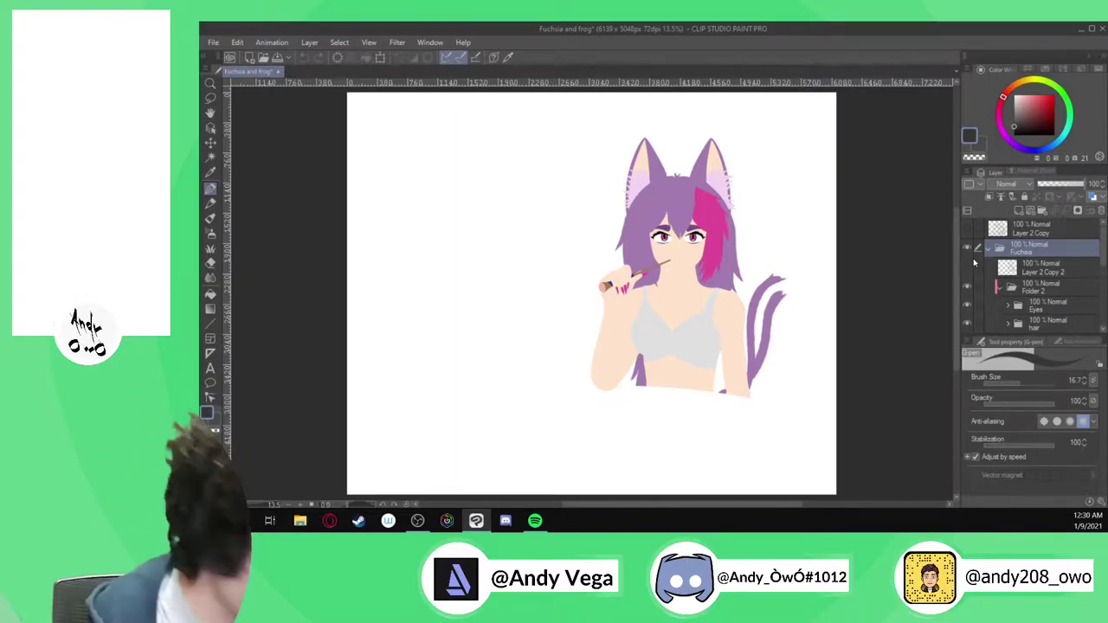
# Show the line art layer Layer 2 Copy 2 in the Fuchsia folder and set its opacity to 20%
pyautogui.click(967, 266)
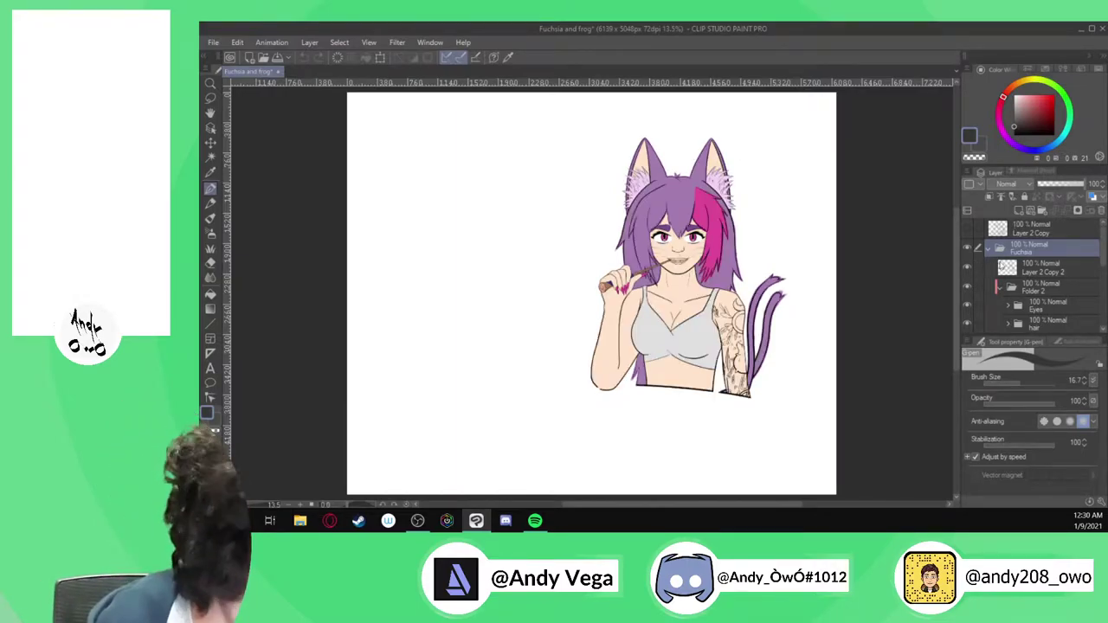
pyautogui.click(1030, 267)
pyautogui.click(1053, 184)
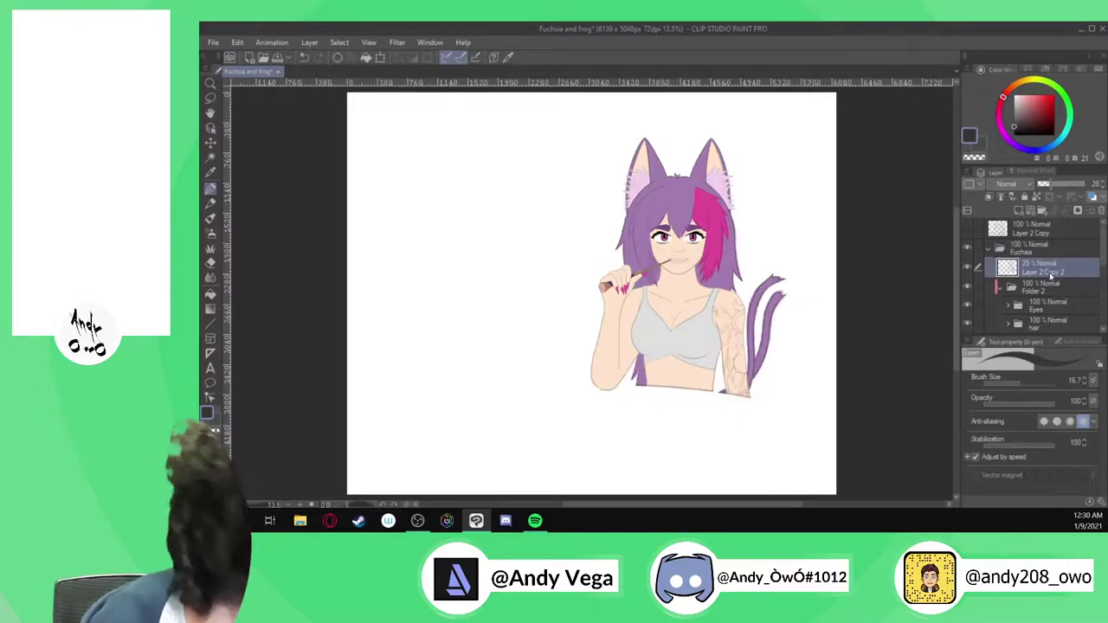
# Select Layer 14 above the skin colour layer in Folder 2 and make it visible
pyautogui.scroll(-3, 1045, 296)
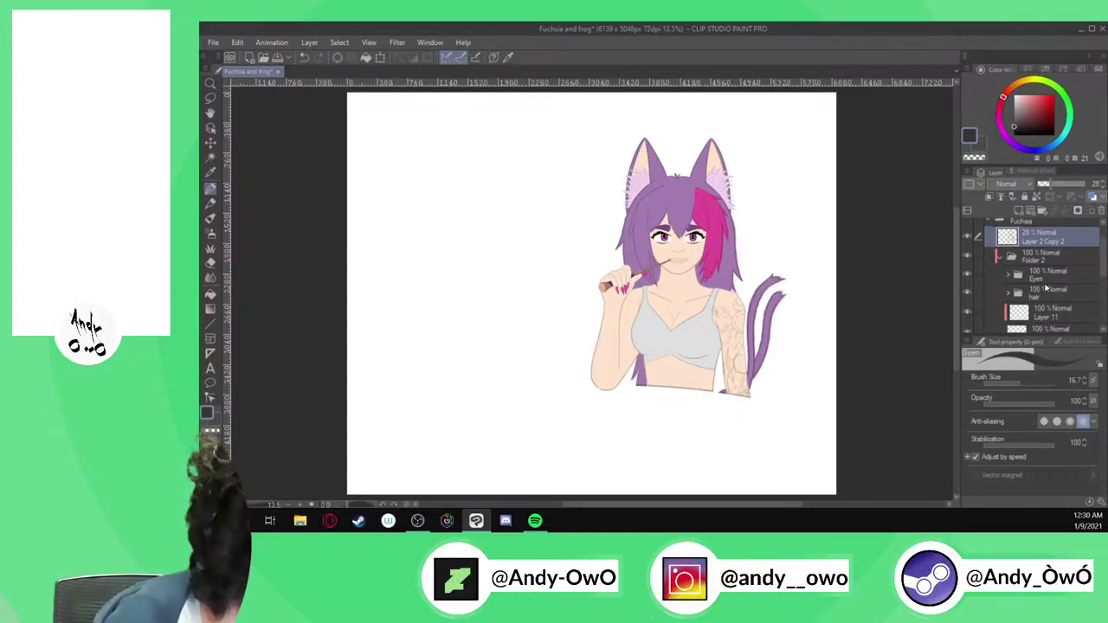
pyautogui.scroll(-4, 1046, 296)
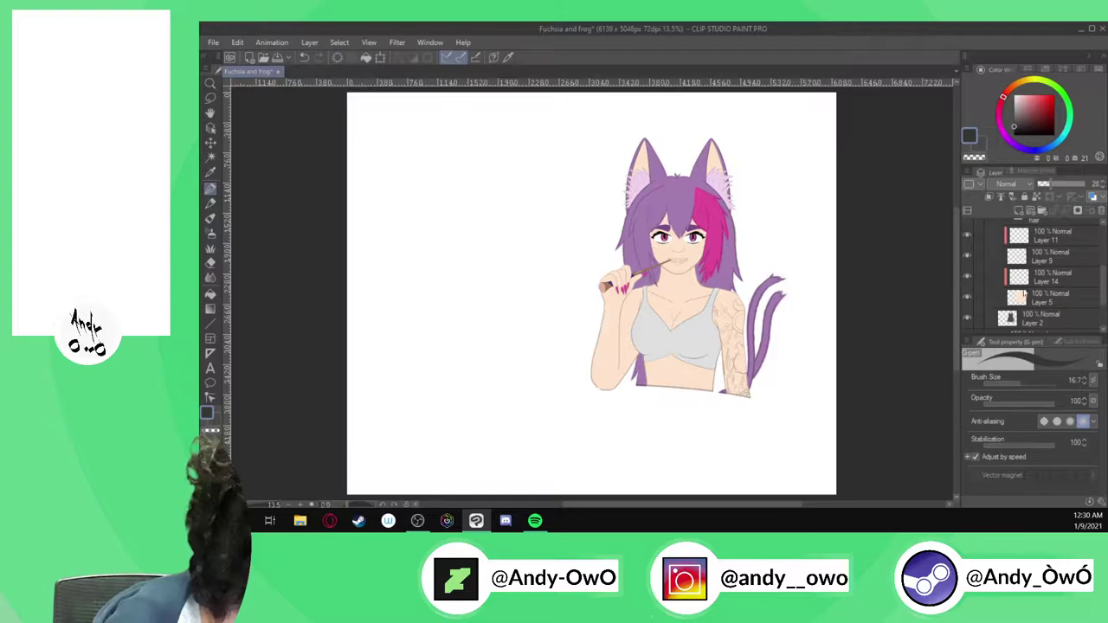
pyautogui.click(983, 279)
pyautogui.click(968, 279)
pyautogui.click(968, 280)
pyautogui.click(968, 279)
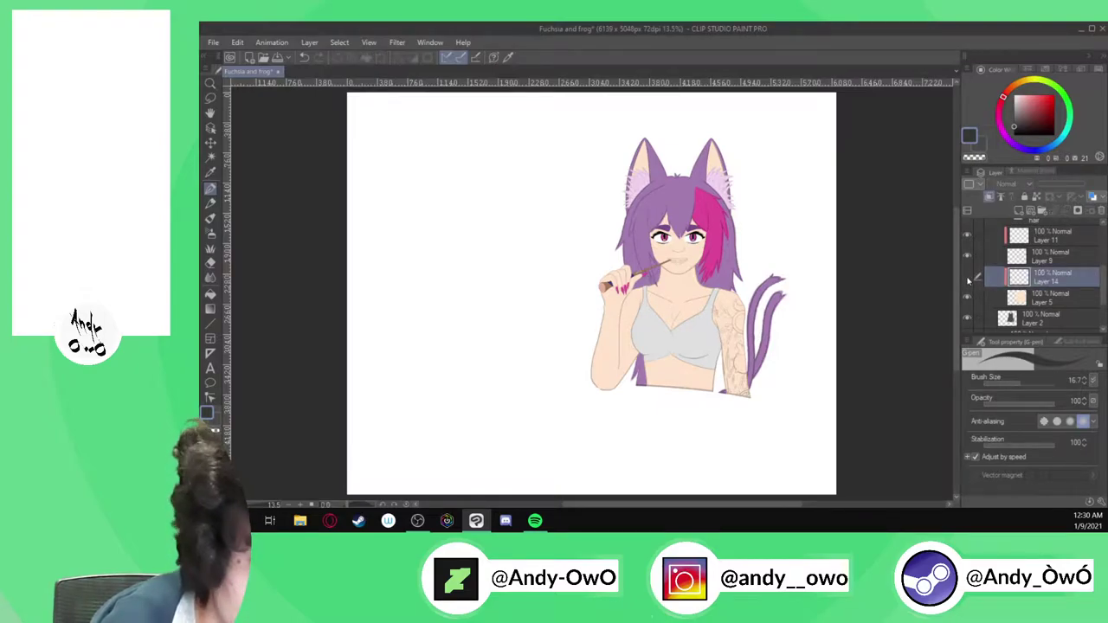
pyautogui.click(968, 279)
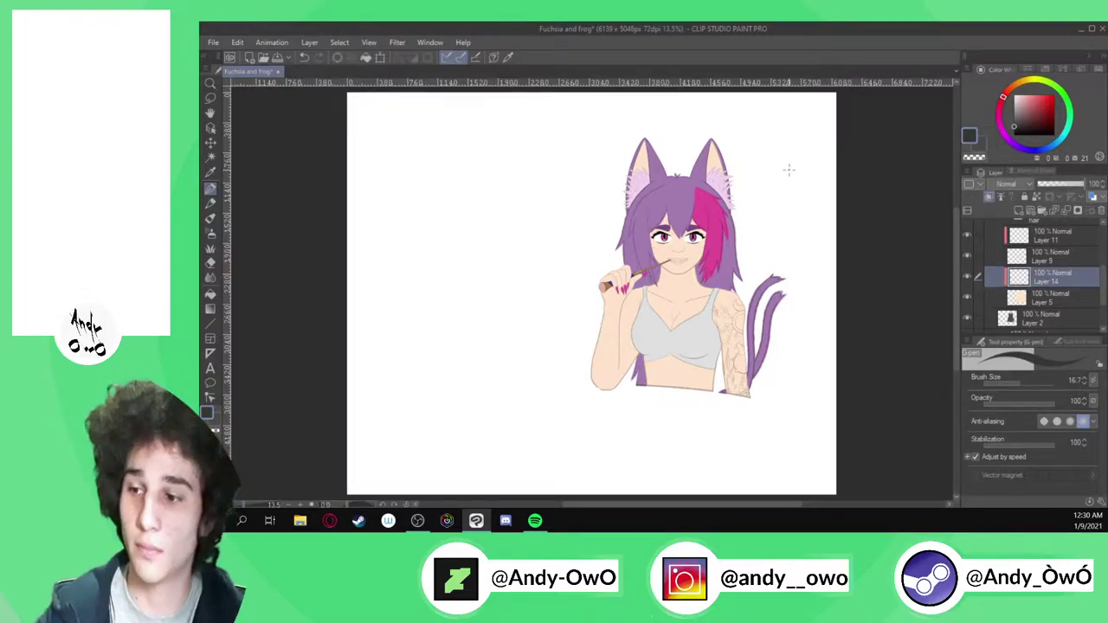
pyautogui.click(213, 42)
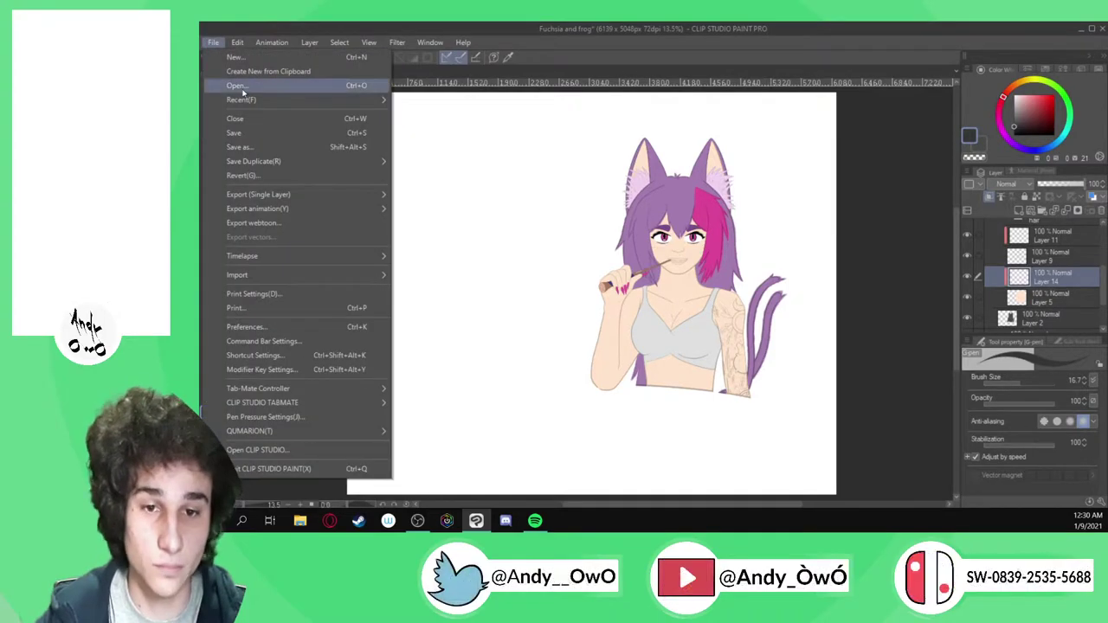
pyautogui.moveTo(246, 99)
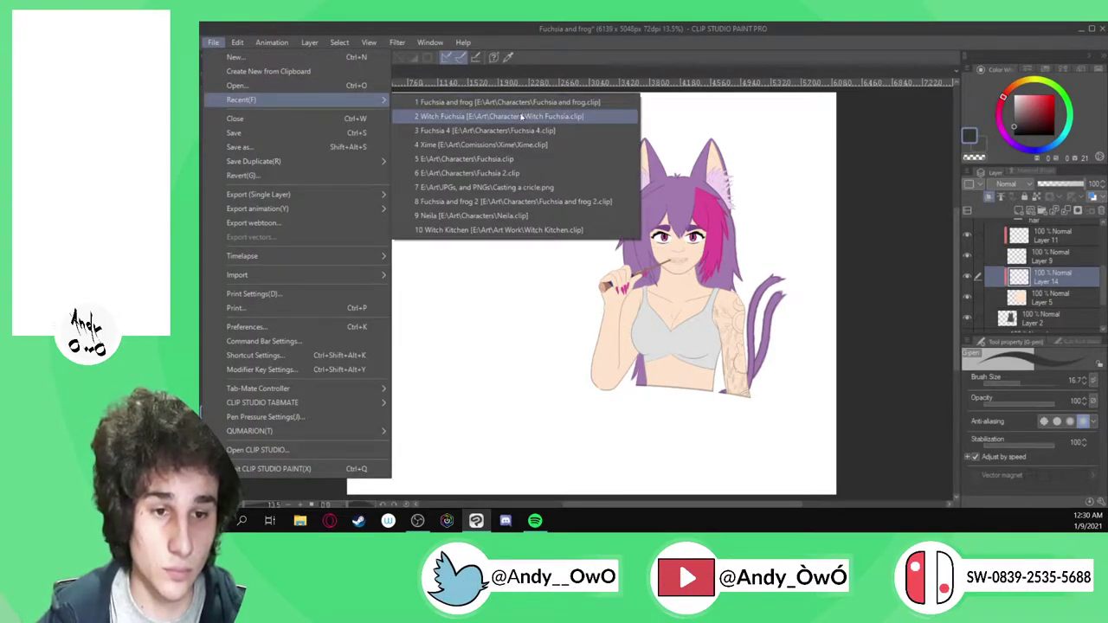
pyautogui.click(499, 129)
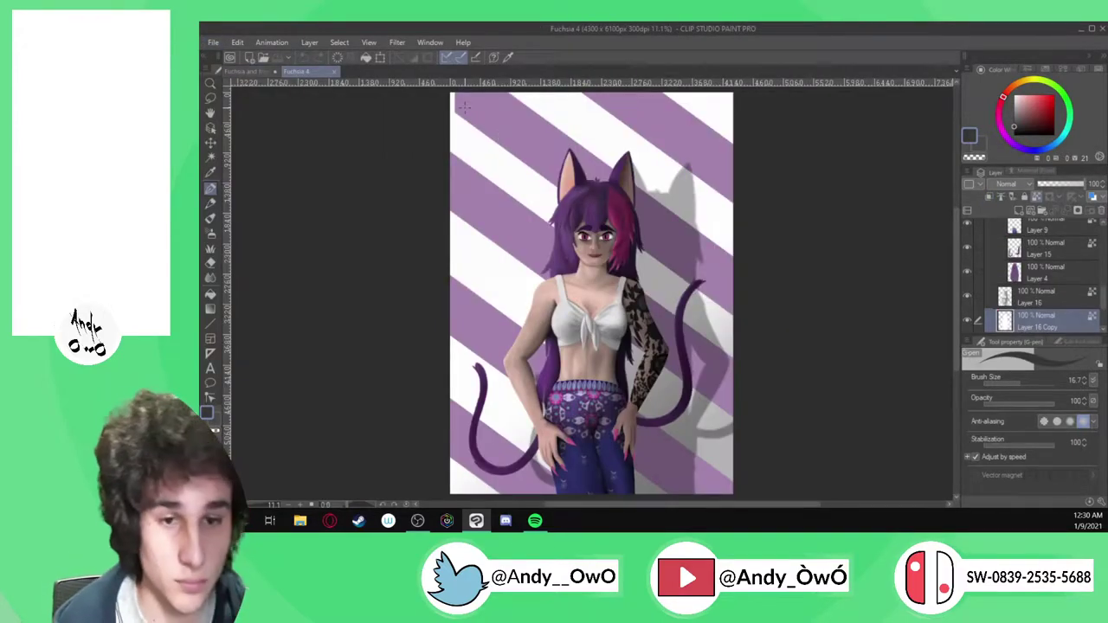
pyautogui.click(333, 72)
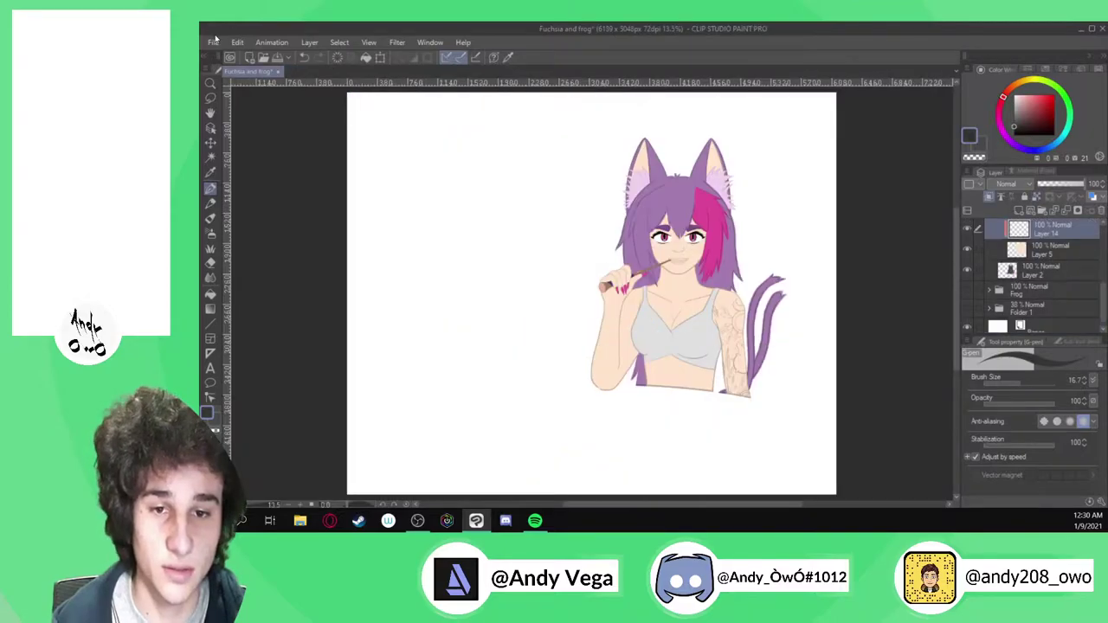
# Open the recent file Witch Fuchsia as a reference for the arm tattoos
pyautogui.click(214, 41)
pyautogui.moveTo(260, 100)
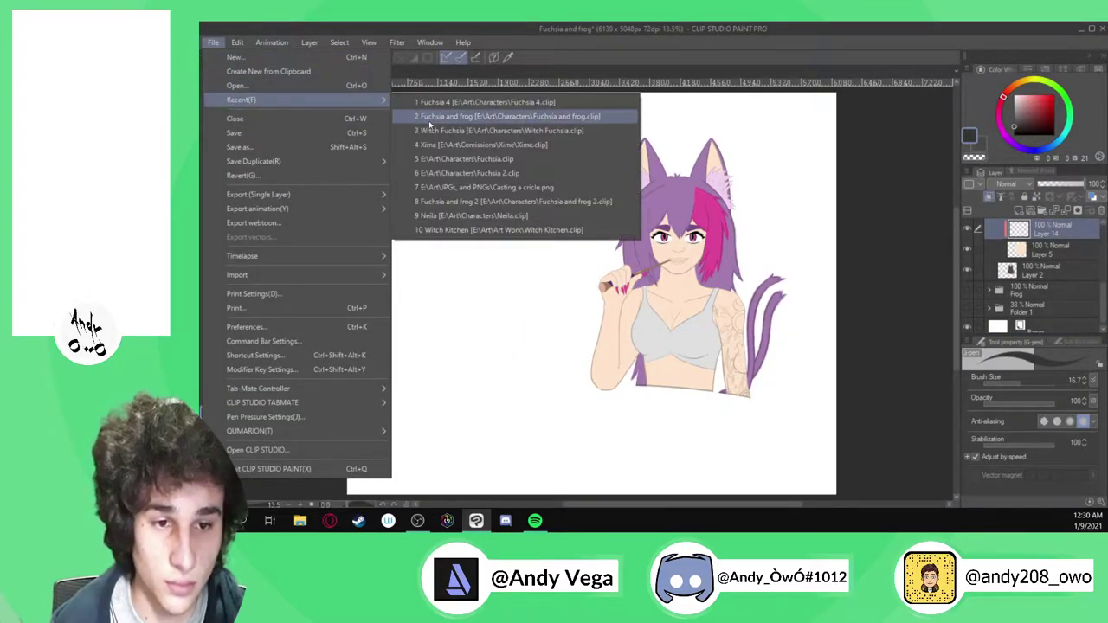
pyautogui.click(431, 130)
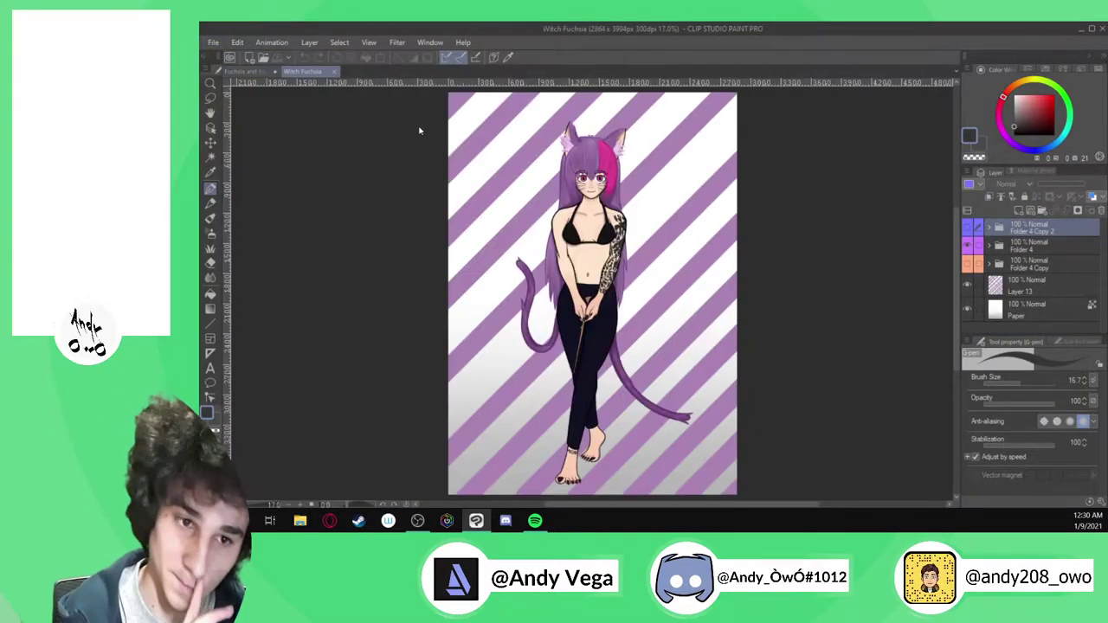
# Select Folder 4 and sample the dark grey of the sleeve tattoo on the character's arm with the eyedropper
pyautogui.scroll(5, 637, 251)
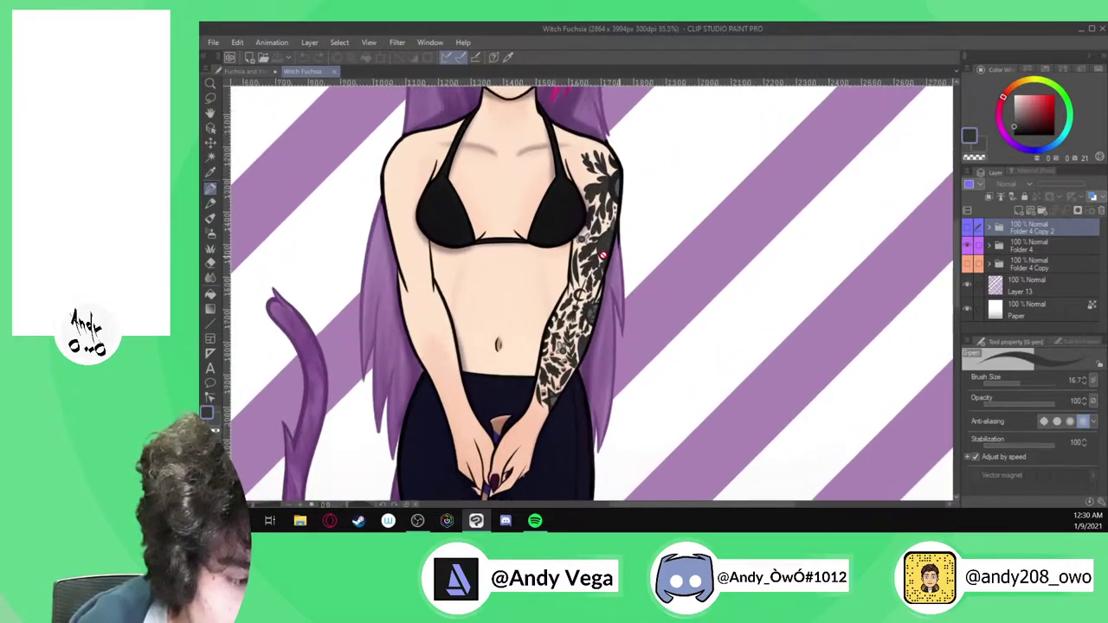
pyautogui.click(997, 247)
pyautogui.scroll(6, 604, 251)
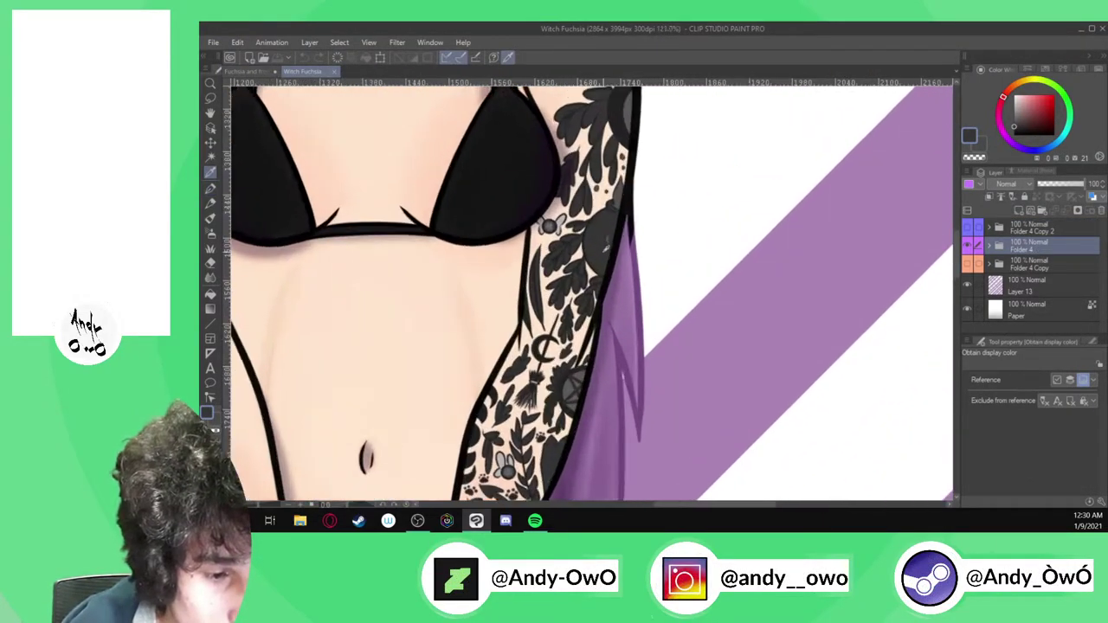
pyautogui.press('i')
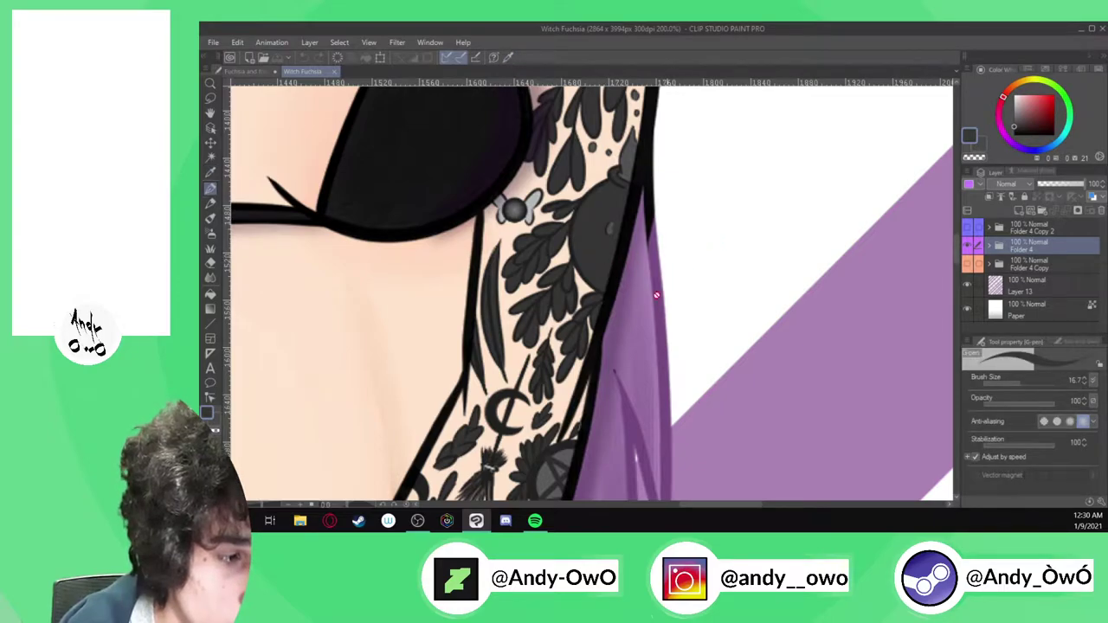
pyautogui.press('alt')
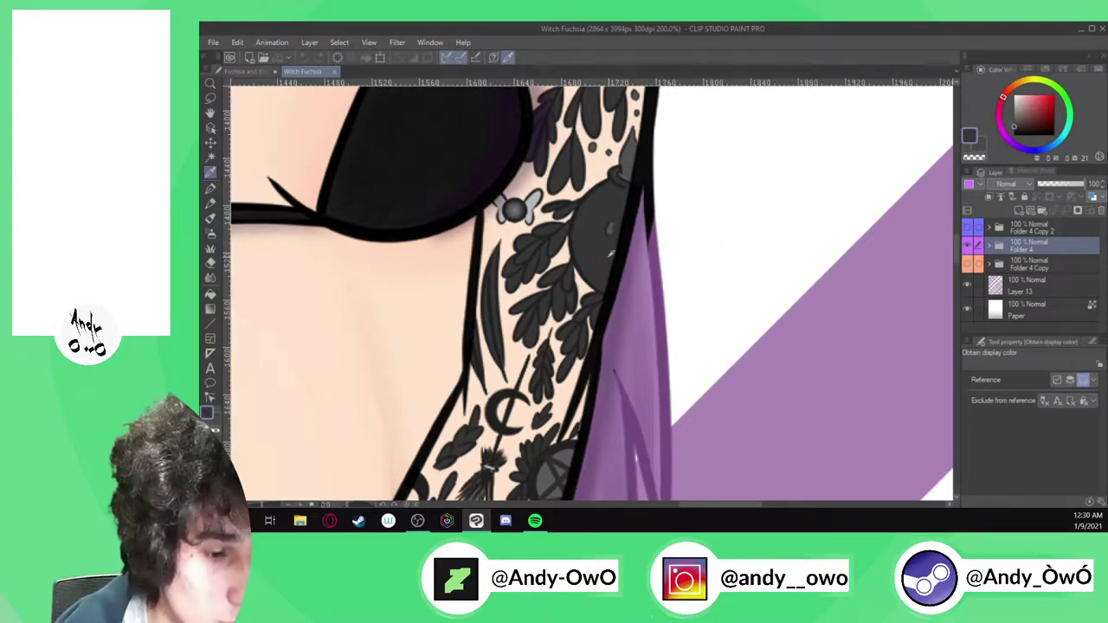
pyautogui.press('p')
# Return to the Fuchsia and frog drawing, select Layer 2 Copy 2 and restore its opacity to 100%
pyautogui.click(248, 70)
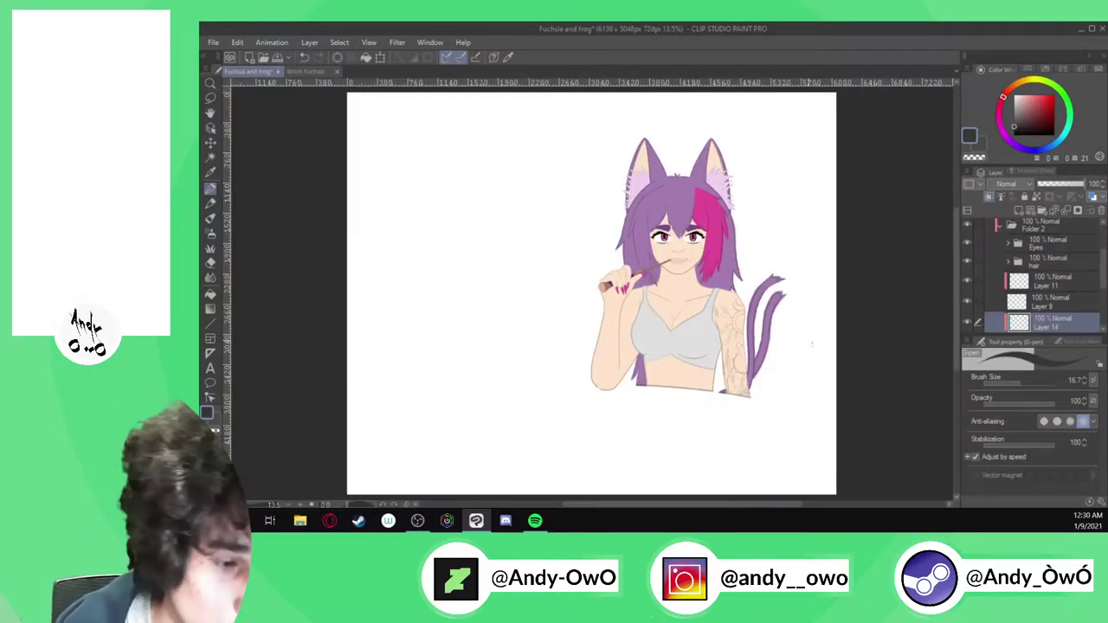
pyautogui.scroll(2, 829, 375)
pyautogui.scroll(1, 1041, 289)
pyautogui.click(1041, 238)
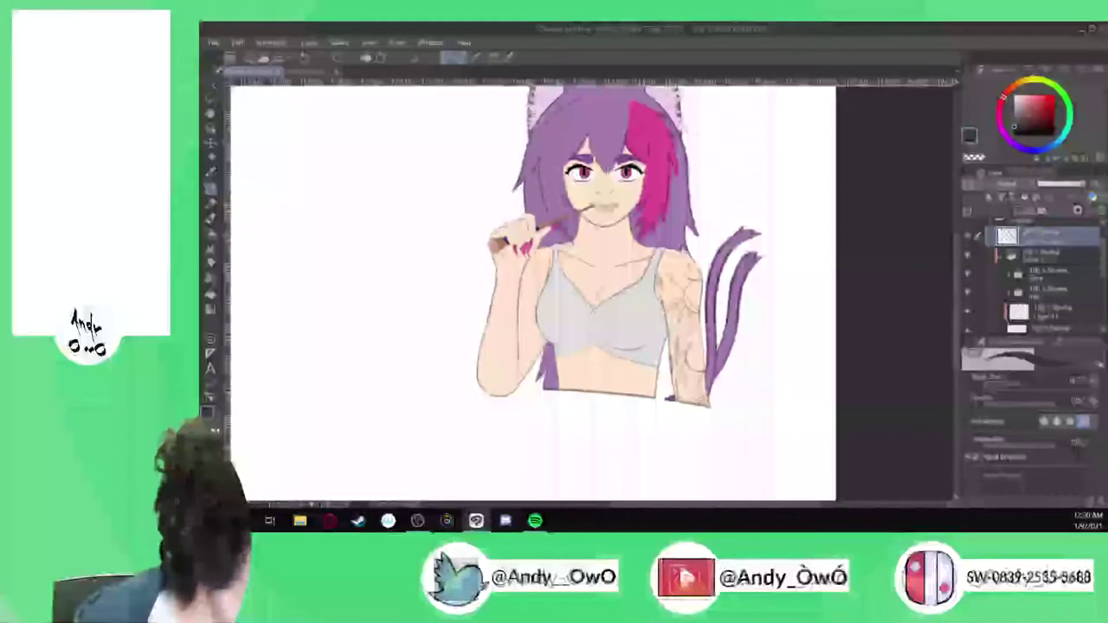
pyautogui.press('l')
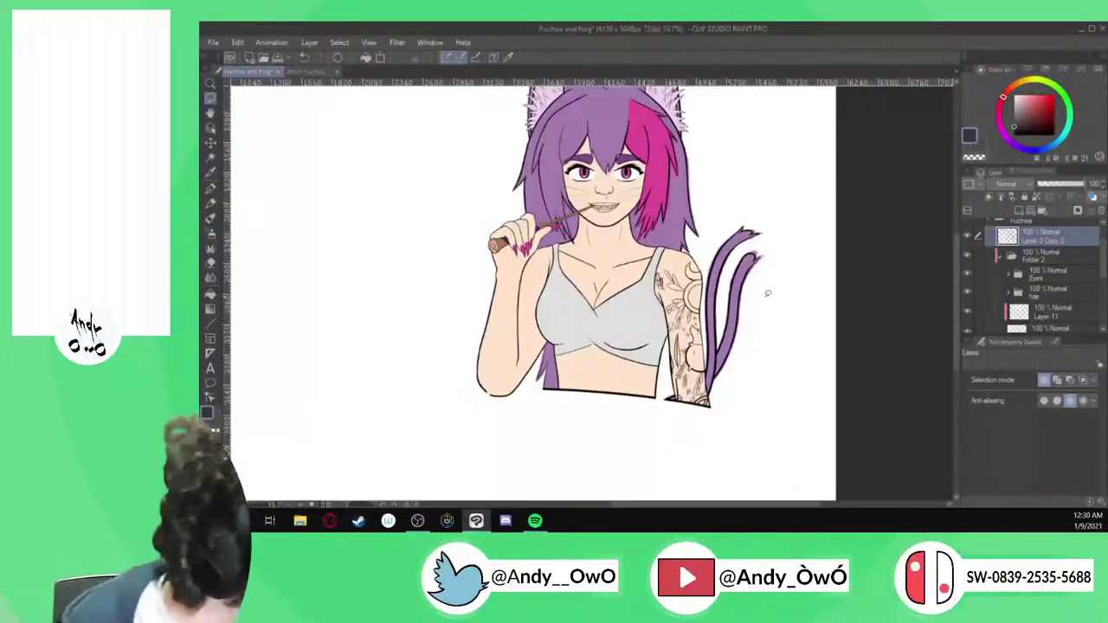
# Try a dark pen stroke inside the ring of the sun tattoo on the upper arm, and undo it
pyautogui.scroll(2, 768, 293)
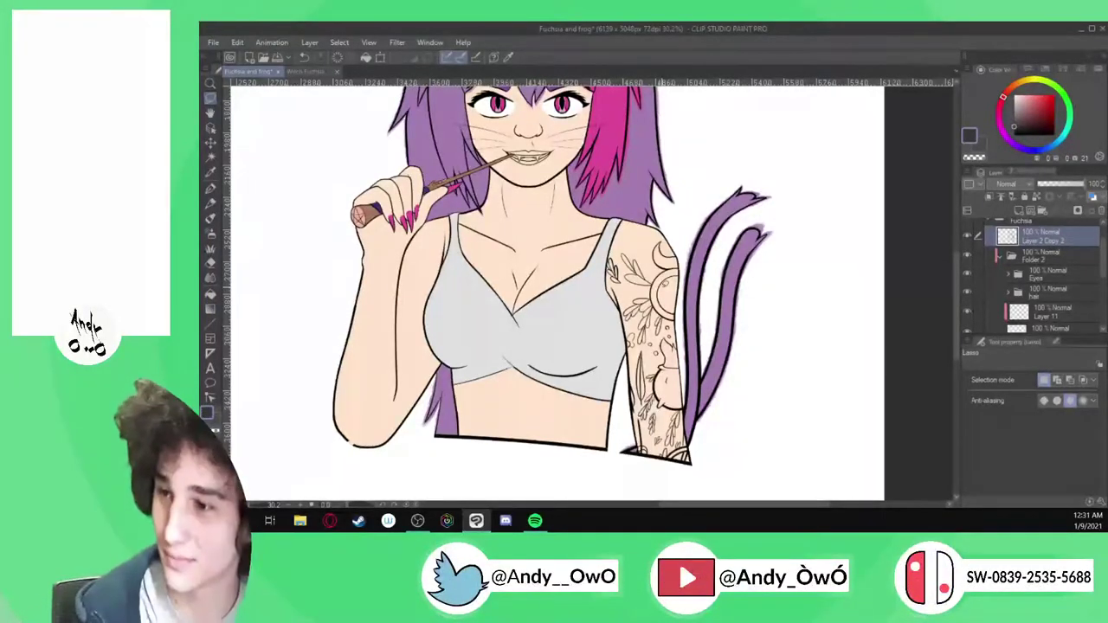
pyautogui.scroll(6, 660, 307)
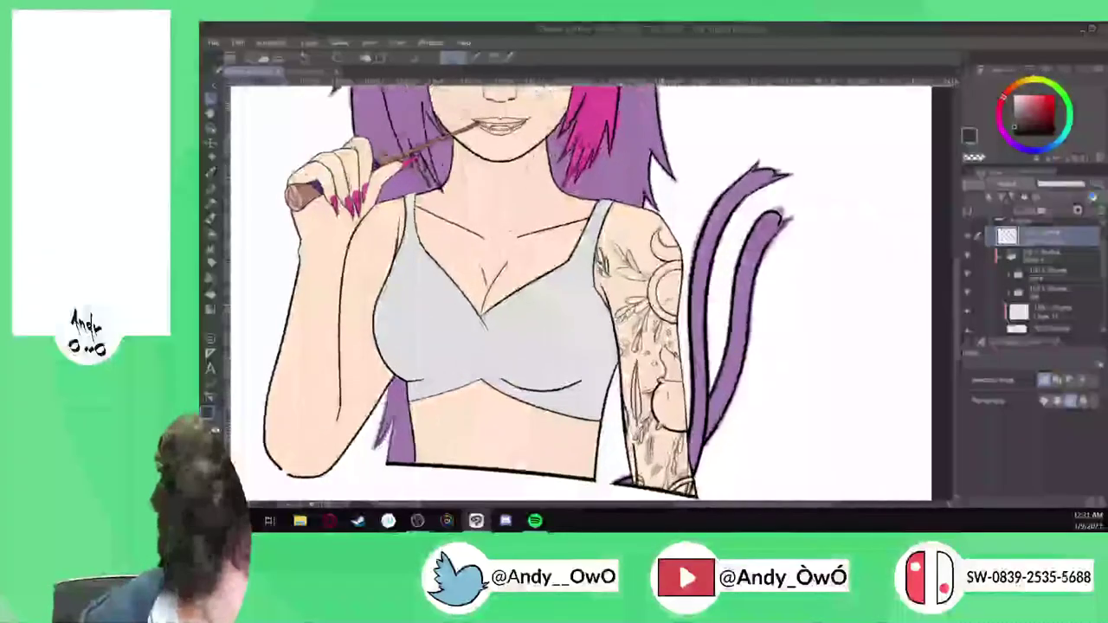
pyautogui.press('p')
pyautogui.scroll(2, 685, 312)
pyautogui.moveTo(662, 342); pyautogui.dragTo(622, 296)
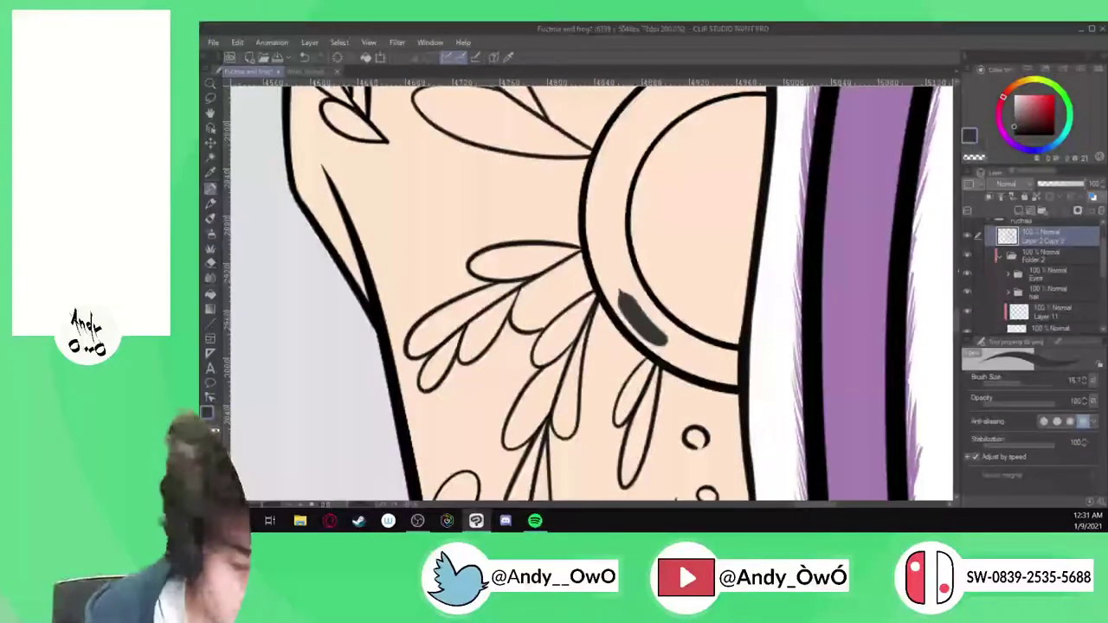
pyautogui.hotkey('ctrl', 'z')
# Lasso the crescent moon tattoo on the shoulder, following the inside of the arm's outline
pyautogui.click(210, 98)
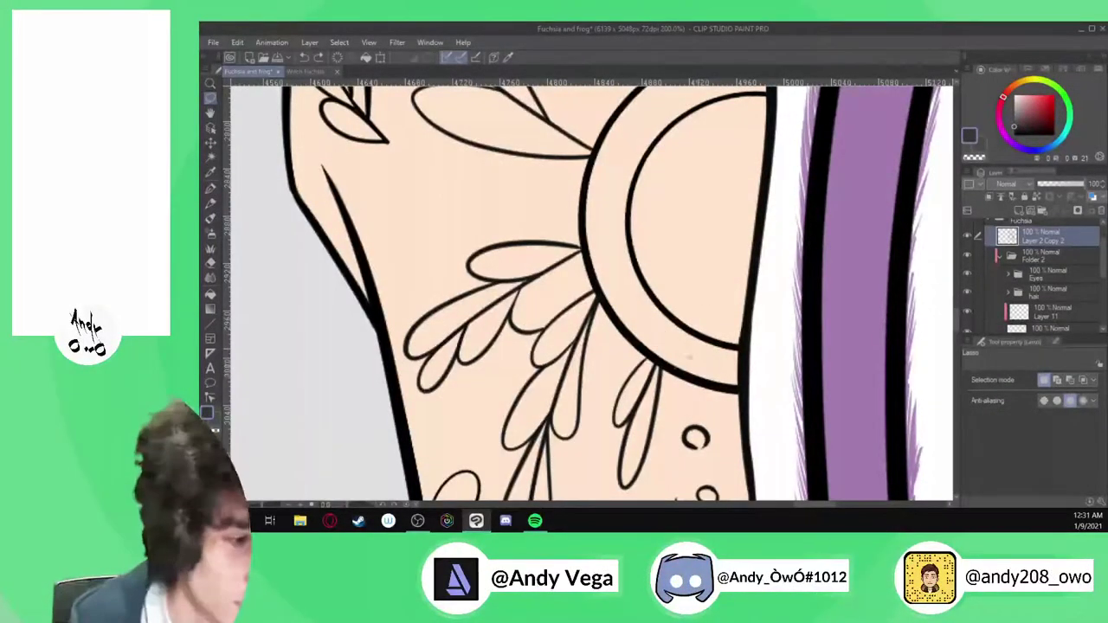
pyautogui.scroll(-2, 694, 350)
pyautogui.scroll(2, 718, 141)
pyautogui.moveTo(716, 322)
pyautogui.mouseDown()
pyautogui.moveTo(714, 216)
pyautogui.moveTo(697, 173)
pyautogui.moveTo(656, 141)
pyautogui.moveTo(616, 82)
pyautogui.moveTo(560, 163)
pyautogui.moveTo(553, 208)
pyautogui.mouseUp()
pyautogui.moveTo(635, 132); pyautogui.dragTo(635, 187)
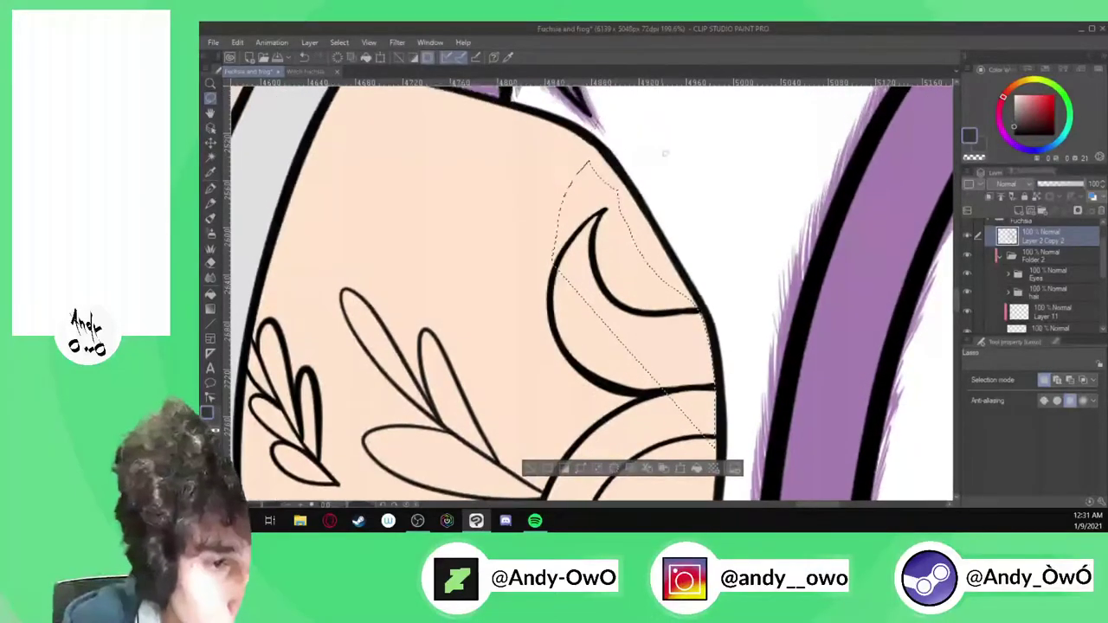
# Extend the lasso selection across the upper arm to take in the leaf tattoos beside the moon and sun
pyautogui.scroll(-1, 675, 158)
pyautogui.scroll(-3, 674, 159)
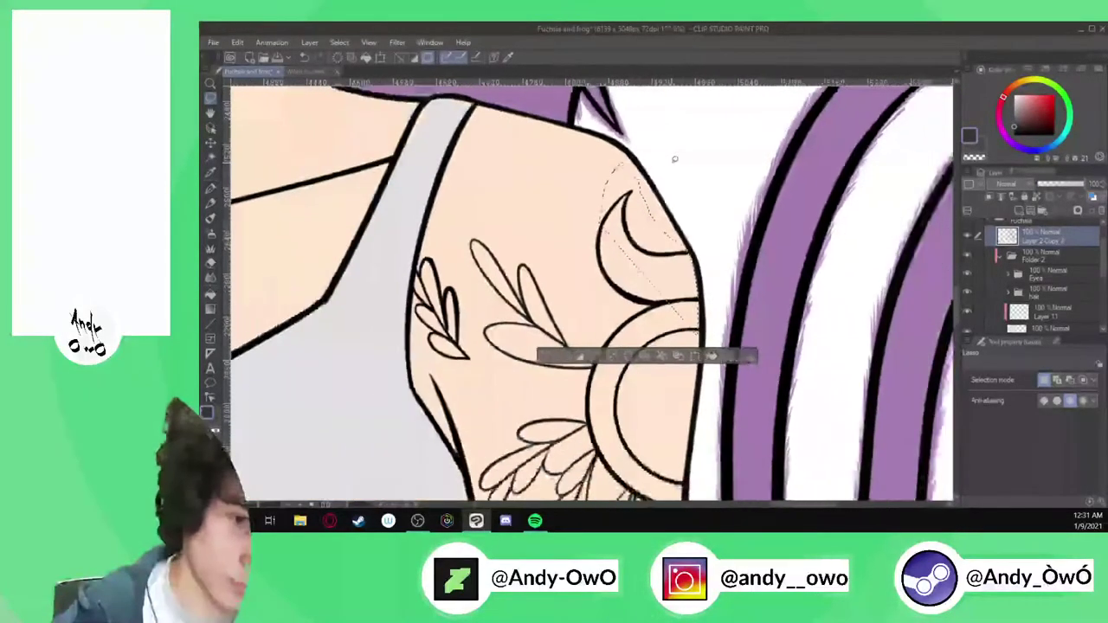
pyautogui.moveTo(582, 138)
pyautogui.mouseDown()
pyautogui.moveTo(424, 210)
pyautogui.moveTo(419, 247)
pyautogui.moveTo(433, 325)
pyautogui.moveTo(483, 367)
pyautogui.moveTo(507, 461)
pyautogui.moveTo(603, 499)
pyautogui.mouseUp()
# Refine the selection along the arm's inner edge so it includes the small leaf sprig and the leaves below the sun
pyautogui.scroll(-3, 605, 251)
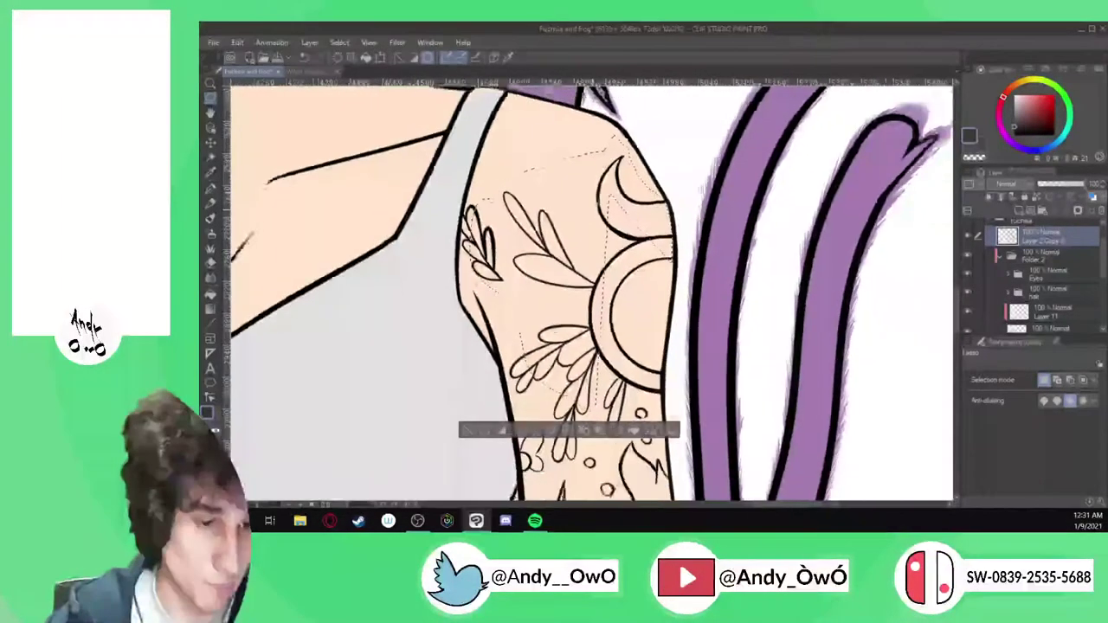
pyautogui.scroll(2, 603, 433)
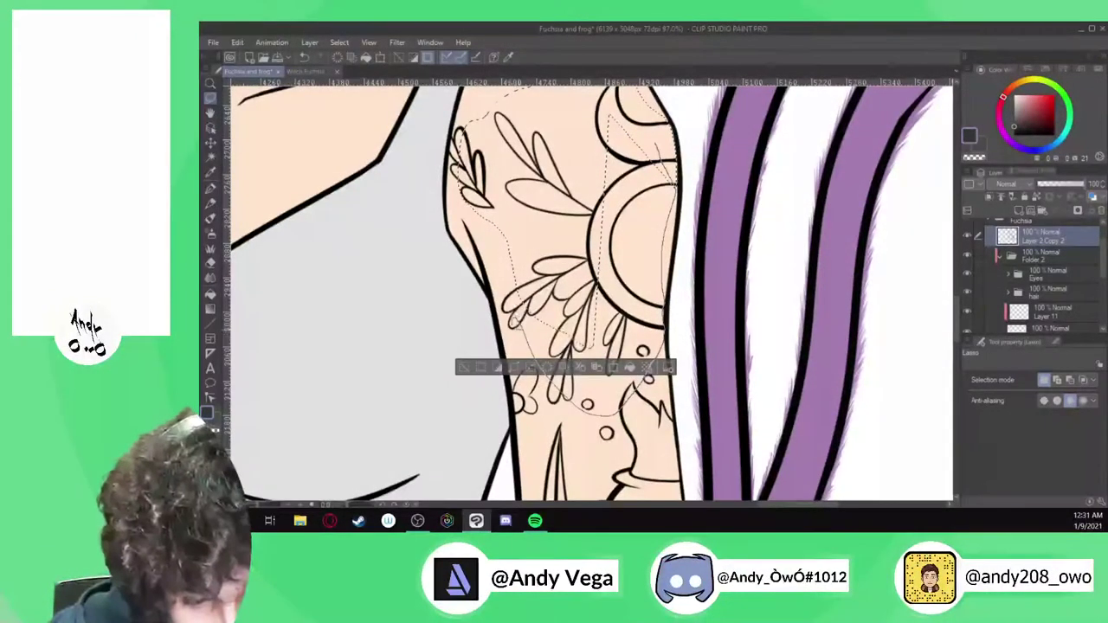
pyautogui.moveTo(506, 276); pyautogui.dragTo(507, 256)
pyautogui.moveTo(539, 339); pyautogui.dragTo(507, 323)
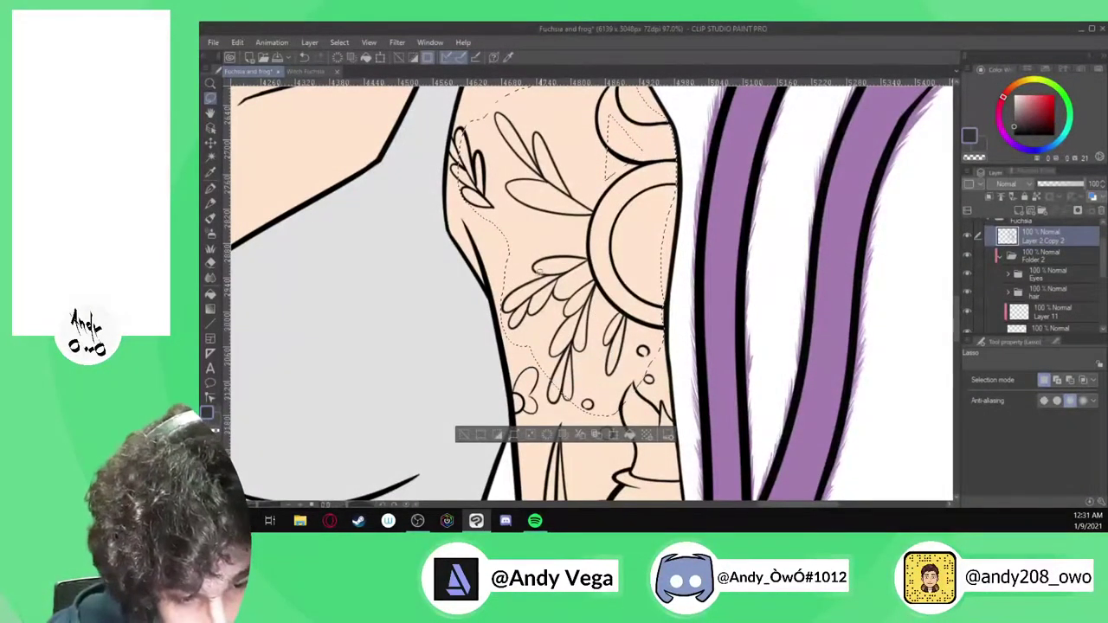
pyautogui.moveTo(454, 170)
pyautogui.mouseDown()
pyautogui.moveTo(468, 148)
pyautogui.moveTo(490, 150)
pyautogui.mouseUp()
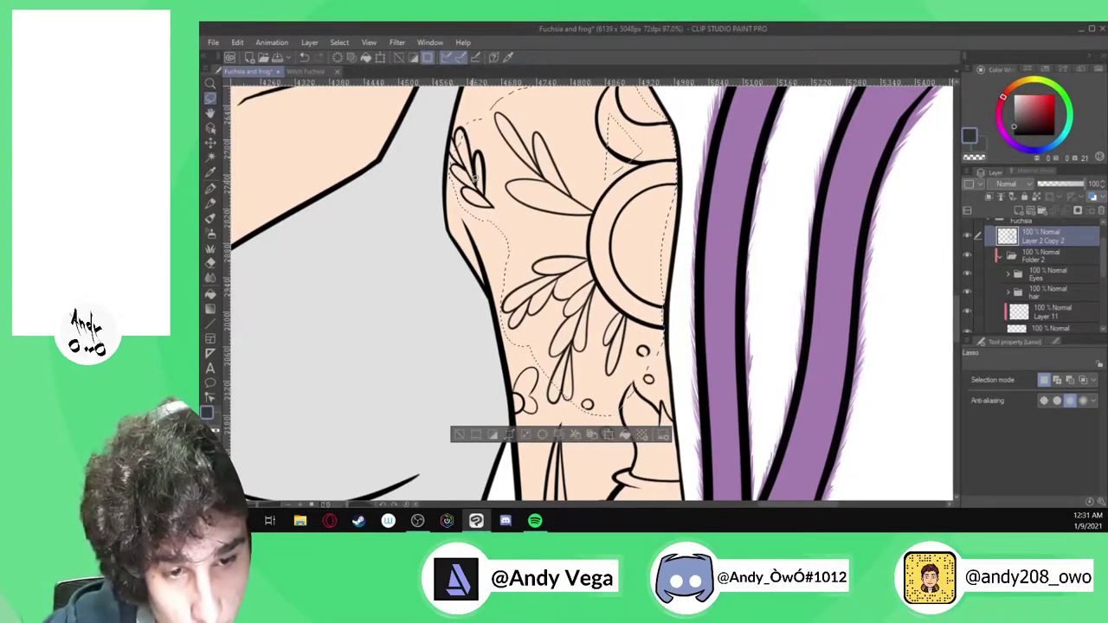
# Extend the lasso selection down the arm over the small circles and the flame tattoo
pyautogui.scroll(-5, 437, 196)
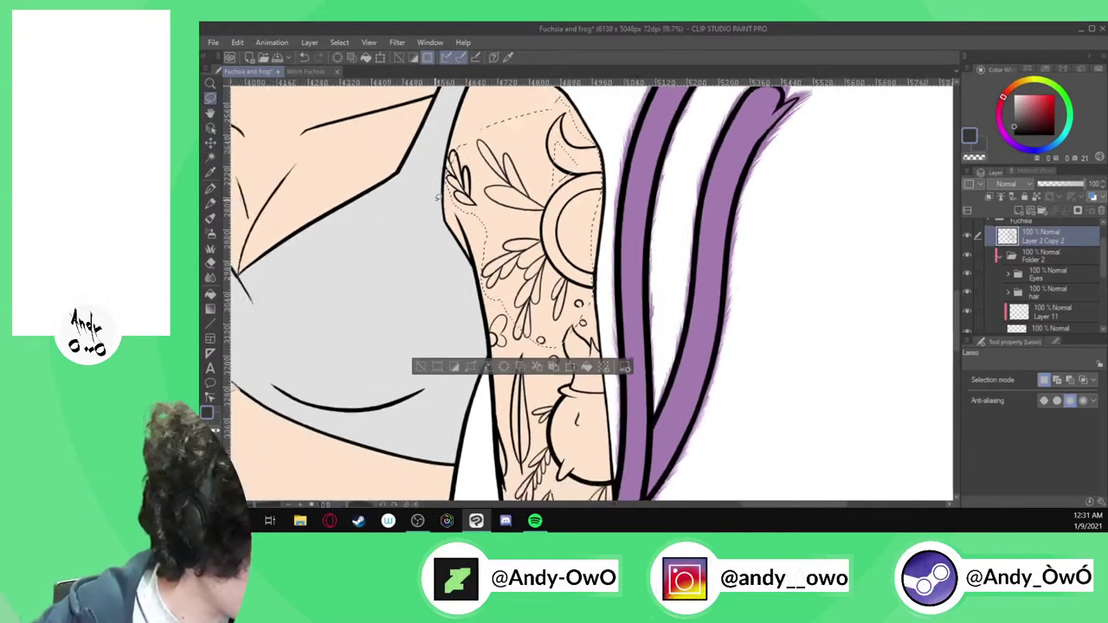
pyautogui.scroll(2, 415, 273)
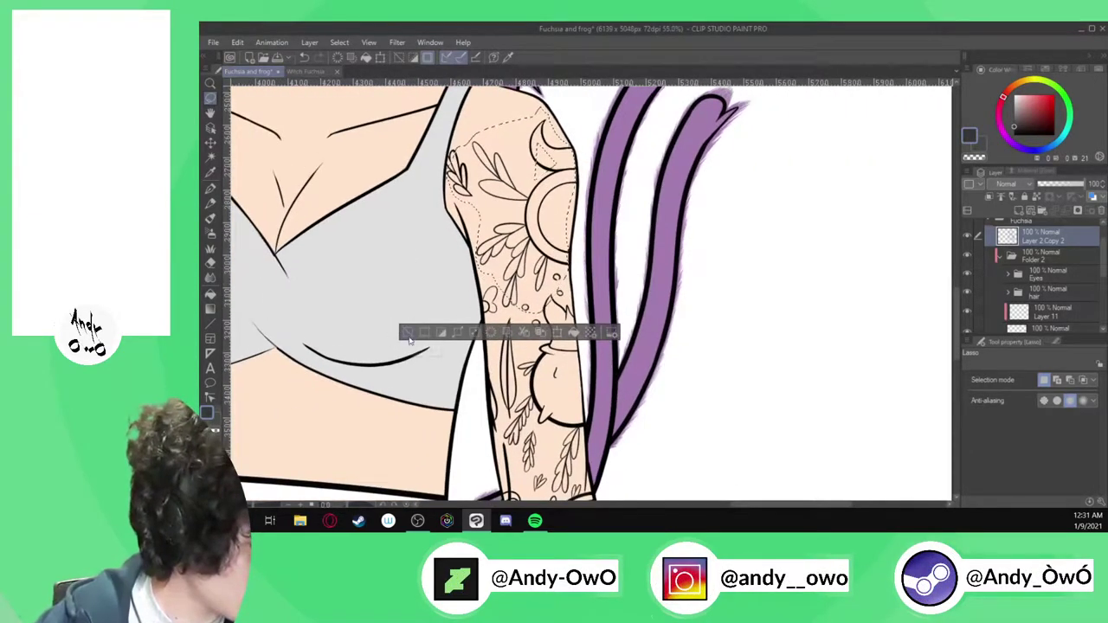
pyautogui.scroll(1, 422, 354)
pyautogui.scroll(3, 429, 346)
pyautogui.moveTo(604, 270)
pyautogui.mouseDown()
pyautogui.moveTo(628, 321)
pyautogui.moveTo(589, 385)
pyautogui.moveTo(502, 364)
pyautogui.mouseUp()
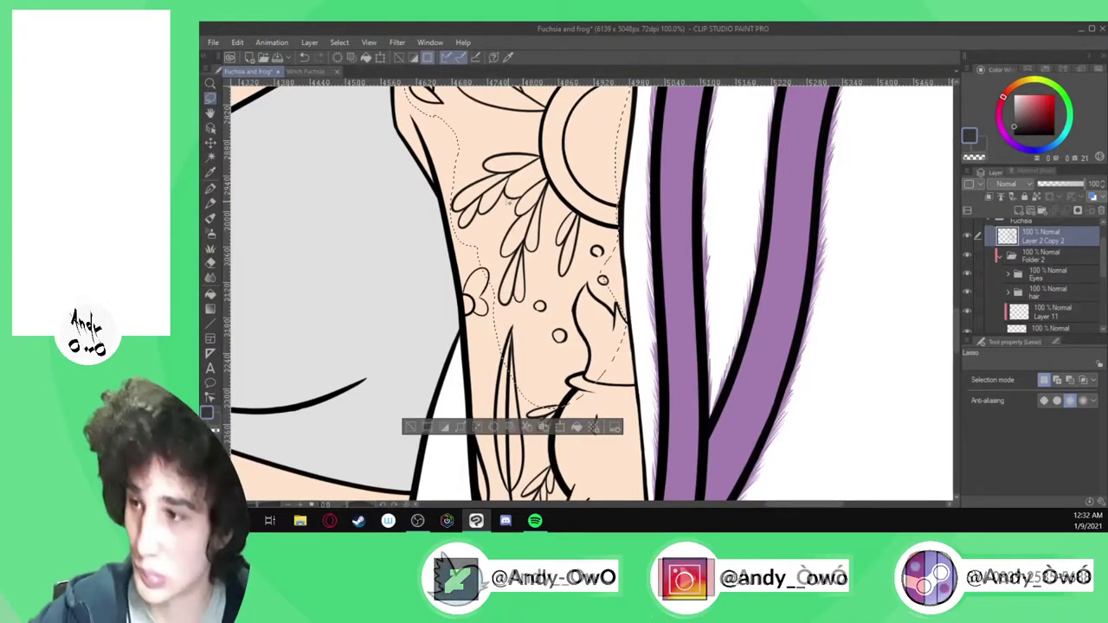
# Extend the lasso selection down the lower arm around the round tattoo and the remaining leaf sprigs
pyautogui.scroll(-3, 489, 178)
pyautogui.scroll(3, 606, 225)
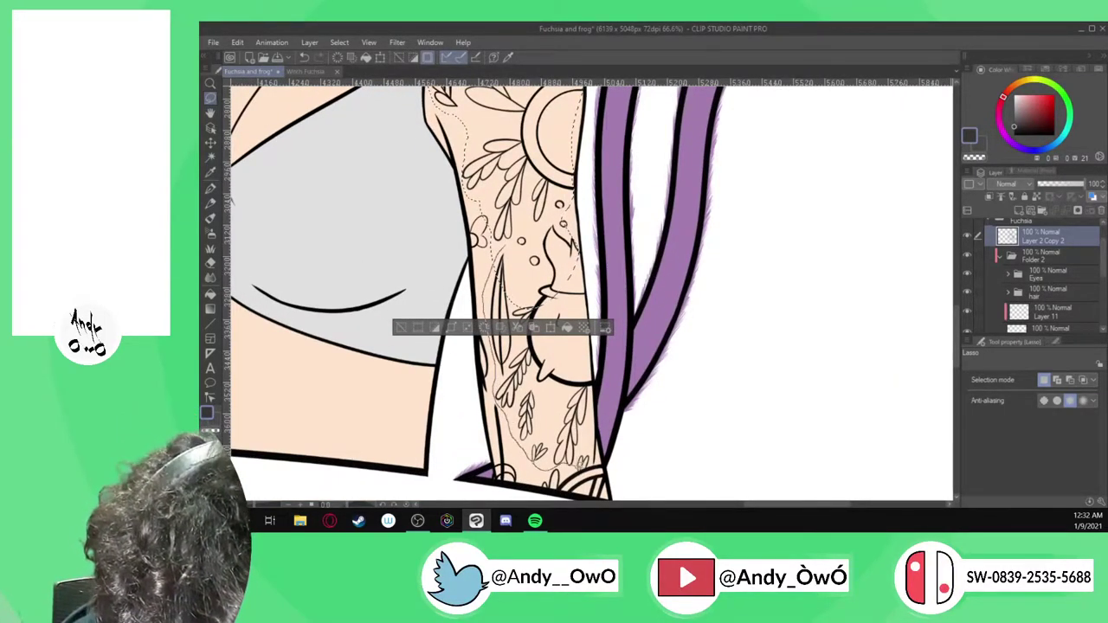
pyautogui.moveTo(591, 376); pyautogui.dragTo(562, 266)
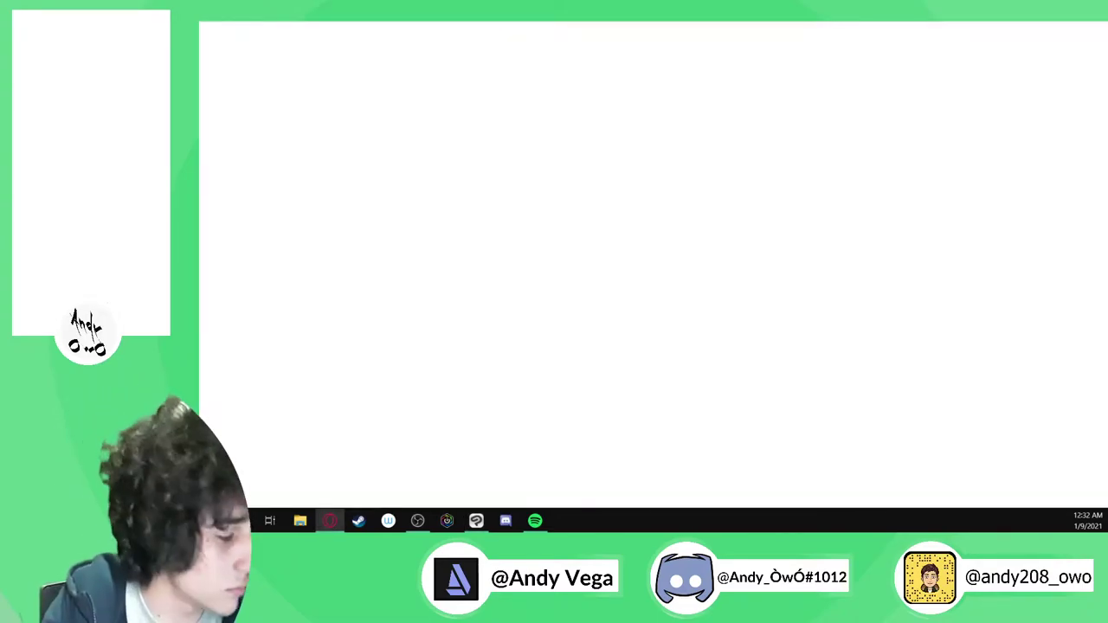
pyautogui.moveTo(470, 28); pyautogui.dragTo(200, 29)
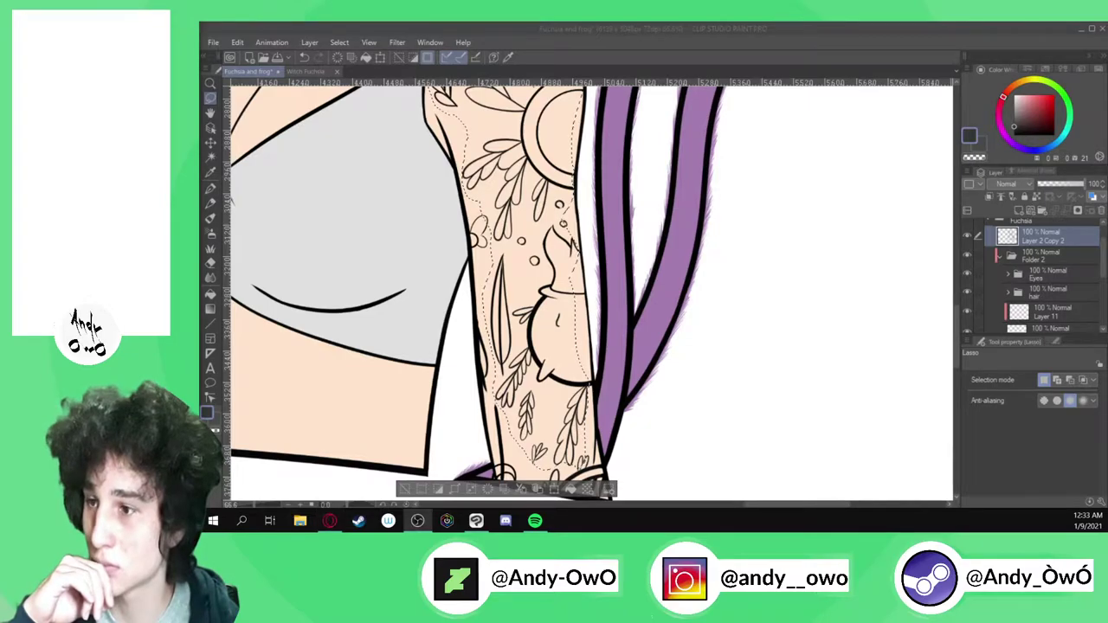
# Restore the dropped lasso selection and extend it along the lower arm's inner edge beside the long leaf tattoo
pyautogui.click(592, 329)
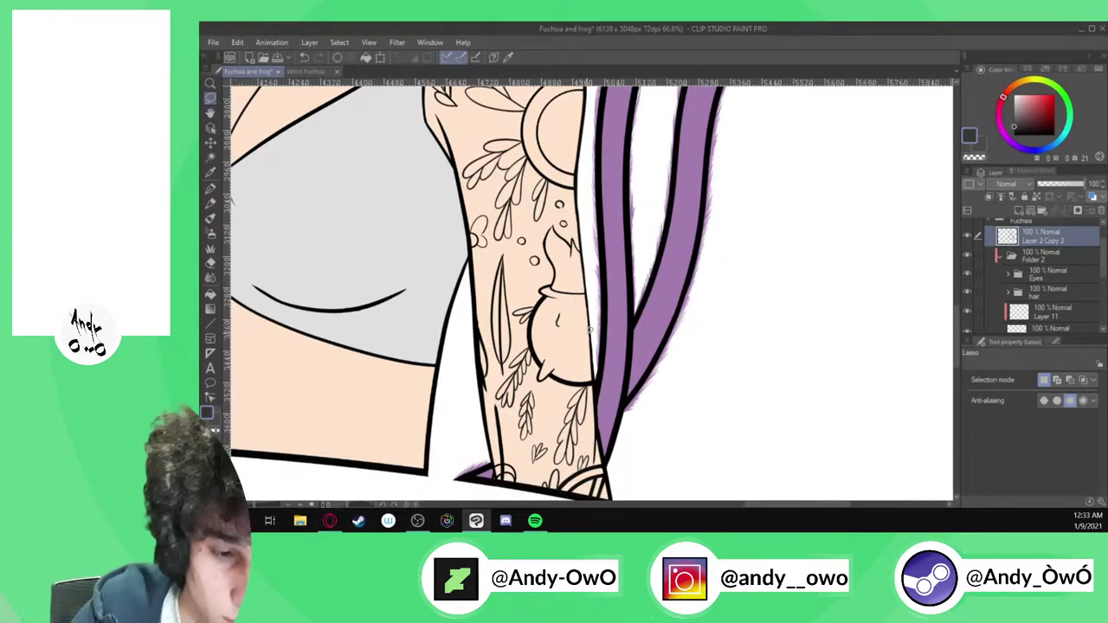
pyautogui.hotkey('ctrl', 'z')
pyautogui.scroll(-2, 567, 260)
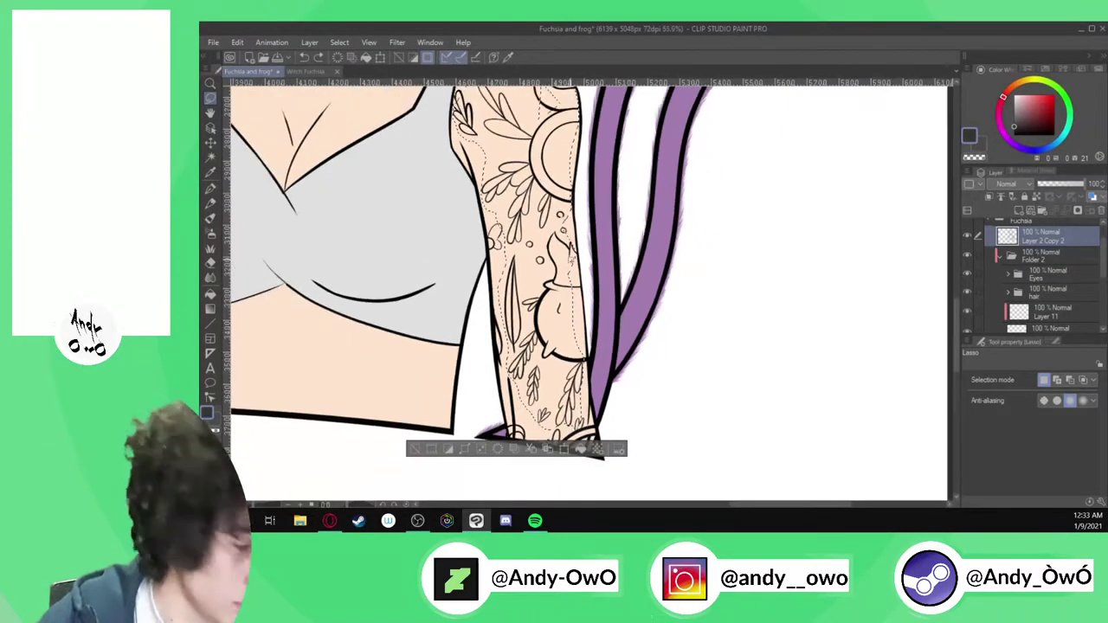
pyautogui.scroll(1, 560, 395)
pyautogui.scroll(1, 546, 420)
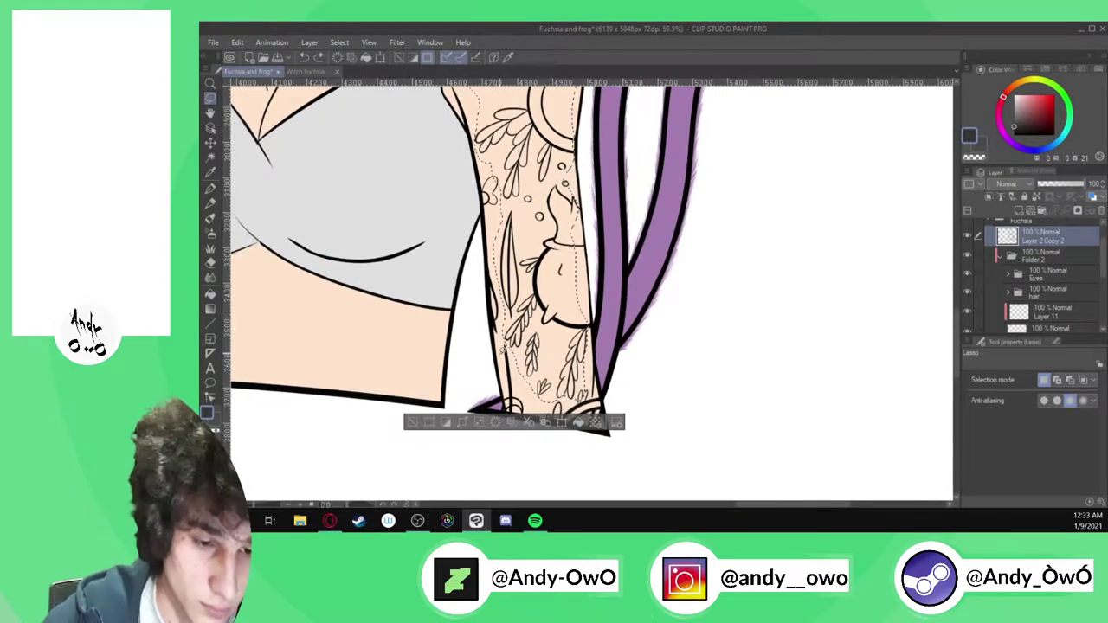
pyautogui.scroll(3, 501, 348)
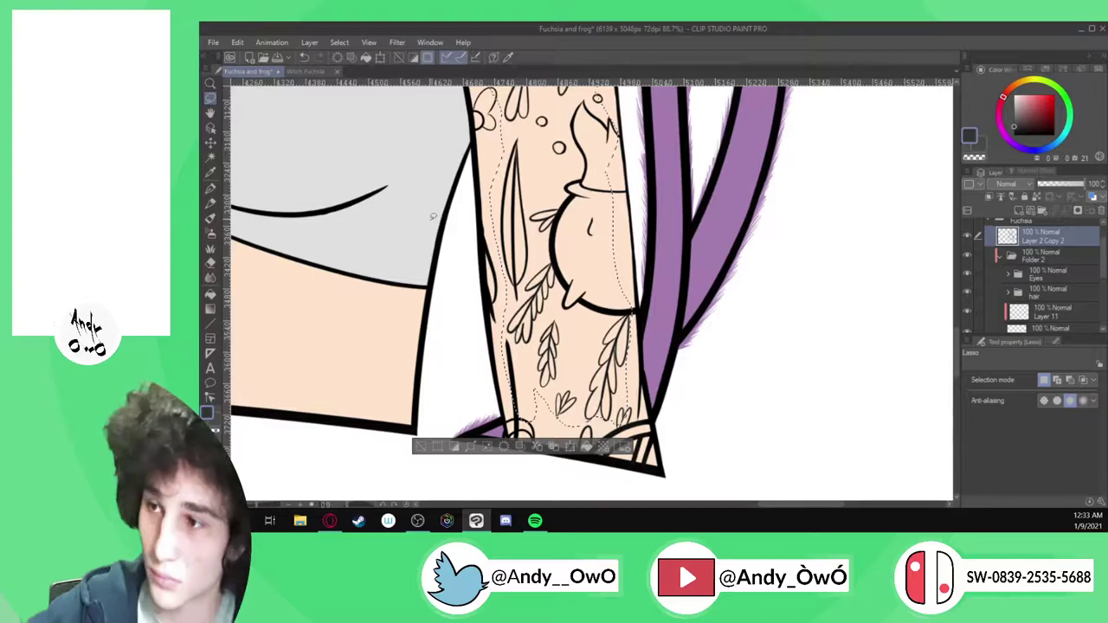
pyautogui.scroll(-3, 433, 216)
pyautogui.scroll(4, 450, 317)
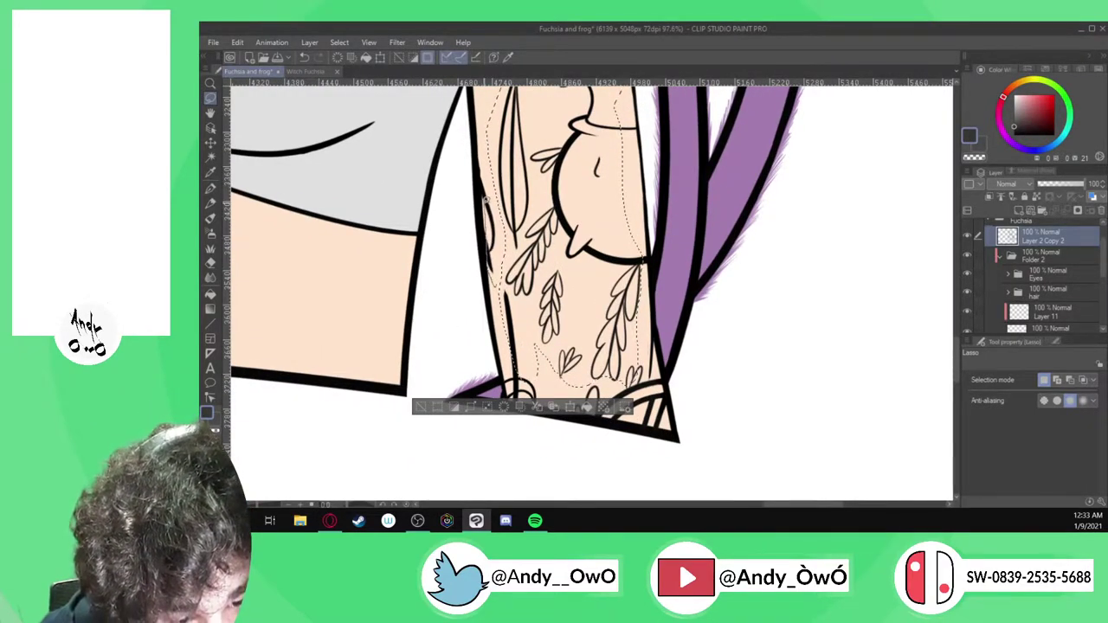
pyautogui.scroll(1, 485, 197)
pyautogui.scroll(4, 482, 150)
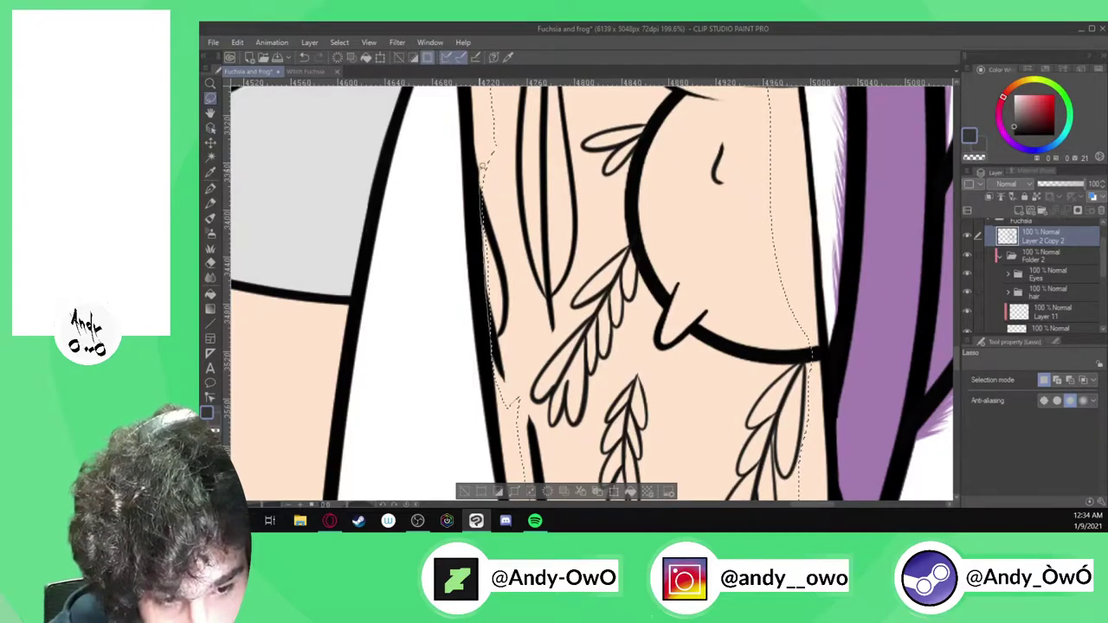
pyautogui.scroll(-5, 469, 315)
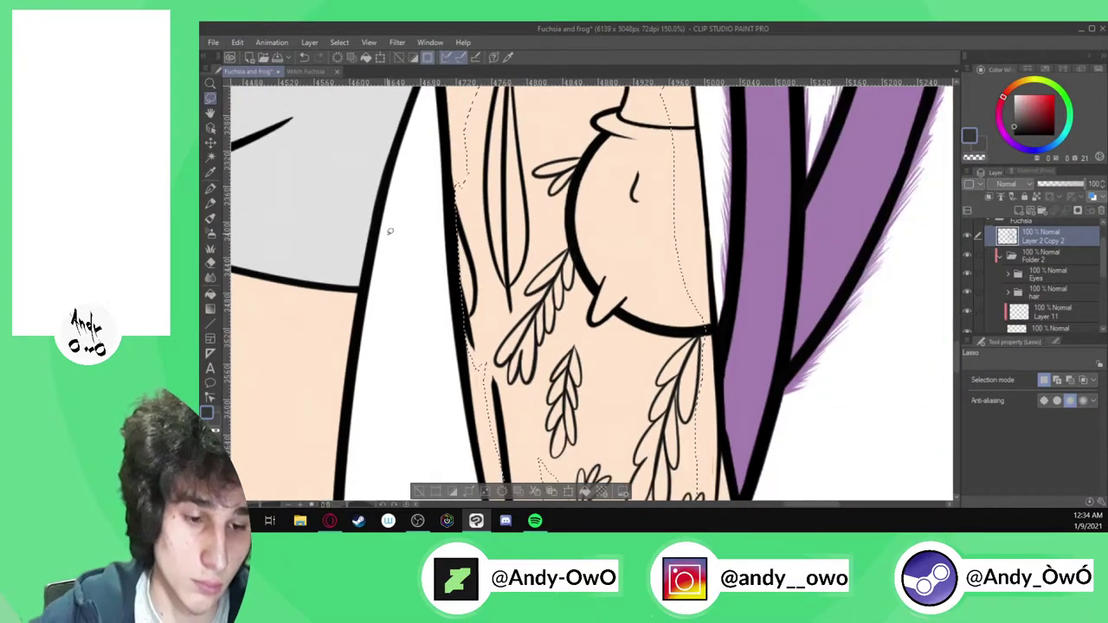
# Try to extend the lasso selection around the small leaf sprig and arc tattoo at the arm's lower end, and clear the selection
pyautogui.scroll(4, 516, 436)
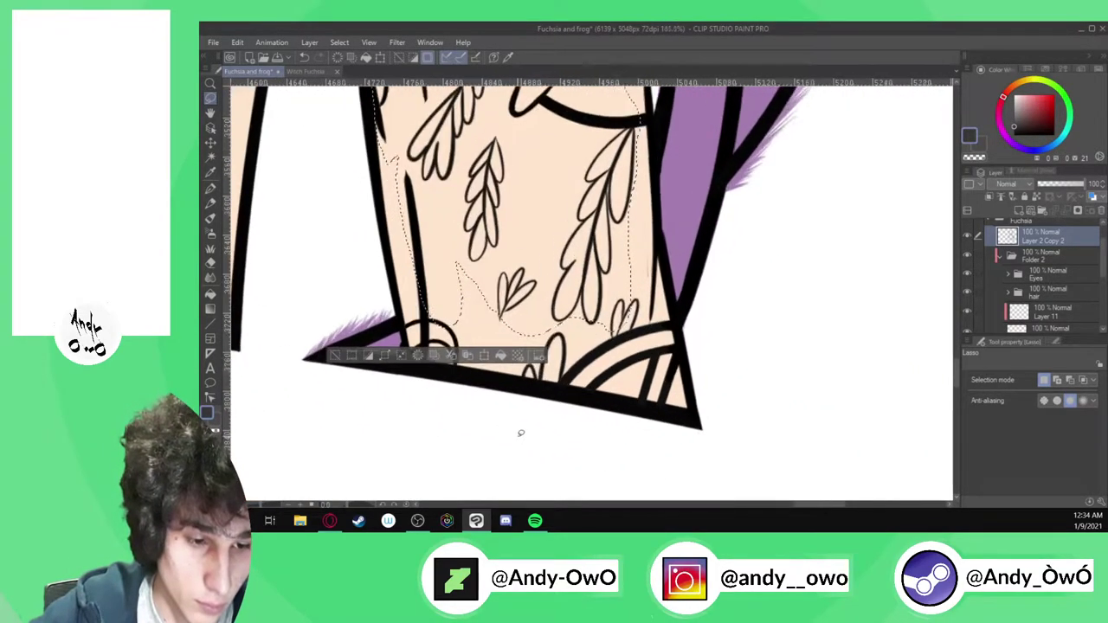
pyautogui.moveTo(550, 284)
pyautogui.mouseDown()
pyautogui.moveTo(634, 245)
pyautogui.moveTo(667, 253)
pyautogui.moveTo(714, 234)
pyautogui.moveTo(721, 286)
pyautogui.mouseUp()
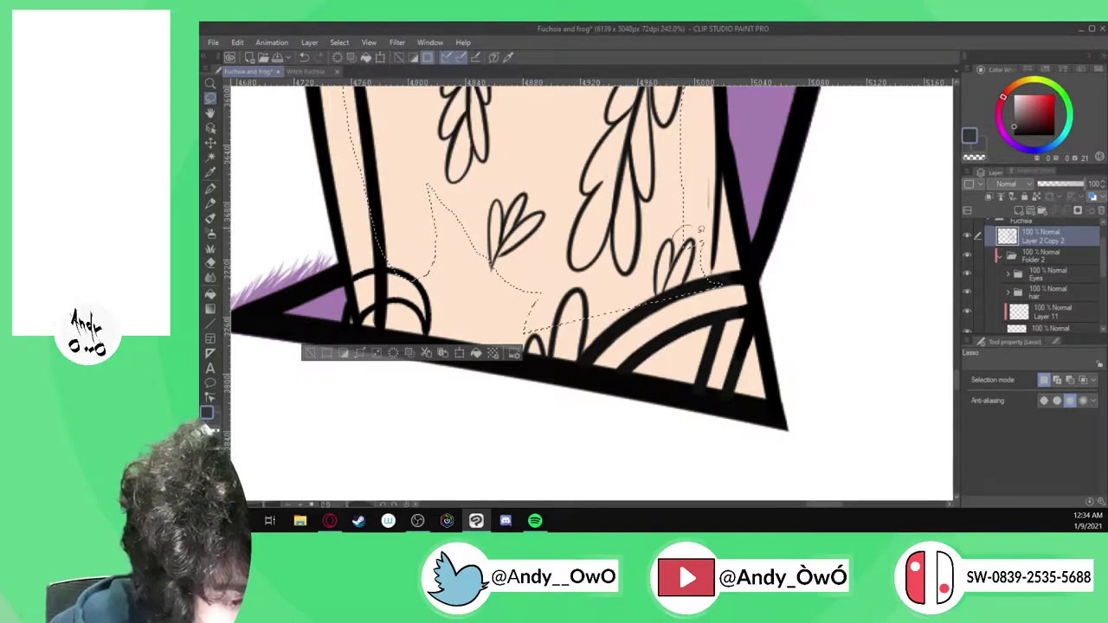
pyautogui.moveTo(742, 271); pyautogui.dragTo(763, 381)
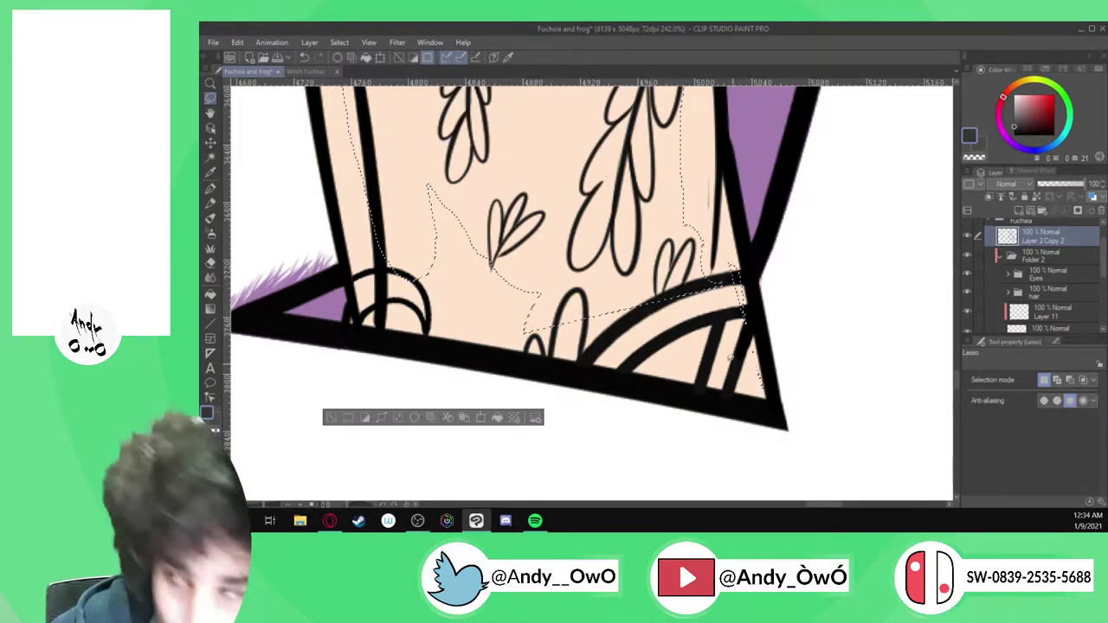
pyautogui.hotkey('ctrl', 'z')
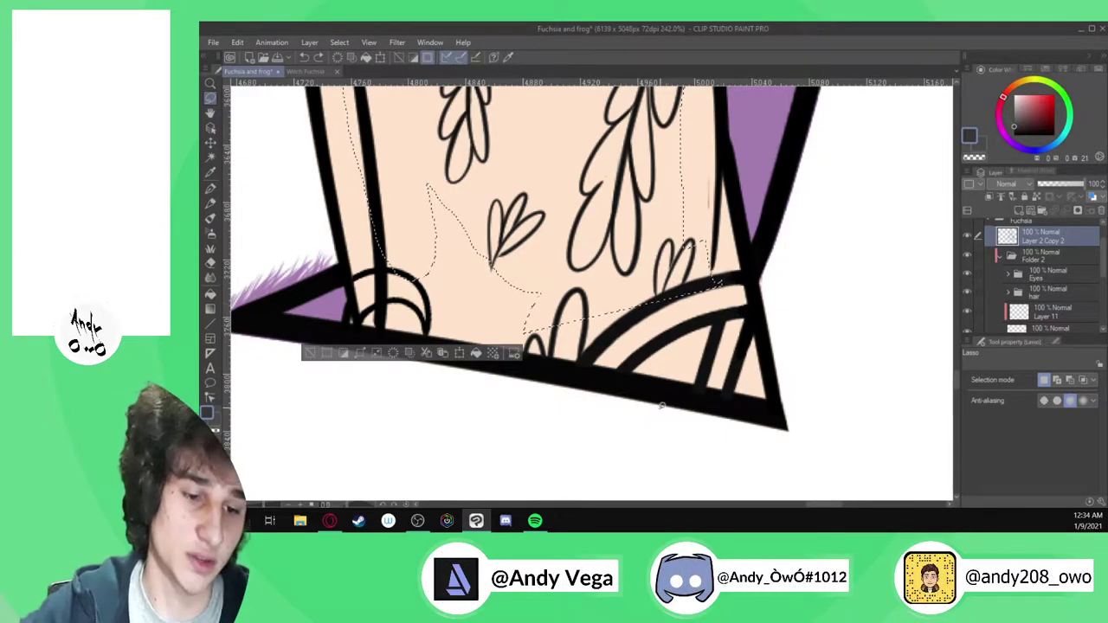
pyautogui.scroll(-2, 461, 382)
pyautogui.click(344, 367)
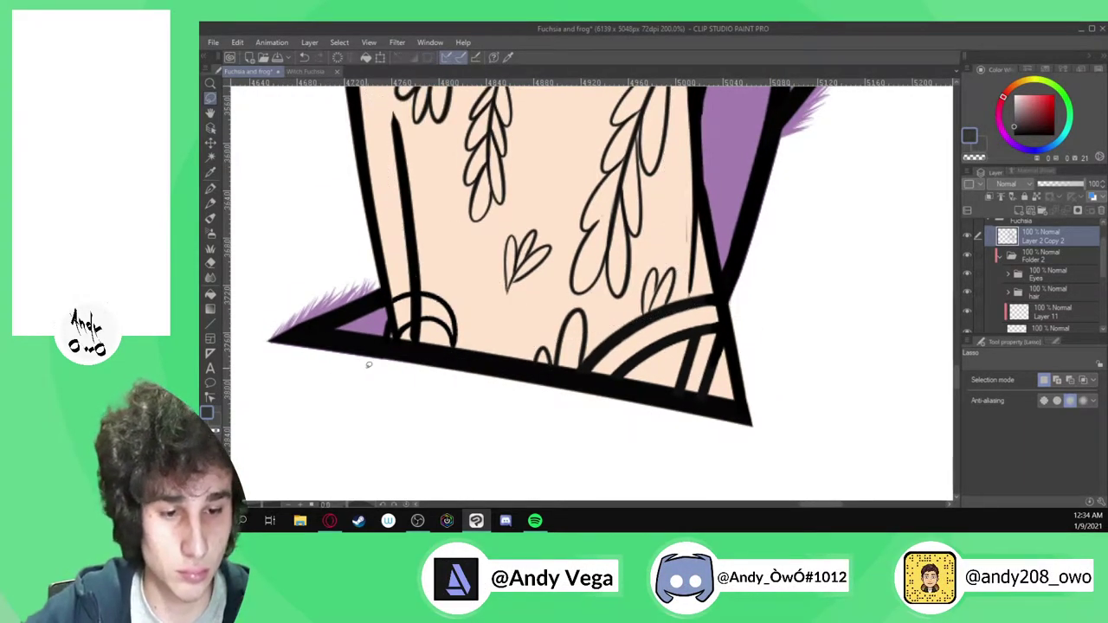
# Sample the dark tattoo colour from the Witch Fuchsia artwork and return to the Fuchsia and frog drawing
pyautogui.click(305, 71)
pyautogui.press('alt')
pyautogui.scroll(10, 568, 239)
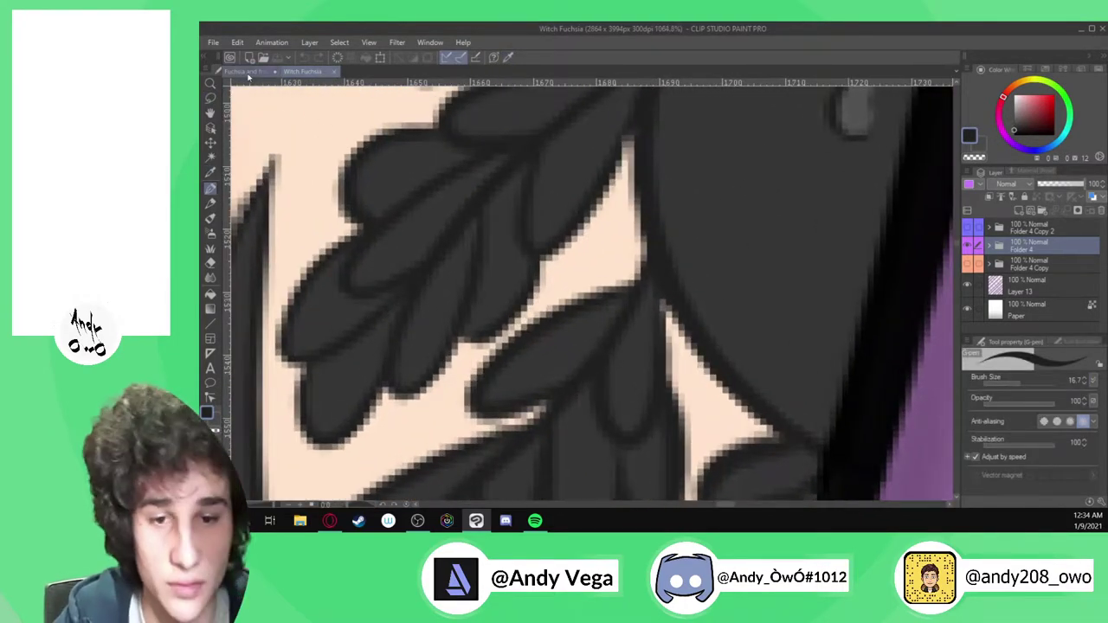
pyautogui.click(248, 71)
# Lower the opacity of the line art layer Layer 2 Copy 2 to 25% and make the clipped Layer 14 active
pyautogui.scroll(-5, 477, 240)
pyautogui.click(1060, 184)
pyautogui.scroll(-1, 644, 385)
pyautogui.click(1049, 183)
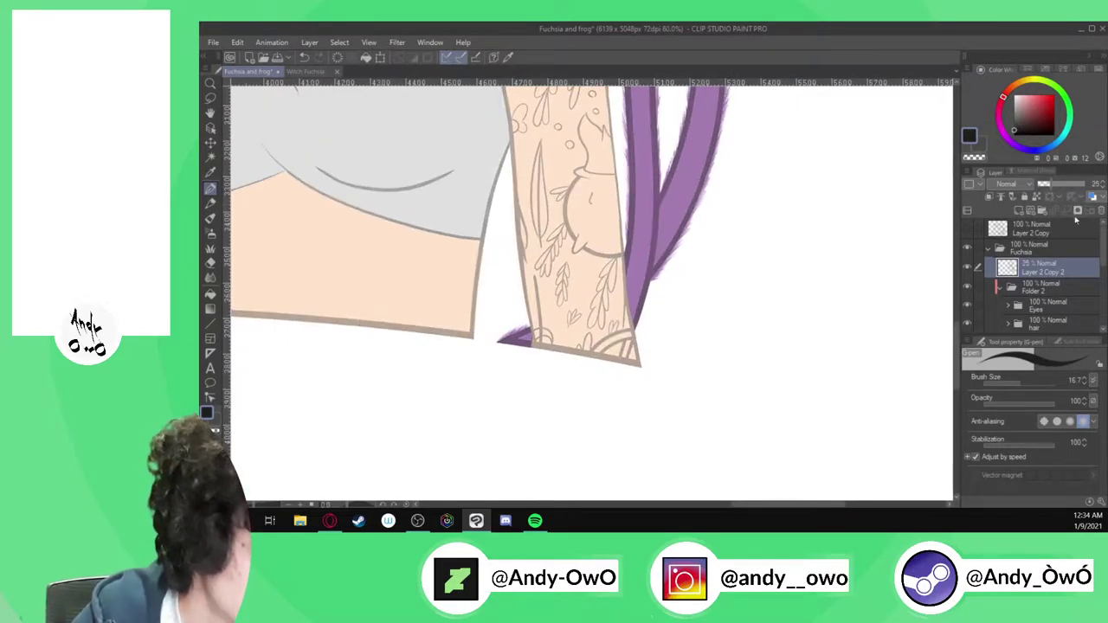
pyautogui.scroll(-3, 1073, 299)
pyautogui.click(1049, 308)
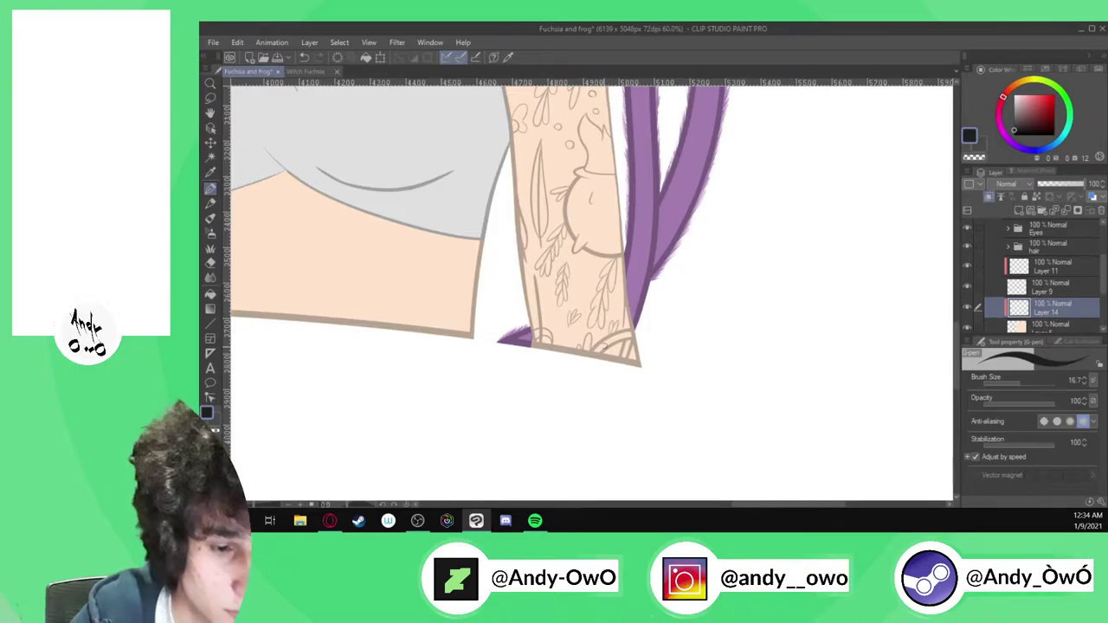
# Try to trace the outer arc tattoo at the arm's lower corner freehand with the G-pen, and undo the stroke
pyautogui.scroll(8, 600, 351)
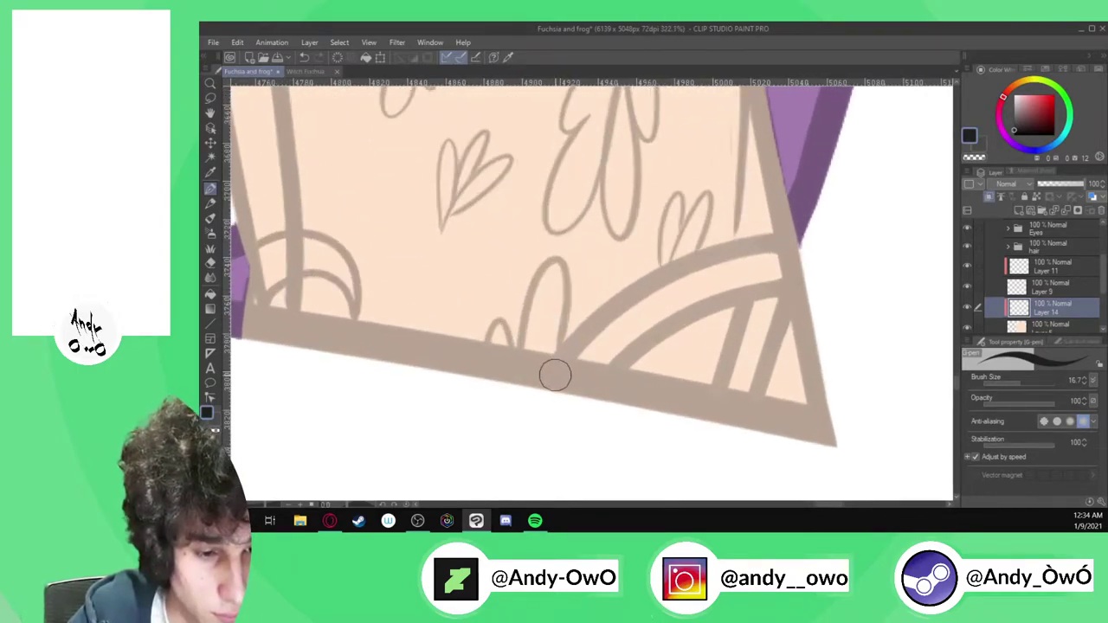
pyautogui.moveTo(546, 381)
pyautogui.mouseDown()
pyautogui.moveTo(609, 311)
pyautogui.moveTo(664, 279)
pyautogui.mouseUp()
pyautogui.hotkey('ctrl', 'z')
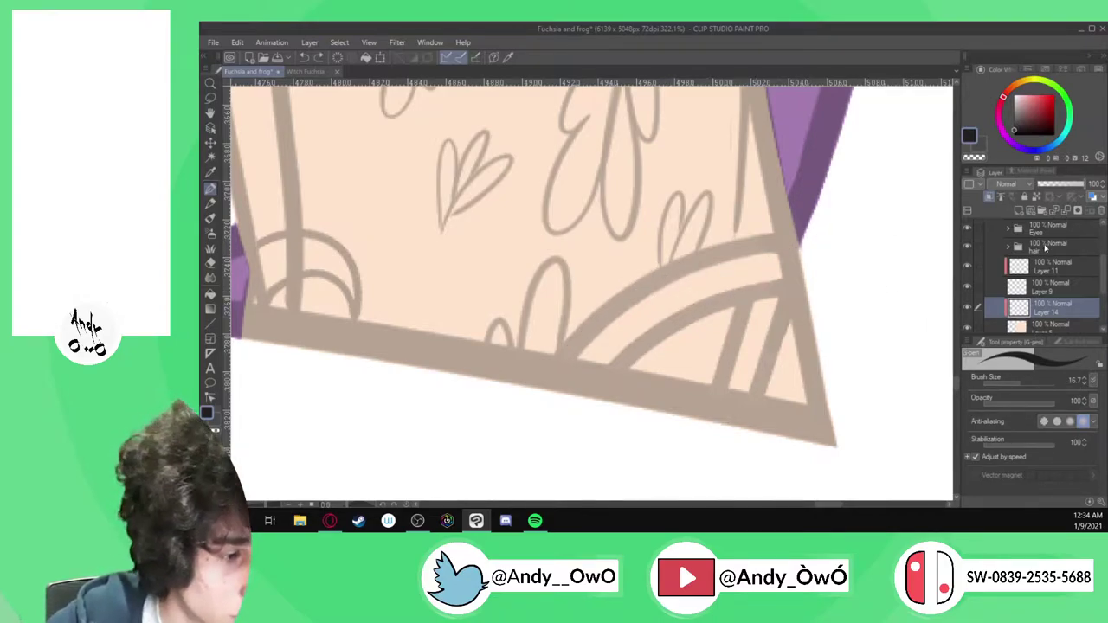
pyautogui.moveTo(794, 241)
pyautogui.mouseDown()
pyautogui.moveTo(635, 293)
pyautogui.moveTo(579, 338)
pyautogui.moveTo(536, 400)
pyautogui.mouseUp()
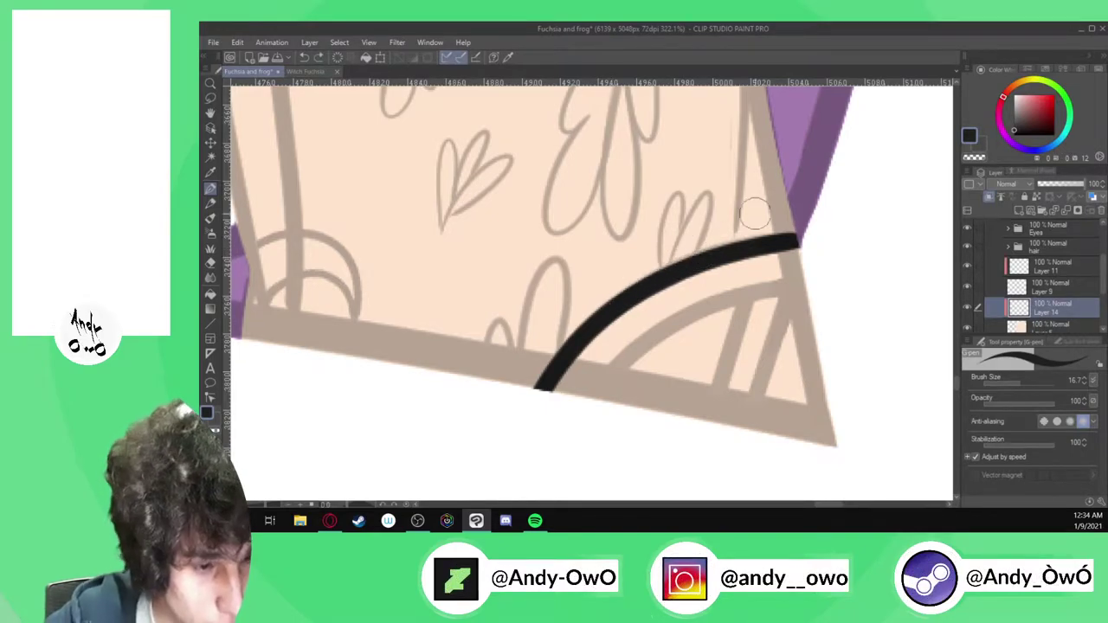
pyautogui.scroll(4, 773, 245)
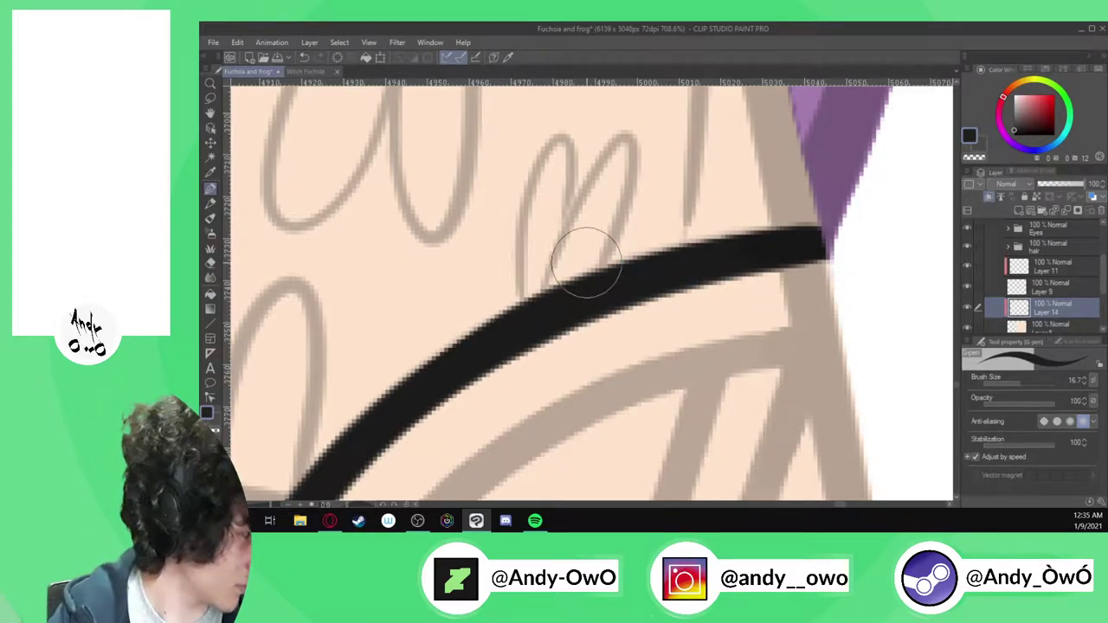
pyautogui.scroll(-2, 816, 186)
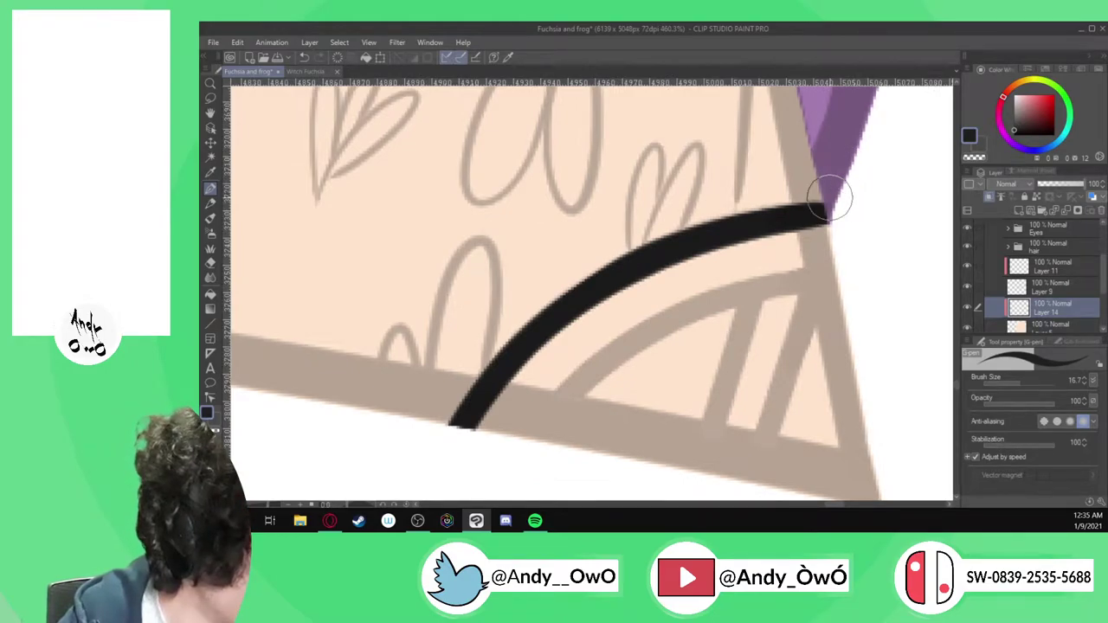
pyautogui.scroll(-5, 829, 199)
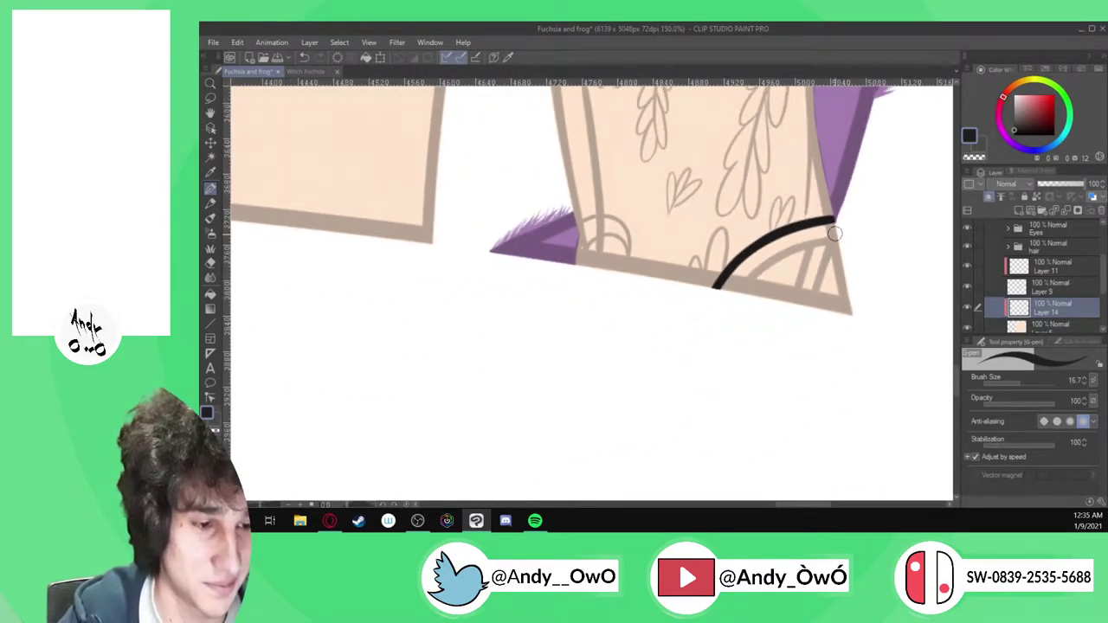
pyautogui.scroll(1, 814, 240)
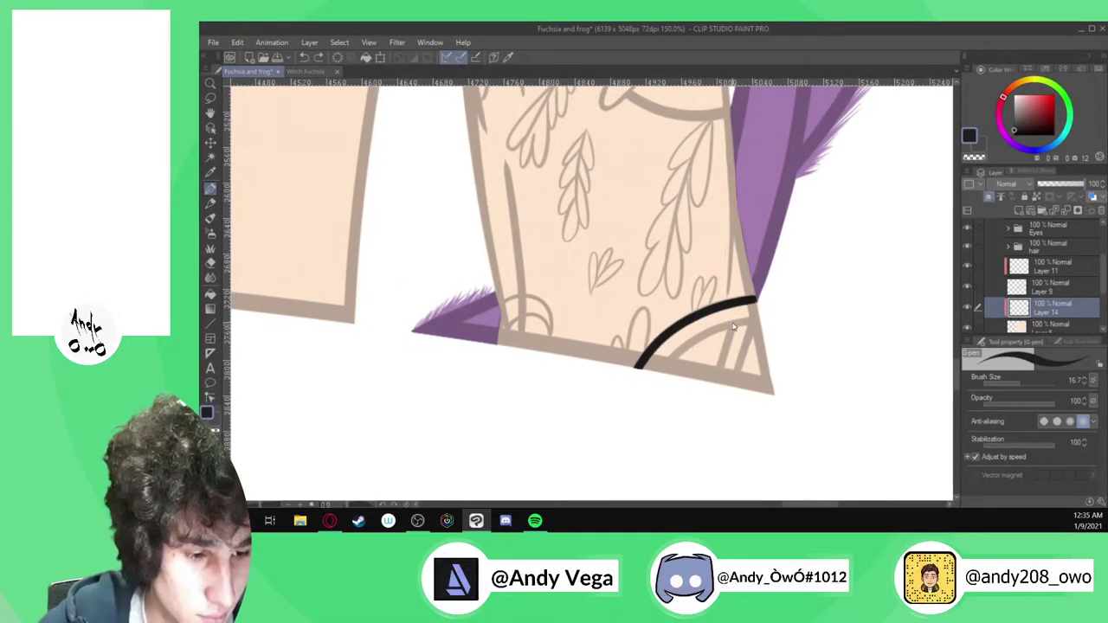
pyautogui.hotkey('ctrl', 'z')
pyautogui.click(319, 57)
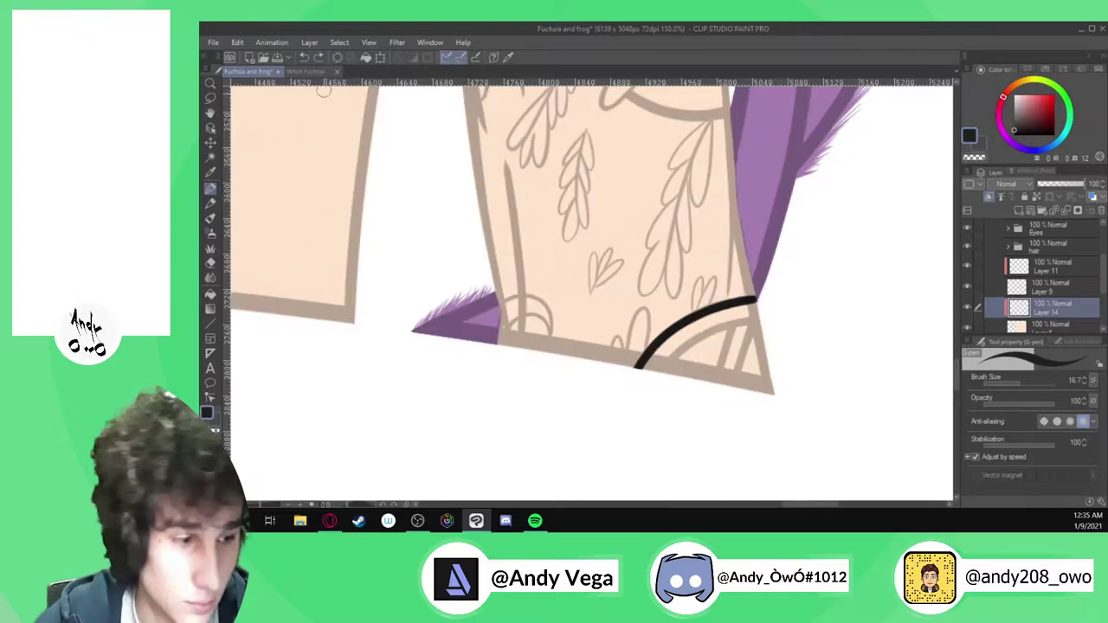
pyautogui.click(305, 57)
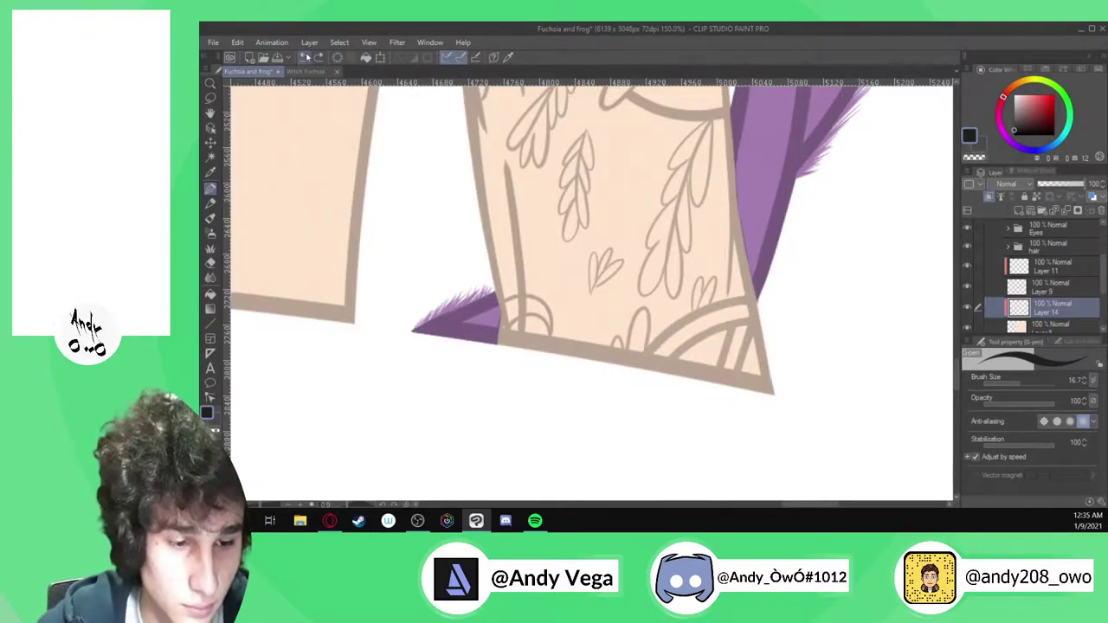
# Create a circular figure ruler on Layer 14 and move it so its edge follows the outer arc tattoo at the arm's lower corner
pyautogui.press('u')
pyautogui.moveTo(684, 316); pyautogui.dragTo(736, 389)
pyautogui.hotkey('ctrl', 'z')
pyautogui.click(1086, 342)
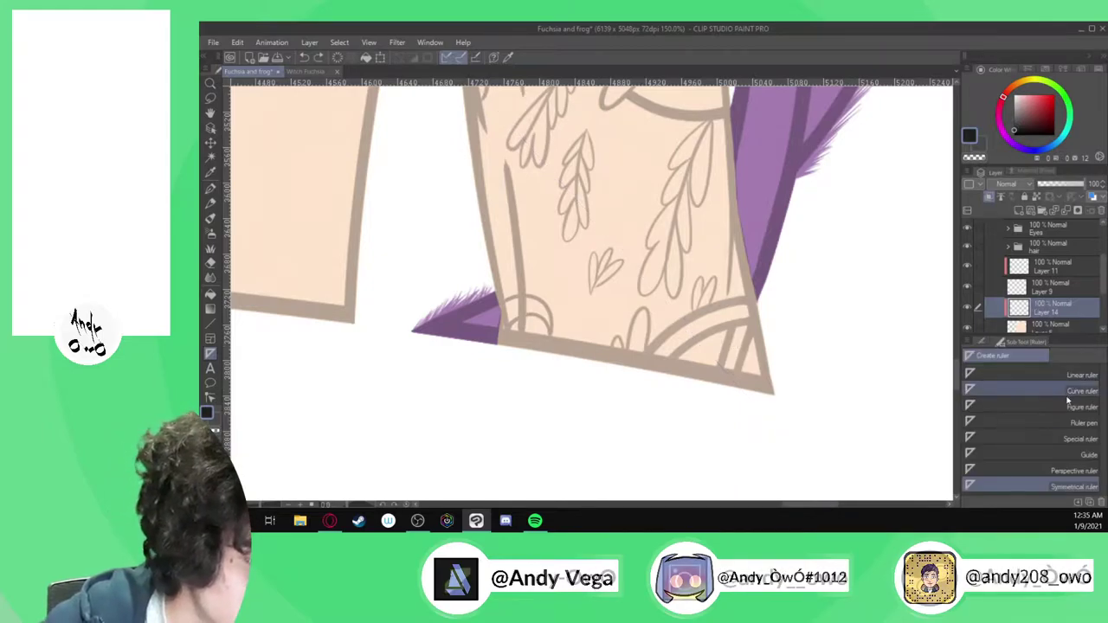
pyautogui.click(1082, 406)
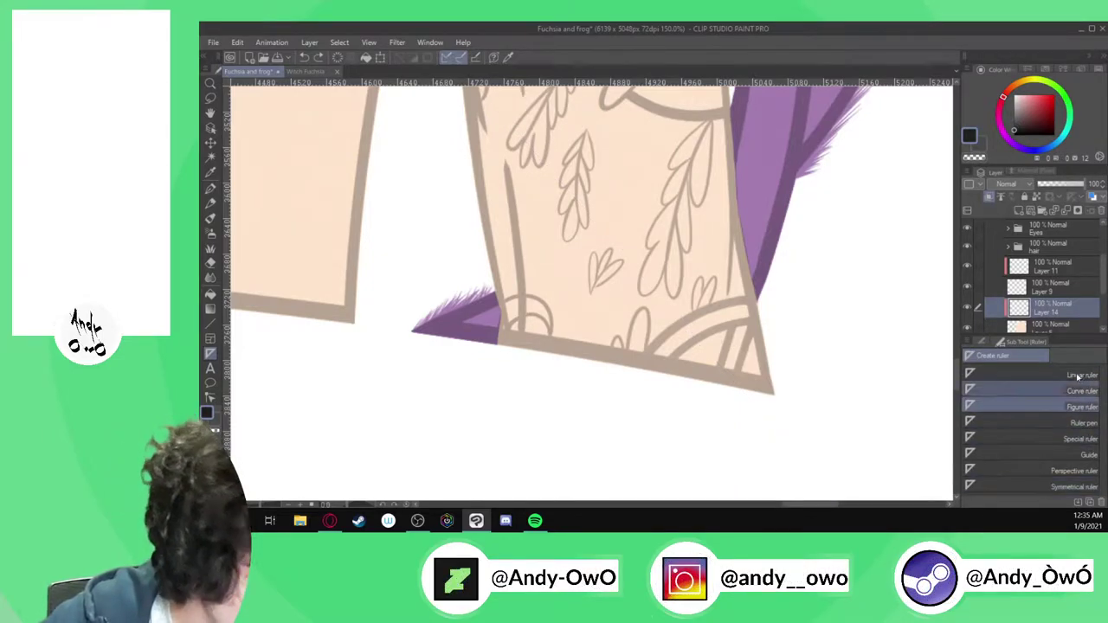
pyautogui.click(983, 342)
pyautogui.moveTo(650, 274); pyautogui.dragTo(829, 454)
pyautogui.click(814, 405)
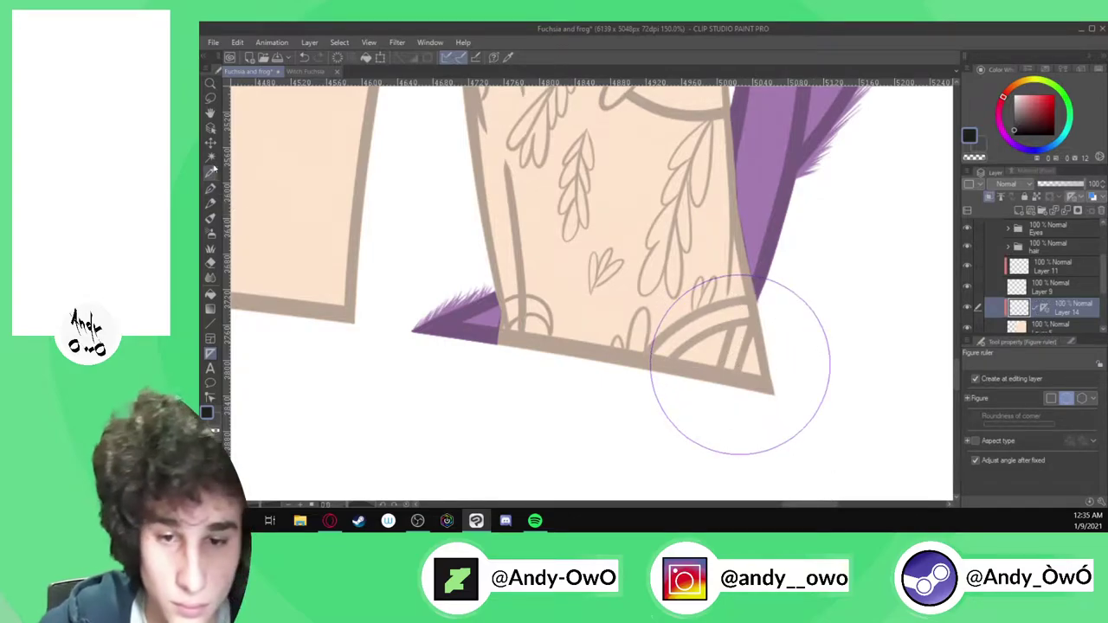
pyautogui.press('k')
pyautogui.moveTo(812, 360); pyautogui.dragTo(801, 390)
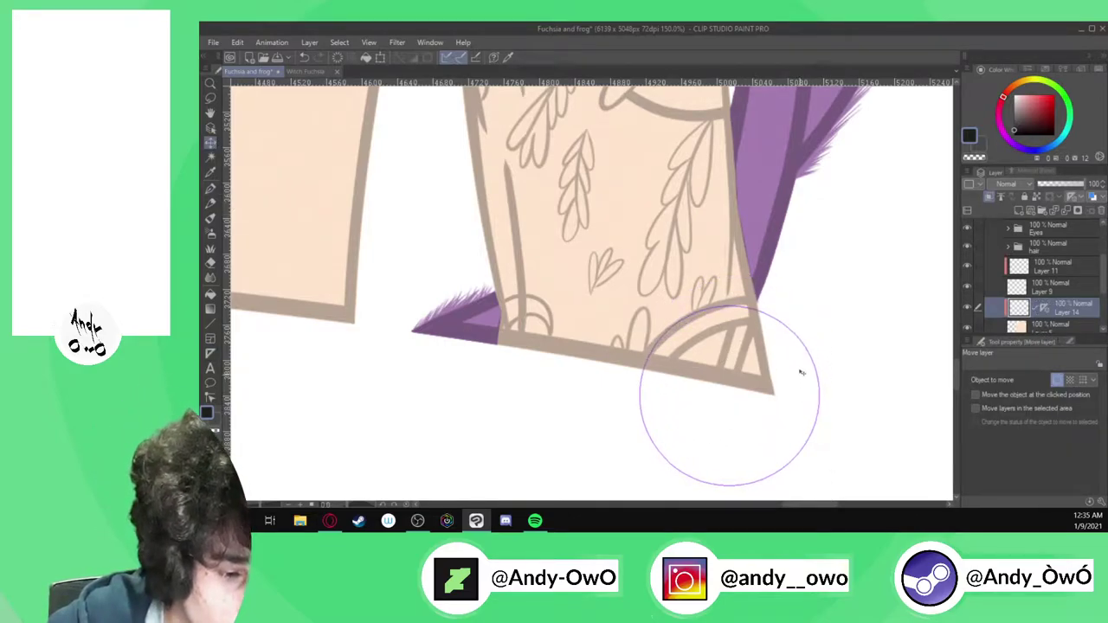
# Trace the outer arc tattoo along the circular ruler with the G-pen and delete the ruler
pyautogui.press('p')
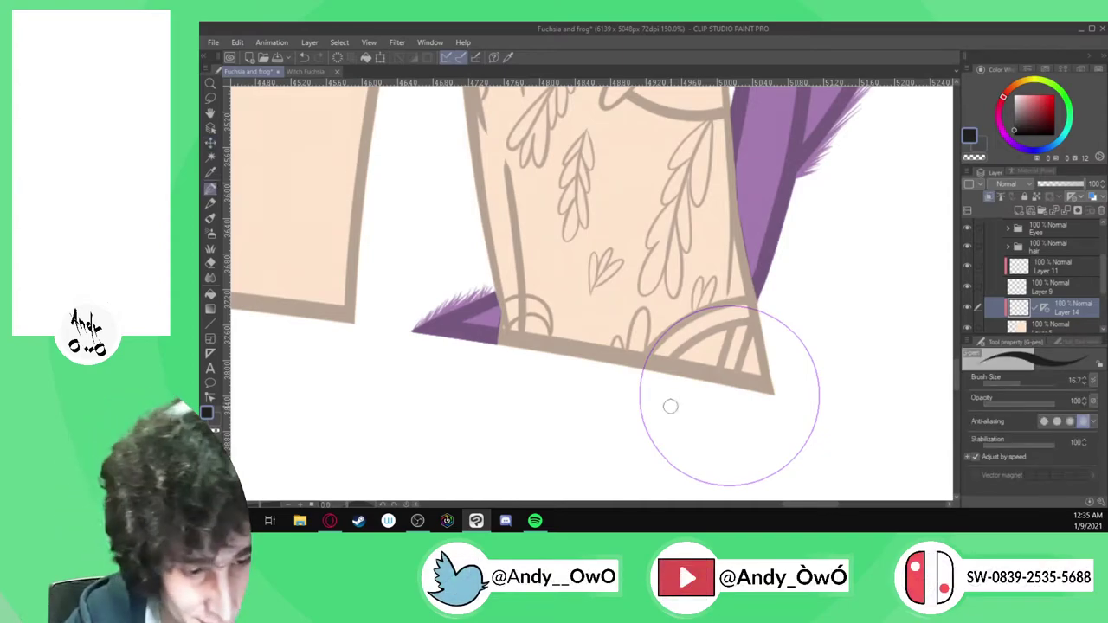
pyautogui.scroll(-2, 719, 381)
pyautogui.moveTo(663, 370)
pyautogui.mouseDown()
pyautogui.moveTo(688, 338)
pyautogui.moveTo(743, 325)
pyautogui.mouseUp()
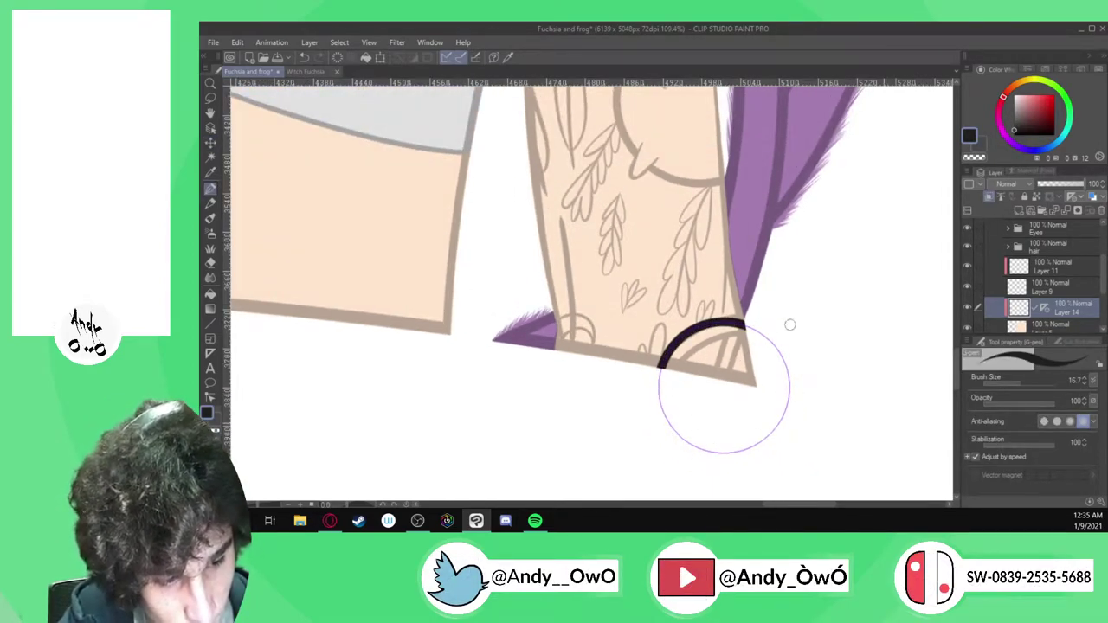
pyautogui.rightClick(1043, 309)
pyautogui.click(1011, 367)
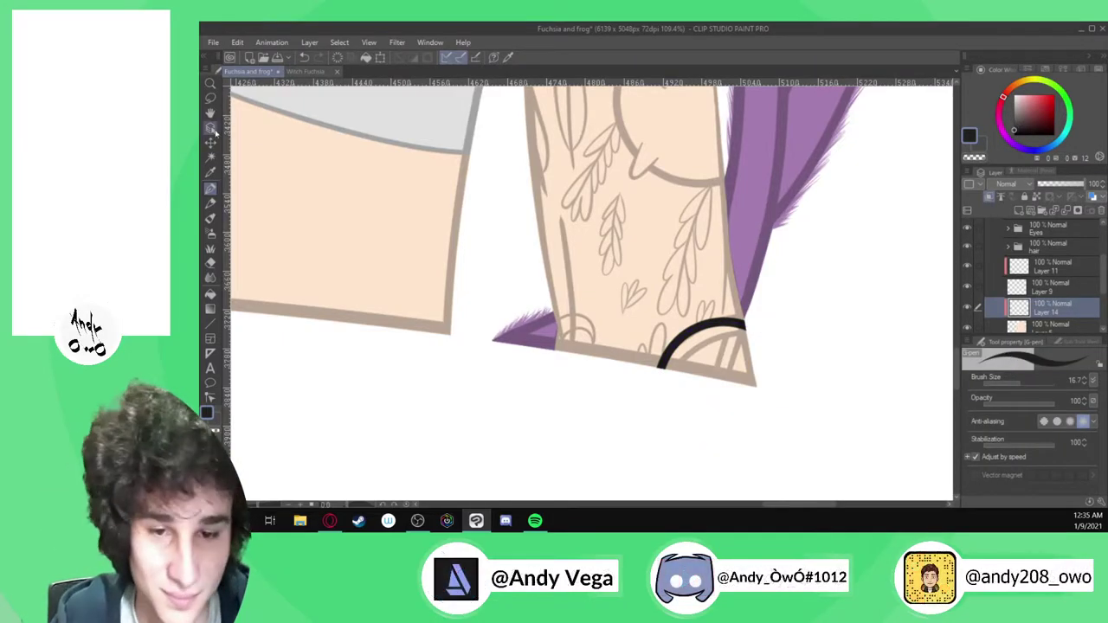
# Lasso the traced arc and scale it up to 111%, keeping its proportions
pyautogui.click(211, 98)
pyautogui.moveTo(639, 346)
pyautogui.mouseDown()
pyautogui.moveTo(716, 405)
pyautogui.moveTo(640, 345)
pyautogui.mouseUp()
pyautogui.scroll(3, 740, 394)
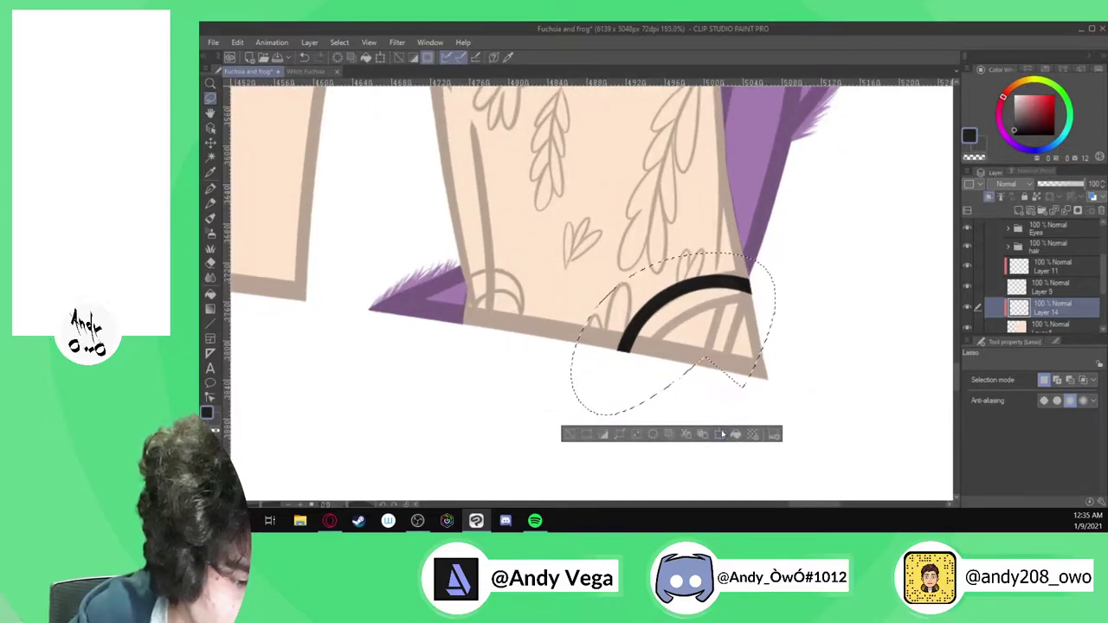
pyautogui.hotkey('ctrl', 't')
pyautogui.moveTo(776, 415); pyautogui.dragTo(796, 435)
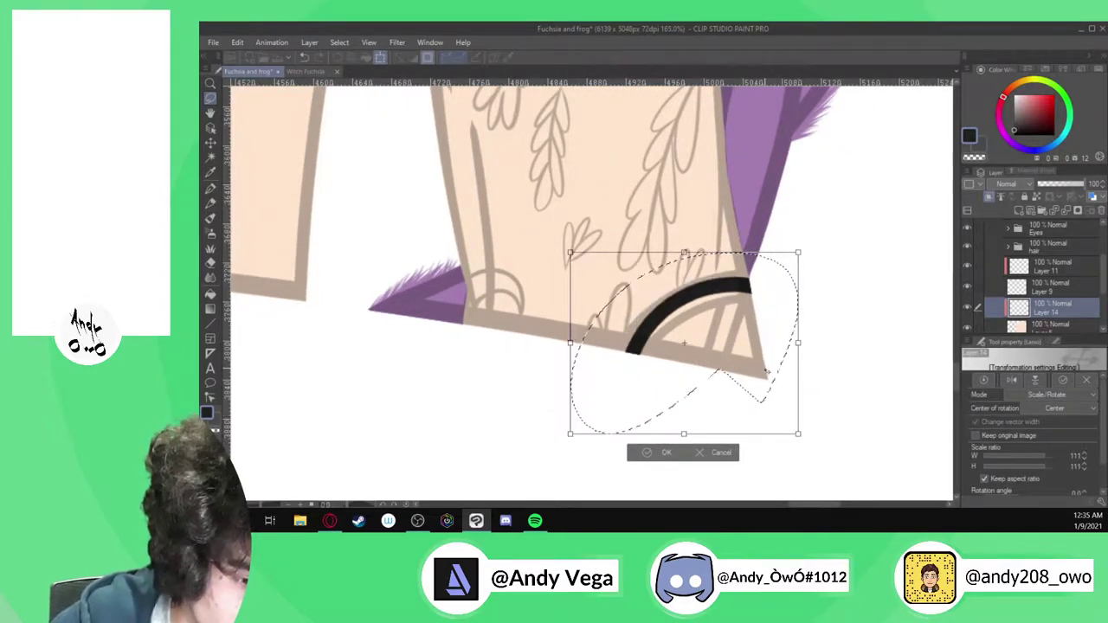
pyautogui.press('Return')
# Scale the selected arc up to 144%, keeping its proportions, and position it over the outer arc tattoo
pyautogui.hotkey('ctrl', 't')
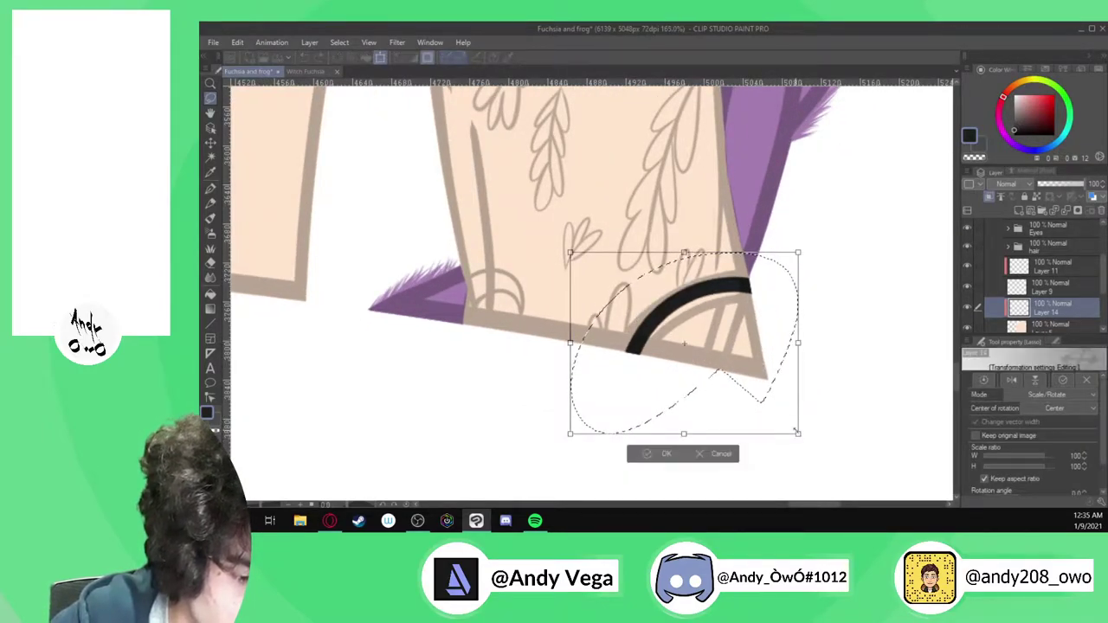
pyautogui.moveTo(836, 469); pyautogui.dragTo(865, 492)
pyautogui.moveTo(763, 334); pyautogui.dragTo(729, 322)
pyautogui.moveTo(829, 241); pyautogui.dragTo(863, 213)
pyautogui.moveTo(802, 269); pyautogui.dragTo(768, 298)
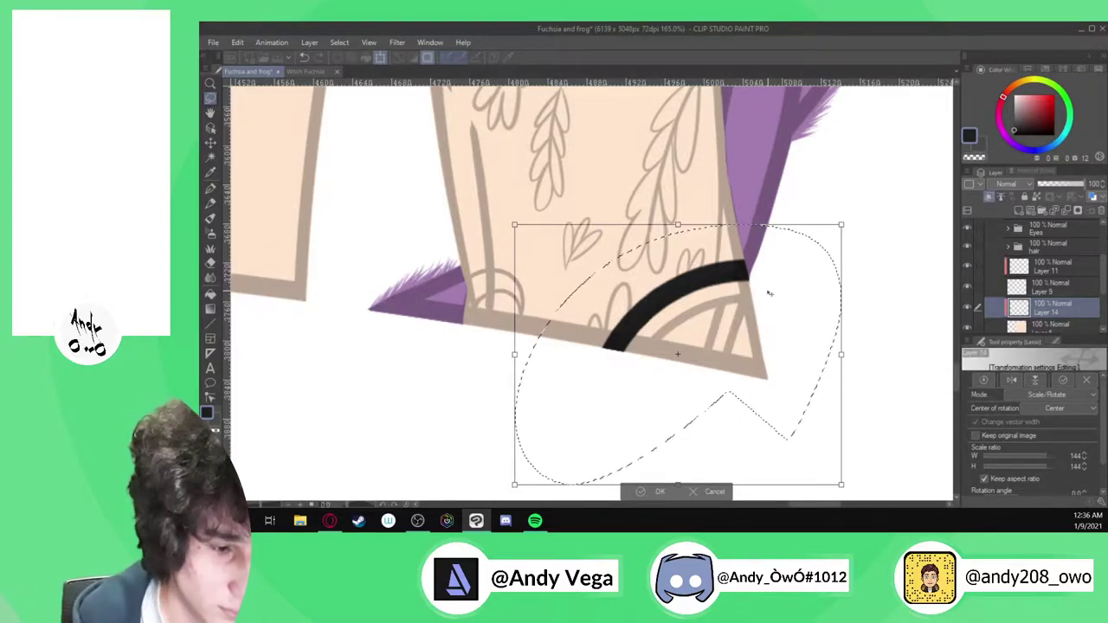
pyautogui.scroll(3, 653, 359)
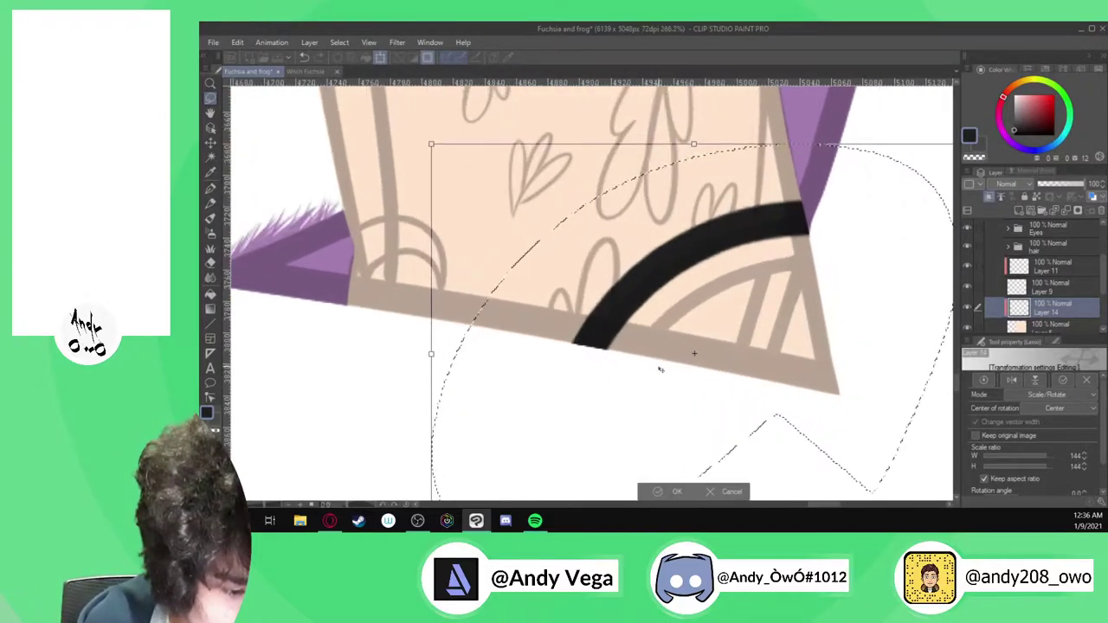
pyautogui.click(211, 172)
pyautogui.click(598, 213)
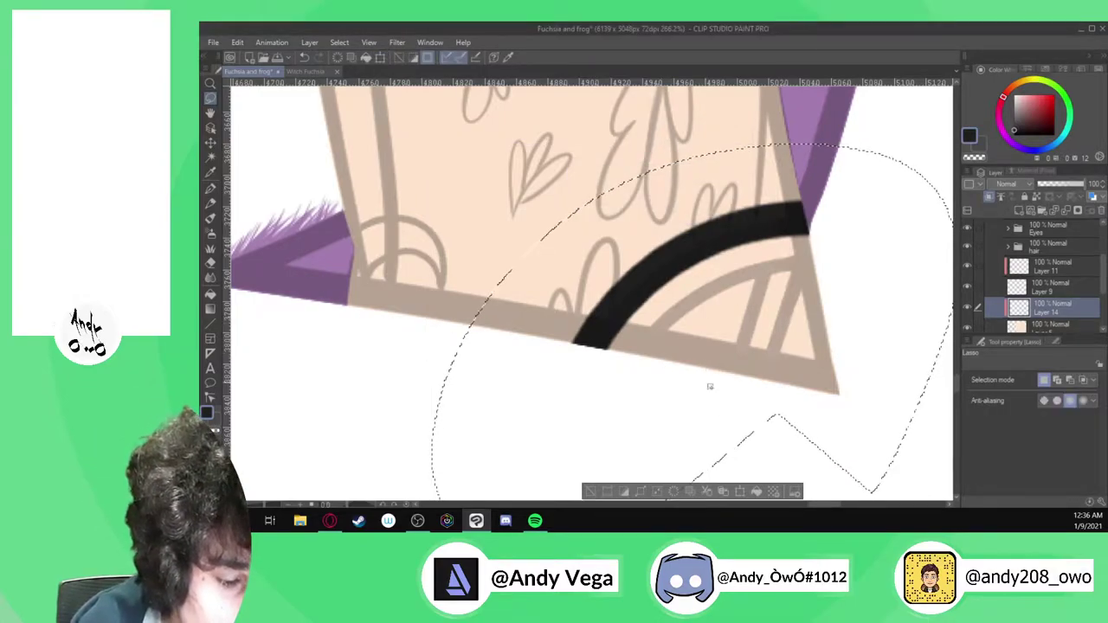
# Nudge the enlarged arc slightly to fine-tune its position and clear the selection
pyautogui.hotkey('ctrl', 't')
pyautogui.moveTo(736, 368); pyautogui.dragTo(740, 372)
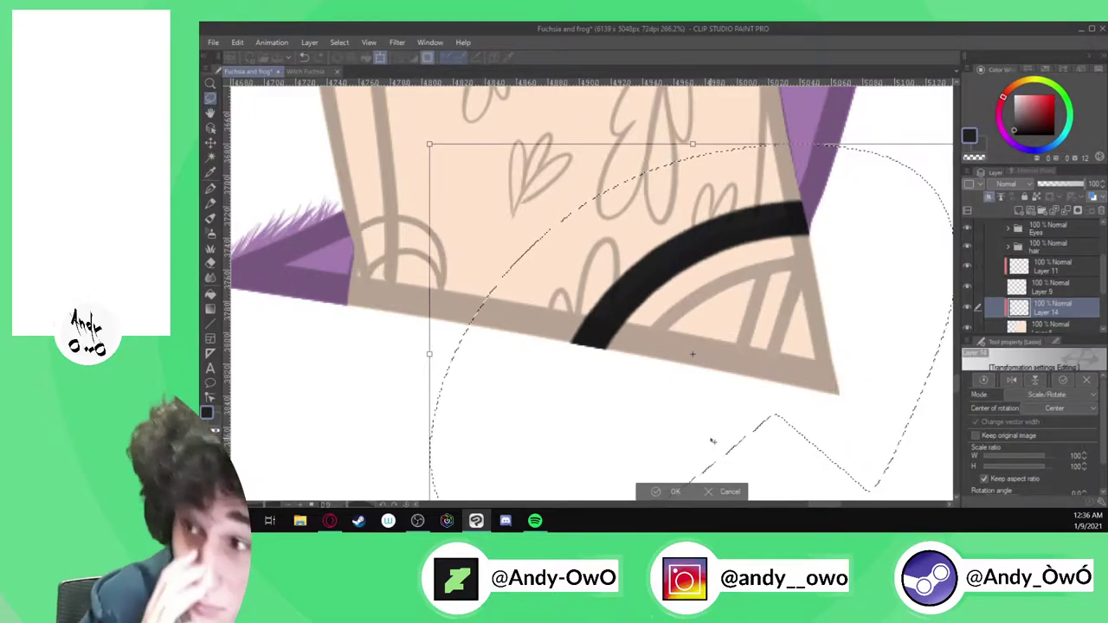
pyautogui.click(671, 492)
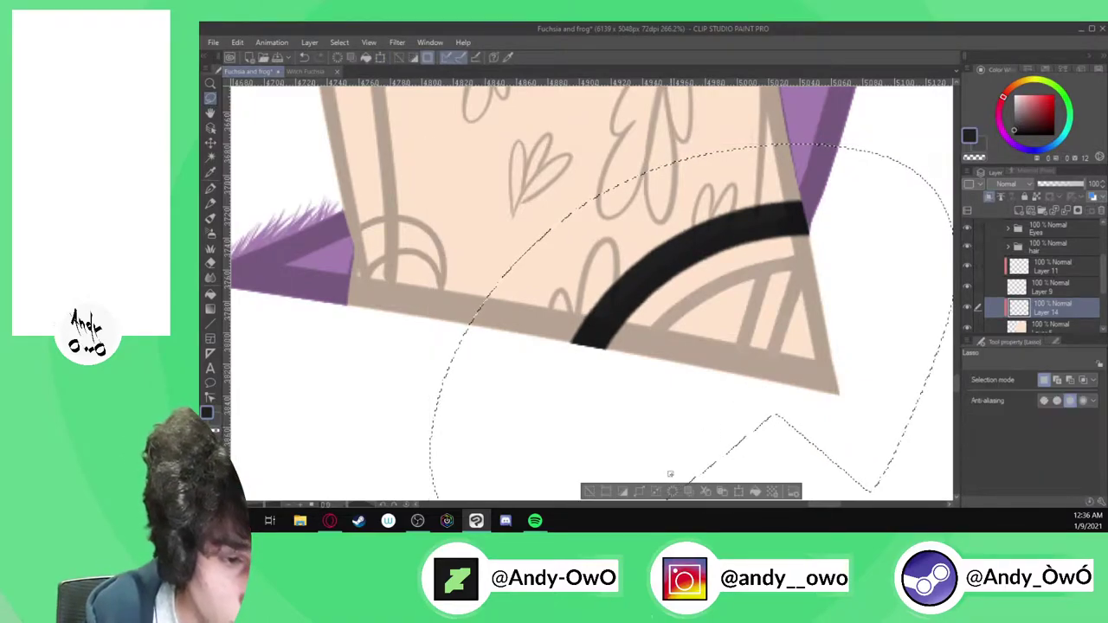
pyautogui.click(588, 491)
# Thin the enlarged arc by erasing along its outer edge with the G-pen in transparent colour at size 16.7
pyautogui.click(215, 431)
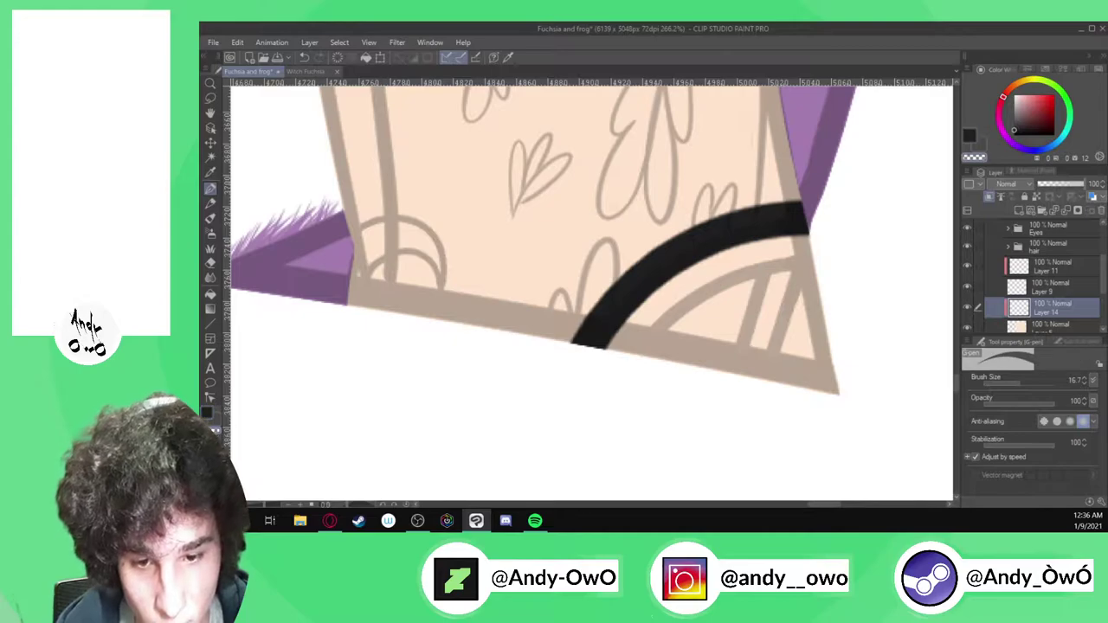
pyautogui.scroll(3, 605, 325)
pyautogui.moveTo(561, 350)
pyautogui.mouseDown()
pyautogui.moveTo(639, 252)
pyautogui.moveTo(610, 299)
pyautogui.moveTo(684, 227)
pyautogui.moveTo(779, 186)
pyautogui.mouseUp()
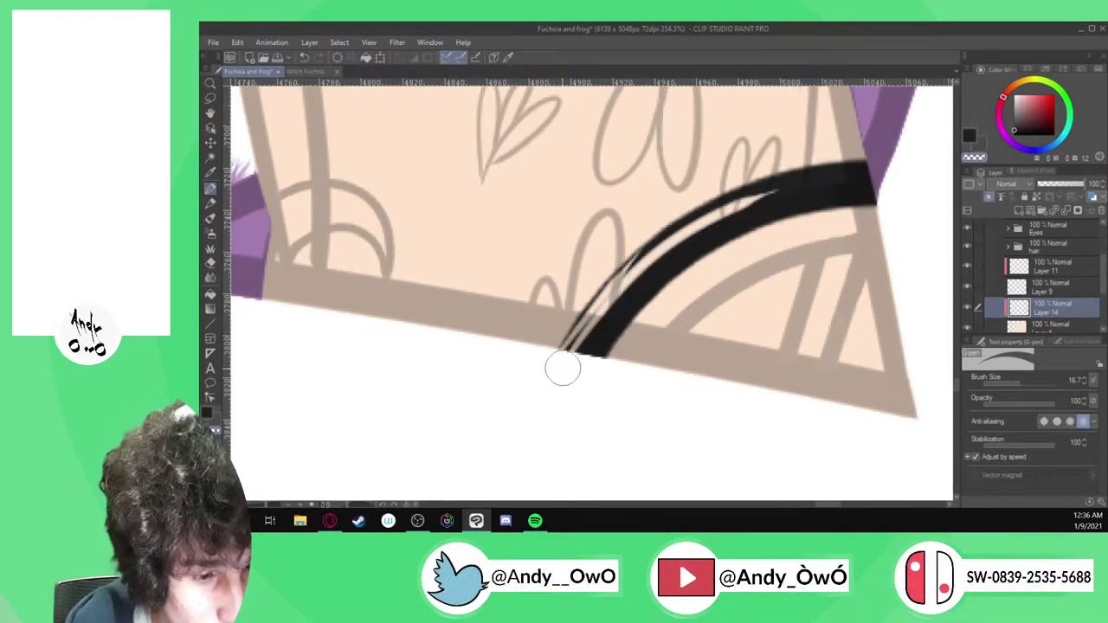
pyautogui.moveTo(623, 281)
pyautogui.mouseDown()
pyautogui.moveTo(714, 205)
pyautogui.moveTo(774, 180)
pyautogui.moveTo(764, 167)
pyautogui.moveTo(778, 165)
pyautogui.moveTo(672, 213)
pyautogui.moveTo(593, 277)
pyautogui.moveTo(530, 357)
pyautogui.mouseUp()
pyautogui.scroll(1, 805, 181)
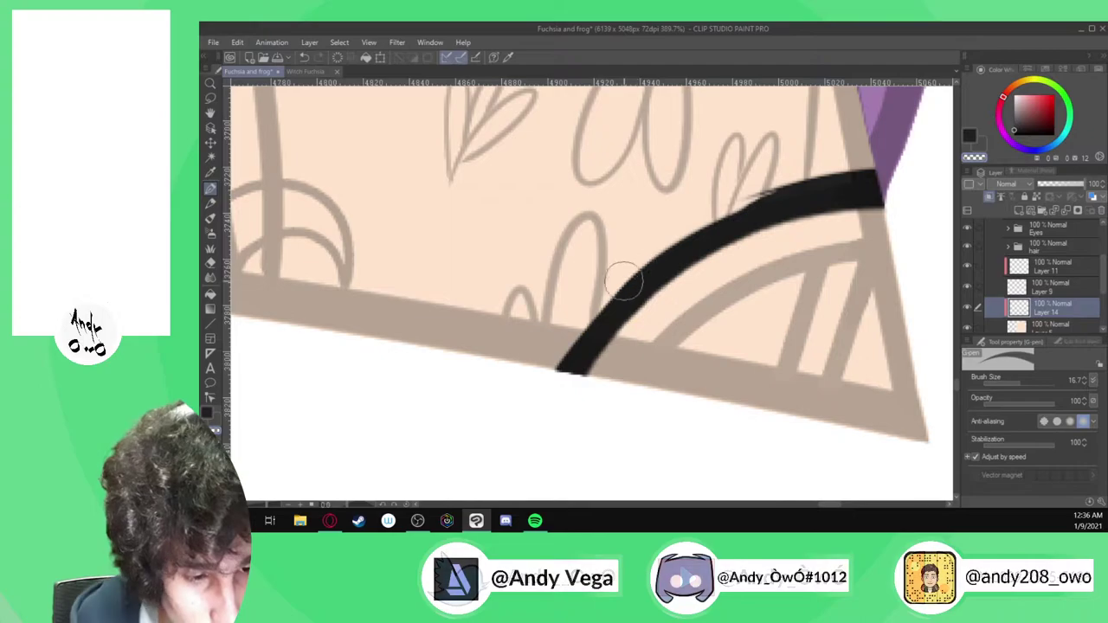
pyautogui.moveTo(575, 328)
pyautogui.mouseDown()
pyautogui.moveTo(546, 370)
pyautogui.moveTo(564, 346)
pyautogui.mouseUp()
pyautogui.moveTo(690, 227)
pyautogui.mouseDown()
pyautogui.moveTo(771, 192)
pyautogui.moveTo(876, 169)
pyautogui.mouseUp()
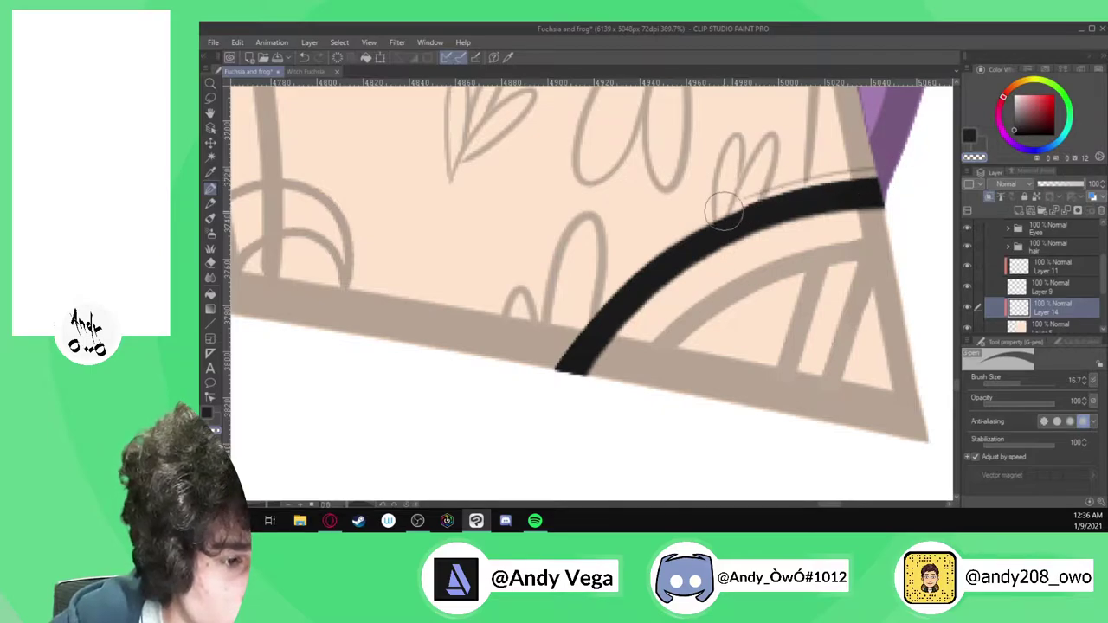
pyautogui.moveTo(764, 198)
pyautogui.mouseDown()
pyautogui.moveTo(871, 178)
pyautogui.moveTo(891, 187)
pyautogui.moveTo(772, 195)
pyautogui.moveTo(894, 173)
pyautogui.moveTo(751, 194)
pyautogui.mouseUp()
pyautogui.hotkey('ctrl', 'z')
pyautogui.moveTo(688, 237)
pyautogui.mouseDown()
pyautogui.moveTo(749, 200)
pyautogui.moveTo(940, 188)
pyautogui.mouseUp()
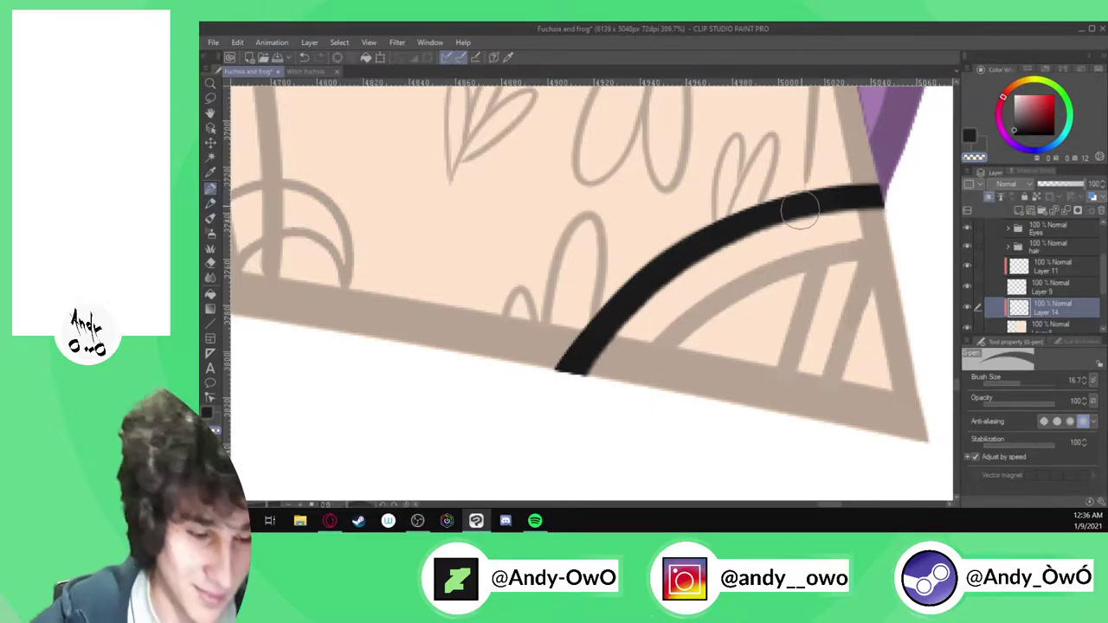
# Duplicate the arc layer, move the copy onto the inner arc tattoo and merge it down into Layer 14
pyautogui.hotkey('ctrl', 'c')
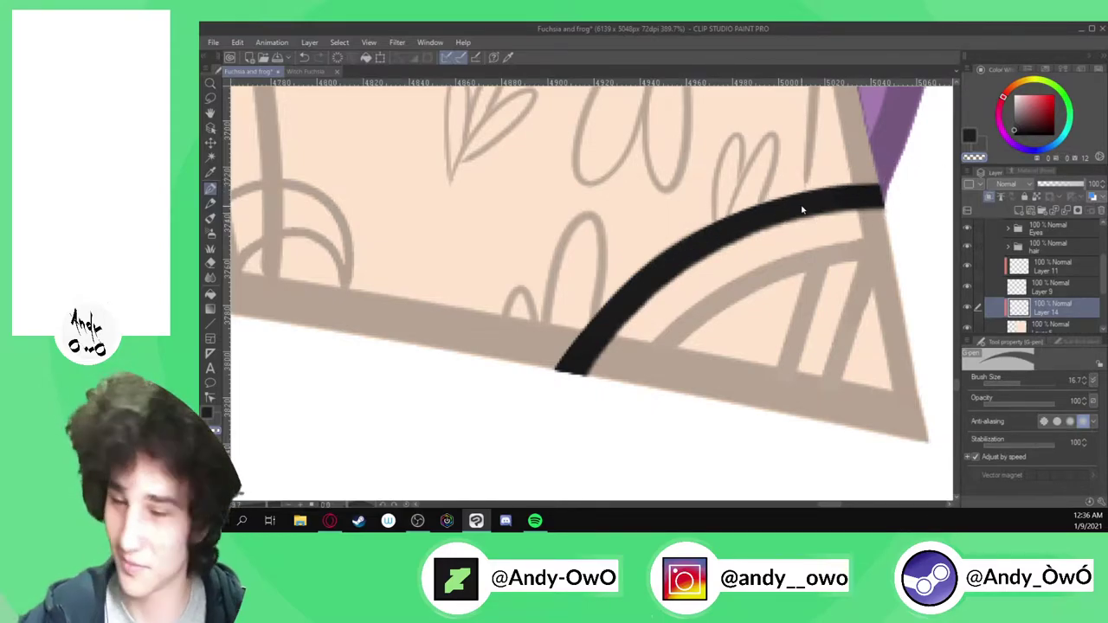
pyautogui.hotkey('ctrl', 'v')
pyautogui.press('k')
pyautogui.moveTo(731, 294); pyautogui.dragTo(767, 346)
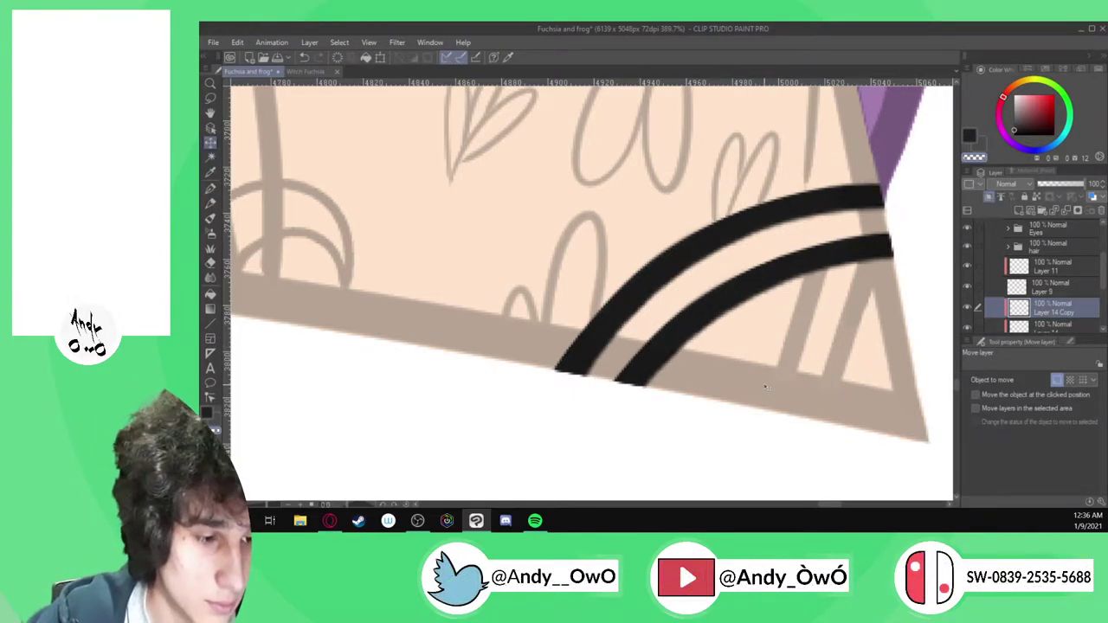
pyautogui.hotkey('ctrl', 'e')
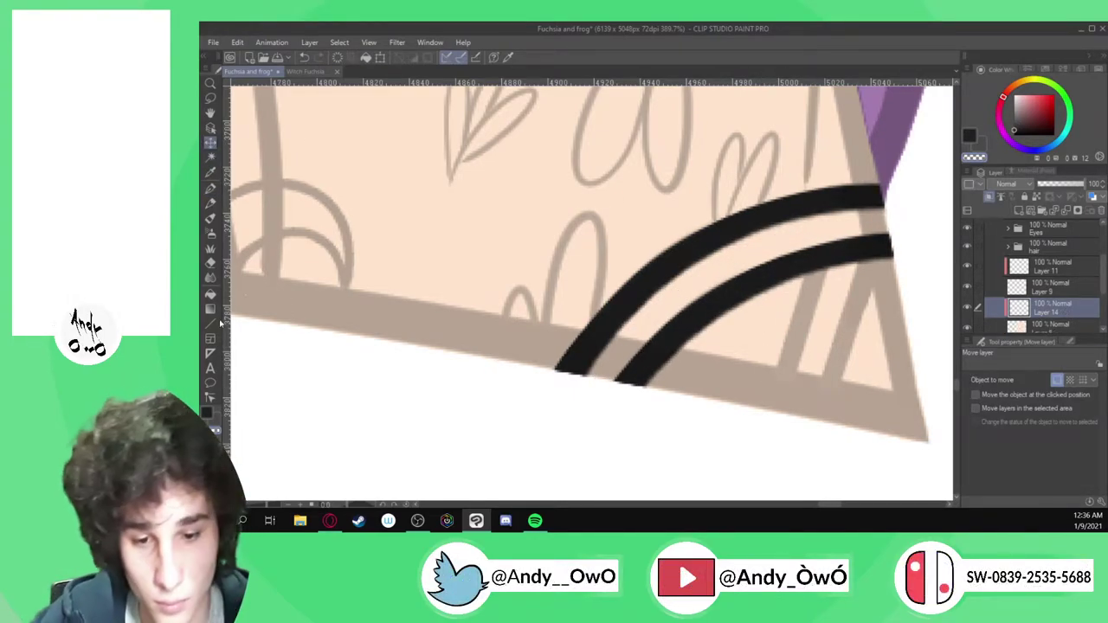
# Draw the two straight tattoo lines from the inner arc to the arm's lower edge in dark ink, with brush size 8.6
pyautogui.press('u')
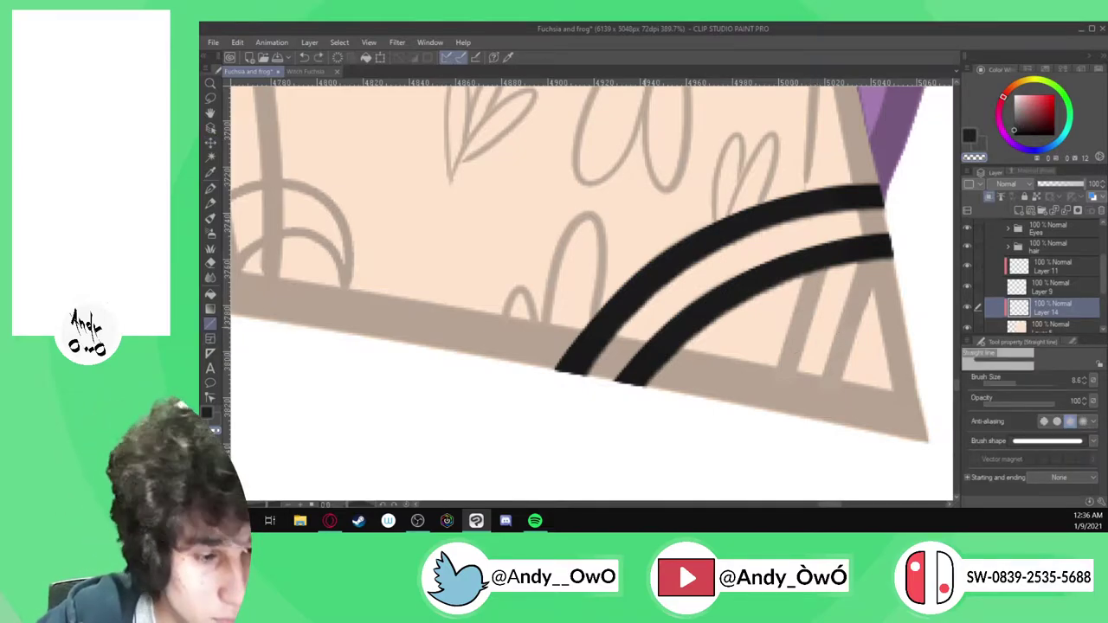
pyautogui.click(207, 416)
pyautogui.moveTo(815, 264)
pyautogui.mouseDown()
pyautogui.moveTo(770, 419)
pyautogui.moveTo(775, 412)
pyautogui.mouseUp()
pyautogui.moveTo(761, 453); pyautogui.dragTo(764, 459)
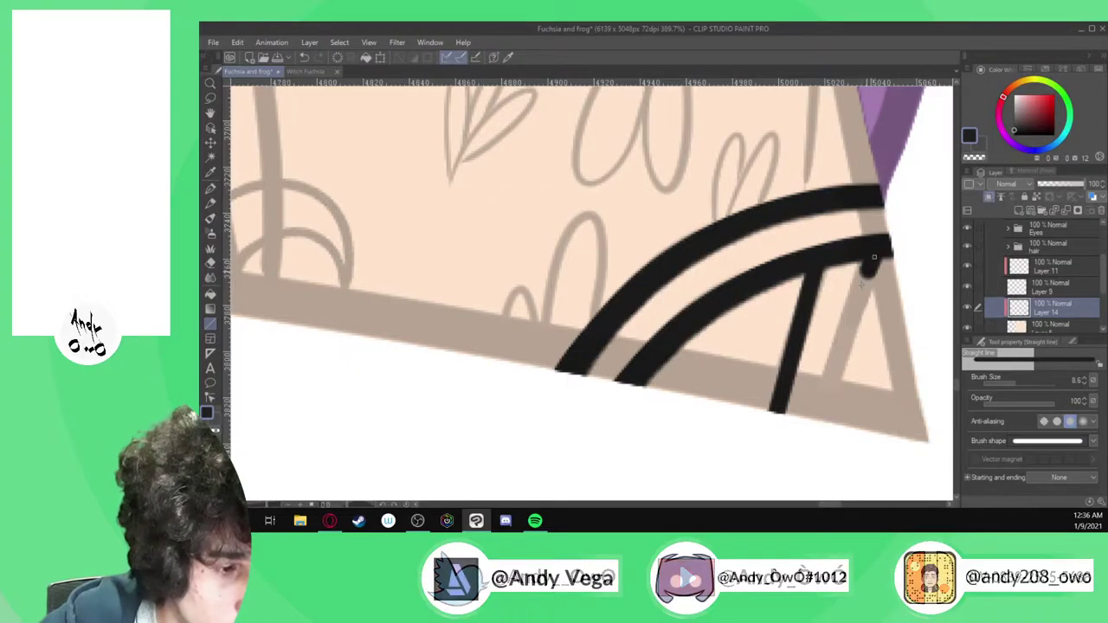
pyautogui.moveTo(872, 256); pyautogui.dragTo(814, 431)
pyautogui.hotkey('ctrl', 'z')
pyautogui.moveTo(873, 256); pyautogui.dragTo(818, 422)
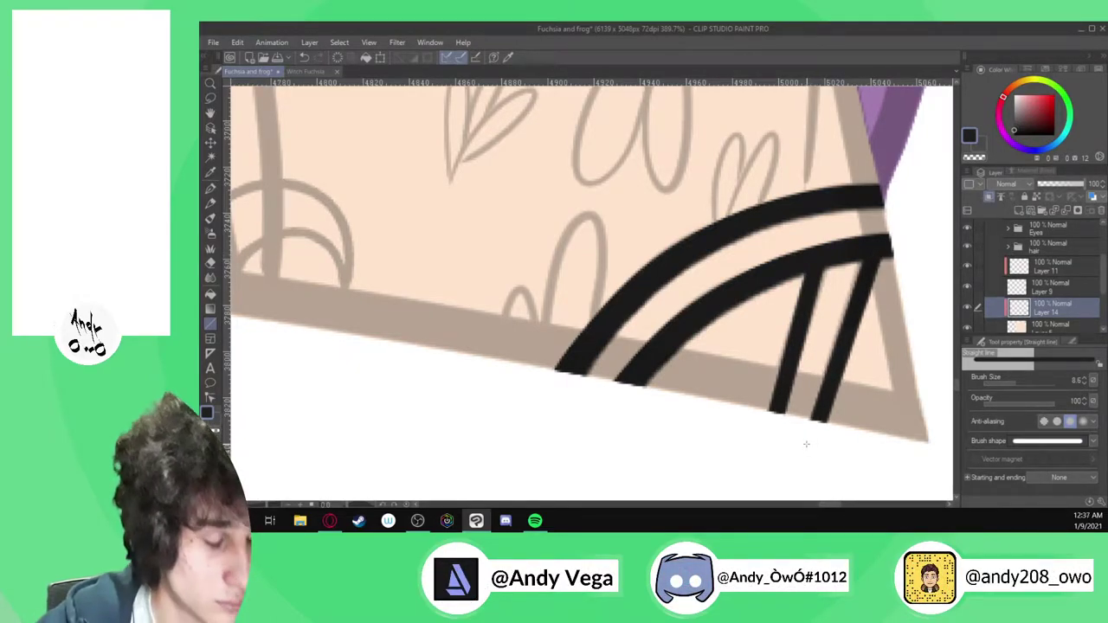
# Create a circular figure ruler on Layer 14 near the large round tattoo at the arm's edge, roughly matching its size
pyautogui.scroll(-6, 806, 444)
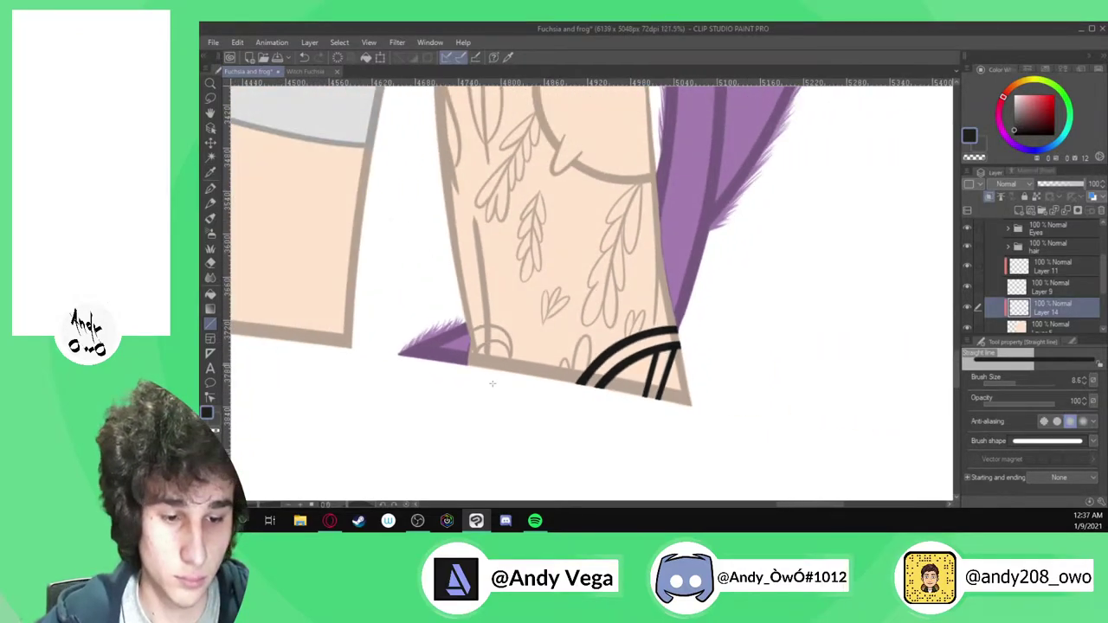
pyautogui.scroll(-3, 489, 370)
pyautogui.scroll(2, 538, 226)
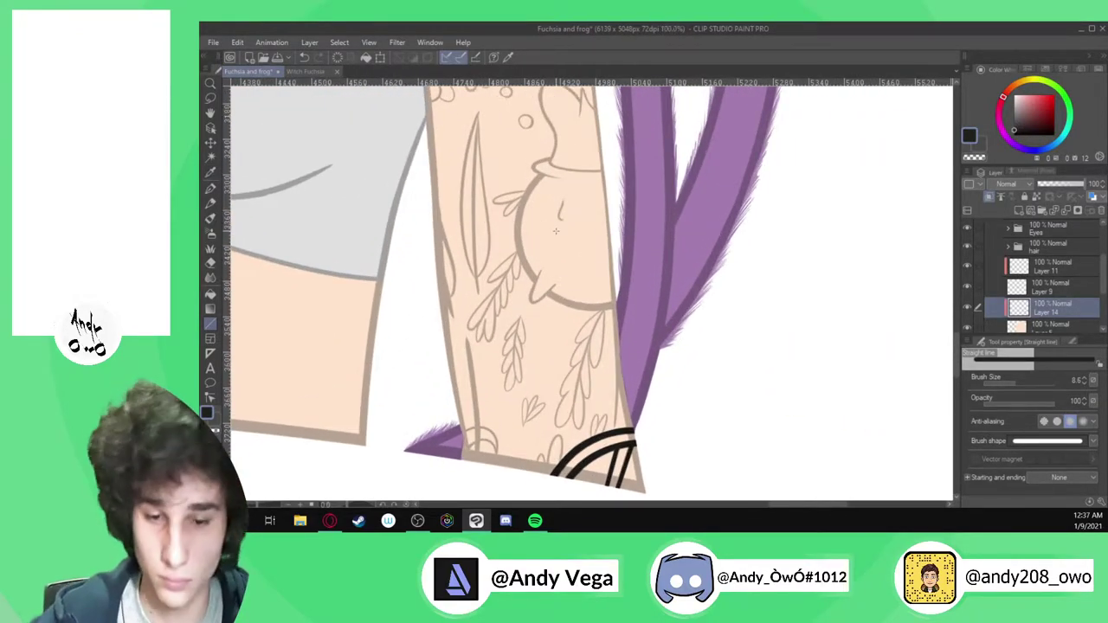
pyautogui.press('u')
pyautogui.moveTo(558, 183)
pyautogui.mouseDown()
pyautogui.moveTo(633, 279)
pyautogui.moveTo(701, 325)
pyautogui.mouseUp()
pyautogui.click(594, 243)
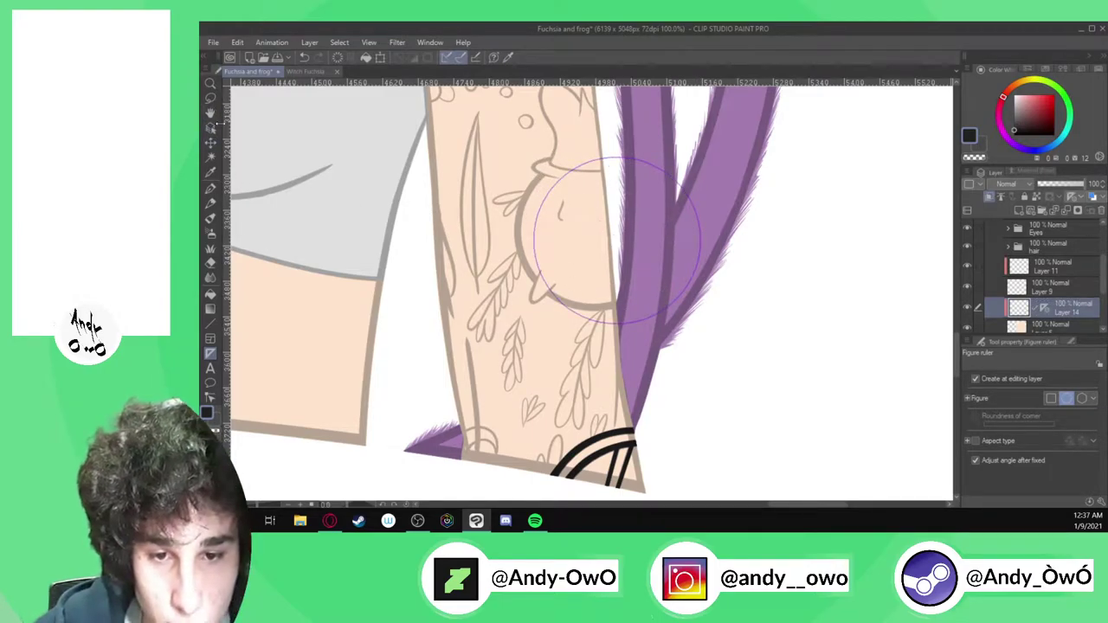
# Trace the part of the circular ruler that crosses the arm with the G-pen at size 16.7
pyautogui.press('p')
pyautogui.moveTo(575, 304); pyautogui.dragTo(618, 195)
pyautogui.moveTo(614, 322); pyautogui.dragTo(590, 183)
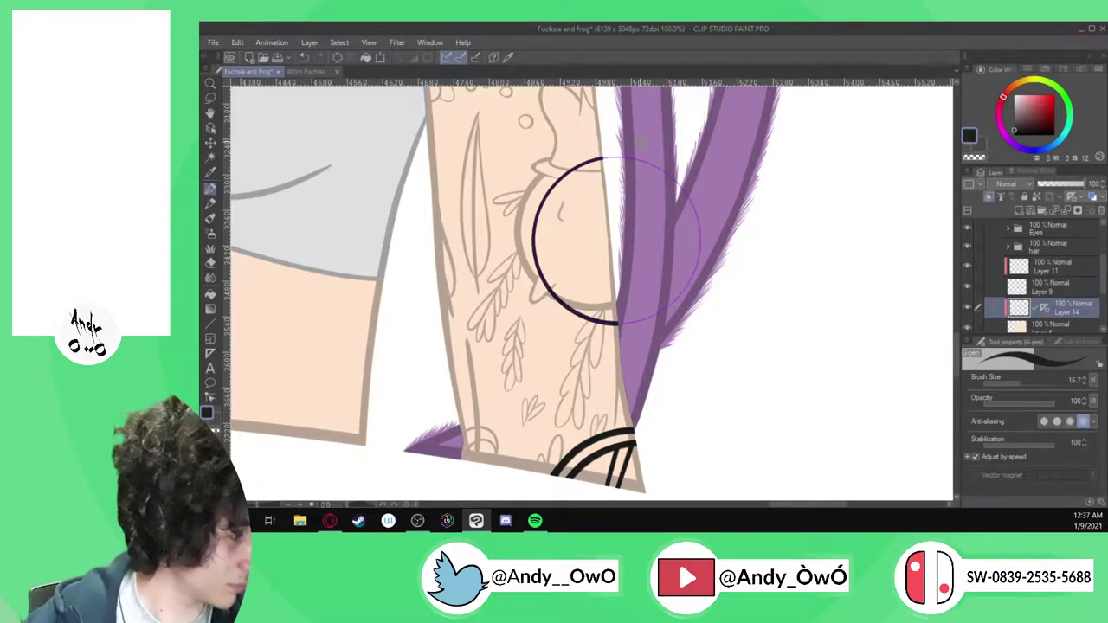
# Try deleting the ruler and moving the lassoed circle arc onto the round tattoo outline, and undo these changes
pyautogui.rightClick(1042, 312)
pyautogui.click(1022, 366)
pyautogui.click(211, 99)
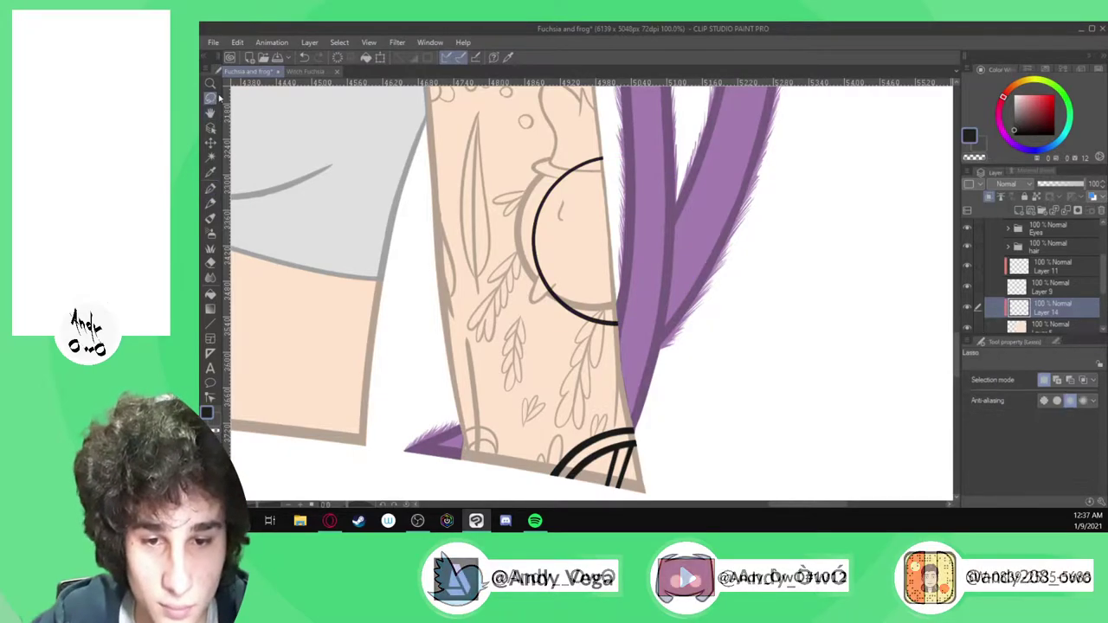
pyautogui.moveTo(606, 347)
pyautogui.mouseDown()
pyautogui.moveTo(744, 262)
pyautogui.moveTo(742, 289)
pyautogui.mouseUp()
pyautogui.click(671, 374)
pyautogui.moveTo(668, 296)
pyautogui.mouseDown()
pyautogui.moveTo(645, 278)
pyautogui.moveTo(652, 287)
pyautogui.mouseUp()
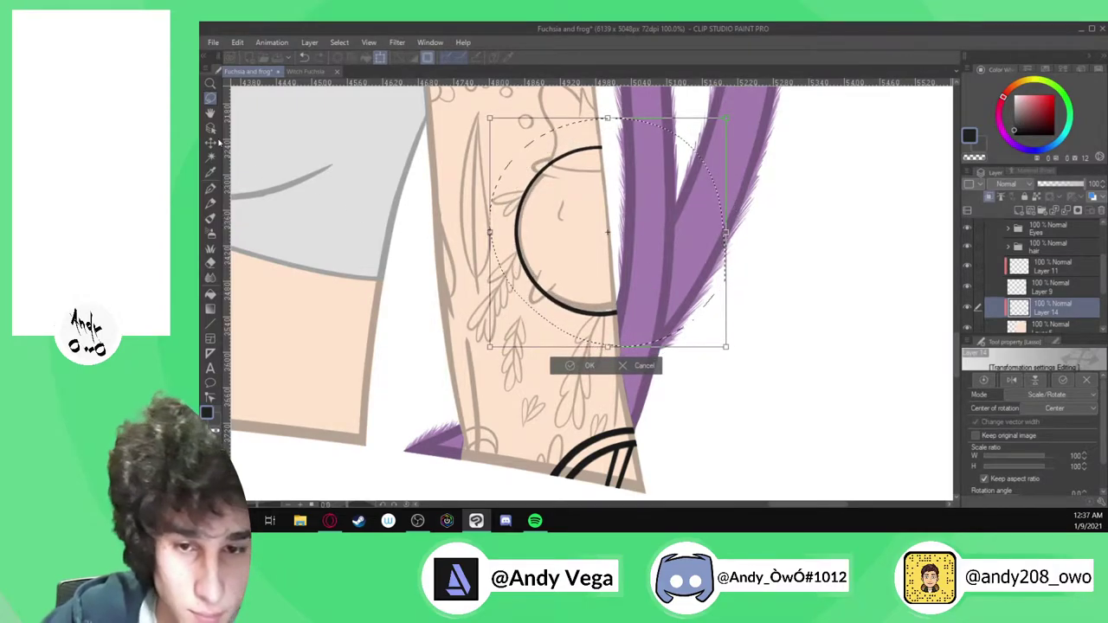
pyautogui.press('Return')
pyautogui.hotkey('ctrl', 'z')
pyautogui.click(528, 373)
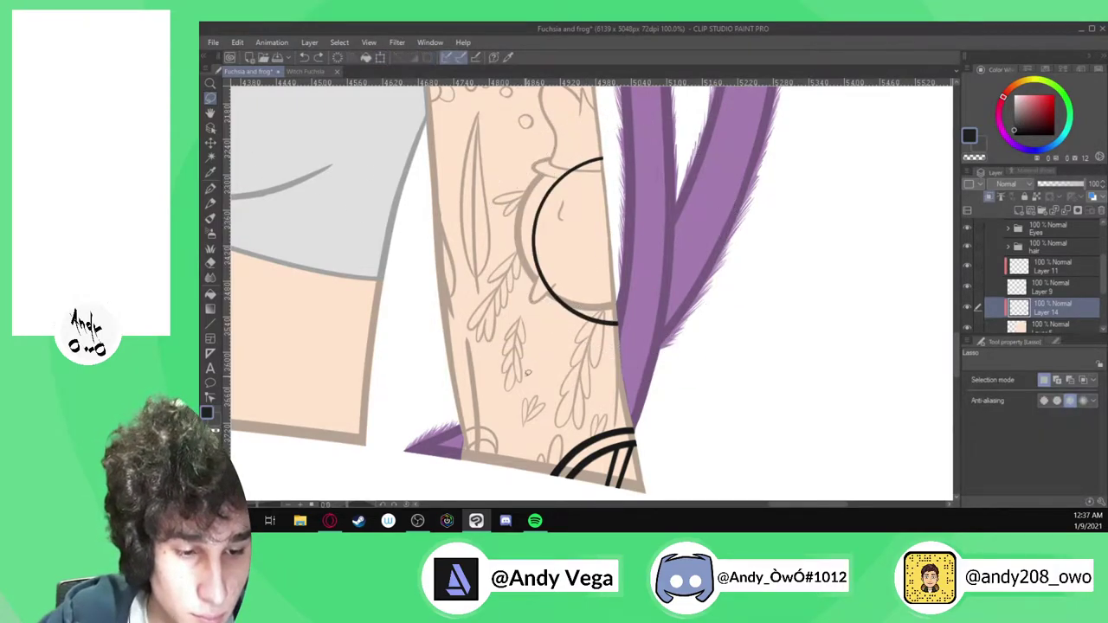
# Thicken the round tattoo's arc by retracing it along the circular ruler with the G-pen at size 16.7
pyautogui.press('p')
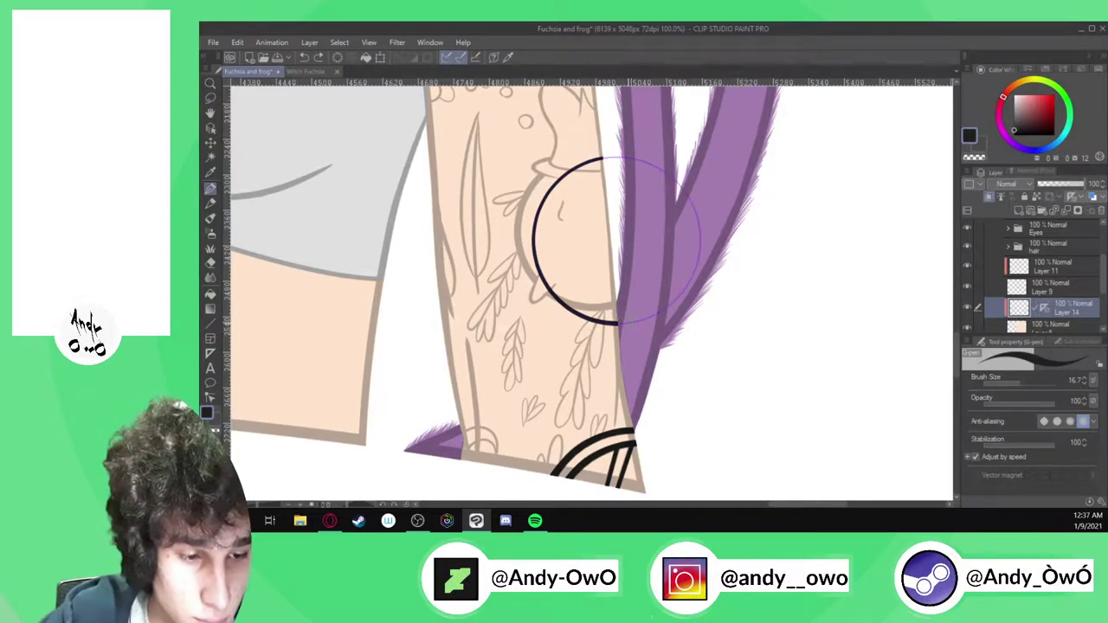
pyautogui.moveTo(573, 314)
pyautogui.mouseDown()
pyautogui.moveTo(545, 275)
pyautogui.moveTo(543, 219)
pyautogui.moveTo(614, 160)
pyautogui.mouseUp()
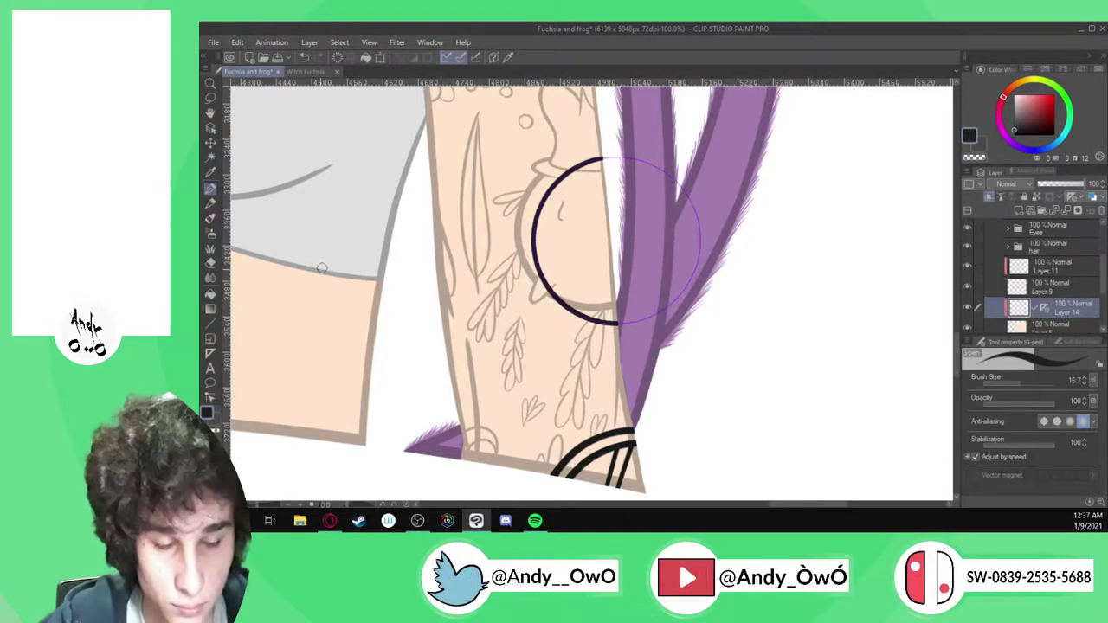
pyautogui.scroll(2, 455, 149)
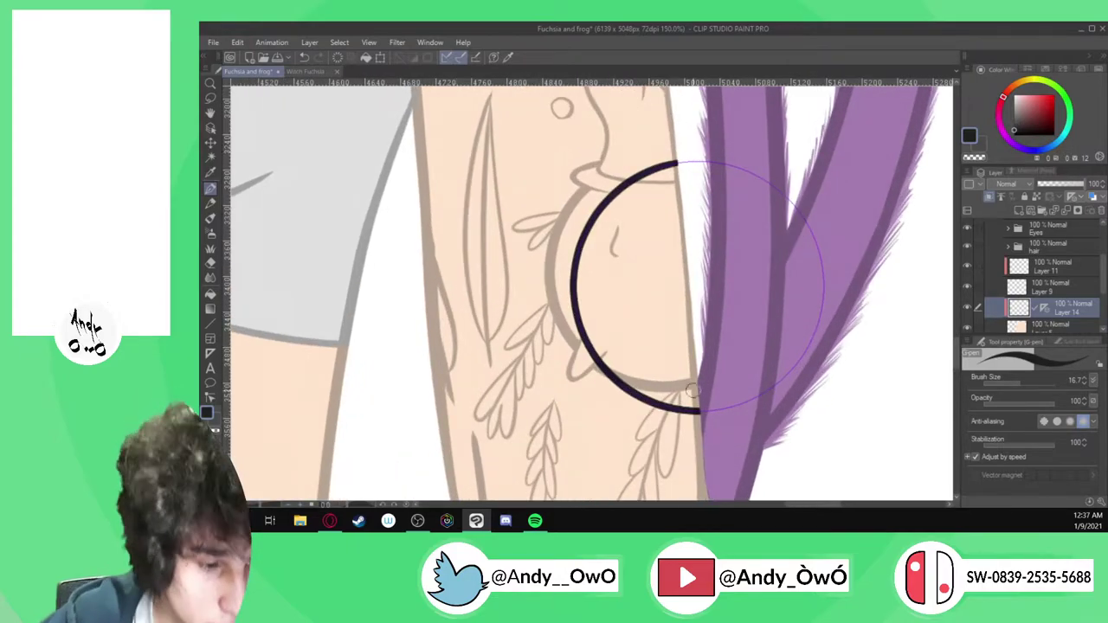
pyautogui.moveTo(698, 412); pyautogui.dragTo(621, 378)
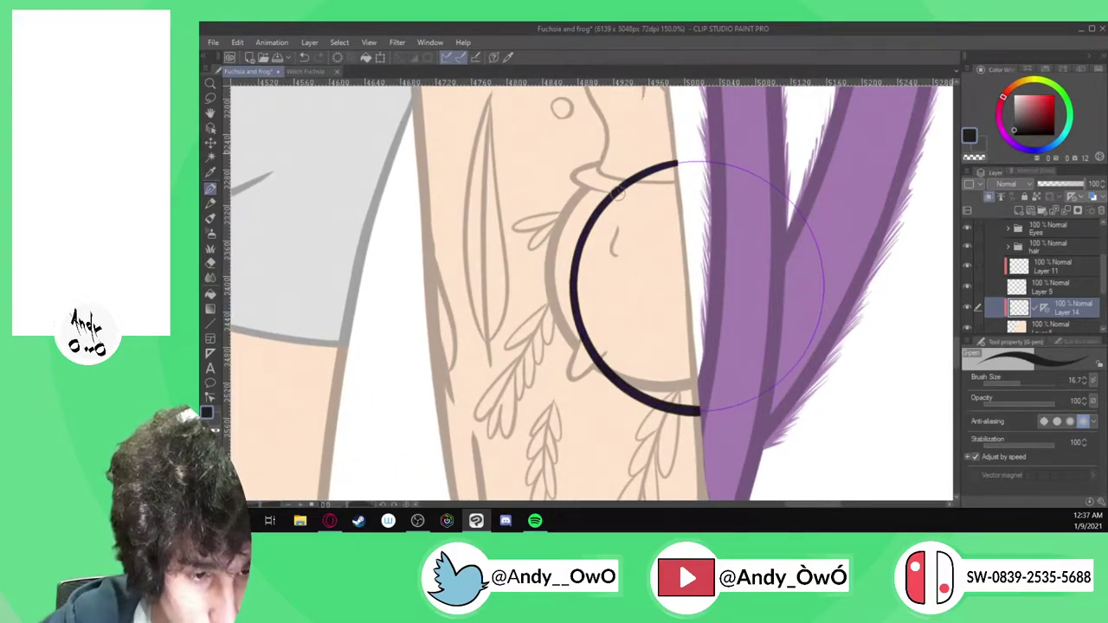
pyautogui.moveTo(712, 163)
pyautogui.mouseDown()
pyautogui.moveTo(632, 184)
pyautogui.moveTo(593, 220)
pyautogui.moveTo(575, 262)
pyautogui.moveTo(588, 350)
pyautogui.mouseUp()
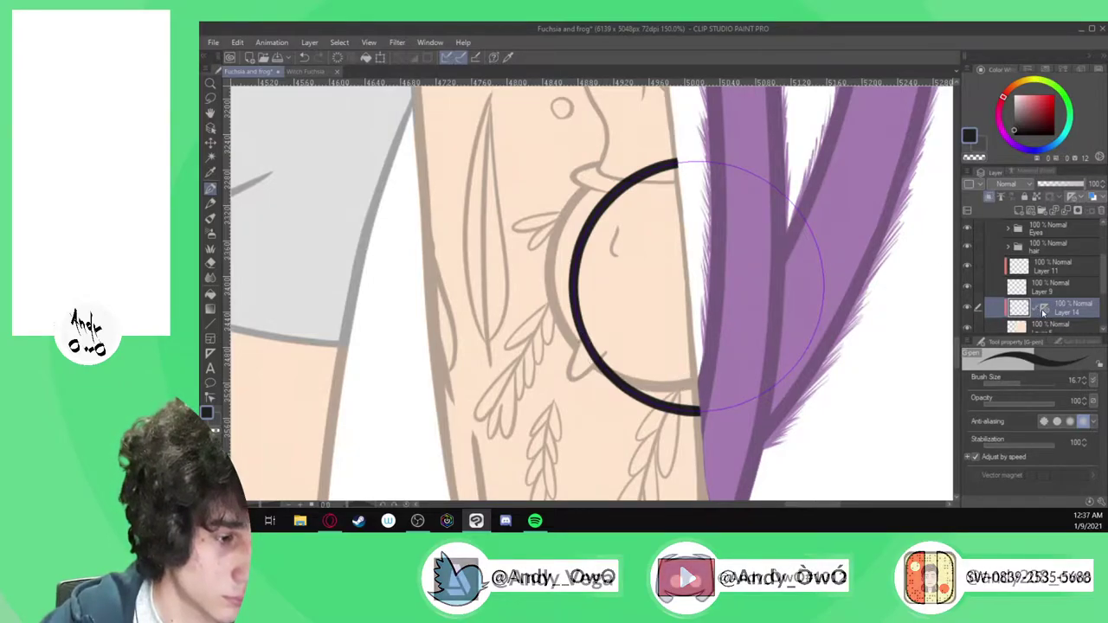
# Try deleting the ruler and scaling the lassoed circle arc to 87% over the round tattoo, cancel, and restore the ruler
pyautogui.rightClick(1024, 303)
pyautogui.click(1011, 365)
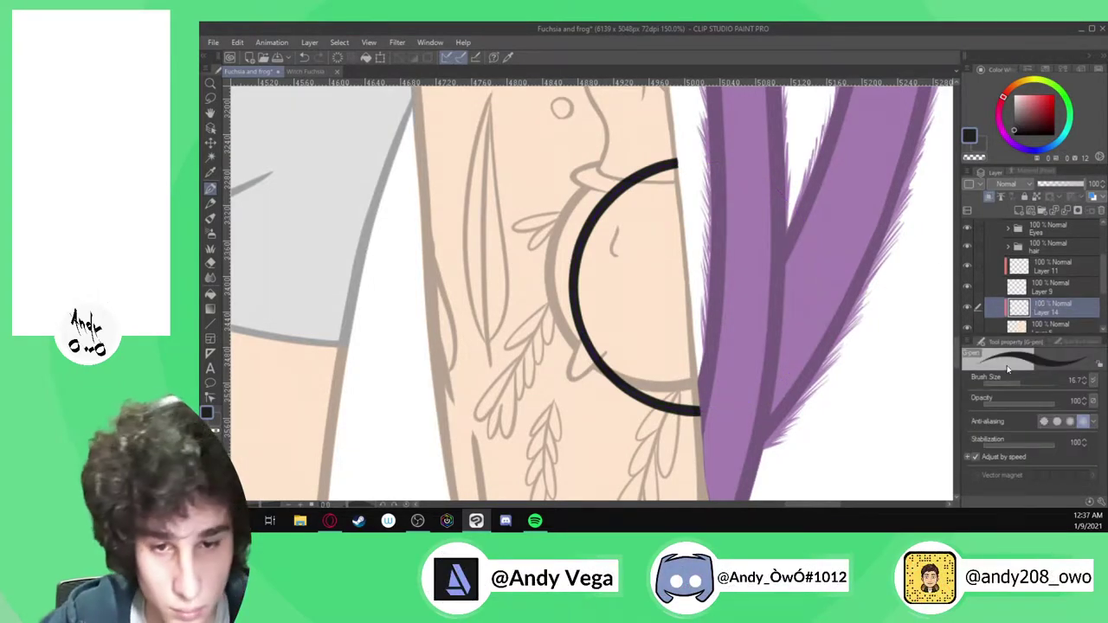
pyautogui.click(211, 98)
pyautogui.moveTo(811, 430)
pyautogui.mouseDown()
pyautogui.moveTo(563, 181)
pyautogui.moveTo(852, 405)
pyautogui.mouseUp()
pyautogui.click(746, 465)
pyautogui.moveTo(763, 400)
pyautogui.mouseDown()
pyautogui.moveTo(734, 370)
pyautogui.moveTo(737, 379)
pyautogui.mouseUp()
pyautogui.moveTo(828, 106); pyautogui.dragTo(780, 151)
pyautogui.moveTo(719, 256)
pyautogui.mouseDown()
pyautogui.moveTo(719, 245)
pyautogui.moveTo(728, 254)
pyautogui.mouseUp()
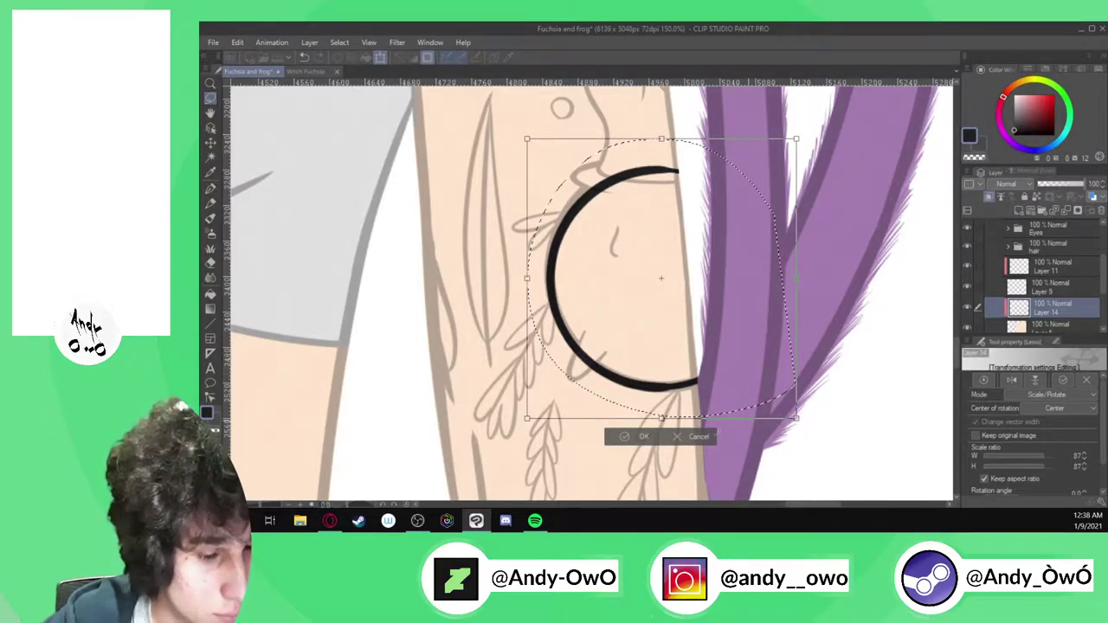
pyautogui.click(699, 437)
pyautogui.hotkey('ctrl', 'd')
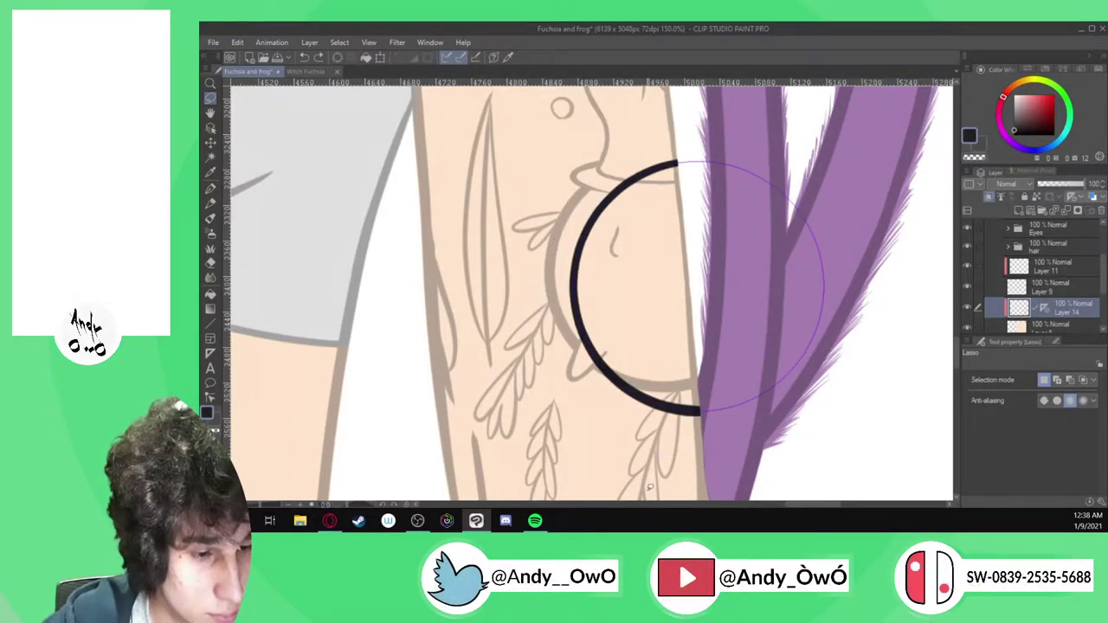
# Try retracing the circle arc with the G-pen at size 13.0, undo the stroke, and reduce the brush size to 7.9
pyautogui.press('p')
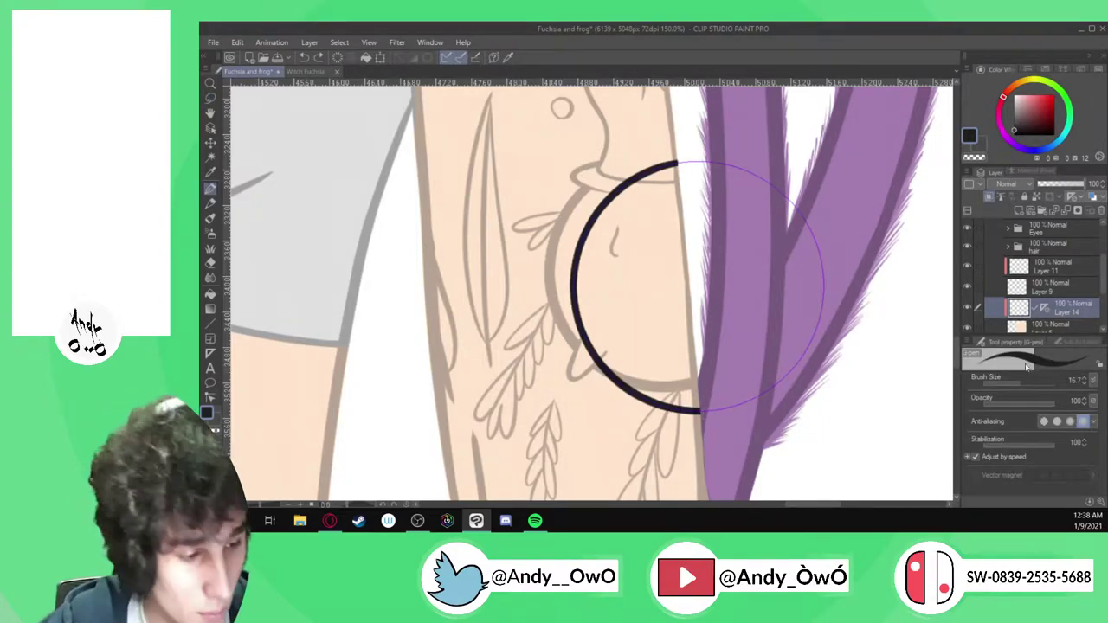
pyautogui.moveTo(1020, 382); pyautogui.dragTo(1013, 382)
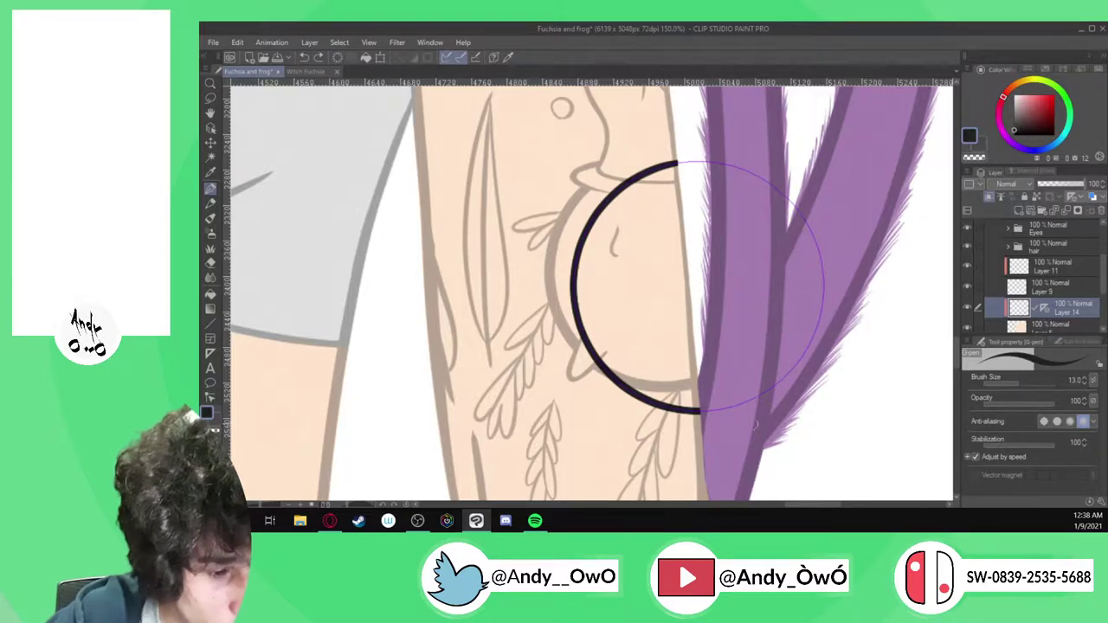
pyautogui.moveTo(712, 407)
pyautogui.mouseDown()
pyautogui.moveTo(658, 402)
pyautogui.moveTo(620, 381)
pyautogui.mouseUp()
pyautogui.hotkey('ctrl', 'z')
pyautogui.moveTo(1023, 381); pyautogui.dragTo(1007, 388)
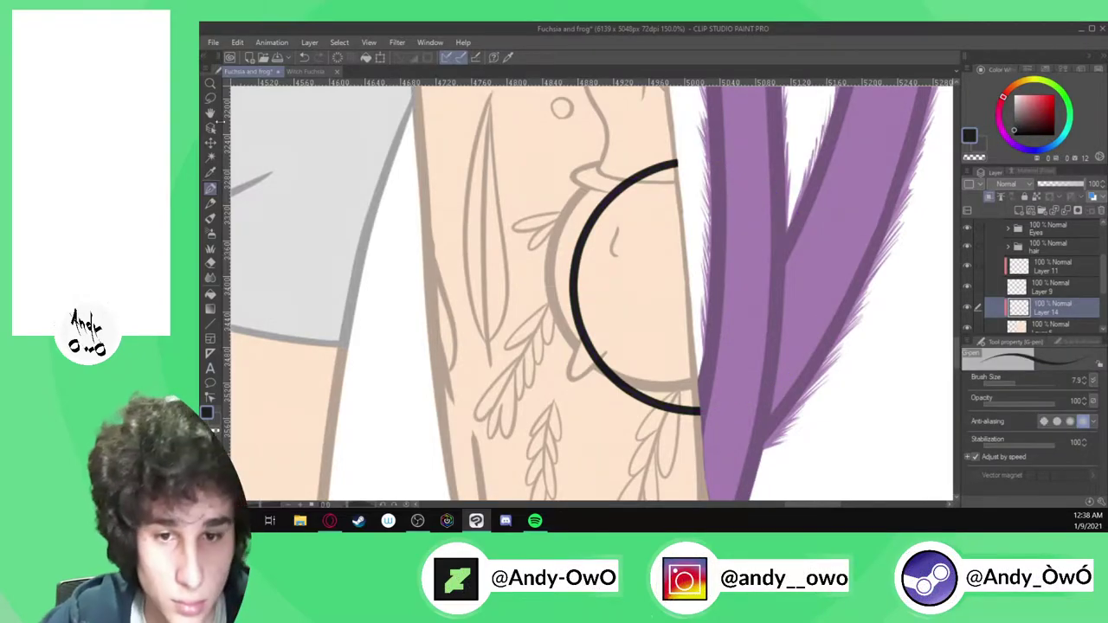
# Lasso the circle arc, then proportionally scale and move it to fit the round tattoo's sketched outline
pyautogui.press('m')
pyautogui.moveTo(665, 420)
pyautogui.mouseDown()
pyautogui.moveTo(748, 128)
pyautogui.moveTo(885, 288)
pyautogui.moveTo(762, 424)
pyautogui.mouseUp()
pyautogui.hotkey('ctrl', 't')
pyautogui.moveTo(882, 443)
pyautogui.mouseDown()
pyautogui.moveTo(729, 348)
pyautogui.moveTo(749, 359)
pyautogui.mouseUp()
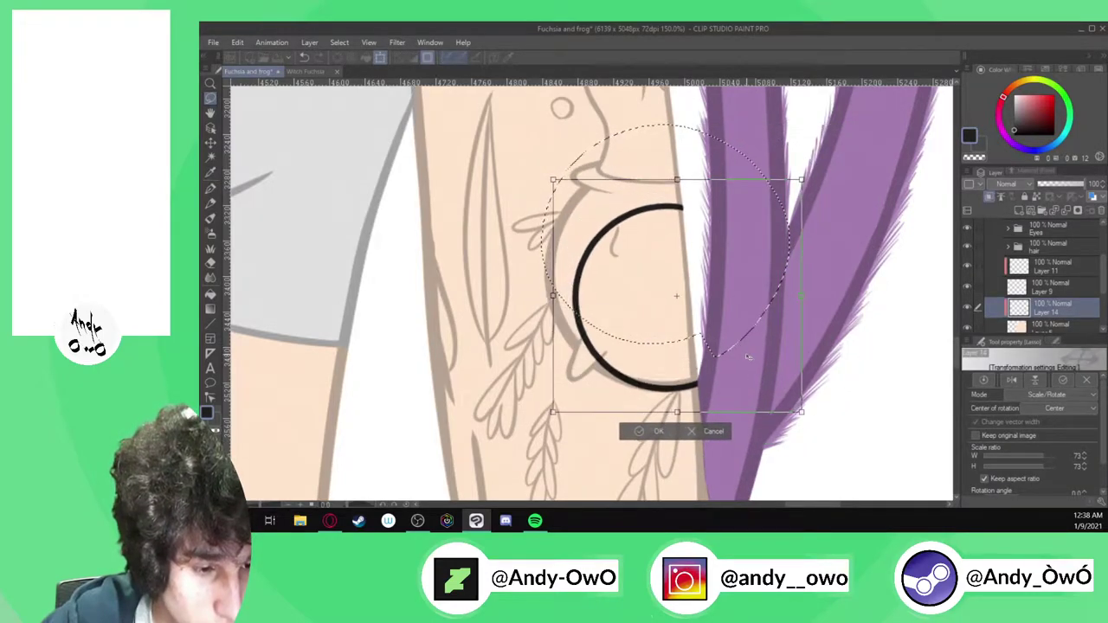
pyautogui.moveTo(554, 181); pyautogui.dragTo(489, 119)
pyautogui.moveTo(679, 292); pyautogui.dragTo(709, 294)
pyautogui.click(649, 436)
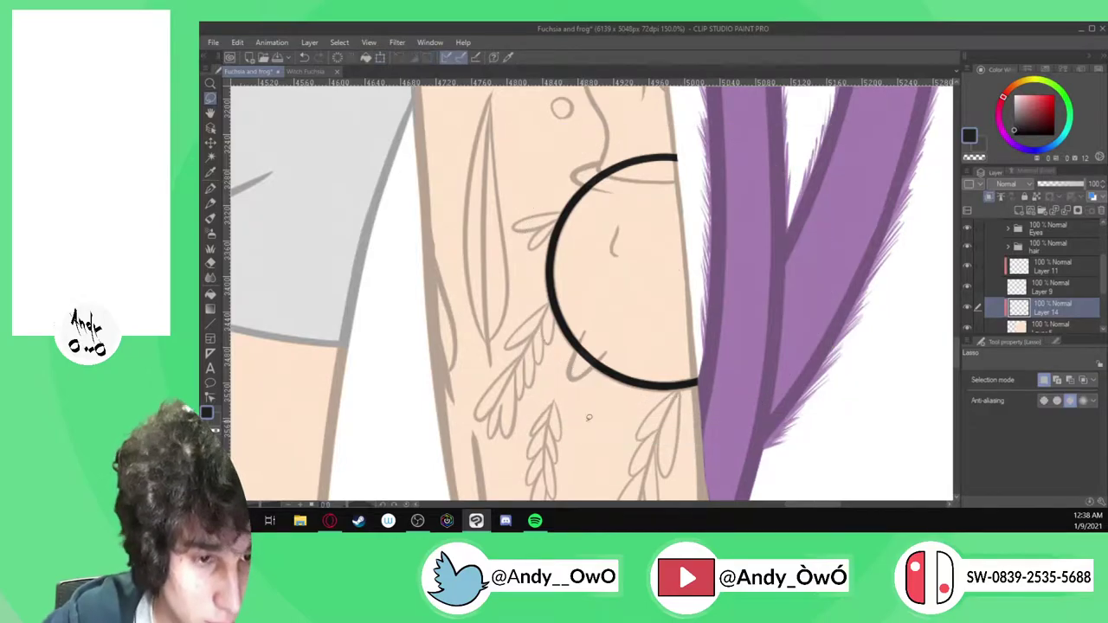
# Erase the arc's upper section from the curled lip to the arm's edge with the transparent G-pen at size 12.3
pyautogui.press('p')
pyautogui.scroll(-4, 650, 187)
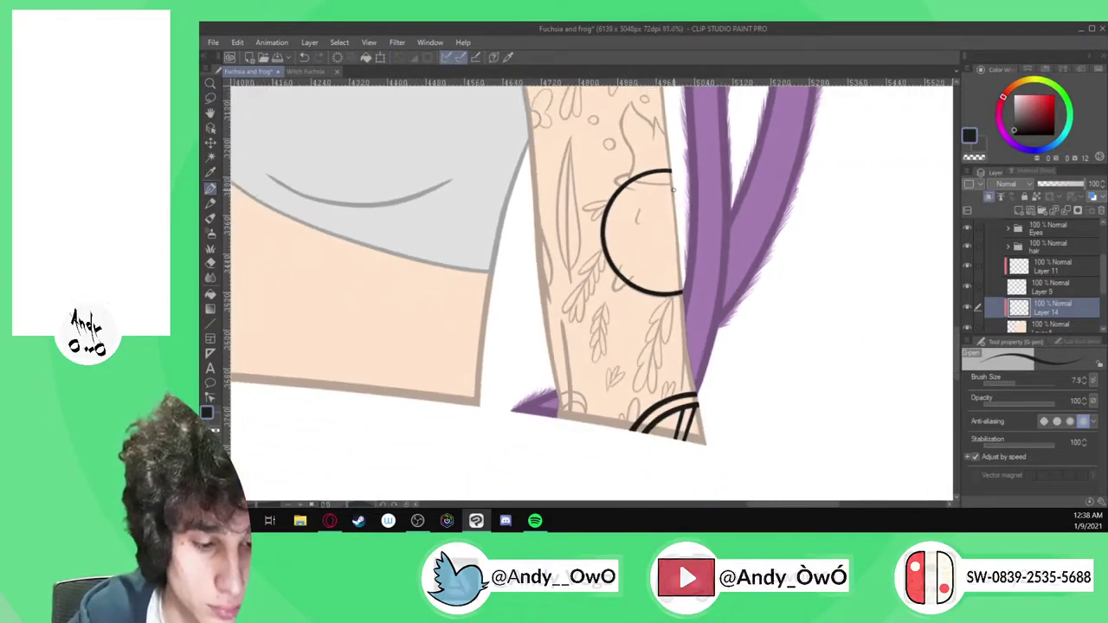
pyautogui.scroll(4, 651, 140)
pyautogui.scroll(3, 651, 139)
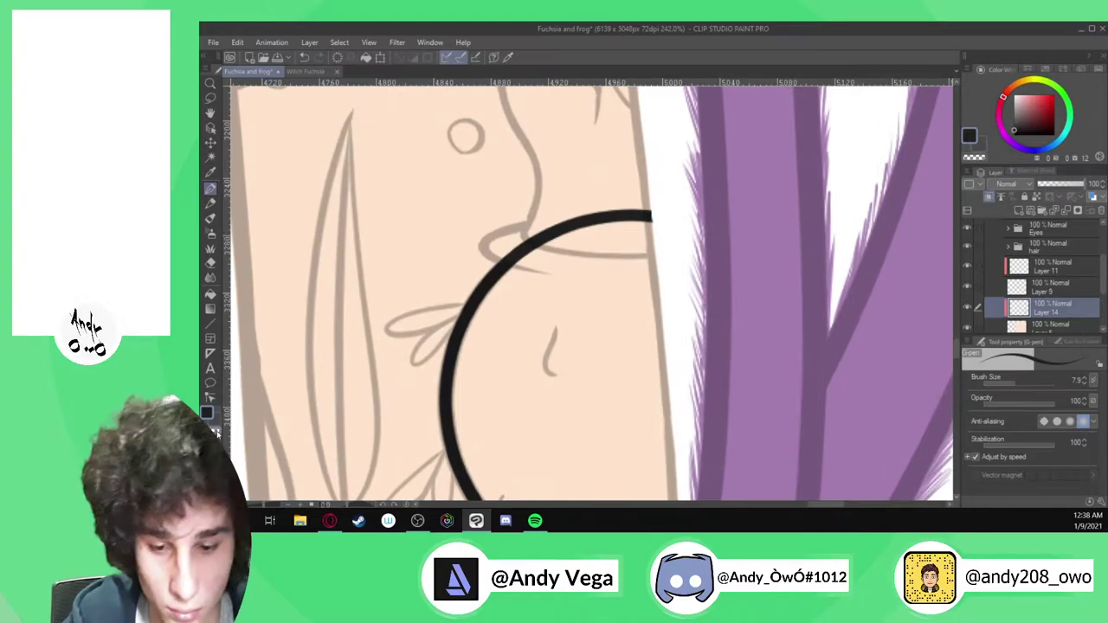
pyautogui.scroll(2, 646, 198)
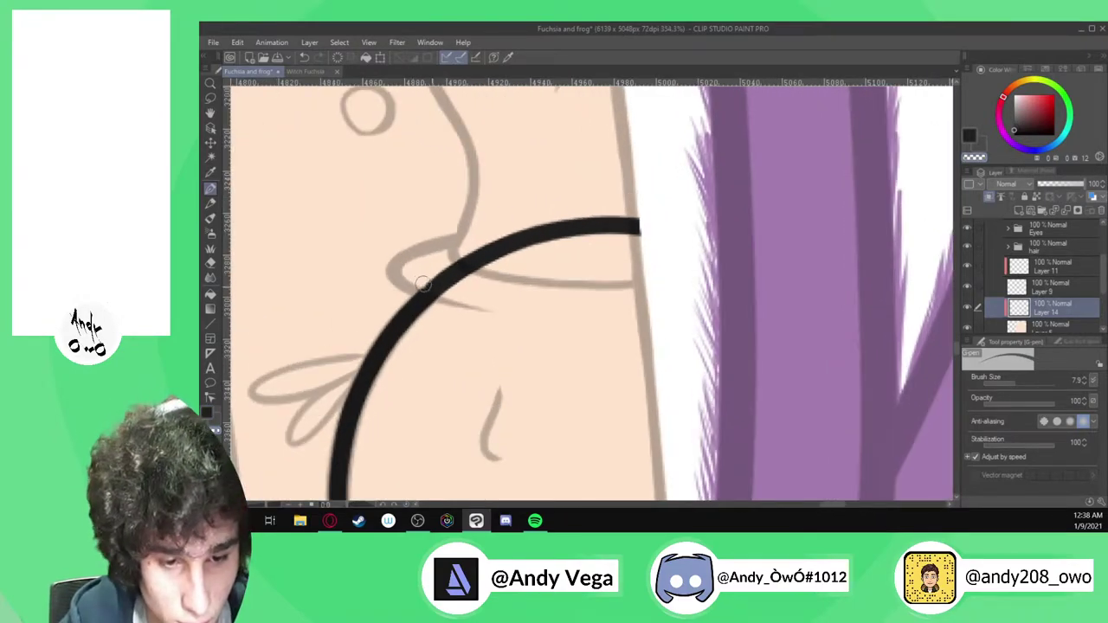
pyautogui.moveTo(460, 276)
pyautogui.keyDown('ctrl'); pyautogui.keyDown('alt'); pyautogui.mouseDown()
pyautogui.moveTo(466, 286)
pyautogui.moveTo(545, 247)
pyautogui.moveTo(641, 227)
pyautogui.mouseUp(); pyautogui.keyUp('alt'); pyautogui.keyUp('ctrl')
pyautogui.moveTo(425, 282)
pyautogui.mouseDown()
pyautogui.moveTo(521, 231)
pyautogui.moveTo(623, 218)
pyautogui.moveTo(683, 225)
pyautogui.mouseUp()
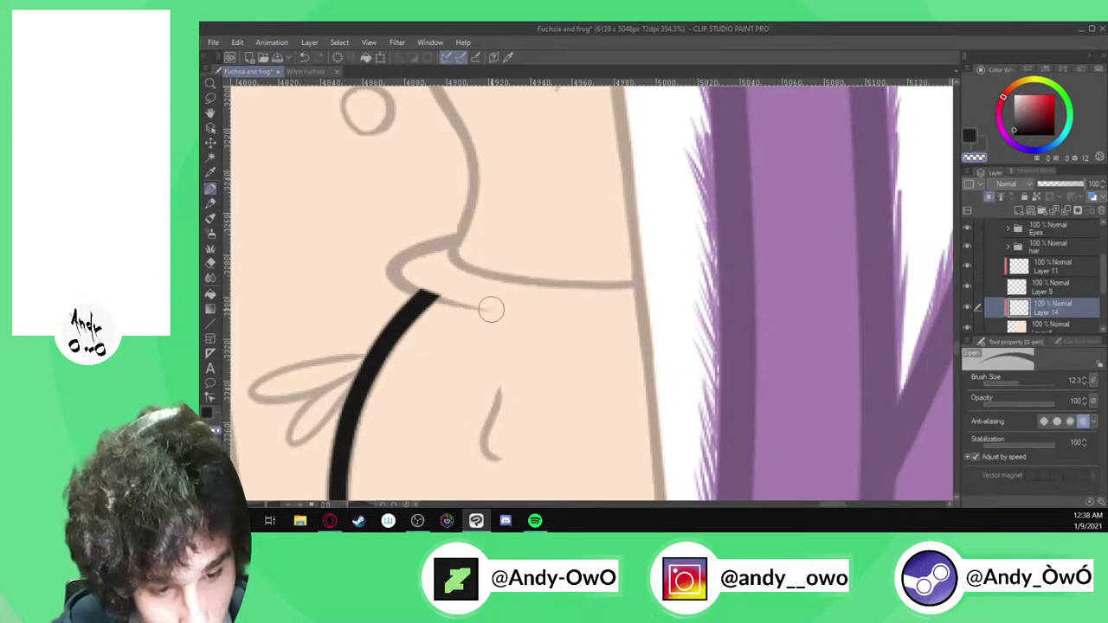
# Trace the curled lip above the round tattoo in dark ink, undoing and redrawing its upper stroke
pyautogui.click(207, 412)
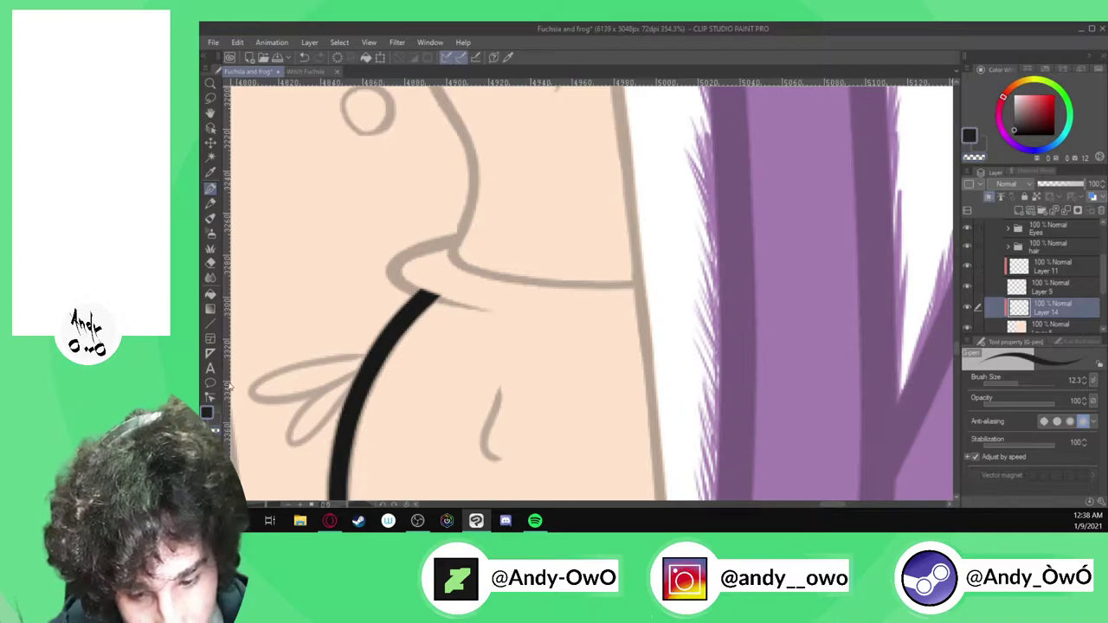
pyautogui.moveTo(465, 306)
pyautogui.mouseDown()
pyautogui.moveTo(391, 274)
pyautogui.moveTo(394, 259)
pyautogui.moveTo(448, 232)
pyautogui.mouseUp()
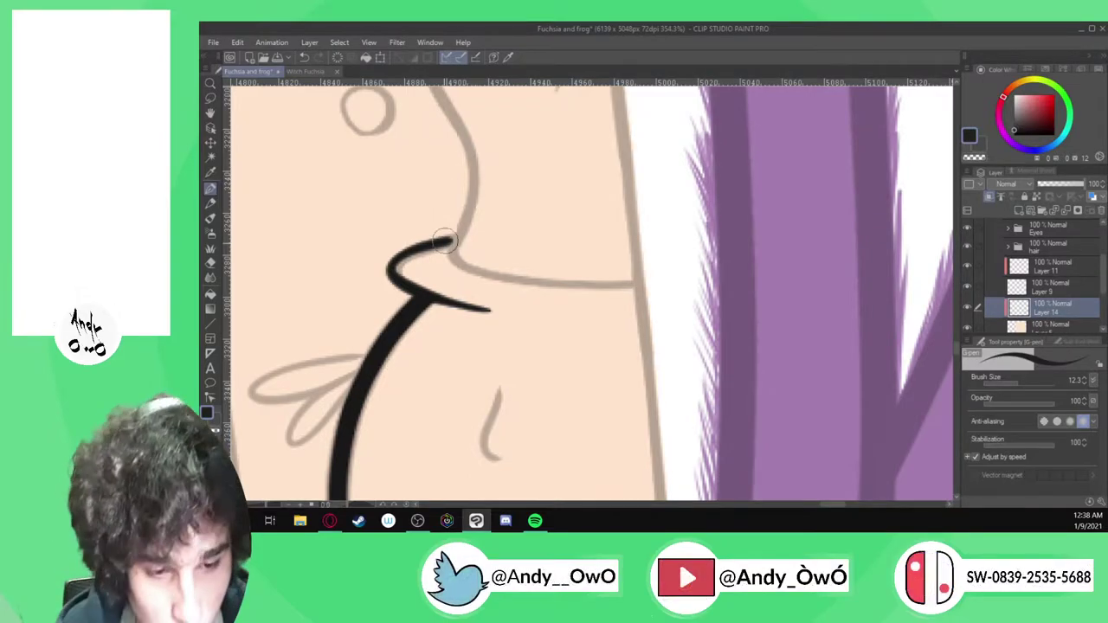
pyautogui.scroll(2, 412, 290)
pyautogui.moveTo(411, 285)
pyautogui.mouseDown()
pyautogui.moveTo(394, 259)
pyautogui.moveTo(469, 229)
pyautogui.mouseUp()
pyautogui.scroll(3, 467, 230)
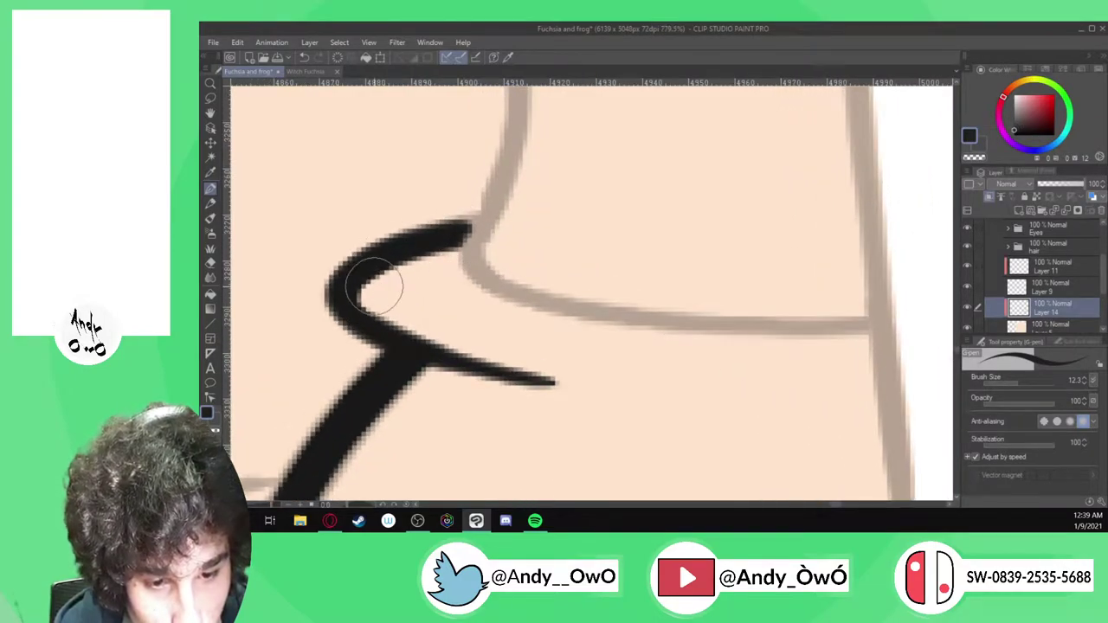
pyautogui.hotkey('alt', 'Tab')
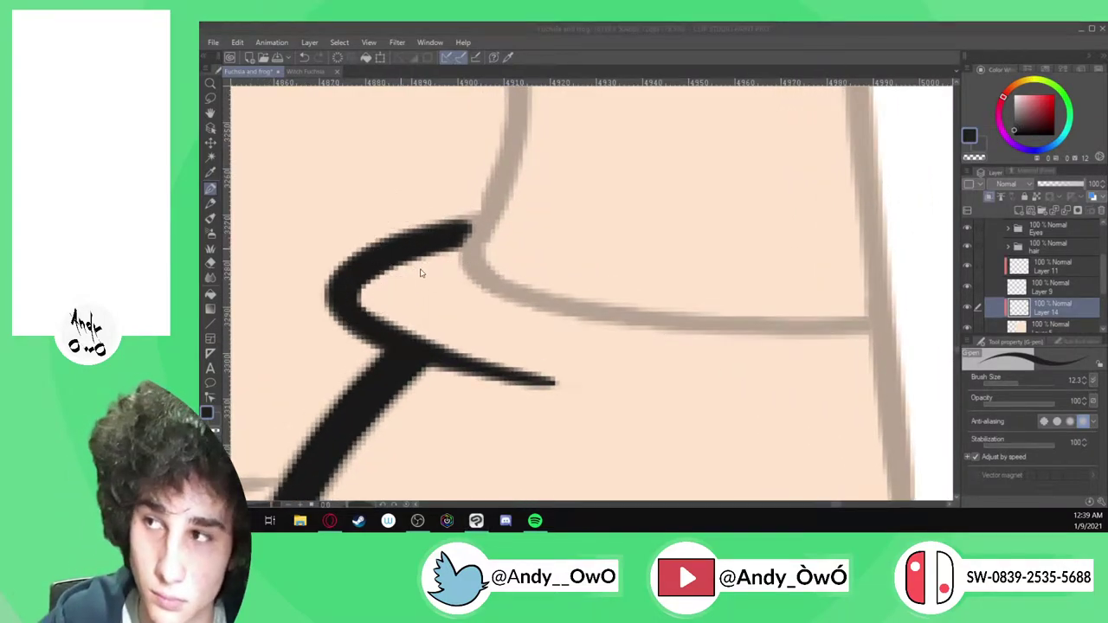
pyautogui.click(420, 274)
pyautogui.hotkey('ctrl', 'z')
pyautogui.moveTo(366, 270); pyautogui.dragTo(476, 221)
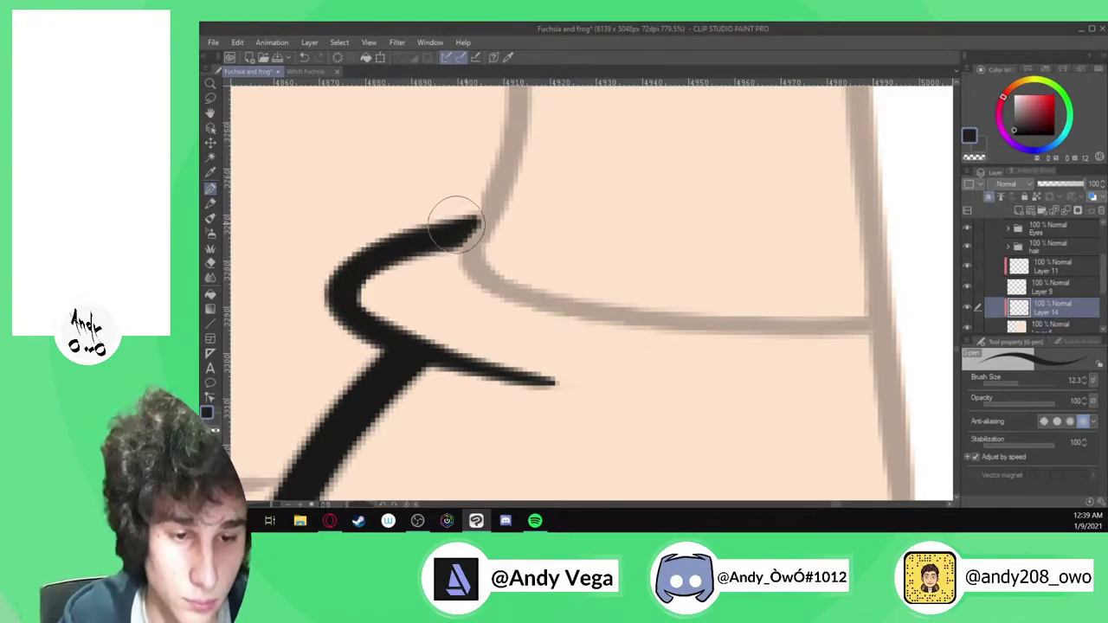
# Trace the curved rim line from the curled lip across to the arm's outer edge
pyautogui.scroll(-3, 488, 244)
pyautogui.scroll(3, 759, 255)
pyautogui.moveTo(423, 224)
pyautogui.mouseDown()
pyautogui.moveTo(412, 240)
pyautogui.moveTo(430, 265)
pyautogui.moveTo(555, 309)
pyautogui.moveTo(837, 316)
pyautogui.mouseUp()
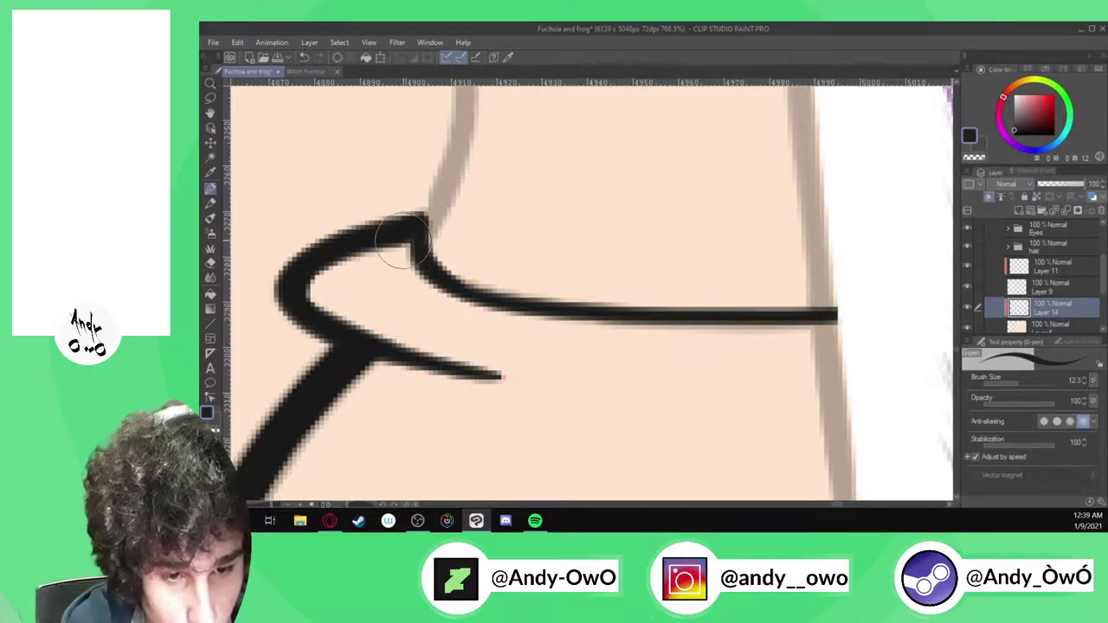
pyautogui.scroll(-4, 443, 274)
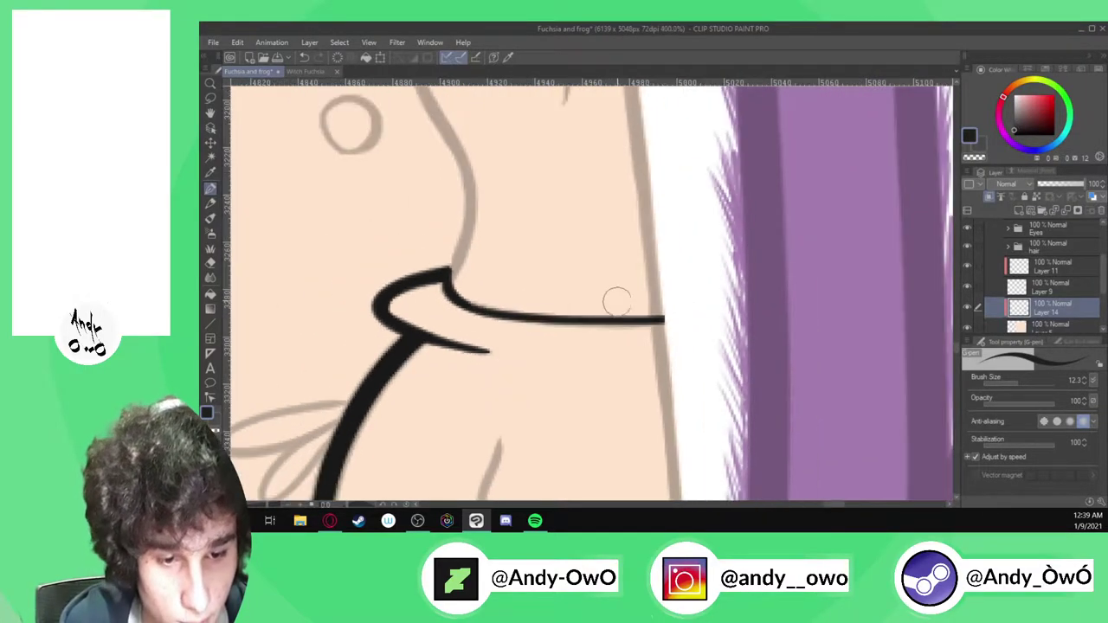
# Trace the S-shaped line rising from the curled lip to the pointed tip above the round tattoo
pyautogui.scroll(-5, 578, 317)
pyautogui.scroll(3, 542, 205)
pyautogui.moveTo(499, 346); pyautogui.dragTo(508, 324)
pyautogui.moveTo(511, 282)
pyautogui.mouseDown()
pyautogui.moveTo(466, 168)
pyautogui.moveTo(509, 82)
pyautogui.mouseUp()
pyautogui.scroll(-1, 507, 338)
pyautogui.scroll(-3, 508, 338)
pyautogui.scroll(6, 526, 182)
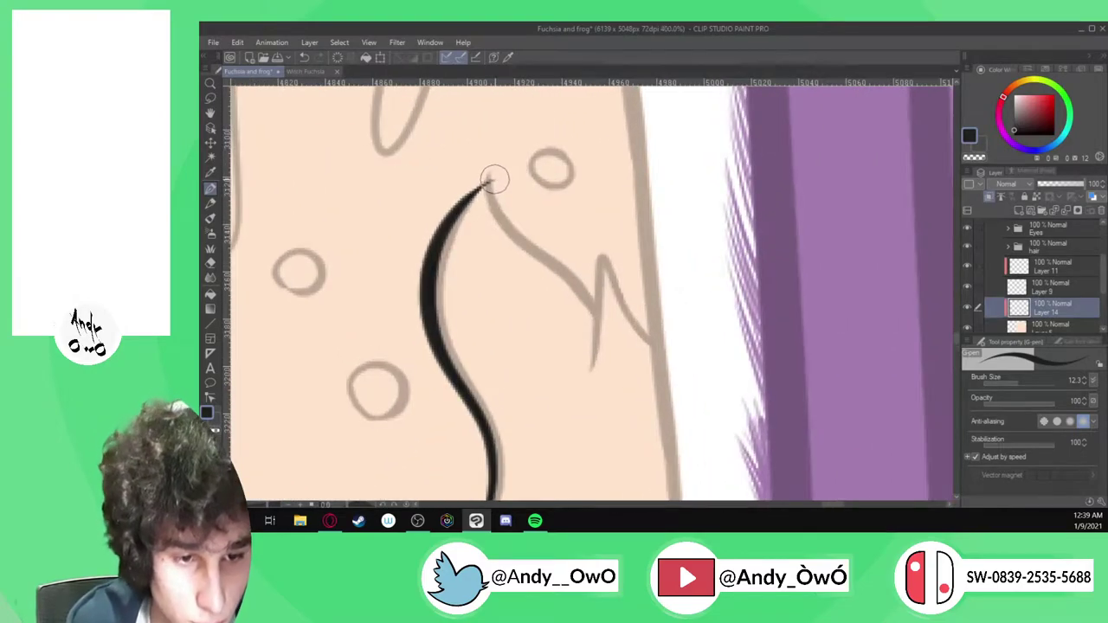
# Trace the jagged upper edge from the pointed tip across to the arm's outer edge
pyautogui.moveTo(487, 190)
pyautogui.mouseDown()
pyautogui.moveTo(585, 296)
pyautogui.moveTo(590, 365)
pyautogui.moveTo(611, 229)
pyautogui.mouseUp()
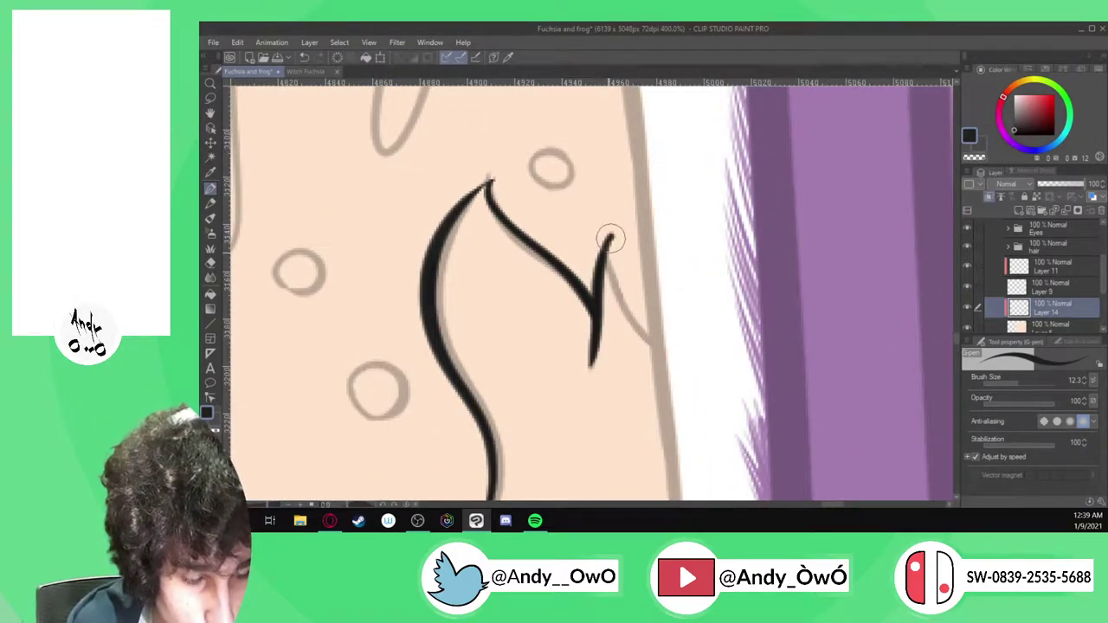
pyautogui.moveTo(613, 279); pyautogui.dragTo(655, 334)
pyautogui.scroll(-6, 685, 289)
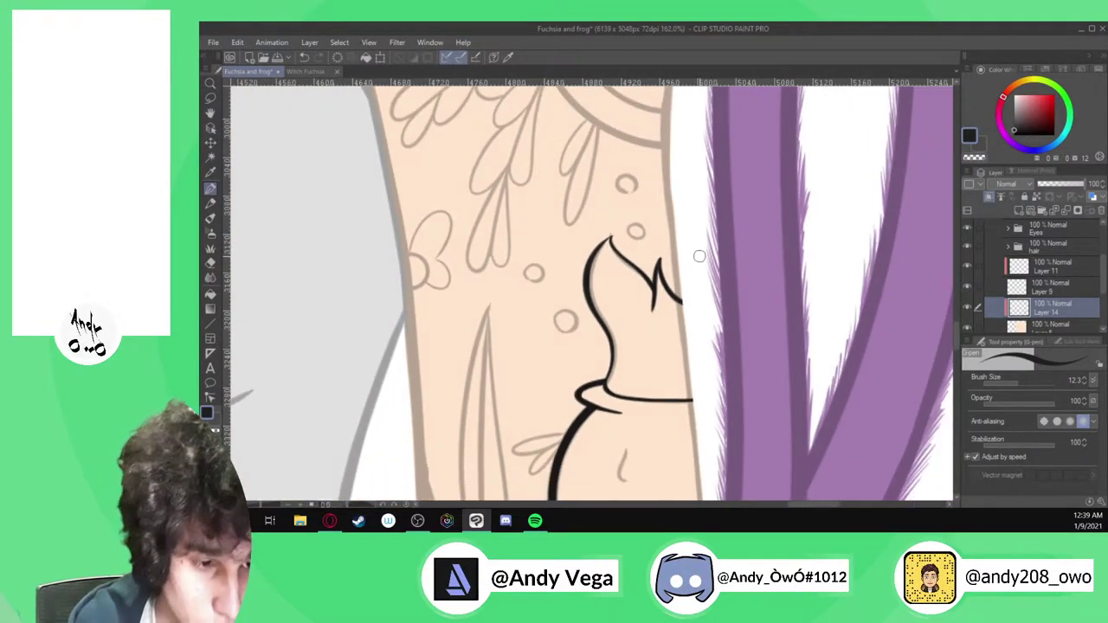
pyautogui.scroll(-2, 696, 364)
pyautogui.scroll(2, 698, 363)
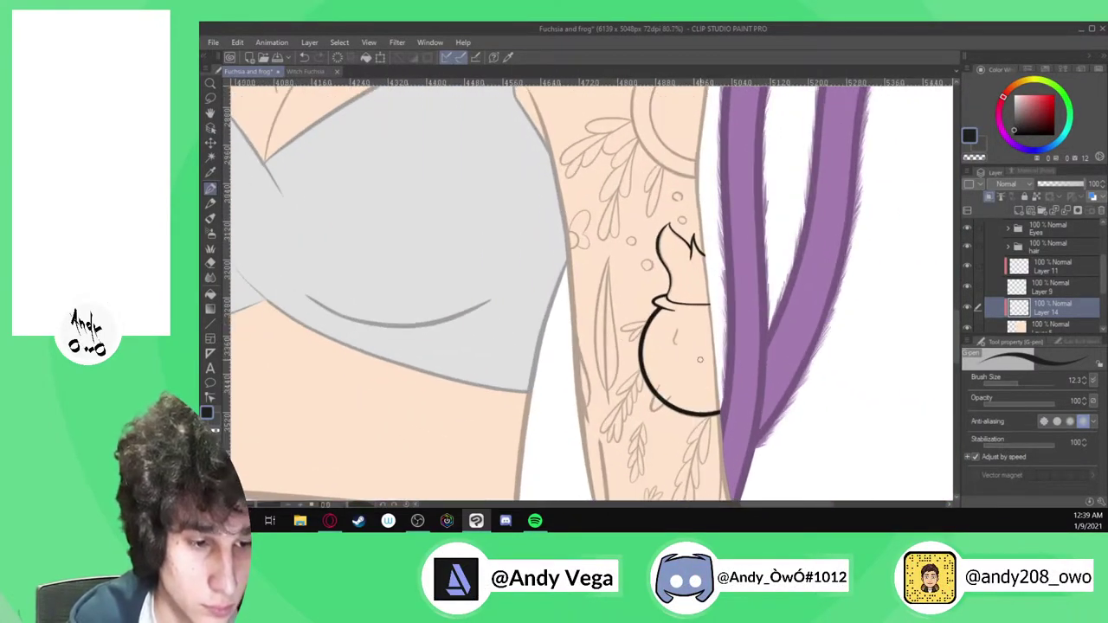
# Erase the arc segment crossing the small lobe on the round tattoo's lower side and trace the lobe in dark ink
pyautogui.click(314, 72)
pyautogui.scroll(-3, 666, 272)
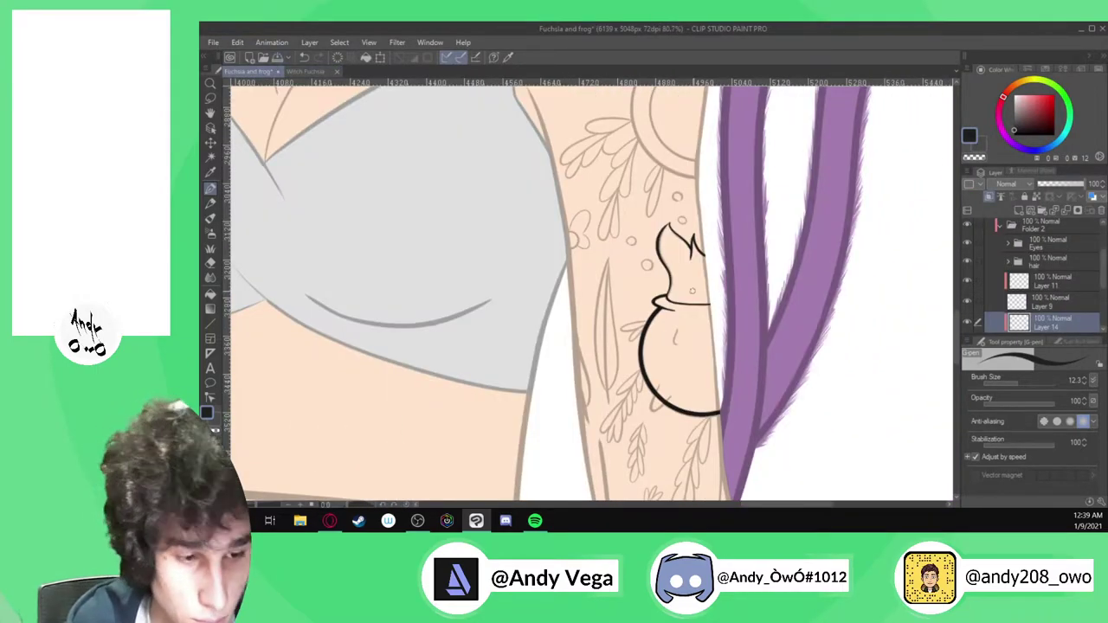
pyautogui.scroll(4, 569, 386)
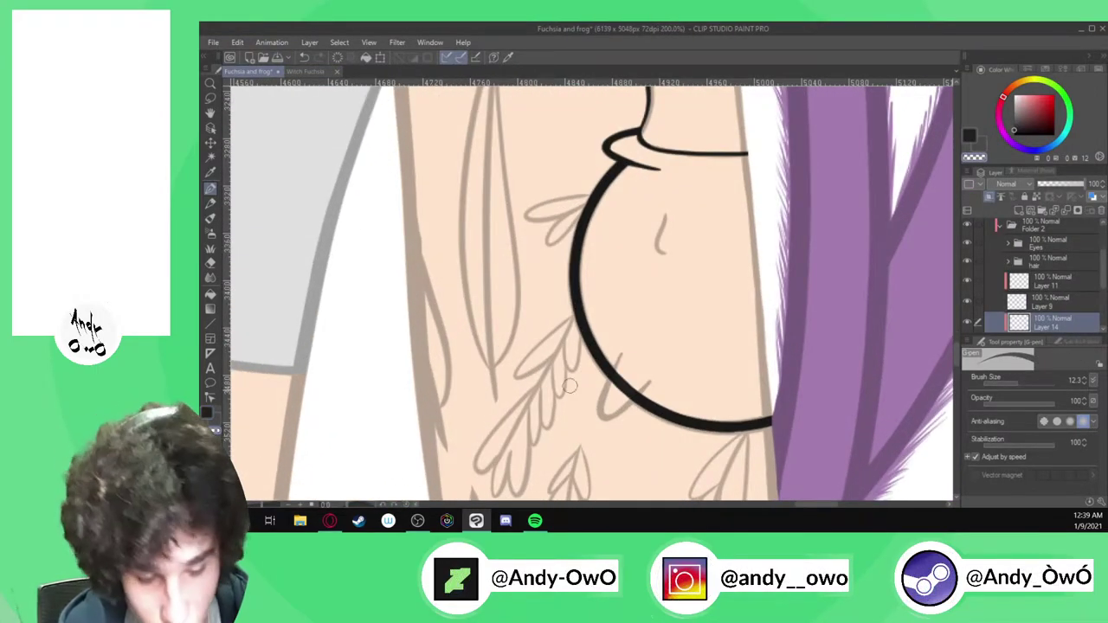
pyautogui.scroll(3, 569, 386)
pyautogui.moveTo(630, 329)
pyautogui.mouseDown()
pyautogui.moveTo(580, 441)
pyautogui.moveTo(611, 409)
pyautogui.mouseUp()
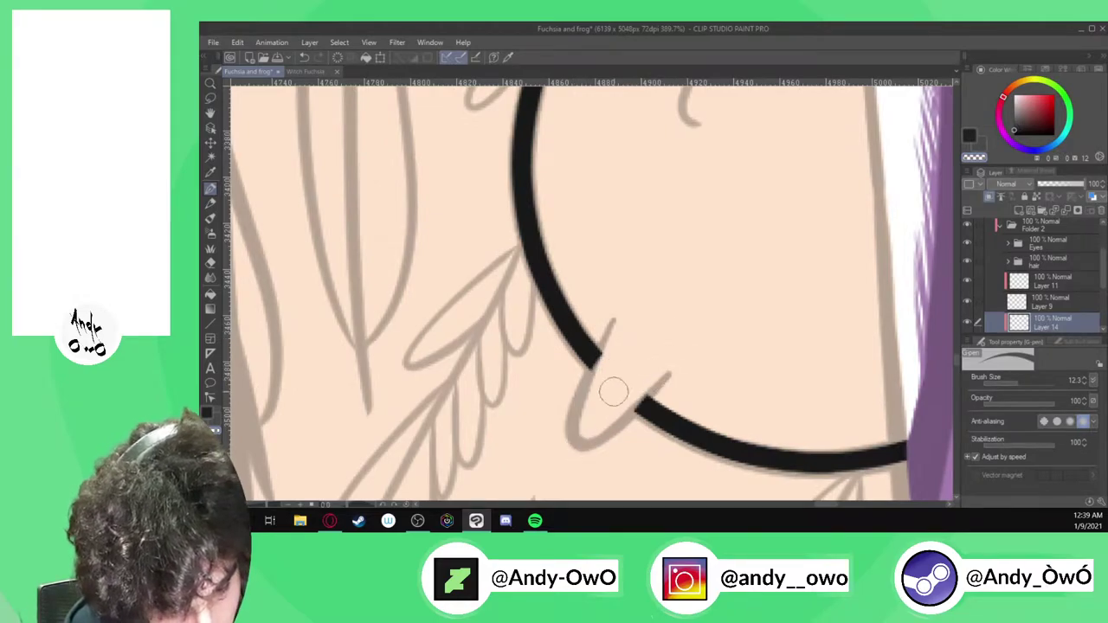
pyautogui.click(218, 410)
pyautogui.moveTo(610, 325)
pyautogui.mouseDown()
pyautogui.moveTo(573, 405)
pyautogui.moveTo(571, 446)
pyautogui.moveTo(618, 426)
pyautogui.moveTo(668, 380)
pyautogui.mouseUp()
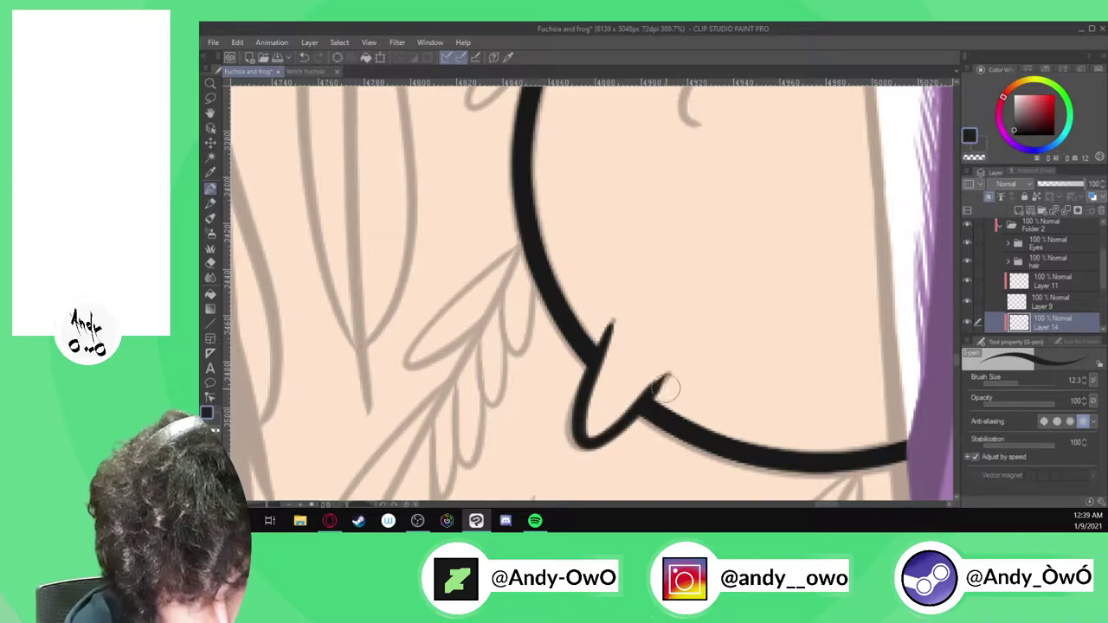
# Trace the small curved mark inside the round tattoo
pyautogui.scroll(-2, 643, 441)
pyautogui.scroll(3, 681, 176)
pyautogui.moveTo(664, 201)
pyautogui.mouseDown()
pyautogui.moveTo(638, 258)
pyautogui.moveTo(673, 285)
pyautogui.mouseUp()
pyautogui.scroll(-1, 656, 325)
pyautogui.scroll(-3, 656, 325)
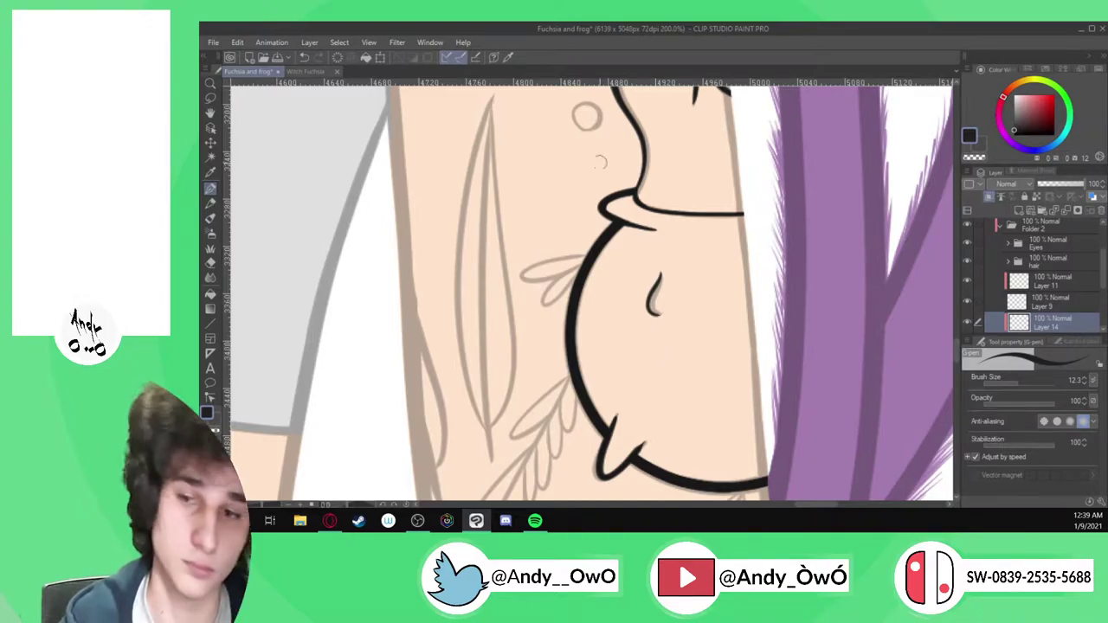
# Trace the pair of small leaves attached to the round tattoo's outer left side
pyautogui.scroll(3, 549, 224)
pyautogui.moveTo(593, 258)
pyautogui.mouseDown()
pyautogui.moveTo(490, 300)
pyautogui.moveTo(459, 288)
pyautogui.moveTo(475, 270)
pyautogui.moveTo(589, 247)
pyautogui.moveTo(512, 305)
pyautogui.moveTo(493, 367)
pyautogui.moveTo(548, 320)
pyautogui.mouseUp()
pyautogui.scroll(1, 586, 247)
pyautogui.scroll(-8, 645, 229)
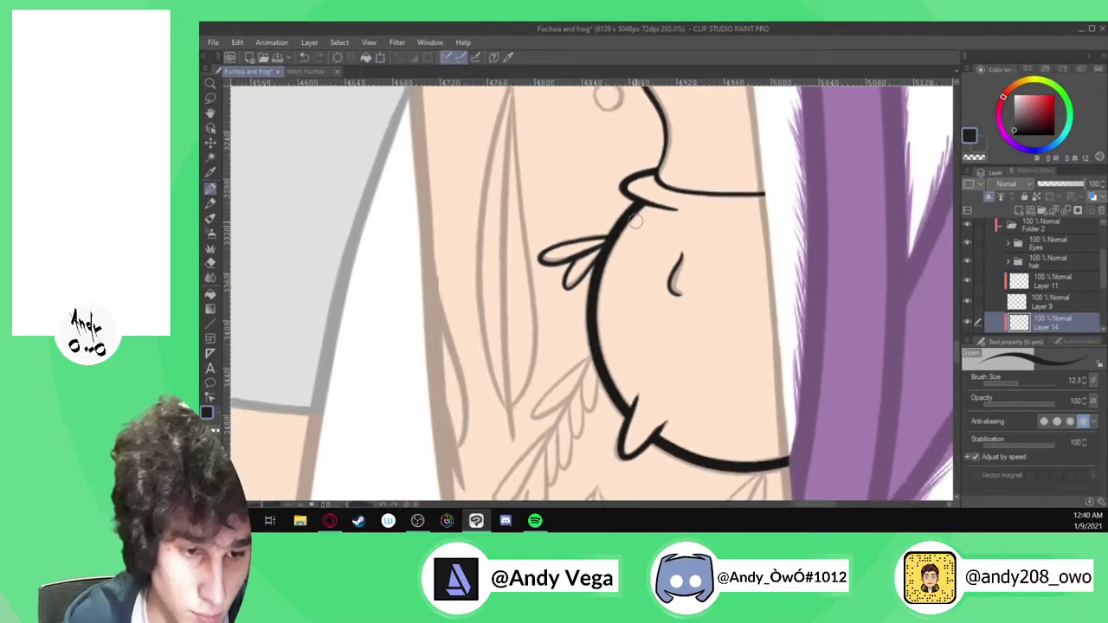
pyautogui.scroll(-2, 645, 229)
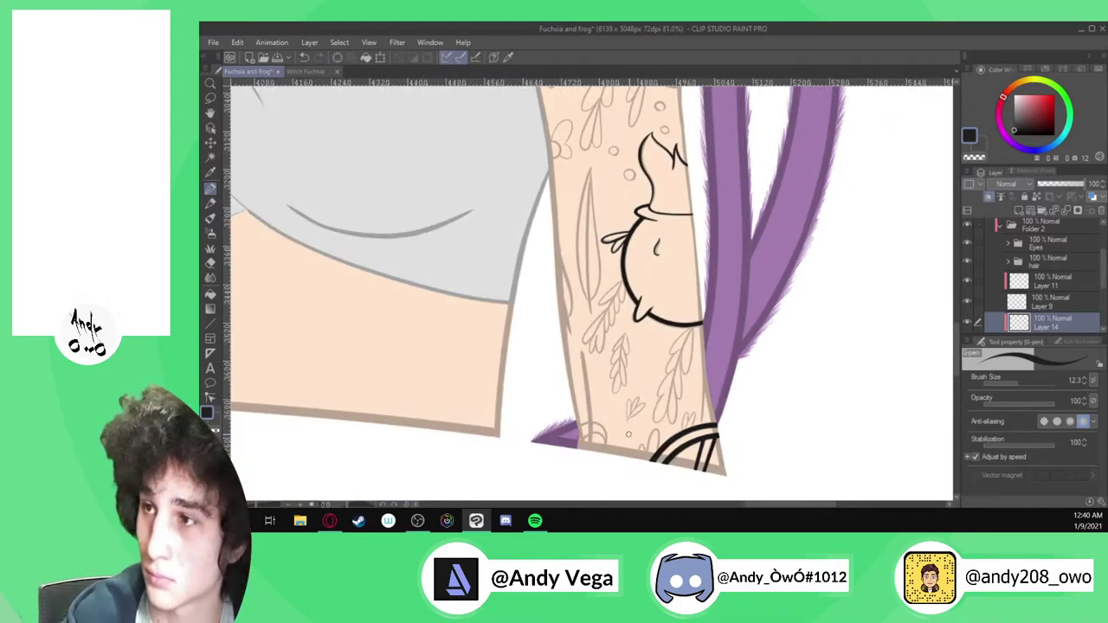
# Trace the stem, end leaf and adjacent left leaf of the branch hanging below the round tattoo
pyautogui.scroll(5, 702, 372)
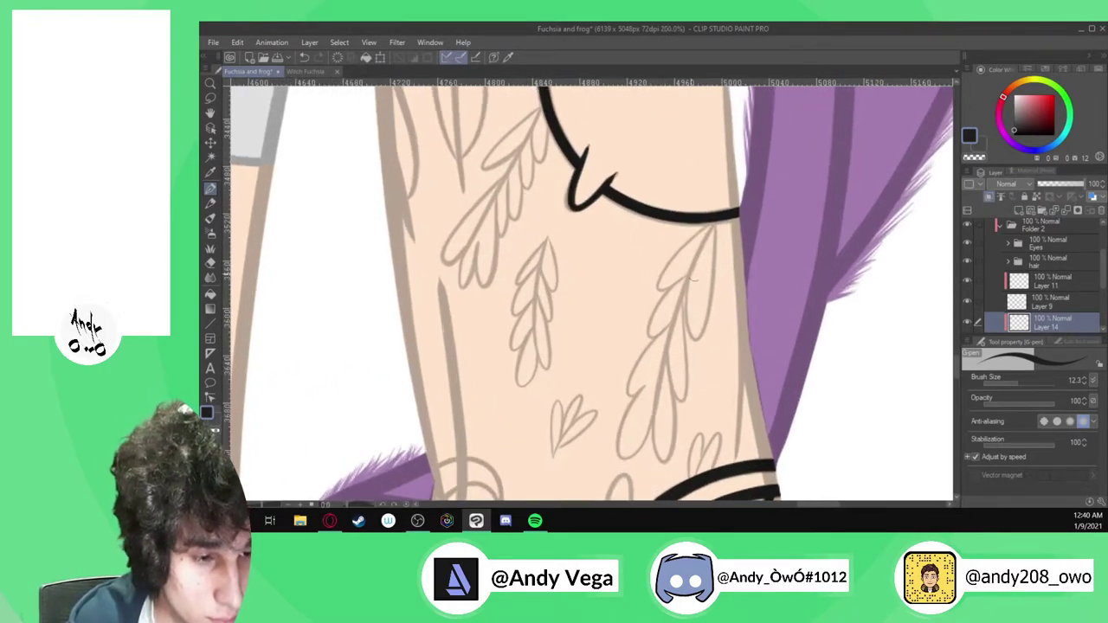
pyautogui.moveTo(717, 218)
pyautogui.mouseDown()
pyautogui.moveTo(690, 264)
pyautogui.moveTo(657, 389)
pyautogui.mouseUp()
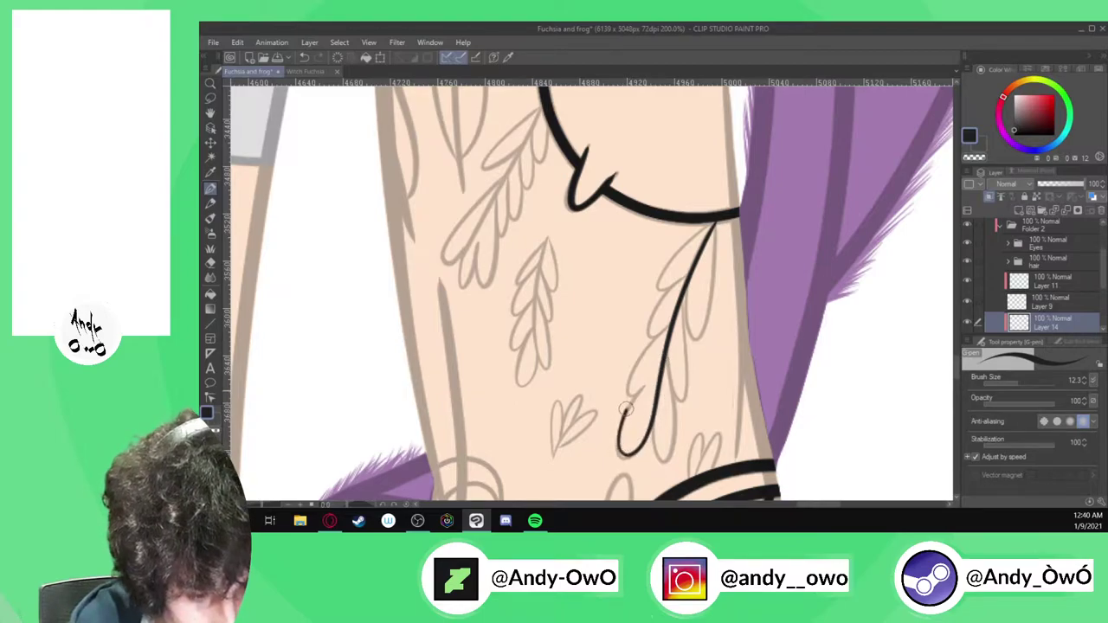
pyautogui.scroll(3, 648, 379)
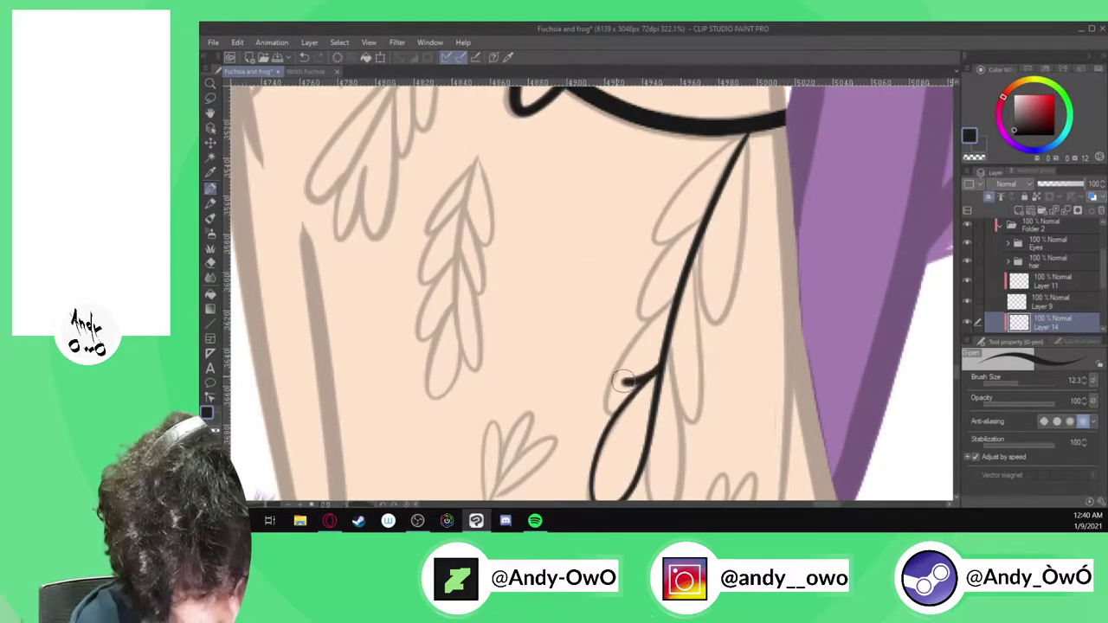
pyautogui.moveTo(625, 354)
pyautogui.mouseDown()
pyautogui.moveTo(680, 292)
pyautogui.moveTo(639, 303)
pyautogui.moveTo(700, 228)
pyautogui.mouseUp()
pyautogui.hotkey('ctrl', 'z')
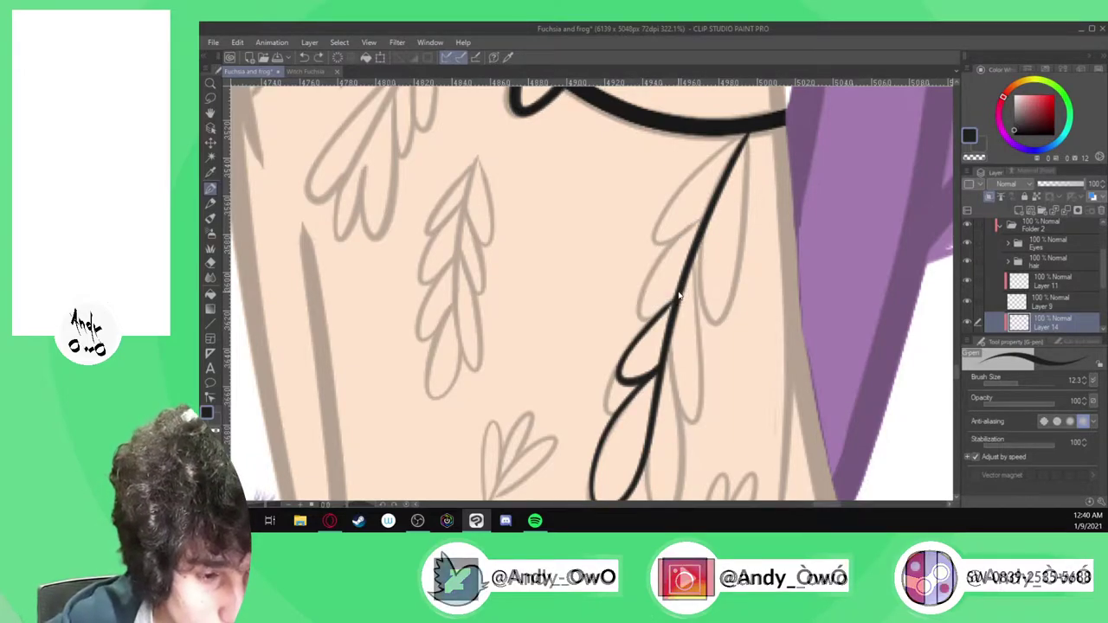
# Trace the remaining leaves on both sides of the branch hanging below the round tattoo
pyautogui.moveTo(633, 298)
pyautogui.mouseDown()
pyautogui.moveTo(705, 221)
pyautogui.moveTo(660, 230)
pyautogui.moveTo(663, 205)
pyautogui.moveTo(713, 156)
pyautogui.moveTo(652, 243)
pyautogui.moveTo(661, 208)
pyautogui.moveTo(742, 135)
pyautogui.moveTo(743, 226)
pyautogui.moveTo(718, 320)
pyautogui.moveTo(699, 298)
pyautogui.moveTo(703, 225)
pyautogui.moveTo(701, 265)
pyautogui.moveTo(699, 241)
pyautogui.moveTo(695, 419)
pyautogui.moveTo(673, 396)
pyautogui.moveTo(667, 350)
pyautogui.mouseUp()
pyautogui.hotkey('ctrl', 'z')
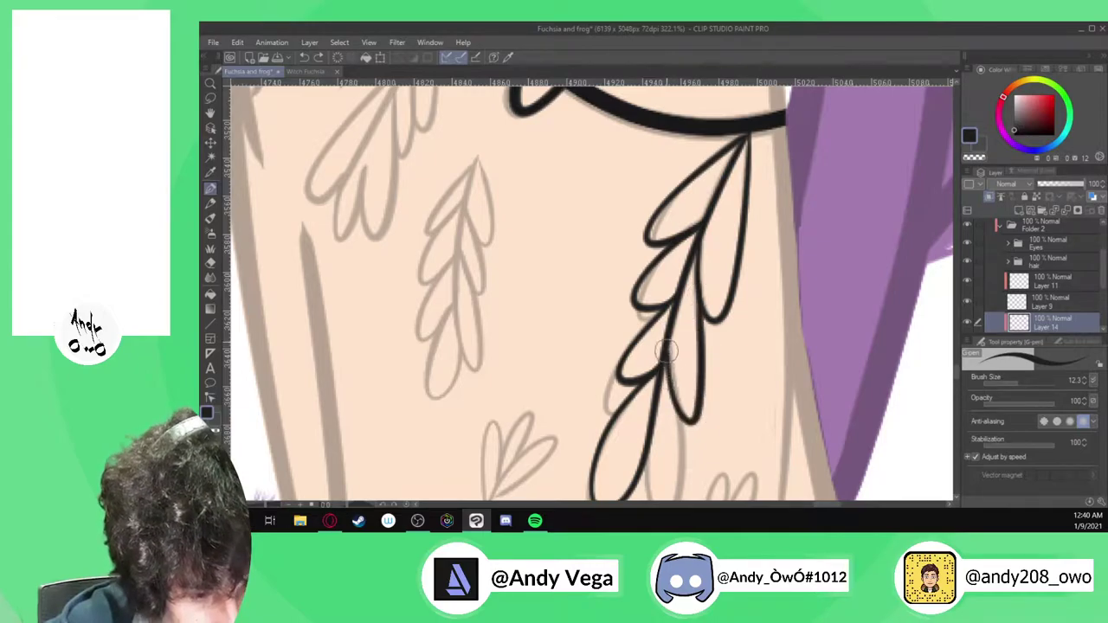
pyautogui.scroll(-3, 691, 241)
pyautogui.scroll(5, 692, 433)
pyautogui.moveTo(673, 264)
pyautogui.mouseDown()
pyautogui.moveTo(681, 387)
pyautogui.moveTo(670, 409)
pyautogui.moveTo(654, 400)
pyautogui.moveTo(643, 349)
pyautogui.mouseUp()
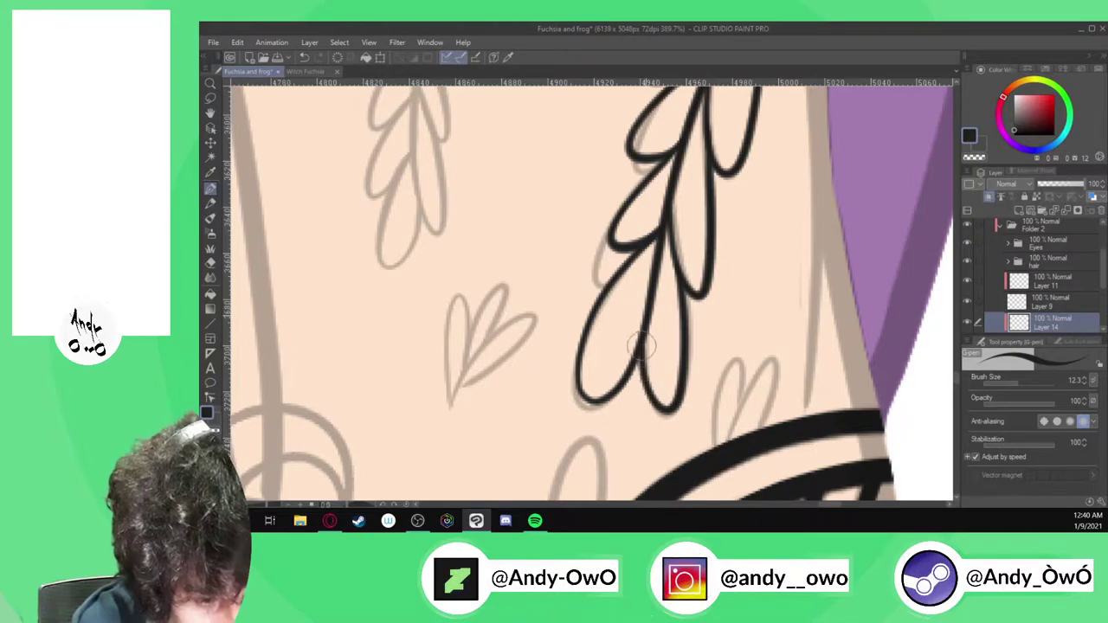
# Trace the small leaf sprig growing from the outer arc of the circular tattoo near the arm's lower edge
pyautogui.scroll(-2, 684, 267)
pyautogui.scroll(2, 681, 274)
pyautogui.moveTo(698, 374)
pyautogui.mouseDown()
pyautogui.moveTo(741, 292)
pyautogui.moveTo(746, 308)
pyautogui.moveTo(718, 377)
pyautogui.moveTo(670, 322)
pyautogui.moveTo(682, 275)
pyautogui.moveTo(701, 258)
pyautogui.moveTo(703, 335)
pyautogui.mouseUp()
pyautogui.scroll(2, 724, 379)
# Trace the tall leaf and the short leaf beside the double arc at the arm's lower edge
pyautogui.scroll(-7, 754, 248)
pyautogui.scroll(4, 606, 407)
pyautogui.scroll(-3, 589, 413)
pyautogui.scroll(3, 594, 440)
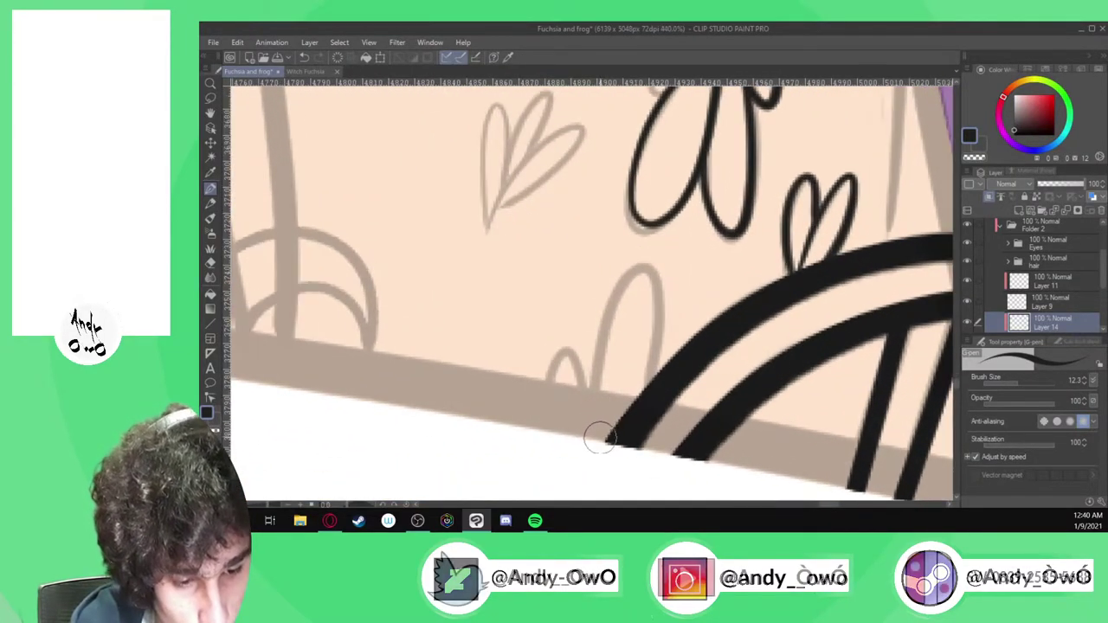
pyautogui.moveTo(594, 439)
pyautogui.mouseDown()
pyautogui.moveTo(589, 376)
pyautogui.moveTo(623, 233)
pyautogui.moveTo(663, 242)
pyautogui.moveTo(663, 391)
pyautogui.mouseUp()
pyautogui.moveTo(589, 404)
pyautogui.mouseDown()
pyautogui.moveTo(568, 340)
pyautogui.moveTo(542, 324)
pyautogui.moveTo(533, 396)
pyautogui.mouseUp()
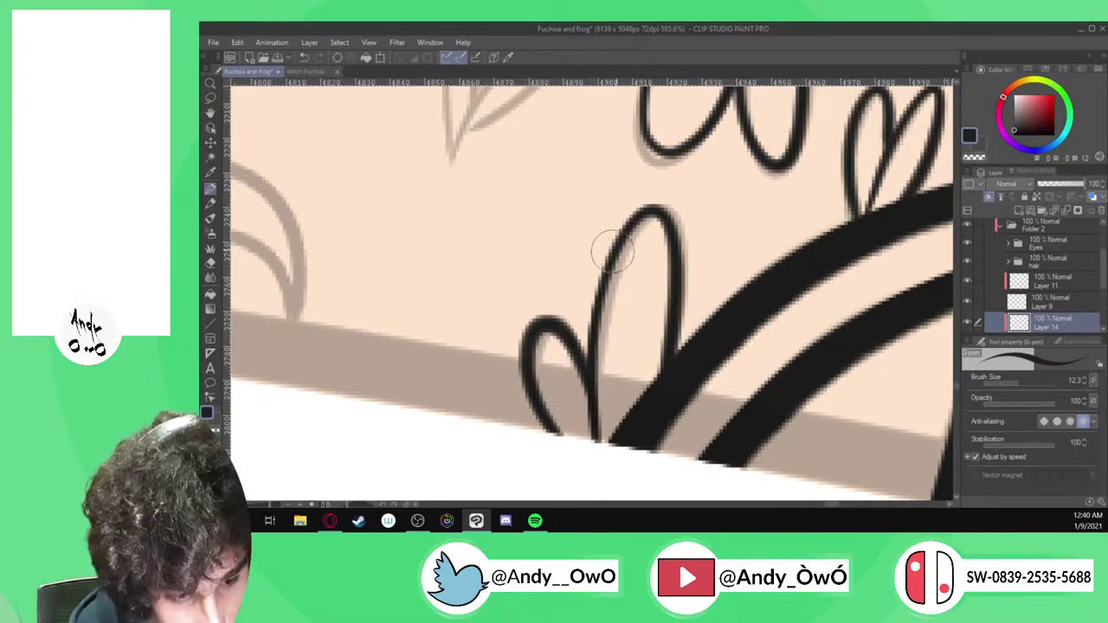
pyautogui.scroll(-1, 663, 301)
# Trace the separate three-leaf sprig in the middle of the lower arm
pyautogui.scroll(-12, 664, 300)
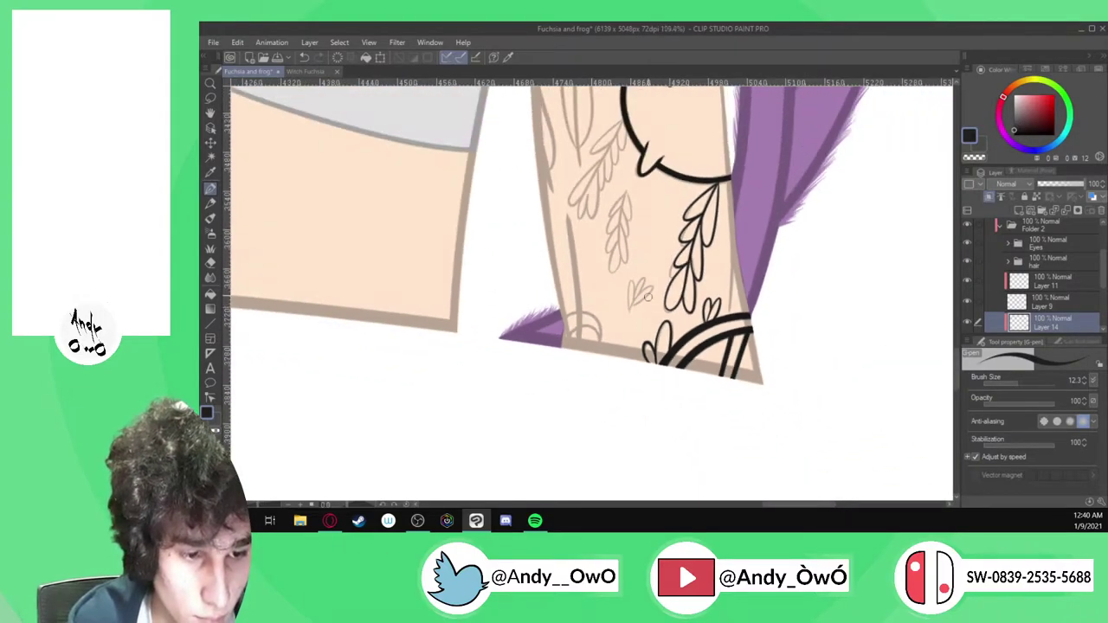
pyautogui.scroll(6, 647, 292)
pyautogui.scroll(2, 630, 298)
pyautogui.moveTo(603, 364)
pyautogui.mouseDown()
pyautogui.moveTo(611, 325)
pyautogui.moveTo(659, 241)
pyautogui.moveTo(630, 265)
pyautogui.moveTo(616, 313)
pyautogui.mouseUp()
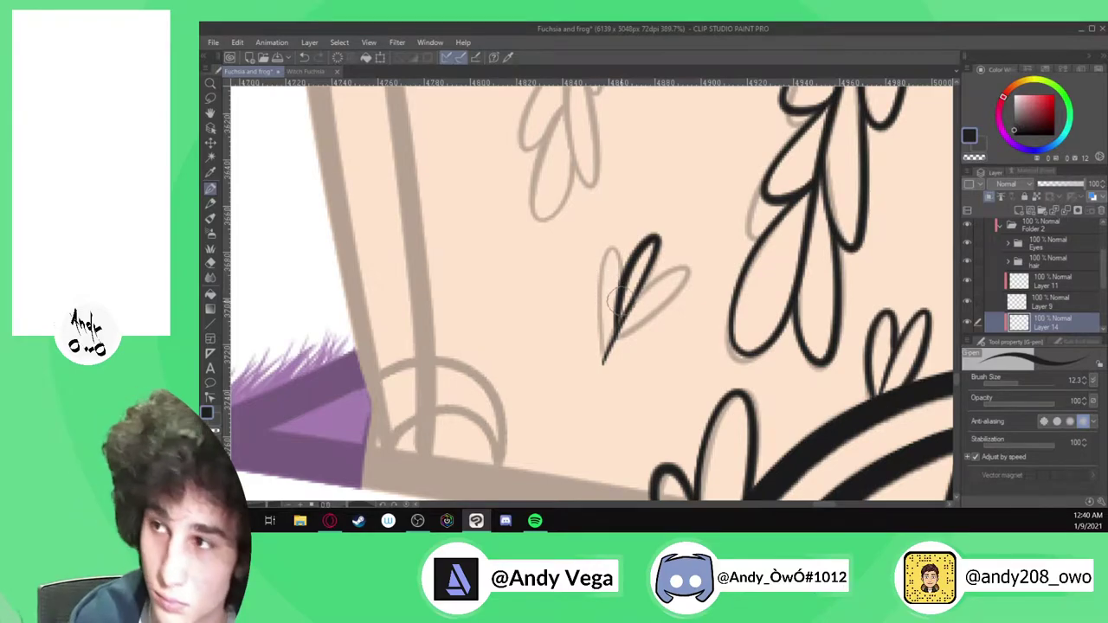
pyautogui.scroll(1, 617, 300)
pyautogui.moveTo(601, 380)
pyautogui.mouseDown()
pyautogui.moveTo(598, 296)
pyautogui.moveTo(617, 240)
pyautogui.moveTo(618, 300)
pyautogui.moveTo(640, 320)
pyautogui.moveTo(630, 328)
pyautogui.moveTo(677, 275)
pyautogui.moveTo(702, 269)
pyautogui.moveTo(613, 365)
pyautogui.mouseUp()
pyautogui.scroll(-5, 610, 366)
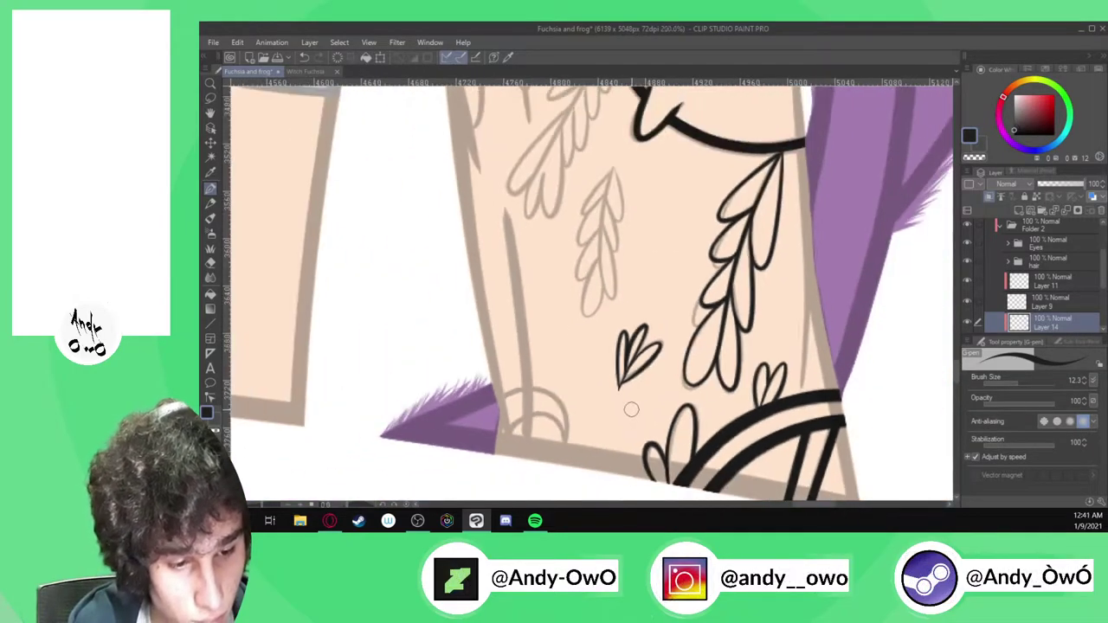
# Trace the small separate leaf sprig to the left of the branch hanging below the round tattoo, with its stem and paired leaves
pyautogui.scroll(3, 647, 212)
pyautogui.moveTo(606, 223); pyautogui.dragTo(587, 319)
pyautogui.scroll(2, 593, 381)
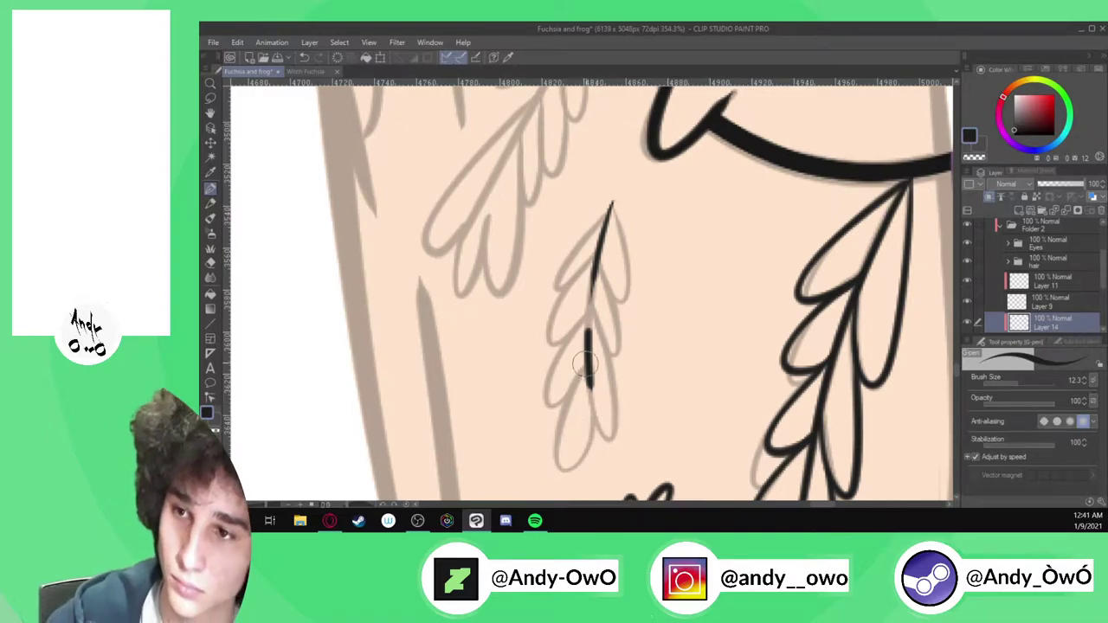
pyautogui.hotkey('ctrl', 'z')
pyautogui.hotkey('ctrl', 'z')
pyautogui.moveTo(609, 209)
pyautogui.mouseDown()
pyautogui.moveTo(589, 383)
pyautogui.moveTo(604, 444)
pyautogui.moveTo(617, 434)
pyautogui.moveTo(593, 311)
pyautogui.moveTo(616, 358)
pyautogui.moveTo(599, 266)
pyautogui.moveTo(620, 306)
pyautogui.moveTo(614, 213)
pyautogui.moveTo(557, 285)
pyautogui.moveTo(594, 260)
pyautogui.moveTo(553, 328)
pyautogui.moveTo(559, 343)
pyautogui.moveTo(584, 316)
pyautogui.moveTo(549, 392)
pyautogui.moveTo(554, 405)
pyautogui.moveTo(585, 367)
pyautogui.moveTo(558, 446)
pyautogui.mouseUp()
pyautogui.hotkey('ctrl', 'z')
pyautogui.moveTo(590, 387)
pyautogui.mouseDown()
pyautogui.moveTo(589, 422)
pyautogui.moveTo(564, 458)
pyautogui.mouseUp()
pyautogui.hotkey('ctrl', 'z')
pyautogui.moveTo(589, 391)
pyautogui.mouseDown()
pyautogui.moveTo(582, 456)
pyautogui.moveTo(566, 464)
pyautogui.moveTo(566, 411)
pyautogui.moveTo(599, 346)
pyautogui.mouseUp()
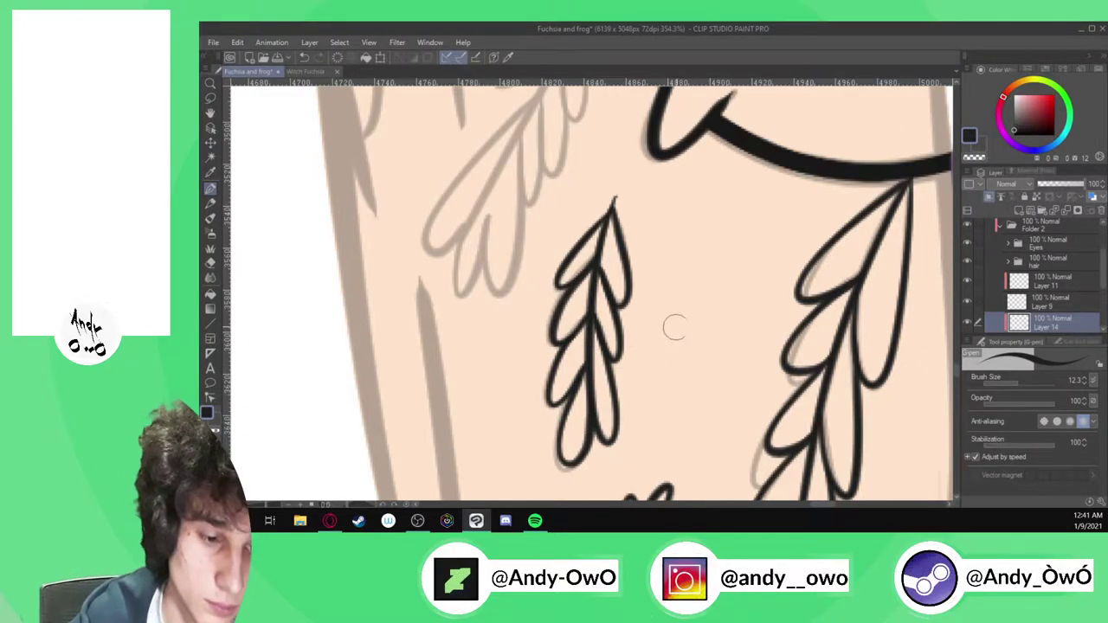
pyautogui.scroll(-5, 667, 338)
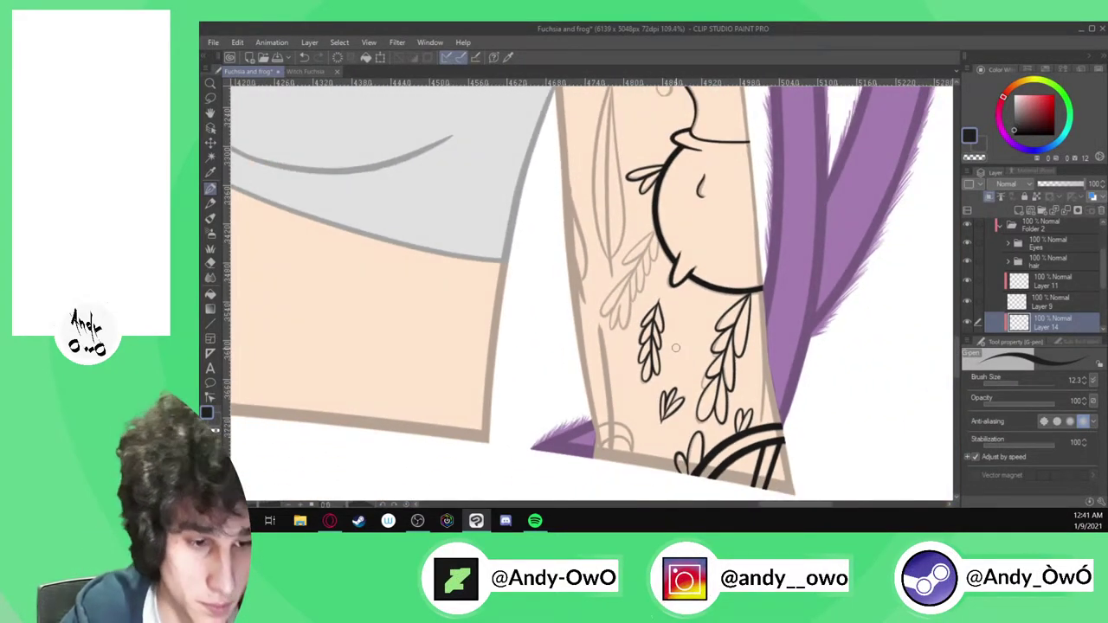
# Trace the leaf branch hanging from the lower-left curve of the round tattoo, with its stem and the leaves on both sides
pyautogui.scroll(5, 663, 208)
pyautogui.scroll(-1, 671, 188)
pyautogui.moveTo(670, 194)
pyautogui.mouseDown()
pyautogui.moveTo(569, 388)
pyautogui.moveTo(559, 451)
pyautogui.moveTo(583, 362)
pyautogui.mouseUp()
pyautogui.moveTo(596, 427); pyautogui.dragTo(604, 331)
pyautogui.moveTo(618, 370)
pyautogui.mouseDown()
pyautogui.moveTo(619, 292)
pyautogui.moveTo(639, 349)
pyautogui.moveTo(647, 258)
pyautogui.moveTo(637, 262)
pyautogui.moveTo(655, 306)
pyautogui.moveTo(662, 224)
pyautogui.mouseUp()
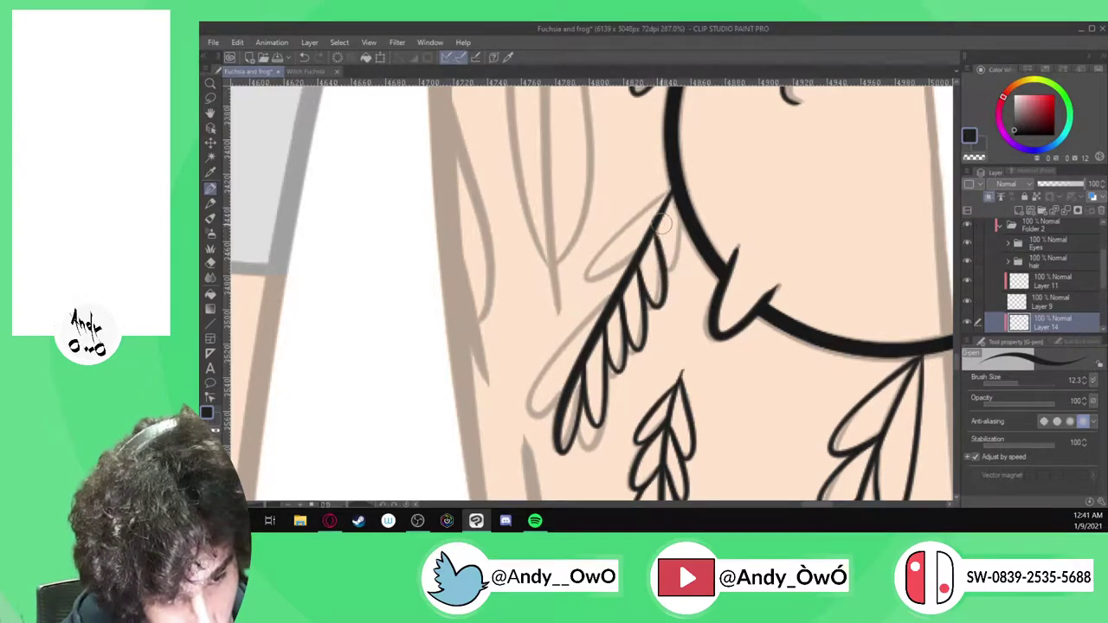
pyautogui.moveTo(678, 264)
pyautogui.mouseDown()
pyautogui.moveTo(679, 187)
pyautogui.moveTo(614, 234)
pyautogui.moveTo(586, 271)
pyautogui.moveTo(587, 289)
pyautogui.moveTo(641, 257)
pyautogui.moveTo(536, 362)
pyautogui.moveTo(548, 394)
pyautogui.mouseUp()
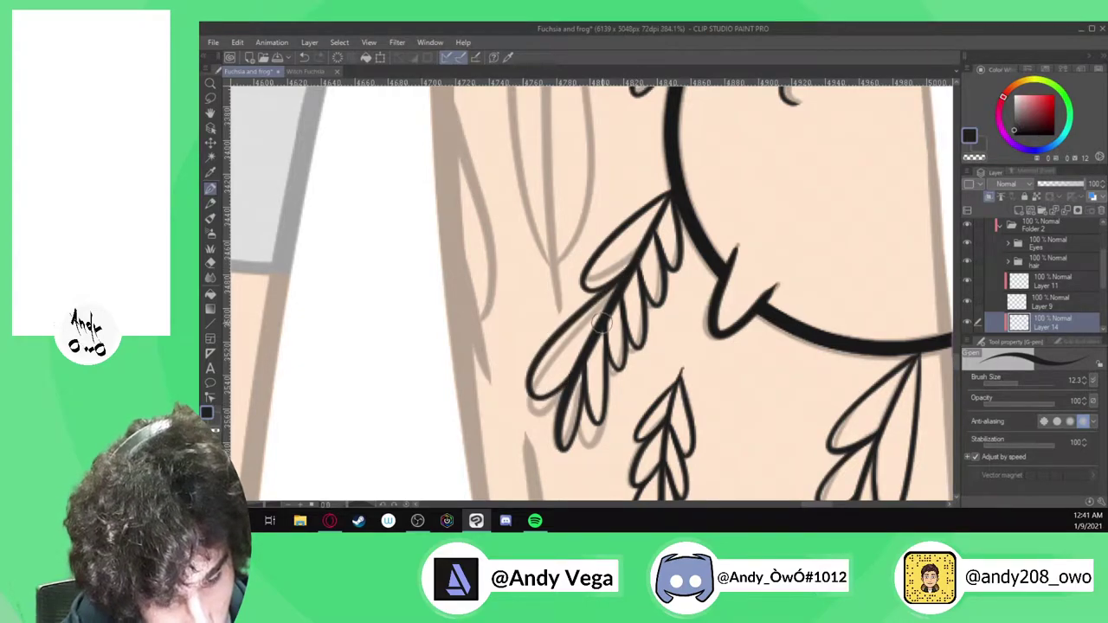
pyautogui.scroll(-6, 610, 395)
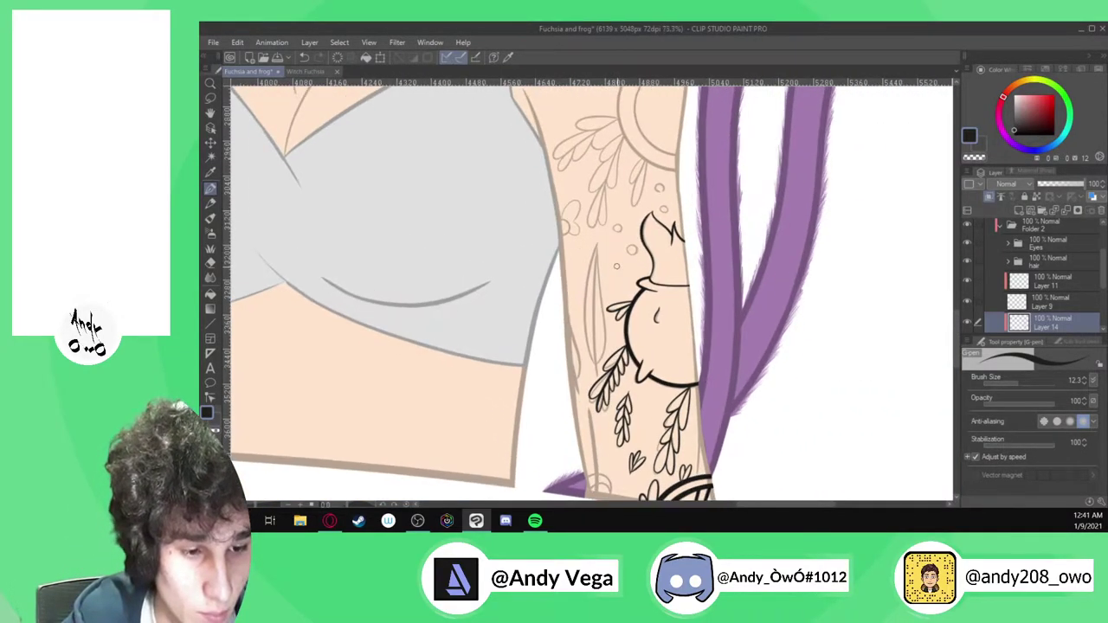
# Trace the central shaft and both outer curves of the long feather to the left of the round tattoo
pyautogui.scroll(4, 658, 338)
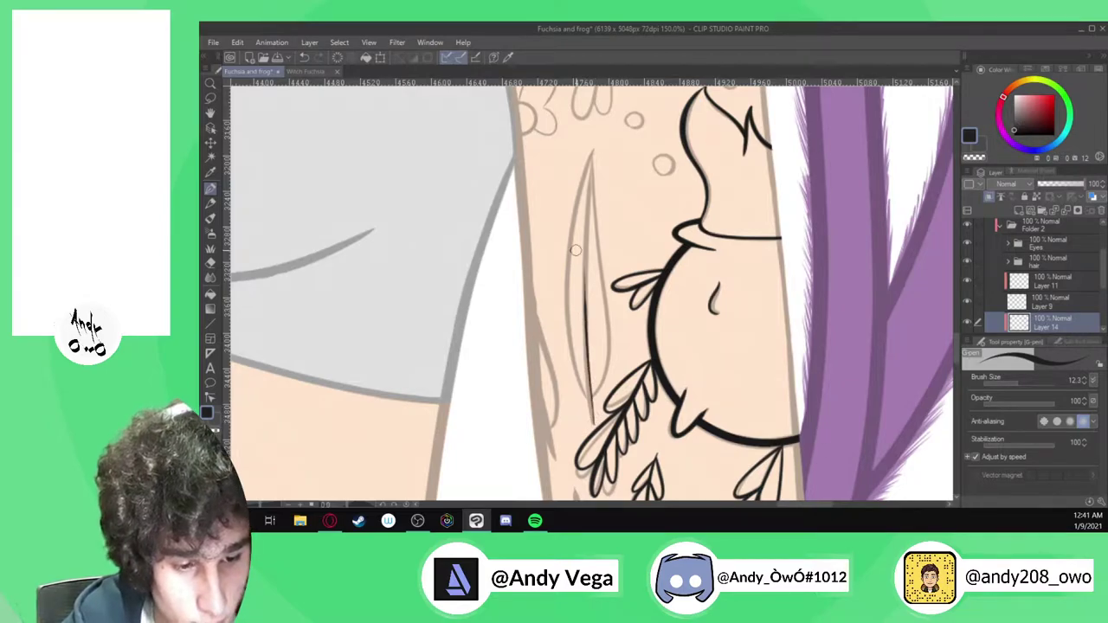
pyautogui.scroll(1, 574, 251)
pyautogui.hotkey('ctrl', 'z')
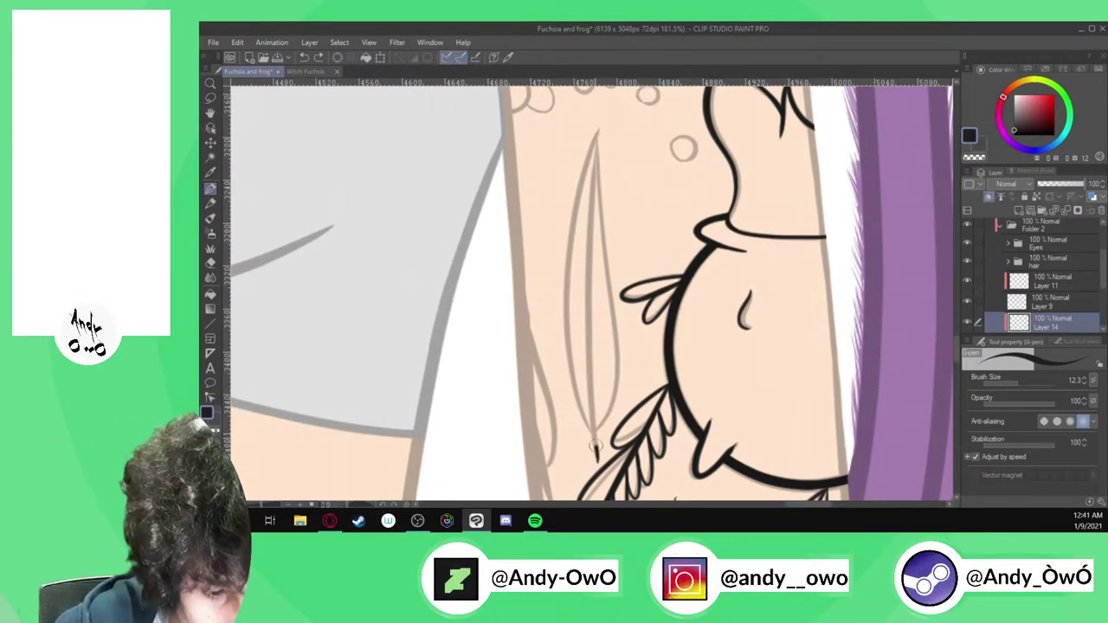
pyautogui.moveTo(588, 374); pyautogui.dragTo(589, 157)
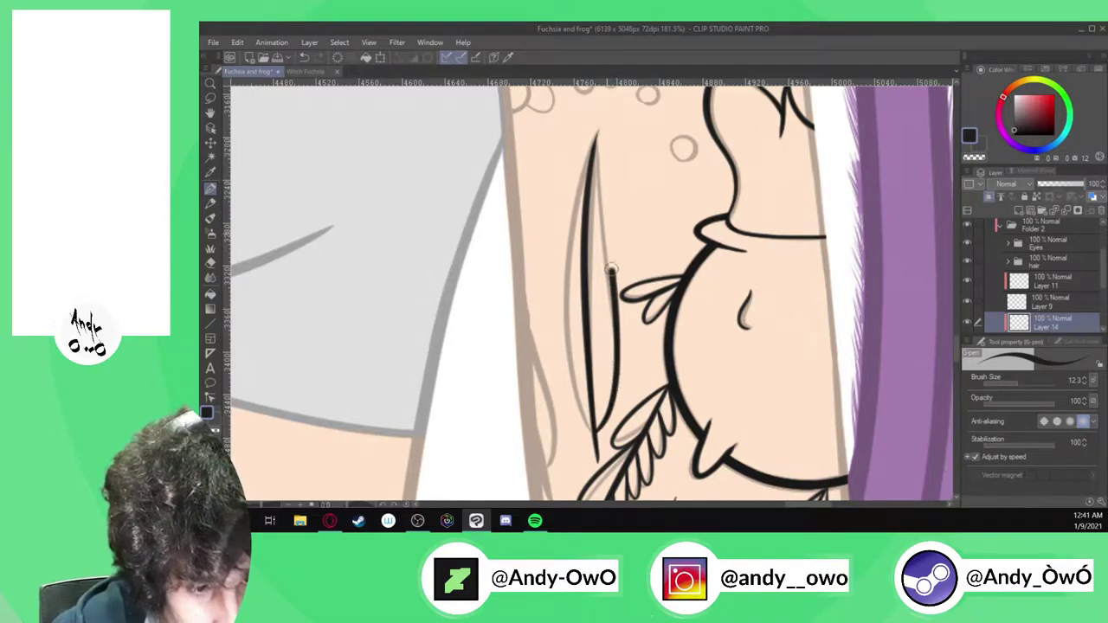
pyautogui.hotkey('ctrl', 'z')
pyautogui.moveTo(612, 387); pyautogui.dragTo(611, 310)
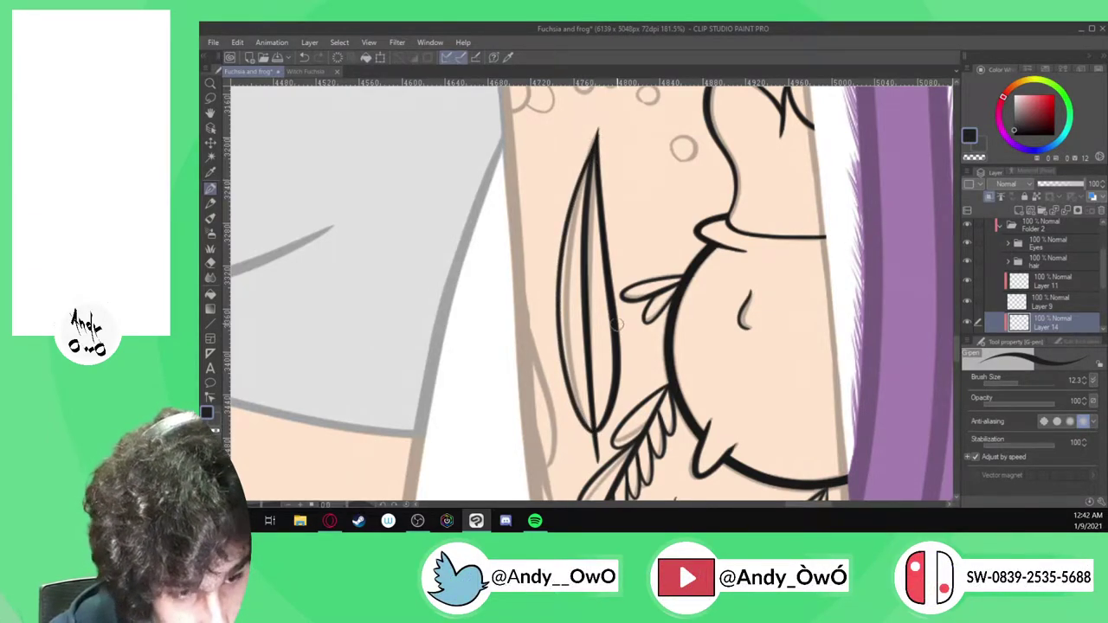
pyautogui.hotkey('ctrl', 'z')
pyautogui.moveTo(586, 426)
pyautogui.mouseDown()
pyautogui.moveTo(563, 355)
pyautogui.moveTo(561, 250)
pyautogui.mouseUp()
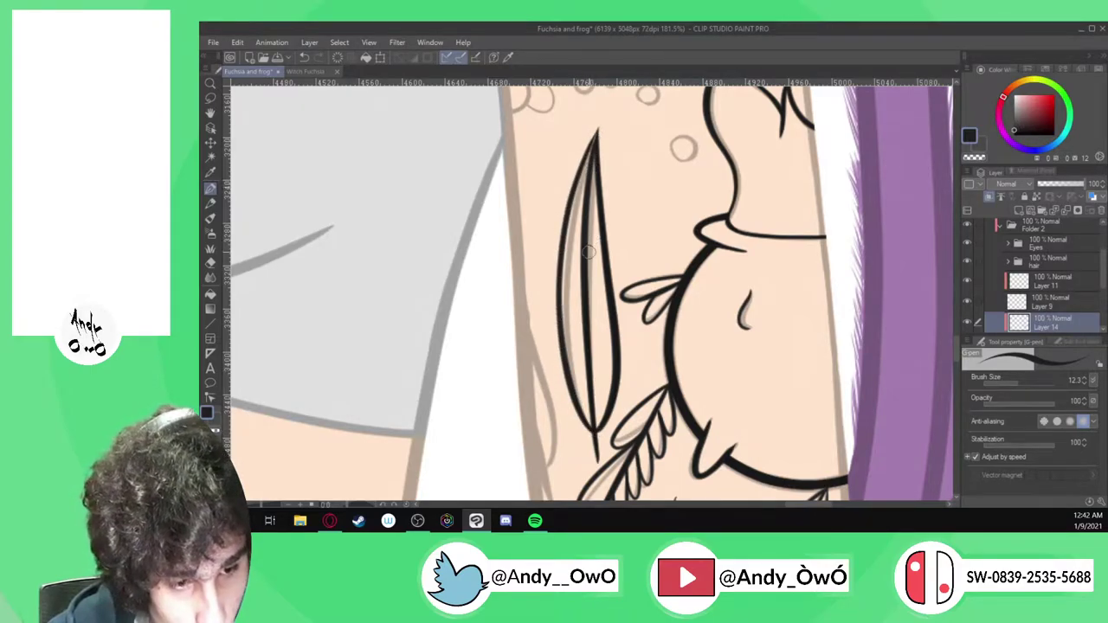
# Fill the long feather with short slanted barb strokes on both sides of its shaft
pyautogui.moveTo(593, 197); pyautogui.dragTo(588, 230)
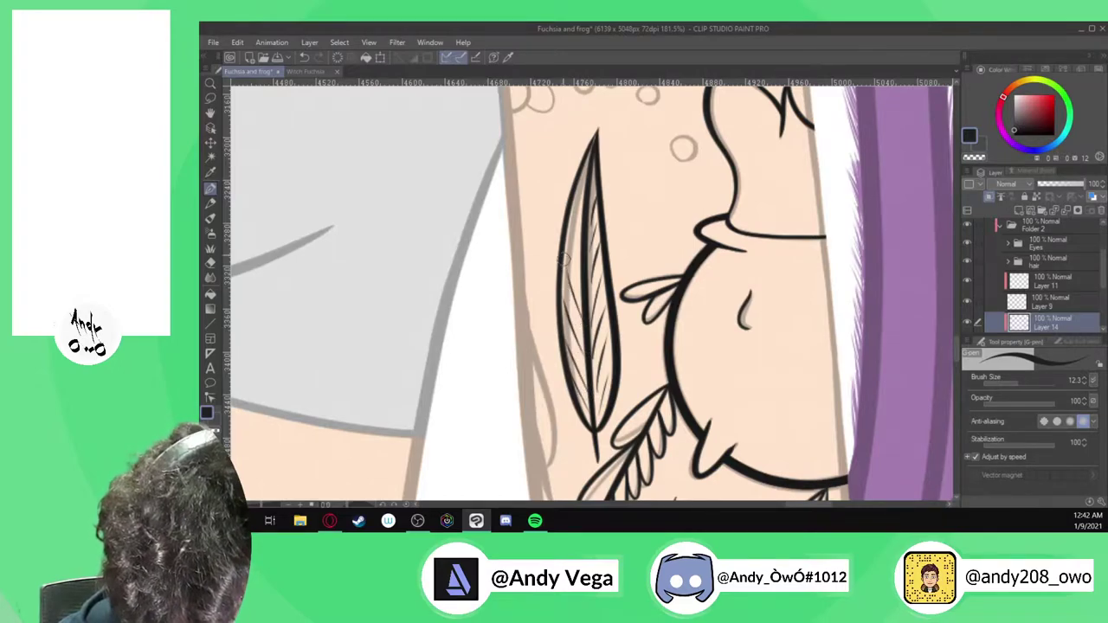
pyautogui.moveTo(575, 202); pyautogui.dragTo(585, 242)
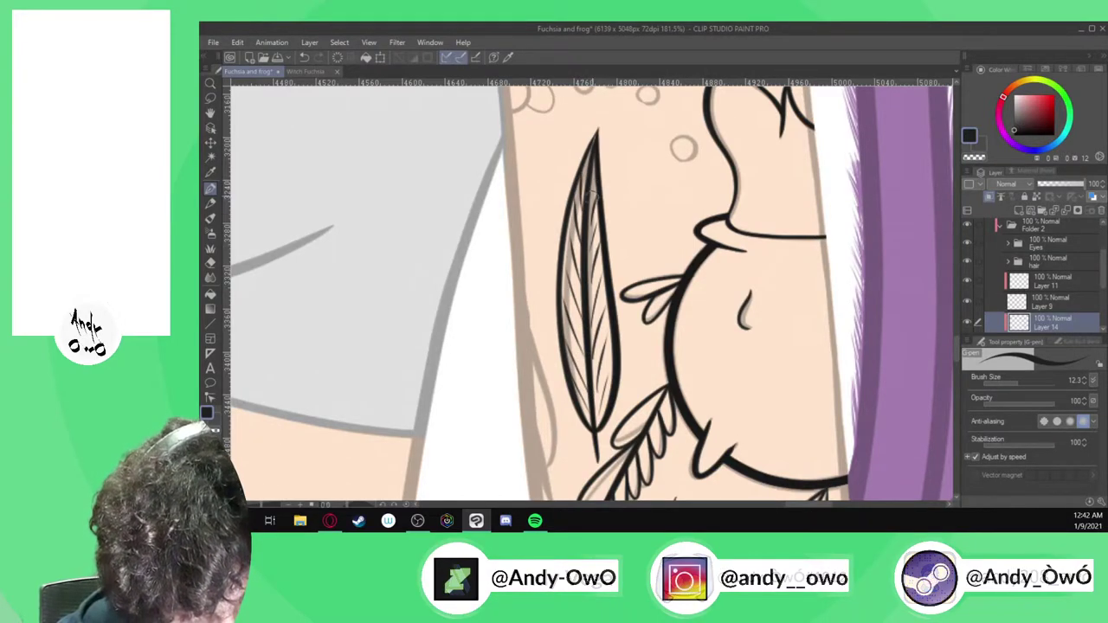
pyautogui.scroll(-5, 608, 204)
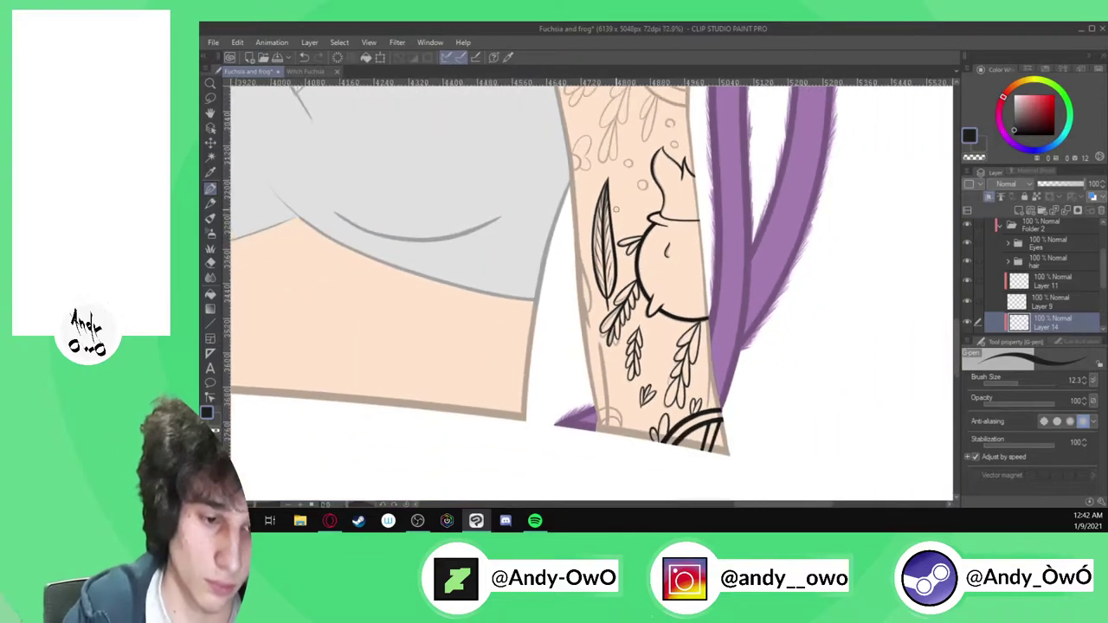
# Trace the partial feather at the arm's inner edge, including its shaft, outline and barb strokes
pyautogui.scroll(5, 535, 249)
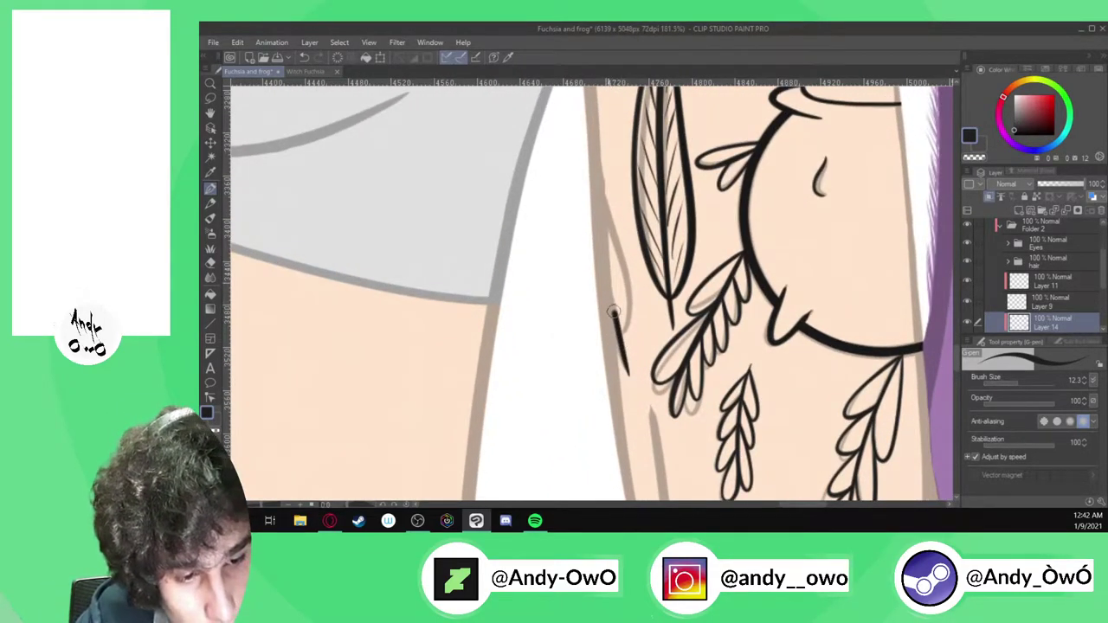
pyautogui.scroll(1, 581, 137)
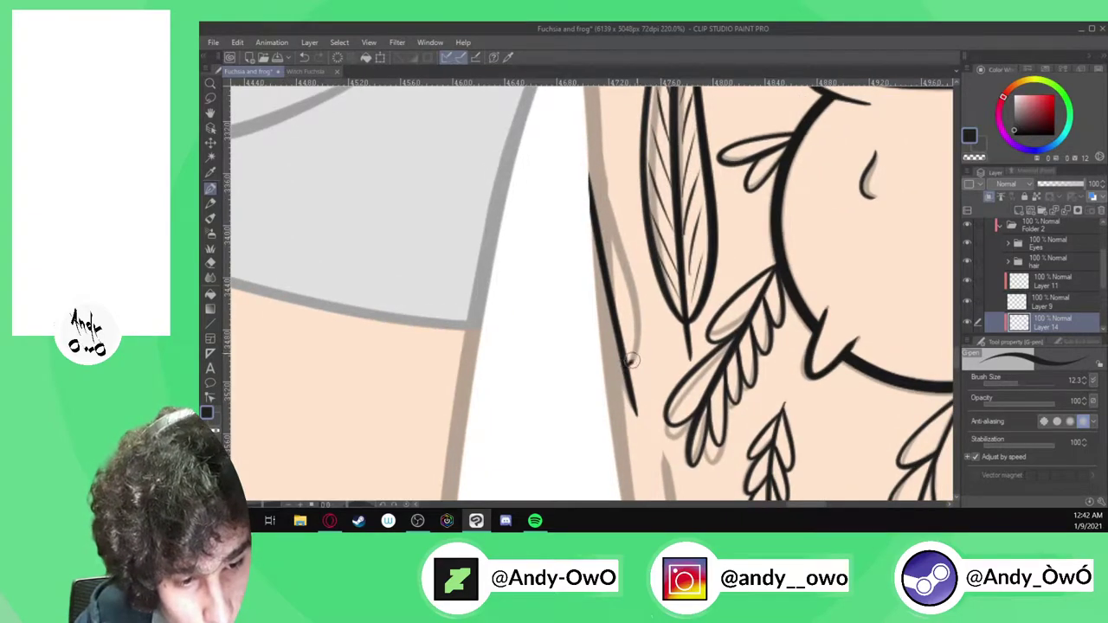
pyautogui.moveTo(631, 362)
pyautogui.mouseDown()
pyautogui.moveTo(623, 237)
pyautogui.moveTo(586, 154)
pyautogui.mouseUp()
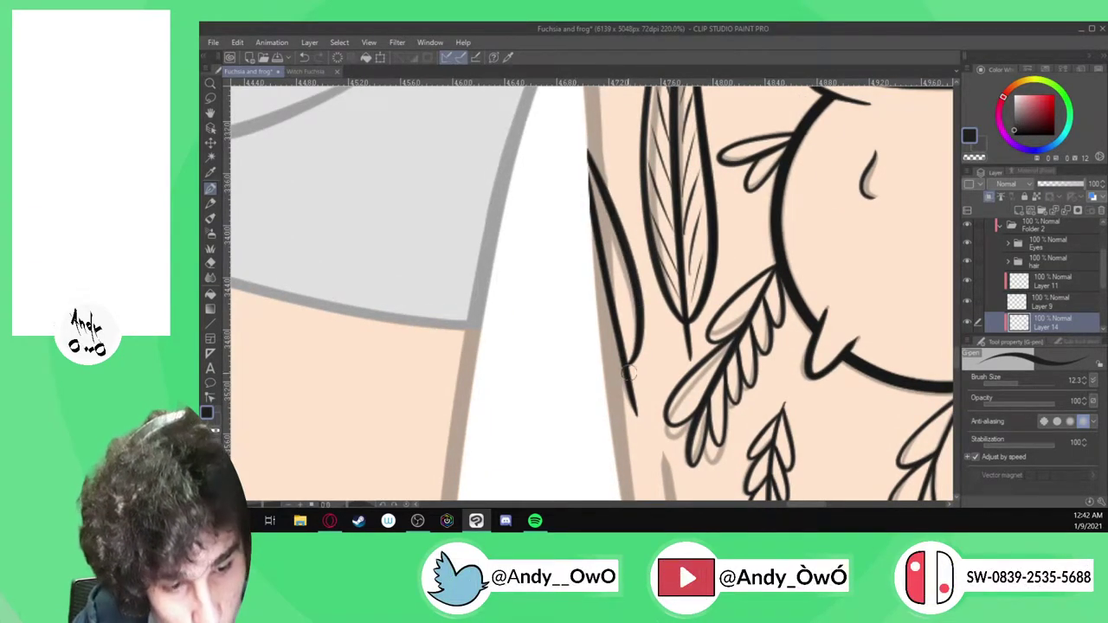
pyautogui.scroll(1, 598, 360)
pyautogui.moveTo(629, 298)
pyautogui.mouseDown()
pyautogui.moveTo(611, 245)
pyautogui.moveTo(603, 260)
pyautogui.moveTo(598, 184)
pyautogui.mouseUp()
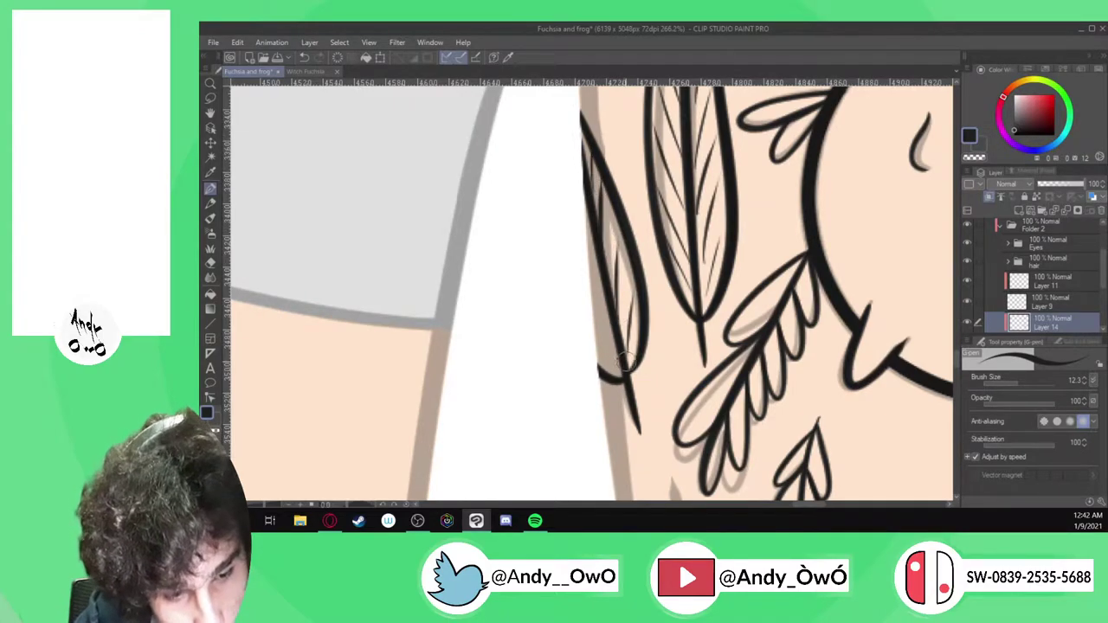
pyautogui.scroll(-5, 568, 232)
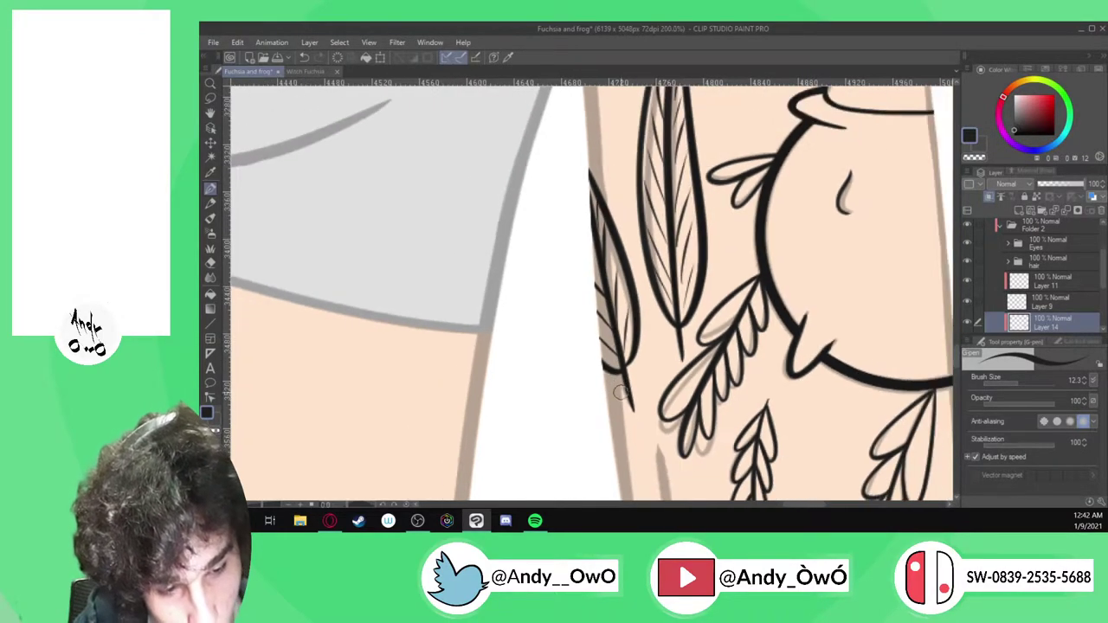
# Trace the two small circles between the long feather's tip and the curved neck above the round tattoo
pyautogui.scroll(6, 651, 379)
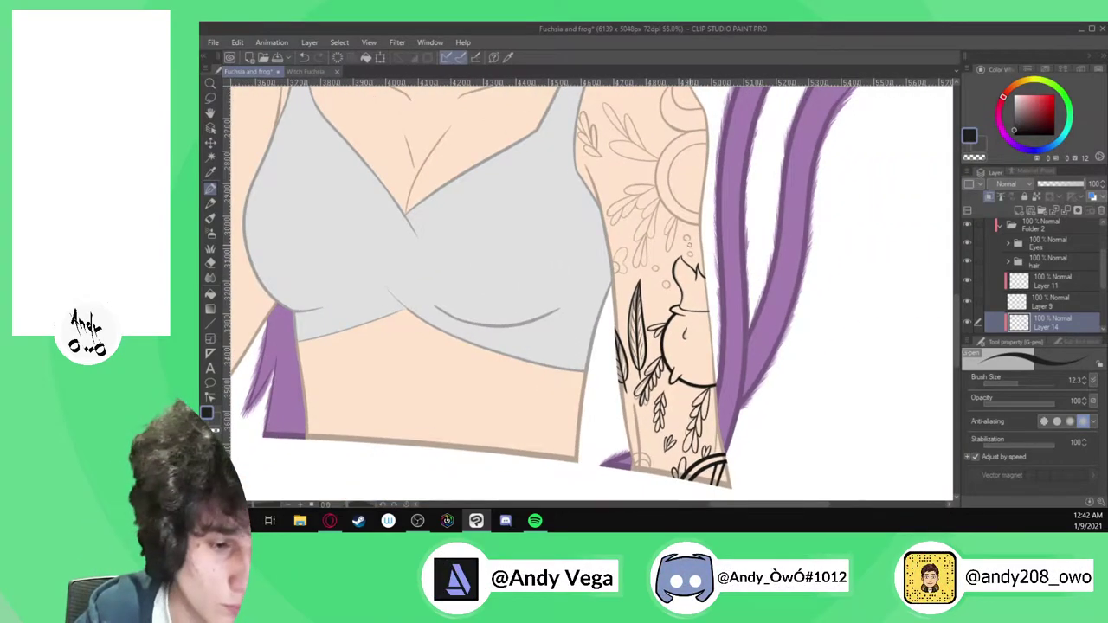
pyautogui.scroll(2, 640, 322)
pyautogui.moveTo(632, 303)
pyautogui.mouseDown()
pyautogui.moveTo(630, 343)
pyautogui.moveTo(614, 347)
pyautogui.moveTo(599, 339)
pyautogui.moveTo(597, 308)
pyautogui.mouseUp()
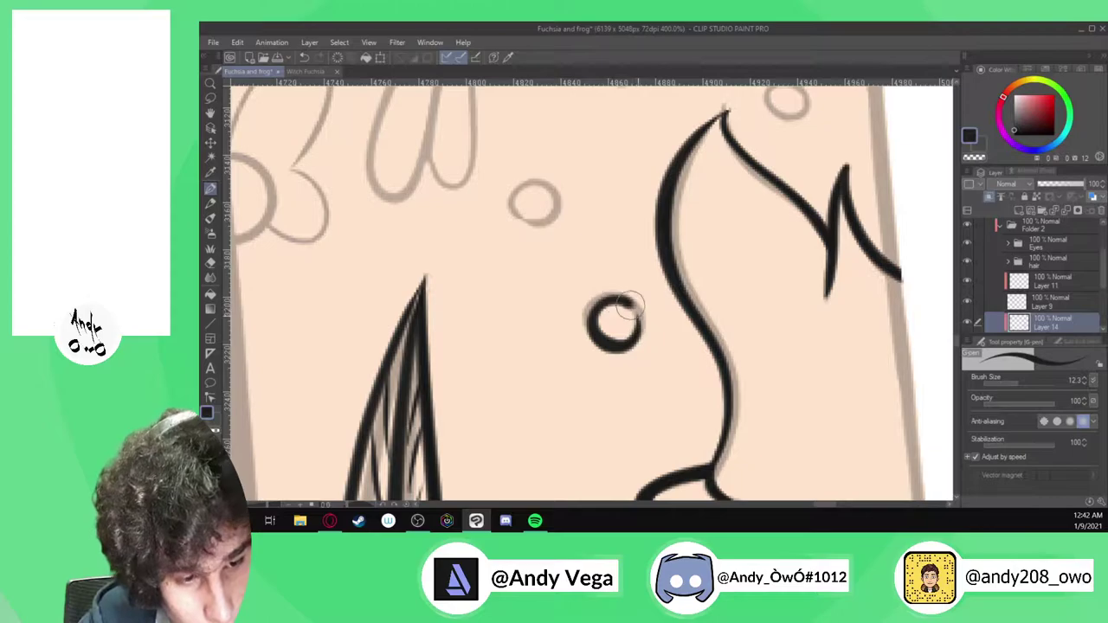
pyautogui.scroll(-1, 625, 336)
pyautogui.scroll(3, 625, 243)
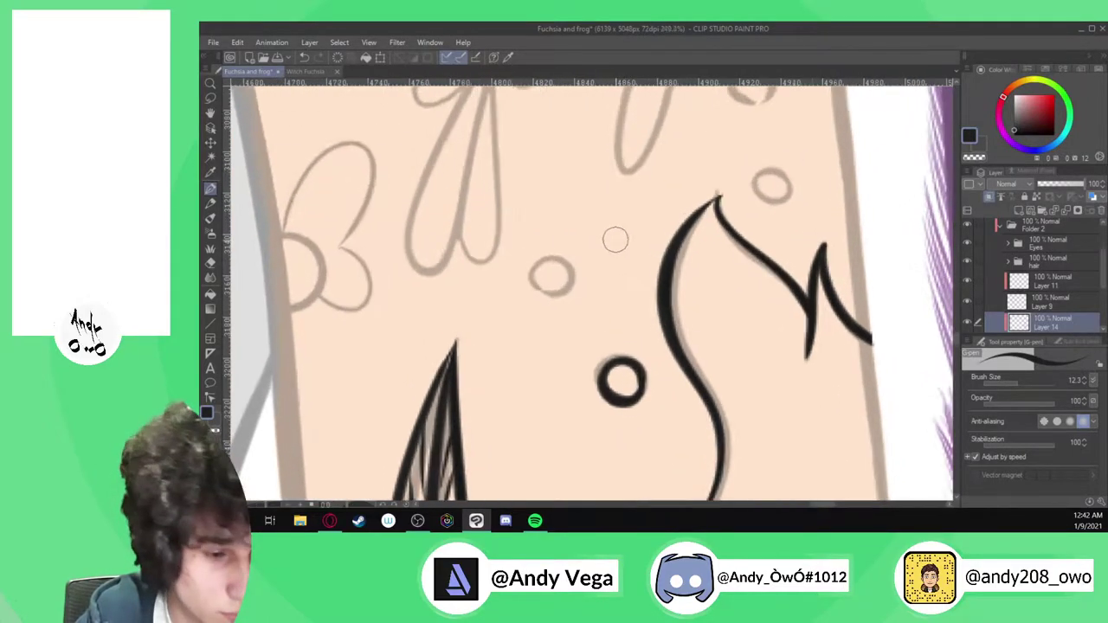
pyautogui.moveTo(547, 296)
pyautogui.mouseDown()
pyautogui.moveTo(496, 309)
pyautogui.moveTo(473, 285)
pyautogui.mouseUp()
pyautogui.moveTo(502, 239)
pyautogui.mouseDown()
pyautogui.moveTo(533, 253)
pyautogui.moveTo(547, 278)
pyautogui.moveTo(542, 301)
pyautogui.moveTo(509, 317)
pyautogui.mouseUp()
pyautogui.scroll(-1, 505, 400)
pyautogui.scroll(-1, 562, 350)
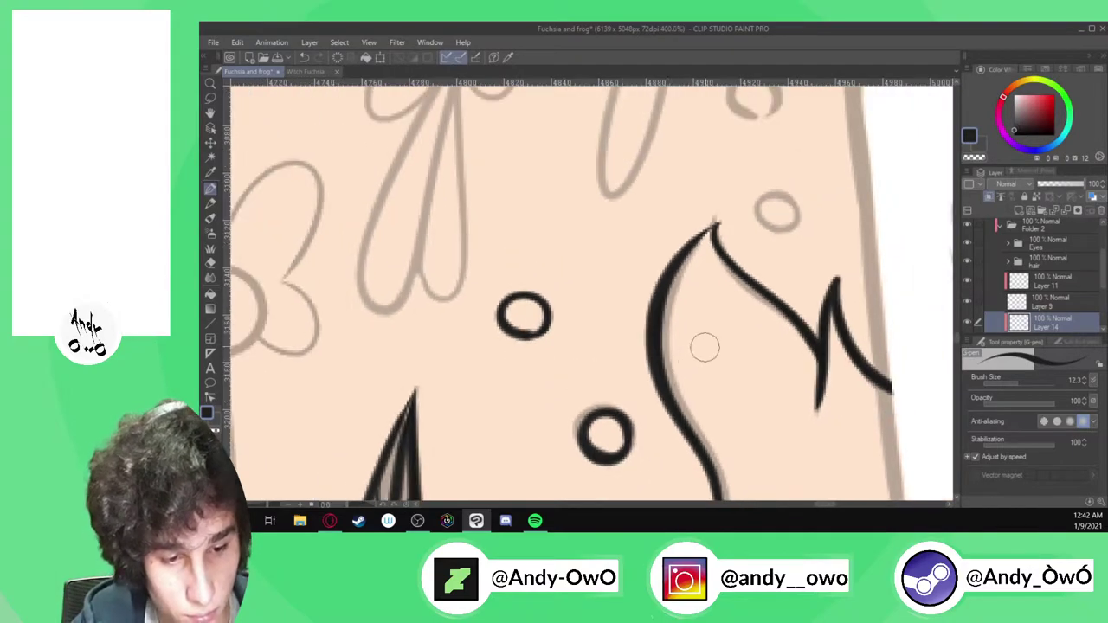
# Trace the two small circles above the pointed tip of the neck shape, near the arm's outer edge
pyautogui.scroll(2, 831, 190)
pyautogui.scroll(1, 761, 246)
pyautogui.moveTo(754, 260)
pyautogui.mouseDown()
pyautogui.moveTo(708, 265)
pyautogui.moveTo(683, 228)
pyautogui.moveTo(701, 201)
pyautogui.moveTo(738, 203)
pyautogui.moveTo(760, 227)
pyautogui.moveTo(754, 259)
pyautogui.mouseUp()
pyautogui.scroll(-4, 671, 381)
pyautogui.scroll(1, 684, 251)
pyautogui.moveTo(680, 264)
pyautogui.mouseDown()
pyautogui.moveTo(638, 227)
pyautogui.moveTo(648, 206)
pyautogui.moveTo(672, 199)
pyautogui.moveTo(704, 235)
pyautogui.mouseUp()
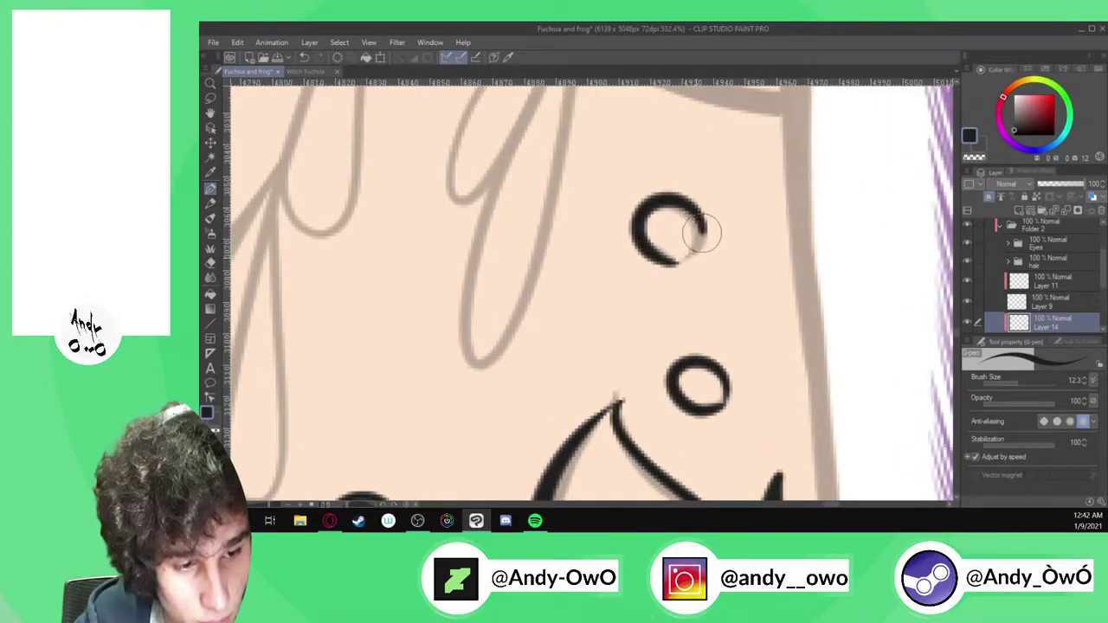
pyautogui.scroll(-2, 680, 247)
pyautogui.scroll(-5, 690, 309)
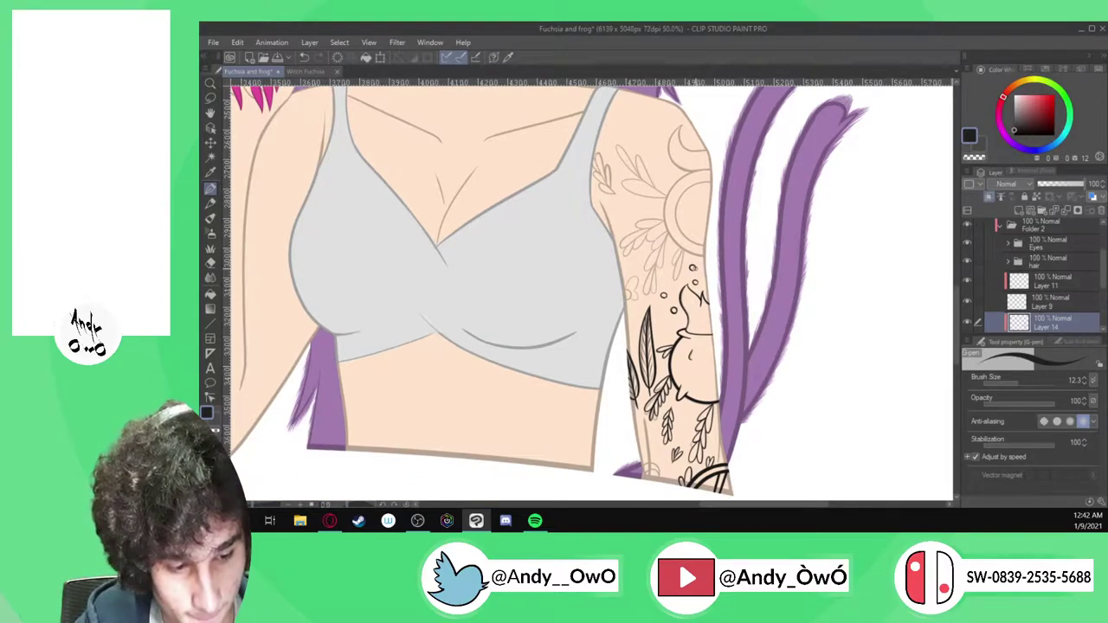
# Place a circular figure ruler over the centre of the half flower at the arm's inner edge
pyautogui.scroll(4, 693, 268)
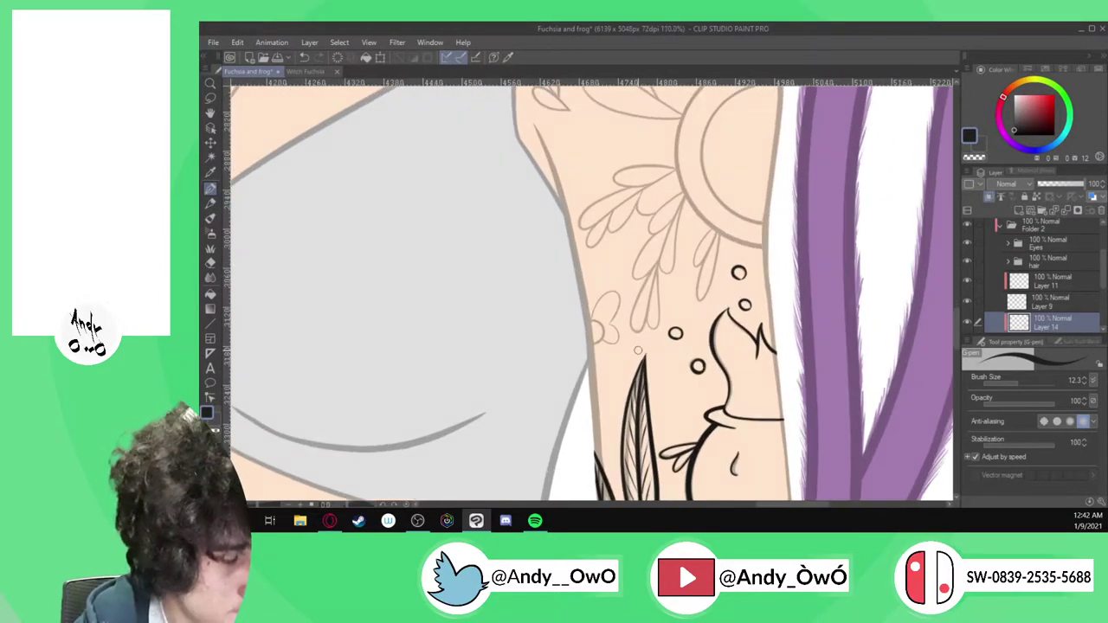
pyautogui.scroll(3, 637, 351)
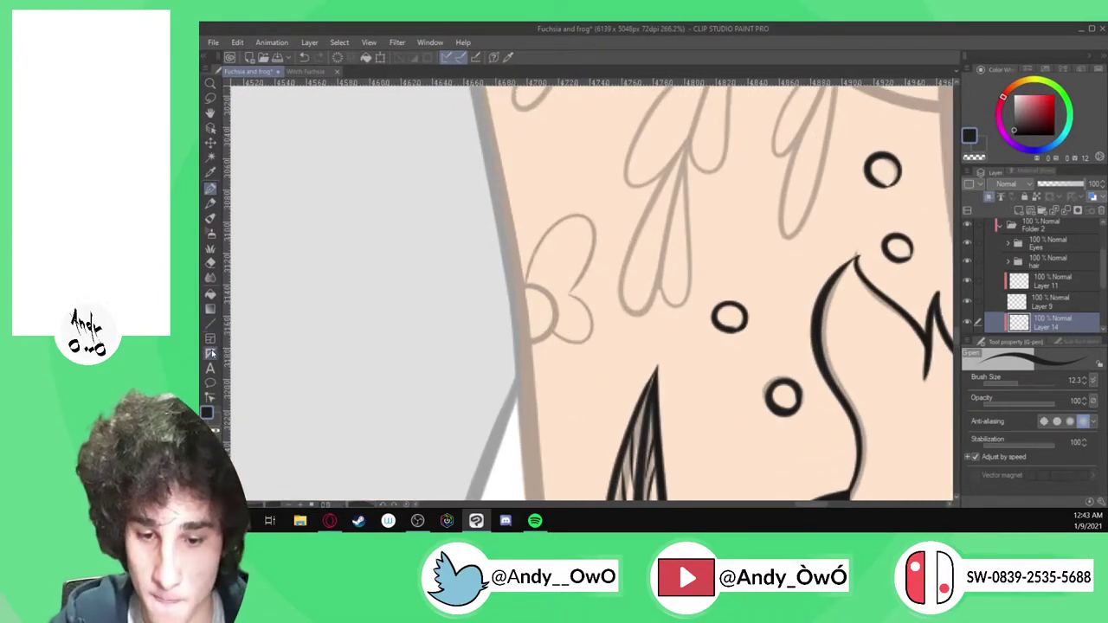
pyautogui.click(209, 353)
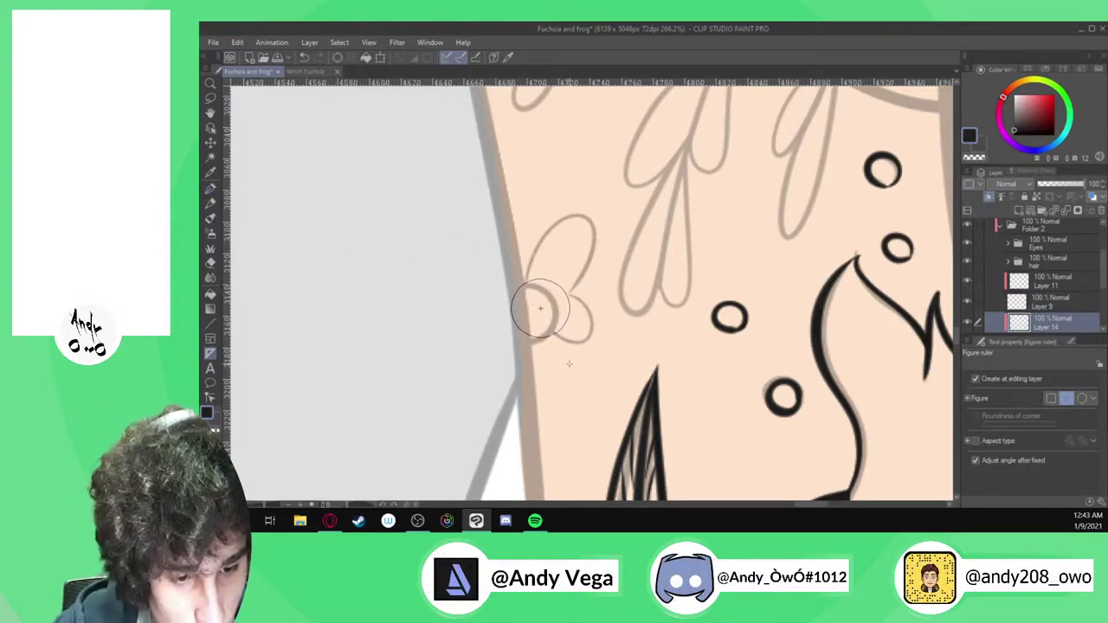
# Ink the flower's centre circle along the ruler with the G-pen at brush size 4.1, and delete the ruler
pyautogui.press('p')
pyautogui.moveTo(517, 320)
pyautogui.mouseDown()
pyautogui.moveTo(559, 344)
pyautogui.moveTo(578, 316)
pyautogui.moveTo(563, 283)
pyautogui.moveTo(521, 293)
pyautogui.moveTo(516, 337)
pyautogui.moveTo(539, 338)
pyautogui.moveTo(573, 314)
pyautogui.moveTo(533, 279)
pyautogui.mouseUp()
pyautogui.hotkey('ctrl', 'z')
pyautogui.click(1014, 386)
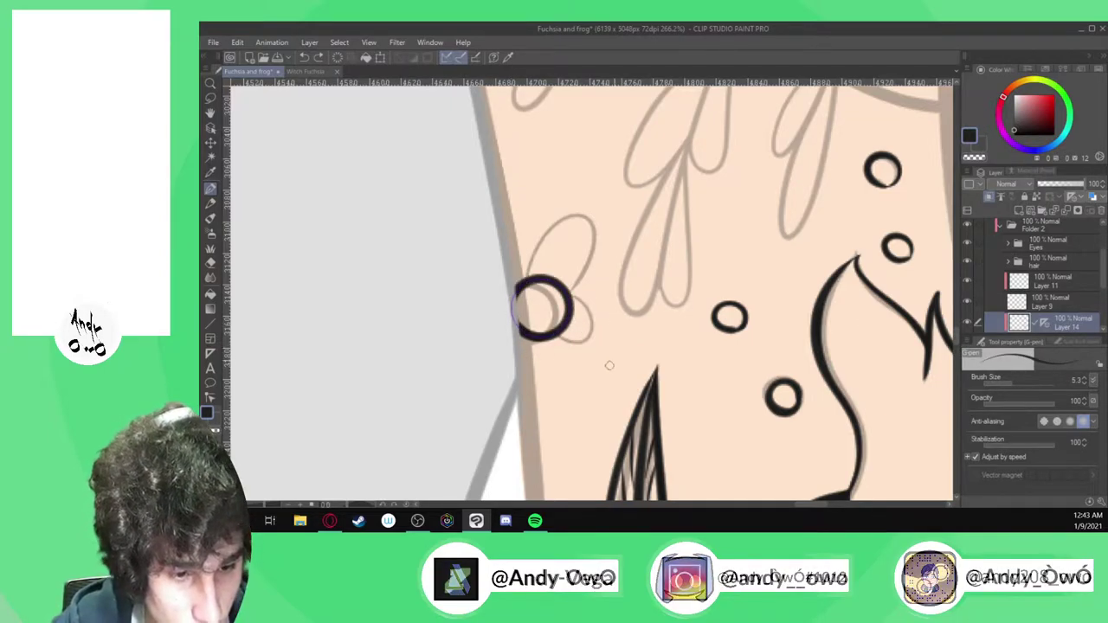
pyautogui.hotkey('ctrl', 'z')
pyautogui.click(1011, 387)
pyautogui.moveTo(520, 329)
pyautogui.mouseDown()
pyautogui.moveTo(572, 299)
pyautogui.moveTo(520, 328)
pyautogui.moveTo(571, 299)
pyautogui.moveTo(518, 285)
pyautogui.mouseUp()
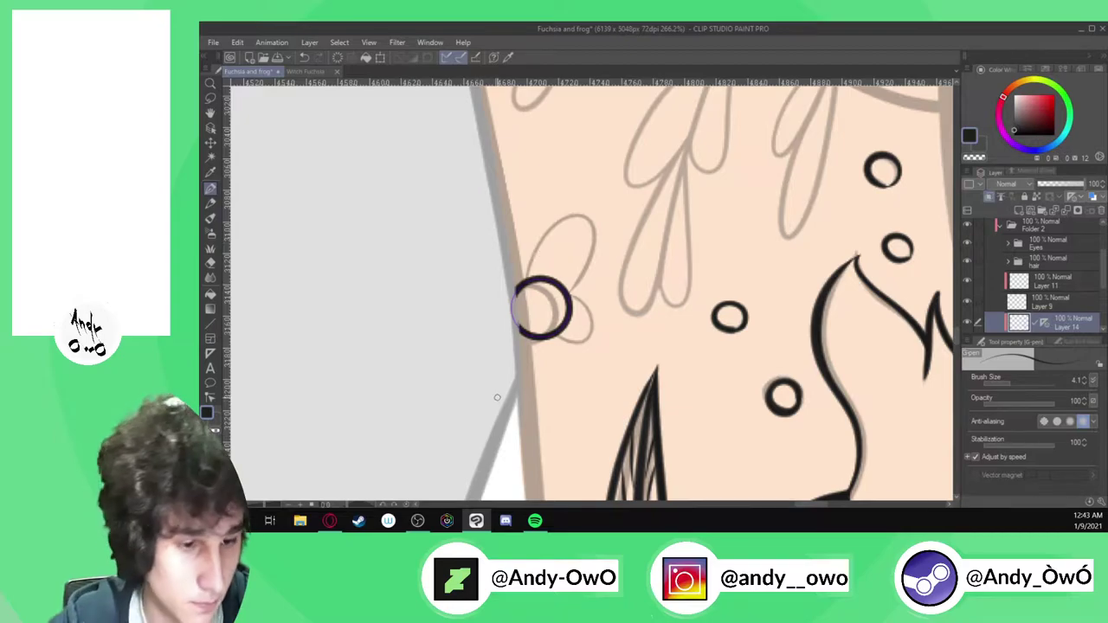
pyautogui.rightClick(1044, 324)
pyautogui.click(1027, 377)
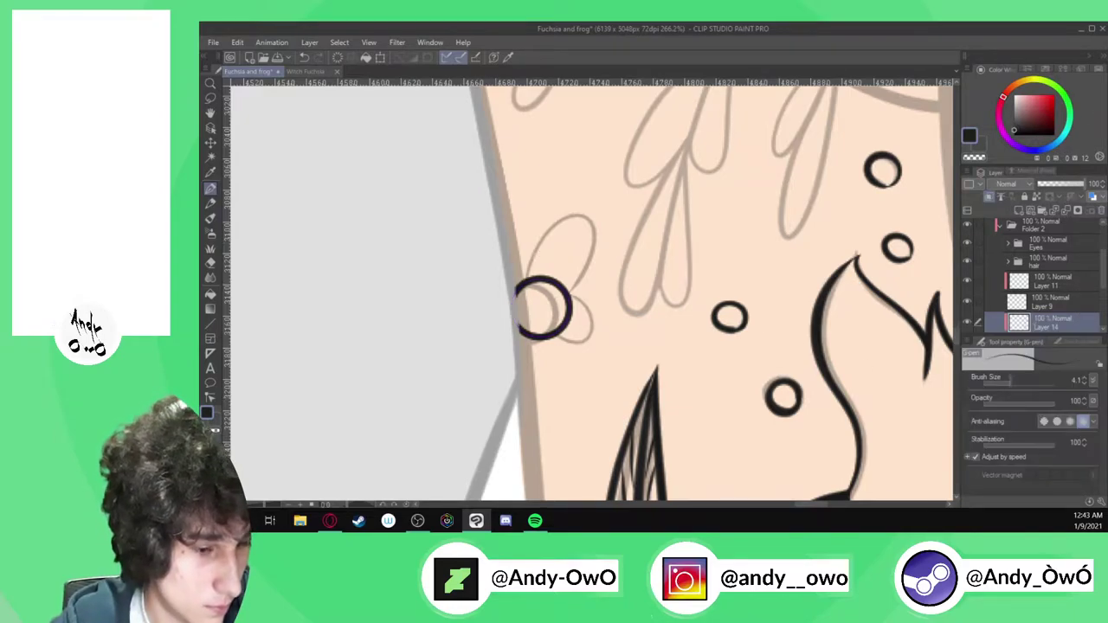
# Lasso the inked flower centre and move it left onto the sketched half circle at the arm's edge
pyautogui.scroll(-2, 528, 230)
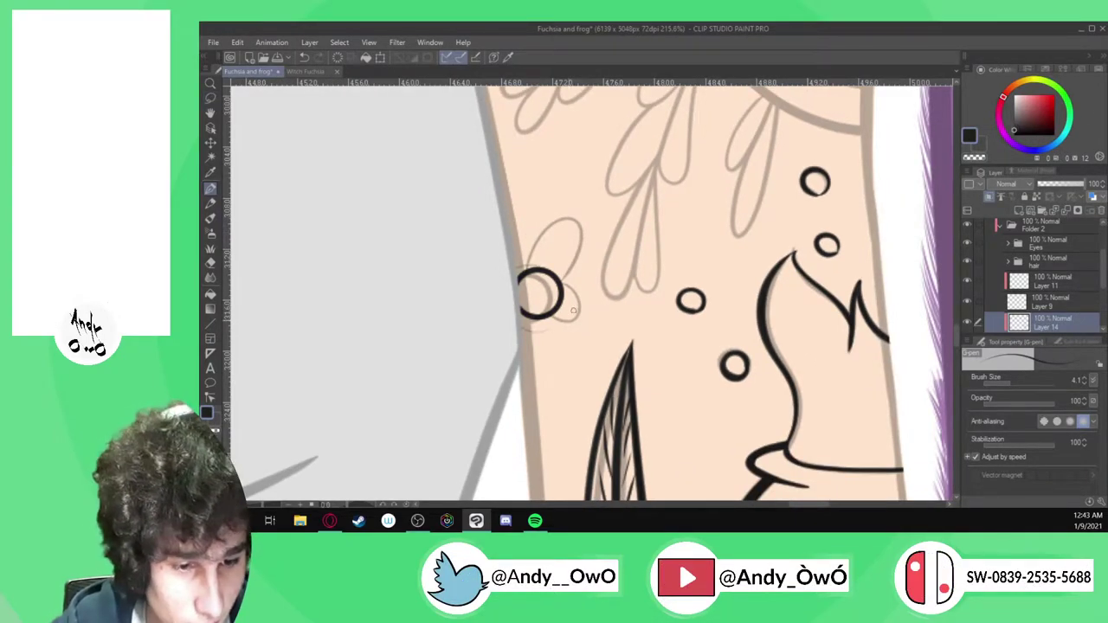
pyautogui.press('m')
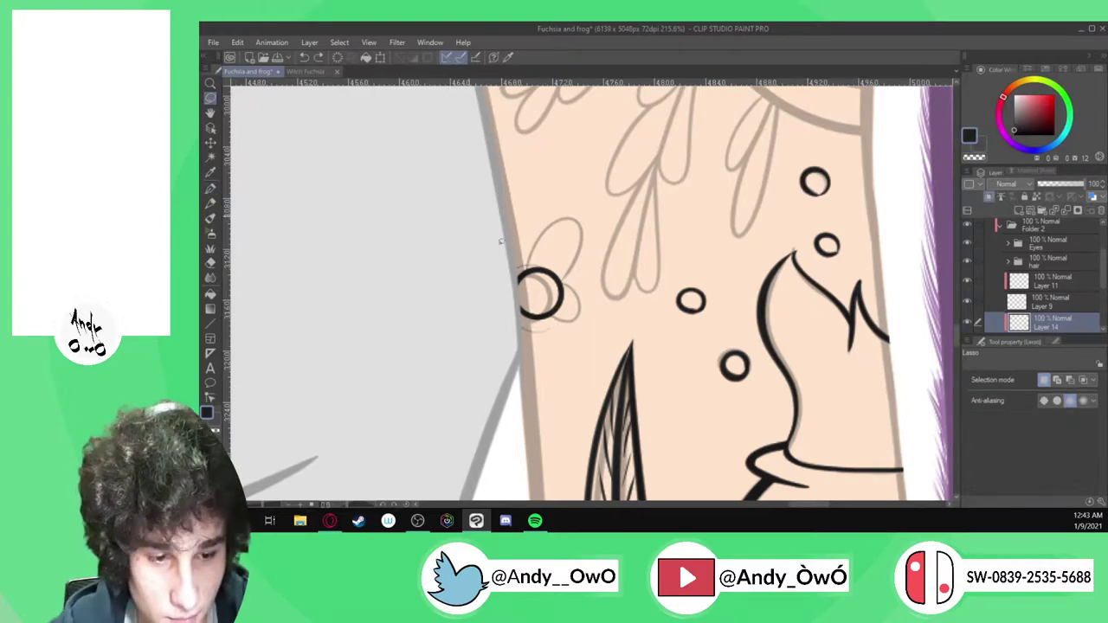
pyautogui.moveTo(557, 329)
pyautogui.mouseDown()
pyautogui.moveTo(515, 260)
pyautogui.moveTo(561, 329)
pyautogui.mouseUp()
pyautogui.hotkey('ctrl', 't')
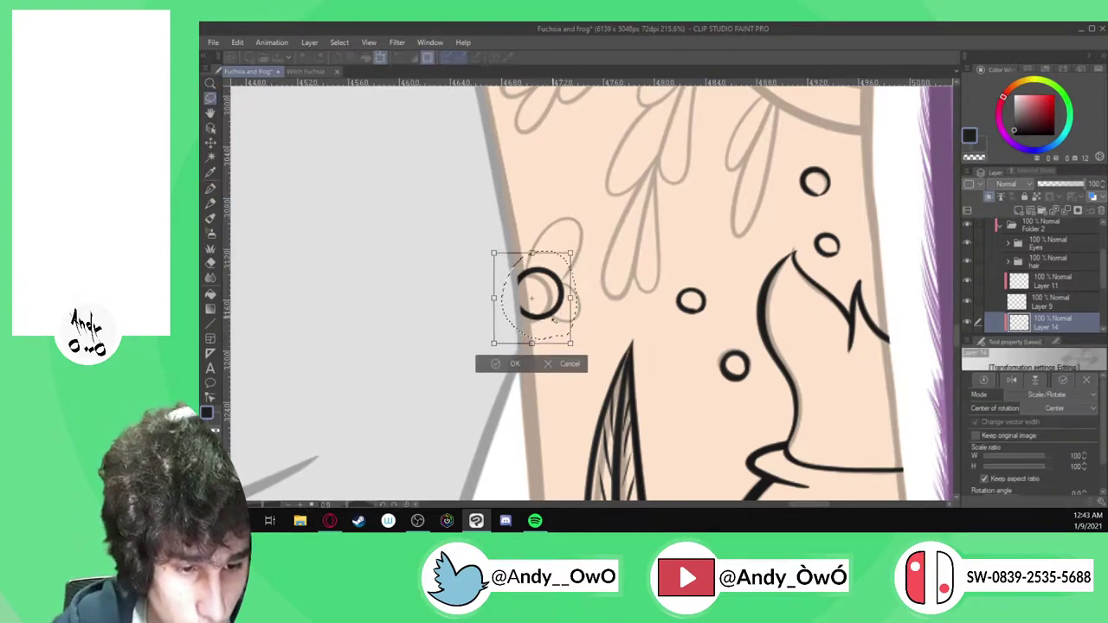
pyautogui.click(508, 368)
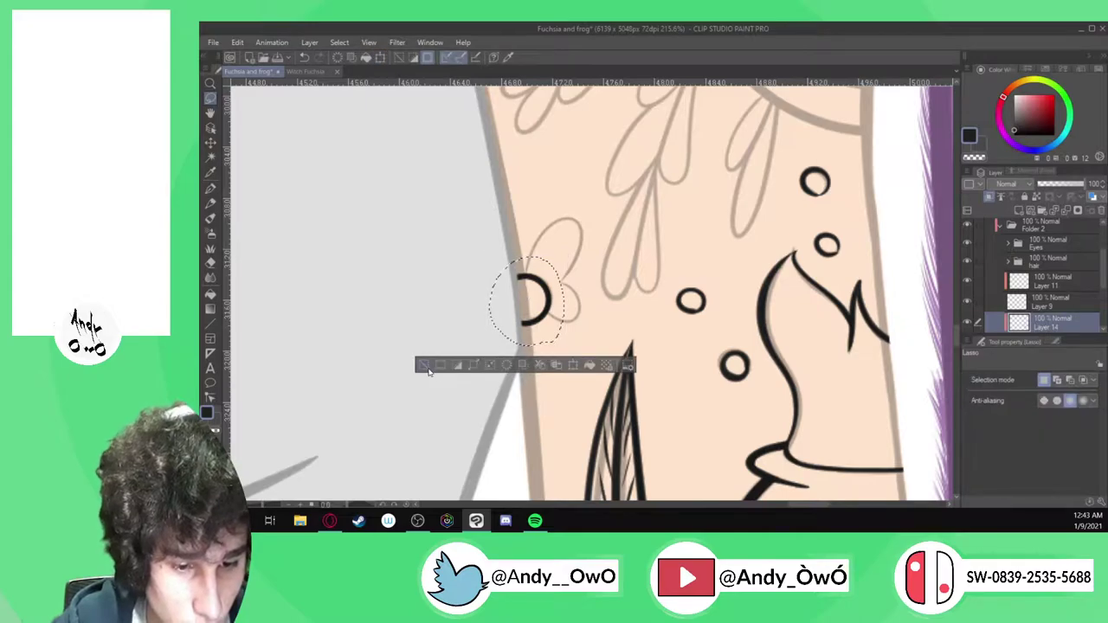
# Trace the flower's two petals around the inked half circle at the arm's inner edge with the G-pen
pyautogui.press('p')
pyautogui.scroll(4, 495, 294)
pyautogui.moveTo(493, 291)
pyautogui.mouseDown()
pyautogui.moveTo(518, 224)
pyautogui.moveTo(554, 192)
pyautogui.moveTo(582, 187)
pyautogui.moveTo(598, 209)
pyautogui.moveTo(592, 249)
pyautogui.moveTo(555, 318)
pyautogui.mouseUp()
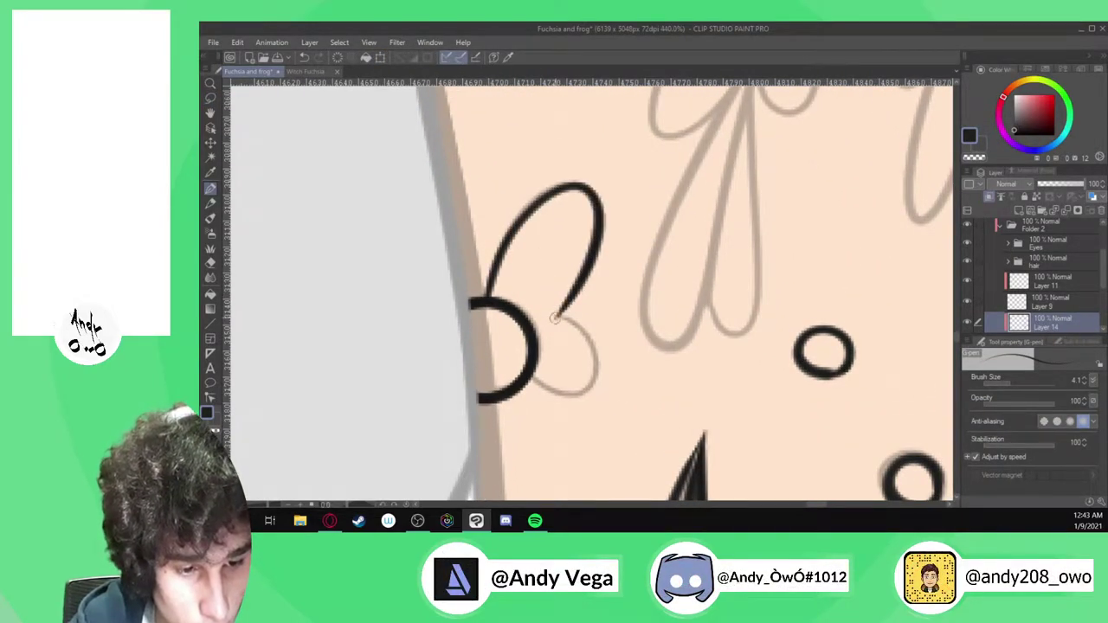
pyautogui.moveTo(534, 368)
pyautogui.mouseDown()
pyautogui.moveTo(560, 399)
pyautogui.moveTo(586, 393)
pyautogui.moveTo(594, 372)
pyautogui.moveTo(563, 319)
pyautogui.mouseUp()
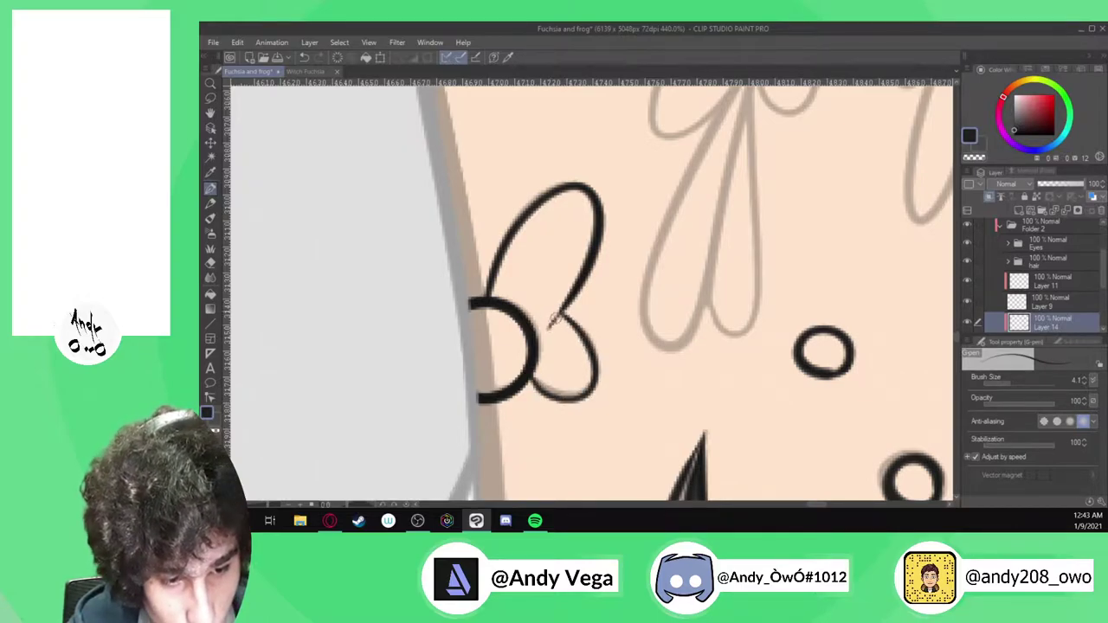
pyautogui.scroll(-8, 565, 335)
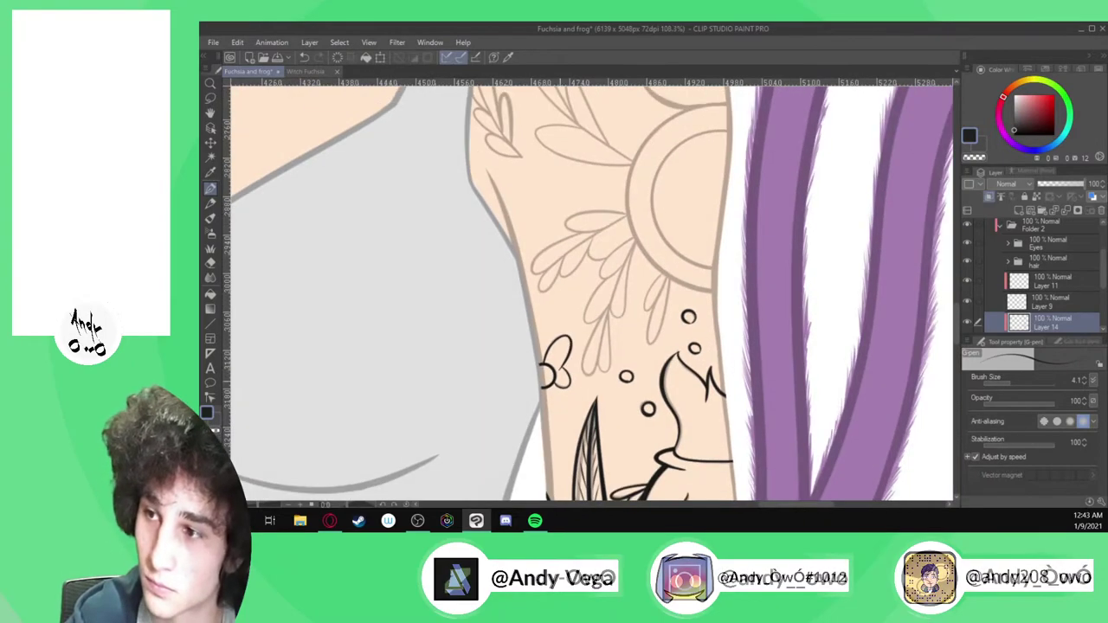
# Ink the long tapered line near the forearm's inner edge, down to the cut edge, with the G-pen at brush size 7.4
pyautogui.scroll(-2, 588, 294)
pyautogui.scroll(2, 589, 294)
pyautogui.scroll(-4, 588, 294)
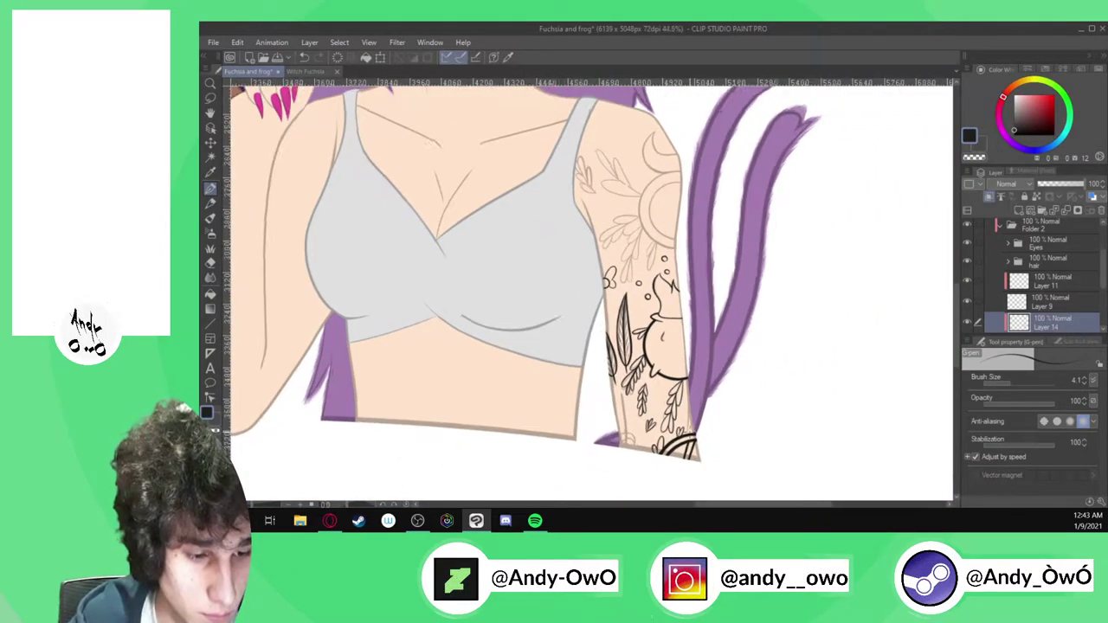
pyautogui.scroll(6, 573, 467)
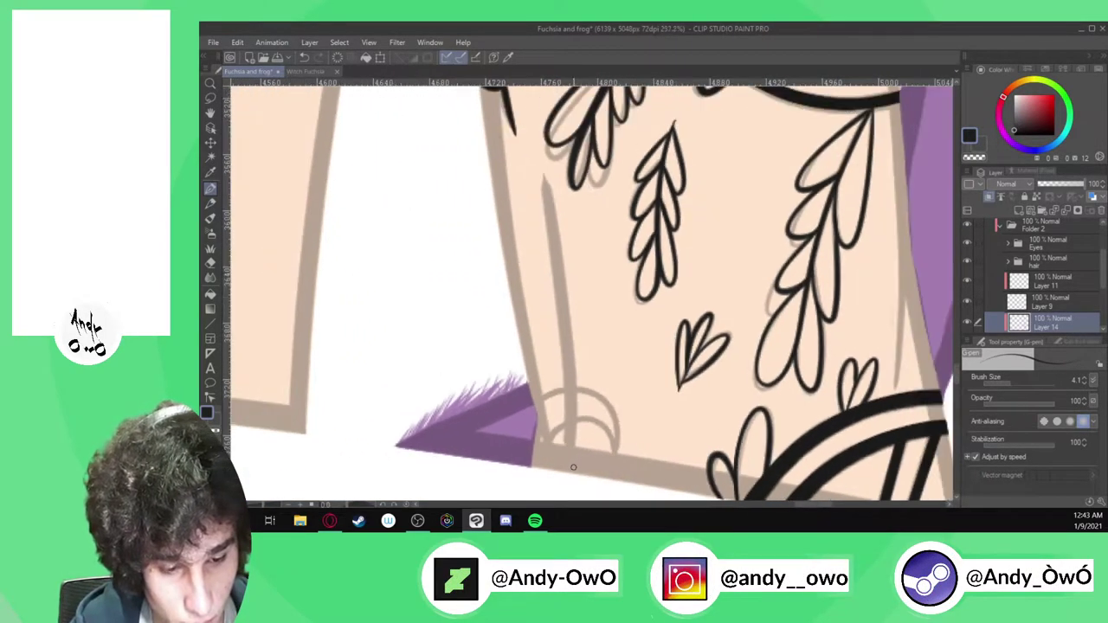
pyautogui.hotkey('ctrl', 'z')
pyautogui.press(']')
pyautogui.moveTo(569, 476); pyautogui.dragTo(545, 178)
pyautogui.scroll(-8, 578, 286)
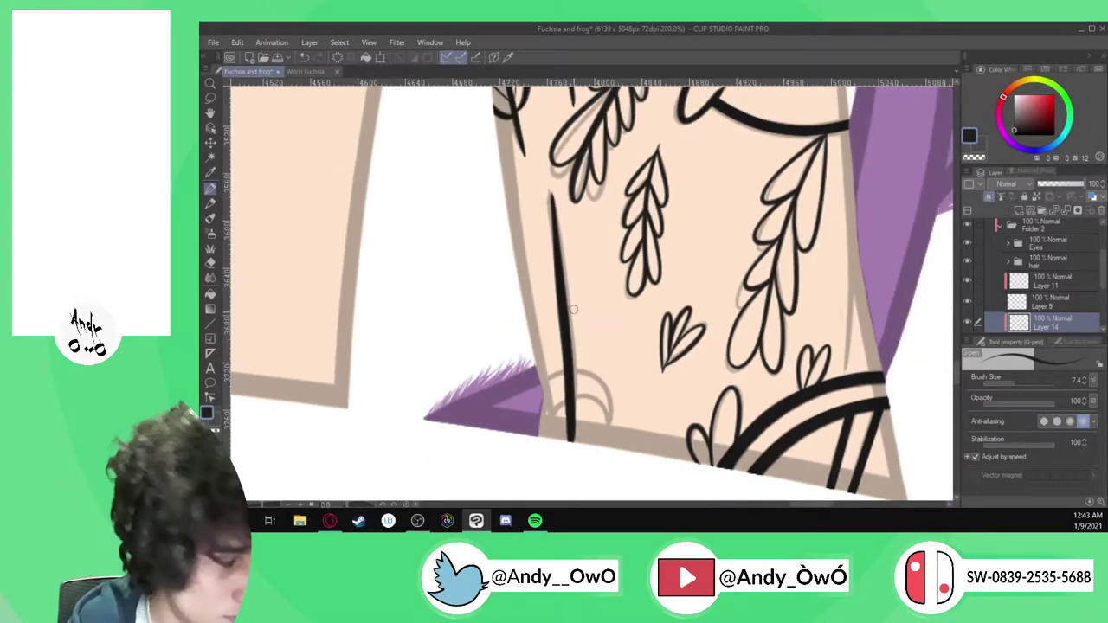
pyautogui.scroll(-3, 601, 442)
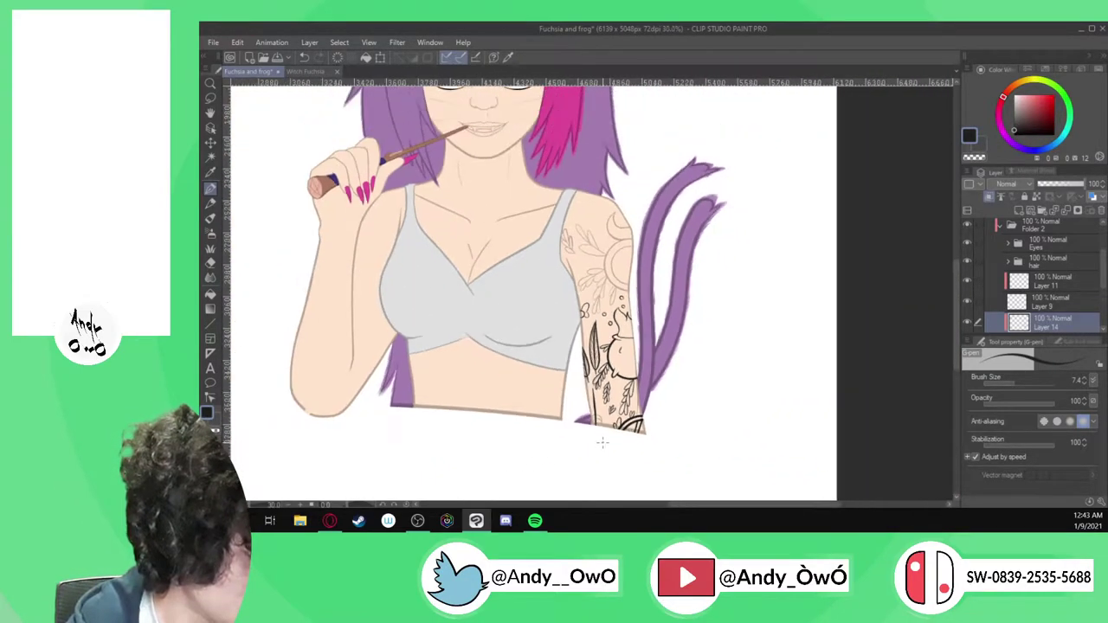
# Trace the outer and inner arcs of the crescent crossing the foot of the long tapered line
pyautogui.scroll(6, 605, 336)
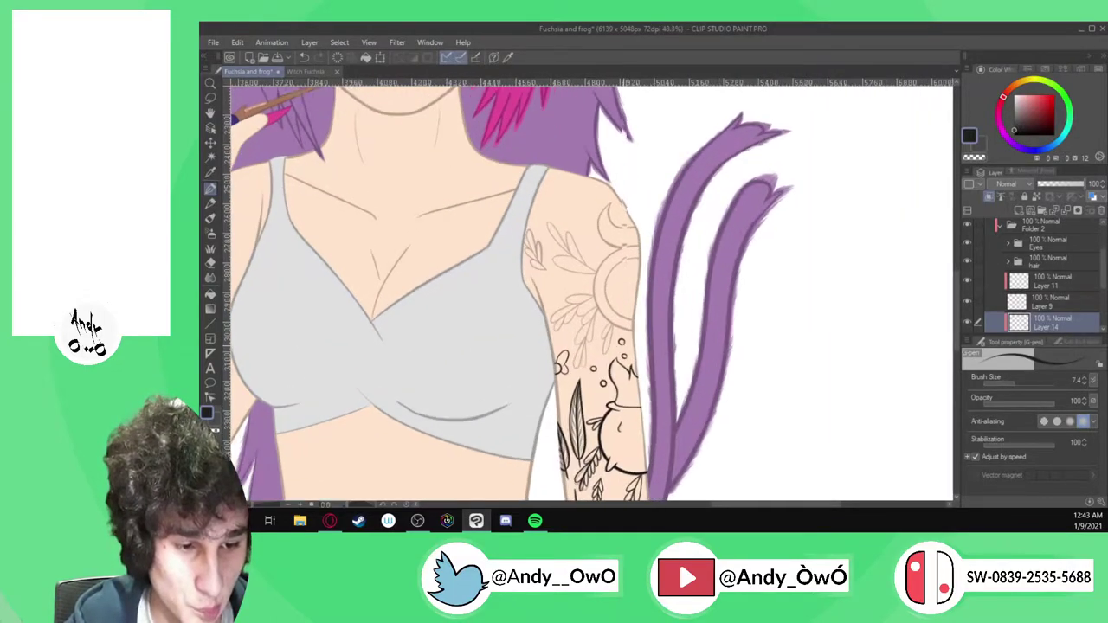
pyautogui.scroll(-4, 606, 335)
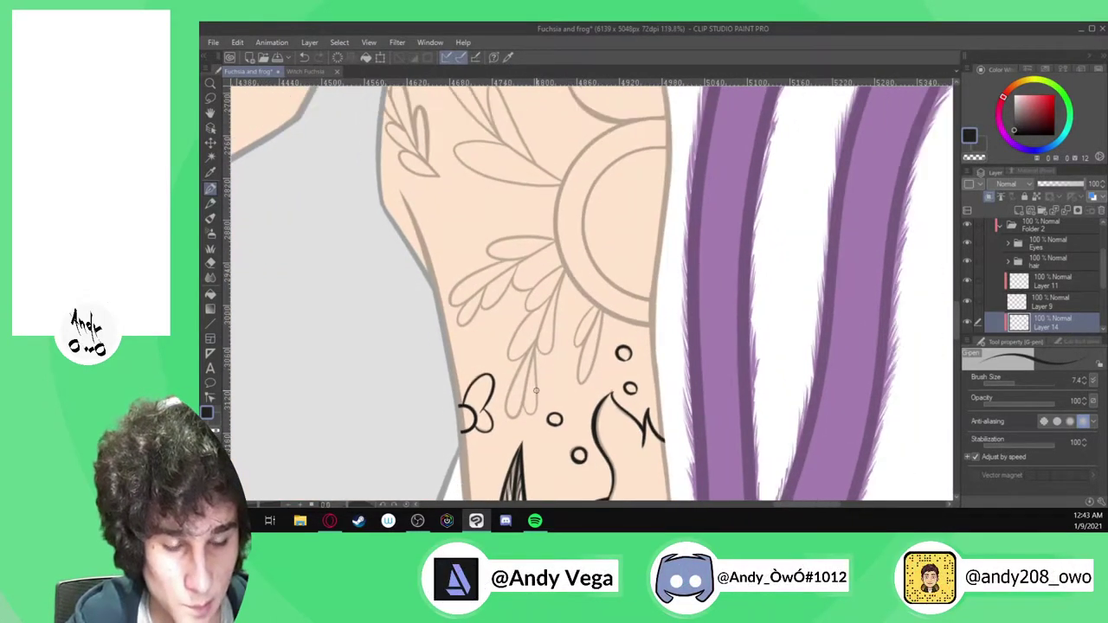
pyautogui.scroll(1, 606, 335)
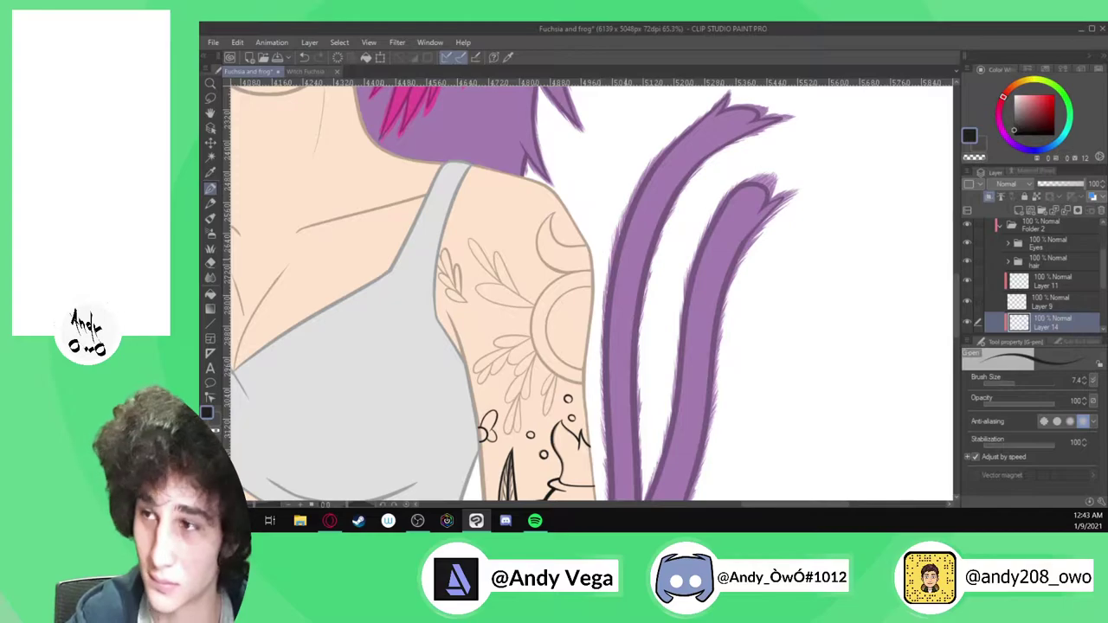
pyautogui.scroll(-3, 606, 335)
pyautogui.scroll(3, 582, 439)
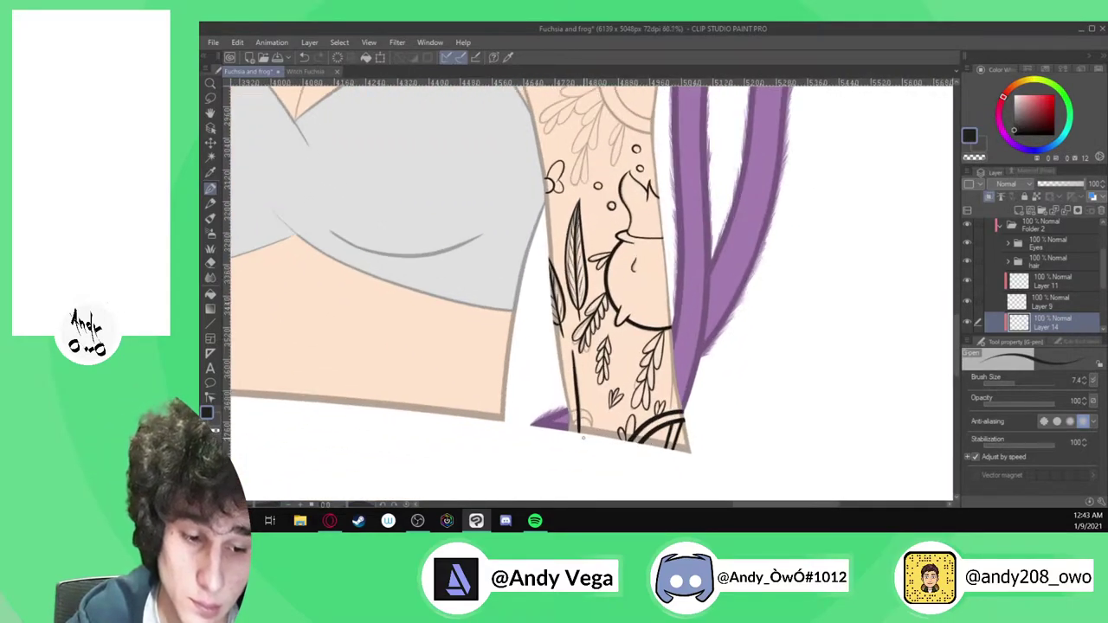
pyautogui.scroll(5, 583, 439)
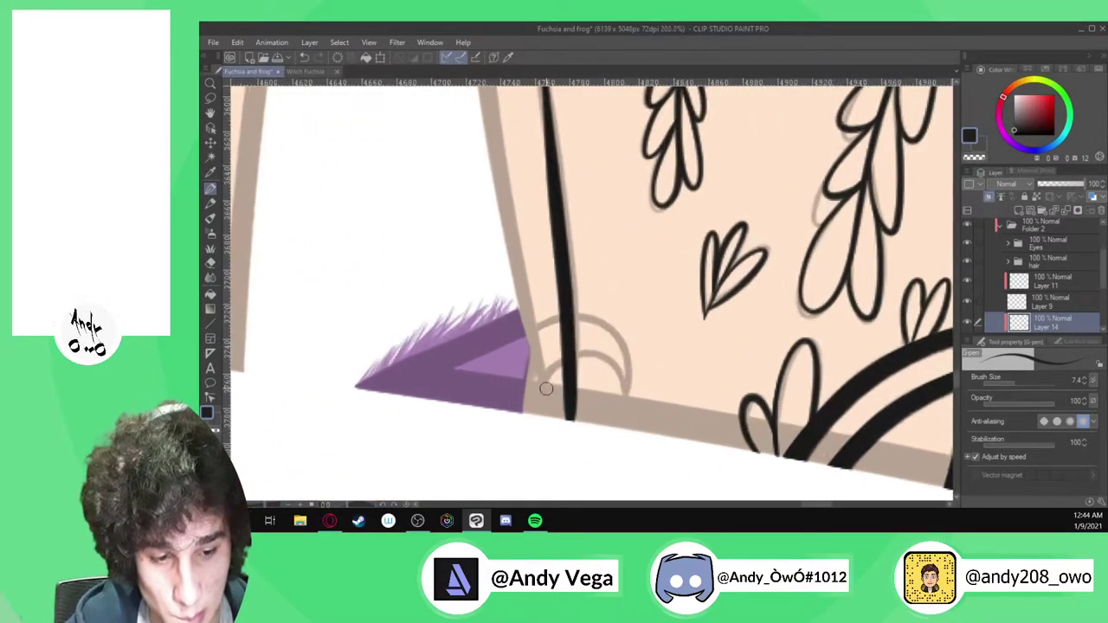
pyautogui.scroll(3, 546, 389)
pyautogui.moveTo(516, 325)
pyautogui.mouseDown()
pyautogui.moveTo(576, 296)
pyautogui.moveTo(626, 306)
pyautogui.moveTo(655, 334)
pyautogui.moveTo(666, 380)
pyautogui.moveTo(664, 408)
pyautogui.moveTo(660, 382)
pyautogui.moveTo(628, 355)
pyautogui.moveTo(574, 362)
pyautogui.moveTo(541, 393)
pyautogui.moveTo(545, 444)
pyautogui.mouseUp()
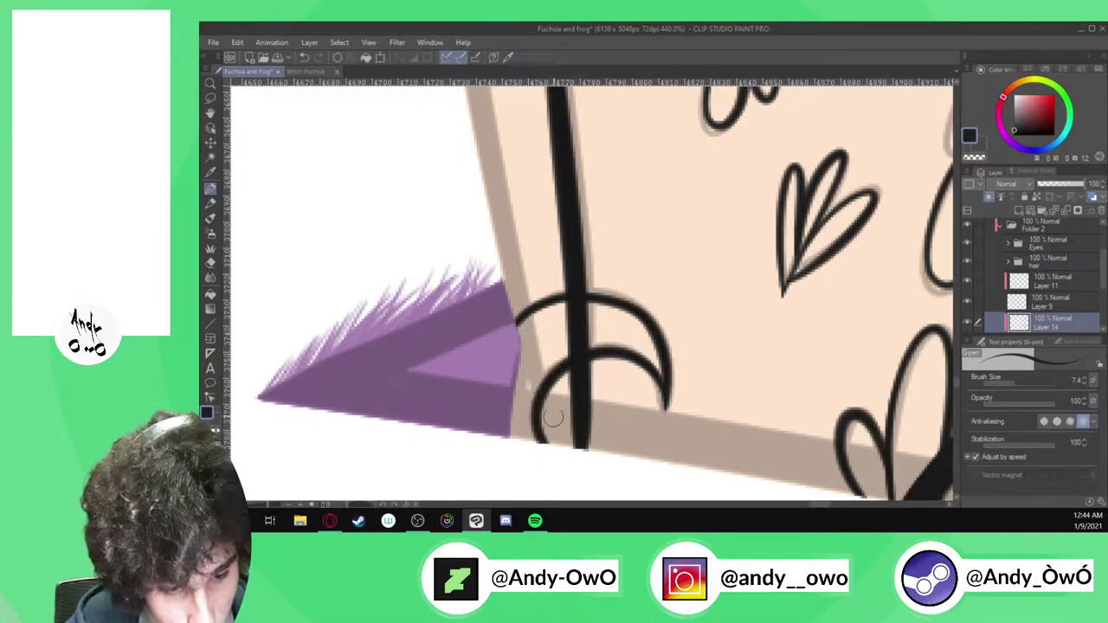
pyautogui.scroll(-5, 613, 332)
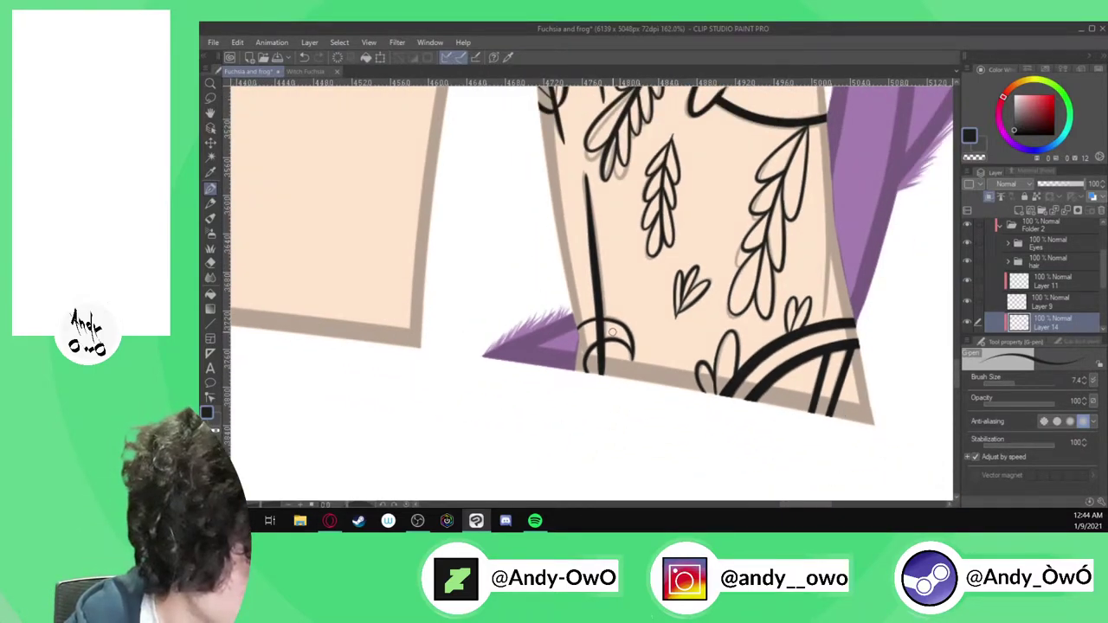
pyautogui.scroll(-6, 632, 438)
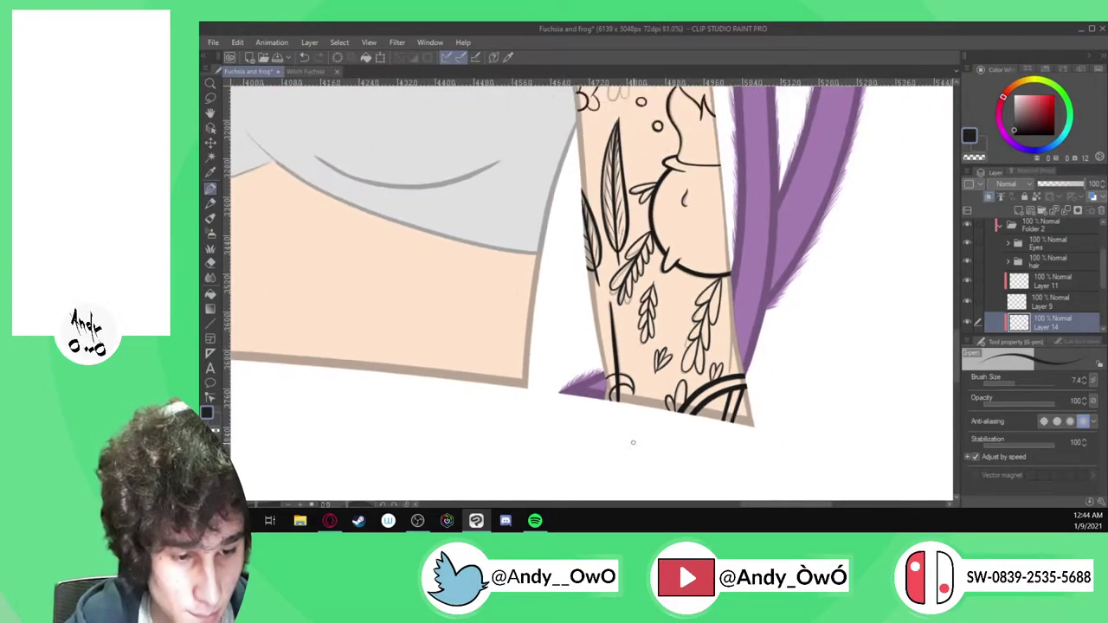
pyautogui.scroll(-2, 632, 443)
pyautogui.scroll(3, 673, 284)
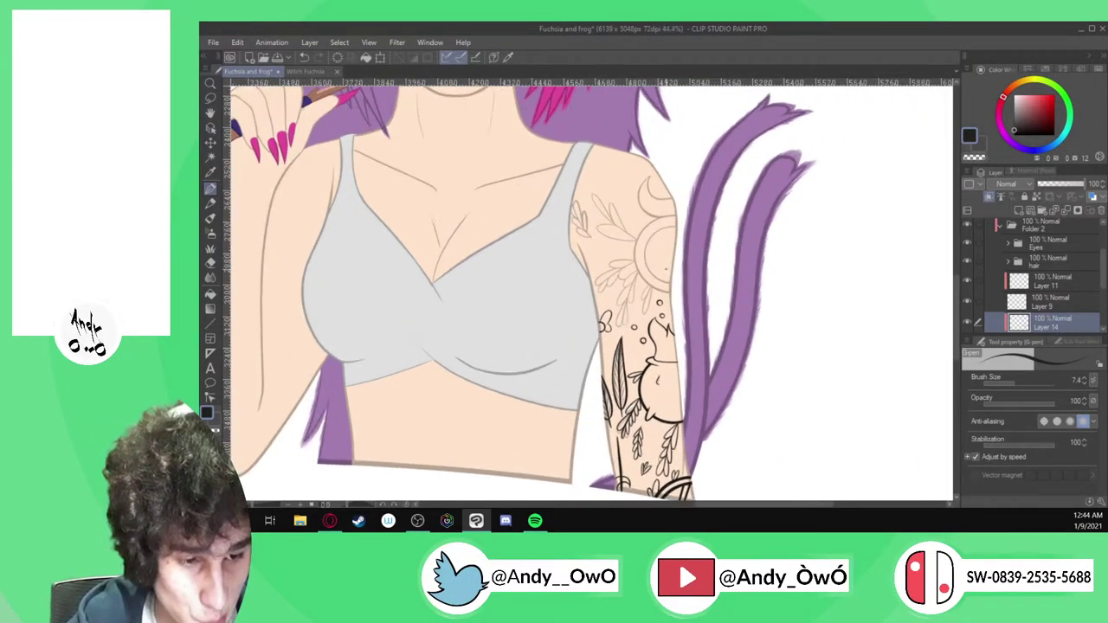
pyautogui.scroll(3, 674, 284)
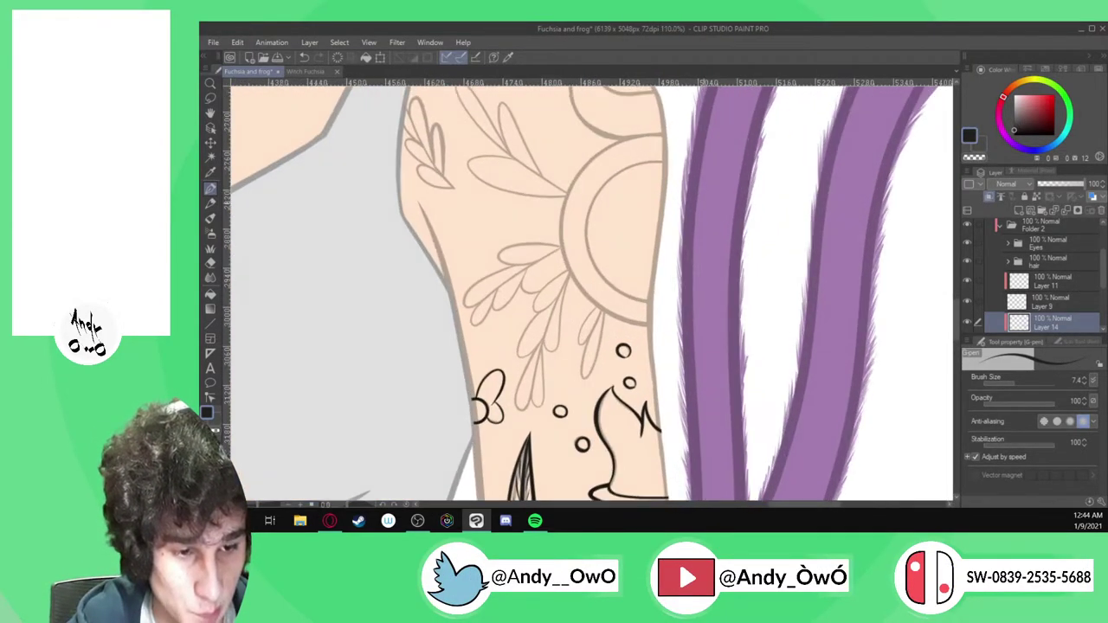
pyautogui.scroll(2, 360, 278)
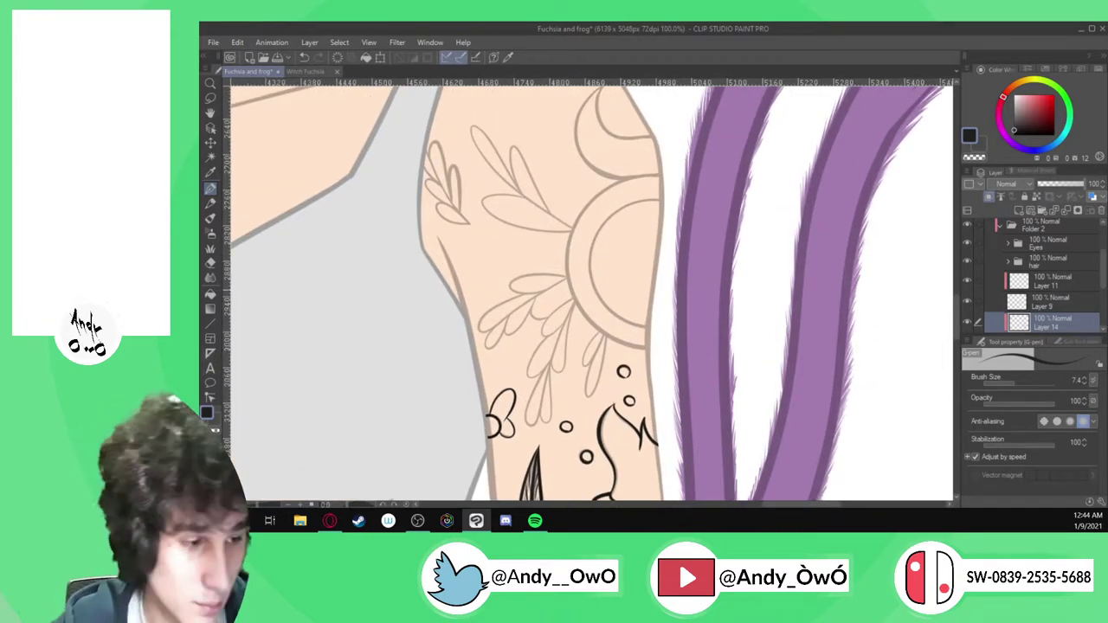
pyautogui.keyDown('shift'); pyautogui.click(581, 173); pyautogui.keyUp('shift')
pyautogui.hotkey('ctrl', 'z')
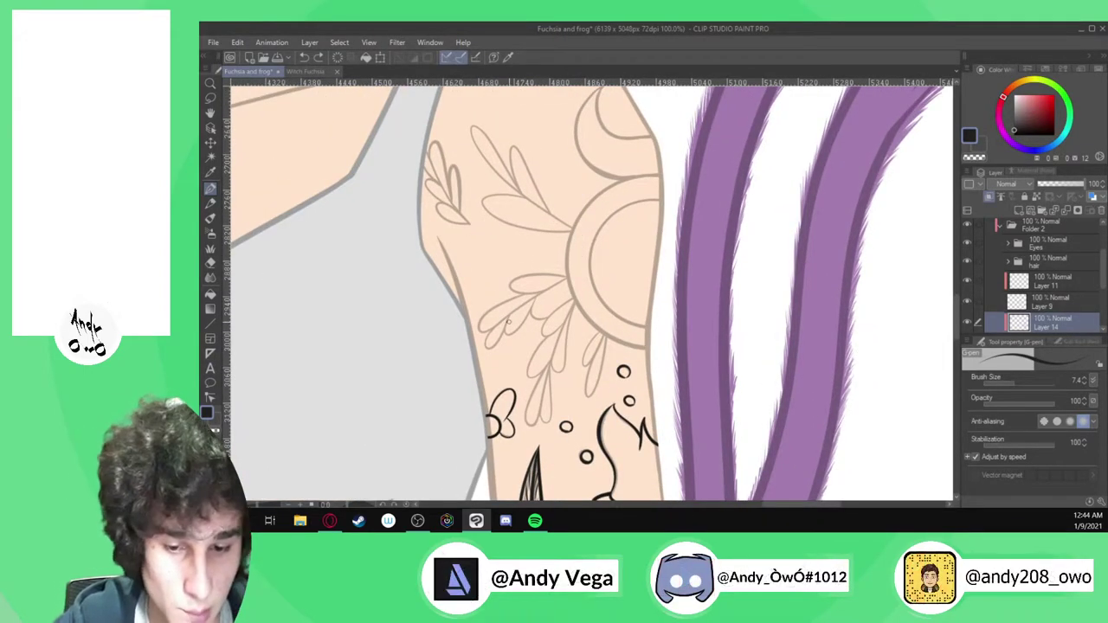
# Ink a large circle over the upper arm's ring sketch along a circular figure ruler with the G-pen, and delete the ruler
pyautogui.click(1090, 346)
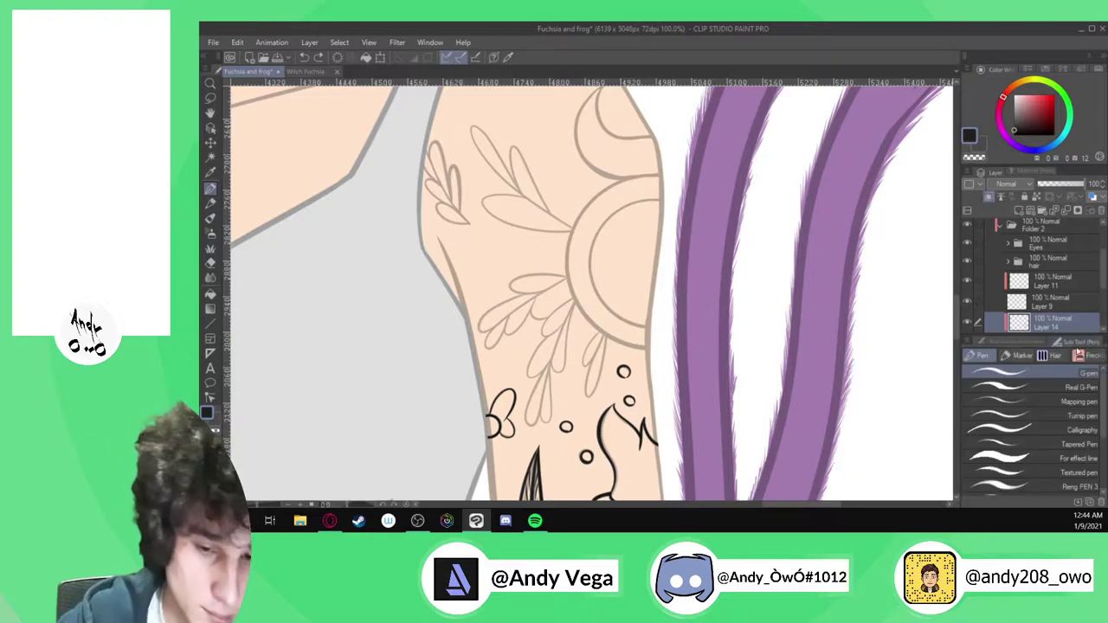
pyautogui.click(211, 353)
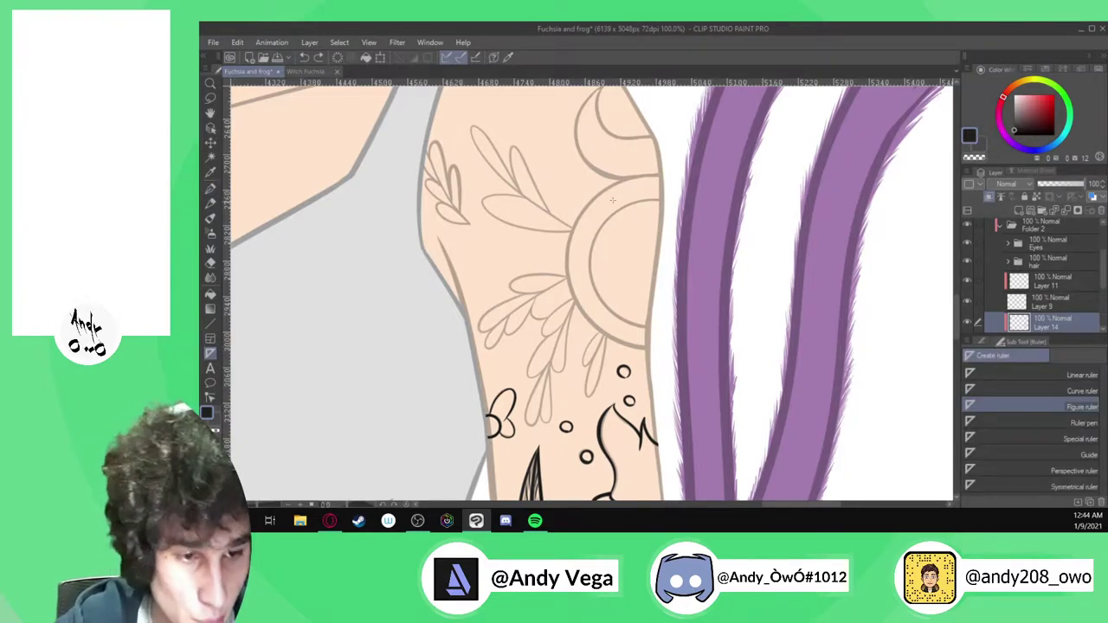
pyautogui.moveTo(621, 271); pyautogui.dragTo(633, 305)
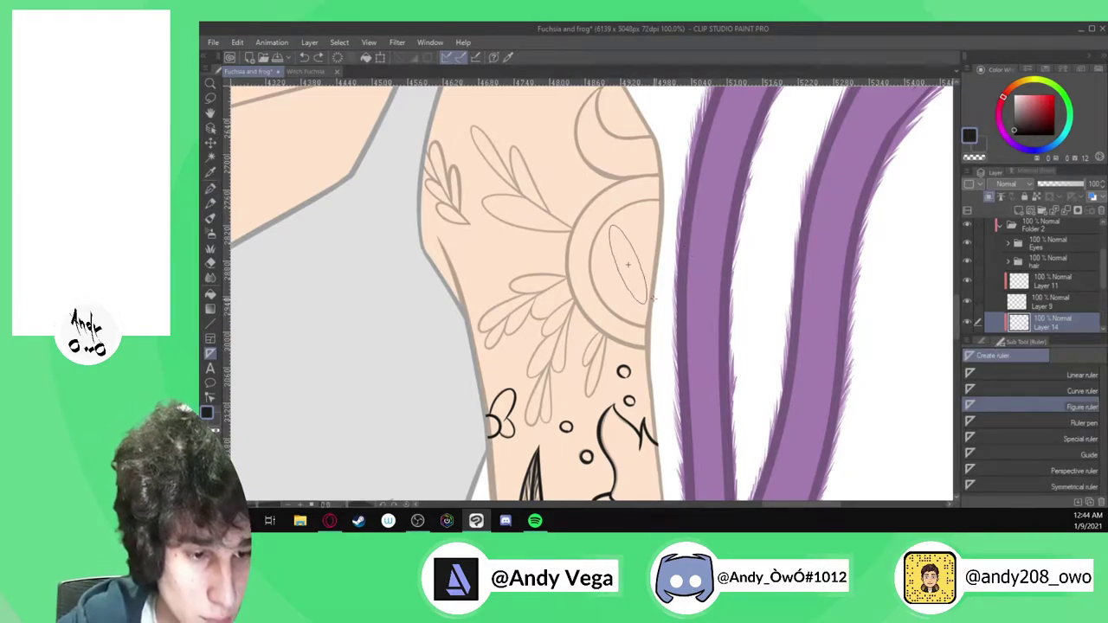
pyautogui.click(644, 303)
pyautogui.hotkey('ctrl', 'z')
pyautogui.moveTo(532, 157)
pyautogui.mouseDown()
pyautogui.moveTo(617, 233)
pyautogui.moveTo(690, 331)
pyautogui.moveTo(666, 314)
pyautogui.moveTo(547, 294)
pyautogui.moveTo(620, 156)
pyautogui.moveTo(663, 172)
pyautogui.mouseUp()
pyautogui.press('p')
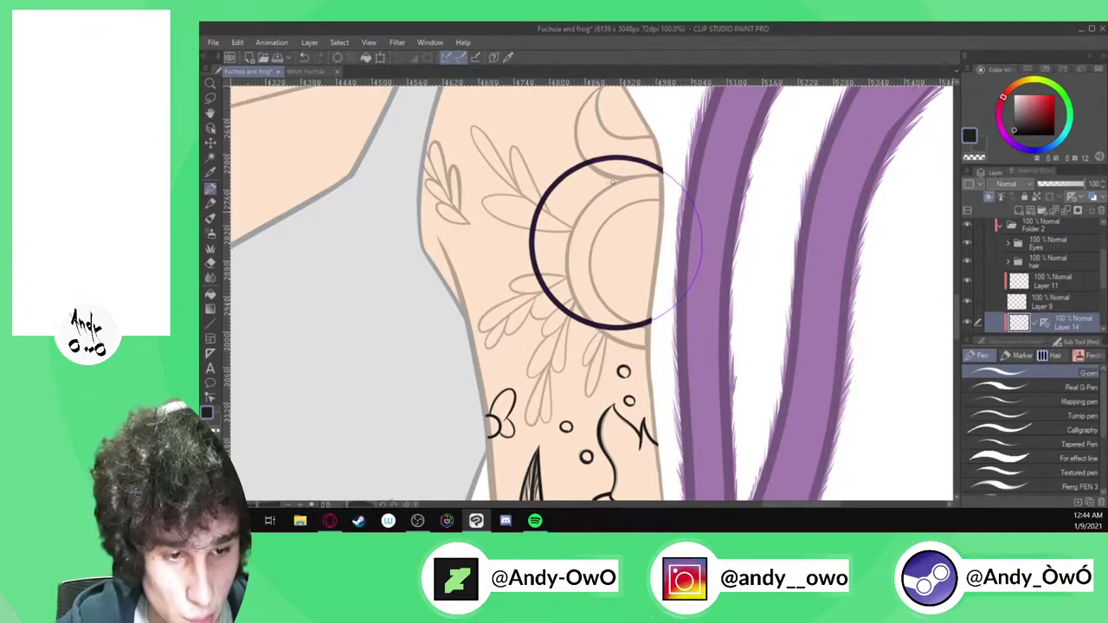
pyautogui.rightClick(1042, 327)
pyautogui.click(1016, 379)
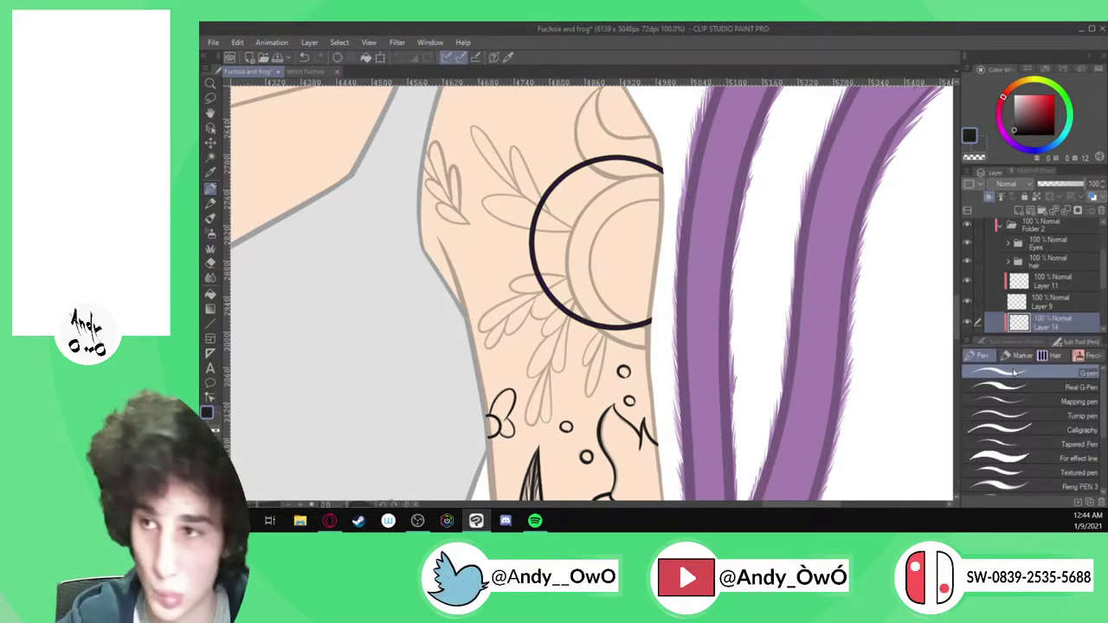
# Lasso the inked large circle and move it onto the sketched outer ring at the arm's outer edge
pyautogui.press('m')
pyautogui.moveTo(645, 357)
pyautogui.mouseDown()
pyautogui.moveTo(683, 346)
pyautogui.moveTo(686, 305)
pyautogui.moveTo(687, 322)
pyautogui.moveTo(703, 319)
pyautogui.mouseUp()
pyautogui.hotkey('ctrl', 't')
pyautogui.click(631, 401)
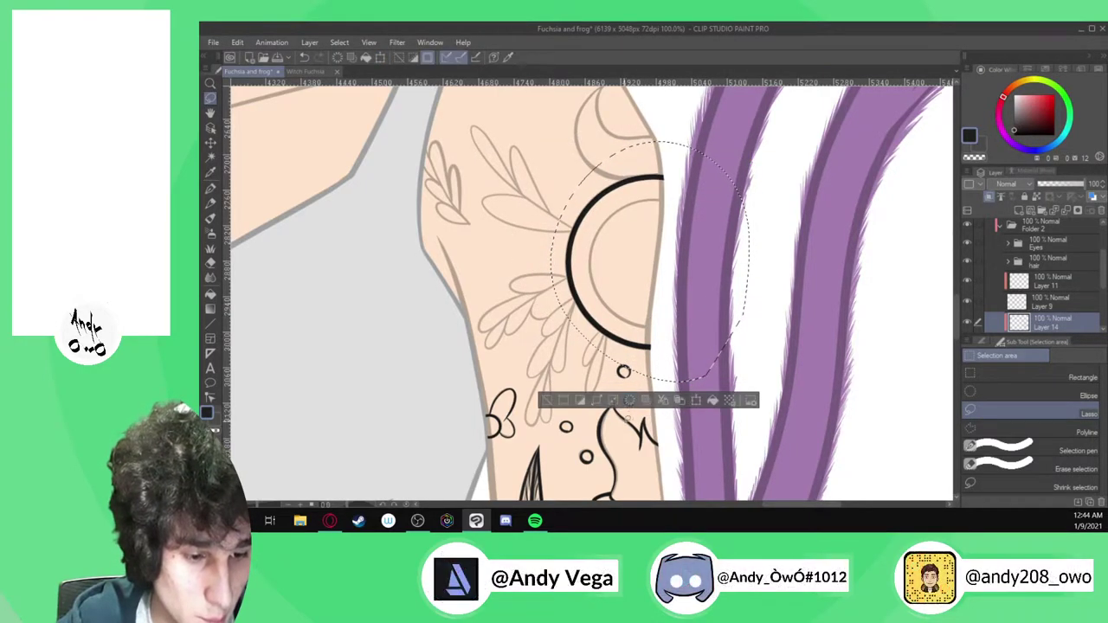
# Duplicate the selected outer circle, scale the copy down onto the sketched inner circle, and deselect
pyautogui.click(681, 400)
pyautogui.click(696, 400)
pyautogui.moveTo(749, 381); pyautogui.dragTo(708, 341)
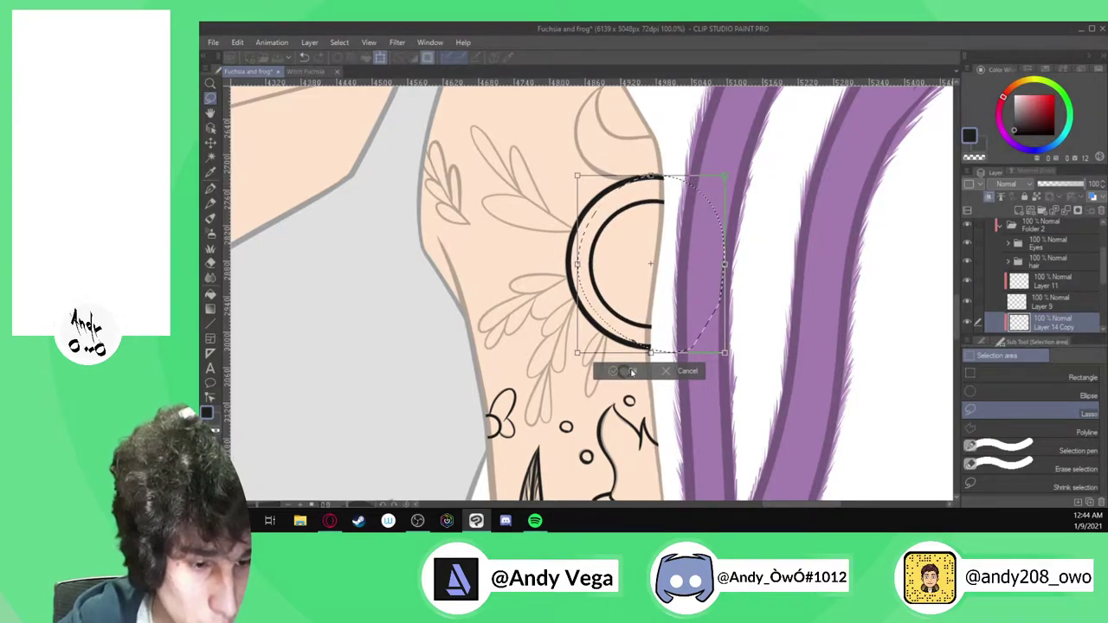
pyautogui.click(616, 371)
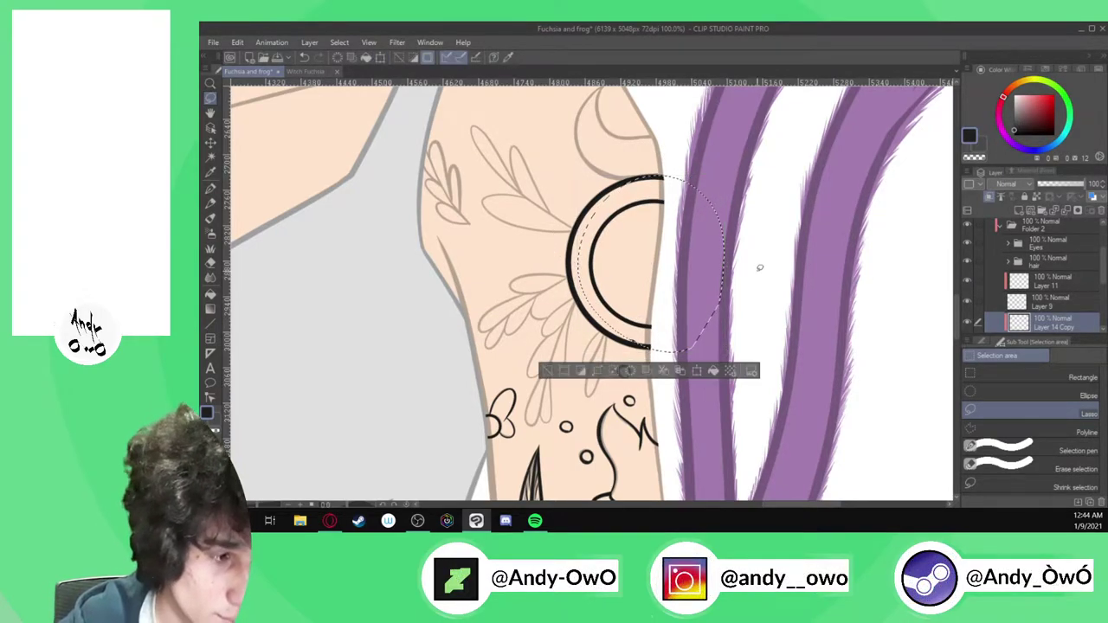
pyautogui.click(552, 371)
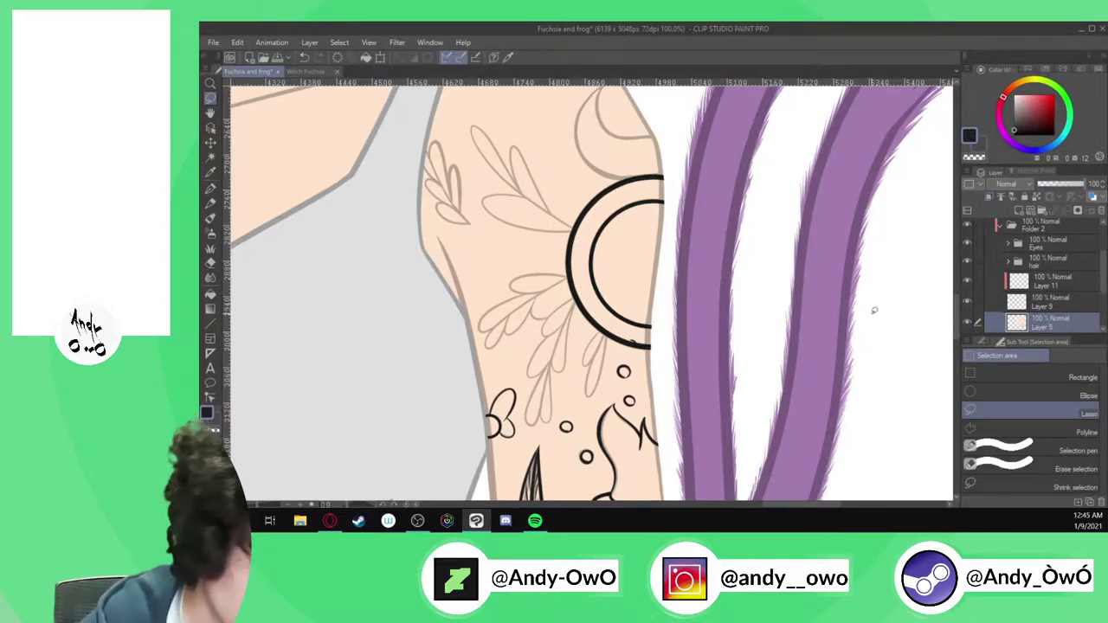
# Try to erase the stray mark at the outer ring's lower inside edge with the Hard eraser on Layer 5, and undo the strokes
pyautogui.scroll(7, 630, 347)
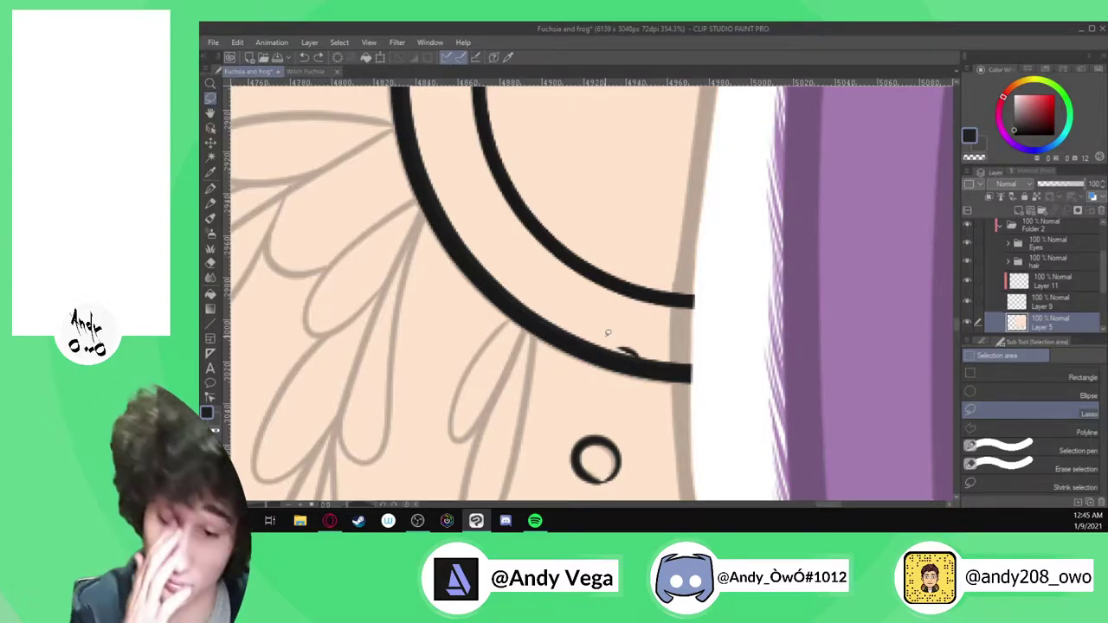
pyautogui.scroll(2, 623, 355)
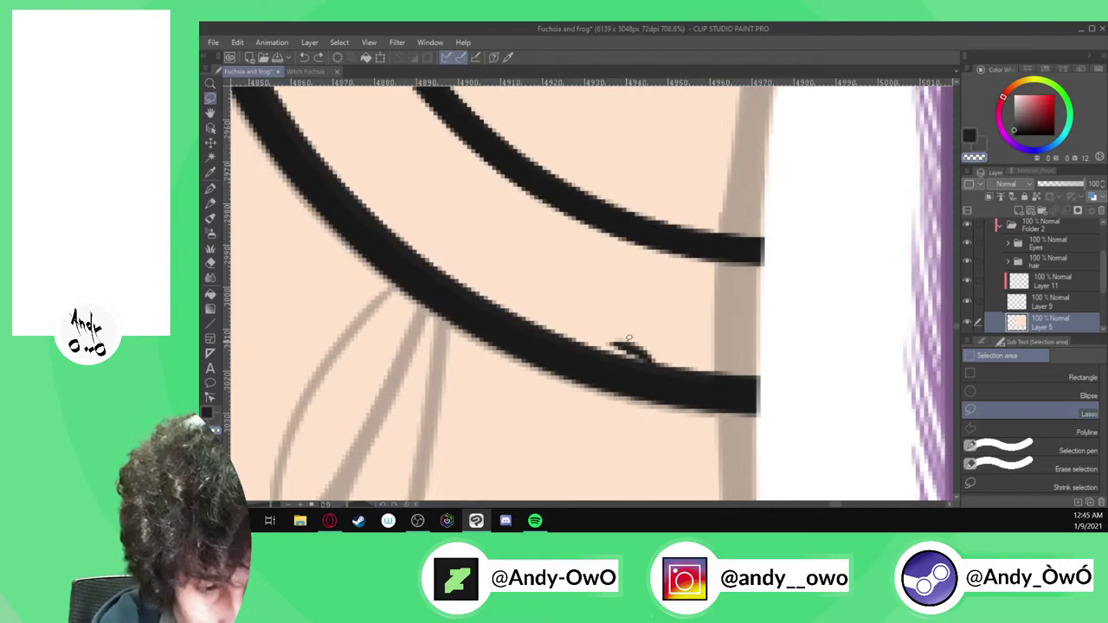
pyautogui.press('p')
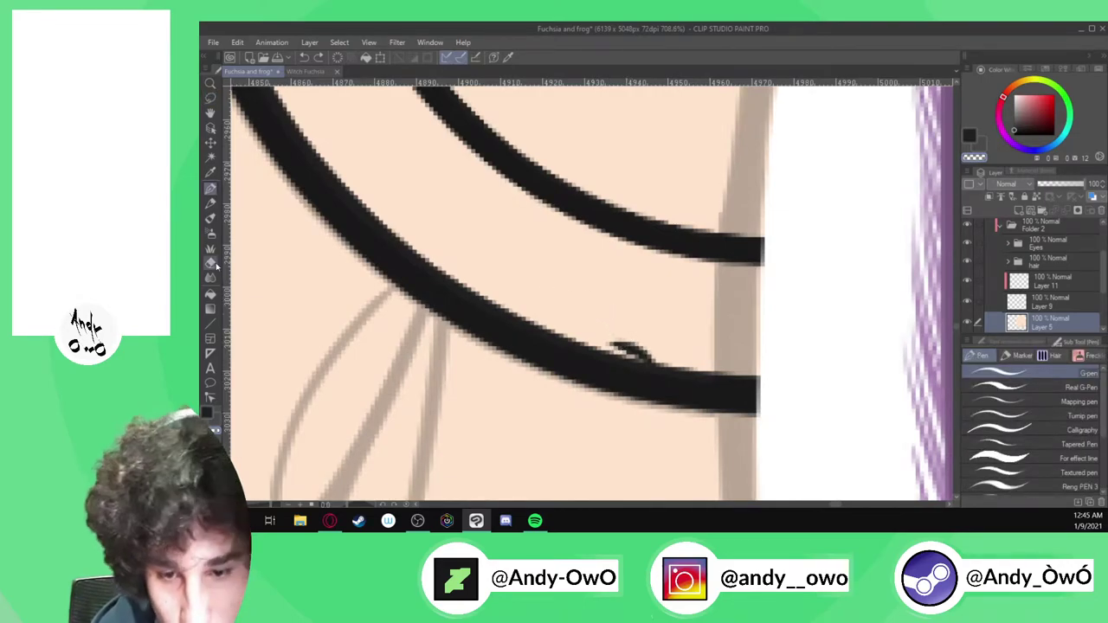
pyautogui.press('e')
pyautogui.scroll(2, 606, 337)
pyautogui.moveTo(606, 338); pyautogui.dragTo(635, 342)
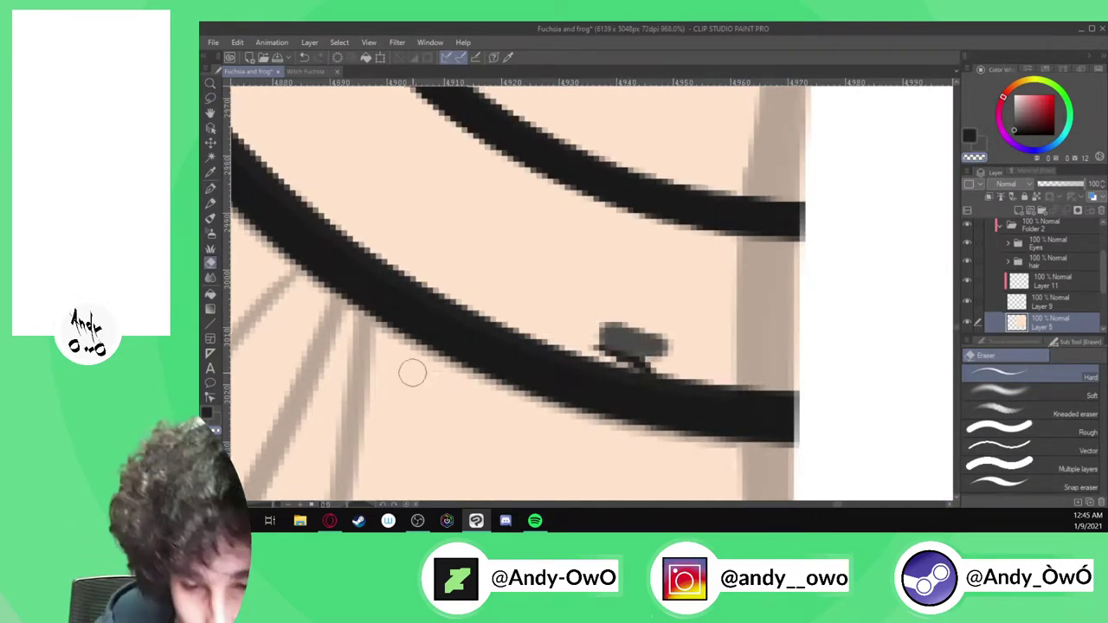
pyautogui.moveTo(601, 307)
pyautogui.mouseDown()
pyautogui.moveTo(634, 292)
pyautogui.moveTo(697, 303)
pyautogui.mouseUp()
pyautogui.hotkey('ctrl', 'z')
pyautogui.hotkey('ctrl', 'z')
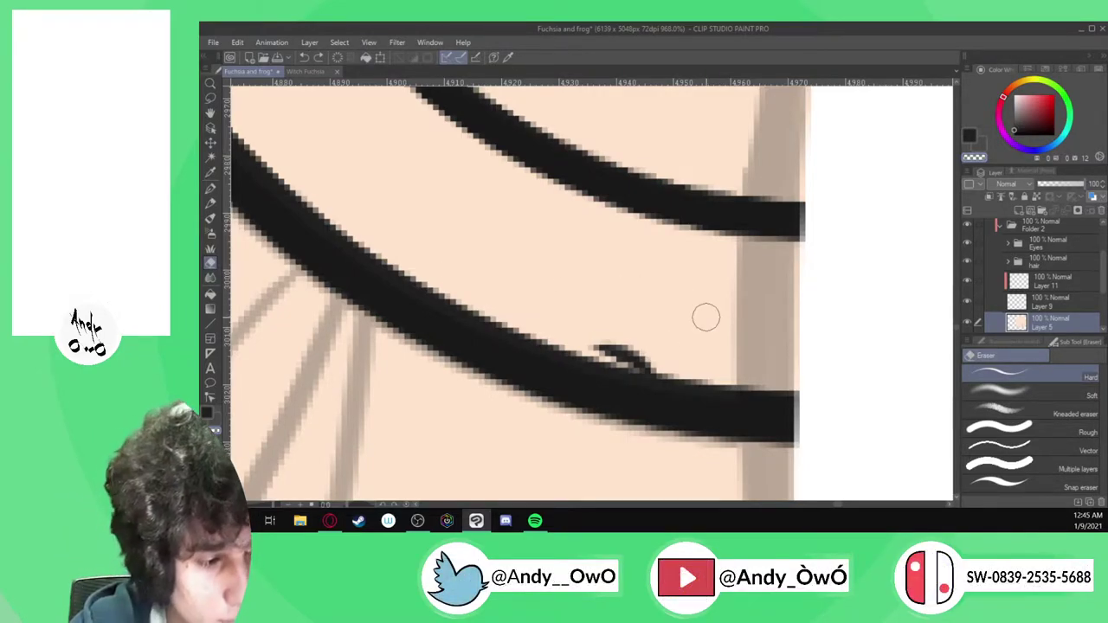
# Bring back the clipped Layer 14 above Layer 5 and erase the stray mark at the outer ring's lower inside edge
pyautogui.scroll(-1, 1017, 284)
pyautogui.click(967, 292)
pyautogui.click(967, 292)
pyautogui.hotkey('ctrl', 'shift', 'n')
pyautogui.hotkey('ctrl', 'alt', 'g')
pyautogui.moveTo(610, 350)
pyautogui.mouseDown()
pyautogui.moveTo(601, 338)
pyautogui.moveTo(625, 354)
pyautogui.mouseUp()
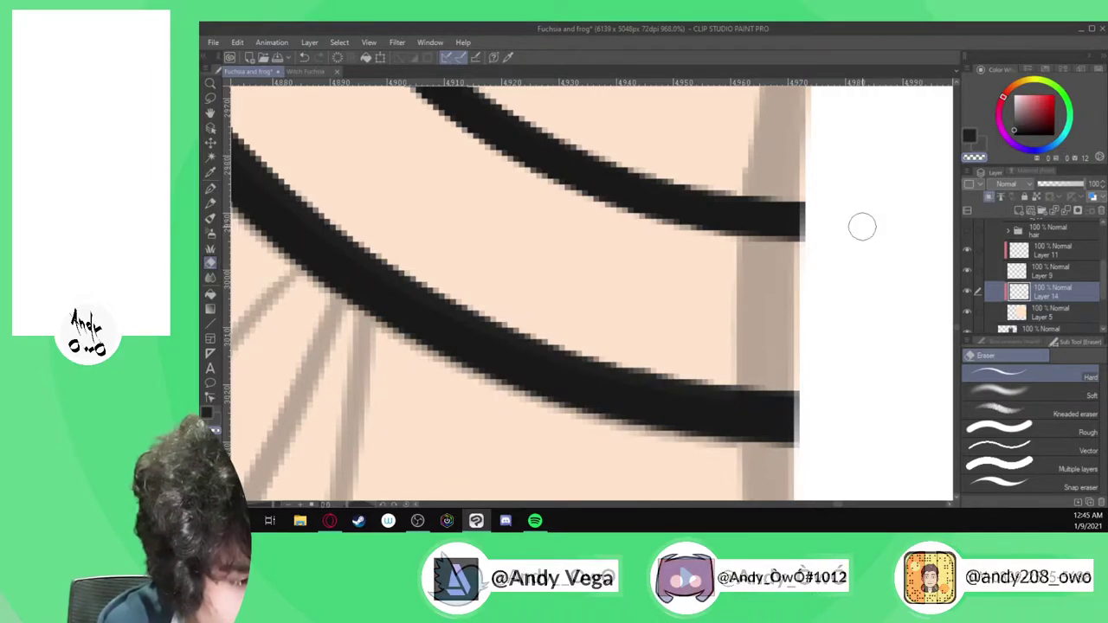
pyautogui.scroll(2, 1004, 260)
pyautogui.scroll(1, 1024, 269)
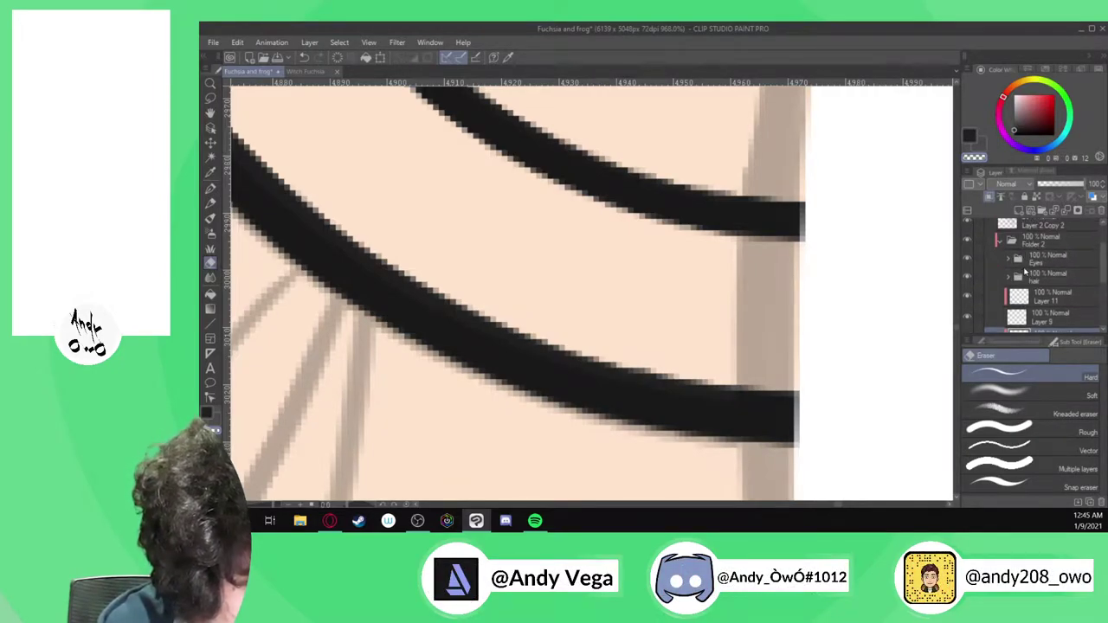
# Hide the Layer 2 Copy 2 sketch and toggle Layer 14's visibility to examine the inked tattoos on their own
pyautogui.scroll(2, 1013, 247)
pyautogui.scroll(-10, 658, 314)
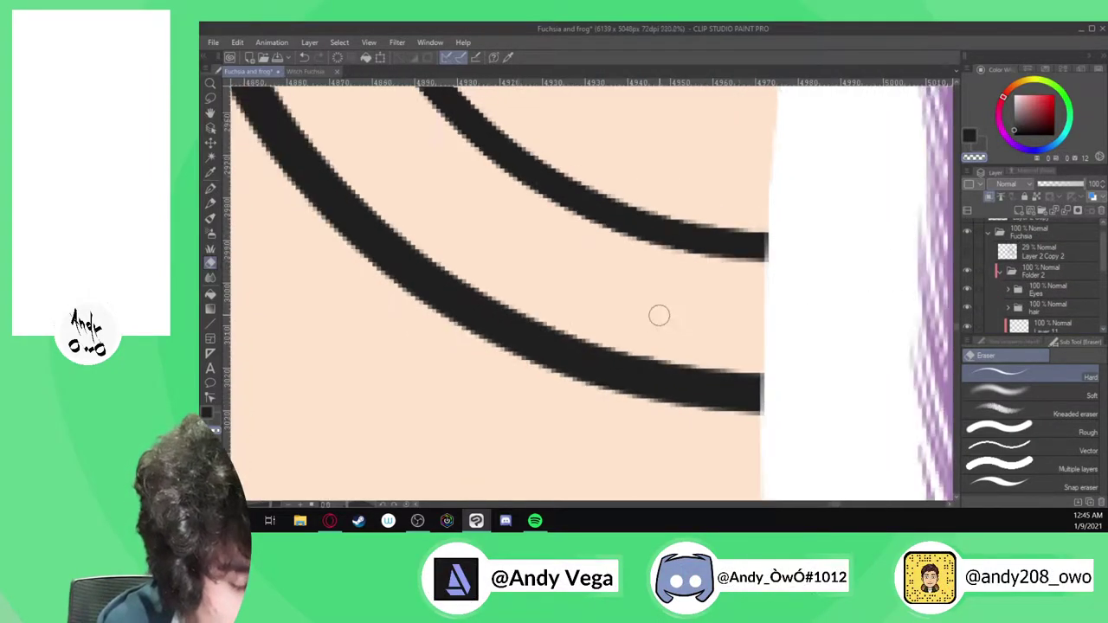
pyautogui.scroll(-2, 659, 320)
pyautogui.scroll(-3, 1039, 273)
pyautogui.click(1039, 274)
pyautogui.click(968, 277)
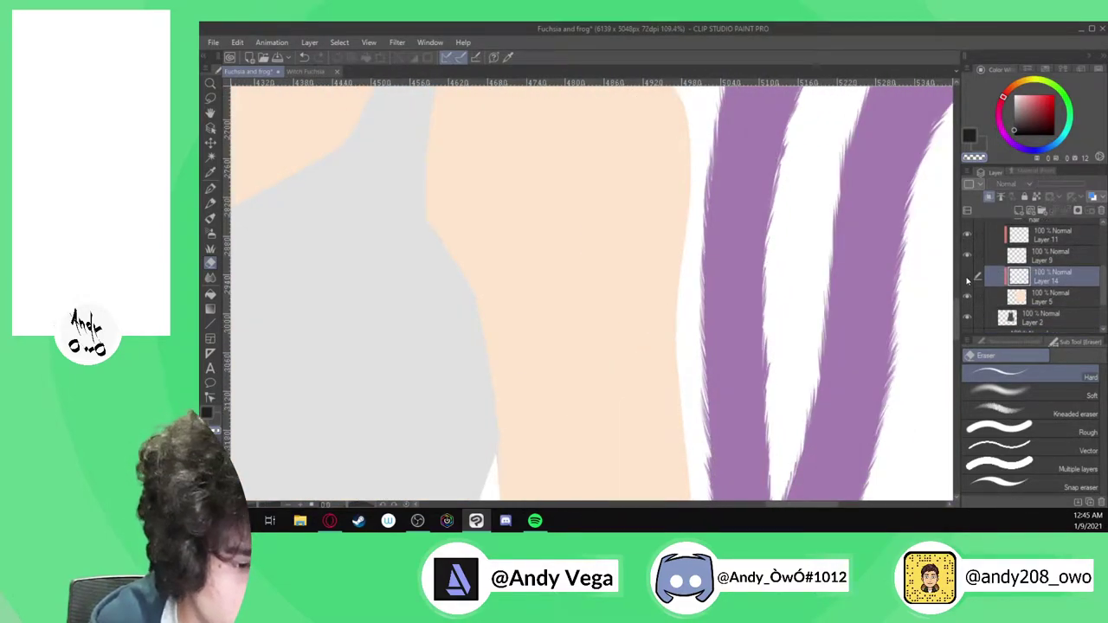
pyautogui.click(967, 277)
pyautogui.scroll(4, 982, 301)
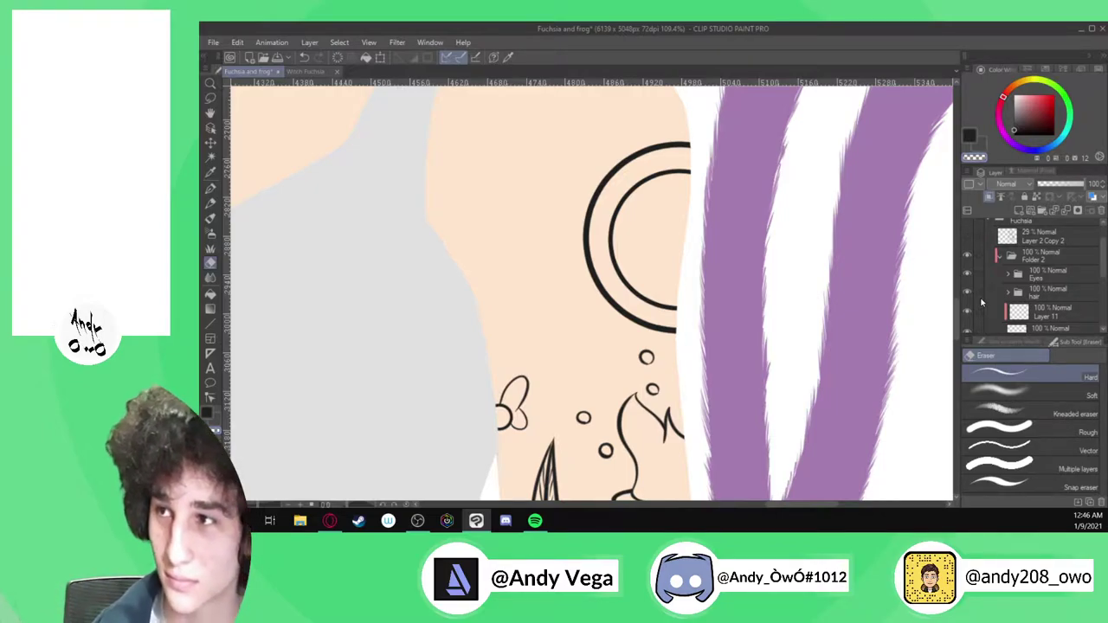
# Show the Layer 2 Copy 2 sketch again and toggle Layer 14 off and on to compare ink with sketch
pyautogui.click(967, 237)
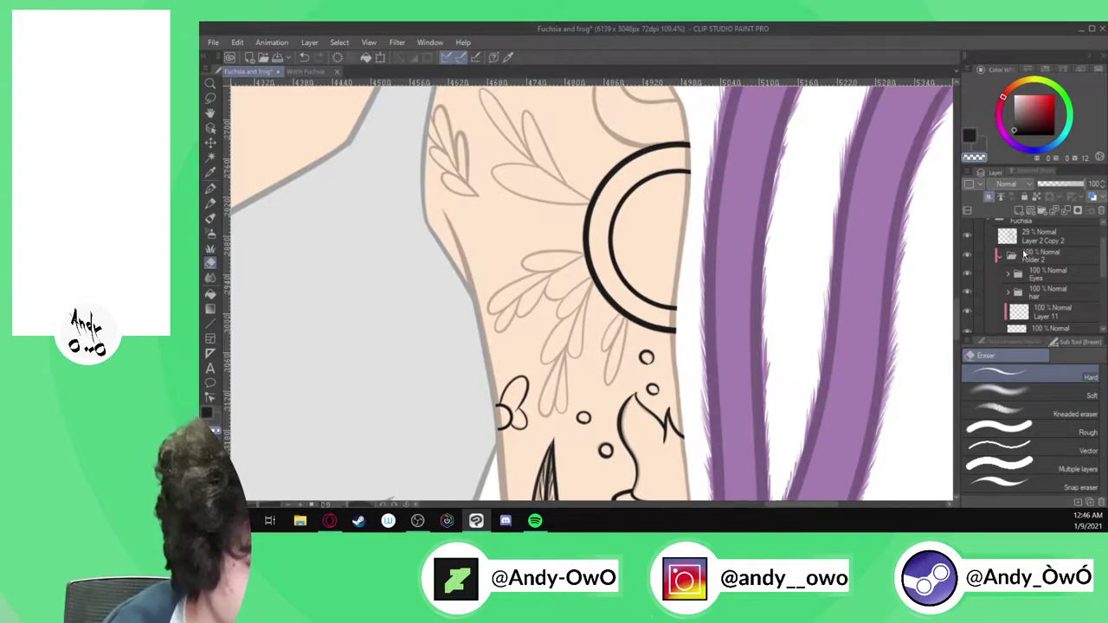
pyautogui.scroll(-3, 1030, 268)
pyautogui.click(967, 294)
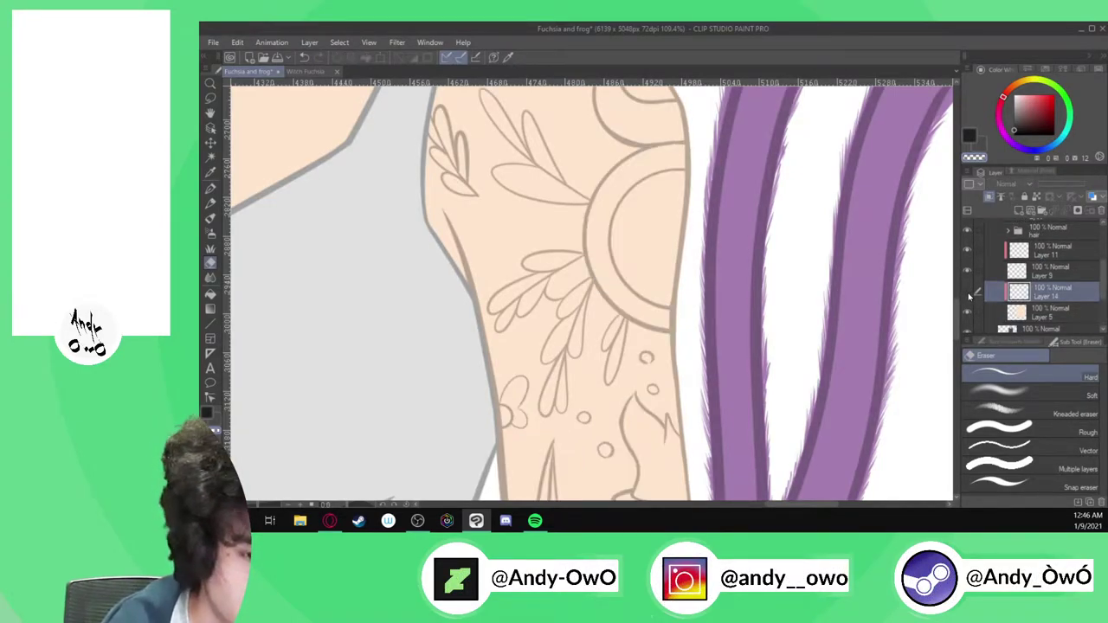
pyautogui.click(968, 294)
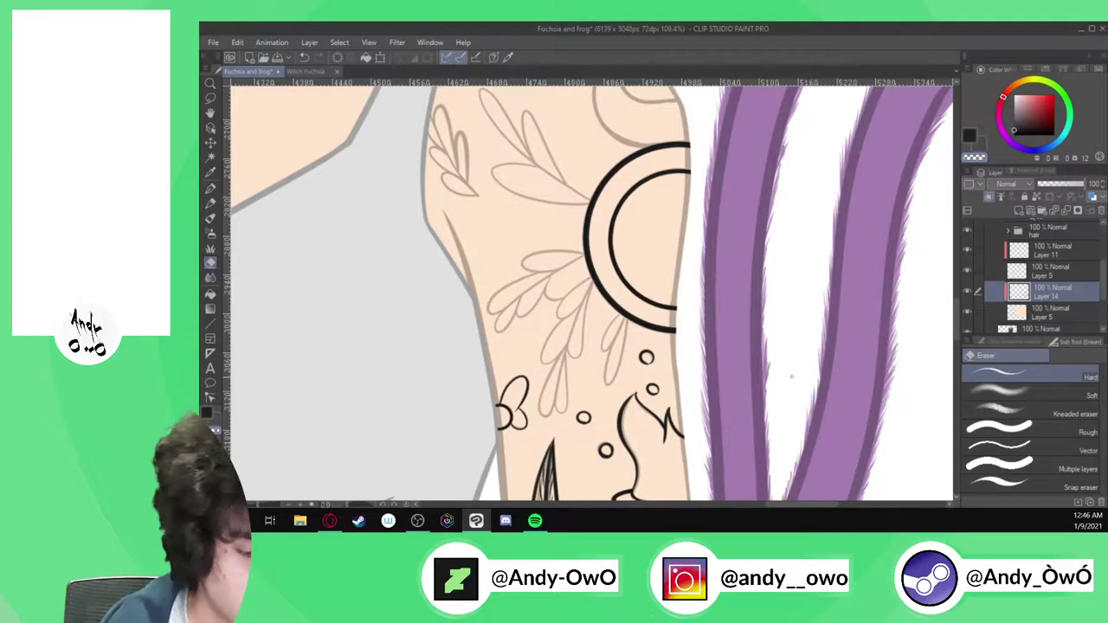
# Ink the outer and inner curves of the crescent moon above the rings with the G-pen on Layer 14
pyautogui.press('p')
pyautogui.scroll(-2, 788, 402)
pyautogui.scroll(10, 730, 222)
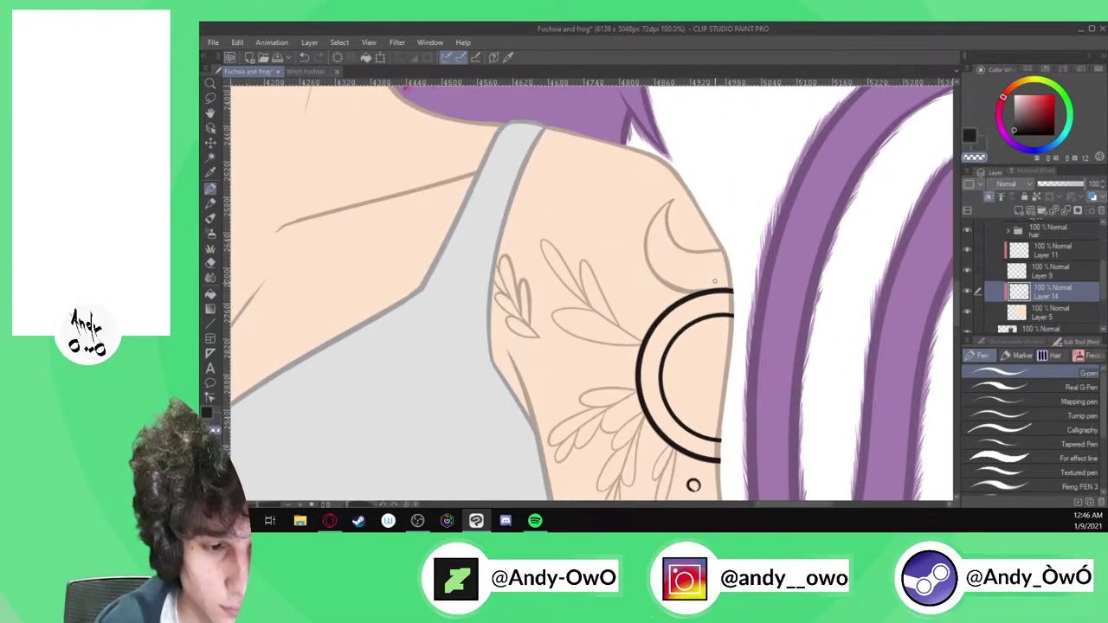
pyautogui.scroll(3, 725, 336)
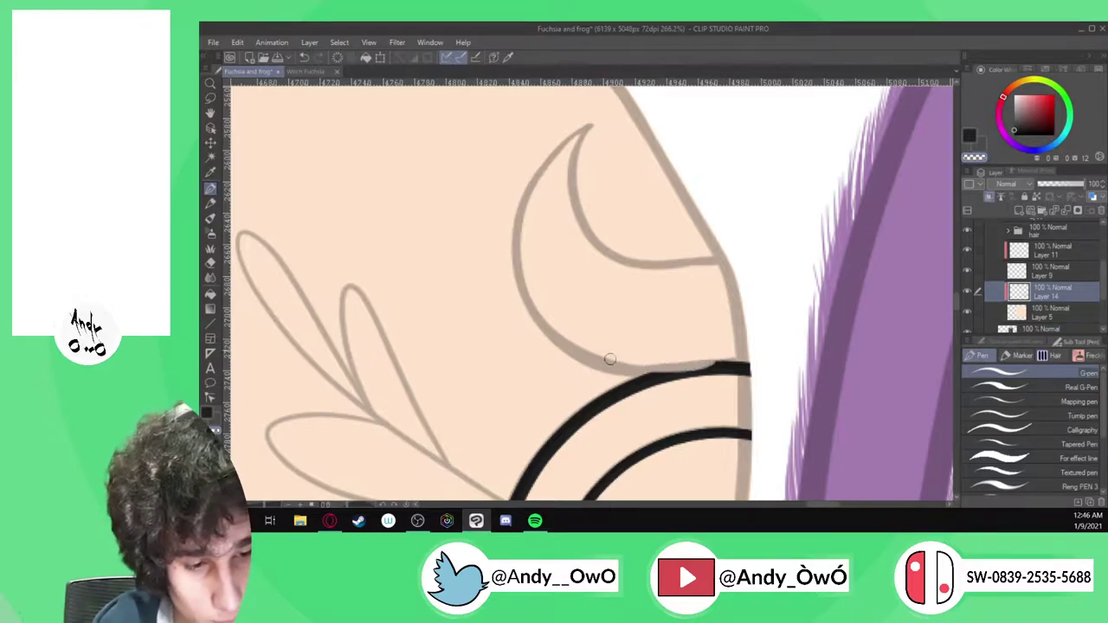
pyautogui.moveTo(654, 372)
pyautogui.mouseDown()
pyautogui.moveTo(723, 364)
pyautogui.moveTo(614, 362)
pyautogui.mouseUp()
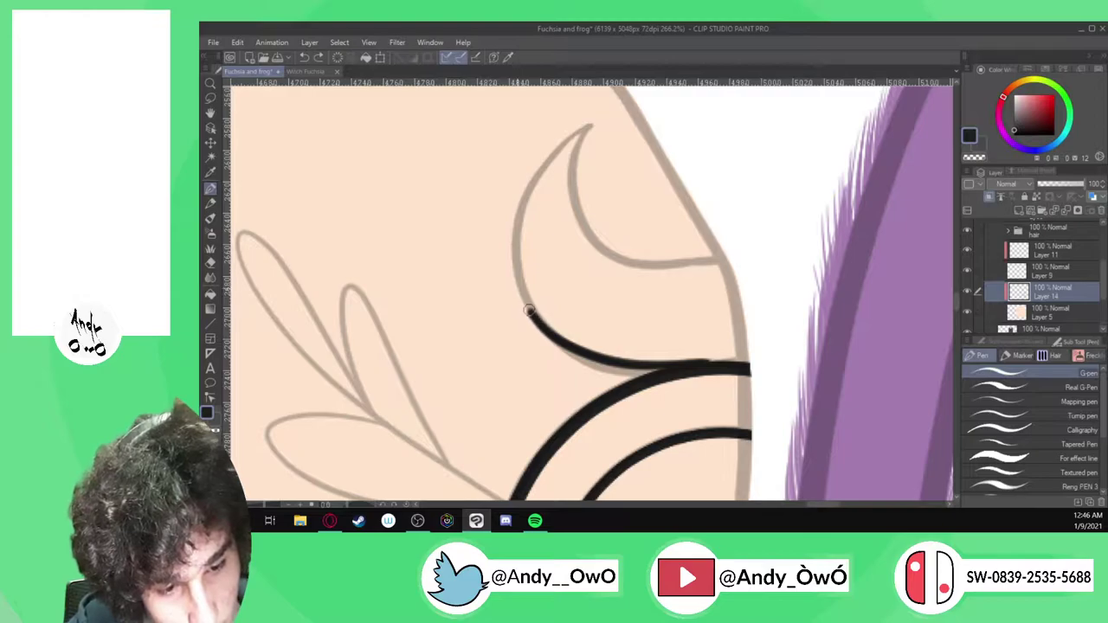
pyautogui.hotkey('ctrl', 'z')
pyautogui.moveTo(702, 365)
pyautogui.mouseDown()
pyautogui.moveTo(602, 360)
pyautogui.moveTo(556, 334)
pyautogui.moveTo(524, 295)
pyautogui.moveTo(516, 218)
pyautogui.moveTo(548, 159)
pyautogui.moveTo(599, 117)
pyautogui.moveTo(583, 137)
pyautogui.moveTo(578, 188)
pyautogui.moveTo(613, 249)
pyautogui.moveTo(688, 279)
pyautogui.moveTo(728, 274)
pyautogui.mouseUp()
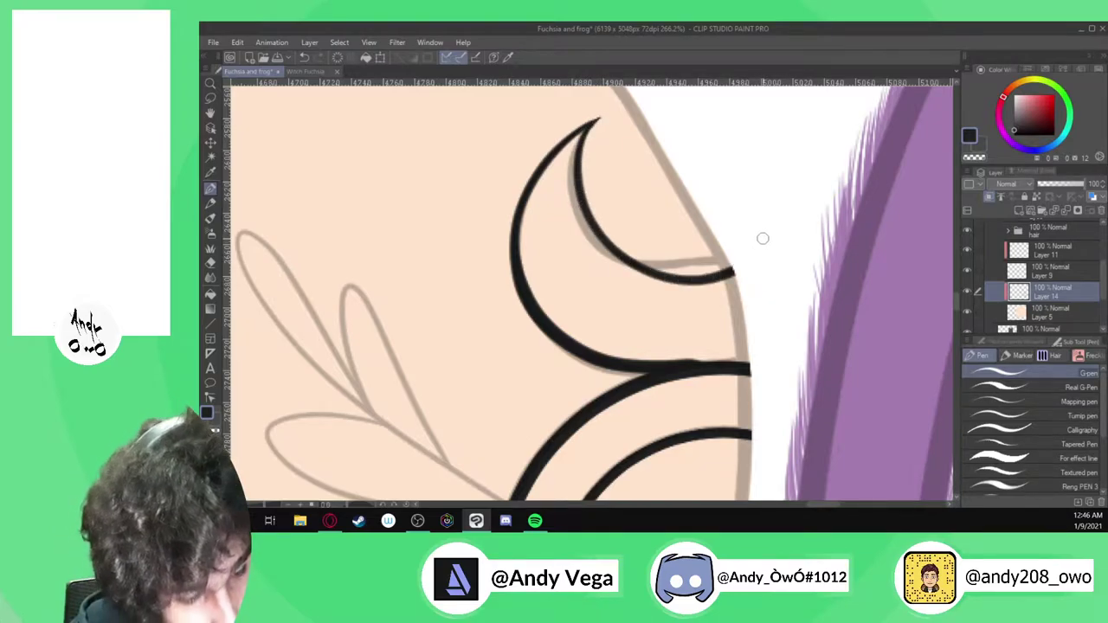
# Undo the crescent's inner curve and redraw it along the sketch line to the arm's outer edge
pyautogui.hotkey('ctrl', 'z')
pyautogui.moveTo(599, 116)
pyautogui.mouseDown()
pyautogui.moveTo(578, 146)
pyautogui.moveTo(582, 217)
pyautogui.moveTo(637, 264)
pyautogui.moveTo(703, 270)
pyautogui.moveTo(729, 256)
pyautogui.mouseUp()
pyautogui.scroll(-5, 743, 231)
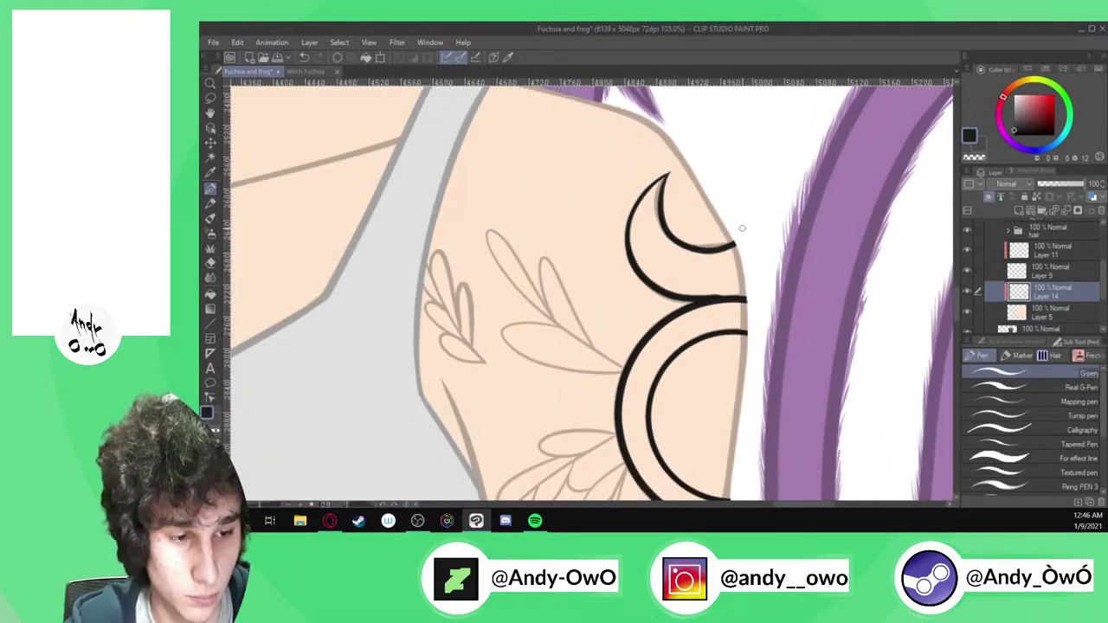
pyautogui.scroll(3, 766, 249)
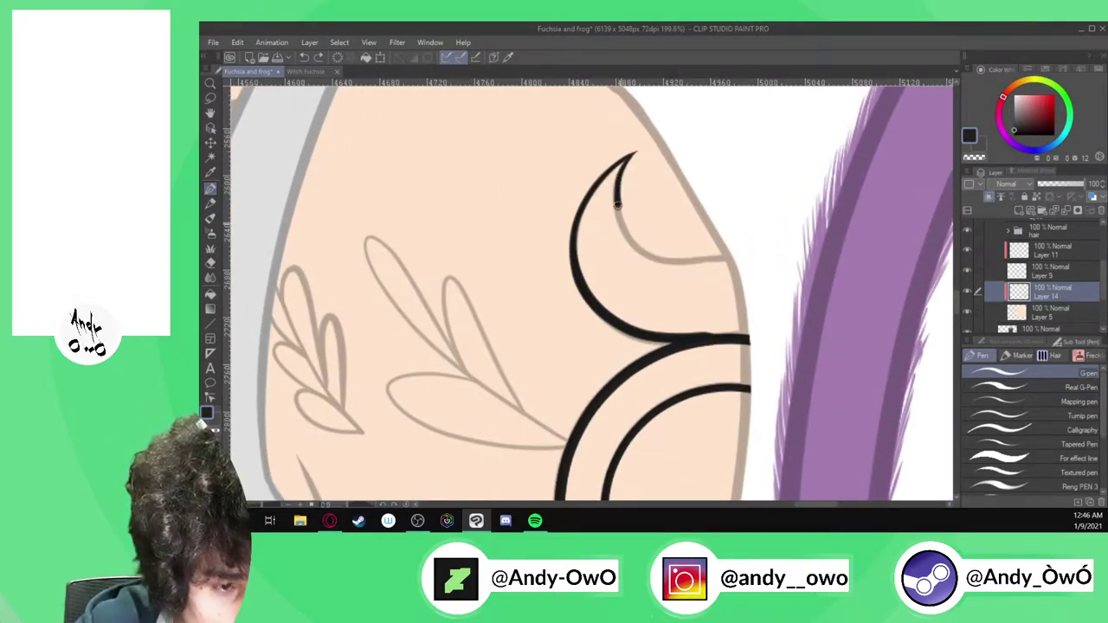
pyautogui.moveTo(654, 256); pyautogui.dragTo(731, 254)
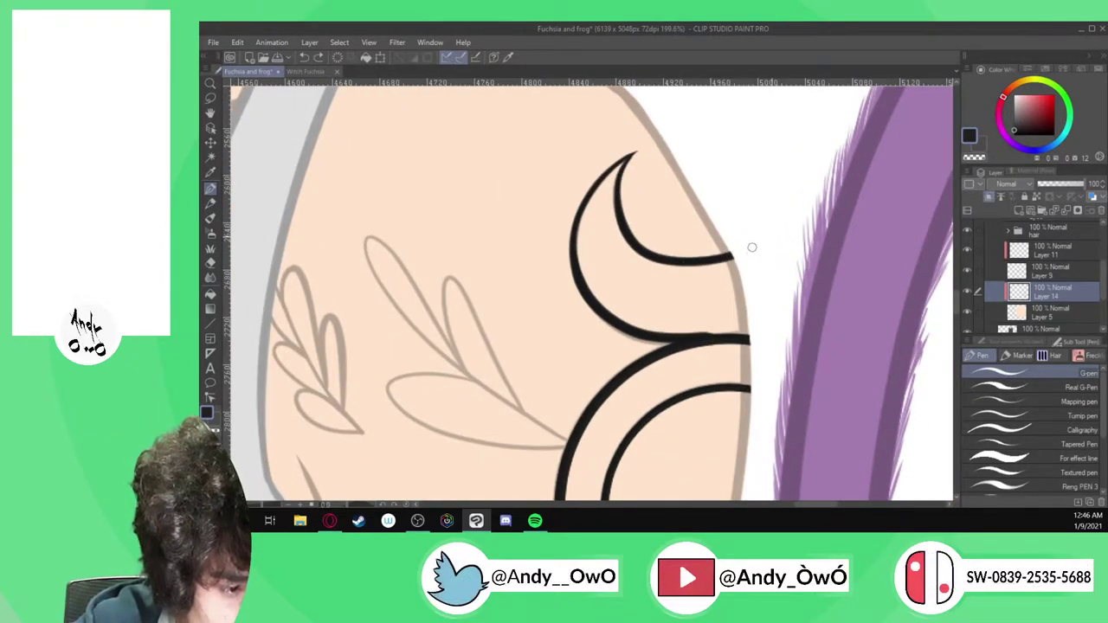
pyautogui.scroll(-10, 761, 229)
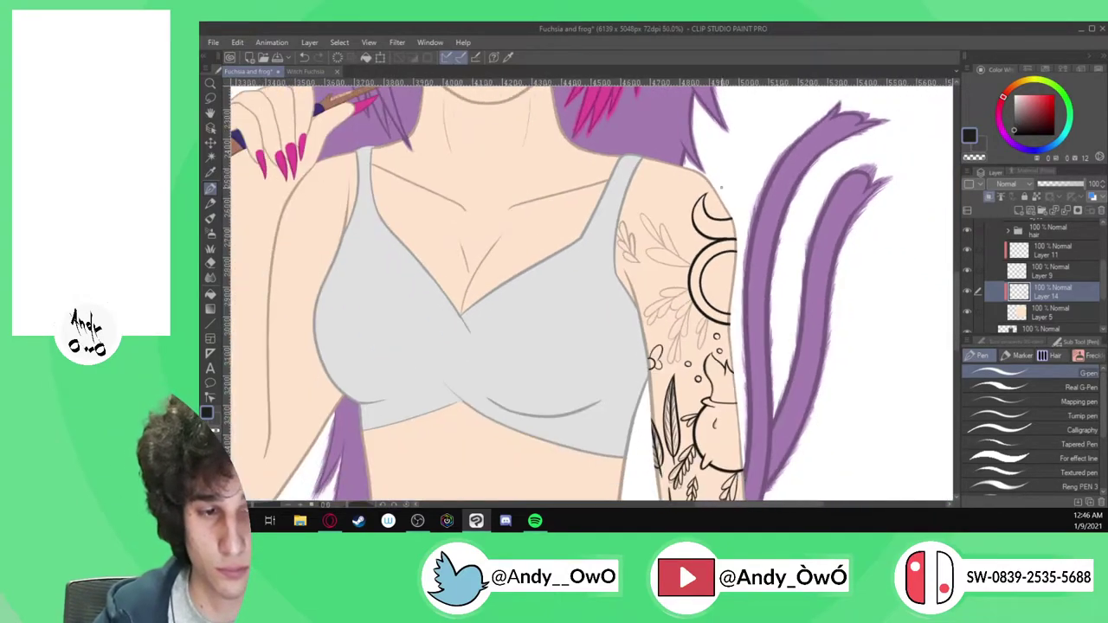
# Ink the small two-leaf sprig hanging from the underside of the outer ring
pyautogui.scroll(5, 720, 158)
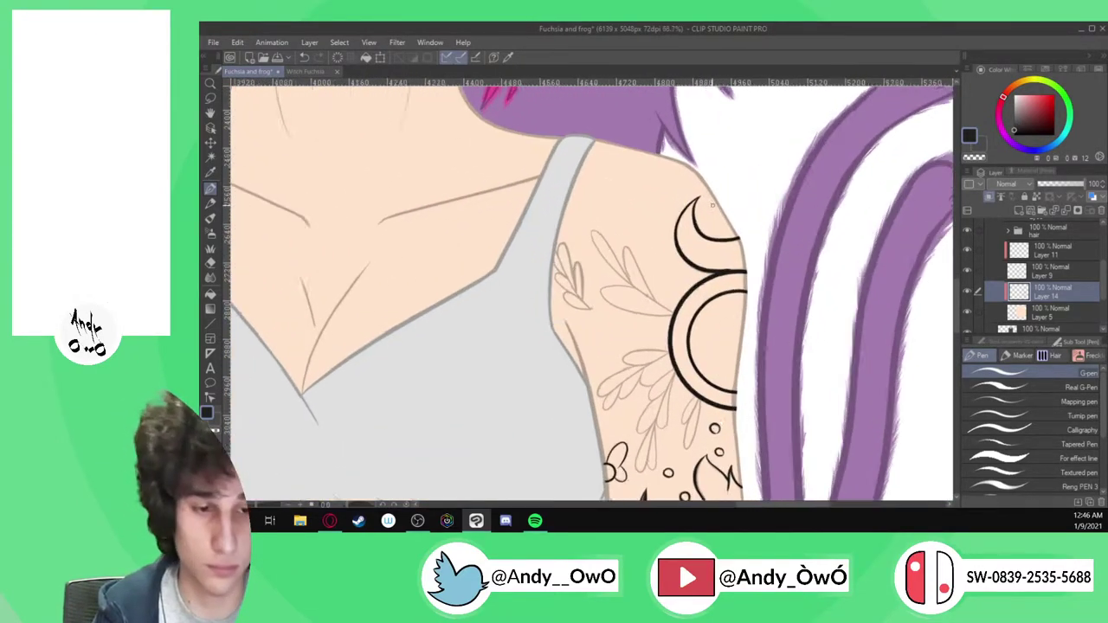
pyautogui.scroll(-5, 720, 158)
pyautogui.scroll(6, 723, 296)
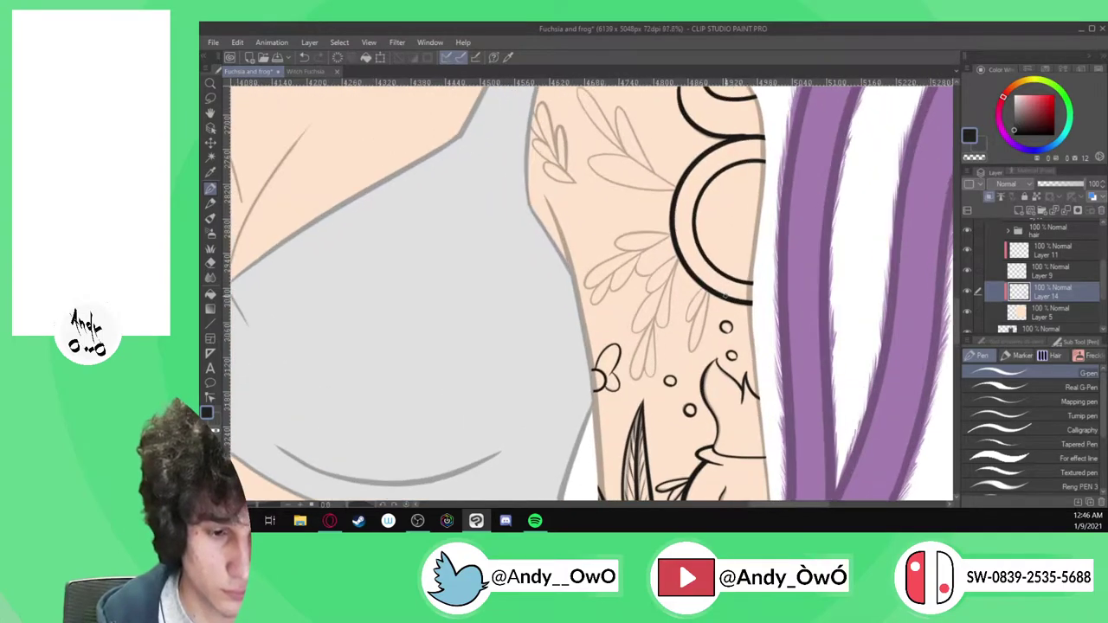
pyautogui.scroll(3, 724, 296)
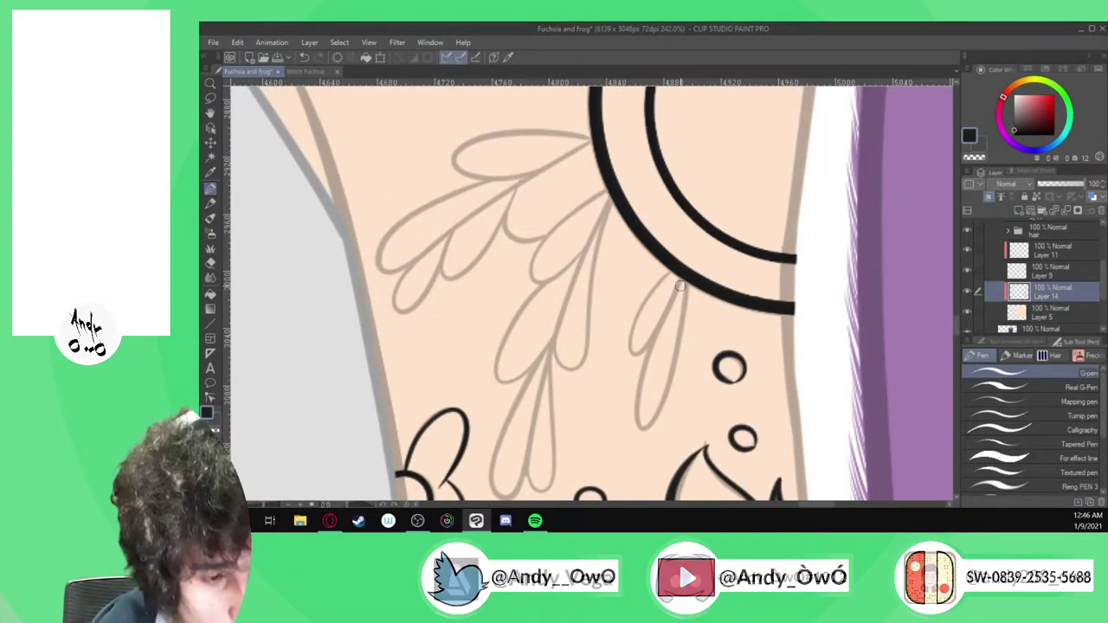
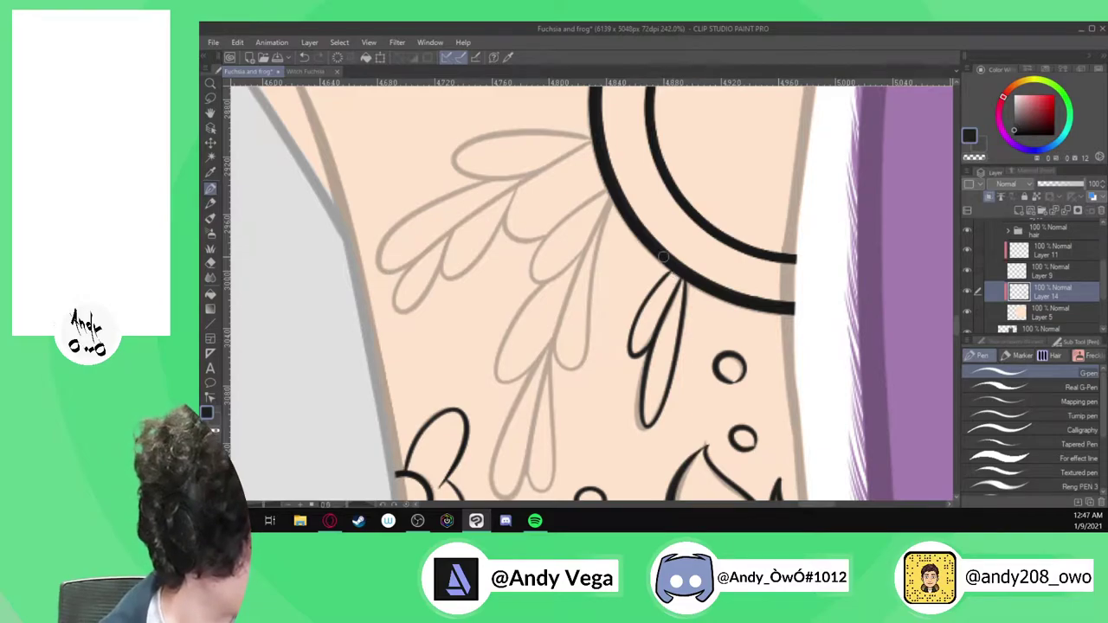
pyautogui.scroll(-2, 671, 272)
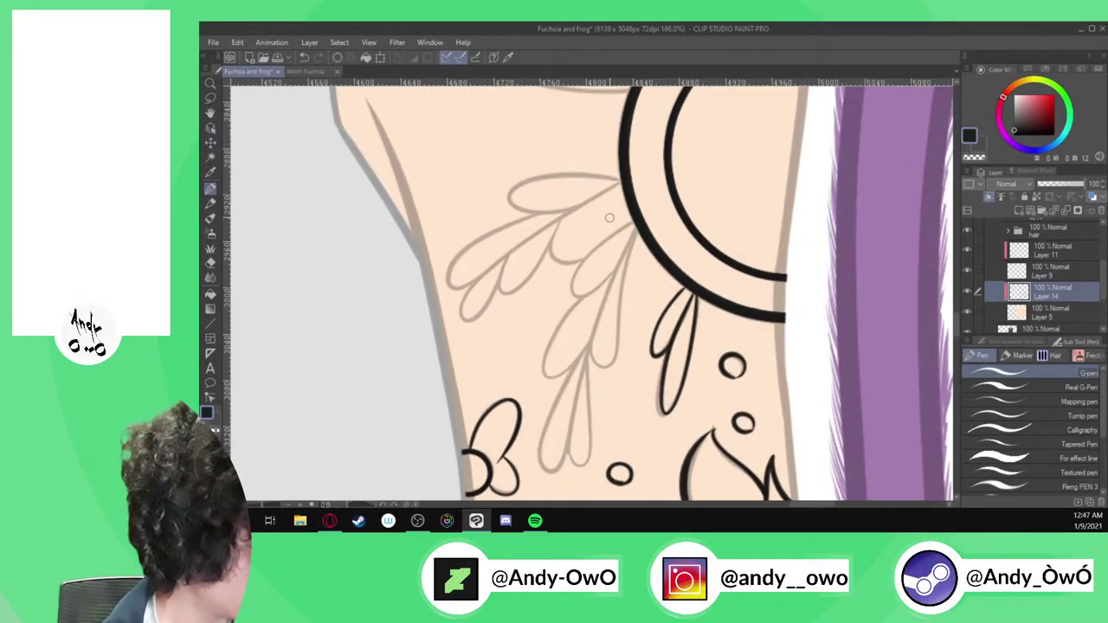
# Ink the stem, tip leaf, outer-side leaf and uppermost inner leaf of the long sprig below the outer ring
pyautogui.scroll(2, 610, 217)
pyautogui.scroll(1, 609, 217)
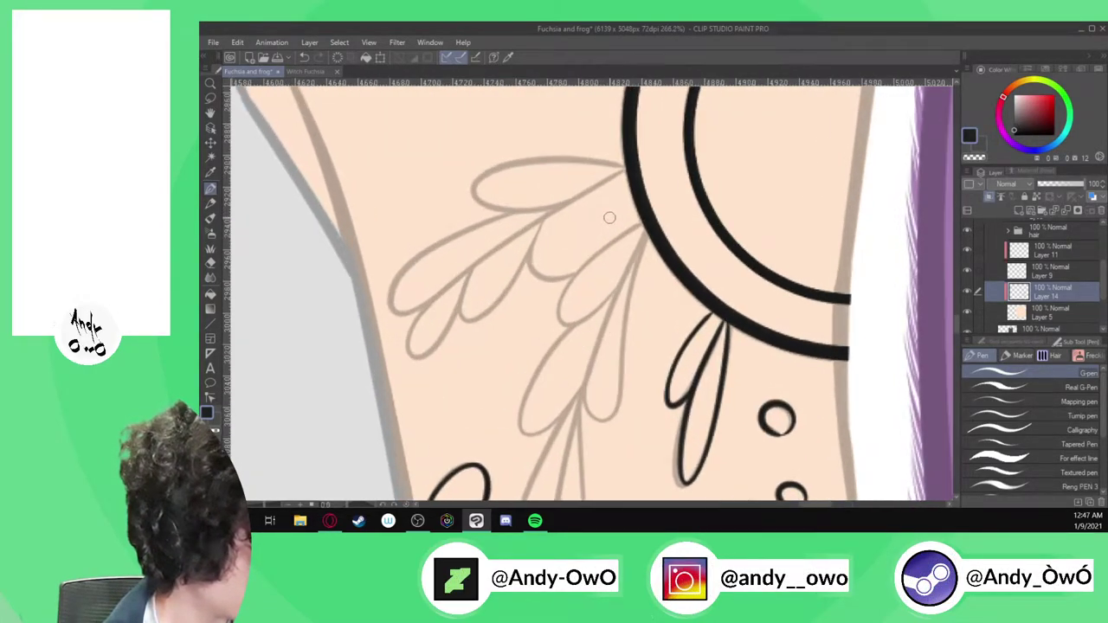
pyautogui.scroll(-3, 648, 172)
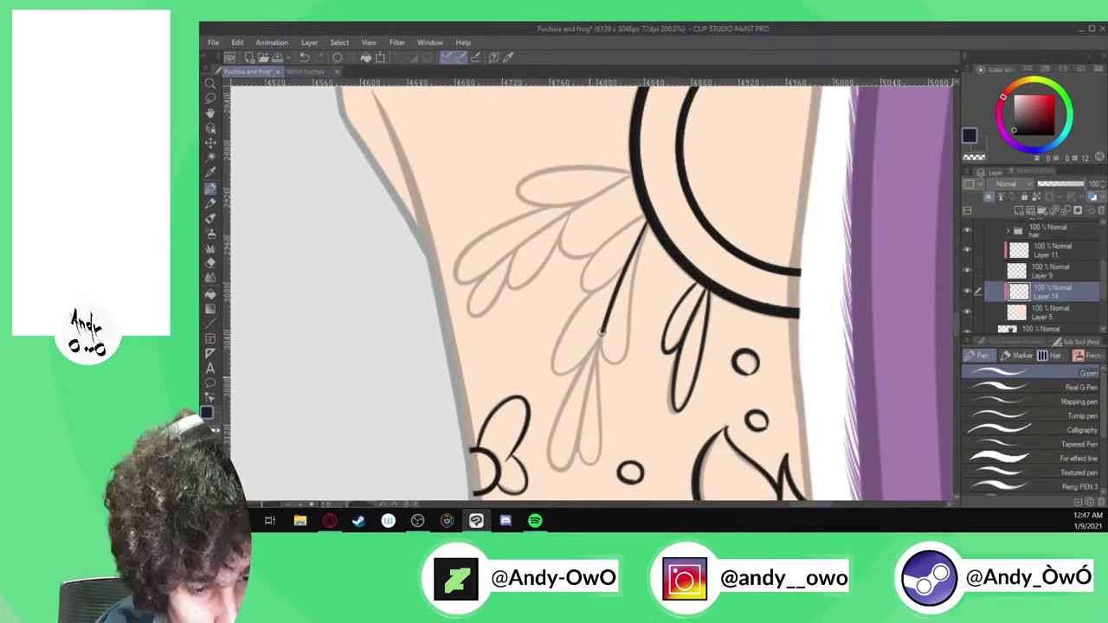
pyautogui.moveTo(580, 456); pyautogui.dragTo(601, 408)
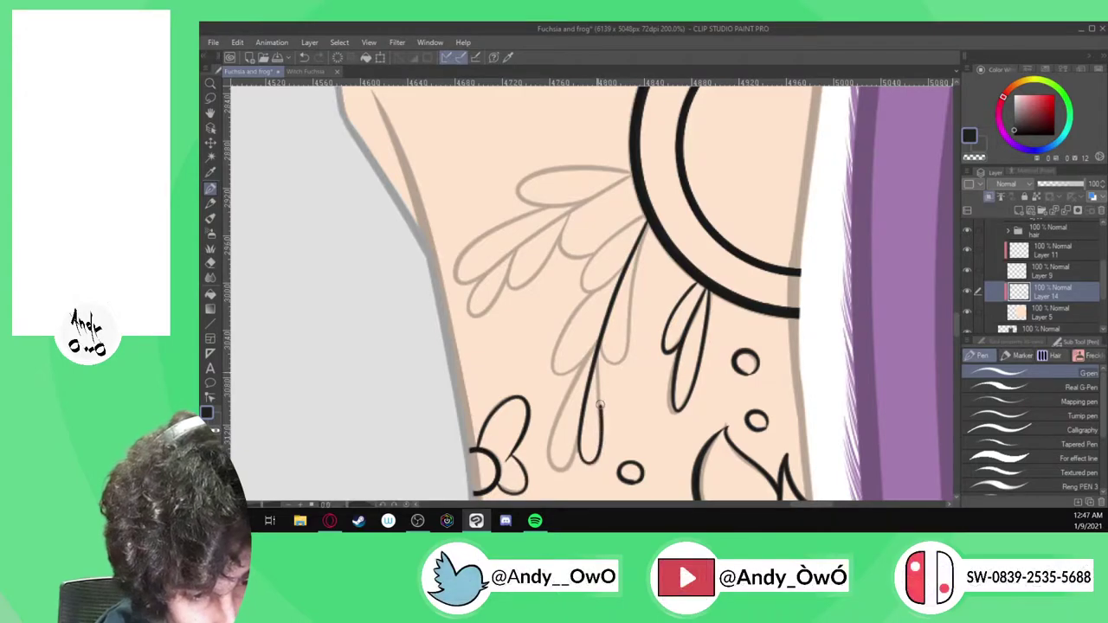
pyautogui.scroll(4, 595, 355)
pyautogui.moveTo(638, 351); pyautogui.dragTo(672, 166)
pyautogui.scroll(-2, 667, 173)
pyautogui.scroll(1, 657, 202)
pyautogui.scroll(1, 653, 202)
pyautogui.moveTo(654, 204)
pyautogui.mouseDown()
pyautogui.moveTo(589, 249)
pyautogui.moveTo(582, 235)
pyautogui.moveTo(600, 198)
pyautogui.moveTo(664, 145)
pyautogui.mouseUp()
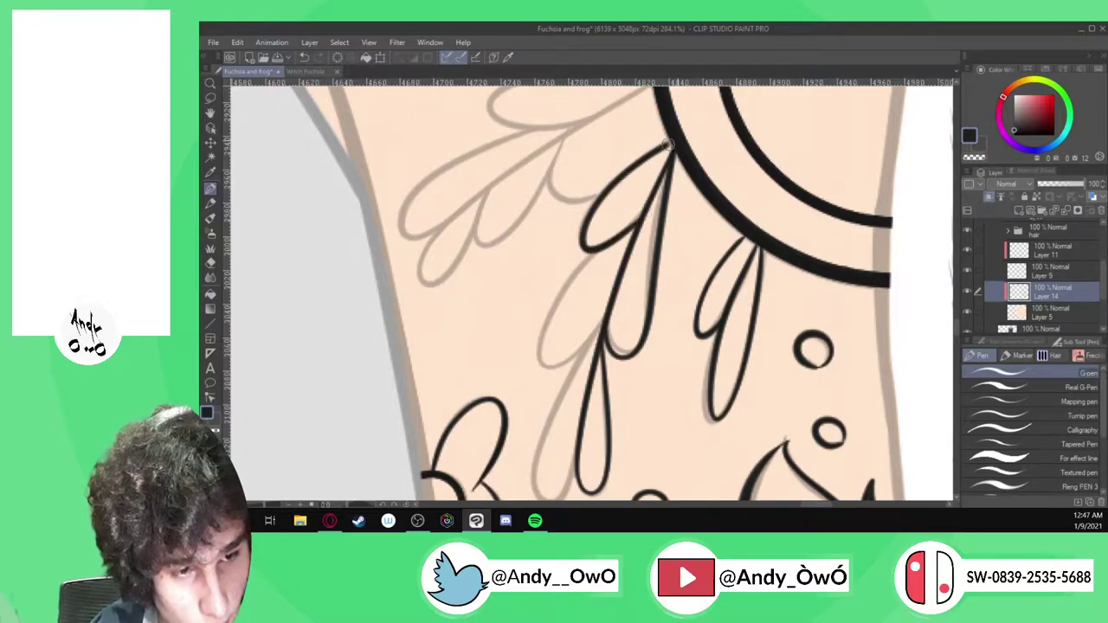
# Ink the two remaining leaves along the inner side of the long hanging sprig
pyautogui.moveTo(593, 250)
pyautogui.mouseDown()
pyautogui.moveTo(549, 313)
pyautogui.moveTo(538, 350)
pyautogui.mouseUp()
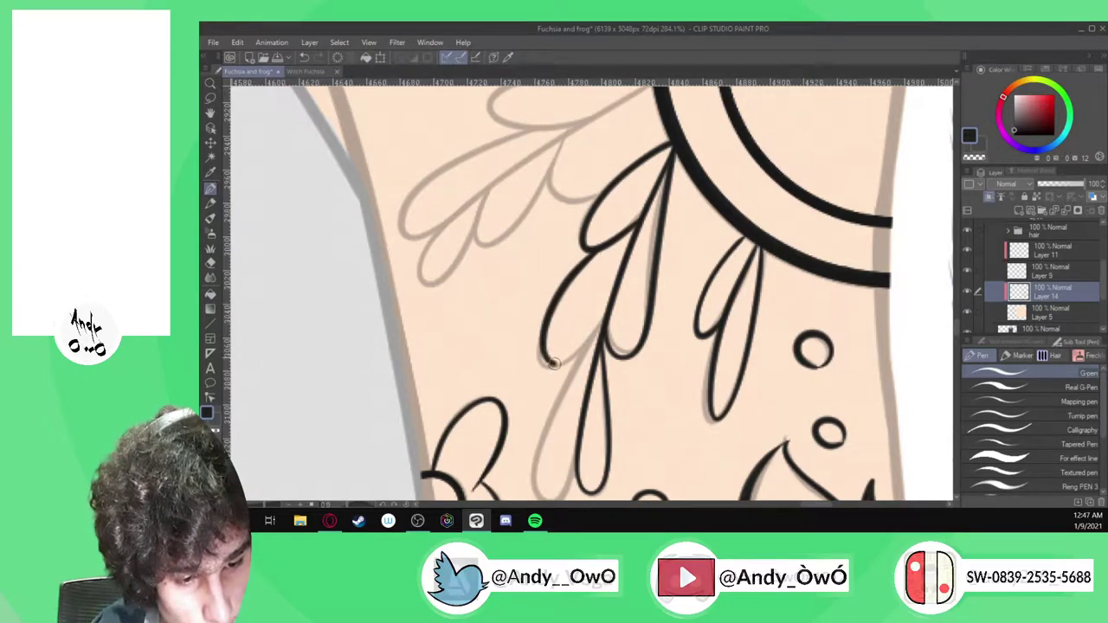
pyautogui.scroll(-2, 627, 228)
pyautogui.scroll(3, 599, 376)
pyautogui.moveTo(612, 260)
pyautogui.mouseDown()
pyautogui.moveTo(538, 391)
pyautogui.moveTo(525, 446)
pyautogui.moveTo(538, 475)
pyautogui.moveTo(562, 470)
pyautogui.moveTo(576, 446)
pyautogui.moveTo(596, 333)
pyautogui.mouseUp()
pyautogui.scroll(-5, 587, 363)
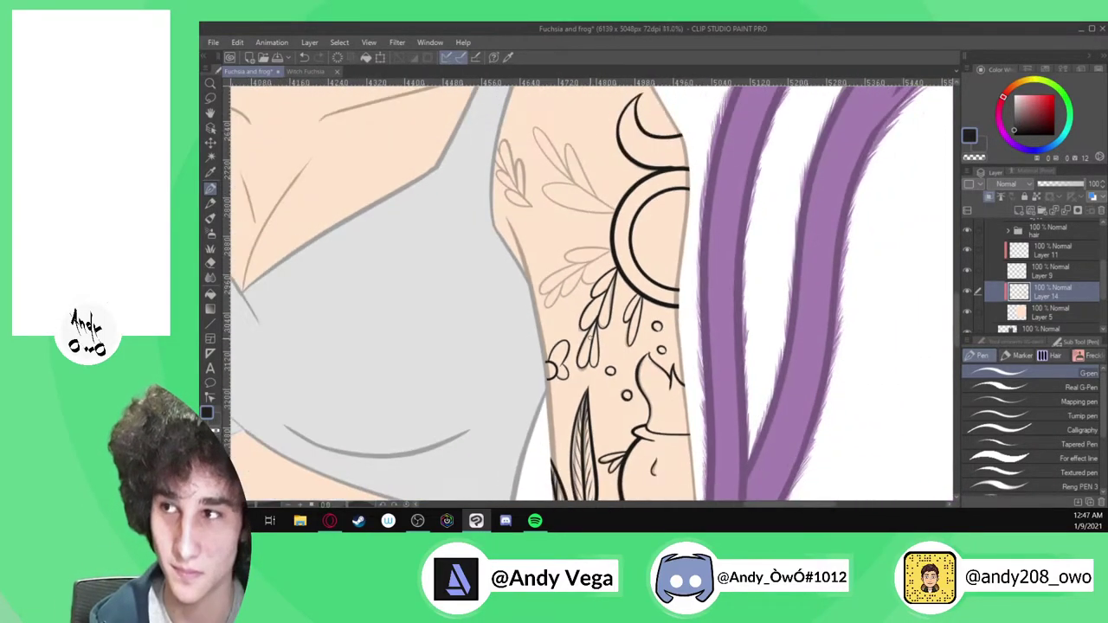
# Ink the stem and tip leaf of the sprig extending from the ring's lower left toward the inner arm
pyautogui.scroll(-2, 586, 363)
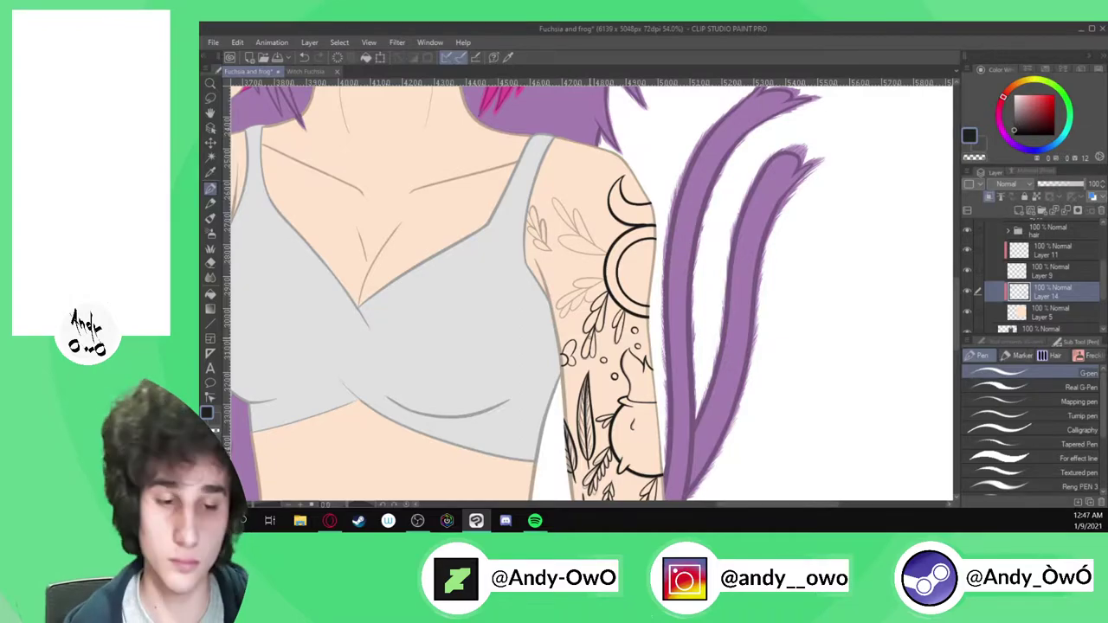
pyautogui.scroll(6, 687, 214)
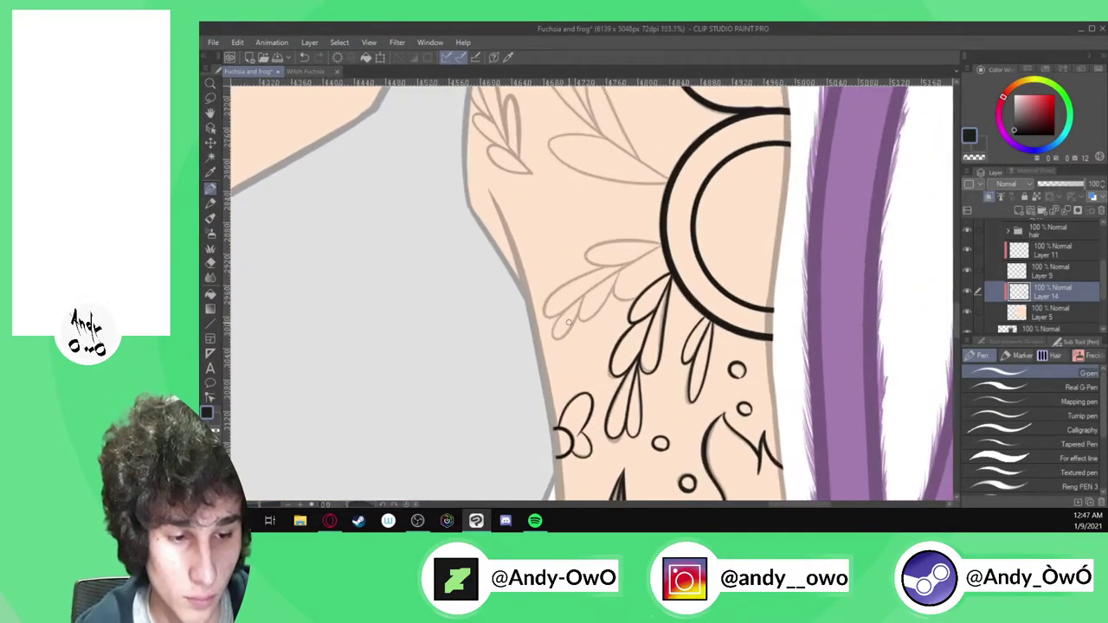
pyautogui.moveTo(687, 214); pyautogui.dragTo(498, 342)
pyautogui.moveTo(475, 397); pyautogui.dragTo(485, 405)
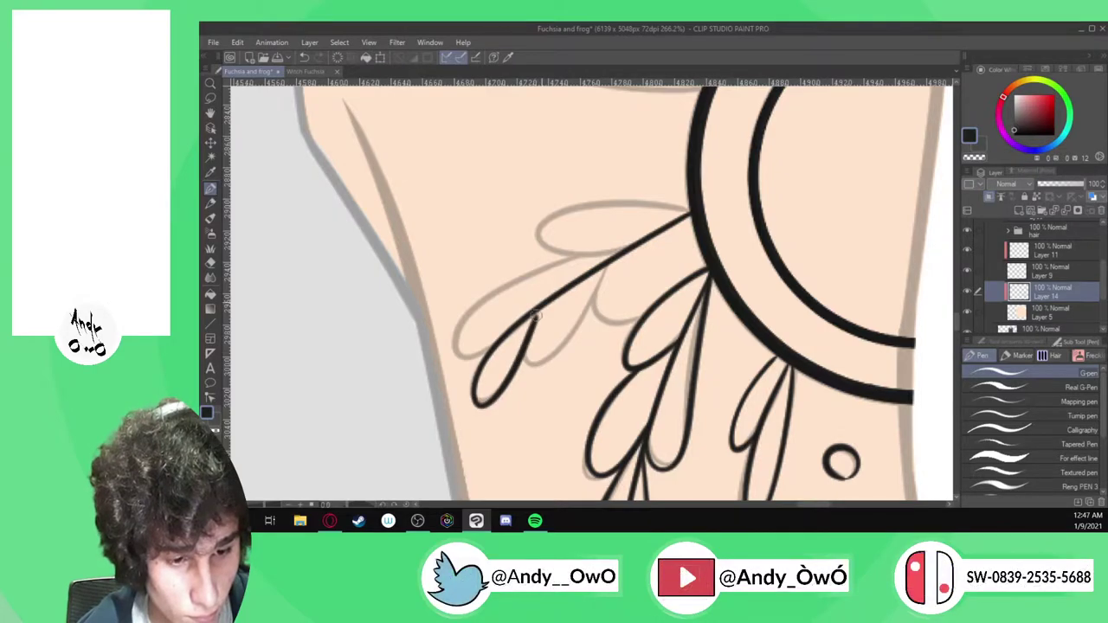
# Ink the leaves along the underside of that sprig's stem, redrawing the leaf nearest the tip
pyautogui.scroll(2, 529, 320)
pyautogui.moveTo(533, 313)
pyautogui.mouseDown()
pyautogui.moveTo(525, 363)
pyautogui.moveTo(542, 387)
pyautogui.moveTo(573, 360)
pyautogui.moveTo(628, 260)
pyautogui.mouseUp()
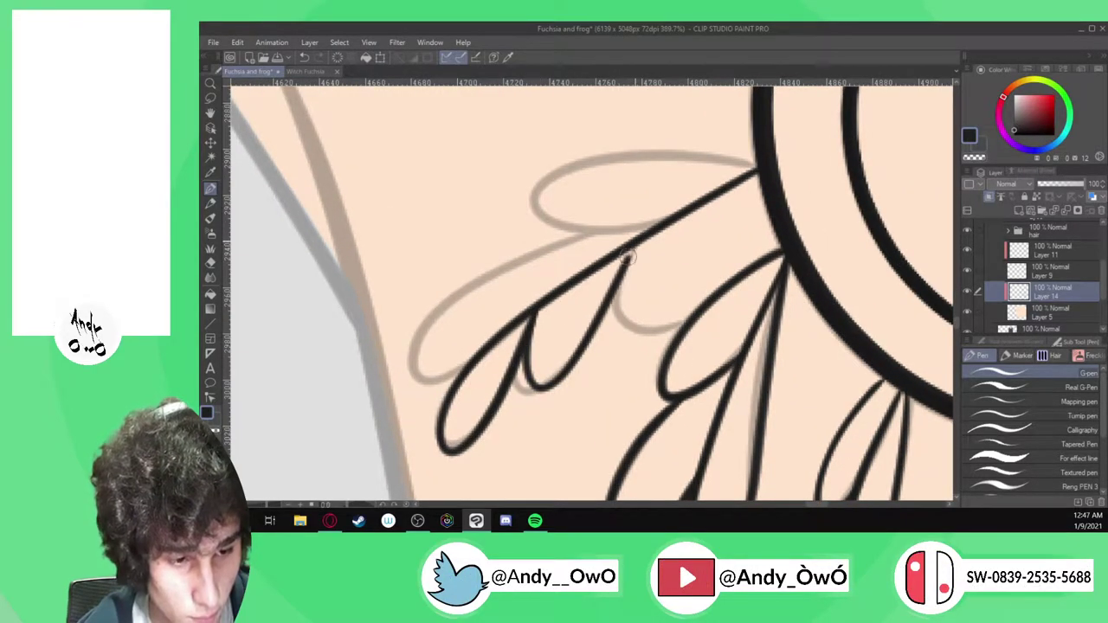
pyautogui.hotkey('ctrl', 'z')
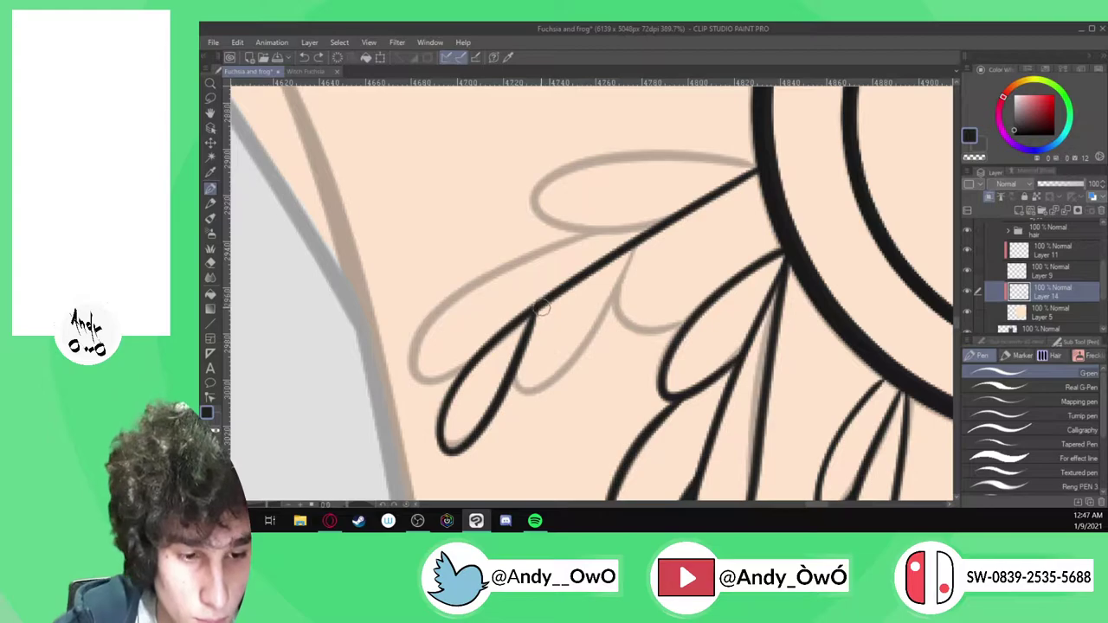
pyautogui.moveTo(535, 341)
pyautogui.mouseDown()
pyautogui.moveTo(567, 352)
pyautogui.moveTo(637, 240)
pyautogui.mouseUp()
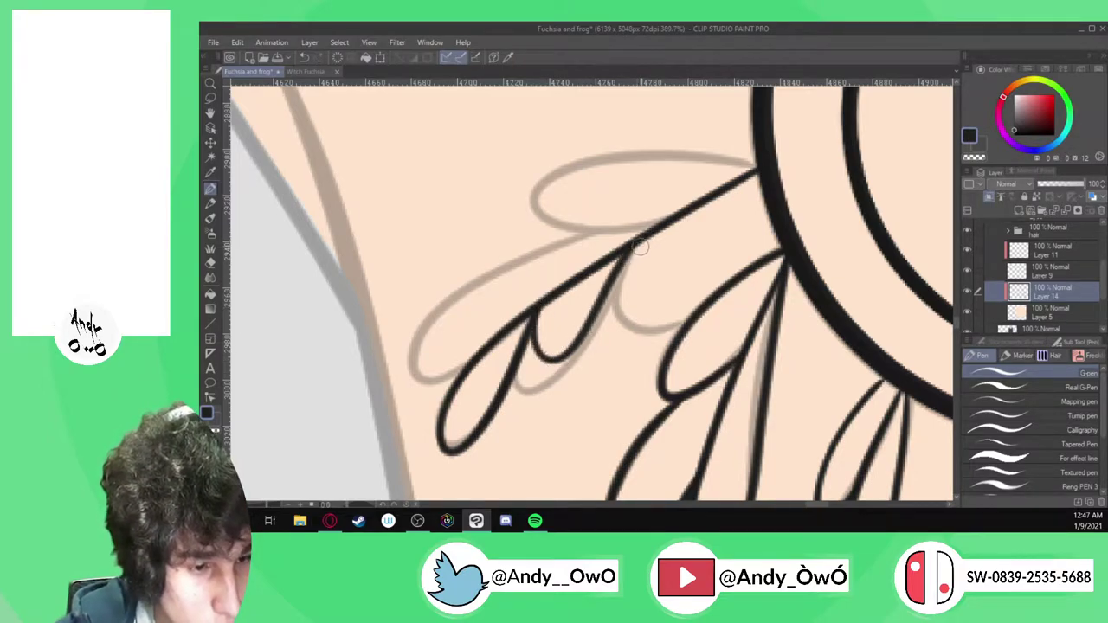
pyautogui.hotkey('ctrl', 'z')
pyautogui.hotkey('ctrl', 'z')
pyautogui.moveTo(534, 324)
pyautogui.mouseDown()
pyautogui.moveTo(553, 366)
pyautogui.moveTo(631, 253)
pyautogui.moveTo(627, 313)
pyautogui.moveTo(644, 323)
pyautogui.moveTo(669, 309)
pyautogui.moveTo(752, 180)
pyautogui.mouseUp()
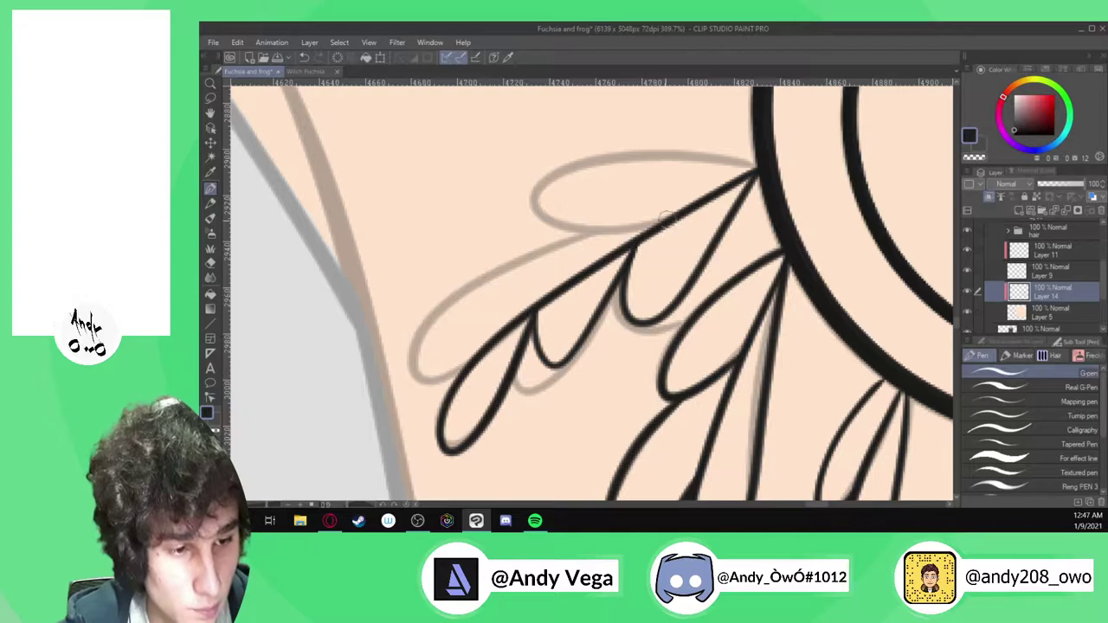
# Ink the two leaves along the upper side of the same sprig's stem
pyautogui.moveTo(637, 232)
pyautogui.mouseDown()
pyautogui.moveTo(550, 218)
pyautogui.moveTo(560, 184)
pyautogui.moveTo(609, 168)
pyautogui.moveTo(760, 163)
pyautogui.mouseUp()
pyautogui.moveTo(594, 235)
pyautogui.mouseDown()
pyautogui.moveTo(460, 297)
pyautogui.moveTo(426, 331)
pyautogui.moveTo(423, 354)
pyautogui.moveTo(447, 359)
pyautogui.moveTo(512, 253)
pyautogui.moveTo(455, 282)
pyautogui.moveTo(426, 317)
pyautogui.moveTo(430, 345)
pyautogui.moveTo(460, 349)
pyautogui.moveTo(537, 296)
pyautogui.mouseUp()
pyautogui.hotkey('ctrl', 'z')
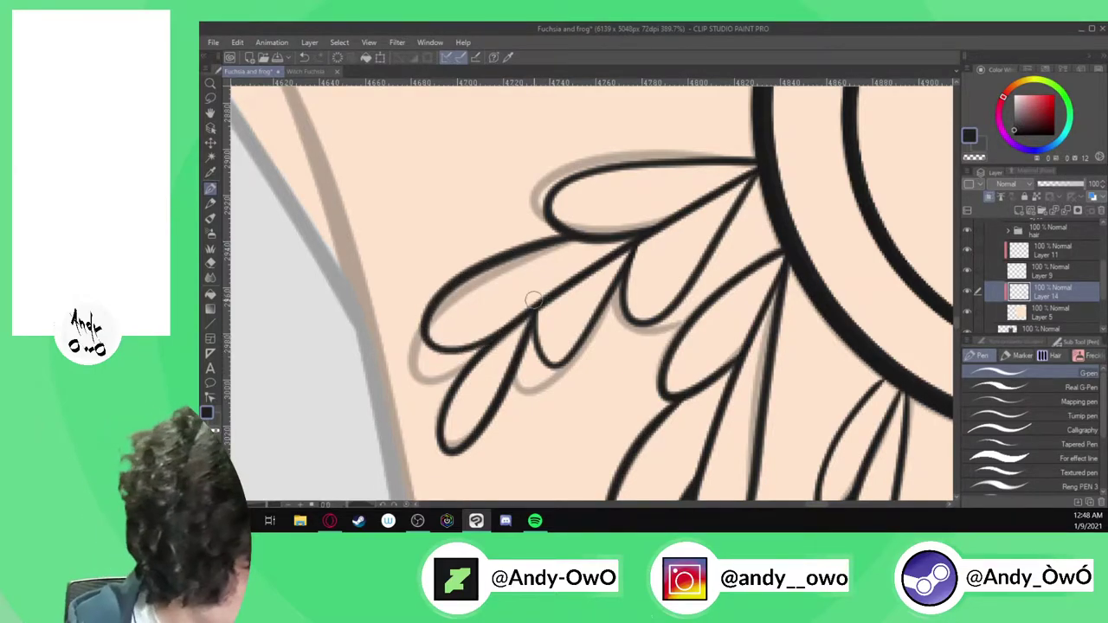
# Ink the three-leaf sprig extending from the large ring's upper left, including its stem, side leaves and tip leaf
pyautogui.scroll(-8, 546, 352)
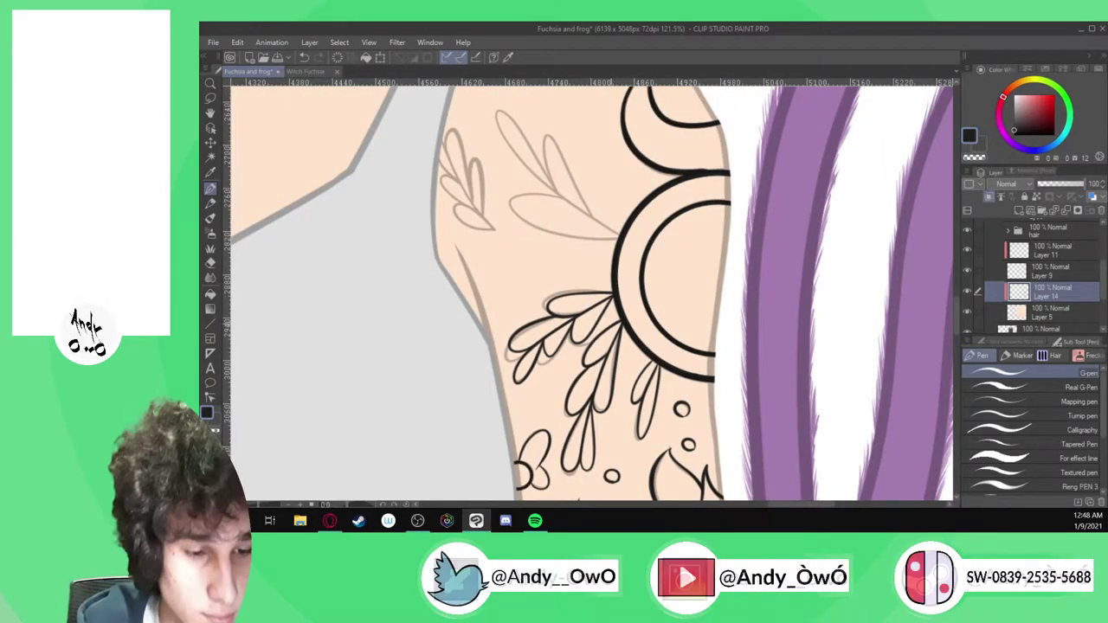
pyautogui.scroll(3, 612, 300)
pyautogui.scroll(5, 612, 300)
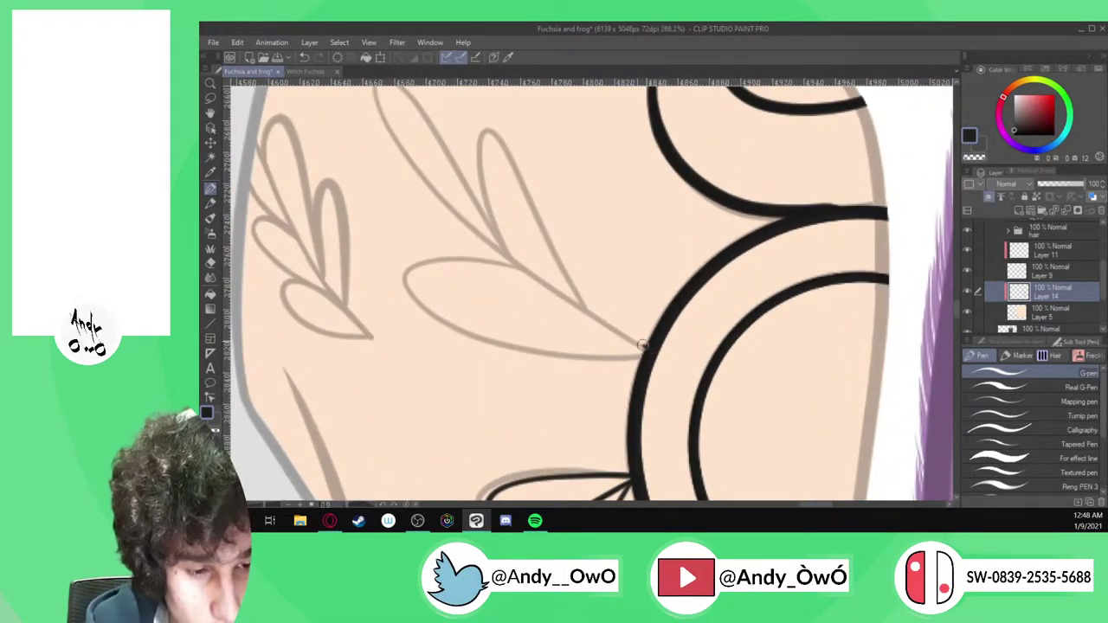
pyautogui.moveTo(592, 315)
pyautogui.mouseDown()
pyautogui.moveTo(471, 267)
pyautogui.moveTo(411, 280)
pyautogui.moveTo(457, 316)
pyautogui.moveTo(606, 344)
pyautogui.mouseUp()
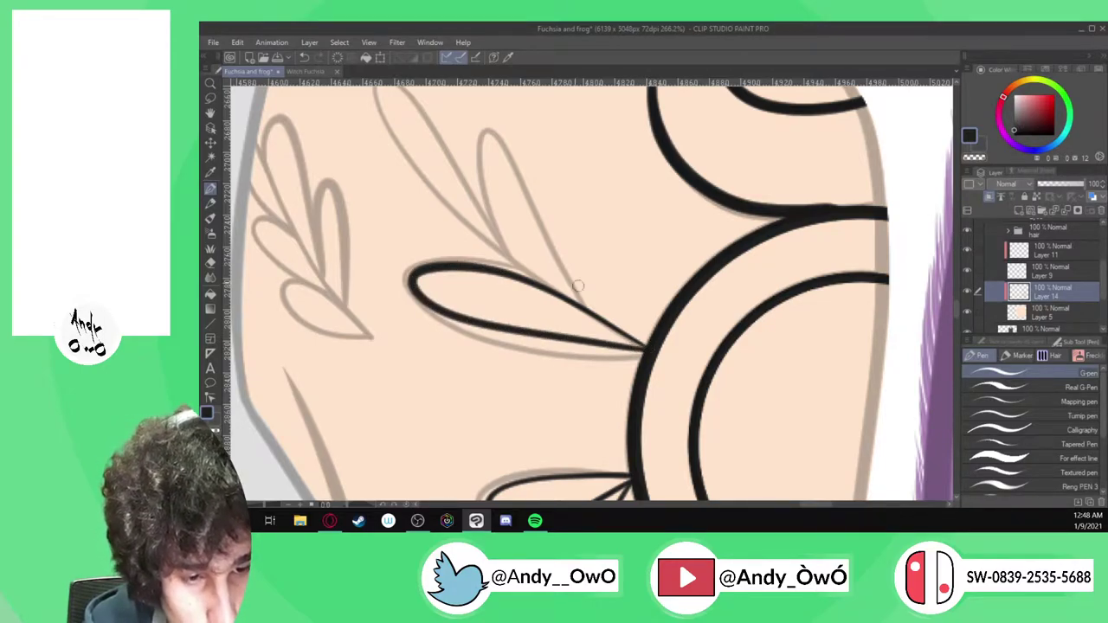
pyautogui.moveTo(536, 273)
pyautogui.mouseDown()
pyautogui.moveTo(486, 195)
pyautogui.moveTo(484, 160)
pyautogui.moveTo(501, 155)
pyautogui.moveTo(538, 227)
pyautogui.mouseUp()
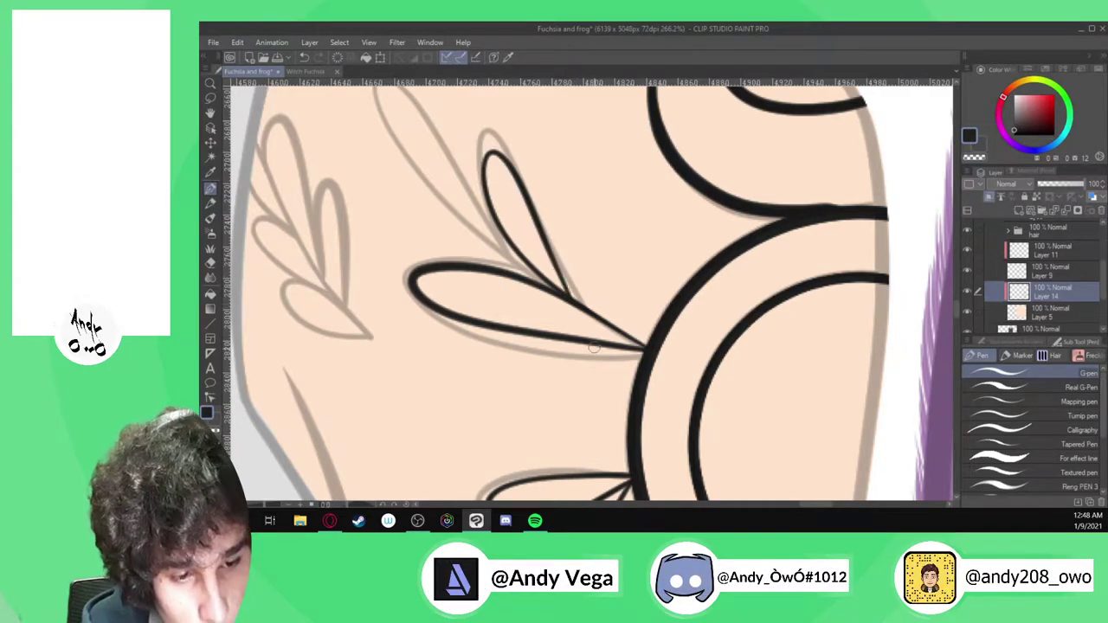
pyautogui.scroll(-4, 590, 346)
pyautogui.scroll(2, 489, 214)
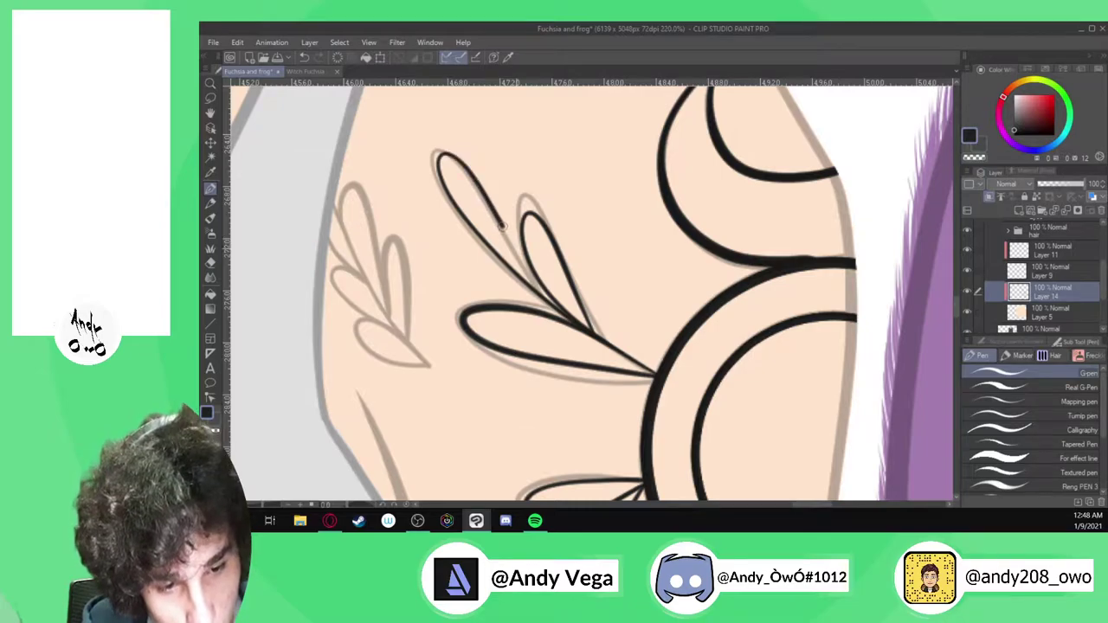
pyautogui.scroll(-2, 547, 292)
pyautogui.scroll(4, 516, 416)
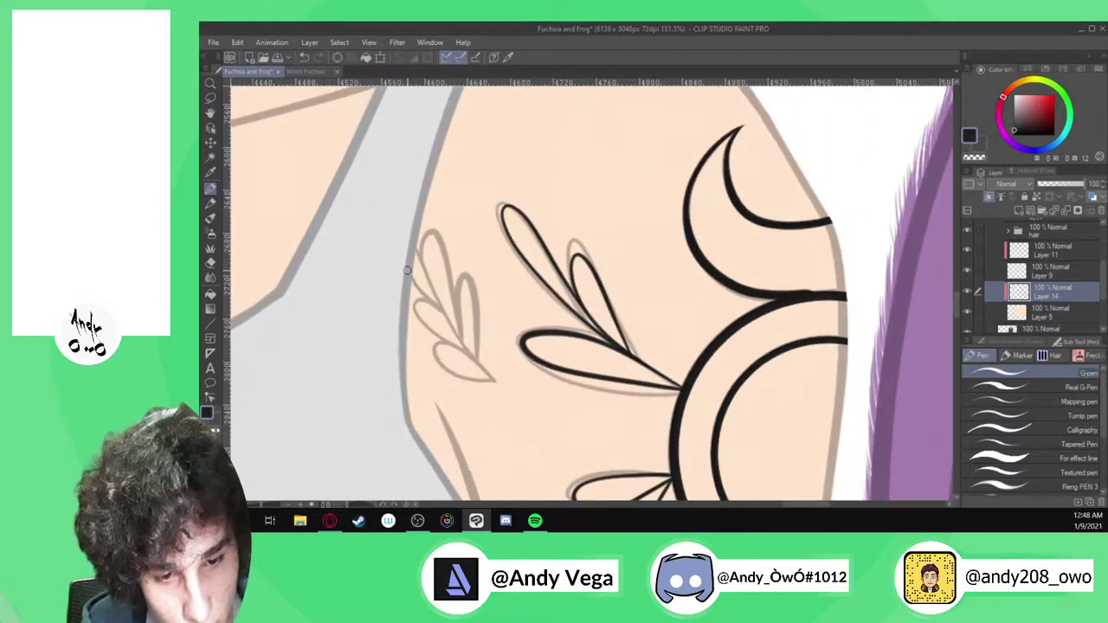
# Ink the stem and all leaves of the small separate sprig beside the inner edge of the upper arm
pyautogui.moveTo(517, 416)
pyautogui.mouseDown()
pyautogui.moveTo(435, 309)
pyautogui.moveTo(376, 186)
pyautogui.mouseUp()
pyautogui.moveTo(388, 130)
pyautogui.mouseDown()
pyautogui.moveTo(424, 182)
pyautogui.moveTo(445, 319)
pyautogui.moveTo(456, 223)
pyautogui.moveTo(481, 295)
pyautogui.moveTo(487, 363)
pyautogui.mouseUp()
pyautogui.scroll(1, 517, 419)
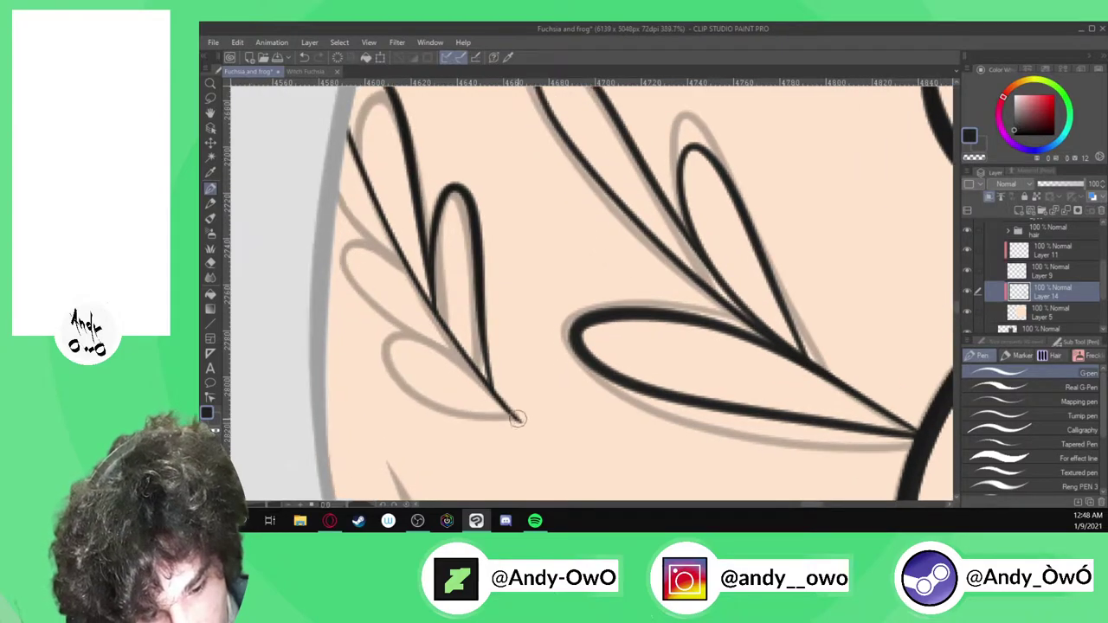
pyautogui.moveTo(492, 417)
pyautogui.mouseDown()
pyautogui.moveTo(397, 382)
pyautogui.moveTo(404, 333)
pyautogui.moveTo(468, 355)
pyautogui.moveTo(385, 313)
pyautogui.moveTo(339, 260)
pyautogui.moveTo(388, 244)
pyautogui.moveTo(436, 303)
pyautogui.moveTo(369, 252)
pyautogui.moveTo(353, 220)
pyautogui.mouseUp()
pyautogui.scroll(-1, 461, 379)
pyautogui.scroll(2, 375, 242)
pyautogui.scroll(-6, 451, 234)
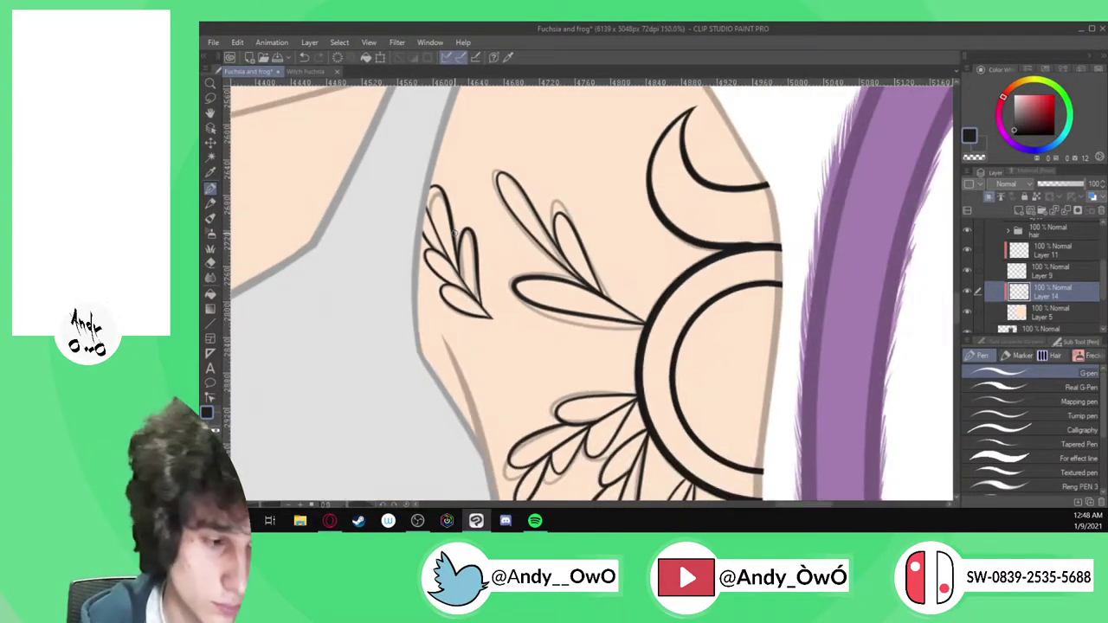
# Hide the grey sketch layer and clean up the line overlap where the crescent meets the large ring using transparent colour
pyautogui.scroll(-1, 1009, 277)
pyautogui.scroll(-4, 970, 248)
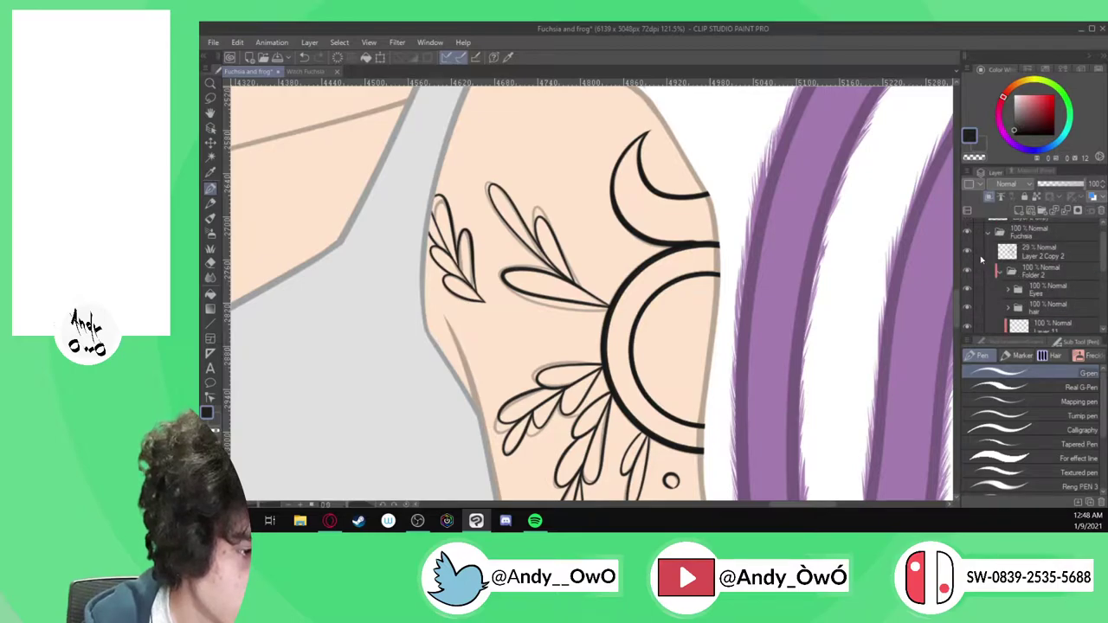
pyautogui.scroll(-5, 708, 179)
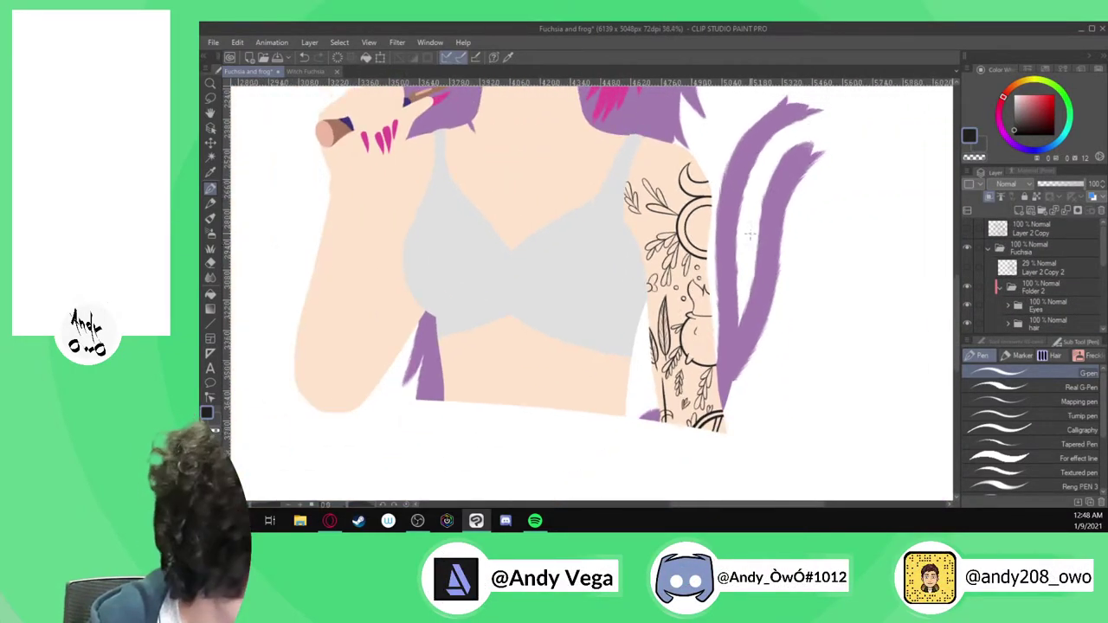
pyautogui.scroll(6, 620, 170)
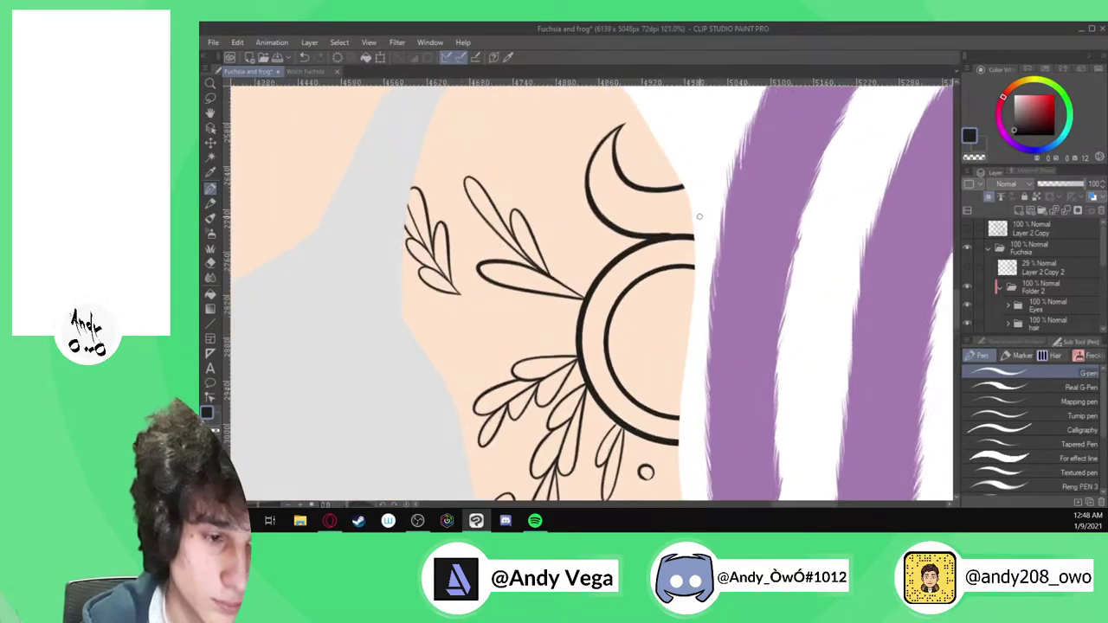
pyautogui.scroll(5, 684, 208)
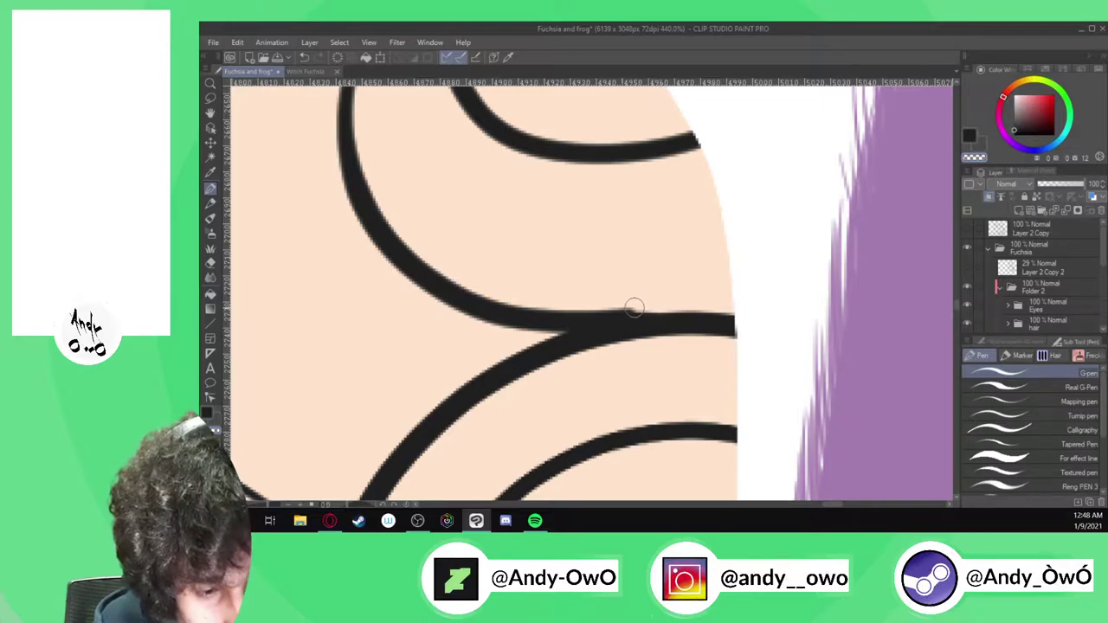
pyautogui.scroll(-7, 534, 299)
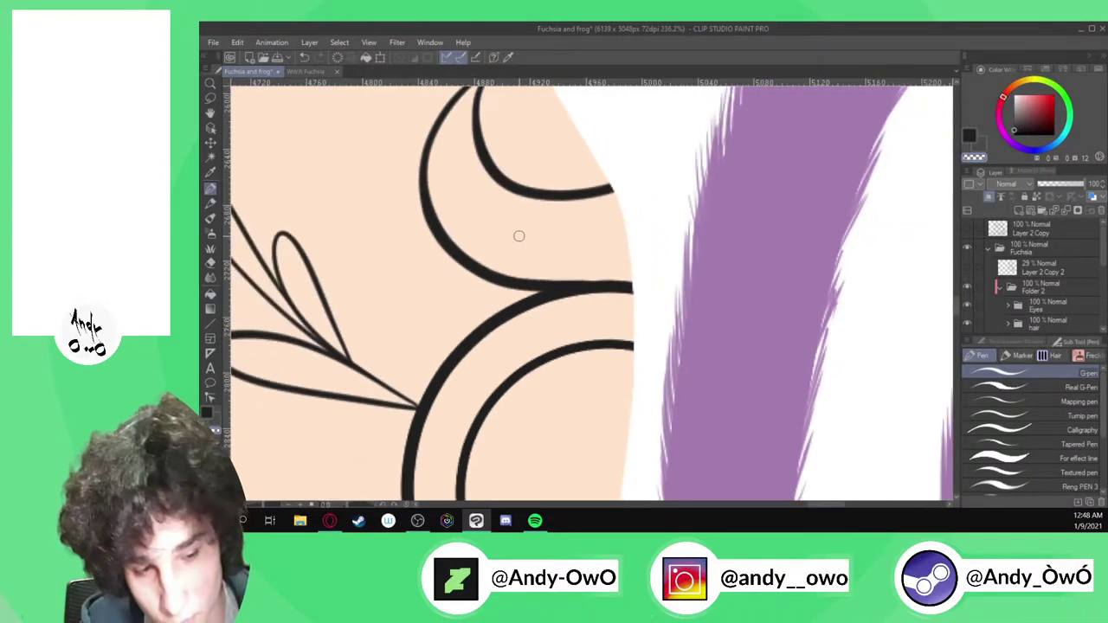
pyautogui.scroll(1, 535, 277)
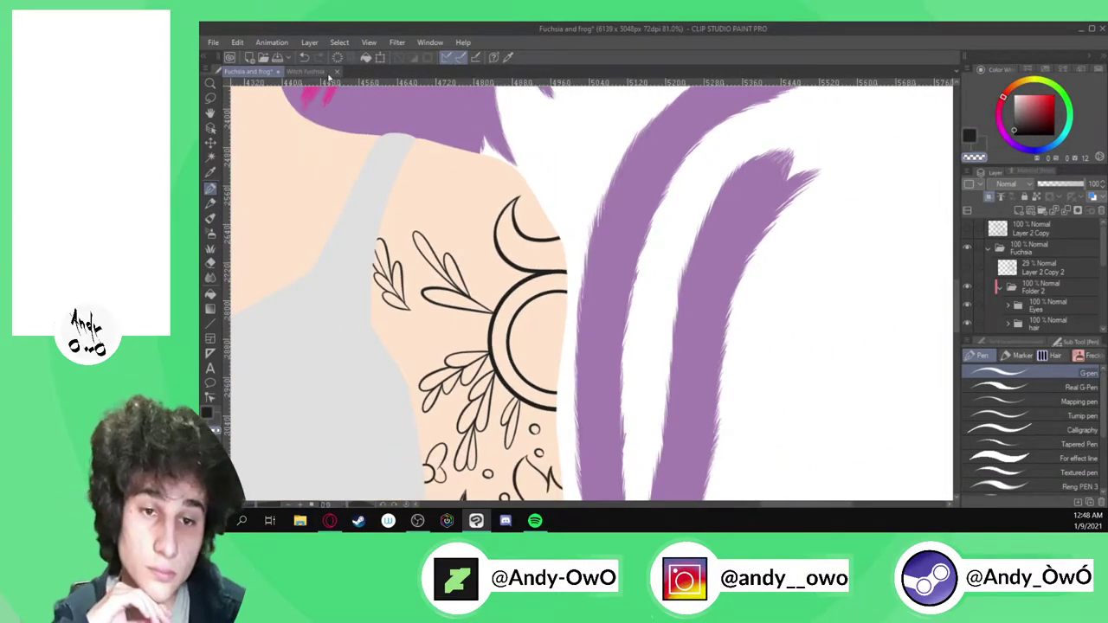
# Switch to the Witch Fuchsia drawing, sample the dark colour of its upper tattoo ring, and examine the rest of the sleeve
pyautogui.click(304, 71)
pyautogui.scroll(-5, 606, 268)
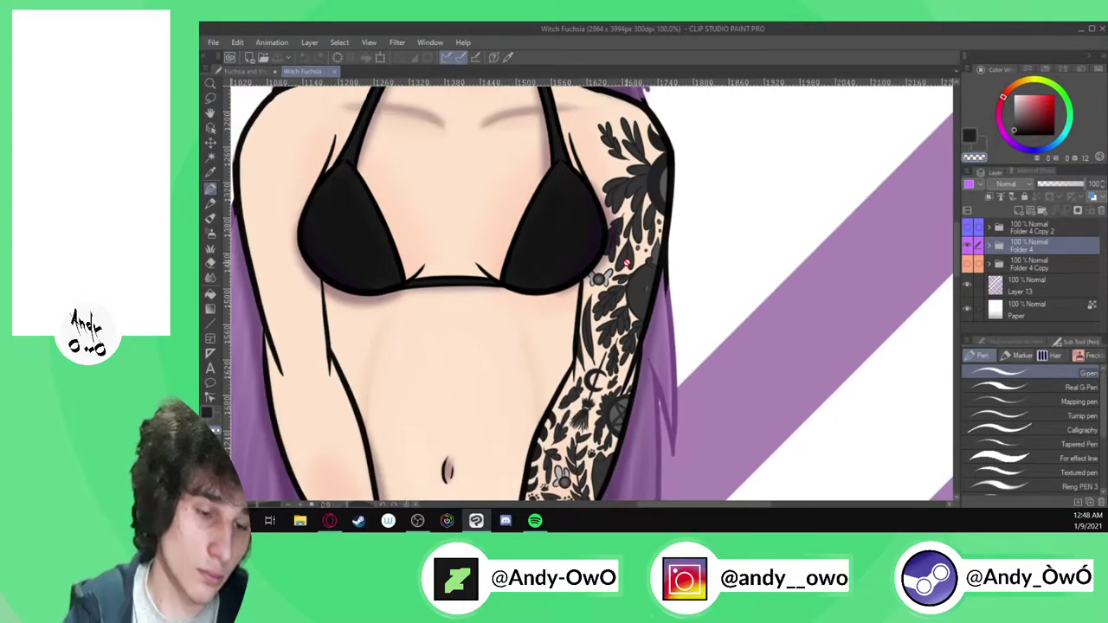
pyautogui.scroll(6, 650, 204)
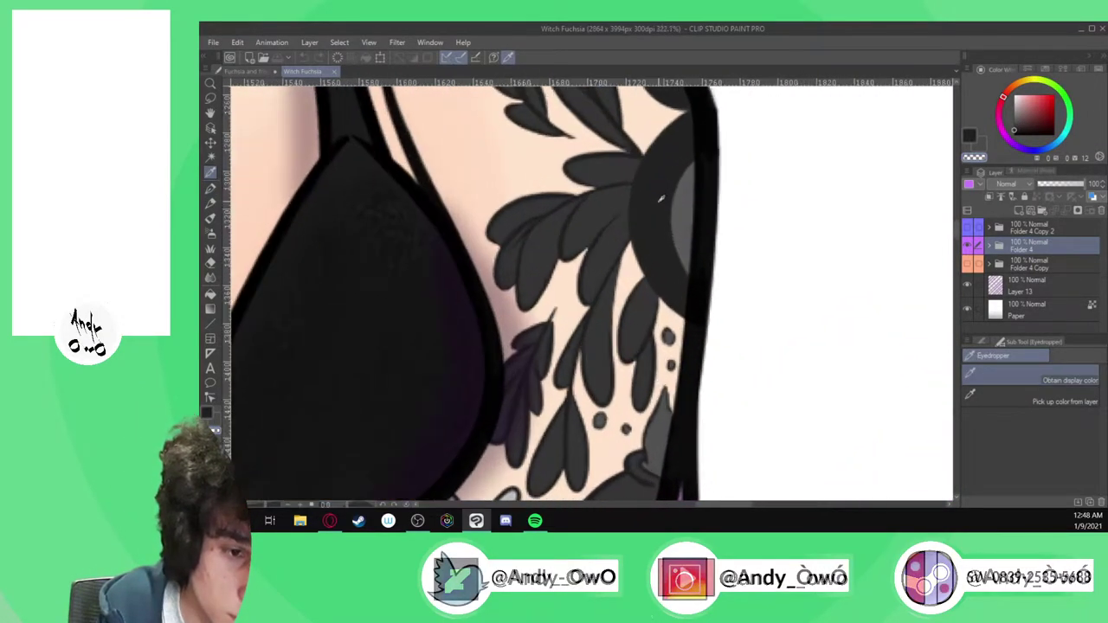
pyautogui.scroll(-7, 666, 189)
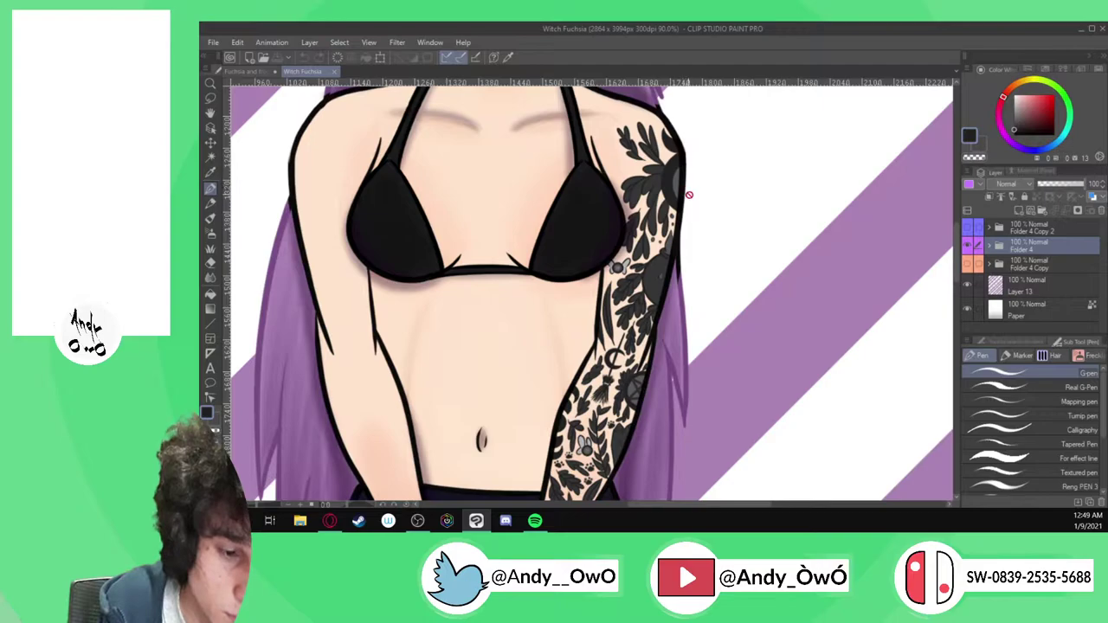
pyautogui.scroll(-2, 688, 194)
pyautogui.scroll(5, 626, 401)
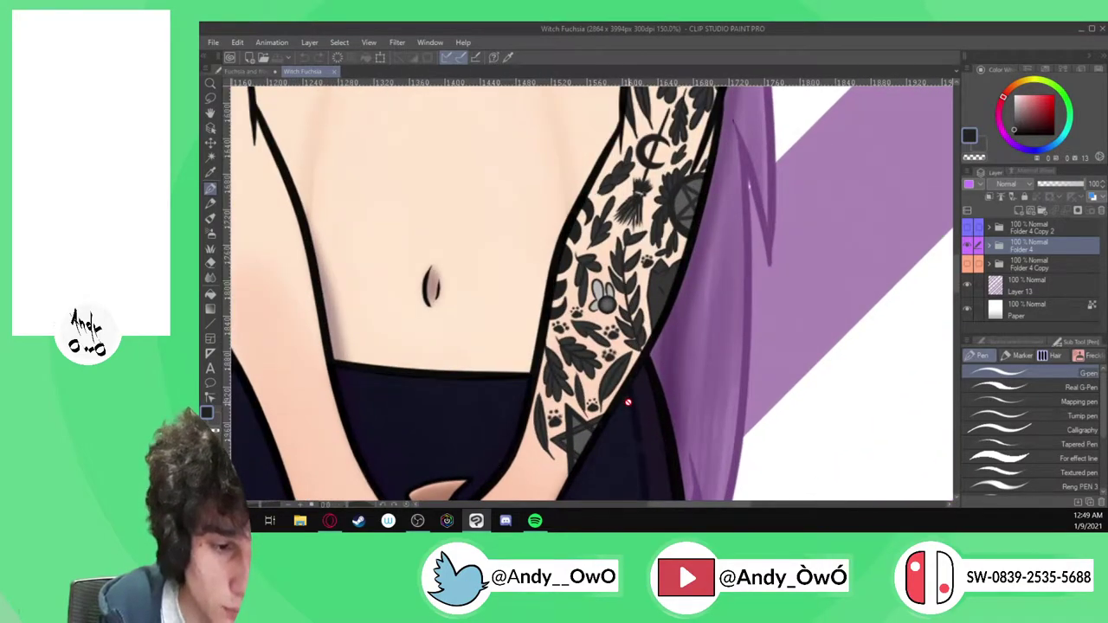
pyautogui.scroll(-4, 628, 401)
pyautogui.scroll(4, 679, 198)
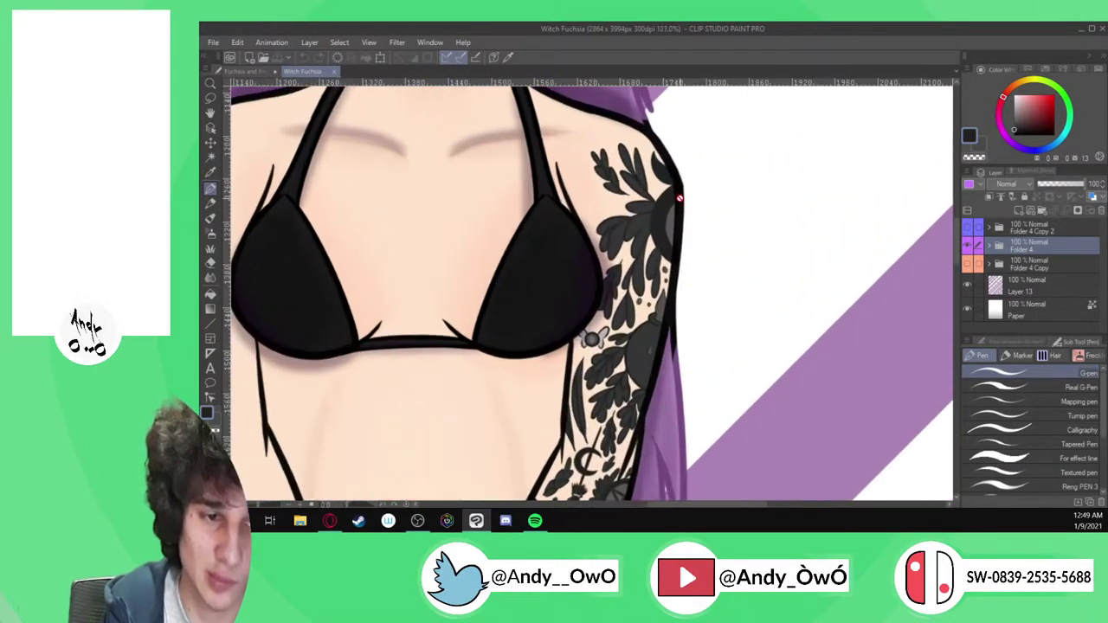
pyautogui.scroll(4, 679, 198)
# Back in Fuchsia and frog, fill the crescent moon and the large ring's band with the sampled dark colour on Layer 14
pyautogui.click(260, 71)
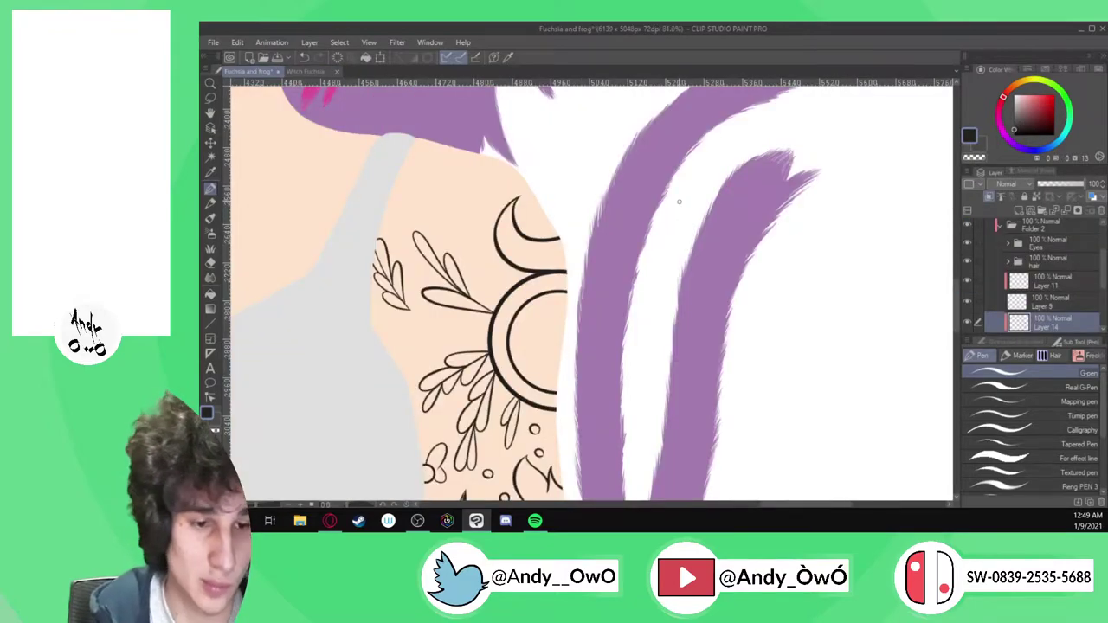
pyautogui.click(210, 294)
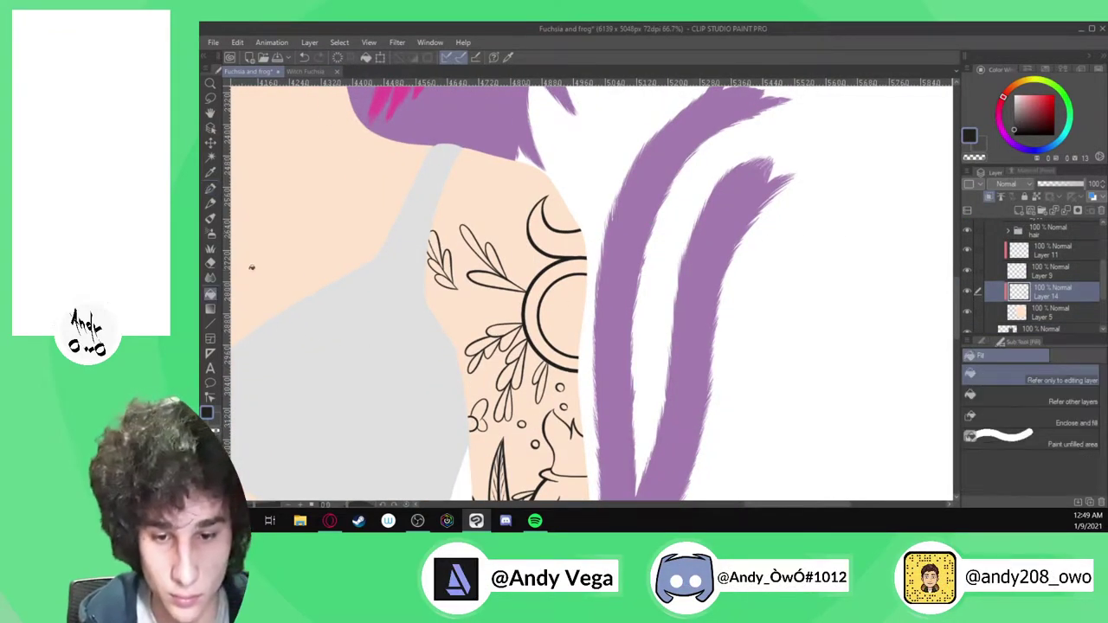
pyautogui.scroll(5, 569, 227)
pyautogui.click(561, 257)
pyautogui.scroll(2, 564, 279)
pyautogui.click(577, 316)
pyautogui.scroll(-2, 624, 285)
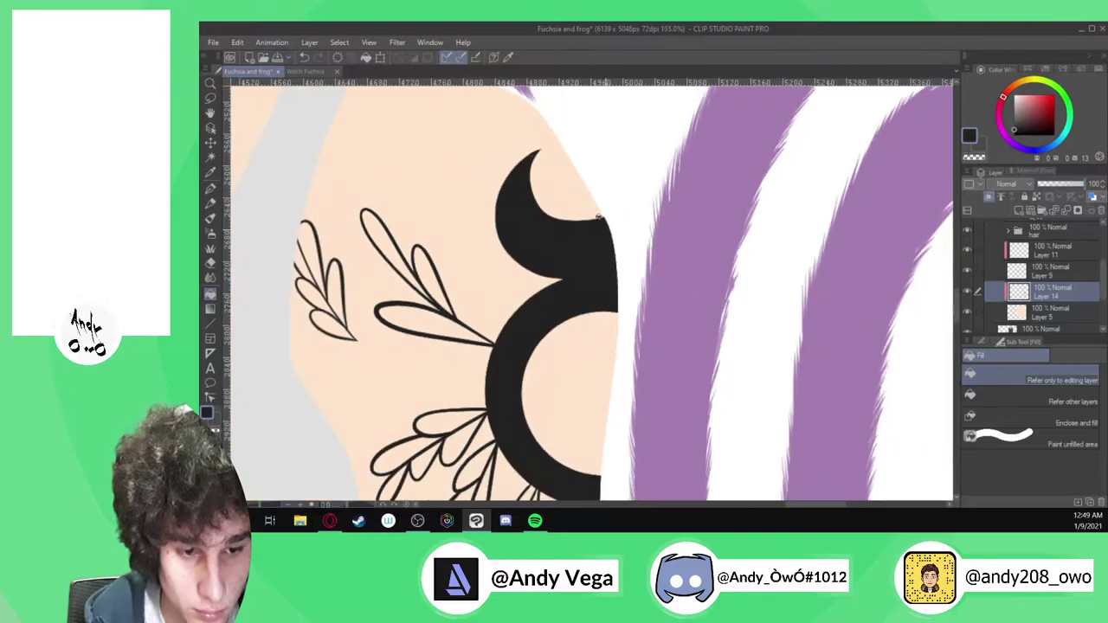
# Compare with the Witch Fuchsia sleeve and fill the band of the partial circle at the arm's lower end in Fuchsia and frog
pyautogui.click(305, 71)
pyautogui.scroll(-4, 536, 404)
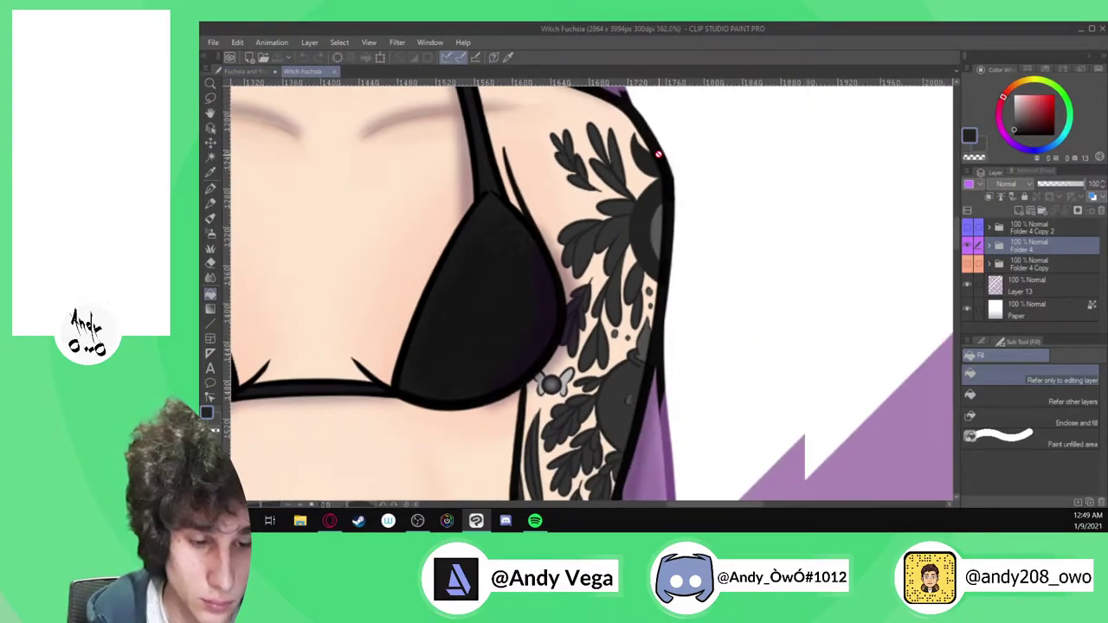
pyautogui.scroll(3, 629, 331)
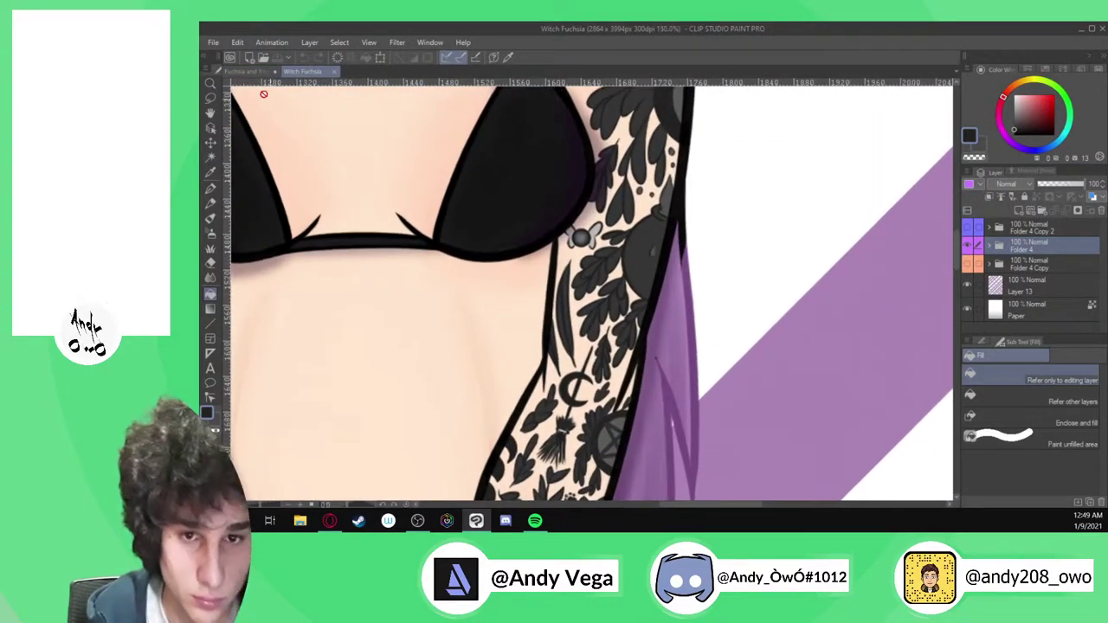
pyautogui.click(251, 71)
pyautogui.scroll(-2, 632, 149)
pyautogui.scroll(-4, 634, 149)
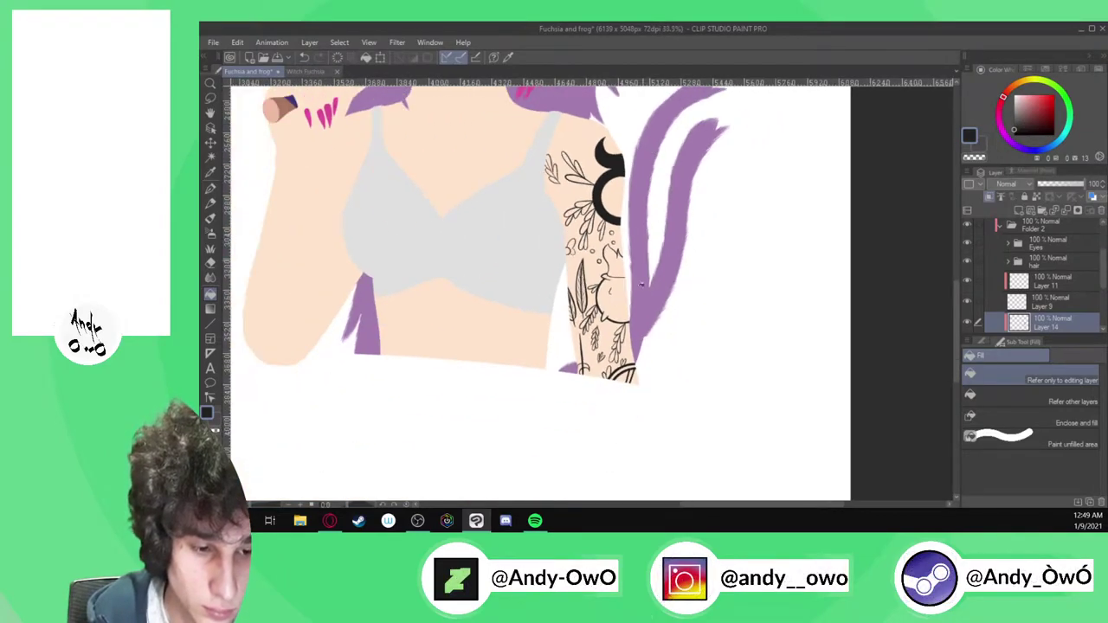
pyautogui.scroll(4, 629, 367)
pyautogui.click(629, 367)
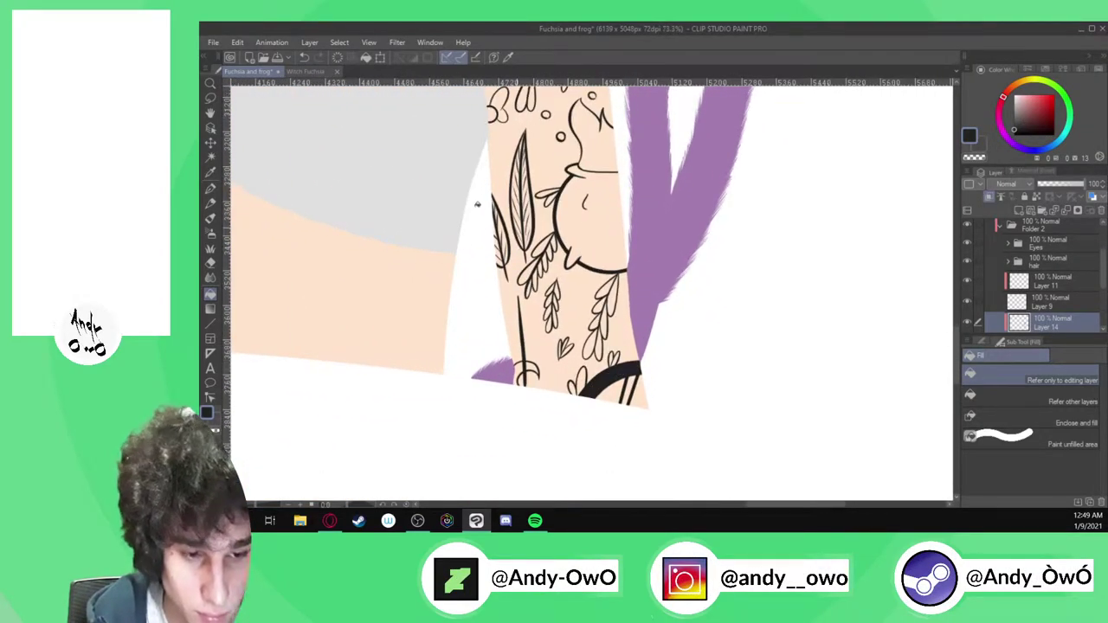
# Sample the lighter grey of the cauldron tattoo in Witch Fuchsia and return to the Fuchsia and frog drawing
pyautogui.click(305, 71)
pyautogui.scroll(-3, 661, 291)
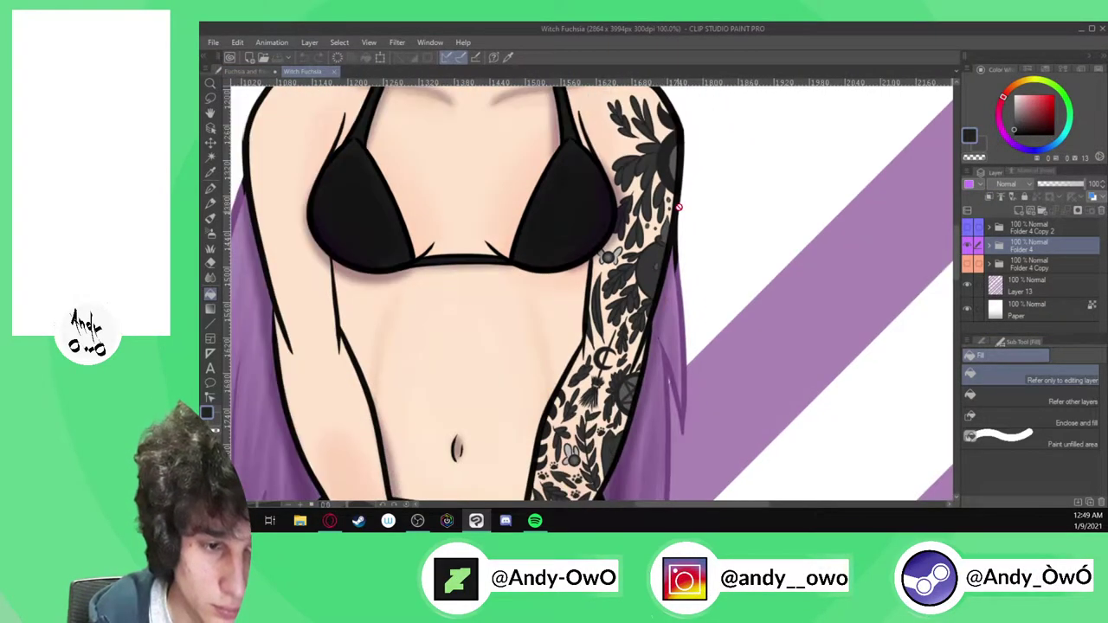
pyautogui.scroll(3, 679, 205)
pyautogui.press('i')
pyautogui.scroll(2, 668, 152)
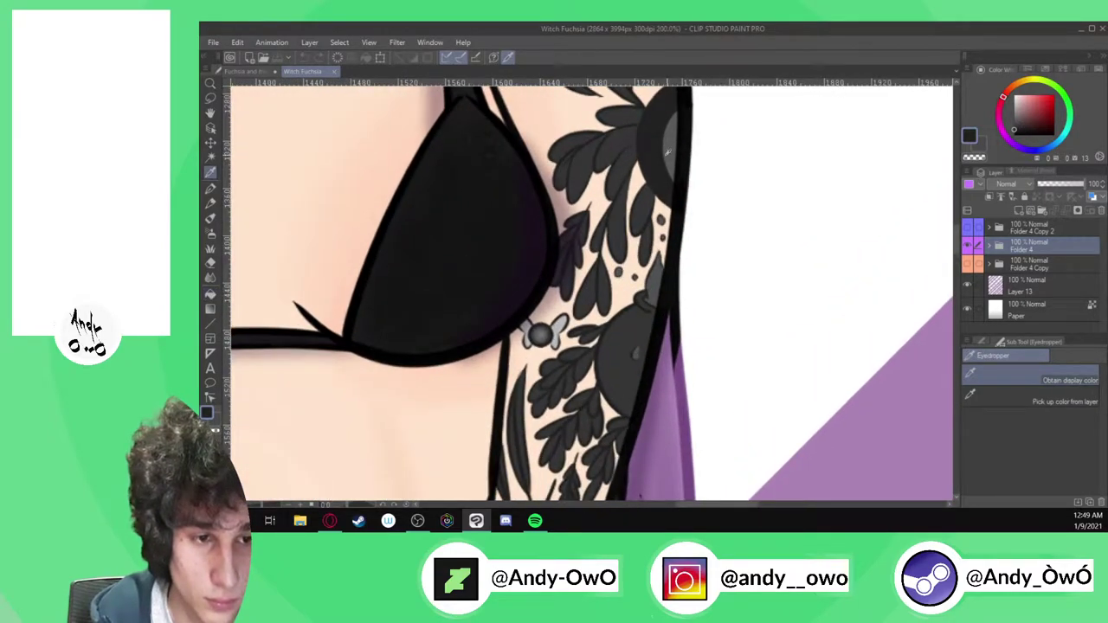
pyautogui.click(622, 338)
pyautogui.press('p')
pyautogui.click(252, 71)
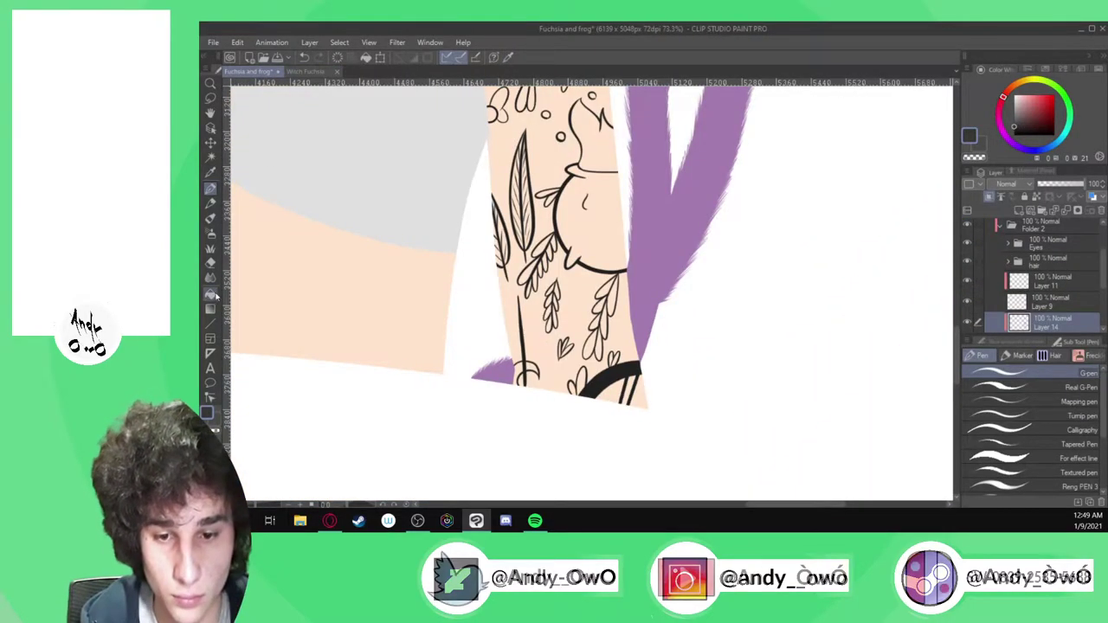
# Try filling the cauldron with the sampled grey directly on Layer 14
pyautogui.press('g')
pyautogui.scroll(-2, 615, 298)
pyautogui.click(609, 258)
pyautogui.scroll(-2, 604, 372)
pyautogui.scroll(4, 609, 327)
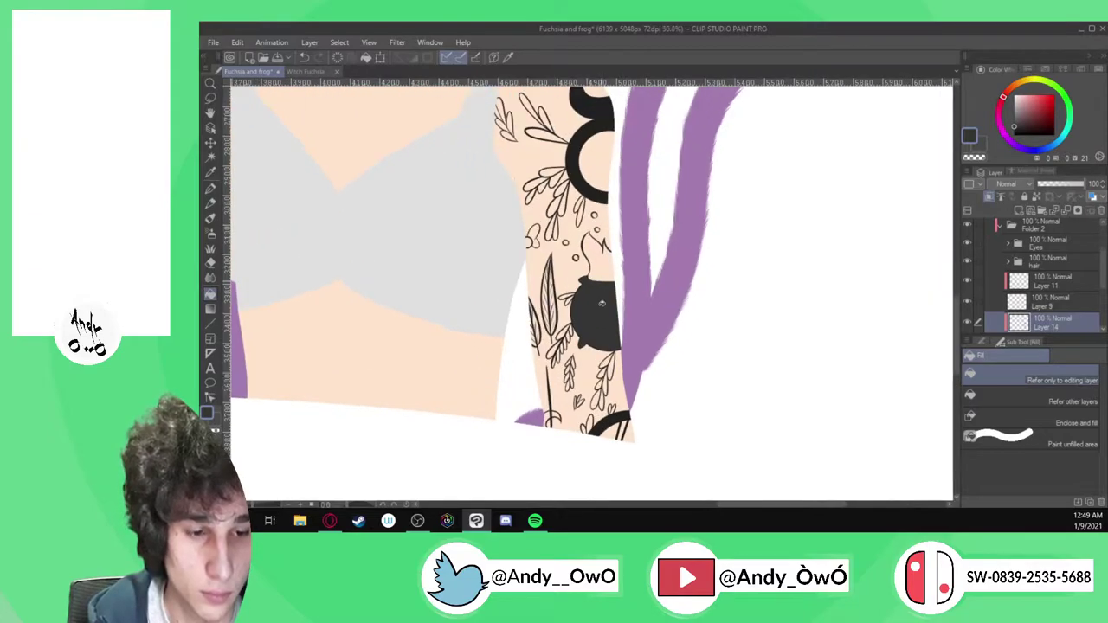
pyautogui.scroll(2, 609, 327)
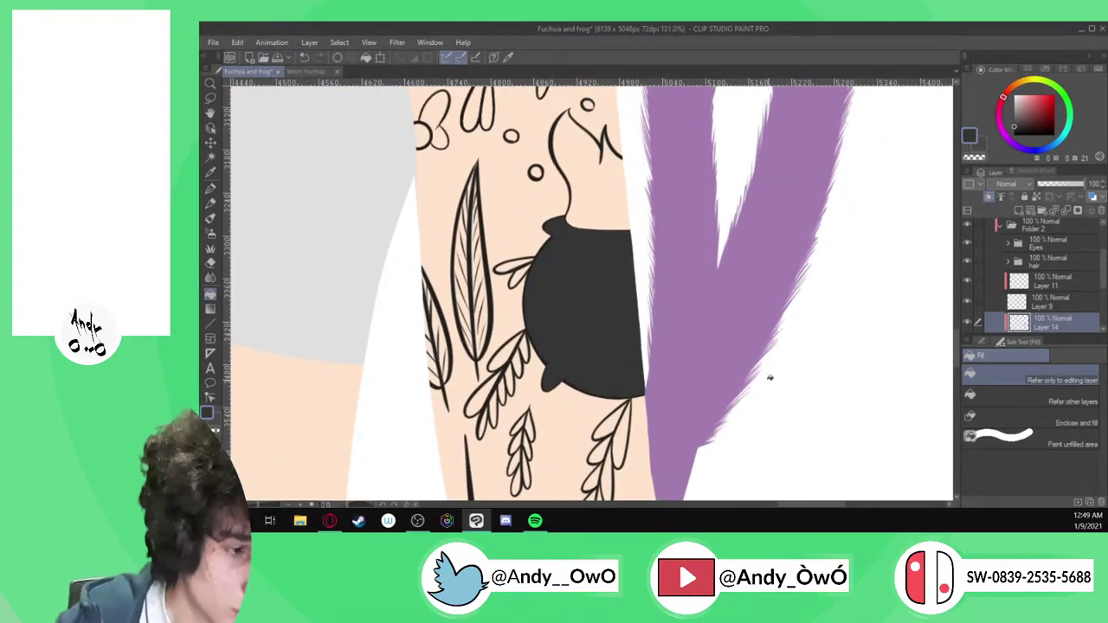
pyautogui.hotkey('ctrl', 'z')
# On a new clipped Layer 15 between Layer 5 and Layer 14, fill the cauldron and the large ring's centre with the sampled grey
pyautogui.scroll(-2, 1057, 277)
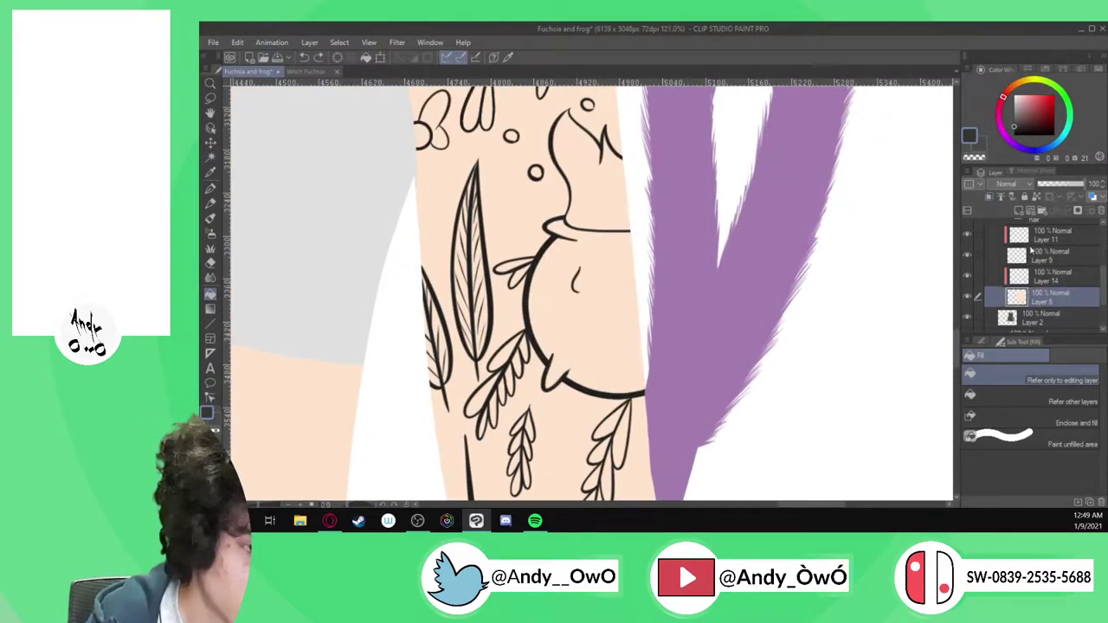
pyautogui.click(1051, 296)
pyautogui.click(625, 332)
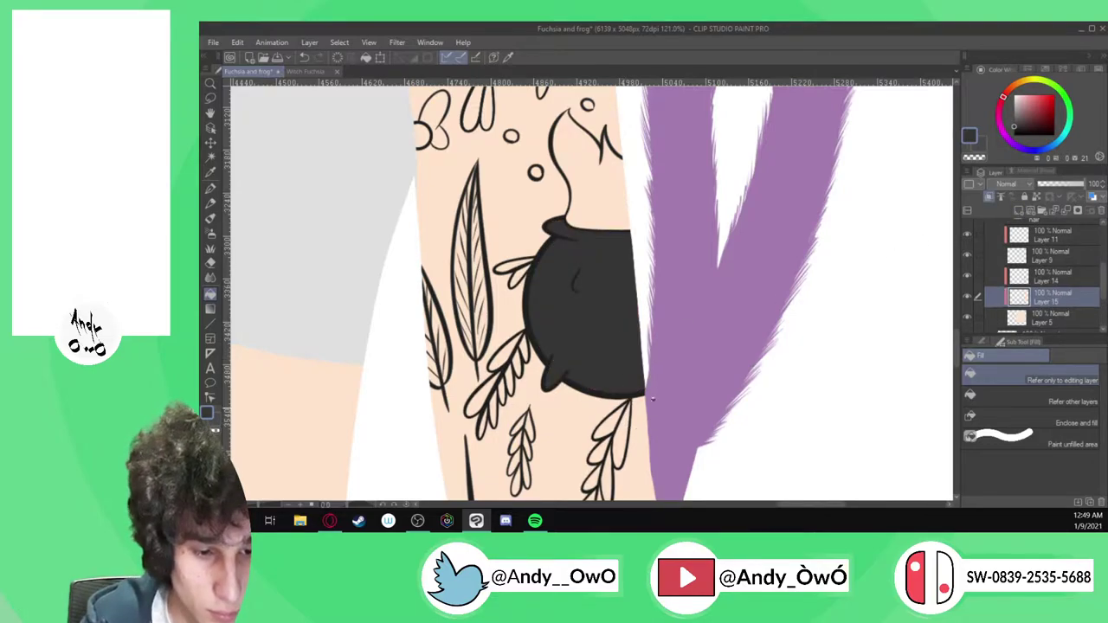
pyautogui.hotkey('ctrl', 'z')
pyautogui.click(626, 346)
pyautogui.scroll(-3, 627, 347)
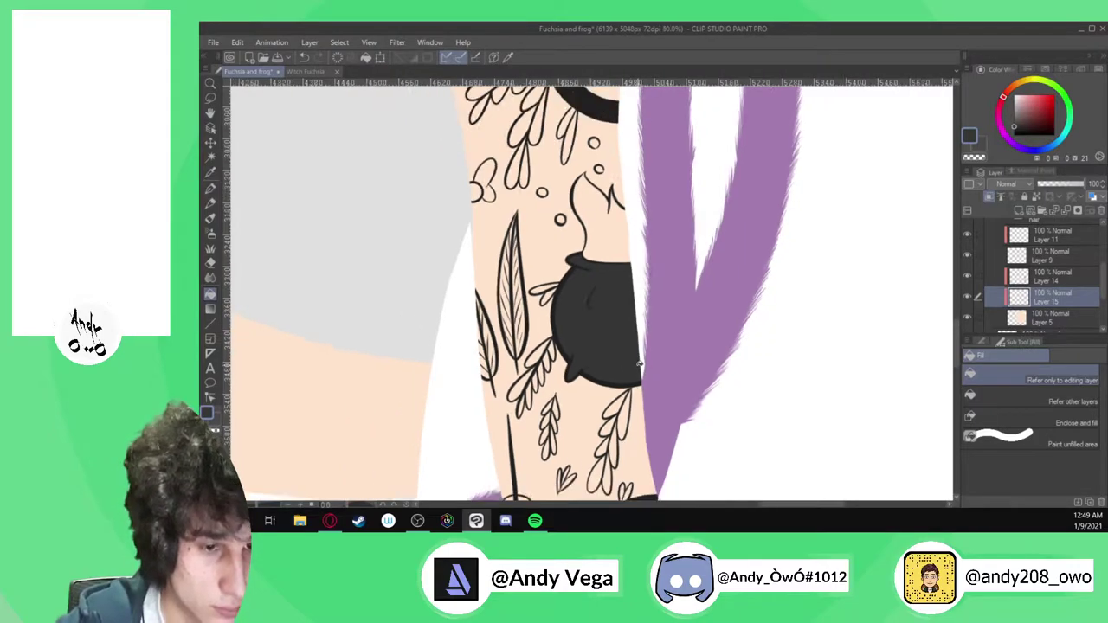
pyautogui.moveTo(598, 296); pyautogui.dragTo(593, 310)
pyautogui.click(594, 134)
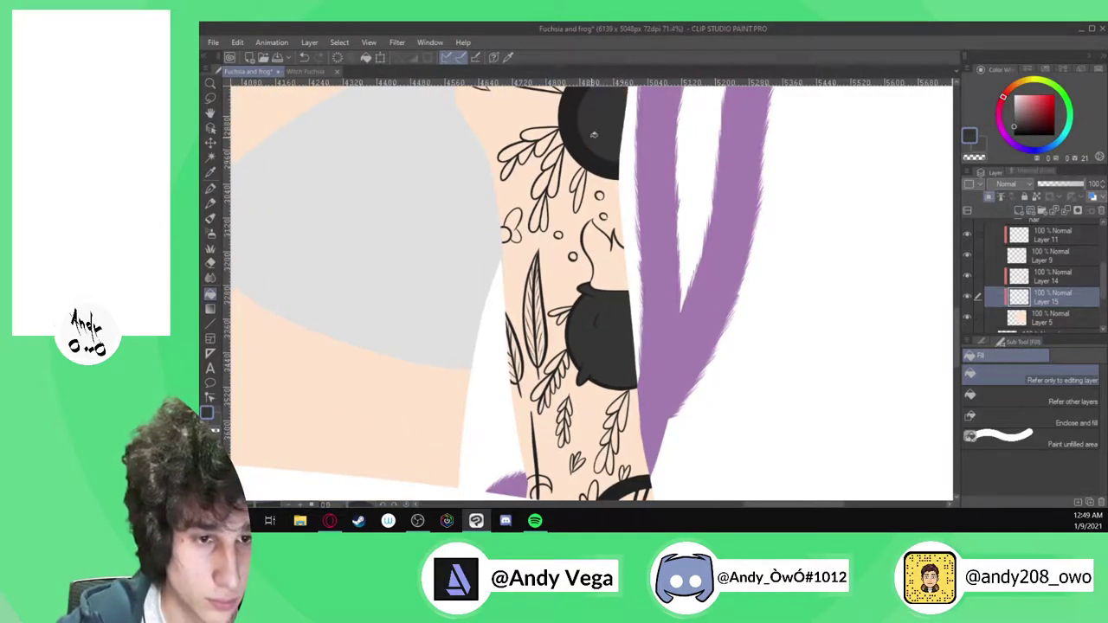
# Compare with the Witch Fuchsia sleeve and fill the three-leaf sprig above the large ring on Fuchsia and frog's Layer 15 with dark grey
pyautogui.click(304, 71)
pyautogui.click(251, 71)
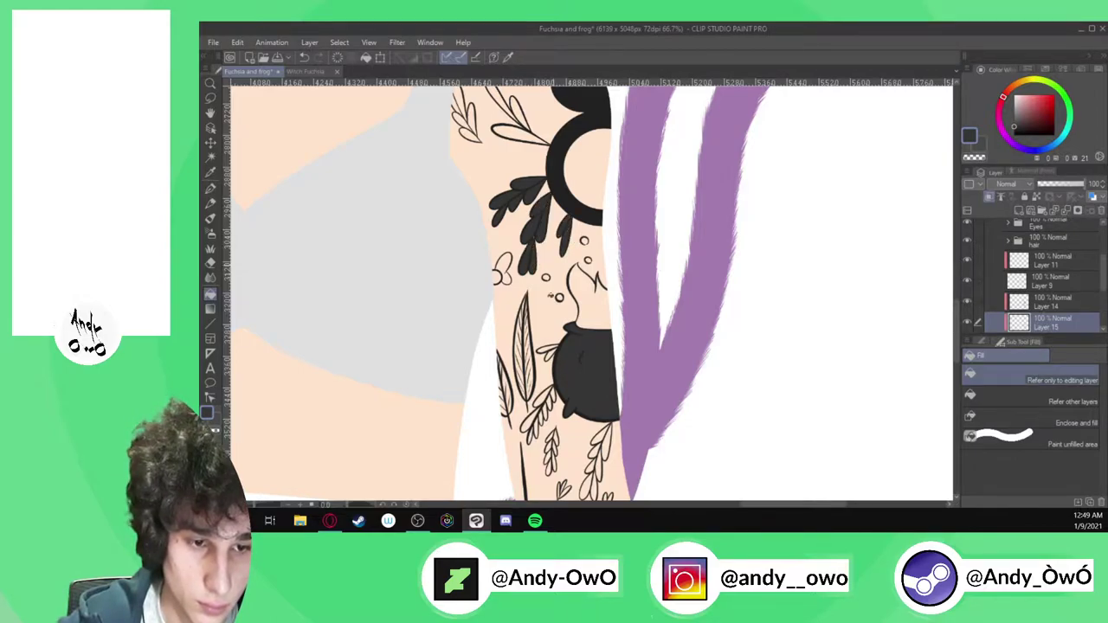
pyautogui.scroll(-2, 552, 277)
pyautogui.scroll(3, 510, 192)
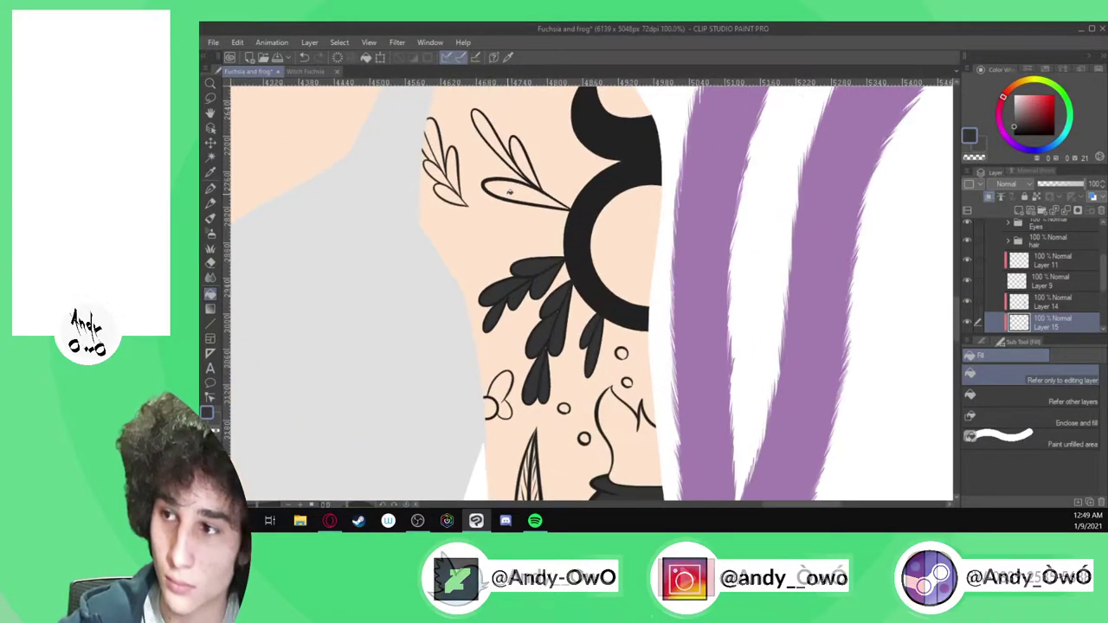
pyautogui.scroll(3, 510, 193)
pyautogui.click(520, 192)
pyautogui.click(530, 147)
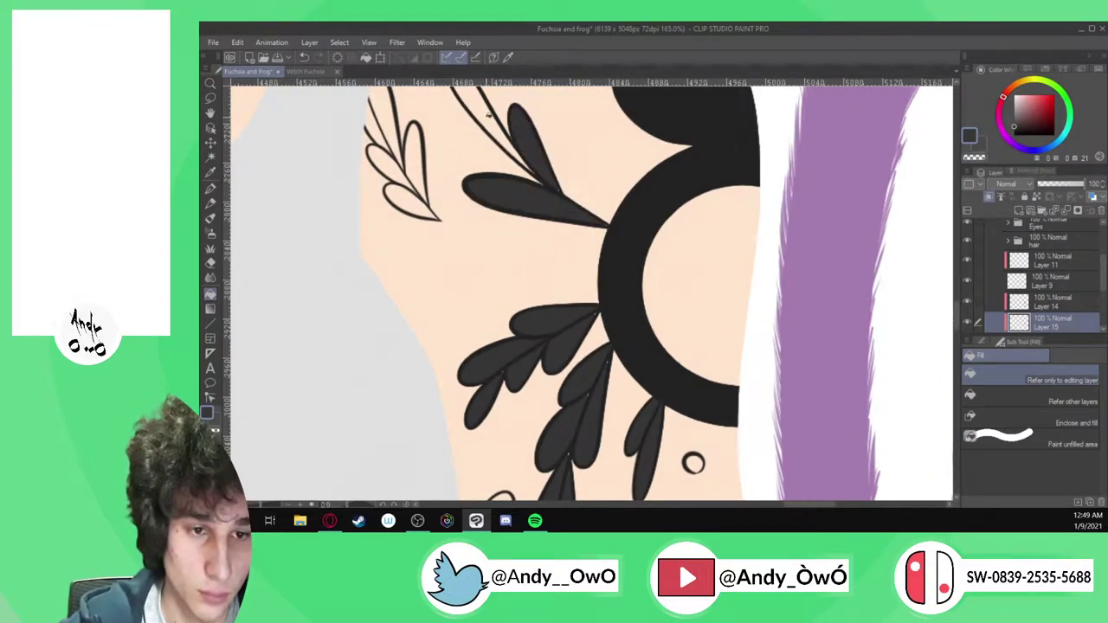
pyautogui.click(487, 114)
# Try filling the open leaf cut off by the arm's inner edge and undo that fill
pyautogui.click(388, 119)
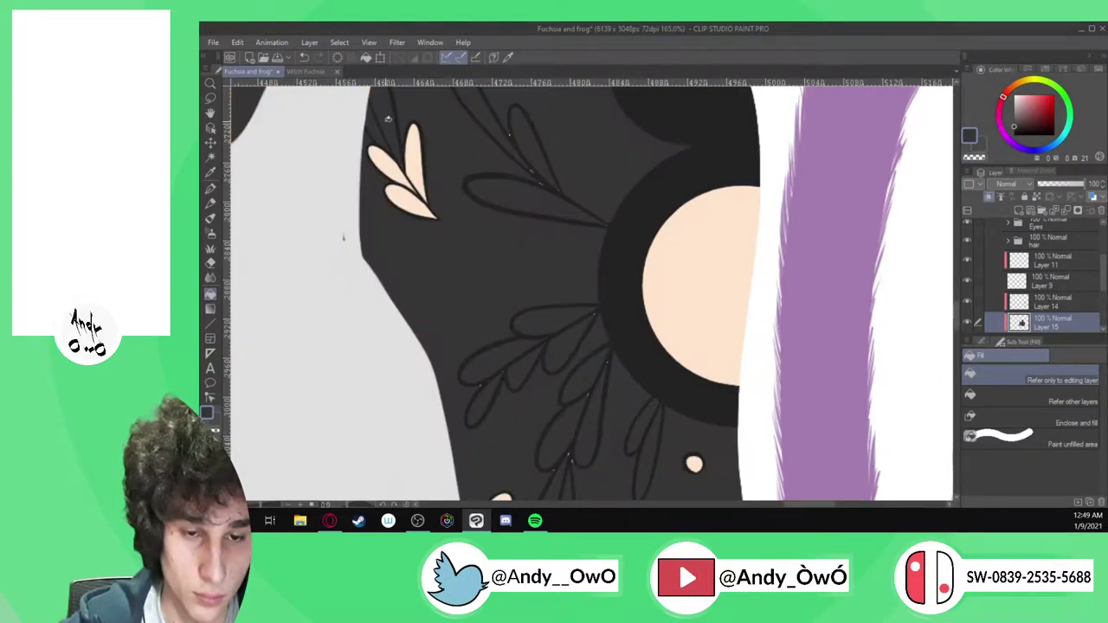
pyautogui.scroll(-2, 425, 262)
pyautogui.scroll(1, 374, 153)
pyautogui.hotkey('ctrl', 'z')
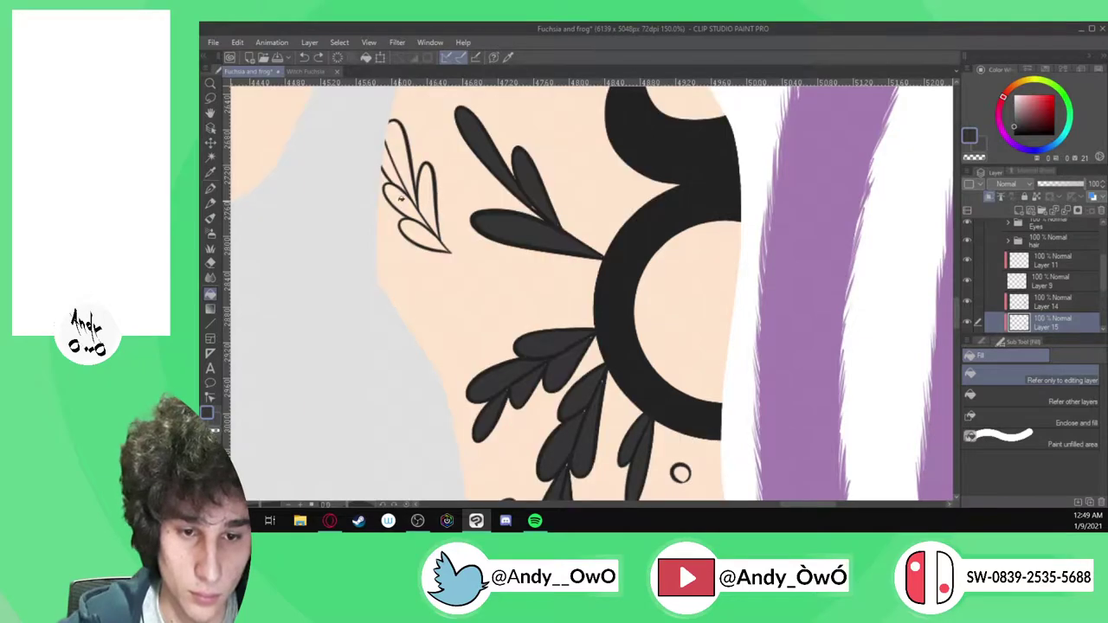
# Fill the three closed leaves of the small sprig at the arm's inner edge with dark grey
pyautogui.click(403, 200)
pyautogui.click(417, 234)
pyautogui.click(430, 208)
pyautogui.scroll(1, 426, 209)
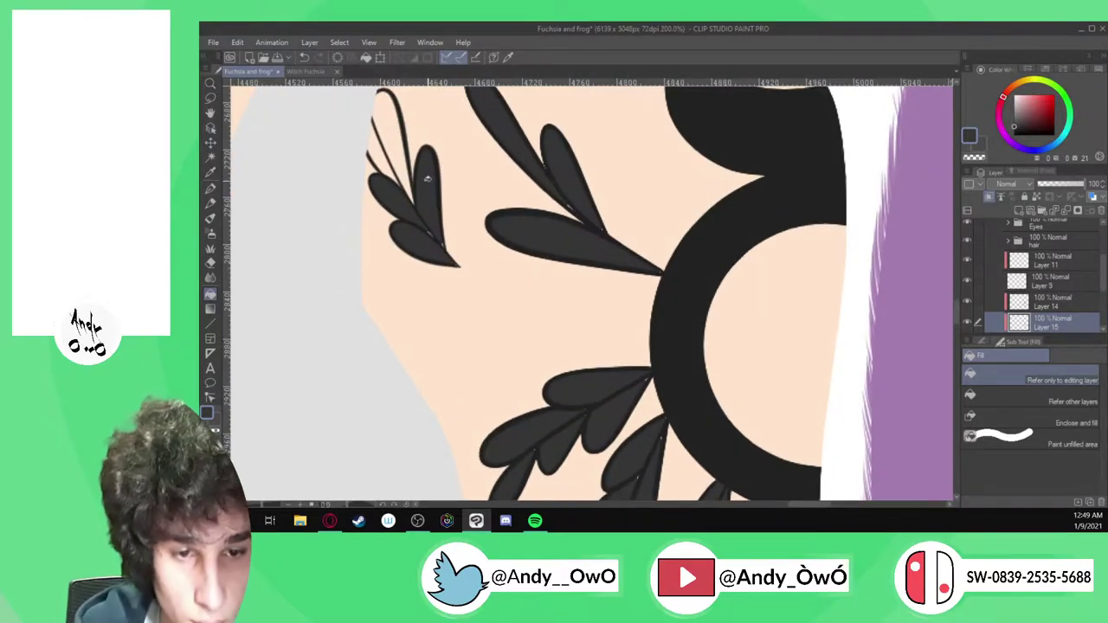
# Touch up the unfilled gaps at the base of the small edge sprig's lower leaves with the G-pen
pyautogui.scroll(4, 429, 179)
pyautogui.press('p')
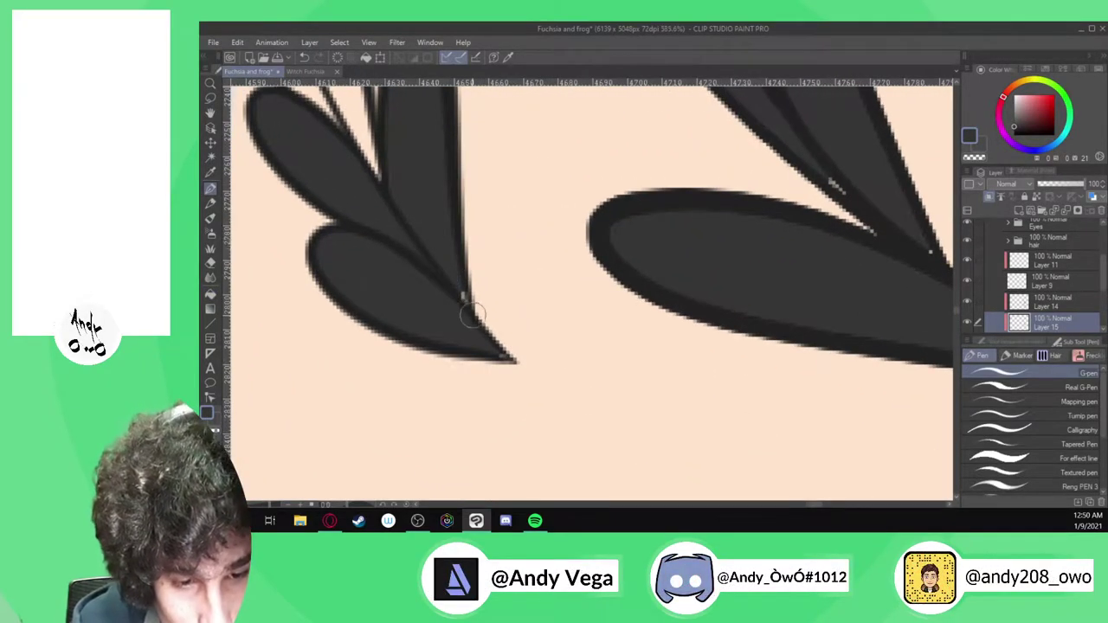
pyautogui.scroll(2, 472, 296)
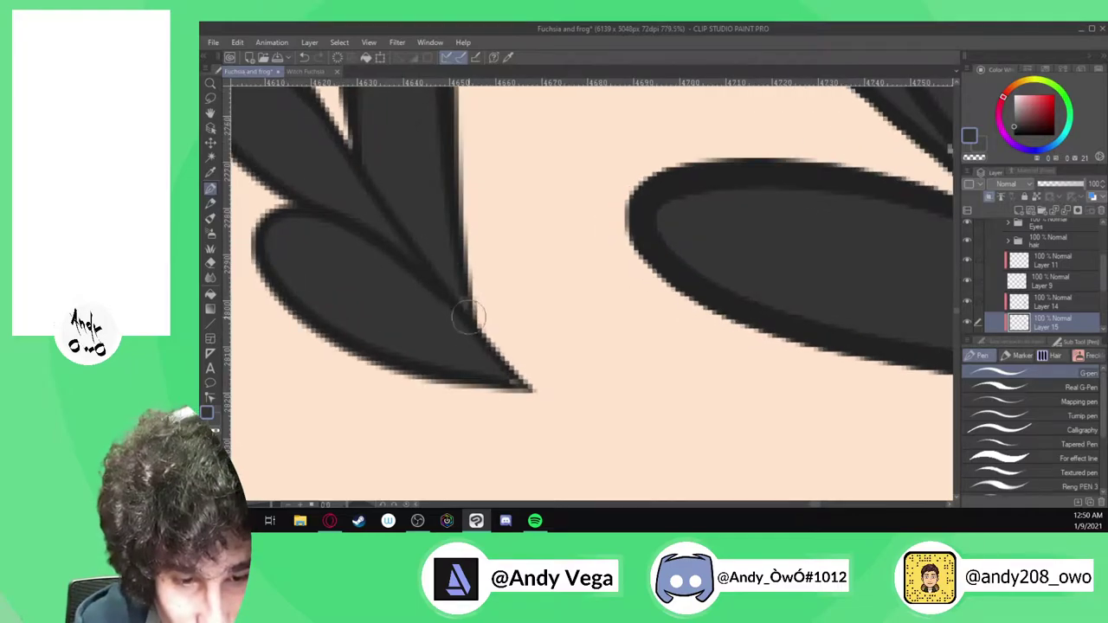
pyautogui.scroll(-2, 524, 383)
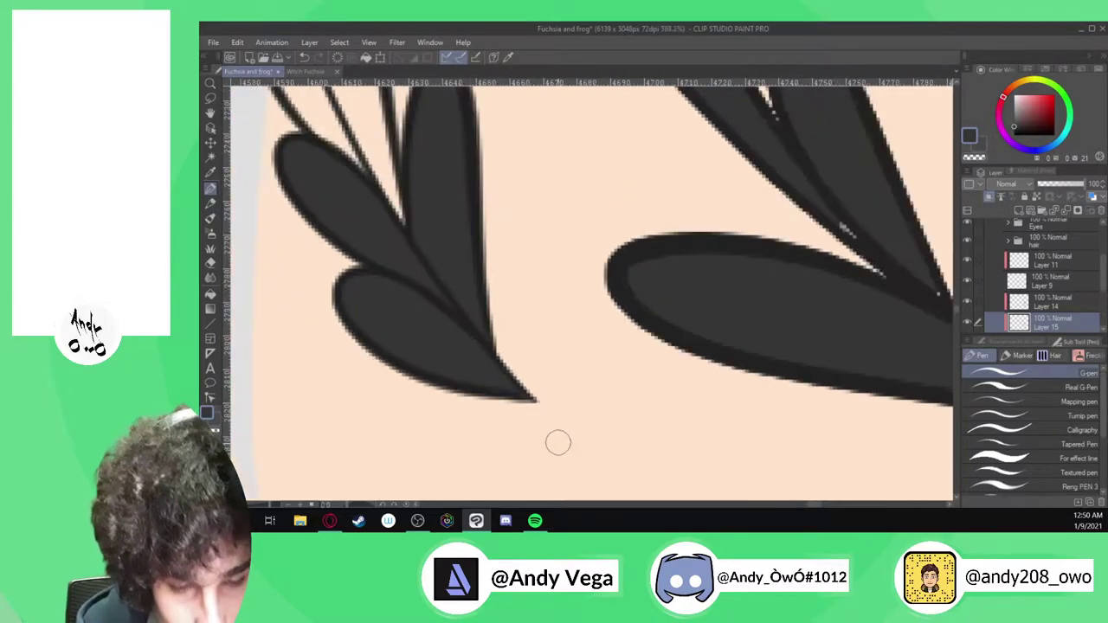
pyautogui.scroll(1, 428, 230)
pyautogui.scroll(-2, 520, 485)
pyautogui.scroll(1, 416, 212)
# Paint the small sprig's upper leaves, including the ones cut off by the arm's inner edge, dark grey with the G-pen
pyautogui.moveTo(479, 363)
pyautogui.mouseDown()
pyautogui.moveTo(399, 174)
pyautogui.moveTo(413, 131)
pyautogui.moveTo(442, 170)
pyautogui.moveTo(480, 368)
pyautogui.mouseUp()
pyautogui.moveTo(459, 288)
pyautogui.mouseDown()
pyautogui.moveTo(418, 142)
pyautogui.moveTo(447, 269)
pyautogui.mouseUp()
pyautogui.scroll(1, 416, 197)
pyautogui.scroll(1, 417, 198)
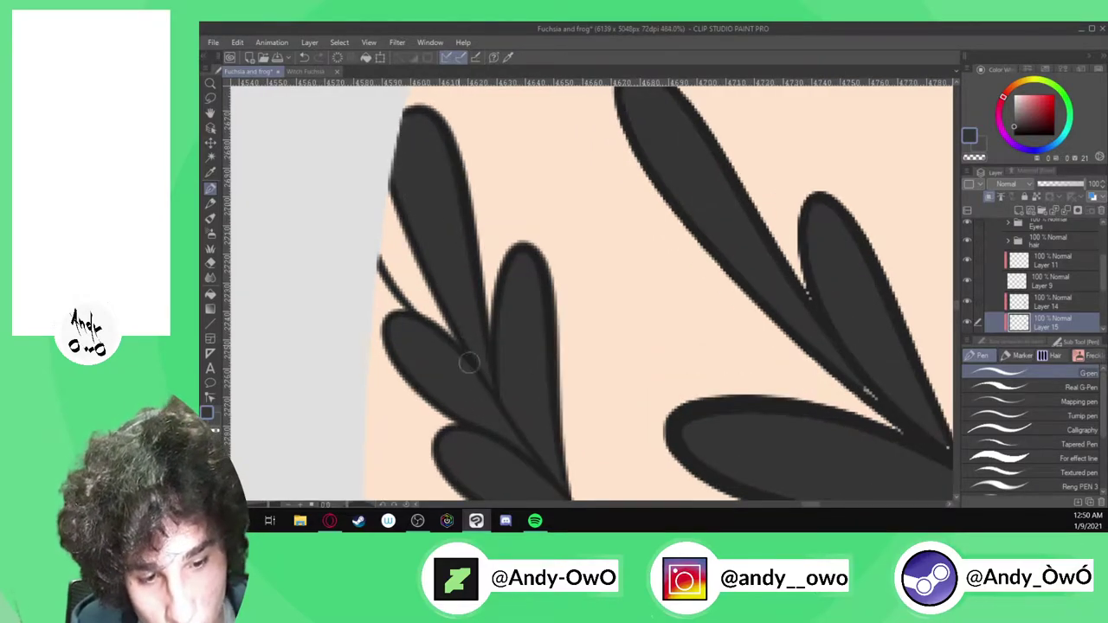
pyautogui.moveTo(389, 189); pyautogui.dragTo(394, 273)
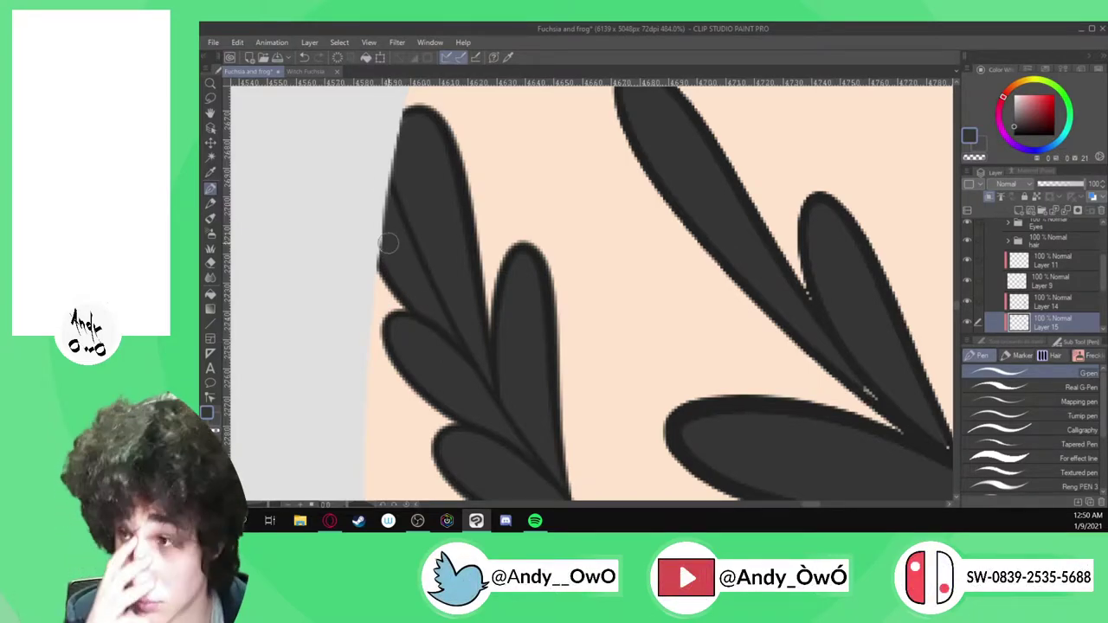
# Cover the light specks between the leaves of the three-leaf sprig above the ring with dark grey
pyautogui.scroll(-8, 382, 241)
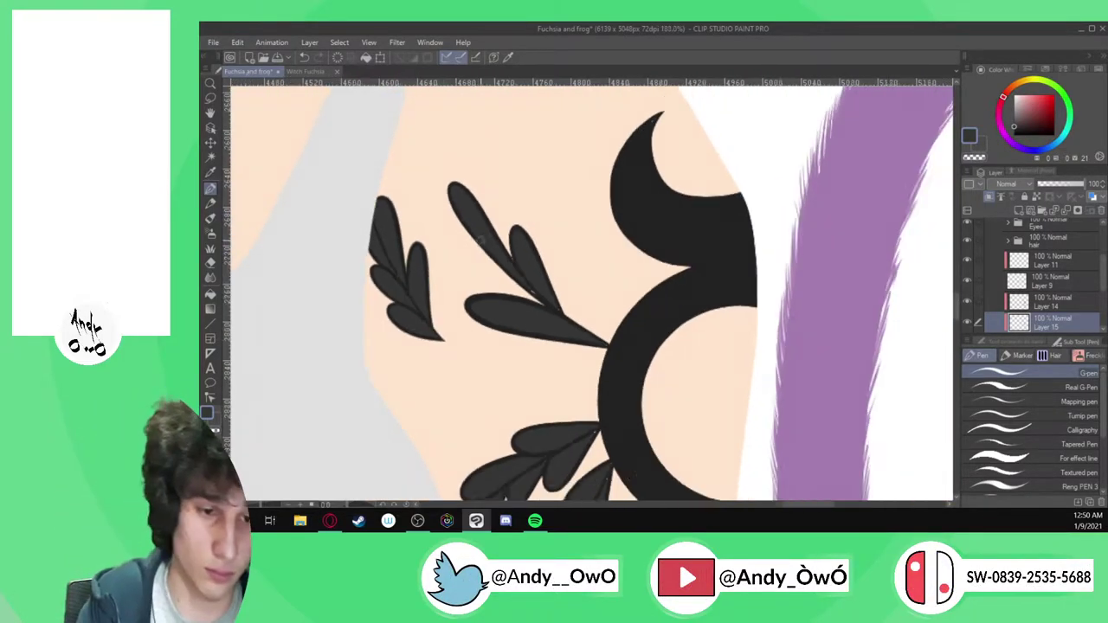
pyautogui.scroll(3, 548, 270)
pyautogui.scroll(5, 509, 245)
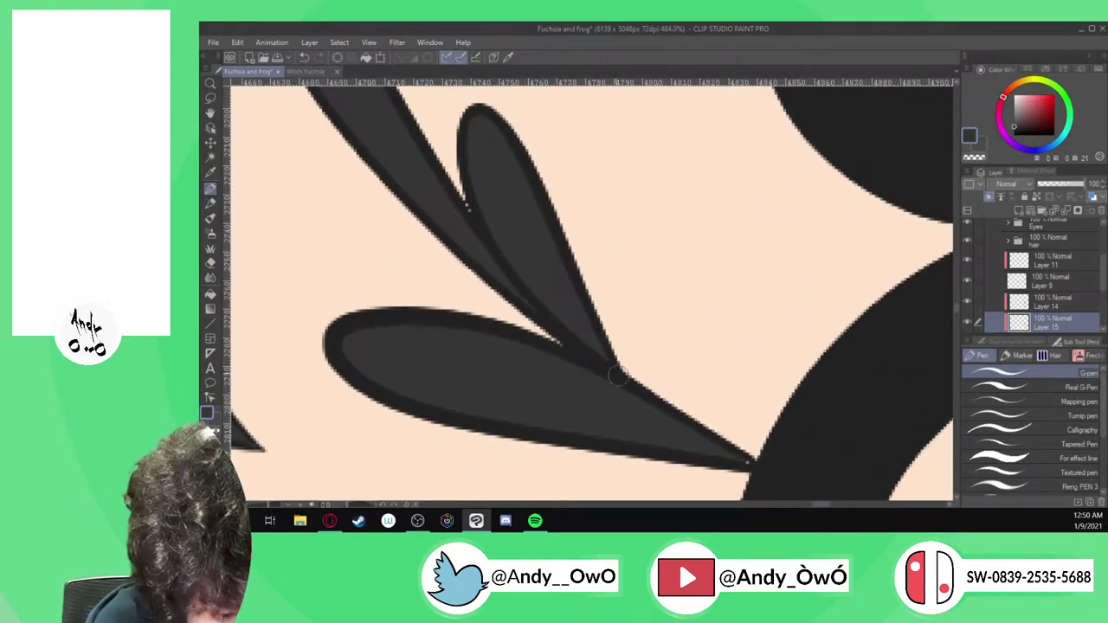
pyautogui.scroll(-7, 511, 212)
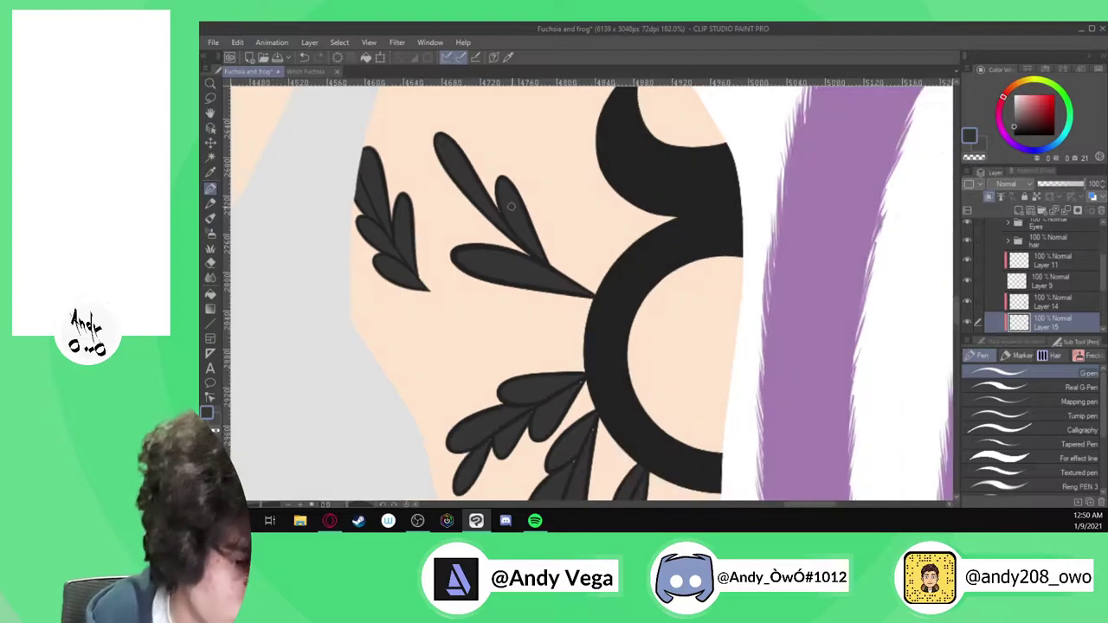
# Cover the light specks at the leaf joints of the sprigs beneath the large ring with dark grey
pyautogui.scroll(3, 545, 400)
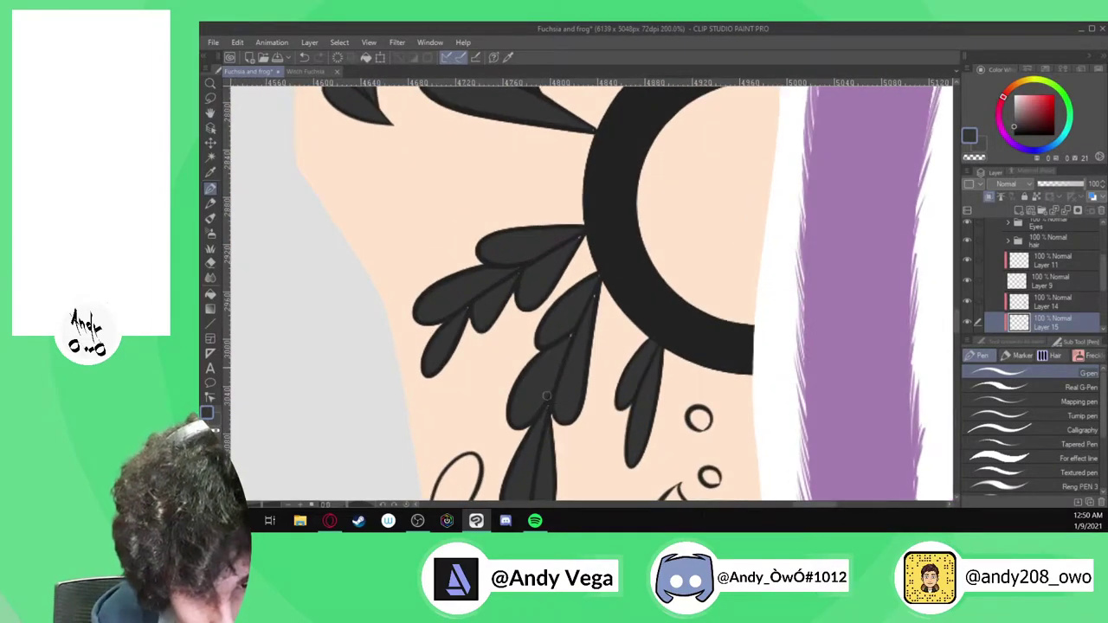
pyautogui.scroll(3, 546, 397)
pyautogui.scroll(1, 598, 277)
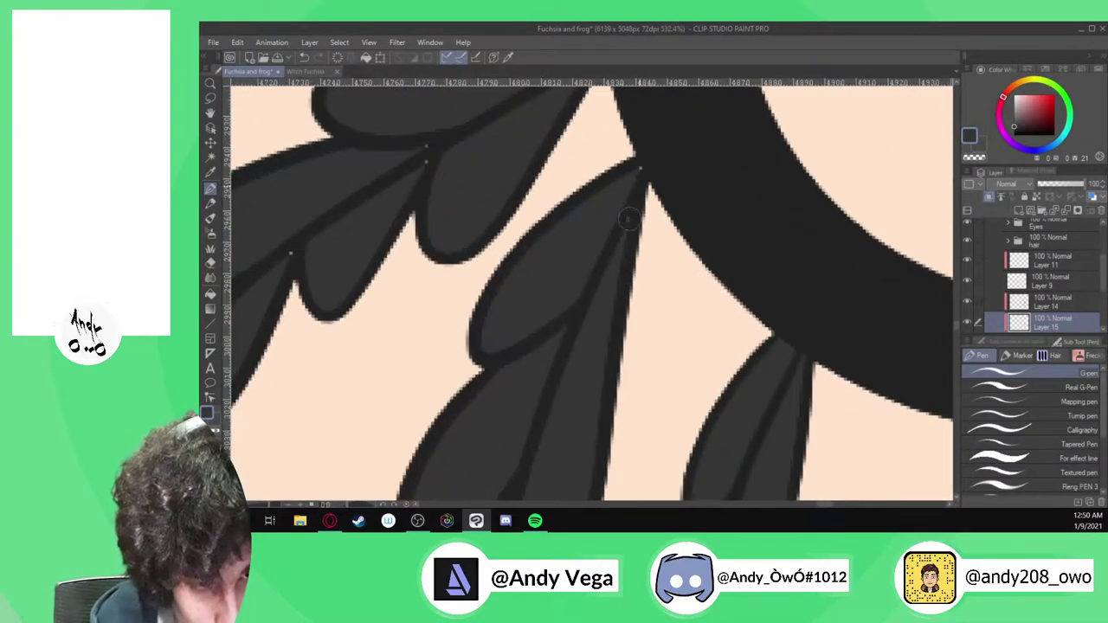
pyautogui.scroll(-2, 592, 358)
pyautogui.scroll(2, 470, 218)
pyautogui.click(477, 219)
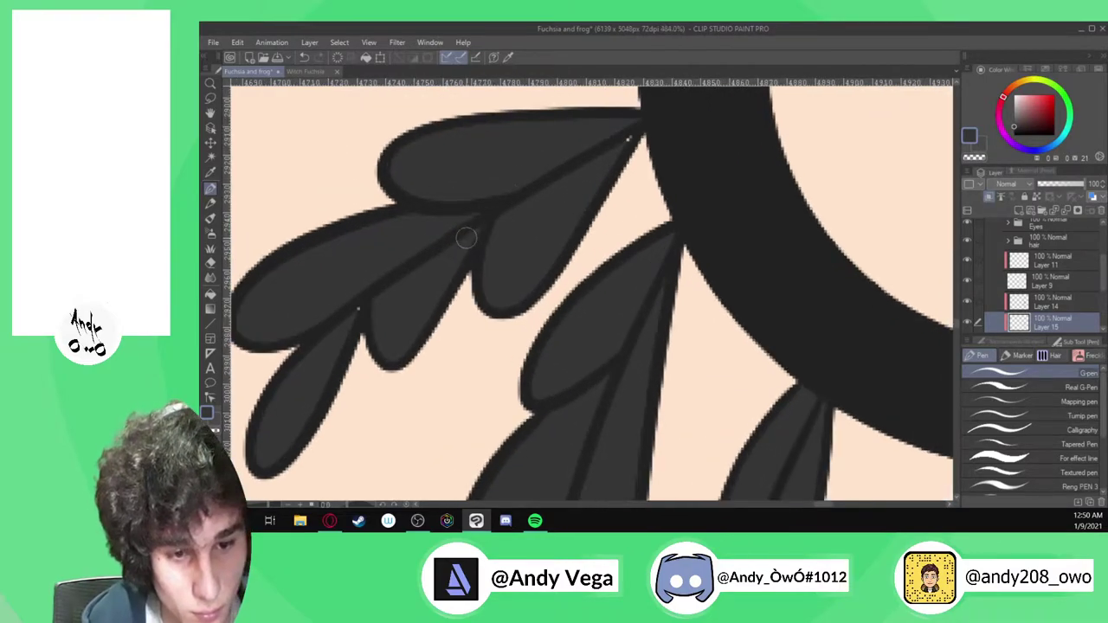
pyautogui.scroll(-5, 661, 221)
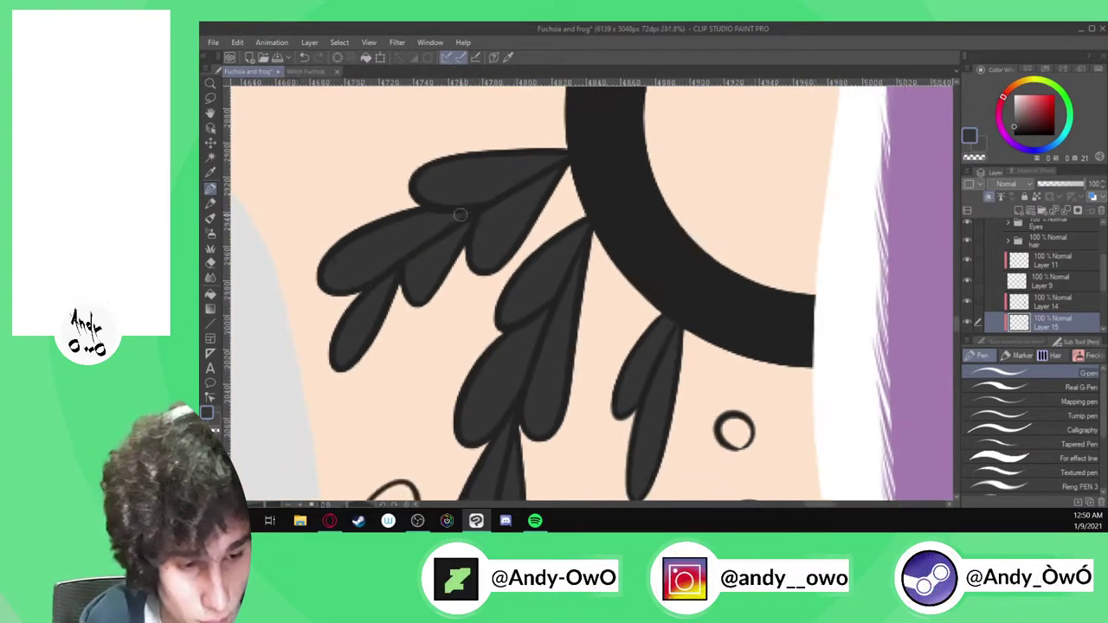
pyautogui.scroll(-1, 661, 222)
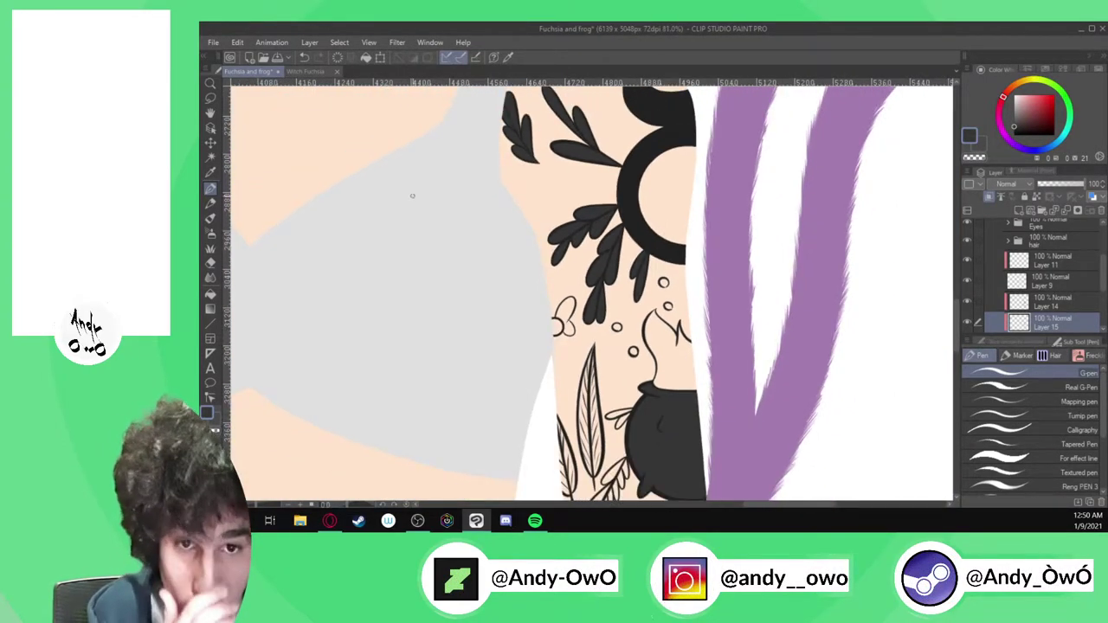
# Check the Witch Fuchsia reference, fill the two small leaves beside the cauldron in Fuchsia and frog with dark grey and touch up their bases
pyautogui.click(310, 72)
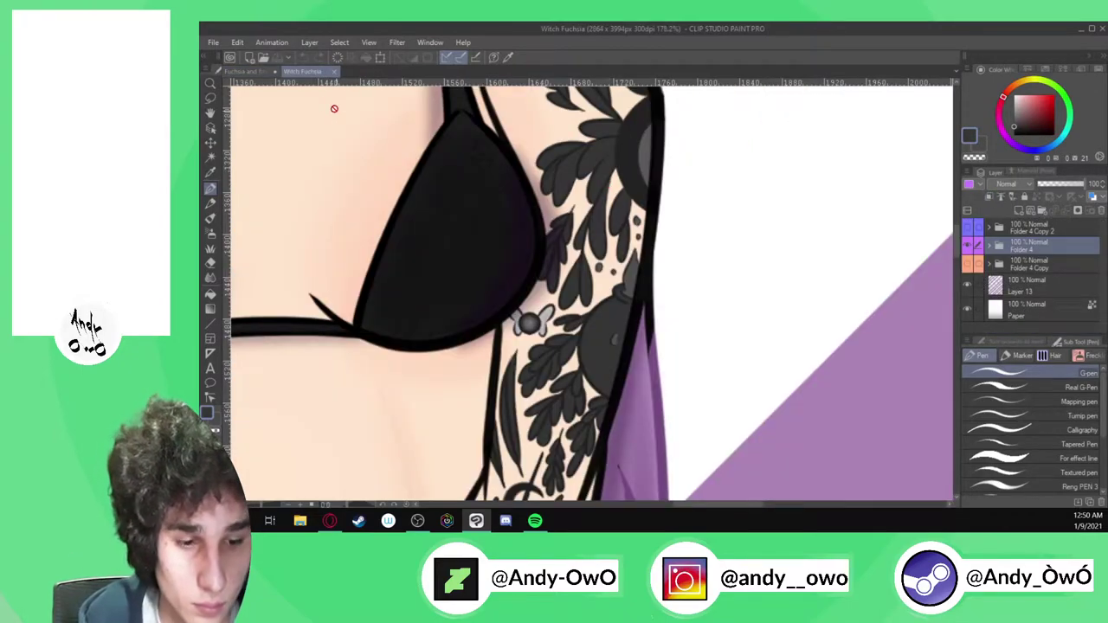
pyautogui.click(251, 71)
pyautogui.click(209, 295)
pyautogui.scroll(3, 616, 322)
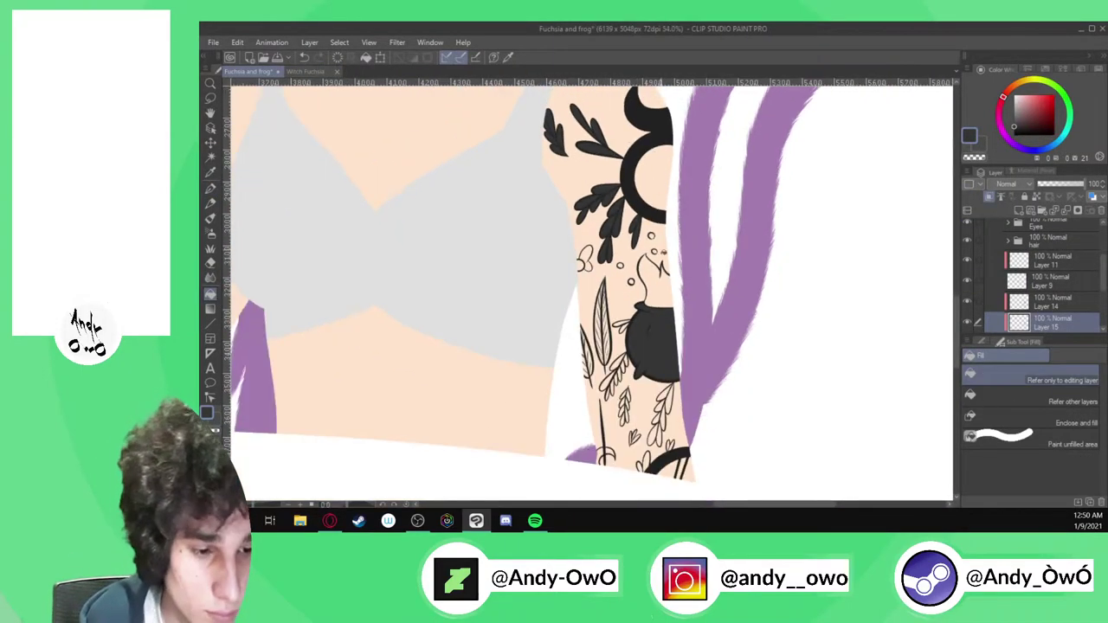
pyautogui.scroll(5, 617, 322)
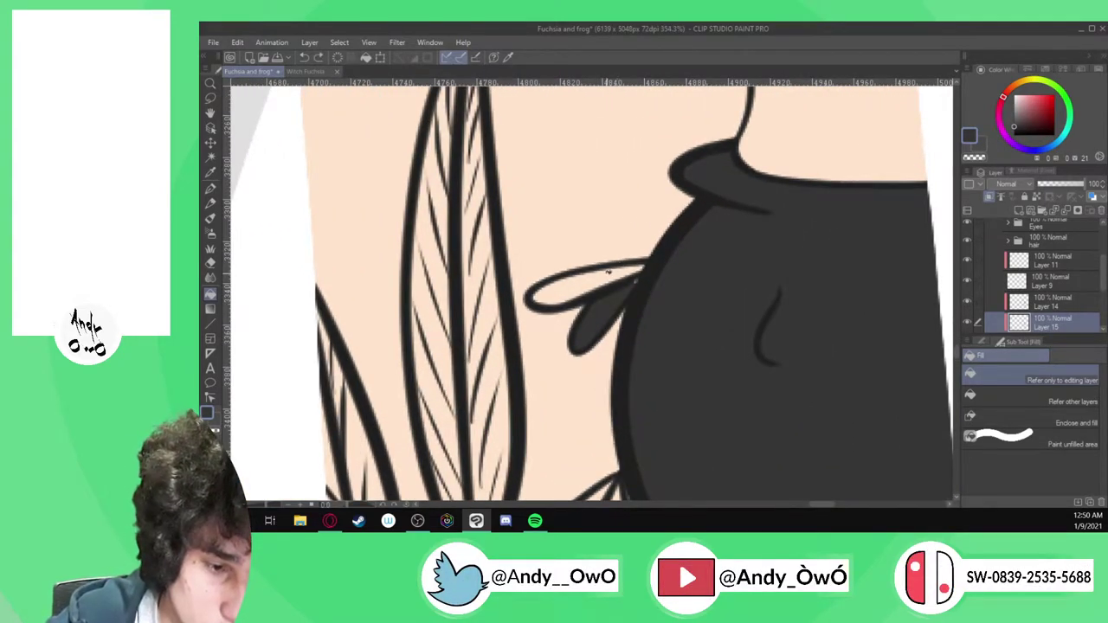
pyautogui.click(613, 271)
pyautogui.press('p')
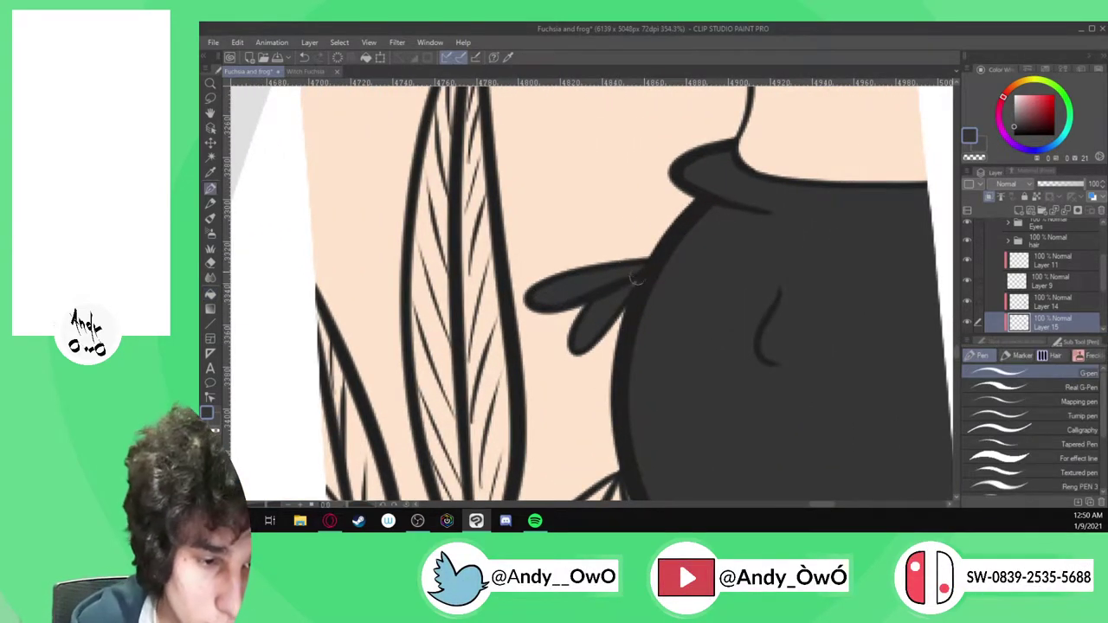
pyautogui.scroll(-8, 630, 291)
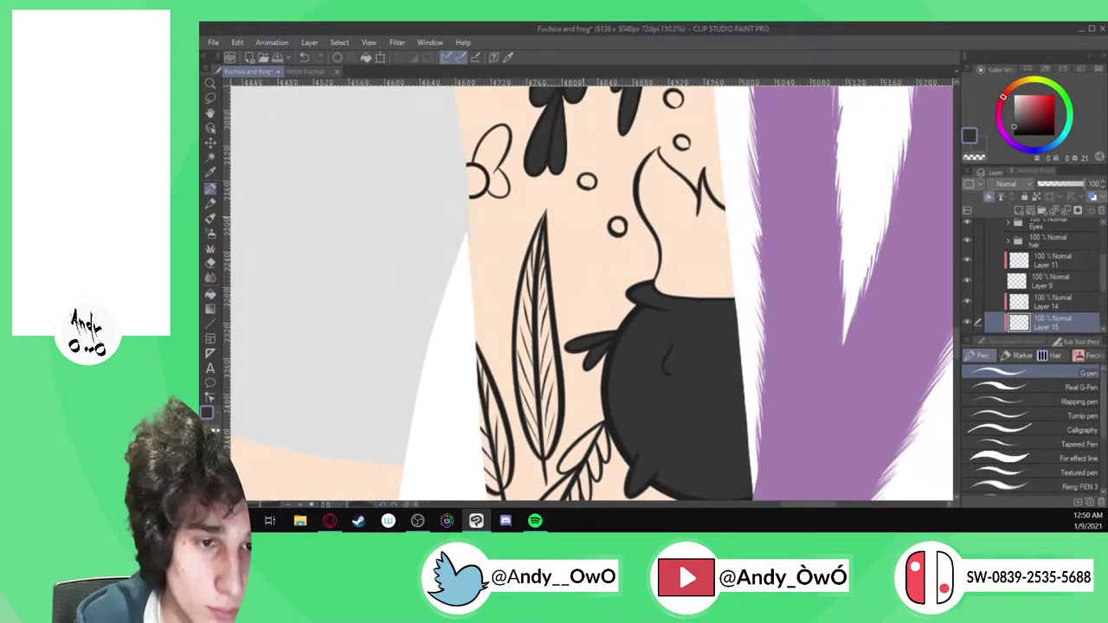
# Inspect the edges of the leaf fills beneath the ring by hiding and showing Layer 15
pyautogui.scroll(5, 573, 142)
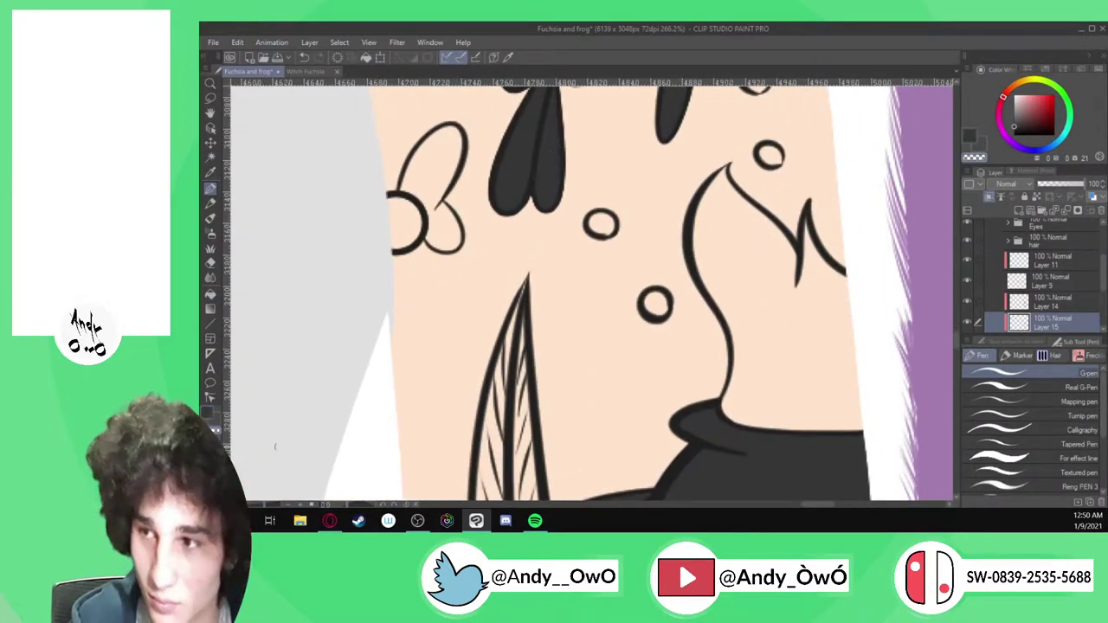
pyautogui.scroll(3, 545, 186)
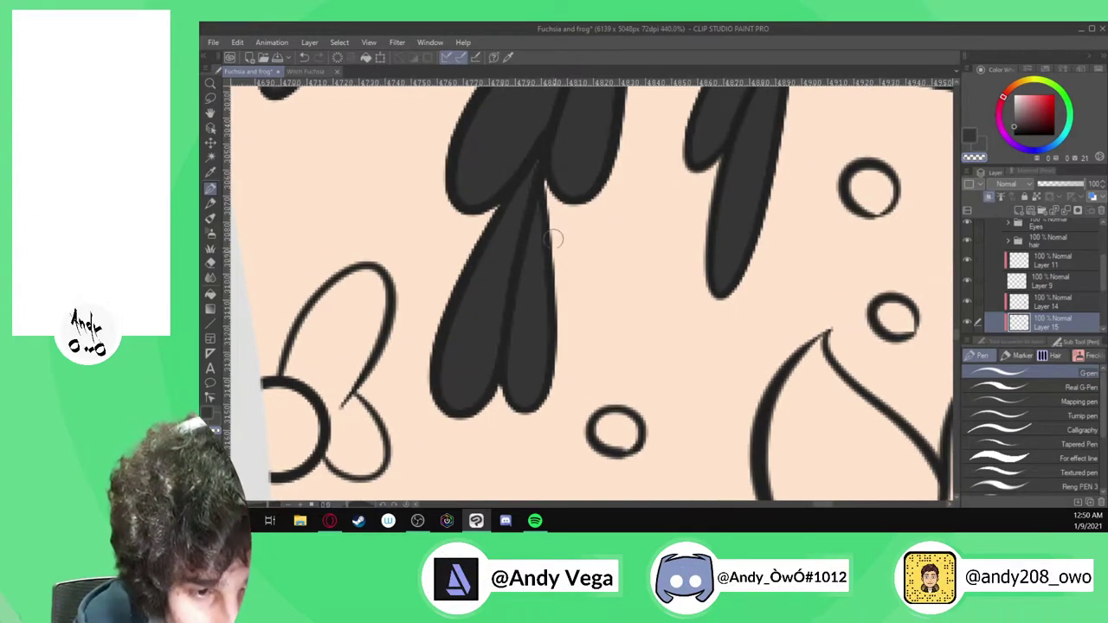
pyautogui.click(968, 323)
pyautogui.click(968, 323)
pyautogui.scroll(-3, 263, 360)
# Return to the dark grey colour with the Fill tool and fill the large lower leaf of the sprig attached to the cauldron's lower side
pyautogui.press('g')
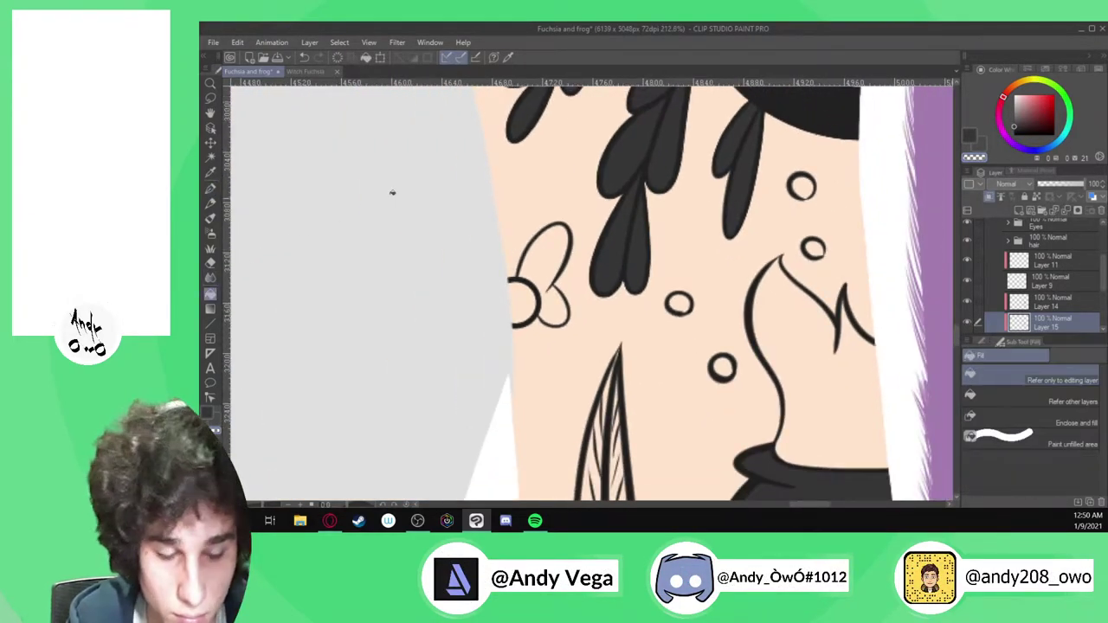
pyautogui.scroll(-5, 354, 205)
pyautogui.scroll(8, 689, 419)
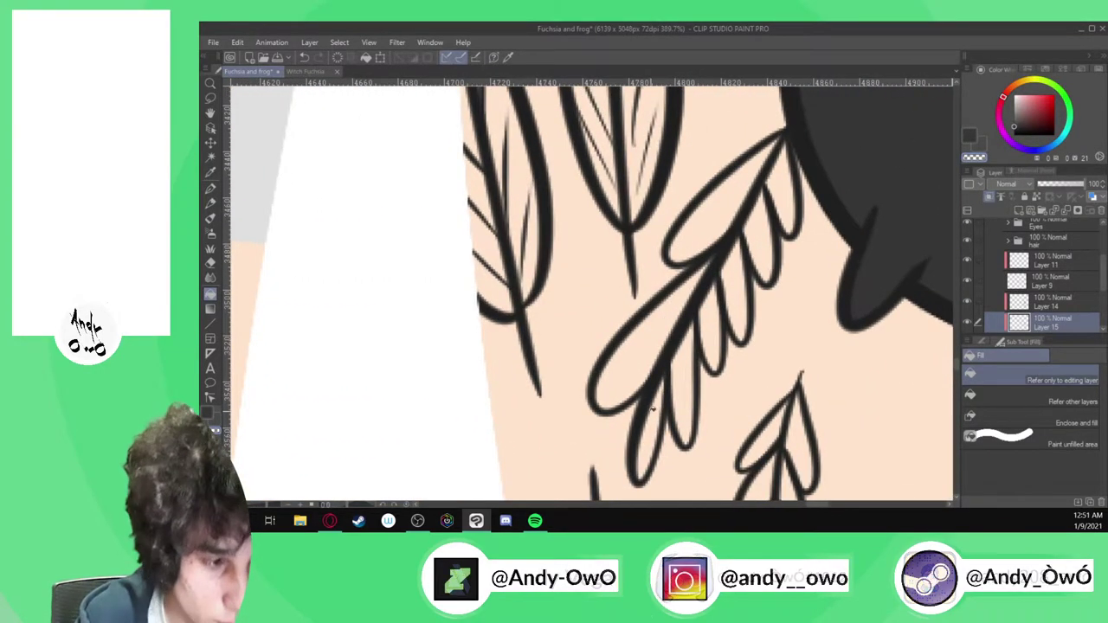
pyautogui.scroll(-4, 650, 344)
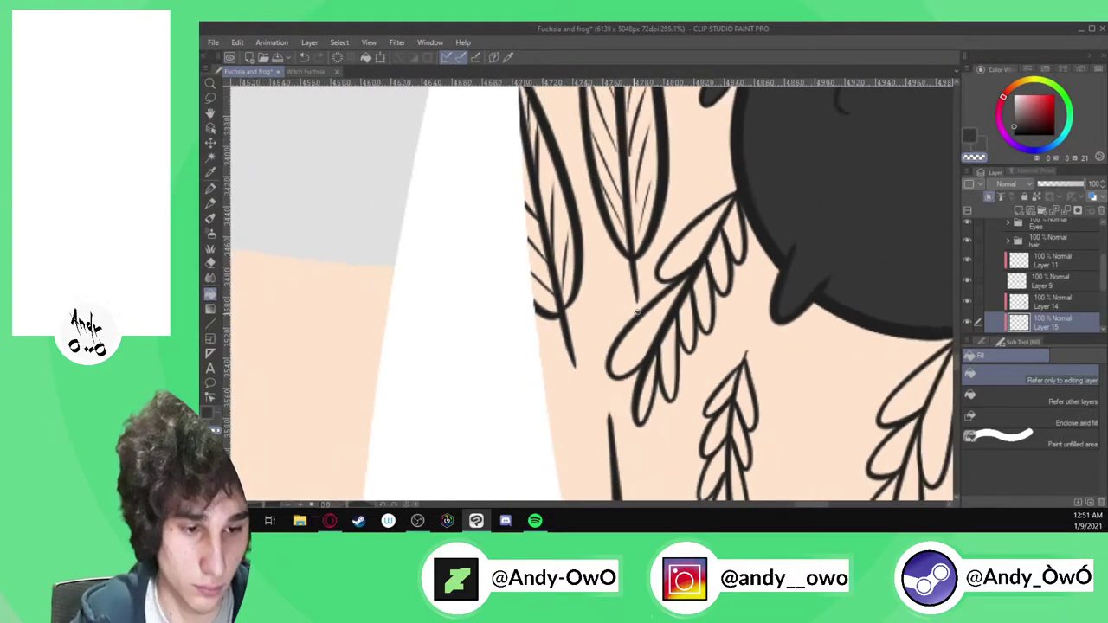
pyautogui.click(211, 398)
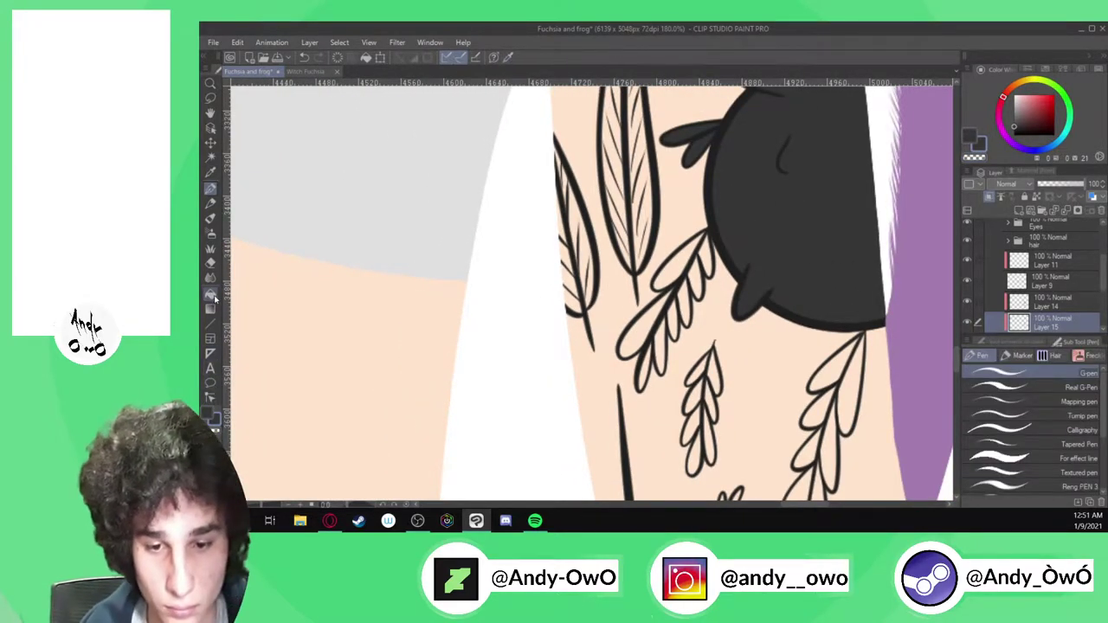
pyautogui.click(211, 295)
pyautogui.scroll(1, 690, 310)
pyautogui.click(647, 327)
pyautogui.scroll(1, 668, 294)
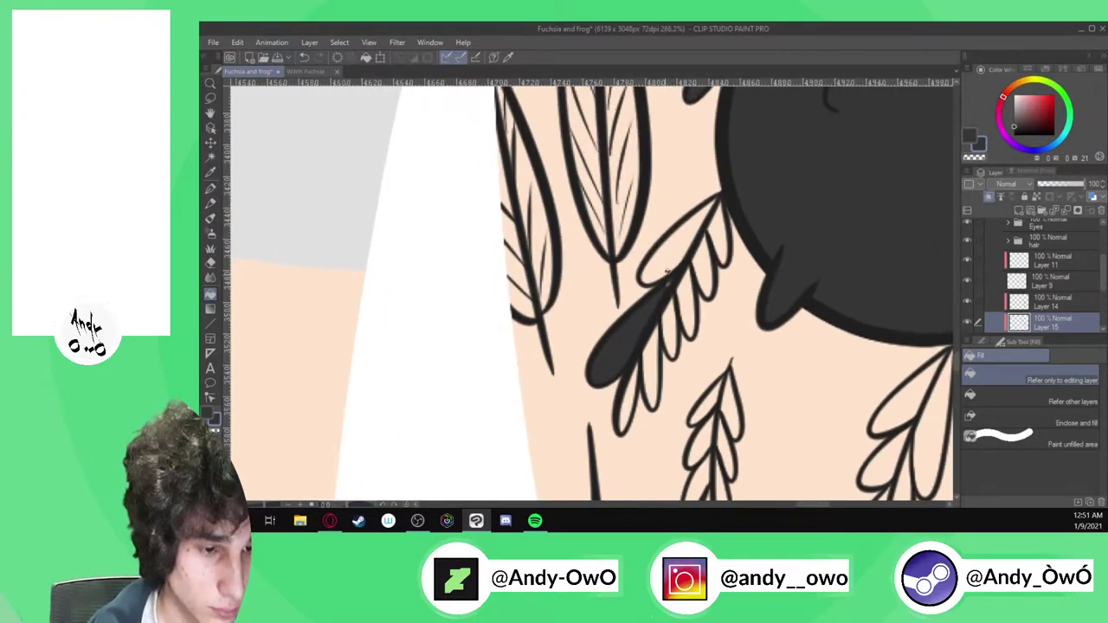
# Fill the remaining leaves of the sprig attached to the cauldron's lower side with dark grey
pyautogui.click(672, 252)
pyautogui.click(688, 312)
pyautogui.click(673, 342)
pyautogui.click(649, 382)
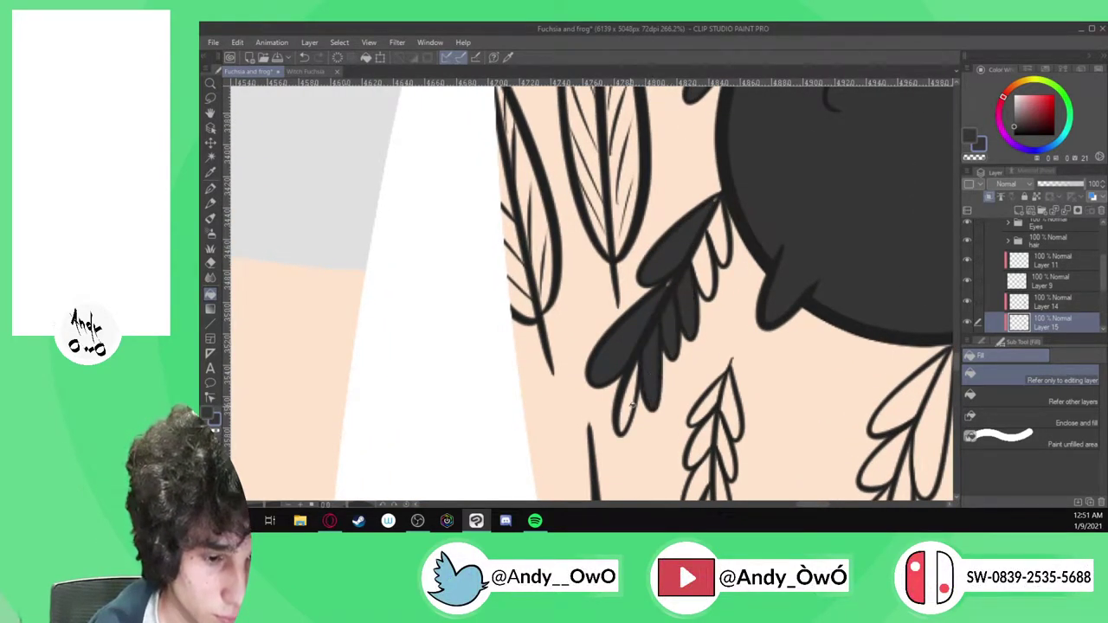
pyautogui.click(632, 405)
pyautogui.click(721, 245)
pyautogui.click(702, 268)
pyautogui.scroll(-1, 683, 242)
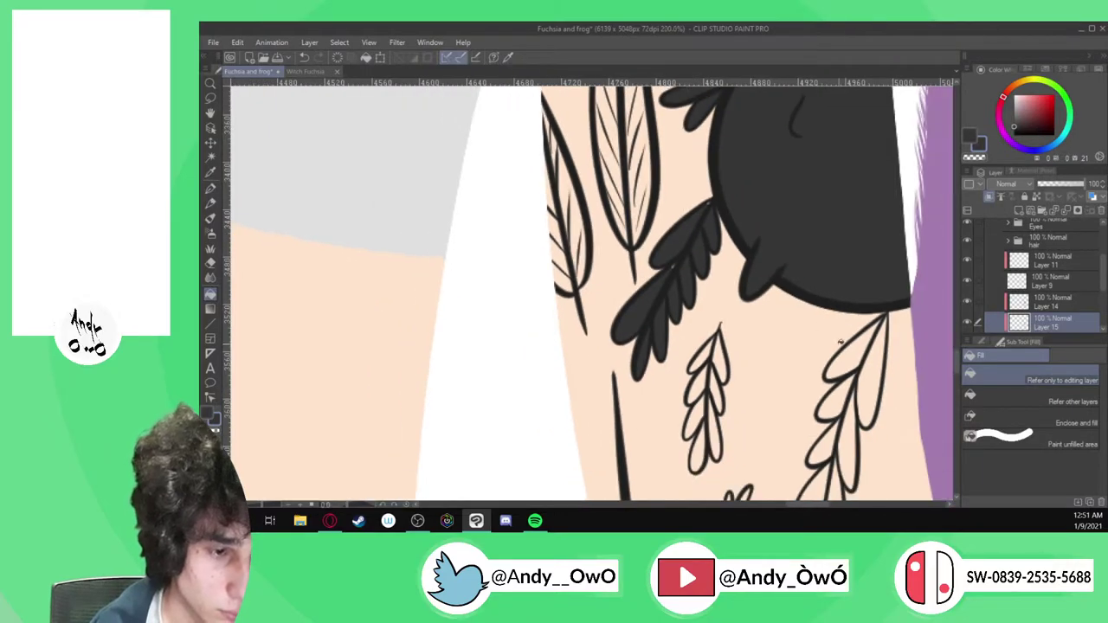
# Fill the leaves of the sprig hanging beneath the cauldron and the two small leaves above the lower ring with dark grey
pyautogui.click(848, 348)
pyautogui.click(867, 367)
pyautogui.click(844, 395)
pyautogui.click(850, 414)
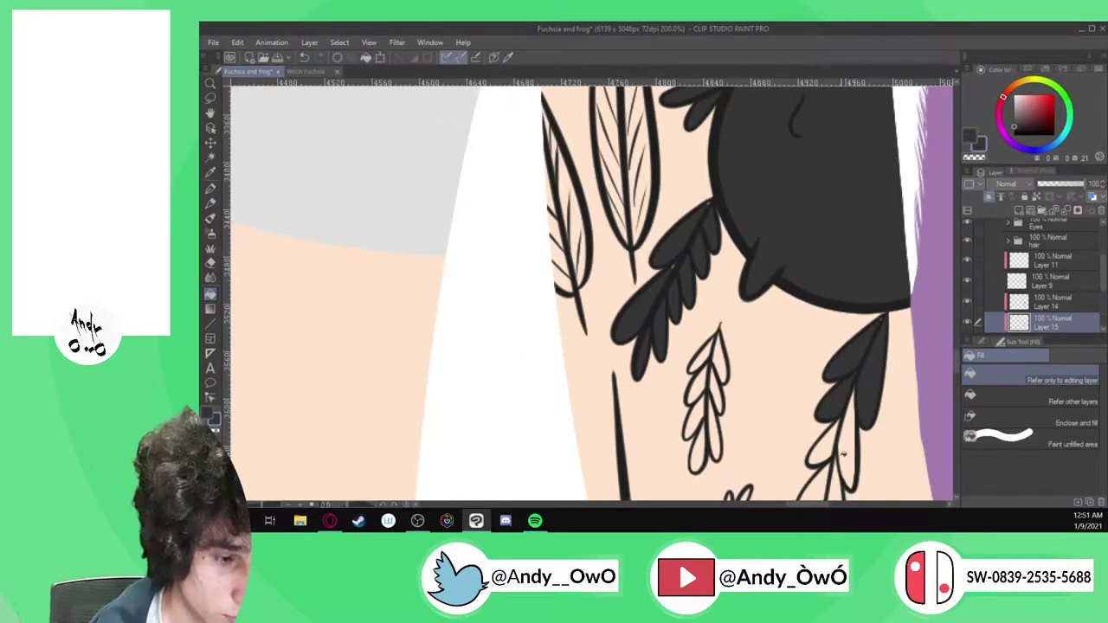
pyautogui.scroll(-2, 837, 458)
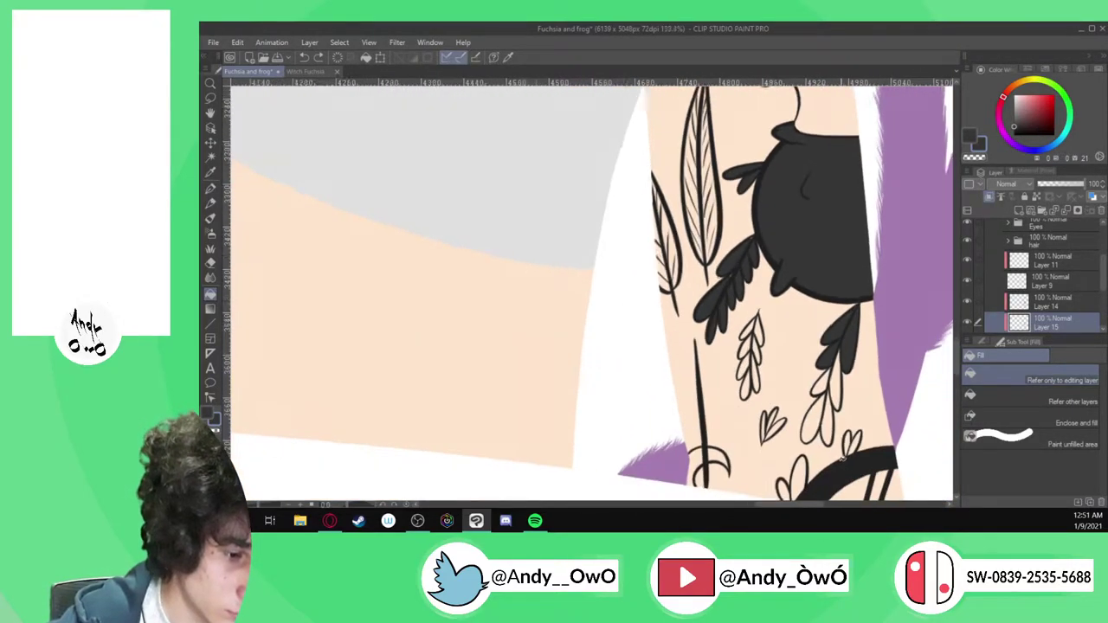
pyautogui.click(805, 417)
pyautogui.click(819, 372)
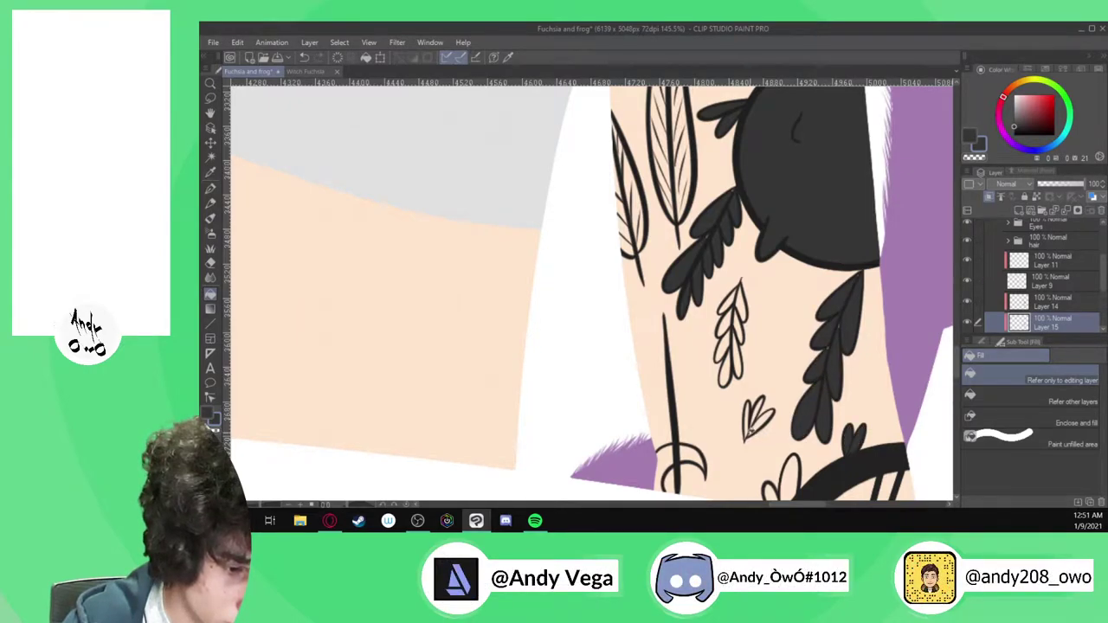
# Fill the leaves of the small three-leaf cluster between the broomstick and the hanging sprig with dark grey
pyautogui.scroll(2, 754, 425)
pyautogui.click(761, 426)
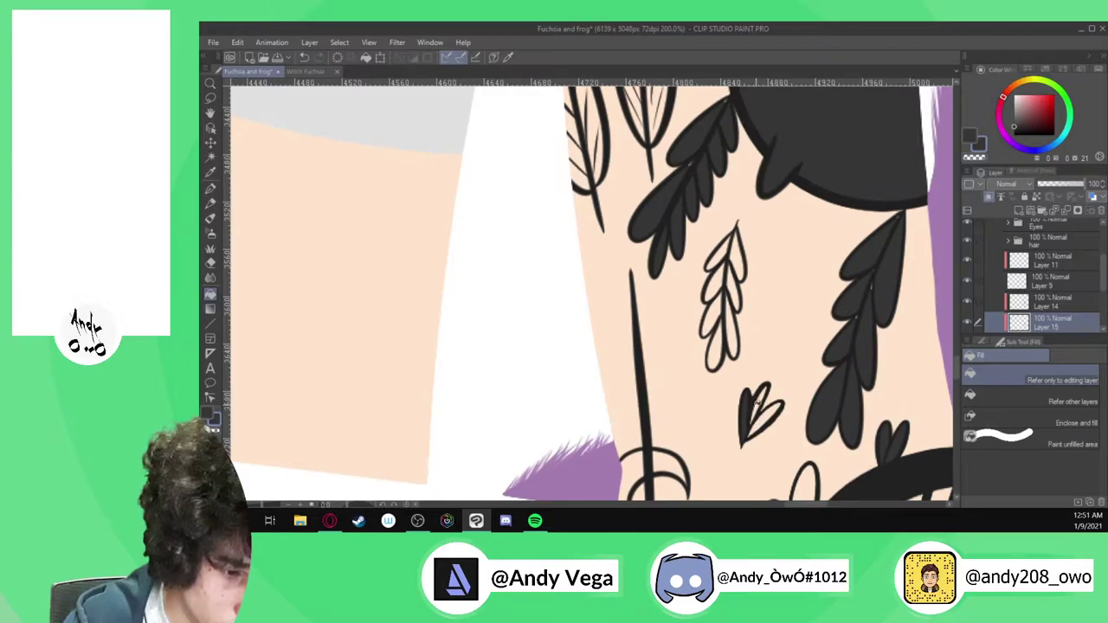
pyautogui.click(765, 414)
# Fill the leaves of the small free-standing sprig and the two leaves beside the lower ring at the arm's cut edge with dark grey
pyautogui.click(721, 342)
pyautogui.click(730, 337)
pyautogui.click(719, 320)
pyautogui.hotkey('ctrl', 'z')
pyautogui.click(717, 309)
pyautogui.click(718, 282)
pyautogui.click(722, 259)
pyautogui.click(738, 266)
pyautogui.click(735, 287)
pyautogui.scroll(-3, 718, 192)
pyautogui.scroll(3, 725, 305)
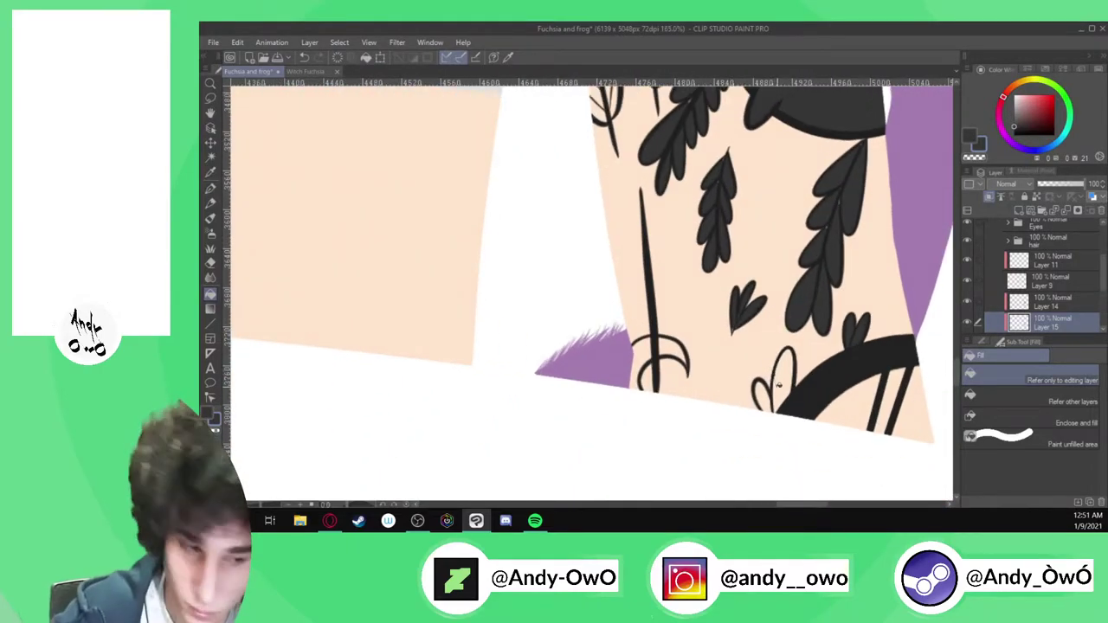
pyautogui.click(782, 387)
# Check the crescent moon in the Witch Fuchsia reference, sample the near-black of the ring in Fuchsia and frog and fill the broomstick's crescent moon
pyautogui.click(318, 73)
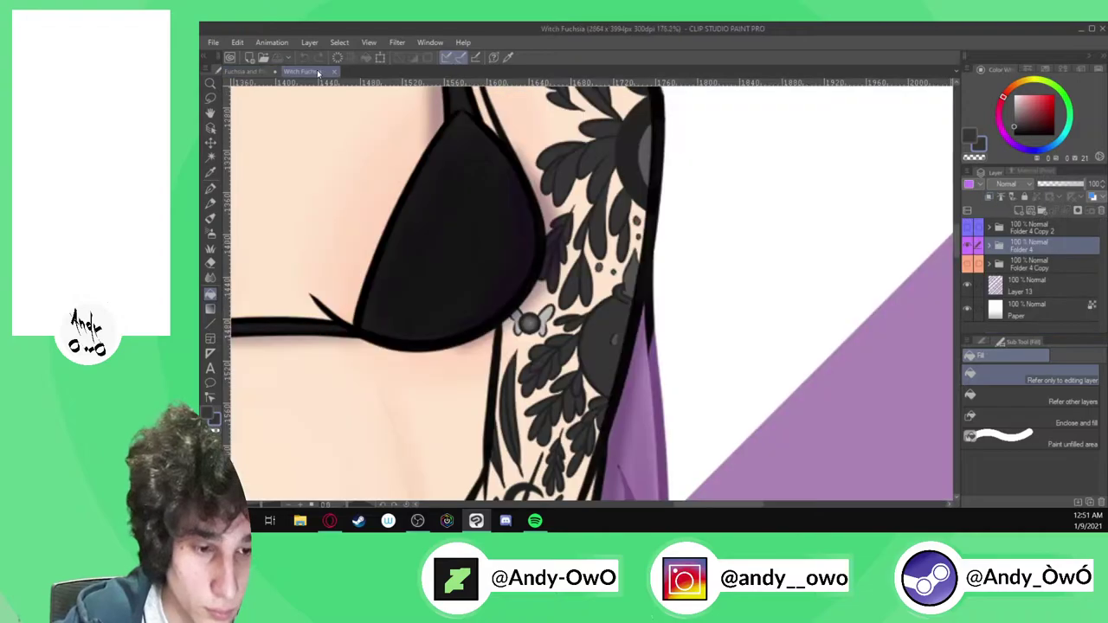
pyautogui.scroll(-2, 418, 173)
pyautogui.scroll(6, 493, 393)
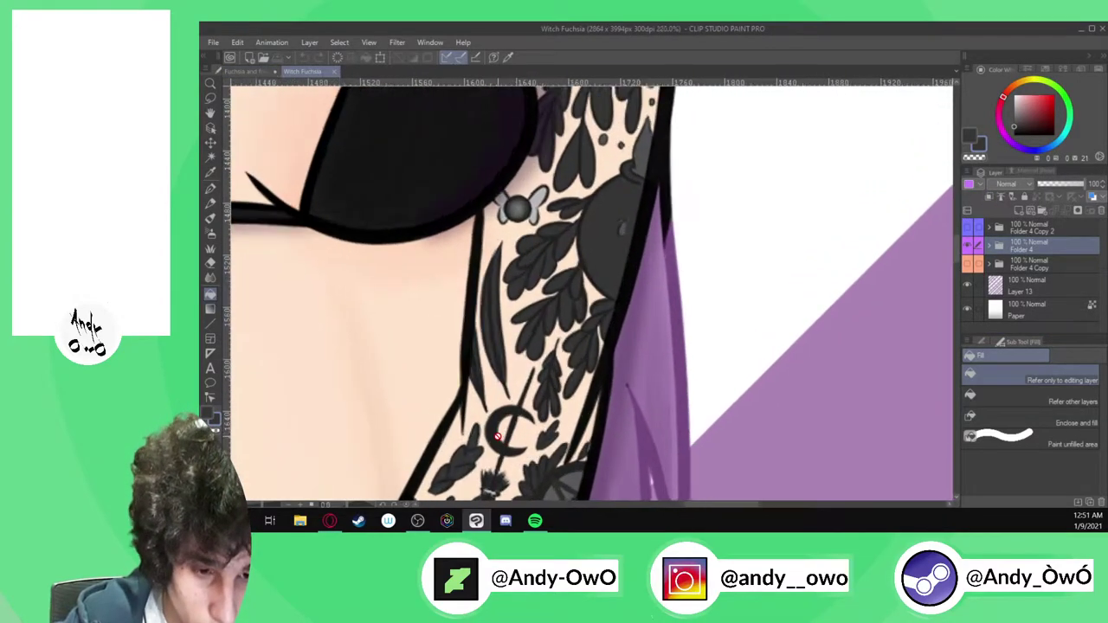
pyautogui.click(251, 72)
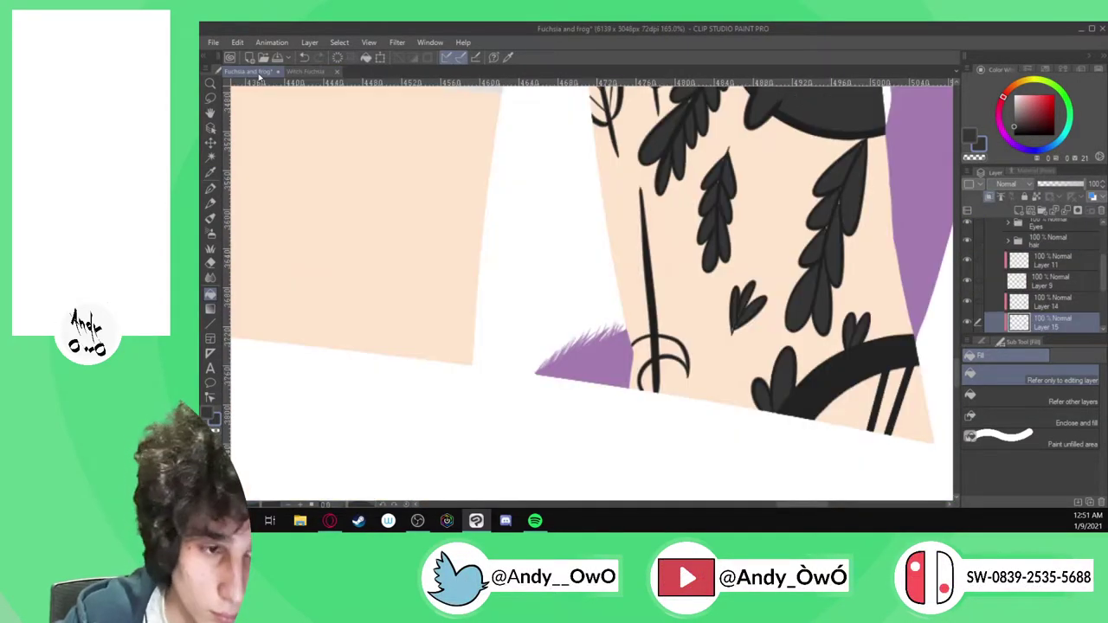
pyautogui.press('i')
pyautogui.keyDown('alt'); pyautogui.click(832, 356); pyautogui.keyUp('alt')
pyautogui.click(212, 293)
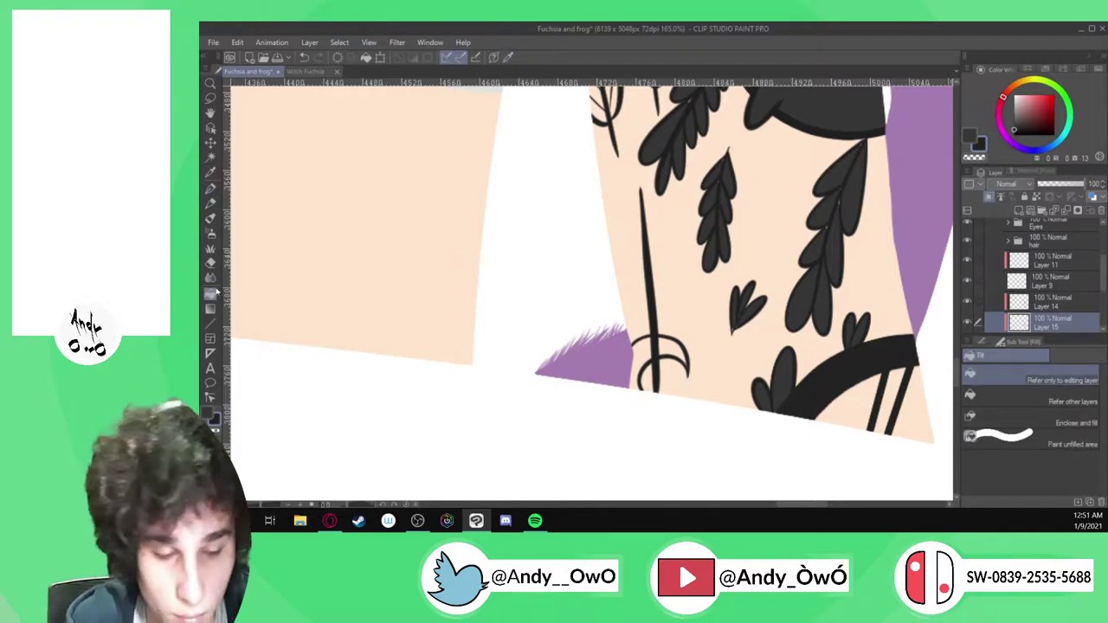
pyautogui.click(641, 356)
pyautogui.click(675, 353)
# Sample the dark grey from the three-leaf cluster and touch up the unfilled gaps at its base with the G-pen
pyautogui.scroll(2, 688, 363)
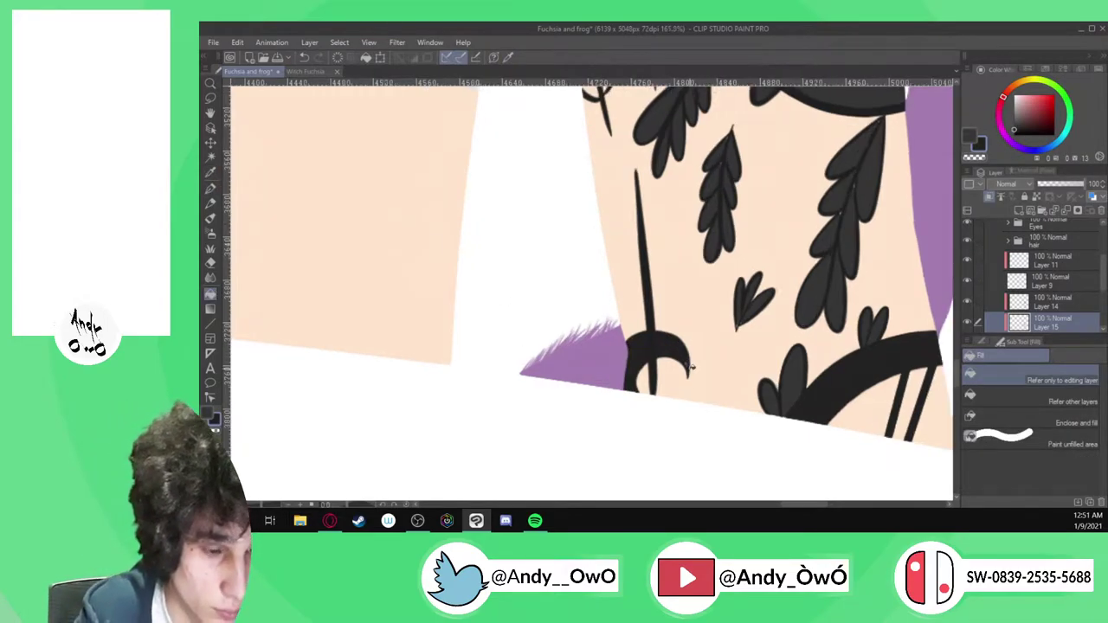
pyautogui.press('p')
pyautogui.scroll(4, 690, 366)
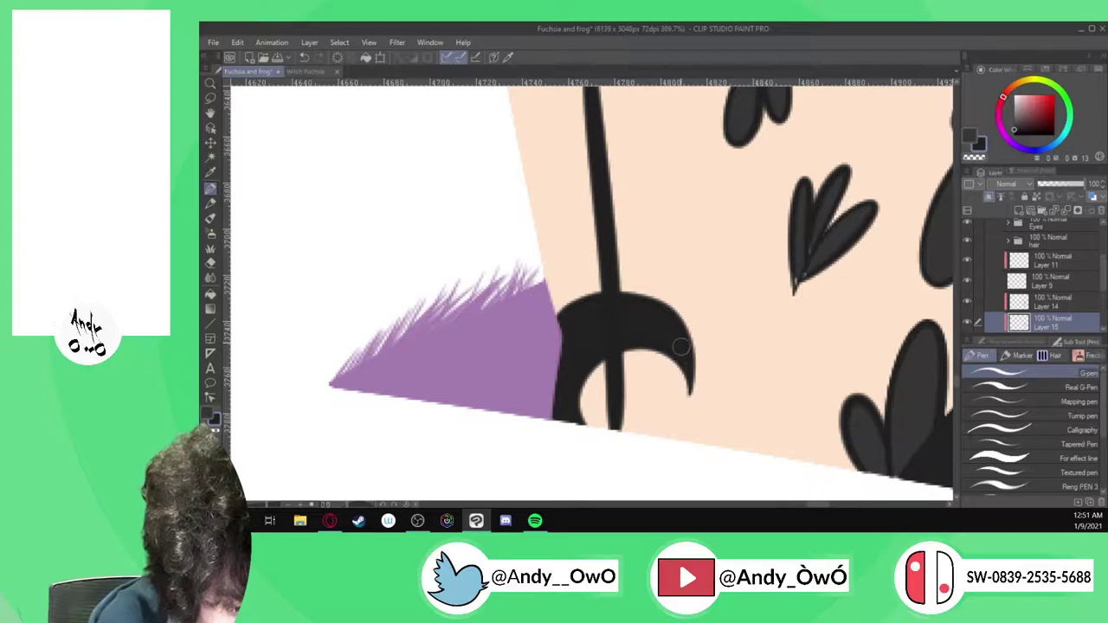
pyautogui.scroll(-1, 689, 450)
pyautogui.keyDown('alt'); pyautogui.click(794, 292); pyautogui.keyUp('alt')
pyautogui.scroll(4, 786, 296)
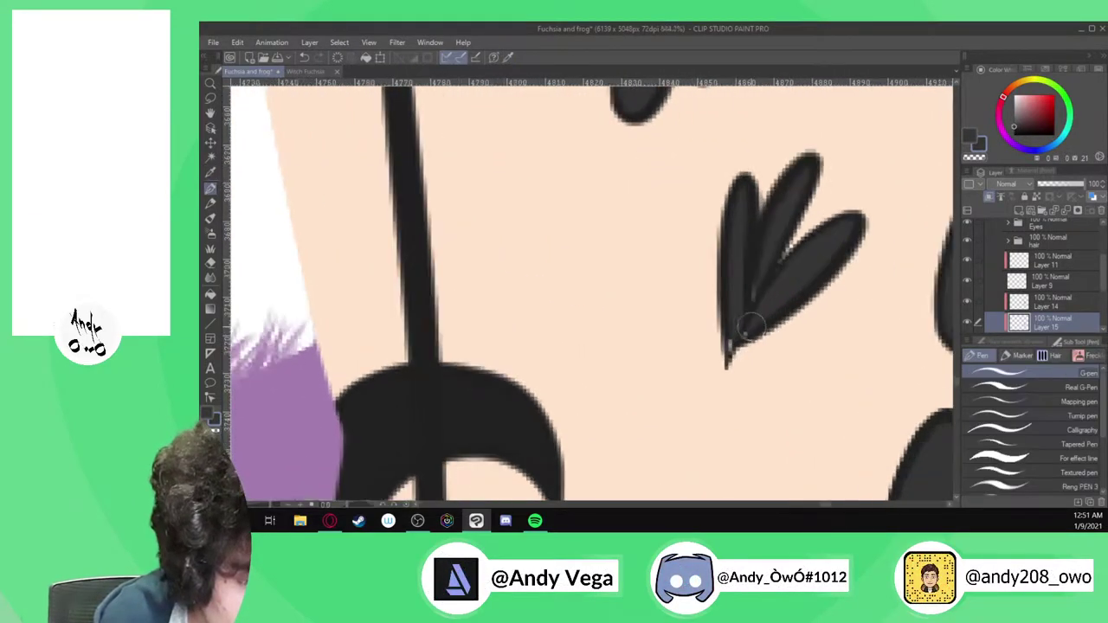
pyautogui.moveTo(727, 359); pyautogui.dragTo(734, 325)
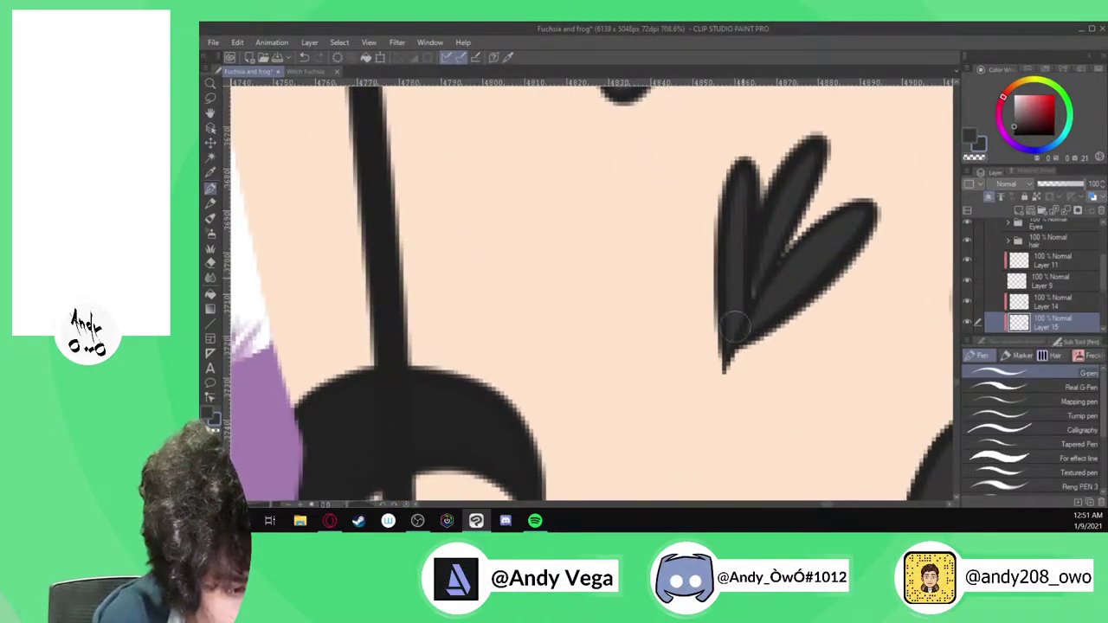
# Touch up the small unfilled gaps between the leaves of the sprigs around the cauldron with the dark grey G-pen
pyautogui.scroll(-10, 756, 268)
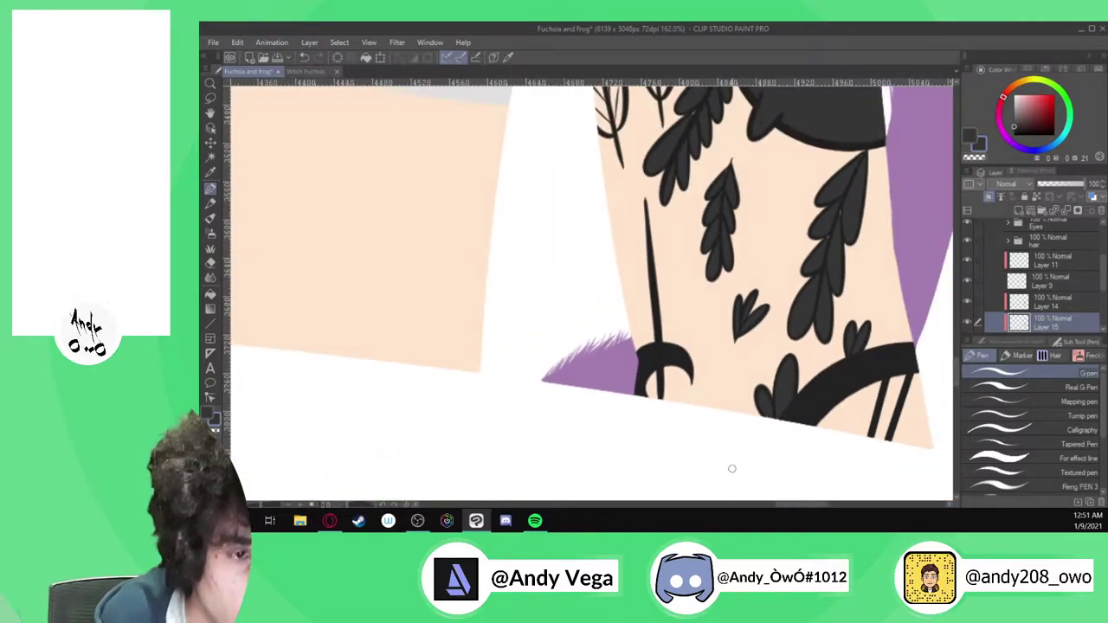
pyautogui.scroll(5, 803, 232)
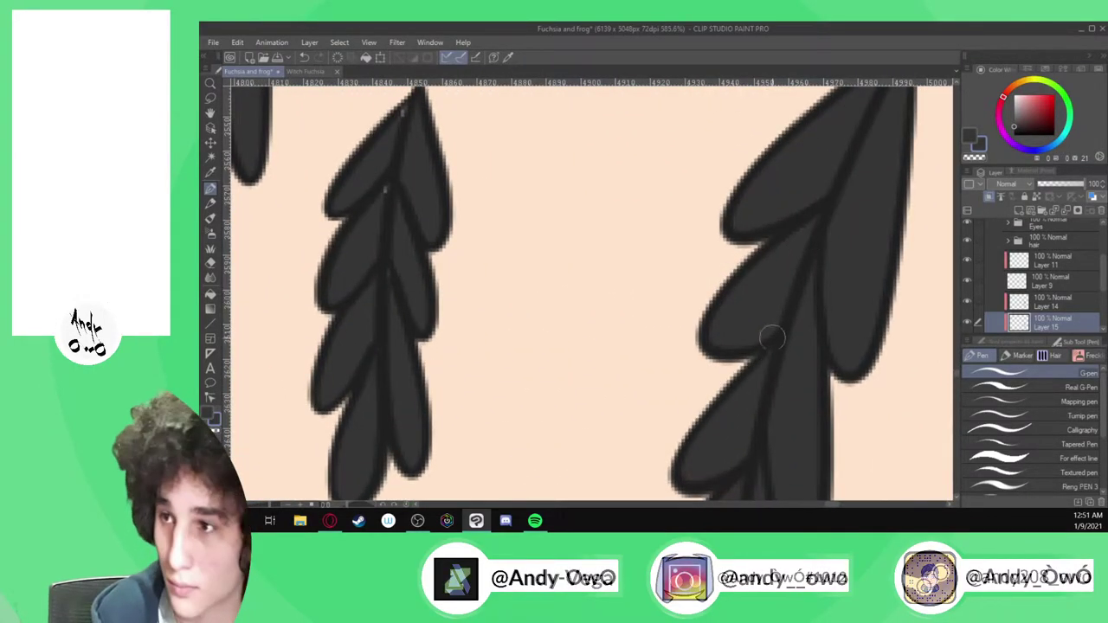
pyautogui.scroll(-4, 769, 345)
pyautogui.scroll(3, 604, 274)
pyautogui.scroll(-2, 583, 332)
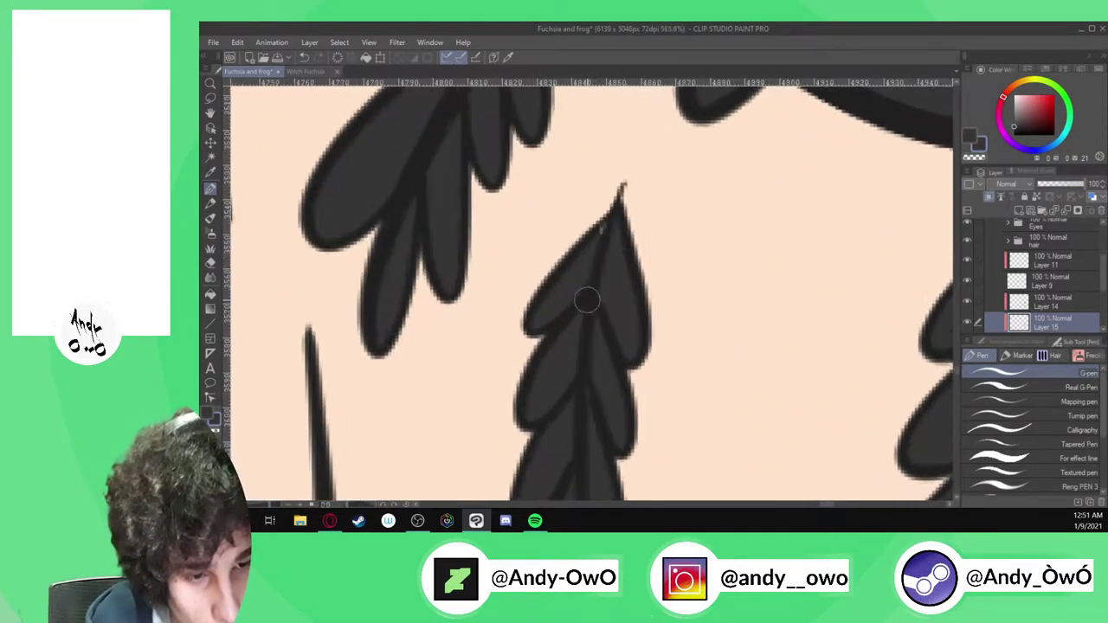
pyautogui.scroll(-2, 616, 430)
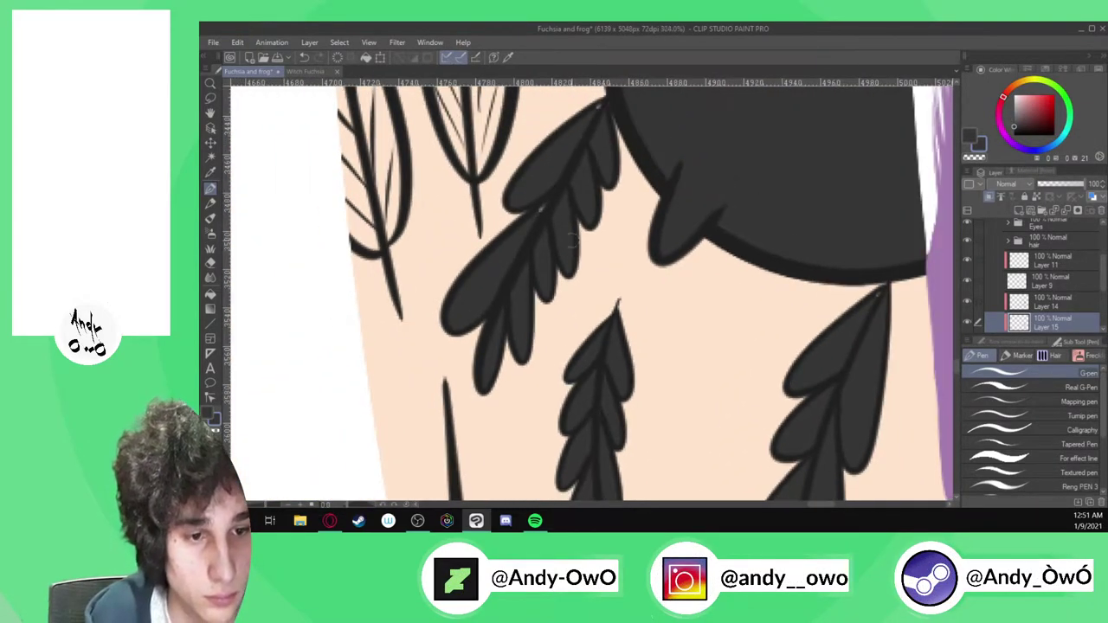
pyautogui.scroll(2, 544, 200)
pyautogui.click(543, 201)
pyautogui.scroll(-4, 519, 316)
pyautogui.scroll(5, 591, 159)
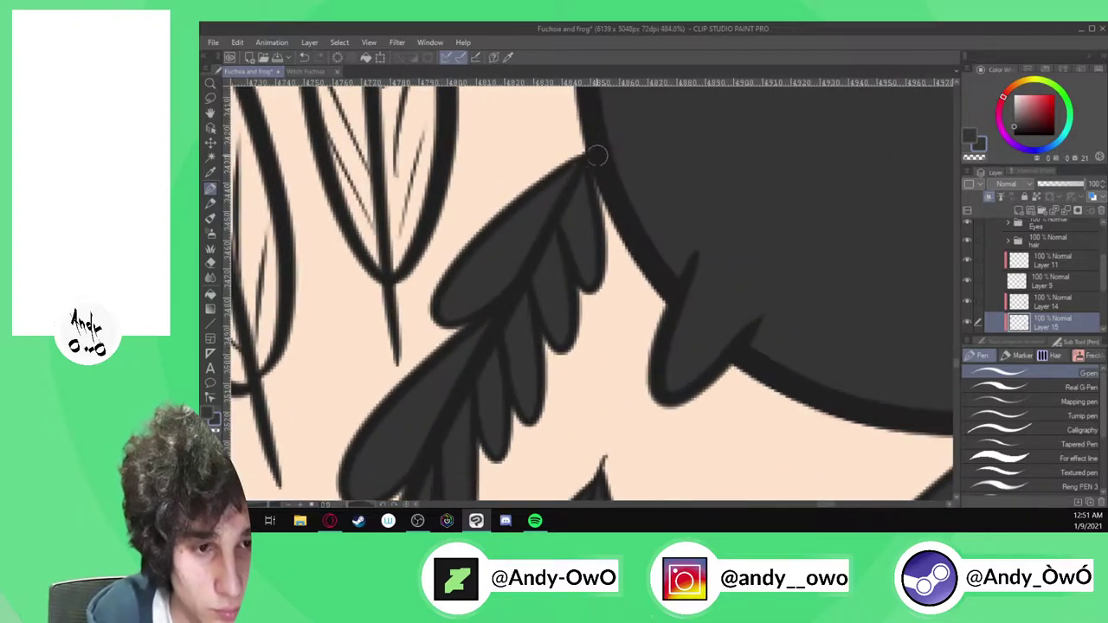
pyautogui.scroll(-5, 584, 352)
pyautogui.scroll(-3, 606, 389)
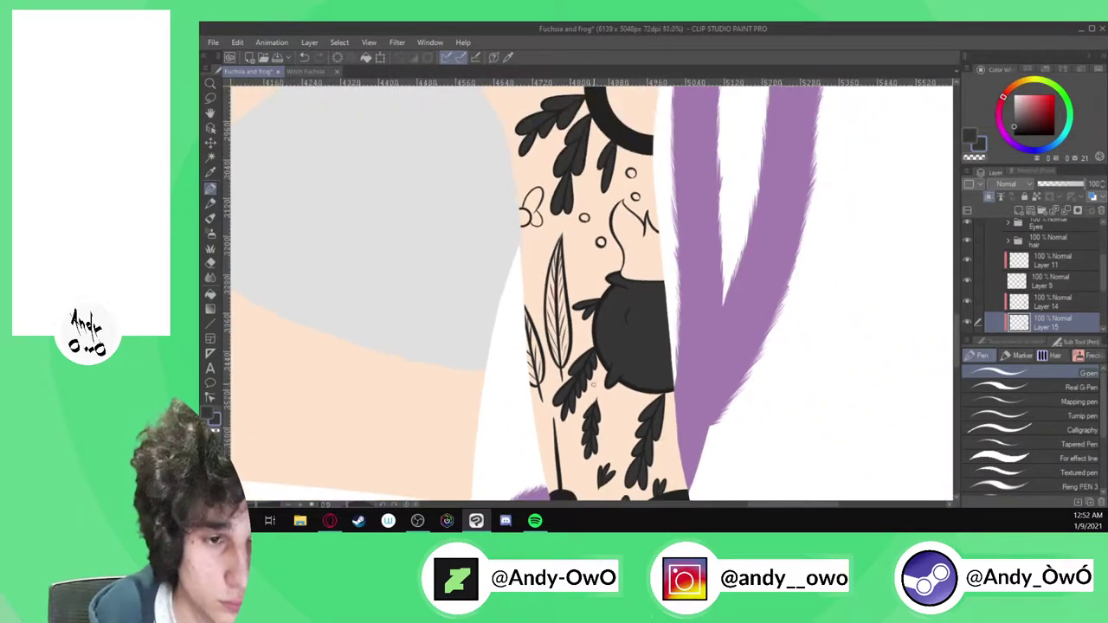
pyautogui.scroll(4, 616, 173)
pyautogui.scroll(-5, 563, 383)
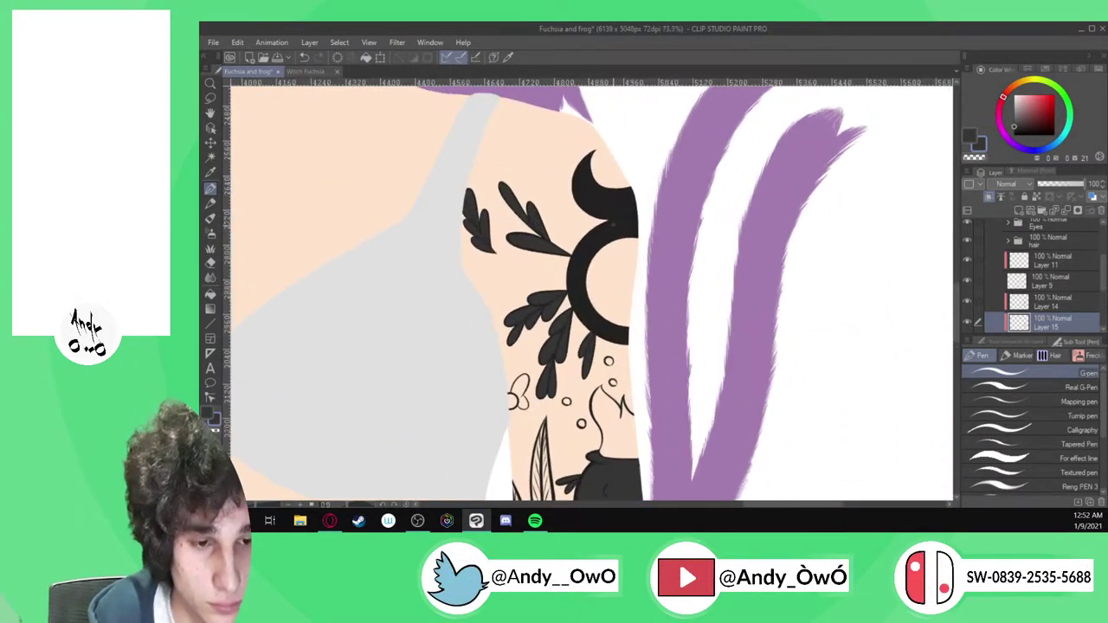
# Check the feathers in the Witch Fuchsia reference and fill both halves of the tall feather in Fuchsia and frog with dark grey
pyautogui.click(305, 71)
pyautogui.scroll(-4, 638, 192)
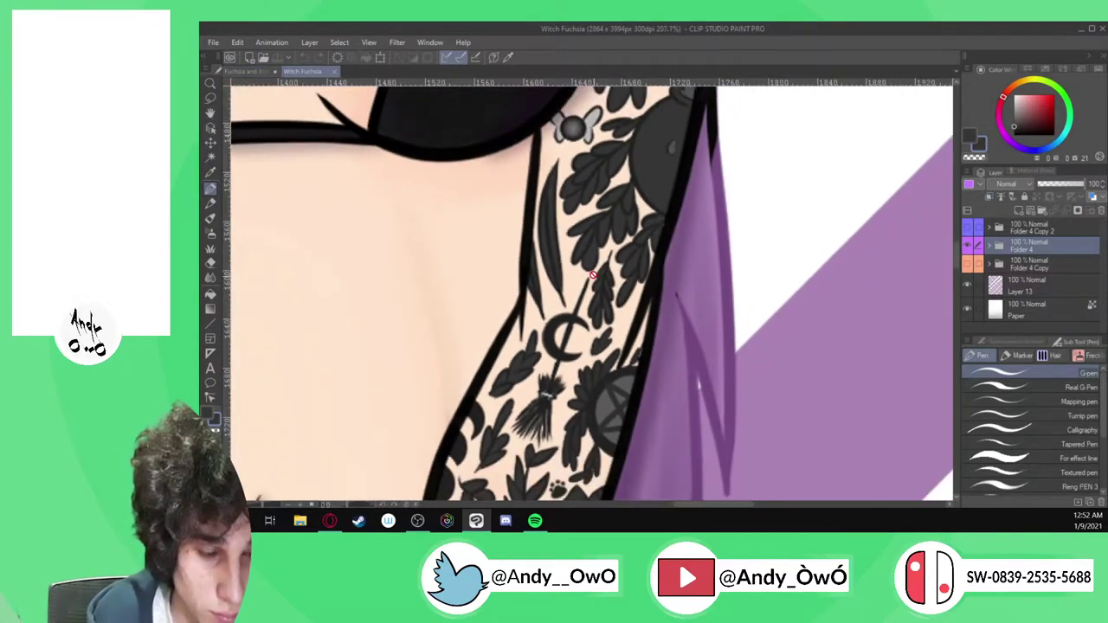
pyautogui.click(251, 71)
pyautogui.click(210, 294)
pyautogui.scroll(5, 569, 351)
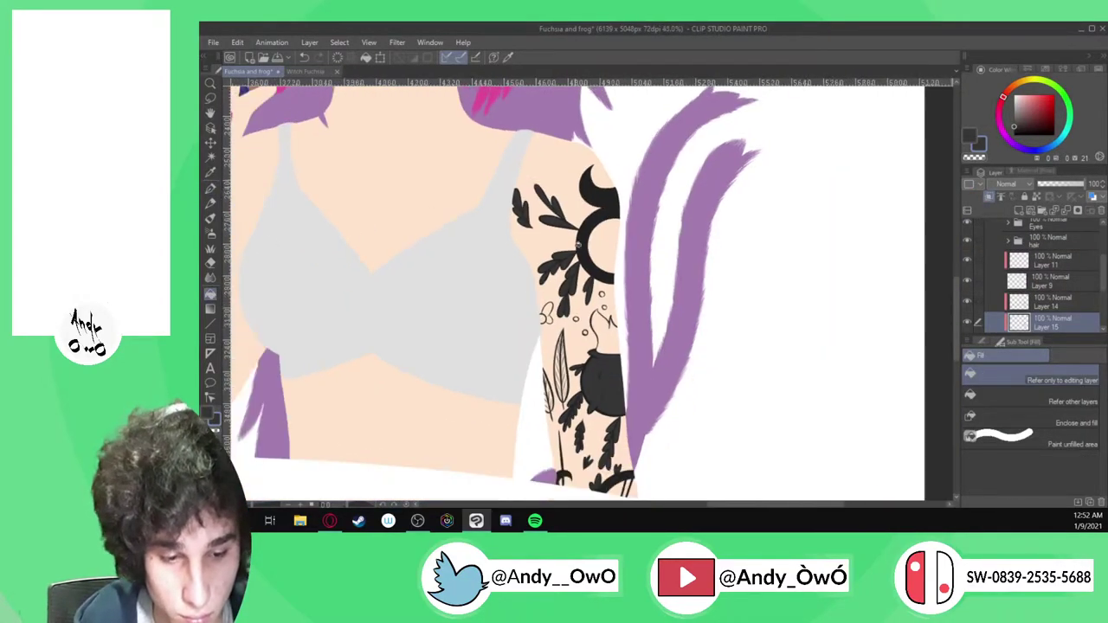
pyautogui.scroll(3, 569, 350)
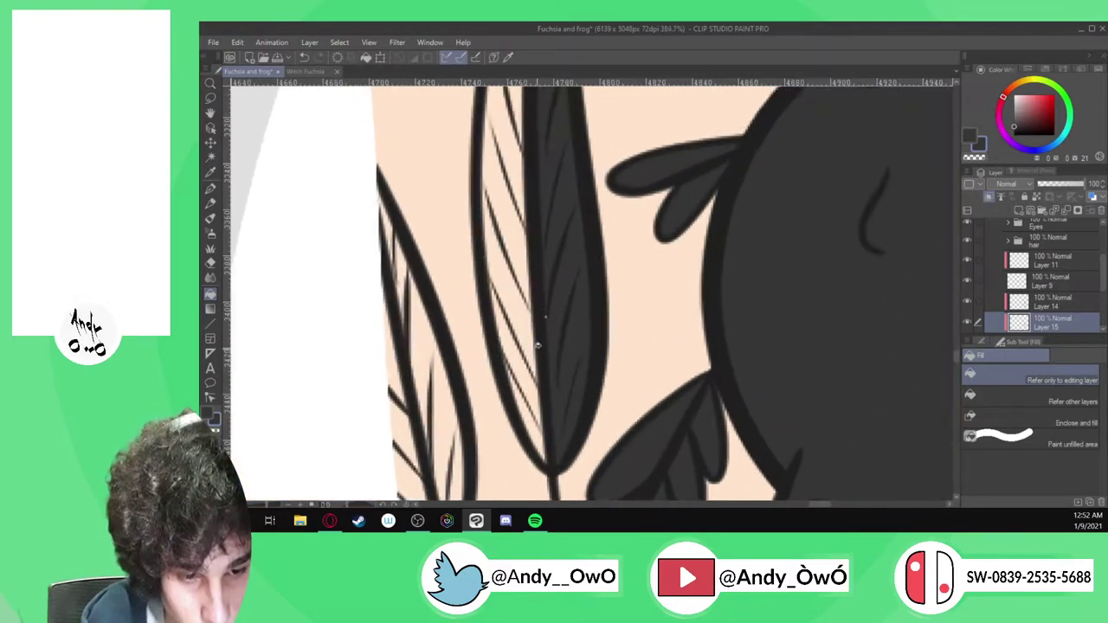
pyautogui.press('p')
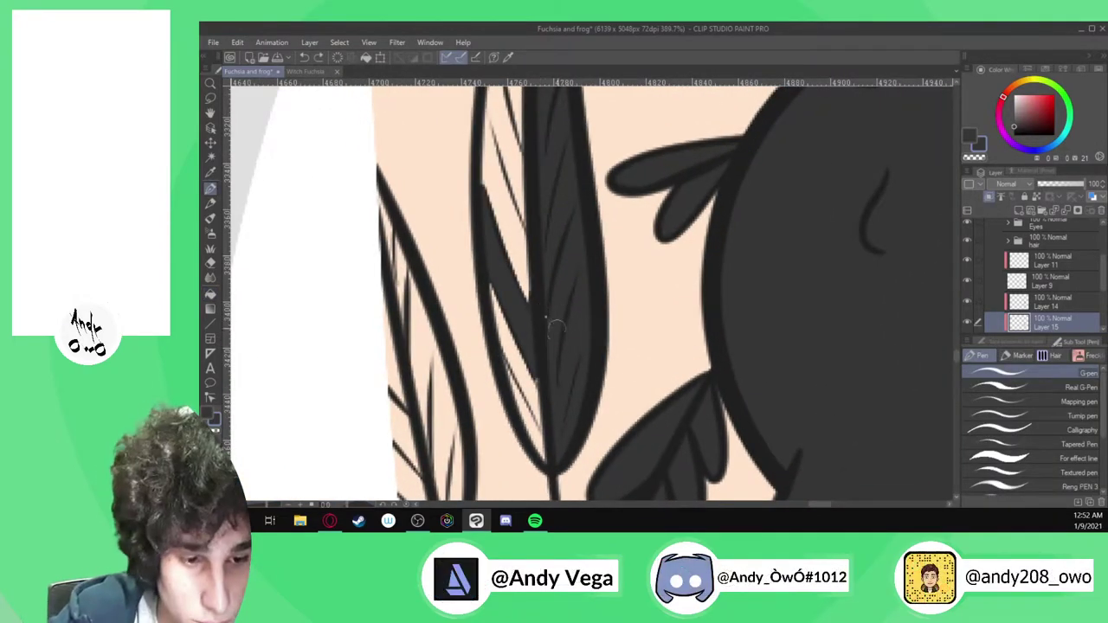
pyautogui.click(210, 294)
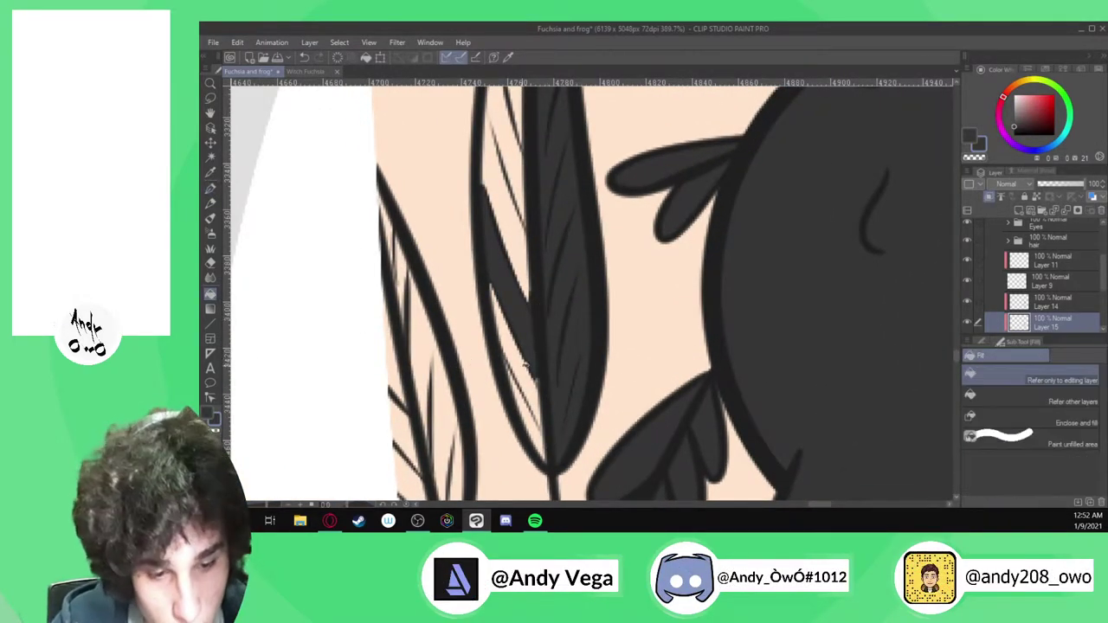
pyautogui.click(524, 359)
pyautogui.click(534, 403)
pyautogui.click(517, 243)
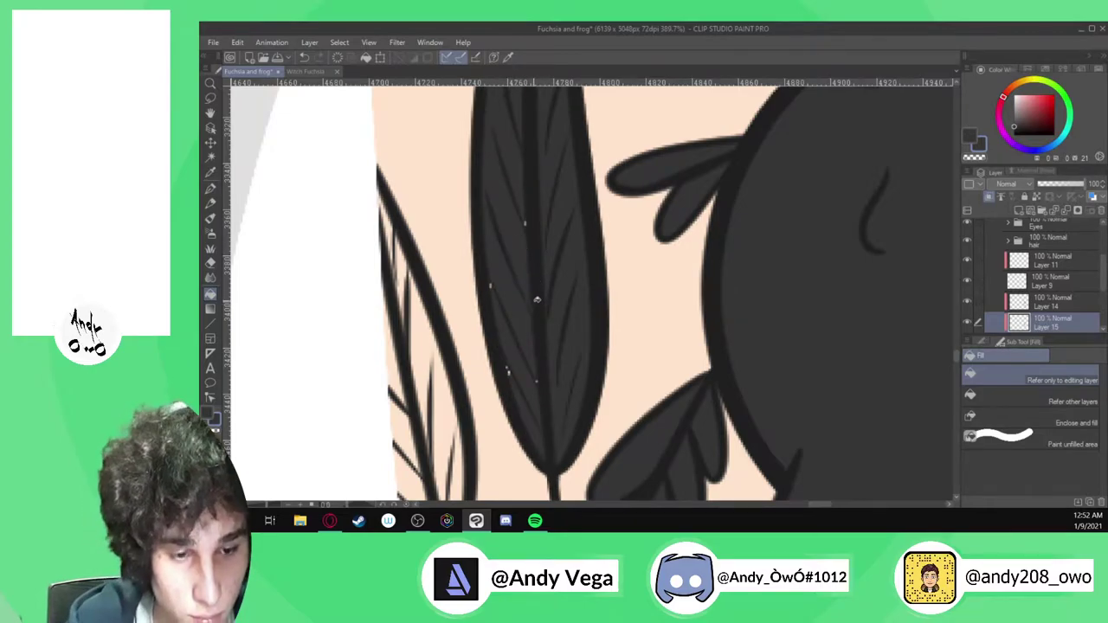
# Touch up the gaps along the tall feather's midrib and paint its narrow tip dark grey with the G-pen
pyautogui.press('p')
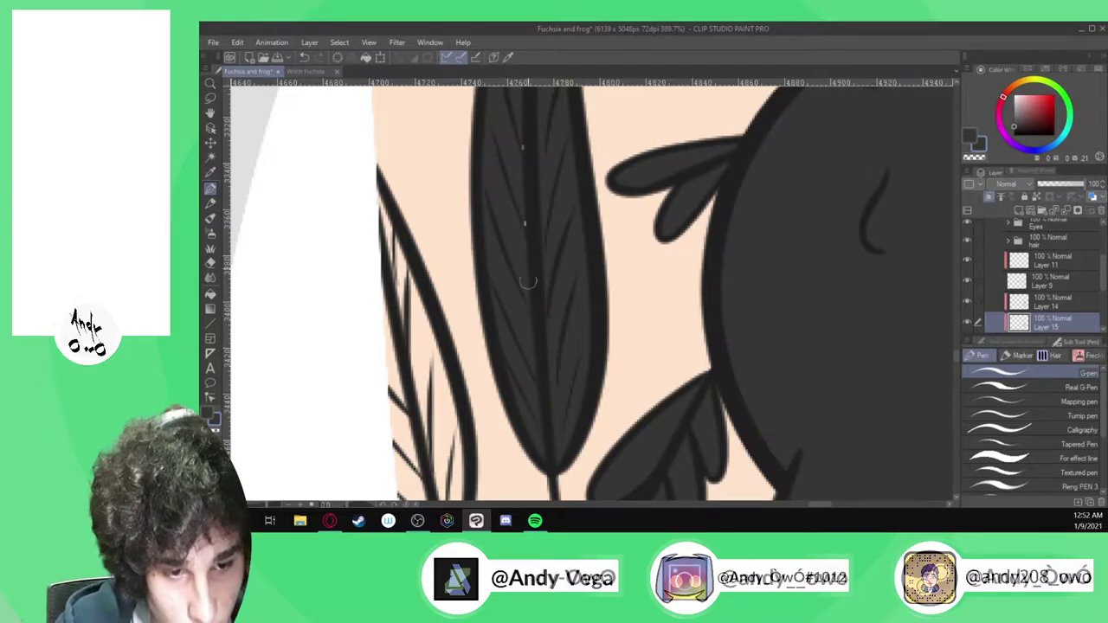
pyautogui.scroll(-5, 526, 286)
pyautogui.scroll(3, 558, 104)
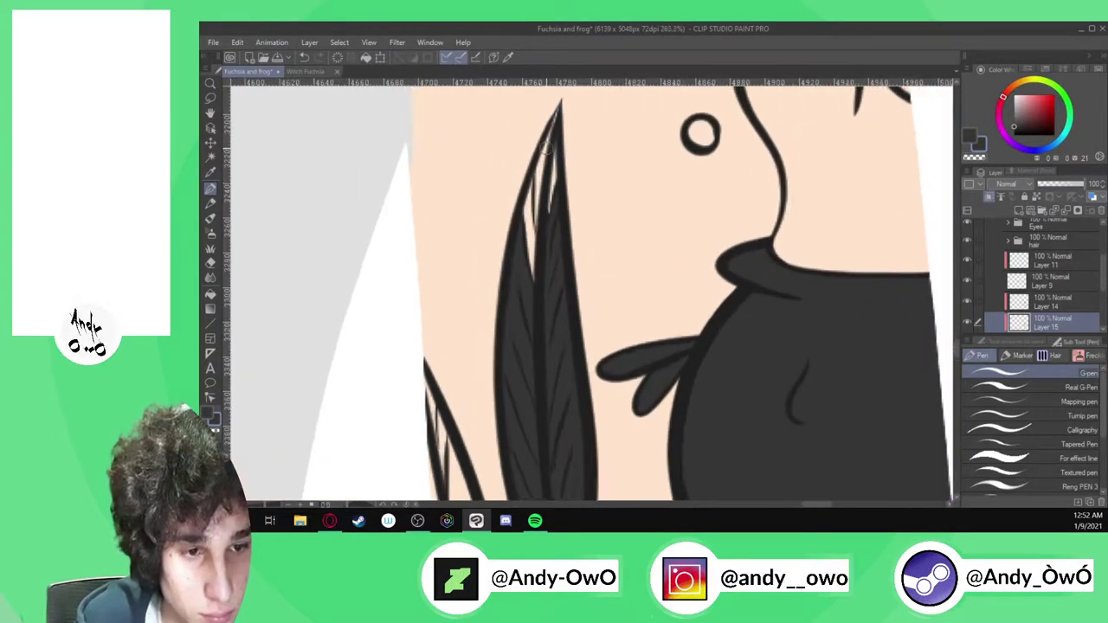
pyautogui.moveTo(548, 140); pyautogui.dragTo(534, 343)
pyautogui.scroll(4, 561, 137)
pyautogui.moveTo(558, 121); pyautogui.dragTo(558, 346)
pyautogui.moveTo(554, 115); pyautogui.dragTo(504, 264)
pyautogui.scroll(-2, 552, 224)
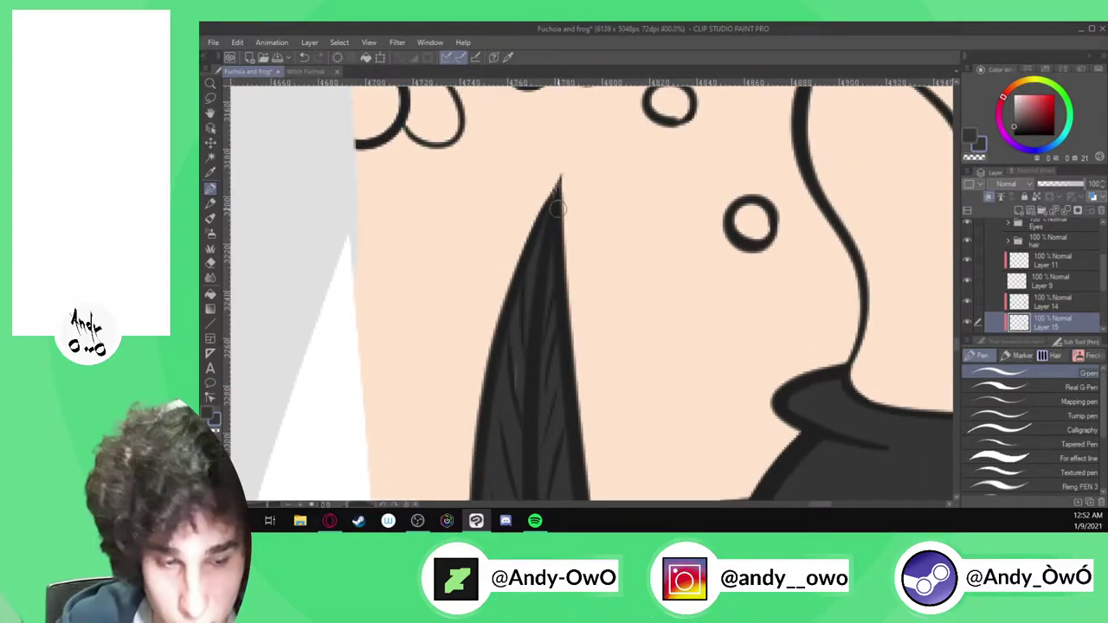
pyautogui.hotkey('ctrl', 'z')
pyautogui.moveTo(551, 214); pyautogui.dragTo(515, 387)
pyautogui.moveTo(530, 265); pyautogui.dragTo(510, 364)
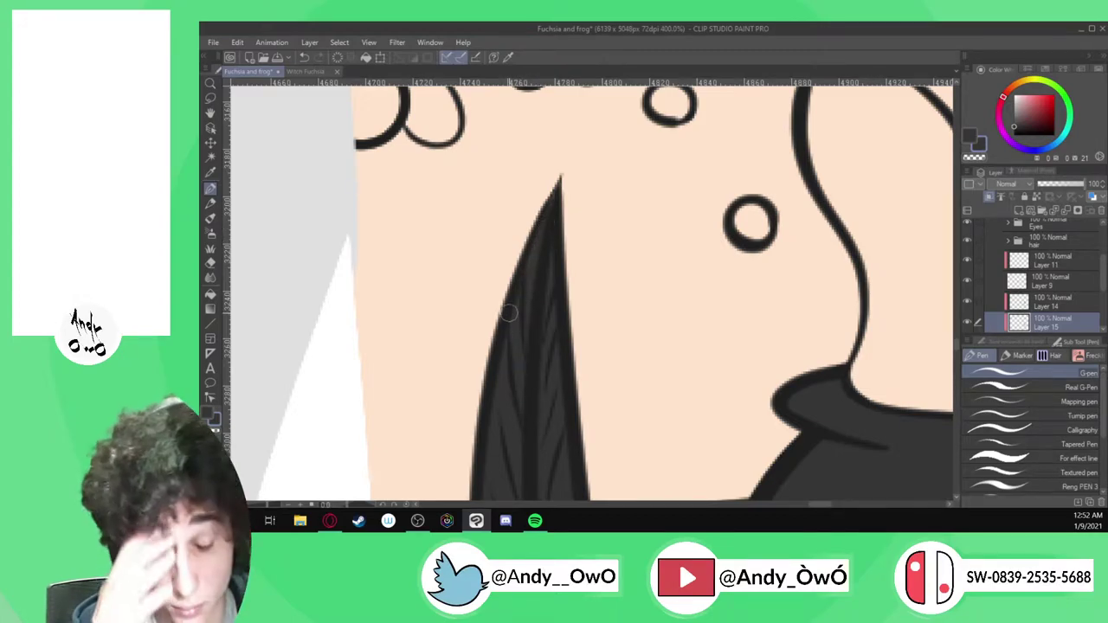
# Fill the cauldron-facing half of the partial feather at the arm's edge with dark grey
pyautogui.scroll(-8, 509, 313)
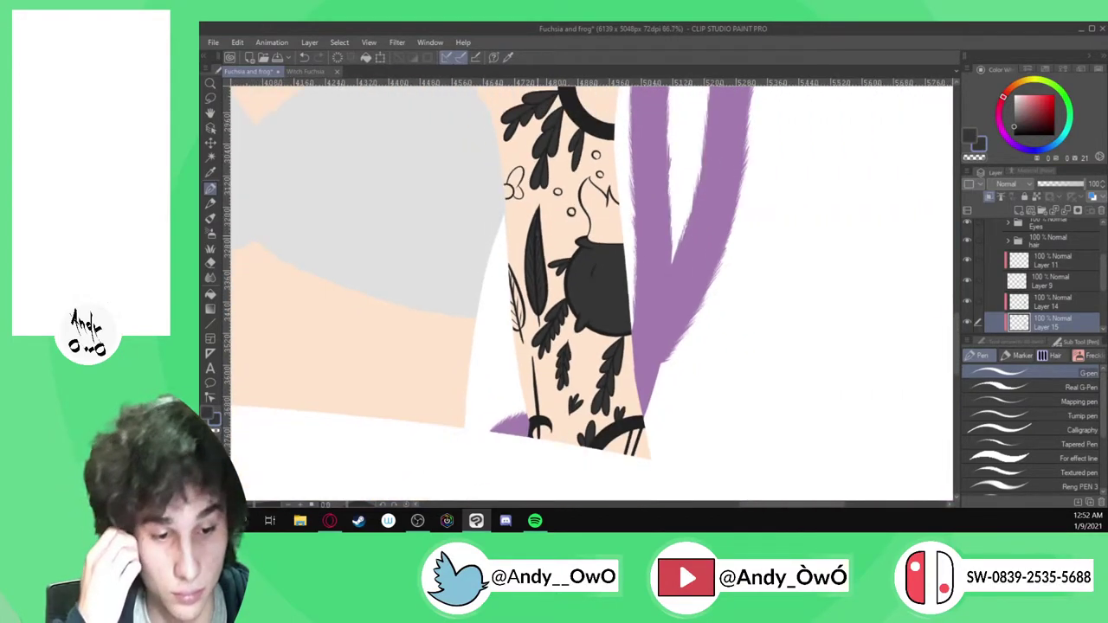
pyautogui.scroll(3, 530, 293)
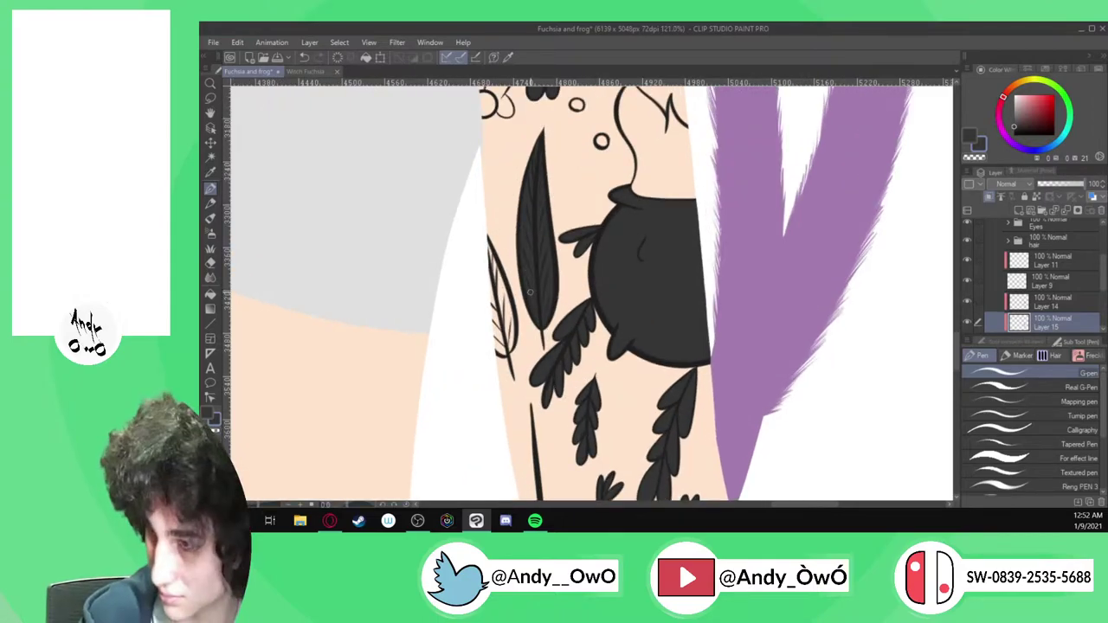
pyautogui.press('g')
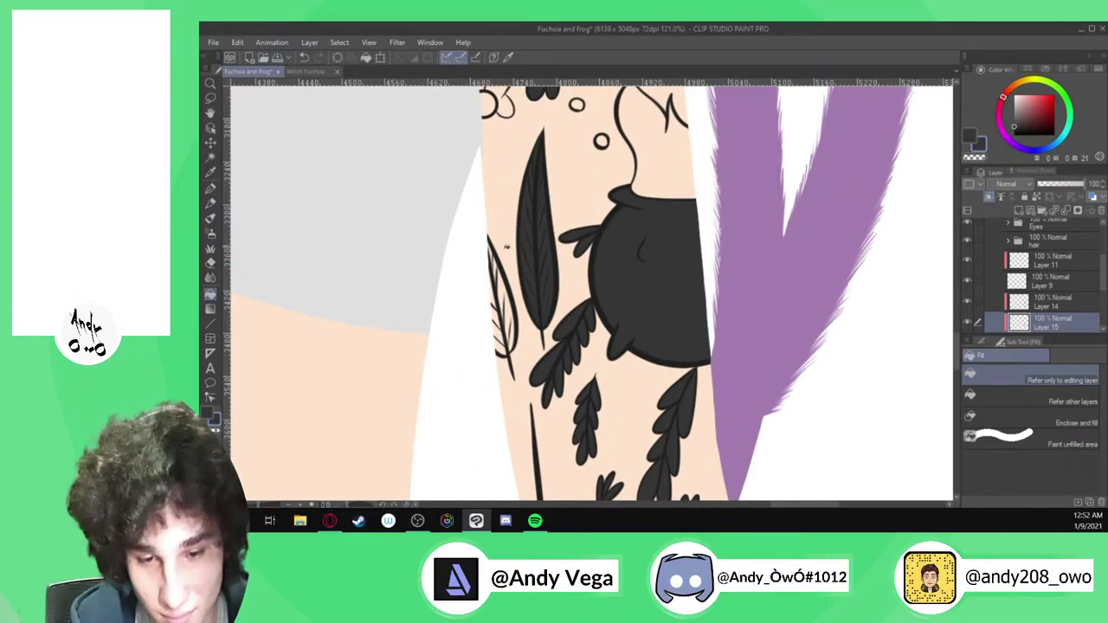
pyautogui.scroll(4, 520, 303)
pyautogui.click(496, 317)
pyautogui.scroll(1, 496, 317)
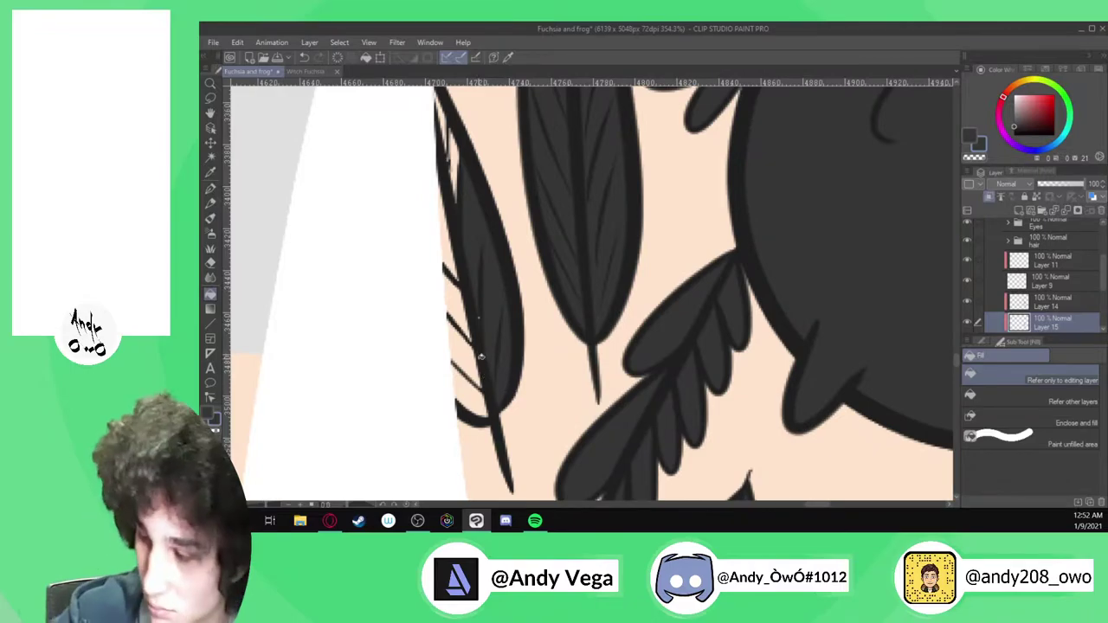
# Fill the remaining segments between the barbs and the upper part of the partial feather with dark grey, undoing misplaced fills
pyautogui.hotkey('ctrl', 'z')
pyautogui.click(478, 381)
pyautogui.hotkey('ctrl', 'z')
pyautogui.click(470, 351)
pyautogui.hotkey('ctrl', 'z')
pyautogui.click(455, 300)
pyautogui.click(451, 247)
pyautogui.click(456, 165)
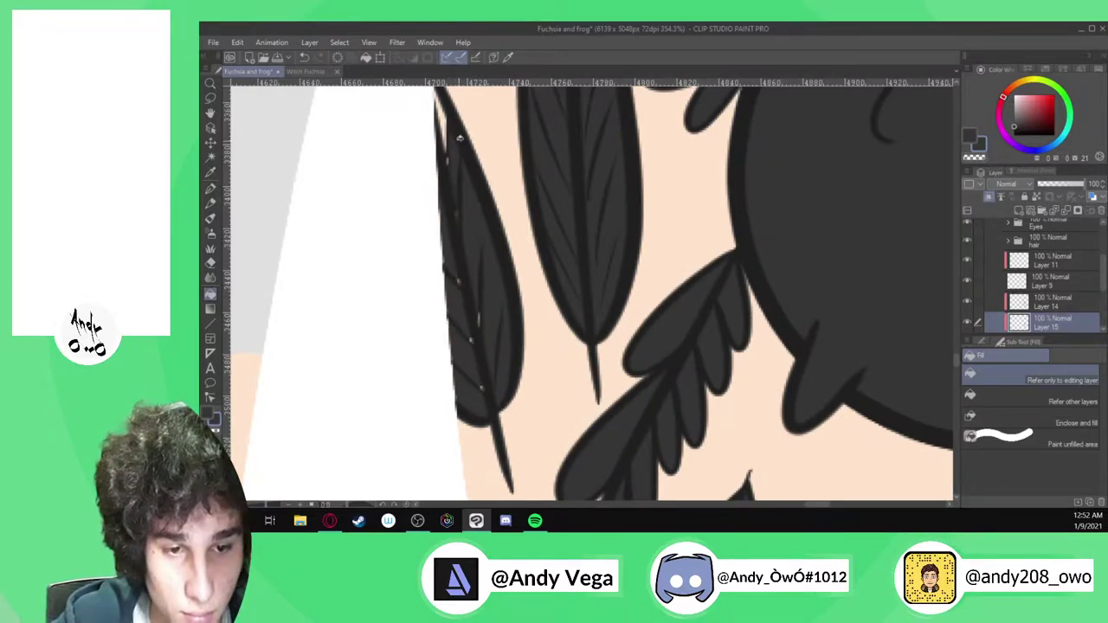
# Paint over the gaps at the narrow upper end of the partial feather with the dark grey G-pen
pyautogui.press('p')
pyautogui.moveTo(444, 105); pyautogui.dragTo(446, 142)
pyautogui.moveTo(434, 84); pyautogui.dragTo(450, 196)
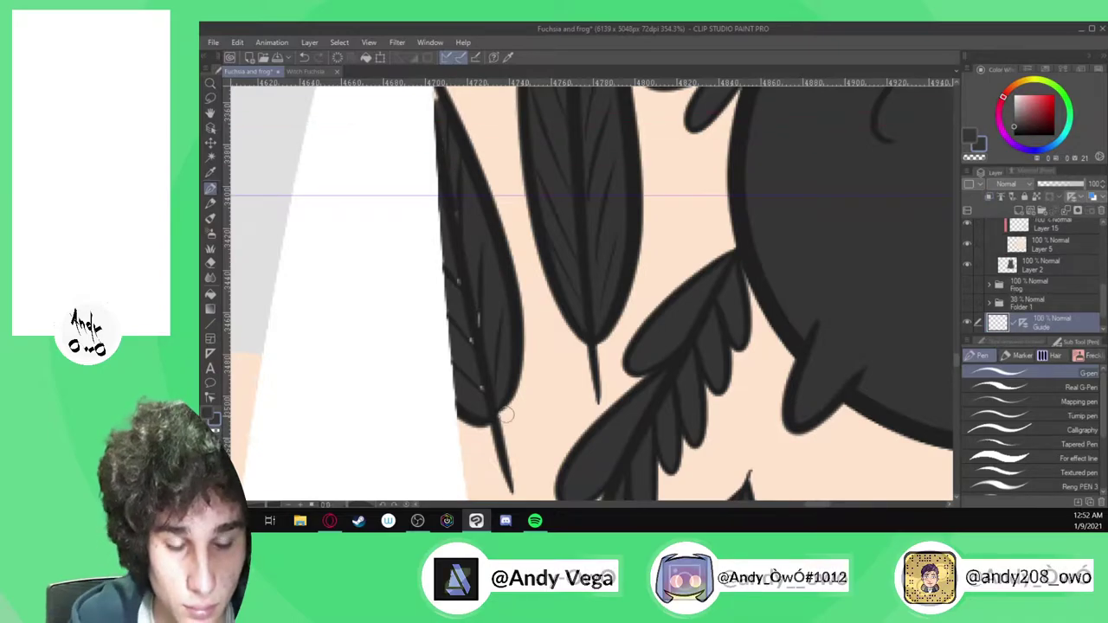
# Delete the stray guide layer, reselect Layer 15 and cover the remaining gaps along the partial feather's midrib with dark grey
pyautogui.scroll(-2, 443, 147)
pyautogui.hotkey('ctrl', 'z')
pyautogui.click(1102, 212)
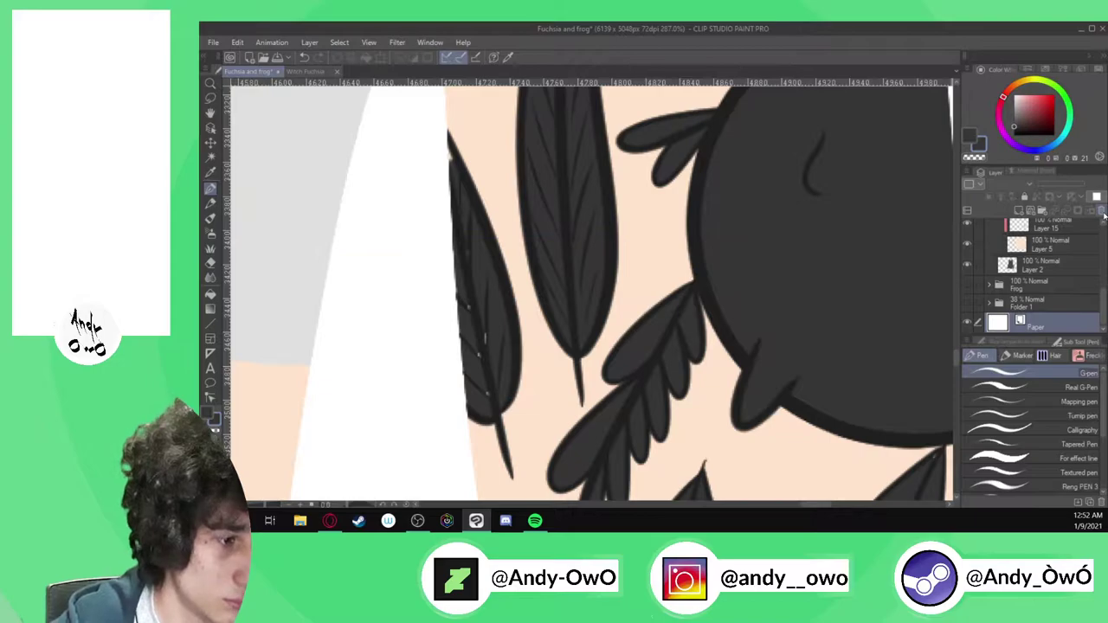
pyautogui.click(1058, 226)
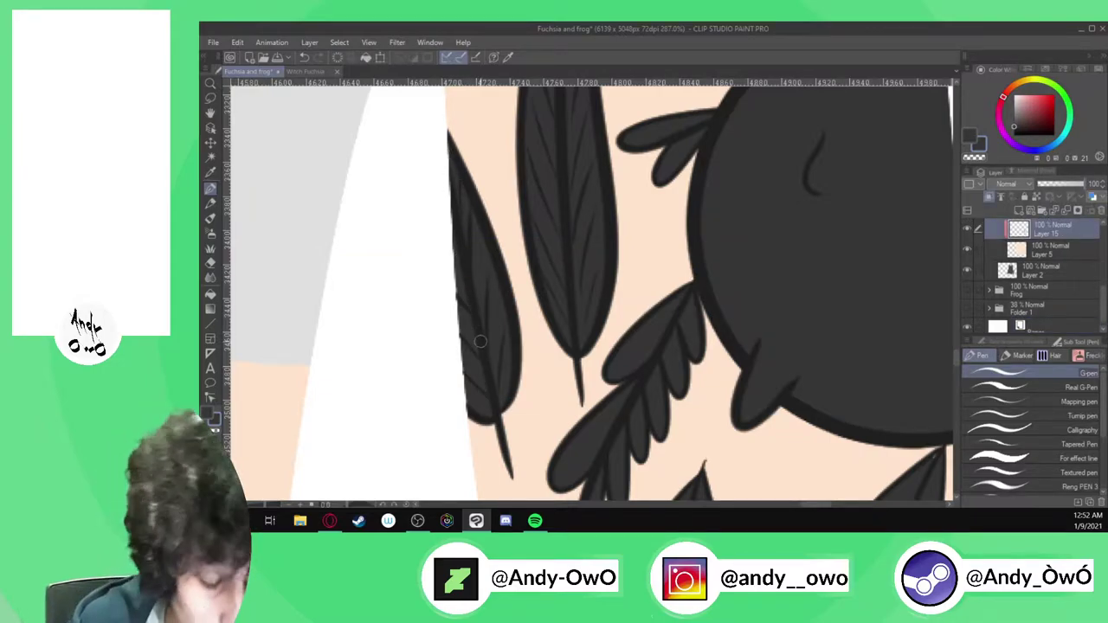
# Sample the pentagram's mid grey from the Witch Fuchsia reference and fill the pentagram segments at the arm's lower end in Fuchsia and frog
pyautogui.scroll(-6, 481, 341)
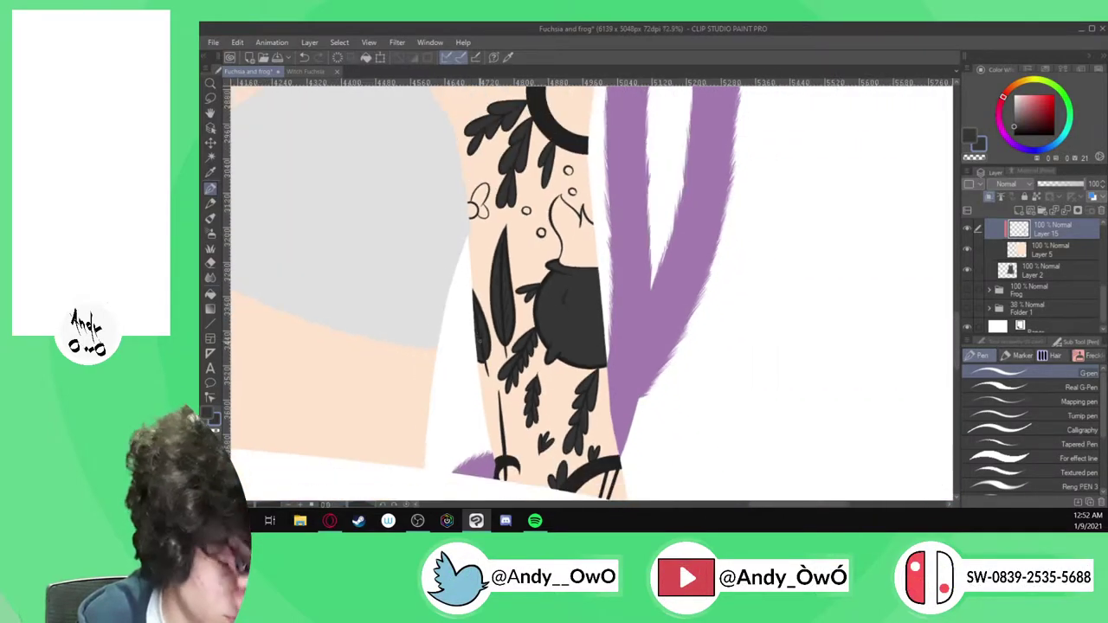
pyautogui.scroll(-2, 480, 341)
pyautogui.click(308, 71)
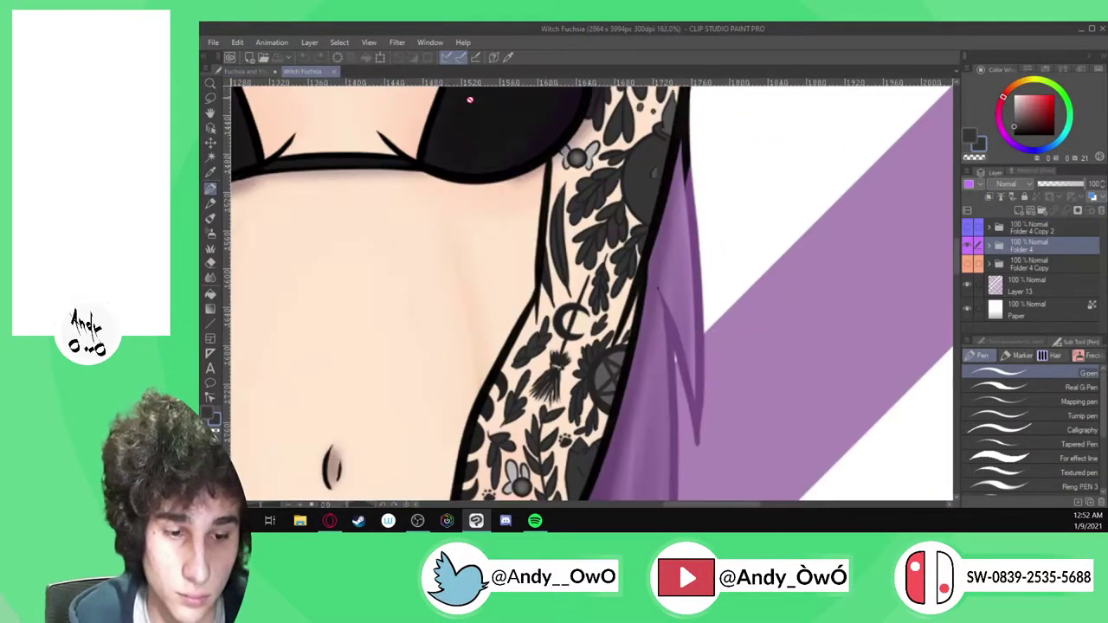
pyautogui.press('alt')
pyautogui.scroll(2, 603, 381)
pyautogui.keyDown('alt'); pyautogui.click(605, 381); pyautogui.keyUp('alt')
pyautogui.click(249, 71)
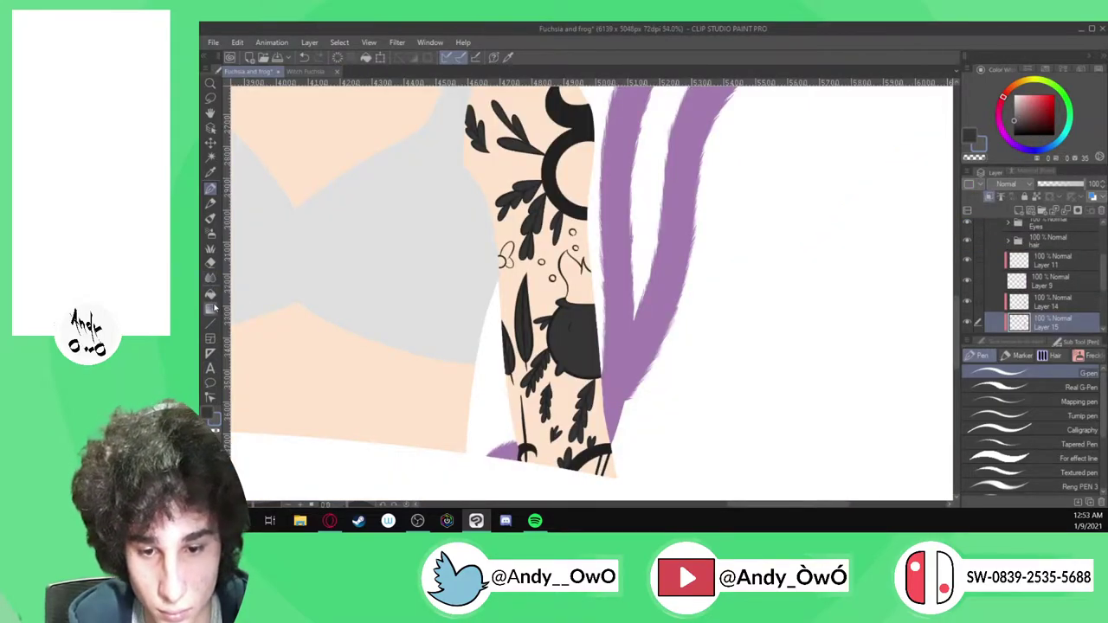
pyautogui.click(210, 295)
pyautogui.scroll(3, 593, 458)
pyautogui.click(587, 470)
pyautogui.click(620, 472)
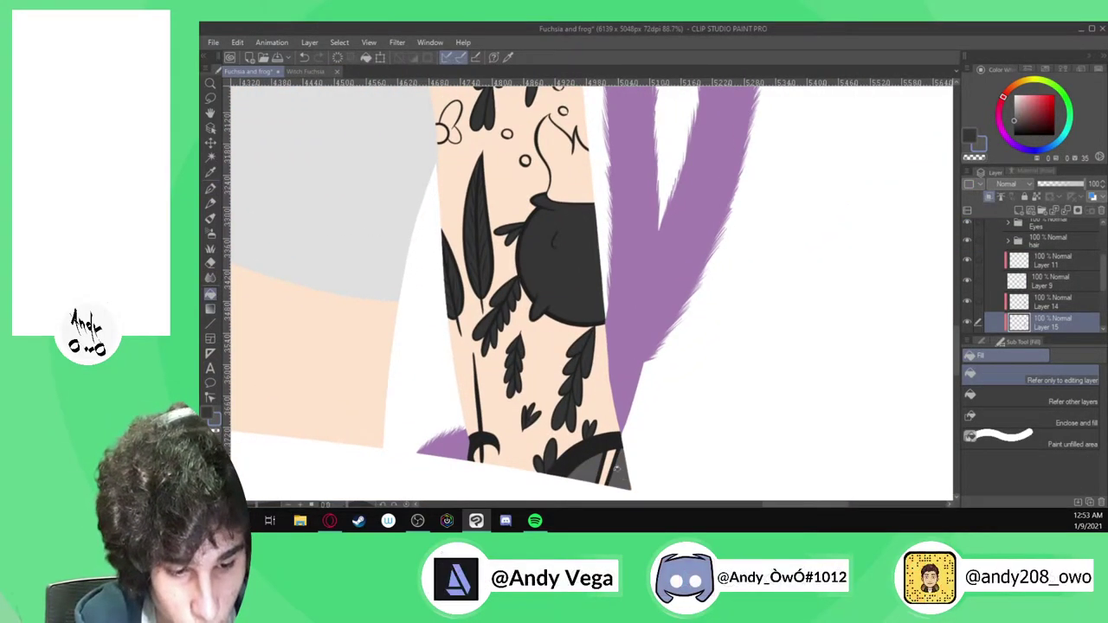
# Fill the smoke above the cauldron and the surrounding bubbles with mid grey, covering the smoke's pointed tip with the G-pen
pyautogui.scroll(-2, 585, 417)
pyautogui.scroll(5, 499, 197)
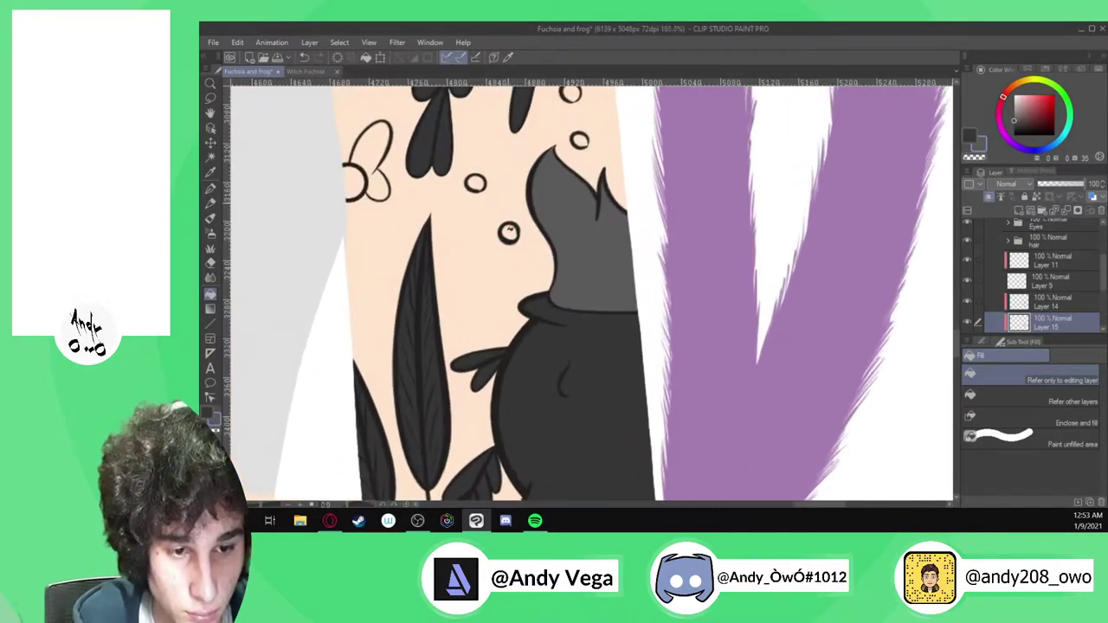
pyautogui.scroll(5, 596, 121)
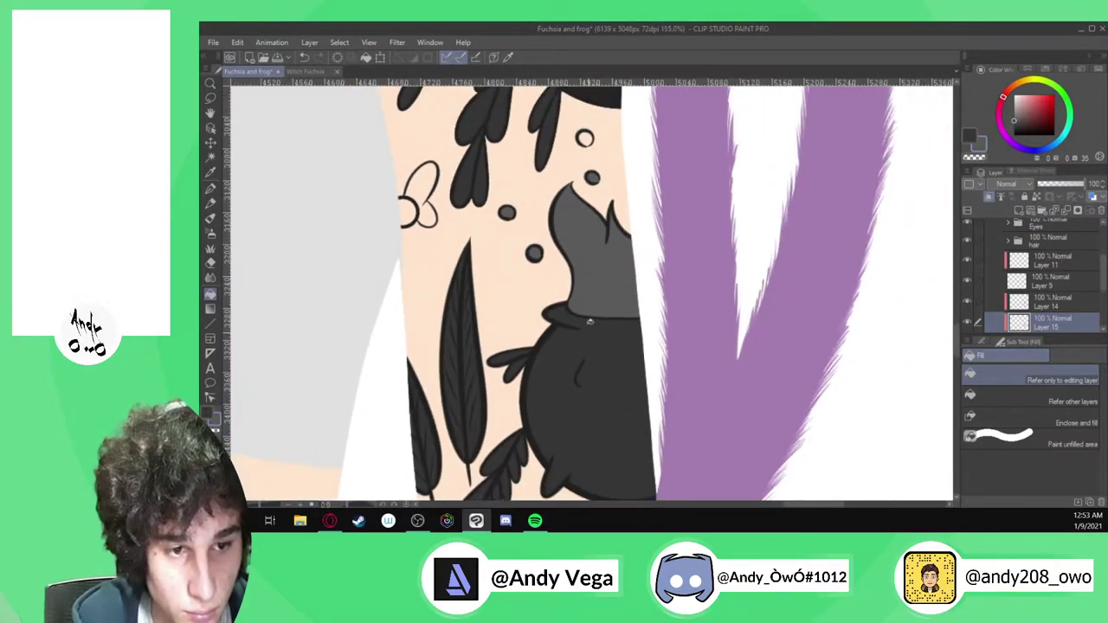
pyautogui.press('p')
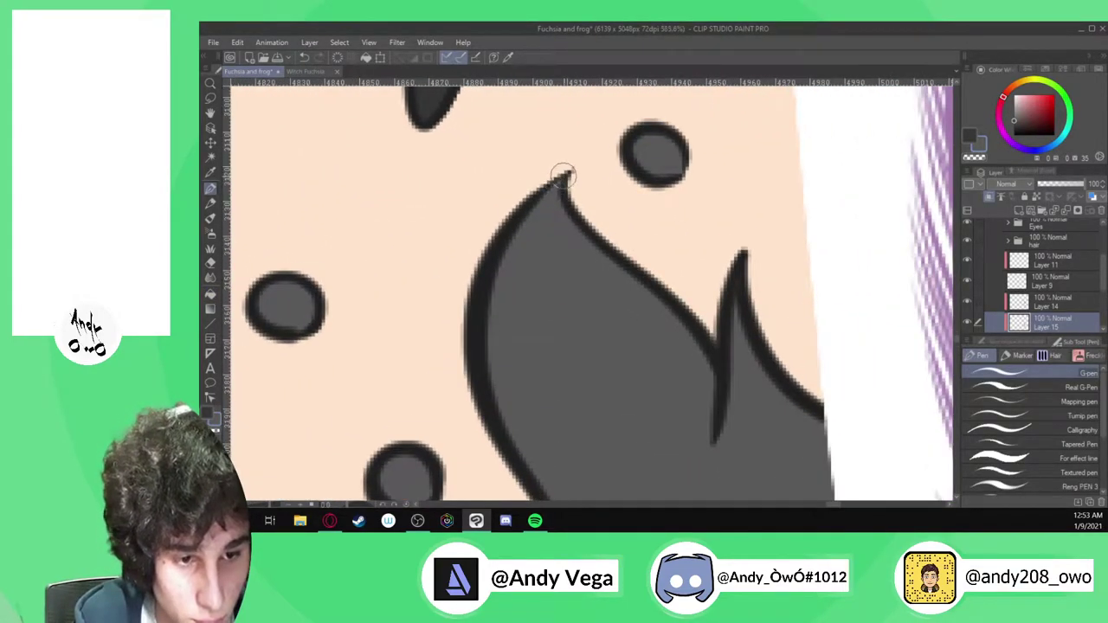
# Check the arm tattoos in the Witch Fuchsia reference and fill the inside of the large ring above the cauldron with mid grey
pyautogui.click(329, 70)
pyautogui.scroll(-4, 645, 321)
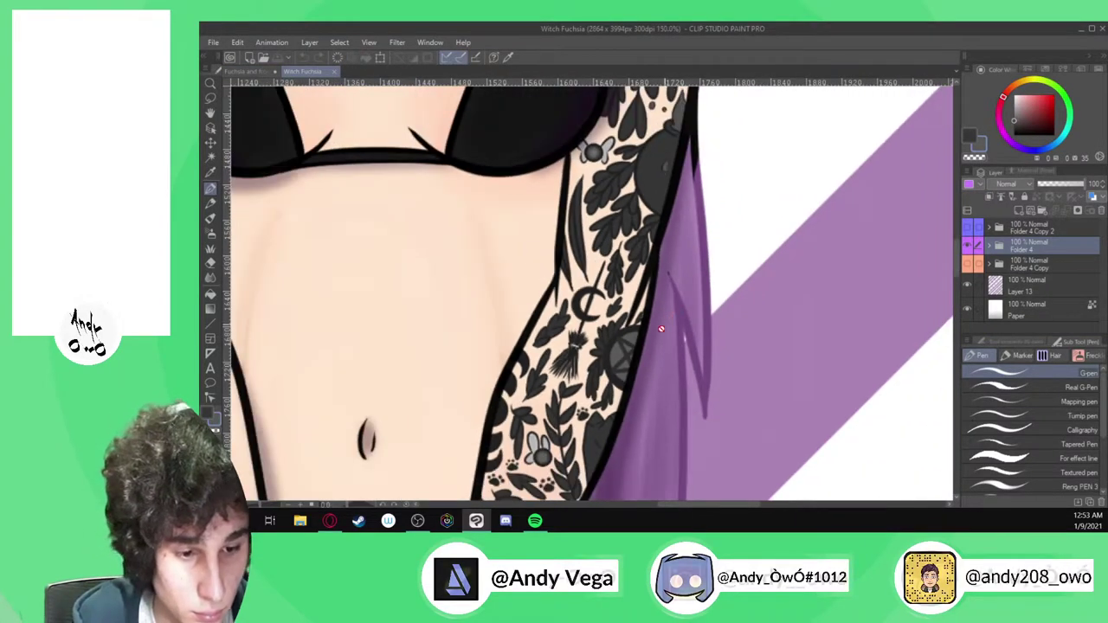
pyautogui.scroll(3, 695, 179)
pyautogui.scroll(-2, 633, 316)
pyautogui.scroll(-3, 618, 339)
pyautogui.scroll(2, 670, 188)
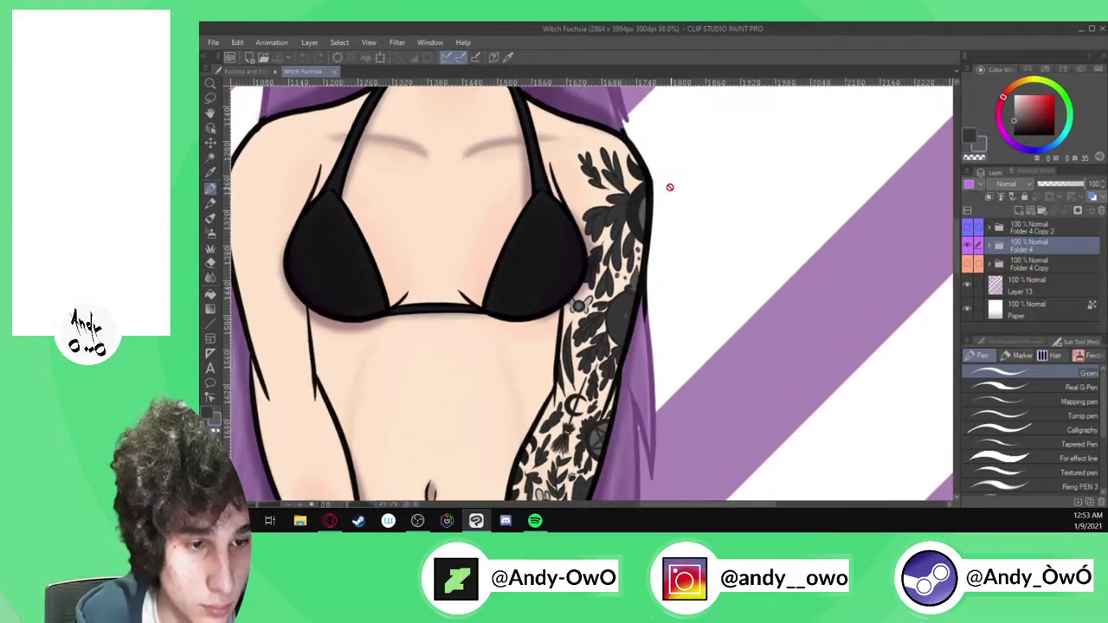
pyautogui.click(251, 71)
pyautogui.click(210, 277)
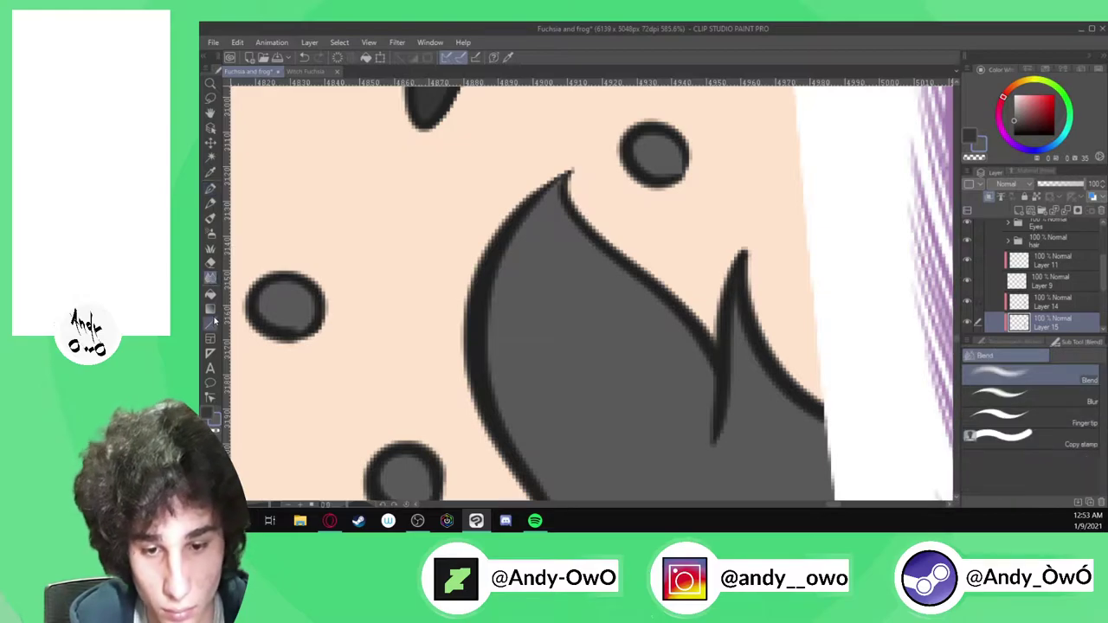
pyautogui.click(210, 294)
pyautogui.scroll(-6, 485, 381)
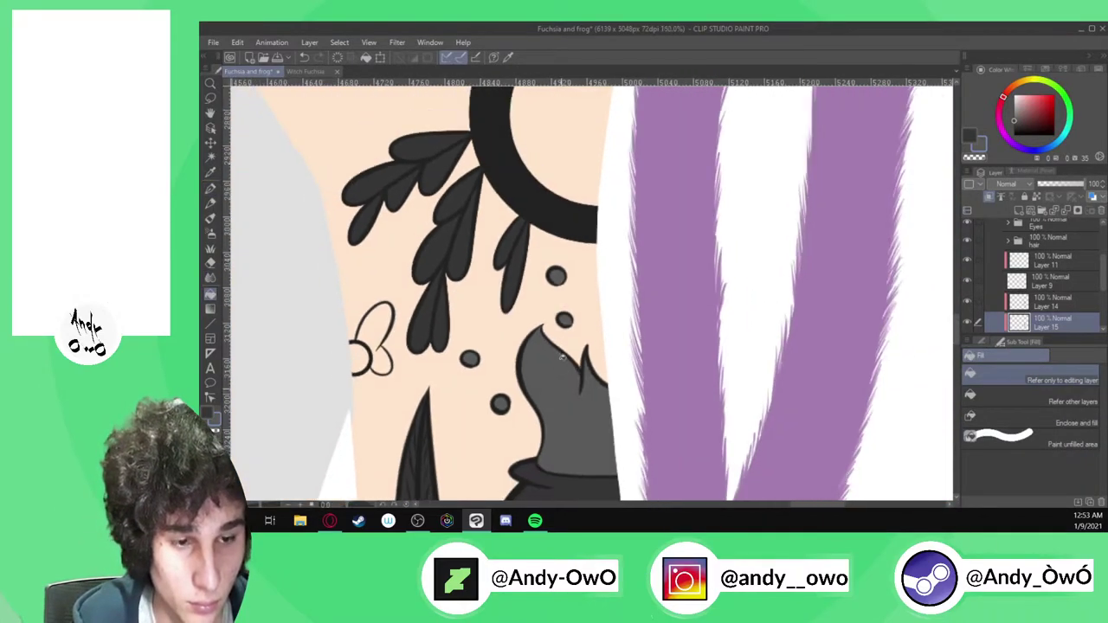
pyautogui.scroll(-5, 561, 368)
# Paint a mid grey teardrop highlight beside the curved line on the cauldron with the G-pen, redoing the first stroke
pyautogui.press('p')
pyautogui.scroll(10, 564, 373)
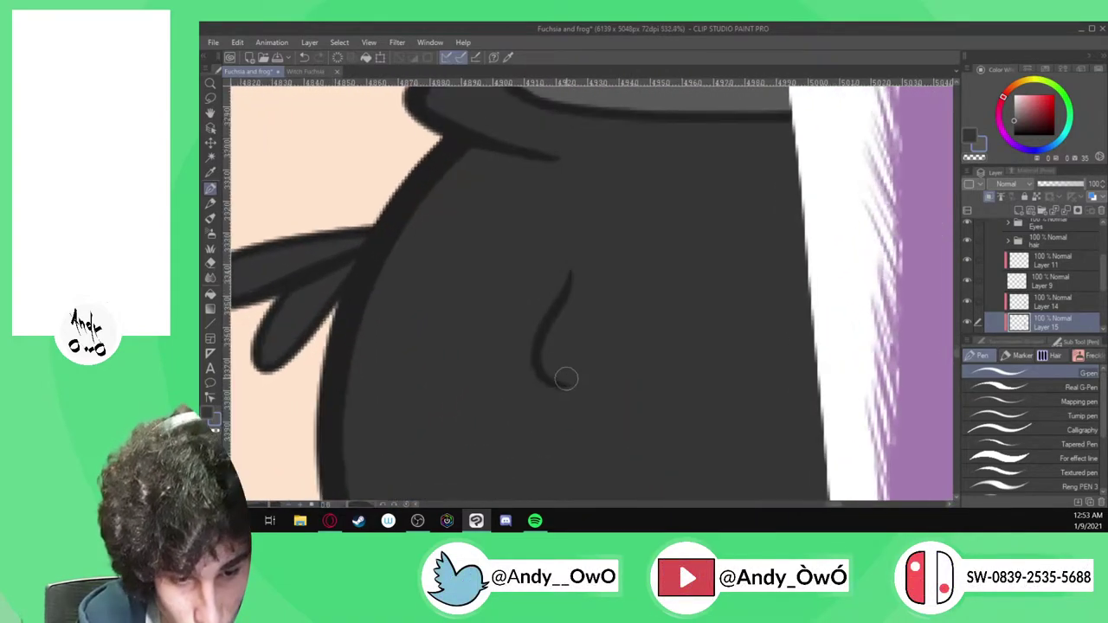
pyautogui.scroll(2, 566, 379)
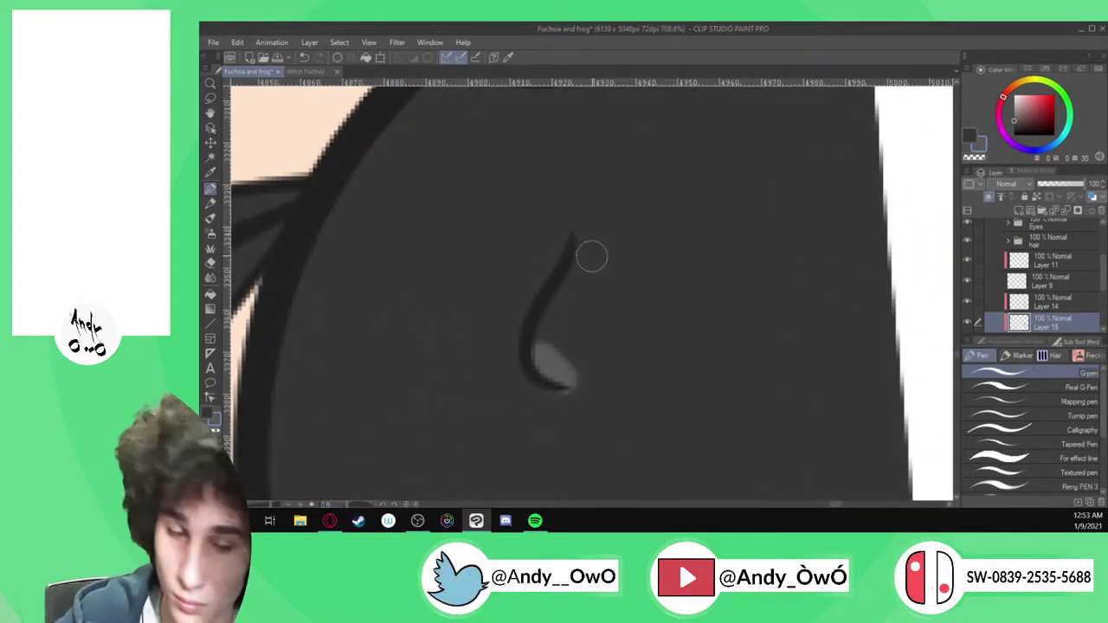
pyautogui.hotkey('ctrl', 'z')
pyautogui.moveTo(563, 296)
pyautogui.mouseDown()
pyautogui.moveTo(542, 347)
pyautogui.moveTo(557, 376)
pyautogui.moveTo(581, 360)
pyautogui.moveTo(582, 256)
pyautogui.moveTo(564, 357)
pyautogui.moveTo(583, 299)
pyautogui.mouseUp()
pyautogui.scroll(-4, 580, 278)
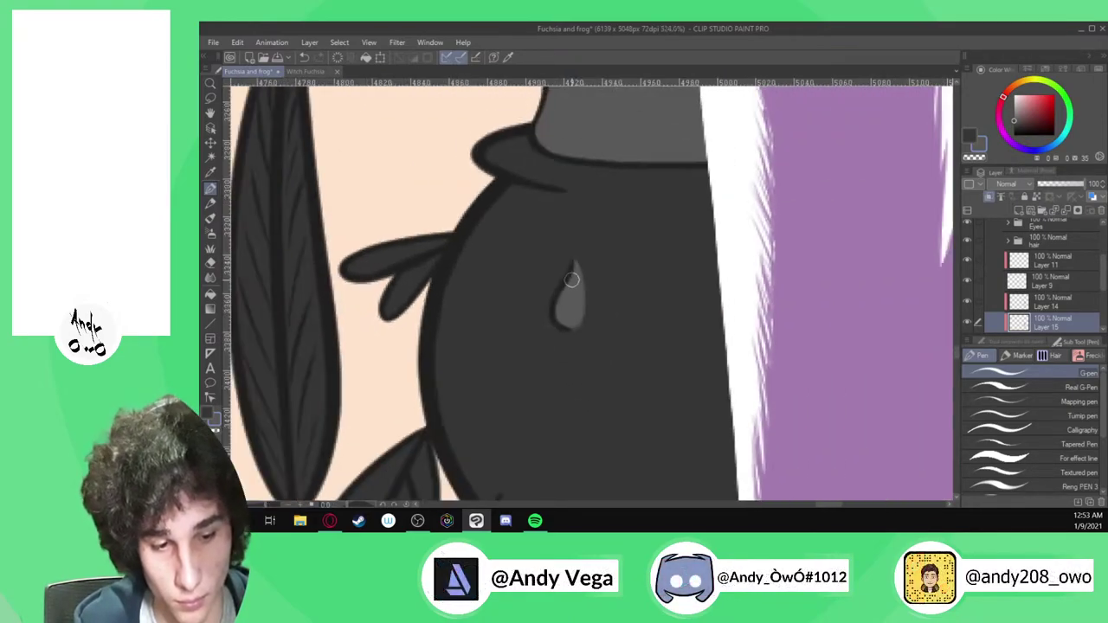
# Sample the fairy wings' light grey from the Witch Fuchsia reference and fill both wings of the fairy tattoo in Fuchsia and frog
pyautogui.scroll(-4, 572, 279)
pyautogui.click(305, 71)
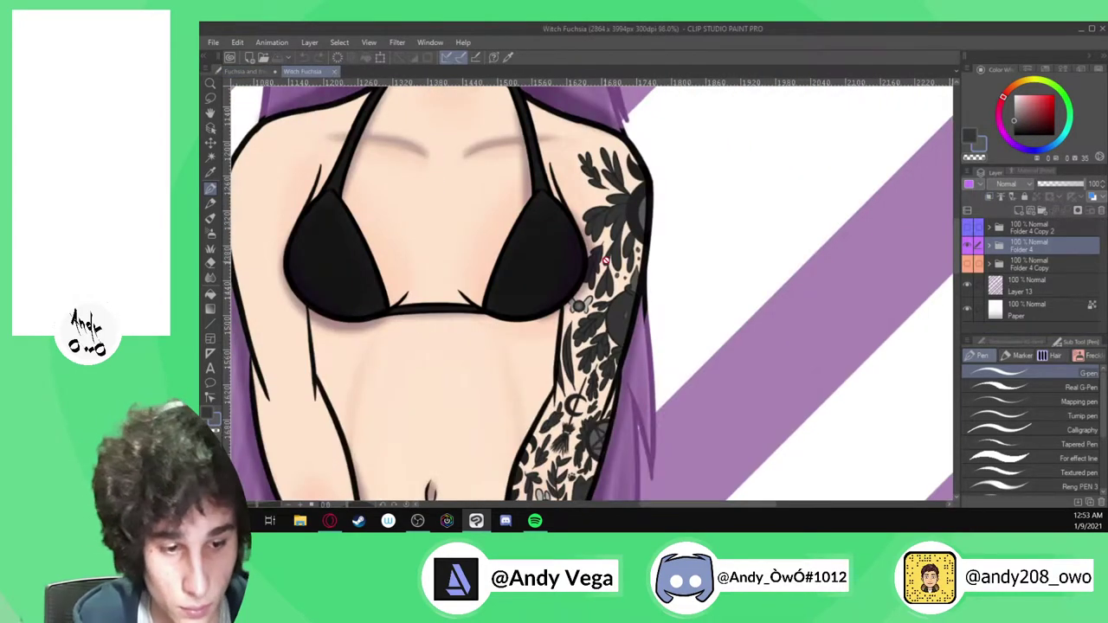
pyautogui.scroll(5, 605, 259)
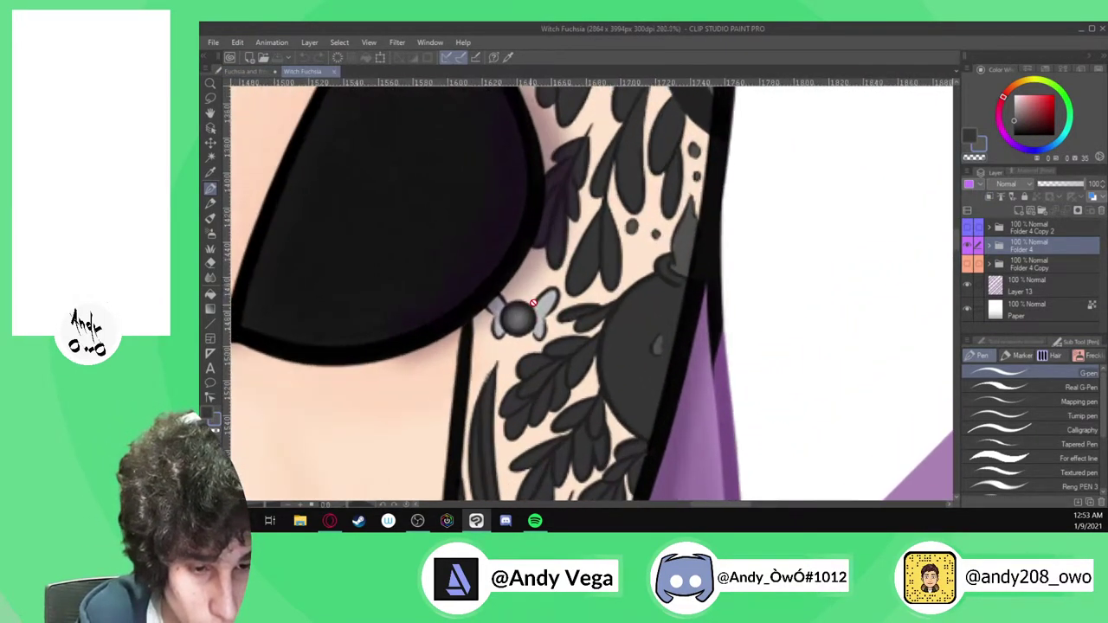
pyautogui.scroll(2, 532, 303)
pyautogui.click(251, 71)
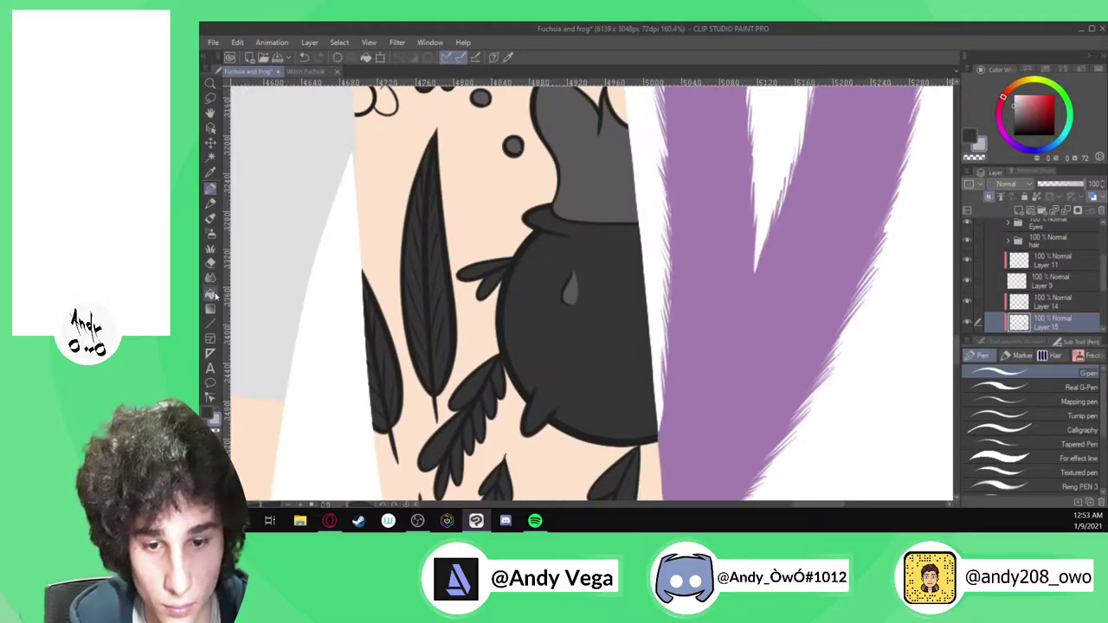
pyautogui.click(210, 293)
pyautogui.scroll(-6, 474, 338)
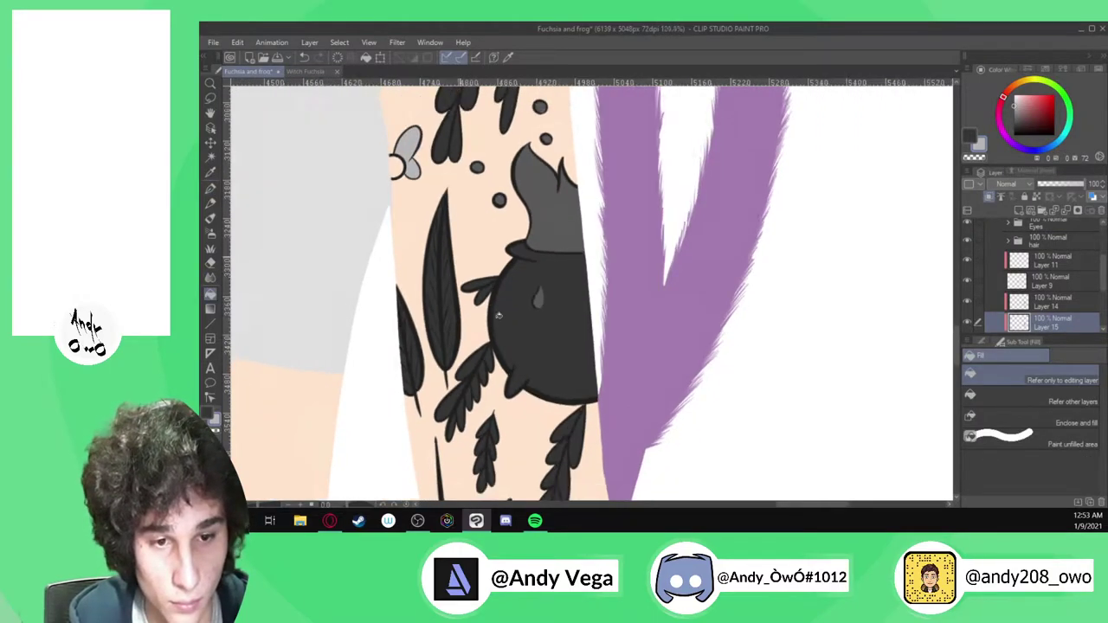
# Undo the misplaced fill, close the fairy's round body along the arm's edge with the G-pen and colour it near-black
pyautogui.scroll(3, 488, 137)
pyautogui.press('p')
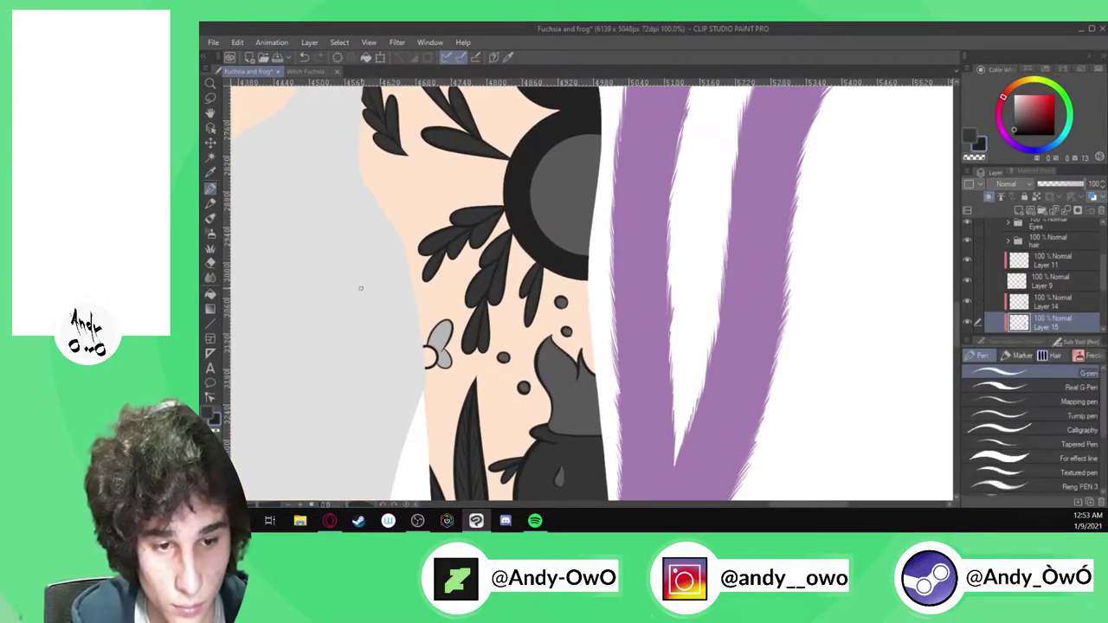
pyautogui.press('g')
pyautogui.scroll(2, 424, 355)
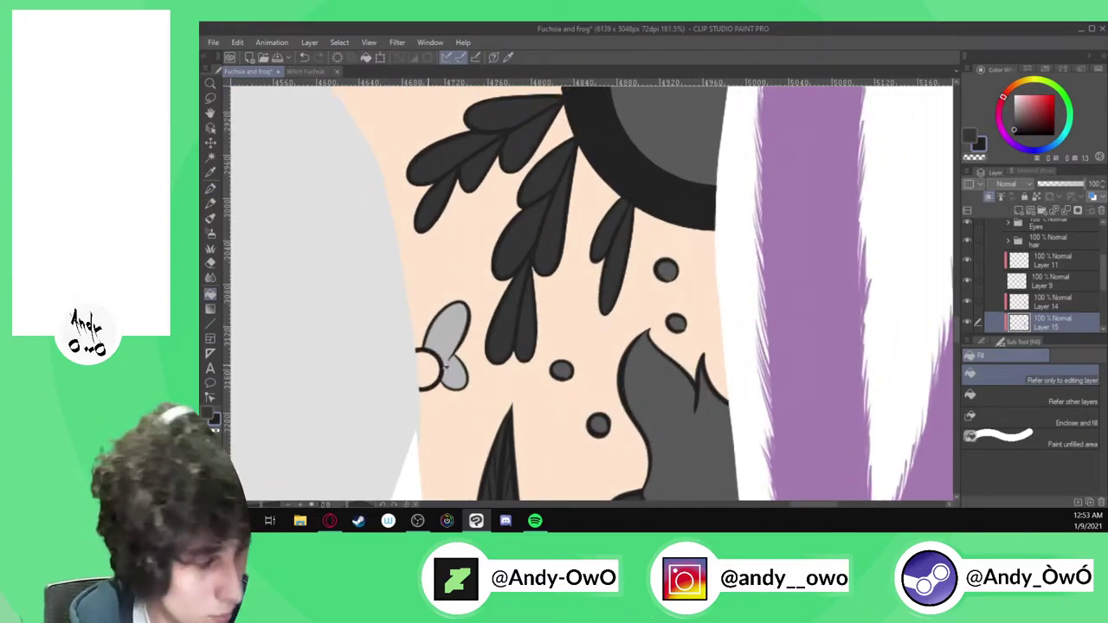
pyautogui.click(437, 372)
pyautogui.scroll(2, 442, 370)
pyautogui.hotkey('ctrl', 'z')
pyautogui.press('p')
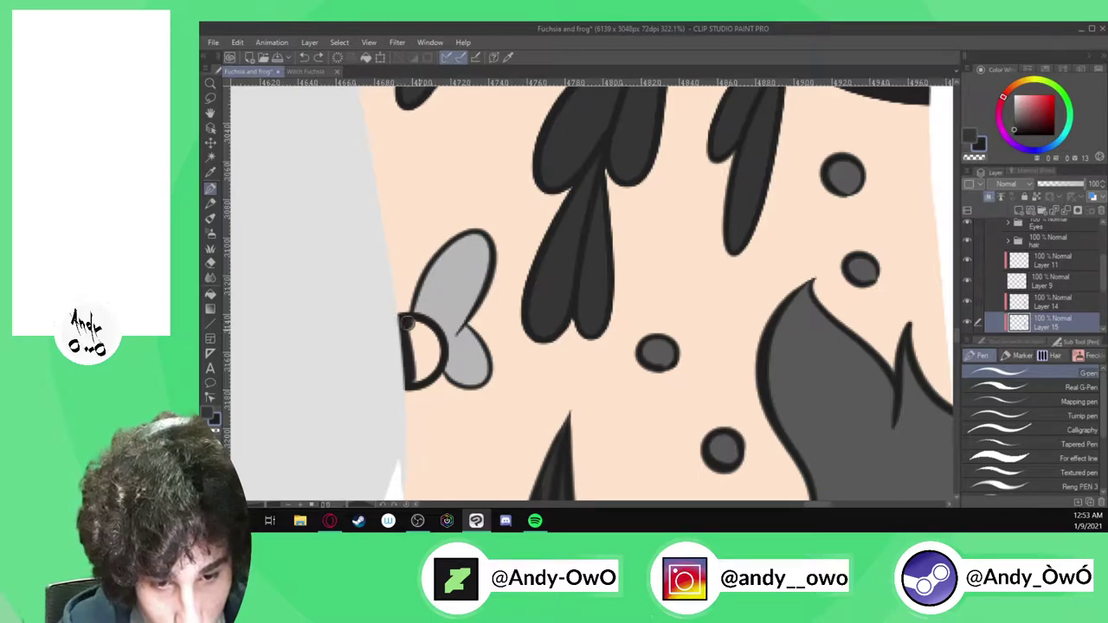
pyautogui.moveTo(426, 333)
pyautogui.mouseDown()
pyautogui.moveTo(421, 379)
pyautogui.moveTo(415, 332)
pyautogui.mouseUp()
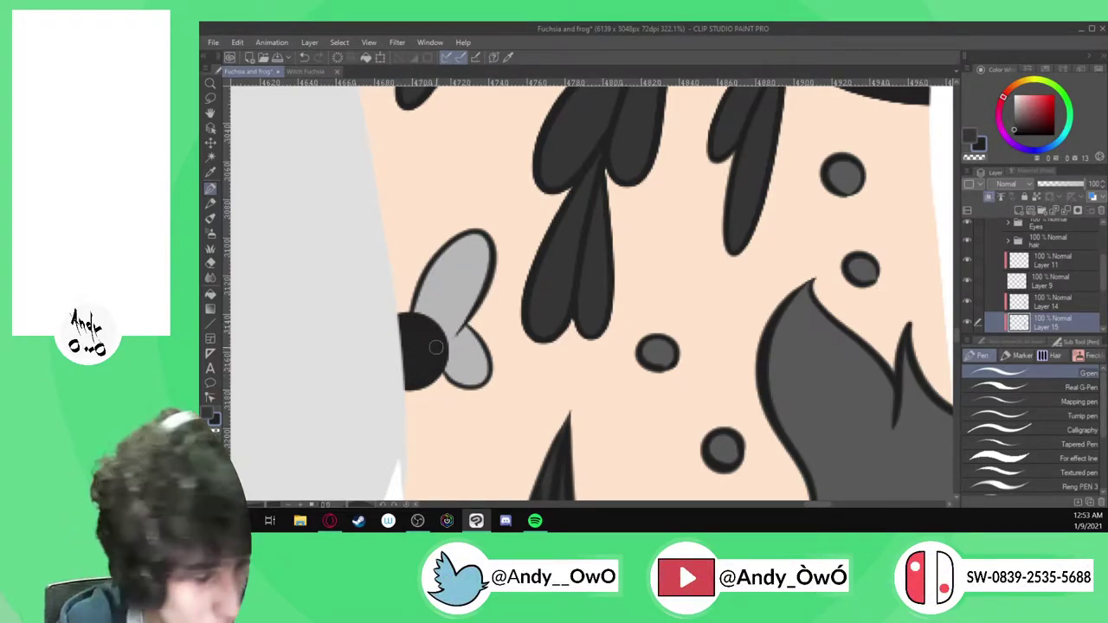
# Examine the fairy's shaded body in the Witch Fuchsia reference, sample a dark grey and return to Fuchsia and frog
pyautogui.scroll(-3, 425, 277)
pyautogui.click(304, 71)
pyautogui.press('i')
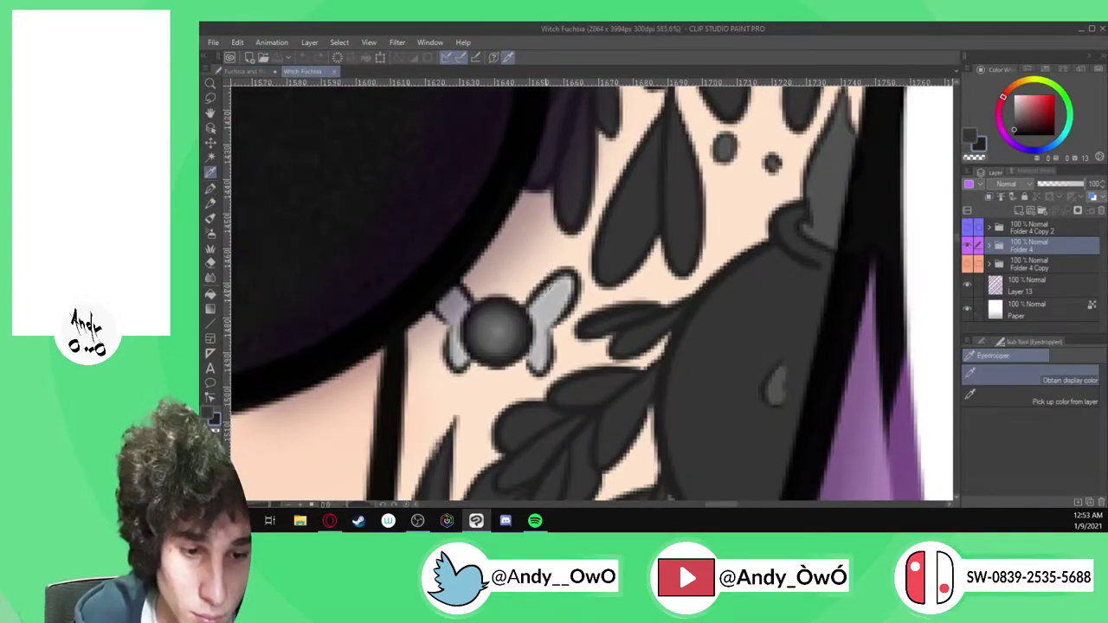
pyautogui.scroll(5, 537, 346)
pyautogui.scroll(-3, 536, 346)
pyautogui.press('p')
pyautogui.click(251, 71)
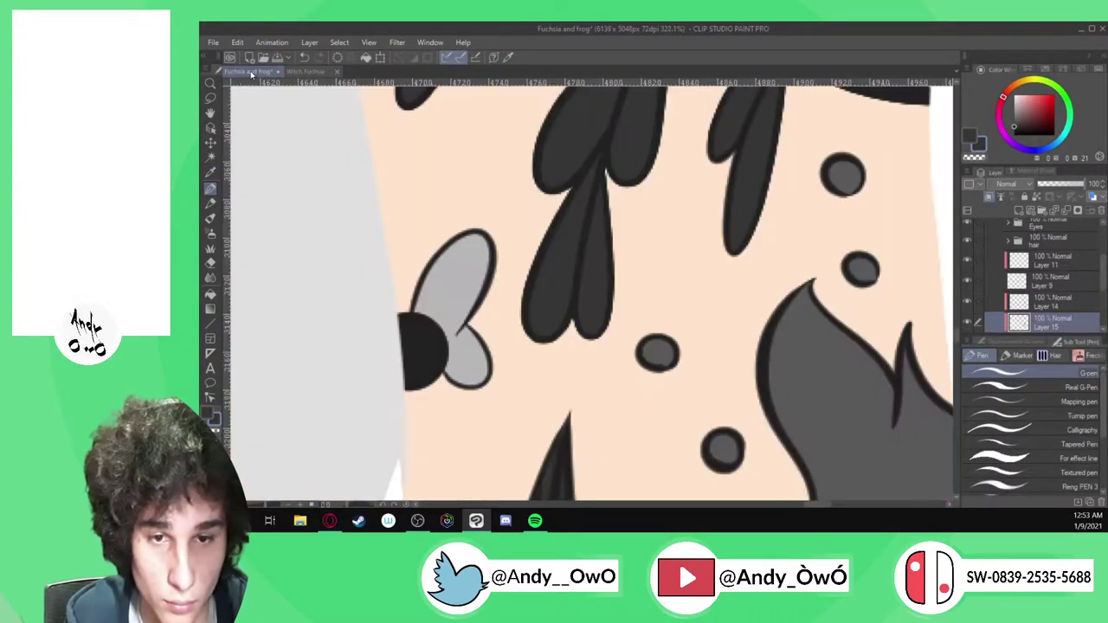
# Paint the inside of the fairy's body dark grey with a round light grey highlight against the arm's edge
pyautogui.scroll(3, 431, 352)
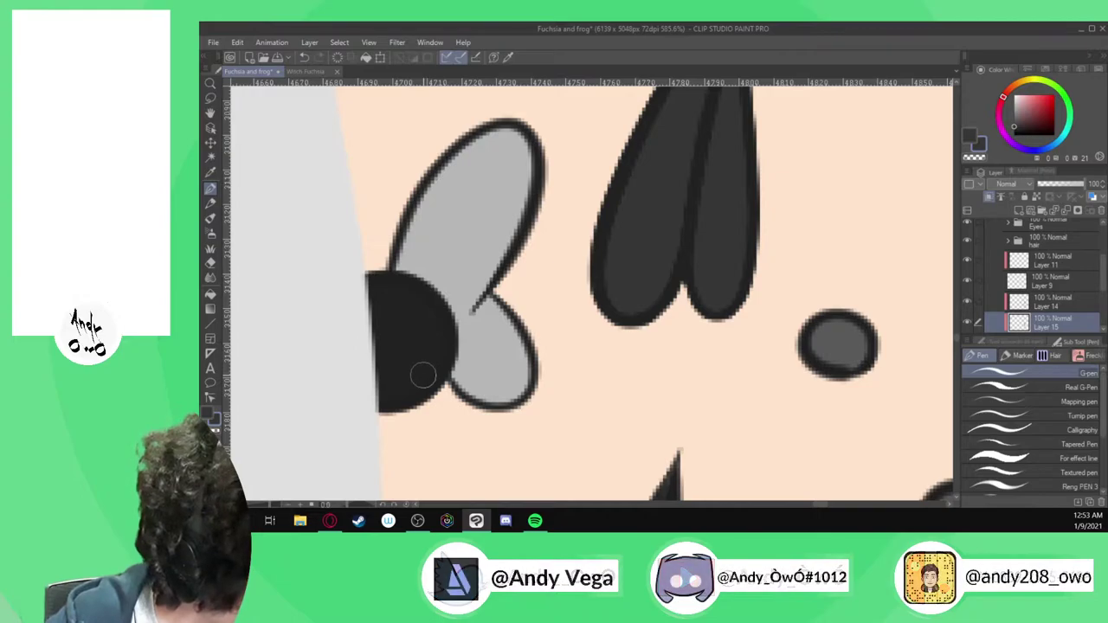
pyautogui.moveTo(467, 334)
pyautogui.mouseDown()
pyautogui.moveTo(389, 287)
pyautogui.moveTo(418, 304)
pyautogui.moveTo(432, 342)
pyautogui.moveTo(428, 362)
pyautogui.moveTo(395, 387)
pyautogui.moveTo(359, 379)
pyautogui.moveTo(385, 392)
pyautogui.moveTo(370, 298)
pyautogui.moveTo(402, 344)
pyautogui.moveTo(391, 373)
pyautogui.moveTo(414, 358)
pyautogui.moveTo(399, 298)
pyautogui.moveTo(392, 368)
pyautogui.moveTo(395, 336)
pyautogui.moveTo(378, 368)
pyautogui.moveTo(373, 325)
pyautogui.mouseUp()
pyautogui.keyDown('alt'); pyautogui.click(463, 250); pyautogui.keyUp('alt')
pyautogui.hotkey('ctrl', 'z')
# Blend the light grey highlight into the dark grey of the fairy's body with the Blend tool for a soft spherical gradient
pyautogui.click(210, 278)
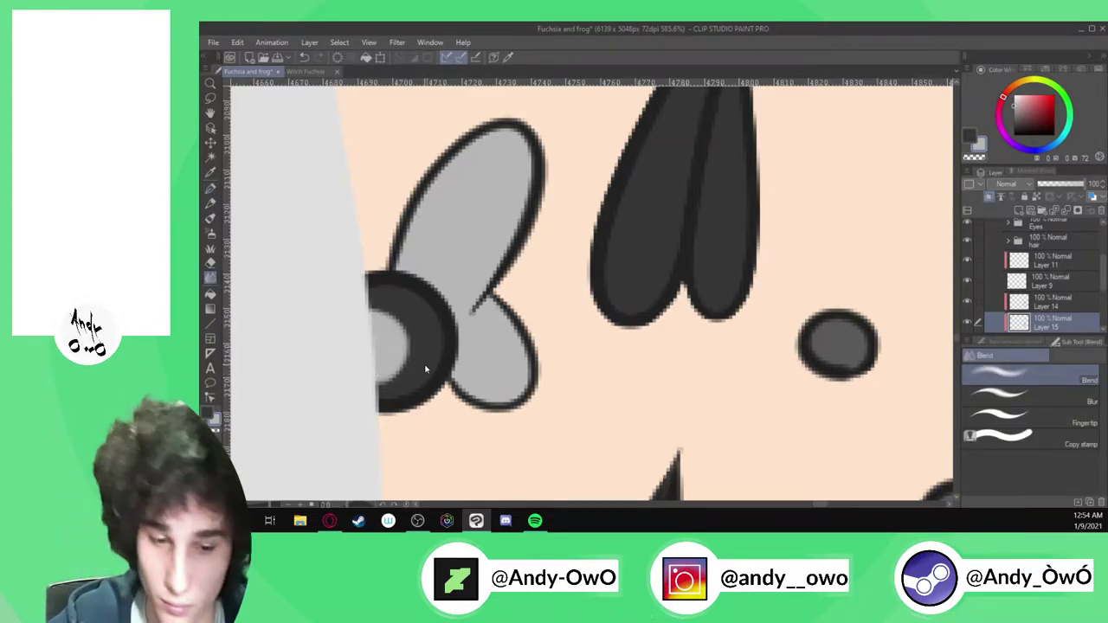
pyautogui.scroll(2, 394, 369)
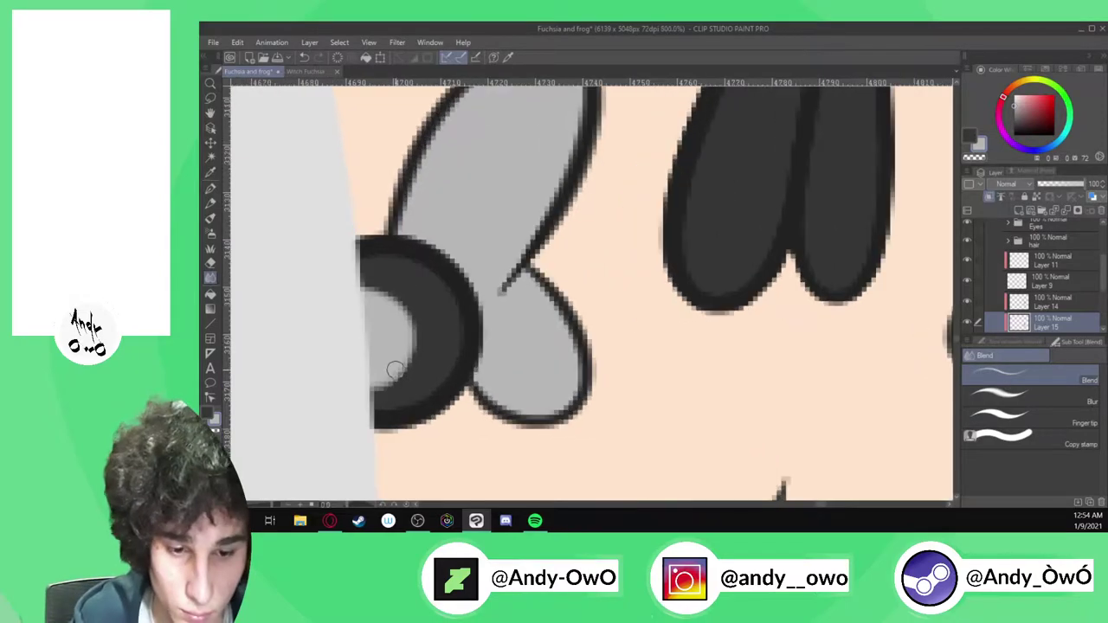
pyautogui.moveTo(371, 376)
pyautogui.mouseDown()
pyautogui.moveTo(412, 341)
pyautogui.moveTo(371, 291)
pyautogui.moveTo(410, 352)
pyautogui.moveTo(372, 382)
pyautogui.moveTo(394, 317)
pyautogui.moveTo(370, 304)
pyautogui.moveTo(374, 377)
pyautogui.moveTo(362, 301)
pyautogui.mouseUp()
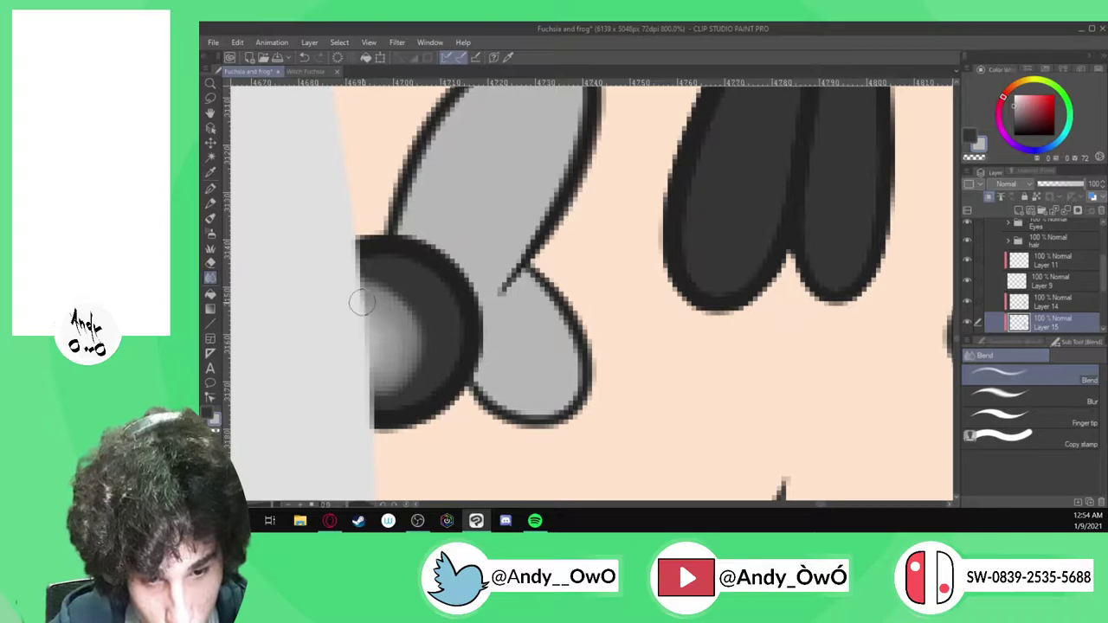
pyautogui.moveTo(374, 385)
pyautogui.mouseDown()
pyautogui.moveTo(418, 356)
pyautogui.moveTo(391, 374)
pyautogui.moveTo(414, 381)
pyautogui.moveTo(407, 361)
pyautogui.moveTo(425, 329)
pyautogui.moveTo(361, 273)
pyautogui.mouseUp()
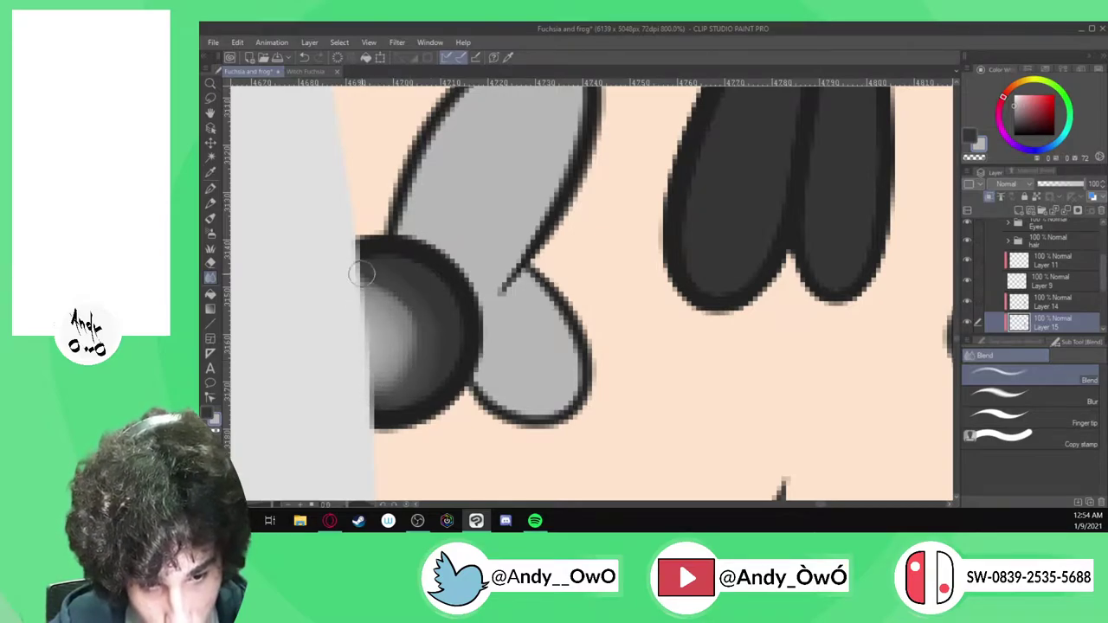
pyautogui.moveTo(430, 364)
pyautogui.mouseDown()
pyautogui.moveTo(366, 276)
pyautogui.moveTo(411, 374)
pyautogui.moveTo(380, 291)
pyautogui.moveTo(370, 317)
pyautogui.moveTo(395, 372)
pyautogui.moveTo(368, 388)
pyautogui.moveTo(422, 297)
pyautogui.moveTo(385, 400)
pyautogui.moveTo(440, 331)
pyautogui.moveTo(363, 268)
pyautogui.mouseUp()
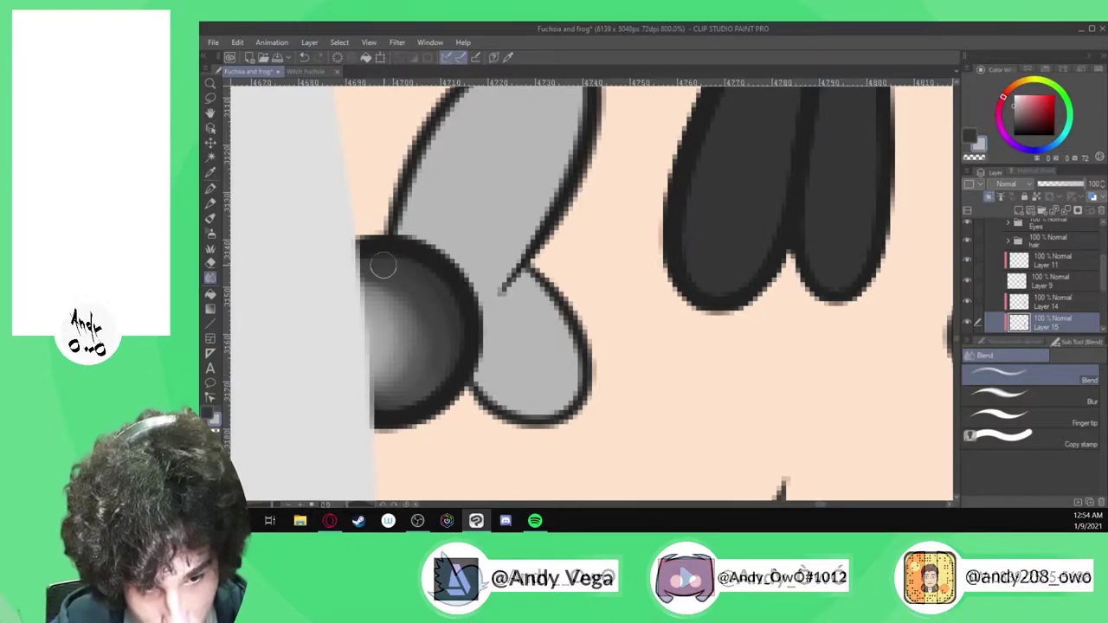
pyautogui.moveTo(407, 336)
pyautogui.mouseDown()
pyautogui.moveTo(385, 379)
pyautogui.moveTo(391, 302)
pyautogui.moveTo(341, 332)
pyautogui.moveTo(379, 364)
pyautogui.moveTo(429, 328)
pyautogui.moveTo(424, 342)
pyautogui.moveTo(377, 300)
pyautogui.moveTo(390, 299)
pyautogui.moveTo(418, 326)
pyautogui.moveTo(349, 294)
pyautogui.moveTo(411, 349)
pyautogui.moveTo(402, 327)
pyautogui.moveTo(355, 310)
pyautogui.moveTo(420, 354)
pyautogui.moveTo(409, 329)
pyautogui.moveTo(353, 337)
pyautogui.moveTo(374, 391)
pyautogui.moveTo(423, 321)
pyautogui.moveTo(424, 368)
pyautogui.moveTo(375, 257)
pyautogui.moveTo(384, 275)
pyautogui.moveTo(441, 307)
pyautogui.moveTo(411, 392)
pyautogui.moveTo(420, 285)
pyautogui.moveTo(370, 275)
pyautogui.moveTo(412, 290)
pyautogui.moveTo(446, 348)
pyautogui.moveTo(415, 350)
pyautogui.moveTo(445, 348)
pyautogui.moveTo(383, 390)
pyautogui.moveTo(419, 344)
pyautogui.moveTo(379, 396)
pyautogui.moveTo(421, 385)
pyautogui.moveTo(375, 373)
pyautogui.mouseUp()
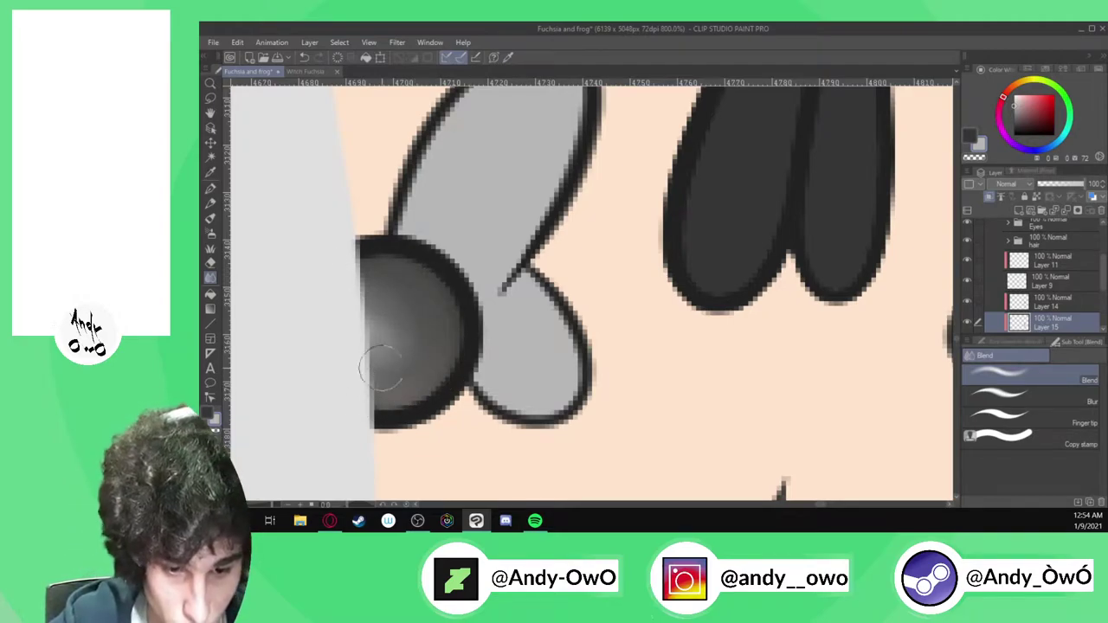
# Repaint the fairy's round body with sampled greys, dark around the outside and a flat mid-grey core against the arm's edge
pyautogui.keyDown('alt'); pyautogui.click(431, 278); pyautogui.keyUp('alt')
pyautogui.press('p')
pyautogui.moveTo(441, 298)
pyautogui.mouseDown()
pyautogui.moveTo(450, 336)
pyautogui.moveTo(436, 374)
pyautogui.moveTo(381, 350)
pyautogui.mouseUp()
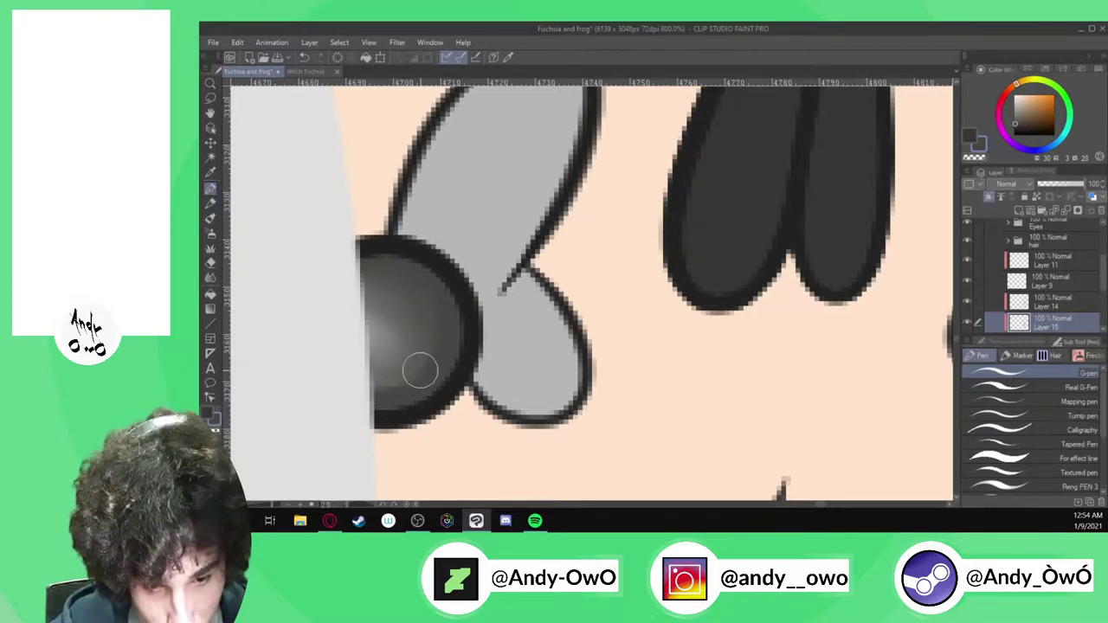
pyautogui.keyDown('alt'); pyautogui.click(410, 363); pyautogui.keyUp('alt')
pyautogui.moveTo(398, 377)
pyautogui.mouseDown()
pyautogui.moveTo(418, 339)
pyautogui.moveTo(393, 306)
pyautogui.moveTo(370, 317)
pyautogui.moveTo(374, 360)
pyautogui.moveTo(375, 260)
pyautogui.moveTo(438, 315)
pyautogui.moveTo(445, 349)
pyautogui.moveTo(429, 383)
pyautogui.moveTo(397, 399)
pyautogui.moveTo(375, 348)
pyautogui.mouseUp()
pyautogui.keyDown('alt'); pyautogui.click(376, 260); pyautogui.keyUp('alt')
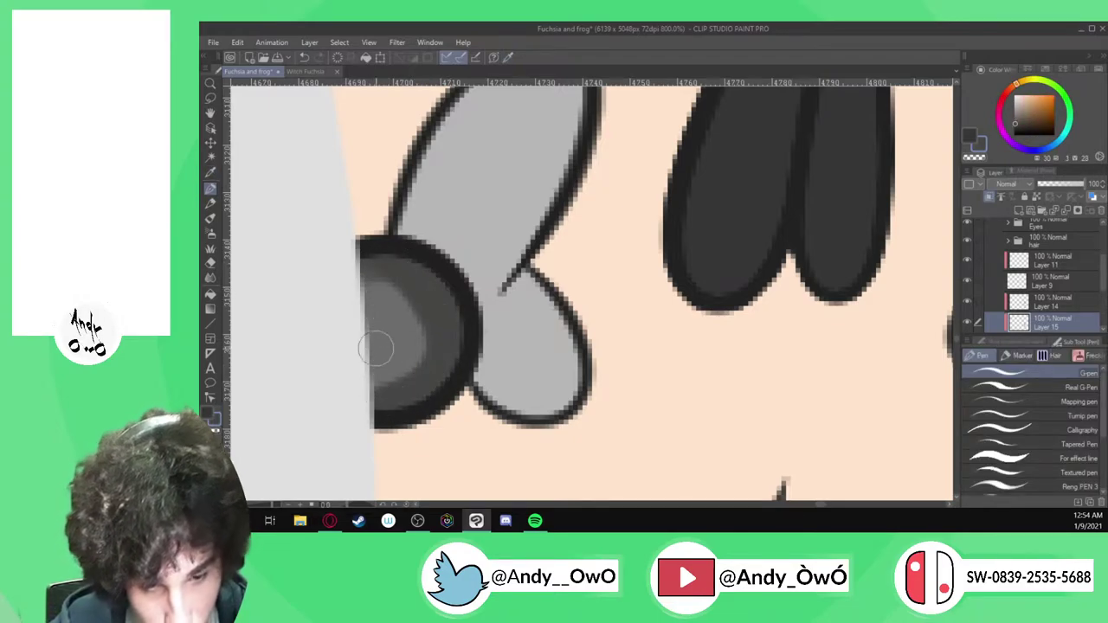
# Blend the mid-grey core into the surrounding dark grey of the fairy's body with the Blend tool
pyautogui.click(210, 276)
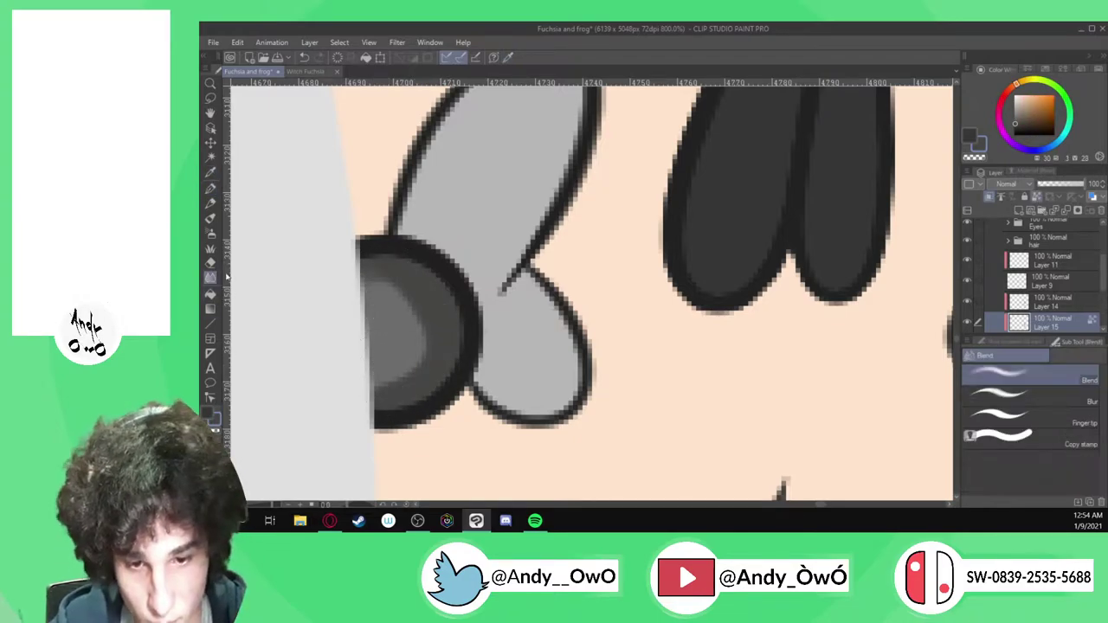
pyautogui.moveTo(386, 387)
pyautogui.mouseDown()
pyautogui.moveTo(411, 321)
pyautogui.moveTo(358, 280)
pyautogui.mouseUp()
pyautogui.moveTo(373, 375); pyautogui.dragTo(387, 328)
pyautogui.moveTo(385, 402)
pyautogui.mouseDown()
pyautogui.moveTo(429, 315)
pyautogui.moveTo(352, 267)
pyautogui.mouseUp()
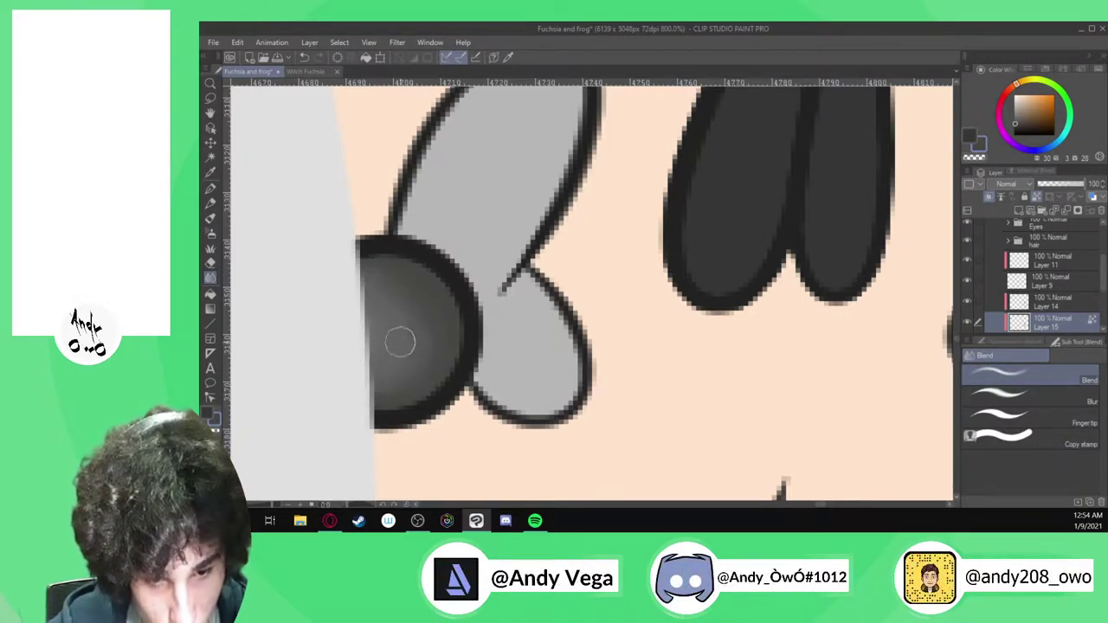
pyautogui.click(1006, 342)
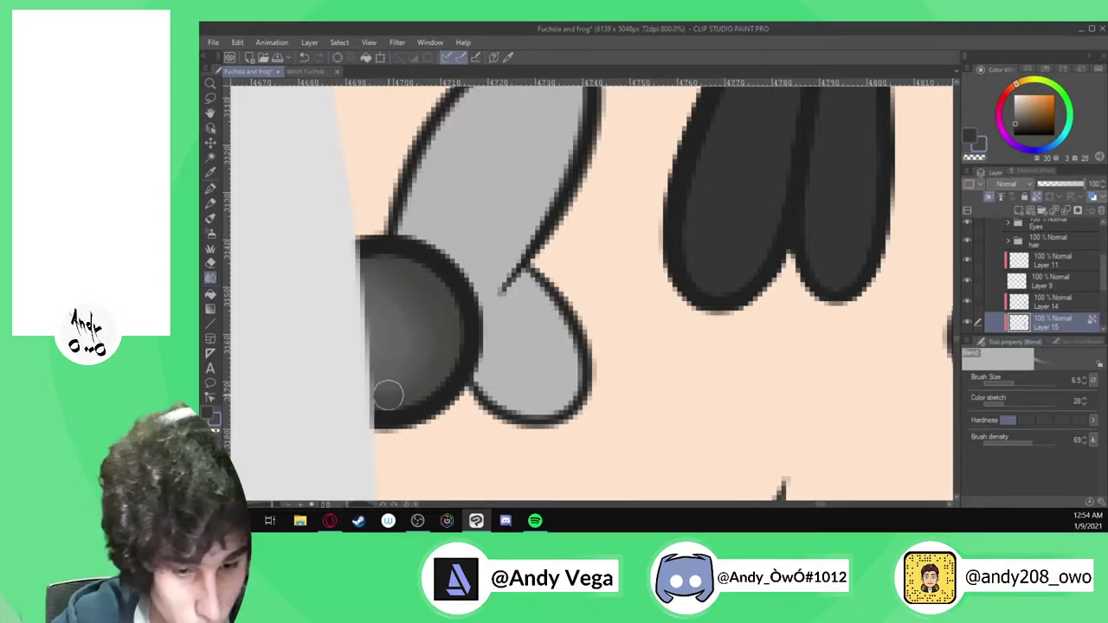
# Add a highlight in the wing's light grey to the fairy's body at the arm's edge and blend it softly outward
pyautogui.keyDown('alt'); pyautogui.click(424, 213); pyautogui.keyUp('alt')
pyautogui.press('p')
pyautogui.moveTo(371, 348)
pyautogui.mouseDown()
pyautogui.moveTo(376, 275)
pyautogui.moveTo(382, 362)
pyautogui.moveTo(374, 296)
pyautogui.moveTo(356, 300)
pyautogui.moveTo(377, 364)
pyautogui.moveTo(354, 309)
pyautogui.moveTo(368, 362)
pyautogui.moveTo(365, 298)
pyautogui.moveTo(366, 366)
pyautogui.moveTo(381, 298)
pyautogui.moveTo(358, 325)
pyautogui.moveTo(388, 316)
pyautogui.moveTo(374, 303)
pyautogui.moveTo(378, 353)
pyautogui.mouseUp()
pyautogui.click(209, 277)
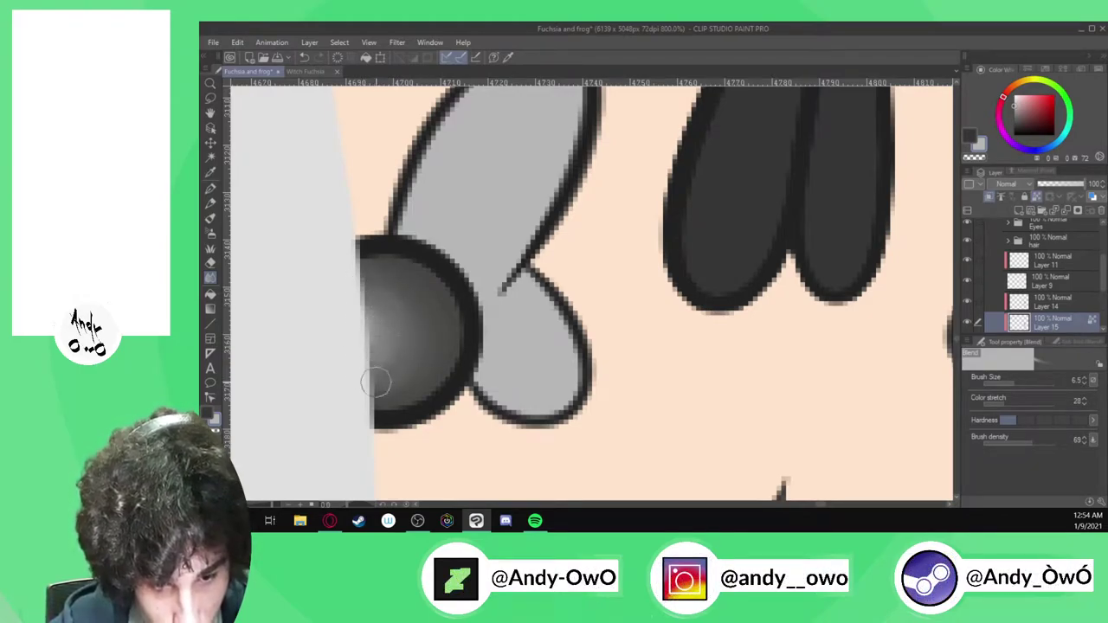
# Paint a thin light grey highlight inside the teardrop mark on the large dark rounded pot tattoo with the G-pen
pyautogui.scroll(-5, 396, 314)
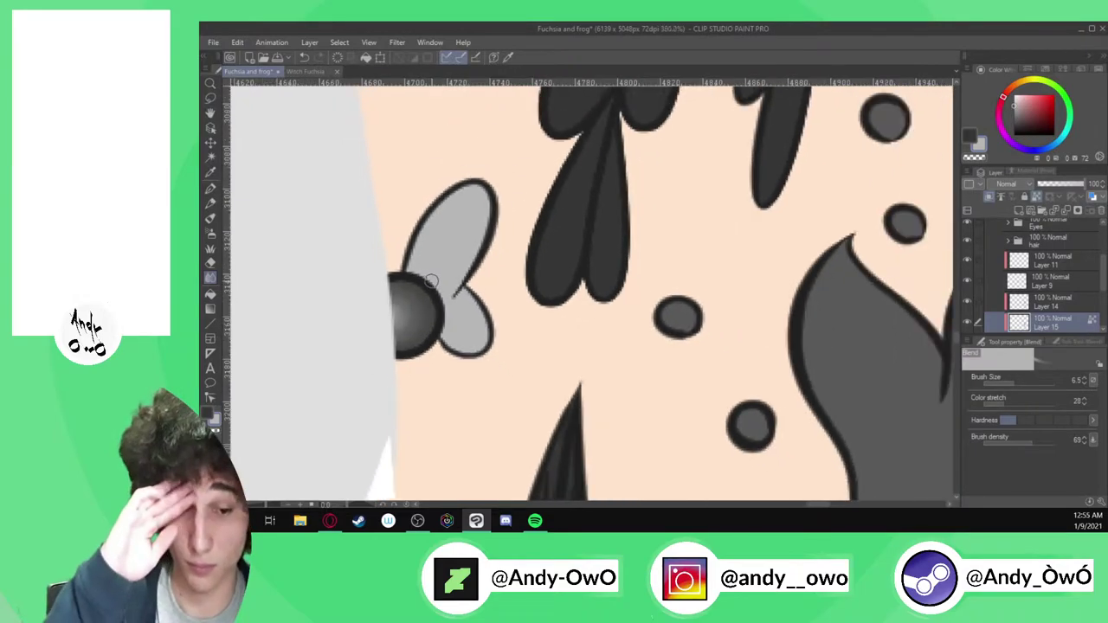
pyautogui.scroll(-3, 431, 282)
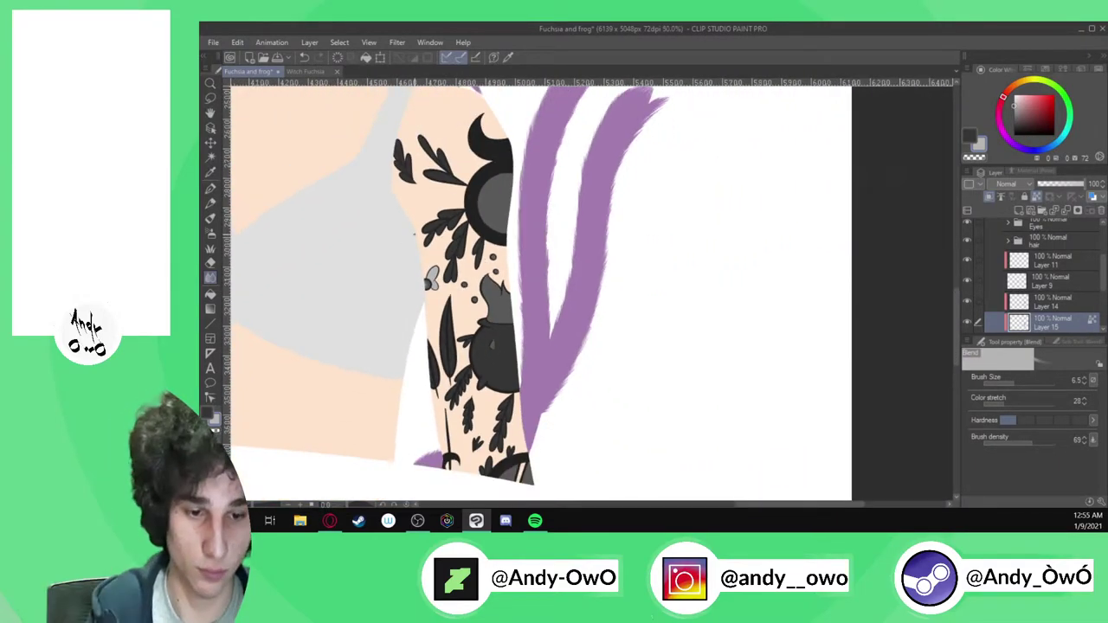
pyautogui.scroll(2, 425, 284)
pyautogui.press('i')
pyautogui.press('p')
pyautogui.scroll(6, 521, 414)
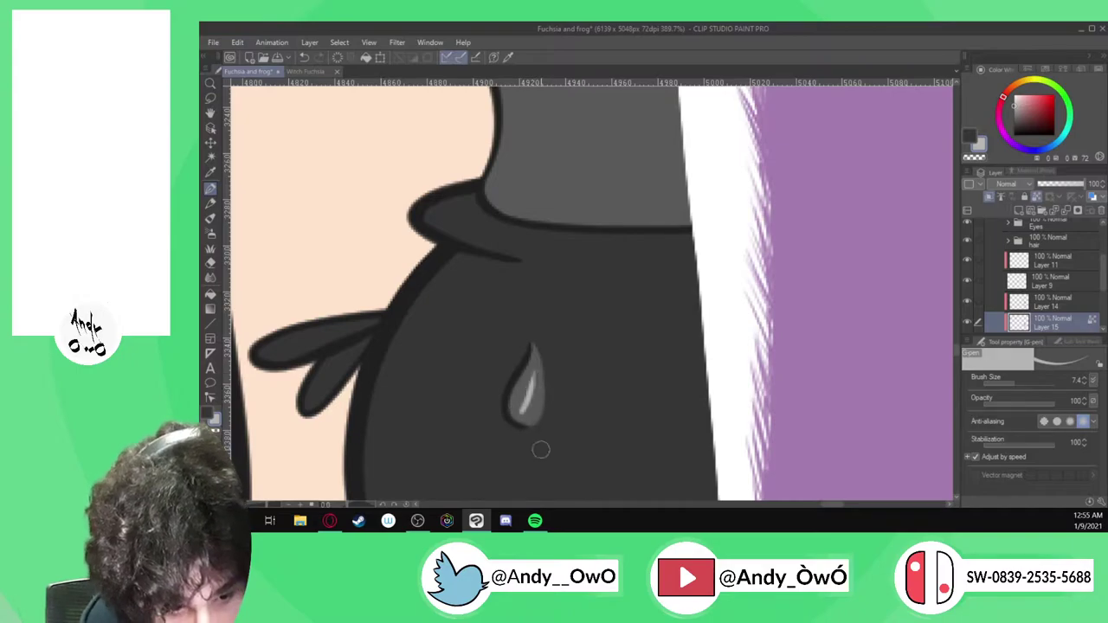
# Add small light grey highlight strokes to the round grey bubbles floating above the pot tattoo
pyautogui.scroll(-3, 540, 449)
pyautogui.scroll(3, 447, 211)
pyautogui.scroll(-4, 447, 205)
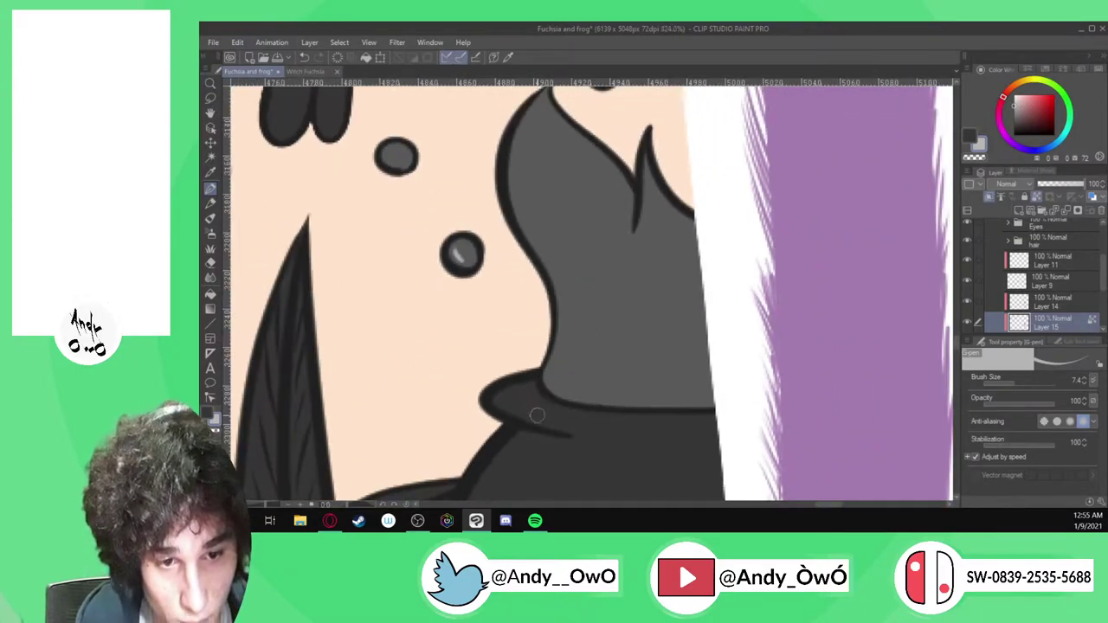
pyautogui.scroll(-1, 513, 392)
pyautogui.scroll(-3, 513, 392)
pyautogui.scroll(3, 608, 259)
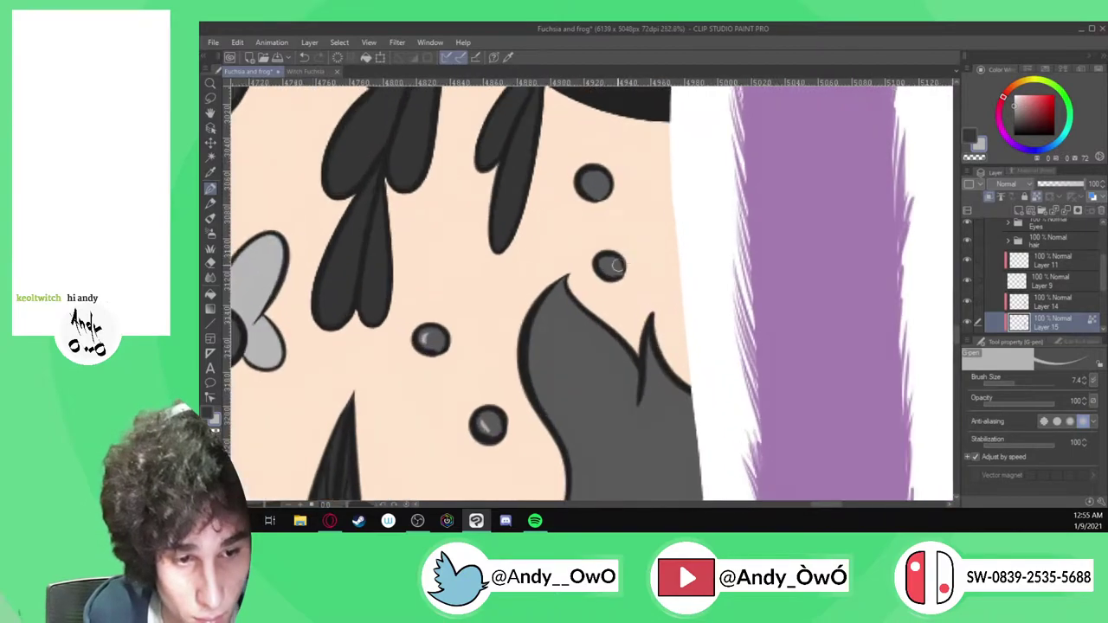
pyautogui.moveTo(604, 270); pyautogui.dragTo(608, 260)
# Switch to the Witch Fuchsia reference to check the arm tattoo details
pyautogui.click(308, 71)
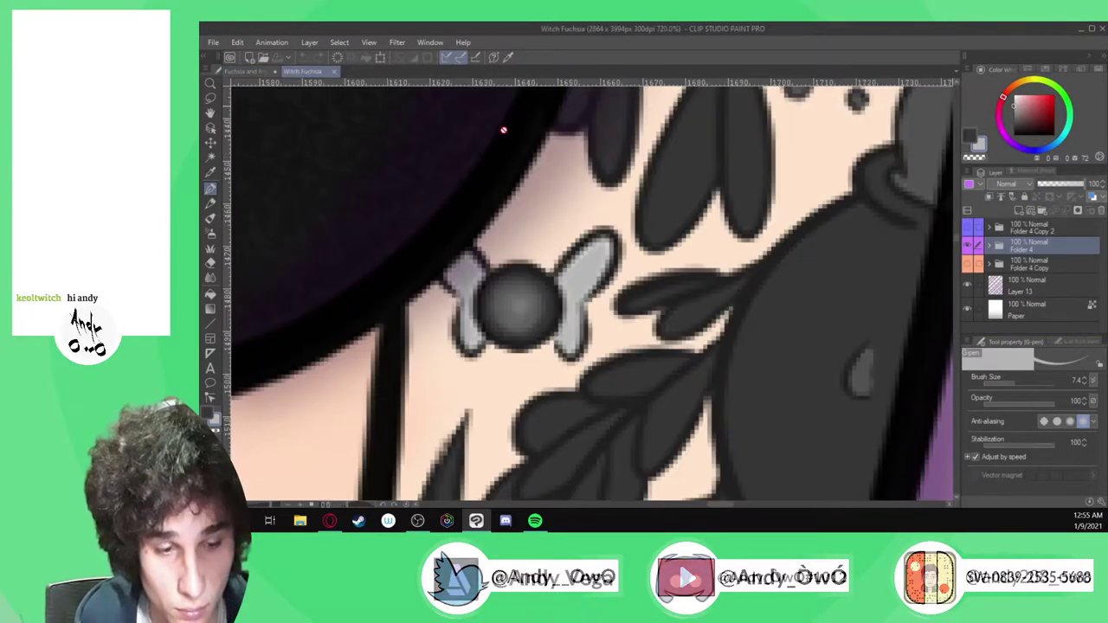
# Review the tattoo details on the Witch Fuchsia reference arm and return to the Fuchsia and frog drawing
pyautogui.scroll(-5, 604, 300)
pyautogui.scroll(-4, 588, 307)
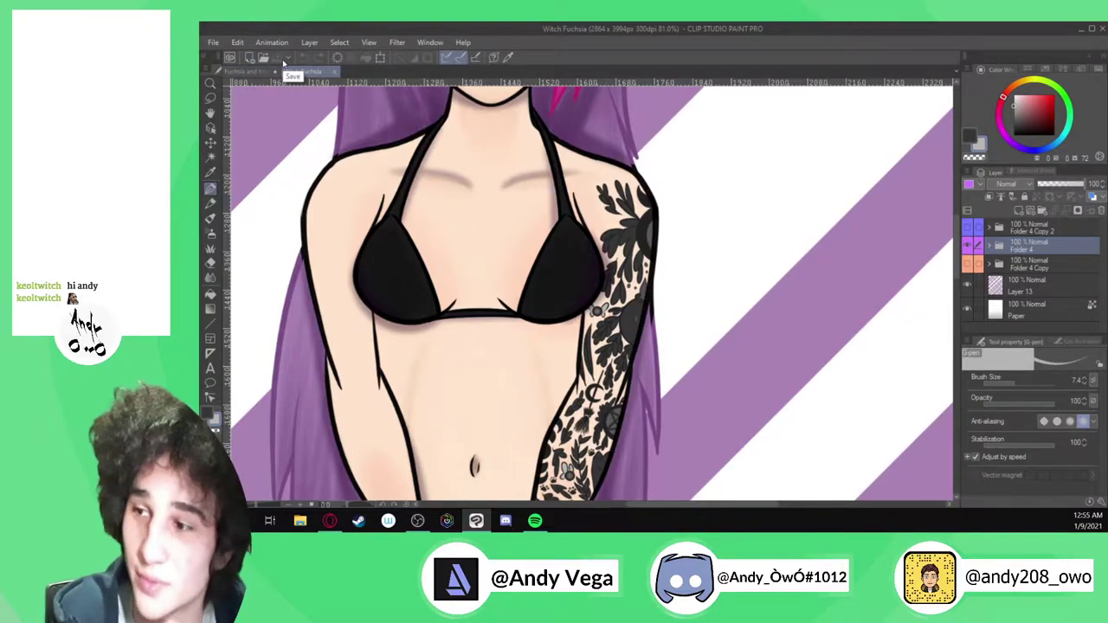
pyautogui.click(251, 71)
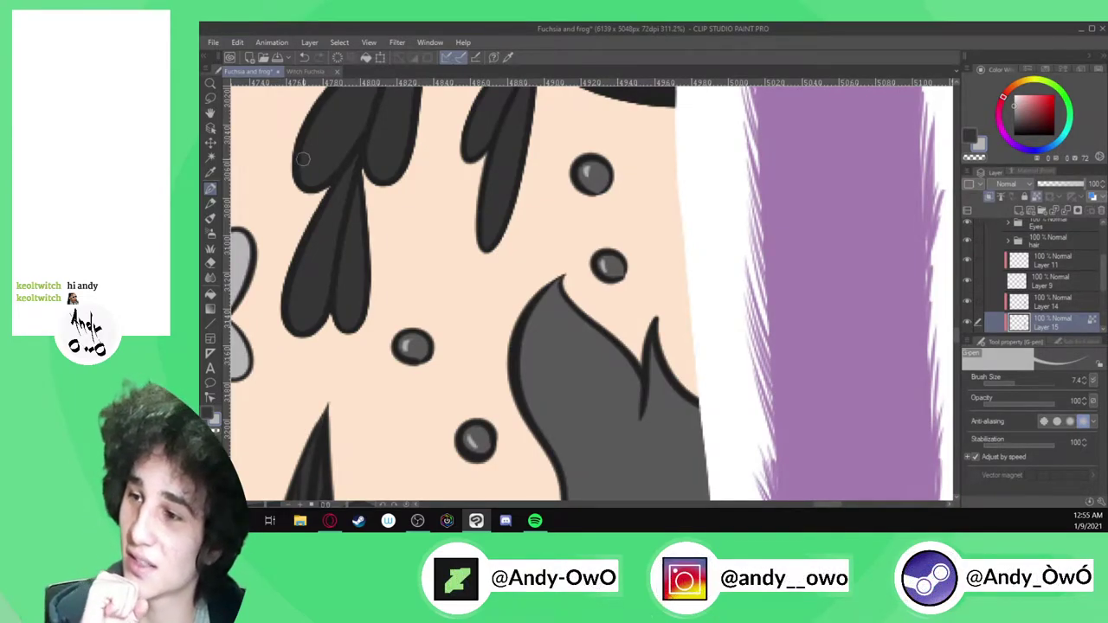
pyautogui.click(330, 521)
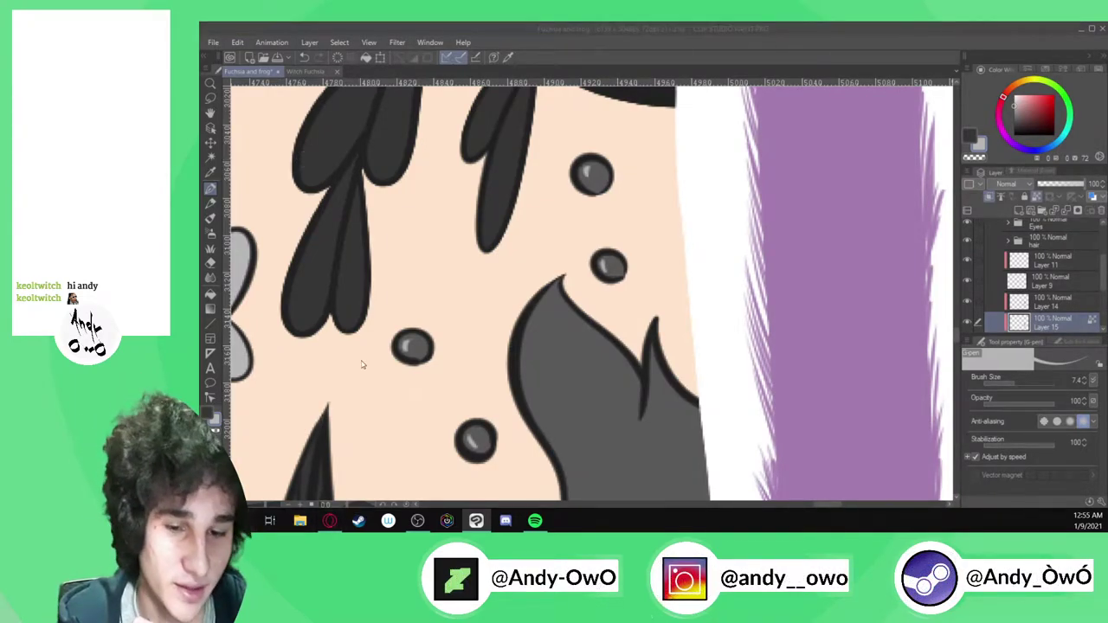
pyautogui.click(406, 322)
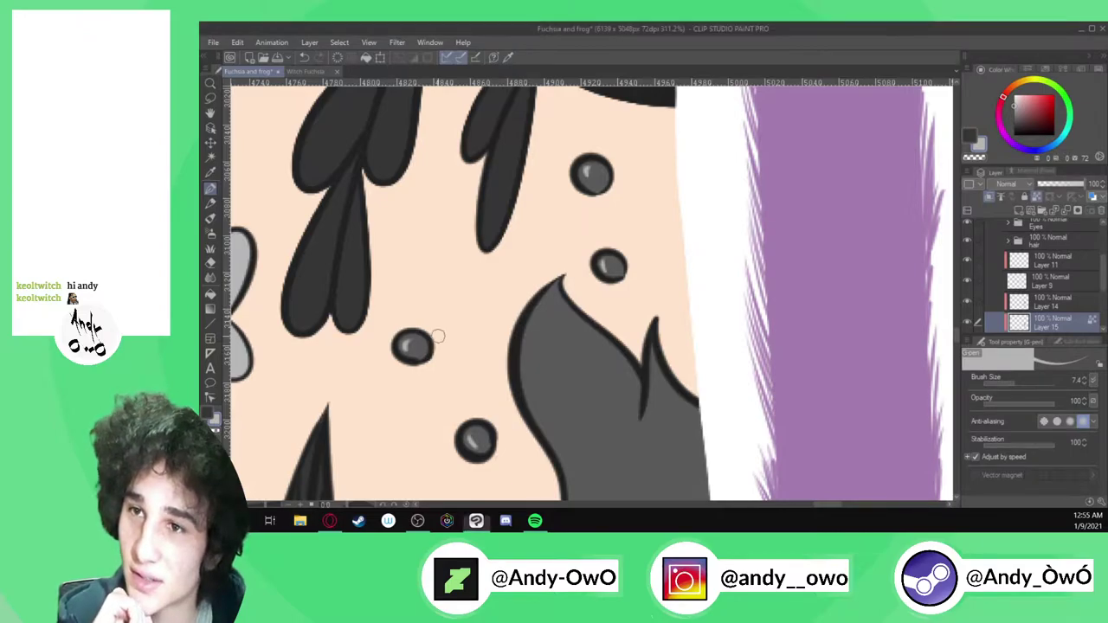
# Compare the forearm tattoos near the cut-off edge with the broom, moon and pentagram on the Witch Fuchsia reference
pyautogui.scroll(-6, 517, 252)
pyautogui.scroll(-3, 588, 188)
pyautogui.scroll(3, 582, 337)
pyautogui.scroll(-3, 582, 260)
pyautogui.scroll(1, 607, 403)
pyautogui.scroll(3, 606, 403)
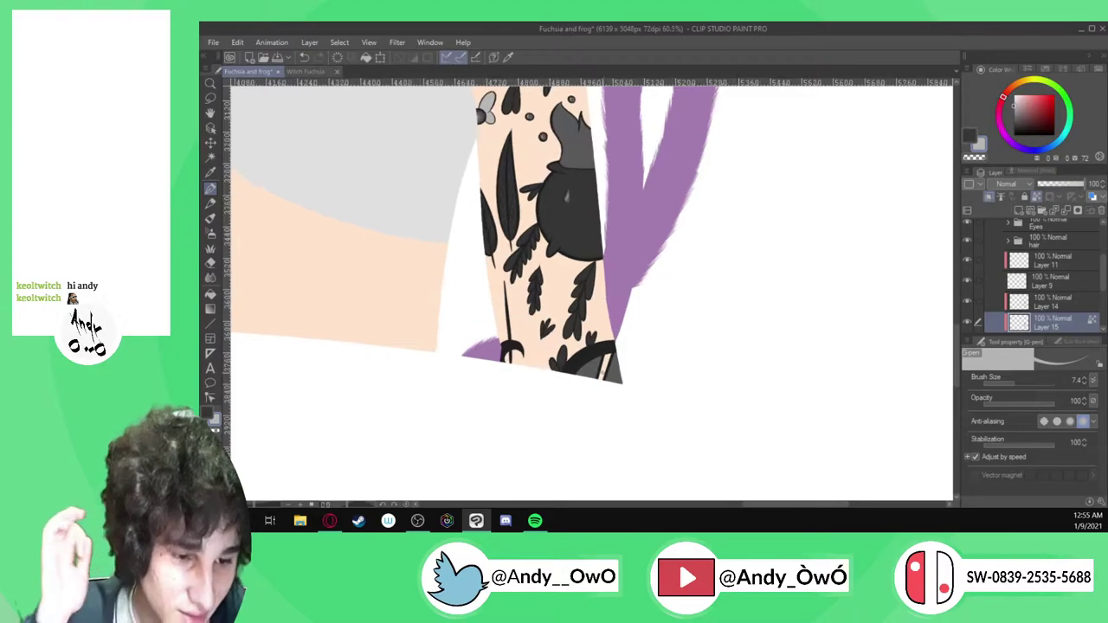
pyautogui.scroll(3, 260, 217)
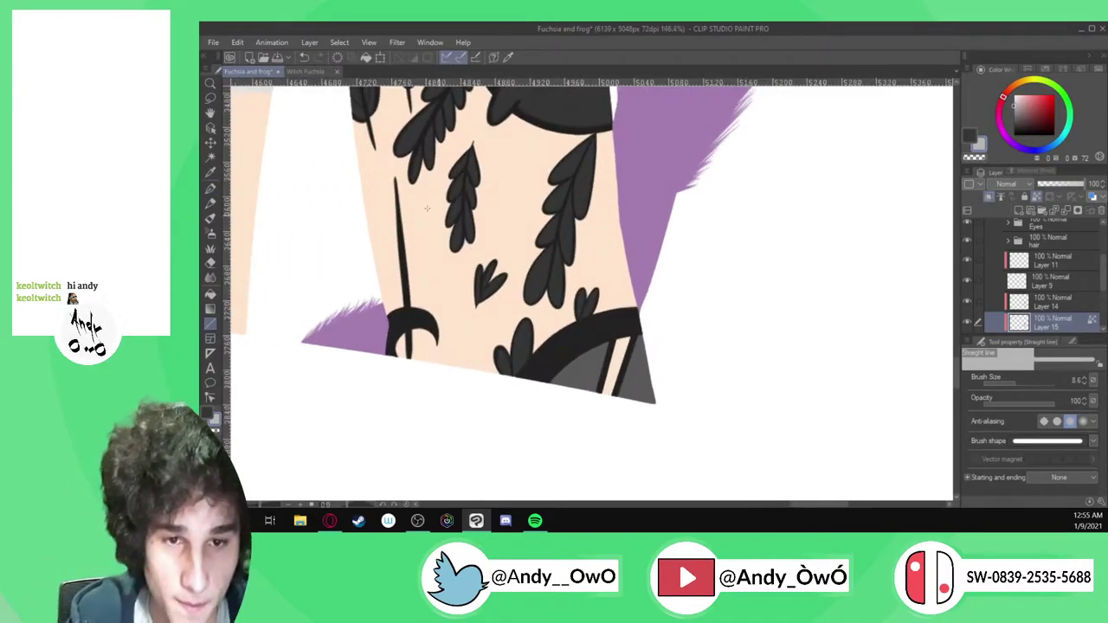
pyautogui.click(308, 72)
pyautogui.scroll(6, 606, 381)
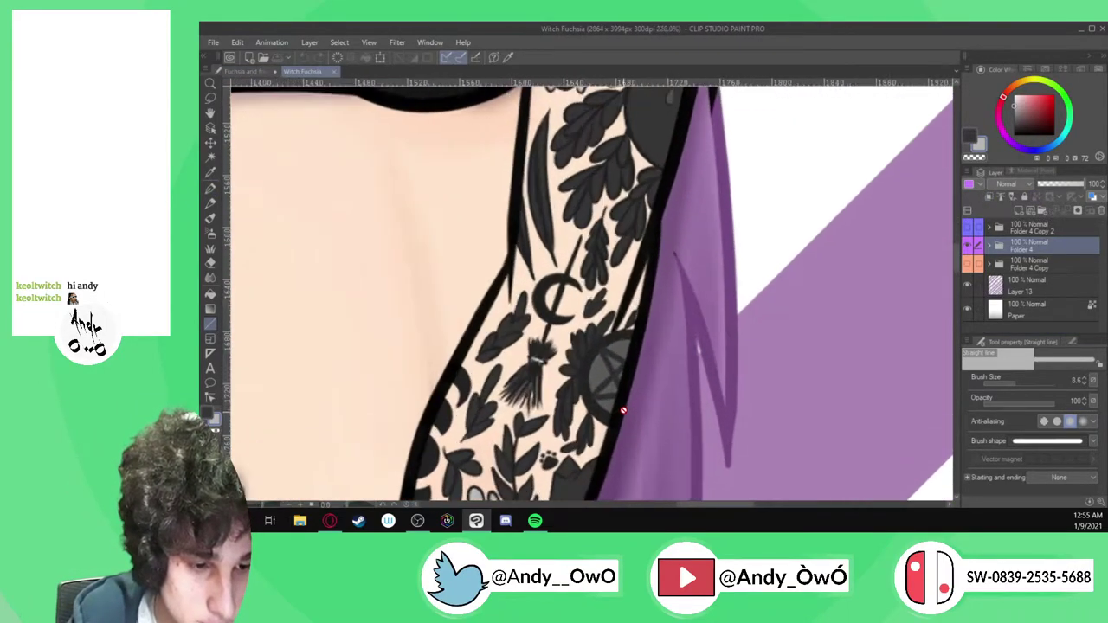
pyautogui.scroll(2, 602, 345)
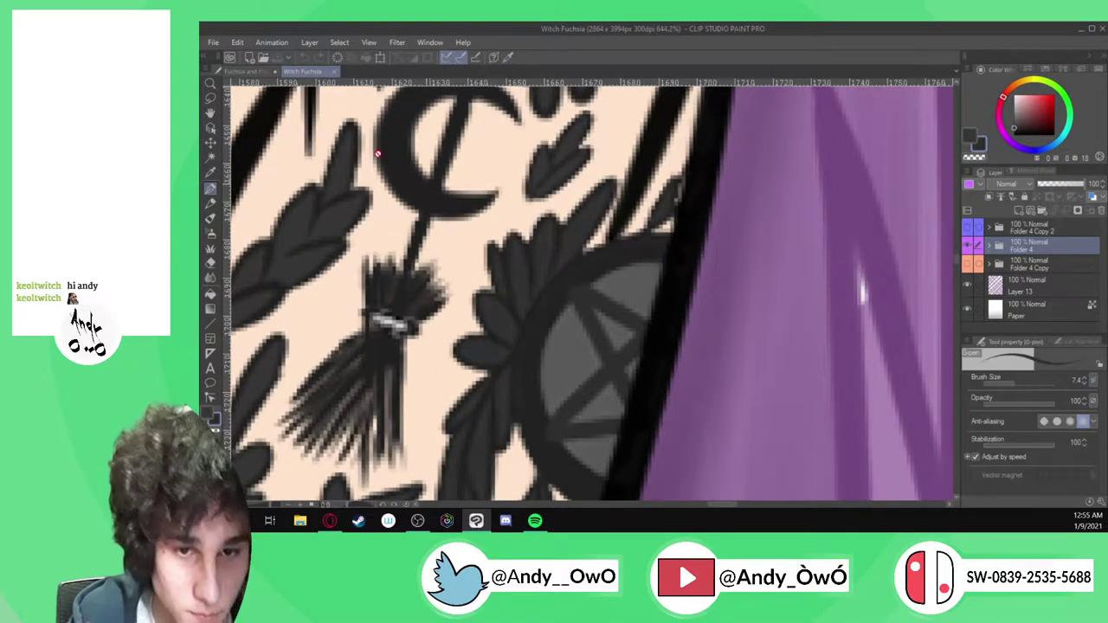
pyautogui.click(255, 72)
pyautogui.scroll(1, 665, 281)
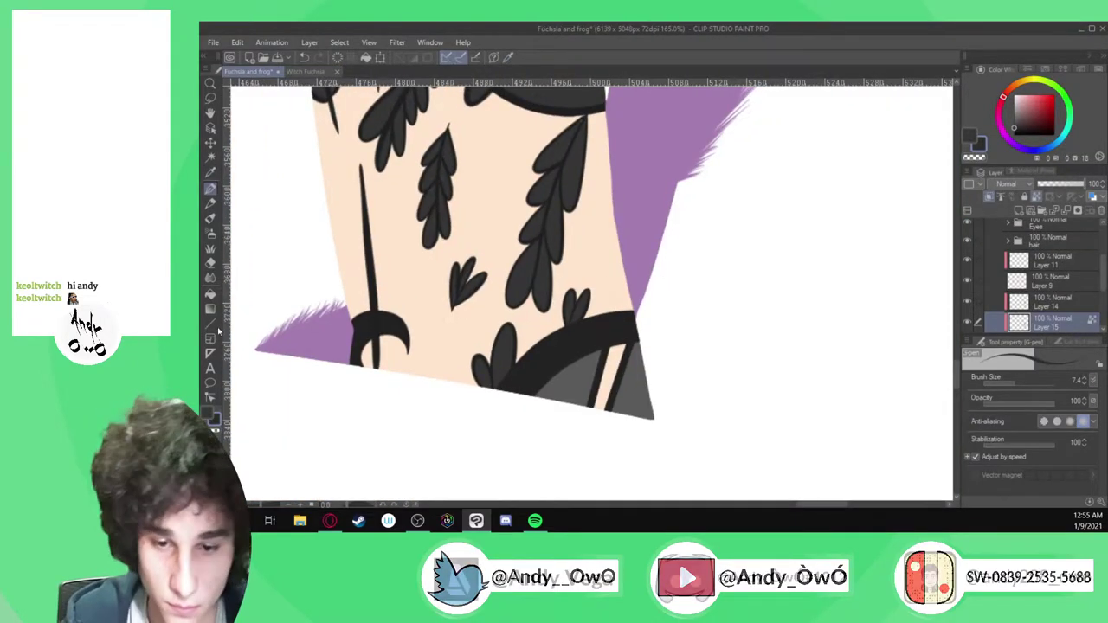
# Activate the Straight line tool and merge Layer 14 down into Layer 15
pyautogui.press('u')
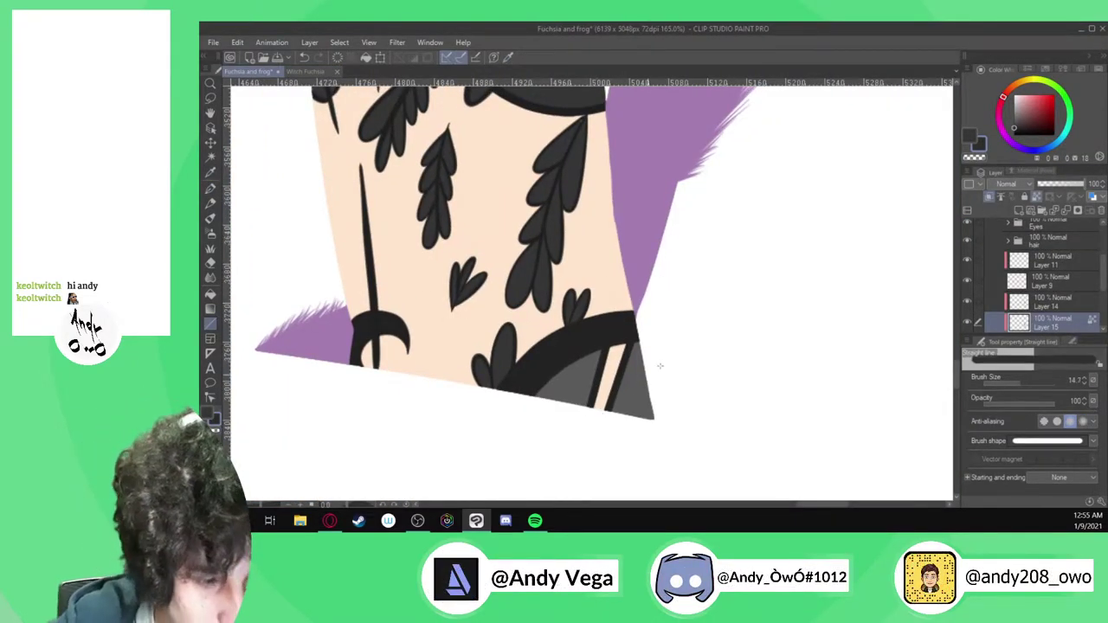
pyautogui.click(1060, 299)
pyautogui.click(1068, 213)
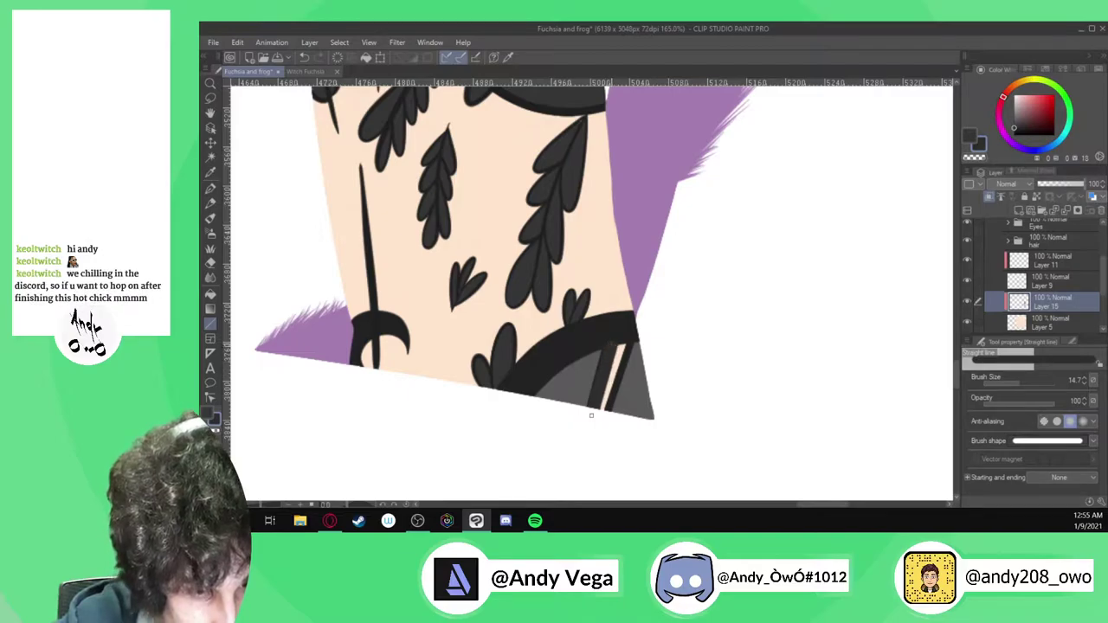
pyautogui.moveTo(630, 337); pyautogui.dragTo(604, 402)
pyautogui.hotkey('ctrl', 'z')
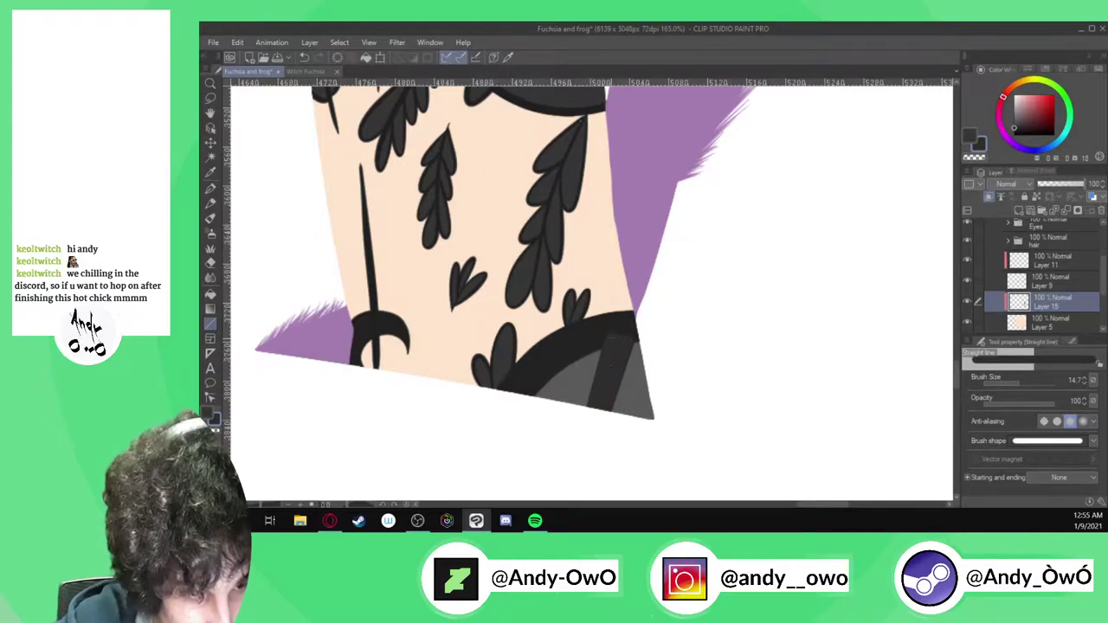
pyautogui.hotkey('ctrl', 'z')
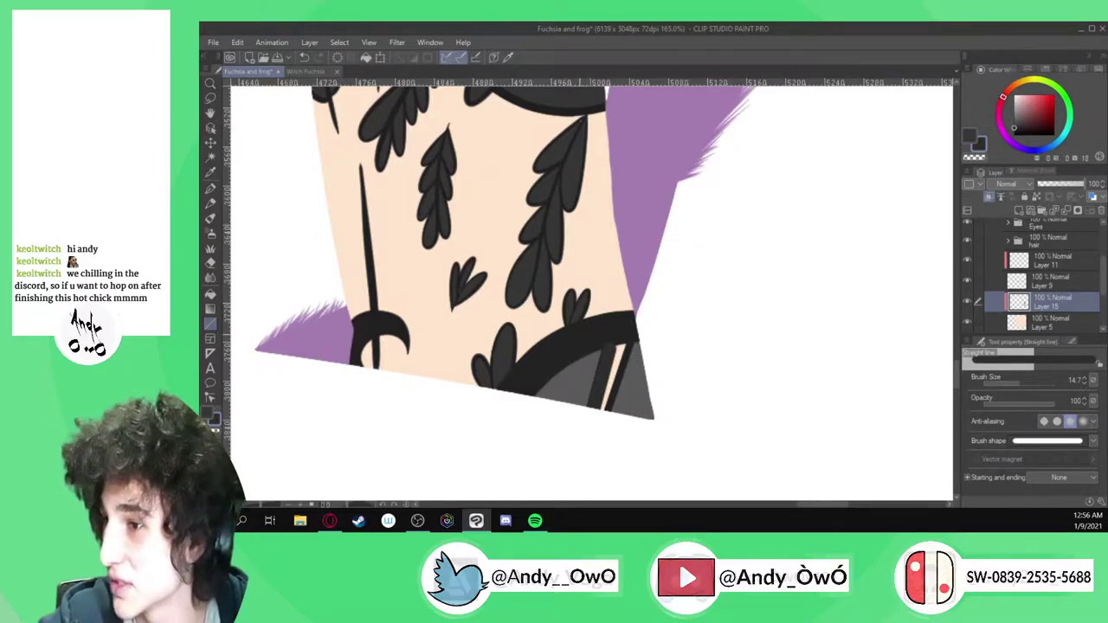
pyautogui.scroll(3, 601, 418)
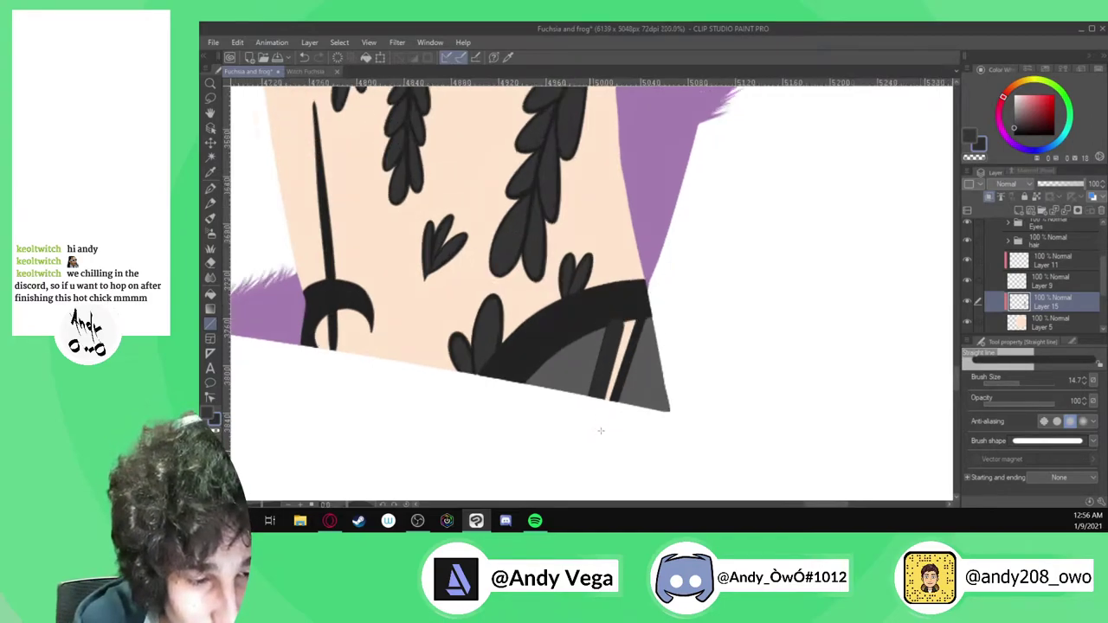
pyautogui.moveTo(650, 288)
pyautogui.mouseDown()
pyautogui.moveTo(594, 441)
pyautogui.moveTo(604, 459)
pyautogui.moveTo(601, 428)
pyautogui.mouseUp()
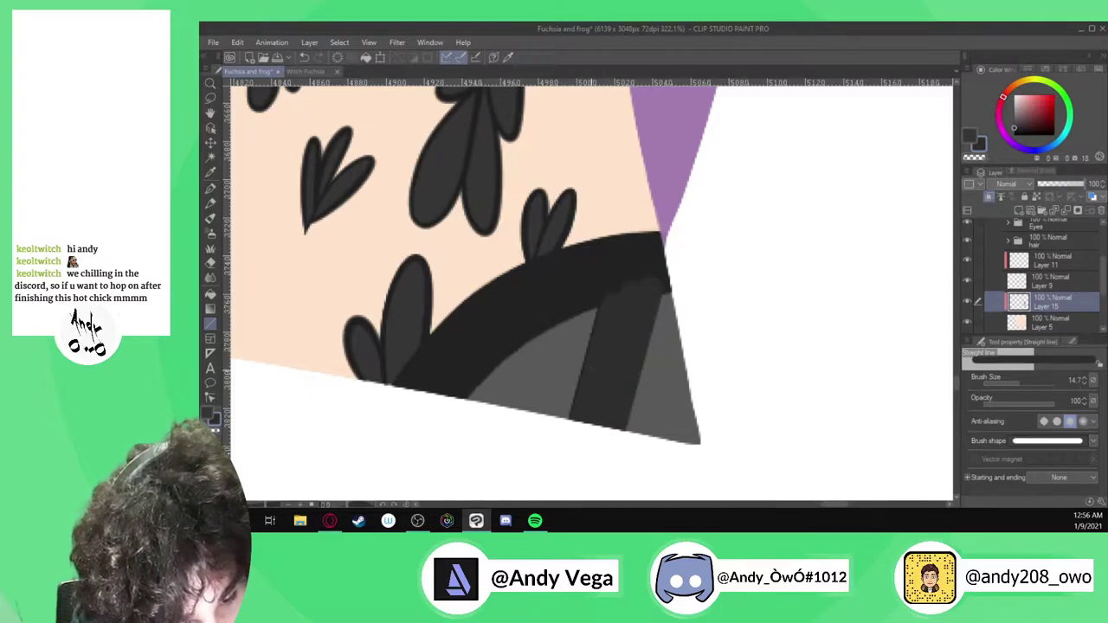
pyautogui.hotkey('ctrl', 'z')
pyautogui.hotkey('ctrl', 'z')
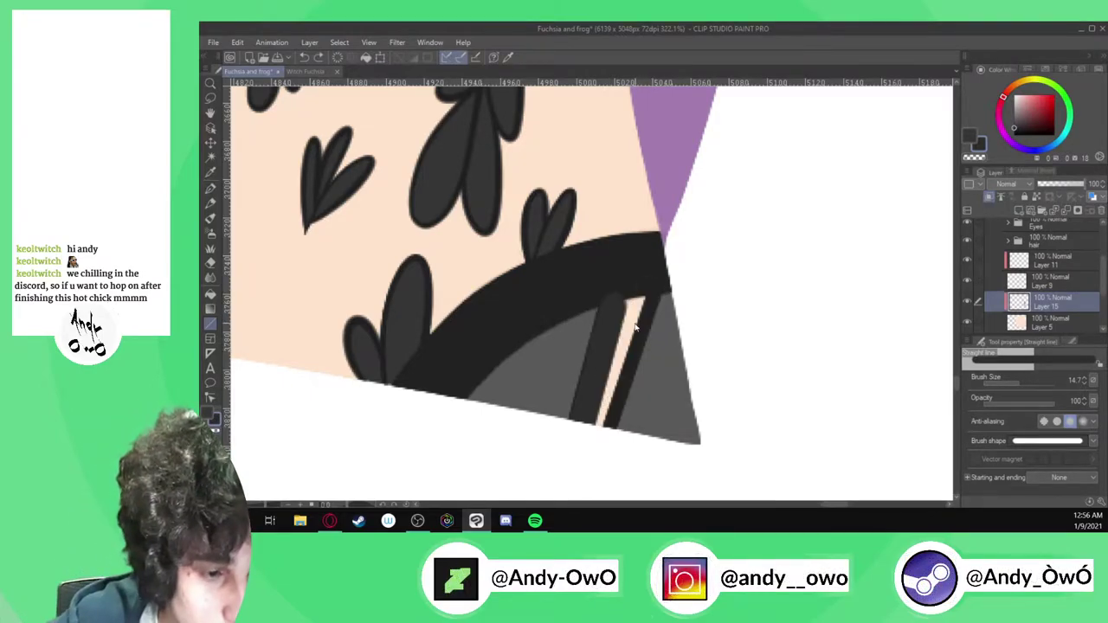
# Draw a thick dark straight line, brush size 25.5, over the skin-coloured gap in the pentagram disc at the arm's cut edge
pyautogui.moveTo(613, 282)
pyautogui.keyDown('ctrl'); pyautogui.keyDown('alt'); pyautogui.mouseDown()
pyautogui.moveTo(639, 281)
pyautogui.moveTo(593, 425)
pyautogui.mouseUp(); pyautogui.keyUp('alt'); pyautogui.keyUp('ctrl')
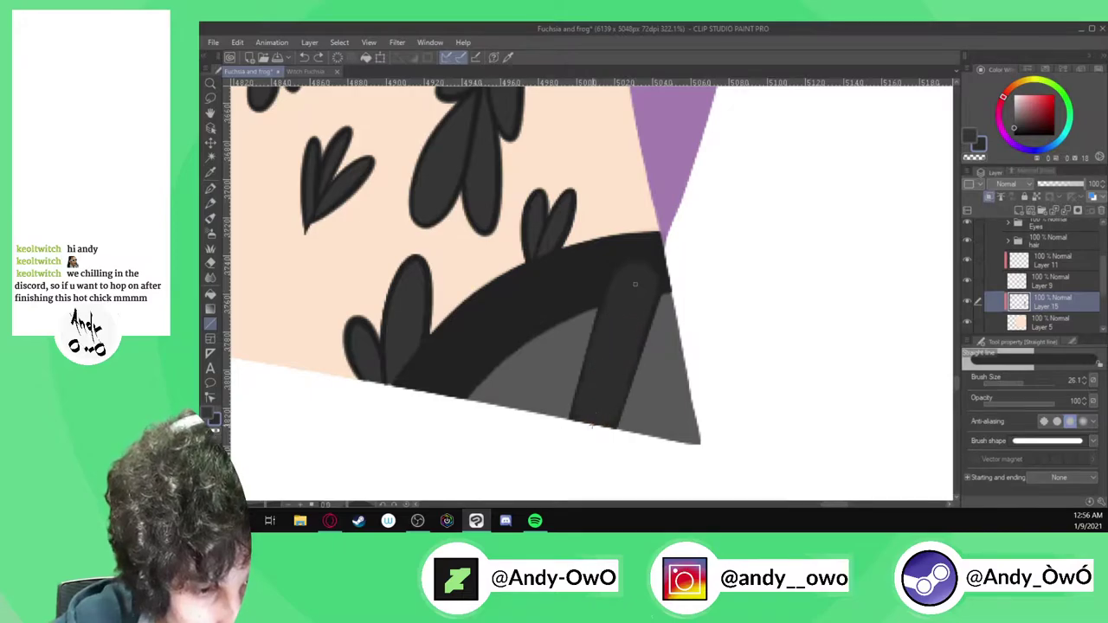
pyautogui.hotkey('ctrl', 'z')
pyautogui.moveTo(626, 283); pyautogui.dragTo(589, 426)
pyautogui.moveTo(638, 279); pyautogui.dragTo(592, 440)
pyautogui.hotkey('ctrl', 'z')
pyautogui.moveTo(631, 277); pyautogui.dragTo(604, 385)
pyautogui.hotkey('ctrl', 'z')
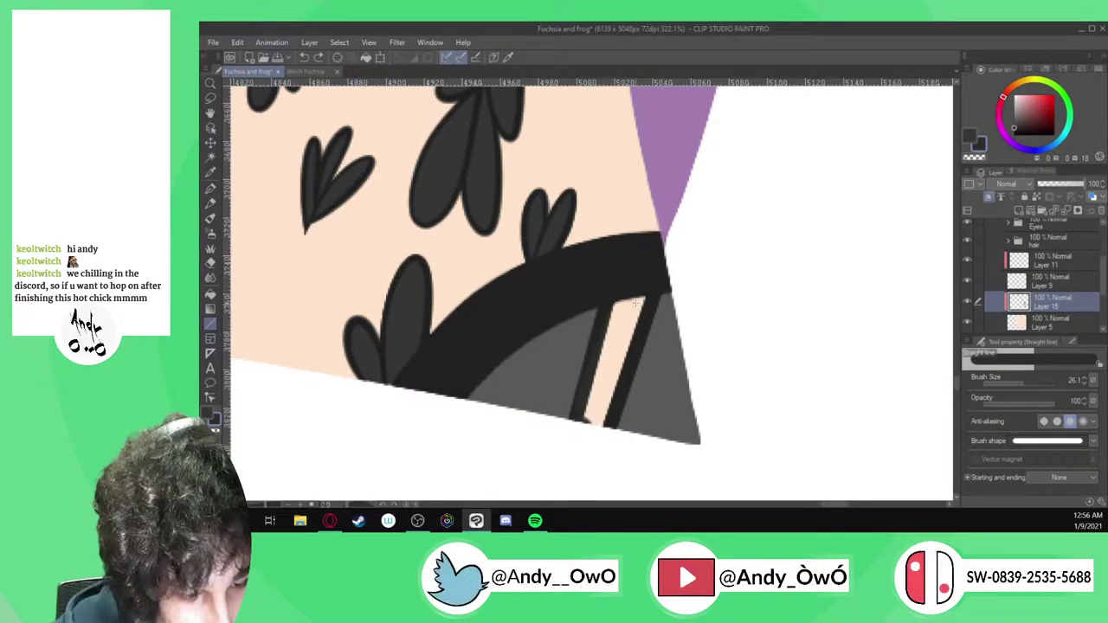
pyautogui.moveTo(583, 435); pyautogui.dragTo(622, 321)
pyautogui.hotkey('ctrl', 'z')
pyautogui.moveTo(636, 281); pyautogui.dragTo(593, 426)
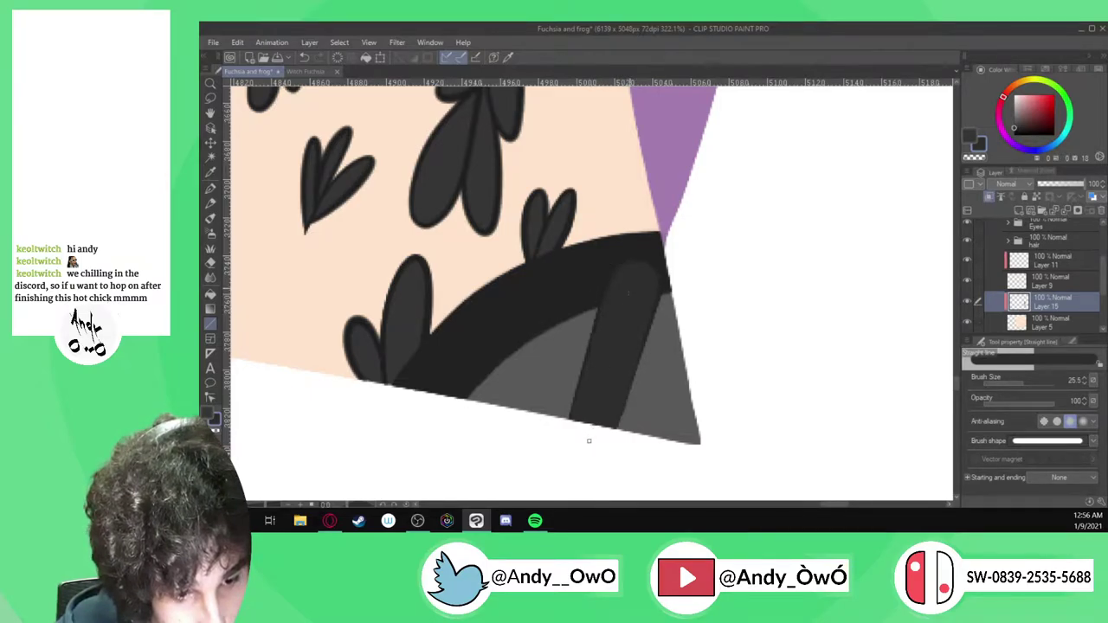
# Draw a second thick pentagram line from the top of the first one down to the arm's outer lower corner
pyautogui.moveTo(645, 278); pyautogui.dragTo(700, 443)
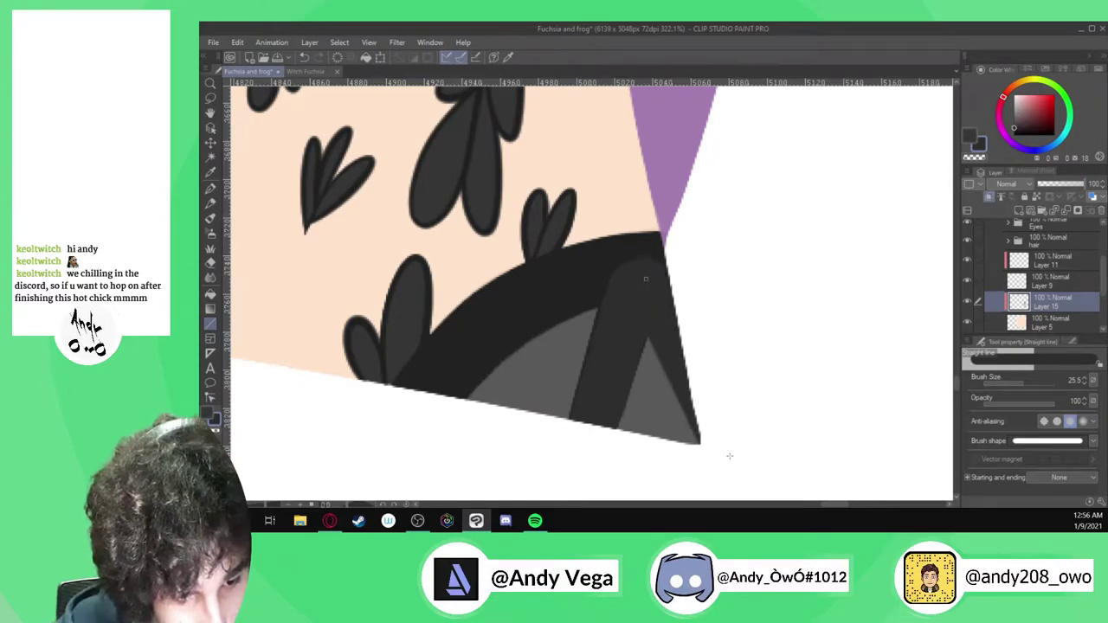
pyautogui.hotkey('ctrl', 'z')
pyautogui.moveTo(639, 283); pyautogui.dragTo(736, 454)
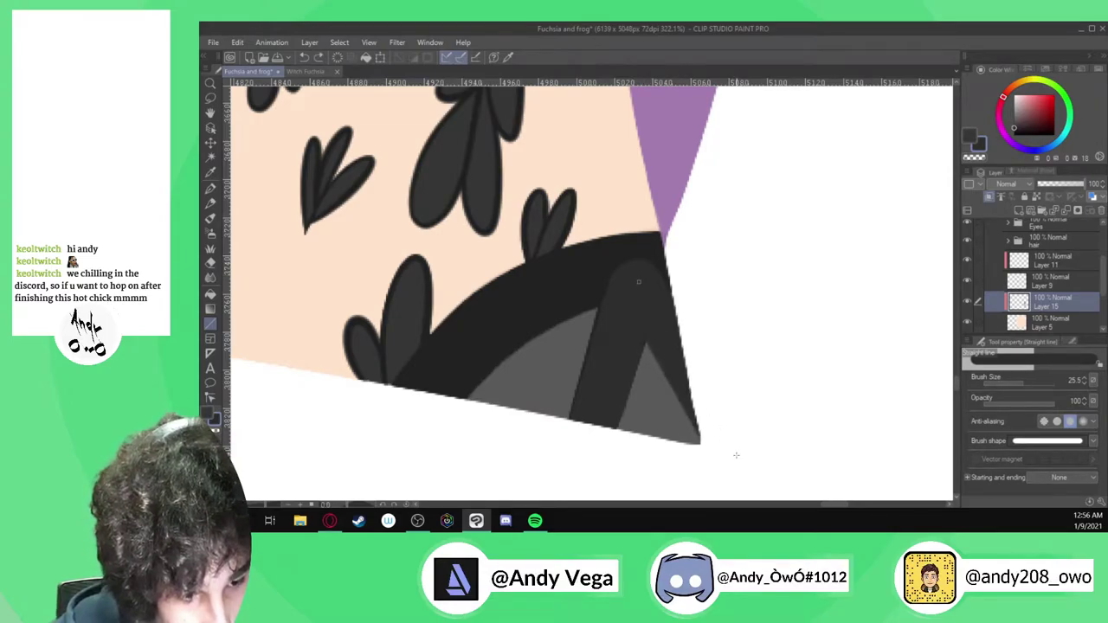
# Compare the whole tattooed arm with the sleeve in the Witch Fuchsia reference and return to the Fuchsia and frog drawing
pyautogui.scroll(-12, 649, 359)
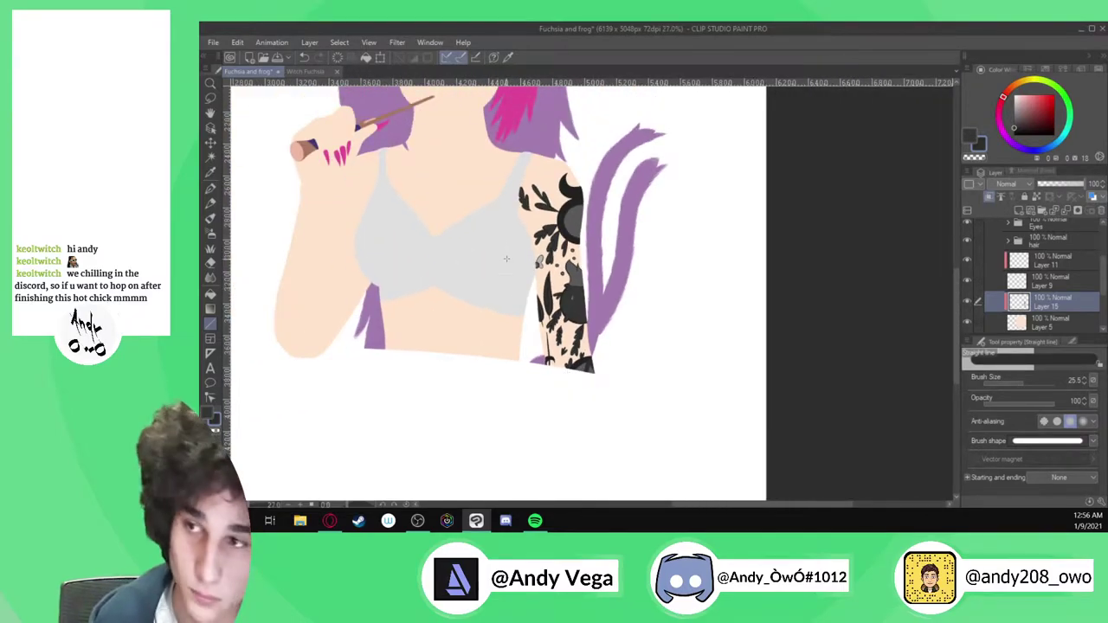
pyautogui.scroll(2, 506, 260)
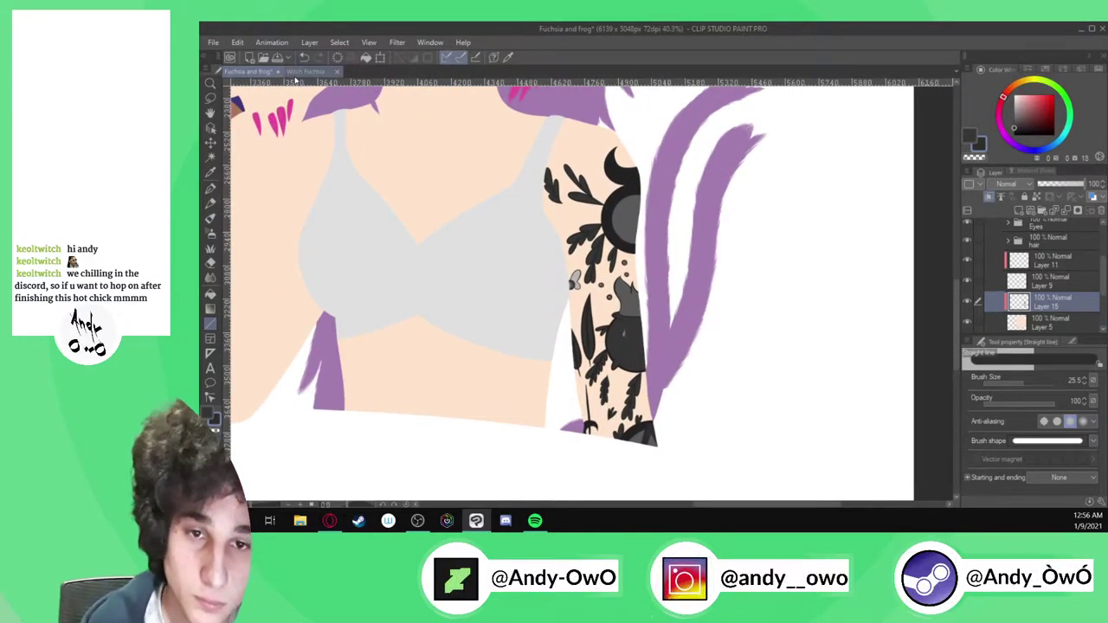
pyautogui.click(305, 71)
pyautogui.scroll(-3, 570, 283)
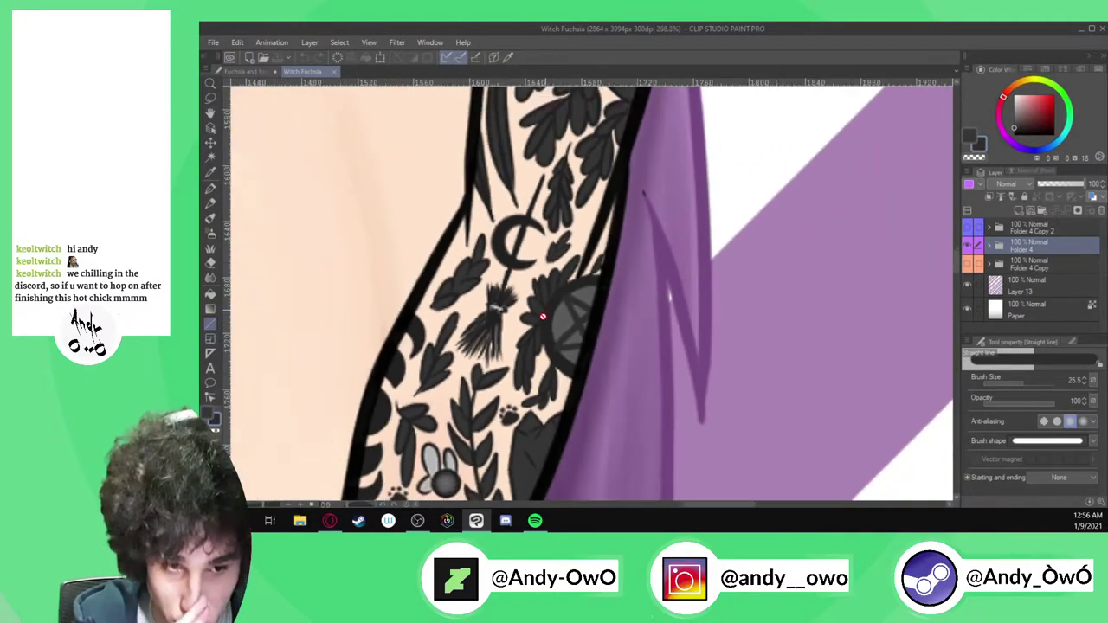
pyautogui.scroll(-3, 568, 153)
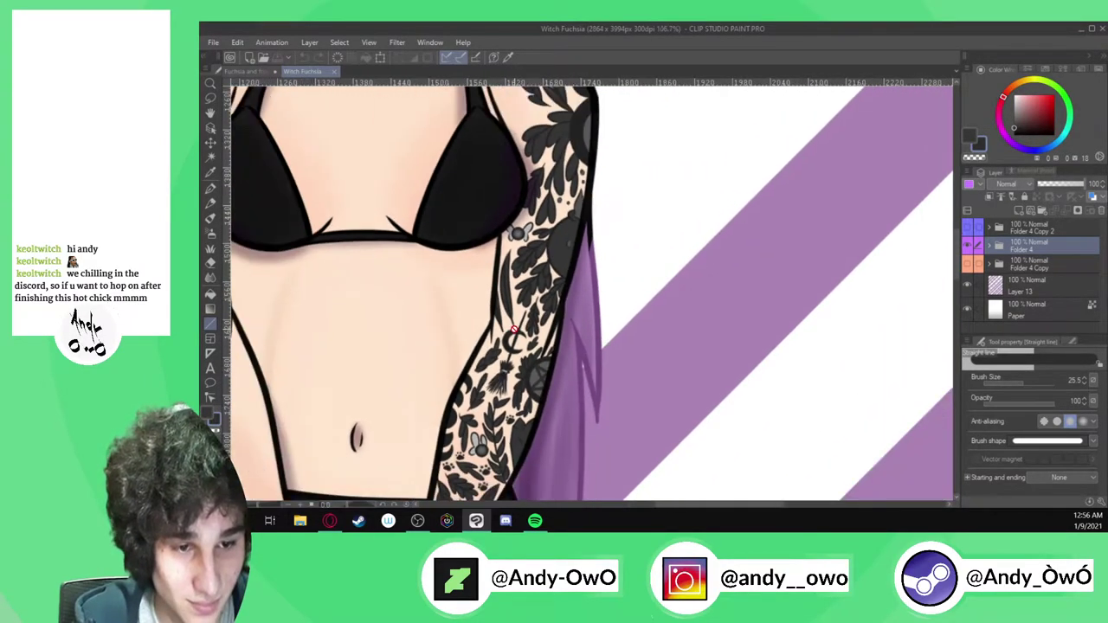
pyautogui.scroll(3, 538, 173)
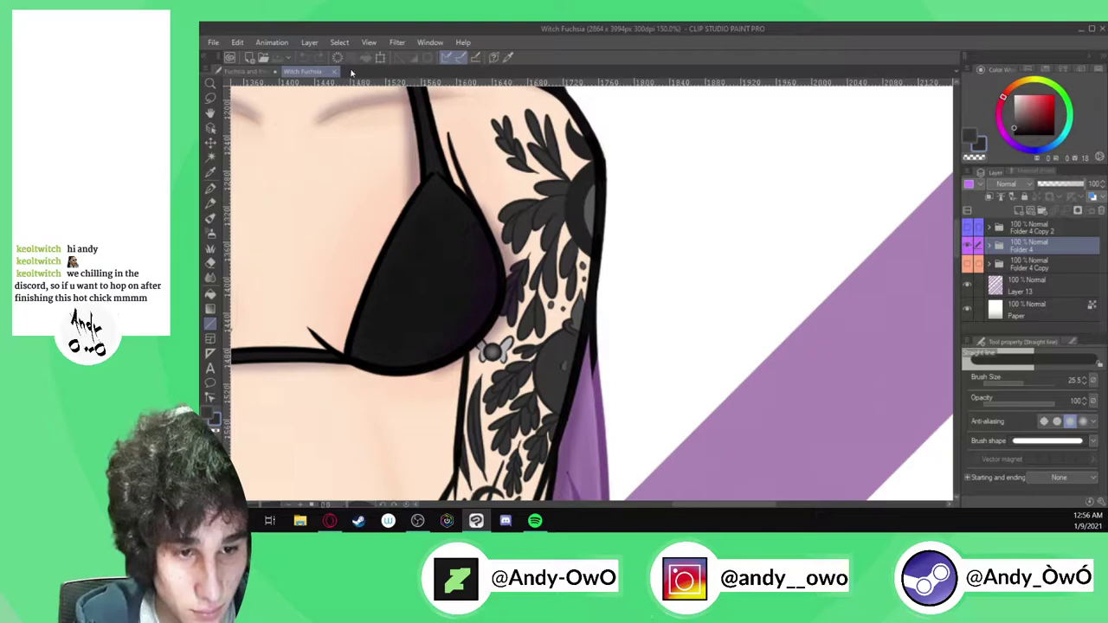
pyautogui.click(251, 75)
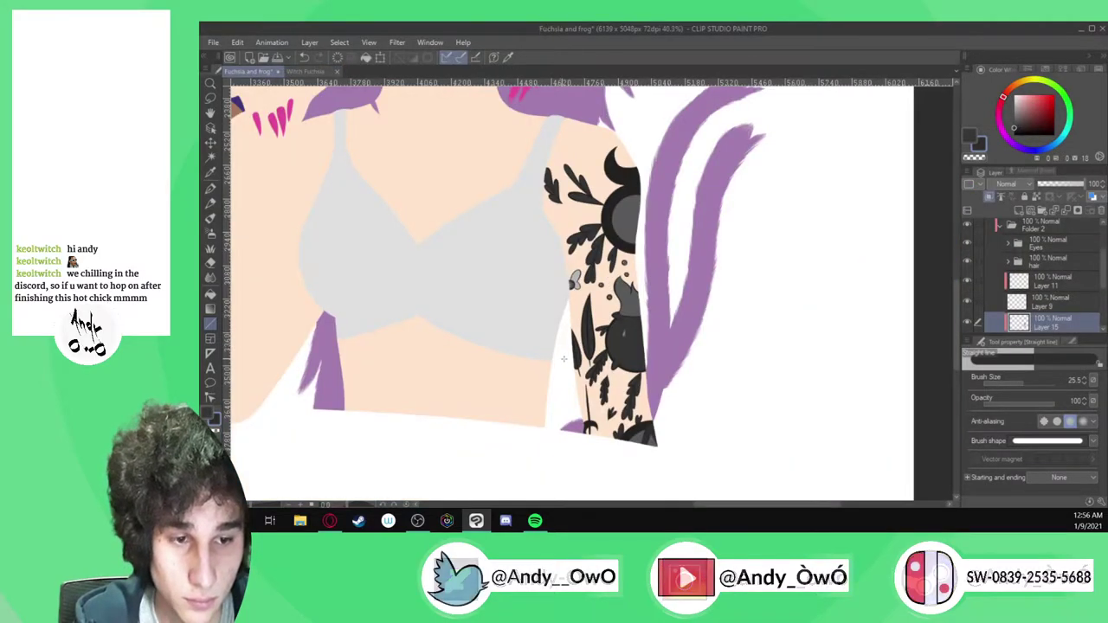
# Check what Layer 15 and Layer 9 contain by switching their visibility off and back on
pyautogui.click(968, 324)
pyautogui.click(969, 324)
pyautogui.scroll(-1, 755, 354)
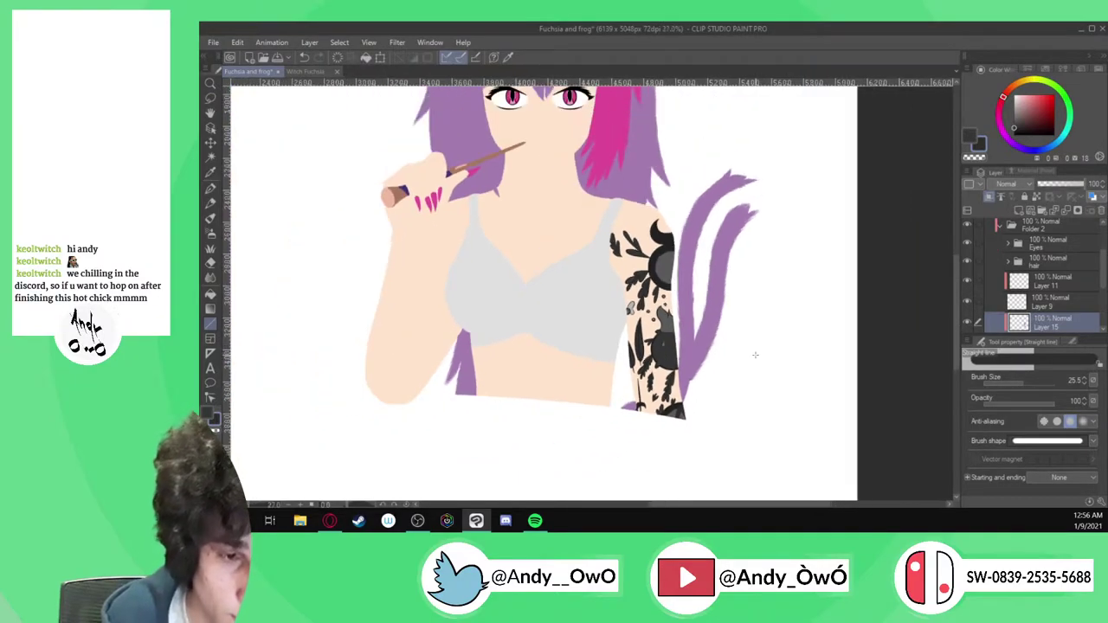
pyautogui.scroll(-2, 755, 354)
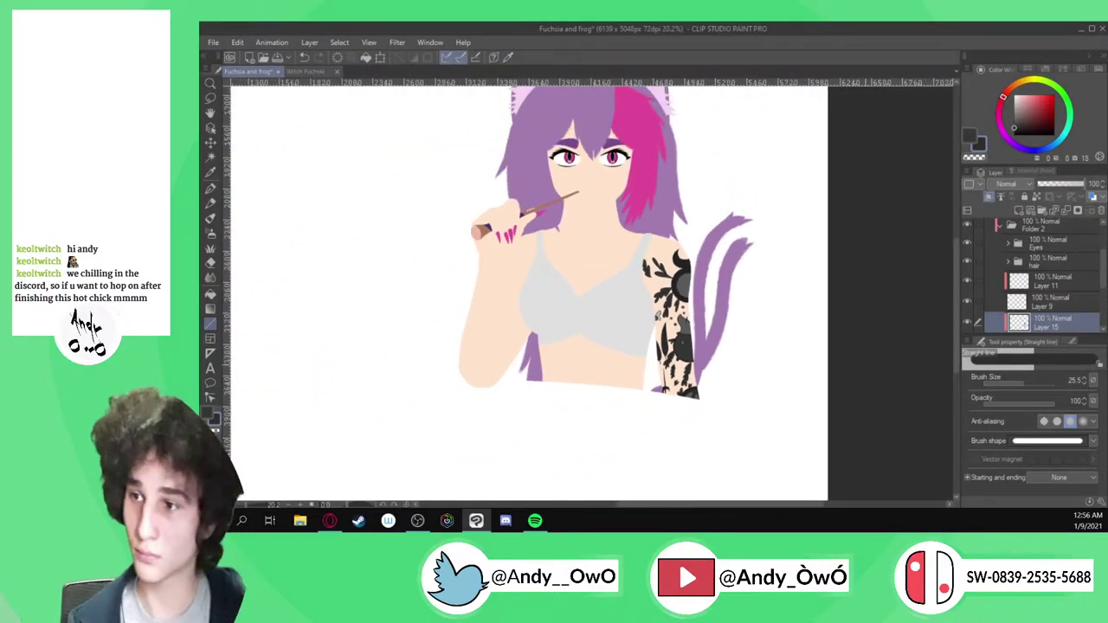
pyautogui.scroll(3, 1008, 277)
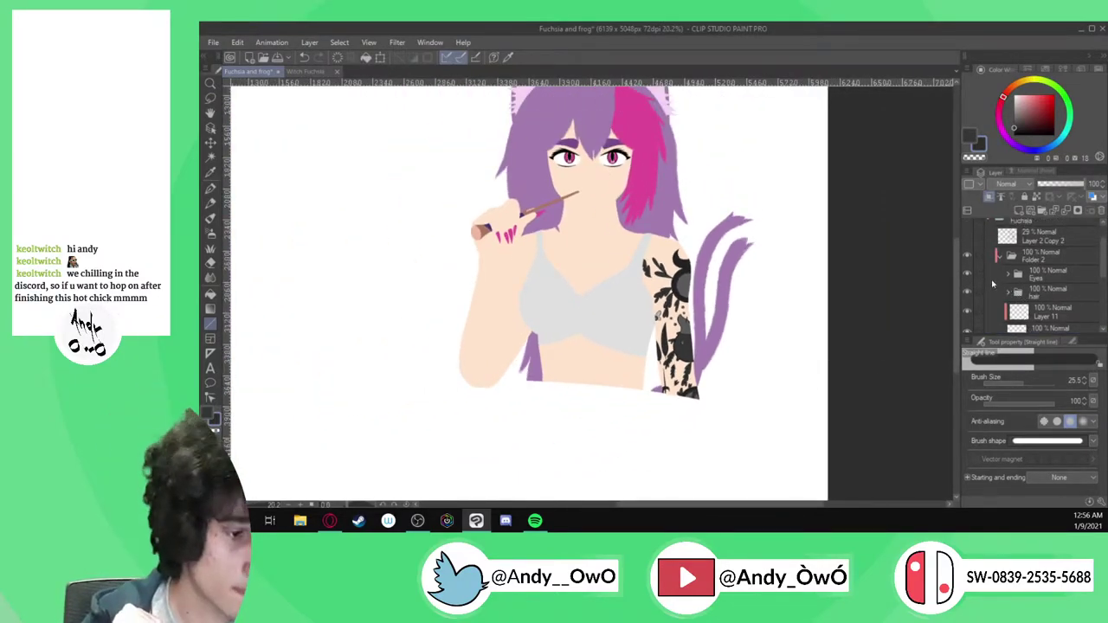
pyautogui.scroll(-3, 1003, 281)
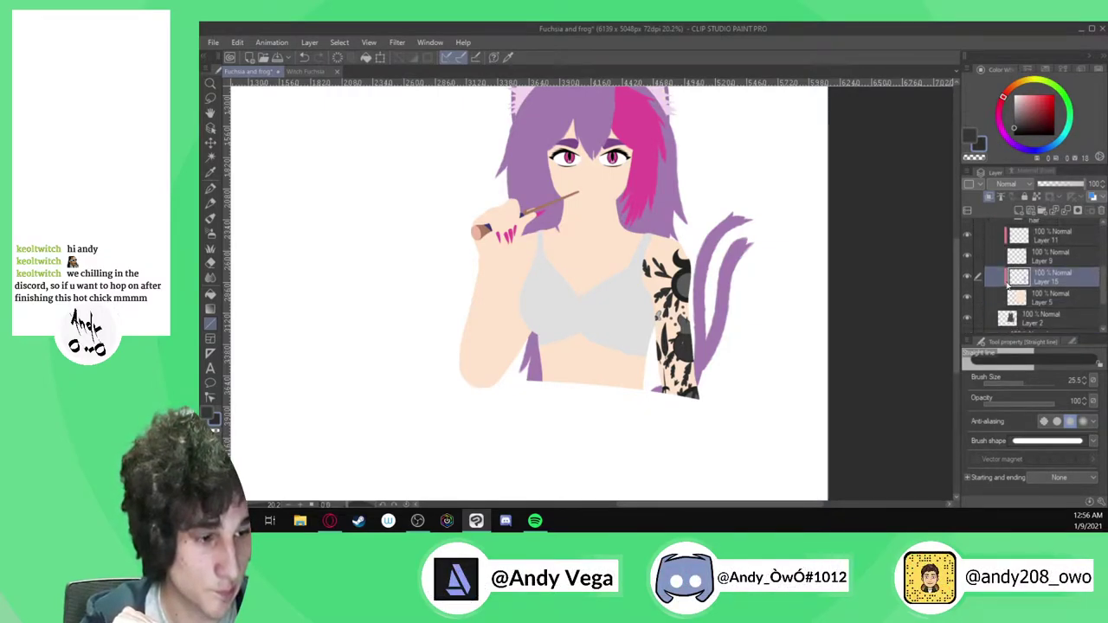
pyautogui.click(967, 277)
pyautogui.click(967, 257)
pyautogui.click(968, 257)
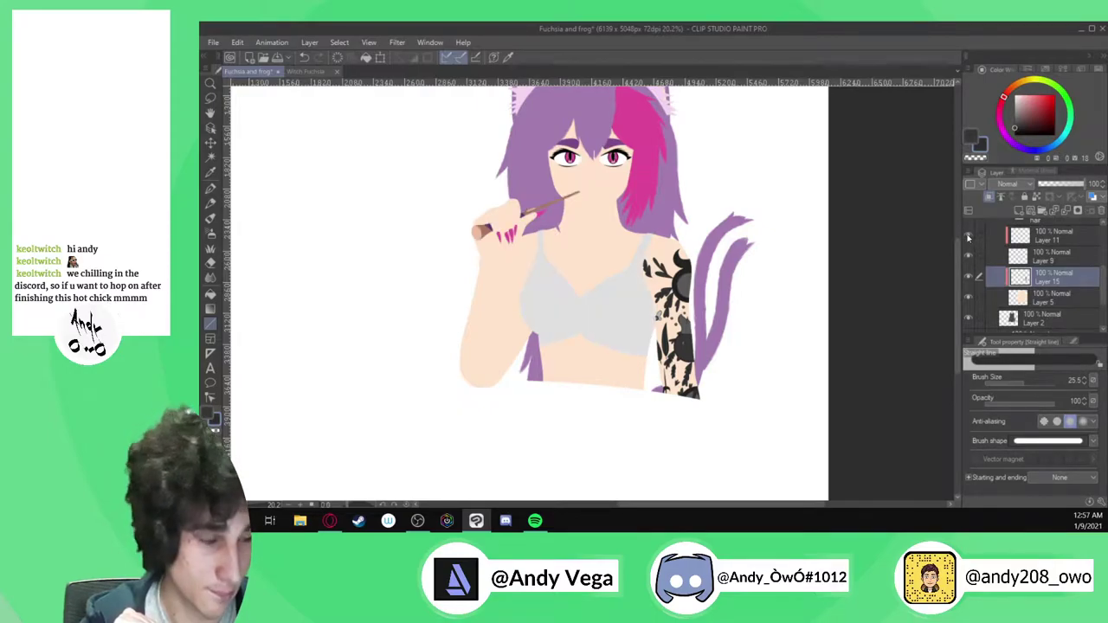
# Enlarge the layer list so that more of the Fuchsia folder's layers fit in view
pyautogui.scroll(3, 798, 341)
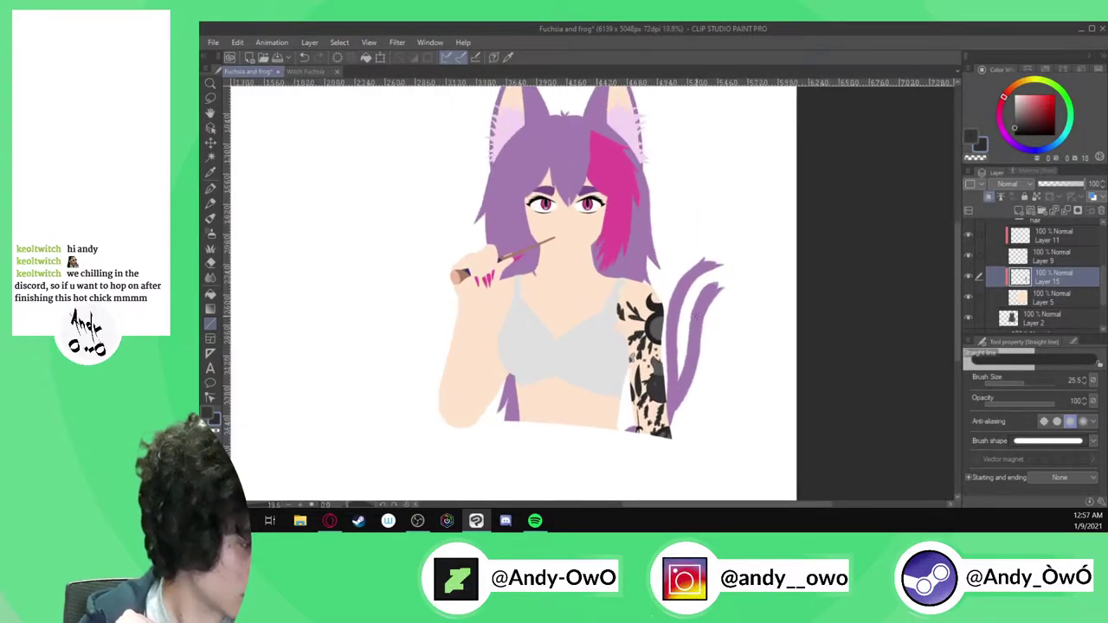
pyautogui.scroll(2, 1048, 311)
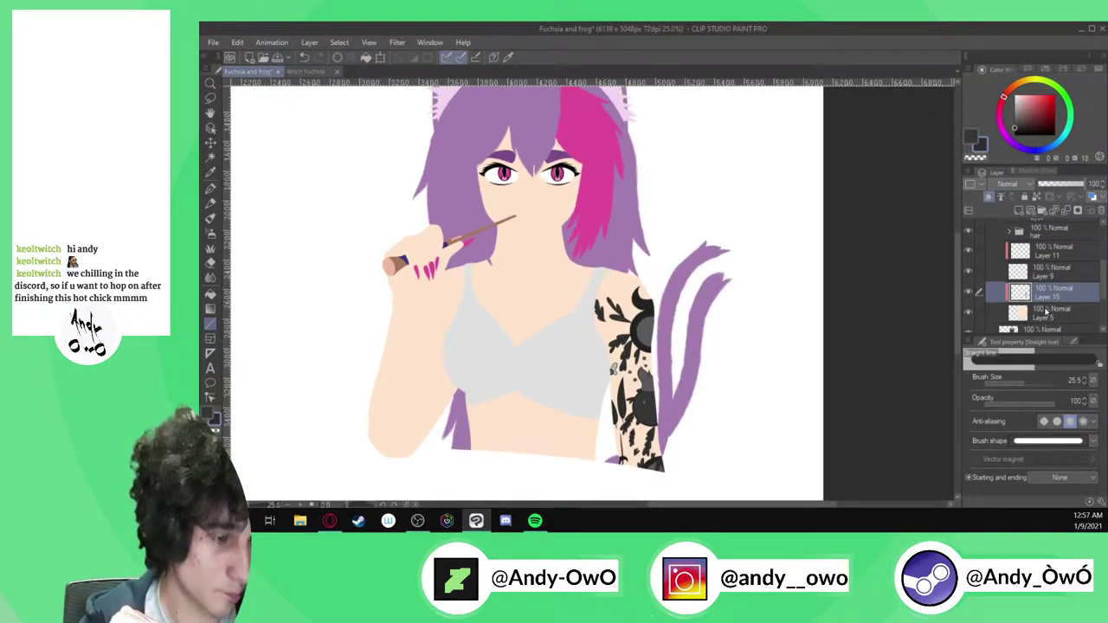
pyautogui.moveTo(1026, 336); pyautogui.dragTo(1026, 406)
pyautogui.scroll(2, 990, 292)
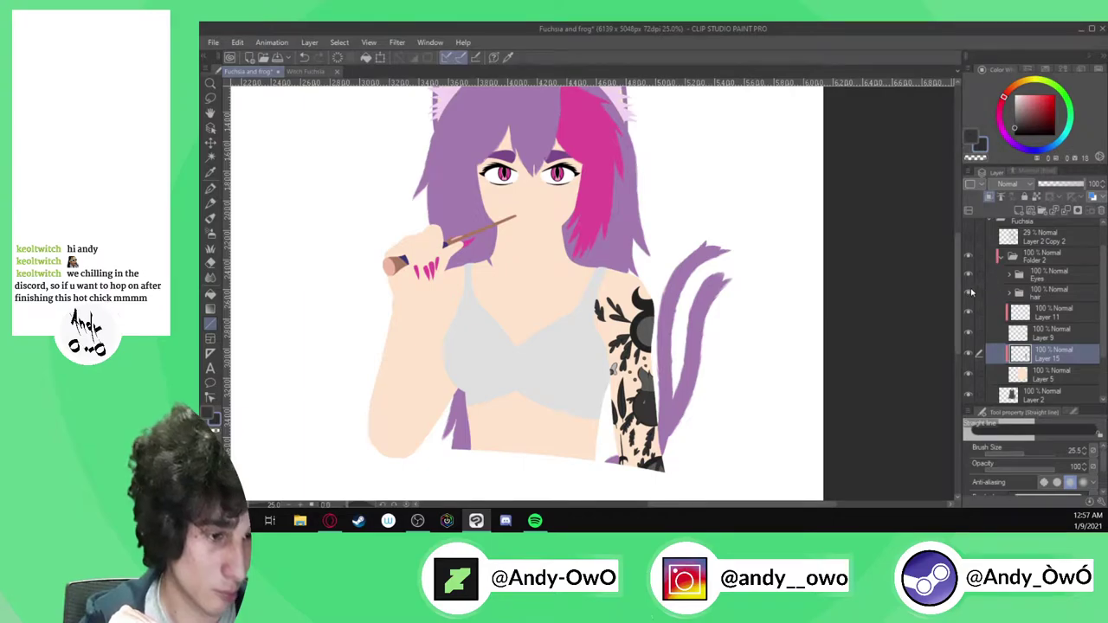
# Check what the Eyes and hair folders contain by switching their visibility off and back on
pyautogui.click(968, 293)
pyautogui.click(968, 292)
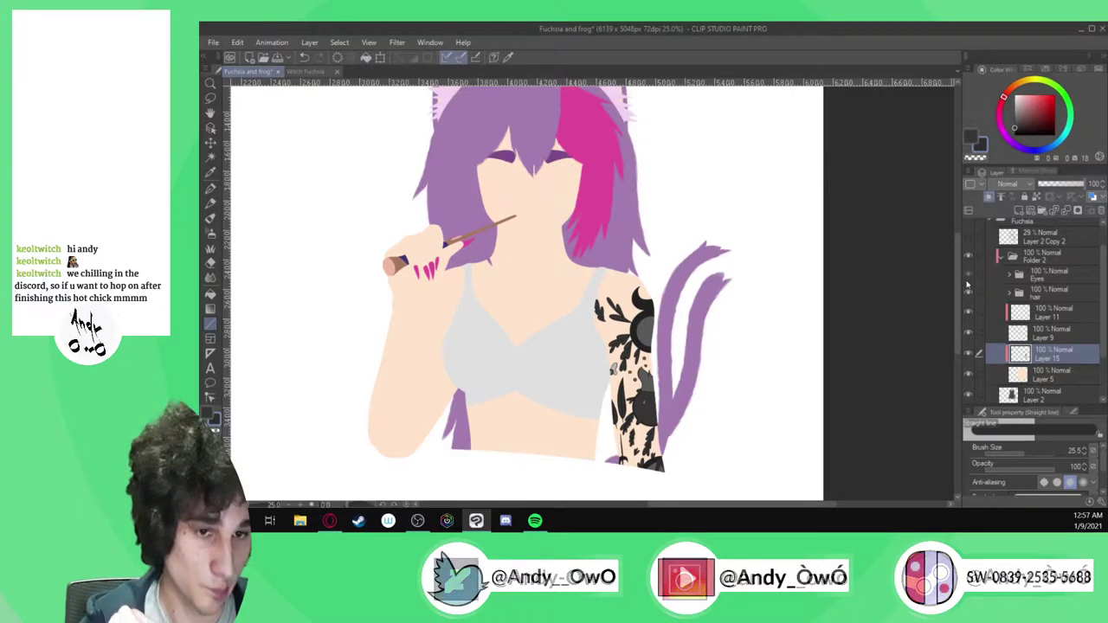
pyautogui.scroll(-4, 666, 424)
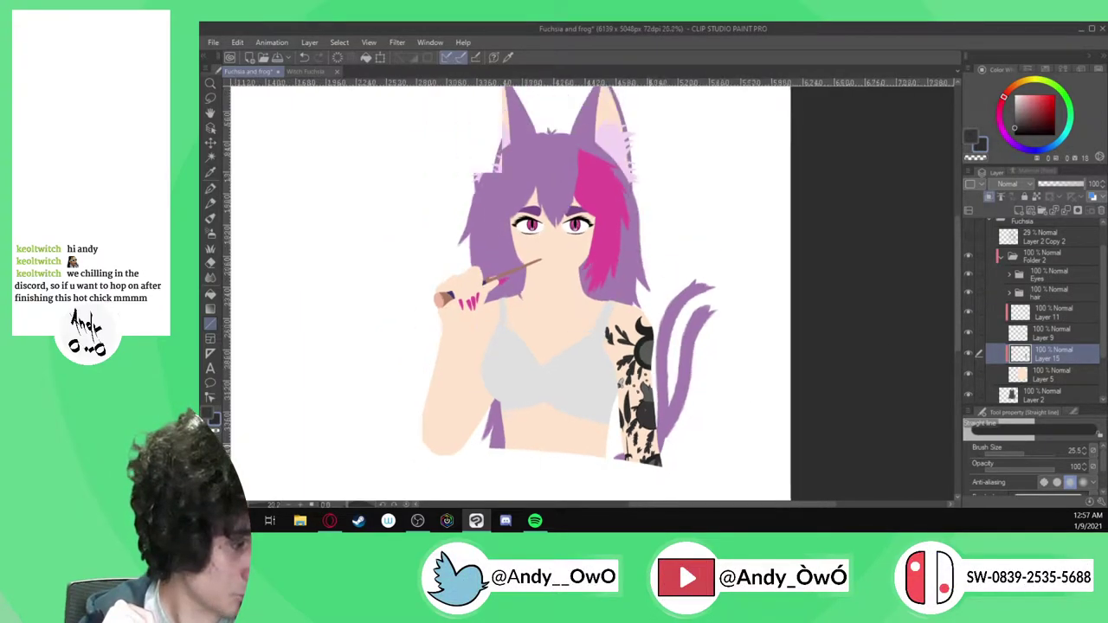
pyautogui.scroll(2, 616, 329)
pyautogui.scroll(4, 606, 277)
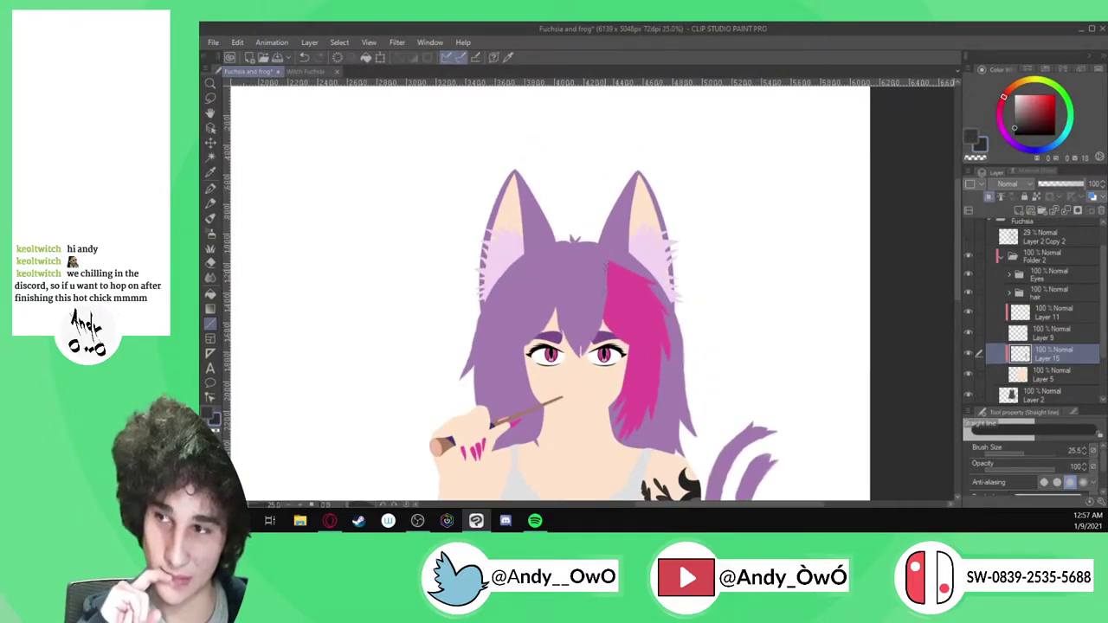
pyautogui.scroll(-1, 984, 323)
pyautogui.scroll(-1, 983, 324)
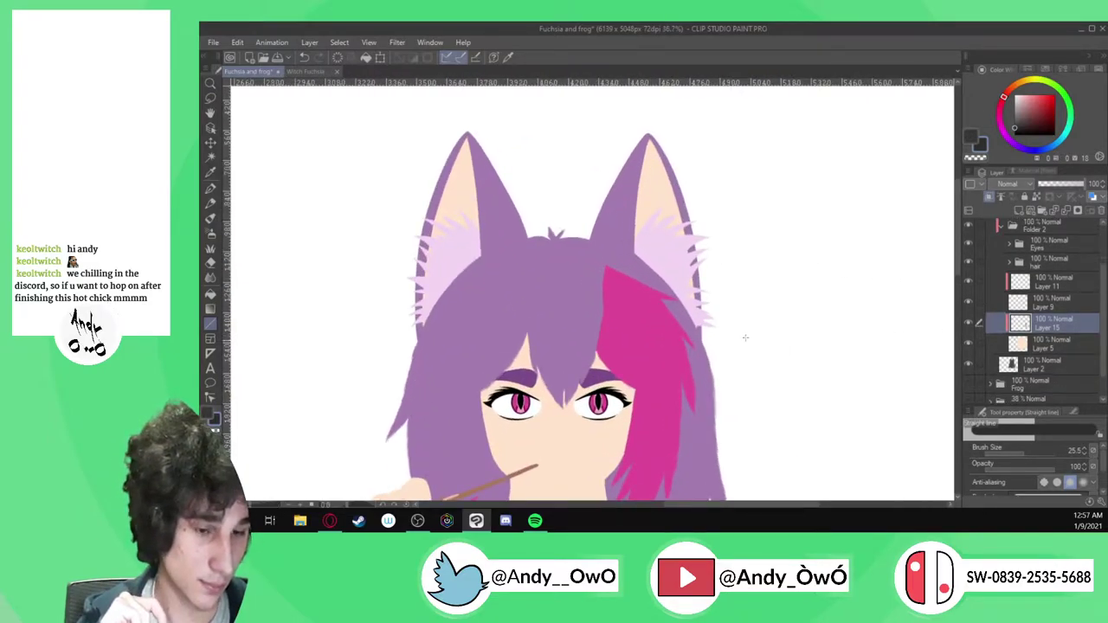
# Show the Layer 2 Copy 2 line art over the flat colours of the Fuchsia character
pyautogui.scroll(-3, 727, 243)
pyautogui.scroll(1, 829, 254)
pyautogui.scroll(2, 987, 294)
pyautogui.scroll(-3, 621, 387)
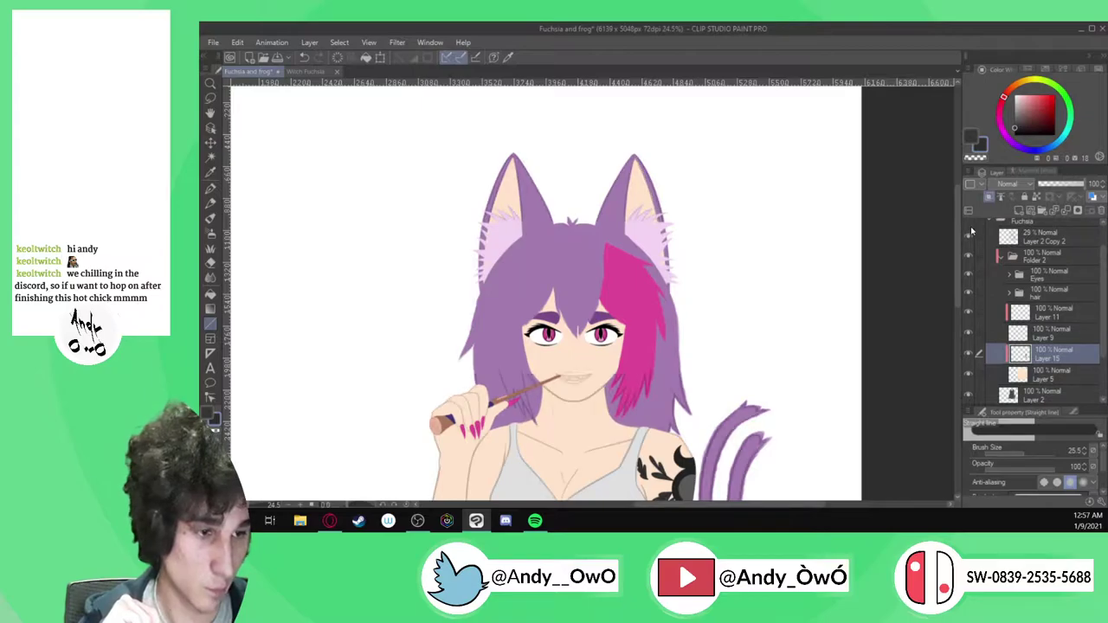
pyautogui.scroll(4, 622, 387)
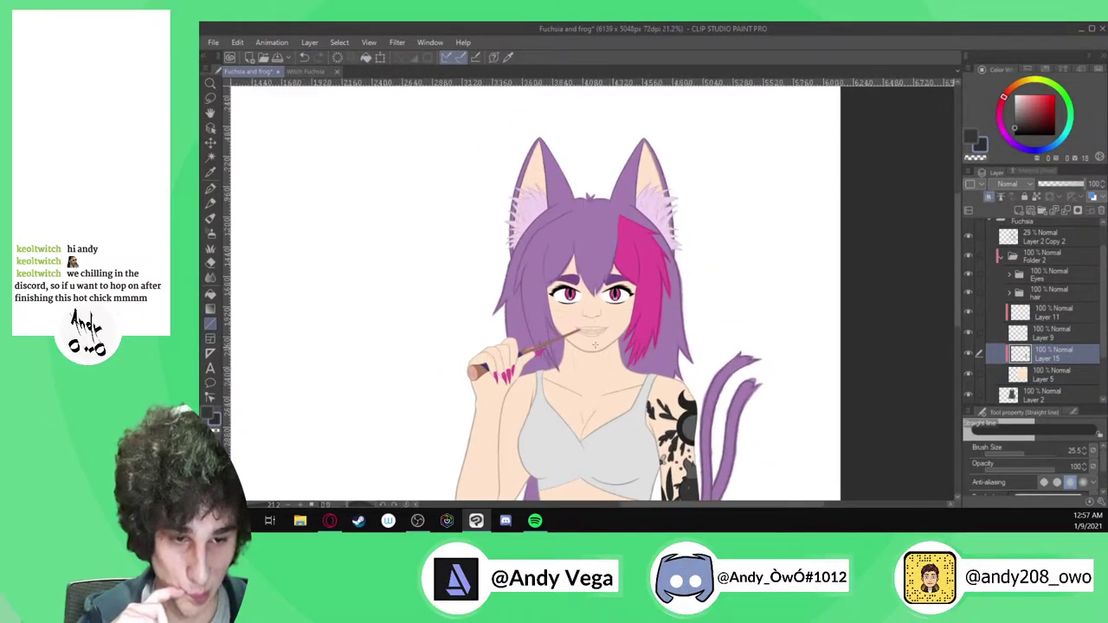
pyautogui.scroll(6, 592, 320)
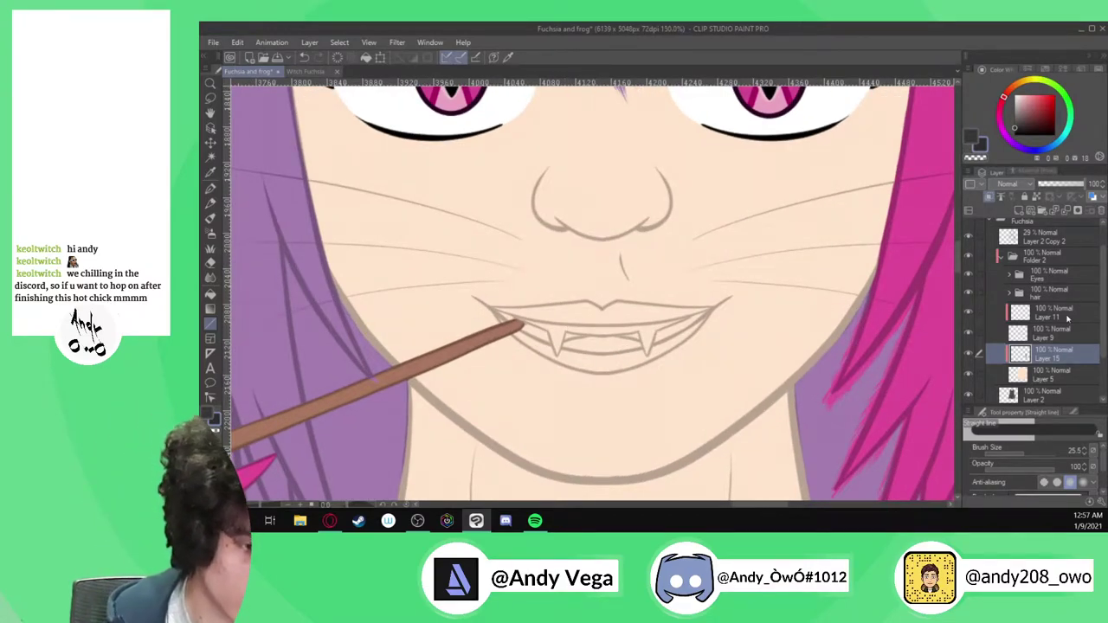
# Check what Layer 11 contains and make Layer 15 the active layer again
pyautogui.click(1004, 312)
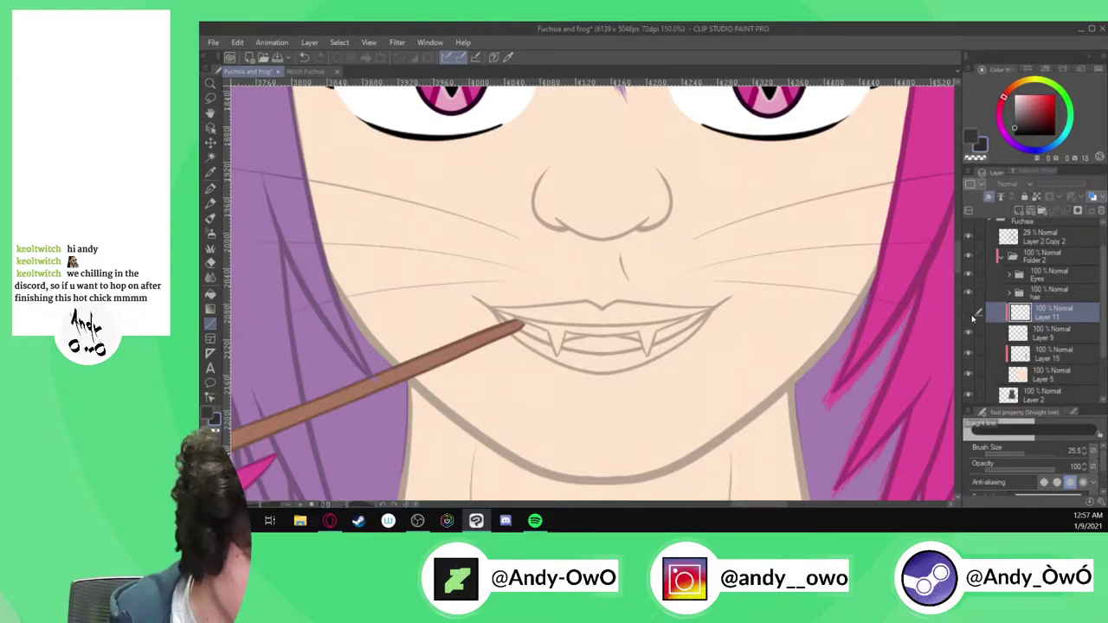
pyautogui.scroll(-6, 774, 322)
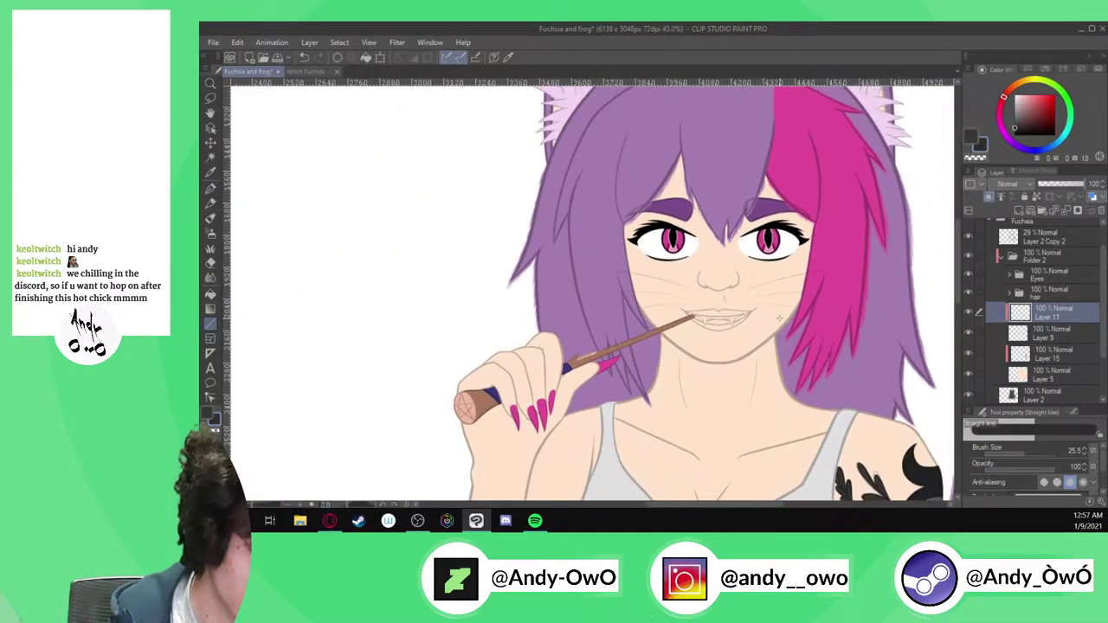
pyautogui.scroll(-1, 792, 323)
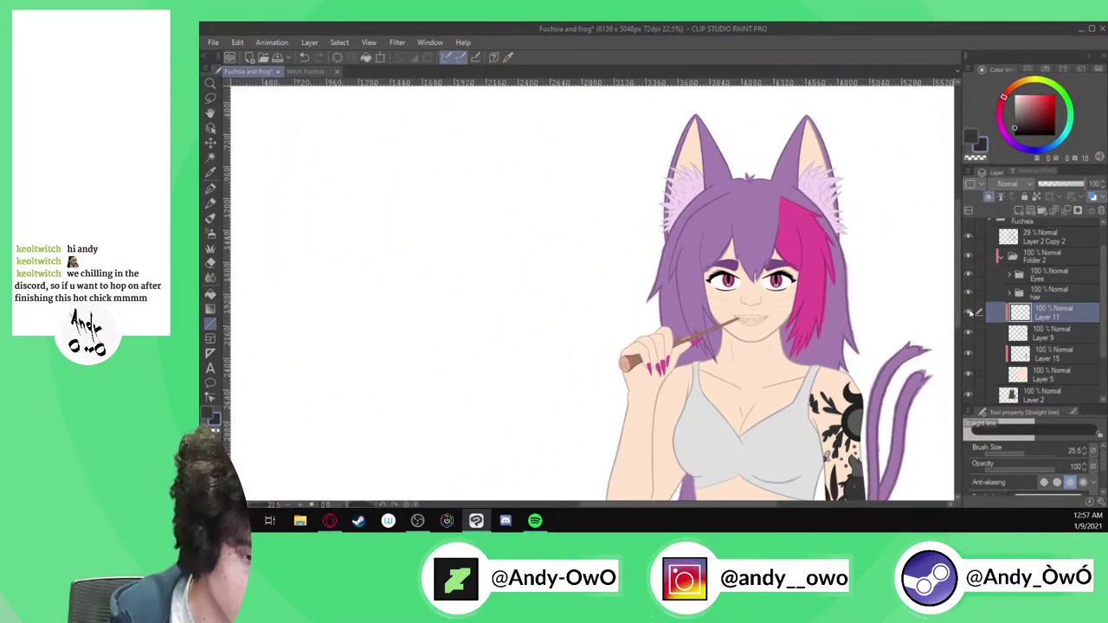
pyautogui.click(1008, 352)
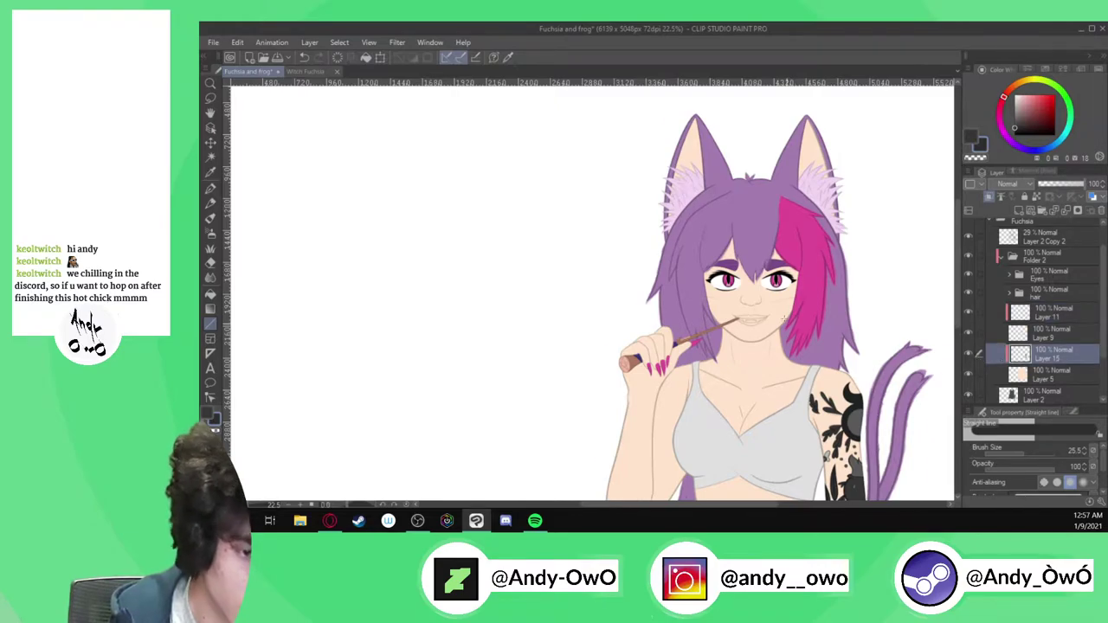
pyautogui.scroll(4, 783, 320)
# Look at the character's head in the Witch Fuchsia reference and open the Fuchsia 4 artwork as a further reference
pyautogui.click(302, 71)
pyautogui.scroll(-3, 642, 407)
pyautogui.moveTo(606, 104); pyautogui.dragTo(651, 502)
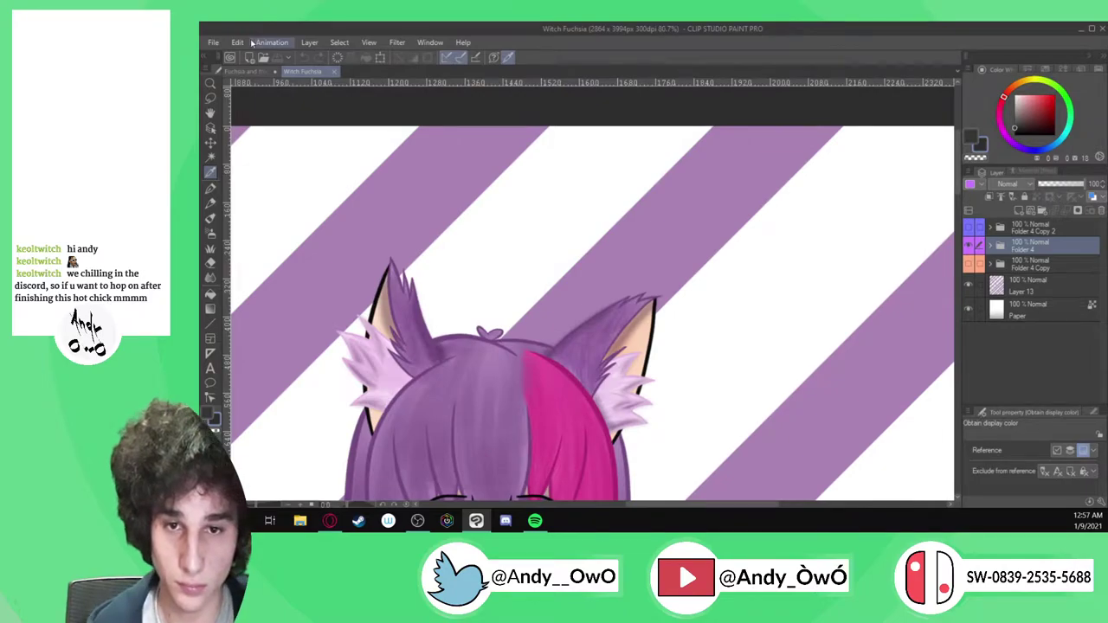
pyautogui.click(213, 44)
pyautogui.click(229, 85)
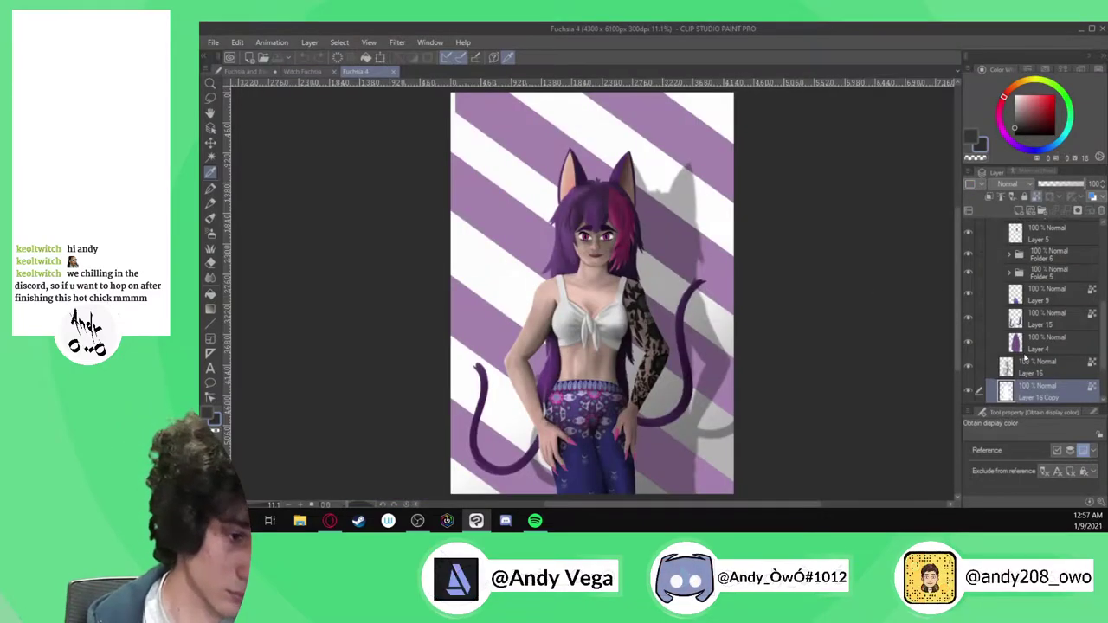
# Move Layer 16 Copy above Layer 16 in Fuchsia 4 and pick up the muted red of the lips as the G-pen colour
pyautogui.scroll(-1, 1021, 358)
pyautogui.moveTo(1023, 364); pyautogui.dragTo(1009, 332)
pyautogui.hotkey('ctrl', '+')
pyautogui.scroll(8, 599, 247)
pyautogui.press('p')
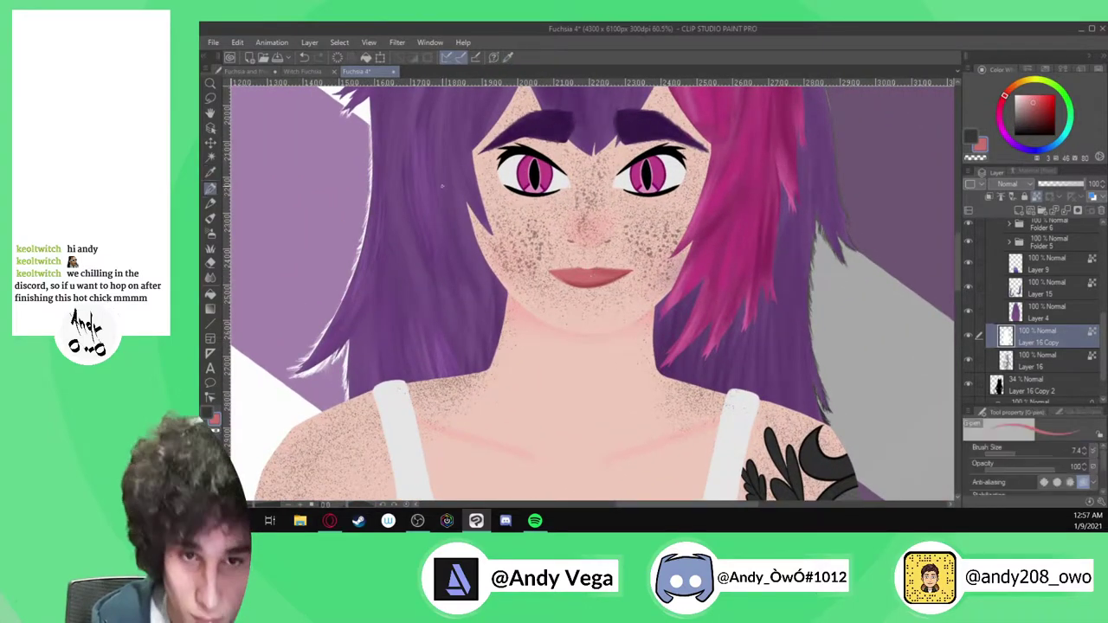
# Return to the Fuchsia and frog drawing and set the G-pen's brush size to 12 for painting the mouth on Layer 15
pyautogui.click(256, 71)
pyautogui.scroll(4, 766, 324)
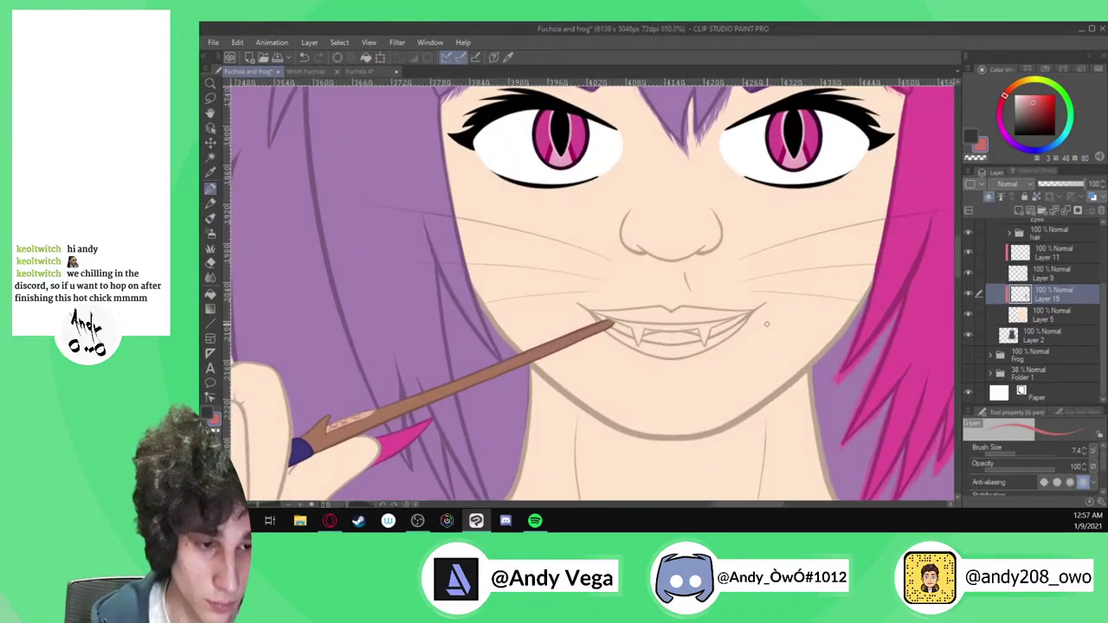
pyautogui.scroll(1, 766, 324)
pyautogui.click(1018, 453)
pyautogui.scroll(4, 636, 307)
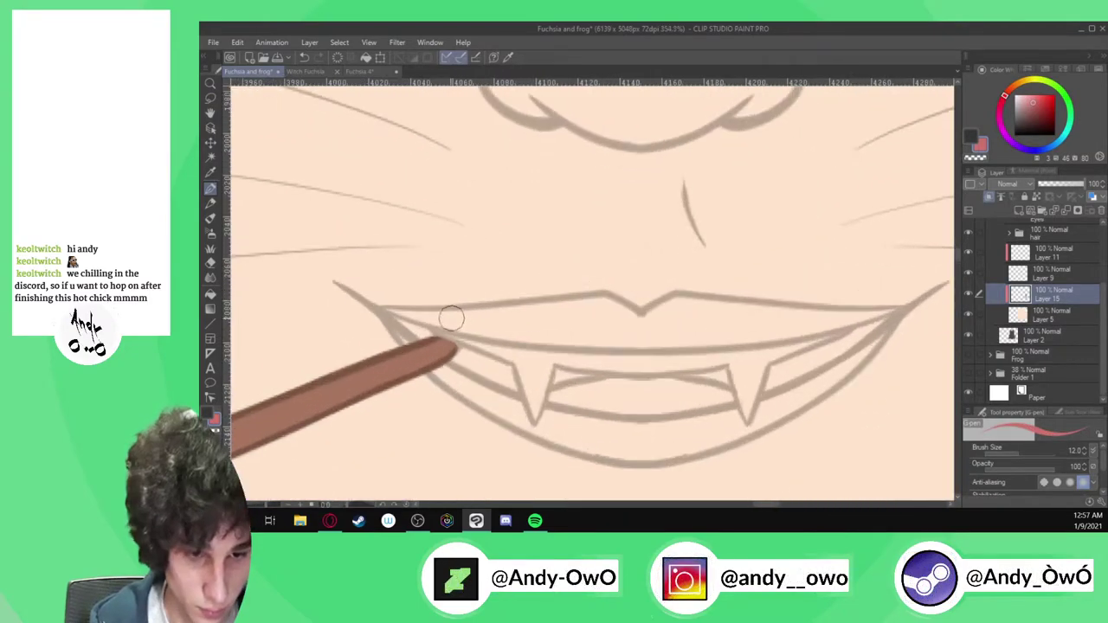
pyautogui.scroll(1, 424, 313)
pyautogui.moveTo(370, 303)
pyautogui.mouseDown()
pyautogui.moveTo(477, 340)
pyautogui.moveTo(609, 356)
pyautogui.moveTo(843, 349)
pyautogui.moveTo(945, 331)
pyautogui.mouseUp()
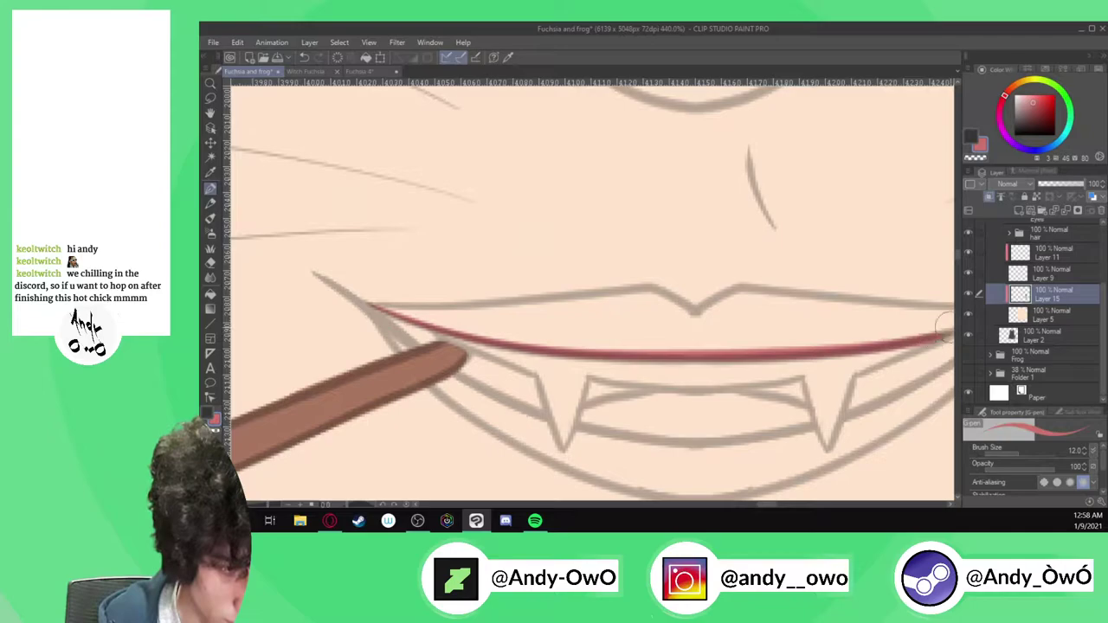
pyautogui.scroll(-3, 945, 331)
pyautogui.scroll(2, 890, 329)
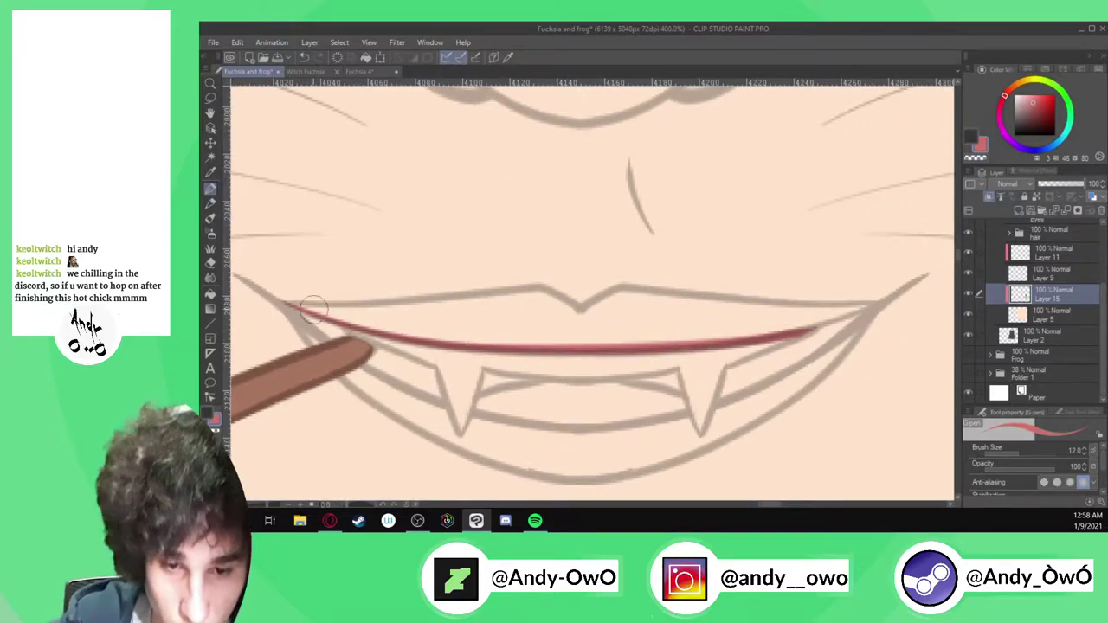
pyautogui.hotkey('ctrl', 'z')
# Outline the upper lip along the sketched mouth lines and fill it with the muted red on Layer 15
pyautogui.moveTo(283, 301)
pyautogui.mouseDown()
pyautogui.moveTo(410, 338)
pyautogui.moveTo(586, 350)
pyautogui.moveTo(793, 328)
pyautogui.moveTo(875, 301)
pyautogui.moveTo(619, 289)
pyautogui.moveTo(569, 322)
pyautogui.mouseUp()
pyautogui.moveTo(282, 302)
pyautogui.mouseDown()
pyautogui.moveTo(501, 293)
pyautogui.moveTo(569, 305)
pyautogui.moveTo(511, 290)
pyautogui.moveTo(529, 289)
pyautogui.moveTo(560, 295)
pyautogui.moveTo(624, 341)
pyautogui.mouseUp()
pyautogui.moveTo(298, 310)
pyautogui.mouseDown()
pyautogui.moveTo(585, 342)
pyautogui.moveTo(857, 306)
pyautogui.moveTo(607, 312)
pyautogui.moveTo(619, 282)
pyautogui.moveTo(577, 321)
pyautogui.moveTo(614, 301)
pyautogui.moveTo(743, 317)
pyautogui.moveTo(337, 311)
pyautogui.moveTo(470, 309)
pyautogui.mouseUp()
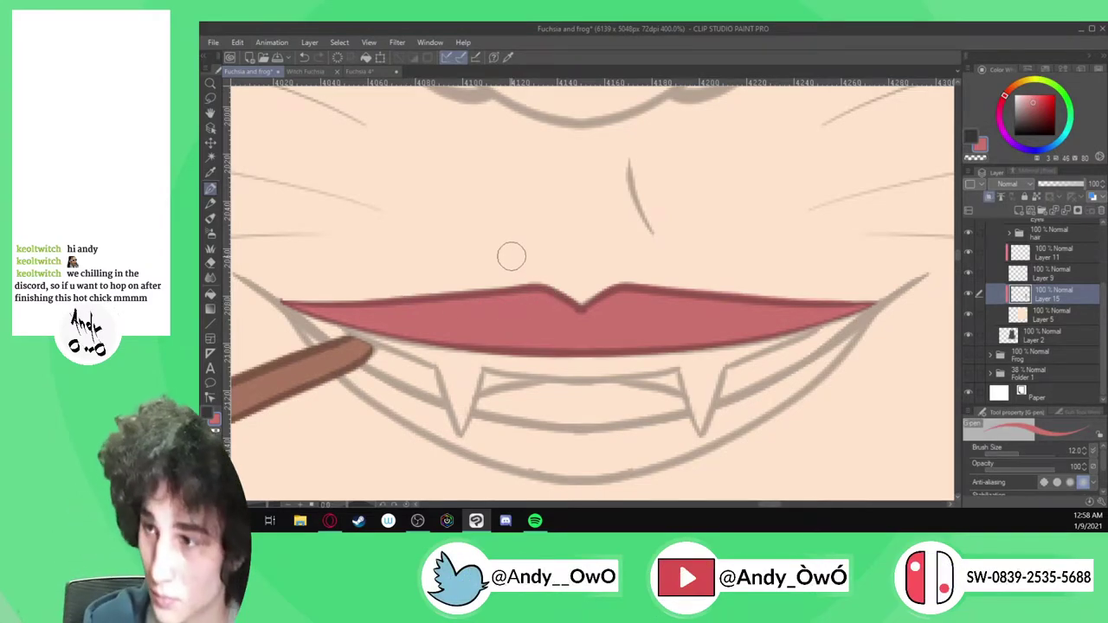
pyautogui.scroll(-4, 430, 169)
pyautogui.scroll(5, 375, 248)
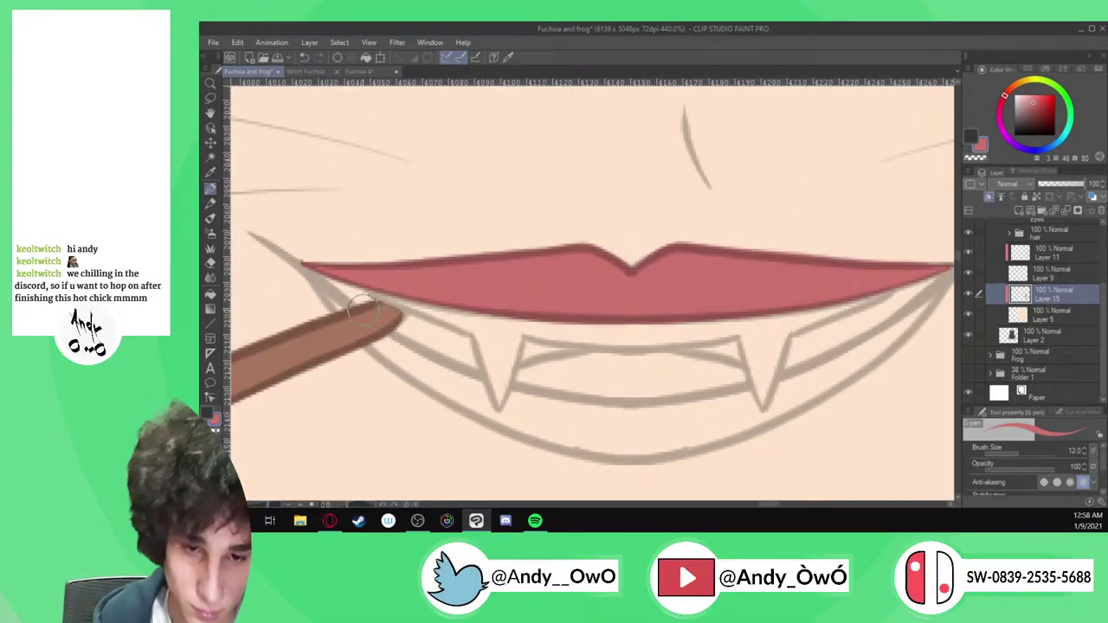
pyautogui.moveTo(313, 286)
pyautogui.mouseDown()
pyautogui.moveTo(384, 357)
pyautogui.moveTo(488, 407)
pyautogui.mouseUp()
pyautogui.scroll(-1, 539, 256)
pyautogui.scroll(1, 838, 377)
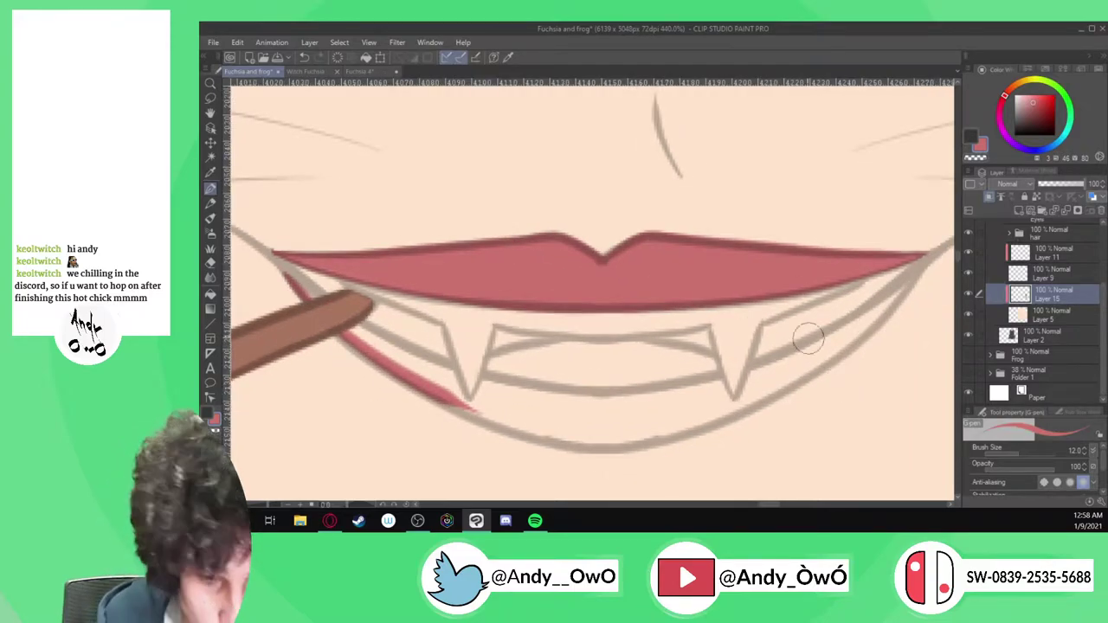
pyautogui.hotkey('ctrl', 'z')
# Outline the lower lip from corner to corner and fill it with the same muted red
pyautogui.moveTo(362, 327)
pyautogui.mouseDown()
pyautogui.moveTo(474, 381)
pyautogui.moveTo(622, 403)
pyautogui.moveTo(706, 393)
pyautogui.moveTo(715, 365)
pyautogui.mouseUp()
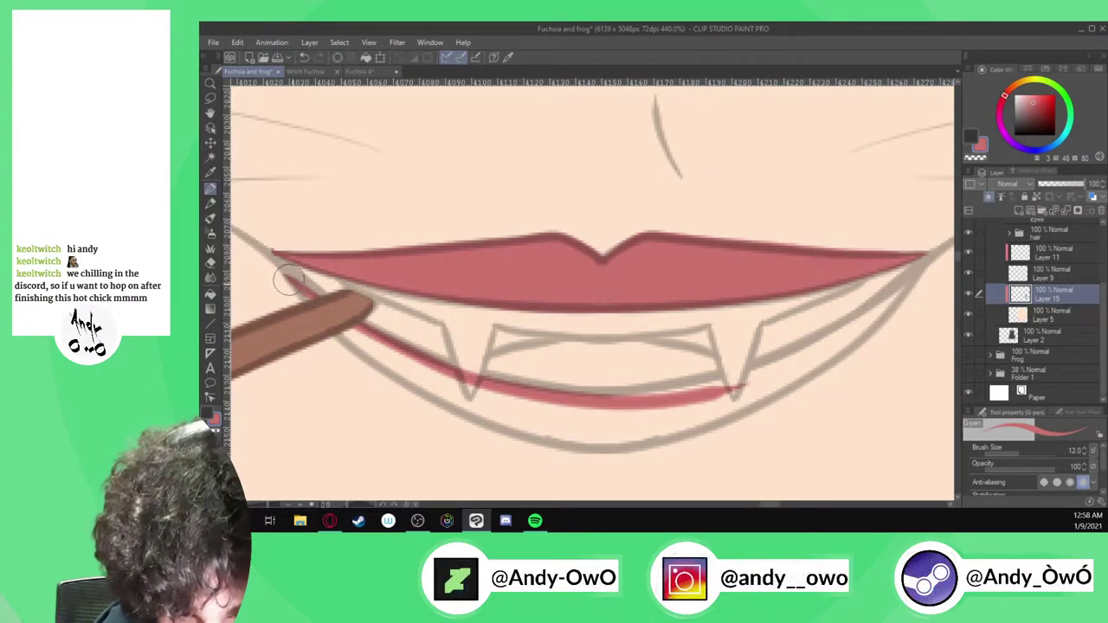
pyautogui.moveTo(344, 331)
pyautogui.mouseDown()
pyautogui.moveTo(489, 415)
pyautogui.moveTo(629, 441)
pyautogui.moveTo(719, 420)
pyautogui.moveTo(812, 371)
pyautogui.moveTo(906, 294)
pyautogui.moveTo(919, 265)
pyautogui.mouseUp()
pyautogui.moveTo(327, 321)
pyautogui.mouseDown()
pyautogui.moveTo(458, 400)
pyautogui.moveTo(440, 401)
pyautogui.moveTo(502, 428)
pyautogui.moveTo(576, 448)
pyautogui.moveTo(654, 440)
pyautogui.mouseUp()
pyautogui.moveTo(375, 349)
pyautogui.mouseDown()
pyautogui.moveTo(443, 384)
pyautogui.moveTo(590, 416)
pyautogui.moveTo(692, 408)
pyautogui.moveTo(810, 357)
pyautogui.mouseUp()
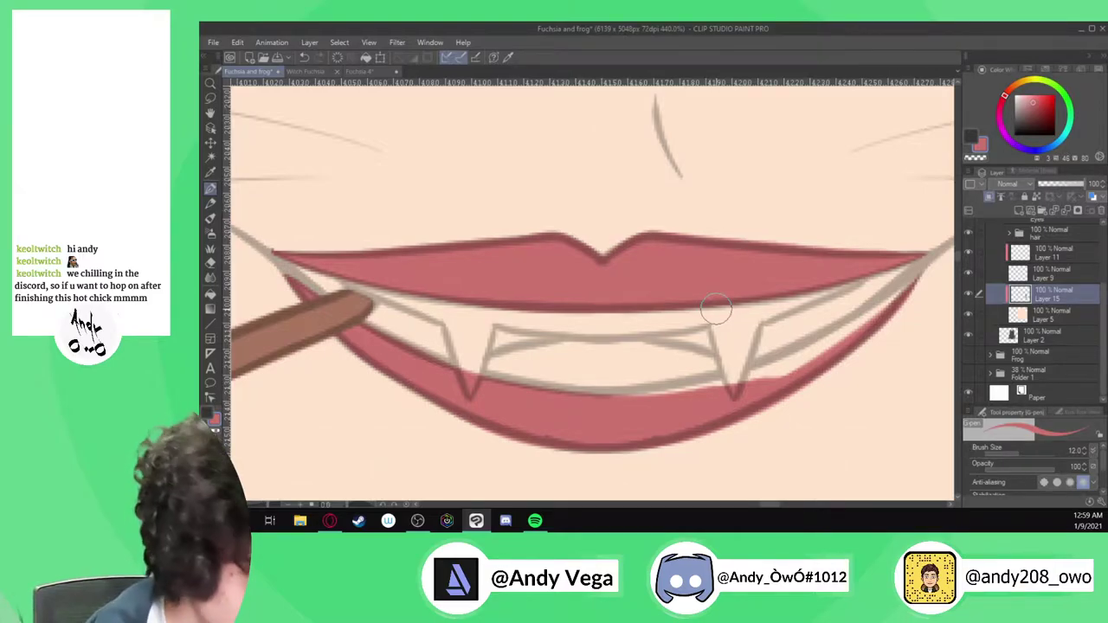
# Refine the lower lip's inner edge between its middle and the mouth corner away from the wand
pyautogui.moveTo(629, 400)
pyautogui.mouseDown()
pyautogui.moveTo(702, 387)
pyautogui.moveTo(824, 339)
pyautogui.mouseUp()
pyautogui.moveTo(601, 396)
pyautogui.mouseDown()
pyautogui.moveTo(784, 352)
pyautogui.moveTo(837, 322)
pyautogui.moveTo(807, 294)
pyautogui.moveTo(941, 260)
pyautogui.moveTo(851, 327)
pyautogui.moveTo(758, 377)
pyautogui.mouseUp()
pyautogui.hotkey('ctrl', 'z')
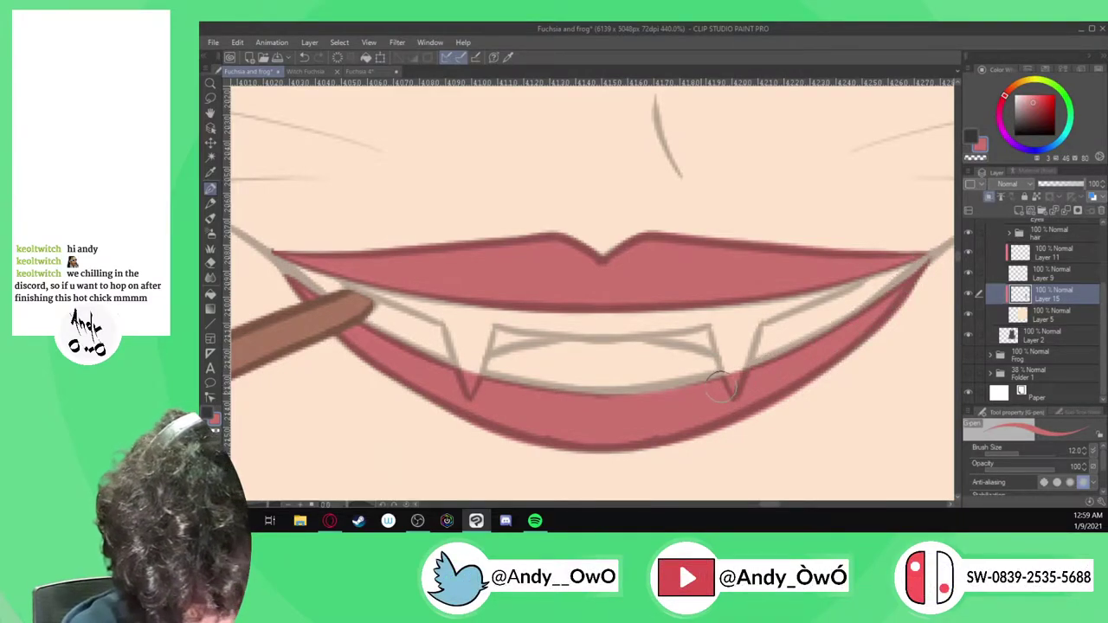
# Touch up the mouth corner beside the wand, adding red where the lips meet and erasing the excess with transparent colour
pyautogui.moveTo(279, 270); pyautogui.dragTo(329, 301)
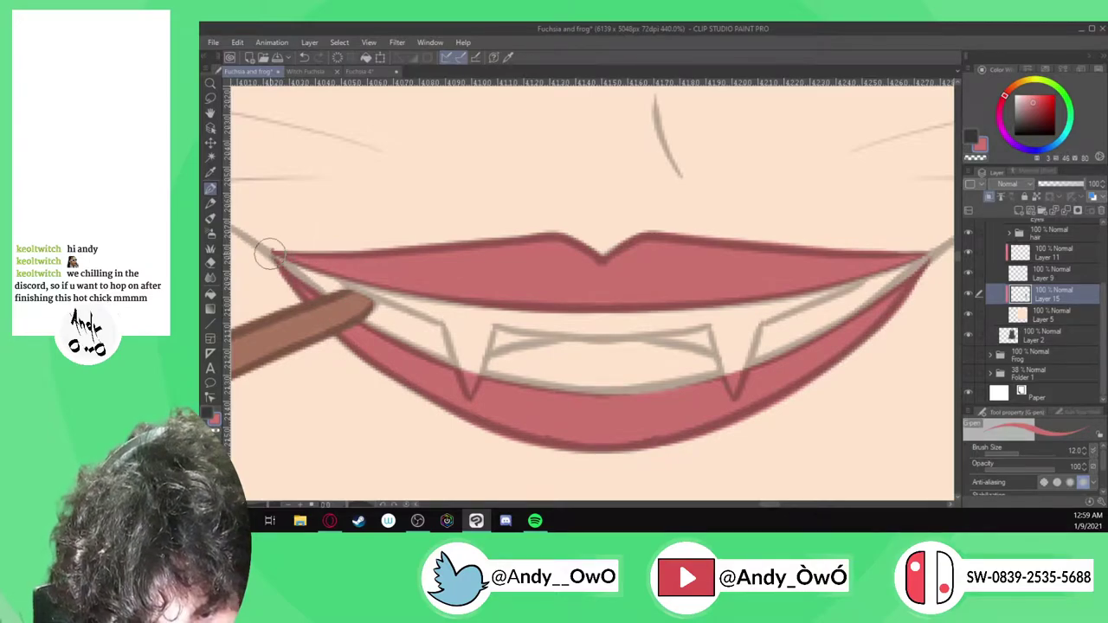
pyautogui.moveTo(338, 303); pyautogui.dragTo(316, 275)
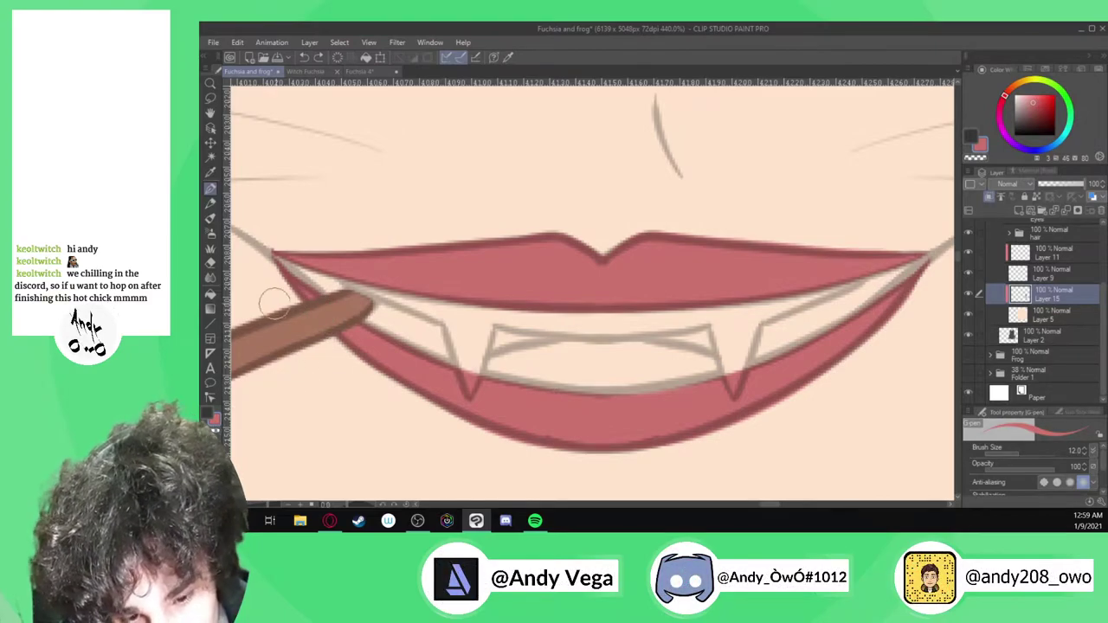
pyautogui.click(218, 435)
pyautogui.moveTo(309, 283); pyautogui.dragTo(317, 294)
pyautogui.keyDown('alt'); pyautogui.click(363, 345); pyautogui.keyUp('alt')
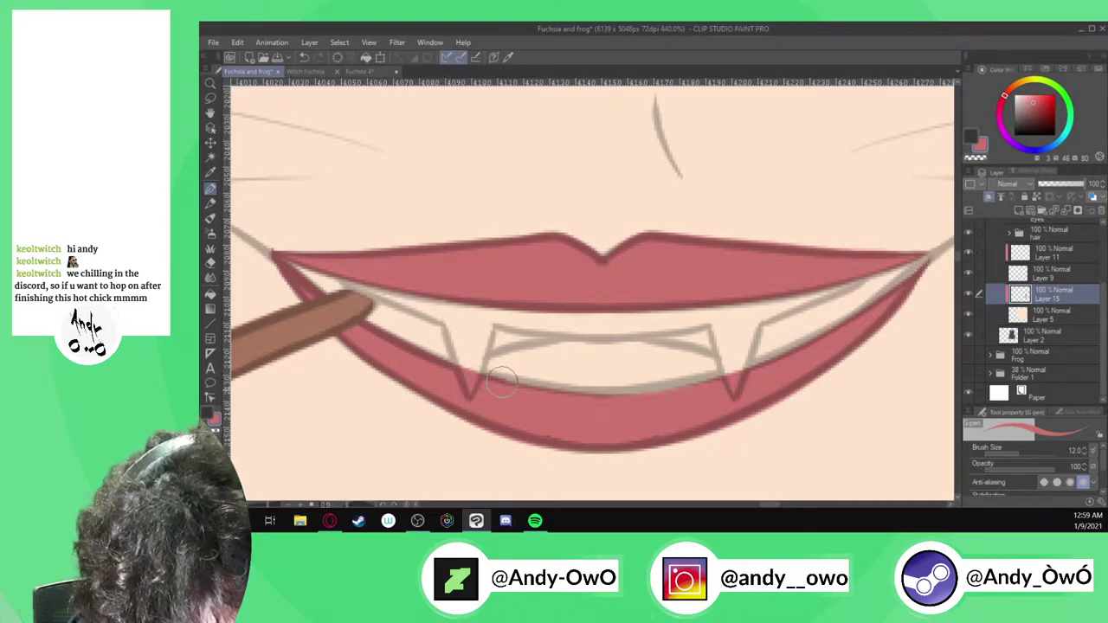
# Extend the red up to the lower lip's inner contour between the fangs and out to the corner away from the wand
pyautogui.moveTo(468, 368)
pyautogui.mouseDown()
pyautogui.moveTo(572, 391)
pyautogui.moveTo(727, 379)
pyautogui.mouseUp()
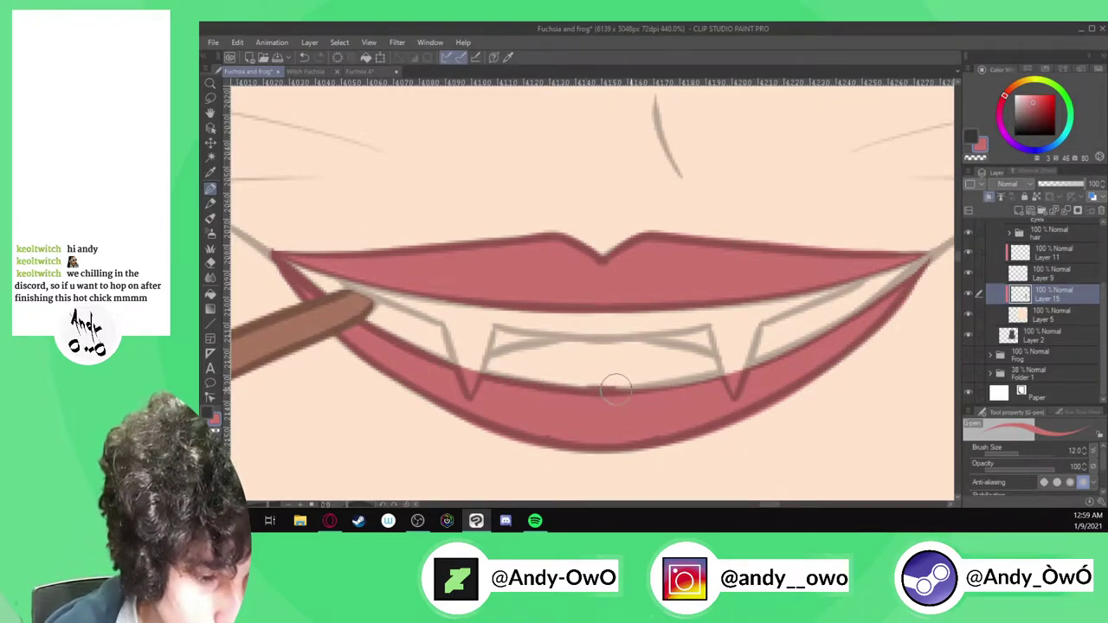
pyautogui.moveTo(664, 387); pyautogui.dragTo(745, 373)
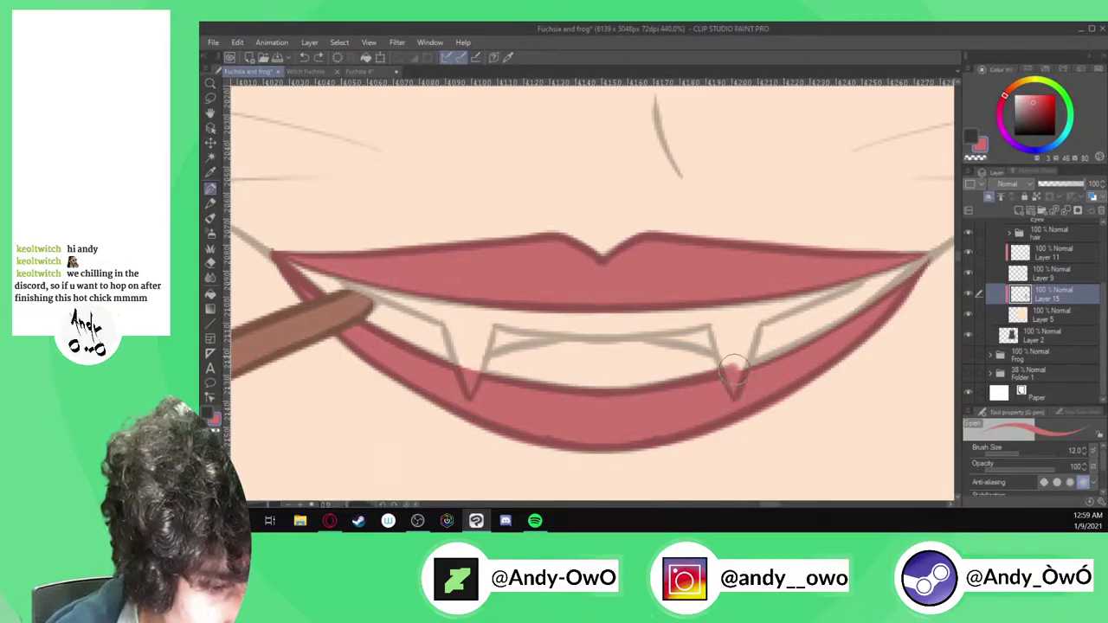
pyautogui.moveTo(819, 338); pyautogui.dragTo(919, 268)
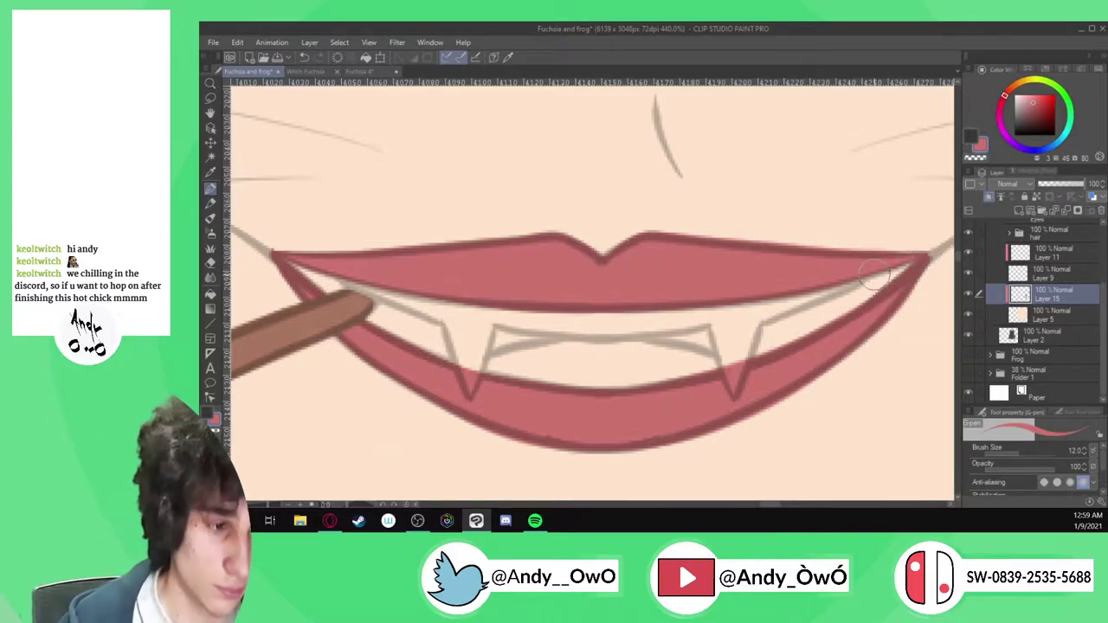
pyautogui.scroll(-3, 853, 282)
pyautogui.scroll(1, 708, 358)
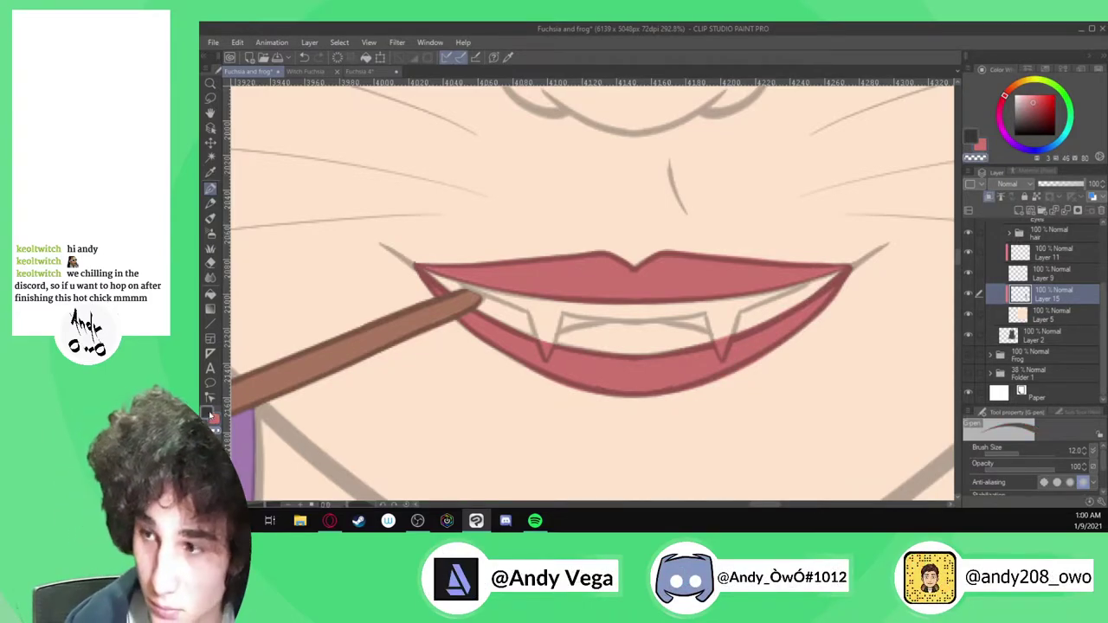
# Erase the red inside both fangs where they overlap the lower lip, using the transparent colour
pyautogui.scroll(4, 543, 333)
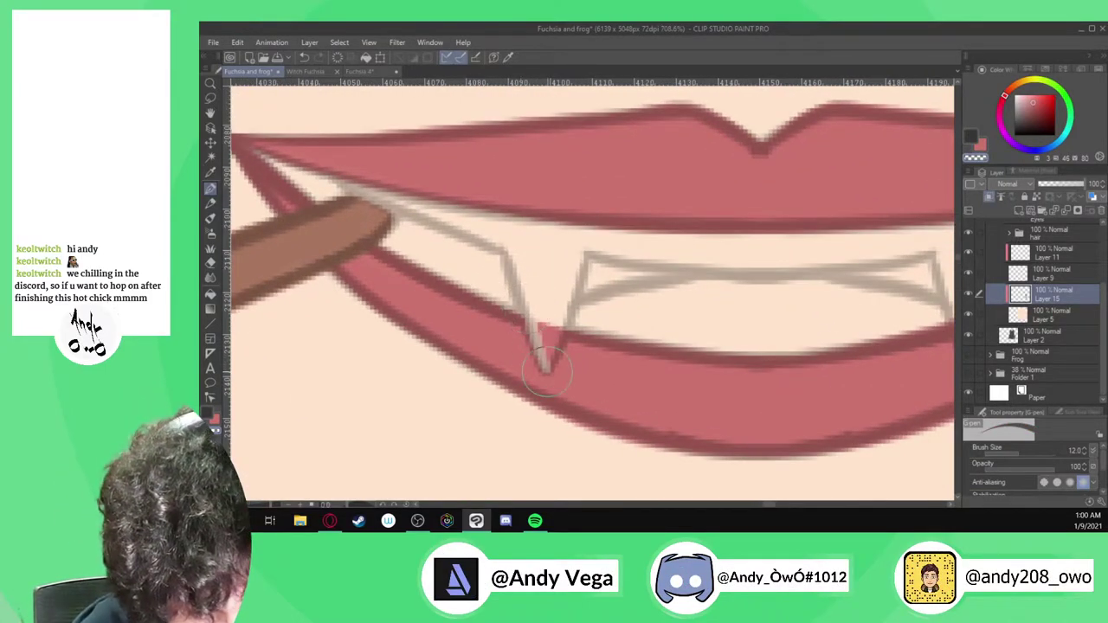
pyautogui.moveTo(539, 306)
pyautogui.mouseDown()
pyautogui.moveTo(539, 321)
pyautogui.moveTo(534, 268)
pyautogui.mouseUp()
pyautogui.scroll(-4, 528, 251)
pyautogui.scroll(4, 736, 307)
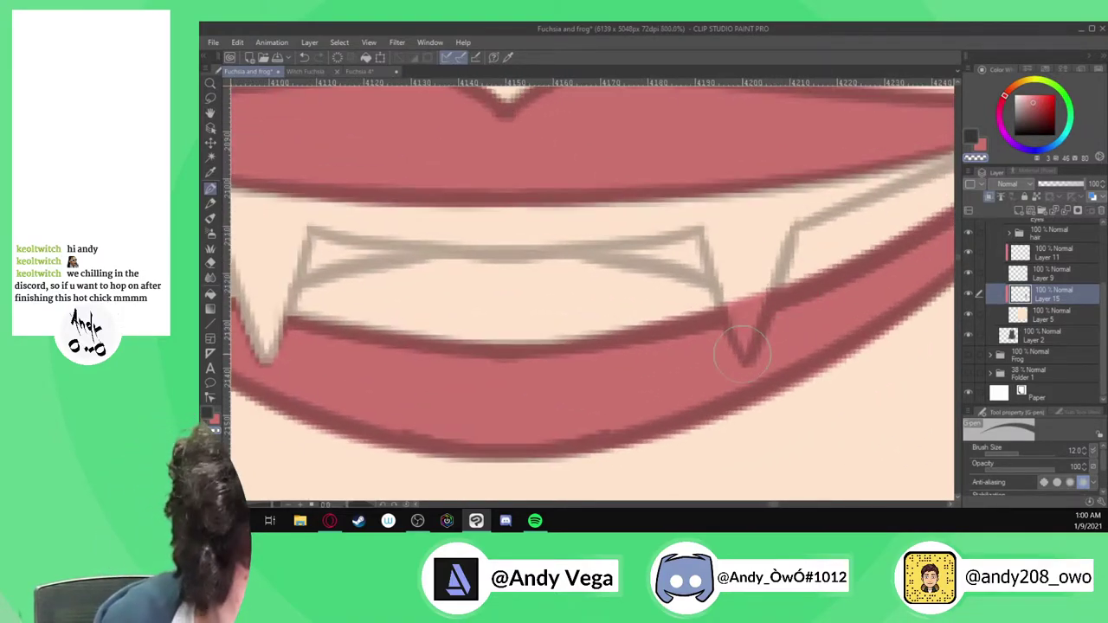
pyautogui.moveTo(731, 303)
pyautogui.mouseDown()
pyautogui.moveTo(743, 358)
pyautogui.moveTo(762, 286)
pyautogui.moveTo(752, 333)
pyautogui.mouseUp()
pyautogui.scroll(-4, 775, 239)
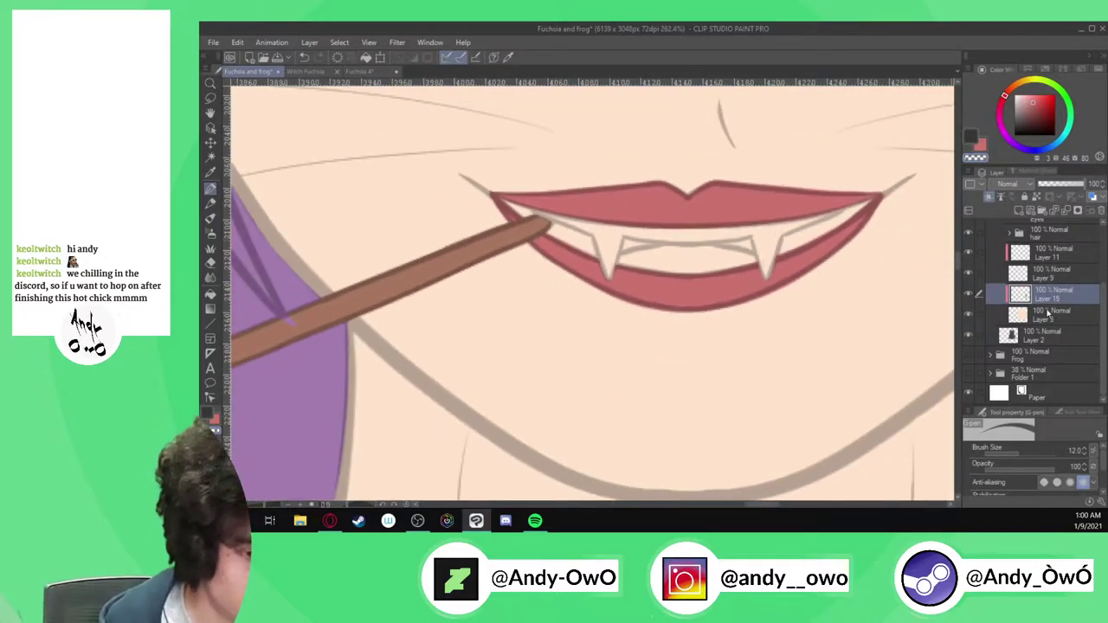
# Add a new clipped layer directly above Layer 5, beneath the lip colour on Layer 15
pyautogui.click(1051, 315)
pyautogui.click(1021, 213)
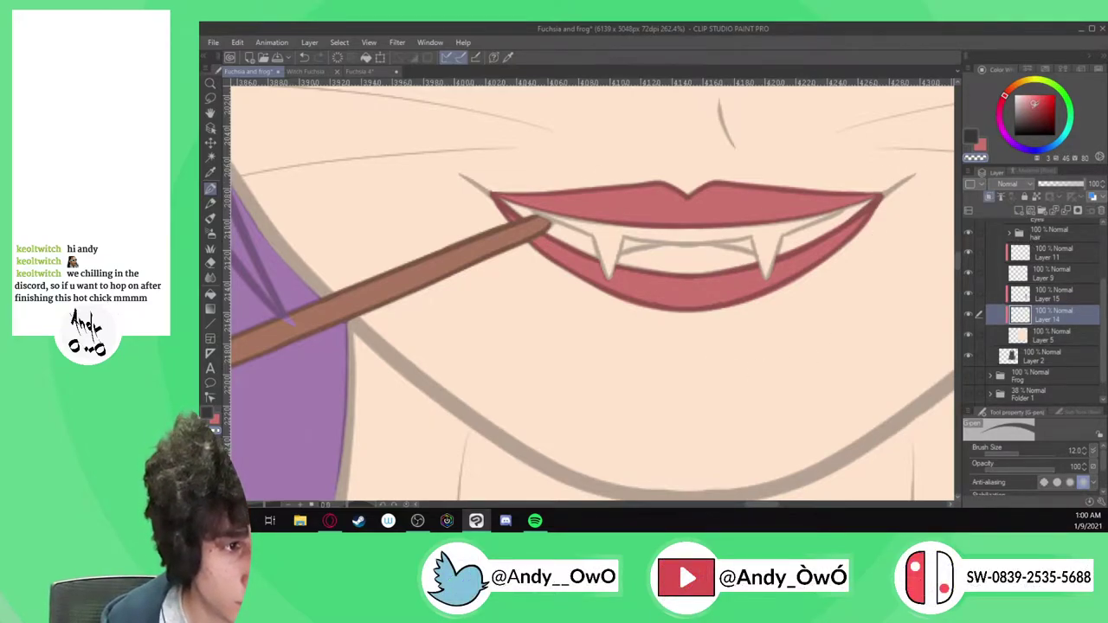
# Paint the tongue between the fangs in a dark muted red on Layer 14, keeping both fangs clear of it
pyautogui.click(1033, 109)
pyautogui.scroll(3, 715, 254)
pyautogui.moveTo(537, 274)
pyautogui.mouseDown()
pyautogui.moveTo(577, 251)
pyautogui.moveTo(740, 225)
pyautogui.mouseUp()
pyautogui.hotkey('ctrl', 'z')
pyautogui.moveTo(537, 273)
pyautogui.mouseDown()
pyautogui.moveTo(581, 254)
pyautogui.moveTo(724, 249)
pyautogui.moveTo(800, 276)
pyautogui.moveTo(560, 271)
pyautogui.mouseUp()
pyautogui.keyDown('alt'); pyautogui.click(561, 271); pyautogui.keyUp('alt')
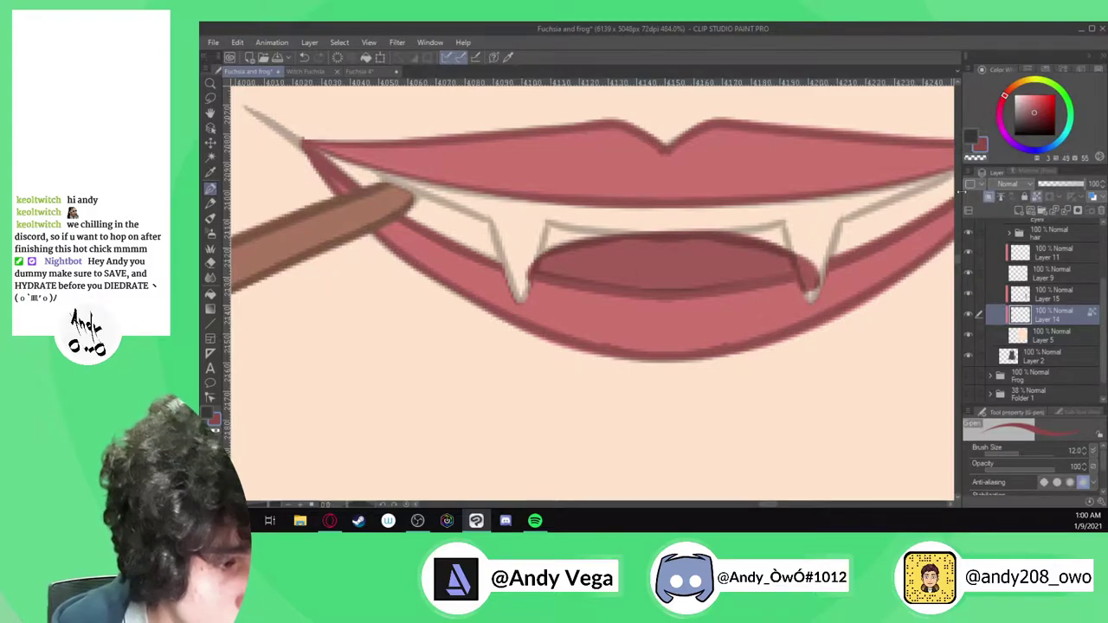
pyautogui.moveTo(531, 269)
pyautogui.mouseDown()
pyautogui.moveTo(671, 238)
pyautogui.moveTo(809, 254)
pyautogui.mouseUp()
pyautogui.moveTo(573, 274); pyautogui.dragTo(824, 255)
pyautogui.moveTo(674, 269)
pyautogui.mouseDown()
pyautogui.moveTo(763, 286)
pyautogui.moveTo(853, 268)
pyautogui.mouseUp()
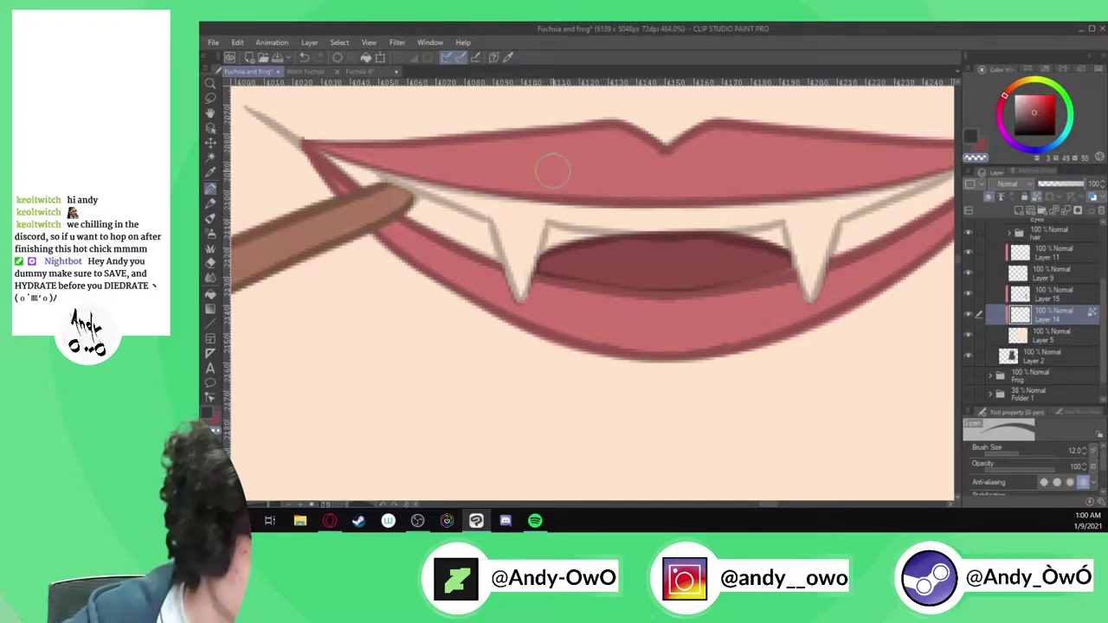
# Merge Layer 15 down into Layer 14 and add a new clipped layer directly above Layer 5
pyautogui.click(1047, 299)
pyautogui.click(1065, 210)
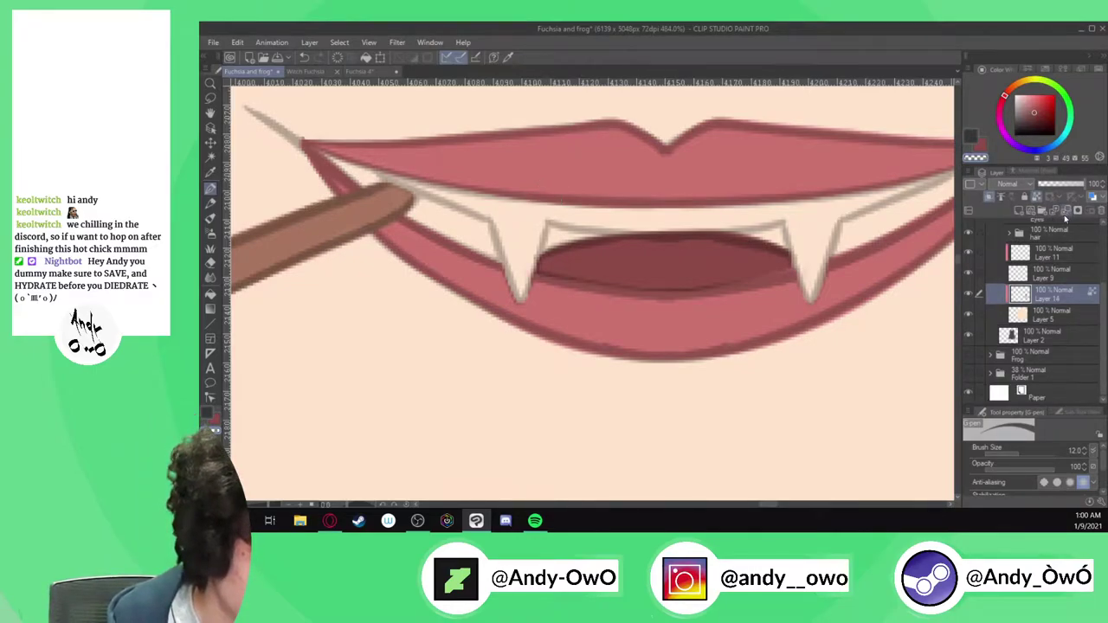
pyautogui.click(1053, 311)
pyautogui.hotkey('ctrl', 'z')
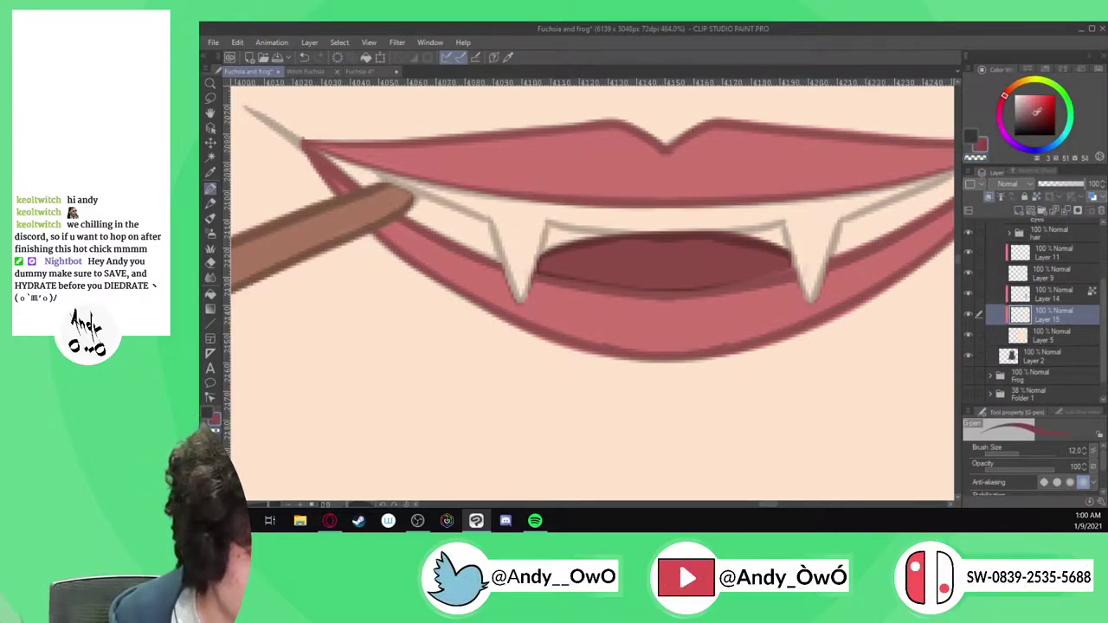
# Fill the mouth interior around the tongue with a darker red beneath the lip layer, covering the teeth and both fangs down to their tips
pyautogui.click(1037, 116)
pyautogui.moveTo(327, 155)
pyautogui.mouseDown()
pyautogui.moveTo(358, 171)
pyautogui.moveTo(309, 147)
pyautogui.moveTo(528, 258)
pyautogui.moveTo(531, 221)
pyautogui.moveTo(382, 181)
pyautogui.moveTo(650, 229)
pyautogui.moveTo(736, 216)
pyautogui.mouseUp()
pyautogui.moveTo(480, 224)
pyautogui.mouseDown()
pyautogui.moveTo(898, 200)
pyautogui.moveTo(879, 216)
pyautogui.moveTo(900, 201)
pyautogui.moveTo(831, 235)
pyautogui.moveTo(860, 227)
pyautogui.moveTo(650, 242)
pyautogui.mouseUp()
pyautogui.scroll(-4, 705, 298)
pyautogui.scroll(3, 907, 208)
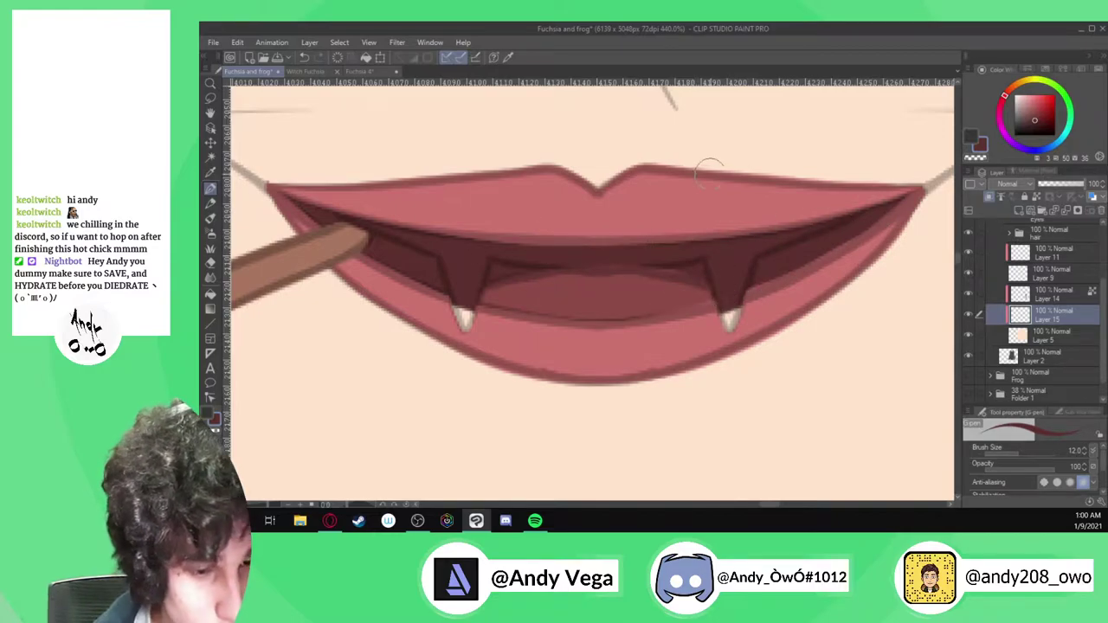
pyautogui.moveTo(467, 277); pyautogui.dragTo(465, 315)
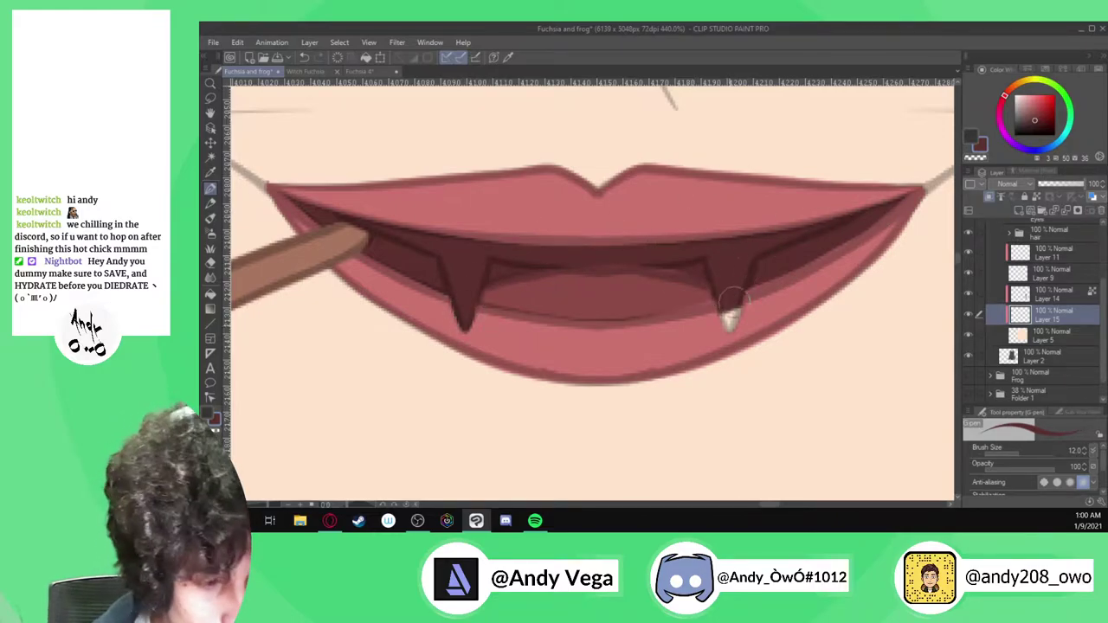
pyautogui.moveTo(734, 294); pyautogui.dragTo(730, 318)
# Shade the mouth interior with an even darker red curve running across both fangs above the tongue, and switch to the Blend tool
pyautogui.click(1039, 117)
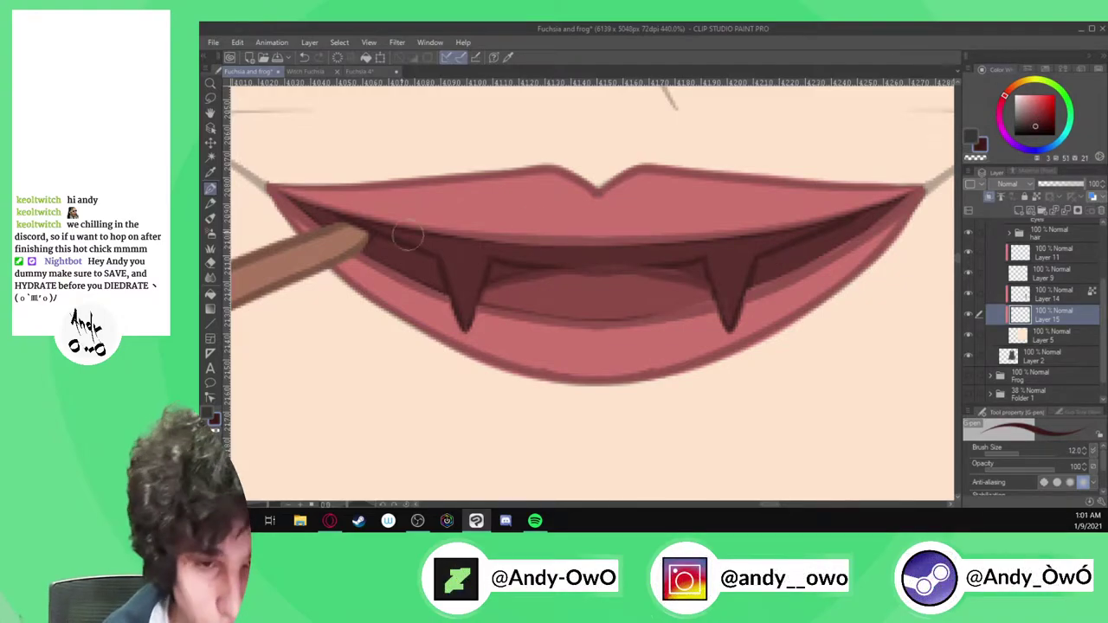
pyautogui.moveTo(433, 281)
pyautogui.mouseDown()
pyautogui.moveTo(576, 264)
pyautogui.moveTo(773, 278)
pyautogui.mouseUp()
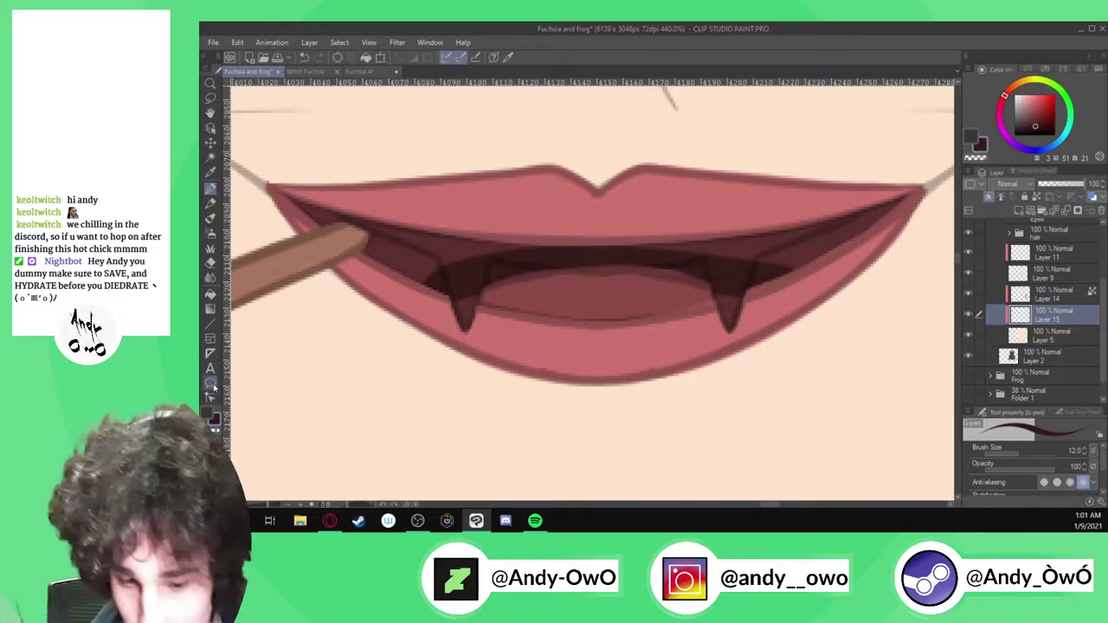
pyautogui.click(209, 277)
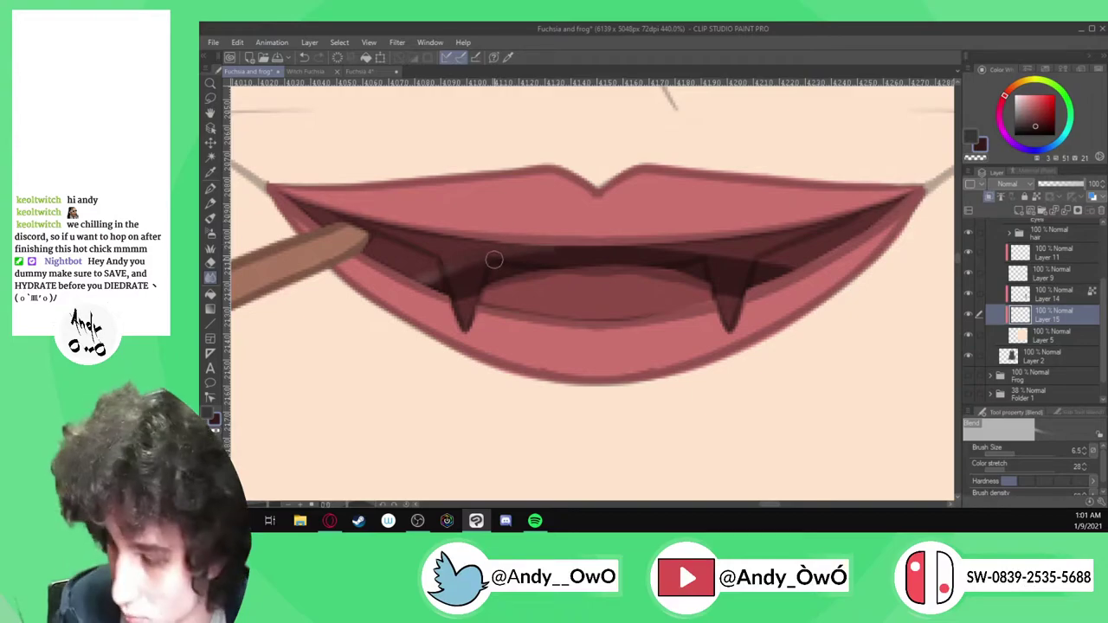
pyautogui.hotkey('ctrl', 'x')
pyautogui.press('Escape')
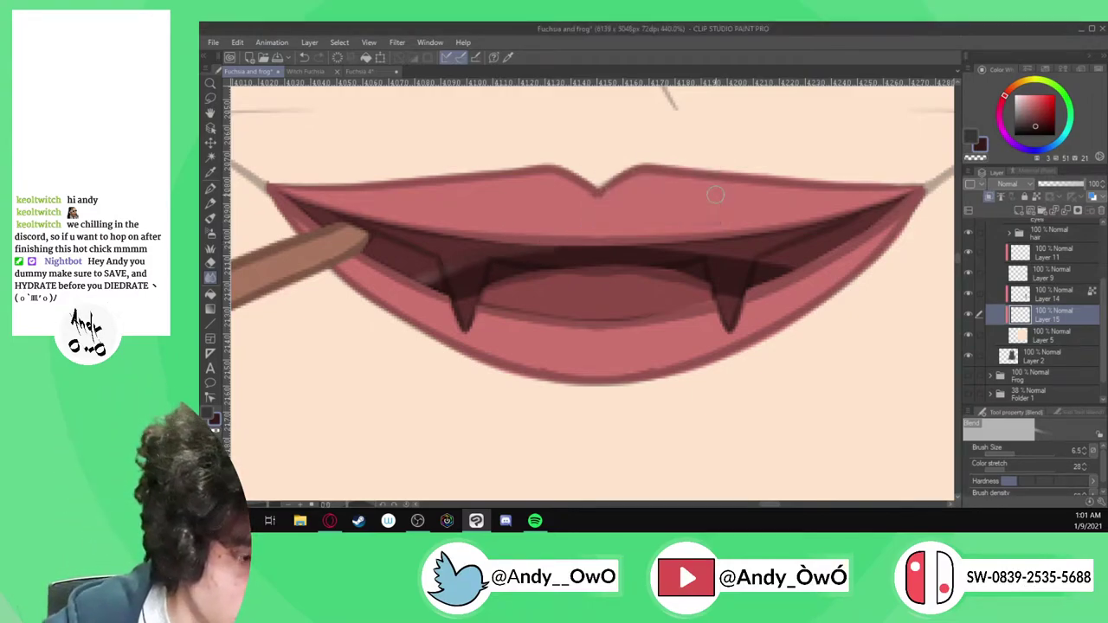
pyautogui.click(1050, 297)
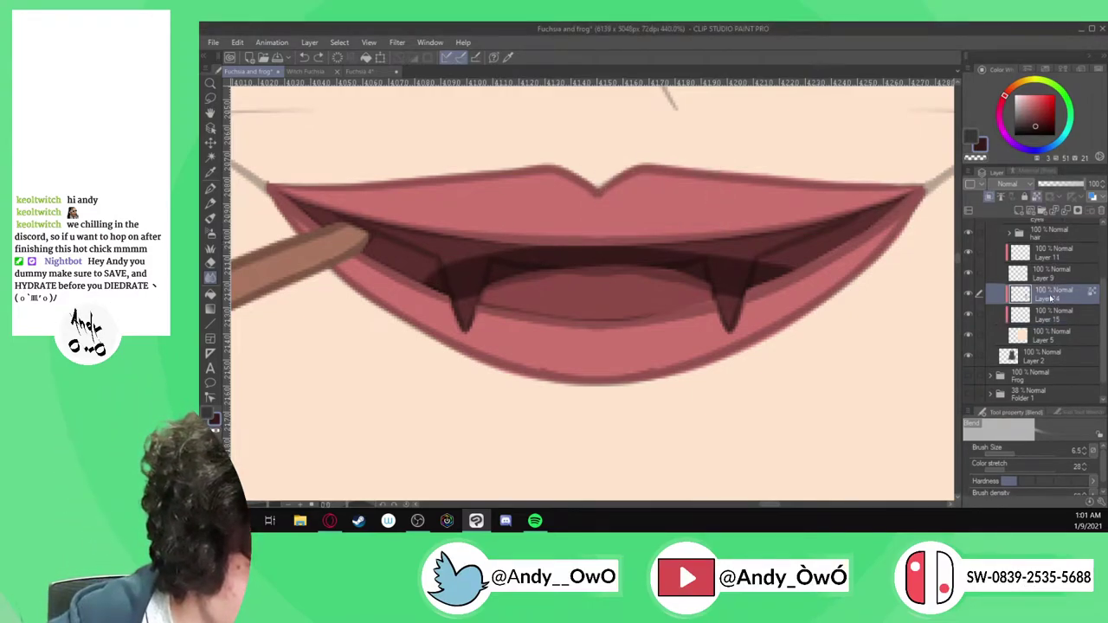
pyautogui.click(1067, 213)
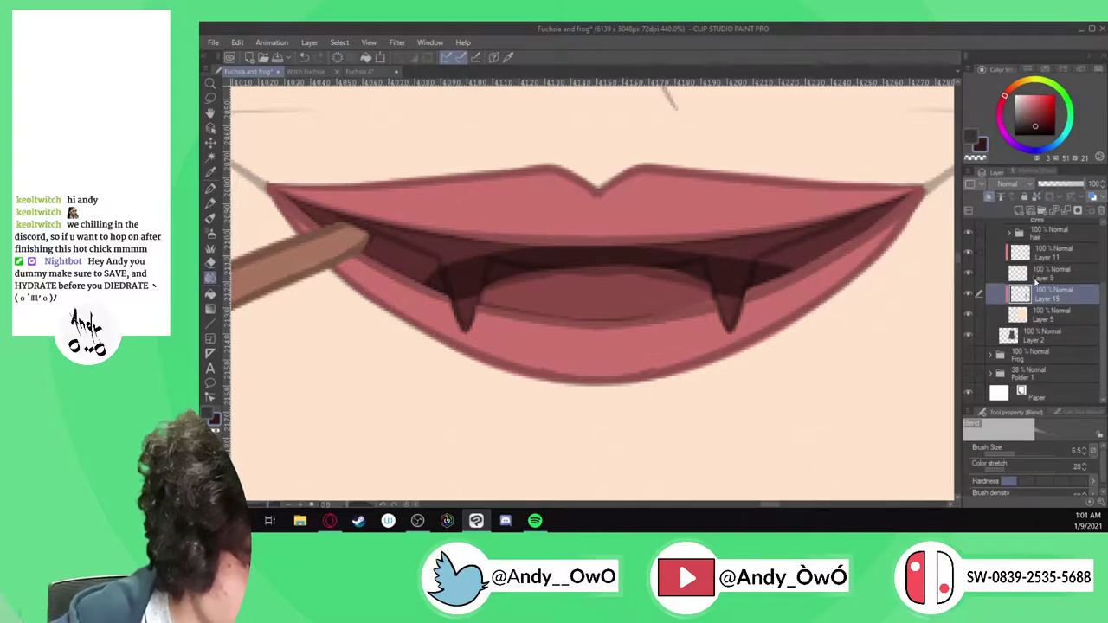
pyautogui.hotkey('ctrl', 'z')
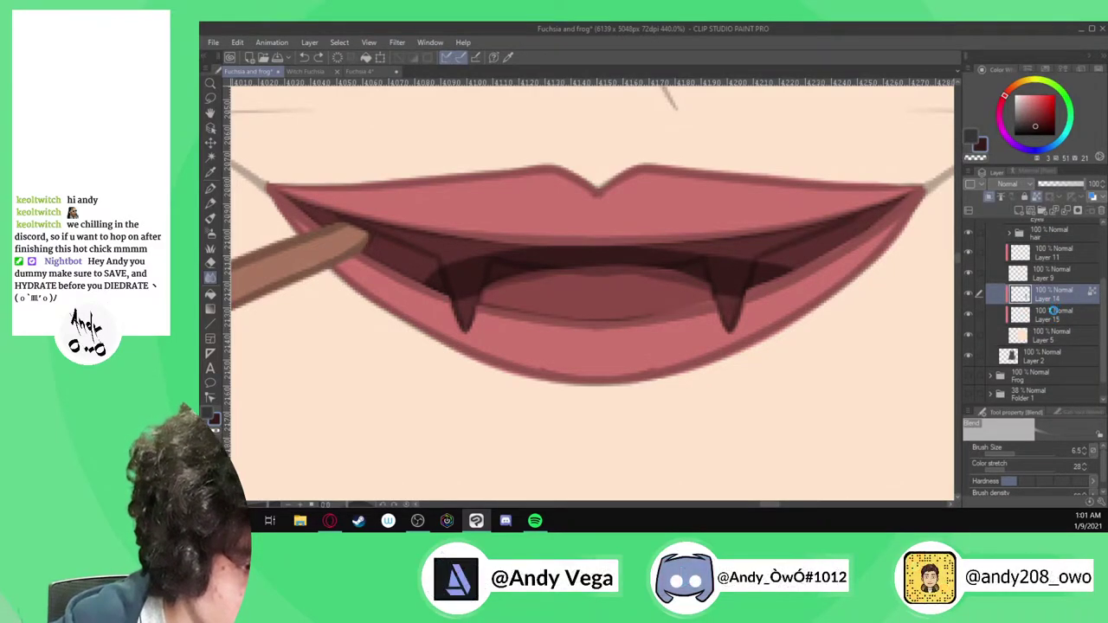
# Blend the darkest red into the rest of the mouth interior on Layer 15, with its transparent pixels locked
pyautogui.click(1054, 316)
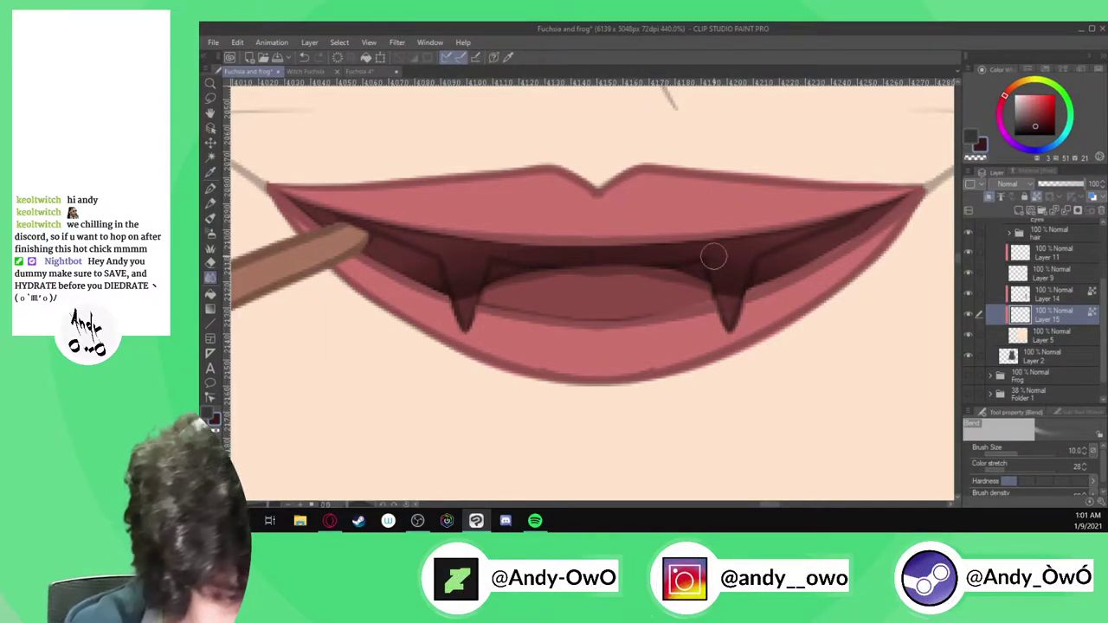
pyautogui.doubleClick(1054, 299)
pyautogui.press('Return')
# Add a clipped layer above Layer 15 and fill the fang nearest the wand with light grey using the G-pen
pyautogui.click(1058, 317)
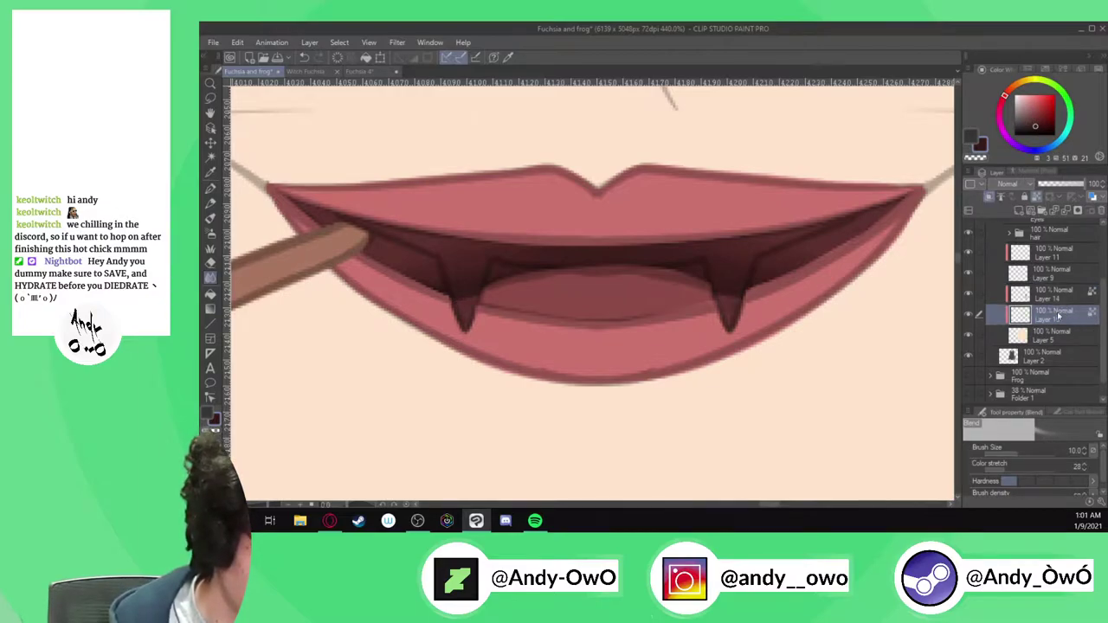
pyautogui.click(1024, 201)
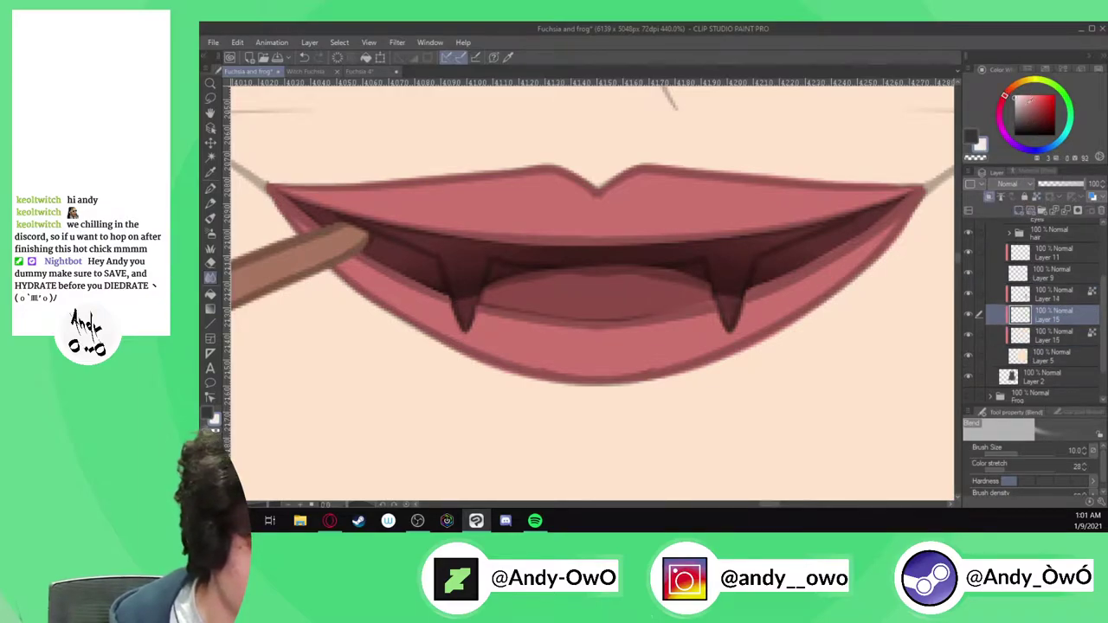
pyautogui.press('p')
pyautogui.scroll(3, 466, 301)
pyautogui.moveTo(466, 338)
pyautogui.mouseDown()
pyautogui.moveTo(438, 250)
pyautogui.moveTo(430, 217)
pyautogui.mouseUp()
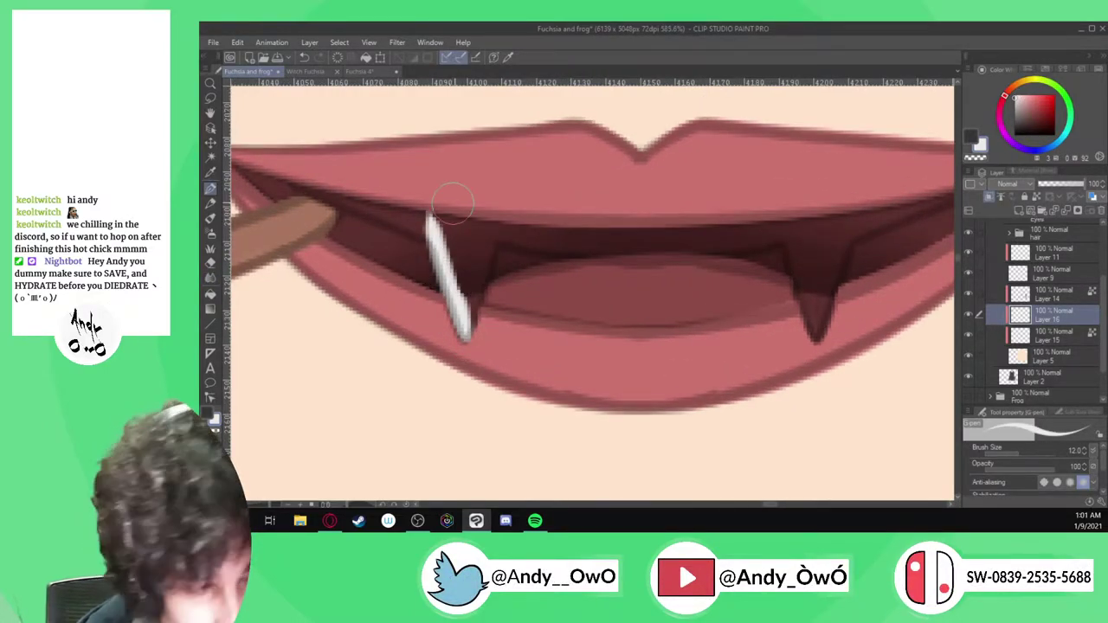
pyautogui.click(1016, 100)
pyautogui.moveTo(466, 336); pyautogui.dragTo(428, 215)
pyautogui.moveTo(466, 333)
pyautogui.mouseDown()
pyautogui.moveTo(437, 203)
pyautogui.moveTo(464, 338)
pyautogui.moveTo(500, 208)
pyautogui.mouseUp()
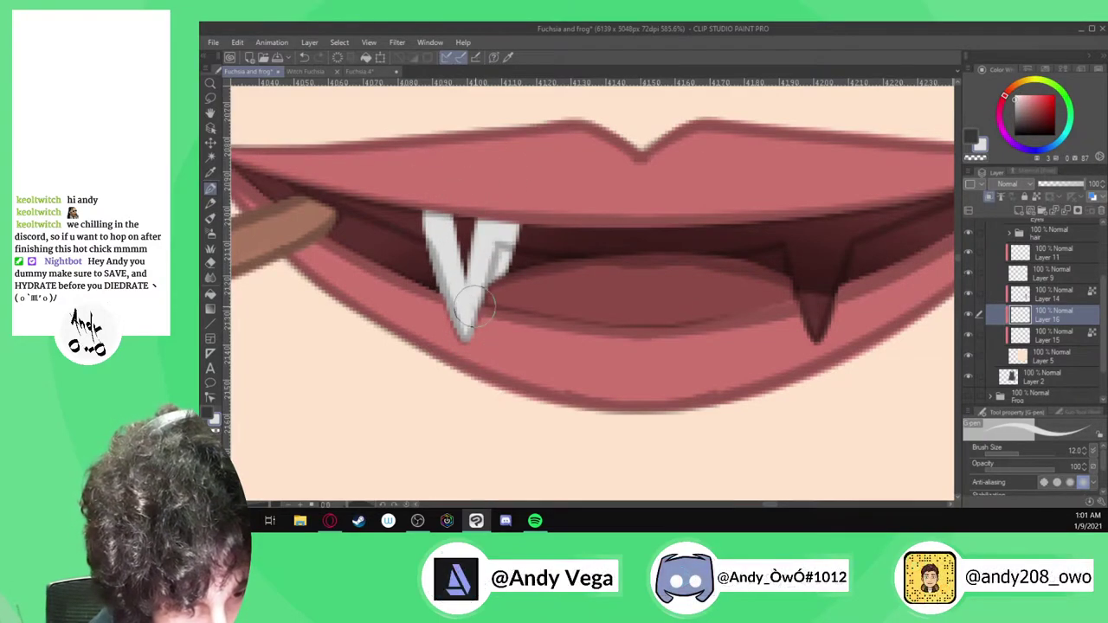
pyautogui.hotkey('ctrl', 'z')
pyautogui.moveTo(467, 334); pyautogui.dragTo(492, 227)
pyautogui.moveTo(469, 303)
pyautogui.mouseDown()
pyautogui.moveTo(499, 226)
pyautogui.moveTo(458, 221)
pyautogui.mouseUp()
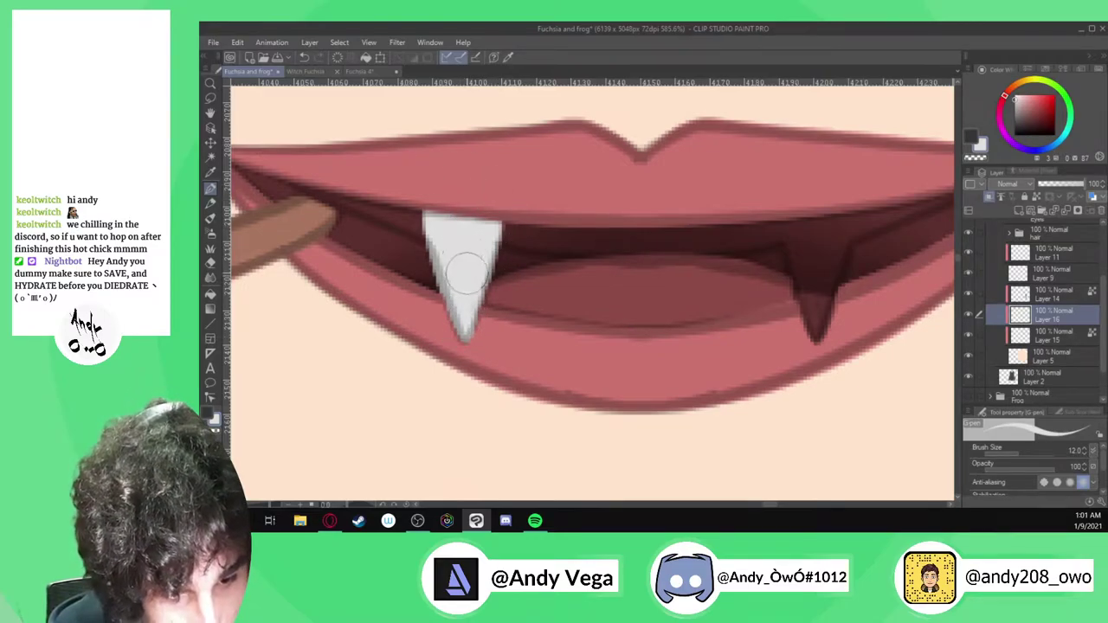
# Paint the row of upper teeth light grey along the underside of the upper lip, from the wand across to the second fang
pyautogui.moveTo(381, 206)
pyautogui.mouseDown()
pyautogui.moveTo(320, 192)
pyautogui.moveTo(459, 243)
pyautogui.moveTo(606, 245)
pyautogui.moveTo(736, 240)
pyautogui.moveTo(896, 216)
pyautogui.moveTo(949, 195)
pyautogui.mouseUp()
pyautogui.moveTo(862, 197)
pyautogui.mouseDown()
pyautogui.moveTo(751, 213)
pyautogui.moveTo(495, 217)
pyautogui.moveTo(329, 180)
pyautogui.mouseUp()
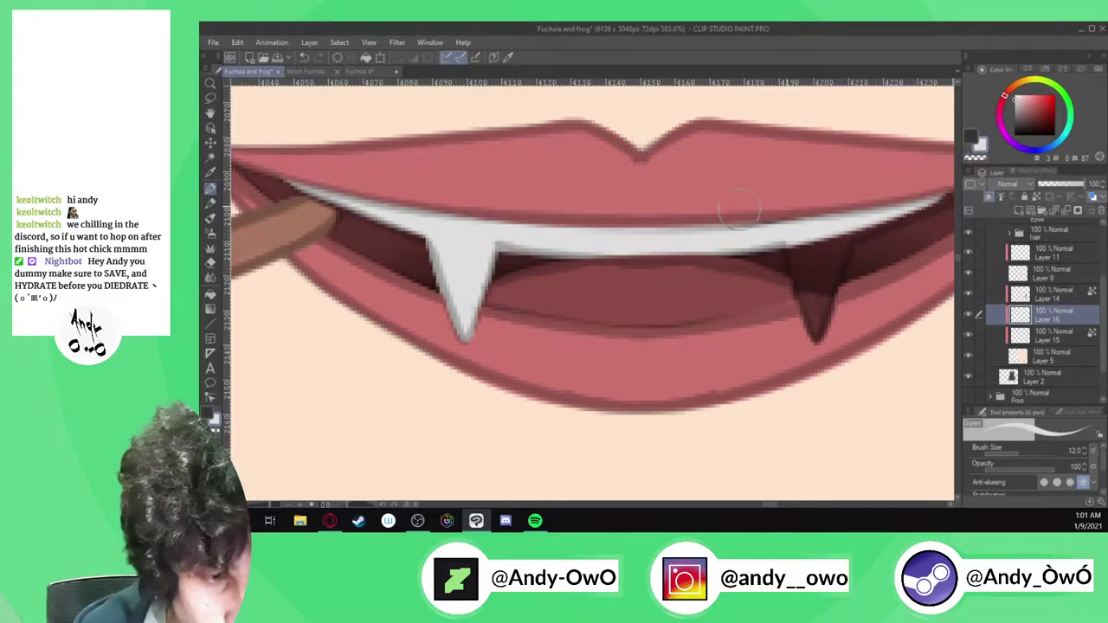
pyautogui.scroll(-2, 440, 235)
pyautogui.scroll(2, 826, 196)
pyautogui.scroll(-2, 567, 245)
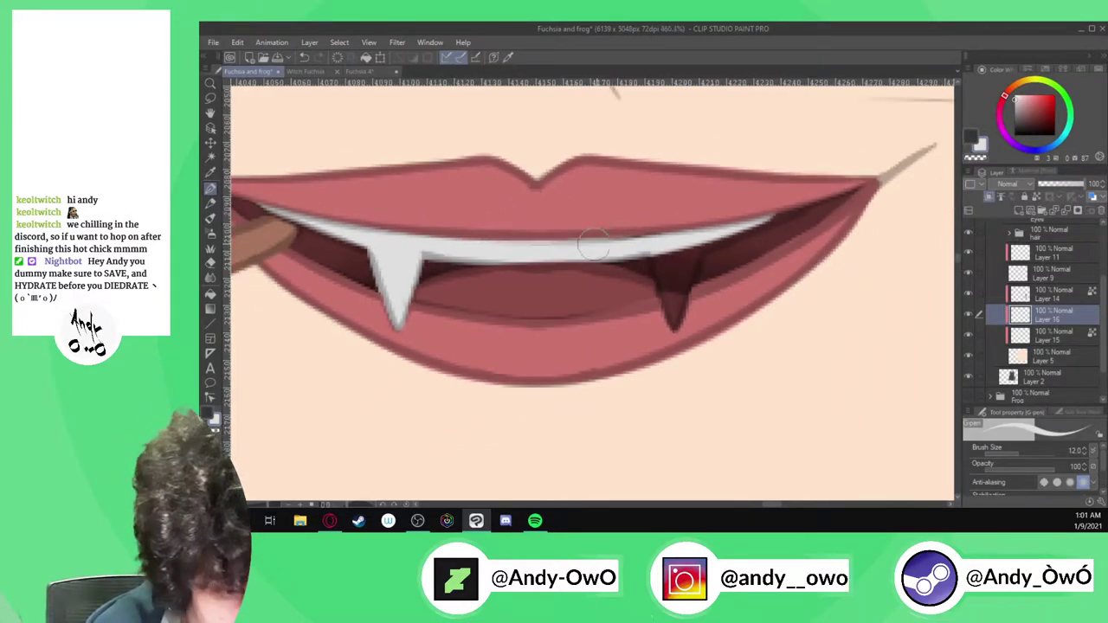
pyautogui.scroll(1, 593, 247)
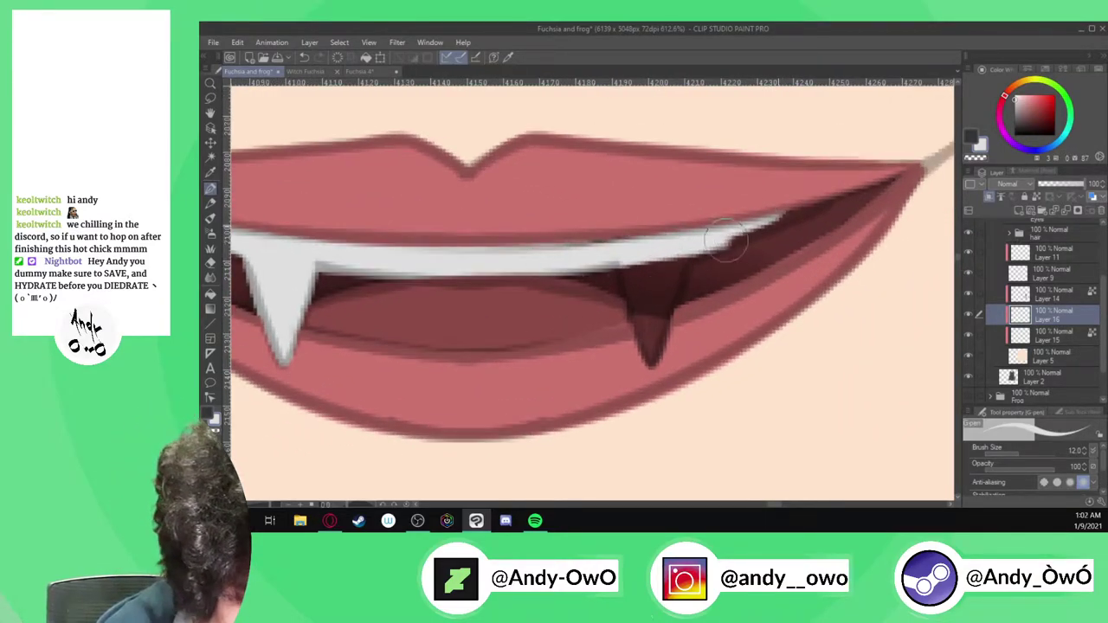
# Extend the light grey teeth to the mouth corner away from the wand and fill the second fang
pyautogui.moveTo(722, 238)
pyautogui.mouseDown()
pyautogui.moveTo(828, 206)
pyautogui.moveTo(892, 183)
pyautogui.mouseUp()
pyautogui.moveTo(690, 225); pyautogui.dragTo(536, 239)
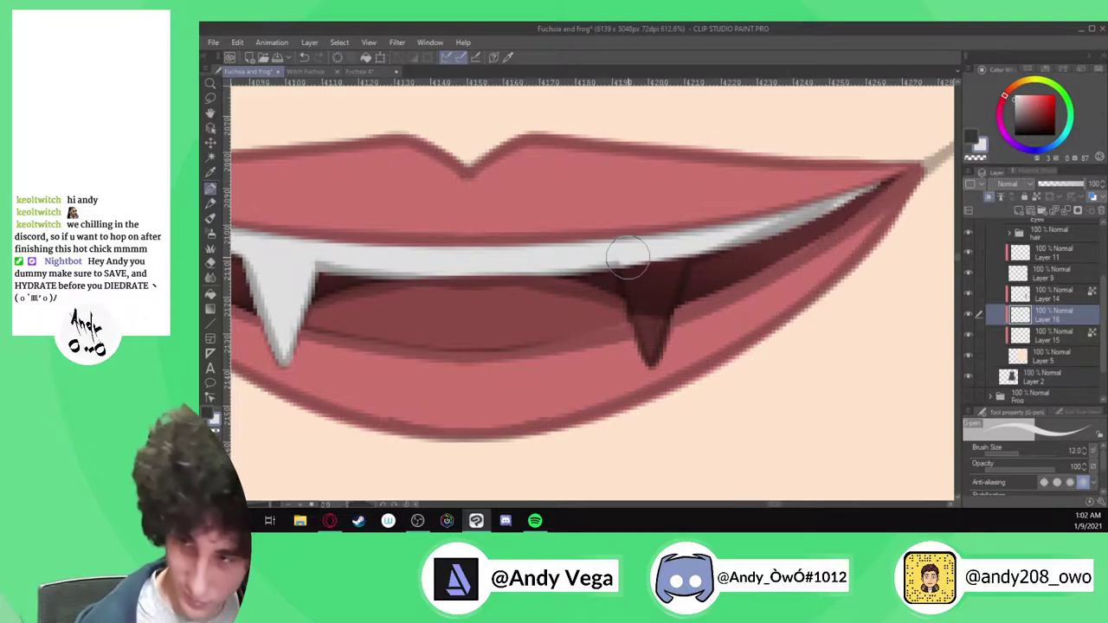
pyautogui.moveTo(656, 364)
pyautogui.mouseDown()
pyautogui.moveTo(622, 255)
pyautogui.moveTo(672, 287)
pyautogui.moveTo(676, 244)
pyautogui.moveTo(648, 316)
pyautogui.moveTo(638, 254)
pyautogui.mouseUp()
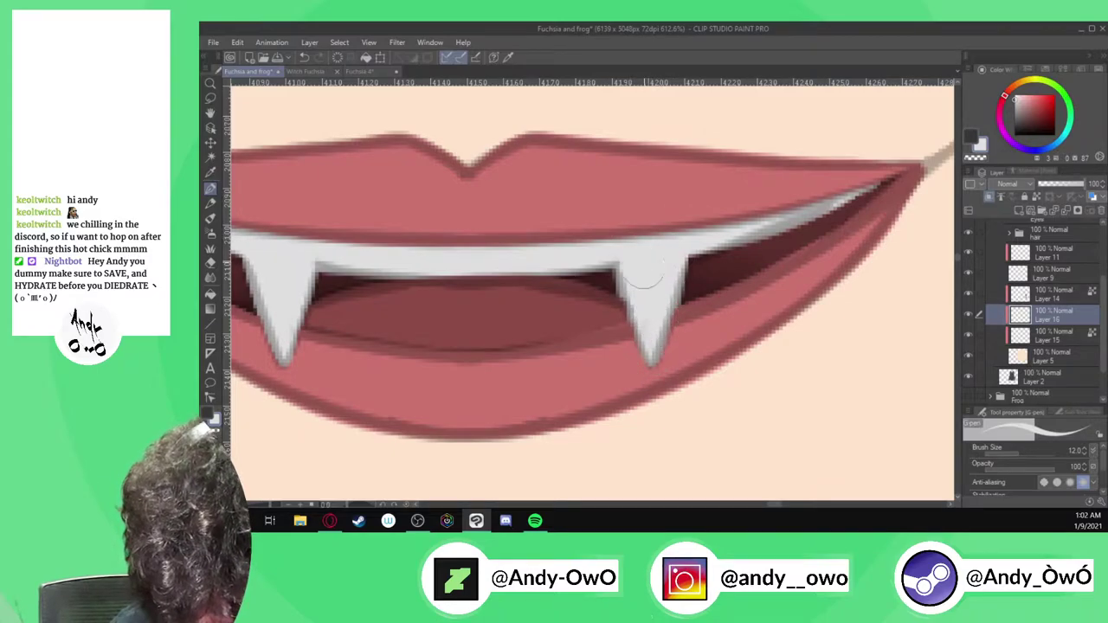
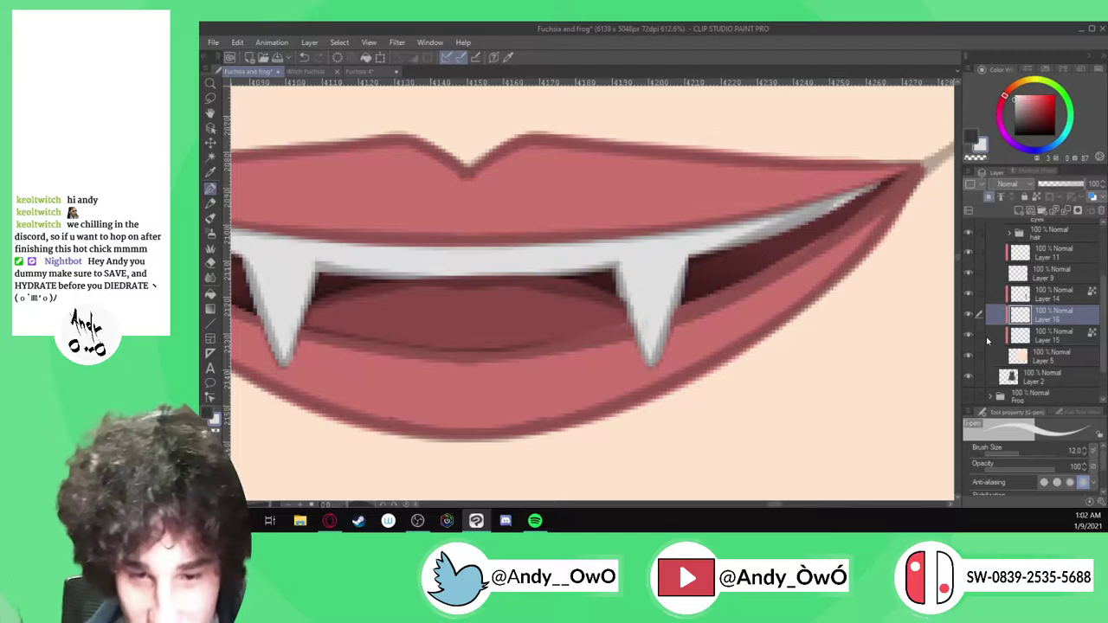
# Try merging the lip and teeth layers down into Layer 15, toggling layer visibility to check their contents
pyautogui.click(216, 432)
pyautogui.click(1042, 296)
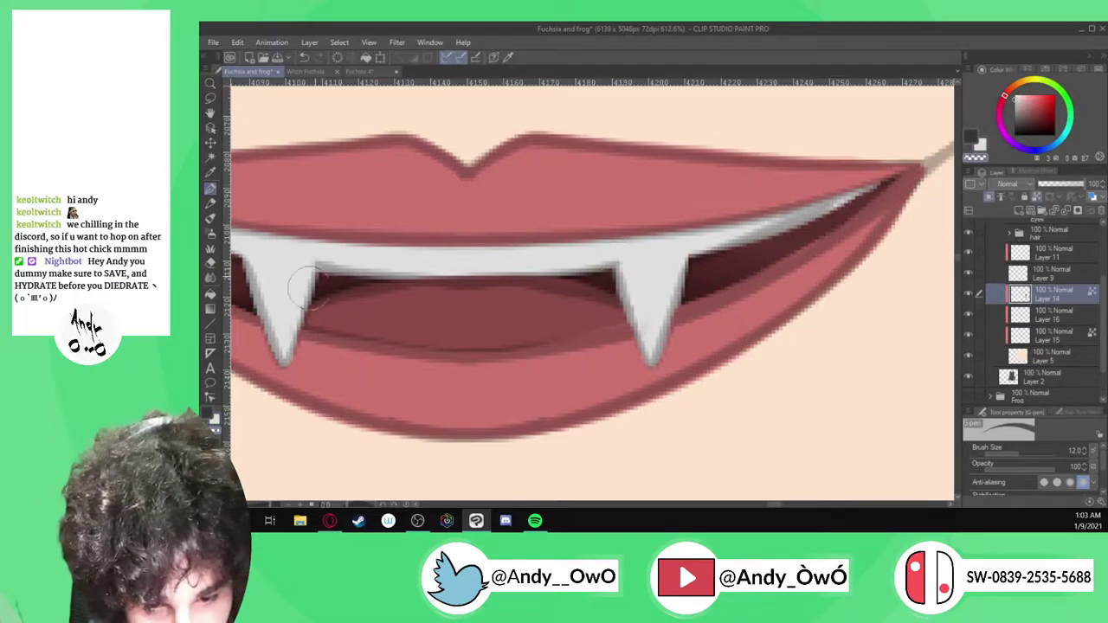
pyautogui.click(969, 319)
pyautogui.click(969, 320)
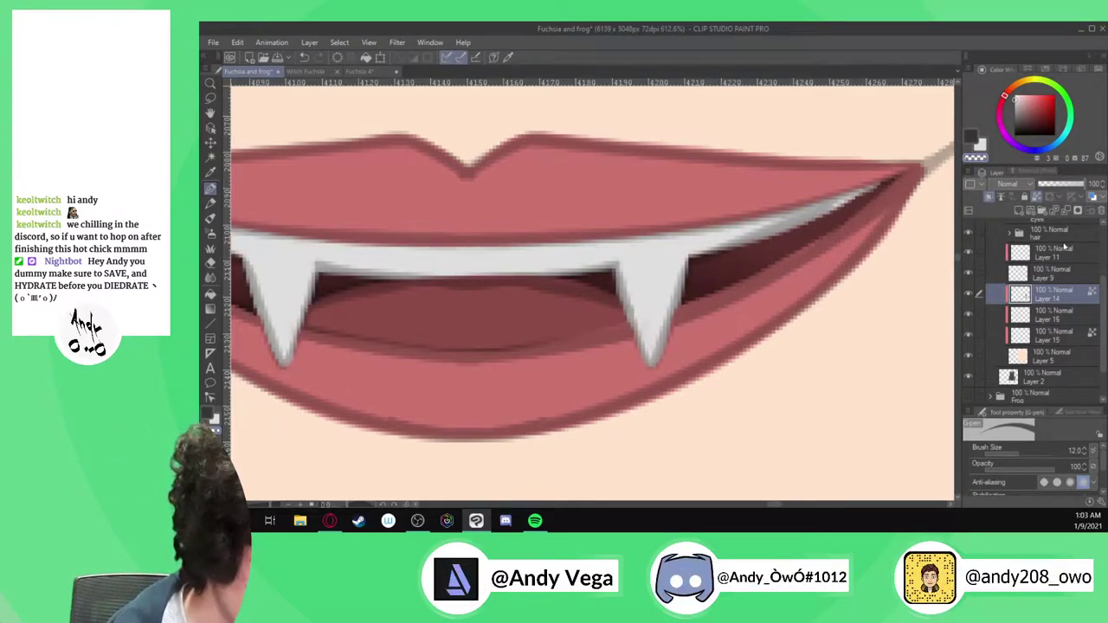
pyautogui.click(1066, 213)
pyautogui.click(1064, 213)
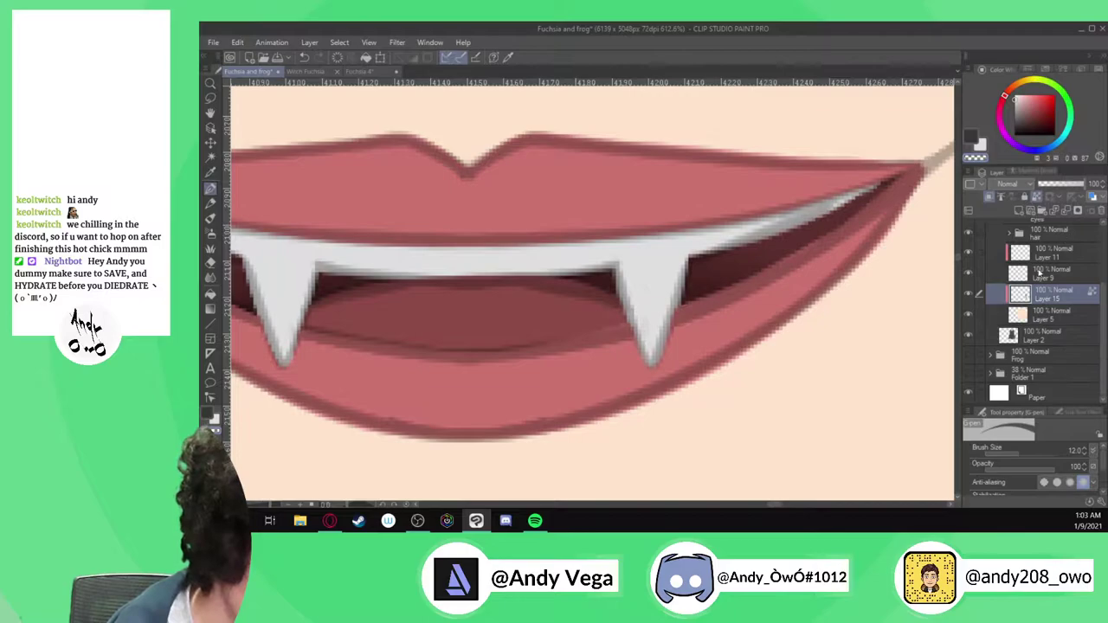
pyautogui.click(970, 296)
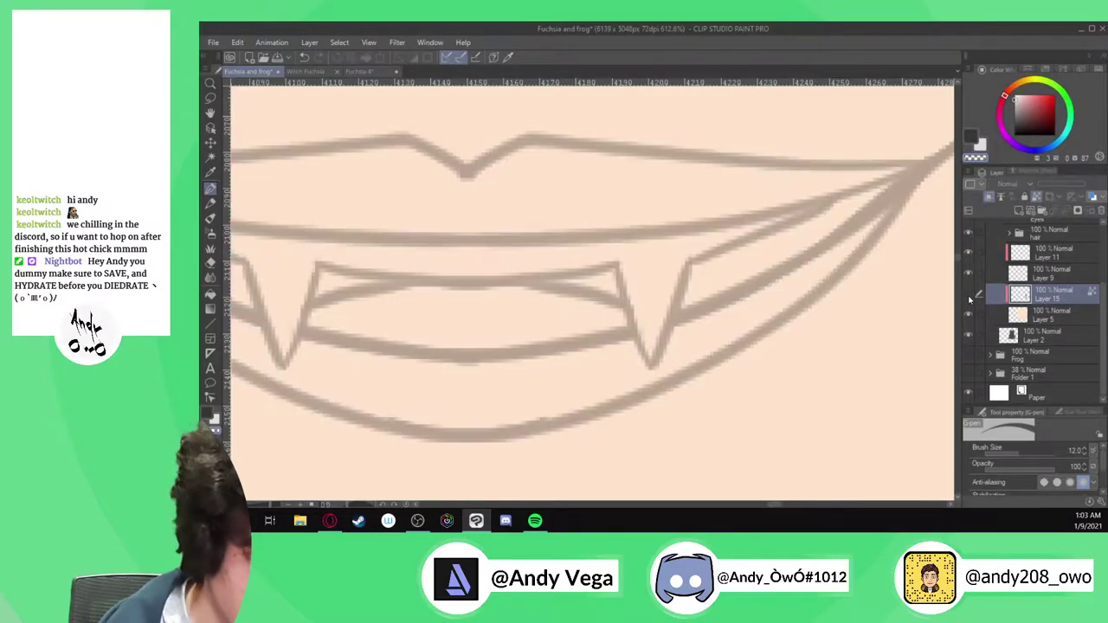
pyautogui.click(970, 296)
# Sample the teeth's light grey for the G-pen and undo the merging of the lip, teeth and mouth-interior layers
pyautogui.scroll(-3, 783, 349)
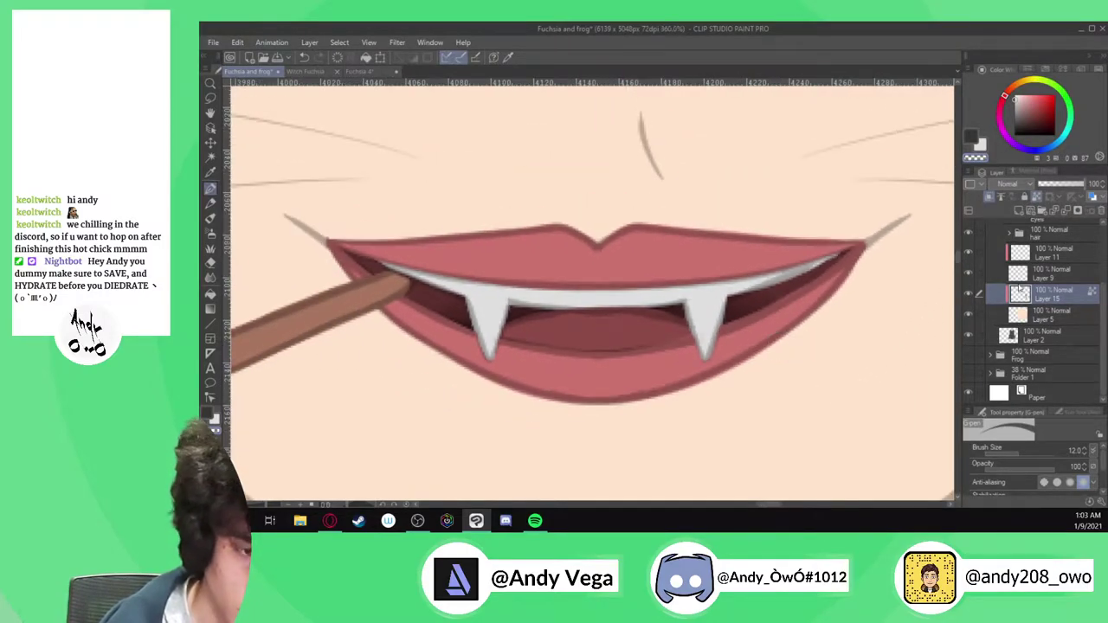
pyautogui.scroll(3, 430, 279)
pyautogui.keyDown('alt'); pyautogui.click(489, 278); pyautogui.keyUp('alt')
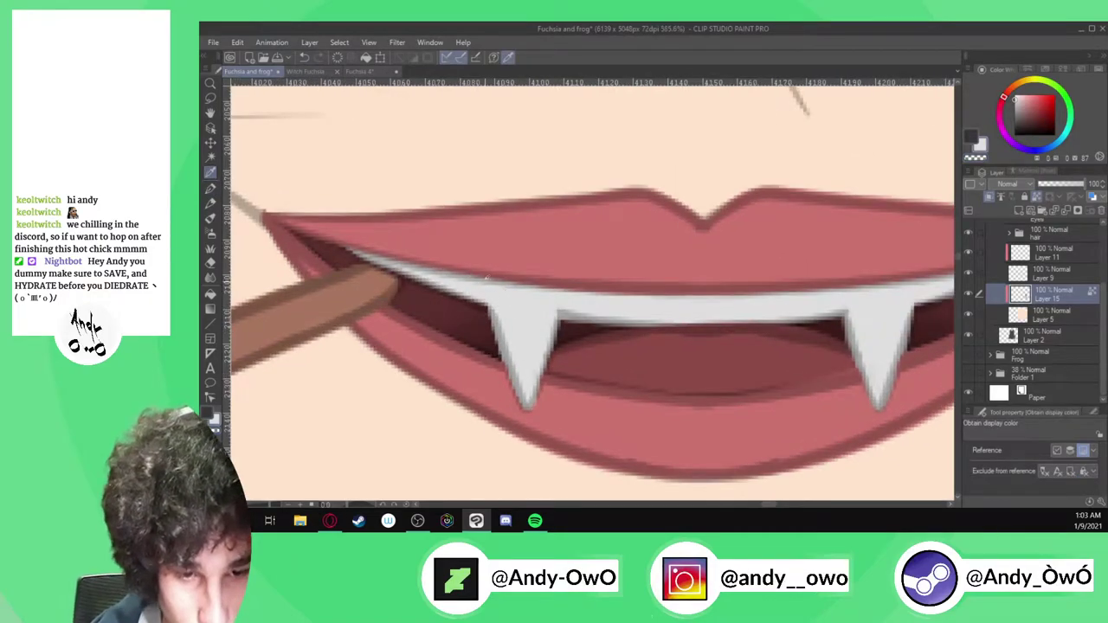
pyautogui.press('p')
pyautogui.scroll(1, 337, 251)
pyautogui.hotkey('ctrl', 'shift', 'n')
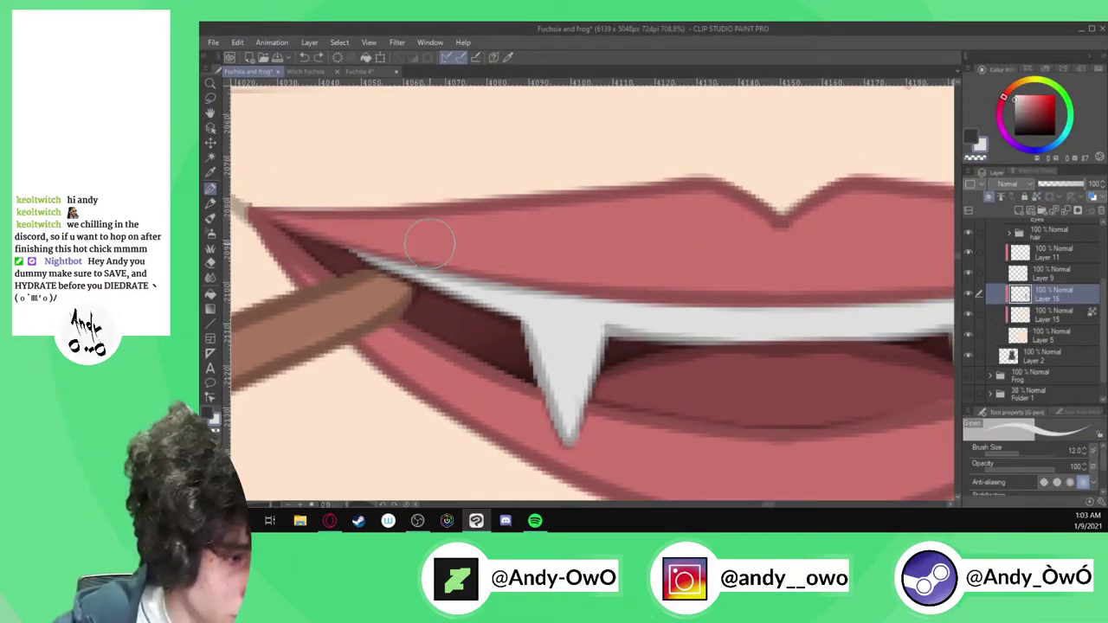
pyautogui.click(1058, 317)
pyautogui.click(968, 314)
pyautogui.click(969, 315)
pyautogui.hotkey('ctrl', 'z')
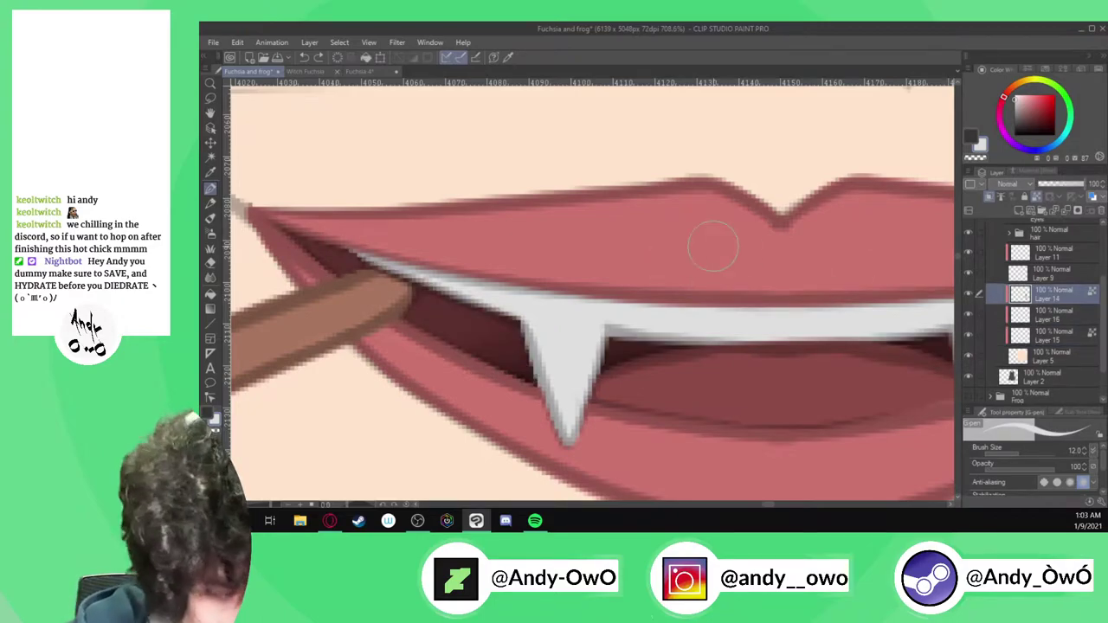
# Extend the light grey teeth on Layer 16 past the wand towards the nearby mouth corner, thickening the strip beside the fang
pyautogui.click(1051, 317)
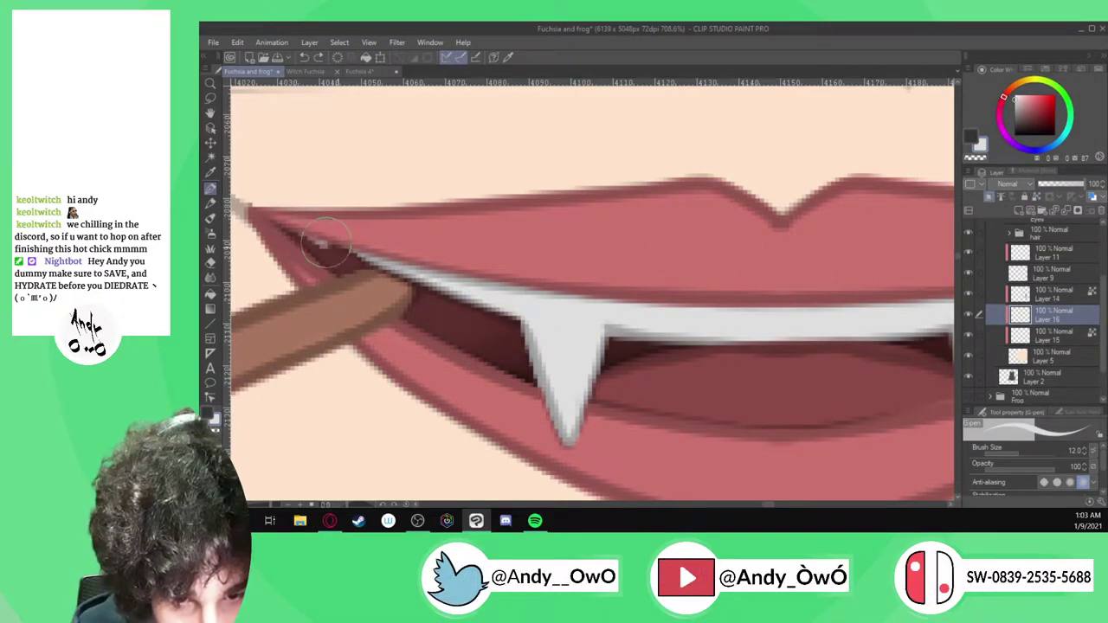
pyautogui.moveTo(362, 255); pyautogui.dragTo(459, 294)
pyautogui.moveTo(327, 246)
pyautogui.mouseDown()
pyautogui.moveTo(545, 313)
pyautogui.moveTo(531, 277)
pyautogui.mouseUp()
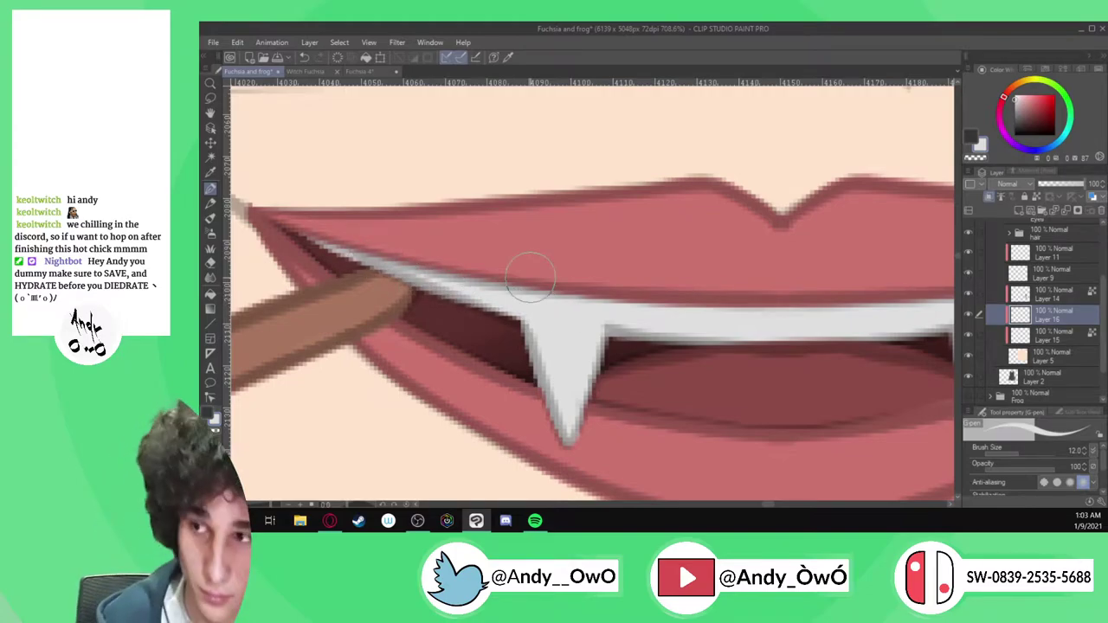
# Merge the lip, teeth and mouth-interior layers down into Layer 15, toggling the merged layer's visibility to check its contents
pyautogui.scroll(-5, 531, 277)
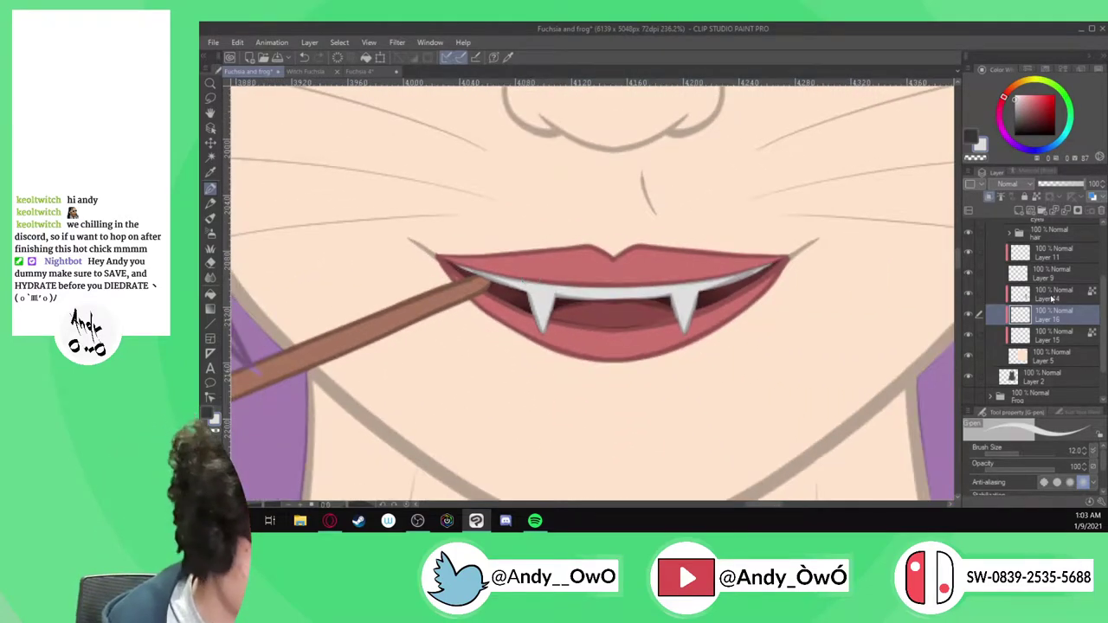
pyautogui.click(1049, 299)
pyautogui.click(1065, 211)
pyautogui.click(1065, 210)
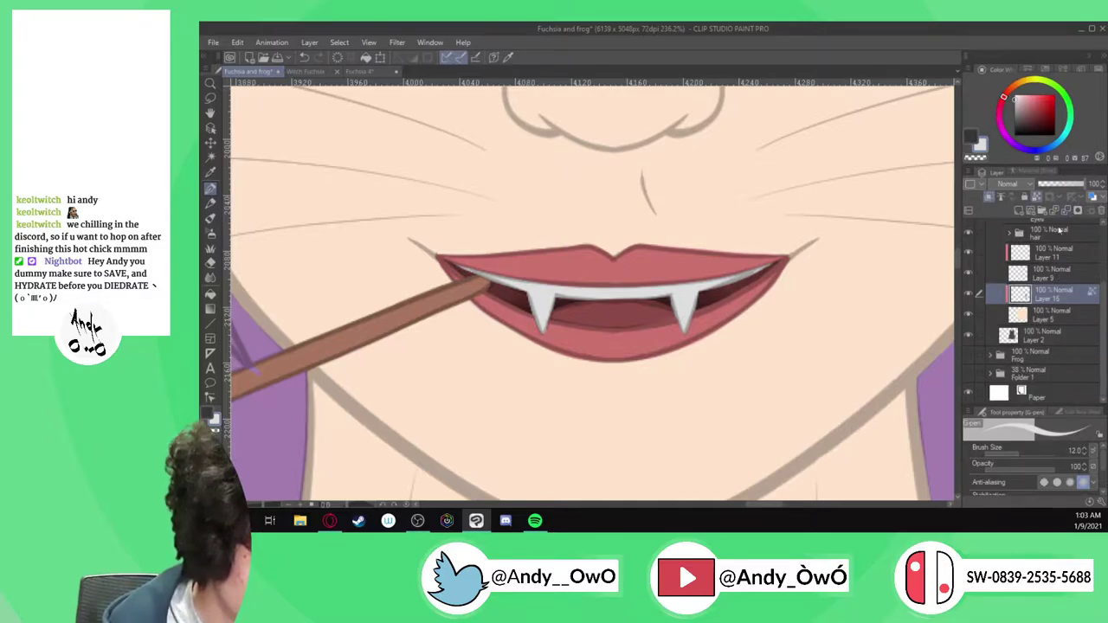
pyautogui.click(969, 296)
pyautogui.click(968, 296)
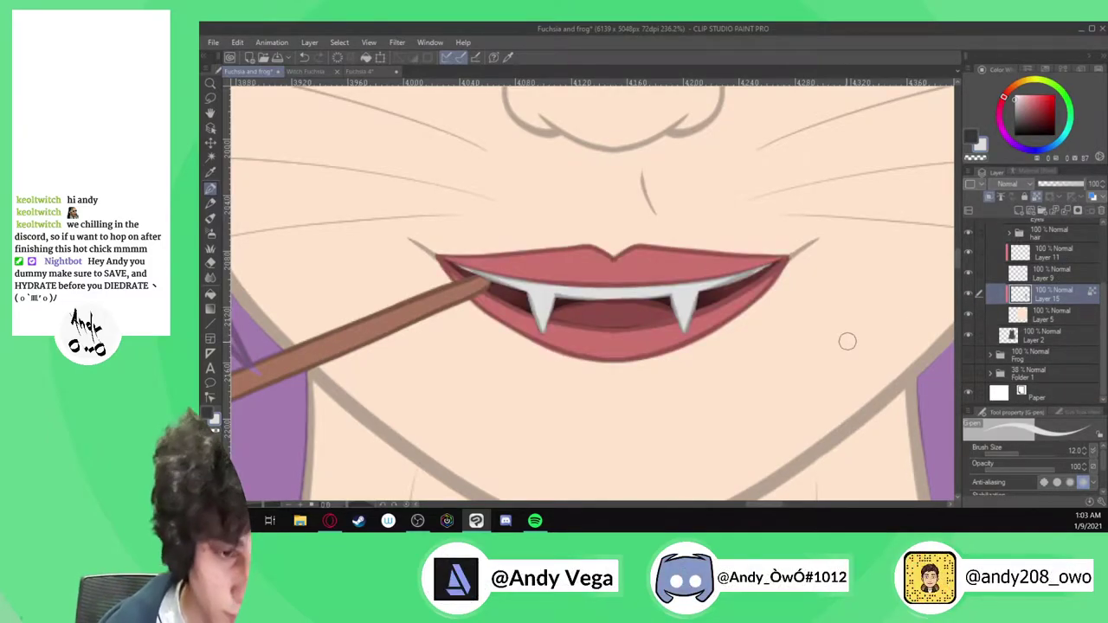
# Hide the line art and examine the flat colours of the mouth, face and whole figure at several magnifications
pyautogui.scroll(-6, 806, 305)
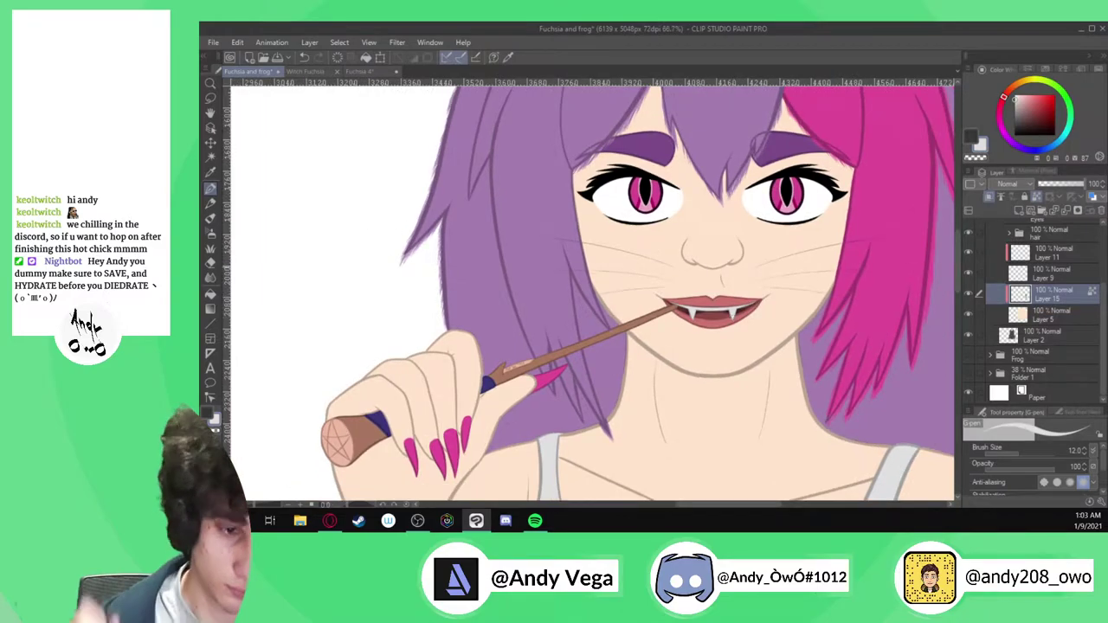
pyautogui.scroll(1, 1032, 283)
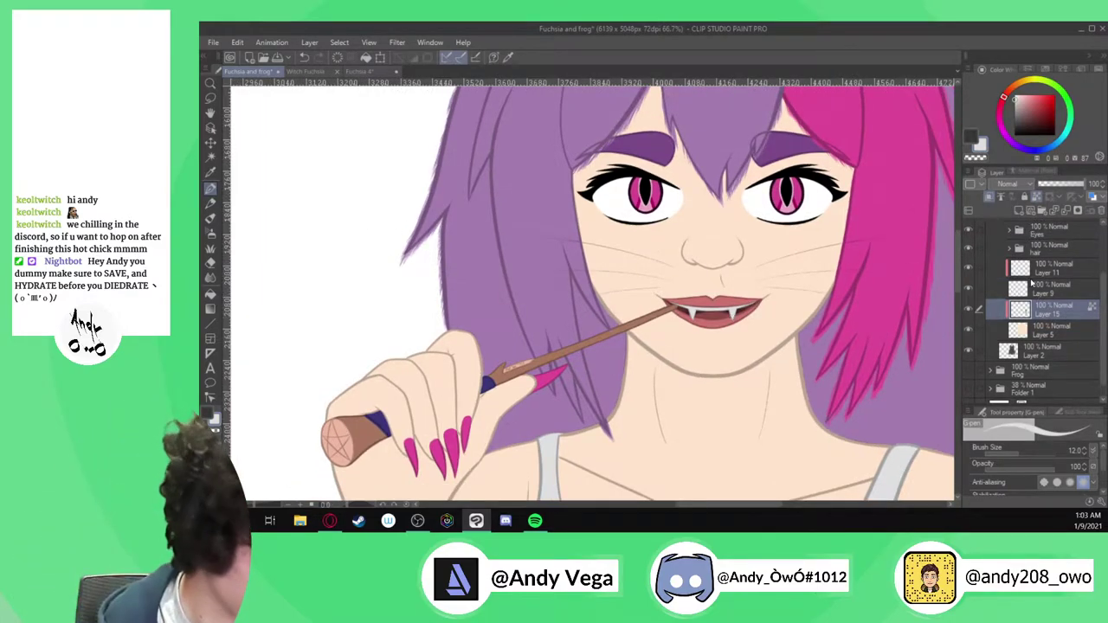
pyautogui.scroll(1, 1032, 283)
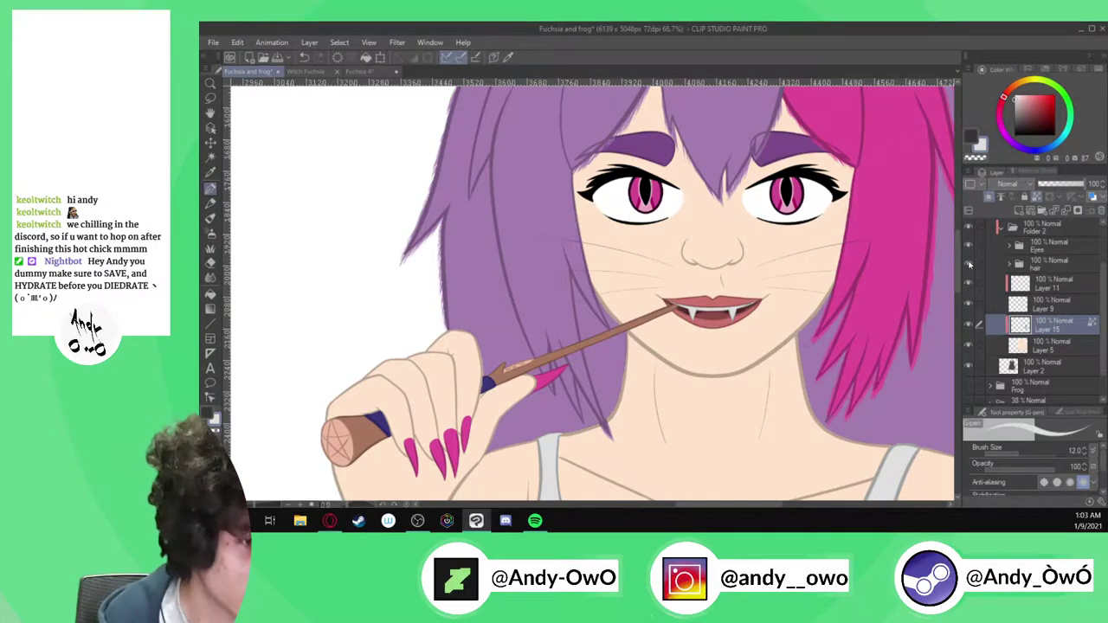
pyautogui.scroll(2, 969, 264)
pyautogui.scroll(2, 797, 338)
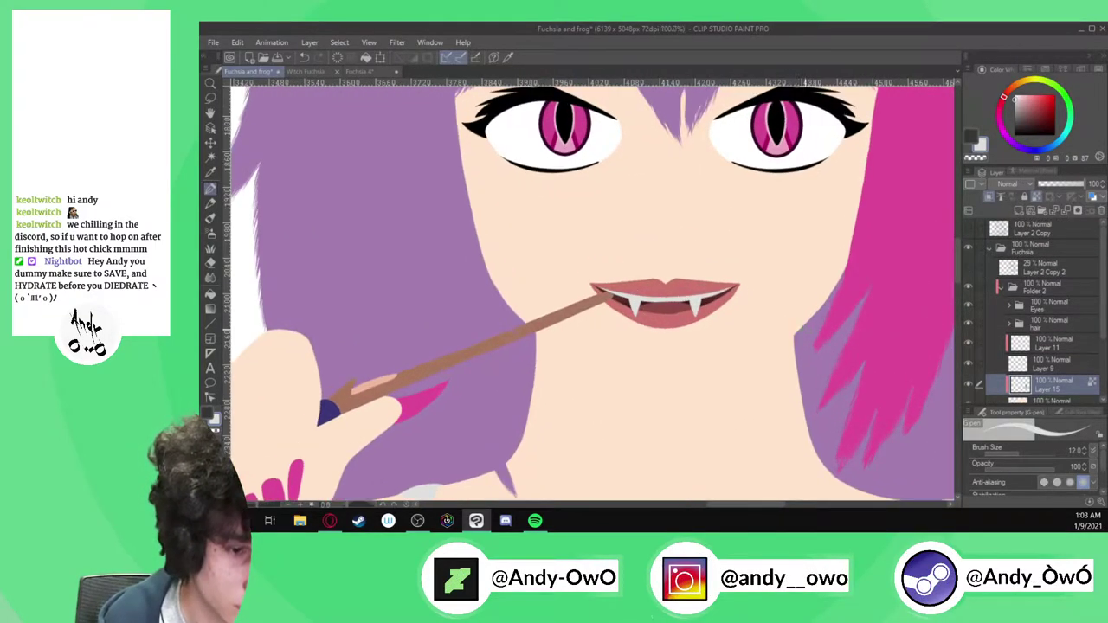
pyautogui.scroll(1, 740, 302)
pyautogui.scroll(-4, 541, 315)
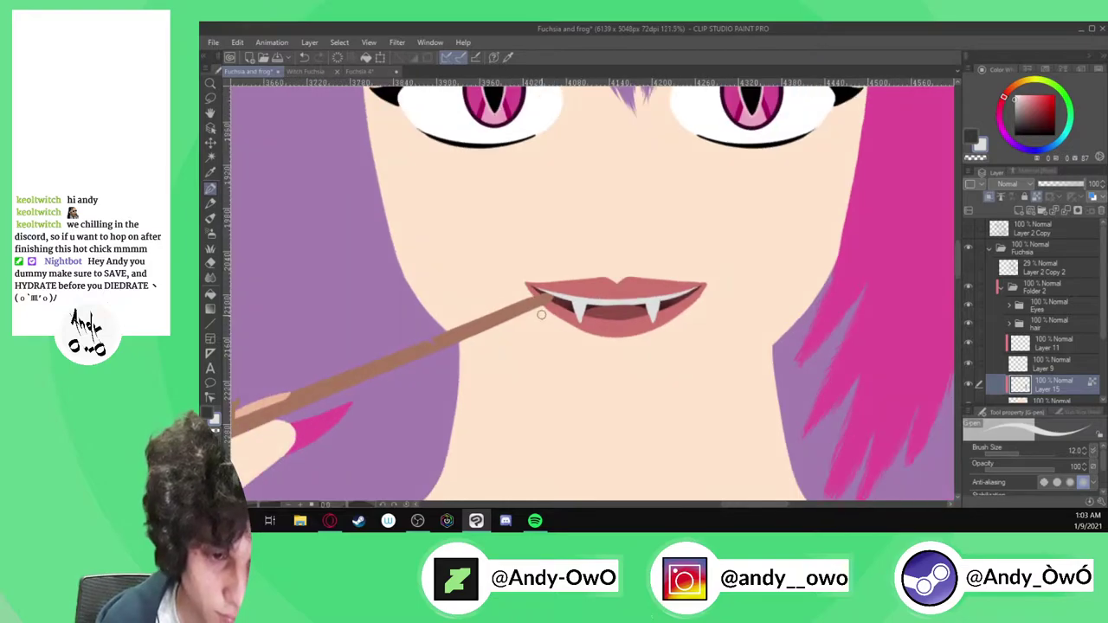
pyautogui.scroll(-3, 546, 320)
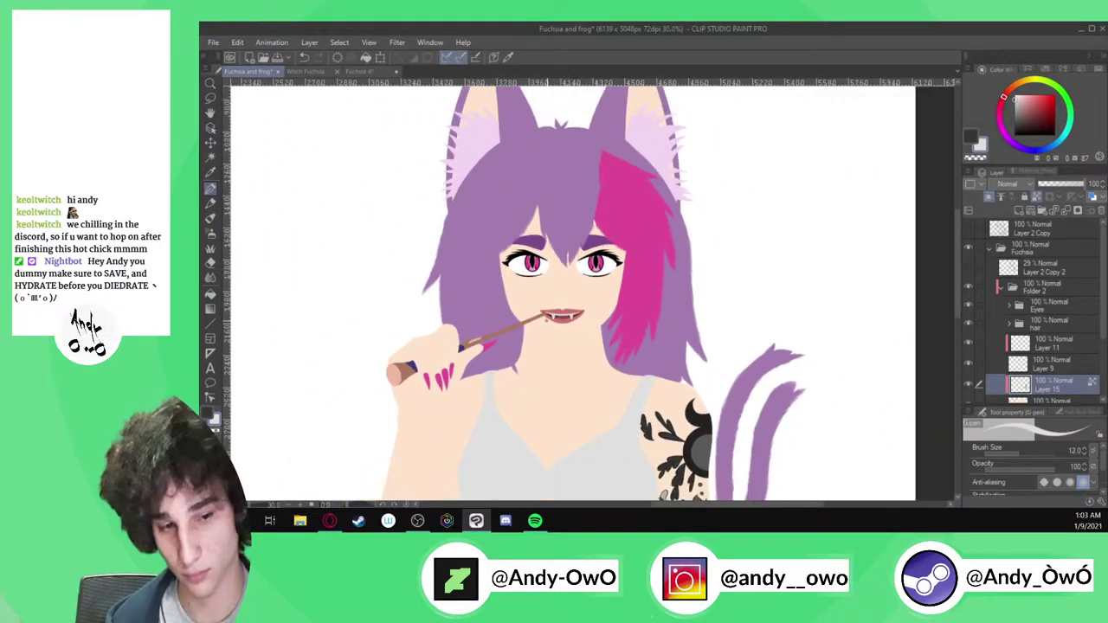
pyautogui.scroll(-2, 554, 327)
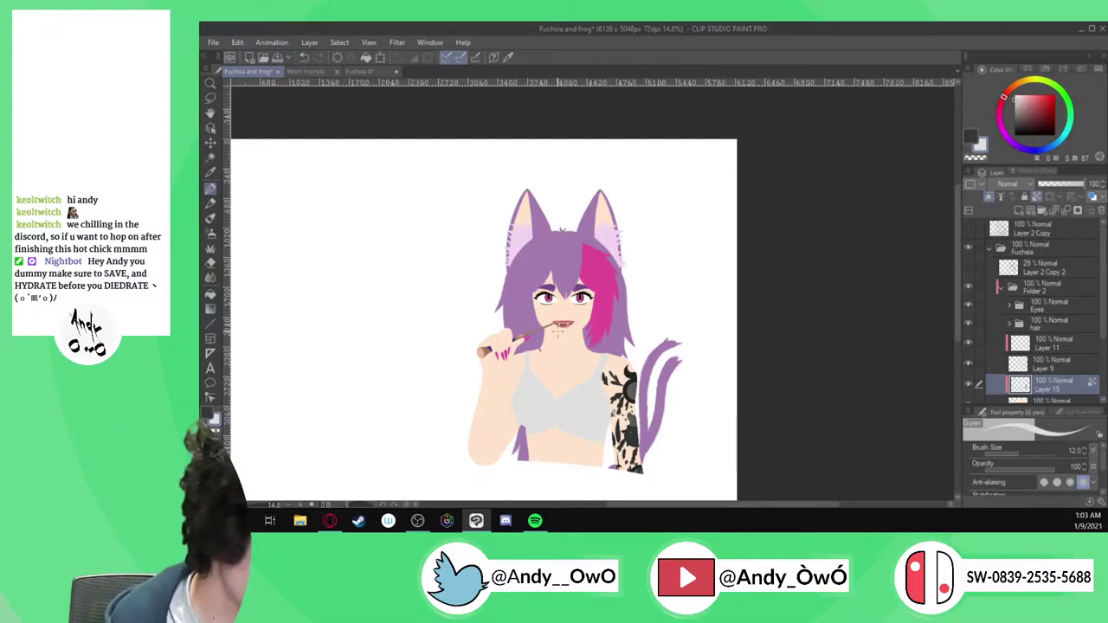
pyautogui.scroll(-3, 1054, 336)
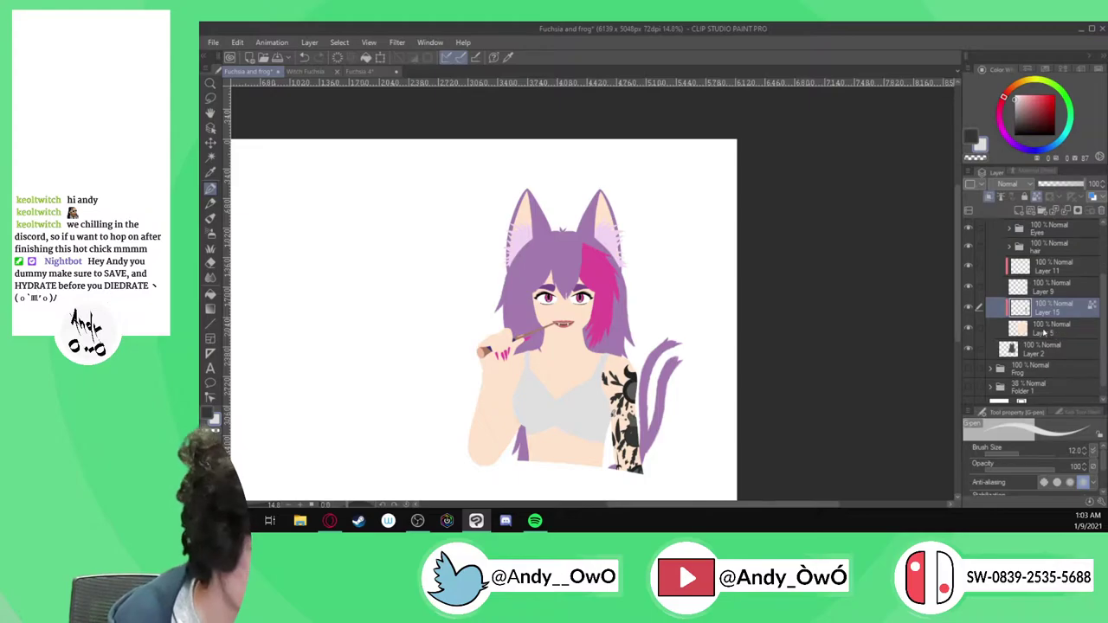
# Prepare skin Layer 5 for blush with pink H 358, S 28, V 100 and a 136.3 G-pen, with the line art shown again
pyautogui.click(1048, 332)
pyautogui.scroll(2, 588, 310)
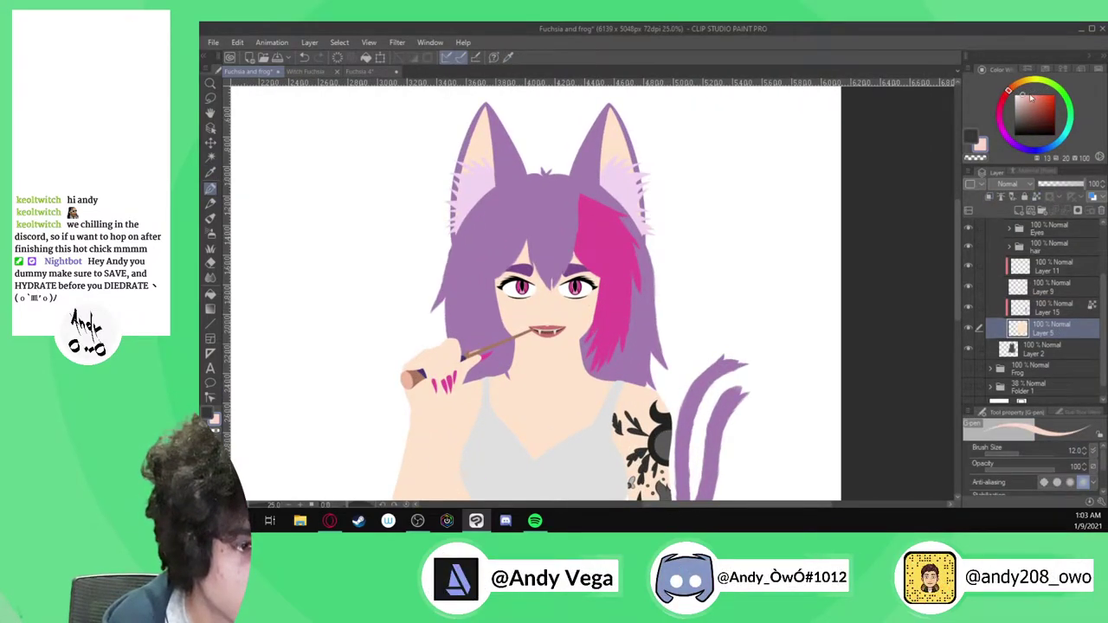
pyautogui.moveTo(1018, 102); pyautogui.dragTo(1042, 98)
pyautogui.click(1028, 96)
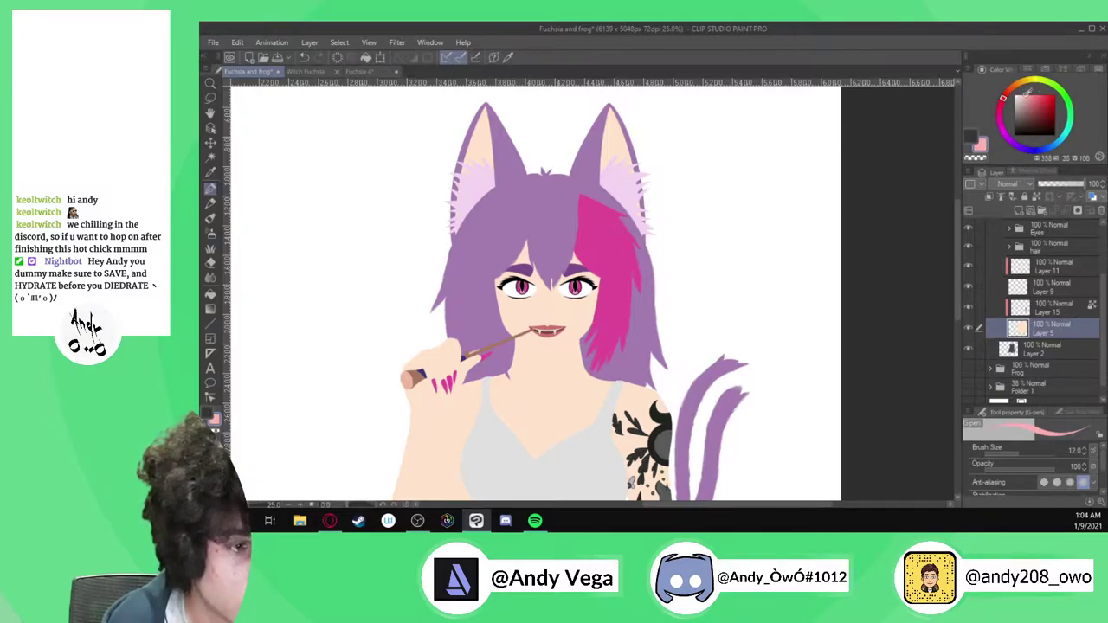
pyautogui.moveTo(1024, 455); pyautogui.dragTo(1038, 447)
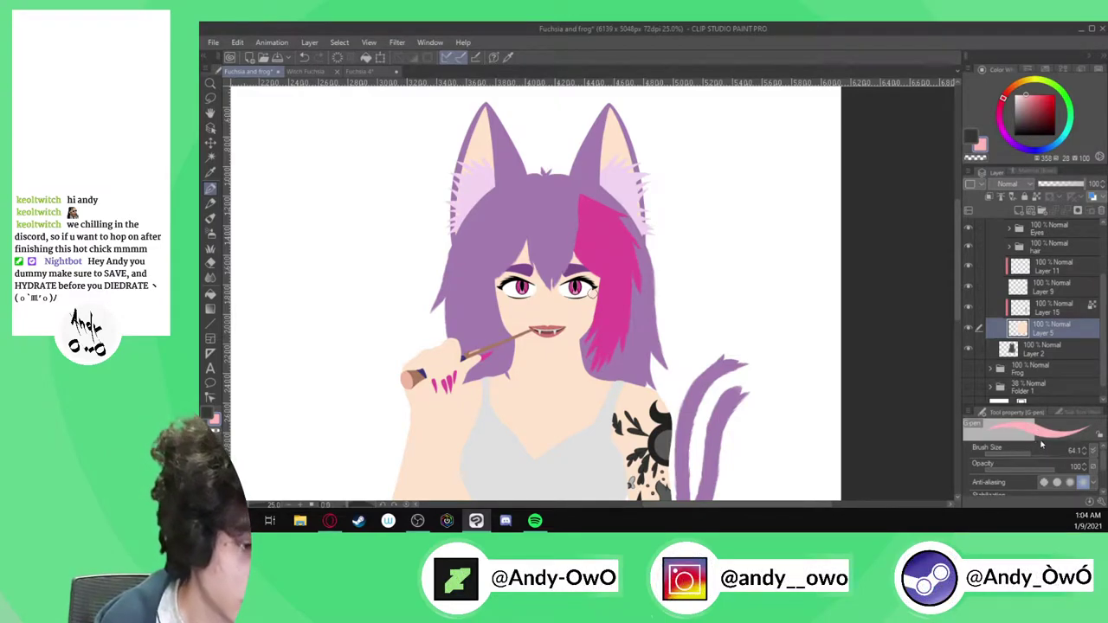
pyautogui.scroll(3, 978, 256)
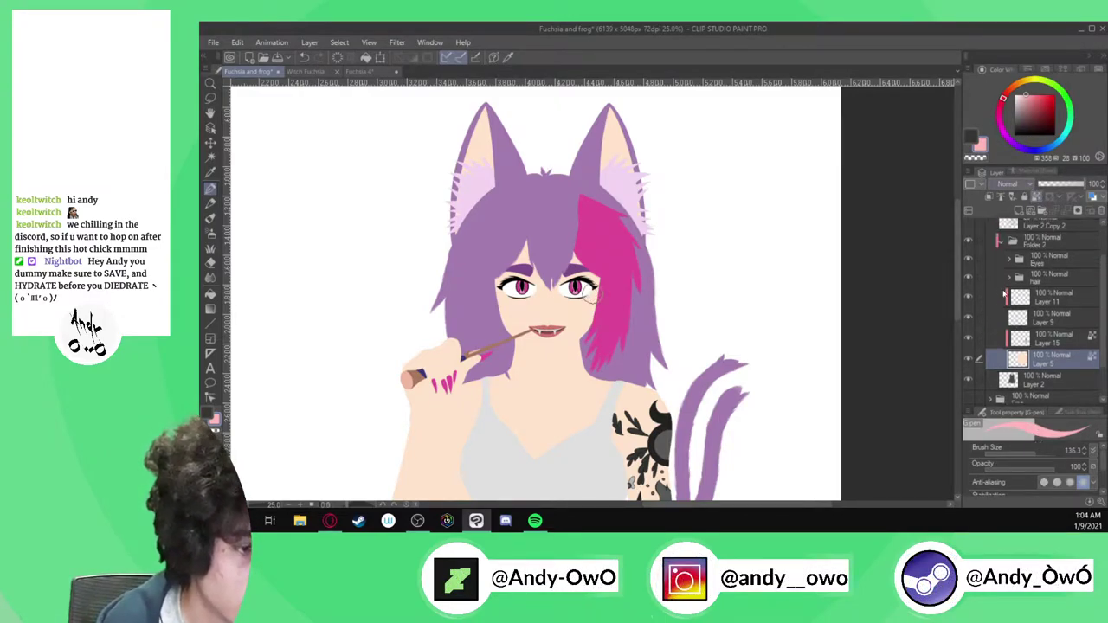
pyautogui.scroll(3, 591, 294)
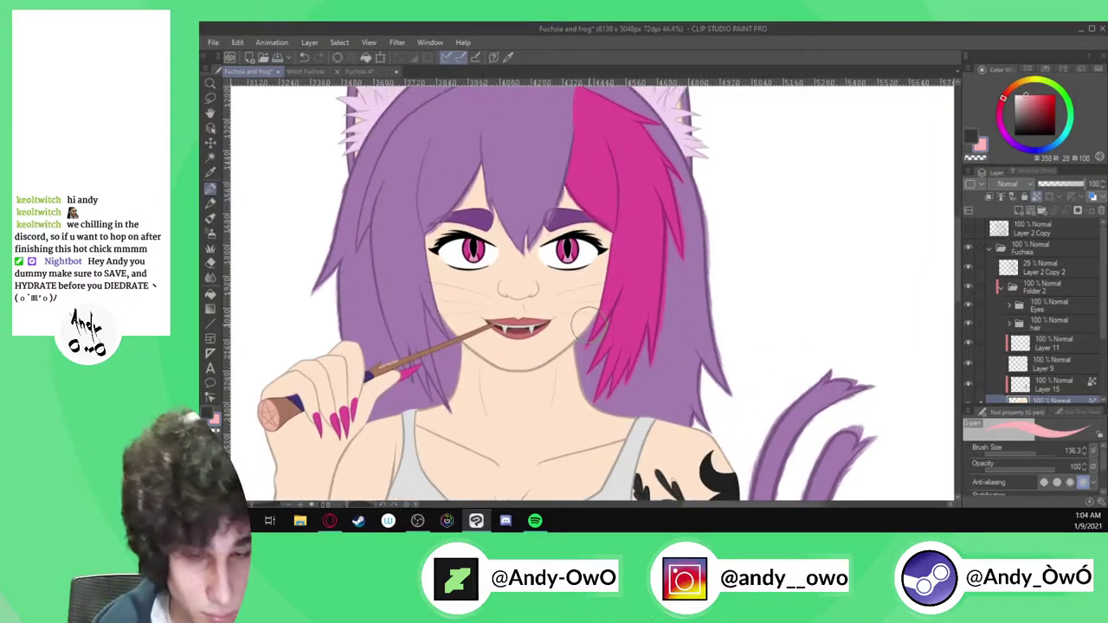
# Paint pink blush patches on both outer cheeks and a round pink patch on the nose, undoing the extra nose stroke
pyautogui.moveTo(575, 344)
pyautogui.mouseDown()
pyautogui.moveTo(600, 305)
pyautogui.moveTo(625, 277)
pyautogui.mouseUp()
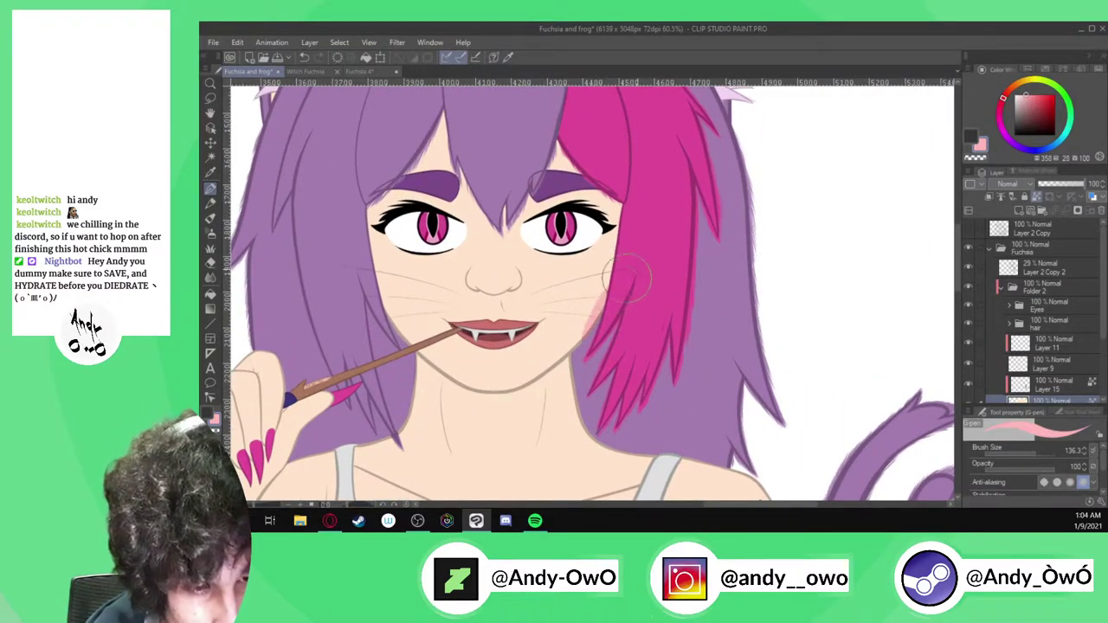
pyautogui.moveTo(588, 346); pyautogui.dragTo(606, 286)
pyautogui.moveTo(403, 320); pyautogui.dragTo(385, 286)
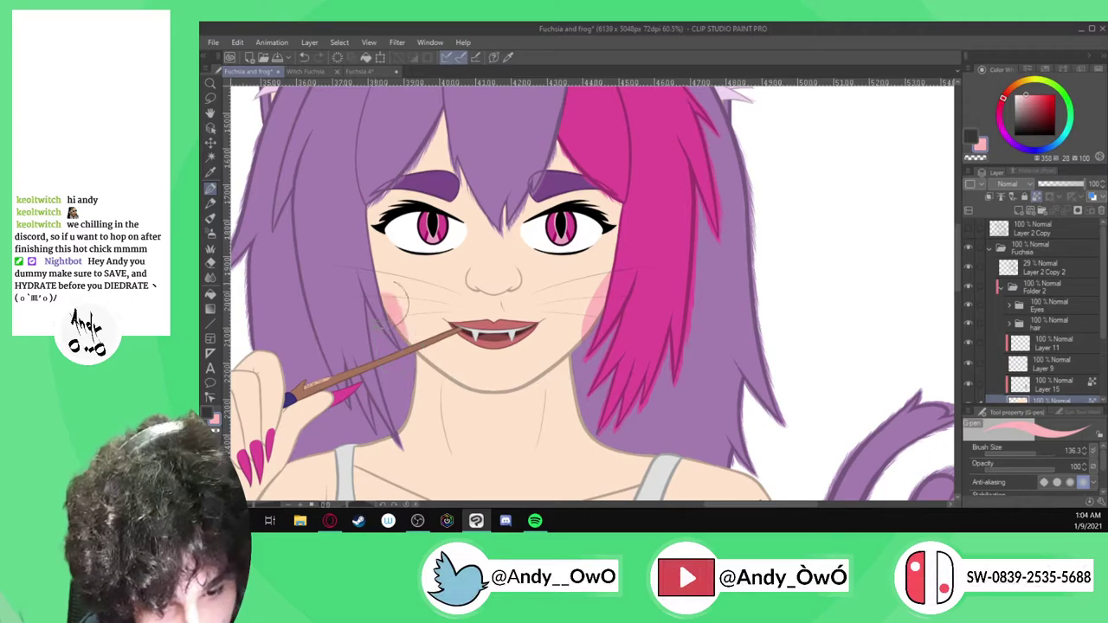
pyautogui.scroll(4, 492, 273)
pyautogui.click(467, 271)
pyautogui.moveTo(465, 278)
pyautogui.mouseDown()
pyautogui.moveTo(522, 282)
pyautogui.moveTo(517, 301)
pyautogui.moveTo(508, 285)
pyautogui.moveTo(519, 287)
pyautogui.moveTo(508, 294)
pyautogui.moveTo(506, 283)
pyautogui.moveTo(516, 276)
pyautogui.moveTo(528, 283)
pyautogui.moveTo(521, 295)
pyautogui.moveTo(490, 288)
pyautogui.moveTo(537, 281)
pyautogui.mouseUp()
pyautogui.hotkey('ctrl', 'z')
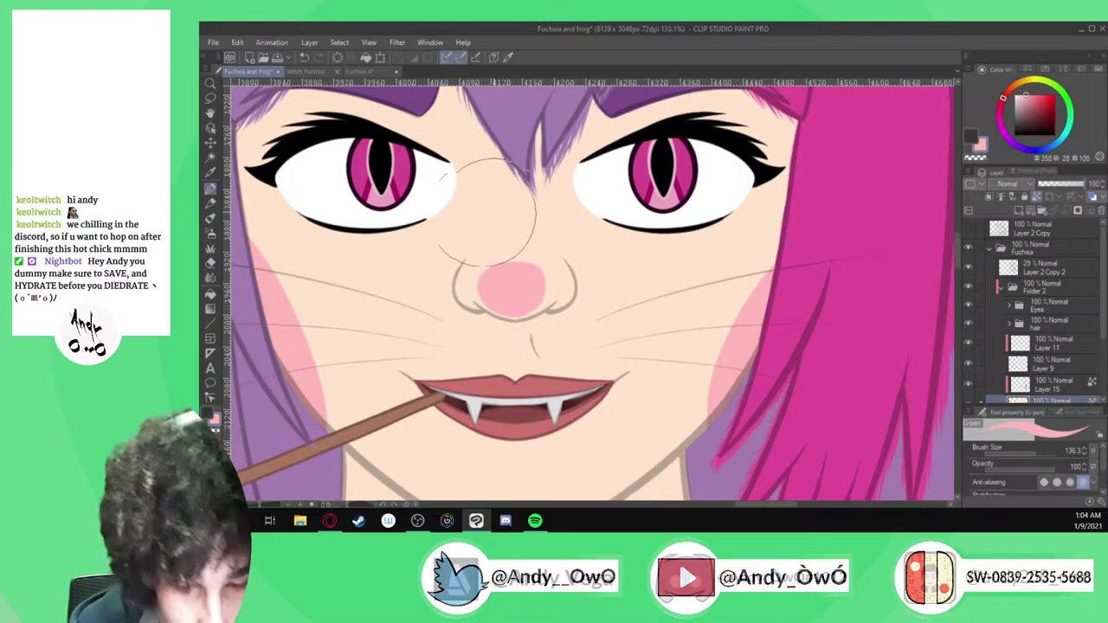
# Blend the blush on both cheeks softly into the skin using the Blend tool at size 46.8
pyautogui.moveTo(1040, 451); pyautogui.dragTo(1034, 452)
pyautogui.press('j')
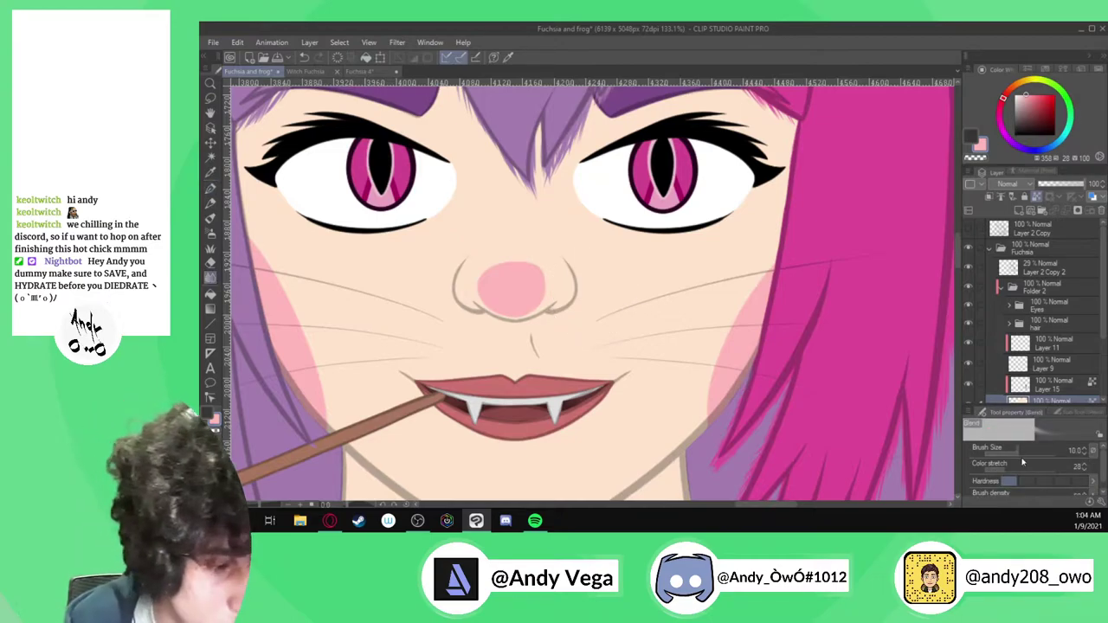
pyautogui.press(']')
pyautogui.moveTo(315, 398); pyautogui.dragTo(326, 413)
pyautogui.moveTo(294, 316)
pyautogui.mouseDown()
pyautogui.moveTo(272, 276)
pyautogui.moveTo(305, 378)
pyautogui.moveTo(279, 334)
pyautogui.moveTo(265, 226)
pyautogui.moveTo(301, 339)
pyautogui.mouseUp()
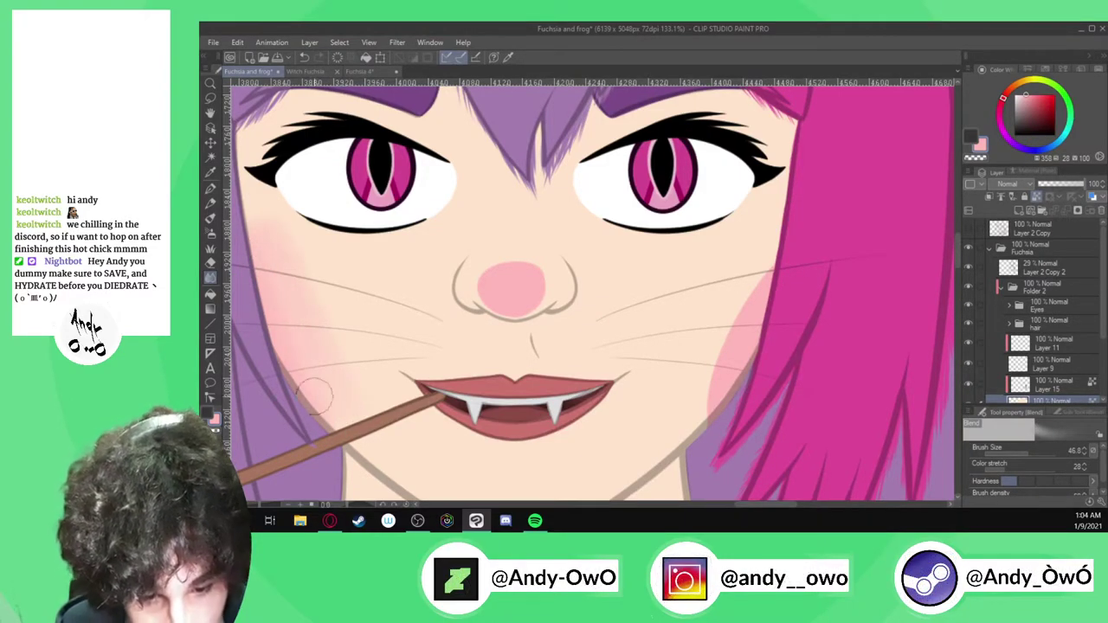
pyautogui.moveTo(740, 353); pyautogui.dragTo(760, 275)
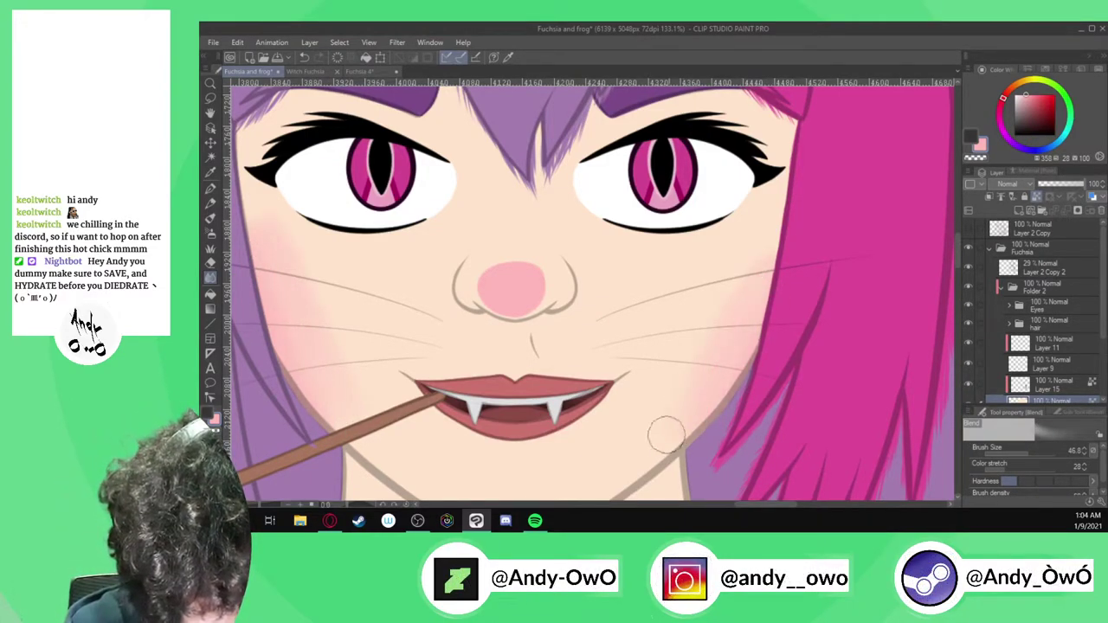
# Blend the round pink patch on the nose into the surrounding skin, undoing a blending stroke
pyautogui.scroll(-5, 710, 252)
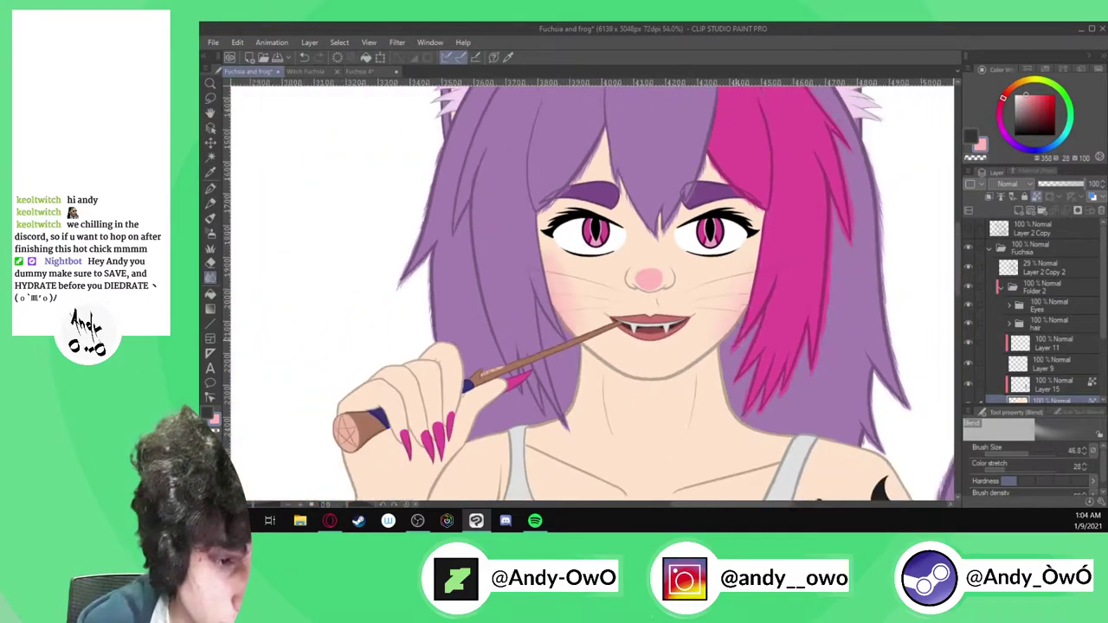
pyautogui.scroll(2, 750, 258)
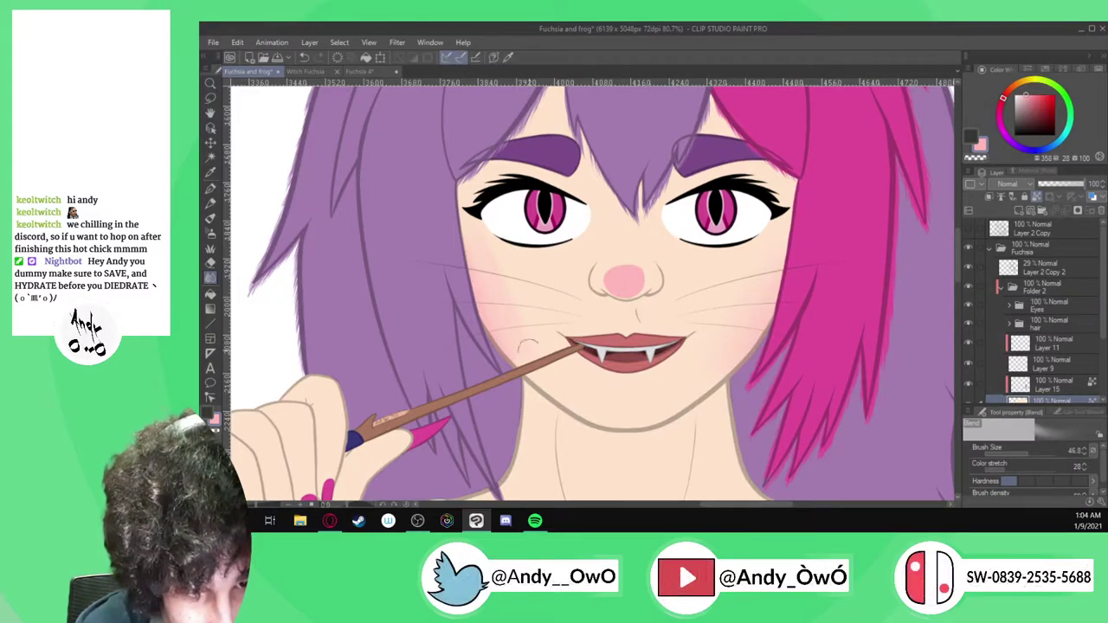
pyautogui.scroll(3, 525, 341)
pyautogui.hotkey('ctrl', 'z')
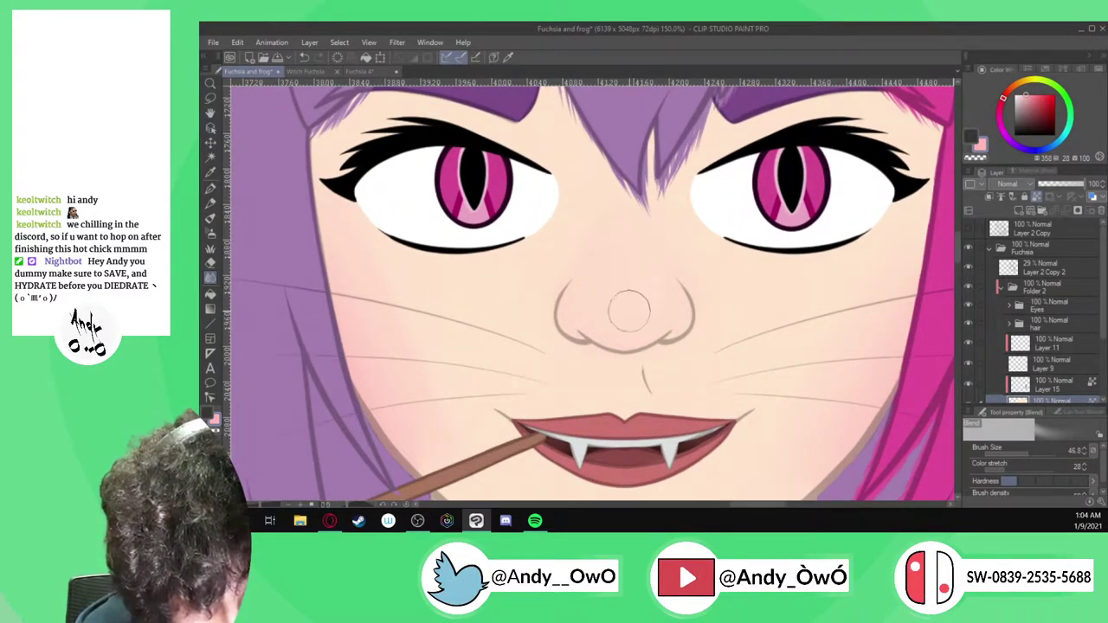
# Paint a curved G-pen stroke in darker pink H 358, S 41, V 87 just above the nose tip's lower outline
pyautogui.scroll(-3, 651, 259)
pyautogui.press('p')
pyautogui.scroll(2, 660, 289)
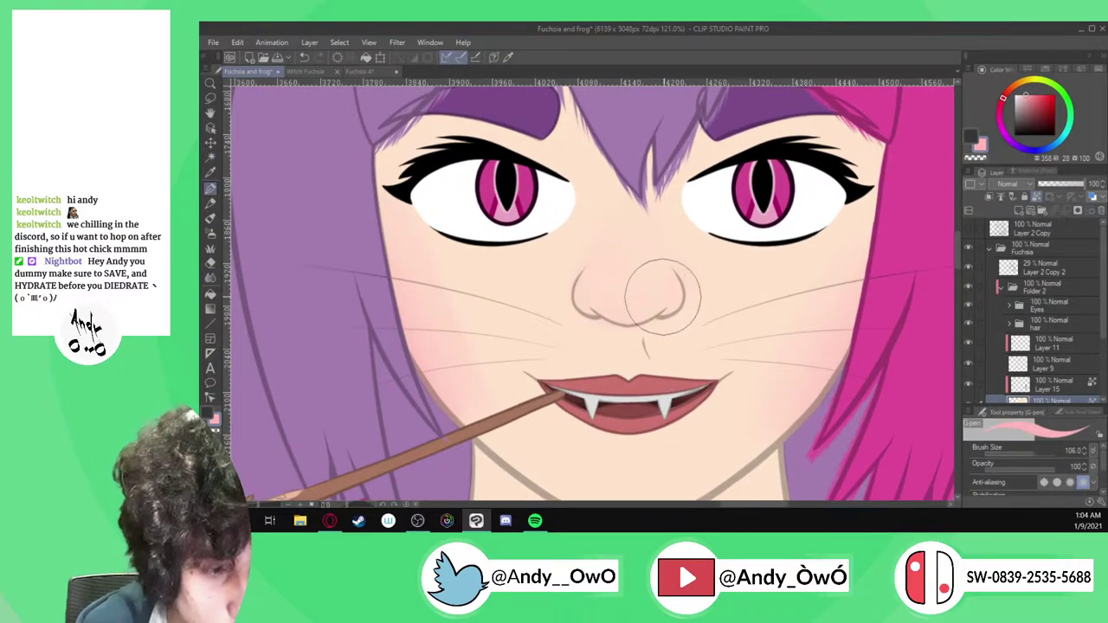
pyautogui.scroll(1, 659, 291)
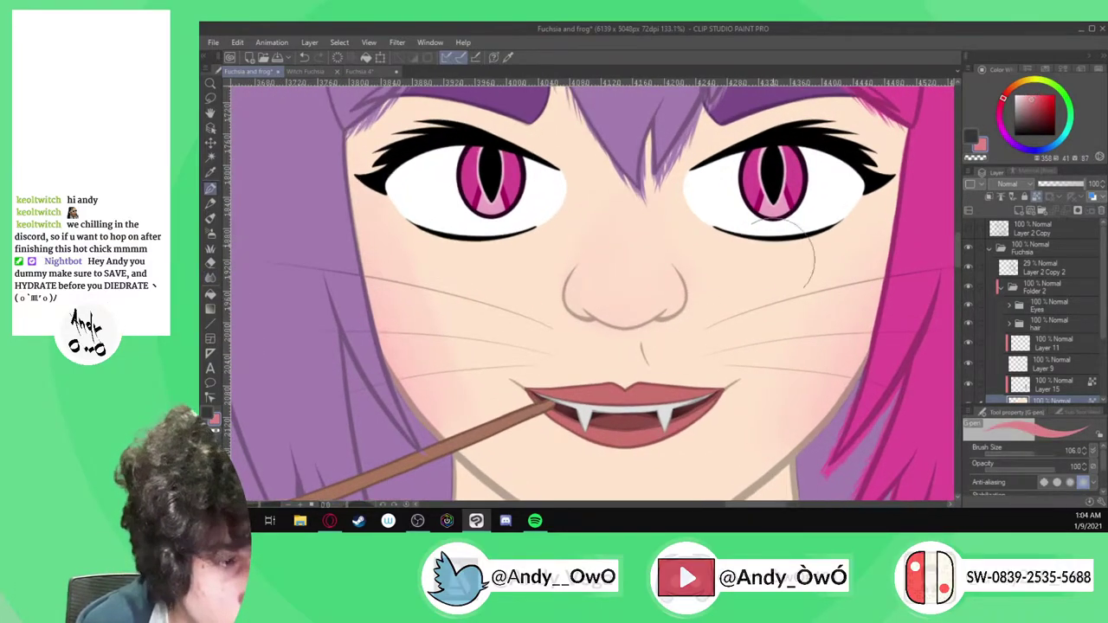
pyautogui.scroll(3, 635, 269)
pyautogui.scroll(1, 636, 268)
pyautogui.moveTo(571, 325); pyautogui.dragTo(658, 318)
# Blend the darker pink stroke across the nose tip, reducing the Blend tool to size 18.2
pyautogui.click(209, 277)
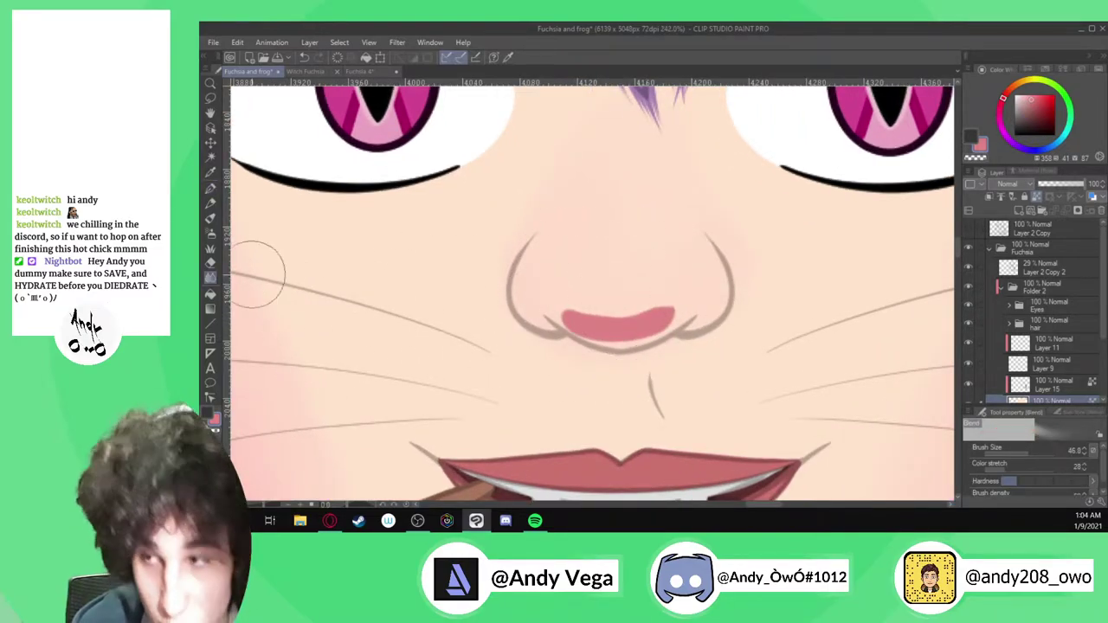
pyautogui.scroll(2, 610, 320)
pyautogui.moveTo(631, 319)
pyautogui.keyDown('ctrl'); pyautogui.keyDown('alt'); pyautogui.mouseDown()
pyautogui.moveTo(613, 296)
pyautogui.moveTo(667, 324)
pyautogui.moveTo(638, 349)
pyautogui.moveTo(661, 351)
pyautogui.mouseUp(); pyautogui.keyUp('alt'); pyautogui.keyUp('ctrl')
pyautogui.moveTo(620, 284)
pyautogui.mouseDown()
pyautogui.moveTo(538, 305)
pyautogui.moveTo(629, 330)
pyautogui.moveTo(763, 302)
pyautogui.moveTo(597, 300)
pyautogui.mouseUp()
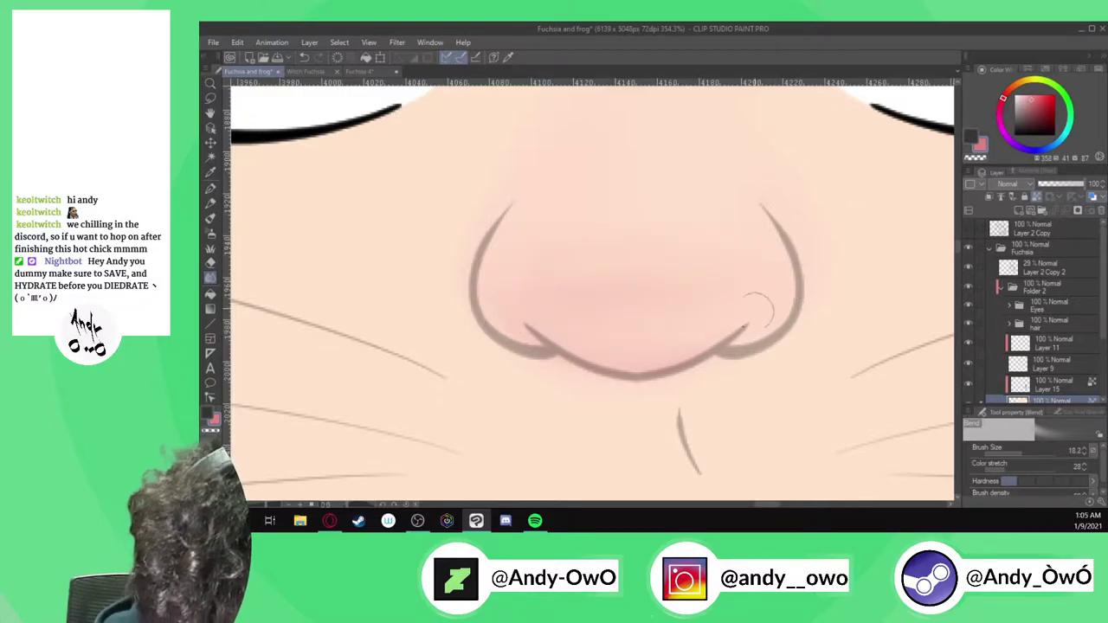
# Sample the skin colour and paint over the pink spilling outside the nose outline, reducing the G-pen to size 13.6
pyautogui.keyDown('alt'); pyautogui.click(779, 396); pyautogui.keyUp('alt')
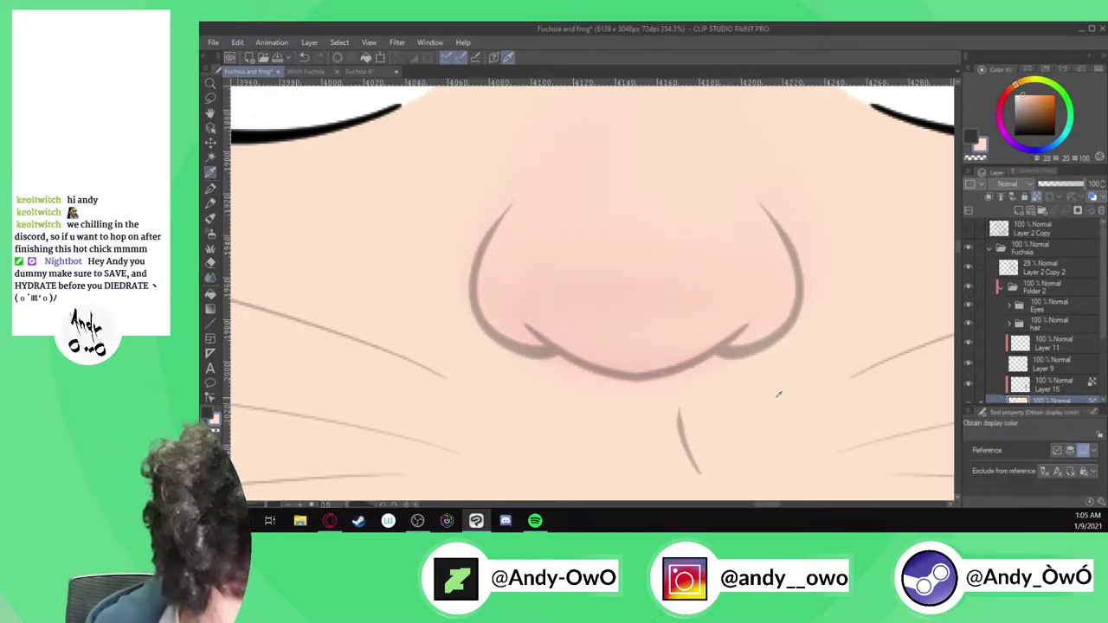
pyautogui.press('p')
pyautogui.click(1031, 450)
pyautogui.moveTo(1031, 449); pyautogui.dragTo(1010, 449)
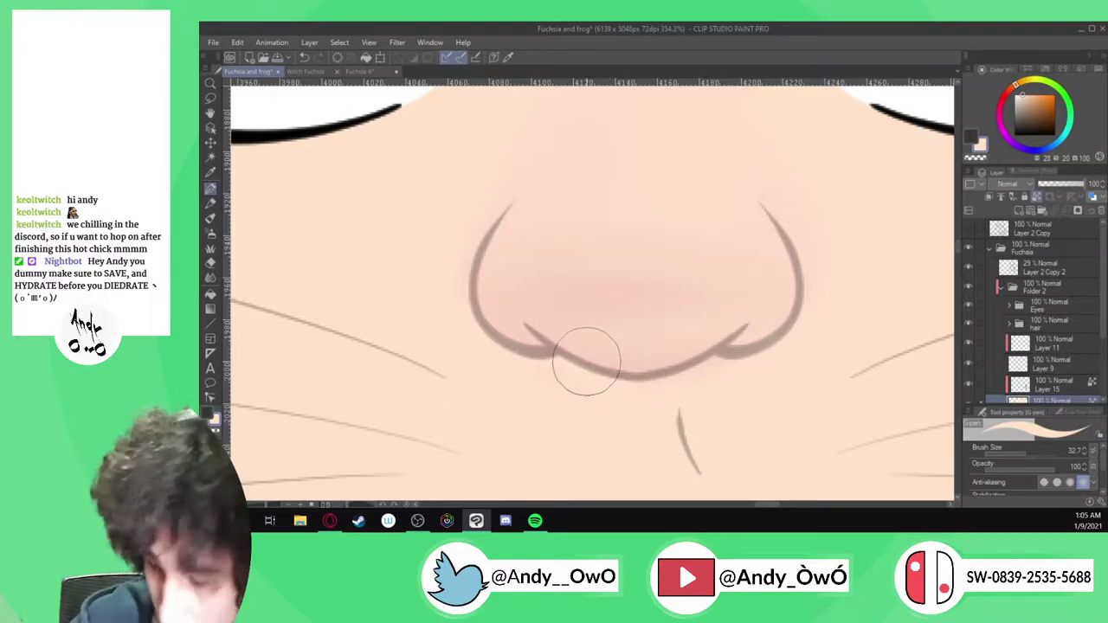
pyautogui.scroll(2, 639, 406)
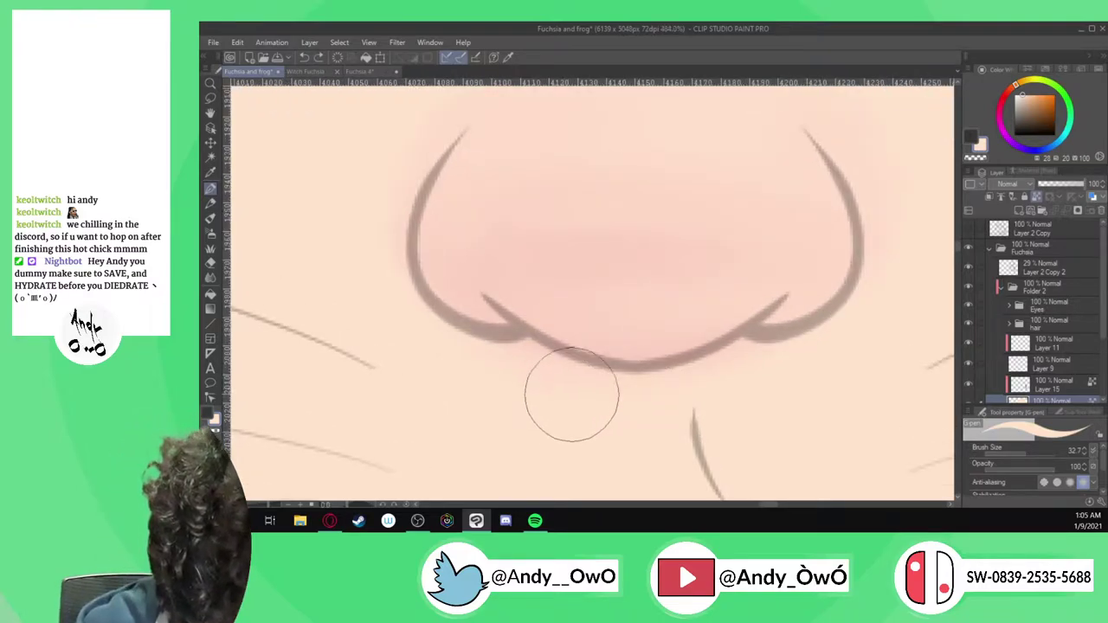
pyautogui.keyDown('ctrl'); pyautogui.keyDown('alt'); pyautogui.moveTo(622, 425); pyautogui.dragTo(606, 405); pyautogui.keyUp('alt'); pyautogui.keyUp('ctrl')
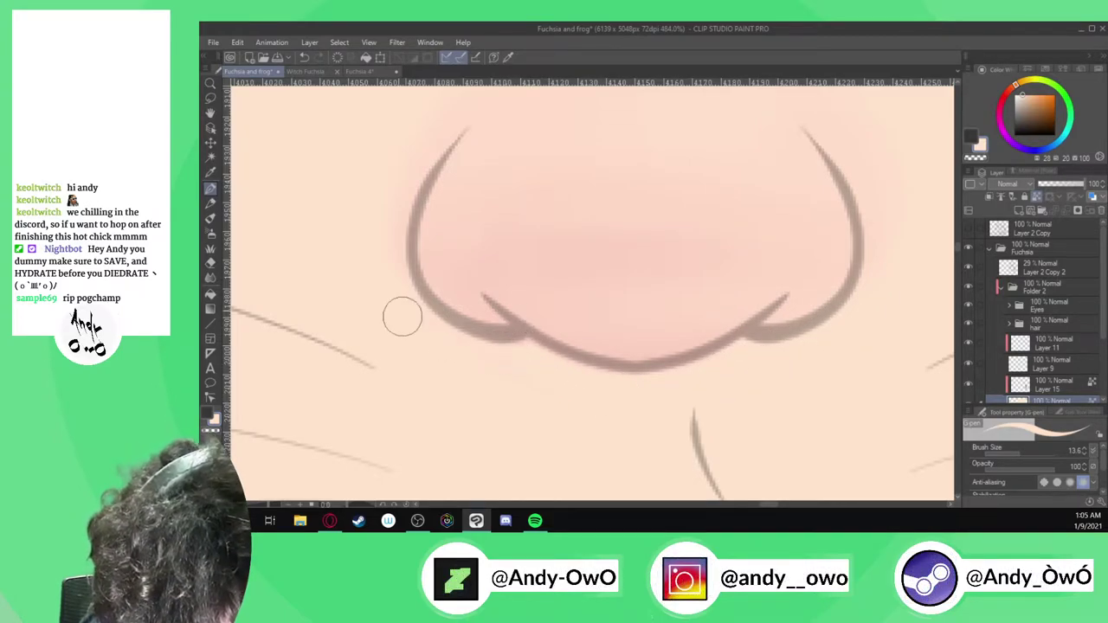
pyautogui.scroll(-5, 723, 405)
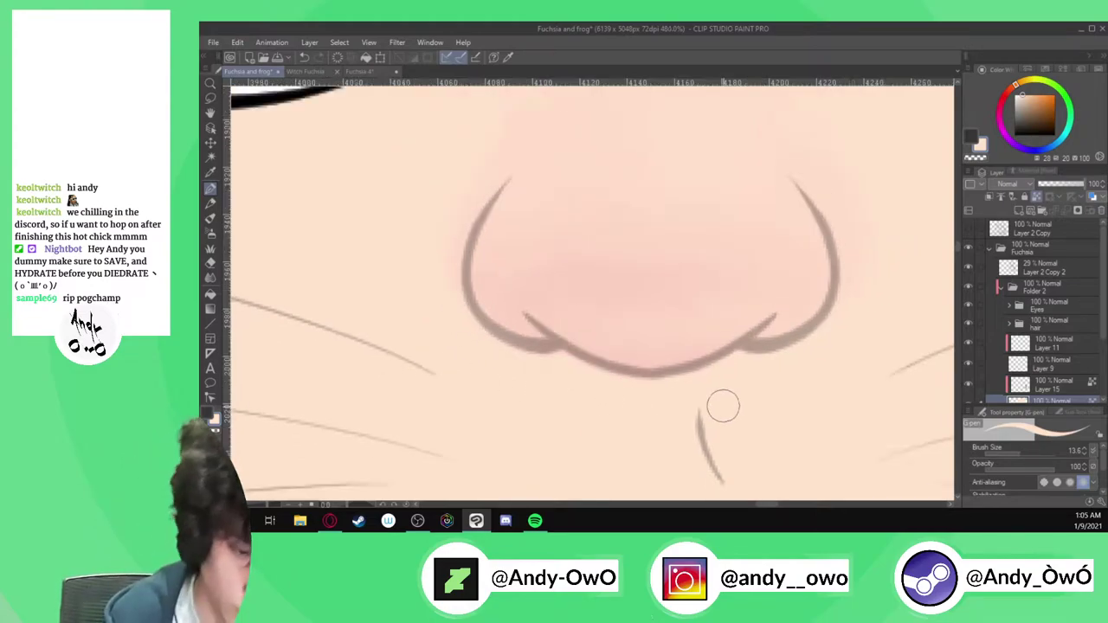
pyautogui.scroll(-1, 726, 407)
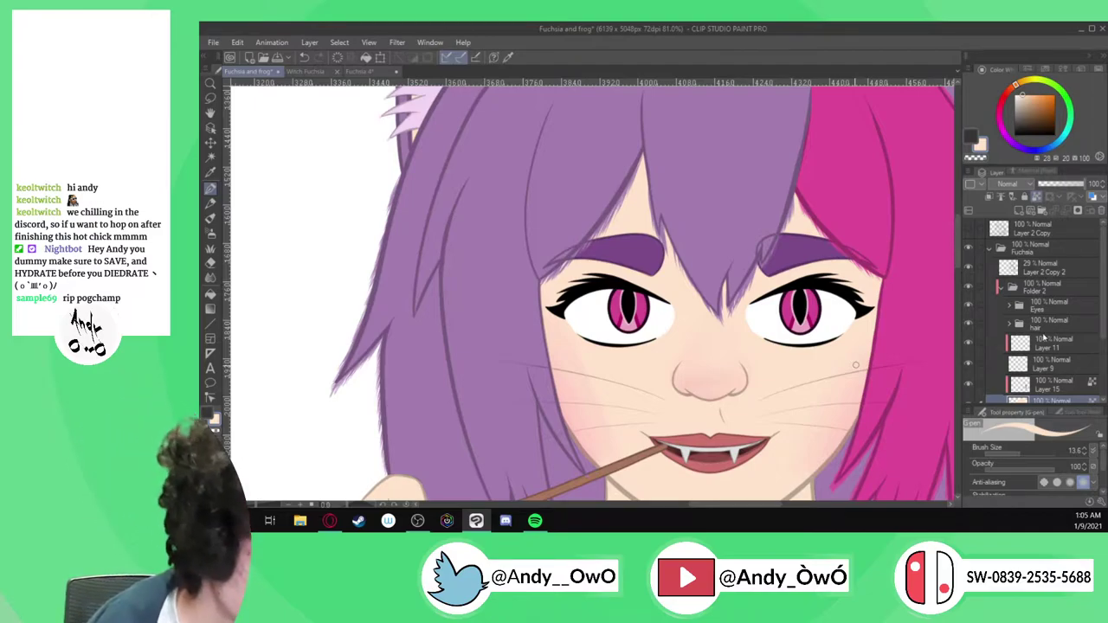
# Paint pink H 359, S 34, V 89 over the raised hand and wrist on Layer 5 with the G-pen at size 97.5
pyautogui.scroll(-2, 1055, 329)
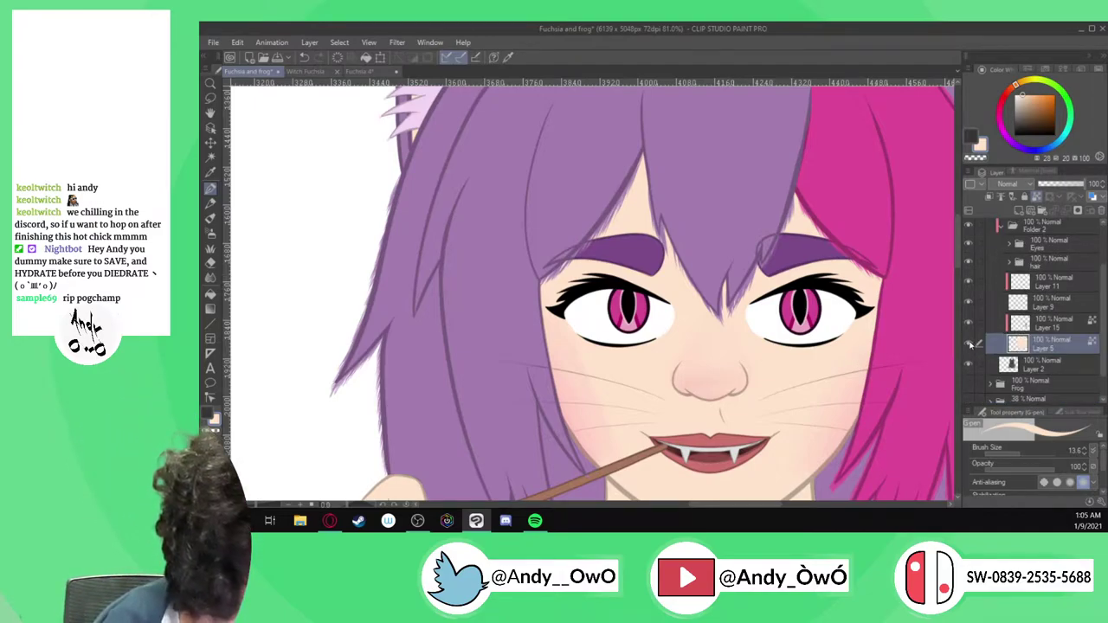
pyautogui.click(969, 344)
pyautogui.click(969, 343)
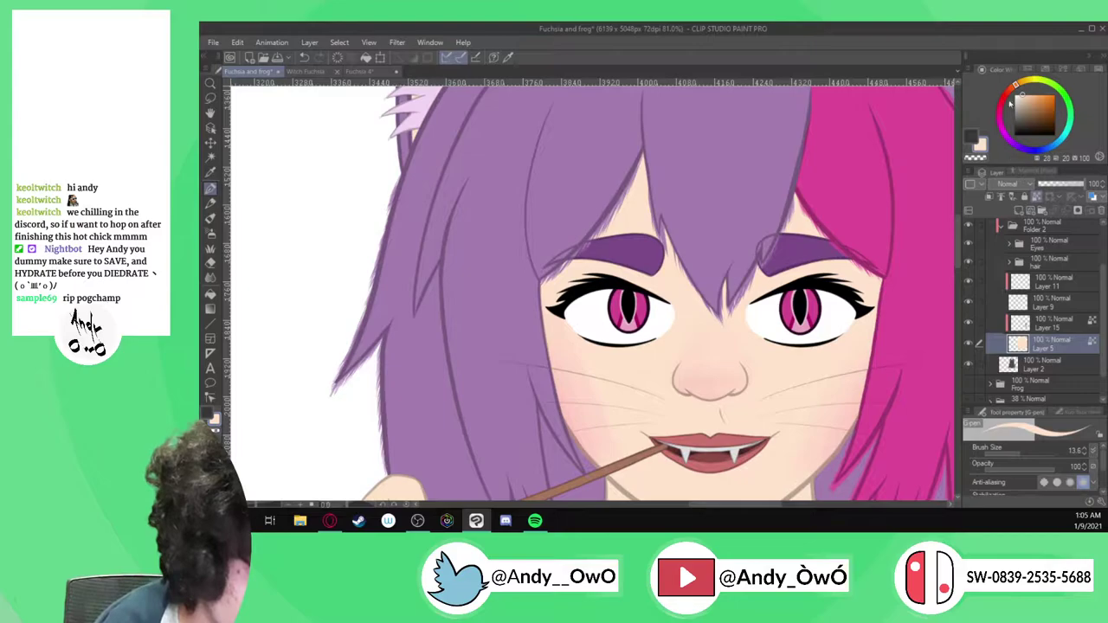
pyautogui.click(1007, 92)
pyautogui.click(1008, 99)
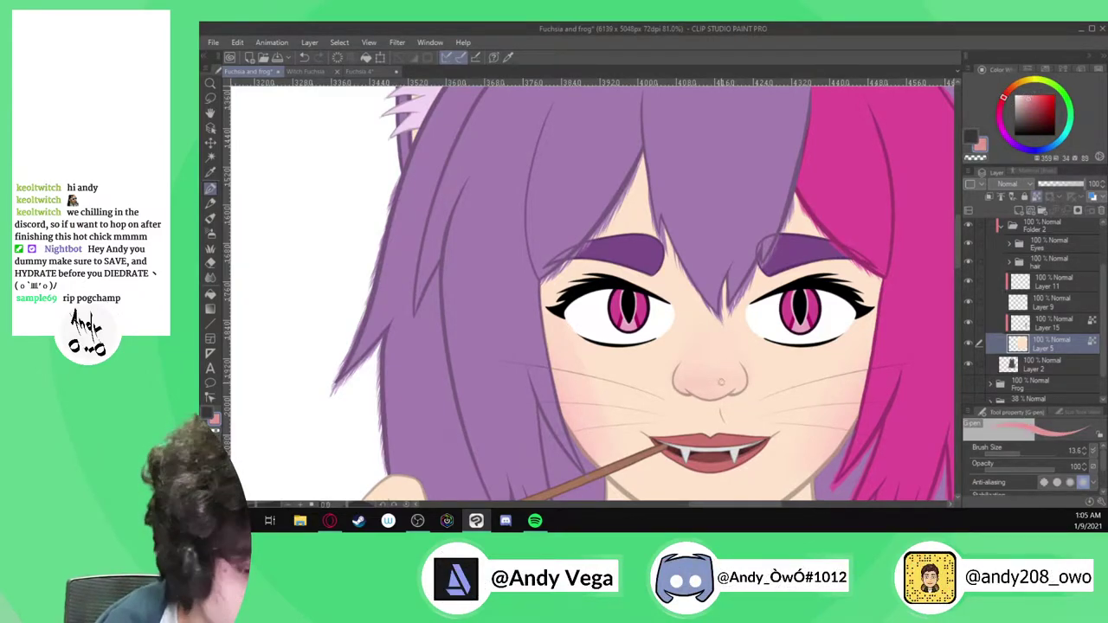
pyautogui.scroll(-4, 723, 381)
pyautogui.scroll(3, 775, 342)
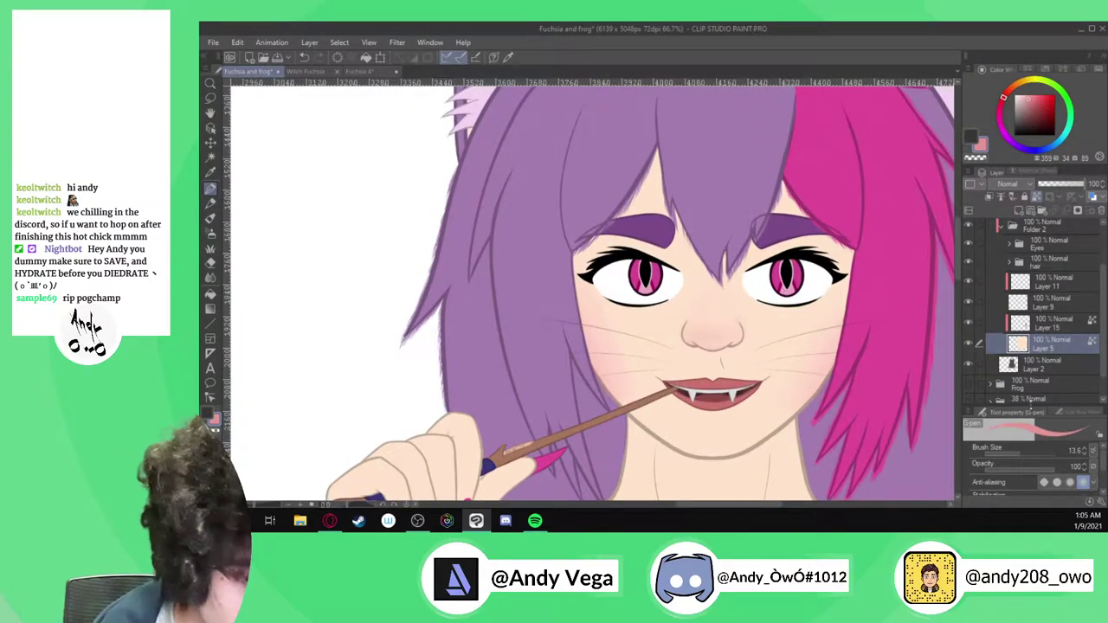
pyautogui.scroll(-3, 719, 182)
pyautogui.scroll(3, 415, 450)
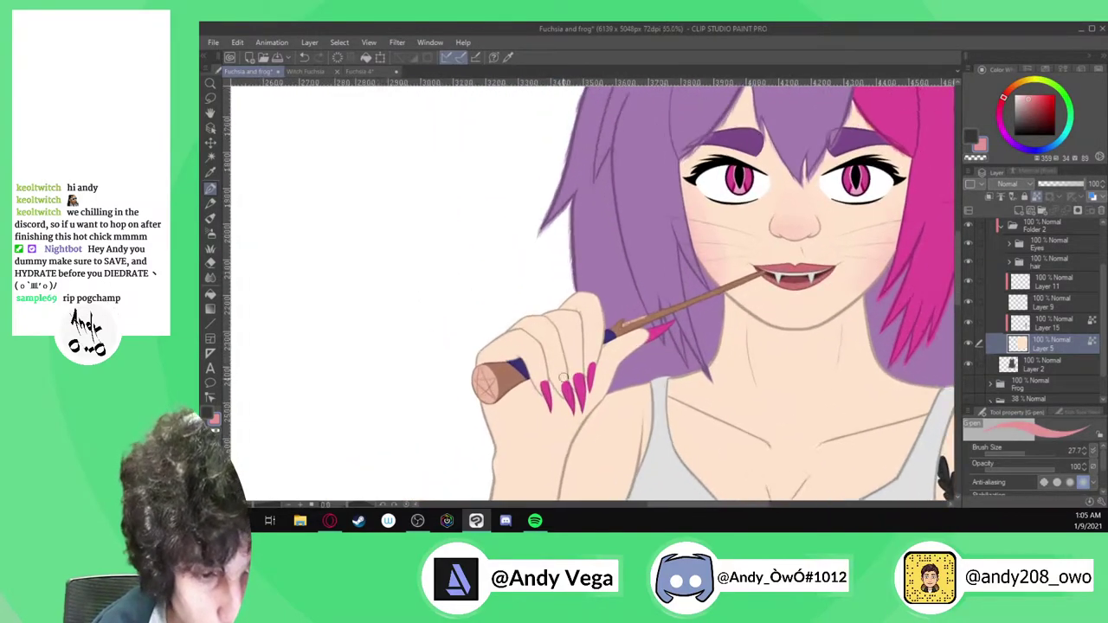
pyautogui.click(1034, 452)
pyautogui.moveTo(485, 360)
pyautogui.mouseDown()
pyautogui.moveTo(574, 264)
pyautogui.moveTo(485, 440)
pyautogui.mouseUp()
pyautogui.moveTo(594, 294); pyautogui.dragTo(524, 432)
pyautogui.moveTo(606, 314)
pyautogui.mouseDown()
pyautogui.moveTo(563, 398)
pyautogui.moveTo(609, 355)
pyautogui.mouseUp()
# Blend the pink across the raised hand, wrist and forearm with the Blend tool at size 198.8
pyautogui.click(211, 278)
pyautogui.moveTo(609, 351)
pyautogui.mouseDown()
pyautogui.moveTo(516, 379)
pyautogui.moveTo(444, 444)
pyautogui.moveTo(451, 398)
pyautogui.moveTo(492, 404)
pyautogui.moveTo(588, 353)
pyautogui.mouseUp()
pyautogui.scroll(-3, 595, 280)
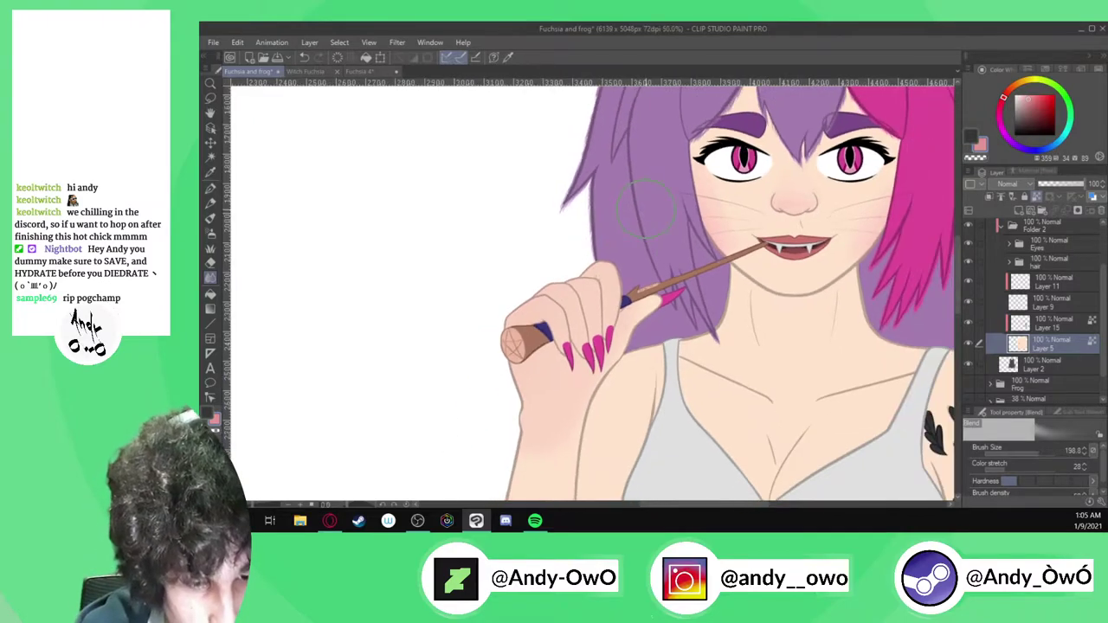
pyautogui.scroll(1, 612, 266)
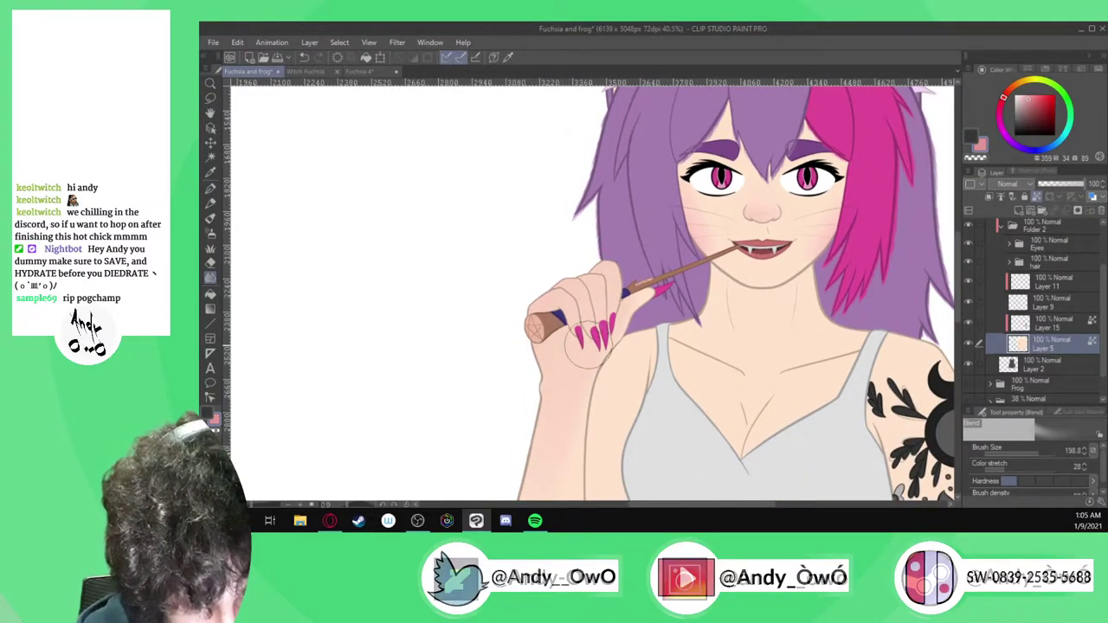
# Paint pink along the raised hand's thumb with the G-pen and blend it into the surrounding skin
pyautogui.scroll(2, 629, 287)
pyautogui.press('p')
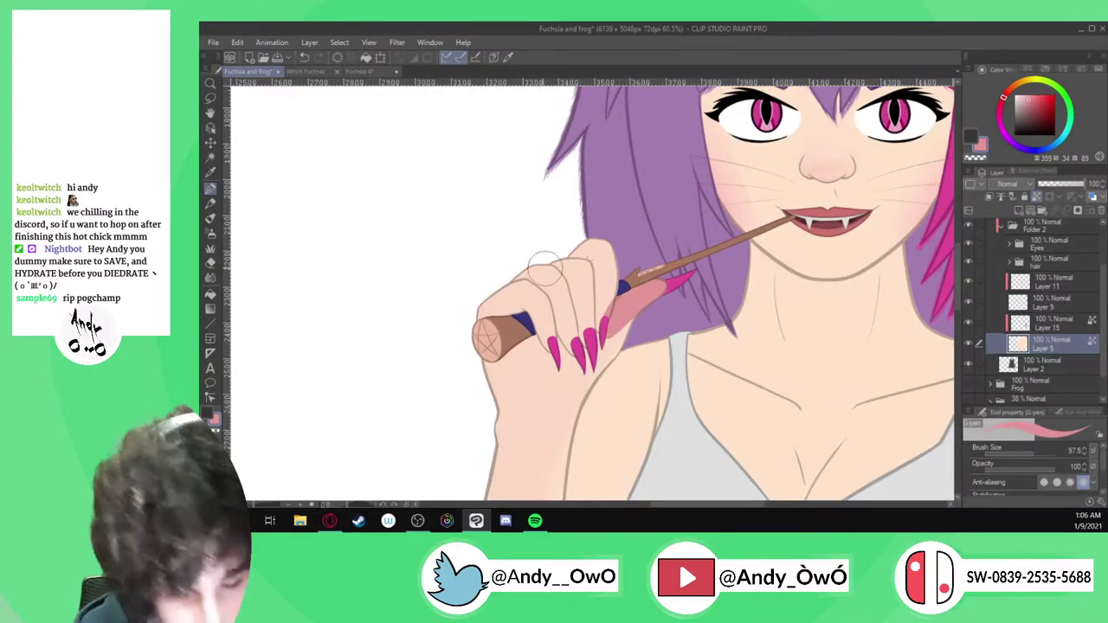
pyautogui.click(210, 277)
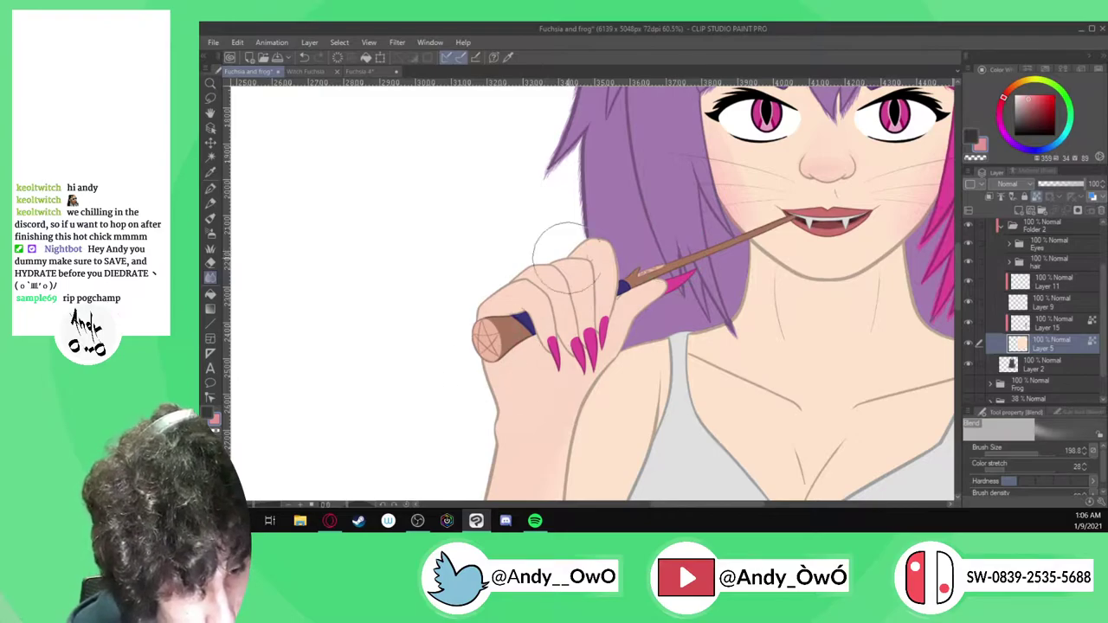
pyautogui.scroll(-3, 658, 212)
pyautogui.scroll(-2, 554, 316)
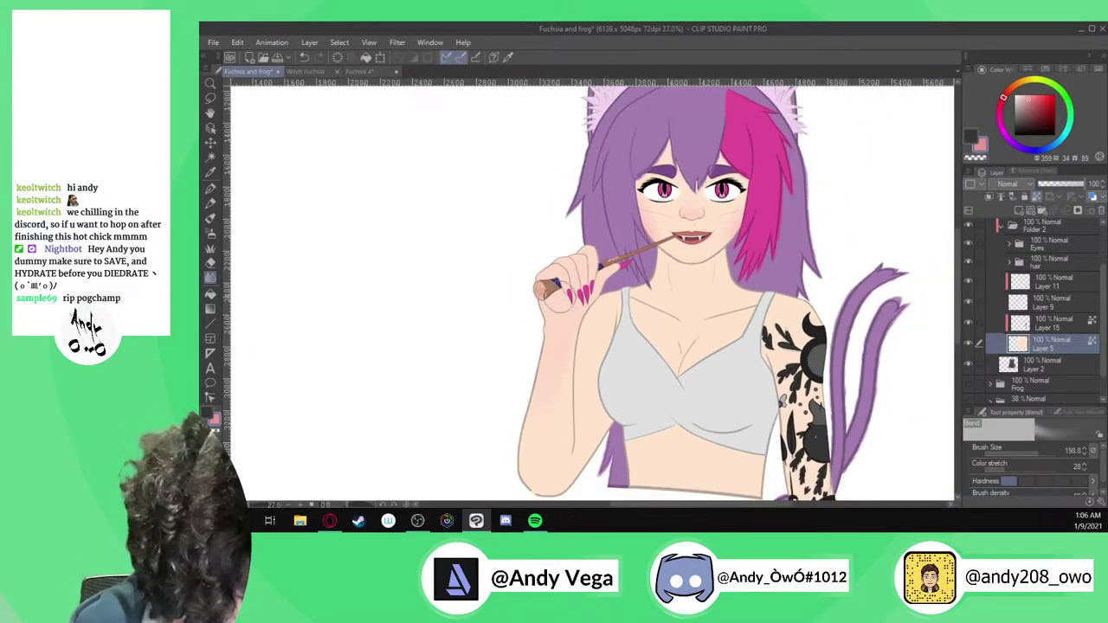
pyautogui.scroll(2, 649, 350)
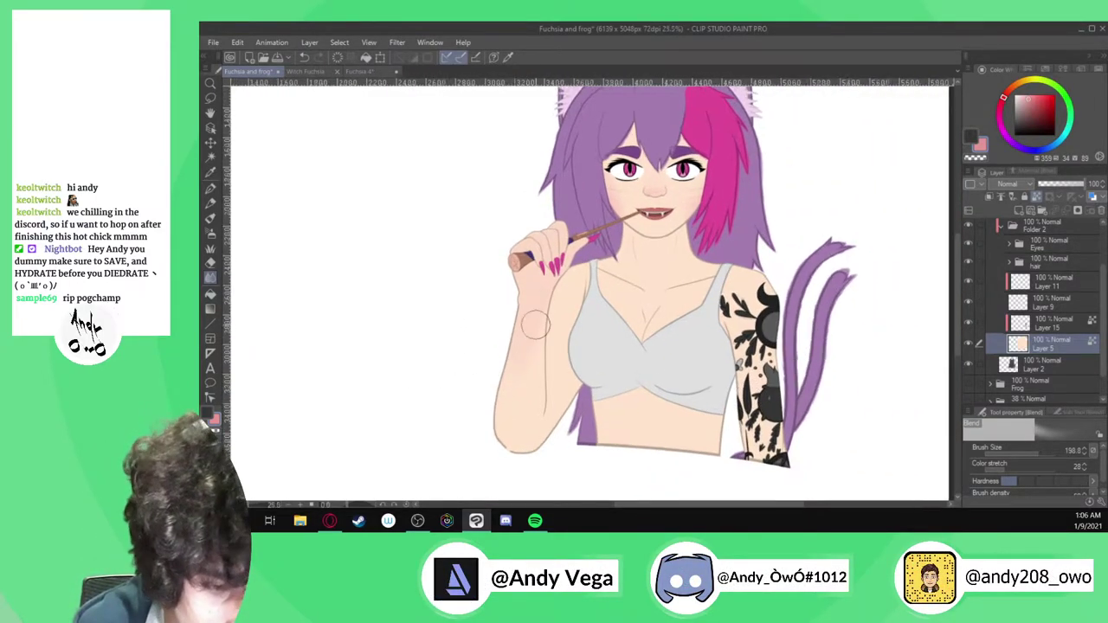
pyautogui.scroll(-2, 532, 319)
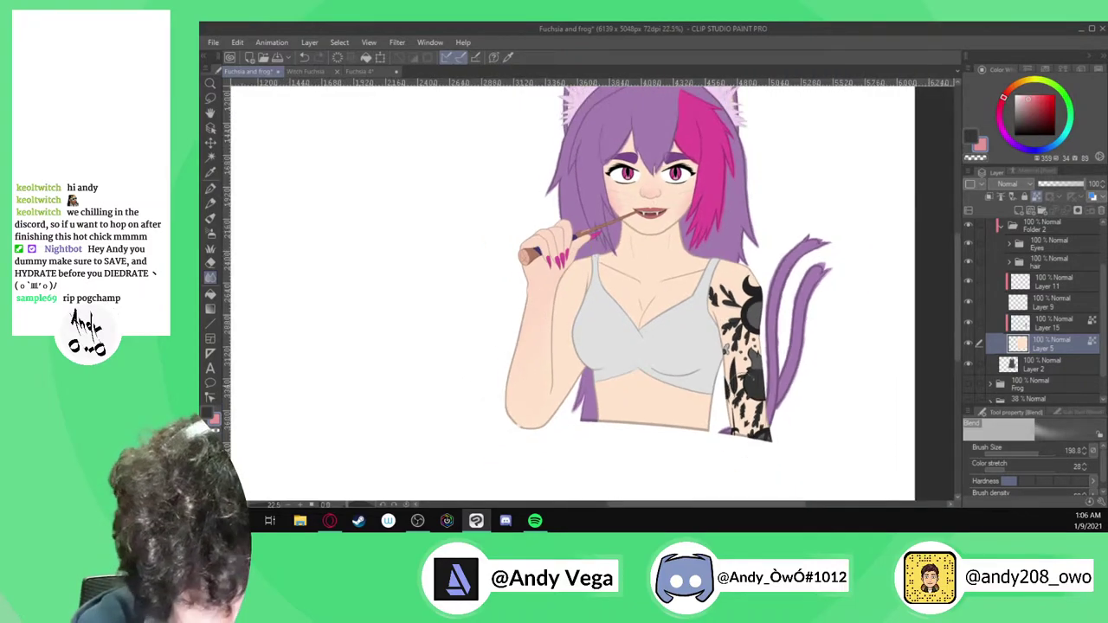
# Try painting pink on the lower tattooed forearm with the G-pen, and undo it
pyautogui.scroll(3, 533, 319)
pyautogui.press('p')
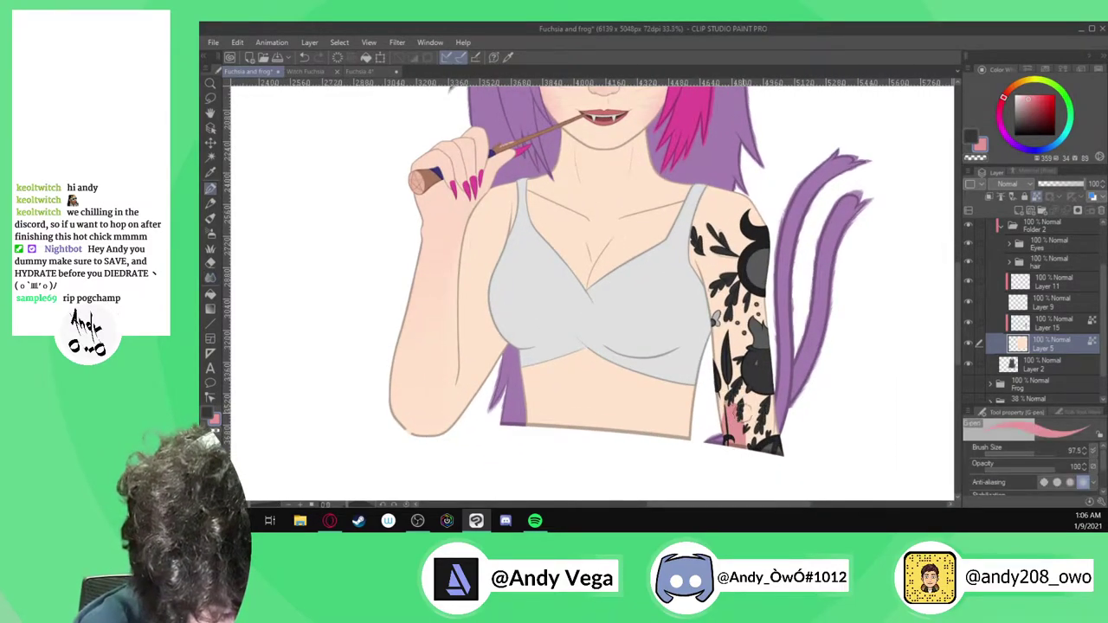
pyautogui.hotkey('ctrl', 'z')
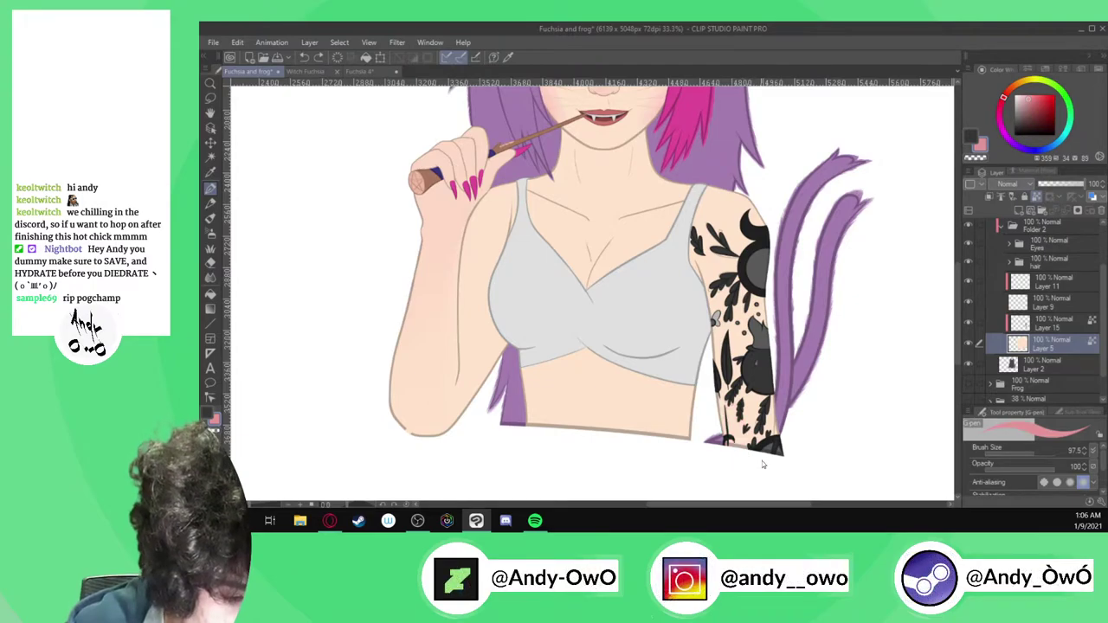
# Paint a pink stroke along the line between the raised forearm and upper arm, and blend it into the skin, ending at Blend size 60.2
pyautogui.scroll(2, 468, 403)
pyautogui.moveTo(449, 391); pyautogui.dragTo(456, 169)
pyautogui.click(210, 278)
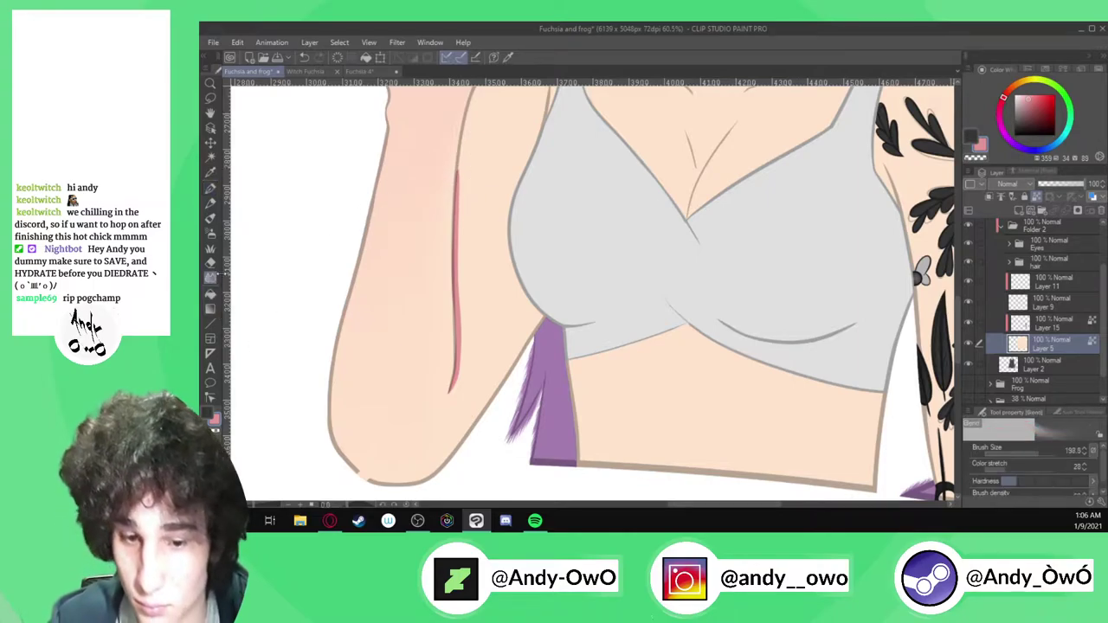
pyautogui.press('[')
pyautogui.press('[')
pyautogui.press('[')
pyautogui.press('[')
pyautogui.press('[')
pyautogui.press('[')
pyautogui.press('[')
pyautogui.press('[')
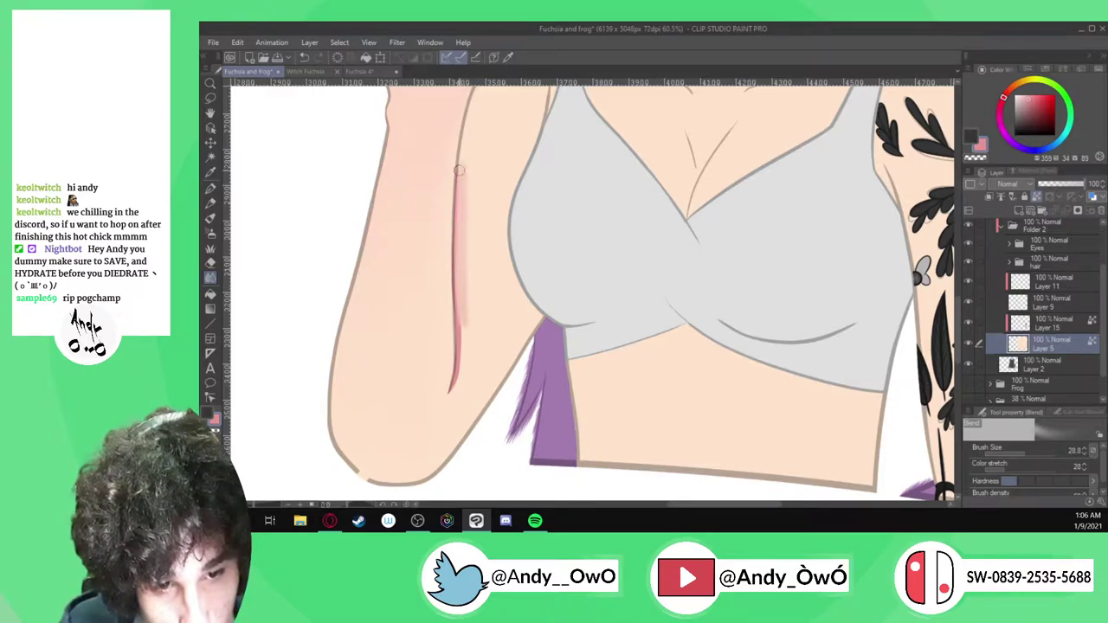
pyautogui.press(']')
pyautogui.press(']')
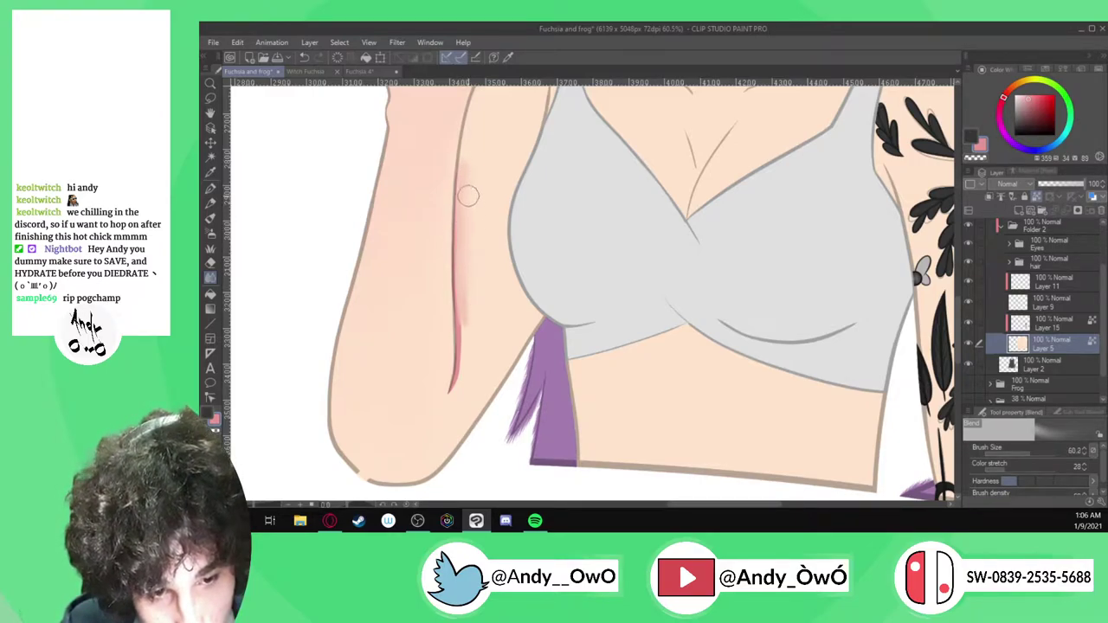
pyautogui.moveTo(465, 277)
pyautogui.mouseDown()
pyautogui.moveTo(466, 375)
pyautogui.moveTo(474, 347)
pyautogui.moveTo(455, 414)
pyautogui.moveTo(461, 338)
pyautogui.mouseUp()
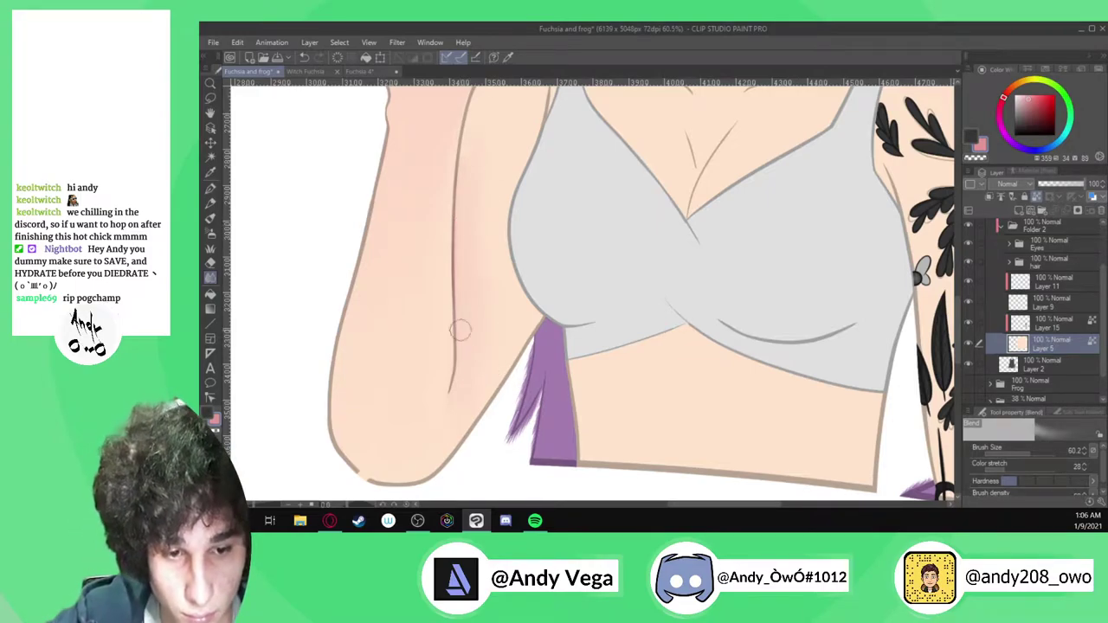
# Paint a curved pink G-pen stroke on the upper arm along the raised forearm's edge, just below the nails
pyautogui.scroll(-5, 523, 378)
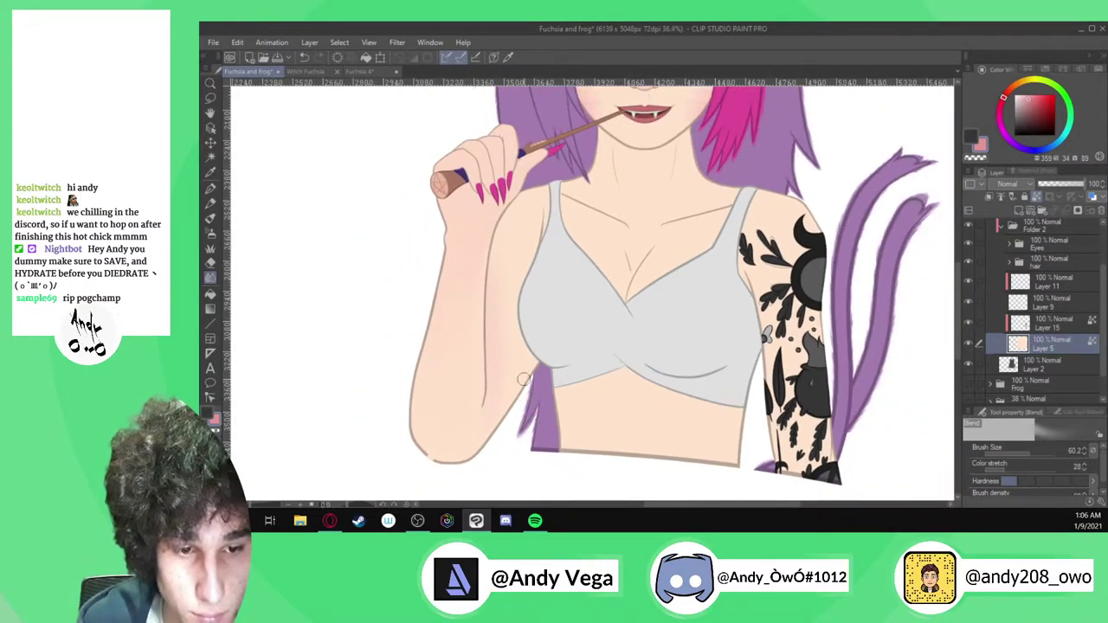
pyautogui.scroll(7, 503, 277)
pyautogui.press('p')
pyautogui.scroll(1, 489, 286)
pyautogui.moveTo(481, 316)
pyautogui.mouseDown()
pyautogui.moveTo(505, 188)
pyautogui.moveTo(556, 114)
pyautogui.moveTo(506, 197)
pyautogui.moveTo(481, 333)
pyautogui.mouseUp()
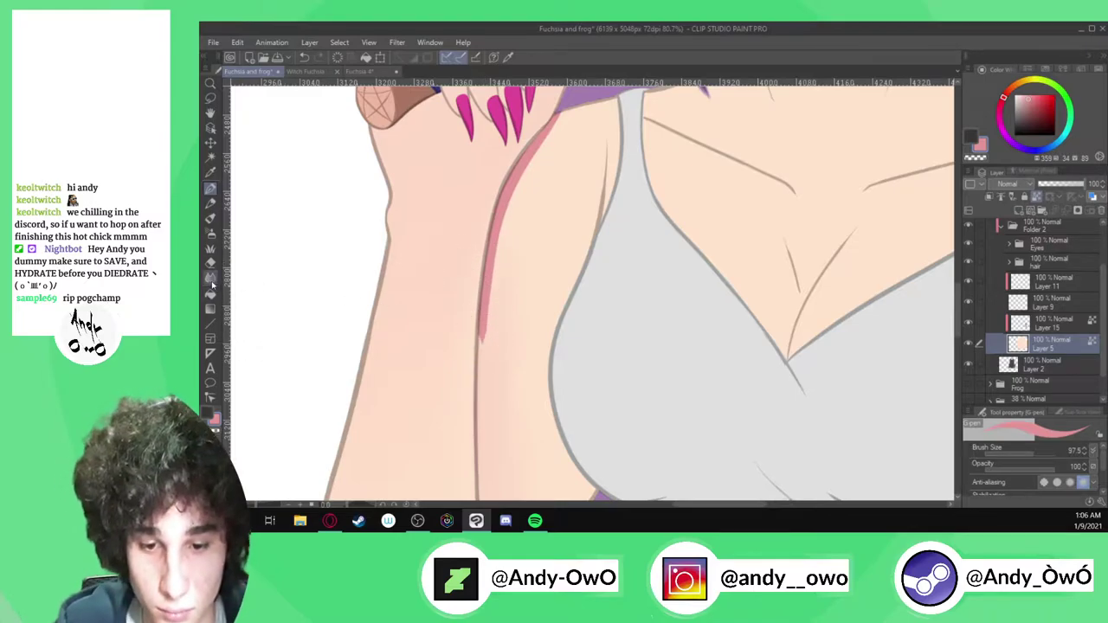
# Blend the curved pink stroke across the upper arm, enlarging the Blend tool to size 80
pyautogui.click(210, 277)
pyautogui.moveTo(503, 315)
pyautogui.mouseDown()
pyautogui.moveTo(497, 280)
pyautogui.moveTo(488, 332)
pyautogui.moveTo(502, 212)
pyautogui.moveTo(550, 130)
pyautogui.moveTo(558, 162)
pyautogui.moveTo(528, 216)
pyautogui.moveTo(557, 139)
pyautogui.moveTo(538, 167)
pyautogui.moveTo(574, 154)
pyautogui.moveTo(564, 154)
pyautogui.moveTo(504, 296)
pyautogui.moveTo(509, 229)
pyautogui.moveTo(498, 303)
pyautogui.moveTo(518, 202)
pyautogui.moveTo(546, 158)
pyautogui.moveTo(509, 245)
pyautogui.moveTo(509, 279)
pyautogui.moveTo(516, 201)
pyautogui.moveTo(535, 163)
pyautogui.moveTo(549, 169)
pyautogui.moveTo(518, 360)
pyautogui.moveTo(517, 455)
pyautogui.moveTo(511, 401)
pyautogui.moveTo(535, 284)
pyautogui.mouseUp()
pyautogui.press(']')
pyautogui.press(']')
pyautogui.press(']')
pyautogui.press(']')
pyautogui.press(']')
pyautogui.scroll(-2, 545, 254)
pyautogui.scroll(-5, 529, 311)
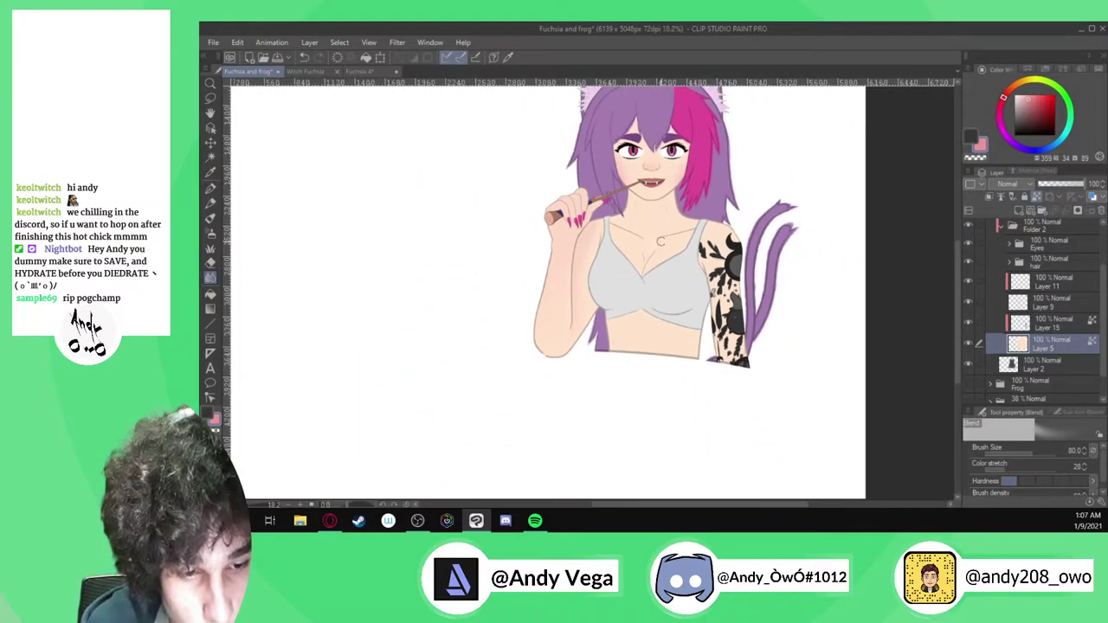
pyautogui.scroll(2, 612, 260)
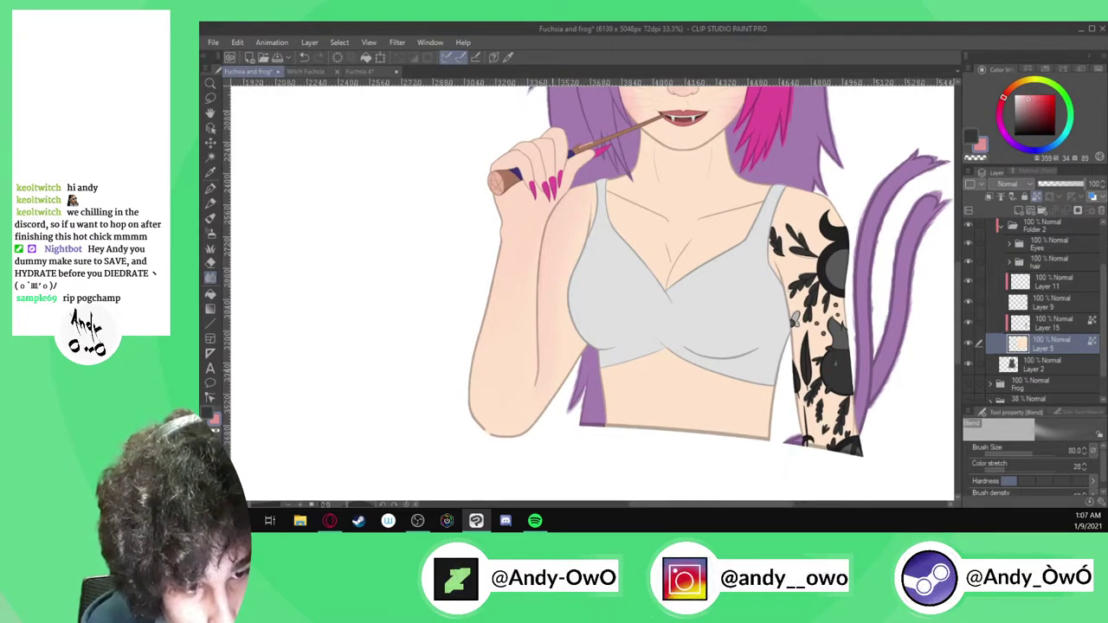
# Paint pink G-pen strokes along the armpit crease of the raised arm, beside the bra strap
pyautogui.scroll(3, 590, 216)
pyautogui.press('p')
pyautogui.moveTo(590, 181)
pyautogui.mouseDown()
pyautogui.moveTo(584, 227)
pyautogui.moveTo(589, 187)
pyautogui.moveTo(574, 292)
pyautogui.mouseUp()
pyautogui.scroll(2, 592, 195)
pyautogui.moveTo(590, 171); pyautogui.dragTo(569, 282)
# Blend the pink at the raised arm's armpit crease into the skin, reducing the Blend tool to size 38.3
pyautogui.click(209, 277)
pyautogui.scroll(1, 526, 235)
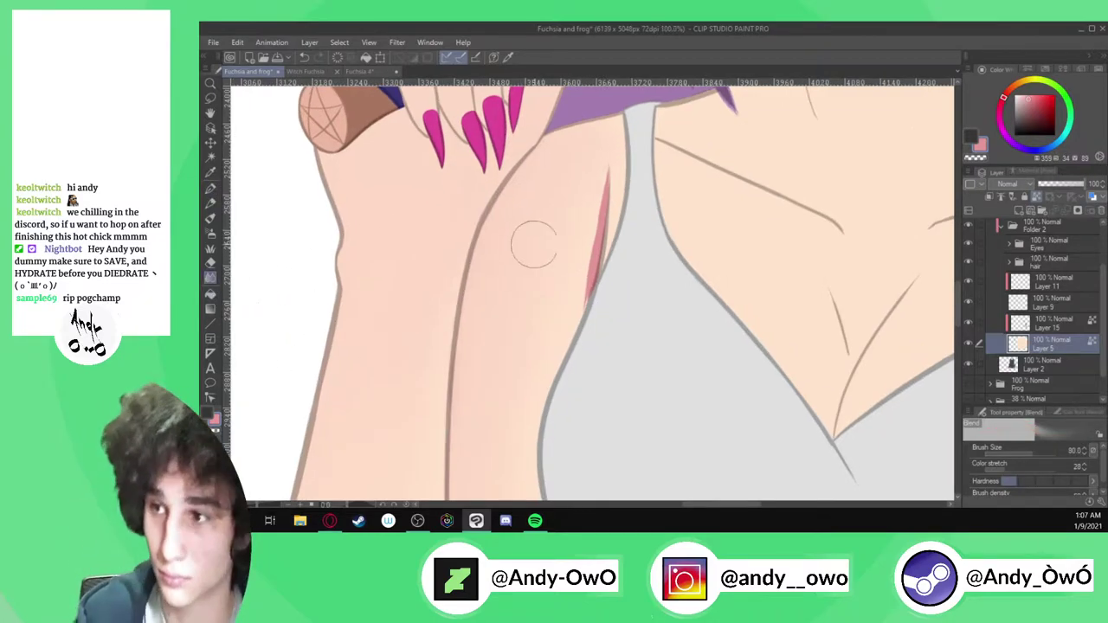
pyautogui.press('[')
pyautogui.moveTo(600, 195)
pyautogui.mouseDown()
pyautogui.moveTo(588, 259)
pyautogui.moveTo(589, 217)
pyautogui.moveTo(605, 202)
pyautogui.mouseUp()
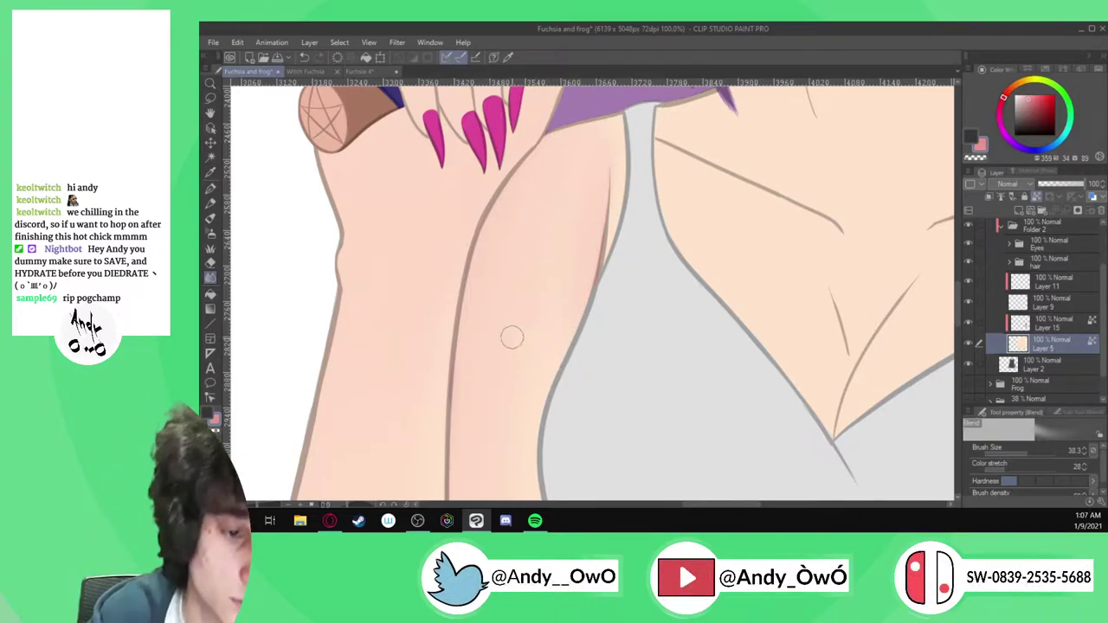
pyautogui.scroll(-1, 515, 338)
pyautogui.scroll(-1, 604, 232)
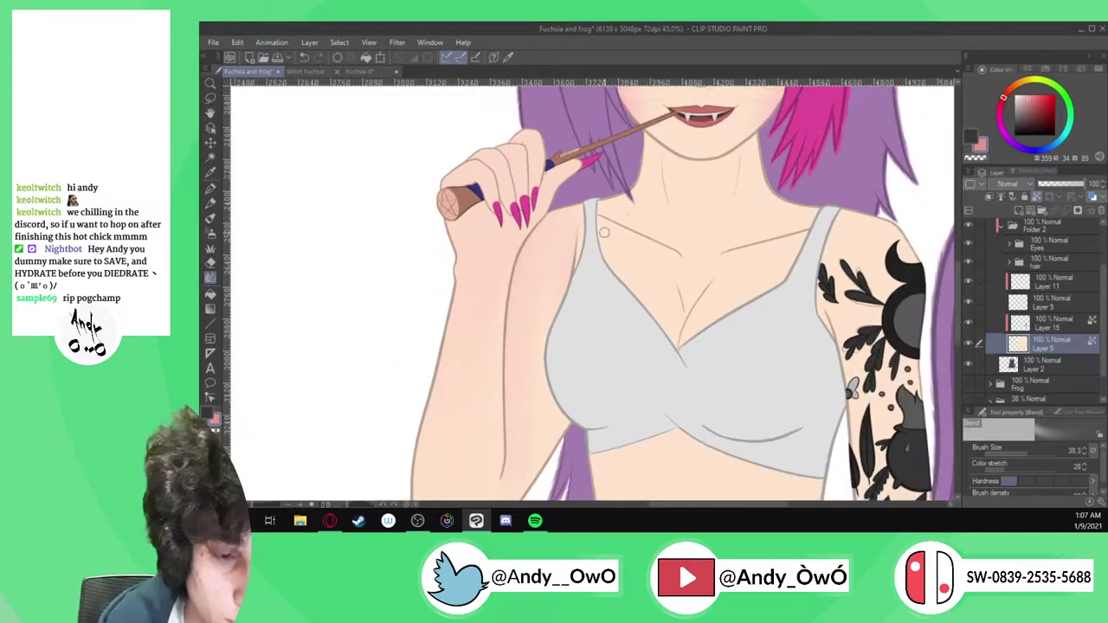
# Paint pink G-pen strokes in the armpit crease of the tattooed arm, between the bra edge and the leaf tattoos
pyautogui.press('p')
pyautogui.scroll(5, 833, 315)
pyautogui.moveTo(811, 301); pyautogui.dragTo(841, 381)
pyautogui.moveTo(810, 297)
pyautogui.mouseDown()
pyautogui.moveTo(844, 390)
pyautogui.moveTo(824, 370)
pyautogui.mouseUp()
# Blend the pink at the tattooed arm's armpit crease into the surrounding skin at brush size 38.3
pyautogui.press('j')
pyautogui.scroll(1, 801, 277)
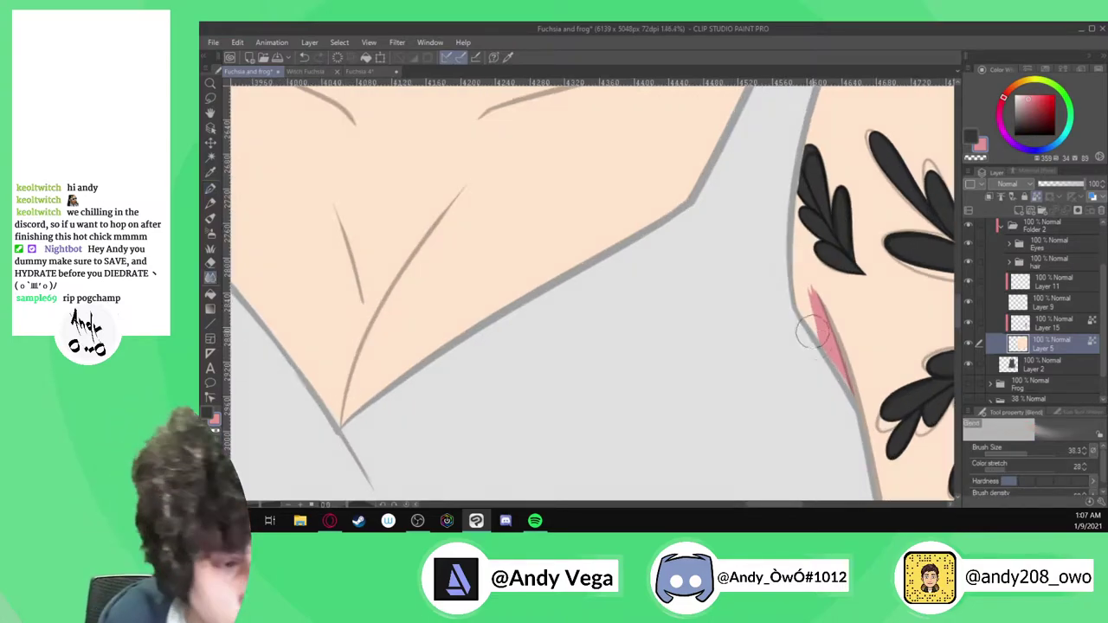
pyautogui.moveTo(797, 266); pyautogui.dragTo(807, 299)
pyautogui.moveTo(817, 342); pyautogui.dragTo(837, 402)
pyautogui.scroll(-5, 793, 379)
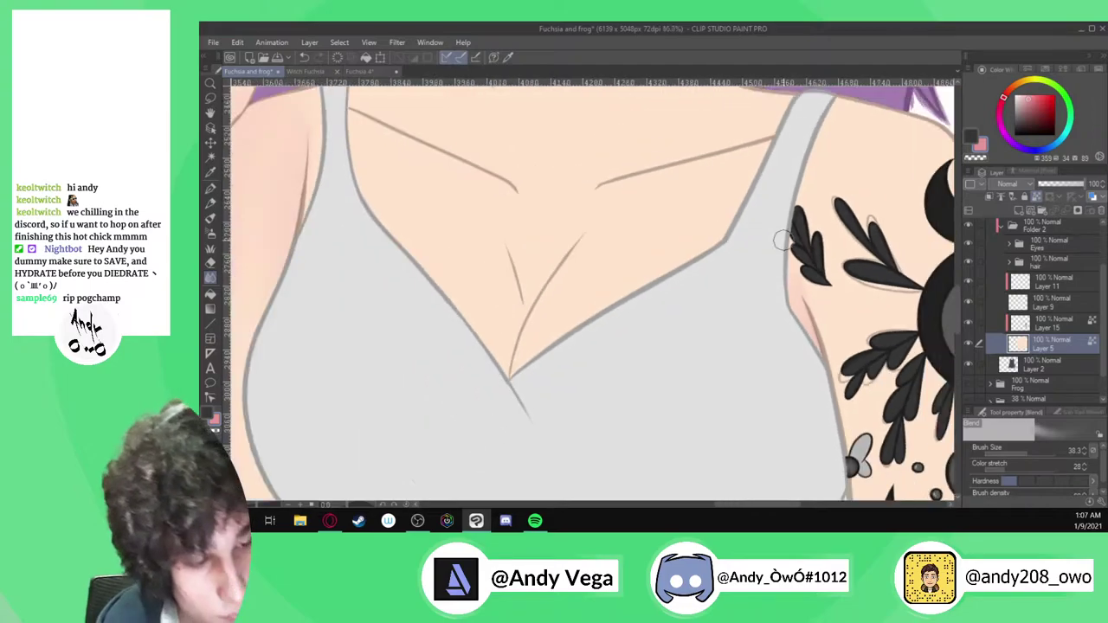
# Hide the line art on Layer 2 Copy 2 and smooth the remaining pink edge at the tattooed arm's armpit with the Blend tool
pyautogui.scroll(3, 987, 243)
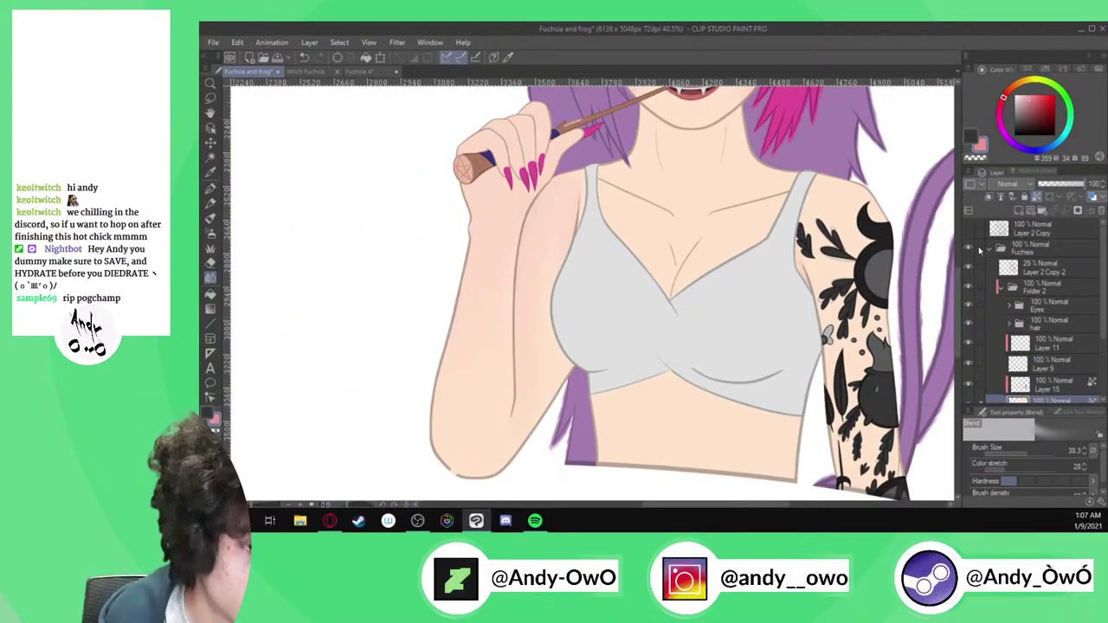
pyautogui.click(970, 248)
pyautogui.click(968, 249)
pyautogui.click(969, 267)
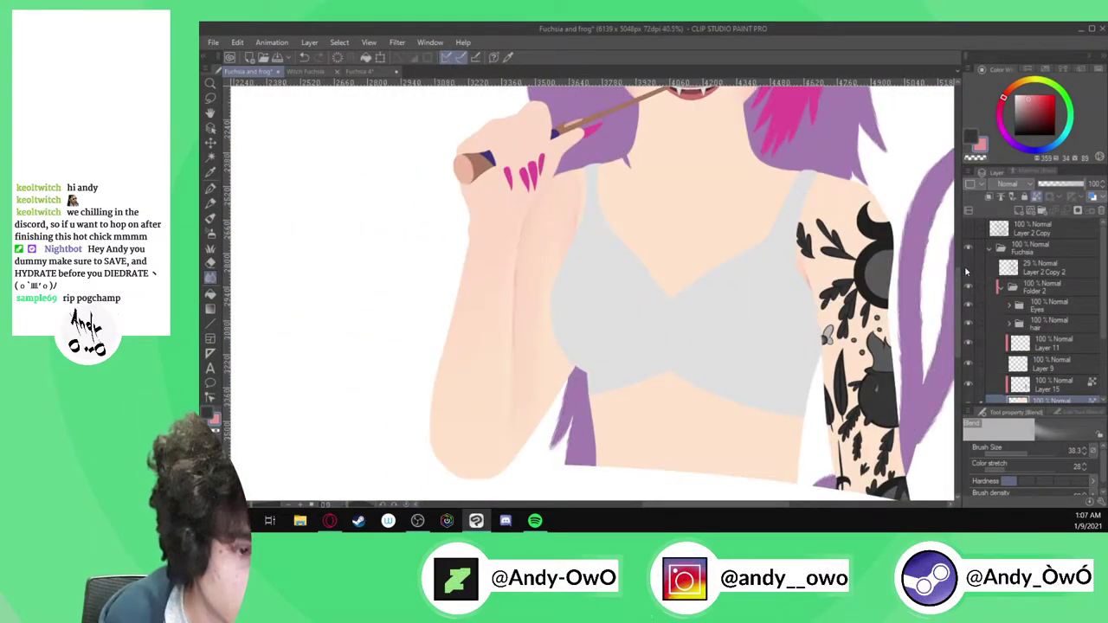
pyautogui.scroll(2, 835, 267)
pyautogui.scroll(3, 832, 258)
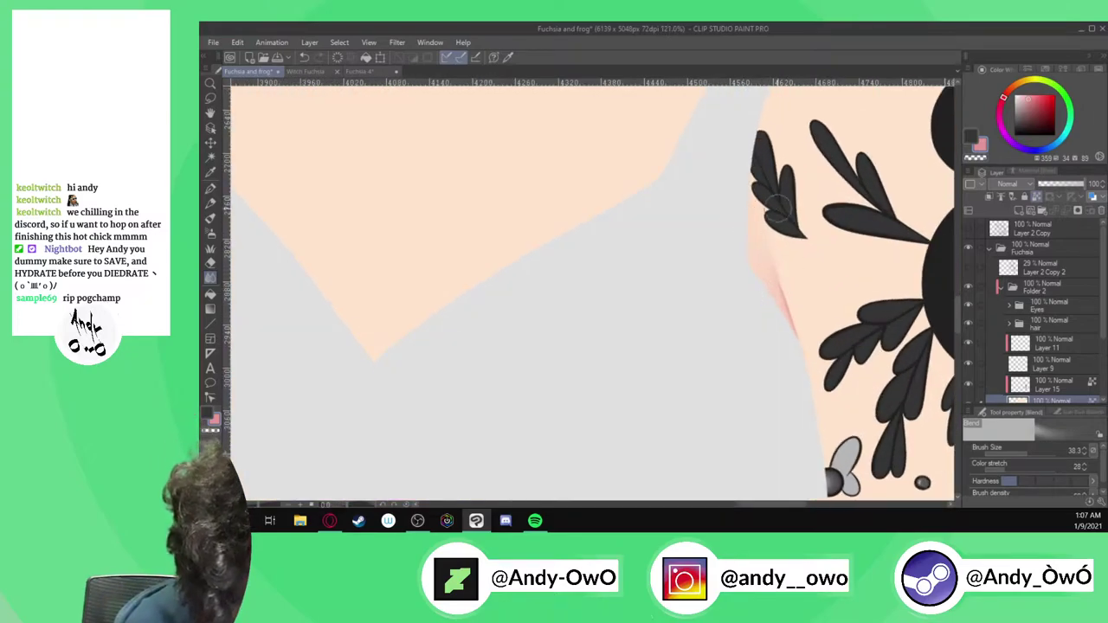
pyautogui.moveTo(801, 314); pyautogui.dragTo(789, 277)
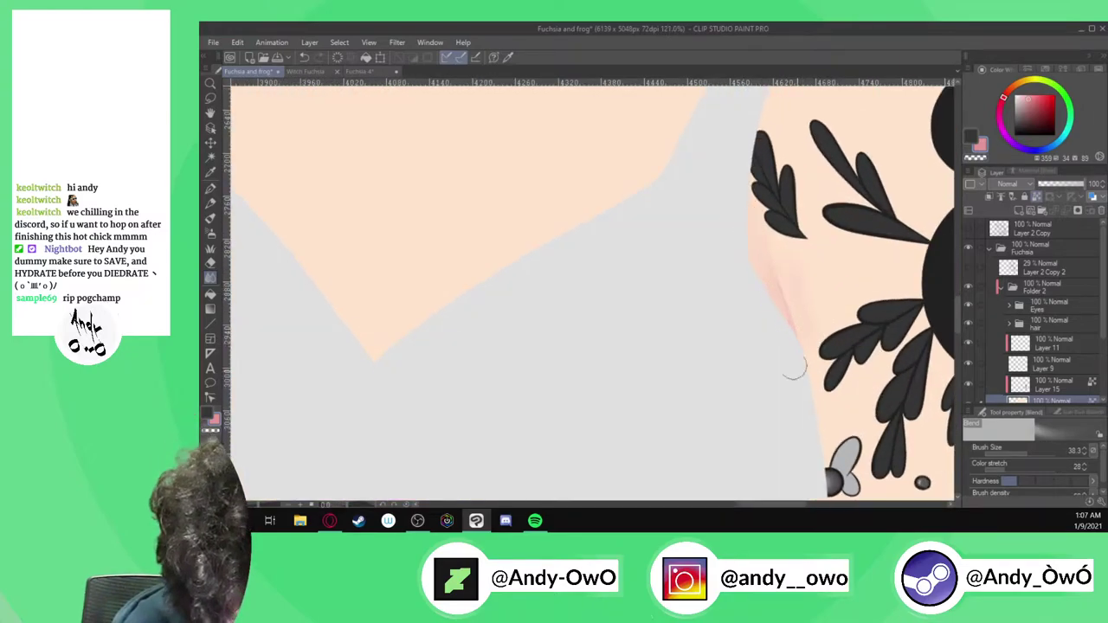
# Show the line art on Layer 2 Copy 2 again
pyautogui.scroll(-4, 757, 242)
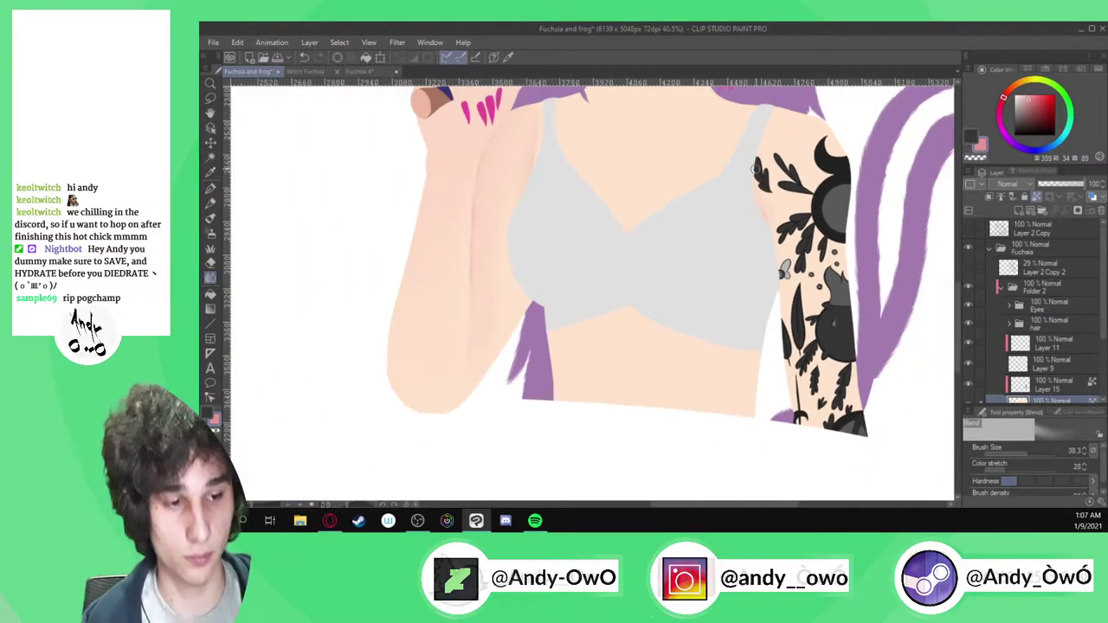
pyautogui.scroll(-1, 754, 168)
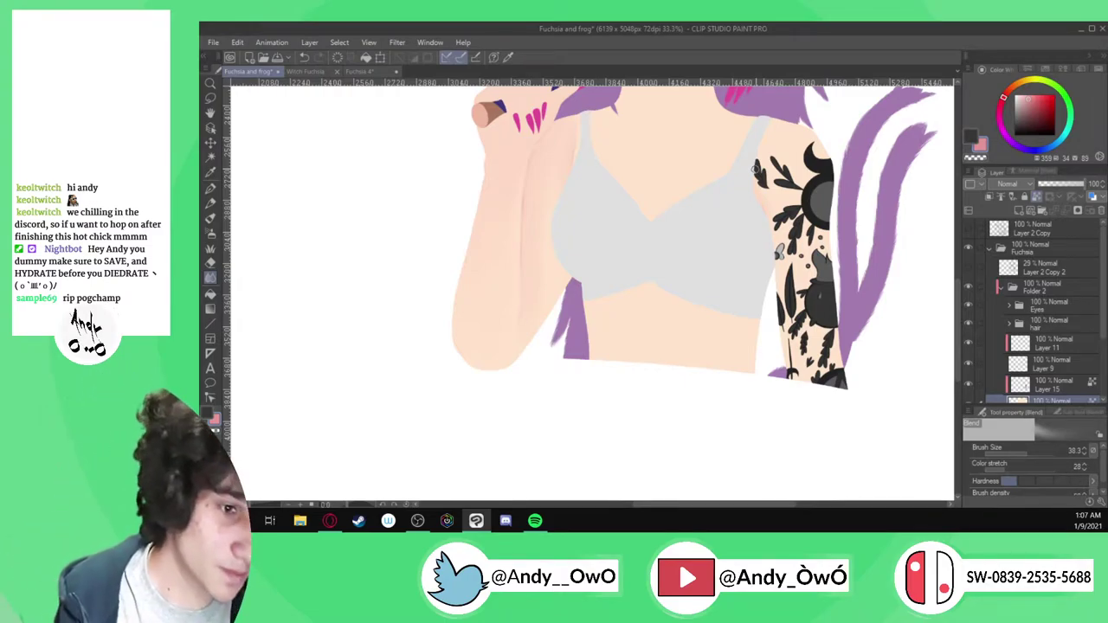
pyautogui.click(969, 268)
# Paint pink along the chest skin above the bra cup on the tattooed arm's side and blend it outward at brush size 60.4
pyautogui.scroll(3, 667, 171)
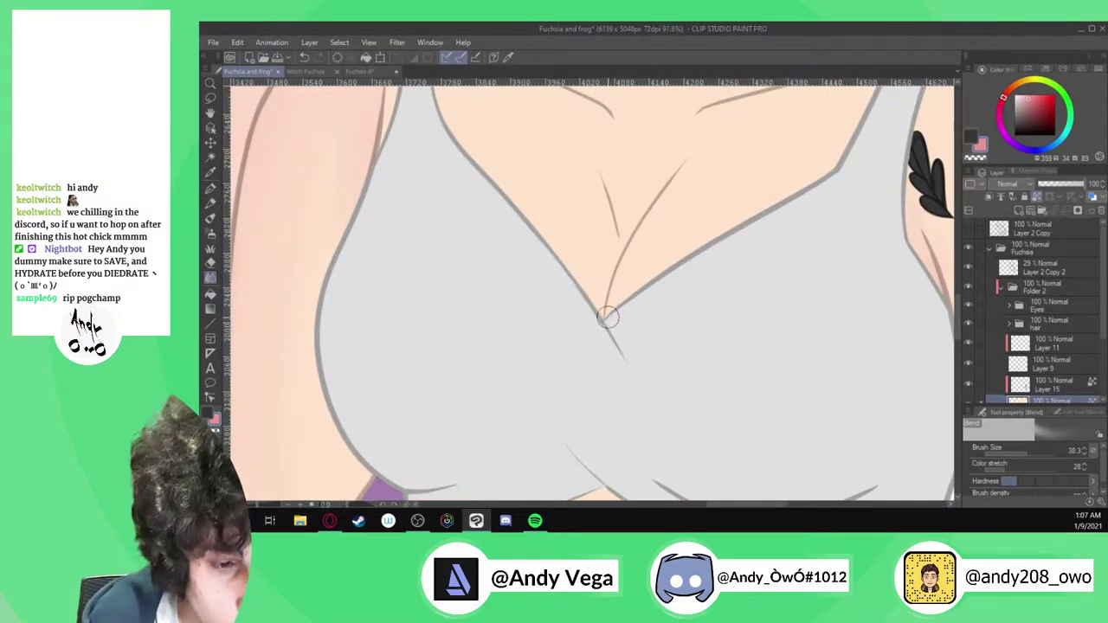
pyautogui.press('p')
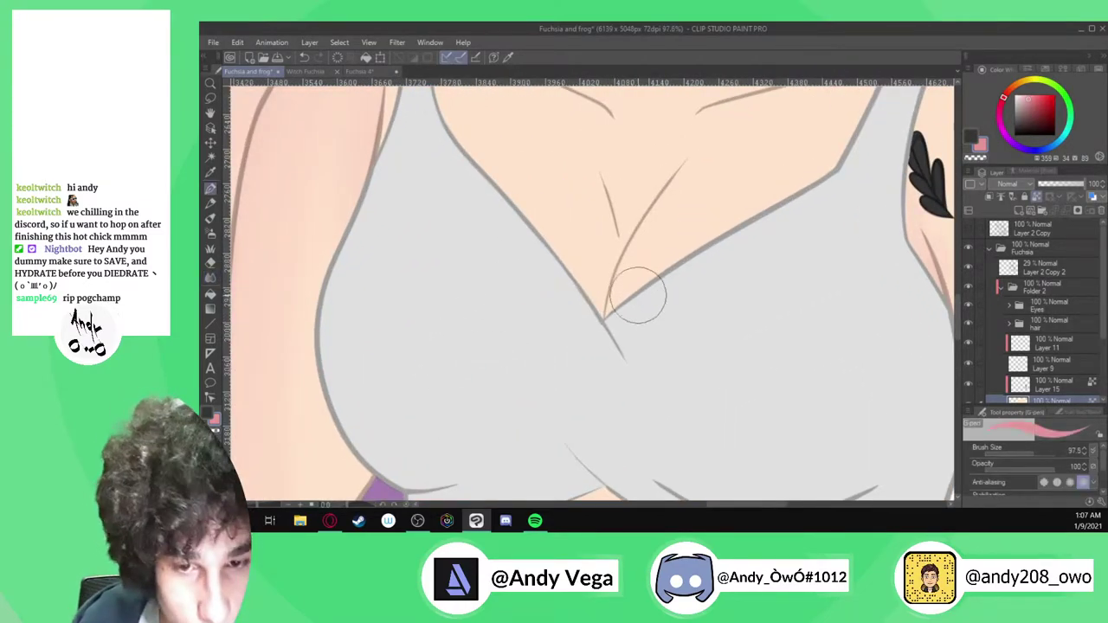
pyautogui.moveTo(612, 318)
pyautogui.mouseDown()
pyautogui.moveTo(659, 259)
pyautogui.moveTo(737, 234)
pyautogui.moveTo(626, 290)
pyautogui.moveTo(618, 317)
pyautogui.mouseUp()
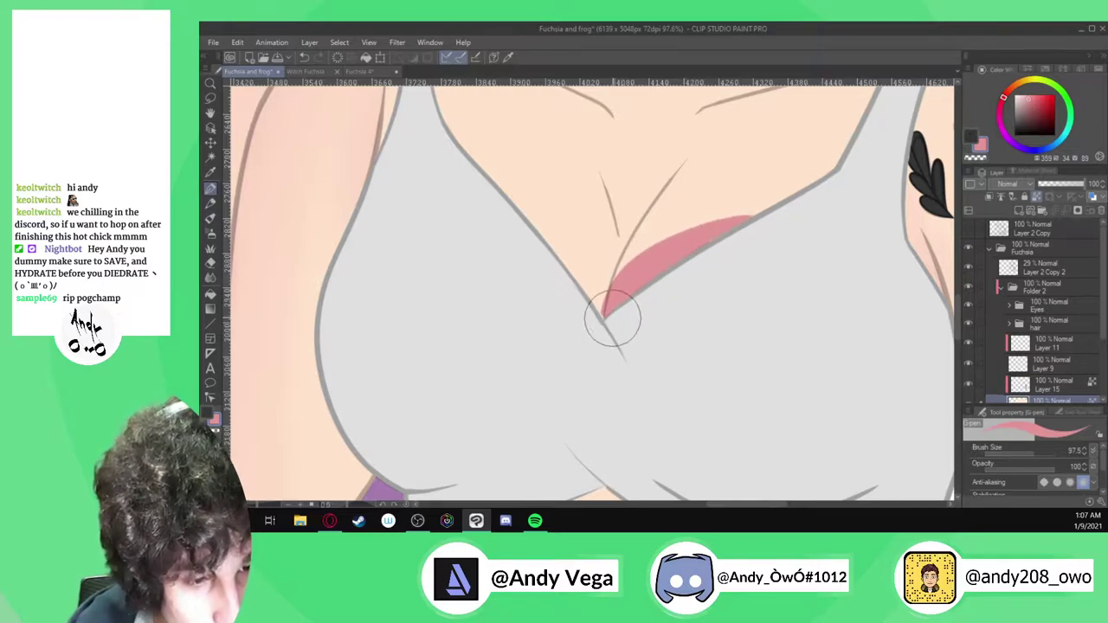
pyautogui.press('j')
pyautogui.moveTo(752, 214)
pyautogui.mouseDown()
pyautogui.moveTo(705, 234)
pyautogui.moveTo(696, 223)
pyautogui.moveTo(724, 211)
pyautogui.mouseUp()
pyautogui.moveTo(708, 251)
pyautogui.mouseDown()
pyautogui.moveTo(681, 244)
pyautogui.moveTo(703, 209)
pyautogui.moveTo(671, 221)
pyautogui.moveTo(627, 291)
pyautogui.moveTo(651, 231)
pyautogui.mouseUp()
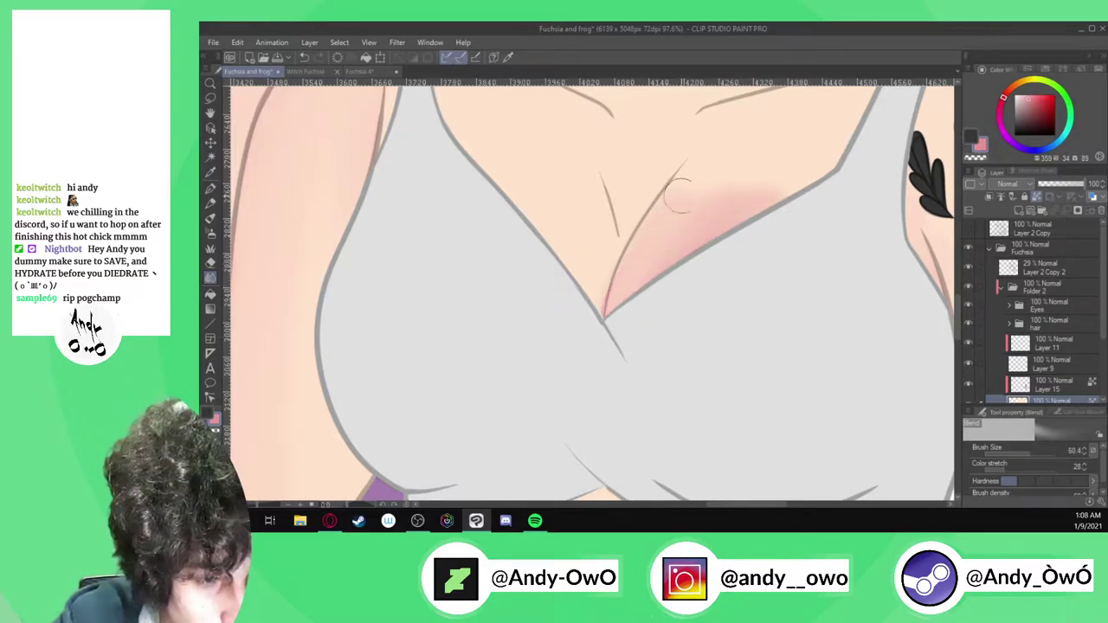
pyautogui.moveTo(651, 271); pyautogui.dragTo(744, 208)
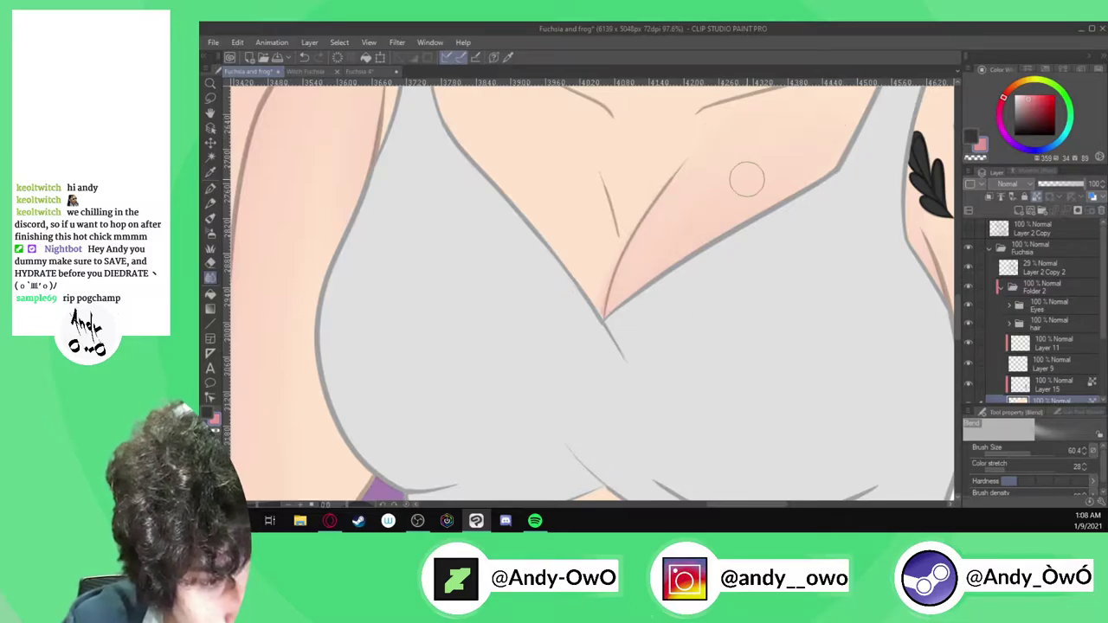
# Paint pink above the bra cup on the raised arm's side with the G-pen and blend it up into the chest
pyautogui.press('p')
pyautogui.moveTo(507, 193)
pyautogui.mouseDown()
pyautogui.moveTo(556, 248)
pyautogui.moveTo(586, 251)
pyautogui.mouseUp()
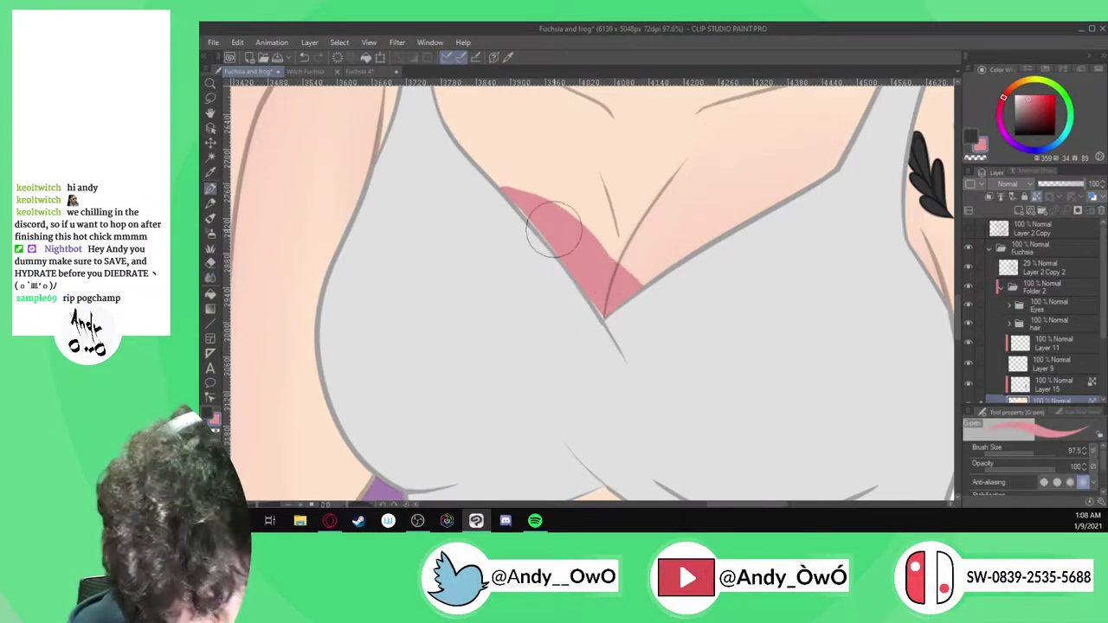
pyautogui.click(212, 280)
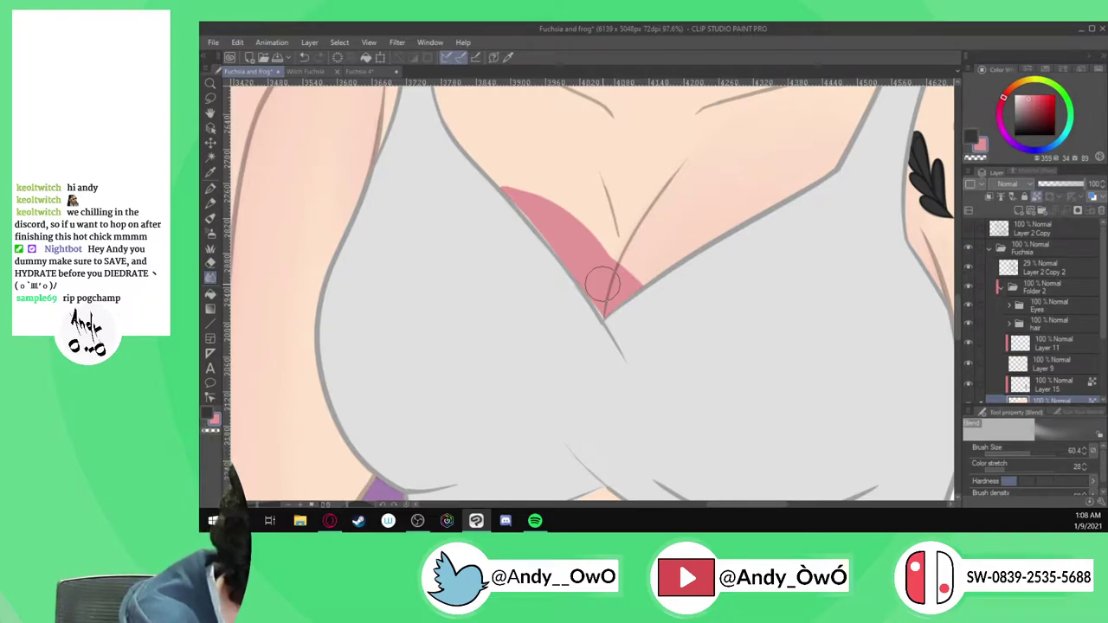
pyautogui.moveTo(603, 283)
pyautogui.mouseDown()
pyautogui.moveTo(539, 259)
pyautogui.moveTo(547, 230)
pyautogui.moveTo(552, 240)
pyautogui.moveTo(495, 162)
pyautogui.moveTo(525, 158)
pyautogui.moveTo(598, 288)
pyautogui.moveTo(588, 209)
pyautogui.moveTo(606, 294)
pyautogui.mouseUp()
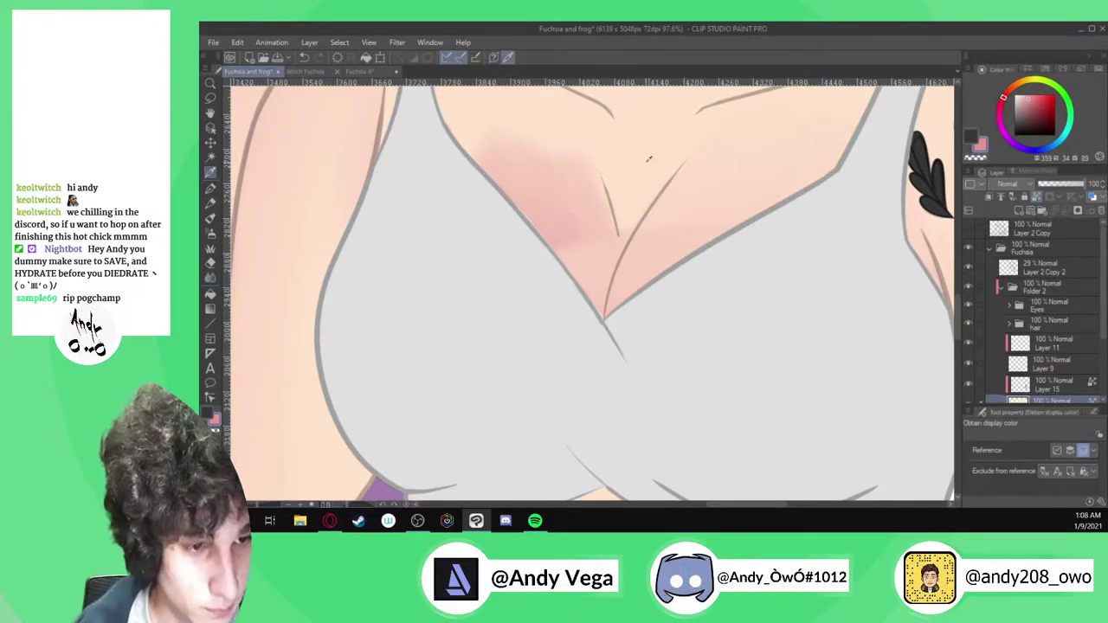
# Sample the base skin colour, paint back the upper edge of this pink chest patch and blend the transition
pyautogui.keyDown('alt'); pyautogui.click(648, 159); pyautogui.keyUp('alt')
pyautogui.press('p')
pyautogui.moveTo(470, 122)
pyautogui.mouseDown()
pyautogui.moveTo(562, 156)
pyautogui.moveTo(609, 133)
pyautogui.mouseUp()
pyautogui.click(210, 278)
pyautogui.moveTo(585, 271)
pyautogui.mouseDown()
pyautogui.moveTo(585, 154)
pyautogui.moveTo(596, 284)
pyautogui.moveTo(563, 231)
pyautogui.moveTo(453, 147)
pyautogui.mouseUp()
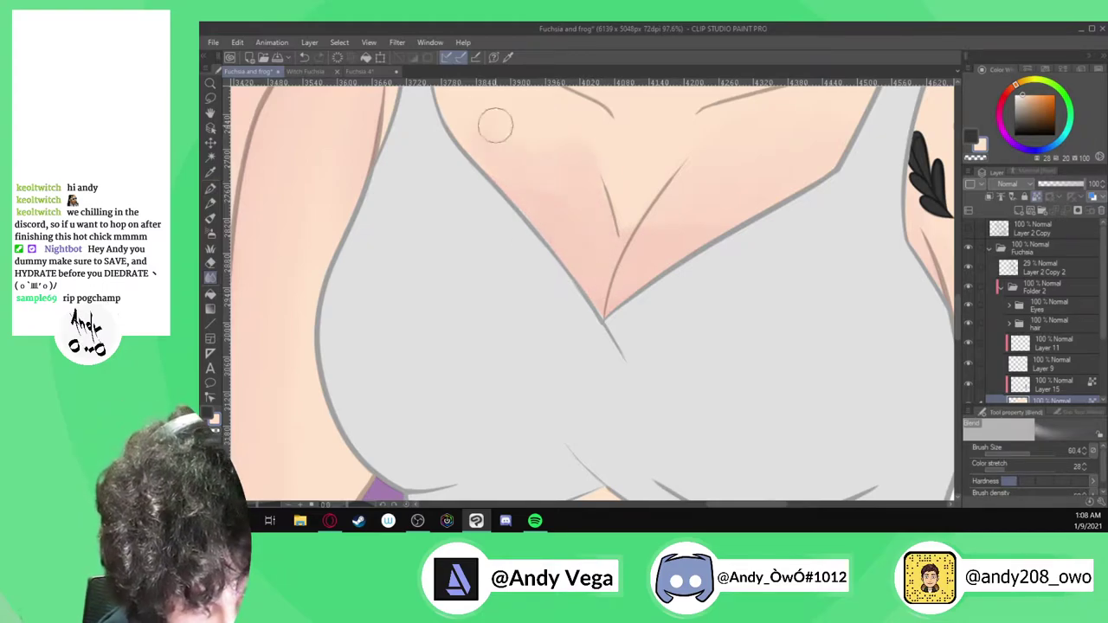
# Smooth the pink shading across the whole cleavage and upper chest with the Blend tool at brush size 128.2
pyautogui.scroll(-2, 604, 450)
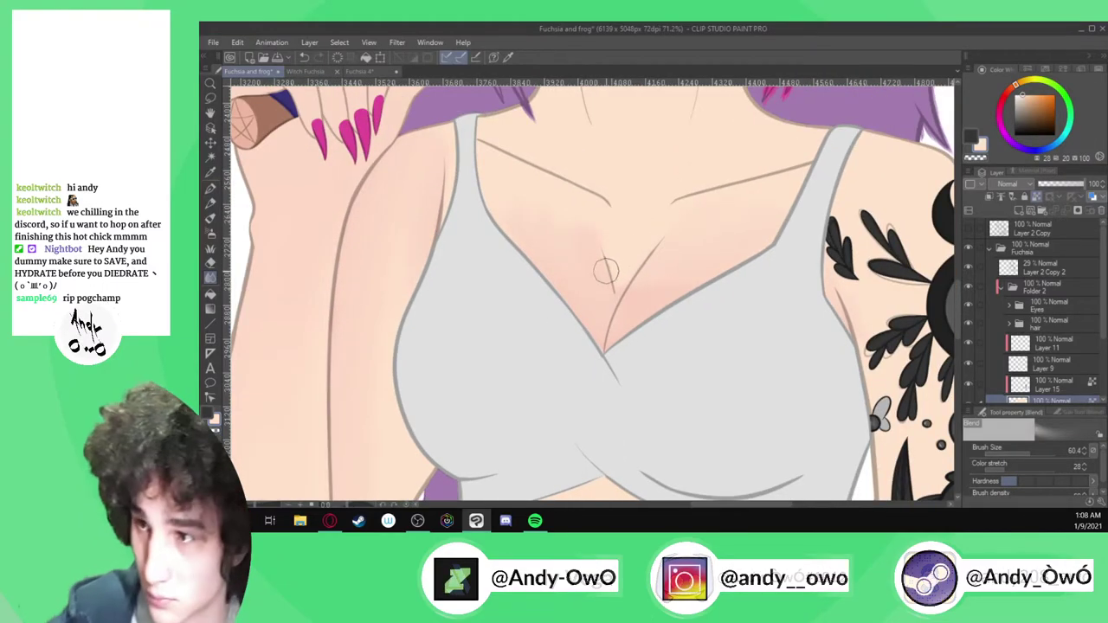
pyautogui.press('p')
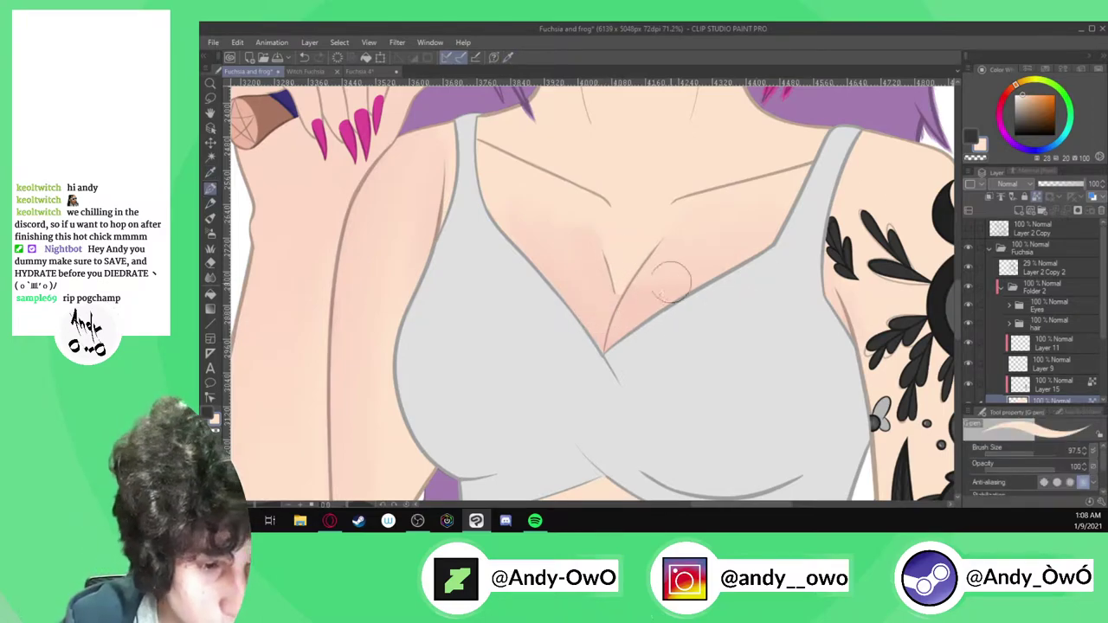
pyautogui.click(211, 278)
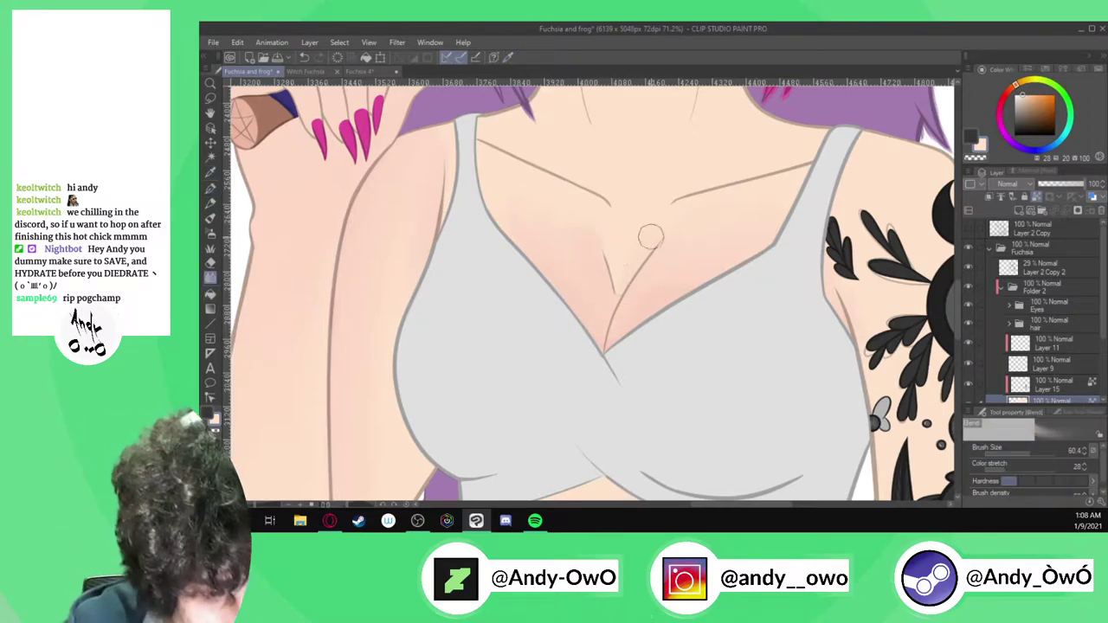
pyautogui.keyDown('ctrl'); pyautogui.keyDown('alt'); pyautogui.moveTo(602, 291); pyautogui.dragTo(635, 278); pyautogui.keyUp('alt'); pyautogui.keyUp('ctrl')
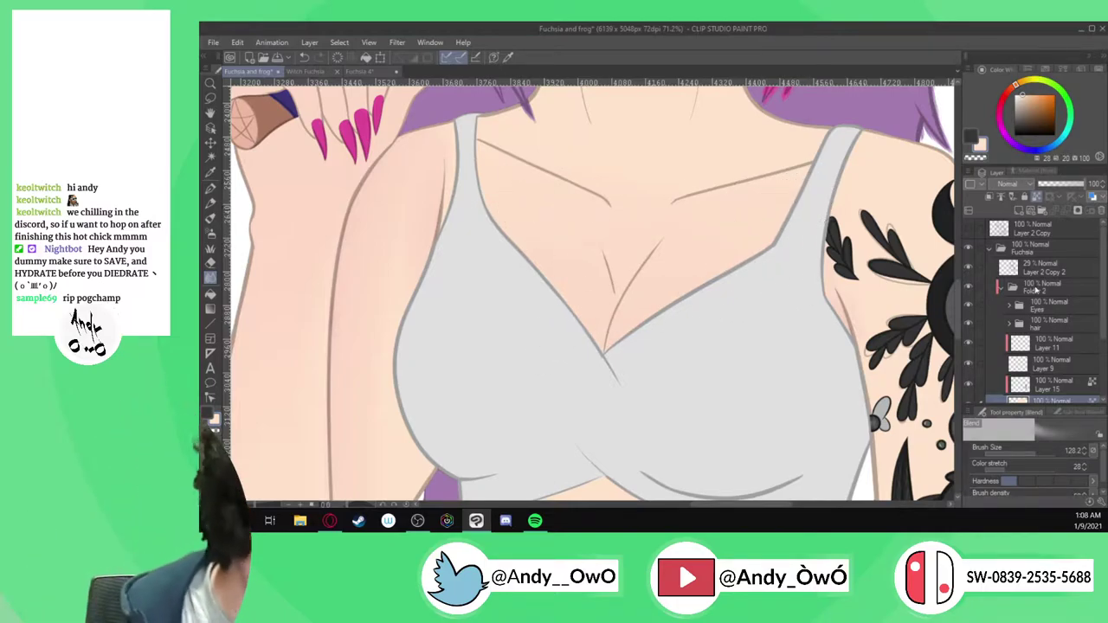
# Hide the bra on Layer 9, cover the stray pink on the skin beneath with the base skin colour, and show Layer 9 again
pyautogui.scroll(-2, 1032, 290)
pyautogui.click(969, 320)
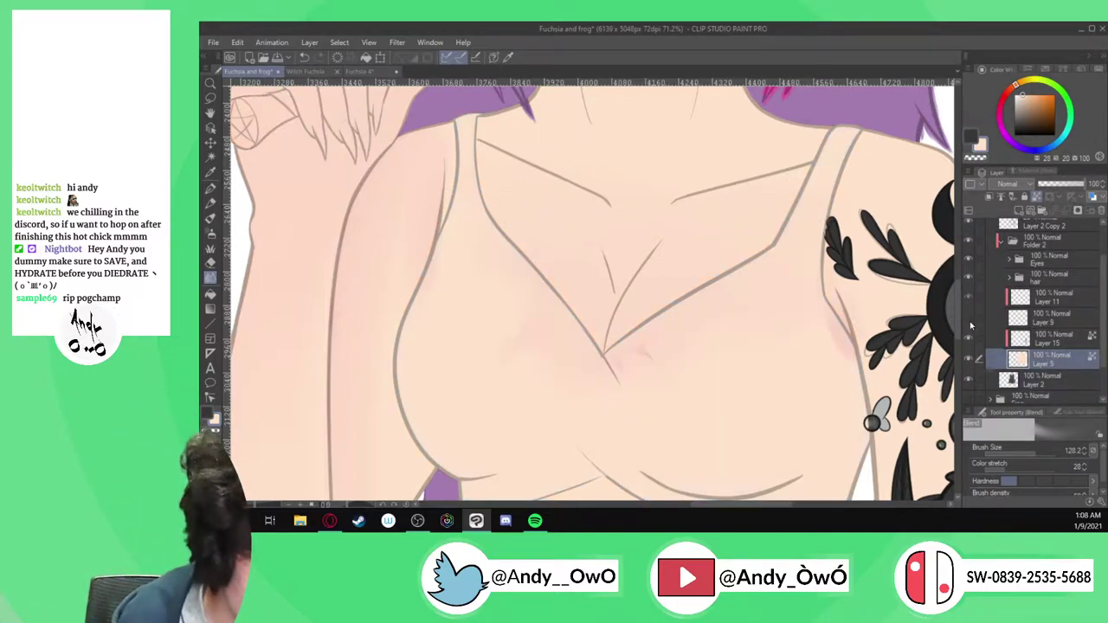
pyautogui.click(970, 321)
pyautogui.click(970, 321)
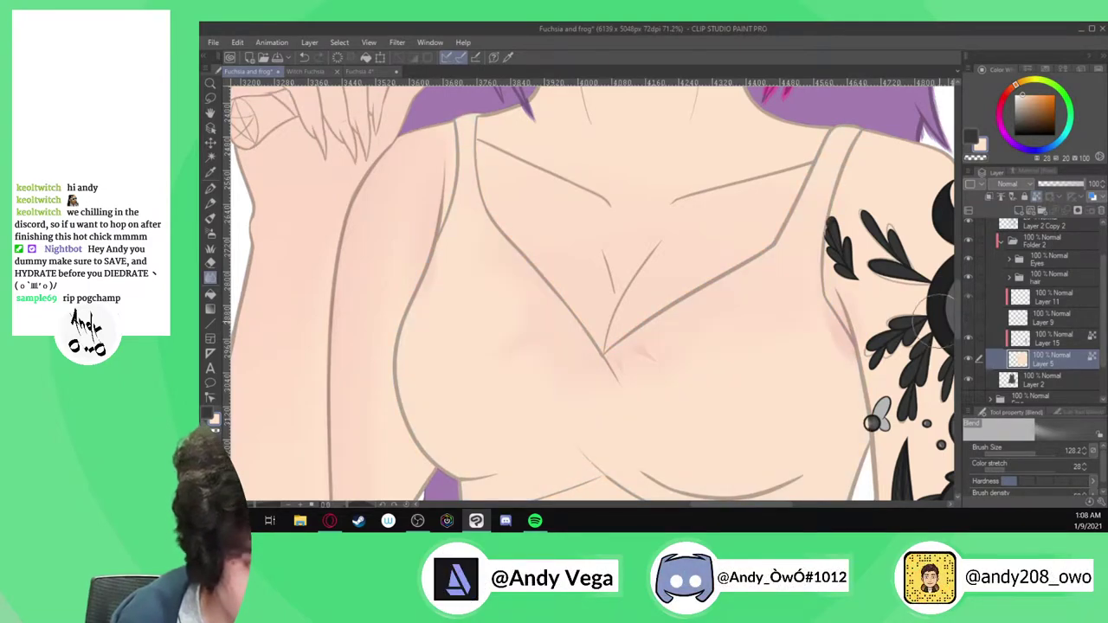
pyautogui.press('i')
pyautogui.press('p')
pyautogui.scroll(1, 636, 364)
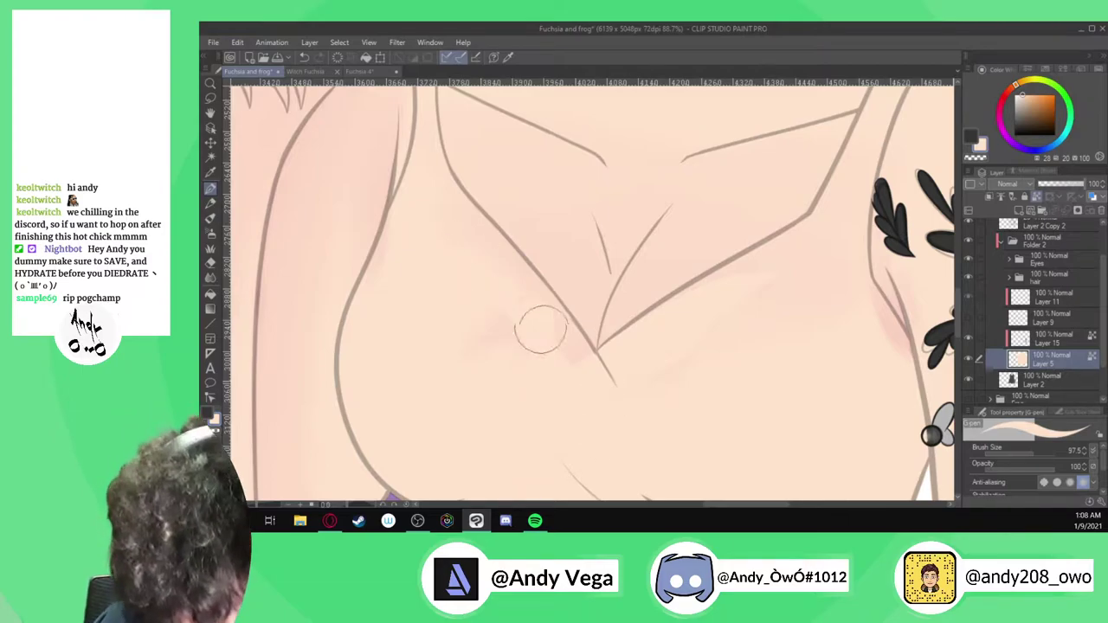
pyautogui.scroll(-1, 517, 414)
pyautogui.scroll(-3, 517, 414)
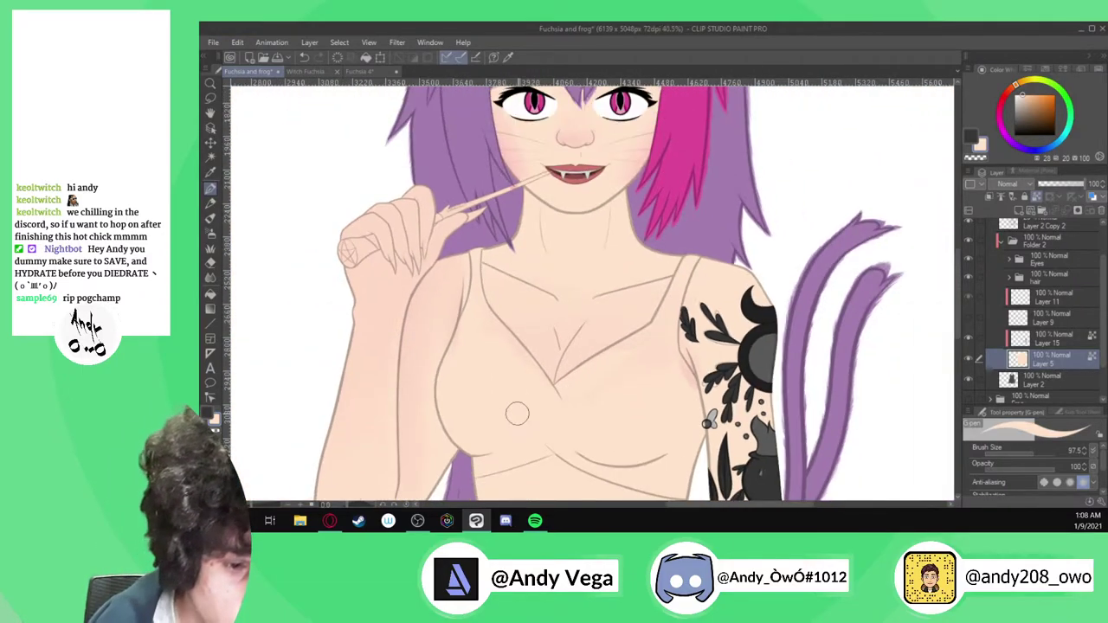
pyautogui.scroll(-6, 708, 422)
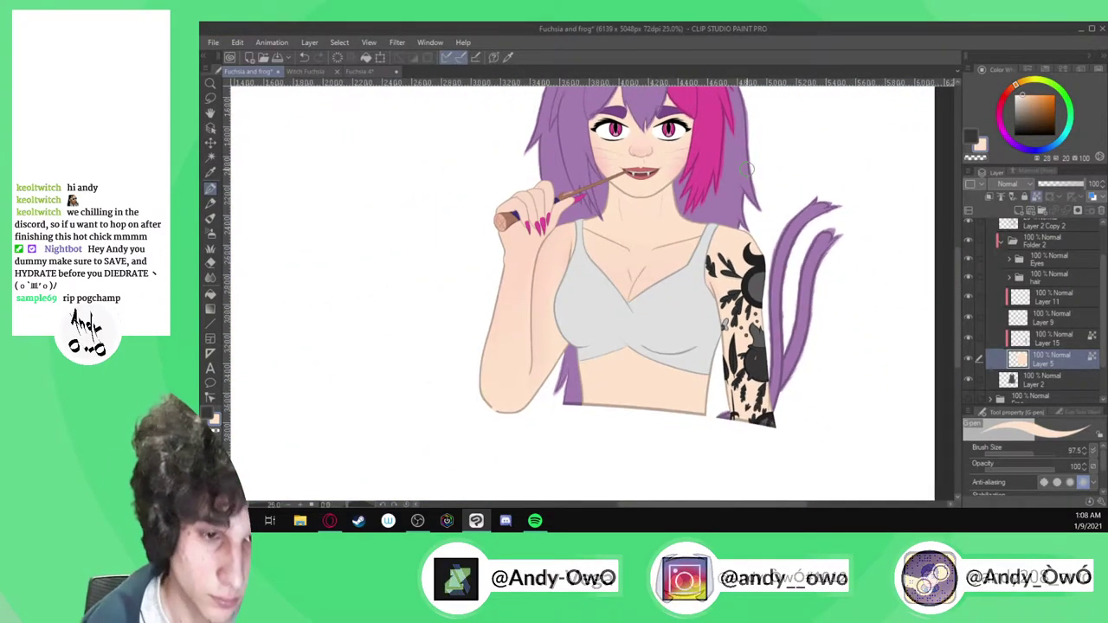
# Keep Layer 5 as the active layer and hide the line art on Layer 2 Copy 2
pyautogui.scroll(1, 679, 288)
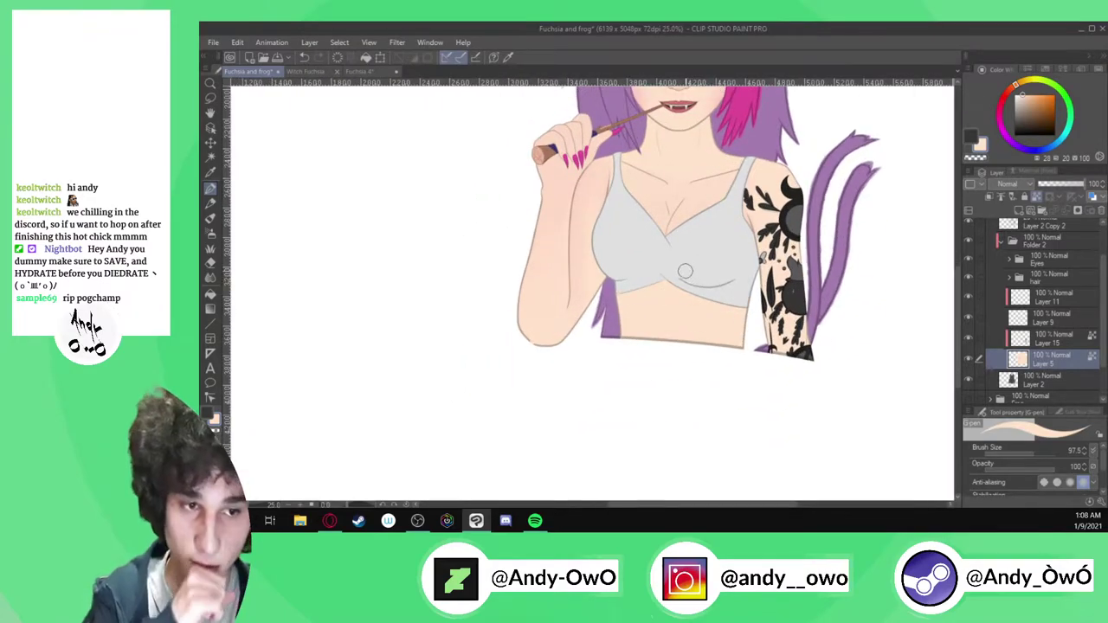
pyautogui.scroll(-1, 685, 271)
pyautogui.scroll(4, 688, 225)
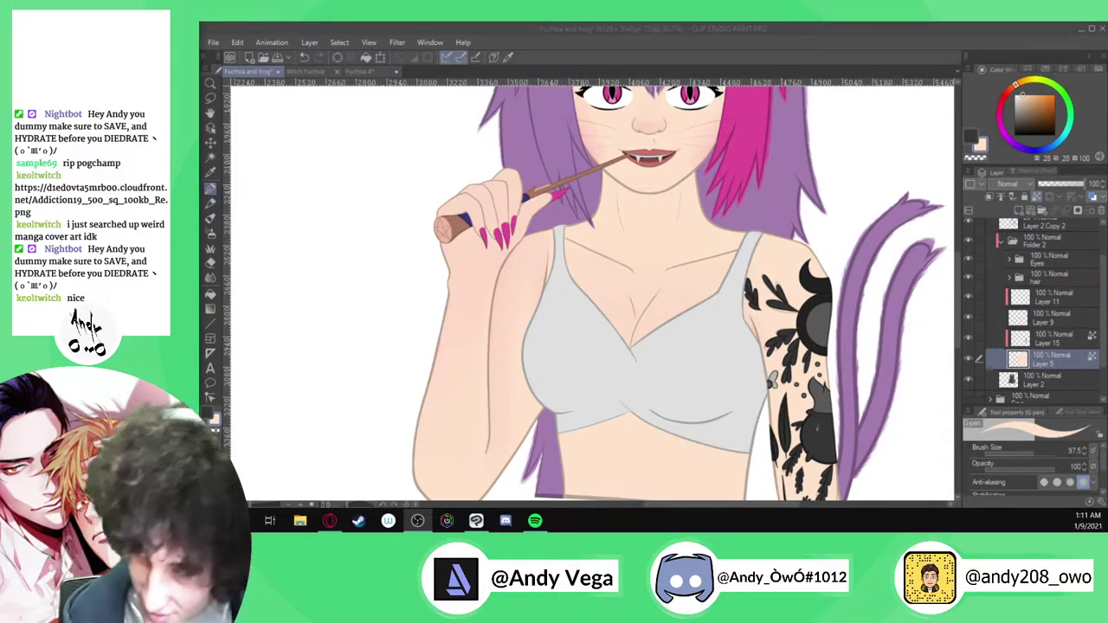
pyautogui.click(1041, 355)
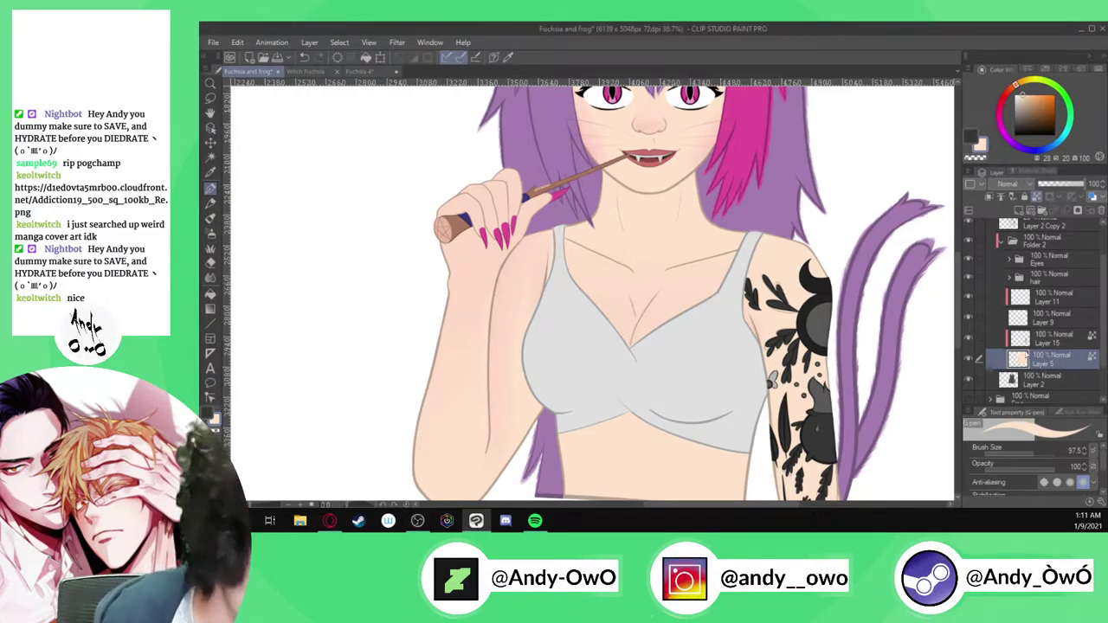
pyautogui.scroll(-1, 559, 174)
pyautogui.scroll(4, 641, 178)
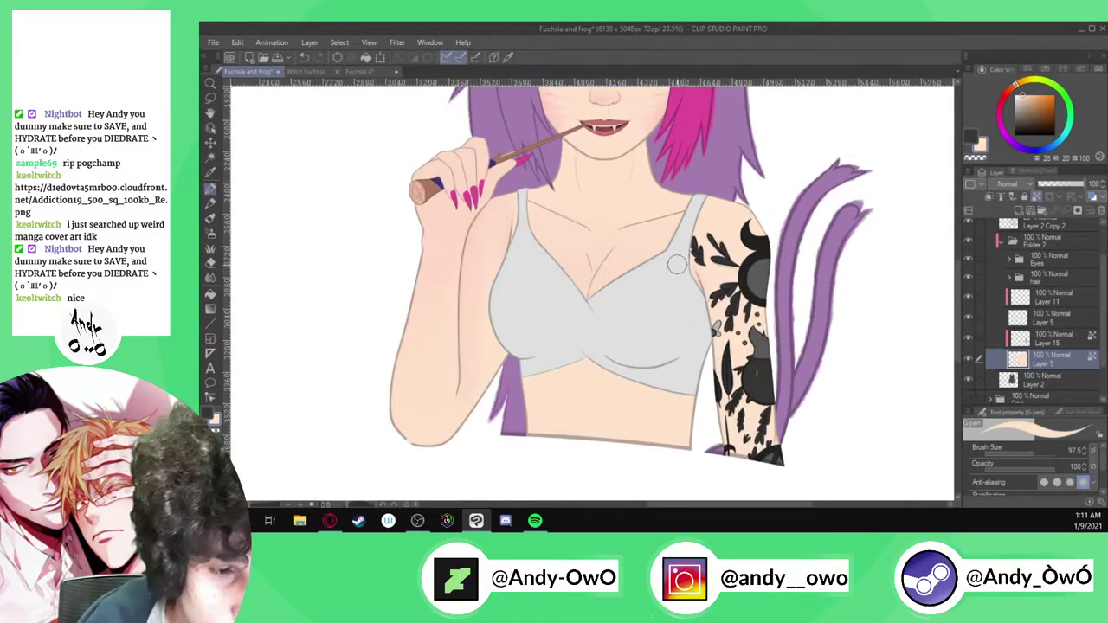
pyautogui.scroll(1, 640, 179)
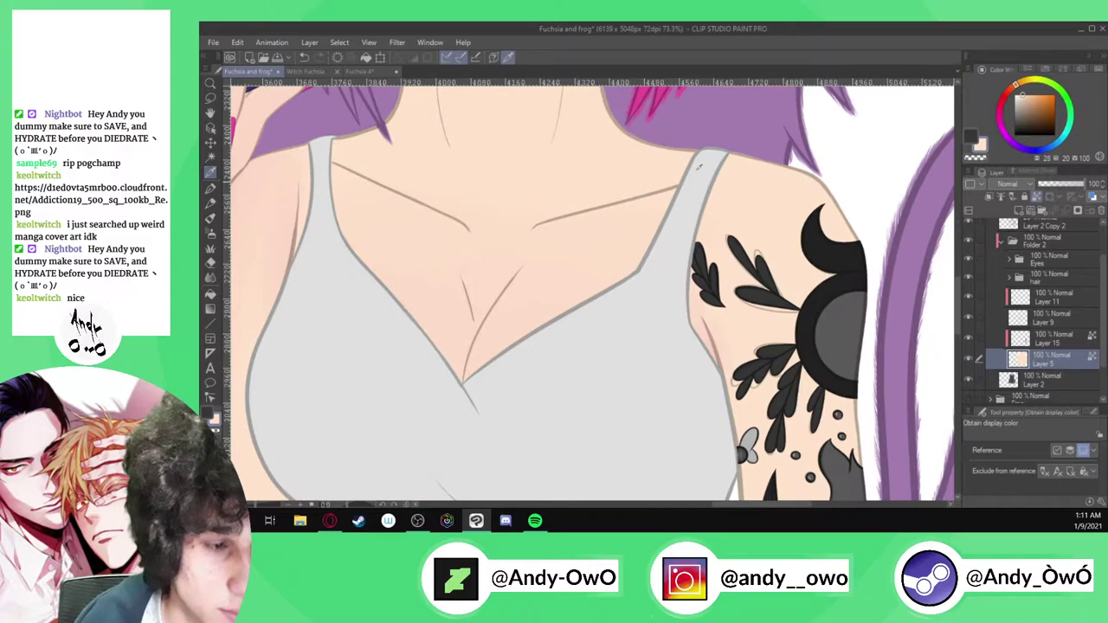
pyautogui.scroll(2, 1041, 330)
pyautogui.scroll(-4, 717, 264)
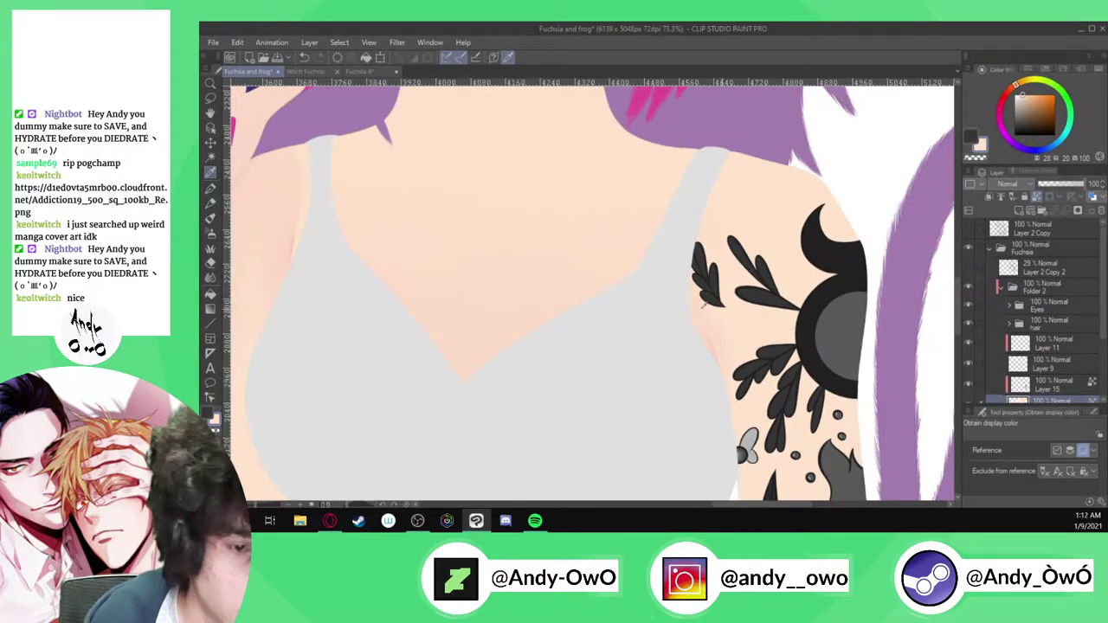
pyautogui.scroll(-4, 715, 262)
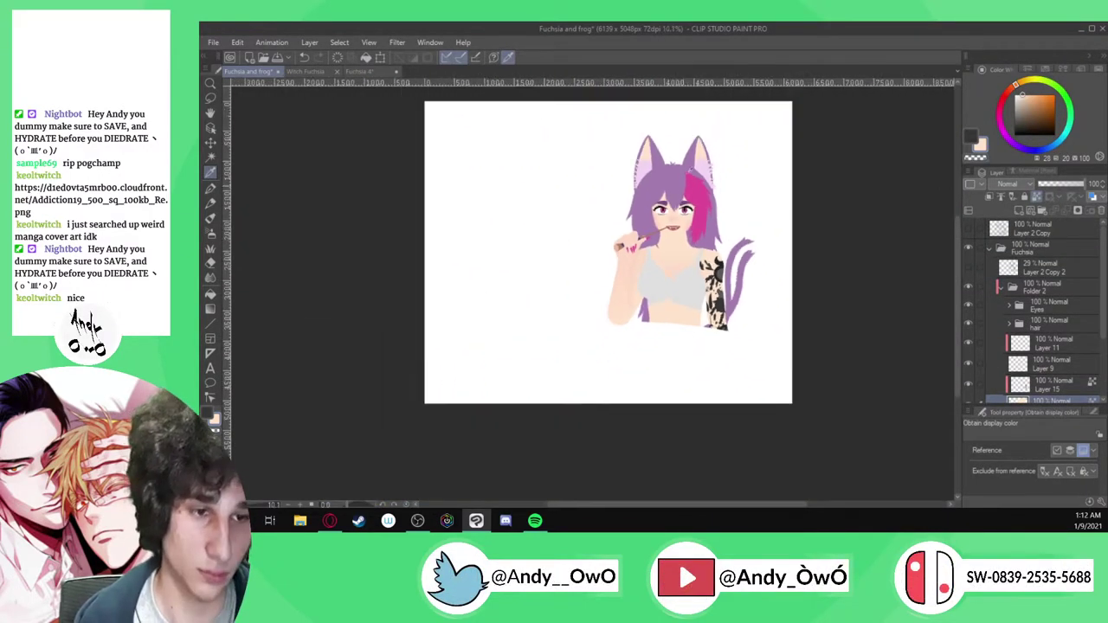
# Sample the pinkish skin tone from the cheek and paint it with the G-pen inside both cat ears, along the head-facing edges
pyautogui.scroll(2, 698, 147)
pyautogui.scroll(1, 698, 147)
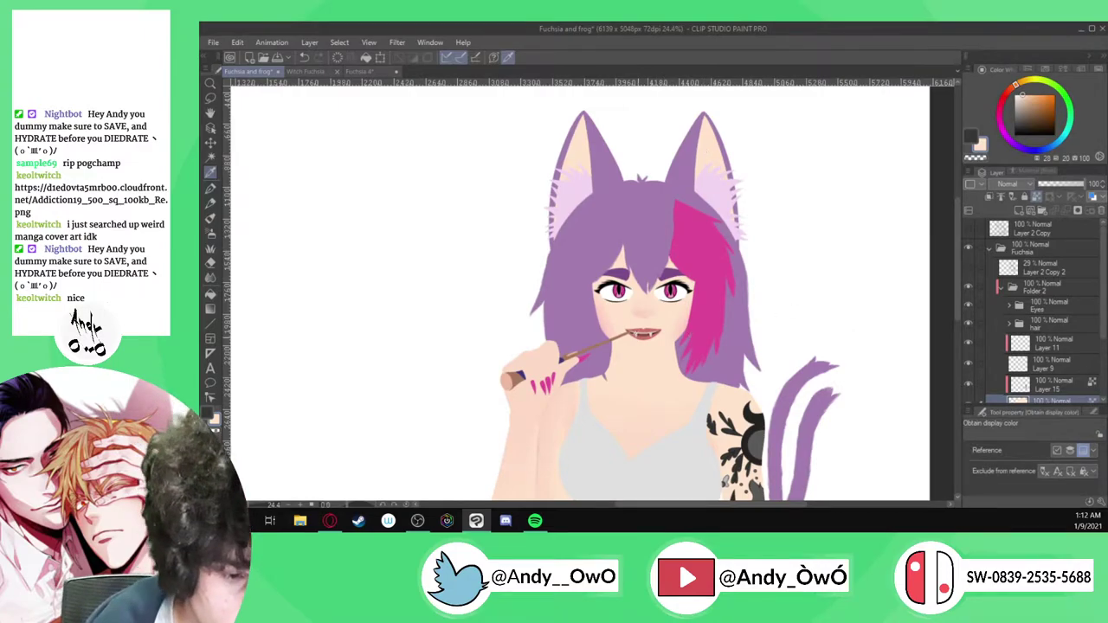
pyautogui.scroll(2, 639, 336)
pyautogui.keyDown('alt'); pyautogui.click(603, 322); pyautogui.keyUp('alt')
pyautogui.scroll(-1, 624, 347)
pyautogui.scroll(3, 695, 106)
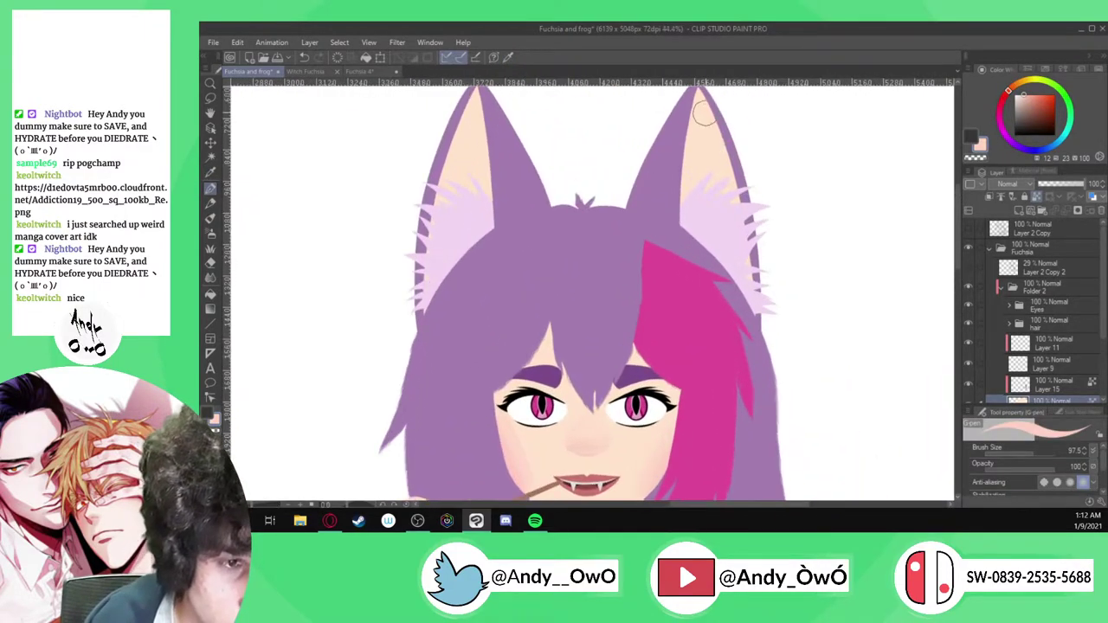
pyautogui.scroll(-1, 695, 107)
pyautogui.scroll(1, 695, 106)
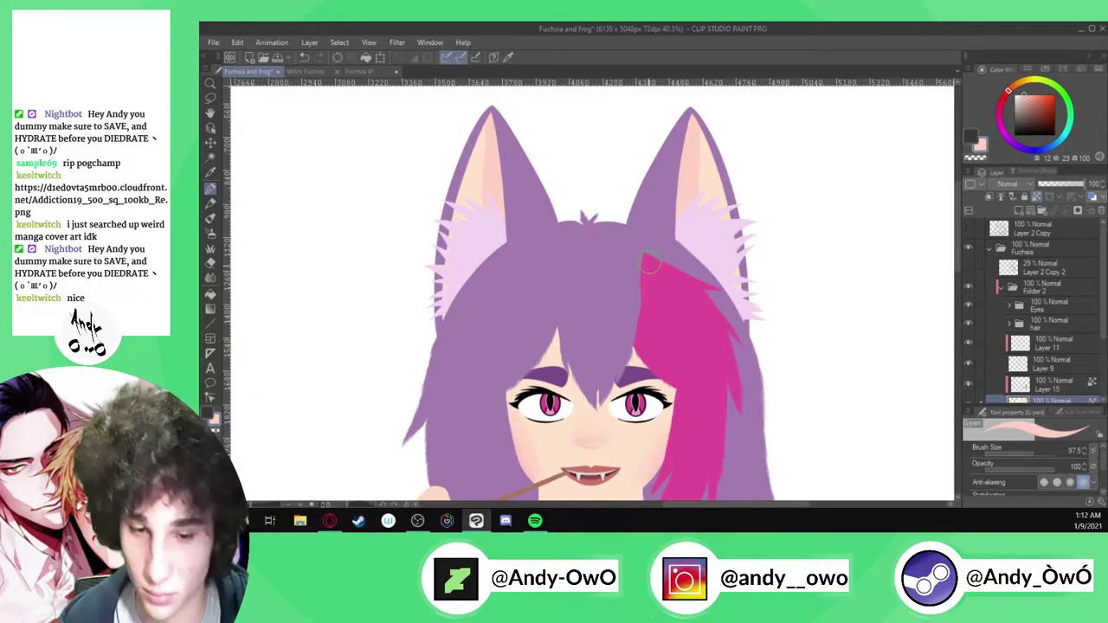
# Blend the pink inside both cat ears into the base skin colour at brush size 58.9
pyautogui.press('j')
pyautogui.scroll(1, 478, 115)
pyautogui.moveTo(1035, 454); pyautogui.dragTo(1028, 455)
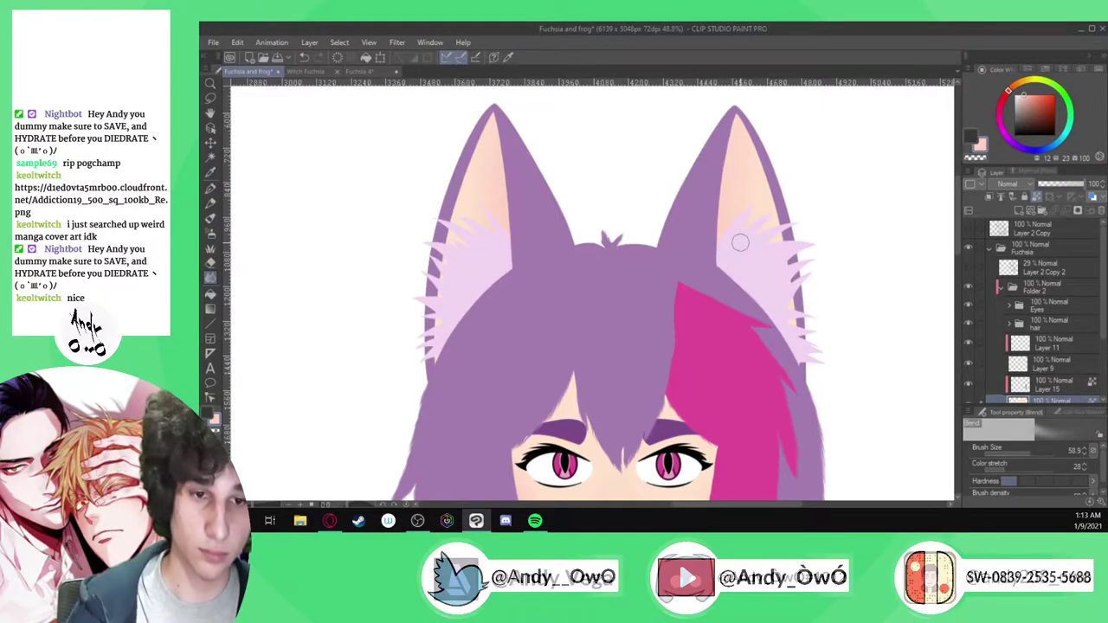
# Rework the inner-ear shading with the lighter base skin colour using the G-pen and blend it smooth in both ears
pyautogui.scroll(-5, 614, 131)
pyautogui.scroll(3, 608, 145)
pyautogui.press('p')
pyautogui.scroll(2, 530, 126)
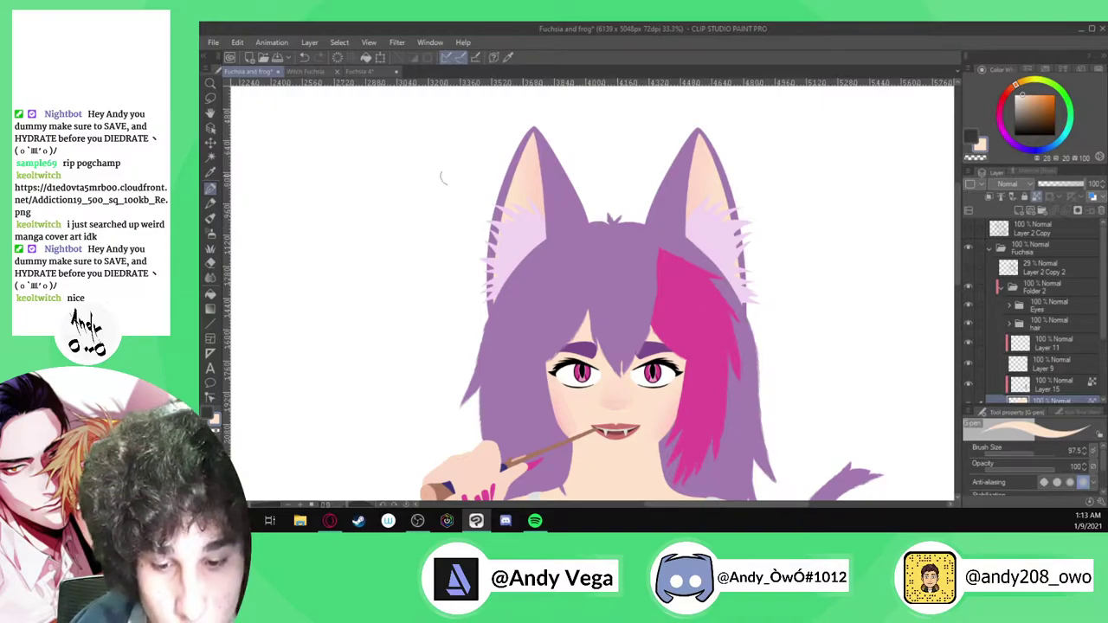
pyautogui.scroll(1, 559, 154)
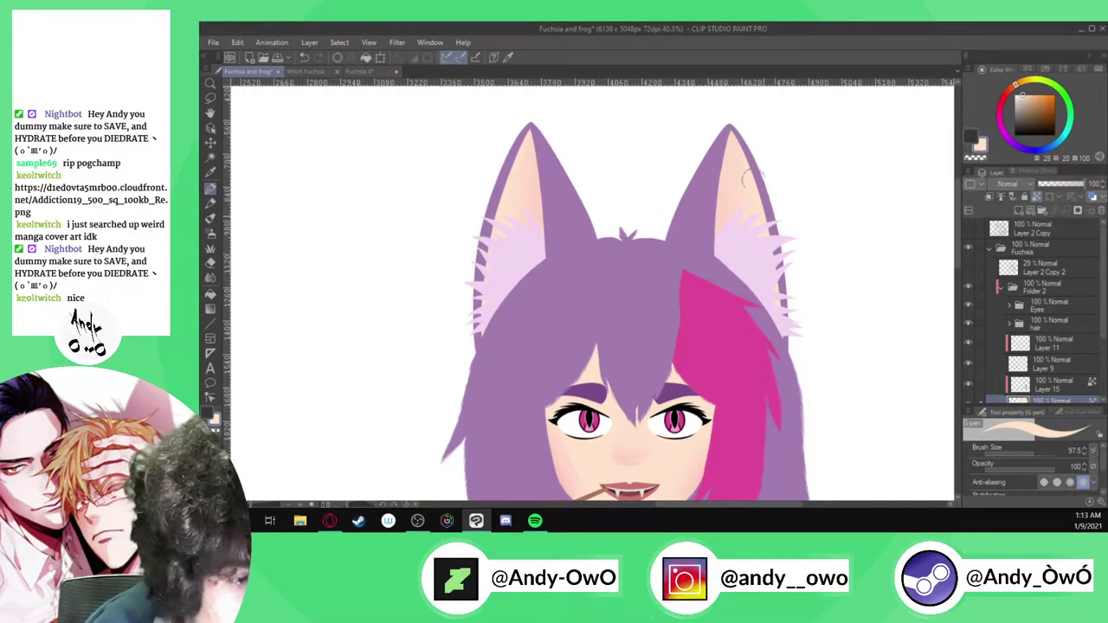
pyautogui.click(210, 277)
pyautogui.scroll(1, 524, 138)
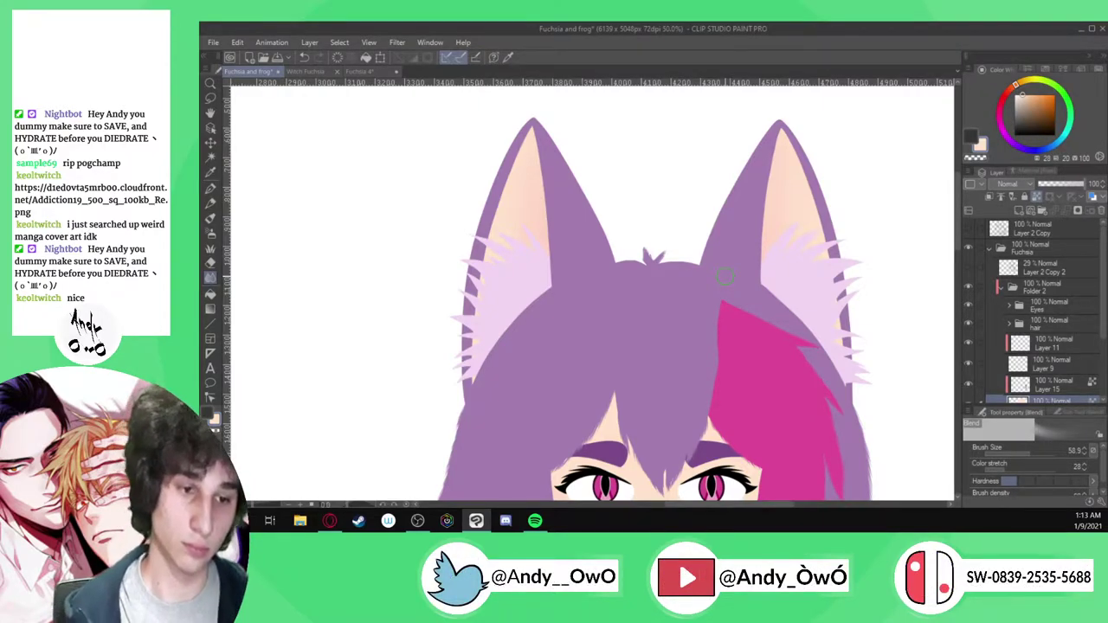
pyautogui.scroll(-3, 536, 226)
pyautogui.scroll(2, 619, 158)
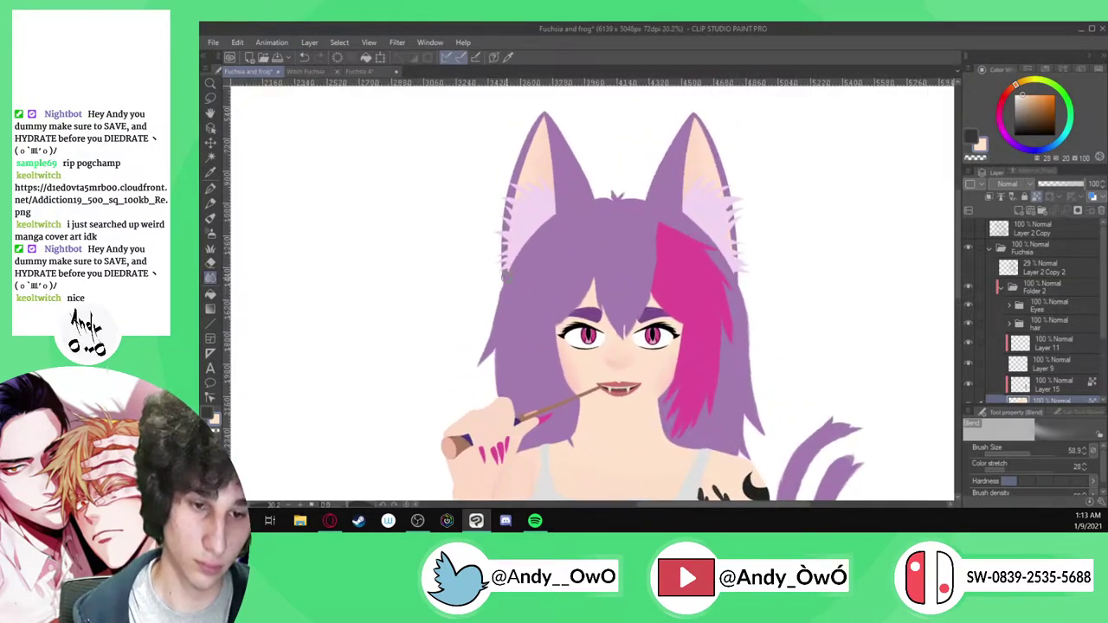
pyautogui.scroll(2, 658, 178)
pyautogui.scroll(-4, 649, 186)
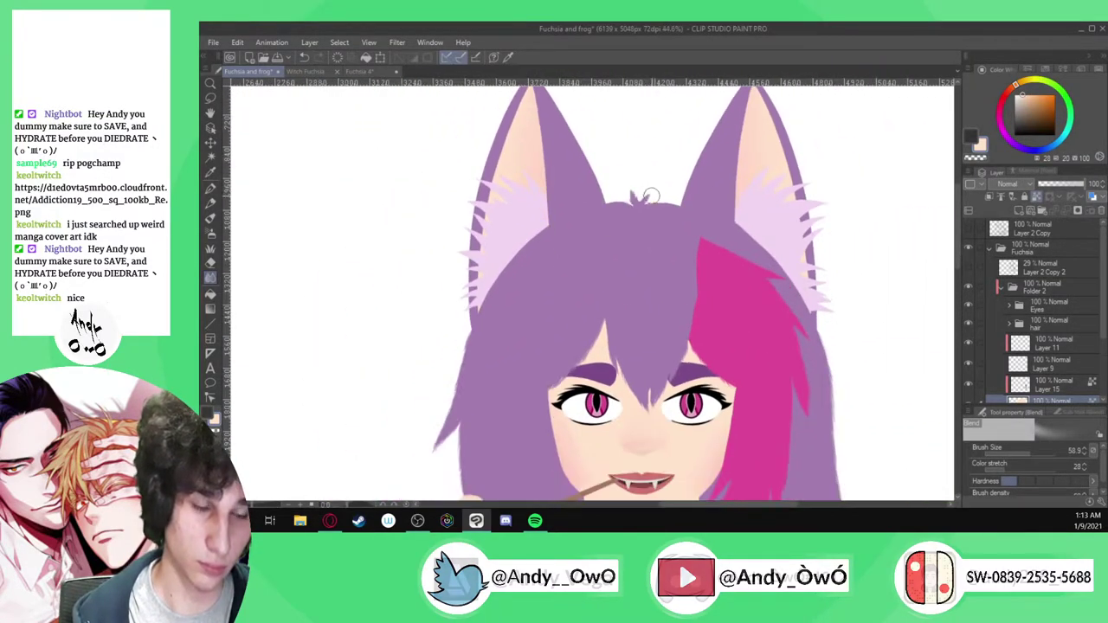
pyautogui.scroll(-3, 654, 189)
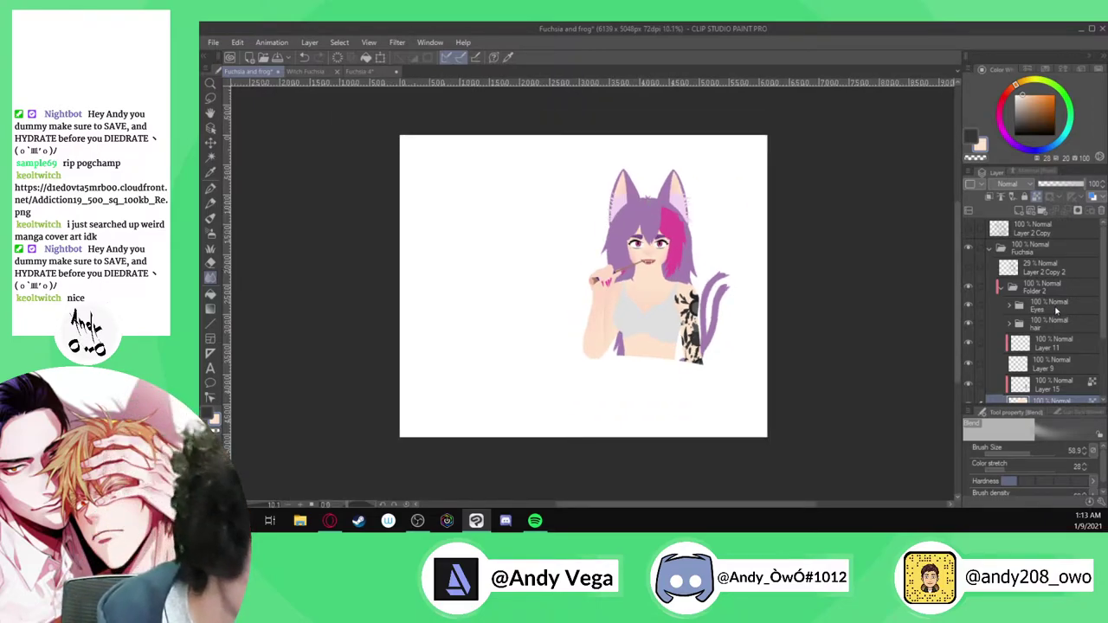
# Check the layers inside the Eyes folder for the one holding the inner-ear fur
pyautogui.scroll(-4, 1056, 308)
pyautogui.scroll(3, 1050, 290)
pyautogui.click(1008, 291)
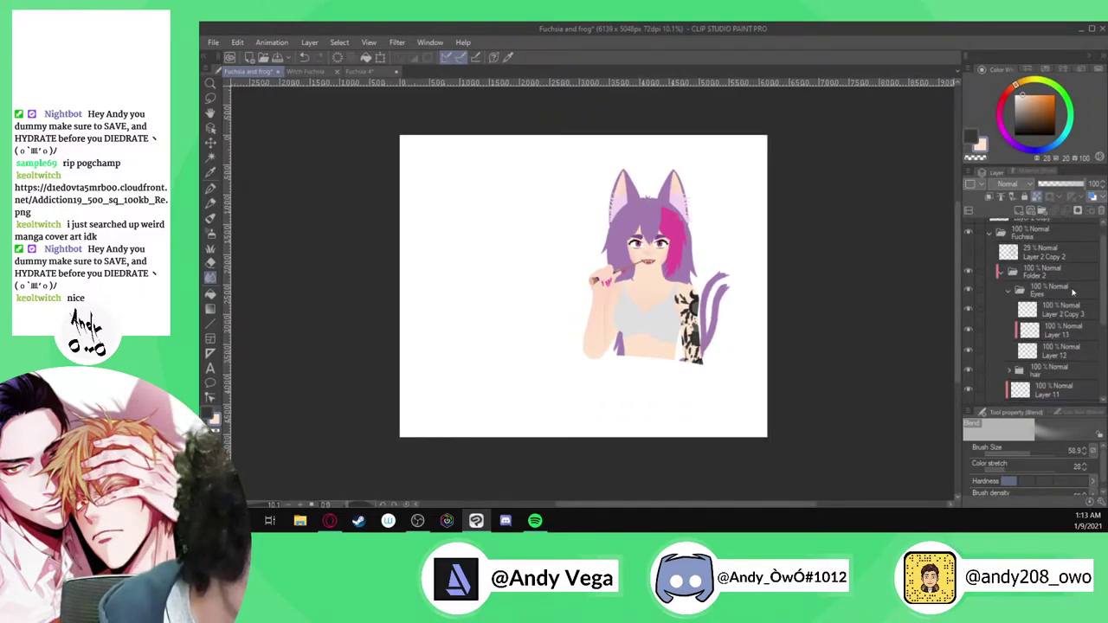
pyautogui.click(1051, 329)
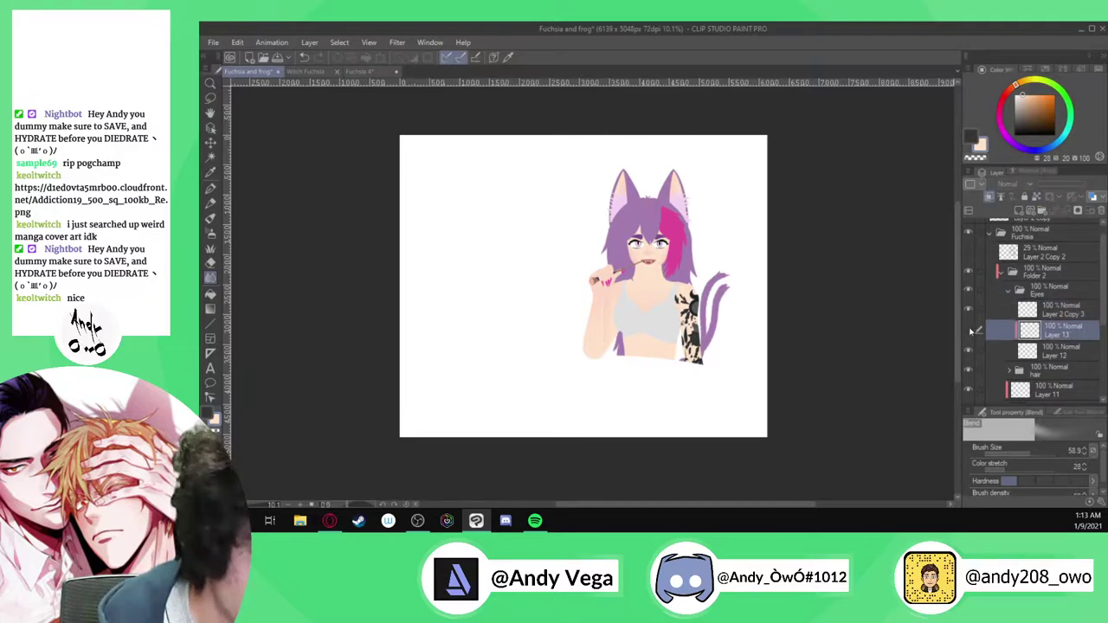
pyautogui.click(1044, 351)
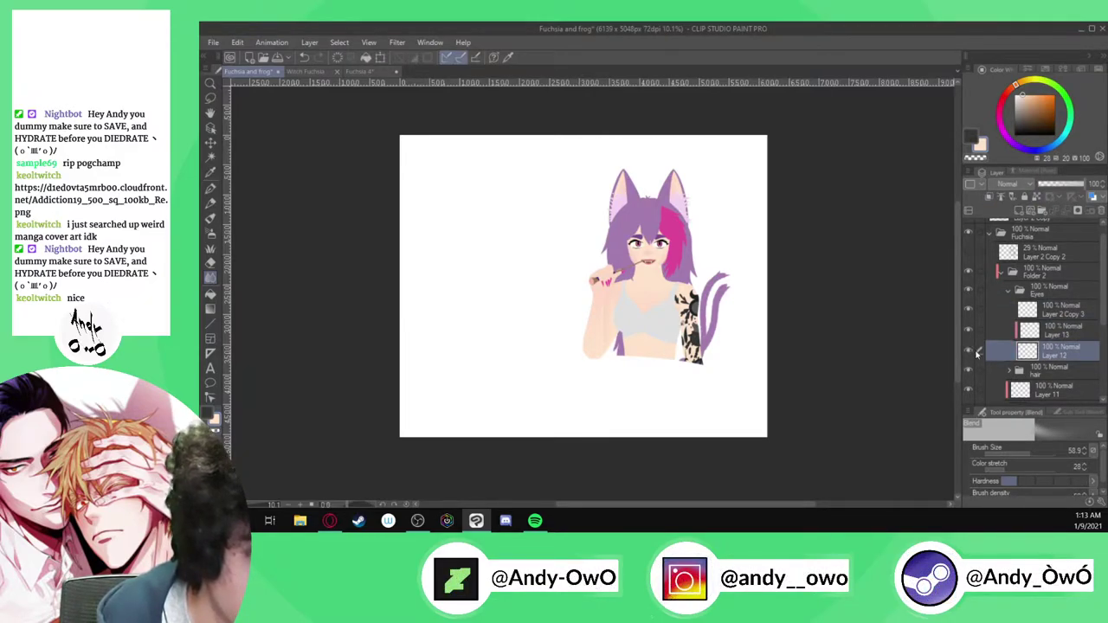
pyautogui.click(1022, 292)
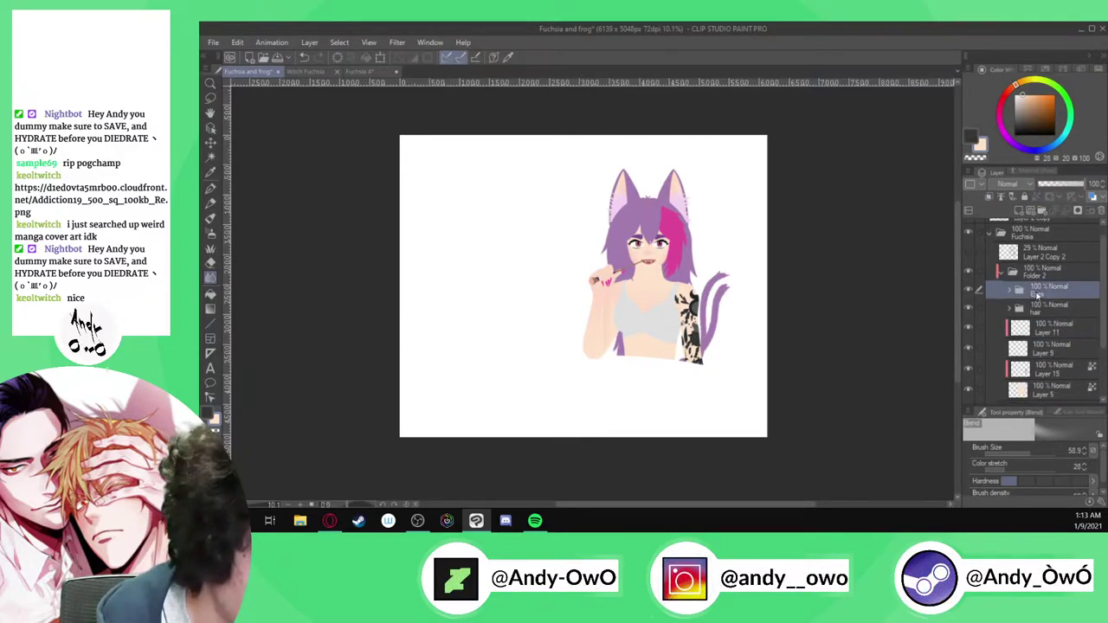
# Toggle the visibility of Layer 9, Layer 15 and Layer 10 in the hair folder to identify what each contains
pyautogui.click(1051, 352)
pyautogui.click(968, 348)
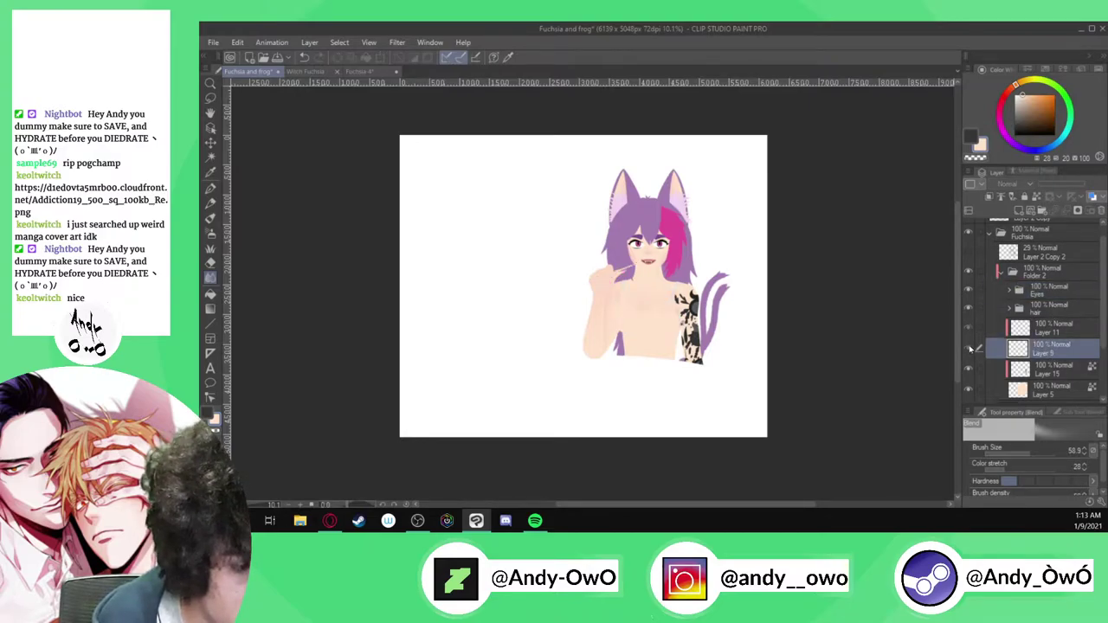
pyautogui.click(968, 347)
pyautogui.click(969, 370)
pyautogui.click(970, 369)
pyautogui.click(1017, 309)
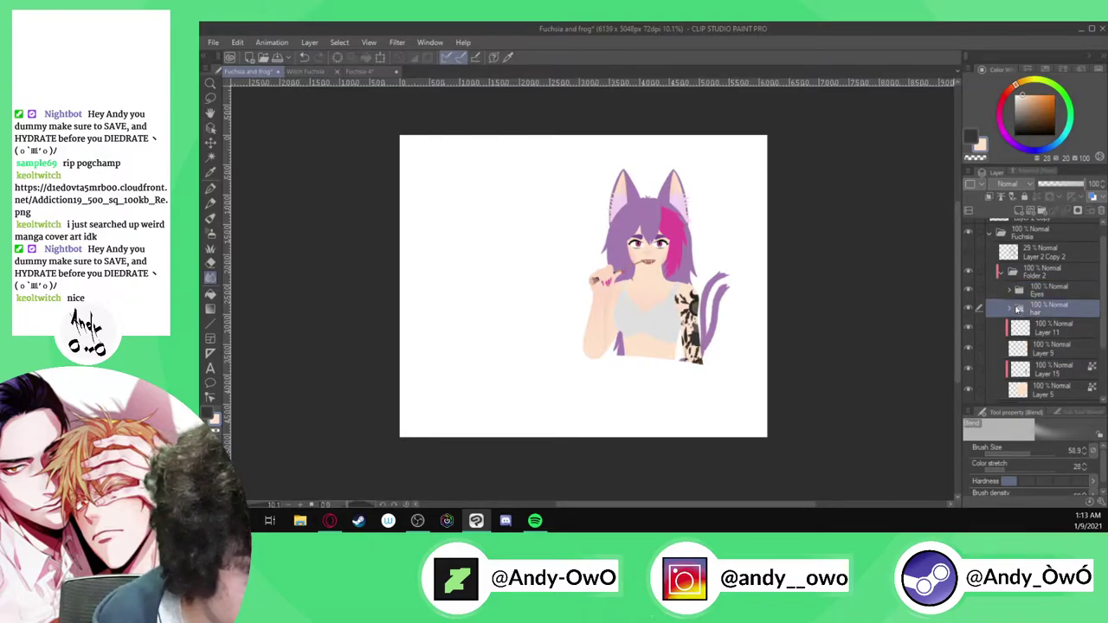
pyautogui.click(1009, 309)
pyautogui.click(973, 354)
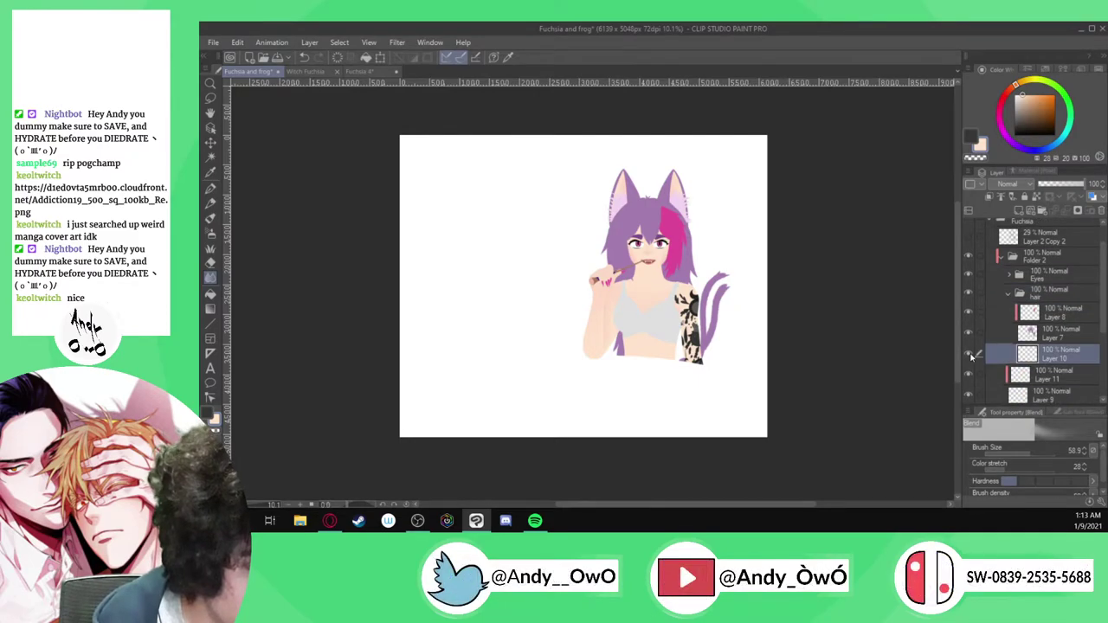
pyautogui.click(969, 354)
pyautogui.click(969, 354)
# Sample the pale lilac of the inner-ear fur for the G-pen and select Layer 7 in the hair folder
pyautogui.scroll(5, 695, 205)
pyautogui.keyDown('alt'); pyautogui.click(651, 208); pyautogui.keyUp('alt')
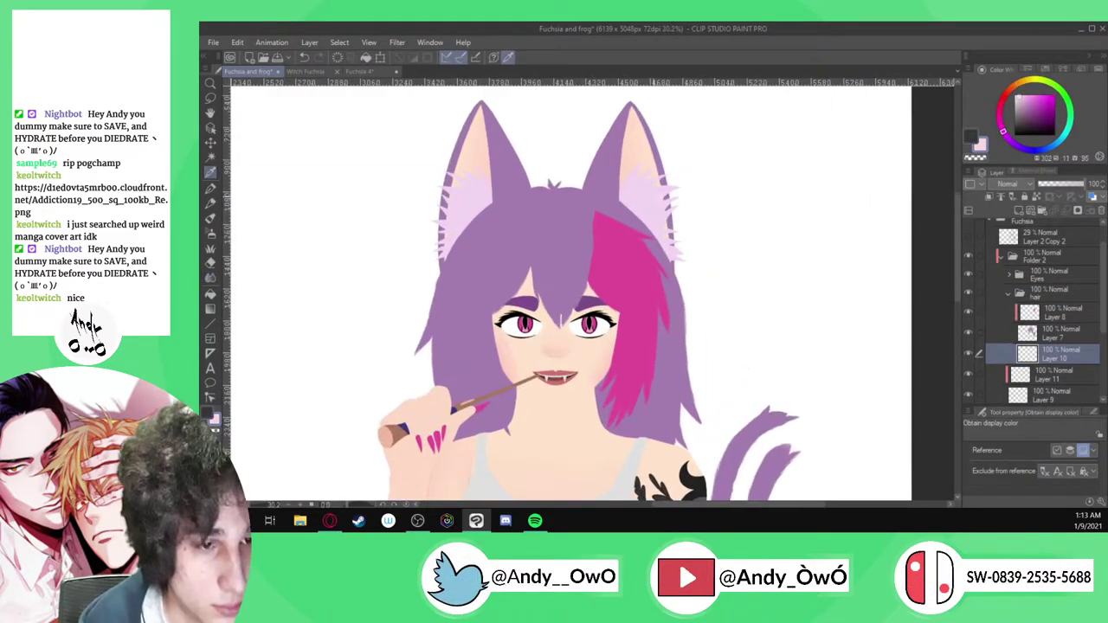
pyautogui.press('p')
pyautogui.scroll(5, 667, 178)
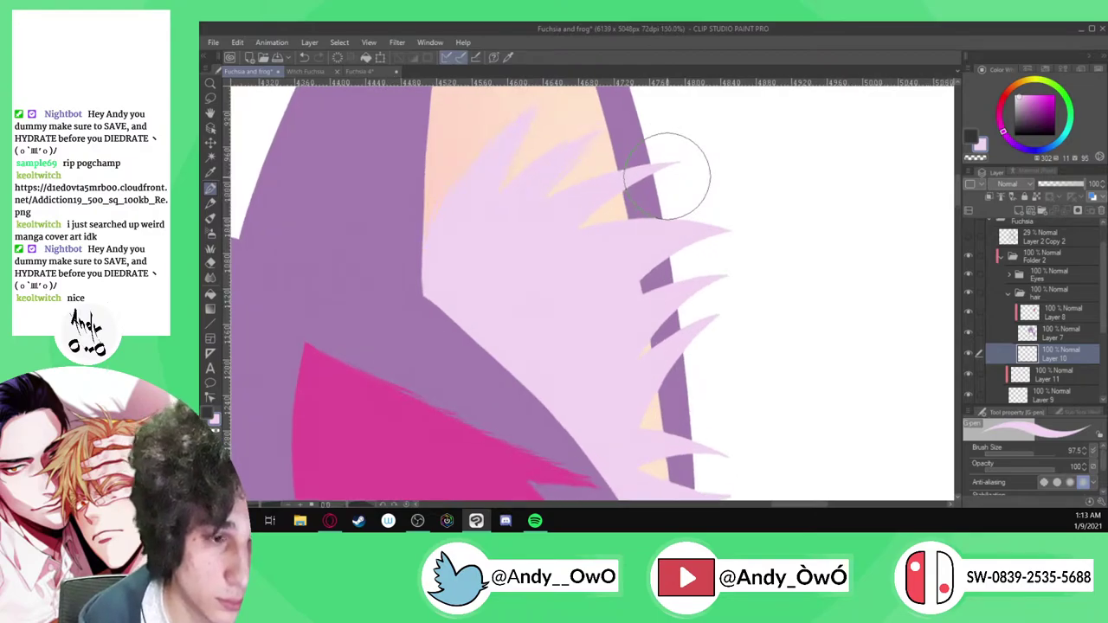
pyautogui.click(1032, 337)
pyautogui.click(969, 332)
pyautogui.click(970, 331)
# Add a new layer in the hair folder, set the G-pen brush size to 18.2, and move the layer above Layer 8
pyautogui.click(1018, 212)
pyautogui.moveTo(1034, 452); pyautogui.dragTo(1021, 451)
pyautogui.click(986, 197)
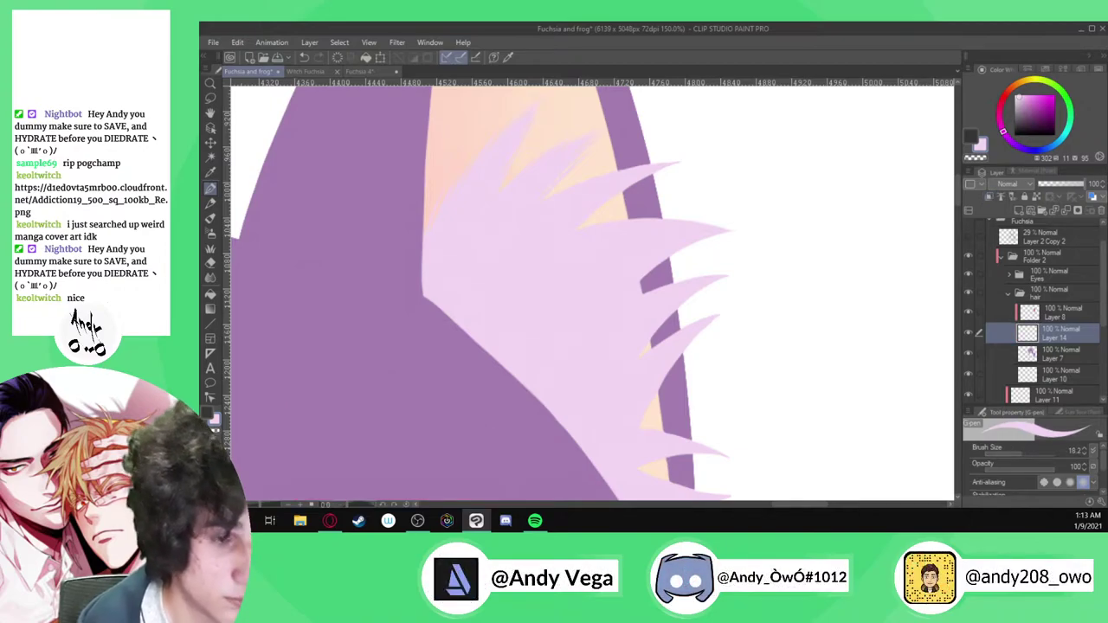
pyautogui.scroll(1, 603, 217)
pyautogui.scroll(-6, 626, 222)
pyautogui.scroll(-2, 691, 203)
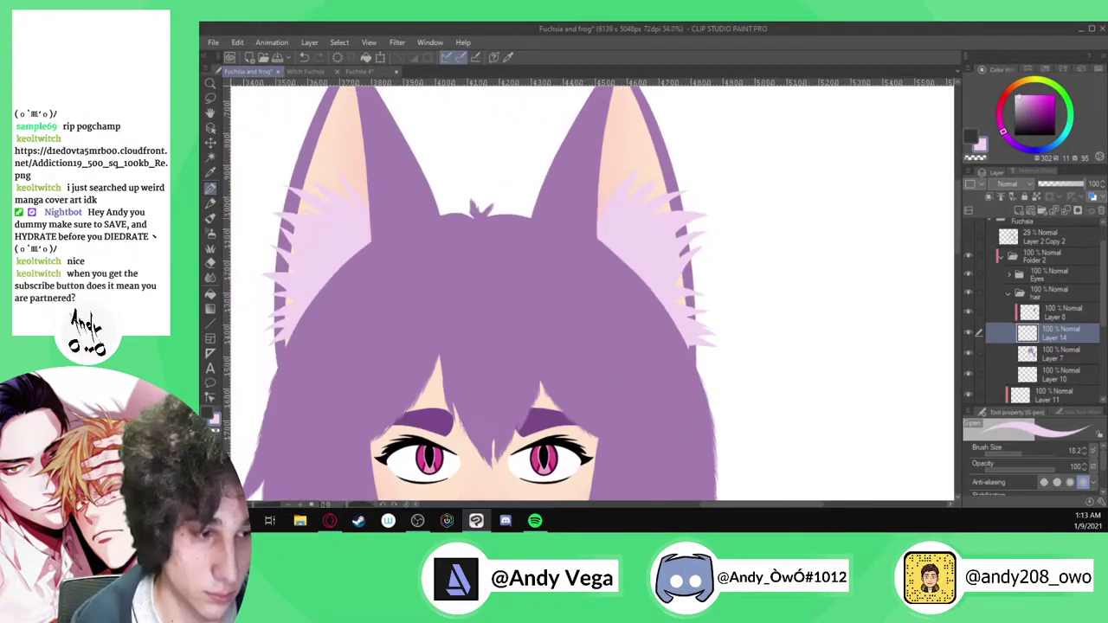
pyautogui.moveTo(1039, 337); pyautogui.dragTo(1039, 312)
# Paint fine pale lilac hair strokes along the edges of the upper fur tufts in the ear beside the pink streak
pyautogui.scroll(7, 662, 201)
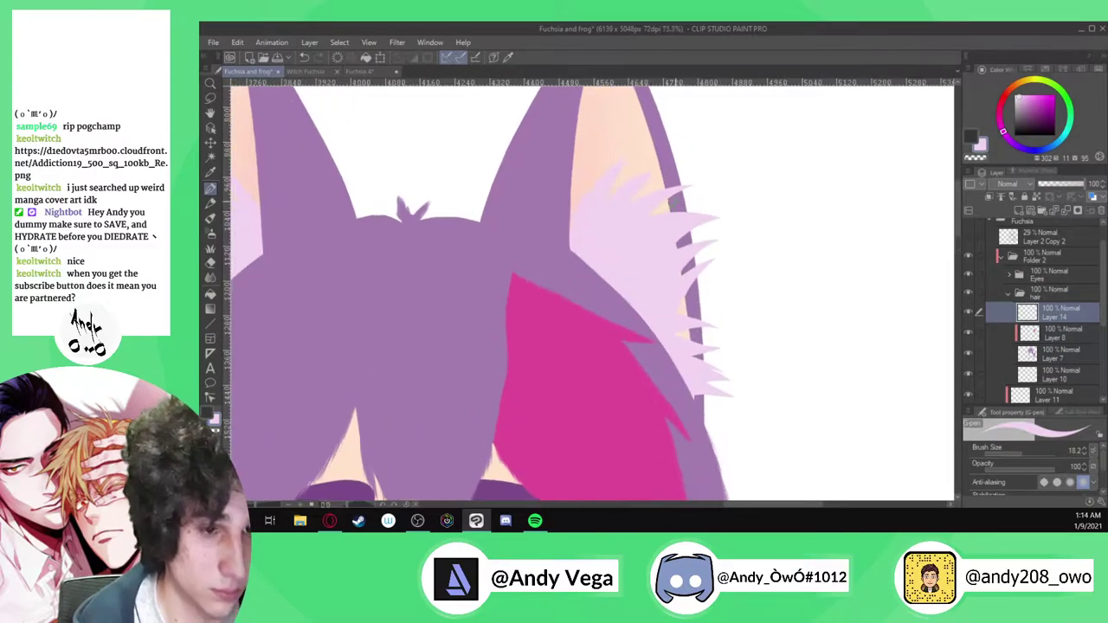
pyautogui.scroll(5, 663, 200)
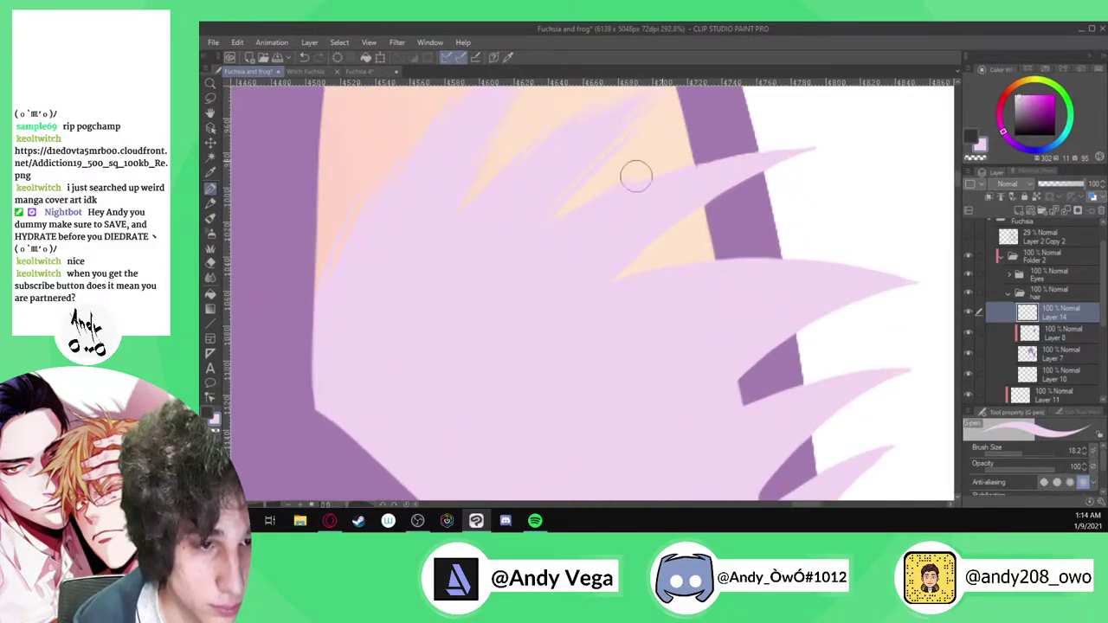
pyautogui.moveTo(671, 162); pyautogui.dragTo(716, 161)
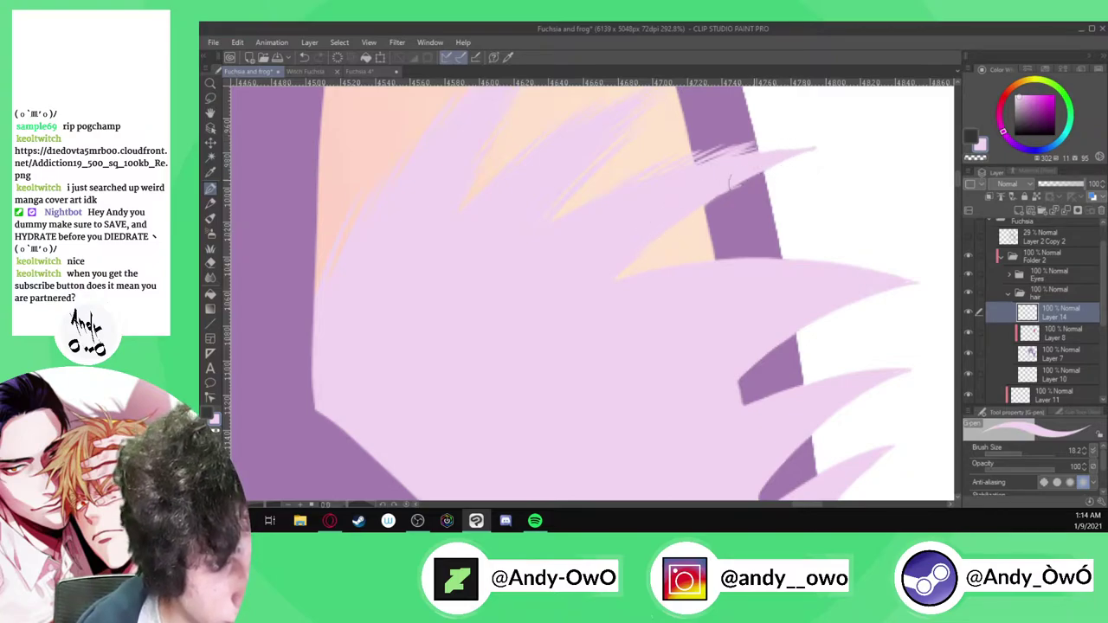
pyautogui.moveTo(692, 213); pyautogui.dragTo(750, 185)
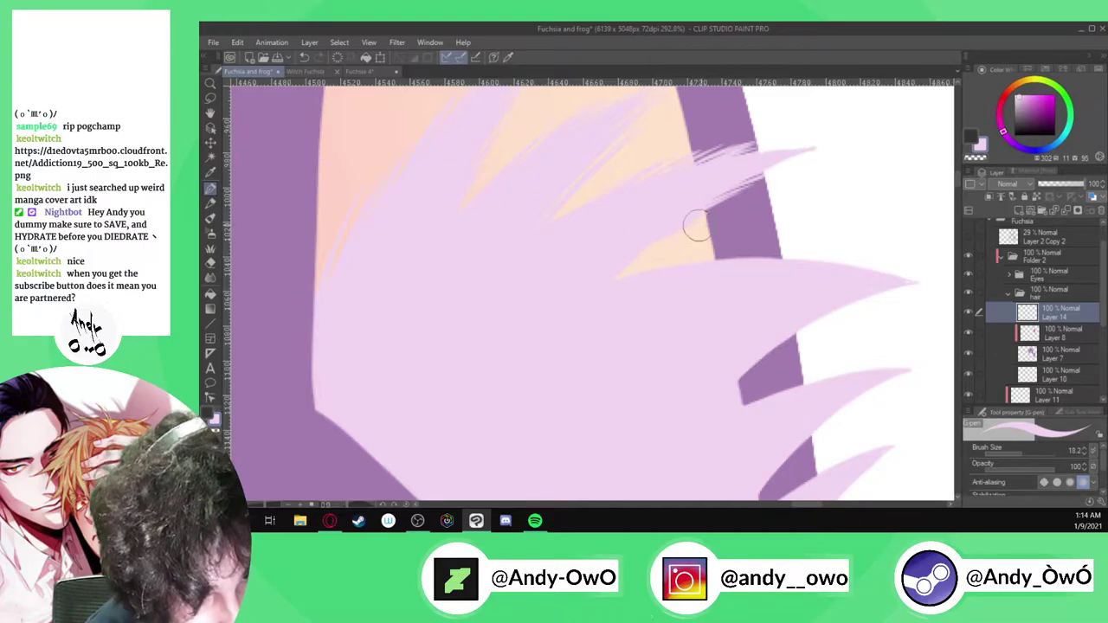
pyautogui.moveTo(680, 267); pyautogui.dragTo(777, 249)
pyautogui.moveTo(710, 272); pyautogui.dragTo(779, 251)
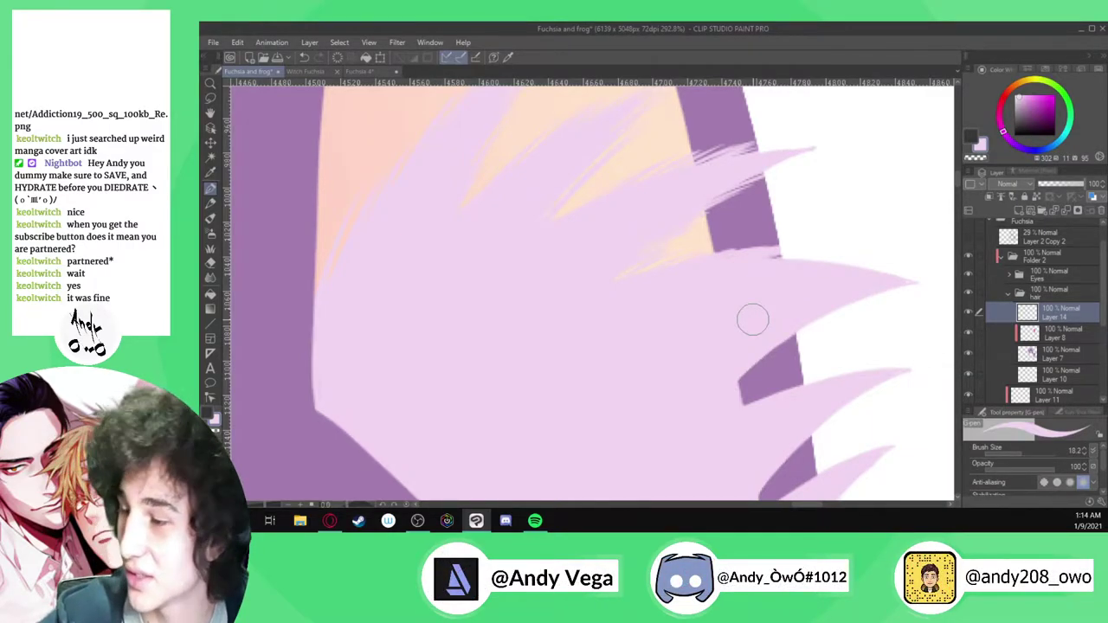
# Add thin lilac strokes into the purple gap between the middle fur tufts of the same ear
pyautogui.press('-')
pyautogui.press('-')
pyautogui.press('-')
pyautogui.press('-')
pyautogui.press('-')
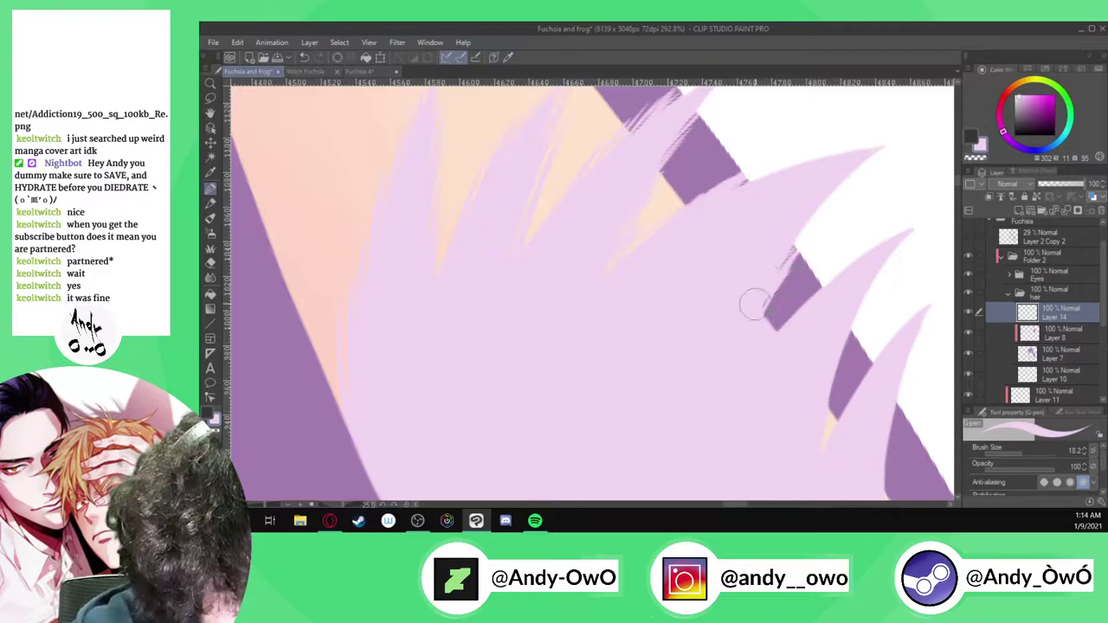
pyautogui.moveTo(766, 347)
pyautogui.mouseDown()
pyautogui.moveTo(817, 275)
pyautogui.moveTo(786, 340)
pyautogui.moveTo(797, 327)
pyautogui.moveTo(797, 303)
pyautogui.moveTo(778, 329)
pyautogui.mouseUp()
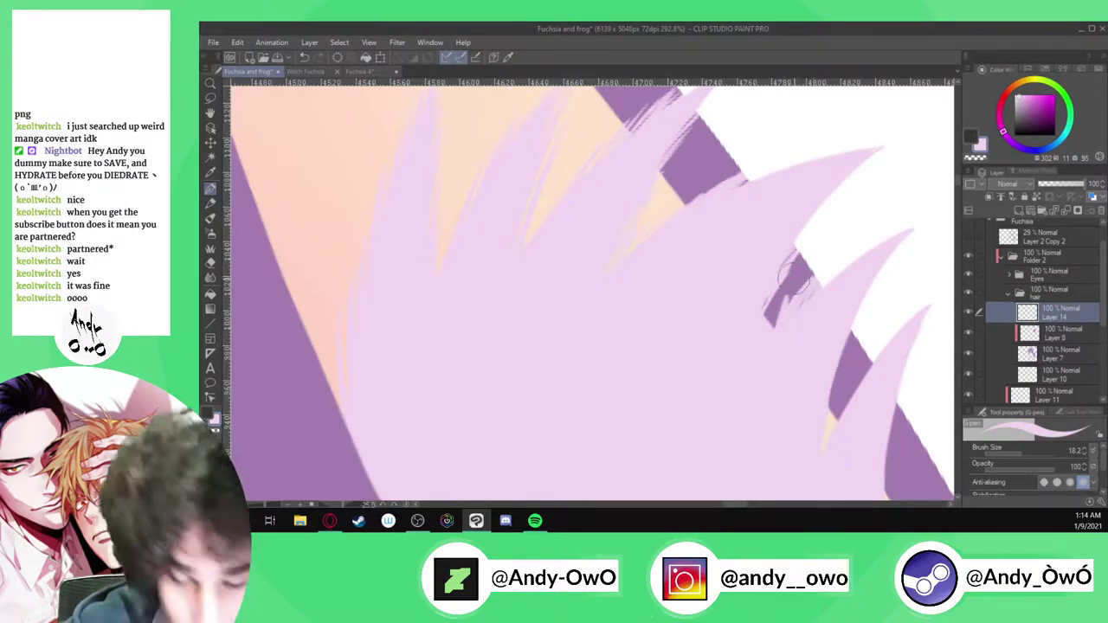
# Extend the lilac hair strokes across the ear's outer purple rim, down to the skin-coloured gap past the middle tufts
pyautogui.press('-')
pyautogui.press('-')
pyautogui.press('-')
pyautogui.press('-')
pyautogui.press('-')
pyautogui.press('-')
pyautogui.press('-')
pyautogui.press('-')
pyautogui.press('-')
pyautogui.press('-')
pyautogui.press('-')
pyautogui.scroll(1, 666, 450)
pyautogui.moveTo(747, 183)
pyautogui.mouseDown()
pyautogui.moveTo(784, 266)
pyautogui.moveTo(773, 219)
pyautogui.moveTo(824, 290)
pyautogui.moveTo(782, 206)
pyautogui.moveTo(815, 251)
pyautogui.moveTo(845, 251)
pyautogui.moveTo(827, 179)
pyautogui.moveTo(907, 268)
pyautogui.mouseUp()
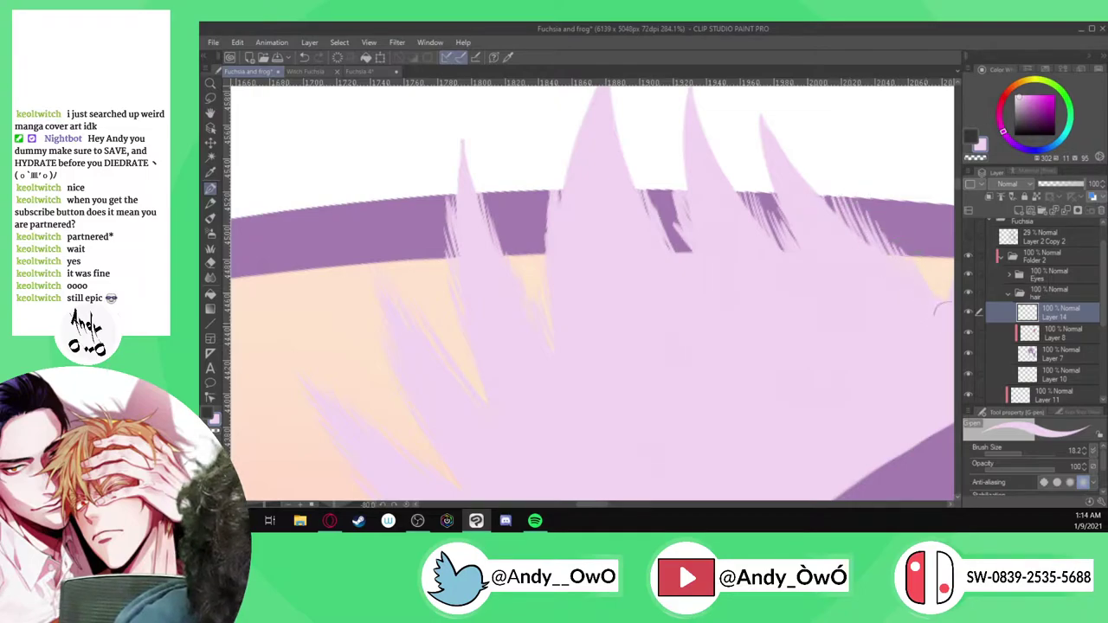
# Feather both sides of the next fur tuft toward the ear base with fine lilac strokes over the purple rim
pyautogui.scroll(-2, 729, 202)
pyautogui.scroll(3, 883, 217)
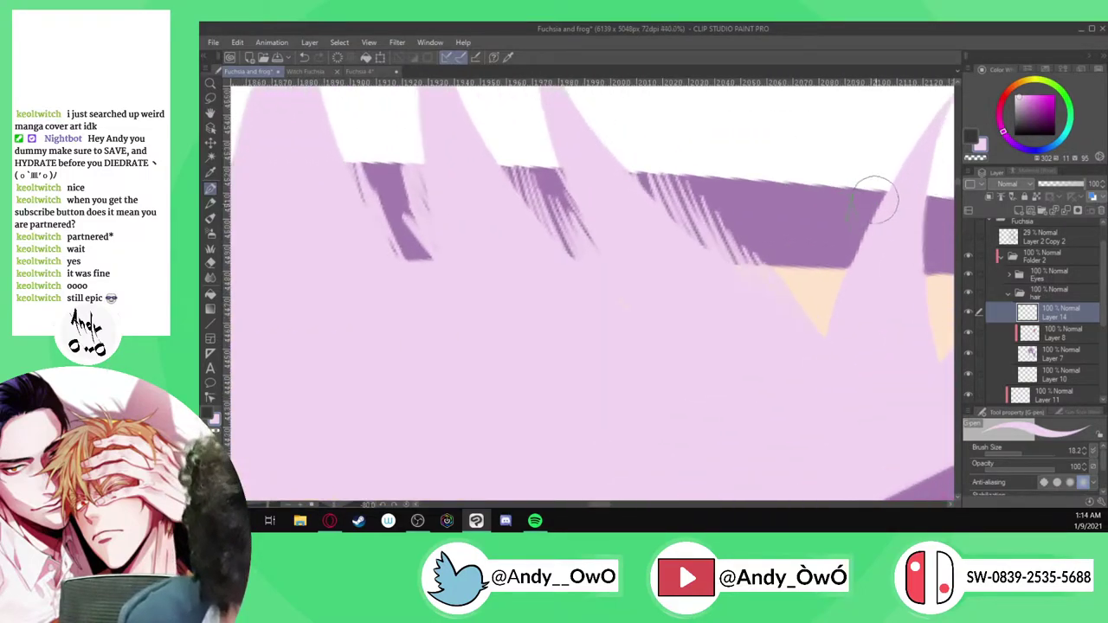
pyautogui.moveTo(868, 271)
pyautogui.mouseDown()
pyautogui.moveTo(855, 224)
pyautogui.moveTo(848, 333)
pyautogui.moveTo(838, 260)
pyautogui.moveTo(825, 292)
pyautogui.mouseUp()
pyautogui.scroll(-2, 710, 327)
pyautogui.scroll(1, 836, 250)
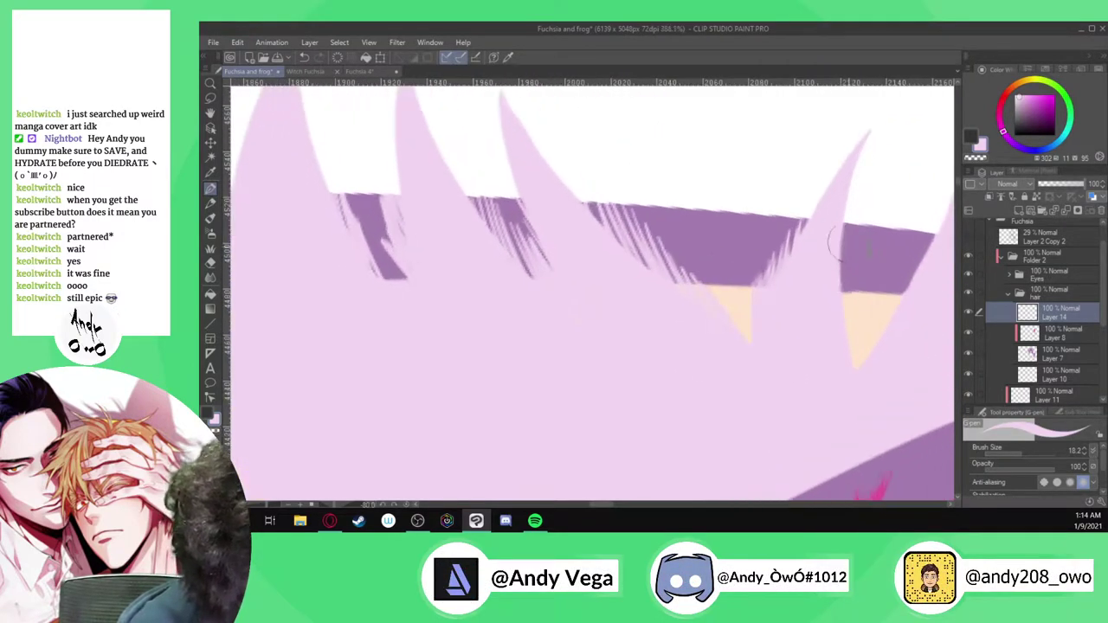
pyautogui.moveTo(838, 253)
pyautogui.mouseDown()
pyautogui.moveTo(832, 306)
pyautogui.moveTo(852, 257)
pyautogui.moveTo(853, 364)
pyautogui.moveTo(857, 311)
pyautogui.moveTo(877, 309)
pyautogui.moveTo(877, 363)
pyautogui.moveTo(913, 258)
pyautogui.moveTo(920, 299)
pyautogui.mouseUp()
# Finish the fur texture on the last tufts at the ear base, covering the small skin-coloured corner with lilac strokes
pyautogui.scroll(-5, 790, 278)
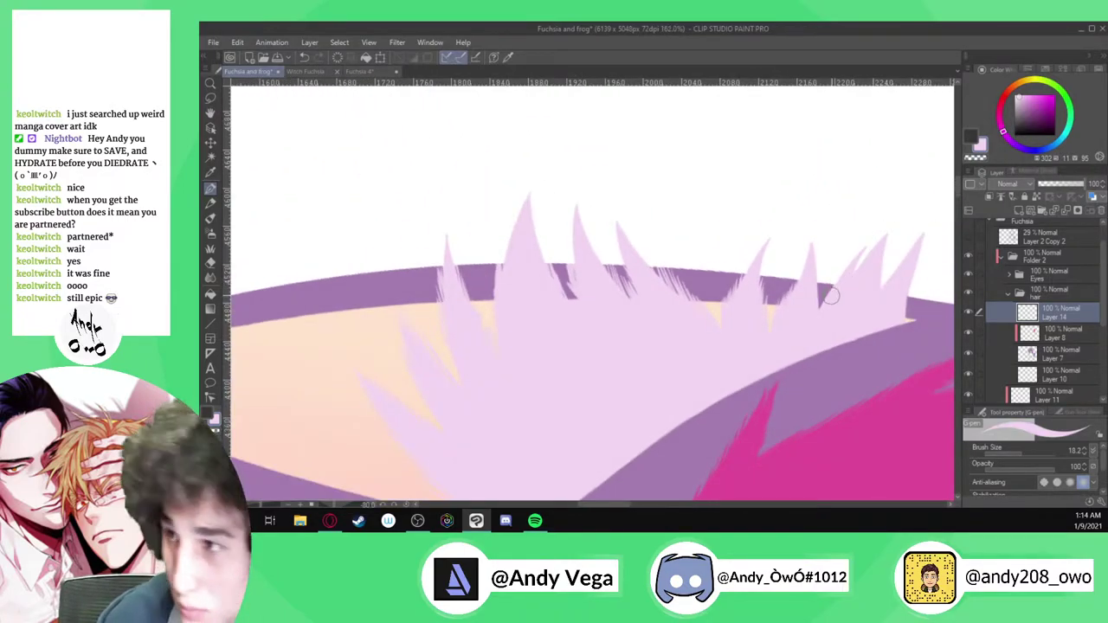
pyautogui.scroll(5, 805, 295)
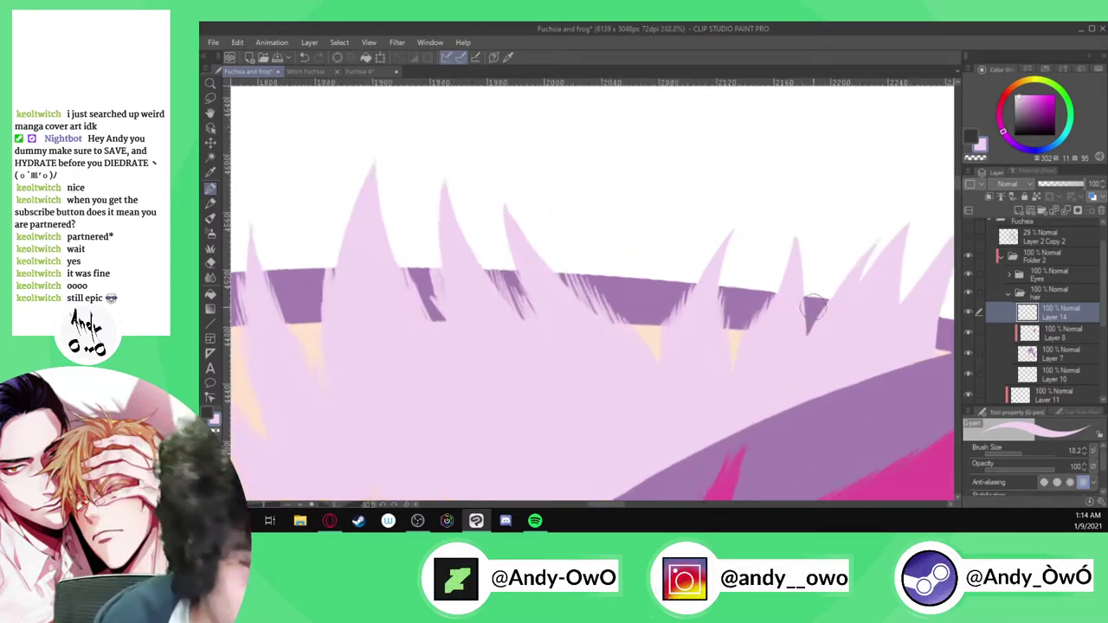
pyautogui.moveTo(801, 275)
pyautogui.mouseDown()
pyautogui.moveTo(803, 352)
pyautogui.moveTo(831, 303)
pyautogui.mouseUp()
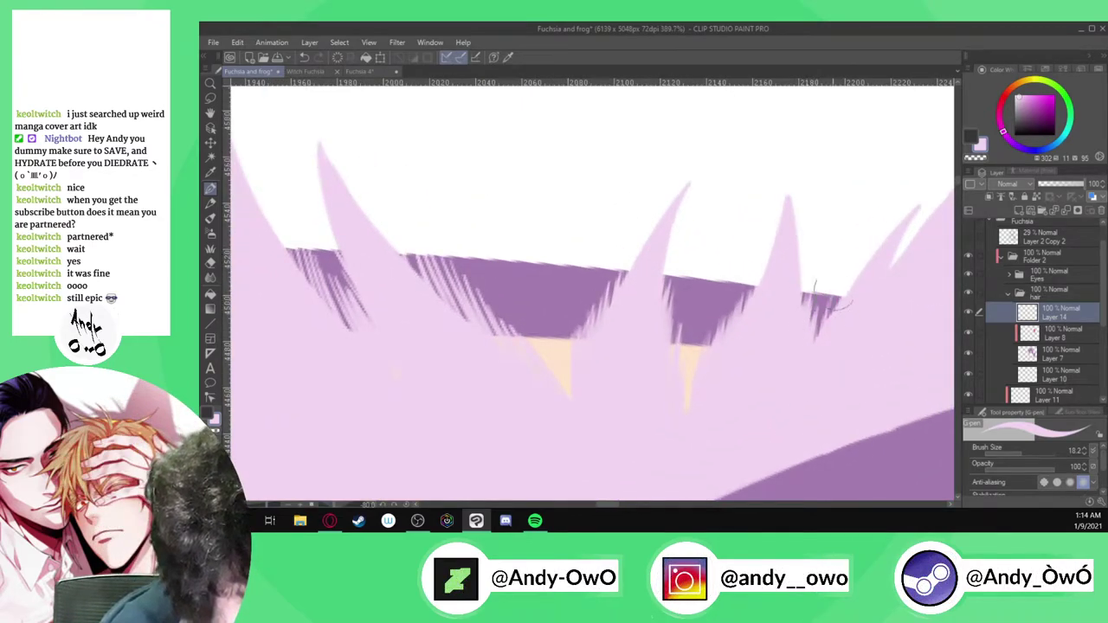
pyautogui.scroll(-3, 683, 217)
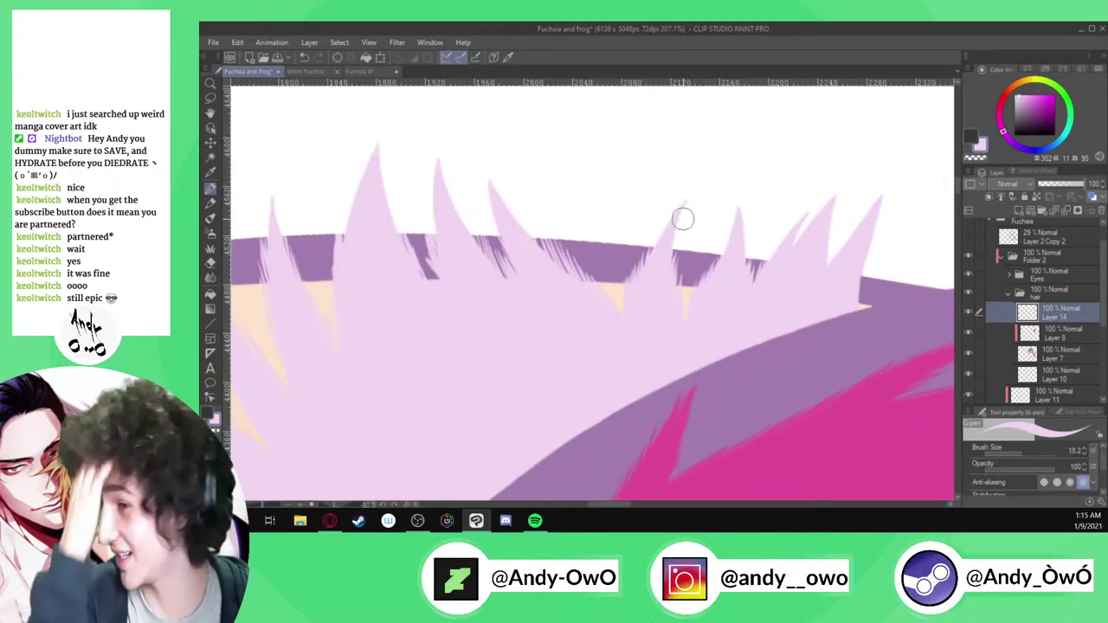
pyautogui.scroll(3, 879, 276)
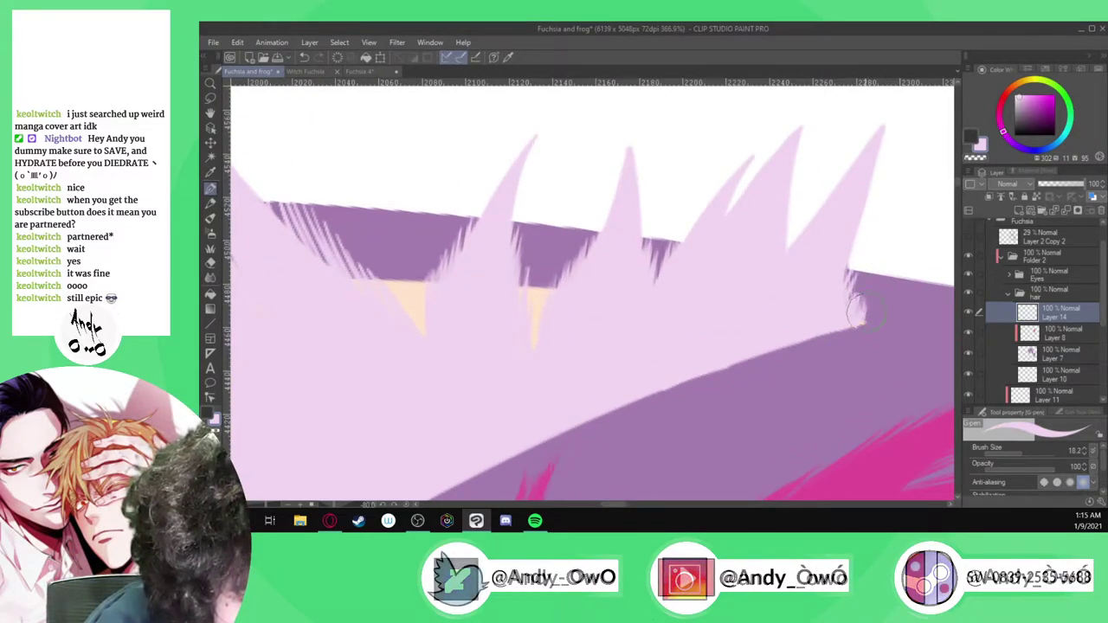
pyautogui.scroll(-8, 840, 303)
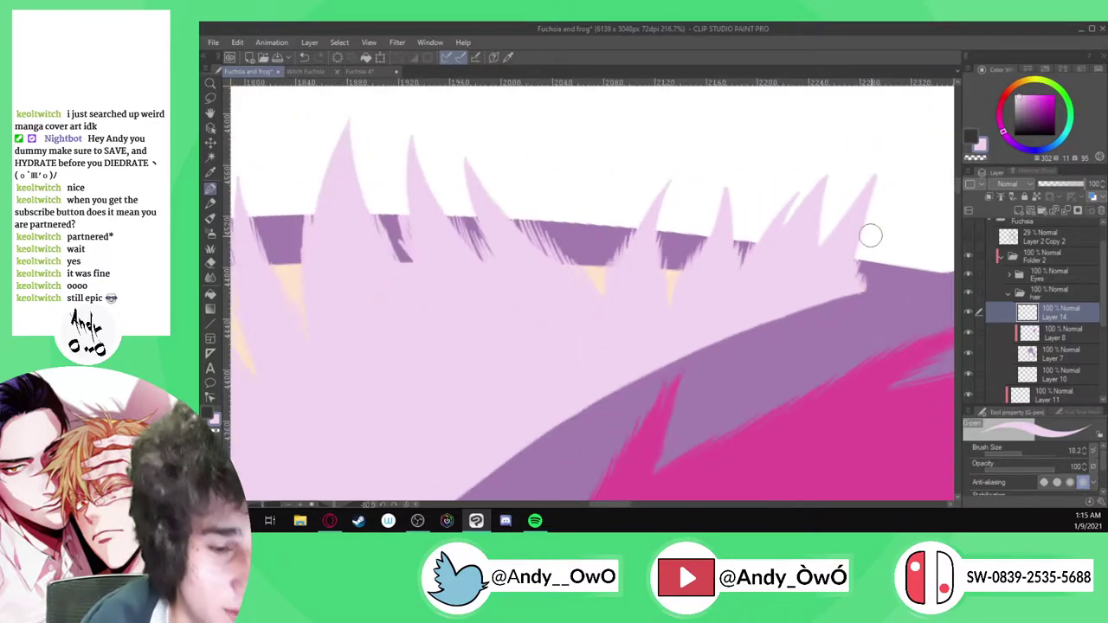
pyautogui.scroll(-4, 693, 116)
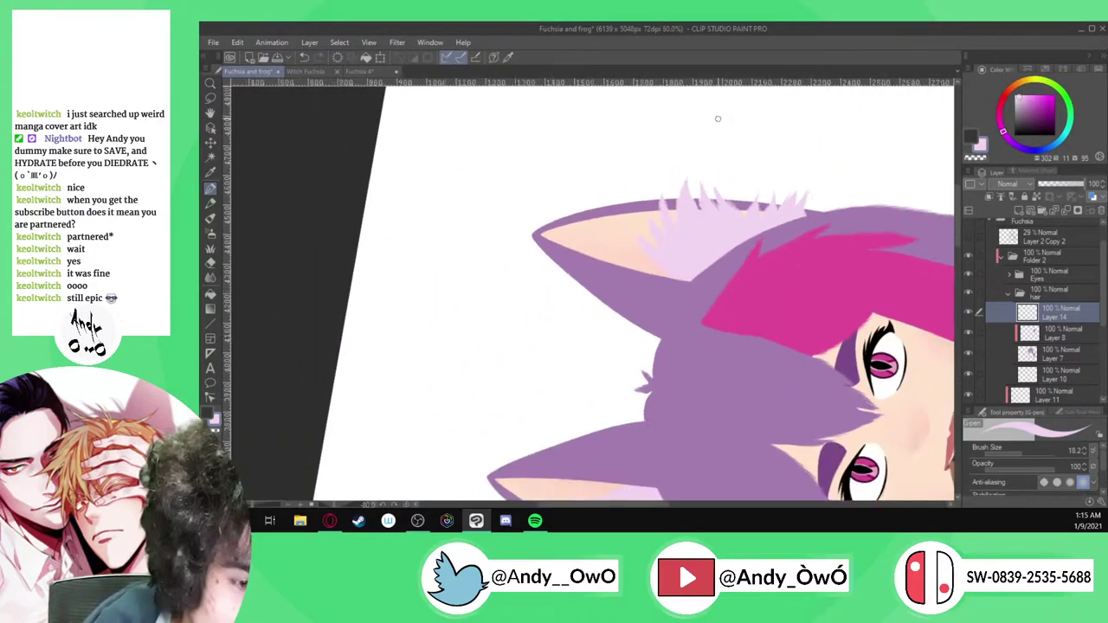
# Feather the two uppermost fur tufts of the left ear over the skin-coloured inner ear with fine lilac strokes
pyautogui.scroll(4, 650, 416)
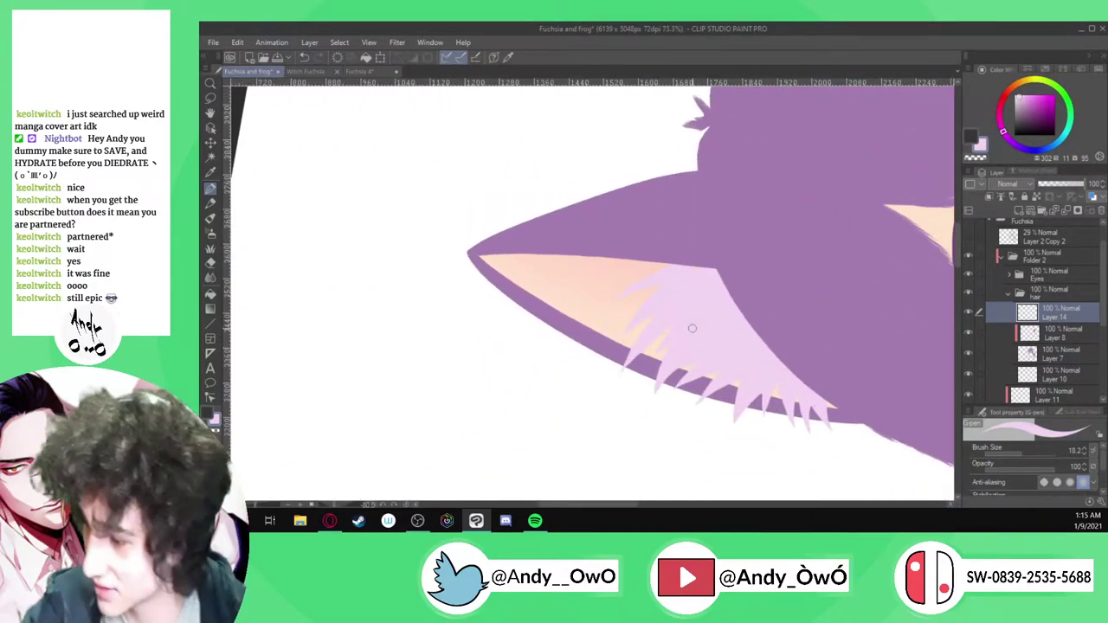
pyautogui.hotkey('ctrl', '0')
pyautogui.hotkey('ctrl', '@')
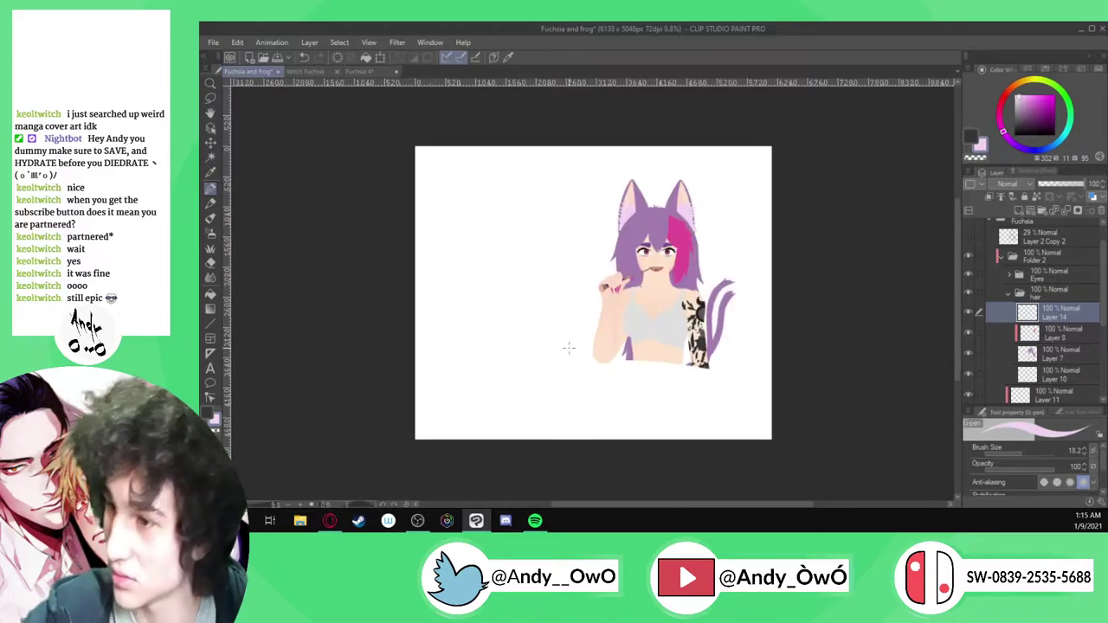
pyautogui.scroll(6, 603, 208)
pyautogui.scroll(8, 620, 227)
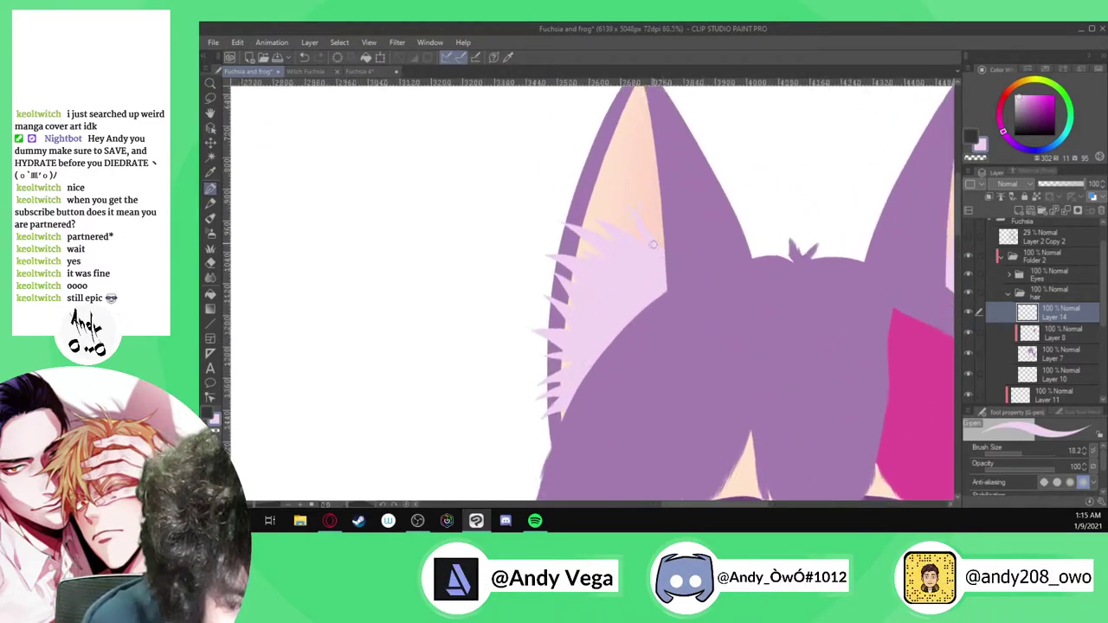
pyautogui.scroll(2, 599, 184)
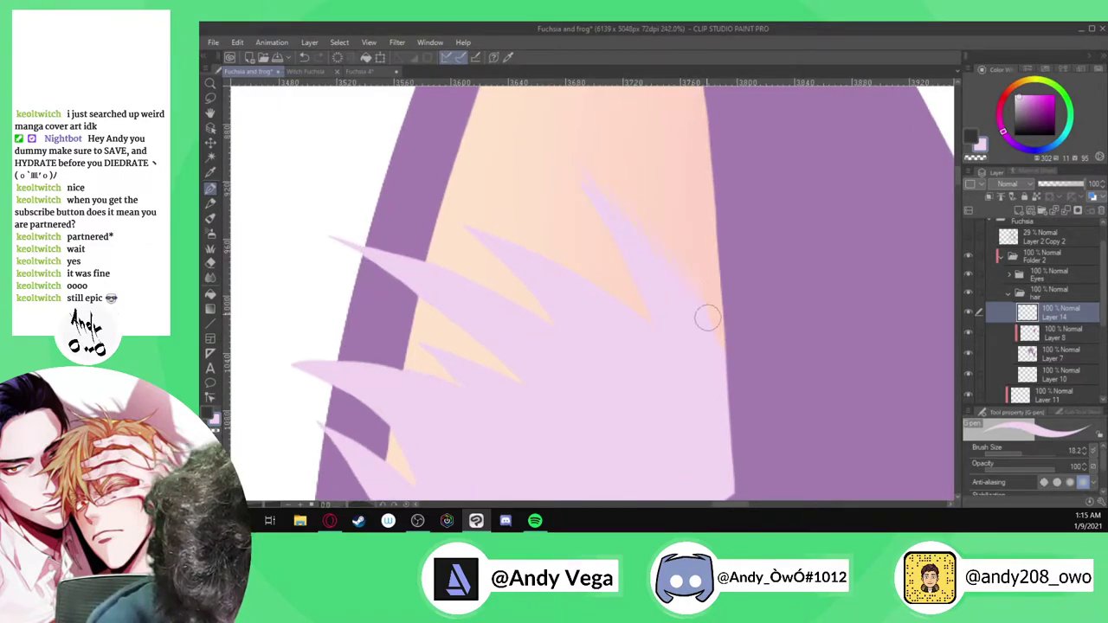
pyautogui.scroll(2, 647, 251)
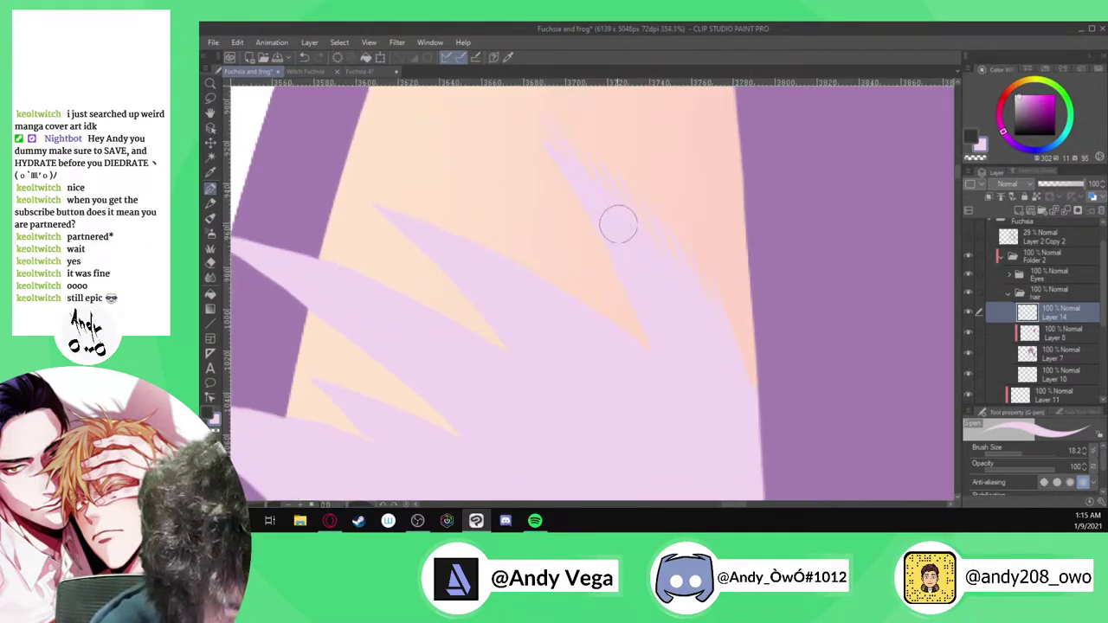
pyautogui.moveTo(590, 199); pyautogui.dragTo(542, 151)
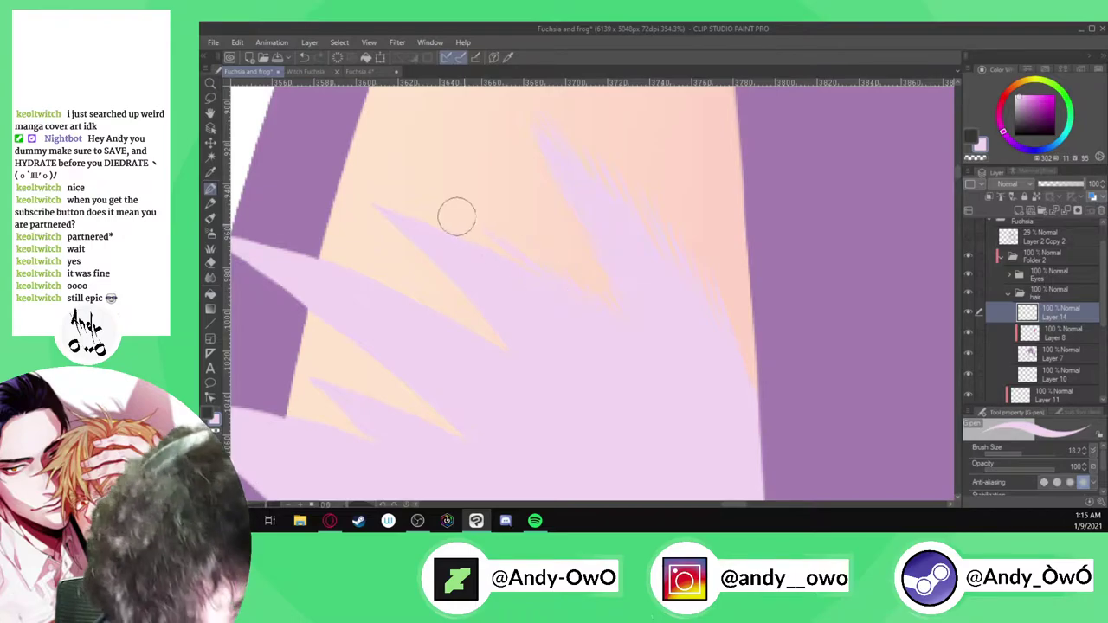
pyautogui.moveTo(417, 216)
pyautogui.mouseDown()
pyautogui.moveTo(366, 188)
pyautogui.moveTo(355, 201)
pyautogui.mouseUp()
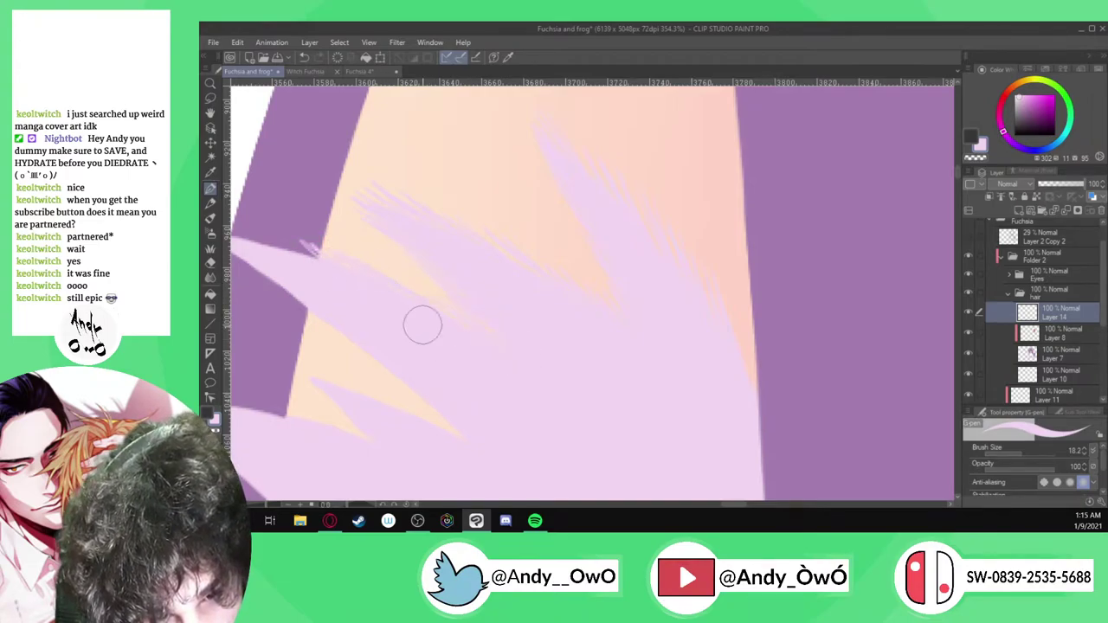
# Feather both sides of the third tuft of the left ear with lilac hair strokes across the purple rim and inner skin
pyautogui.scroll(-1, 387, 294)
pyautogui.scroll(2, 344, 265)
pyautogui.scroll(-2, 425, 327)
pyautogui.scroll(2, 298, 277)
pyautogui.moveTo(296, 264); pyautogui.dragTo(322, 281)
pyautogui.moveTo(305, 260)
pyautogui.mouseDown()
pyautogui.moveTo(343, 290)
pyautogui.moveTo(347, 282)
pyautogui.mouseUp()
pyautogui.moveTo(327, 258); pyautogui.dragTo(372, 289)
pyautogui.moveTo(354, 267); pyautogui.dragTo(407, 302)
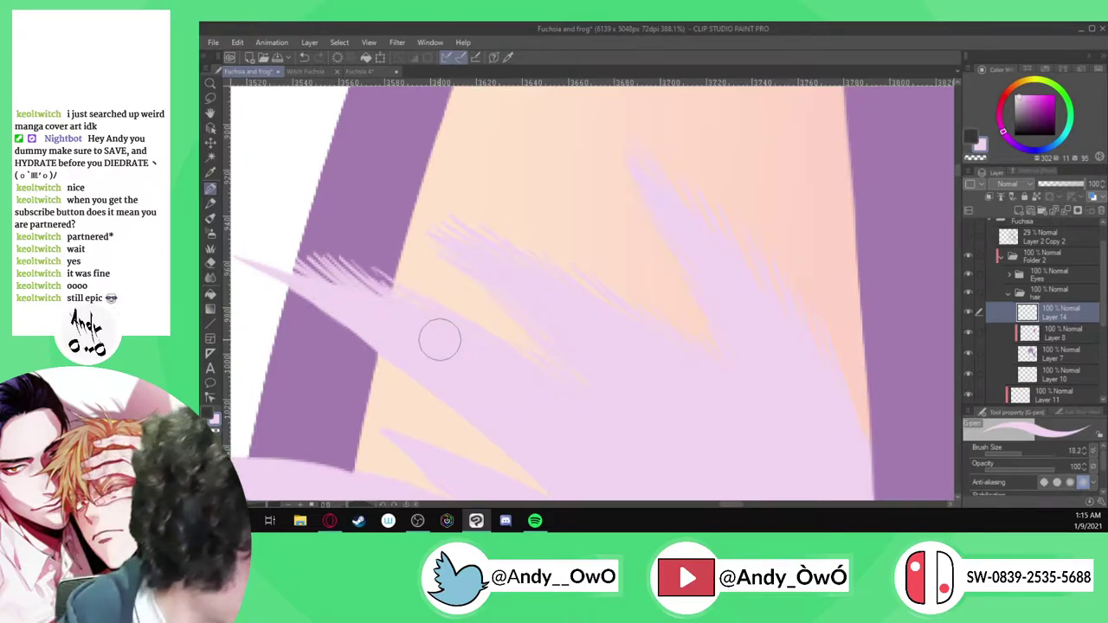
pyautogui.moveTo(293, 292)
pyautogui.mouseDown()
pyautogui.moveTo(340, 310)
pyautogui.moveTo(295, 298)
pyautogui.moveTo(438, 387)
pyautogui.mouseUp()
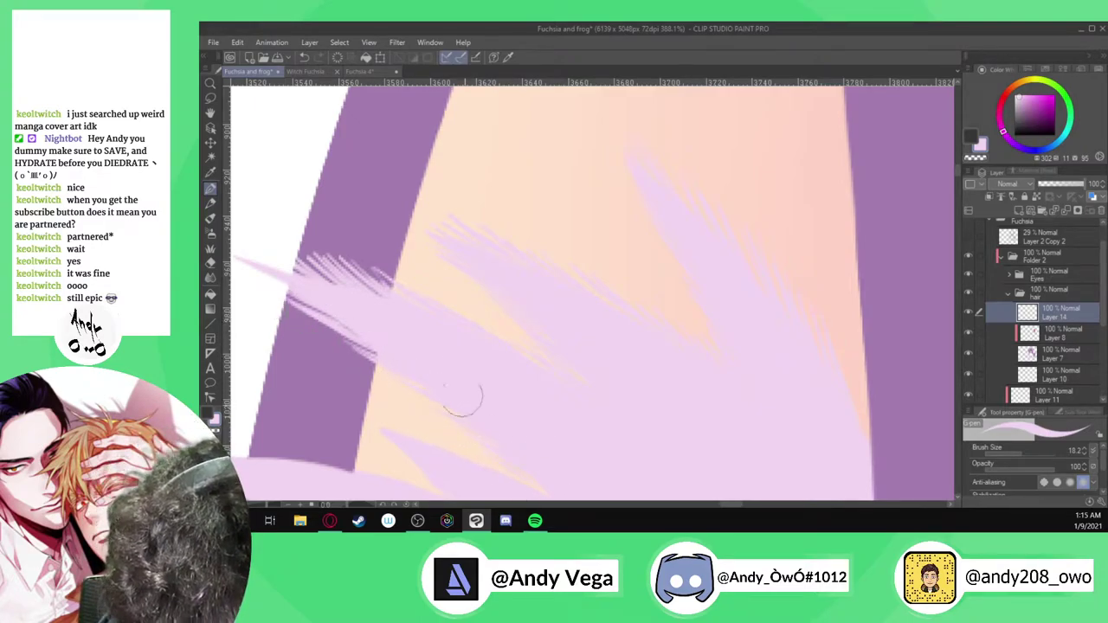
# Break up the small tuft in the skin-coloured gap and fringe the upper edge of the long tuft beneath it with lilac strokes
pyautogui.scroll(-2, 455, 220)
pyautogui.scroll(3, 433, 421)
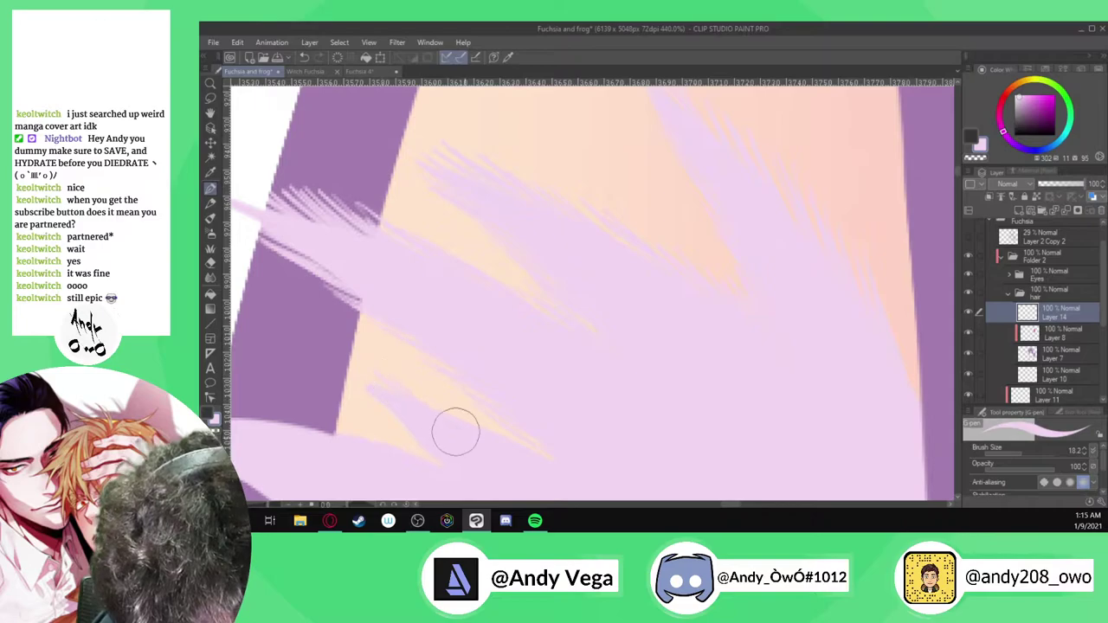
pyautogui.scroll(-3, 466, 403)
pyautogui.scroll(1, 387, 367)
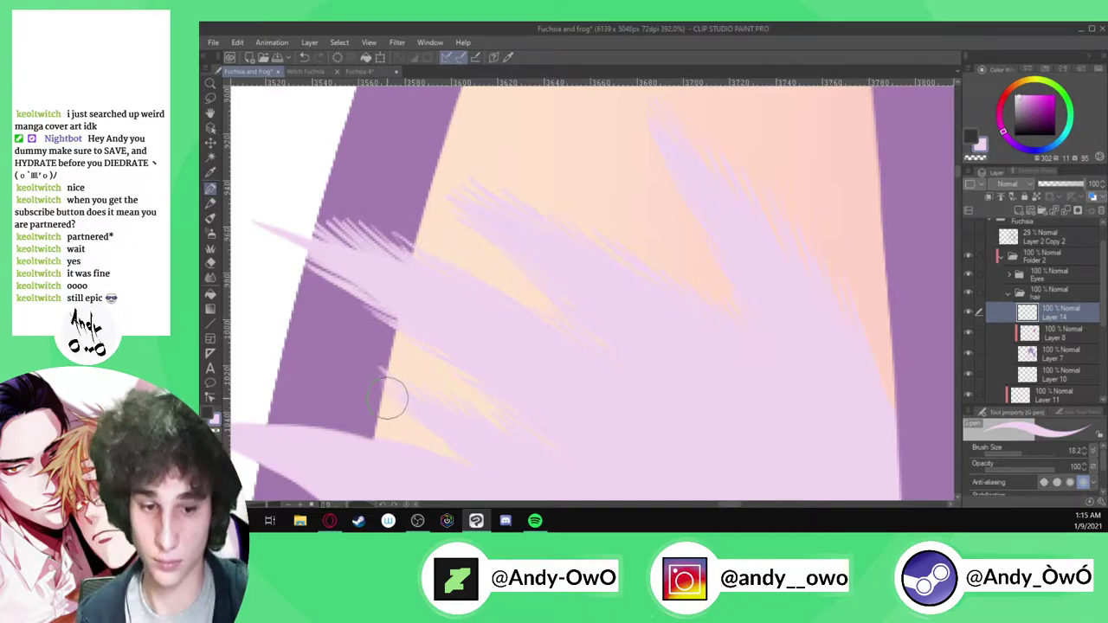
pyautogui.moveTo(407, 440)
pyautogui.mouseDown()
pyautogui.moveTo(433, 454)
pyautogui.moveTo(346, 406)
pyautogui.moveTo(403, 452)
pyautogui.moveTo(299, 403)
pyautogui.moveTo(324, 435)
pyautogui.moveTo(355, 444)
pyautogui.moveTo(289, 419)
pyautogui.mouseUp()
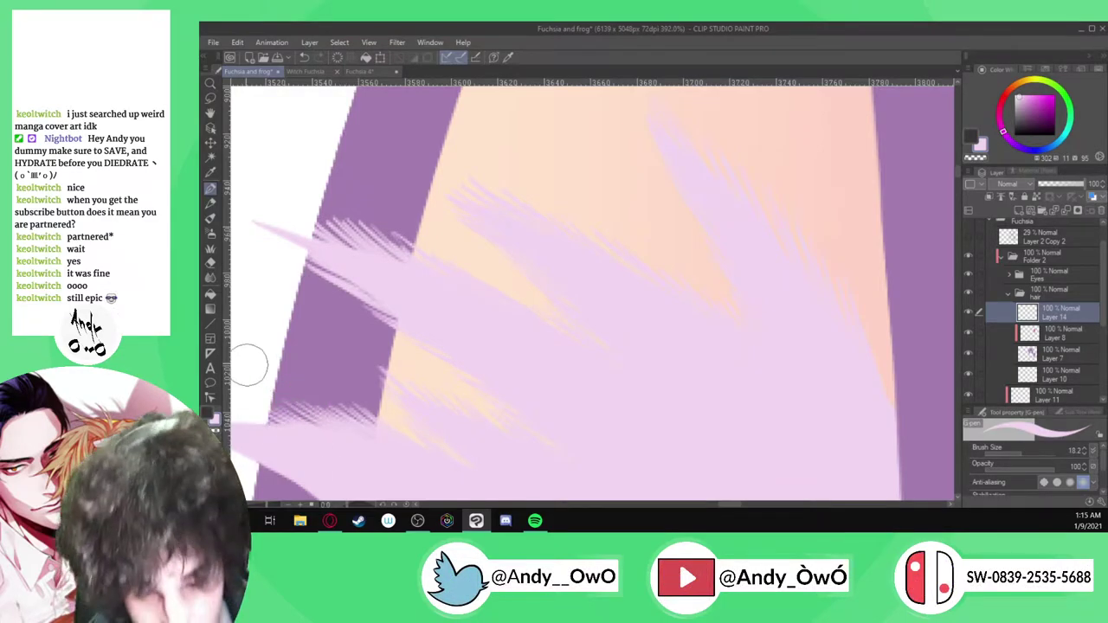
# Add fine lilac strokes into the purple gaps between the middle tufts, covering most of the skin-coloured slivers beside them
pyautogui.scroll(-4, 542, 193)
pyautogui.scroll(2, 545, 277)
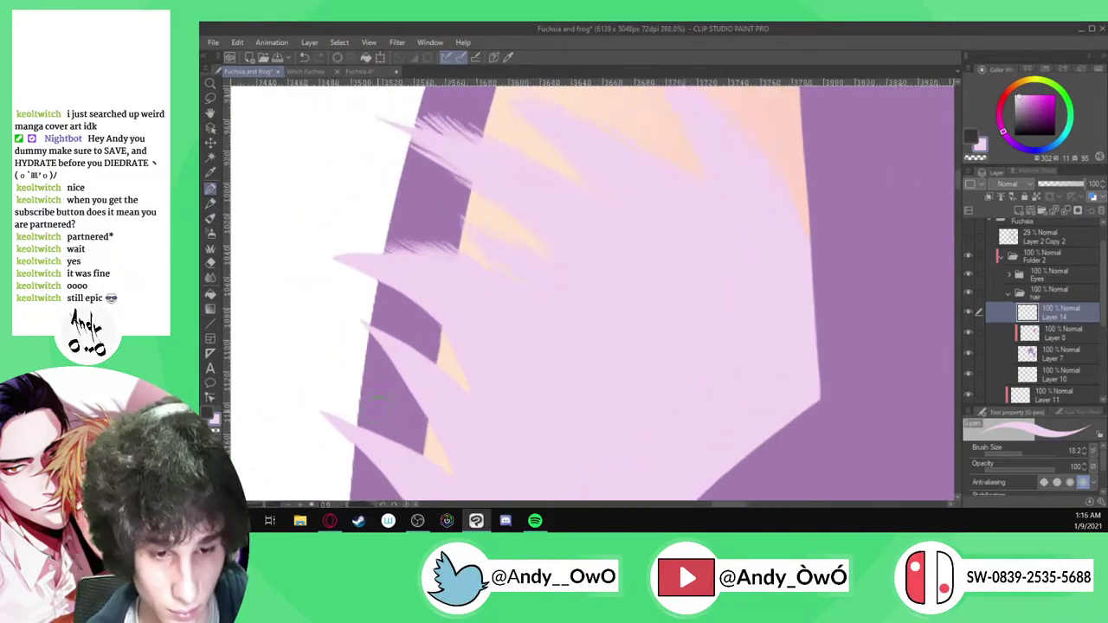
pyautogui.scroll(1, 379, 398)
pyautogui.moveTo(457, 345); pyautogui.dragTo(402, 283)
pyautogui.moveTo(463, 328); pyautogui.dragTo(407, 301)
pyautogui.moveTo(467, 377)
pyautogui.mouseDown()
pyautogui.moveTo(398, 325)
pyautogui.moveTo(420, 340)
pyautogui.moveTo(411, 329)
pyautogui.mouseUp()
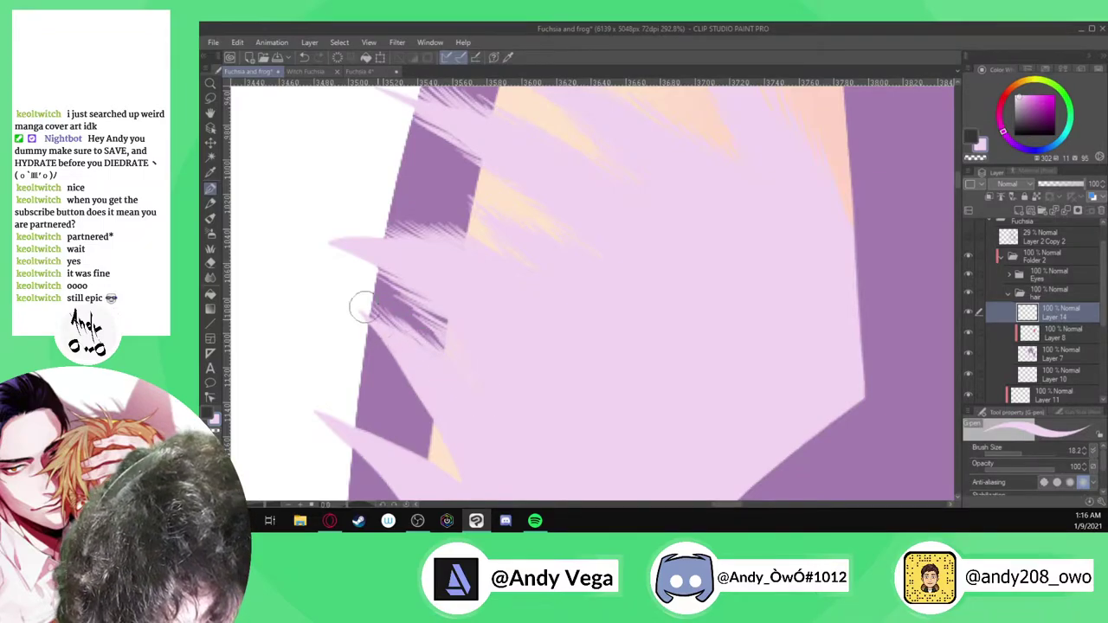
pyautogui.scroll(-3, 340, 198)
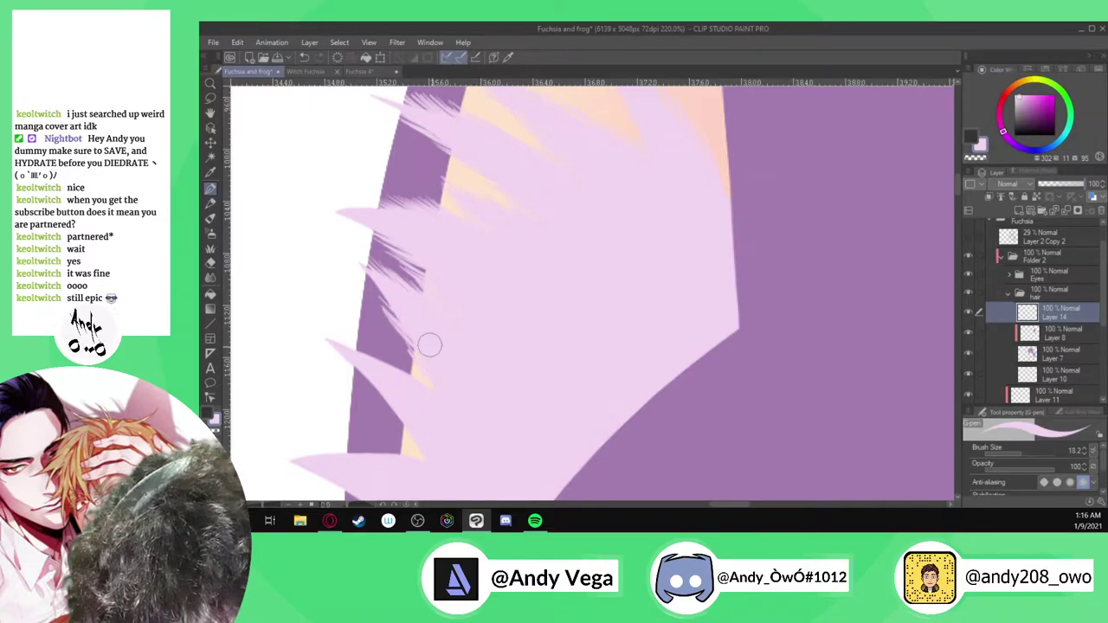
pyautogui.moveTo(366, 286); pyautogui.dragTo(407, 339)
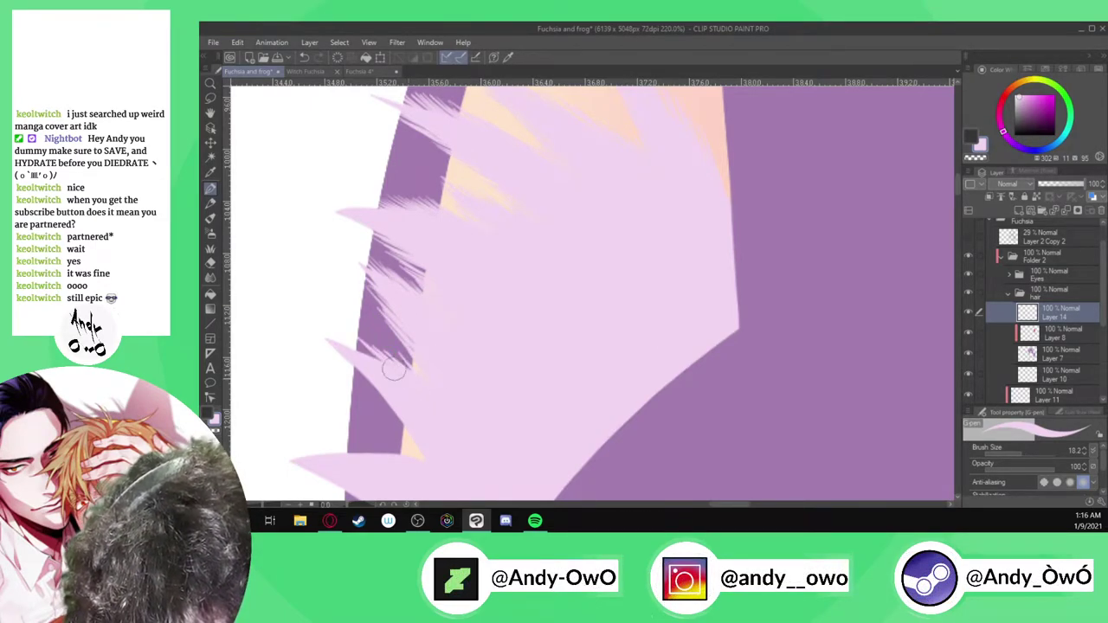
# Feather the large pointed tuft and the small tuft beneath it with lilac strokes over the ear's outer purple rim
pyautogui.scroll(-7, 346, 265)
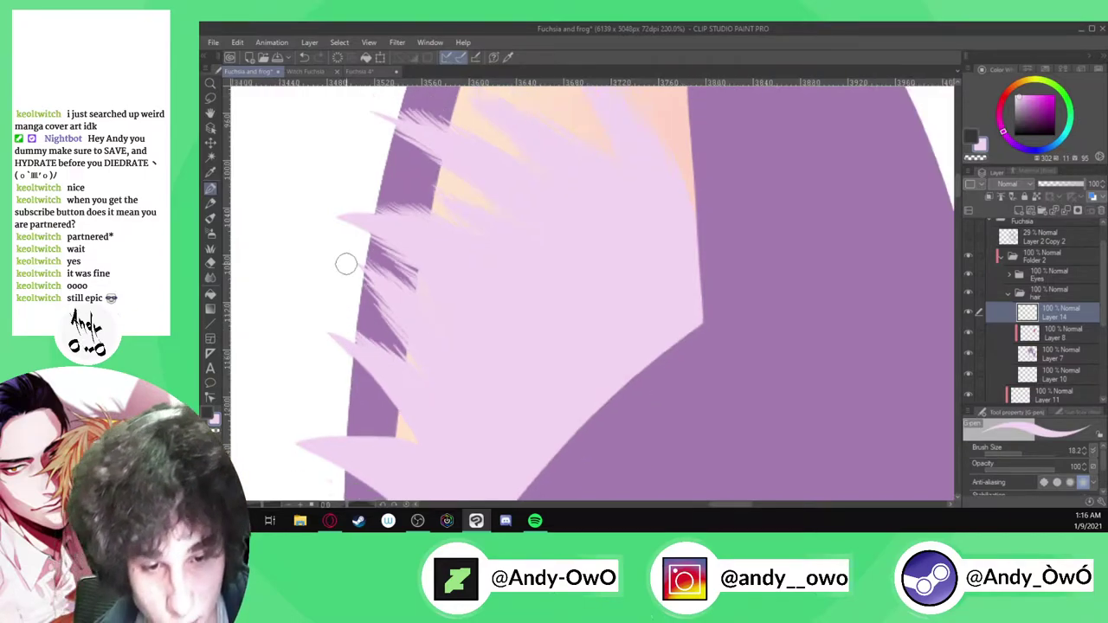
pyautogui.scroll(5, 291, 384)
pyautogui.scroll(1, 290, 381)
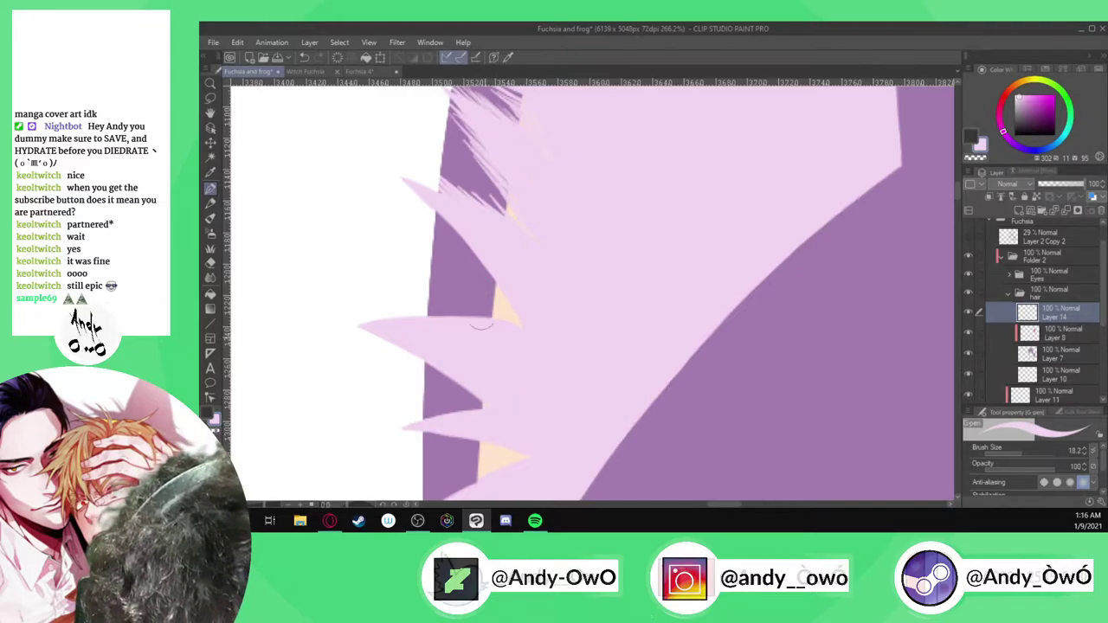
pyautogui.moveTo(485, 285); pyautogui.dragTo(495, 299)
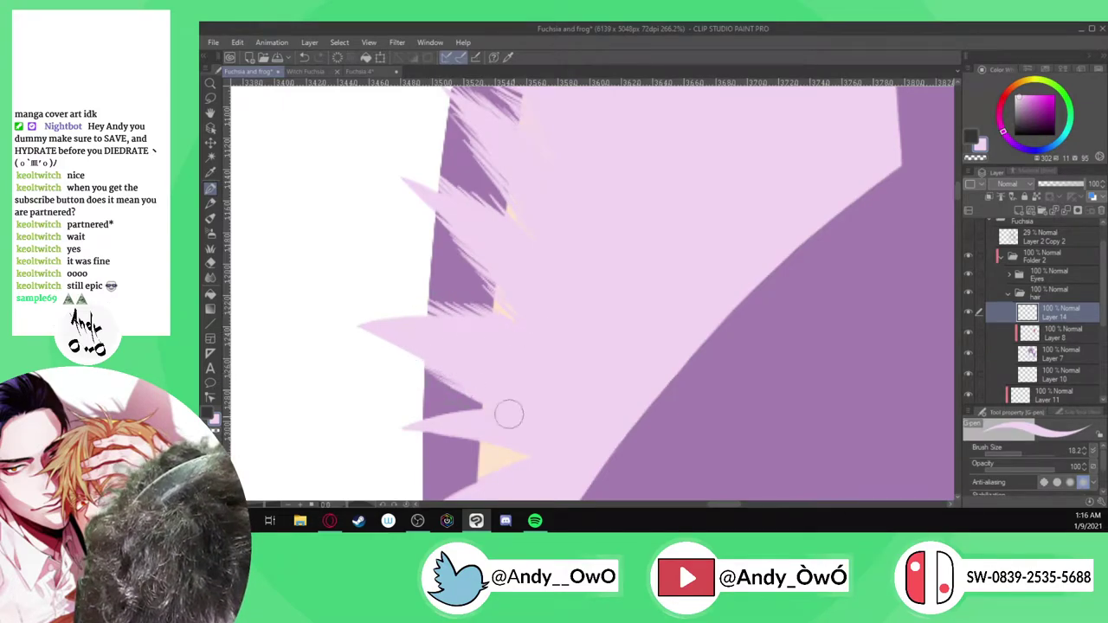
pyautogui.moveTo(430, 407); pyautogui.dragTo(460, 420)
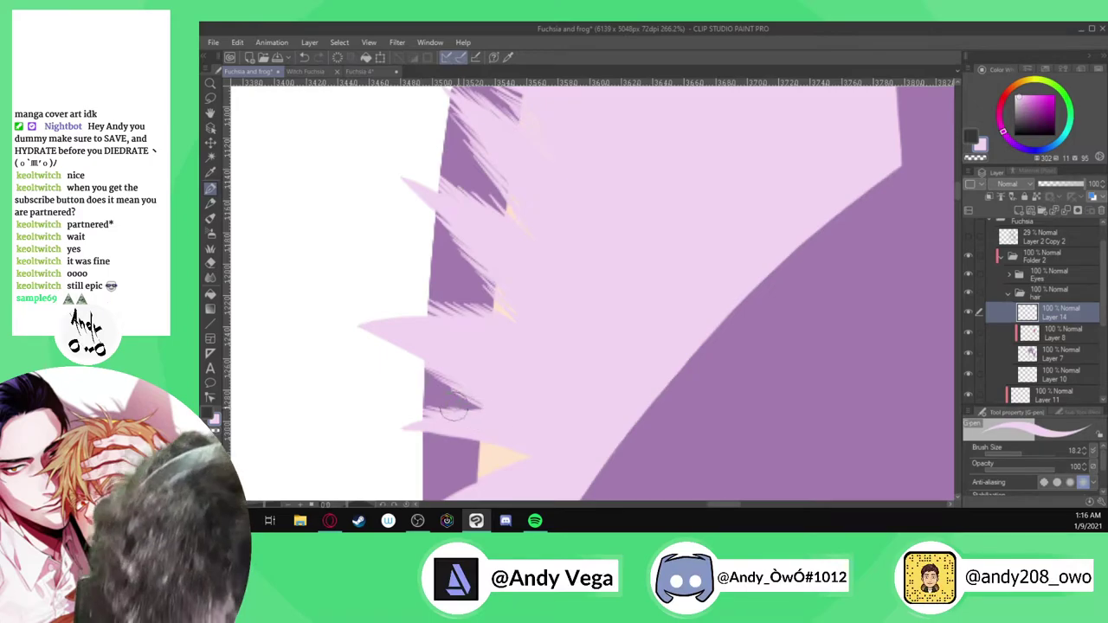
pyautogui.scroll(3, 428, 357)
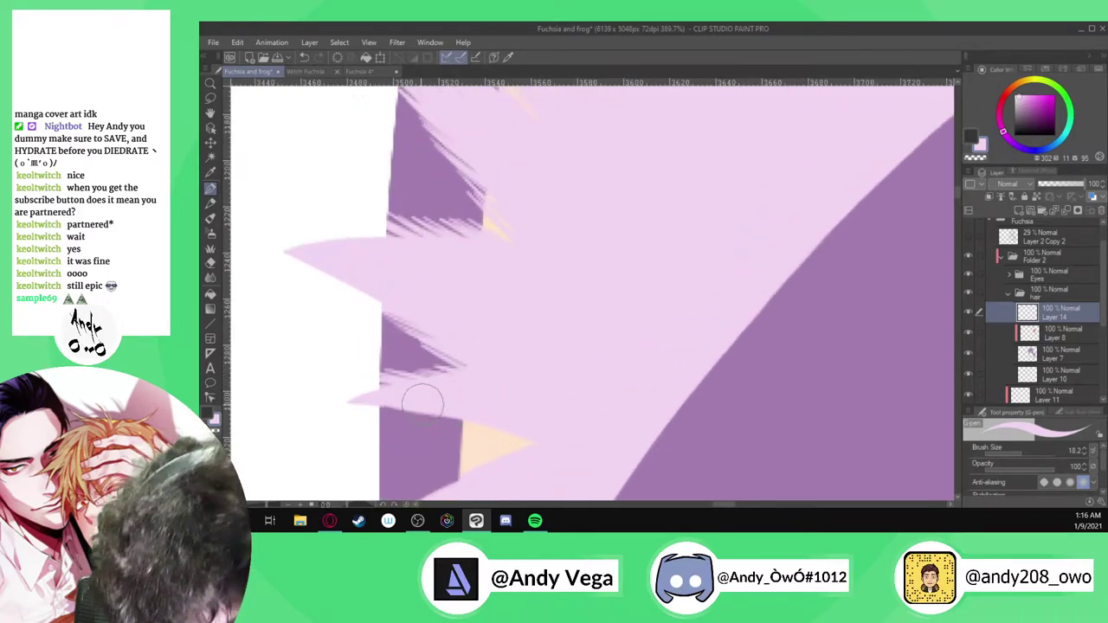
pyautogui.moveTo(398, 414); pyautogui.dragTo(435, 417)
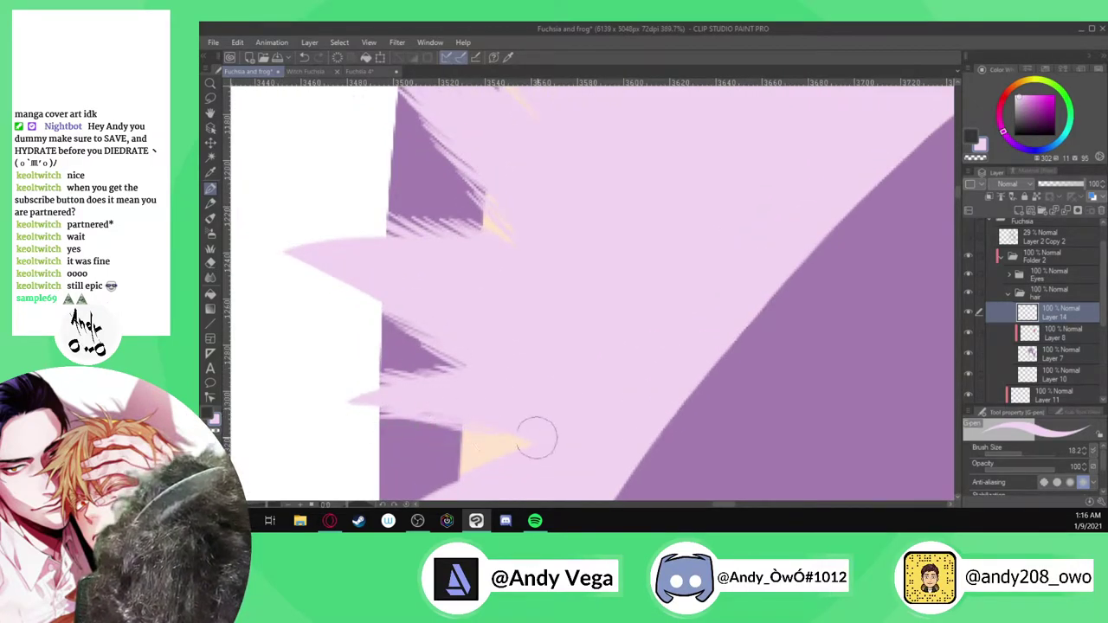
# Extend lilac hair strokes into the purple and skin-coloured gaps between the lower tufts, approaching the ear base
pyautogui.scroll(-2, 480, 414)
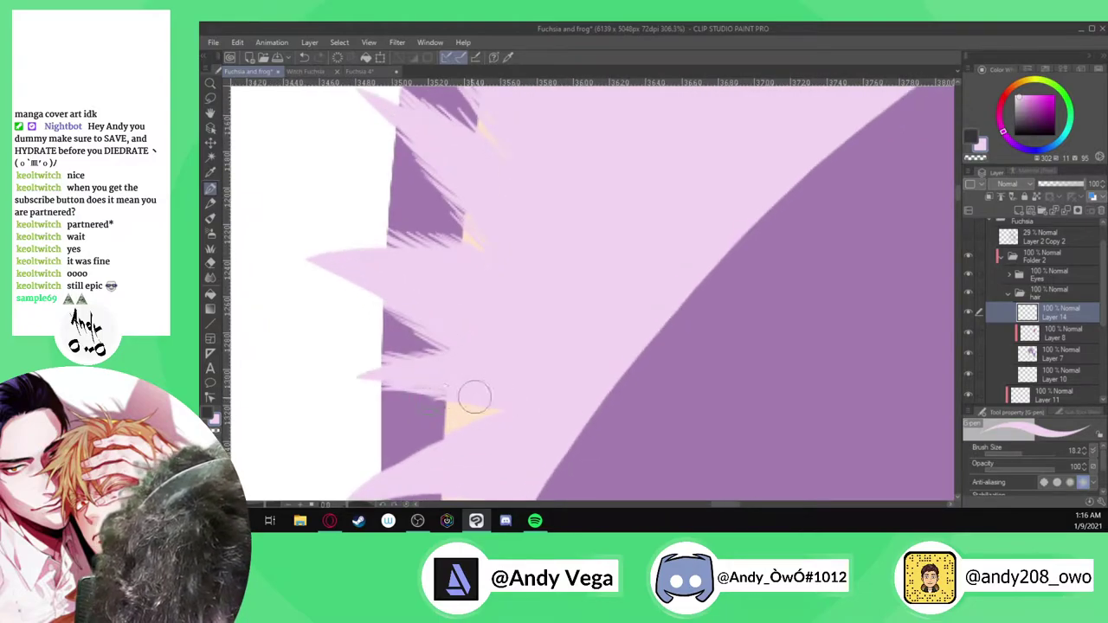
pyautogui.scroll(-4, 475, 389)
pyautogui.scroll(4, 484, 442)
pyautogui.moveTo(348, 402); pyautogui.dragTo(411, 392)
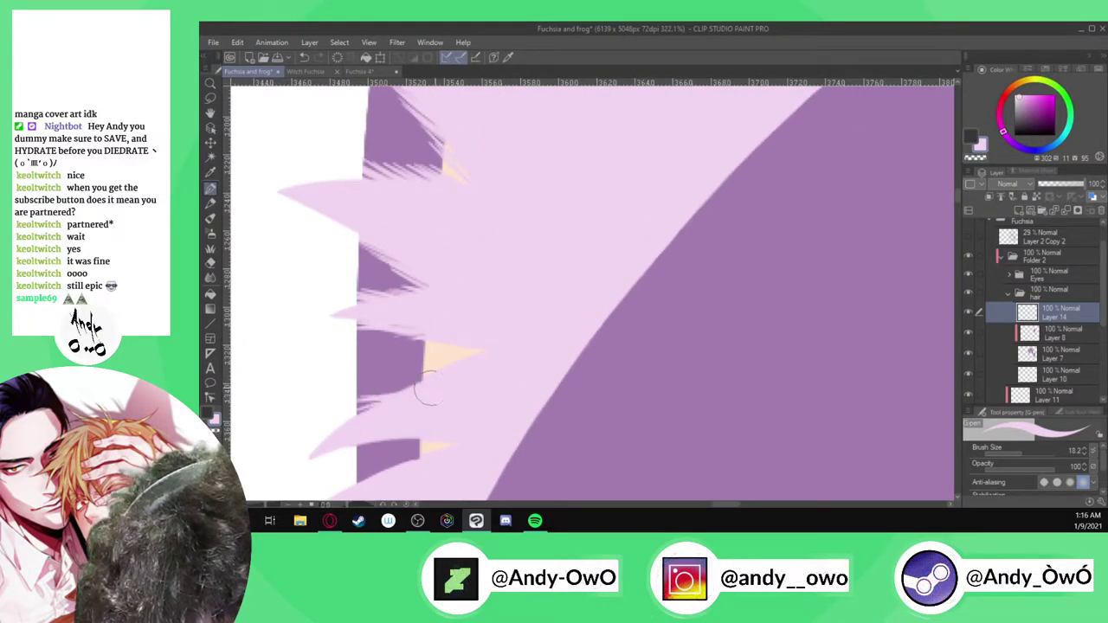
pyautogui.scroll(2, 407, 329)
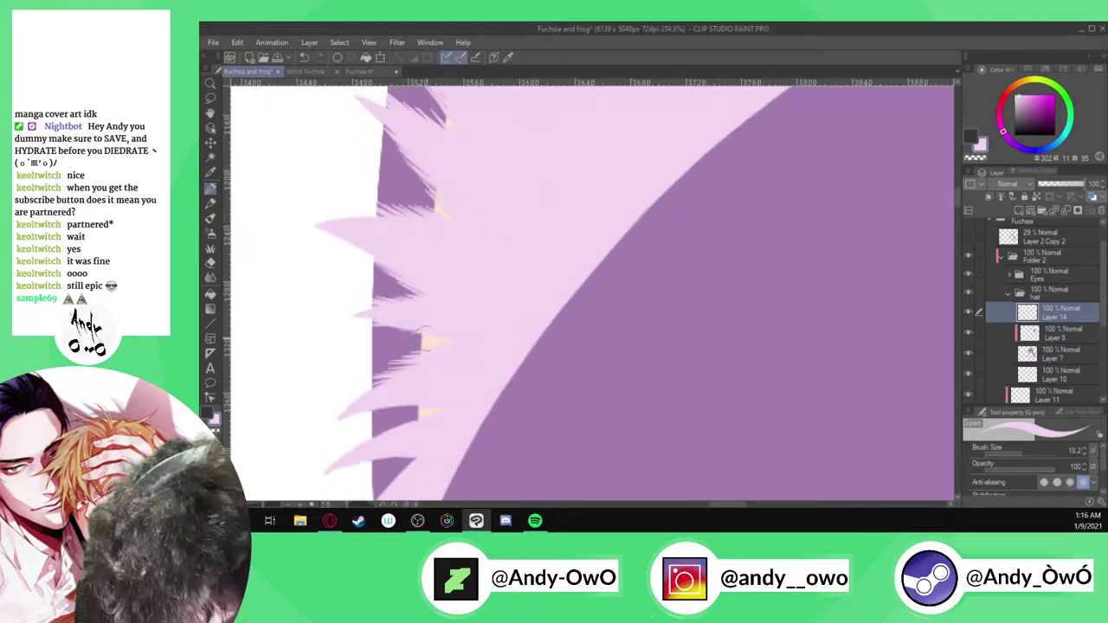
pyautogui.moveTo(336, 407); pyautogui.dragTo(417, 397)
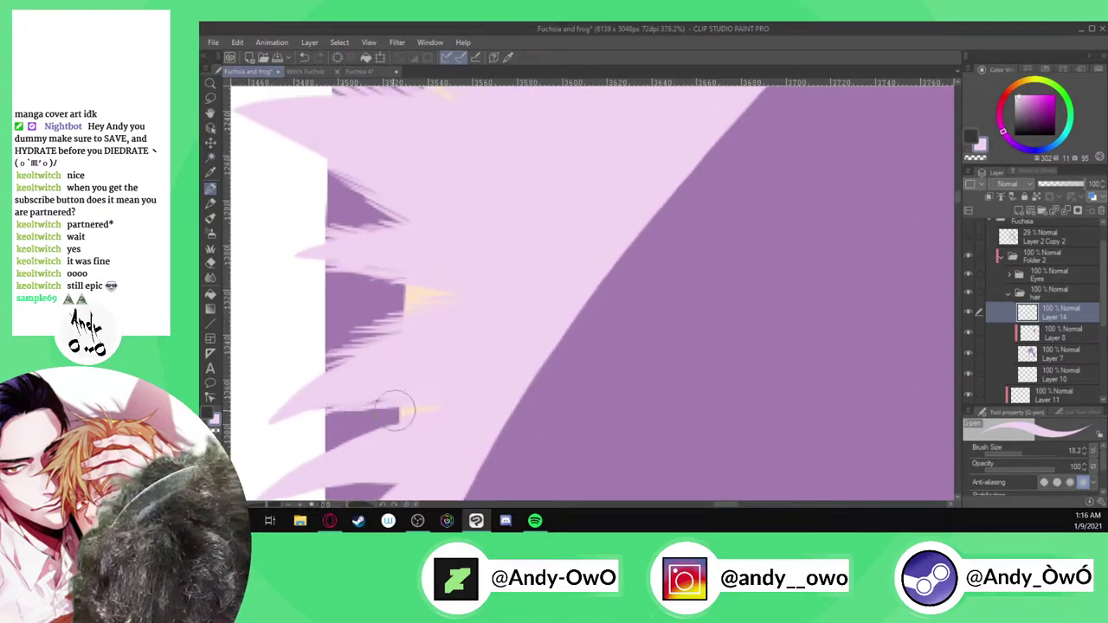
pyautogui.moveTo(323, 440)
pyautogui.mouseDown()
pyautogui.moveTo(403, 416)
pyautogui.moveTo(354, 354)
pyautogui.mouseUp()
pyautogui.scroll(-4, 483, 187)
pyautogui.scroll(4, 480, 260)
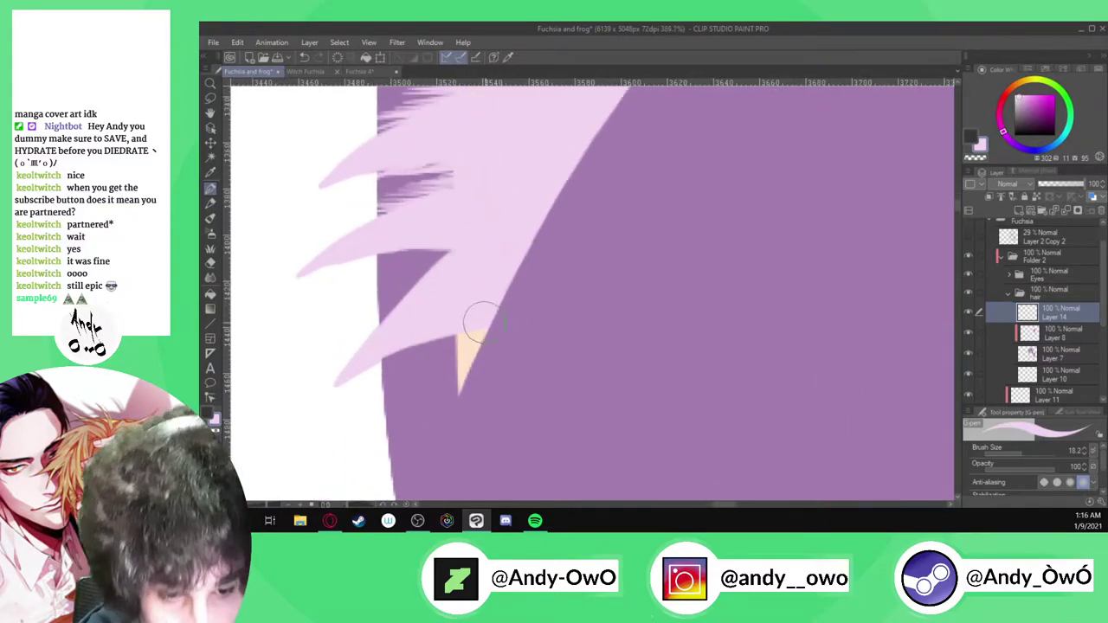
# Finish the last tufts at the left ear's base with lilac strokes, covering the skin-coloured corner along the hair edge
pyautogui.moveTo(474, 333)
pyautogui.mouseDown()
pyautogui.moveTo(445, 358)
pyautogui.moveTo(465, 321)
pyautogui.moveTo(429, 347)
pyautogui.moveTo(434, 325)
pyautogui.mouseUp()
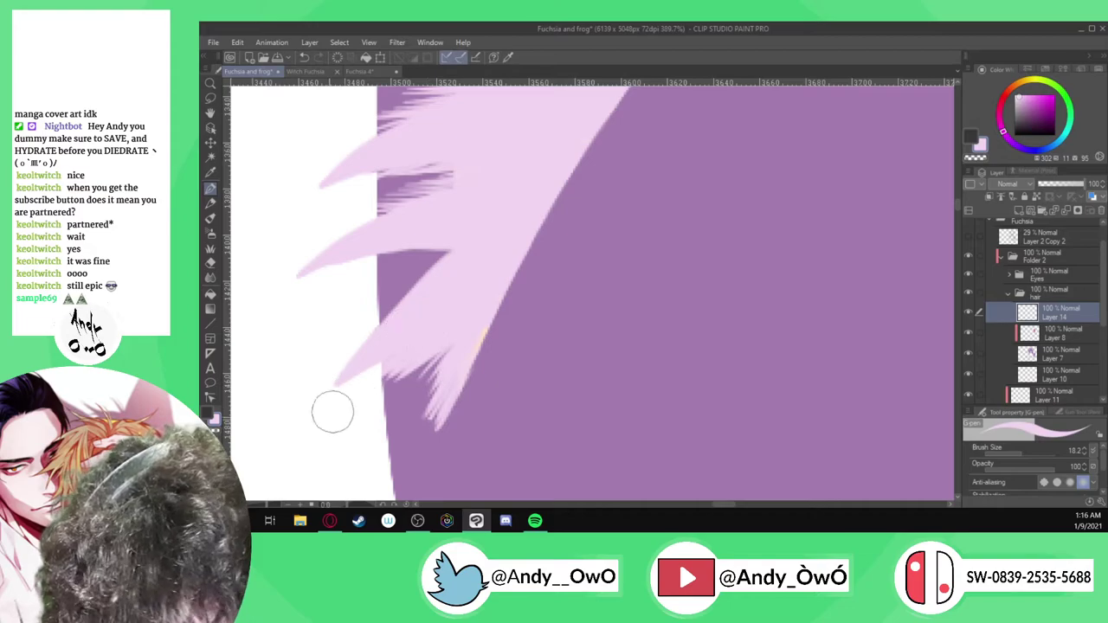
pyautogui.scroll(1, 424, 295)
pyautogui.moveTo(363, 322)
pyautogui.mouseDown()
pyautogui.moveTo(421, 294)
pyautogui.moveTo(378, 325)
pyautogui.mouseUp()
pyautogui.moveTo(376, 272)
pyautogui.mouseDown()
pyautogui.moveTo(409, 251)
pyautogui.moveTo(334, 261)
pyautogui.moveTo(404, 261)
pyautogui.moveTo(396, 258)
pyautogui.moveTo(433, 246)
pyautogui.mouseUp()
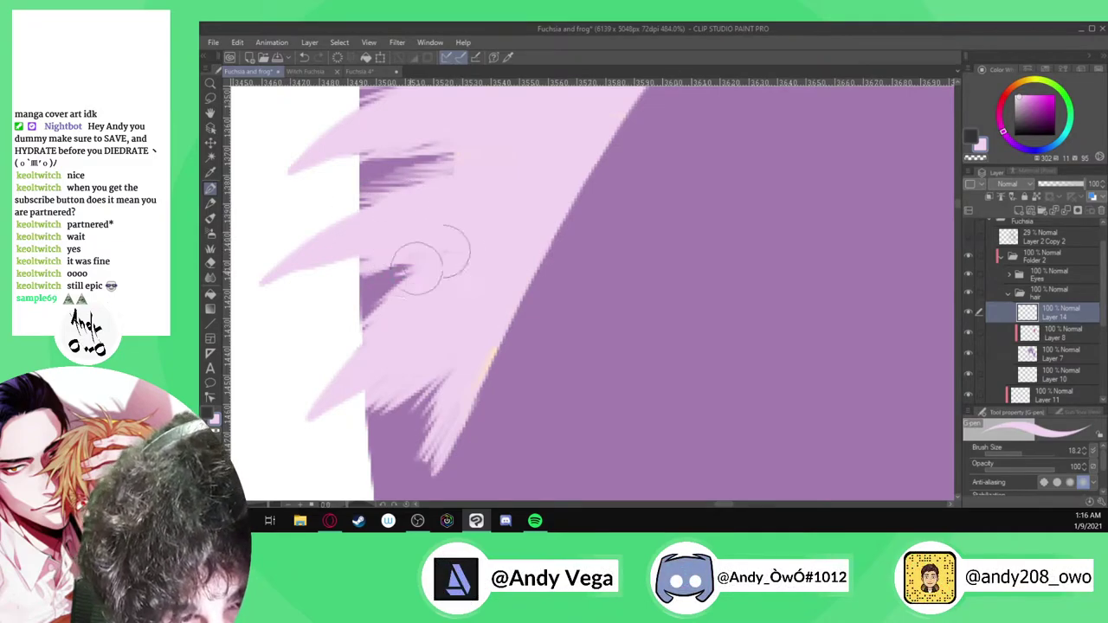
pyautogui.scroll(-2, 392, 244)
pyautogui.scroll(-2, 392, 245)
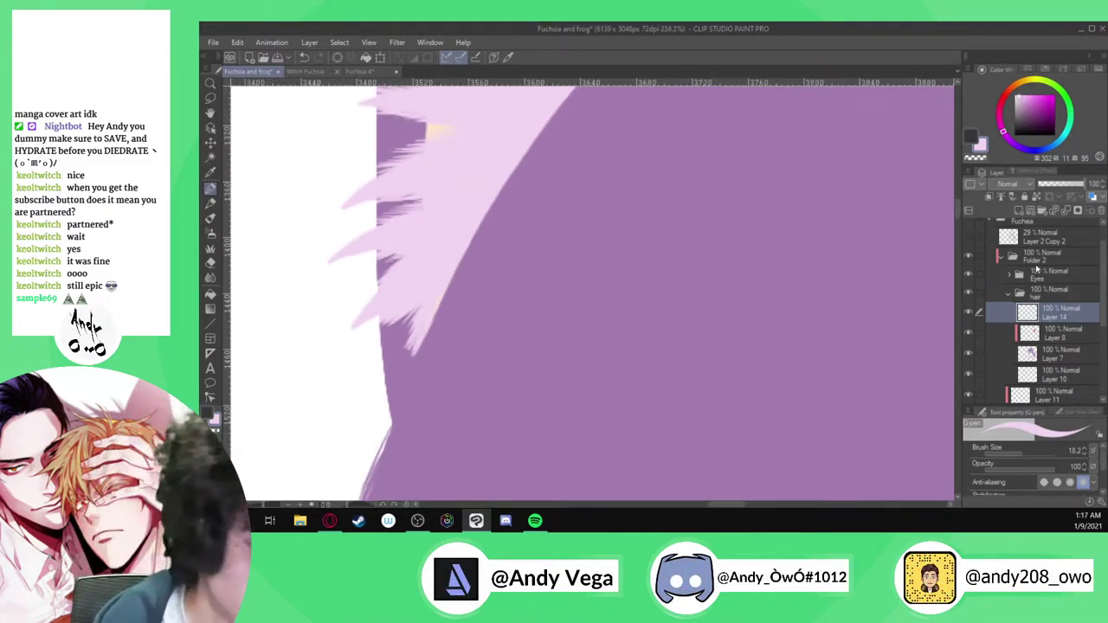
pyautogui.scroll(-1, 1007, 312)
pyautogui.scroll(2, 433, 285)
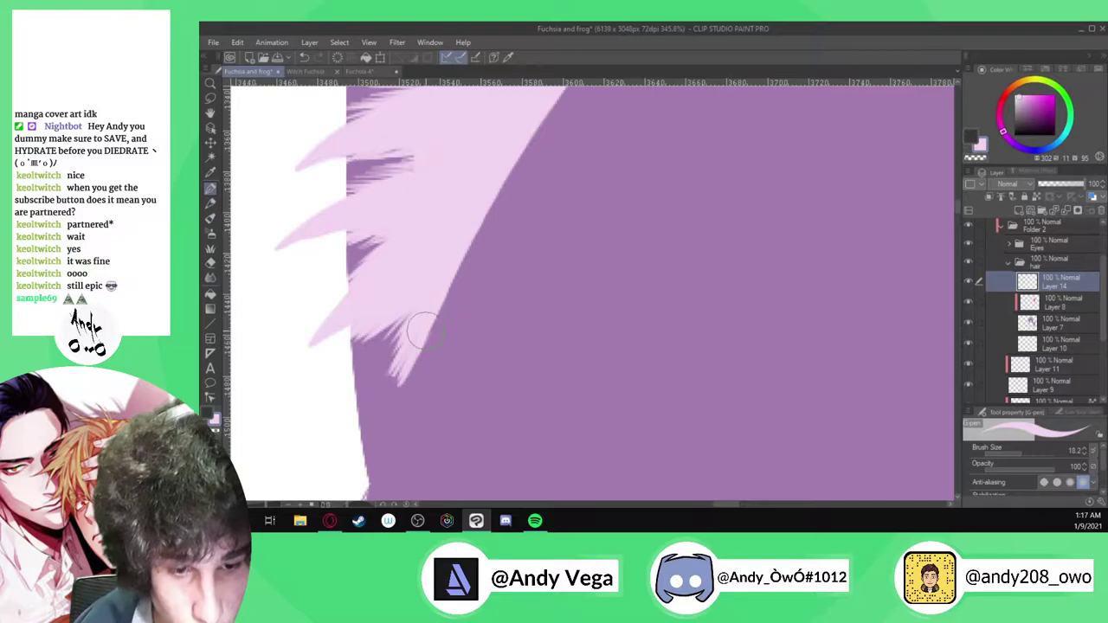
# Merge the clipped Layer 8 down into the hair's Layer 7
pyautogui.scroll(-1, 1056, 301)
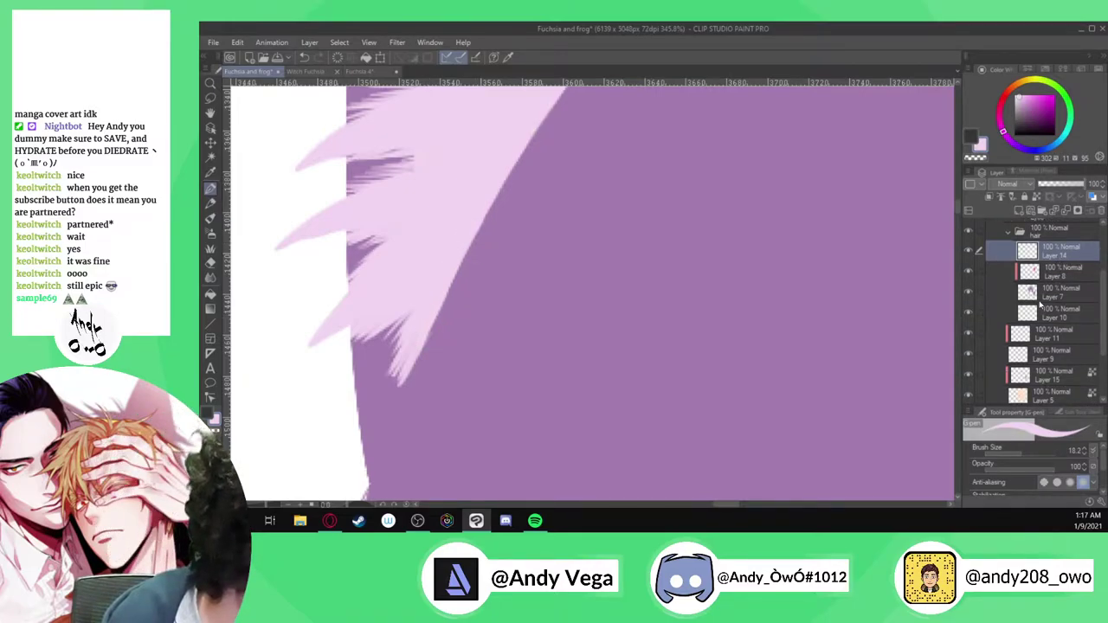
pyautogui.scroll(-8, 740, 295)
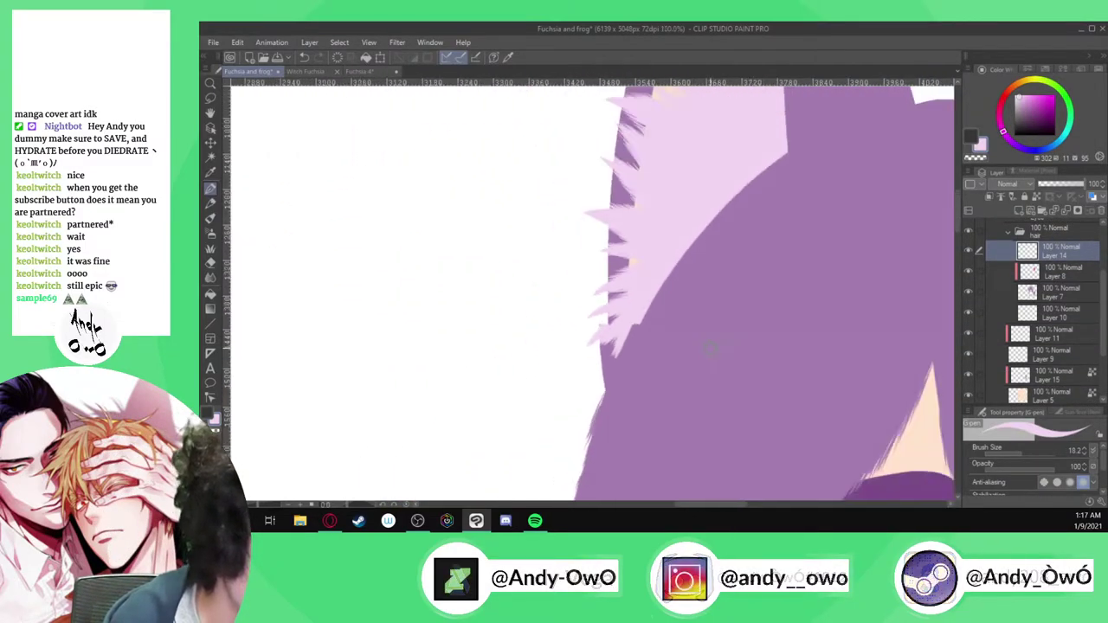
pyautogui.scroll(-2, 707, 306)
pyautogui.scroll(1, 779, 355)
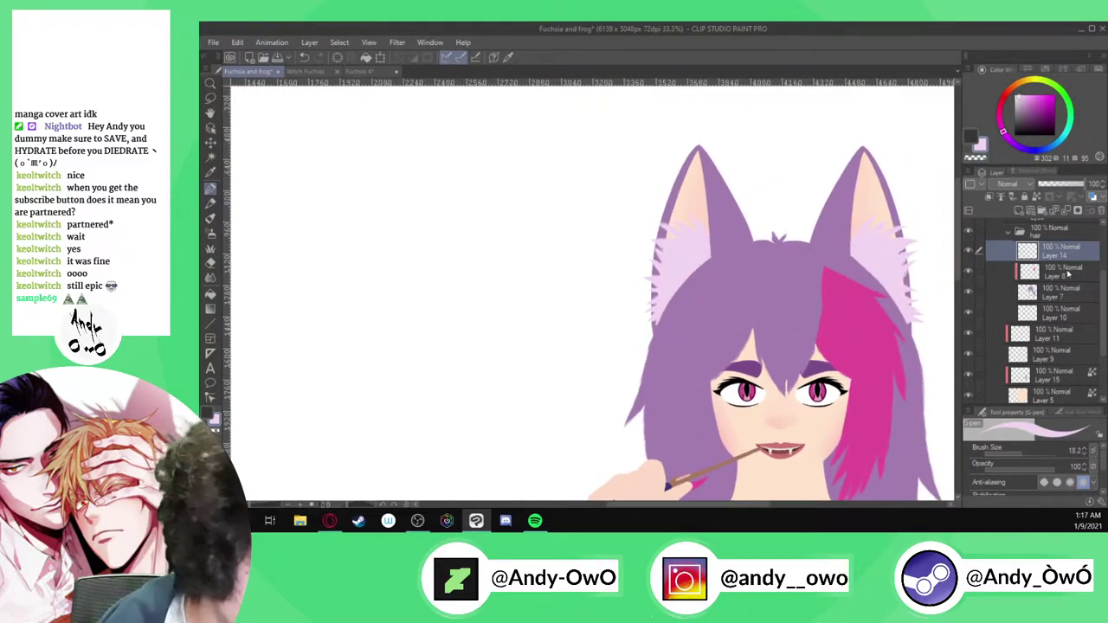
pyautogui.click(1067, 272)
pyautogui.click(1066, 210)
pyautogui.scroll(-2, 799, 248)
pyautogui.scroll(2, 835, 379)
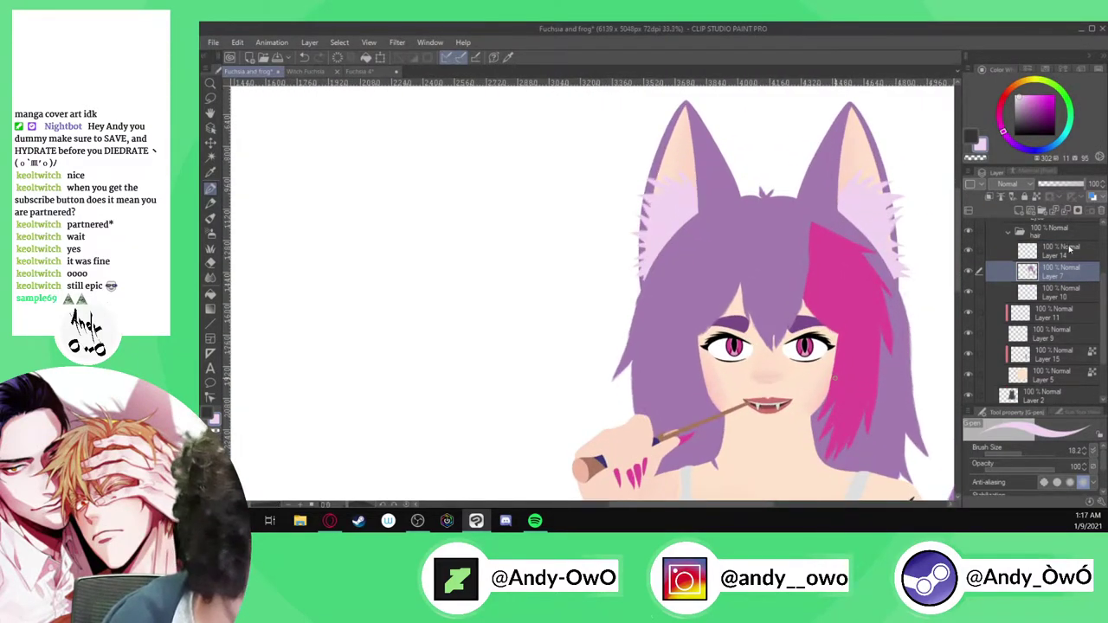
# Toggle Layer 7's visibility to check the merged hair, and examine the ears and face at different magnifications
pyautogui.scroll(-2, 741, 295)
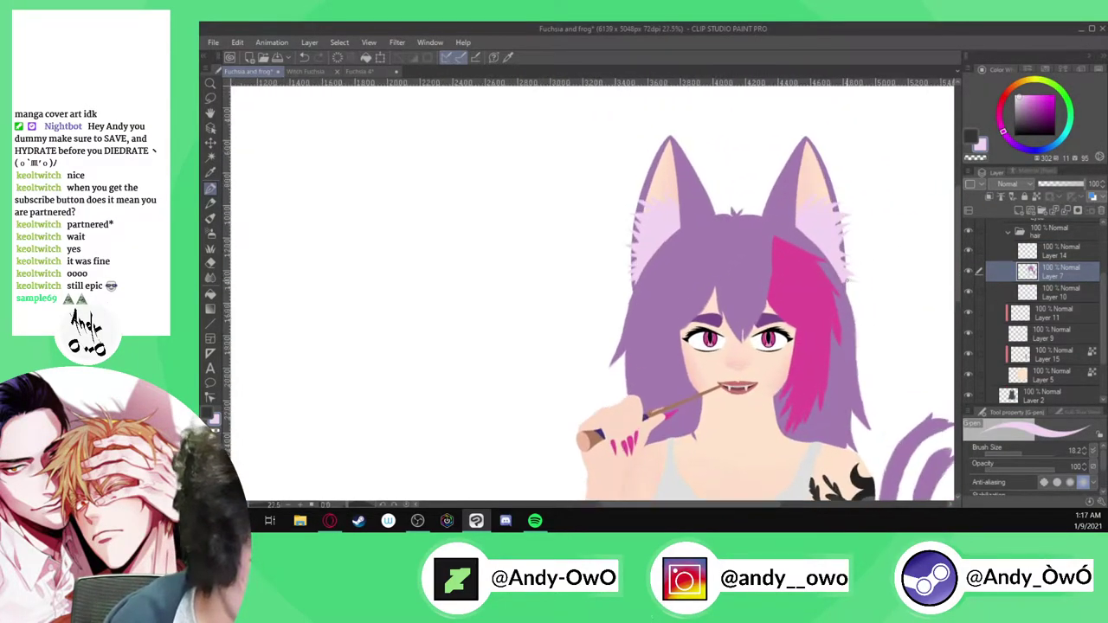
pyautogui.click(968, 272)
pyautogui.click(968, 272)
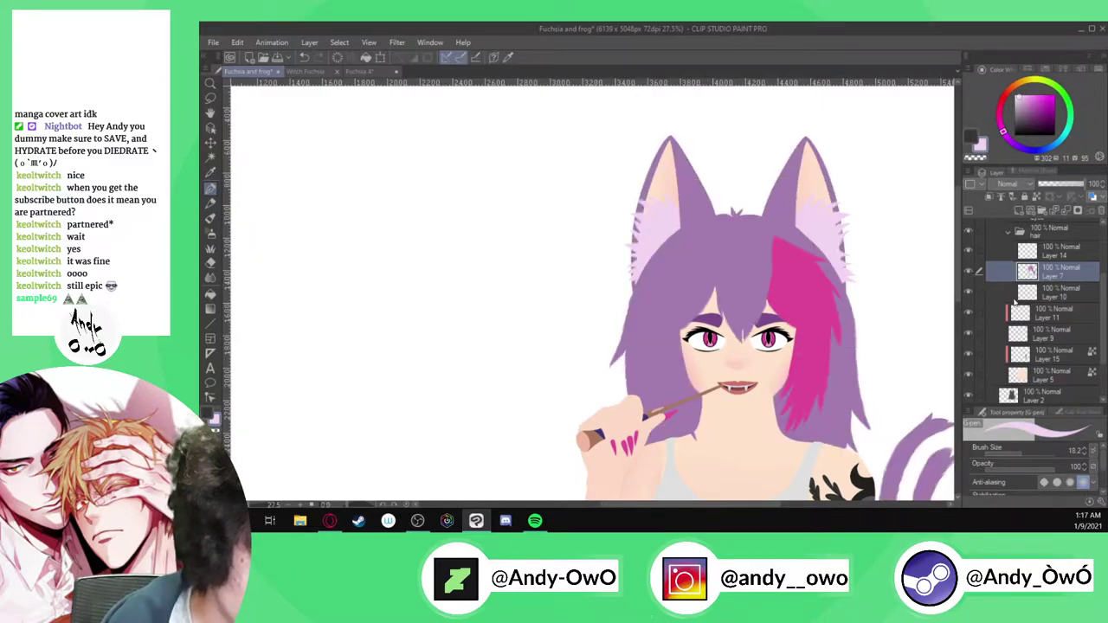
pyautogui.scroll(4, 845, 346)
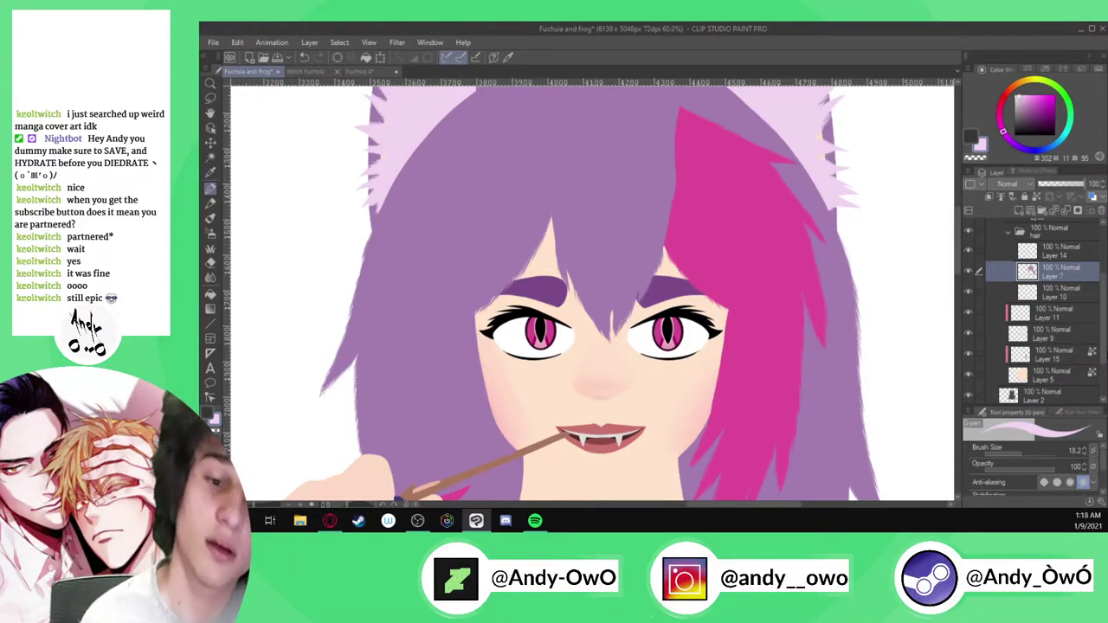
pyautogui.scroll(-4, 499, 289)
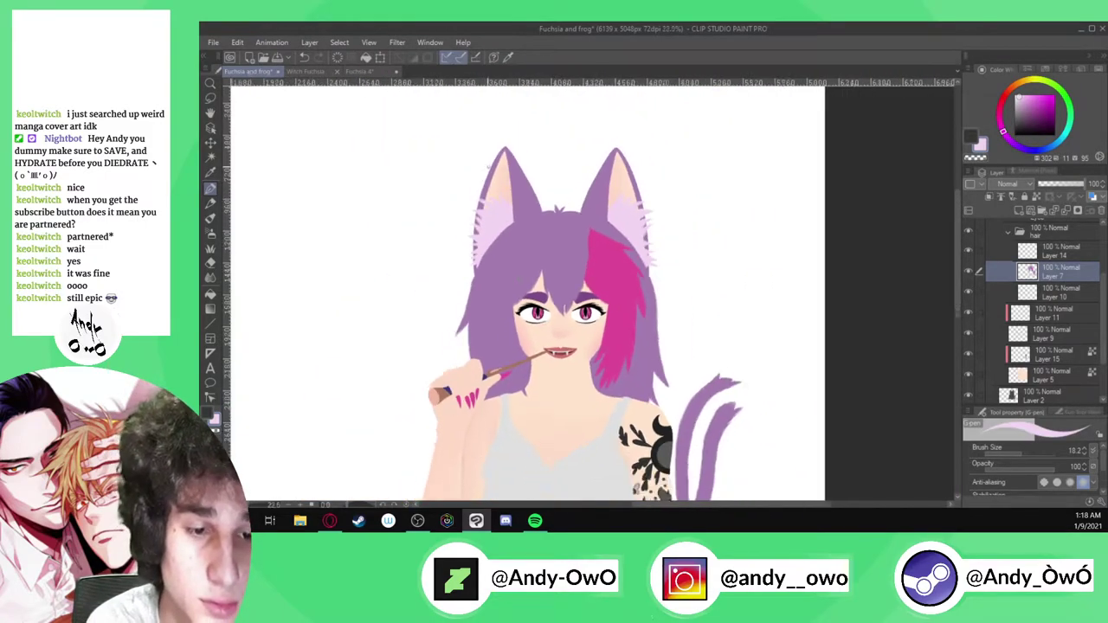
pyautogui.scroll(3, 482, 165)
pyautogui.scroll(1, 1049, 254)
pyautogui.scroll(-1, 1058, 309)
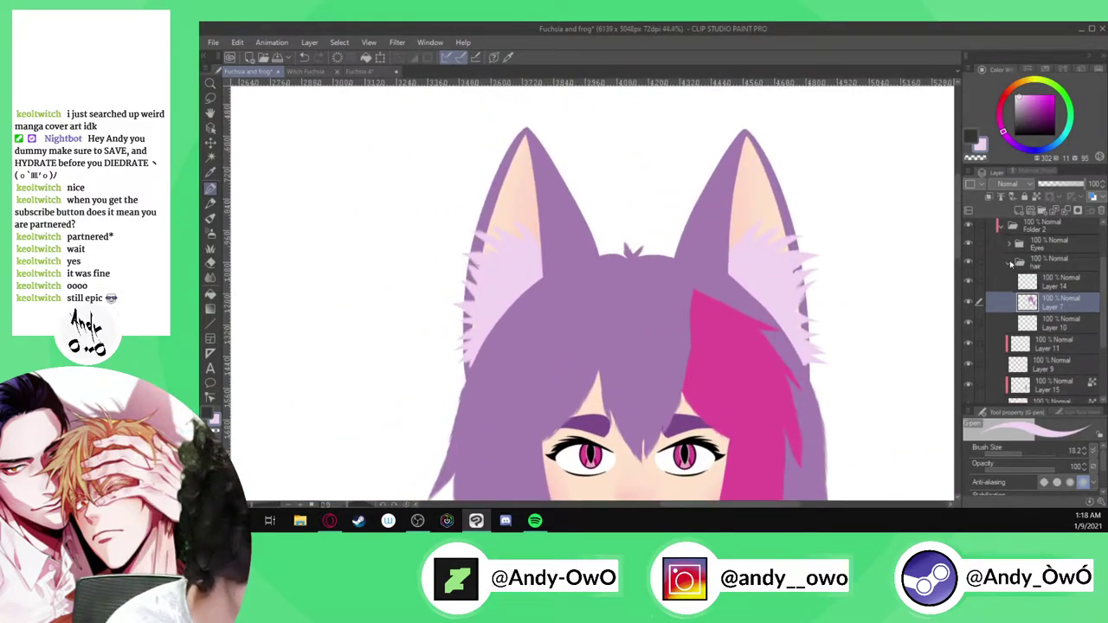
# Collapse the hair folder and, on base Layer 2, feather the uppermost protruding tuft of the right ear past the rim
pyautogui.click(1030, 262)
pyautogui.click(1009, 261)
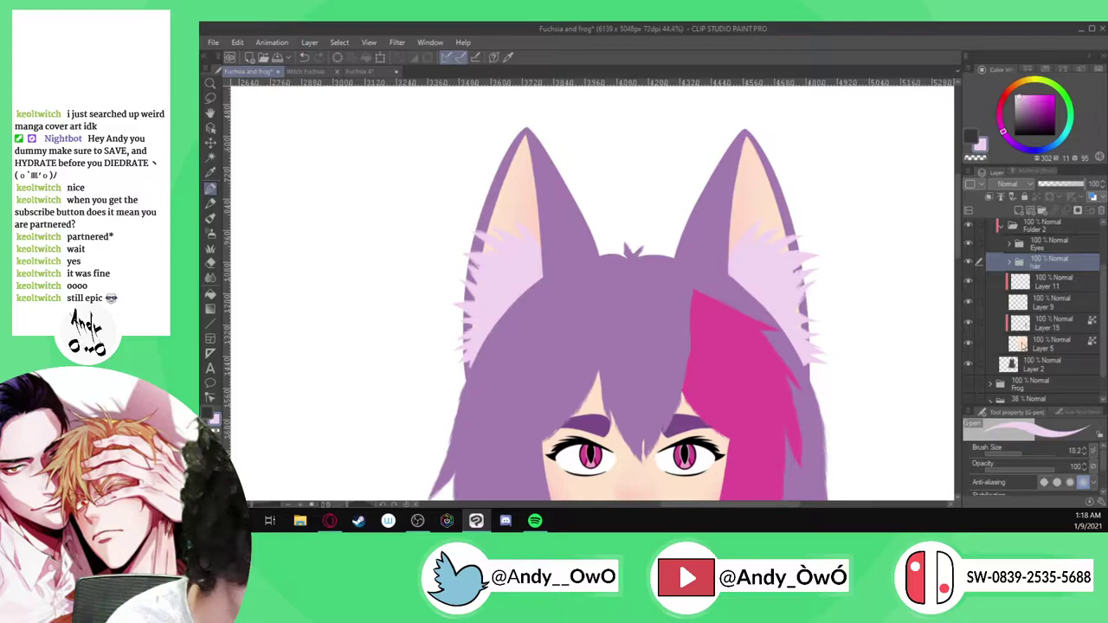
pyautogui.click(1030, 363)
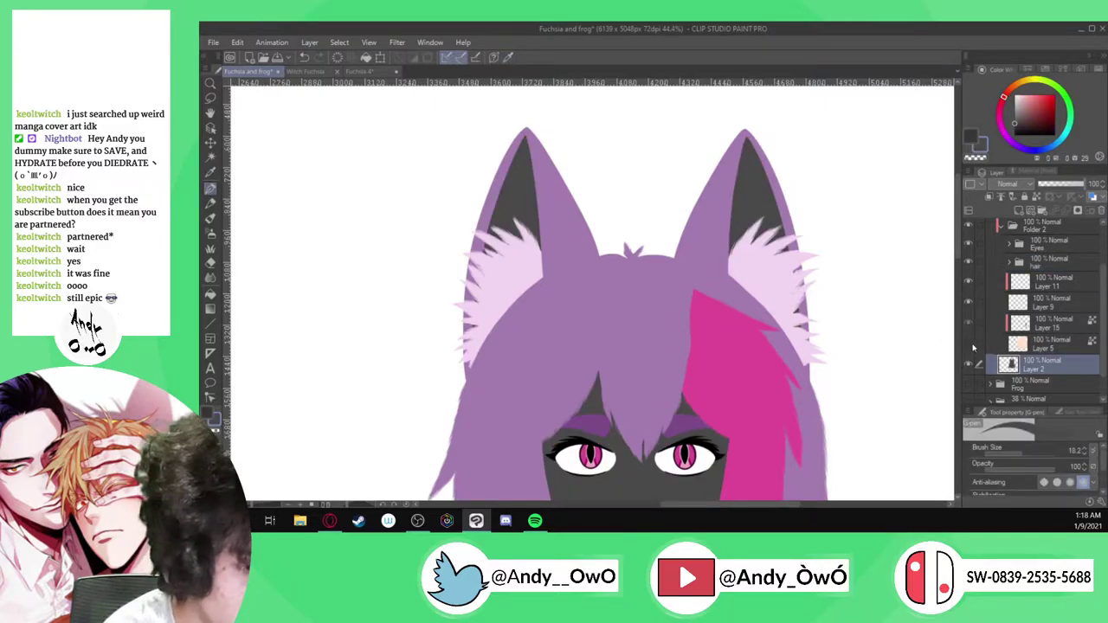
pyautogui.scroll(6, 742, 249)
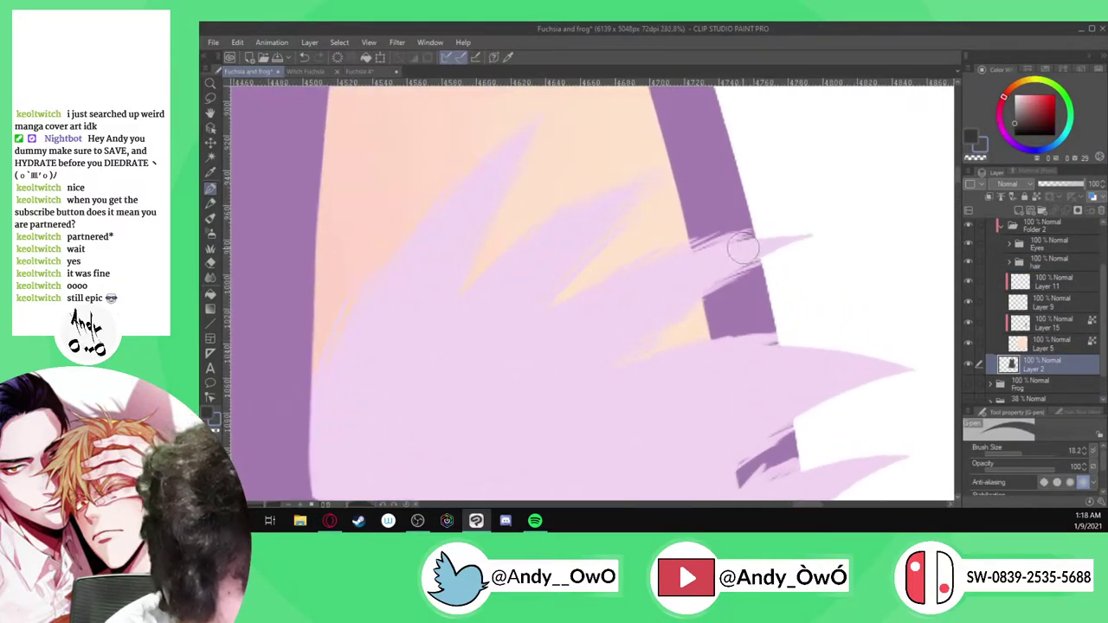
pyautogui.moveTo(782, 229); pyautogui.dragTo(819, 223)
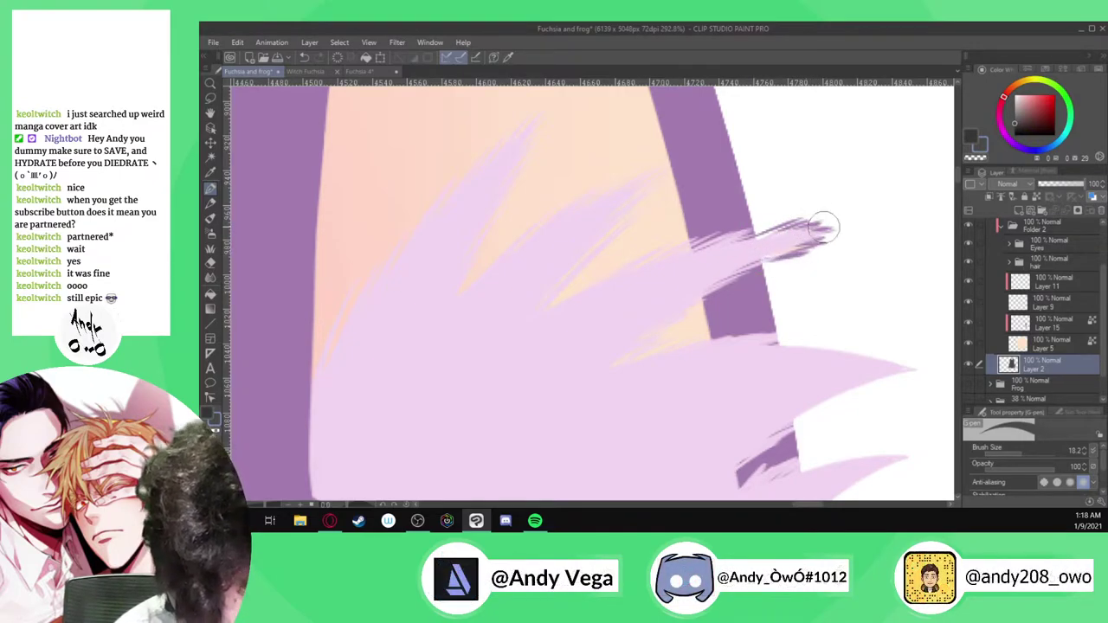
# Paint feathered strokes on Layer 2 along both edges of the right ear's largest tuft to extend it beyond the rim
pyautogui.scroll(-4, 859, 258)
pyautogui.scroll(3, 848, 325)
pyautogui.press('-')
pyautogui.press('-')
pyautogui.press('-')
pyautogui.press('-')
pyautogui.press('-')
pyautogui.press('-')
pyautogui.press('-')
pyautogui.press('-')
pyautogui.press('-')
pyautogui.press('-')
pyautogui.press('-')
pyautogui.press('-')
pyautogui.press('-')
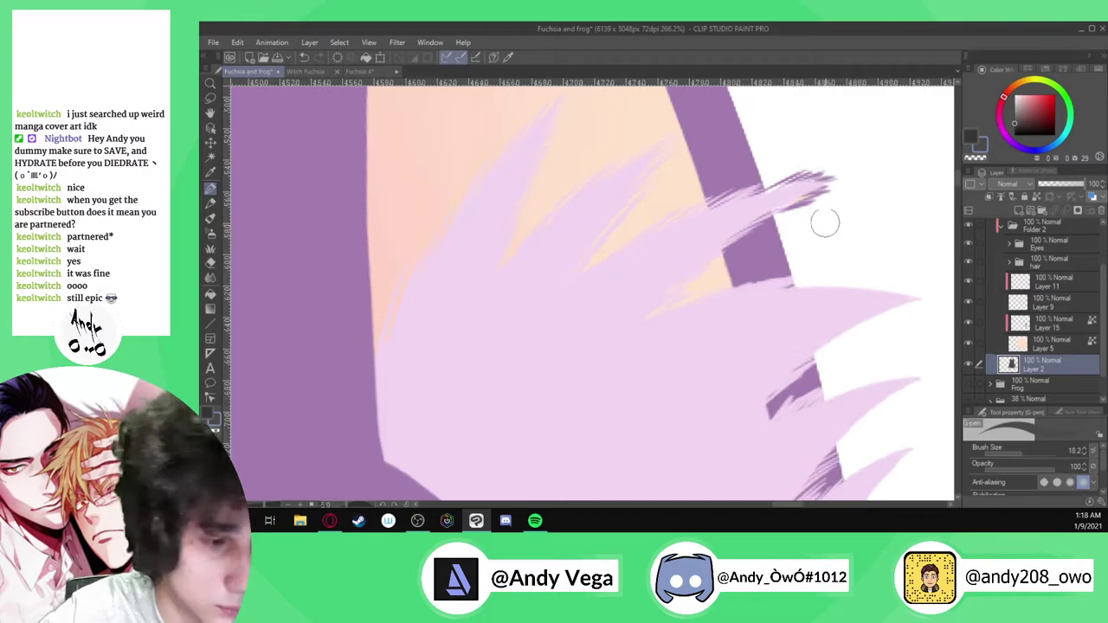
pyautogui.scroll(5, 644, 398)
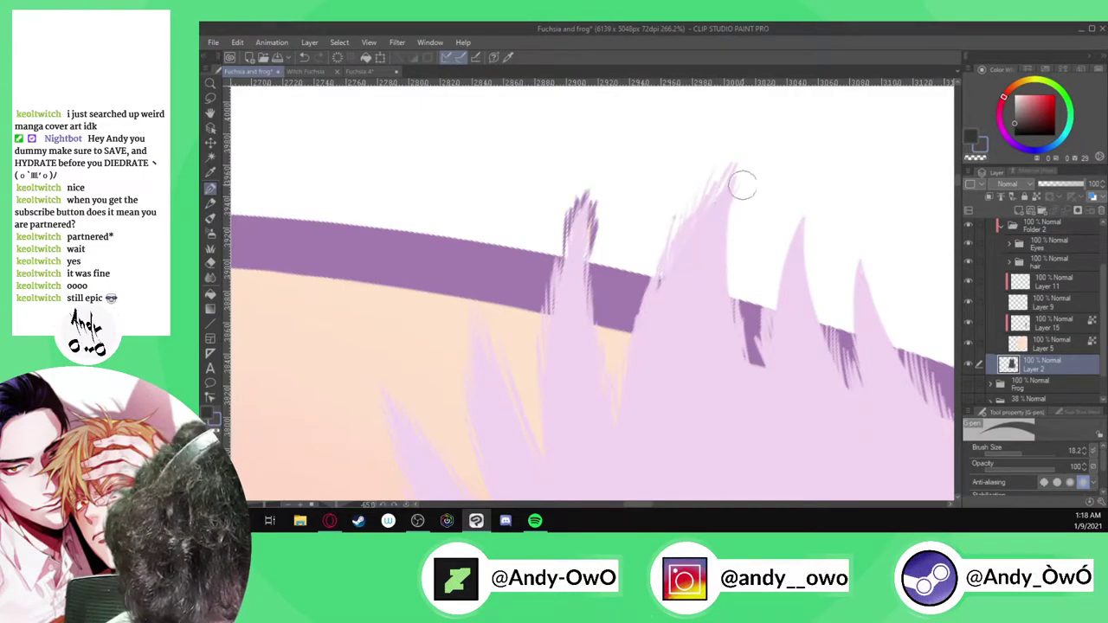
pyautogui.moveTo(740, 212); pyautogui.dragTo(727, 325)
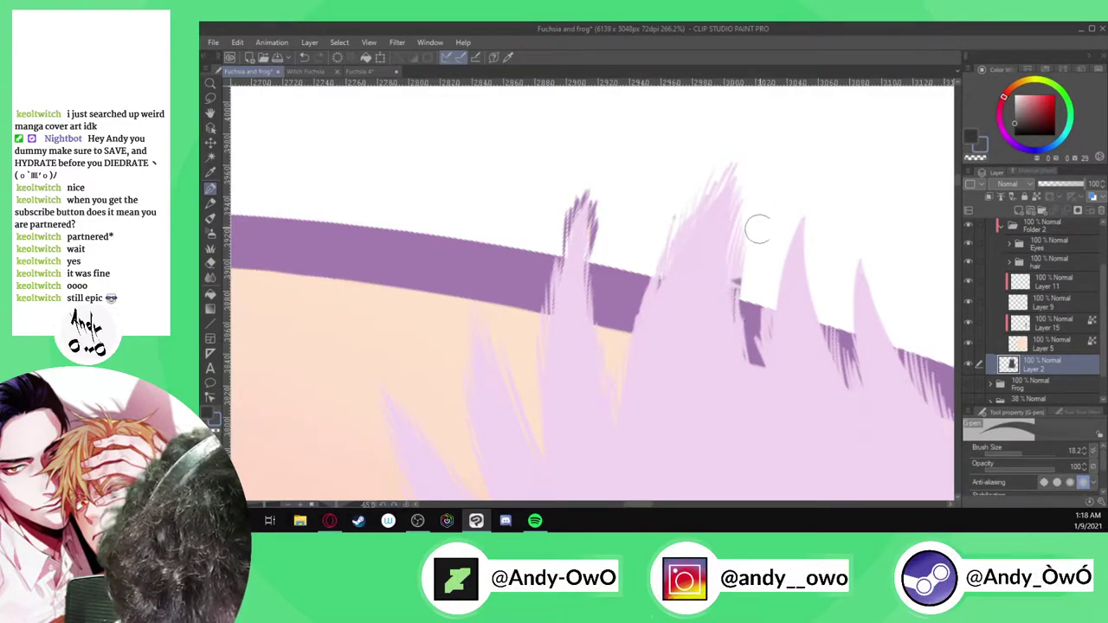
# Widen and feather the tuft directly beneath the right ear's largest one with strokes on Layer 2
pyautogui.scroll(2, 771, 307)
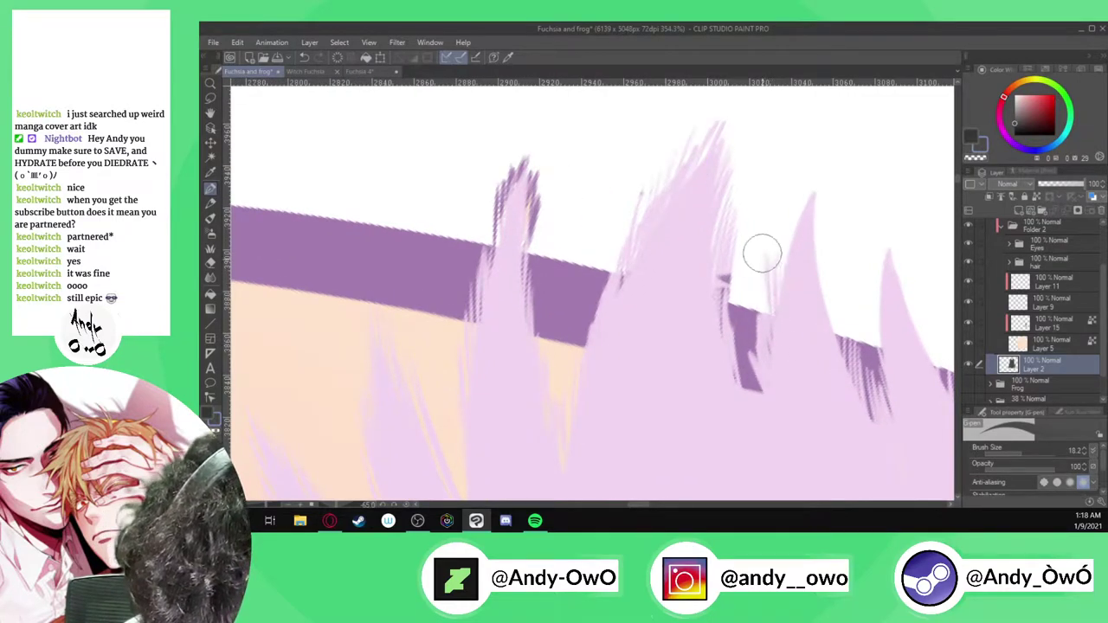
pyautogui.moveTo(775, 283); pyautogui.dragTo(791, 208)
pyautogui.moveTo(796, 260); pyautogui.dragTo(804, 203)
pyautogui.moveTo(797, 279)
pyautogui.mouseDown()
pyautogui.moveTo(788, 183)
pyautogui.moveTo(783, 322)
pyautogui.moveTo(813, 198)
pyautogui.moveTo(813, 309)
pyautogui.moveTo(819, 252)
pyautogui.moveTo(831, 372)
pyautogui.moveTo(839, 302)
pyautogui.mouseUp()
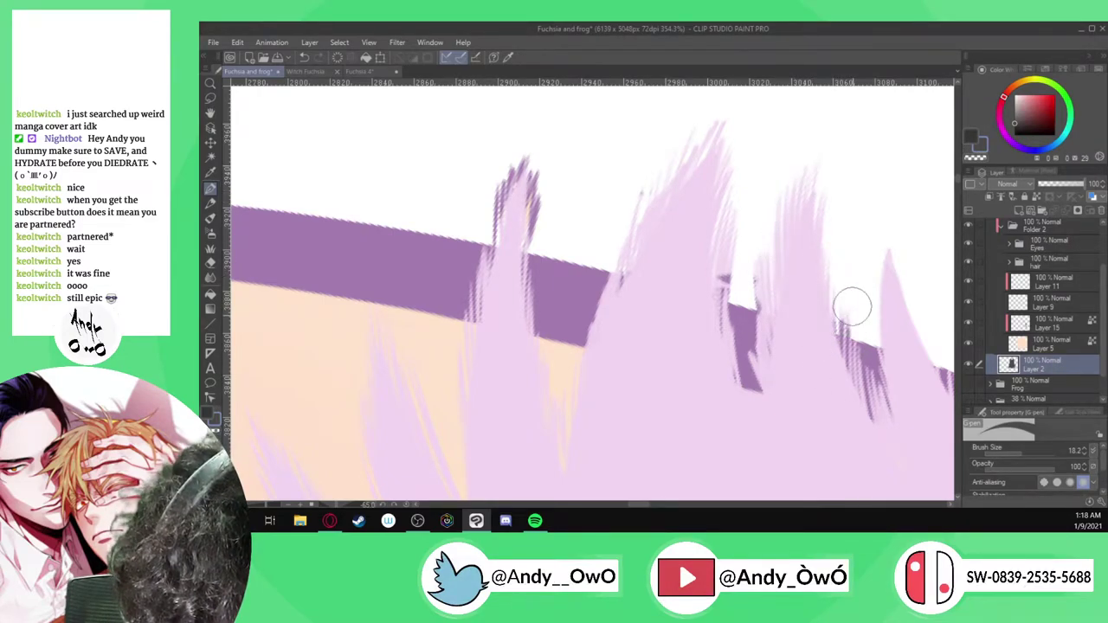
# Feather the tip and both sides of the right ear's third large tuft on Layer 2
pyautogui.scroll(-2, 765, 208)
pyautogui.scroll(3, 857, 306)
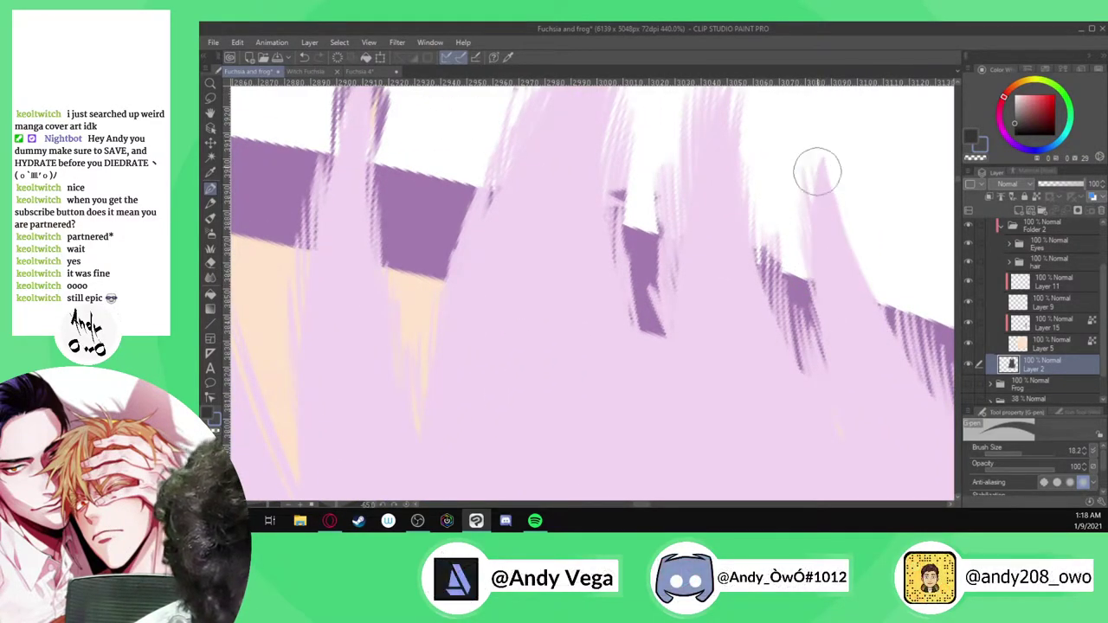
pyautogui.moveTo(813, 130); pyautogui.dragTo(819, 234)
pyautogui.moveTo(831, 145); pyautogui.dragTo(851, 246)
pyautogui.scroll(-2, 758, 151)
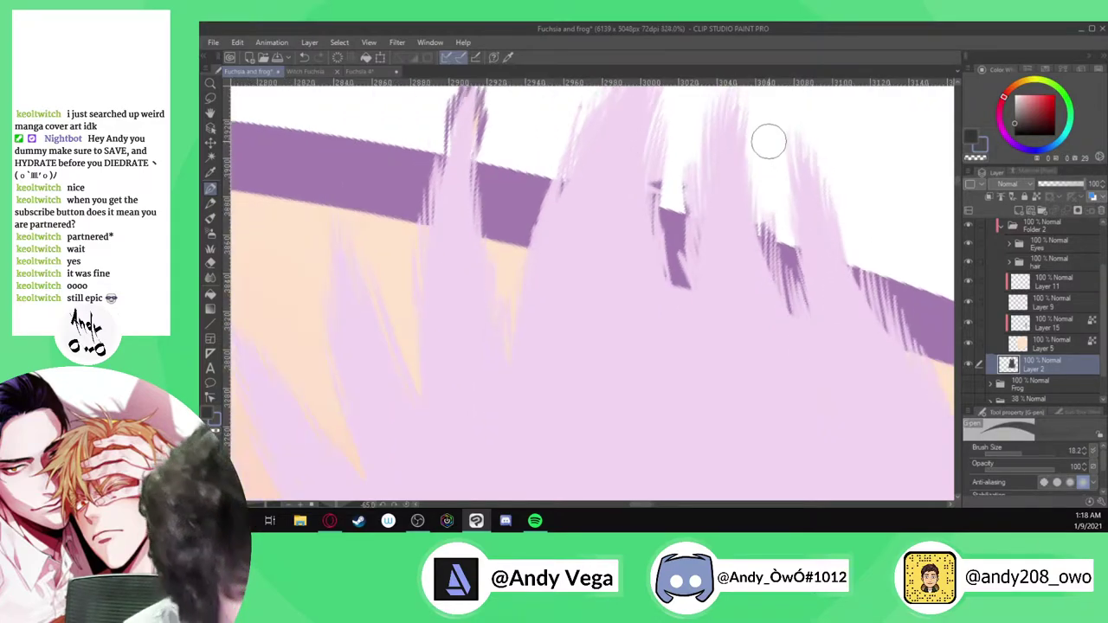
# Extend the two narrow tufts in the lower half of the right ear with feathered strokes on Layer 2
pyautogui.scroll(-3, 615, 292)
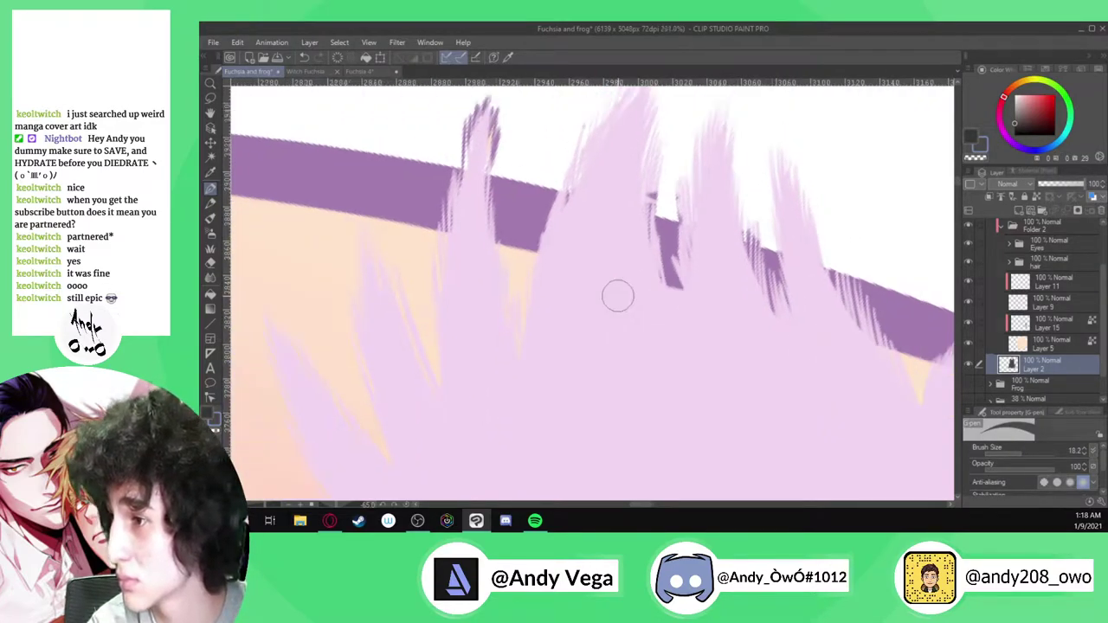
pyautogui.scroll(4, 804, 248)
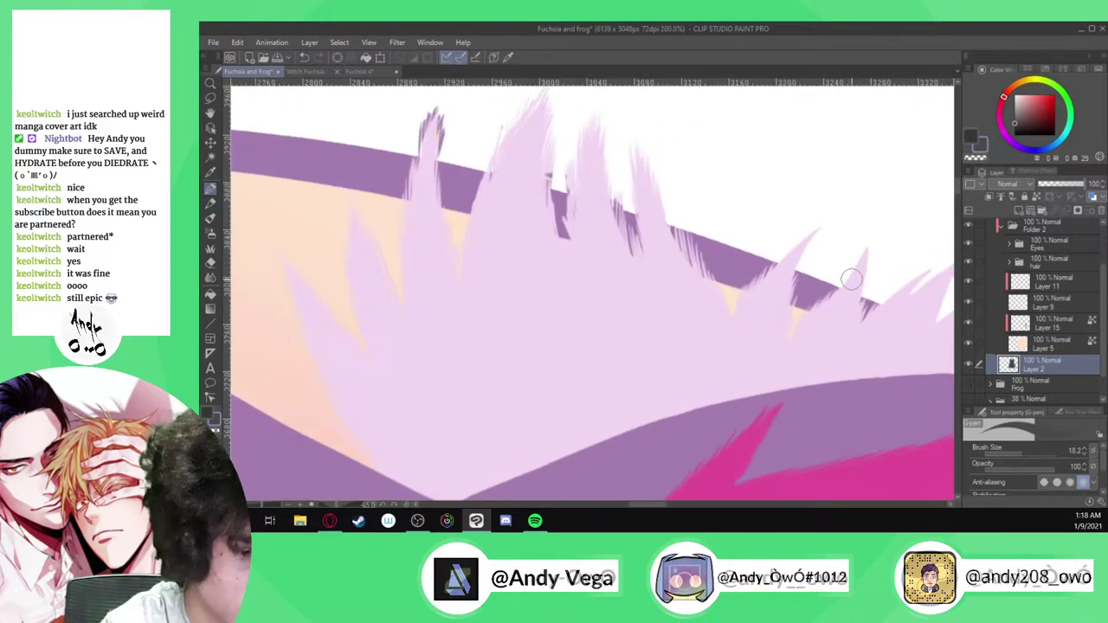
pyautogui.moveTo(772, 248)
pyautogui.mouseDown()
pyautogui.moveTo(726, 293)
pyautogui.moveTo(765, 199)
pyautogui.moveTo(736, 225)
pyautogui.moveTo(796, 175)
pyautogui.moveTo(764, 252)
pyautogui.moveTo(819, 174)
pyautogui.moveTo(861, 151)
pyautogui.moveTo(765, 299)
pyautogui.moveTo(800, 223)
pyautogui.mouseUp()
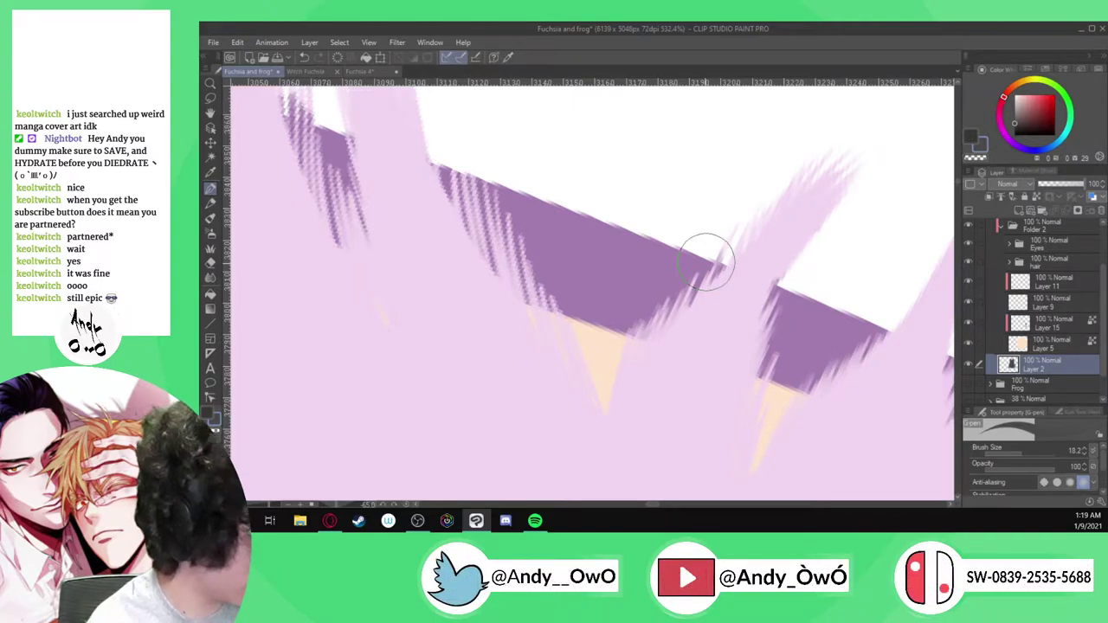
pyautogui.scroll(-3, 658, 135)
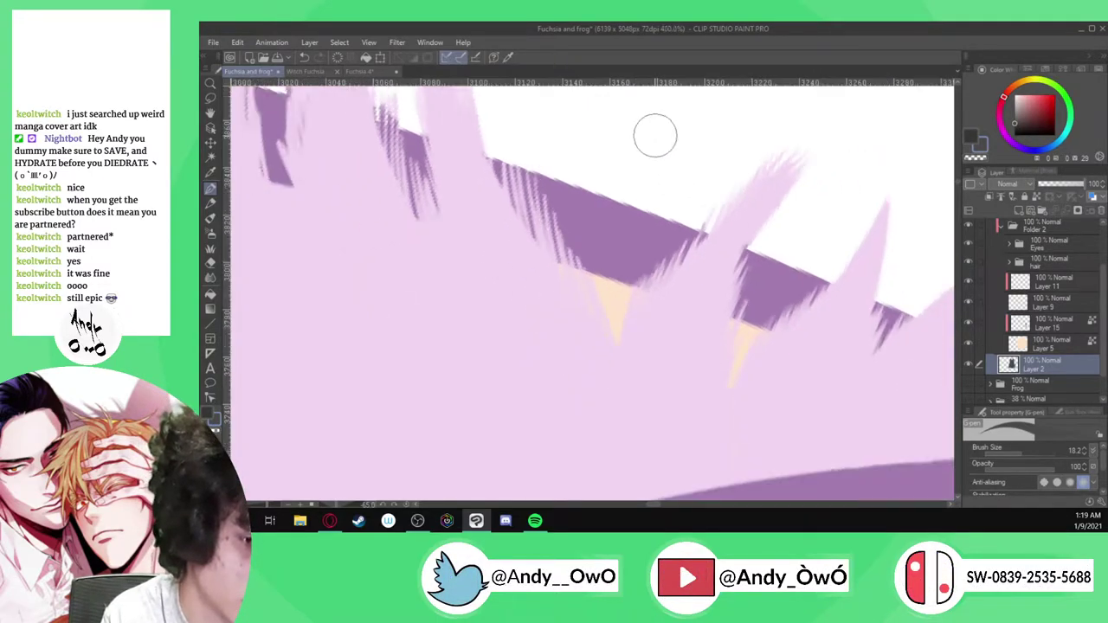
pyautogui.scroll(3, 863, 199)
pyautogui.moveTo(727, 276)
pyautogui.mouseDown()
pyautogui.moveTo(735, 202)
pyautogui.moveTo(734, 271)
pyautogui.moveTo(766, 164)
pyautogui.moveTo(770, 215)
pyautogui.moveTo(785, 130)
pyautogui.moveTo(800, 123)
pyautogui.moveTo(772, 260)
pyautogui.mouseUp()
pyautogui.scroll(-2, 804, 233)
pyautogui.scroll(3, 875, 233)
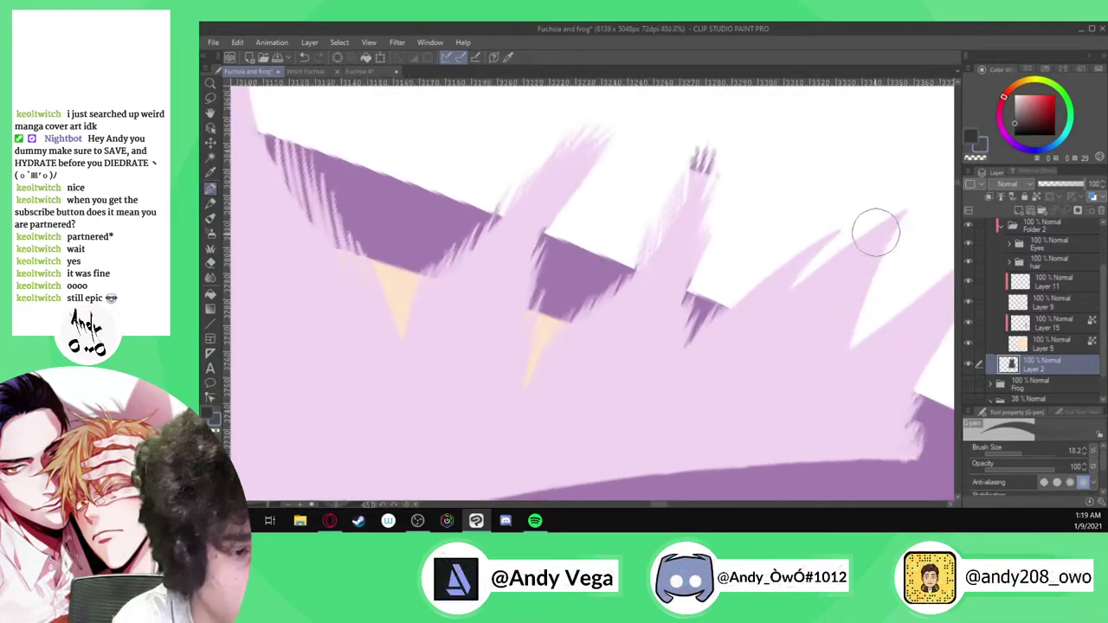
# Feather the split double tuft and the last tuft at the right ear's base with Layer 2 strokes
pyautogui.moveTo(725, 322); pyautogui.dragTo(828, 210)
pyautogui.moveTo(760, 293)
pyautogui.mouseDown()
pyautogui.moveTo(881, 186)
pyautogui.moveTo(781, 301)
pyautogui.moveTo(805, 297)
pyautogui.moveTo(922, 170)
pyautogui.moveTo(861, 223)
pyautogui.moveTo(794, 318)
pyautogui.moveTo(891, 210)
pyautogui.moveTo(919, 197)
pyautogui.moveTo(864, 278)
pyautogui.moveTo(839, 340)
pyautogui.moveTo(896, 274)
pyautogui.moveTo(856, 347)
pyautogui.mouseUp()
pyautogui.scroll(2, 715, 307)
pyautogui.moveTo(713, 303)
pyautogui.mouseDown()
pyautogui.moveTo(722, 272)
pyautogui.moveTo(739, 267)
pyautogui.mouseUp()
pyautogui.scroll(-3, 732, 245)
pyautogui.scroll(-3, 723, 208)
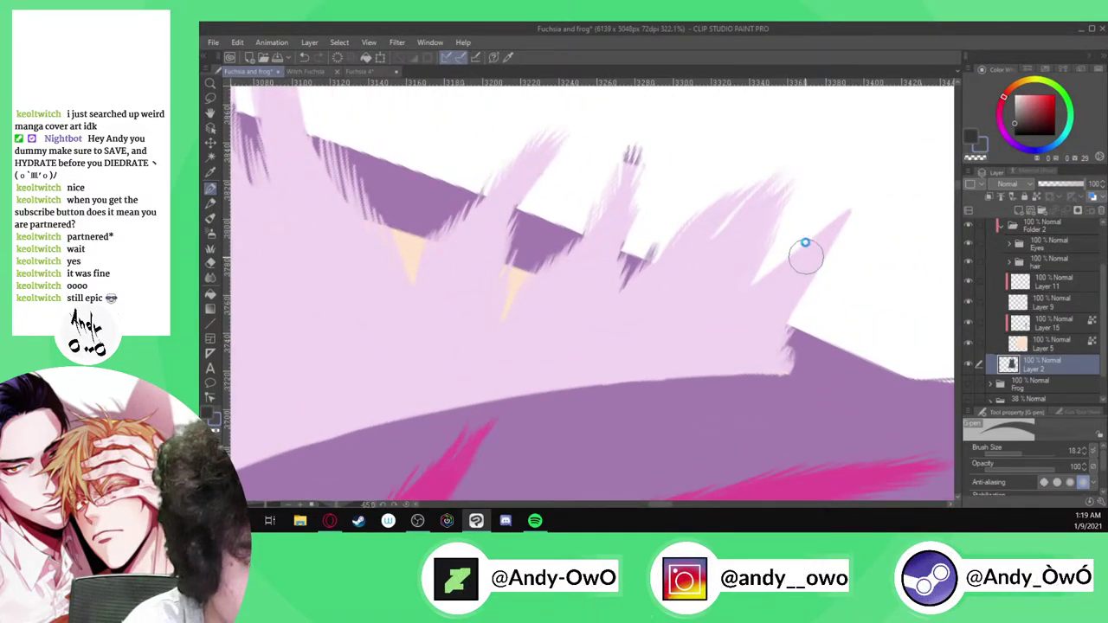
pyautogui.scroll(1, 779, 246)
pyautogui.moveTo(762, 247)
pyautogui.mouseDown()
pyautogui.moveTo(737, 305)
pyautogui.moveTo(820, 213)
pyautogui.moveTo(795, 270)
pyautogui.moveTo(891, 178)
pyautogui.moveTo(787, 327)
pyautogui.moveTo(836, 278)
pyautogui.moveTo(805, 302)
pyautogui.mouseUp()
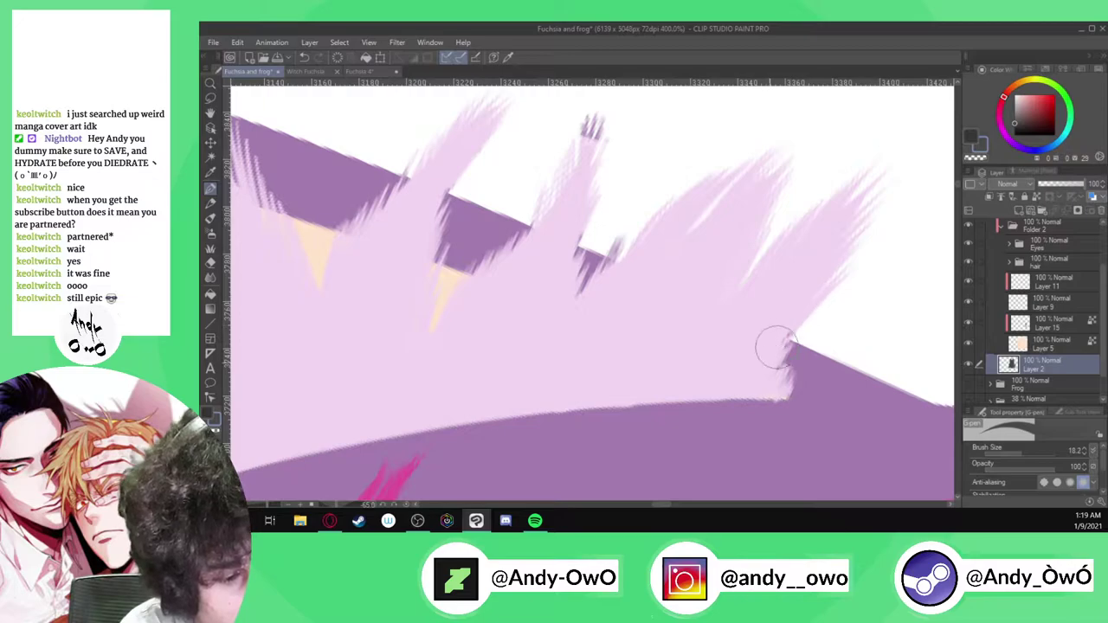
# Touch up the frayed edges of the right ear's largest and third tufts, and reset the canvas rotation
pyautogui.scroll(-7, 781, 339)
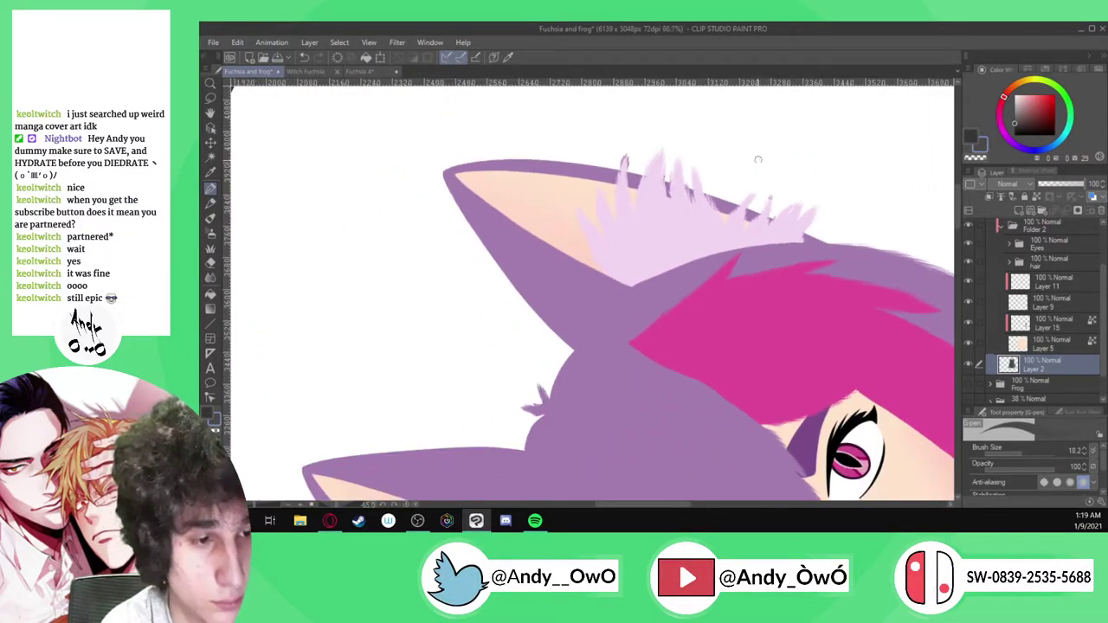
pyautogui.scroll(5, 761, 151)
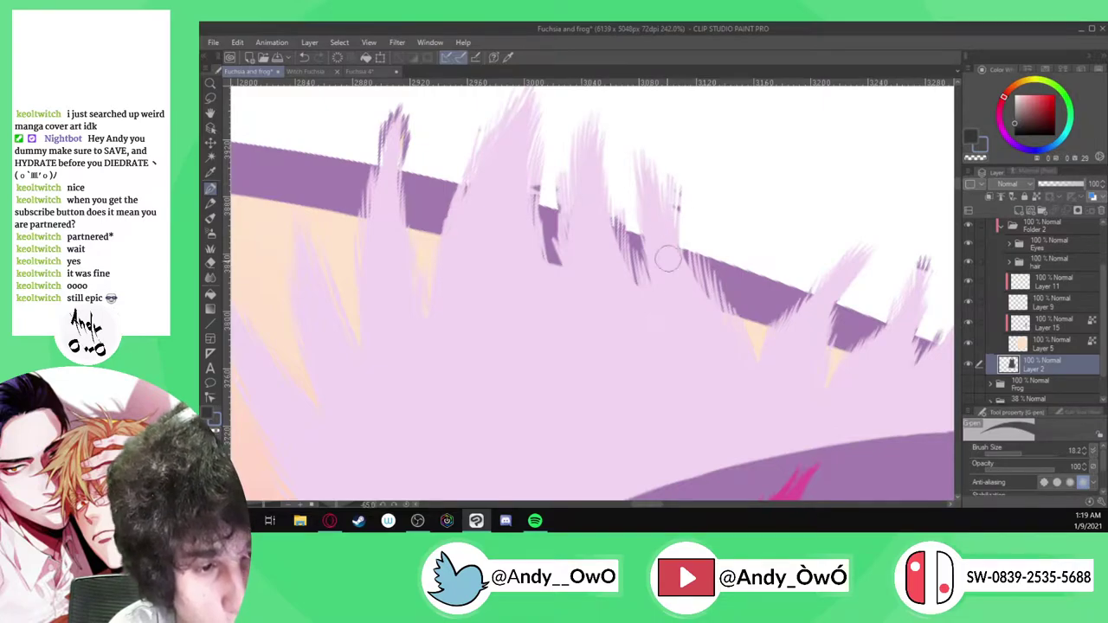
pyautogui.scroll(-2, 671, 247)
pyautogui.scroll(1, 596, 181)
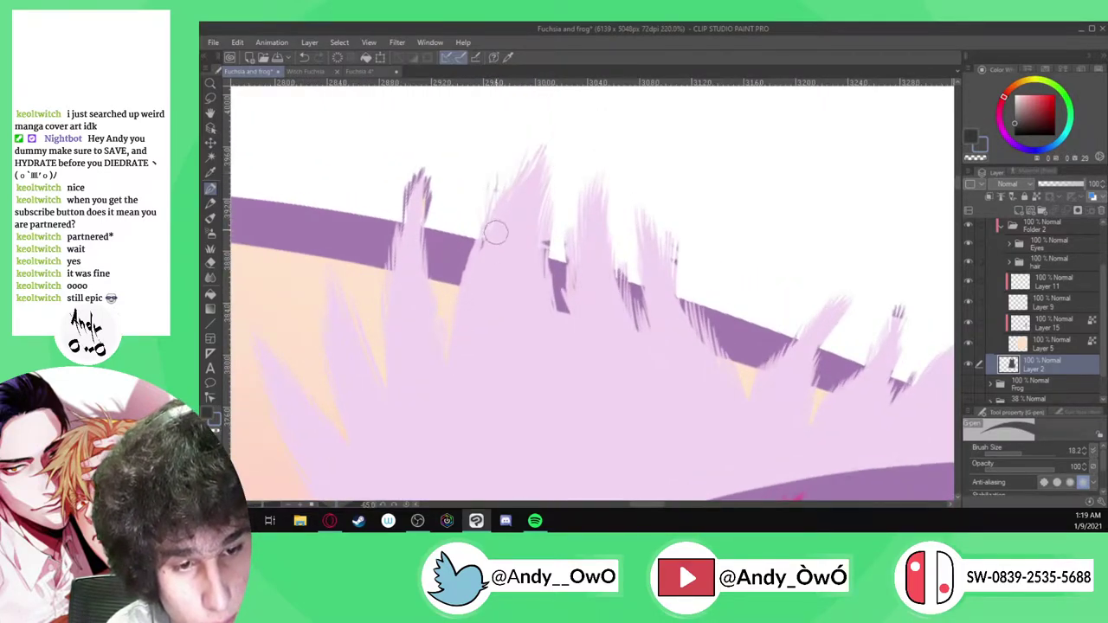
pyautogui.scroll(-2, 519, 169)
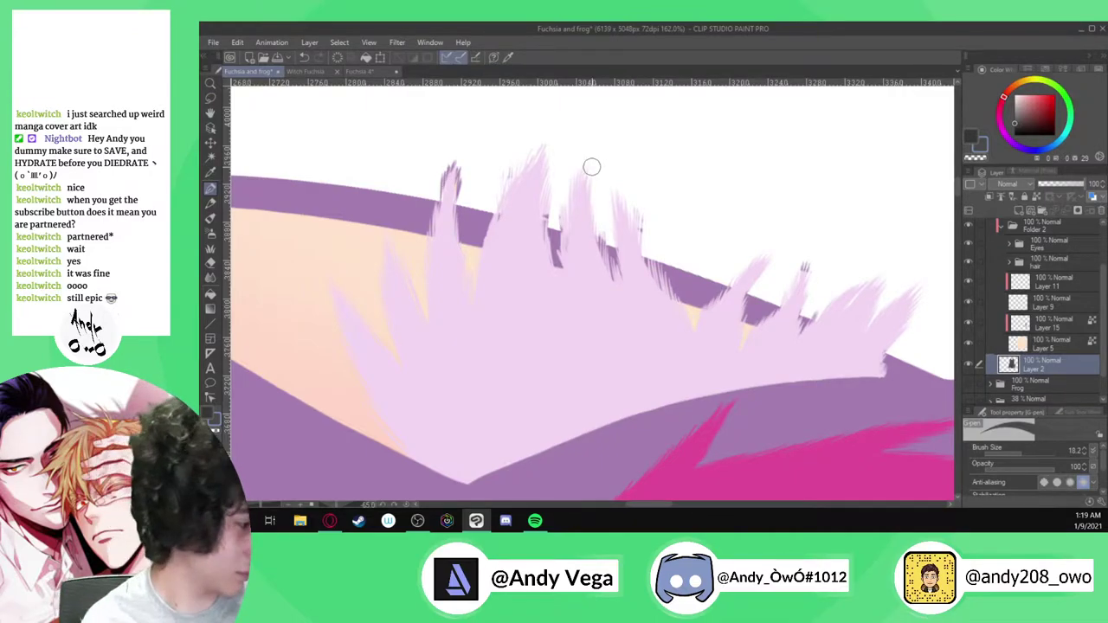
pyautogui.hotkey('ctrl', '@')
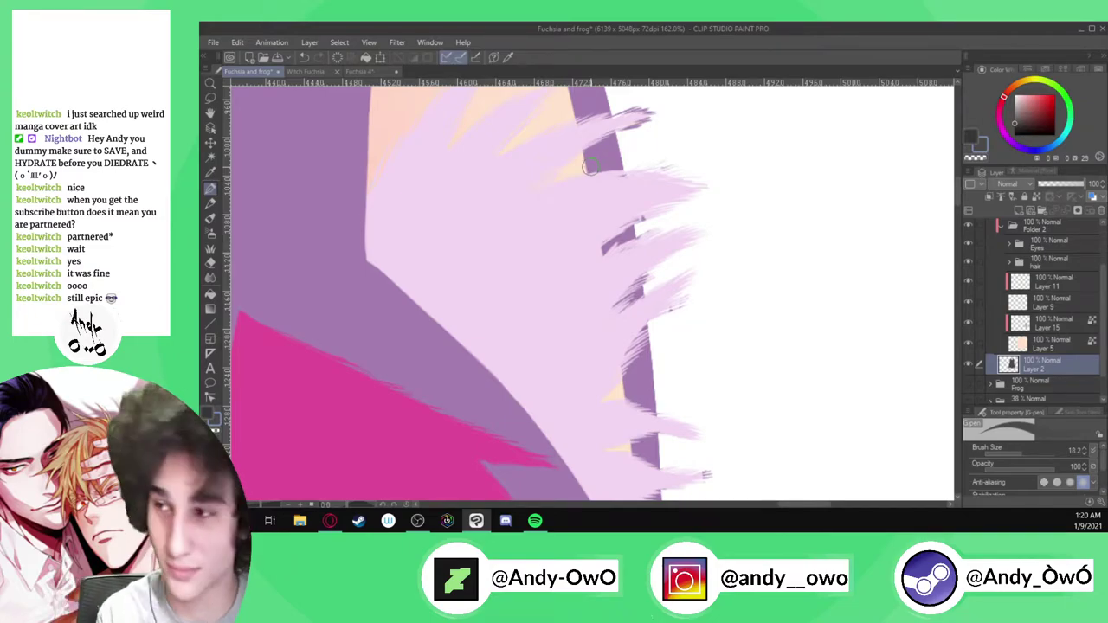
# Extend the pointed middle tuft of the left ear beyond the outer rim with feathered strokes on Layer 2
pyautogui.scroll(-7, 633, 283)
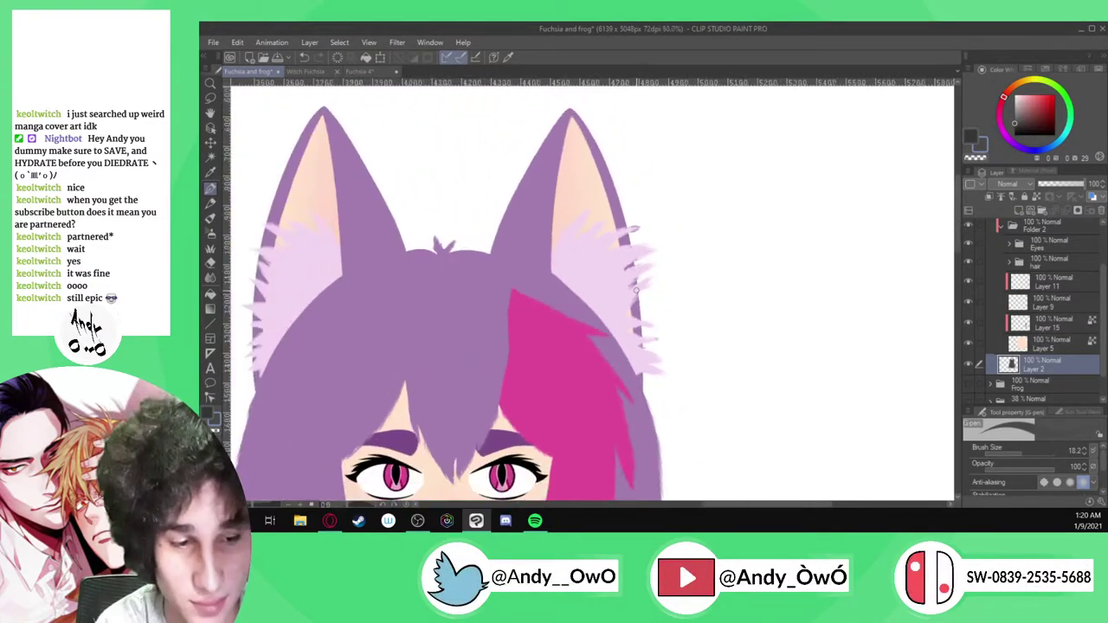
pyautogui.scroll(10, 344, 212)
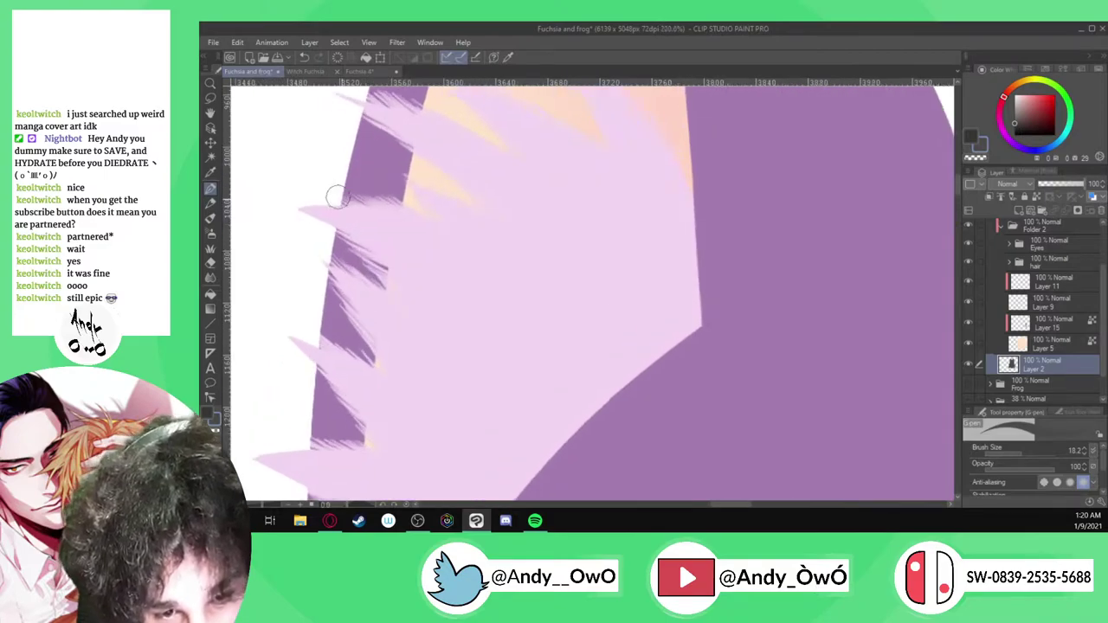
pyautogui.moveTo(345, 213)
pyautogui.mouseDown()
pyautogui.moveTo(323, 188)
pyautogui.moveTo(386, 215)
pyautogui.moveTo(300, 196)
pyautogui.moveTo(335, 212)
pyautogui.moveTo(269, 194)
pyautogui.moveTo(310, 216)
pyautogui.moveTo(254, 204)
pyautogui.moveTo(298, 230)
pyautogui.mouseUp()
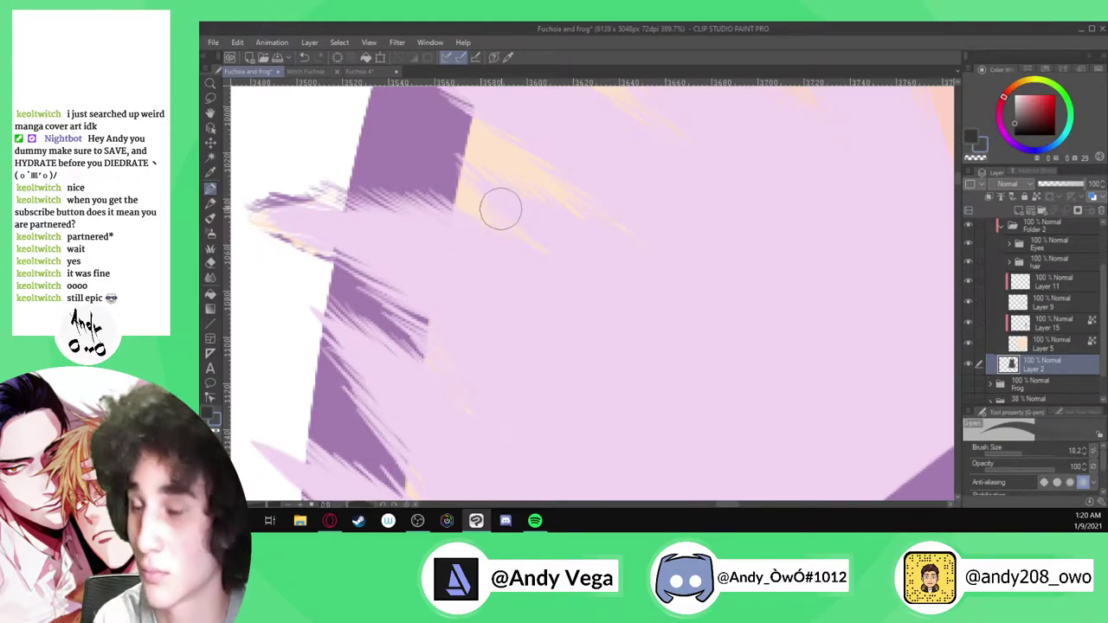
# Widen the next protruding tuft down the left ear with feathered Layer 2 strokes along its upper and lower edges
pyautogui.scroll(-6, 498, 209)
pyautogui.scroll(7, 433, 277)
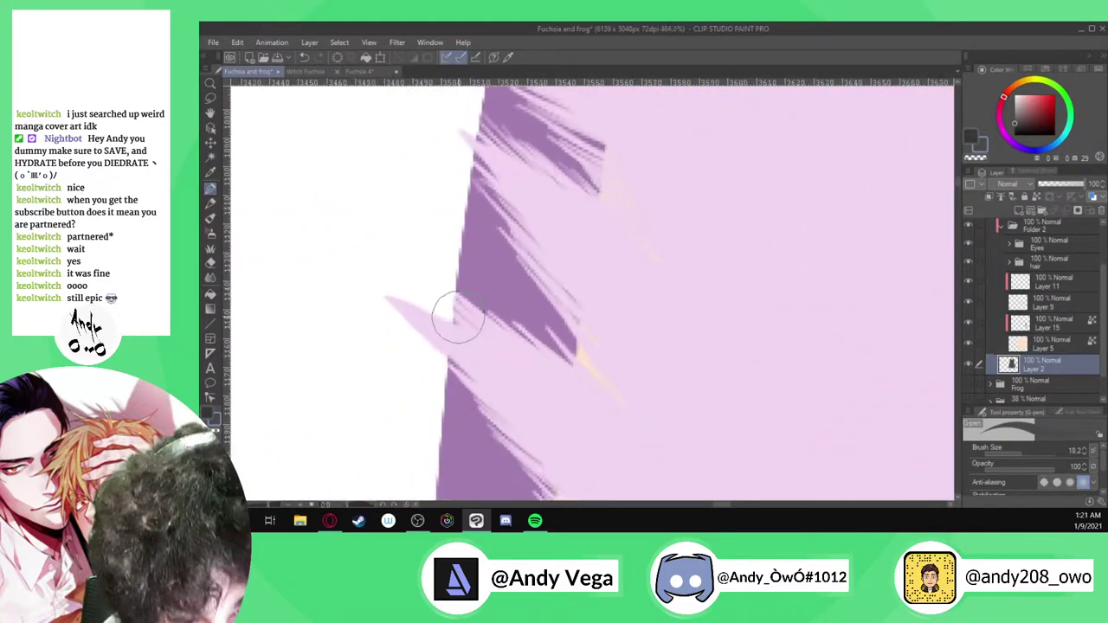
pyautogui.scroll(2, 458, 318)
pyautogui.moveTo(428, 289); pyautogui.dragTo(453, 321)
pyautogui.moveTo(424, 268)
pyautogui.mouseDown()
pyautogui.moveTo(469, 313)
pyautogui.moveTo(458, 340)
pyautogui.mouseUp()
pyautogui.moveTo(381, 258)
pyautogui.mouseDown()
pyautogui.moveTo(417, 299)
pyautogui.moveTo(393, 286)
pyautogui.mouseUp()
pyautogui.moveTo(350, 253); pyautogui.dragTo(379, 291)
pyautogui.moveTo(321, 242)
pyautogui.mouseDown()
pyautogui.moveTo(339, 269)
pyautogui.moveTo(403, 309)
pyautogui.mouseUp()
pyautogui.moveTo(312, 258)
pyautogui.mouseDown()
pyautogui.moveTo(414, 341)
pyautogui.moveTo(396, 351)
pyautogui.moveTo(450, 376)
pyautogui.mouseUp()
pyautogui.scroll(-1, 353, 248)
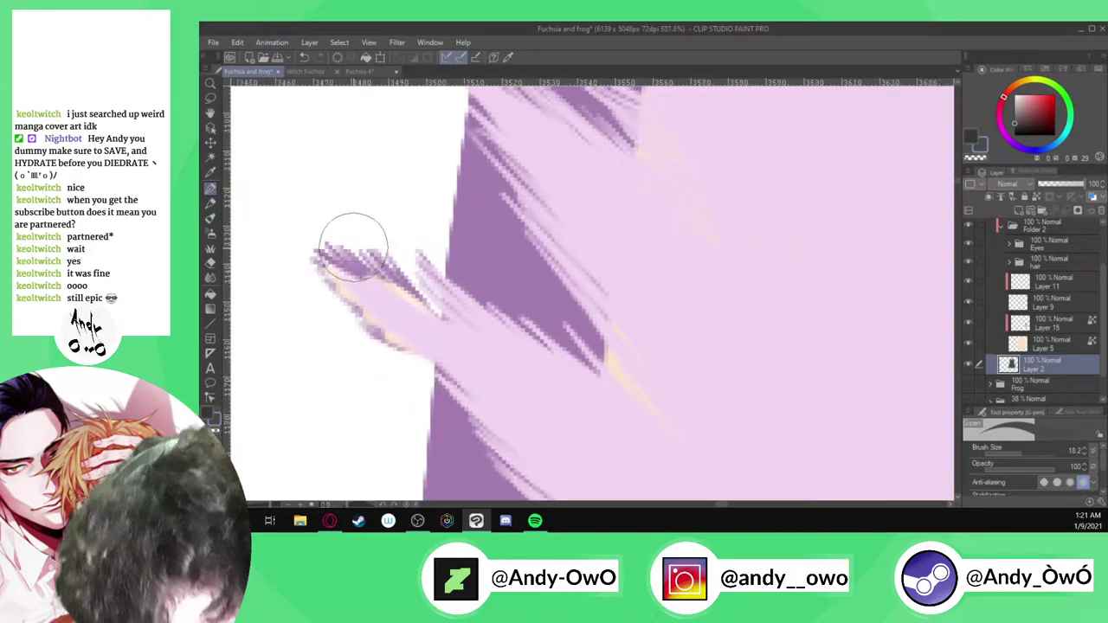
# Feather the next two tufts further down the left ear's outer rim with strokes on Layer 2
pyautogui.scroll(-3, 415, 173)
pyautogui.scroll(2, 403, 321)
pyautogui.moveTo(389, 270)
pyautogui.mouseDown()
pyautogui.moveTo(437, 301)
pyautogui.moveTo(408, 277)
pyautogui.moveTo(389, 235)
pyautogui.mouseUp()
pyautogui.moveTo(364, 271)
pyautogui.mouseDown()
pyautogui.moveTo(427, 300)
pyautogui.moveTo(315, 288)
pyautogui.moveTo(294, 292)
pyautogui.moveTo(390, 316)
pyautogui.moveTo(302, 328)
pyautogui.moveTo(421, 351)
pyautogui.moveTo(401, 363)
pyautogui.moveTo(346, 348)
pyautogui.moveTo(441, 377)
pyautogui.moveTo(411, 380)
pyautogui.moveTo(353, 333)
pyautogui.moveTo(427, 346)
pyautogui.moveTo(401, 352)
pyautogui.moveTo(438, 359)
pyautogui.moveTo(431, 367)
pyautogui.moveTo(359, 353)
pyautogui.moveTo(416, 370)
pyautogui.moveTo(344, 380)
pyautogui.moveTo(424, 387)
pyautogui.mouseUp()
pyautogui.scroll(-3, 338, 247)
pyautogui.scroll(3, 427, 354)
pyautogui.scroll(-5, 485, 191)
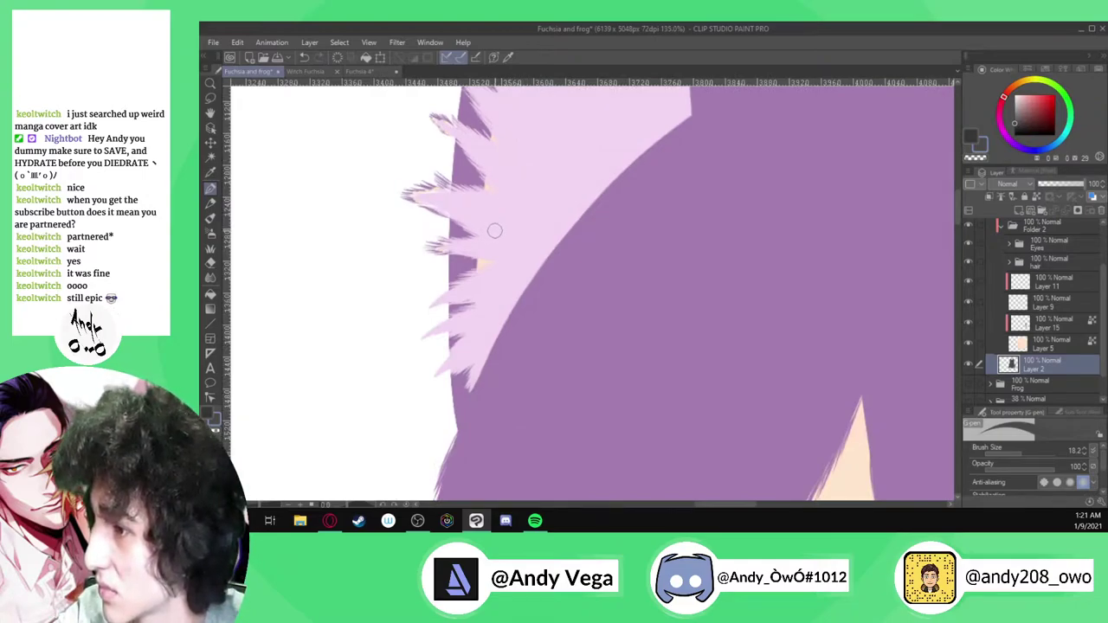
# Rotate the canvas and feather both edges of the two small tufts near the left ear's lower end on Layer 2
pyautogui.press('-')
pyautogui.press('-')
pyautogui.press('-')
pyautogui.press('-')
pyautogui.press('-')
pyautogui.press('-')
pyautogui.press('-')
pyautogui.press('-')
pyautogui.press('-')
pyautogui.press('-')
pyautogui.press('-')
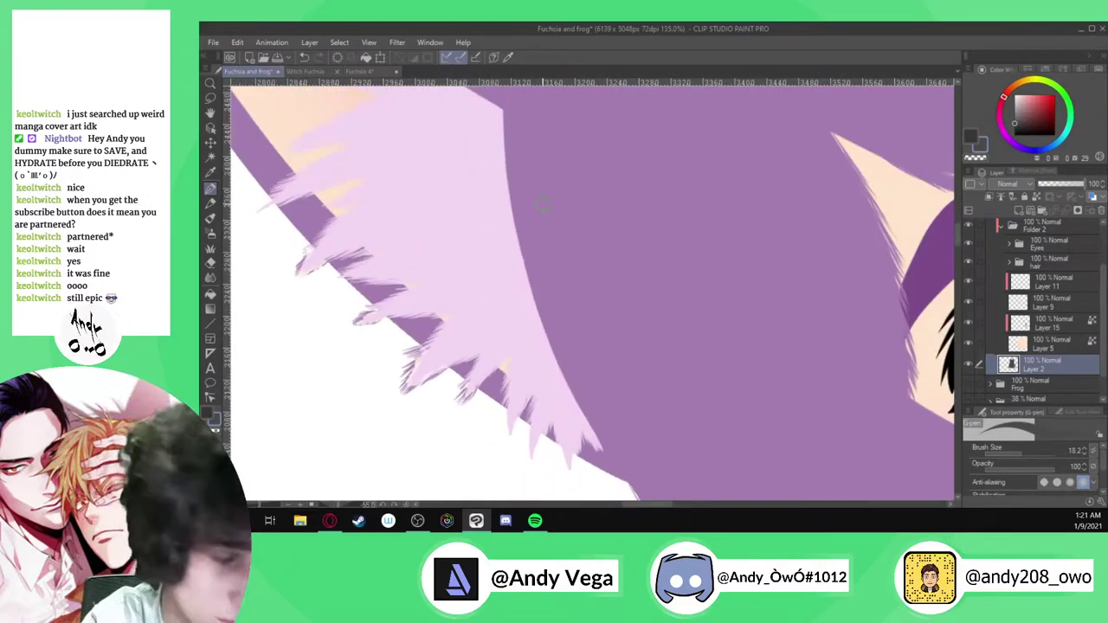
pyautogui.scroll(-2, 543, 203)
pyautogui.scroll(7, 514, 358)
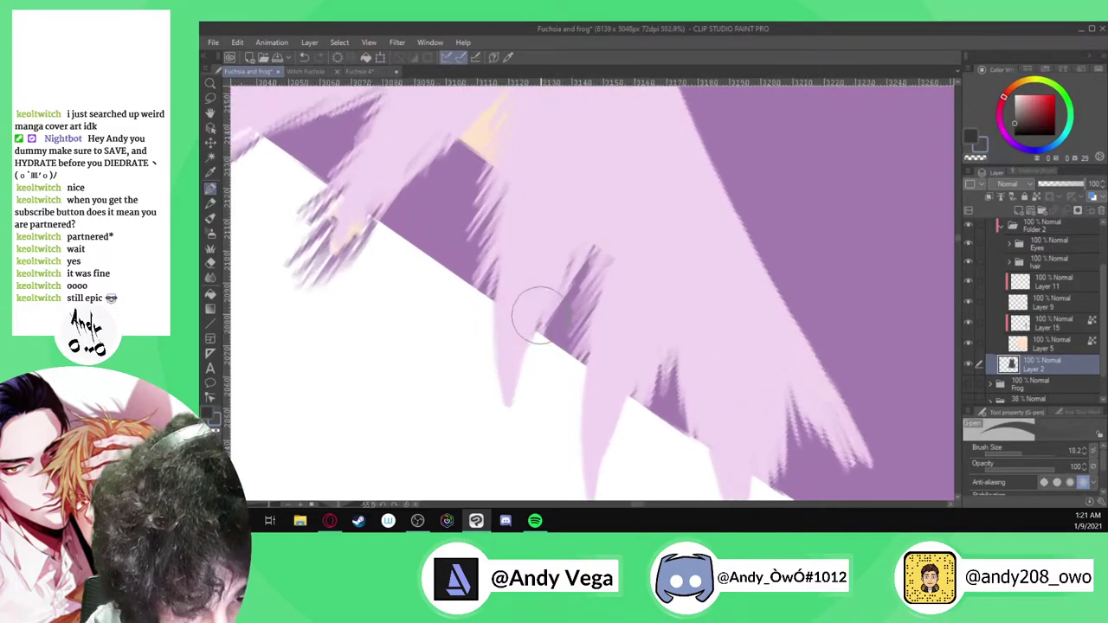
pyautogui.scroll(1, 537, 316)
pyautogui.moveTo(510, 307)
pyautogui.mouseDown()
pyautogui.moveTo(470, 377)
pyautogui.moveTo(492, 303)
pyautogui.mouseUp()
pyautogui.scroll(-2, 567, 170)
pyautogui.scroll(1, 606, 294)
pyautogui.moveTo(613, 329)
pyautogui.mouseDown()
pyautogui.moveTo(569, 463)
pyautogui.moveTo(588, 331)
pyautogui.moveTo(561, 377)
pyautogui.moveTo(586, 280)
pyautogui.moveTo(555, 328)
pyautogui.moveTo(589, 286)
pyautogui.mouseUp()
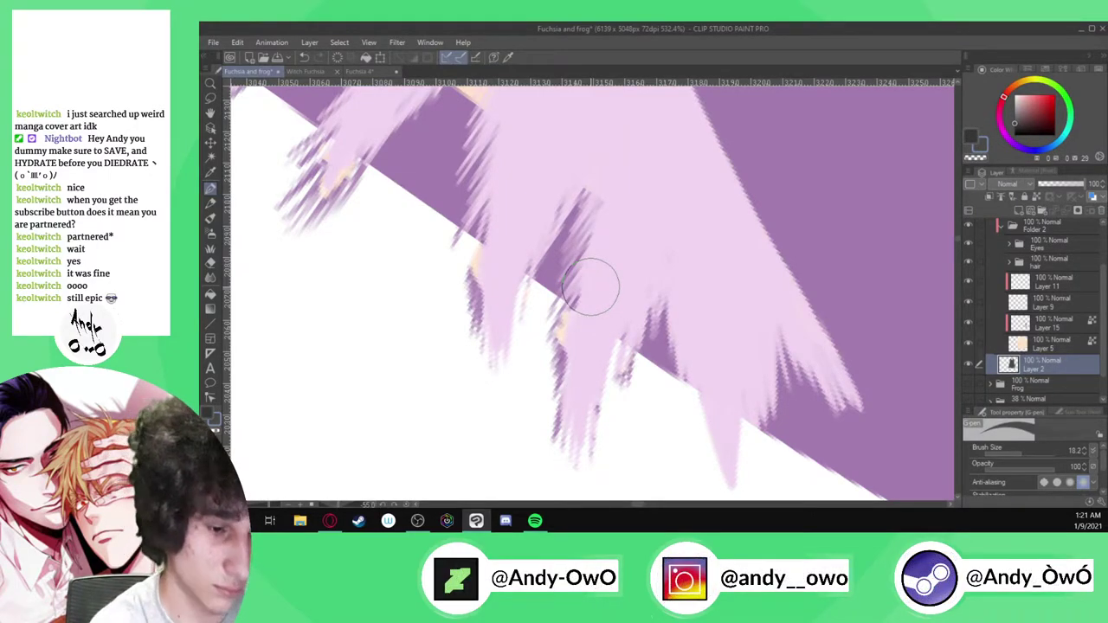
# Feather the edges of the lowest protruding tuft on the left ear with Layer 2 strokes
pyautogui.scroll(-2, 621, 176)
pyautogui.scroll(3, 698, 381)
pyautogui.moveTo(697, 308); pyautogui.dragTo(710, 405)
pyautogui.moveTo(694, 322); pyautogui.dragTo(706, 424)
pyautogui.moveTo(694, 364)
pyautogui.mouseDown()
pyautogui.moveTo(681, 285)
pyautogui.moveTo(664, 369)
pyautogui.moveTo(675, 225)
pyautogui.moveTo(646, 330)
pyautogui.moveTo(650, 270)
pyautogui.moveTo(637, 317)
pyautogui.moveTo(686, 213)
pyautogui.moveTo(726, 275)
pyautogui.moveTo(716, 263)
pyautogui.moveTo(709, 303)
pyautogui.moveTo(741, 420)
pyautogui.moveTo(718, 347)
pyautogui.mouseUp()
pyautogui.scroll(8, 777, 254)
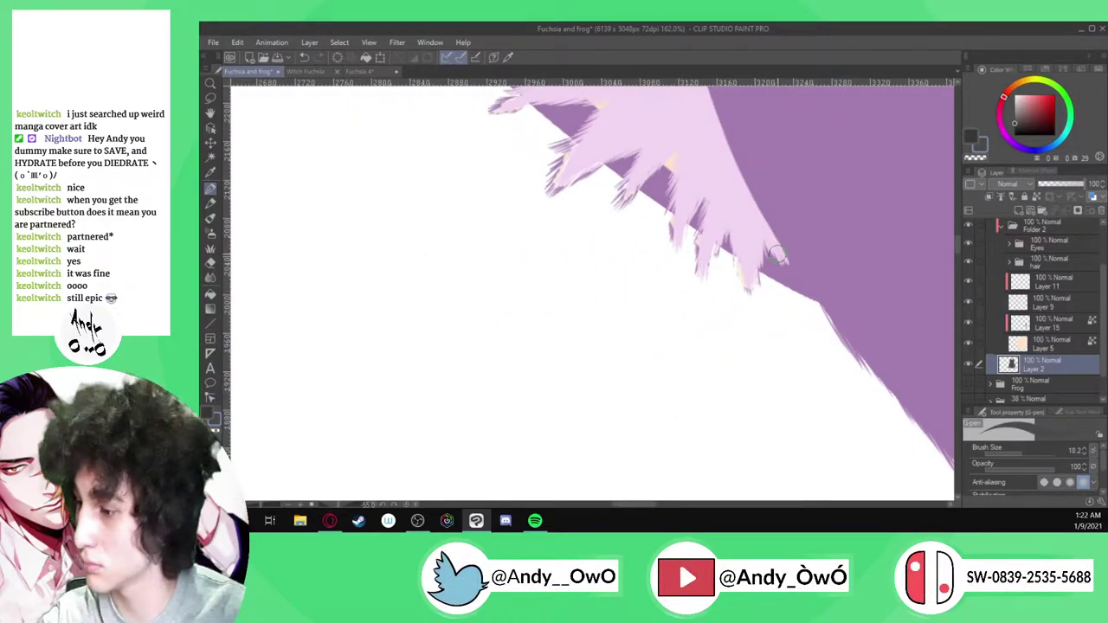
# Expand the hair folder, select Layer 14, and sample the pale lilac fur colour for the G-pen
pyautogui.hotkey('ctrl', '0')
pyautogui.scroll(2, 1064, 314)
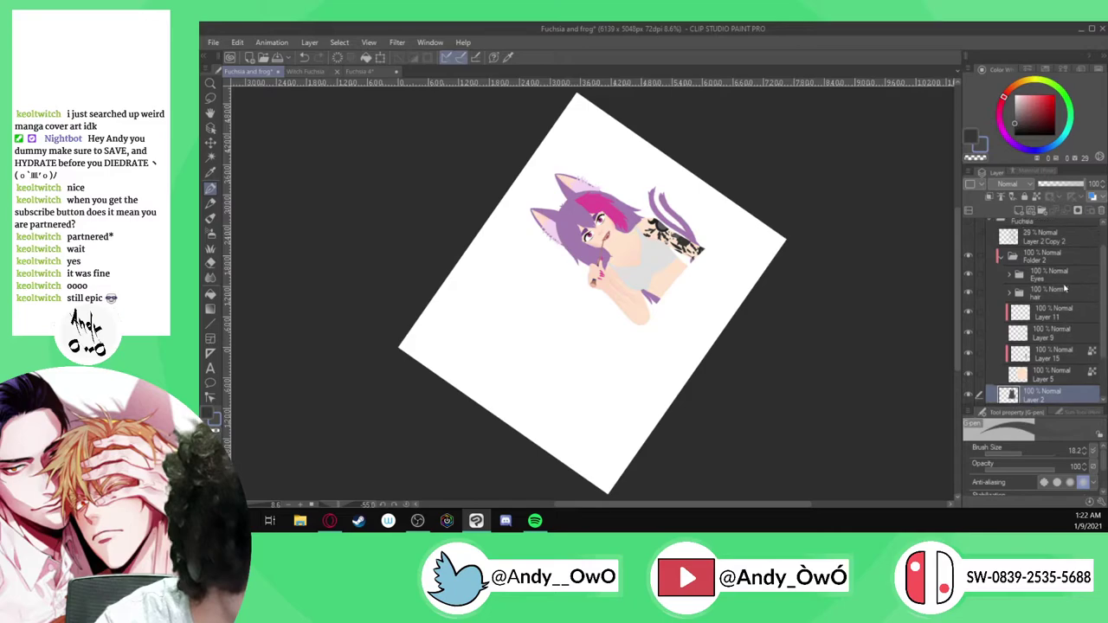
pyautogui.click(1010, 309)
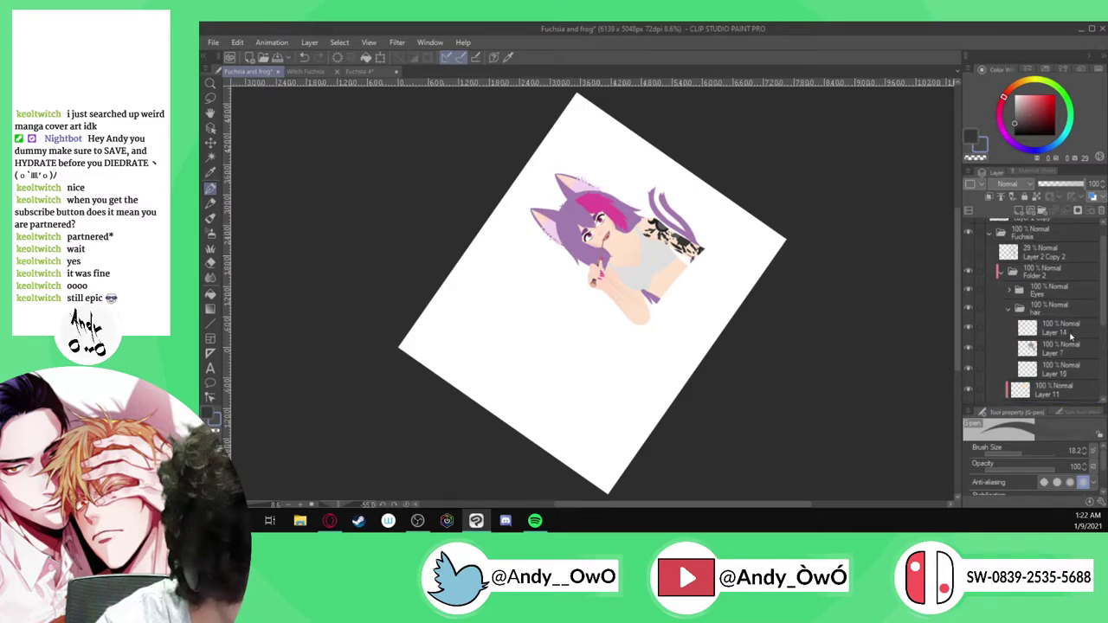
pyautogui.scroll(-1, 1070, 334)
pyautogui.click(1067, 317)
pyautogui.press('i')
pyautogui.scroll(4, 559, 230)
pyautogui.click(553, 226)
pyautogui.press('p')
pyautogui.scroll(11, 554, 227)
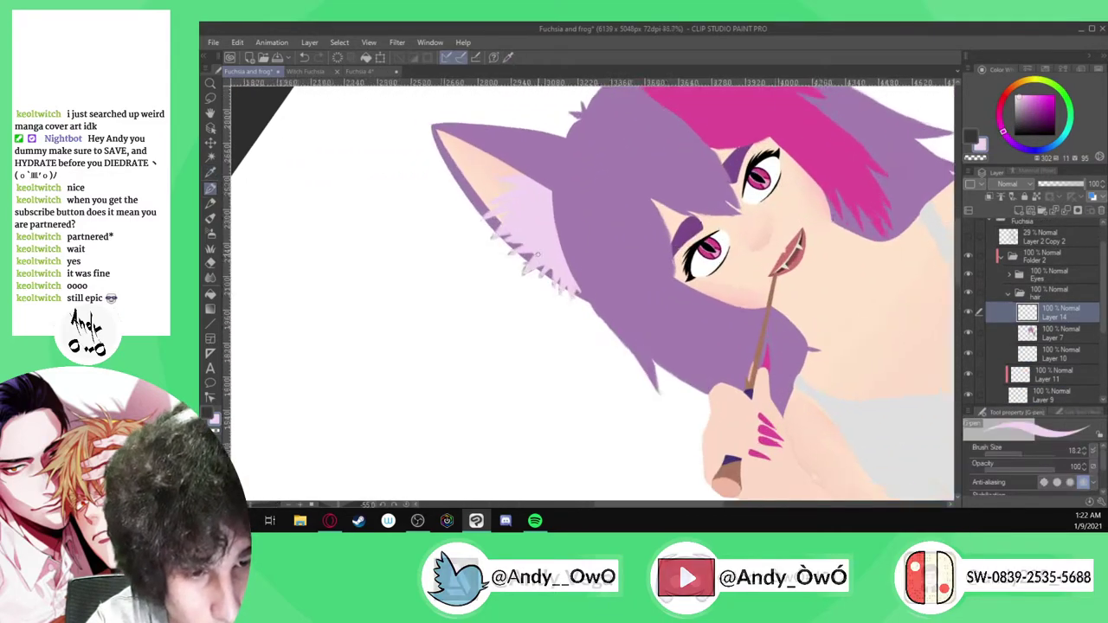
# Paint lilac over the dark and peach fringes of three small tufts along the left ear's lower rim on Layer 14
pyautogui.scroll(3, 522, 340)
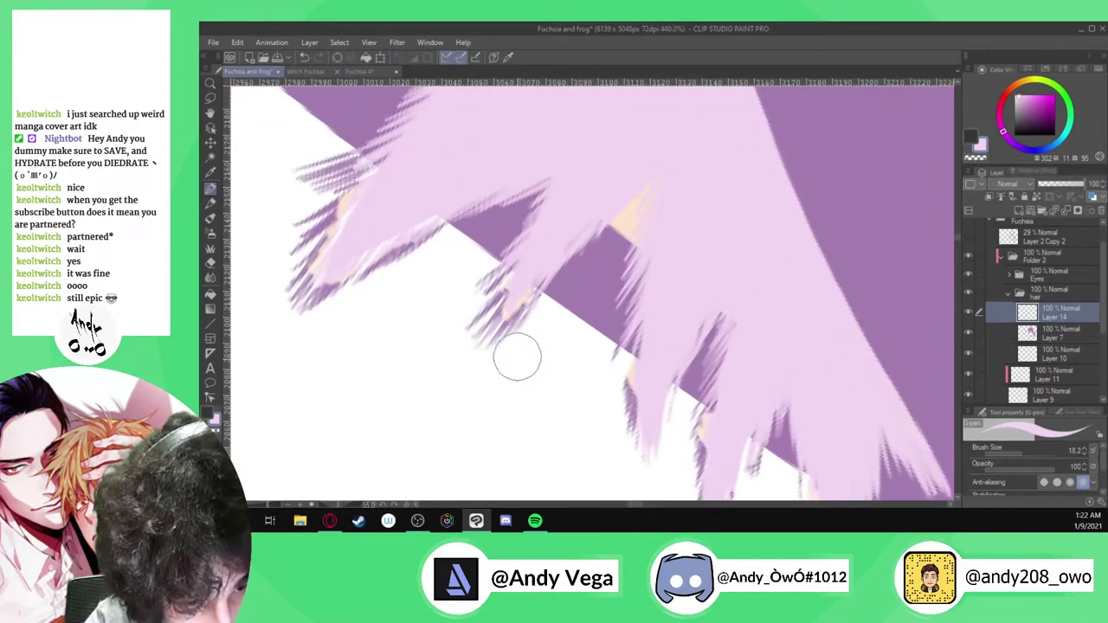
pyautogui.moveTo(525, 303)
pyautogui.mouseDown()
pyautogui.moveTo(472, 362)
pyautogui.moveTo(459, 359)
pyautogui.moveTo(460, 311)
pyautogui.moveTo(480, 283)
pyautogui.mouseUp()
pyautogui.moveTo(631, 430)
pyautogui.mouseDown()
pyautogui.moveTo(614, 433)
pyautogui.moveTo(641, 367)
pyautogui.mouseUp()
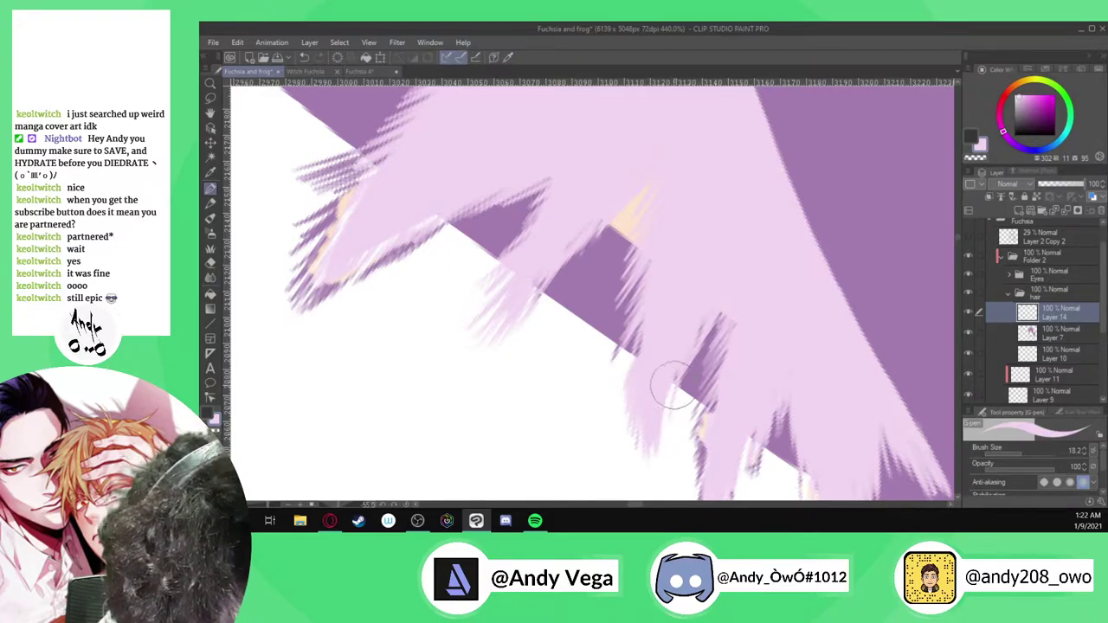
pyautogui.scroll(-7, 685, 309)
pyautogui.scroll(3, 684, 364)
pyautogui.scroll(5, 698, 341)
pyautogui.moveTo(698, 341); pyautogui.dragTo(689, 315)
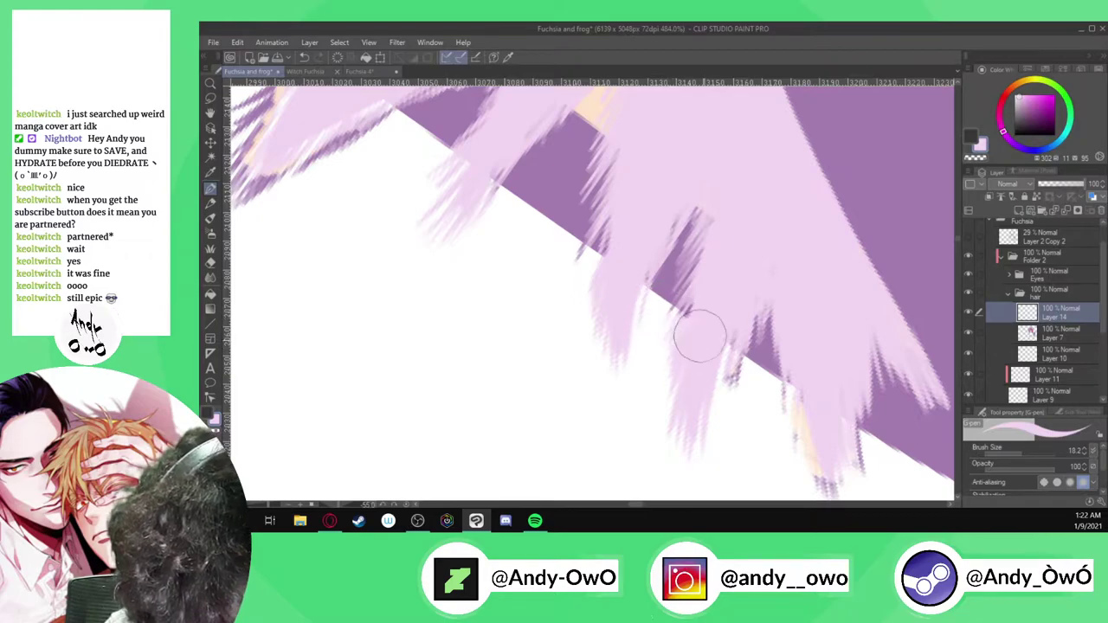
# Cover the dark and peach edges of the left ear's lowest protruding tuft and its neighbouring strands with lilac strokes
pyautogui.scroll(2, 667, 312)
pyautogui.moveTo(772, 364); pyautogui.dragTo(745, 426)
pyautogui.scroll(-1, 722, 242)
pyautogui.scroll(1, 722, 242)
pyautogui.scroll(-2, 814, 401)
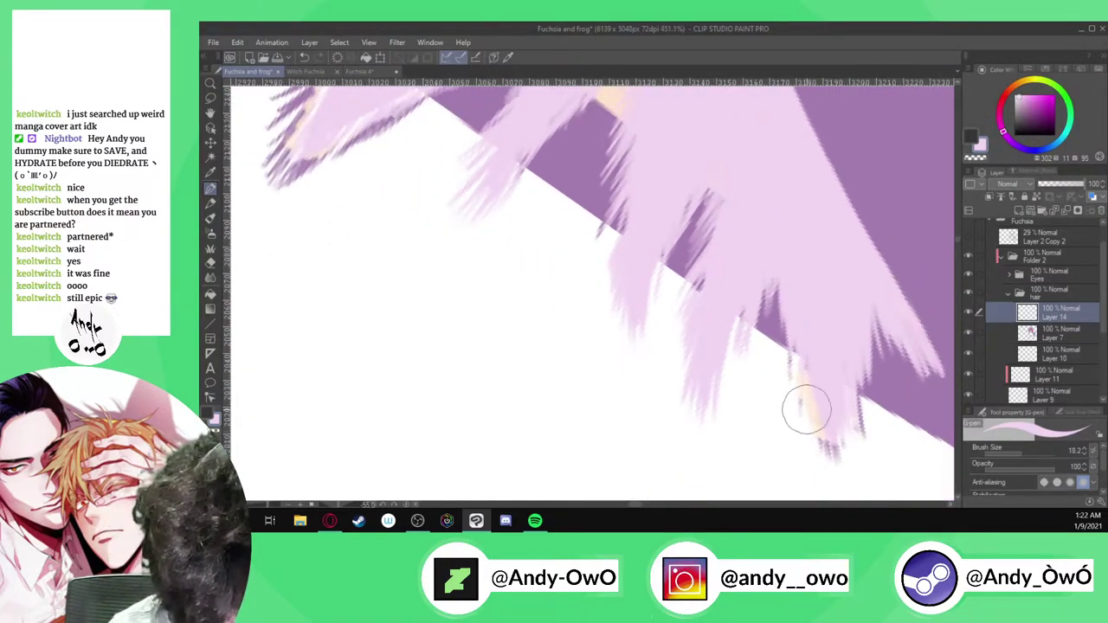
pyautogui.scroll(2, 805, 402)
pyautogui.moveTo(777, 281)
pyautogui.mouseDown()
pyautogui.moveTo(802, 377)
pyautogui.moveTo(779, 296)
pyautogui.moveTo(745, 237)
pyautogui.moveTo(723, 342)
pyautogui.moveTo(729, 393)
pyautogui.moveTo(710, 195)
pyautogui.mouseUp()
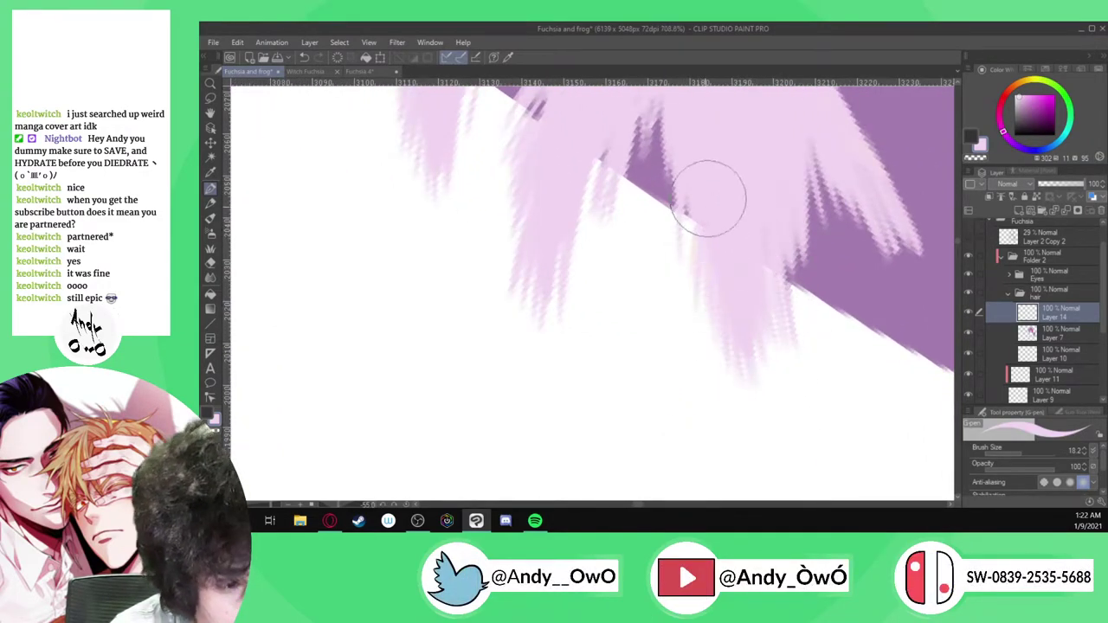
pyautogui.scroll(-6, 695, 376)
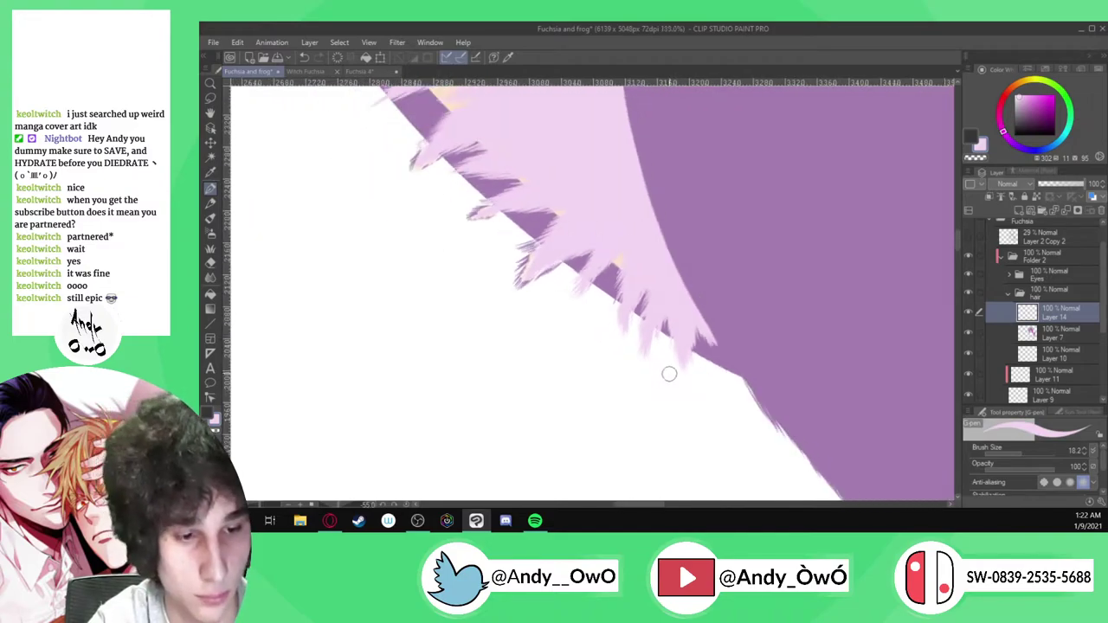
# Recolour the frayed tip and edges of the left ear's large middle tuft with lilac strokes on Layer 14
pyautogui.scroll(3, 549, 228)
pyautogui.moveTo(459, 316)
pyautogui.mouseDown()
pyautogui.moveTo(519, 241)
pyautogui.moveTo(487, 261)
pyautogui.moveTo(459, 255)
pyautogui.moveTo(538, 224)
pyautogui.moveTo(426, 241)
pyautogui.mouseUp()
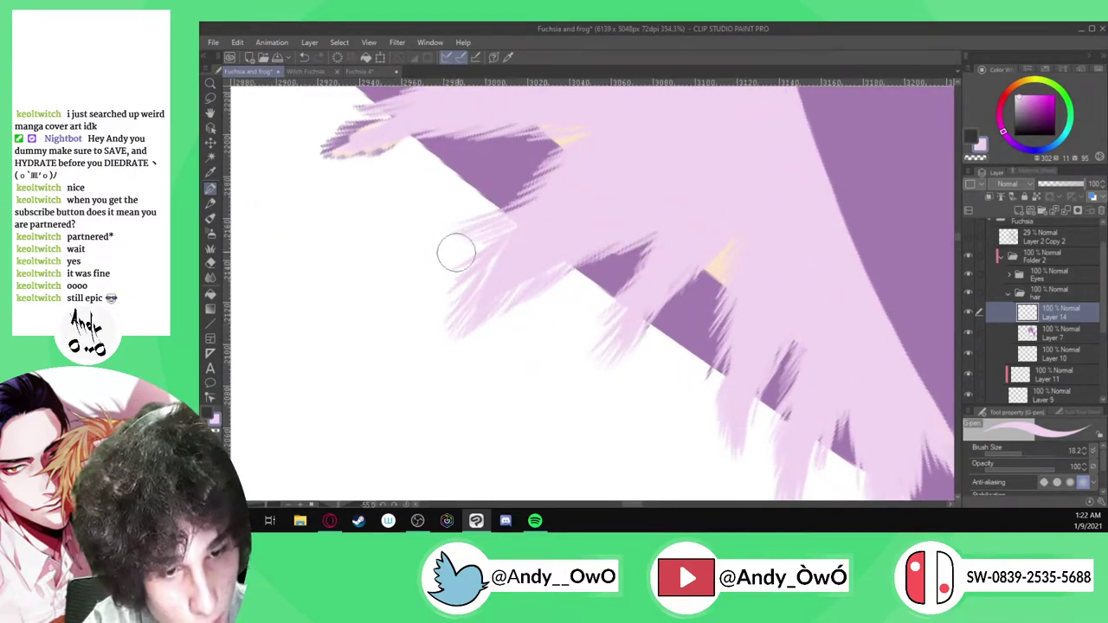
pyautogui.scroll(-3, 547, 337)
pyautogui.scroll(3, 514, 236)
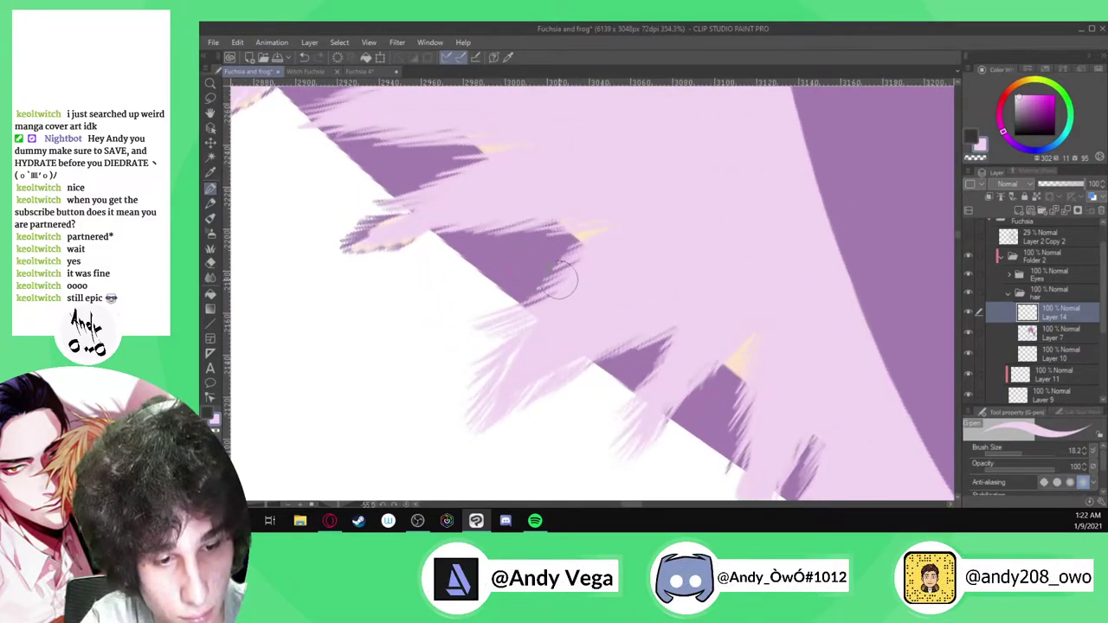
pyautogui.scroll(2, 554, 275)
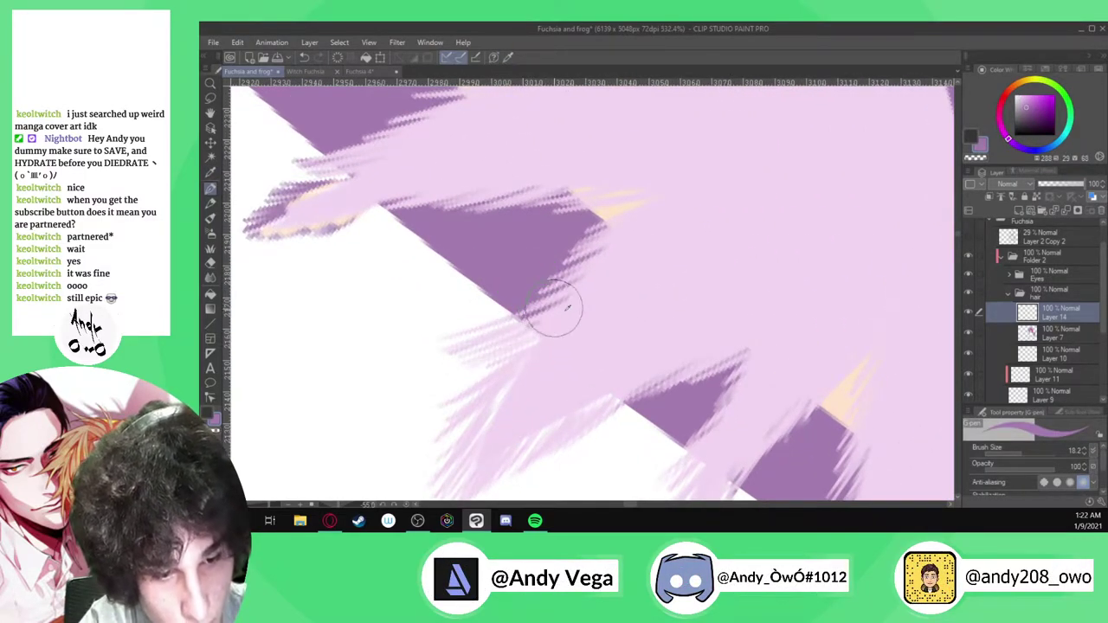
# Paint lilac over the dark and peach fringes of the next two tufts up the left ear
pyautogui.scroll(-1, 557, 317)
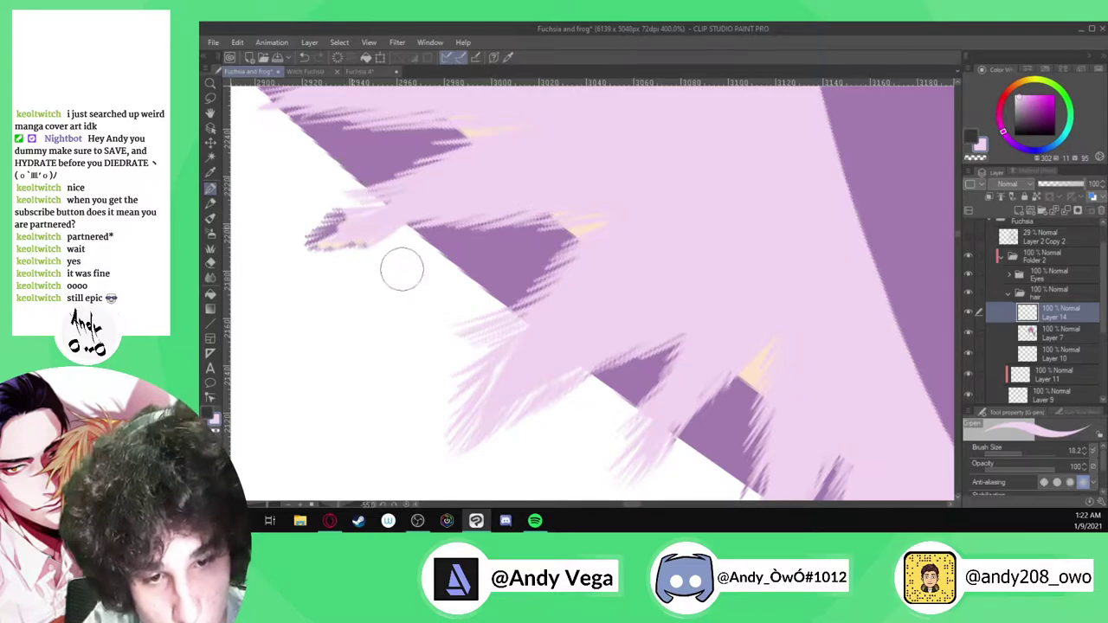
pyautogui.scroll(-2, 408, 346)
pyautogui.scroll(1, 295, 206)
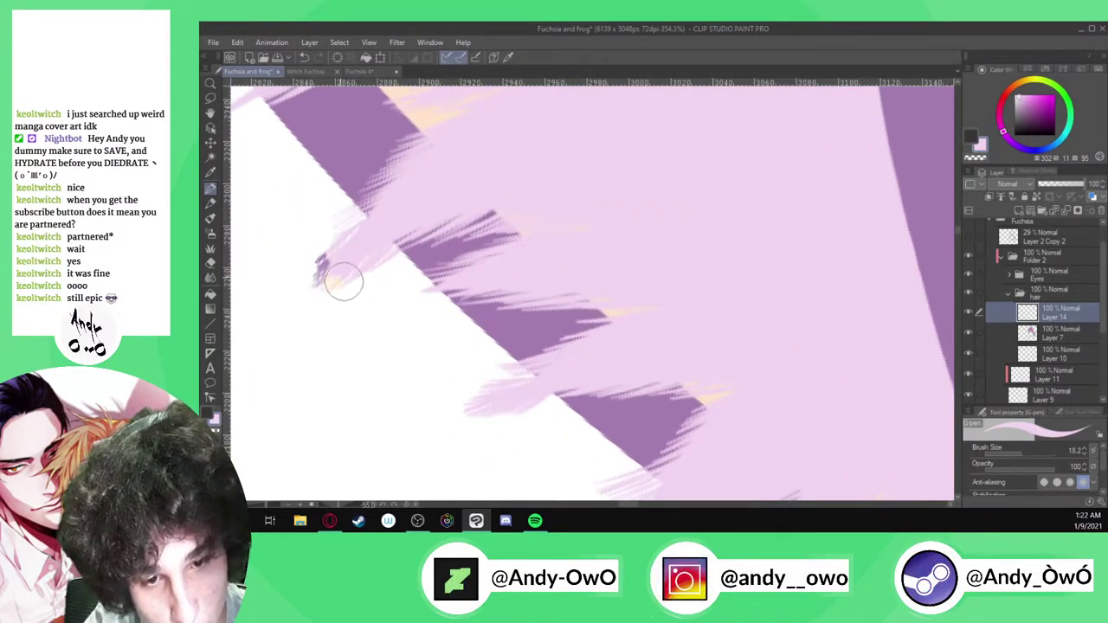
pyautogui.scroll(3, 346, 230)
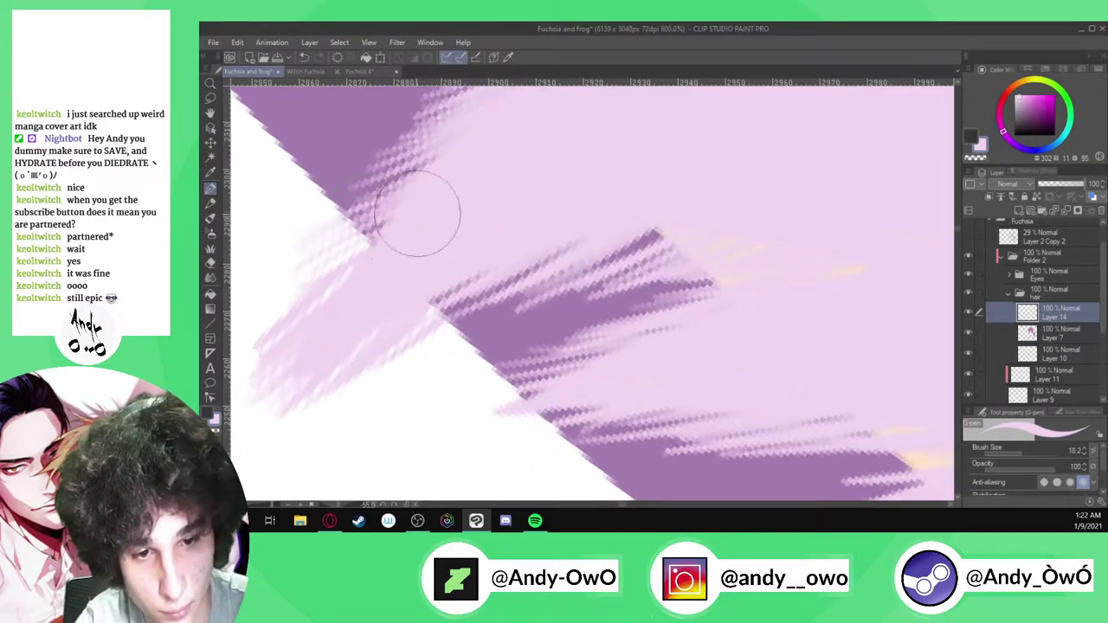
pyautogui.scroll(-4, 433, 210)
pyautogui.scroll(-5, 468, 312)
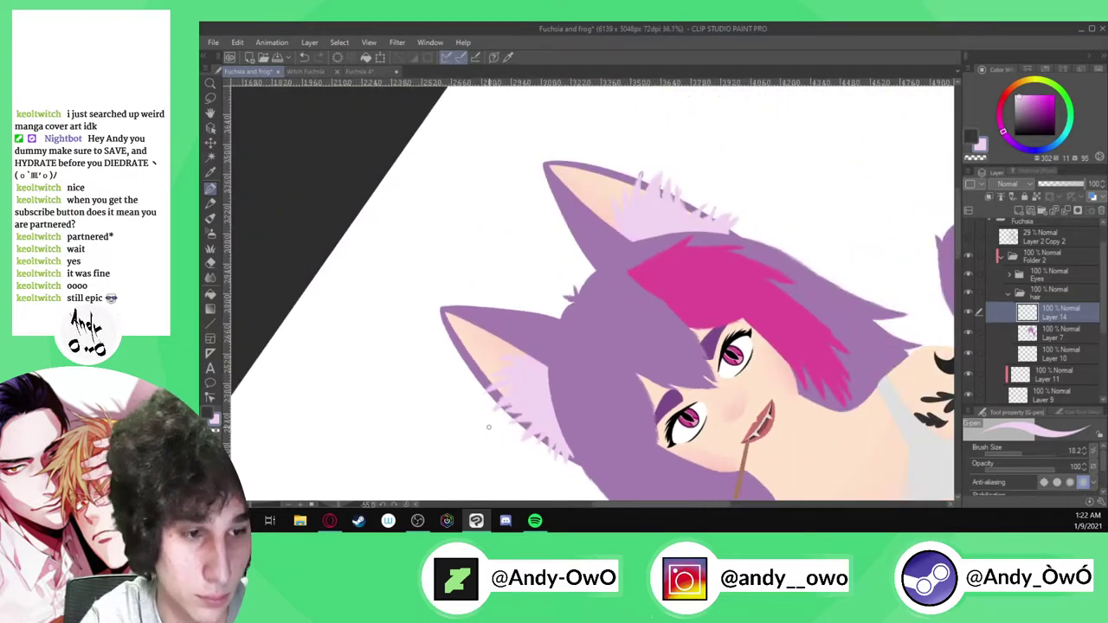
# Cover the dark fringes on the right ear's smaller protruding tufts with lilac strokes on Layer 14
pyautogui.scroll(5, 684, 255)
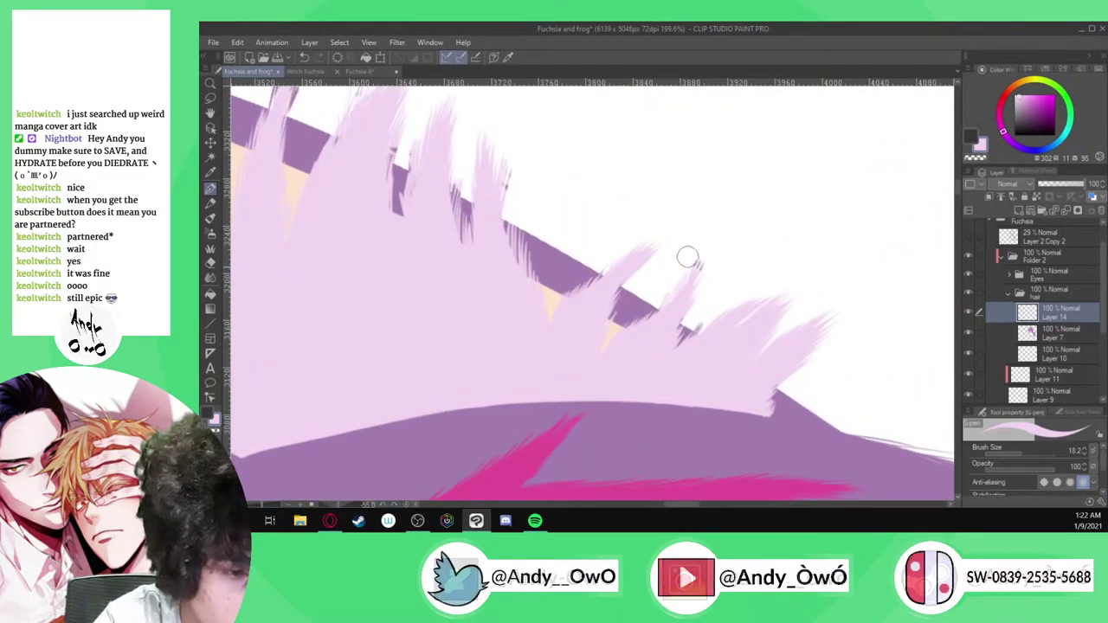
pyautogui.scroll(-1, 698, 305)
pyautogui.scroll(1, 532, 188)
pyautogui.scroll(3, 521, 221)
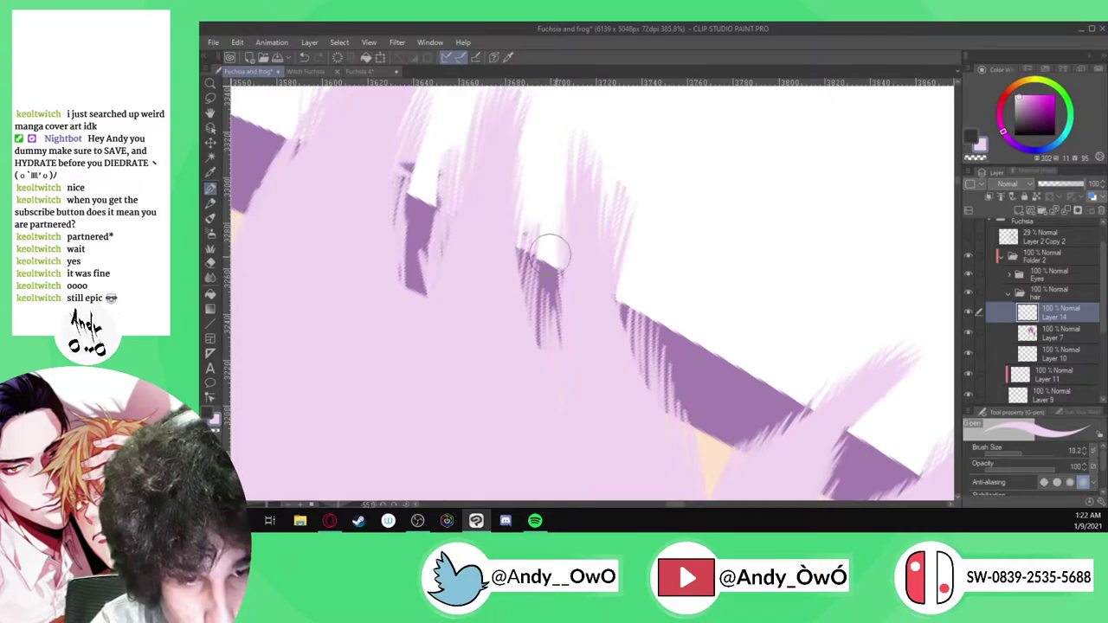
pyautogui.moveTo(529, 251); pyautogui.dragTo(511, 307)
pyautogui.moveTo(539, 232)
pyautogui.mouseDown()
pyautogui.moveTo(536, 259)
pyautogui.moveTo(518, 239)
pyautogui.moveTo(505, 342)
pyautogui.mouseUp()
pyautogui.scroll(-6, 526, 316)
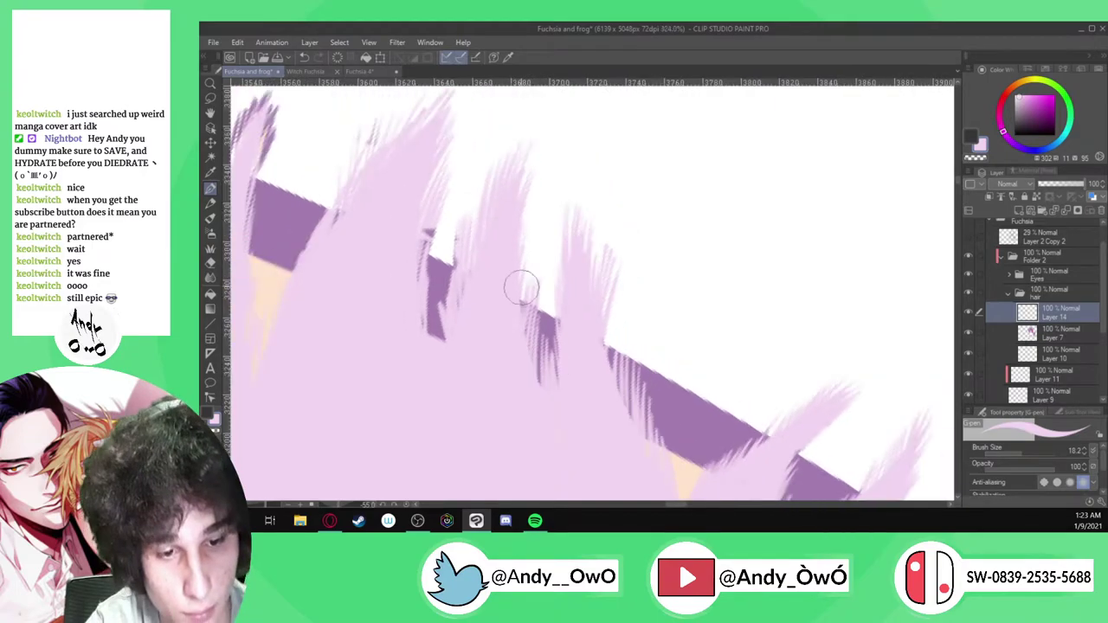
# Paint lilac over the dark edges of the right ear's largest tuft and the tufts on either side of it
pyautogui.scroll(4, 439, 173)
pyautogui.moveTo(456, 240); pyautogui.dragTo(462, 329)
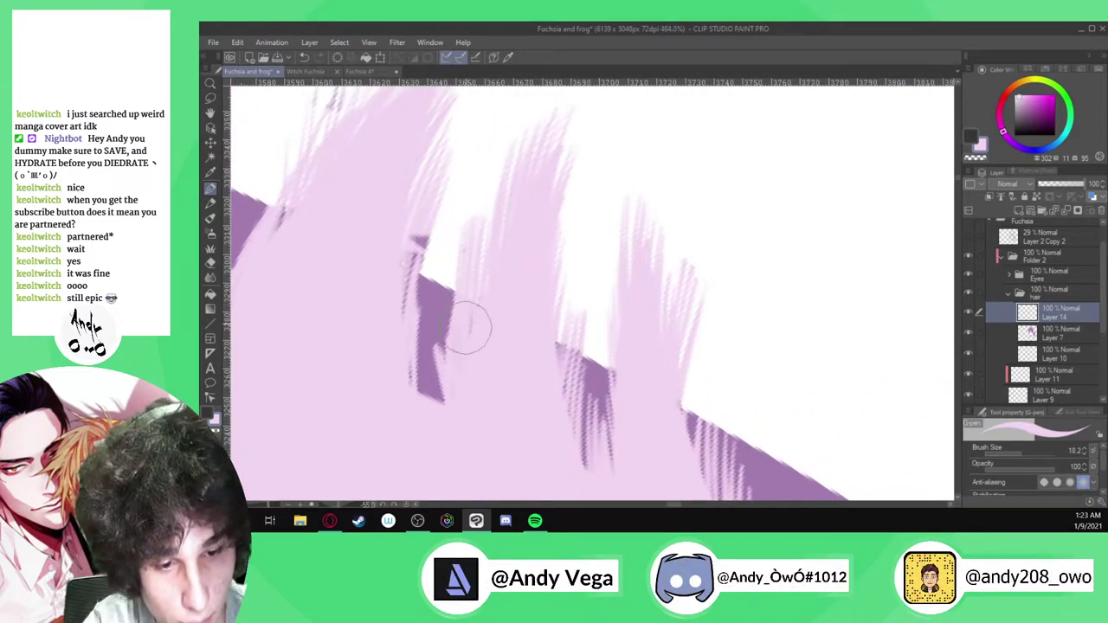
pyautogui.scroll(2, 480, 342)
pyautogui.scroll(1, 441, 241)
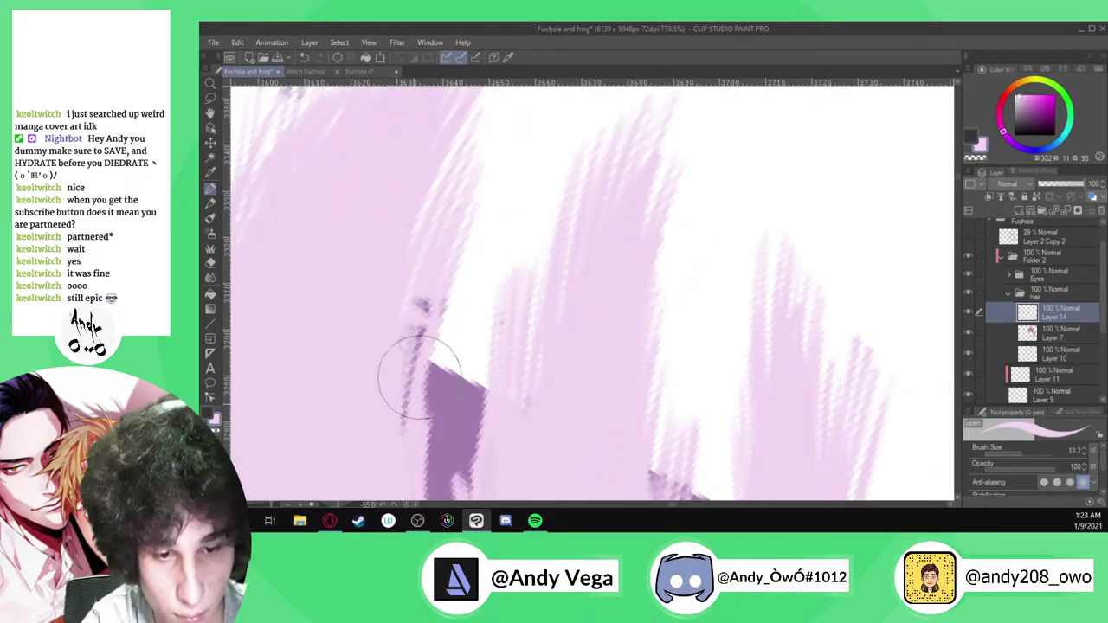
pyautogui.scroll(-2, 428, 275)
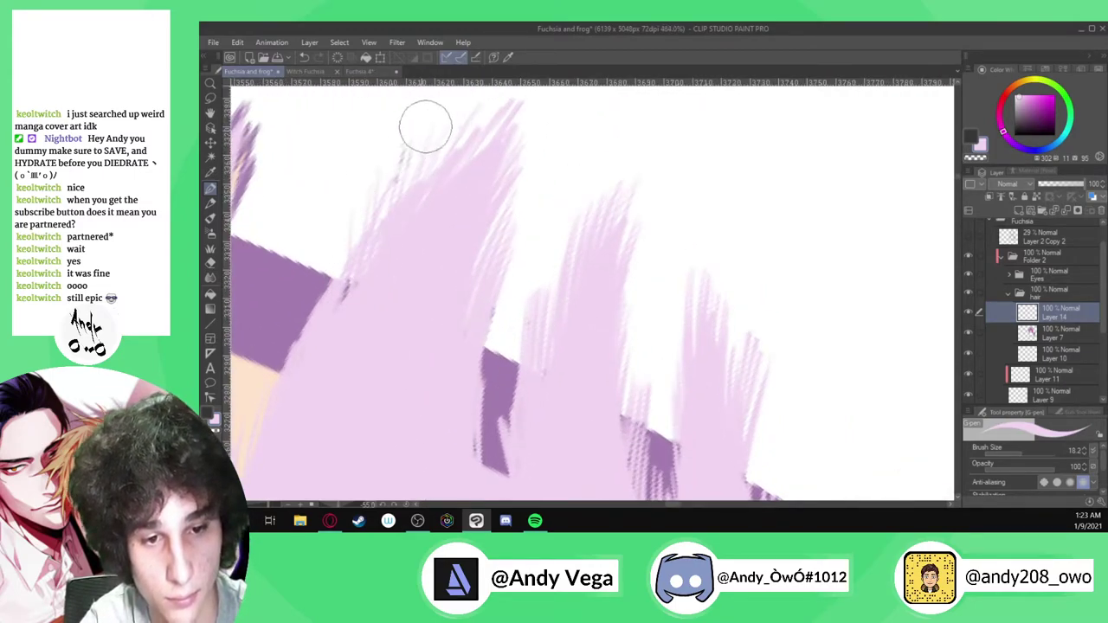
pyautogui.scroll(-3, 502, 317)
pyautogui.scroll(2, 337, 182)
pyautogui.scroll(1, 337, 183)
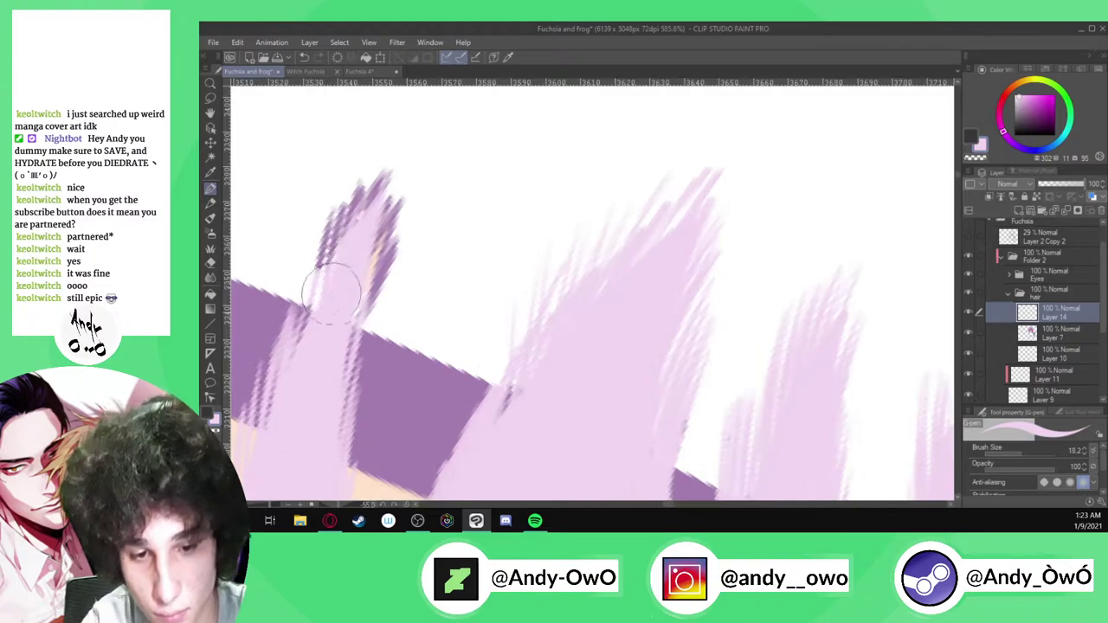
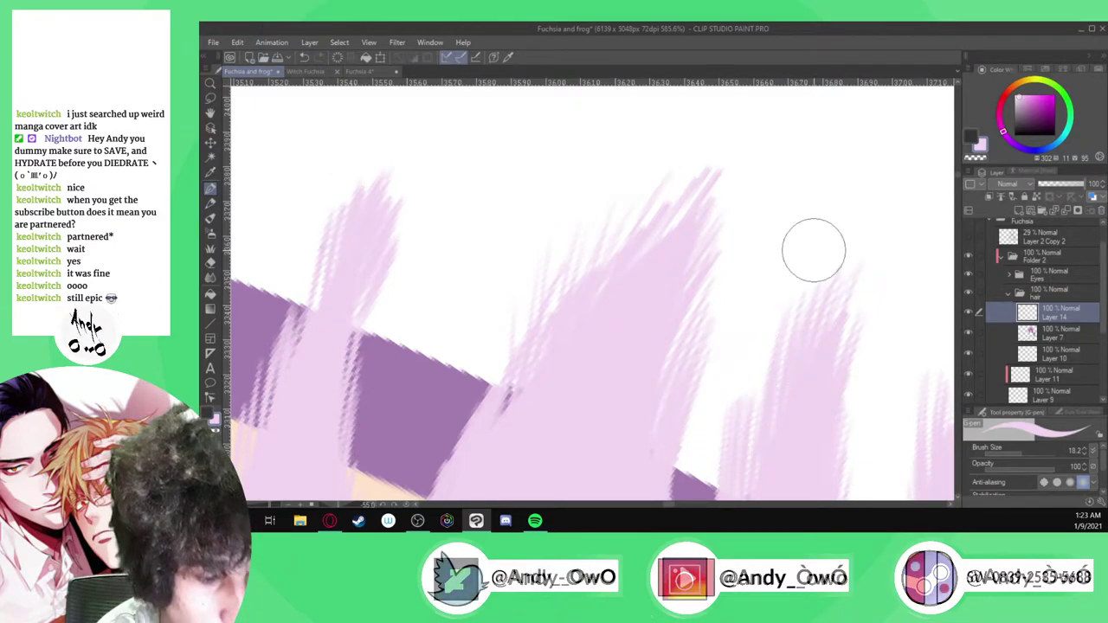
pyautogui.scroll(-10, 804, 245)
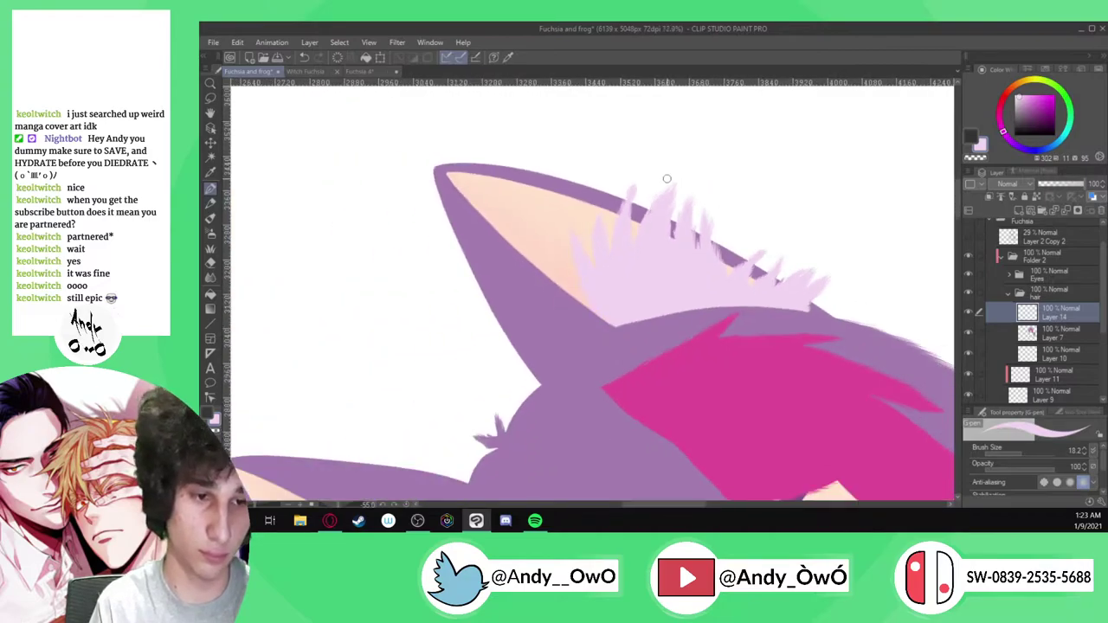
# Fill the peach gaps at the base of the left ear's lower tufts with feathered lilac strokes
pyautogui.scroll(-3, 667, 179)
pyautogui.scroll(2, 608, 434)
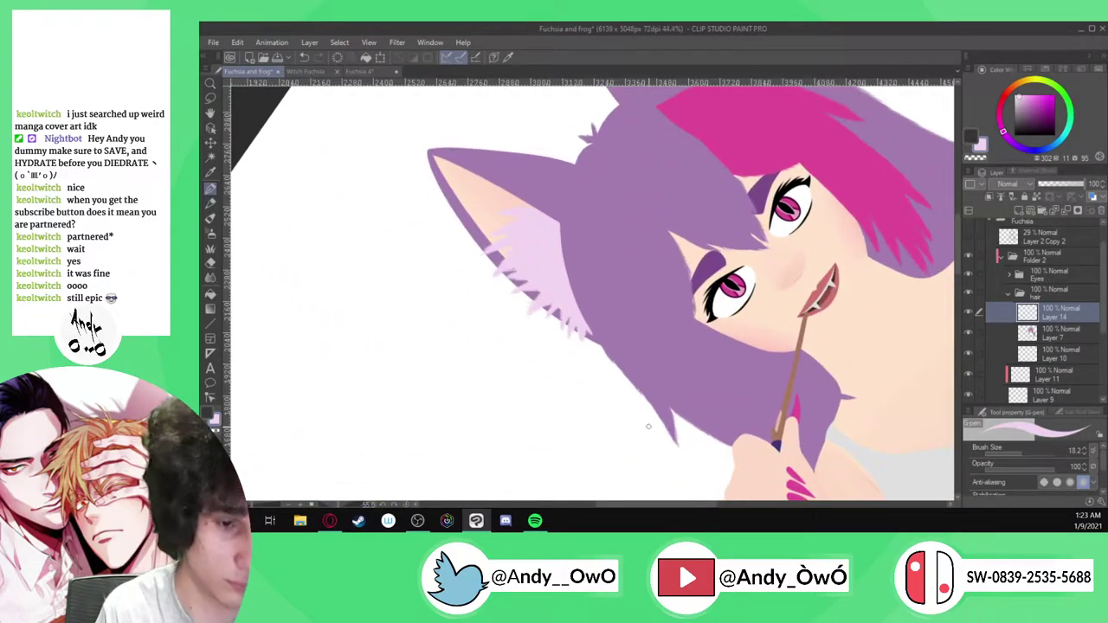
pyautogui.scroll(6, 649, 426)
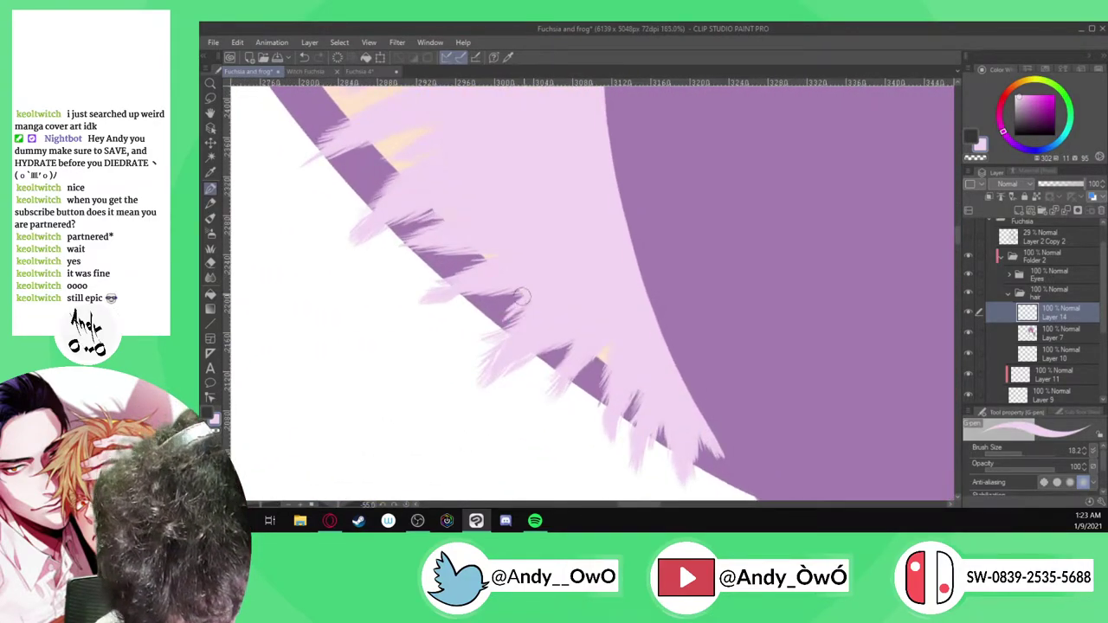
pyautogui.scroll(1, 520, 297)
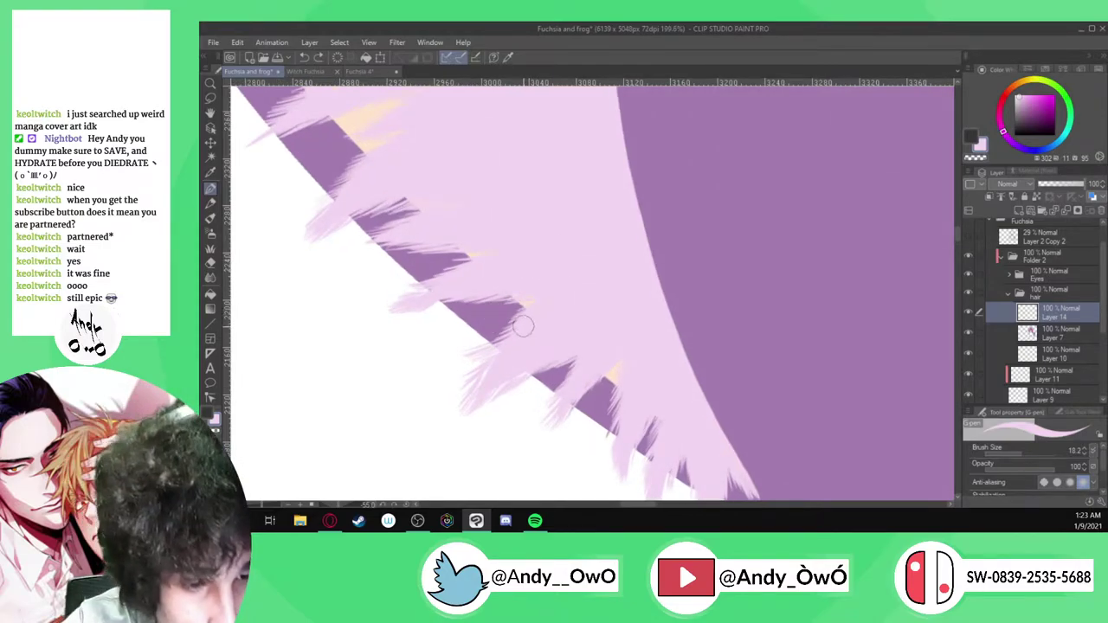
pyautogui.moveTo(541, 287); pyautogui.dragTo(508, 315)
pyautogui.moveTo(542, 286); pyautogui.dragTo(497, 317)
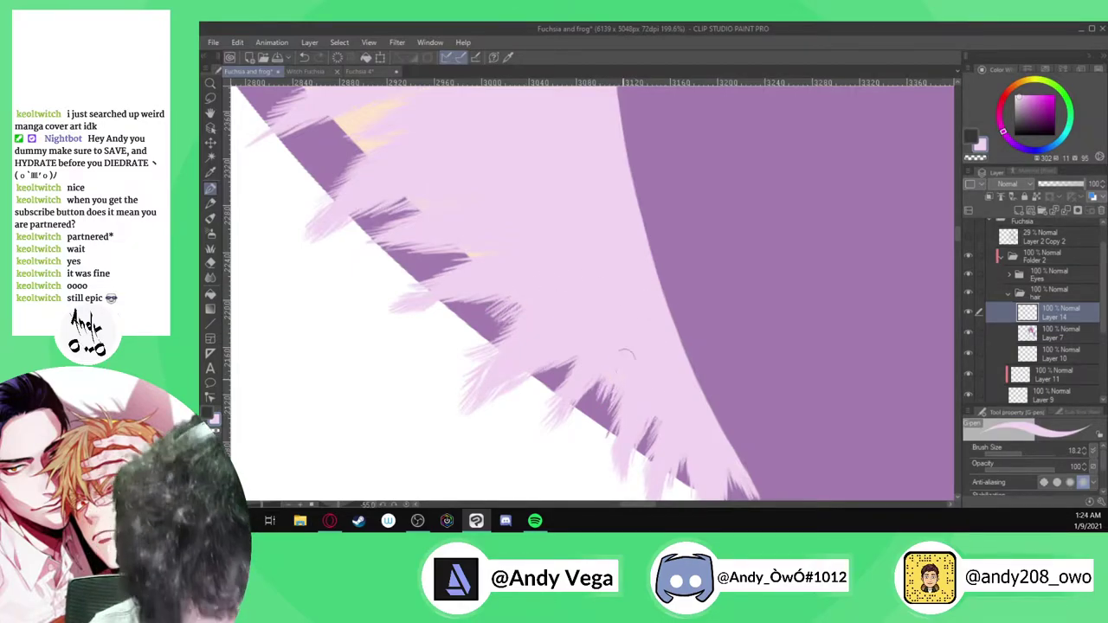
pyautogui.scroll(-2, 653, 324)
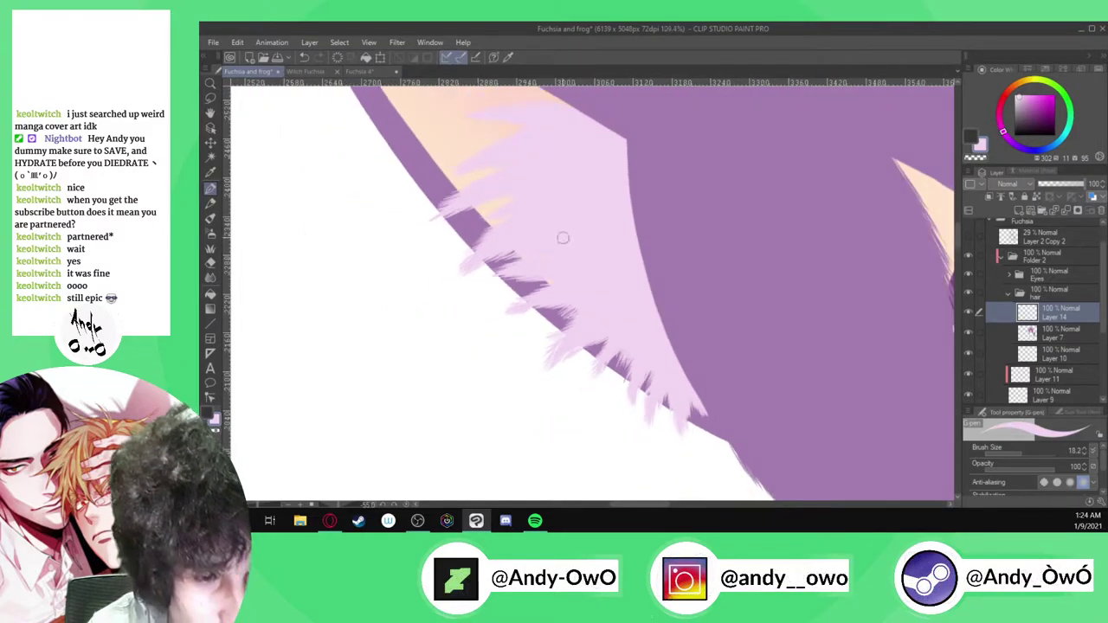
# Feather lilac strokes over the peach gaps at the base of the left ear's upper tufts on Layer 14
pyautogui.scroll(-1, 557, 216)
pyautogui.scroll(1, 520, 185)
pyautogui.scroll(4, 519, 186)
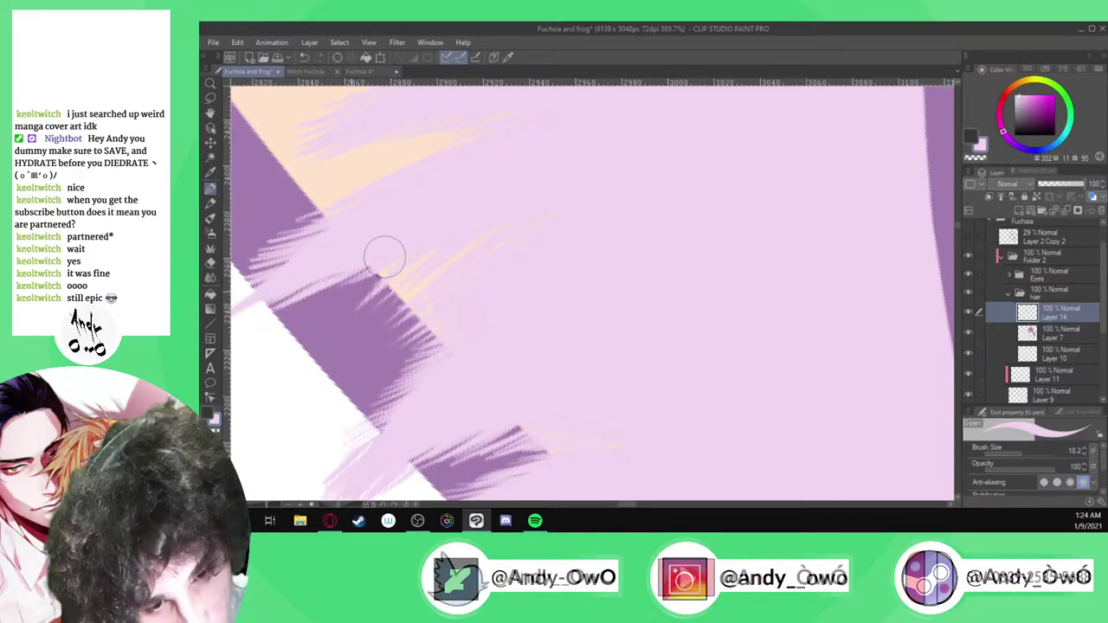
pyautogui.scroll(-5, 594, 225)
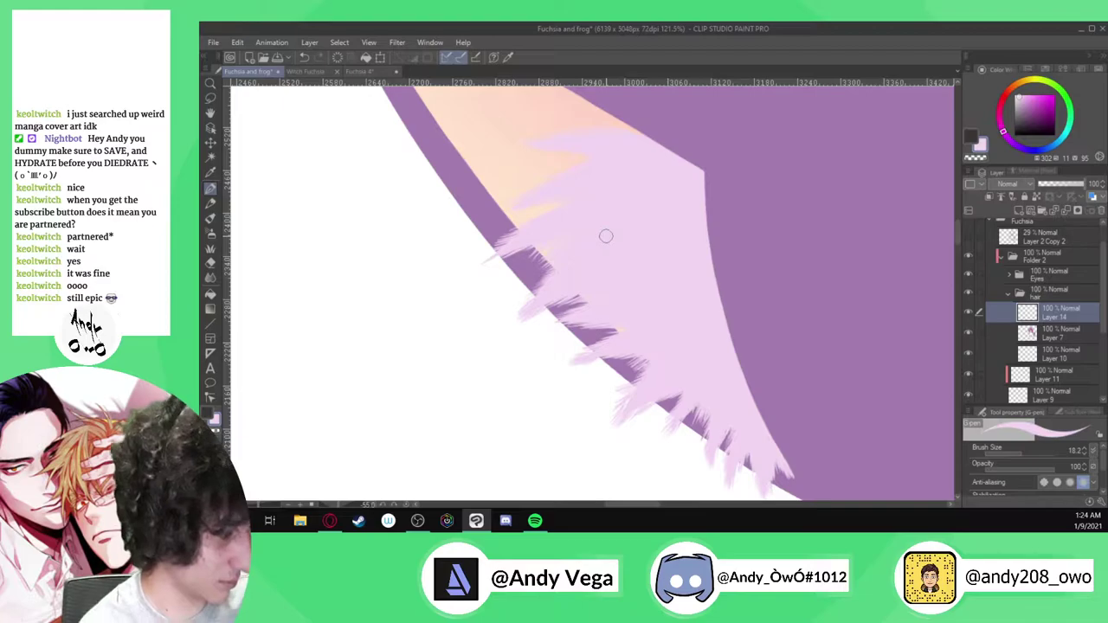
pyautogui.scroll(-10, 478, 138)
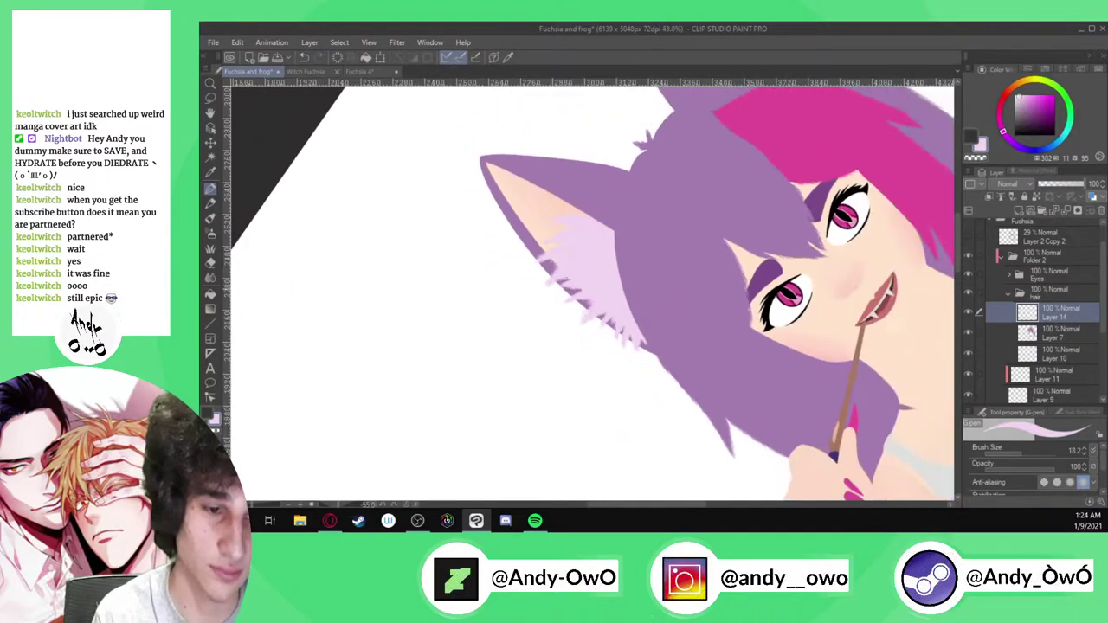
# Feather lilac strokes over the dark and peach gaps between the right ear's tufts nearest its tip
pyautogui.scroll(5, 679, 107)
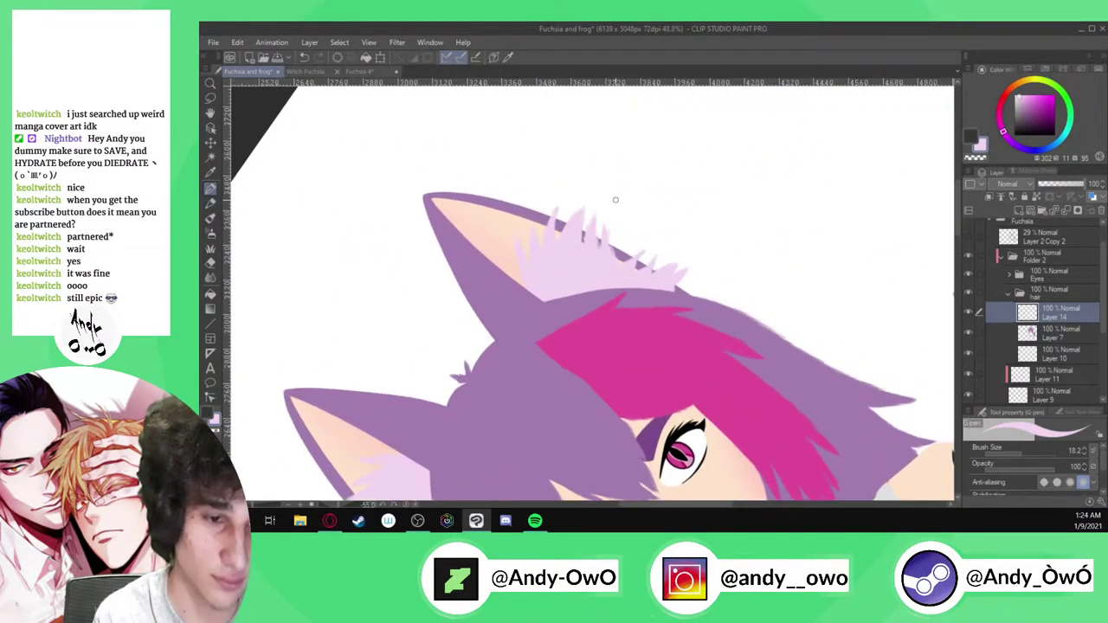
pyautogui.scroll(5, 616, 200)
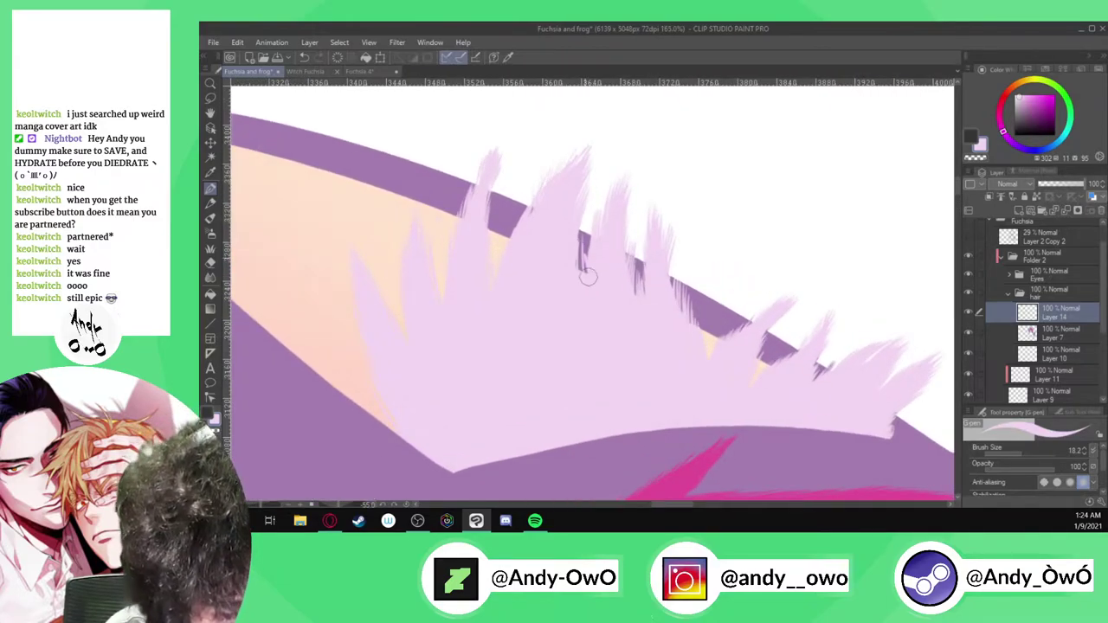
pyautogui.scroll(1, 602, 313)
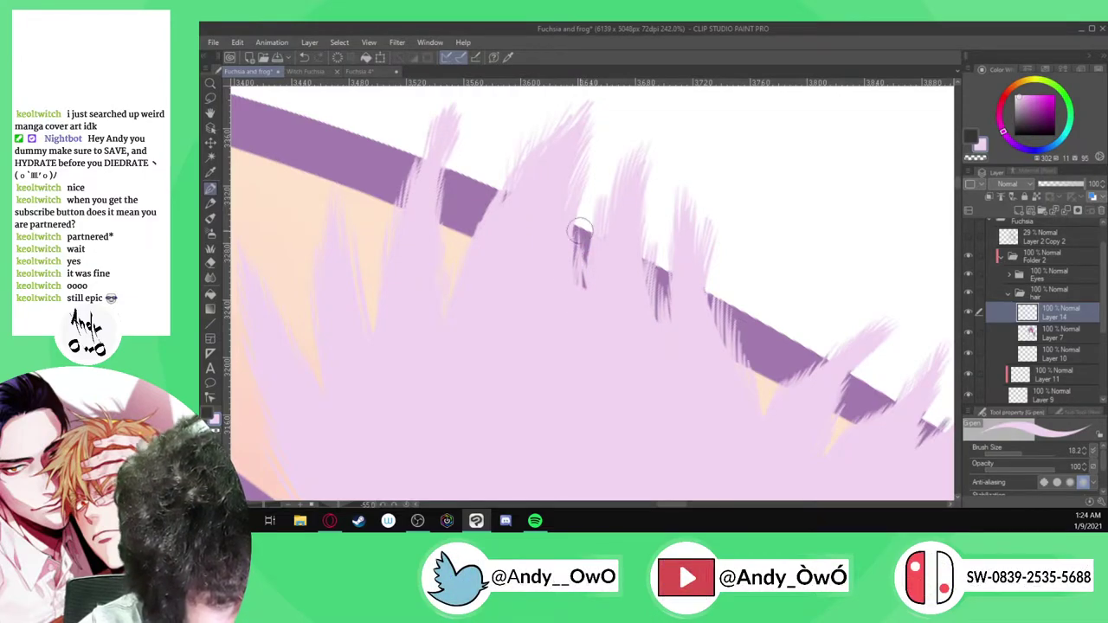
pyautogui.moveTo(457, 331)
pyautogui.mouseDown()
pyautogui.moveTo(485, 210)
pyautogui.moveTo(454, 324)
pyautogui.moveTo(474, 215)
pyautogui.mouseUp()
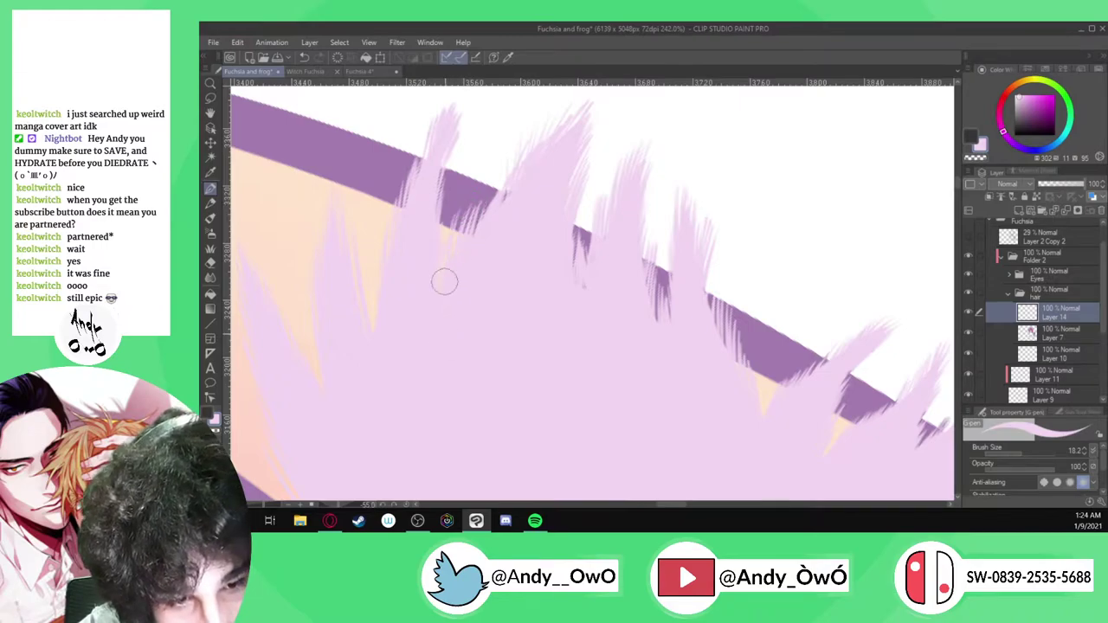
pyautogui.moveTo(441, 285); pyautogui.dragTo(448, 194)
pyautogui.moveTo(432, 255); pyautogui.dragTo(445, 189)
pyautogui.moveTo(451, 275); pyautogui.dragTo(453, 190)
pyautogui.moveTo(454, 268); pyautogui.dragTo(459, 192)
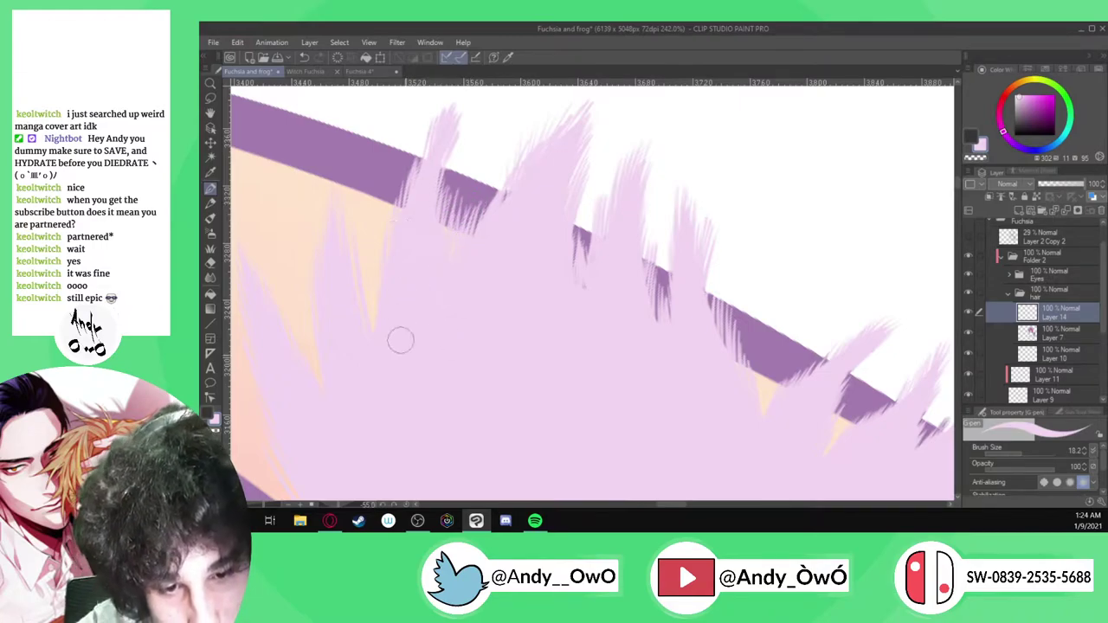
pyautogui.moveTo(375, 340); pyautogui.dragTo(358, 253)
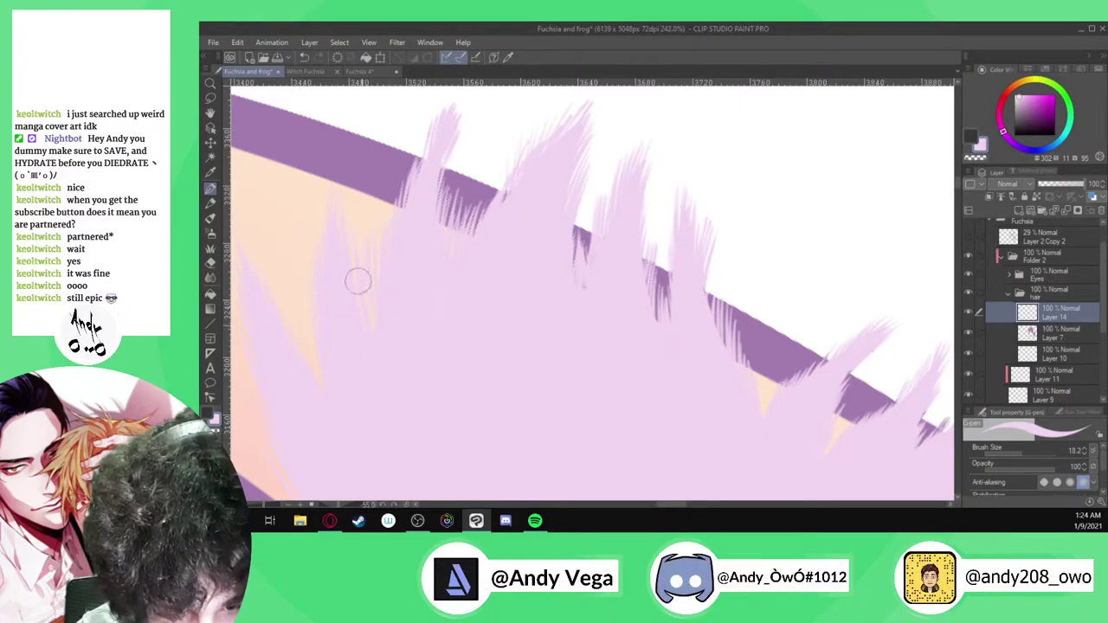
pyautogui.moveTo(331, 357); pyautogui.dragTo(302, 292)
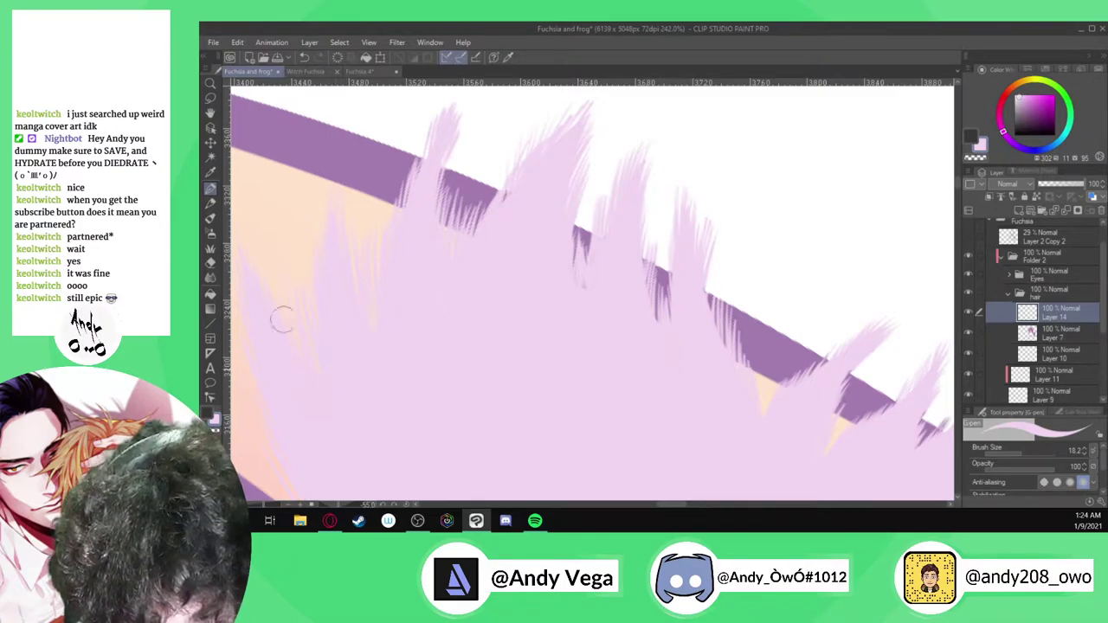
# Fill the peach gaps at the base of the right ear's smaller tufts near the head with feathered lilac strokes
pyautogui.scroll(-3, 549, 124)
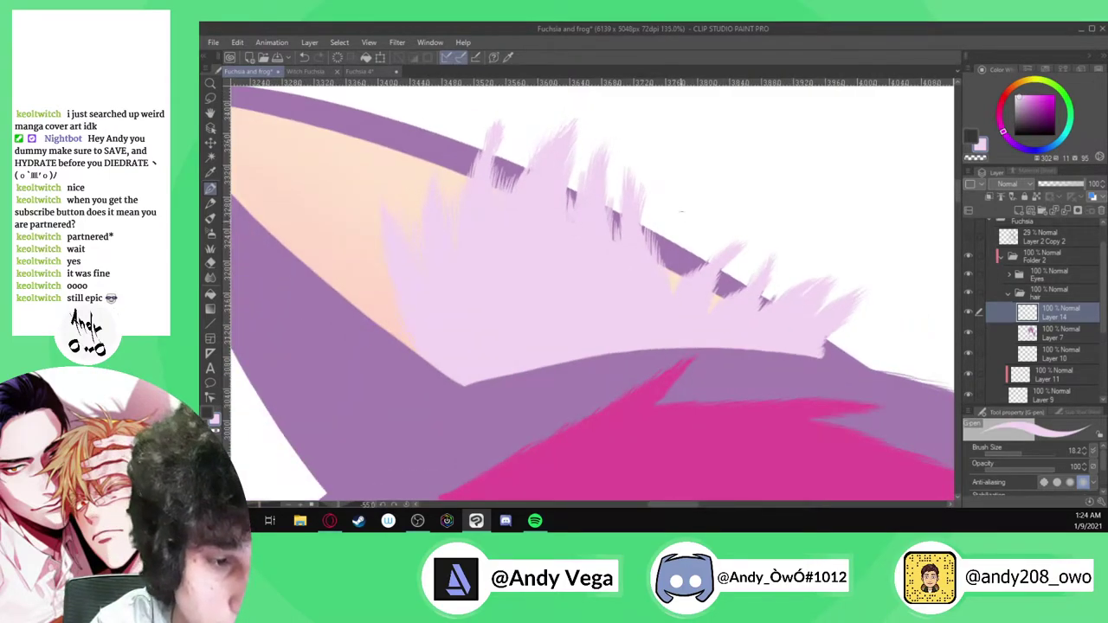
pyautogui.scroll(3, 681, 204)
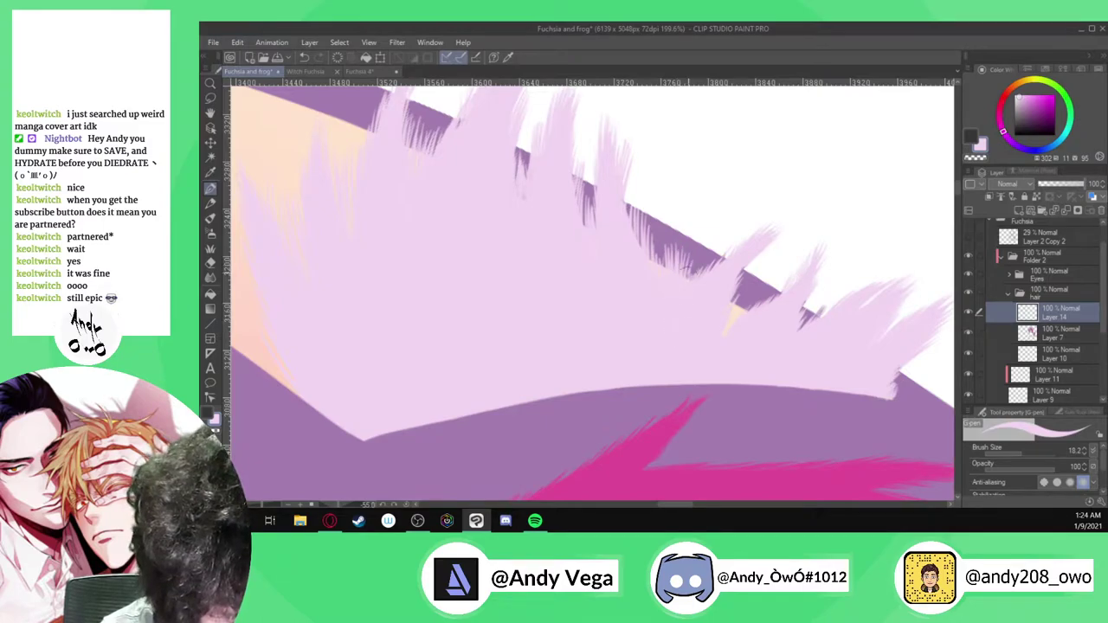
pyautogui.scroll(2, 737, 255)
pyautogui.scroll(-5, 740, 227)
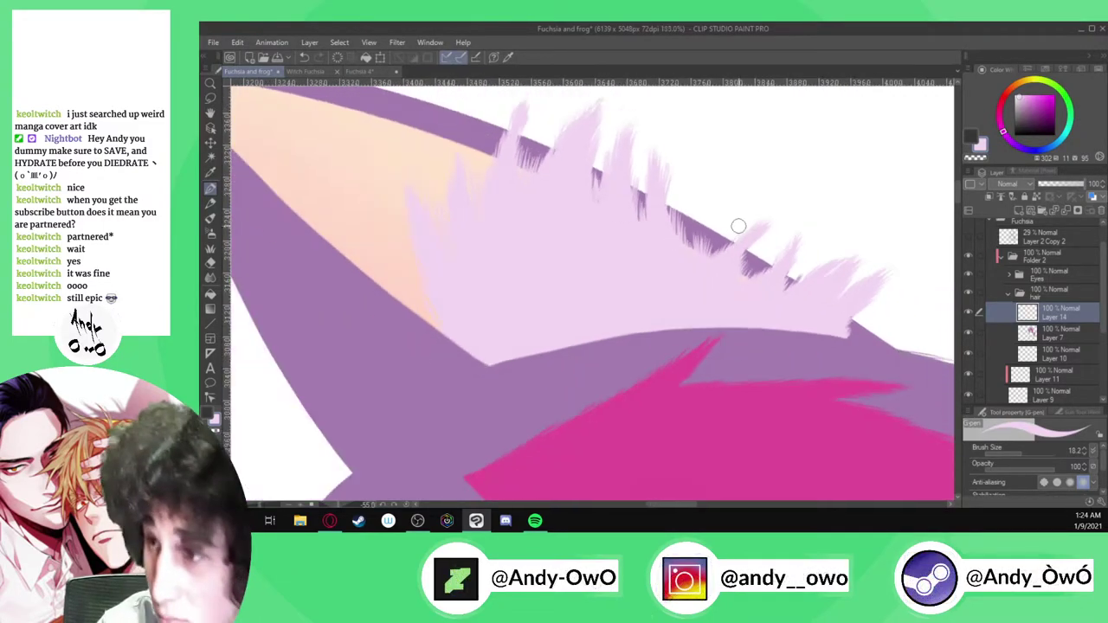
pyautogui.scroll(4, 773, 262)
pyautogui.scroll(-8, 770, 256)
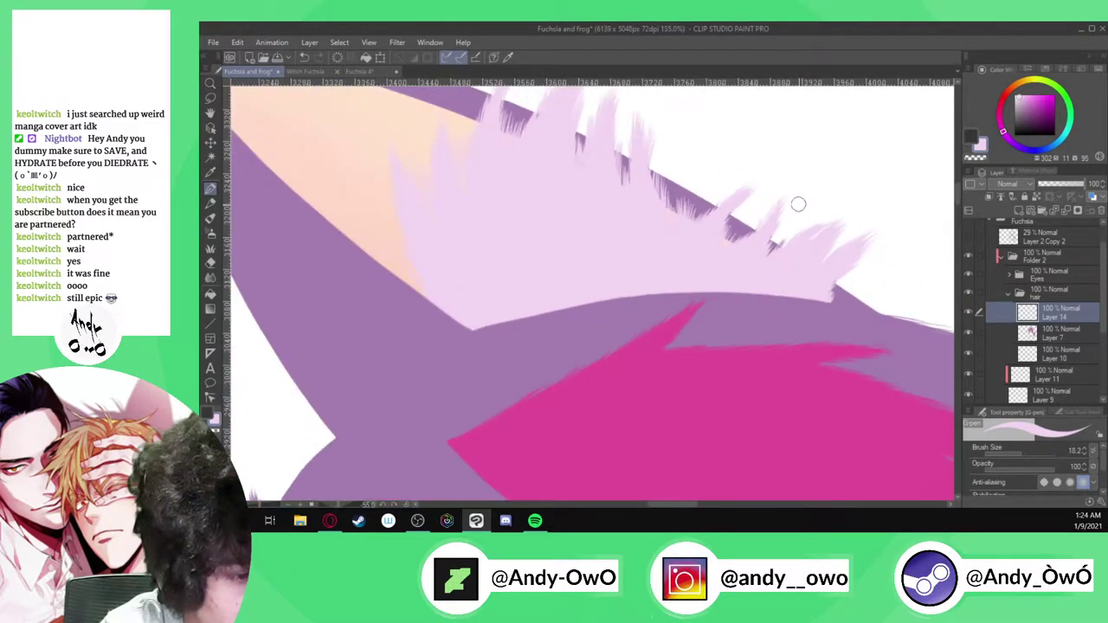
pyautogui.scroll(6, 579, 308)
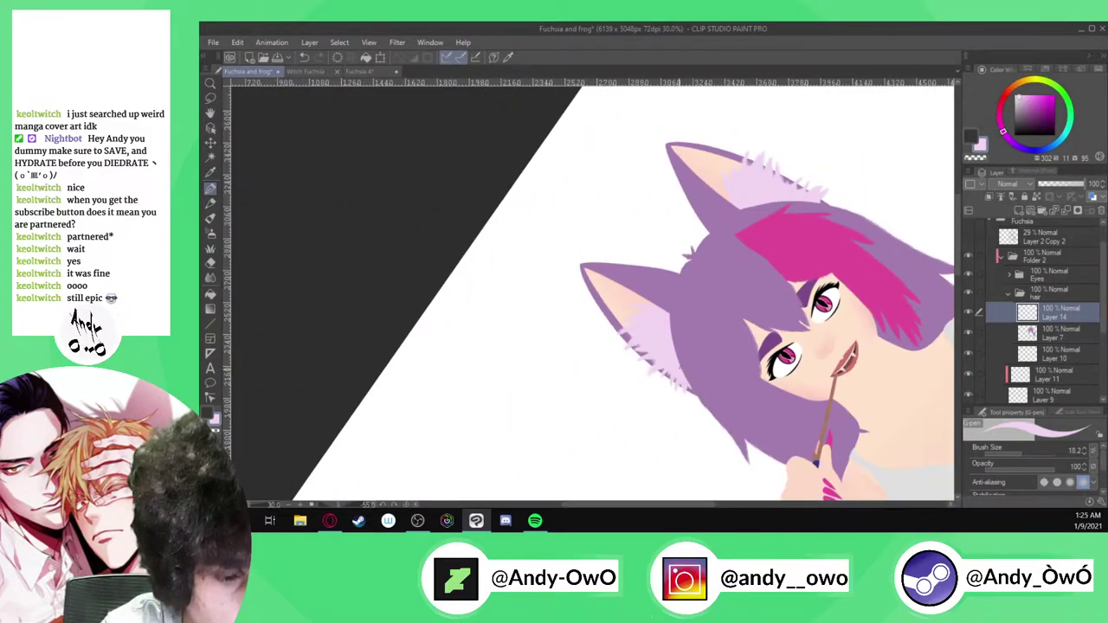
# Soften the dark and peach gaps between the left ear's middle tufts with short lilac strokes
pyautogui.scroll(3, 579, 309)
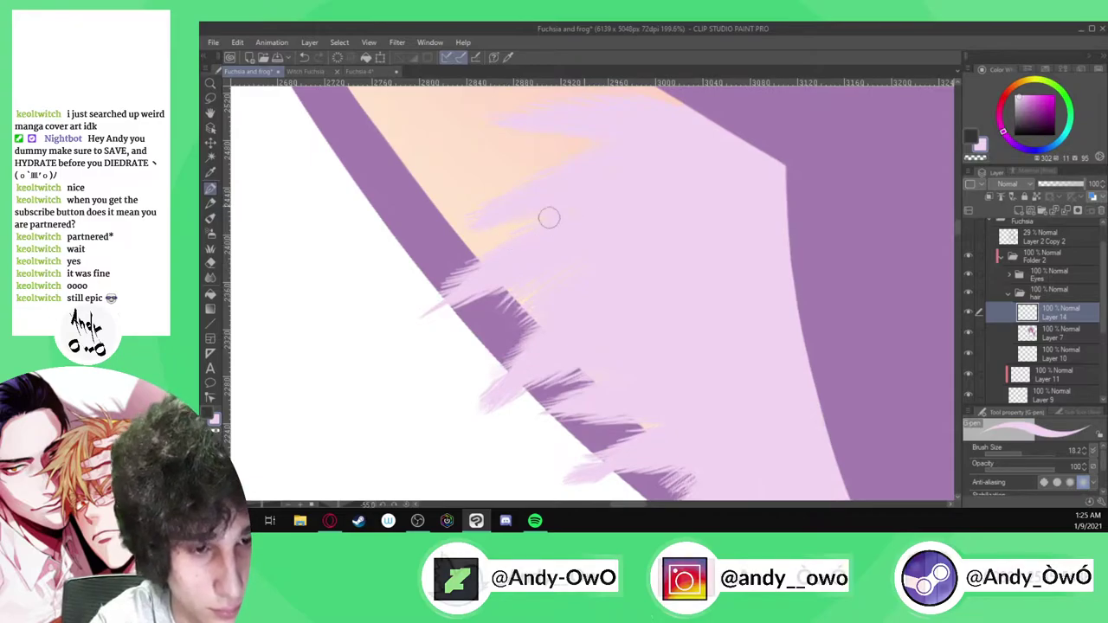
pyautogui.scroll(1, 563, 260)
pyautogui.scroll(-1, 648, 270)
pyautogui.scroll(-3, 648, 364)
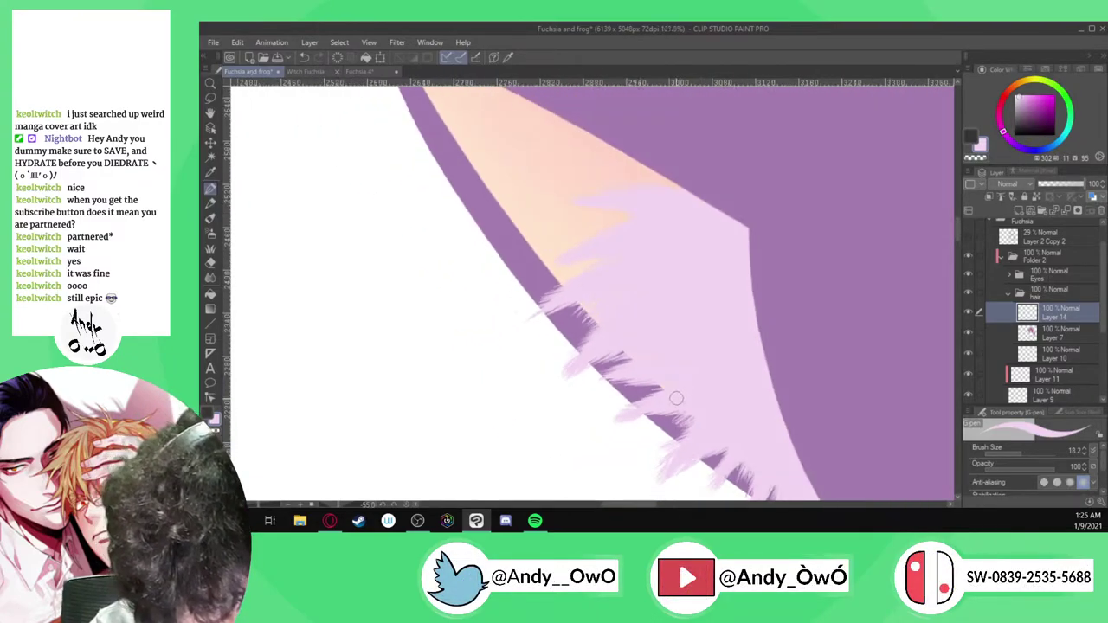
pyautogui.scroll(5, 678, 398)
pyautogui.moveTo(658, 390)
pyautogui.mouseDown()
pyautogui.moveTo(599, 395)
pyautogui.moveTo(606, 401)
pyautogui.mouseUp()
pyautogui.scroll(-3, 647, 402)
pyautogui.scroll(3, 710, 437)
pyautogui.moveTo(671, 425)
pyautogui.mouseDown()
pyautogui.moveTo(623, 444)
pyautogui.moveTo(599, 431)
pyautogui.mouseUp()
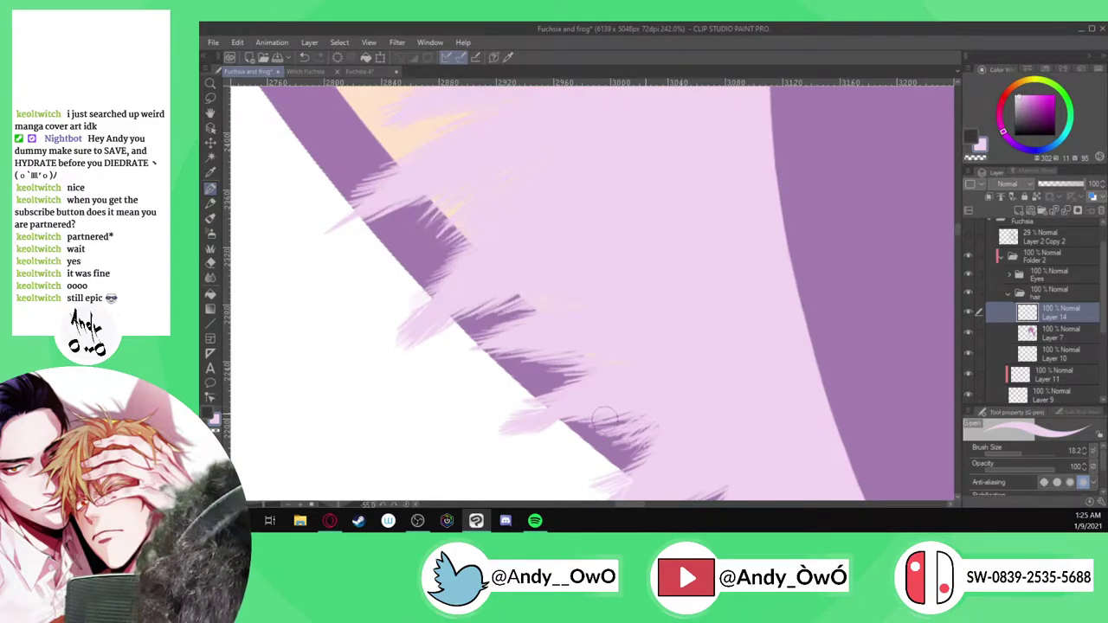
pyautogui.scroll(-3, 563, 385)
pyautogui.scroll(-3, 559, 381)
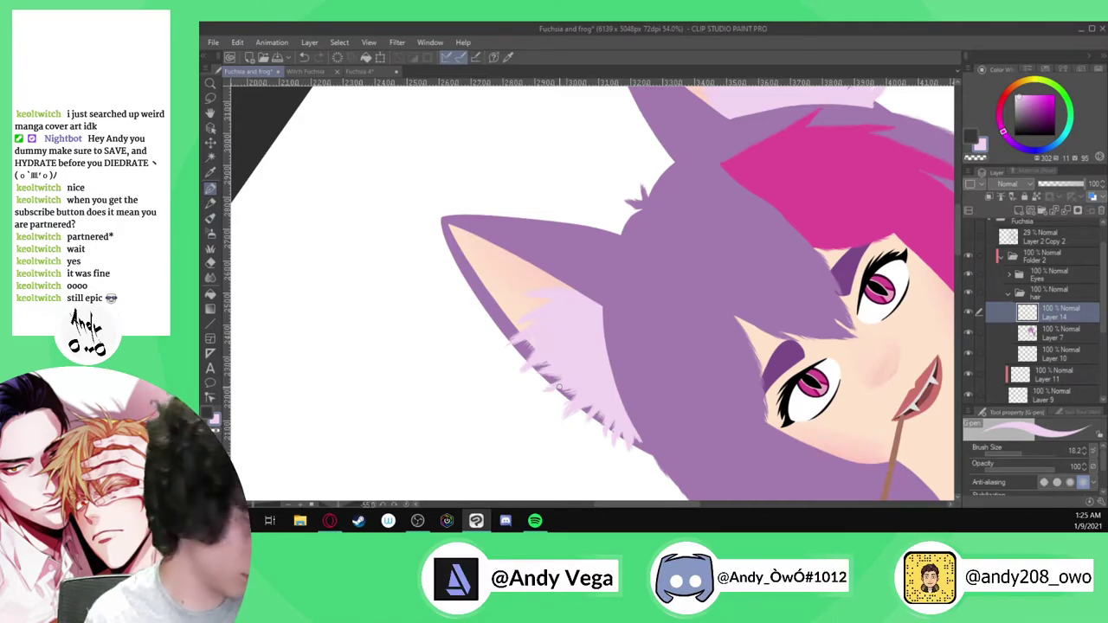
# Sample the light lilac of the ear fur in the Witch Fuchsia drawing and return to Fuchsia and frog with the pen
pyautogui.click(316, 72)
pyautogui.press('i')
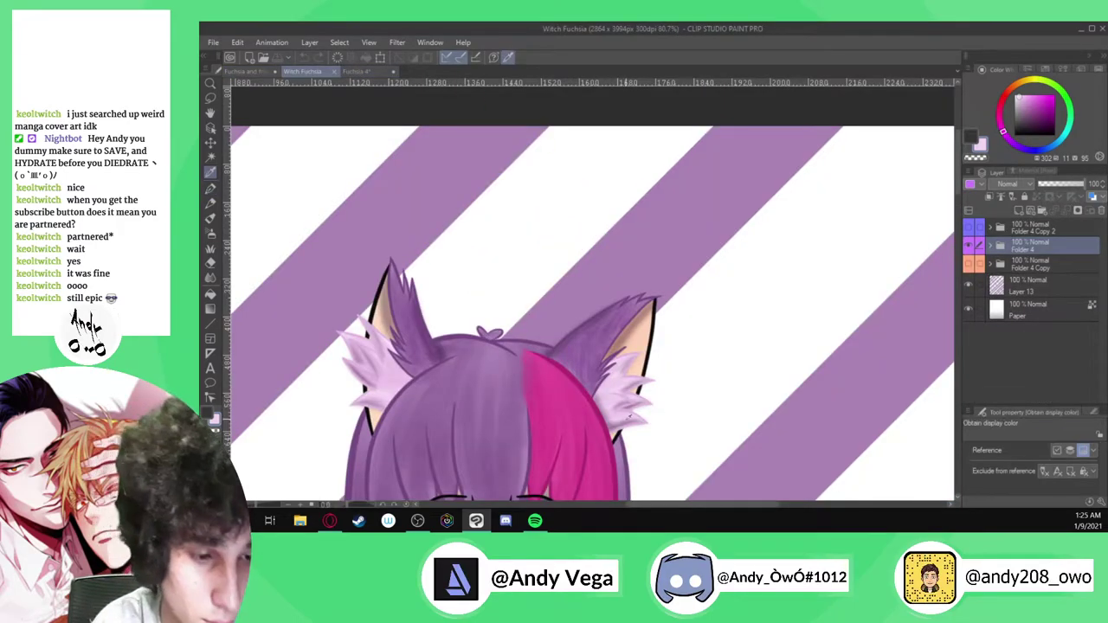
pyautogui.scroll(3, 623, 394)
pyautogui.scroll(5, 622, 390)
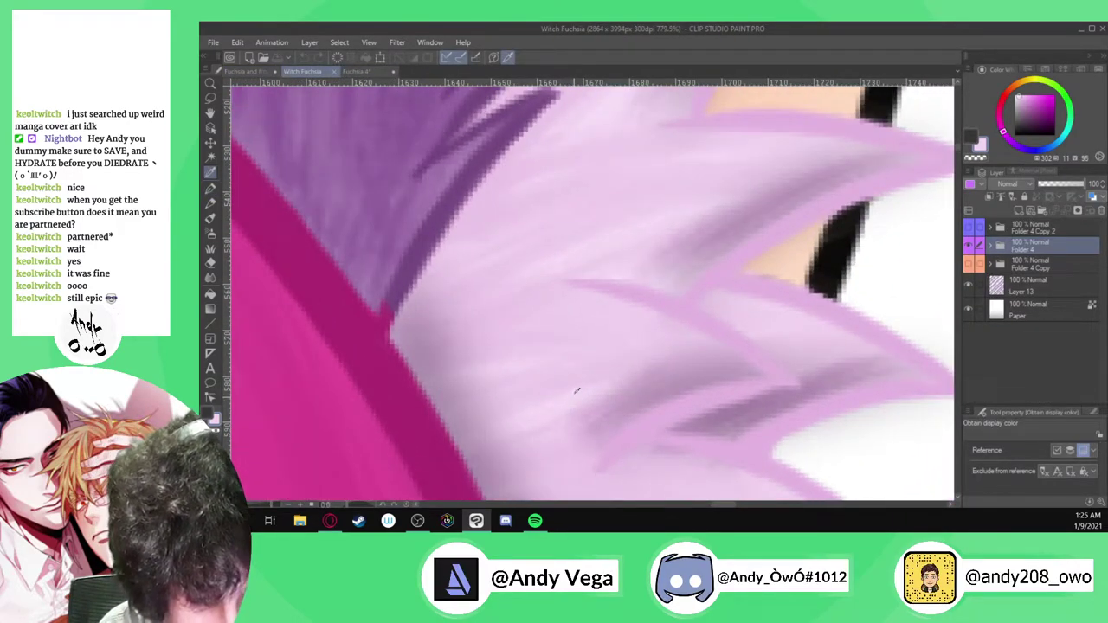
pyautogui.press('p')
pyautogui.click(249, 71)
# Rotate the canvas and paint subtle fur-texture strokes across the left ear's lilac fur on Layer 14 with the sampled colour
pyautogui.scroll(4, 571, 372)
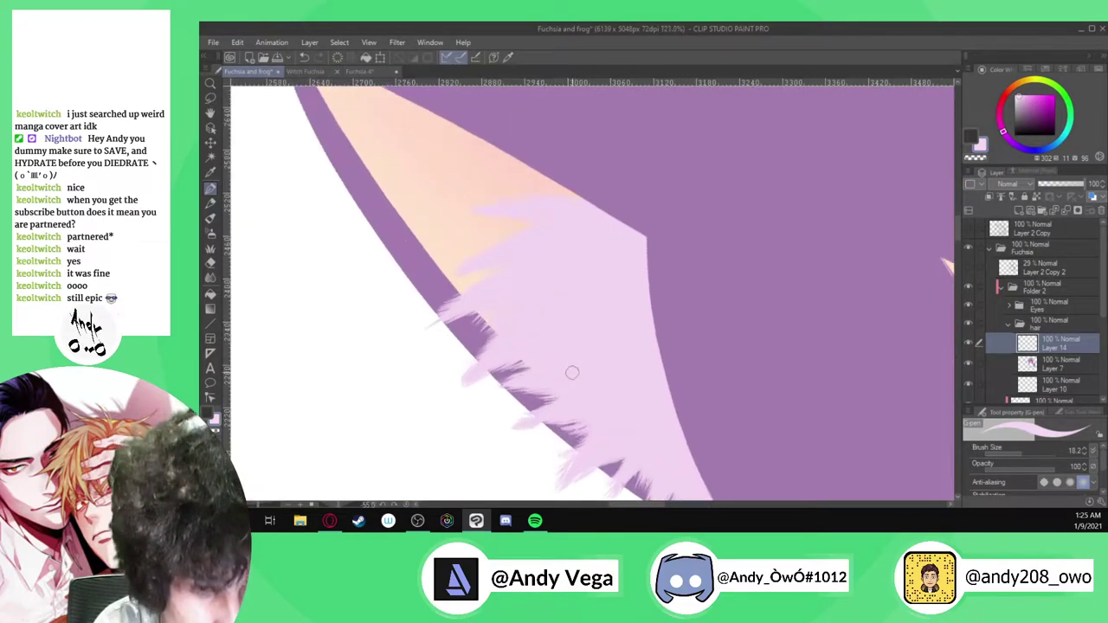
pyautogui.scroll(3, 598, 326)
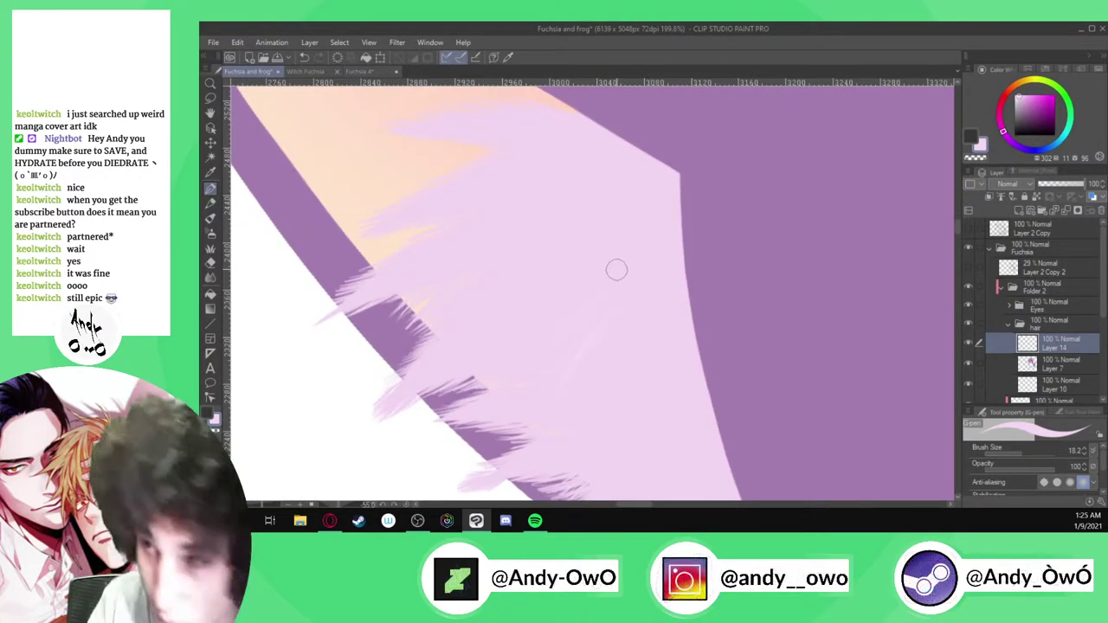
pyautogui.press('-')
pyautogui.press('-')
pyautogui.press('-')
pyautogui.press('-')
pyautogui.press('-')
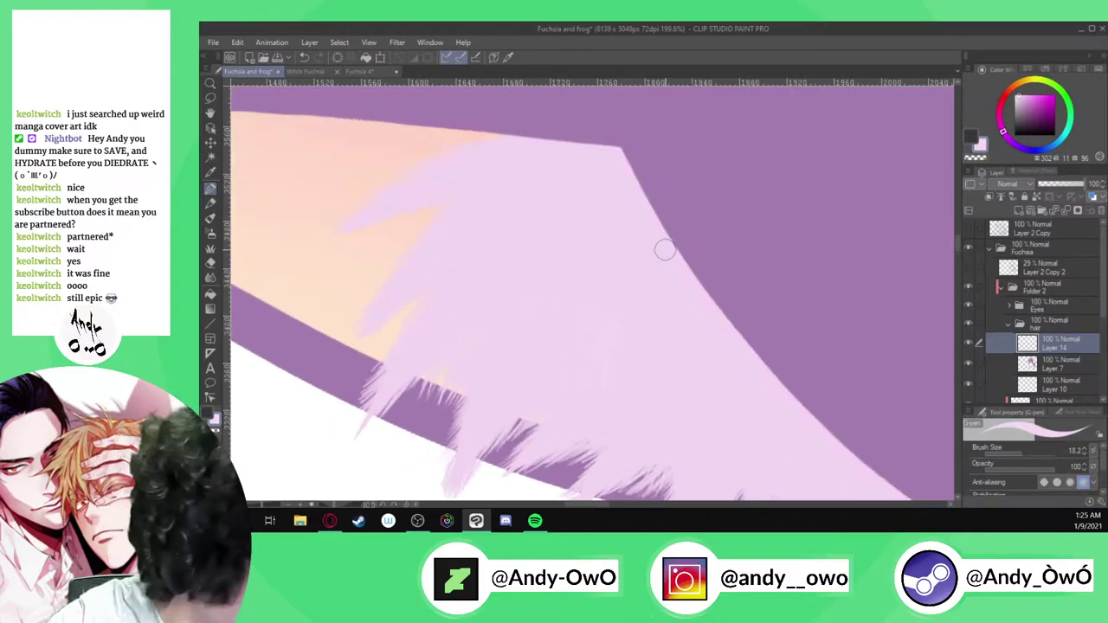
pyautogui.scroll(2, 624, 280)
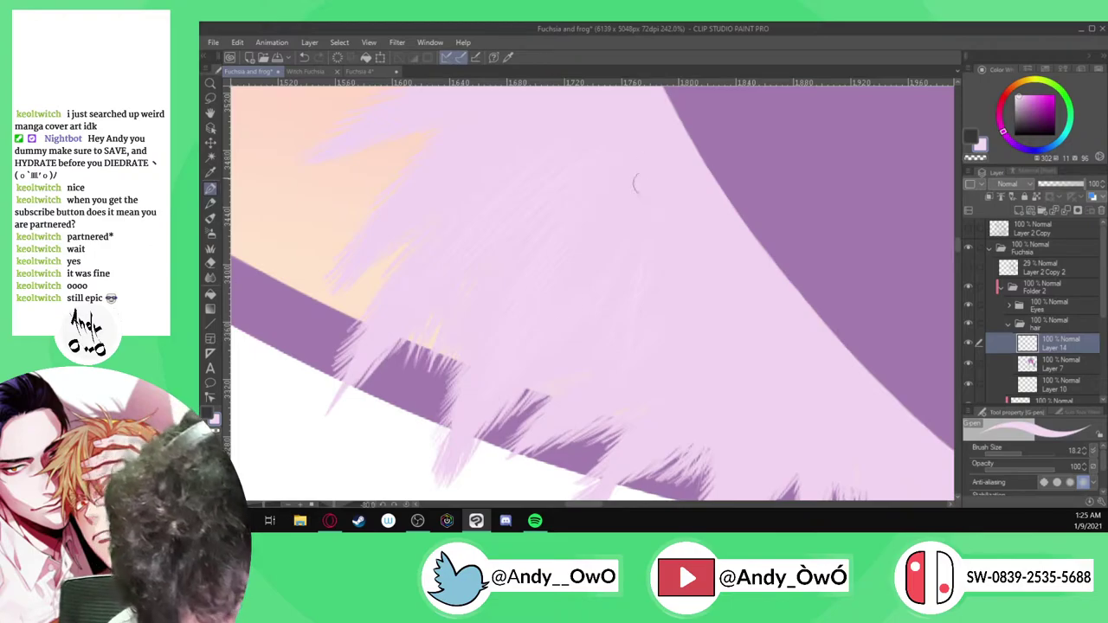
pyautogui.scroll(-2, 726, 252)
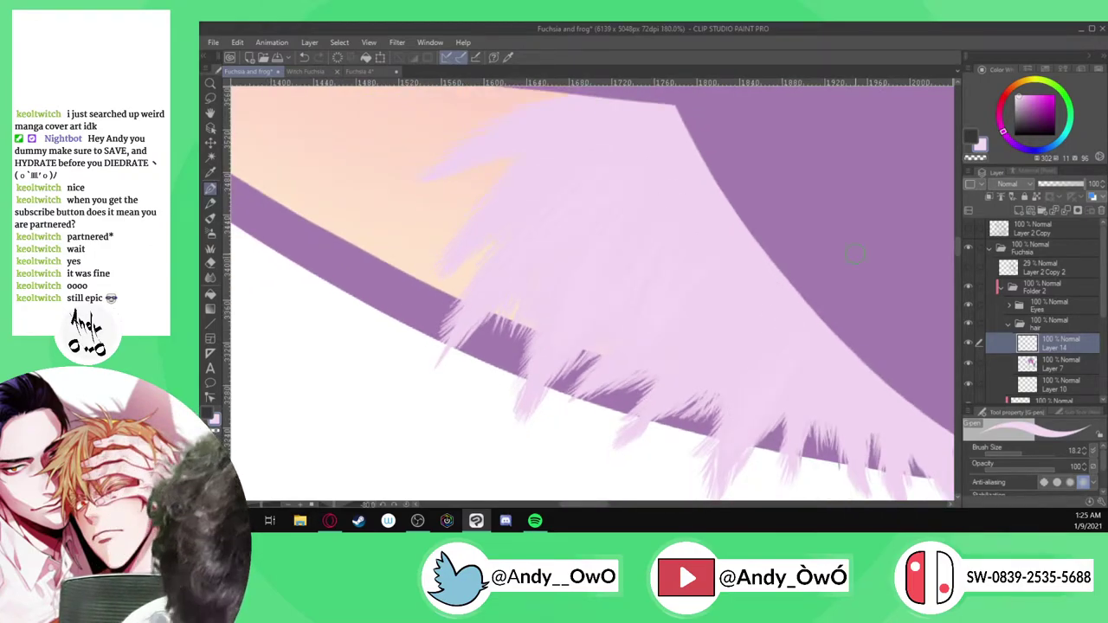
pyautogui.scroll(-1, 856, 253)
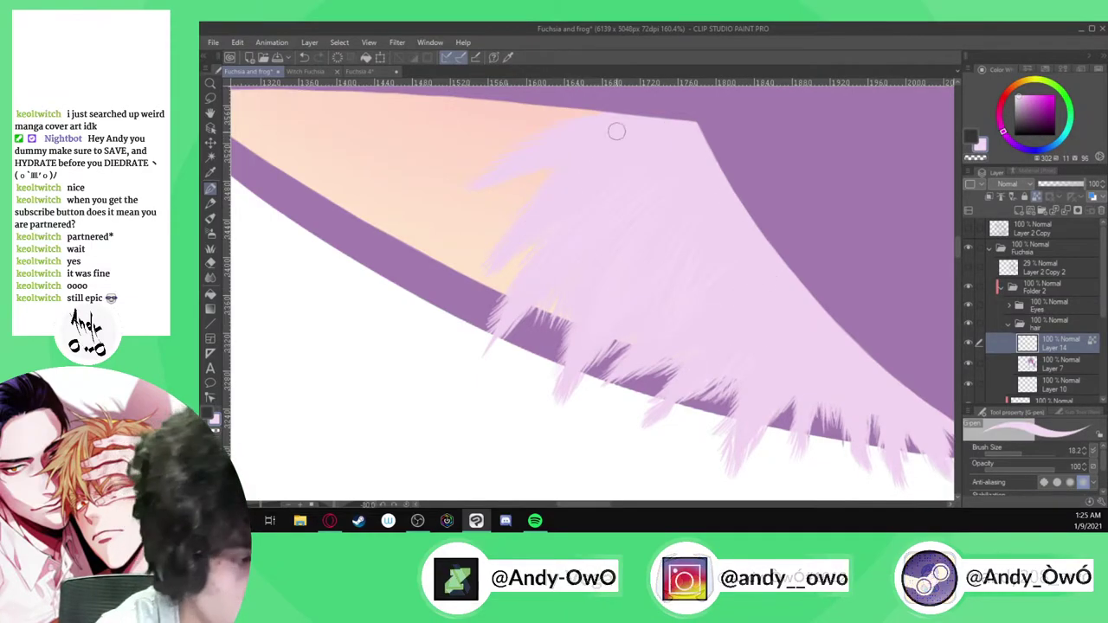
# Inspect which layers hold the left ear's fur by hiding Layer 14 and Layer 7 in turn
pyautogui.scroll(5, 616, 129)
pyautogui.scroll(3, 623, 308)
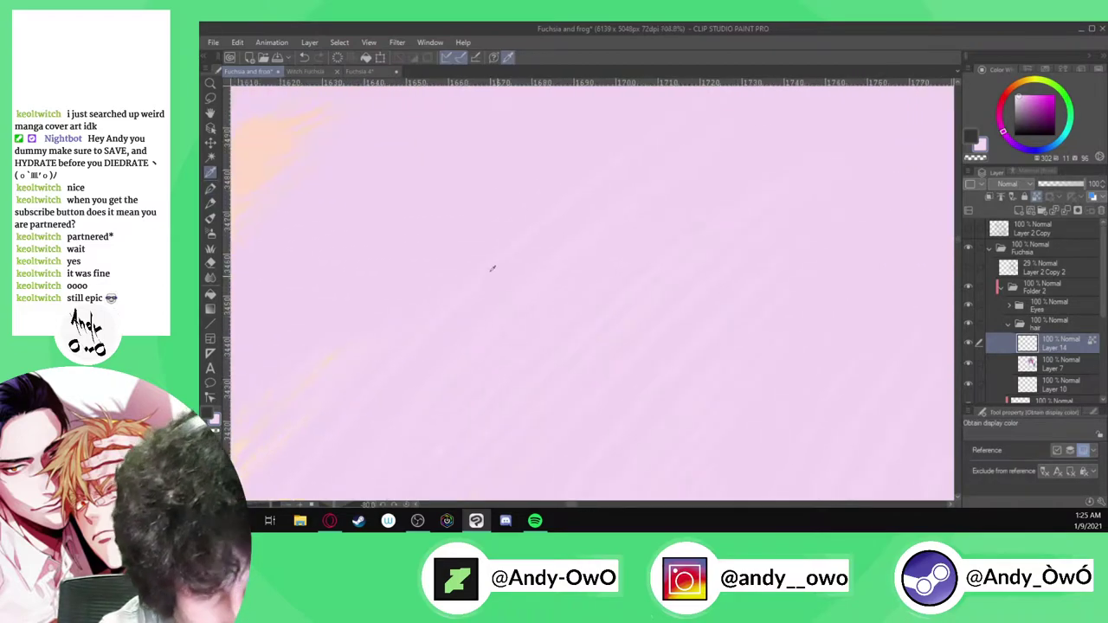
pyautogui.scroll(-3, 457, 290)
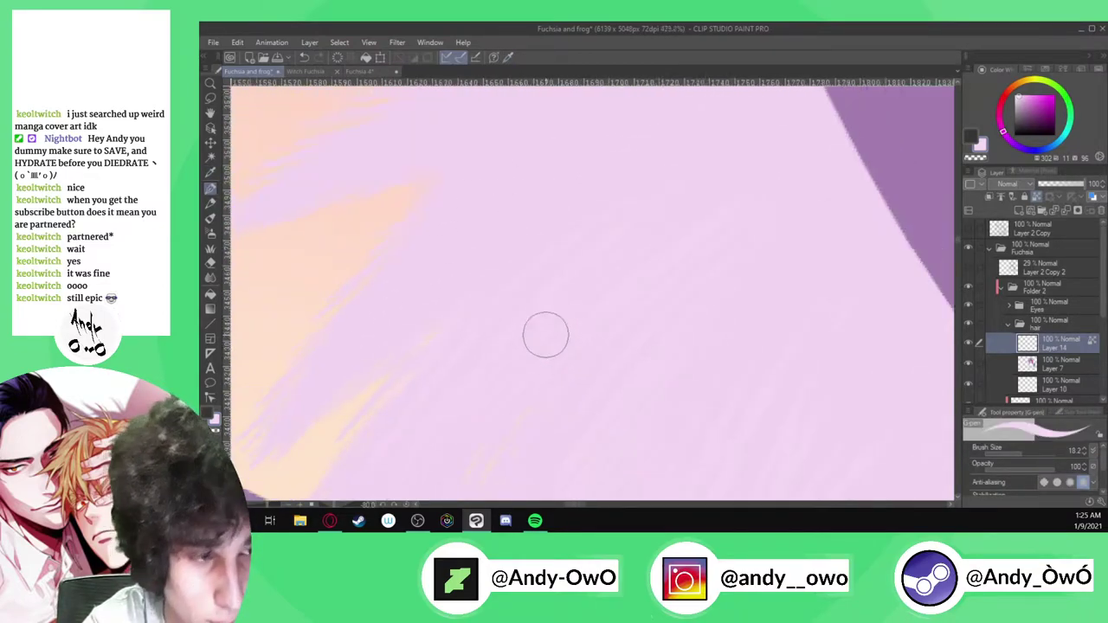
pyautogui.click(968, 343)
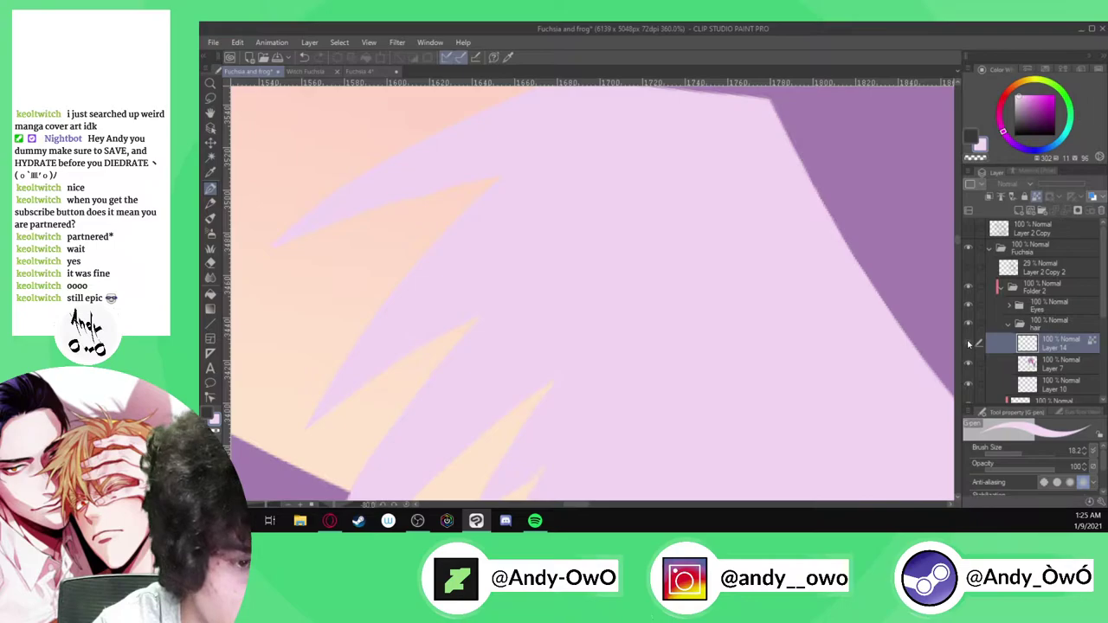
pyautogui.click(969, 344)
pyautogui.click(969, 362)
pyautogui.scroll(-3, 672, 224)
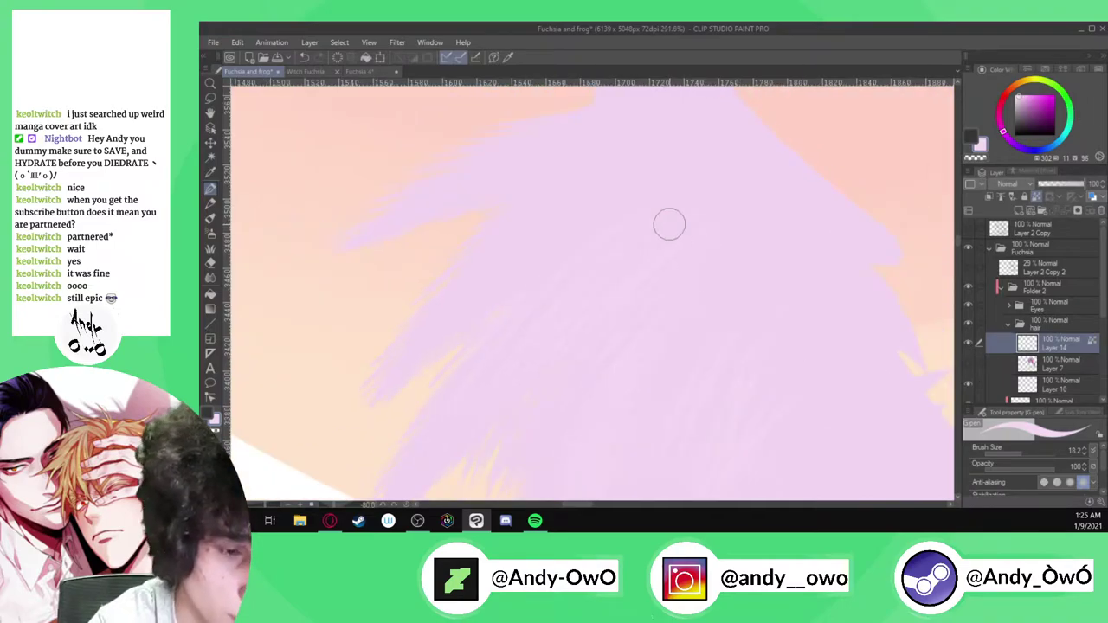
# Show Layer 7 again and continue the left ear's subtle lilac fur texture on Layer 10 with its transparent pixels locked
pyautogui.click(1062, 386)
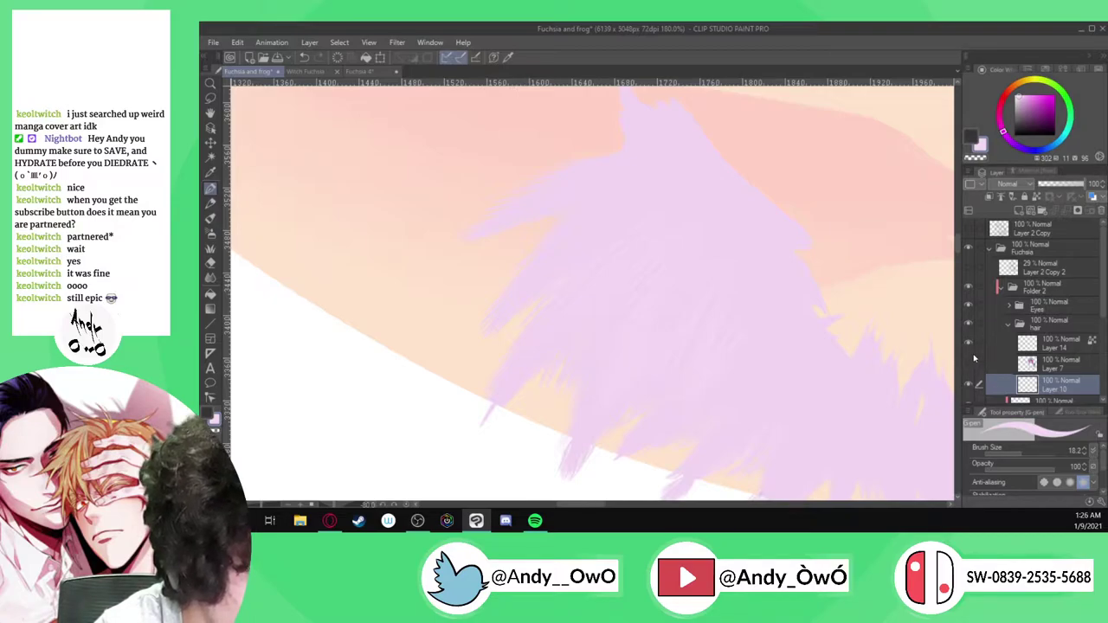
pyautogui.click(969, 364)
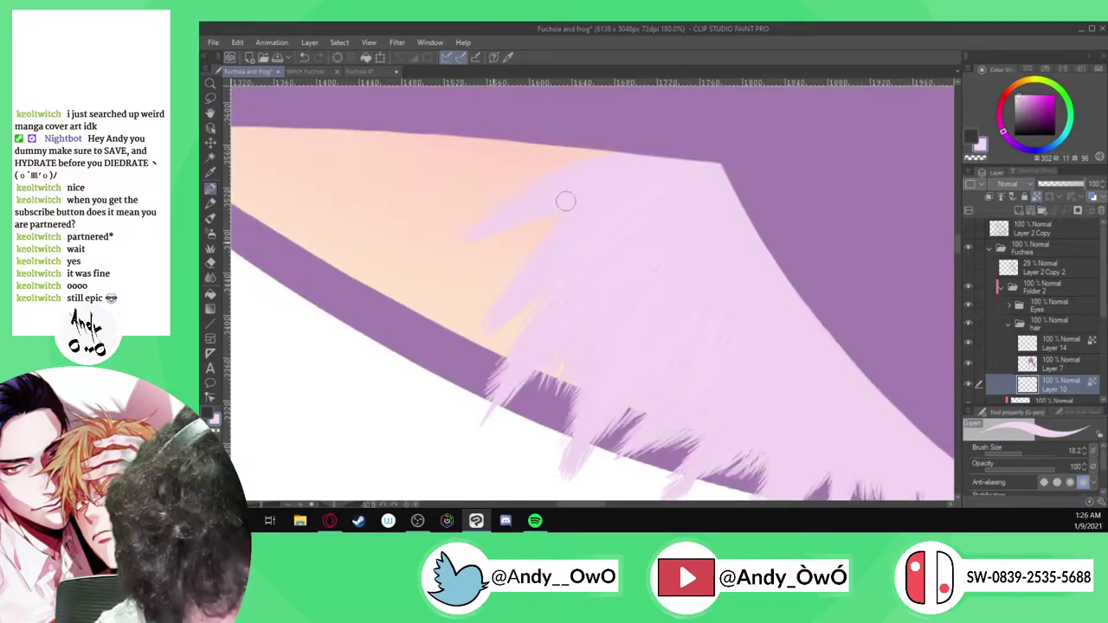
pyautogui.scroll(-1, 633, 181)
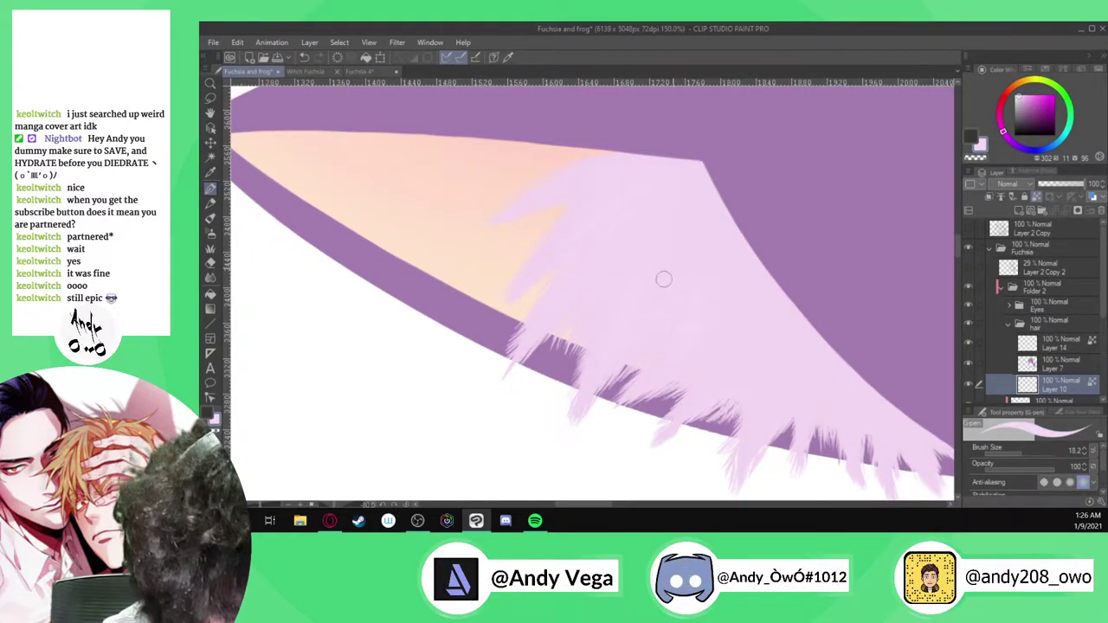
pyautogui.scroll(-2, 709, 248)
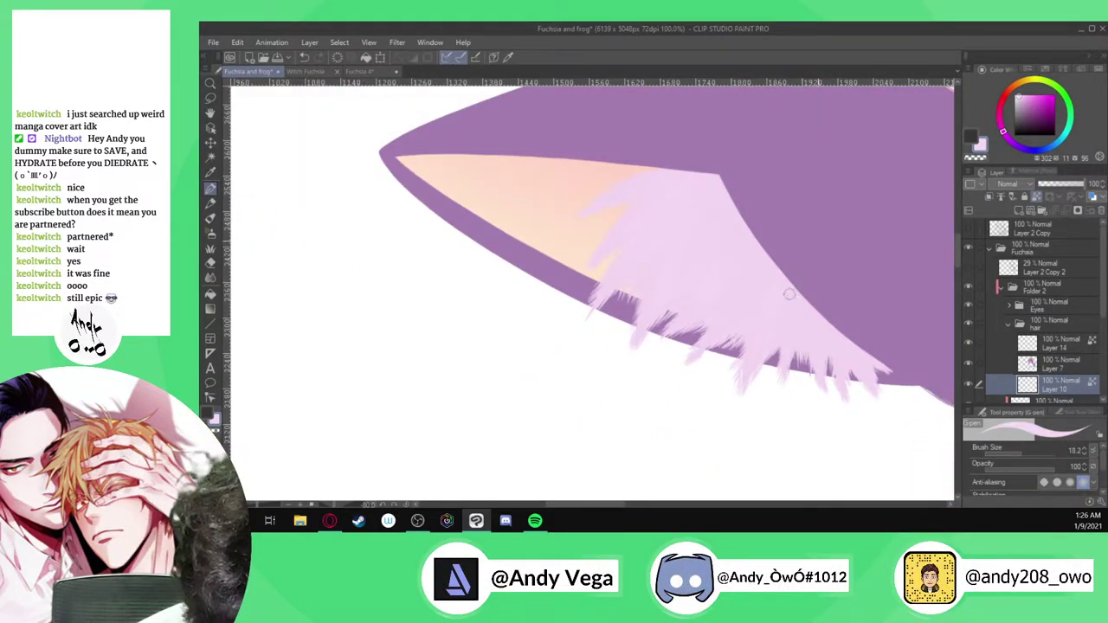
pyautogui.scroll(2, 784, 378)
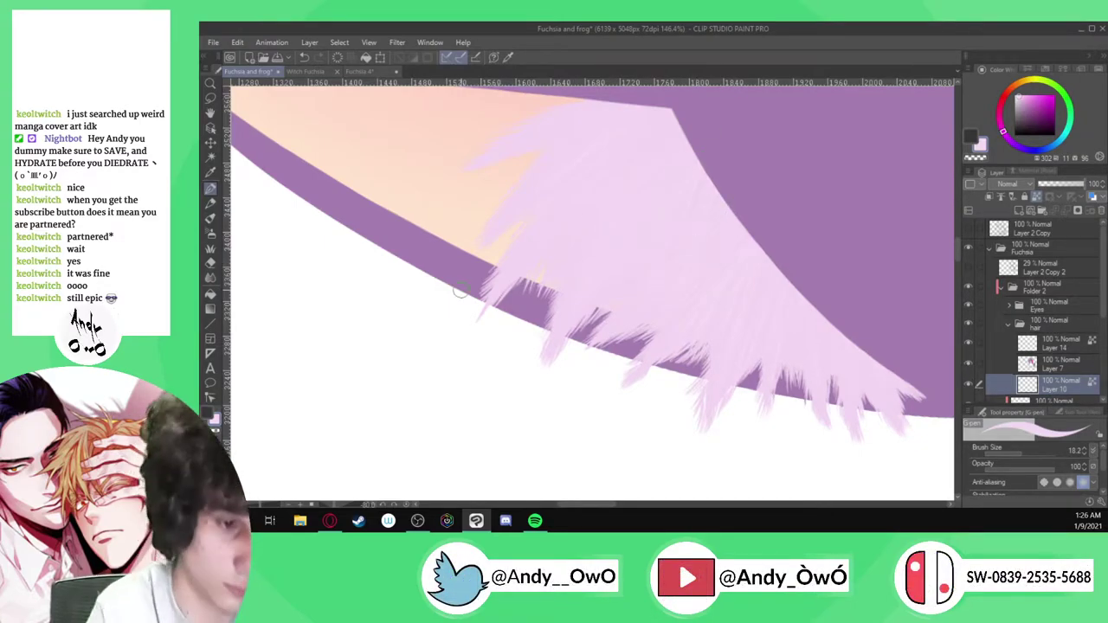
# Paint subtle fur-texture strokes across the other ear's lilac fur, beside the pink hair section, on Layer 10
pyautogui.scroll(-10, 452, 361)
pyautogui.scroll(-4, 491, 439)
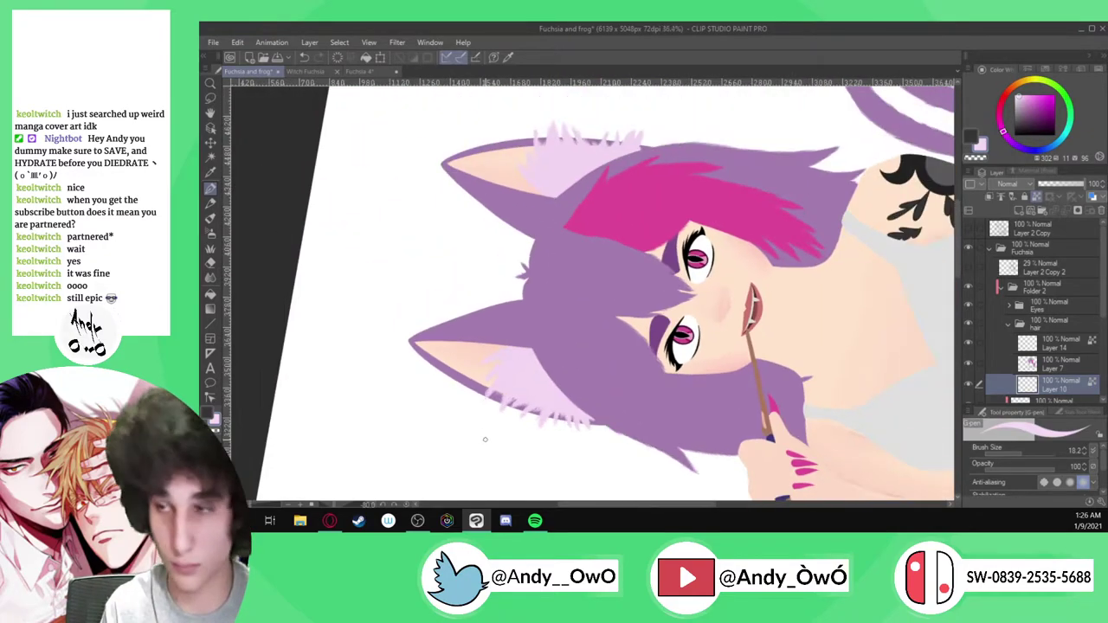
pyautogui.scroll(2, 458, 222)
pyautogui.scroll(6, 458, 222)
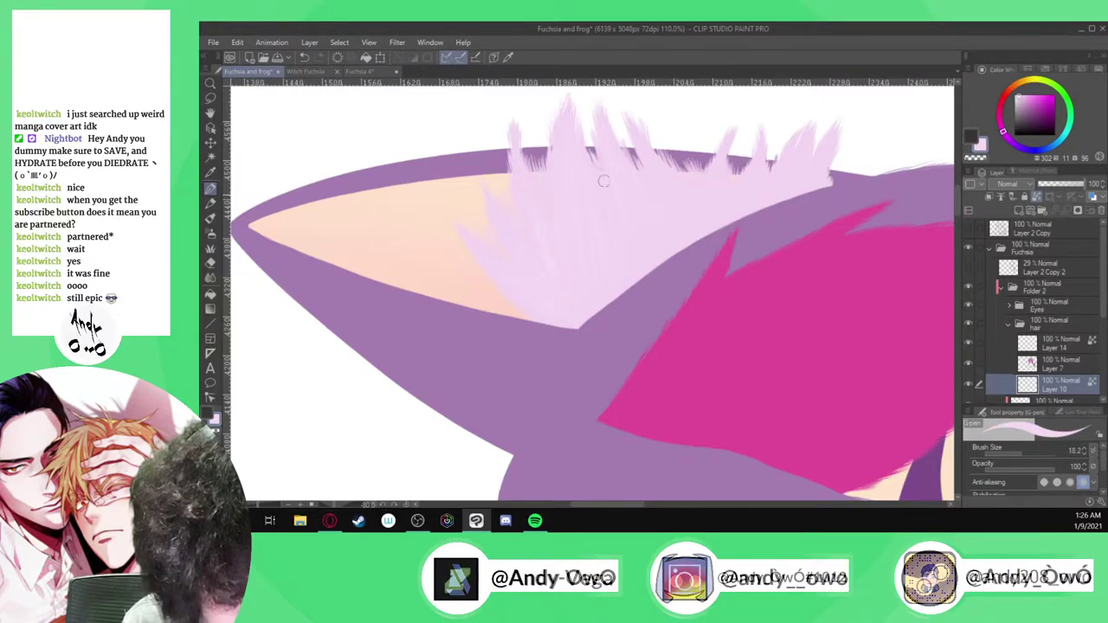
pyautogui.scroll(-2, 599, 244)
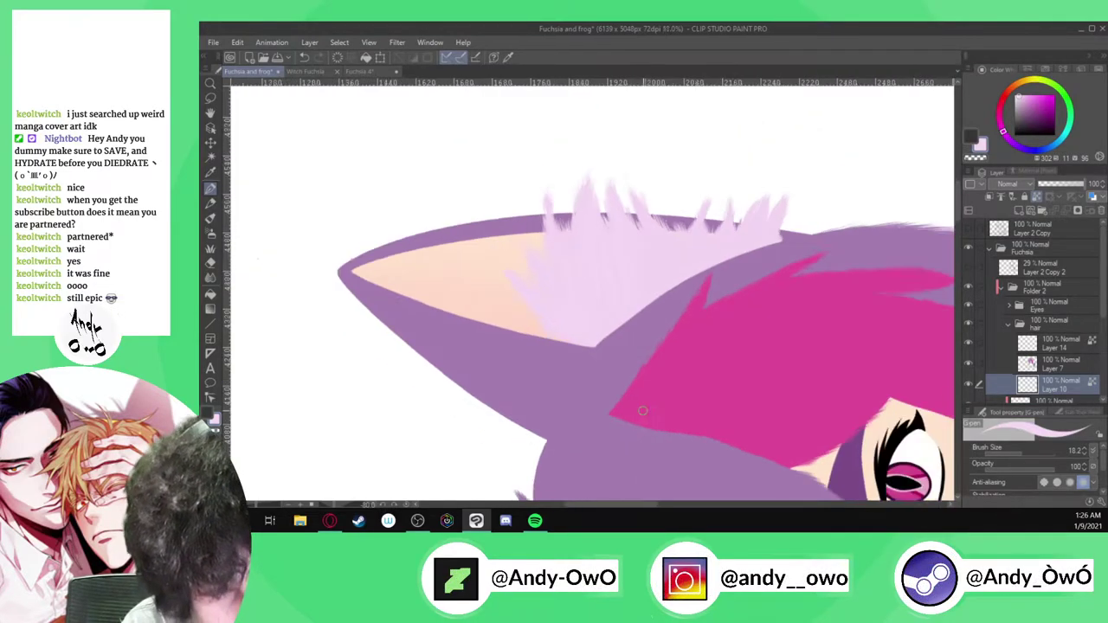
pyautogui.scroll(2, 693, 317)
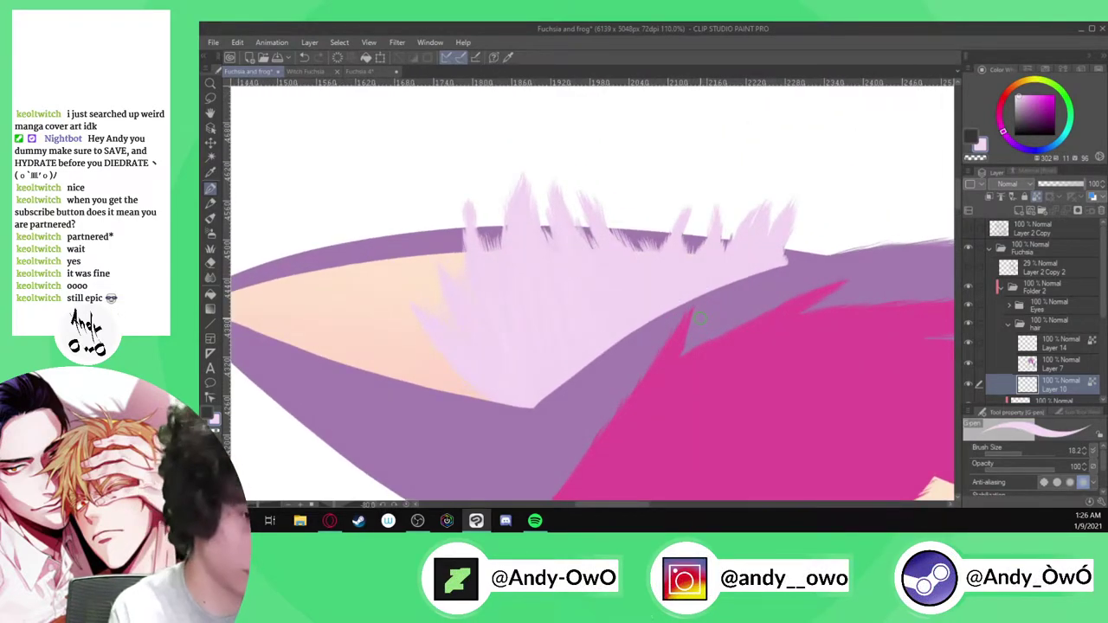
pyautogui.scroll(2, 702, 319)
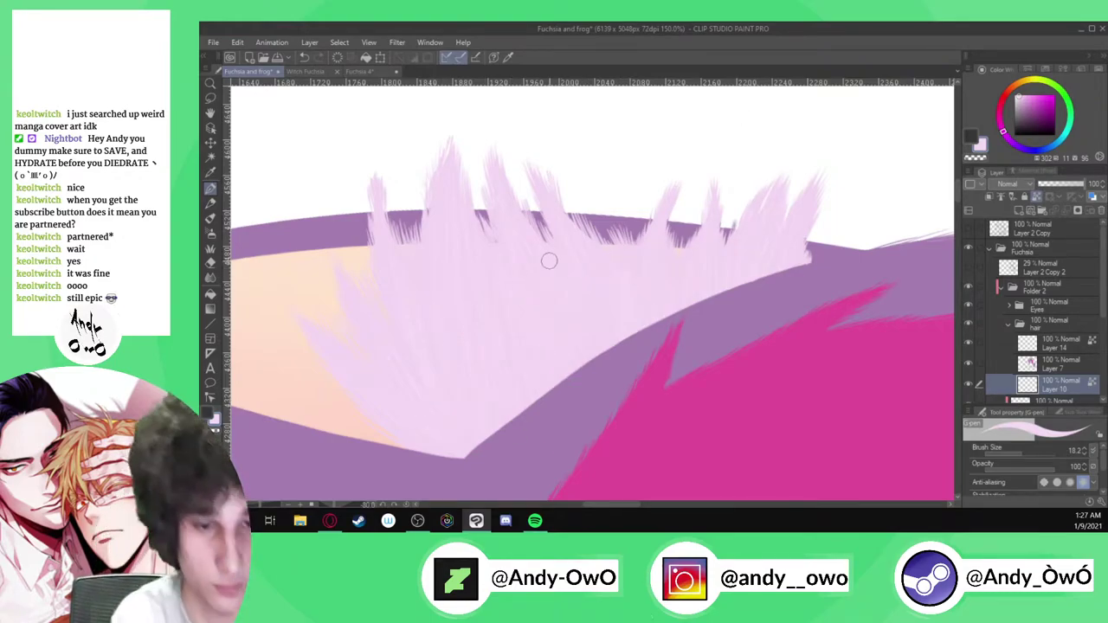
# Reset the canvas rotation and review the fur of both ears, the face and the rest of the character
pyautogui.hotkey('ctrl', '0')
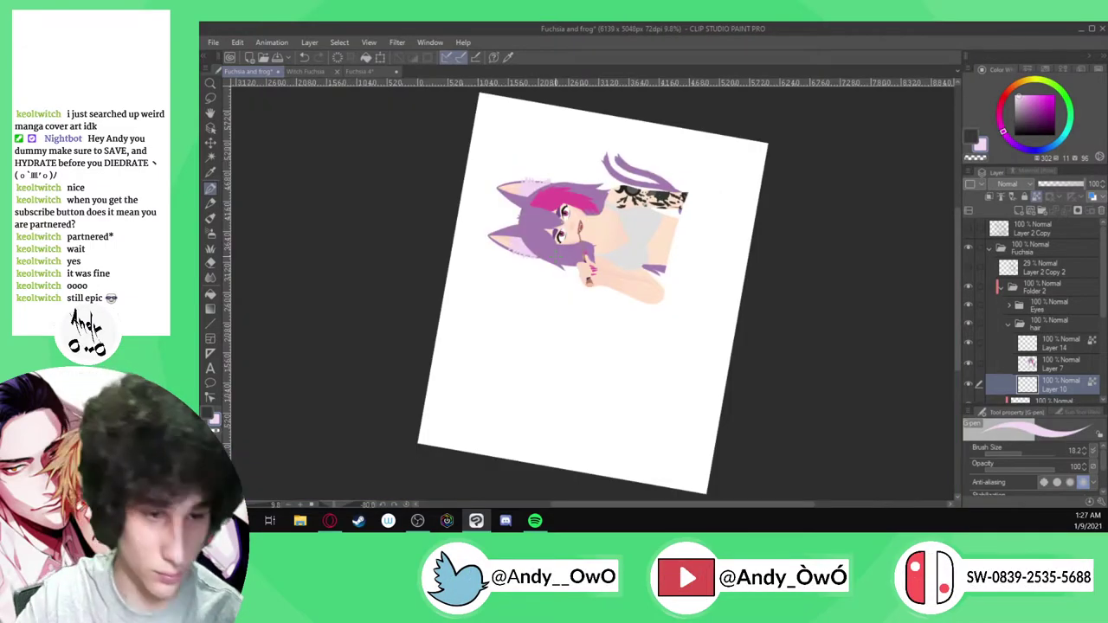
pyautogui.press('^')
pyautogui.hotkey('ctrl', '@')
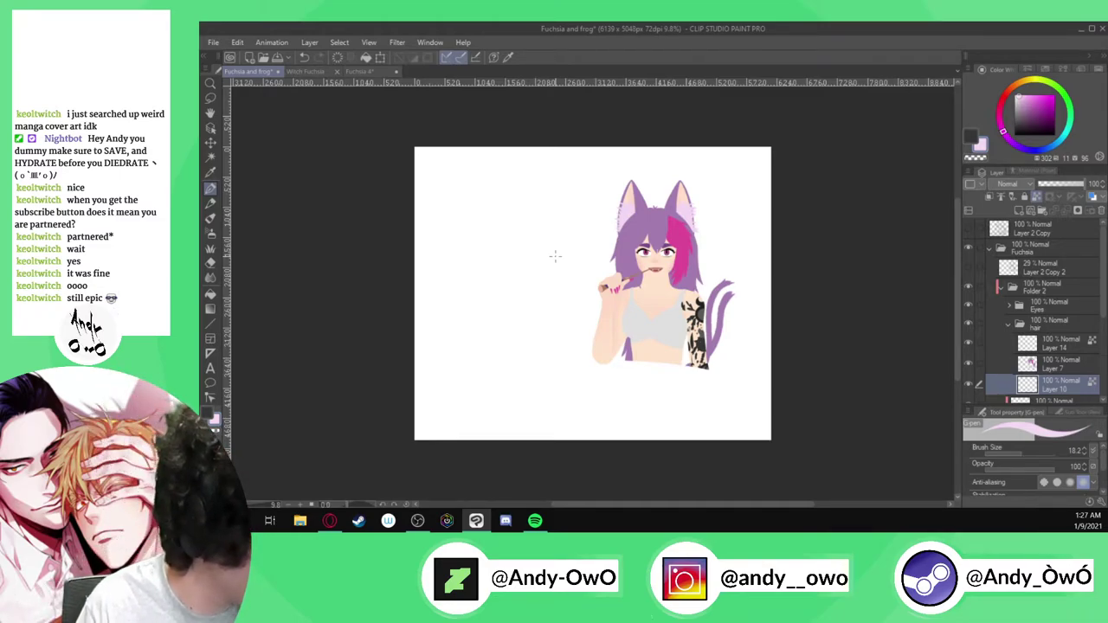
pyautogui.scroll(6, 555, 257)
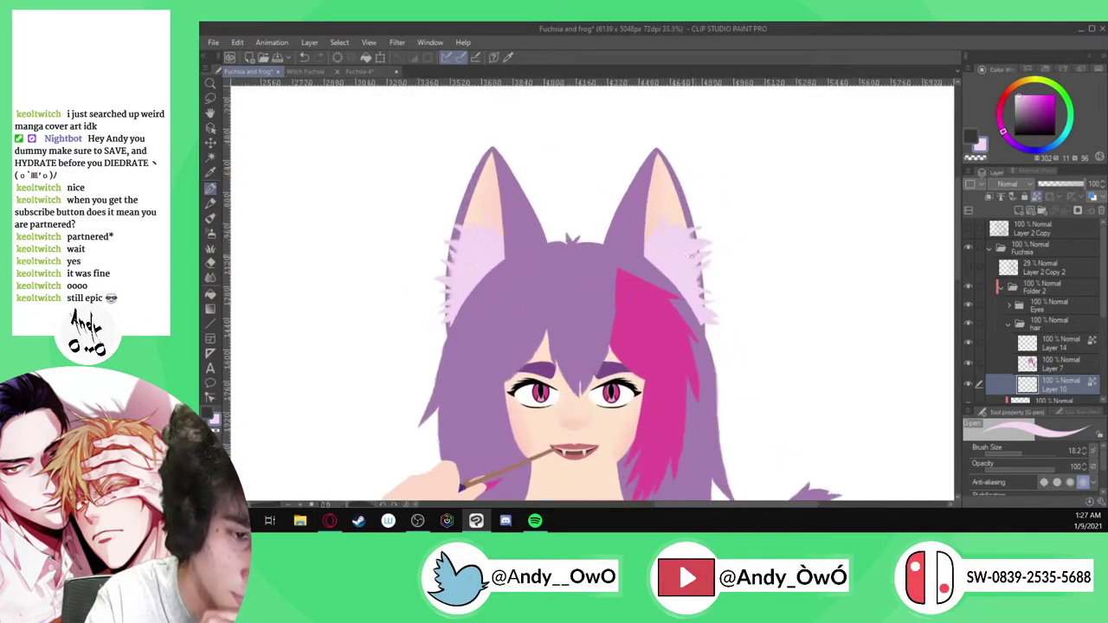
pyautogui.scroll(8, 637, 235)
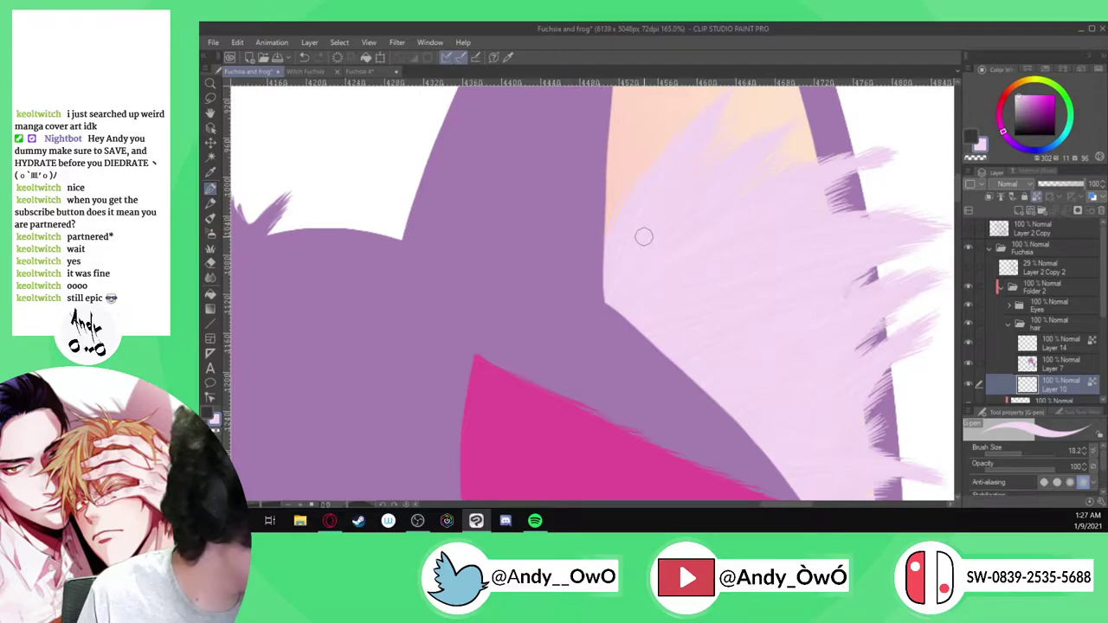
pyautogui.scroll(-2, 645, 235)
pyautogui.scroll(-1, 667, 200)
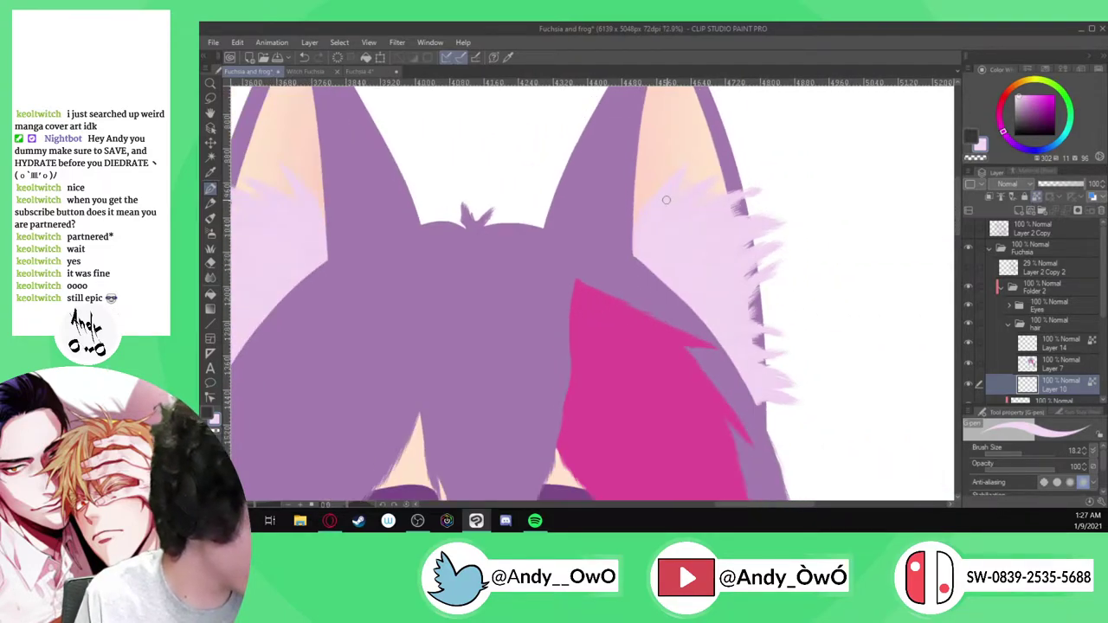
pyautogui.scroll(-1, 665, 200)
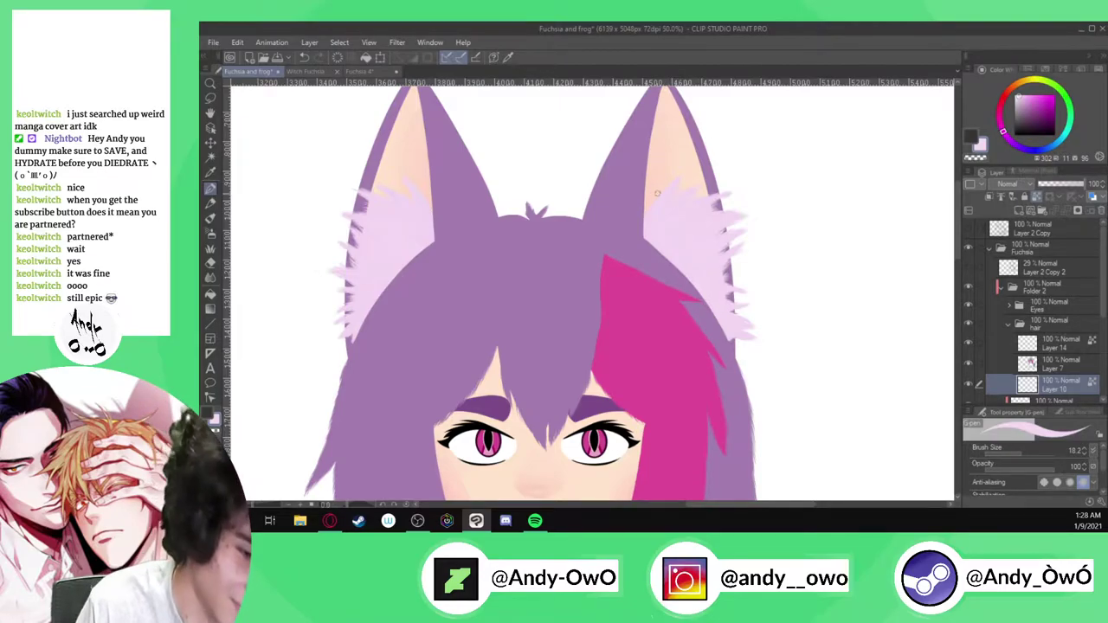
pyautogui.scroll(-3, 658, 193)
pyautogui.scroll(4, 537, 338)
pyautogui.scroll(-2, 711, 179)
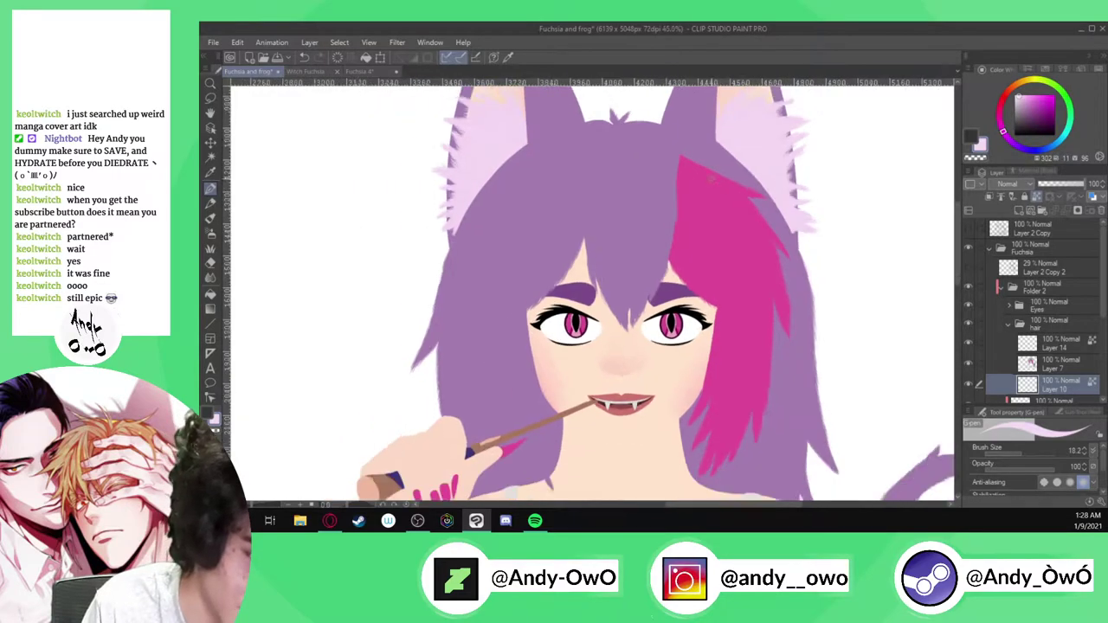
pyautogui.scroll(-3, 708, 178)
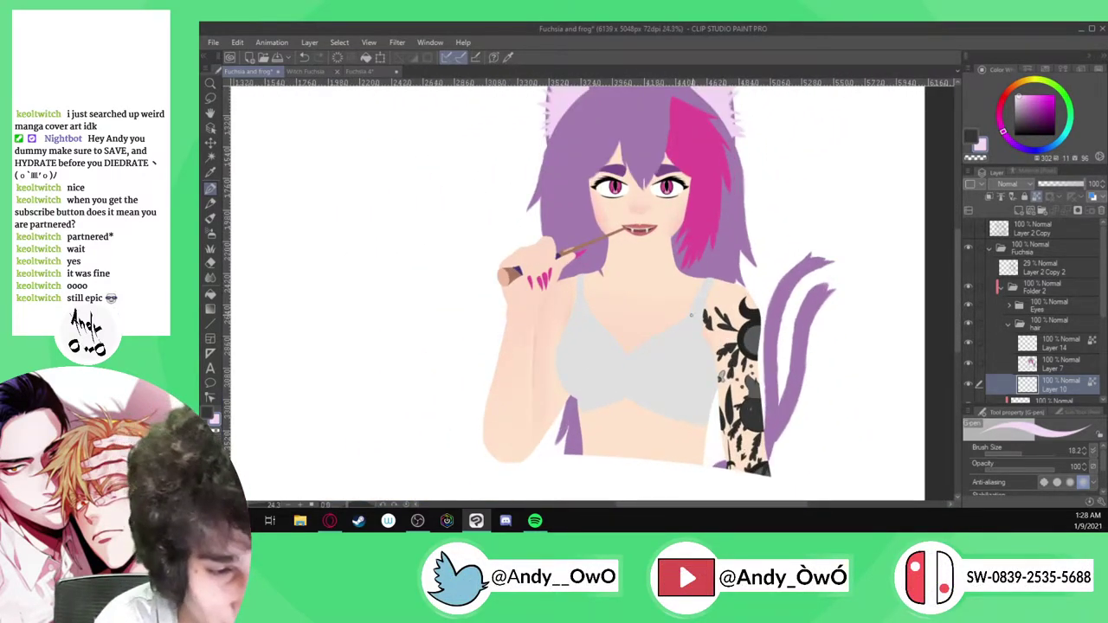
# Tilt the canvas counterclockwise with the character's torso and tattooed arm in view
pyautogui.scroll(2, 690, 316)
pyautogui.press('-')
pyautogui.press('-')
pyautogui.press('-')
pyautogui.press('-')
pyautogui.press('-')
pyautogui.press('-')
pyautogui.press('-')
pyautogui.press('-')
pyautogui.press('-')
pyautogui.press('-')
pyautogui.press('-')
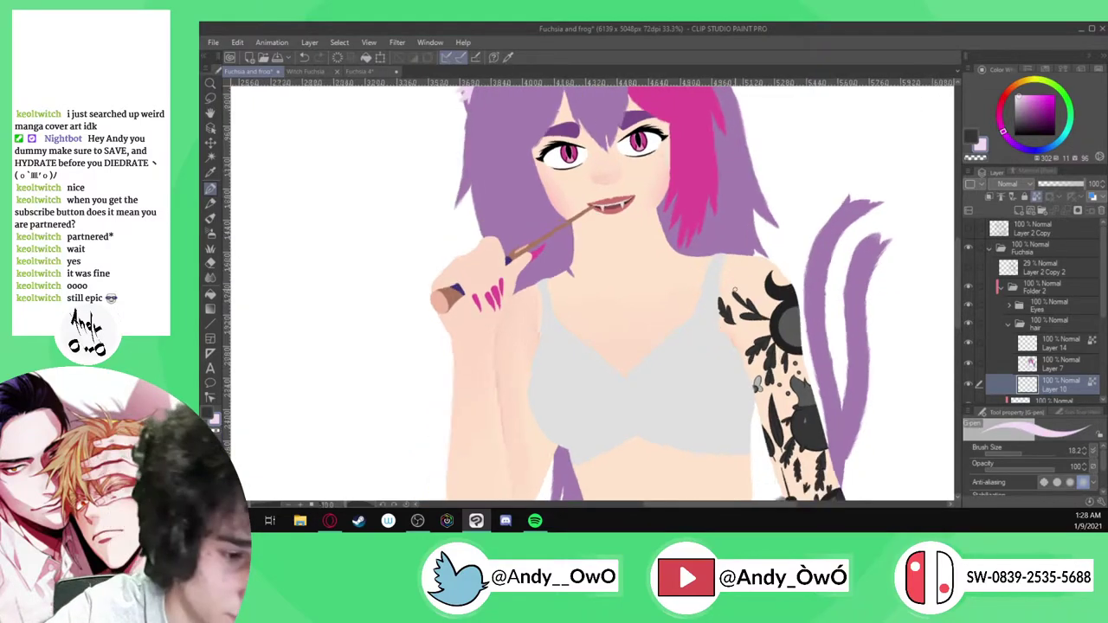
# Collapse the hair folder, make skin Layer 5 active, and show the line art on Layer 2 Copy 2
pyautogui.scroll(-2, 1058, 321)
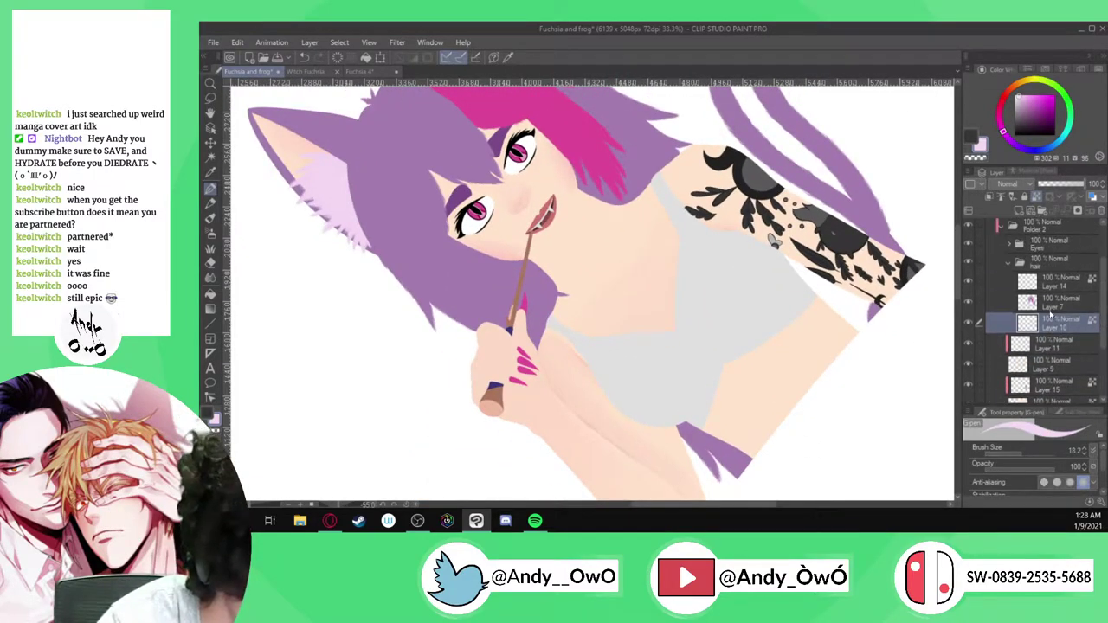
pyautogui.click(1009, 263)
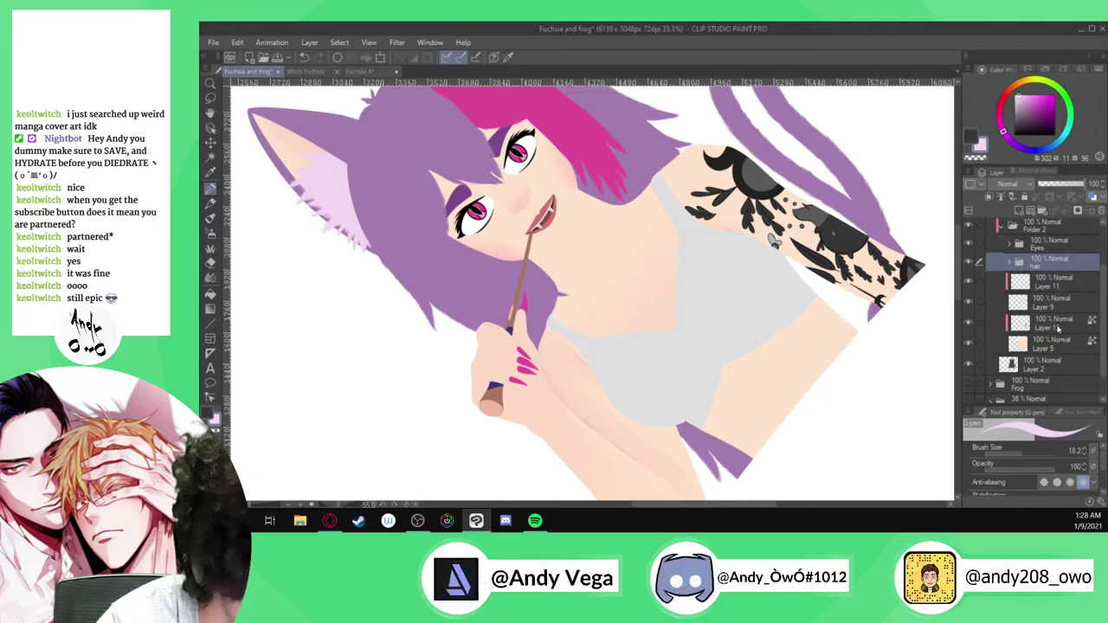
pyautogui.click(1051, 340)
pyautogui.scroll(2, 1008, 303)
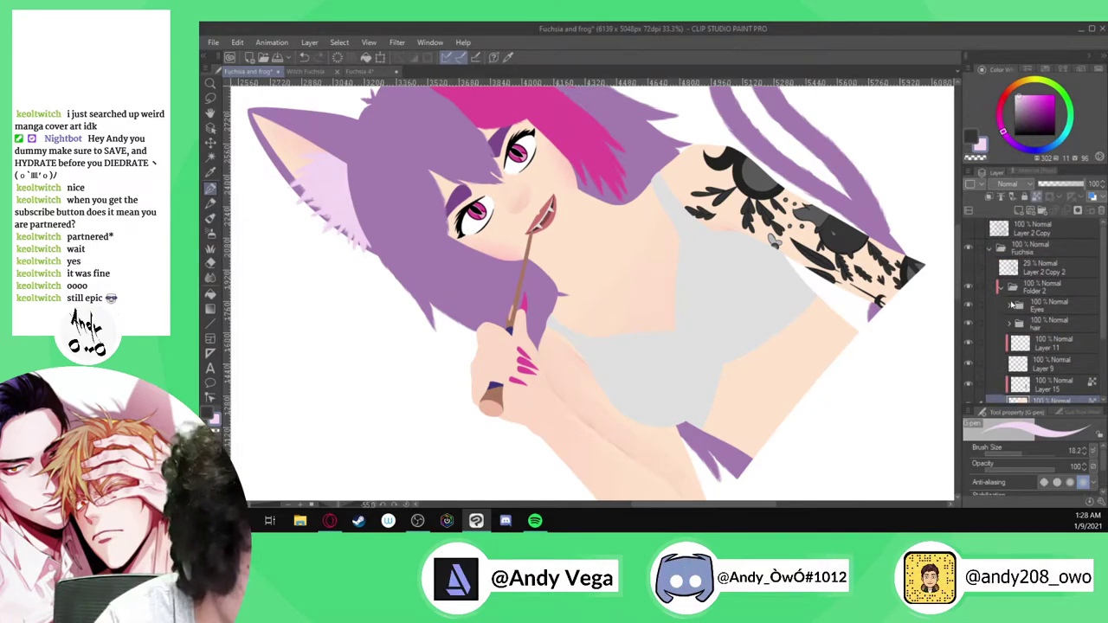
pyautogui.click(970, 267)
pyautogui.scroll(3, 657, 233)
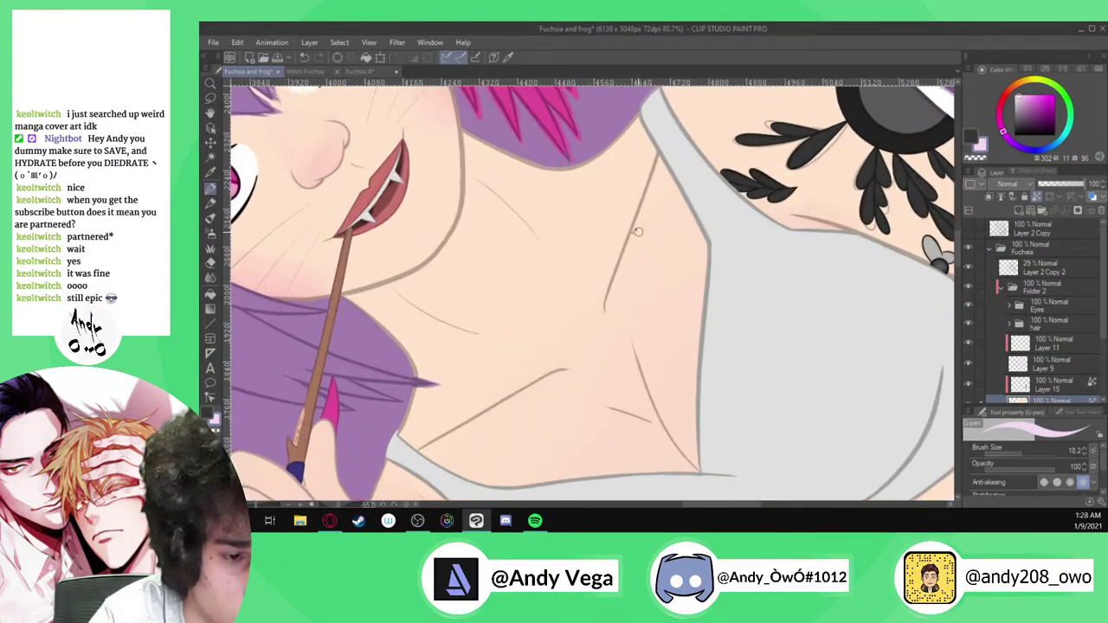
# Sample the chest skin colour, shift it to a darker, redder tone, and paint a shadow along the collarbone on the tattooed-arm side
pyautogui.keyDown('alt'); pyautogui.click(613, 230); pyautogui.keyUp('alt')
pyautogui.press('p')
pyautogui.click(1023, 98)
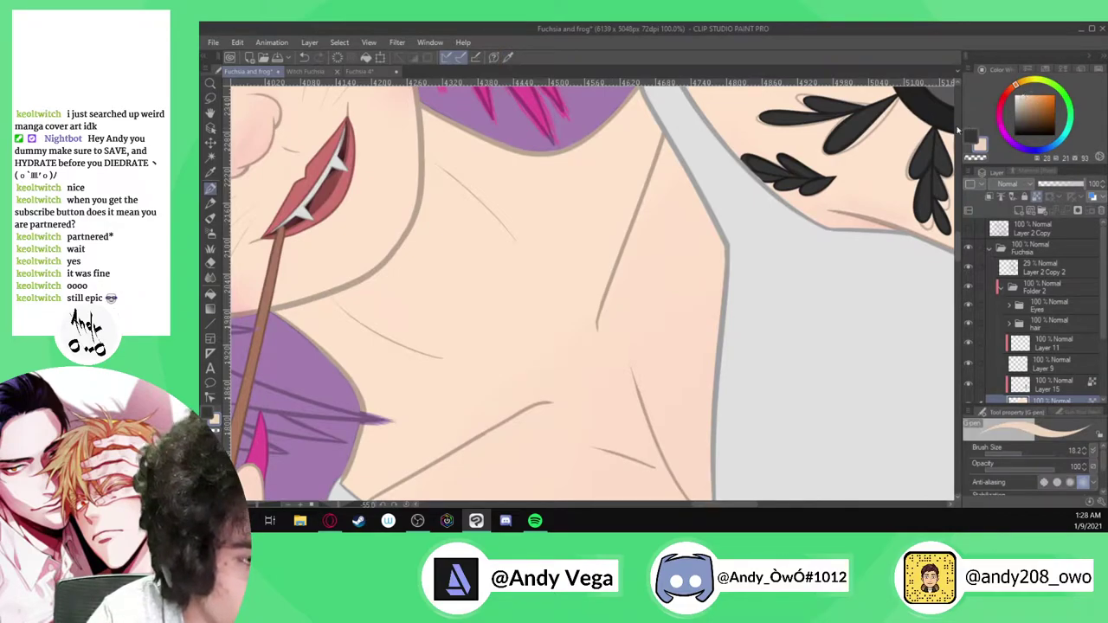
pyautogui.scroll(-1, 690, 242)
pyautogui.scroll(-1, 1051, 324)
pyautogui.scroll(2, 670, 144)
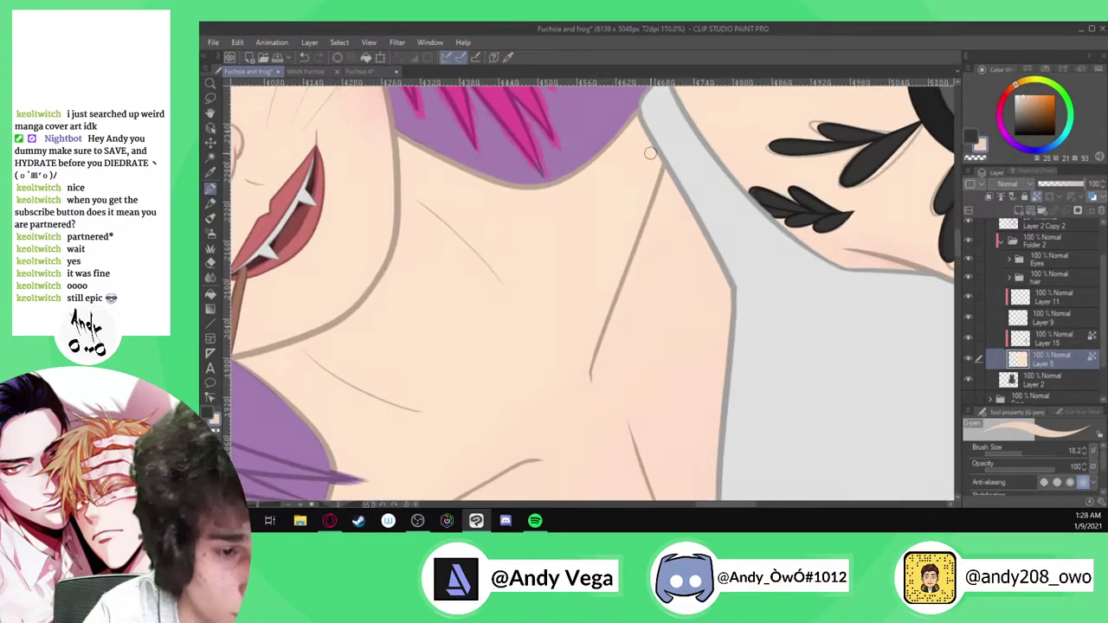
pyautogui.moveTo(566, 451); pyautogui.dragTo(673, 149)
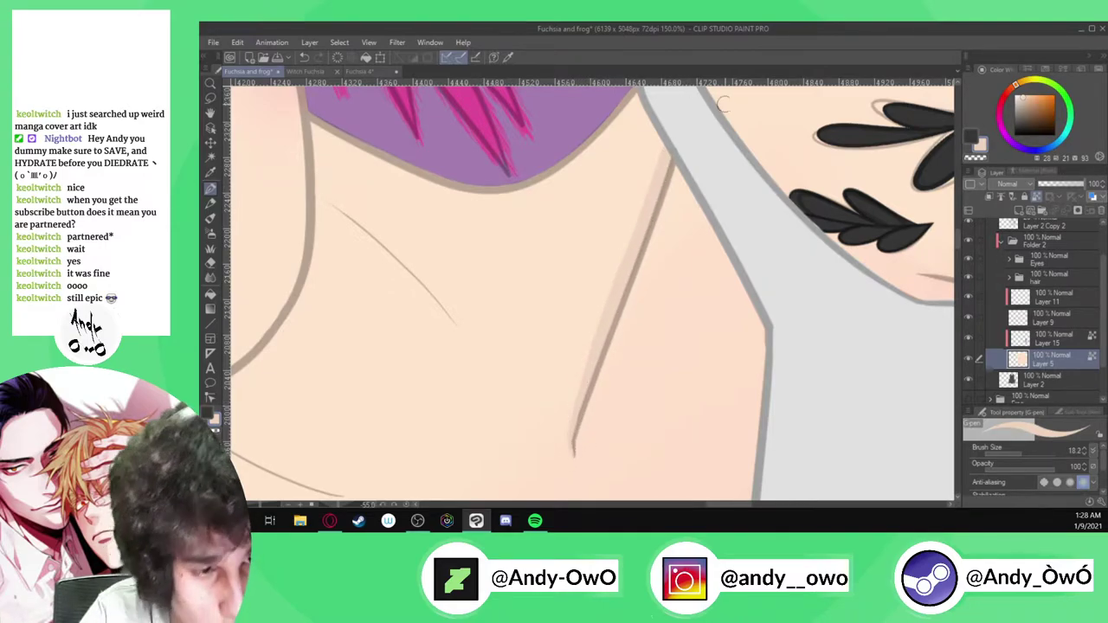
pyautogui.moveTo(1018, 92); pyautogui.dragTo(1021, 90)
pyautogui.click(1025, 99)
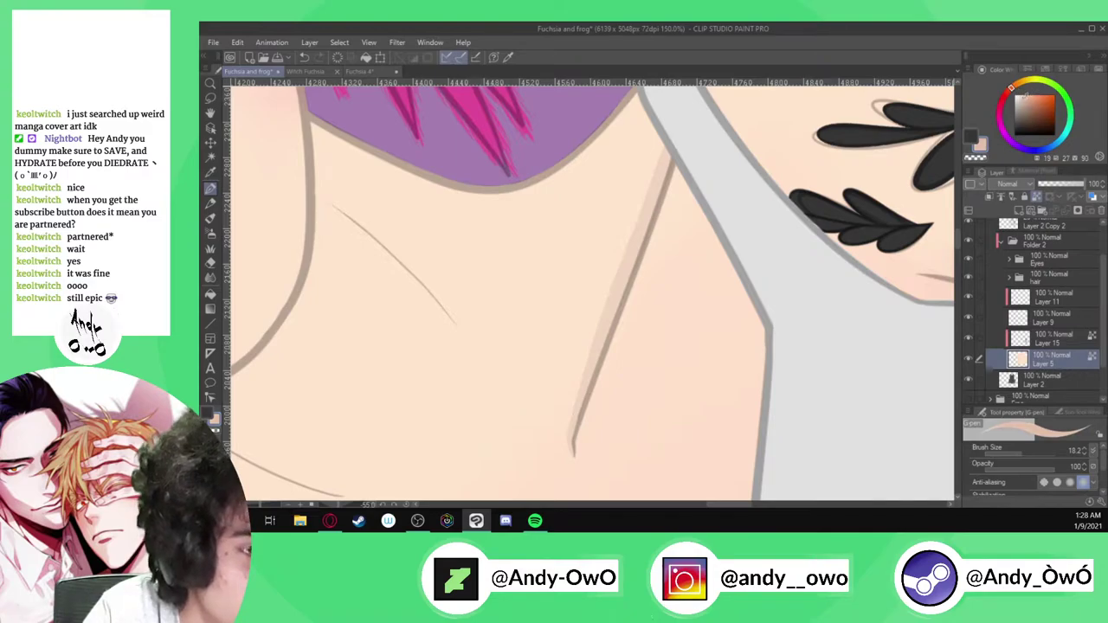
pyautogui.moveTo(572, 454)
pyautogui.mouseDown()
pyautogui.moveTo(580, 371)
pyautogui.moveTo(691, 95)
pyautogui.mouseUp()
# Paint the same reddish shadow tone along the collarbone line on the raised-hand side, rotating the canvas for the stroke
pyautogui.scroll(-10, 691, 112)
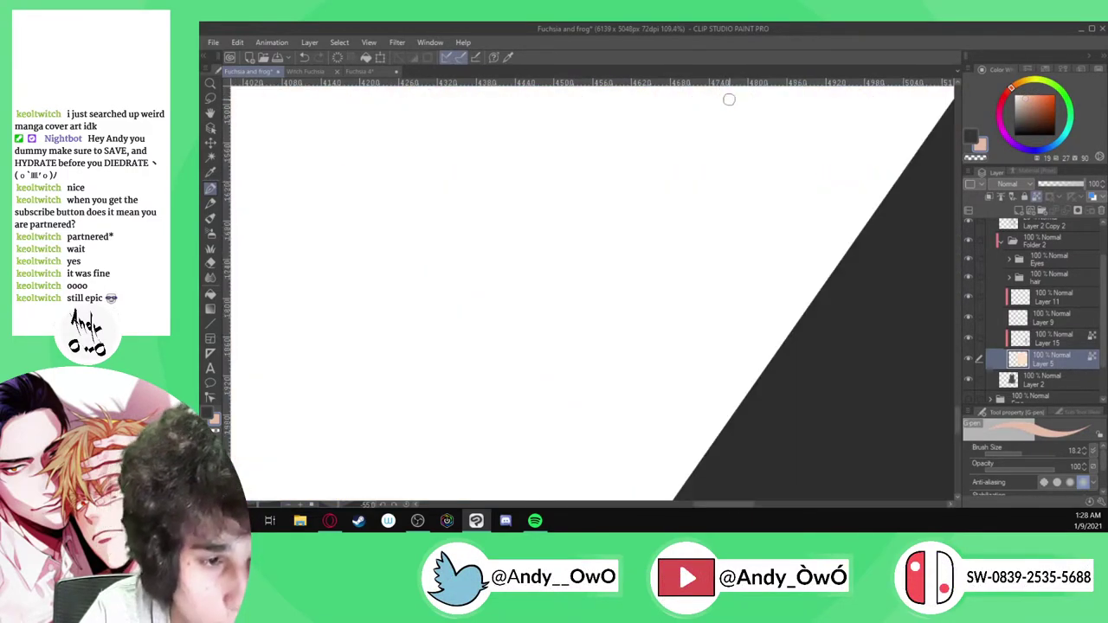
pyautogui.scroll(-1, 605, 440)
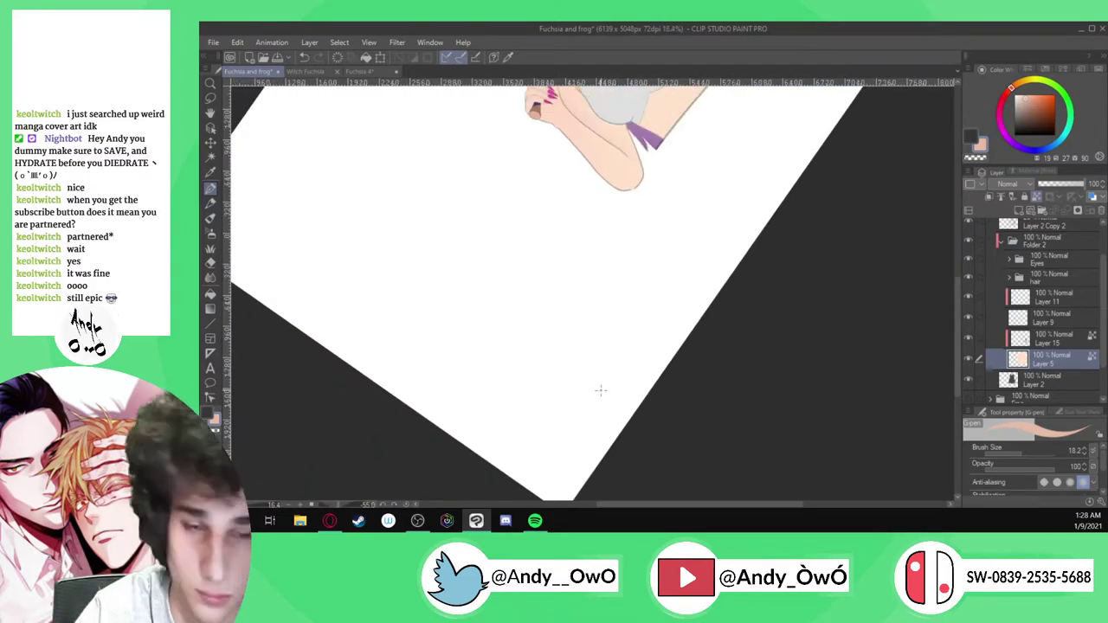
pyautogui.moveTo(581, 297); pyautogui.dragTo(587, 485)
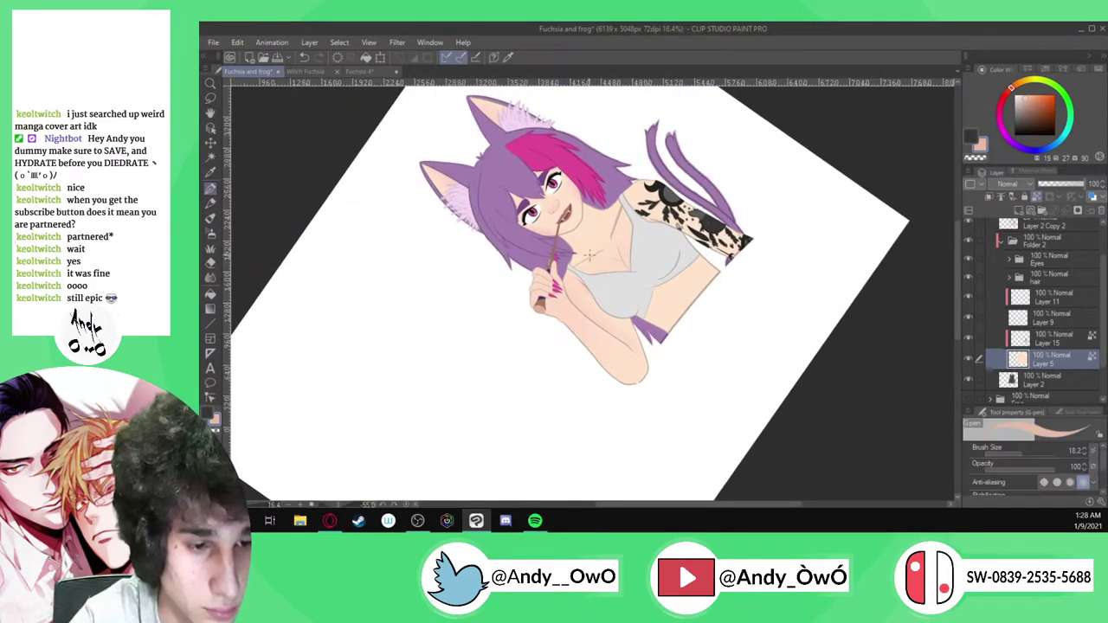
pyautogui.scroll(3, 592, 257)
pyautogui.scroll(8, 772, 208)
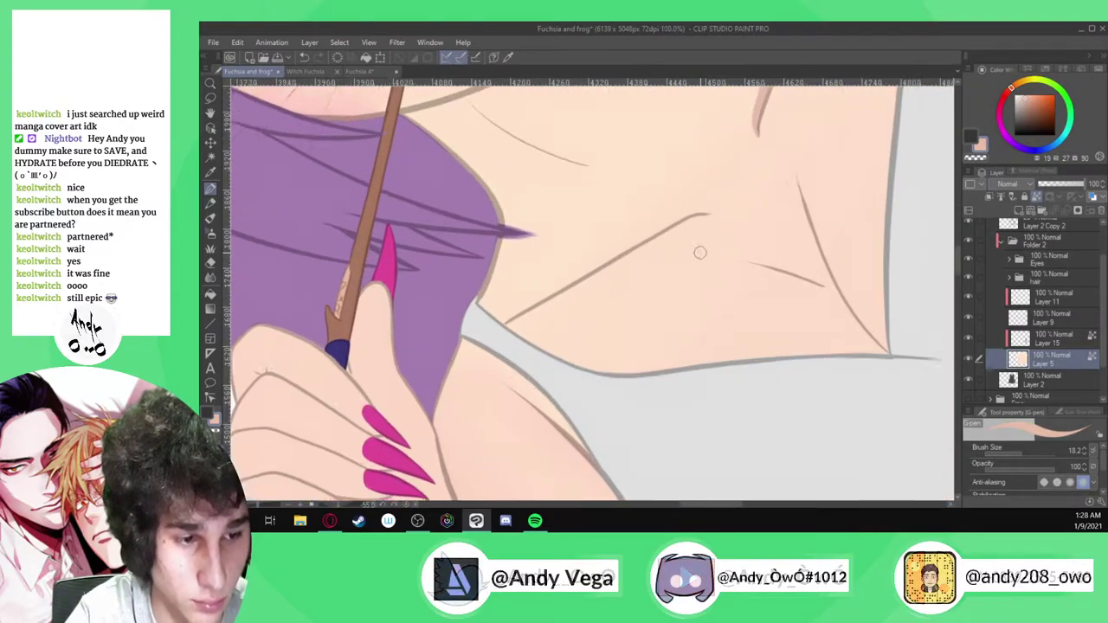
pyautogui.scroll(1, 699, 183)
pyautogui.moveTo(699, 183); pyautogui.dragTo(627, 199)
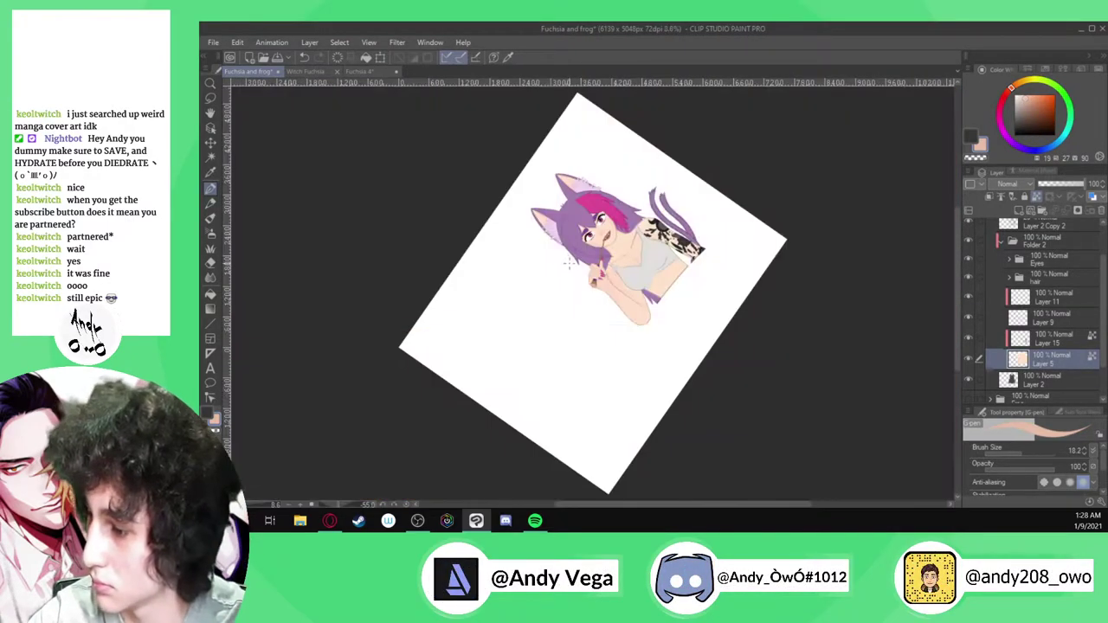
pyautogui.hotkey('ctrl', '0')
pyautogui.hotkey('ctrl', '@')
pyautogui.moveTo(661, 272); pyautogui.dragTo(621, 364)
pyautogui.scroll(7, 618, 363)
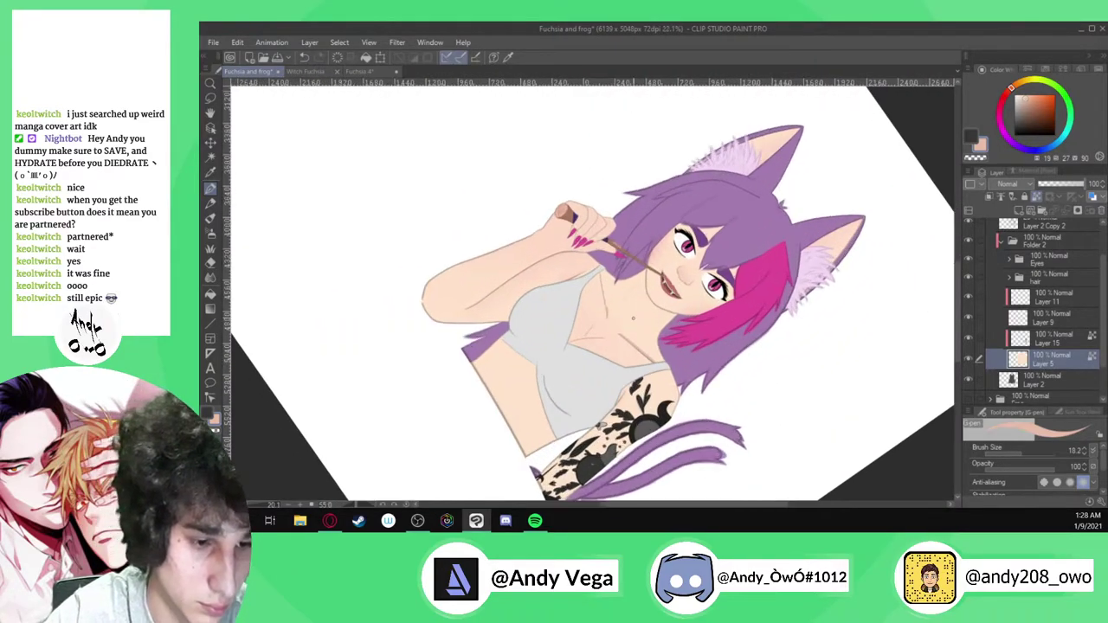
pyautogui.scroll(3, 596, 296)
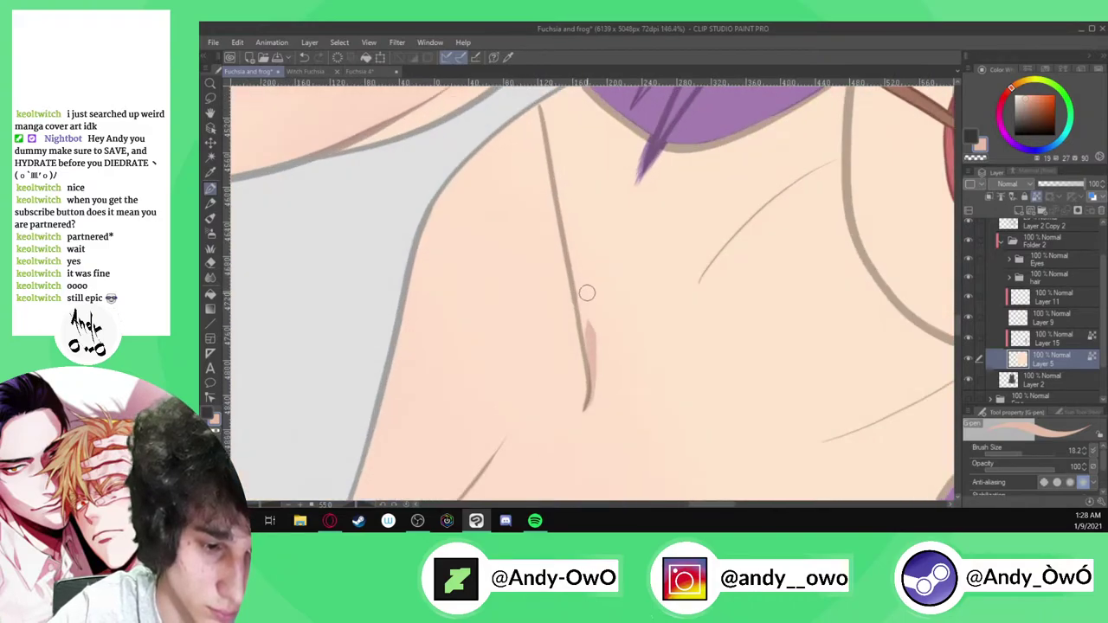
pyautogui.moveTo(587, 406)
pyautogui.mouseDown()
pyautogui.moveTo(585, 331)
pyautogui.moveTo(534, 90)
pyautogui.mouseUp()
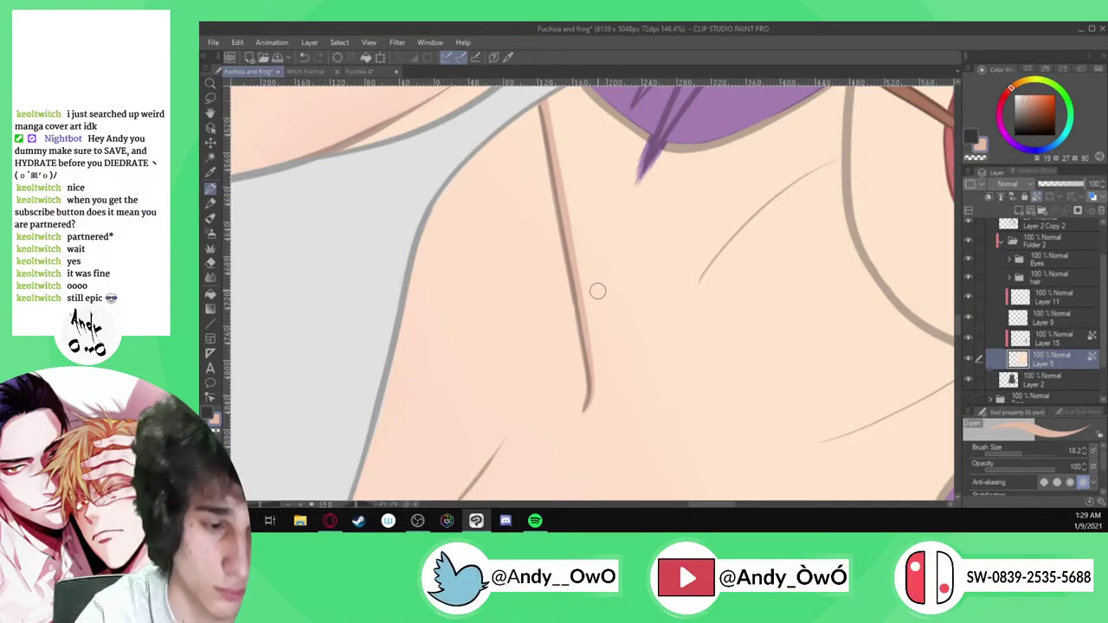
# Paint a reddish shadow band on the neck along the underside of the jaw and chin
pyautogui.scroll(-5, 600, 290)
pyautogui.scroll(3, 775, 304)
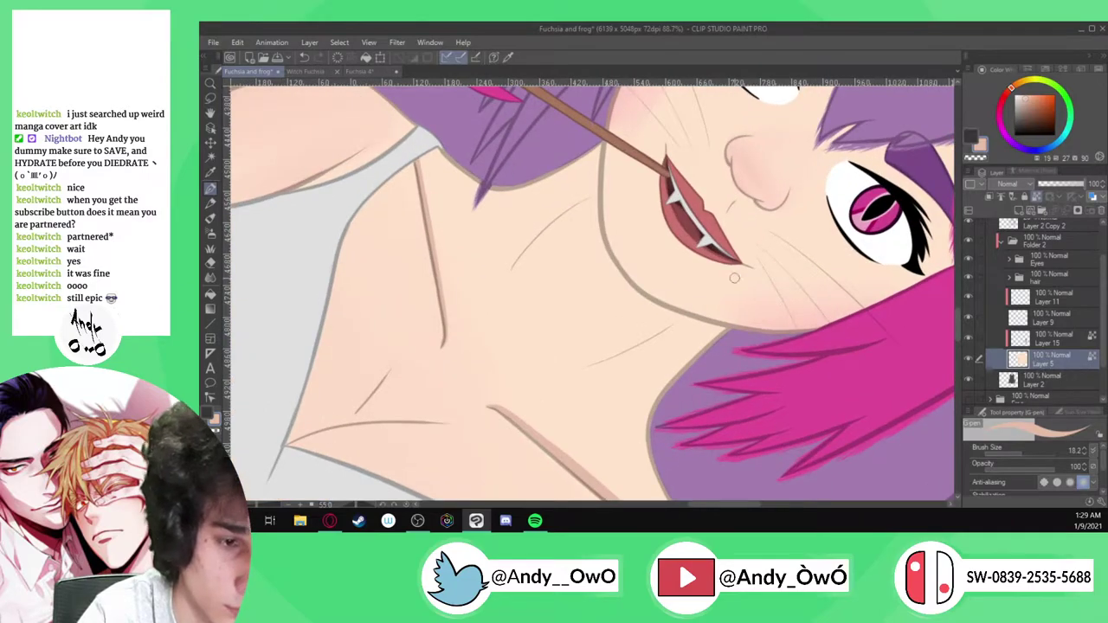
pyautogui.scroll(4, 602, 147)
pyautogui.moveTo(597, 141)
pyautogui.mouseDown()
pyautogui.moveTo(589, 239)
pyautogui.moveTo(620, 346)
pyautogui.moveTo(687, 405)
pyautogui.moveTo(820, 446)
pyautogui.moveTo(754, 433)
pyautogui.moveTo(643, 376)
pyautogui.moveTo(605, 322)
pyautogui.moveTo(583, 227)
pyautogui.moveTo(589, 143)
pyautogui.mouseUp()
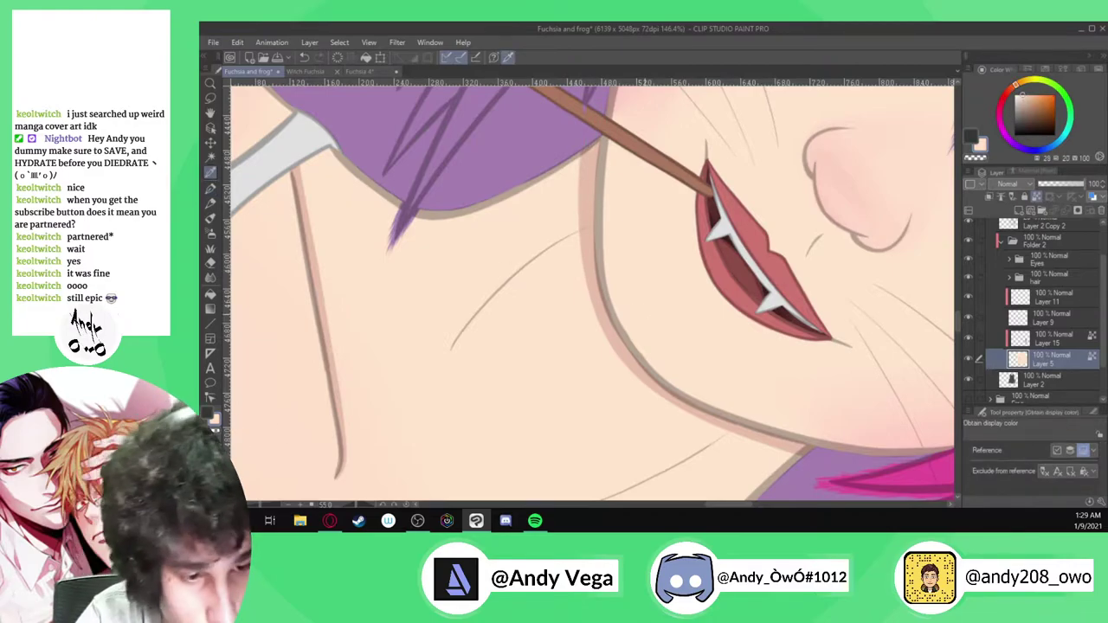
# Clean up the jaw shadow's edge along the line art, alternating between the sampled face skin colour and the shadow tone
pyautogui.scroll(-2, 606, 152)
pyautogui.scroll(2, 608, 143)
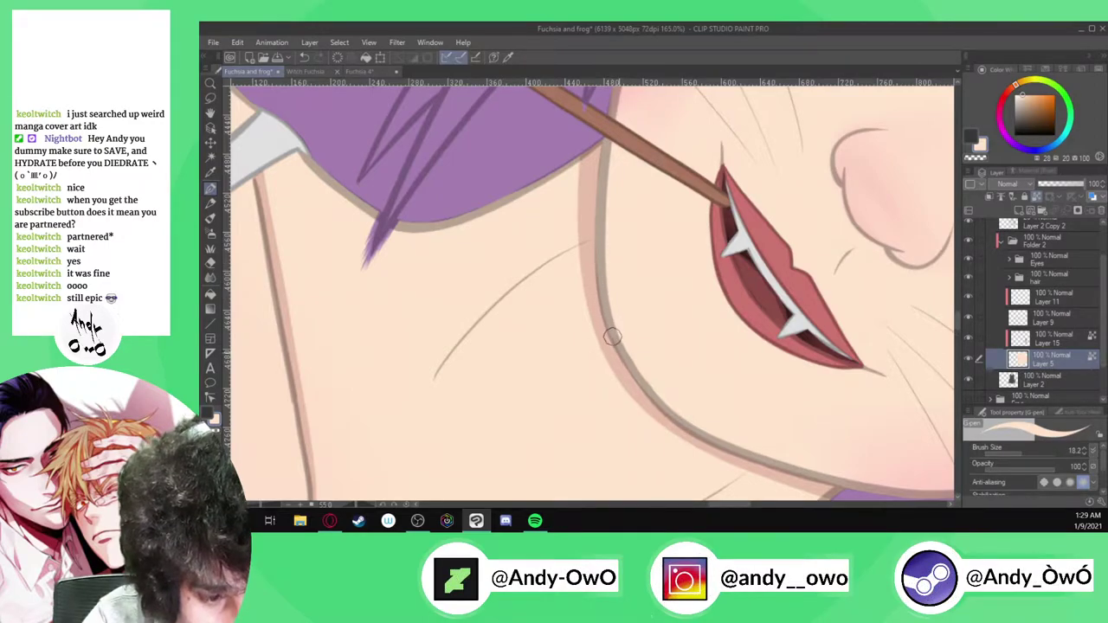
pyautogui.scroll(2, 638, 386)
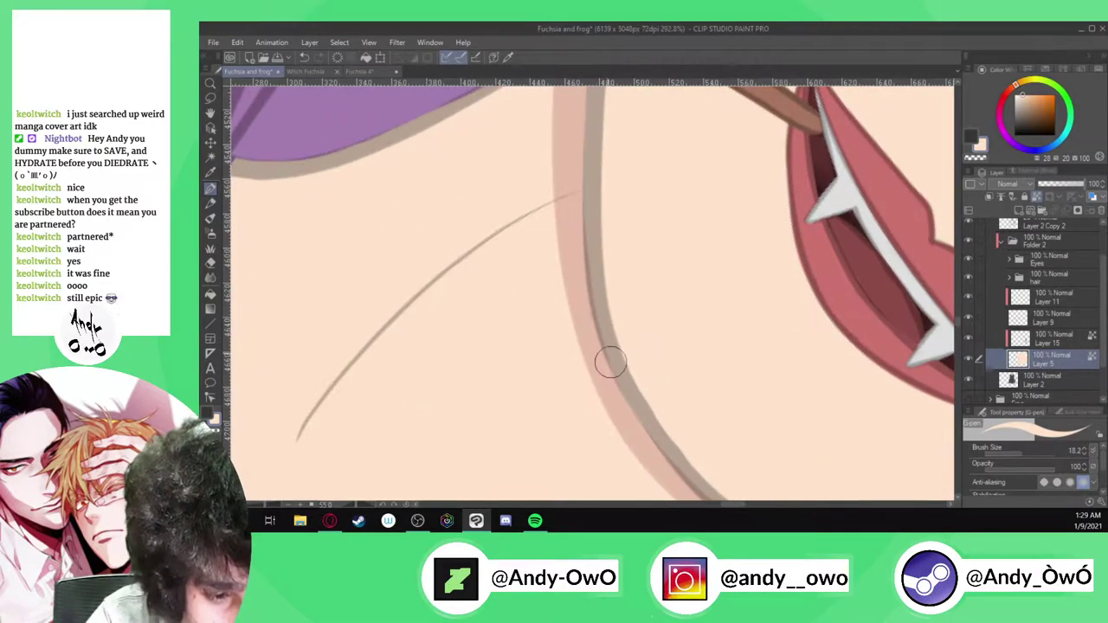
pyautogui.scroll(-2, 592, 141)
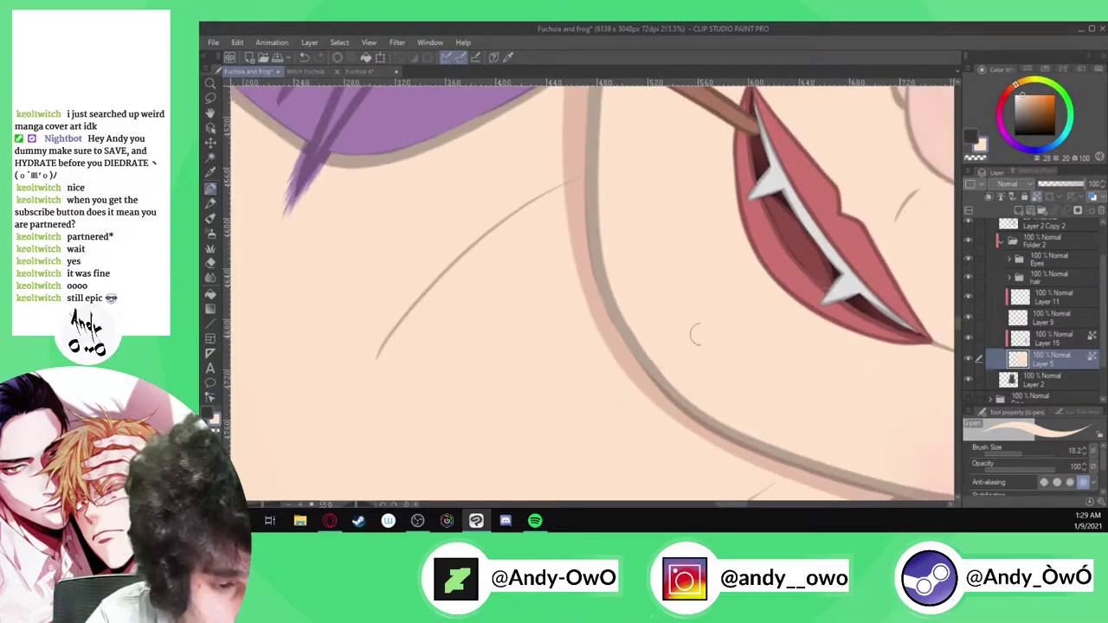
pyautogui.scroll(2, 533, 246)
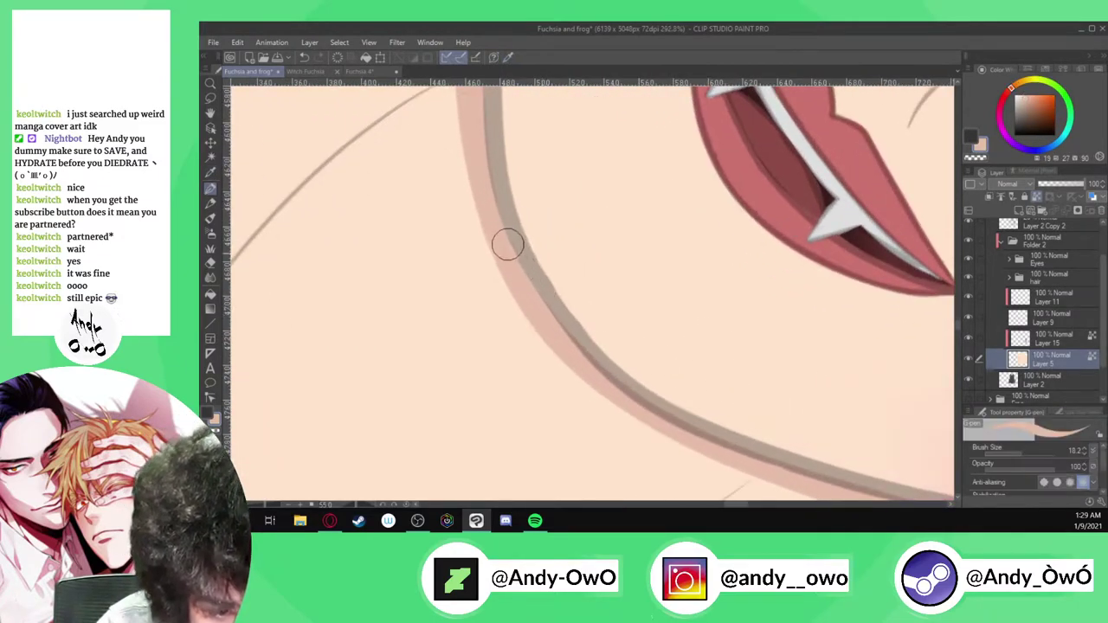
pyautogui.press('i')
pyautogui.click(611, 277)
pyautogui.press('p')
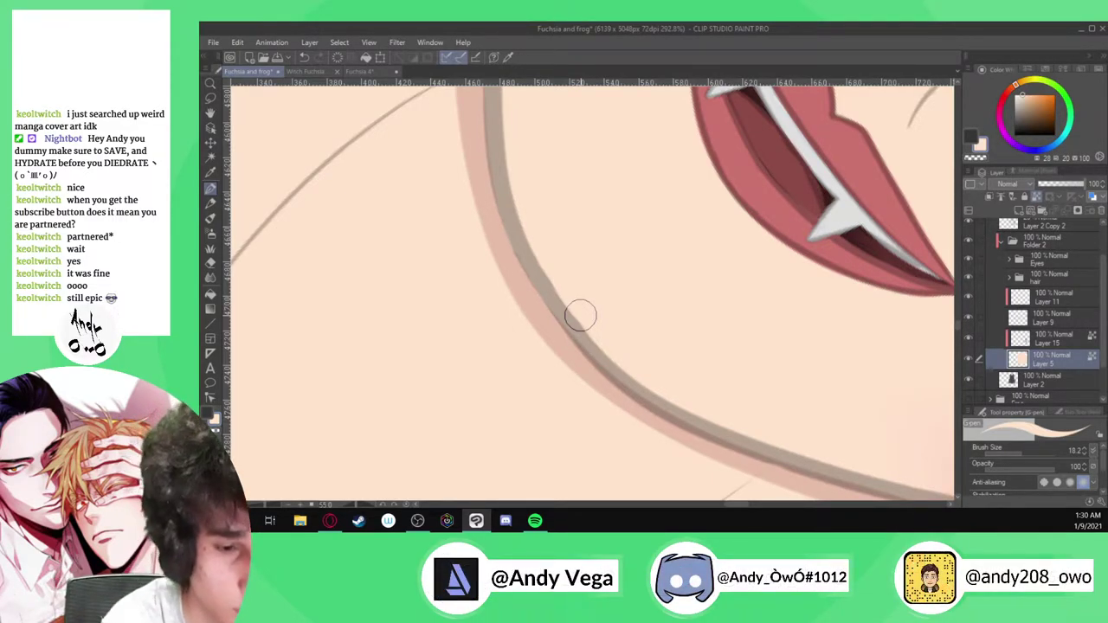
pyautogui.scroll(-4, 581, 315)
pyautogui.scroll(2, 683, 336)
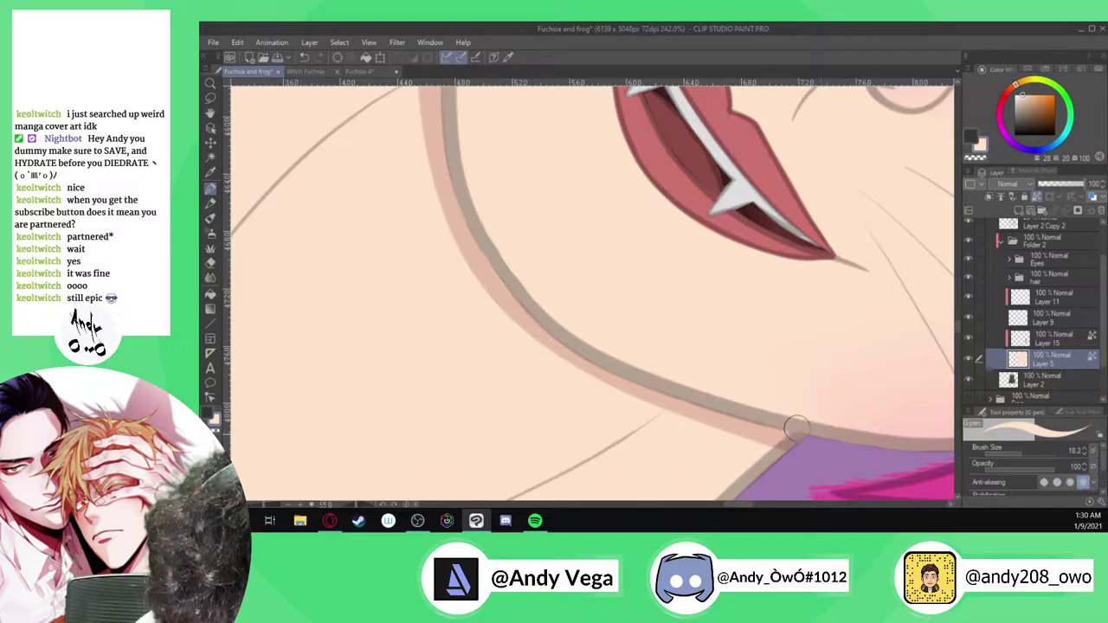
pyautogui.scroll(-2, 794, 426)
pyautogui.scroll(3, 692, 407)
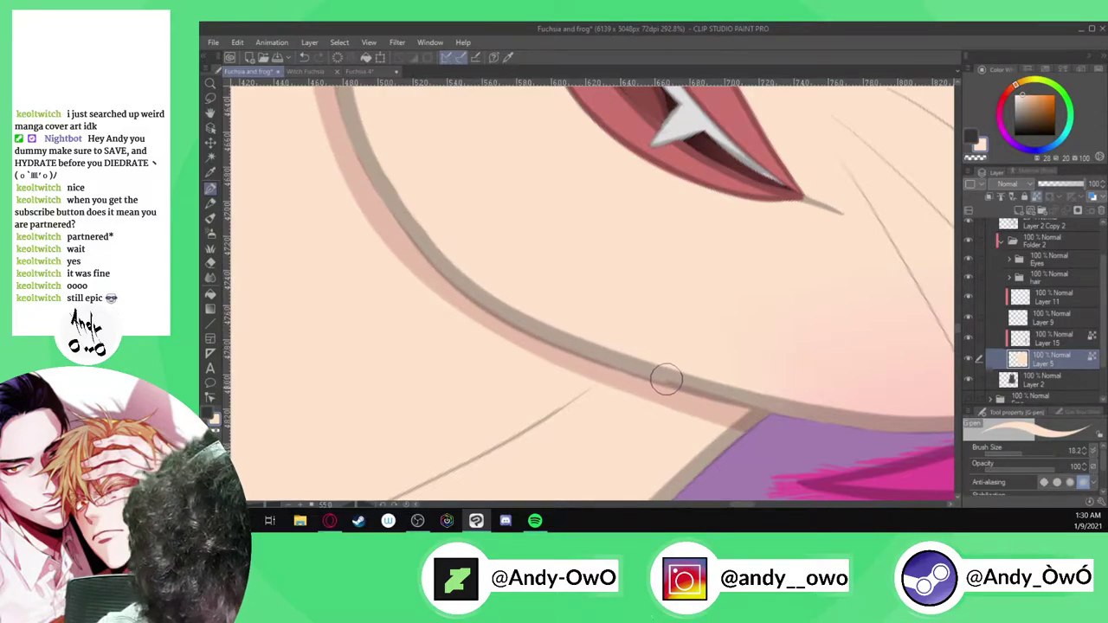
pyautogui.keyDown('alt'); pyautogui.click(727, 397); pyautogui.keyUp('alt')
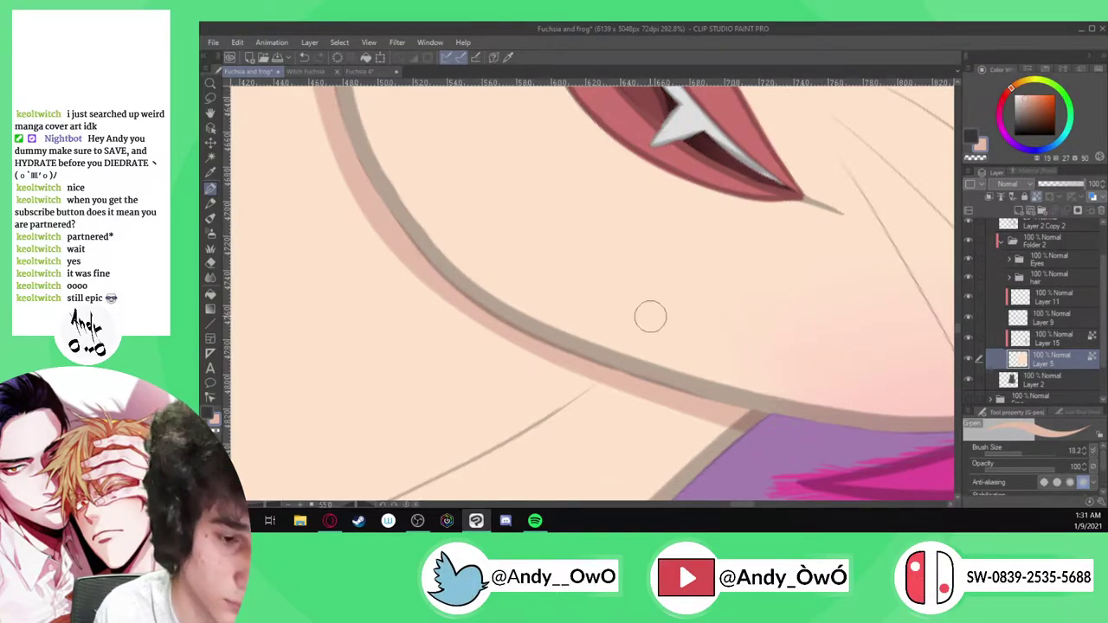
# Soften the jaw shadow into the neck with the Blend tool, using brush sizes 15.4 and 22.7
pyautogui.scroll(-5, 663, 300)
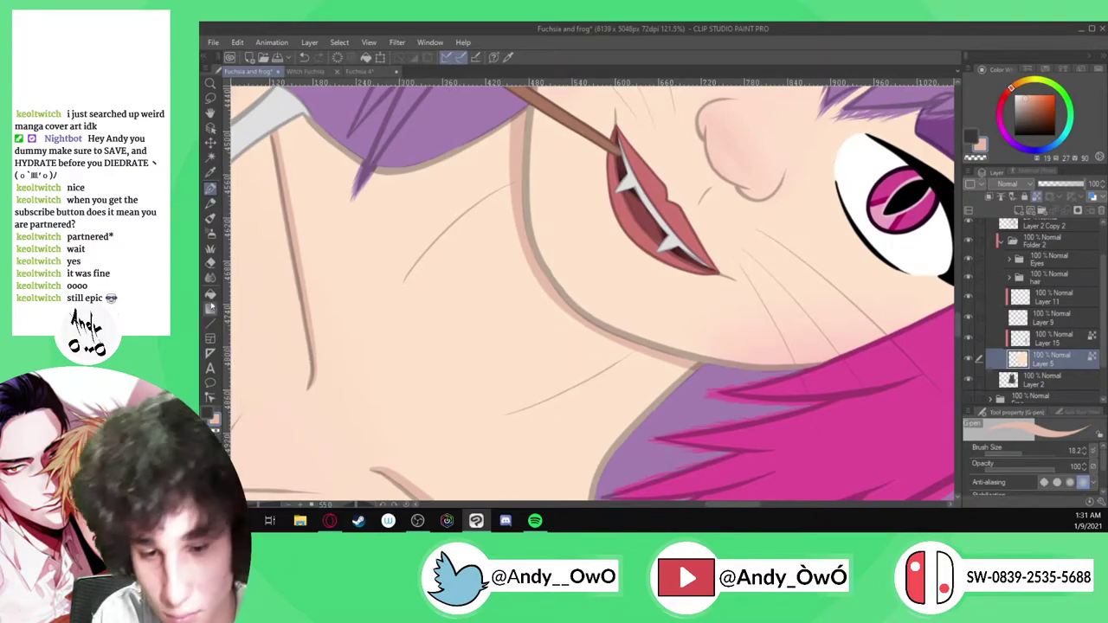
pyautogui.click(210, 277)
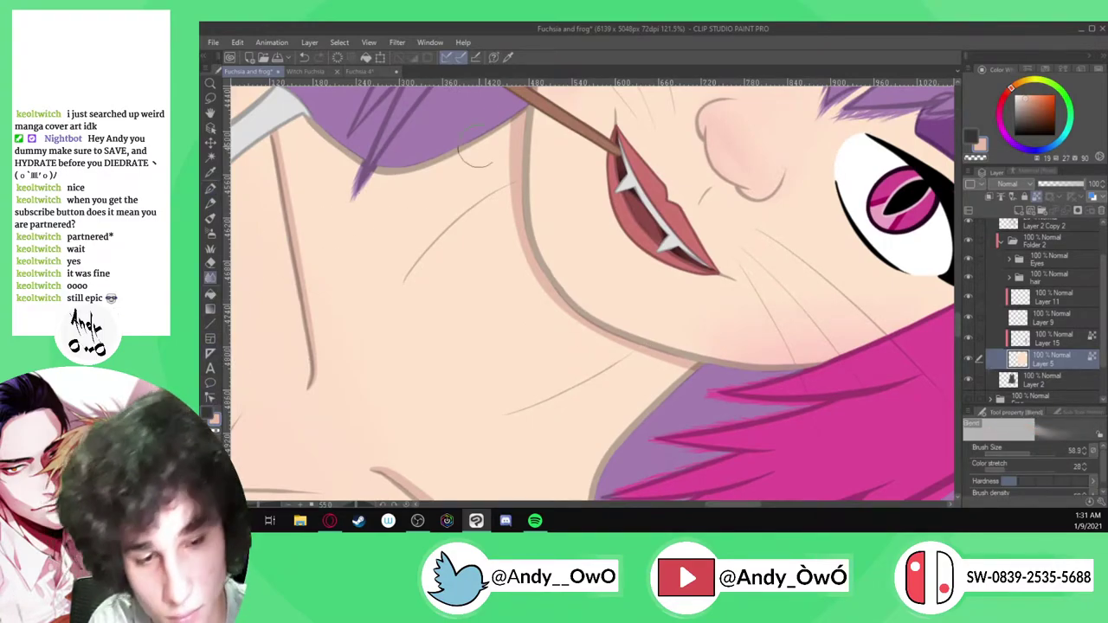
pyautogui.scroll(1, 459, 167)
pyautogui.moveTo(1027, 453); pyautogui.dragTo(1019, 454)
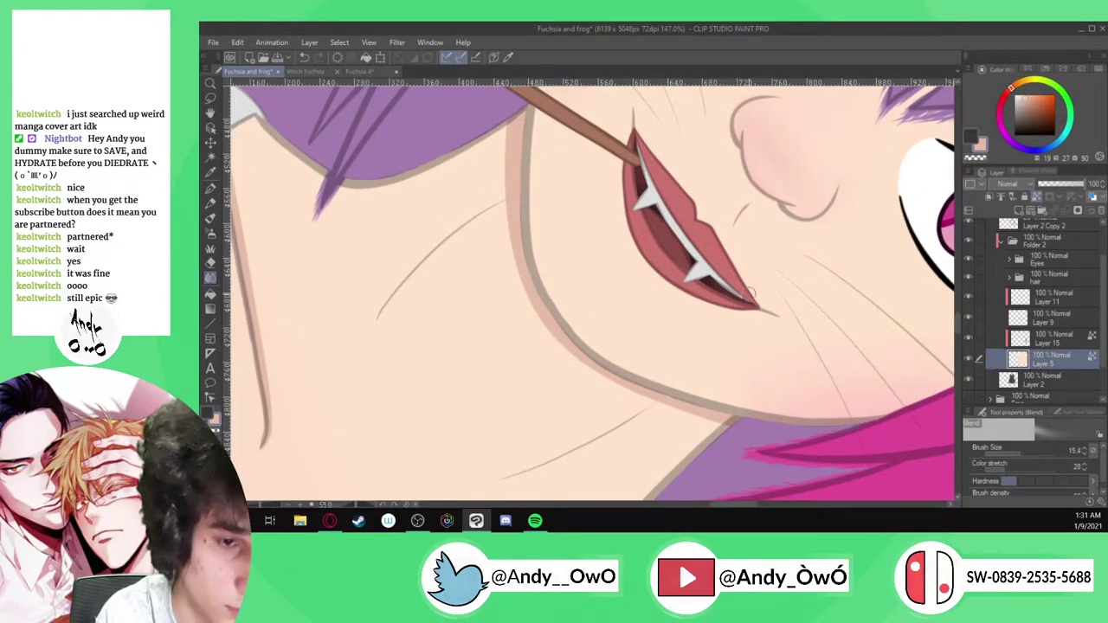
pyautogui.moveTo(511, 203); pyautogui.dragTo(506, 108)
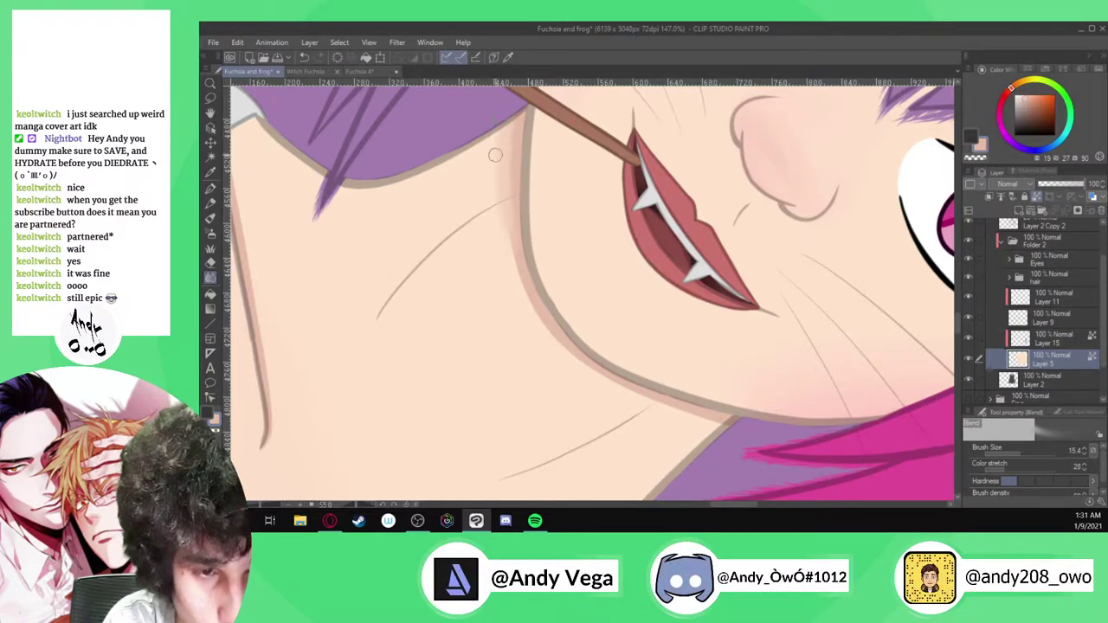
pyautogui.moveTo(499, 173); pyautogui.dragTo(507, 165)
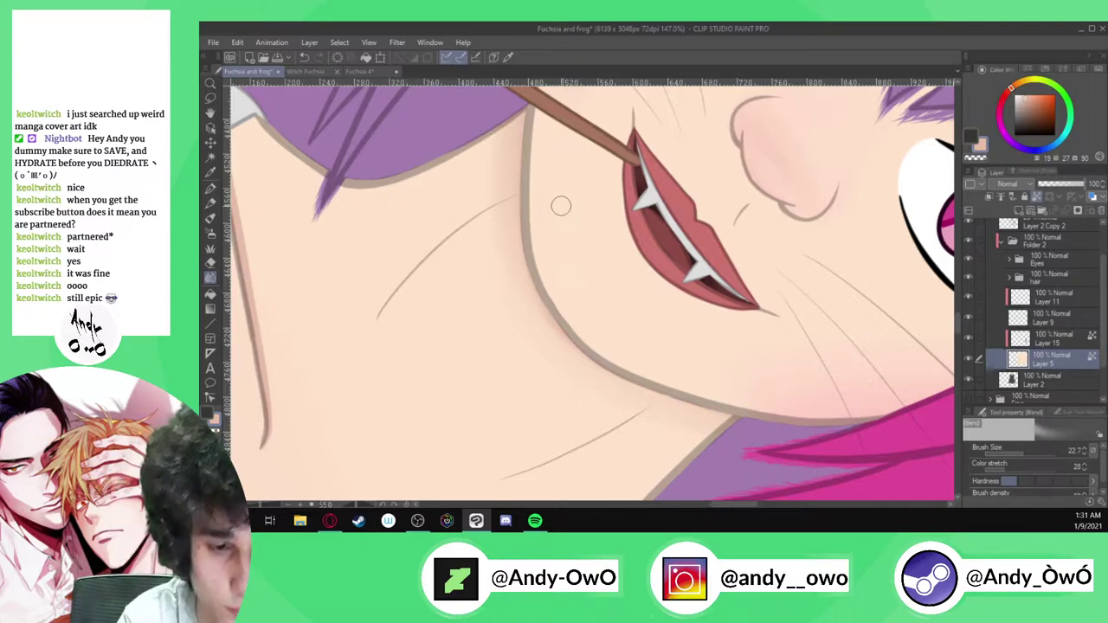
# Blend the shadow along the collarbone on the tattooed-arm side into the surrounding skin
pyautogui.scroll(-5, 559, 220)
pyautogui.scroll(-5, 669, 209)
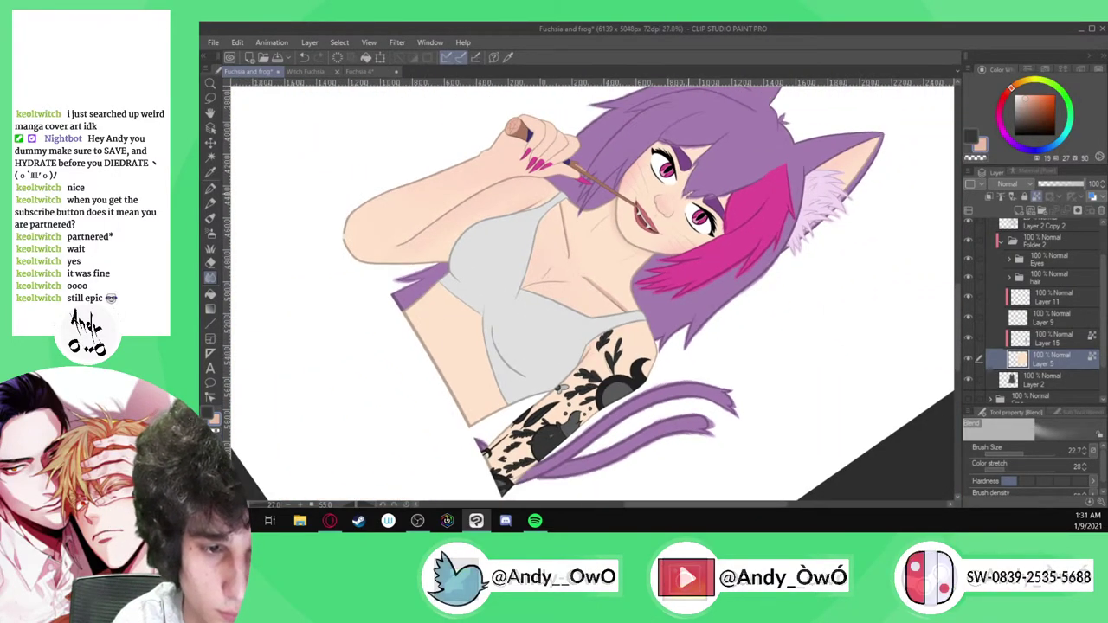
pyautogui.scroll(6, 573, 264)
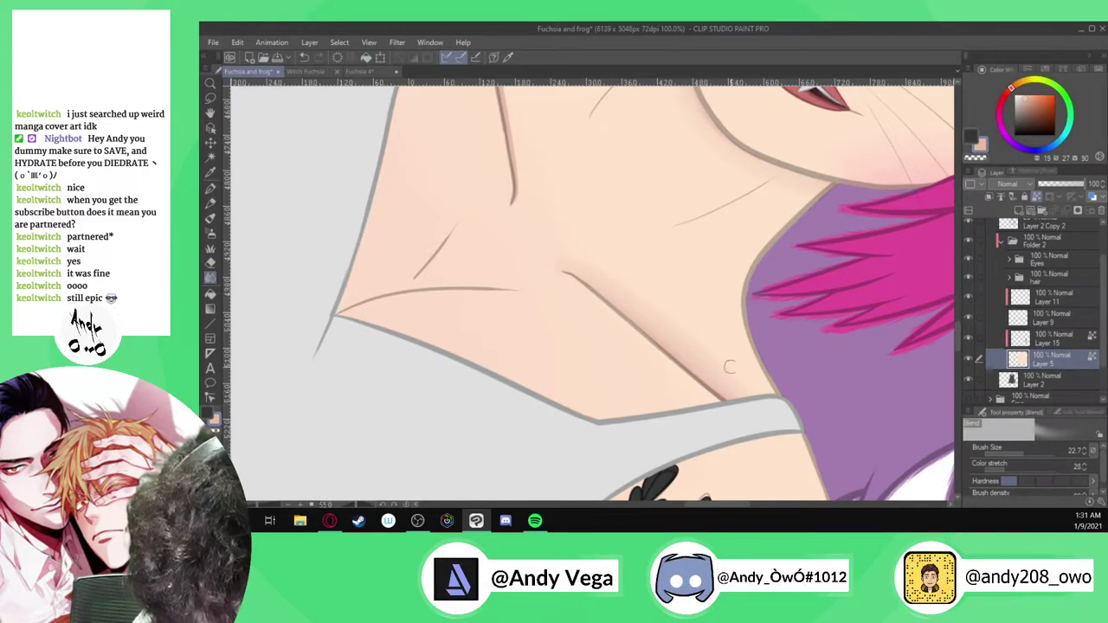
# Widen the shadow along the raised-hand-side collarbone with the G-pen in the reddish tone
pyautogui.scroll(-5, 655, 428)
pyautogui.scroll(7, 601, 317)
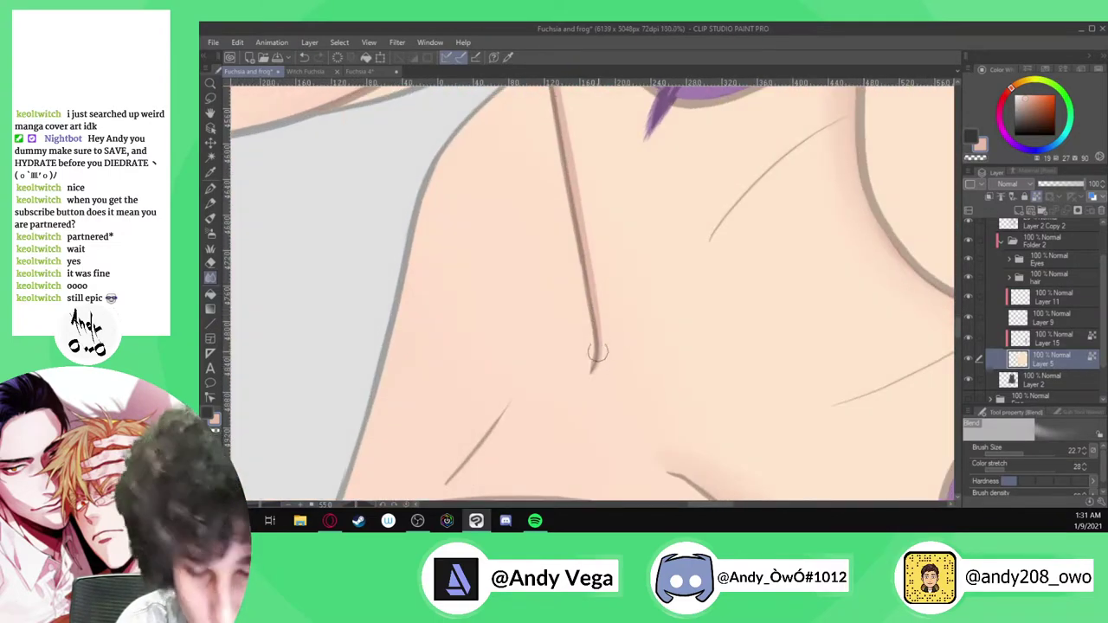
pyautogui.press('p')
pyautogui.moveTo(597, 359); pyautogui.dragTo(568, 175)
pyautogui.scroll(-2, 610, 392)
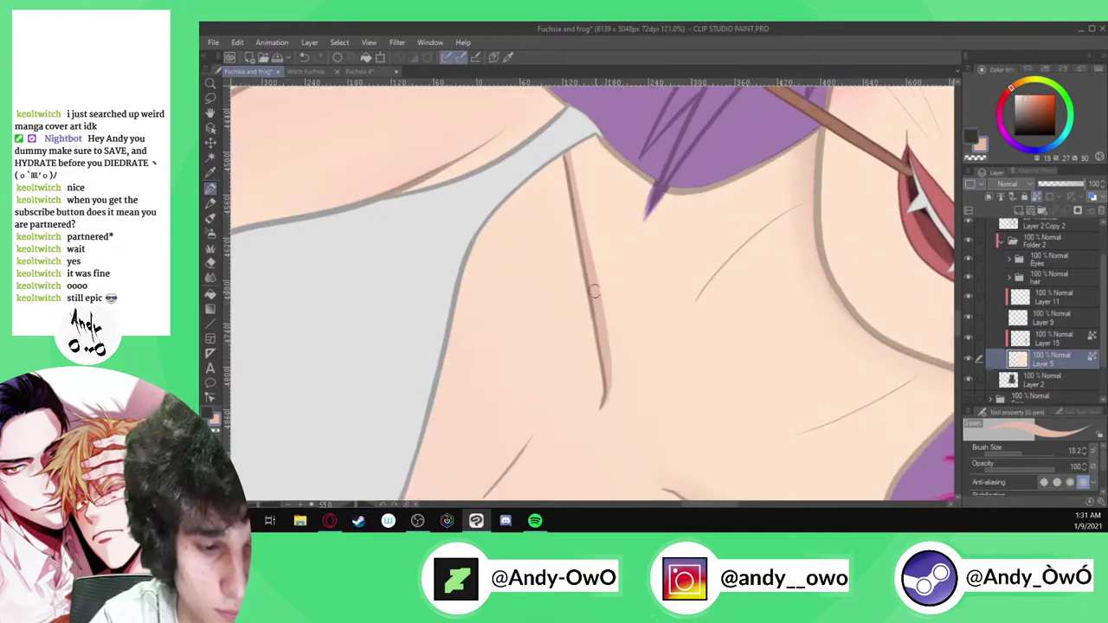
# Repaint the raised-hand-side collarbone shadow as a thinner band, blend it into the skin, and check it with the line art hidden
pyautogui.hotkey('ctrl', 'z')
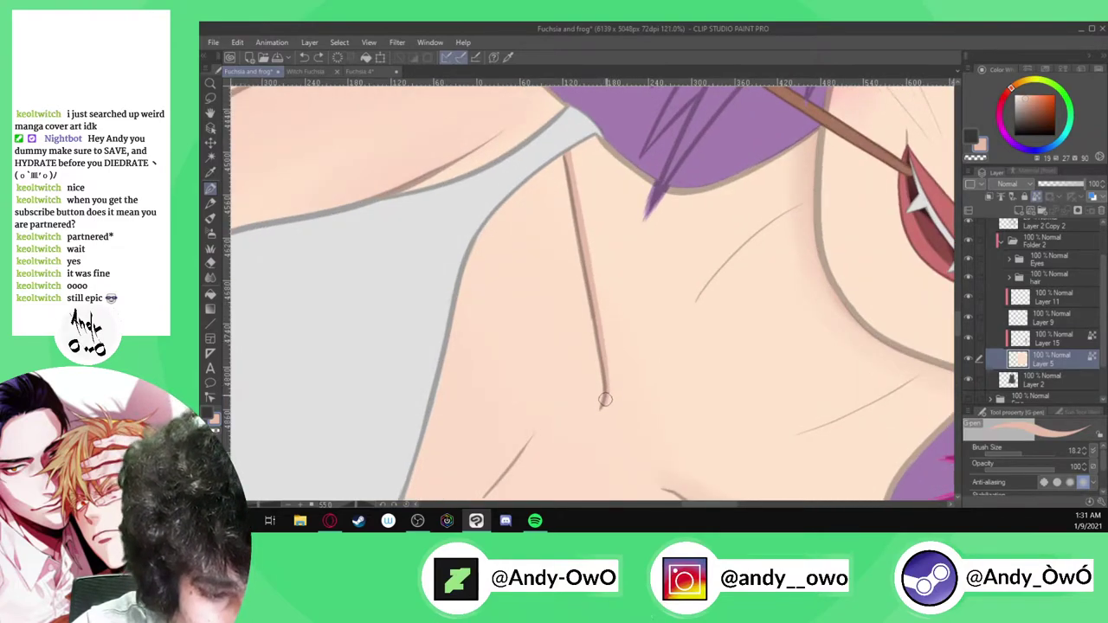
pyautogui.moveTo(587, 254); pyautogui.dragTo(562, 134)
pyautogui.click(209, 277)
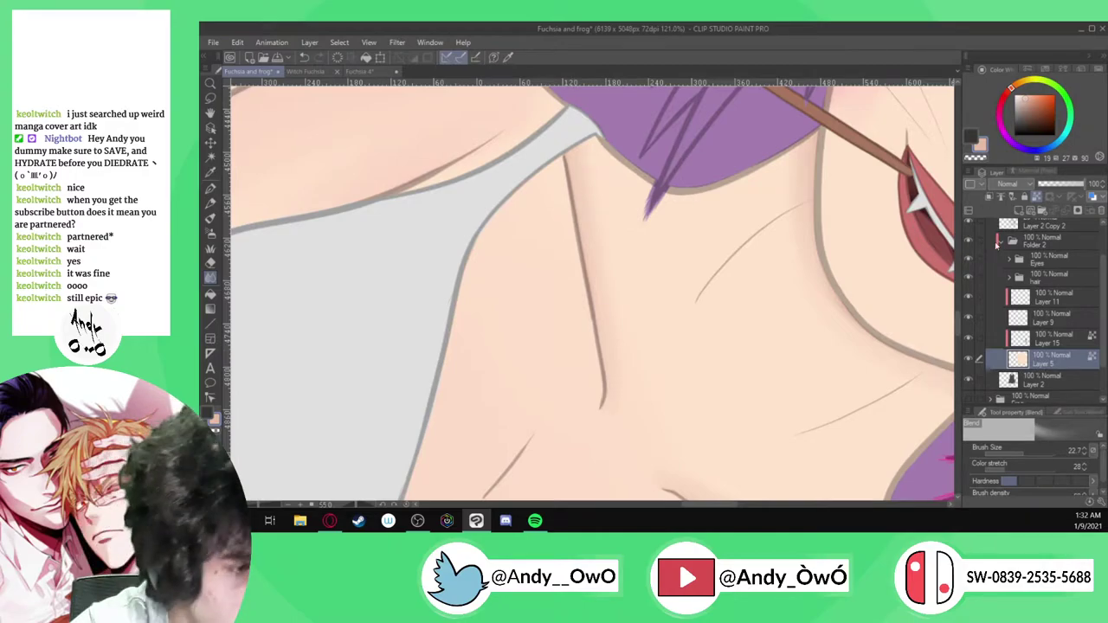
pyautogui.click(969, 226)
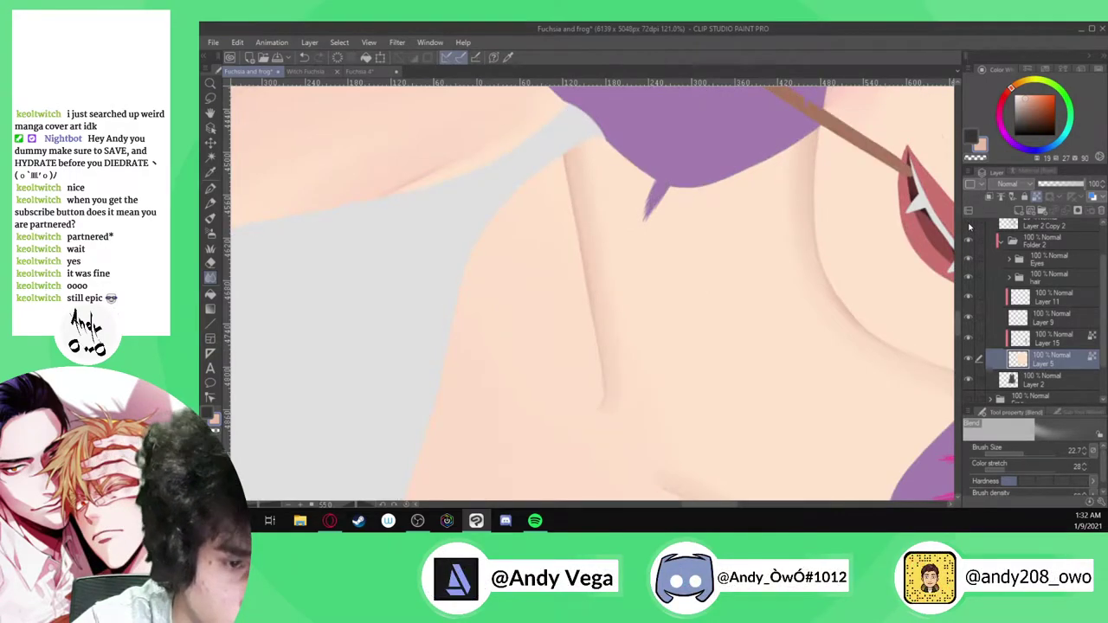
pyautogui.scroll(-3, 618, 178)
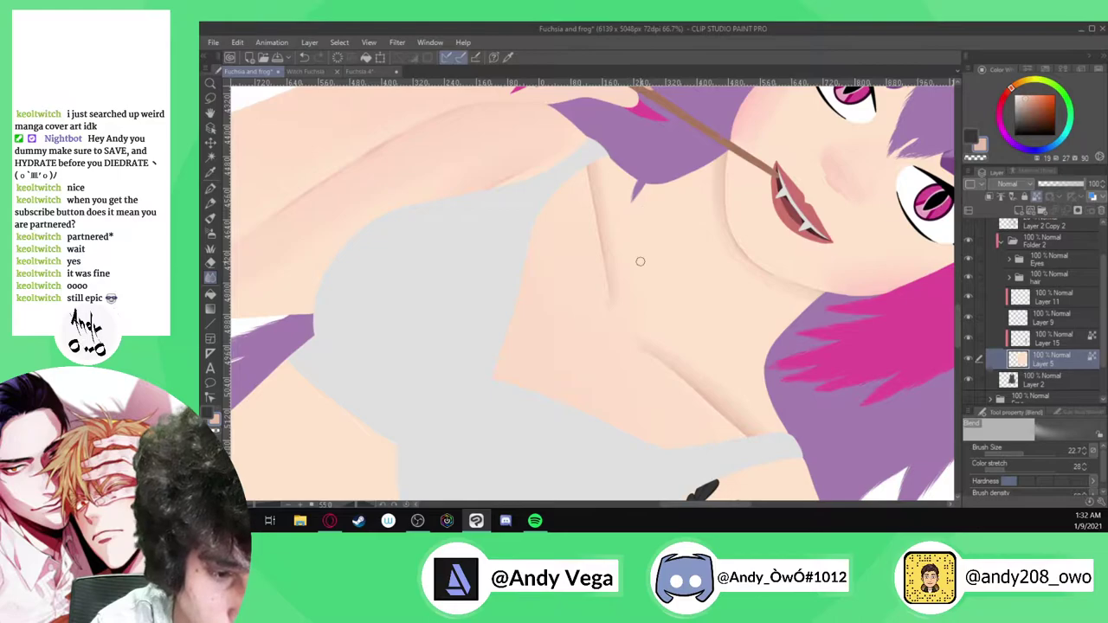
pyautogui.scroll(4, 616, 303)
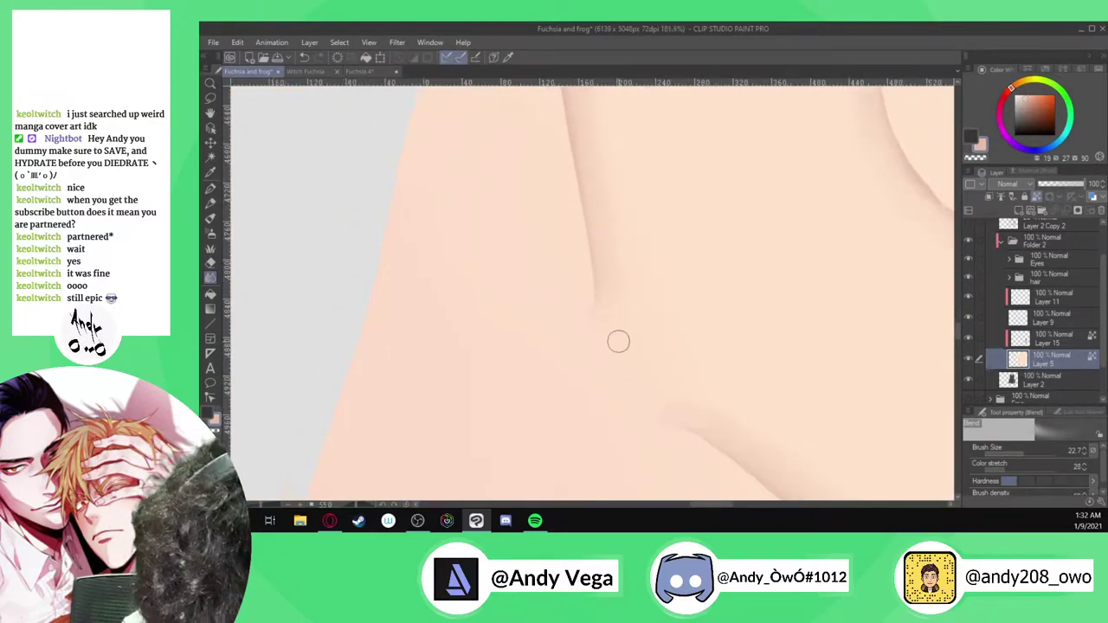
pyautogui.scroll(-5, 601, 290)
pyautogui.scroll(-2, 599, 299)
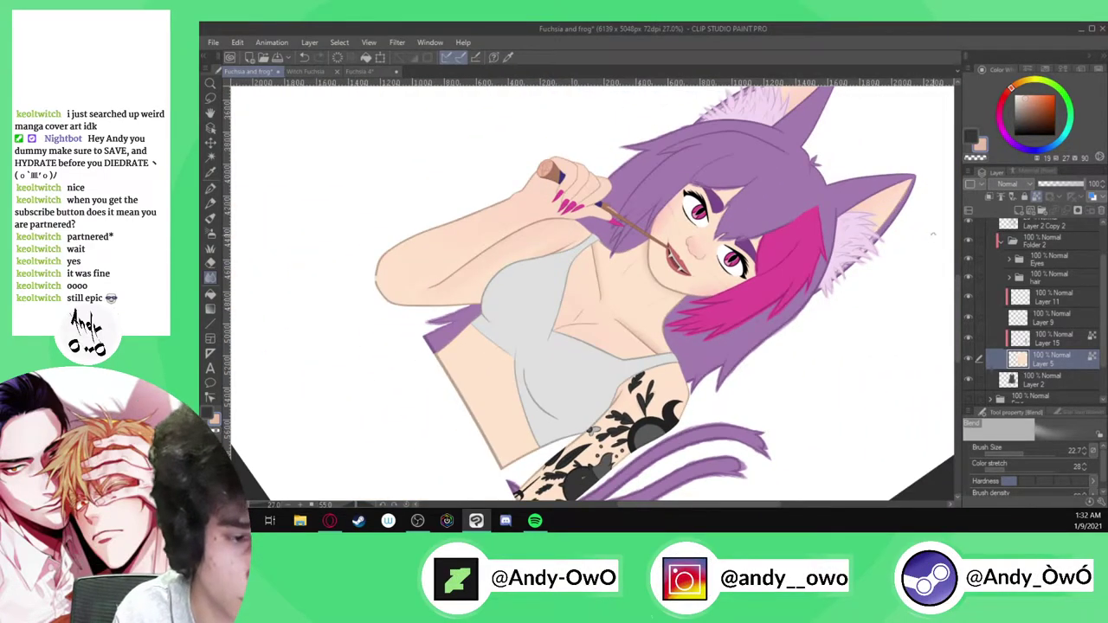
# Paint reddish shadows along the short and long cleavage lines on the chest with the G-pen
pyautogui.scroll(4, 558, 334)
pyautogui.scroll(2, 558, 335)
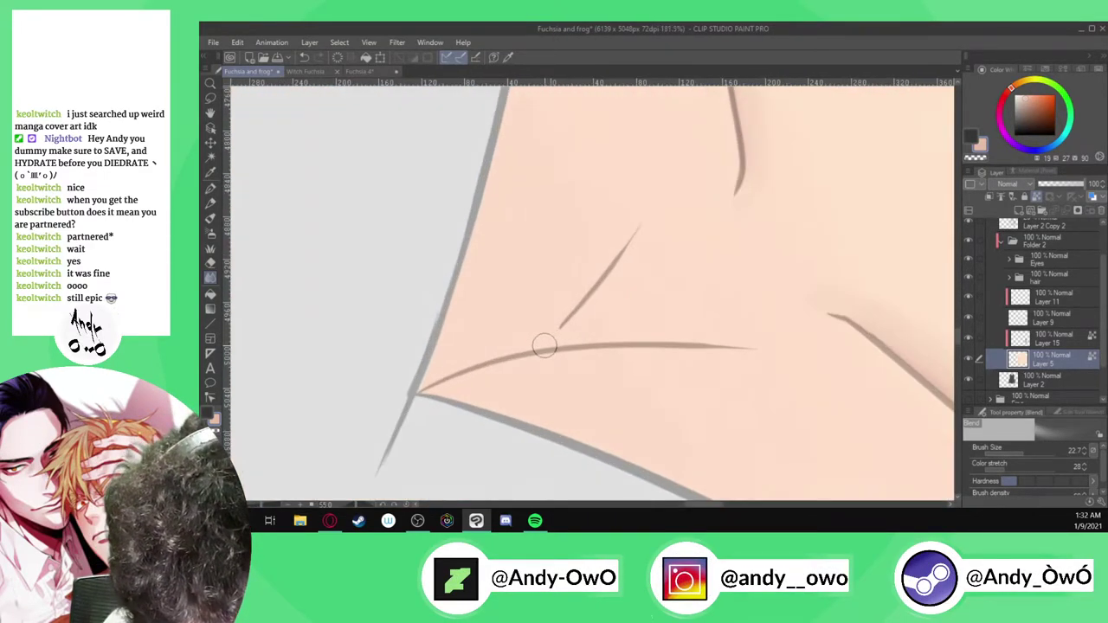
pyautogui.press('p')
pyautogui.moveTo(556, 340)
pyautogui.mouseDown()
pyautogui.moveTo(636, 226)
pyautogui.moveTo(550, 334)
pyautogui.moveTo(413, 397)
pyautogui.mouseUp()
pyautogui.hotkey('ctrl', 'z')
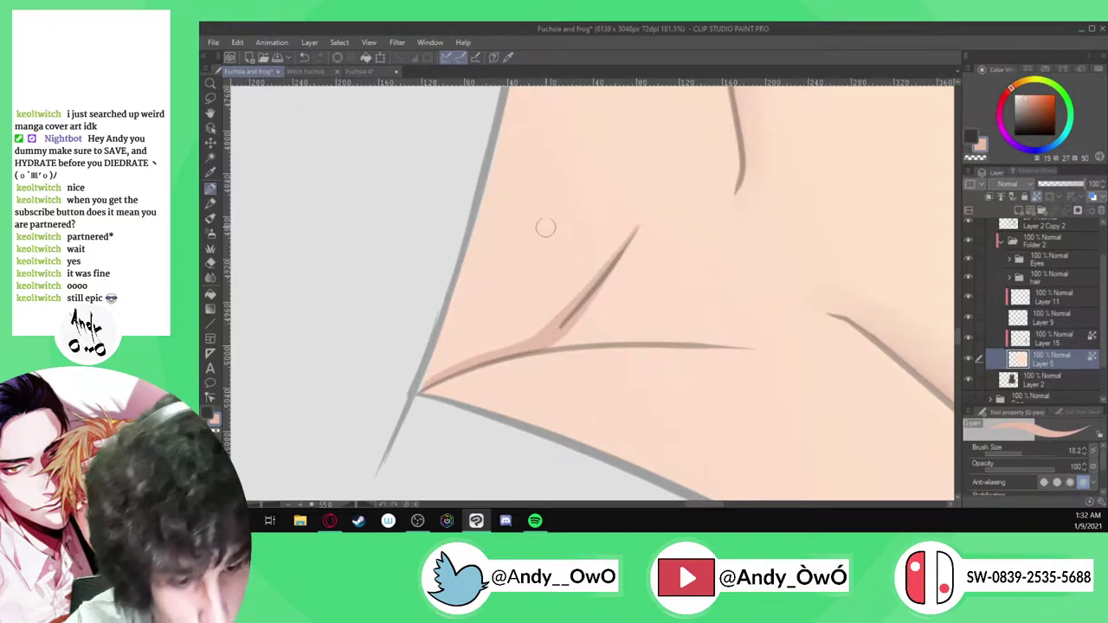
pyautogui.scroll(-2, 595, 158)
pyautogui.scroll(1, 682, 279)
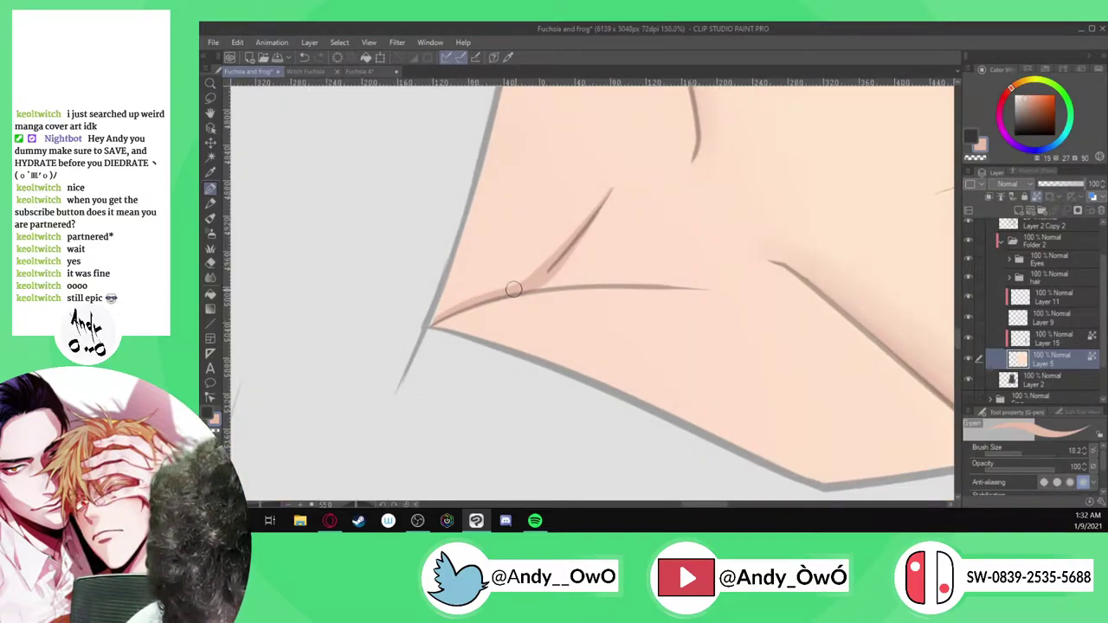
pyautogui.moveTo(532, 286); pyautogui.dragTo(697, 283)
# Blend the cleavage shadows into the surrounding chest skin with the Blend tool at brush size 22.7
pyautogui.press('j')
pyautogui.scroll(2, 598, 204)
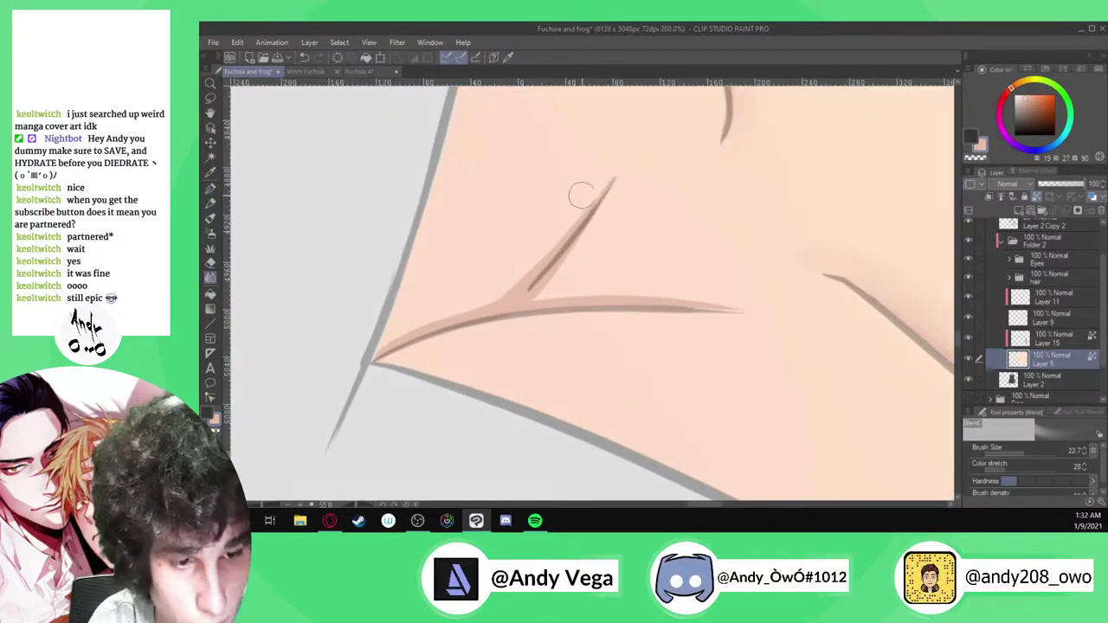
pyautogui.moveTo(398, 340)
pyautogui.mouseDown()
pyautogui.moveTo(434, 314)
pyautogui.moveTo(369, 350)
pyautogui.moveTo(491, 301)
pyautogui.moveTo(611, 174)
pyautogui.moveTo(532, 282)
pyautogui.moveTo(589, 234)
pyautogui.moveTo(505, 299)
pyautogui.moveTo(586, 281)
pyautogui.moveTo(592, 295)
pyautogui.moveTo(544, 301)
pyautogui.moveTo(601, 289)
pyautogui.moveTo(737, 305)
pyautogui.moveTo(612, 297)
pyautogui.moveTo(484, 309)
pyautogui.moveTo(385, 350)
pyautogui.moveTo(550, 261)
pyautogui.moveTo(612, 191)
pyautogui.moveTo(527, 273)
pyautogui.moveTo(561, 288)
pyautogui.moveTo(736, 298)
pyautogui.moveTo(605, 184)
pyautogui.moveTo(466, 288)
pyautogui.moveTo(599, 171)
pyautogui.moveTo(387, 346)
pyautogui.moveTo(565, 275)
pyautogui.moveTo(550, 280)
pyautogui.moveTo(633, 177)
pyautogui.moveTo(610, 233)
pyautogui.mouseUp()
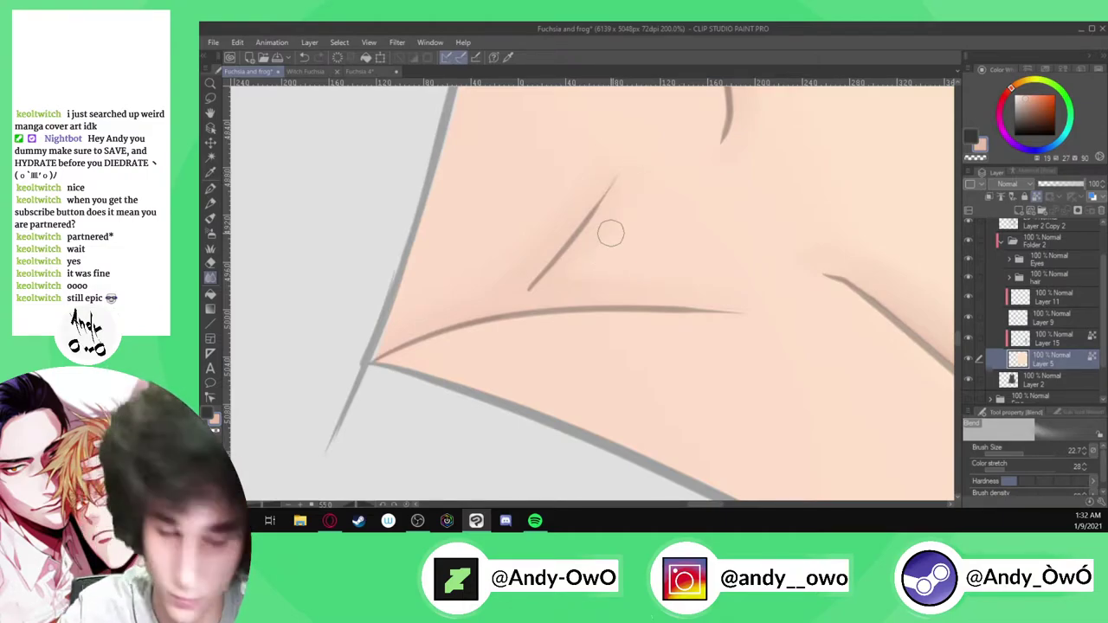
pyautogui.click(970, 223)
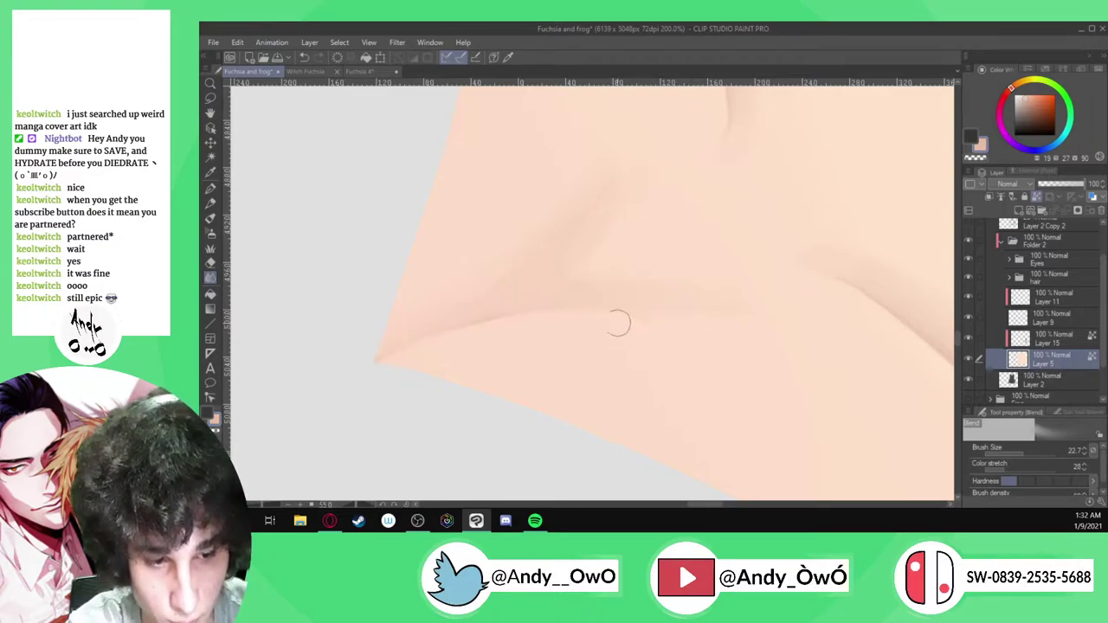
pyautogui.press('p')
pyautogui.scroll(1, 379, 369)
pyautogui.moveTo(375, 363)
pyautogui.mouseDown()
pyautogui.moveTo(472, 321)
pyautogui.moveTo(604, 295)
pyautogui.mouseUp()
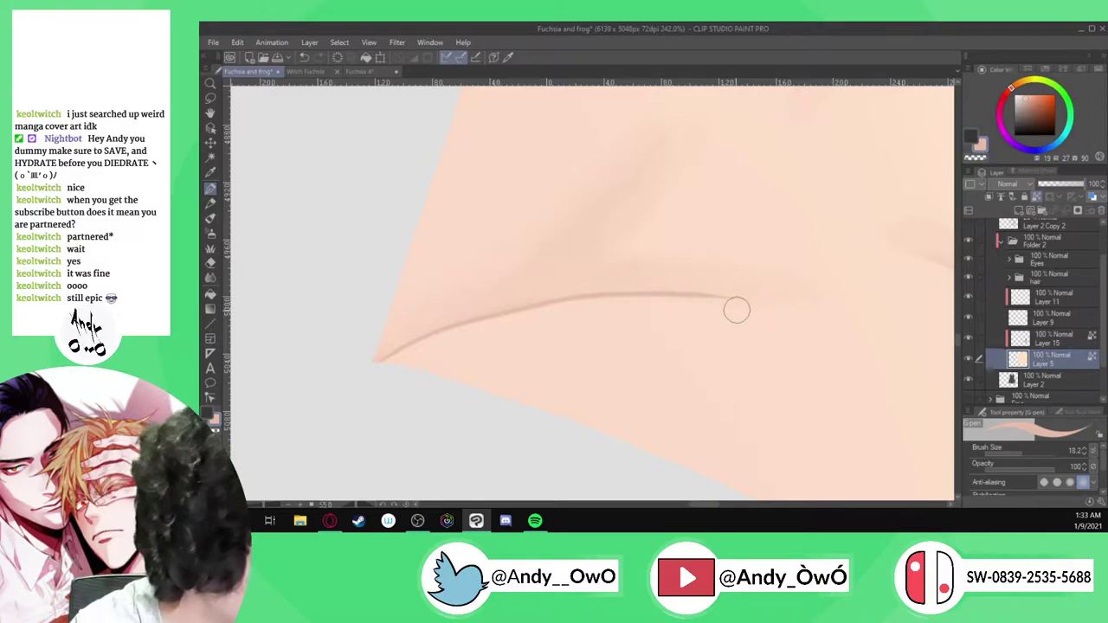
pyautogui.hotkey('ctrl', 'z')
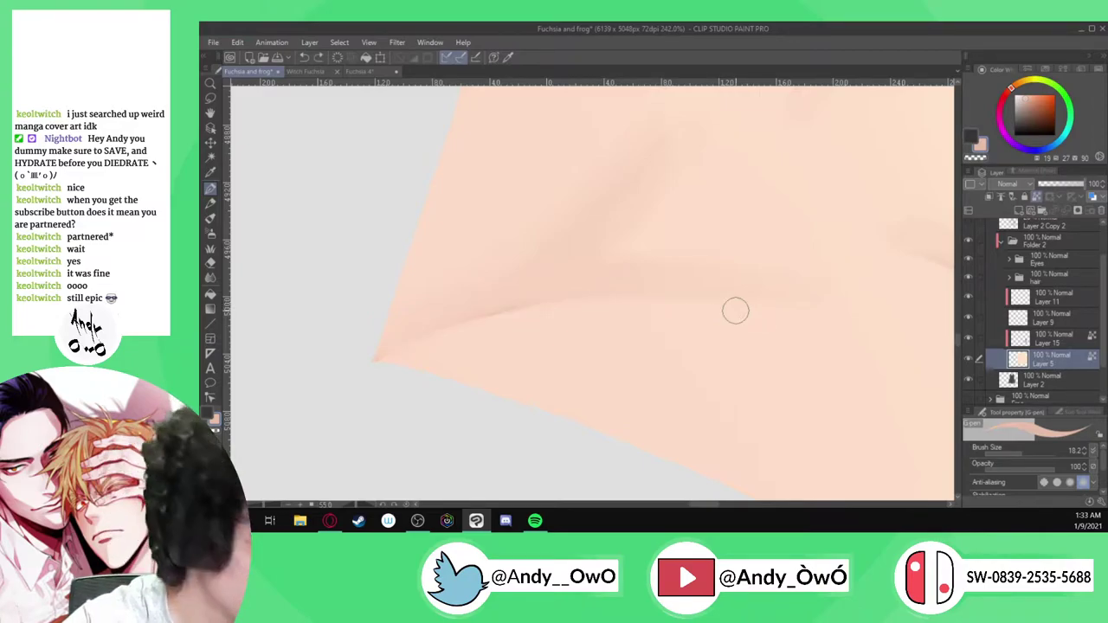
pyautogui.click(970, 222)
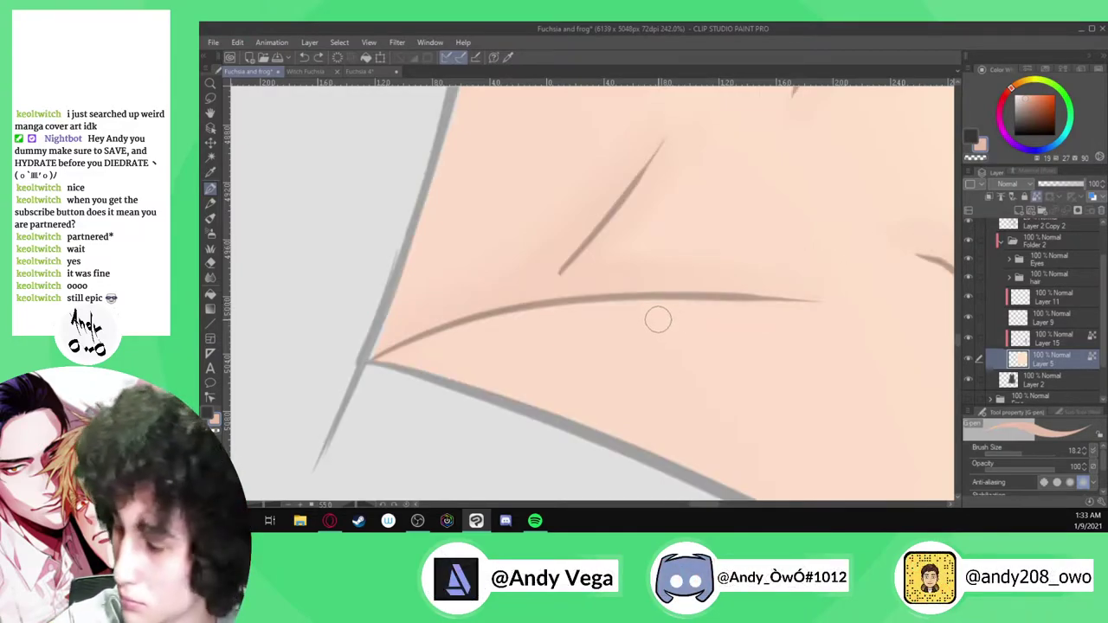
# Trace the long cleavage line with the G-pen in the reddish shadow tone, from the neckline's point to the line's tapered end
pyautogui.press('-')
pyautogui.press('-')
pyautogui.press('-')
pyautogui.press('-')
pyautogui.press('-')
pyautogui.press('-')
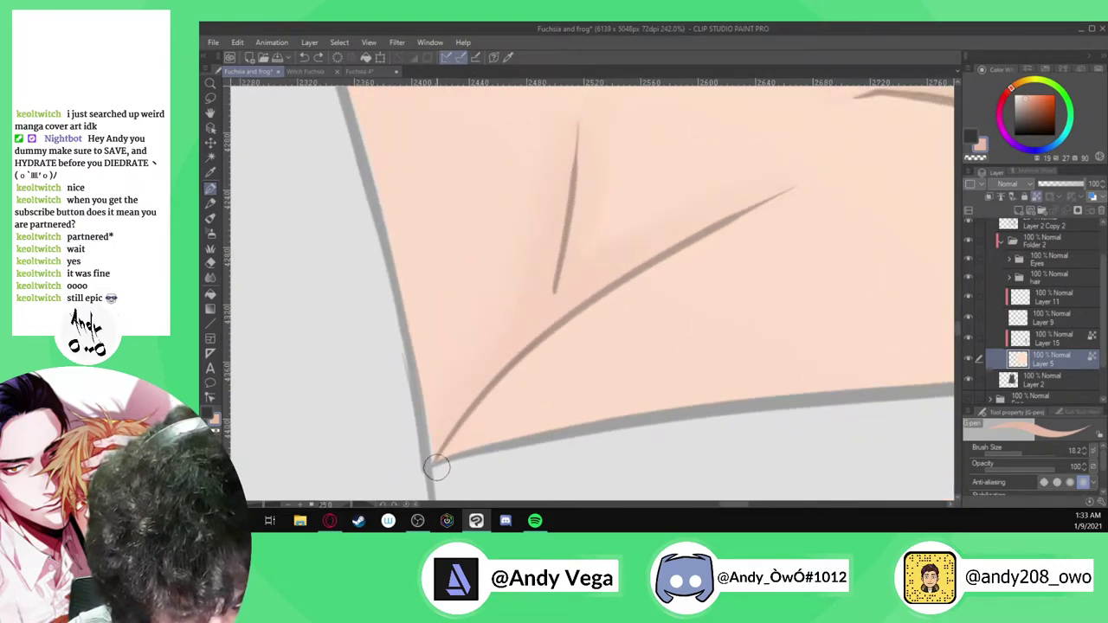
pyautogui.moveTo(520, 357)
pyautogui.mouseDown()
pyautogui.moveTo(617, 284)
pyautogui.moveTo(797, 187)
pyautogui.mouseUp()
# Hide the line art and blend the long cleavage shadow into the skin with the Blend tool at brush size 14.1
pyautogui.press('j')
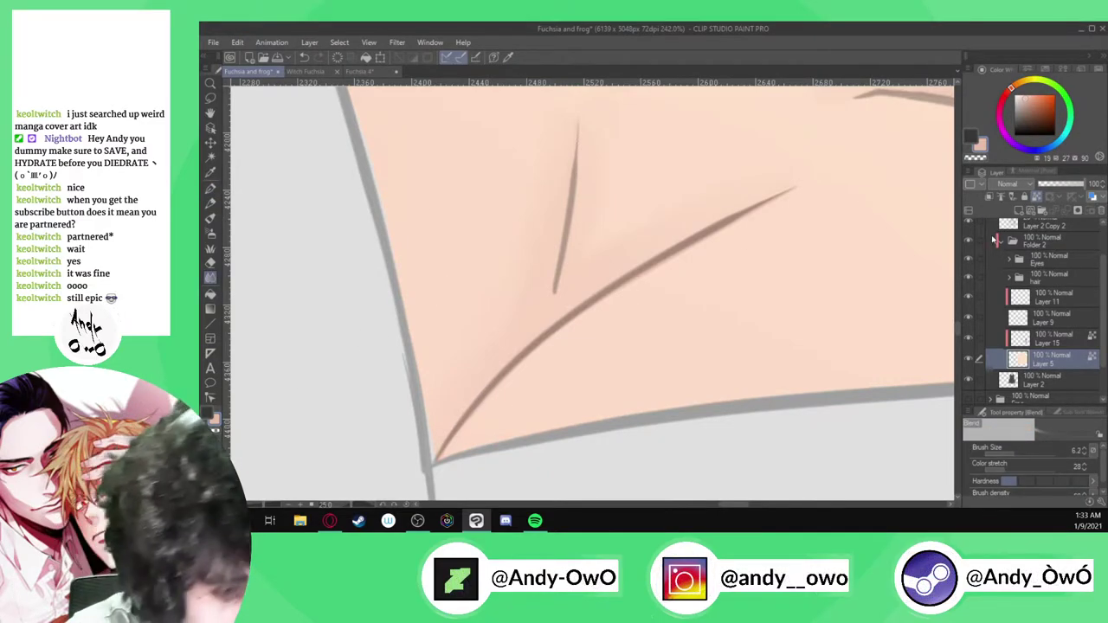
pyautogui.click(967, 222)
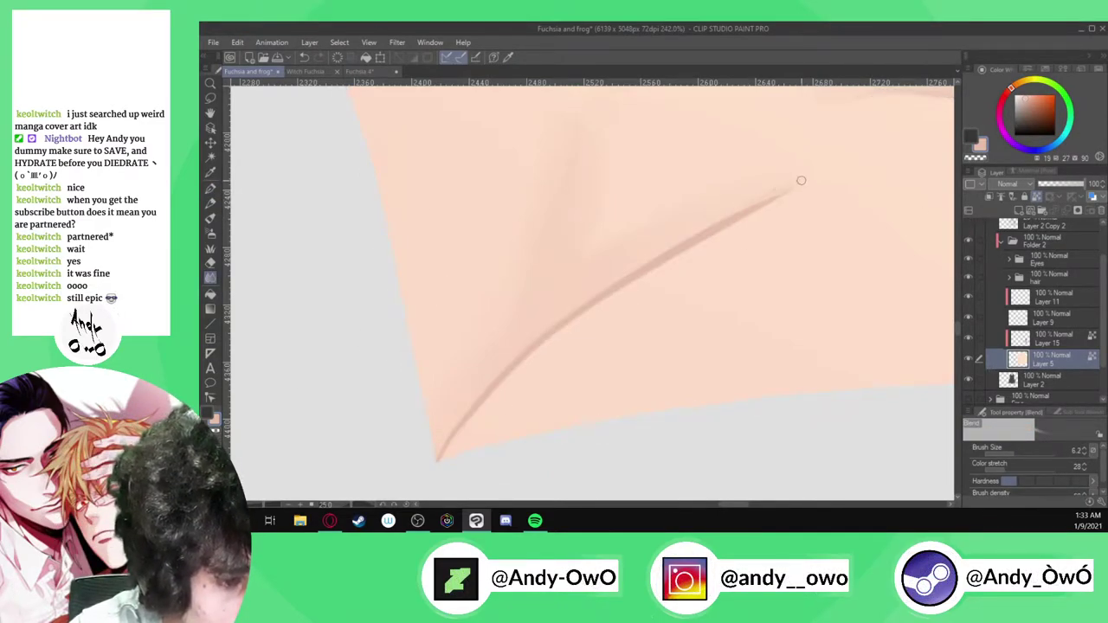
pyautogui.moveTo(743, 206)
pyautogui.keyDown('ctrl'); pyautogui.keyDown('alt'); pyautogui.mouseDown()
pyautogui.moveTo(752, 209)
pyautogui.moveTo(631, 265)
pyautogui.mouseUp(); pyautogui.keyUp('alt'); pyautogui.keyUp('ctrl')
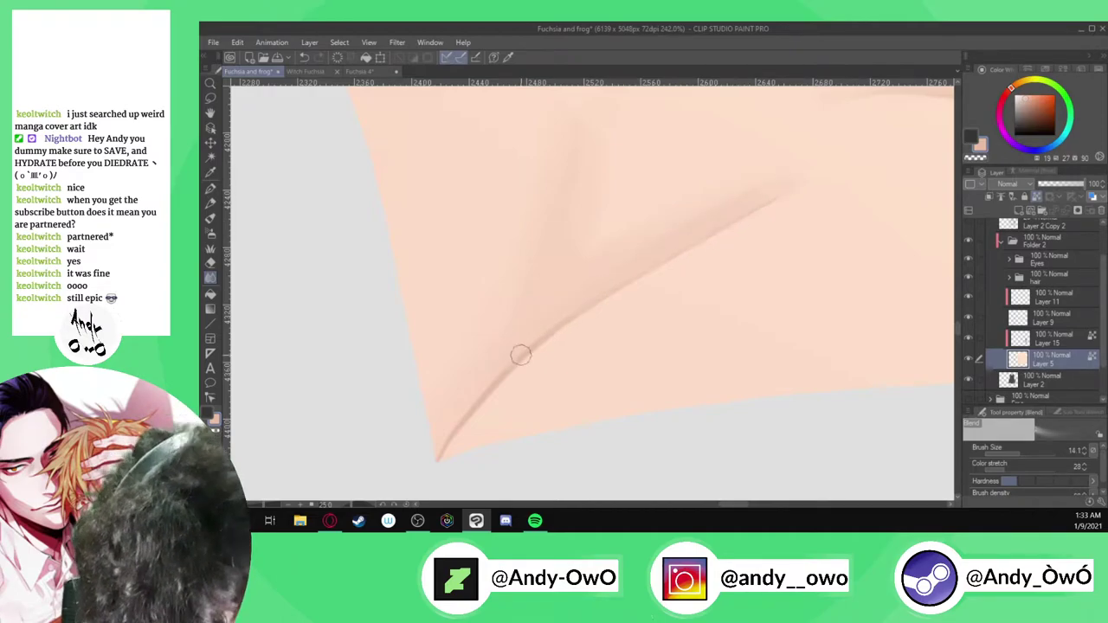
pyautogui.moveTo(498, 366); pyautogui.dragTo(463, 407)
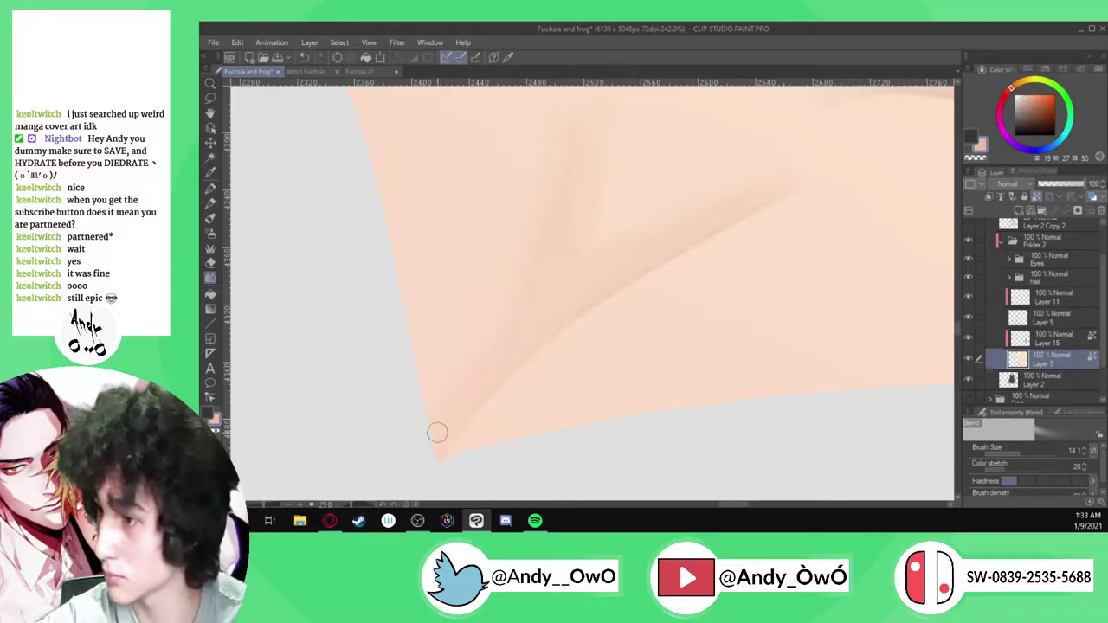
# Smooth the chest shading above the neckline with the Blend tool at brush size 46.6, and show the line art again
pyautogui.hotkey('ctrl', '0')
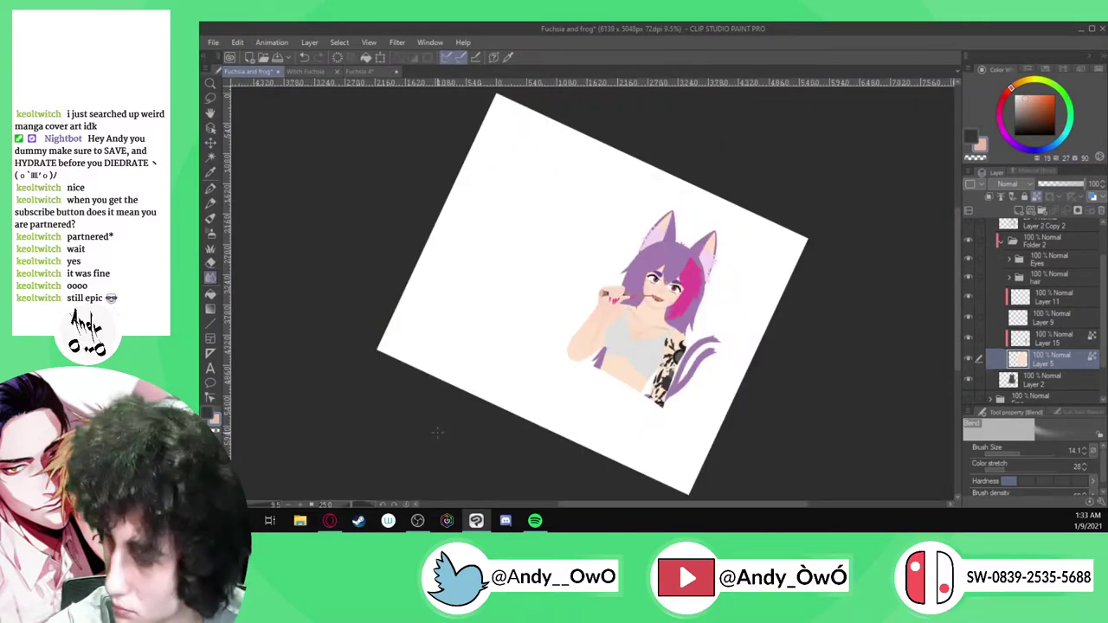
pyautogui.hotkey('ctrl', '@')
pyautogui.scroll(6, 651, 308)
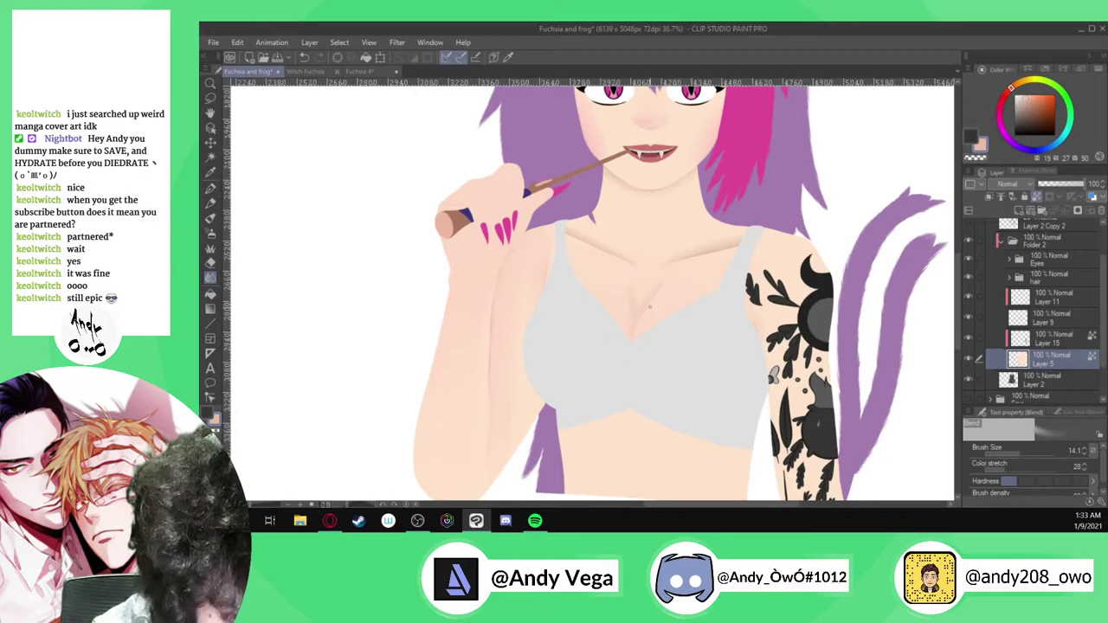
pyautogui.scroll(4, 650, 306)
pyautogui.moveTo(643, 285); pyautogui.dragTo(652, 285)
pyautogui.moveTo(642, 279)
pyautogui.mouseDown()
pyautogui.moveTo(668, 234)
pyautogui.moveTo(612, 294)
pyautogui.moveTo(619, 272)
pyautogui.moveTo(671, 246)
pyautogui.moveTo(623, 317)
pyautogui.moveTo(608, 231)
pyautogui.moveTo(619, 293)
pyautogui.moveTo(611, 288)
pyautogui.moveTo(641, 263)
pyautogui.mouseUp()
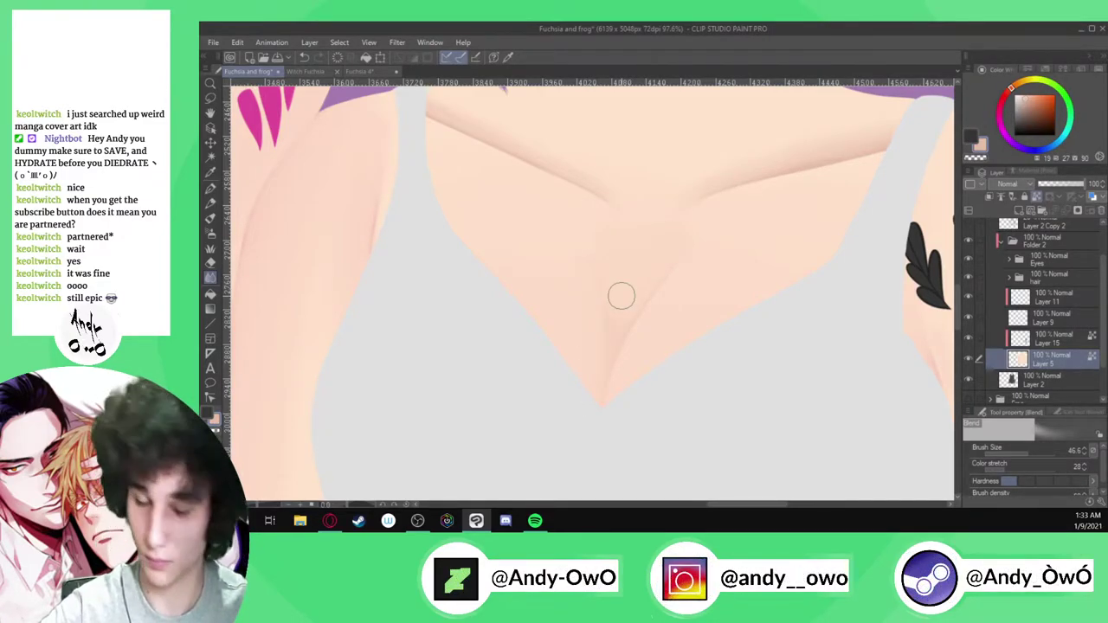
pyautogui.hotkey('ctrl', '0')
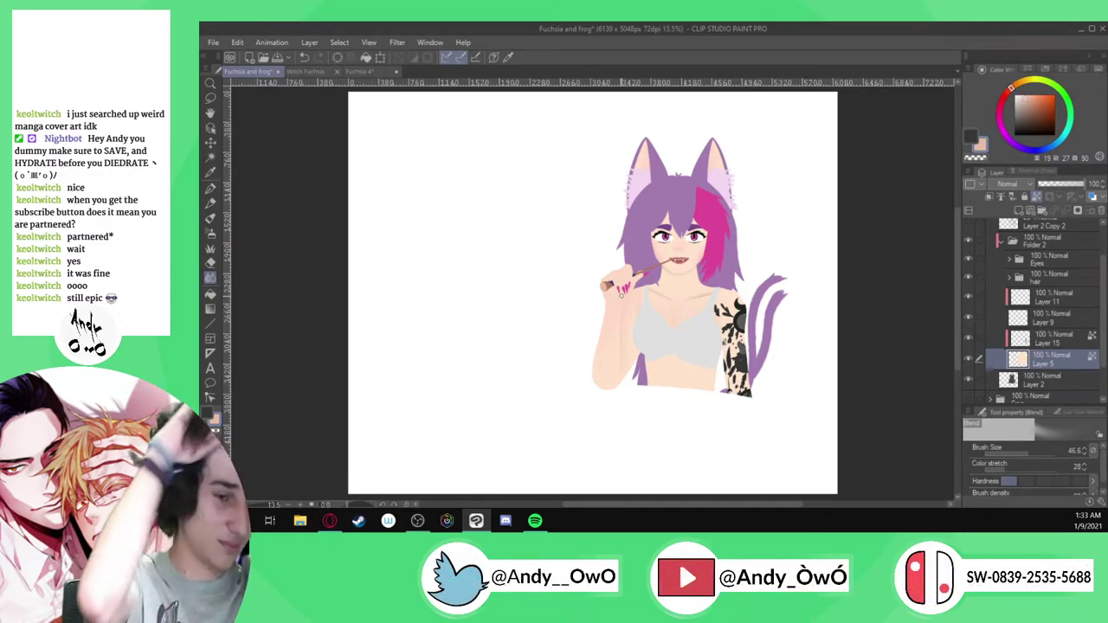
pyautogui.scroll(3, 612, 294)
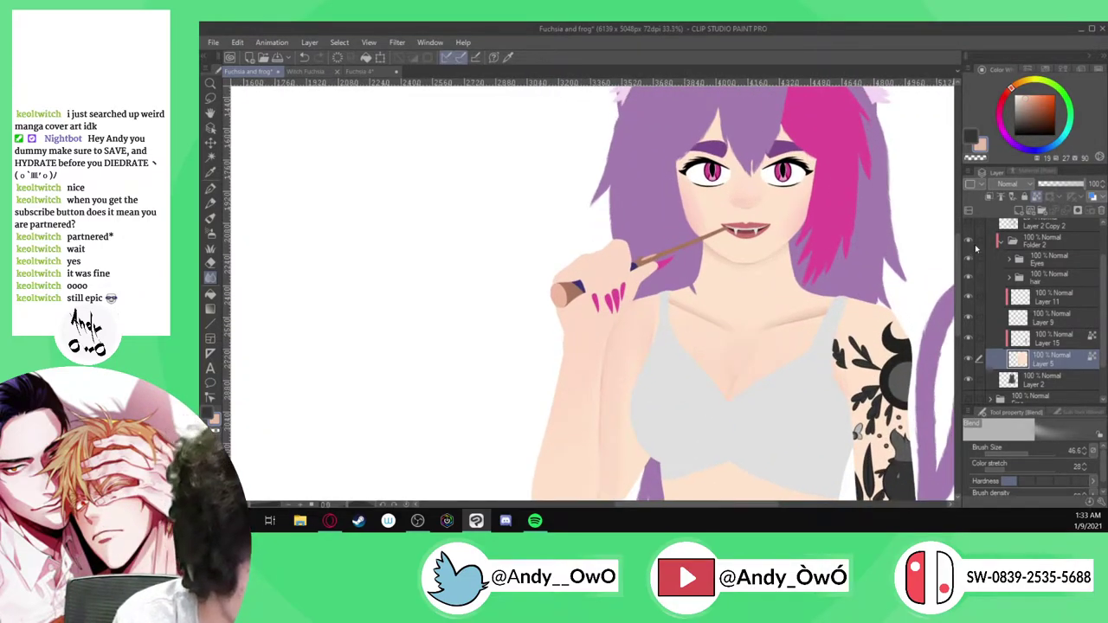
pyautogui.click(969, 222)
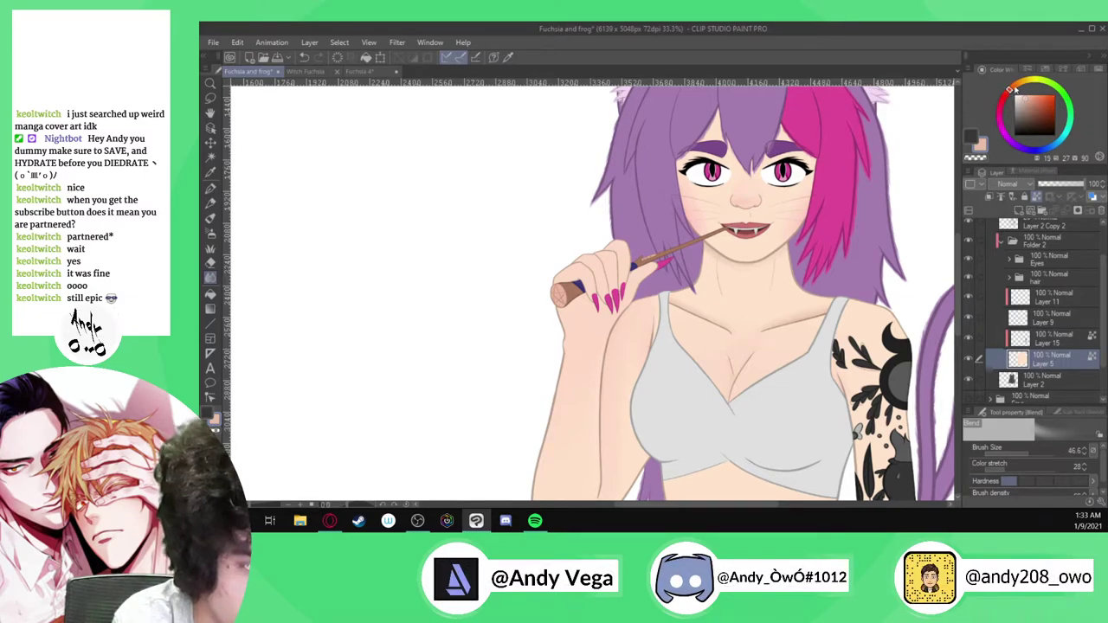
# Paint a reddish G-pen shadow along the outline of the finger nearest the wand's pentagram end, continuing over its knuckle
pyautogui.scroll(5, 633, 324)
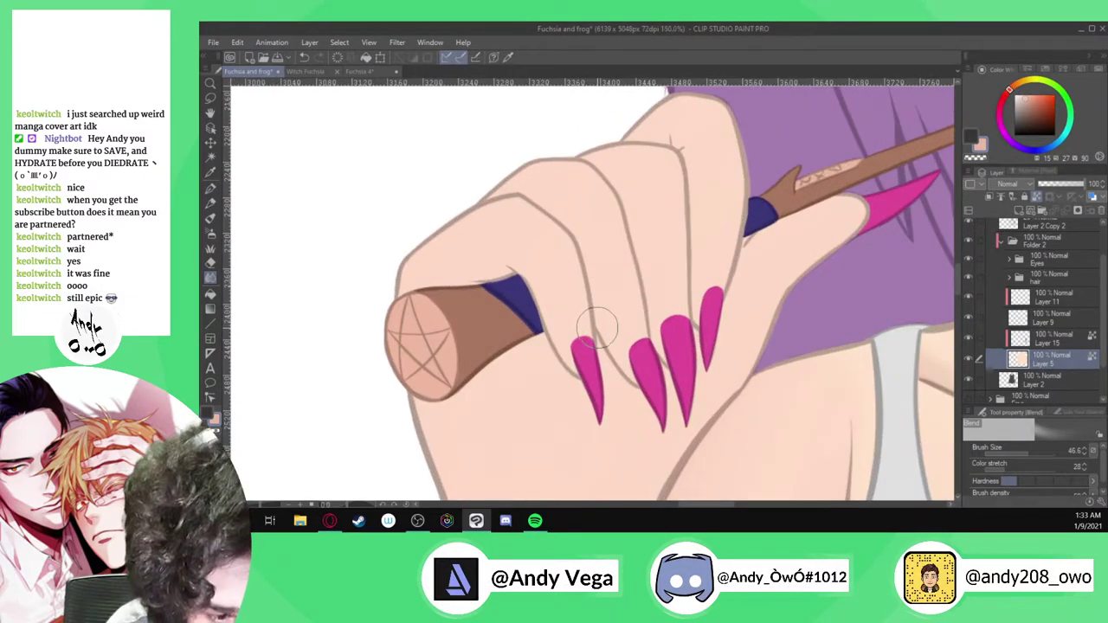
pyautogui.scroll(1, 596, 309)
pyautogui.press('p')
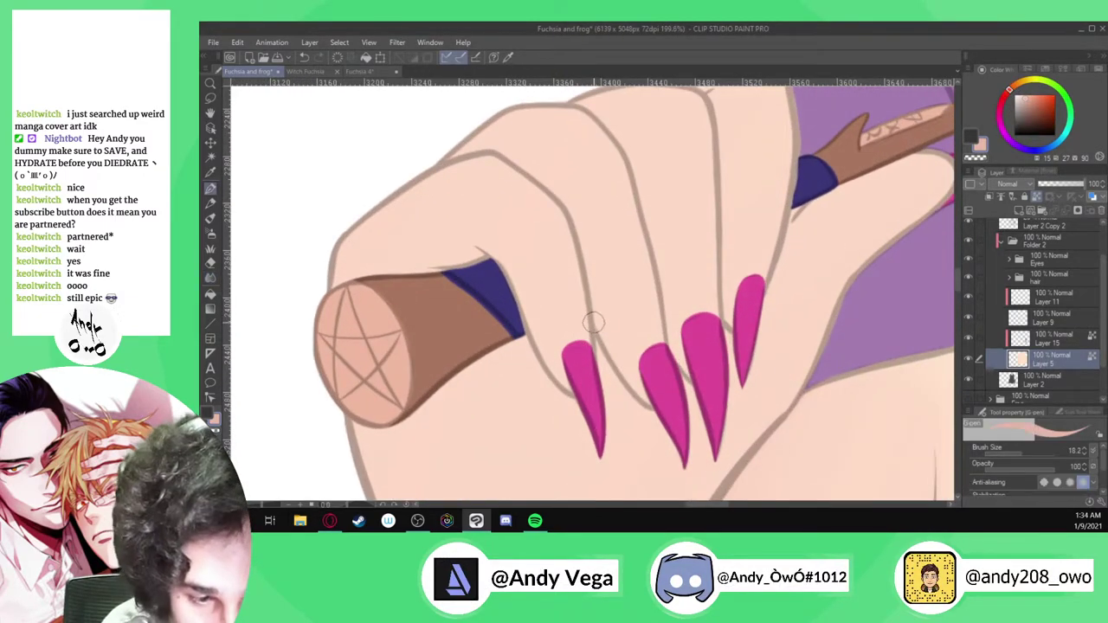
pyautogui.moveTo(594, 322)
pyautogui.mouseDown()
pyautogui.moveTo(575, 213)
pyautogui.moveTo(503, 149)
pyautogui.mouseUp()
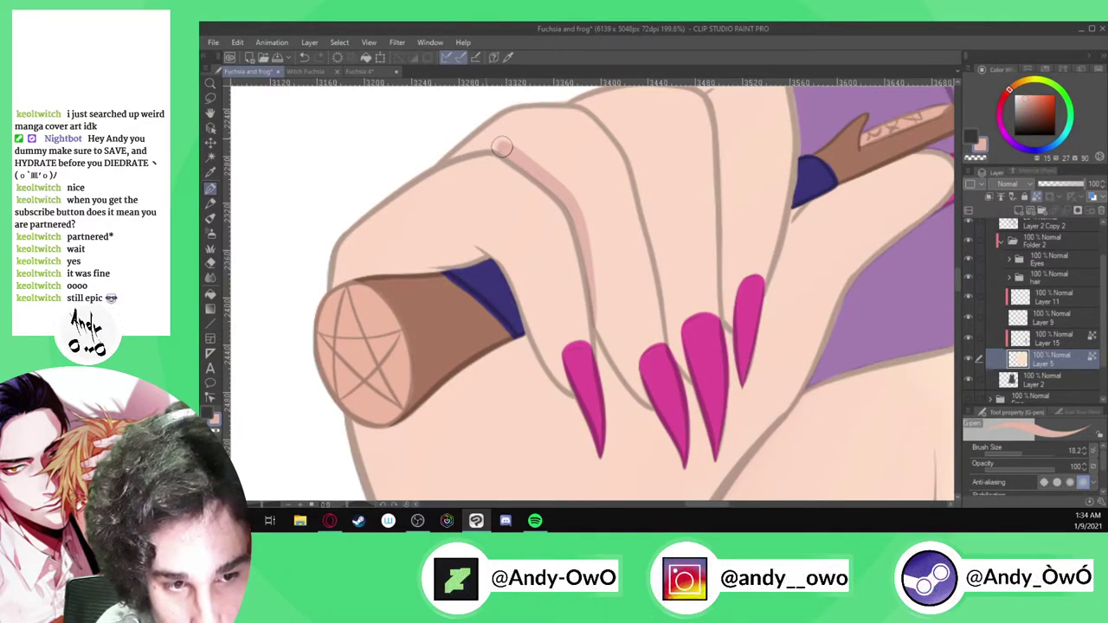
pyautogui.scroll(3, 494, 149)
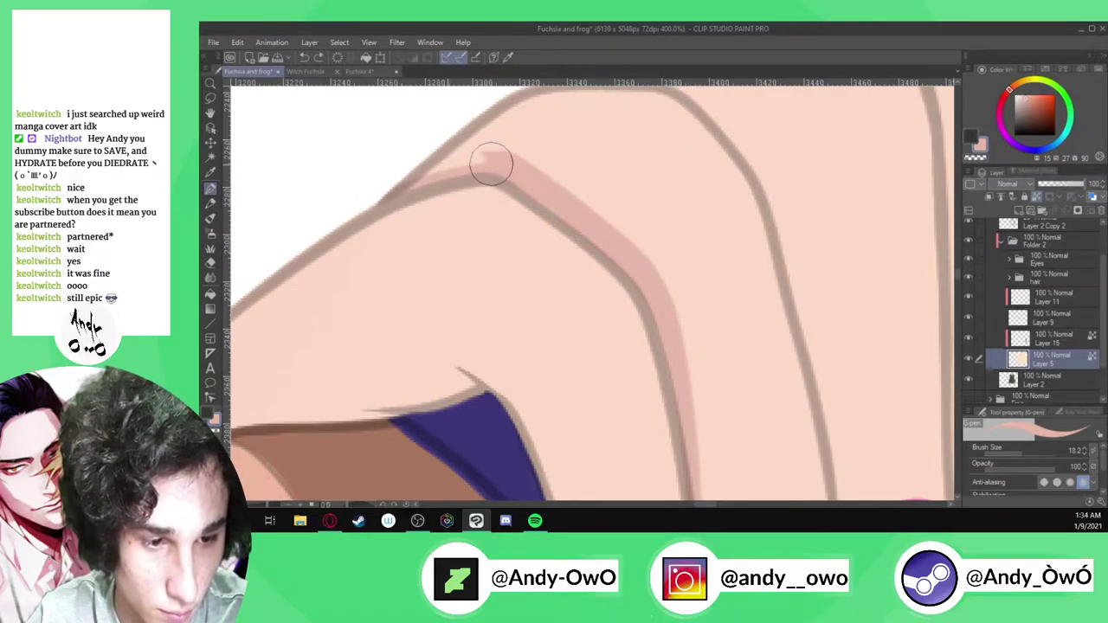
pyautogui.moveTo(493, 164); pyautogui.dragTo(390, 186)
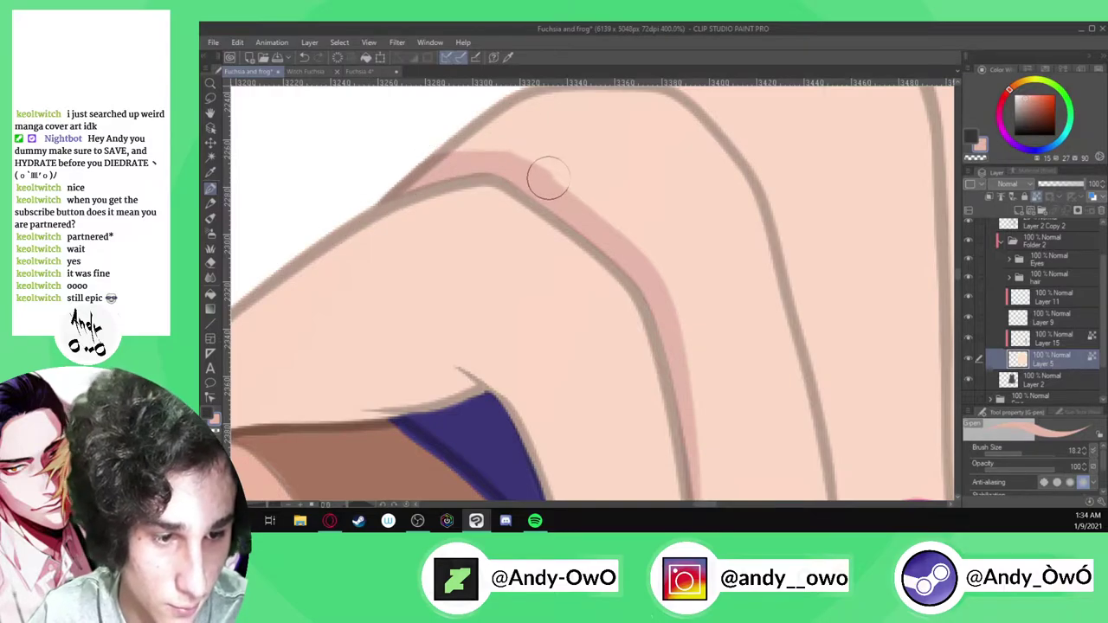
# Paint a matching shadow along the second finger's outline, from the nail up to the knuckle
pyautogui.scroll(-2, 528, 149)
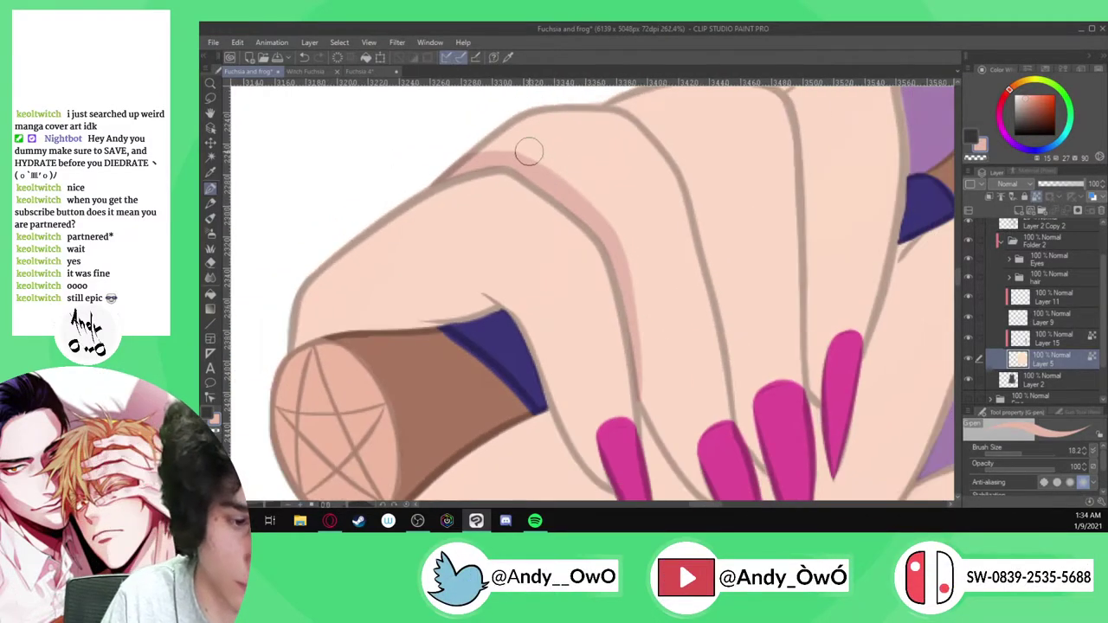
pyautogui.scroll(1, 740, 420)
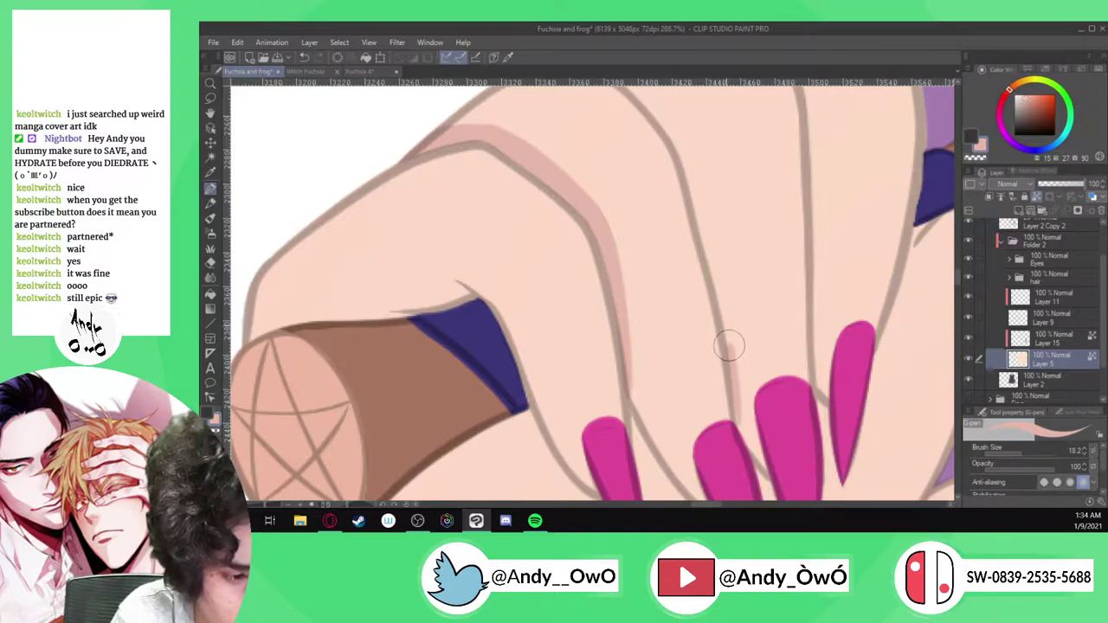
pyautogui.moveTo(722, 305)
pyautogui.mouseDown()
pyautogui.moveTo(686, 159)
pyautogui.moveTo(658, 112)
pyautogui.mouseUp()
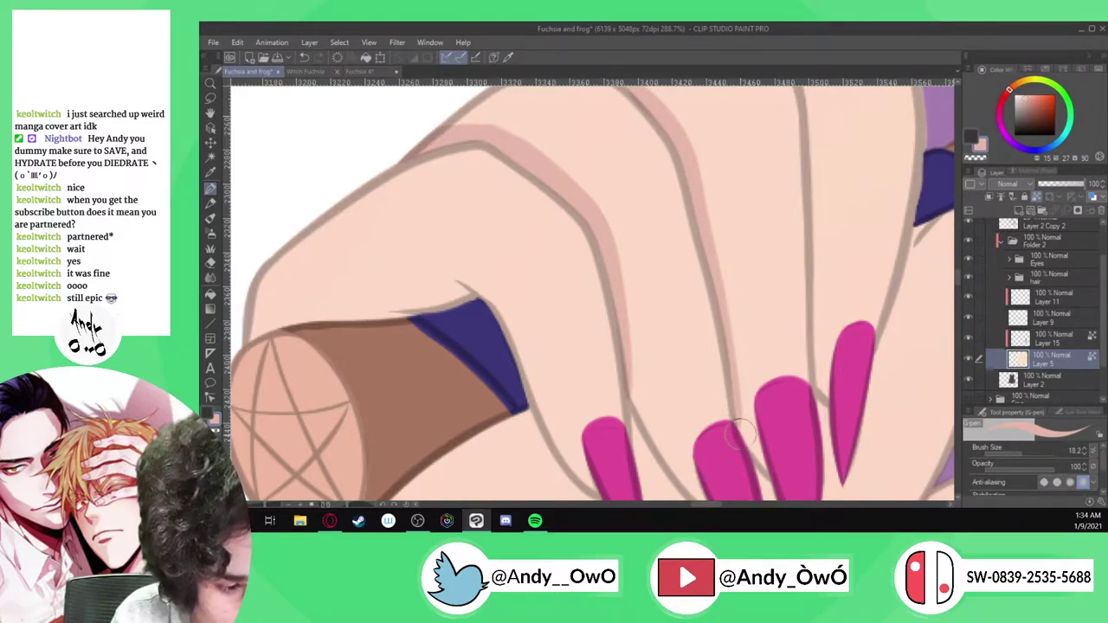
pyautogui.scroll(-4, 734, 385)
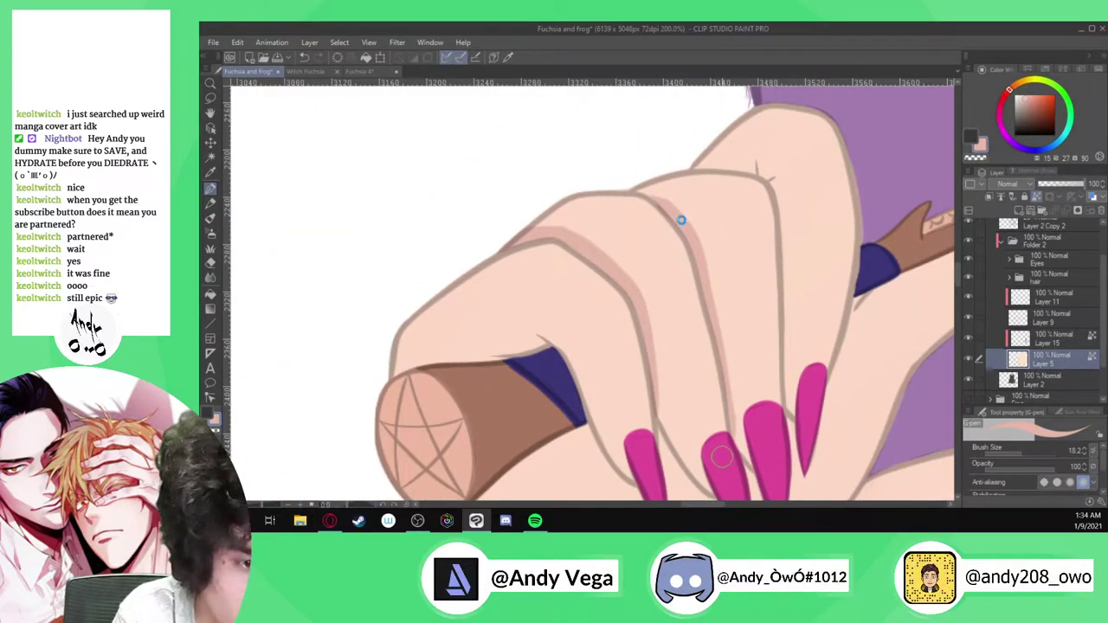
# Touch up the second finger's shadow at the knuckle using the sampled skin colour, and resample the reddish shadow colour
pyautogui.scroll(3, 667, 203)
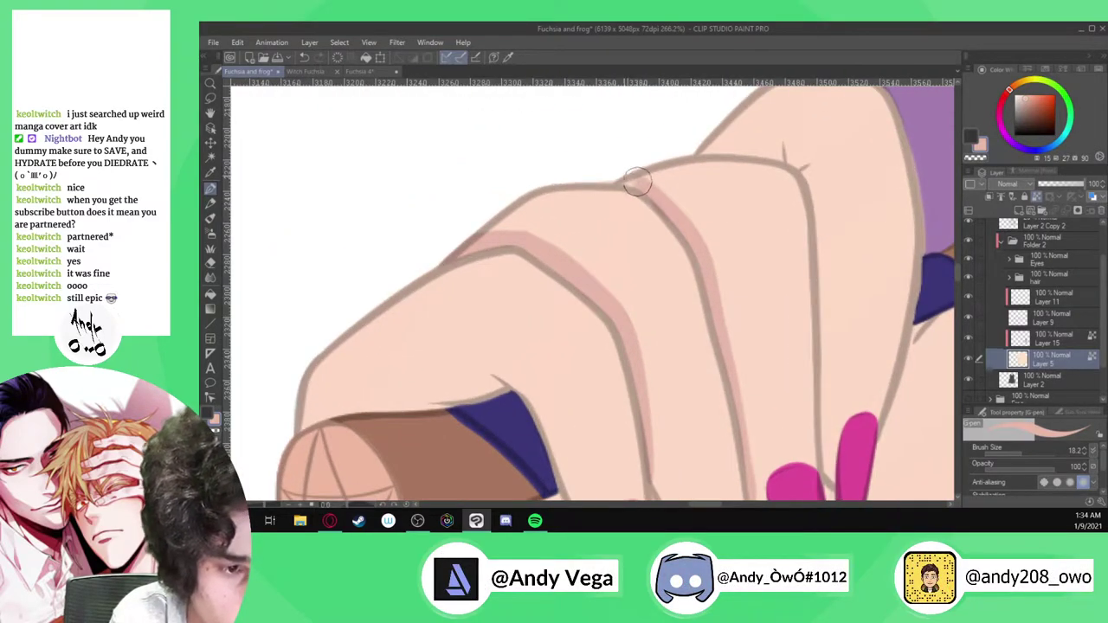
pyautogui.scroll(2, 656, 201)
pyautogui.keyDown('alt'); pyautogui.click(637, 201); pyautogui.keyUp('alt')
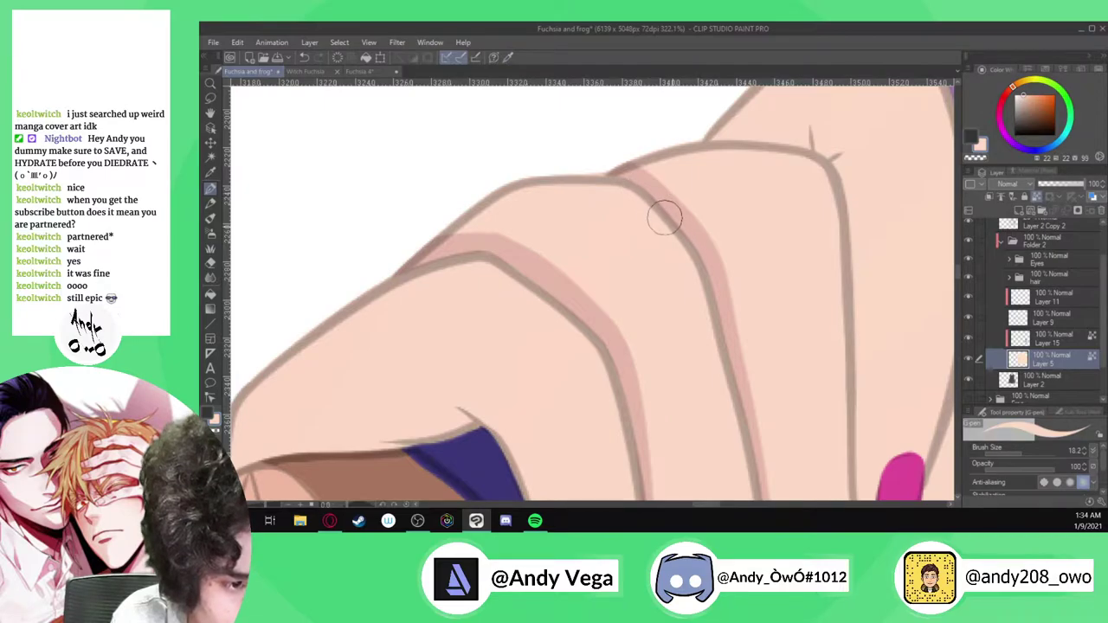
pyautogui.keyDown('alt'); pyautogui.click(708, 266); pyautogui.keyUp('alt')
pyautogui.scroll(-6, 689, 193)
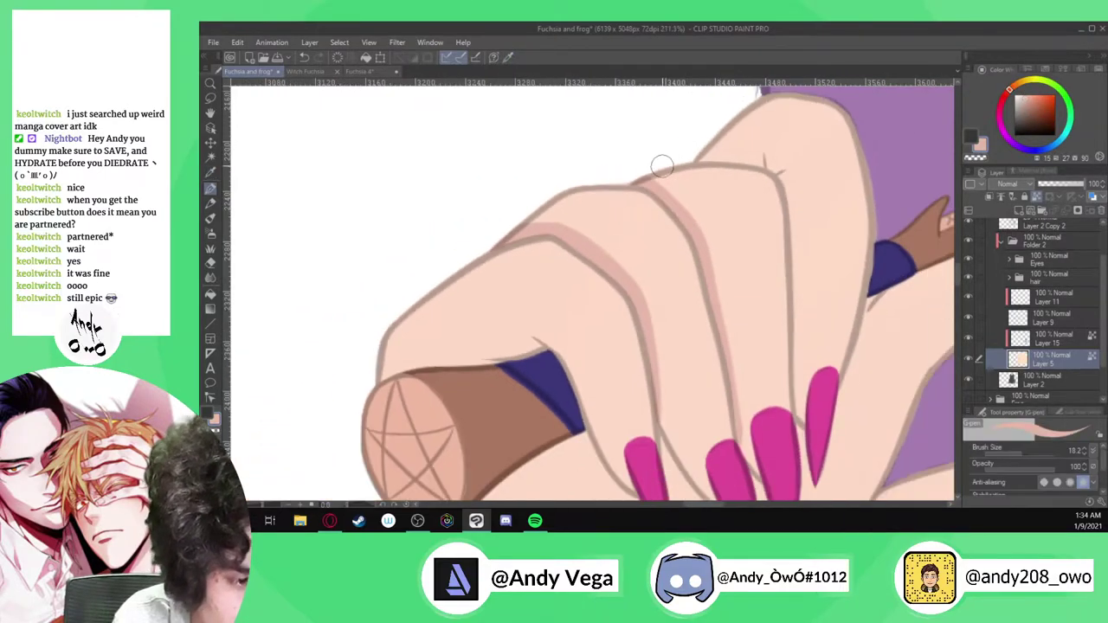
# Paint a reddish G-pen shadow along the third finger's outline, from the nail up over its knuckle
pyautogui.scroll(1, 784, 260)
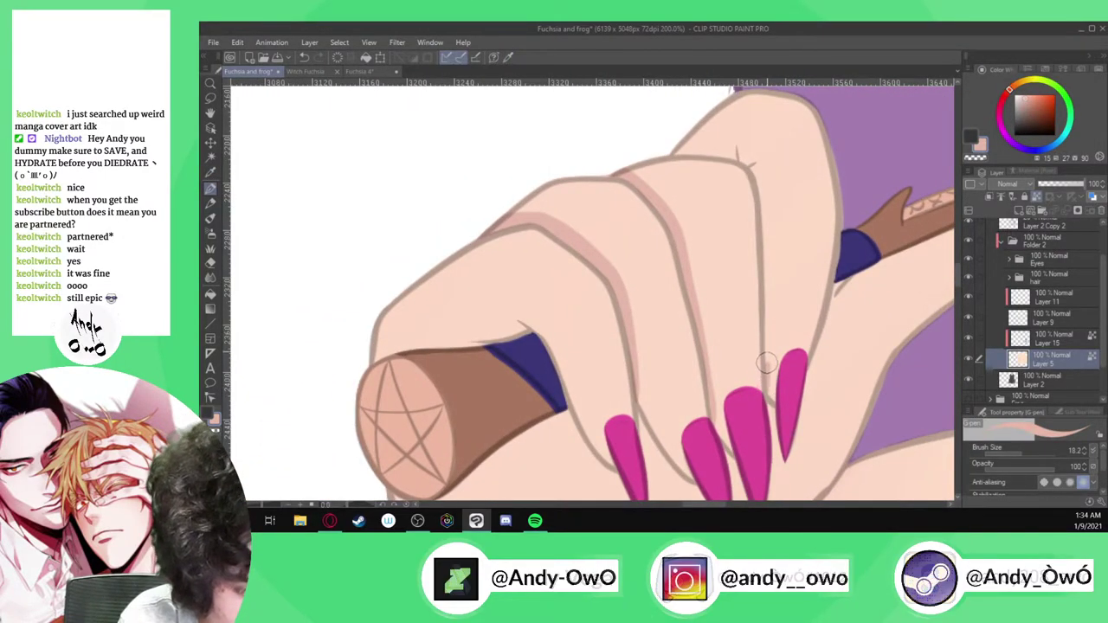
pyautogui.moveTo(766, 336)
pyautogui.mouseDown()
pyautogui.moveTo(754, 163)
pyautogui.moveTo(674, 151)
pyautogui.mouseUp()
pyautogui.scroll(2, 779, 139)
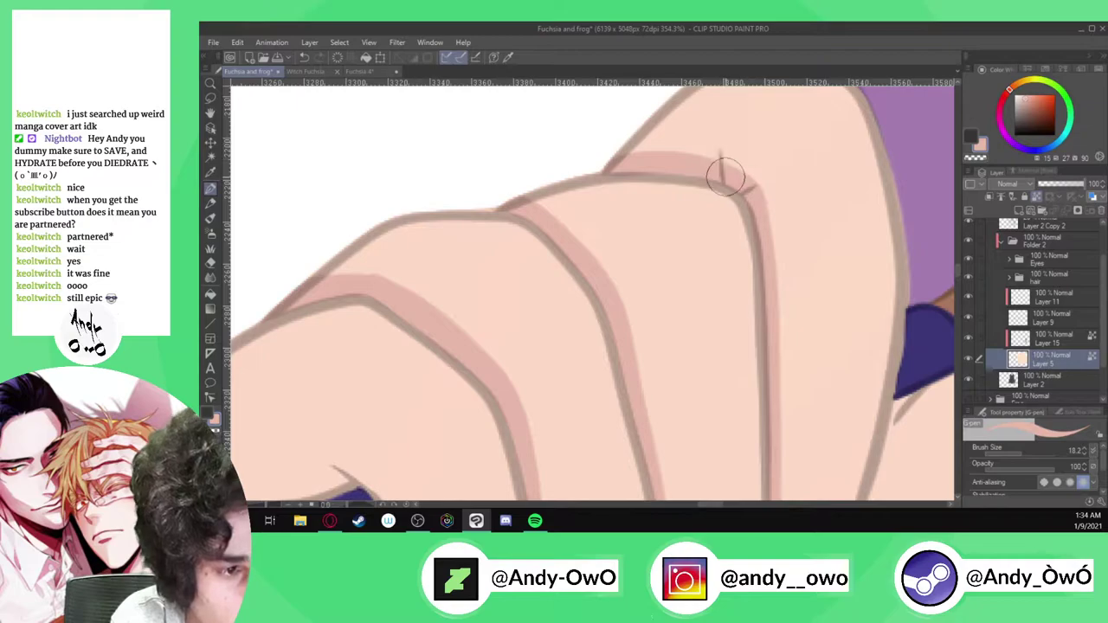
pyautogui.moveTo(750, 189); pyautogui.dragTo(775, 173)
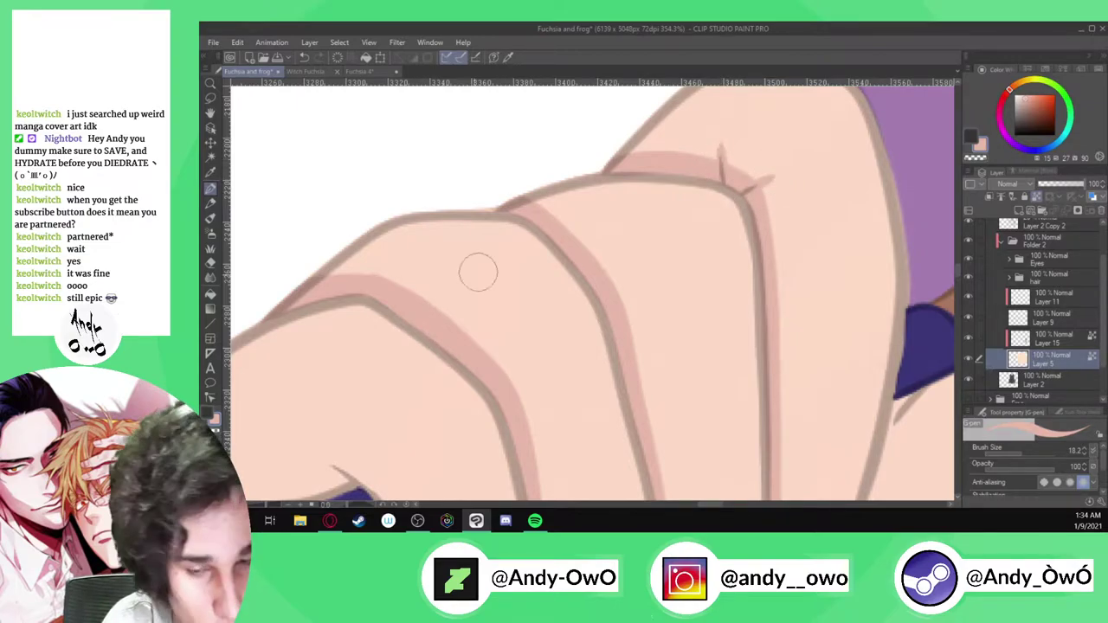
pyautogui.hotkey('ctrl', 'z')
pyautogui.hotkey('ctrl', 'z')
pyautogui.hotkey('ctrl', 'z')
pyautogui.scroll(-2, 693, 177)
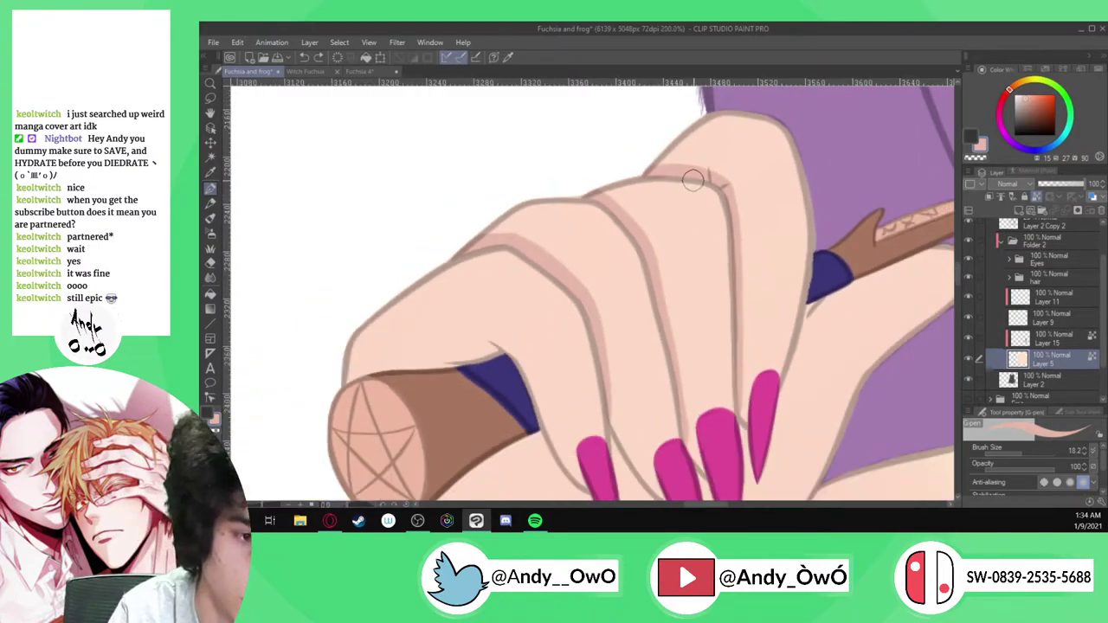
# Soften the shadows on the three fingers into the skin with the Blend tool at brush sizes 12.2 and 20.5
pyautogui.press('j')
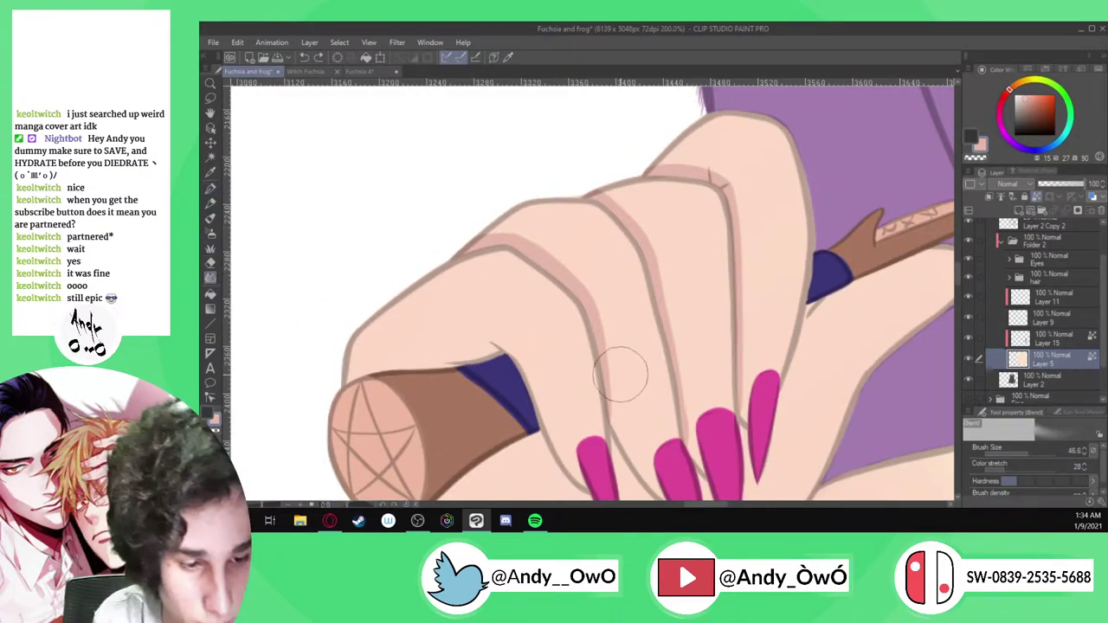
pyautogui.keyDown('ctrl'); pyautogui.keyDown('alt'); pyautogui.moveTo(629, 355); pyautogui.dragTo(625, 371); pyautogui.keyUp('alt'); pyautogui.keyUp('ctrl')
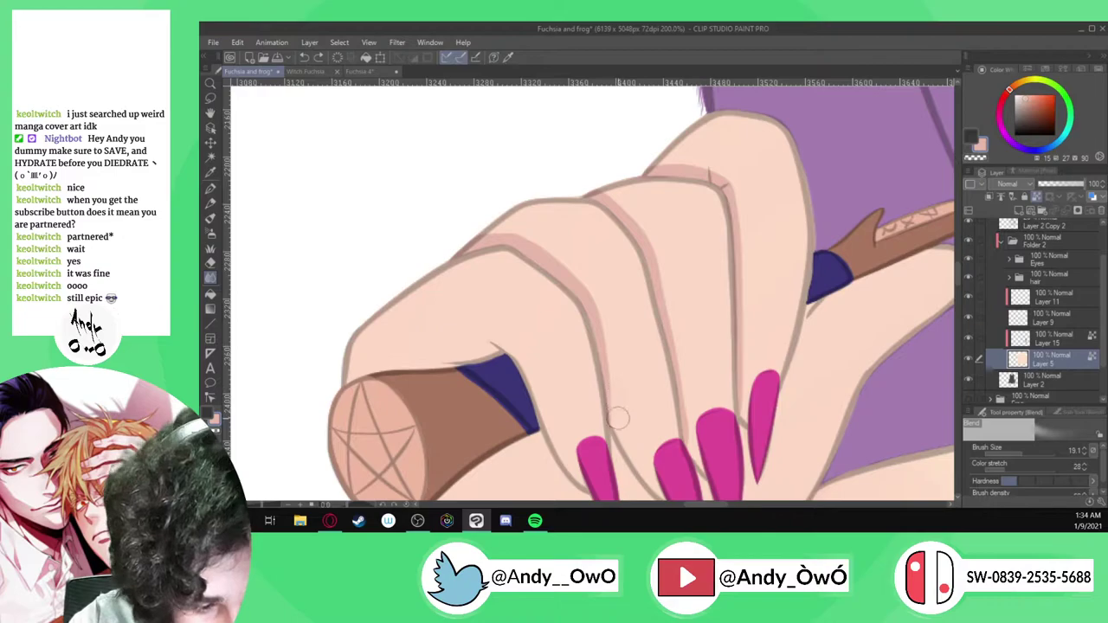
pyautogui.press('[')
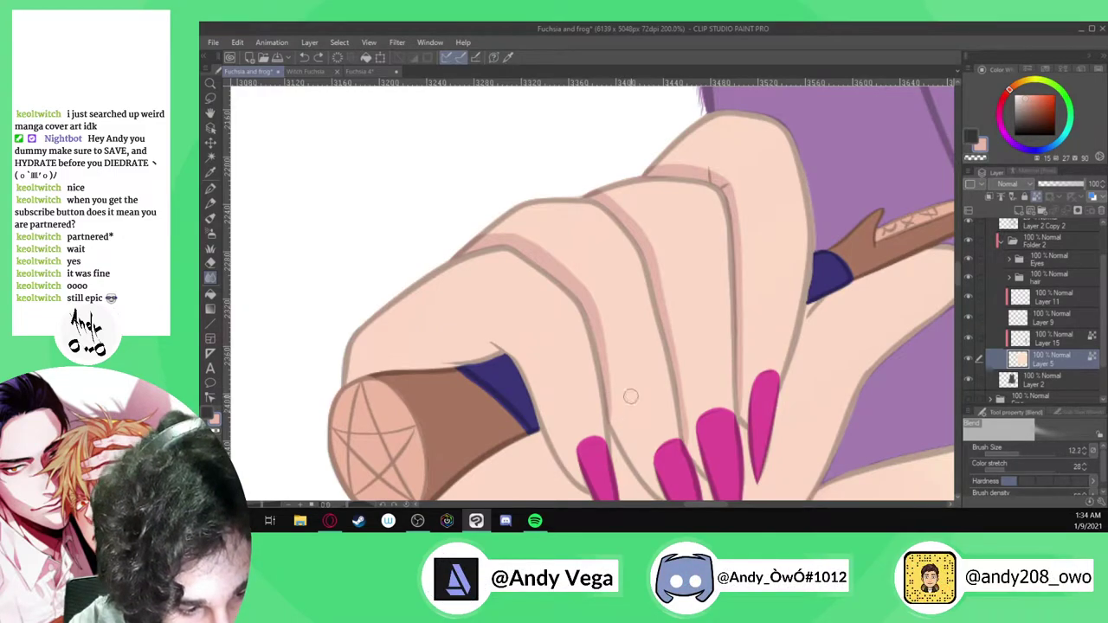
pyautogui.click(969, 226)
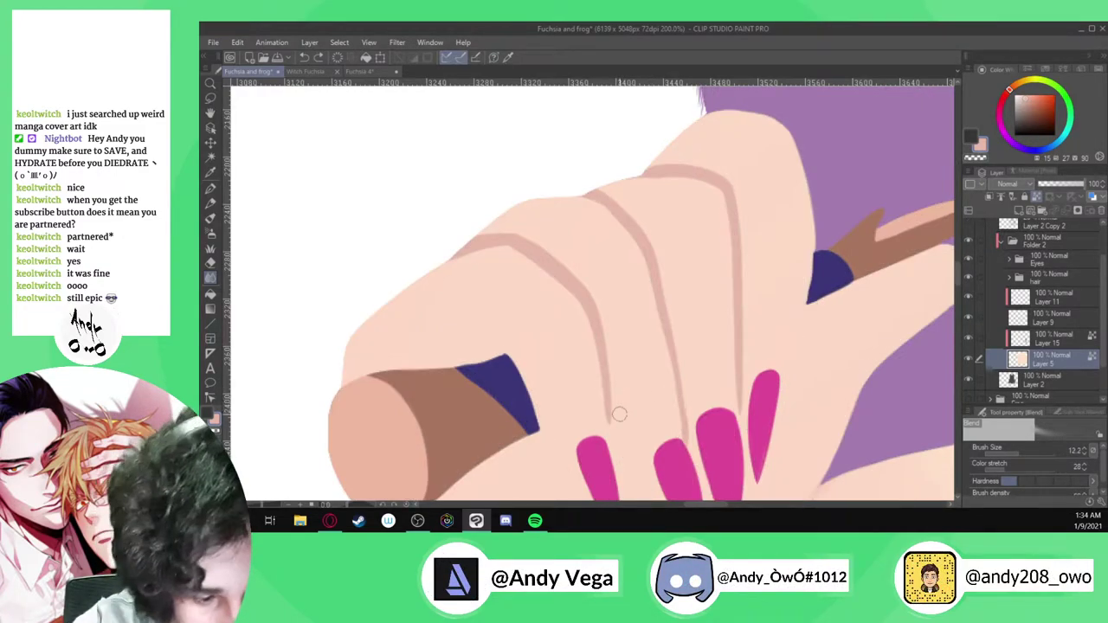
pyautogui.click(969, 227)
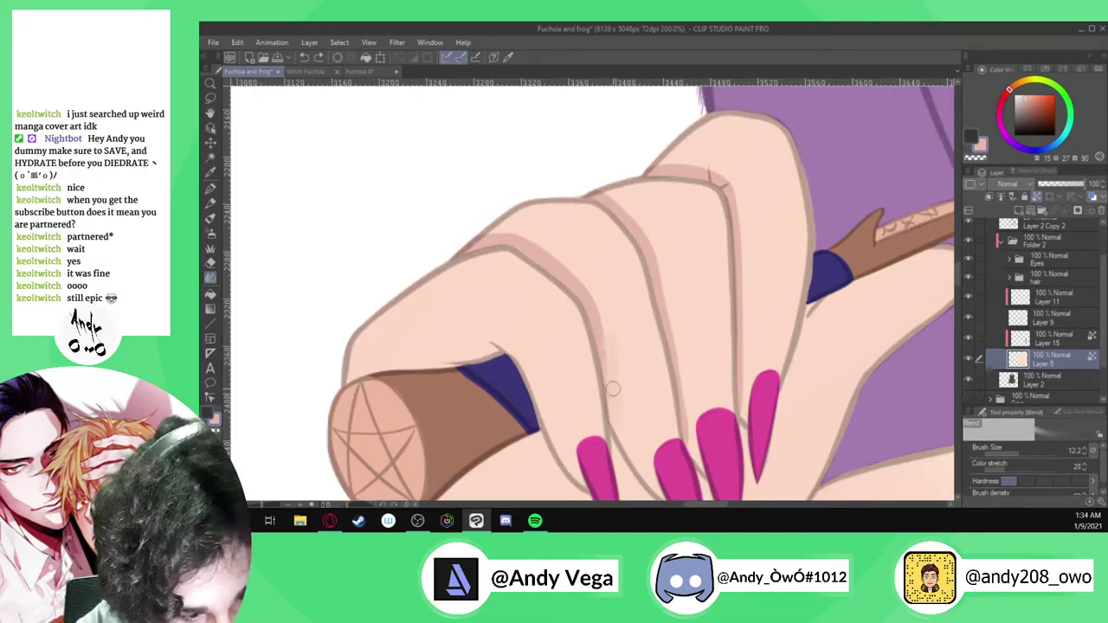
pyautogui.press(']')
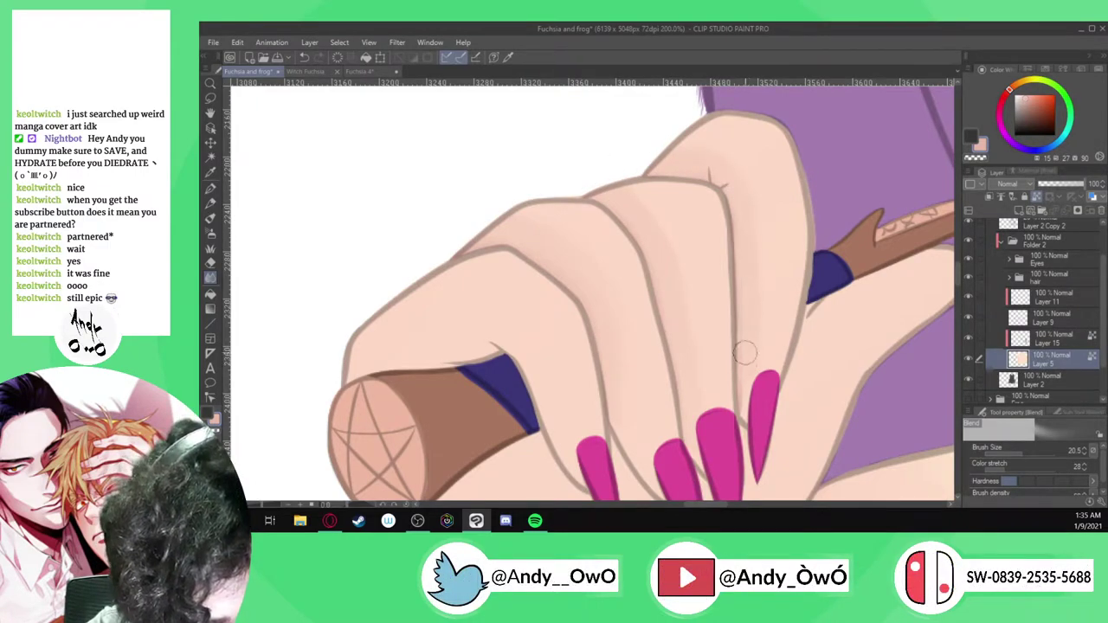
# Add short G-pen shadows along the crease lines above the third finger's knuckle and blend them at brush size 6.5
pyautogui.press('p')
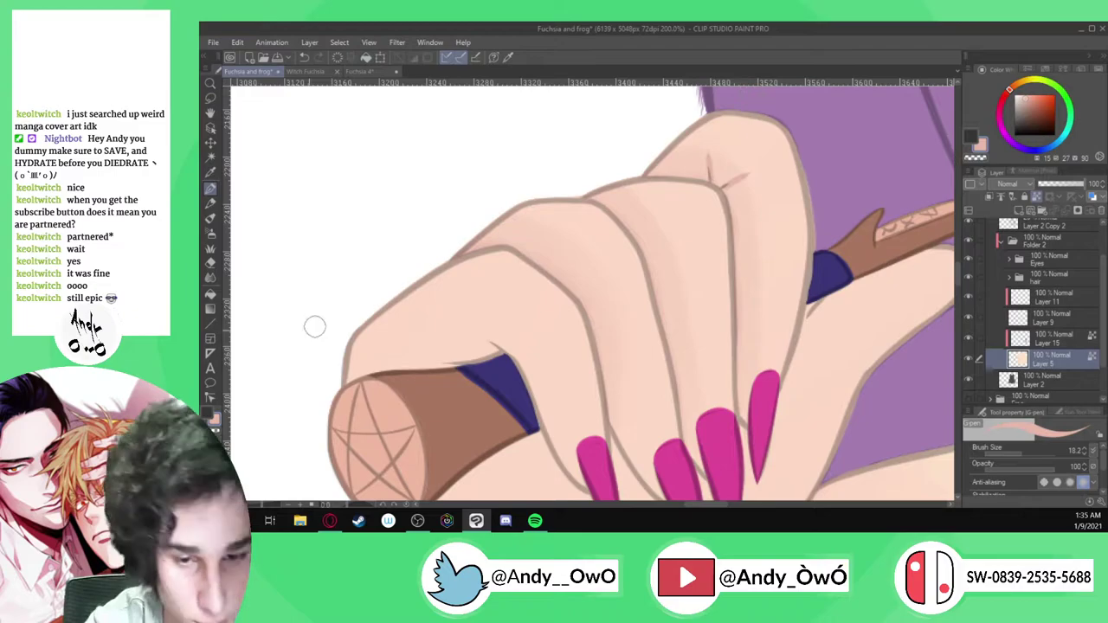
pyautogui.click(209, 277)
pyautogui.scroll(4, 723, 178)
pyautogui.keyDown('ctrl'); pyautogui.keyDown('alt'); pyautogui.moveTo(727, 232); pyautogui.dragTo(727, 209); pyautogui.keyUp('alt'); pyautogui.keyUp('ctrl')
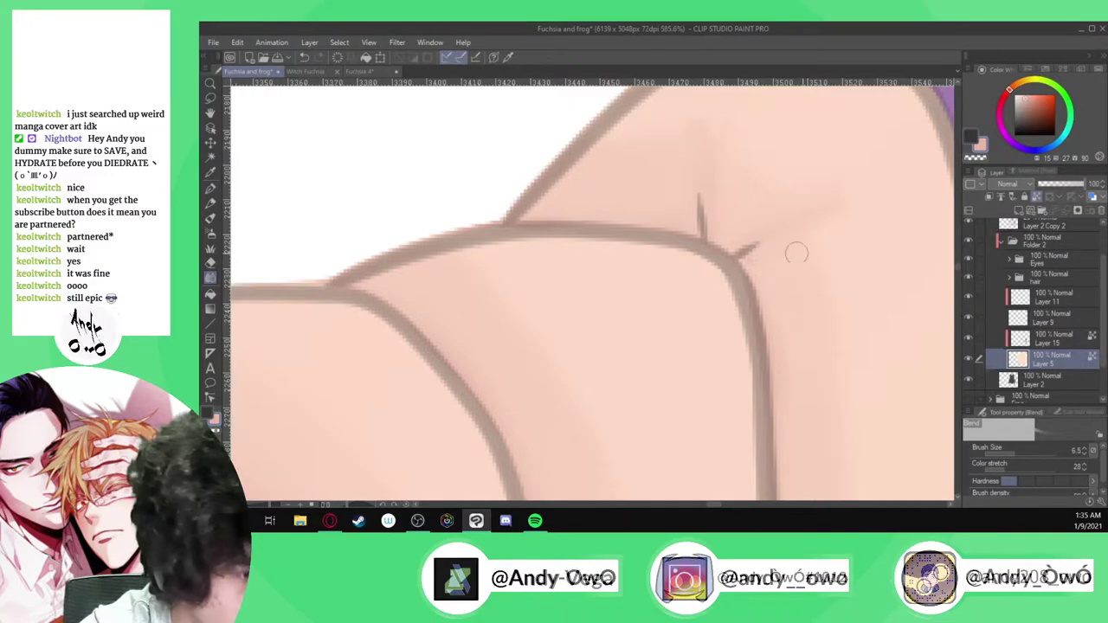
# Hide the line art, smooth the knuckle crease shading with the Blend tool at brush size 6.5, and show the line art again
pyautogui.click(970, 226)
pyautogui.scroll(-9, 679, 239)
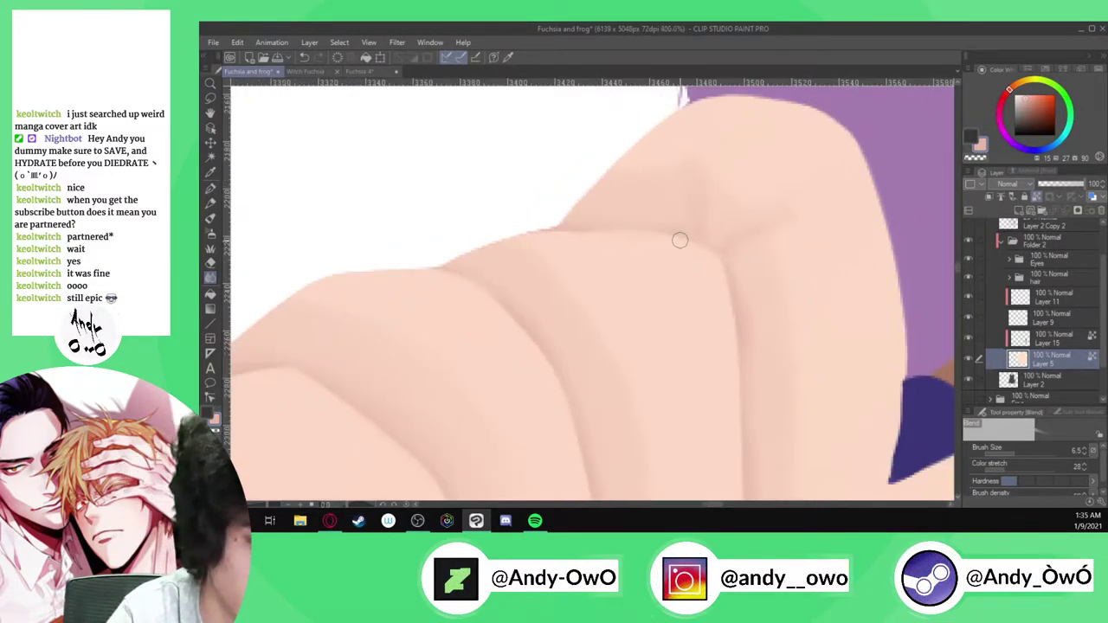
pyautogui.scroll(6, 762, 250)
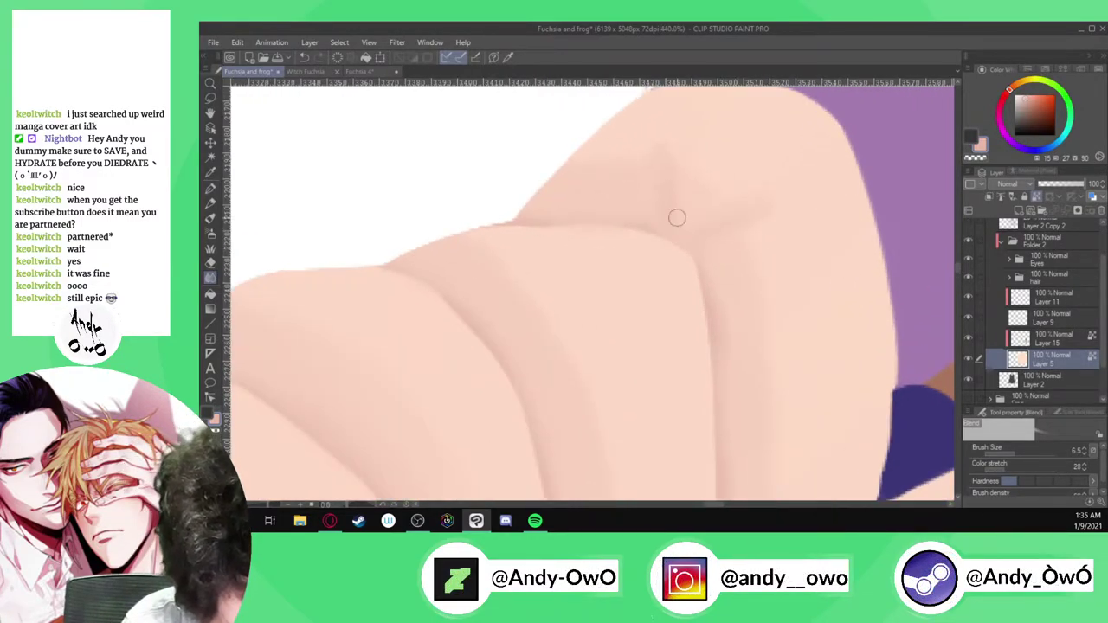
pyautogui.scroll(-8, 763, 162)
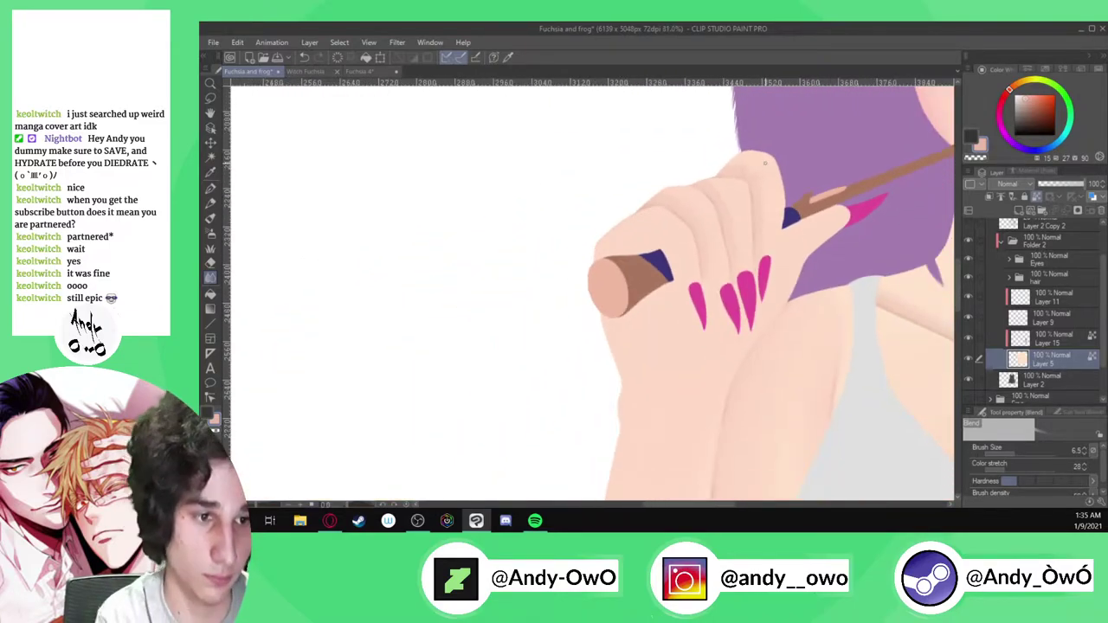
pyautogui.scroll(2, 765, 162)
pyautogui.scroll(4, 765, 163)
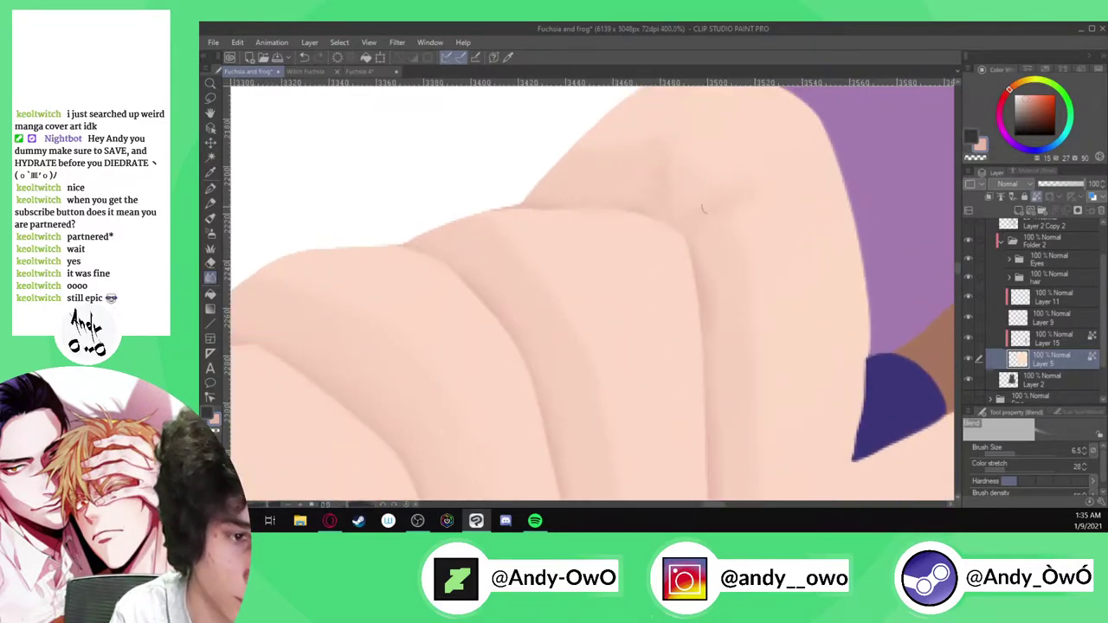
pyautogui.scroll(-5, 669, 126)
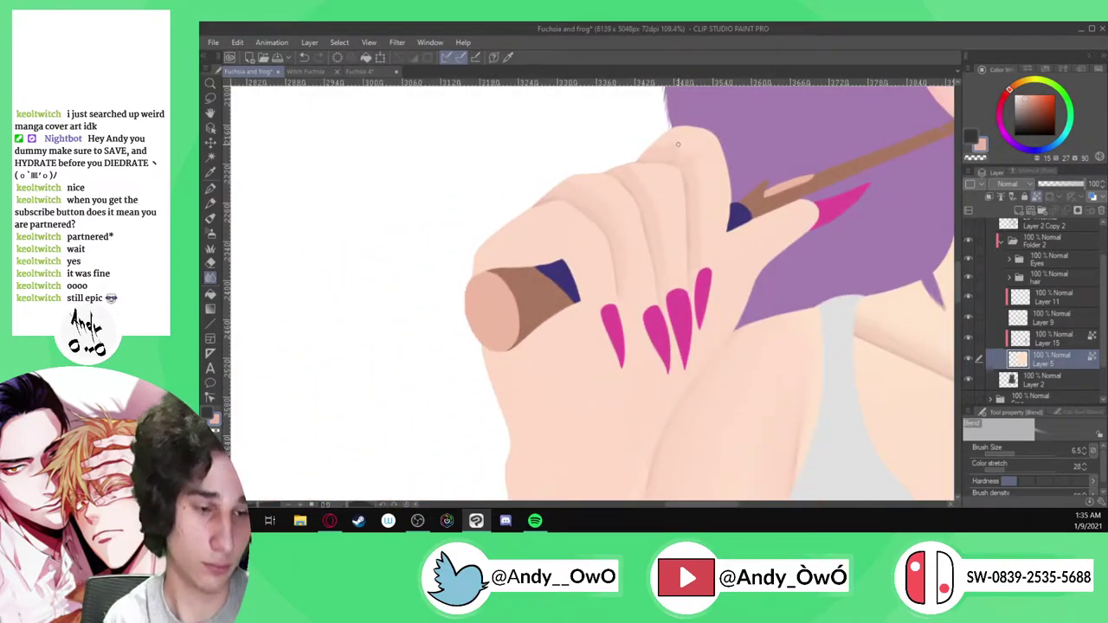
pyautogui.click(968, 224)
# Paint a reddish G-pen shadow on the extended thumb, from beside the nearest curled finger's nail up to the wand's blue band
pyautogui.press('p')
pyautogui.scroll(2, 740, 225)
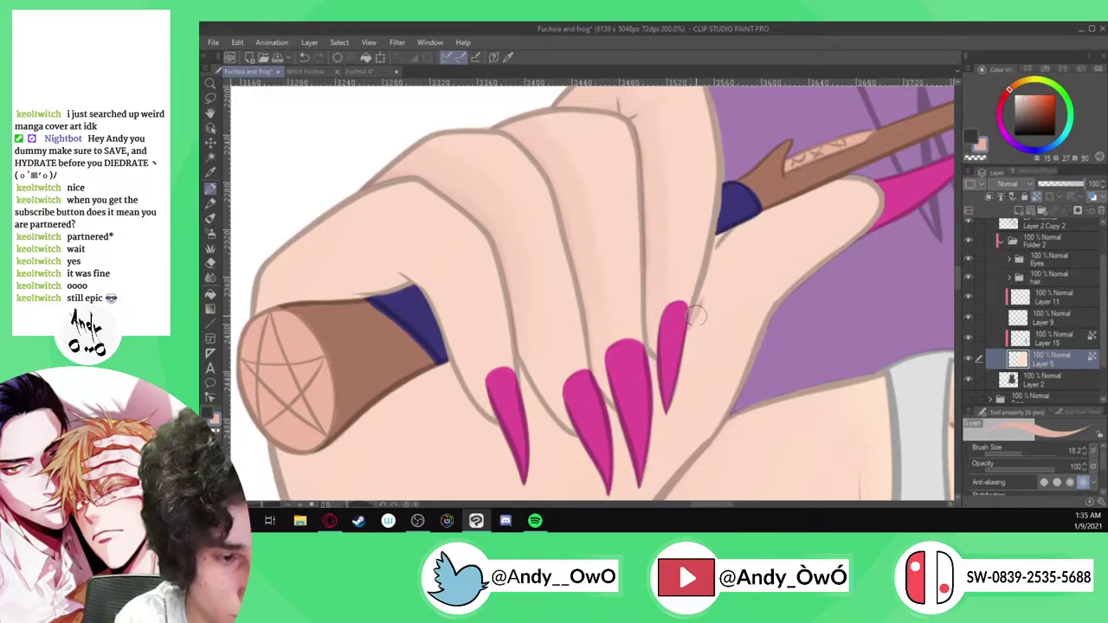
pyautogui.scroll(1, 696, 313)
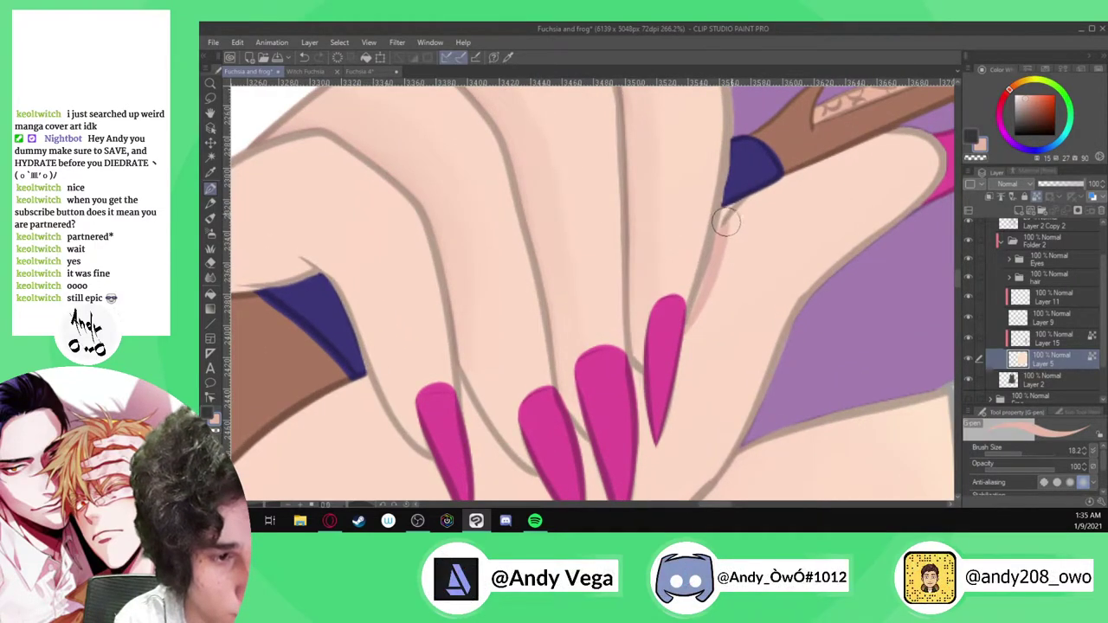
# Blend the thumb's shadow into the skin with the Blend tool at brush size 17.9
pyautogui.press('j')
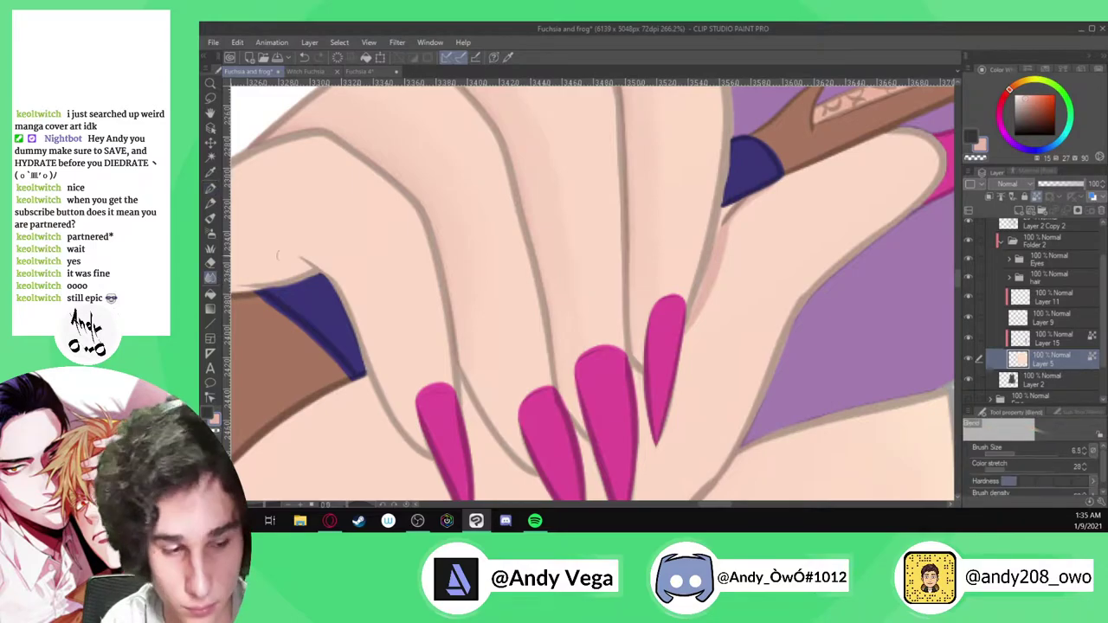
pyautogui.press(']')
pyautogui.press(']')
pyautogui.press(']')
pyautogui.moveTo(710, 307)
pyautogui.mouseDown()
pyautogui.moveTo(702, 319)
pyautogui.moveTo(744, 217)
pyautogui.mouseUp()
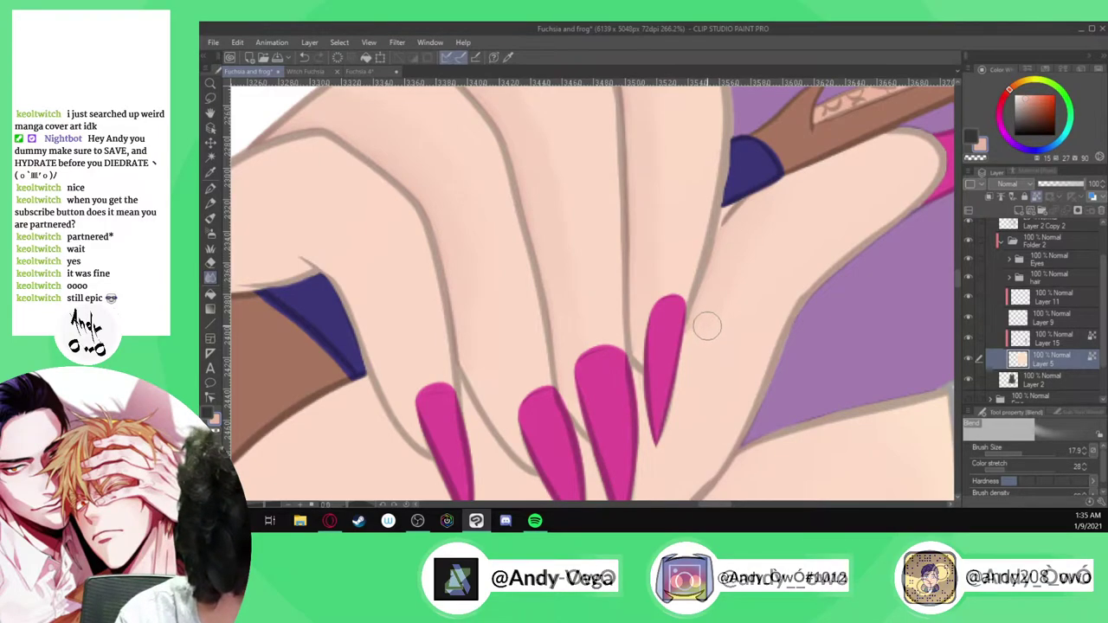
pyautogui.scroll(-5, 708, 320)
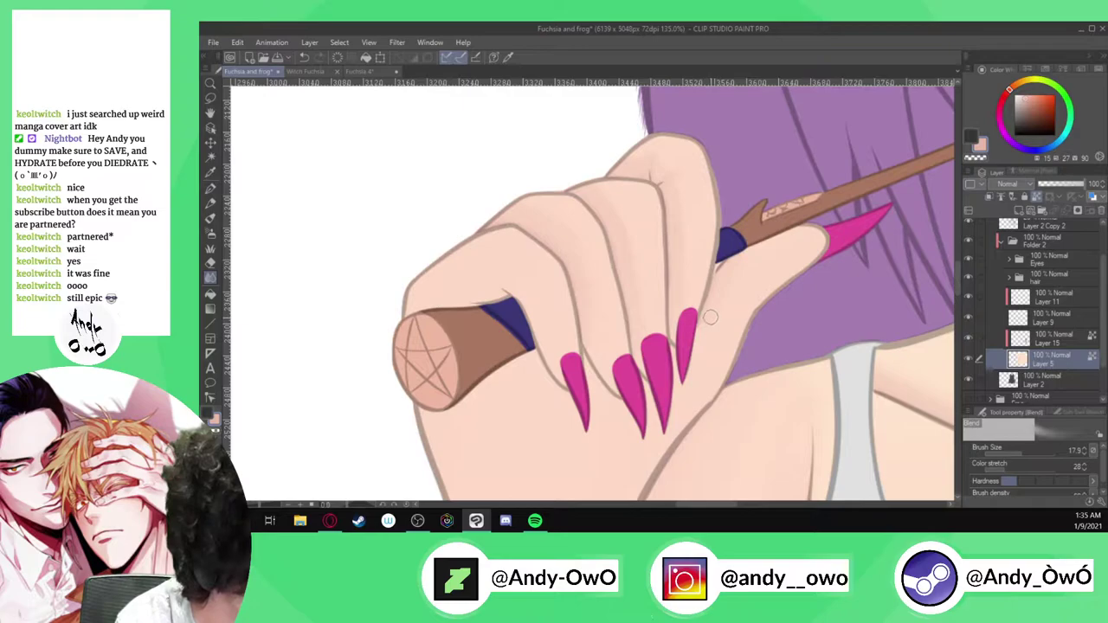
# On Layer 7 in the hair folder, paint the gap below the wand's blue band with the G-pen in the sampled hair purple
pyautogui.scroll(1, 767, 244)
pyautogui.scroll(2, 1050, 310)
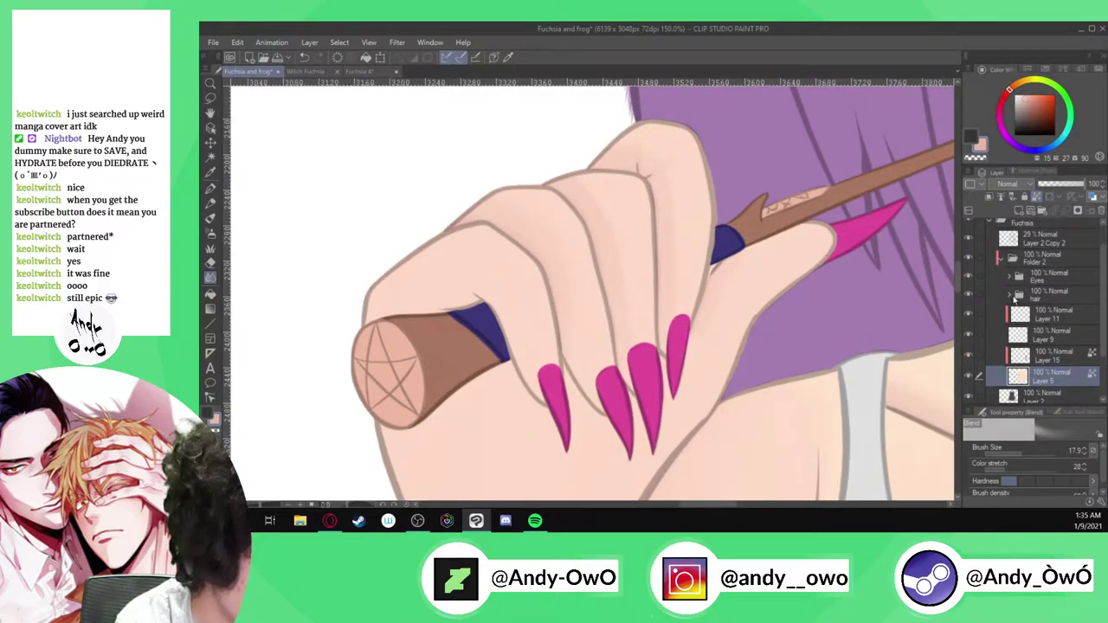
pyautogui.click(1013, 296)
pyautogui.click(1052, 335)
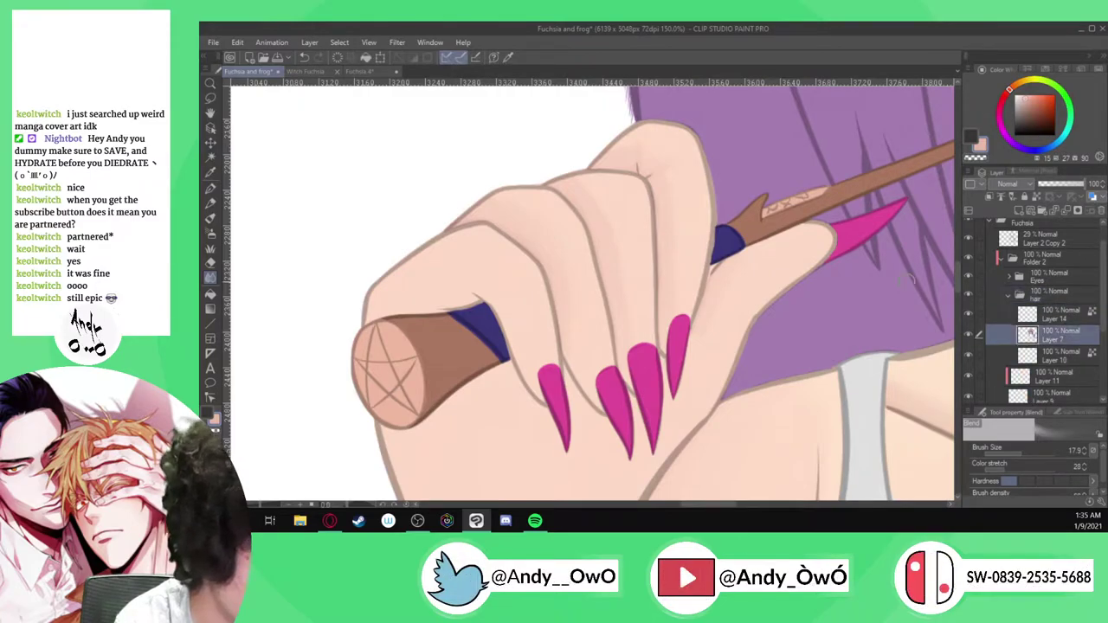
pyautogui.keyDown('alt'); pyautogui.click(913, 279); pyautogui.keyUp('alt')
pyautogui.press('p')
pyautogui.scroll(7, 715, 263)
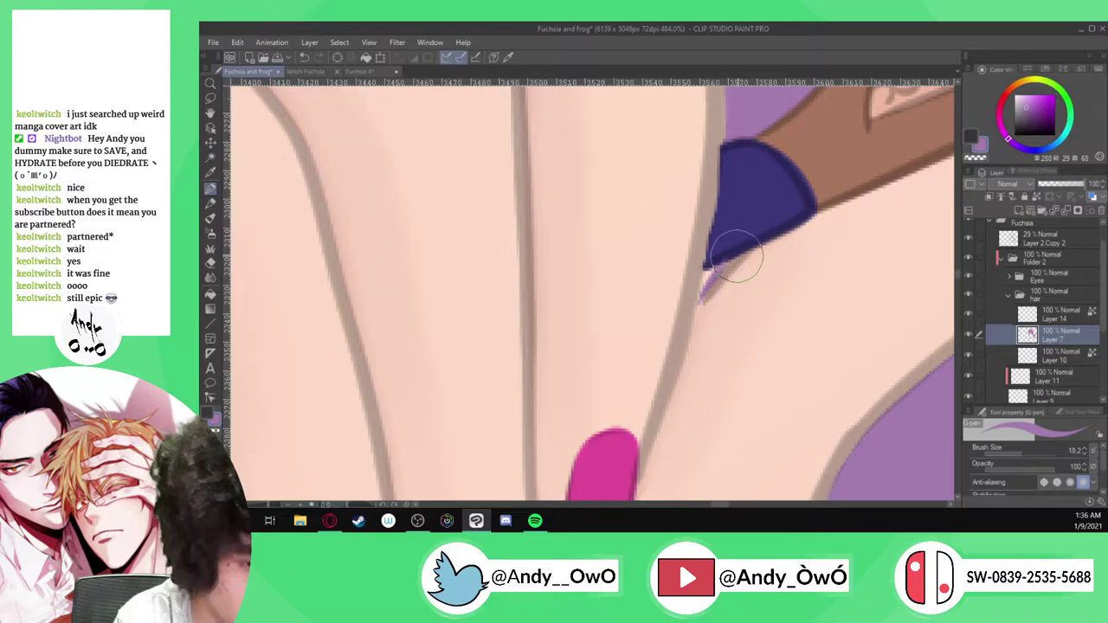
pyautogui.scroll(2, 736, 257)
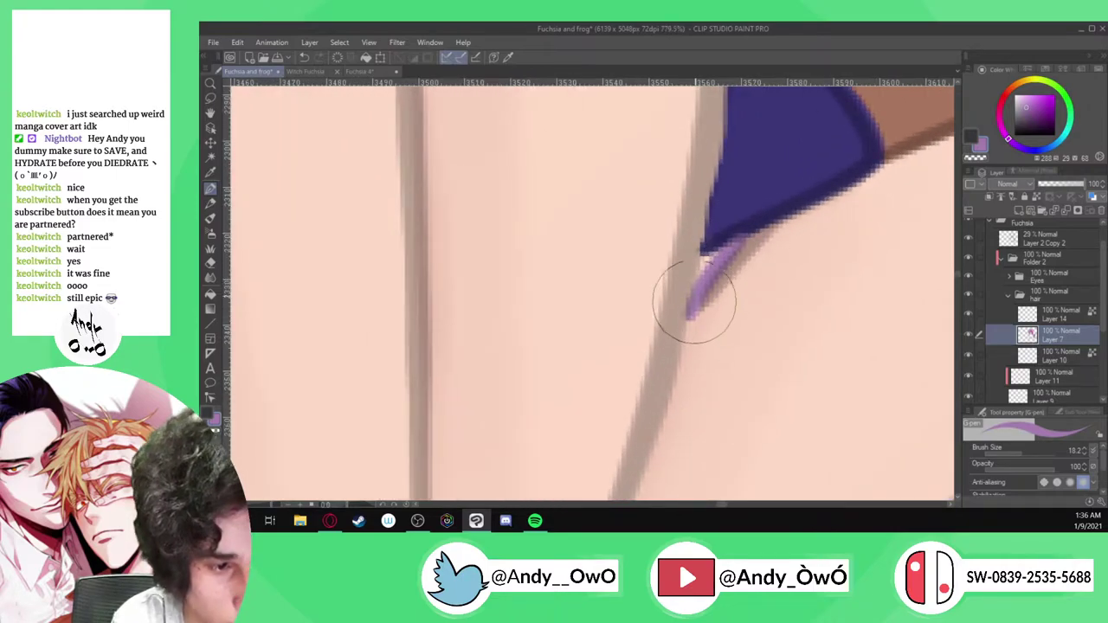
# Clean up the purple gap fill below the blue band, erasing overflow with transparent colour and repainting its pointed tip in purple
pyautogui.scroll(-5, 710, 290)
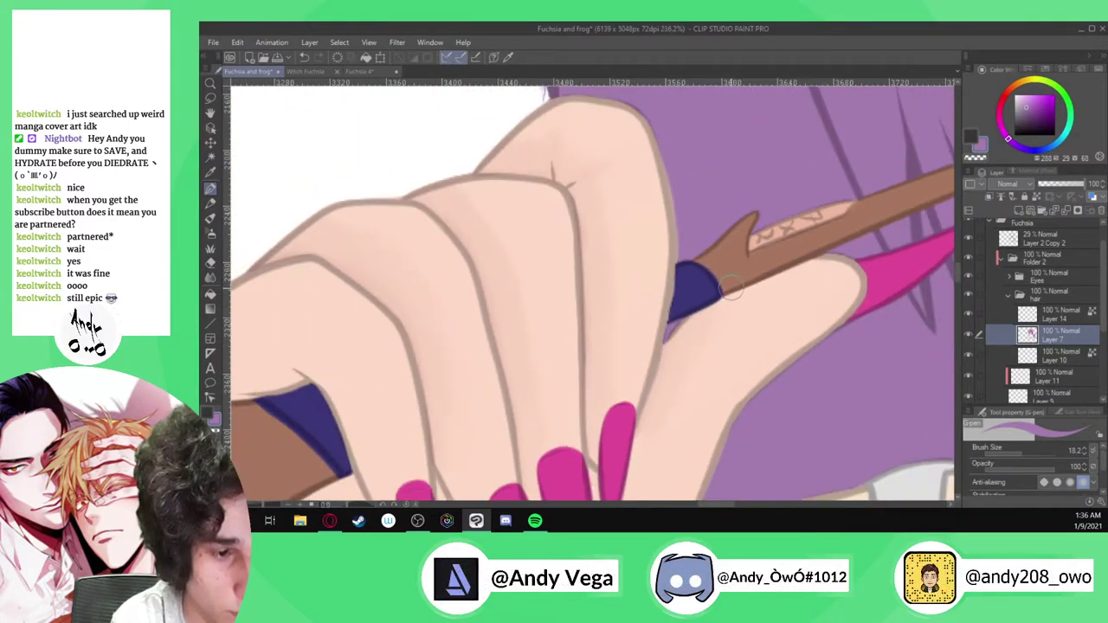
pyautogui.scroll(2, 728, 292)
pyautogui.scroll(2, 626, 370)
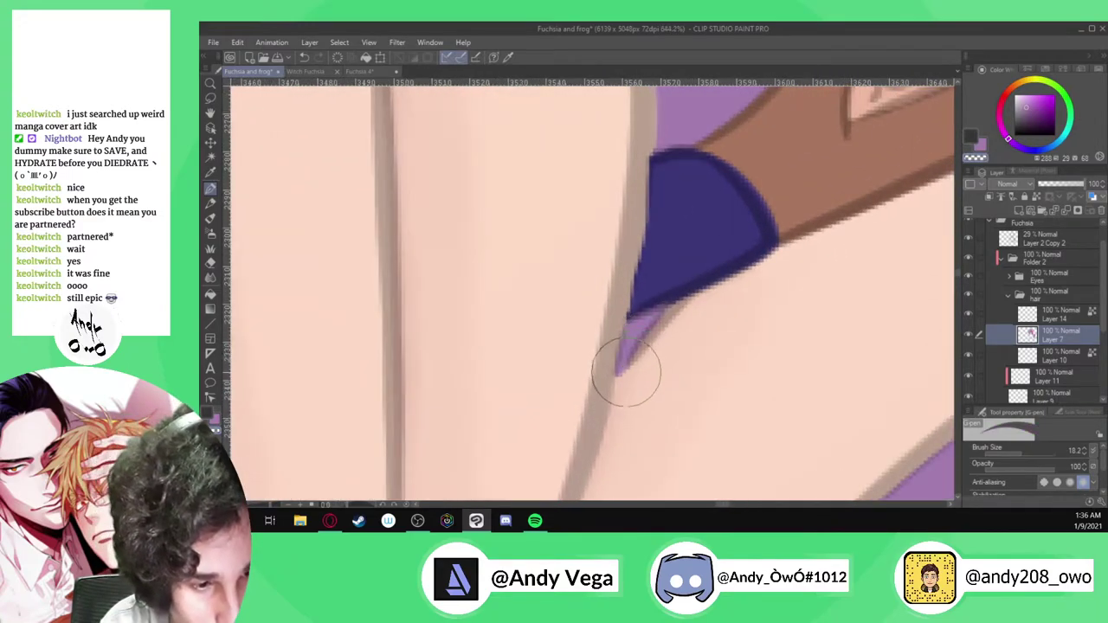
pyautogui.scroll(1, 627, 327)
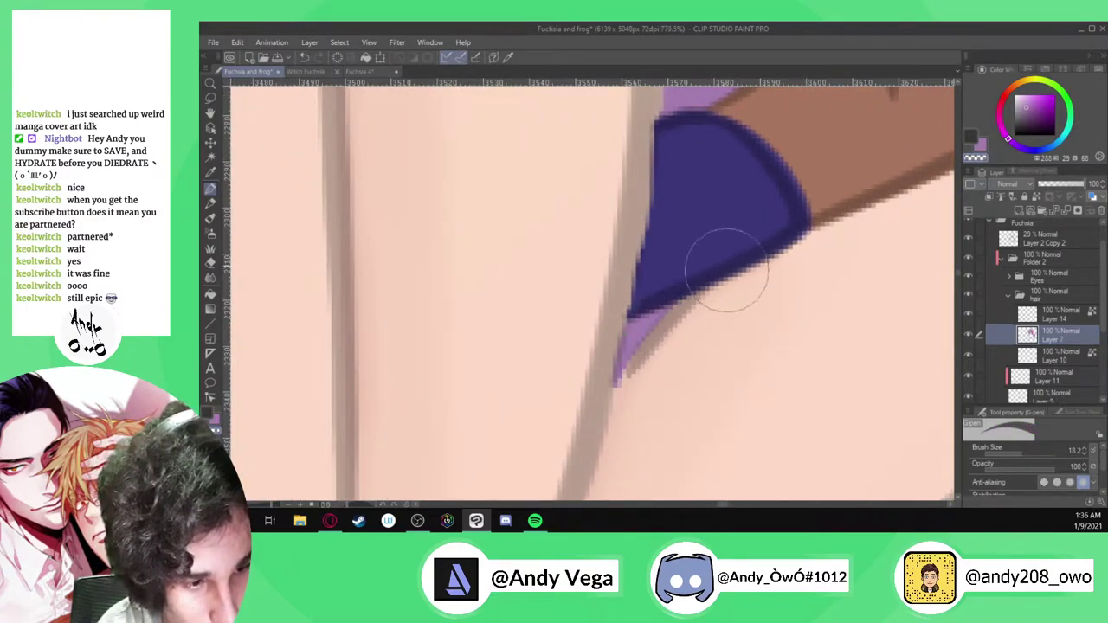
pyautogui.scroll(-7, 711, 286)
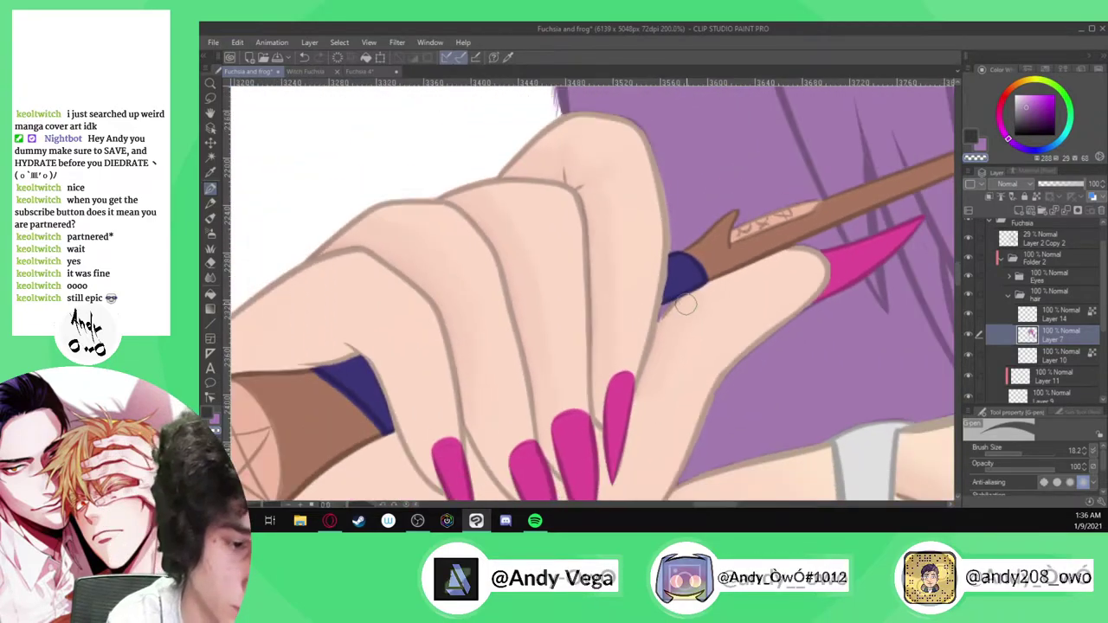
pyautogui.scroll(2, 664, 305)
pyautogui.scroll(5, 664, 305)
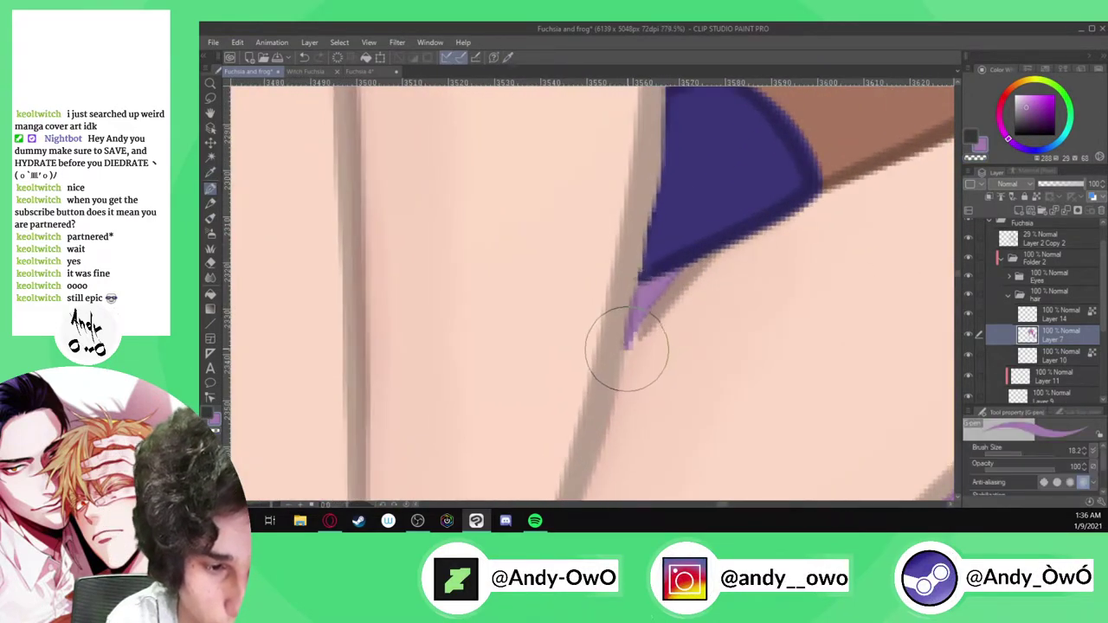
pyautogui.scroll(-6, 690, 258)
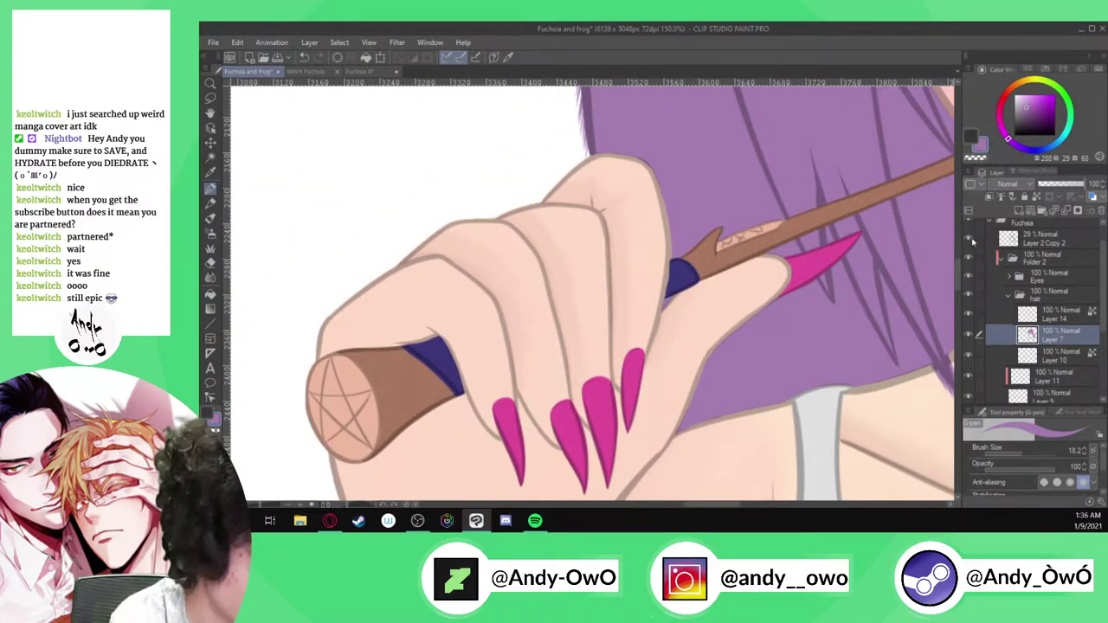
# Paint frayed purple strands with the G-pen on the pointed hair tip lying on the neck beside the tank top's strap
pyautogui.scroll(-5, 732, 315)
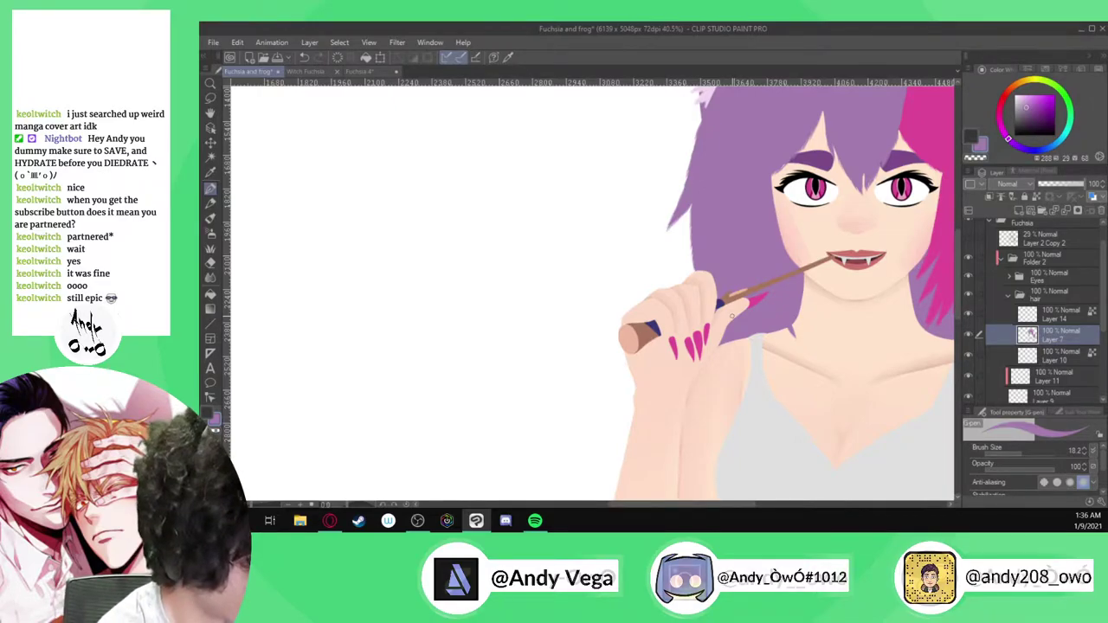
pyautogui.scroll(-5, 673, 288)
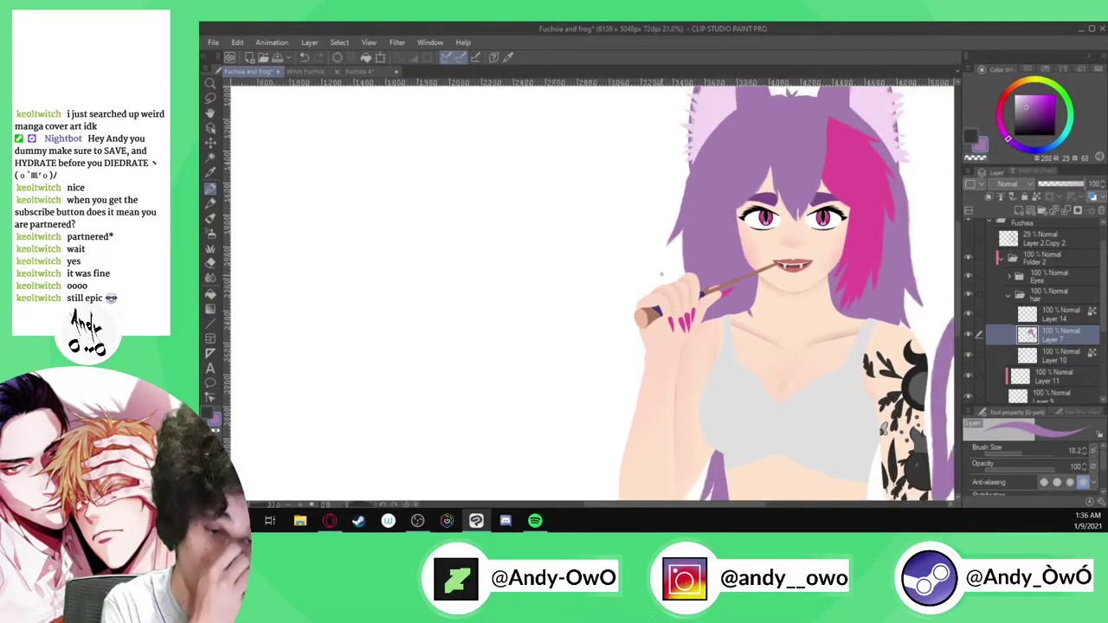
pyautogui.scroll(4, 673, 288)
pyautogui.scroll(8, 673, 288)
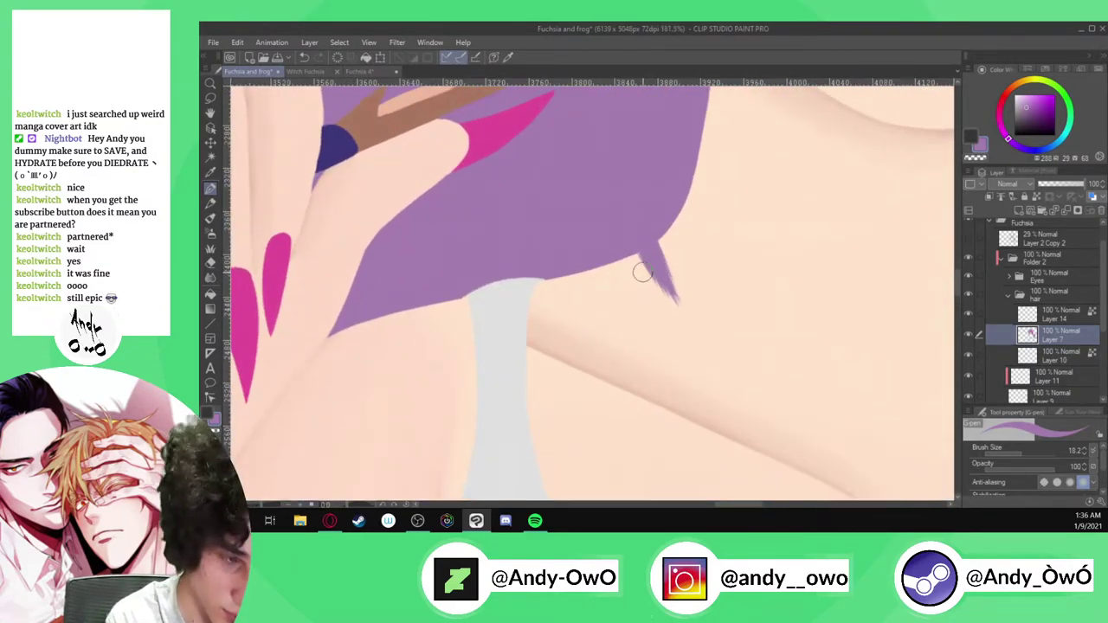
pyautogui.scroll(3, 642, 273)
pyautogui.moveTo(631, 258); pyautogui.dragTo(654, 299)
pyautogui.moveTo(665, 246); pyautogui.dragTo(684, 281)
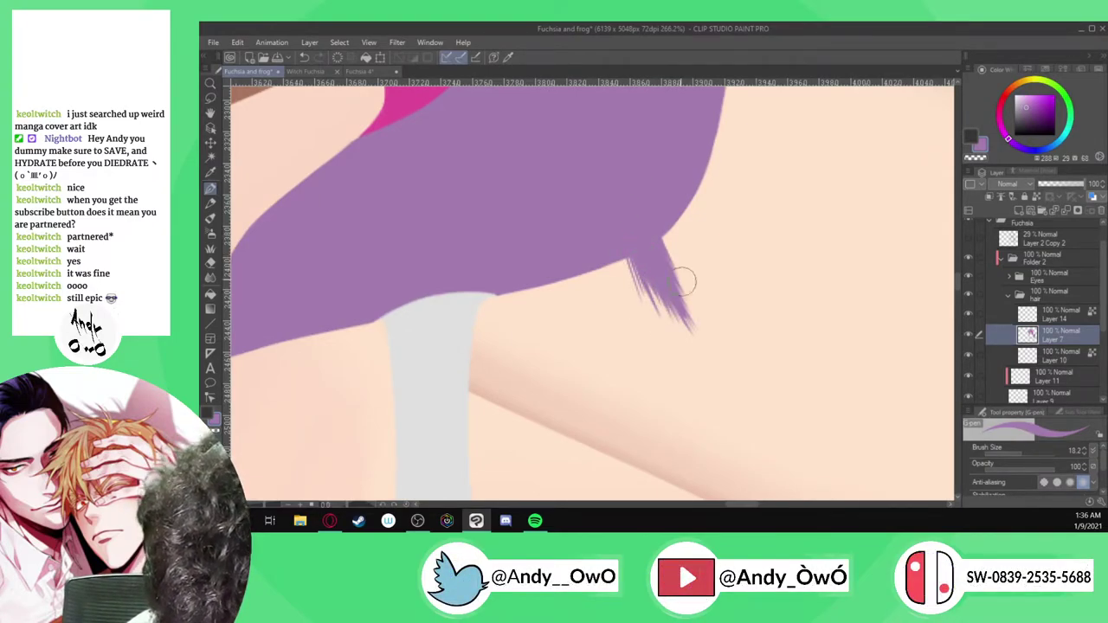
pyautogui.scroll(-1, 666, 243)
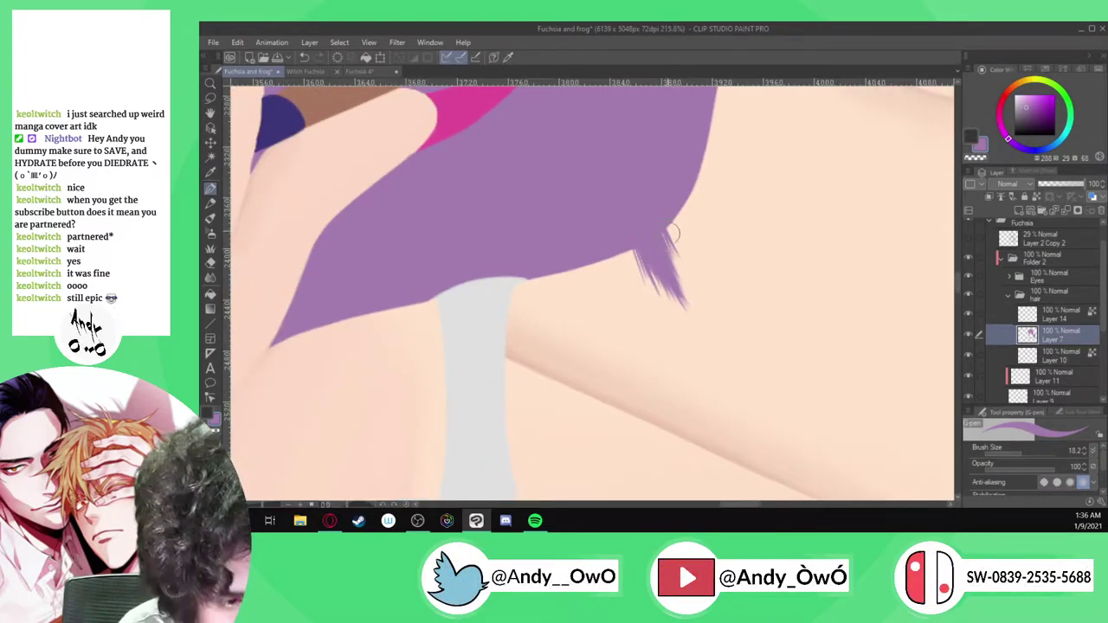
pyautogui.scroll(-6, 659, 233)
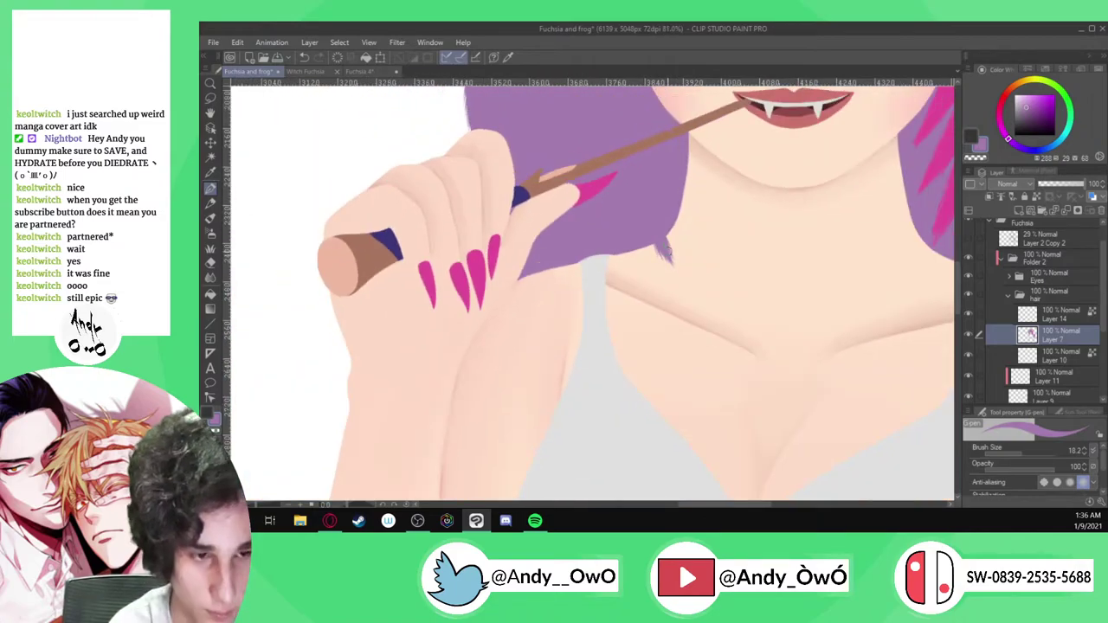
# Check the torso's lower edge, the top of the hair and both cat ears for areas that need cleanup or fur
pyautogui.scroll(-2, 565, 230)
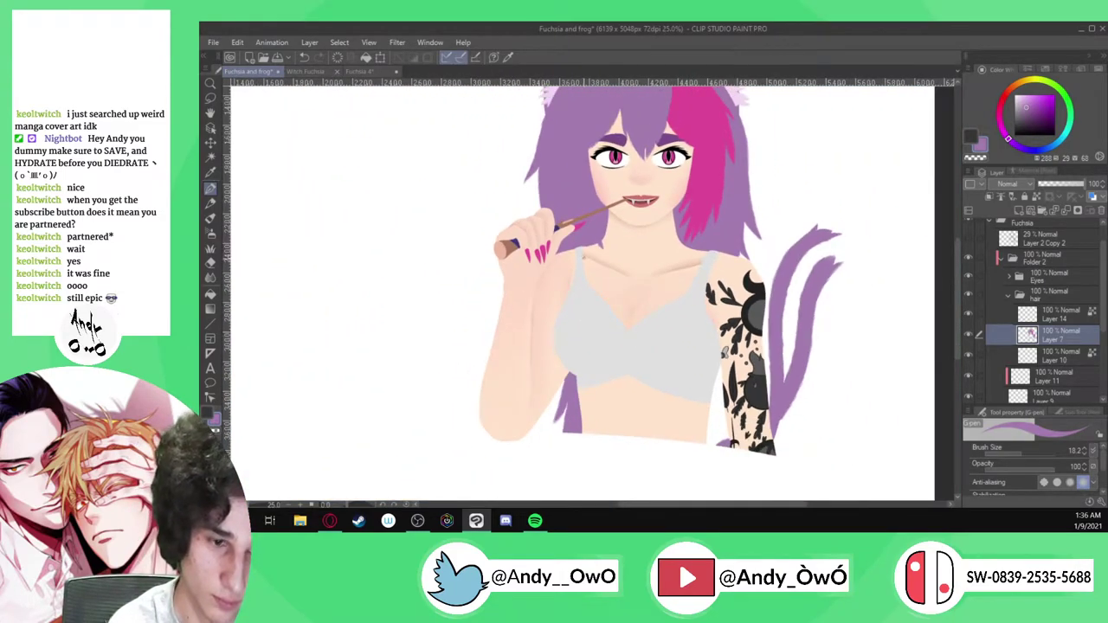
pyautogui.scroll(2, 709, 459)
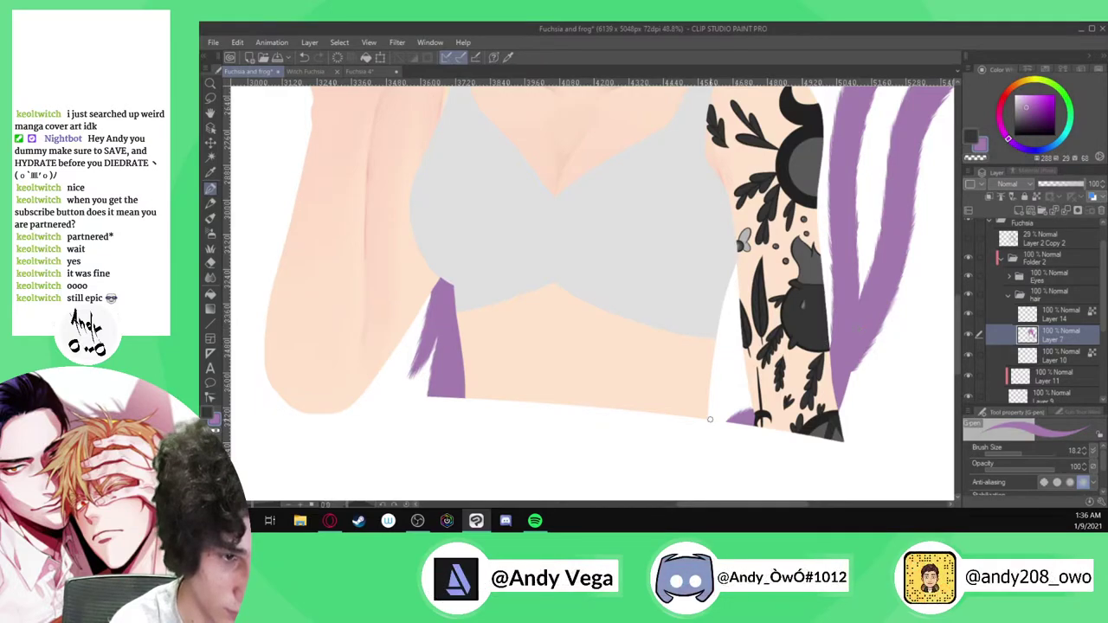
pyautogui.scroll(-2, 628, 470)
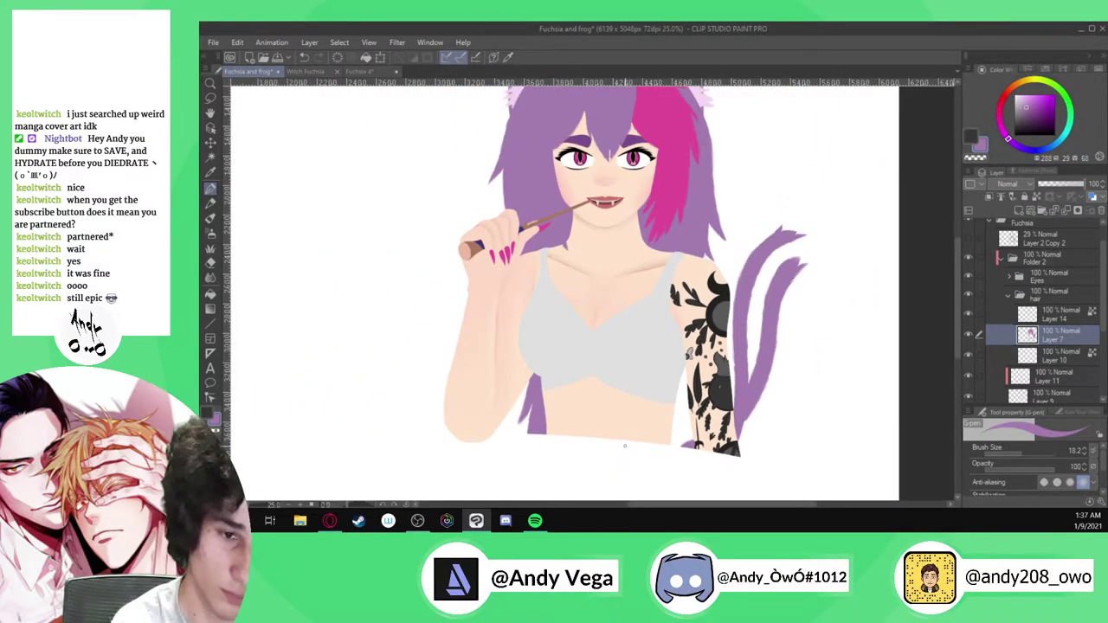
pyautogui.scroll(-1, 624, 446)
pyautogui.scroll(3, 580, 152)
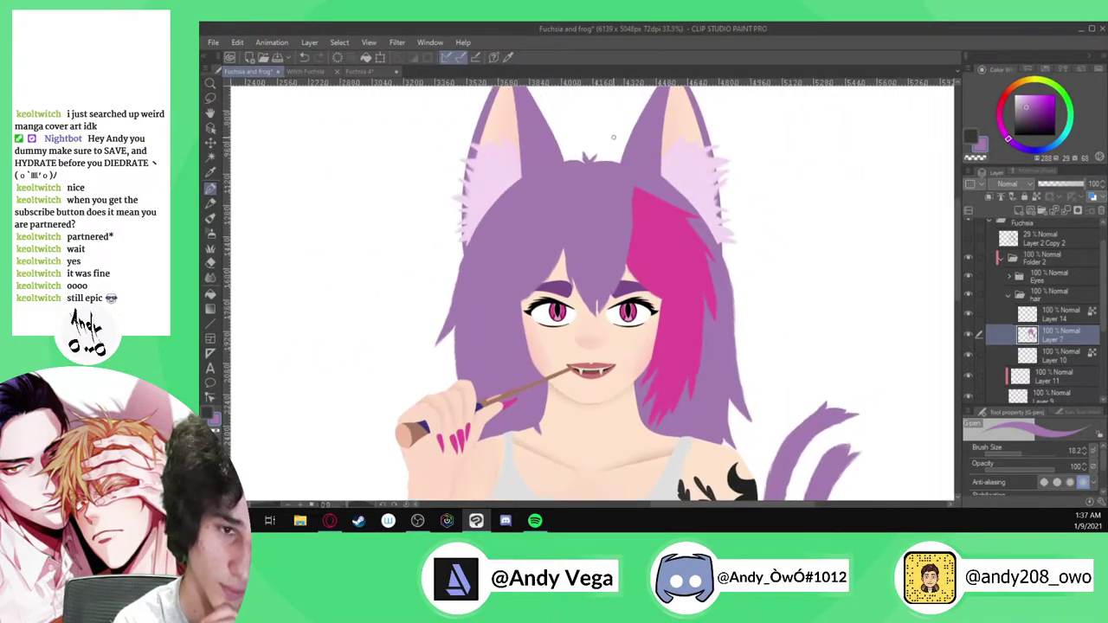
pyautogui.scroll(3, 596, 158)
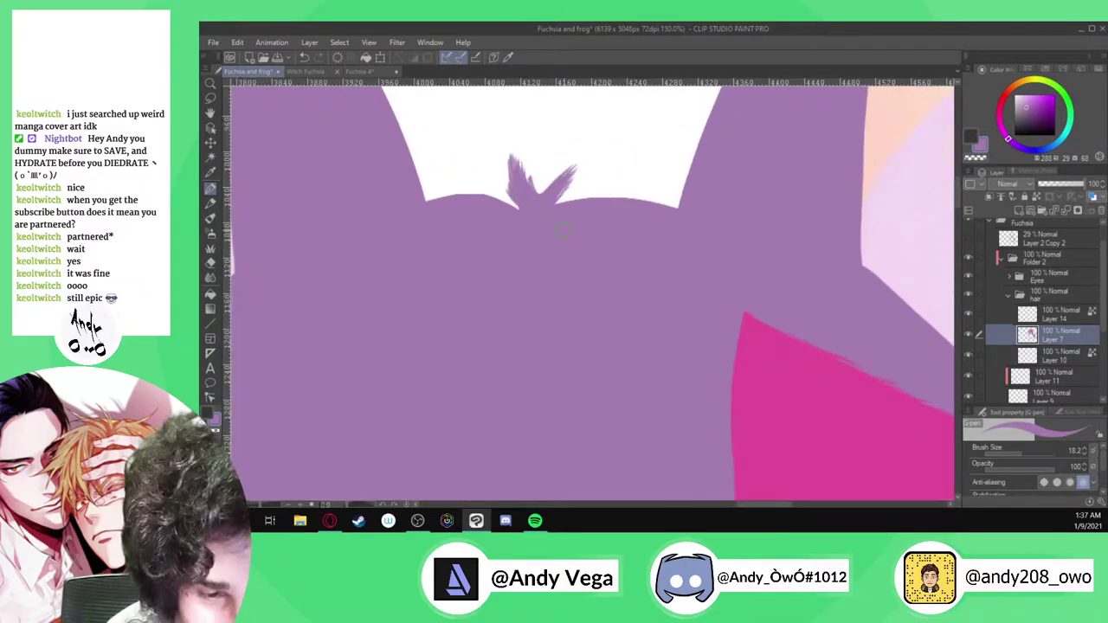
pyautogui.scroll(-3, 500, 381)
pyautogui.scroll(2, 407, 195)
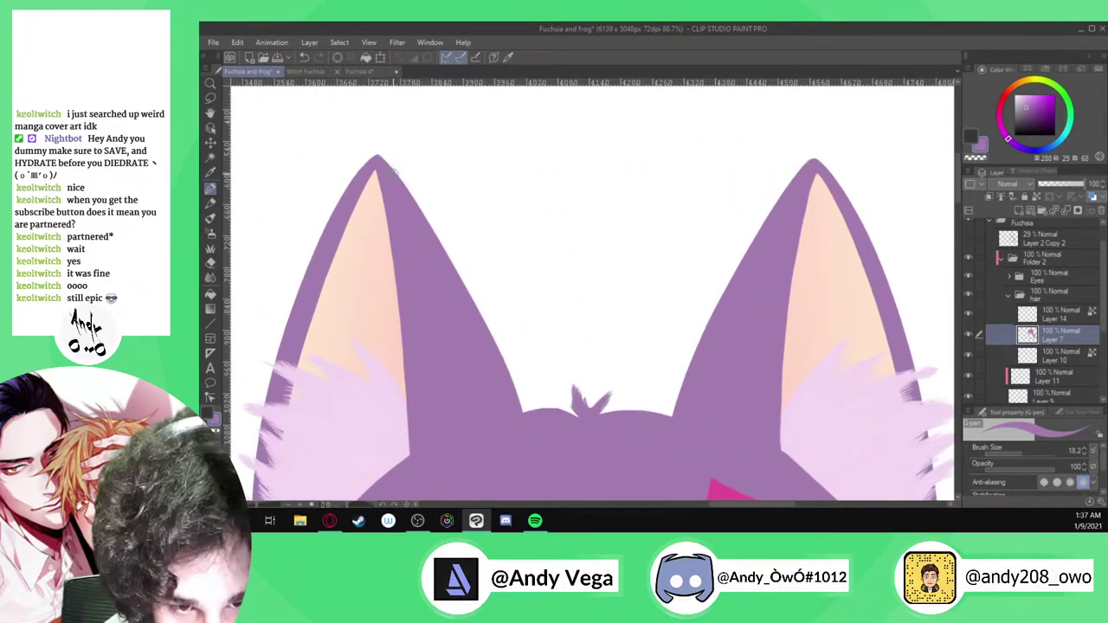
pyautogui.scroll(-1, 578, 243)
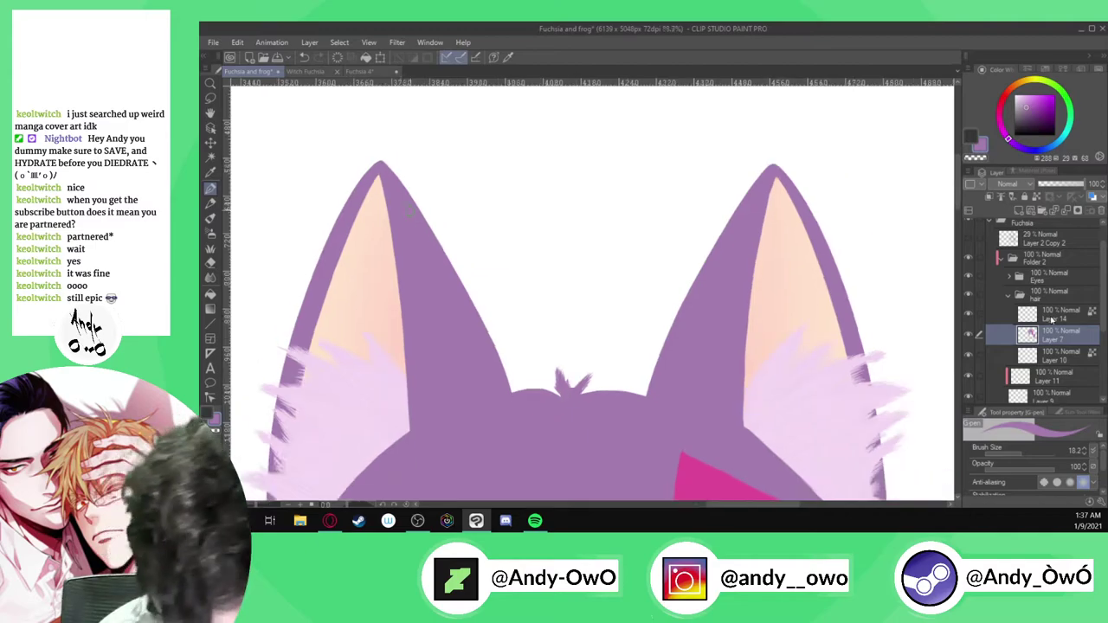
pyautogui.scroll(-3, 1052, 361)
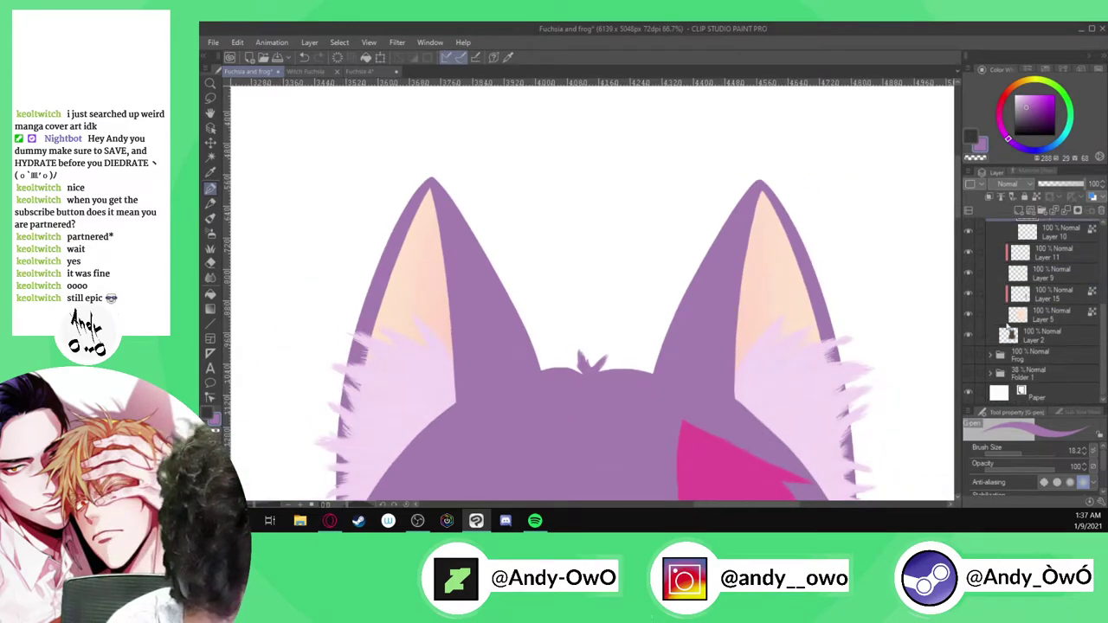
# Make Layer 2 active and sample its dark grey base inside the ear, hiding Layer 5 temporarily
pyautogui.click(1046, 339)
pyautogui.click(968, 316)
pyautogui.keyDown('alt'); pyautogui.click(792, 308); pyautogui.keyUp('alt')
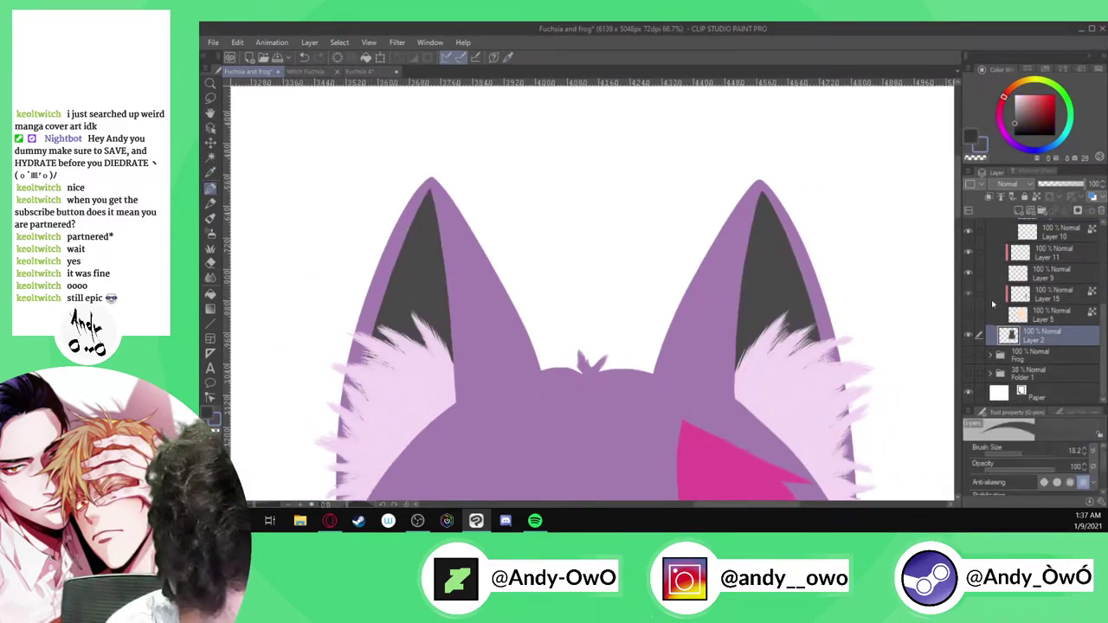
pyautogui.click(969, 315)
pyautogui.scroll(2, 470, 196)
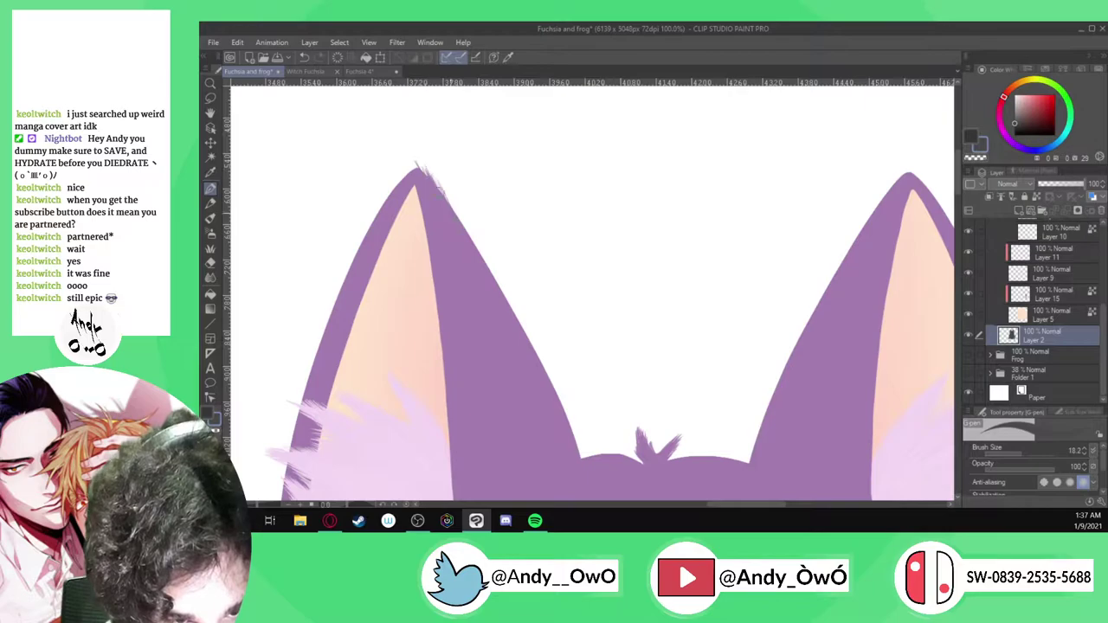
# Paint short fur strokes on Layer 2 along the left-hand ear's inner edge, from its tip to the hair, trimming the tip
pyautogui.moveTo(442, 188); pyautogui.dragTo(467, 242)
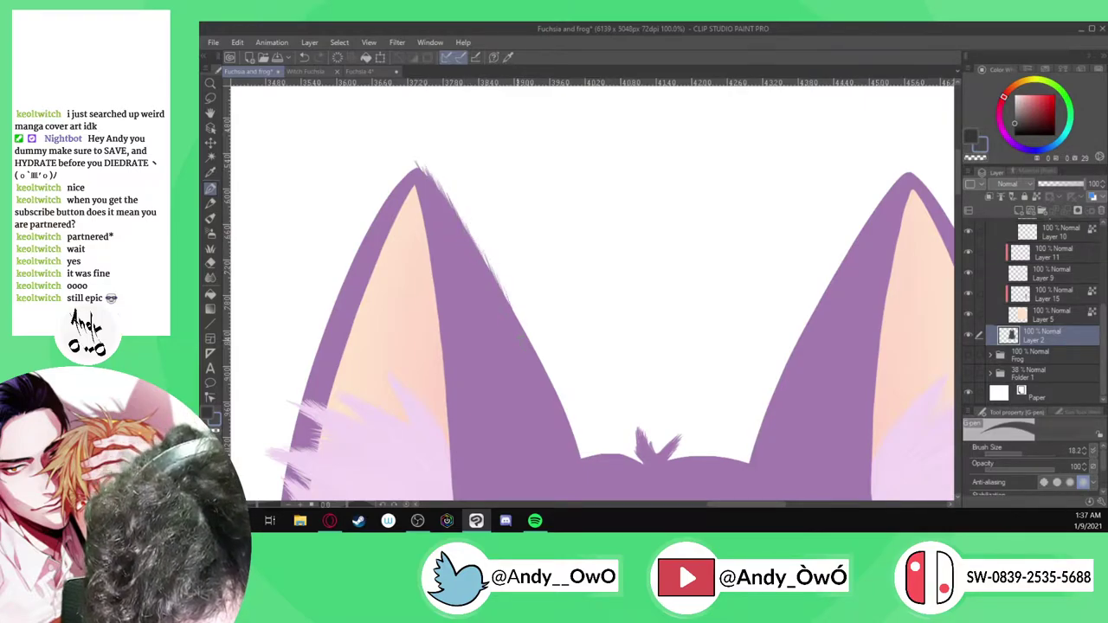
pyautogui.moveTo(520, 319); pyautogui.dragTo(511, 298)
pyautogui.moveTo(542, 362)
pyautogui.mouseDown()
pyautogui.moveTo(532, 336)
pyautogui.moveTo(558, 398)
pyautogui.mouseUp()
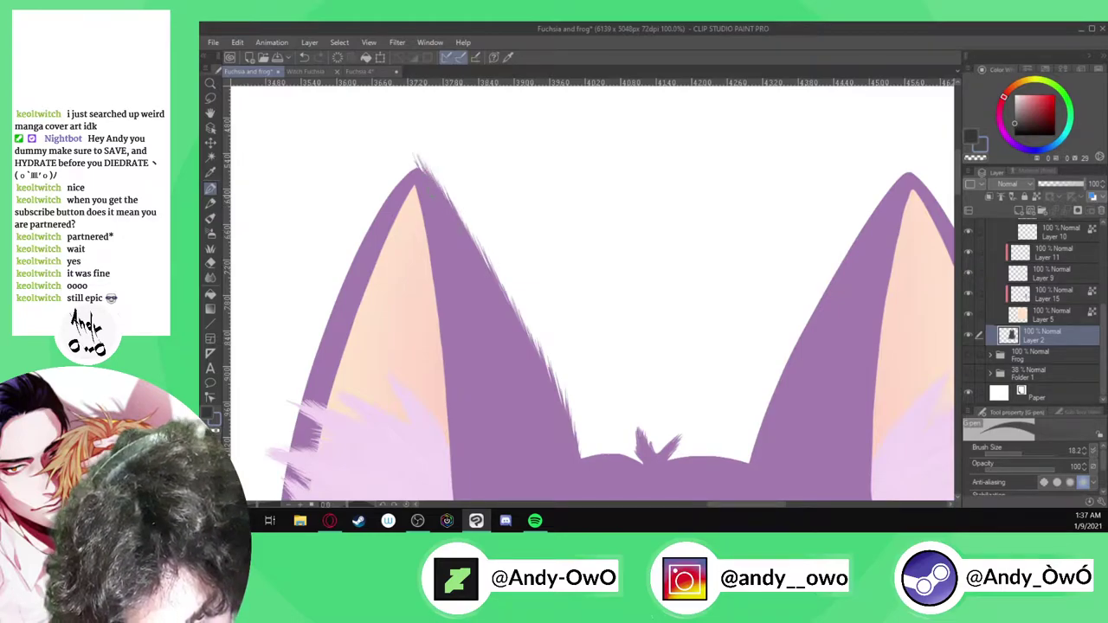
pyautogui.moveTo(423, 171); pyautogui.dragTo(414, 155)
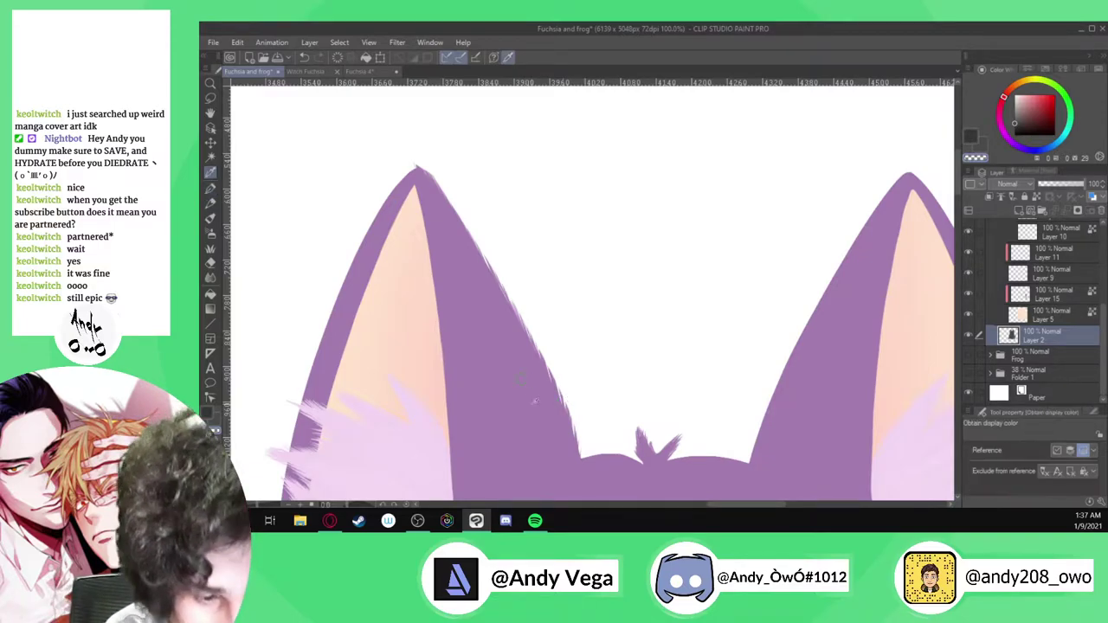
# Sample the hair purple and thicken the fur tufts along the lower inner edge of the left-hand ear
pyautogui.keyDown('alt'); pyautogui.click(545, 394); pyautogui.keyUp('alt')
pyautogui.scroll(3, 541, 372)
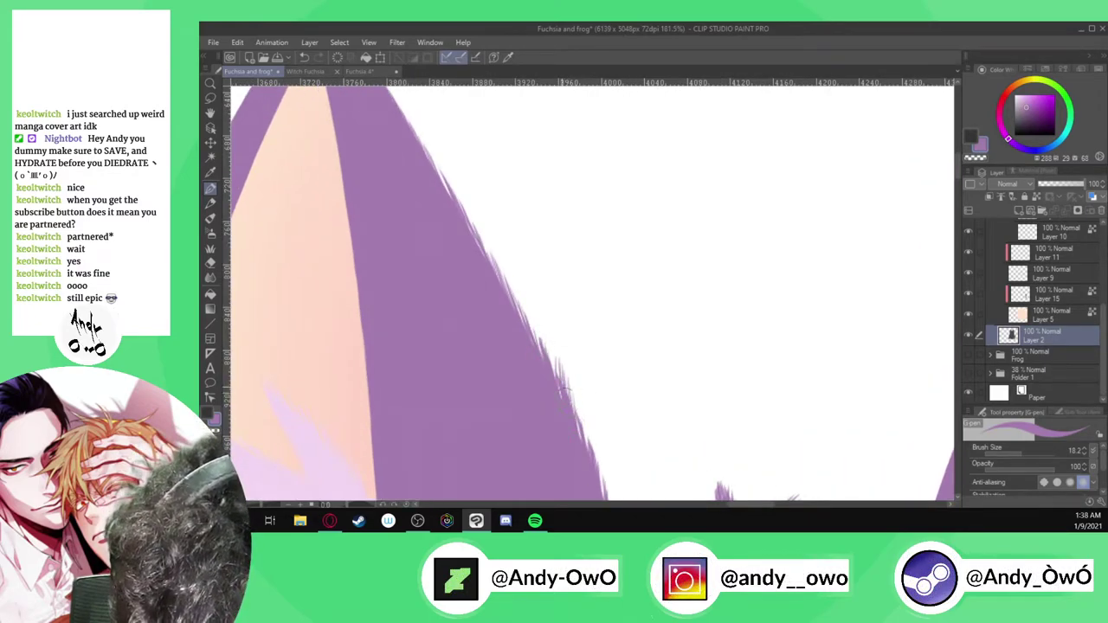
pyautogui.scroll(-3, 563, 372)
pyautogui.scroll(3, 576, 377)
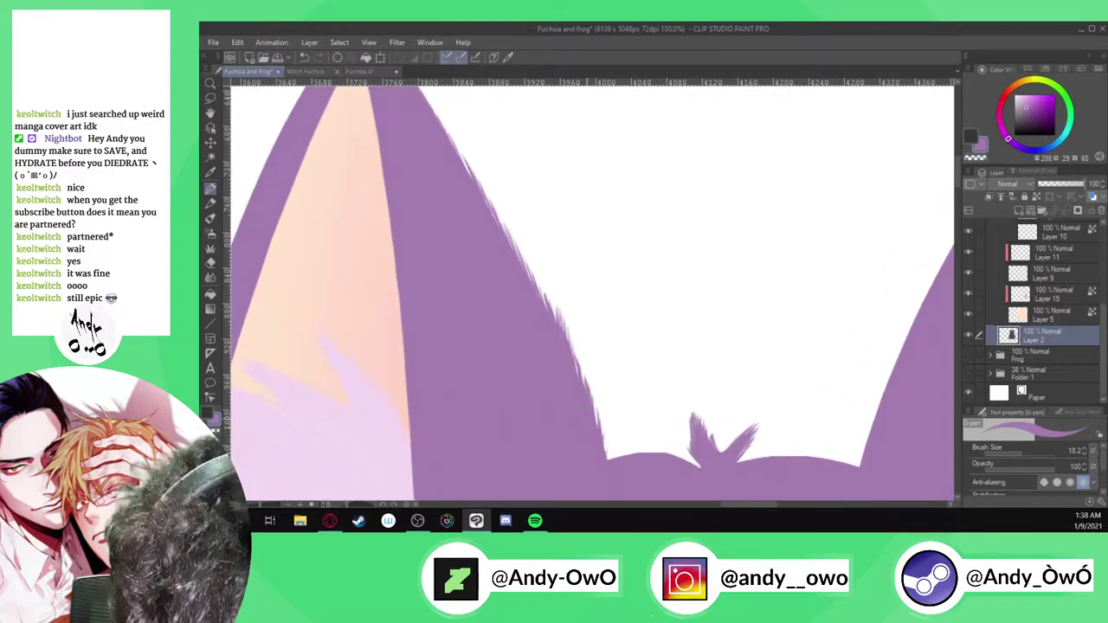
pyautogui.scroll(3, 584, 383)
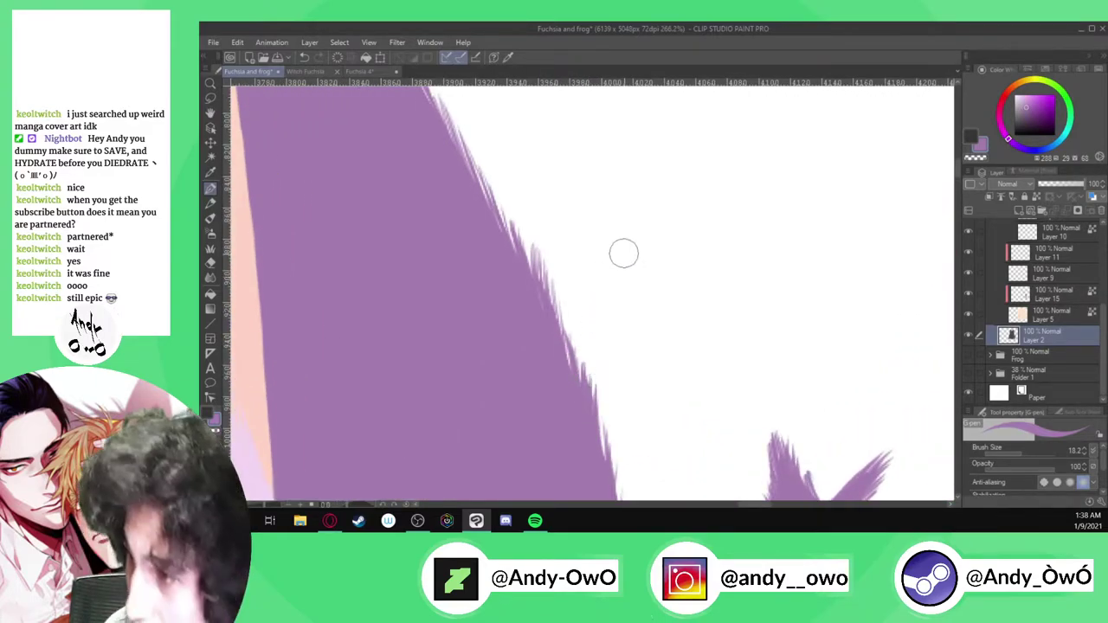
pyautogui.scroll(-2, 616, 375)
pyautogui.scroll(2, 616, 375)
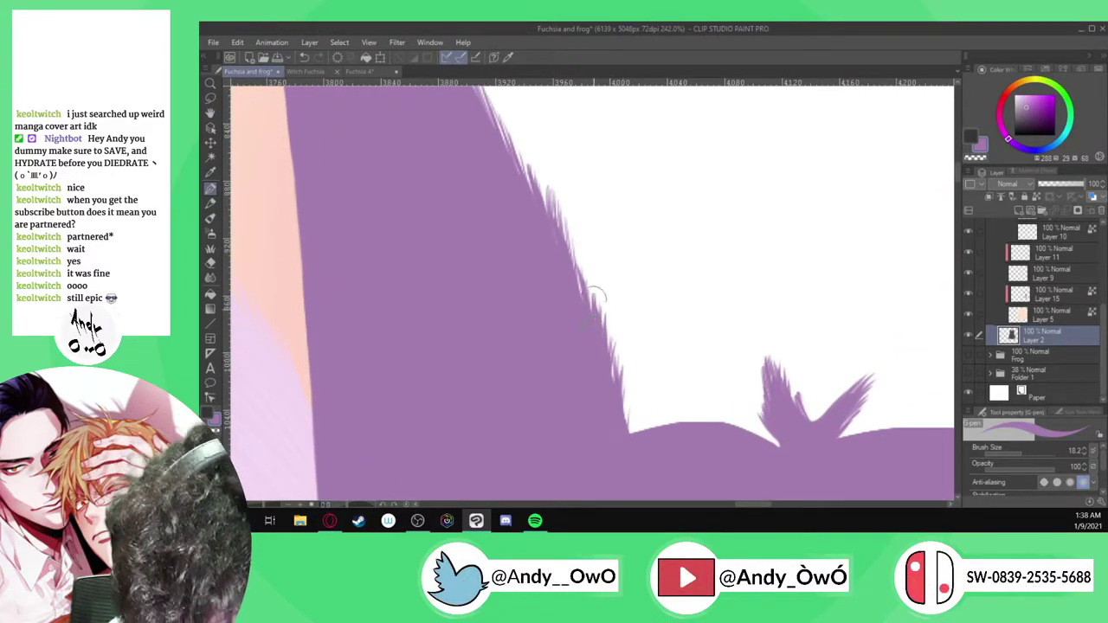
pyautogui.scroll(-3, 554, 260)
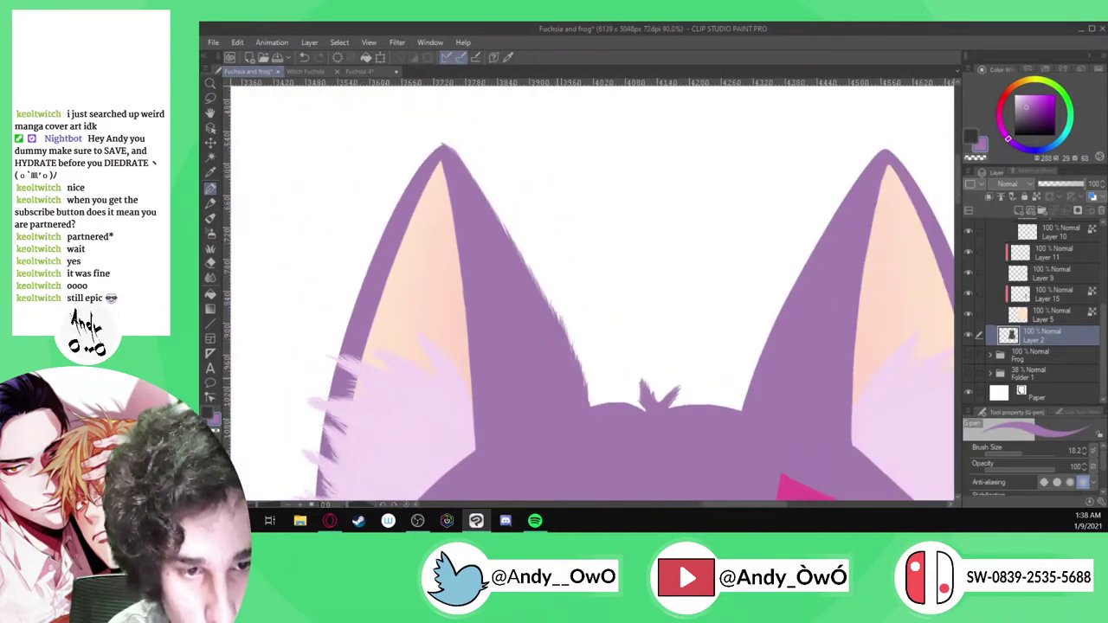
# Add longer purple fur strokes along the upper inner edge of the left-hand ear
pyautogui.scroll(2, 516, 246)
pyautogui.scroll(1, 516, 246)
pyautogui.moveTo(512, 243)
pyautogui.mouseDown()
pyautogui.moveTo(493, 191)
pyautogui.moveTo(516, 252)
pyautogui.moveTo(487, 186)
pyautogui.moveTo(516, 249)
pyautogui.moveTo(507, 208)
pyautogui.mouseUp()
pyautogui.moveTo(533, 285); pyautogui.dragTo(522, 232)
pyautogui.moveTo(534, 279)
pyautogui.mouseDown()
pyautogui.moveTo(524, 241)
pyautogui.moveTo(473, 192)
pyautogui.moveTo(433, 127)
pyautogui.mouseUp()
pyautogui.scroll(-1, 553, 316)
pyautogui.scroll(3, 510, 231)
pyautogui.scroll(-2, 433, 124)
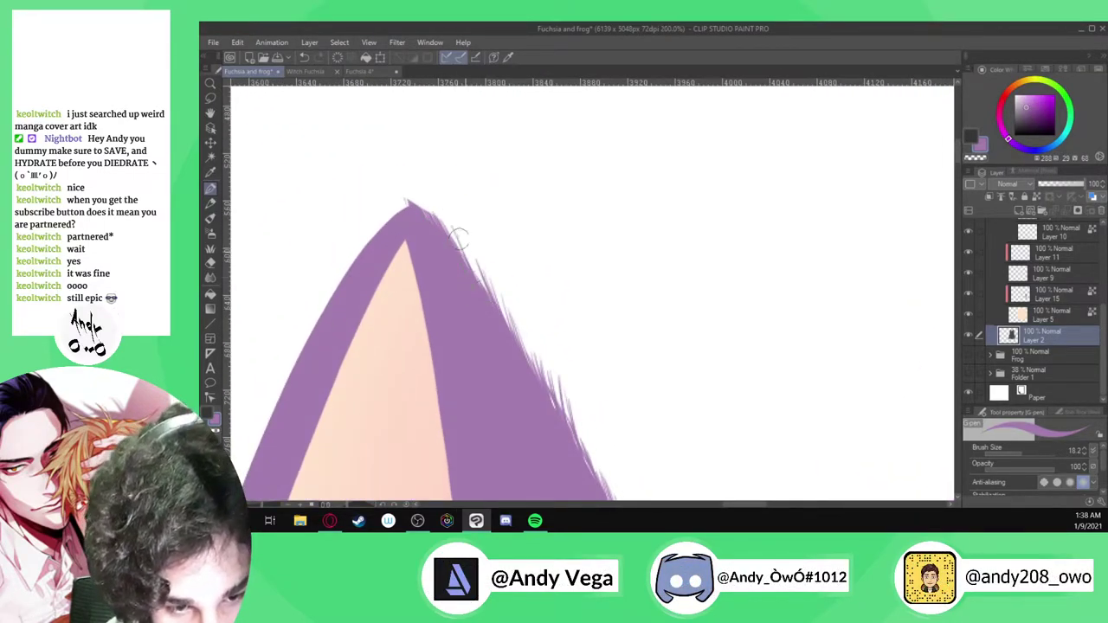
# Paint a pointed tuft of purple fur on the tip of the left-hand ear, with strokes on both sides
pyautogui.moveTo(414, 205)
pyautogui.mouseDown()
pyautogui.moveTo(419, 232)
pyautogui.moveTo(399, 183)
pyautogui.mouseUp()
pyautogui.scroll(3, 405, 179)
pyautogui.moveTo(387, 230); pyautogui.dragTo(401, 200)
pyautogui.moveTo(367, 249); pyautogui.dragTo(389, 215)
pyautogui.moveTo(364, 255)
pyautogui.mouseDown()
pyautogui.moveTo(347, 299)
pyautogui.moveTo(381, 224)
pyautogui.moveTo(383, 249)
pyautogui.moveTo(401, 184)
pyautogui.mouseUp()
pyautogui.moveTo(414, 233); pyautogui.dragTo(410, 178)
pyautogui.moveTo(429, 217)
pyautogui.mouseDown()
pyautogui.moveTo(436, 261)
pyautogui.moveTo(419, 182)
pyautogui.mouseUp()
pyautogui.moveTo(446, 239)
pyautogui.mouseDown()
pyautogui.moveTo(428, 173)
pyautogui.moveTo(433, 186)
pyautogui.mouseUp()
pyautogui.scroll(-8, 437, 160)
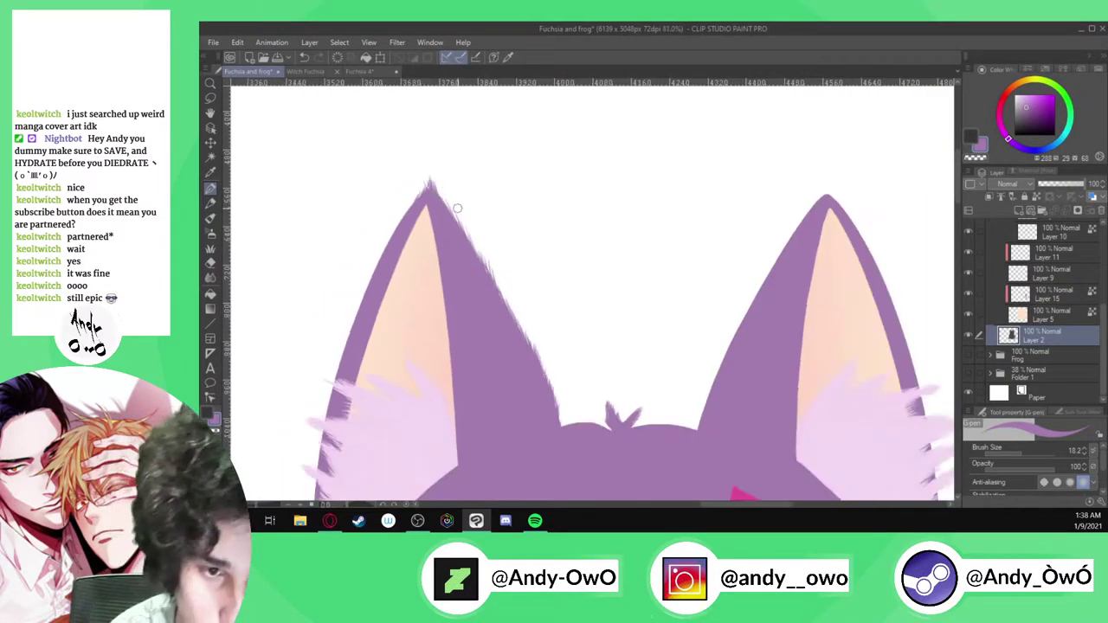
# Paint purple fur strokes along the right-hand ear's inner edge, from the hair up to the ear tip
pyautogui.scroll(8, 623, 346)
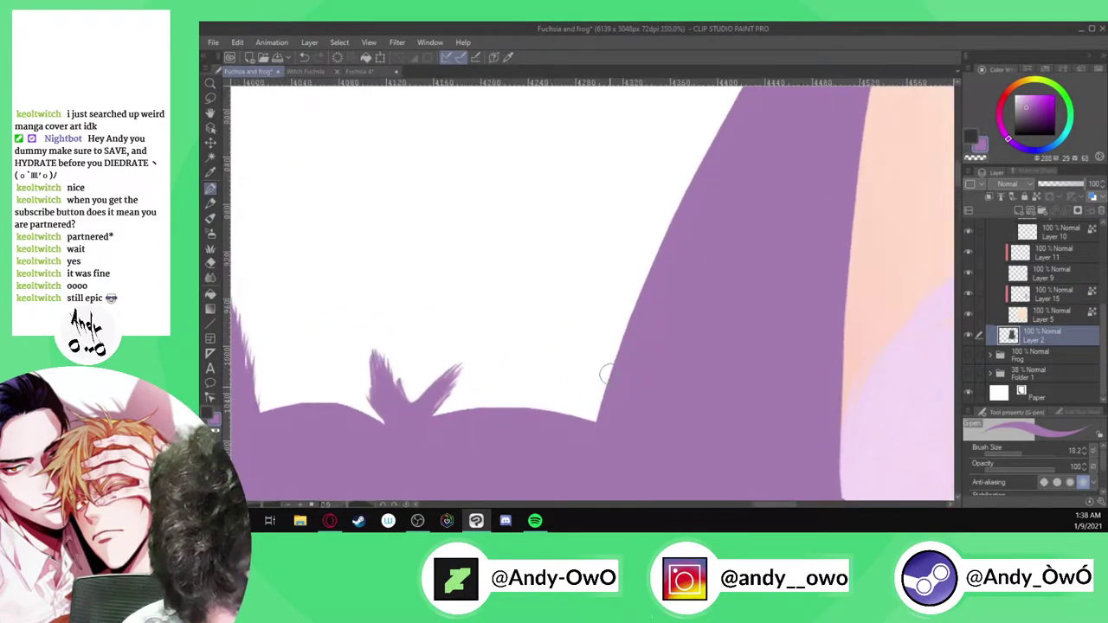
pyautogui.moveTo(597, 403)
pyautogui.mouseDown()
pyautogui.moveTo(677, 194)
pyautogui.moveTo(636, 279)
pyautogui.moveTo(627, 344)
pyautogui.moveTo(632, 271)
pyautogui.moveTo(631, 340)
pyautogui.mouseUp()
pyautogui.scroll(-4, 610, 372)
pyautogui.scroll(4, 750, 186)
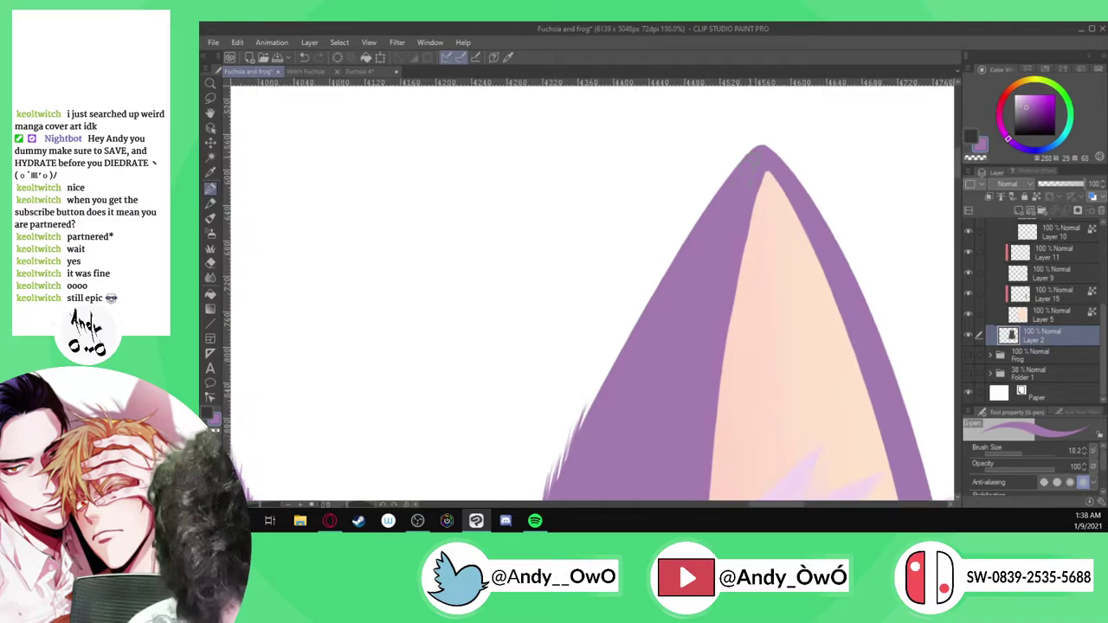
pyautogui.moveTo(736, 177)
pyautogui.mouseDown()
pyautogui.moveTo(687, 238)
pyautogui.moveTo(711, 178)
pyautogui.moveTo(672, 268)
pyautogui.moveTo(698, 198)
pyautogui.moveTo(654, 276)
pyautogui.mouseUp()
pyautogui.moveTo(678, 227)
pyautogui.mouseDown()
pyautogui.moveTo(648, 278)
pyautogui.moveTo(644, 297)
pyautogui.moveTo(676, 221)
pyautogui.moveTo(634, 350)
pyautogui.moveTo(640, 284)
pyautogui.moveTo(619, 367)
pyautogui.moveTo(629, 297)
pyautogui.moveTo(617, 334)
pyautogui.mouseUp()
pyautogui.scroll(-2, 673, 242)
pyautogui.scroll(2, 663, 264)
pyautogui.scroll(-3, 658, 226)
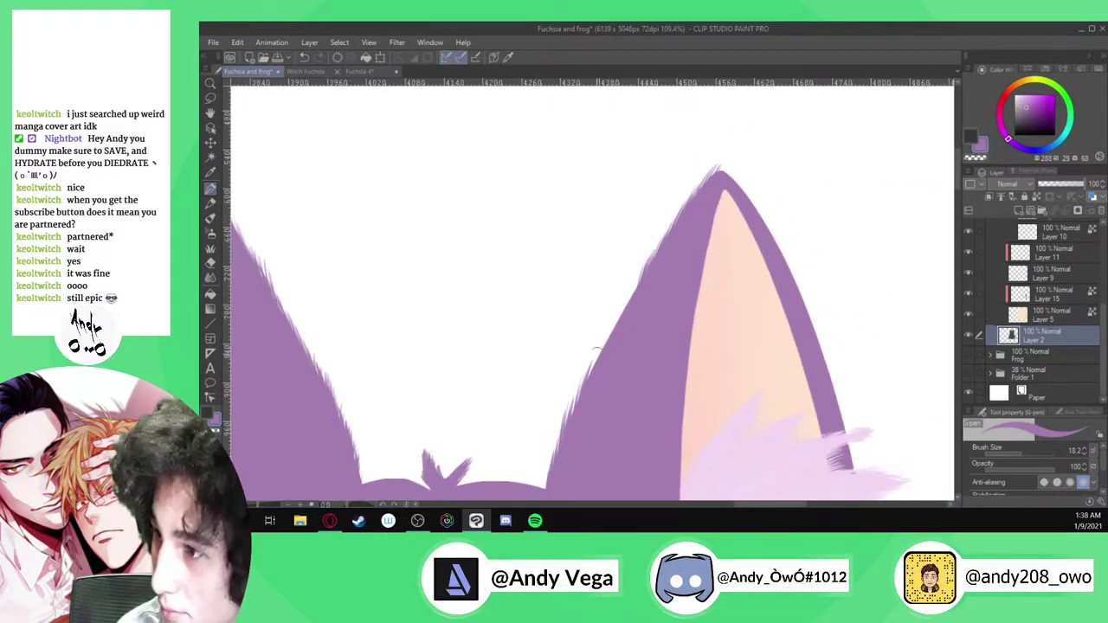
# Thicken the fur along the middle of the right-hand ear's inner edge with overlapping purple strokes
pyautogui.scroll(4, 598, 345)
pyautogui.scroll(-1, 703, 154)
pyautogui.moveTo(715, 94); pyautogui.dragTo(682, 168)
pyautogui.moveTo(701, 123); pyautogui.dragTo(667, 201)
pyautogui.moveTo(684, 146); pyautogui.dragTo(647, 235)
pyautogui.moveTo(670, 175); pyautogui.dragTo(616, 294)
pyautogui.moveTo(641, 229)
pyautogui.mouseDown()
pyautogui.moveTo(592, 325)
pyautogui.moveTo(629, 260)
pyautogui.mouseUp()
pyautogui.moveTo(693, 123)
pyautogui.mouseDown()
pyautogui.moveTo(663, 192)
pyautogui.moveTo(668, 182)
pyautogui.mouseUp()
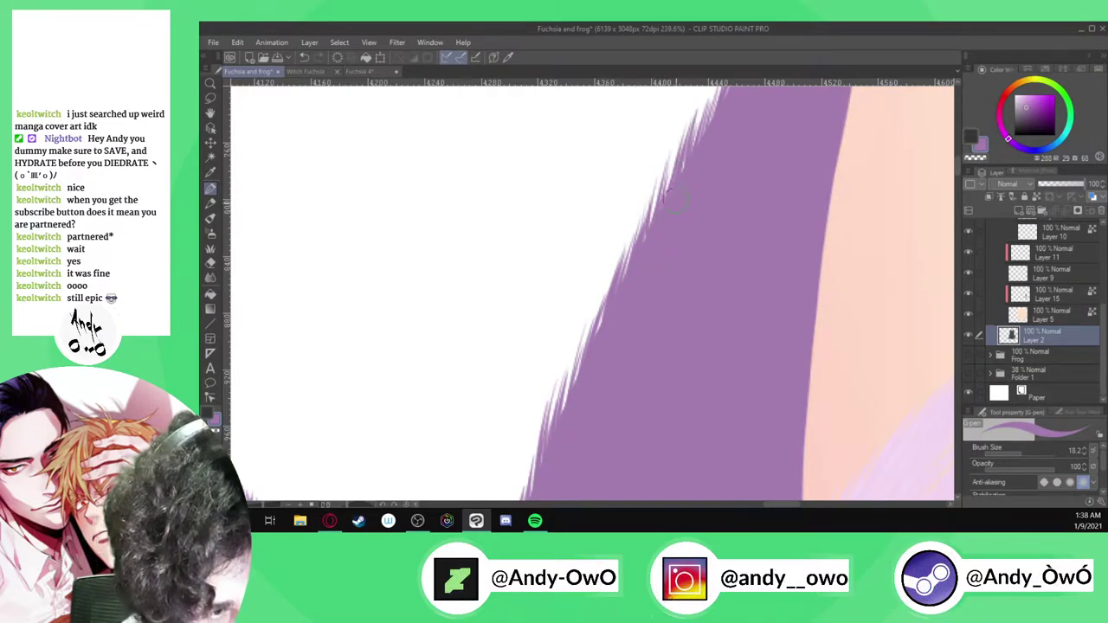
pyautogui.scroll(-5, 640, 285)
# Paint a pointed purple fur tuft on the right-hand ear's tip and lengthen the strokes down its upper inner edge
pyautogui.scroll(6, 630, 310)
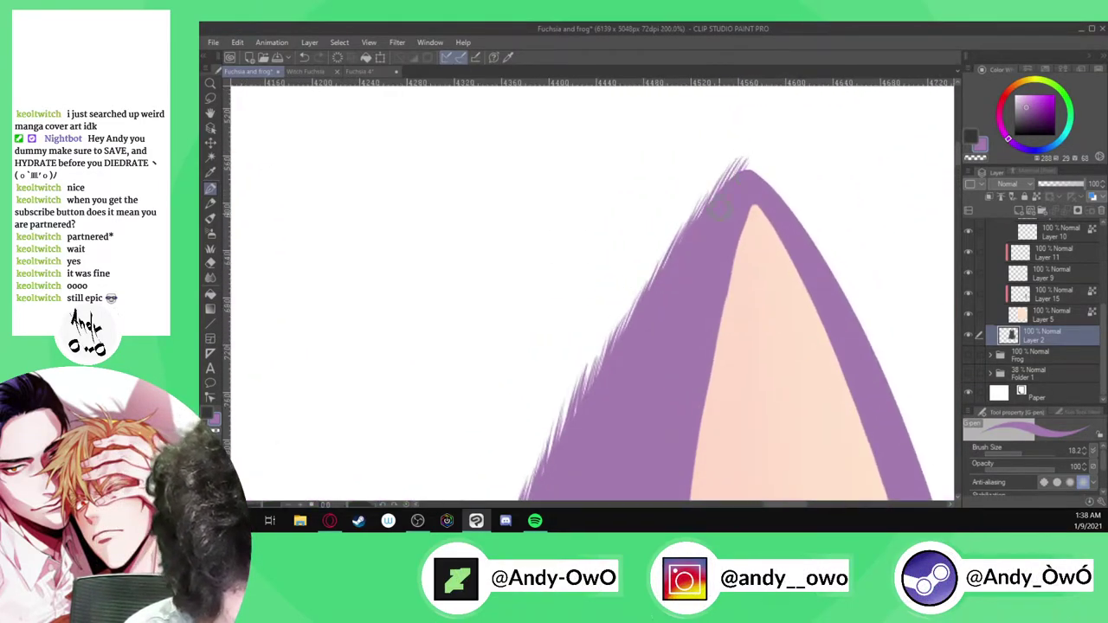
pyautogui.moveTo(778, 193); pyautogui.dragTo(796, 221)
pyautogui.moveTo(765, 156)
pyautogui.mouseDown()
pyautogui.moveTo(793, 220)
pyautogui.moveTo(778, 188)
pyautogui.mouseUp()
pyautogui.moveTo(749, 135)
pyautogui.mouseDown()
pyautogui.moveTo(746, 202)
pyautogui.moveTo(753, 135)
pyautogui.moveTo(716, 234)
pyautogui.moveTo(701, 244)
pyautogui.moveTo(739, 137)
pyautogui.moveTo(709, 208)
pyautogui.mouseUp()
pyautogui.moveTo(731, 160); pyautogui.dragTo(679, 230)
pyautogui.moveTo(710, 169)
pyautogui.mouseDown()
pyautogui.moveTo(675, 244)
pyautogui.moveTo(642, 270)
pyautogui.mouseUp()
pyautogui.moveTo(672, 208); pyautogui.dragTo(639, 287)
pyautogui.moveTo(654, 232); pyautogui.dragTo(603, 336)
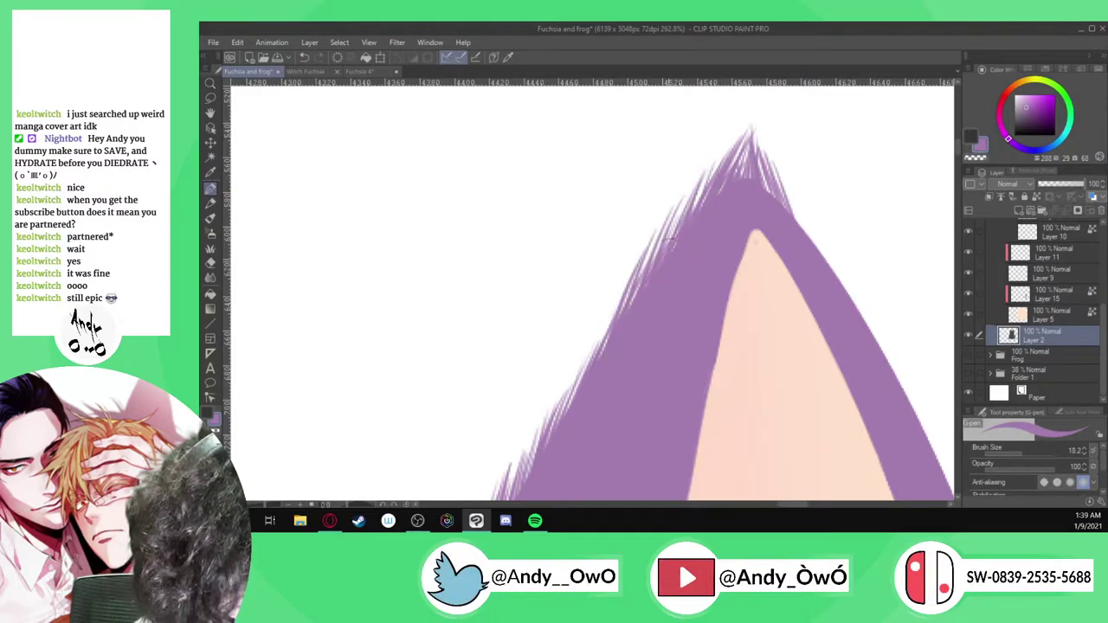
pyautogui.scroll(-1, 707, 161)
# Make Layer 7 in the hair folder active and examine the ears, face, body and tails across the illustration
pyautogui.scroll(4, 1046, 317)
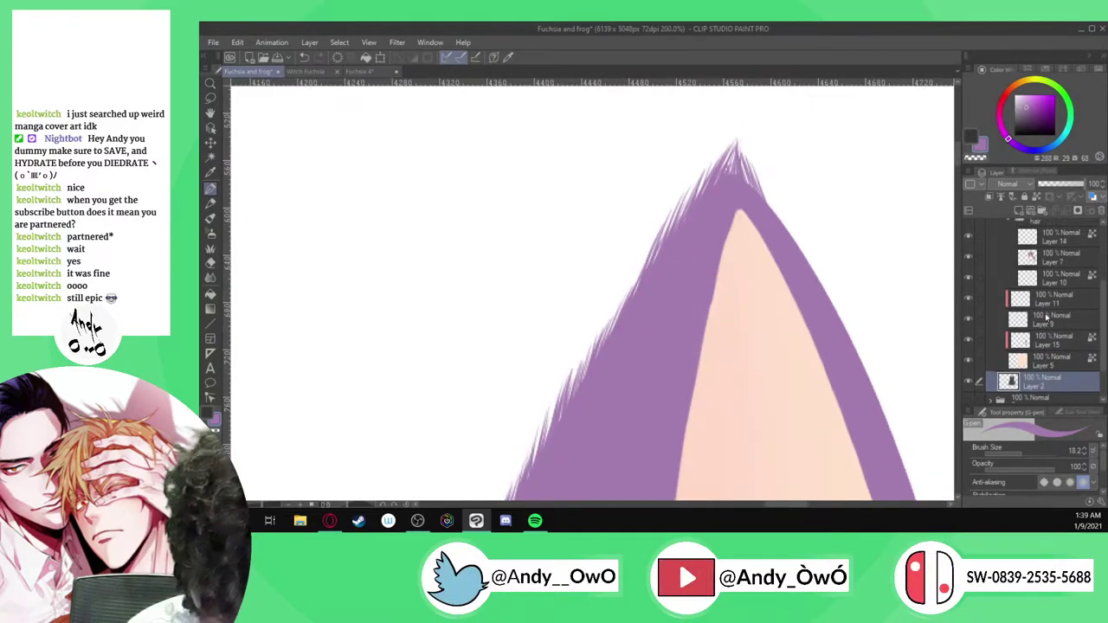
pyautogui.click(1054, 303)
pyautogui.scroll(2, 730, 224)
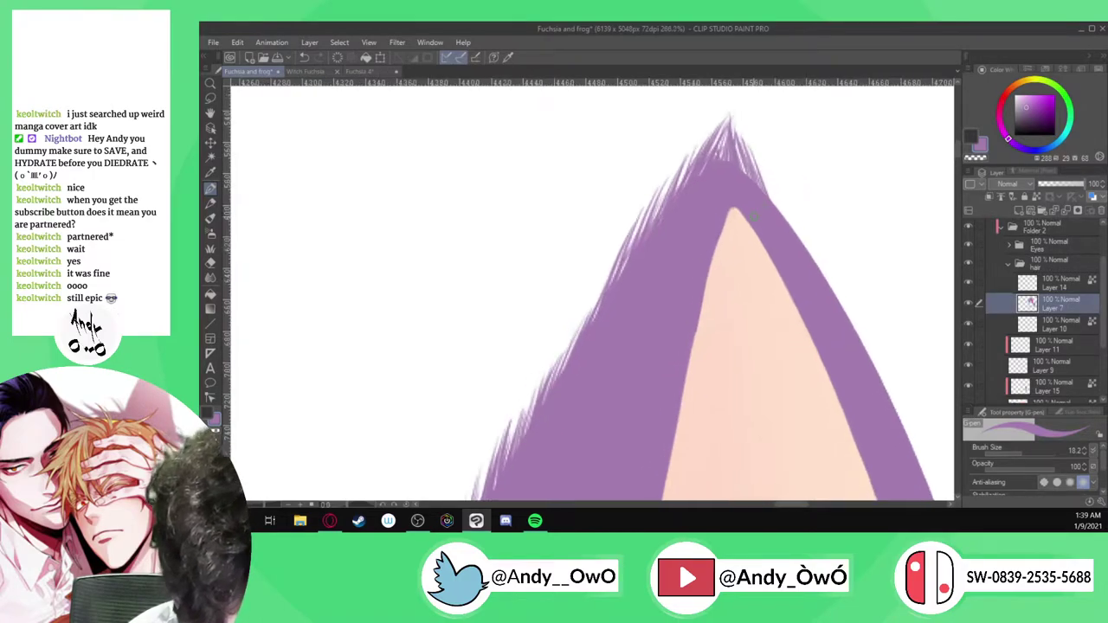
pyautogui.scroll(-3, 730, 225)
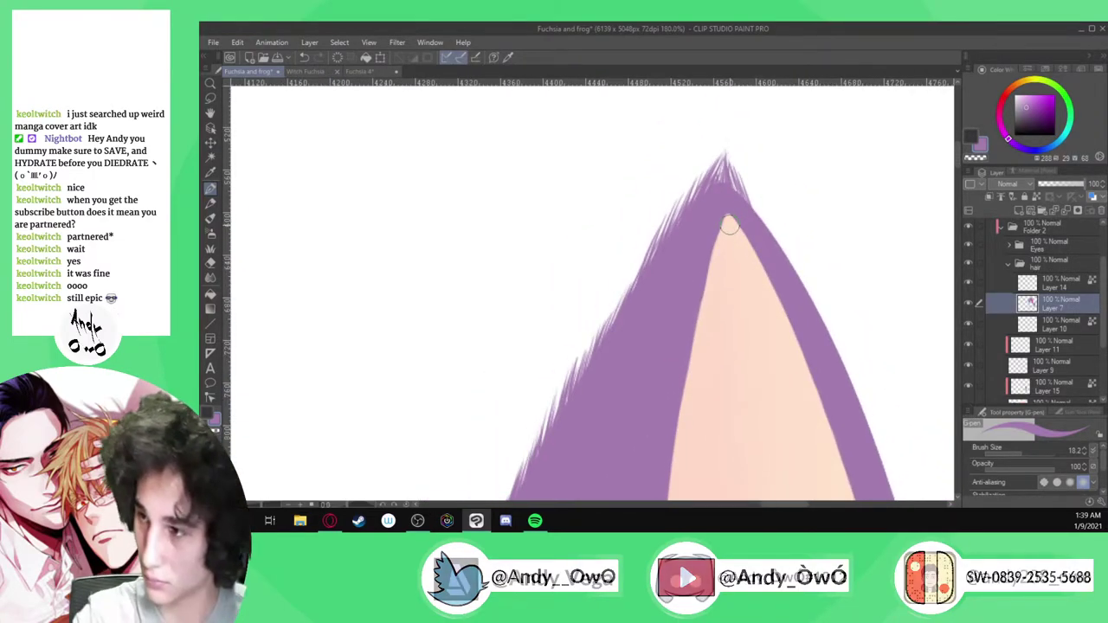
pyautogui.hotkey('ctrl', '0')
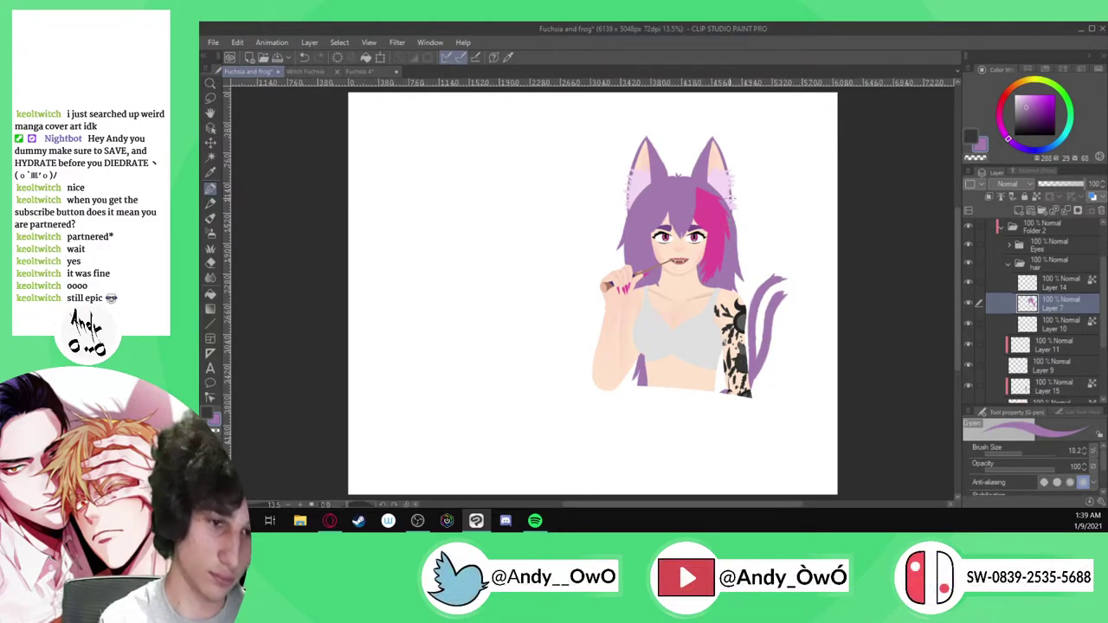
pyautogui.scroll(4, 715, 153)
pyautogui.scroll(6, 713, 154)
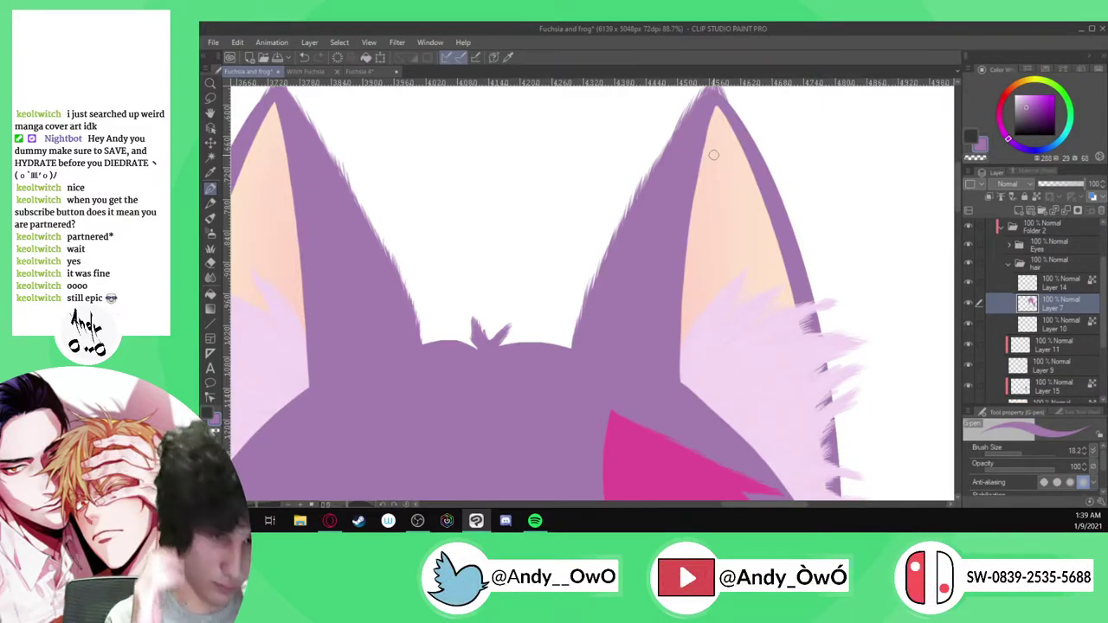
pyautogui.scroll(-1, 713, 157)
pyautogui.scroll(-3, 713, 157)
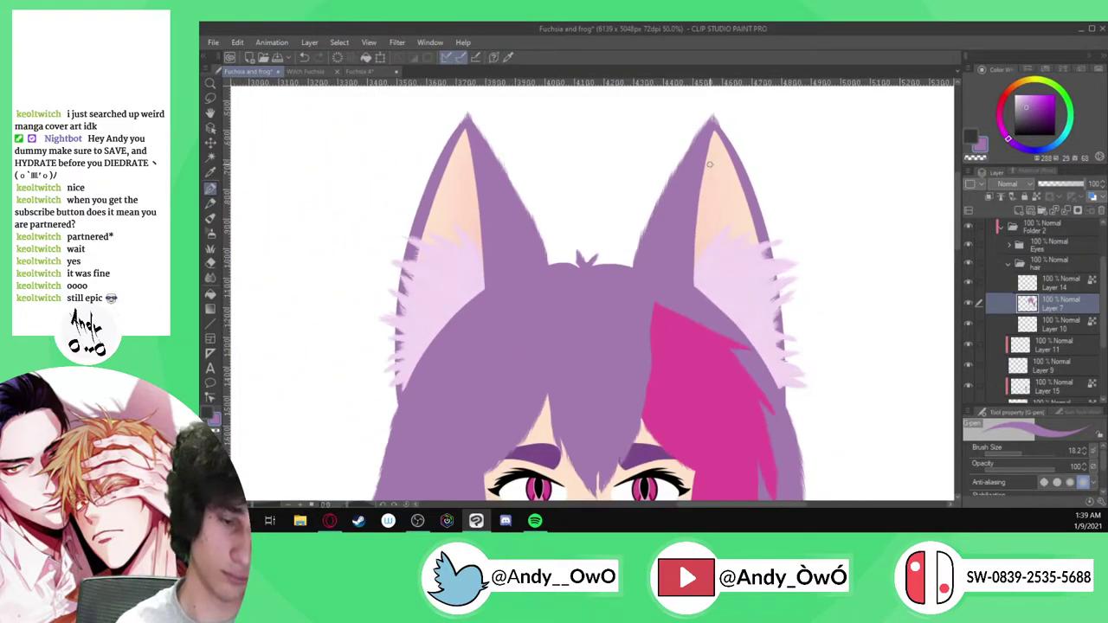
pyautogui.scroll(2, 768, 364)
pyautogui.scroll(-4, 769, 363)
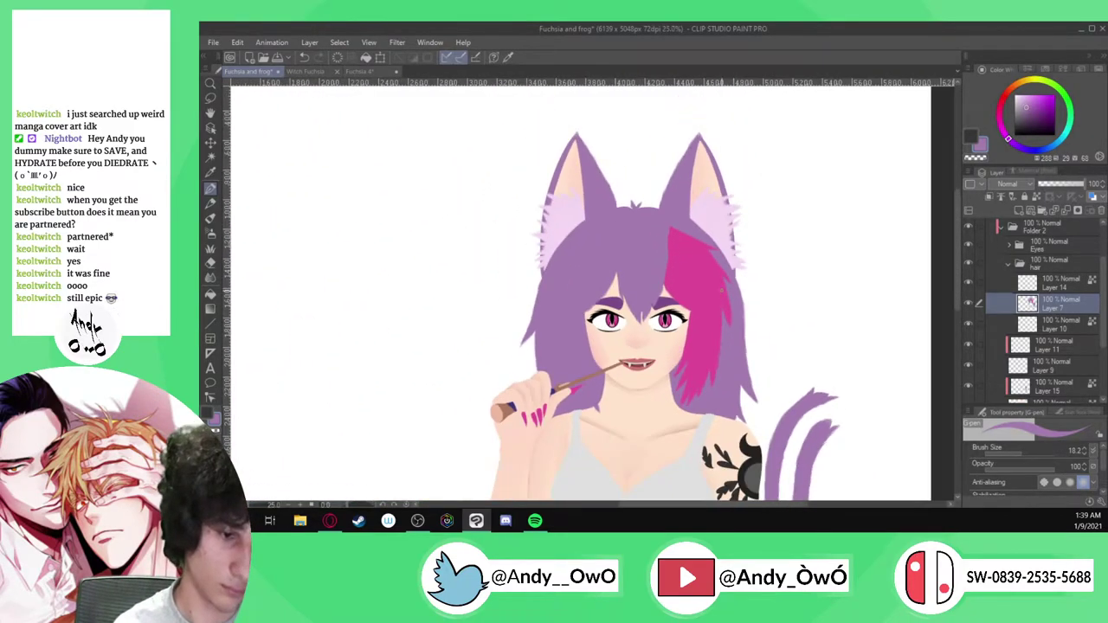
pyautogui.scroll(2, 736, 368)
pyautogui.scroll(3, 736, 437)
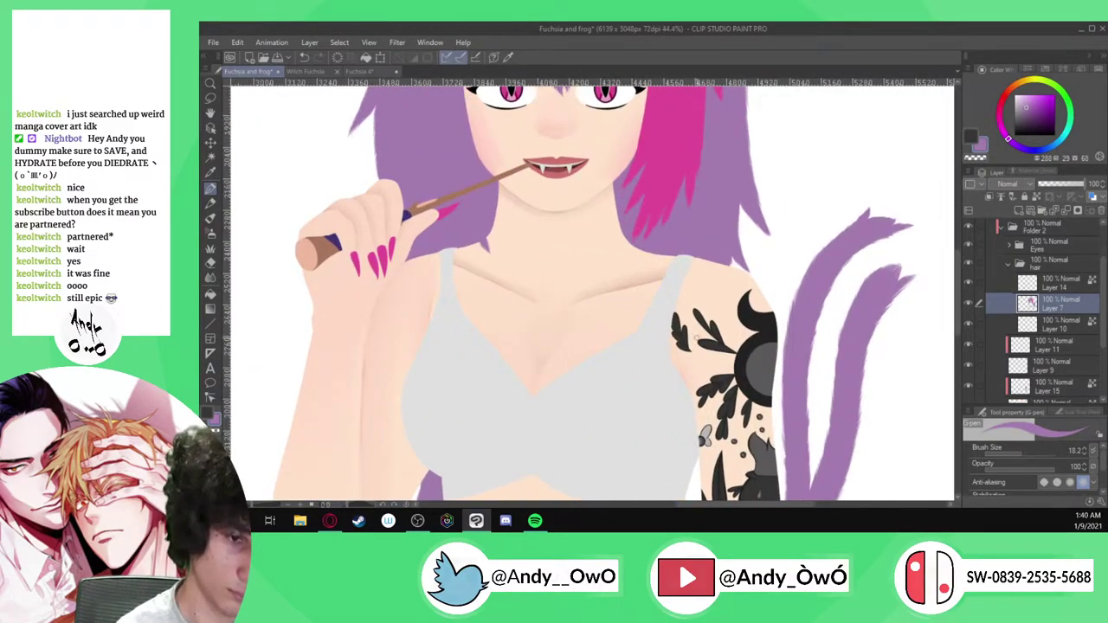
pyautogui.scroll(-3, 692, 424)
pyautogui.scroll(1, 647, 412)
pyautogui.scroll(2, 647, 412)
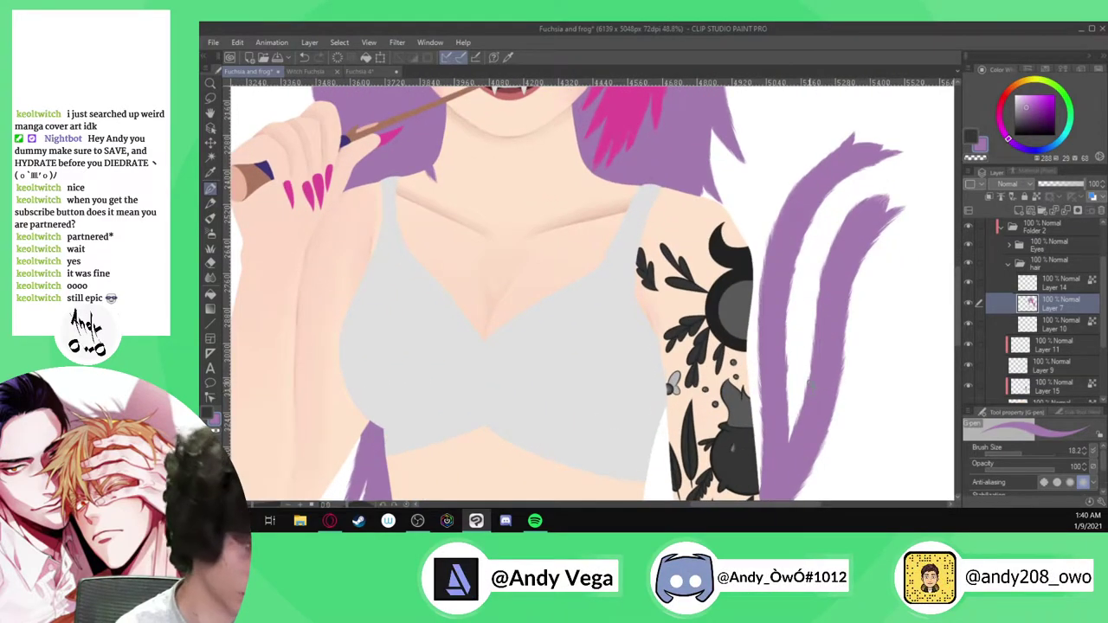
pyautogui.scroll(-3, 729, 308)
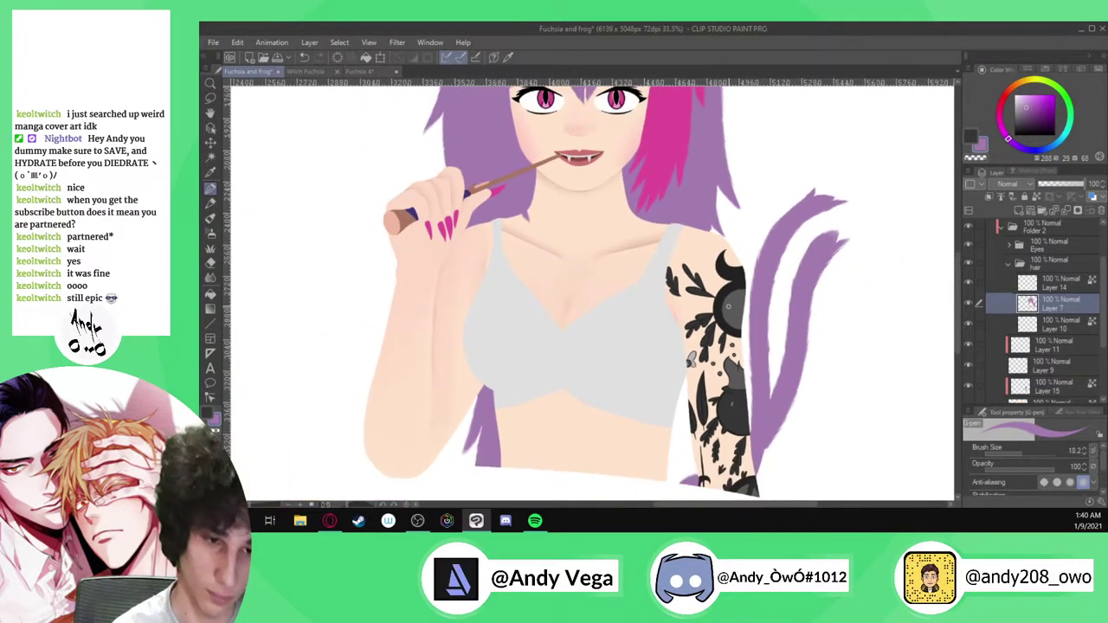
pyautogui.scroll(1, 658, 370)
pyautogui.scroll(1, 565, 378)
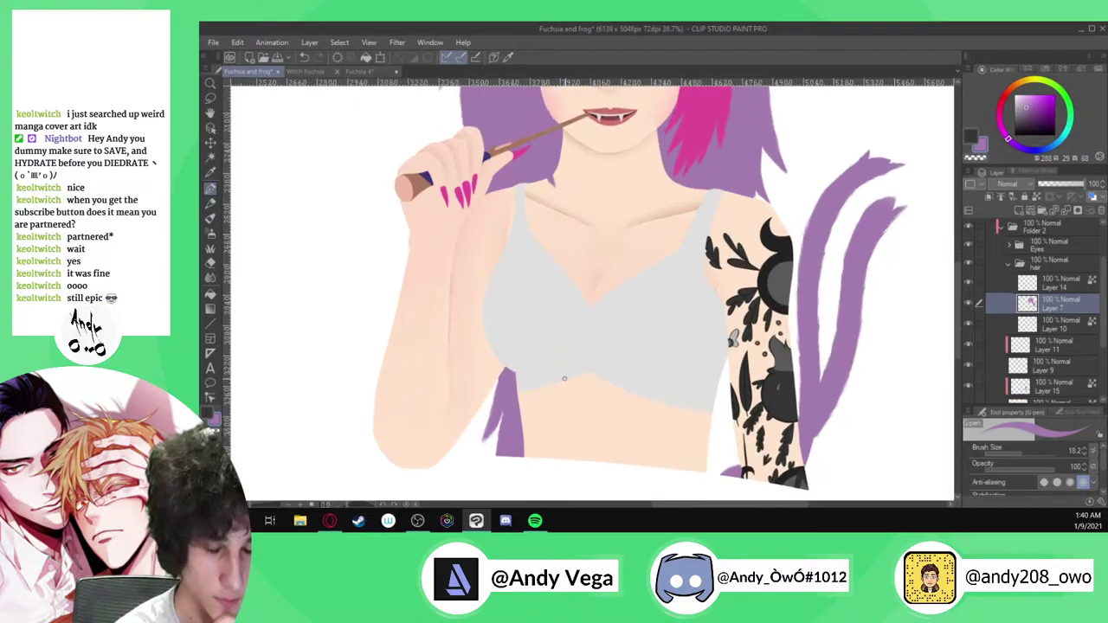
# Collapse the hair folder and Folder 2, hide Folder 2 and show the Layer 2 Copy 2 sketch over the silhouette
pyautogui.click(1008, 264)
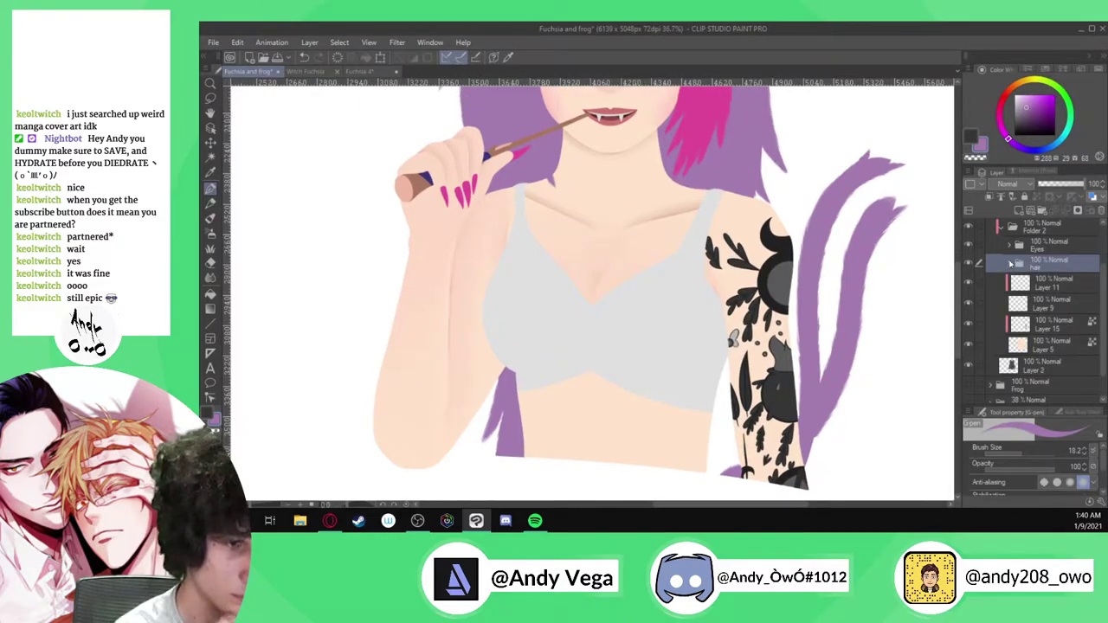
pyautogui.click(1009, 265)
pyautogui.click(1005, 242)
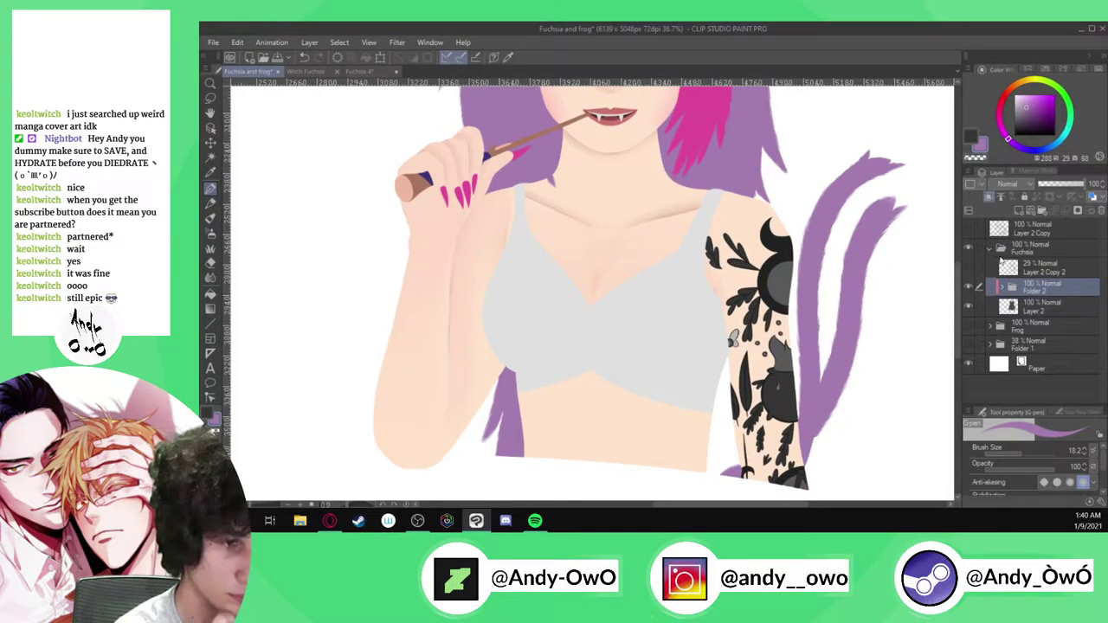
pyautogui.click(969, 286)
pyautogui.click(969, 267)
pyautogui.click(969, 286)
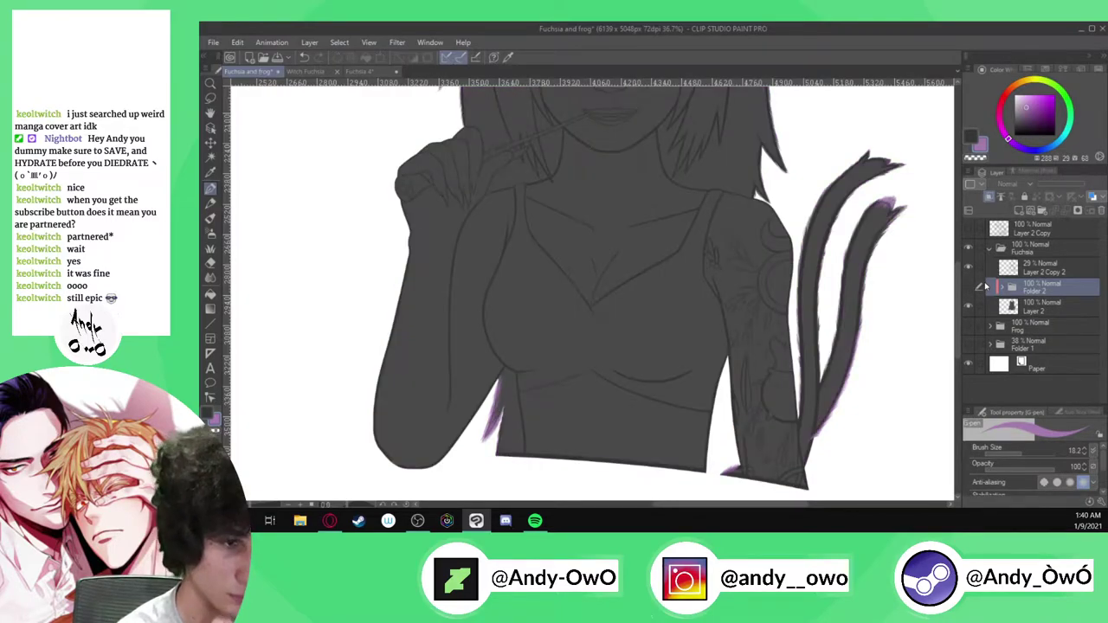
# Select Layer 2 and sample the silhouette's dark grey for painting over the purple tail tip with the pen
pyautogui.click(1076, 306)
pyautogui.press('i')
pyautogui.click(876, 216)
pyautogui.scroll(7, 876, 216)
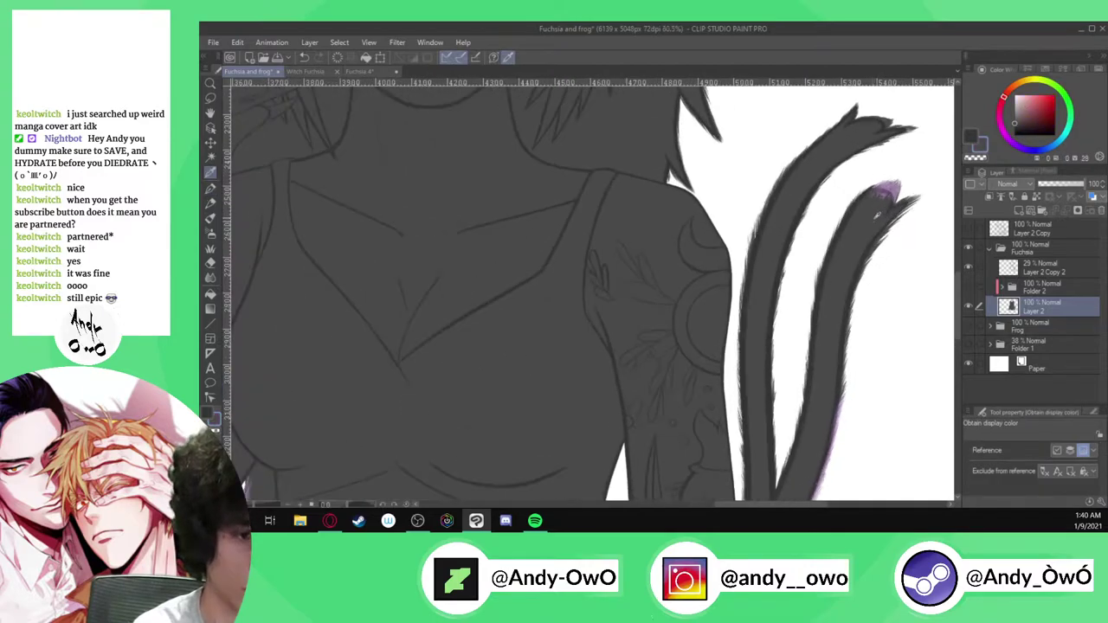
pyautogui.press('p')
pyautogui.scroll(1, 899, 179)
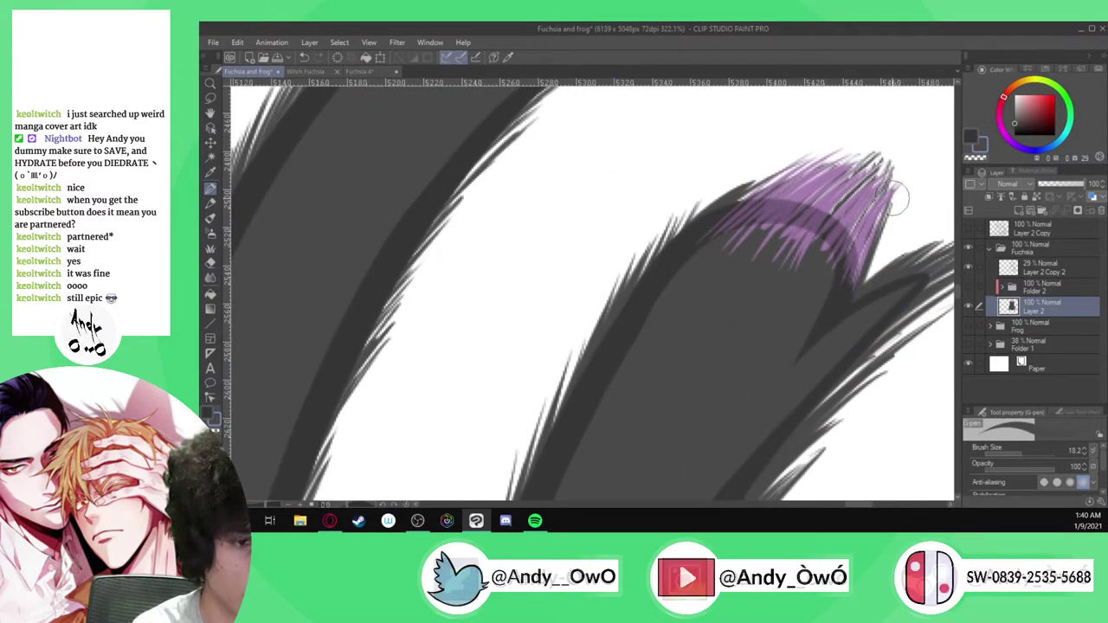
# Undo the last tail-tip strokes, lock Layer 2's transparent pixels and repaint the purple tip dark grey
pyautogui.hotkey('ctrl', 'z')
pyautogui.hotkey('ctrl', 'z')
pyautogui.hotkey('ctrl', 'z')
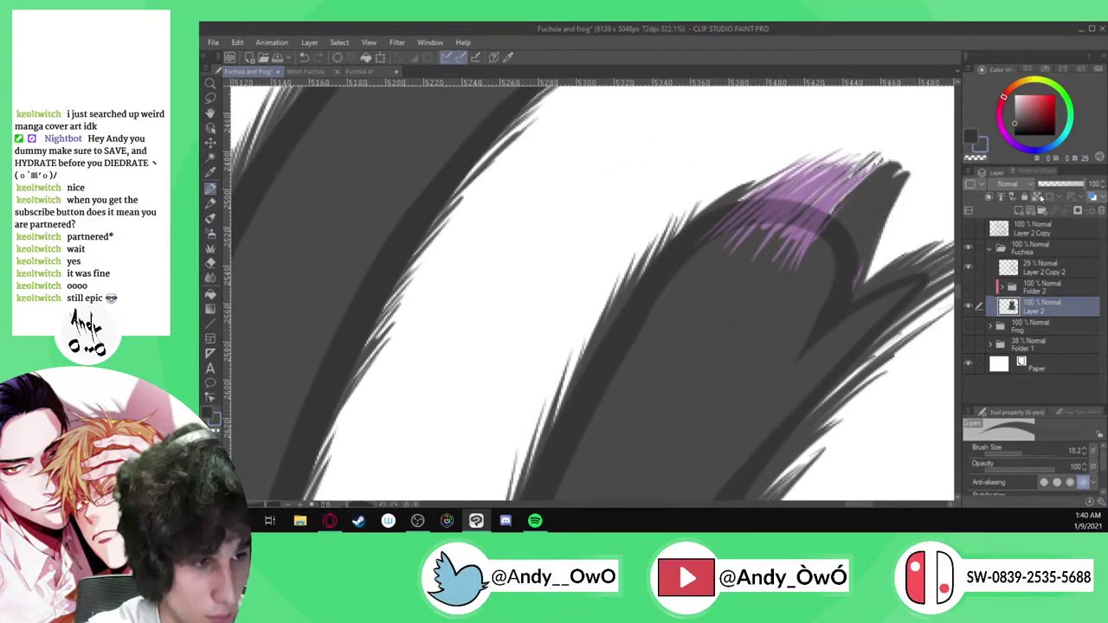
pyautogui.hotkey('ctrl', 'z')
pyautogui.click(1036, 196)
pyautogui.moveTo(895, 232); pyautogui.dragTo(875, 321)
pyautogui.moveTo(895, 179); pyautogui.dragTo(720, 291)
# Enlarge the brush to 2000 and cover the remaining purple fringes of Layer 2's silhouette with dark grey
pyautogui.scroll(-9, 720, 292)
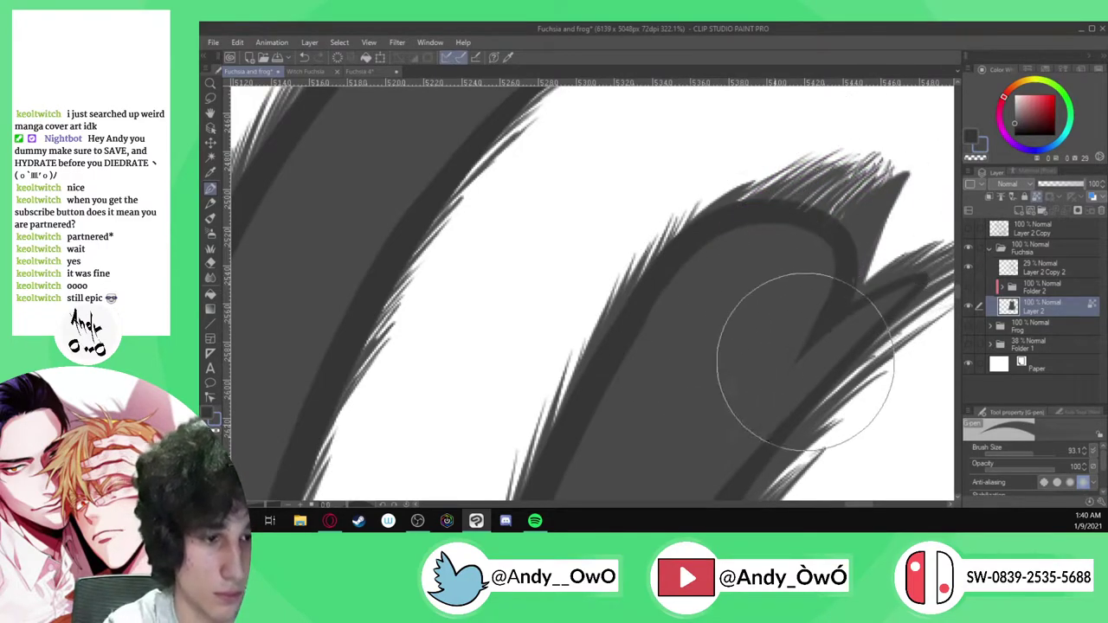
pyautogui.scroll(-8, 765, 327)
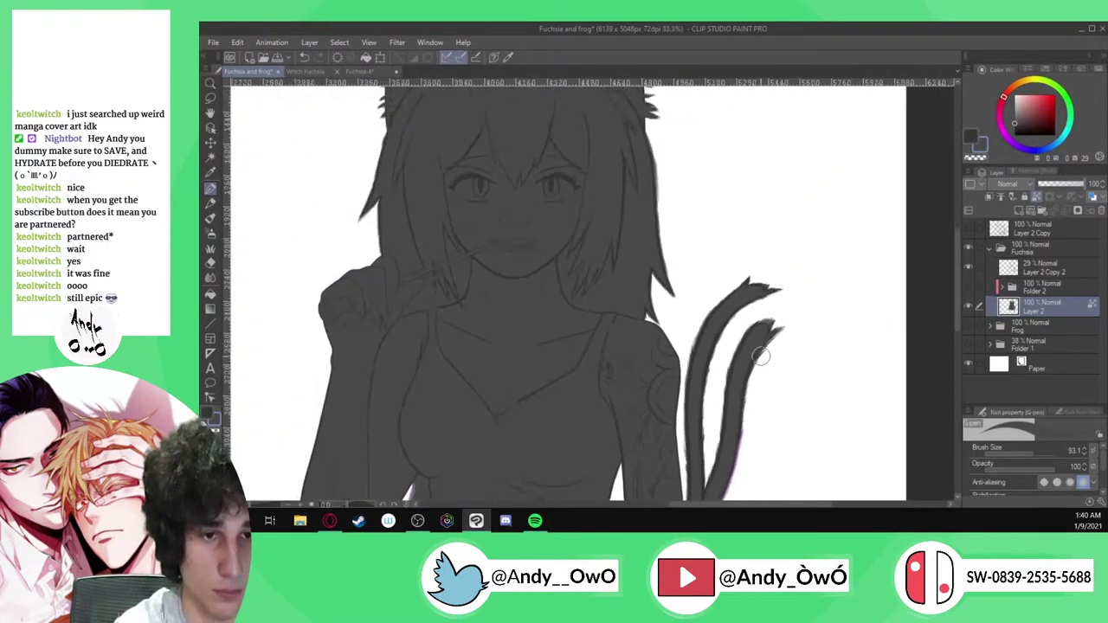
pyautogui.scroll(3, 727, 195)
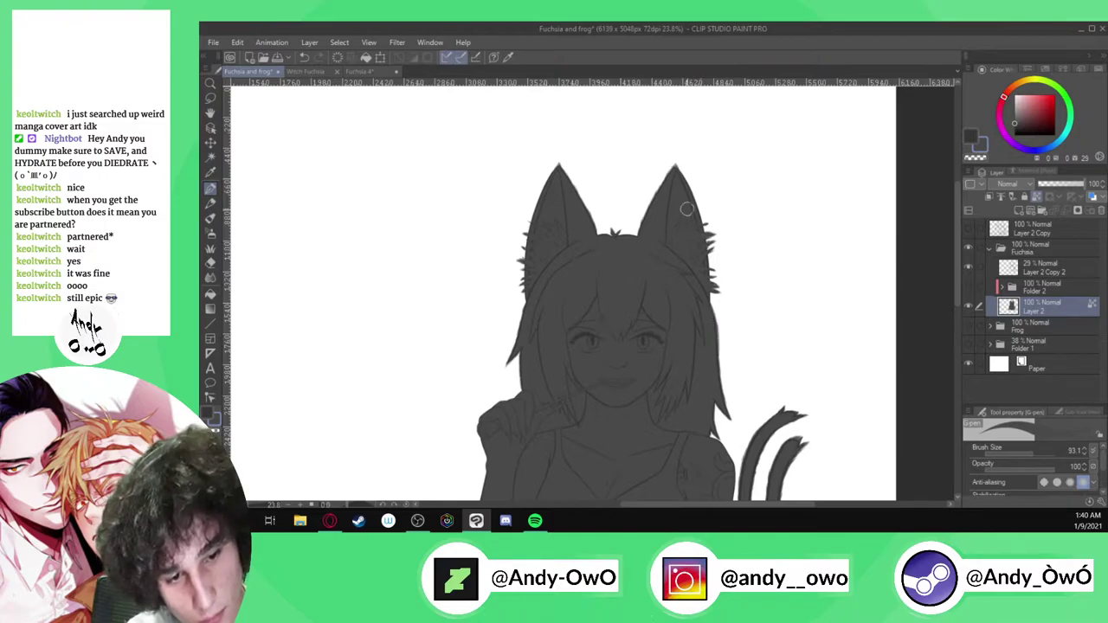
pyautogui.scroll(-2, 650, 217)
pyautogui.scroll(1, 639, 345)
pyautogui.moveTo(1043, 453); pyautogui.dragTo(1057, 453)
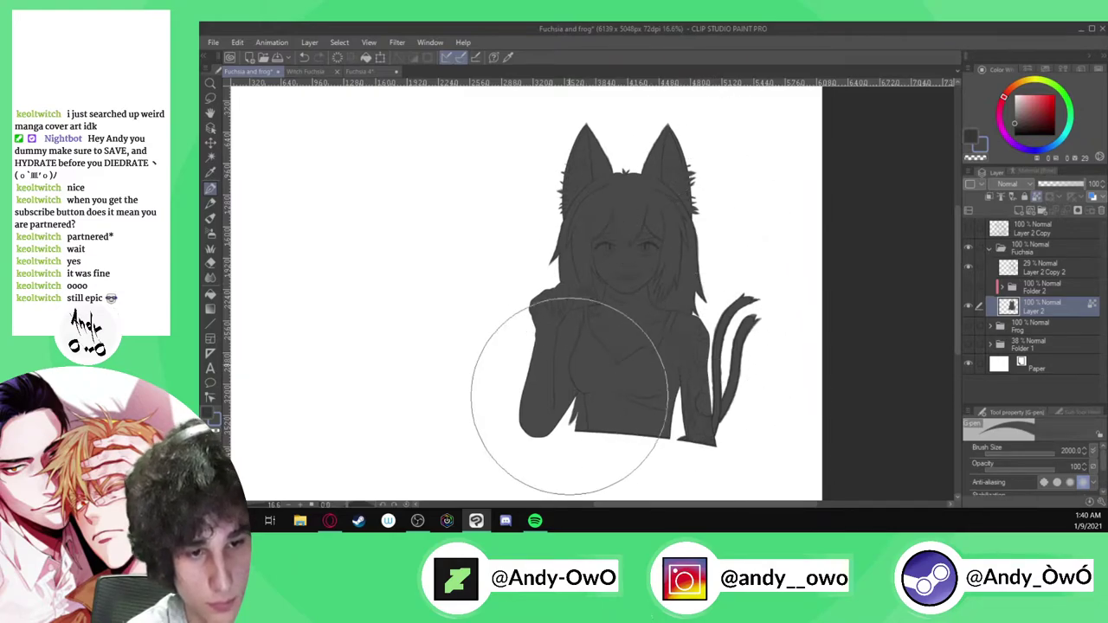
# Hide the Layer 2 Copy 2 sketch and show the coloured artwork in Folder 2 again
pyautogui.click(969, 267)
pyautogui.click(969, 287)
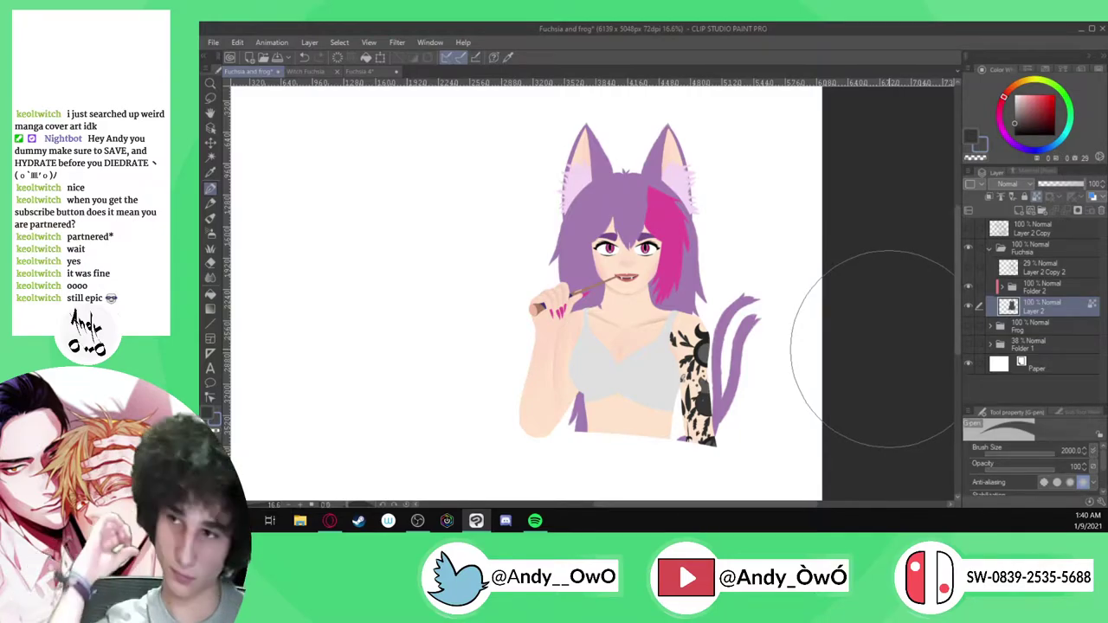
pyautogui.scroll(-4, 804, 317)
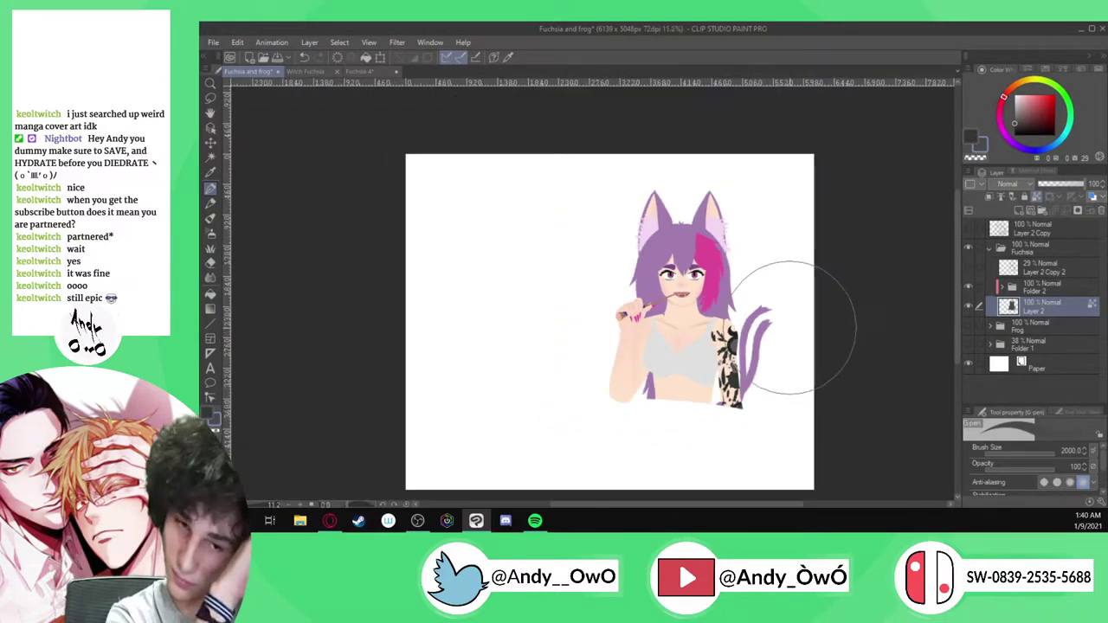
pyautogui.scroll(5, 762, 320)
pyautogui.scroll(6, 711, 321)
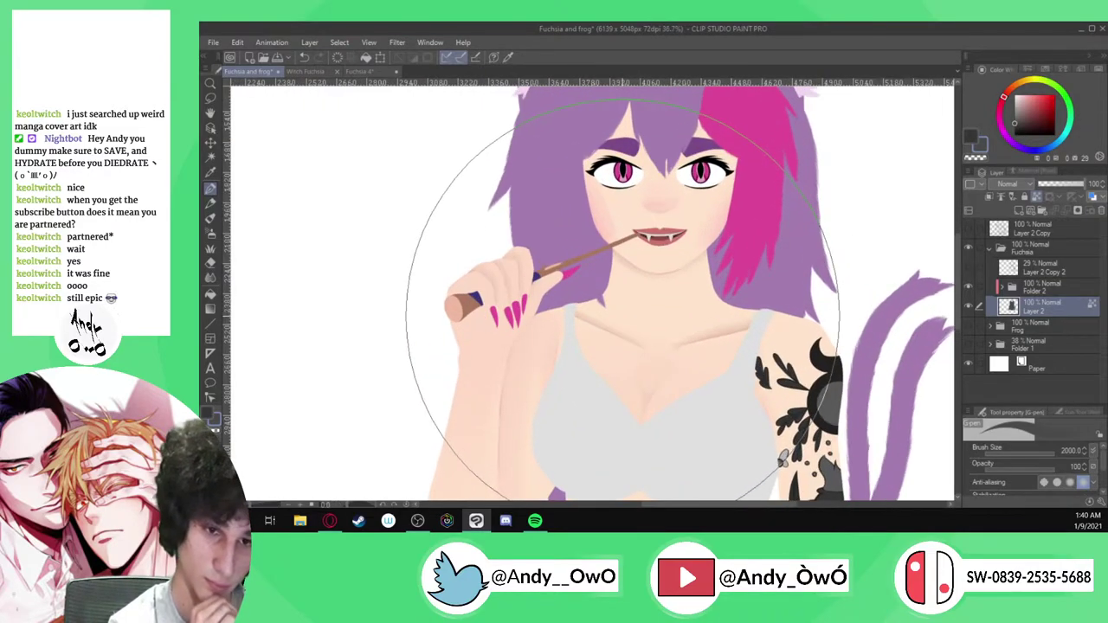
# Examine the character's design in the Fuchsia 4 and Witch Fuchsia reference drawings
pyautogui.click(372, 71)
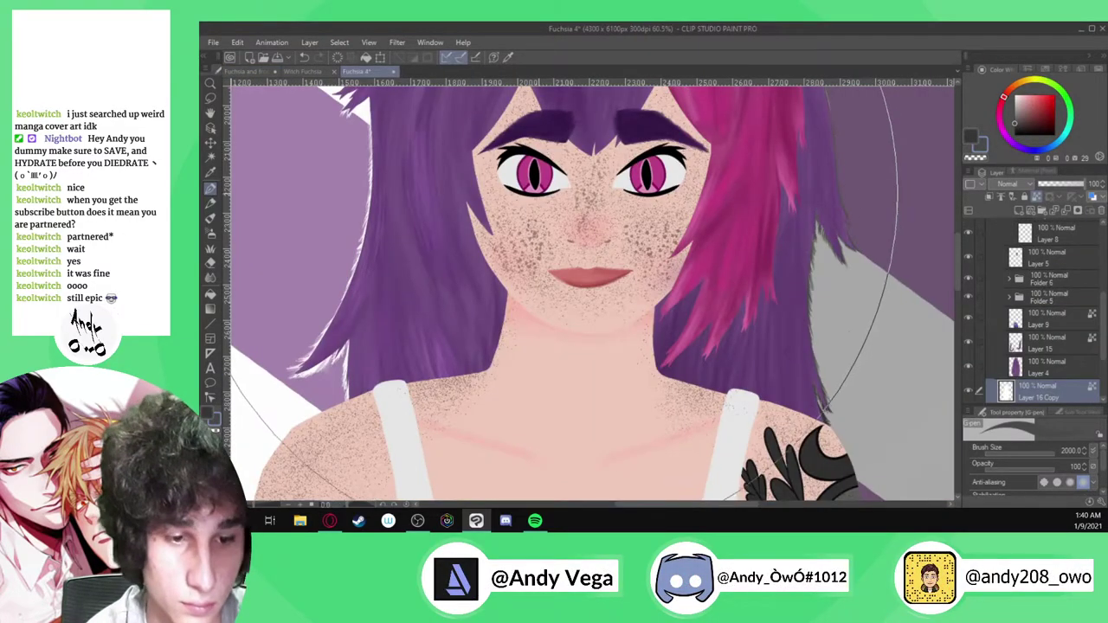
pyautogui.click(305, 71)
pyautogui.press('i')
pyautogui.scroll(-9, 602, 217)
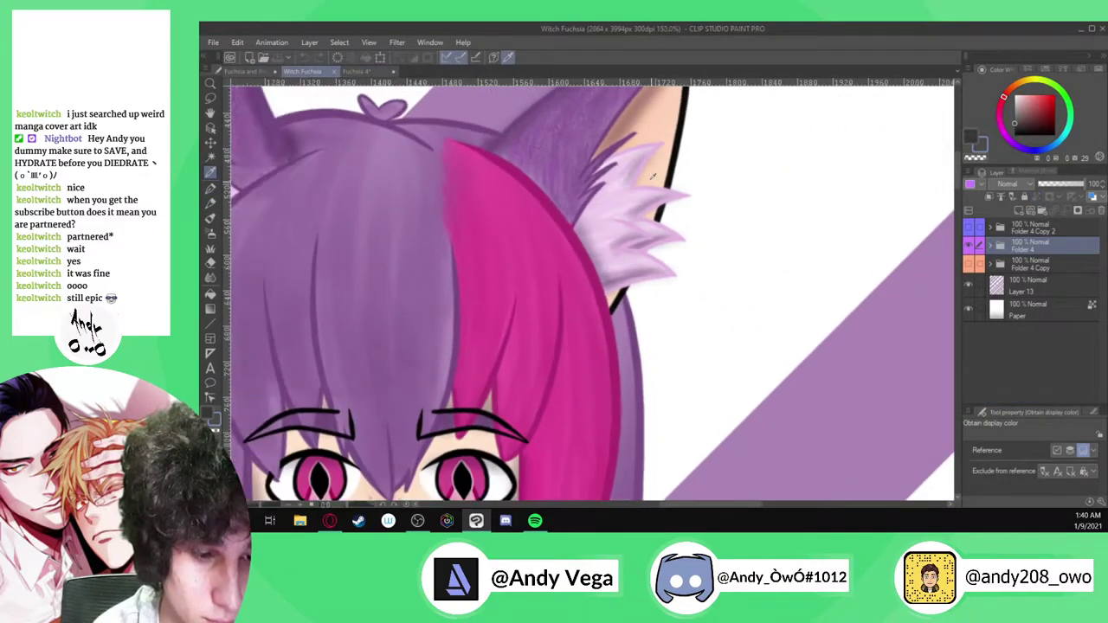
pyautogui.scroll(-6, 602, 294)
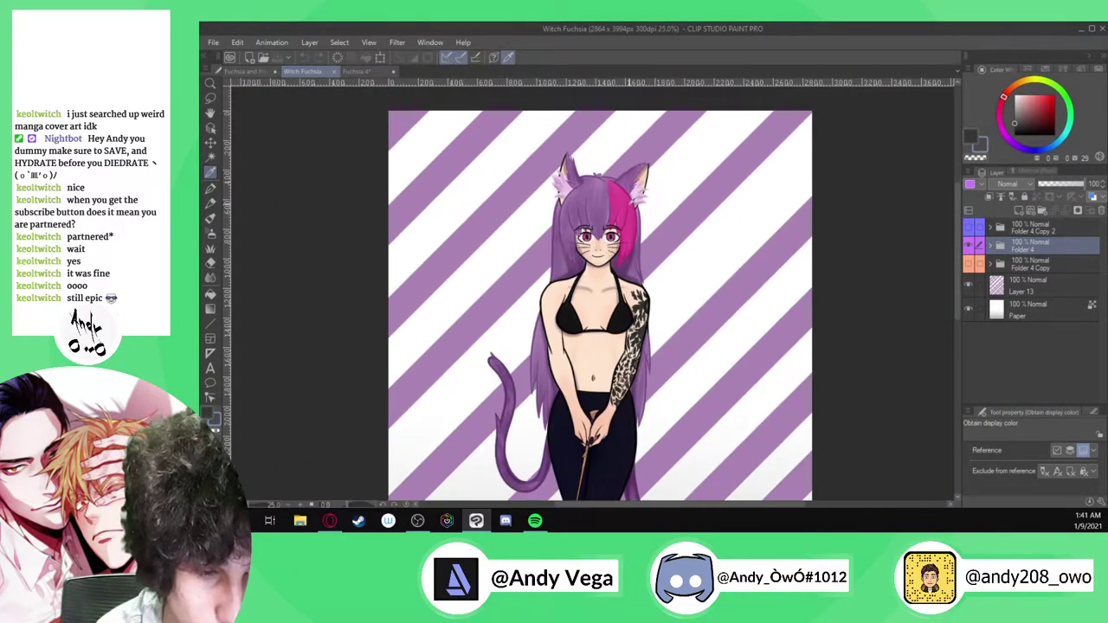
pyautogui.scroll(2, 602, 295)
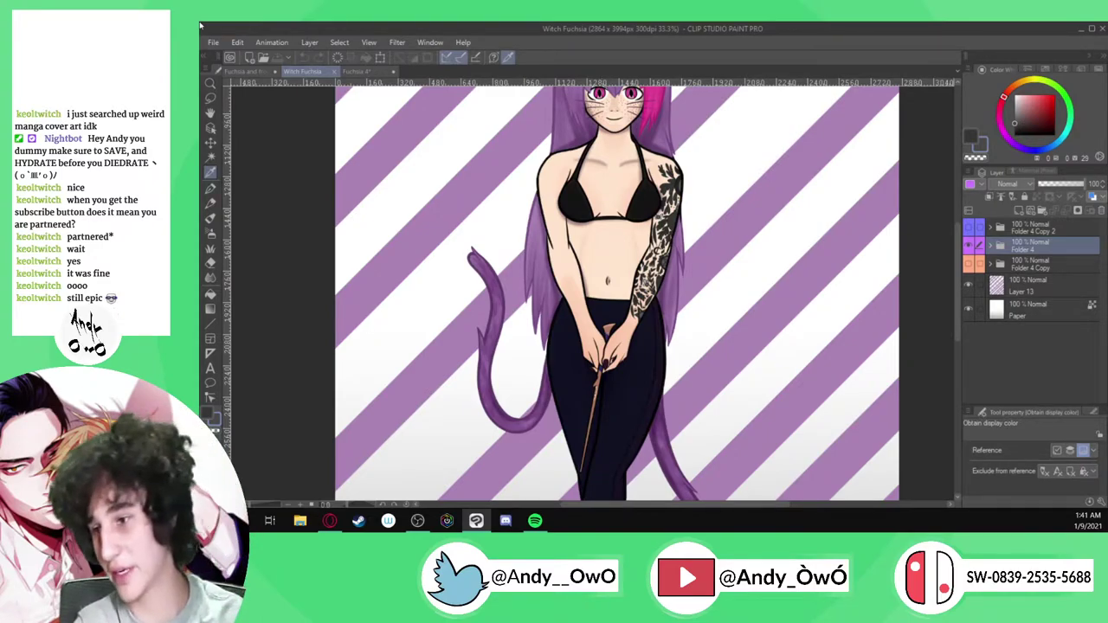
pyautogui.hotkey('alt', 'Tab')
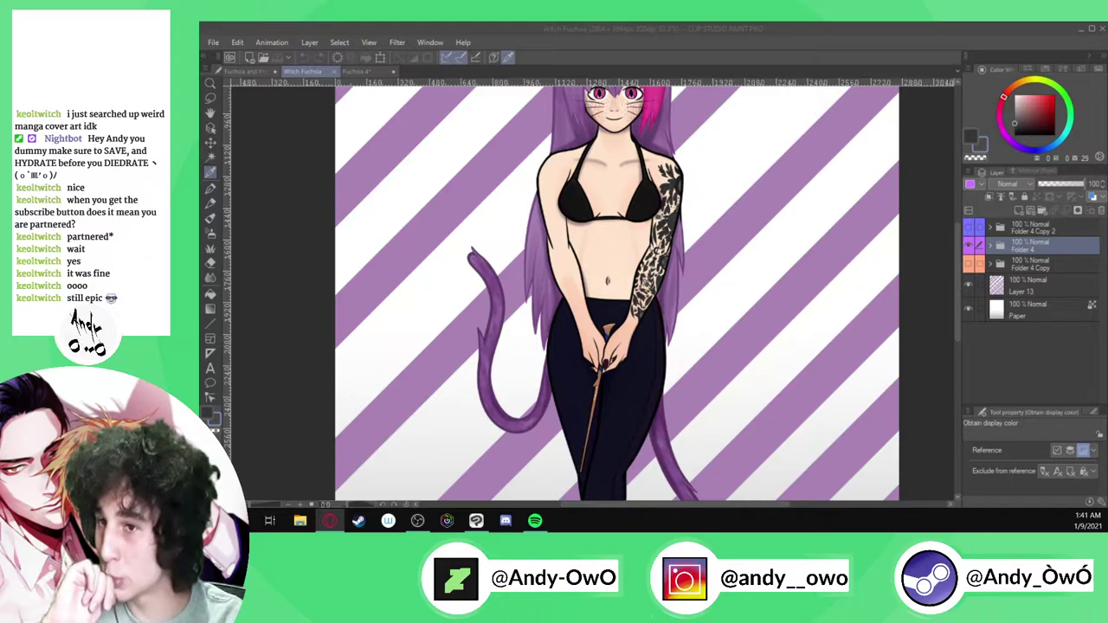
pyautogui.hotkey('alt', 'Tab')
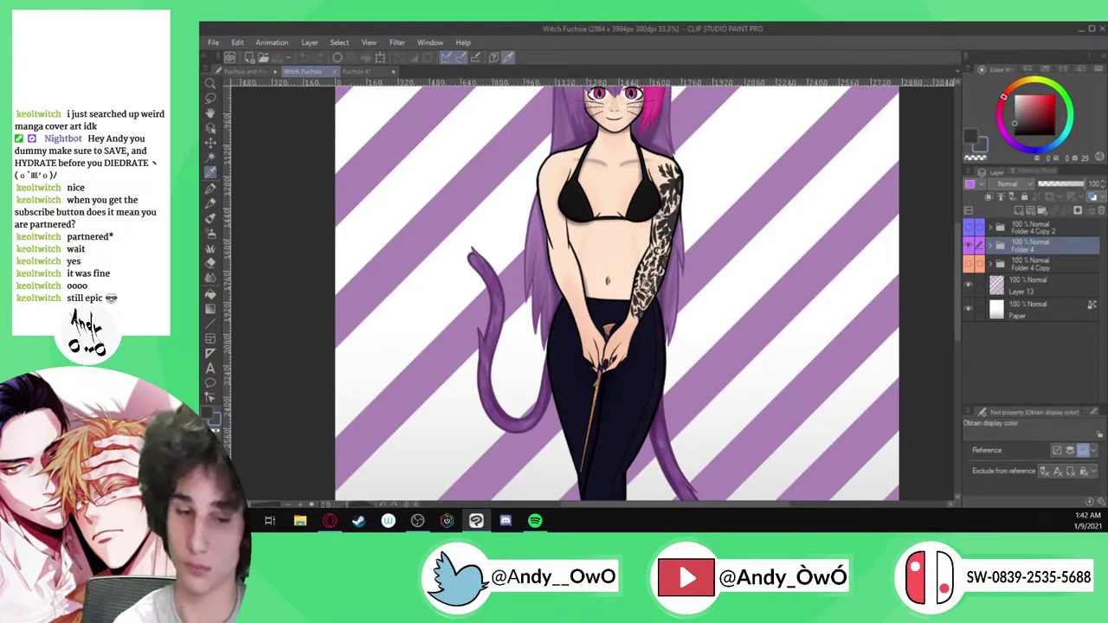
# Sample the brown of the carved markings on the wand in the Witch Fuchsia drawing
pyautogui.scroll(5, 592, 385)
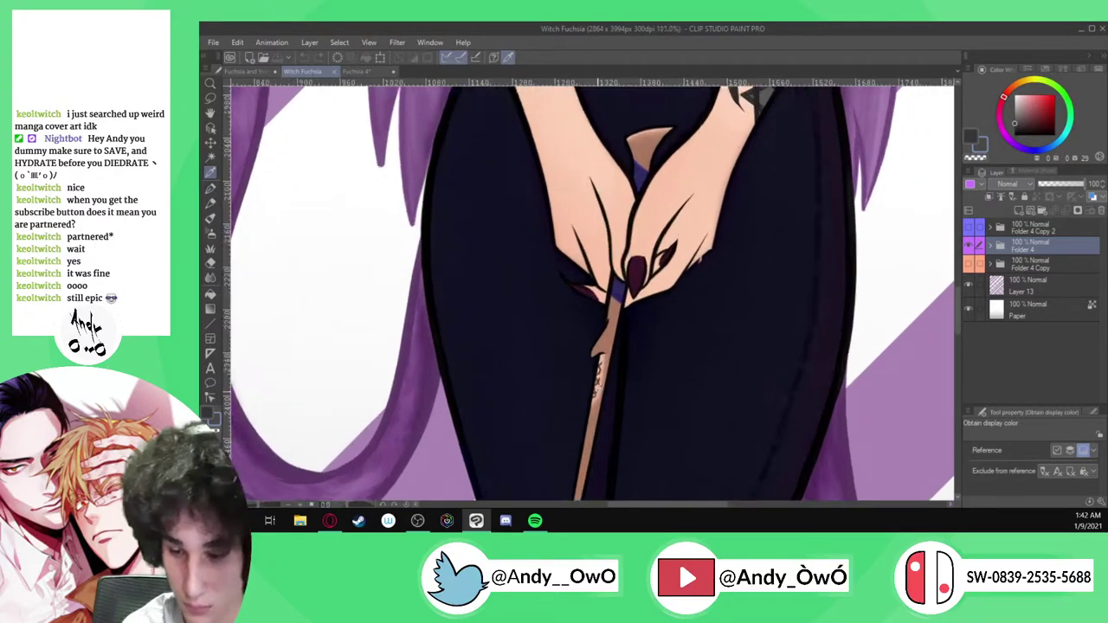
pyautogui.scroll(6, 600, 365)
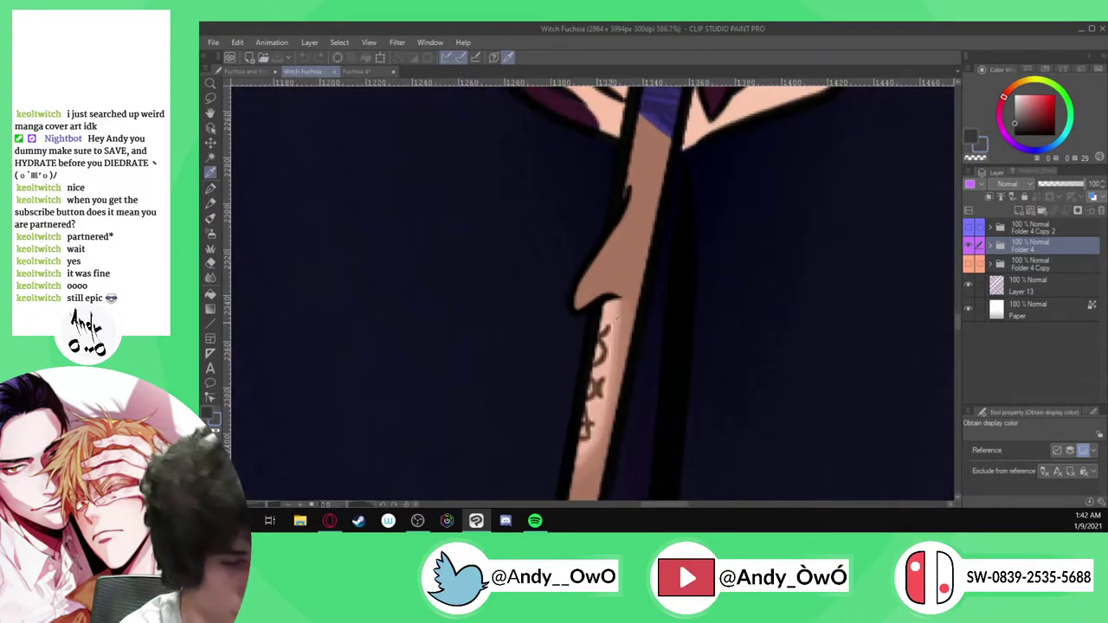
pyautogui.keyDown('alt'); pyautogui.click(569, 415); pyautogui.keyUp('alt')
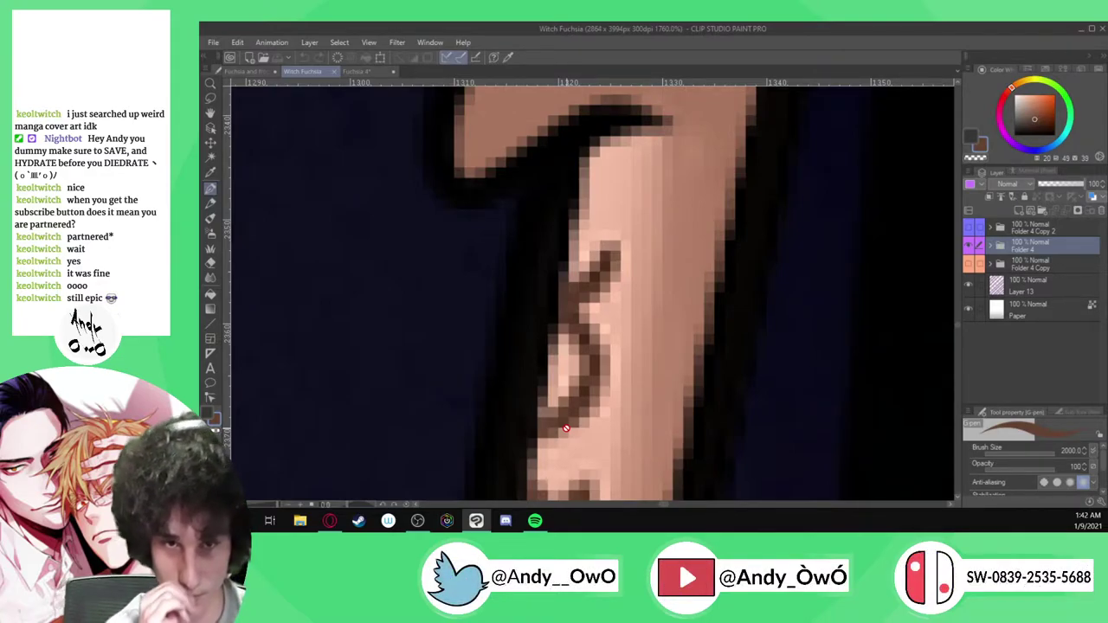
# Return to the Fuchsia and frog drawing, reduce the brush size to 125.4 and expand Folder 2
pyautogui.click(259, 75)
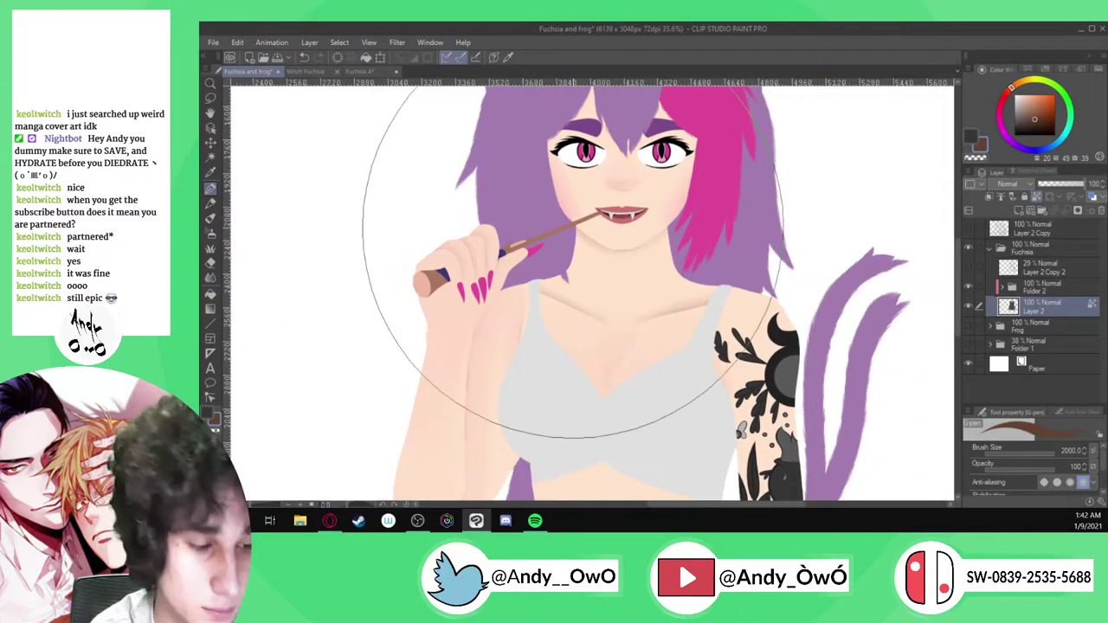
pyautogui.click(1038, 450)
pyautogui.moveTo(1037, 450); pyautogui.dragTo(1034, 450)
pyautogui.click(1002, 286)
pyautogui.scroll(-2, 1050, 340)
pyautogui.click(984, 328)
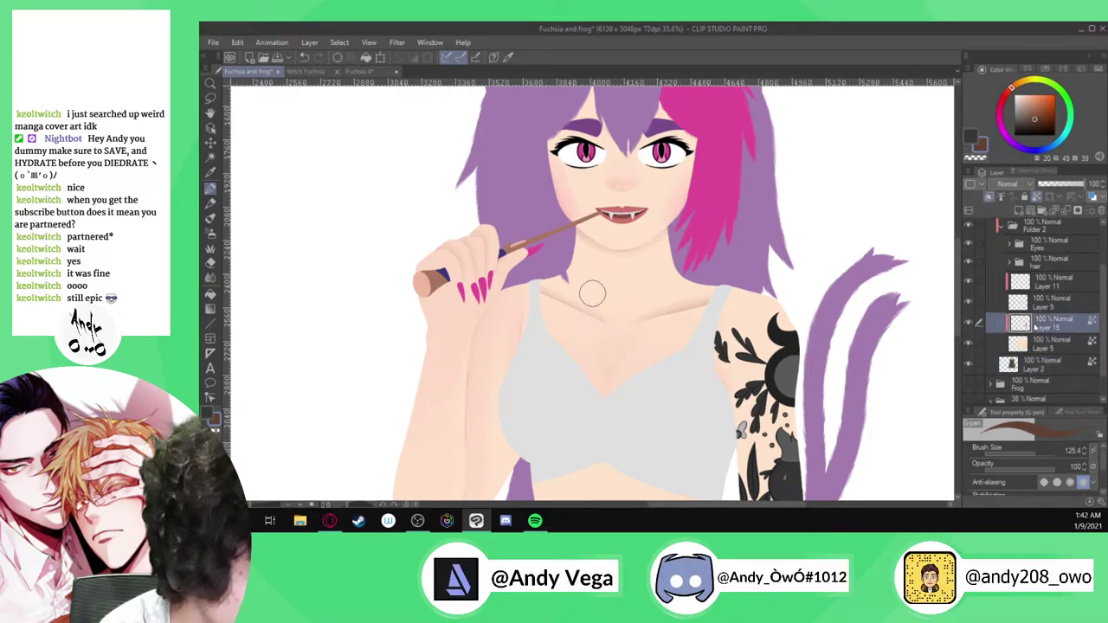
# Check which layer holds the wand's markings, select Layer 9 and lock its transparent pixels
pyautogui.click(968, 323)
pyautogui.click(969, 323)
pyautogui.click(968, 301)
pyautogui.click(968, 301)
pyautogui.click(1055, 303)
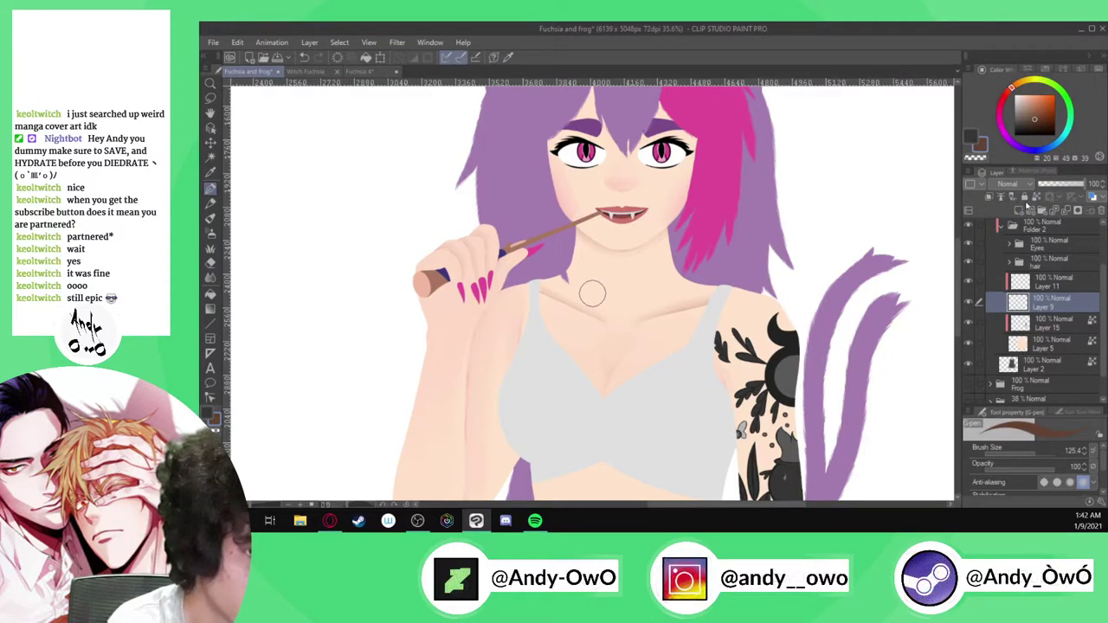
pyautogui.click(1037, 198)
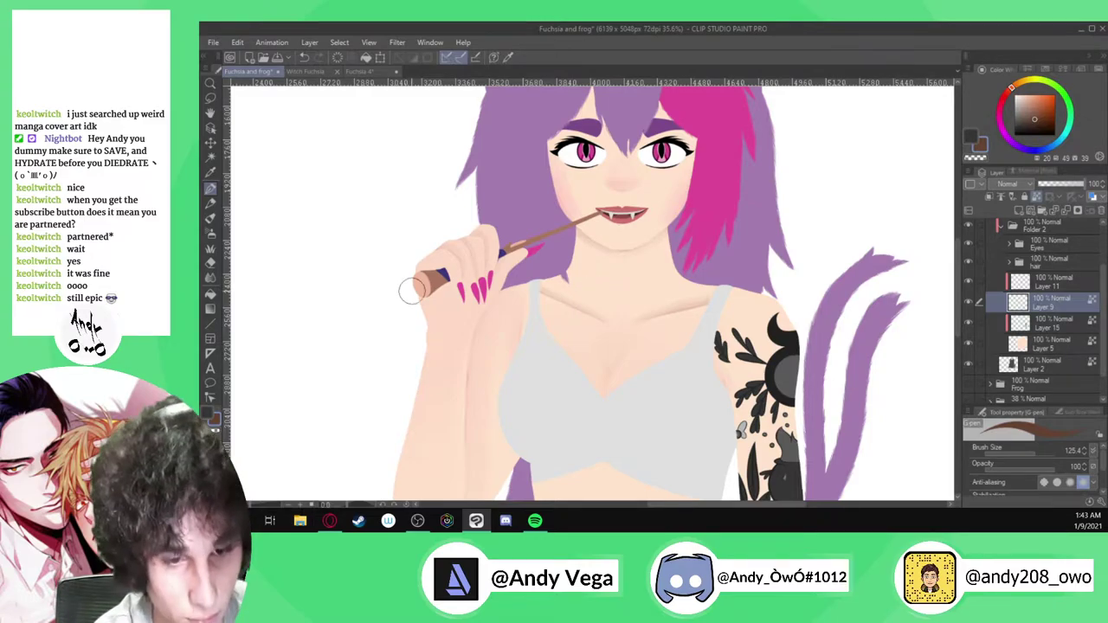
# Reduce the brush size to 15.4 and trace the pentagram on the wand's butt end in dark brown
pyautogui.scroll(2, 419, 291)
pyautogui.scroll(3, 976, 264)
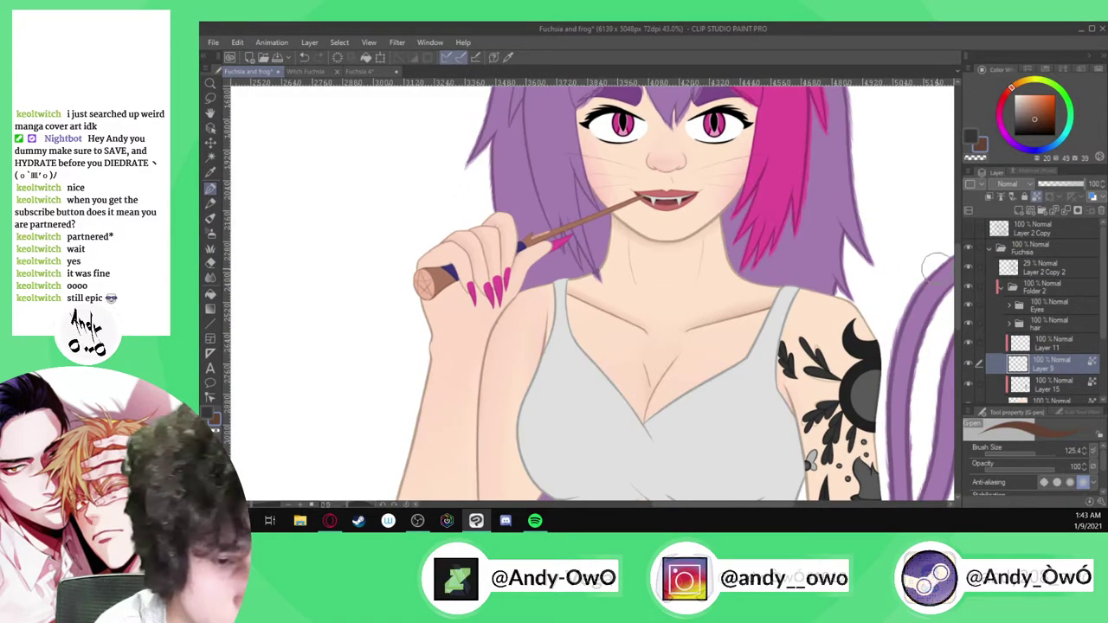
pyautogui.scroll(8, 426, 284)
pyautogui.moveTo(403, 313); pyautogui.dragTo(398, 275)
pyautogui.click(1030, 450)
pyautogui.moveTo(1030, 457); pyautogui.dragTo(1020, 454)
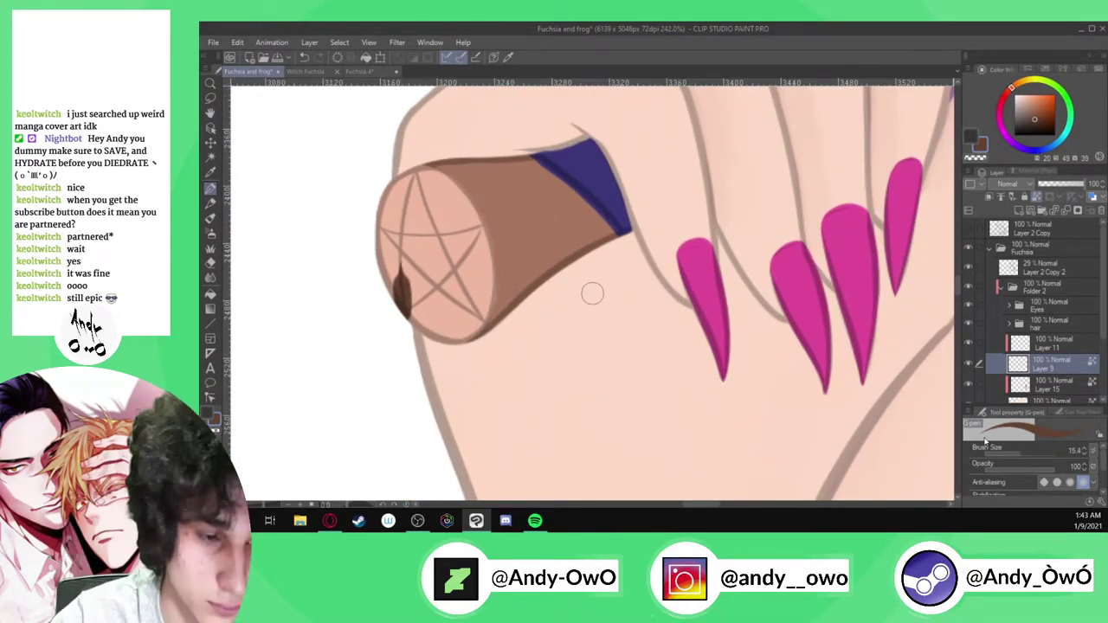
pyautogui.hotkey('ctrl', 'z')
pyautogui.moveTo(406, 310)
pyautogui.mouseDown()
pyautogui.moveTo(398, 232)
pyautogui.moveTo(414, 164)
pyautogui.moveTo(489, 331)
pyautogui.moveTo(435, 242)
pyautogui.moveTo(413, 165)
pyautogui.mouseUp()
pyautogui.hotkey('ctrl', 'z')
pyautogui.moveTo(485, 322)
pyautogui.mouseDown()
pyautogui.moveTo(373, 219)
pyautogui.moveTo(421, 234)
pyautogui.moveTo(479, 226)
pyautogui.moveTo(412, 303)
pyautogui.mouseUp()
pyautogui.hotkey('ctrl', 'z')
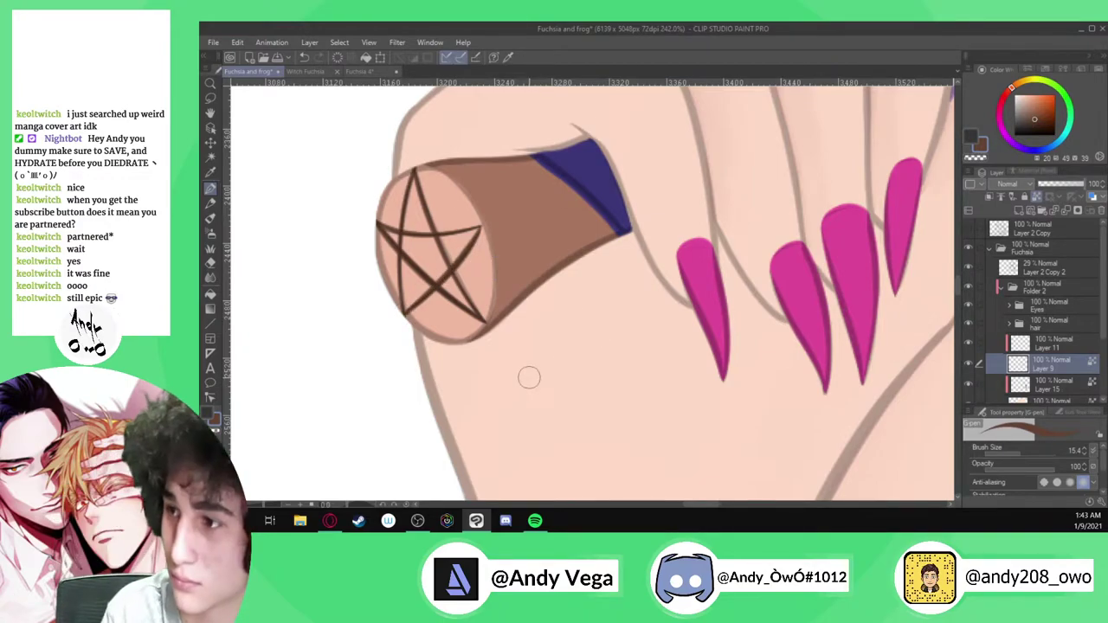
# Trace the first carved rune on the wand's pale inset, nearest the hooked notch, in dark brown
pyautogui.scroll(-3, 544, 391)
pyautogui.scroll(10, 609, 271)
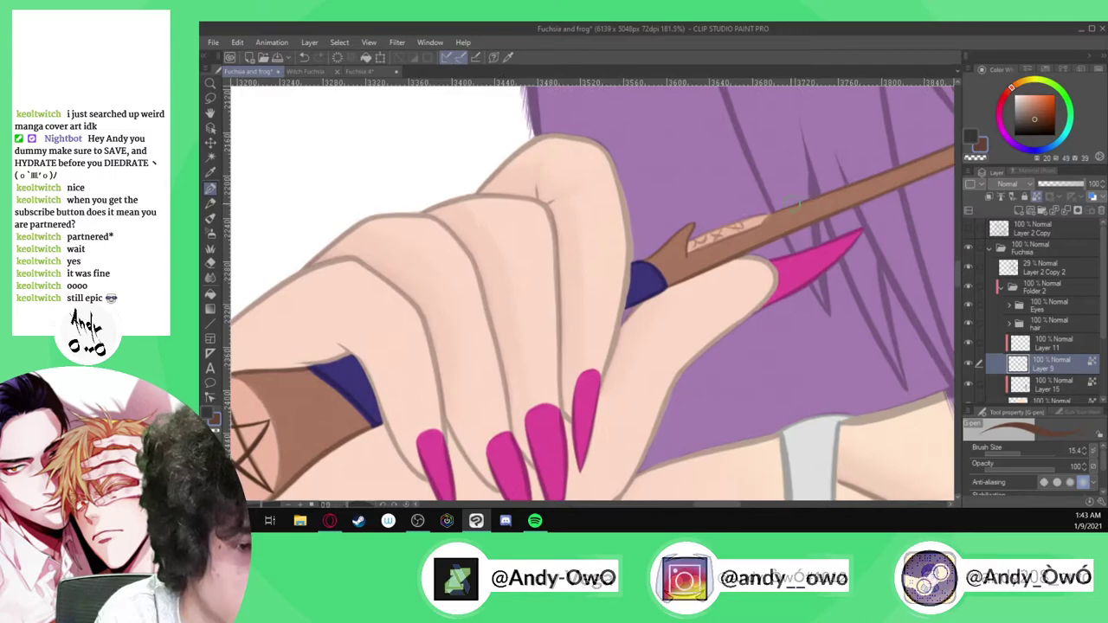
pyautogui.moveTo(609, 274)
pyautogui.mouseDown()
pyautogui.moveTo(634, 290)
pyautogui.moveTo(653, 282)
pyautogui.moveTo(656, 250)
pyautogui.mouseUp()
pyautogui.scroll(1, 643, 281)
pyautogui.moveTo(595, 279); pyautogui.dragTo(586, 326)
pyautogui.moveTo(590, 280); pyautogui.dragTo(603, 294)
pyautogui.scroll(-3, 605, 292)
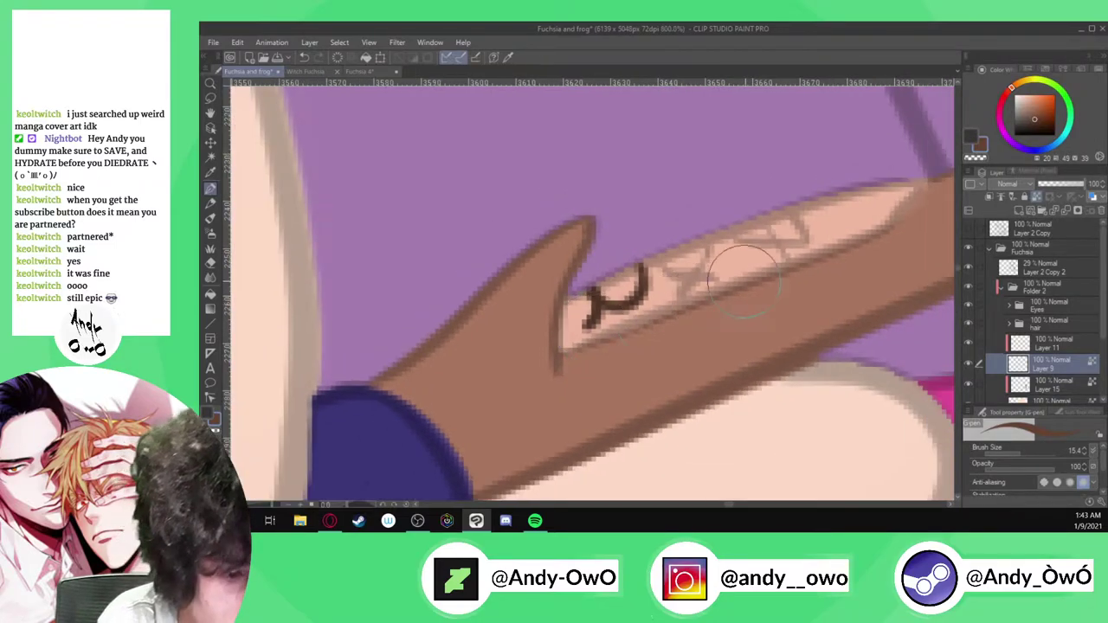
# Trace the second and third carved runes on the wand's pale inset in dark brown
pyautogui.scroll(7, 755, 253)
pyautogui.moveTo(567, 244)
pyautogui.mouseDown()
pyautogui.moveTo(609, 270)
pyautogui.moveTo(649, 255)
pyautogui.moveTo(671, 199)
pyautogui.mouseUp()
pyautogui.moveTo(616, 312)
pyautogui.mouseDown()
pyautogui.moveTo(631, 278)
pyautogui.moveTo(673, 290)
pyautogui.mouseUp()
pyautogui.scroll(-3, 630, 338)
pyautogui.scroll(1, 621, 355)
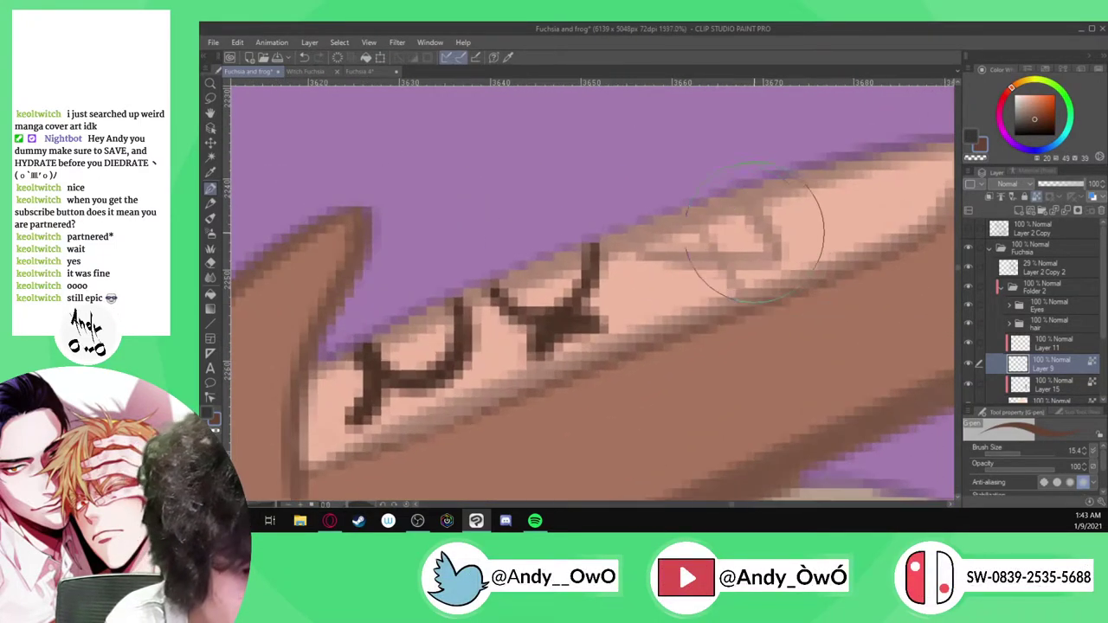
pyautogui.moveTo(620, 251)
pyautogui.mouseDown()
pyautogui.moveTo(765, 249)
pyautogui.moveTo(761, 226)
pyautogui.moveTo(741, 195)
pyautogui.mouseUp()
pyautogui.moveTo(730, 287); pyautogui.dragTo(690, 214)
pyautogui.scroll(-3, 683, 235)
pyautogui.scroll(-2, 684, 238)
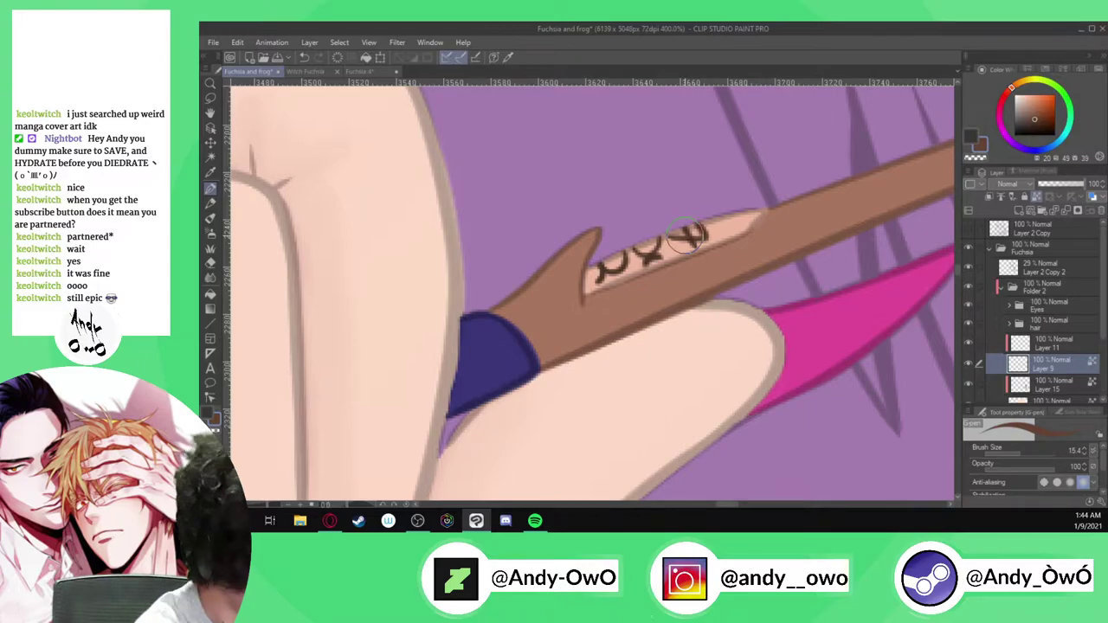
pyautogui.scroll(-2, 686, 233)
pyautogui.scroll(-8, 685, 230)
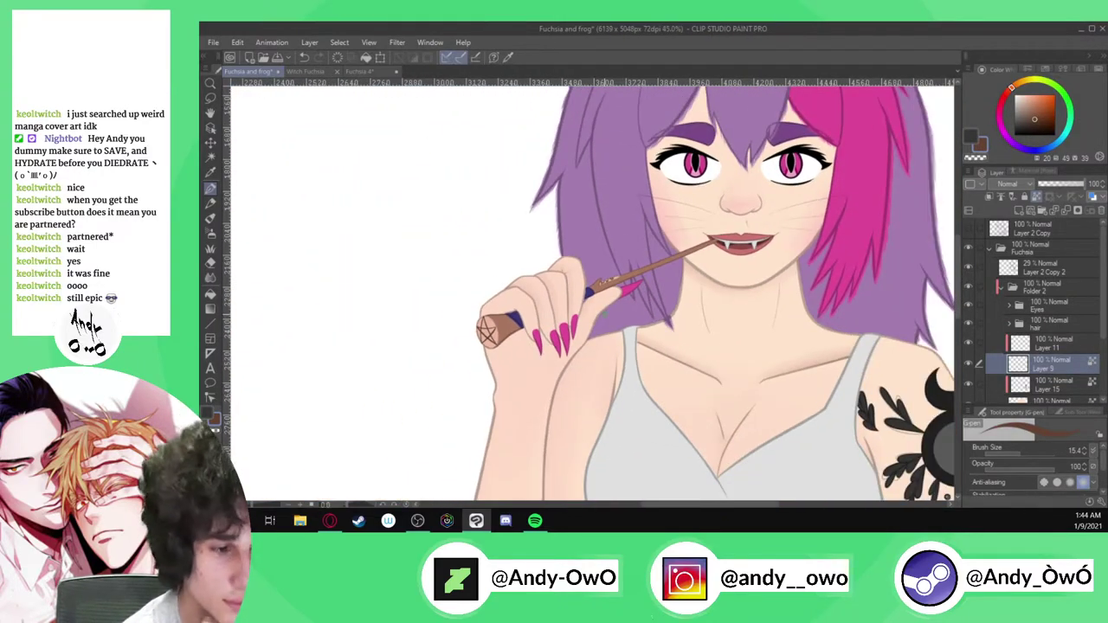
# Lock the transparent pixels of Layer 11 and sample the blue of the wand's grip wrapping
pyautogui.click(973, 343)
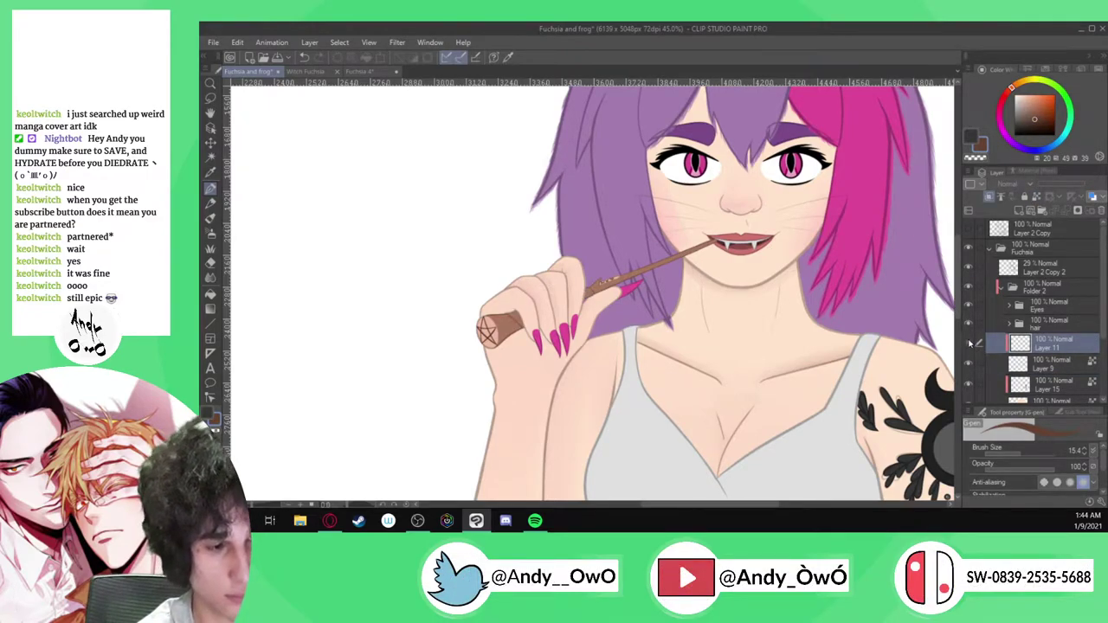
pyautogui.moveTo(503, 327); pyautogui.dragTo(521, 316)
pyautogui.scroll(3, 511, 310)
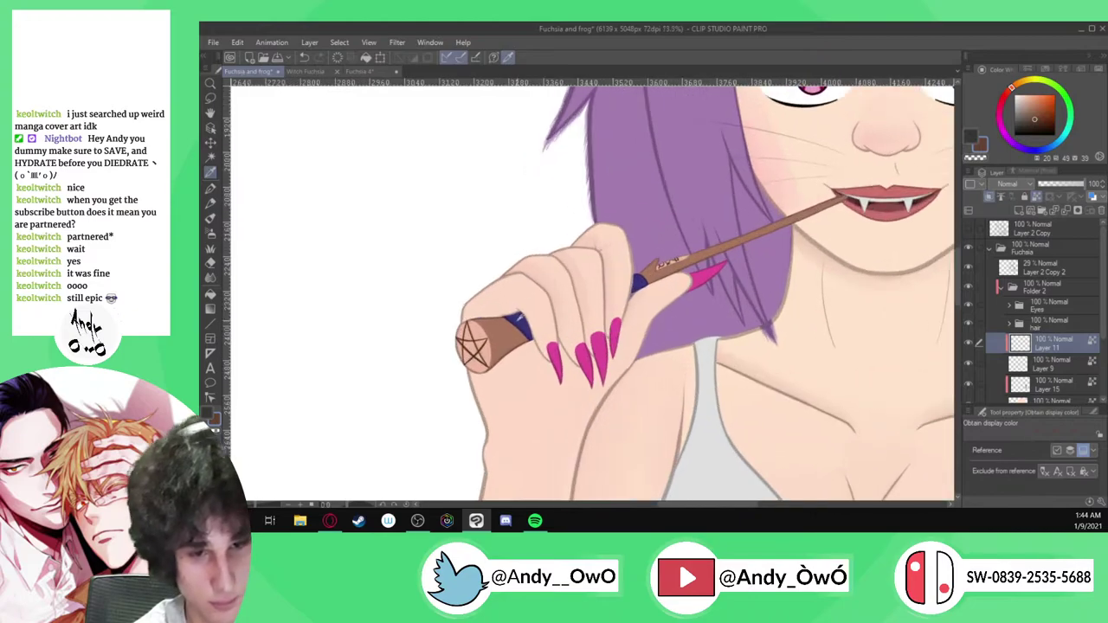
pyautogui.keyDown('alt'); pyautogui.click(523, 322); pyautogui.keyUp('alt')
pyautogui.scroll(1, 520, 317)
# Sample the darker blue of the wand's wrapping in the Witch Fuchsia drawing
pyautogui.click(314, 72)
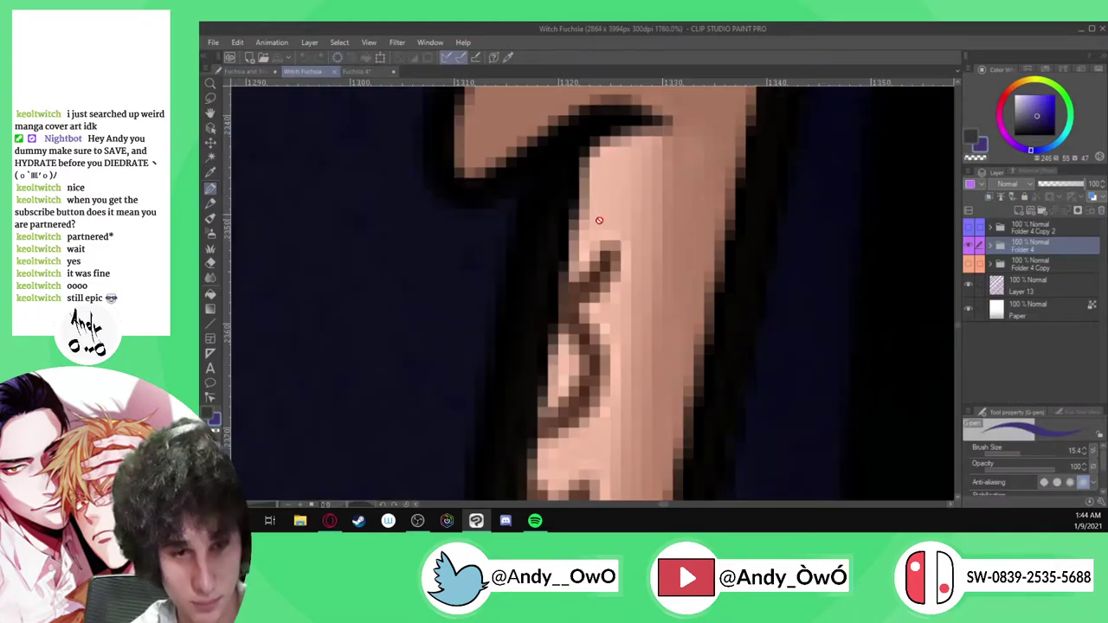
pyautogui.scroll(-6, 606, 390)
pyautogui.press('alt')
pyautogui.scroll(5, 637, 286)
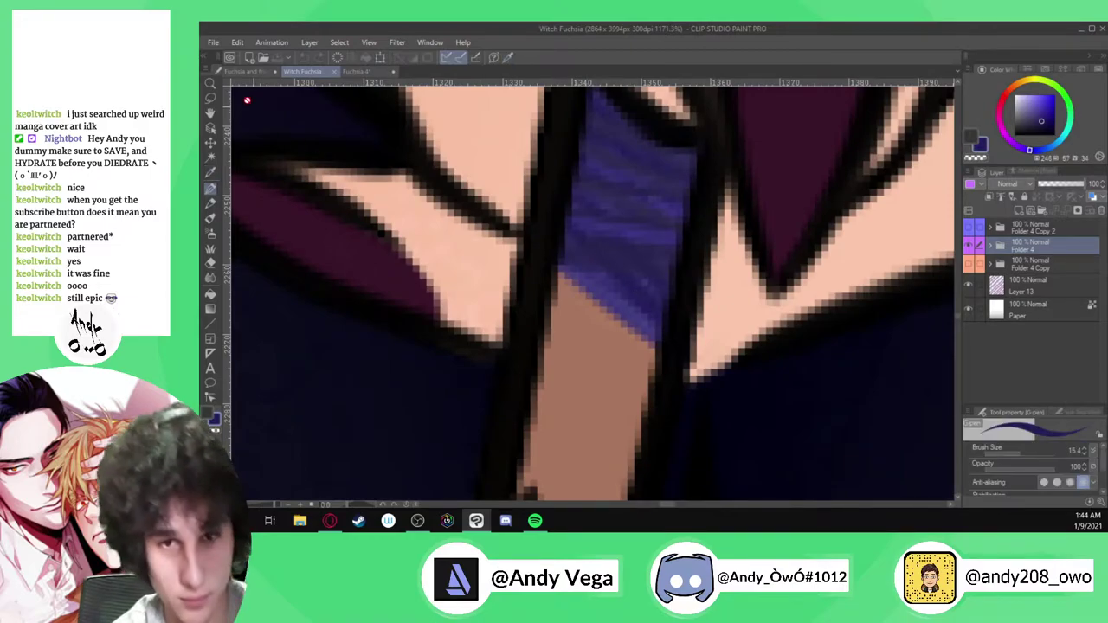
# Paint dark blue diagonal stripes on the wrapping beside the wand's handle end in the Fuchsia and frog drawing
pyautogui.click(251, 71)
pyautogui.scroll(2, 480, 322)
pyautogui.moveTo(480, 321)
pyautogui.mouseDown()
pyautogui.moveTo(543, 354)
pyautogui.moveTo(585, 400)
pyautogui.mouseUp()
pyautogui.scroll(1, 565, 367)
pyautogui.moveTo(435, 299)
pyautogui.mouseDown()
pyautogui.moveTo(492, 335)
pyautogui.moveTo(577, 424)
pyautogui.mouseUp()
pyautogui.moveTo(458, 297)
pyautogui.mouseDown()
pyautogui.moveTo(542, 334)
pyautogui.moveTo(610, 407)
pyautogui.moveTo(457, 296)
pyautogui.moveTo(581, 347)
pyautogui.mouseUp()
pyautogui.moveTo(506, 296); pyautogui.dragTo(537, 312)
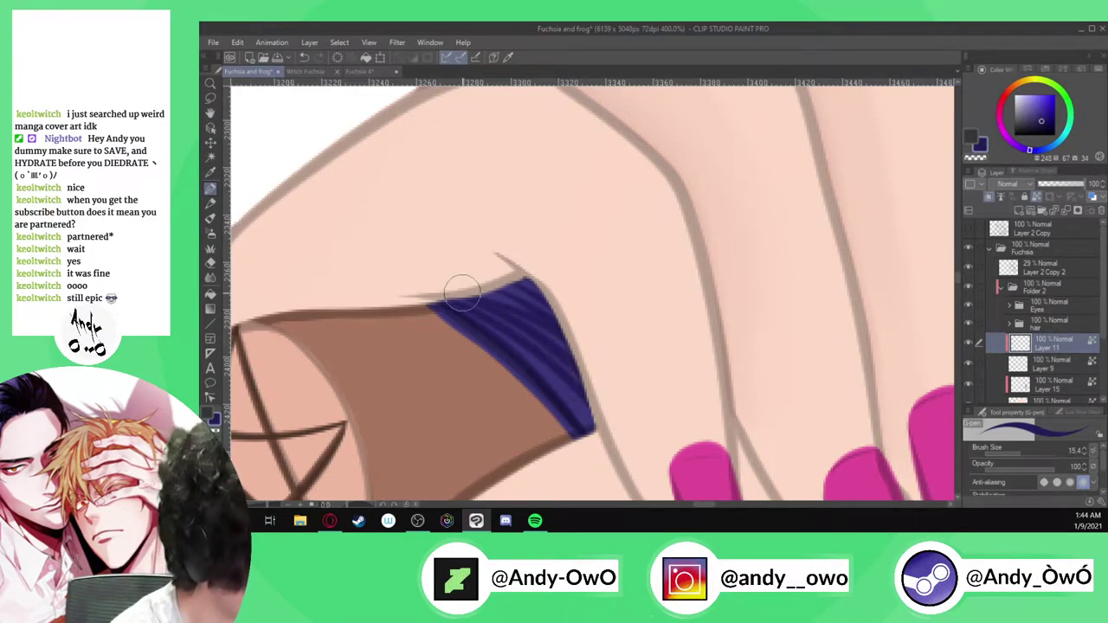
pyautogui.scroll(-2, 462, 294)
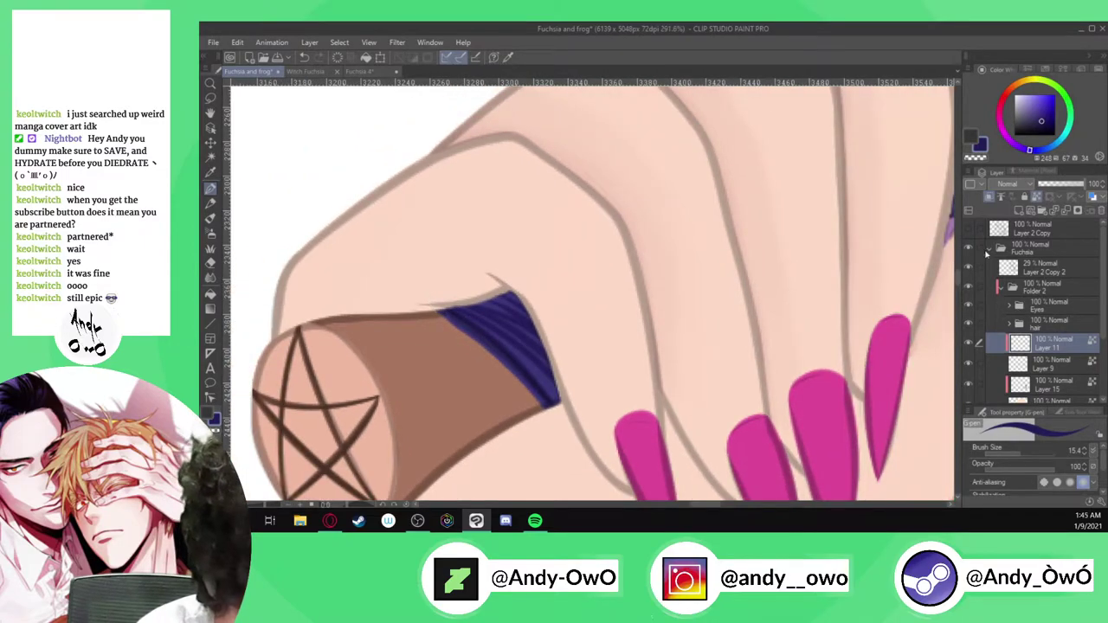
# Hide the Layer 2 Copy 2 line art and paint dark blue stripes on the wrapping where the wand's shaft leaves the hand
pyautogui.click(968, 267)
pyautogui.scroll(-3, 839, 324)
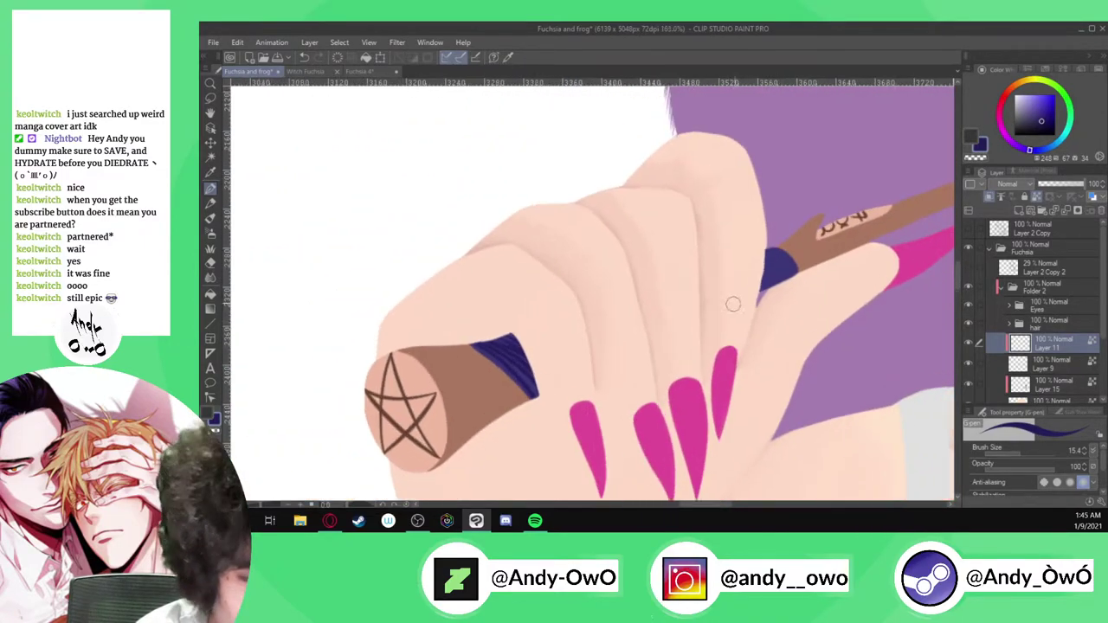
pyautogui.scroll(3, 732, 303)
pyautogui.scroll(2, 775, 236)
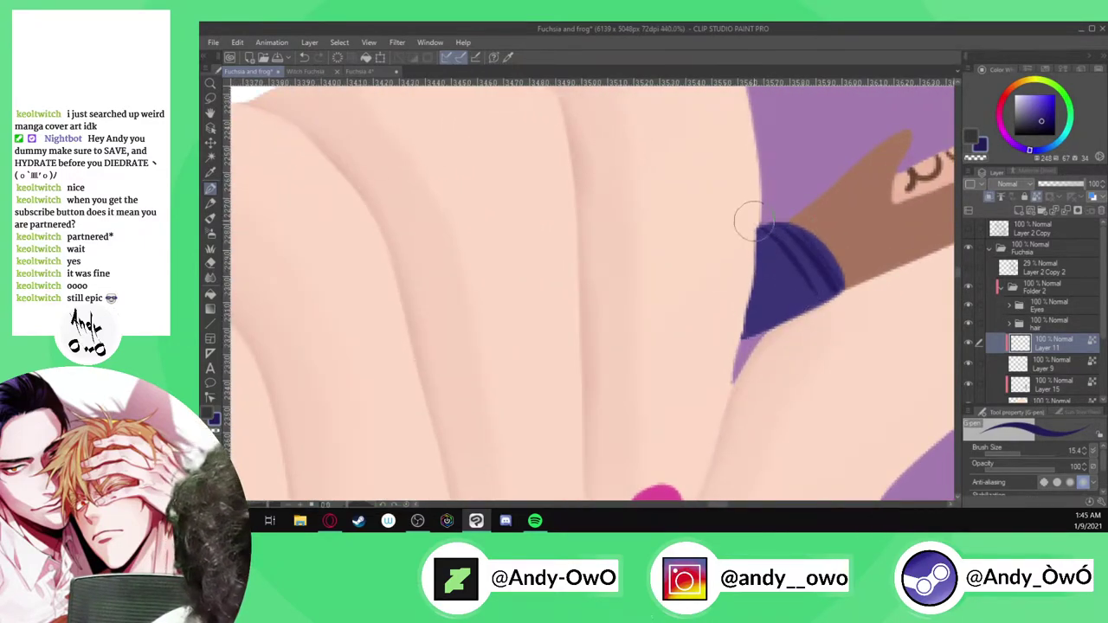
pyautogui.moveTo(770, 243); pyautogui.dragTo(810, 332)
pyautogui.moveTo(732, 239)
pyautogui.mouseDown()
pyautogui.moveTo(771, 339)
pyautogui.moveTo(788, 365)
pyautogui.mouseUp()
pyautogui.moveTo(721, 260)
pyautogui.mouseDown()
pyautogui.moveTo(762, 327)
pyautogui.moveTo(753, 330)
pyautogui.mouseUp()
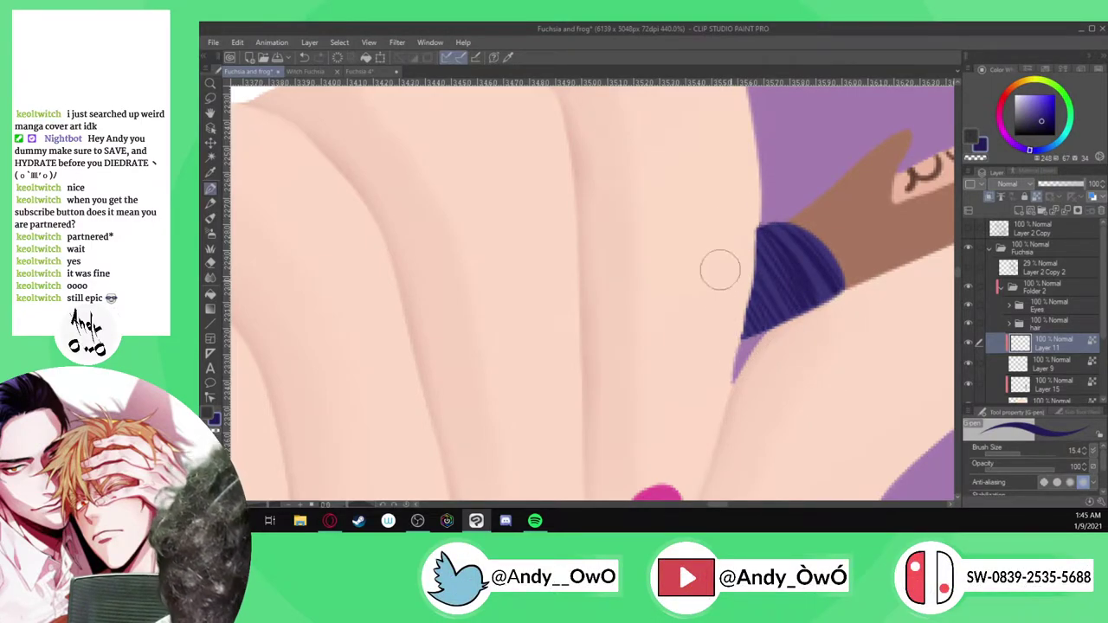
pyautogui.moveTo(746, 239)
pyautogui.mouseDown()
pyautogui.moveTo(781, 302)
pyautogui.moveTo(812, 289)
pyautogui.mouseUp()
pyautogui.moveTo(786, 246); pyautogui.dragTo(827, 296)
pyautogui.scroll(-5, 797, 242)
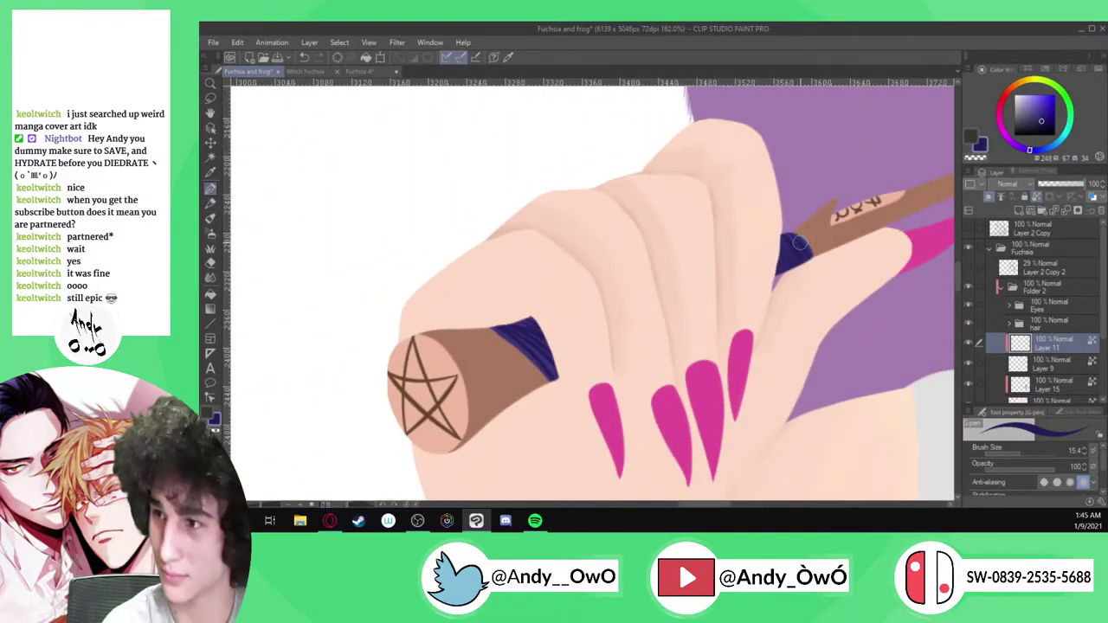
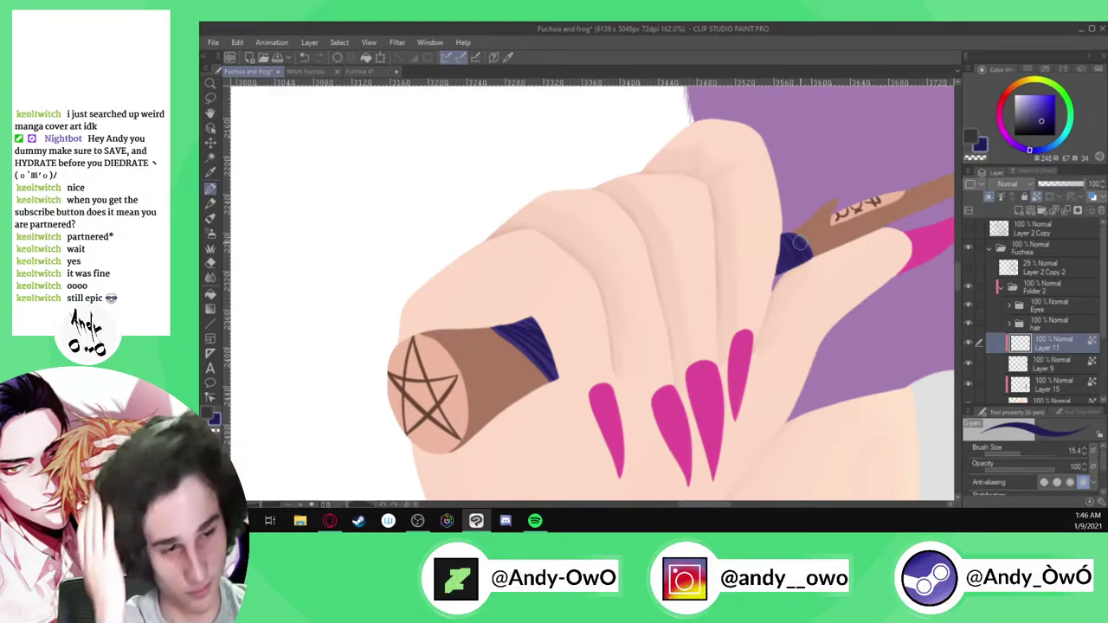
# Inspect the wand from handle to mouth and show the Layer 2 Copy 2 line art again
pyautogui.scroll(-2, 567, 270)
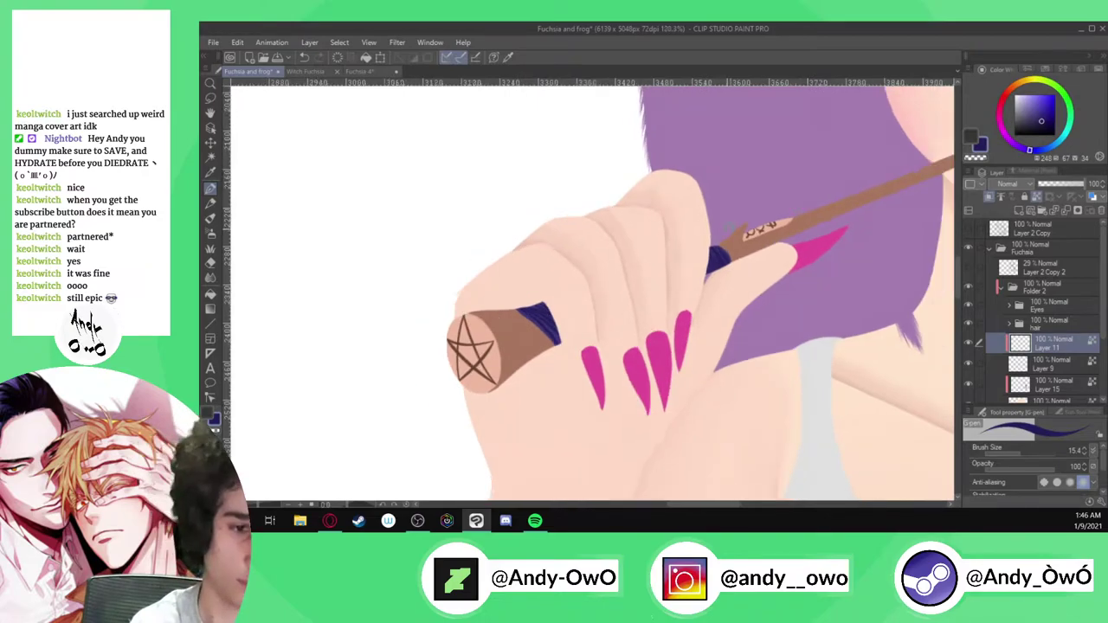
pyautogui.scroll(-3, 730, 227)
pyautogui.scroll(5, 900, 192)
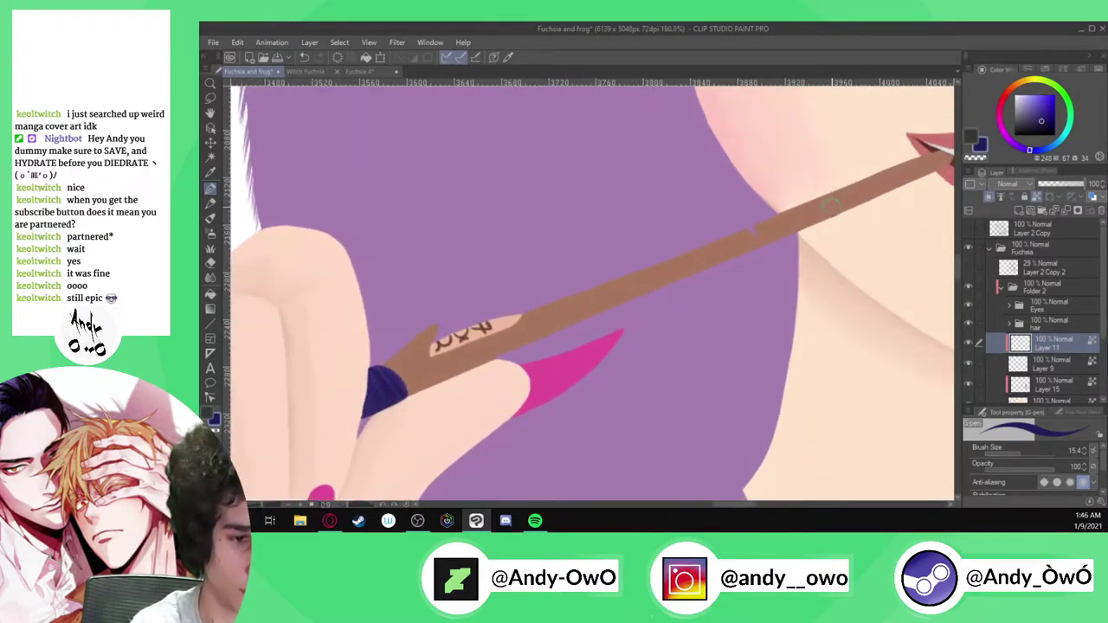
pyautogui.scroll(-4, 829, 205)
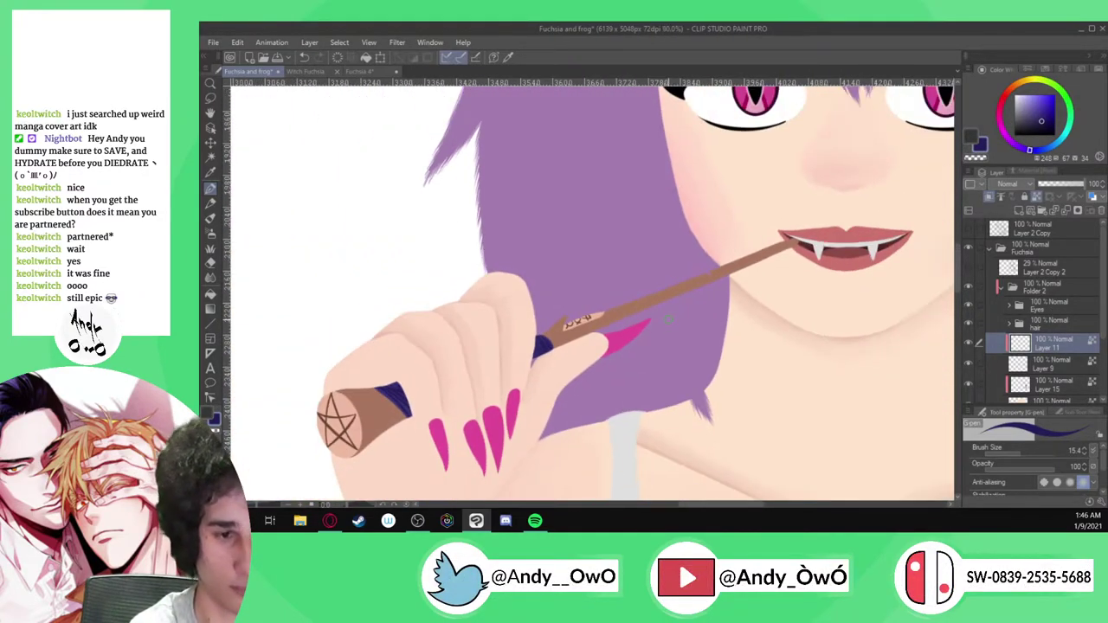
pyautogui.scroll(-2, 609, 278)
pyautogui.scroll(4, 679, 279)
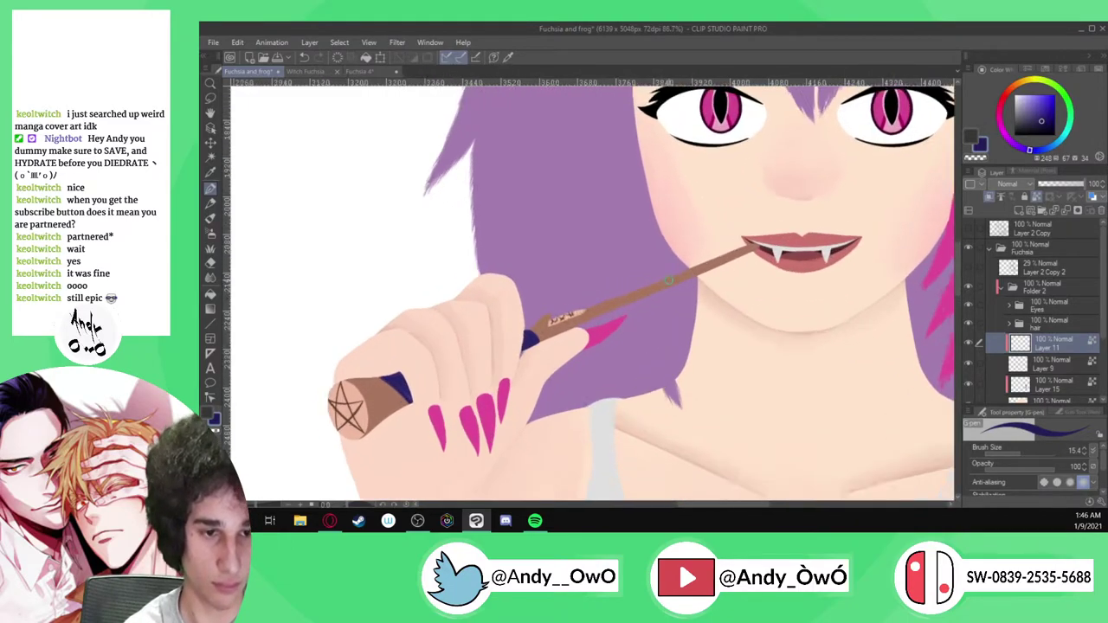
pyautogui.scroll(-3, 652, 339)
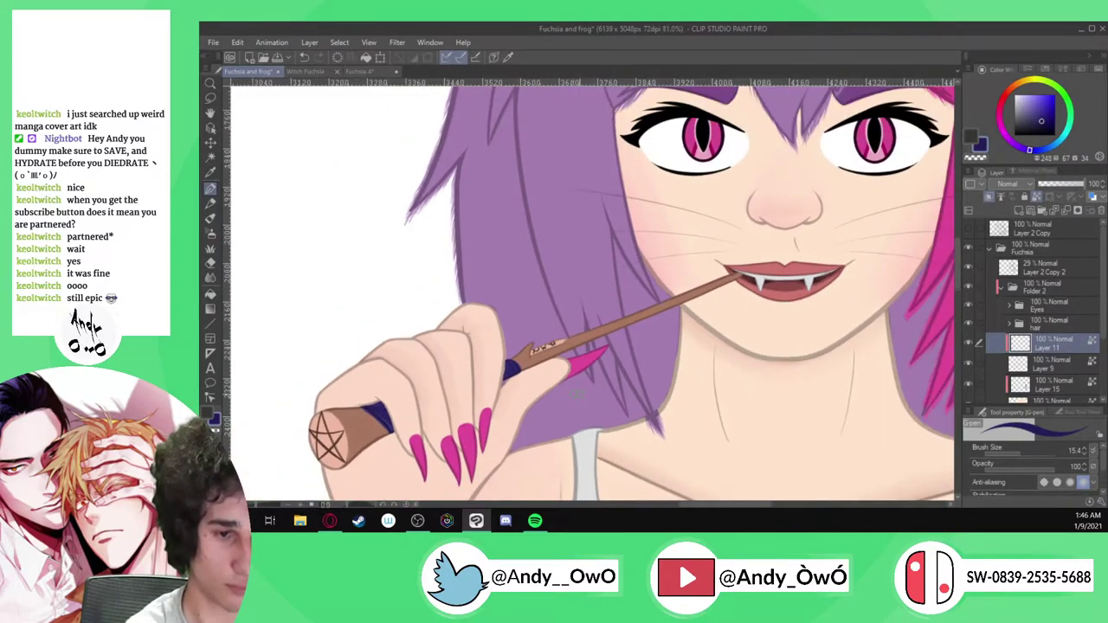
pyautogui.scroll(2, 651, 339)
pyautogui.scroll(3, 652, 339)
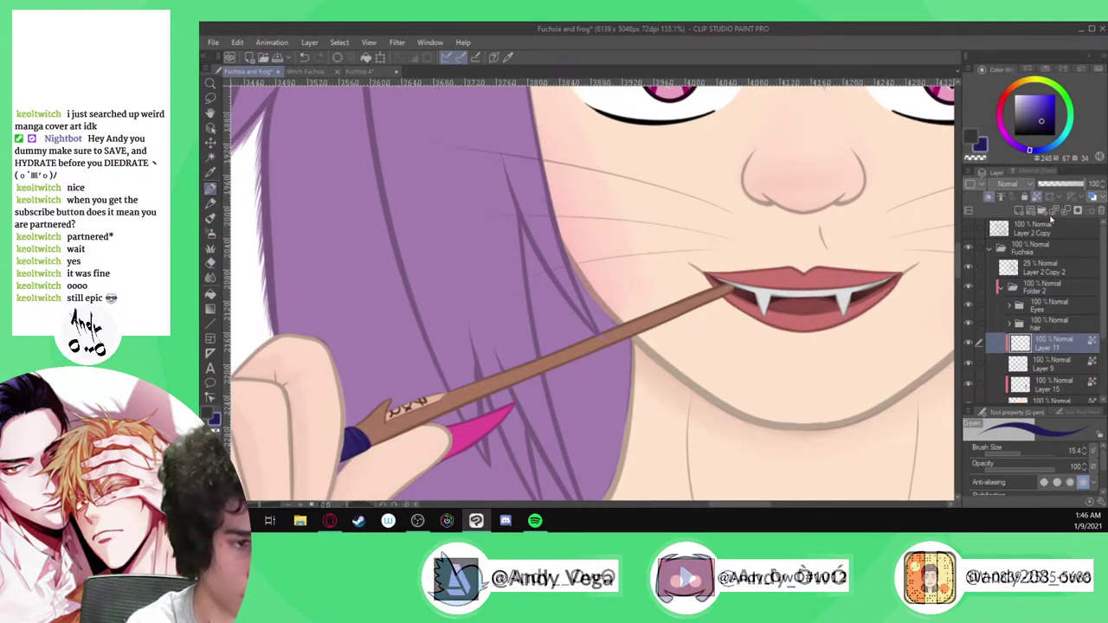
# Unlock the transparent pixels of Layer 9 and sample the light brown of the wand's shaft
pyautogui.click(1058, 363)
pyautogui.click(969, 364)
pyautogui.click(968, 365)
pyautogui.scroll(8, 619, 328)
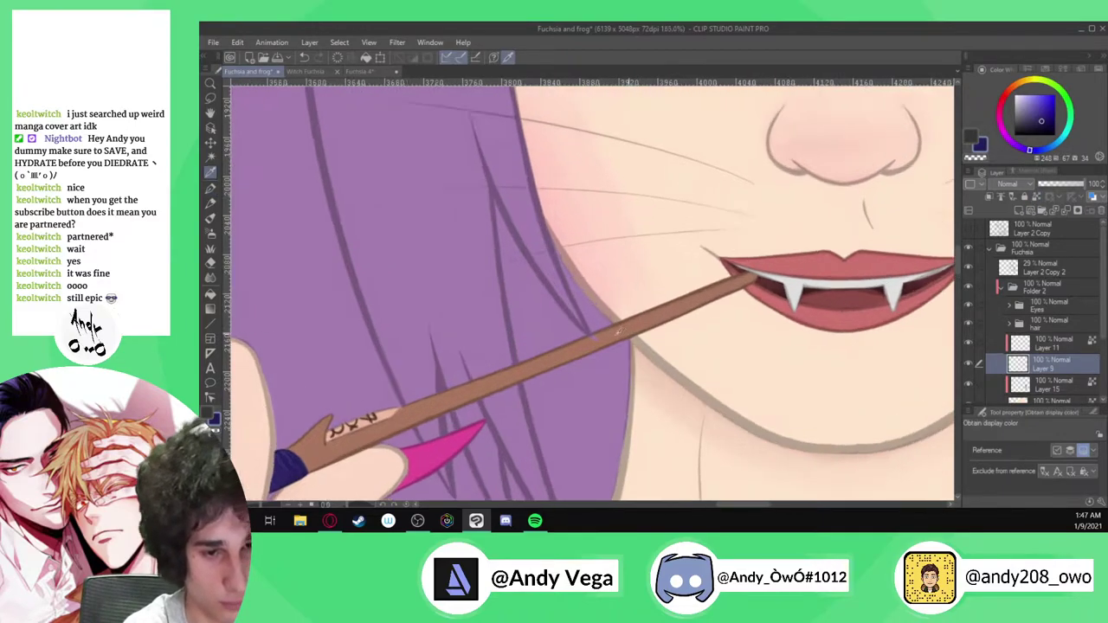
pyautogui.scroll(1, 616, 303)
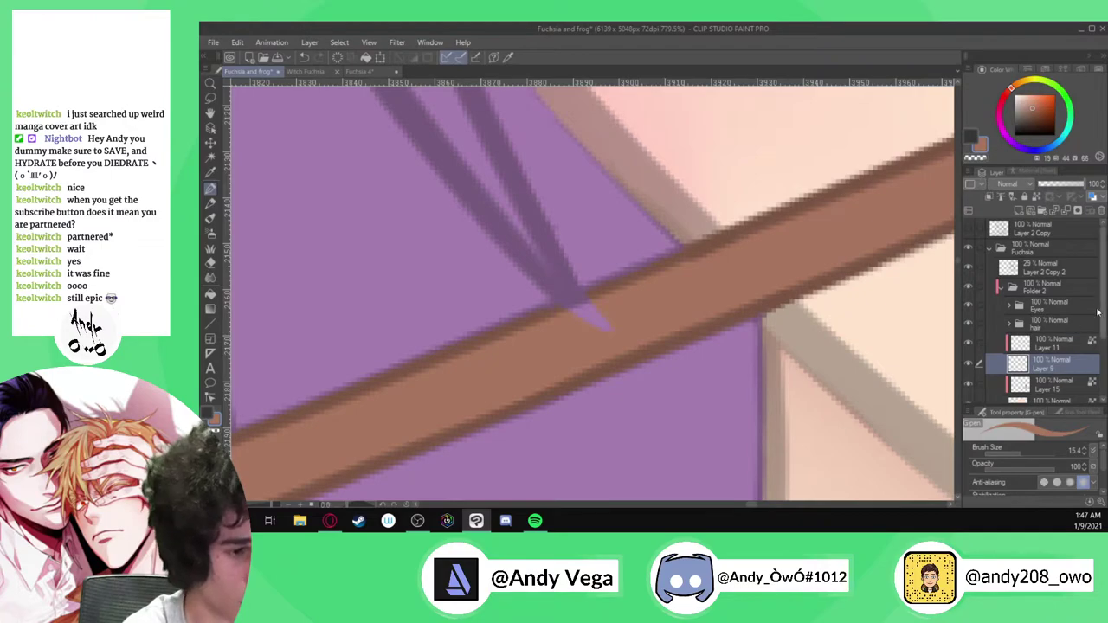
# Merge Layer 11 down into Layer 9
pyautogui.click(1058, 346)
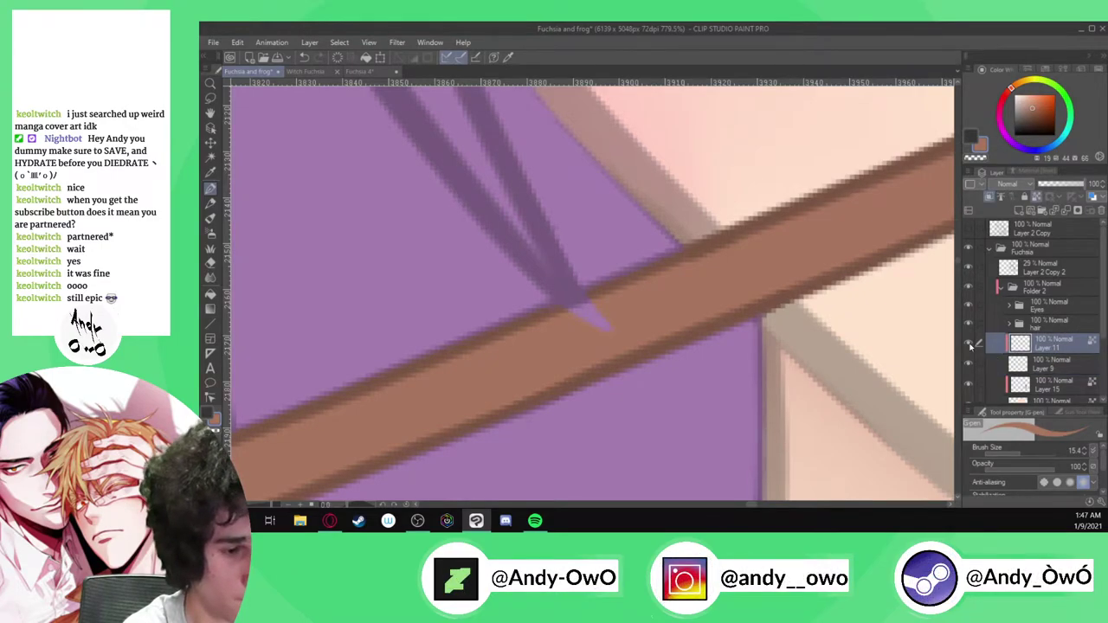
pyautogui.scroll(-8, 680, 267)
pyautogui.scroll(-5, 679, 267)
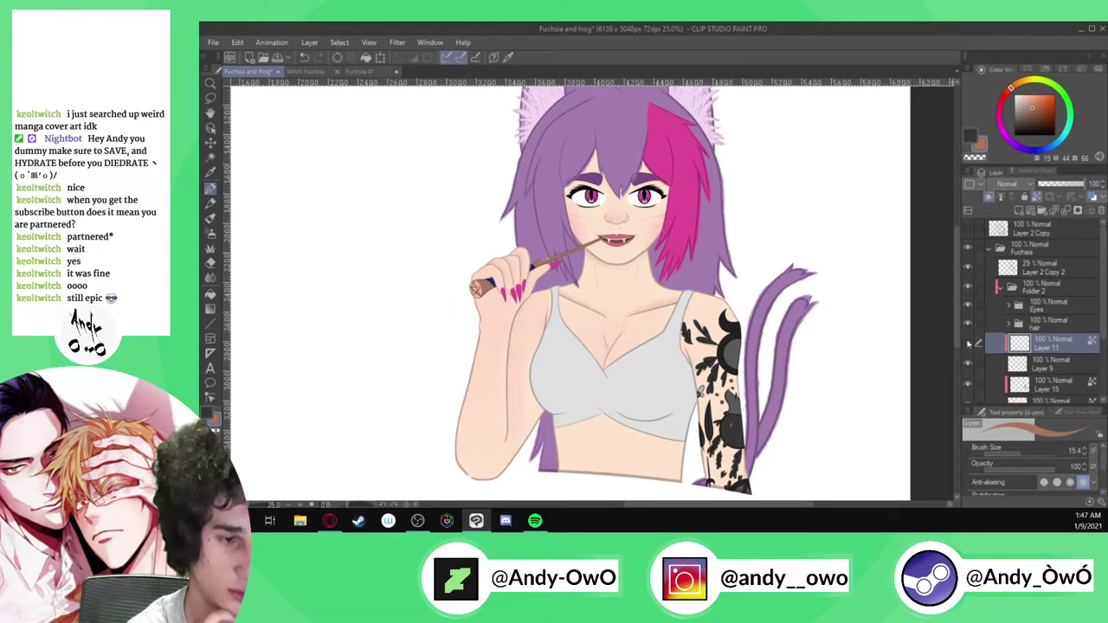
pyautogui.click(1063, 212)
pyautogui.scroll(4, 571, 255)
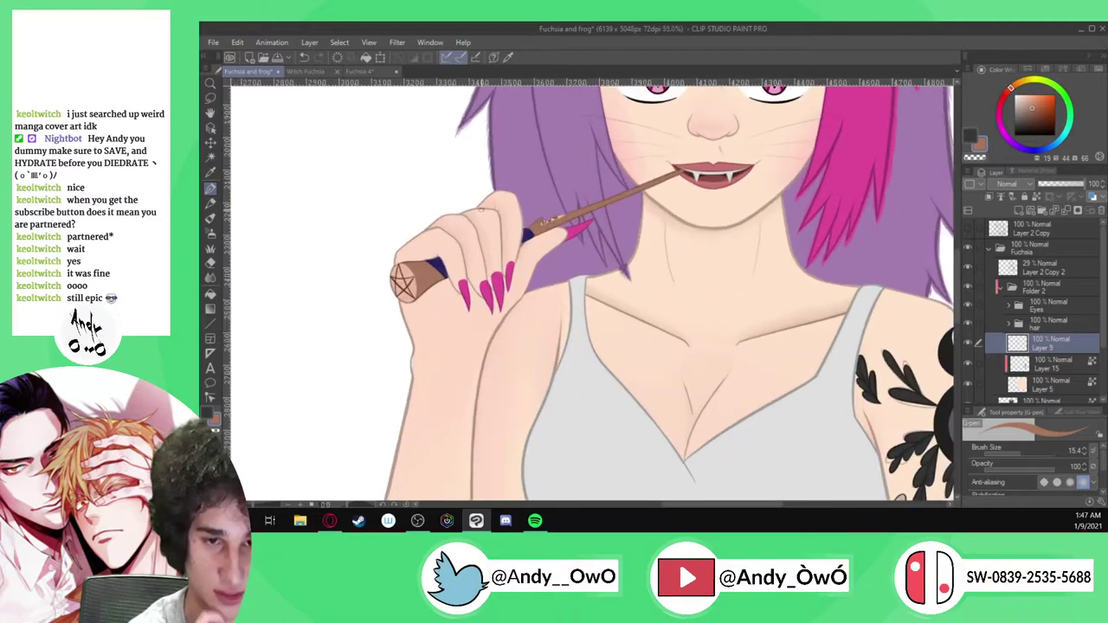
pyautogui.scroll(1, 496, 215)
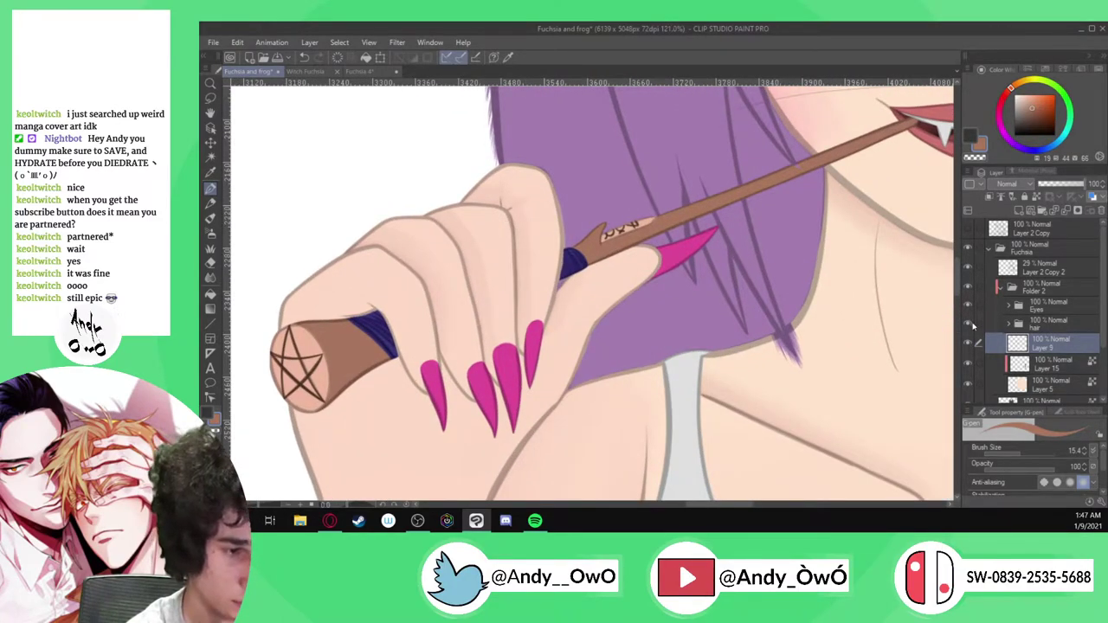
# Hide the Layer 2 Copy 2 line art and paint streaks in blues sampled from the wrapping onto its handle-side section, with Layer 9's transparency locked
pyautogui.click(966, 266)
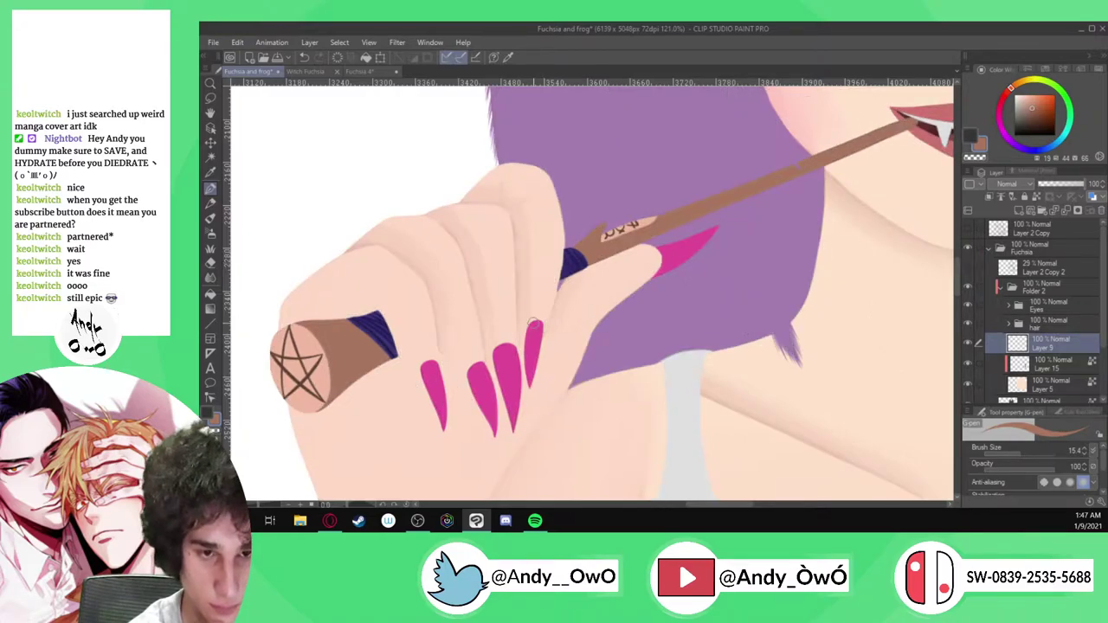
pyautogui.scroll(3, 534, 325)
pyautogui.scroll(2, 672, 199)
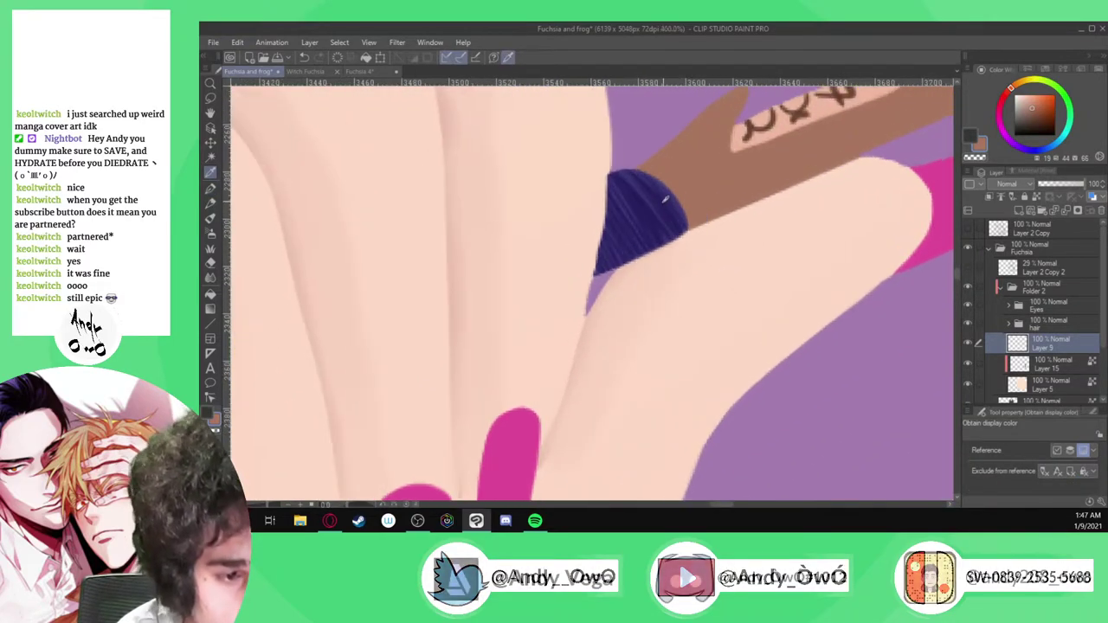
pyautogui.keyDown('alt'); pyautogui.click(665, 199); pyautogui.keyUp('alt')
pyautogui.scroll(-4, 670, 208)
pyautogui.scroll(3, 371, 314)
pyautogui.scroll(1, 369, 314)
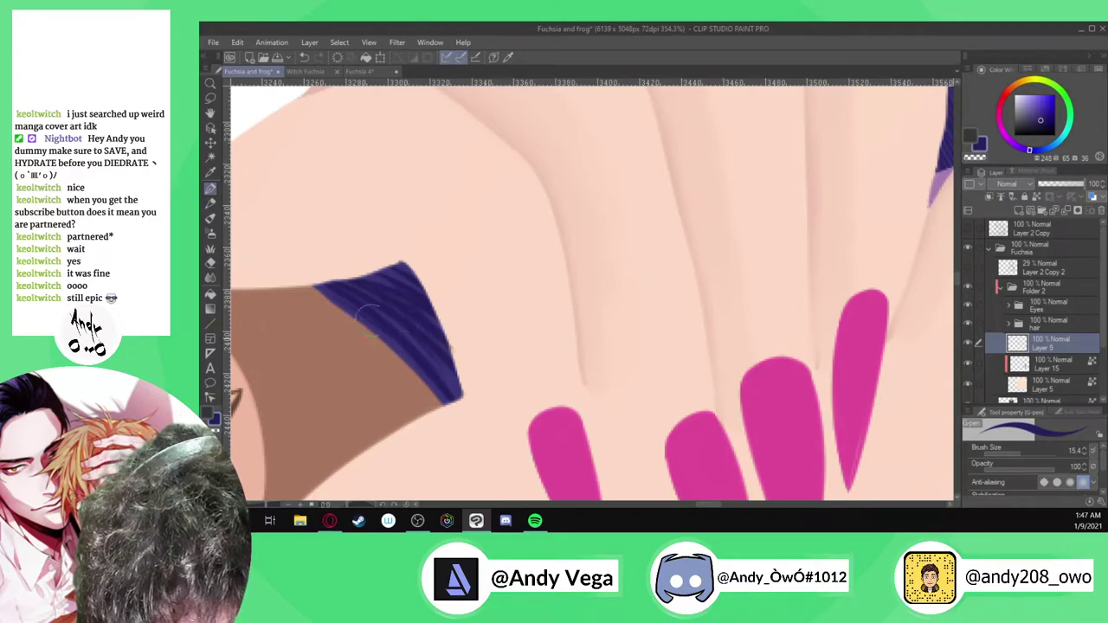
pyautogui.scroll(2, 440, 363)
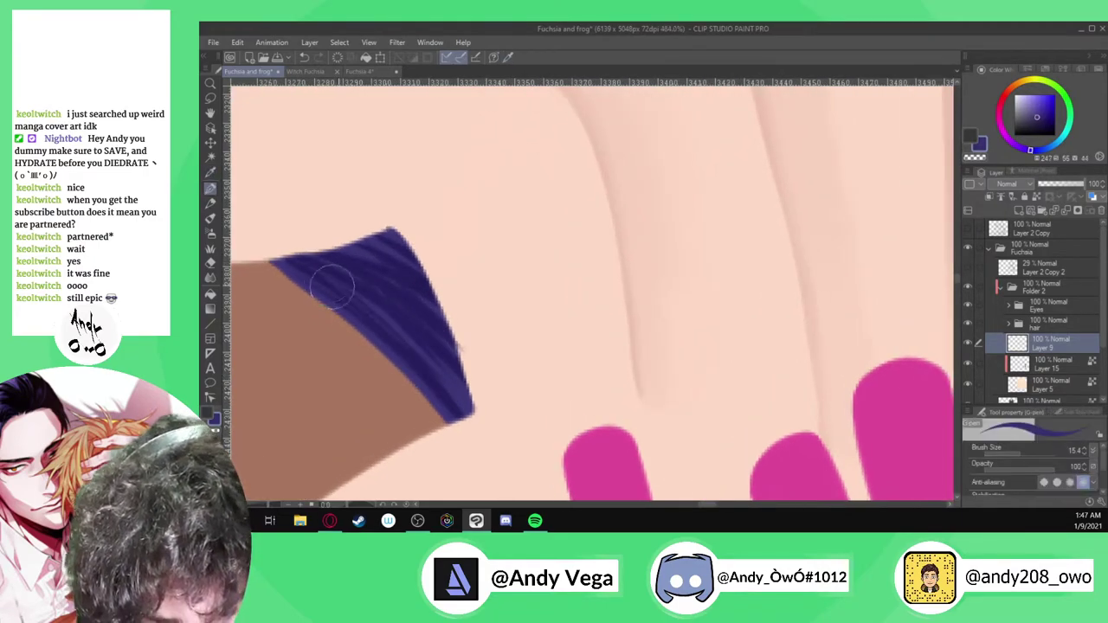
pyautogui.scroll(1, 447, 345)
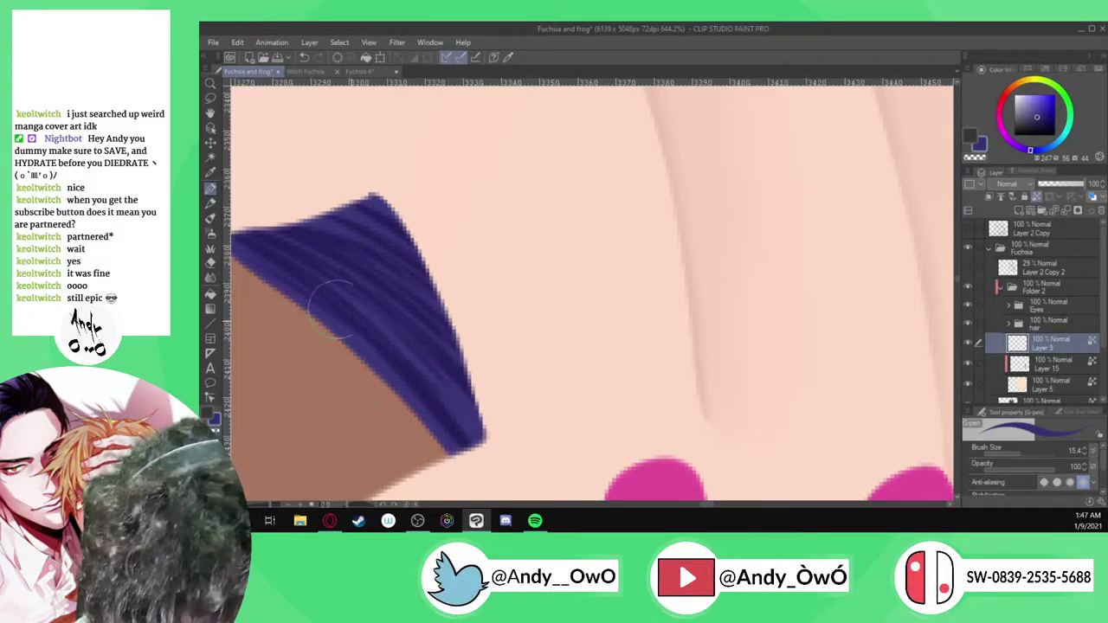
pyautogui.keyDown('alt'); pyautogui.click(455, 364); pyautogui.keyUp('alt')
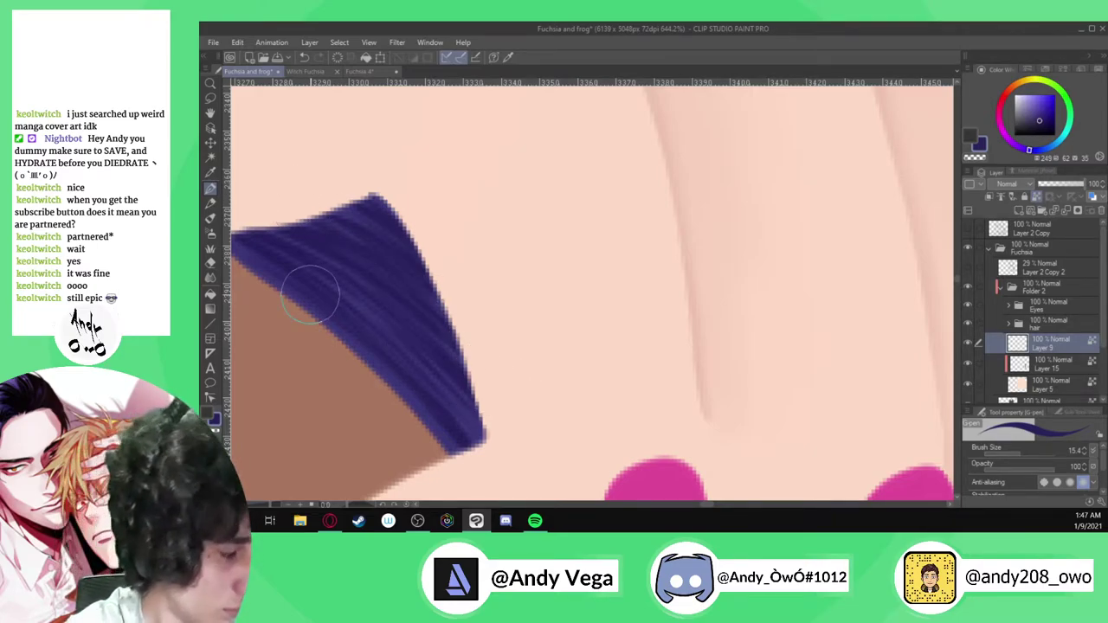
pyautogui.keyDown('alt'); pyautogui.click(396, 371); pyautogui.keyUp('alt')
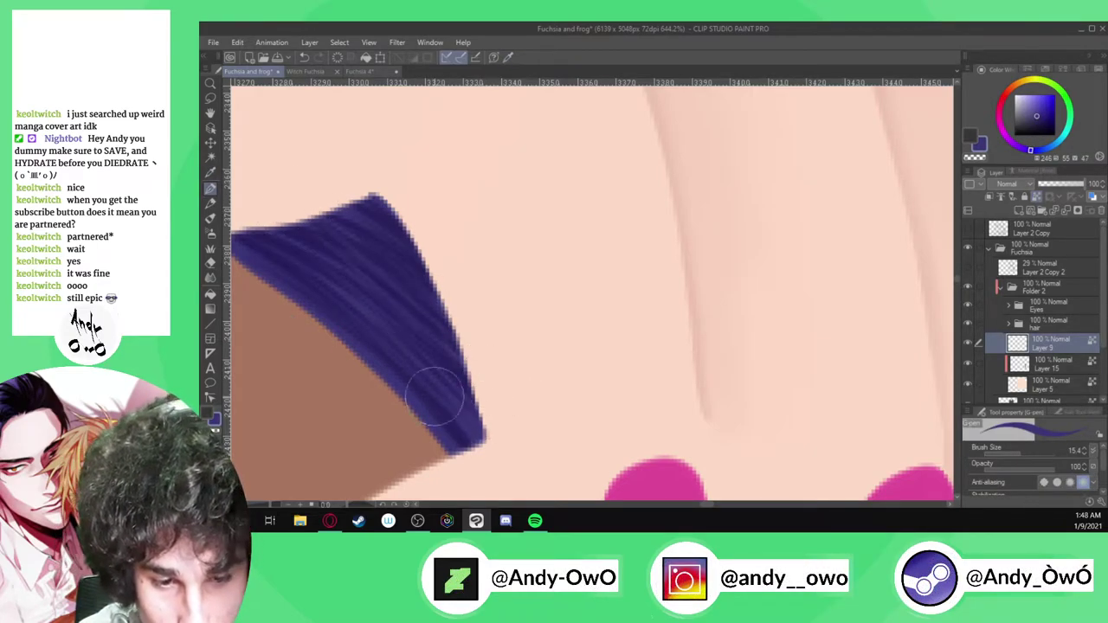
# Paint fine streaks in sampled dark blues on the wrapping section between the fingers and the rune-marked shaft
pyautogui.scroll(-4, 342, 251)
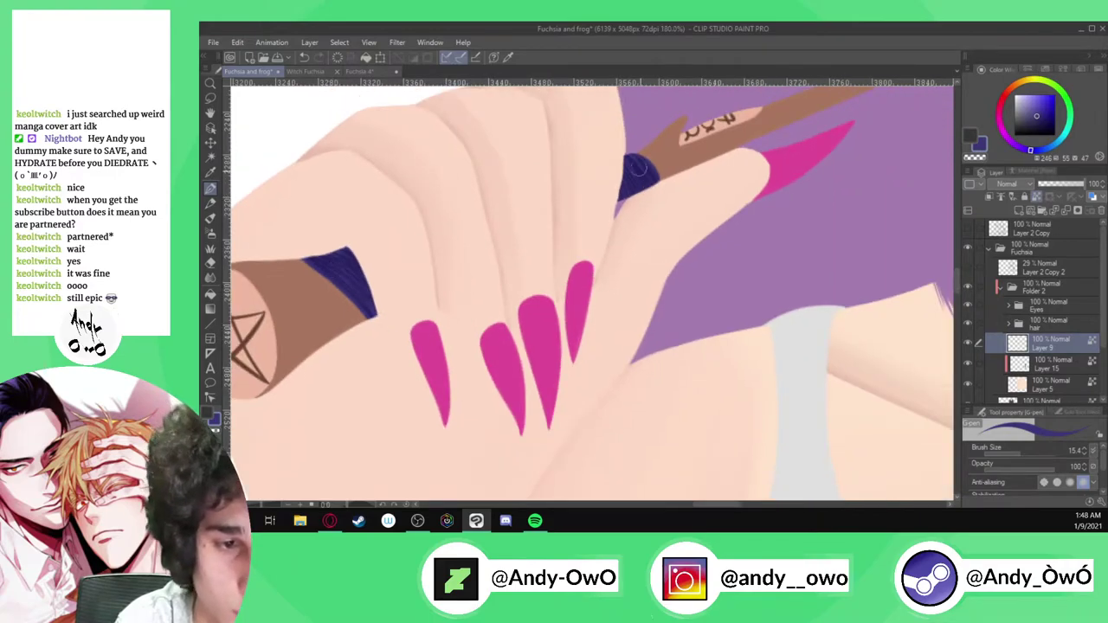
pyautogui.scroll(6, 639, 171)
pyautogui.press('alt')
pyautogui.keyDown('alt'); pyautogui.click(660, 200); pyautogui.keyUp('alt')
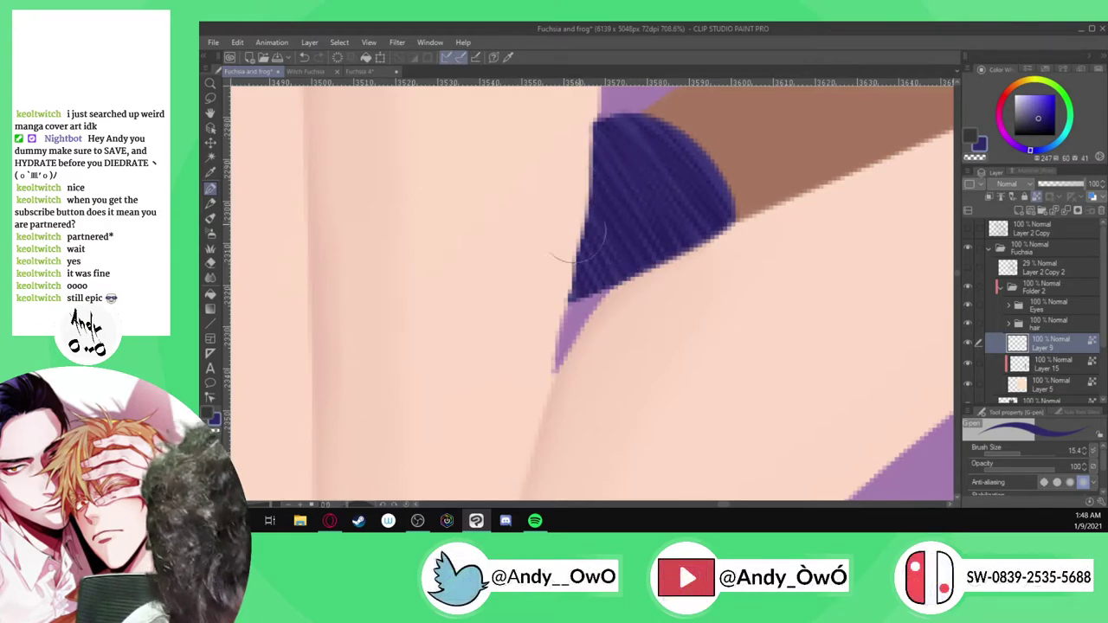
pyautogui.scroll(3, 703, 160)
pyautogui.press('alt')
pyautogui.scroll(-2, 703, 159)
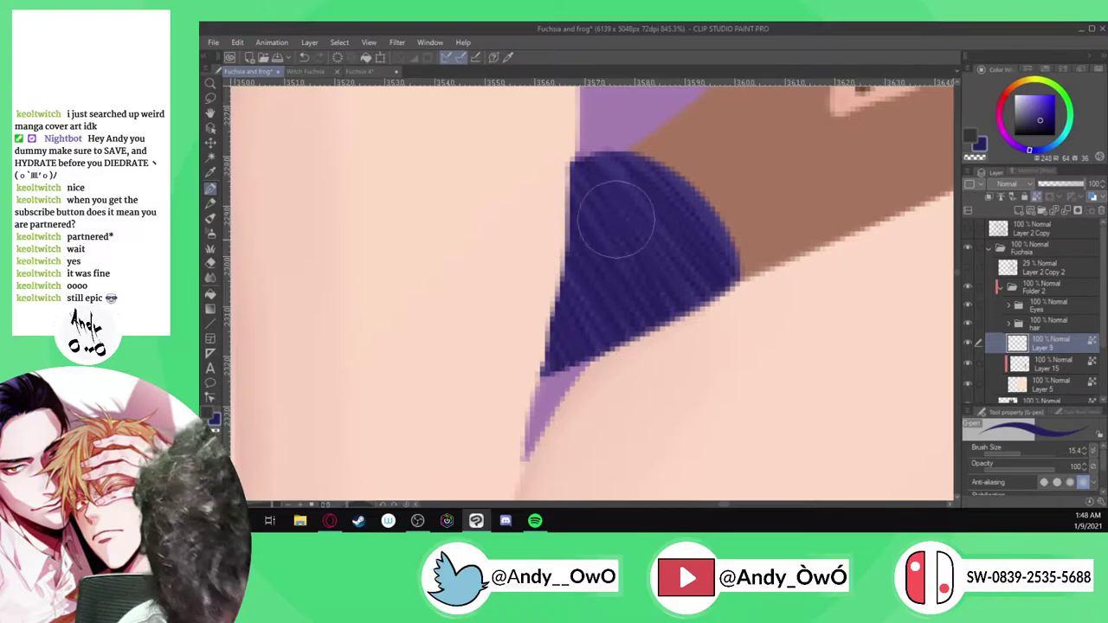
# Examine the wand's wrapping from handle to mouth and compare it with the wand in the Witch Fuchsia reference drawing
pyautogui.scroll(-3, 713, 313)
pyautogui.scroll(-5, 715, 319)
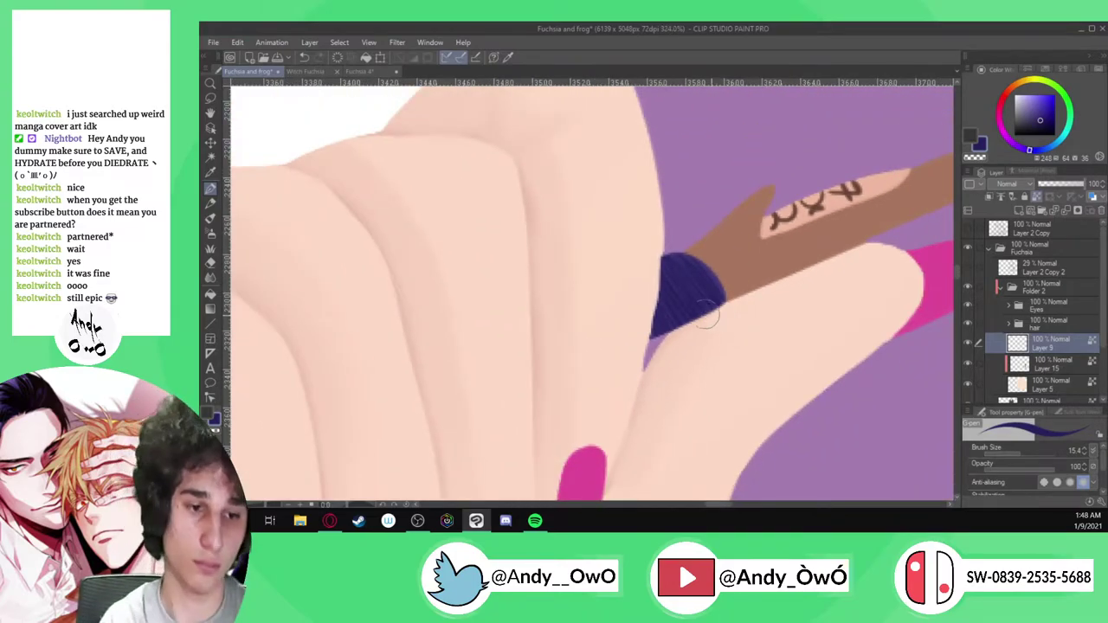
pyautogui.scroll(6, 424, 374)
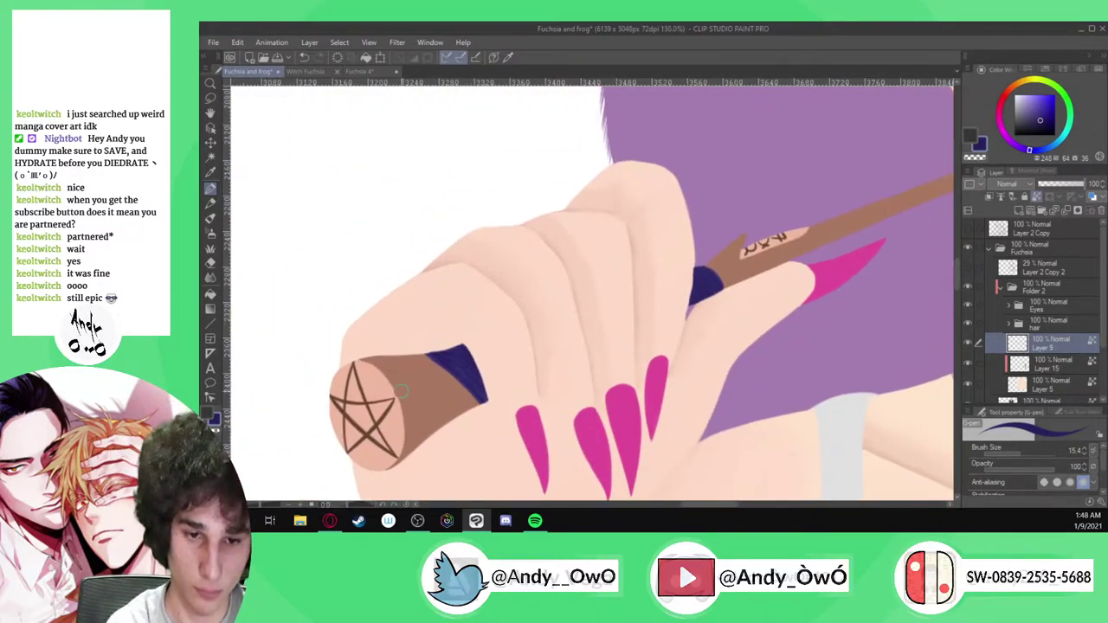
pyautogui.scroll(-7, 417, 372)
pyautogui.scroll(-3, 417, 371)
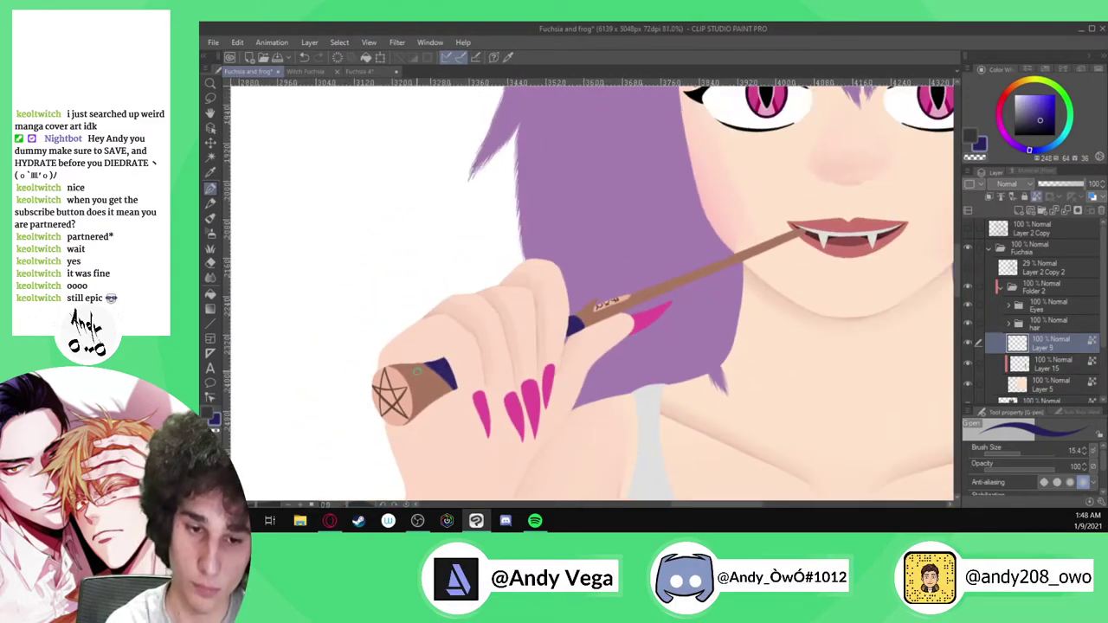
pyautogui.click(308, 72)
pyautogui.scroll(3, 563, 267)
pyautogui.scroll(-2, 545, 286)
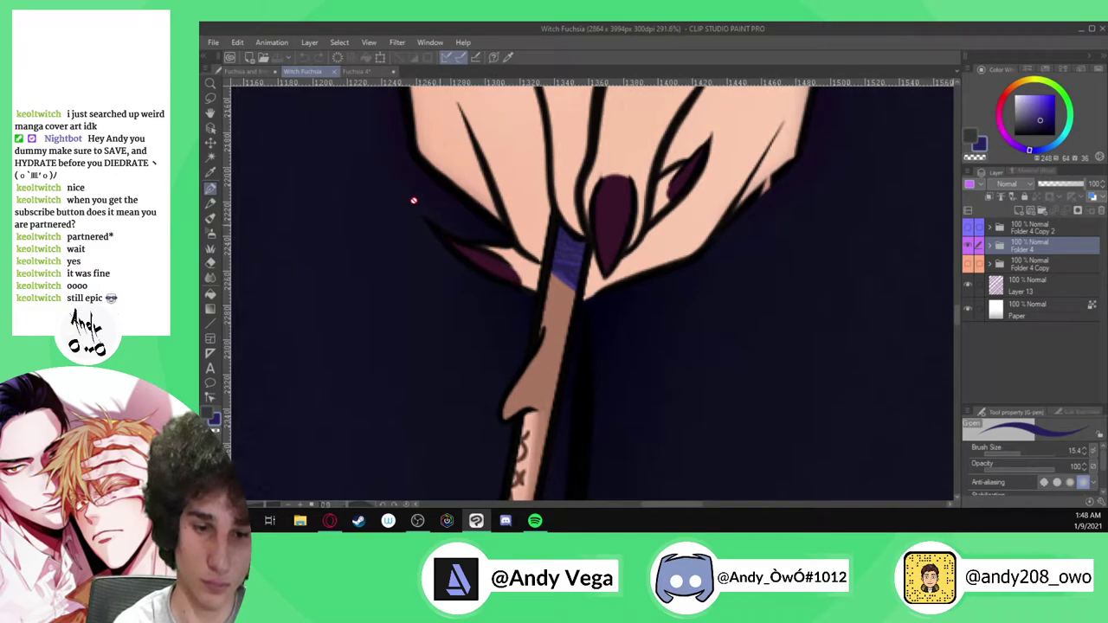
pyautogui.click(245, 72)
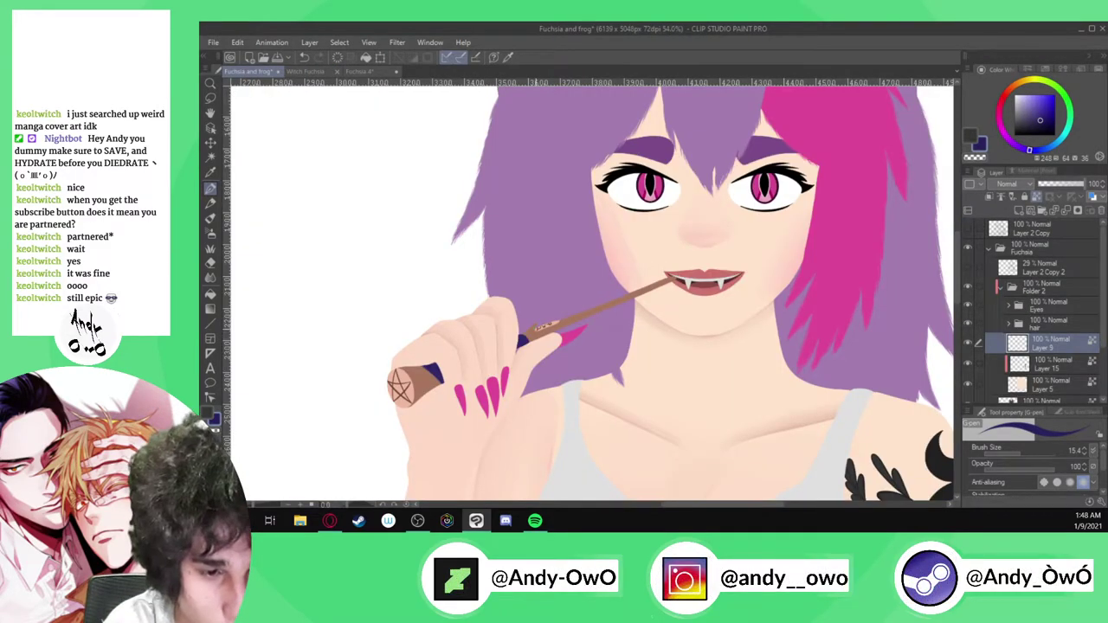
pyautogui.scroll(6, 537, 327)
pyautogui.scroll(-3, 555, 325)
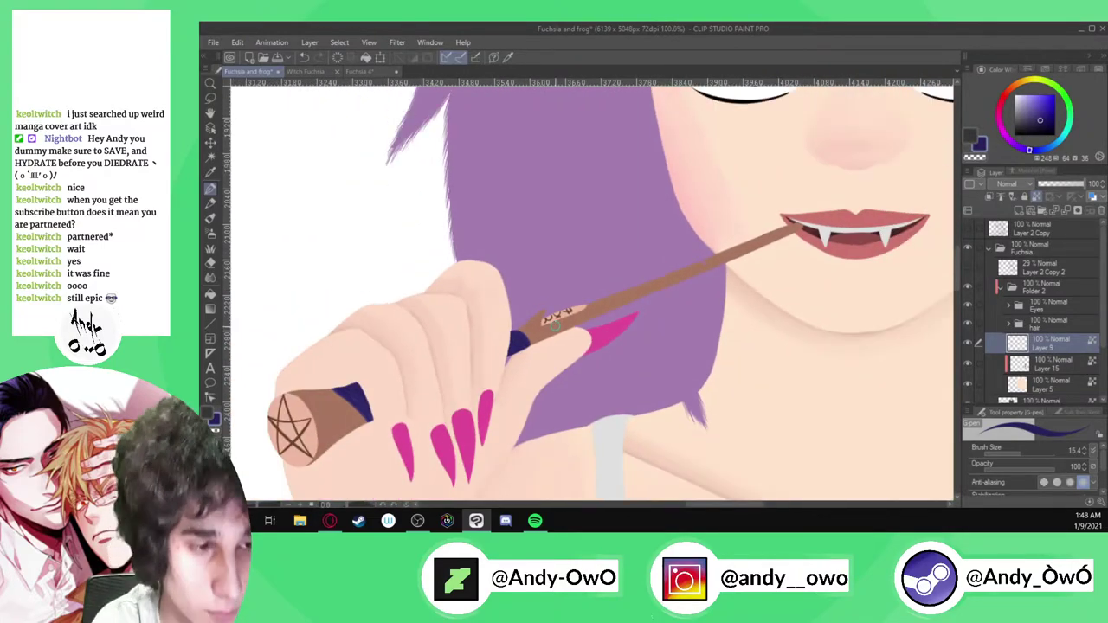
pyautogui.scroll(-3, 555, 326)
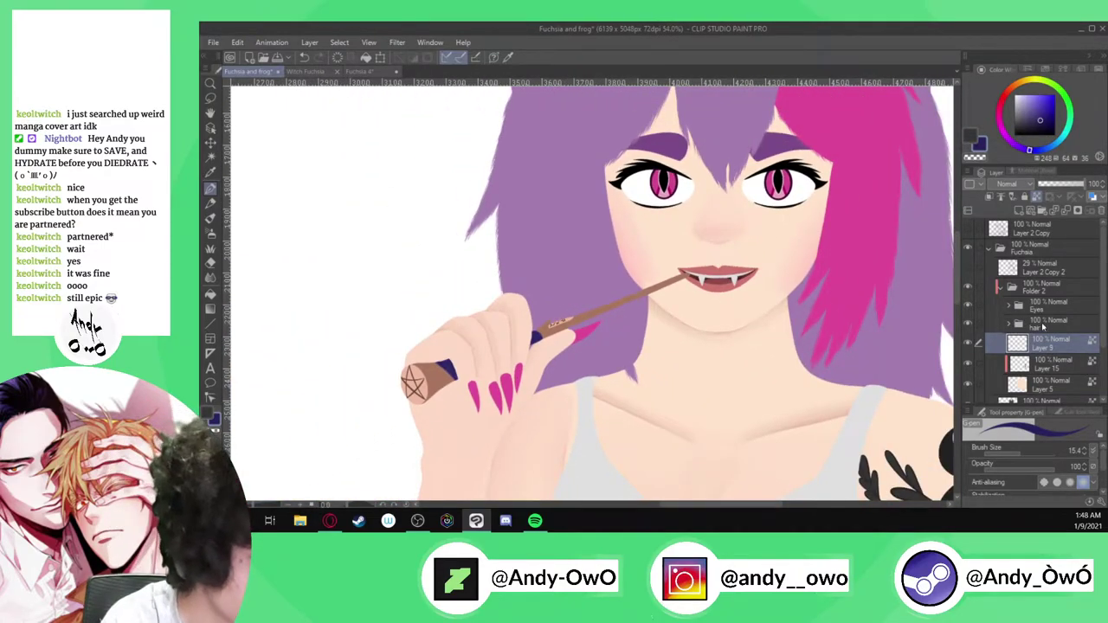
# Erase the purple hair on Layer 7 that overlaps the upper edge of the wand's shaft near the cheek
pyautogui.click(1009, 324)
pyautogui.scroll(-1, 1068, 358)
pyautogui.click(1071, 341)
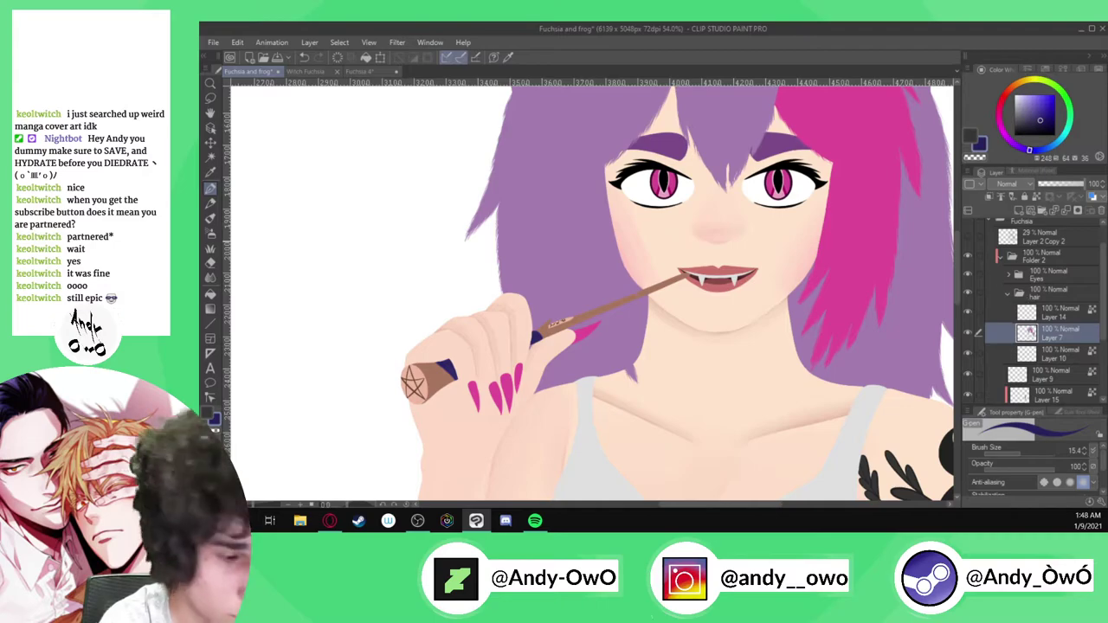
pyautogui.scroll(8, 662, 280)
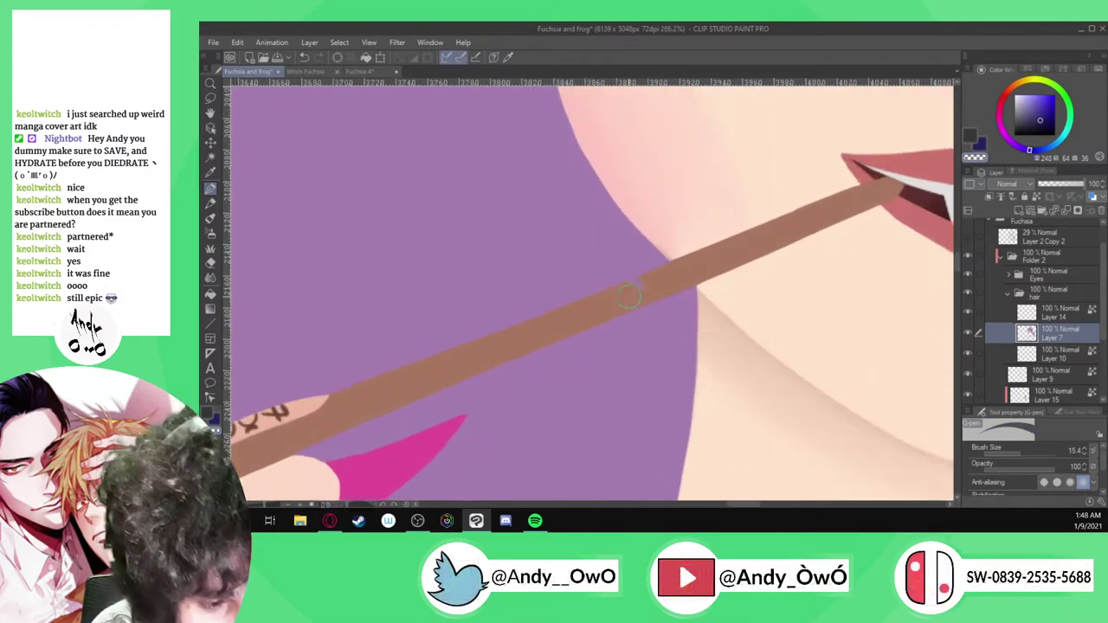
pyautogui.scroll(3, 662, 279)
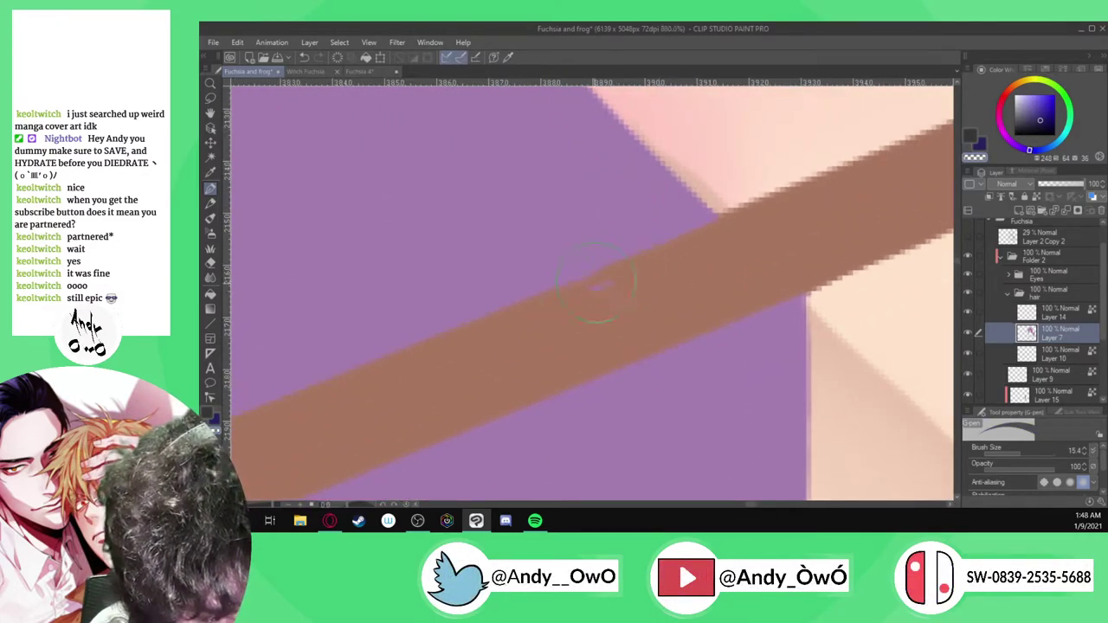
pyautogui.scroll(-3, 600, 311)
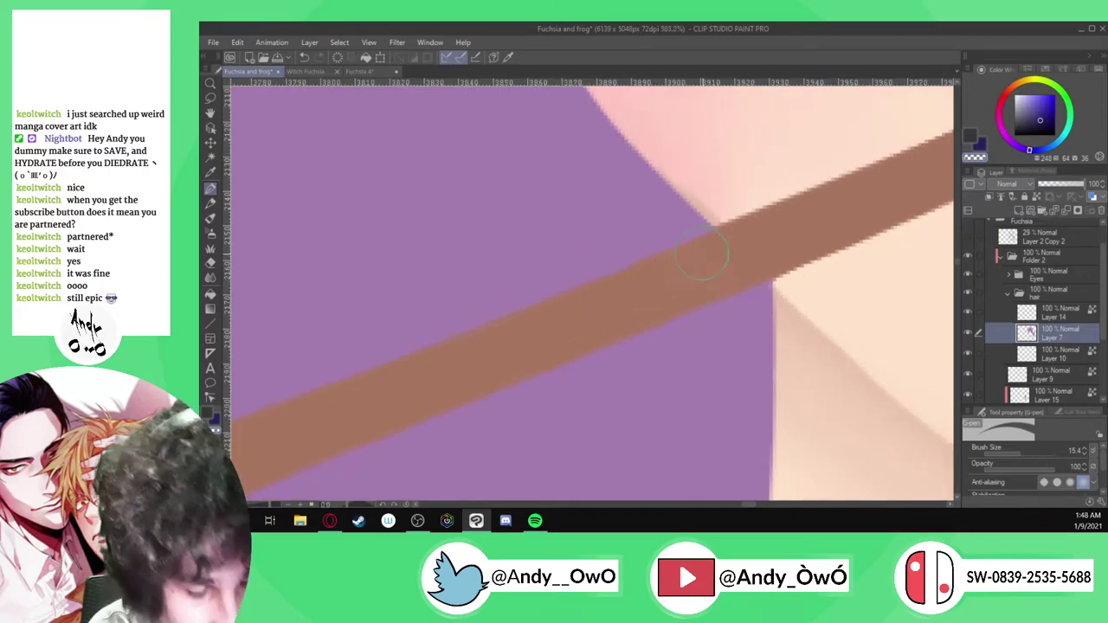
pyautogui.scroll(4, 656, 259)
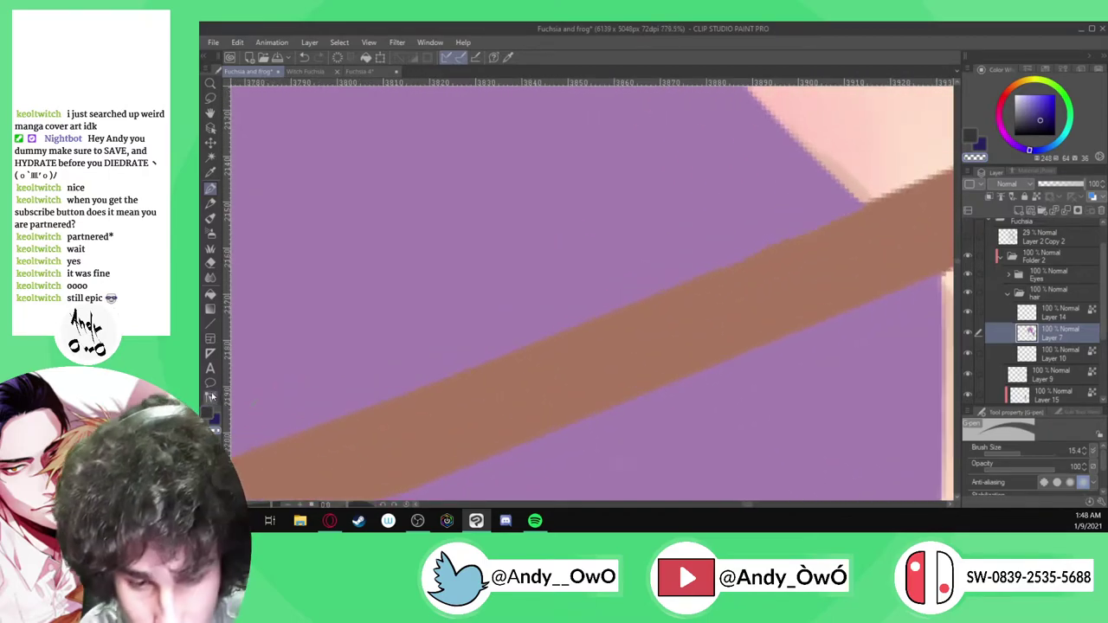
# Clean up the shaft's upper edge near the cheek on Layer 7 using the Straight line tool at brush size 2.8 with transparent colour
pyautogui.press('u')
pyautogui.scroll(1, 706, 299)
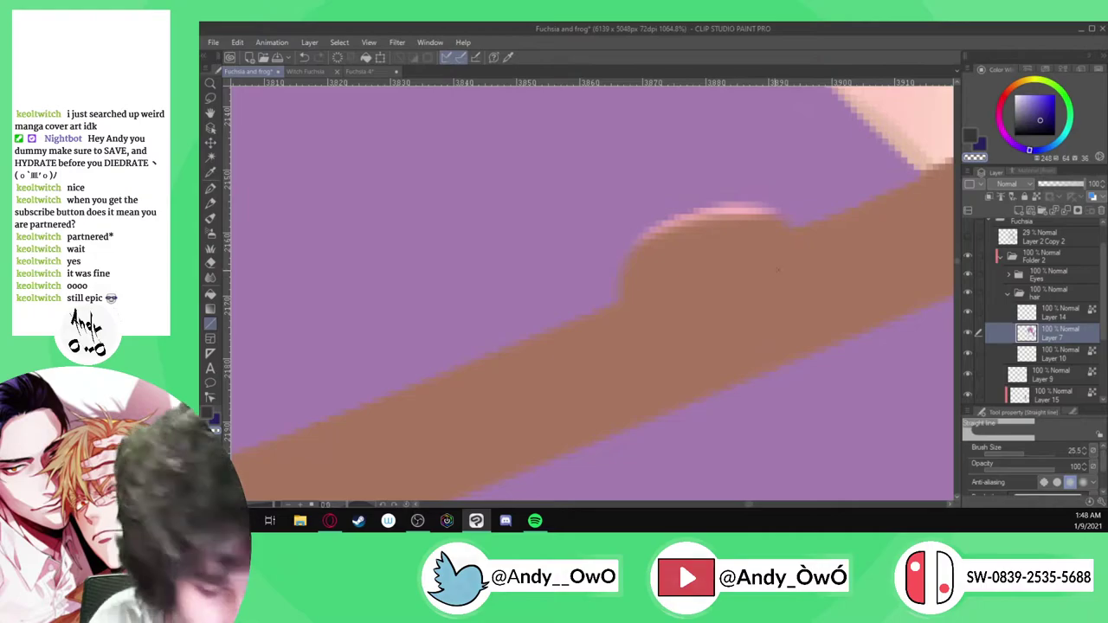
pyautogui.keyDown('ctrl'); pyautogui.keyDown('alt'); pyautogui.moveTo(732, 233); pyautogui.dragTo(736, 226); pyautogui.keyUp('alt'); pyautogui.keyUp('ctrl')
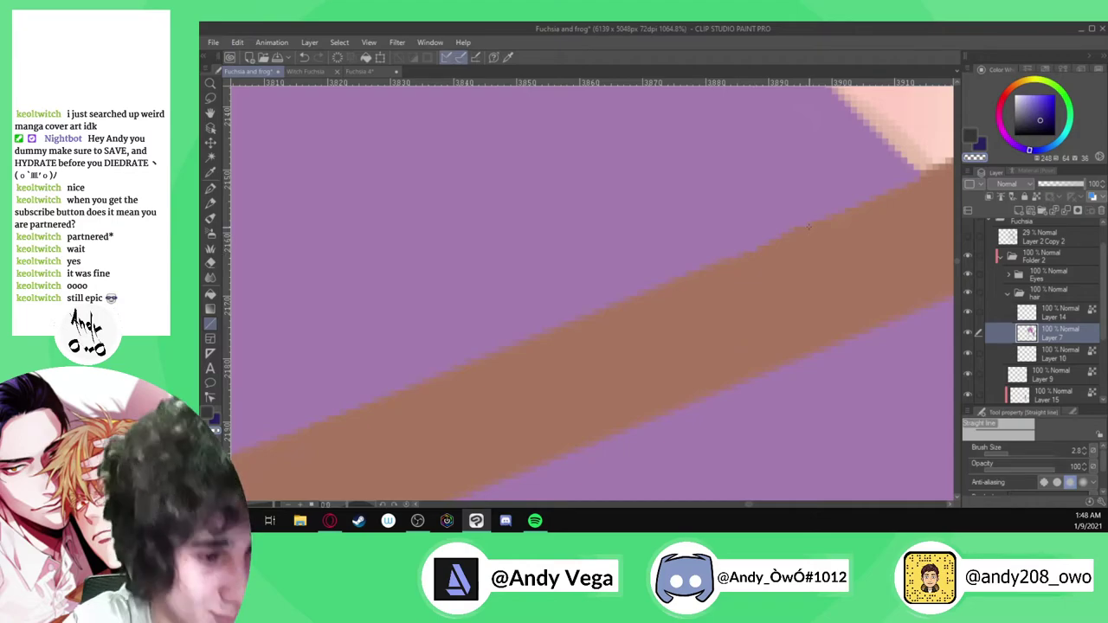
pyautogui.scroll(-10, 807, 227)
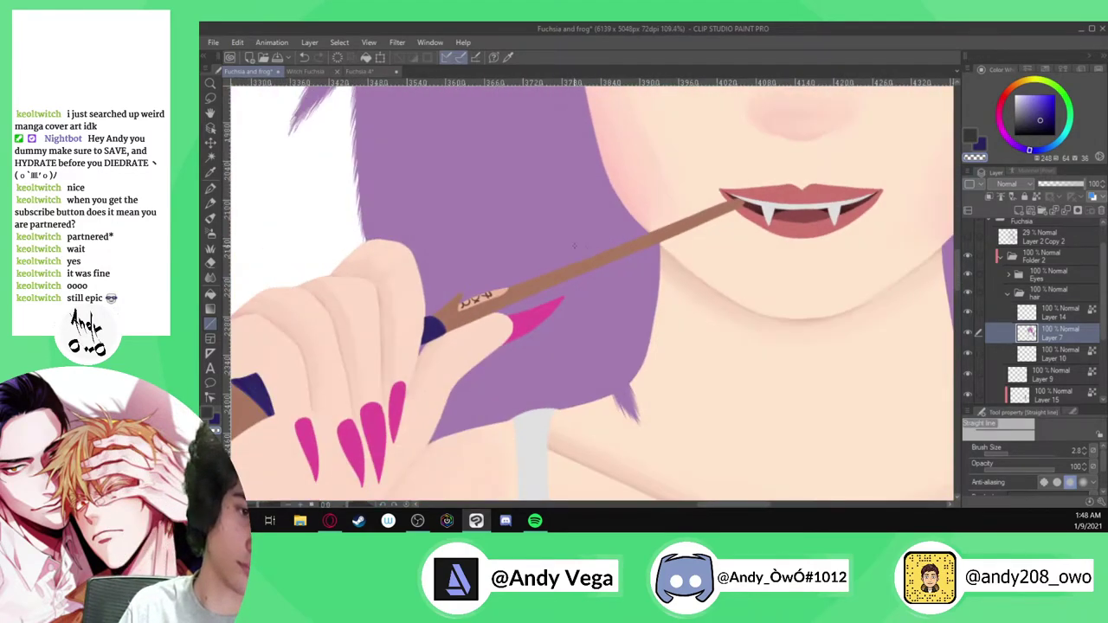
# Examine the whole cat-girl figure and her face, briefly toggling the Layer 2 Copy 2 line art
pyautogui.scroll(-5, 574, 246)
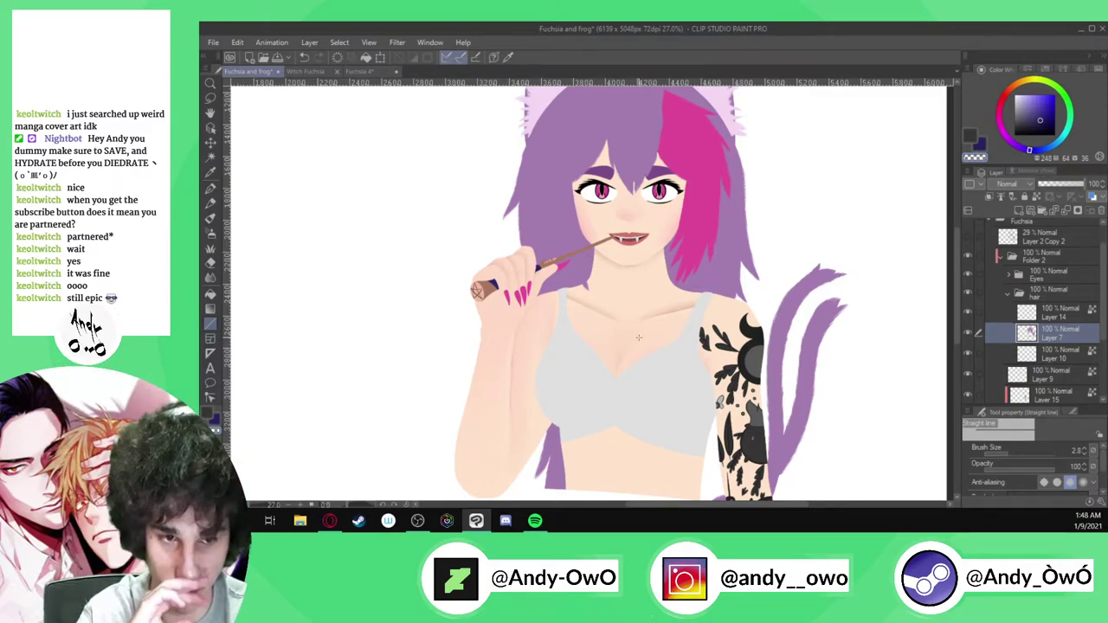
pyautogui.scroll(-3, 638, 338)
pyautogui.scroll(4, 637, 277)
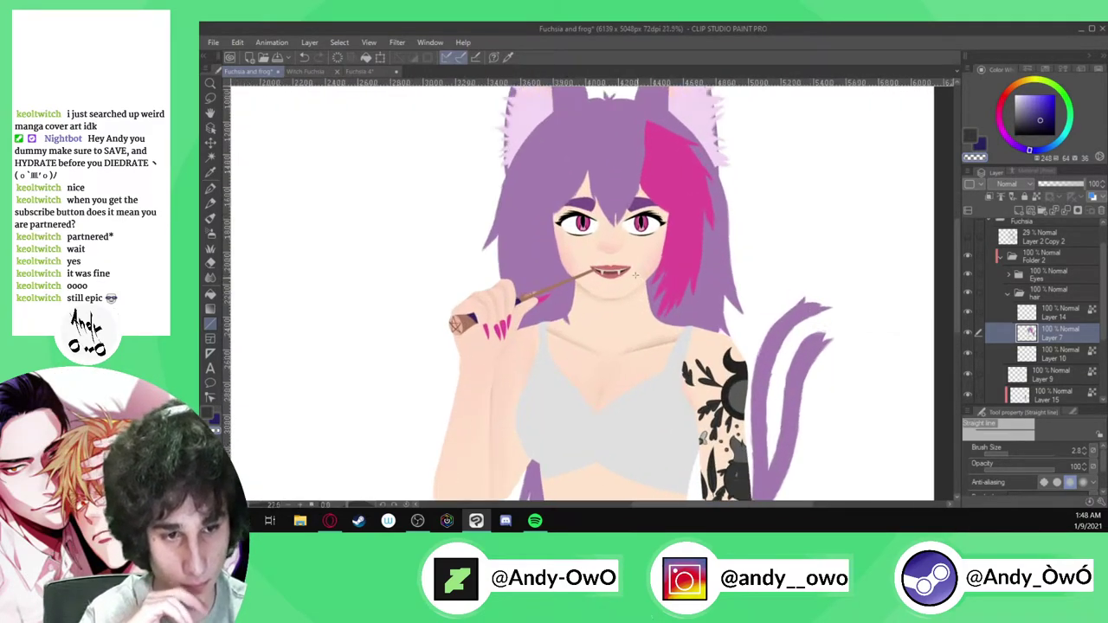
pyautogui.scroll(5, 637, 277)
pyautogui.scroll(-5, 614, 225)
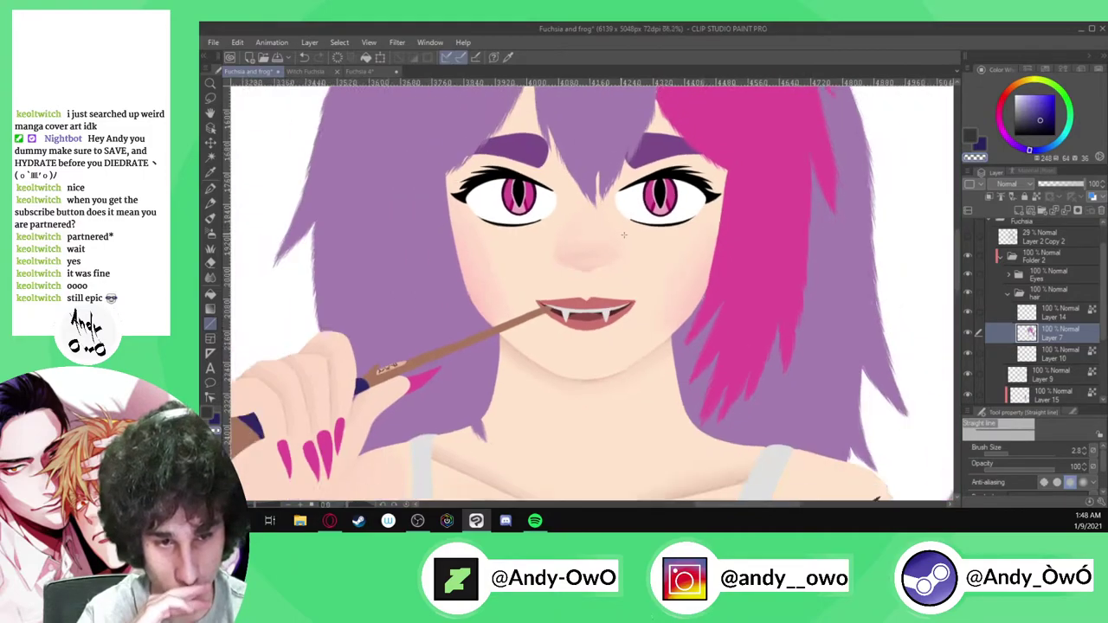
pyautogui.click(969, 236)
pyautogui.click(969, 236)
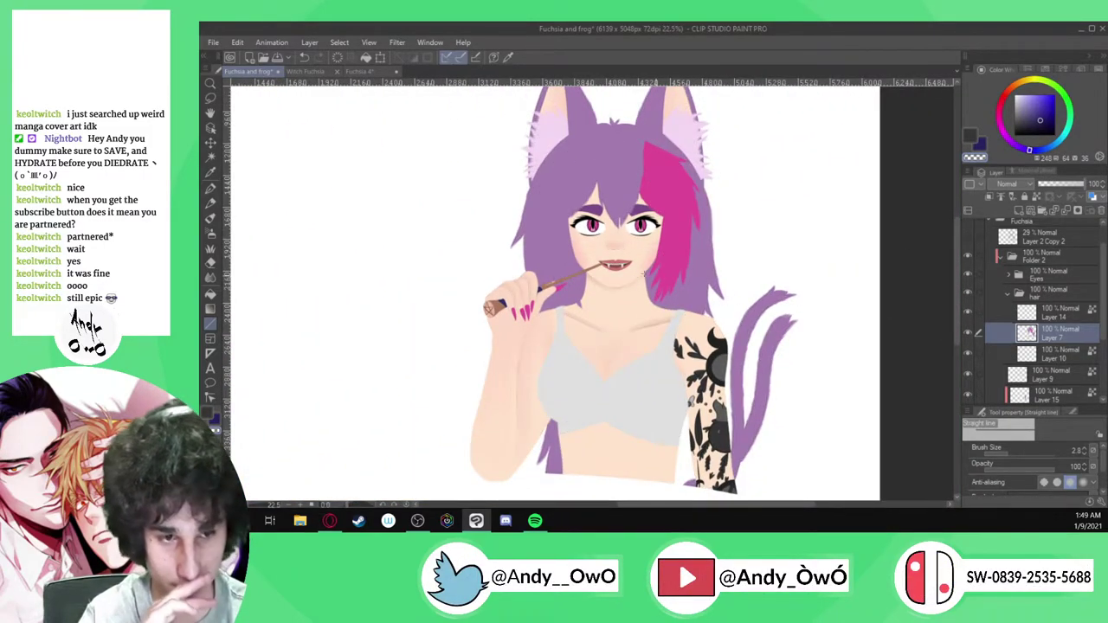
pyautogui.scroll(-2, 636, 276)
pyautogui.scroll(1, 636, 295)
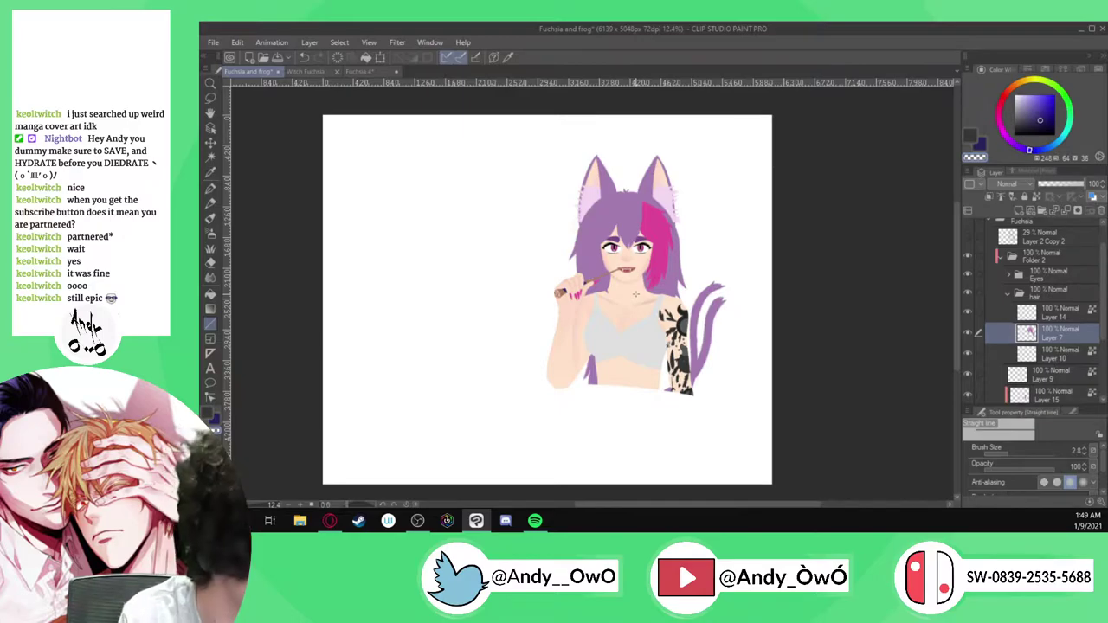
pyautogui.scroll(4, 636, 295)
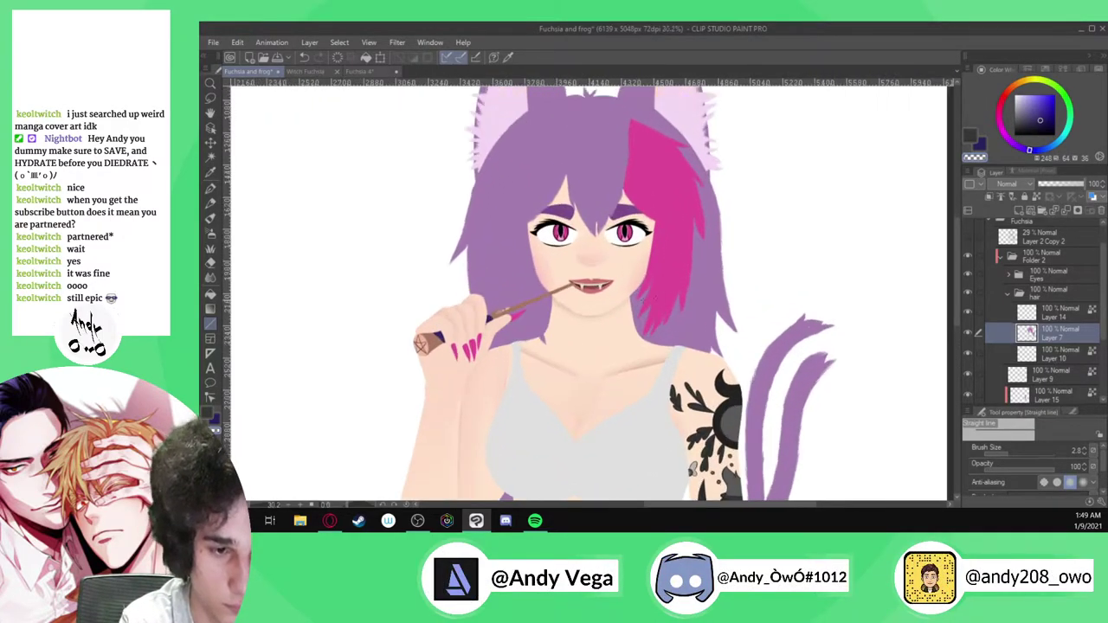
# Select the arm tattoo's Layer 15 below the hair folder and sample the tattoo's black as the drawing colour
pyautogui.scroll(-1, 1061, 324)
pyautogui.click(1008, 278)
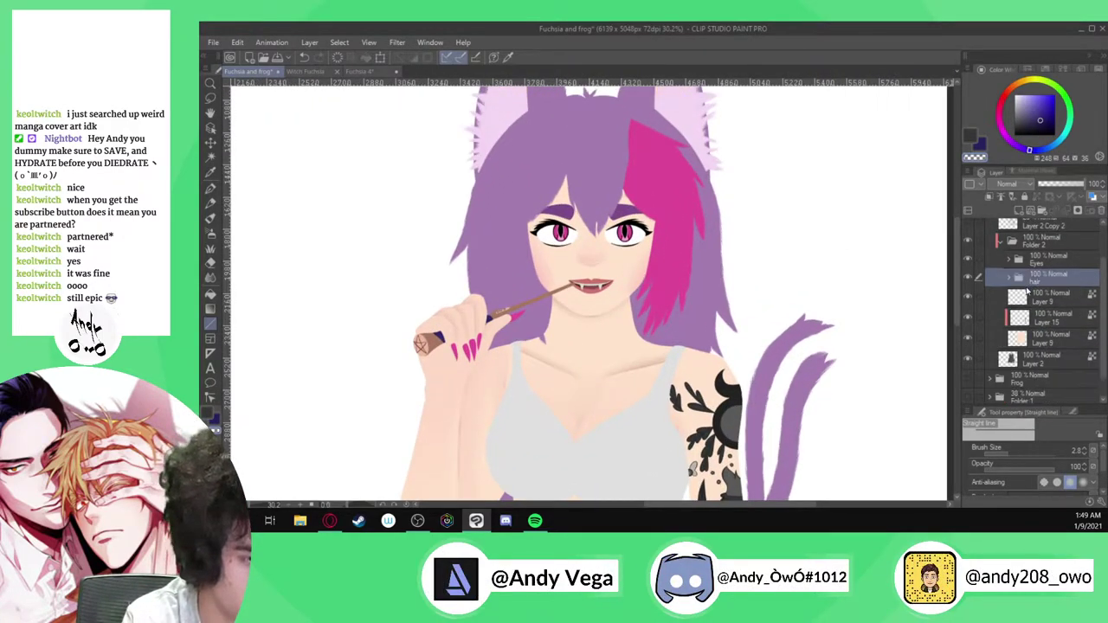
pyautogui.click(1054, 322)
pyautogui.click(969, 318)
pyautogui.click(973, 321)
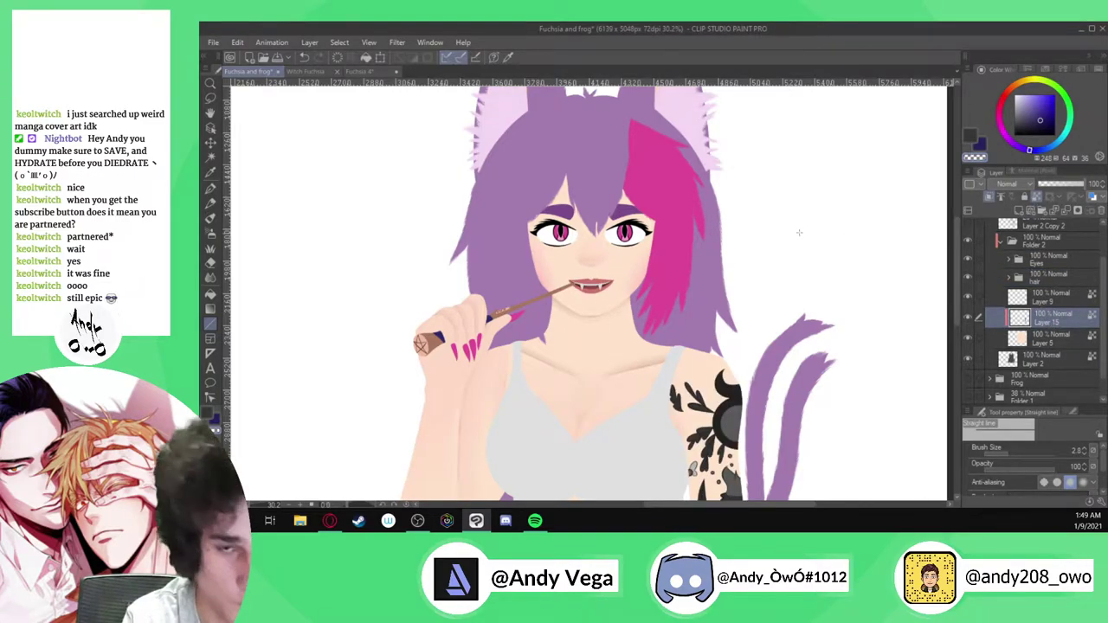
pyautogui.scroll(-2, 596, 104)
pyautogui.scroll(5, 682, 310)
pyautogui.press('i')
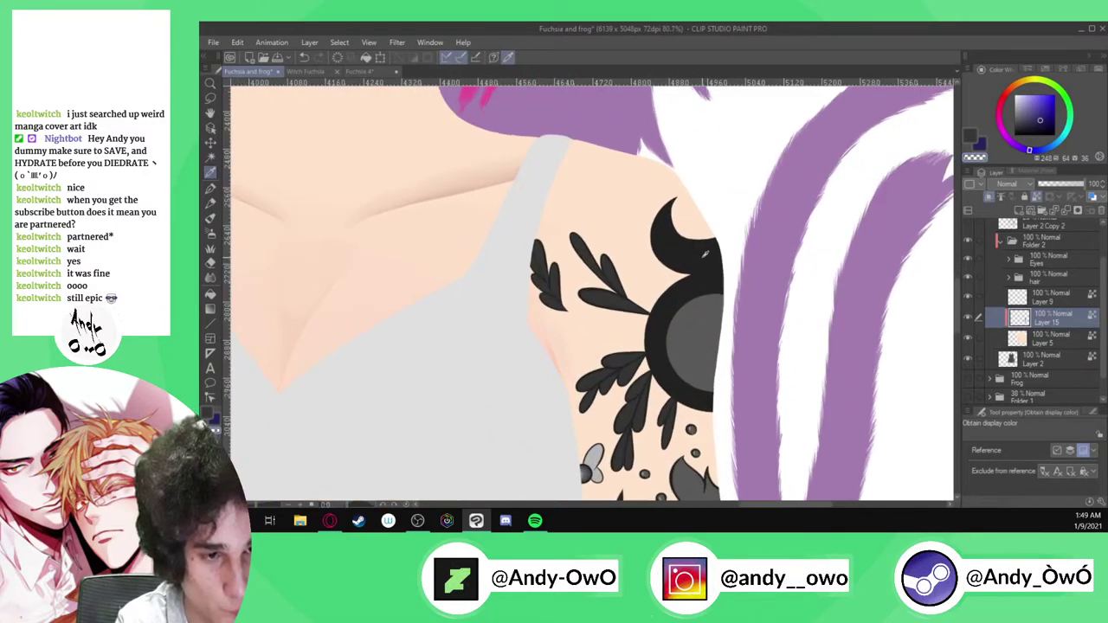
pyautogui.click(706, 256)
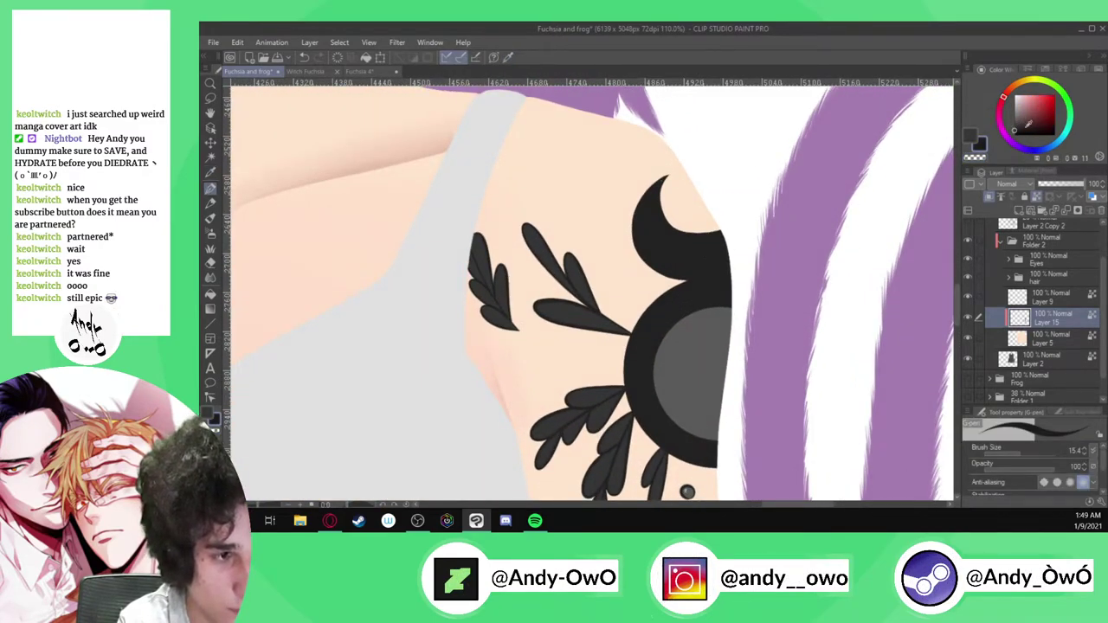
# Try a freehand G-pen stroke across the tattoo's grey circle
pyautogui.moveTo(1069, 404); pyautogui.dragTo(1072, 340)
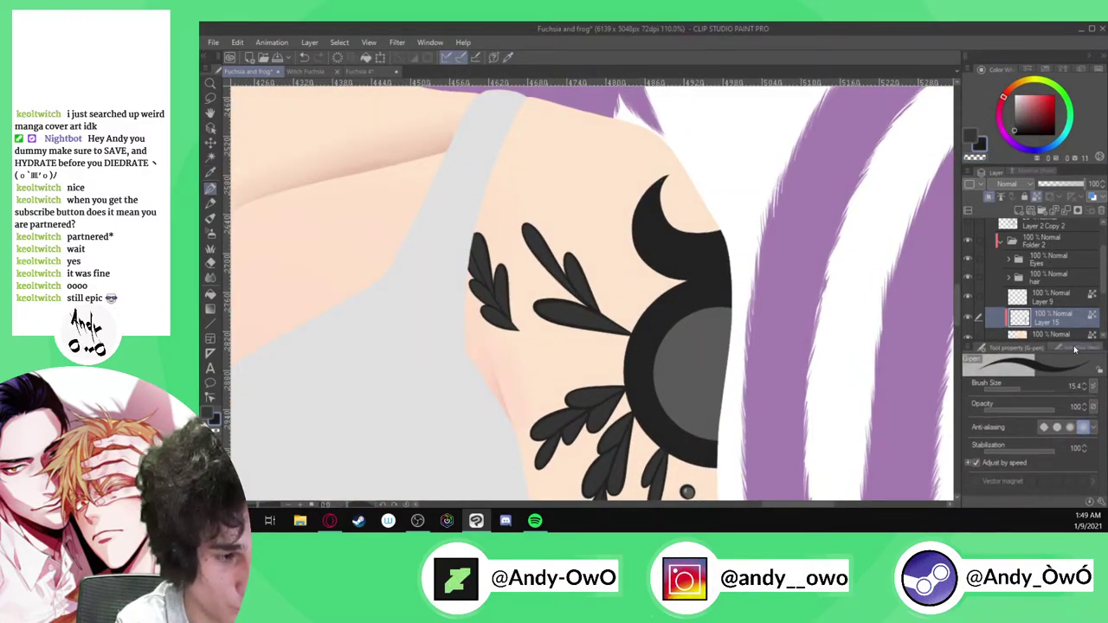
pyautogui.click(1074, 349)
pyautogui.scroll(2, 684, 389)
pyautogui.scroll(1, 784, 164)
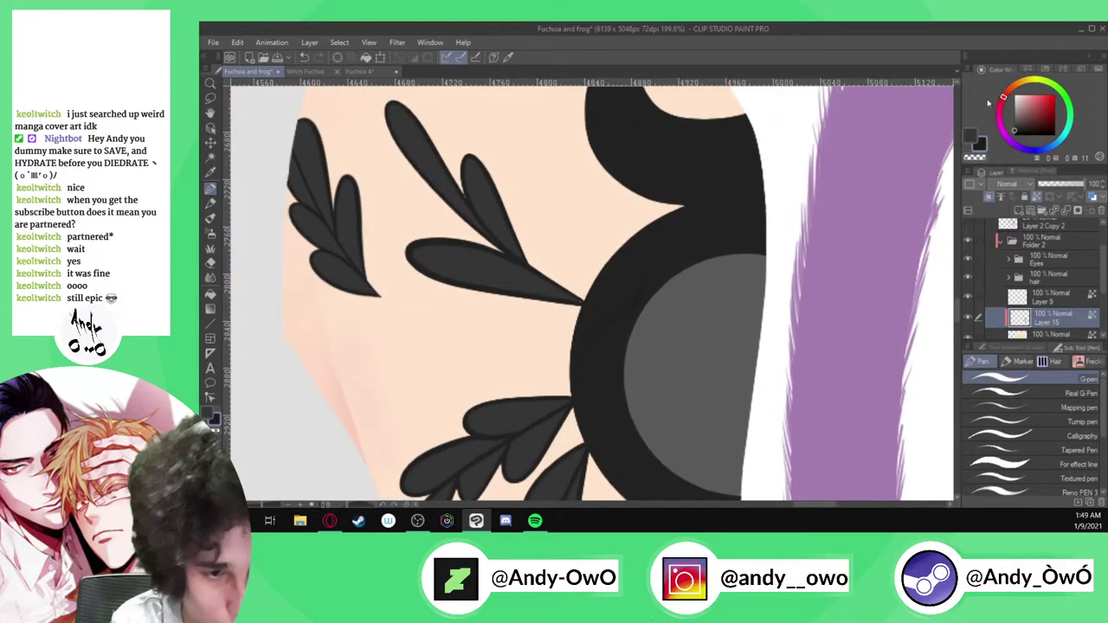
pyautogui.moveTo(688, 300); pyautogui.dragTo(705, 208)
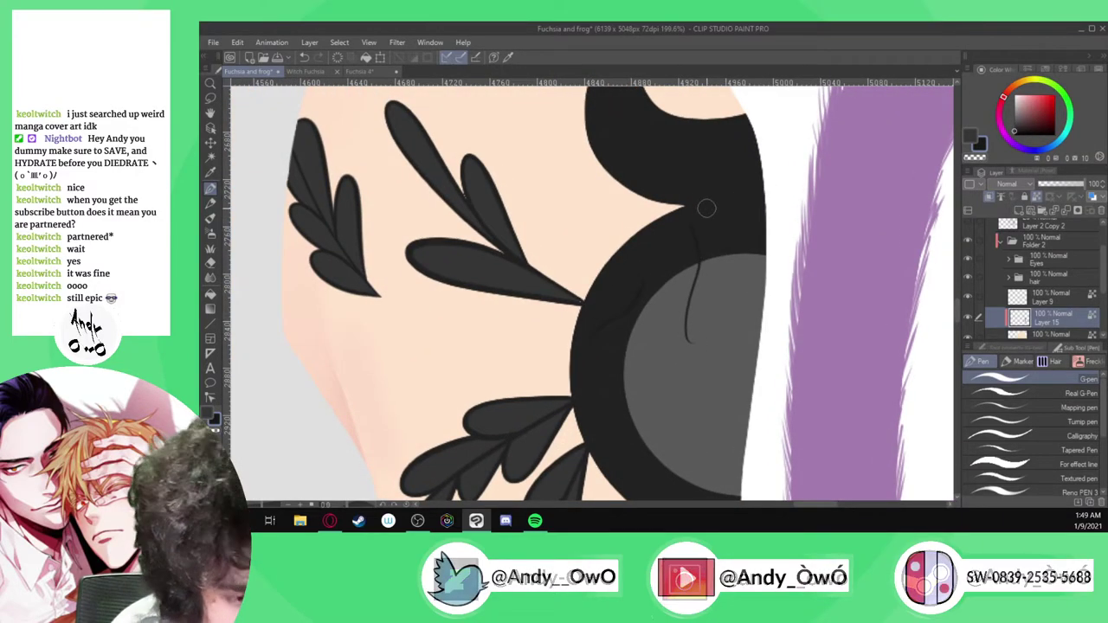
pyautogui.hotkey('ctrl', 'z')
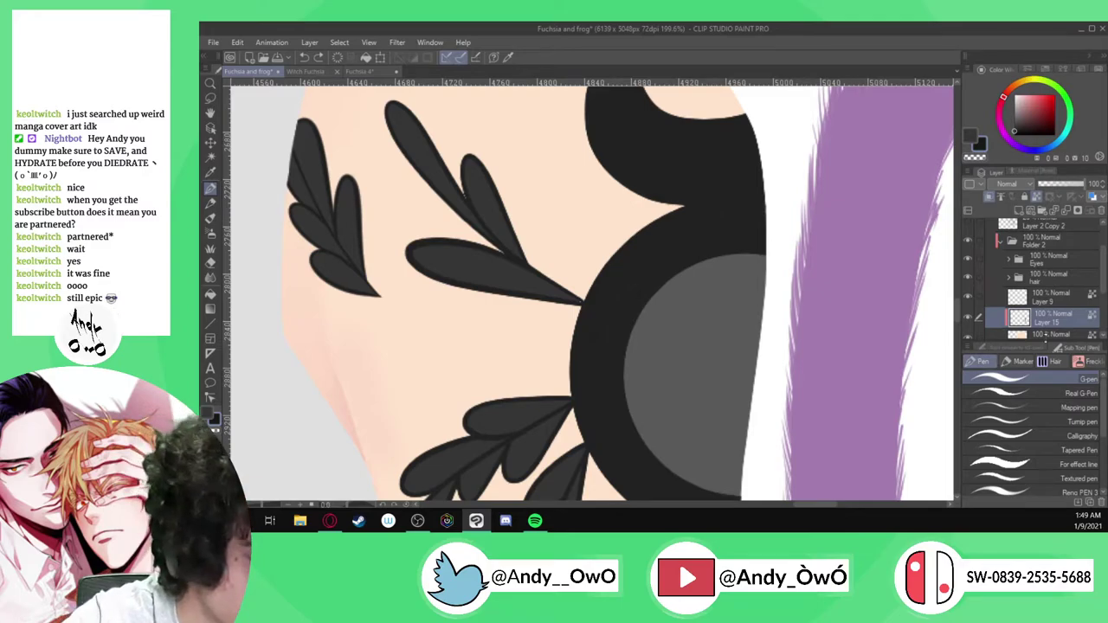
# Try speckling the tattoo's grey circle with the freckle brush and the Pecas brush at size 139.5, and undo the speckles
pyautogui.click(1088, 361)
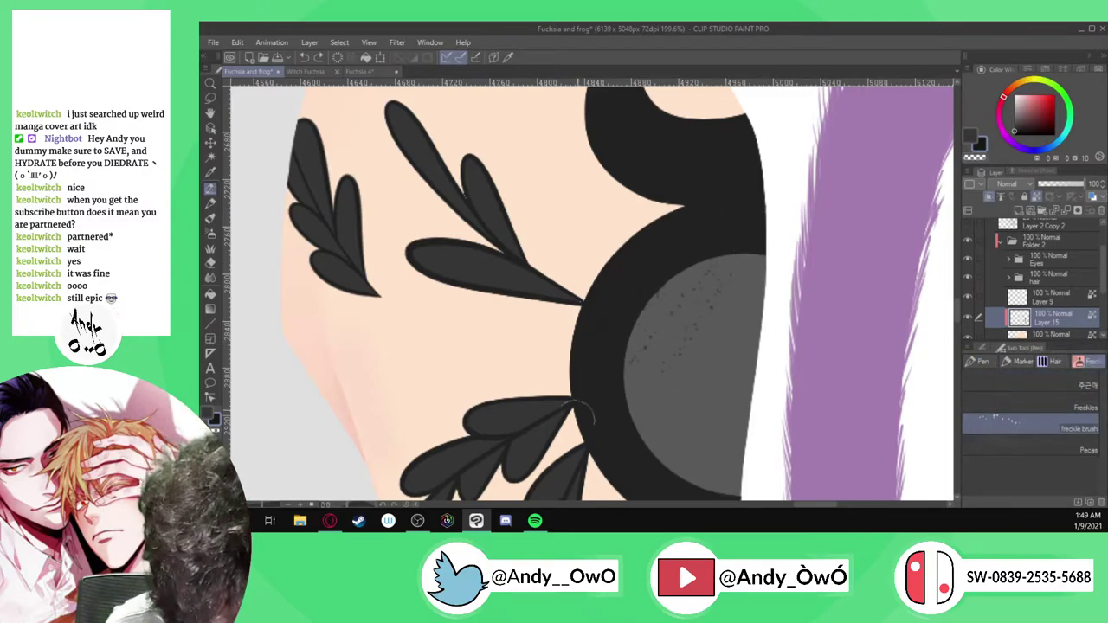
pyautogui.scroll(-5, 688, 237)
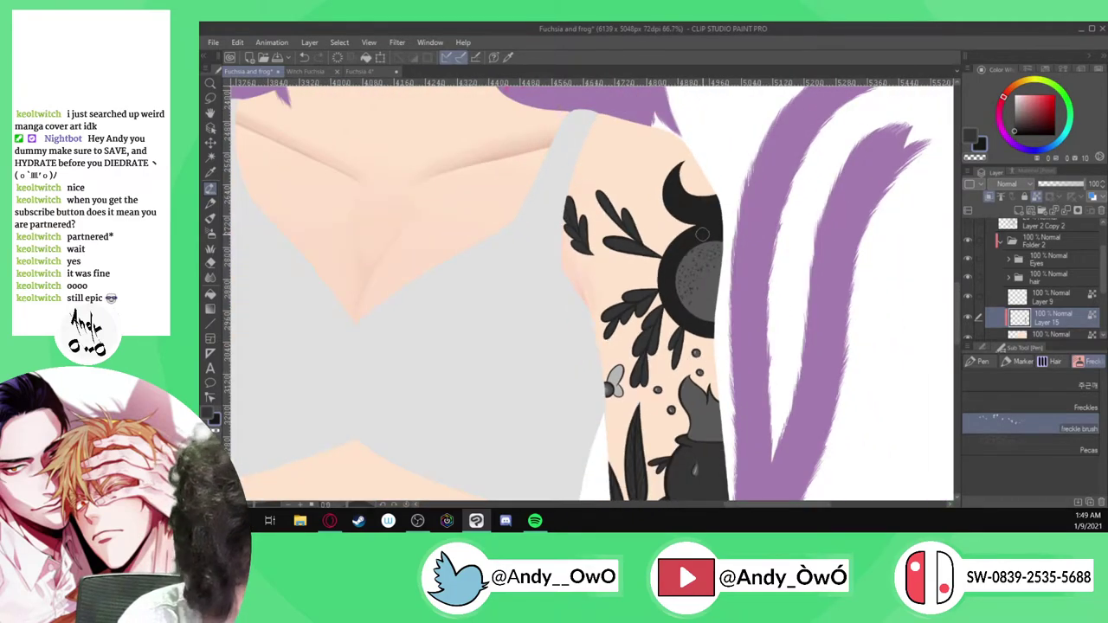
pyautogui.click(1030, 446)
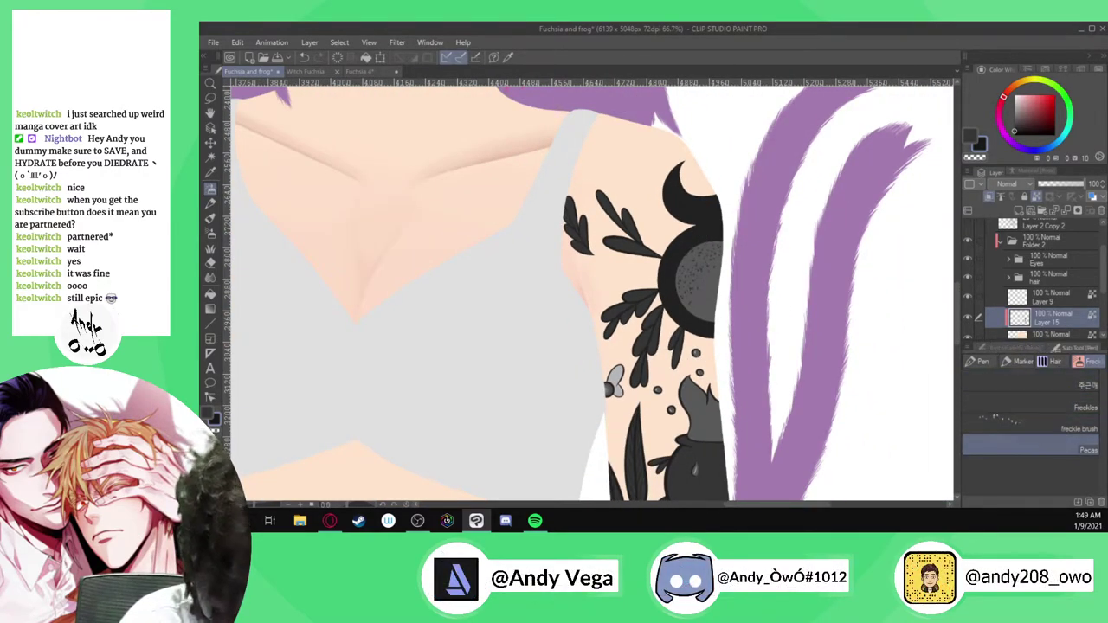
pyautogui.scroll(4, 753, 269)
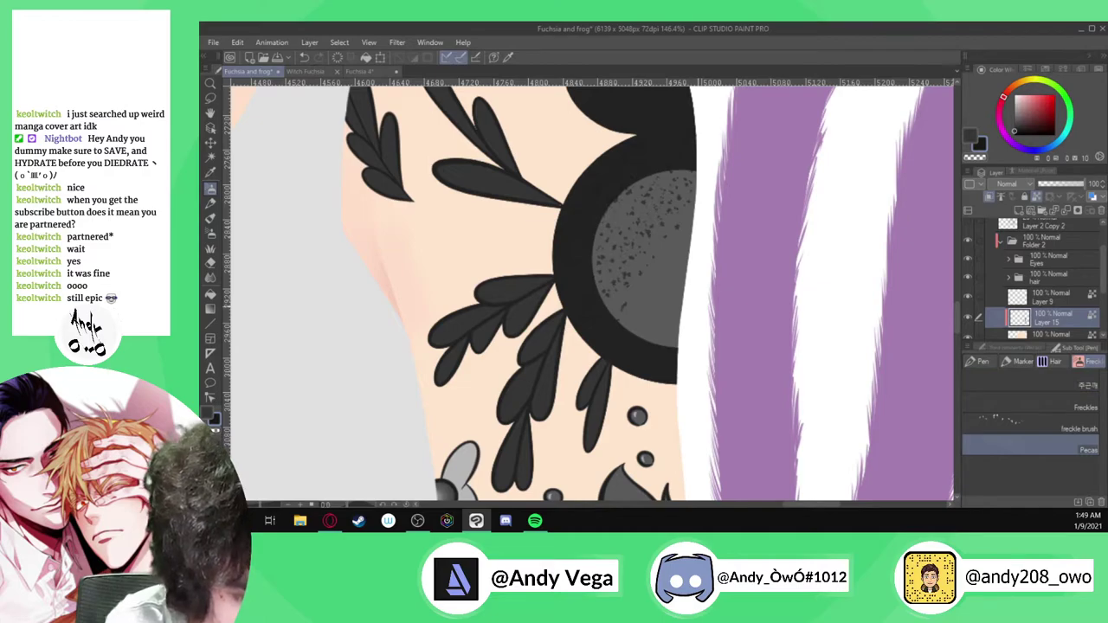
pyautogui.click(1004, 347)
pyautogui.moveTo(1046, 390); pyautogui.dragTo(1035, 390)
pyautogui.moveTo(660, 305); pyautogui.dragTo(667, 236)
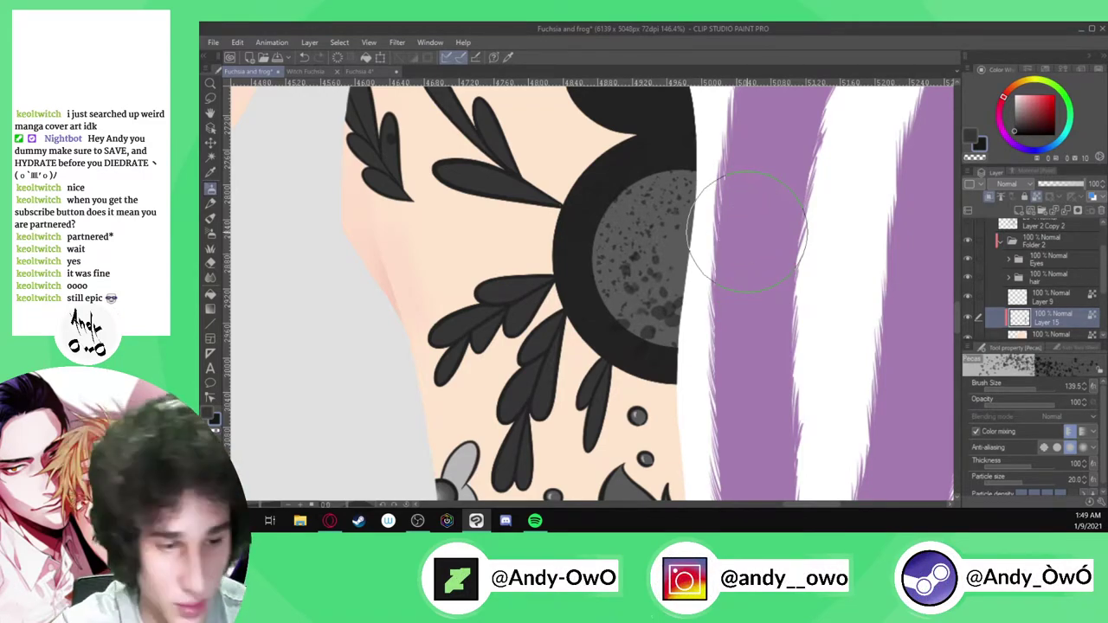
pyautogui.hotkey('ctrl', 'z')
pyautogui.hotkey('ctrl', 'z')
pyautogui.hotkey('ctrl', 'z')
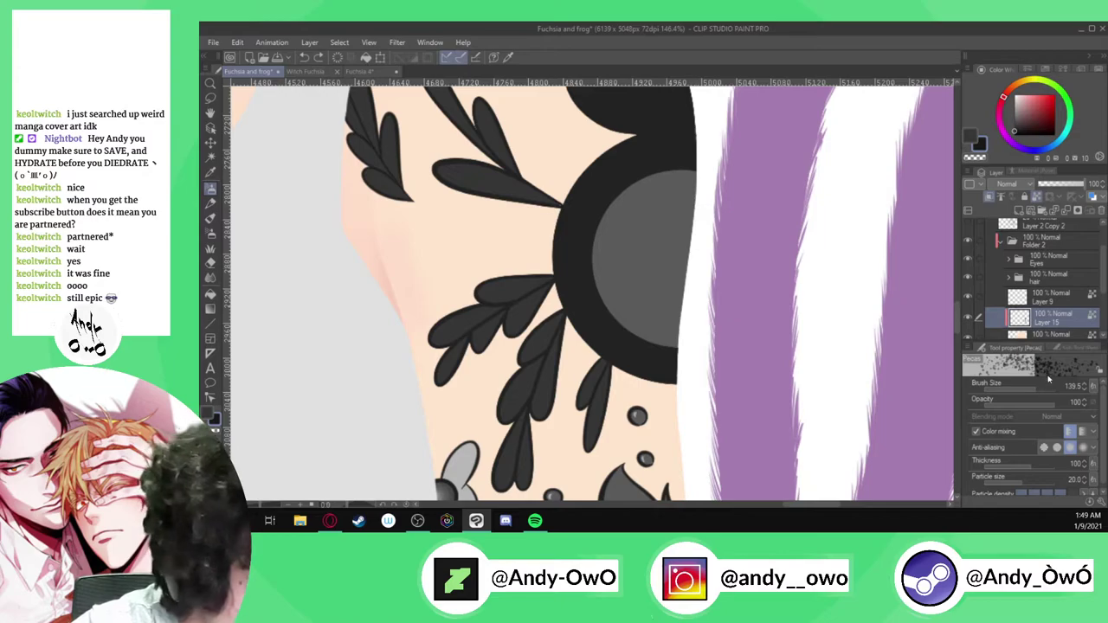
# Set the Pecas brush to size 71.7 and particle size 3.6, trying its fine speckles on the tattoo's grey circle
pyautogui.moveTo(1041, 389); pyautogui.dragTo(1031, 390)
pyautogui.moveTo(639, 234)
pyautogui.mouseDown()
pyautogui.moveTo(631, 275)
pyautogui.moveTo(666, 270)
pyautogui.mouseUp()
pyautogui.hotkey('ctrl', 'z')
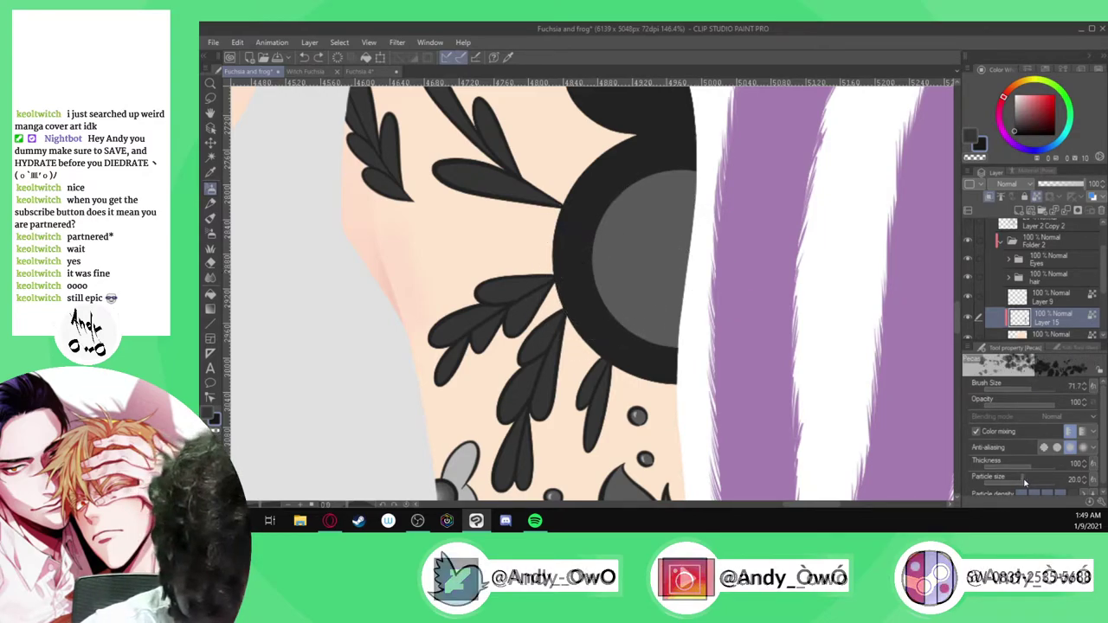
pyautogui.moveTo(1023, 481); pyautogui.dragTo(1006, 481)
pyautogui.moveTo(690, 254)
pyautogui.mouseDown()
pyautogui.moveTo(639, 307)
pyautogui.moveTo(643, 196)
pyautogui.mouseUp()
pyautogui.hotkey('ctrl', 'z')
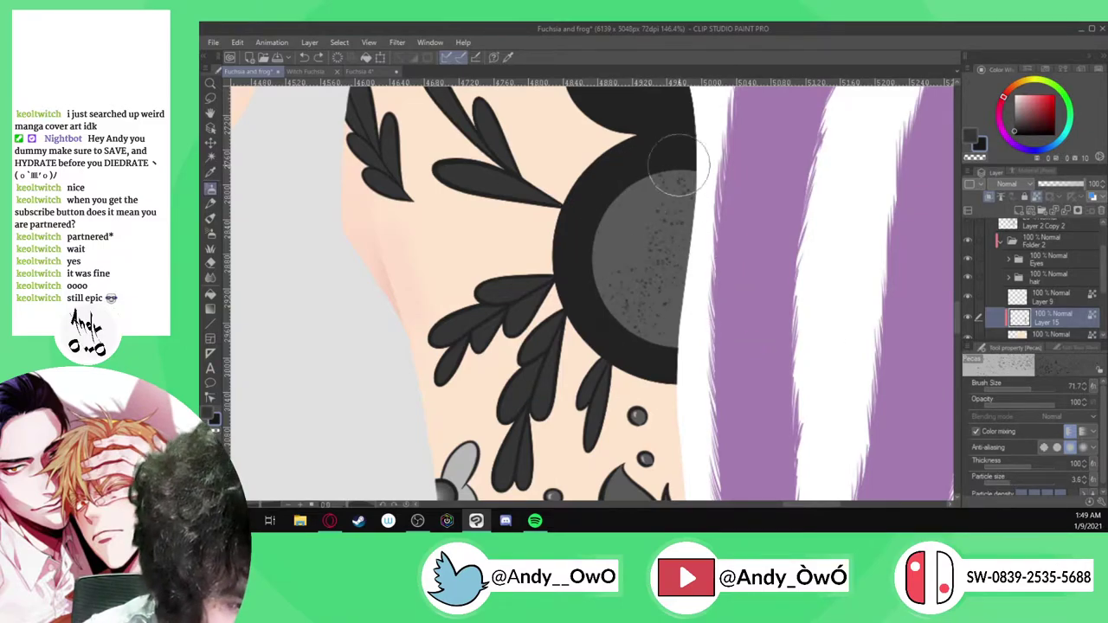
pyautogui.scroll(-2, 669, 316)
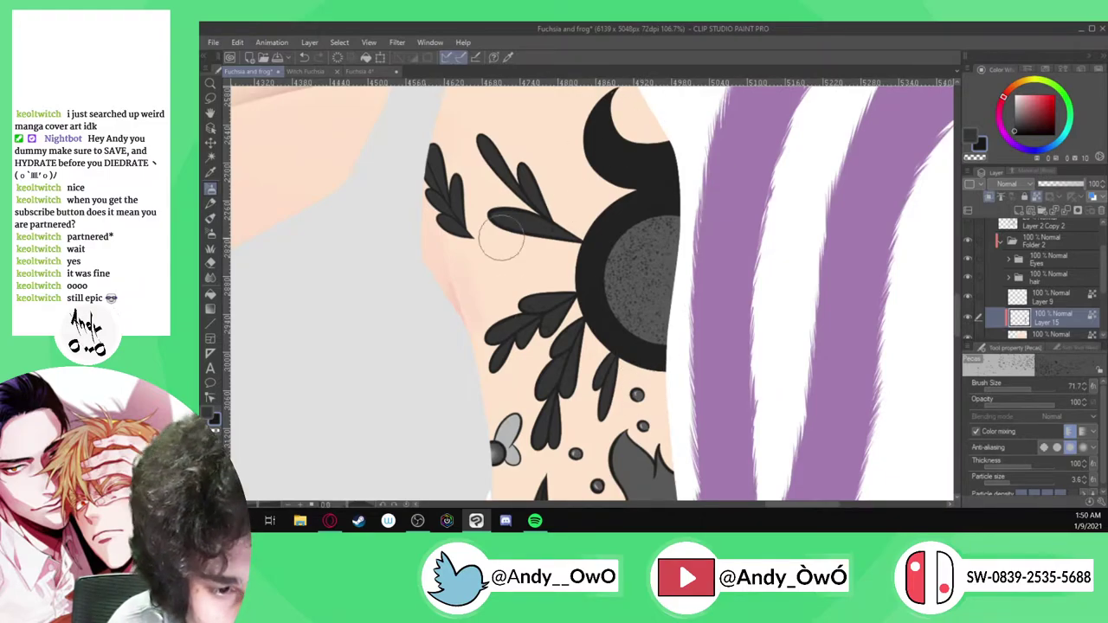
pyautogui.scroll(-3, 666, 217)
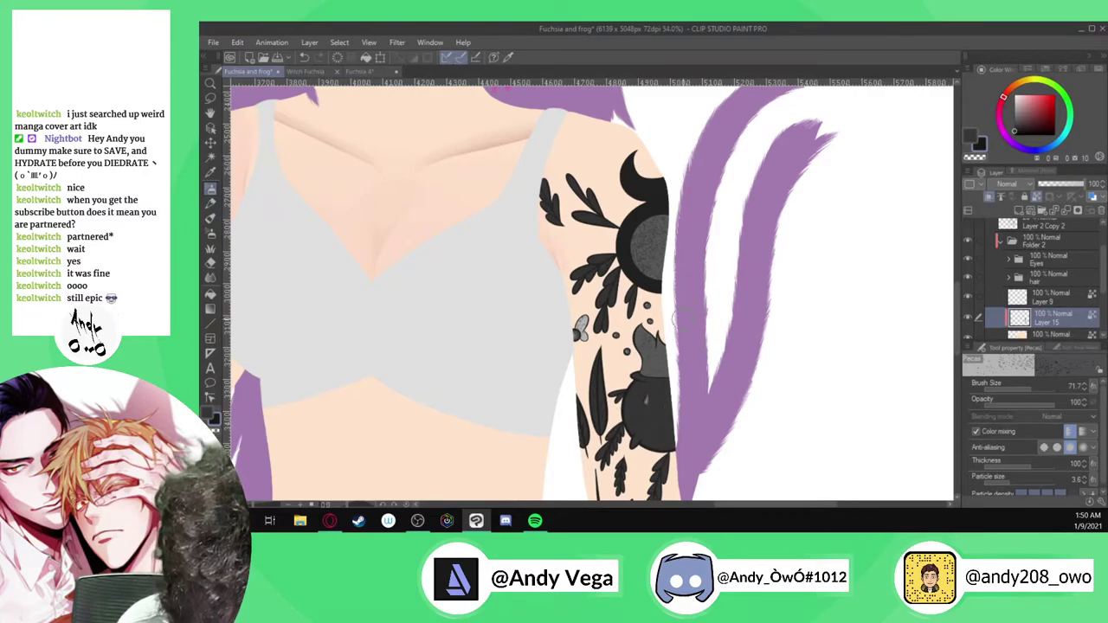
pyautogui.scroll(-2, 632, 174)
pyautogui.scroll(2, 615, 358)
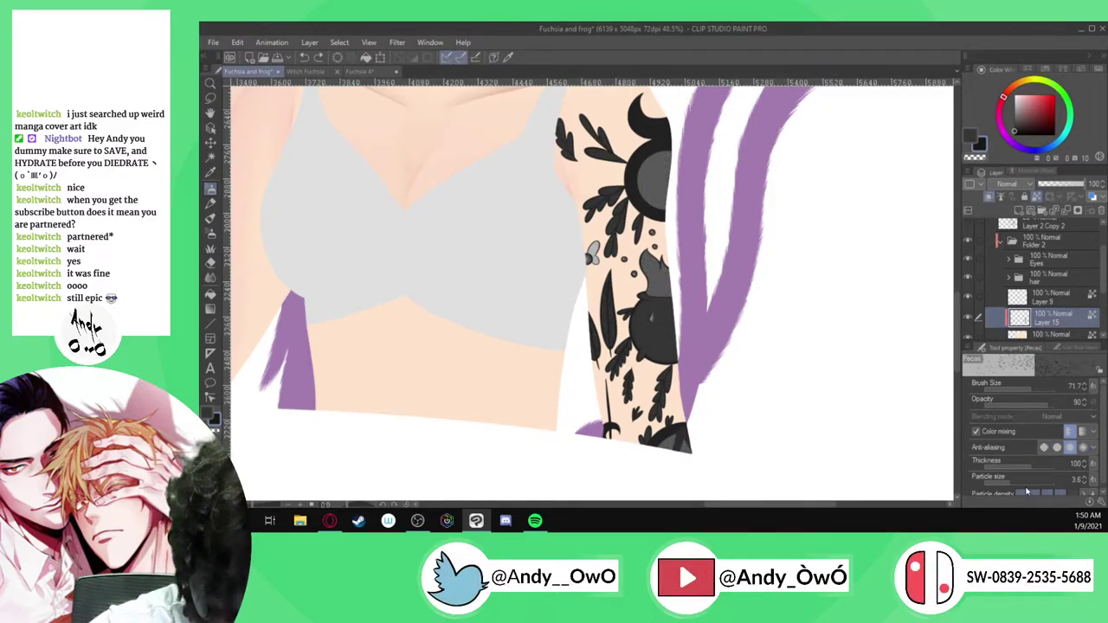
# Speckle the whole arm tattoo, including the circle, leaves, insect and cauldron, with the Pecas brush at opacity 90
pyautogui.moveTo(1102, 421); pyautogui.dragTo(1102, 441)
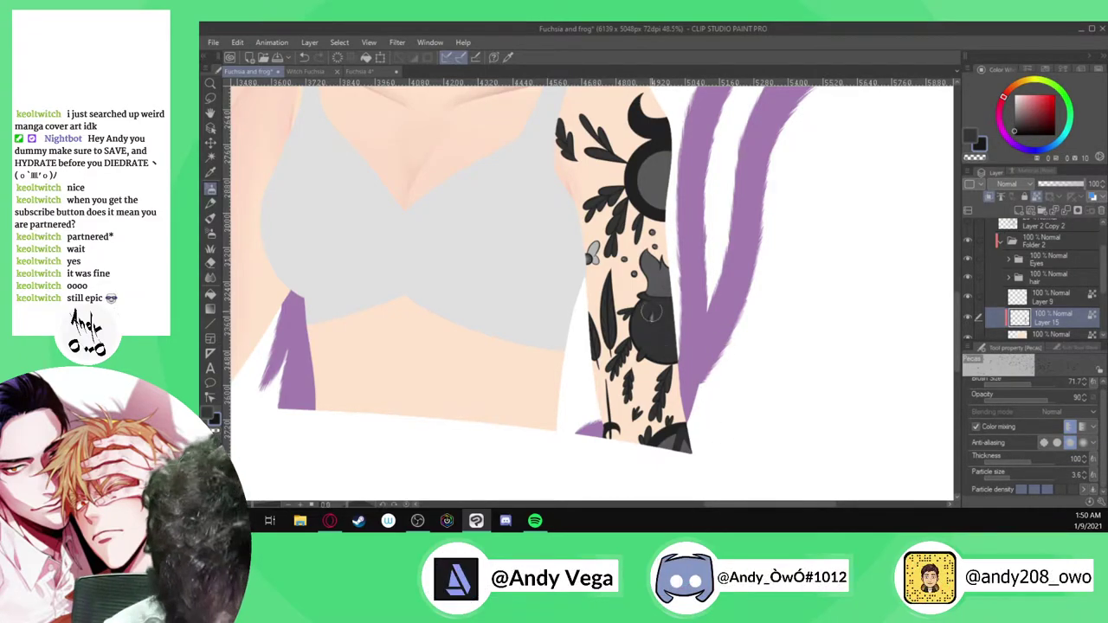
pyautogui.scroll(5, 651, 314)
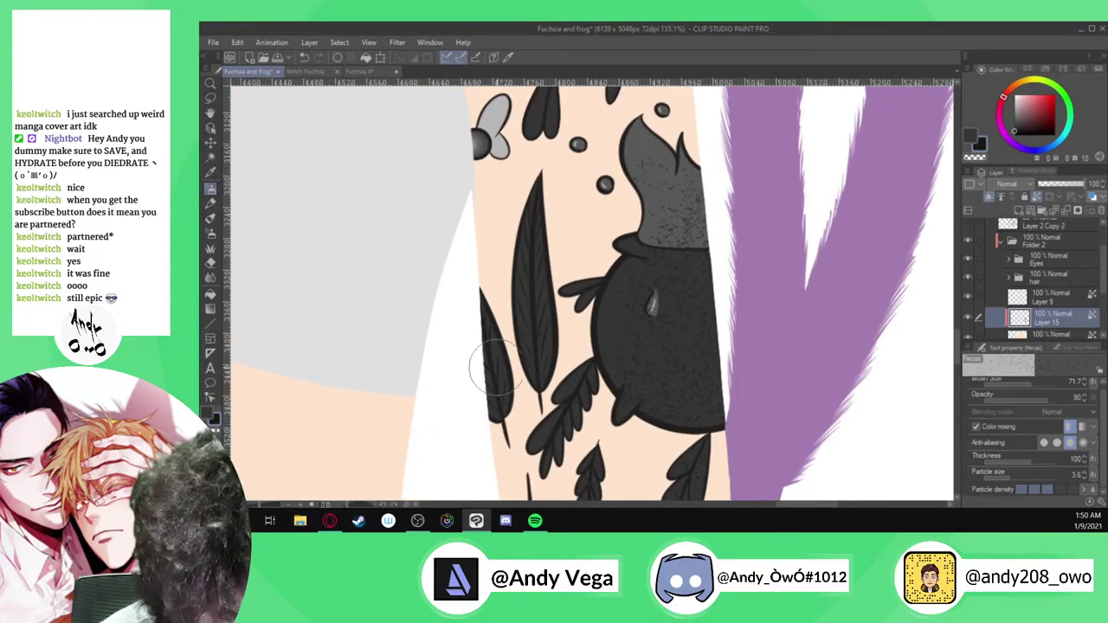
pyautogui.scroll(-3, 651, 305)
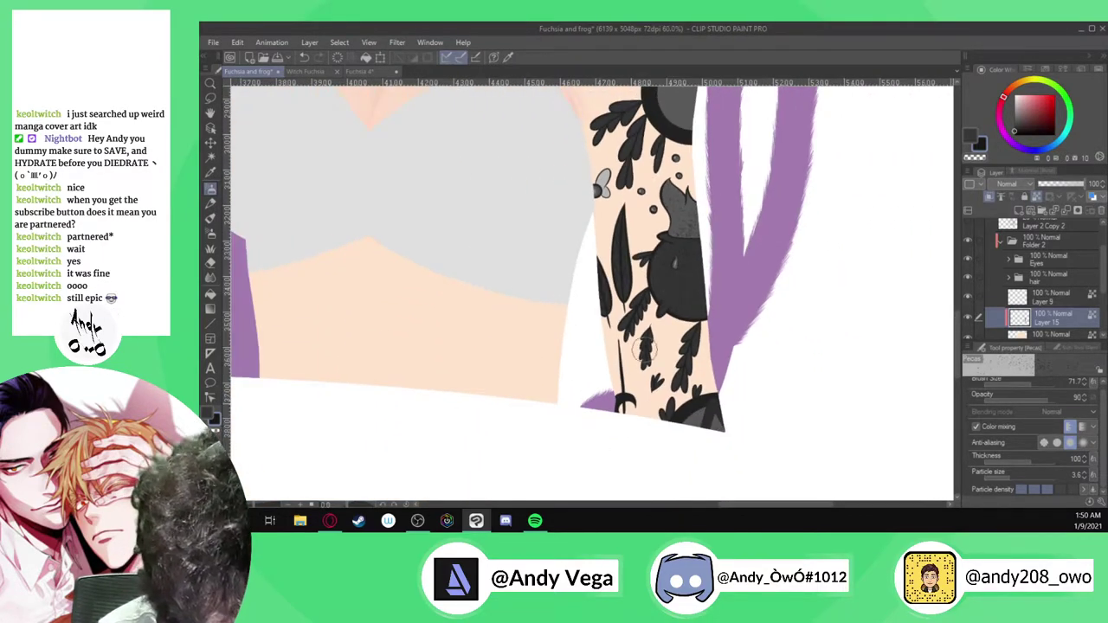
pyautogui.scroll(-2, 663, 487)
pyautogui.scroll(2, 702, 135)
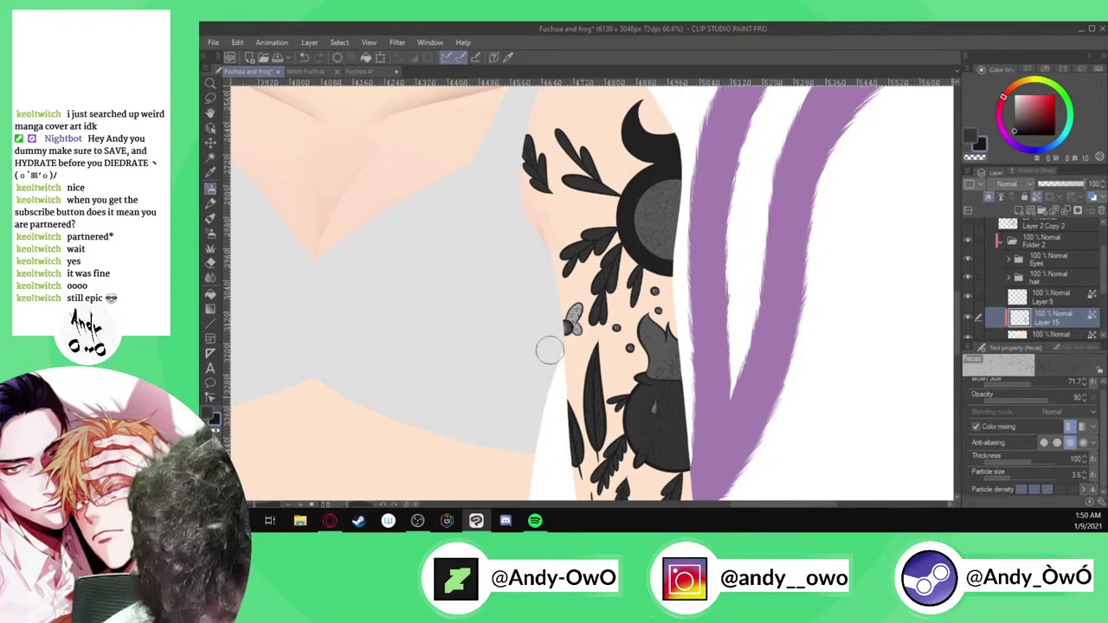
pyautogui.scroll(-4, 689, 431)
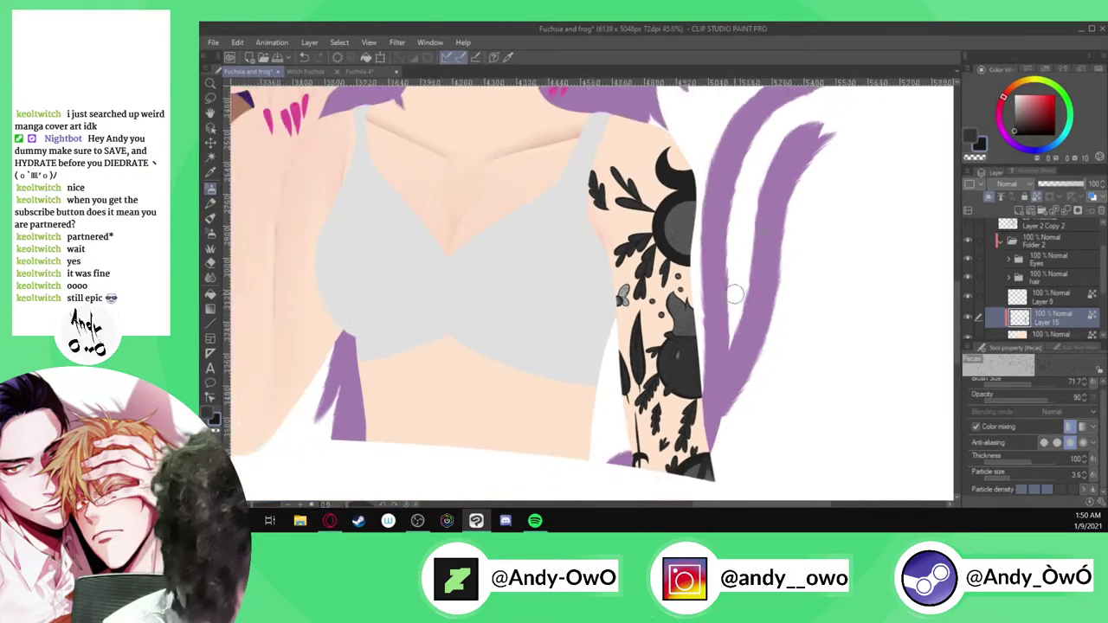
# Sample a grey from the tattoo's small winged insect and touch up its speckles with the Pecas brush
pyautogui.scroll(10, 665, 305)
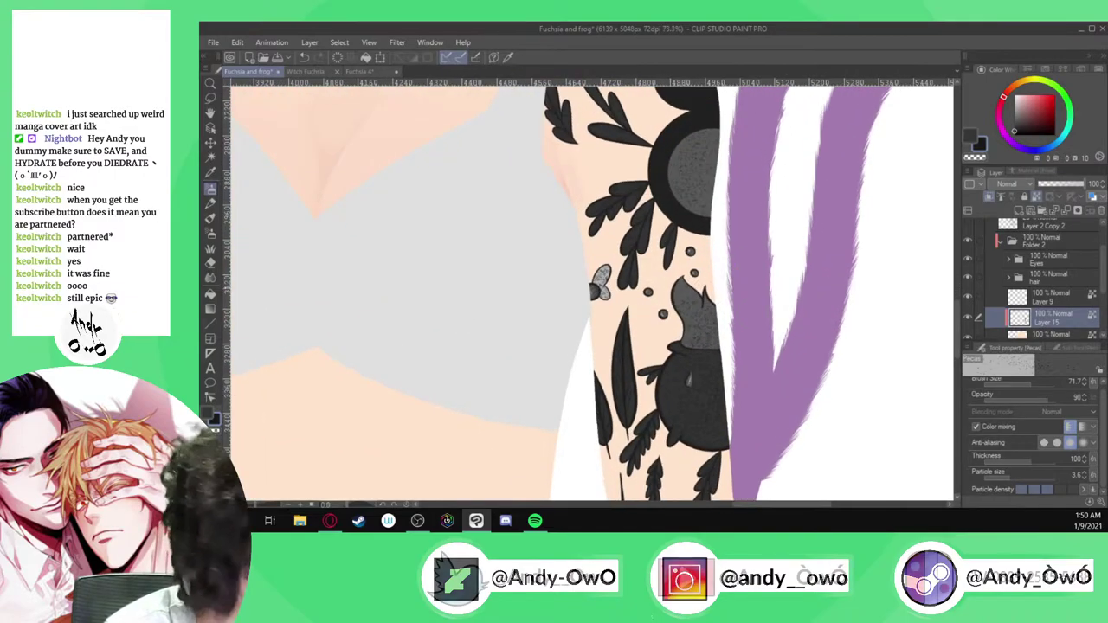
pyautogui.scroll(2, 606, 295)
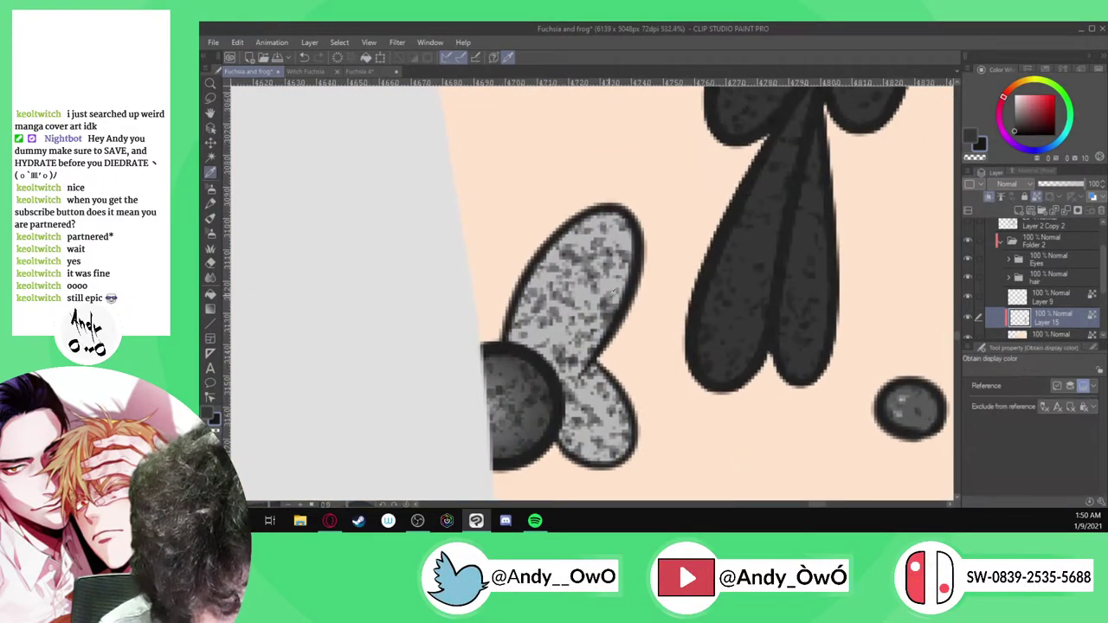
pyautogui.scroll(-1, 654, 253)
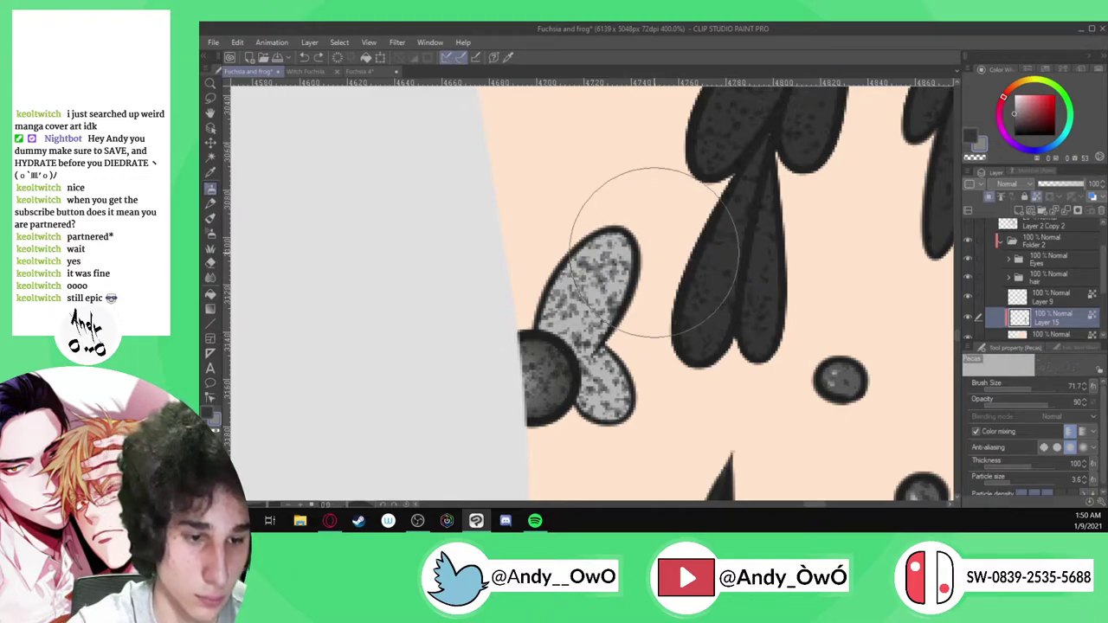
pyautogui.scroll(-10, 755, 318)
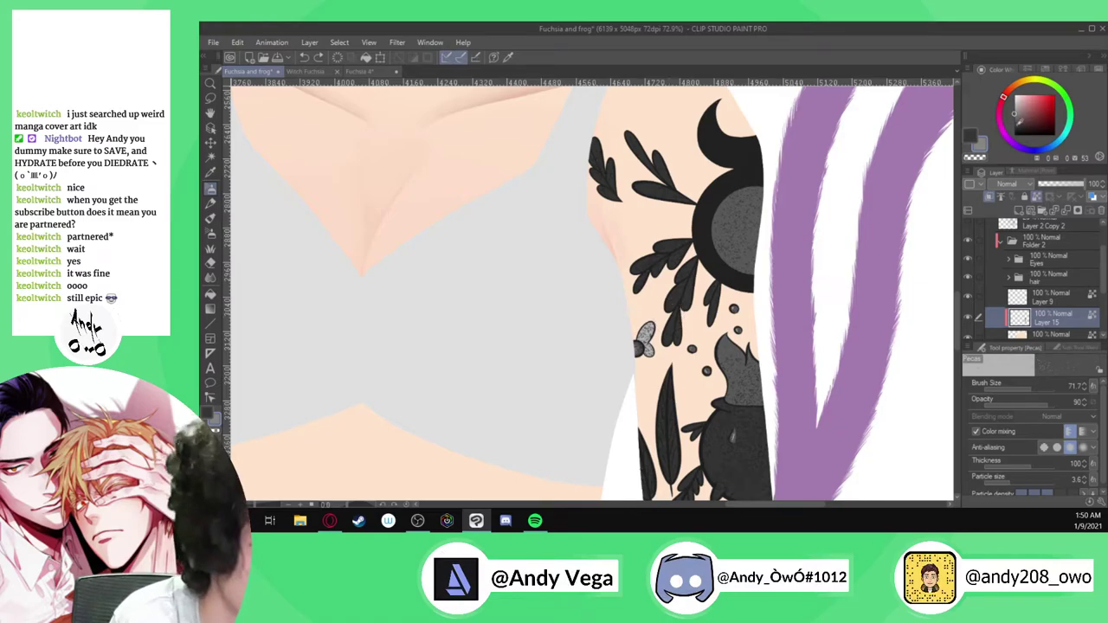
# Switch to the Freckles brush at size 84.6 with the dark tattoo colour and try it on the grey circle
pyautogui.click(1072, 347)
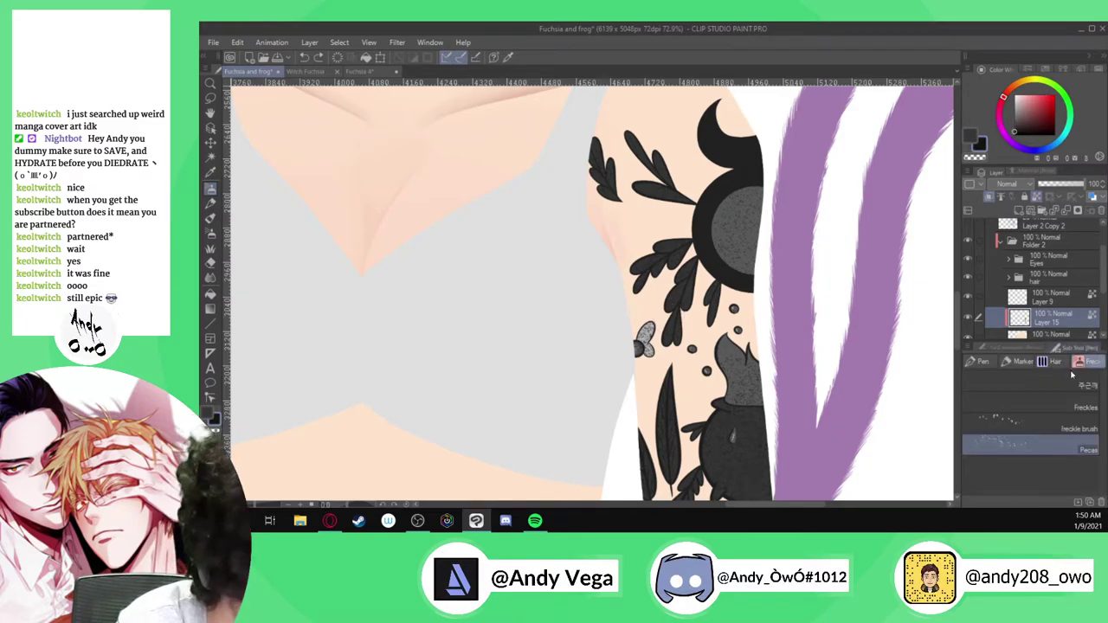
pyautogui.click(1085, 407)
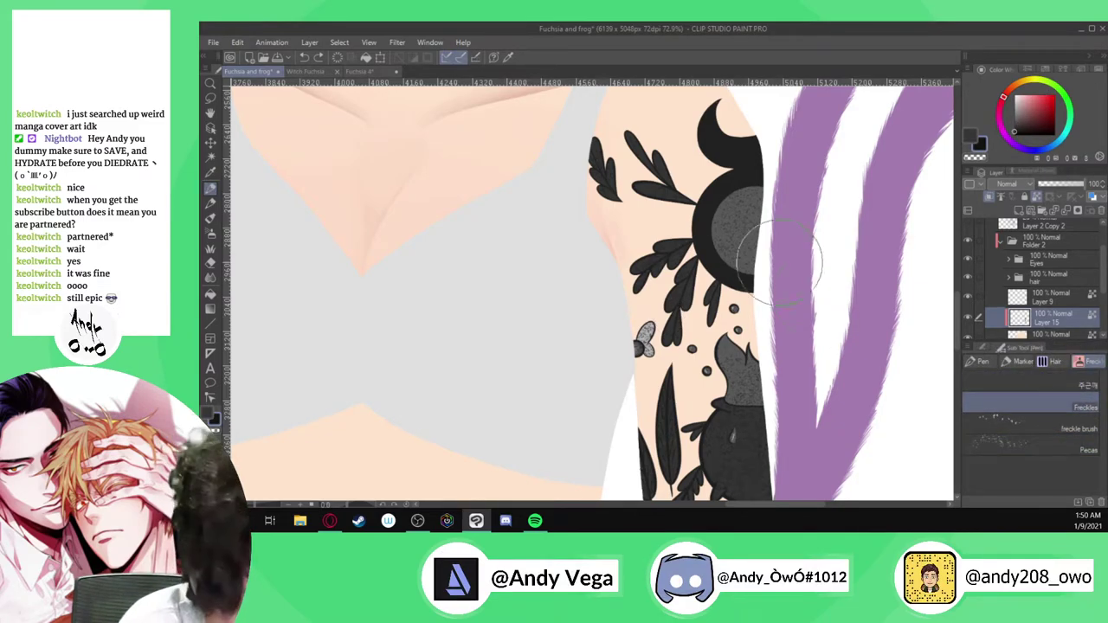
pyautogui.scroll(5, 693, 268)
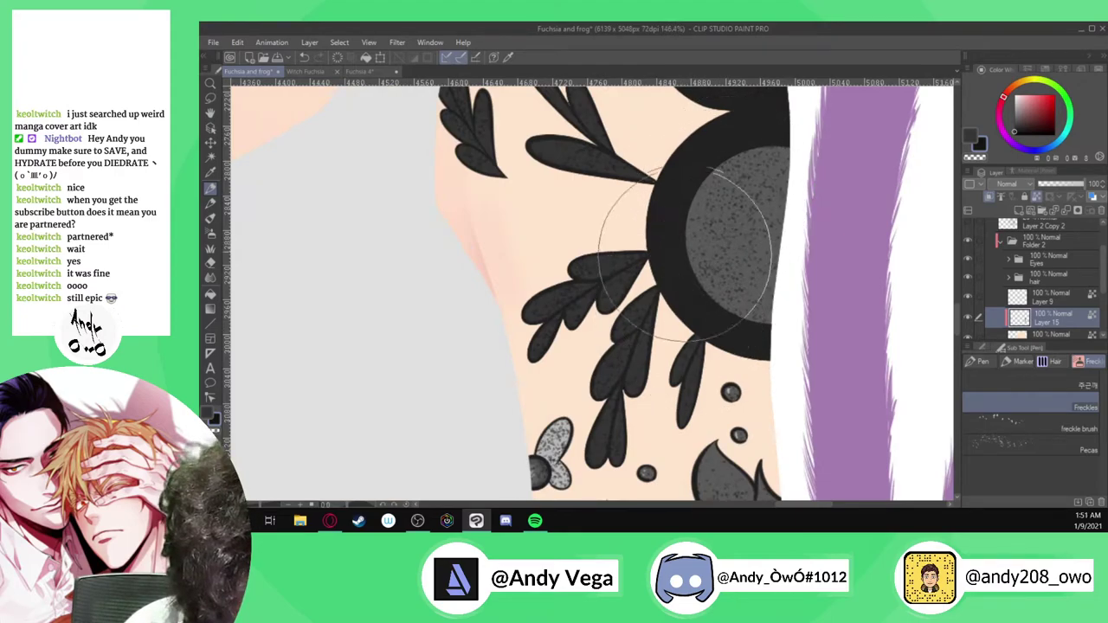
pyautogui.click(982, 347)
pyautogui.moveTo(1038, 390); pyautogui.dragTo(1032, 389)
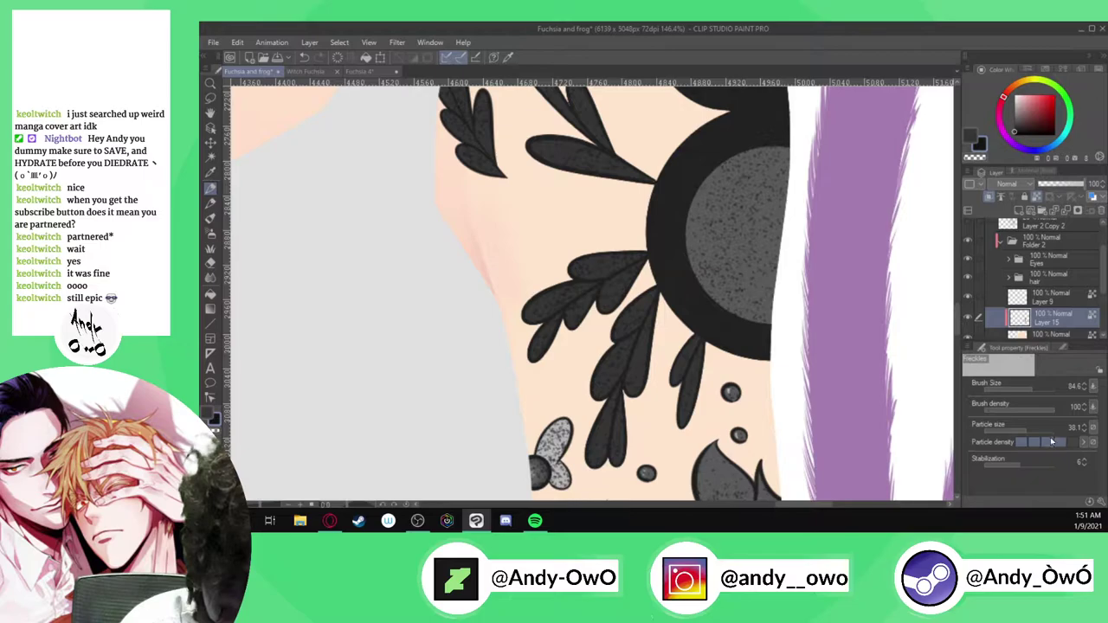
pyautogui.scroll(2, 774, 234)
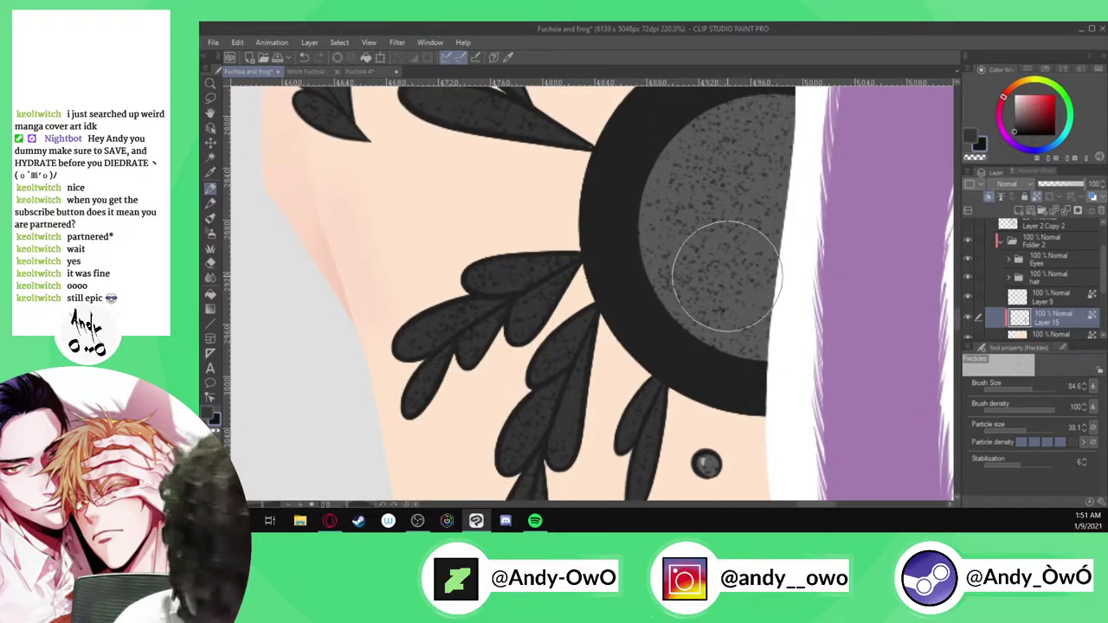
pyautogui.scroll(-2, 727, 275)
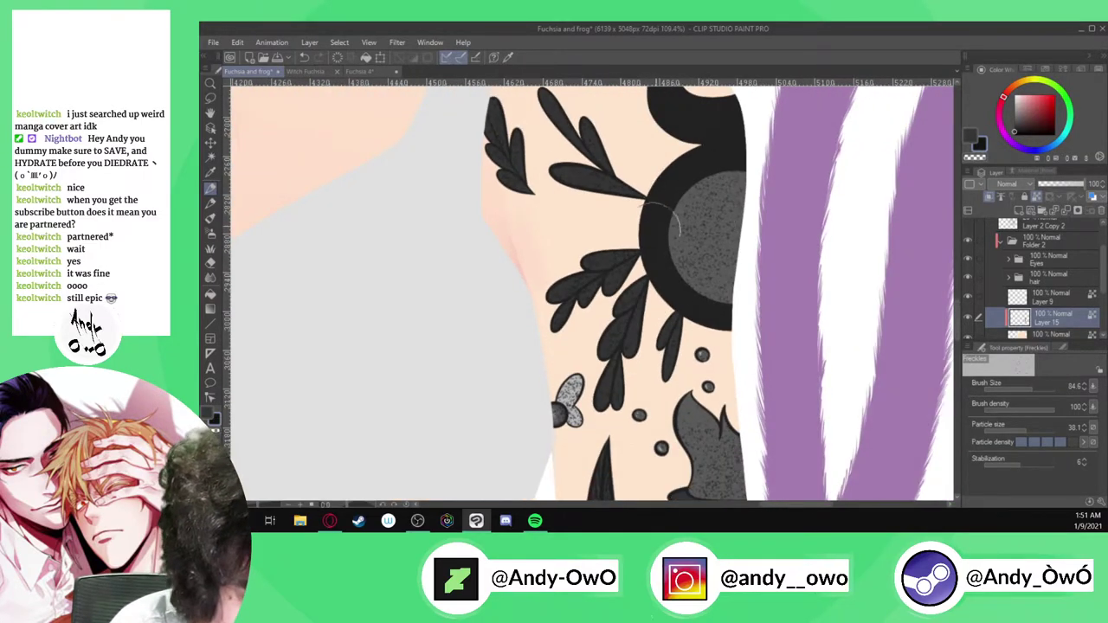
pyautogui.scroll(-1, 667, 212)
pyautogui.scroll(-2, 688, 257)
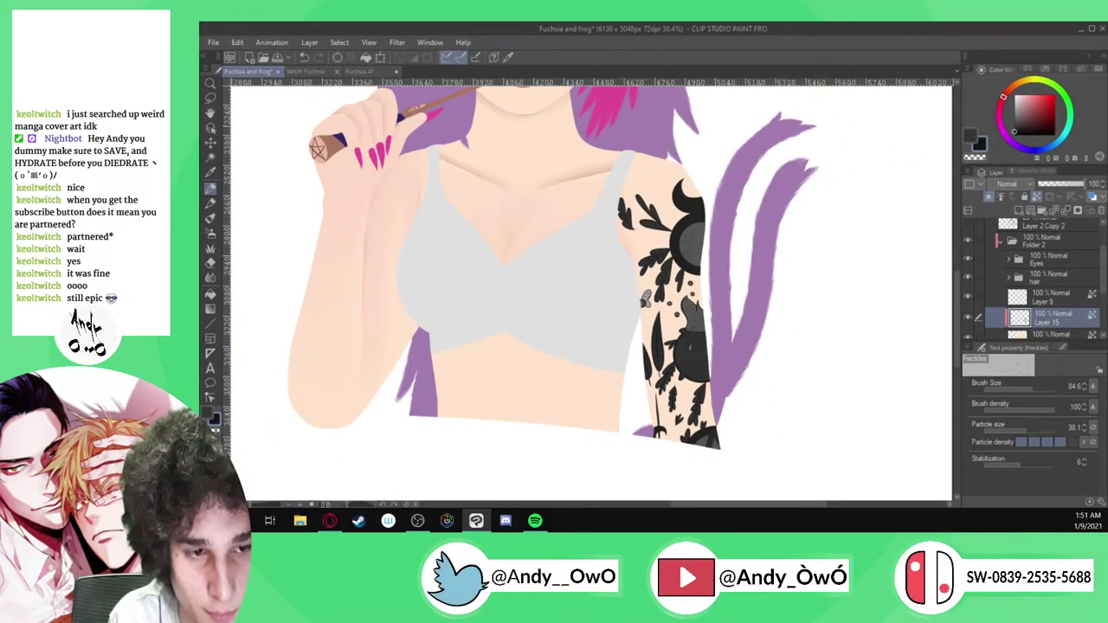
# Sample the light grey of the tattoo's small winged insect and switch to the G-pen brush
pyautogui.scroll(4, 645, 299)
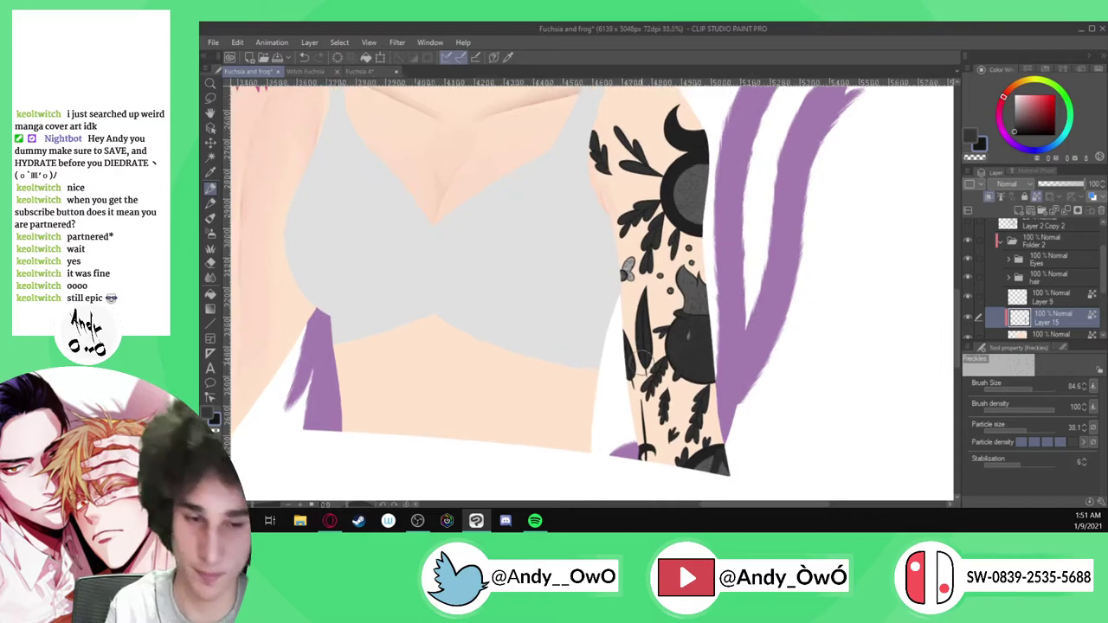
pyautogui.scroll(3, 626, 209)
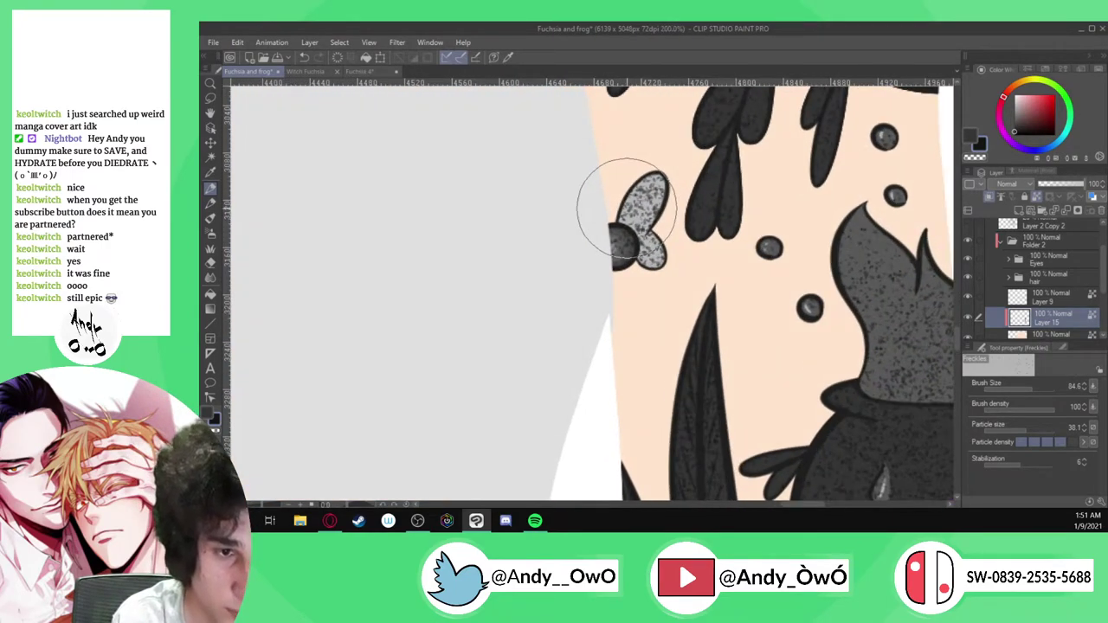
pyautogui.press('alt')
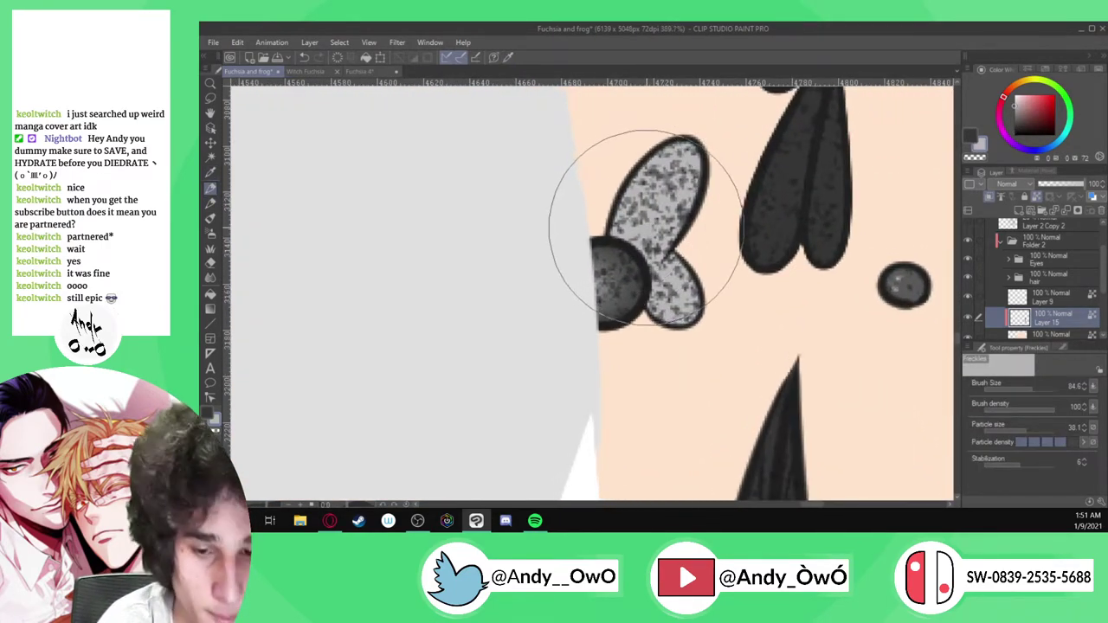
pyautogui.click(1068, 349)
pyautogui.click(980, 362)
pyautogui.click(987, 347)
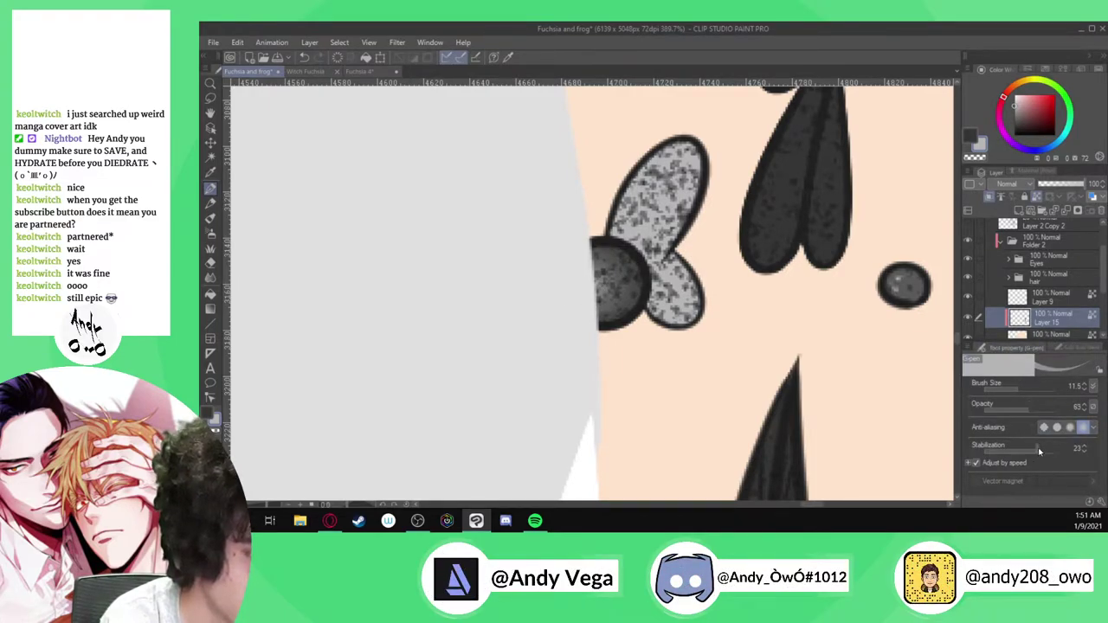
# Soften the speckles on the insect's wings with the G-pen at size 24.3, opacity 33 and stabilization 7, undoing the stroke tried at opacity 78
pyautogui.scroll(2, 744, 258)
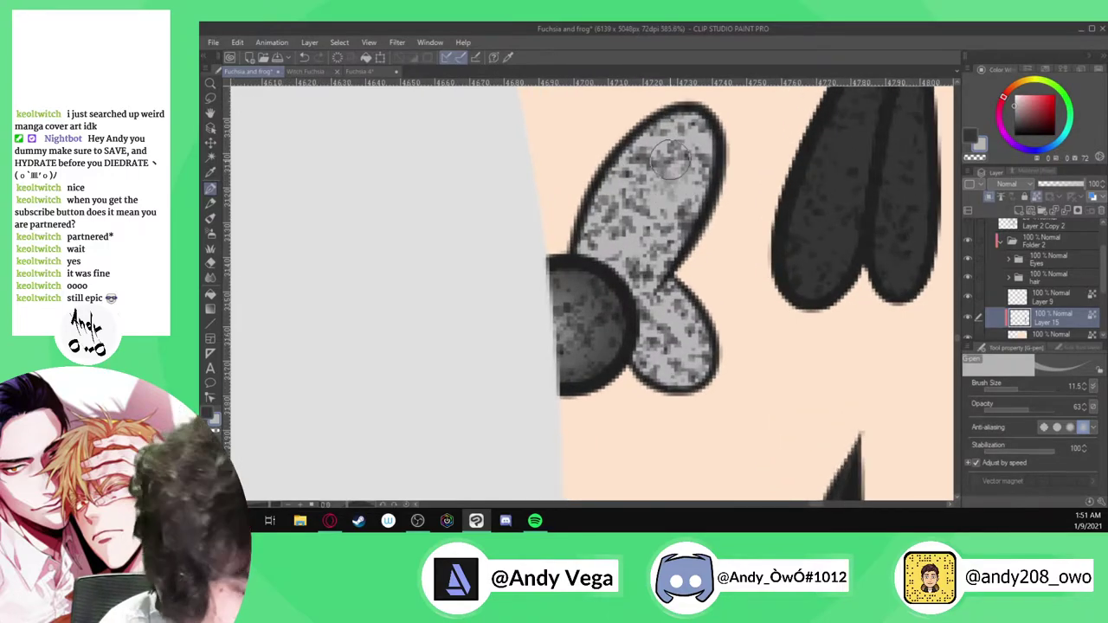
pyautogui.click(1022, 388)
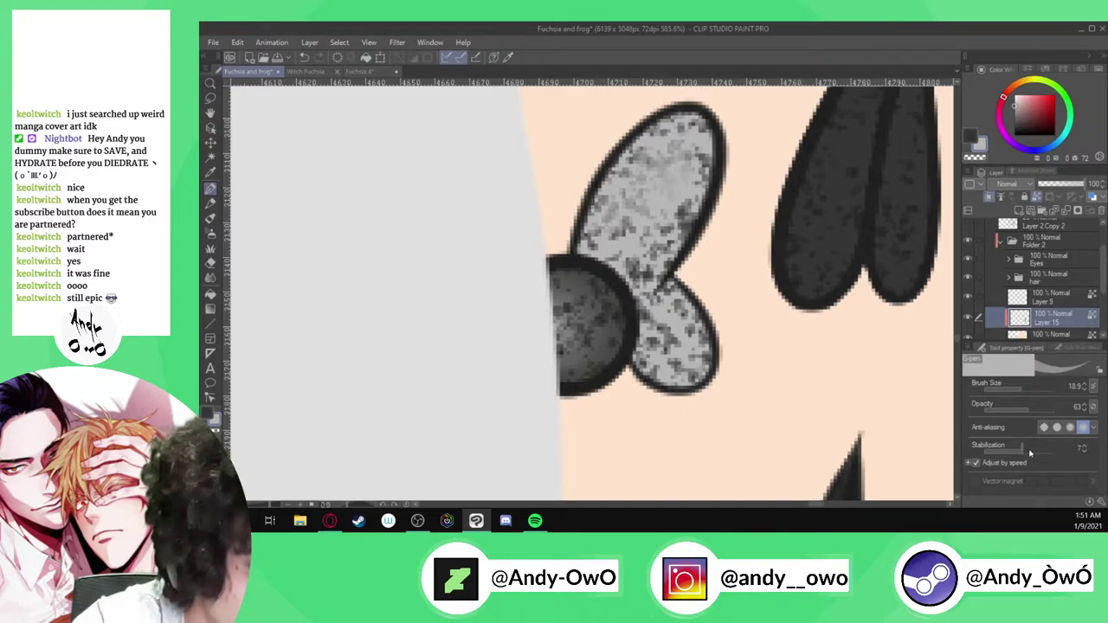
pyautogui.click(1037, 408)
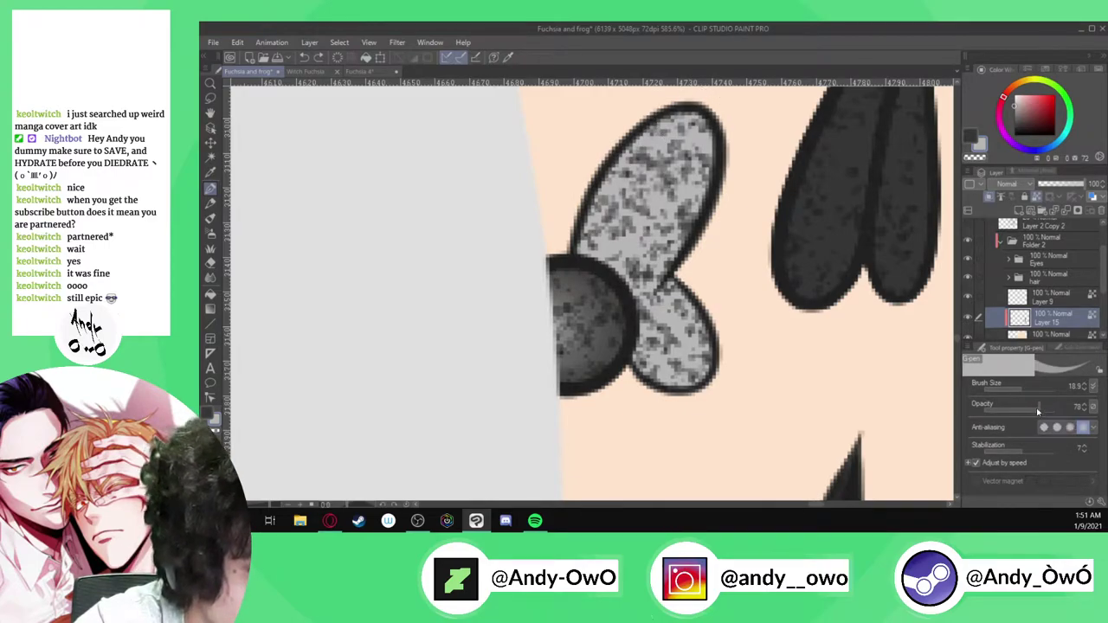
pyautogui.click(1022, 388)
pyautogui.moveTo(688, 164)
pyautogui.mouseDown()
pyautogui.moveTo(651, 227)
pyautogui.moveTo(632, 199)
pyautogui.mouseUp()
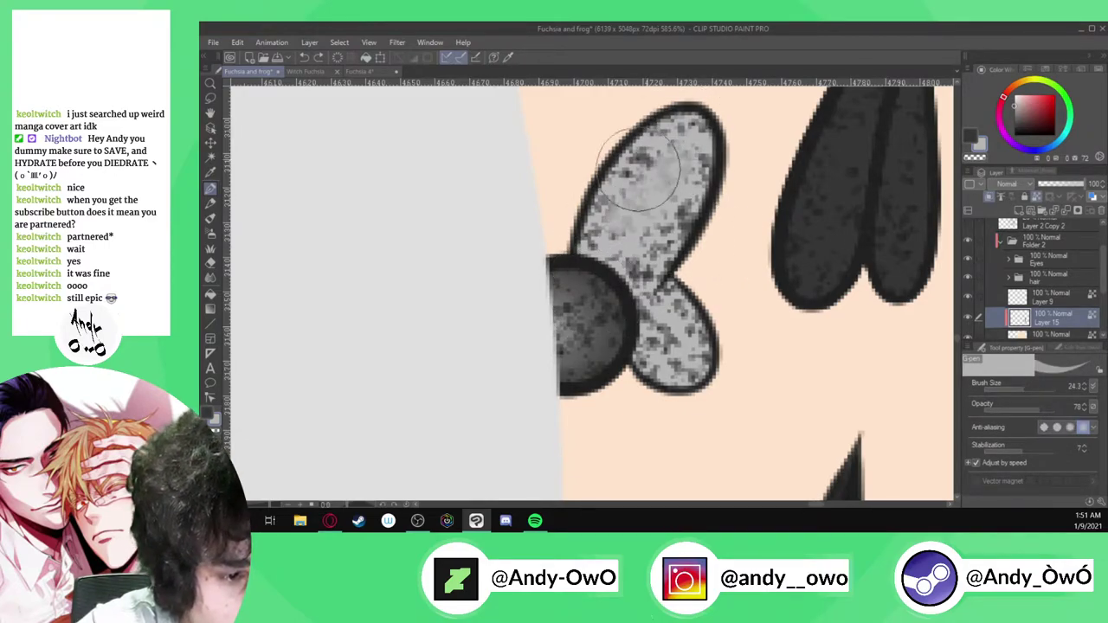
pyautogui.hotkey('ctrl', 'z')
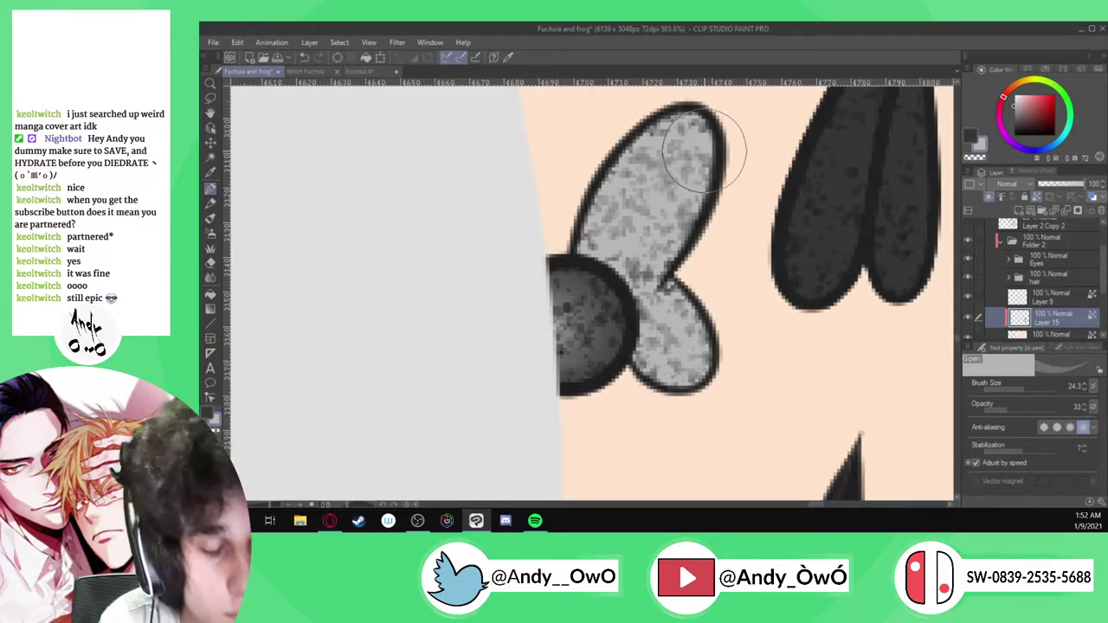
# Examine the speckled arm tattoo, the hand holding the wand and the whole figure at close and full view
pyautogui.scroll(-10, 544, 173)
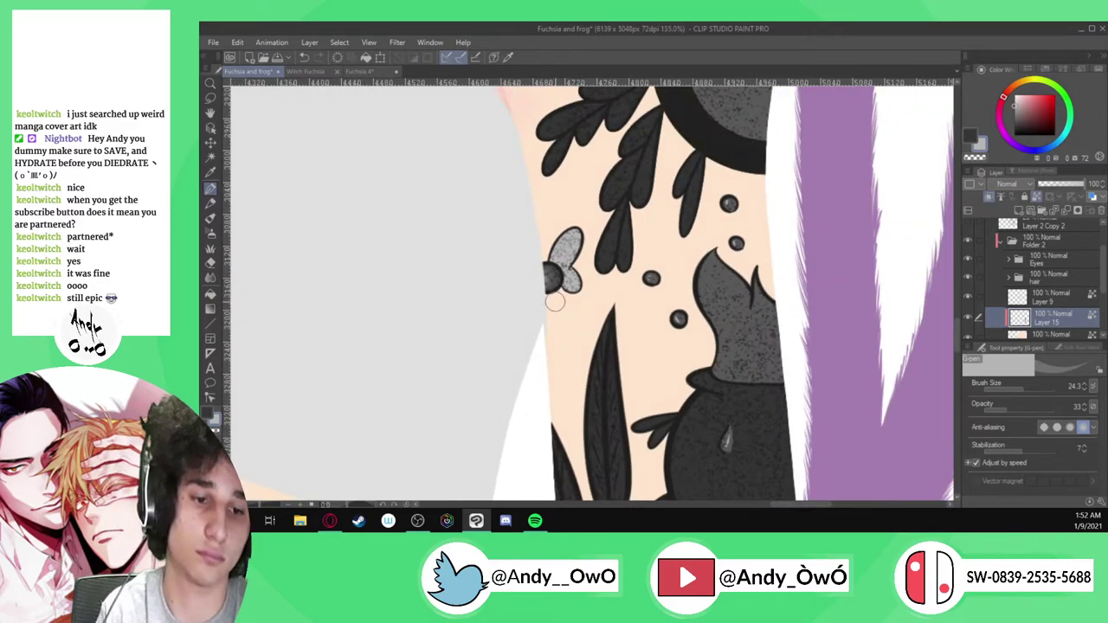
pyautogui.scroll(-3, 566, 308)
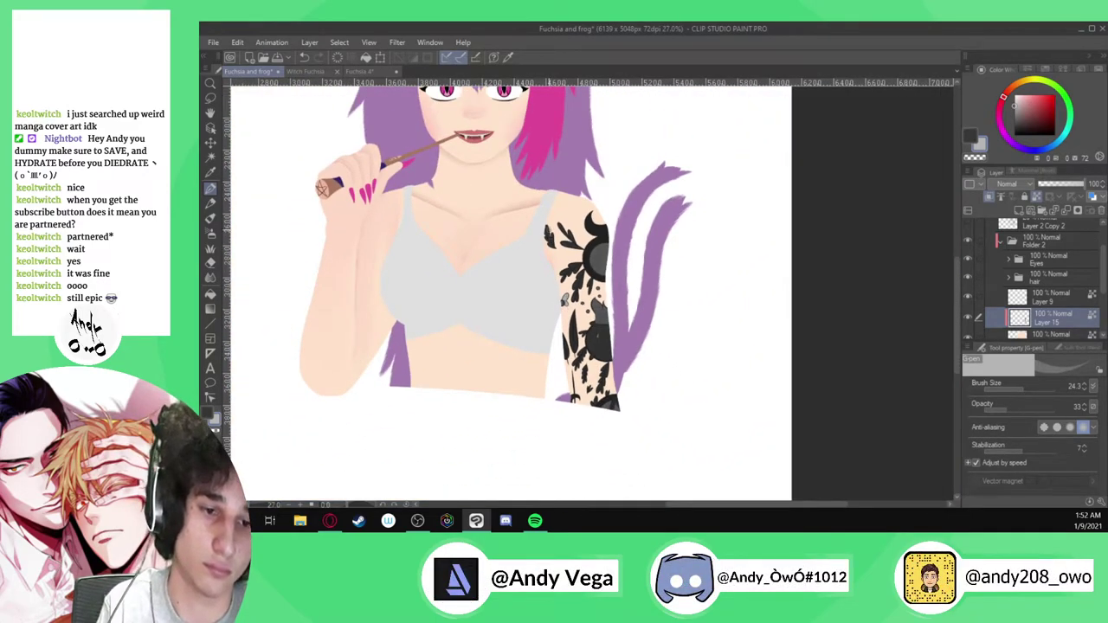
pyautogui.scroll(2, 551, 229)
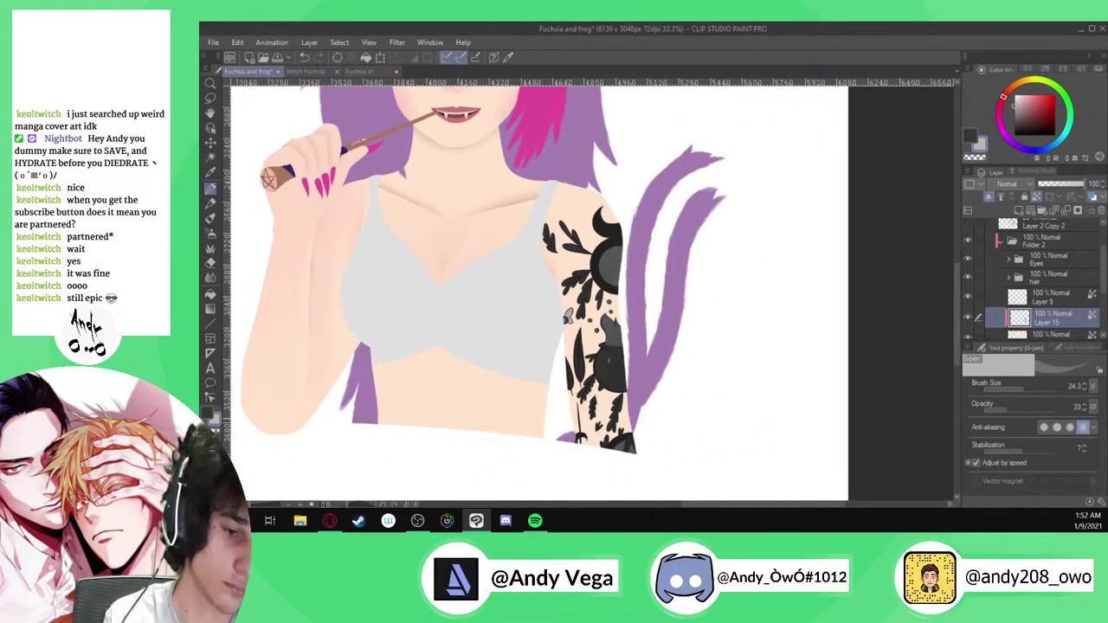
pyautogui.scroll(6, 565, 317)
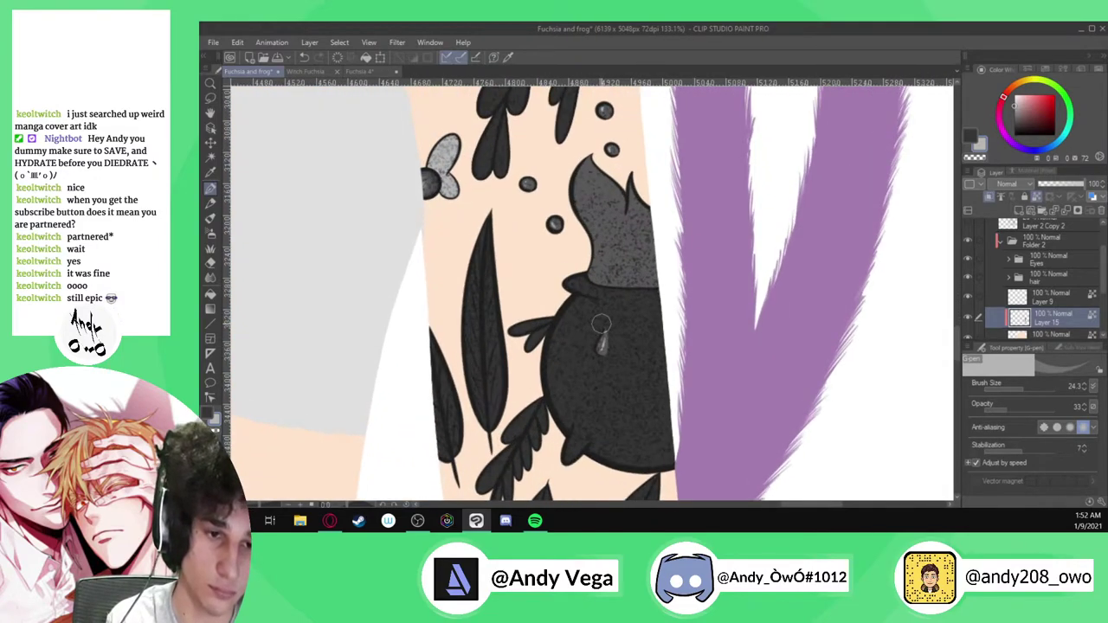
pyautogui.scroll(-7, 600, 325)
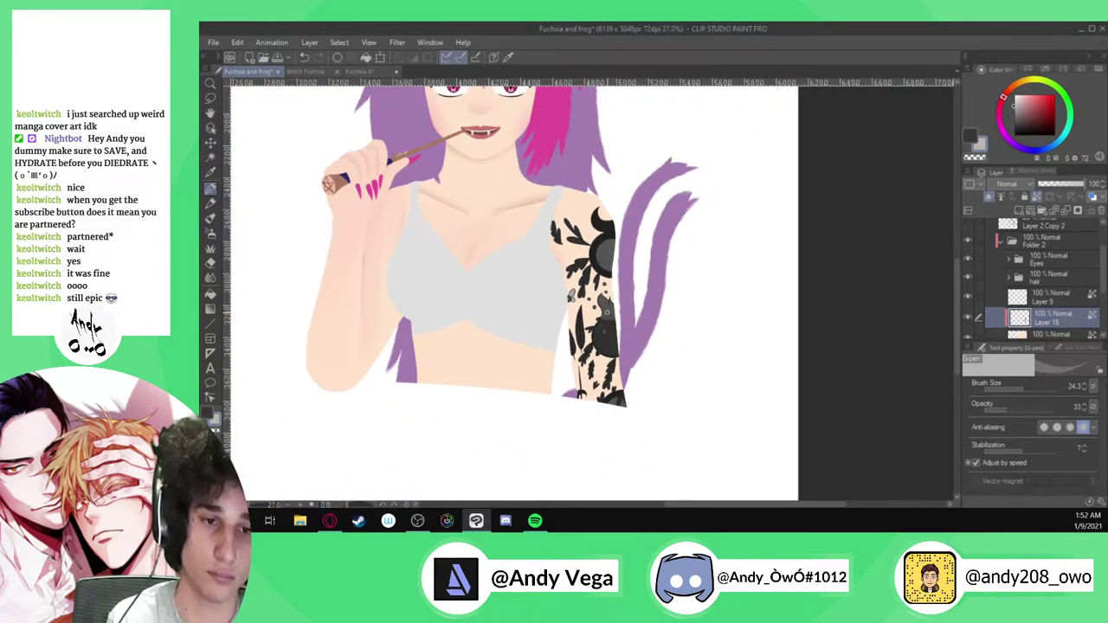
pyautogui.scroll(-3, 607, 313)
pyautogui.scroll(2, 562, 268)
pyautogui.scroll(-3, 563, 295)
pyautogui.scroll(3, 545, 250)
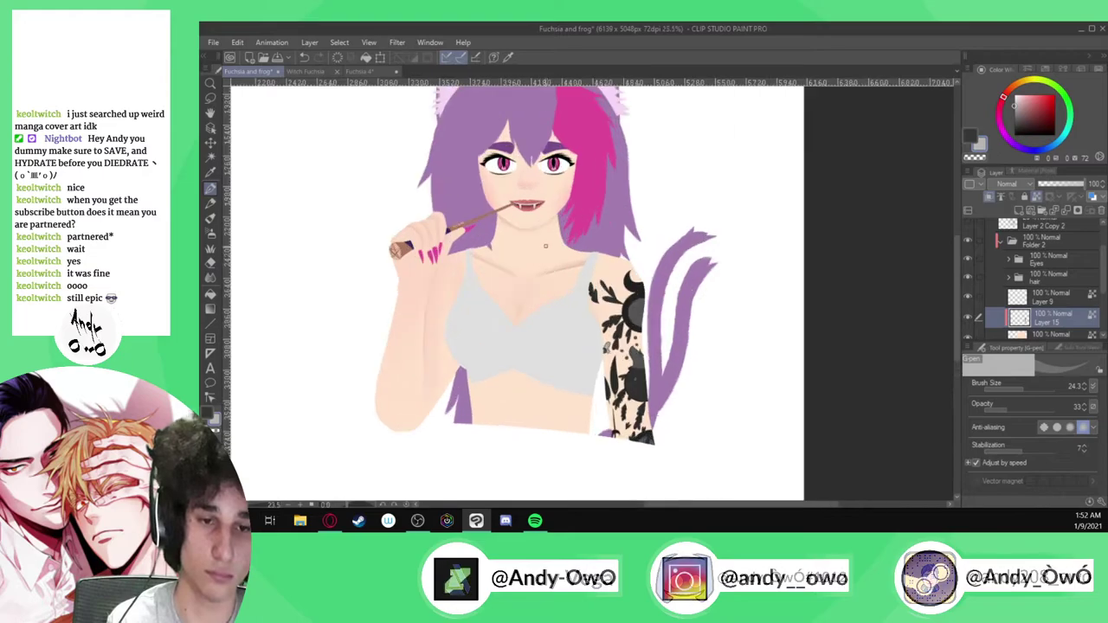
pyautogui.scroll(1, 544, 250)
pyautogui.scroll(-2, 563, 255)
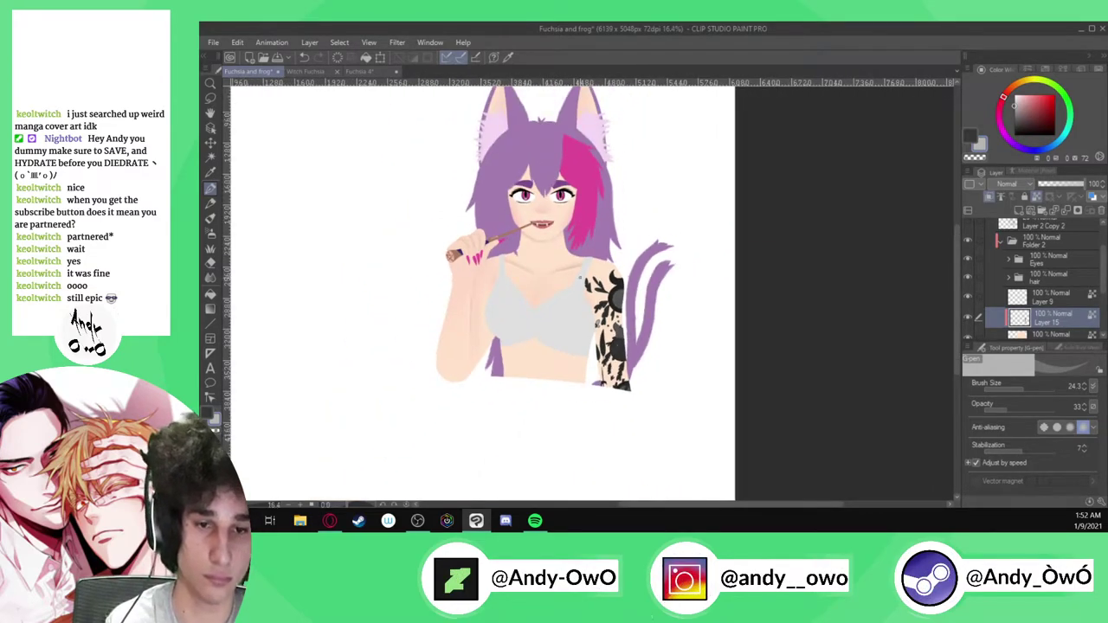
pyautogui.scroll(5, 489, 250)
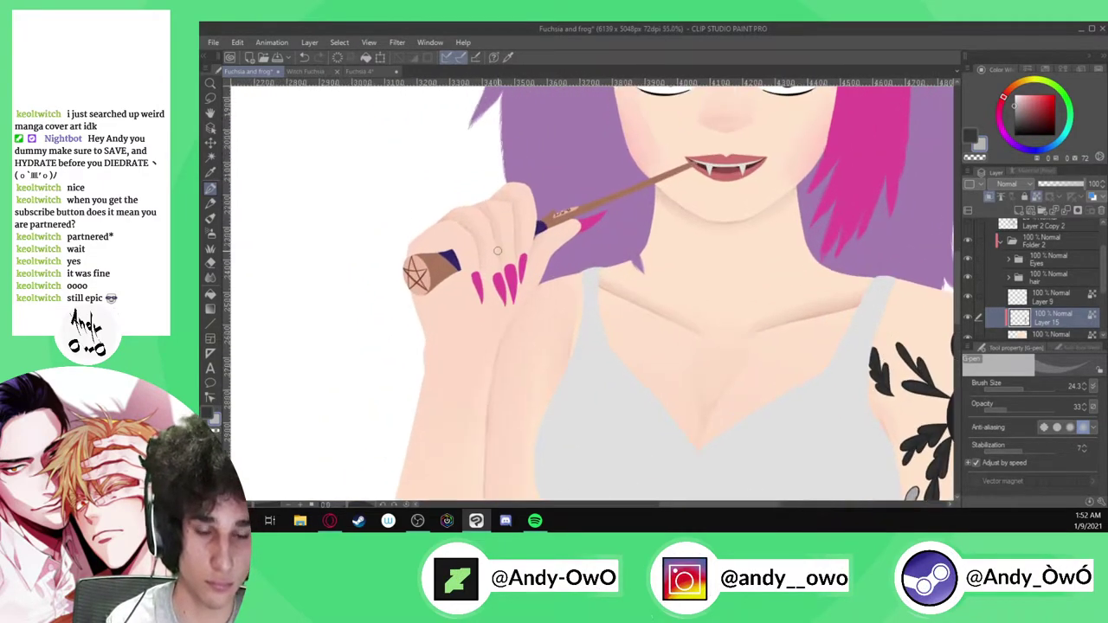
pyautogui.scroll(3, 495, 251)
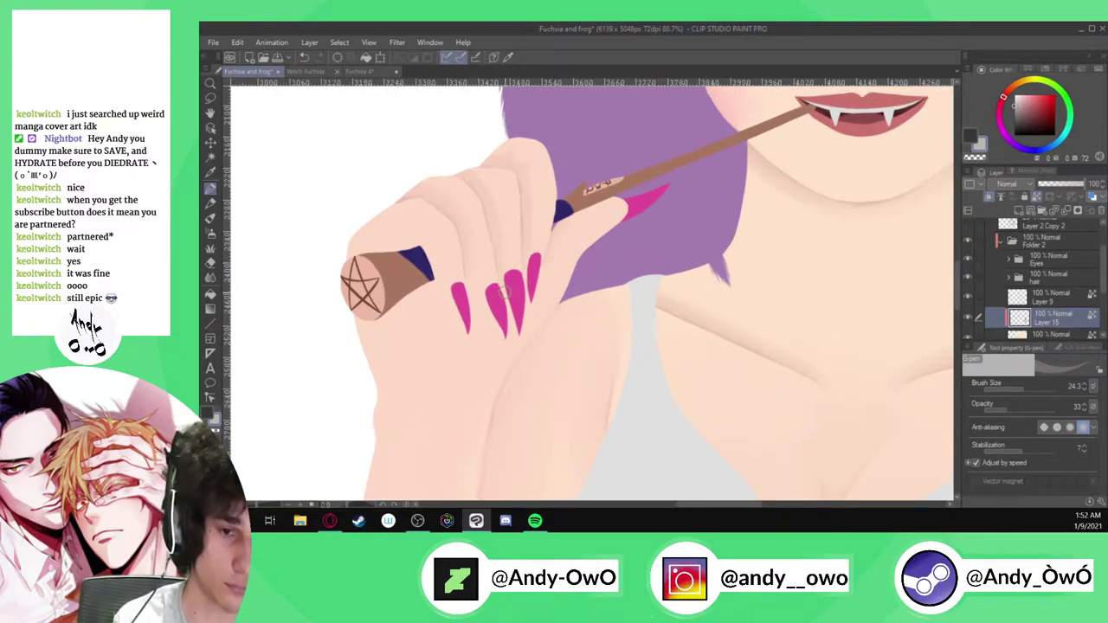
pyautogui.scroll(-7, 504, 293)
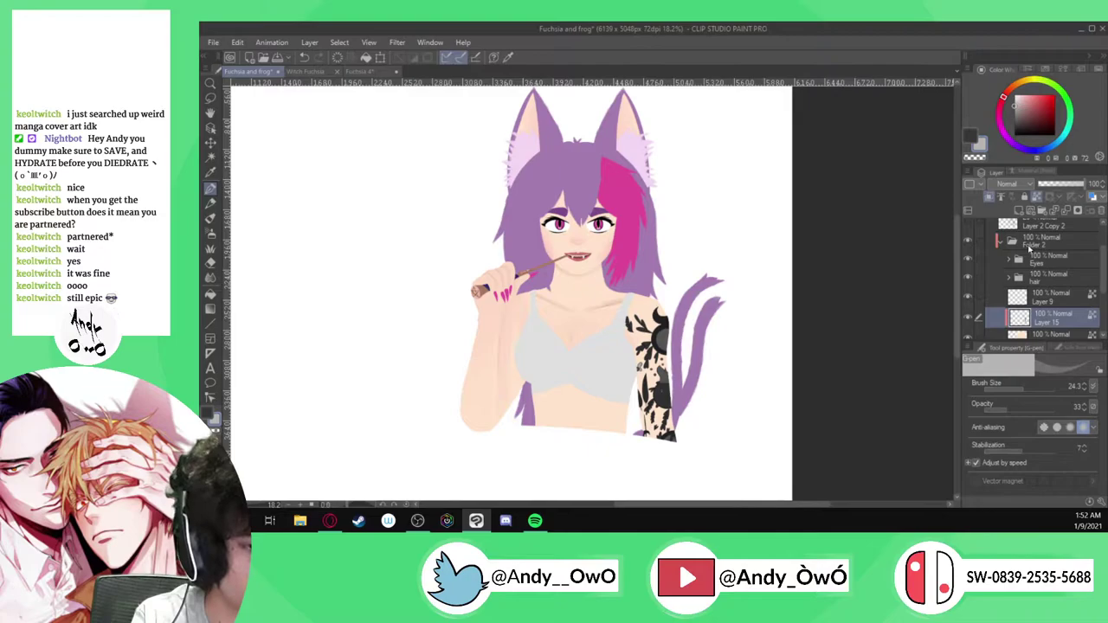
# Merge Layer 14 in the hair folder down into Layer 7
pyautogui.click(1009, 277)
pyautogui.scroll(-1, 1072, 261)
pyautogui.click(1066, 284)
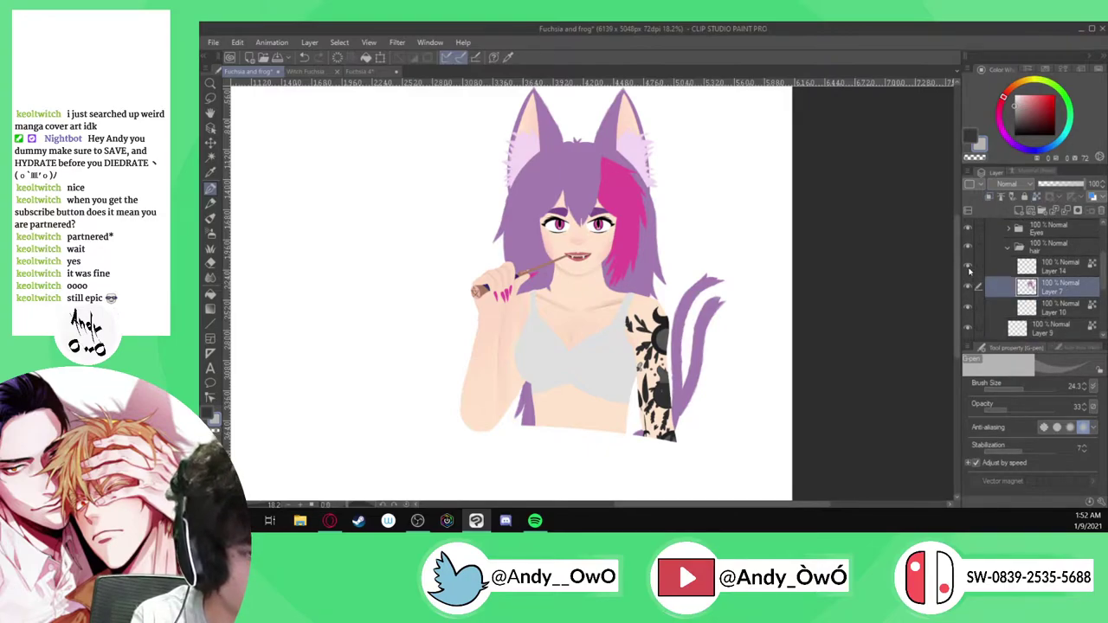
pyautogui.click(1056, 265)
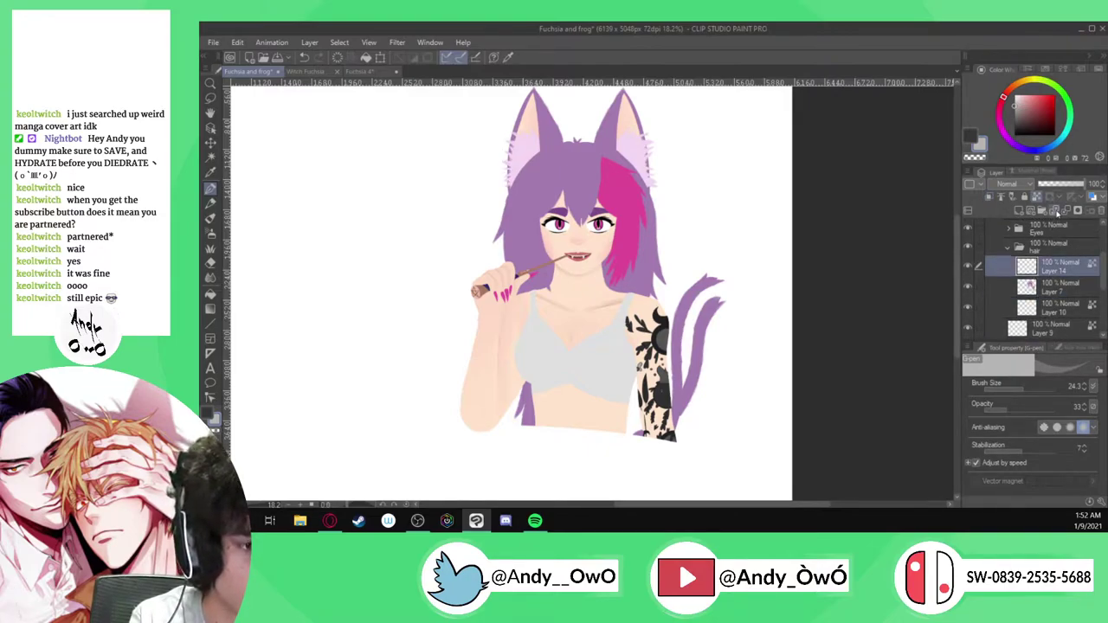
pyautogui.click(1057, 212)
pyautogui.click(969, 267)
pyautogui.click(970, 267)
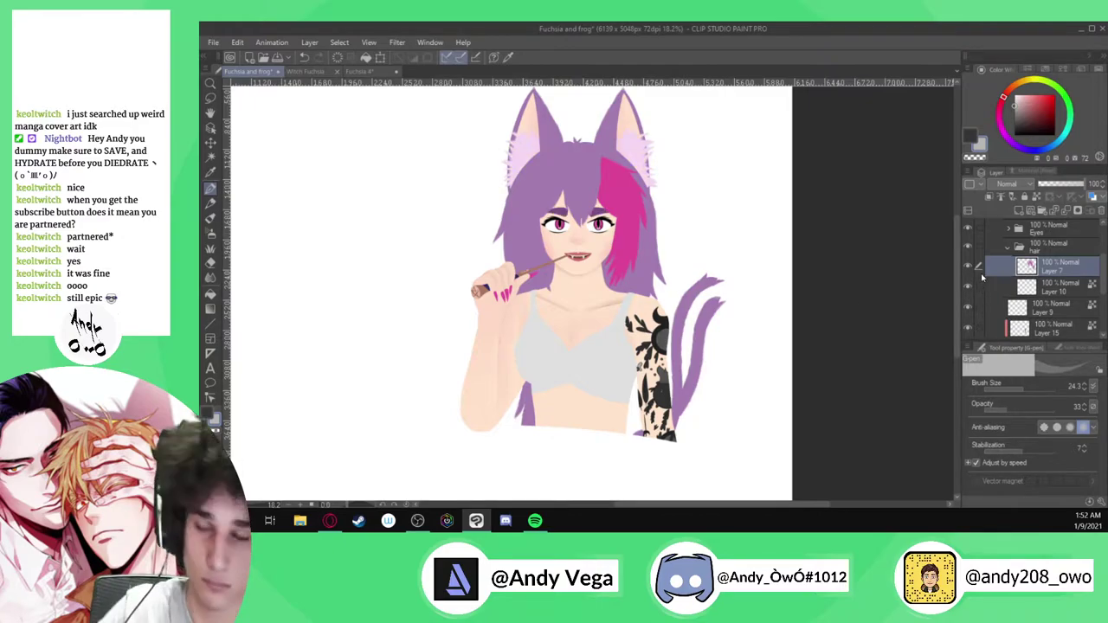
# Try auto-selecting the pink hair streak and the surrounding purple hair on Layer 7, check the selection edges, and clear the selection
pyautogui.scroll(2, 693, 260)
pyautogui.scroll(-2, 571, 248)
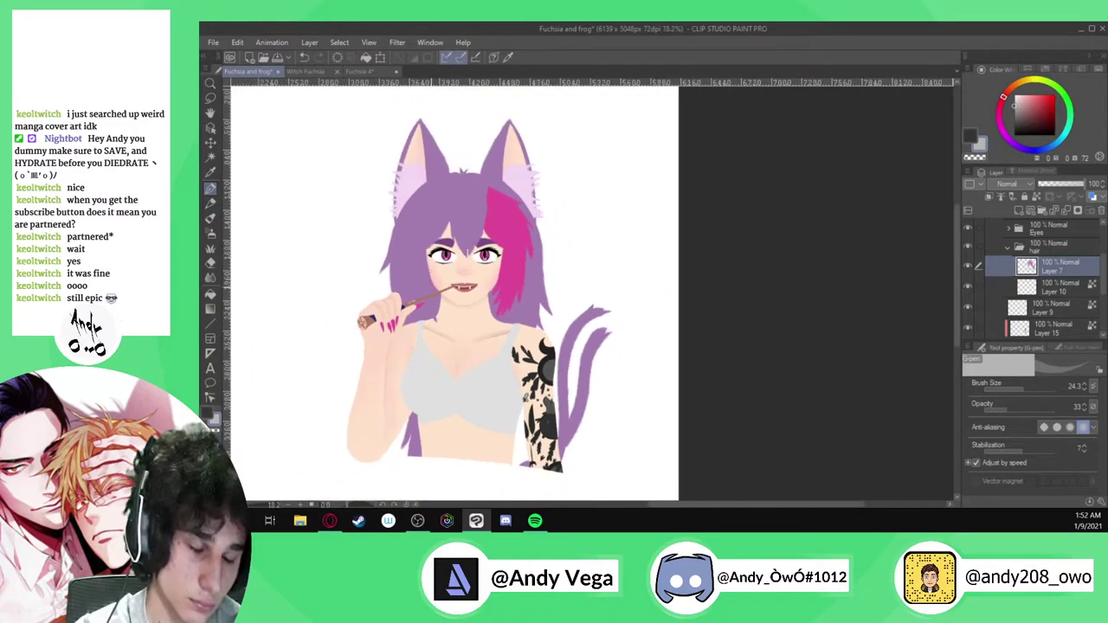
pyautogui.scroll(2, 543, 151)
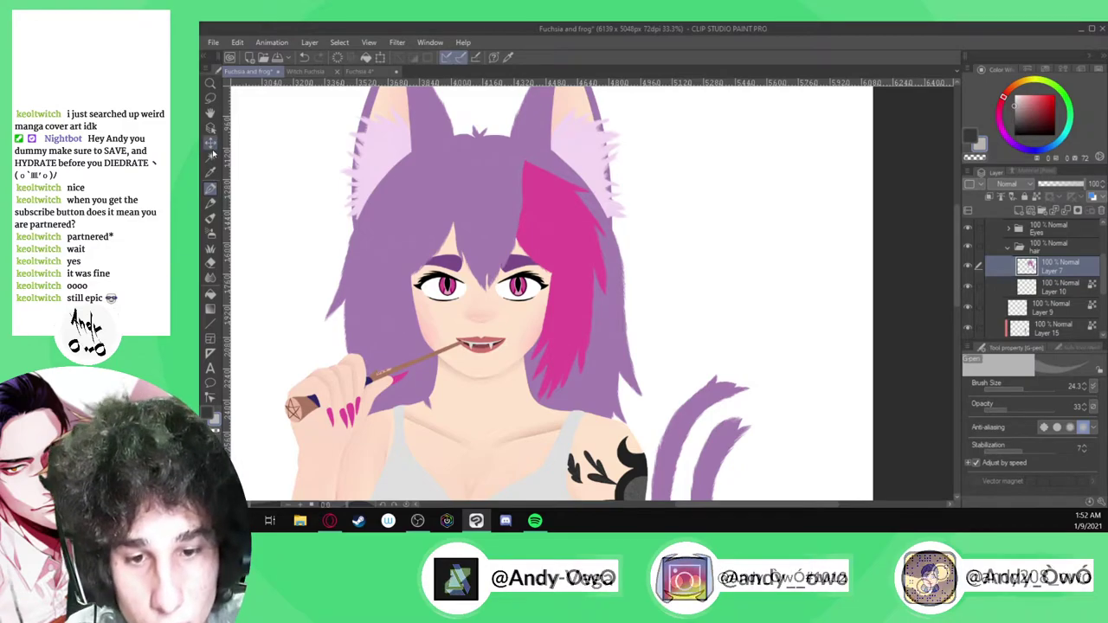
pyautogui.press('w')
pyautogui.click(571, 238)
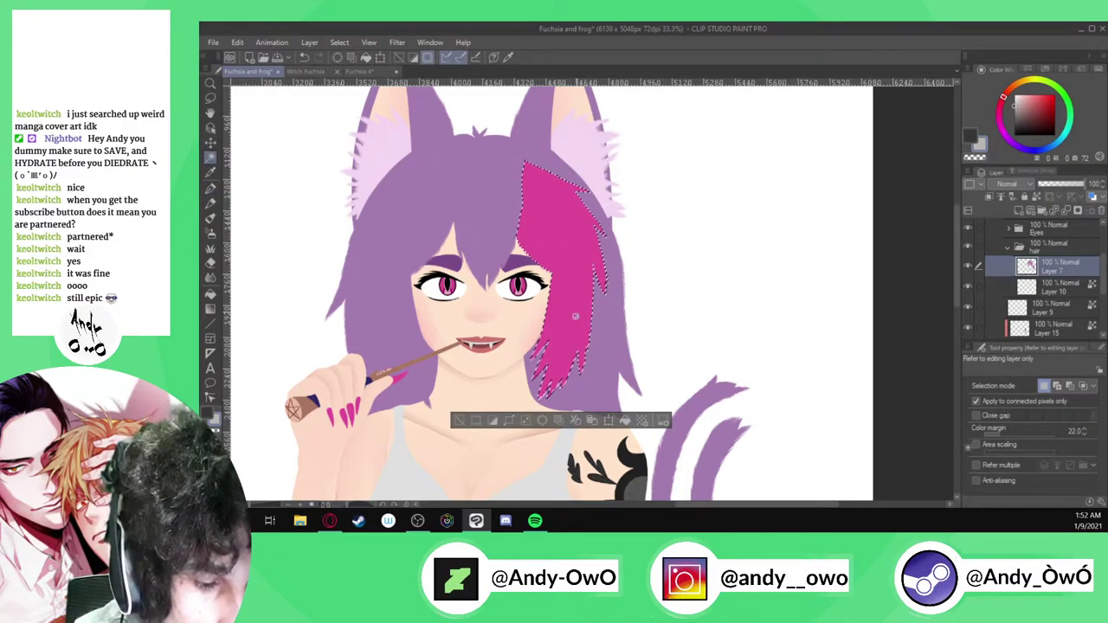
pyautogui.scroll(5, 577, 310)
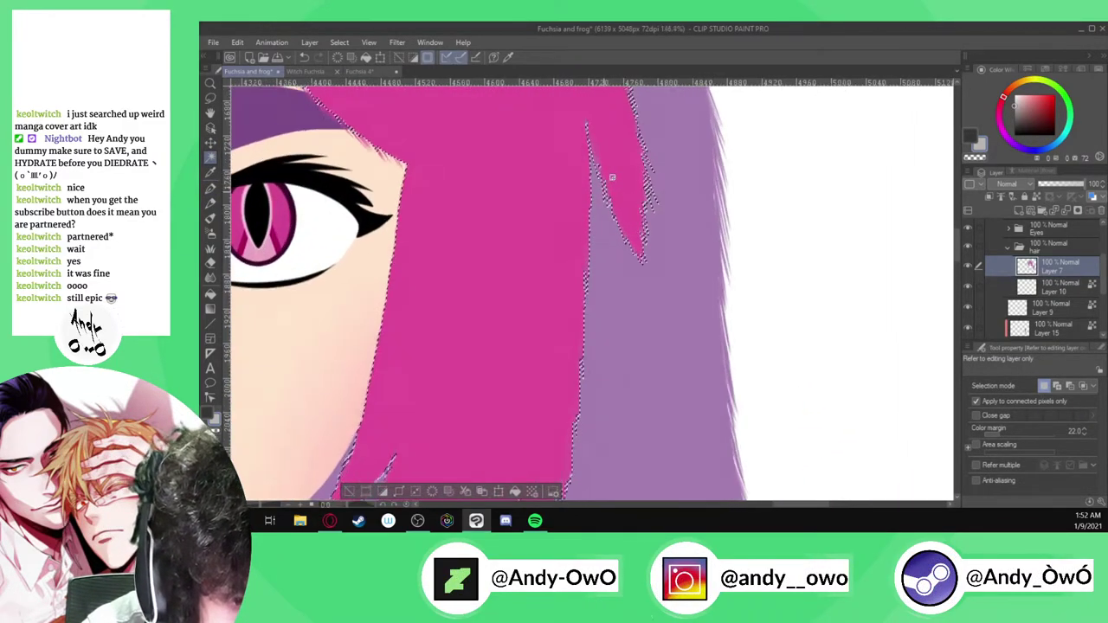
pyautogui.scroll(3, 611, 177)
pyautogui.scroll(-2, 615, 183)
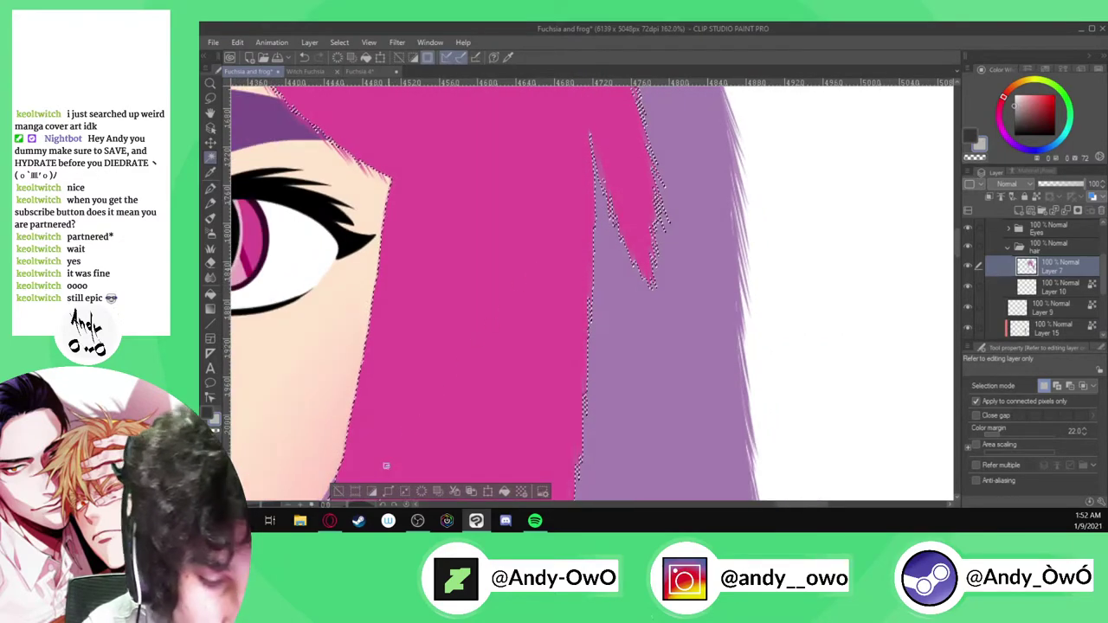
pyautogui.scroll(-2, 670, 221)
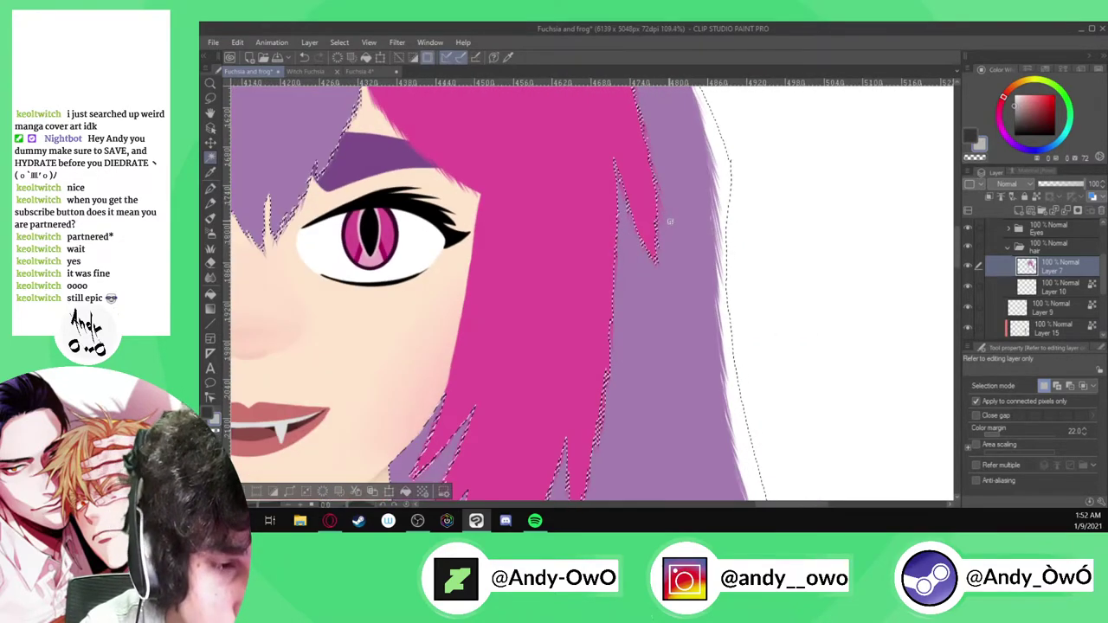
pyautogui.scroll(-4, 669, 222)
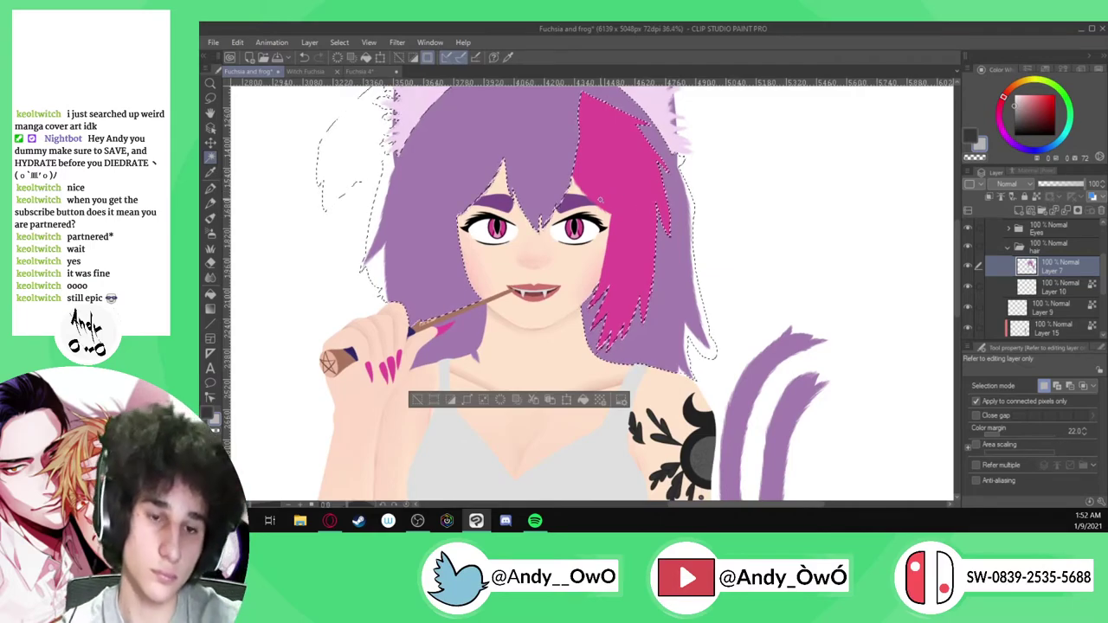
pyautogui.hotkey('ctrl', 'd')
# Reselect the pink hair streak, open the selection expansion settings, cancel them and deselect
pyautogui.click(608, 200)
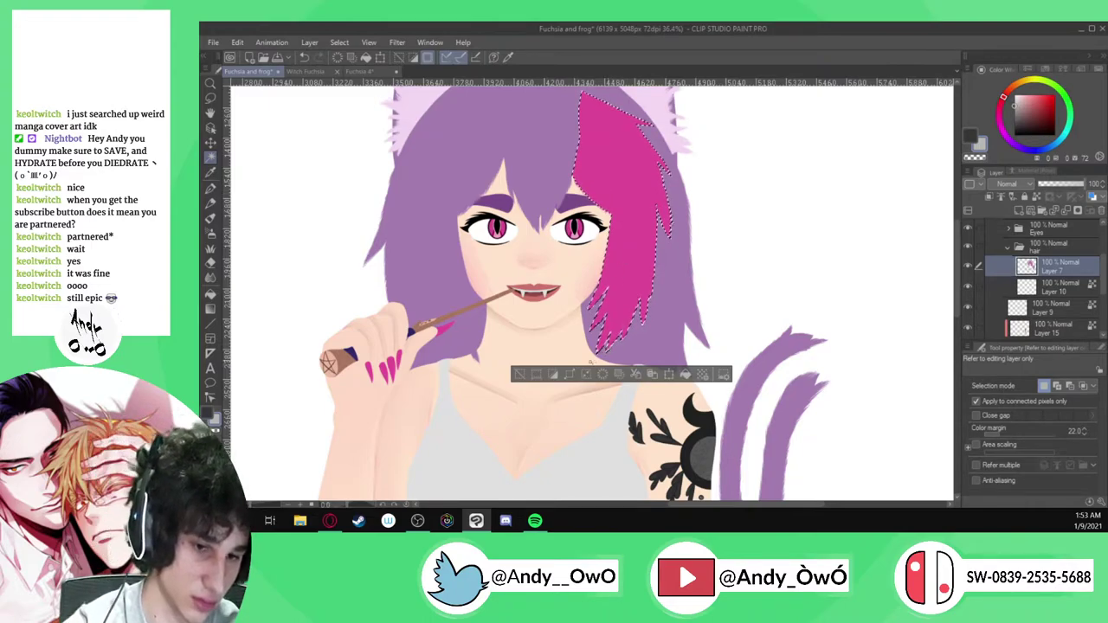
pyautogui.click(571, 374)
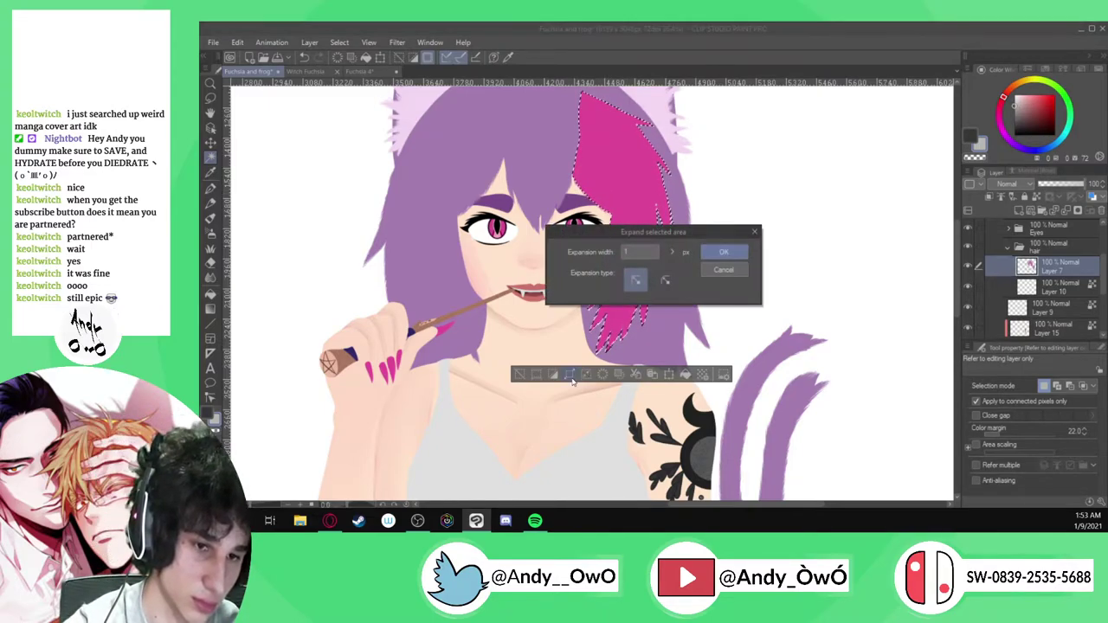
pyautogui.click(728, 271)
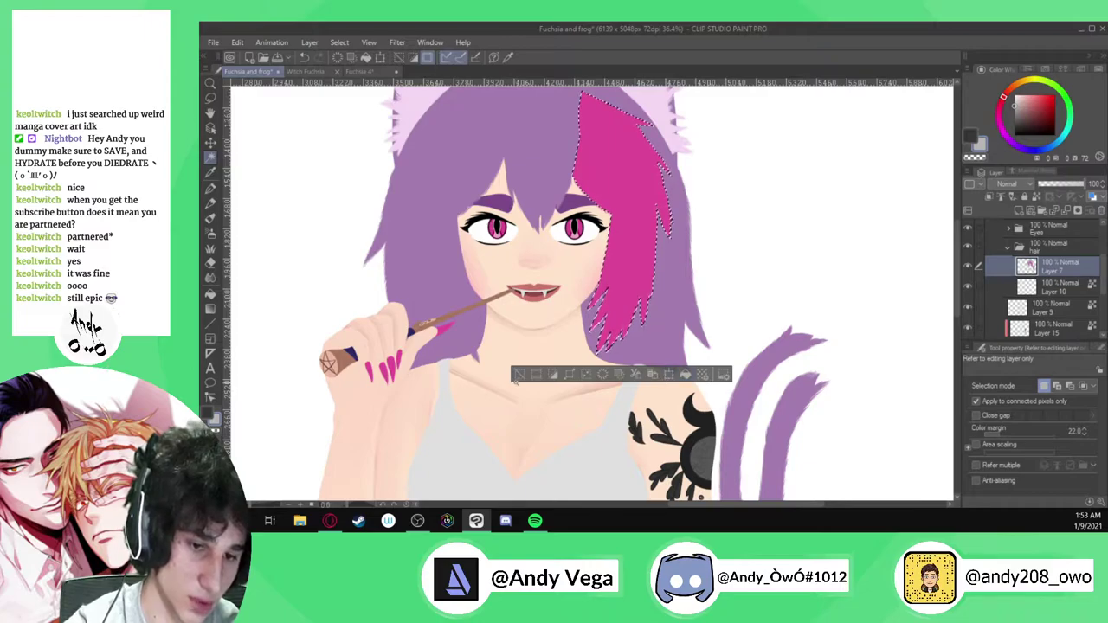
pyautogui.click(518, 374)
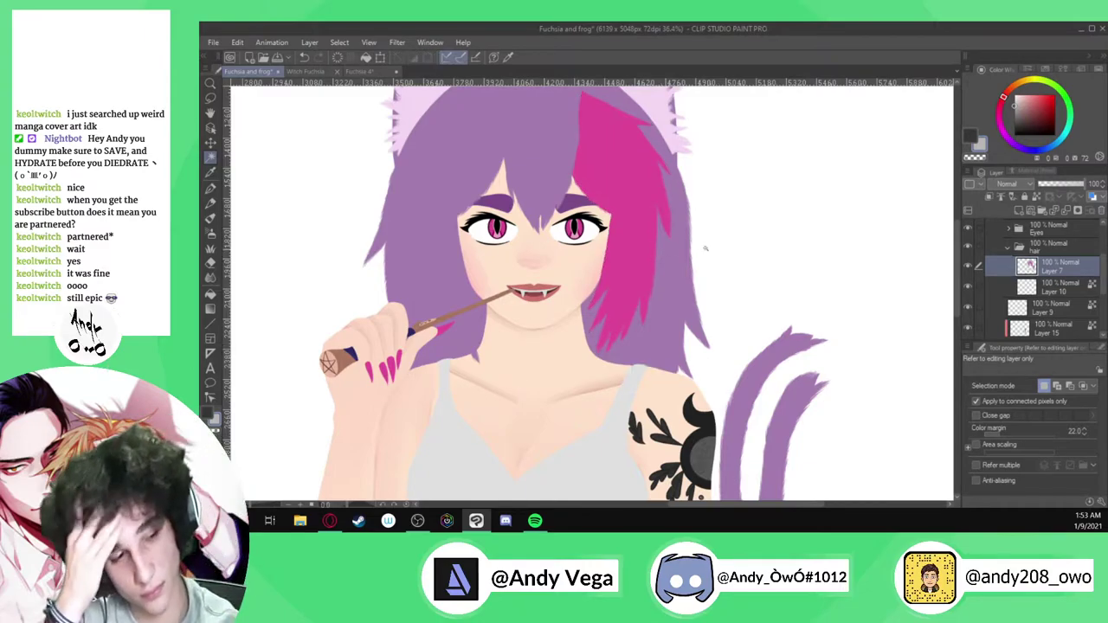
# Switch to the Spray airbrush and set its brush size to 47.3 for texturing the tails
pyautogui.scroll(-3, 699, 248)
pyautogui.scroll(-2, 713, 312)
pyautogui.scroll(-1, 713, 311)
pyautogui.scroll(5, 715, 346)
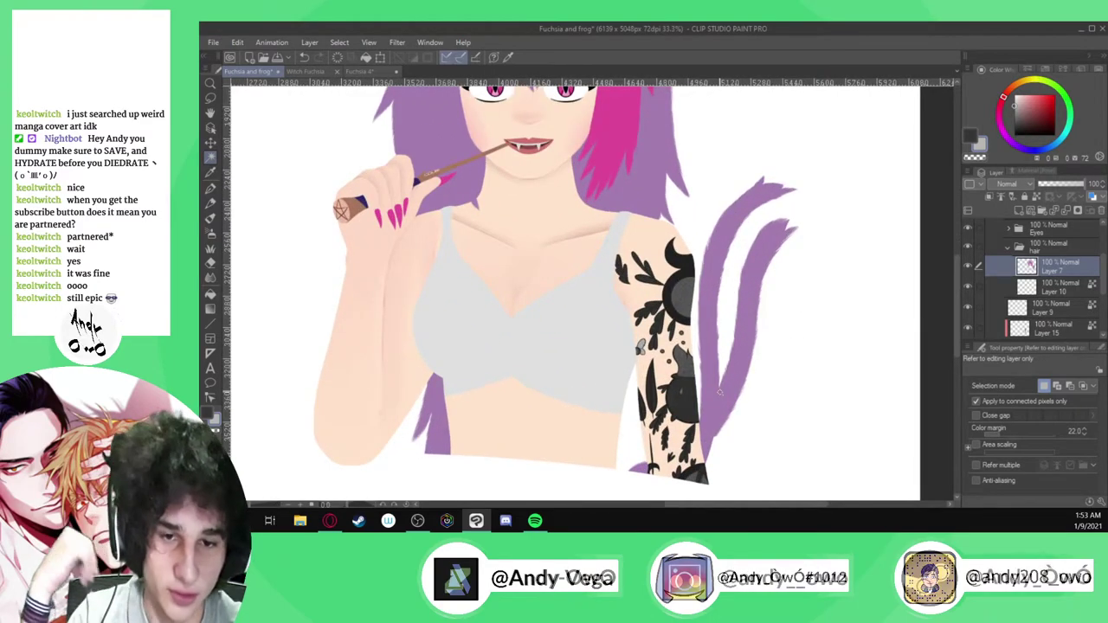
pyautogui.click(210, 234)
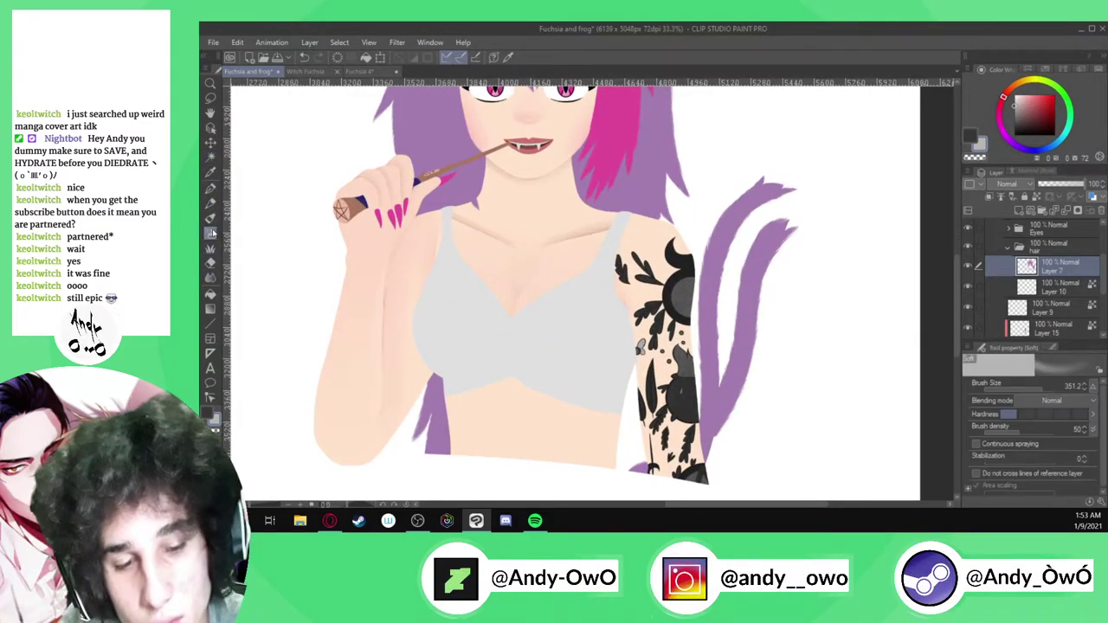
pyautogui.click(1054, 347)
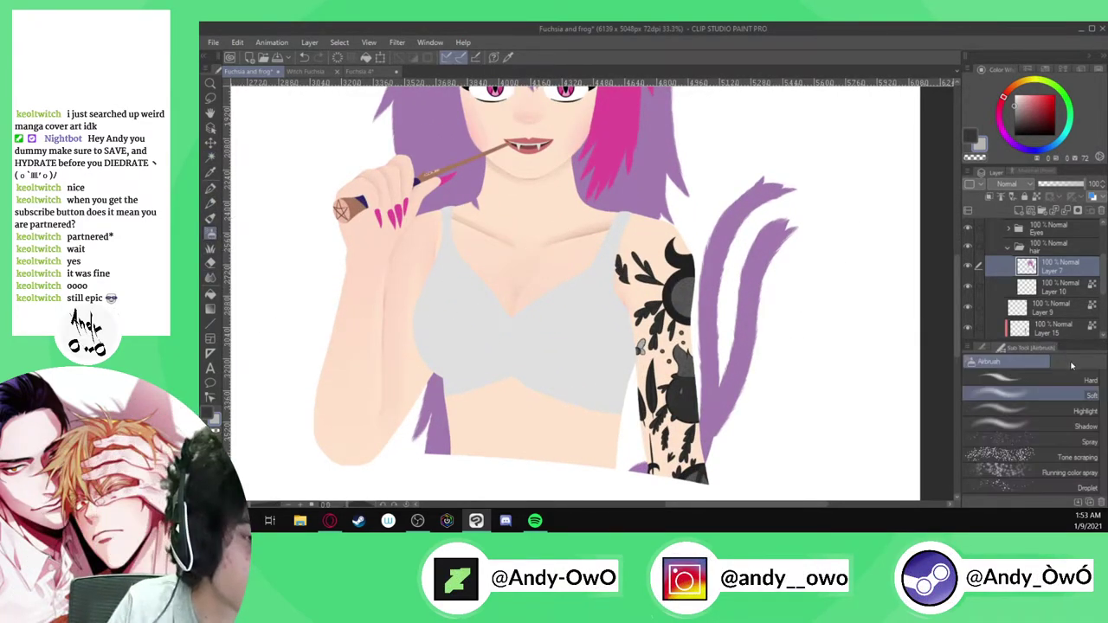
pyautogui.click(1067, 442)
pyautogui.click(998, 349)
pyautogui.moveTo(1033, 390); pyautogui.dragTo(1028, 389)
# Try spraying light grey speckles onto the outer purple tail
pyautogui.scroll(3, 743, 343)
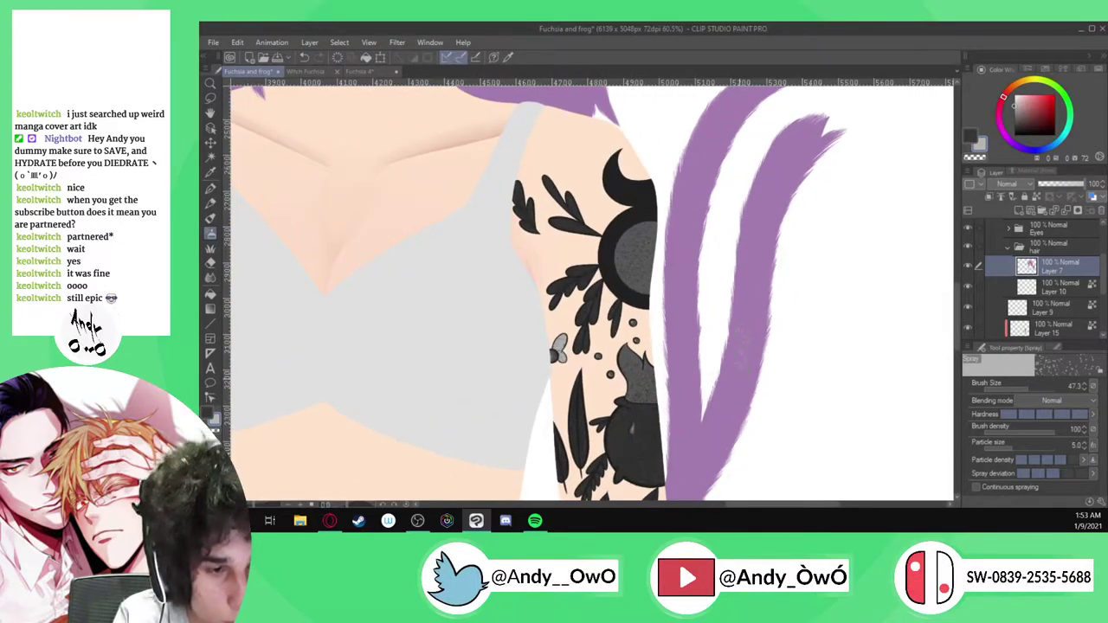
pyautogui.scroll(3, 742, 375)
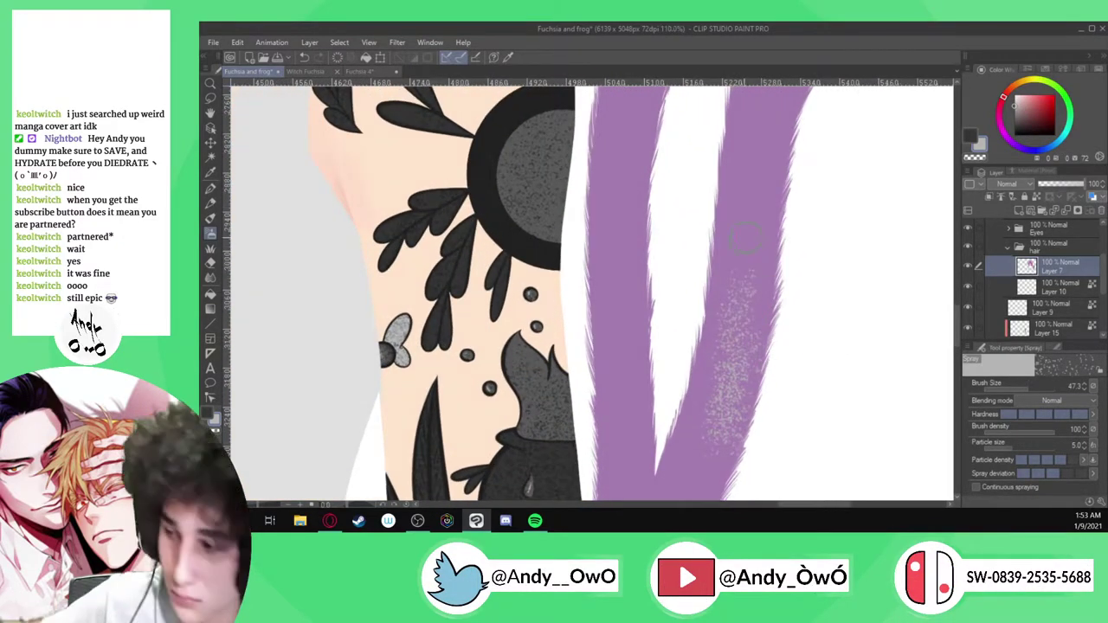
pyautogui.hotkey('ctrl', 'z')
# Sample the tail's purple, darken it to 288/45/58 and spray fine speckles along the outer tail with particle size 2.2
pyautogui.keyDown('alt'); pyautogui.click(774, 224); pyautogui.keyUp('alt')
pyautogui.press('p')
pyautogui.click(1033, 110)
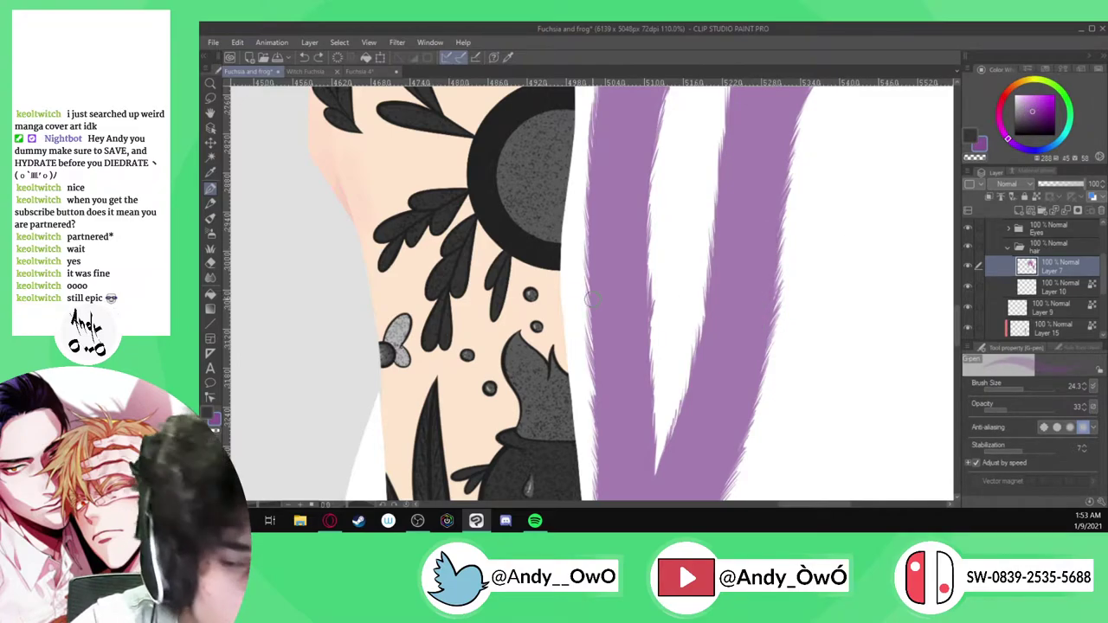
pyautogui.click(210, 232)
pyautogui.moveTo(723, 424); pyautogui.dragTo(783, 242)
pyautogui.hotkey('ctrl', 'z')
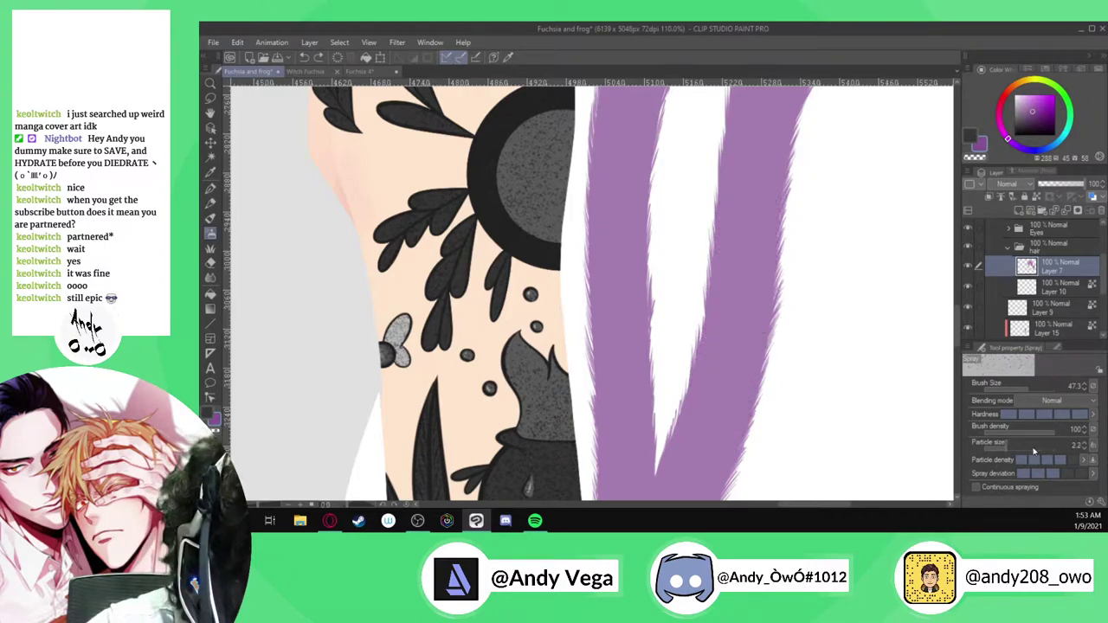
pyautogui.moveTo(784, 219); pyautogui.dragTo(684, 429)
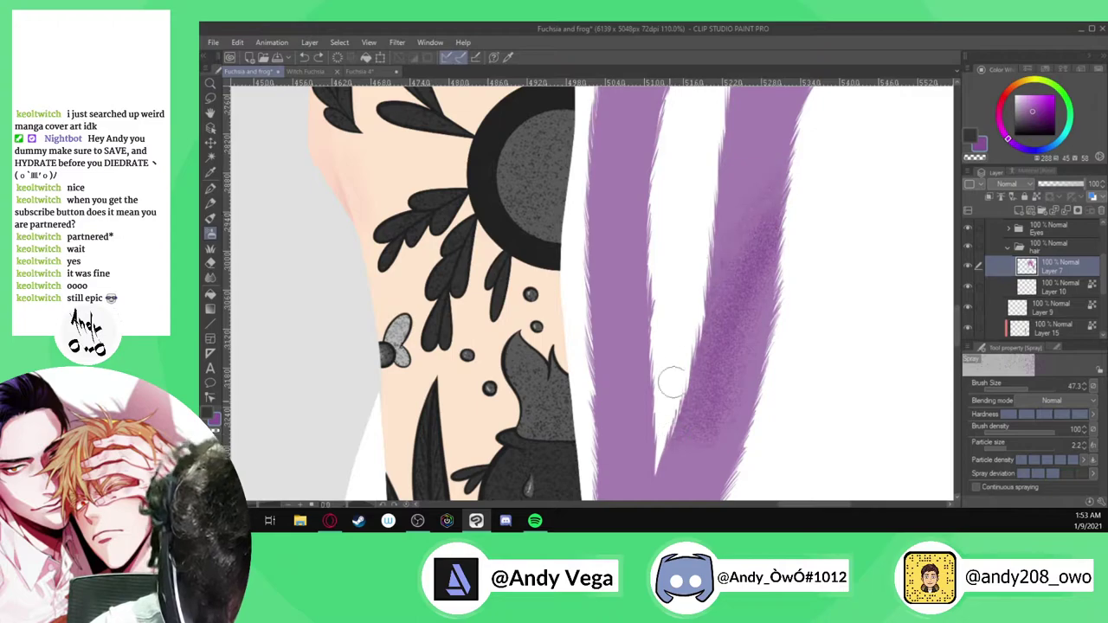
# Spray dark purple speckles over both tails at brush size 163.9, undoing the overspray on the arm and locking transparent pixels
pyautogui.scroll(-6, 698, 332)
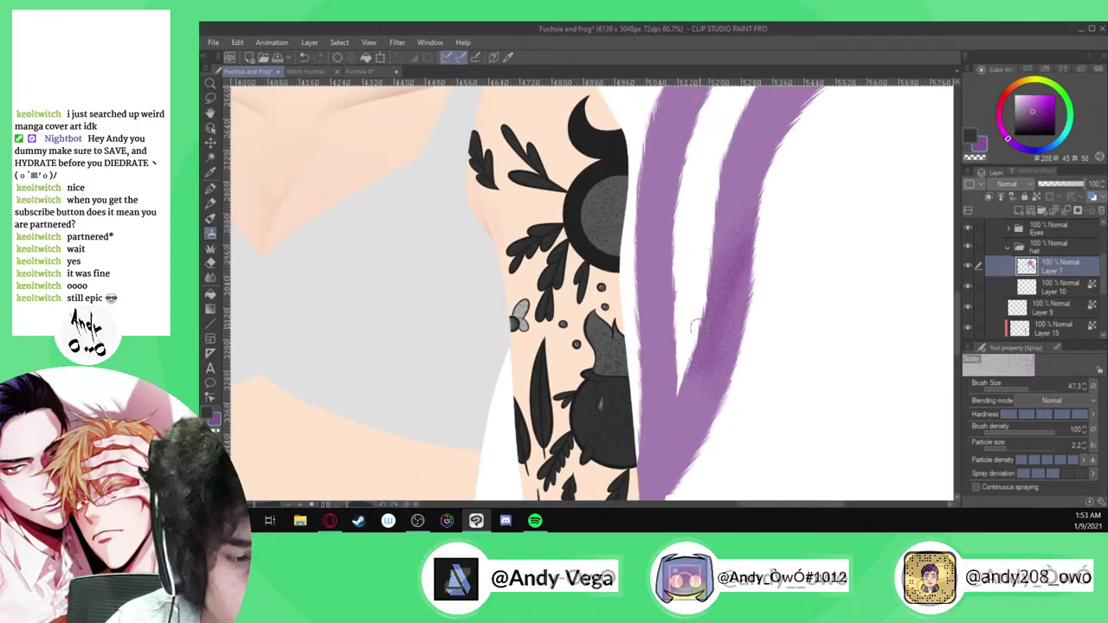
pyautogui.scroll(-1, 685, 297)
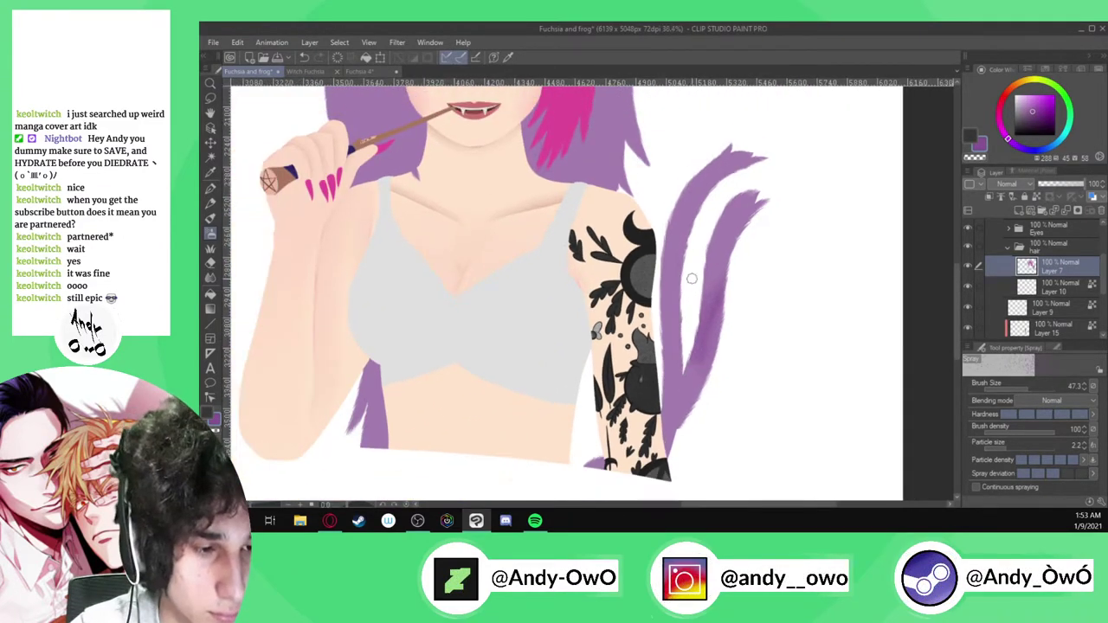
pyautogui.moveTo(690, 378)
pyautogui.mouseDown()
pyautogui.moveTo(648, 449)
pyautogui.moveTo(666, 375)
pyautogui.moveTo(722, 292)
pyautogui.moveTo(641, 399)
pyautogui.moveTo(682, 334)
pyautogui.mouseUp()
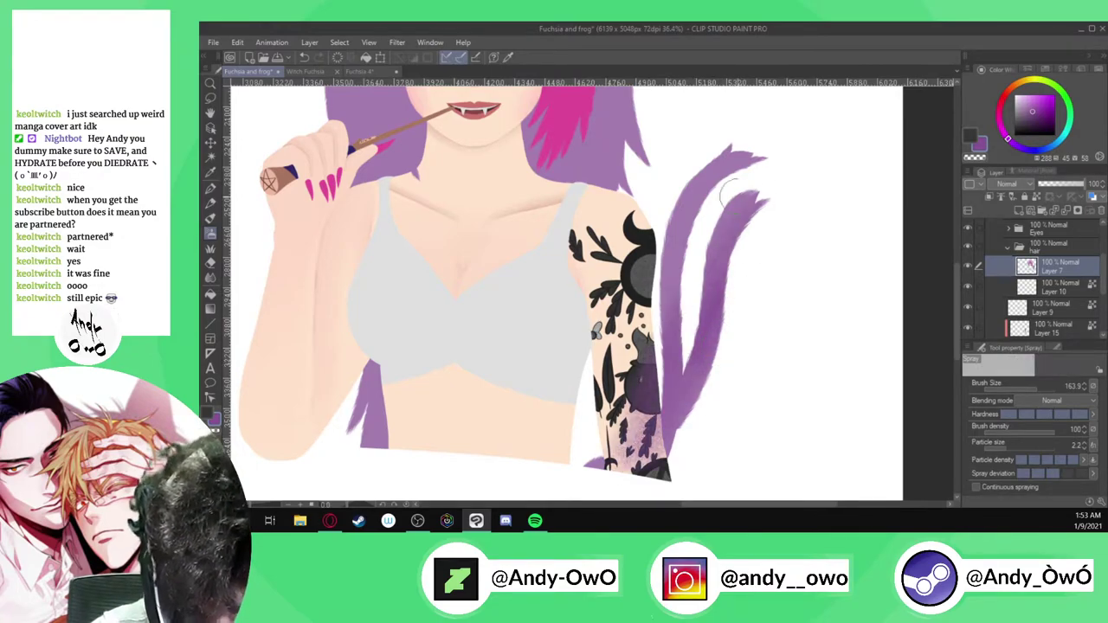
pyautogui.hotkey('ctrl', 'z')
pyautogui.hotkey('ctrl', 'z')
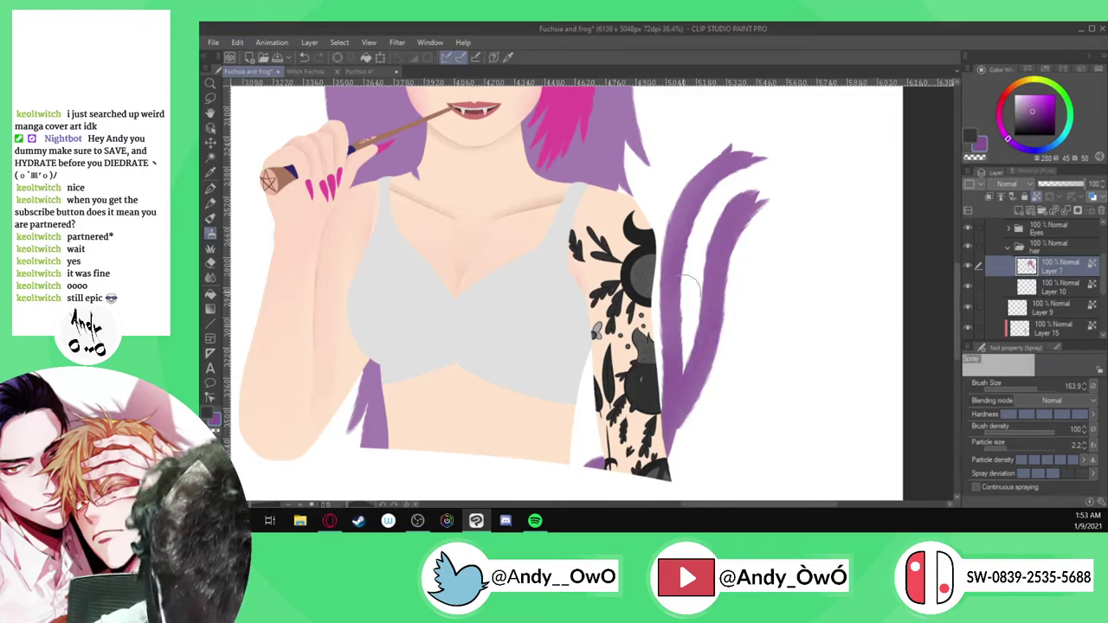
# Pick a lighter purple, 288/29/68, and spray light speckles over the upper ends of both tails
pyautogui.scroll(10, 654, 227)
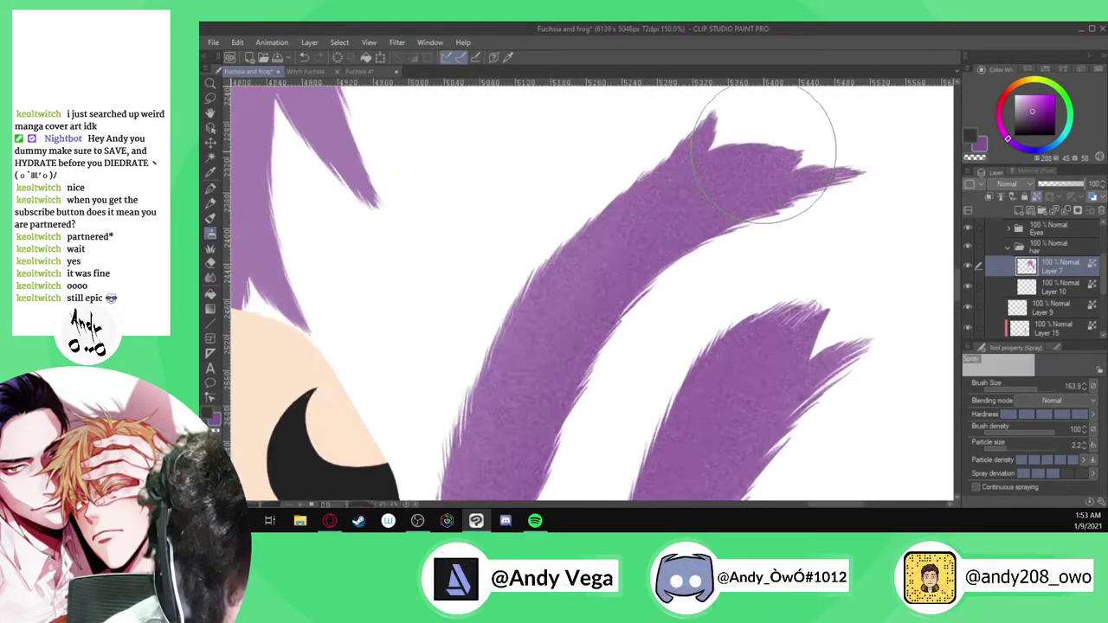
pyautogui.press('i')
pyautogui.press('p')
pyautogui.scroll(-5, 723, 176)
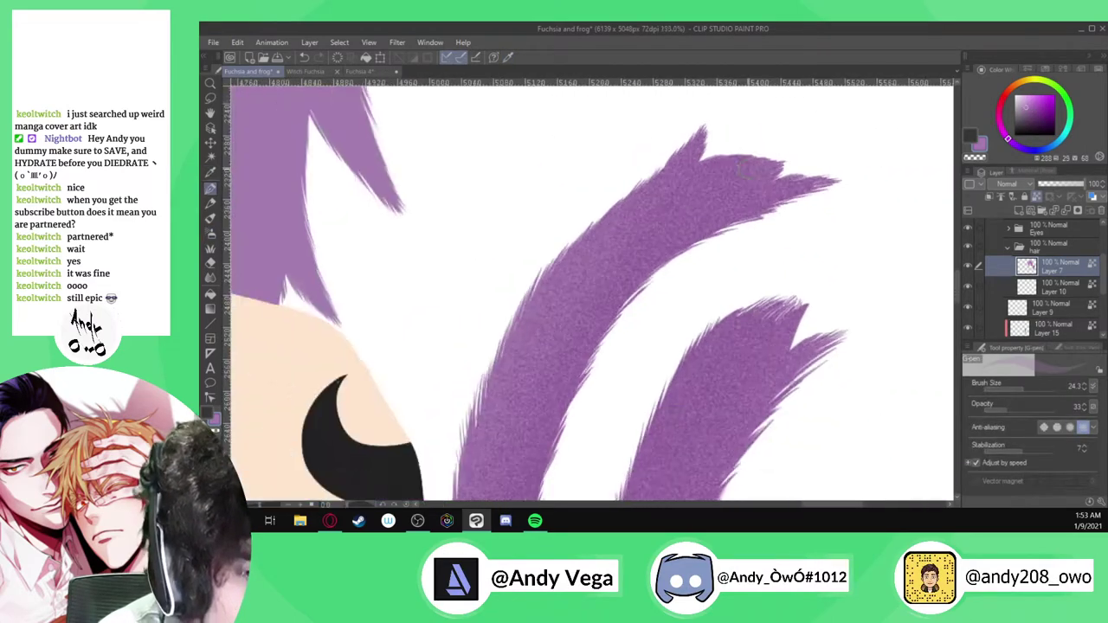
pyautogui.scroll(-3, 594, 262)
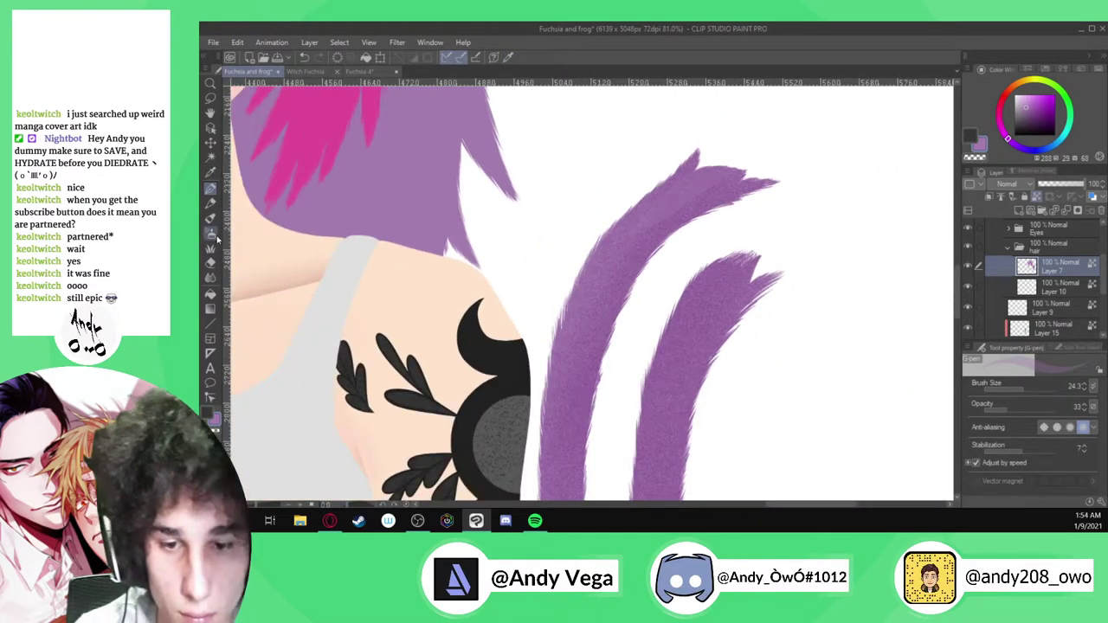
pyautogui.press('b')
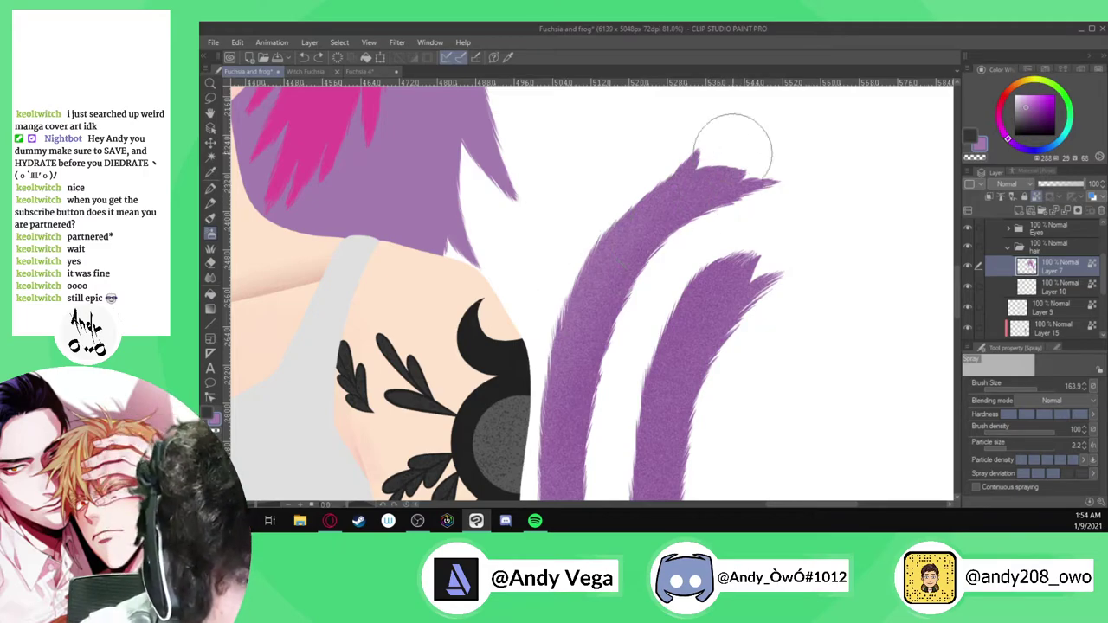
# Examine the speckled fur texture of both tails at close range and against the whole figure
pyautogui.scroll(-4, 779, 179)
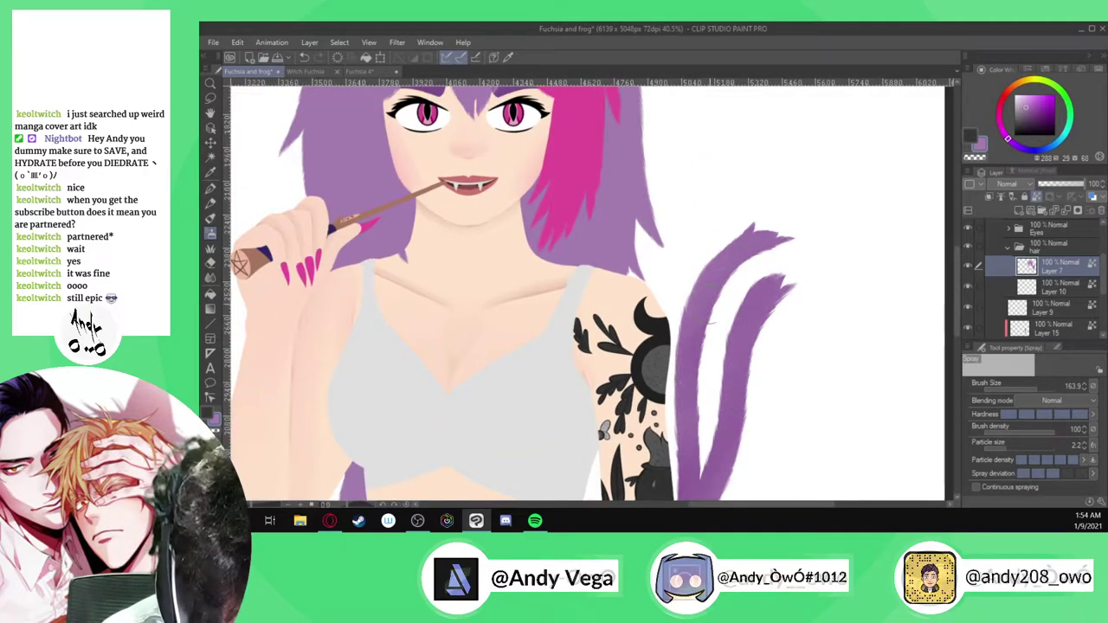
pyautogui.scroll(-2, 786, 219)
pyautogui.scroll(-1, 786, 219)
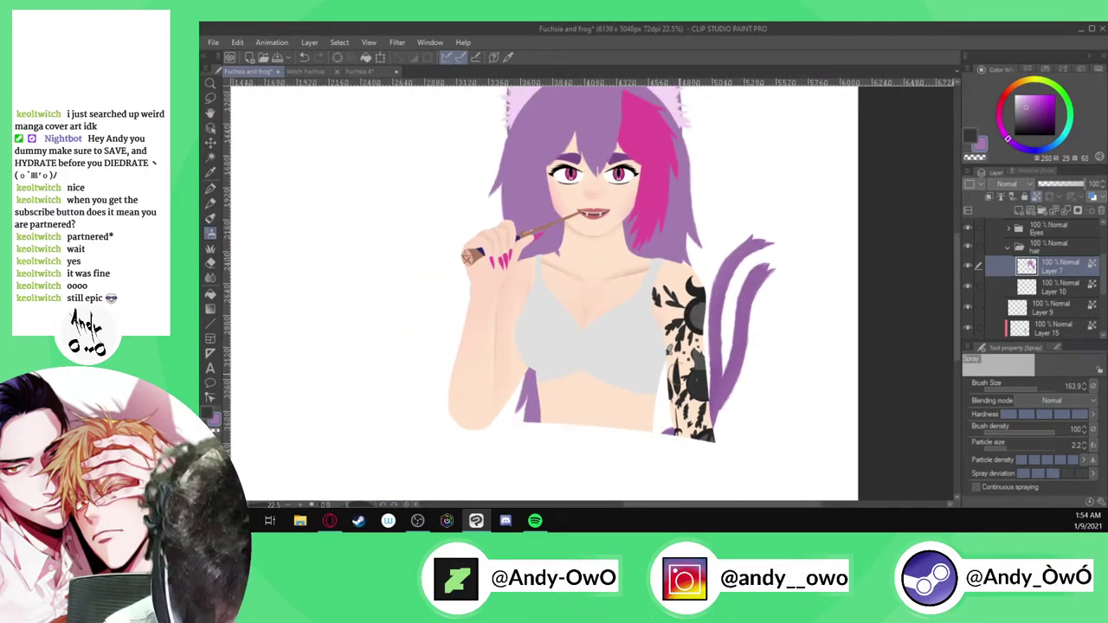
pyautogui.scroll(5, 665, 394)
pyautogui.scroll(7, 729, 346)
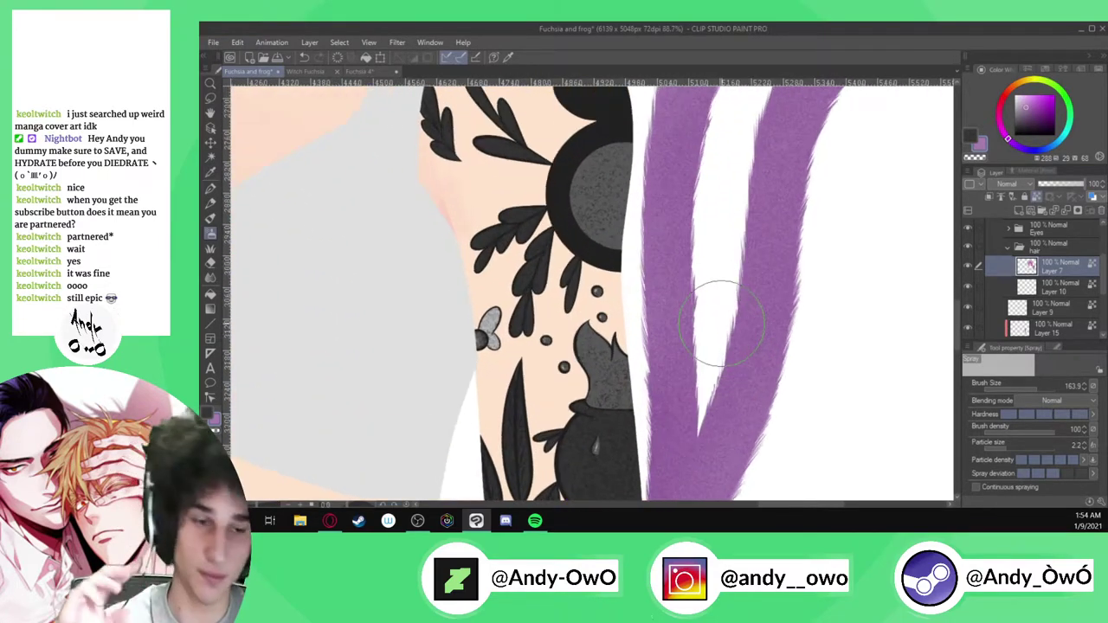
pyautogui.scroll(-8, 708, 315)
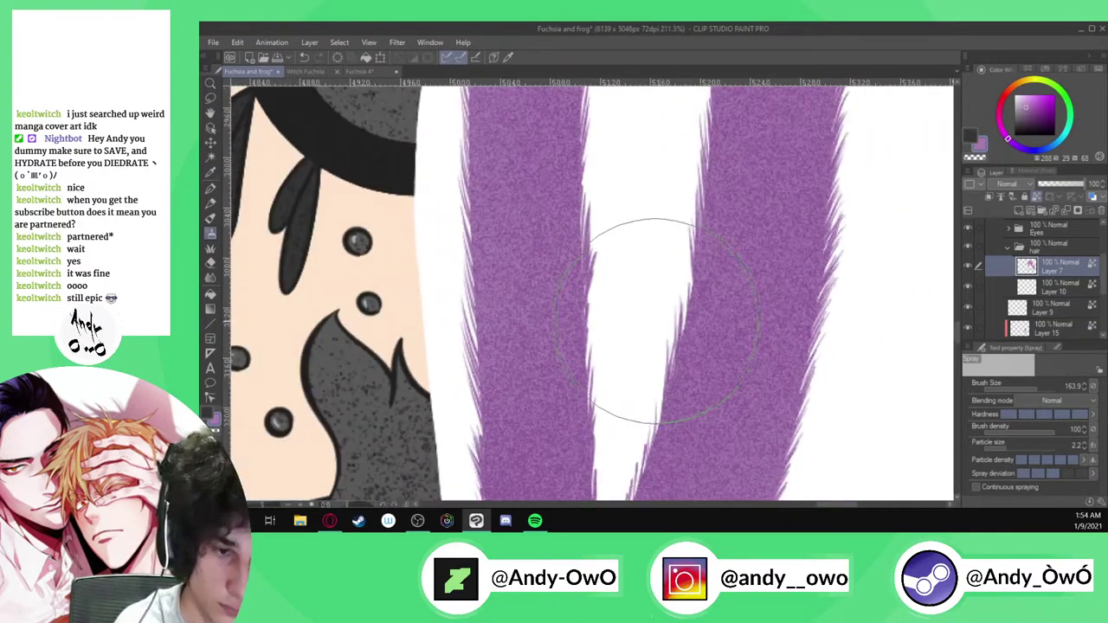
pyautogui.scroll(-1, 654, 342)
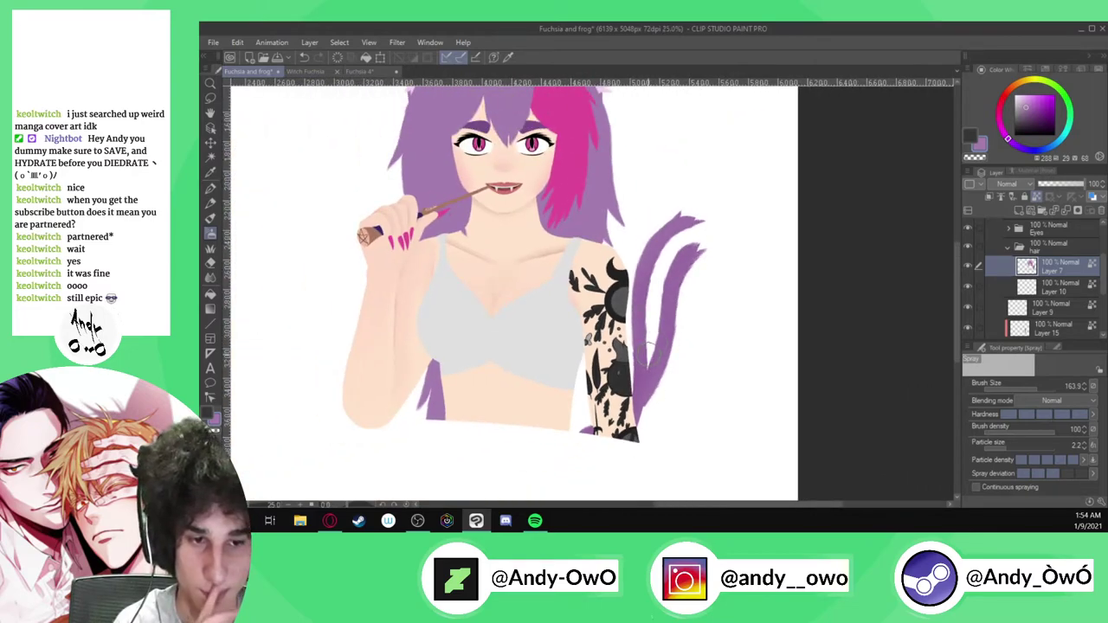
# Spray both tails with deeper purples, 288/42/60 and then 288/42/51, and check the texture at close and full view
pyautogui.scroll(1, 647, 350)
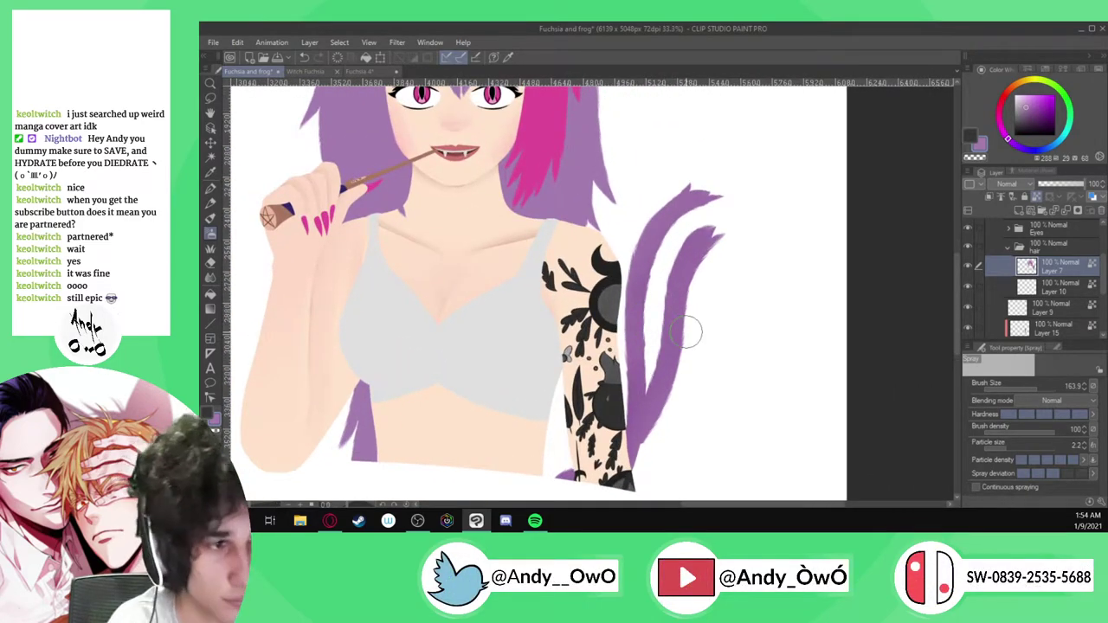
pyautogui.scroll(1, 735, 198)
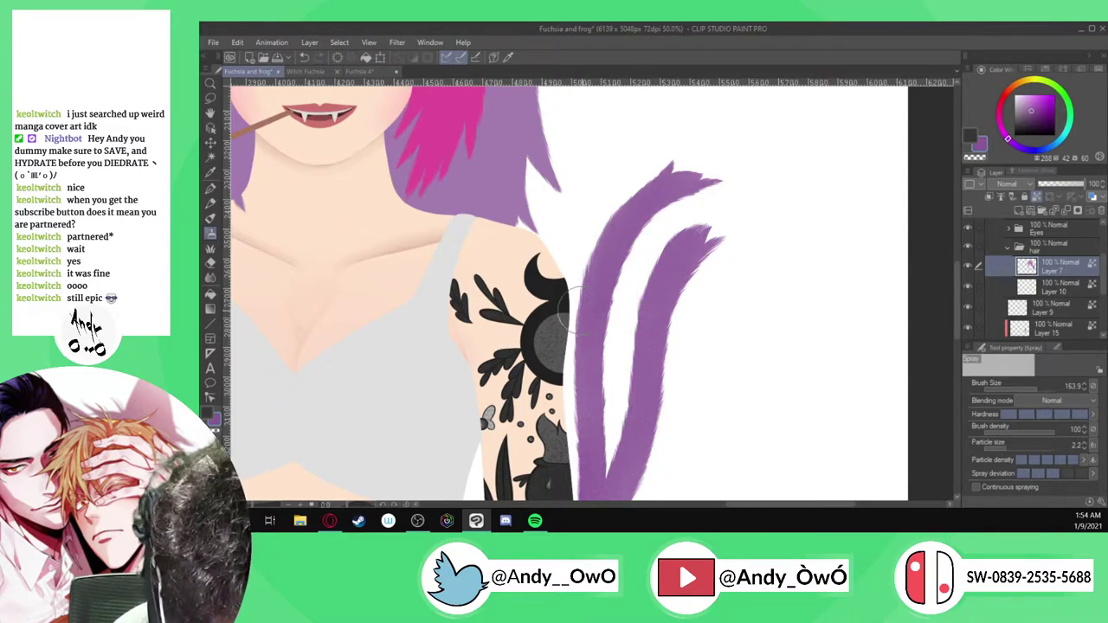
pyautogui.scroll(-2, 686, 194)
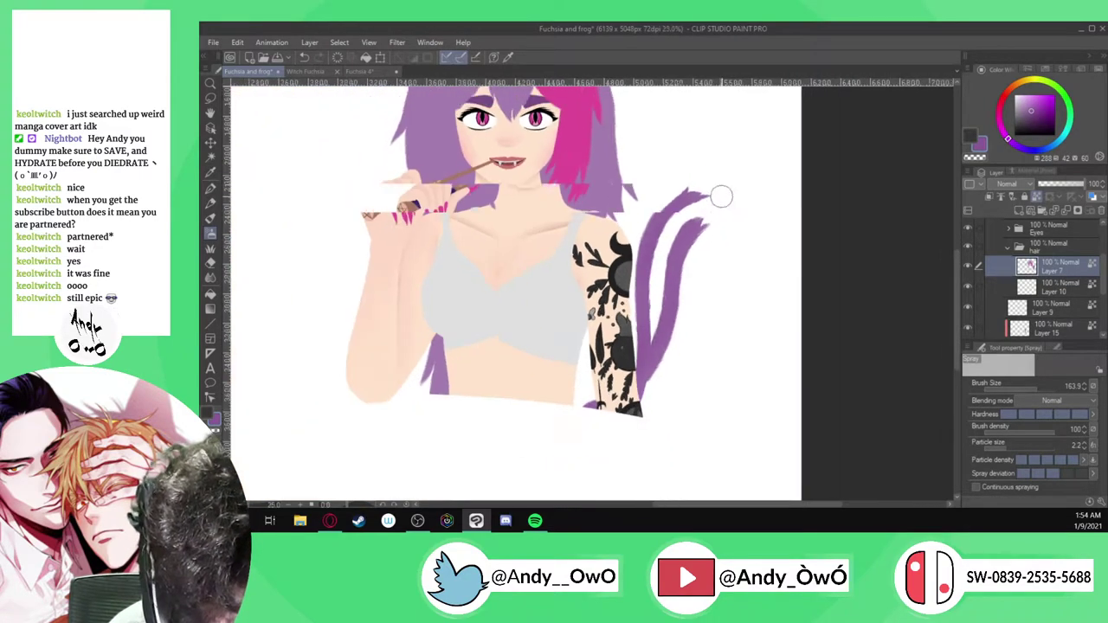
pyautogui.scroll(2, 660, 347)
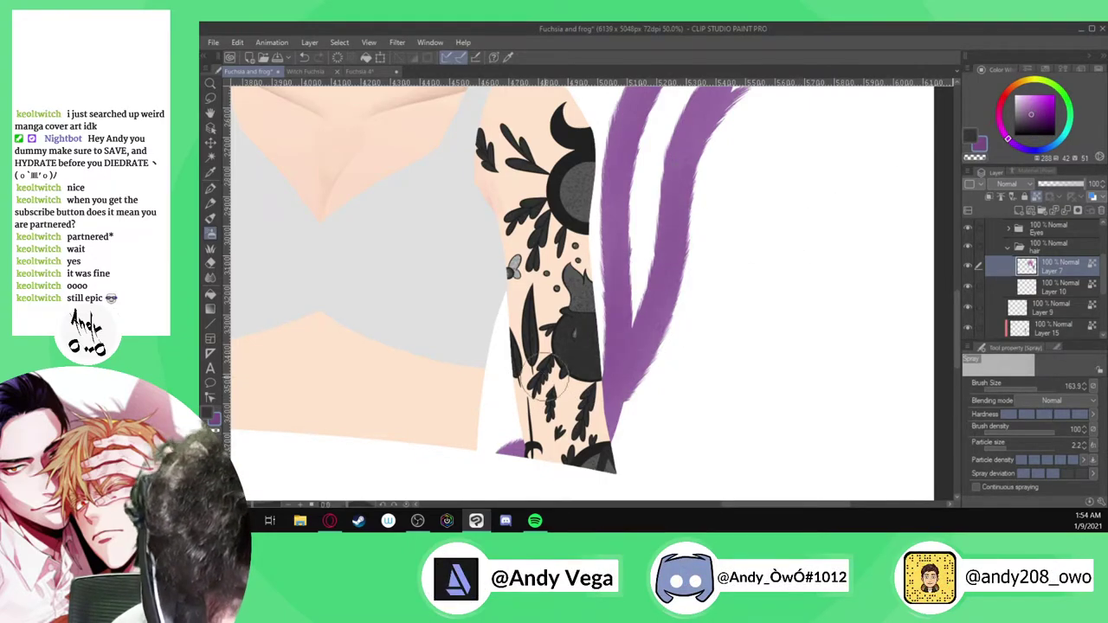
pyautogui.scroll(-1, 606, 254)
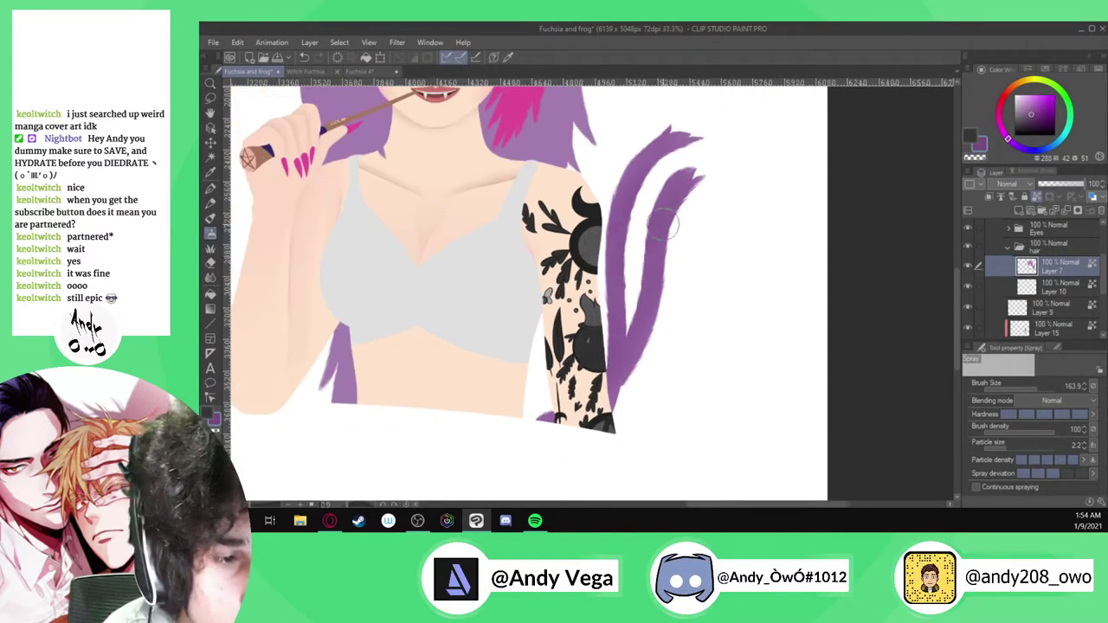
pyautogui.scroll(5, 658, 152)
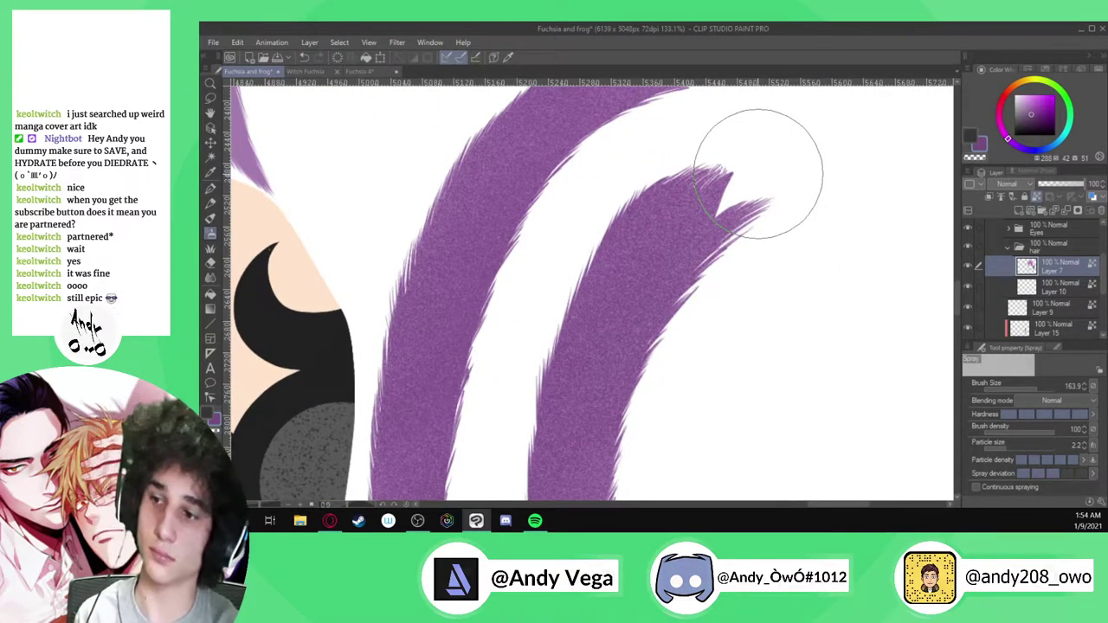
pyautogui.scroll(-5, 760, 160)
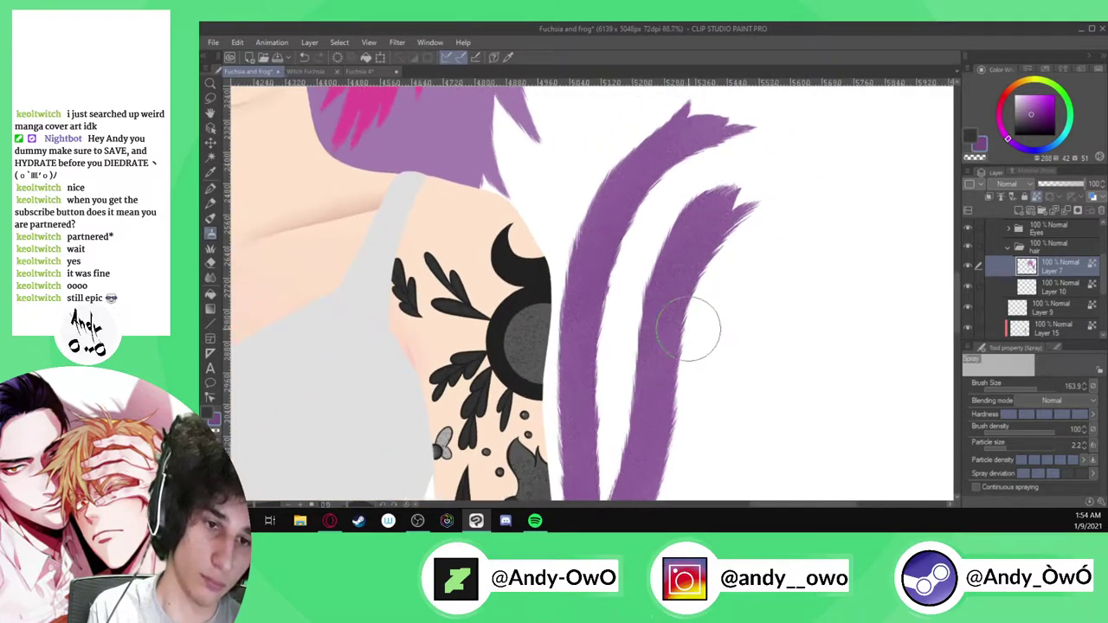
pyautogui.scroll(-1, 684, 385)
pyautogui.scroll(-3, 677, 362)
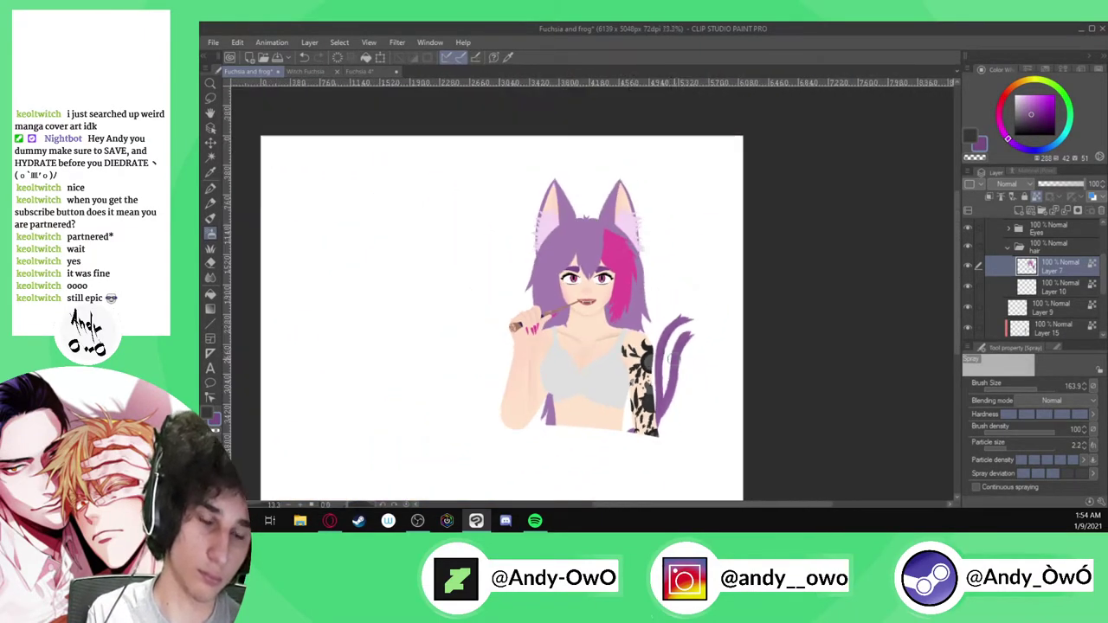
# Toggle the visibility of Layer 7 and Layer 10 to check their contents, and return to Layer 7 with the G-pen
pyautogui.scroll(4, 597, 178)
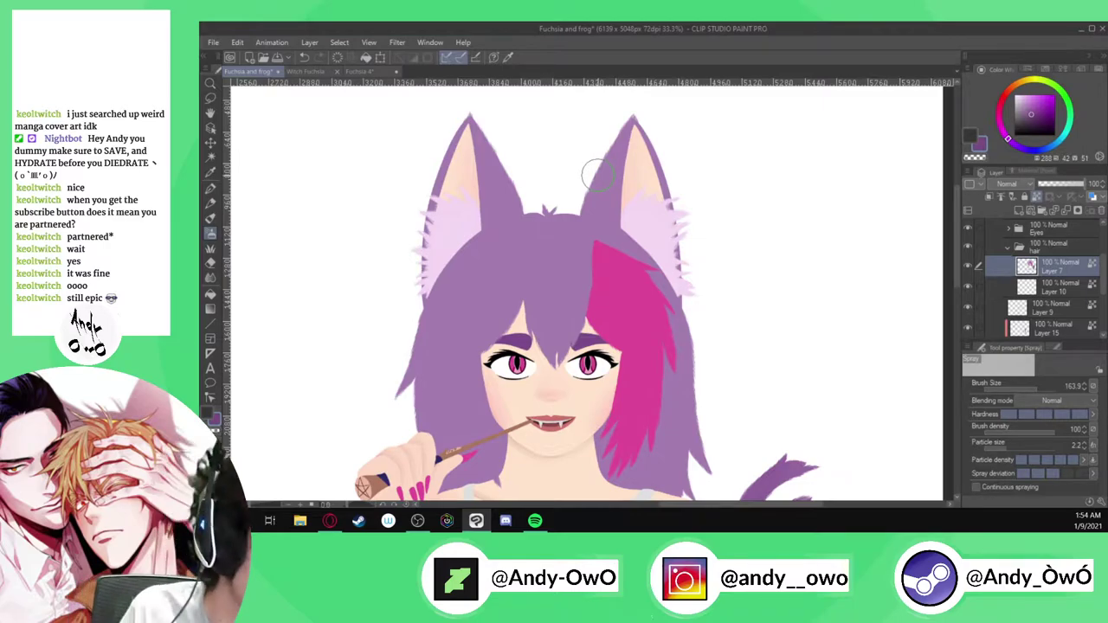
pyautogui.click(969, 266)
pyautogui.click(968, 265)
pyautogui.click(996, 287)
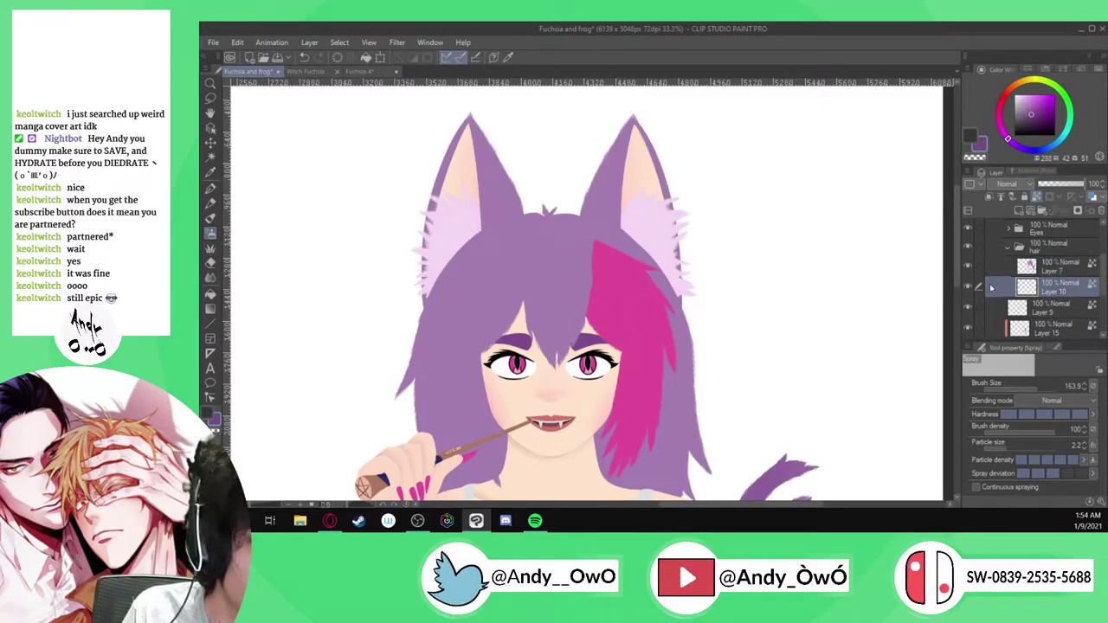
pyautogui.click(968, 288)
pyautogui.click(968, 287)
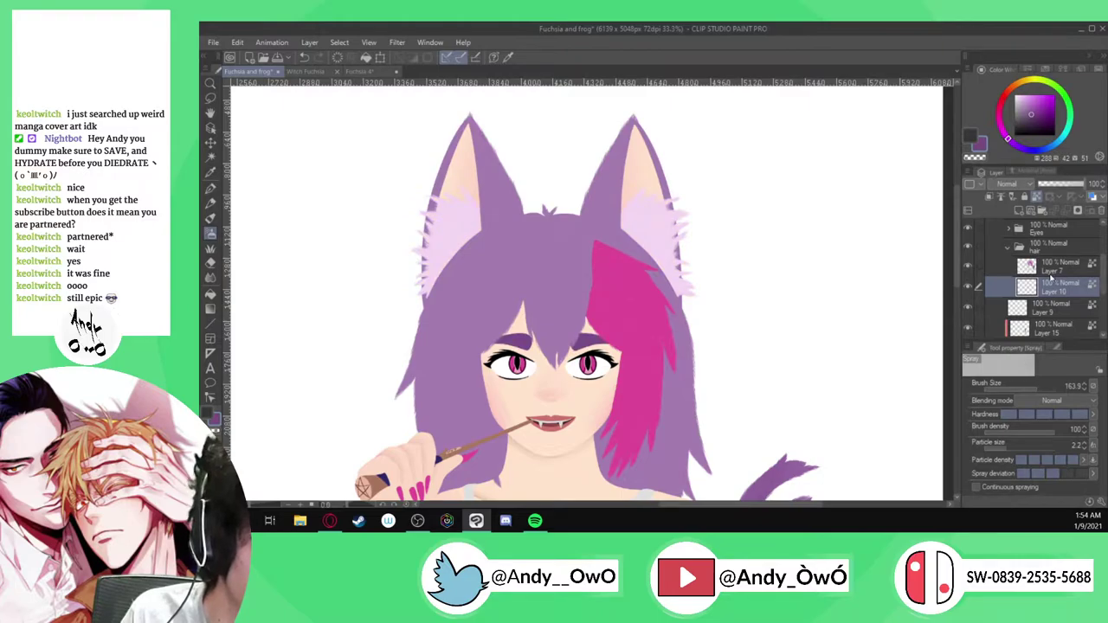
pyautogui.click(968, 286)
pyautogui.click(968, 286)
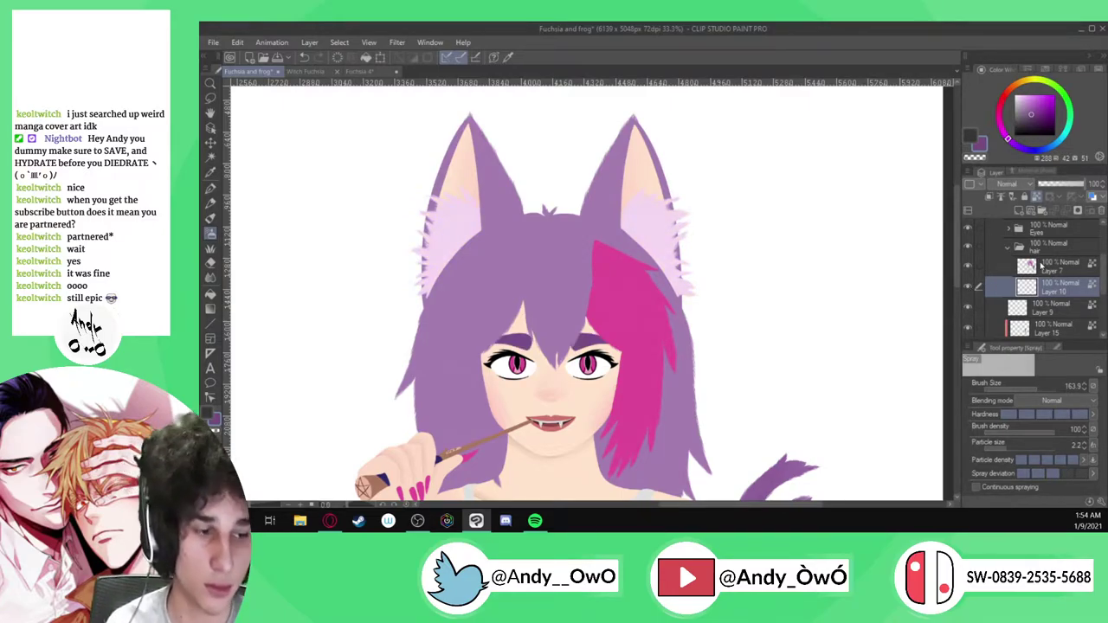
pyautogui.click(1059, 268)
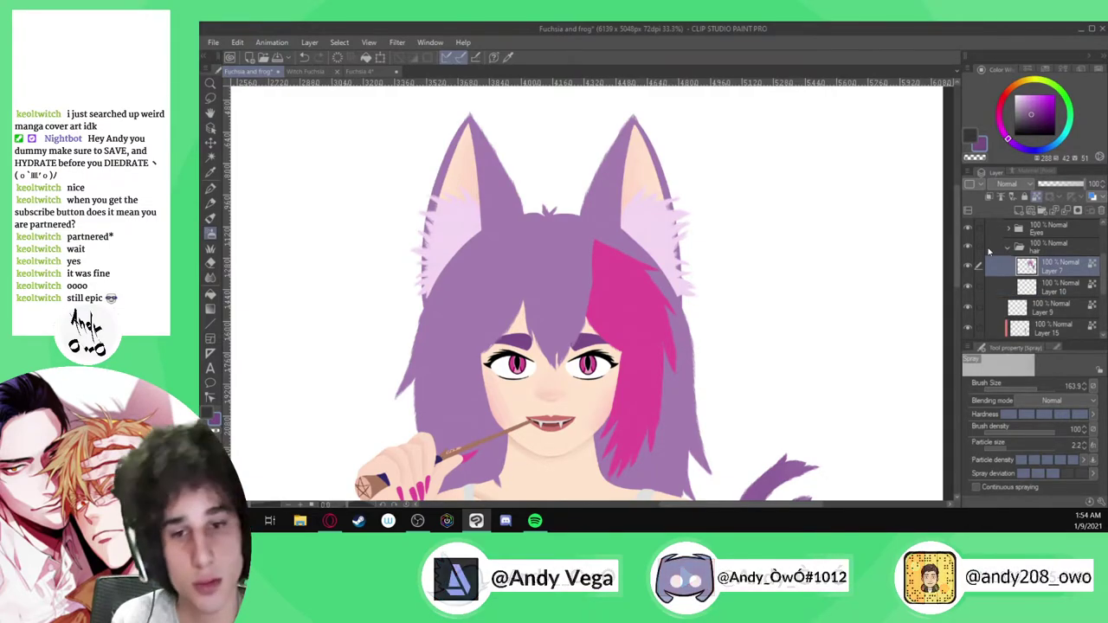
pyautogui.press('p')
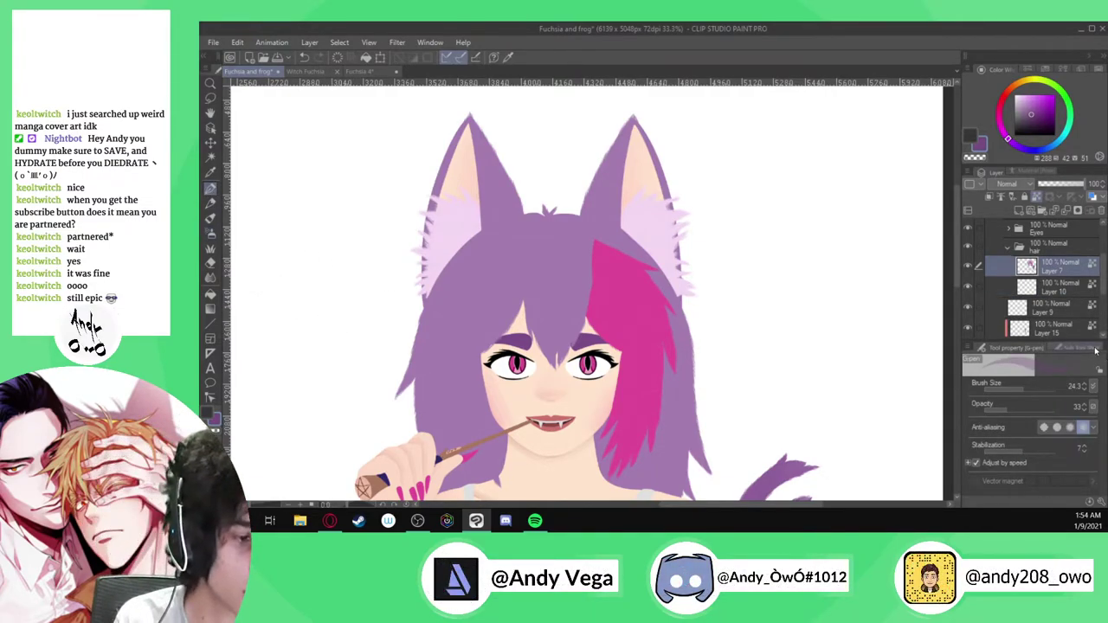
# Choose the dp Hair S brush, test a stroke along the hair's outer edge beside the pink streak, and undo it
pyautogui.click(1077, 347)
pyautogui.click(1061, 364)
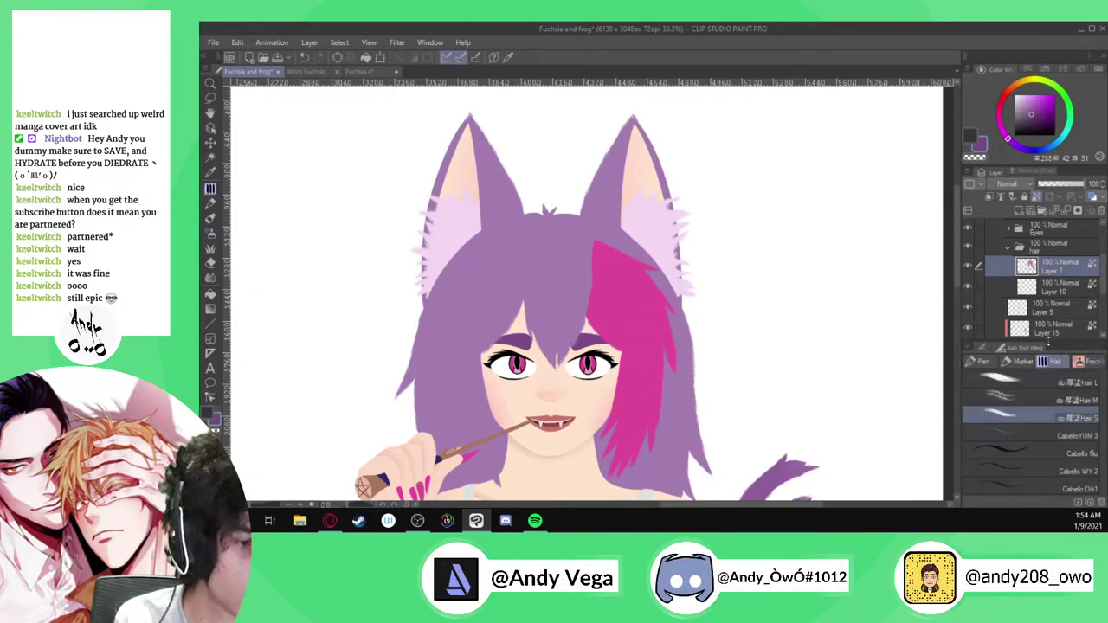
pyautogui.click(1007, 350)
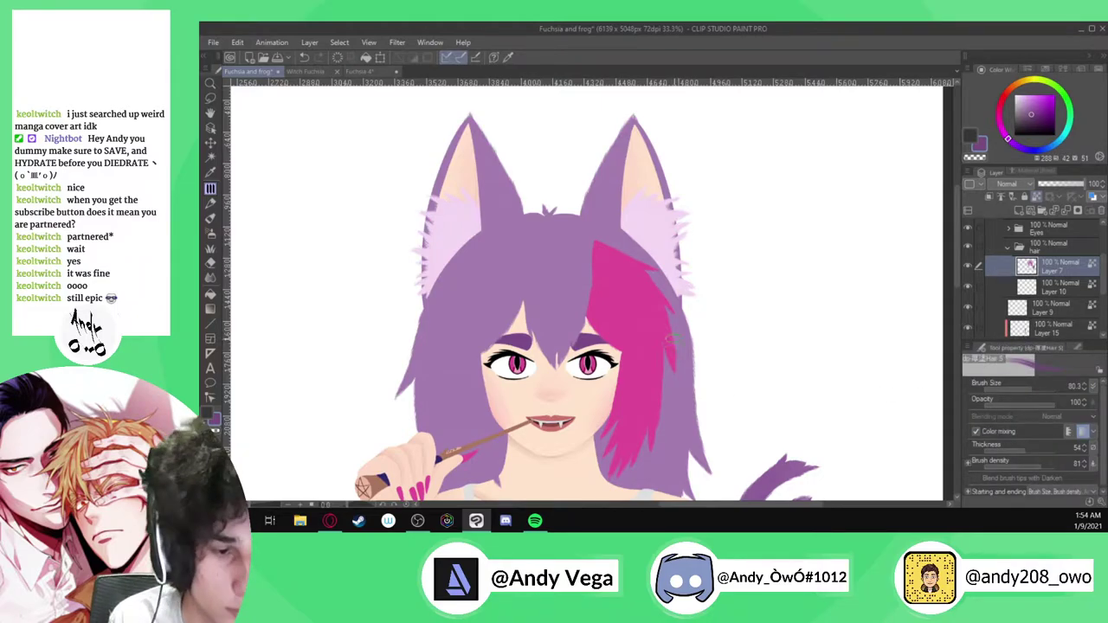
pyautogui.scroll(2, 679, 337)
pyautogui.scroll(-2, 683, 251)
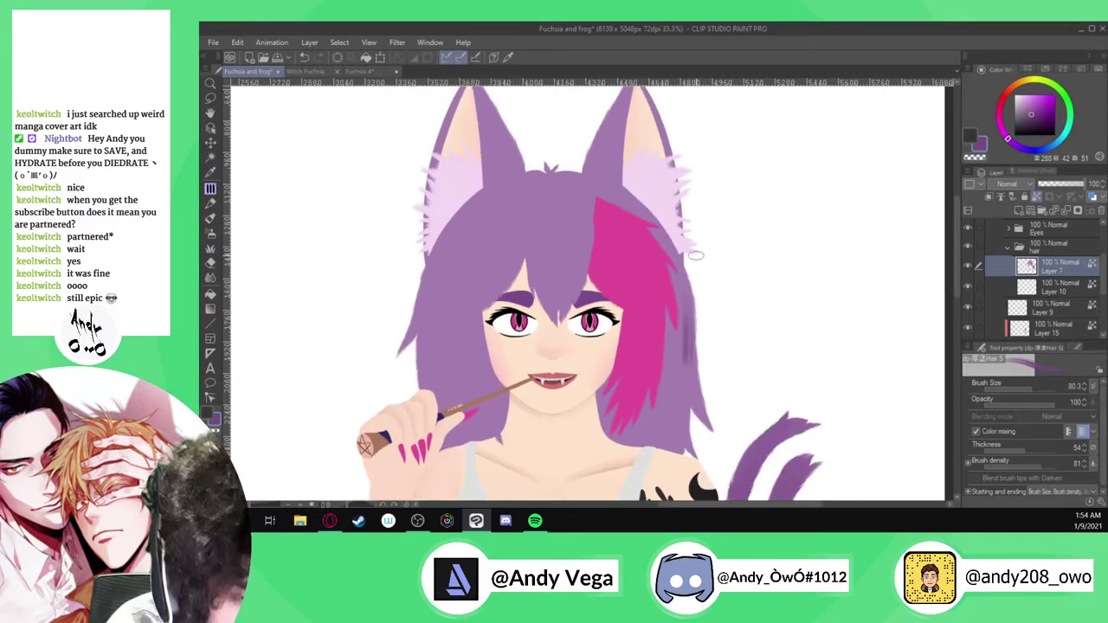
pyautogui.hotkey('ctrl', 'z')
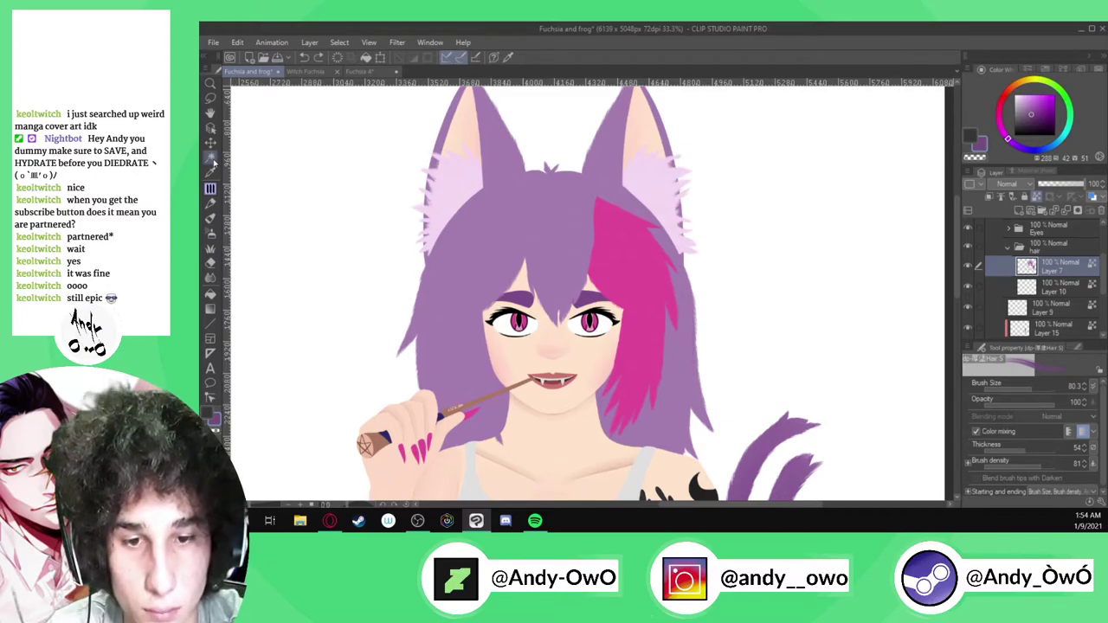
# Auto-select the connected purple hair area on Layer 7 and return to the Hair S brush
pyautogui.press('w')
pyautogui.click(558, 315)
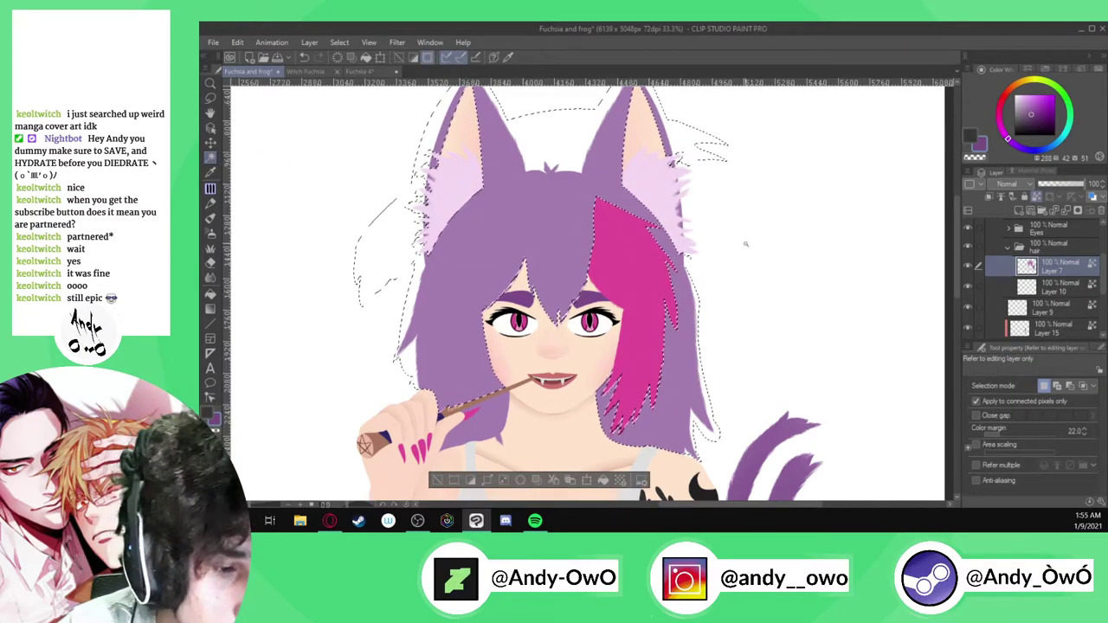
pyautogui.press('b')
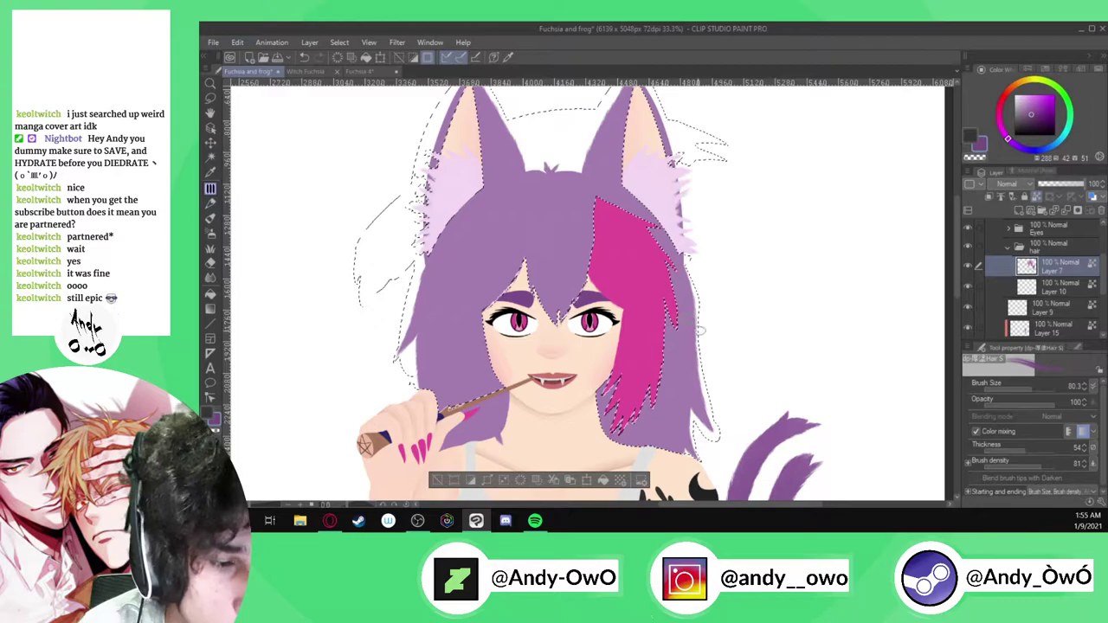
# Try deep purple strands over the hair beside the pink streak, varying the brush size from 36.8 to 108.4, and undo them
pyautogui.scroll(2, 689, 302)
pyautogui.scroll(-1, 692, 389)
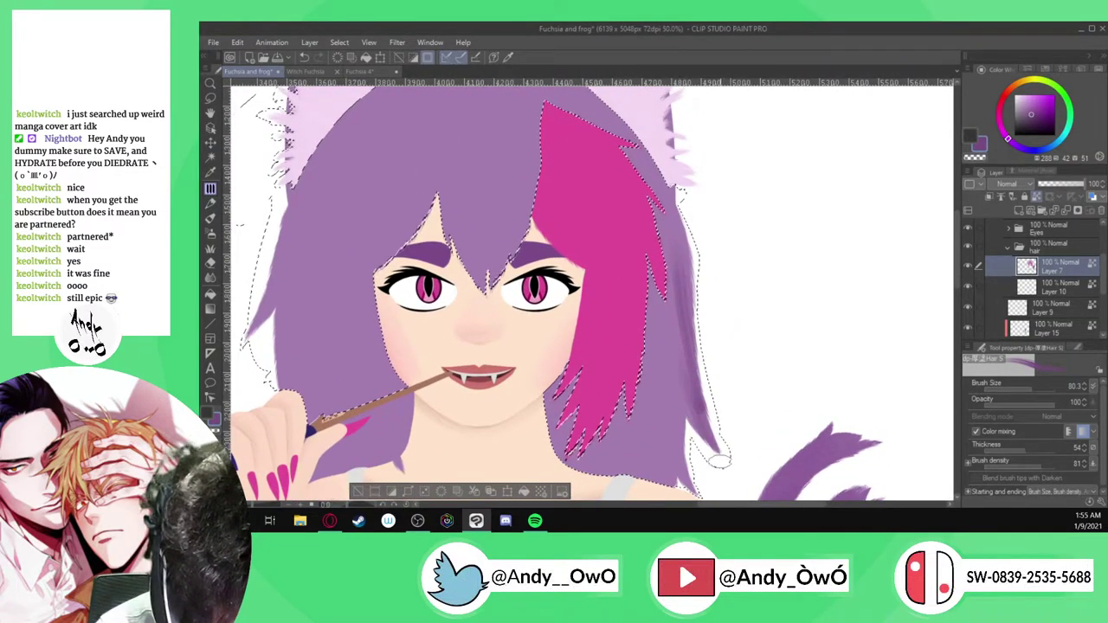
pyautogui.click(1030, 386)
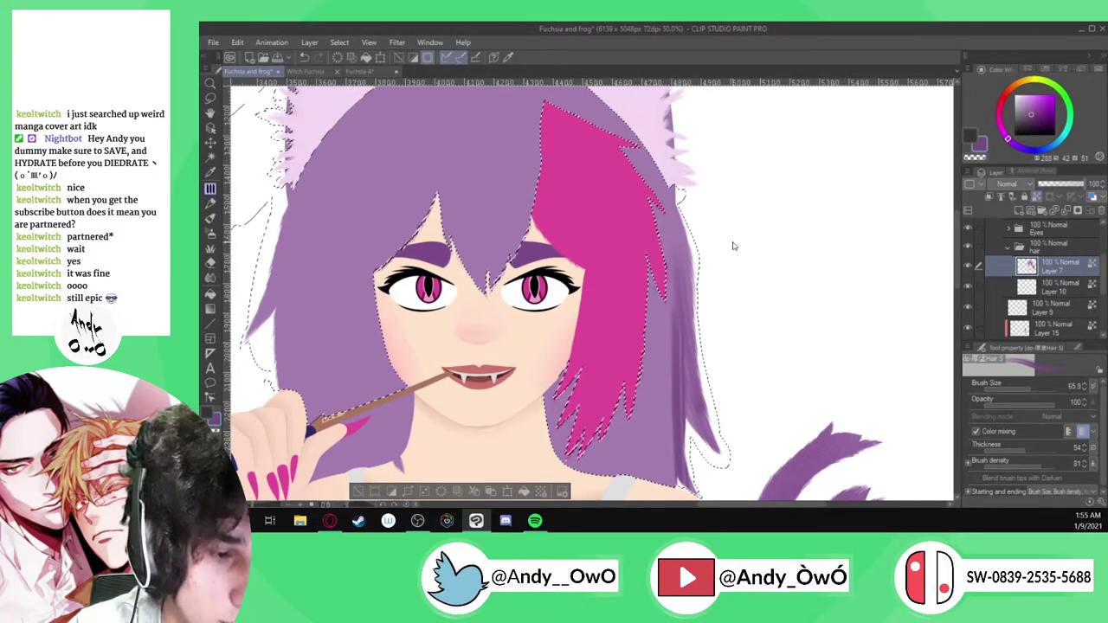
pyautogui.hotkey('ctrl', 'z')
pyautogui.click(1026, 389)
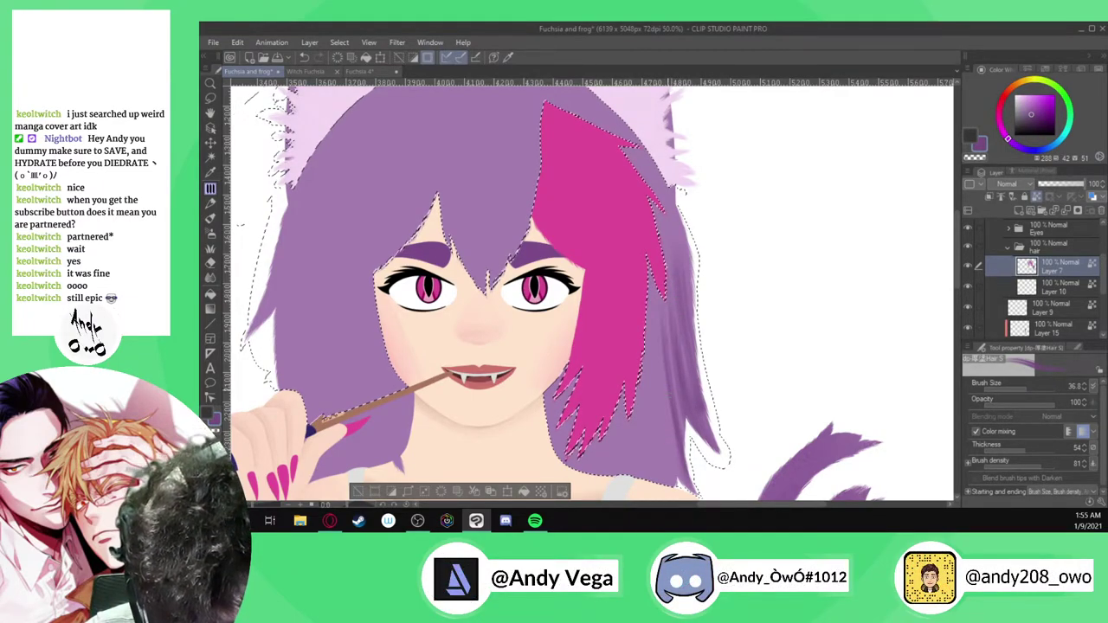
pyautogui.moveTo(660, 337); pyautogui.dragTo(675, 335)
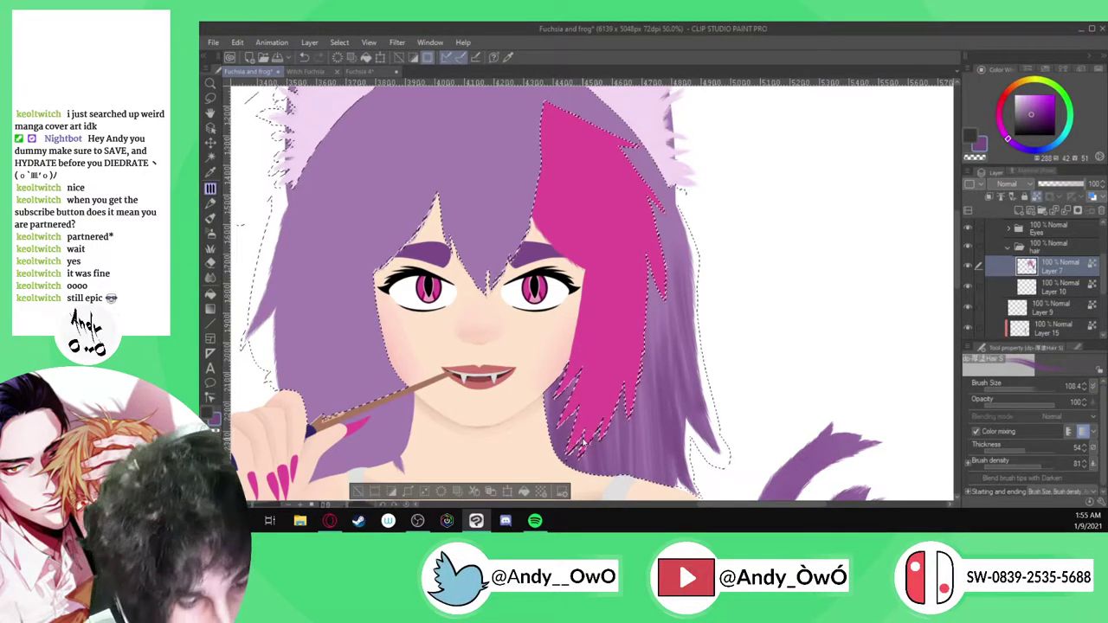
pyautogui.hotkey('ctrl', 'z')
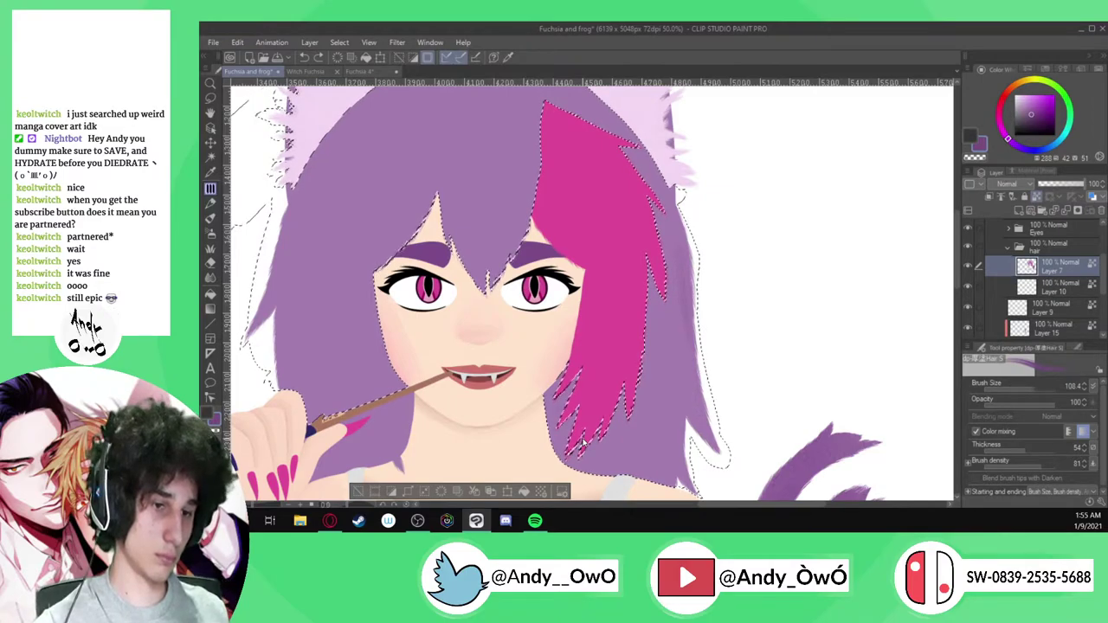
# Test lighter purples 288/35/64, 287/33/77 and 287/45/70 on the outer hair lock, and paint its strands with 287/39/64
pyautogui.click(1028, 110)
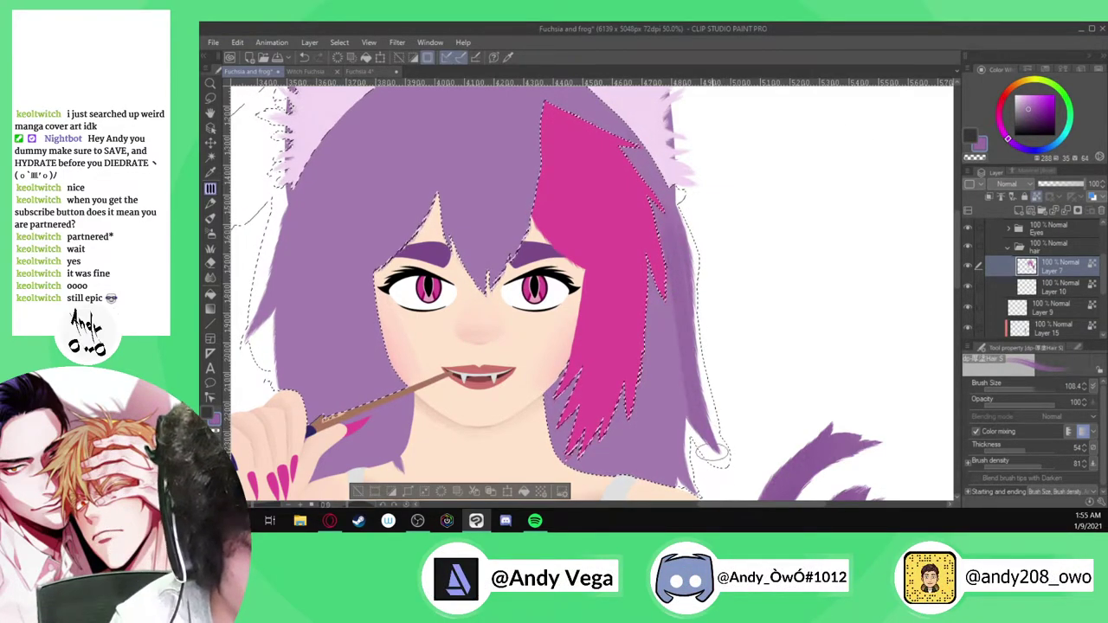
pyautogui.click(1029, 105)
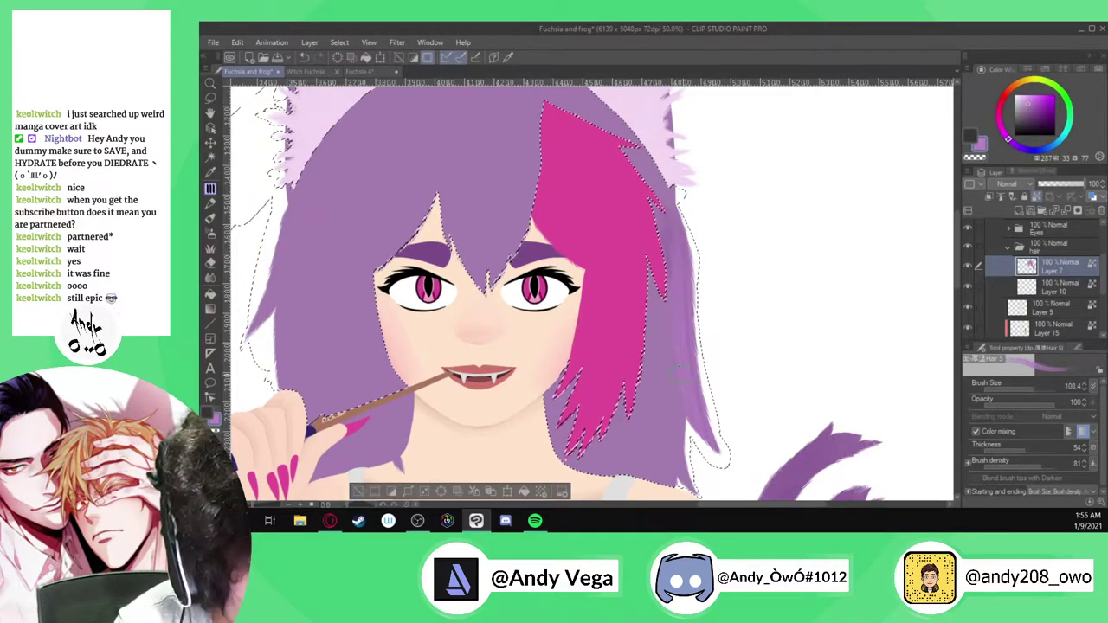
pyautogui.click(1030, 109)
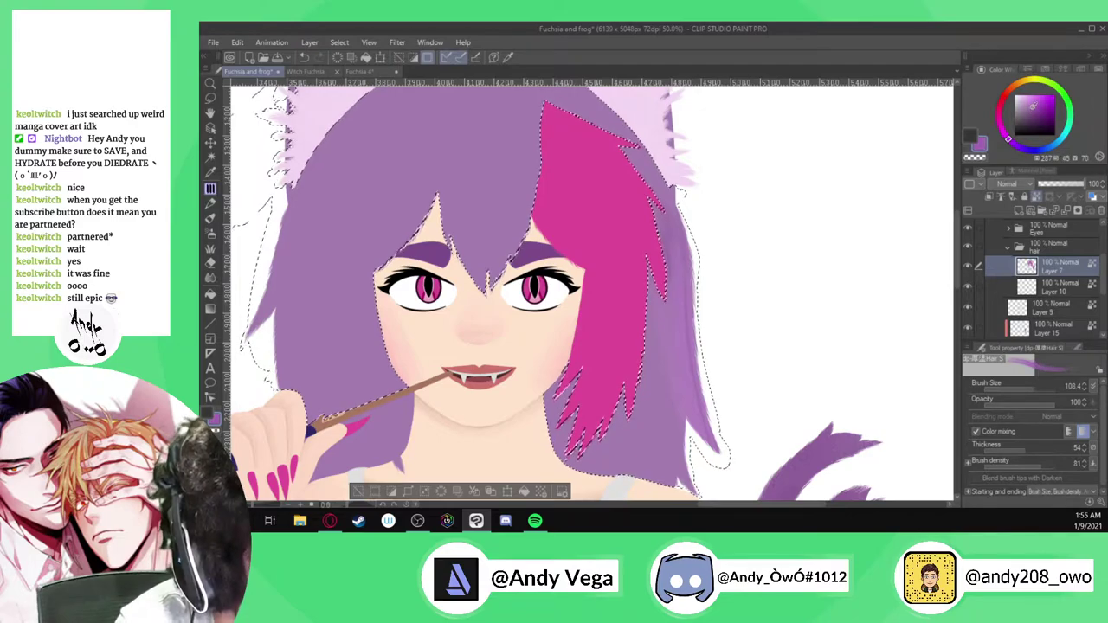
pyautogui.moveTo(672, 227); pyautogui.dragTo(686, 358)
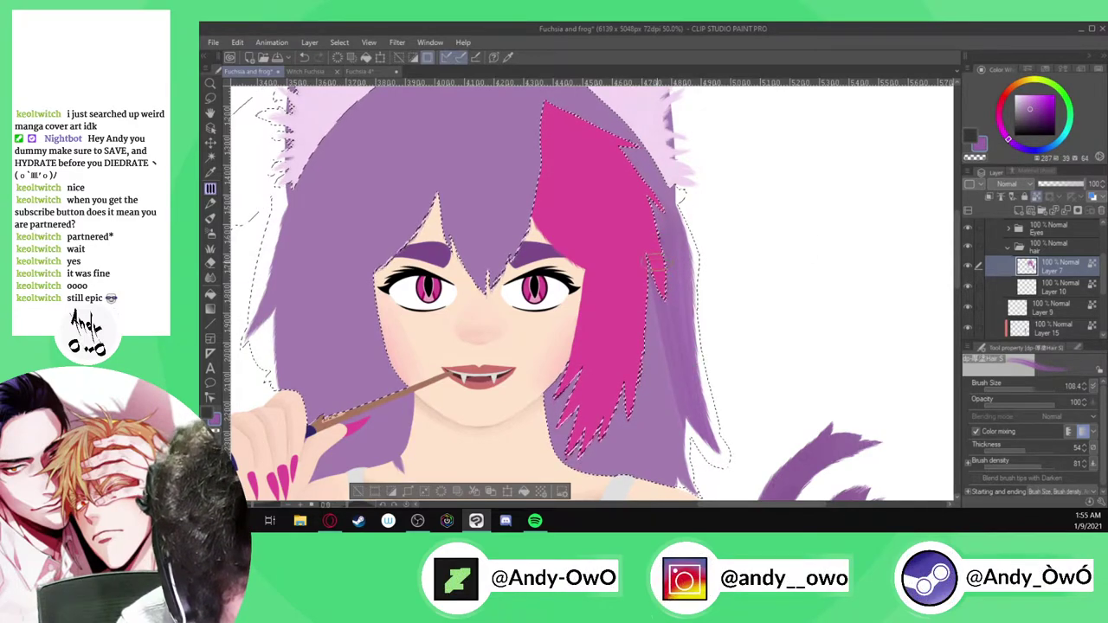
# Paint vertical strands over the purple hair below and beside the pink streak, down to the shoulder and neck
pyautogui.scroll(-2, 653, 257)
pyautogui.scroll(1, 649, 266)
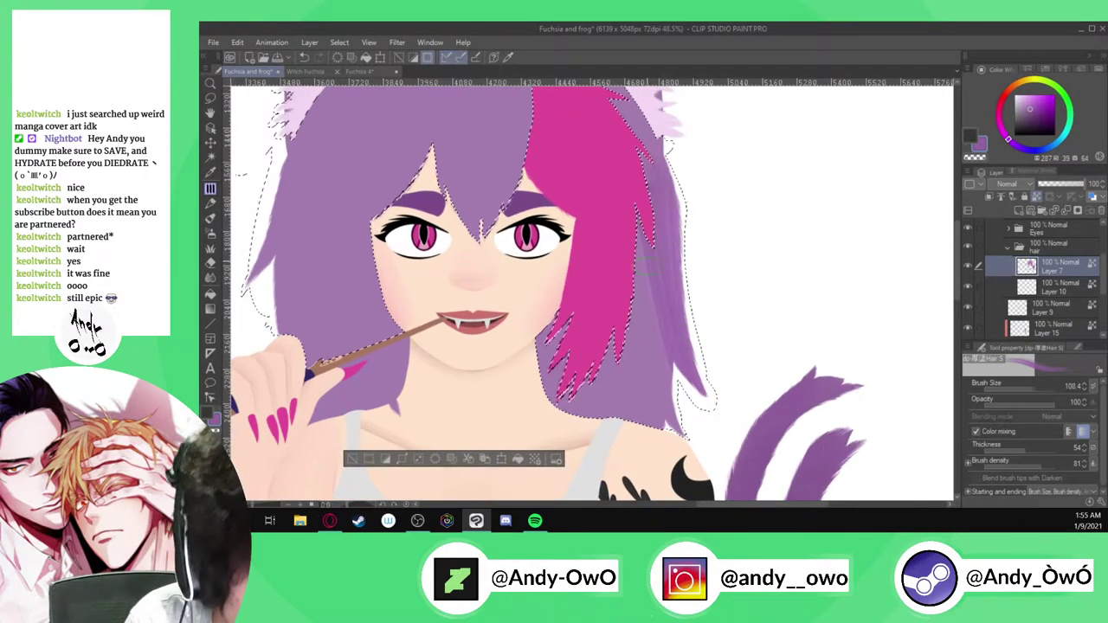
pyautogui.moveTo(660, 339); pyautogui.dragTo(656, 386)
pyautogui.moveTo(645, 337); pyautogui.dragTo(633, 424)
pyautogui.moveTo(643, 355)
pyautogui.mouseDown()
pyautogui.moveTo(660, 464)
pyautogui.moveTo(629, 421)
pyautogui.mouseUp()
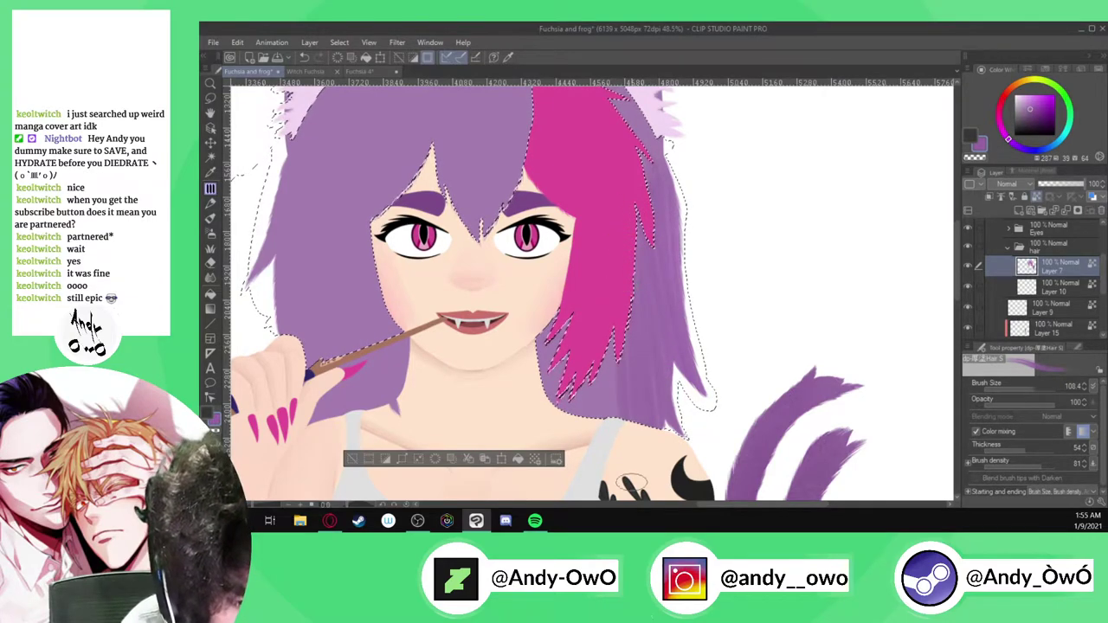
pyautogui.moveTo(612, 320); pyautogui.dragTo(610, 417)
pyautogui.moveTo(601, 279); pyautogui.dragTo(585, 415)
pyautogui.moveTo(586, 301); pyautogui.dragTo(557, 423)
# Try shading strokes on the crown above the pink streak beside the right ear, and undo them
pyautogui.scroll(3, 595, 448)
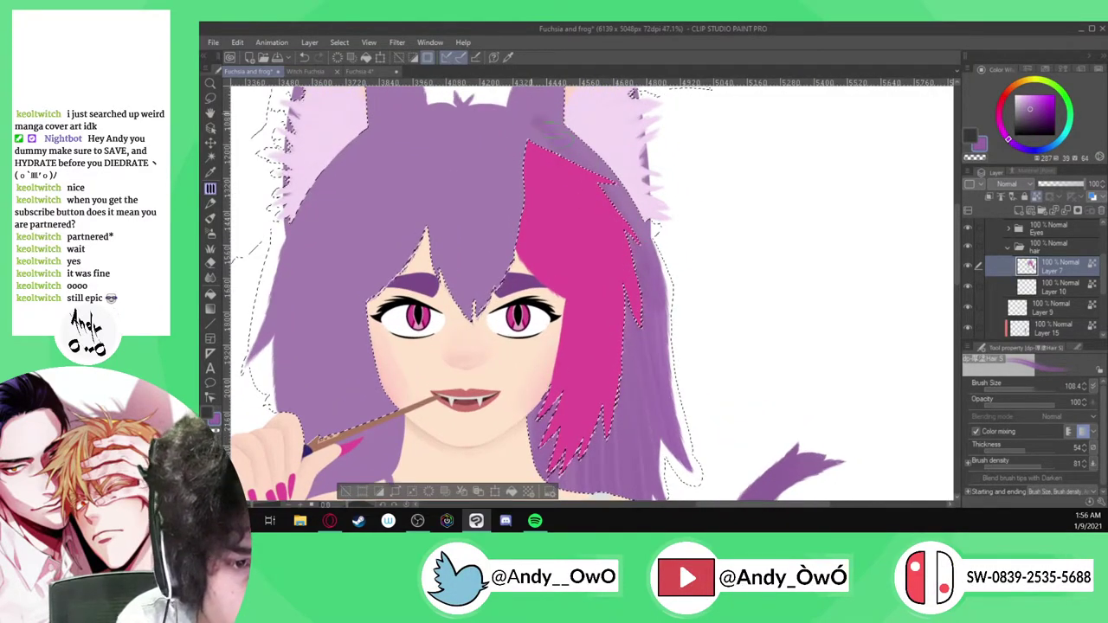
pyautogui.scroll(-1, 630, 348)
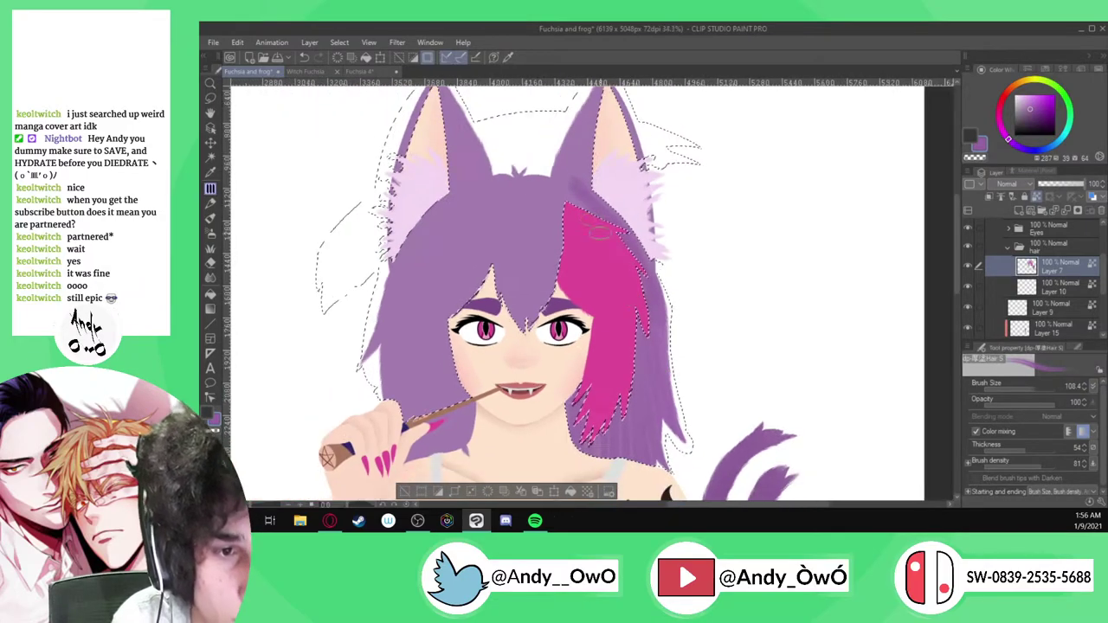
pyautogui.scroll(1, 554, 185)
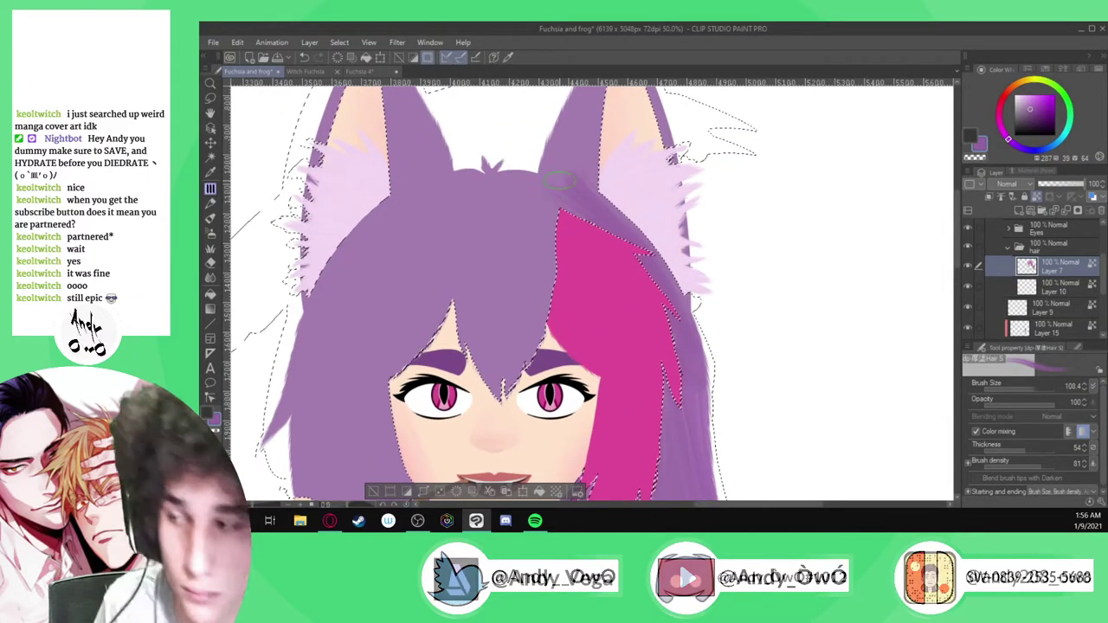
pyautogui.hotkey('ctrl', 'z')
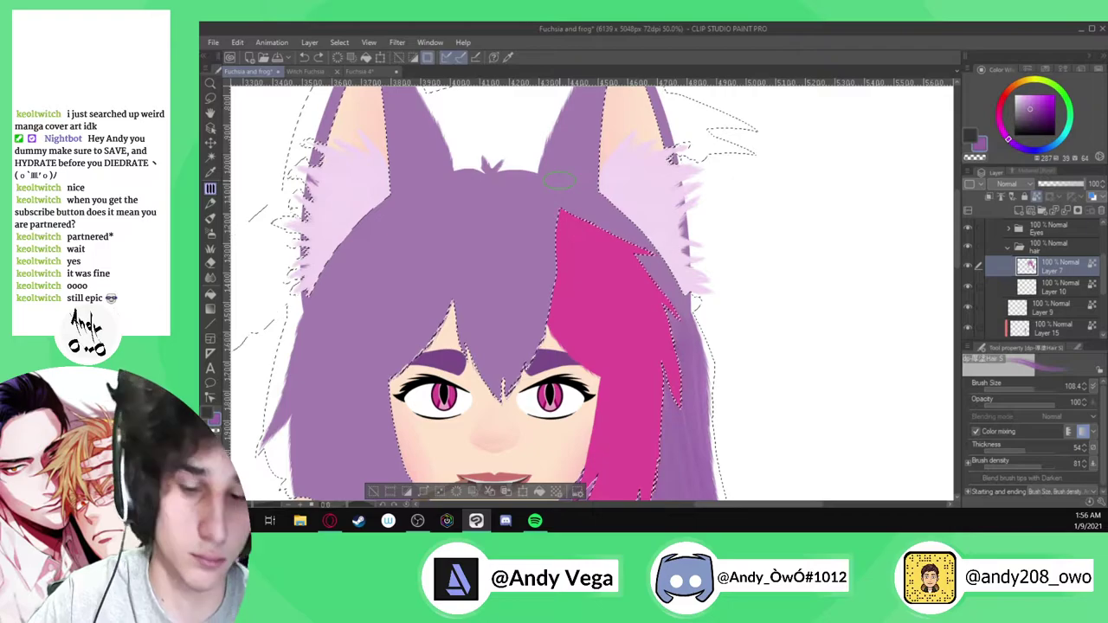
# Exclude the left cat ear from the hair selection with the Lasso
pyautogui.click(209, 98)
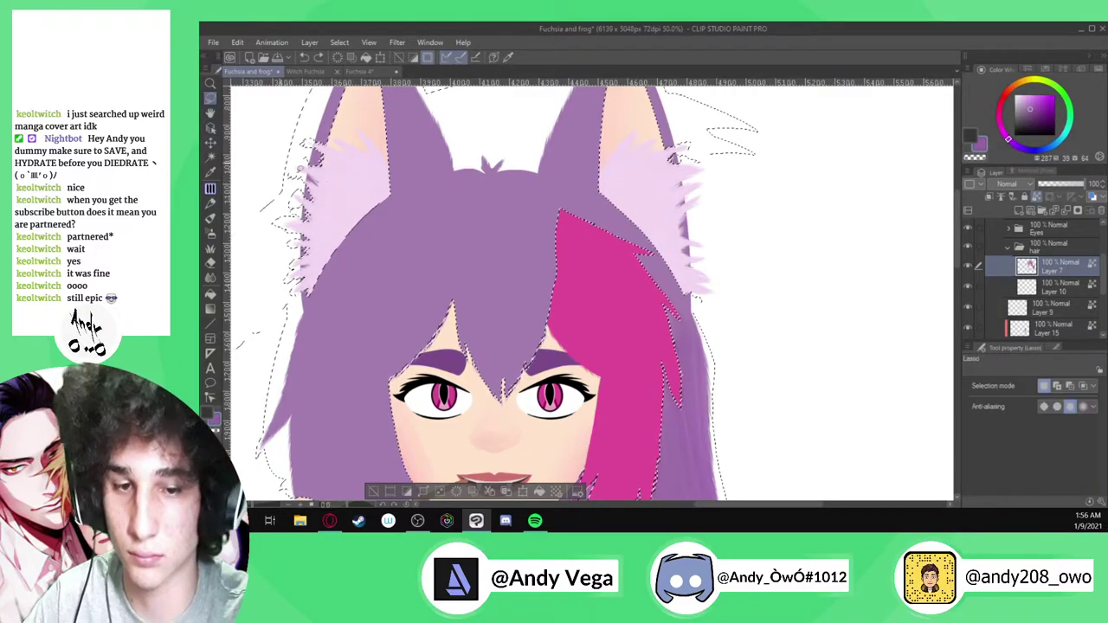
pyautogui.scroll(-2, 369, 189)
pyautogui.scroll(1, 369, 190)
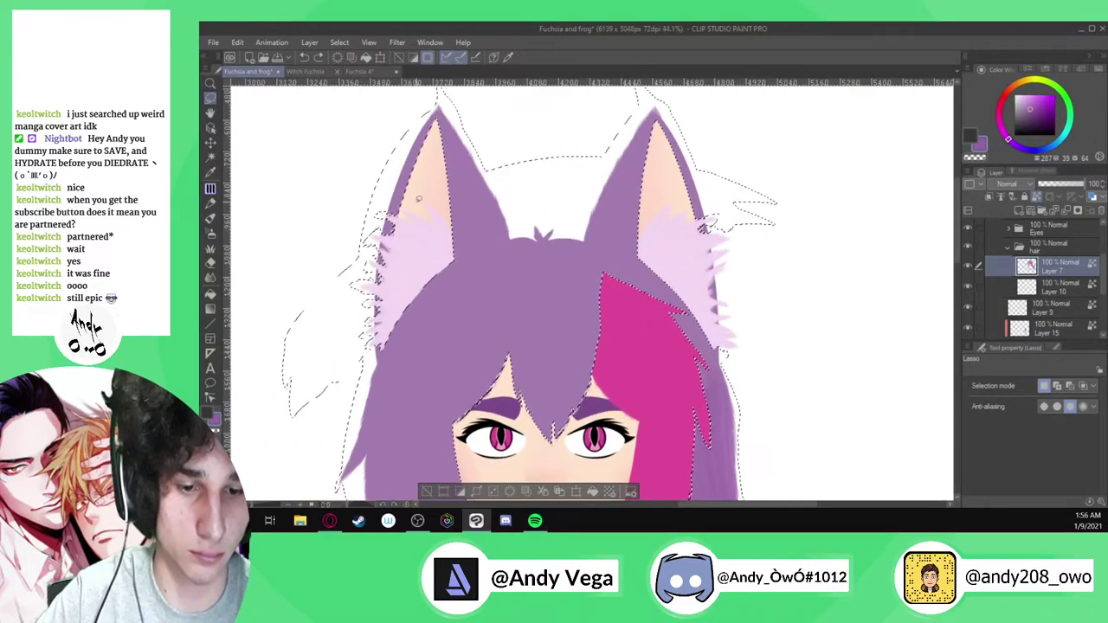
pyautogui.moveTo(376, 363)
pyautogui.mouseDown()
pyautogui.moveTo(435, 272)
pyautogui.moveTo(521, 229)
pyautogui.moveTo(519, 171)
pyautogui.moveTo(434, 111)
pyautogui.moveTo(322, 325)
pyautogui.mouseUp()
pyautogui.moveTo(470, 98); pyautogui.dragTo(481, 190)
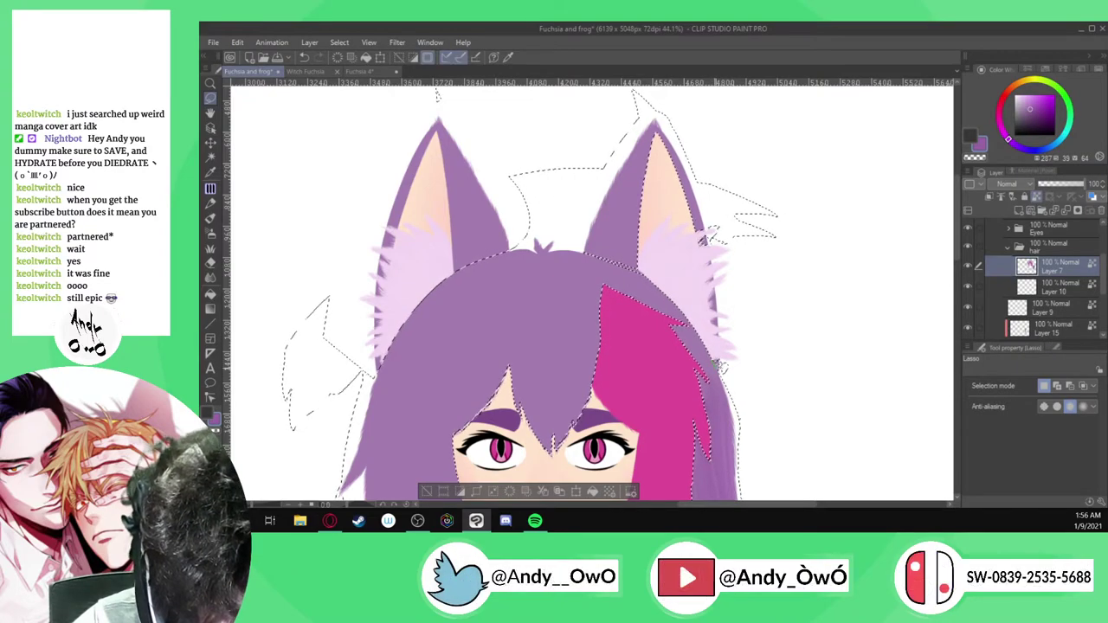
# Exclude the right cat ear from the hair selection, following the crown's edge with the Lasso
pyautogui.moveTo(748, 357)
pyautogui.mouseDown()
pyautogui.moveTo(727, 293)
pyautogui.moveTo(655, 231)
pyautogui.moveTo(590, 122)
pyautogui.moveTo(739, 130)
pyautogui.mouseUp()
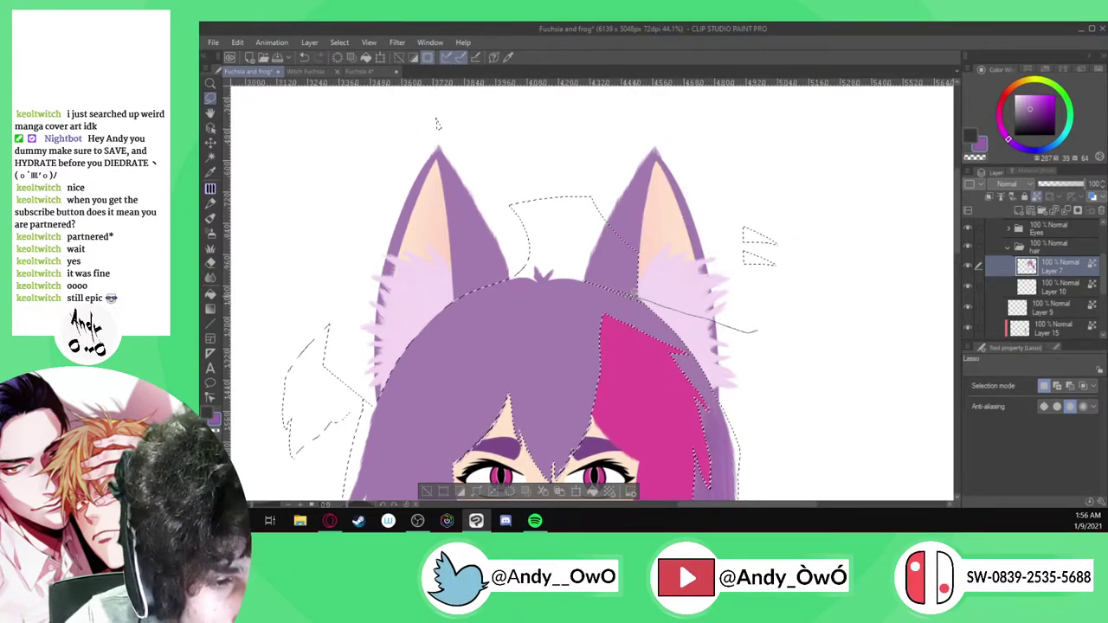
pyautogui.moveTo(596, 281)
pyautogui.mouseDown()
pyautogui.moveTo(541, 216)
pyautogui.moveTo(678, 81)
pyautogui.moveTo(818, 292)
pyautogui.mouseUp()
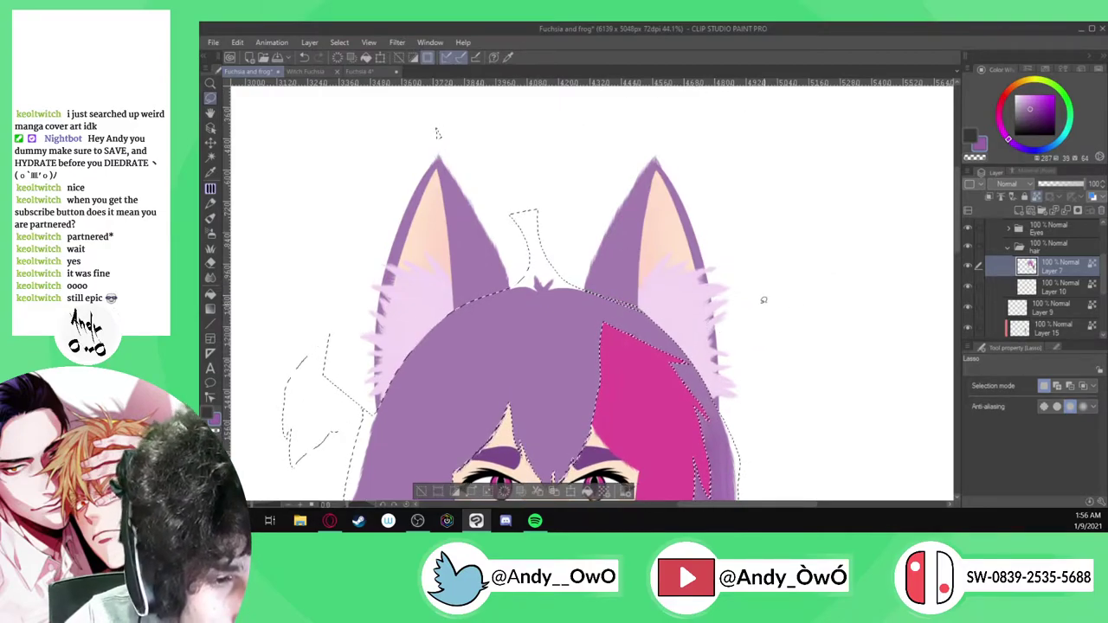
pyautogui.moveTo(605, 290); pyautogui.dragTo(651, 309)
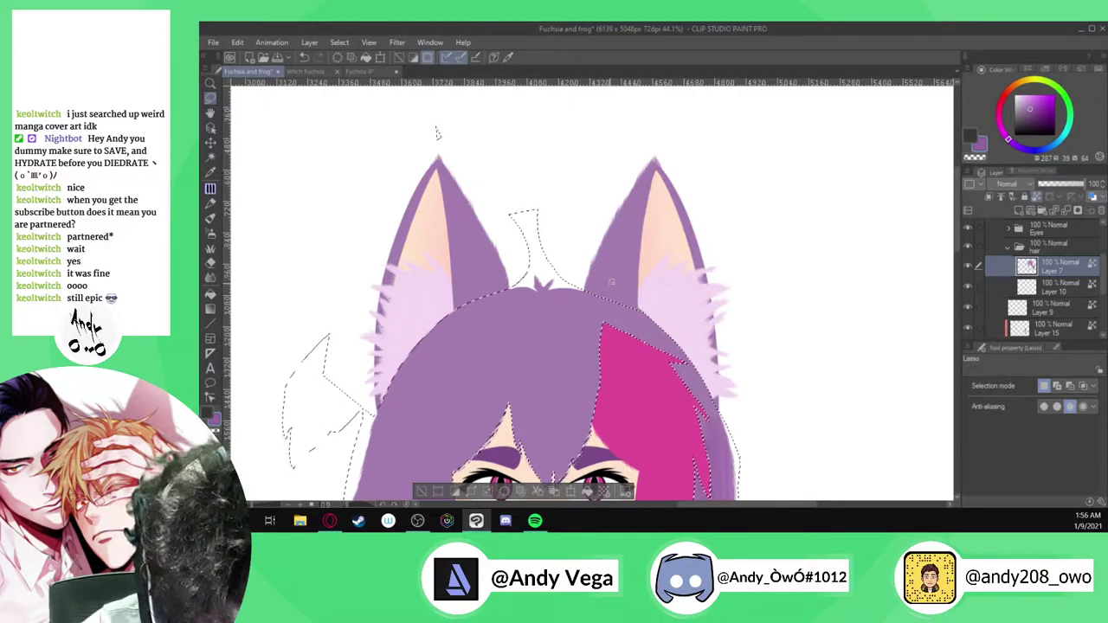
# Trim the leftover selection pieces around and between the ears so that only the hair below them is selected
pyautogui.scroll(5, 580, 308)
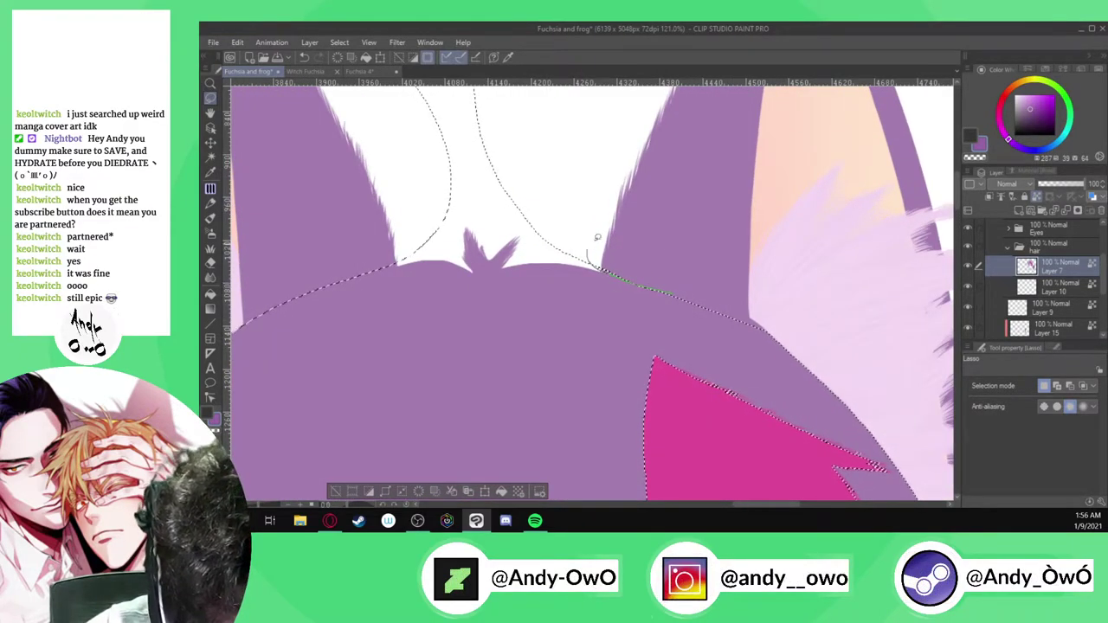
pyautogui.moveTo(585, 265)
pyautogui.mouseDown()
pyautogui.moveTo(417, 157)
pyautogui.moveTo(588, 117)
pyautogui.mouseUp()
pyautogui.scroll(-6, 633, 184)
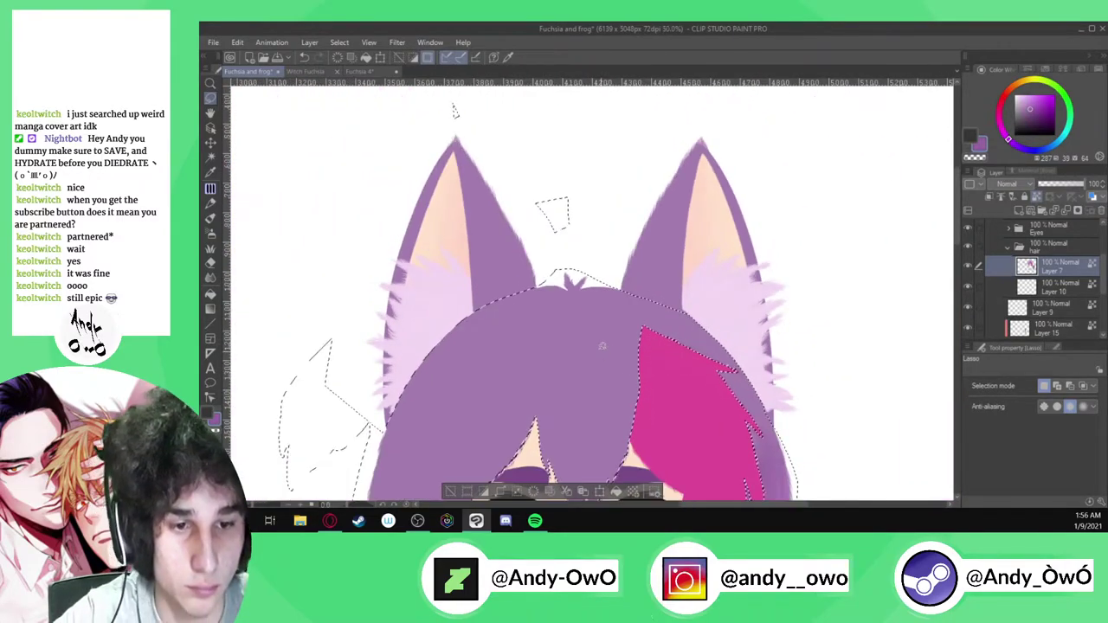
pyautogui.moveTo(469, 172); pyautogui.dragTo(650, 182)
pyautogui.moveTo(448, 364)
pyautogui.mouseDown()
pyautogui.moveTo(433, 420)
pyautogui.moveTo(497, 243)
pyautogui.moveTo(485, 286)
pyautogui.mouseUp()
# Add the purple hair lock beside the waist to the selection with Auto select, and return to the Hair S brush
pyautogui.scroll(-2, 489, 305)
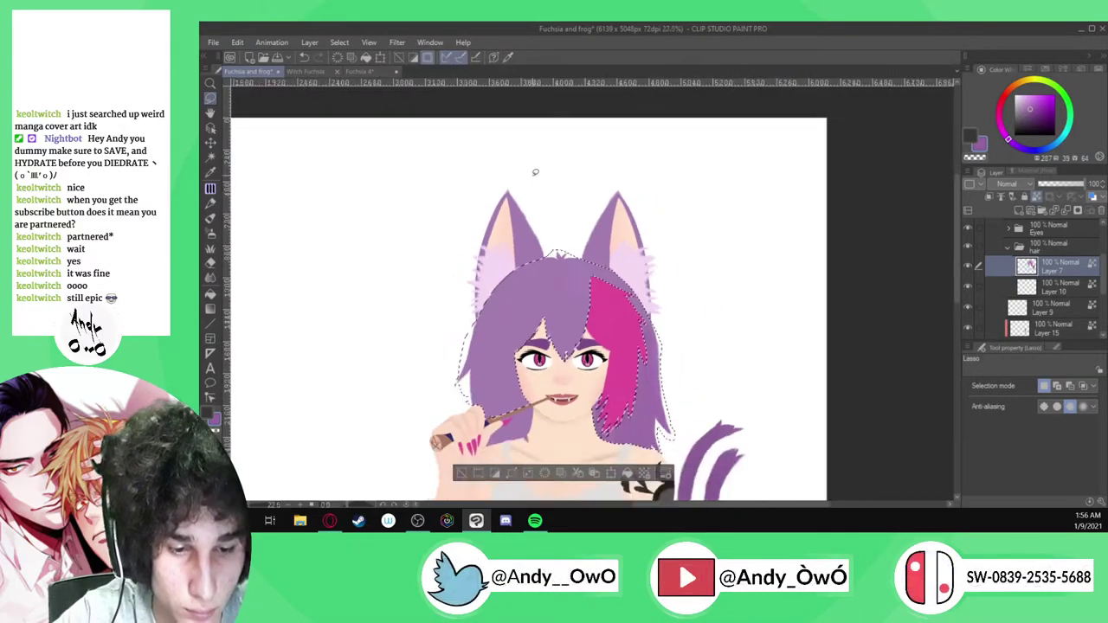
pyautogui.scroll(-3, 489, 306)
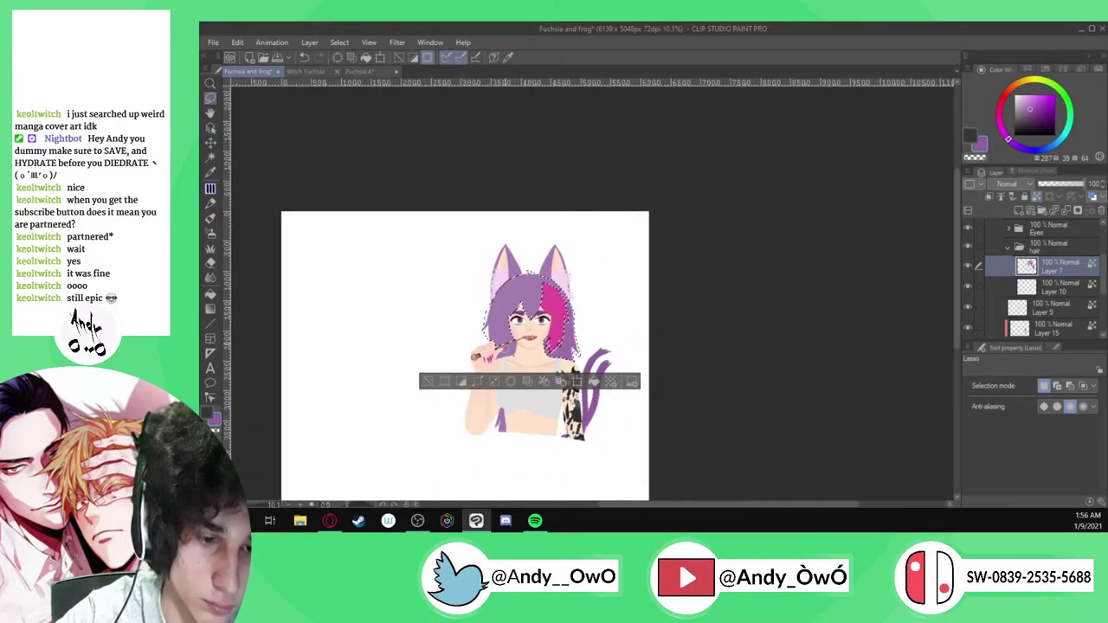
pyautogui.click(210, 156)
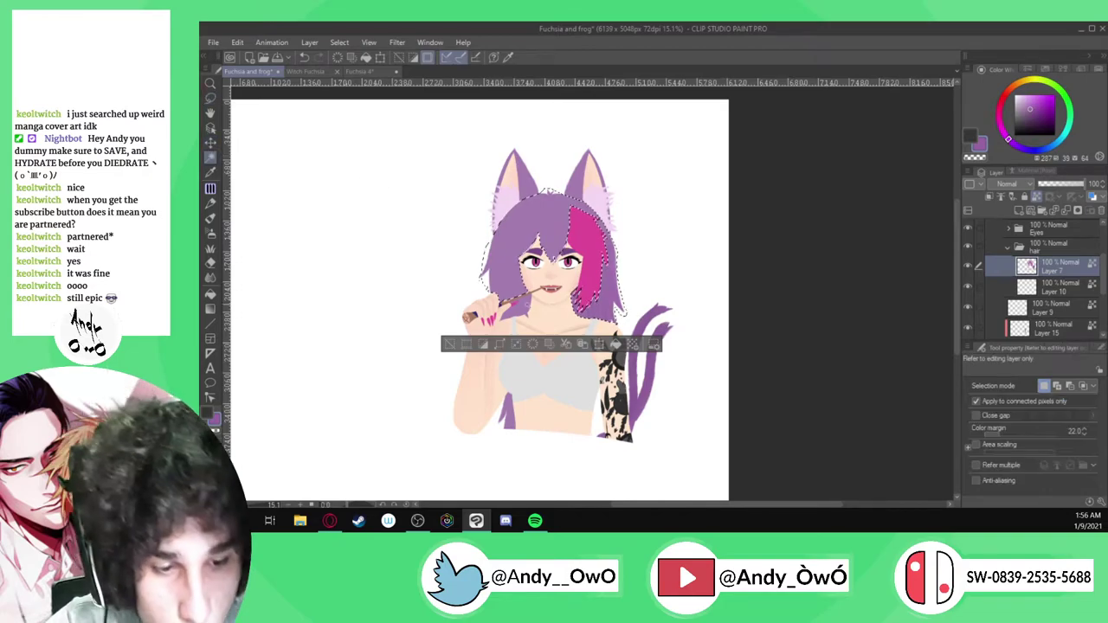
pyautogui.keyDown('shift'); pyautogui.click(509, 399); pyautogui.keyUp('shift')
pyautogui.press('b')
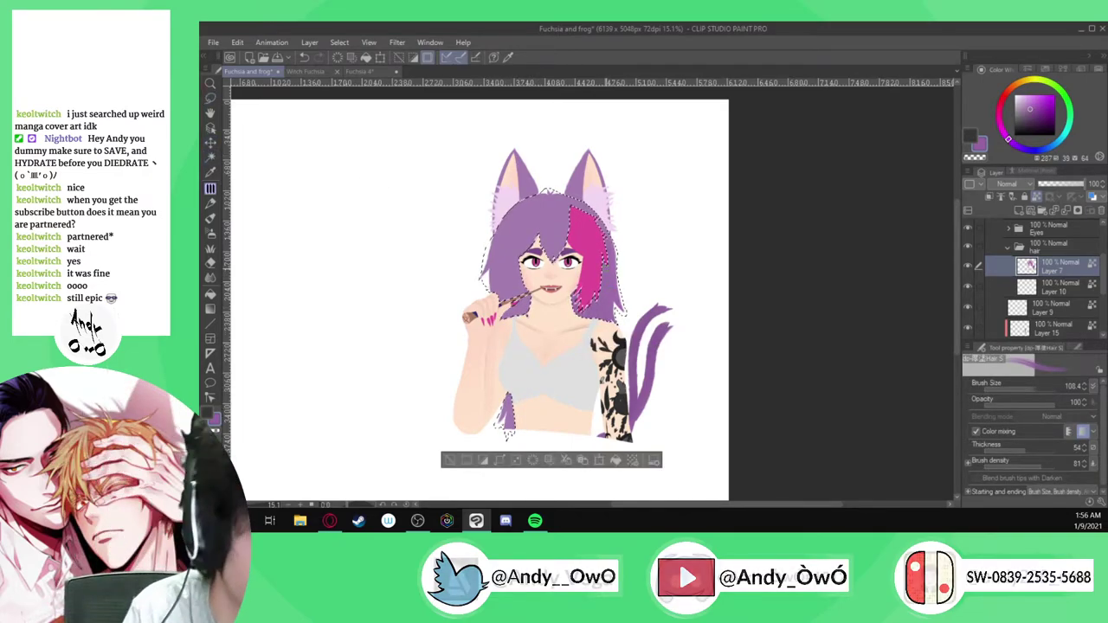
# Show the line art over the hair and brush darker purple strands down the fringe lock above the left eye
pyautogui.scroll(4, 567, 229)
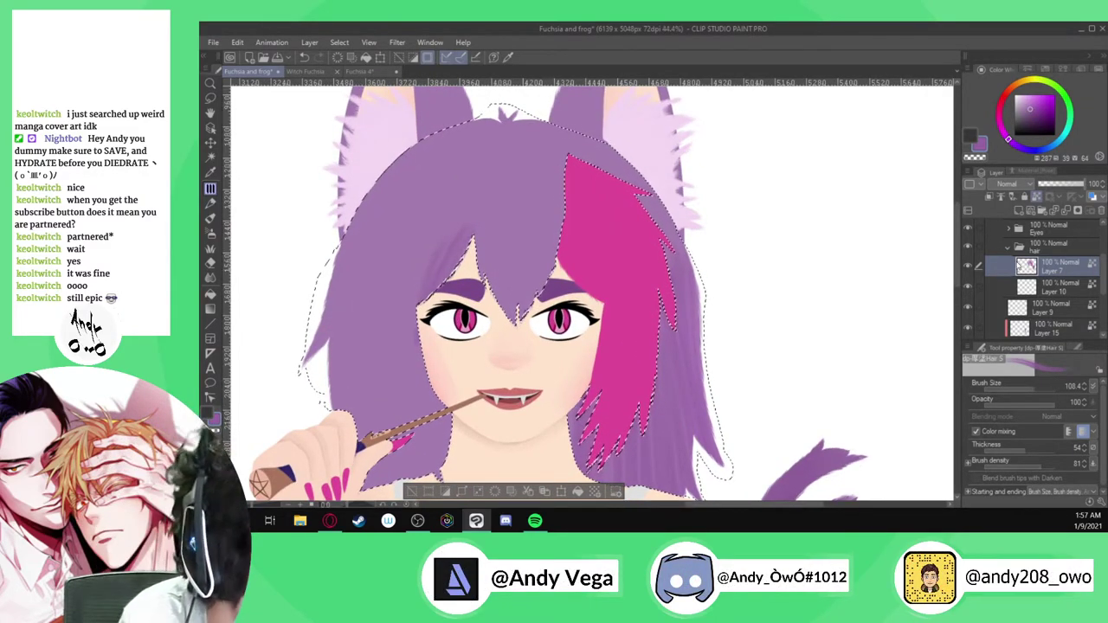
pyautogui.scroll(2, 986, 250)
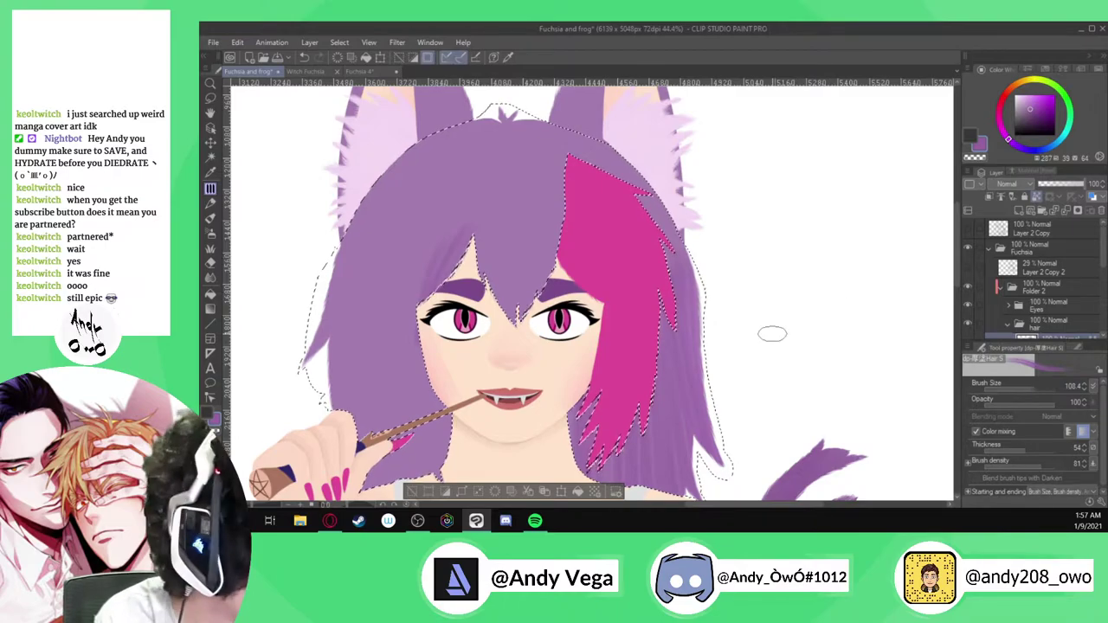
pyautogui.scroll(1, 467, 247)
pyautogui.scroll(1, 459, 246)
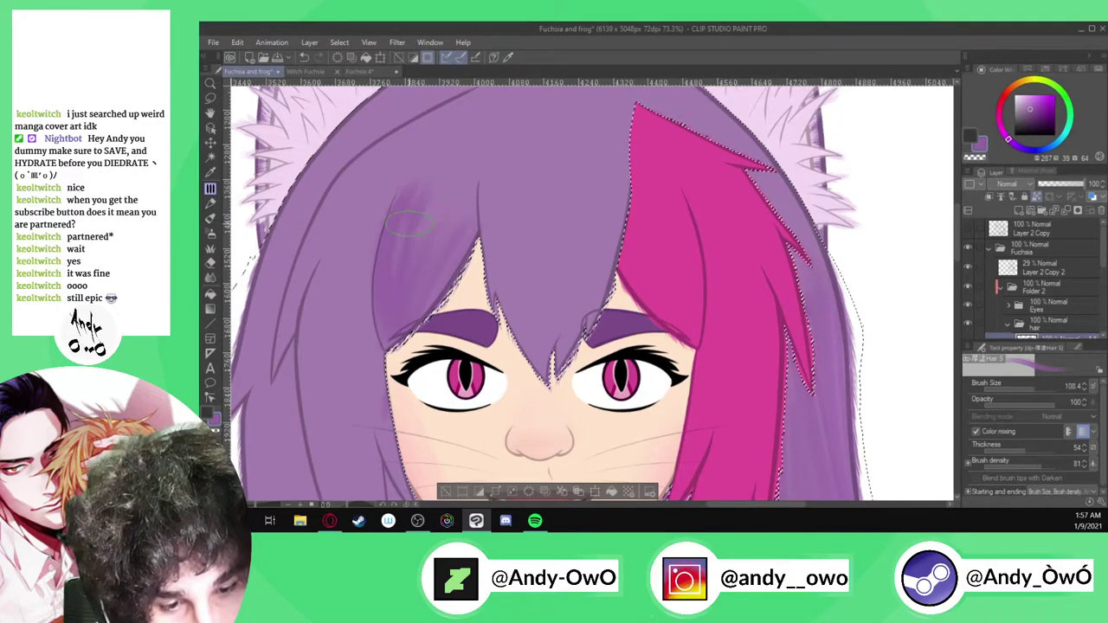
pyautogui.moveTo(432, 209)
pyautogui.mouseDown()
pyautogui.moveTo(423, 262)
pyautogui.moveTo(447, 205)
pyautogui.moveTo(438, 300)
pyautogui.mouseUp()
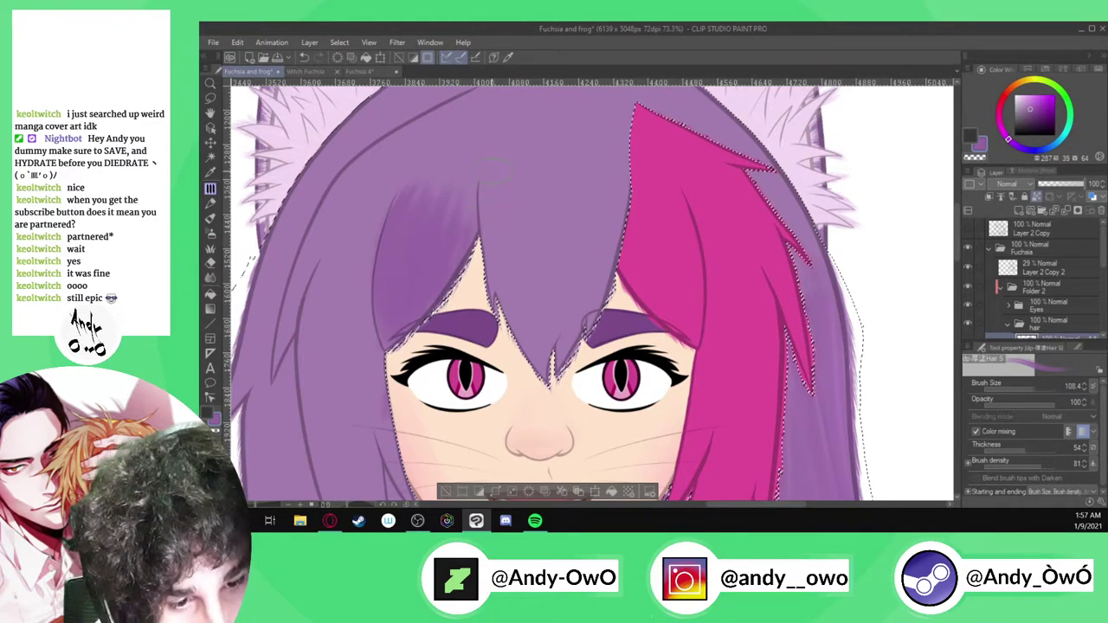
# Paint darker purple vertical strands through the central fringe lock between the eyes, from below the crown toward its pointed tips
pyautogui.moveTo(485, 203); pyautogui.dragTo(490, 280)
pyautogui.moveTo(517, 242); pyautogui.dragTo(518, 352)
pyautogui.moveTo(531, 225); pyautogui.dragTo(558, 431)
pyautogui.moveTo(545, 205); pyautogui.dragTo(549, 311)
pyautogui.moveTo(556, 183)
pyautogui.mouseDown()
pyautogui.moveTo(552, 422)
pyautogui.moveTo(572, 276)
pyautogui.mouseUp()
pyautogui.moveTo(603, 161)
pyautogui.mouseDown()
pyautogui.moveTo(594, 329)
pyautogui.moveTo(567, 440)
pyautogui.mouseUp()
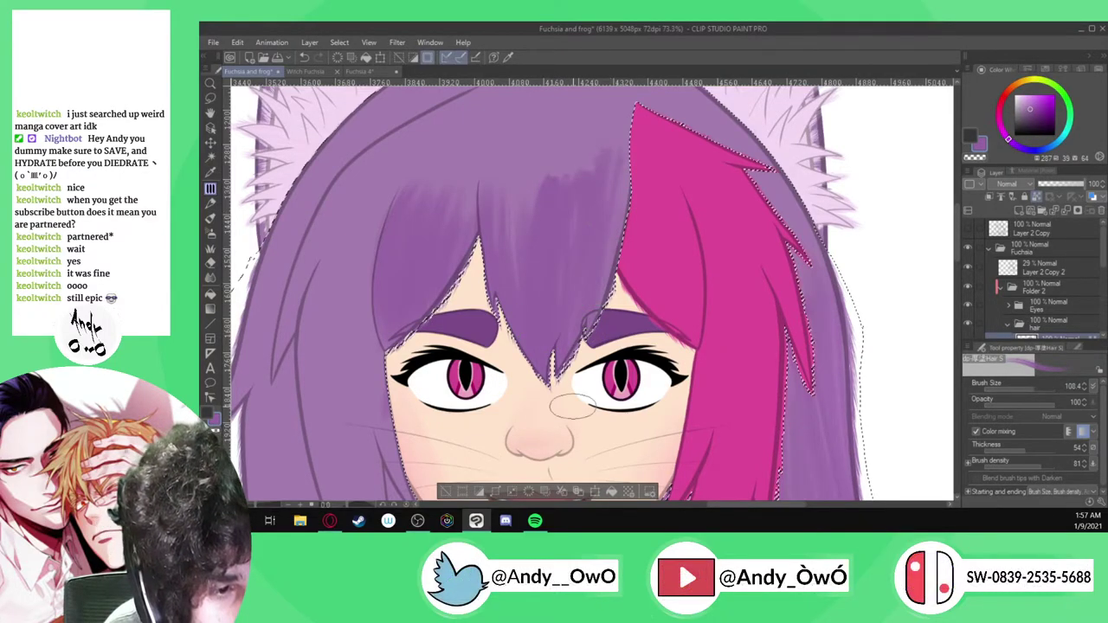
pyautogui.moveTo(526, 173); pyautogui.dragTo(514, 272)
pyautogui.moveTo(493, 173); pyautogui.dragTo(515, 362)
pyautogui.moveTo(585, 136); pyautogui.dragTo(610, 286)
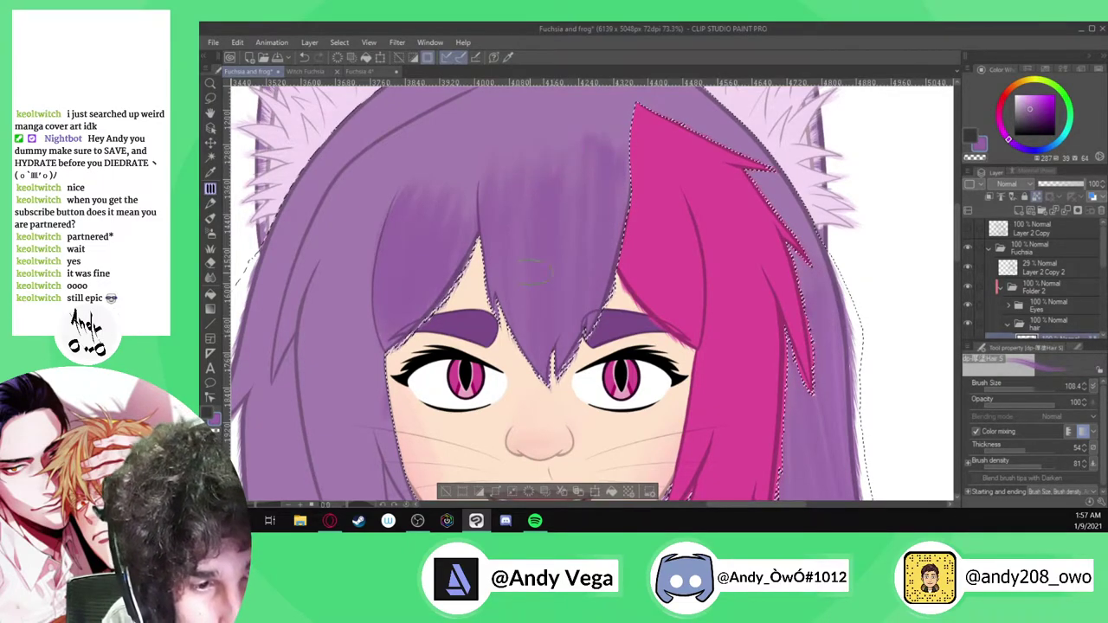
# Brush long darker strands down the purple side lock left of the face, from below the crown to beside the cheek
pyautogui.scroll(-3, 530, 272)
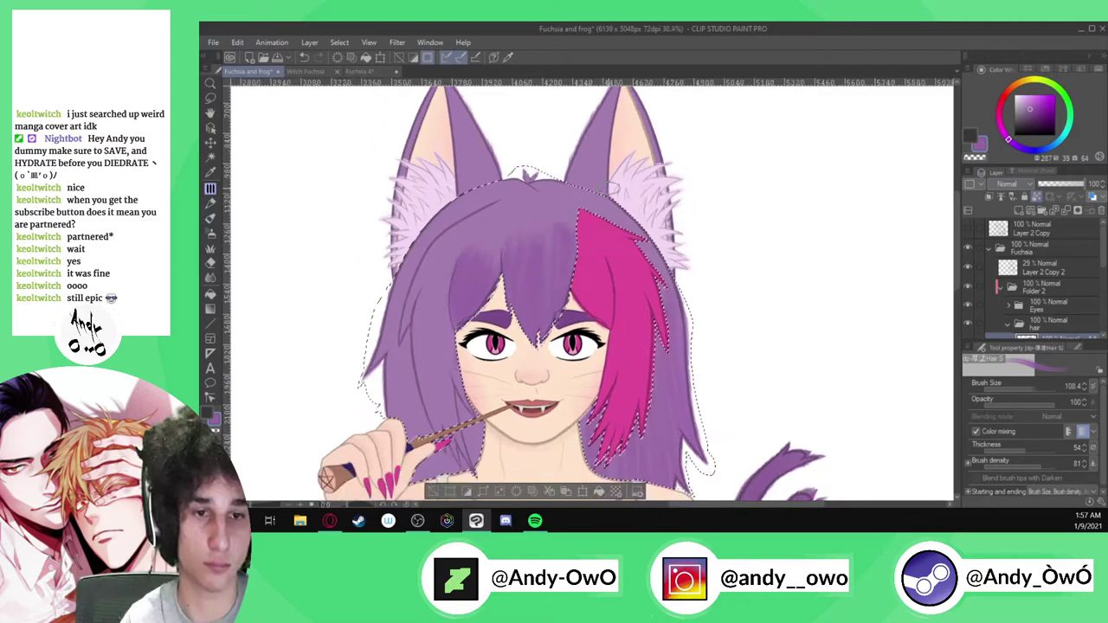
pyautogui.scroll(-2, 606, 178)
pyautogui.scroll(3, 528, 230)
pyautogui.scroll(2, 498, 177)
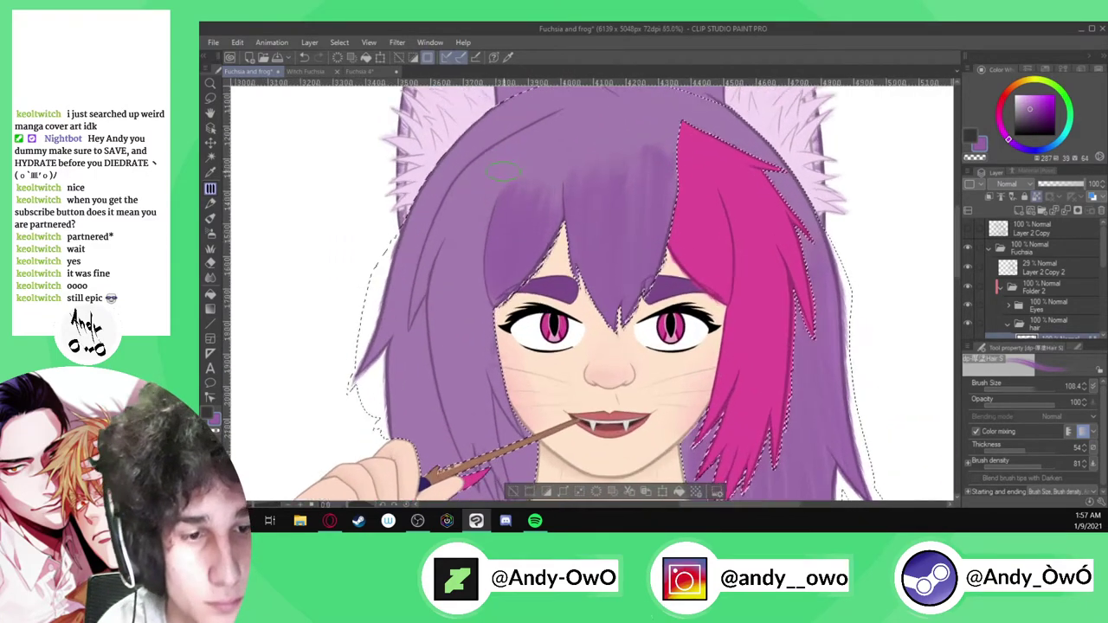
pyautogui.scroll(1, 502, 171)
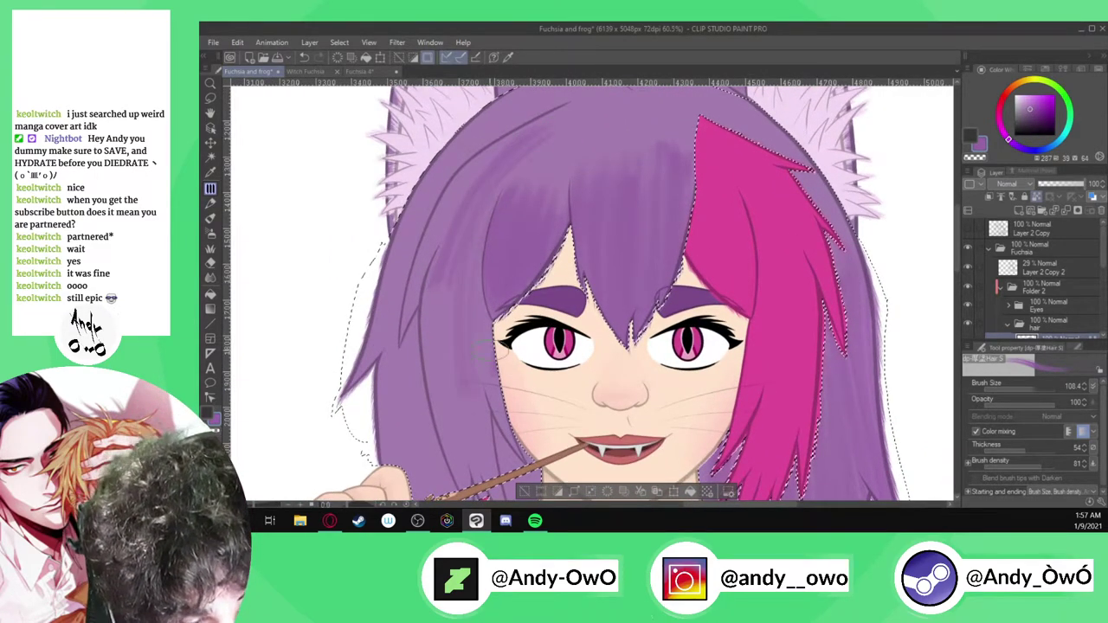
pyautogui.scroll(-2, 474, 303)
pyautogui.scroll(1, 466, 382)
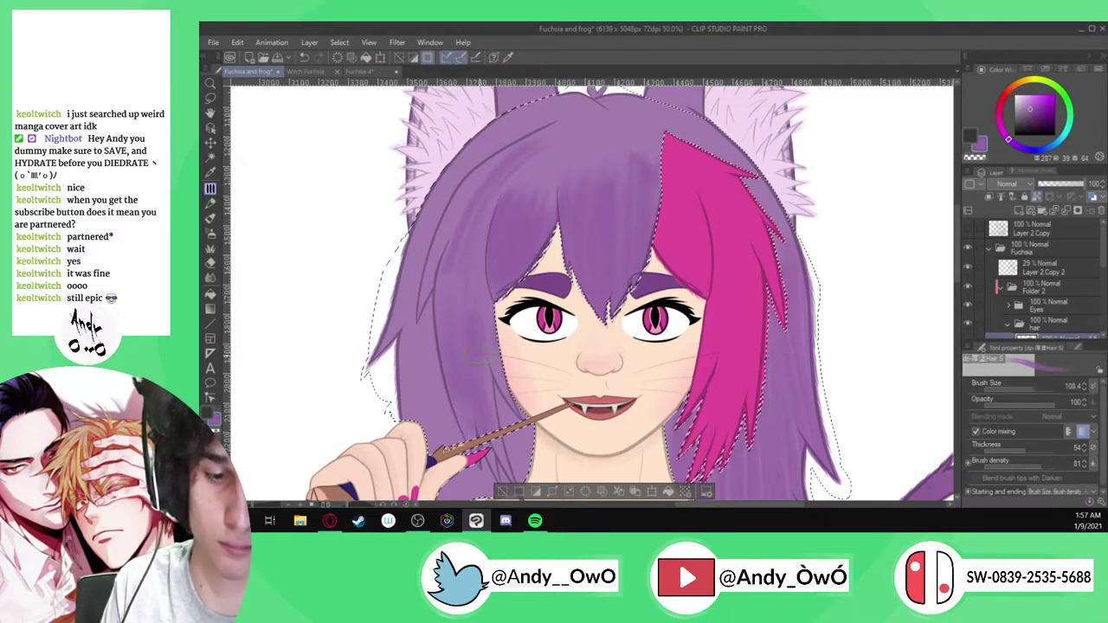
pyautogui.scroll(-2, 591, 292)
pyautogui.scroll(2, 592, 292)
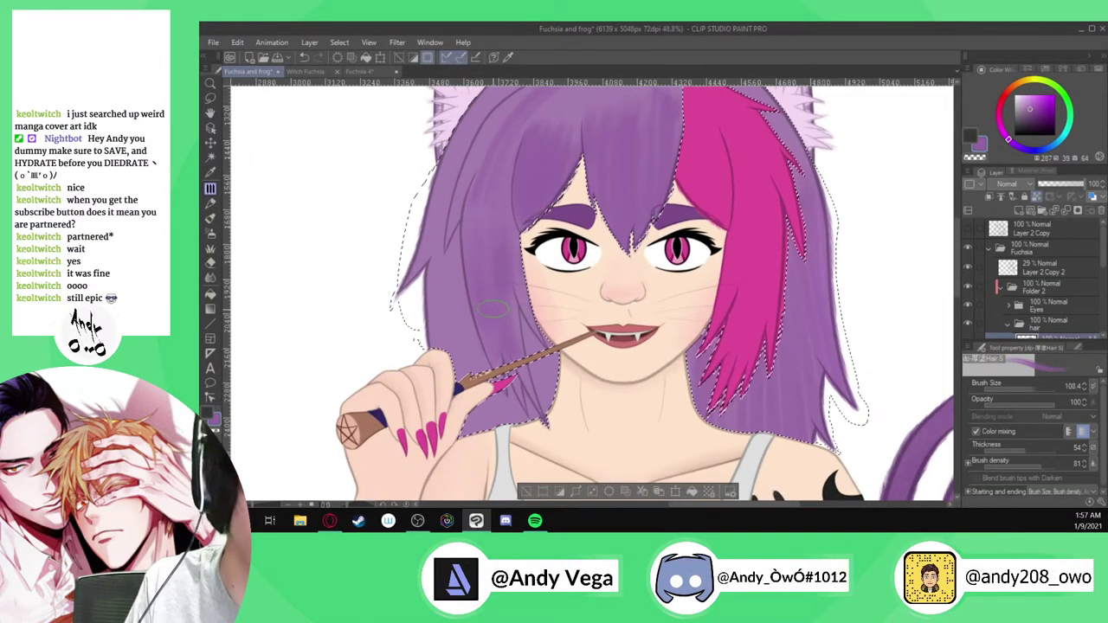
# Reduce the brush size to 47.3 and paint finer strands in the left side hair beside the cheek and around the wand
pyautogui.scroll(5, 522, 311)
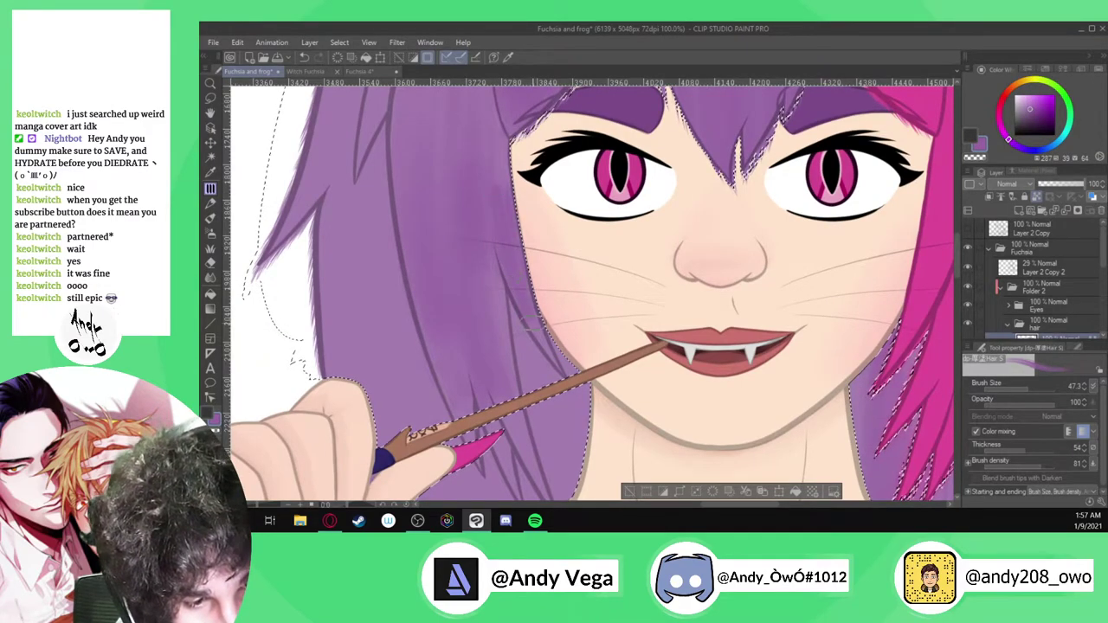
pyautogui.moveTo(511, 433); pyautogui.dragTo(530, 467)
pyautogui.scroll(-2, 530, 432)
pyautogui.scroll(2, 522, 399)
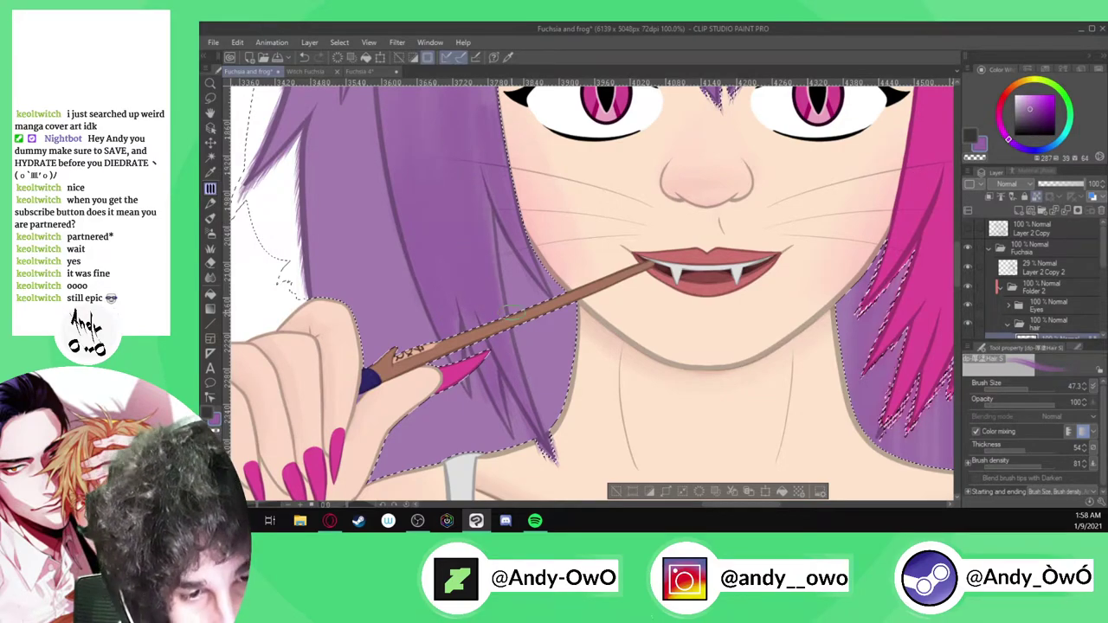
# Add fine darker strands to the upper part of the left side hair, following the line art toward the crown
pyautogui.scroll(-4, 511, 312)
pyautogui.scroll(1, 470, 226)
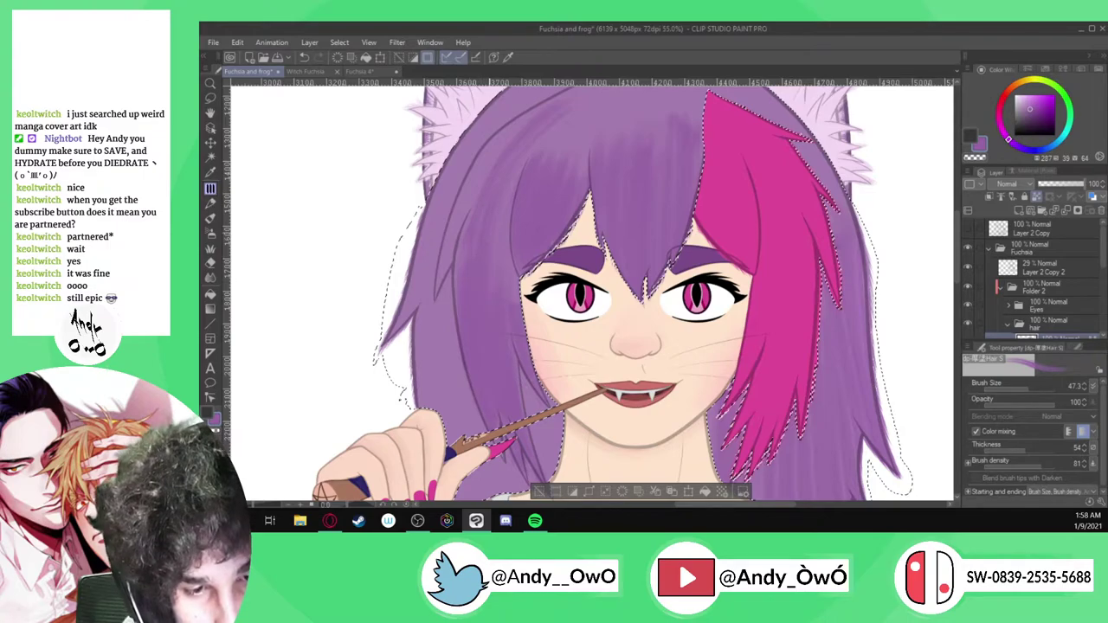
pyautogui.scroll(3, 517, 149)
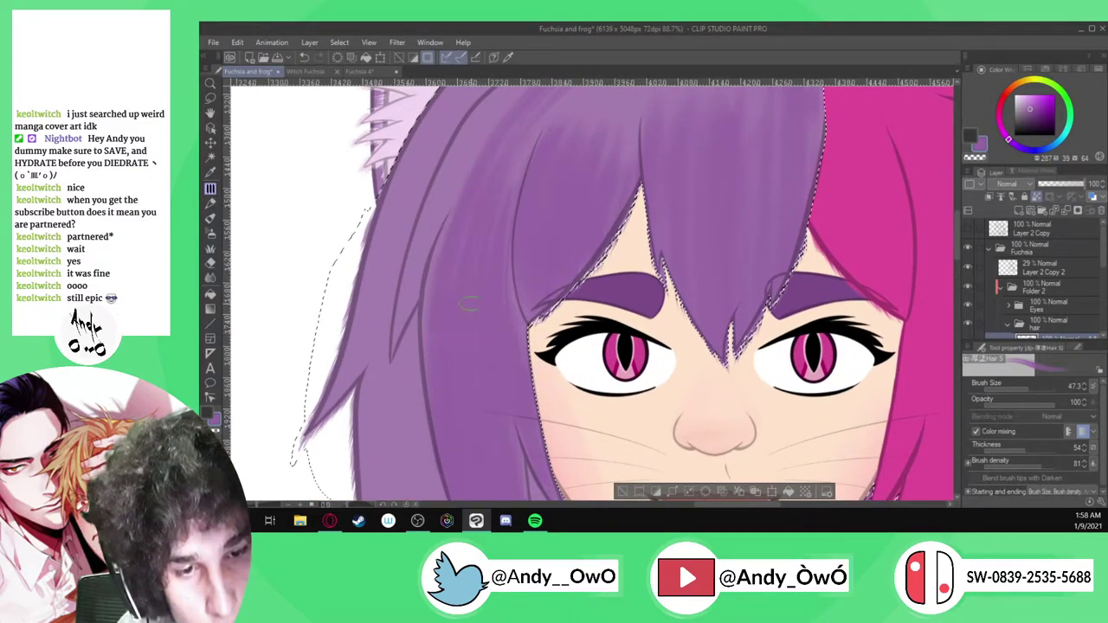
pyautogui.scroll(2, 468, 290)
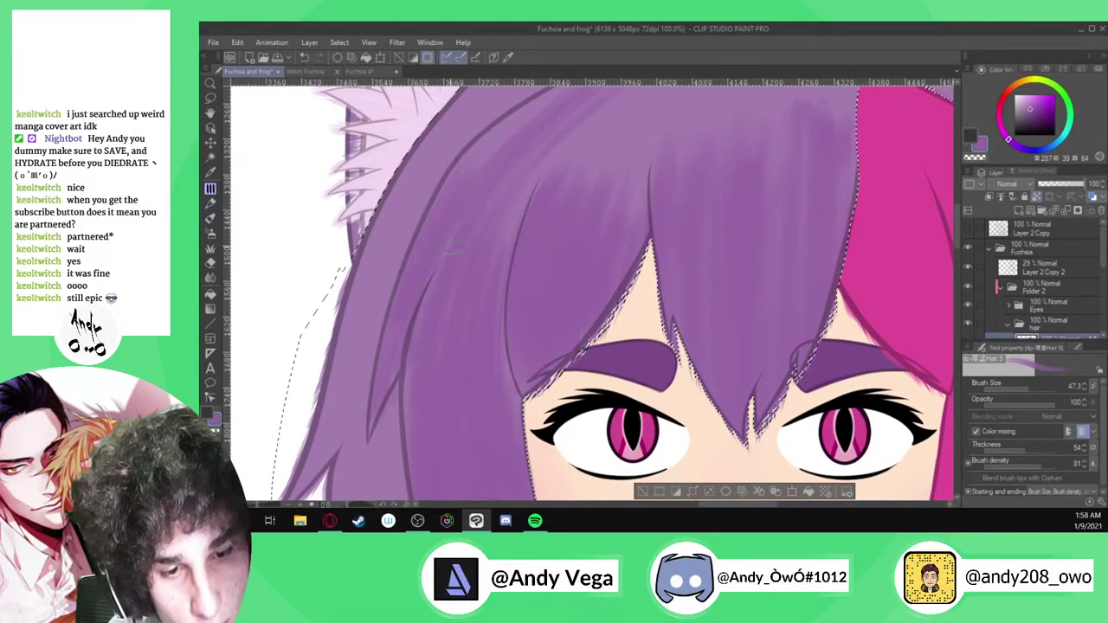
pyautogui.scroll(-2, 450, 247)
pyautogui.scroll(4, 467, 294)
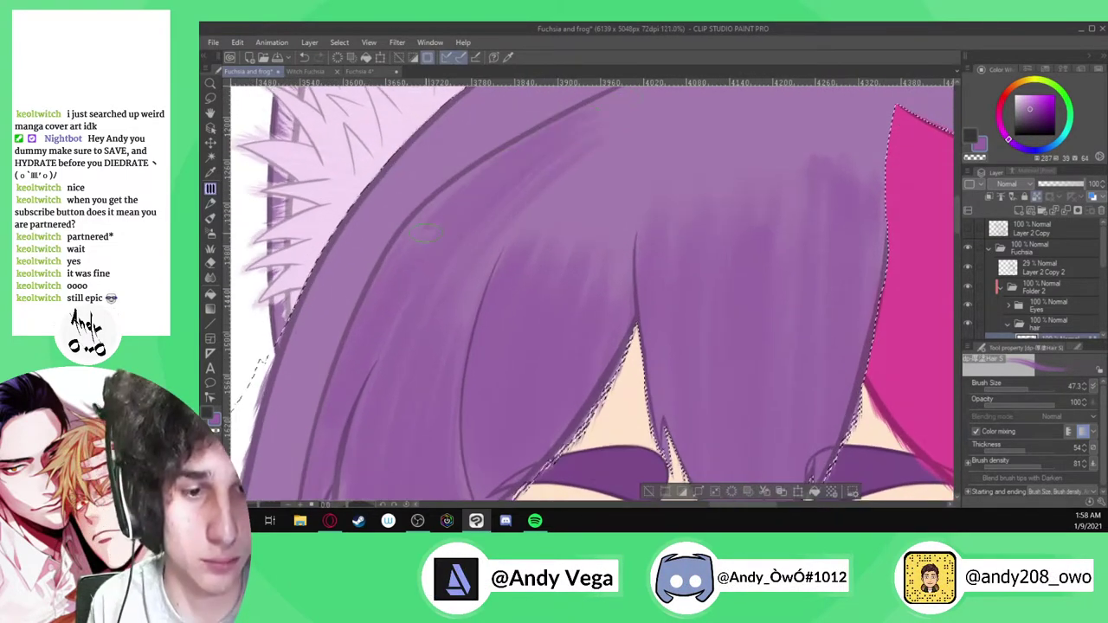
# Make Layer 7 in the hair folder the active layer
pyautogui.keyDown('ctrl'); pyautogui.click(470, 299); pyautogui.keyUp('ctrl')
pyautogui.scroll(-4, 540, 267)
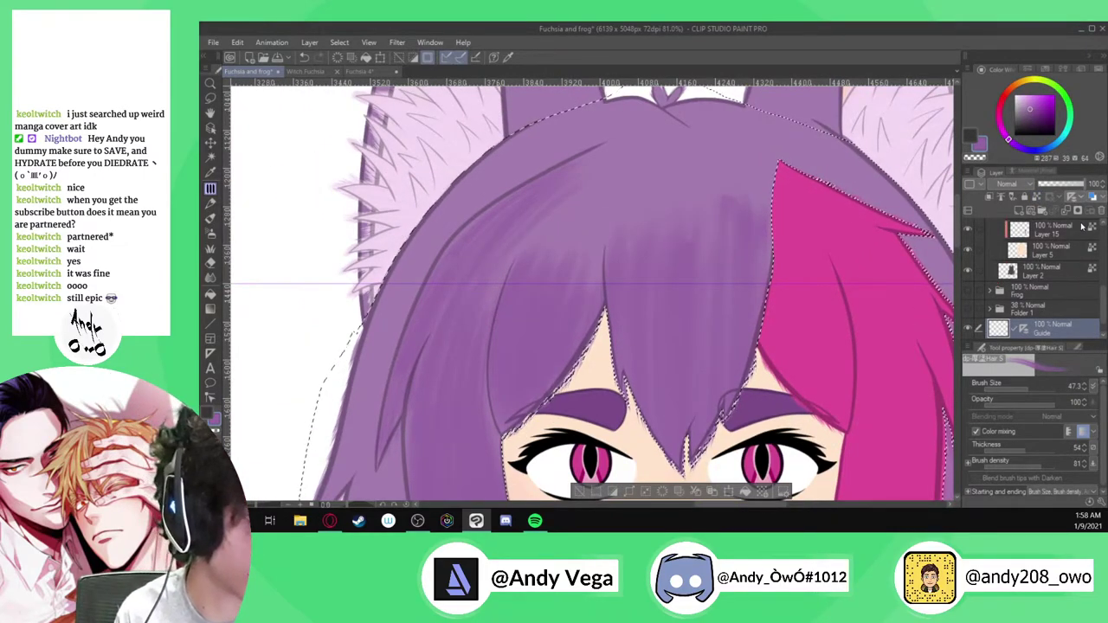
pyautogui.scroll(3, 1056, 260)
pyautogui.scroll(1, 1050, 279)
pyautogui.click(1050, 275)
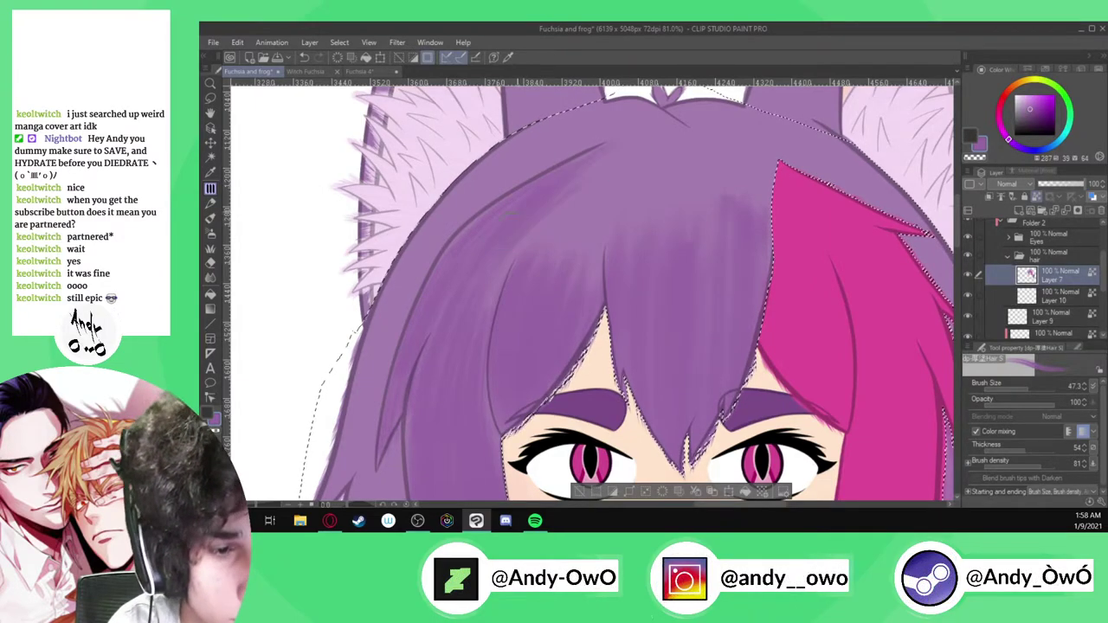
# Brush purple hair strands upward through the centre fringe, blending the base colour between the forehead and the crown
pyautogui.moveTo(597, 177); pyautogui.dragTo(564, 258)
pyautogui.moveTo(613, 190)
pyautogui.mouseDown()
pyautogui.moveTo(597, 278)
pyautogui.moveTo(632, 255)
pyautogui.mouseUp()
pyautogui.moveTo(642, 178); pyautogui.dragTo(658, 244)
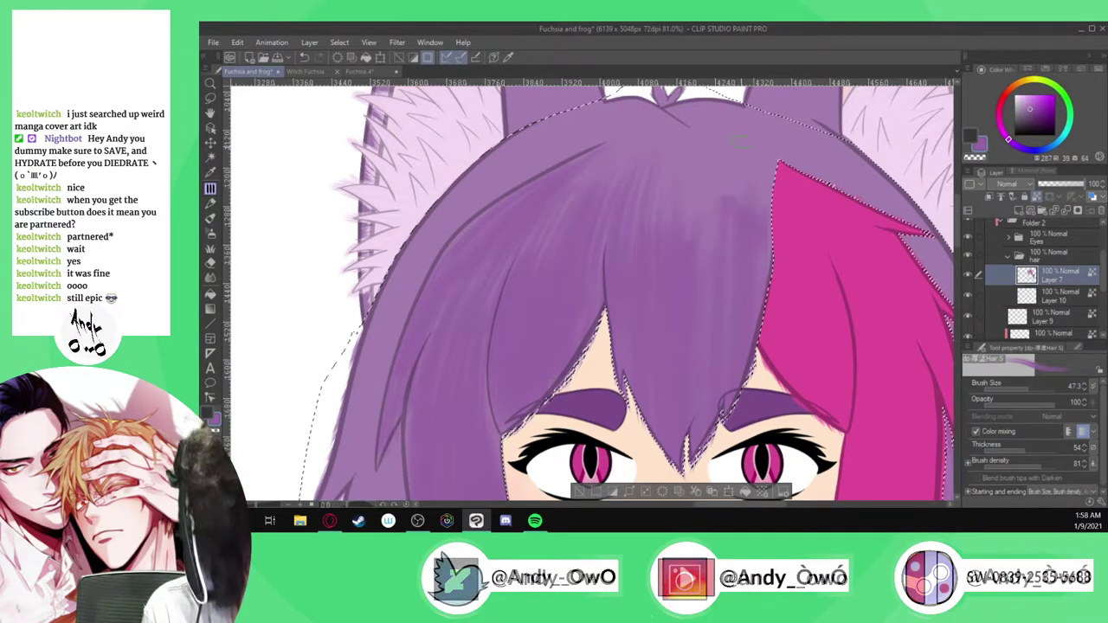
pyautogui.moveTo(720, 234); pyautogui.dragTo(722, 182)
pyautogui.moveTo(710, 259)
pyautogui.mouseDown()
pyautogui.moveTo(711, 181)
pyautogui.moveTo(701, 168)
pyautogui.mouseUp()
pyautogui.moveTo(693, 234); pyautogui.dragTo(687, 176)
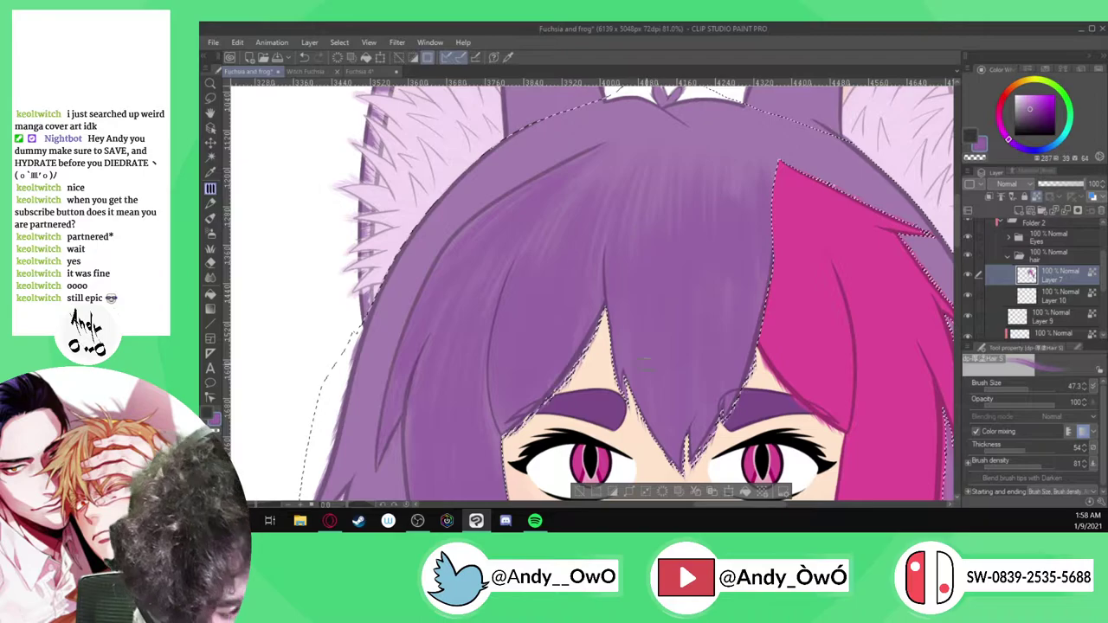
# Brush vertical purple strands through the lower hair beneath the tips of the pink streak, above the shoulder
pyautogui.scroll(-5, 646, 364)
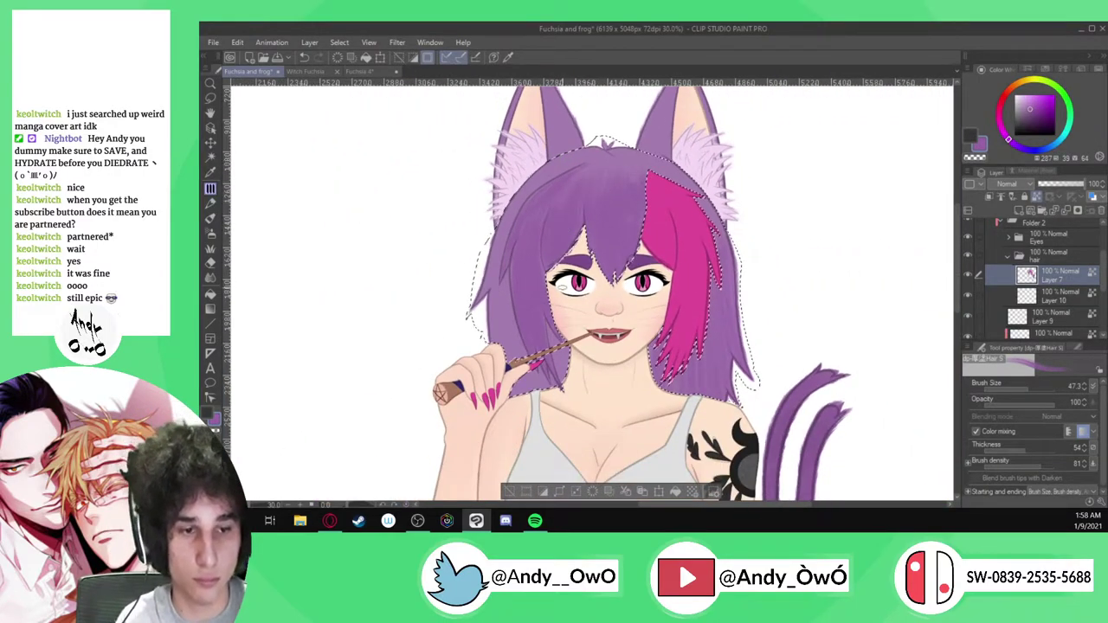
pyautogui.scroll(4, 649, 368)
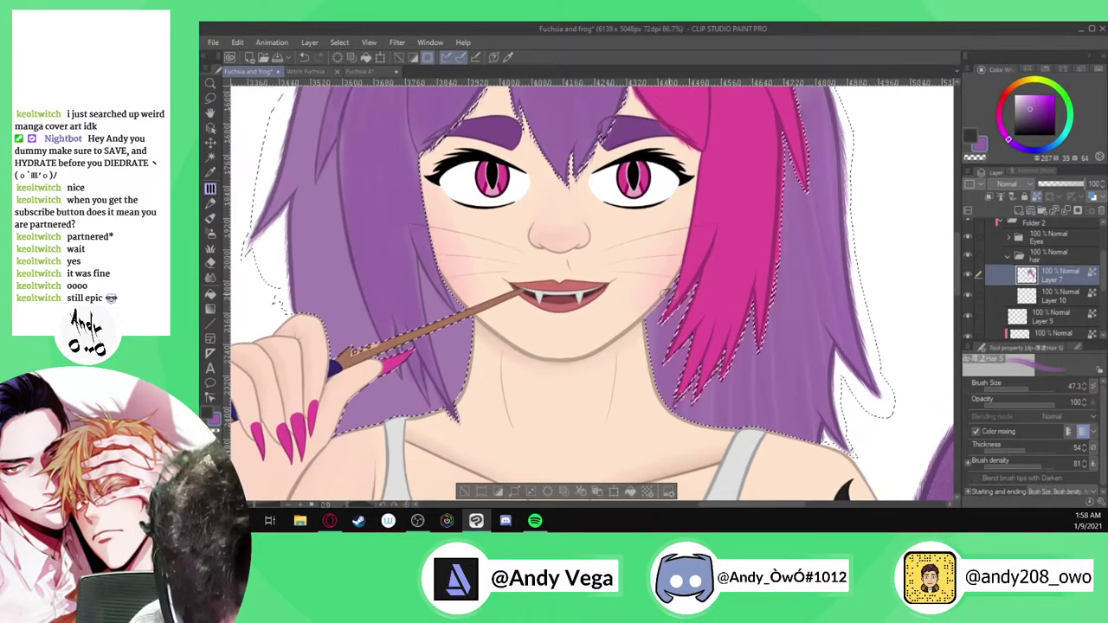
pyautogui.scroll(2, 674, 353)
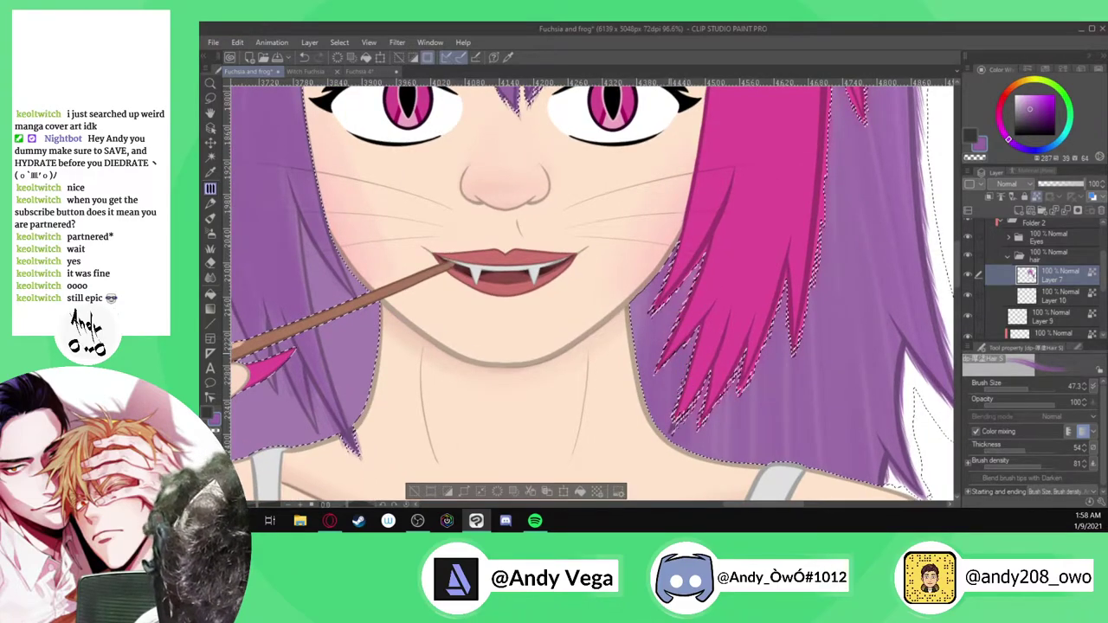
pyautogui.scroll(2, 641, 326)
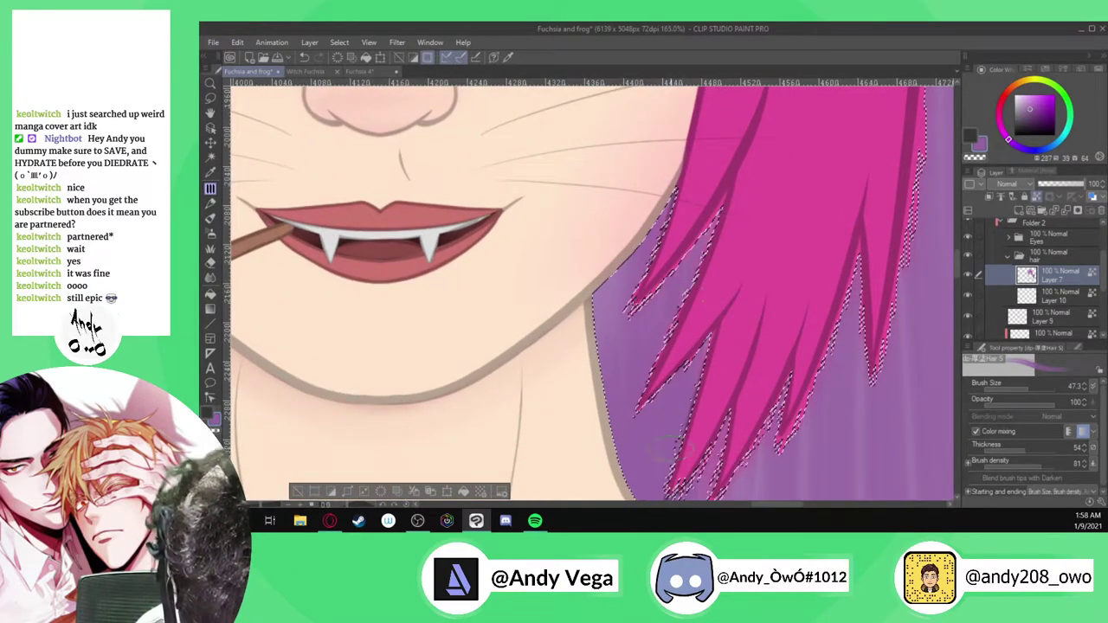
pyautogui.scroll(-3, 597, 405)
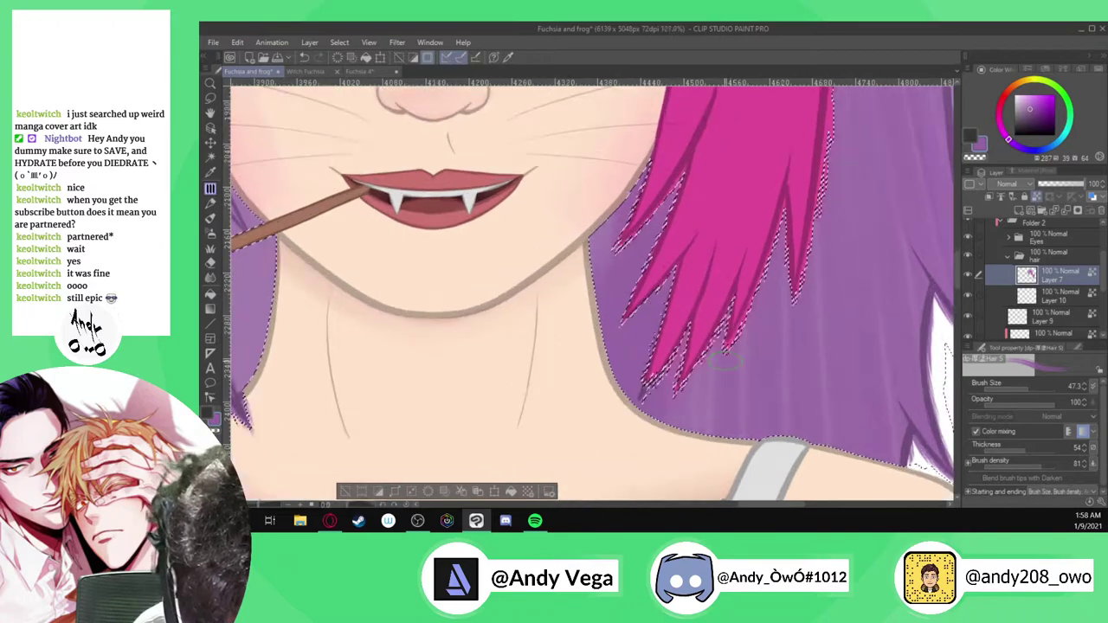
pyautogui.scroll(3, 636, 485)
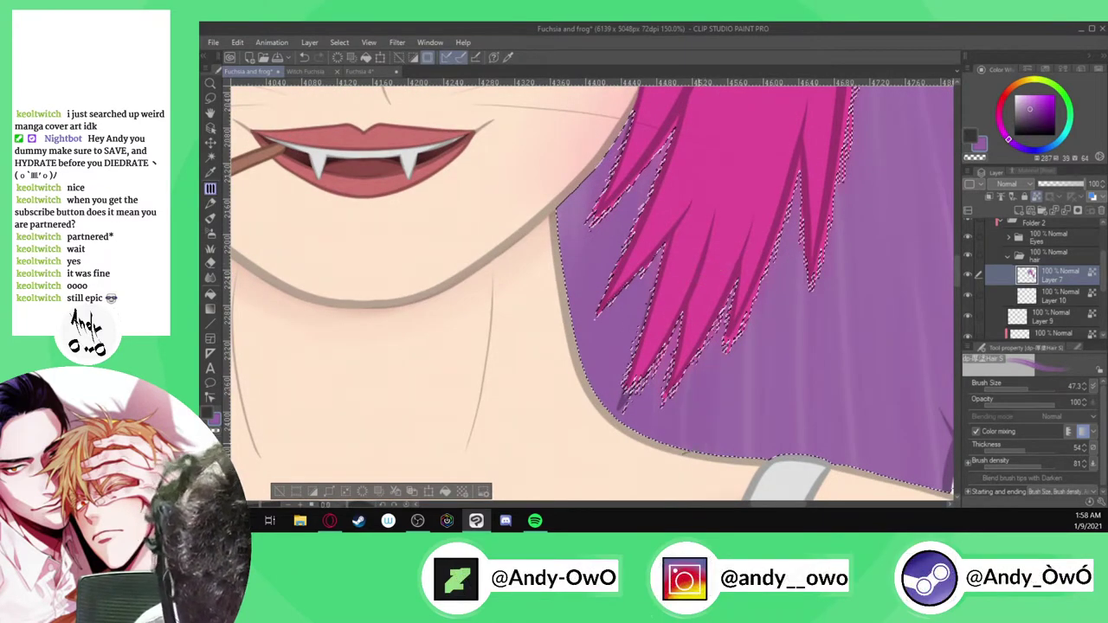
pyautogui.moveTo(752, 441); pyautogui.dragTo(751, 322)
pyautogui.moveTo(801, 446); pyautogui.dragTo(797, 254)
pyautogui.moveTo(850, 466); pyautogui.dragTo(839, 297)
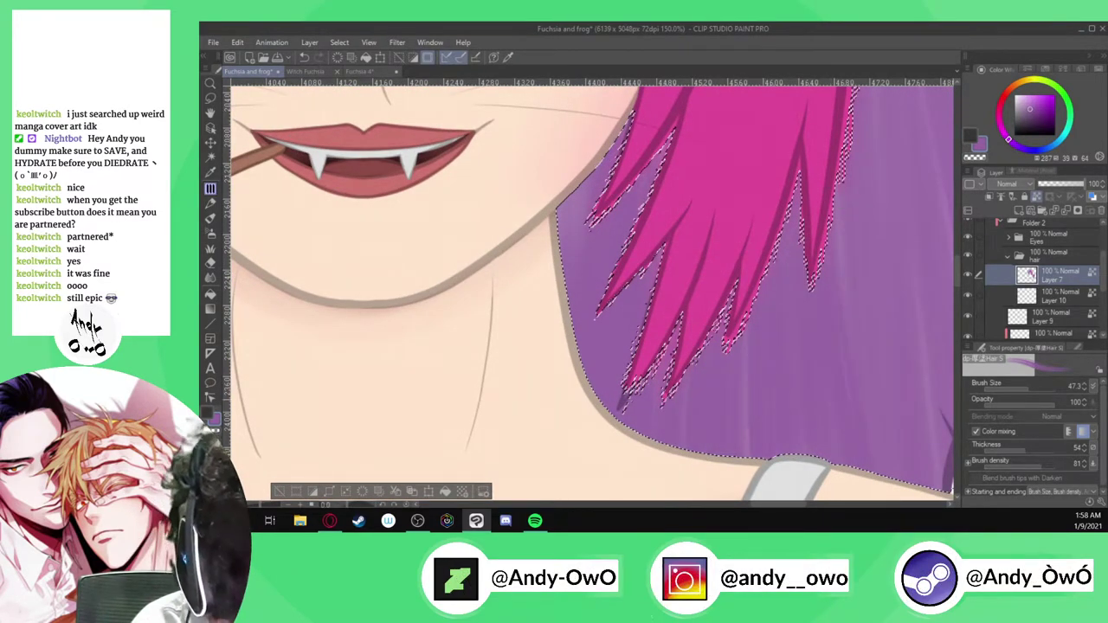
# Brush deeper purple down the outer hair on the right side of the head, beside the pink streak
pyautogui.scroll(-1, 781, 303)
pyautogui.scroll(-3, 779, 303)
pyautogui.scroll(2, 788, 277)
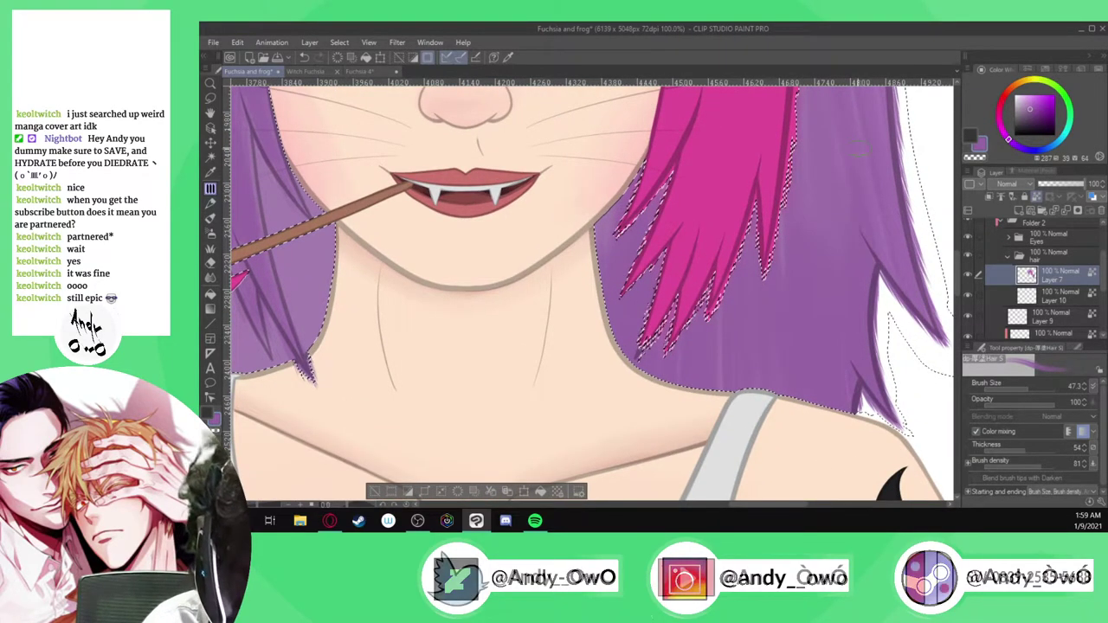
pyautogui.scroll(-4, 886, 374)
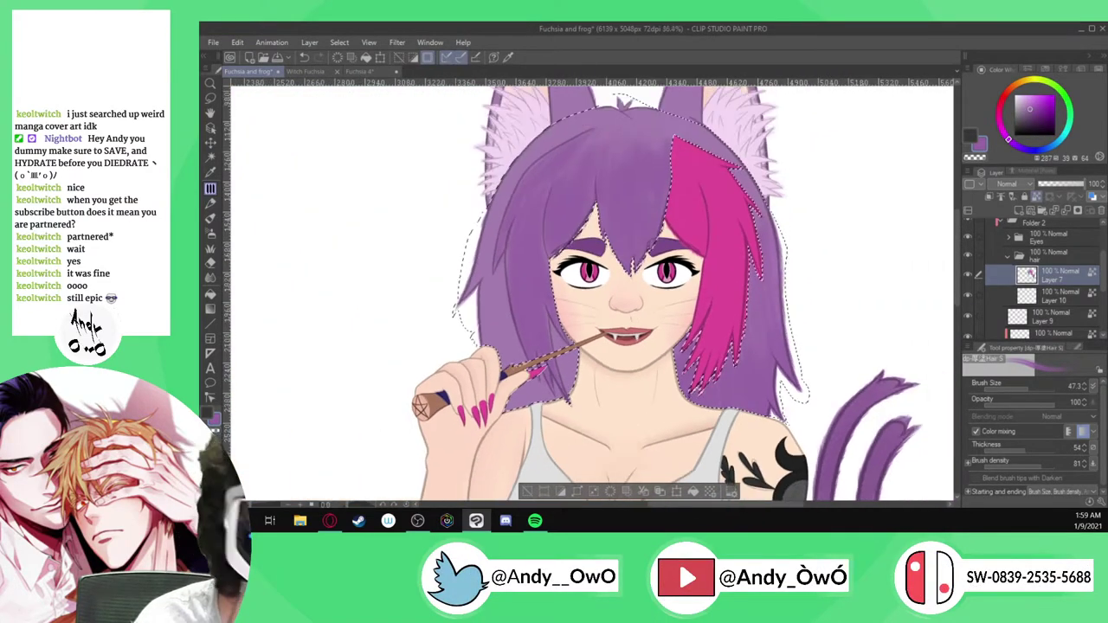
pyautogui.scroll(2, 719, 329)
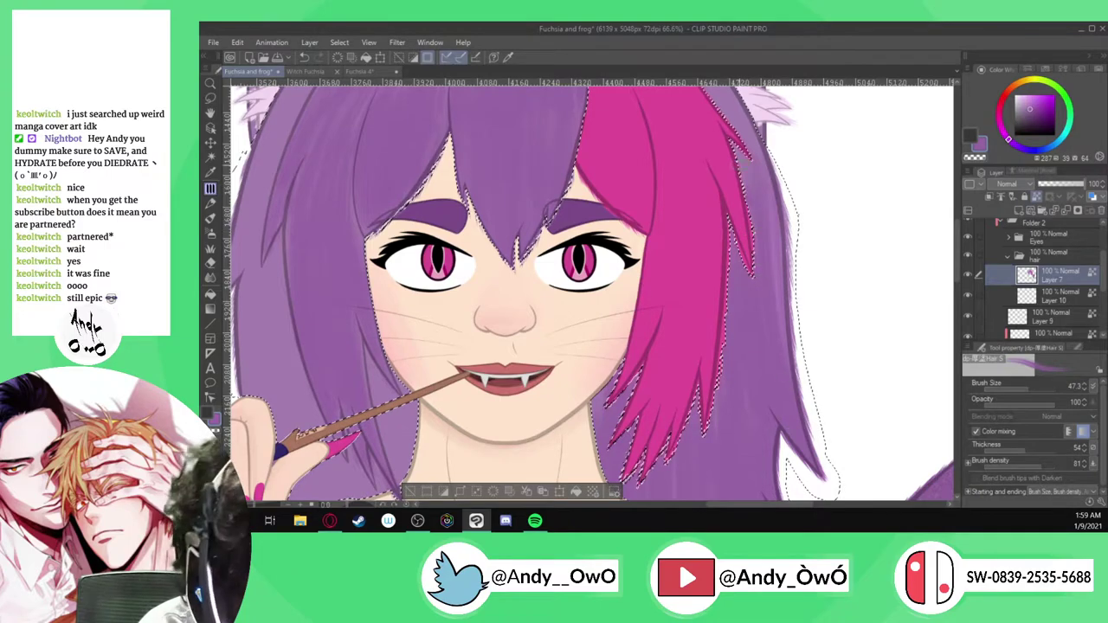
pyautogui.scroll(-2, 798, 479)
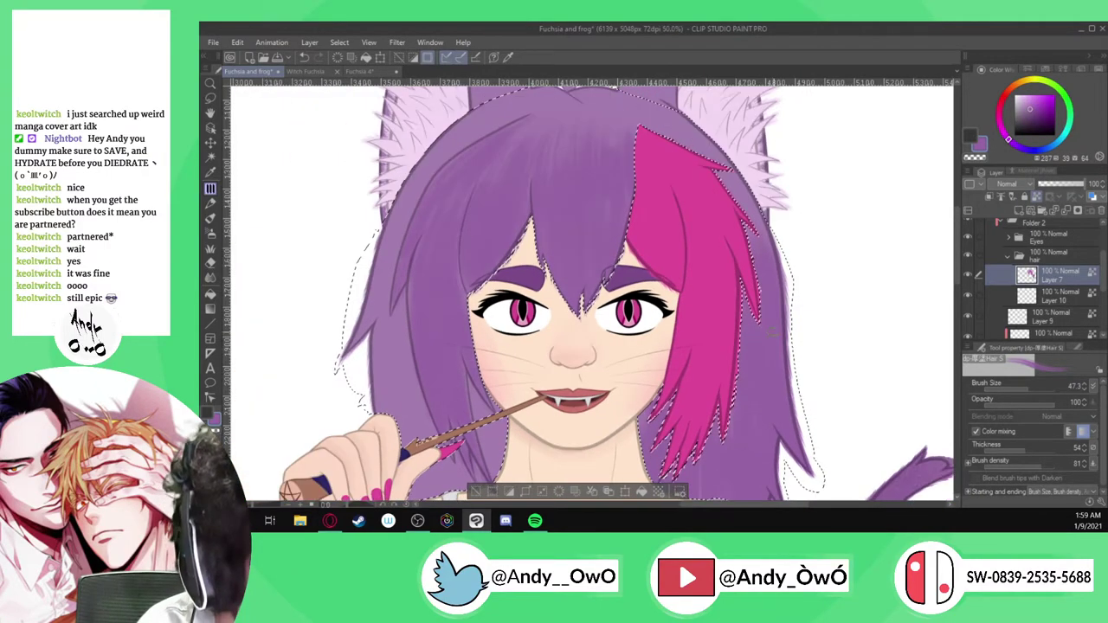
pyautogui.scroll(2, 752, 288)
pyautogui.moveTo(743, 186); pyautogui.dragTo(780, 268)
pyautogui.scroll(-3, 784, 421)
pyautogui.scroll(3, 669, 208)
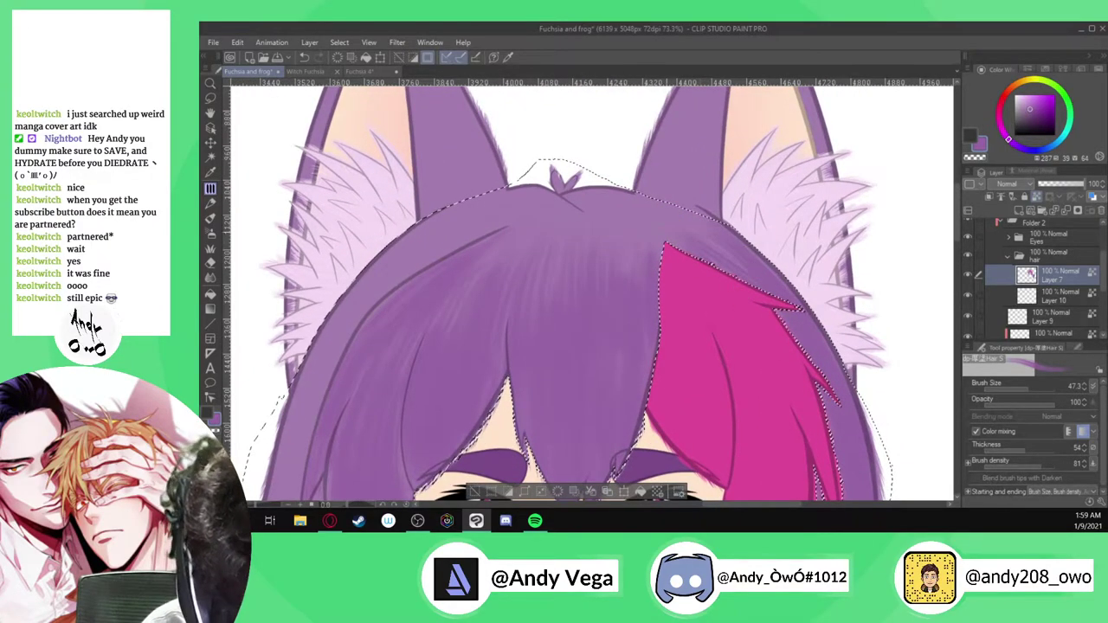
# Paint purple strands from the hair parting out toward the top of the pink streak
pyautogui.moveTo(611, 211)
pyautogui.mouseDown()
pyautogui.moveTo(694, 250)
pyautogui.moveTo(694, 228)
pyautogui.mouseUp()
pyautogui.moveTo(596, 204)
pyautogui.mouseDown()
pyautogui.moveTo(656, 246)
pyautogui.moveTo(630, 292)
pyautogui.mouseUp()
pyautogui.scroll(2, 624, 207)
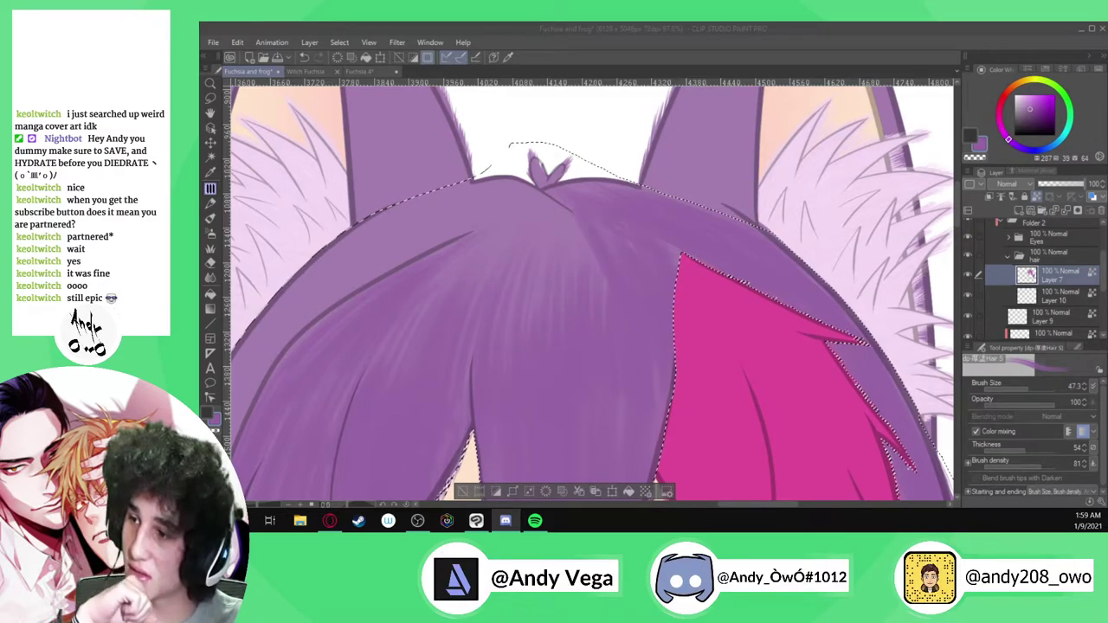
# Paint purple strands fanning from the parting down into the centre and left fringe
pyautogui.hotkey('alt', 'Tab')
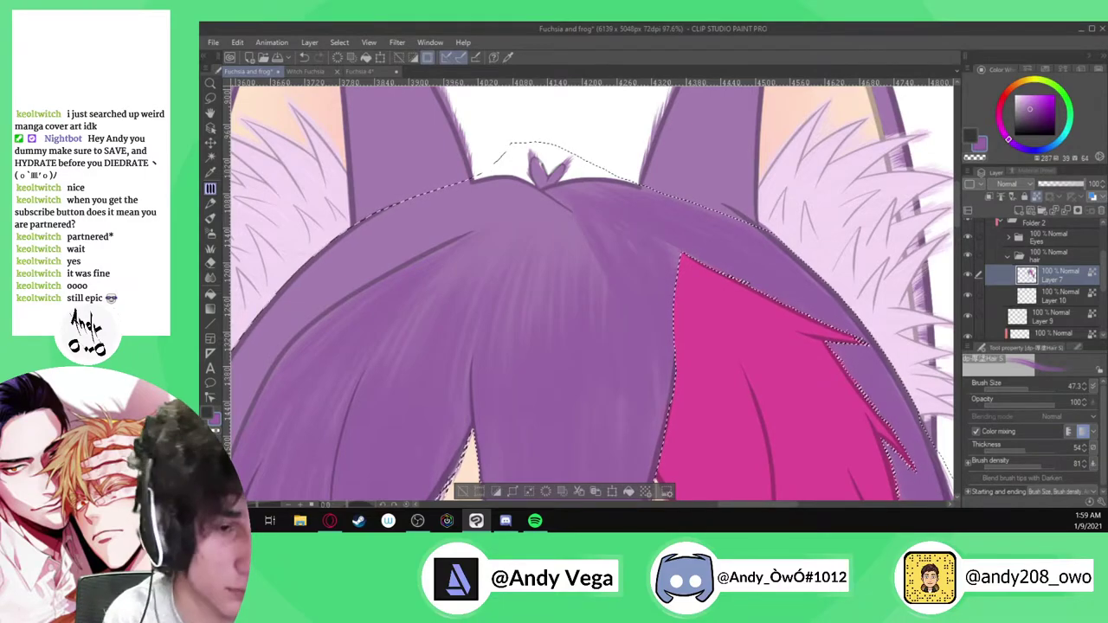
pyautogui.moveTo(550, 223); pyautogui.dragTo(528, 314)
pyautogui.moveTo(545, 222); pyautogui.dragTo(510, 324)
pyautogui.moveTo(523, 241)
pyautogui.mouseDown()
pyautogui.moveTo(474, 305)
pyautogui.moveTo(487, 260)
pyautogui.mouseUp()
pyautogui.moveTo(497, 232); pyautogui.dragTo(460, 272)
pyautogui.moveTo(517, 212); pyautogui.dragTo(439, 281)
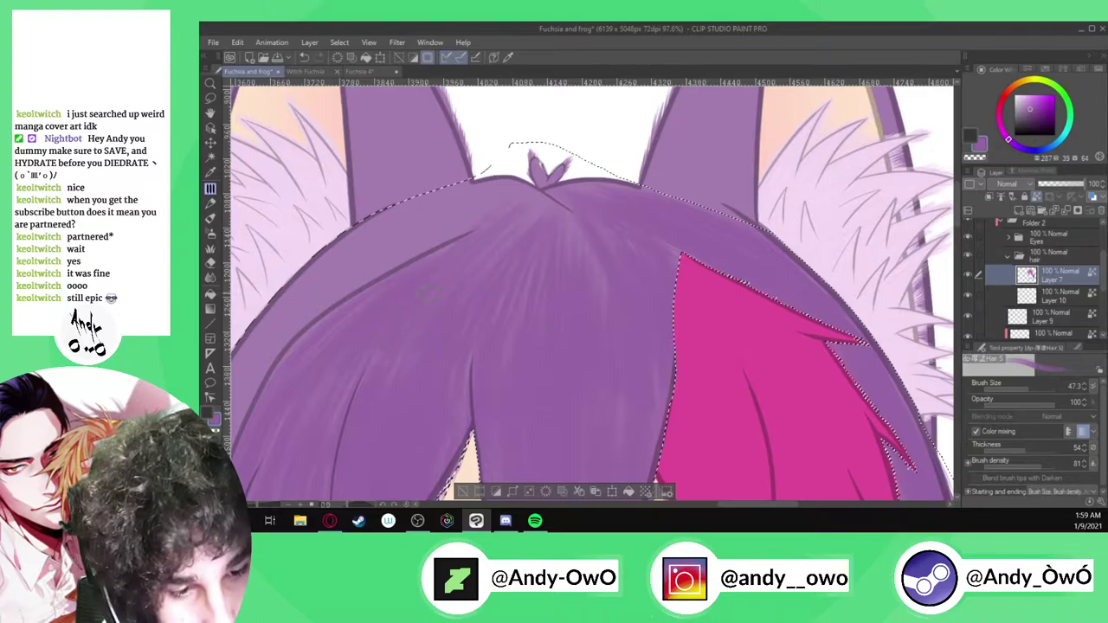
pyautogui.scroll(-2, 628, 126)
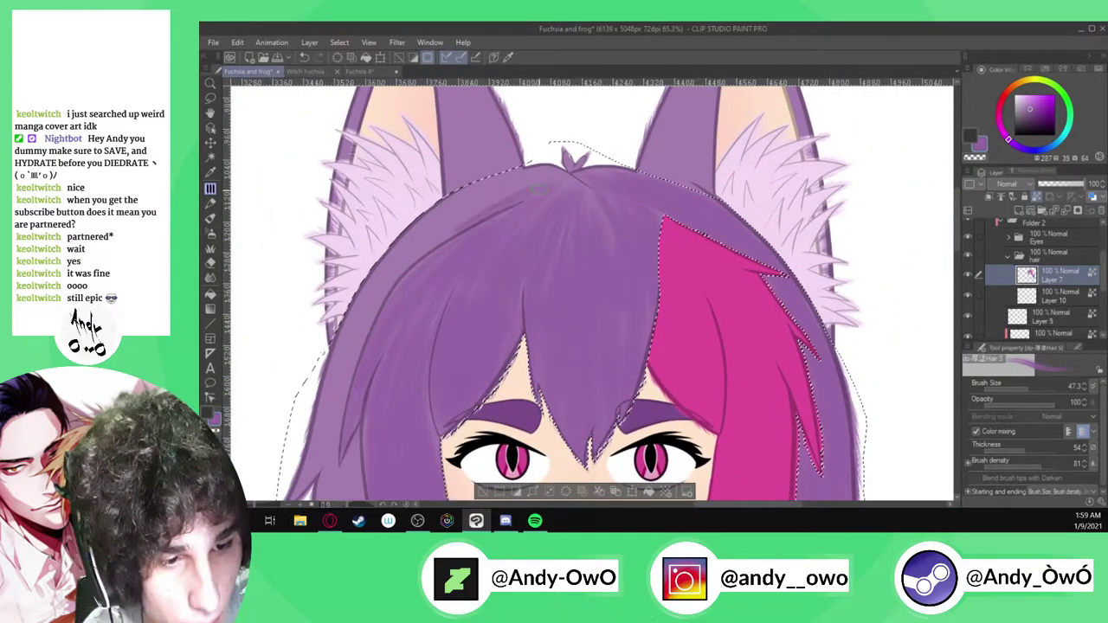
# Brush purple strands along the upper-left curve of the hair, from the parting down past the ear fur
pyautogui.moveTo(511, 184); pyautogui.dragTo(402, 244)
pyautogui.moveTo(468, 190); pyautogui.dragTo(369, 282)
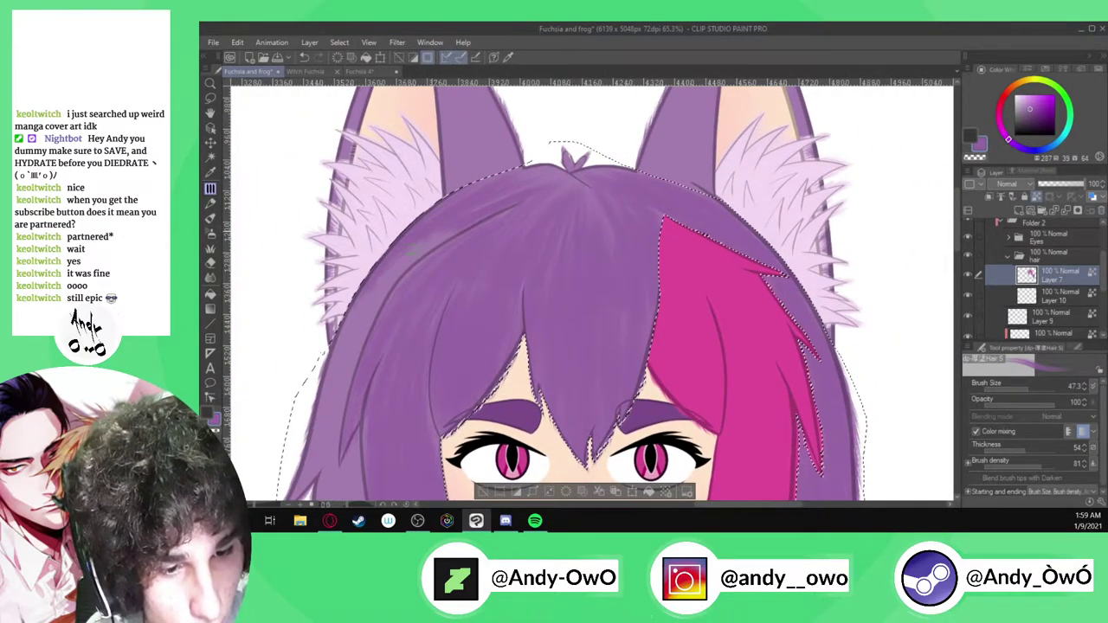
pyautogui.moveTo(420, 243); pyautogui.dragTo(354, 308)
pyautogui.moveTo(448, 233); pyautogui.dragTo(383, 286)
pyautogui.moveTo(549, 181); pyautogui.dragTo(486, 204)
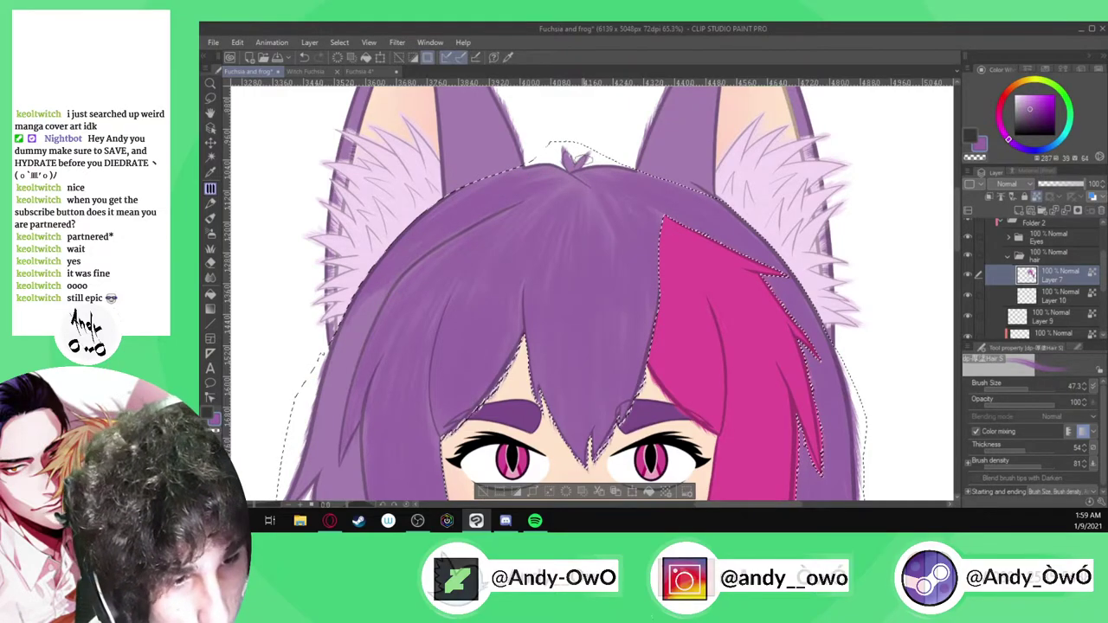
pyautogui.scroll(1, 566, 155)
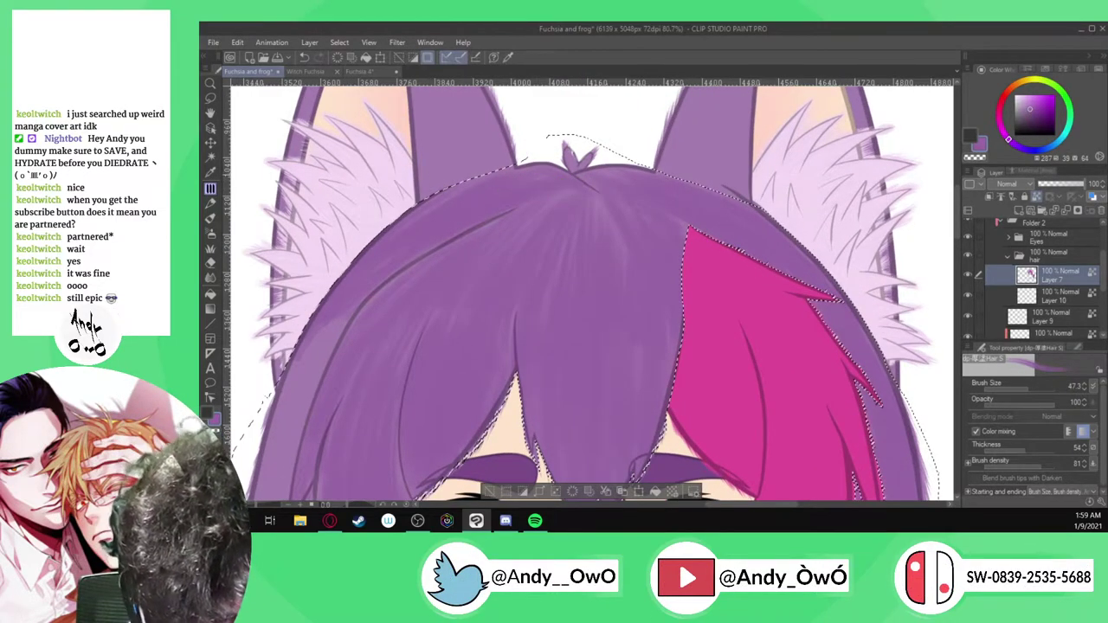
pyautogui.scroll(-2, 567, 155)
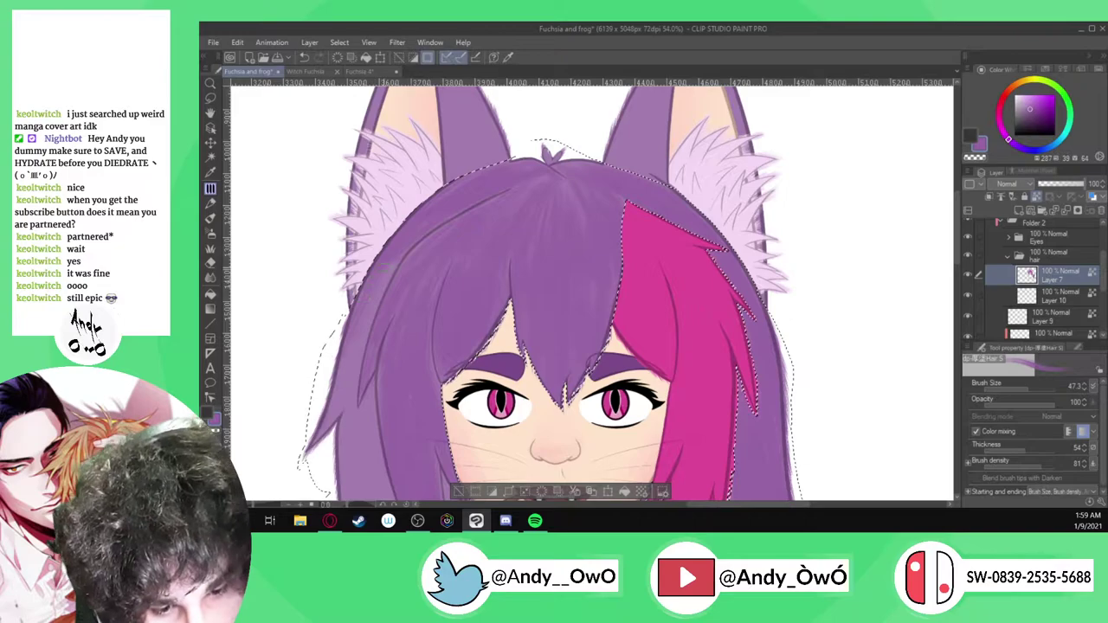
# Fill the outer left locks with purple strands down to the hand holding the wand
pyautogui.moveTo(357, 348); pyautogui.dragTo(335, 431)
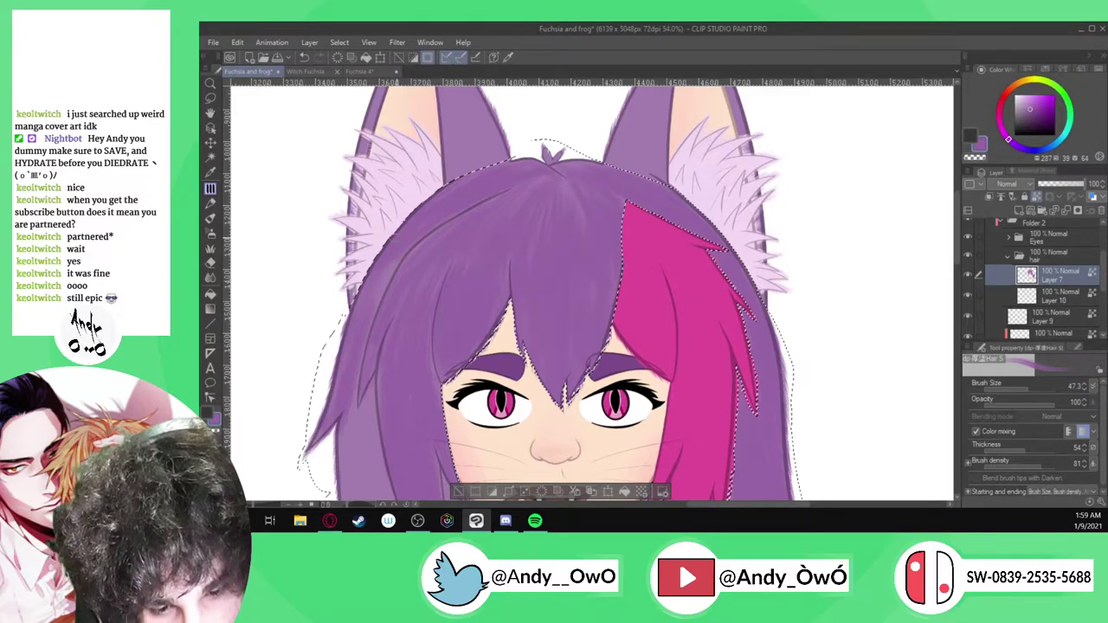
pyautogui.scroll(-2, 566, 259)
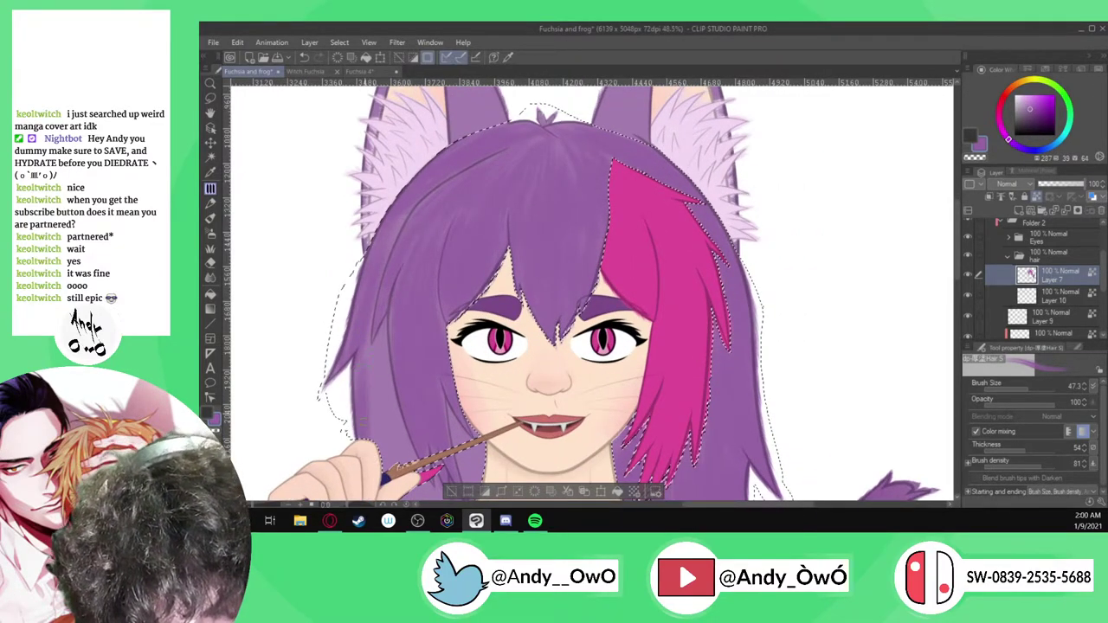
pyautogui.moveTo(386, 368); pyautogui.dragTo(407, 465)
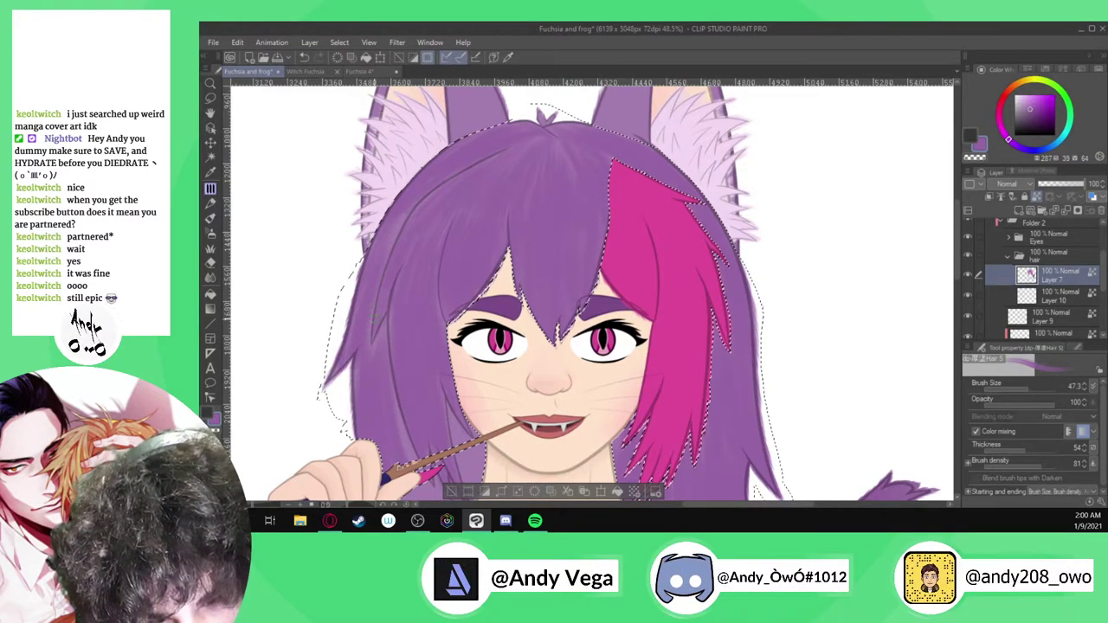
pyautogui.scroll(-2, 388, 297)
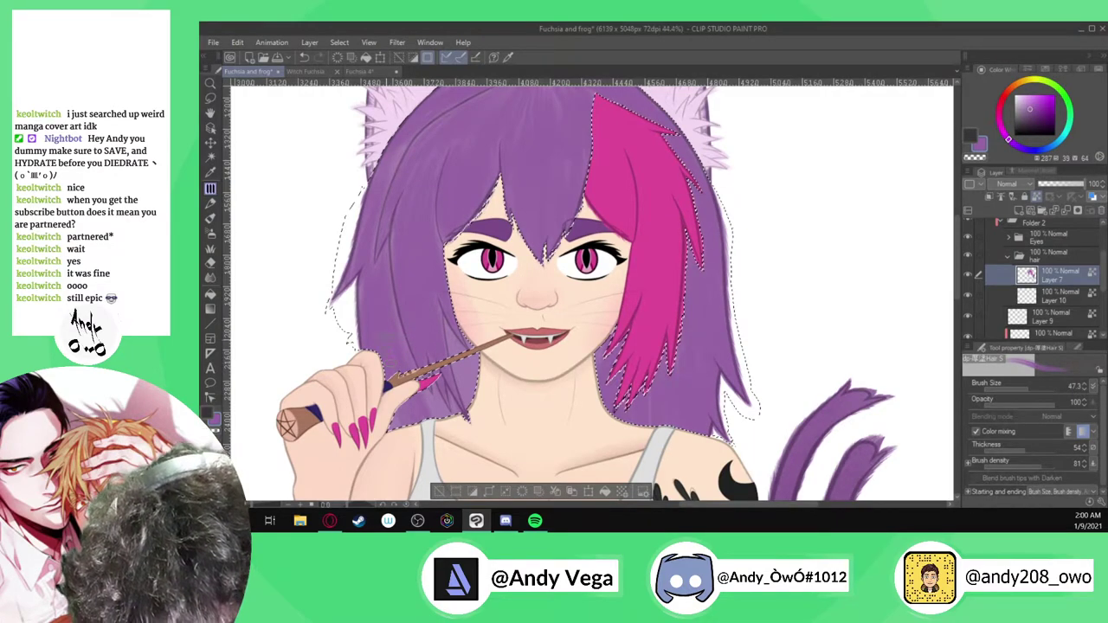
pyautogui.scroll(4, 430, 397)
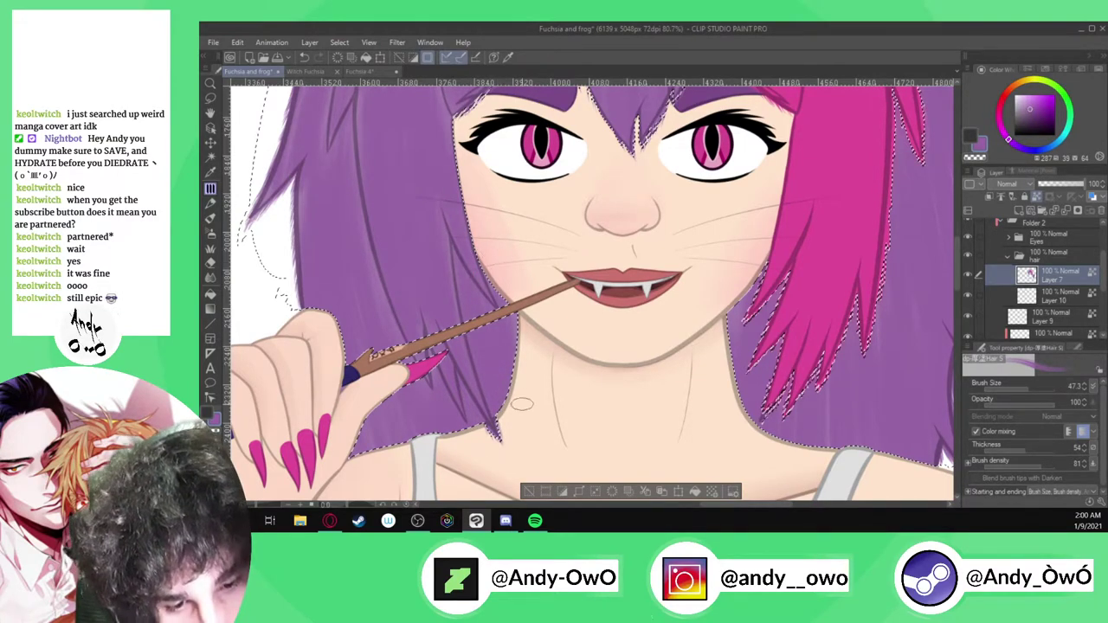
# Pick a darker purple (hue 287, saturation 45, brightness 57) and shade the strands on the left side of the hair
pyautogui.click(1033, 111)
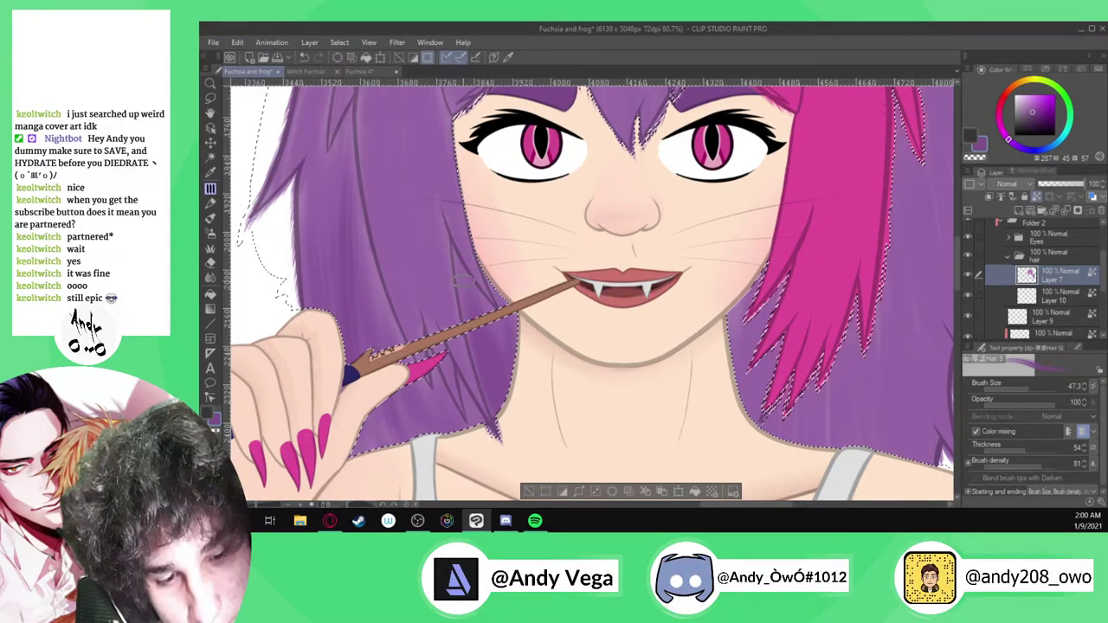
pyautogui.scroll(-4, 462, 279)
pyautogui.scroll(2, 394, 252)
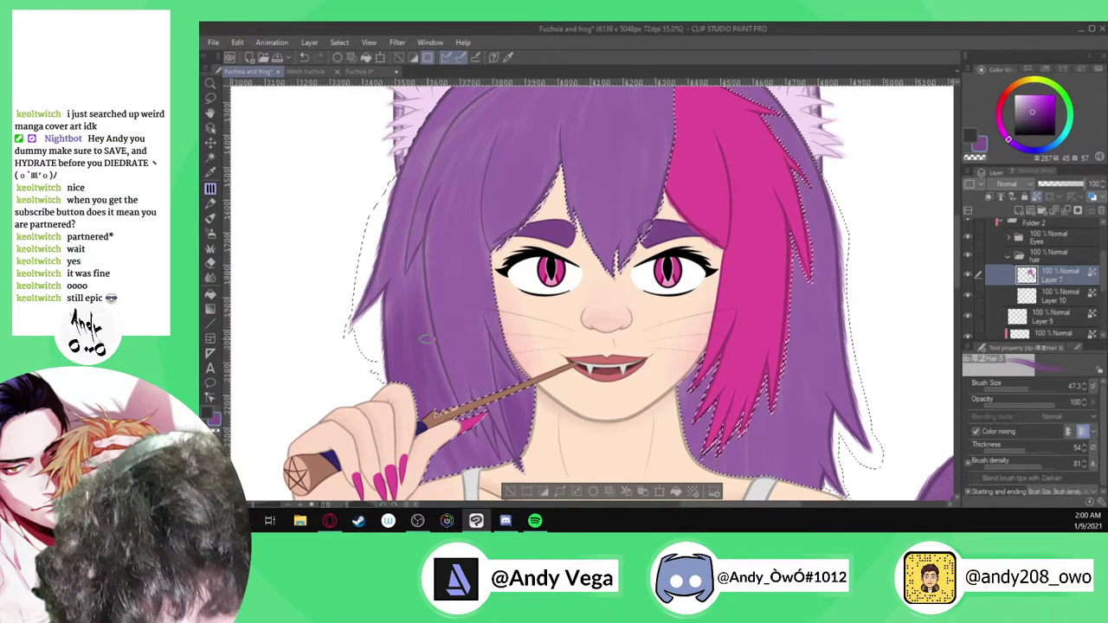
pyautogui.scroll(2, 396, 201)
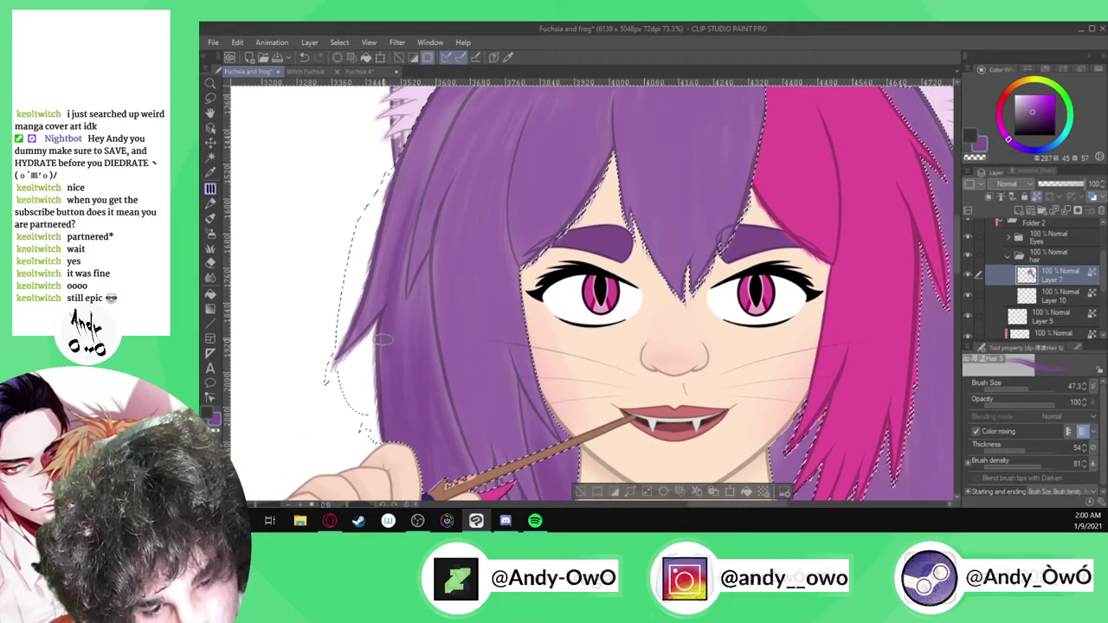
pyautogui.scroll(-3, 375, 364)
pyautogui.scroll(3, 399, 253)
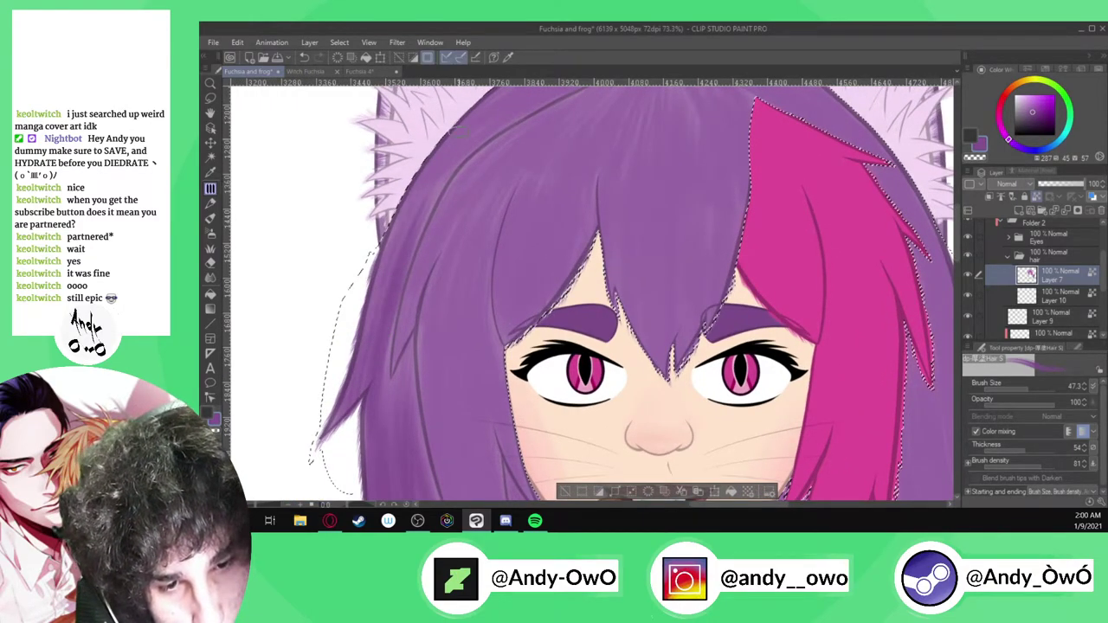
pyautogui.scroll(-2, 362, 394)
pyautogui.scroll(2, 550, 153)
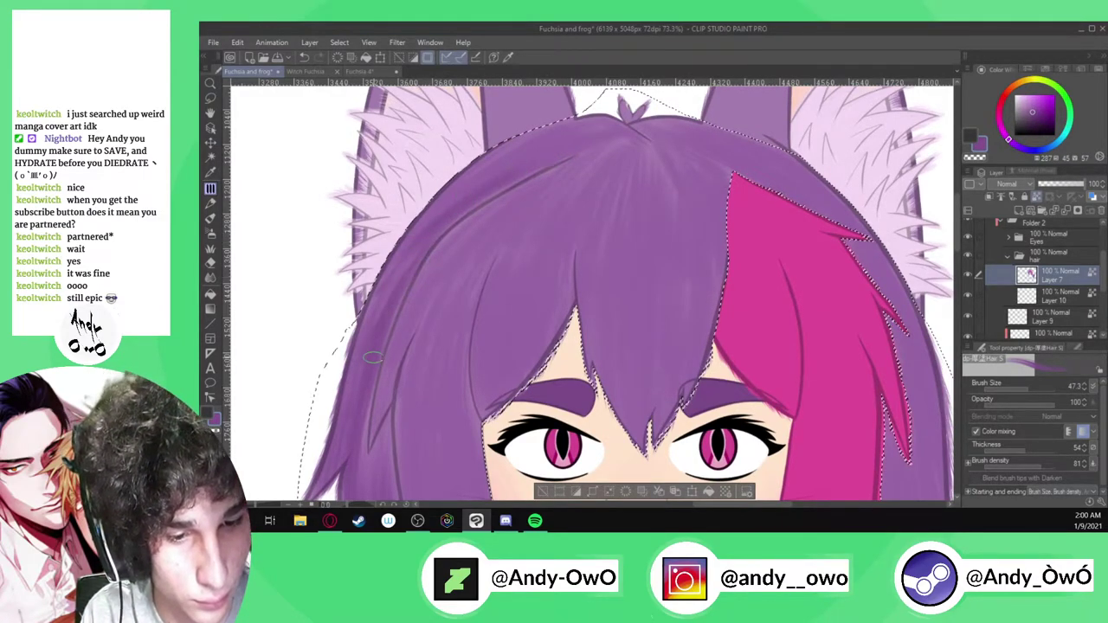
pyautogui.scroll(-2, 554, 294)
pyautogui.scroll(1, 429, 348)
pyautogui.scroll(-1, 411, 375)
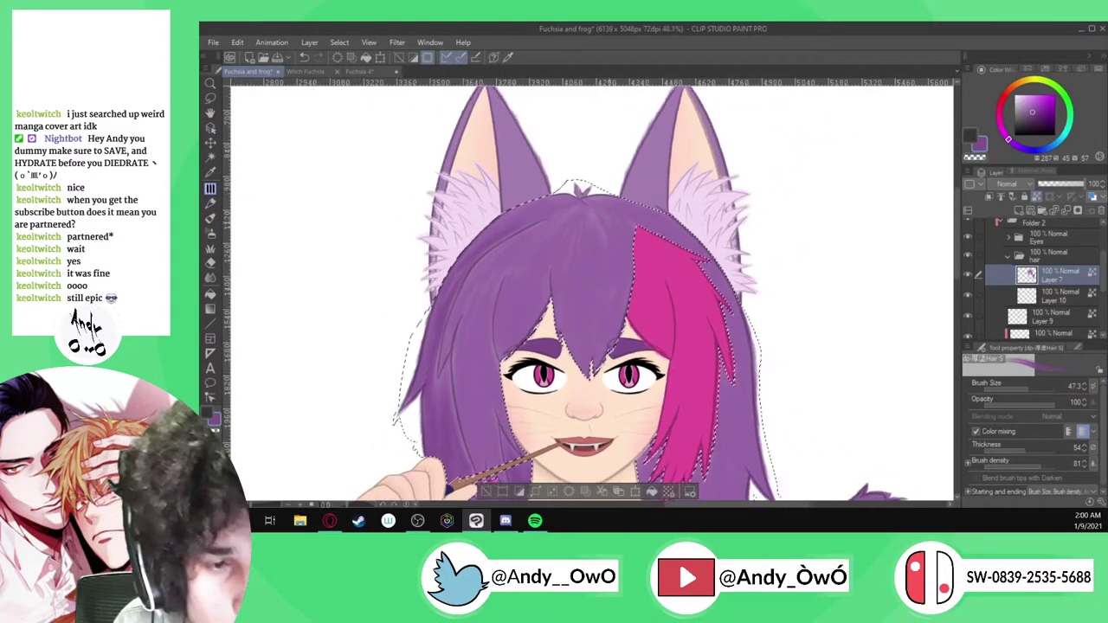
# Shade the small hair tuft and the parting beneath it at the crown with the darker purple
pyautogui.scroll(4, 593, 224)
pyautogui.moveTo(594, 224); pyautogui.dragTo(573, 204)
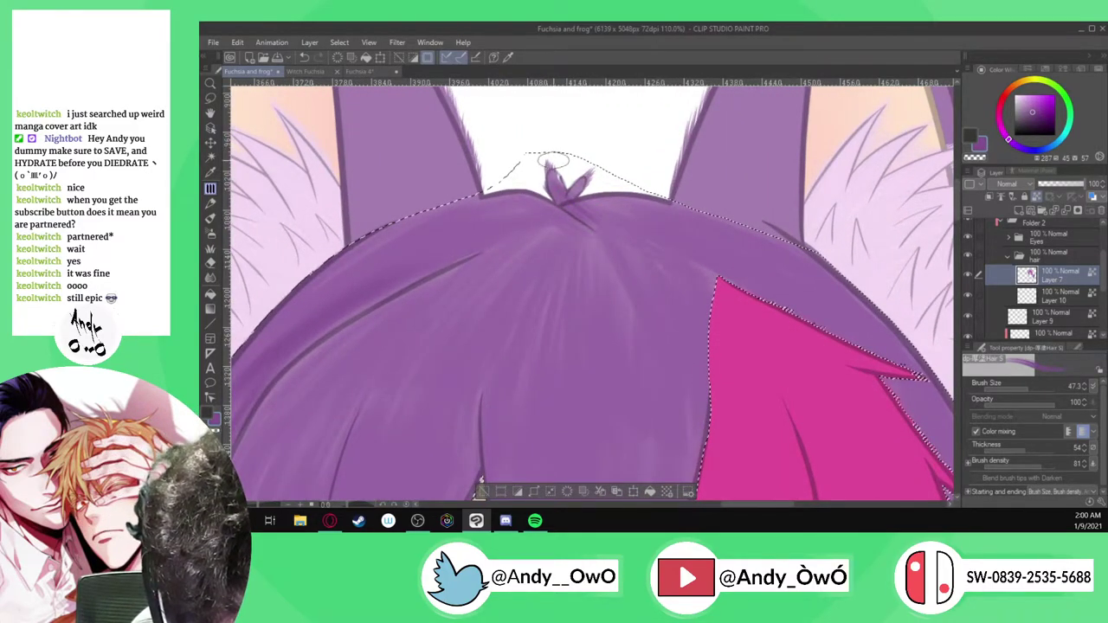
pyautogui.scroll(1, 580, 191)
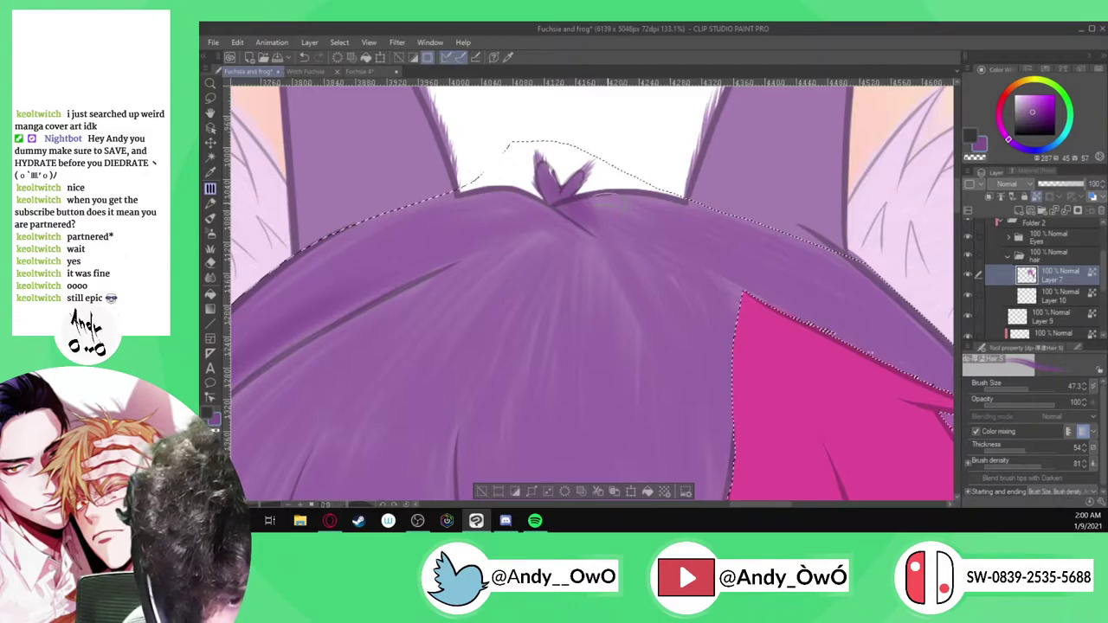
pyautogui.scroll(-1, 609, 199)
pyautogui.scroll(2, 544, 195)
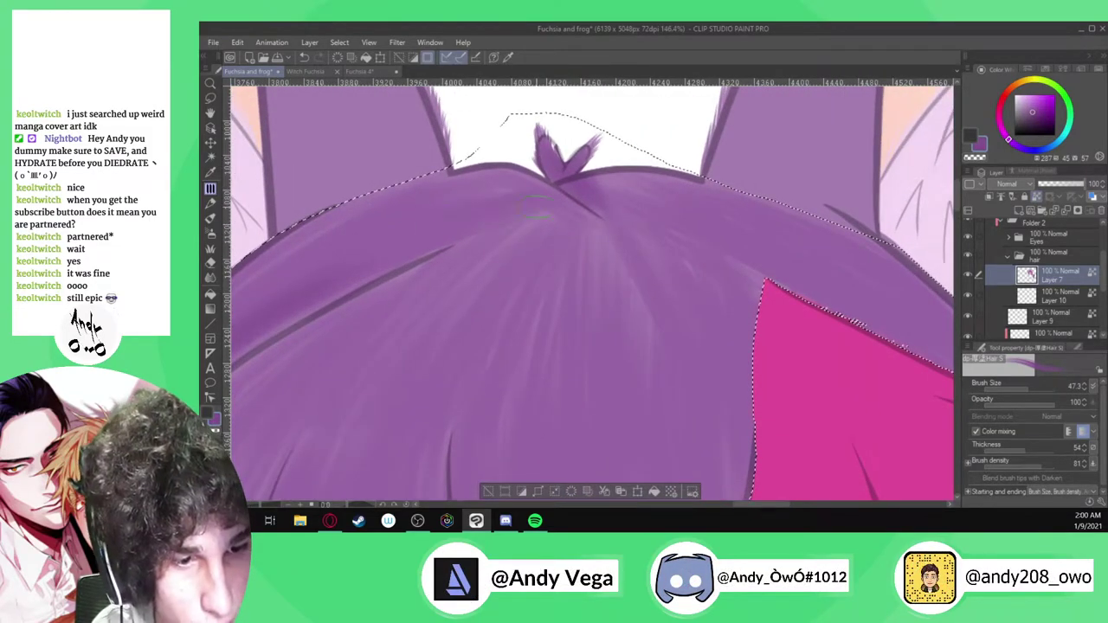
pyautogui.scroll(-4, 595, 150)
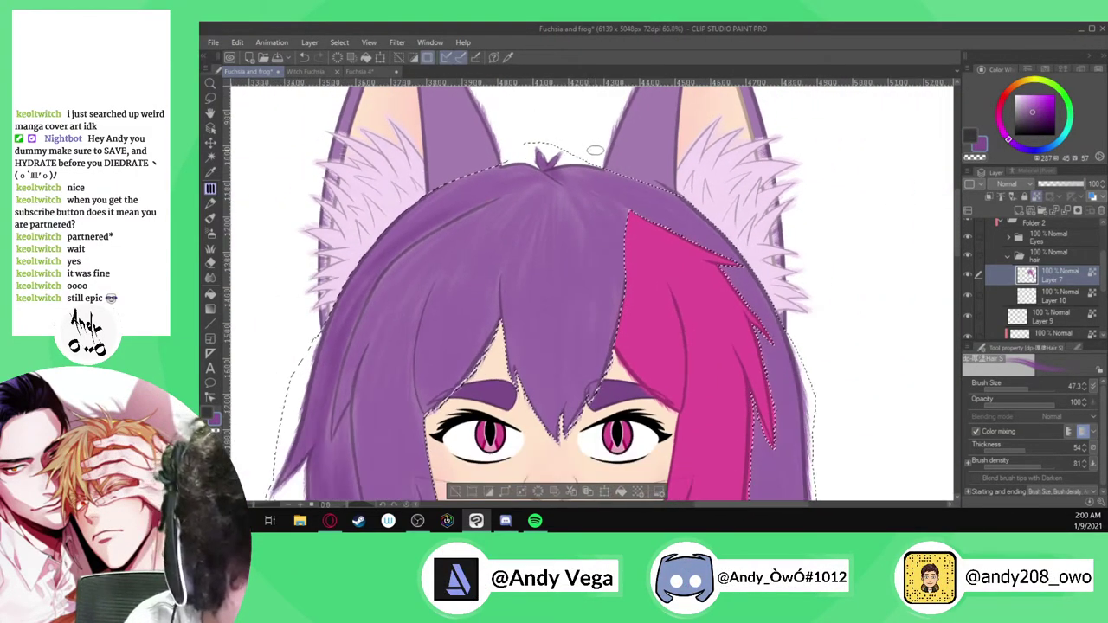
# Shade the purple locks beneath and beside the pink section with dark strands down to the shoulder
pyautogui.scroll(-3, 595, 150)
pyautogui.scroll(3, 692, 368)
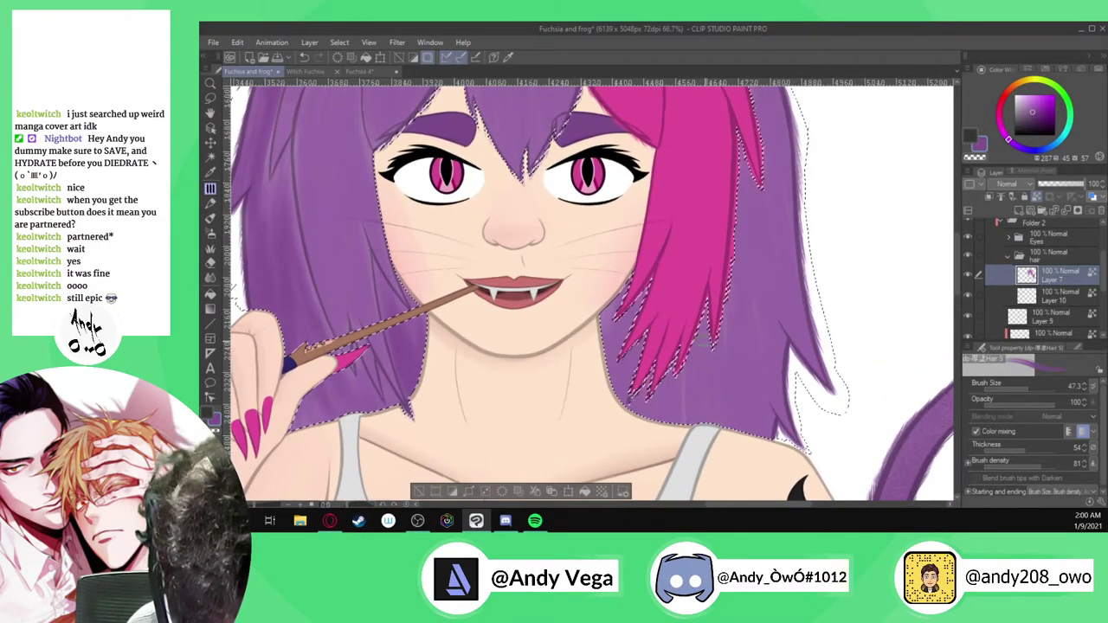
pyautogui.moveTo(702, 347); pyautogui.dragTo(677, 421)
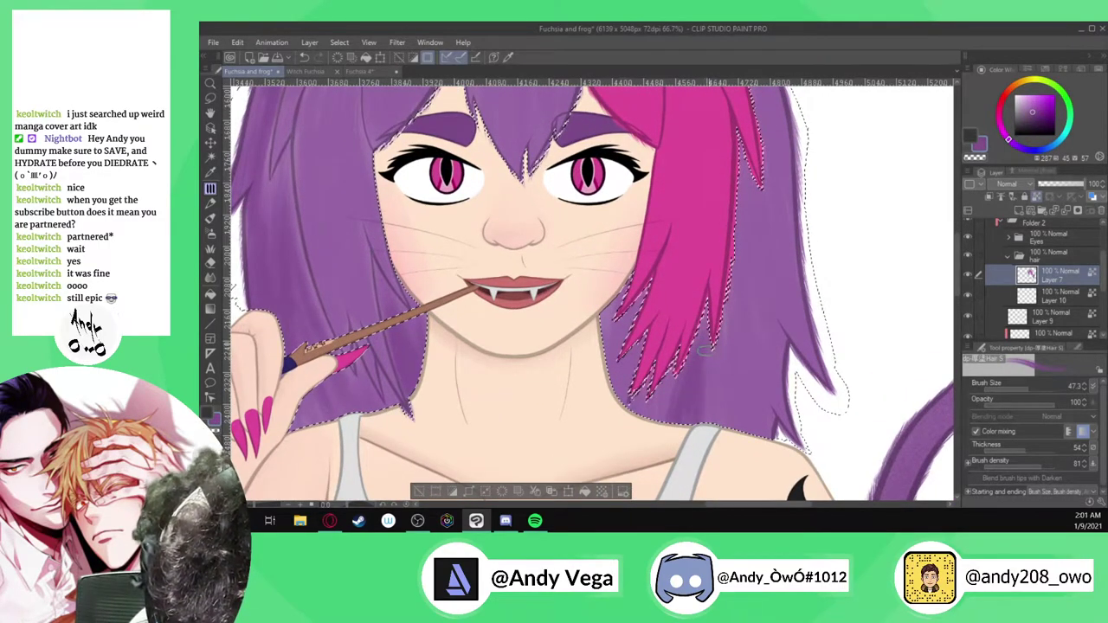
pyautogui.moveTo(666, 382); pyautogui.dragTo(649, 460)
pyautogui.moveTo(632, 357)
pyautogui.mouseDown()
pyautogui.moveTo(626, 406)
pyautogui.moveTo(601, 391)
pyautogui.mouseUp()
pyautogui.moveTo(715, 269); pyautogui.dragTo(706, 371)
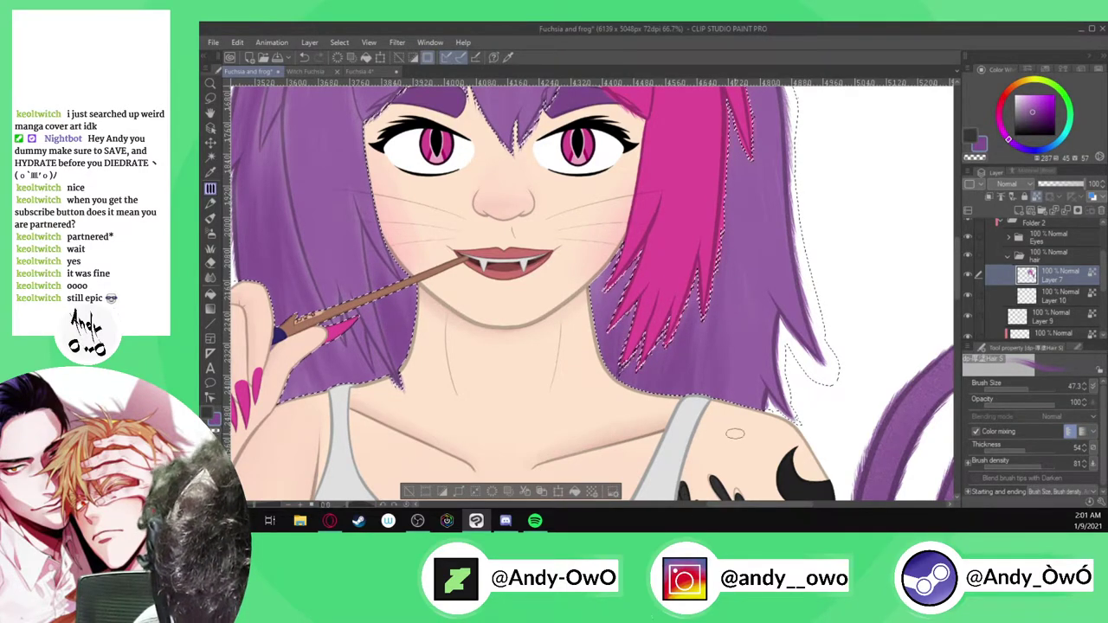
pyautogui.scroll(-2, 735, 433)
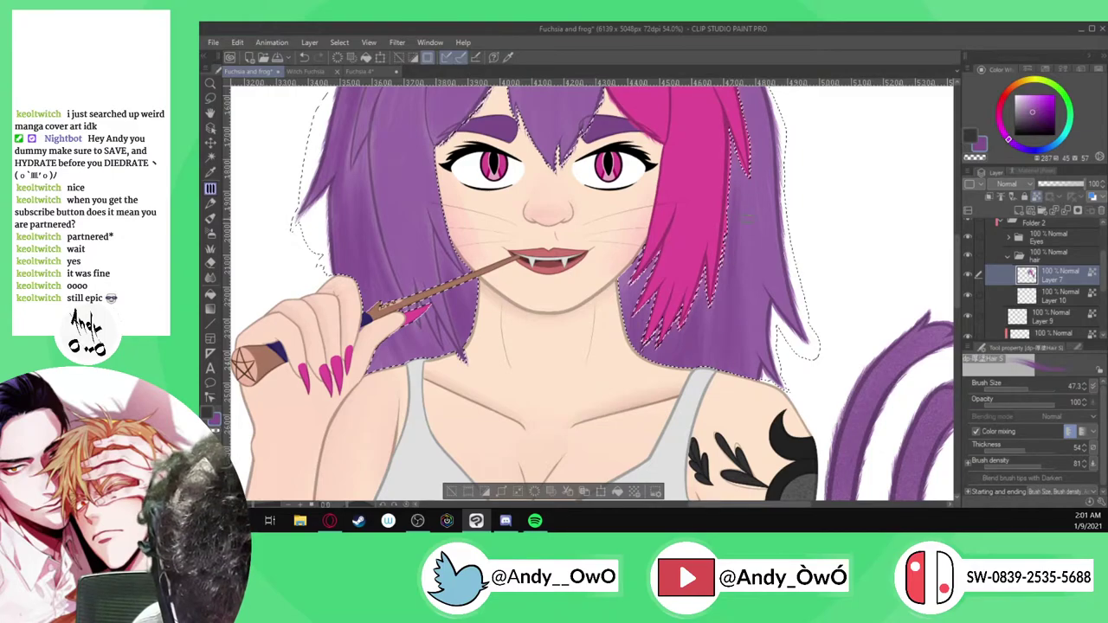
pyautogui.scroll(-3, 745, 314)
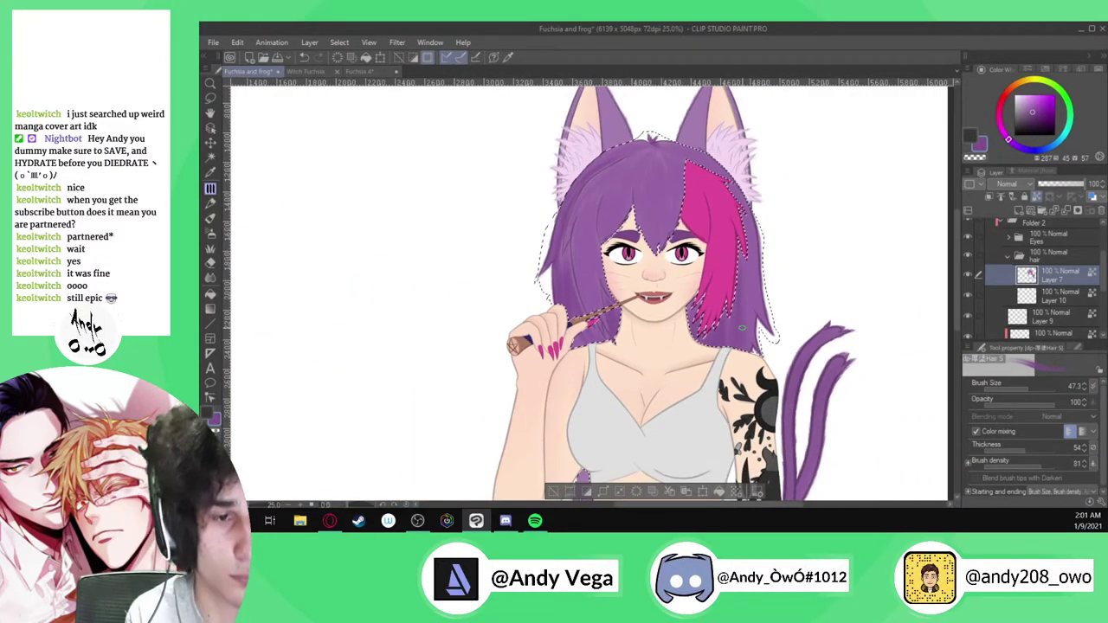
# Check the hair colouring with the selection cleared and the line art hidden, and restore both
pyautogui.hotkey('ctrl', 'd')
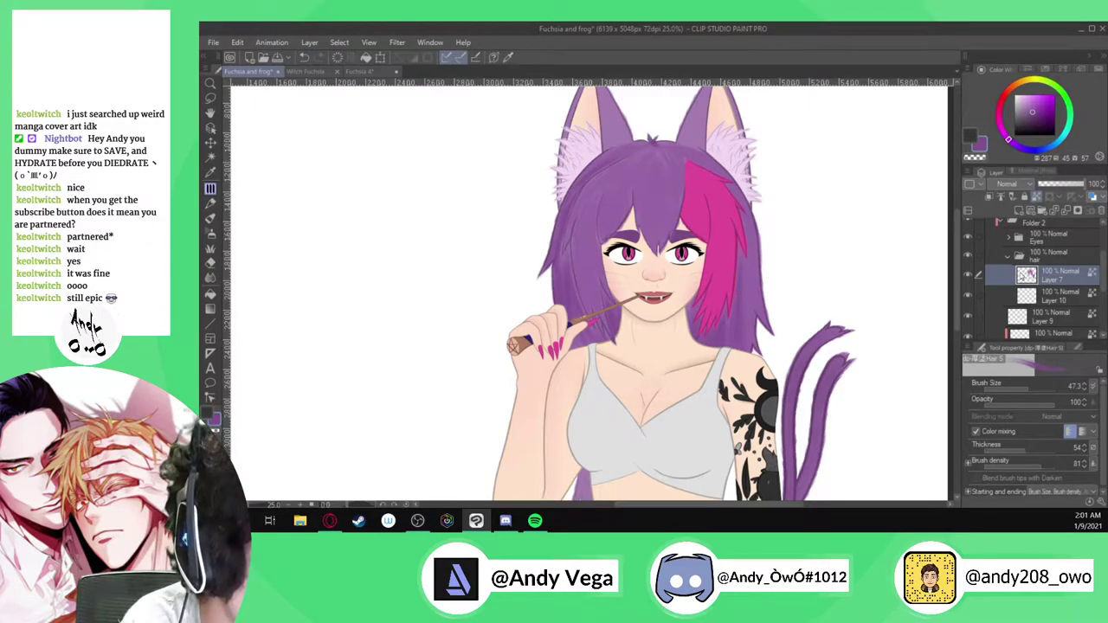
pyautogui.scroll(1, 1003, 256)
pyautogui.click(968, 251)
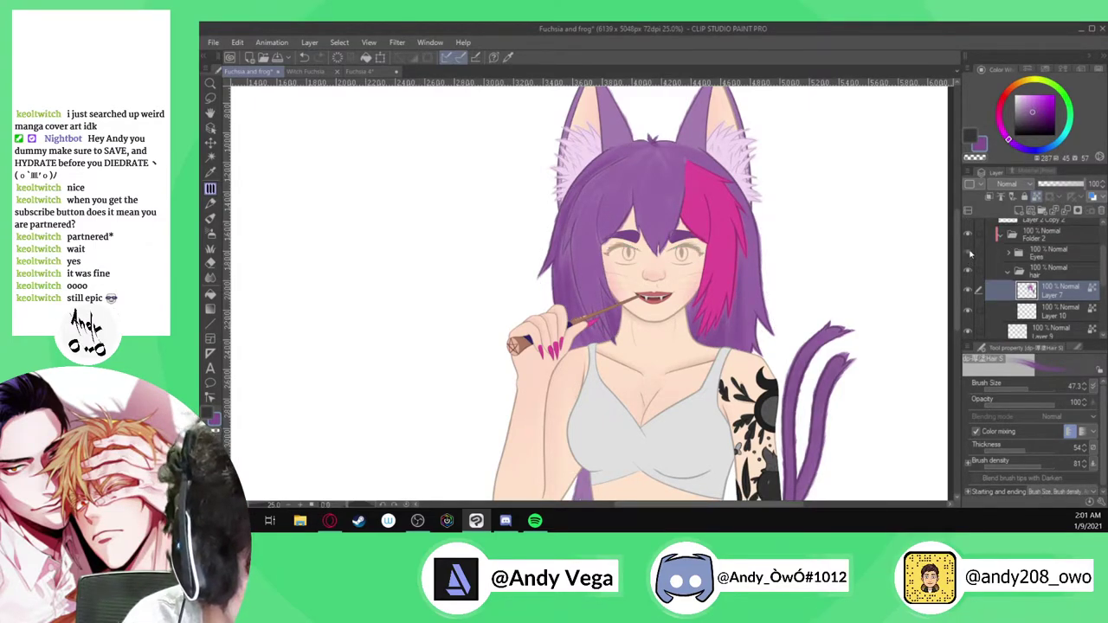
pyautogui.click(968, 251)
pyautogui.scroll(2, 970, 260)
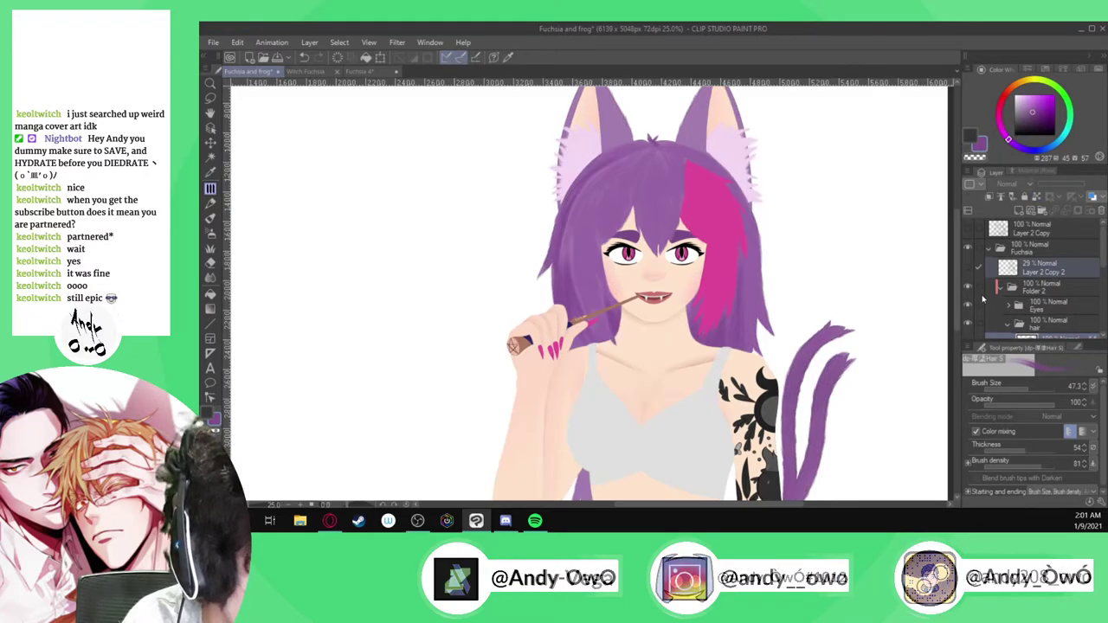
pyautogui.scroll(1, 779, 291)
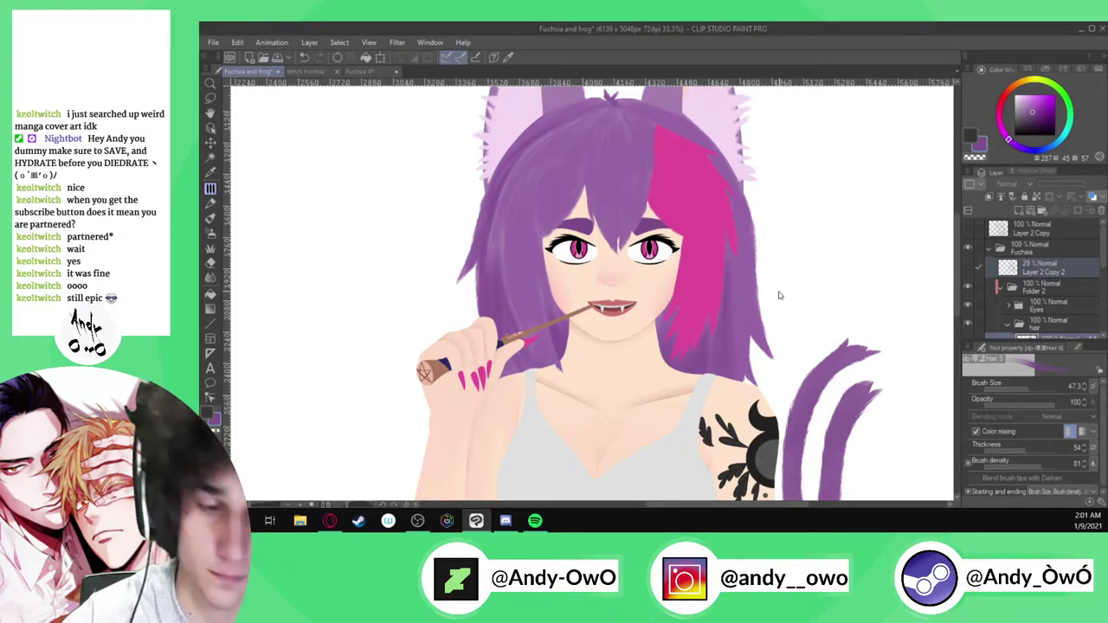
pyautogui.hotkey('ctrl', 'z')
pyautogui.click(968, 266)
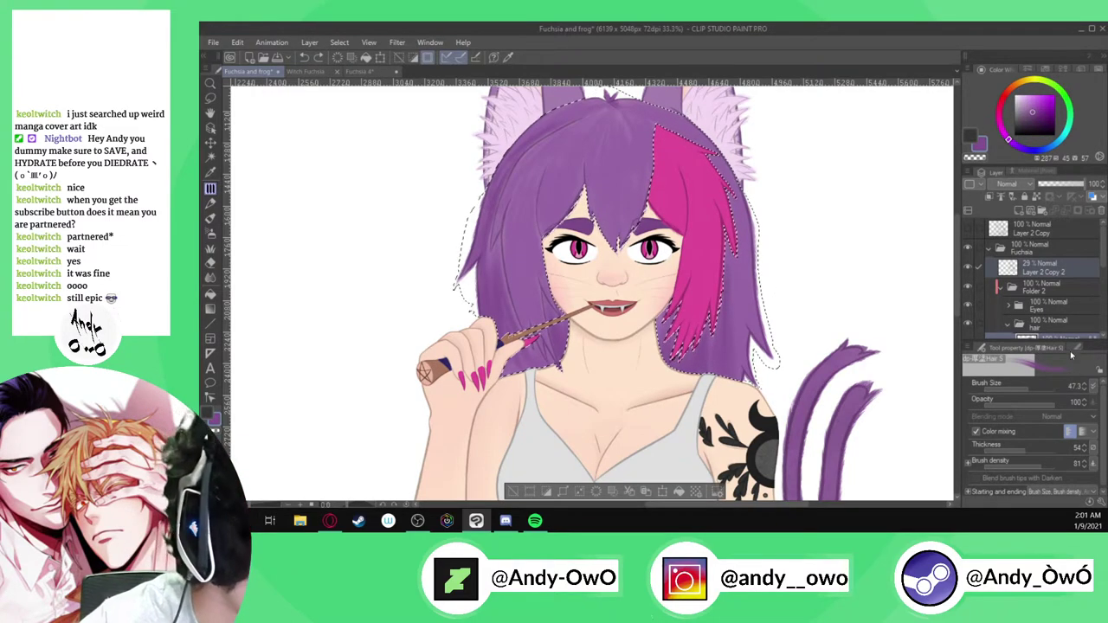
# Try a dark purple strand (hue 287, saturation 54, brightness 48) beside the left fringe with the Hair L brush at size 13.6
pyautogui.click(1076, 348)
pyautogui.click(1065, 381)
pyautogui.click(1037, 114)
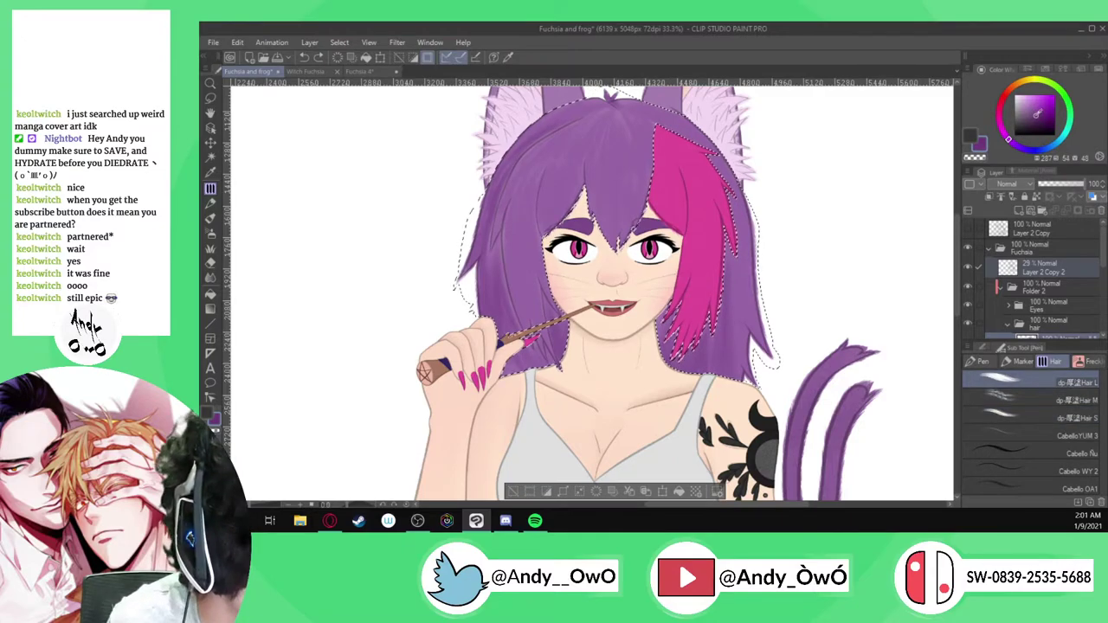
pyautogui.scroll(3, 528, 240)
pyautogui.click(984, 347)
pyautogui.moveTo(1031, 389); pyautogui.dragTo(1025, 389)
pyautogui.scroll(1, 552, 126)
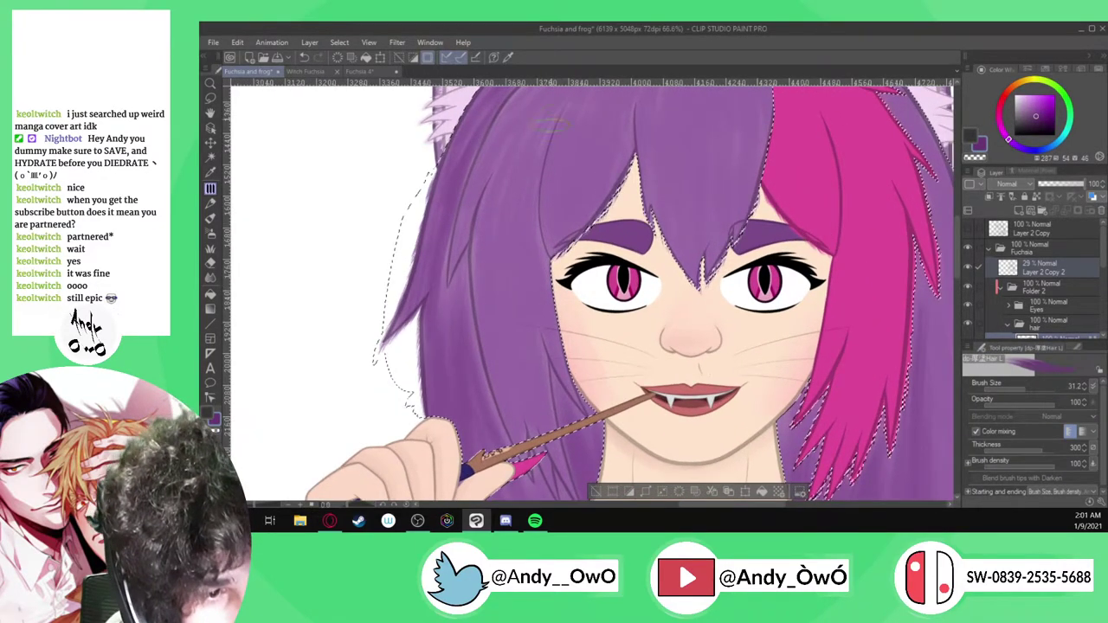
pyautogui.moveTo(1026, 389); pyautogui.dragTo(1019, 390)
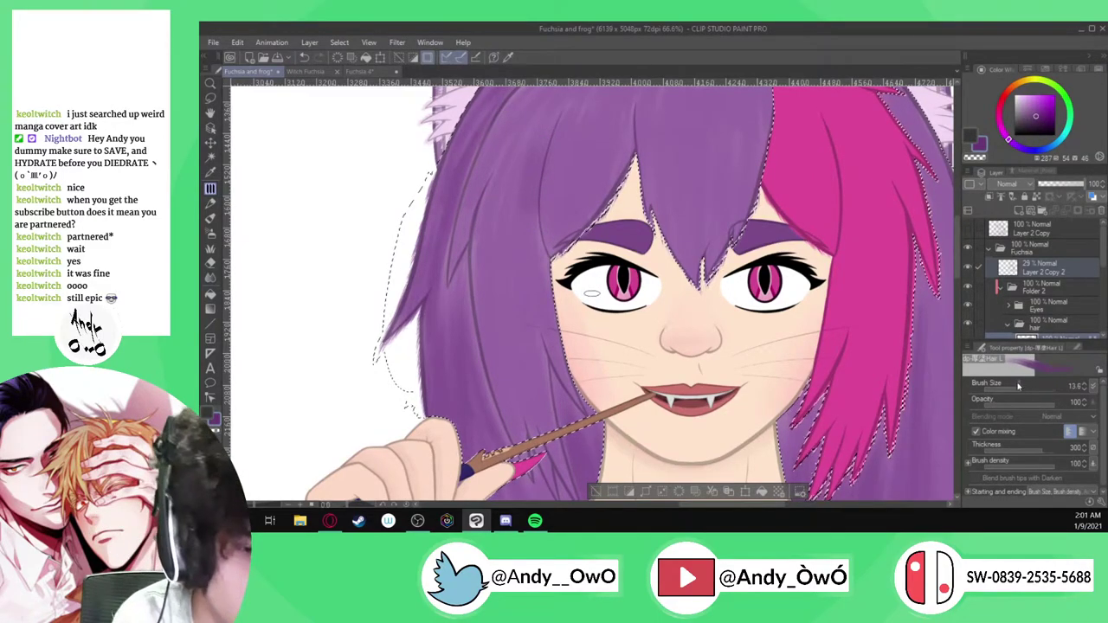
pyautogui.moveTo(561, 106); pyautogui.dragTo(534, 199)
pyautogui.hotkey('ctrl', 'z')
# Try a shadow strand along the left fringe line using purples sampled from the hair
pyautogui.keyDown('alt'); pyautogui.click(567, 106); pyautogui.keyUp('alt')
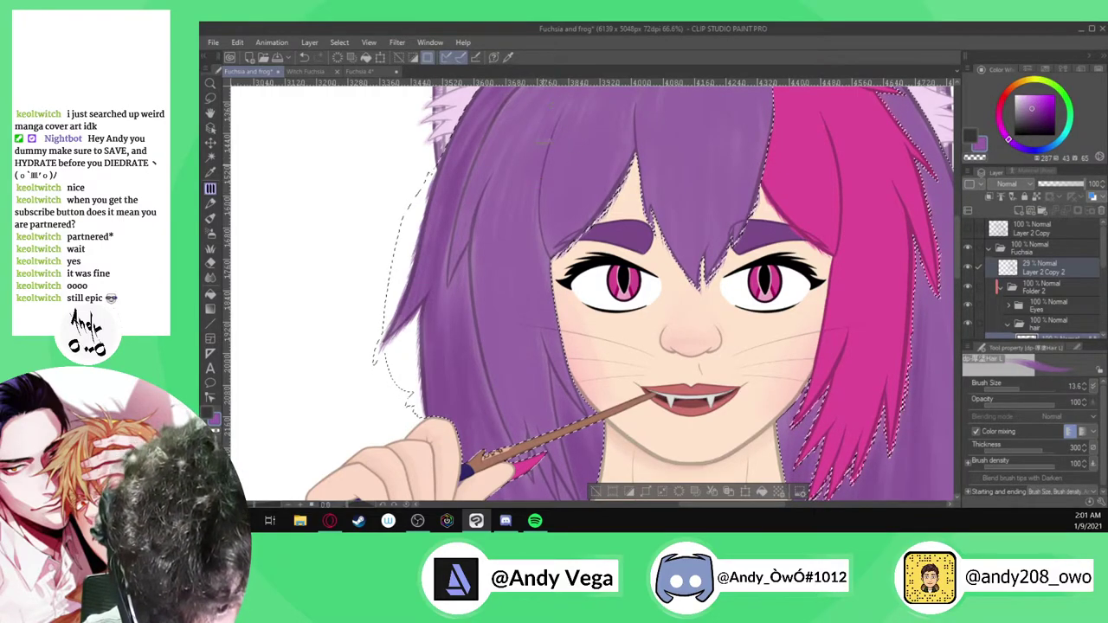
pyautogui.keyDown('alt'); pyautogui.click(554, 123); pyautogui.keyUp('alt')
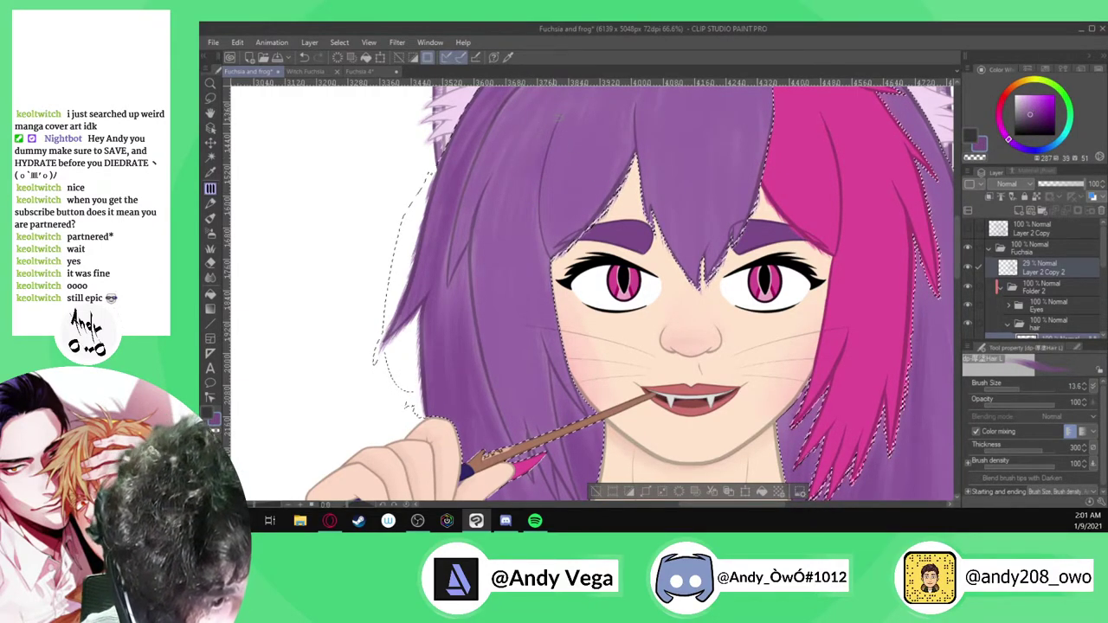
pyautogui.moveTo(540, 149); pyautogui.dragTo(537, 220)
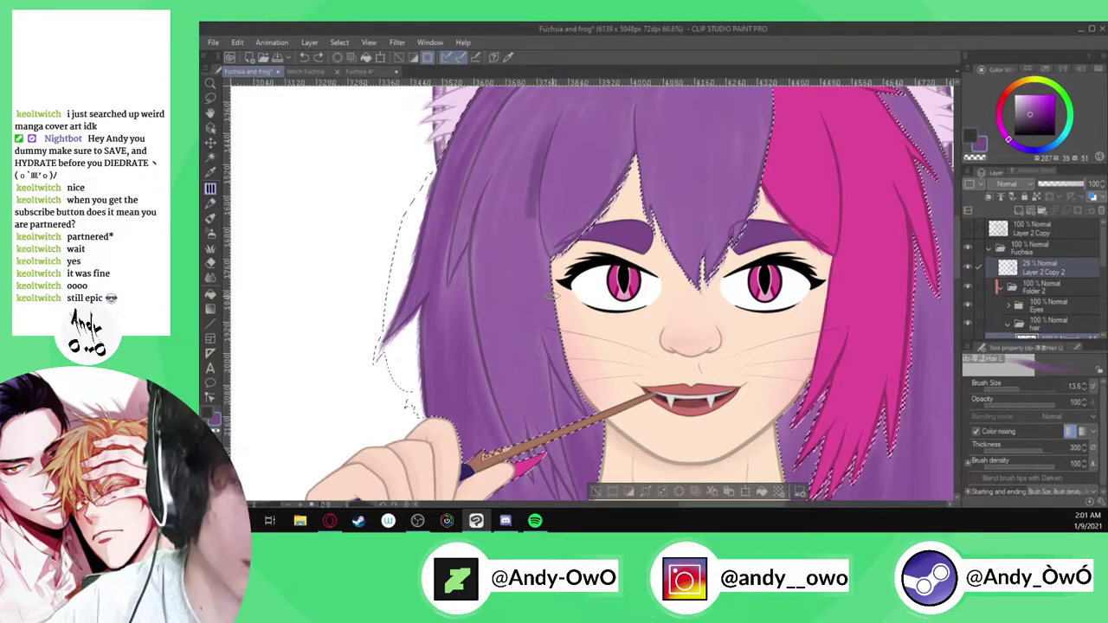
pyautogui.hotkey('ctrl', 'z')
pyautogui.scroll(2, 543, 131)
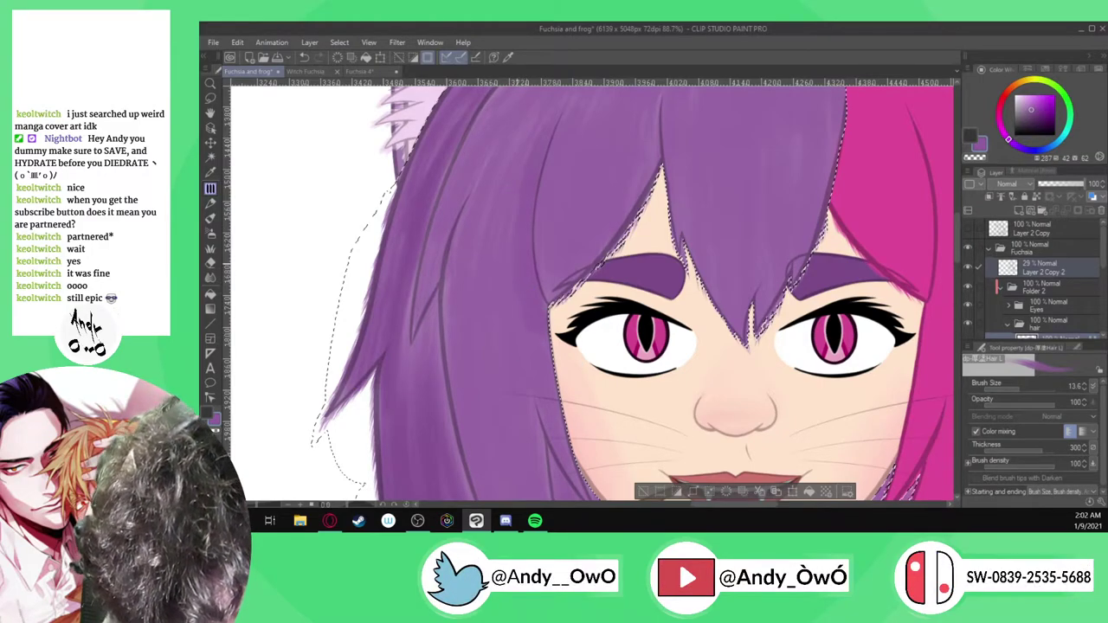
pyautogui.scroll(-2, 500, 345)
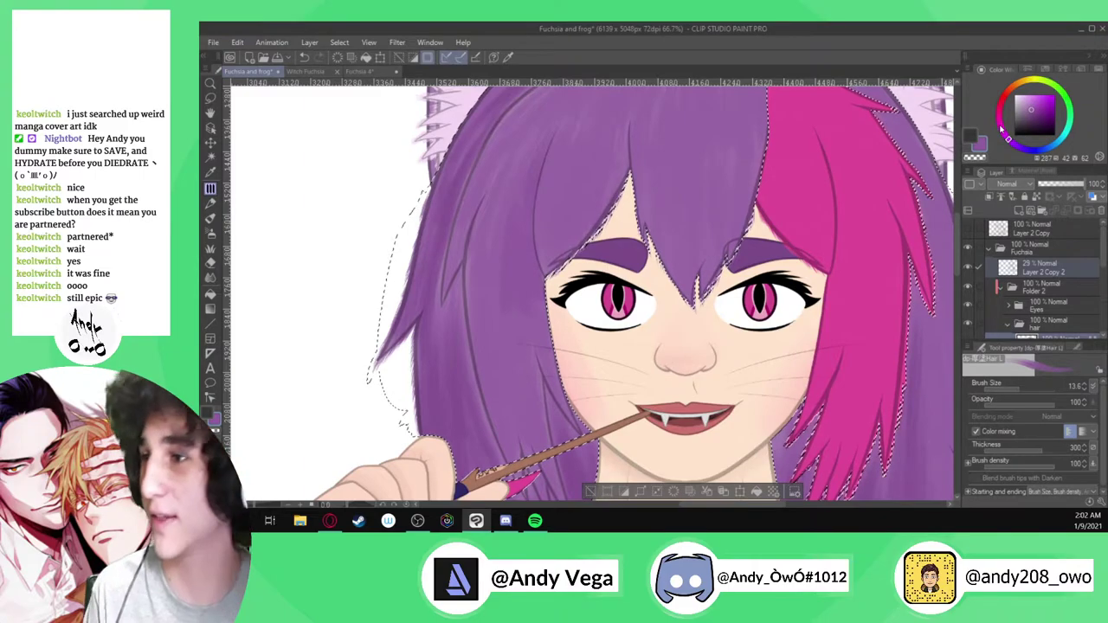
# Switch to the Hair S brush at size 28.7 with a dark purple (hue 287, saturation 45, brightness 49)
pyautogui.click(1027, 106)
pyautogui.click(1029, 390)
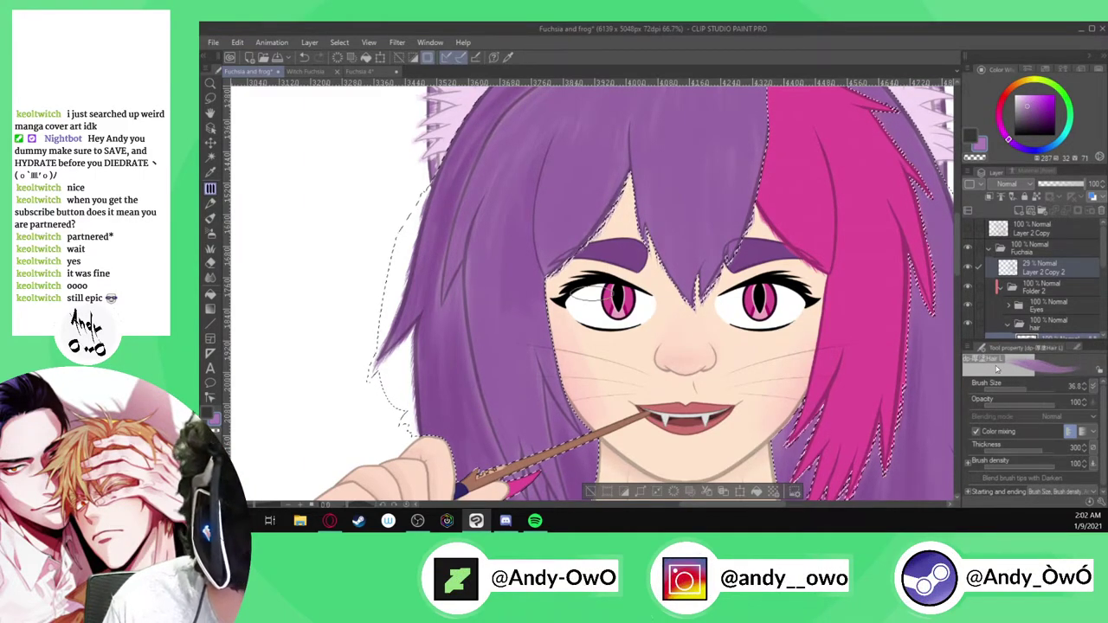
pyautogui.scroll(3, 530, 172)
pyautogui.click(1073, 347)
pyautogui.click(1058, 398)
pyautogui.click(1031, 417)
pyautogui.click(978, 347)
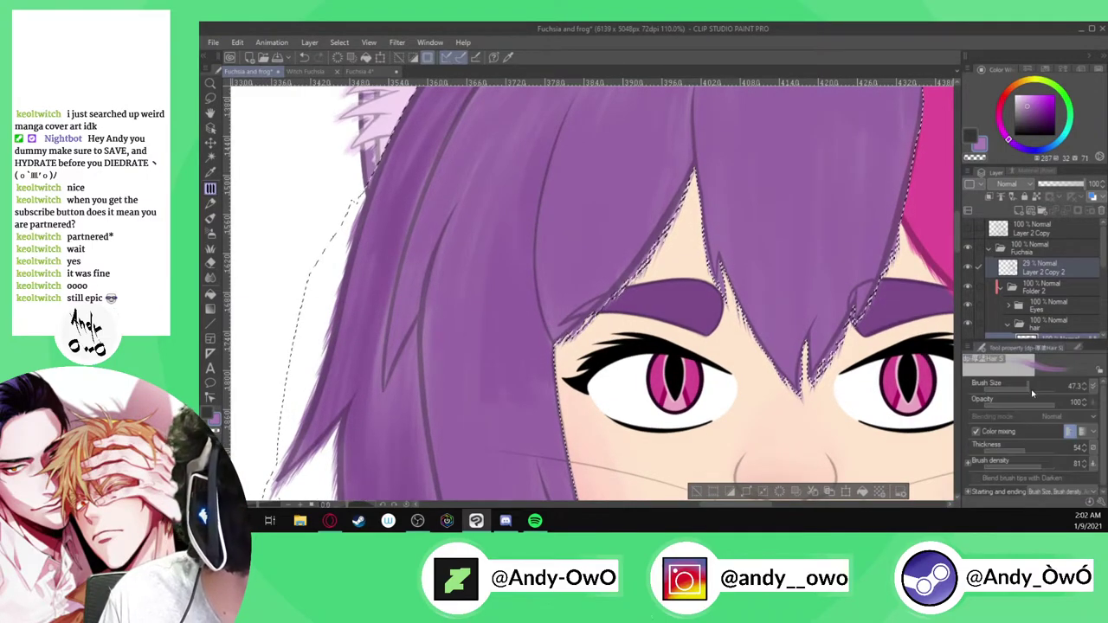
pyautogui.click(1024, 390)
pyautogui.click(1034, 114)
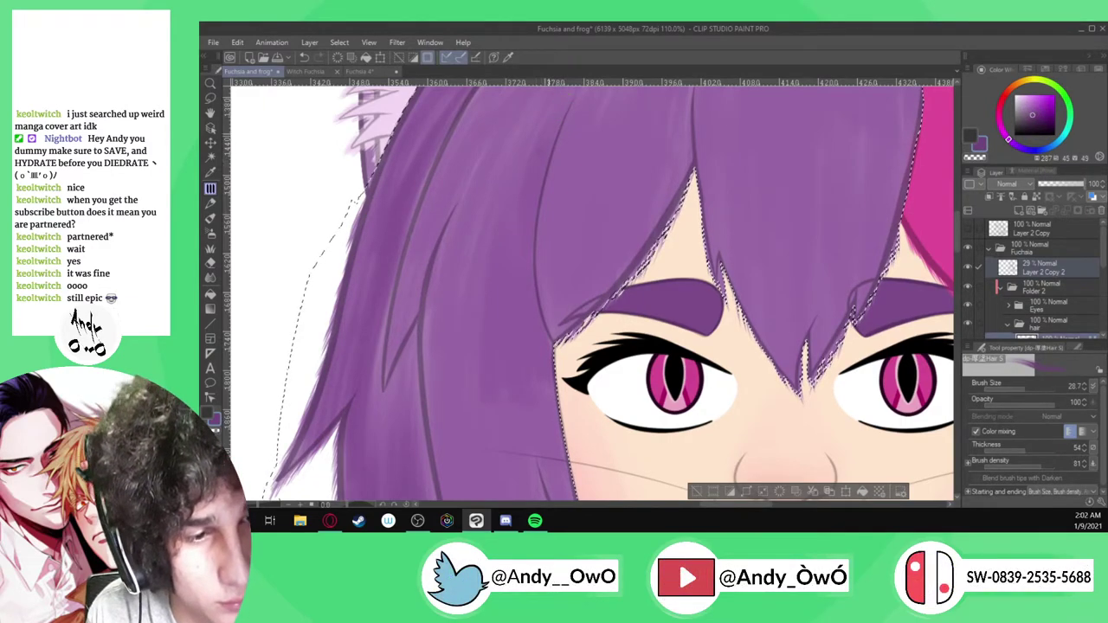
# Paint dark shadow strands along the outer edge of the left fringe and down the lock beside the face
pyautogui.moveTo(547, 132); pyautogui.dragTo(522, 202)
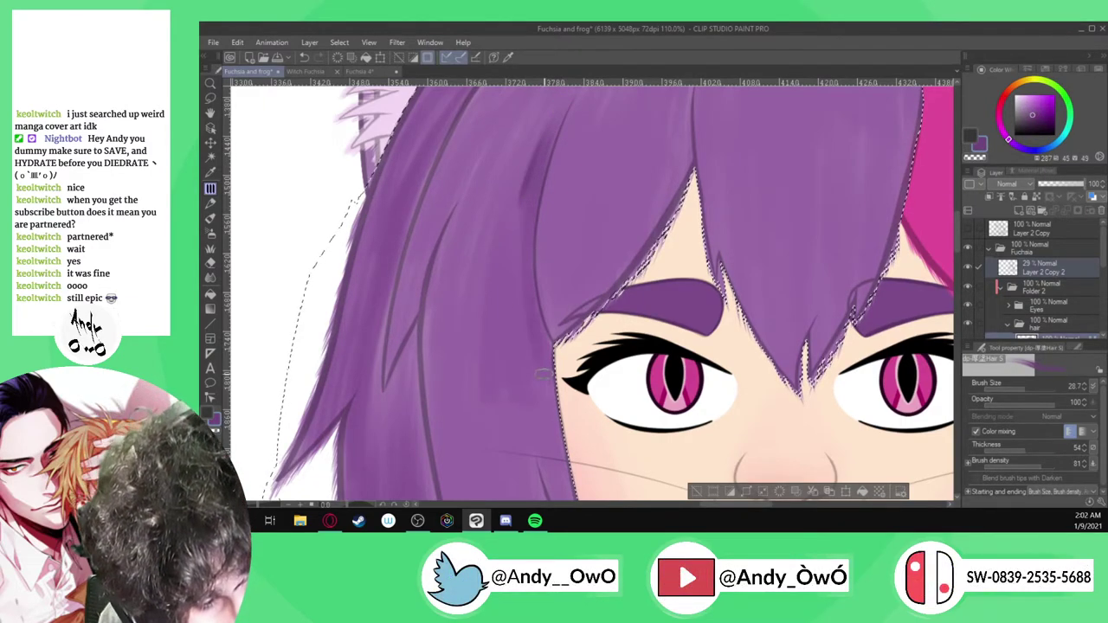
pyautogui.moveTo(532, 150); pyautogui.dragTo(510, 234)
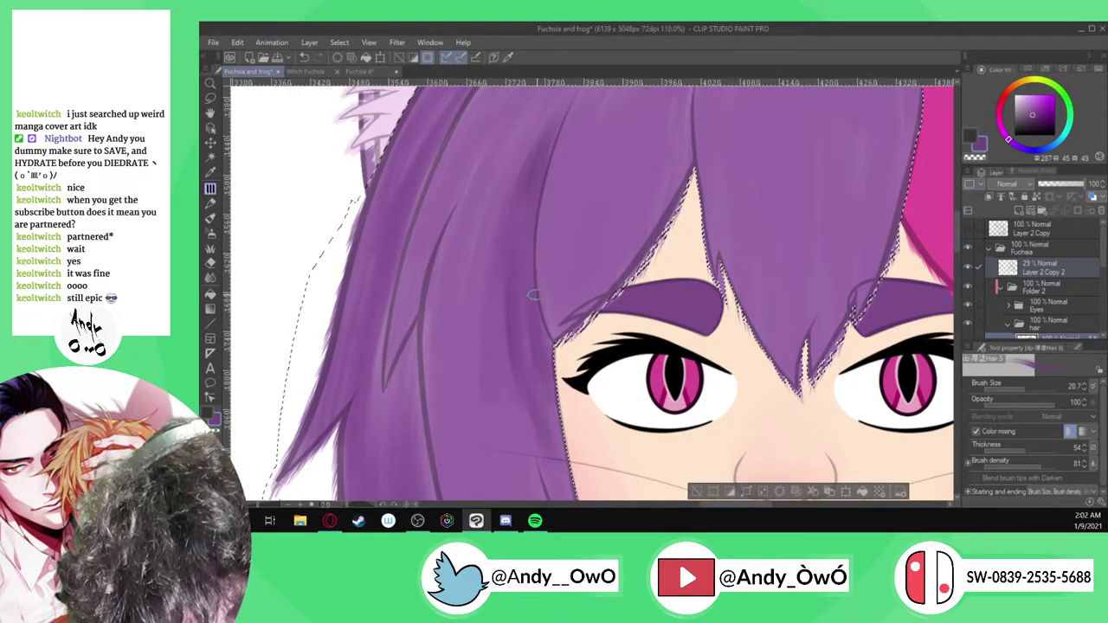
pyautogui.scroll(-2, 535, 309)
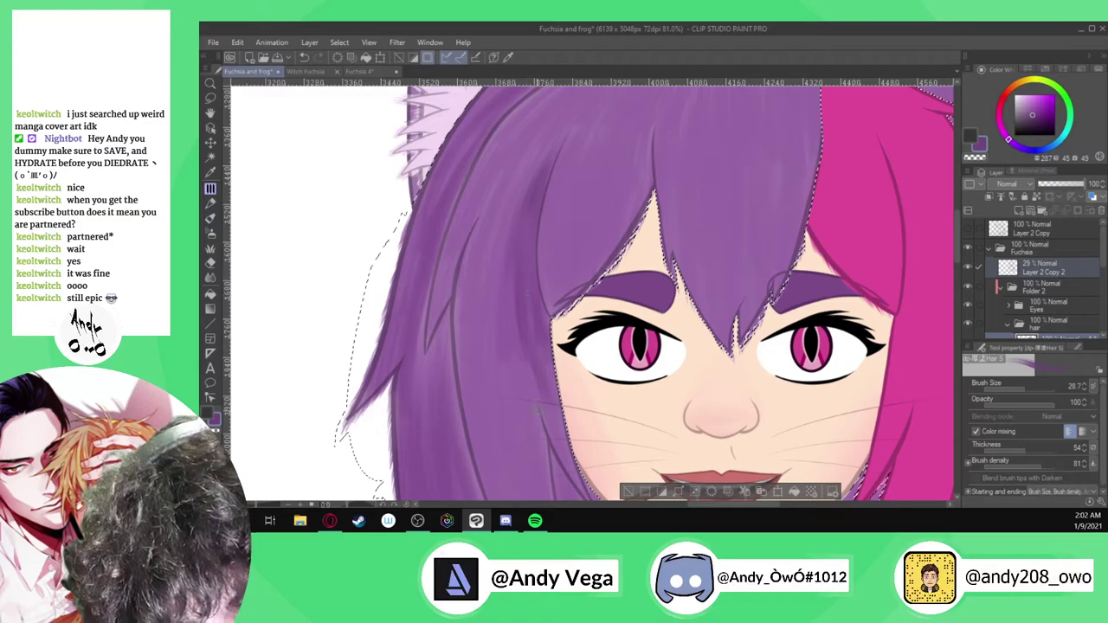
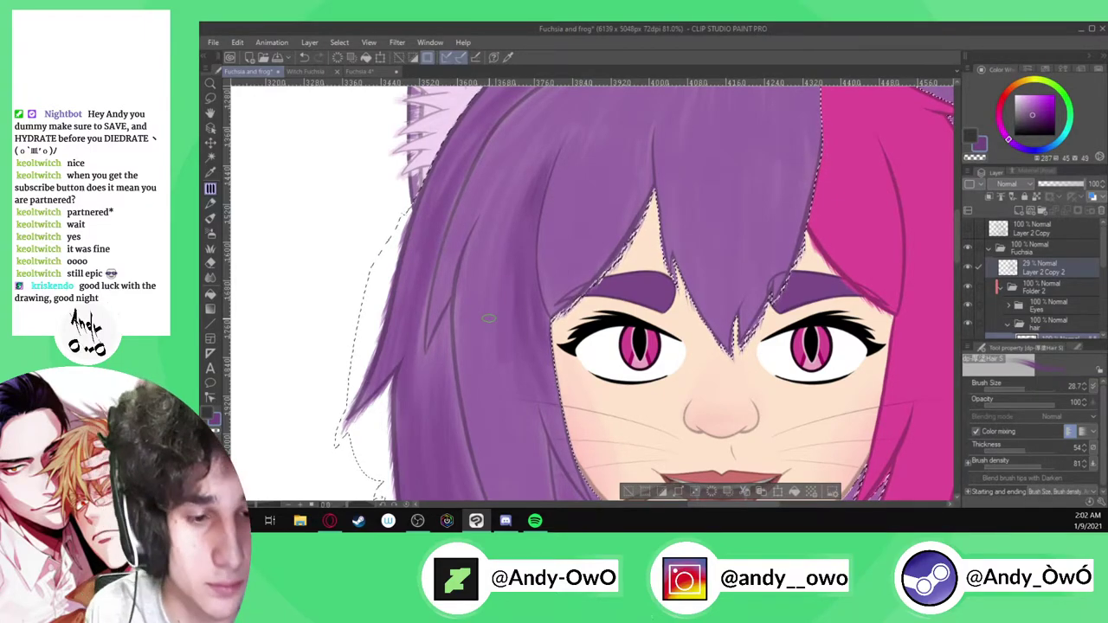
pyautogui.scroll(4, 528, 182)
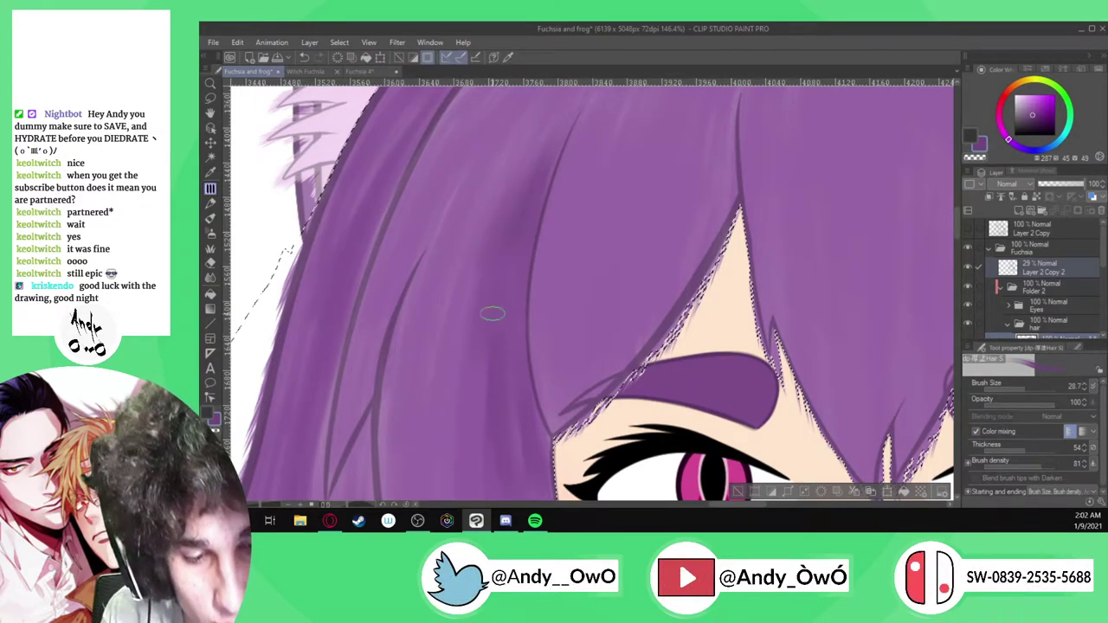
pyautogui.scroll(-2, 506, 321)
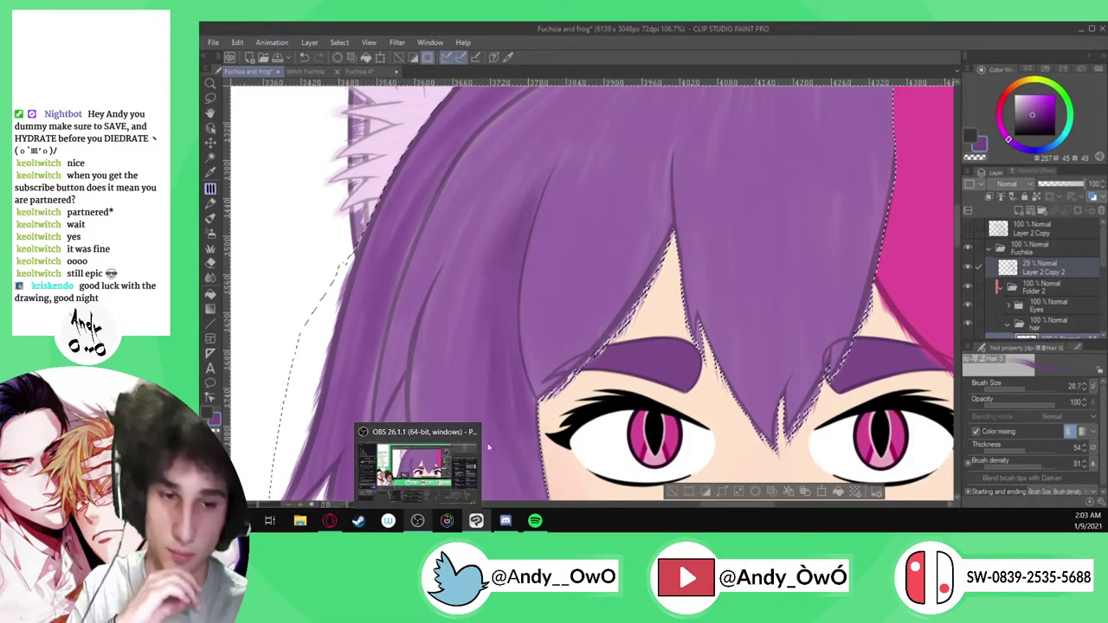
# Soften the shadow on the left locks with a lighter purple (hue 287, saturation 39, brightness 62)
pyautogui.scroll(-8, 538, 221)
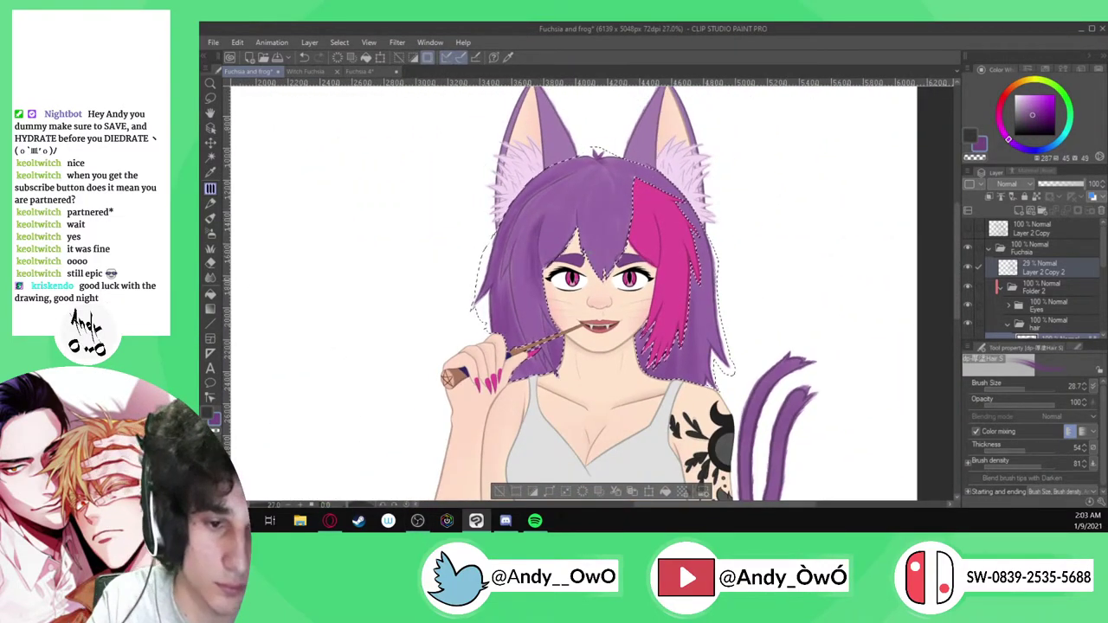
pyautogui.scroll(2, 540, 218)
pyautogui.scroll(4, 522, 265)
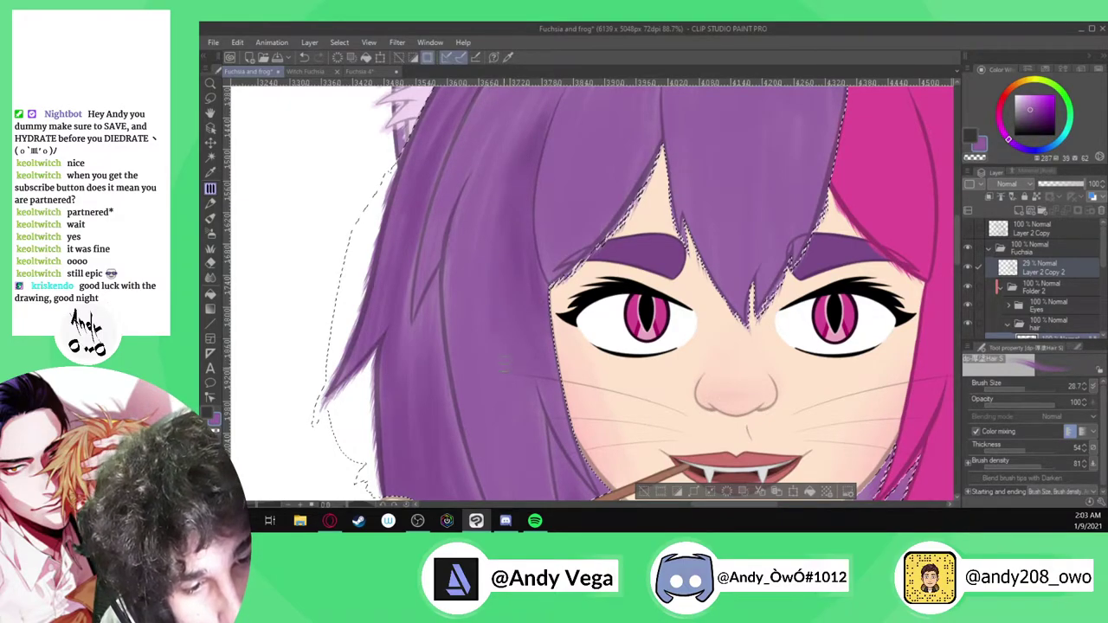
pyautogui.scroll(-3, 497, 332)
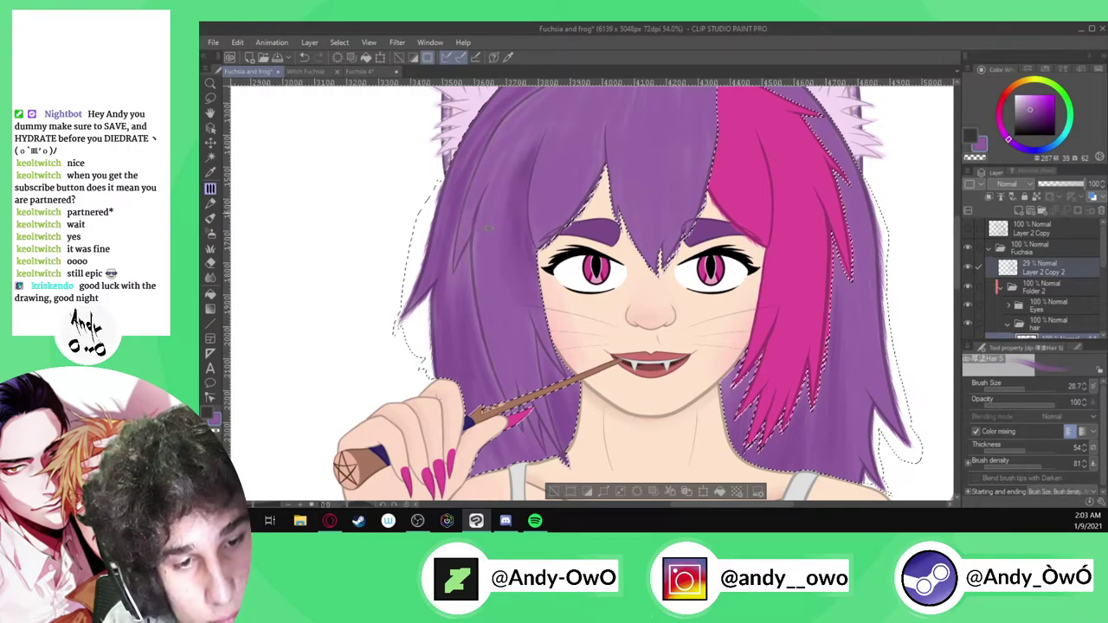
pyautogui.scroll(-2, 488, 227)
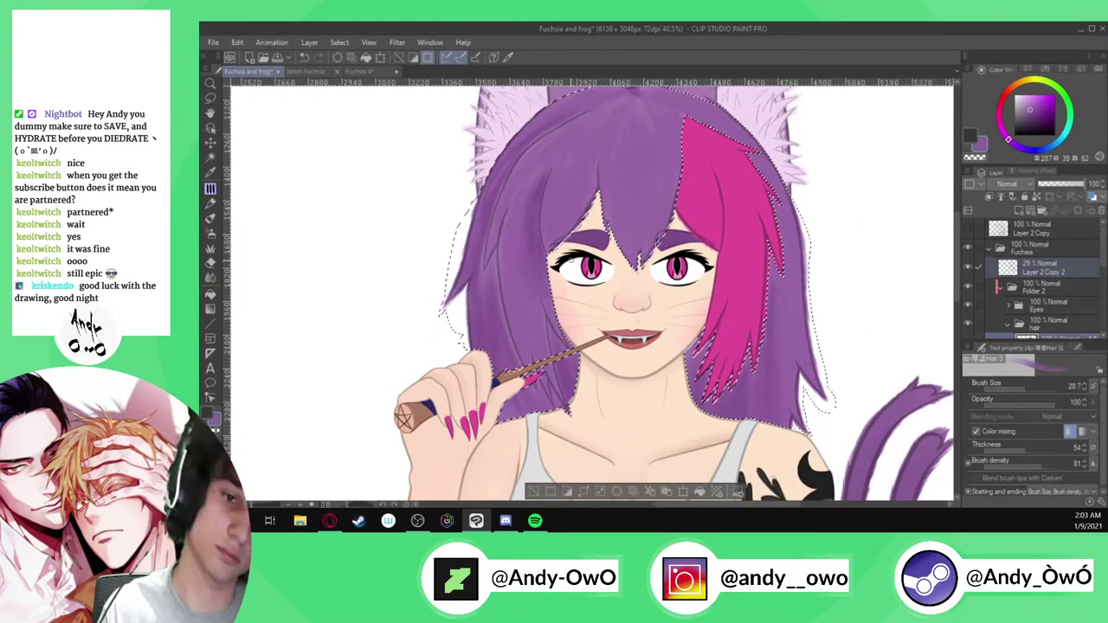
# Make Layer 7 in the hair folder active and set the brush color to hue 287, saturation 39, brightness 51
pyautogui.scroll(4, 552, 182)
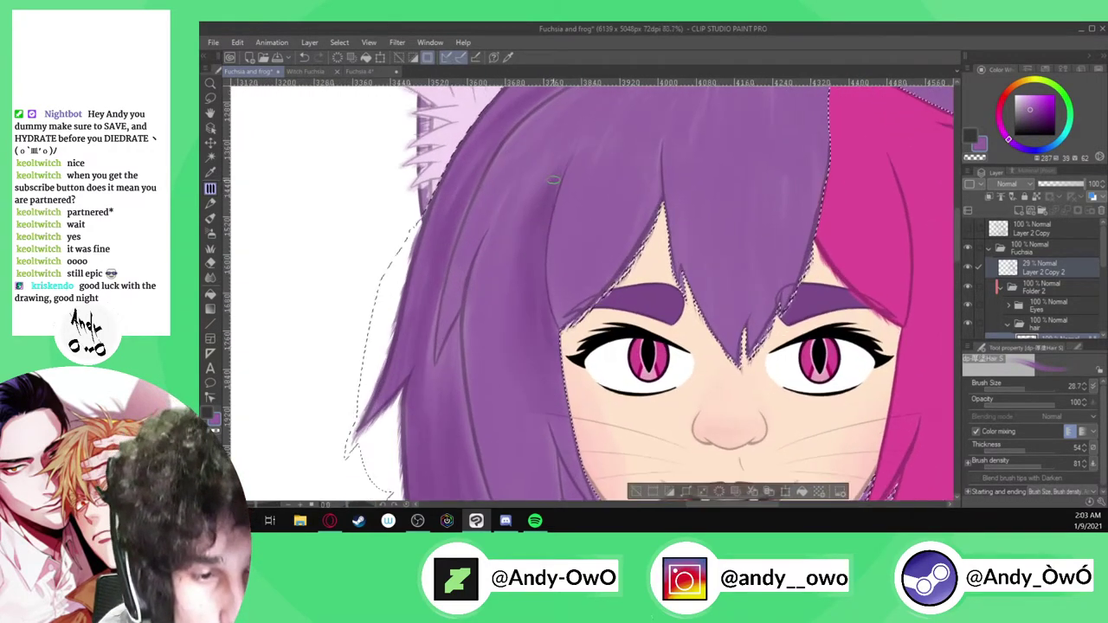
pyautogui.scroll(1, 552, 180)
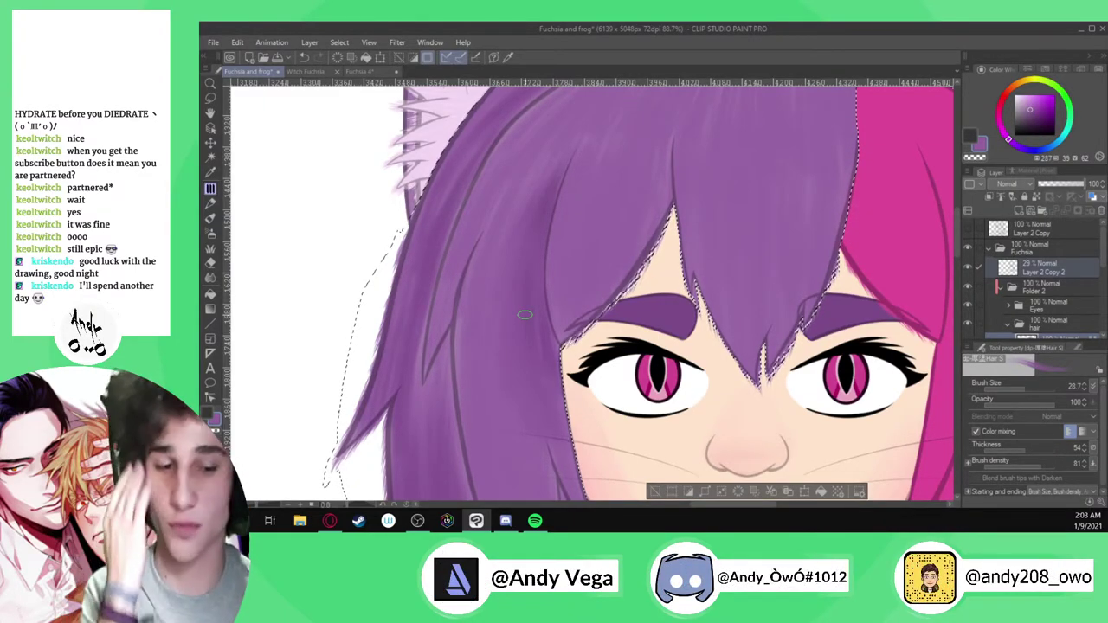
pyautogui.scroll(-2, 524, 314)
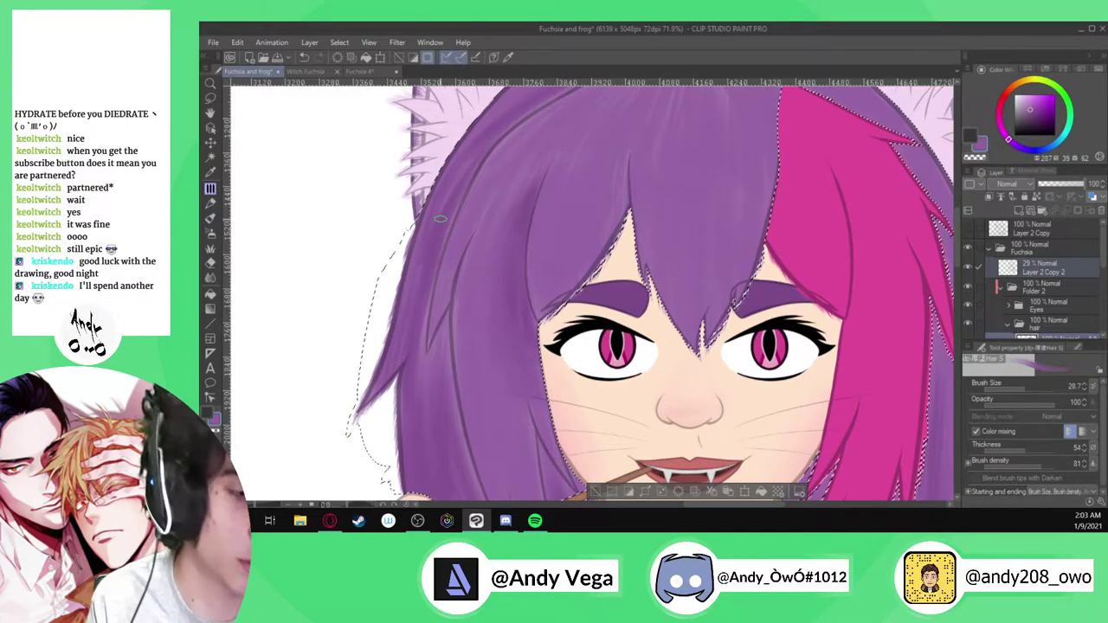
pyautogui.scroll(-1, 1013, 294)
pyautogui.click(1024, 317)
pyautogui.scroll(2, 595, 196)
pyautogui.scroll(-1, 594, 196)
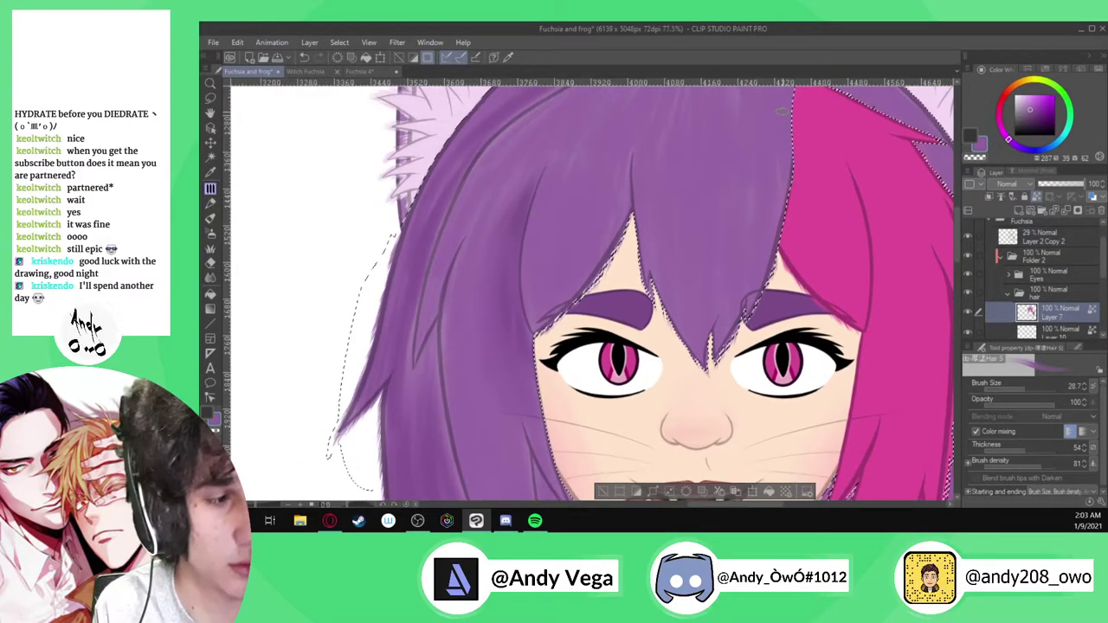
pyautogui.click(1031, 112)
pyautogui.click(1030, 114)
pyautogui.scroll(-2, 592, 293)
pyautogui.scroll(3, 875, 302)
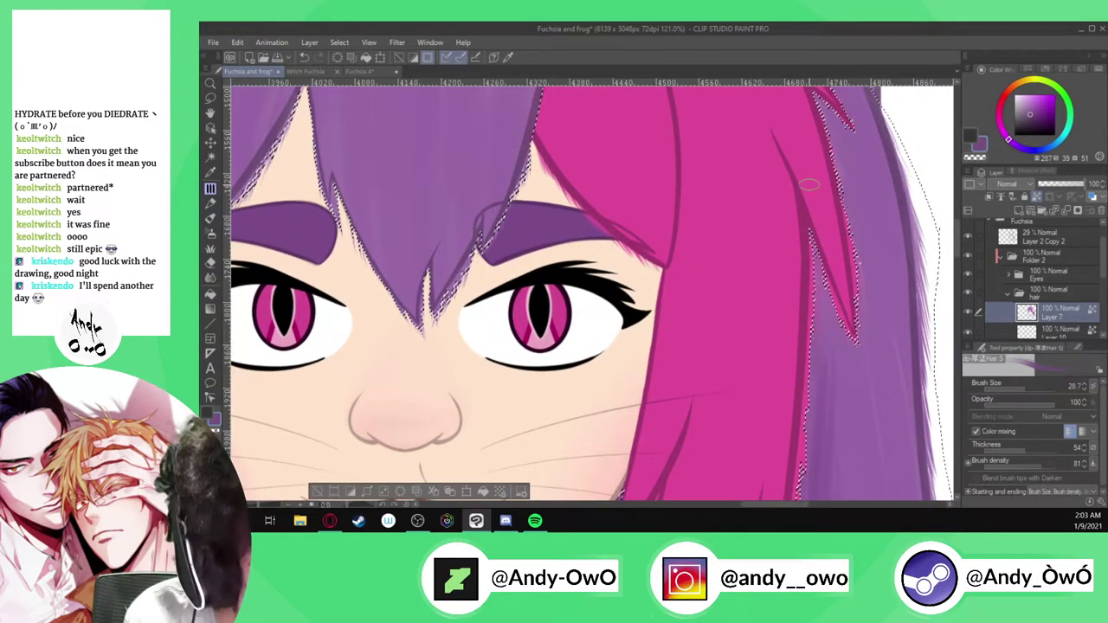
# Sample a lighter purple (hue 287, saturation 41, brightness 62) from the lock behind the pink streak
pyautogui.scroll(-3, 818, 397)
pyautogui.scroll(1, 732, 319)
pyautogui.scroll(2, 727, 318)
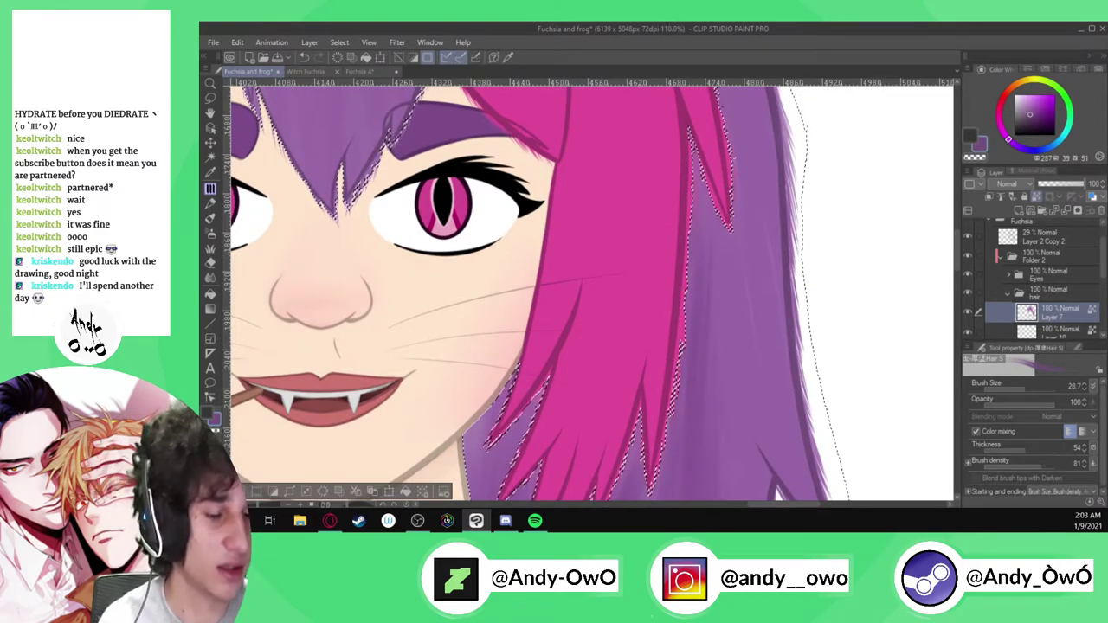
pyautogui.scroll(-2, 604, 288)
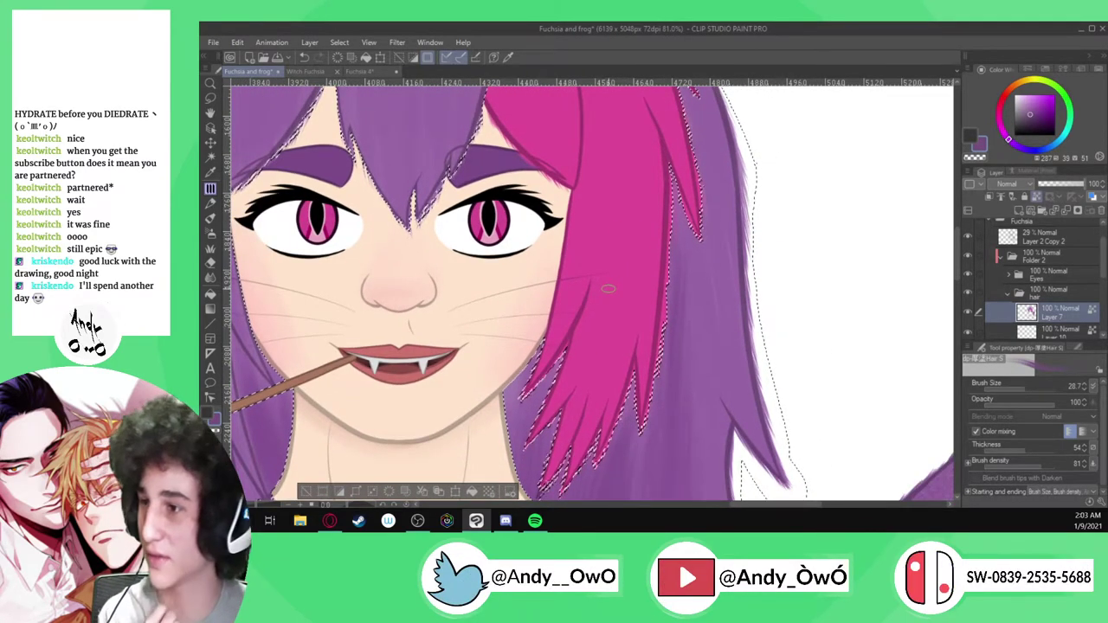
pyautogui.scroll(-3, 606, 288)
pyautogui.scroll(4, 608, 288)
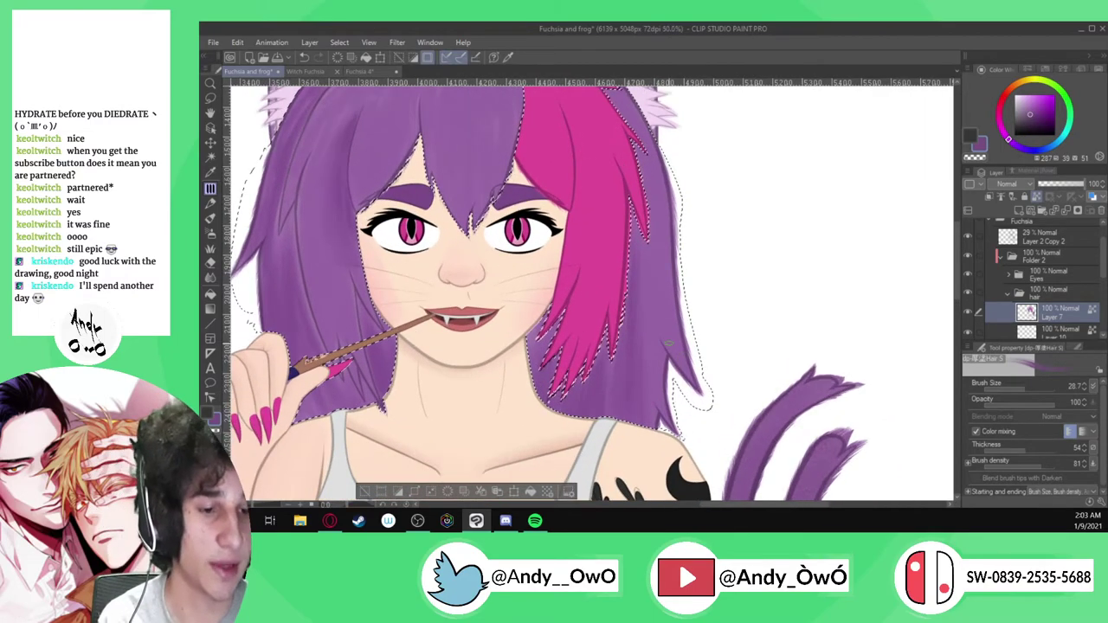
pyautogui.press('alt')
pyautogui.scroll(3, 632, 290)
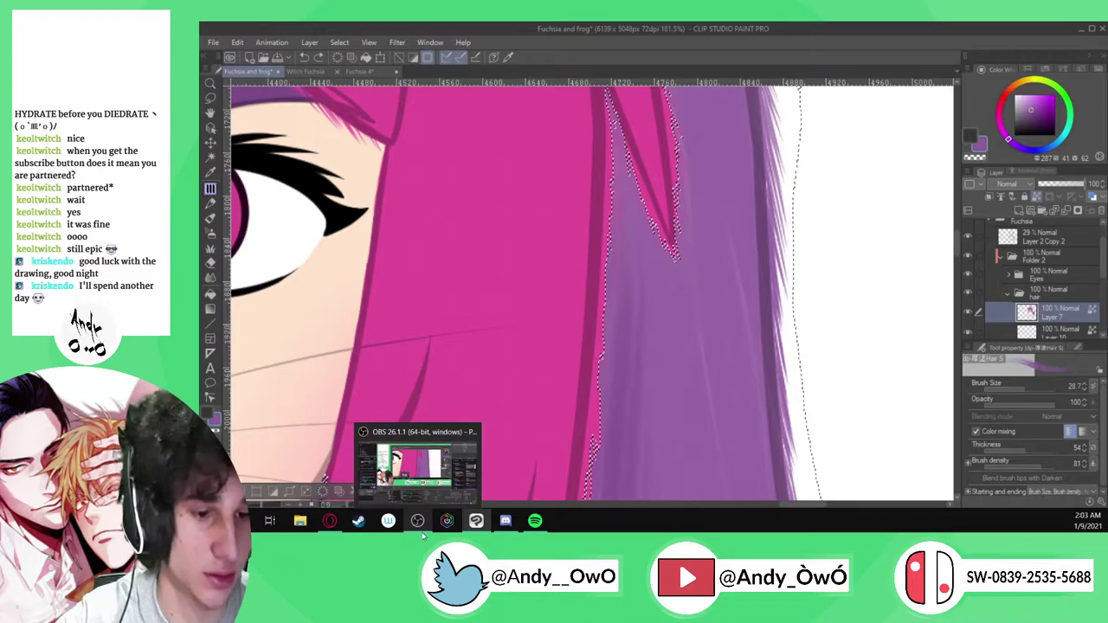
pyautogui.scroll(-2, 517, 289)
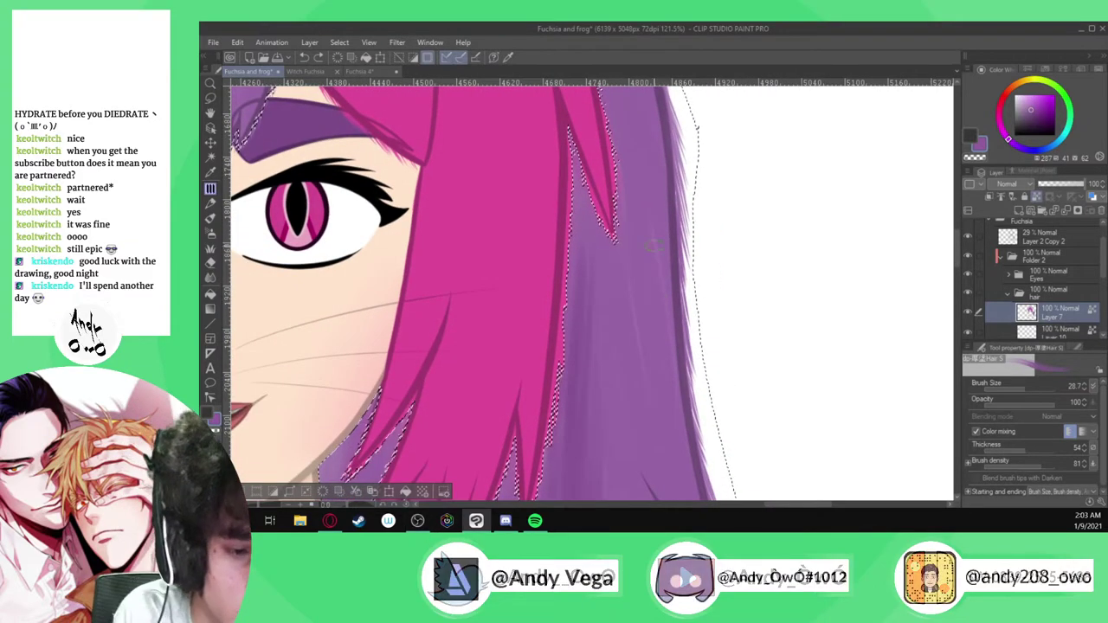
pyautogui.scroll(-2, 680, 483)
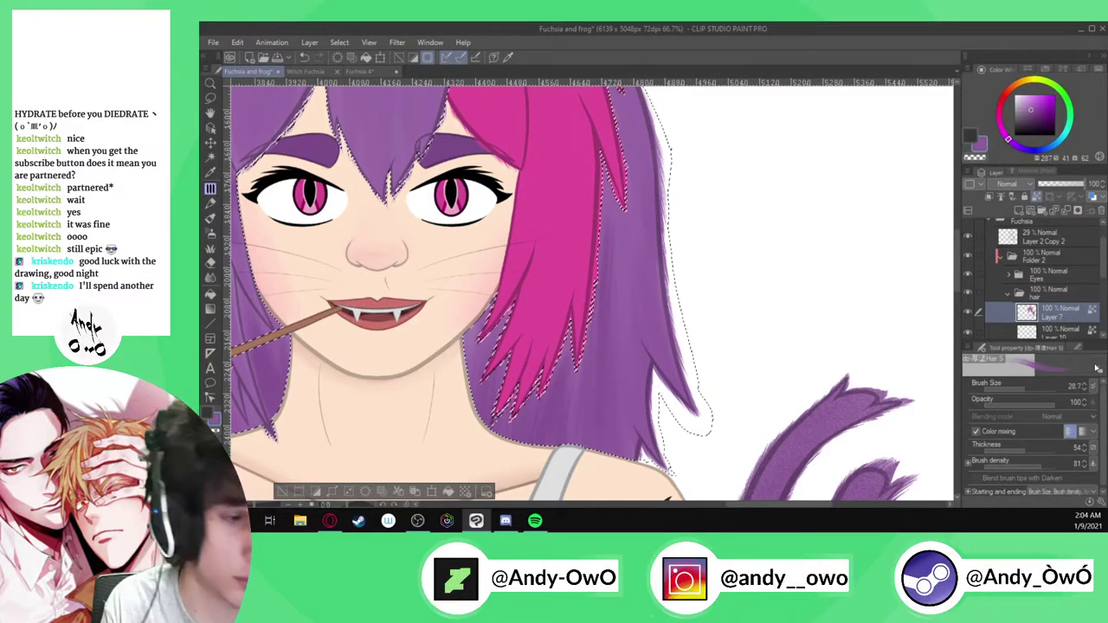
# Set the Hair S brush to size 55.8 and paint a strand in hue 287, saturation 51, brightness 54 down the outer lock behind the pink streak
pyautogui.click(1077, 347)
pyautogui.click(1049, 381)
pyautogui.click(1024, 400)
pyautogui.click(1023, 418)
pyautogui.click(982, 348)
pyautogui.click(1029, 387)
pyautogui.keyDown('alt'); pyautogui.click(646, 341); pyautogui.keyUp('alt')
pyautogui.moveTo(651, 251); pyautogui.dragTo(678, 374)
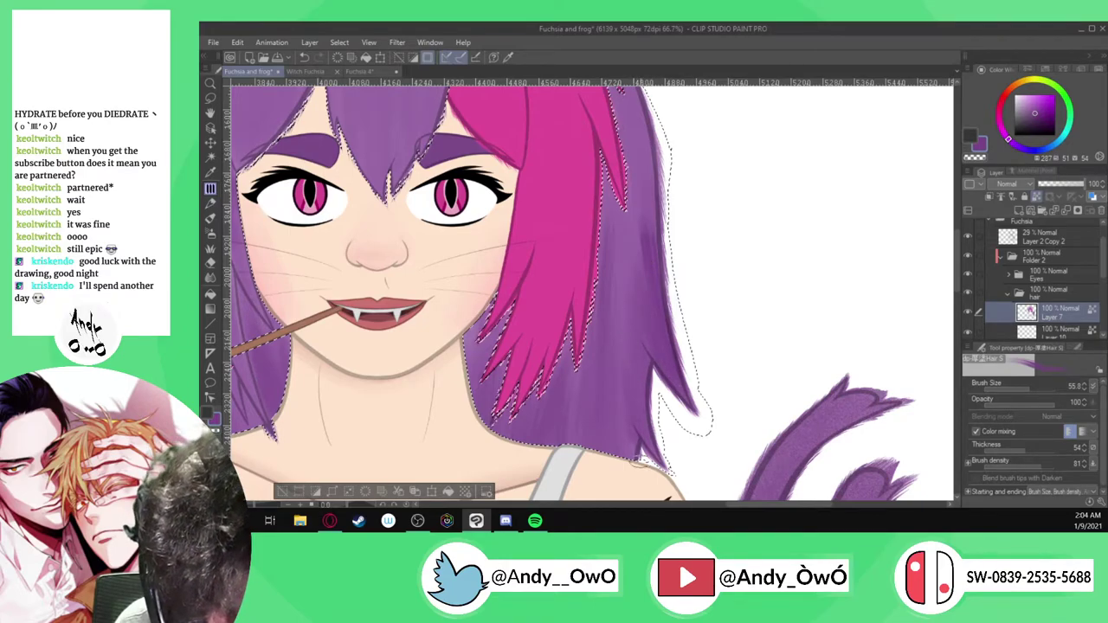
# Extend the shadow on the lock behind the pink streak and soften it with a lighter purple (hue 287, saturation 38, brightness 64)
pyautogui.hotkey('ctrl', '-')
pyautogui.moveTo(653, 245); pyautogui.dragTo(675, 284)
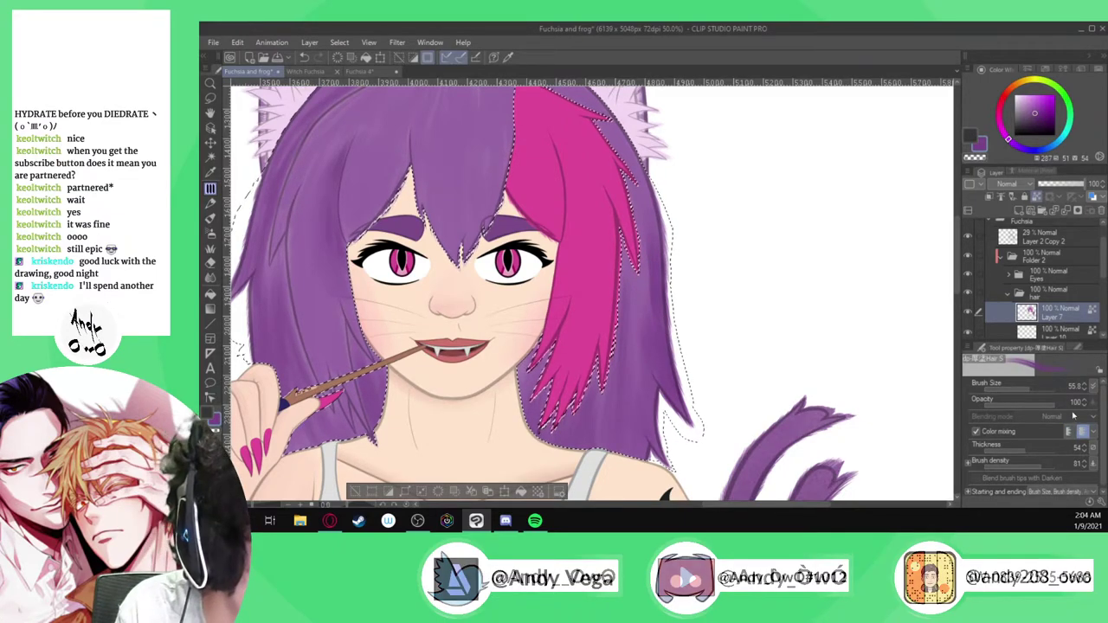
pyautogui.scroll(2, 648, 314)
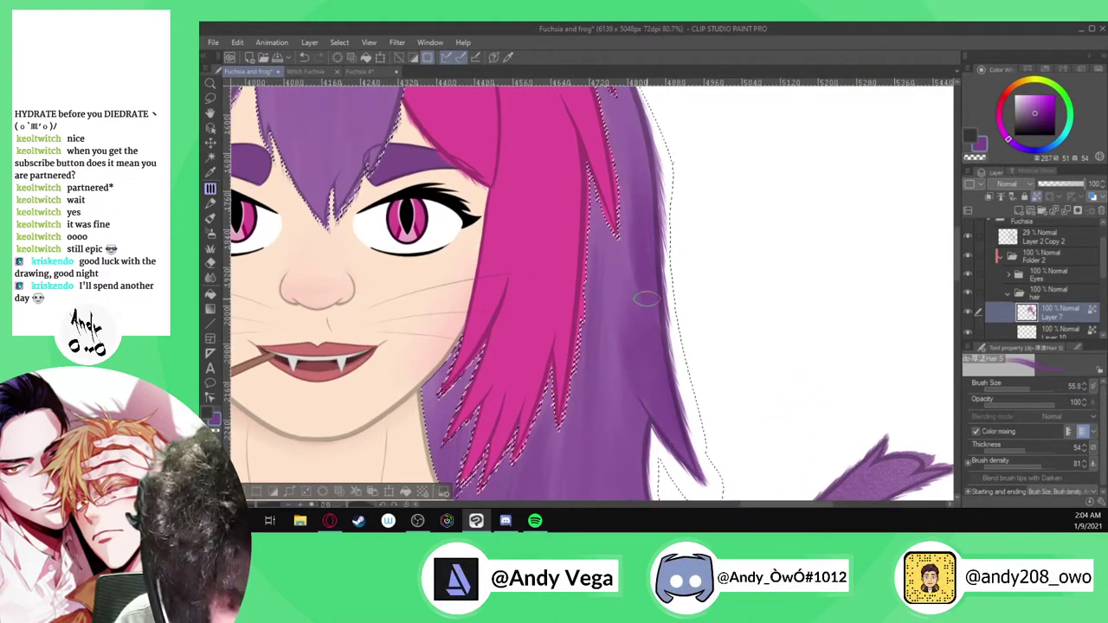
pyautogui.keyDown('alt'); pyautogui.click(634, 251); pyautogui.keyUp('alt')
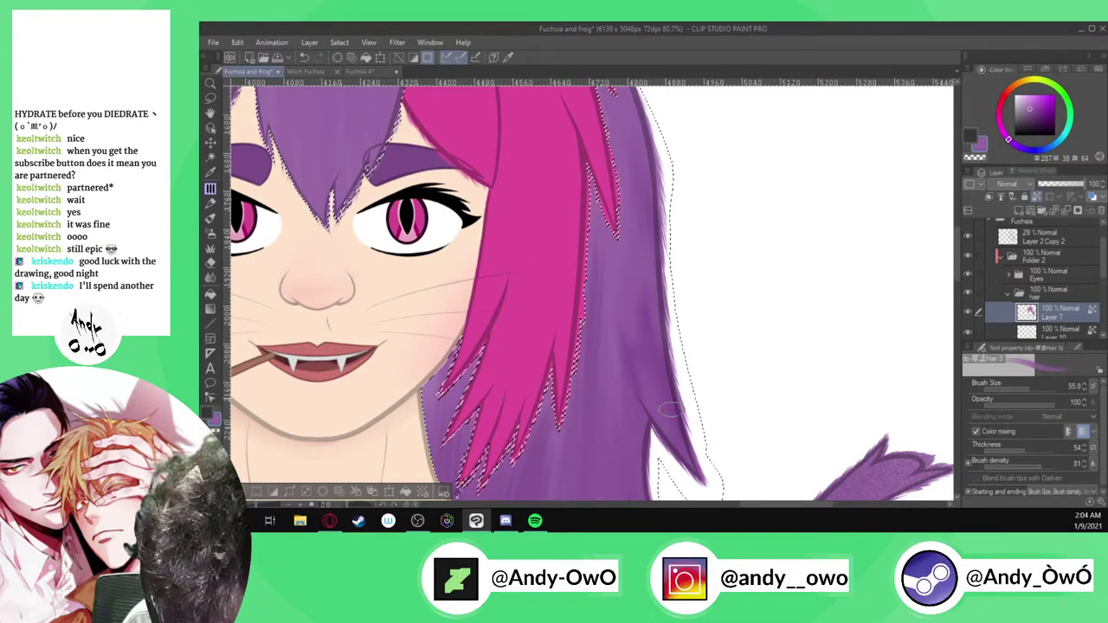
pyautogui.scroll(-3, 617, 302)
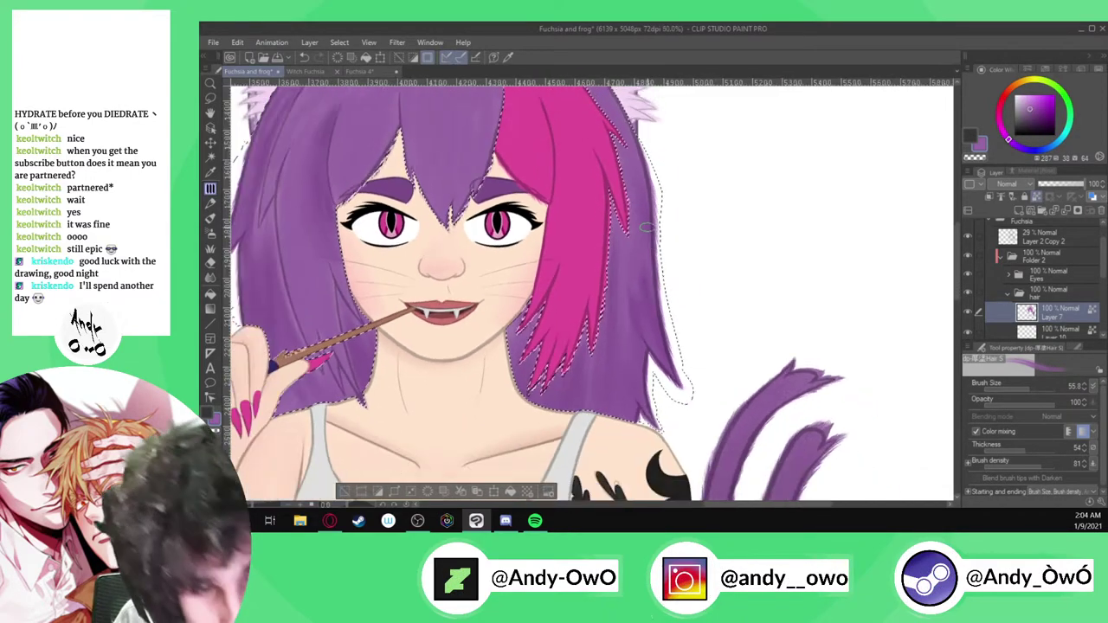
pyautogui.scroll(1, 636, 266)
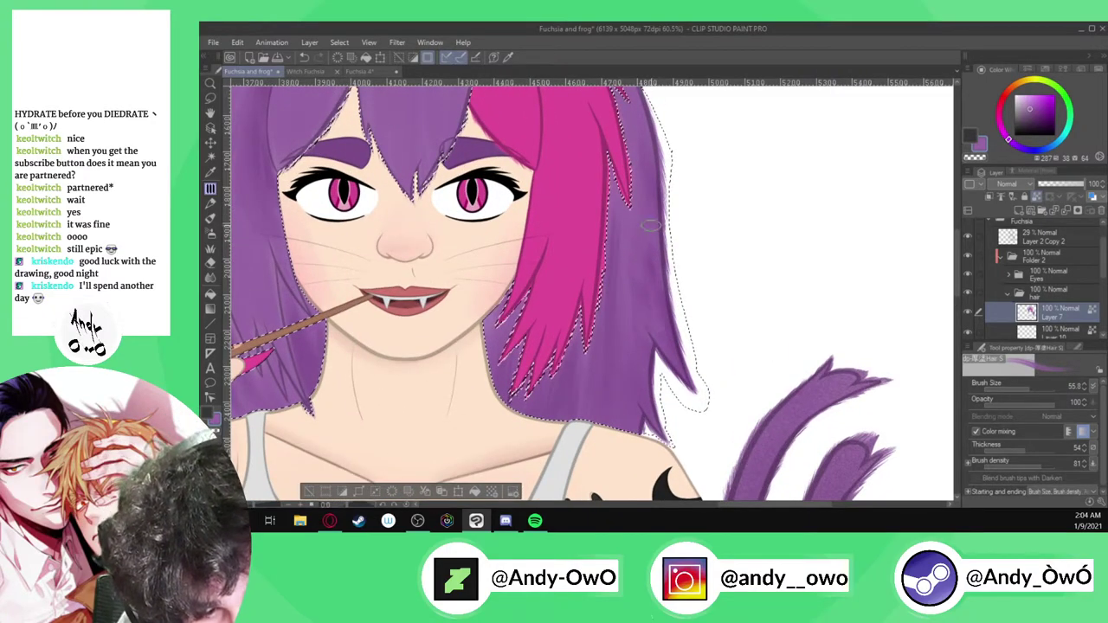
pyautogui.scroll(-1, 668, 314)
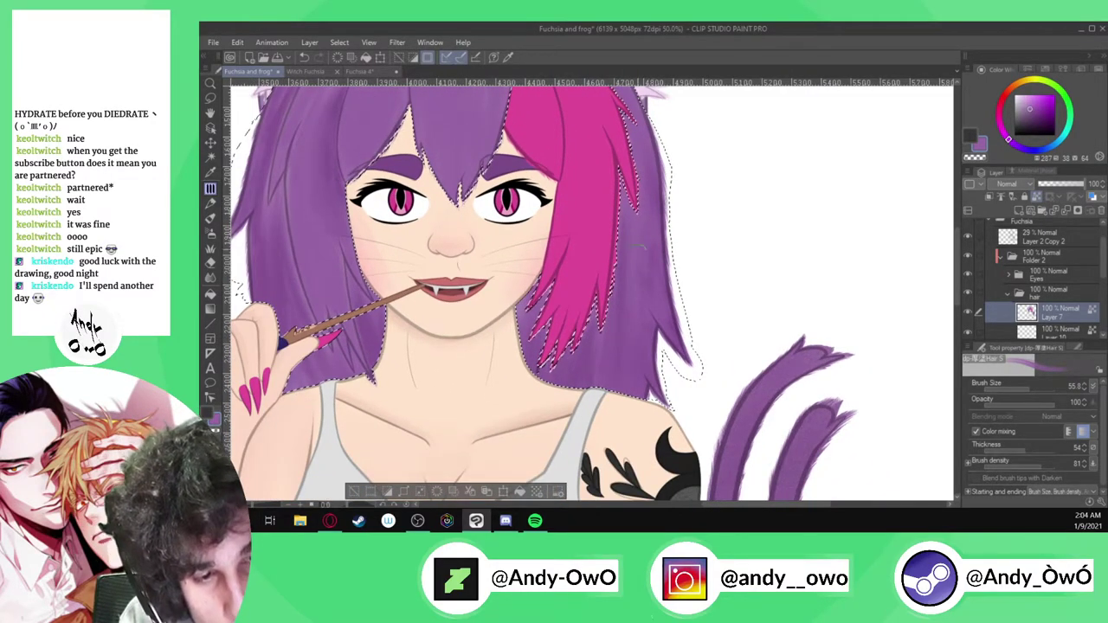
# Blend the lock behind the pink streak using sampled mid purples (hue 287, 42, 61 and hue 286, 42, 60)
pyautogui.press('i')
pyautogui.scroll(3, 648, 278)
pyautogui.click(647, 279)
pyautogui.press('b')
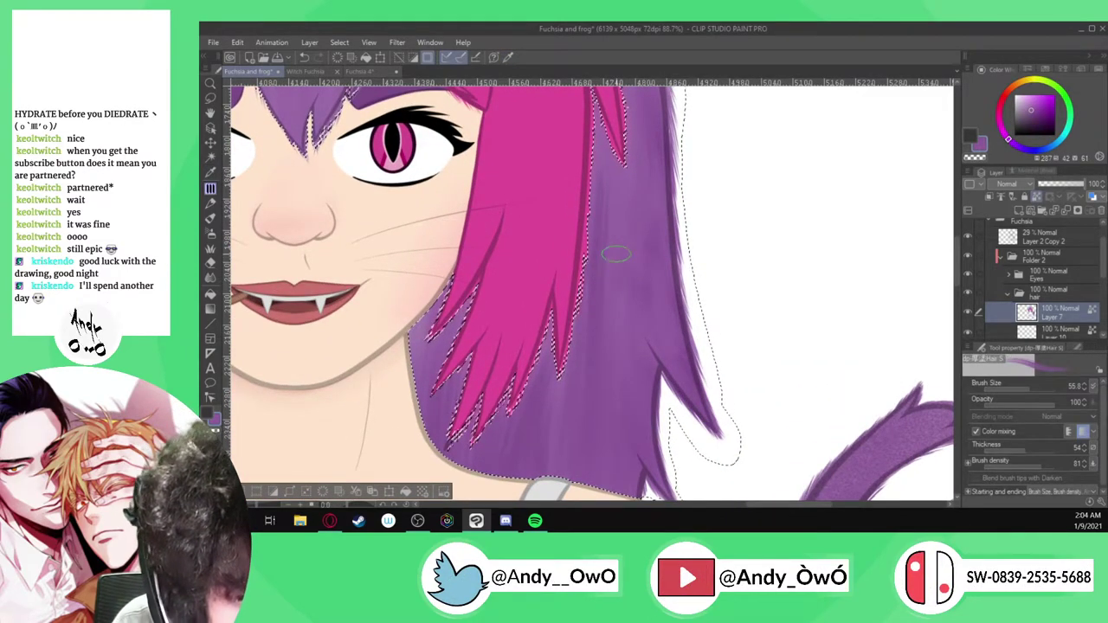
pyautogui.press('i')
pyautogui.scroll(3, 576, 381)
pyautogui.click(567, 379)
pyautogui.press('b')
pyautogui.scroll(-3, 568, 398)
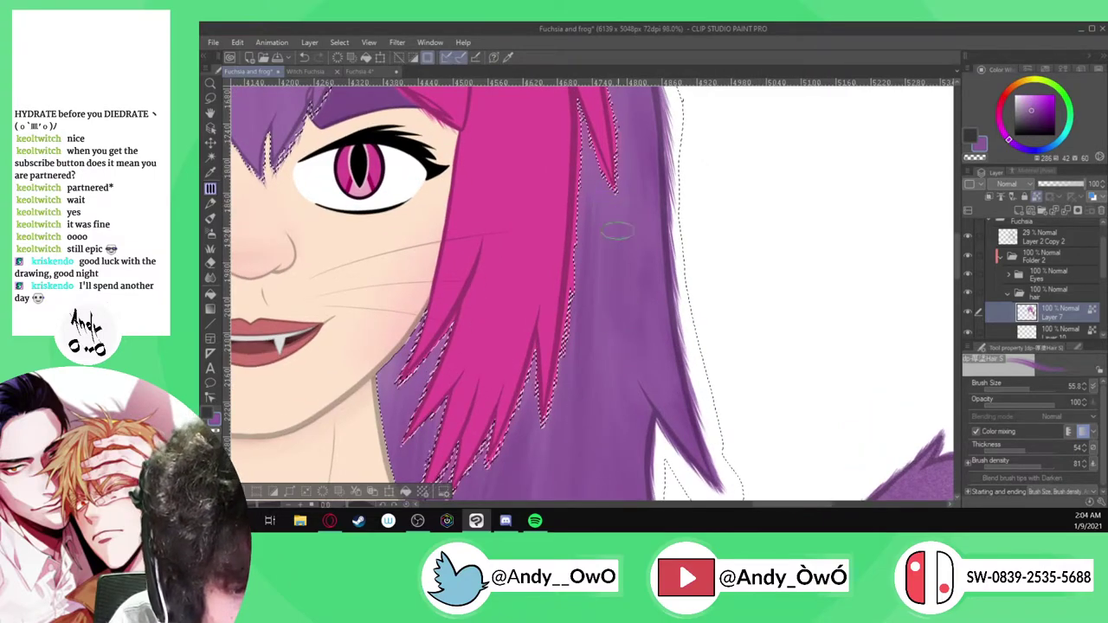
pyautogui.scroll(-2, 612, 286)
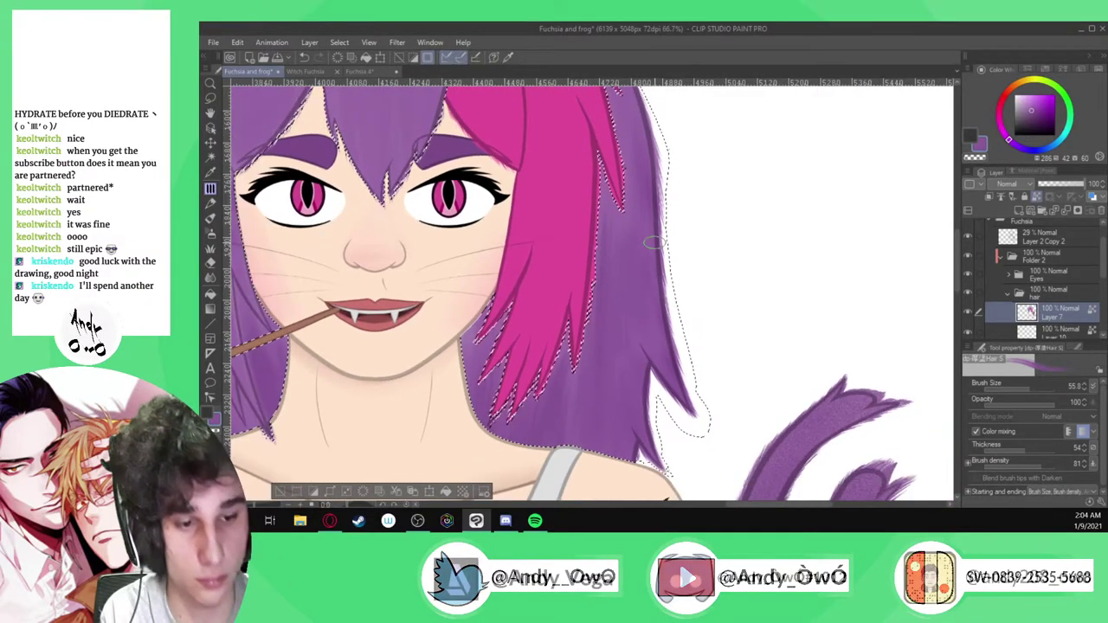
# Set the Hair S brush to thickness 104 and size 43.5
pyautogui.click(1078, 348)
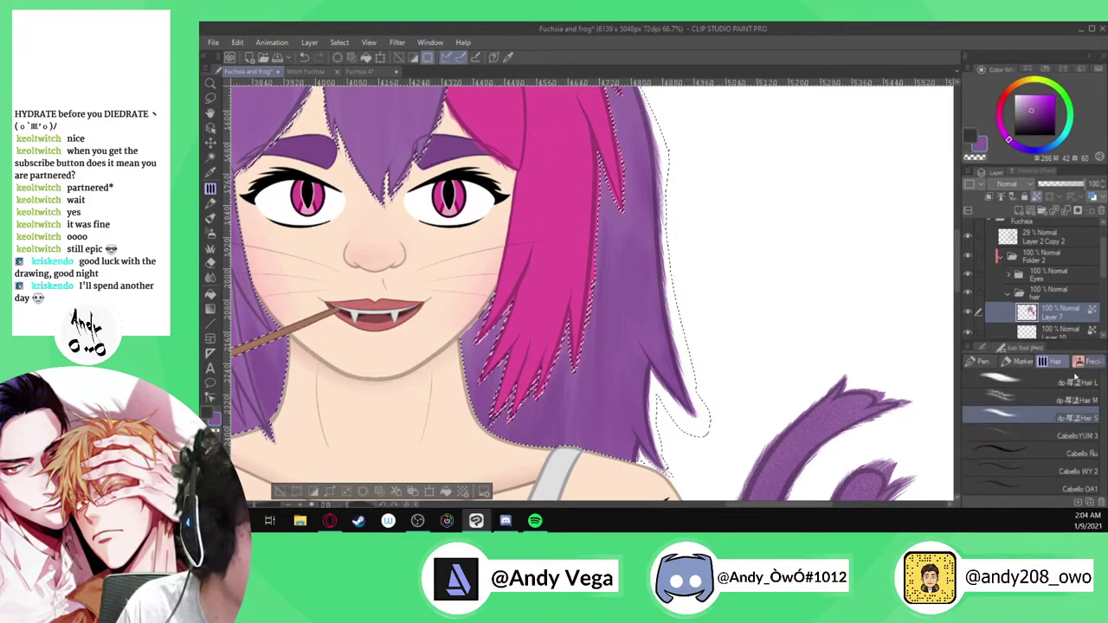
pyautogui.click(1021, 347)
pyautogui.click(1079, 432)
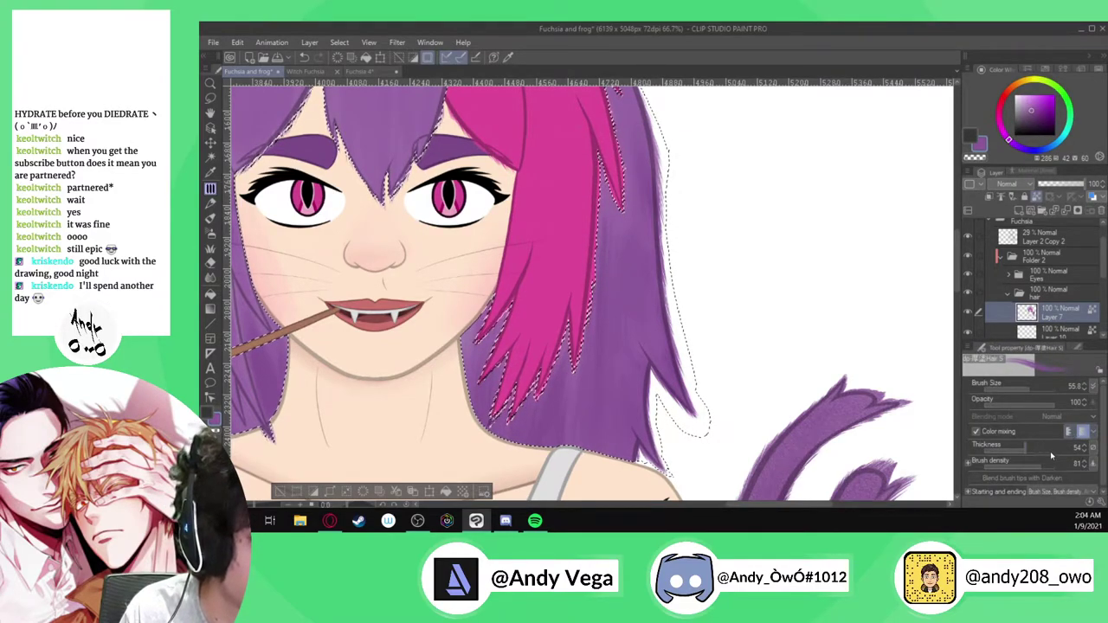
pyautogui.click(1034, 449)
pyautogui.moveTo(1034, 449); pyautogui.dragTo(1031, 449)
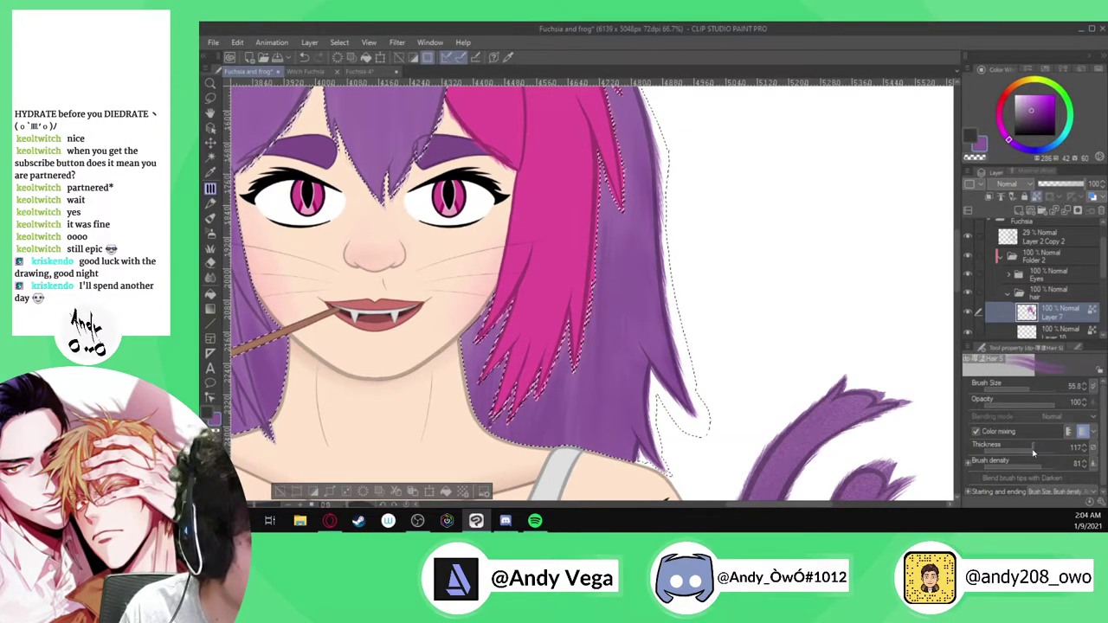
pyautogui.click(1030, 386)
pyautogui.scroll(2, 619, 232)
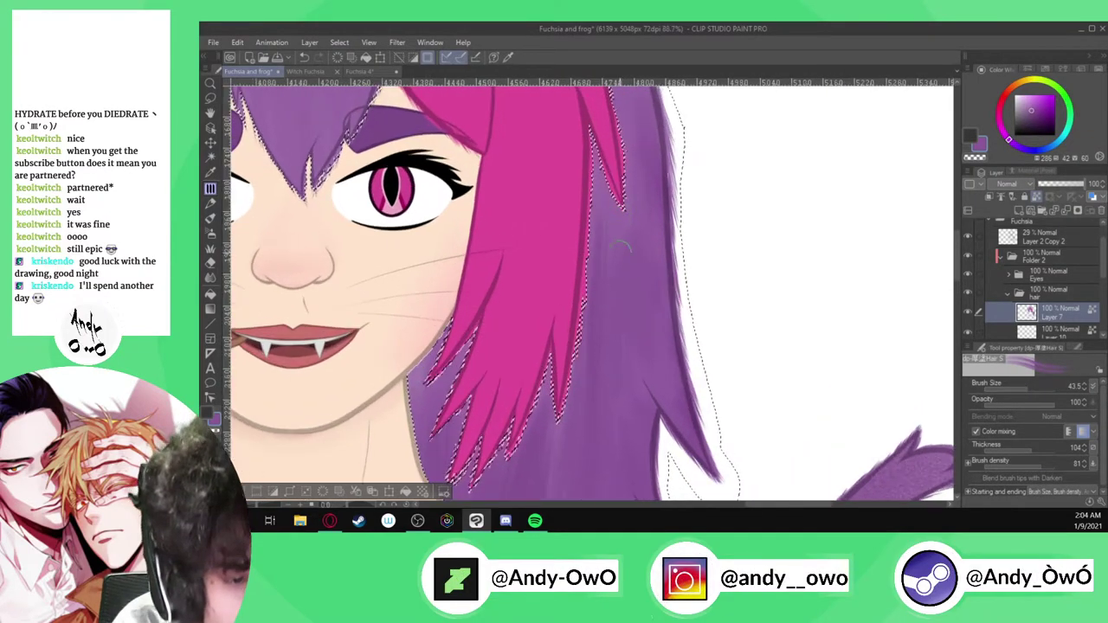
# Paint shadow strands below the pink streak's side tip with a dark purple (hue 286, saturation 48, brightness 51)
pyautogui.click(1034, 115)
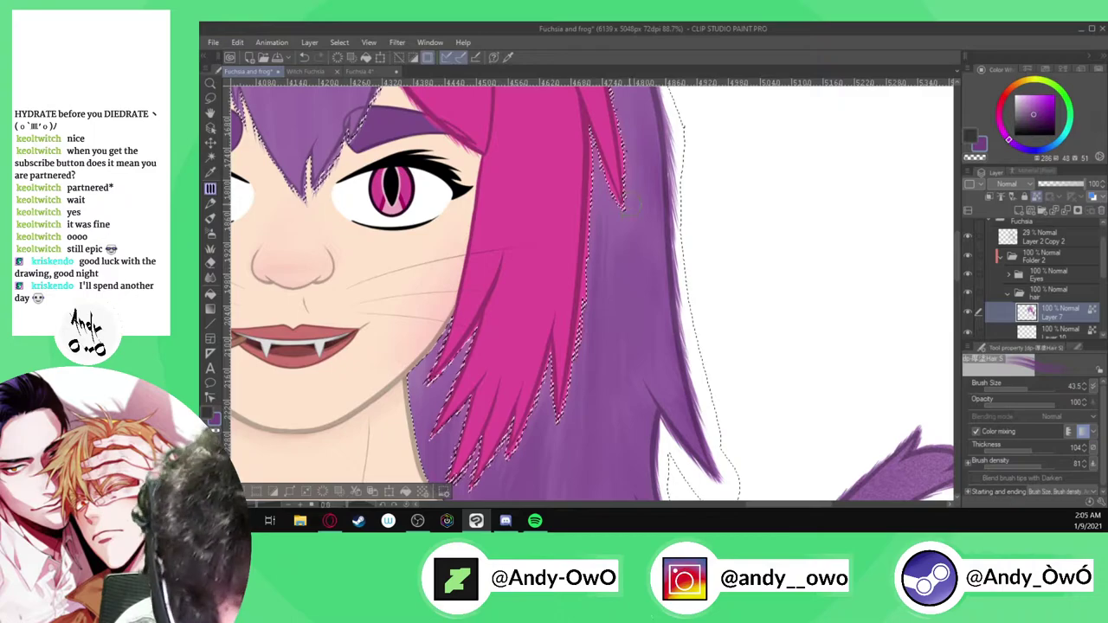
pyautogui.moveTo(632, 238); pyautogui.dragTo(636, 333)
pyautogui.moveTo(625, 402)
pyautogui.mouseDown()
pyautogui.moveTo(613, 311)
pyautogui.moveTo(624, 283)
pyautogui.mouseUp()
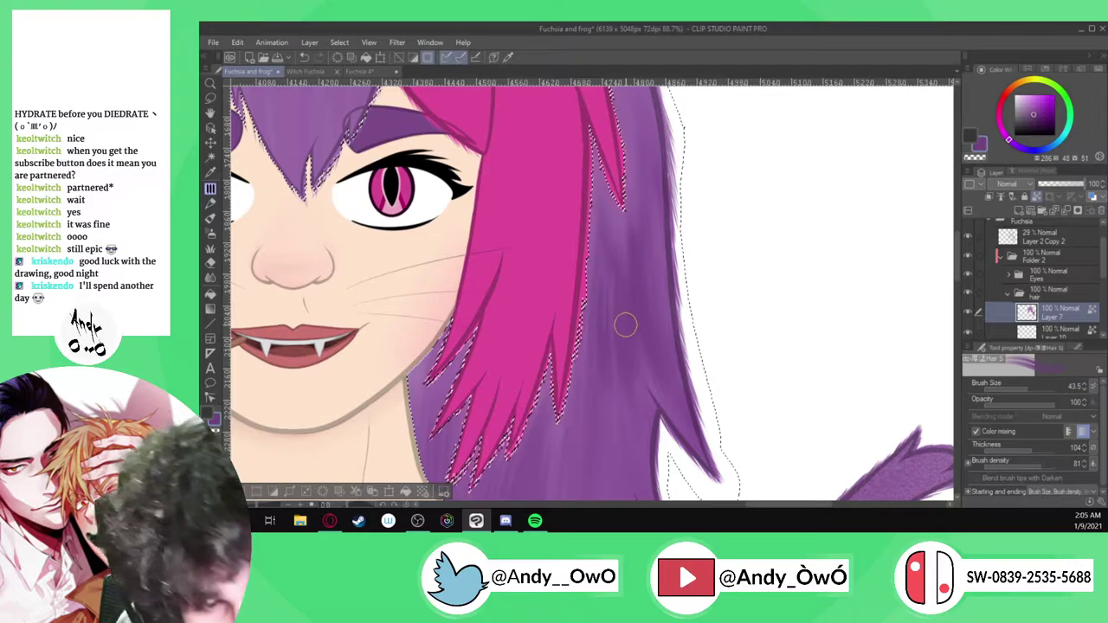
# Soften the shadow strands beside the pink streak with a purple sampled from the lock (hue 286, saturation 44, brightness 59)
pyautogui.scroll(-3, 626, 325)
pyautogui.scroll(4, 626, 325)
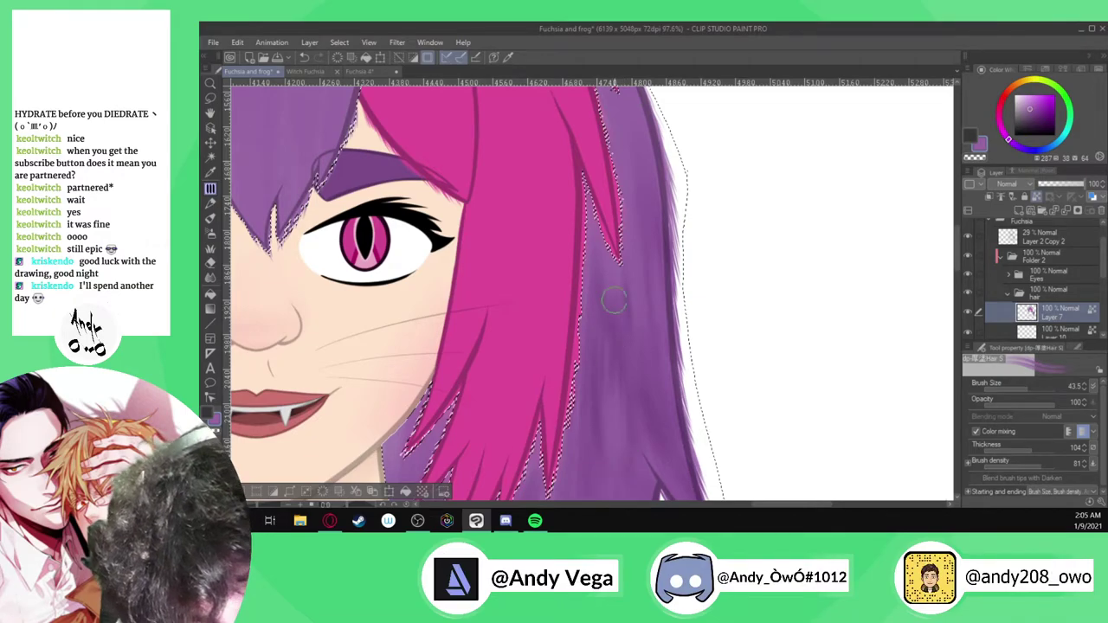
pyautogui.scroll(-4, 608, 312)
pyautogui.scroll(2, 638, 286)
pyautogui.keyDown('alt'); pyautogui.click(639, 260); pyautogui.keyUp('alt')
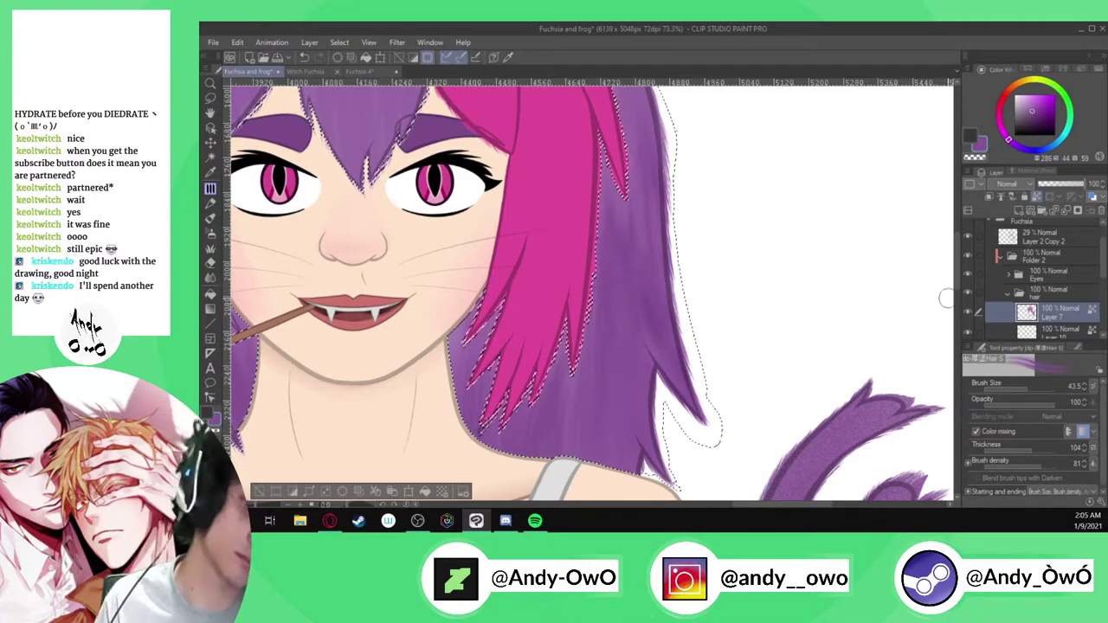
# Clear the selection around the purple hair
pyautogui.scroll(-2, 708, 368)
pyautogui.scroll(-3, 708, 368)
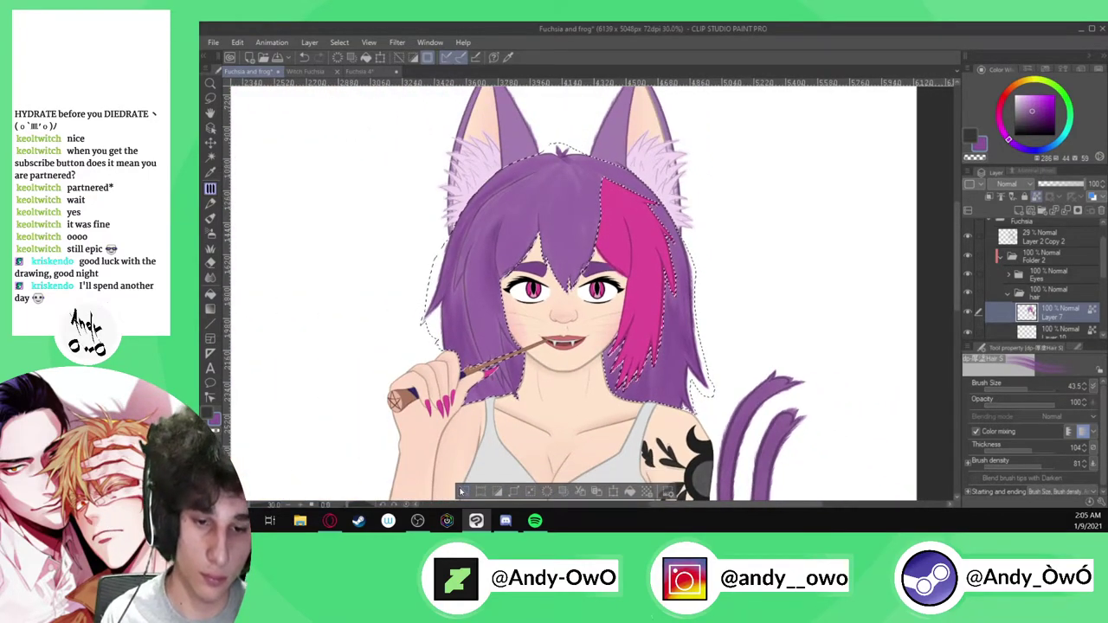
pyautogui.click(456, 489)
pyautogui.scroll(1, 547, 354)
pyautogui.scroll(1, 1056, 289)
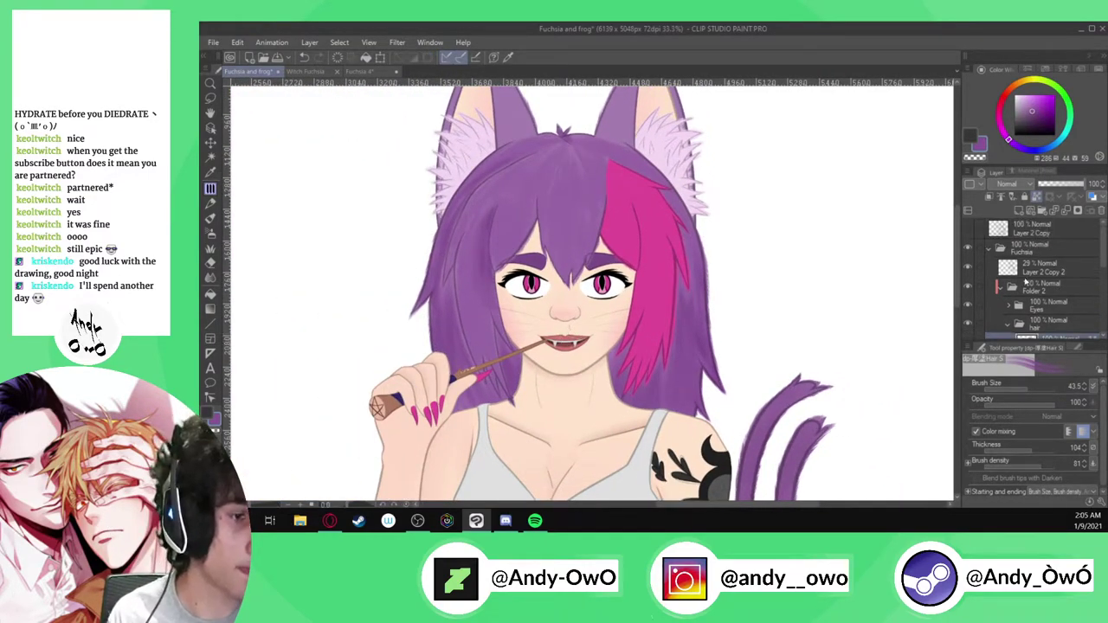
# Hide the Layer 2 Copy 2 line art, collapse Folder 2 and set the folder's blending mode to Multiply
pyautogui.click(967, 270)
pyautogui.click(1003, 290)
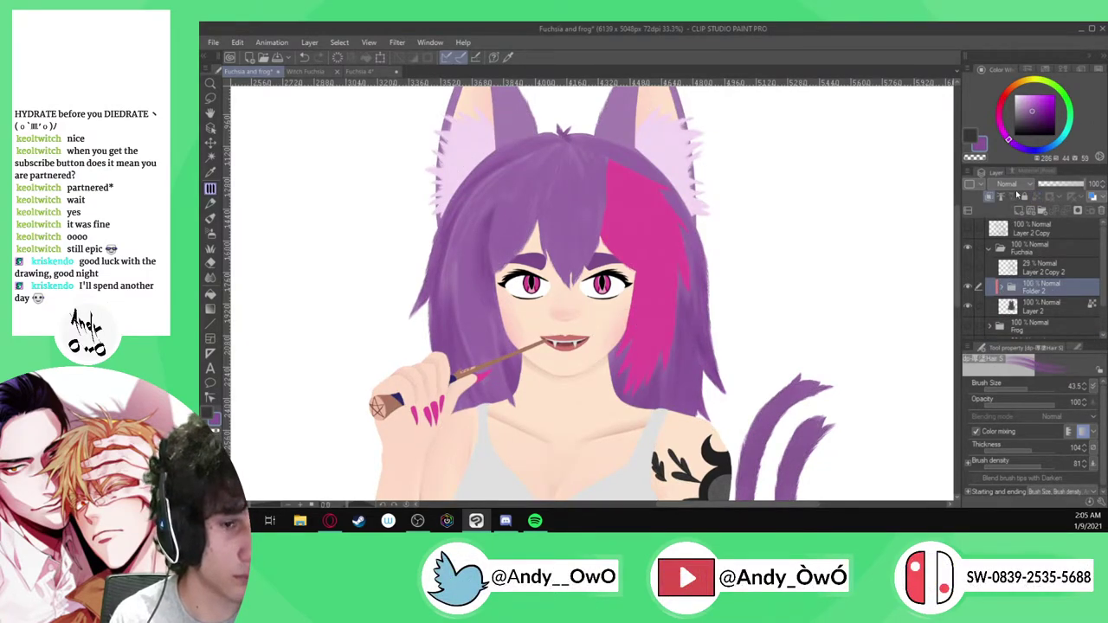
pyautogui.click(1027, 188)
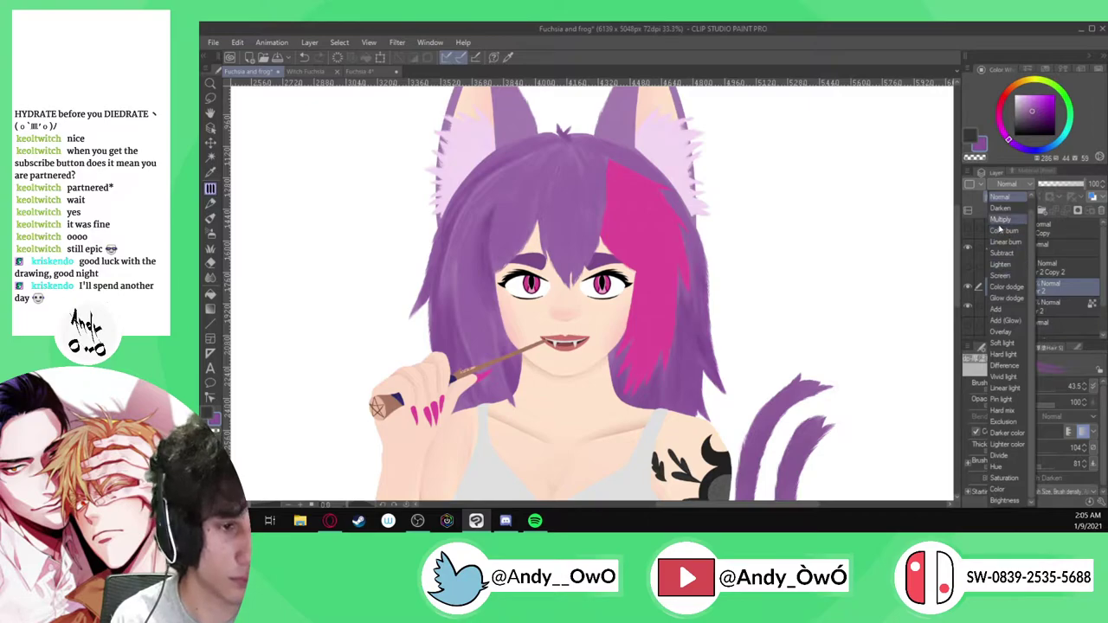
pyautogui.click(1009, 224)
pyautogui.scroll(-5, 758, 283)
pyautogui.scroll(3, 644, 275)
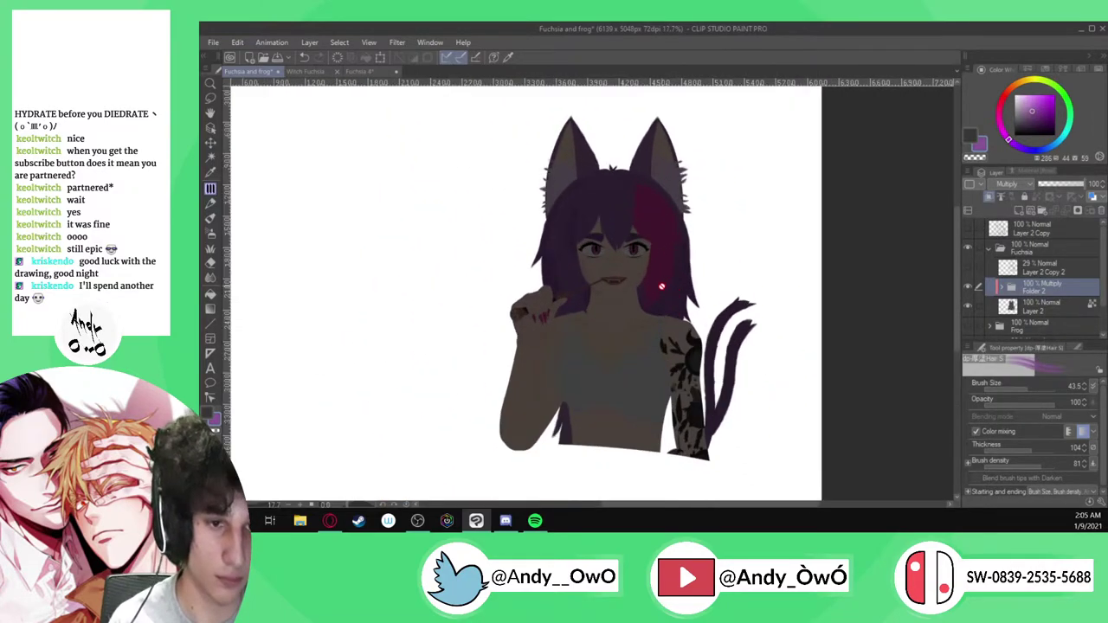
pyautogui.scroll(-3, 645, 275)
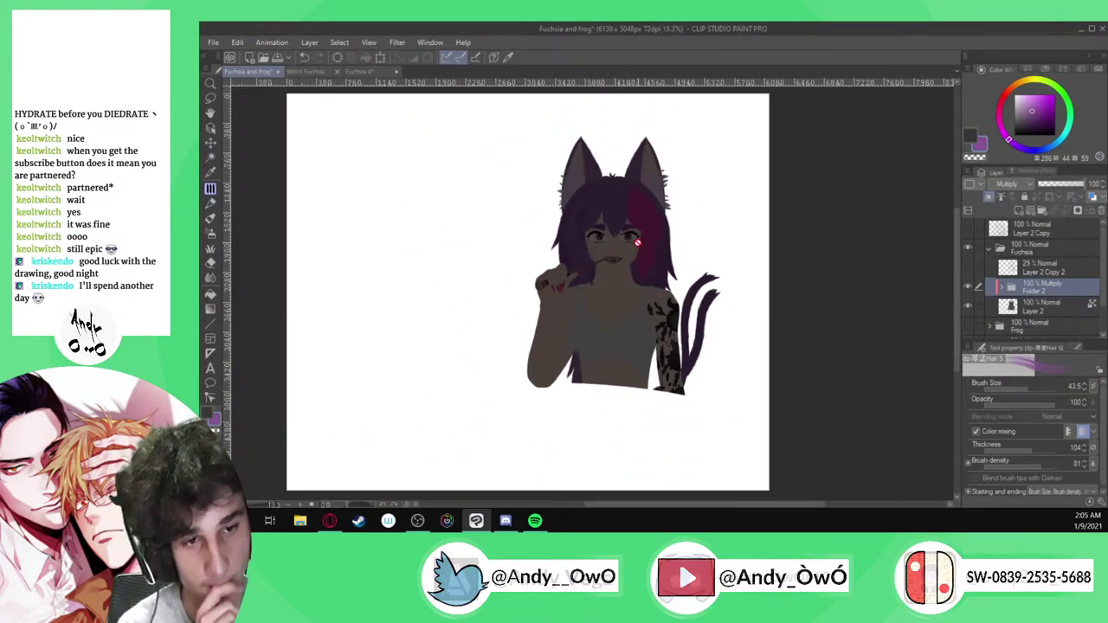
# Check the drawing with the Layer 2 Copy line art shown, hide it again, and set Folder 2's blending mode to Normal
pyautogui.scroll(2, 640, 240)
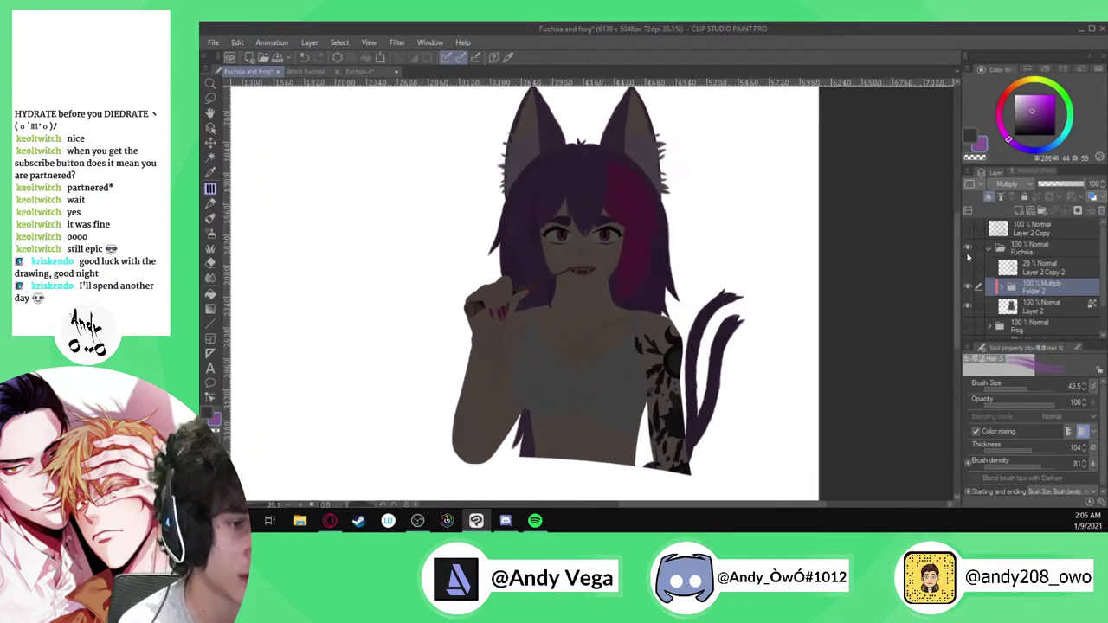
pyautogui.click(967, 229)
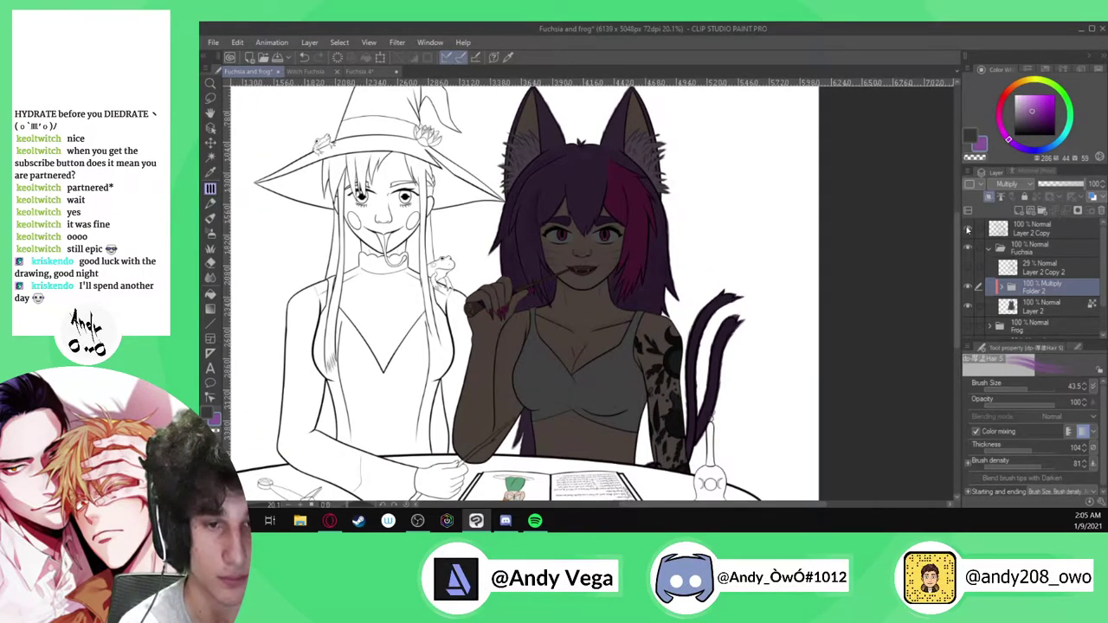
pyautogui.click(967, 230)
pyautogui.click(1011, 185)
pyautogui.click(1018, 205)
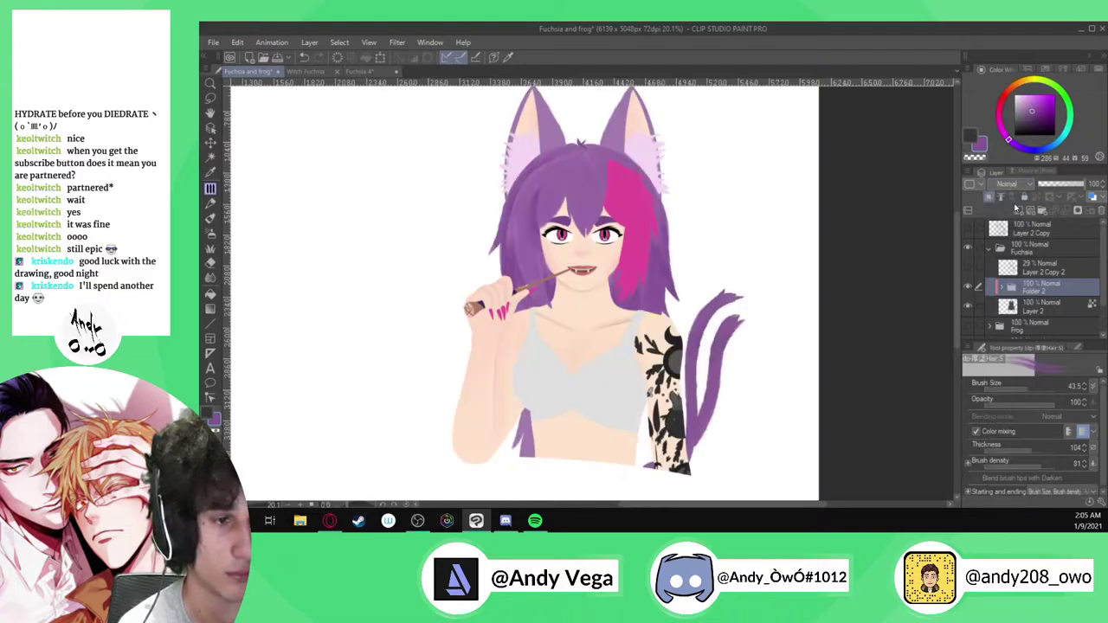
# Expand Folder 2 and make Layer 7 in its hair folder the active layer
pyautogui.scroll(2, 490, 332)
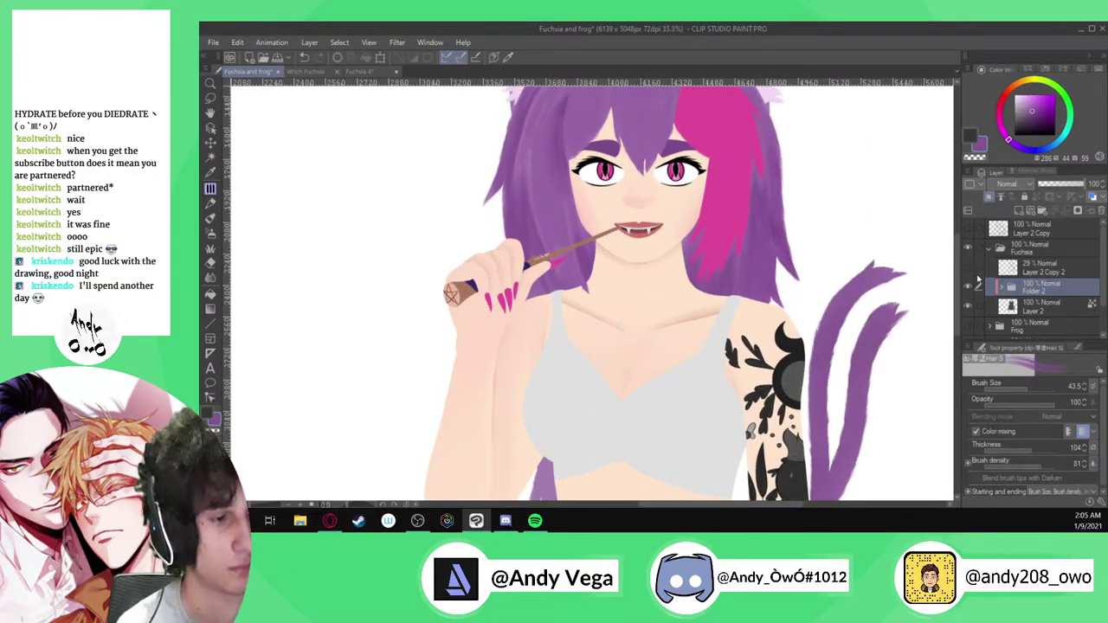
pyautogui.click(999, 288)
pyautogui.scroll(-2, 660, 210)
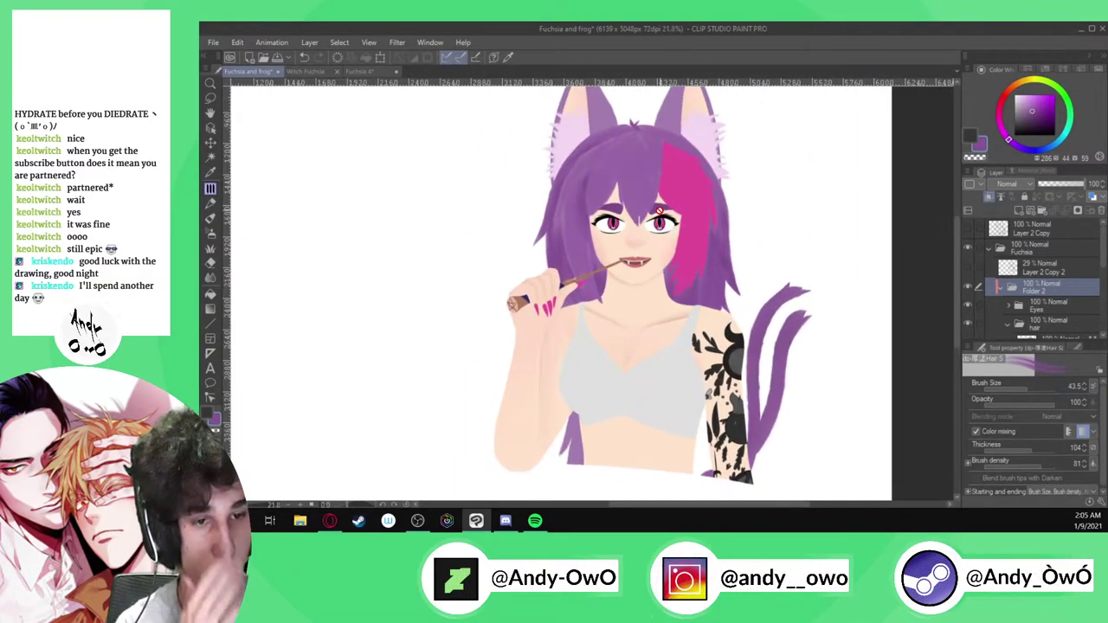
pyautogui.scroll(3, 733, 231)
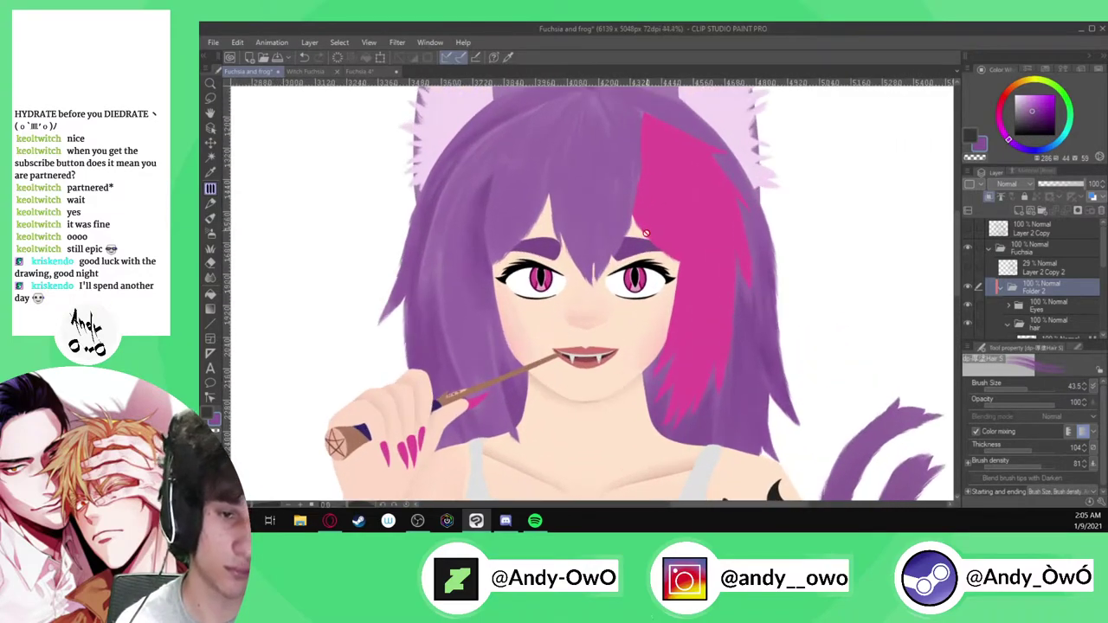
pyautogui.scroll(-2, 611, 361)
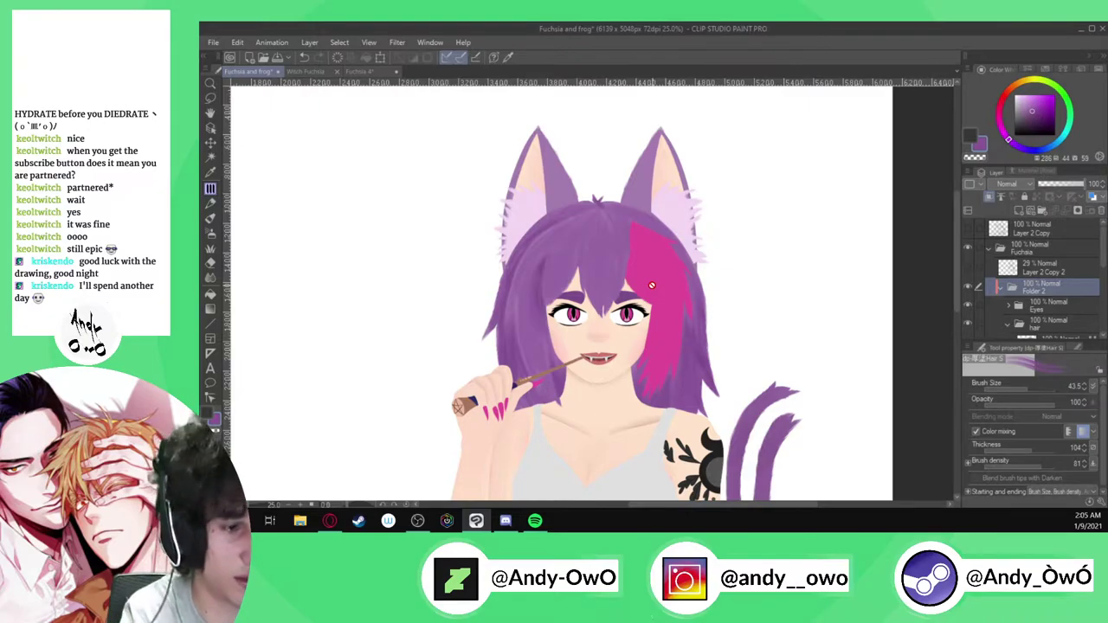
pyautogui.scroll(-2, 1055, 277)
pyautogui.click(1049, 255)
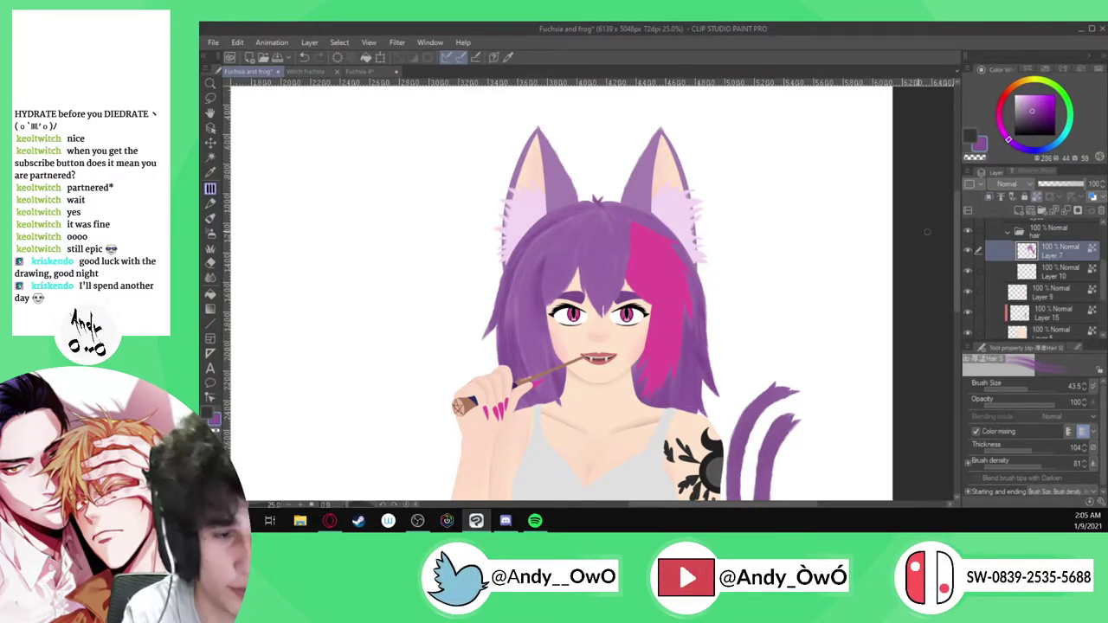
pyautogui.click(209, 157)
pyautogui.scroll(3, 673, 370)
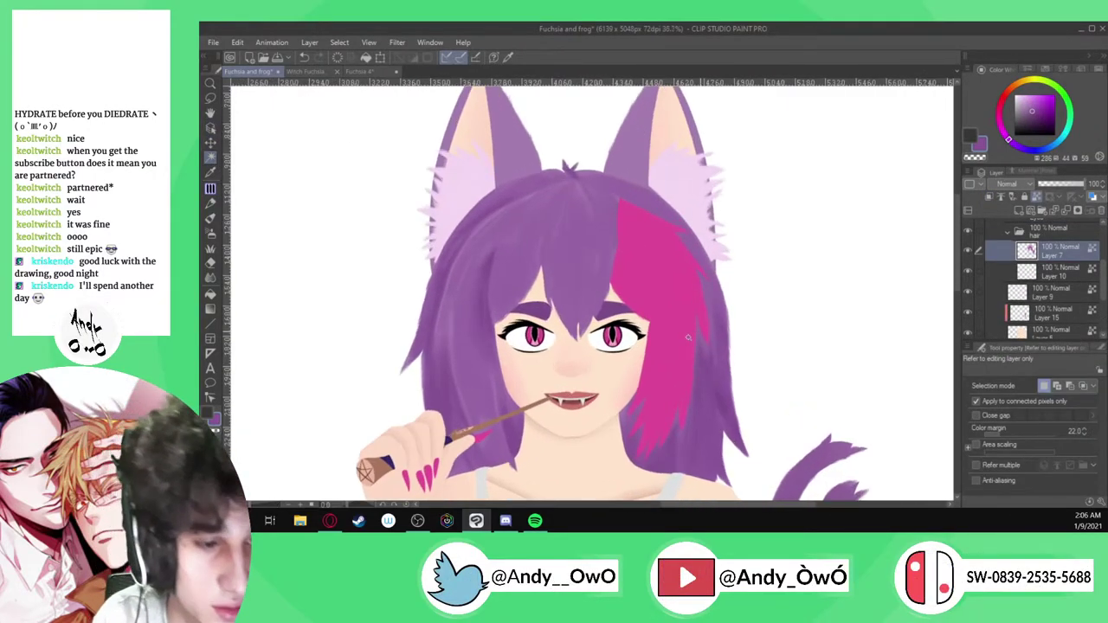
pyautogui.click(672, 370)
pyautogui.scroll(5, 673, 370)
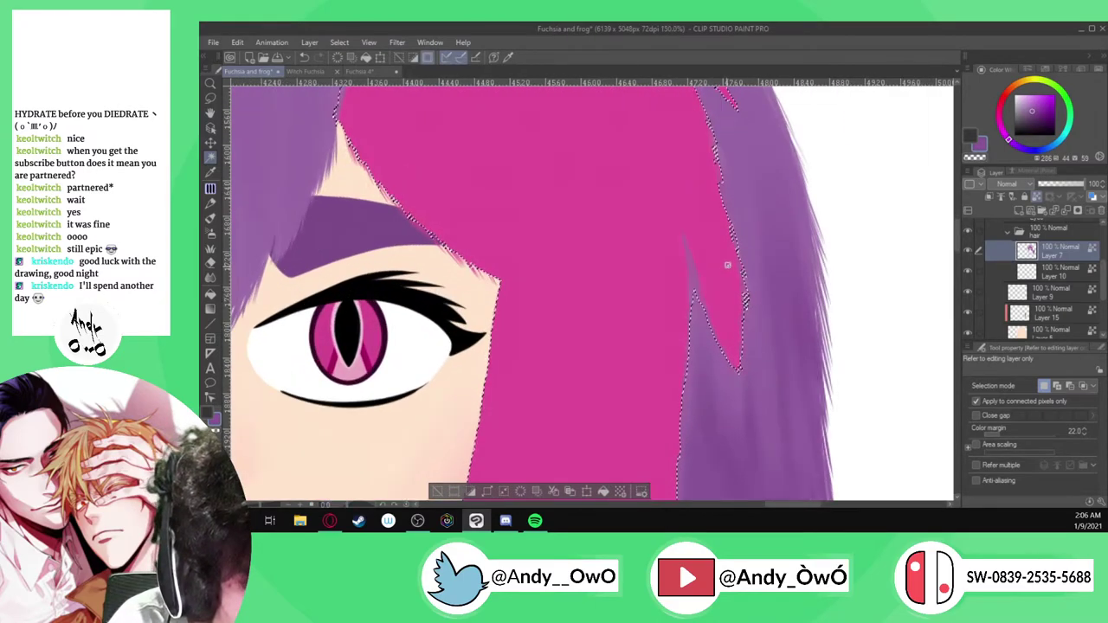
pyautogui.hotkey('ctrl', 'd')
# Paint shadow strands down the pink streak beside the eye and cheek with a dark pink (hue 329, saturation 62, brightness 67)
pyautogui.press('b')
pyautogui.keyDown('alt'); pyautogui.click(522, 337); pyautogui.keyUp('alt')
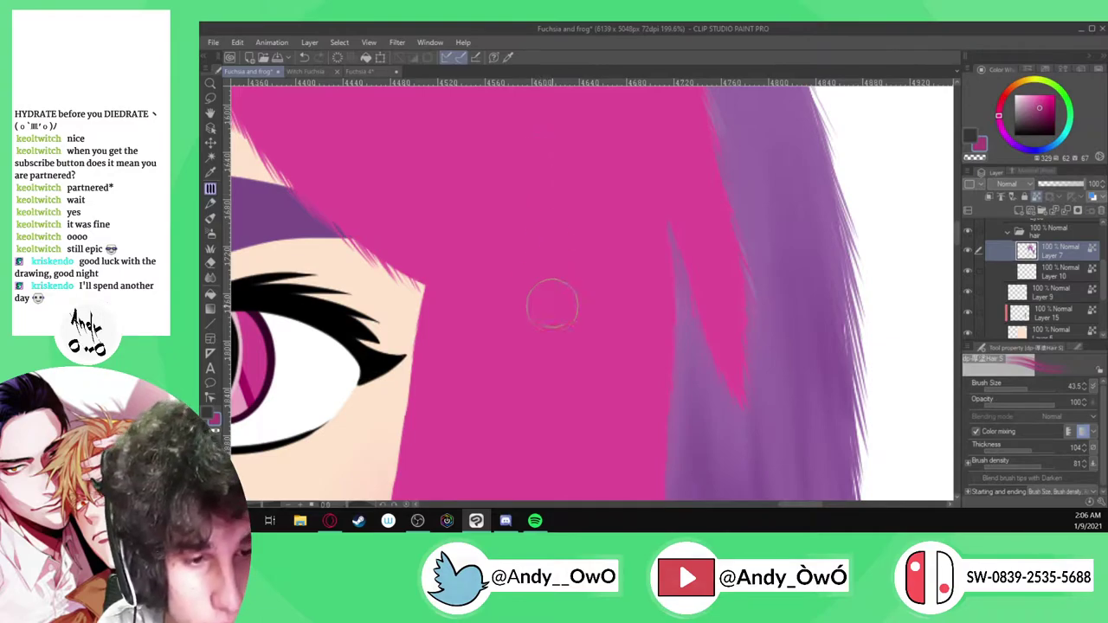
pyautogui.moveTo(537, 177); pyautogui.dragTo(541, 432)
pyautogui.moveTo(470, 323); pyautogui.dragTo(476, 437)
pyautogui.scroll(-5, 484, 432)
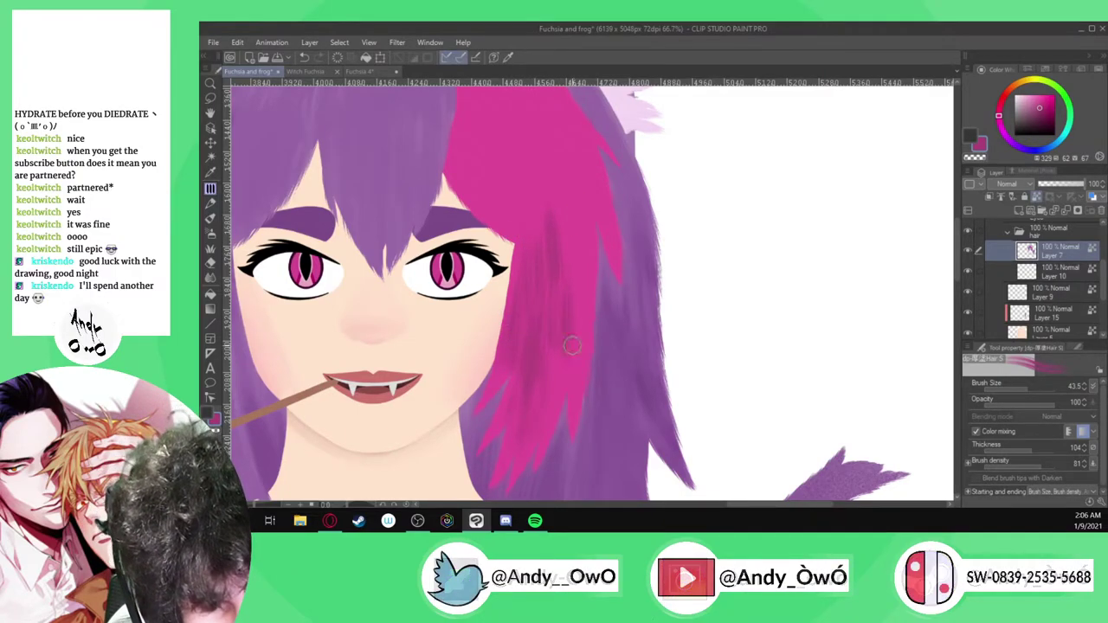
# Paint lighter strands down the middle of the pink streak with a light pink (hue 329, saturation 54, brightness 83)
pyautogui.click(1037, 103)
pyautogui.moveTo(574, 275); pyautogui.dragTo(573, 338)
pyautogui.moveTo(569, 263); pyautogui.dragTo(572, 364)
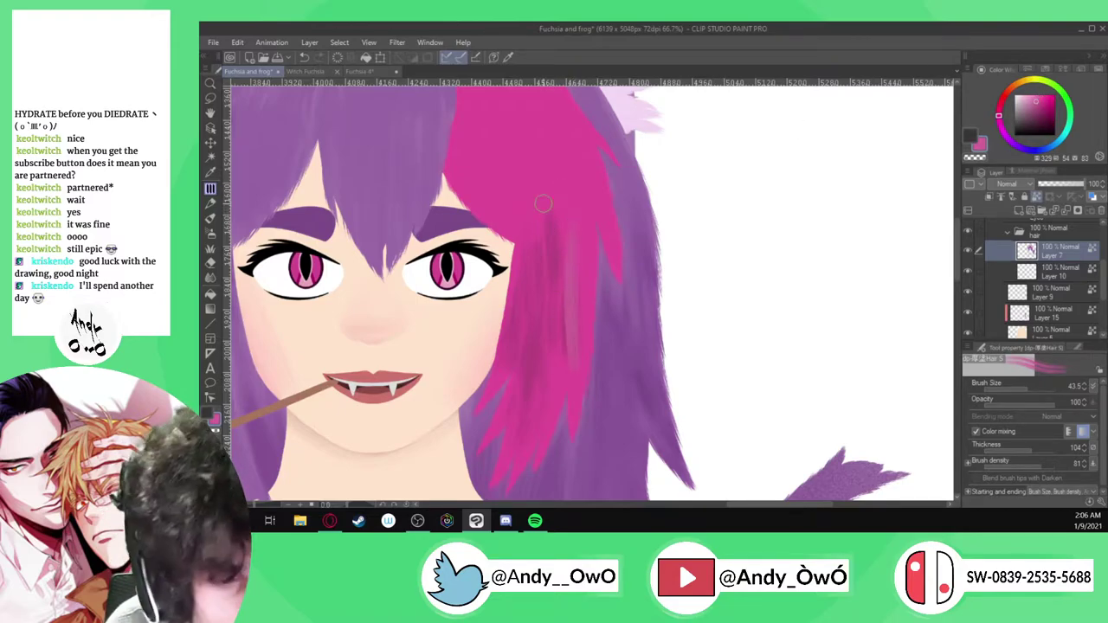
pyautogui.moveTo(546, 225); pyautogui.dragTo(556, 363)
pyautogui.moveTo(565, 275); pyautogui.dragTo(566, 352)
# Blend the strands beside the cheek using pinks sampled from the streak, finishing with hue 329, saturation 64, brightness 72
pyautogui.keyDown('alt'); pyautogui.click(573, 210); pyautogui.keyUp('alt')
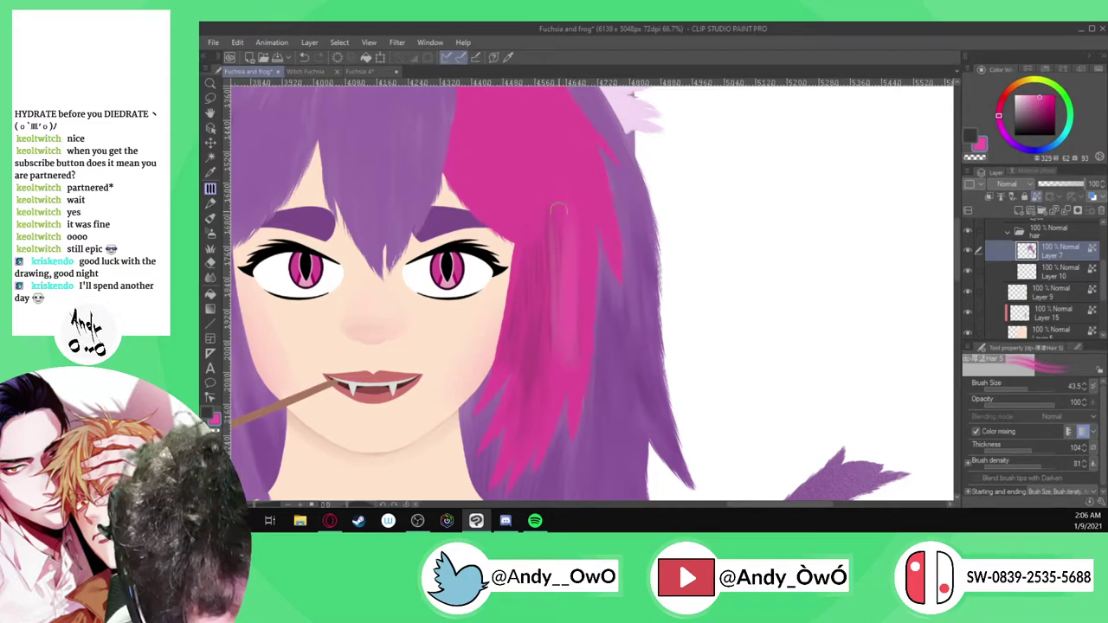
pyautogui.moveTo(548, 256); pyautogui.dragTo(539, 374)
pyautogui.moveTo(531, 322); pyautogui.dragTo(525, 378)
pyautogui.keyDown('alt'); pyautogui.click(530, 383); pyautogui.keyUp('alt')
pyautogui.moveTo(563, 282)
pyautogui.mouseDown()
pyautogui.moveTo(564, 373)
pyautogui.moveTo(568, 360)
pyautogui.mouseUp()
pyautogui.moveTo(573, 289); pyautogui.dragTo(573, 341)
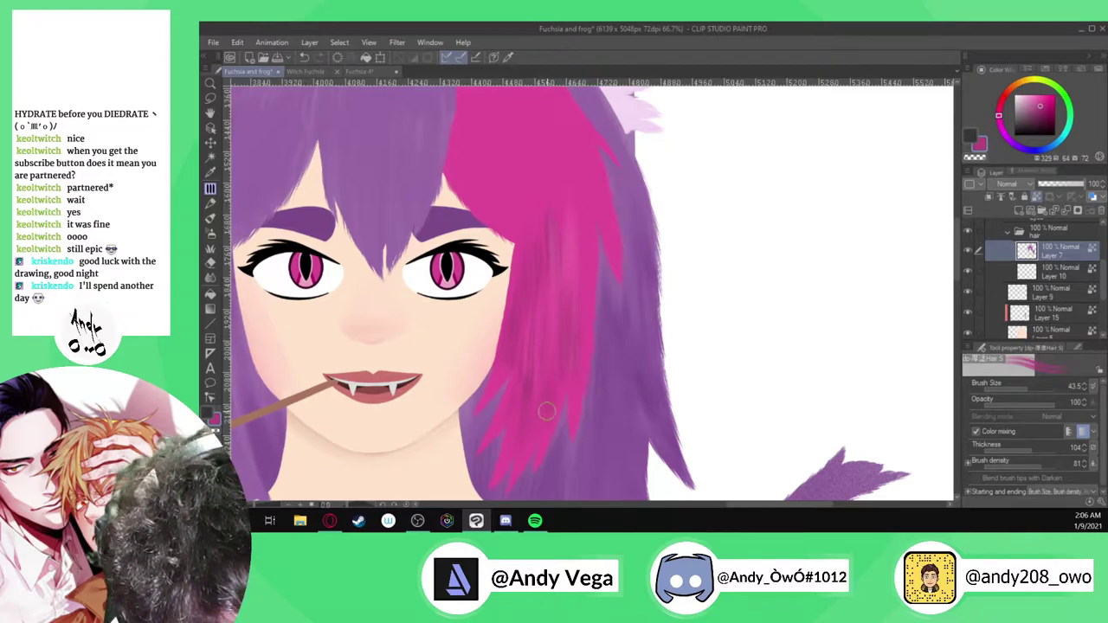
# Enlarge the hair brush to 51.4 and paint shadow strands across the upper part of the pink streak and its outer spikes
pyautogui.scroll(-5, 555, 319)
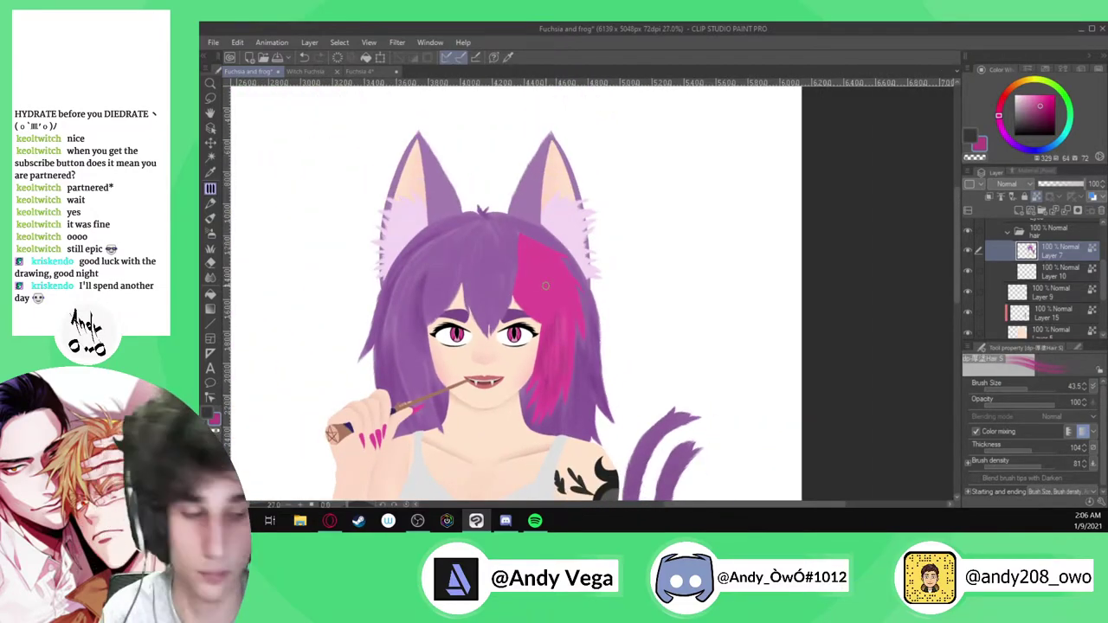
pyautogui.moveTo(1029, 394); pyautogui.dragTo(1033, 392)
pyautogui.scroll(3, 515, 236)
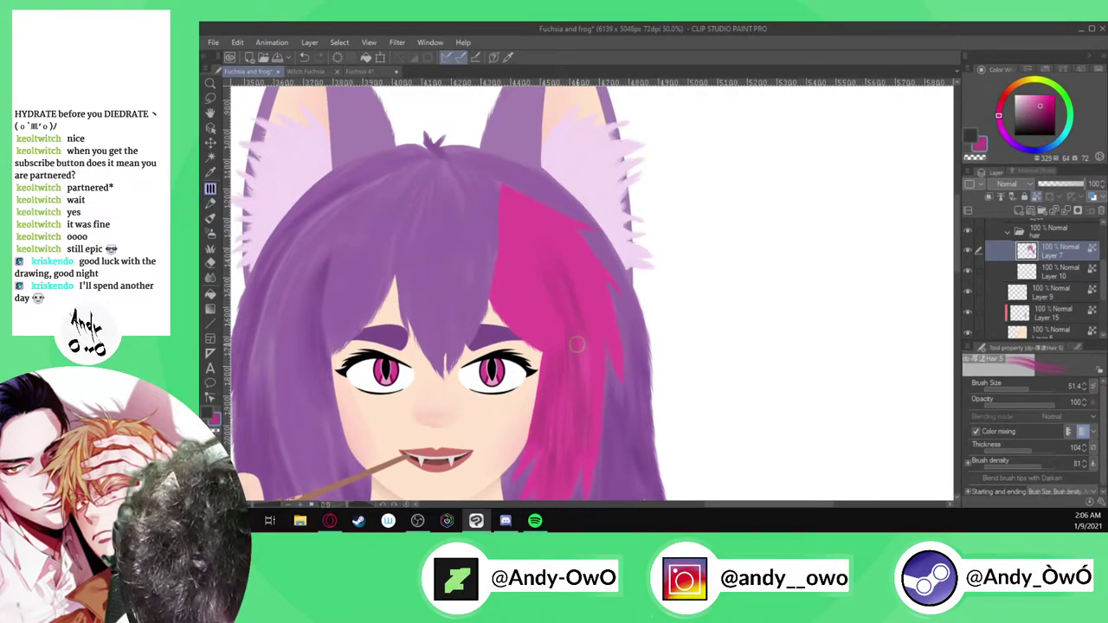
pyautogui.scroll(1, 576, 345)
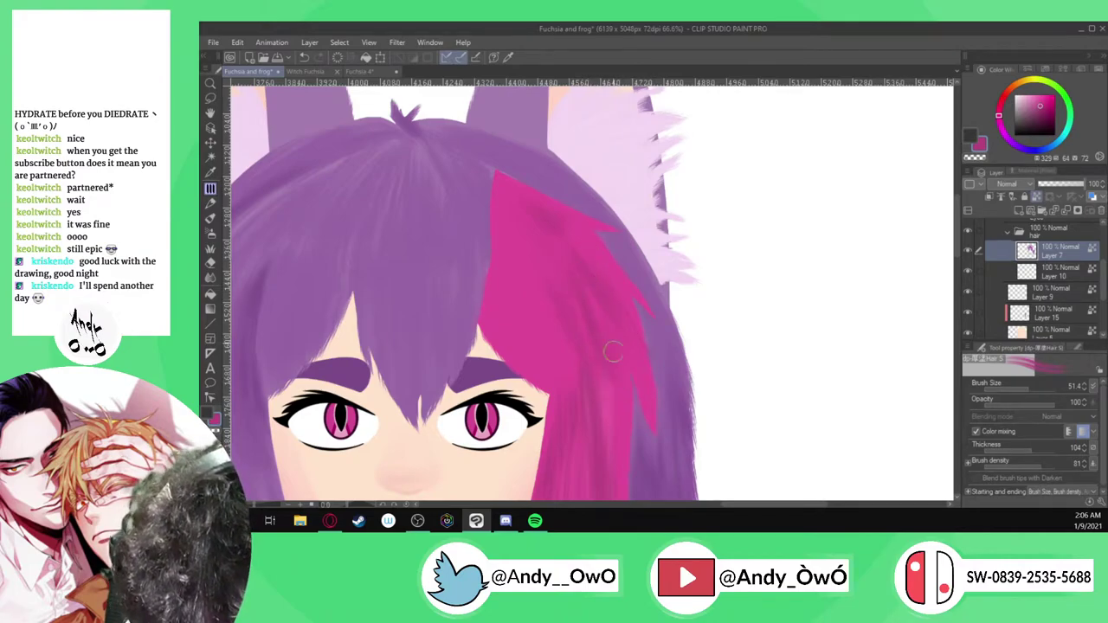
pyautogui.scroll(-5, 610, 325)
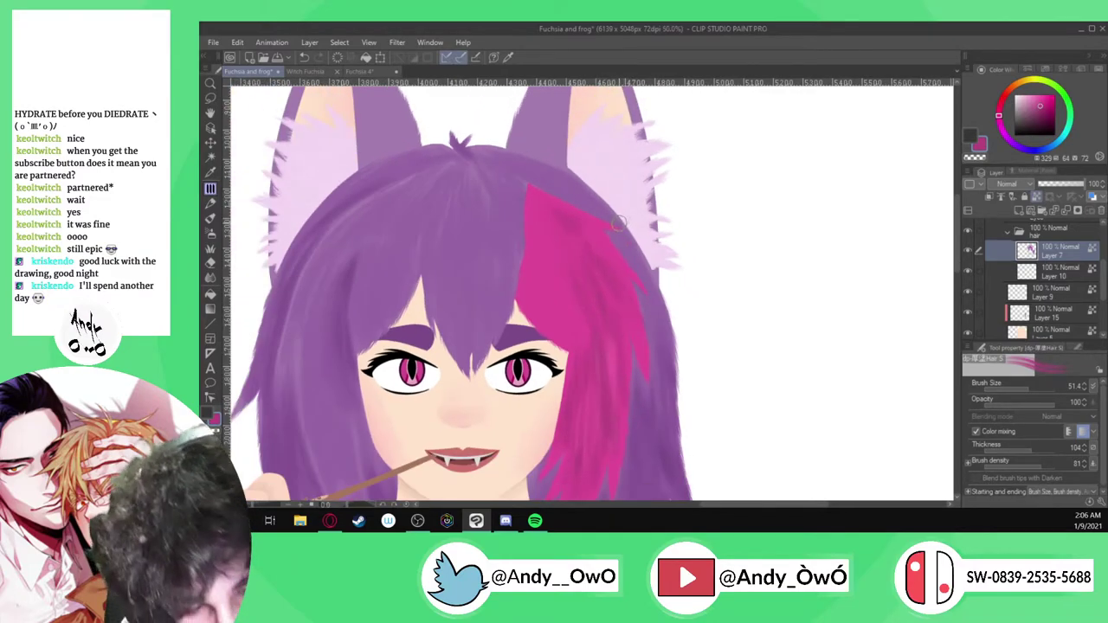
# Reduce the hair brush to 28.7 and paint finer shadow strands through the pink streak's lower locks beside the cheek
pyautogui.scroll(3, 627, 281)
pyautogui.click(1030, 386)
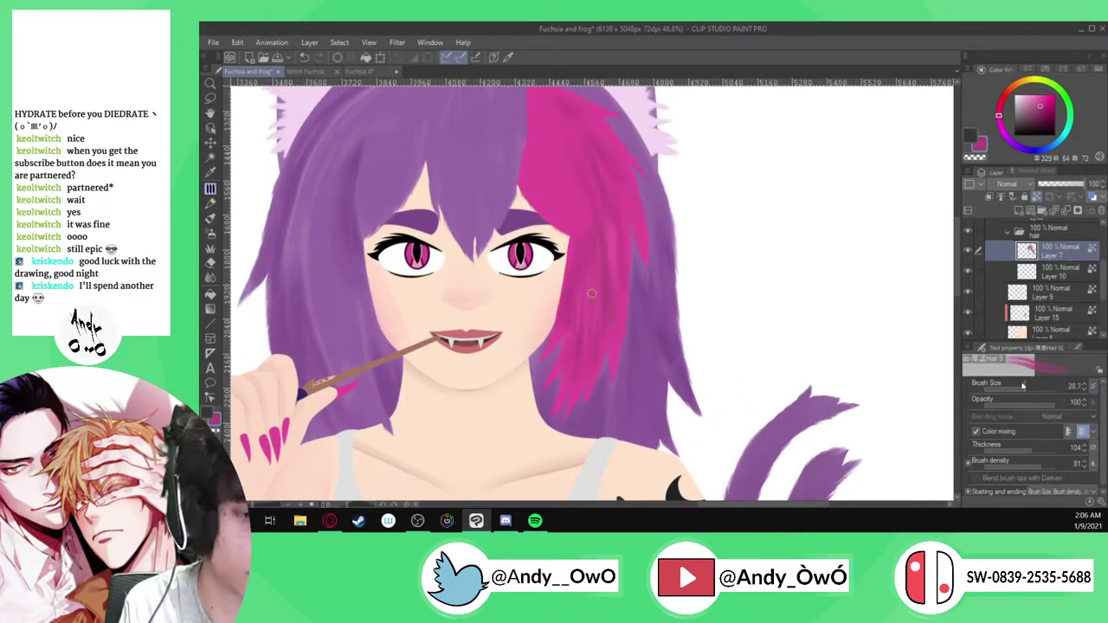
pyautogui.scroll(2, 610, 303)
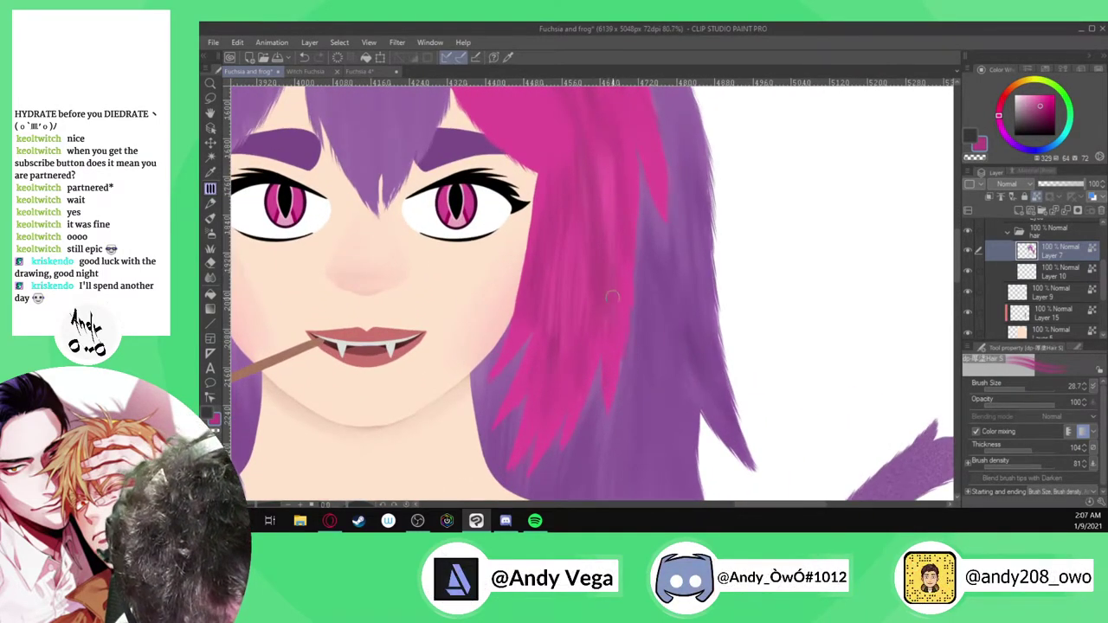
pyautogui.scroll(2, 583, 381)
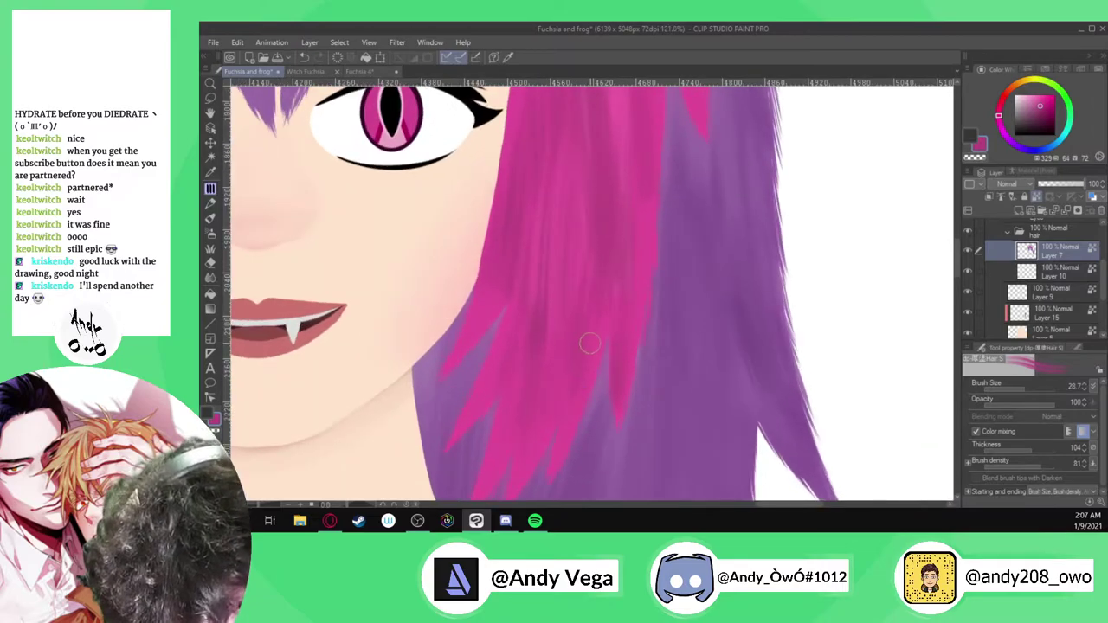
pyautogui.scroll(-1, 564, 414)
pyautogui.scroll(2, 564, 345)
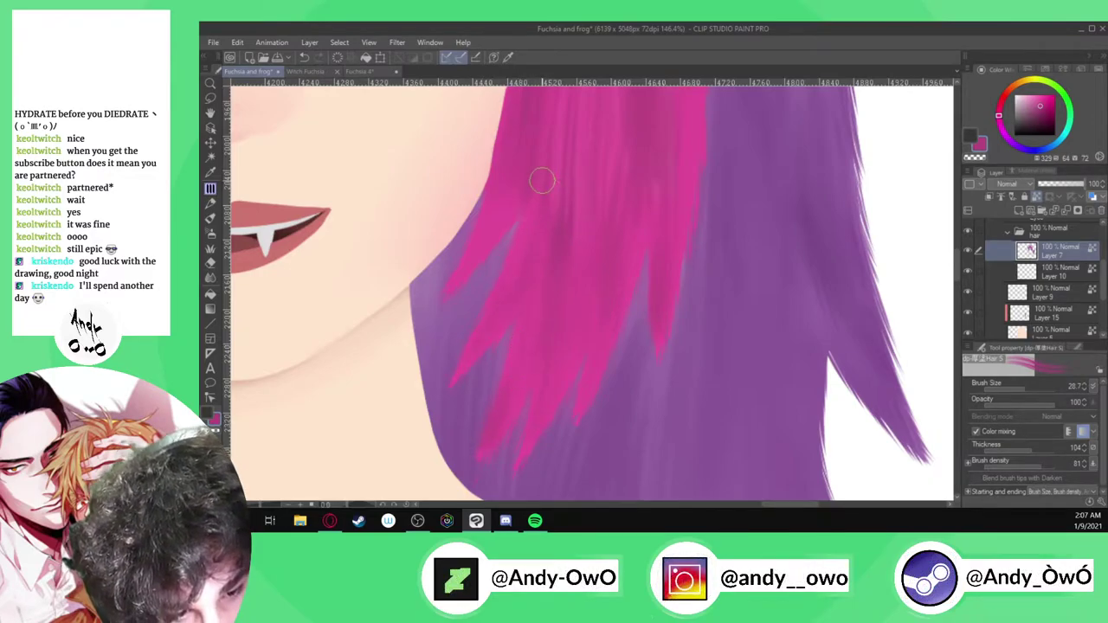
pyautogui.scroll(-3, 468, 338)
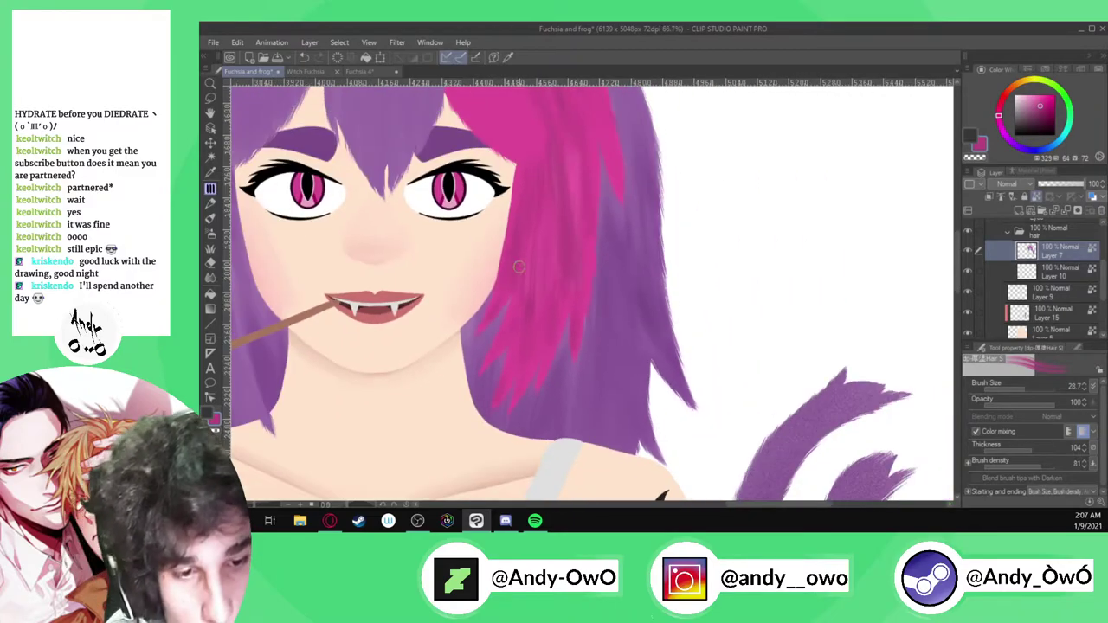
pyautogui.scroll(2, 476, 336)
pyautogui.scroll(-3, 489, 316)
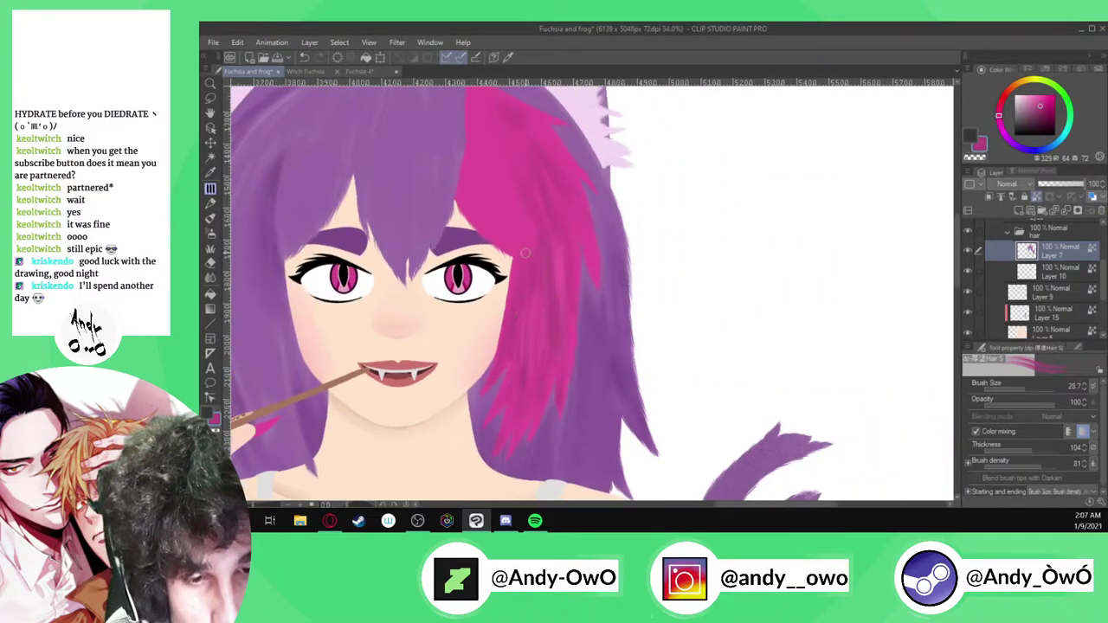
# Set the hair brush size to 47.3 and deepen the shadow strands from the pink streak's upper tip to its outer spikes
pyautogui.scroll(2, 536, 358)
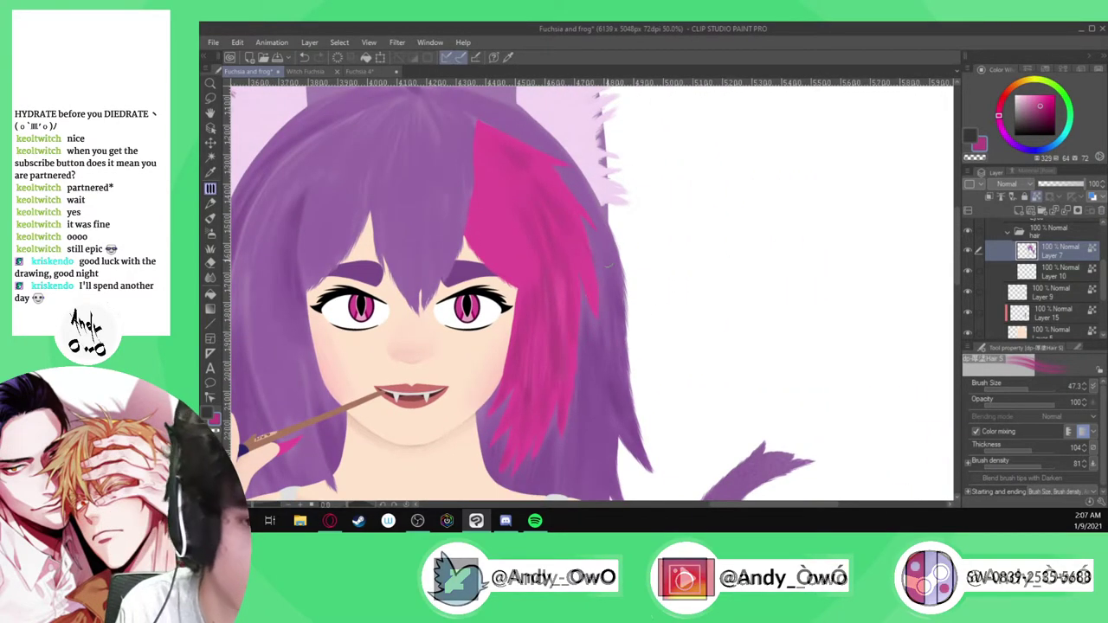
pyautogui.scroll(2, 510, 153)
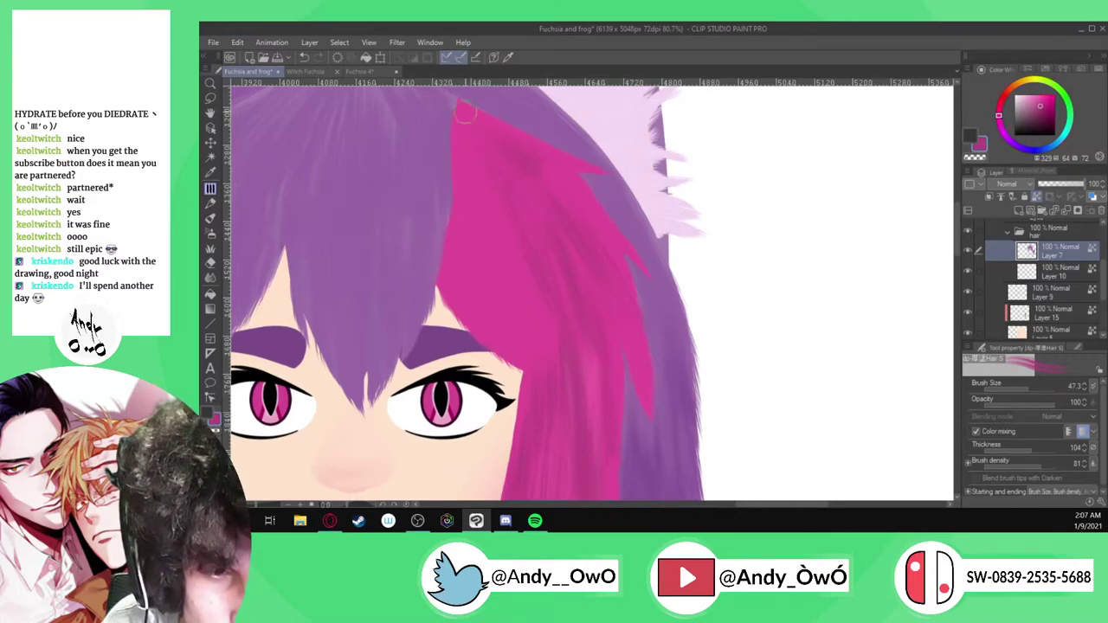
pyautogui.scroll(2, 485, 127)
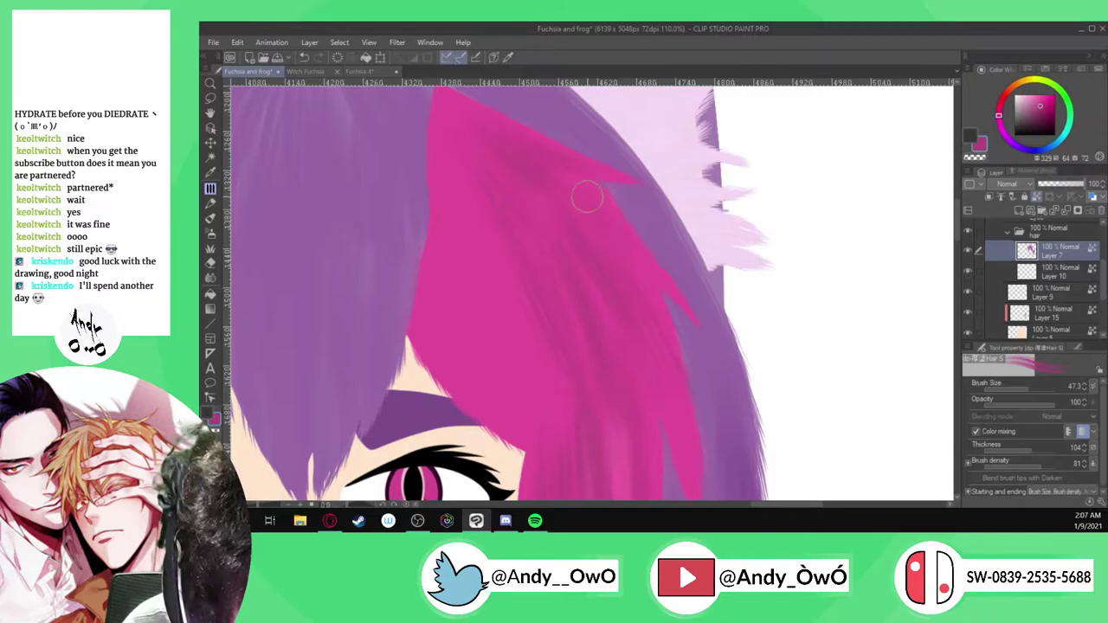
pyautogui.scroll(-2, 649, 328)
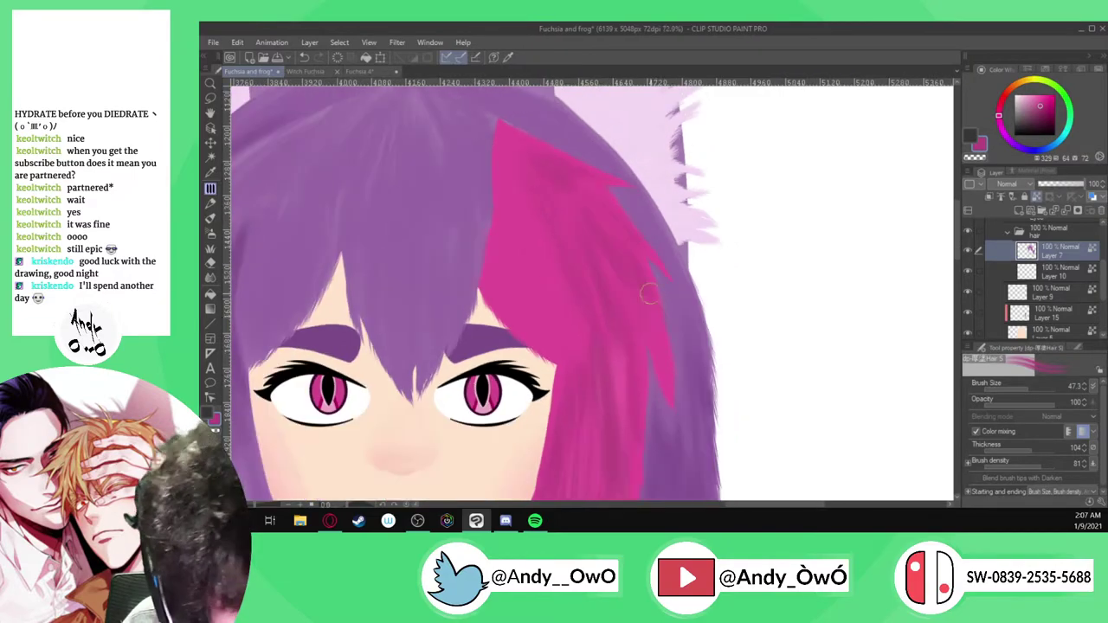
pyautogui.scroll(1, 645, 338)
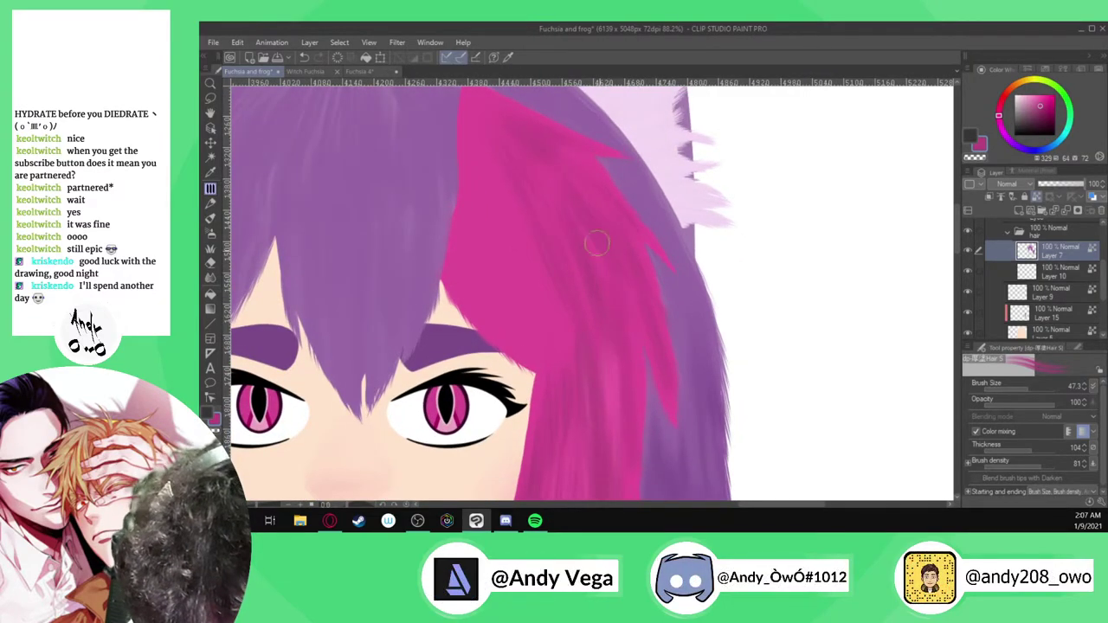
pyautogui.scroll(-1, 582, 311)
pyautogui.scroll(-2, 583, 312)
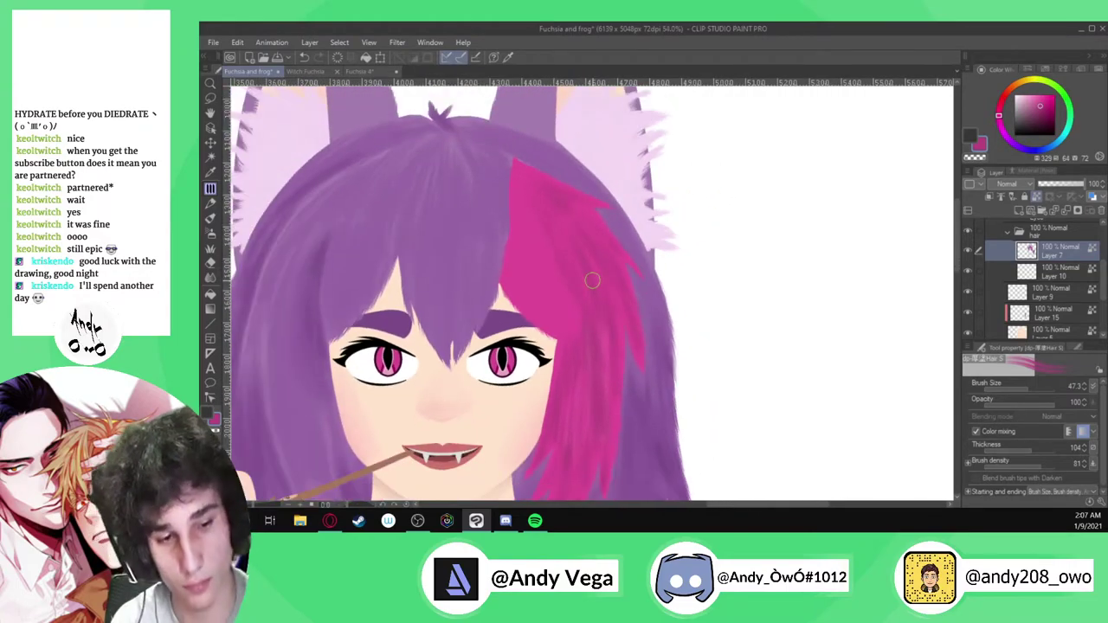
pyautogui.scroll(-2, 590, 281)
pyautogui.scroll(2, 586, 327)
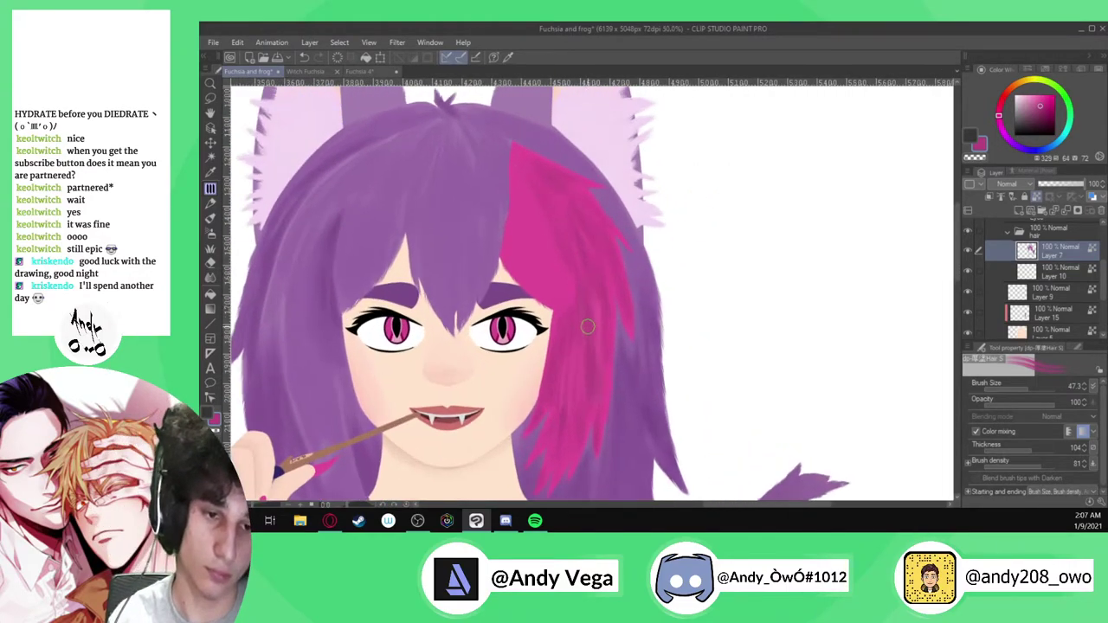
# Blend the pink streak's strands beside the eye and cheek using pinks sampled from the streak
pyautogui.scroll(2, 571, 303)
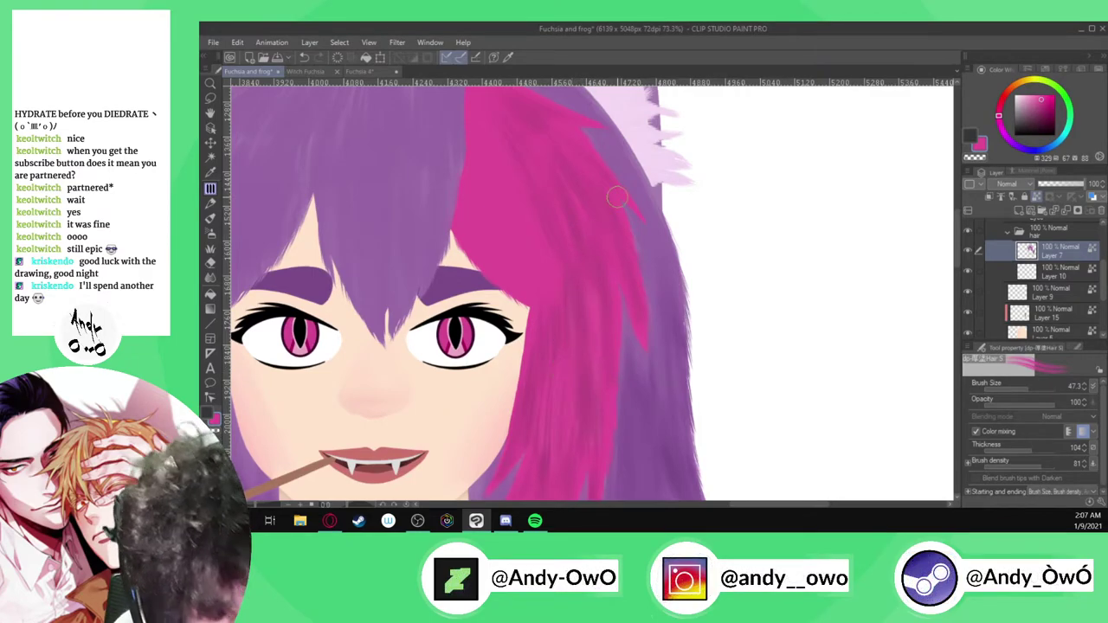
pyautogui.scroll(2, 570, 219)
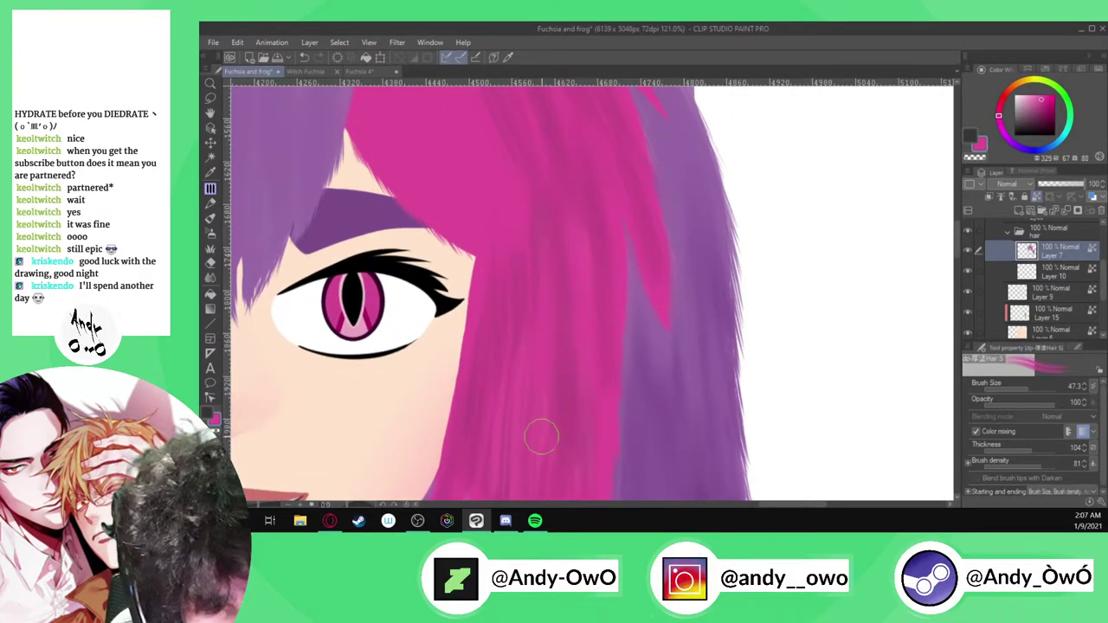
pyautogui.keyDown('alt'); pyautogui.click(562, 363); pyautogui.keyUp('alt')
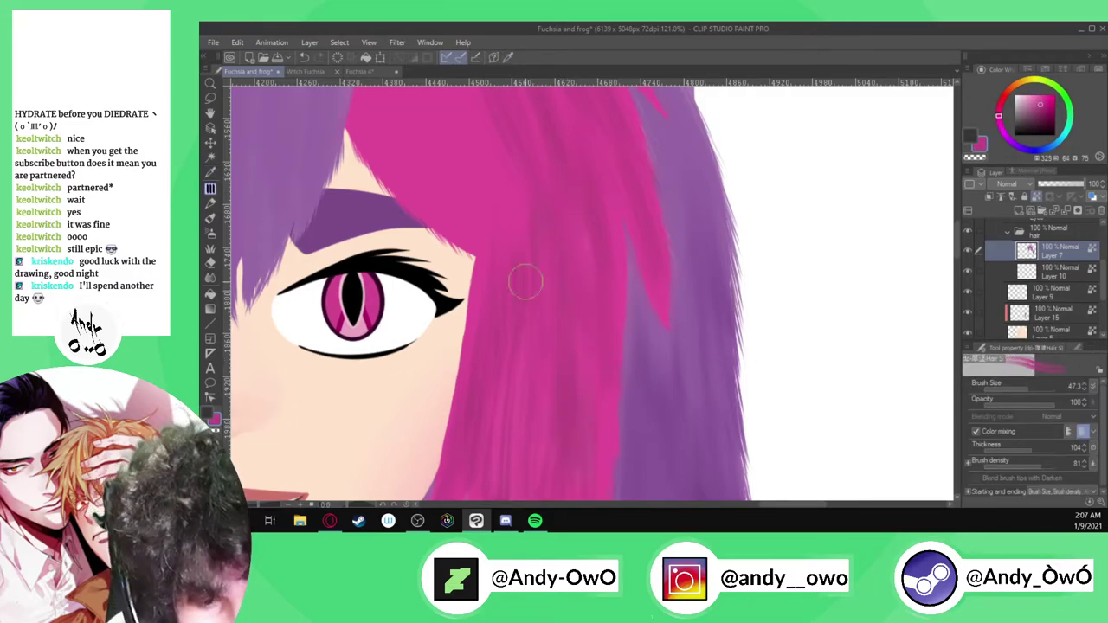
pyautogui.scroll(-2, 558, 329)
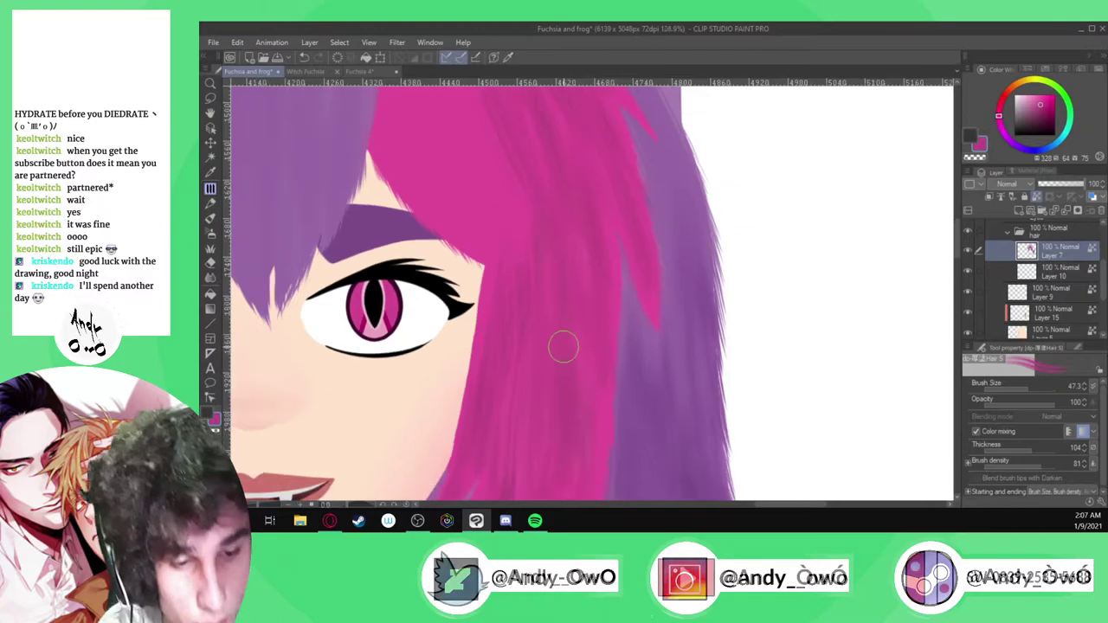
pyautogui.scroll(-3, 566, 367)
pyautogui.scroll(2, 505, 271)
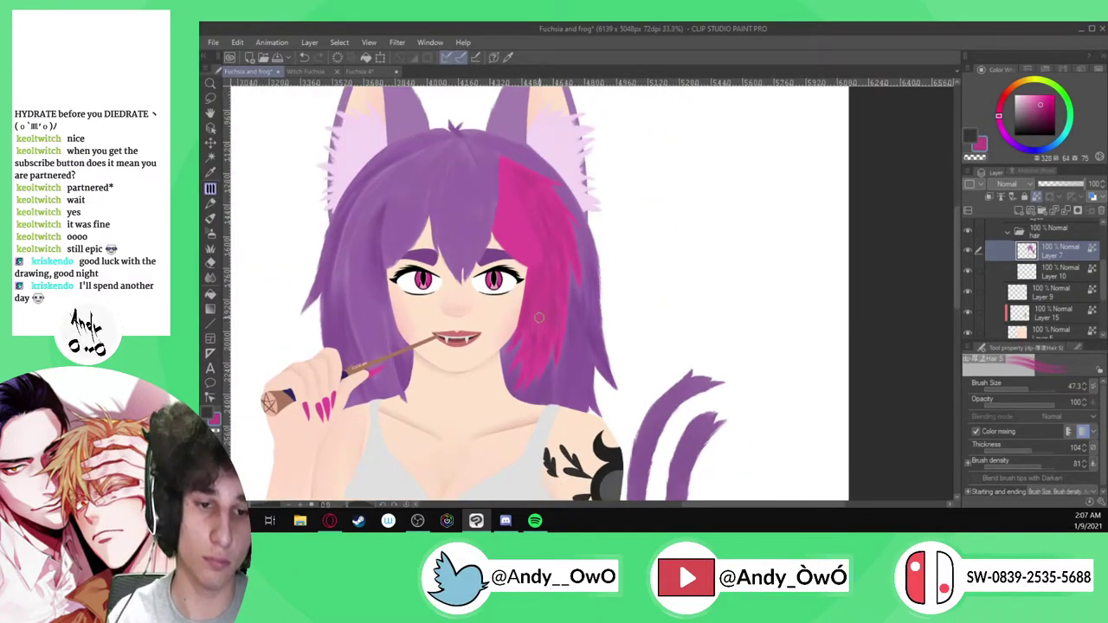
# Soften and extend the shadow strands through the pink streak's lower locks and its upper section above the eyebrow
pyautogui.scroll(3, 505, 268)
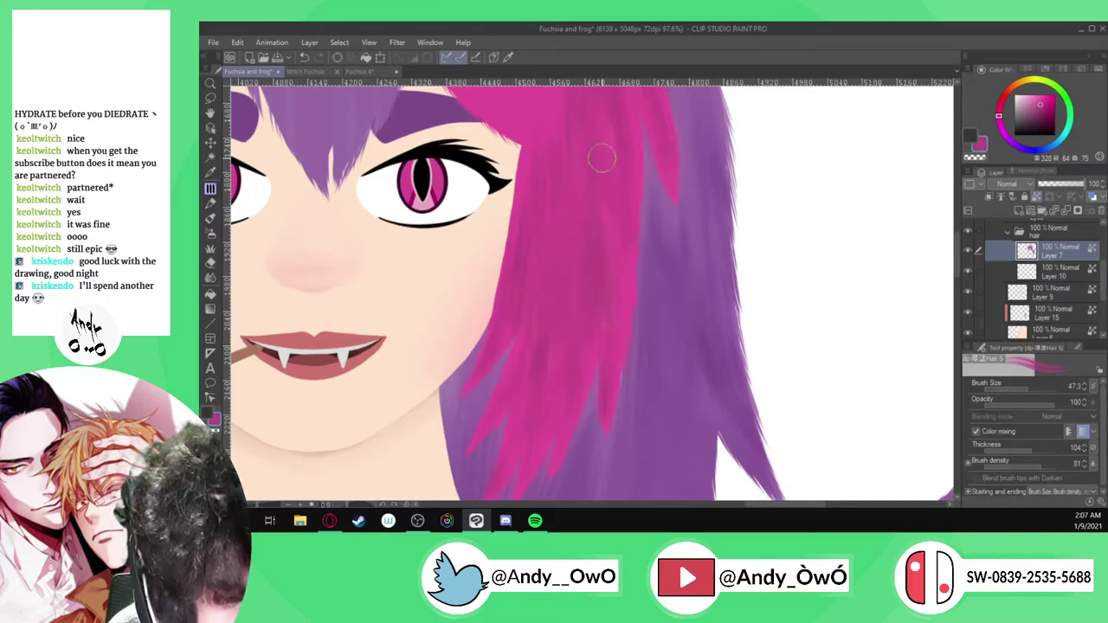
pyautogui.scroll(-3, 561, 396)
pyautogui.scroll(-2, 561, 395)
pyautogui.scroll(4, 483, 281)
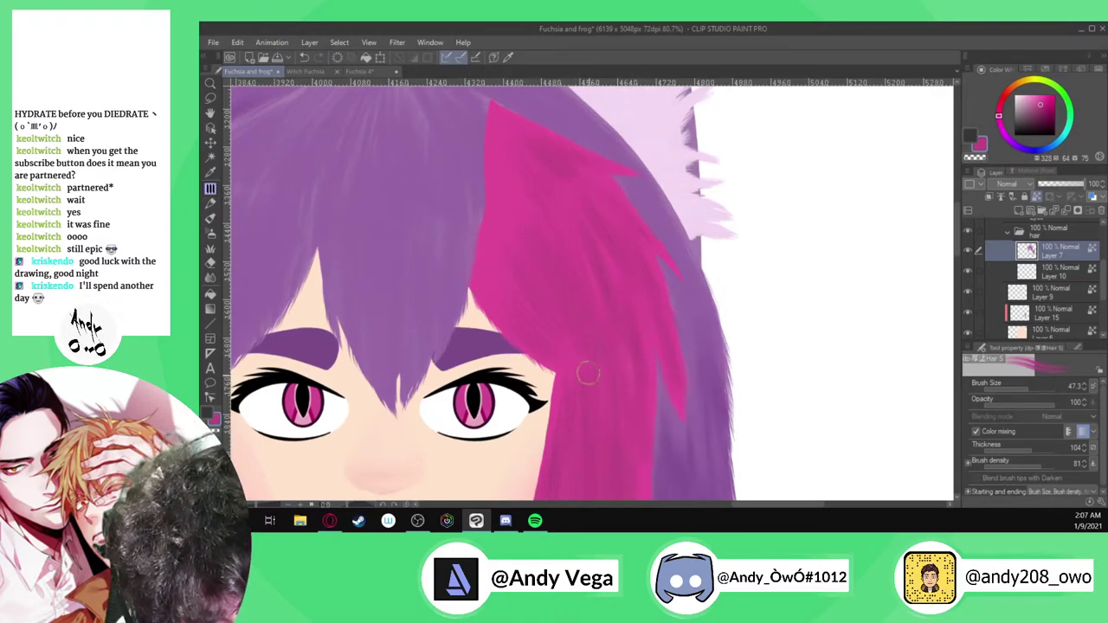
pyautogui.scroll(1, 519, 303)
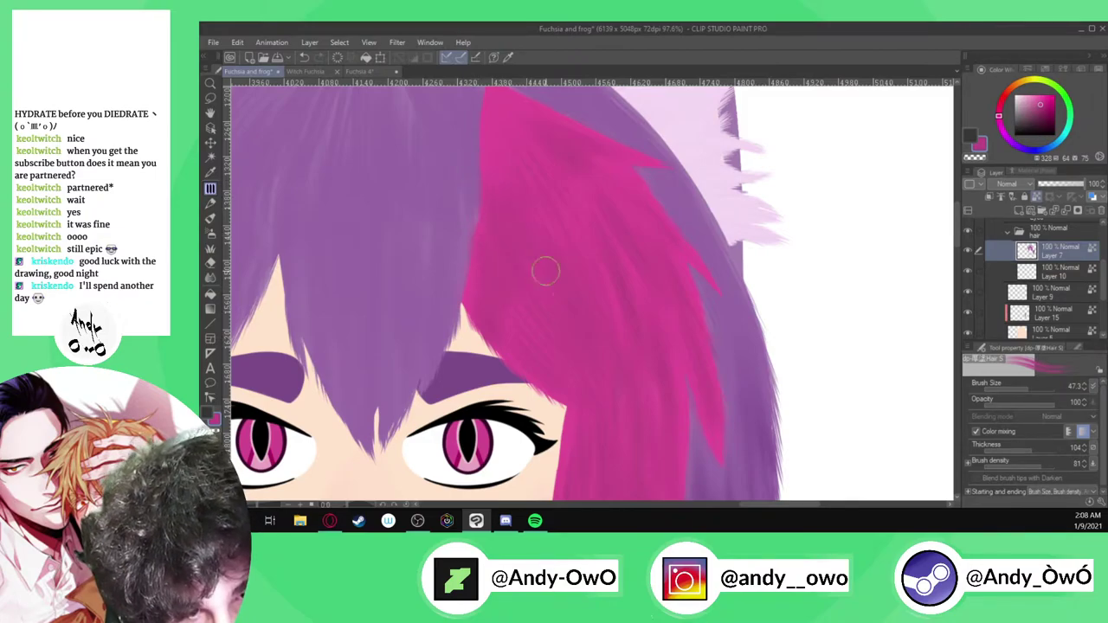
pyautogui.scroll(-5, 510, 182)
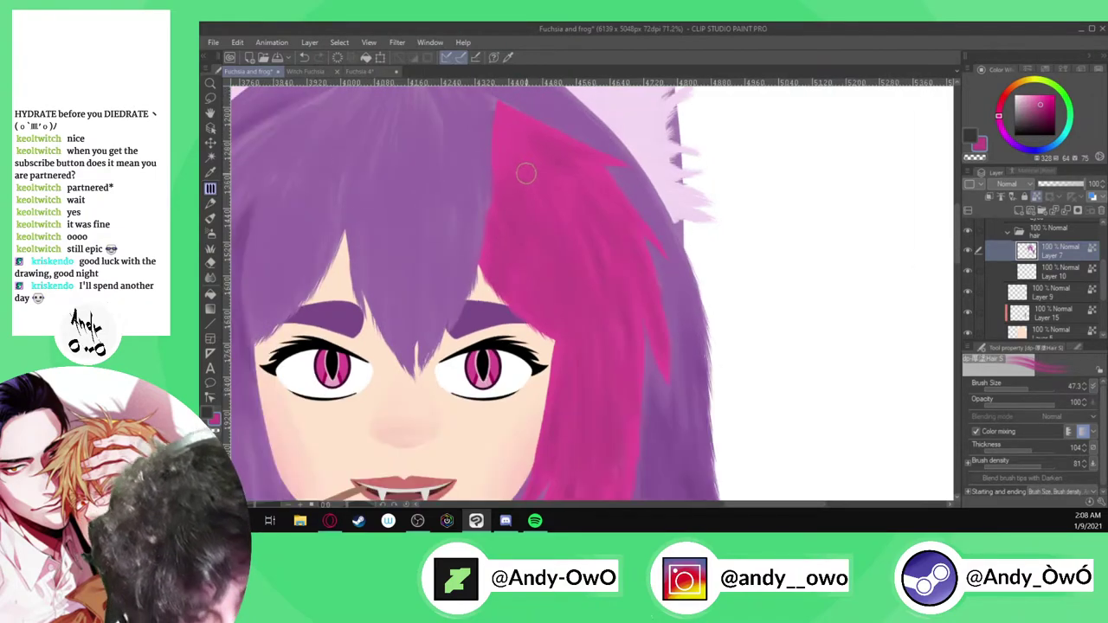
pyautogui.scroll(-4, 509, 185)
pyautogui.scroll(3, 561, 234)
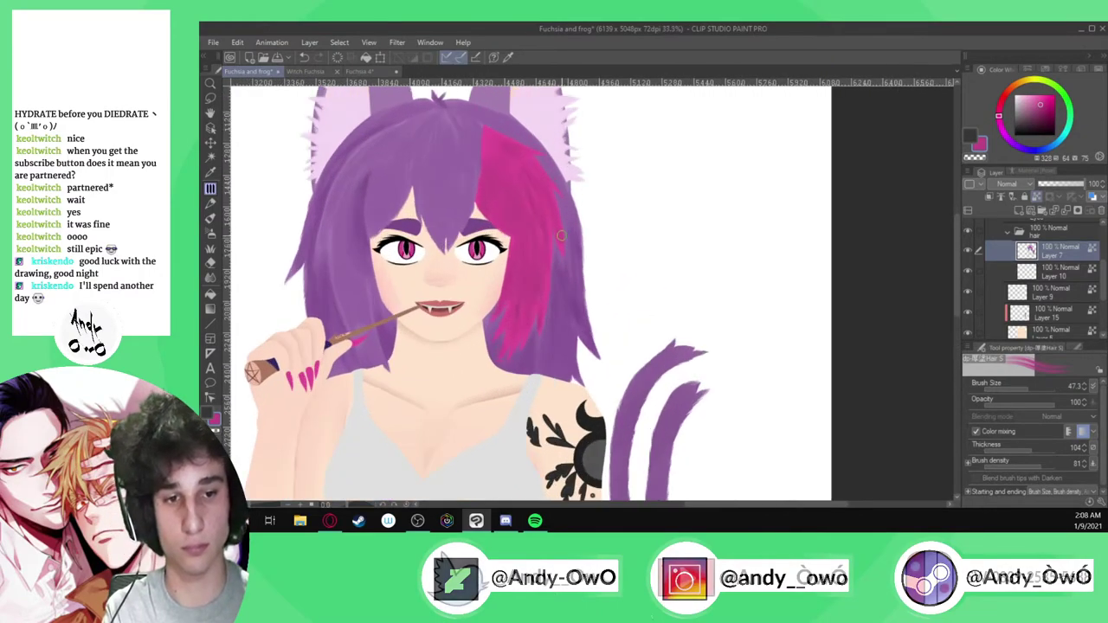
# Sample a lighter pink with saturation 67 and brightness 83 and blend strands through the middle of the streak
pyautogui.scroll(6, 561, 235)
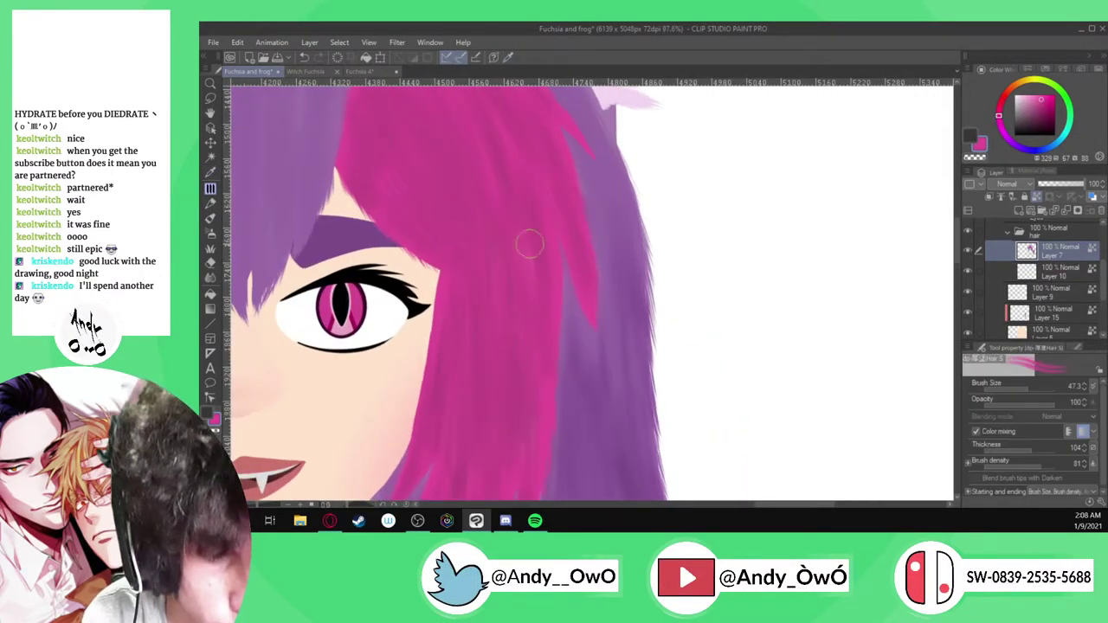
pyautogui.scroll(-2, 486, 301)
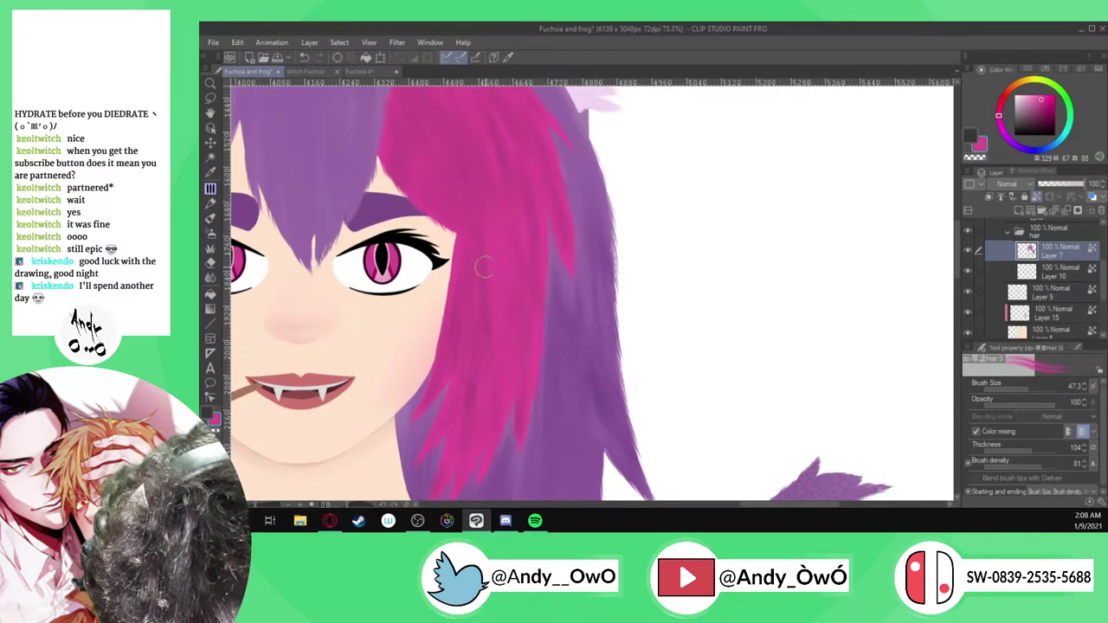
pyautogui.scroll(-3, 454, 220)
pyautogui.scroll(1, 454, 220)
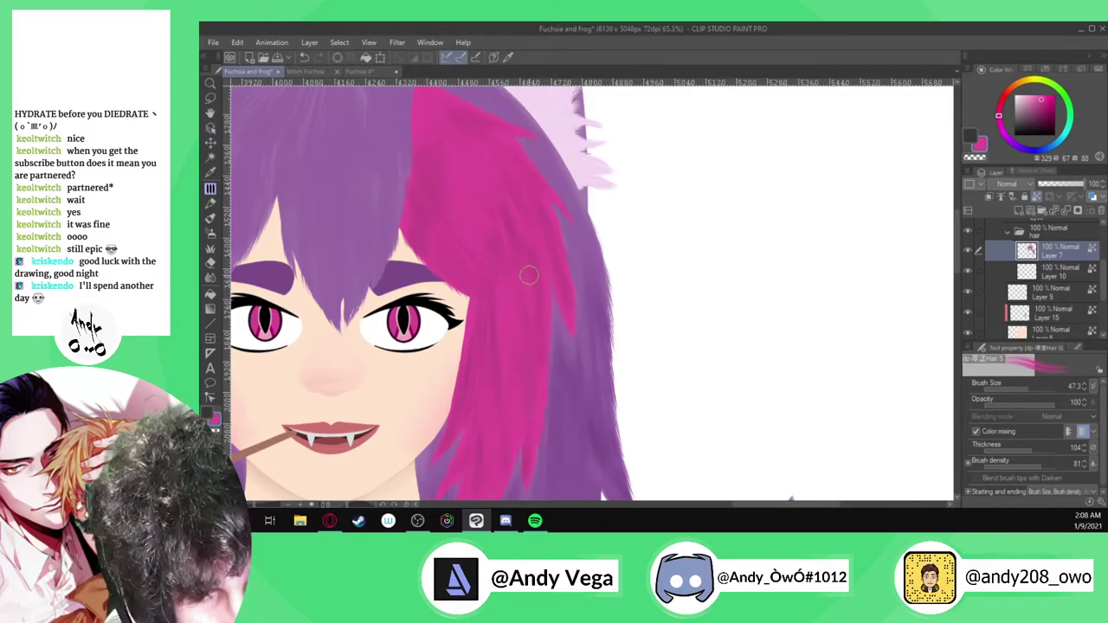
pyautogui.scroll(-3, 533, 182)
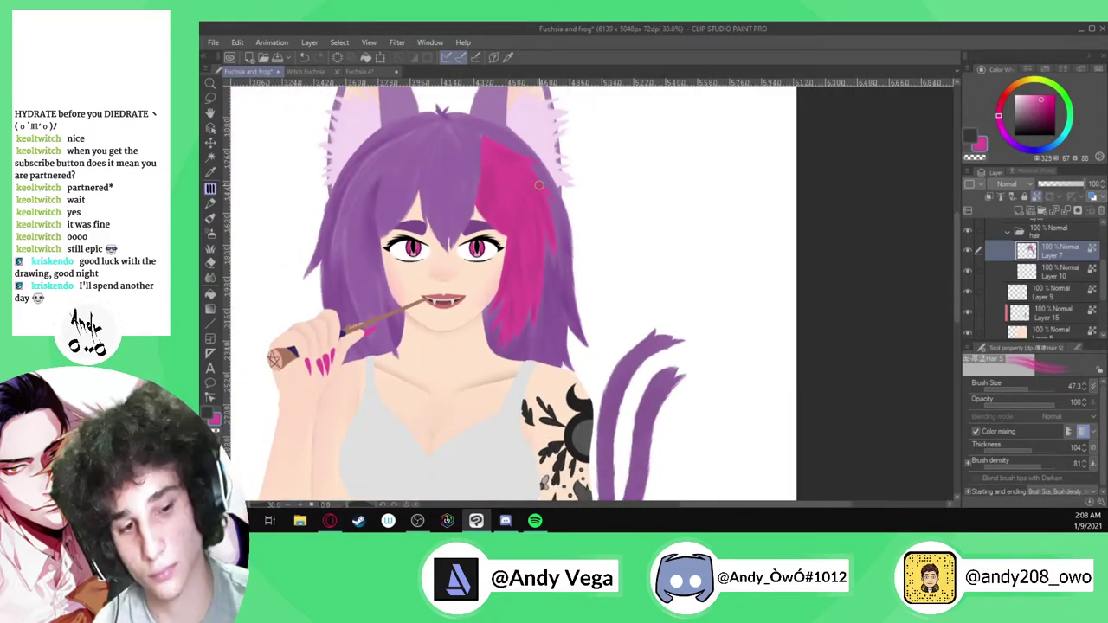
# Sample a darker pink with hue 329, saturation 65 and brightness 75 and paint strands down the streak beside the cheek
pyautogui.scroll(4, 496, 302)
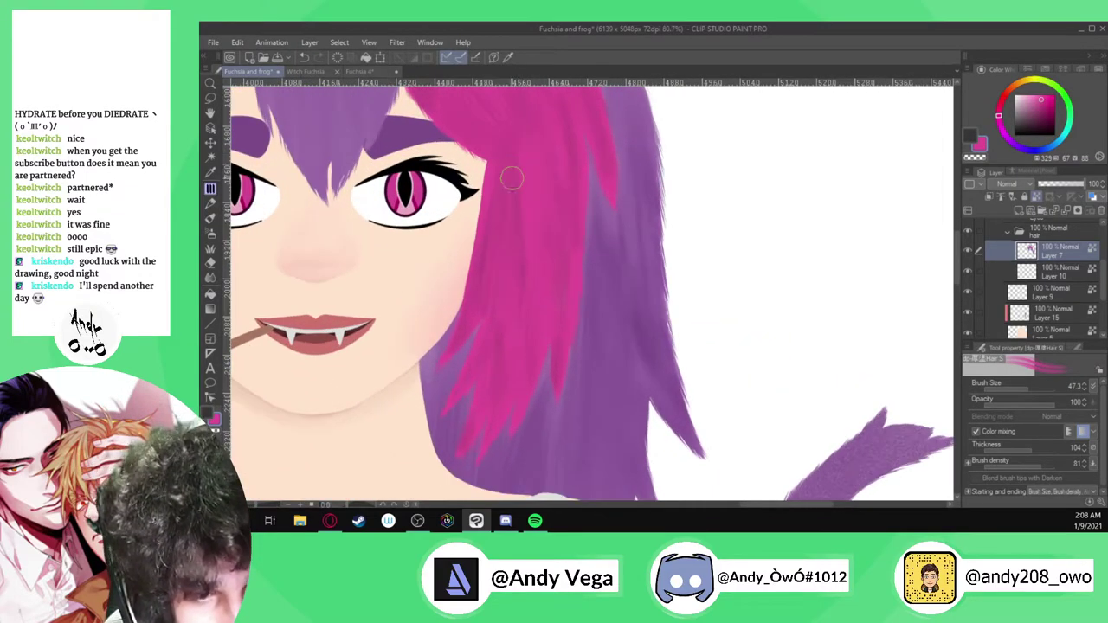
pyautogui.scroll(1, 537, 229)
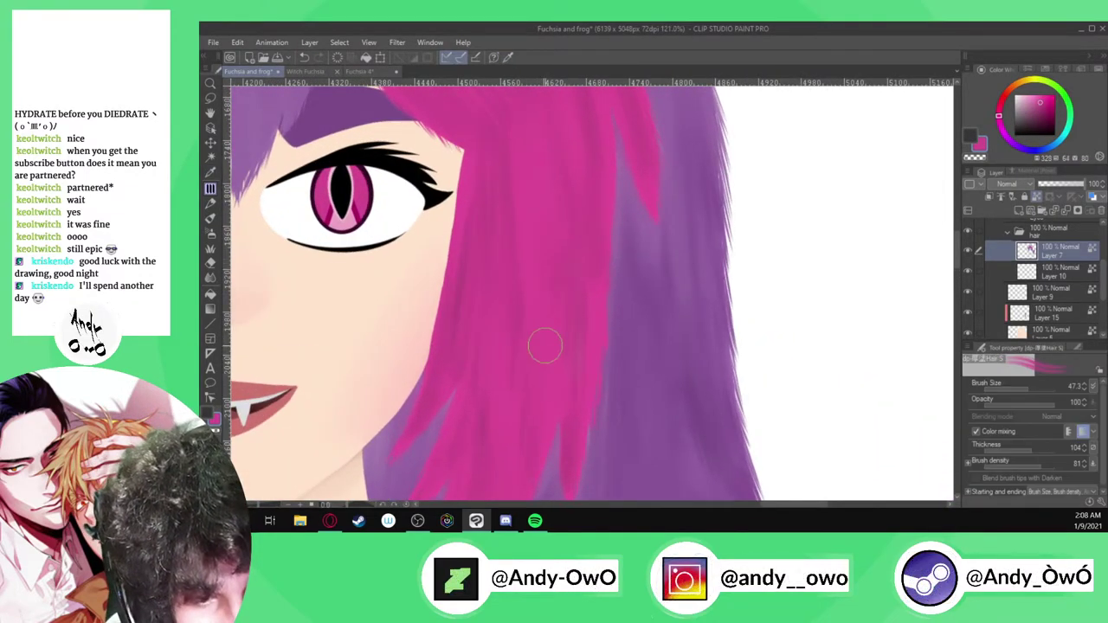
pyautogui.keyDown('alt'); pyautogui.click(465, 255); pyautogui.keyUp('alt')
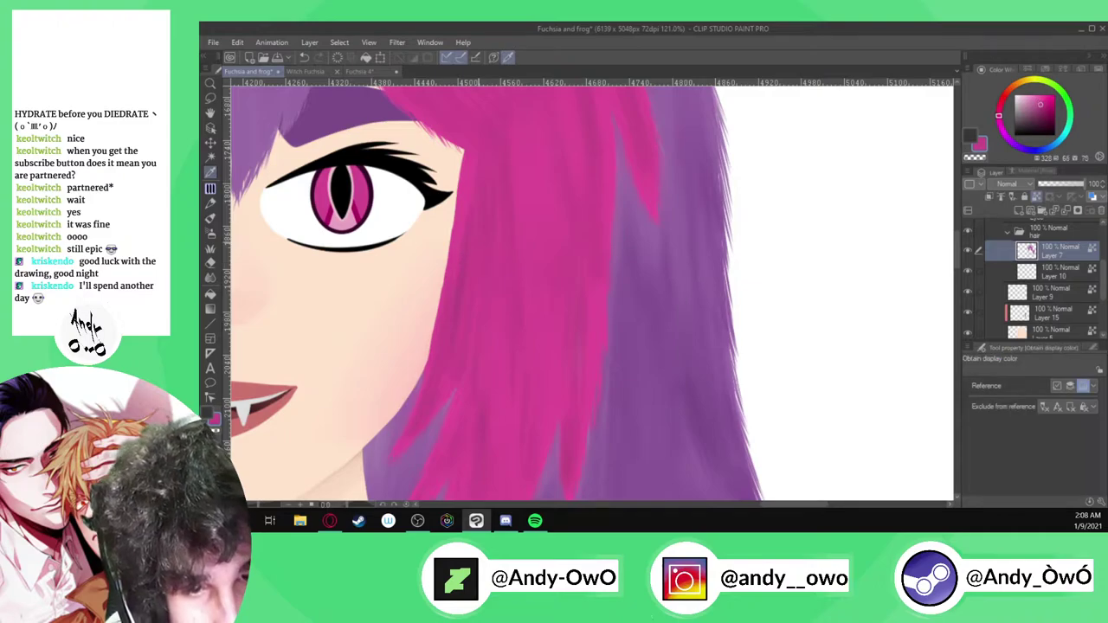
pyautogui.moveTo(531, 186); pyautogui.dragTo(534, 317)
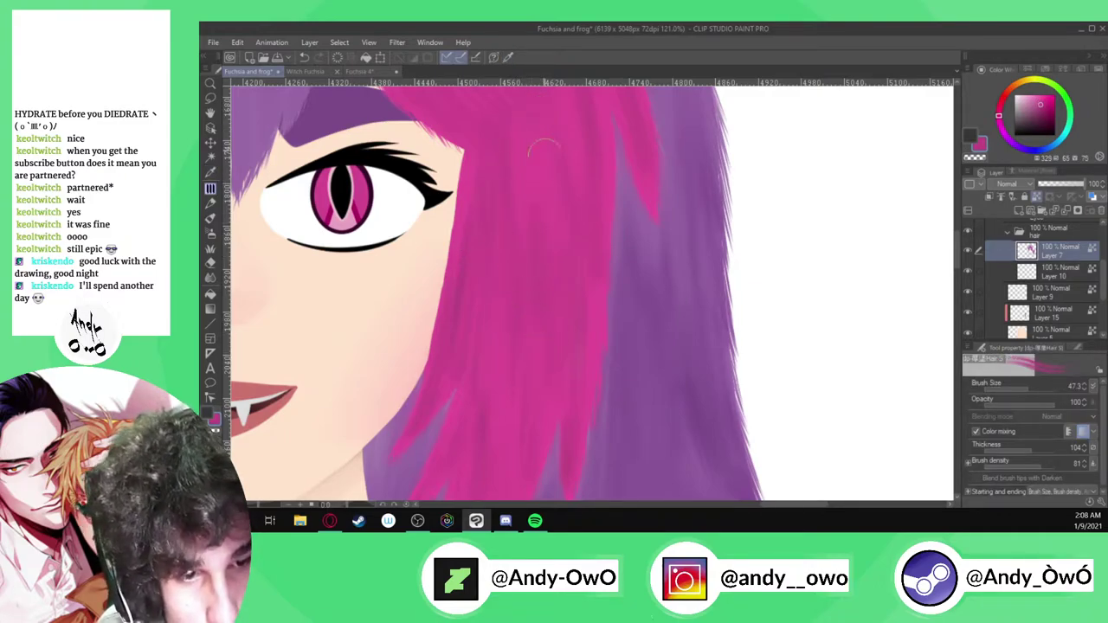
pyautogui.scroll(-2, 525, 264)
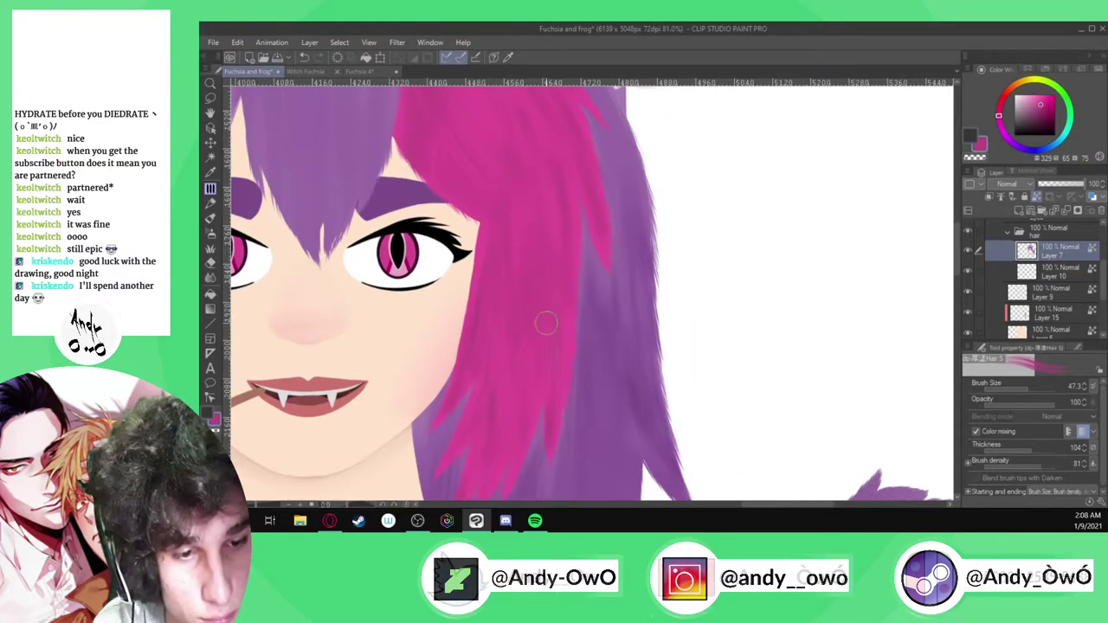
pyautogui.scroll(-2, 532, 306)
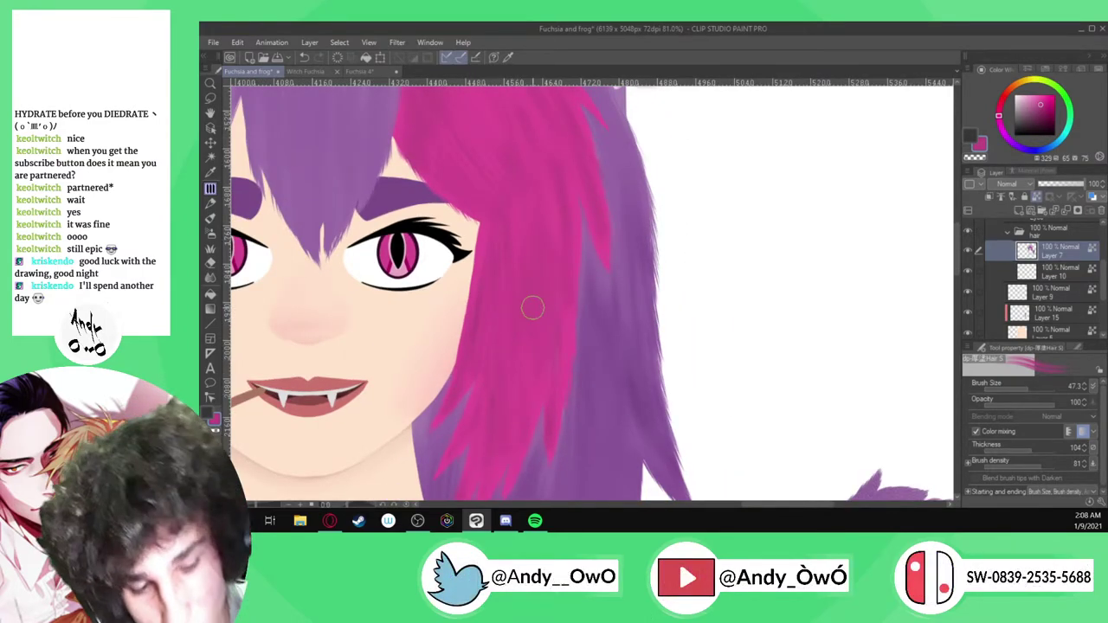
pyautogui.scroll(-3, 549, 307)
pyautogui.scroll(3, 566, 309)
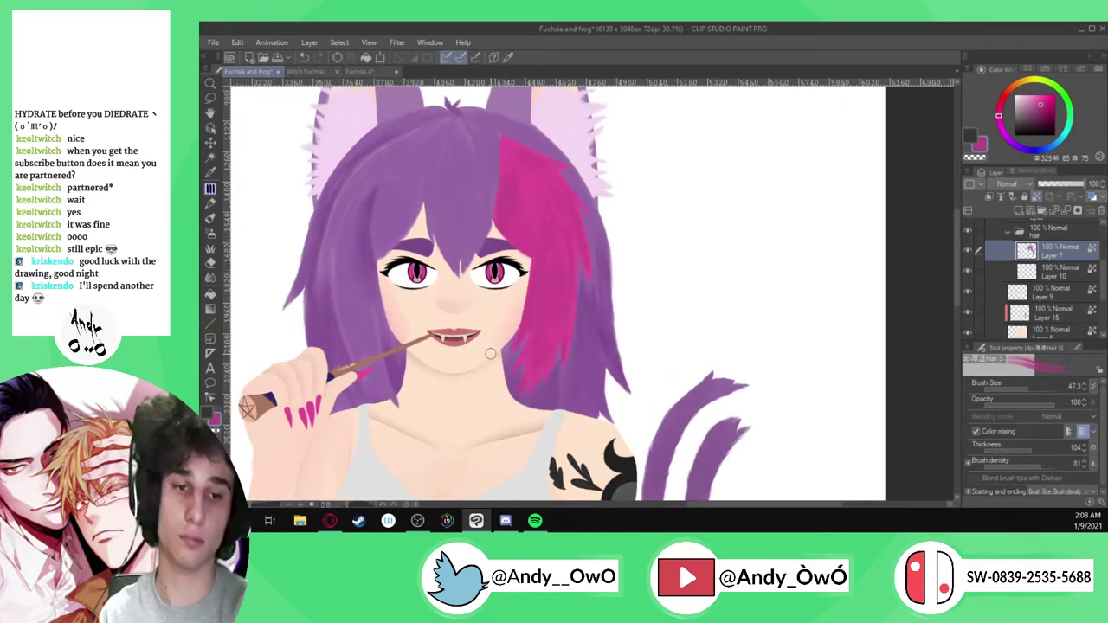
# Switch to the G-pen at size 8.2 and draw fine stray hairs along the tip of the pink lock nearest the cheek
pyautogui.scroll(5, 558, 371)
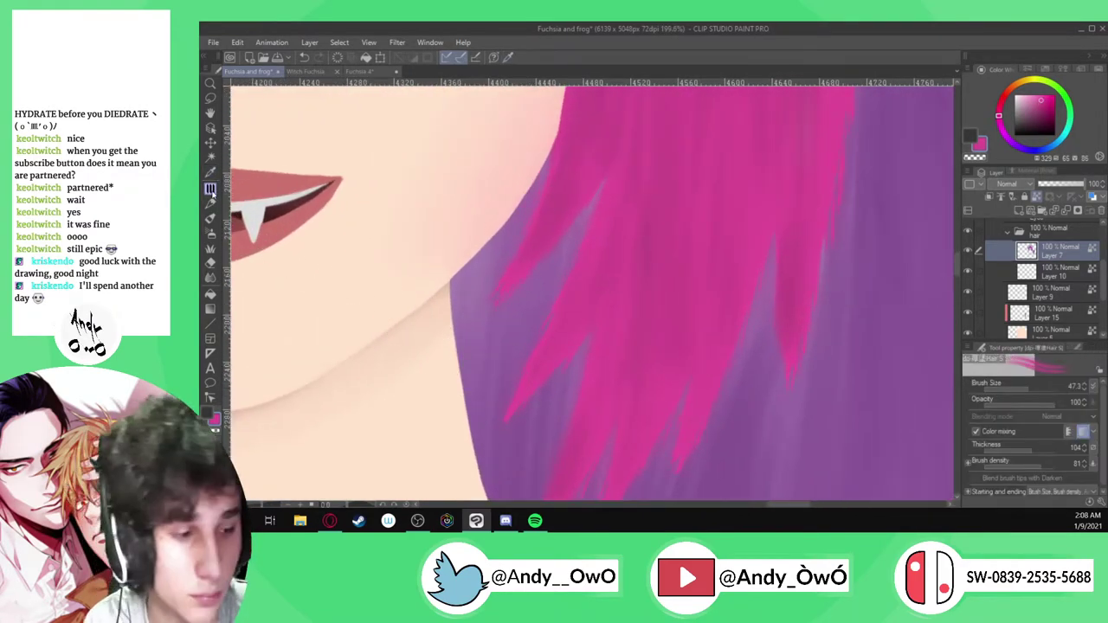
pyautogui.click(982, 348)
pyautogui.click(984, 362)
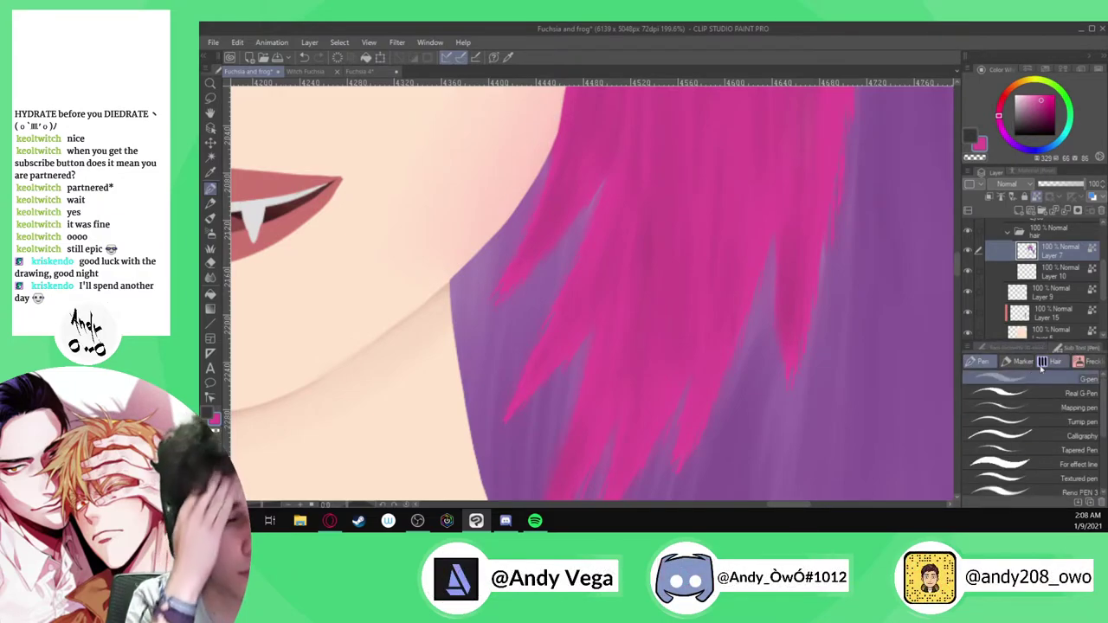
pyautogui.click(984, 347)
pyautogui.moveTo(1010, 409)
pyautogui.mouseDown()
pyautogui.moveTo(1055, 408)
pyautogui.moveTo(1014, 388)
pyautogui.mouseUp()
pyautogui.scroll(4, 561, 290)
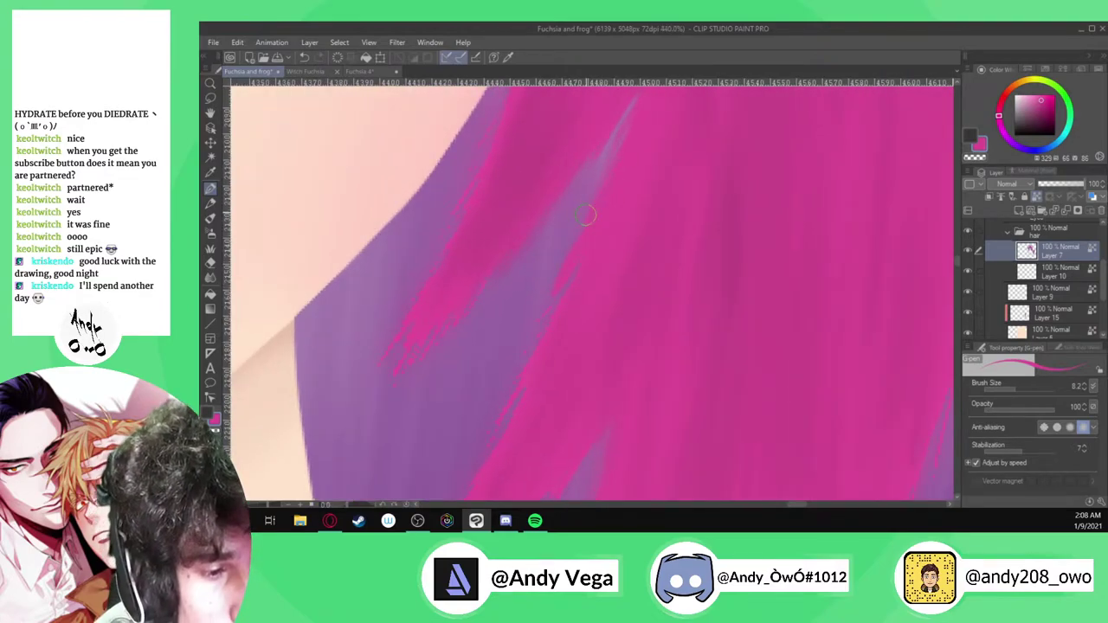
pyautogui.scroll(-2, 599, 230)
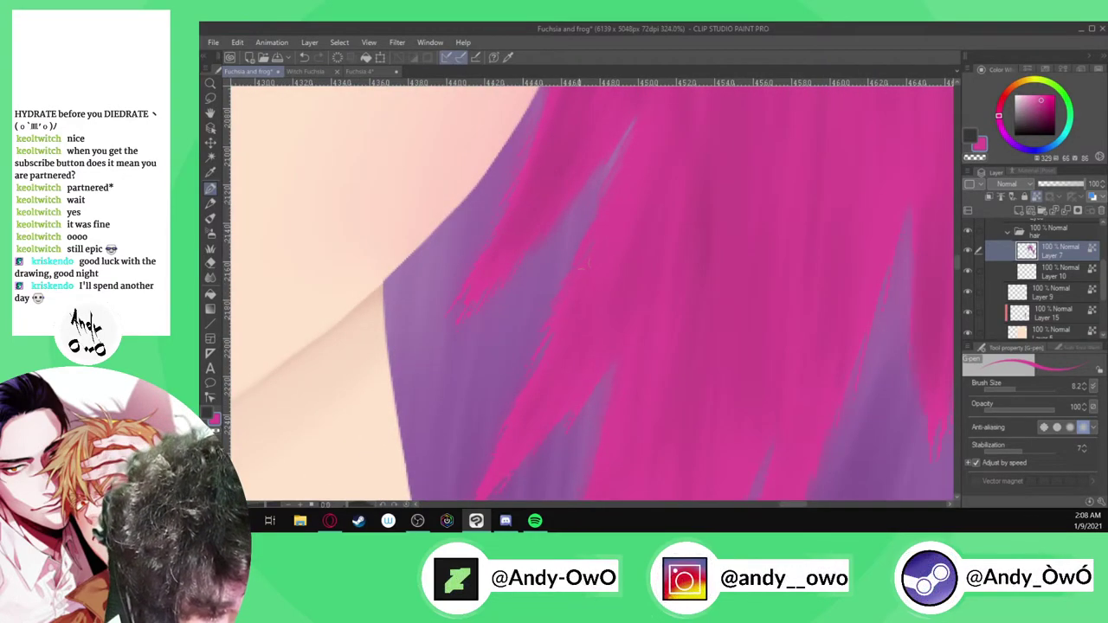
# Lengthen the point of the second pink lock from the cheek with fine G-pen strokes and add stray hairs along its edge
pyautogui.scroll(-3, 574, 314)
pyautogui.scroll(4, 534, 384)
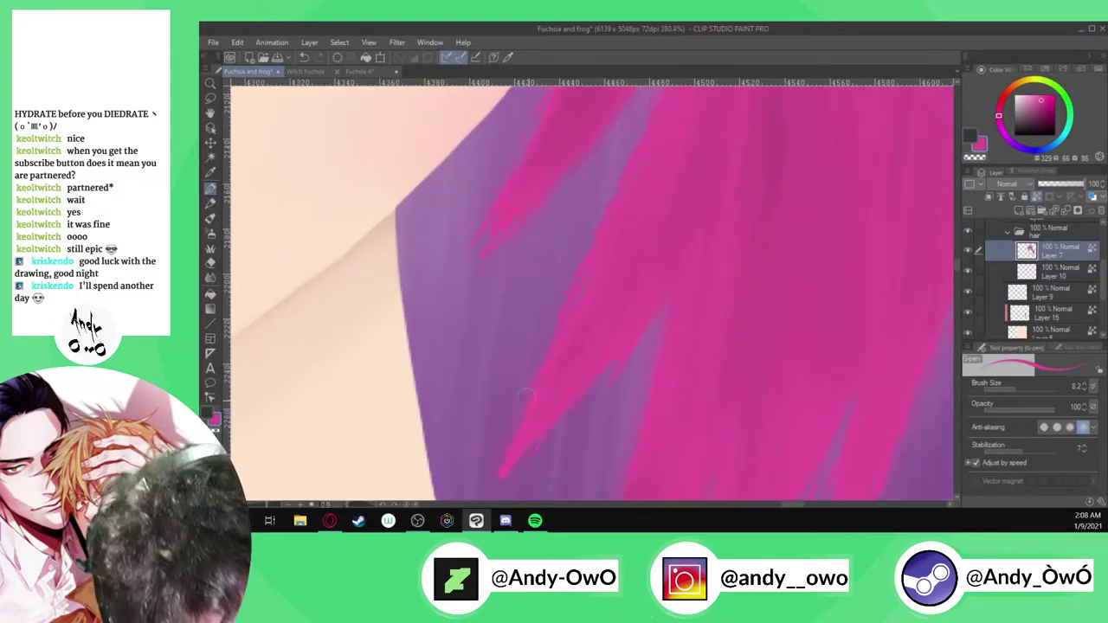
pyautogui.moveTo(522, 418); pyautogui.dragTo(490, 481)
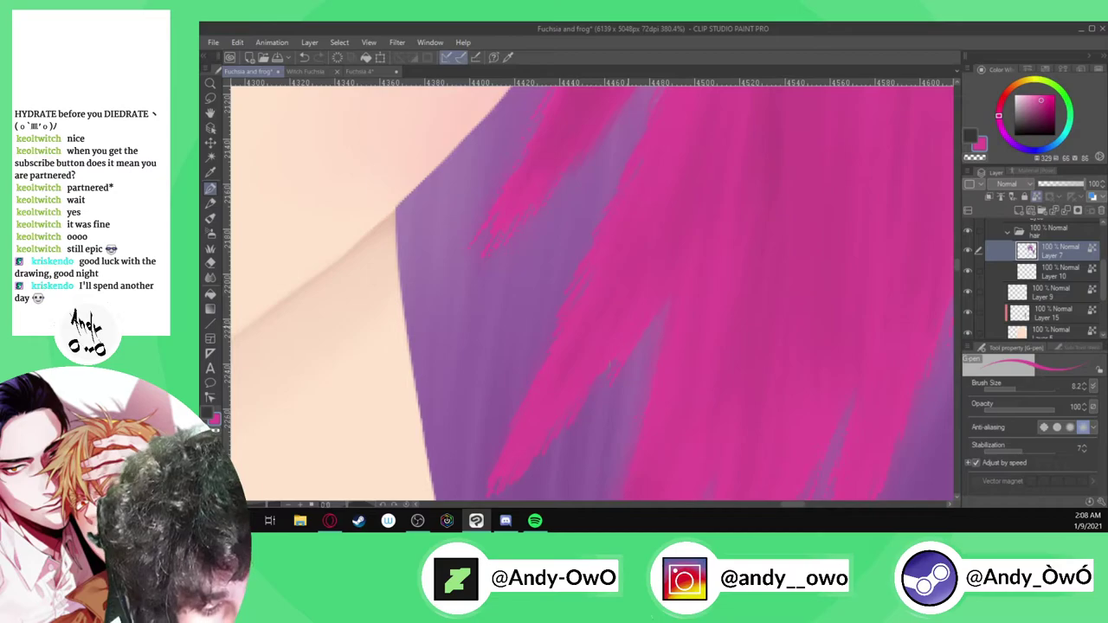
# Draw fine hair strands on the ends of the pink streak's two lowest locks, extending their tips downward
pyautogui.scroll(-4, 637, 390)
pyautogui.scroll(3, 610, 459)
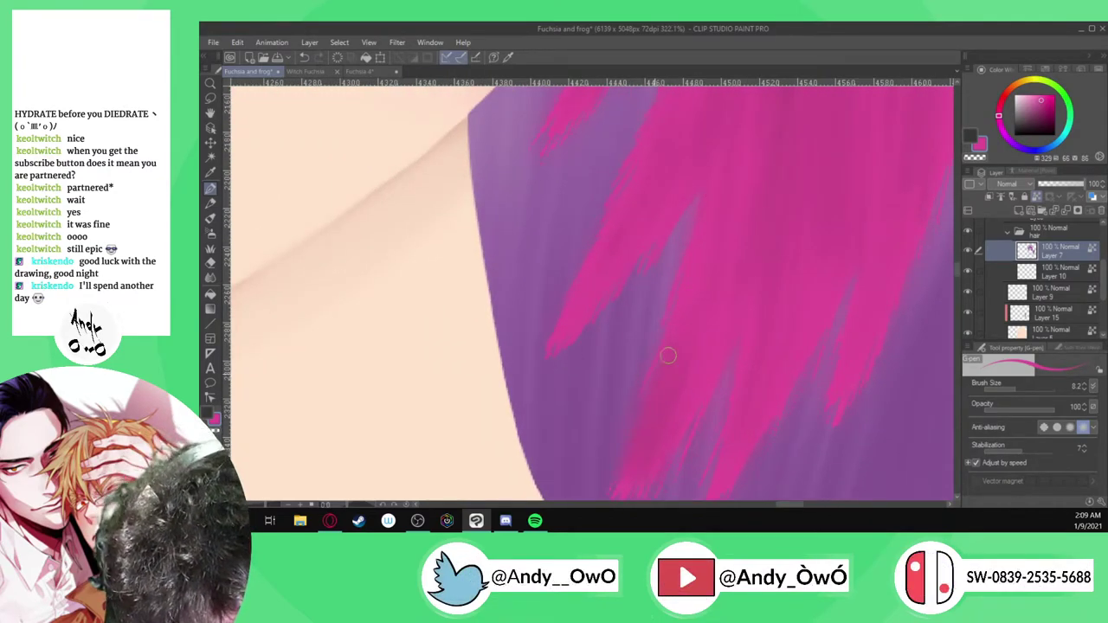
pyautogui.scroll(-2, 633, 421)
pyautogui.scroll(3, 633, 421)
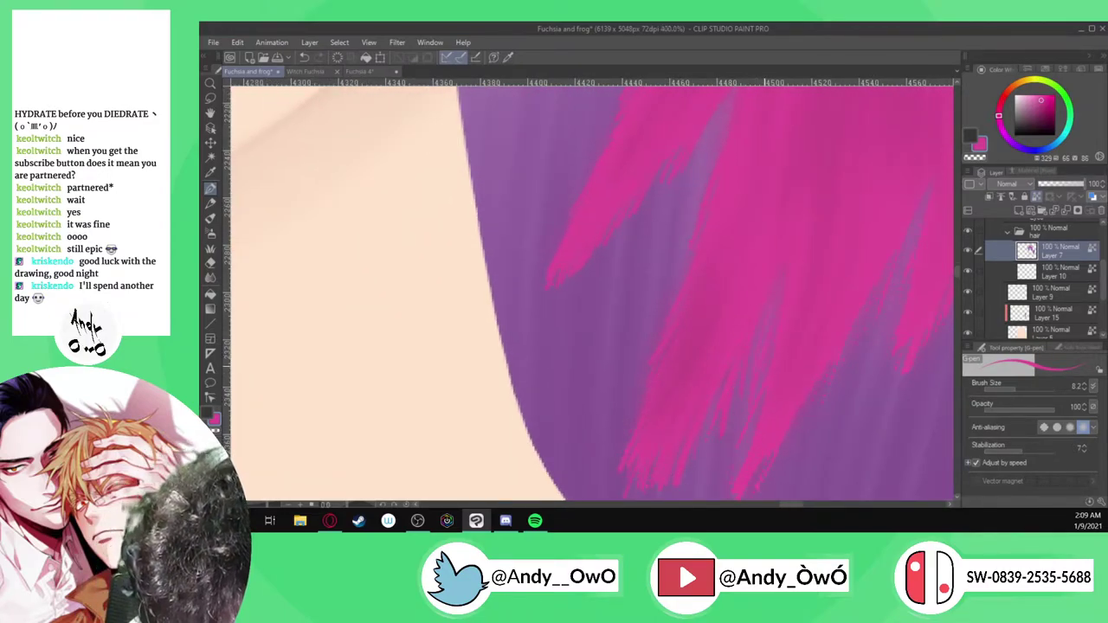
pyautogui.scroll(-2, 735, 459)
pyautogui.scroll(2, 734, 459)
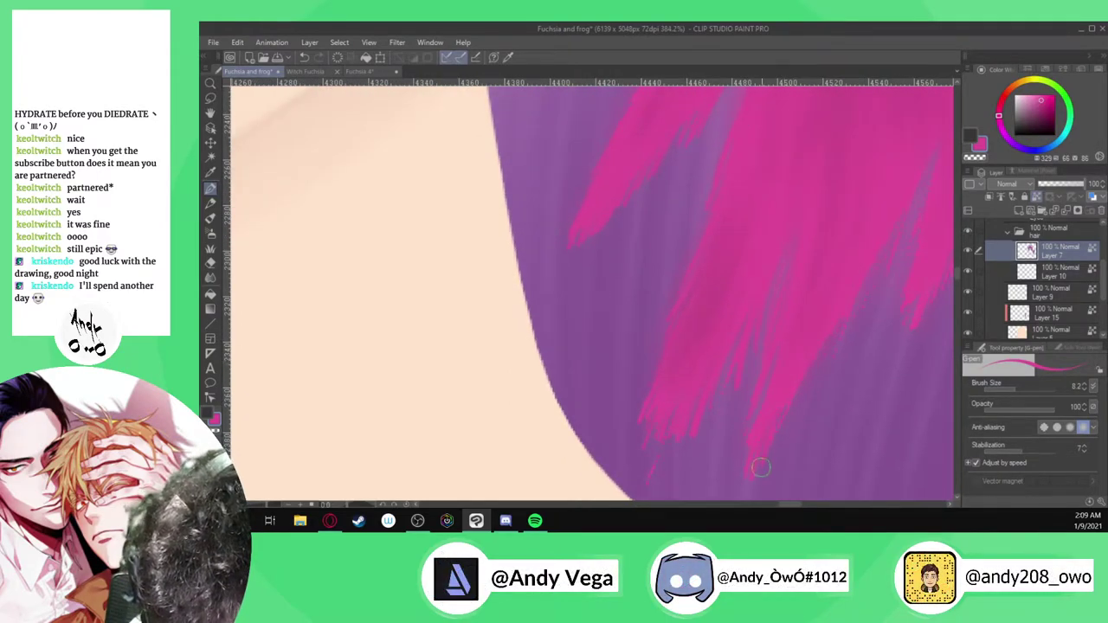
pyautogui.moveTo(652, 470); pyautogui.dragTo(645, 490)
# Fill out the lowest locks' ragged edges with G-pen strands and add fine tips to the adjacent outer locks
pyautogui.scroll(-2, 715, 321)
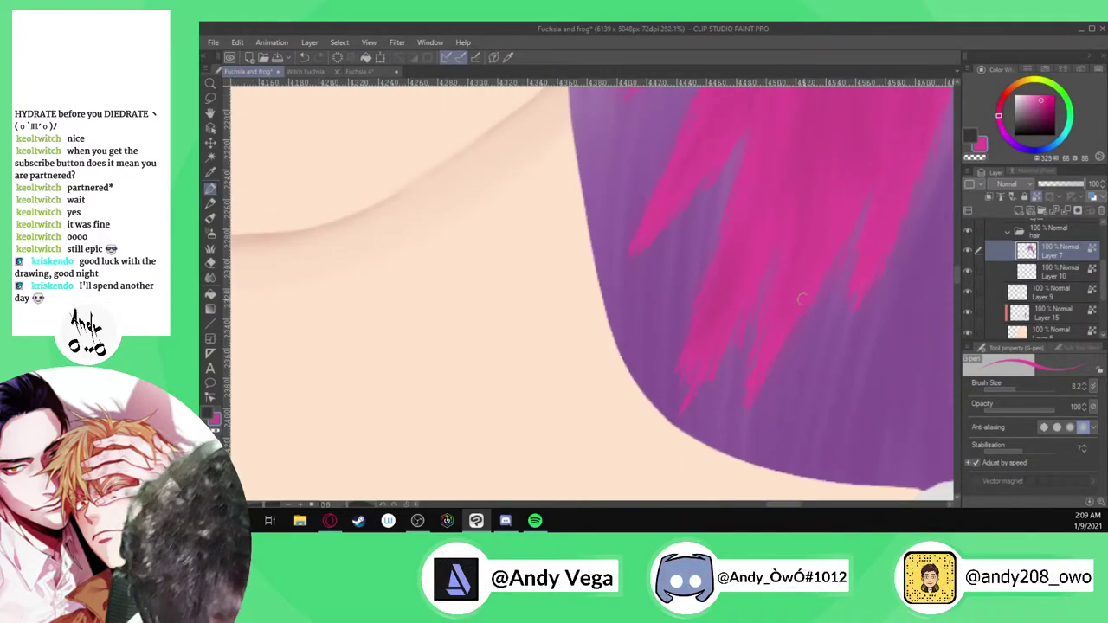
pyautogui.scroll(2, 805, 303)
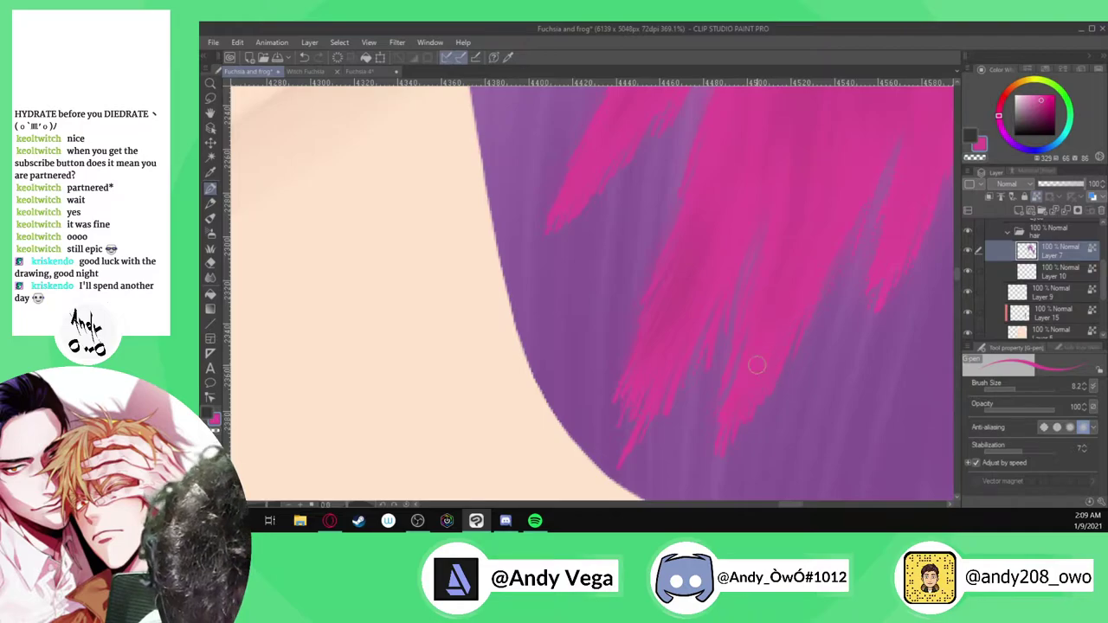
pyautogui.scroll(-3, 789, 321)
pyautogui.scroll(1, 792, 294)
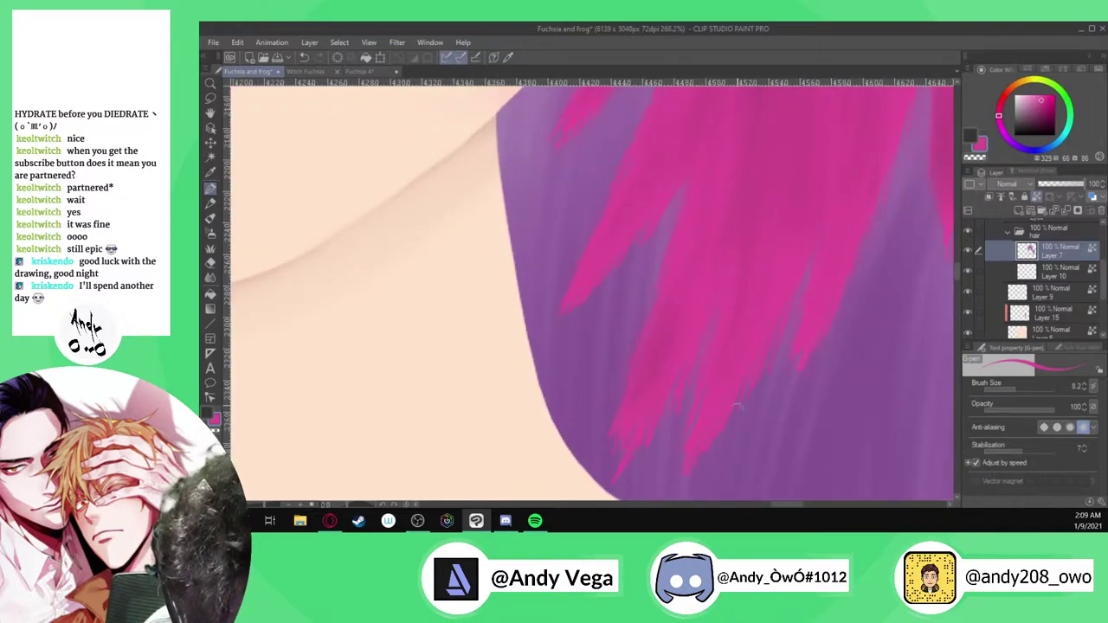
pyautogui.scroll(2, 738, 411)
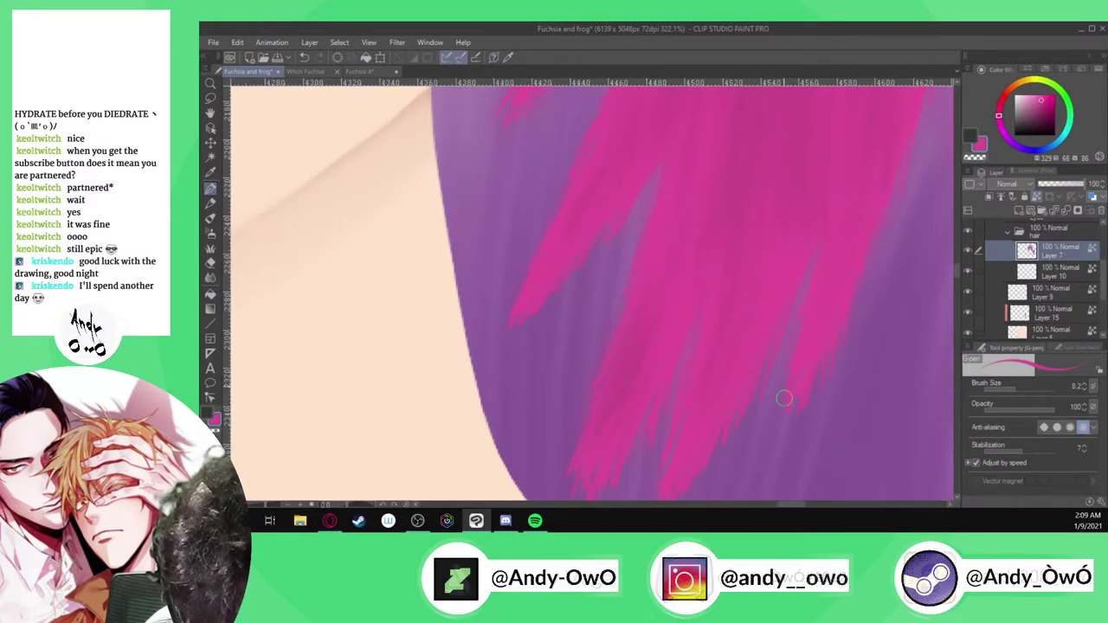
pyautogui.scroll(-6, 704, 407)
pyautogui.scroll(5, 801, 306)
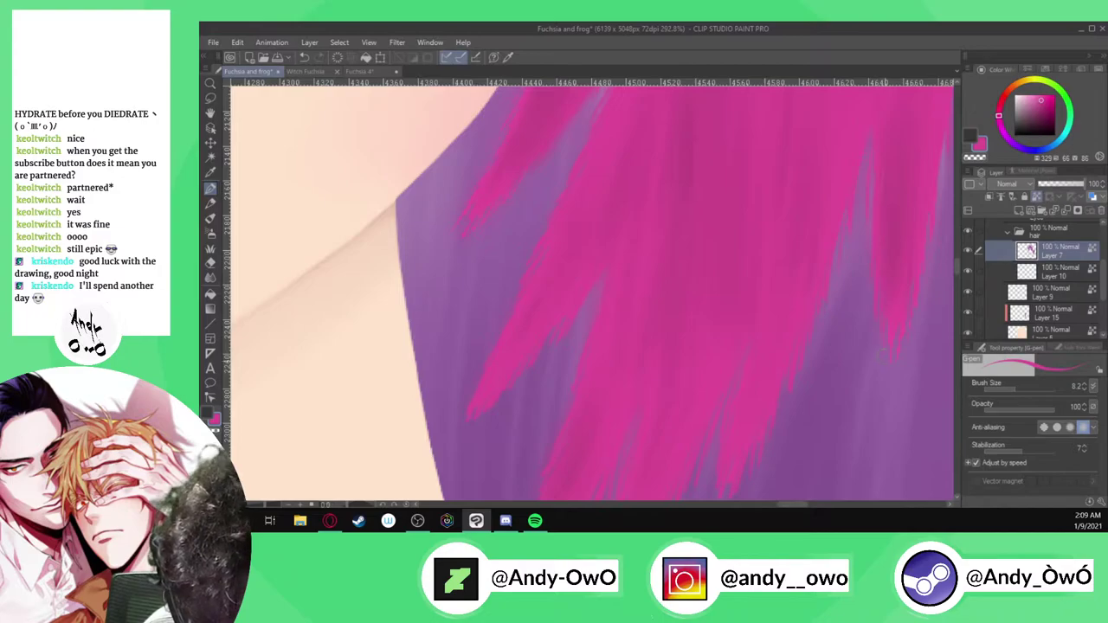
# Draw fine G-pen hair strands along the outer edge of the pink streak's lower half, above the lowest locks
pyautogui.scroll(-3, 890, 313)
pyautogui.scroll(4, 799, 329)
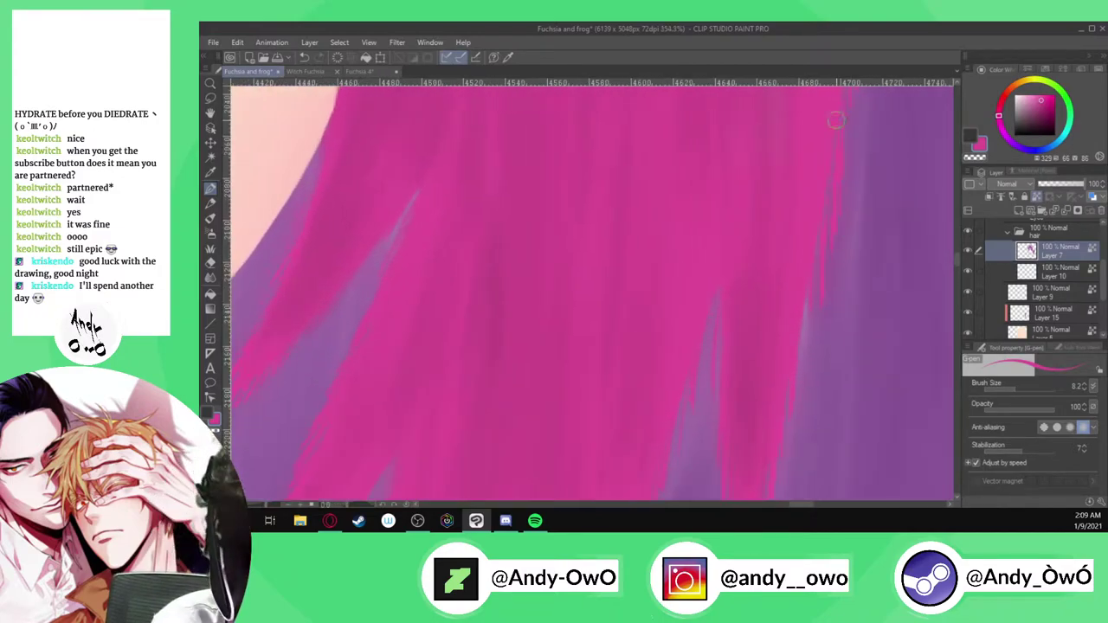
pyautogui.moveTo(817, 286); pyautogui.dragTo(800, 393)
pyautogui.scroll(-3, 779, 364)
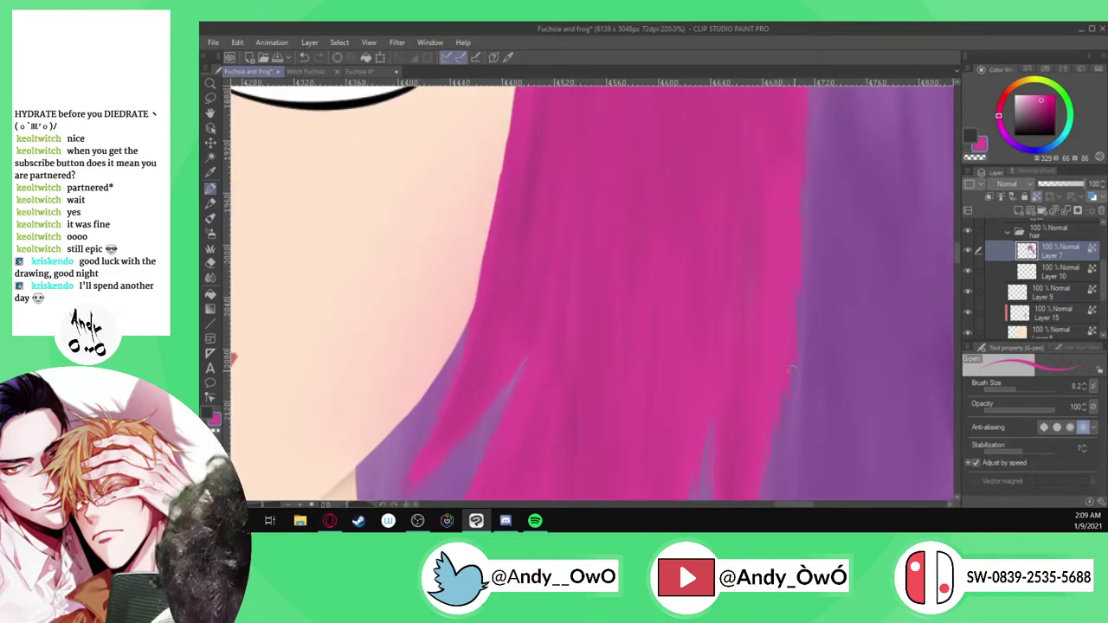
pyautogui.scroll(-4, 791, 295)
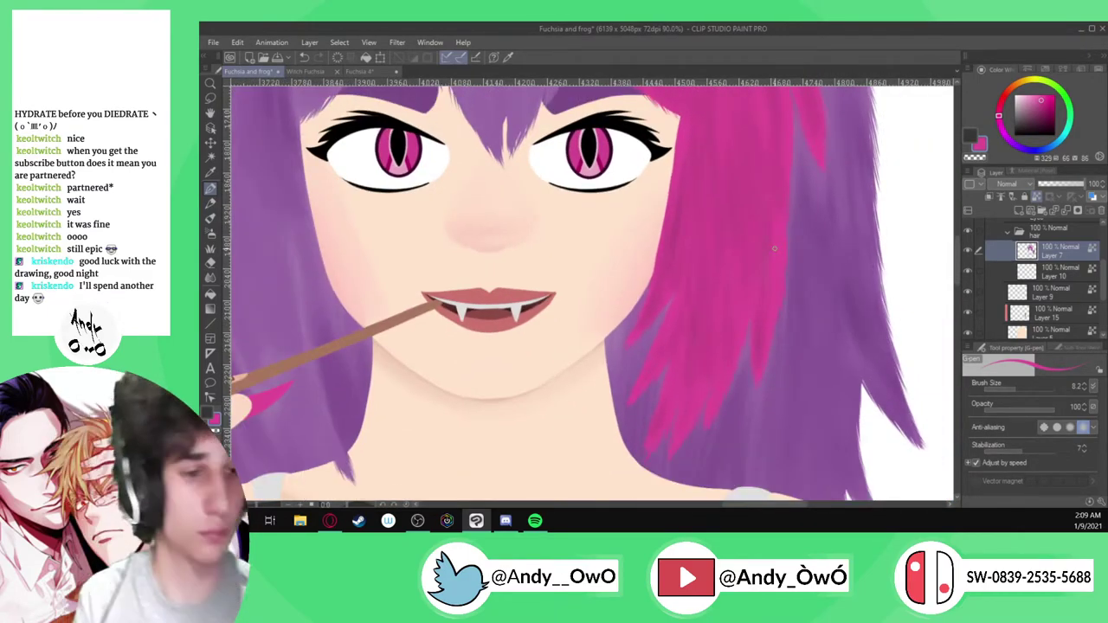
pyautogui.scroll(3, 791, 295)
pyautogui.scroll(2, 772, 228)
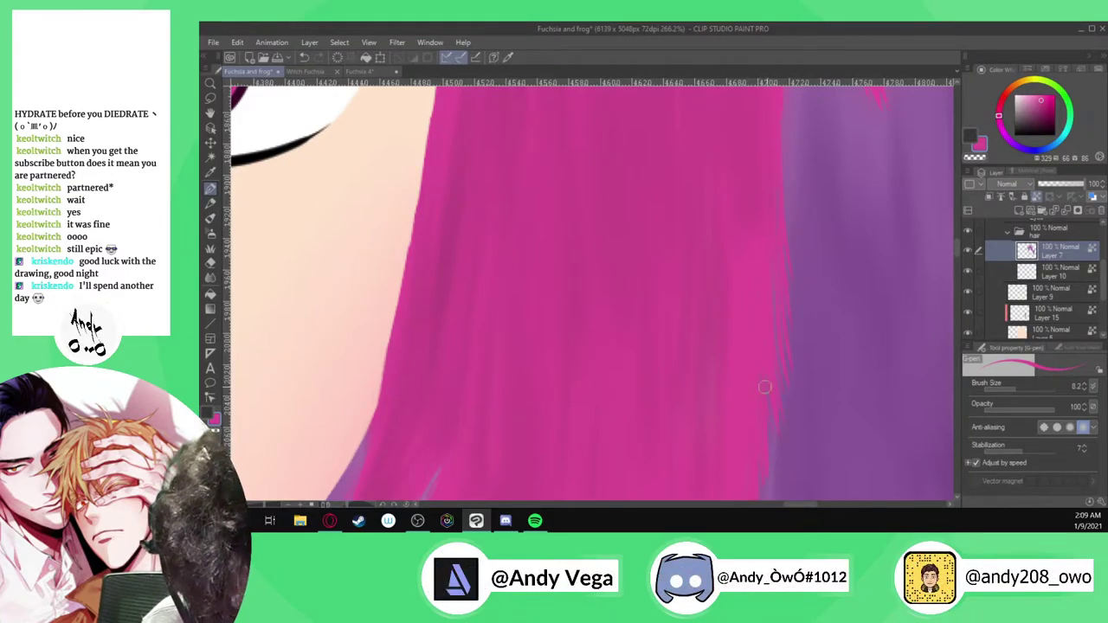
pyautogui.scroll(-5, 762, 250)
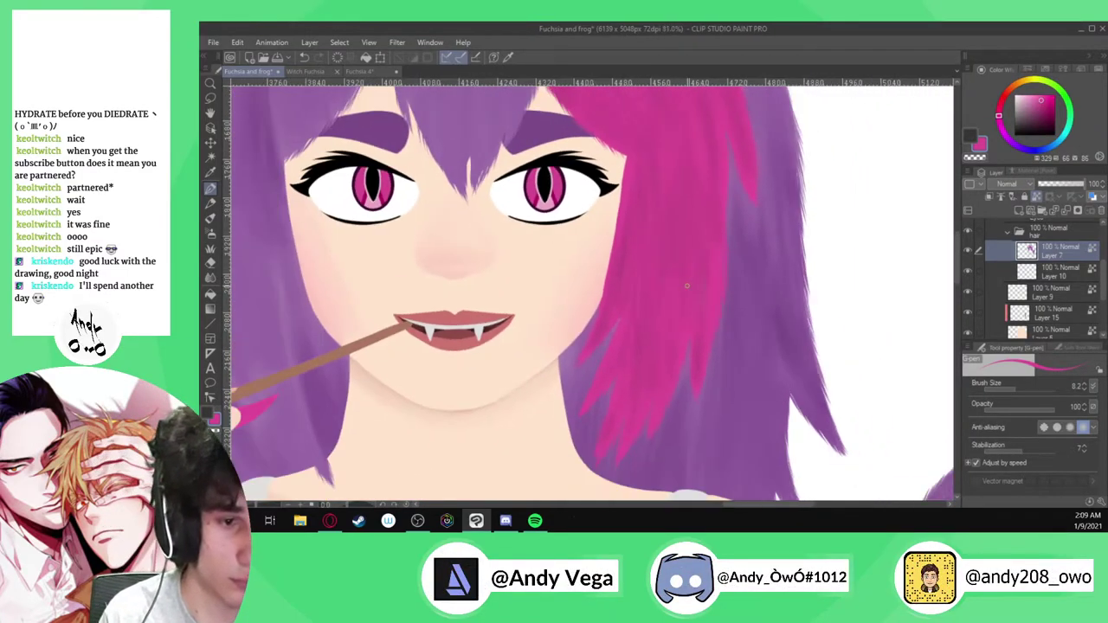
pyautogui.scroll(-1, 754, 247)
# Add fine pink strands to the pointed outer lock at eye level and roughen the streak's edge beneath it
pyautogui.scroll(4, 714, 184)
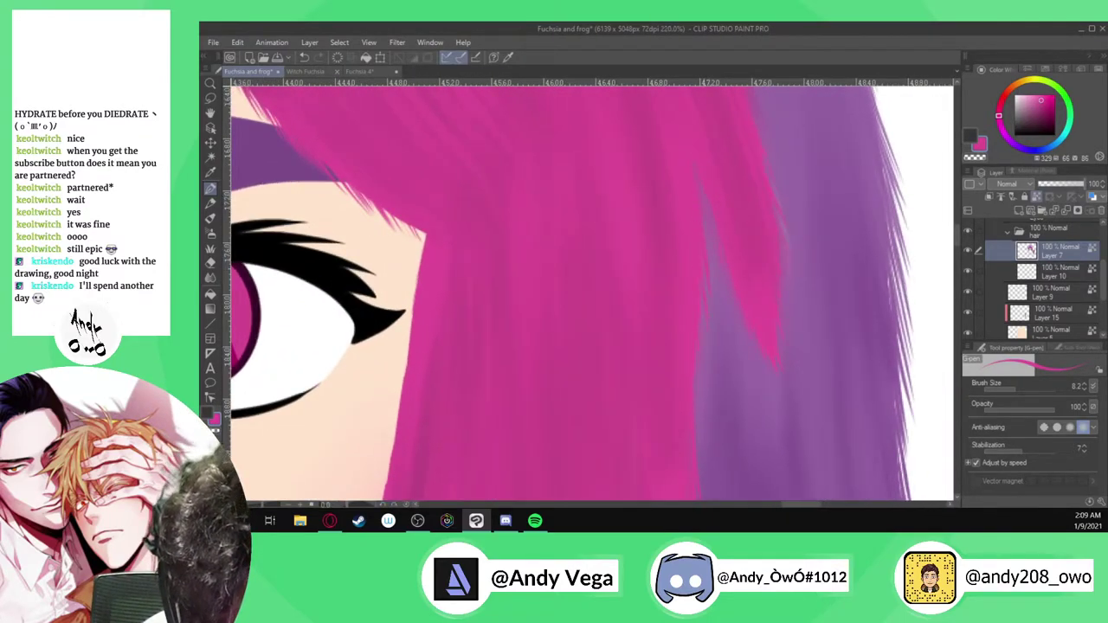
pyautogui.scroll(-5, 703, 461)
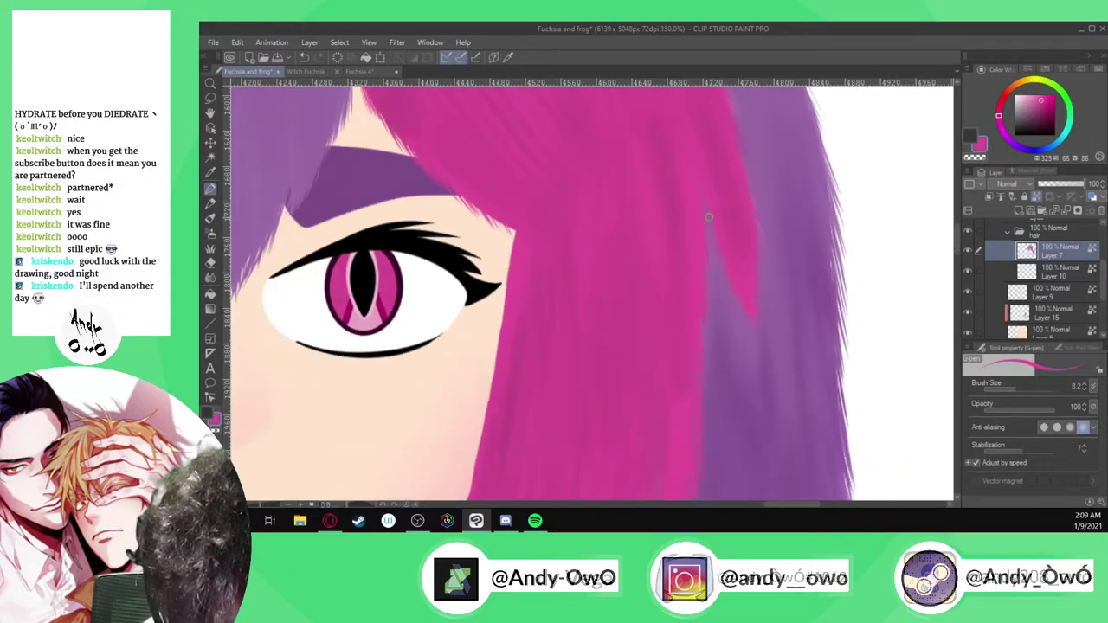
pyautogui.scroll(3, 701, 348)
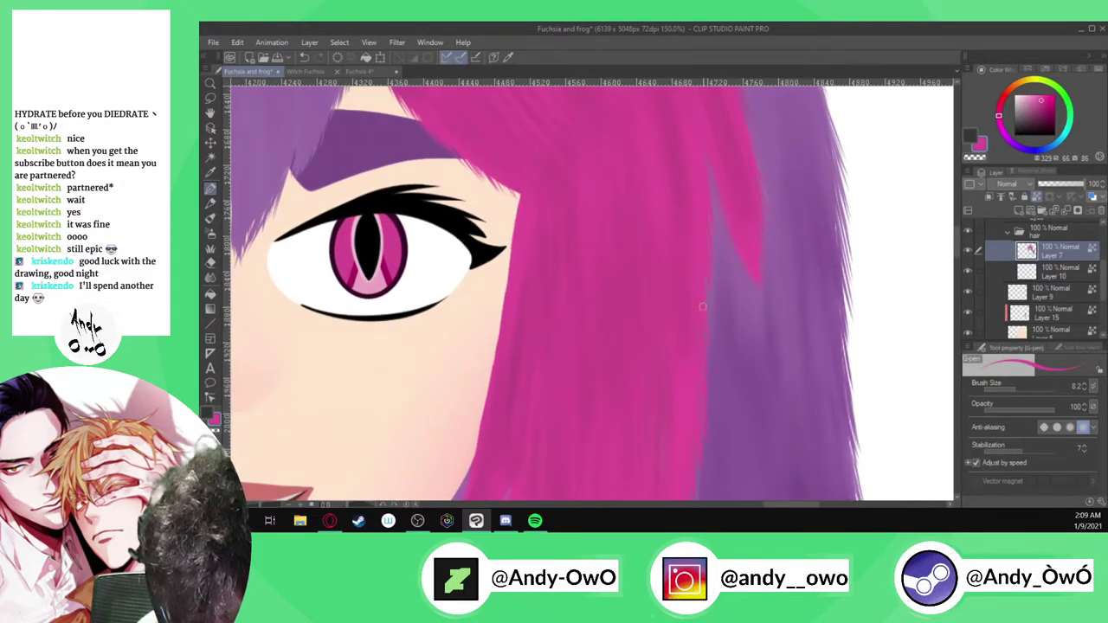
pyautogui.scroll(-2, 702, 306)
pyautogui.scroll(4, 683, 286)
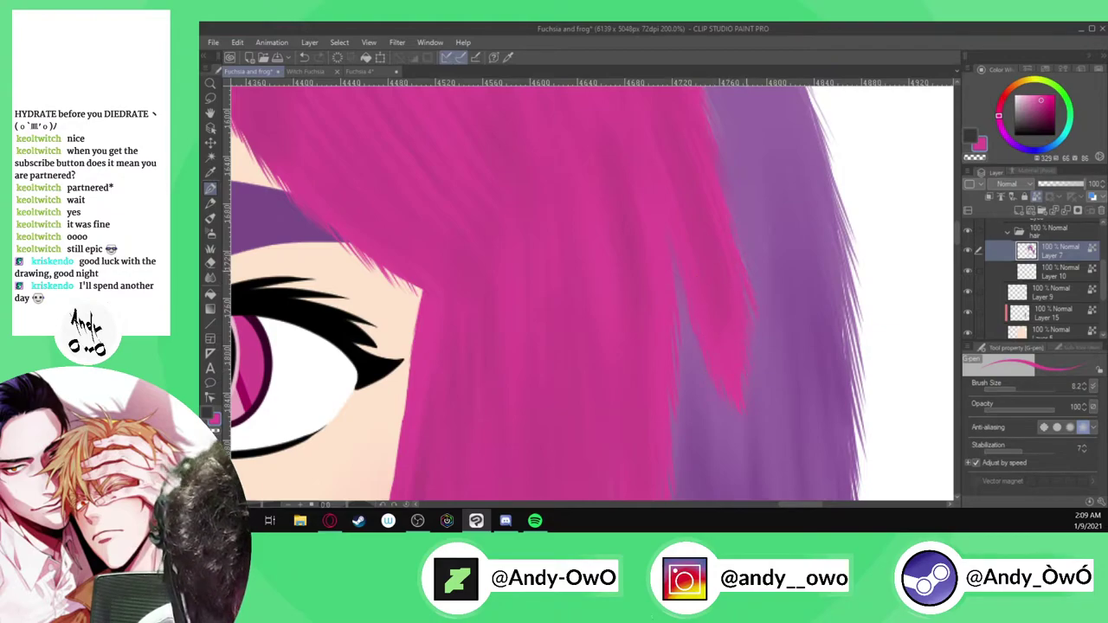
pyautogui.scroll(-2, 718, 260)
pyautogui.scroll(2, 705, 258)
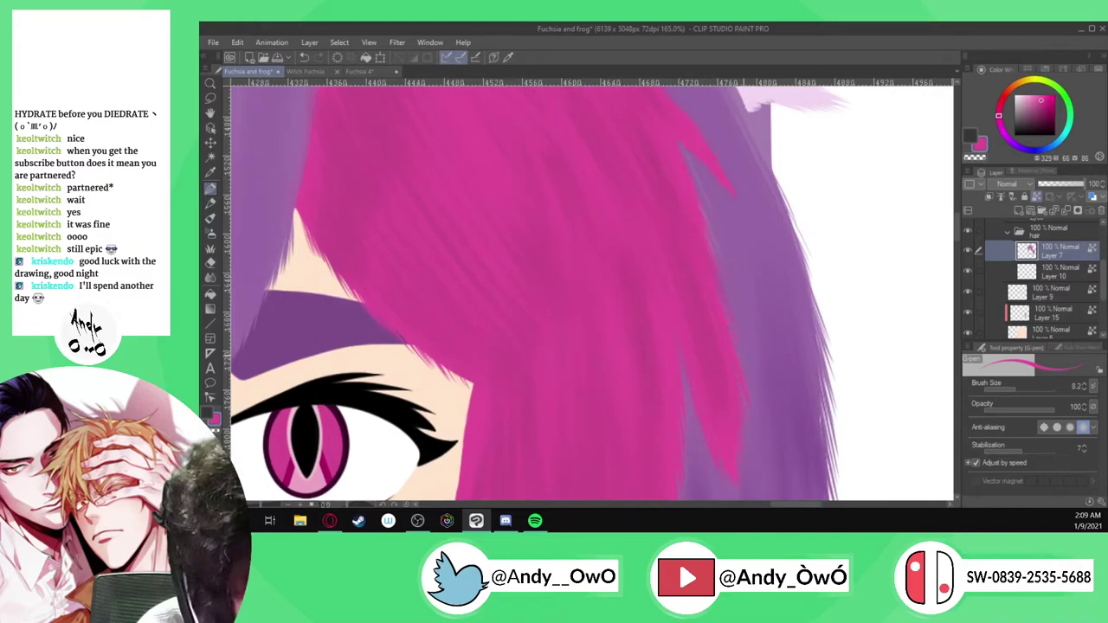
# Draw short stray hairs along the streak's outer edge between the eye-level lock and the small lock above it
pyautogui.scroll(3, 686, 203)
pyautogui.scroll(2, 687, 202)
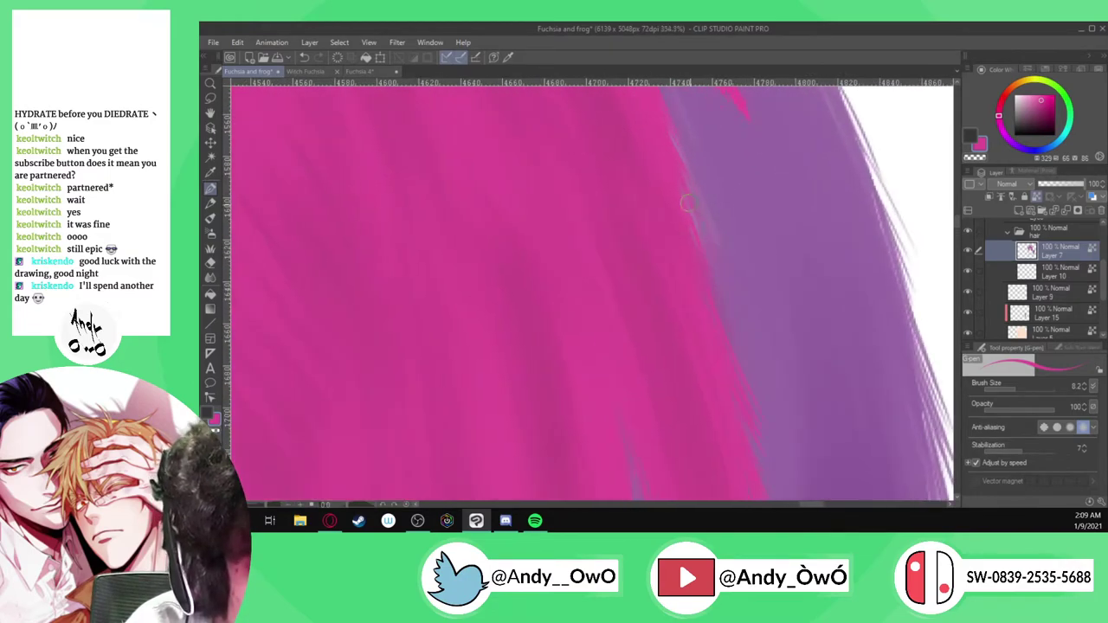
pyautogui.scroll(1, 678, 192)
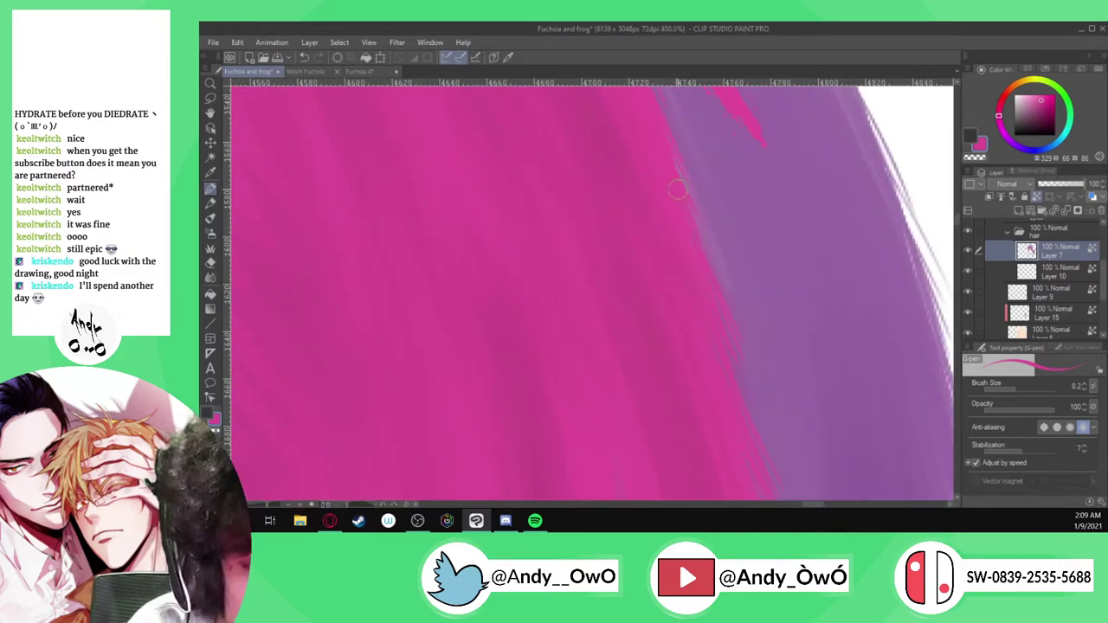
pyautogui.scroll(-2, 725, 281)
pyautogui.scroll(1, 726, 281)
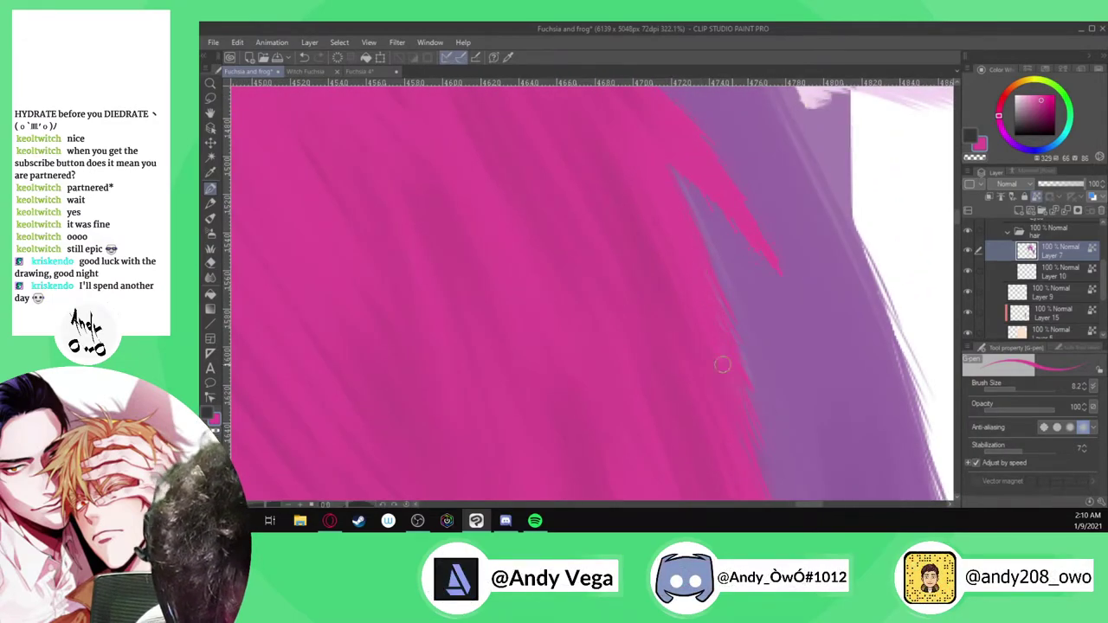
# Thicken the small upper outer lock of the pink streak with fine strands and fray its tip
pyautogui.scroll(-2, 712, 251)
pyautogui.scroll(2, 711, 251)
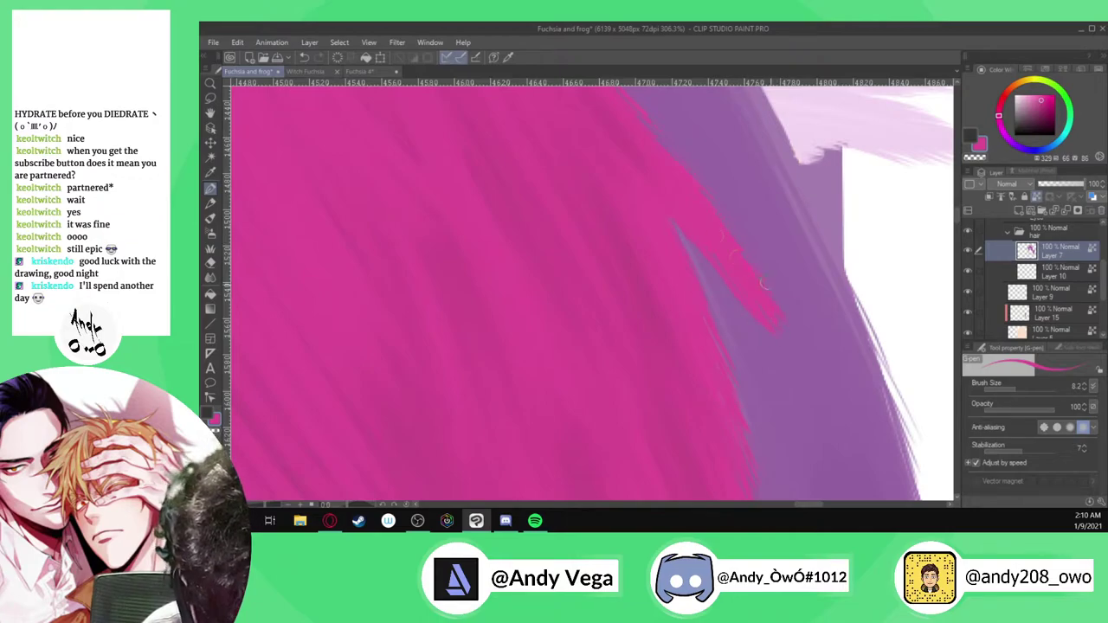
pyautogui.scroll(-1, 724, 247)
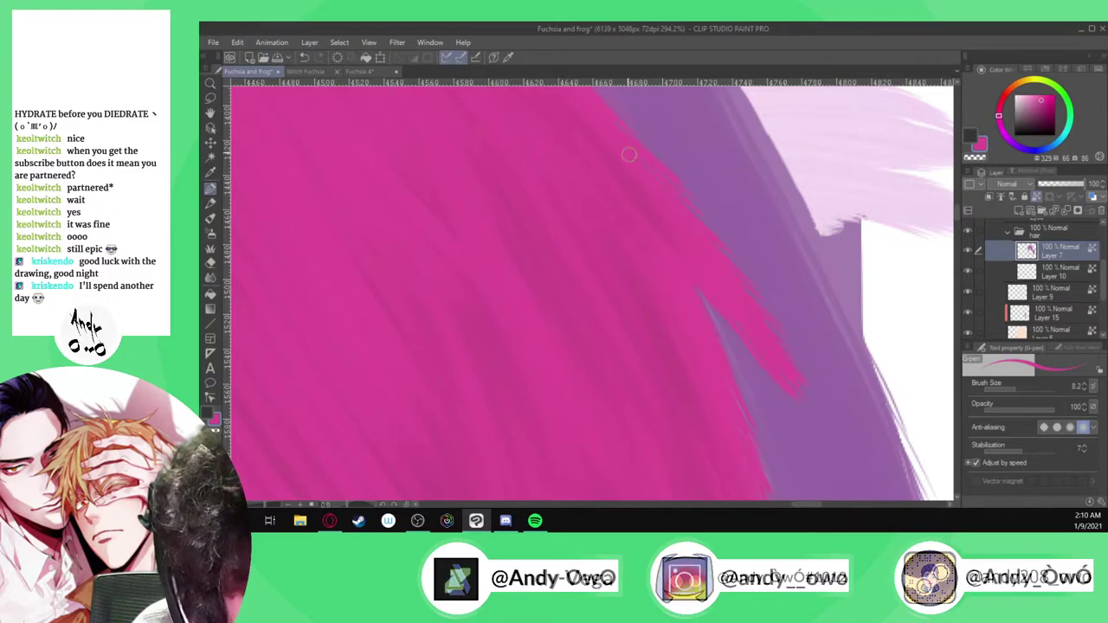
# Extend the topmost pink lock's point near the cat ear with fine strands and fray its edges
pyautogui.scroll(-3, 685, 452)
pyautogui.scroll(2, 649, 302)
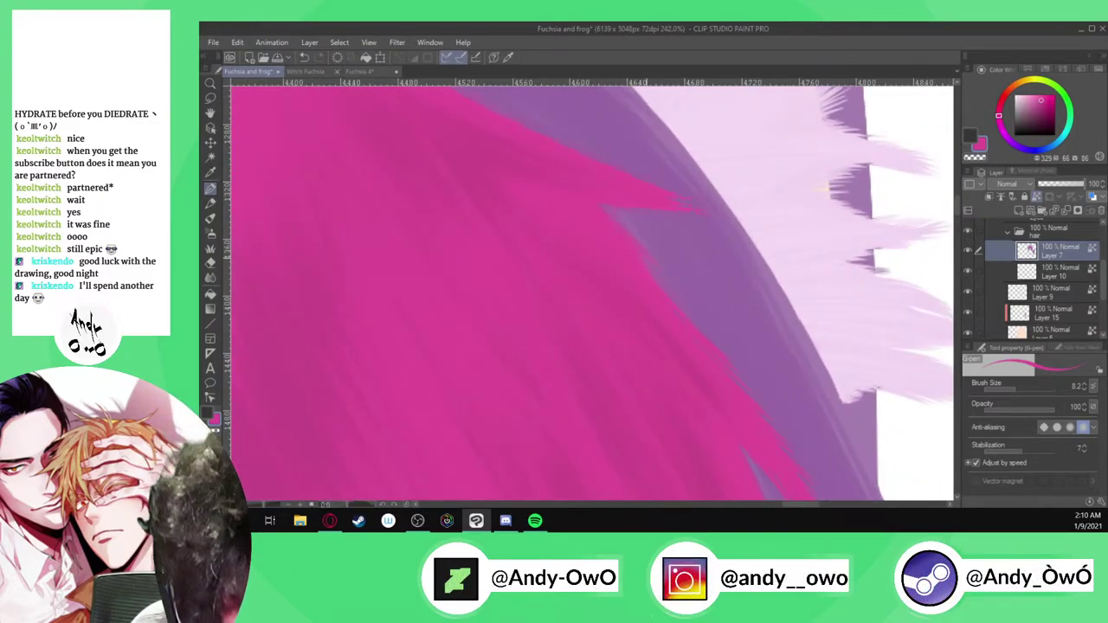
pyautogui.scroll(-2, 711, 407)
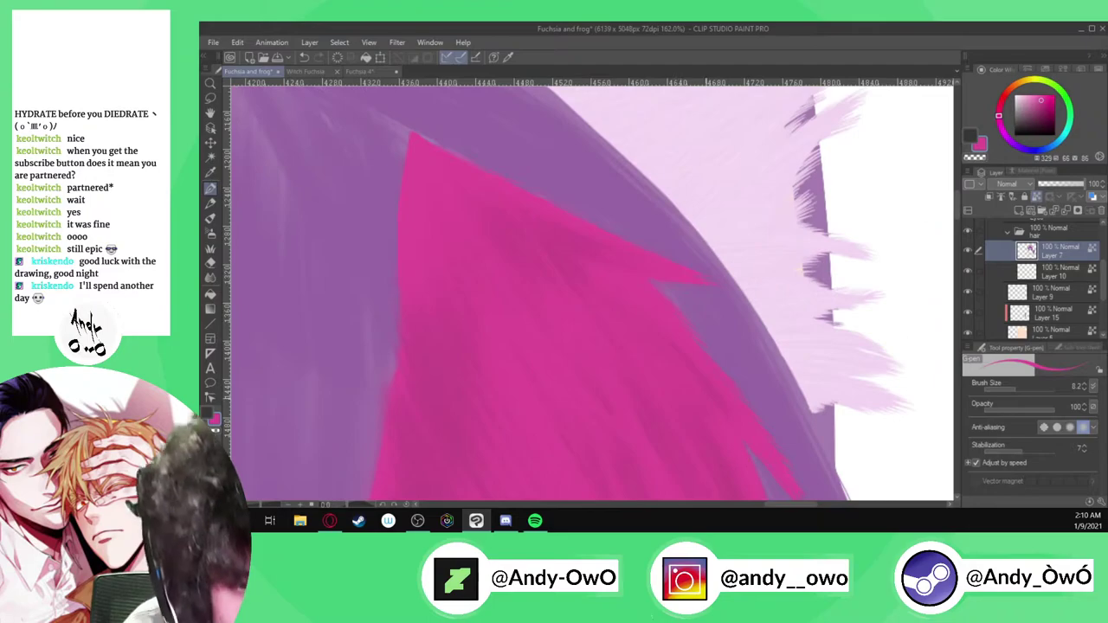
pyautogui.scroll(2, 471, 174)
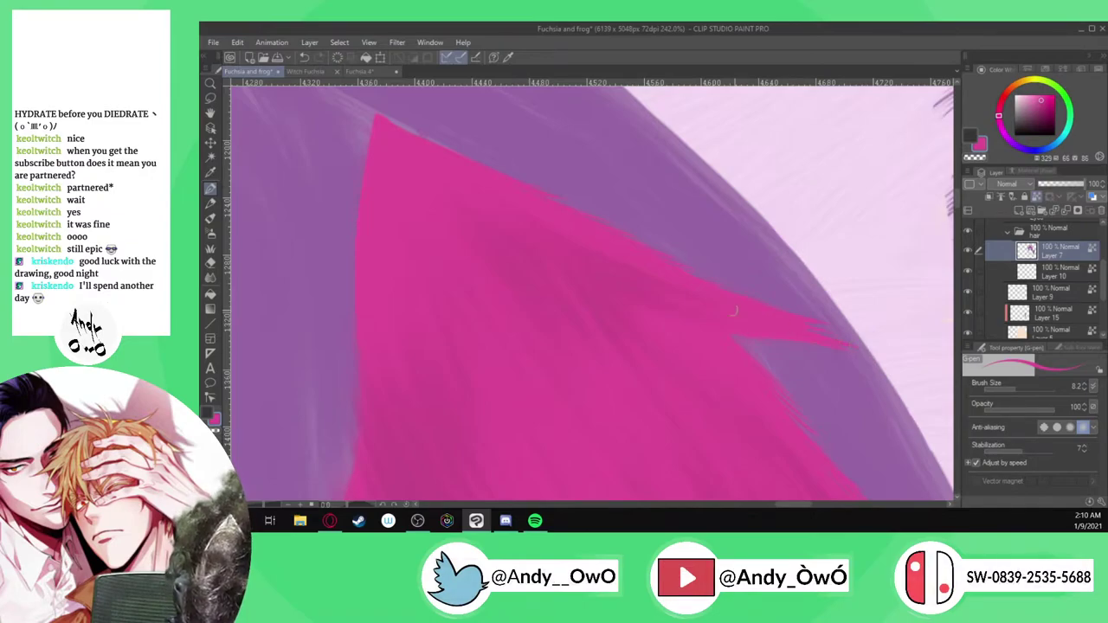
pyautogui.scroll(-10, 720, 329)
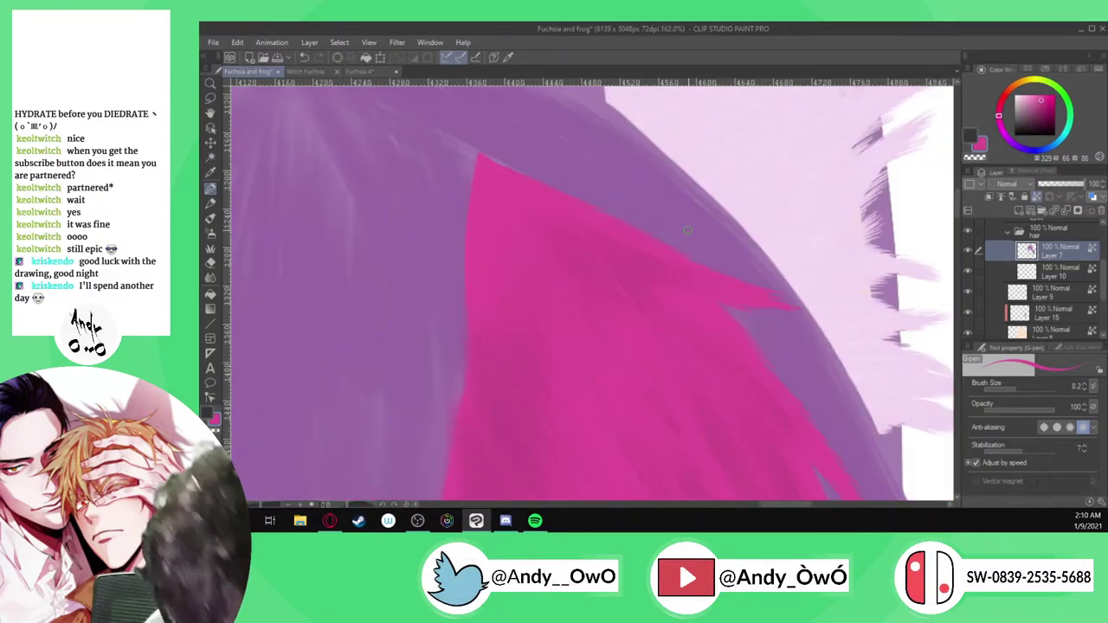
# Draw fine stray hairs along both edges of the pink lock nearest the cheek
pyautogui.scroll(10, 688, 431)
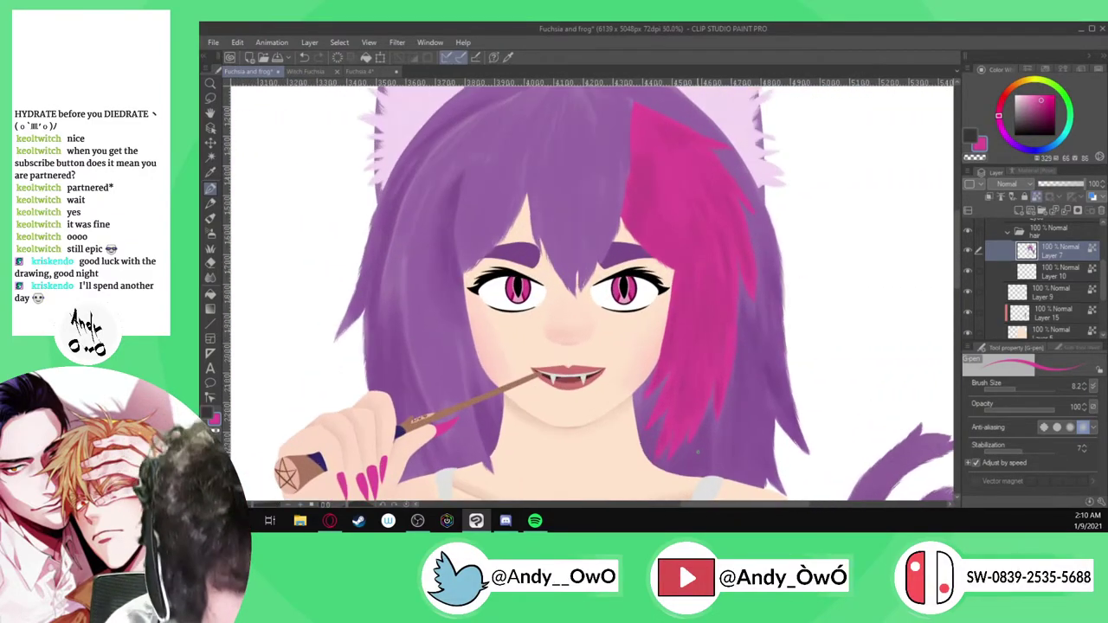
pyautogui.scroll(5, 640, 405)
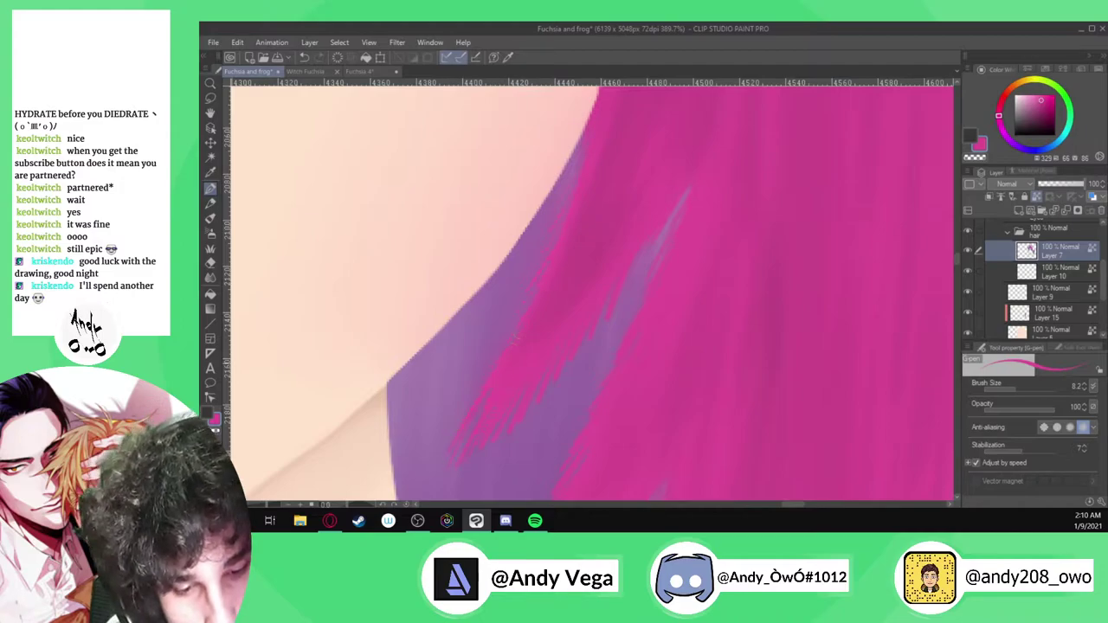
pyautogui.scroll(1, 540, 296)
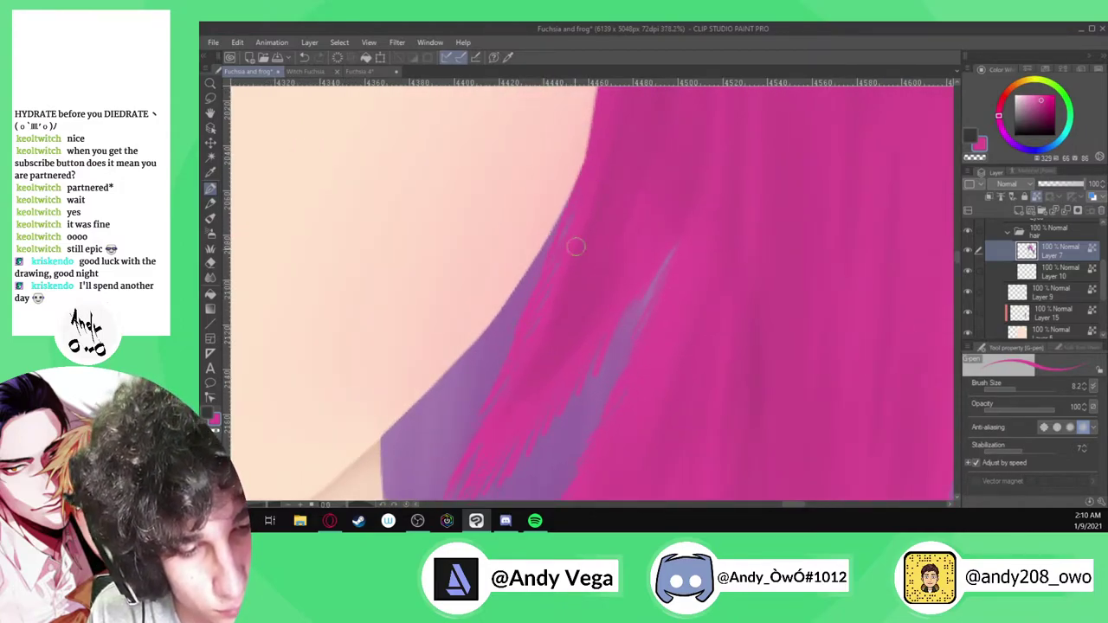
pyautogui.scroll(-3, 546, 320)
pyautogui.scroll(-3, 563, 294)
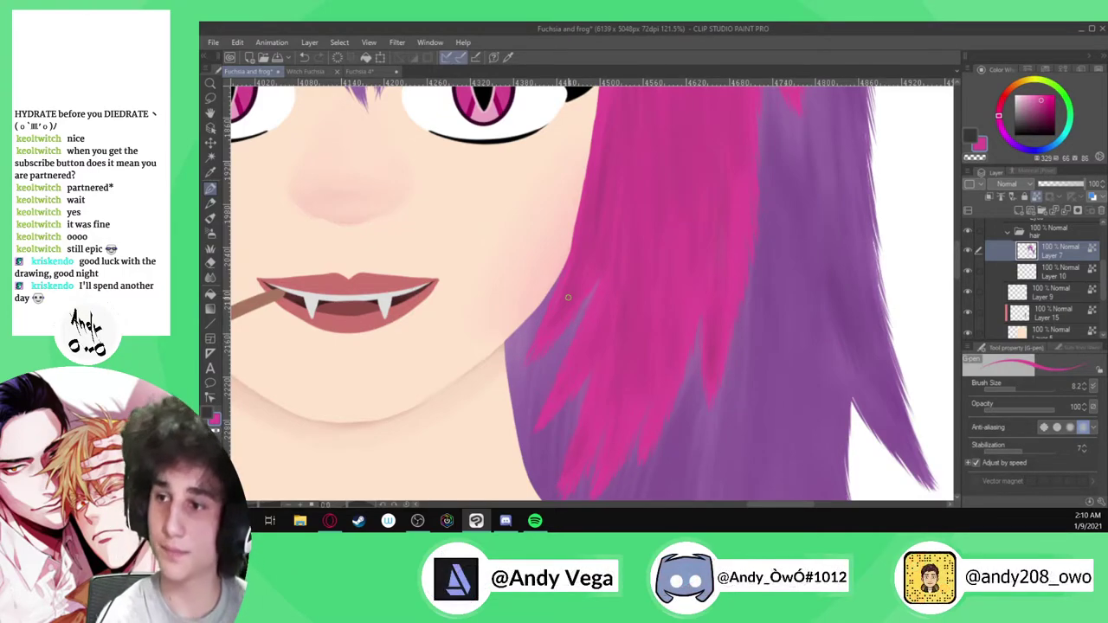
# Sample the purple hair colours and paint fine strands along the fringe's border with the pink streak
pyautogui.scroll(-10, 568, 298)
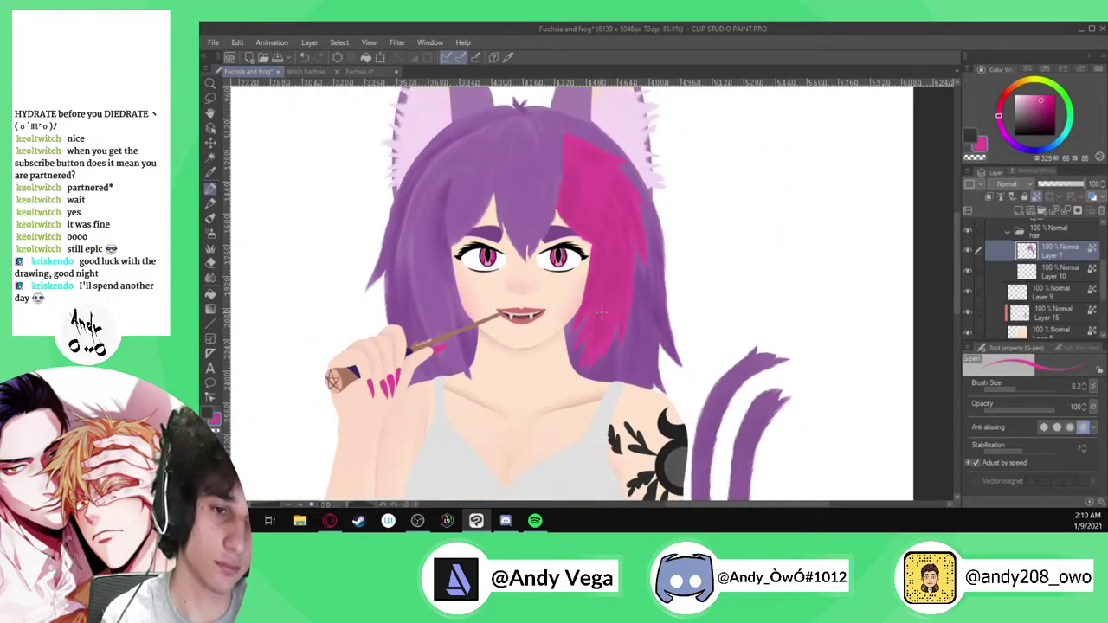
pyautogui.scroll(6, 582, 201)
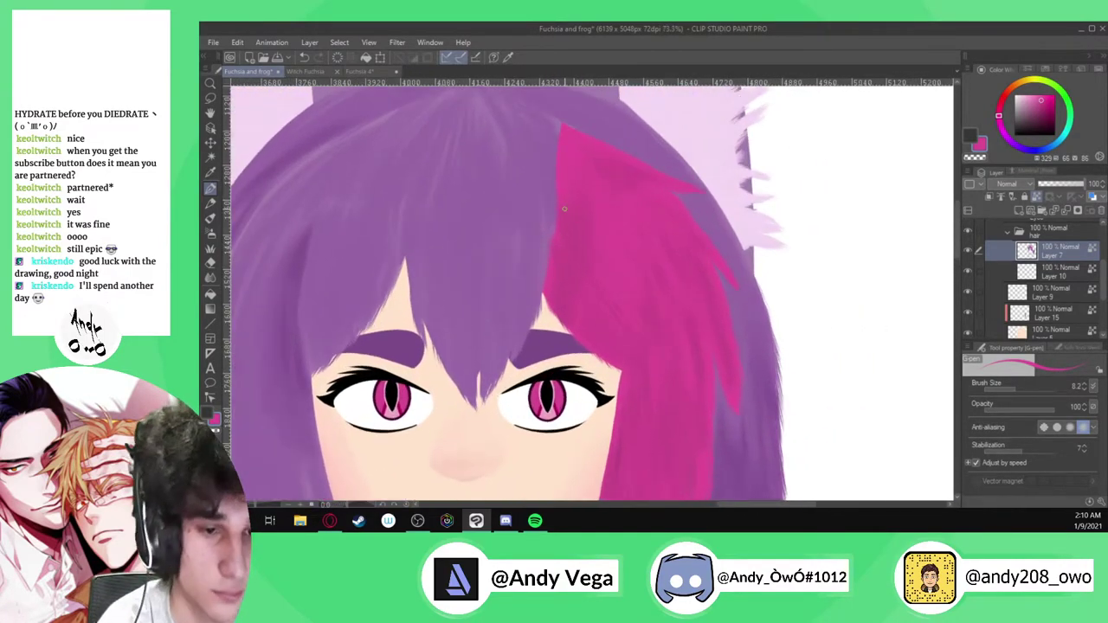
pyautogui.scroll(5, 565, 207)
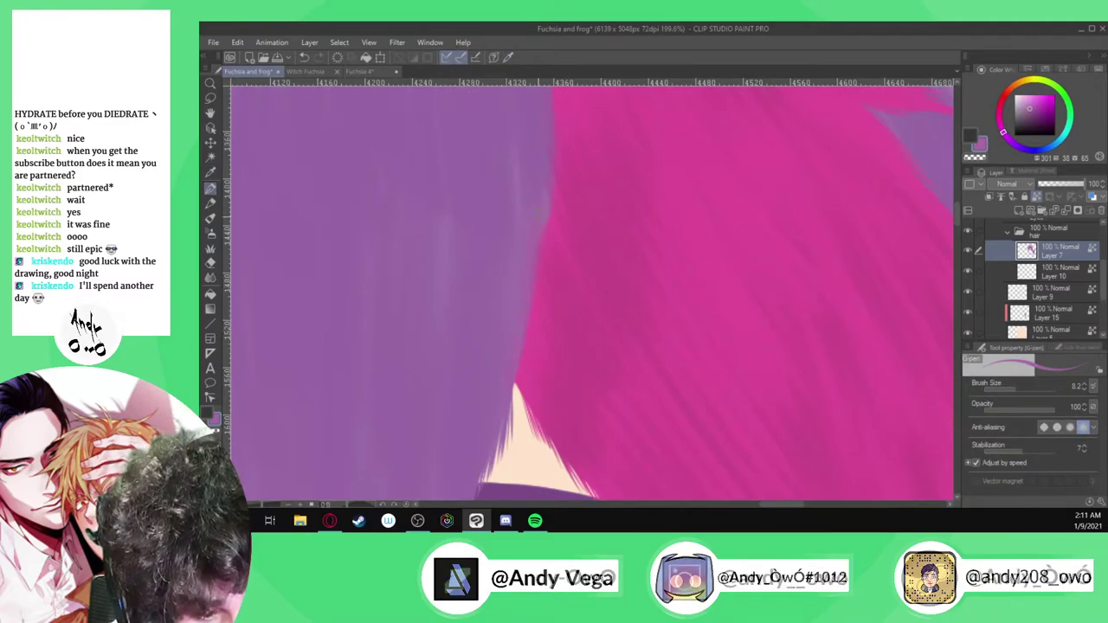
pyautogui.scroll(1, 541, 239)
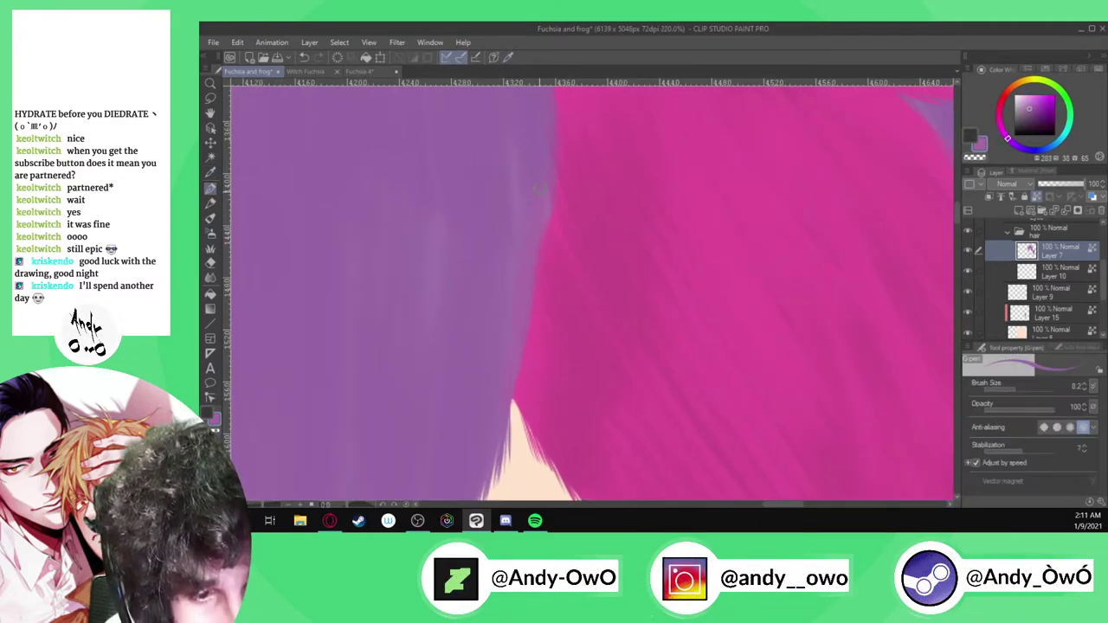
pyautogui.keyDown('alt'); pyautogui.click(529, 154); pyautogui.keyUp('alt')
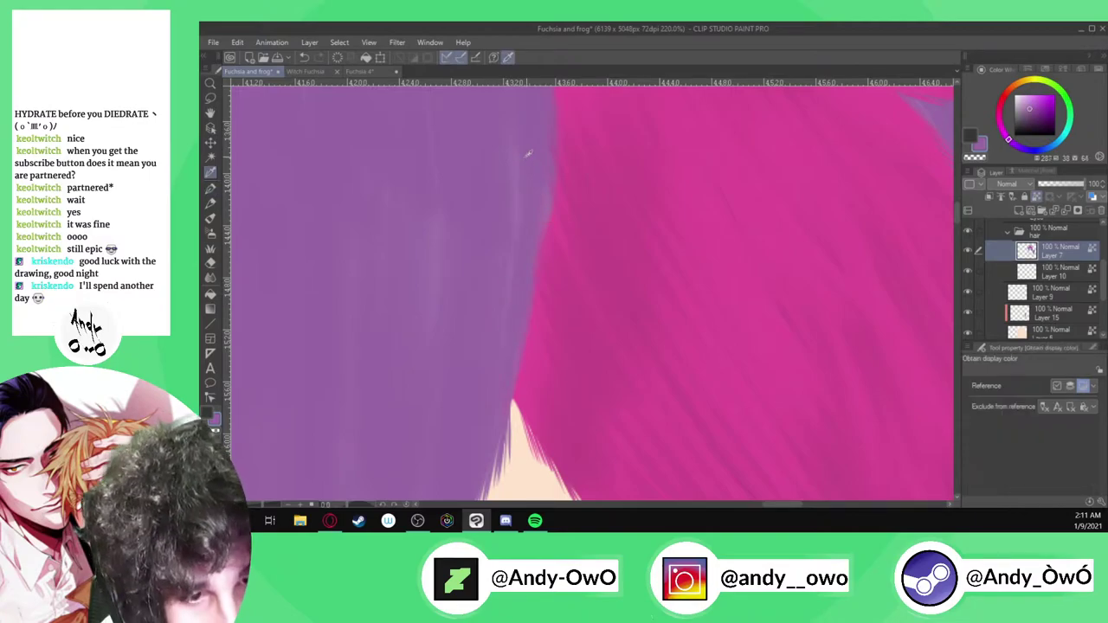
pyautogui.keyDown('alt'); pyautogui.click(531, 193); pyautogui.keyUp('alt')
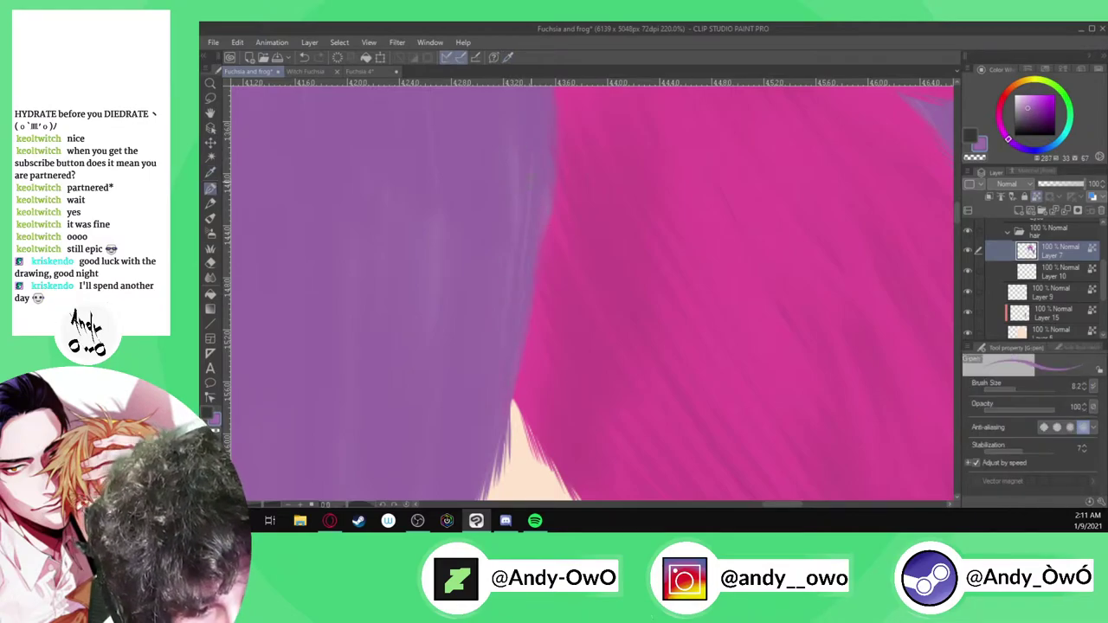
pyautogui.scroll(-5, 541, 238)
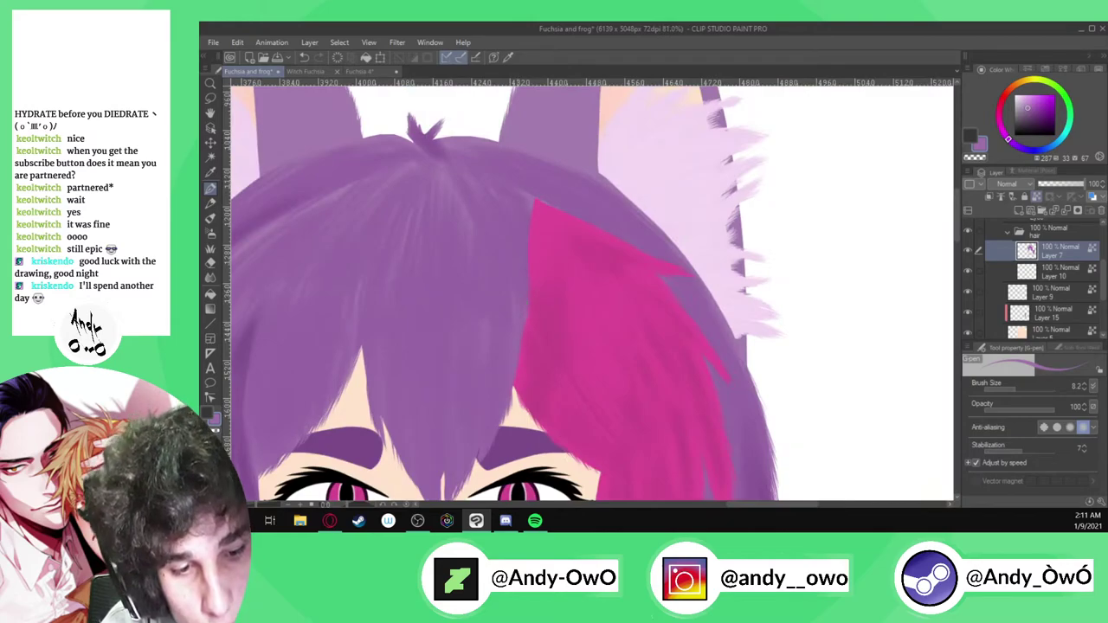
# Draw fine pink strands along the streak's inner edge near its peak and break them up with sampled purple strokes
pyautogui.scroll(3, 515, 279)
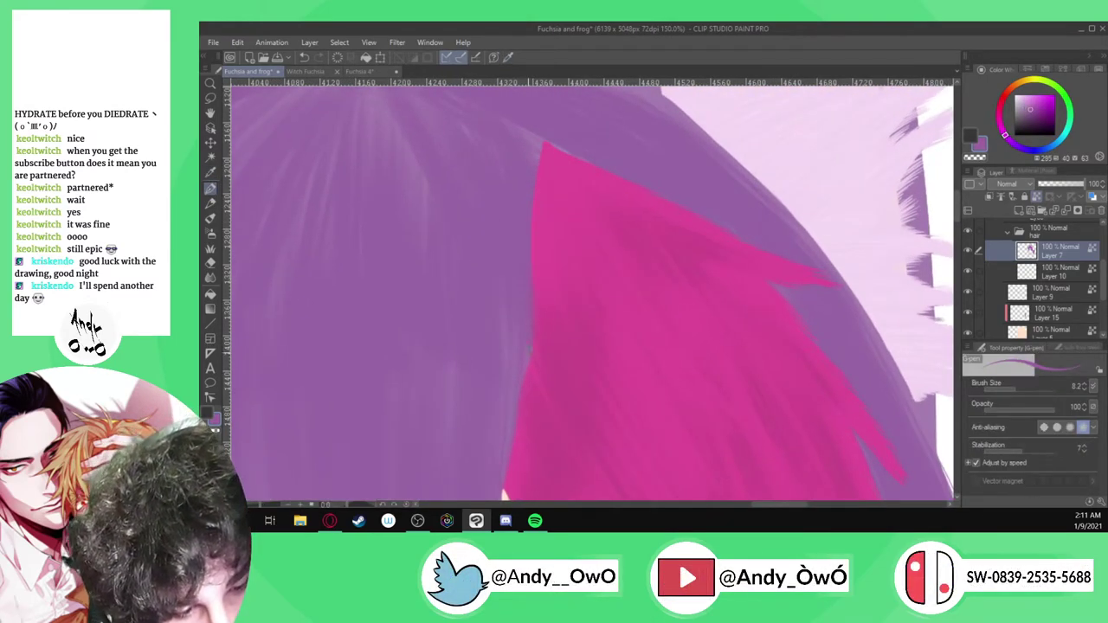
pyautogui.scroll(2, 524, 236)
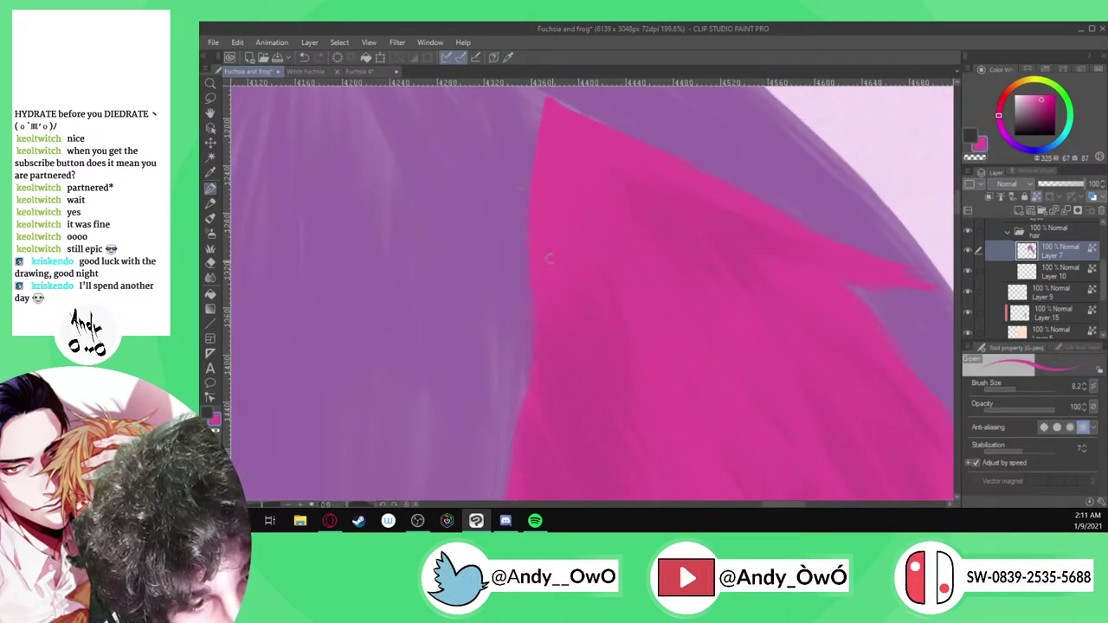
pyautogui.scroll(3, 544, 218)
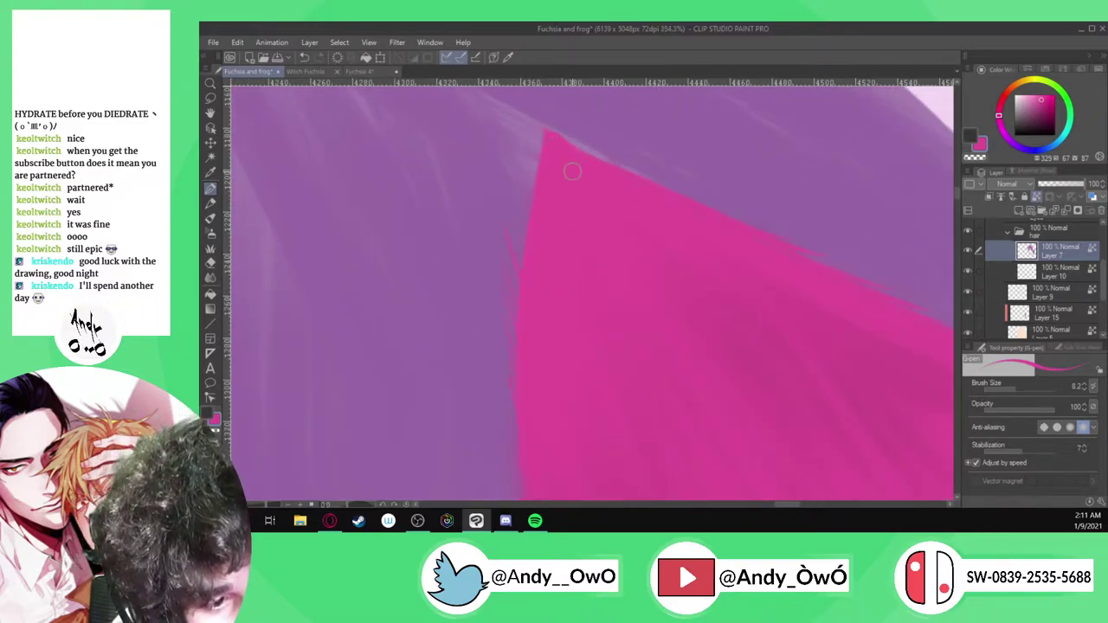
pyautogui.moveTo(535, 135); pyautogui.dragTo(556, 227)
pyautogui.moveTo(529, 161); pyautogui.dragTo(554, 273)
pyautogui.moveTo(524, 149)
pyautogui.mouseDown()
pyautogui.moveTo(513, 198)
pyautogui.moveTo(521, 267)
pyautogui.mouseUp()
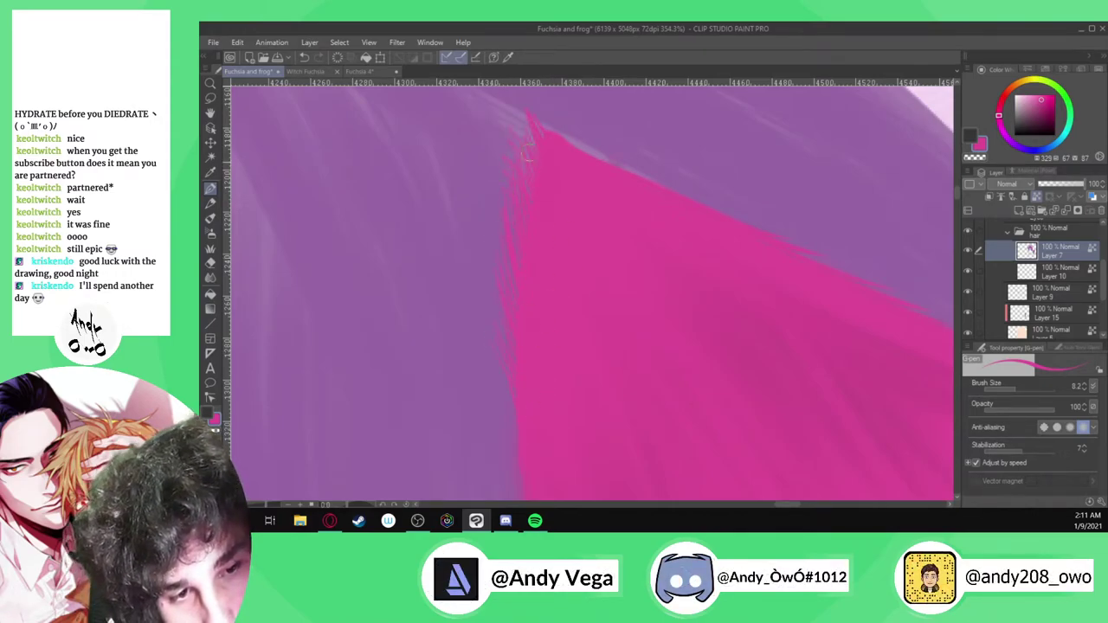
pyautogui.keyDown('alt'); pyautogui.click(556, 123); pyautogui.keyUp('alt')
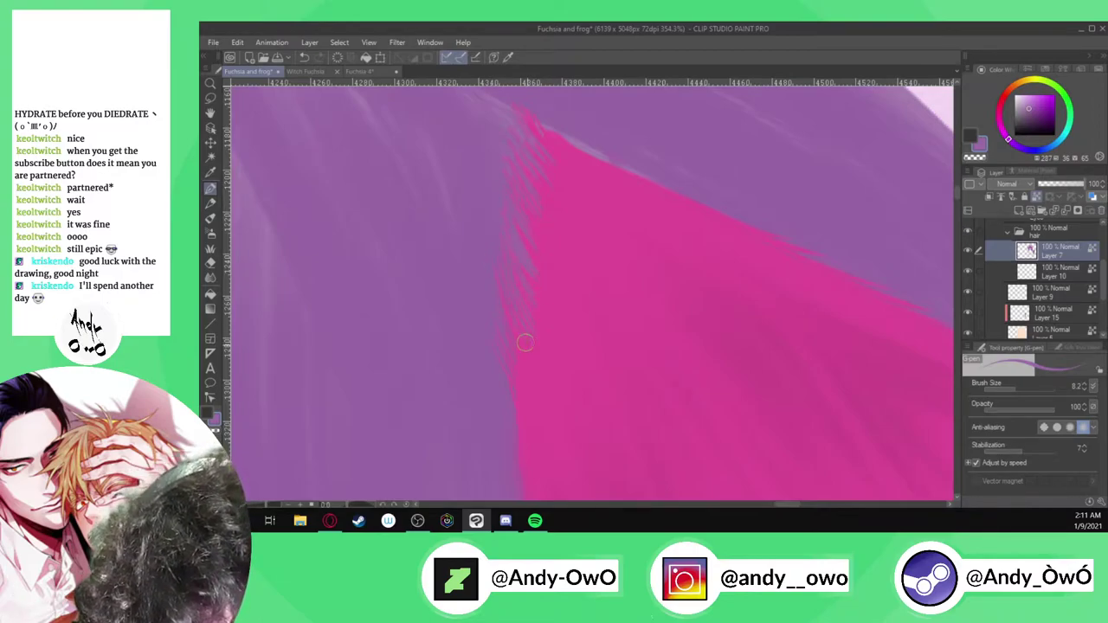
# Sample the purple hair colour beside the pink streak's inner edge and check the blended border on the whole head
pyautogui.keyDown('alt'); pyautogui.click(495, 266); pyautogui.keyUp('alt')
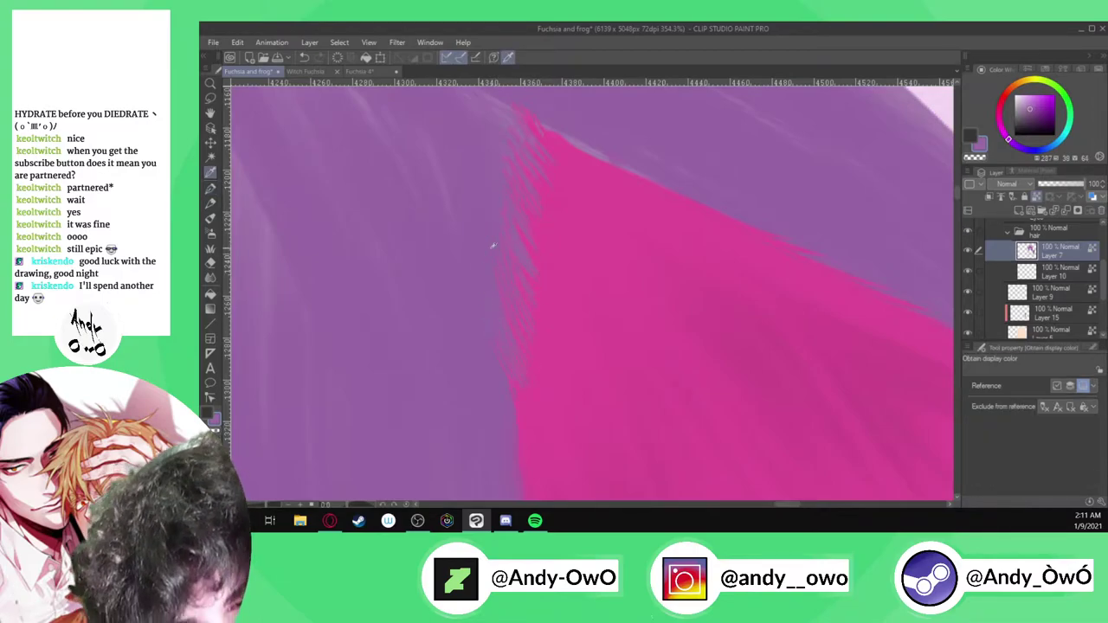
pyautogui.scroll(-8, 514, 186)
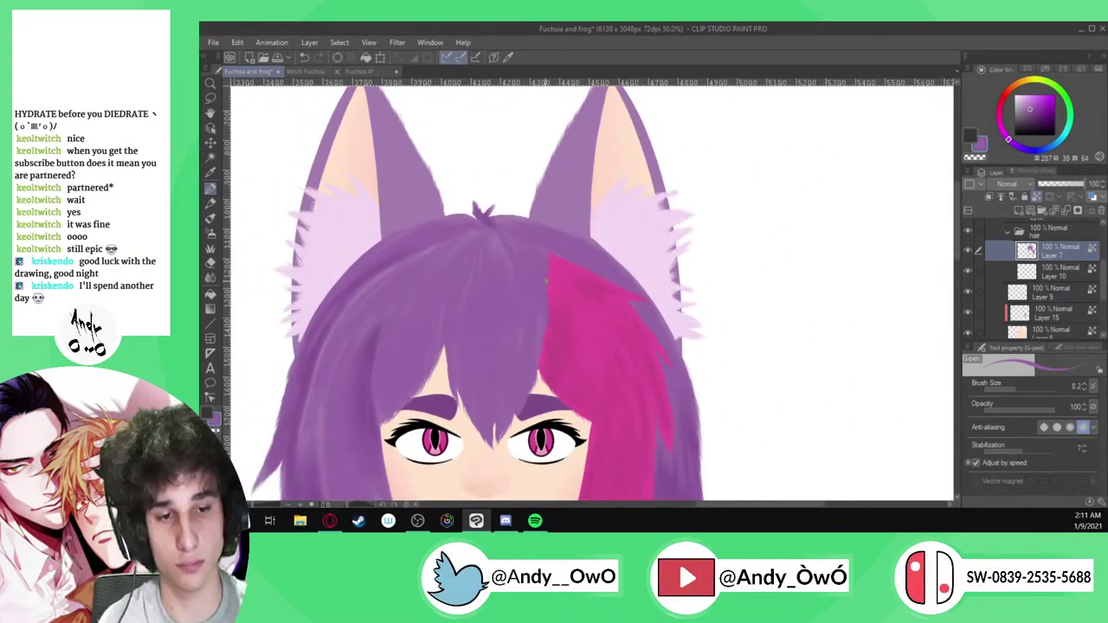
pyautogui.scroll(-3, 562, 210)
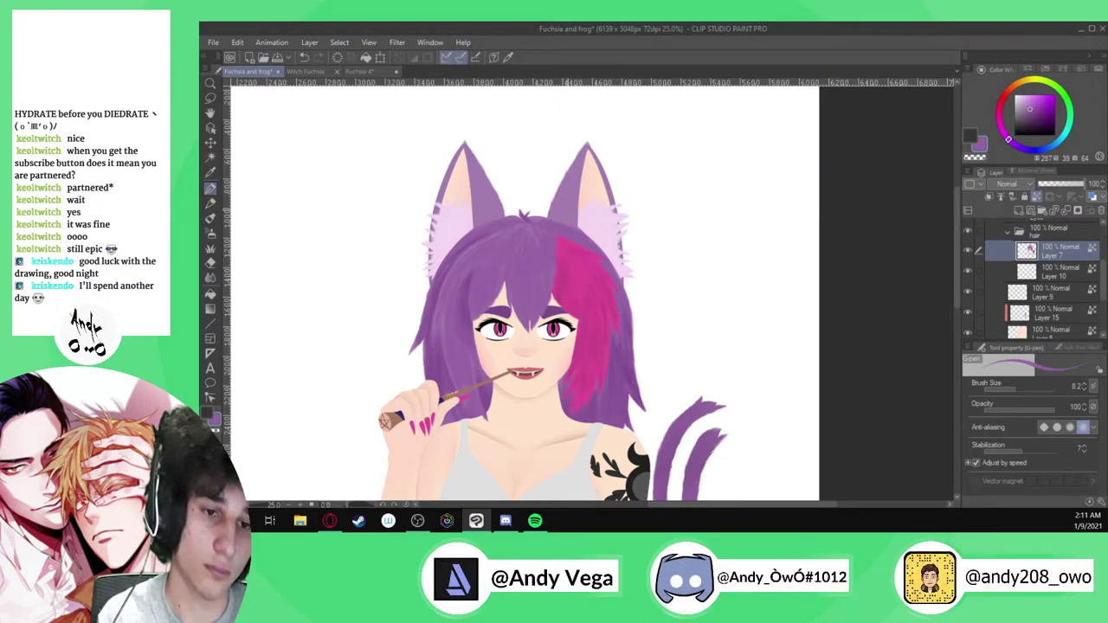
pyautogui.scroll(1, 564, 210)
pyautogui.scroll(1, 545, 166)
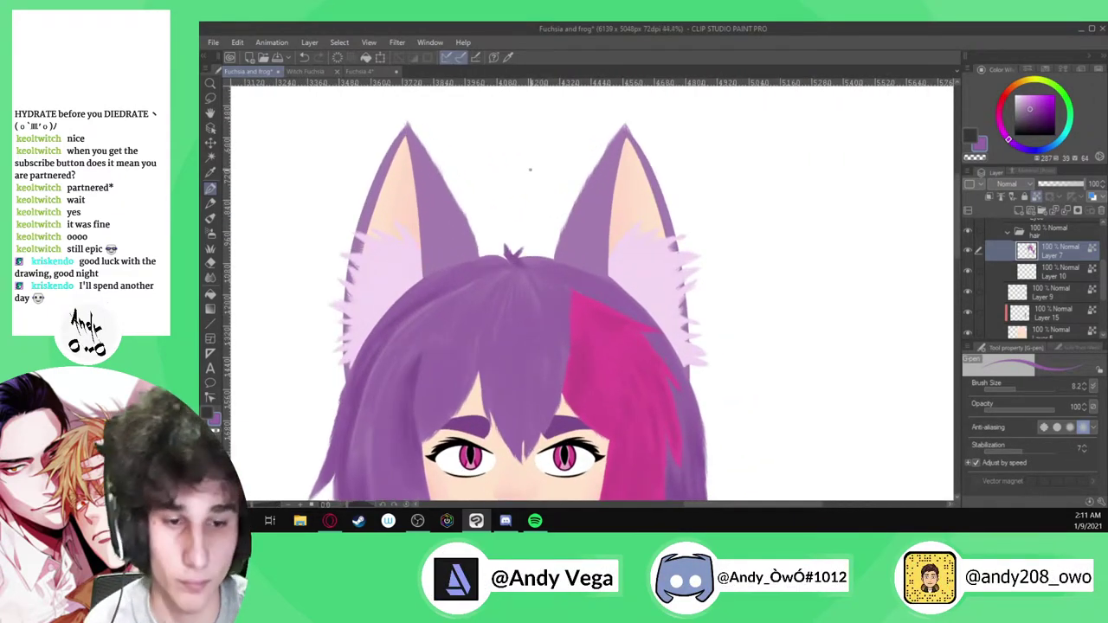
pyautogui.press('w')
pyautogui.click(598, 212)
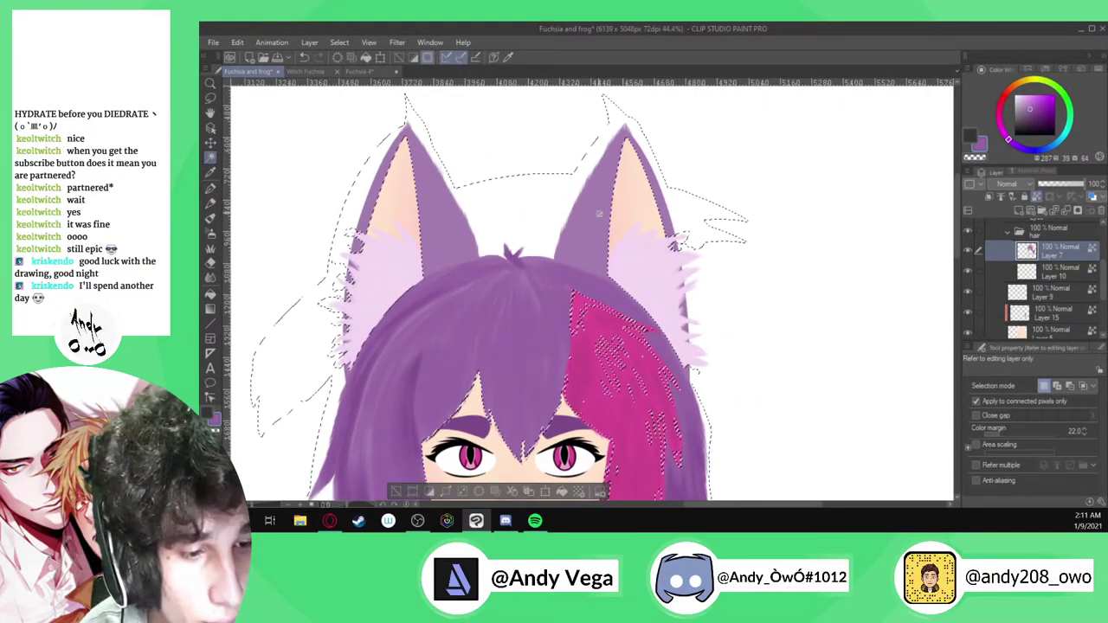
pyautogui.click(396, 490)
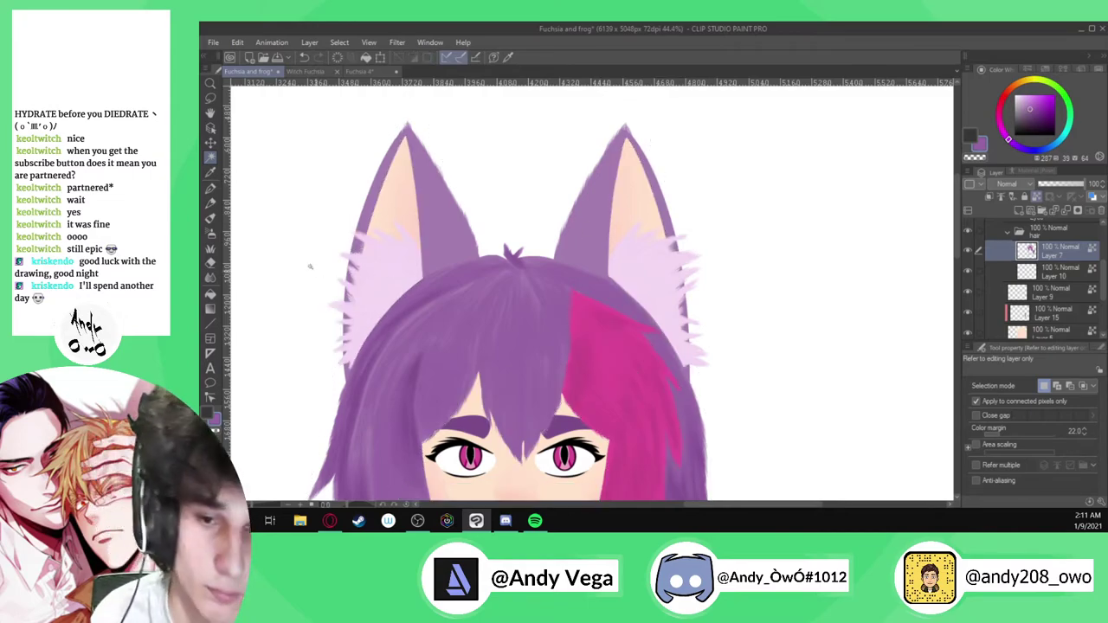
pyautogui.click(210, 232)
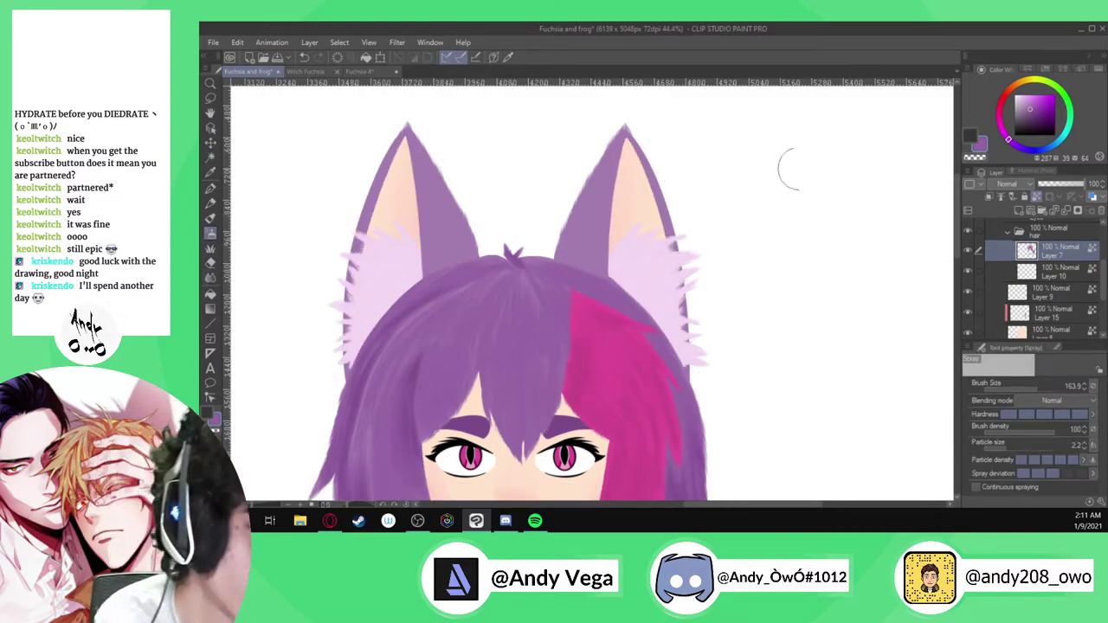
# Pick a slightly more saturated purple and try a G-pen stroke at size 76 down the right cat ear
pyautogui.press('p')
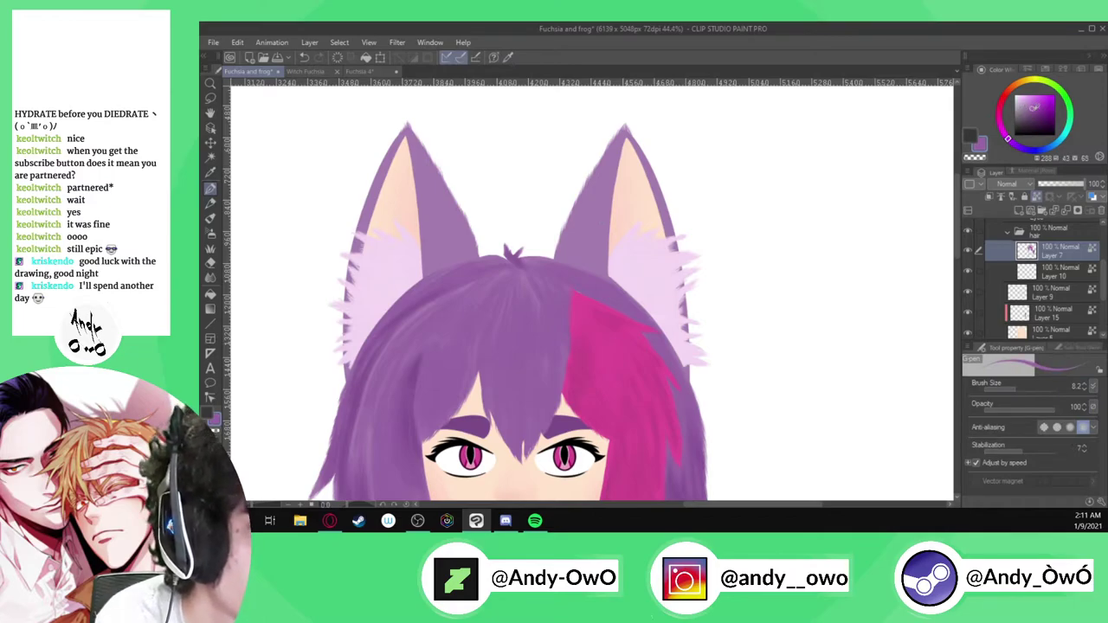
pyautogui.scroll(2, 665, 127)
pyautogui.keyDown('ctrl'); pyautogui.keyDown('alt'); pyautogui.moveTo(626, 206); pyautogui.dragTo(641, 206); pyautogui.keyUp('alt'); pyautogui.keyUp('ctrl')
pyautogui.moveTo(613, 139); pyautogui.dragTo(585, 213)
pyautogui.hotkey('ctrl', 'z')
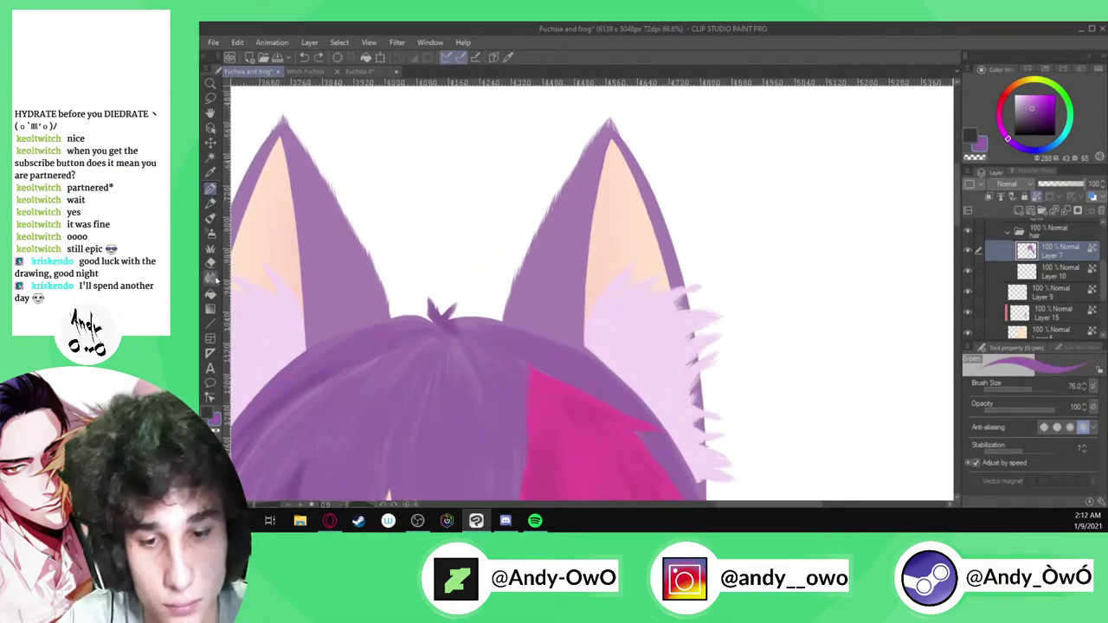
# Try spraying purple shading along the right cat ear with the Spray brush at size 163.9
pyautogui.click(210, 232)
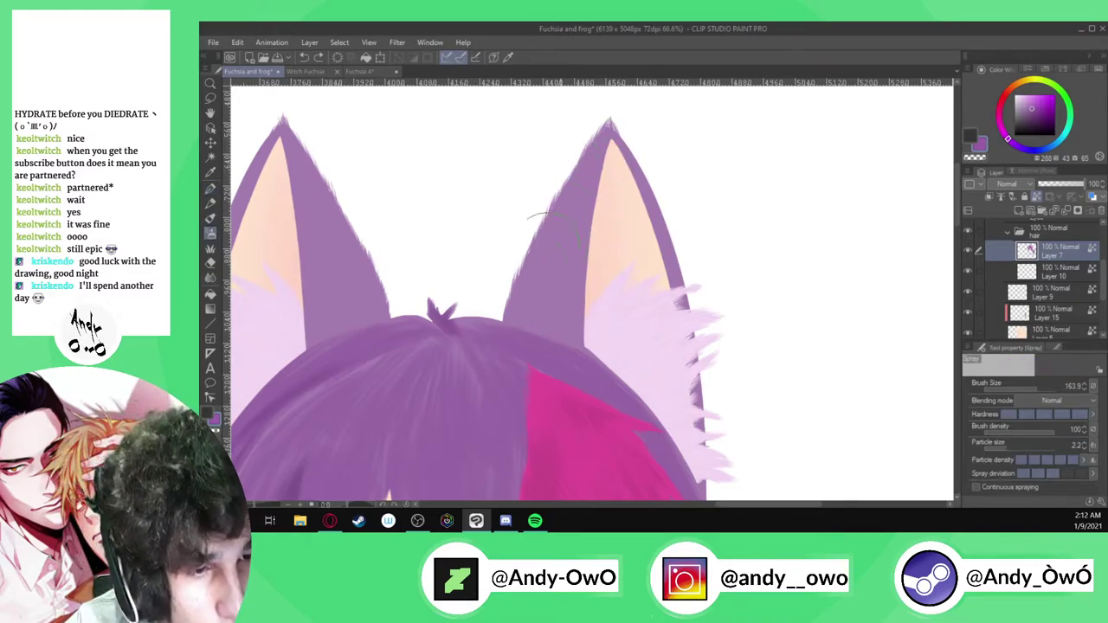
pyautogui.moveTo(642, 174)
pyautogui.mouseDown()
pyautogui.moveTo(674, 303)
pyautogui.moveTo(711, 354)
pyautogui.mouseUp()
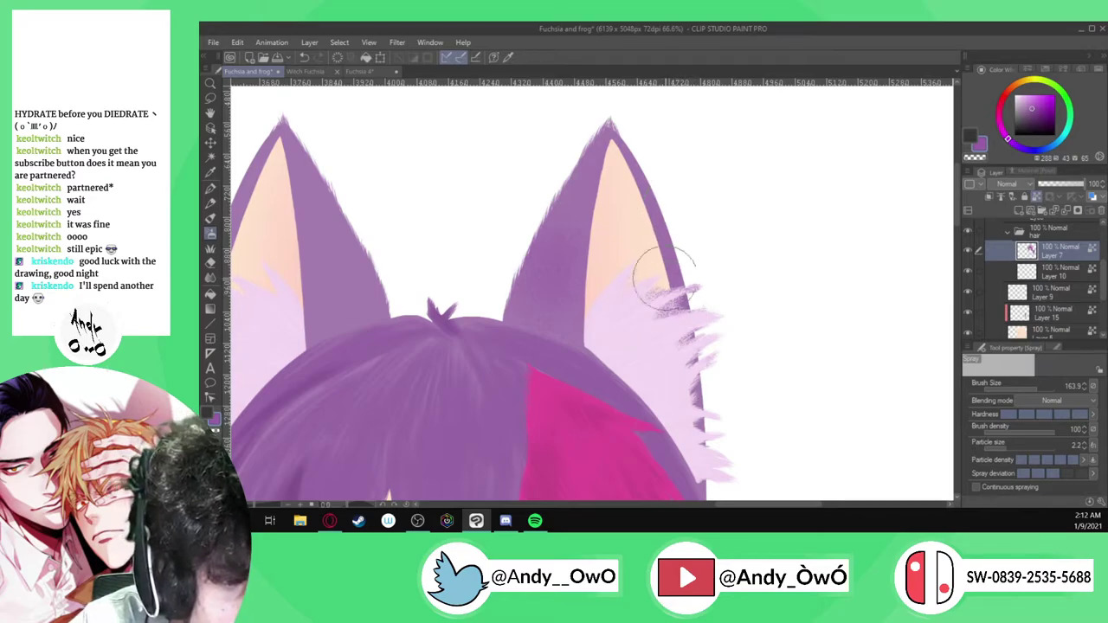
pyautogui.hotkey('ctrl', 'z')
pyautogui.hotkey('ctrl', 'z')
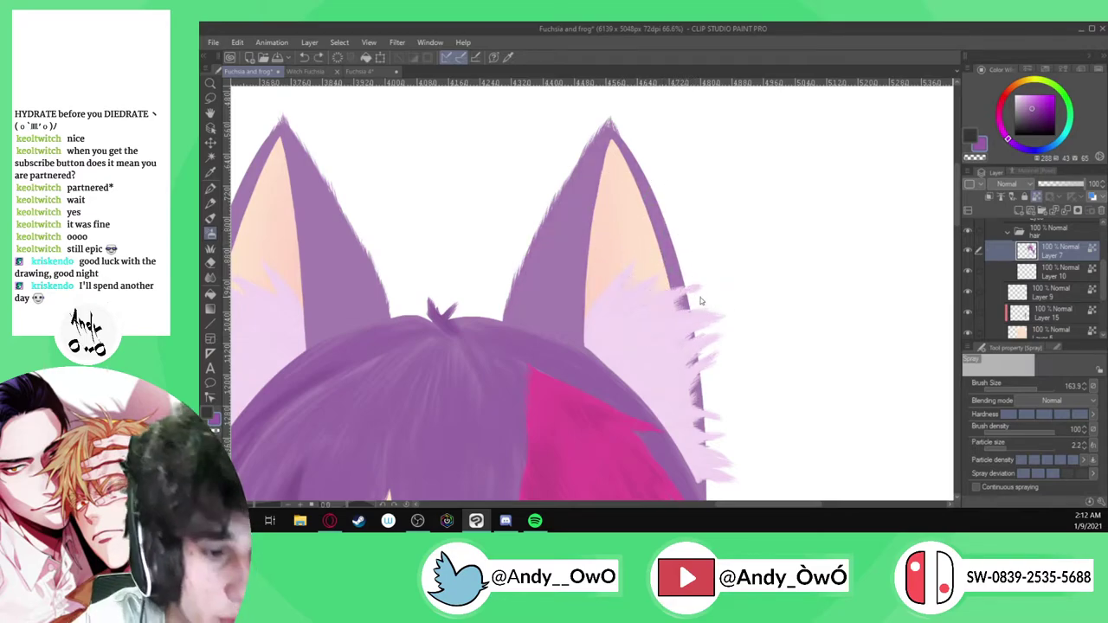
# Hide Layer 10 to uncover the purple ear shapes behind the lilac fur fill
pyautogui.scroll(-3, 806, 272)
pyautogui.scroll(1, 444, 362)
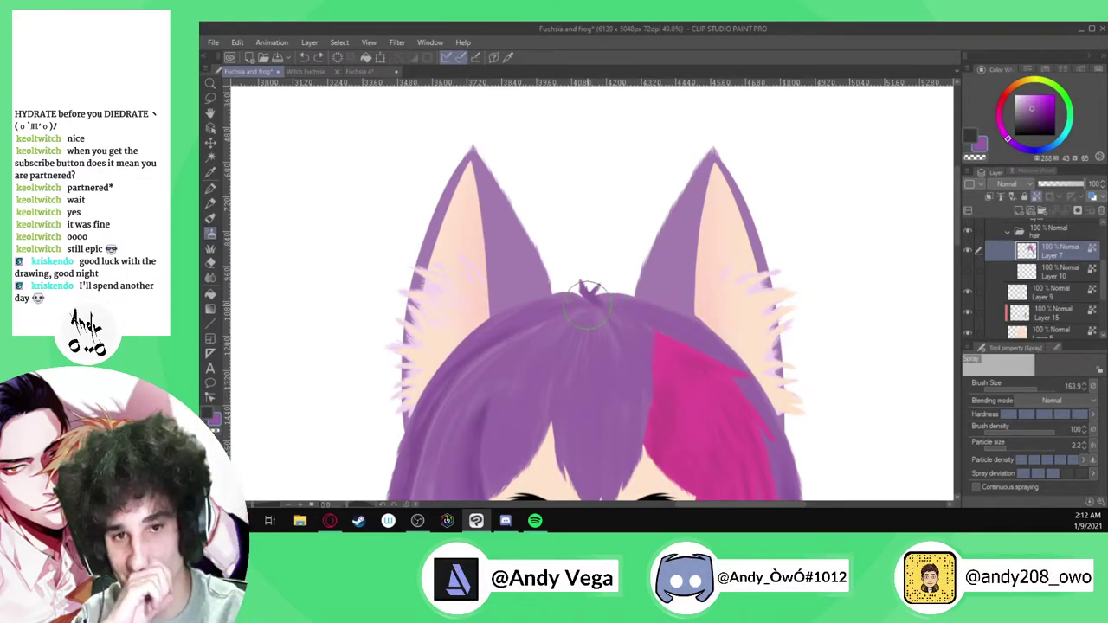
pyautogui.click(210, 156)
pyautogui.click(426, 180)
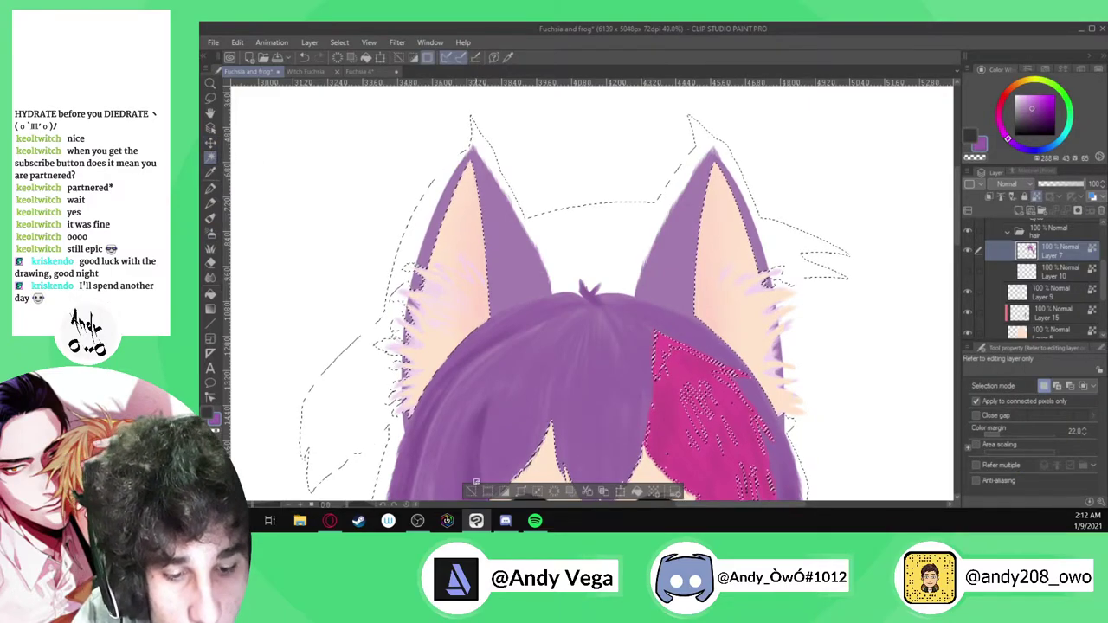
pyautogui.click(472, 488)
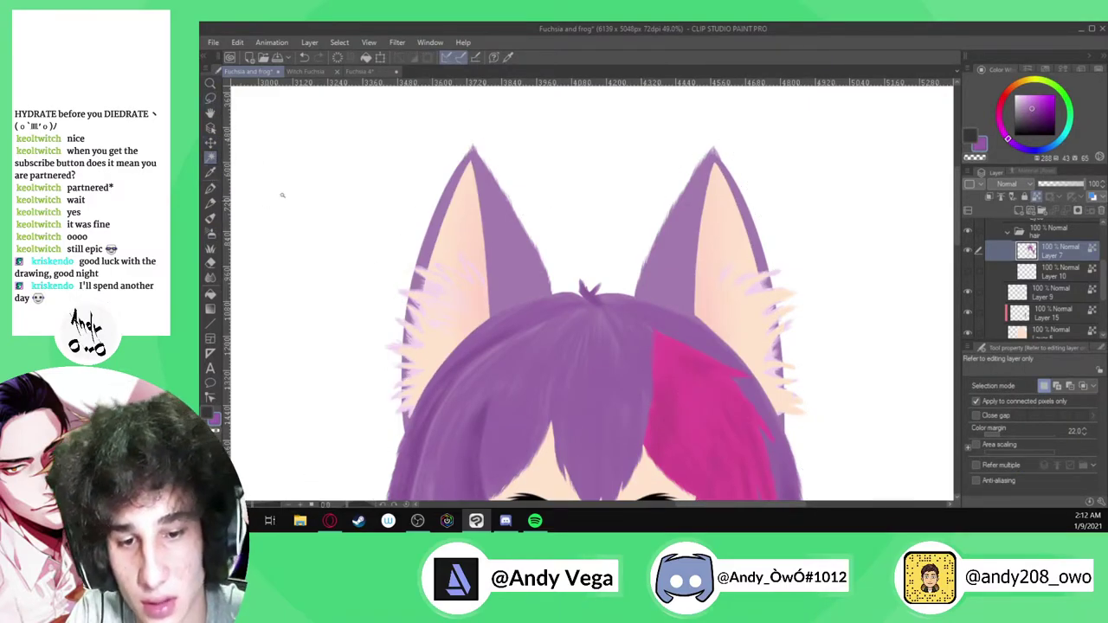
pyautogui.click(699, 130)
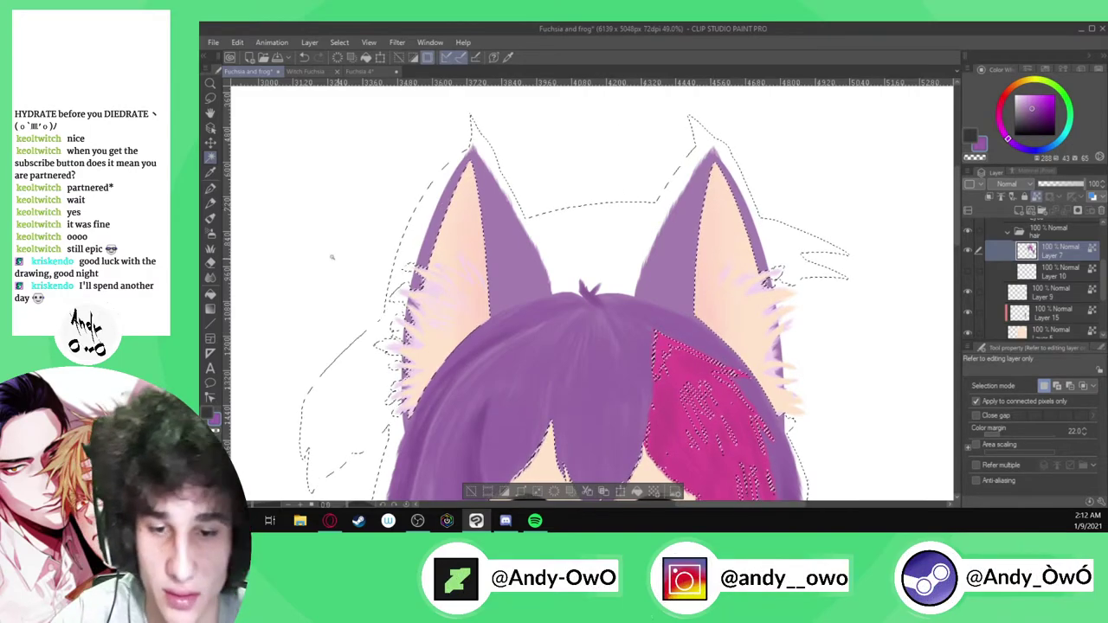
pyautogui.hotkey('ctrl', 'd')
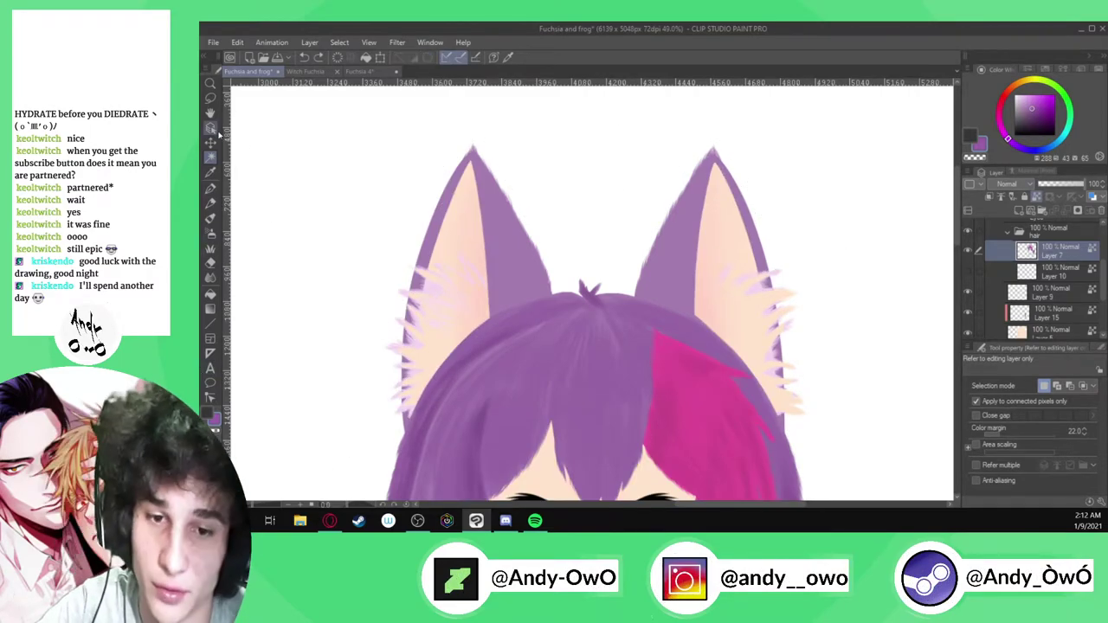
# Lasso the left ear's purple area around the inner ear and extend the selection down to the hairline
pyautogui.click(210, 97)
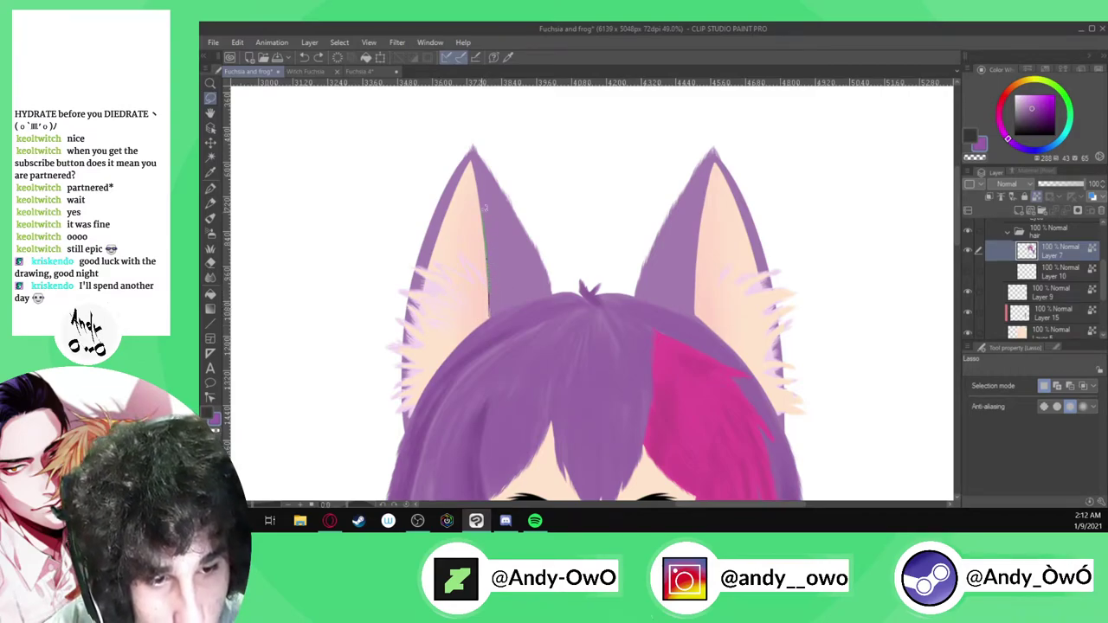
pyautogui.moveTo(473, 163)
pyautogui.mouseDown()
pyautogui.moveTo(423, 171)
pyautogui.moveTo(556, 247)
pyautogui.moveTo(496, 301)
pyautogui.mouseUp()
pyautogui.scroll(2, 493, 277)
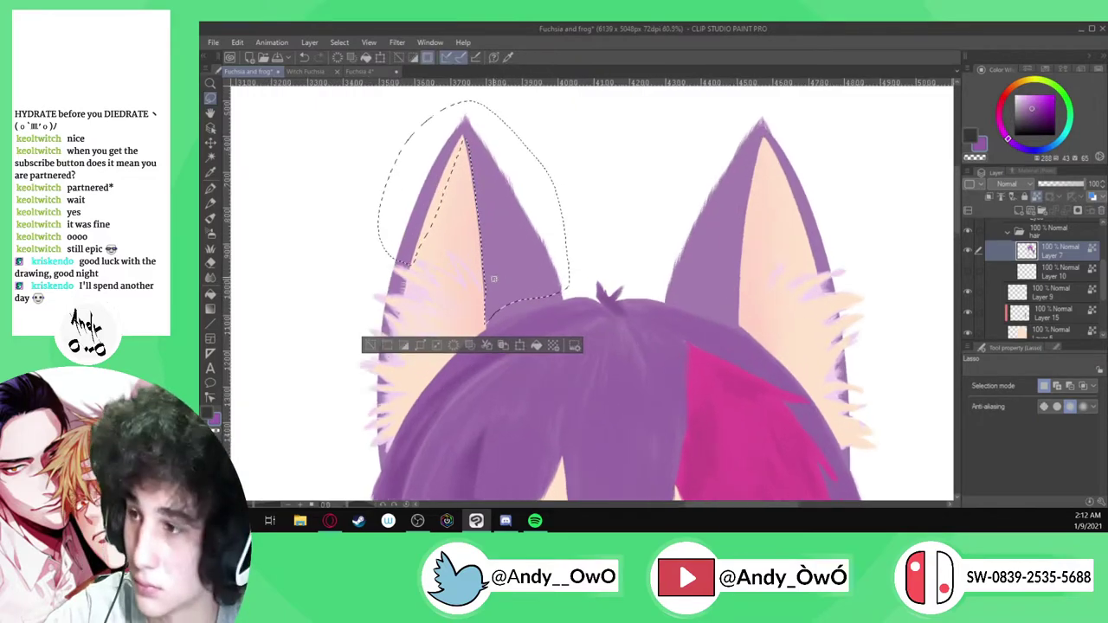
pyautogui.scroll(4, 494, 277)
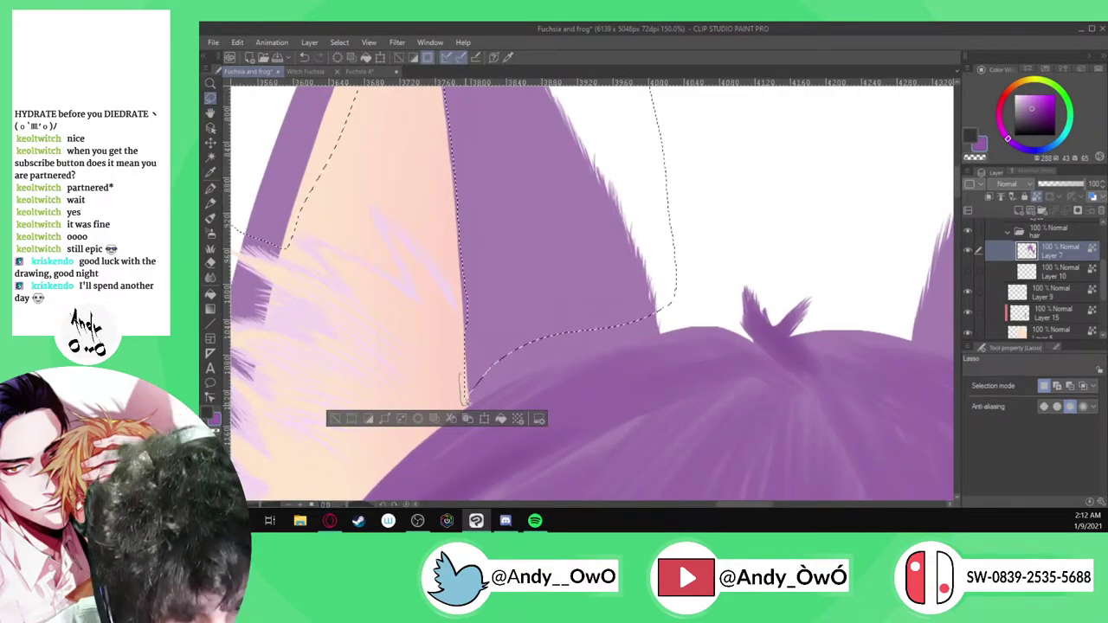
pyautogui.moveTo(468, 399)
pyautogui.mouseDown()
pyautogui.moveTo(680, 318)
pyautogui.moveTo(680, 308)
pyautogui.mouseUp()
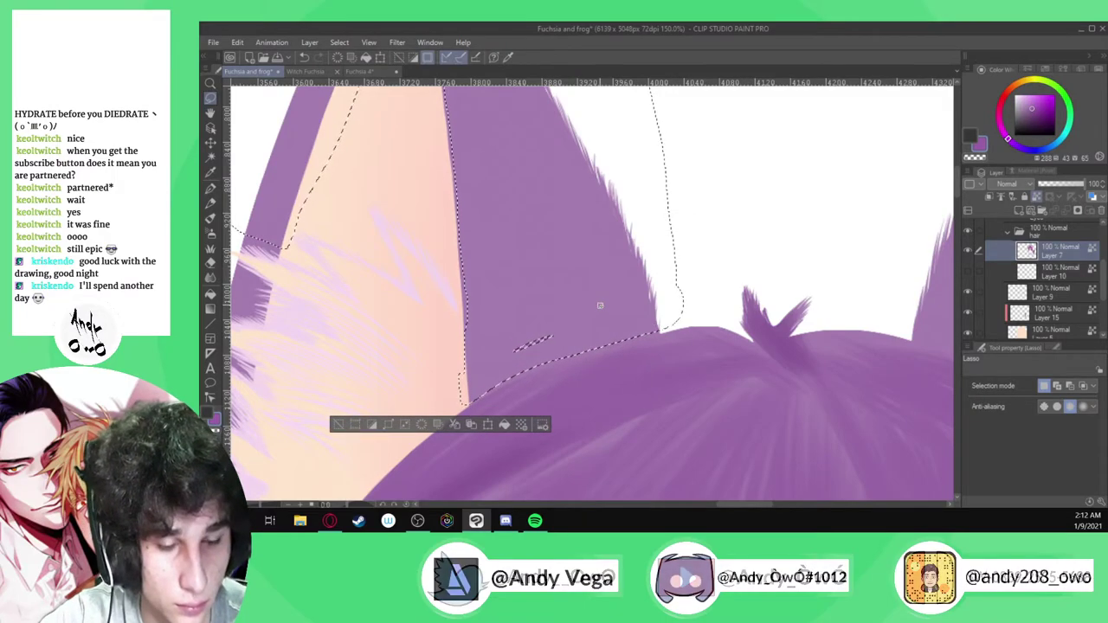
pyautogui.scroll(-3, 680, 281)
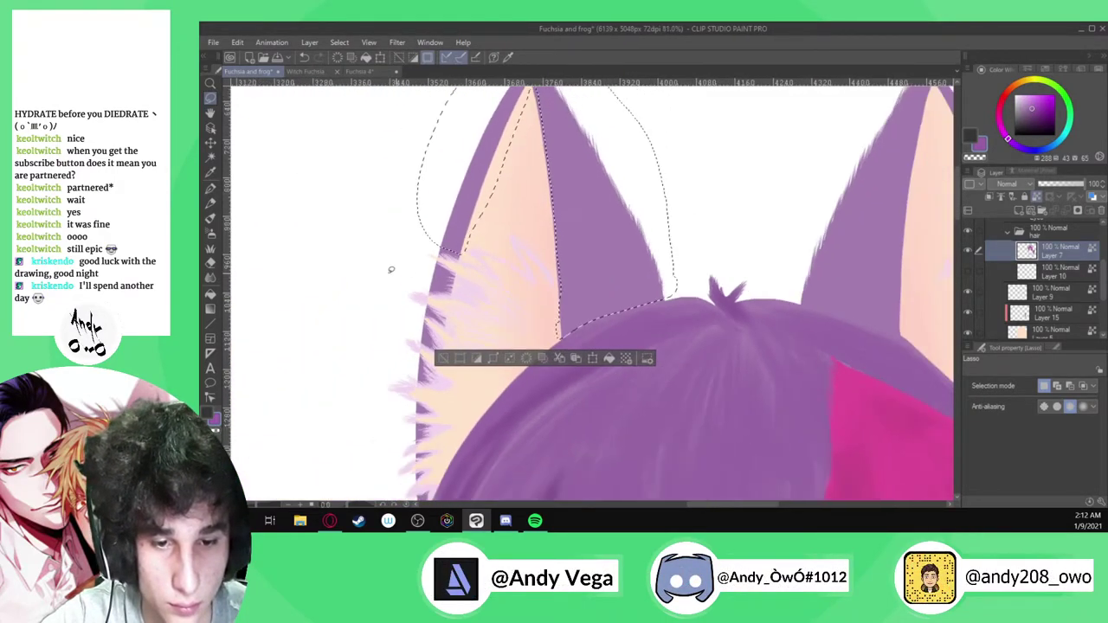
# Add the purple rim patches between the upper fur tufts of the left ear to the lasso selection
pyautogui.scroll(4, 410, 272)
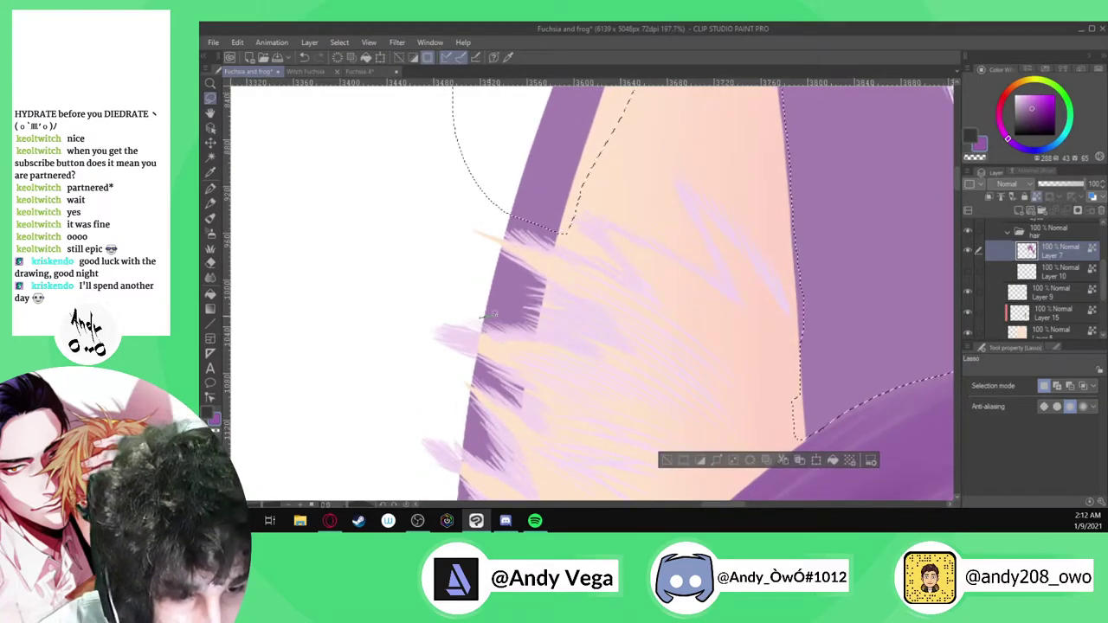
pyautogui.moveTo(487, 316); pyautogui.dragTo(490, 296)
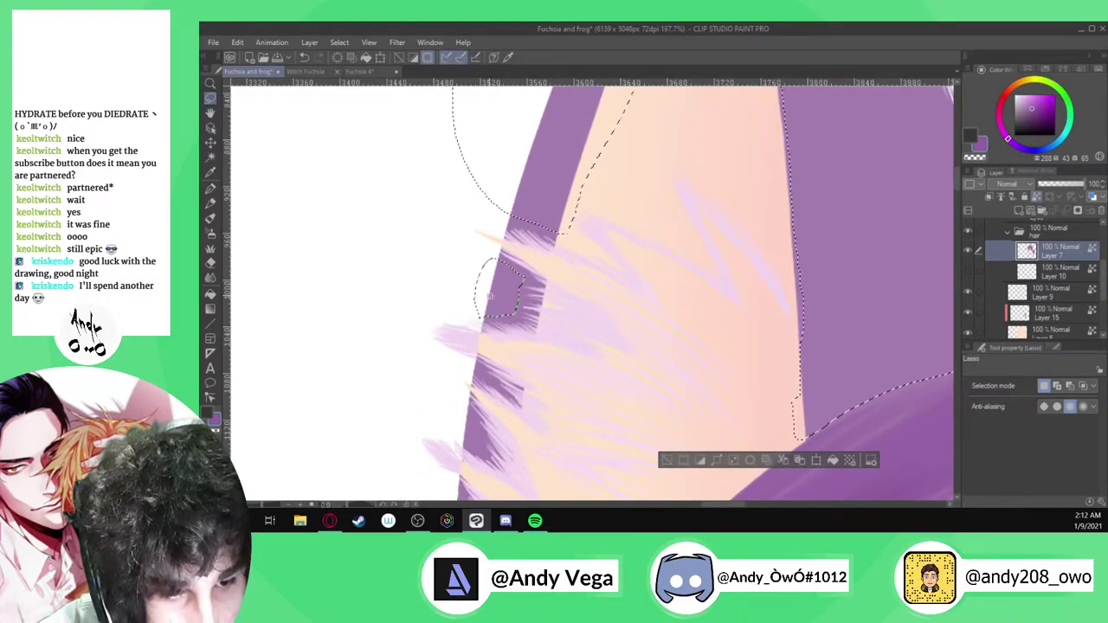
pyautogui.scroll(-1, 467, 347)
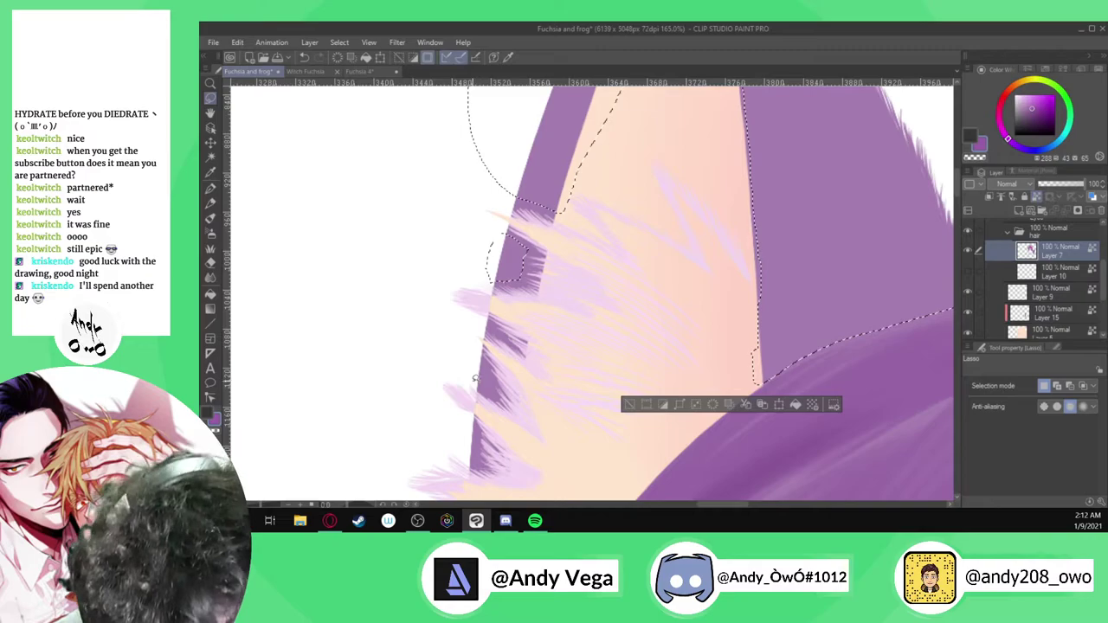
pyautogui.moveTo(474, 378)
pyautogui.mouseDown()
pyautogui.moveTo(476, 355)
pyautogui.moveTo(485, 396)
pyautogui.mouseUp()
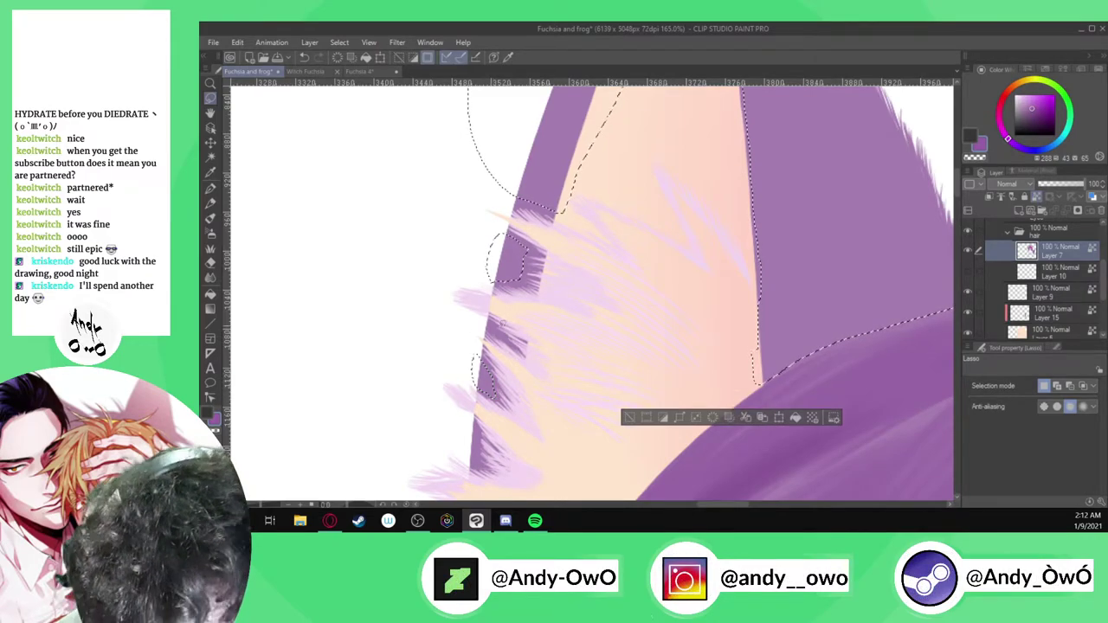
pyautogui.moveTo(497, 330); pyautogui.dragTo(488, 322)
pyautogui.scroll(-1, 490, 281)
pyautogui.press('-')
pyautogui.press('-')
pyautogui.press('-')
pyautogui.press('-')
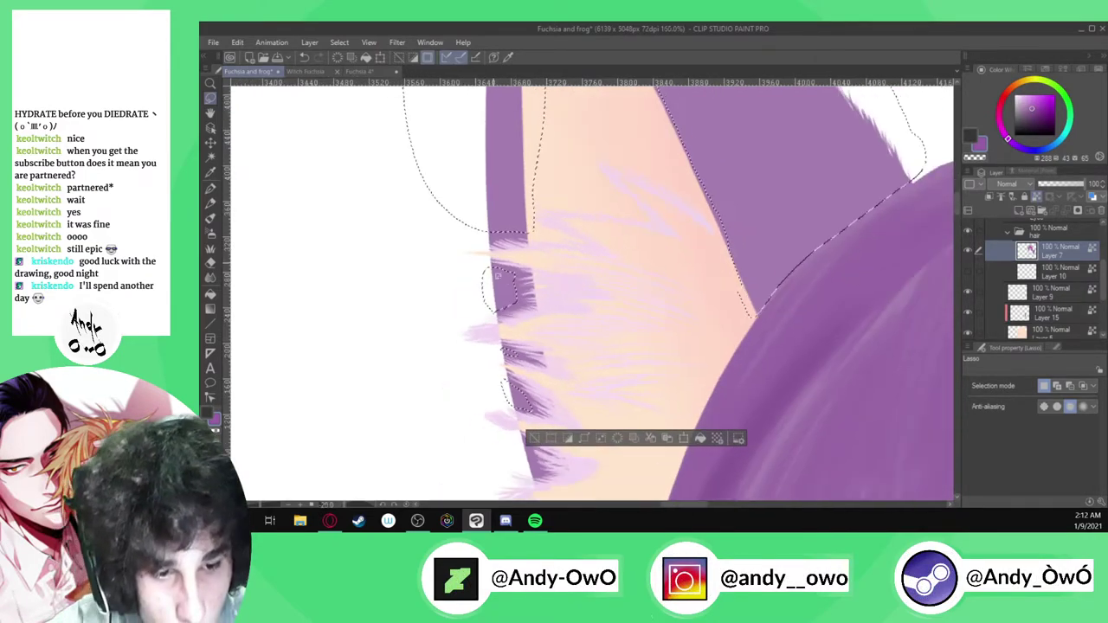
# Add the left ear's lower rim corner beside the hair and a patch between the lower fur tufts to the selection
pyautogui.scroll(-1, 490, 251)
pyautogui.moveTo(542, 485); pyautogui.dragTo(535, 419)
pyautogui.scroll(1, 542, 433)
pyautogui.scroll(-1, 532, 436)
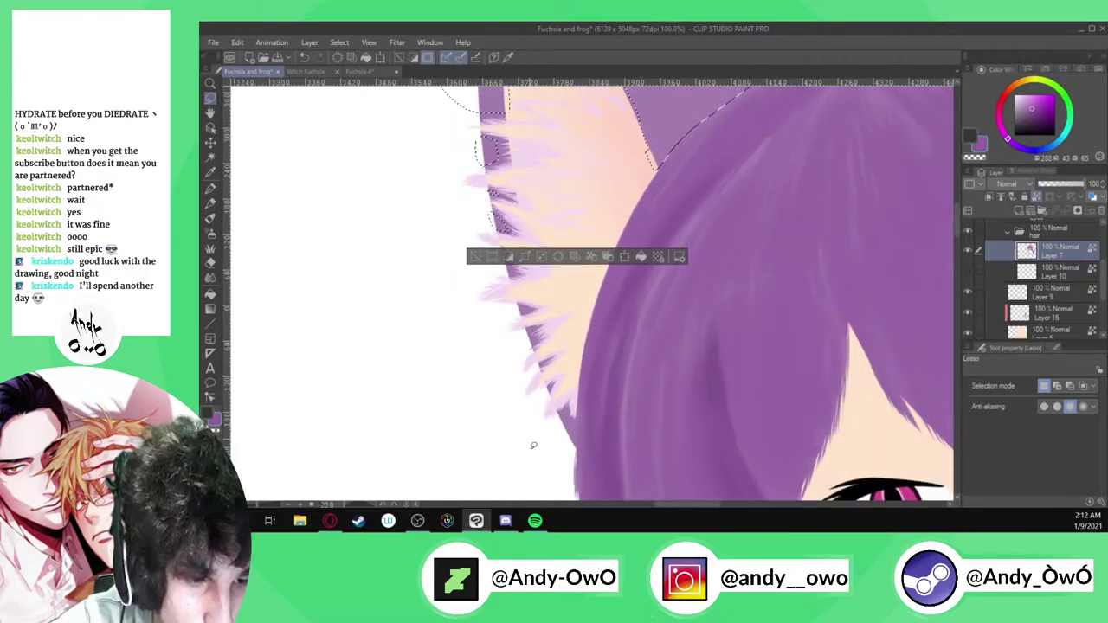
pyautogui.scroll(2, 595, 433)
pyautogui.moveTo(577, 396)
pyautogui.mouseDown()
pyautogui.moveTo(576, 438)
pyautogui.moveTo(588, 445)
pyautogui.mouseUp()
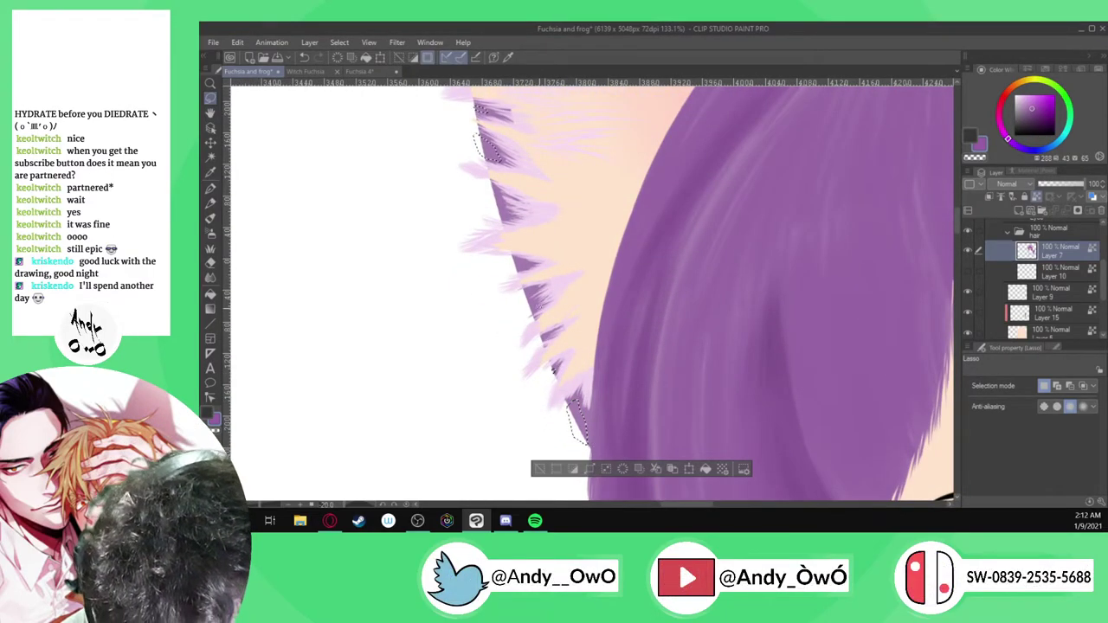
pyautogui.moveTo(533, 310); pyautogui.dragTo(530, 289)
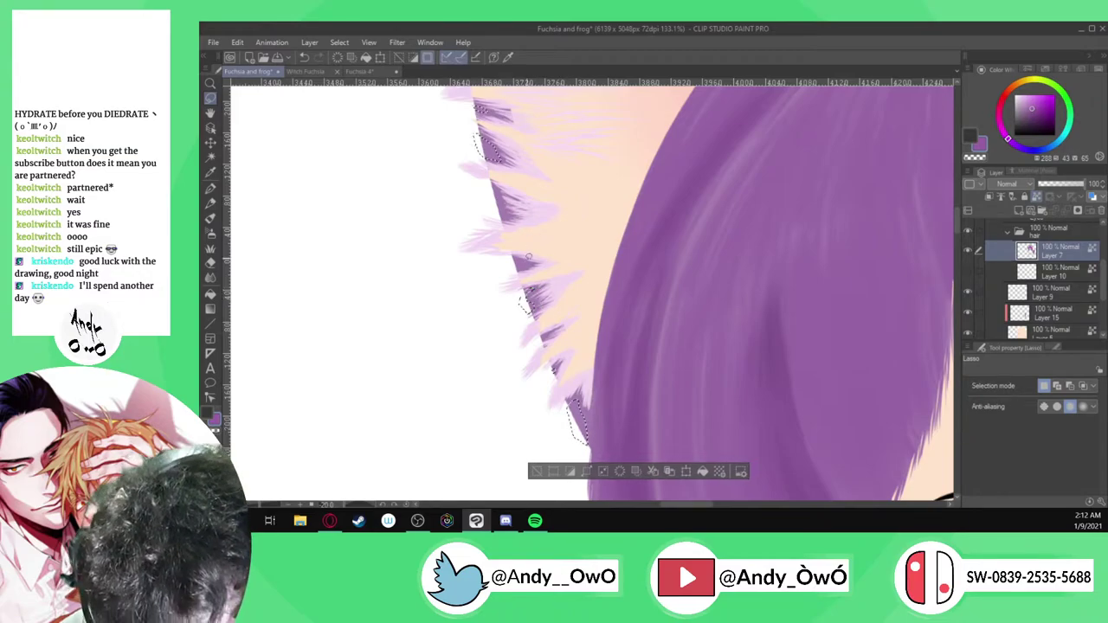
# Extend the lasso selection of the left ear's lower rim corner over the remaining purple up to the fur tuft and hair
pyautogui.scroll(5, 494, 280)
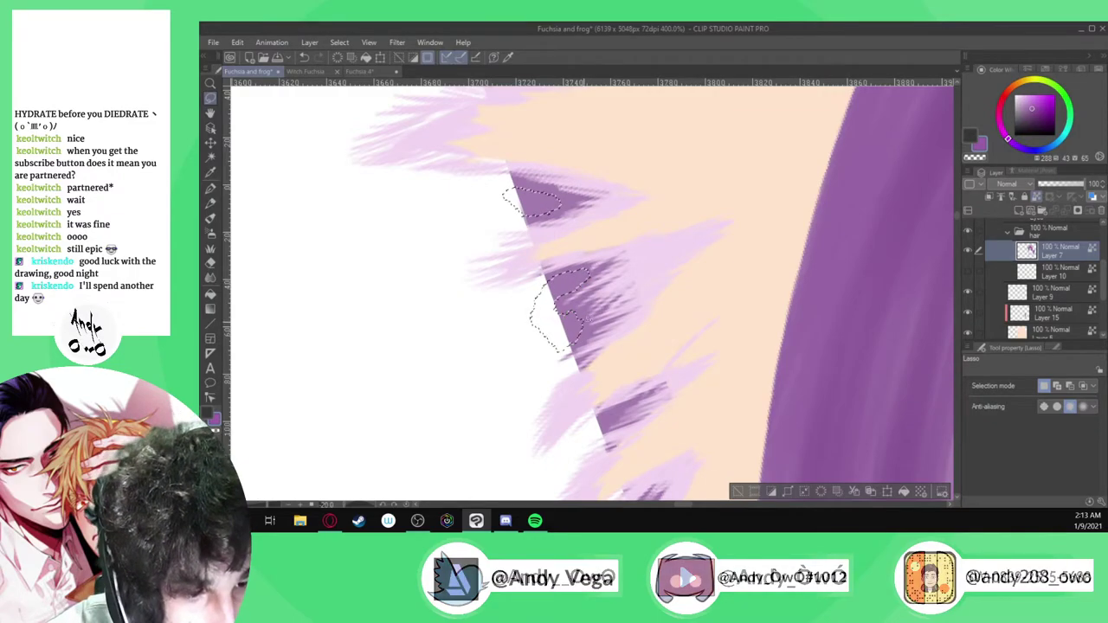
pyautogui.scroll(-2, 597, 355)
pyautogui.scroll(1, 584, 373)
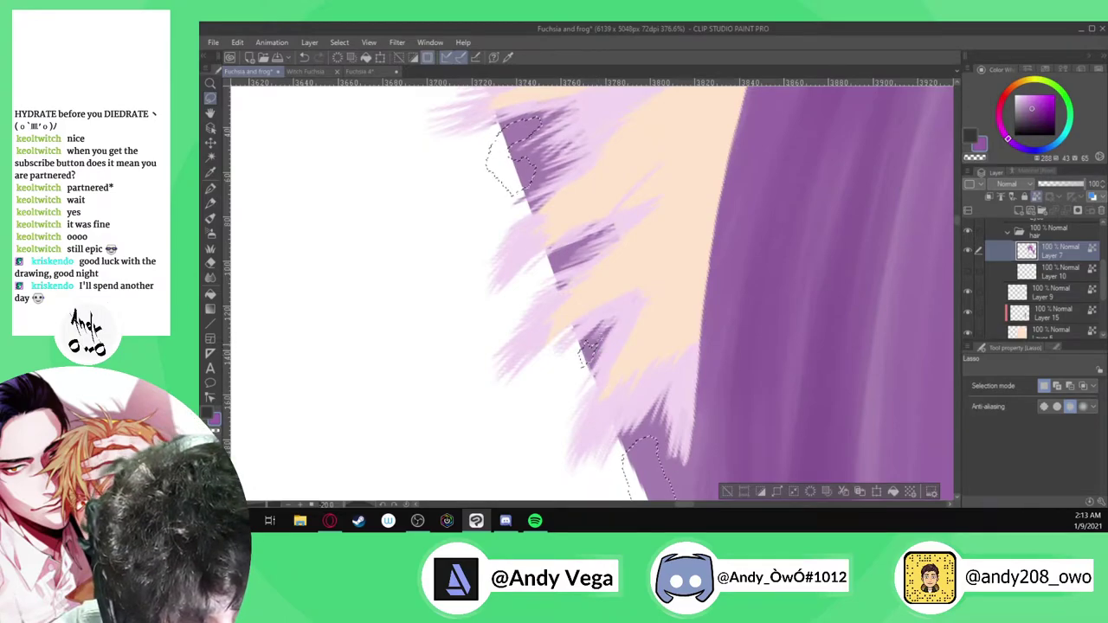
pyautogui.scroll(-3, 643, 199)
pyautogui.scroll(3, 658, 405)
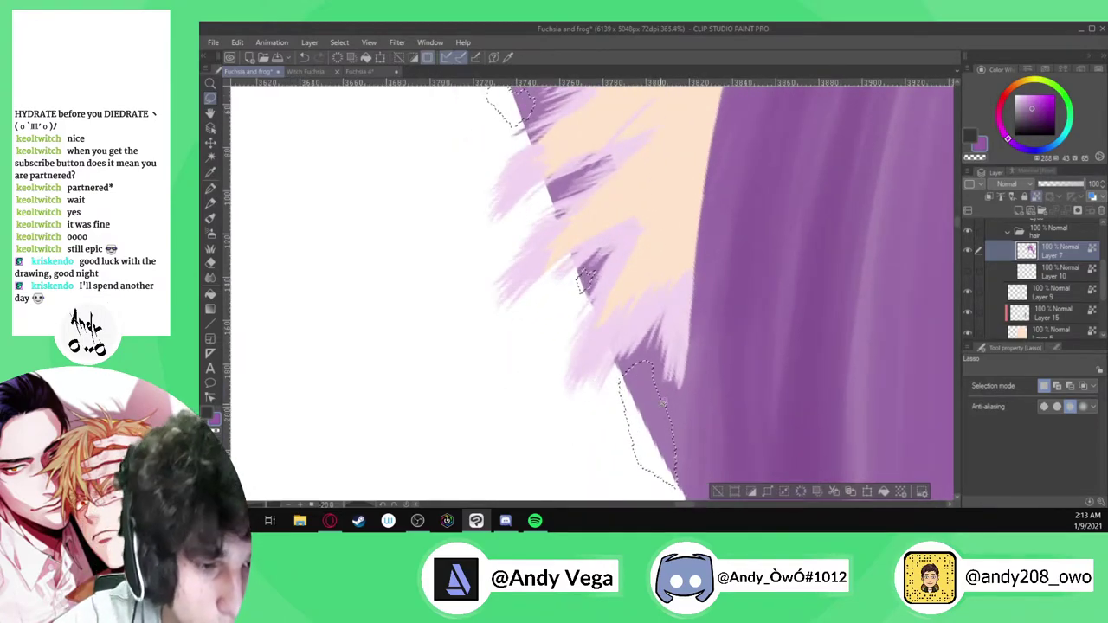
pyautogui.moveTo(651, 362); pyautogui.dragTo(683, 428)
pyautogui.scroll(-3, 650, 490)
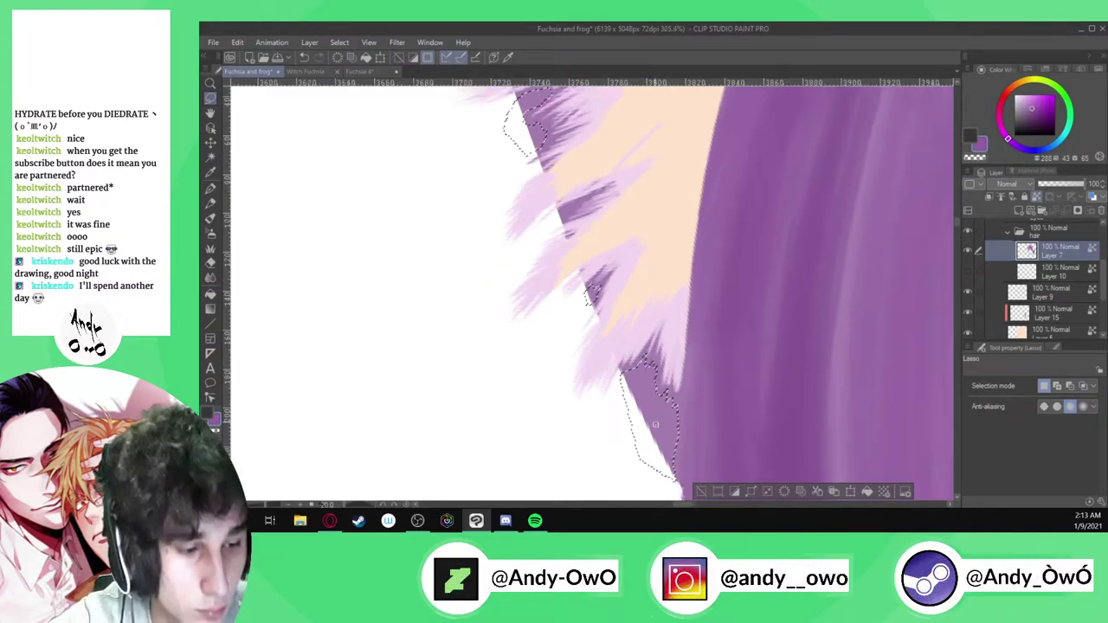
# Extend the selection across the purple rim patches between the left ear's middle fur tufts, following the jagged fur edges
pyautogui.scroll(3, 582, 260)
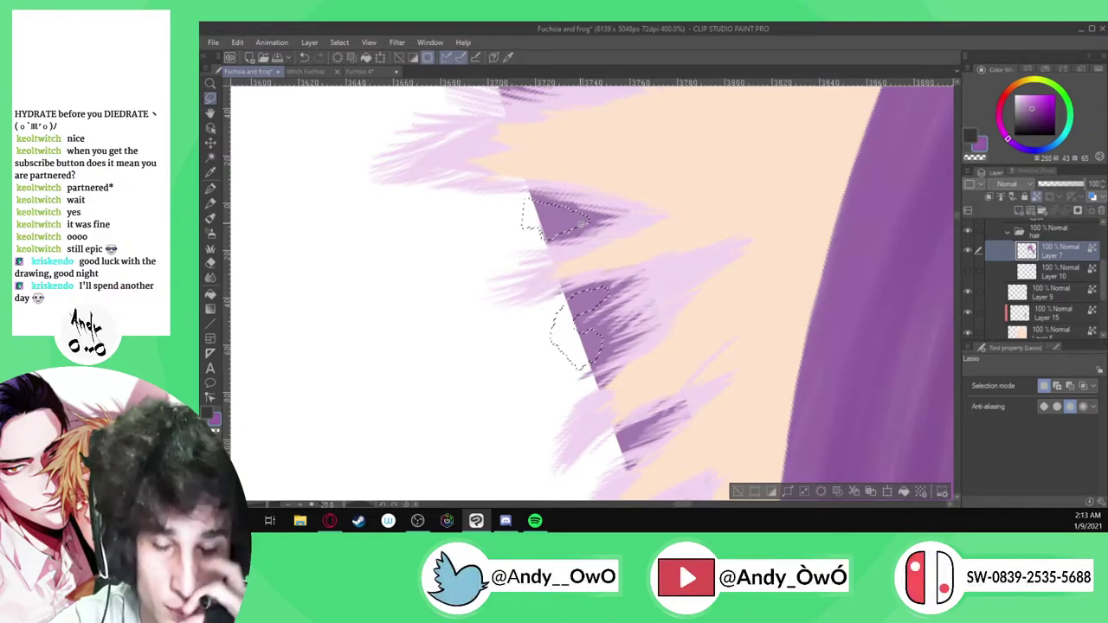
pyautogui.scroll(-6, 524, 192)
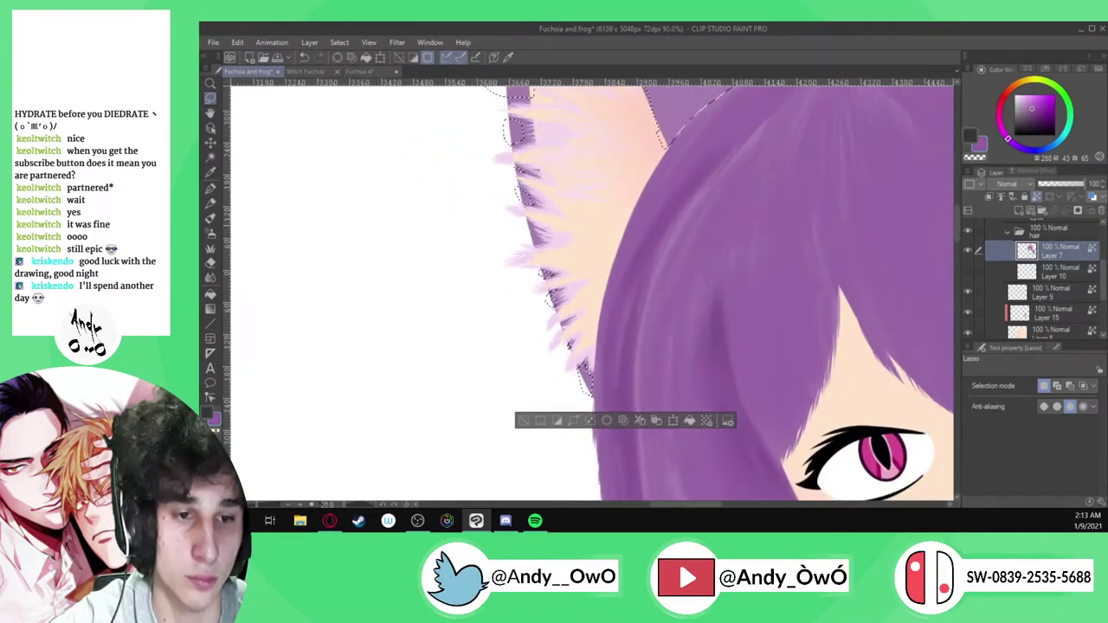
pyautogui.scroll(2, 508, 214)
pyautogui.scroll(4, 507, 213)
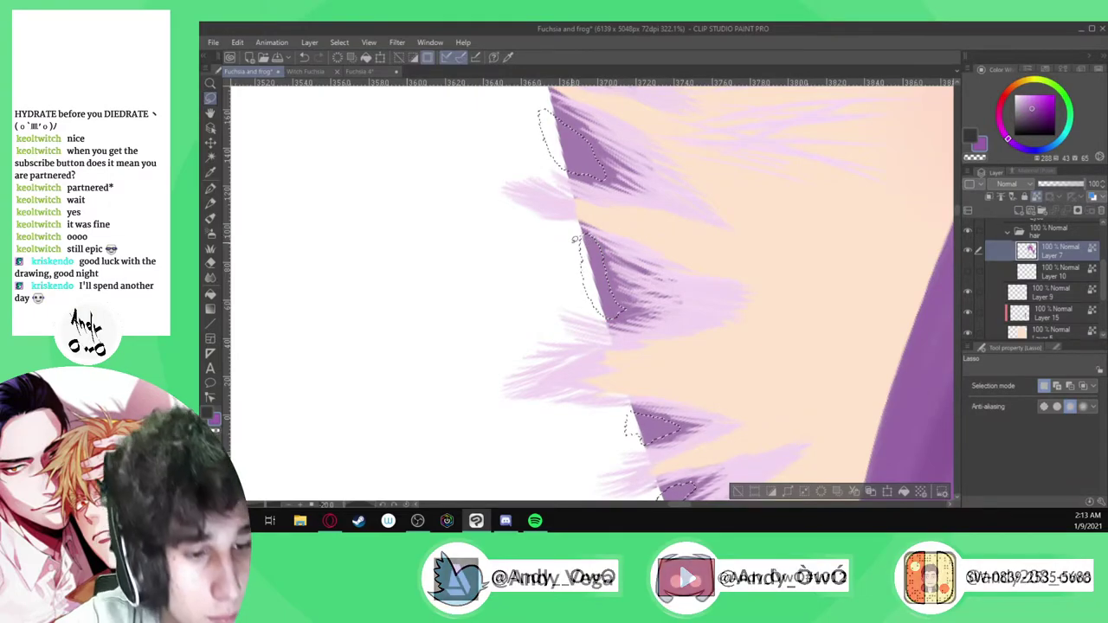
pyautogui.scroll(-1, 574, 239)
pyautogui.scroll(3, 556, 156)
pyautogui.scroll(2, 537, 204)
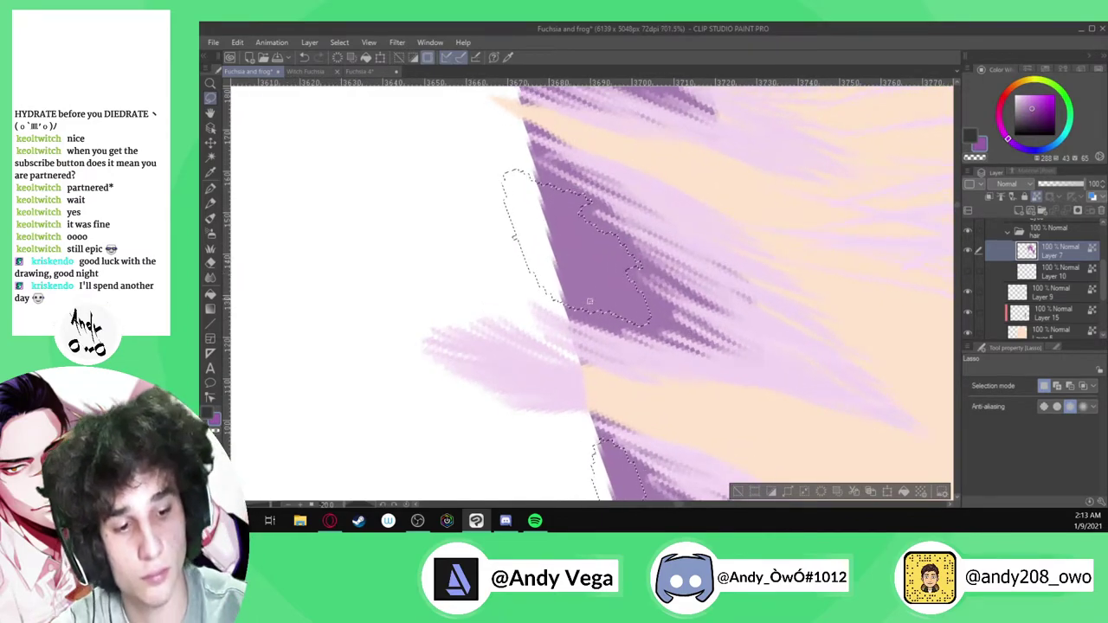
pyautogui.scroll(1, 585, 309)
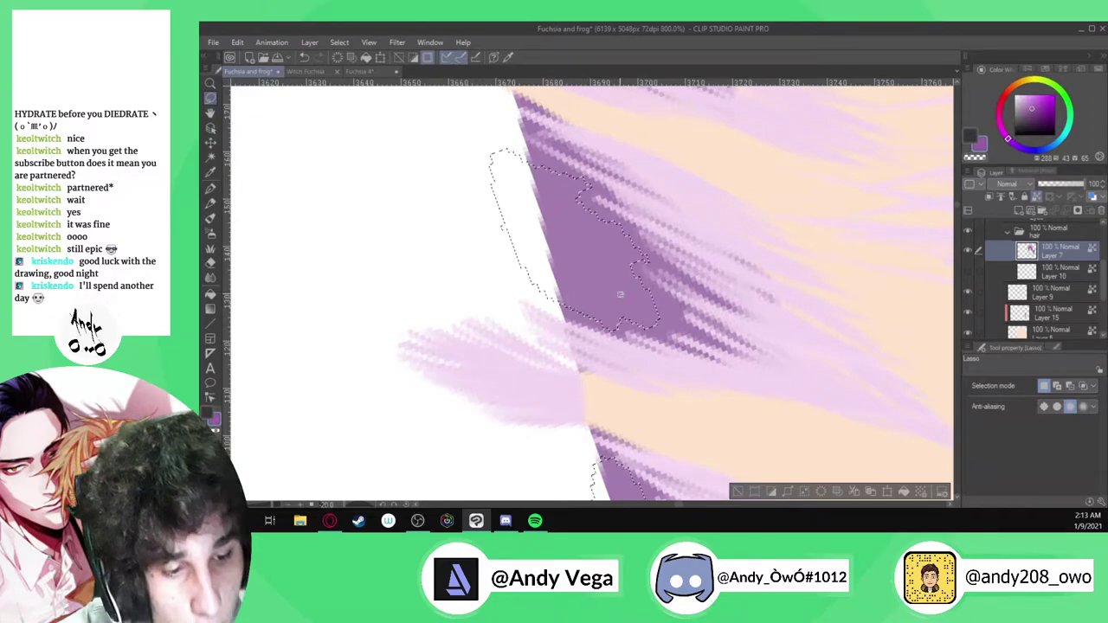
pyautogui.scroll(-3, 568, 285)
pyautogui.scroll(3, 535, 185)
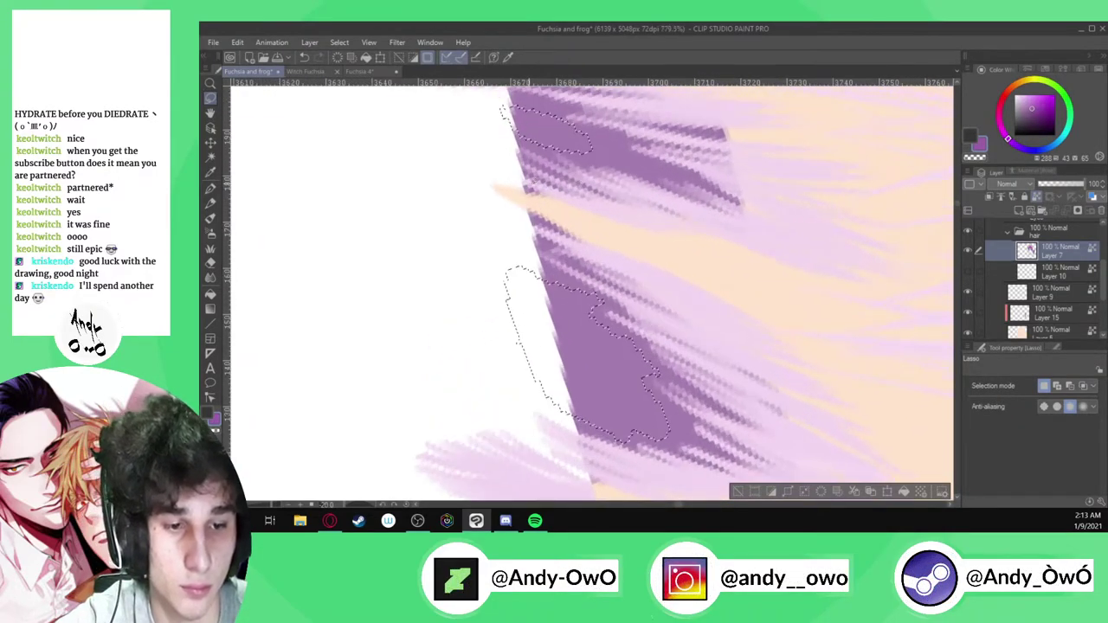
# Extend the selection along the narrow purple streak between the left ear's upper-middle fur tufts, toward the inner ear
pyautogui.scroll(5, 582, 294)
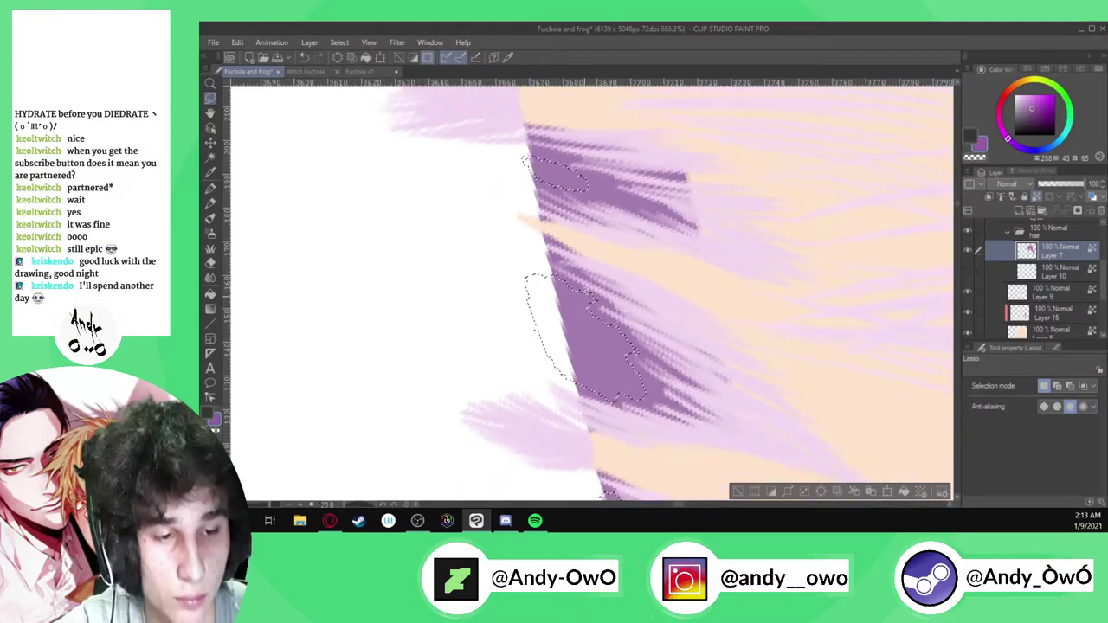
pyautogui.moveTo(582, 260)
pyautogui.mouseDown()
pyautogui.moveTo(622, 280)
pyautogui.moveTo(650, 252)
pyautogui.moveTo(648, 235)
pyautogui.moveTo(592, 230)
pyautogui.moveTo(634, 268)
pyautogui.mouseUp()
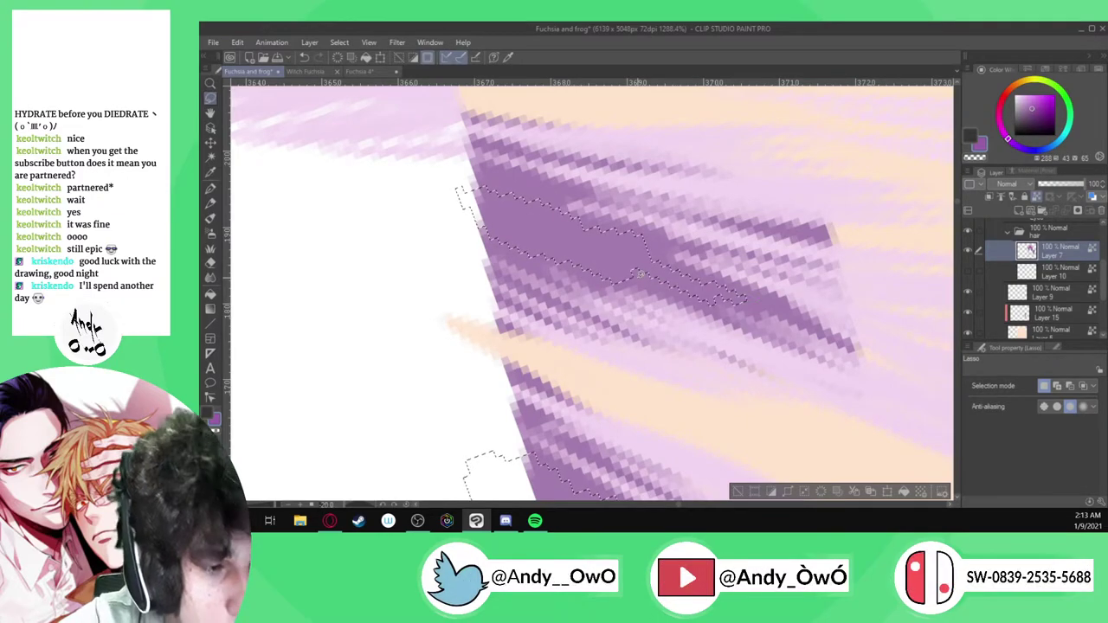
pyautogui.scroll(-5, 603, 347)
pyautogui.scroll(-5, 603, 347)
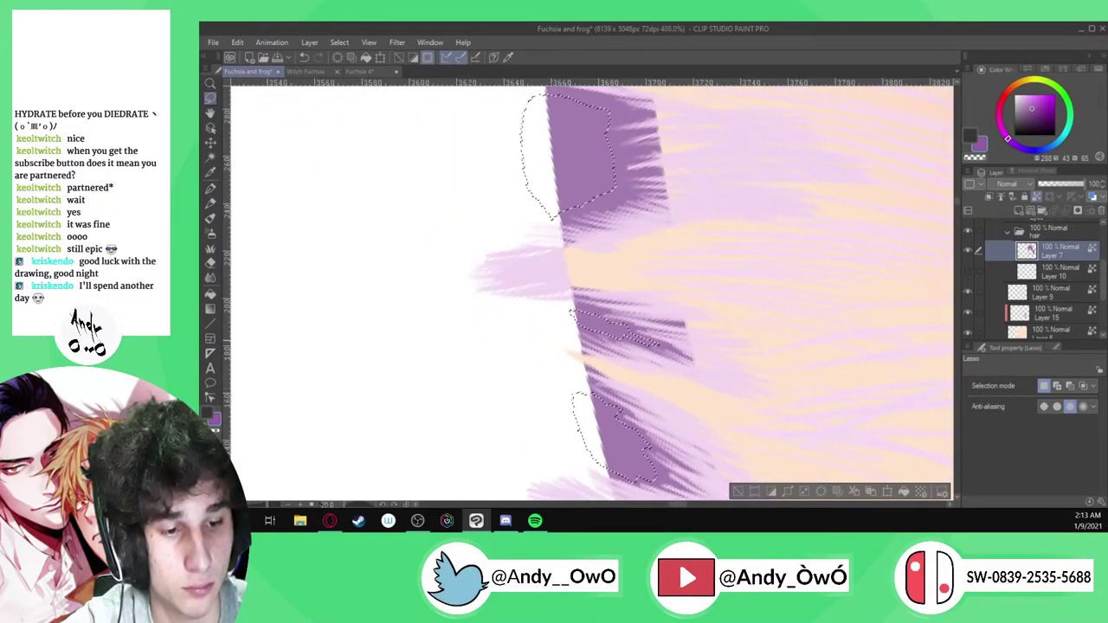
# Widen the selection of the left ear's uppermost rim patch and extend the main ear selection down to the first fur tuft
pyautogui.scroll(3, 545, 287)
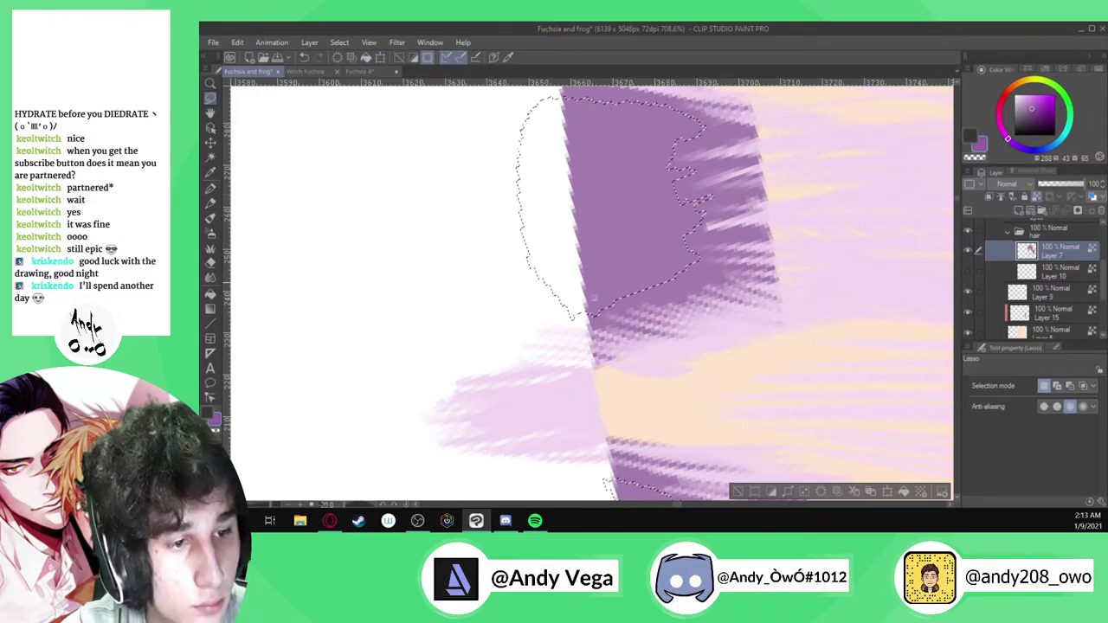
pyautogui.scroll(2, 581, 281)
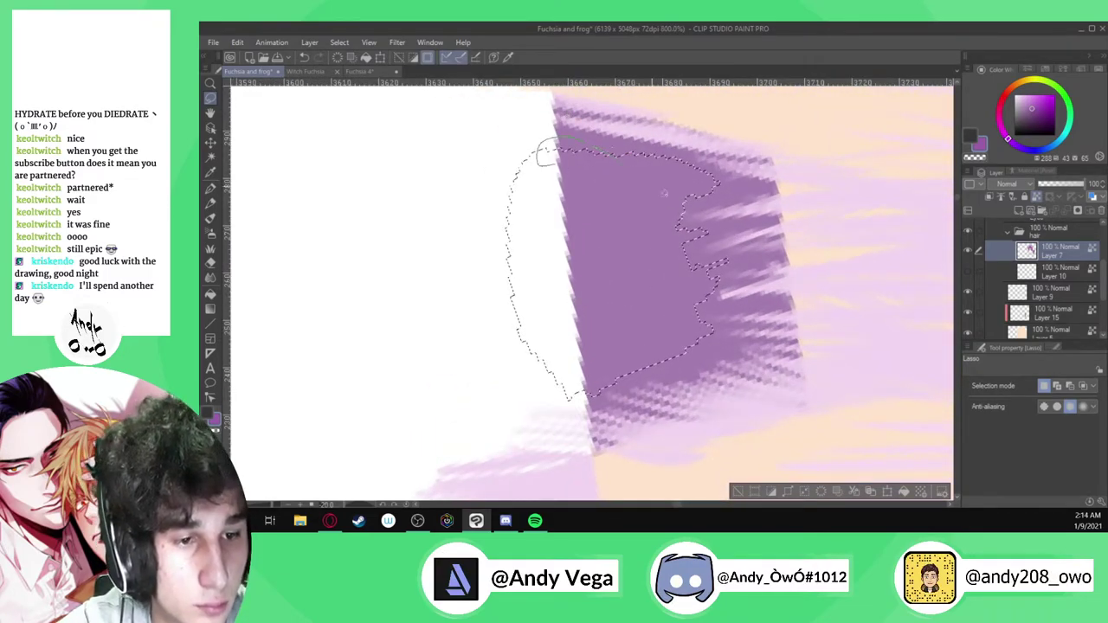
pyautogui.scroll(-3, 659, 213)
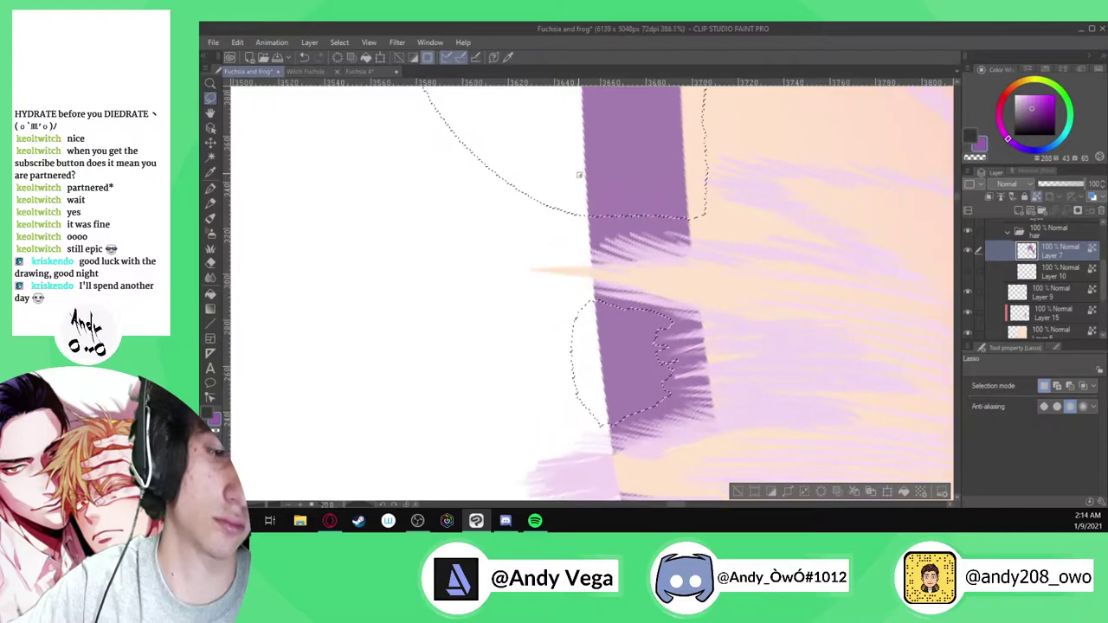
pyautogui.moveTo(597, 251)
pyautogui.mouseDown()
pyautogui.moveTo(632, 235)
pyautogui.moveTo(717, 233)
pyautogui.mouseUp()
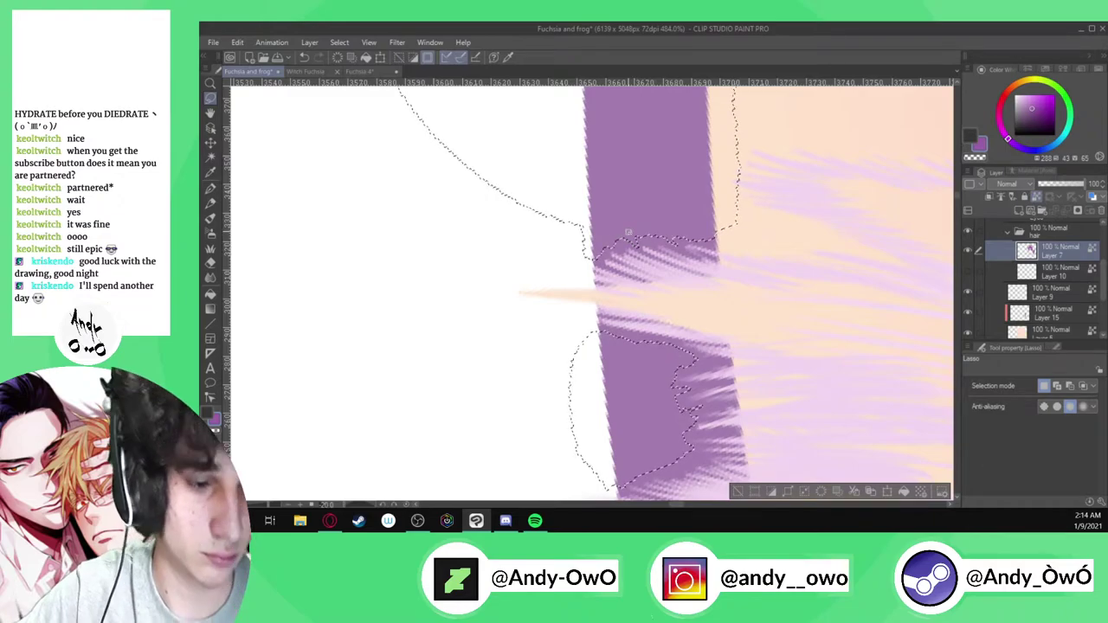
pyautogui.scroll(-8, 628, 232)
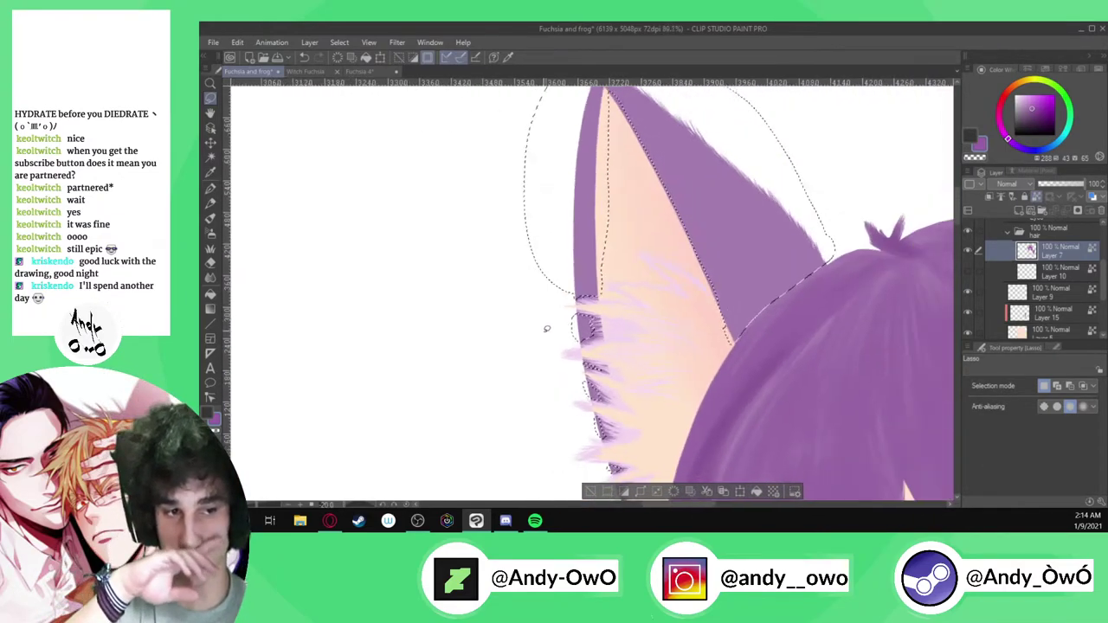
# Add the right ear's purple inner side and outer rim to the lasso selection, down to the hairline and first fur tuft
pyautogui.scroll(-2, 546, 328)
pyautogui.scroll(-1, 602, 347)
pyautogui.scroll(5, 619, 335)
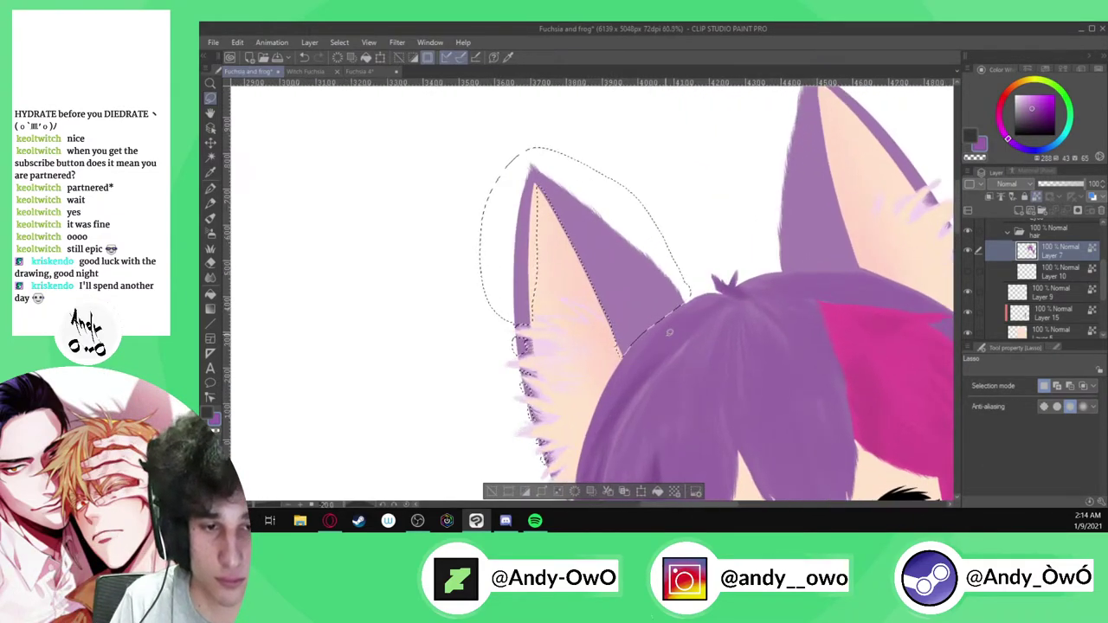
pyautogui.scroll(-5, 632, 326)
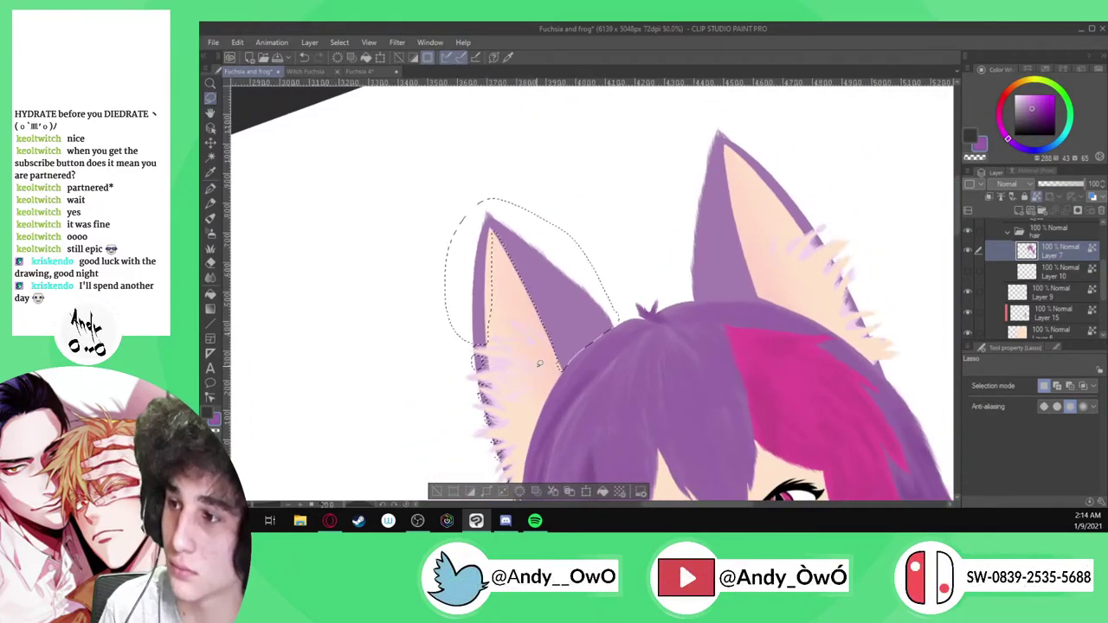
pyautogui.scroll(1, 746, 275)
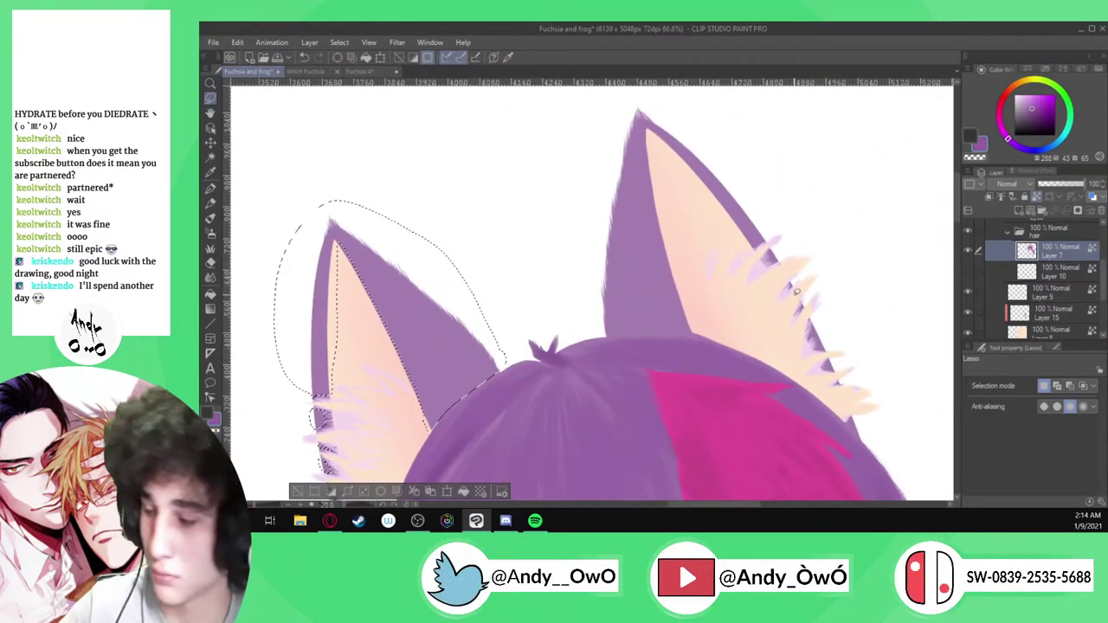
pyautogui.moveTo(607, 333)
pyautogui.mouseDown()
pyautogui.moveTo(726, 325)
pyautogui.moveTo(708, 304)
pyautogui.moveTo(670, 125)
pyautogui.moveTo(588, 147)
pyautogui.moveTo(584, 273)
pyautogui.mouseUp()
pyautogui.scroll(-2, 584, 273)
pyautogui.scroll(3, 750, 317)
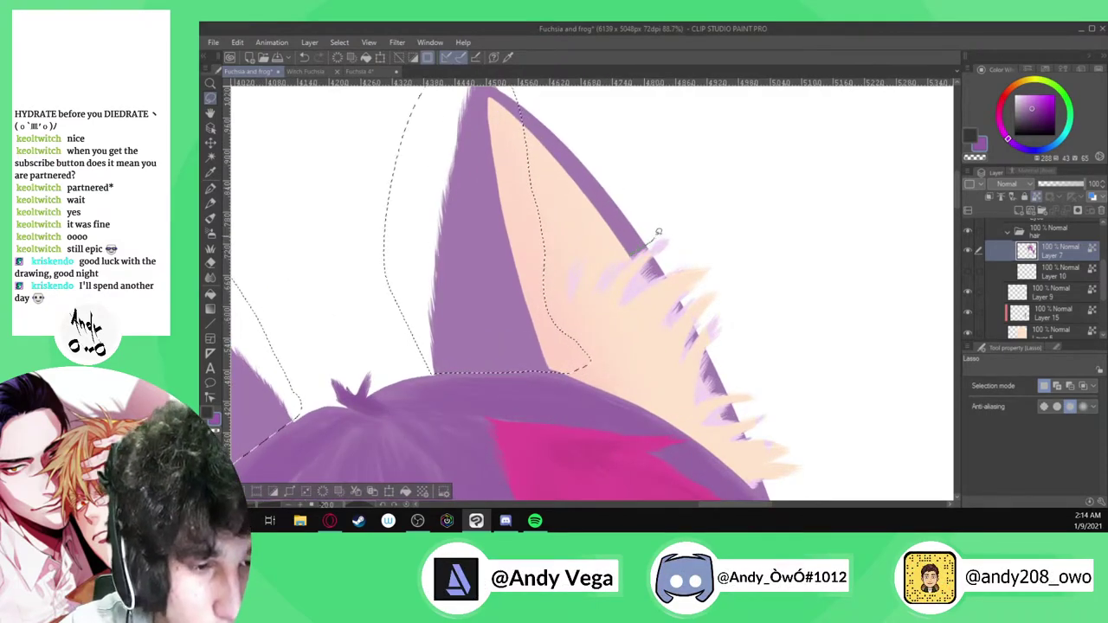
pyautogui.scroll(1, 682, 266)
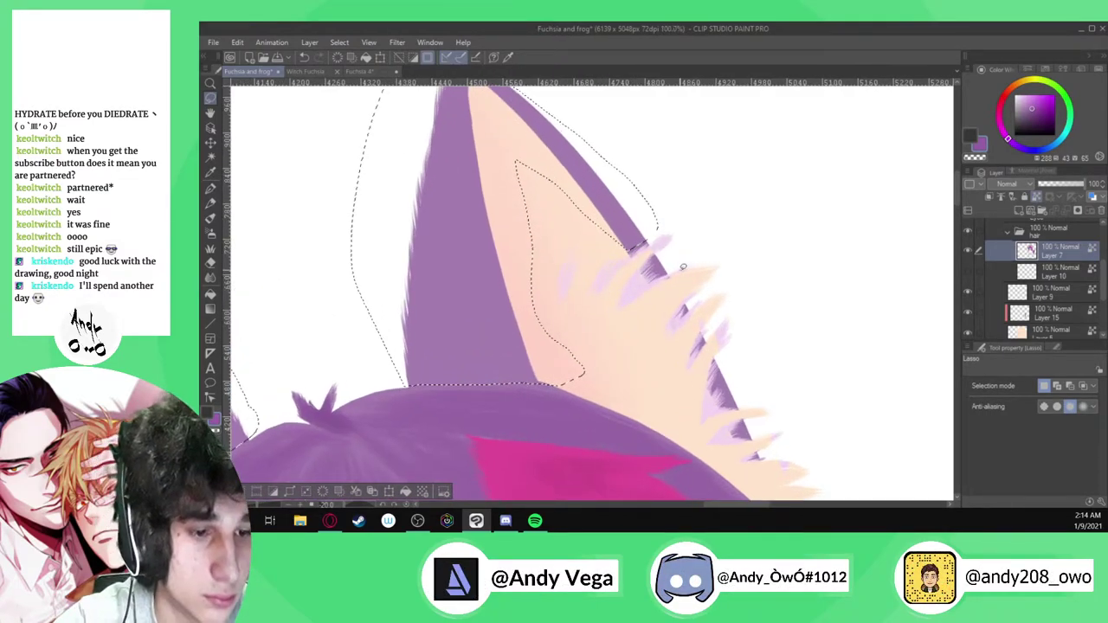
# Add the purple rim patch just below the right ear's uppermost fur tuft to the selection
pyautogui.scroll(5, 682, 266)
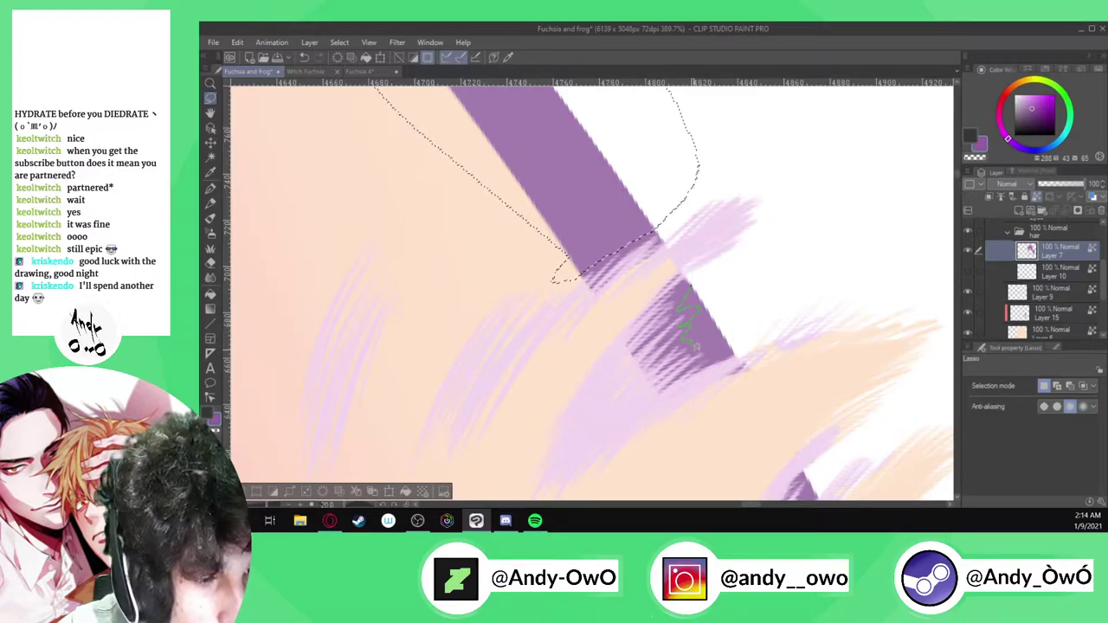
pyautogui.moveTo(729, 318); pyautogui.dragTo(729, 342)
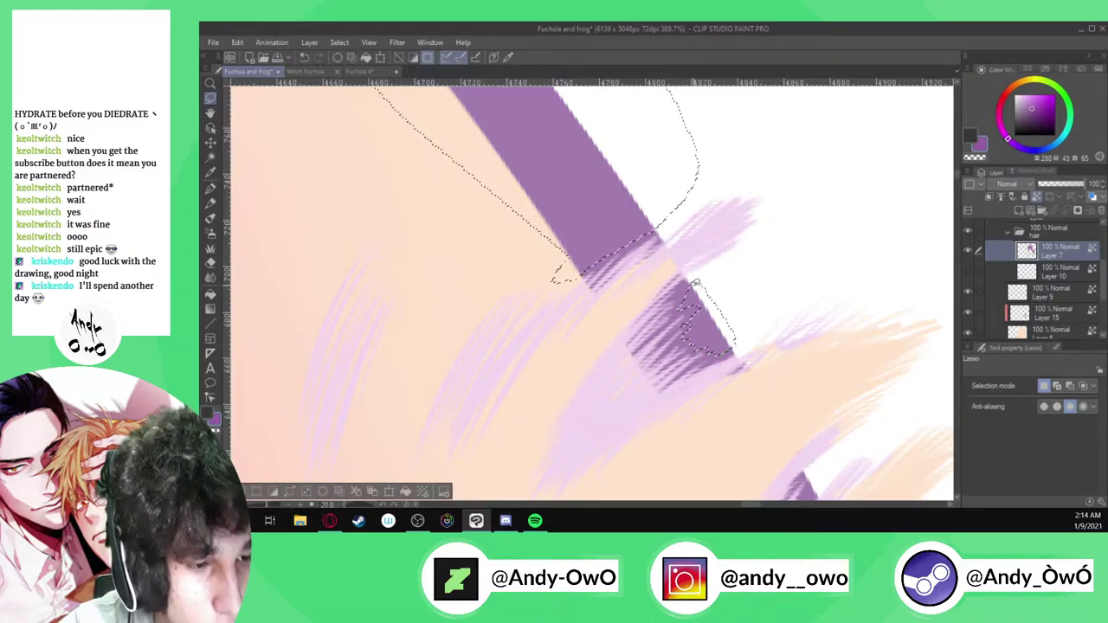
pyautogui.scroll(-3, 743, 319)
pyautogui.scroll(4, 745, 318)
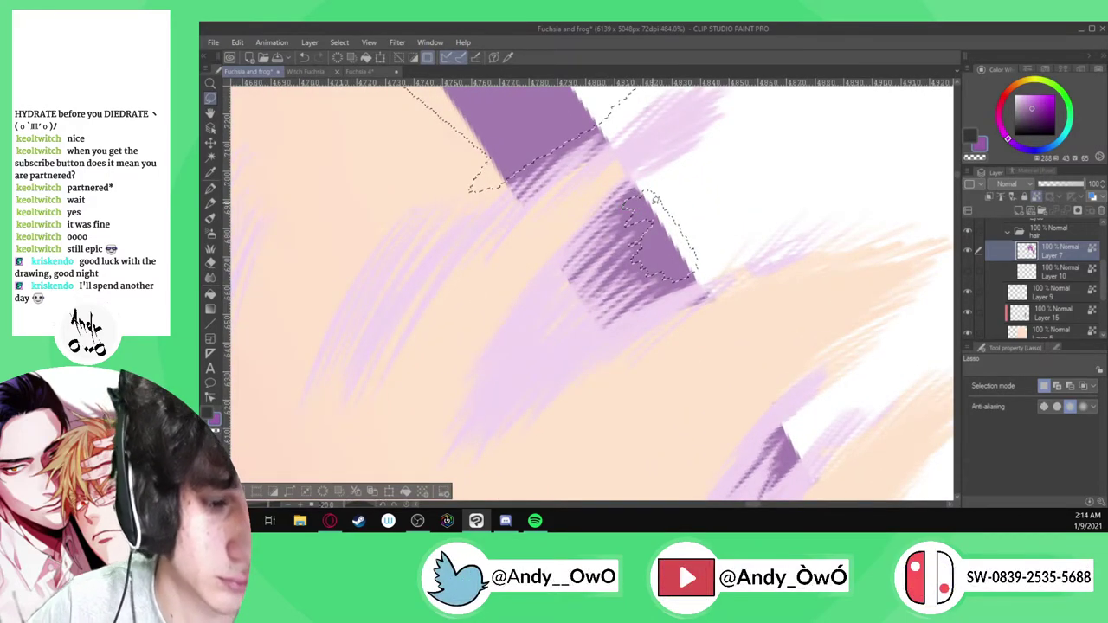
pyautogui.scroll(-3, 604, 272)
pyautogui.scroll(-3, 605, 272)
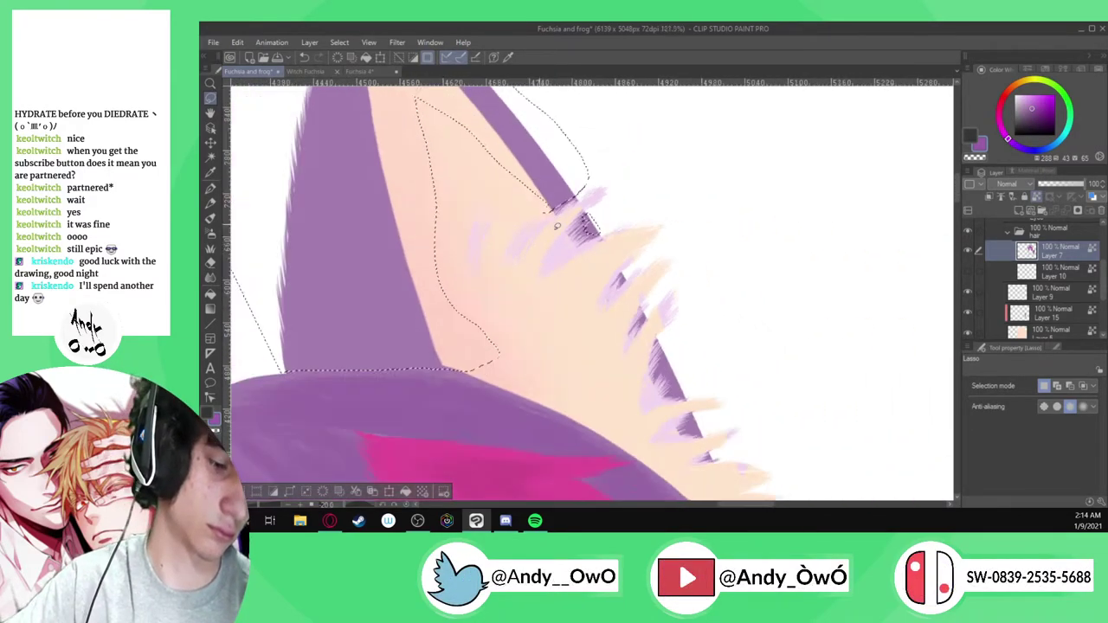
# Add the two small purple rim patches between the right ear's middle fur tufts to the selection
pyautogui.scroll(3, 633, 235)
pyautogui.scroll(4, 594, 221)
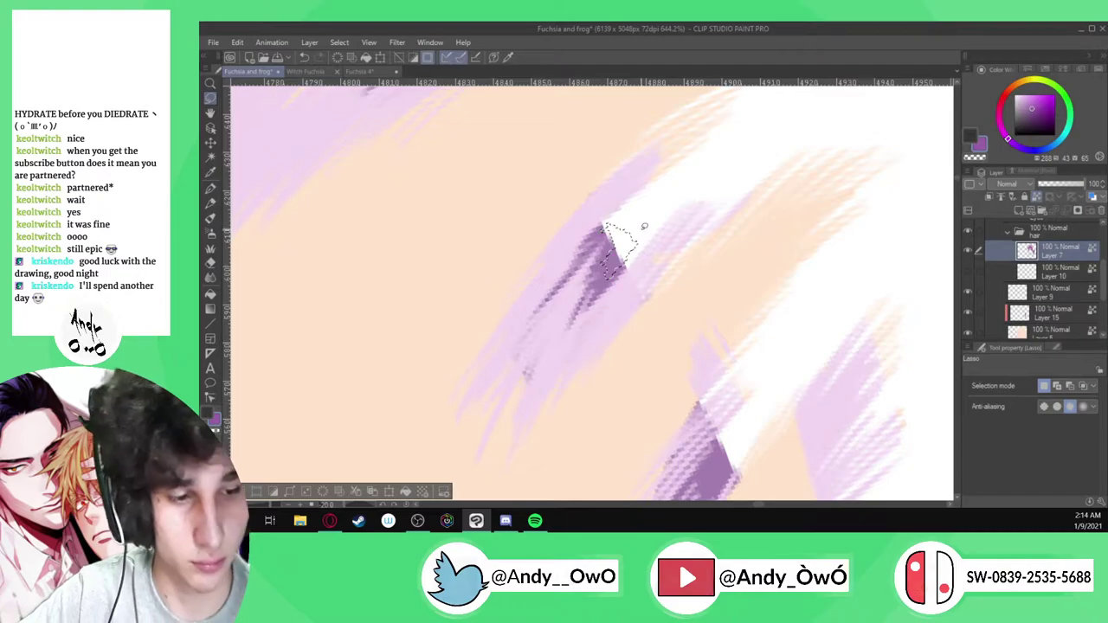
pyautogui.scroll(-3, 643, 226)
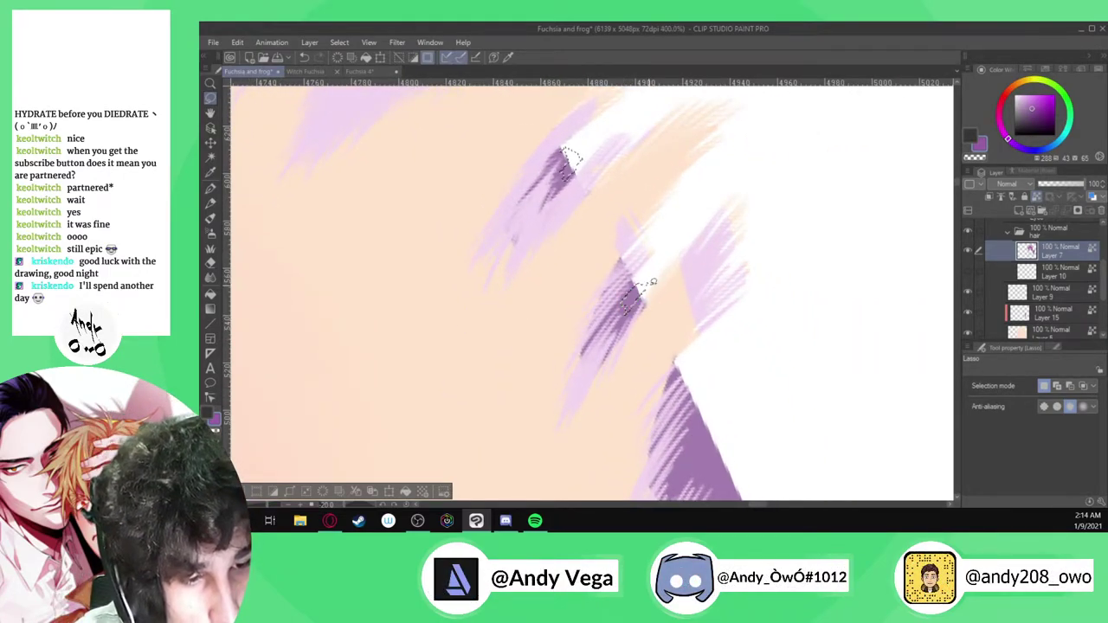
# Add the long purple rim patch below the right ear's middle tufts to the selection, including its upper tip
pyautogui.scroll(-4, 618, 207)
pyautogui.scroll(4, 687, 353)
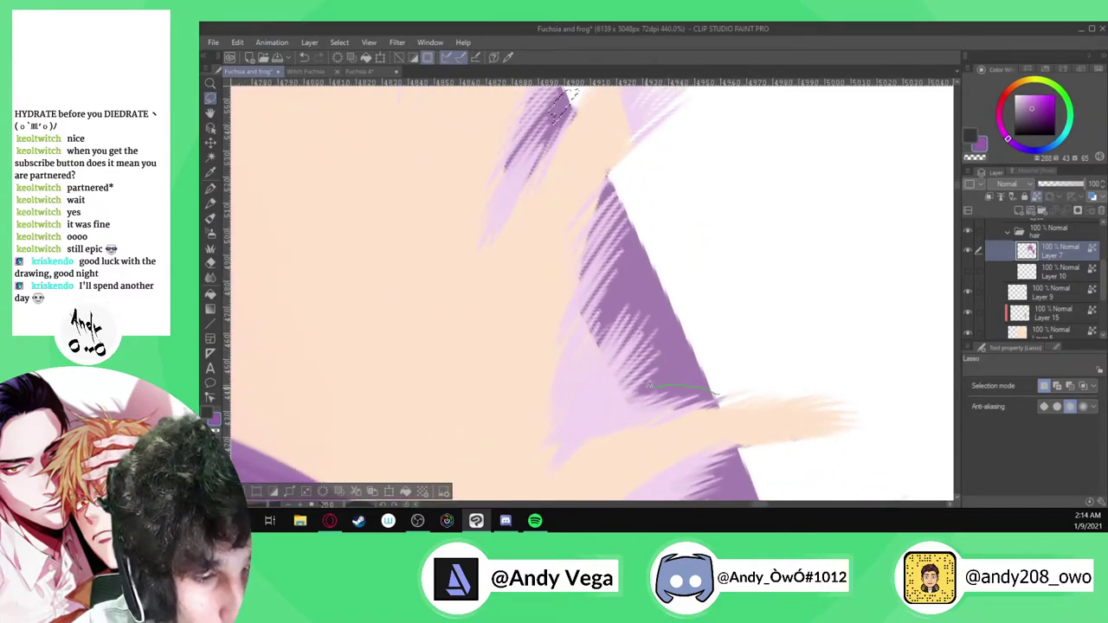
pyautogui.moveTo(667, 353)
pyautogui.mouseDown()
pyautogui.moveTo(652, 298)
pyautogui.moveTo(610, 309)
pyautogui.mouseUp()
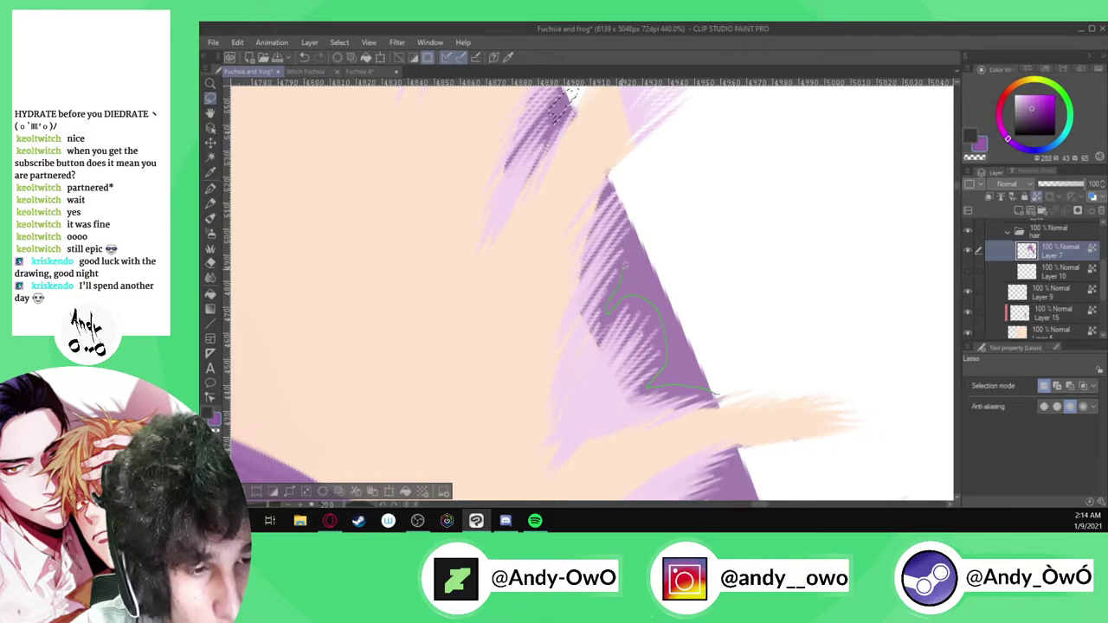
pyautogui.moveTo(629, 243)
pyautogui.mouseDown()
pyautogui.moveTo(684, 247)
pyautogui.moveTo(720, 391)
pyautogui.mouseUp()
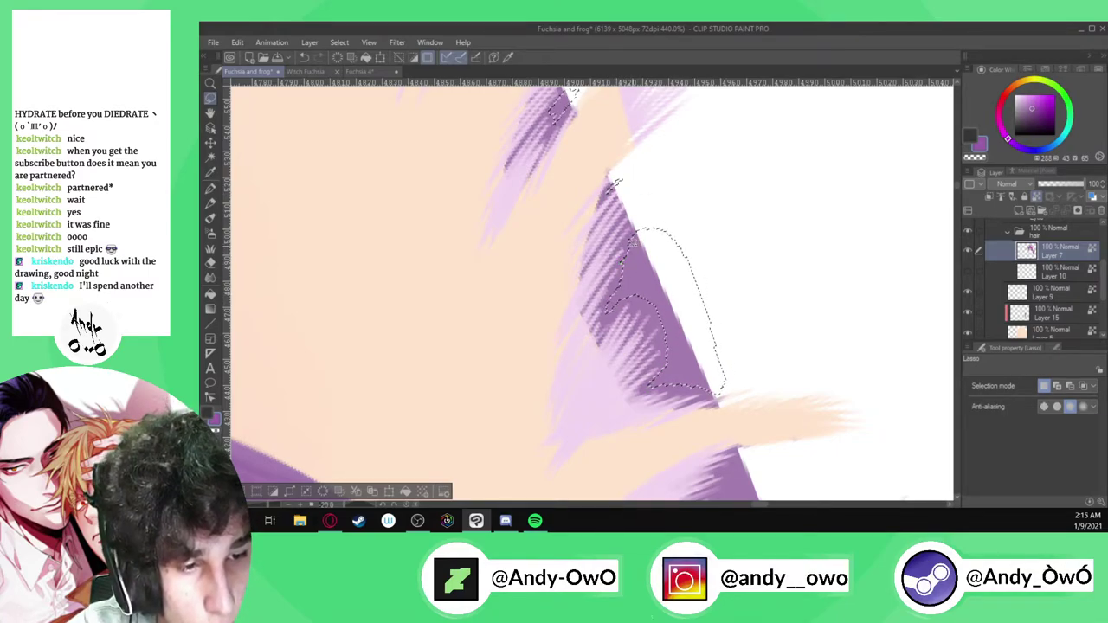
# Add the triangular purple rim patch between the right ear's lower fur tufts to the selection
pyautogui.scroll(-5, 654, 198)
pyautogui.scroll(8, 718, 411)
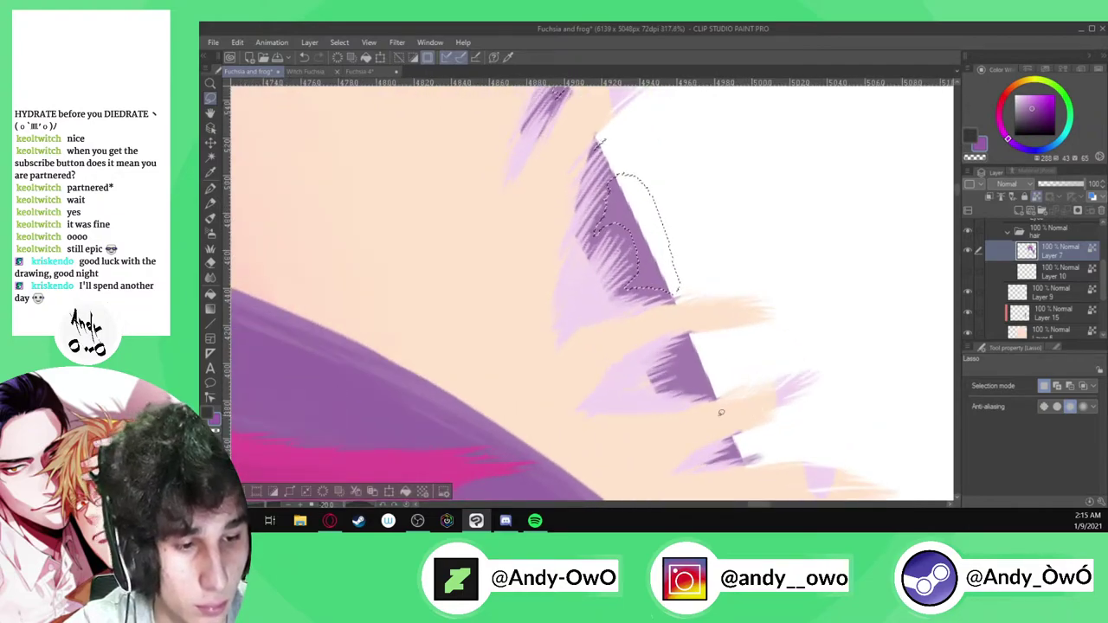
pyautogui.scroll(2, 655, 403)
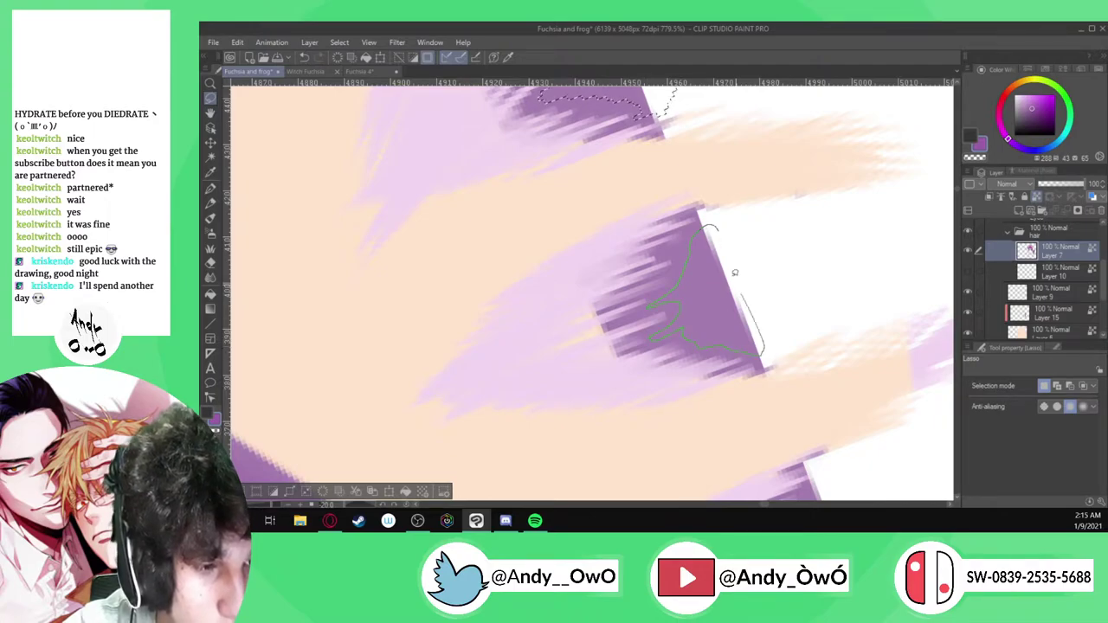
pyautogui.moveTo(738, 280); pyautogui.dragTo(715, 232)
pyautogui.scroll(-2, 697, 206)
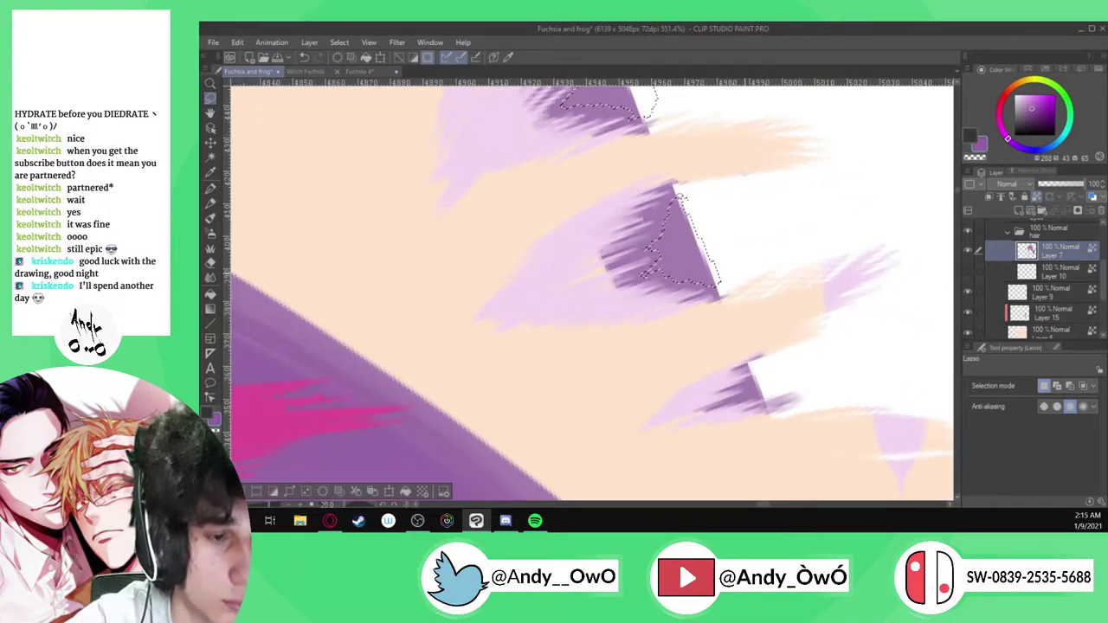
# Add the purple rim patches between the right ear's lowest fur tufts and the triangle beneath them to the selection
pyautogui.moveTo(660, 214); pyautogui.dragTo(679, 198)
pyautogui.moveTo(761, 398)
pyautogui.mouseDown()
pyautogui.moveTo(749, 390)
pyautogui.moveTo(762, 380)
pyautogui.mouseUp()
pyautogui.scroll(-3, 758, 386)
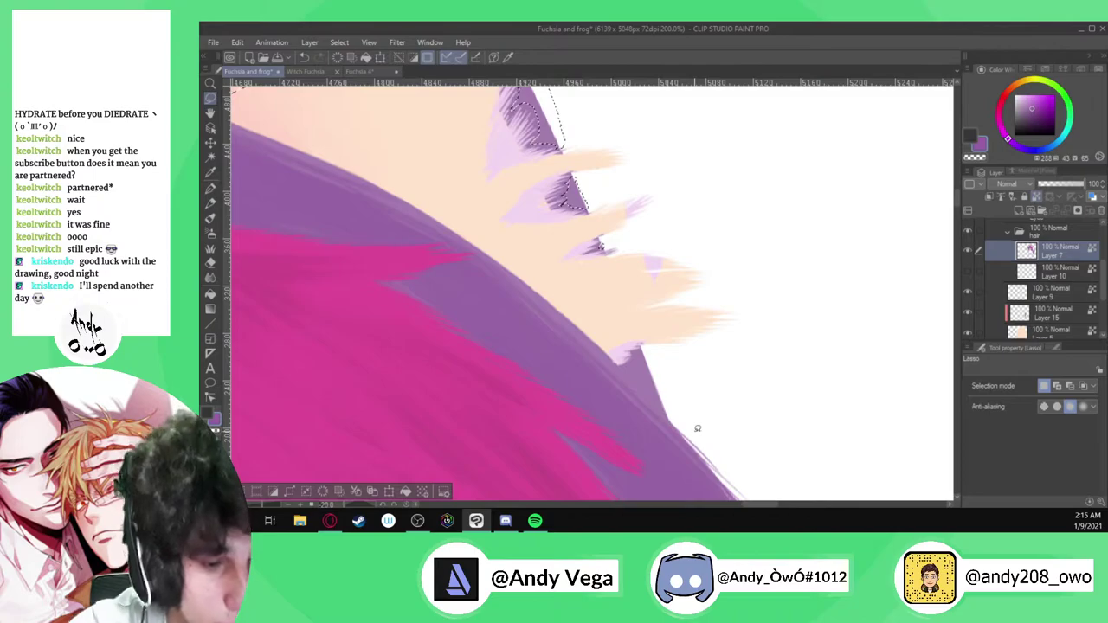
pyautogui.moveTo(649, 350); pyautogui.dragTo(642, 356)
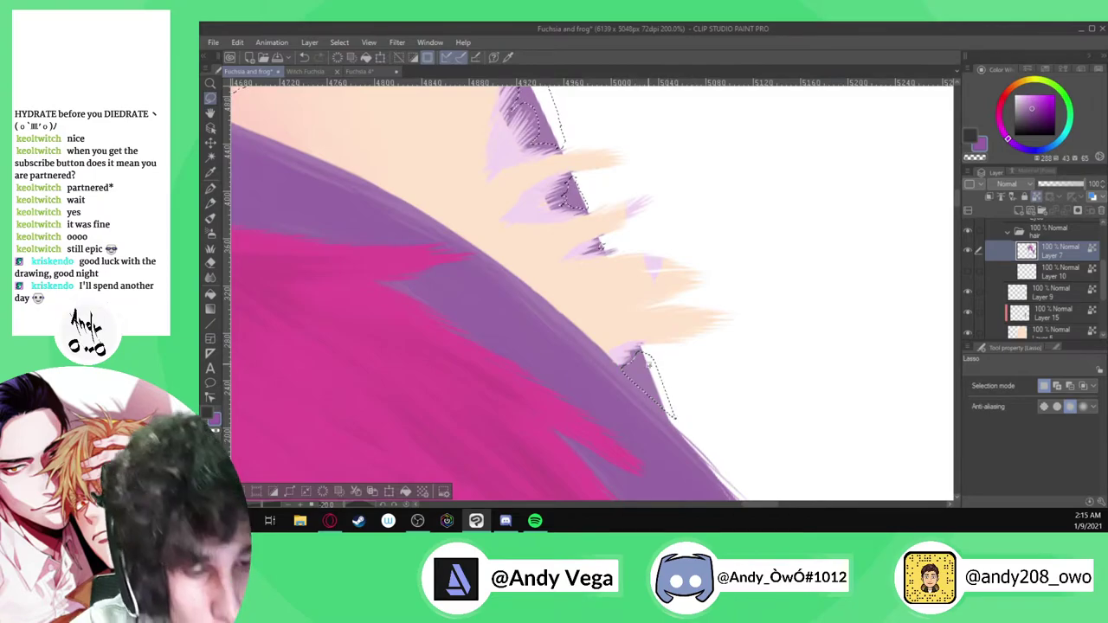
# Spray purple grain over the selected areas of both ears with the Spray airbrush at size 163.9
pyautogui.scroll(-3, 541, 139)
pyautogui.click(210, 187)
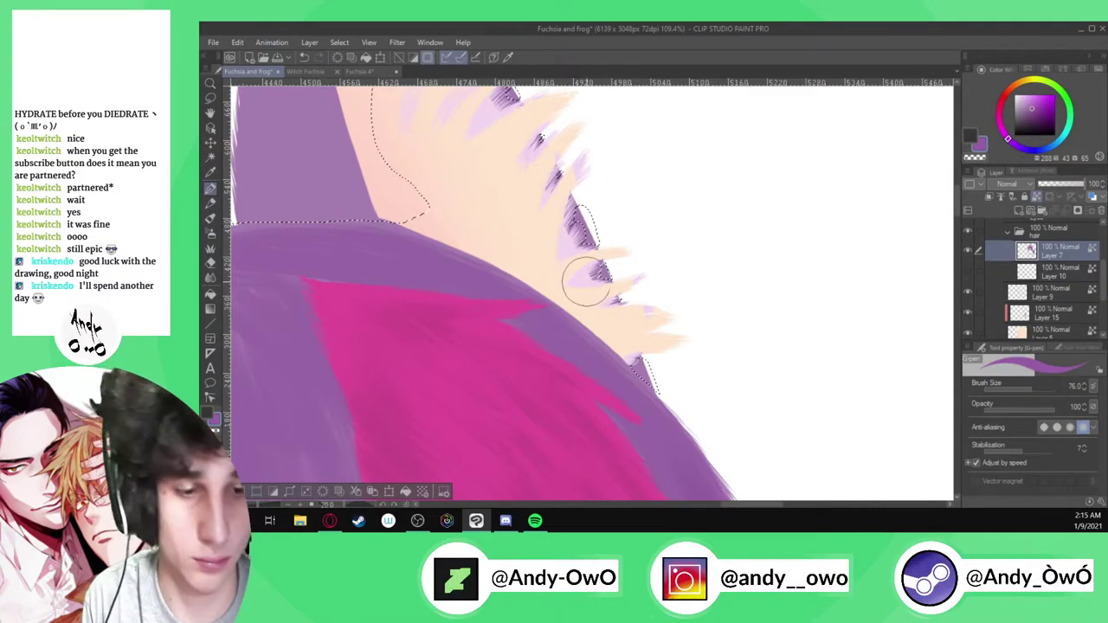
pyautogui.click(211, 232)
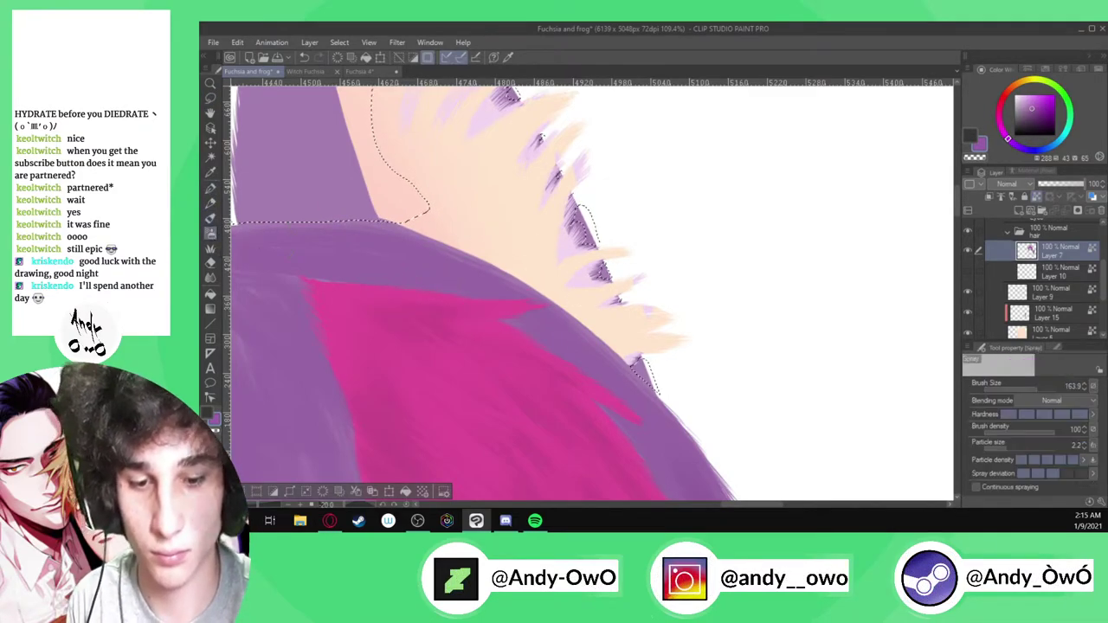
pyautogui.scroll(-4, 571, 370)
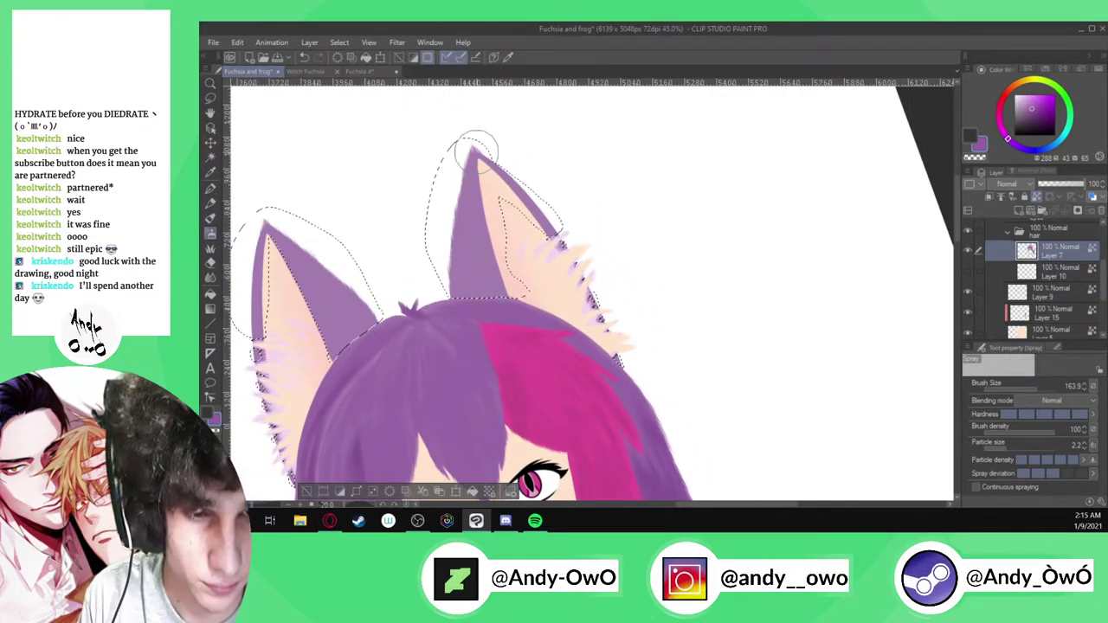
pyautogui.scroll(1, 481, 316)
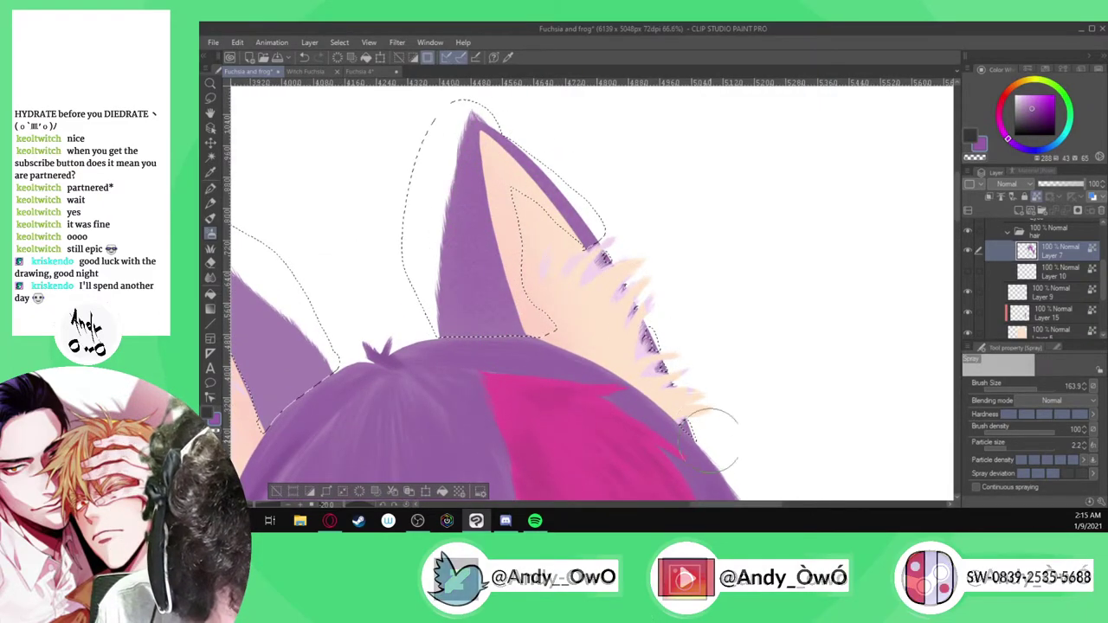
pyautogui.scroll(-3, 697, 414)
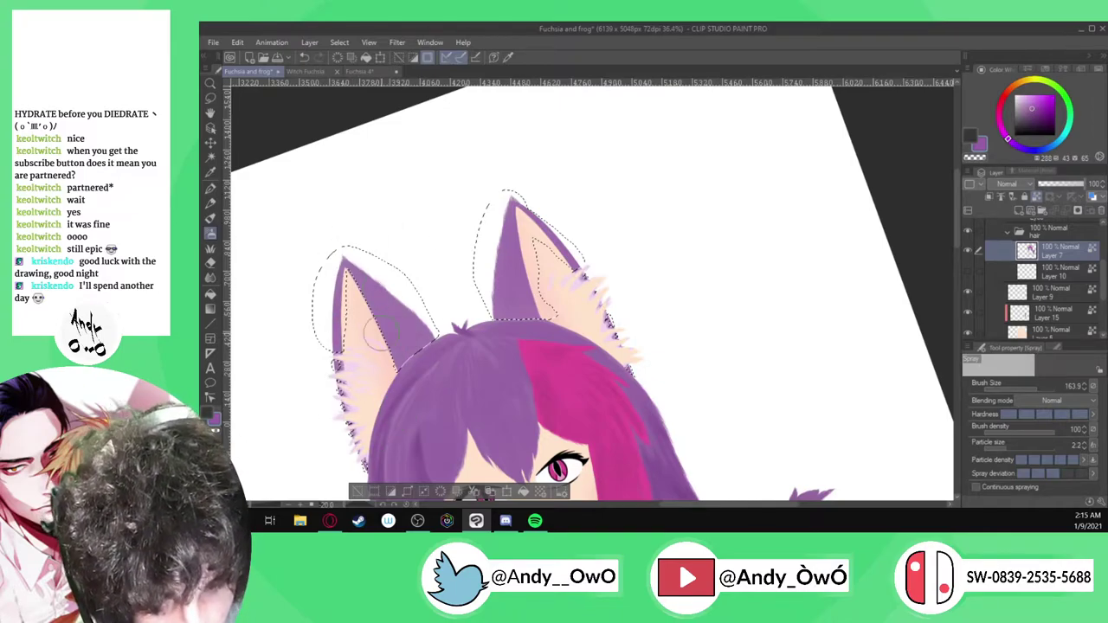
pyautogui.scroll(2, 524, 269)
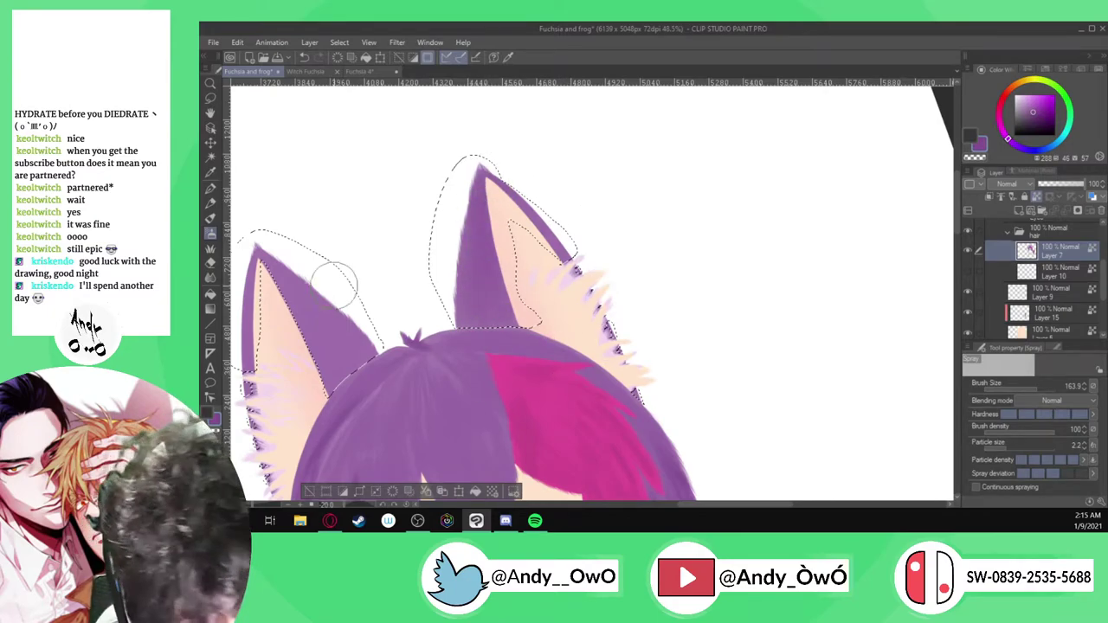
pyautogui.scroll(-2, 369, 246)
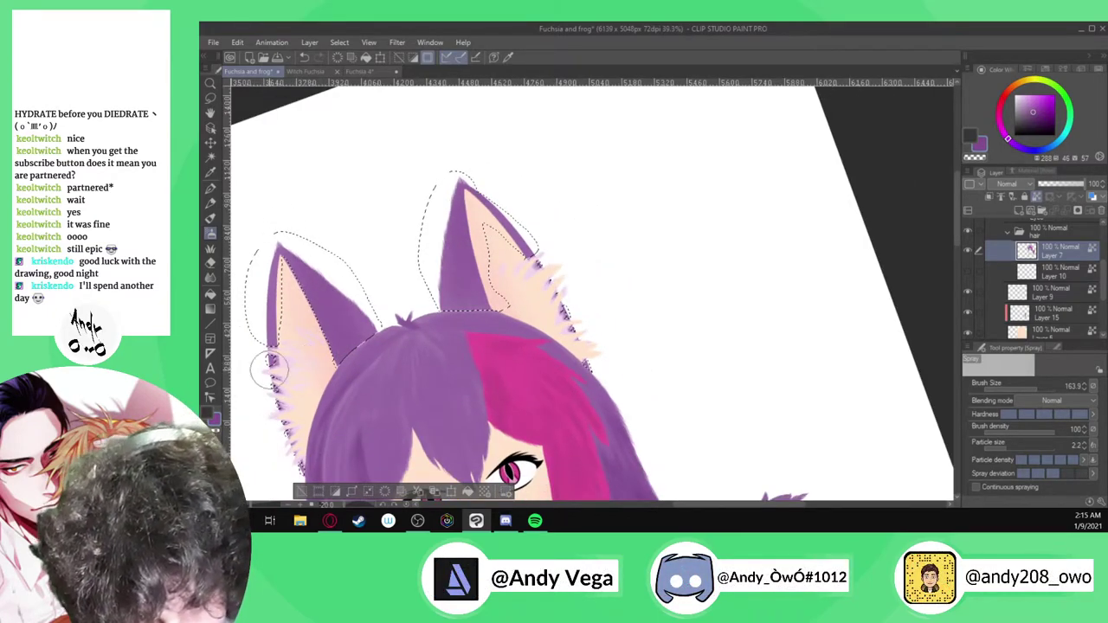
# Spray more of the selected ear areas, starting with a more saturated purple, and clear the selection
pyautogui.click(1035, 109)
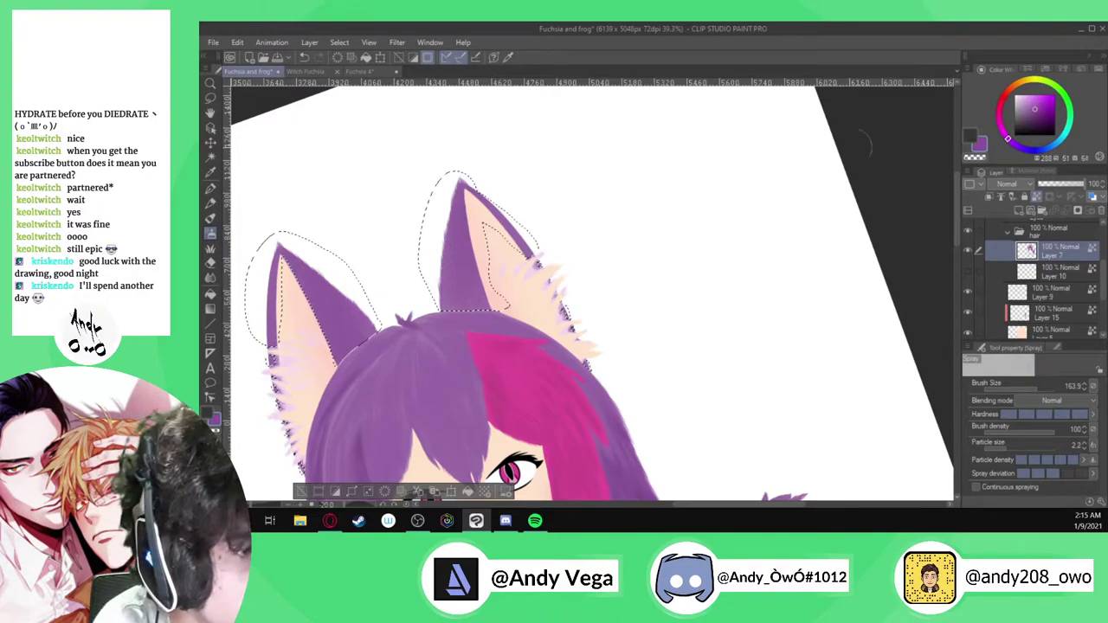
pyautogui.scroll(3, 461, 229)
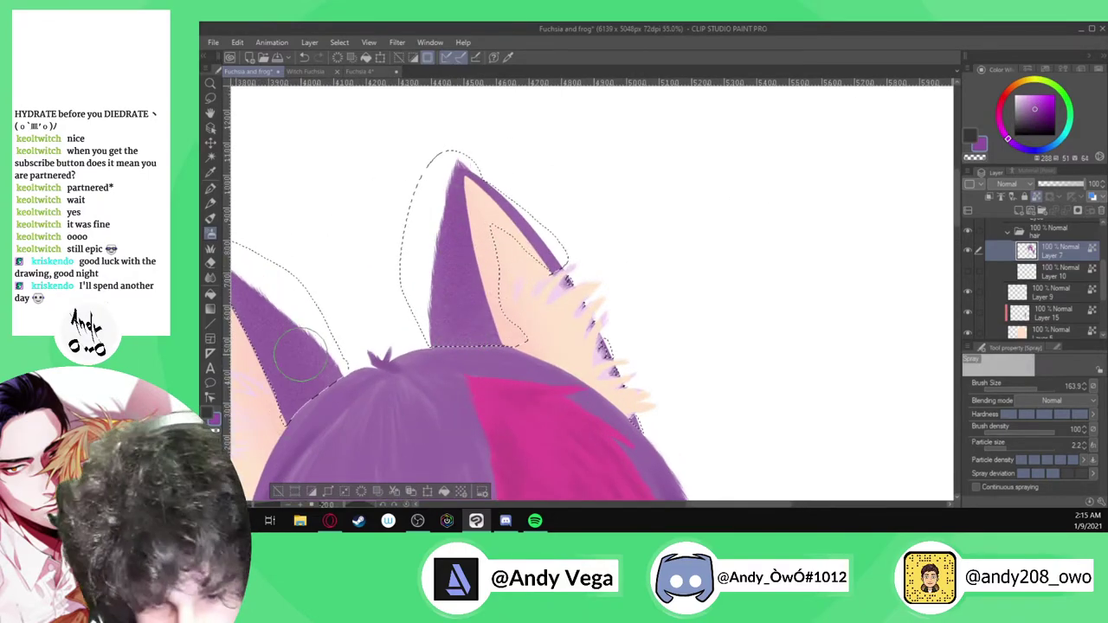
pyautogui.scroll(-8, 411, 302)
pyautogui.scroll(-1, 554, 220)
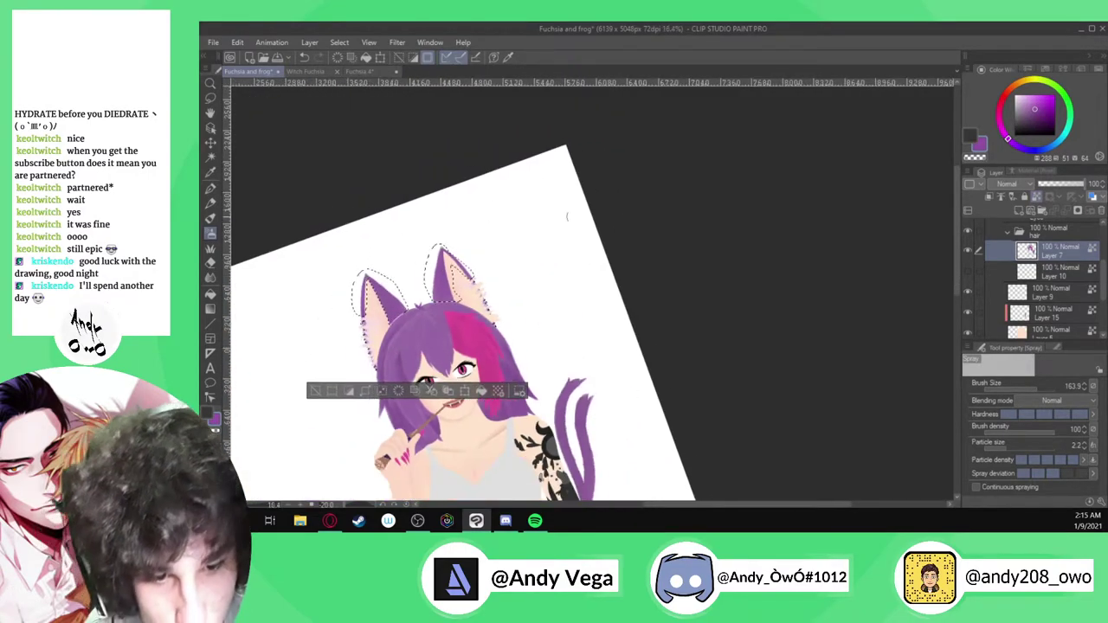
pyautogui.scroll(3, 537, 292)
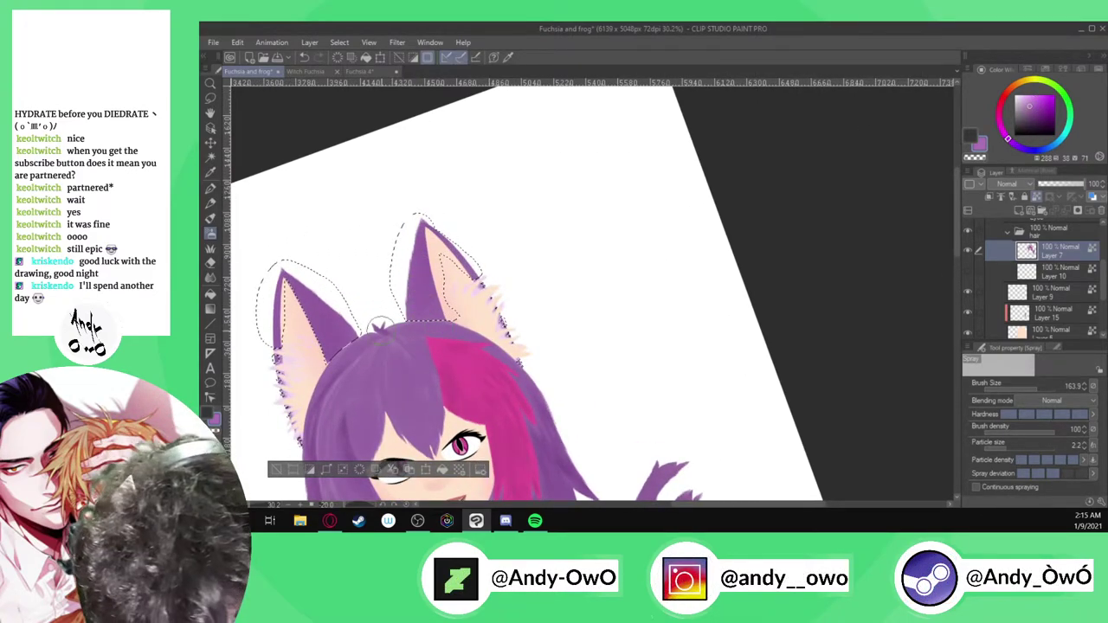
pyautogui.click(272, 468)
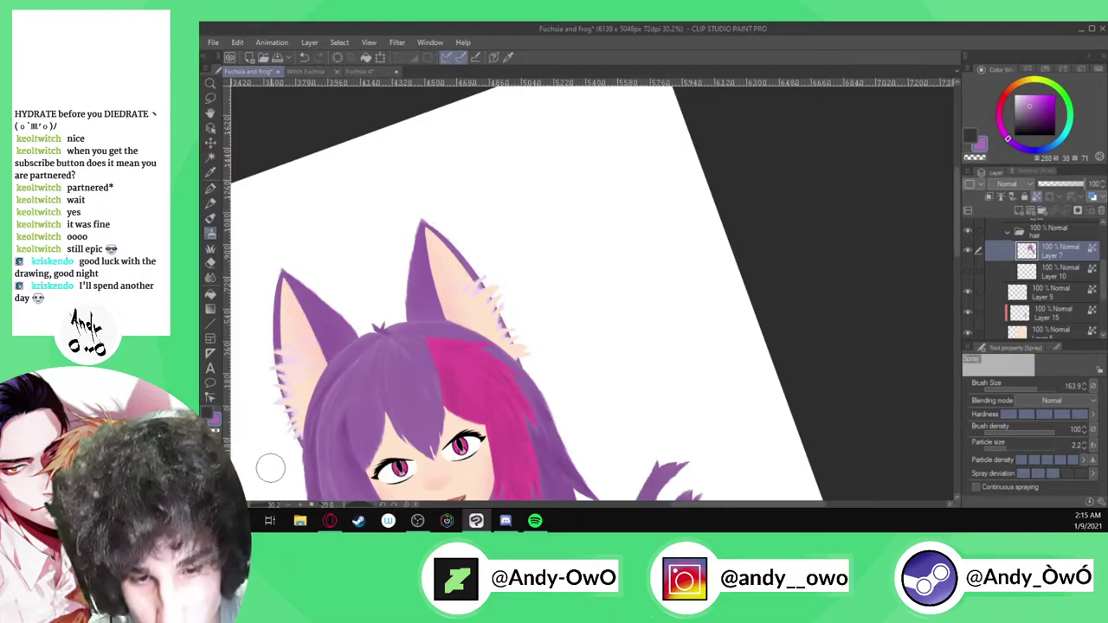
# Inspect the right ear's grain up close, straighten the canvas and fit the whole illustration in view
pyautogui.scroll(4, 416, 268)
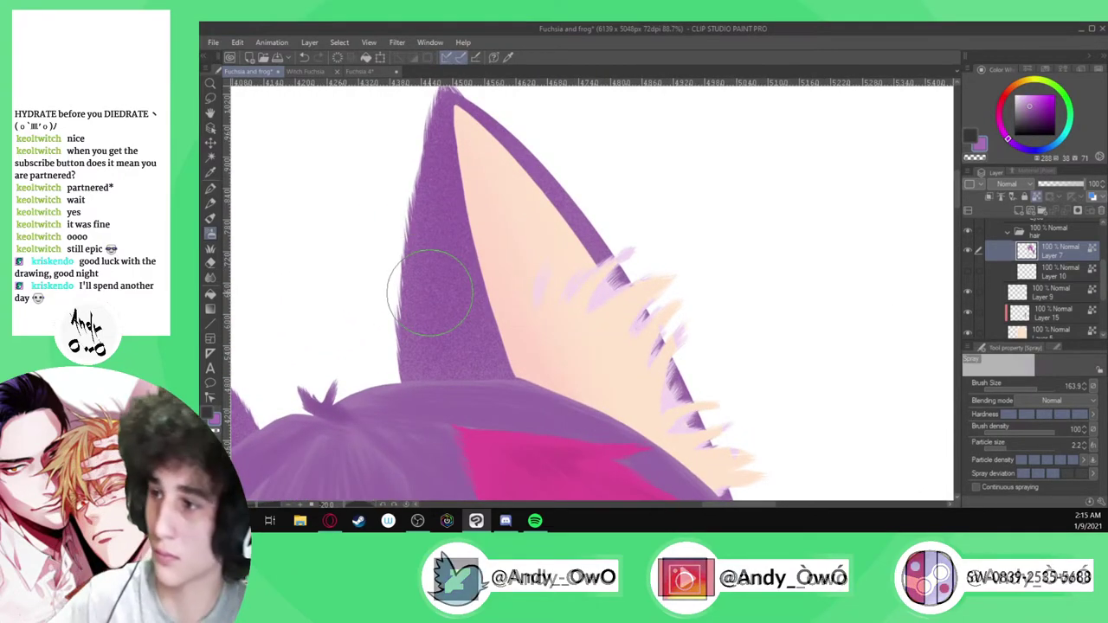
pyautogui.hotkey('ctrl', '0')
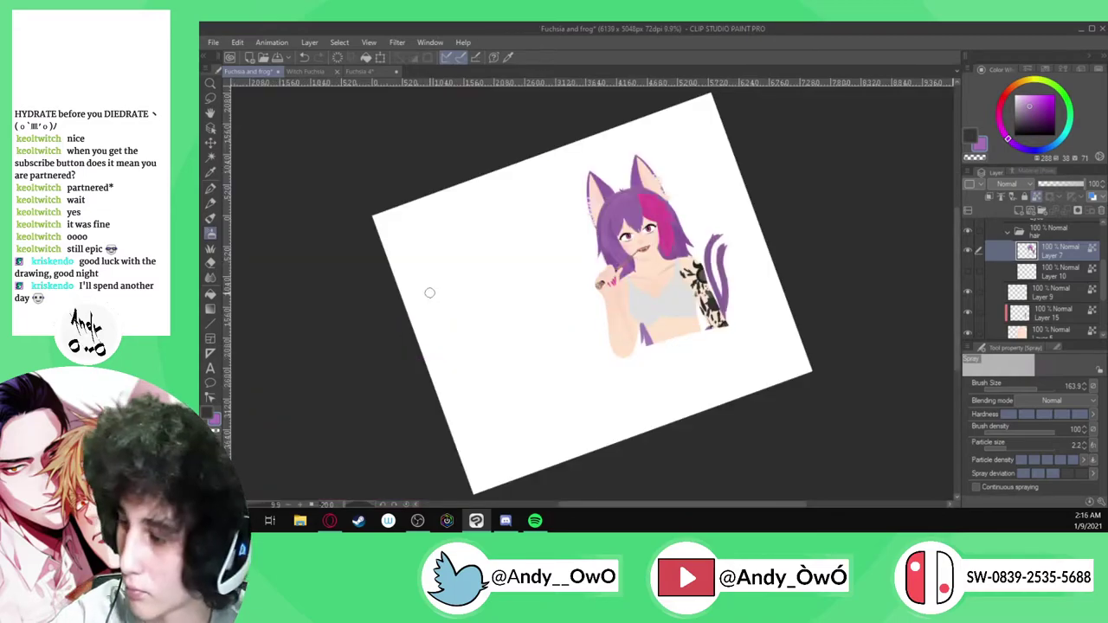
pyautogui.hotkey('ctrl', '@')
pyautogui.hotkey('ctrl', '0')
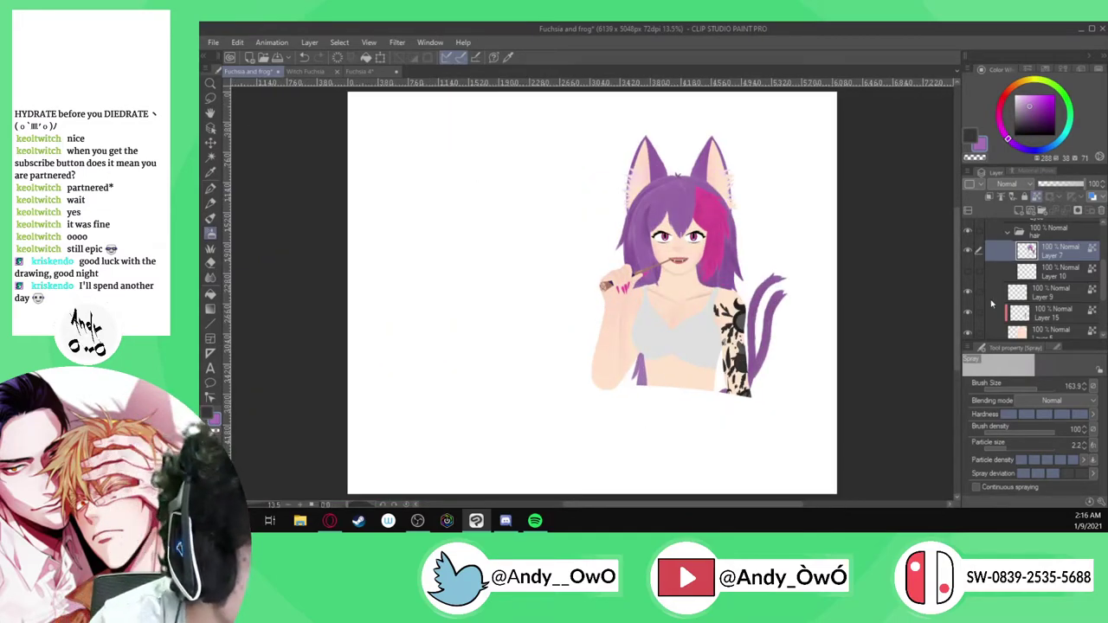
# Show Layer 10 and paint darker purple hair strands across the right eyebrow on it with the Hair S brush at size 28.7
pyautogui.click(1063, 275)
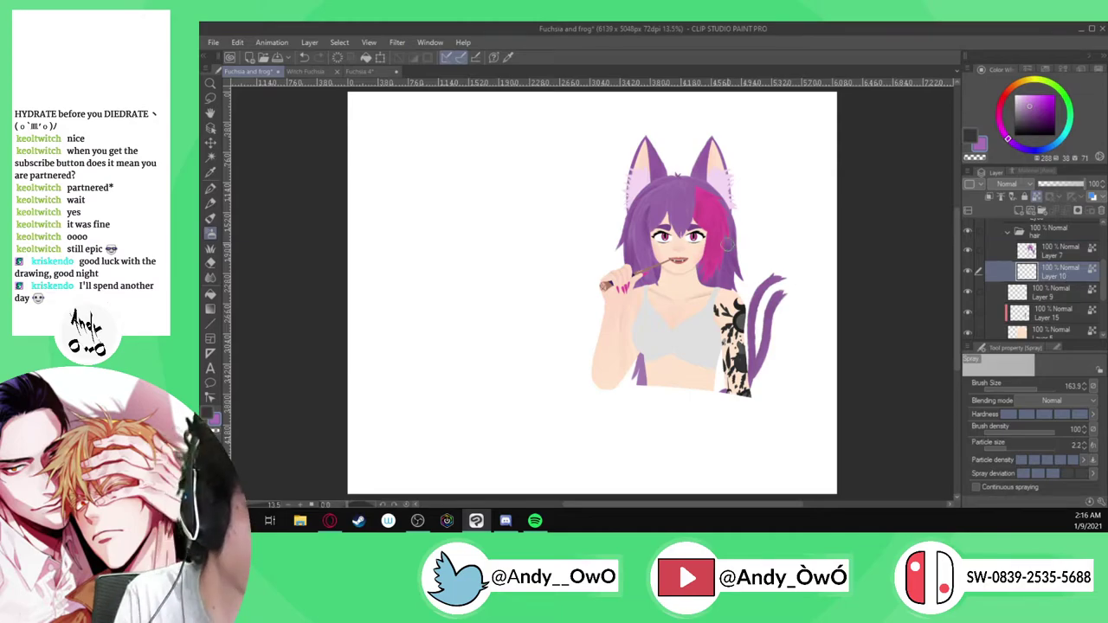
pyautogui.scroll(10, 734, 251)
pyautogui.press('p')
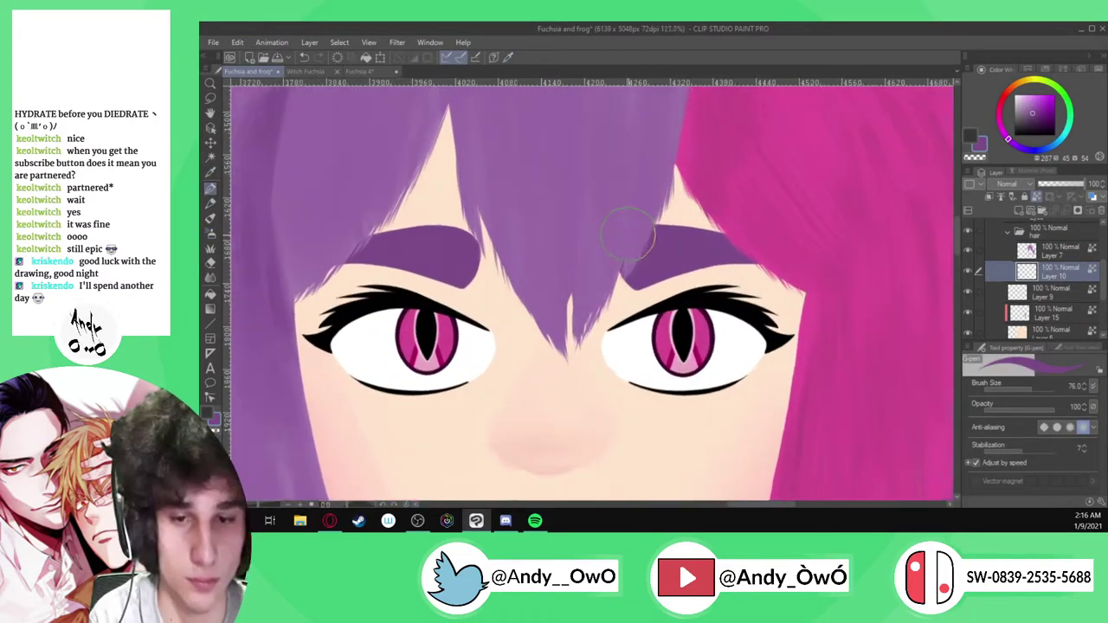
pyautogui.scroll(1, 629, 232)
pyautogui.click(1082, 348)
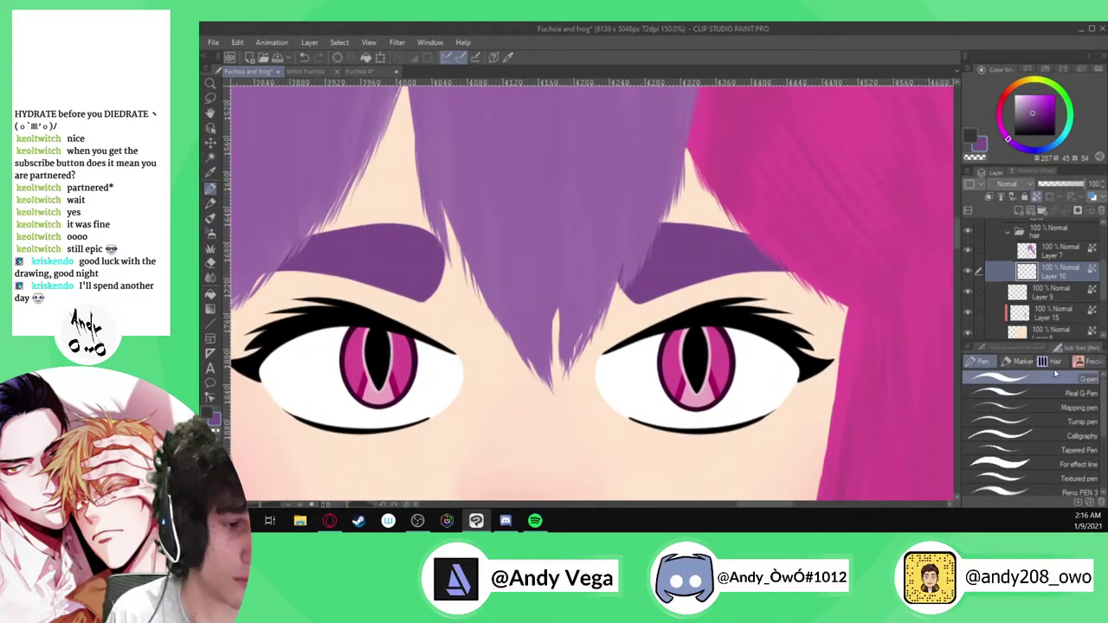
pyautogui.click(1054, 362)
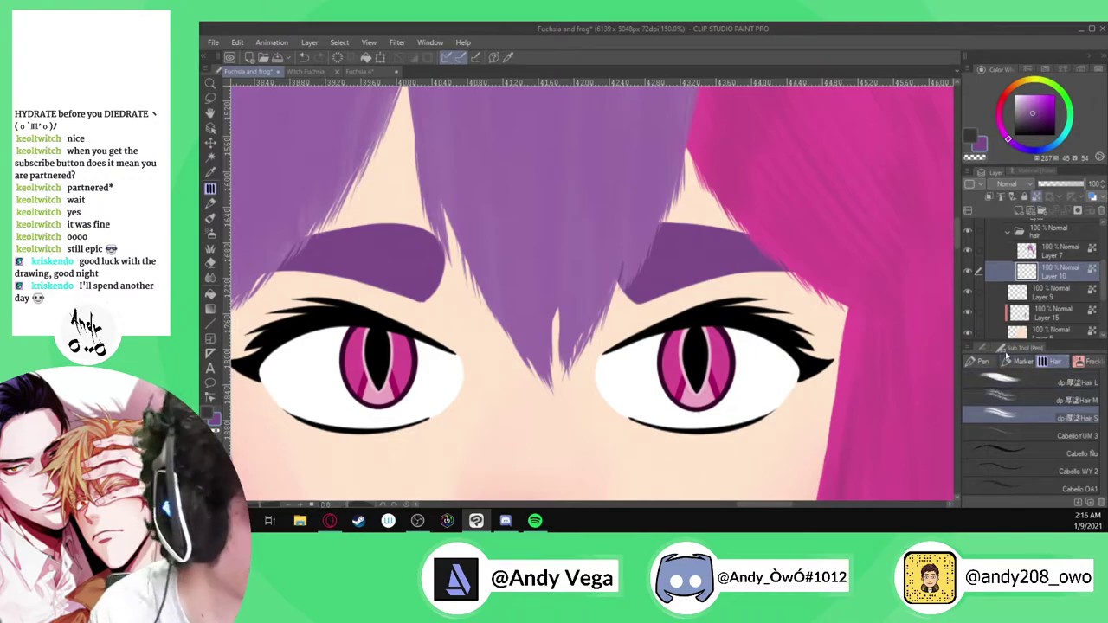
pyautogui.click(1000, 347)
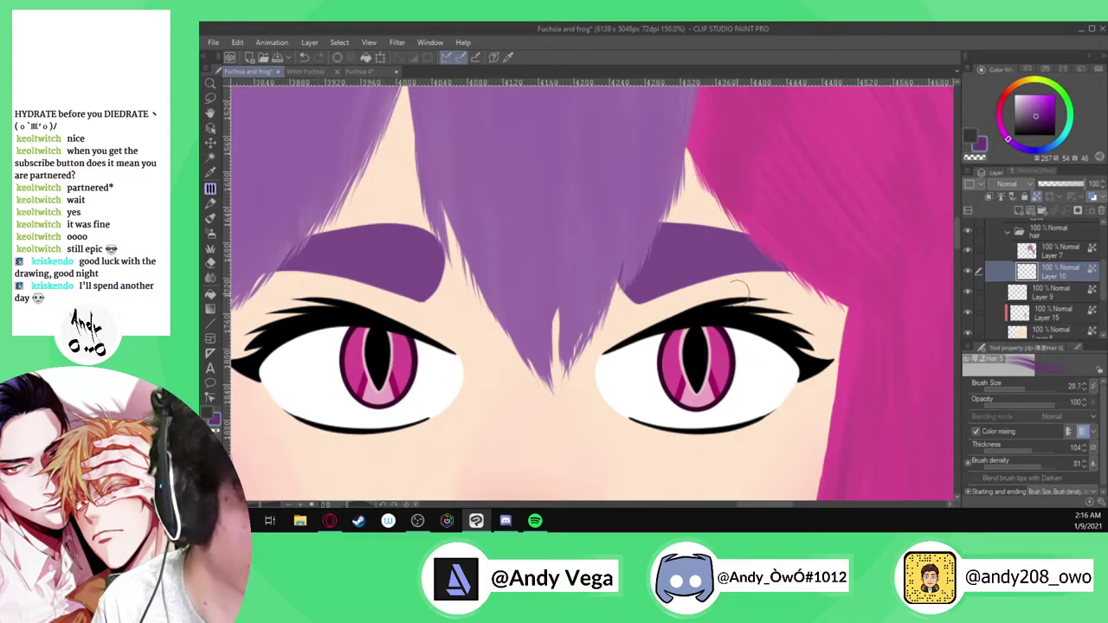
pyautogui.scroll(4, 773, 292)
pyautogui.moveTo(565, 316); pyautogui.dragTo(903, 259)
pyautogui.moveTo(613, 303); pyautogui.dragTo(821, 219)
pyautogui.moveTo(640, 240)
pyautogui.mouseDown()
pyautogui.moveTo(805, 185)
pyautogui.moveTo(603, 223)
pyautogui.moveTo(762, 158)
pyautogui.mouseUp()
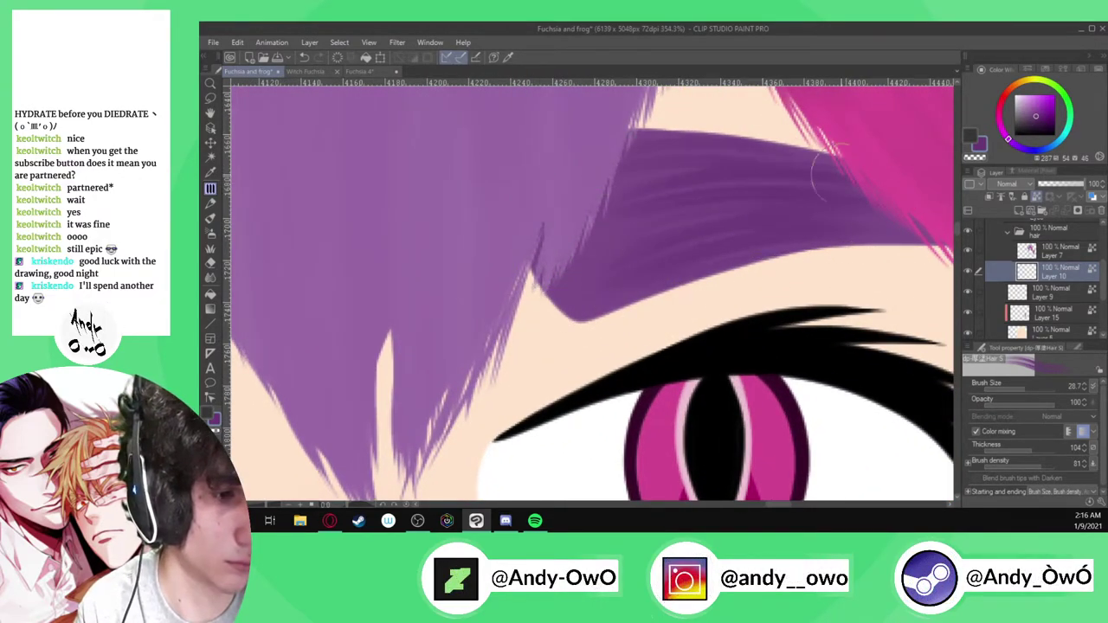
pyautogui.moveTo(840, 201); pyautogui.dragTo(680, 210)
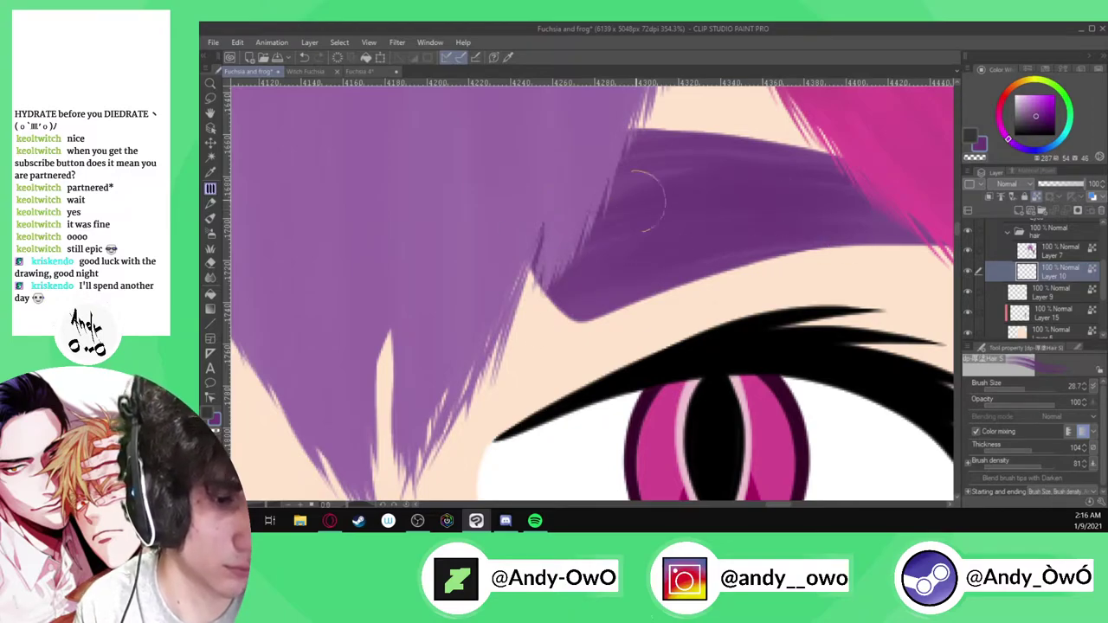
# Paint purple hair strands along the left eyebrow with the Hair S brush, moving to a deeper, more saturated purple
pyautogui.scroll(-5, 705, 194)
pyautogui.scroll(3, 330, 229)
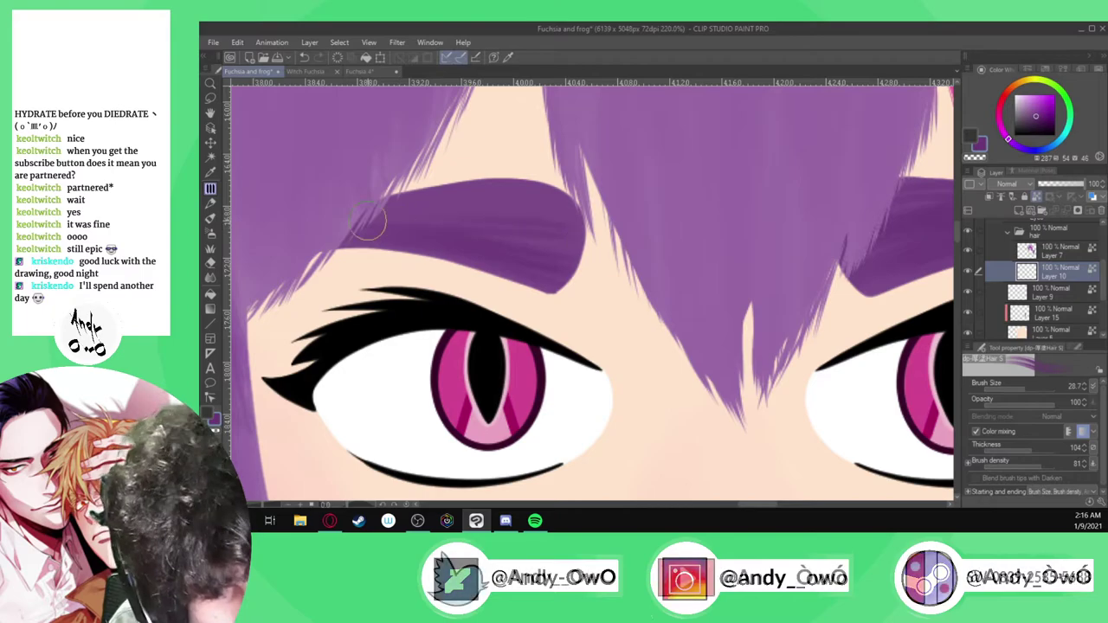
pyautogui.moveTo(399, 228); pyautogui.dragTo(561, 214)
pyautogui.moveTo(396, 214)
pyautogui.mouseDown()
pyautogui.moveTo(535, 226)
pyautogui.moveTo(559, 214)
pyautogui.mouseUp()
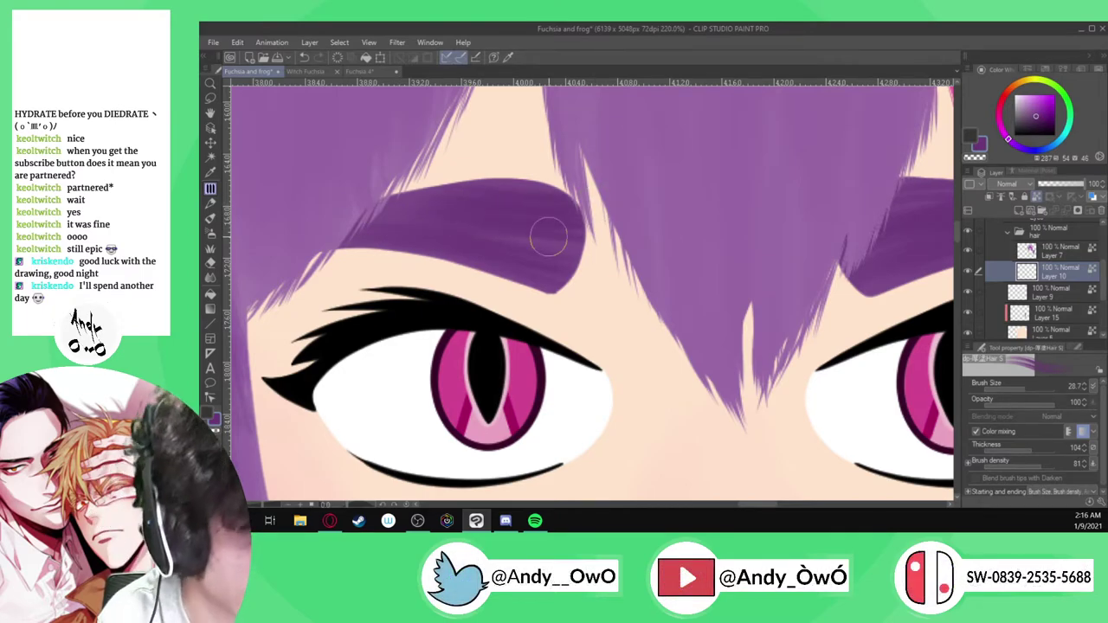
pyautogui.moveTo(441, 223); pyautogui.dragTo(525, 237)
pyautogui.click(1036, 115)
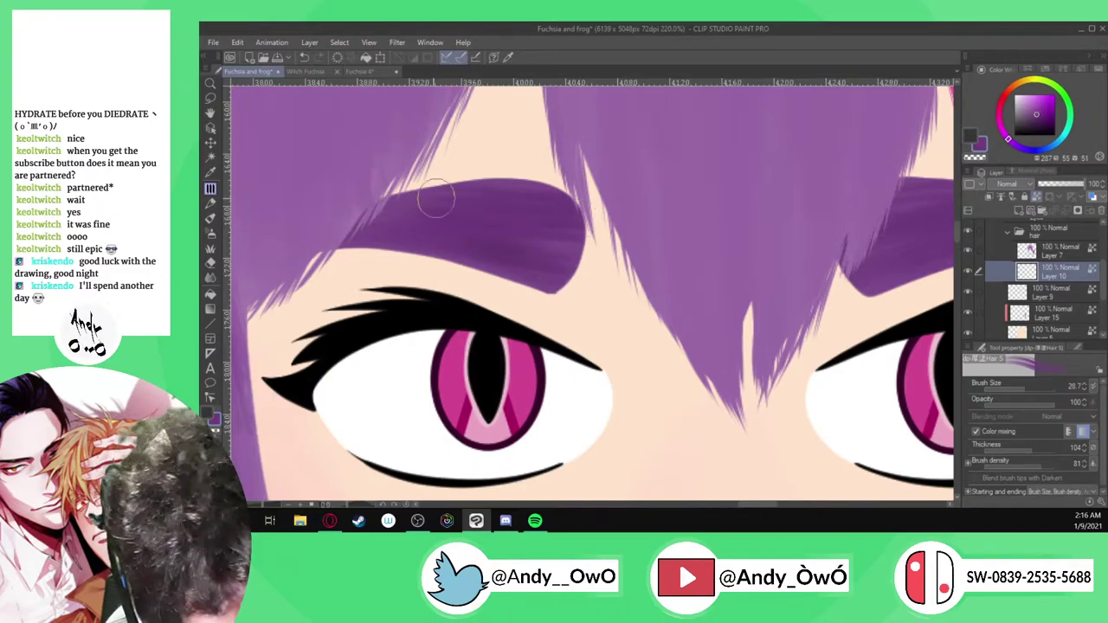
pyautogui.click(1046, 117)
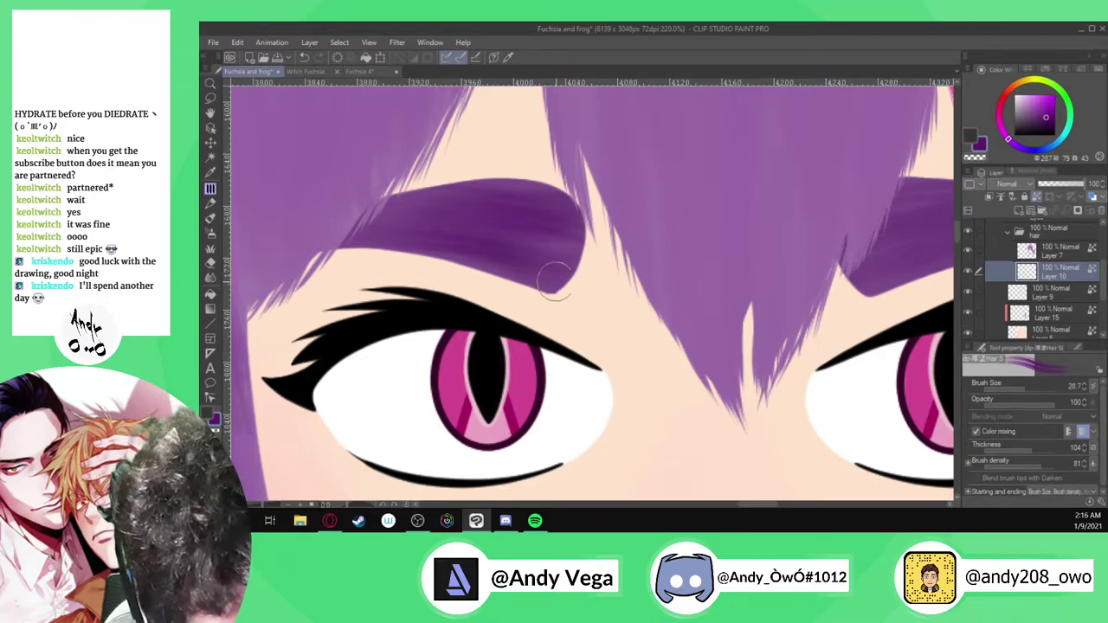
# Paint the deeper purple strands over the right eyebrow and soften its outer end with a purple sampled from it
pyautogui.scroll(-3, 518, 231)
pyautogui.scroll(3, 833, 238)
pyautogui.moveTo(727, 256)
pyautogui.mouseDown()
pyautogui.moveTo(794, 232)
pyautogui.moveTo(667, 293)
pyautogui.mouseUp()
pyautogui.moveTo(762, 232)
pyautogui.mouseDown()
pyautogui.moveTo(894, 199)
pyautogui.moveTo(682, 190)
pyautogui.mouseUp()
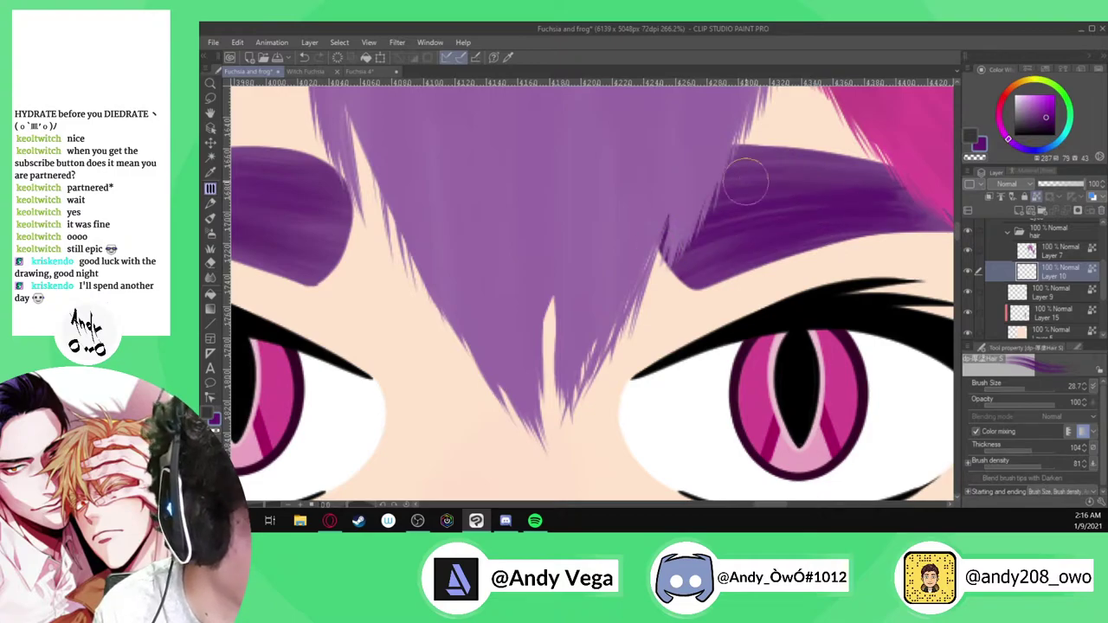
pyautogui.keyDown('alt'); pyautogui.click(895, 209); pyautogui.keyUp('alt')
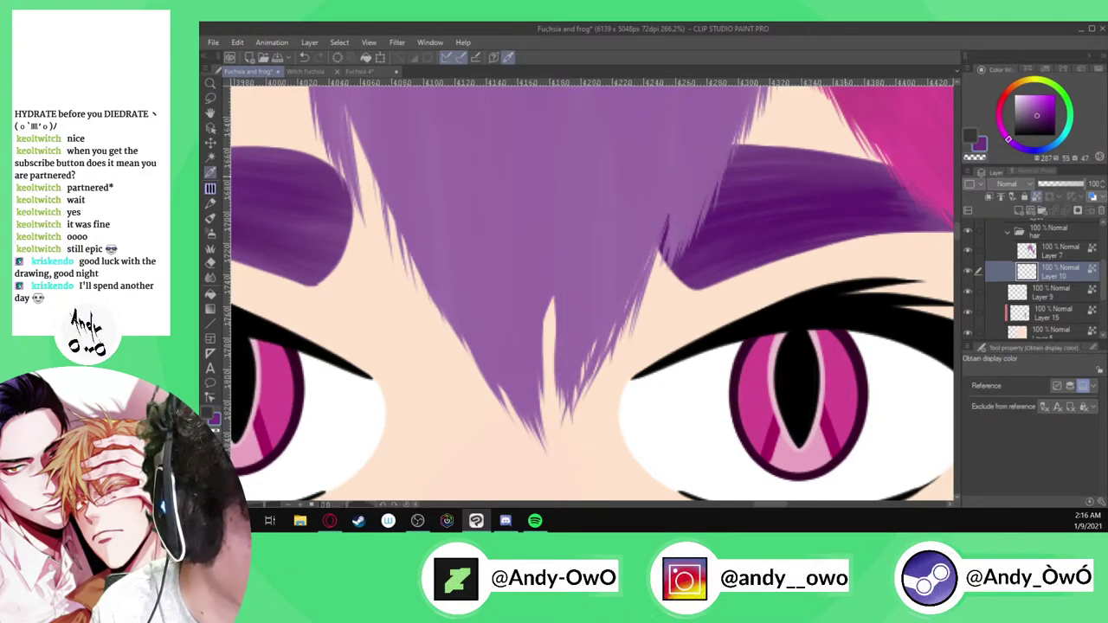
pyautogui.moveTo(926, 205); pyautogui.dragTo(862, 224)
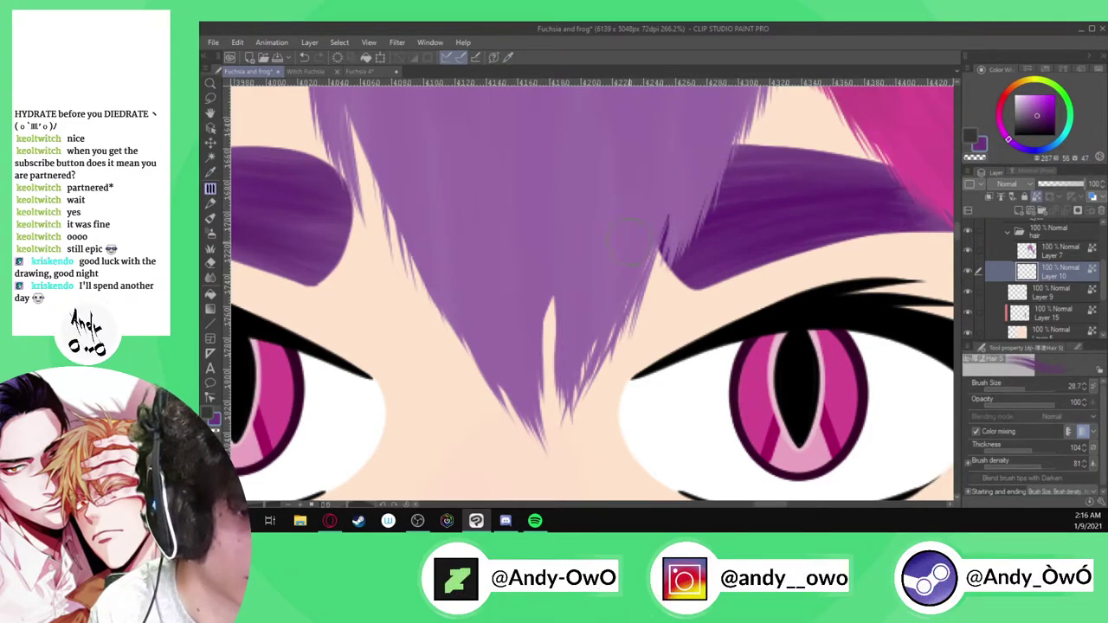
# Unlock Layer 10's transparent pixels and draw purple stray hairs along the right eyebrow's upper edge with the G-pen at size 13.6
pyautogui.scroll(-8, 597, 248)
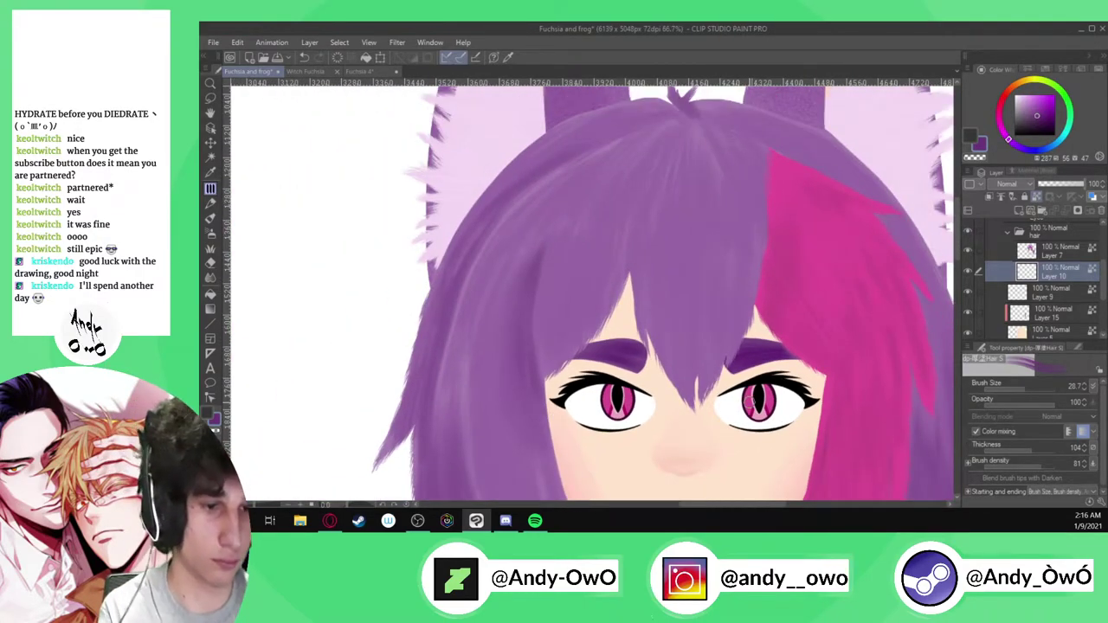
pyautogui.scroll(-2, 751, 273)
pyautogui.scroll(2, 730, 357)
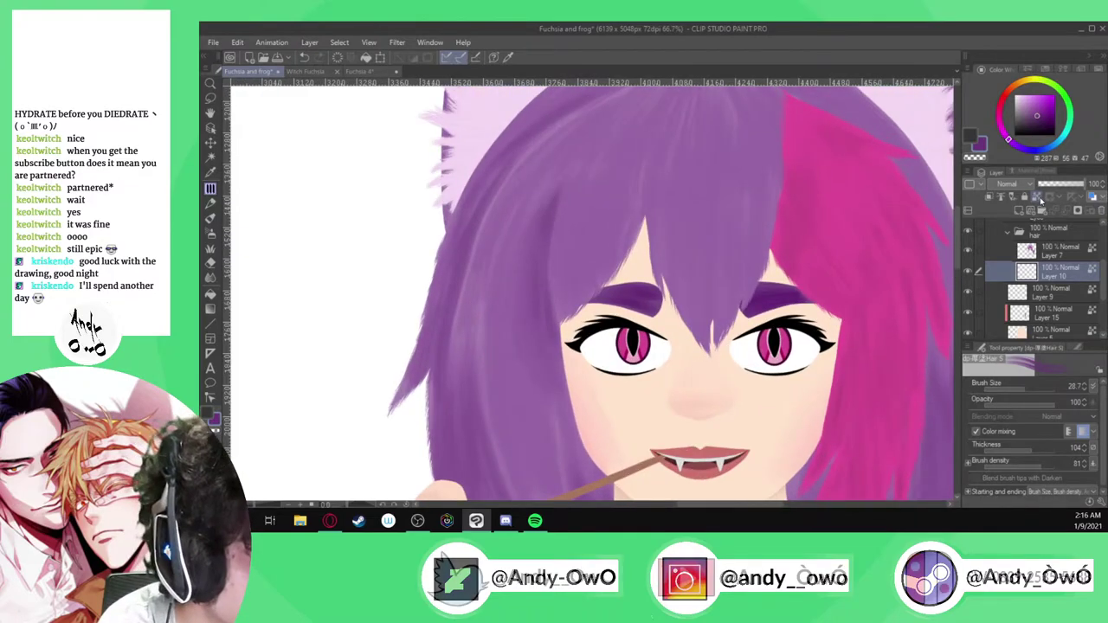
pyautogui.scroll(1, 1039, 294)
pyautogui.click(1076, 347)
pyautogui.click(979, 362)
pyautogui.click(1007, 348)
pyautogui.scroll(7, 779, 303)
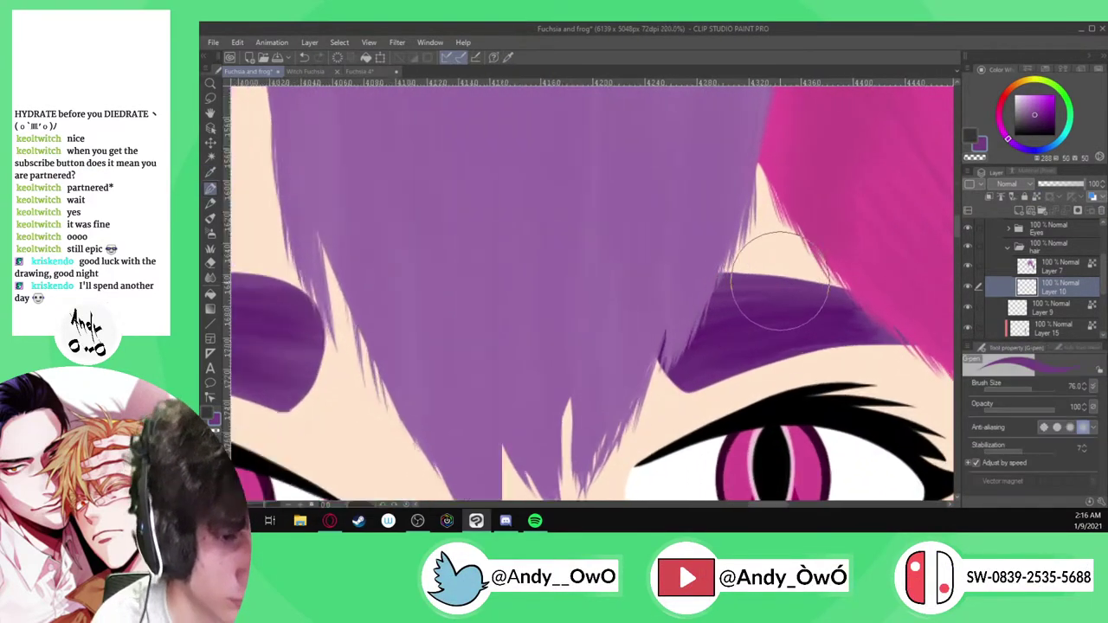
pyautogui.scroll(-1, 705, 271)
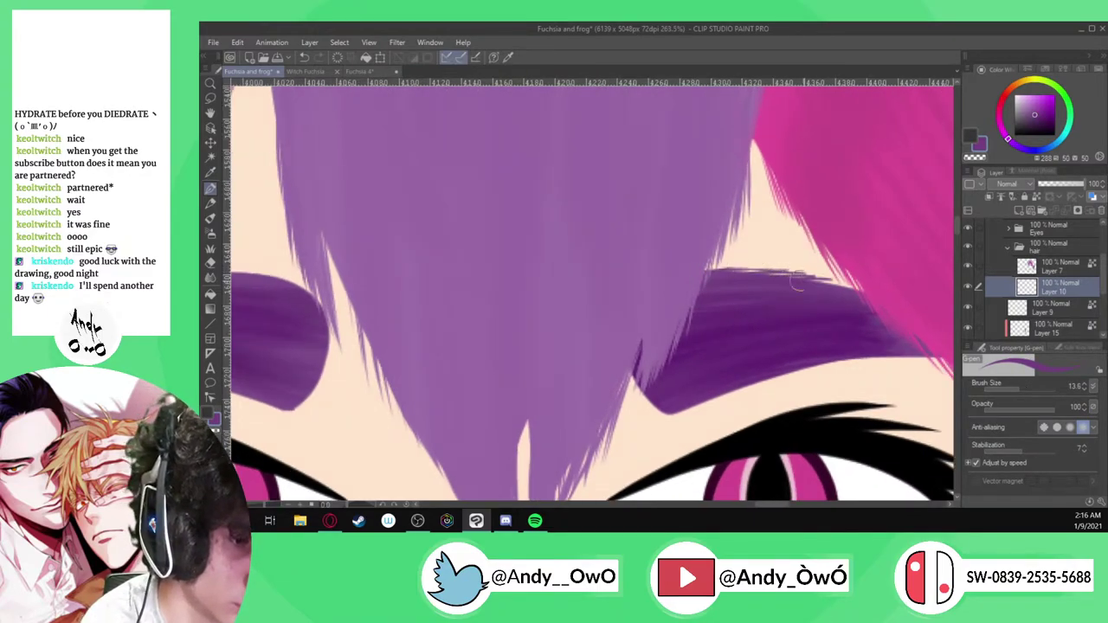
pyautogui.scroll(2, 838, 290)
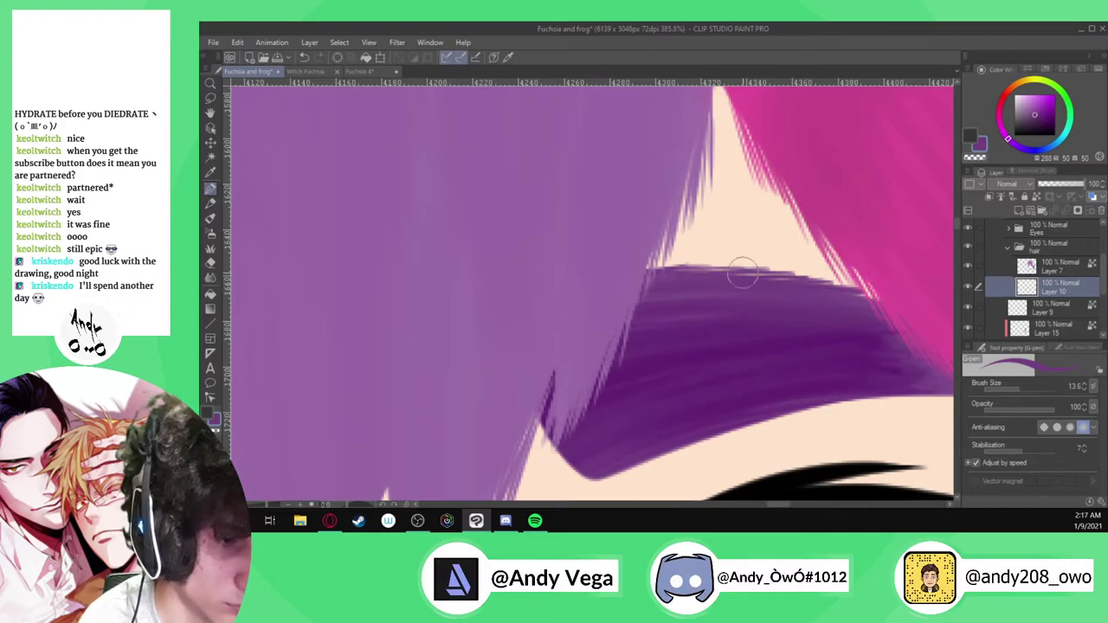
pyautogui.scroll(-3, 666, 225)
pyautogui.scroll(3, 623, 311)
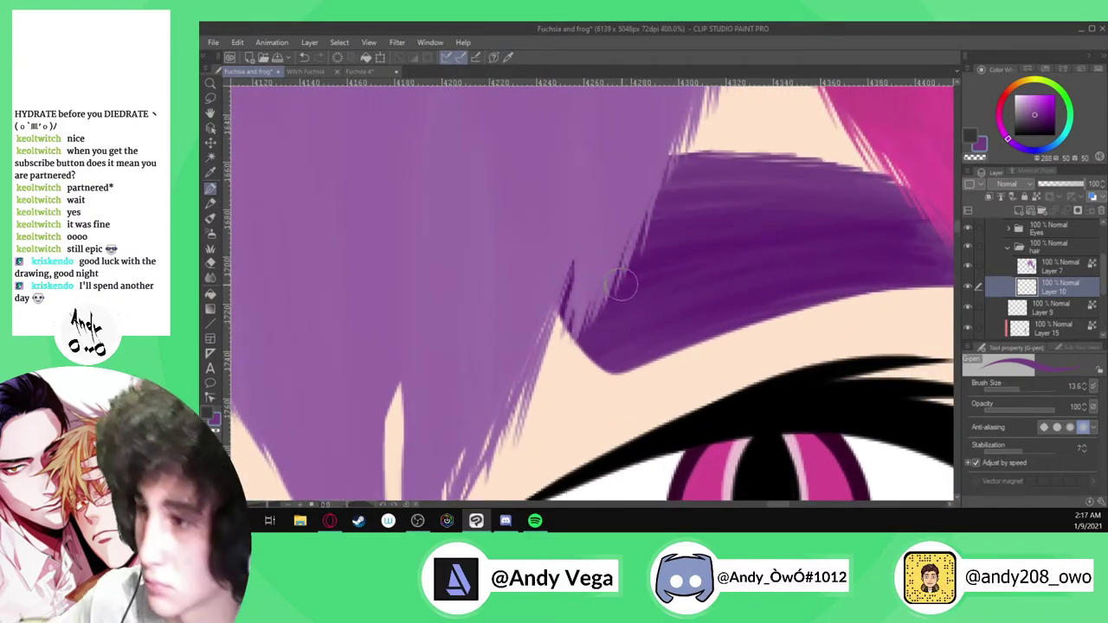
# Rotate the canvas and carve fine hair nicks into the right eyebrow's lower edge with the G-pen in transparent colour
pyautogui.press('-')
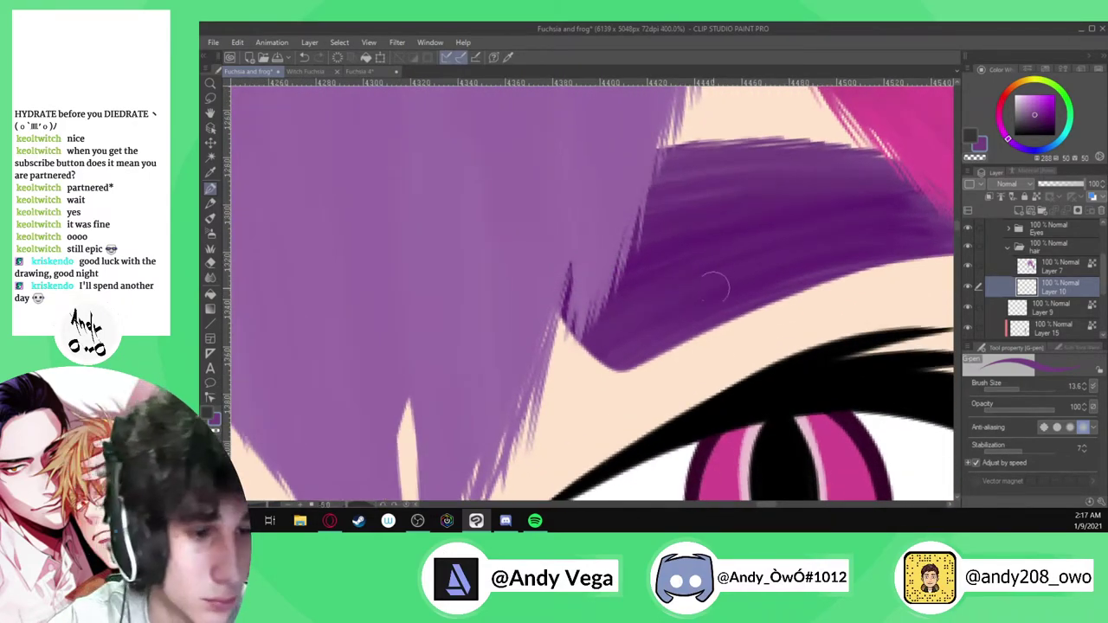
pyautogui.press('-')
pyautogui.press('-')
pyautogui.press('-')
pyautogui.press('-')
pyautogui.press('-')
pyautogui.press('-')
pyautogui.press('-')
pyautogui.scroll(-2, 578, 443)
pyautogui.scroll(2, 595, 330)
pyautogui.moveTo(593, 217)
pyautogui.mouseDown()
pyautogui.moveTo(573, 241)
pyautogui.moveTo(653, 162)
pyautogui.moveTo(729, 125)
pyautogui.moveTo(896, 130)
pyautogui.mouseUp()
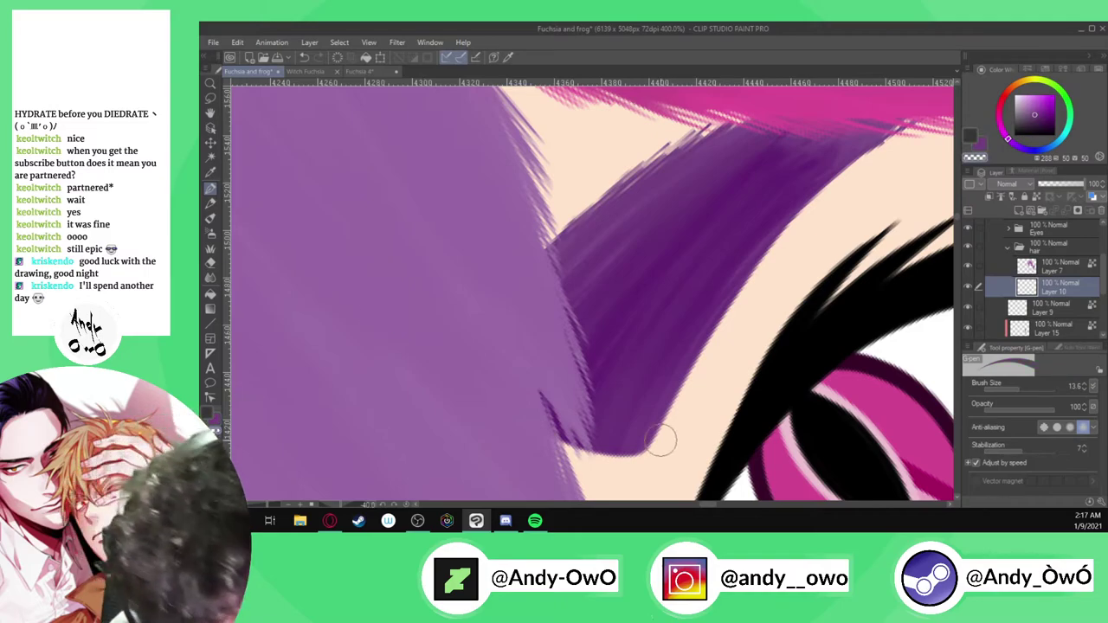
pyautogui.moveTo(725, 320)
pyautogui.mouseDown()
pyautogui.moveTo(764, 242)
pyautogui.moveTo(764, 285)
pyautogui.moveTo(838, 165)
pyautogui.mouseUp()
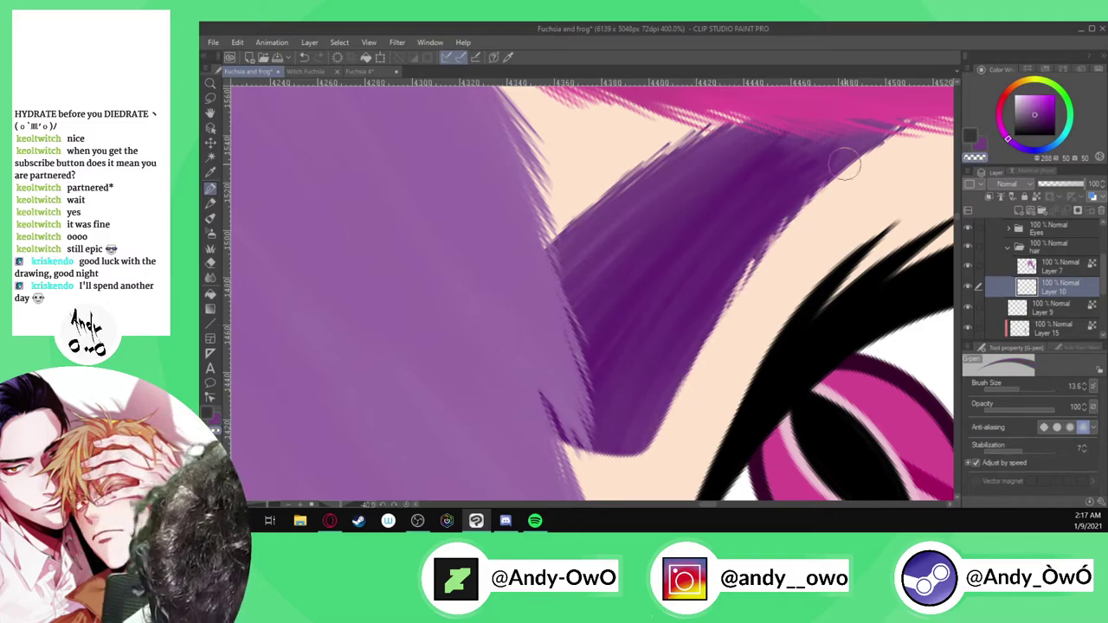
pyautogui.moveTo(896, 129)
pyautogui.mouseDown()
pyautogui.moveTo(755, 255)
pyautogui.moveTo(693, 344)
pyautogui.moveTo(656, 473)
pyautogui.mouseUp()
pyautogui.moveTo(693, 355)
pyautogui.mouseDown()
pyautogui.moveTo(663, 415)
pyautogui.moveTo(648, 487)
pyautogui.mouseUp()
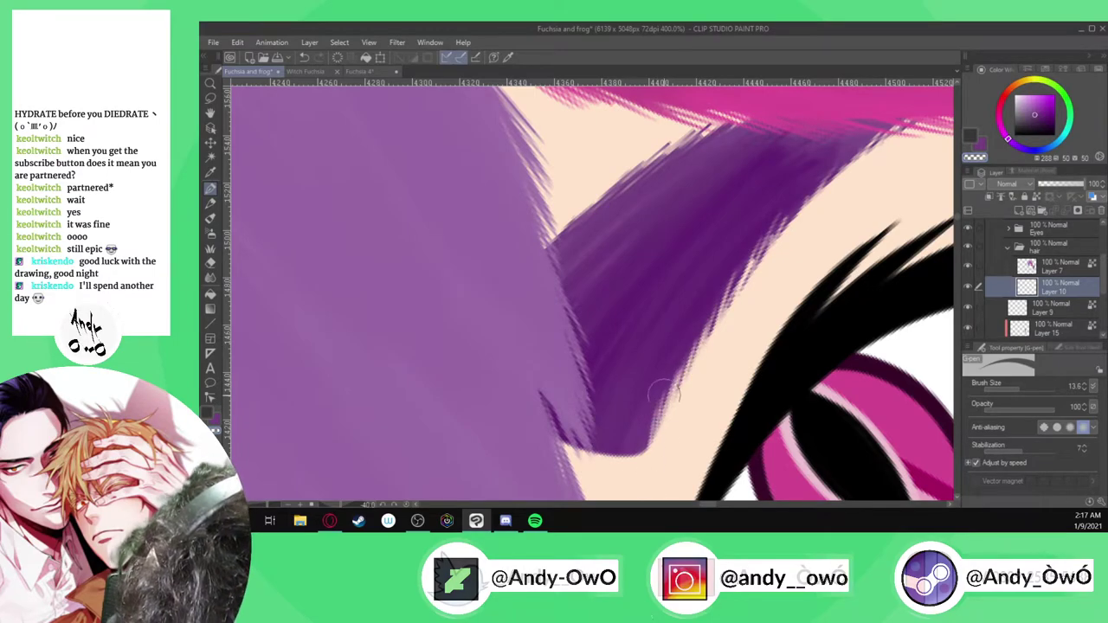
# Mirror the canvas and carve hair nicks into the left eyebrow's lower edge with the transparent G-pen
pyautogui.scroll(-3, 715, 262)
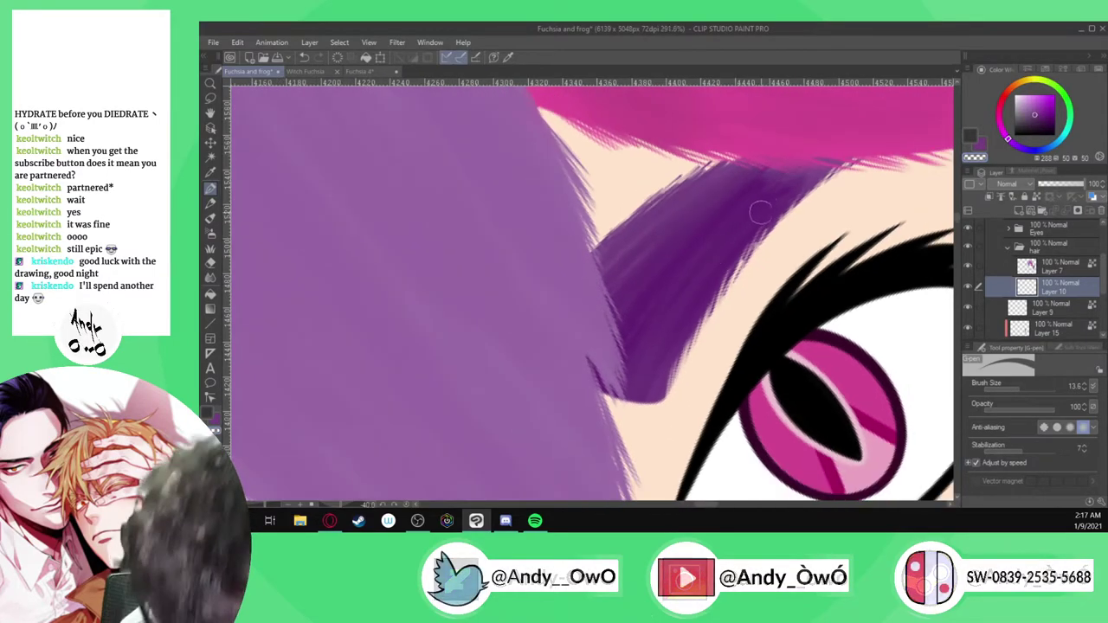
pyautogui.scroll(-6, 760, 212)
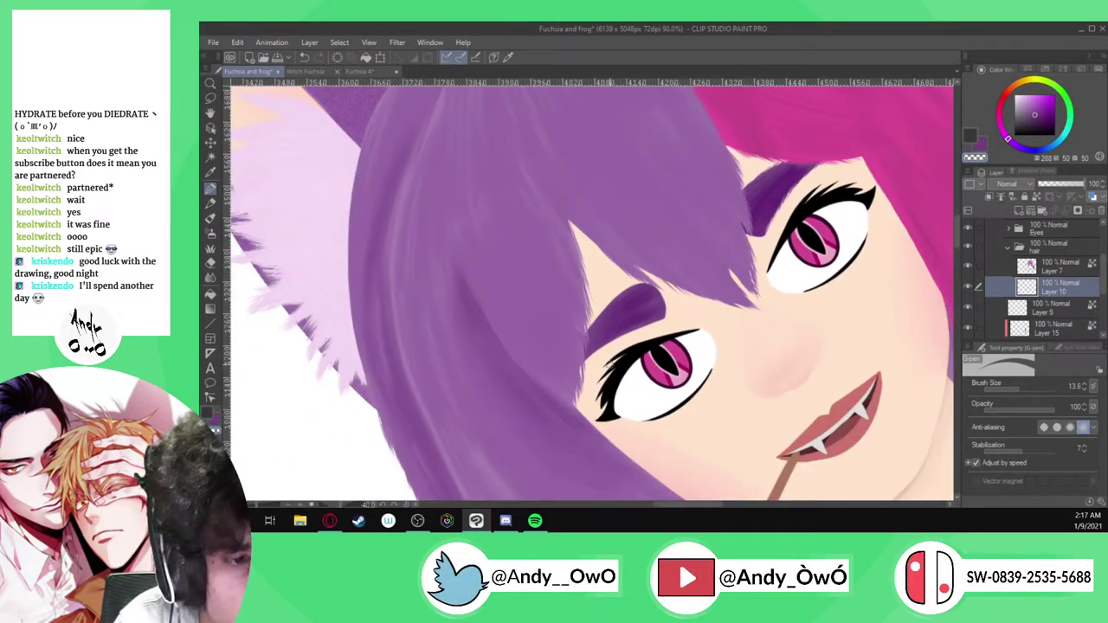
pyautogui.scroll(3, 609, 367)
pyautogui.press('h')
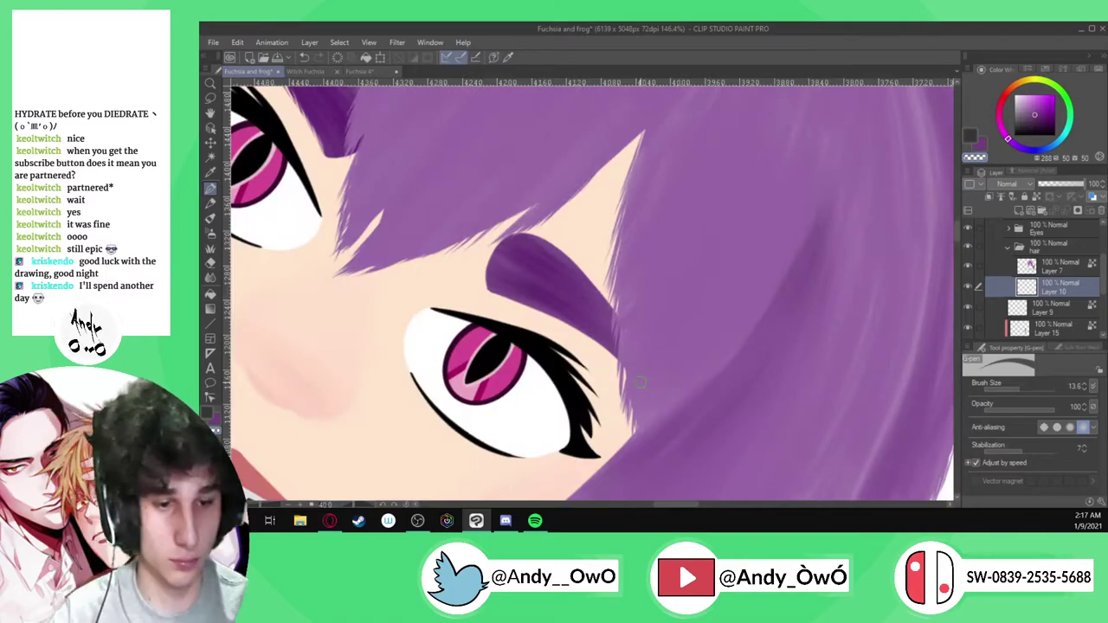
pyautogui.scroll(1, 513, 312)
pyautogui.scroll(3, 512, 312)
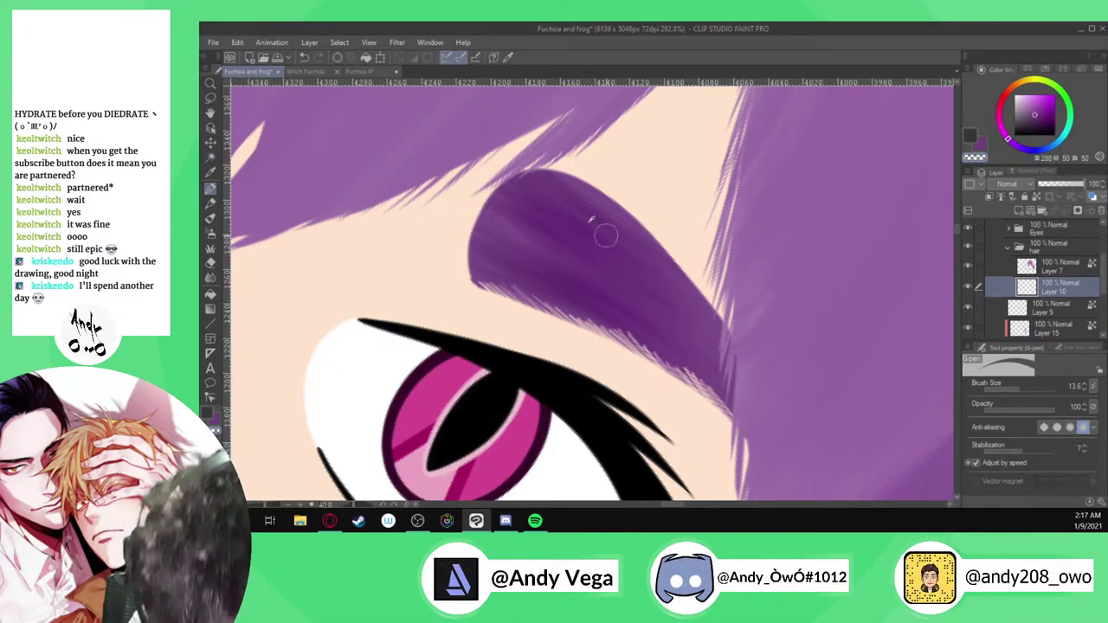
pyautogui.scroll(2, 593, 228)
pyautogui.press('i')
pyautogui.click(648, 374)
pyautogui.scroll(-2, 648, 374)
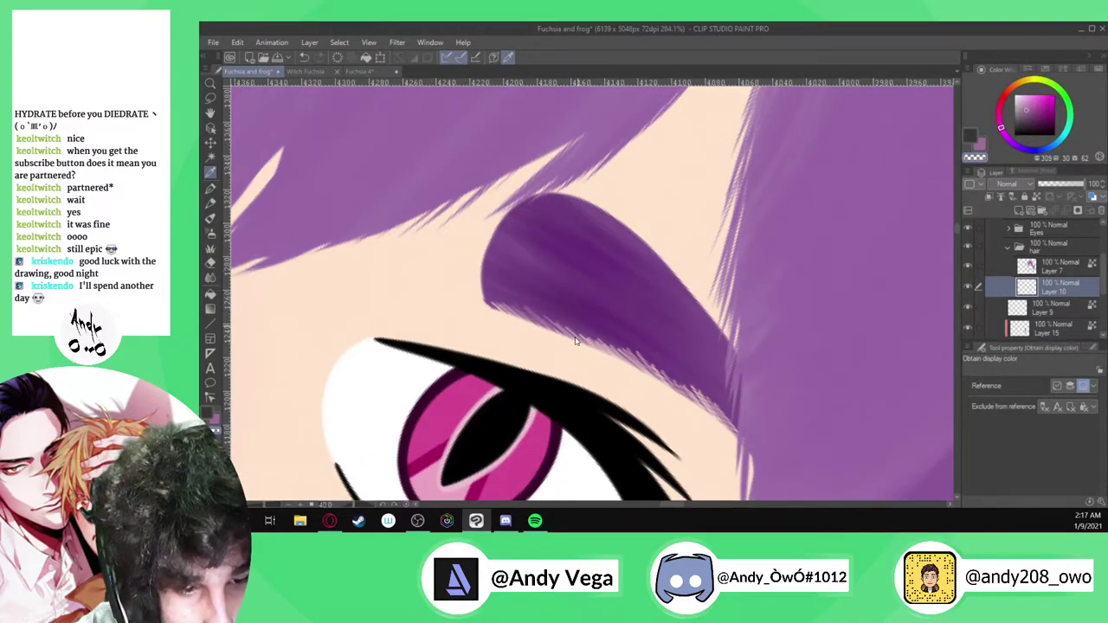
pyautogui.hotkey('ctrl', 'p')
pyautogui.click(464, 238)
pyautogui.click(515, 329)
pyautogui.press('p')
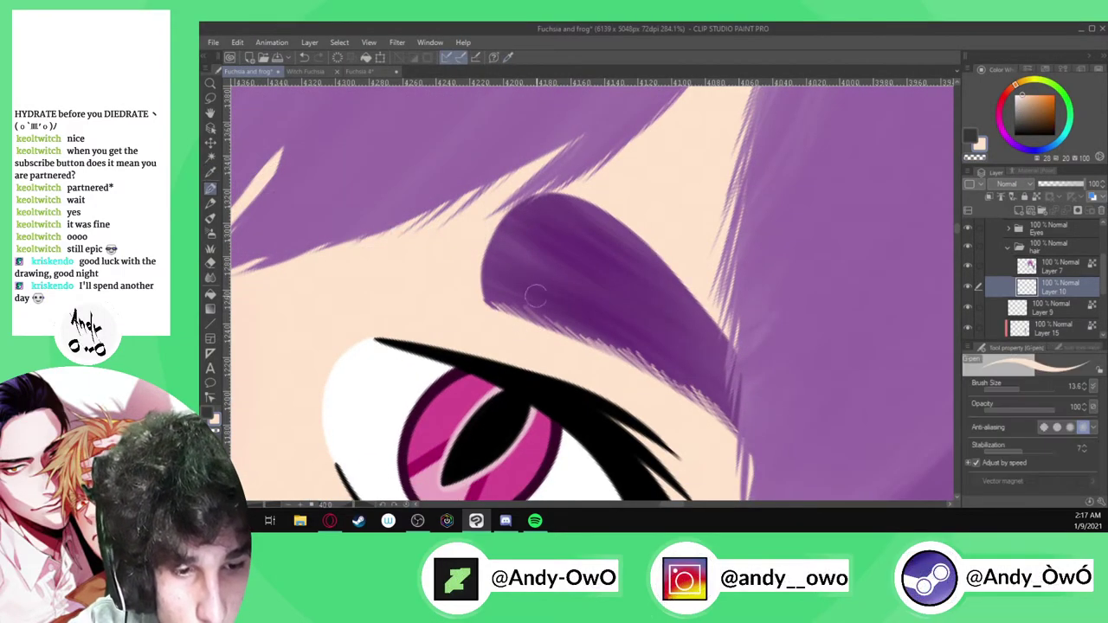
# Undo the last nicks on the left eyebrow's lower edge and recarve its outer part with finer transparent strokes
pyautogui.hotkey('ctrl', 'z')
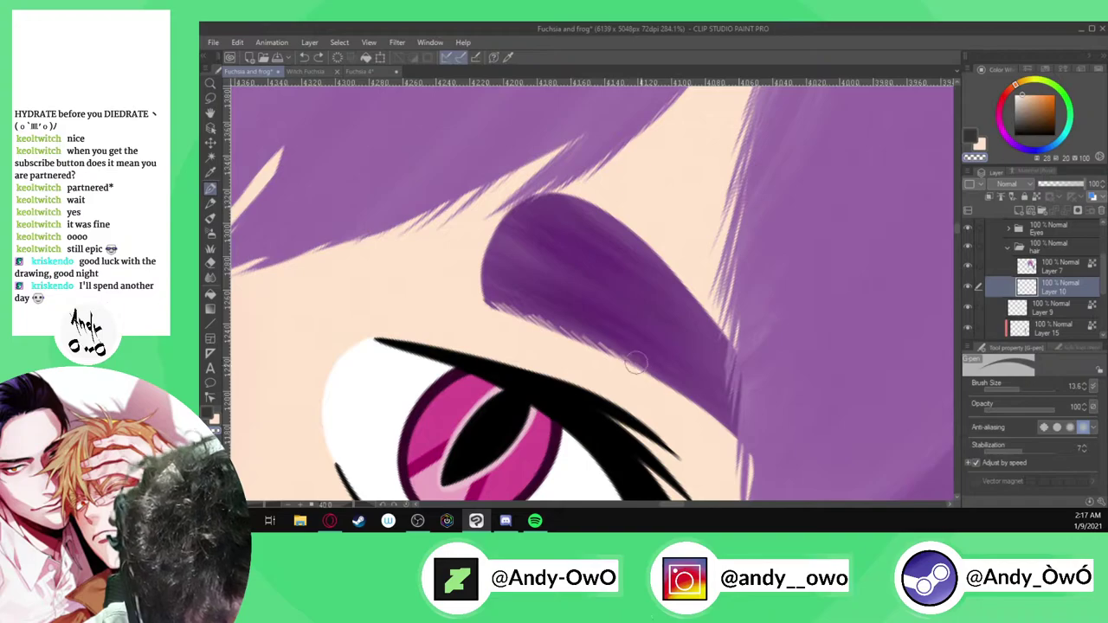
pyautogui.moveTo(690, 400); pyautogui.dragTo(712, 420)
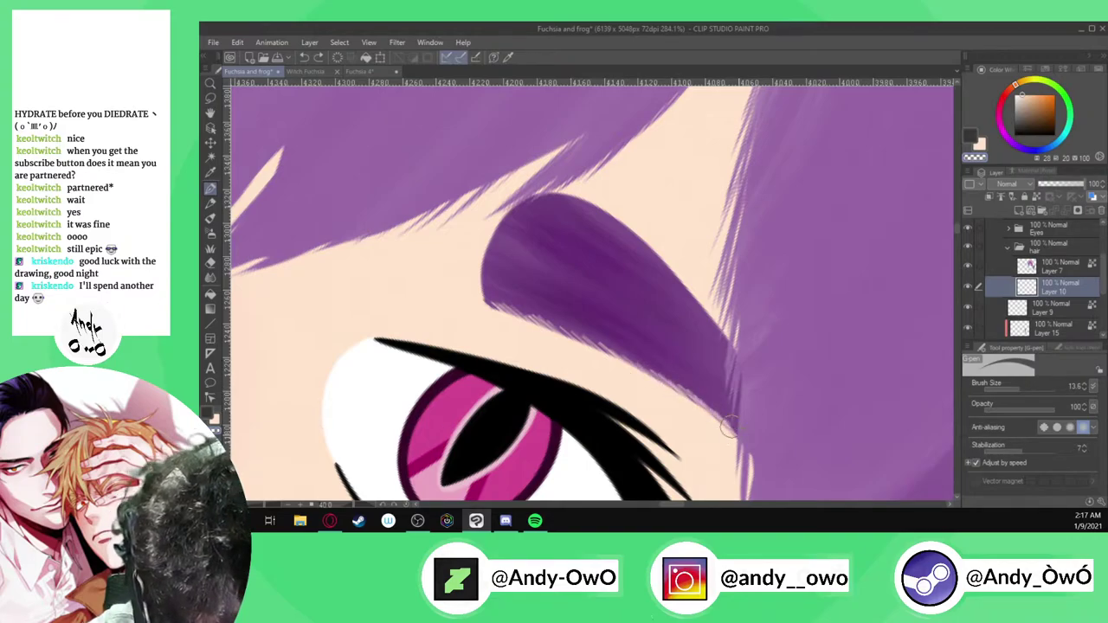
# Sample the left eyebrow's purple and draw stray hairs along its upper edge and inner end with the G-pen
pyautogui.keyDown('alt'); pyautogui.click(583, 309); pyautogui.keyUp('alt')
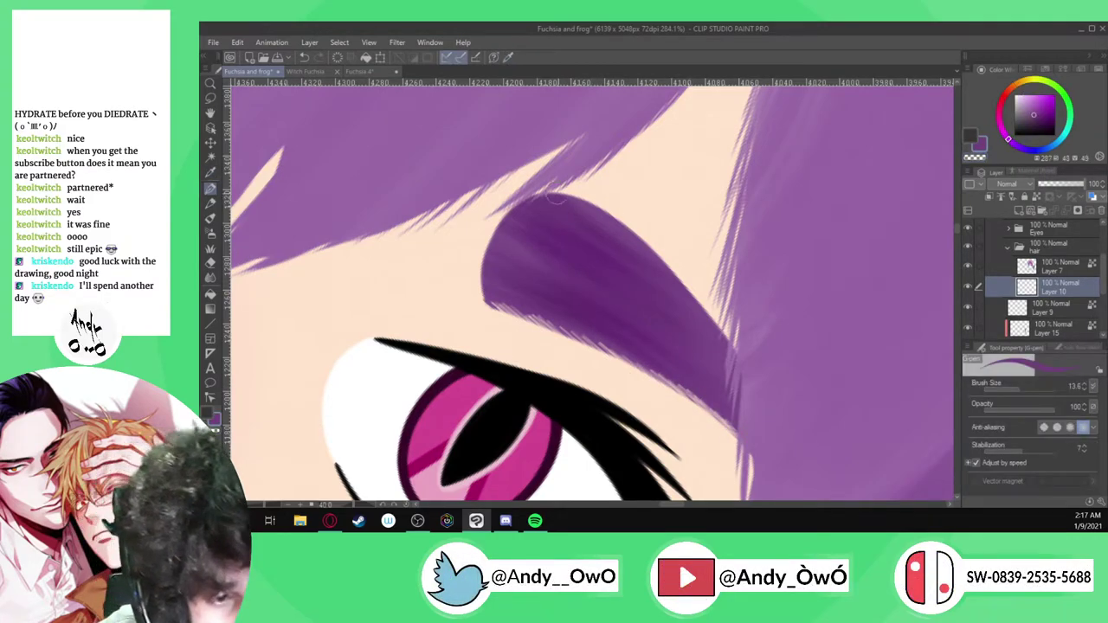
pyautogui.moveTo(606, 202)
pyautogui.mouseDown()
pyautogui.moveTo(571, 194)
pyautogui.moveTo(654, 248)
pyautogui.moveTo(623, 226)
pyautogui.mouseUp()
pyautogui.moveTo(714, 309); pyautogui.dragTo(665, 277)
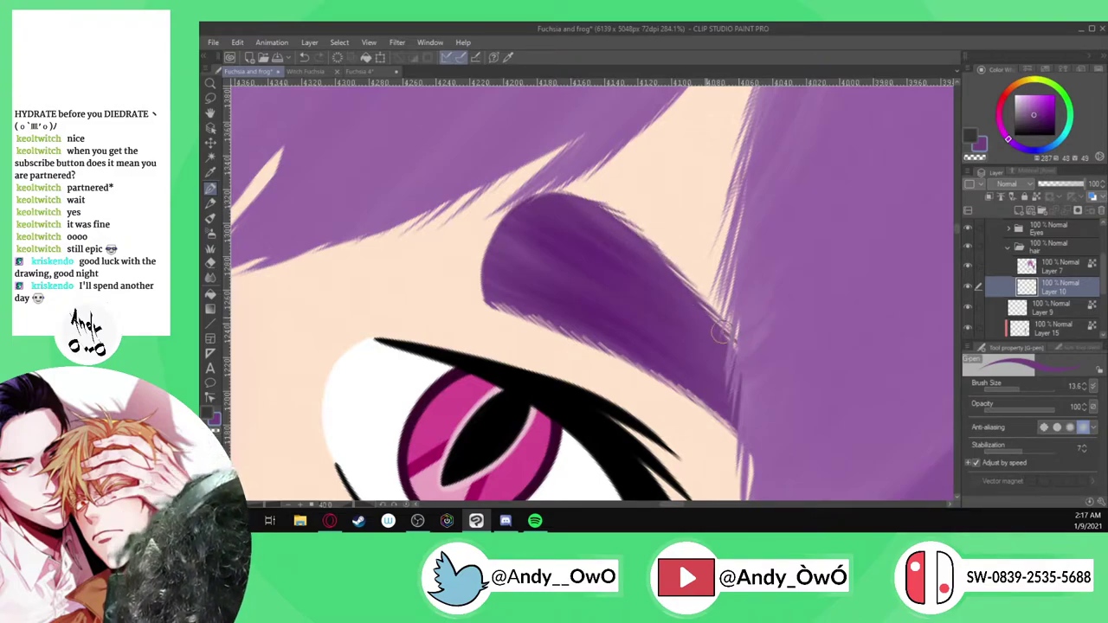
pyautogui.moveTo(625, 223); pyautogui.dragTo(543, 195)
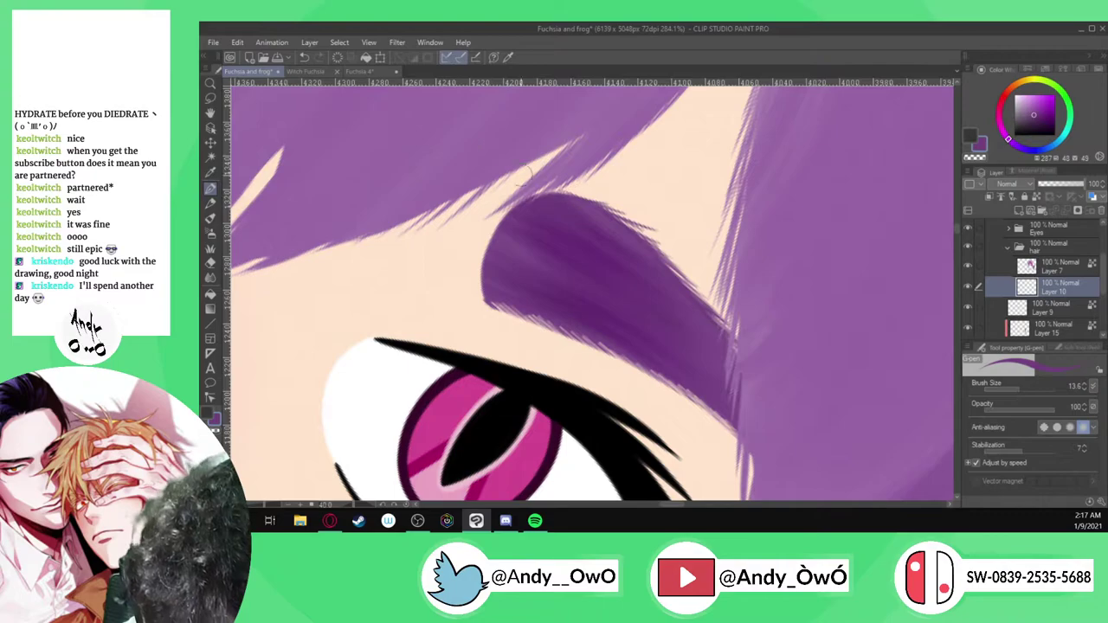
pyautogui.moveTo(483, 276); pyautogui.dragTo(491, 232)
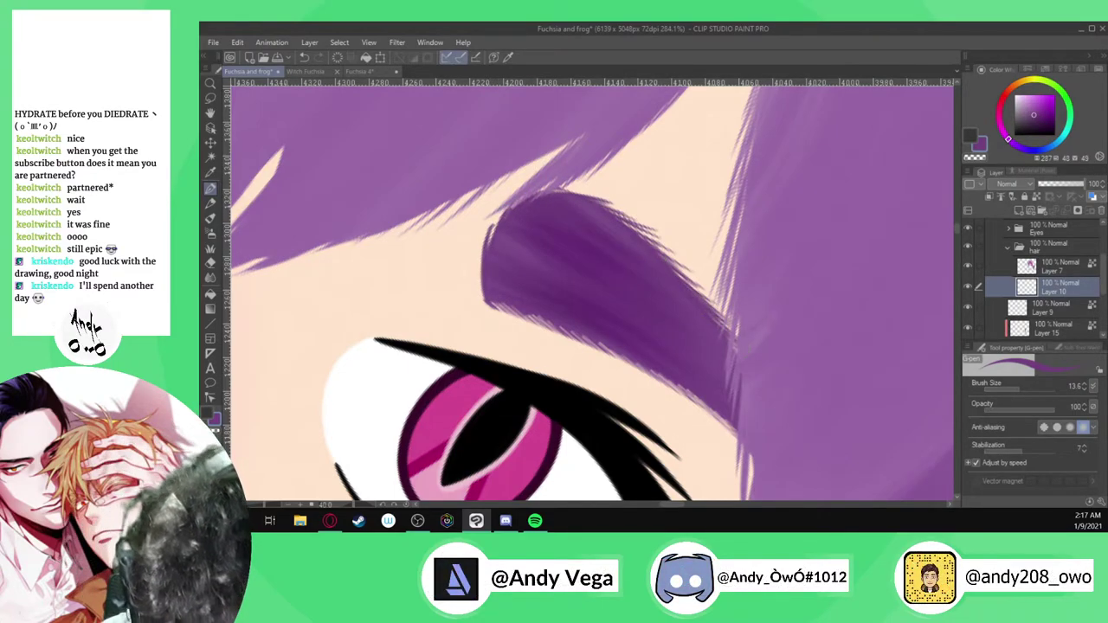
# Straighten and unmirror the canvas, and examine the eyebrows both up close and within the whole illustration
pyautogui.hotkey('ctrl', '0')
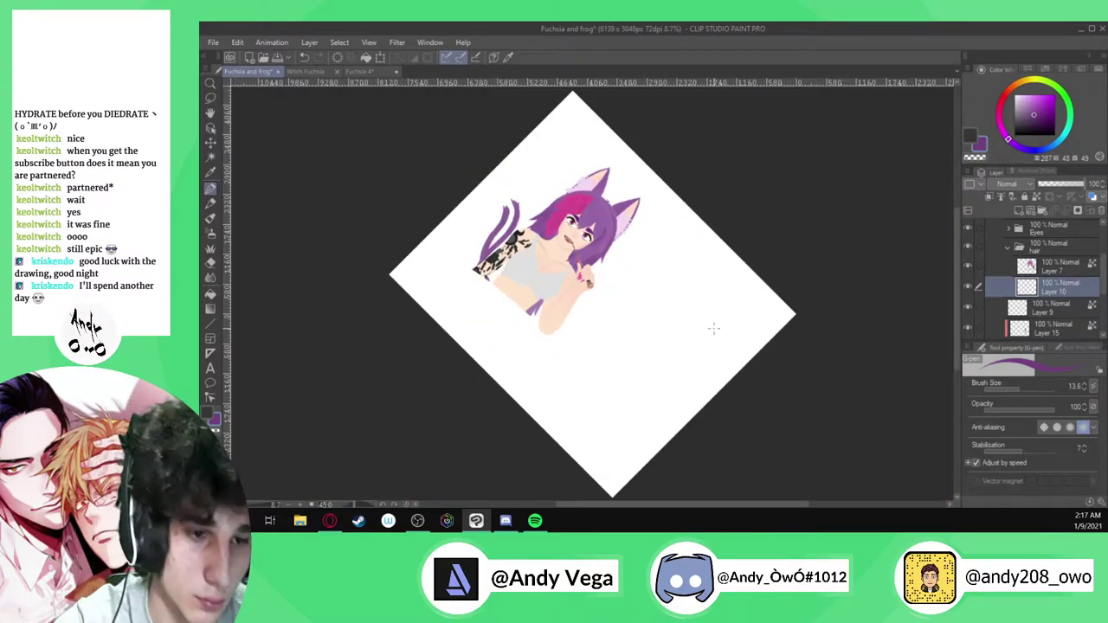
pyautogui.hotkey('ctrl', '@')
pyautogui.press('h')
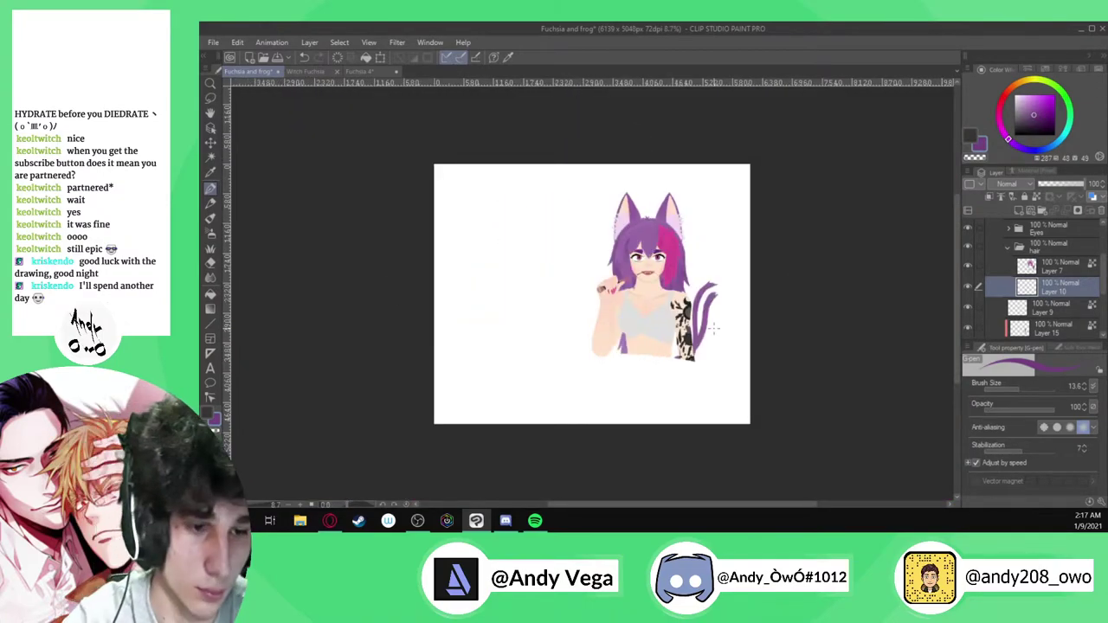
pyautogui.scroll(10, 714, 327)
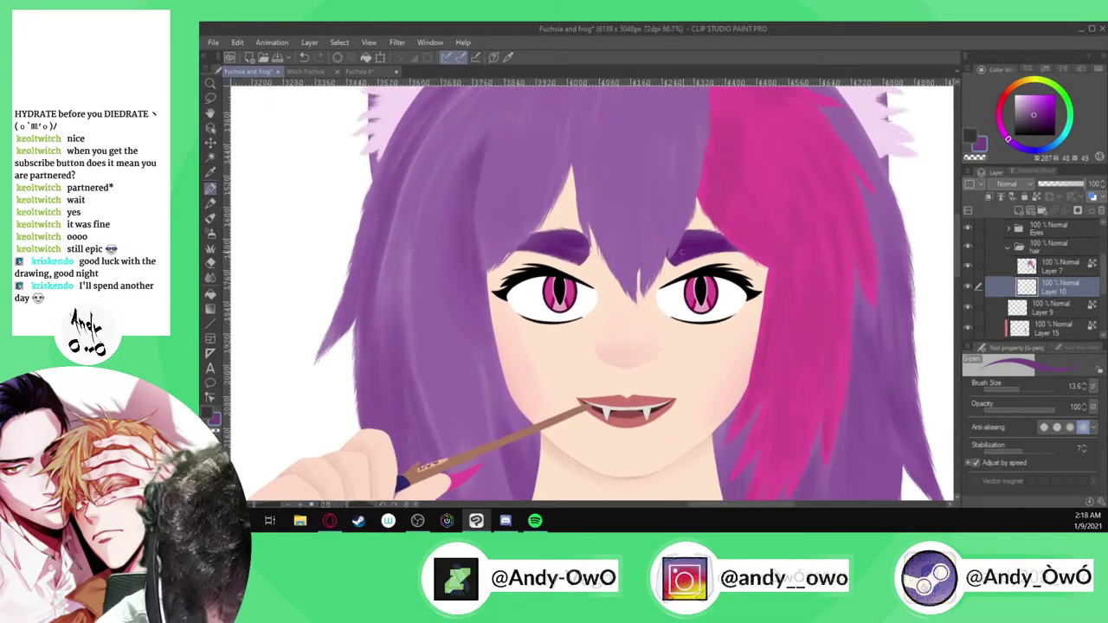
pyautogui.scroll(3, 676, 251)
pyautogui.scroll(-4, 683, 247)
pyautogui.scroll(6, 683, 245)
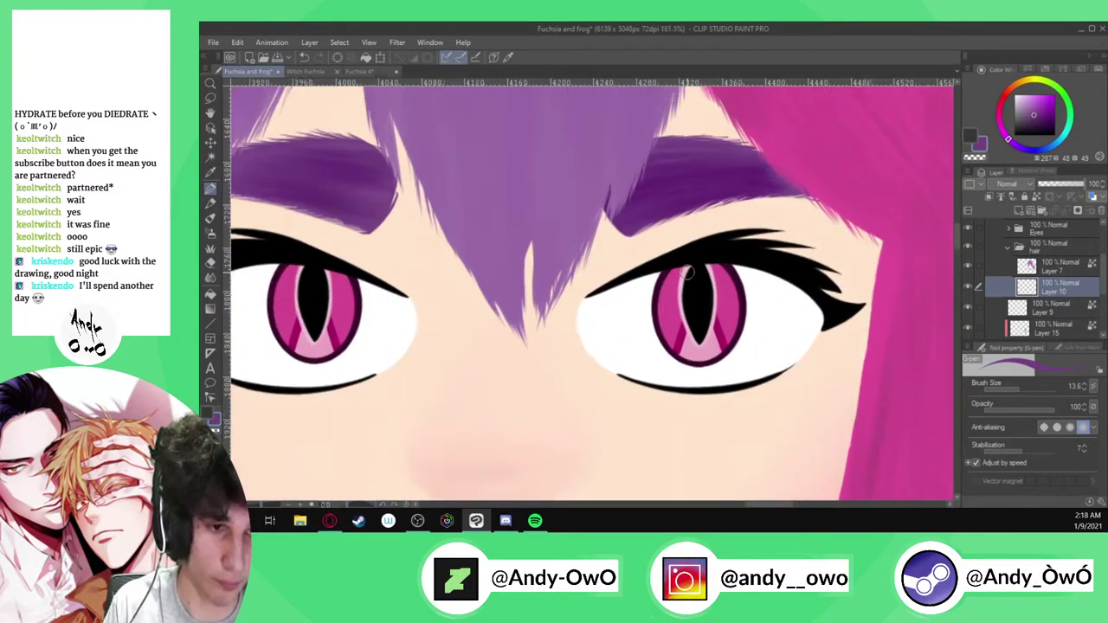
pyautogui.scroll(2, 685, 272)
pyautogui.scroll(-8, 688, 277)
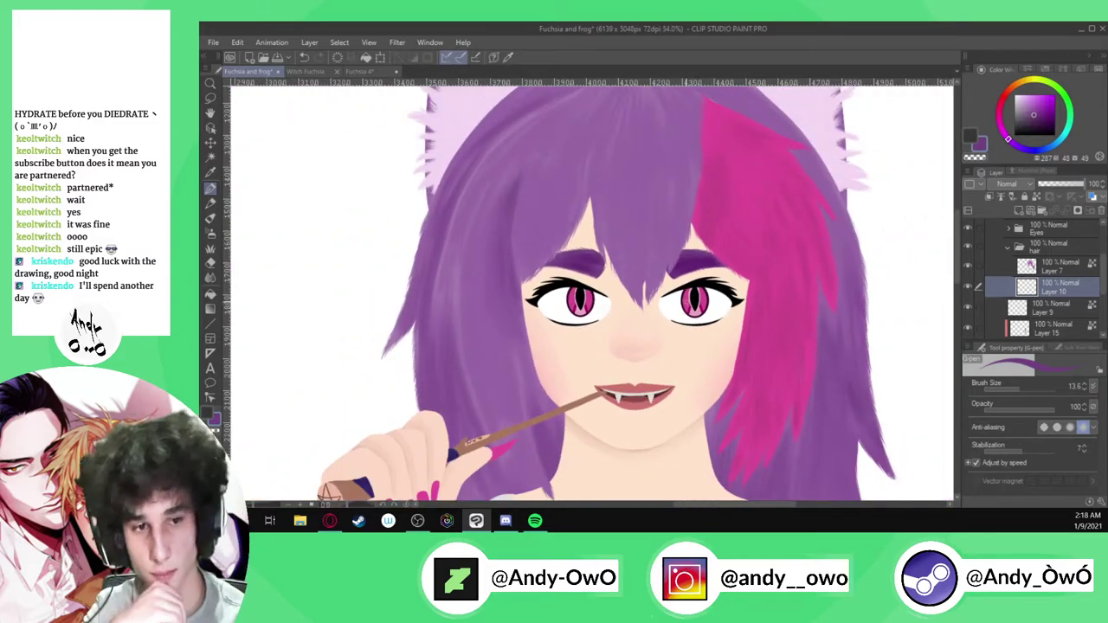
pyautogui.scroll(-5, 649, 294)
pyautogui.scroll(-3, 649, 294)
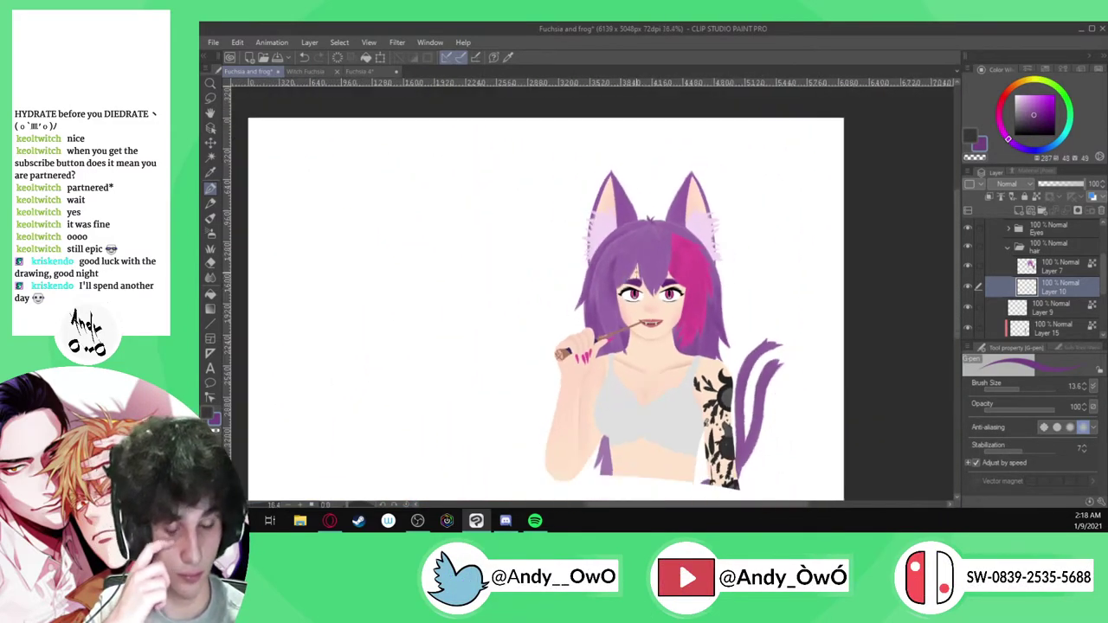
pyautogui.scroll(5, 721, 199)
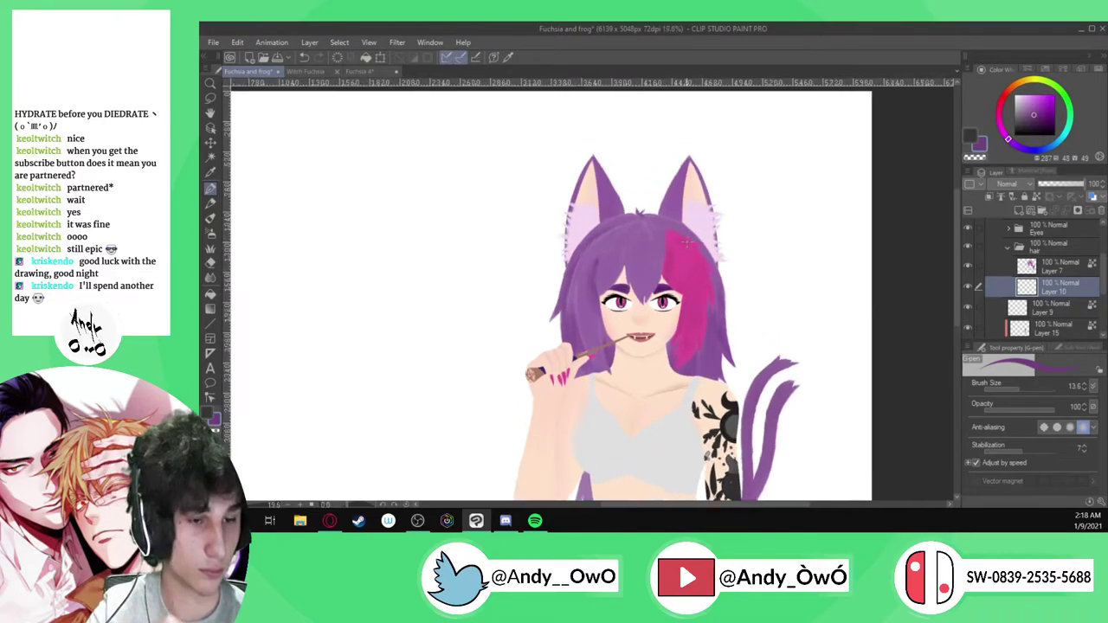
# Switch from the G-pen to the dp Hair S brush for the fur tuft in the right ear, beside the pink streak
pyautogui.scroll(3, 721, 198)
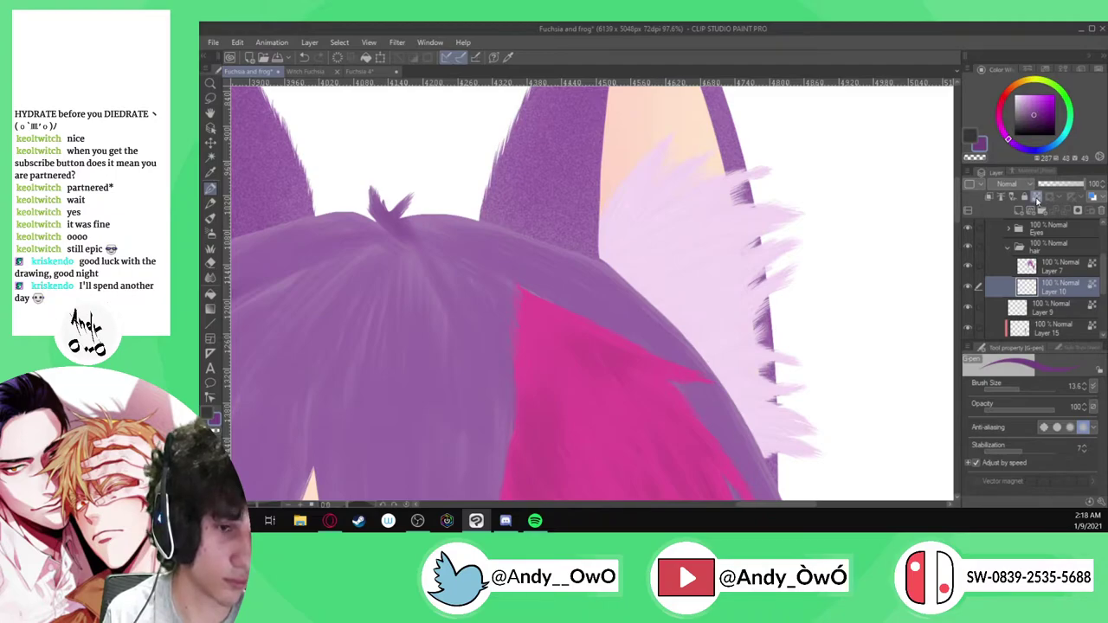
pyautogui.scroll(2, 855, 244)
pyautogui.scroll(2, 702, 297)
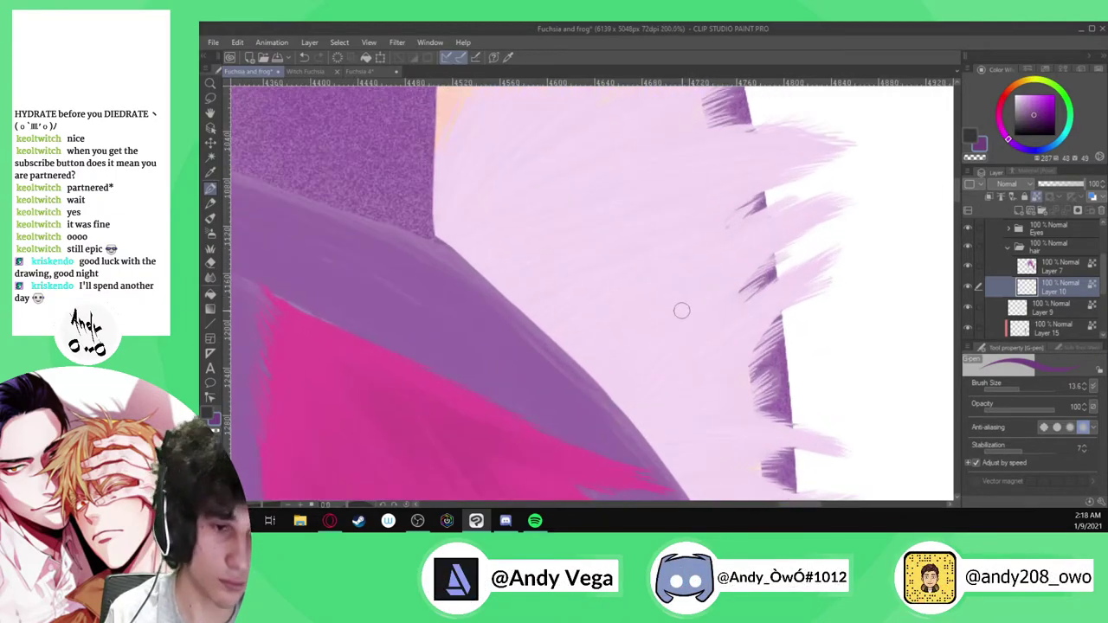
pyautogui.press('i')
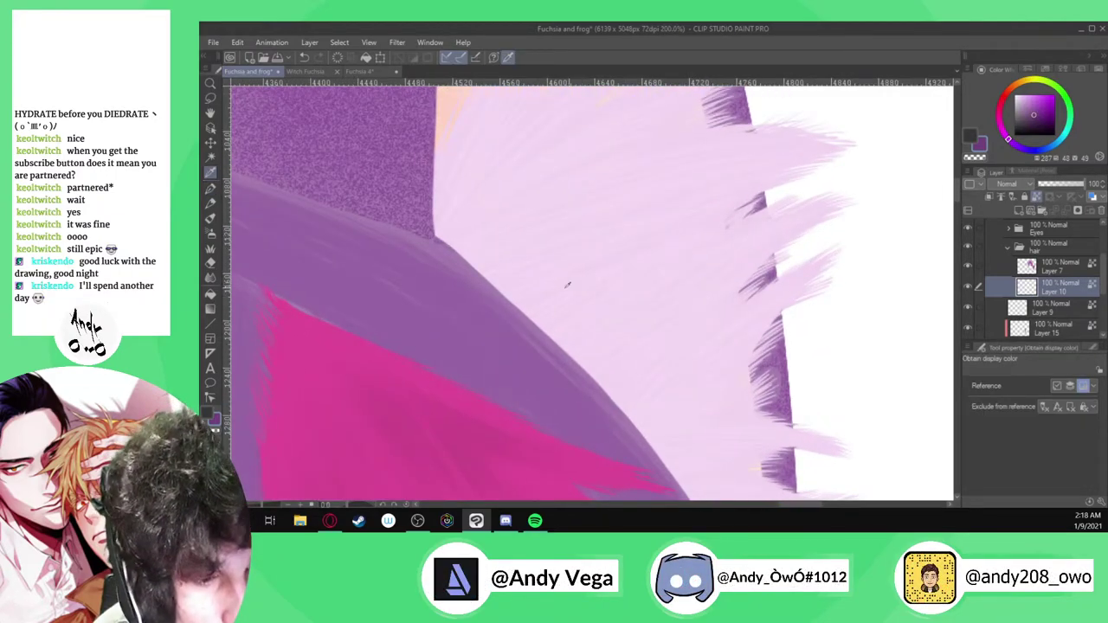
pyautogui.press('p')
pyautogui.click(1077, 348)
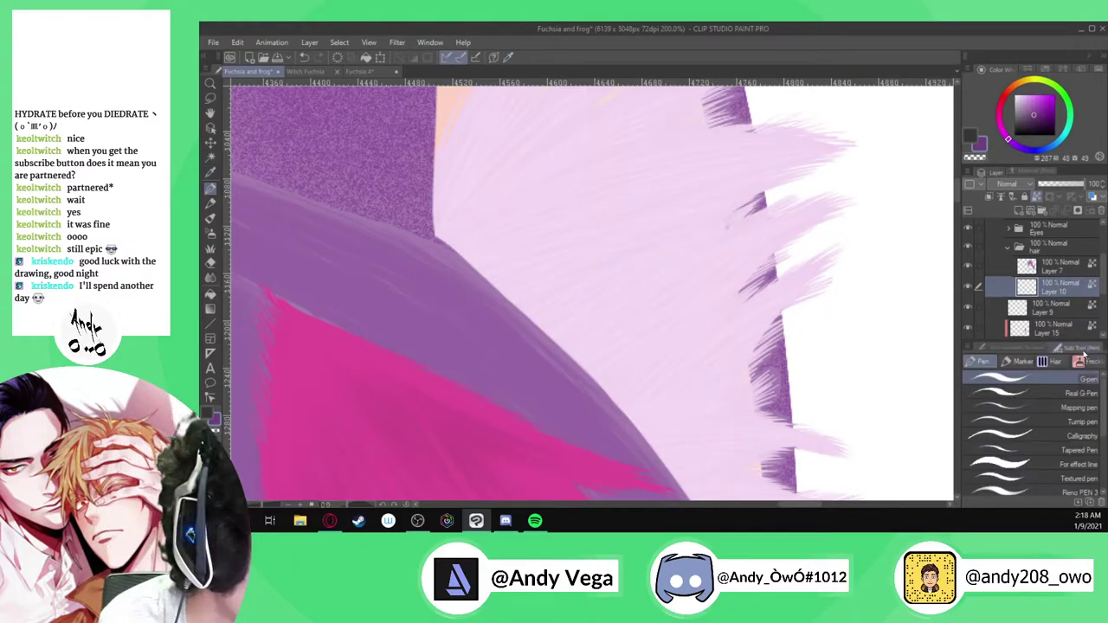
pyautogui.click(1045, 362)
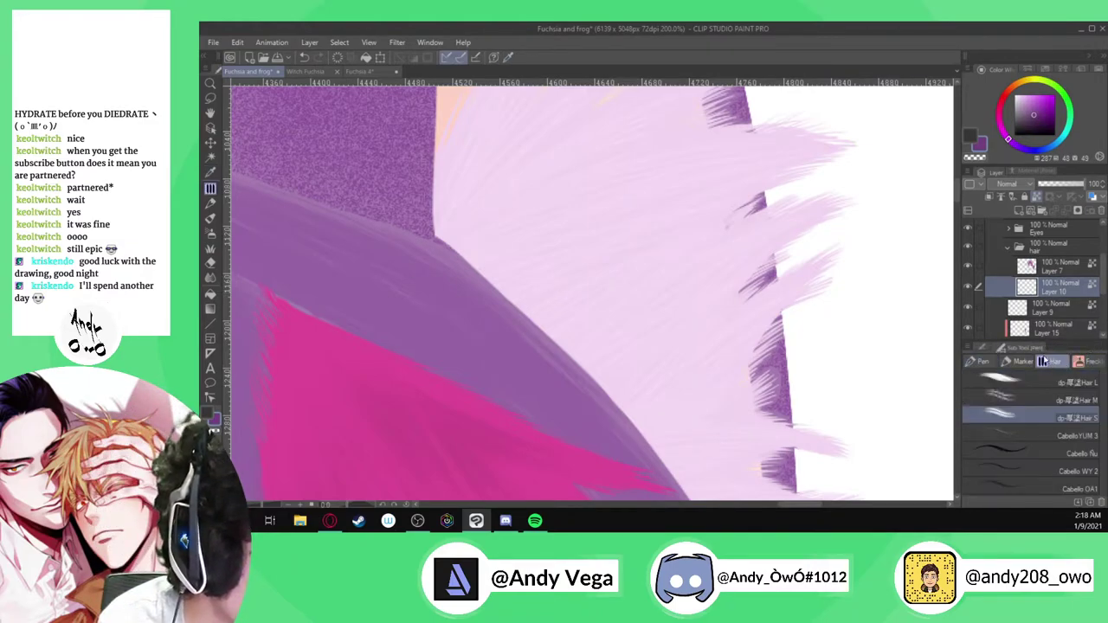
pyautogui.click(989, 348)
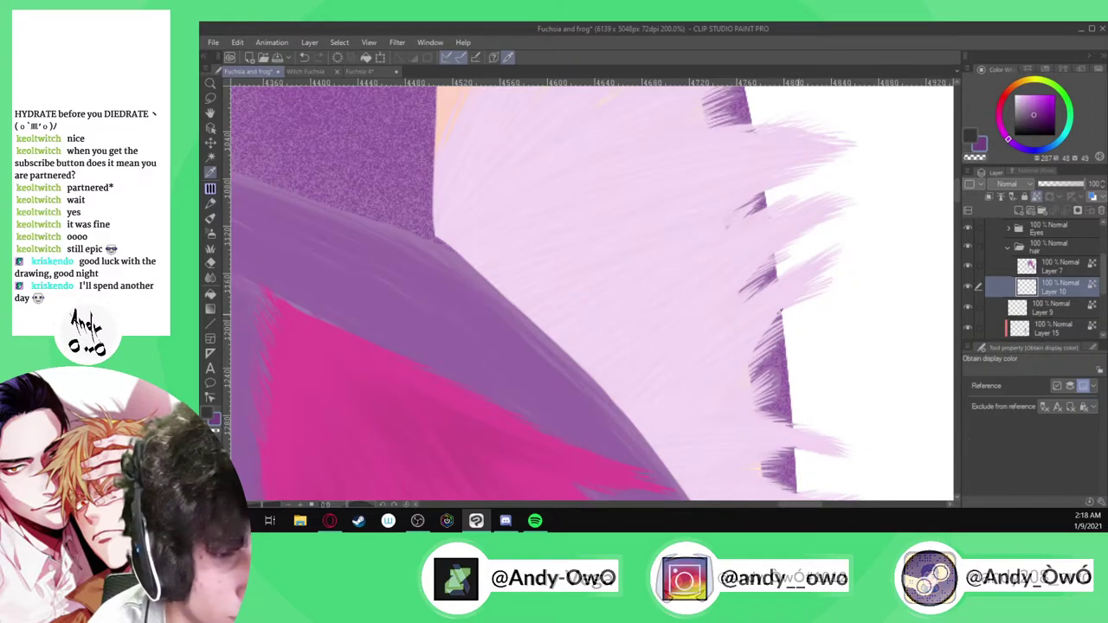
# Sample the right ear tuft's pale pink and darken it to a lilac with hue 302, saturation 19 and value 83
pyautogui.keyDown('alt'); pyautogui.click(636, 267); pyautogui.keyUp('alt')
pyautogui.keyDown('alt'); pyautogui.click(664, 225); pyautogui.keyUp('alt')
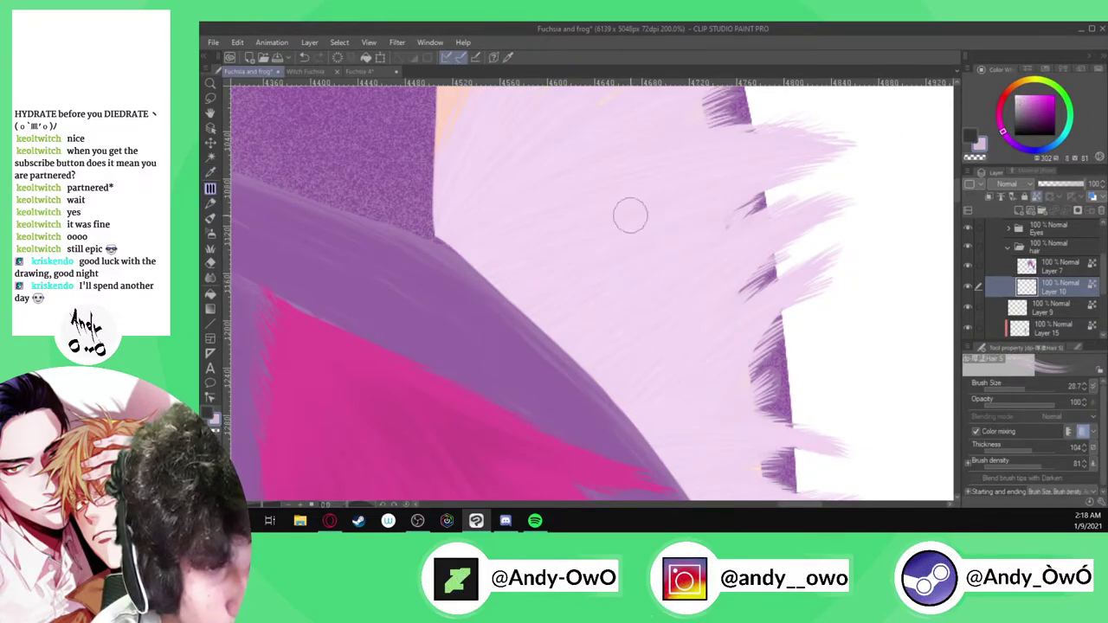
pyautogui.scroll(5, 560, 320)
pyautogui.keyDown('alt'); pyautogui.click(562, 321); pyautogui.keyUp('alt')
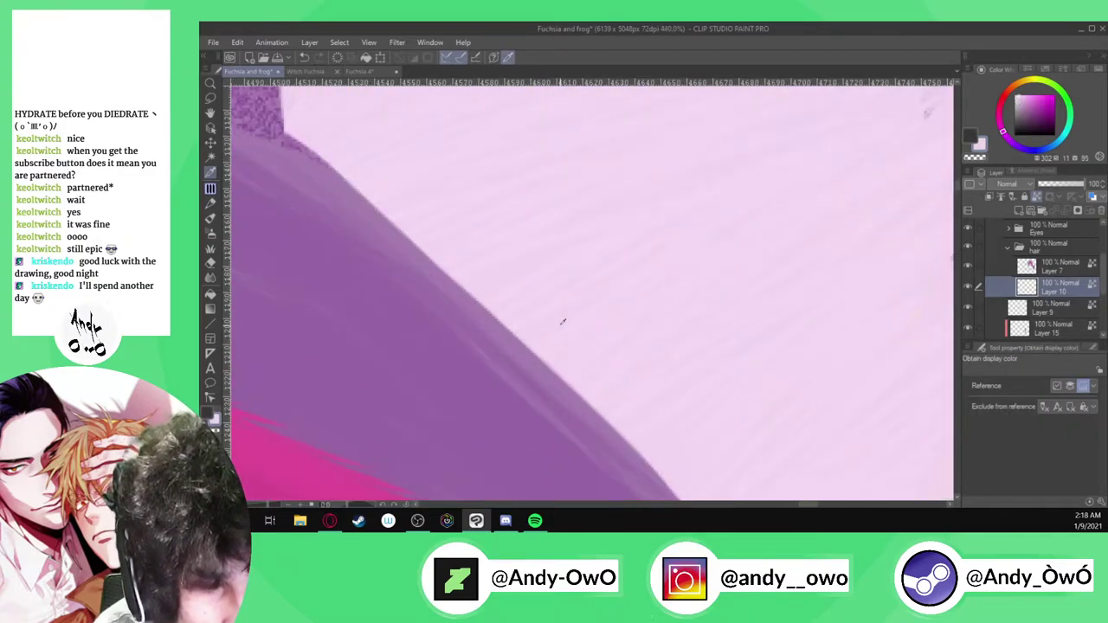
pyautogui.click(1024, 98)
pyautogui.scroll(-3, 539, 277)
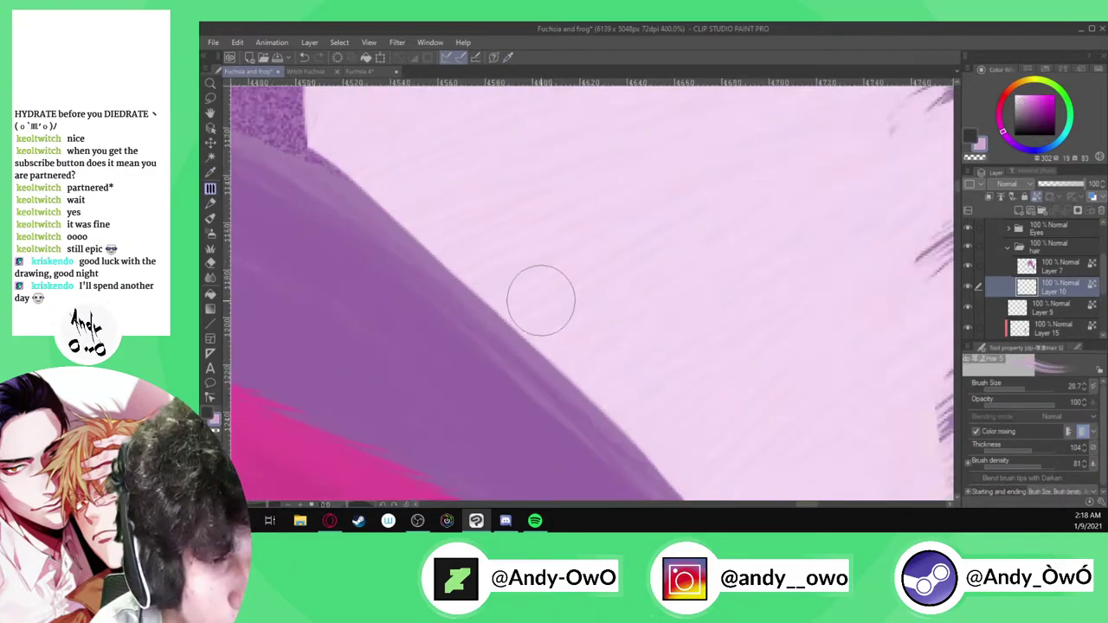
pyautogui.scroll(-3, 750, 153)
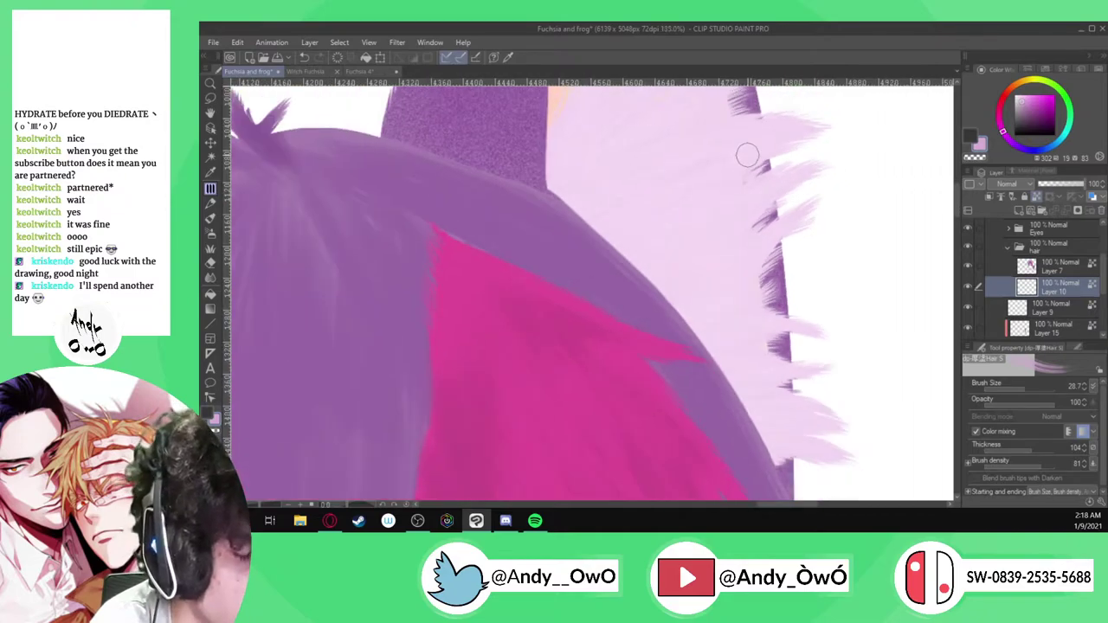
# Paint the first darker lilac strands across the middle of the right ear's fur tuft, undoing and redrawing strokes as needed
pyautogui.scroll(2, 683, 146)
pyautogui.moveTo(606, 208); pyautogui.dragTo(744, 149)
pyautogui.scroll(1, 659, 192)
pyautogui.moveTo(611, 216)
pyautogui.mouseDown()
pyautogui.moveTo(754, 154)
pyautogui.moveTo(660, 215)
pyautogui.moveTo(651, 203)
pyautogui.mouseUp()
pyautogui.hotkey('ctrl', 'z')
pyautogui.hotkey('ctrl', 'z')
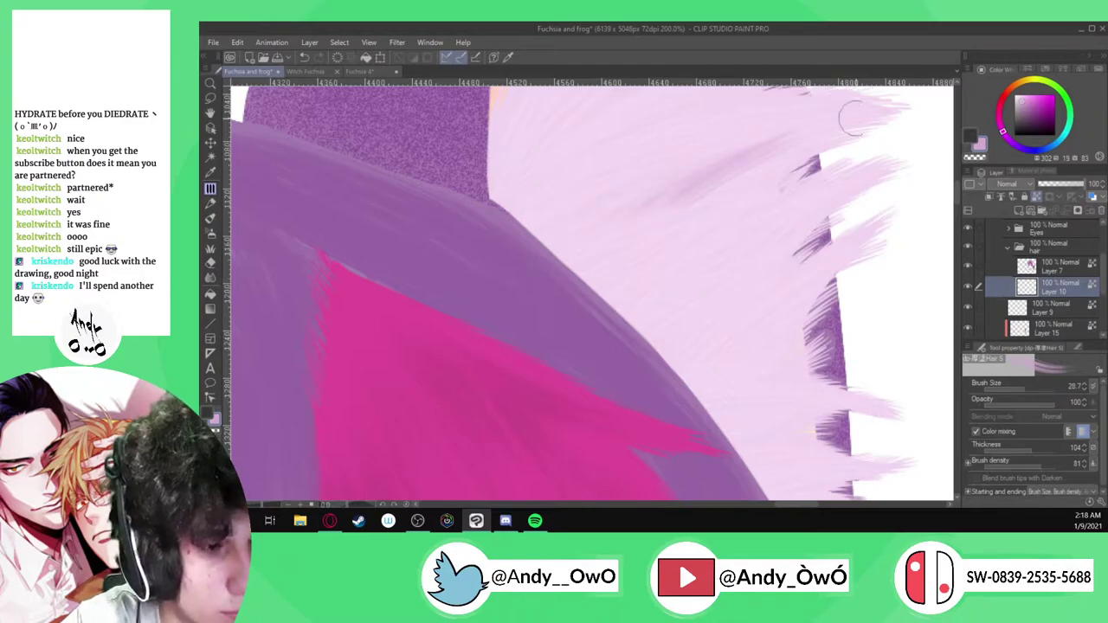
pyautogui.moveTo(806, 120); pyautogui.dragTo(663, 185)
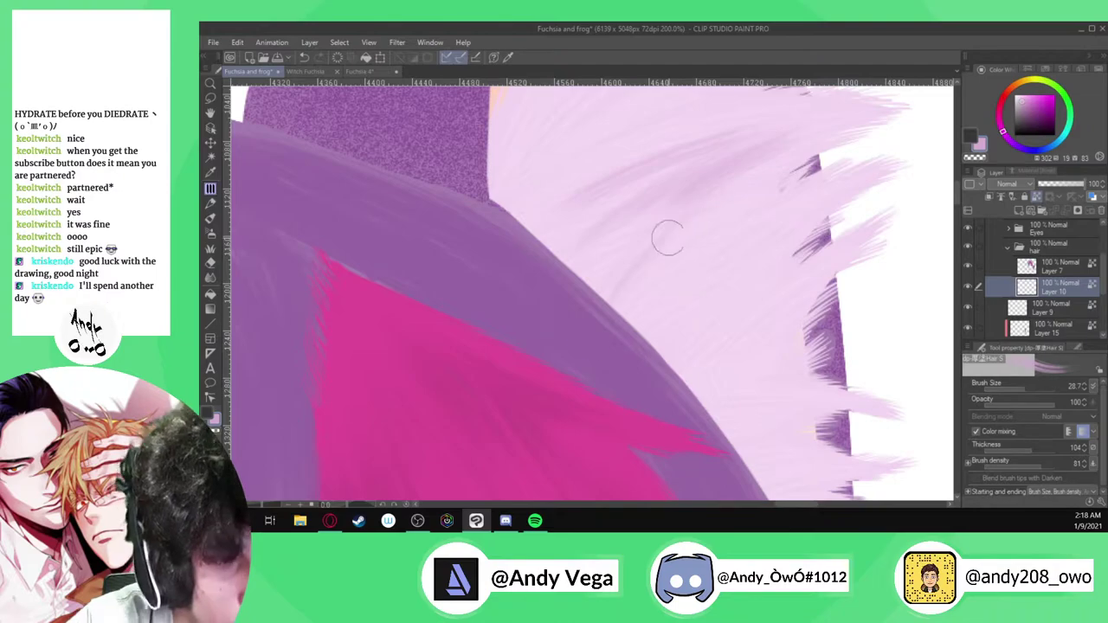
# Extend the lilac shading strands from the right tuft's base up along the inner ear edge
pyautogui.scroll(-3, 605, 388)
pyautogui.scroll(2, 605, 388)
pyautogui.moveTo(621, 208); pyautogui.dragTo(537, 236)
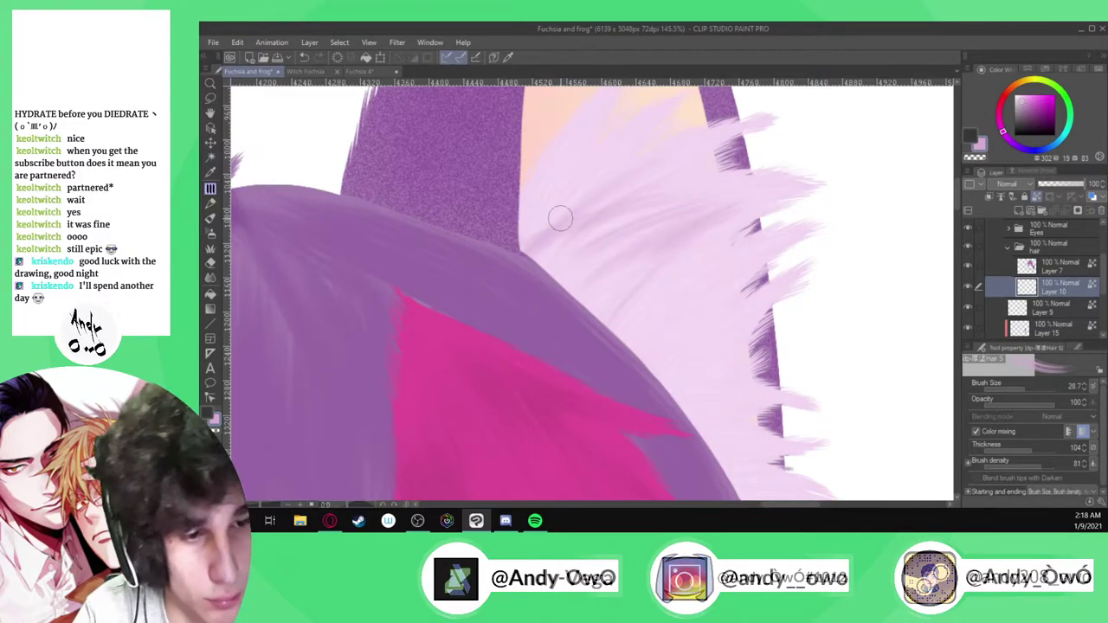
pyautogui.scroll(-1, 532, 218)
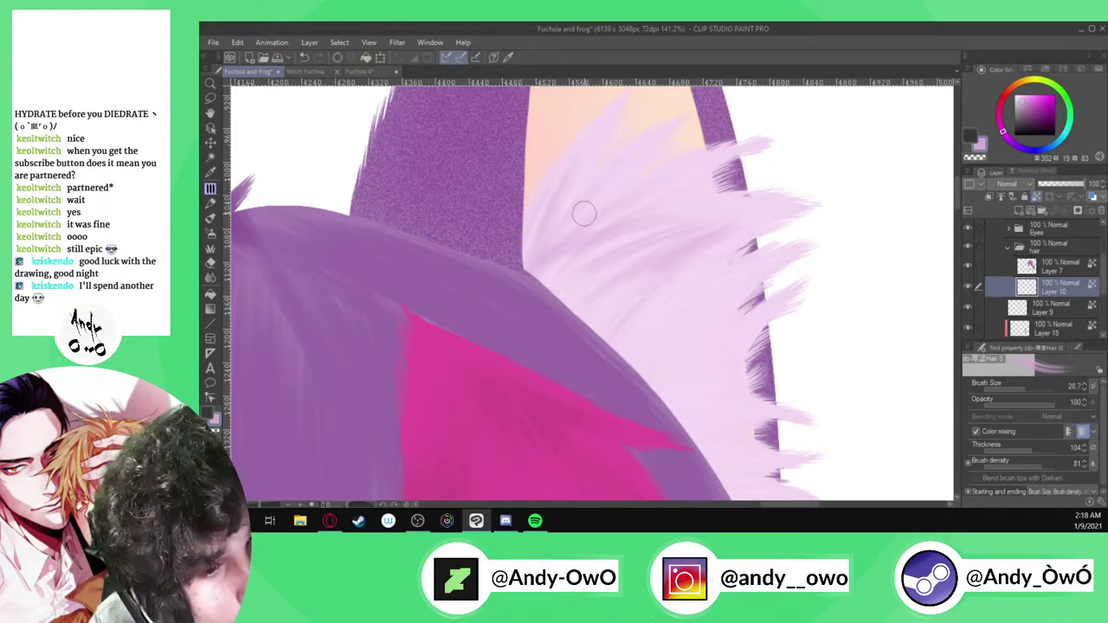
pyautogui.scroll(-3, 642, 175)
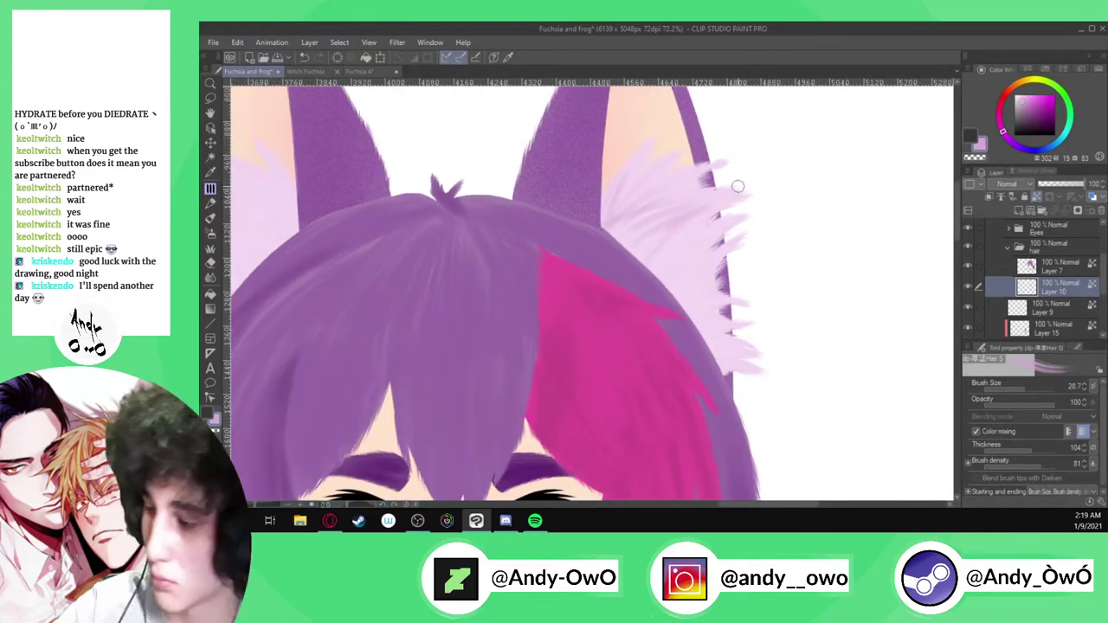
# Rotate the canvas so the right ear lies sideways and shade strands in the tuft's lower part along the hairline
pyautogui.press('-')
pyautogui.press('-')
pyautogui.press('-')
pyautogui.press('-')
pyautogui.press('-')
pyautogui.press('-')
pyautogui.press('-')
pyautogui.press('-')
pyautogui.press('-')
pyautogui.press('-')
pyautogui.press('-')
pyautogui.press('-')
pyautogui.press('-')
pyautogui.press('-')
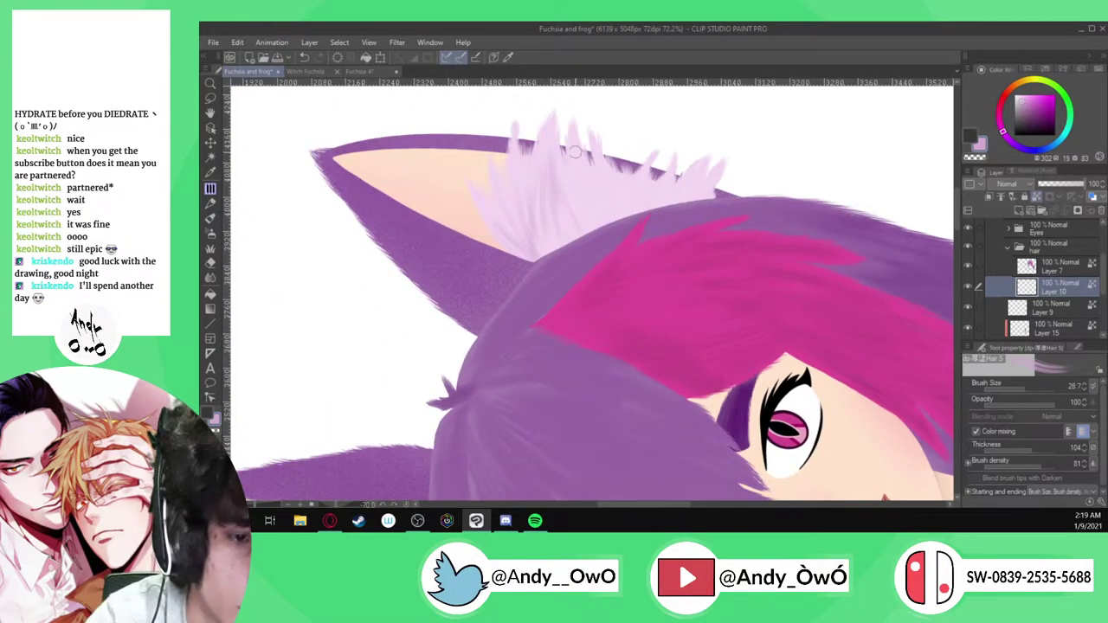
pyautogui.scroll(2, 576, 159)
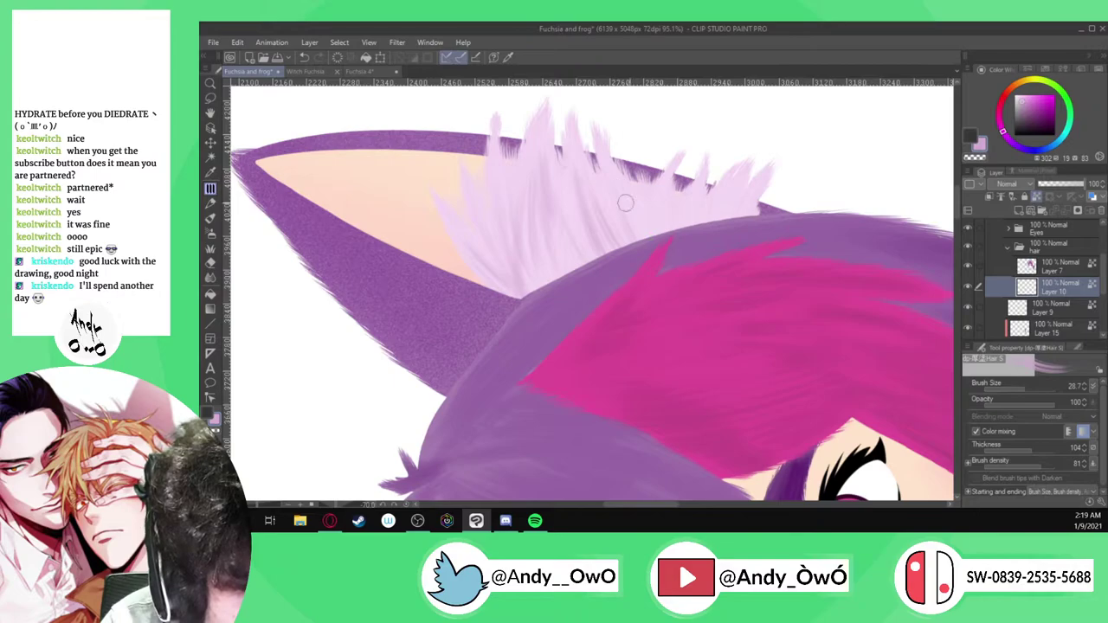
pyautogui.scroll(3, 660, 191)
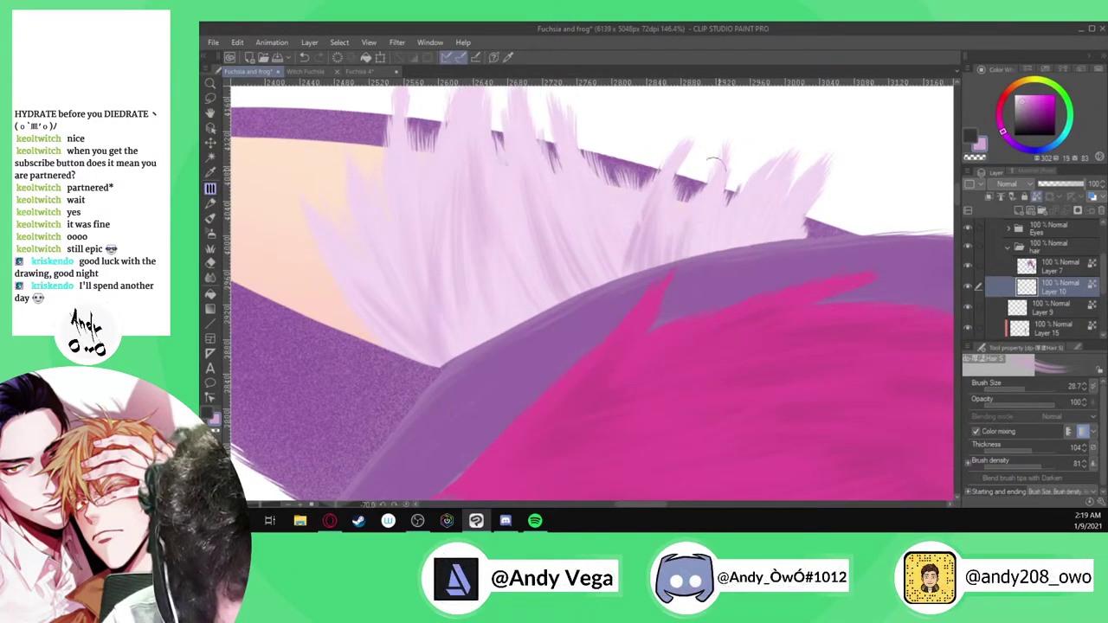
pyautogui.moveTo(771, 240); pyautogui.dragTo(786, 199)
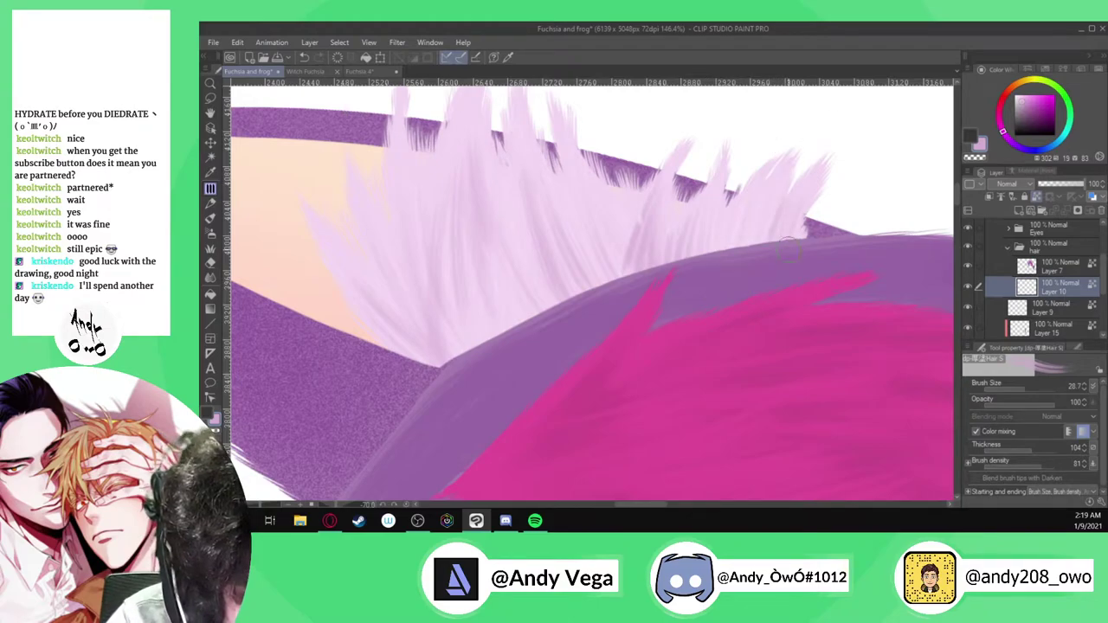
# Sample the tuft's lighter pink and paint pale strands between the dark ones in the right ear's fur
pyautogui.scroll(-5, 826, 96)
pyautogui.scroll(3, 700, 145)
pyautogui.scroll(2, 700, 146)
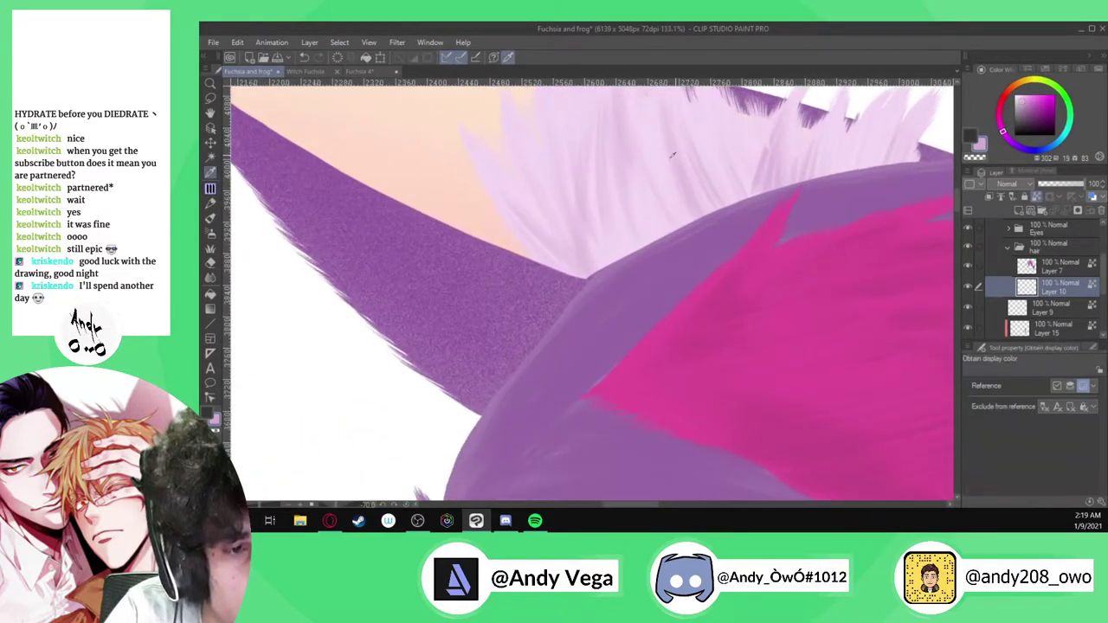
pyautogui.scroll(-3, 667, 189)
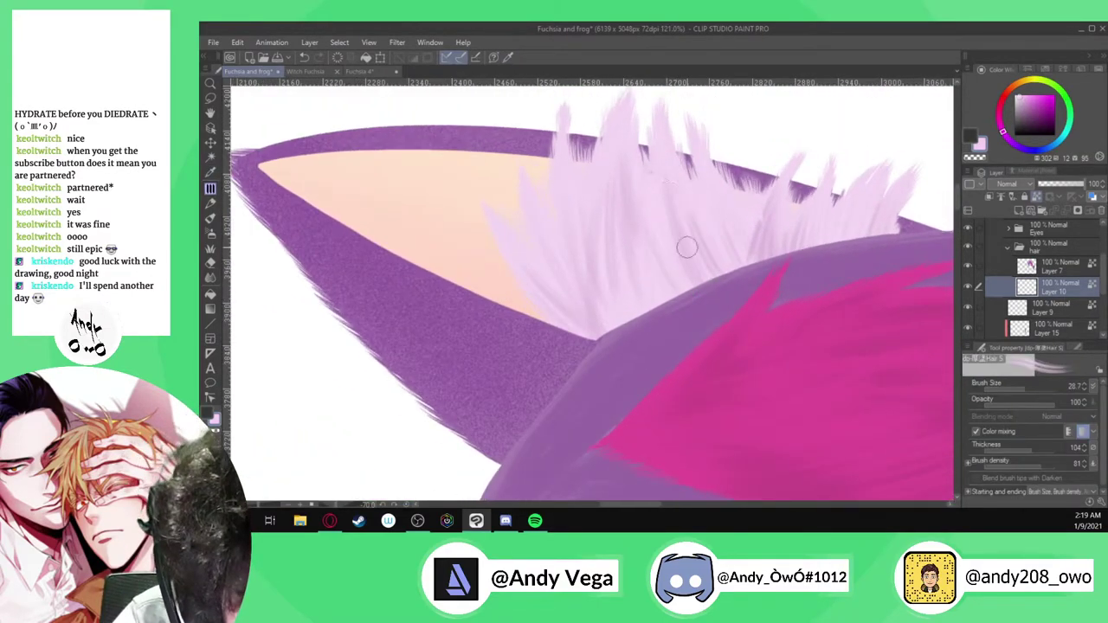
pyautogui.scroll(2, 684, 208)
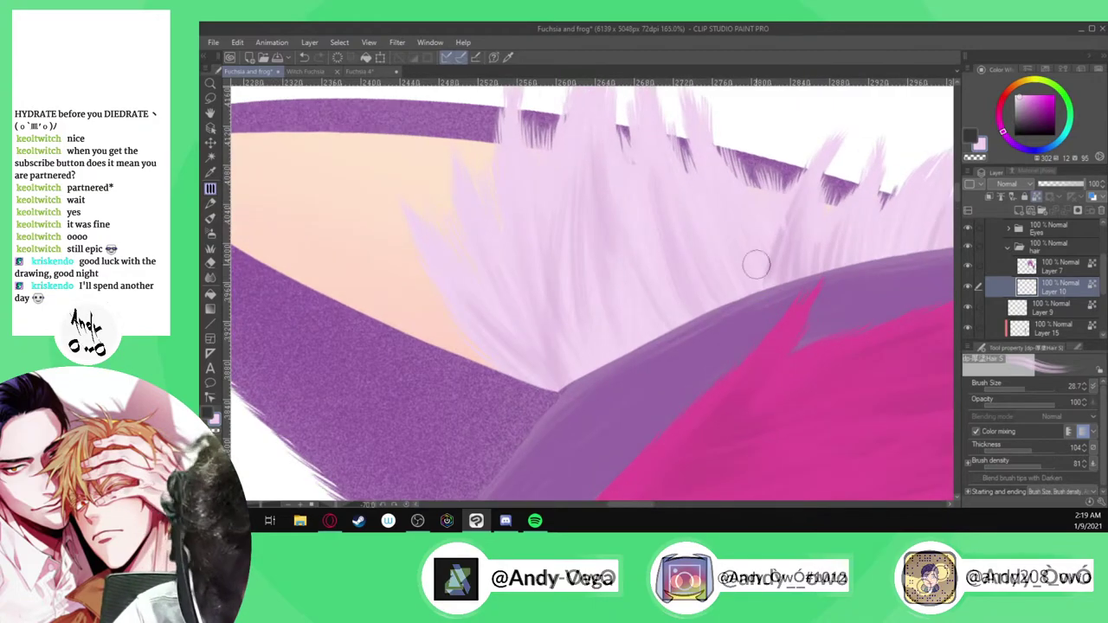
pyautogui.scroll(-4, 832, 267)
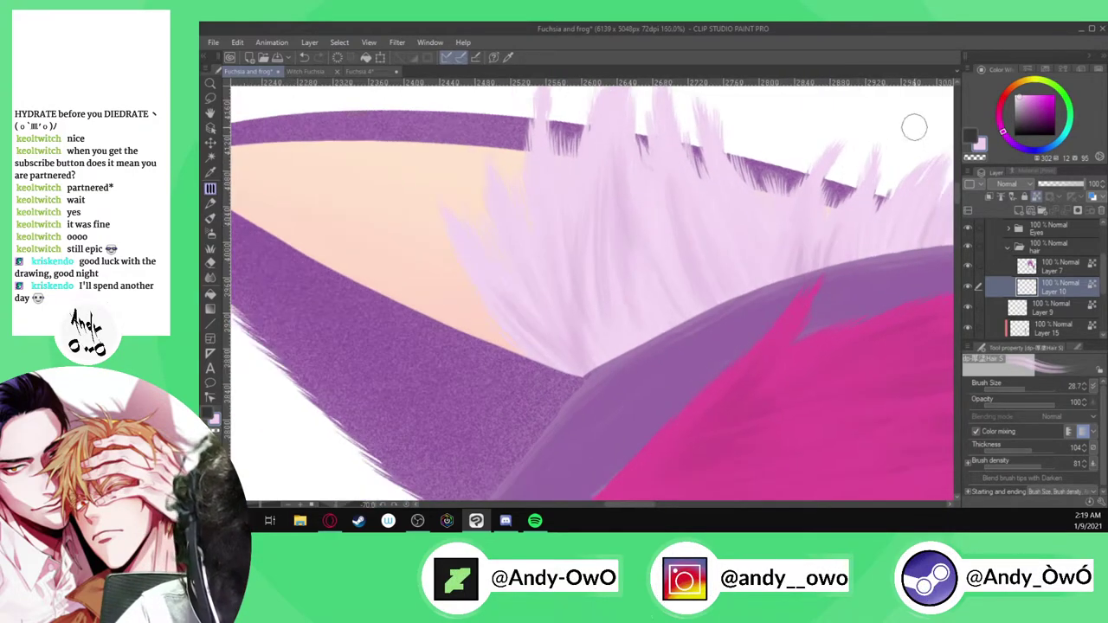
pyautogui.scroll(-5, 686, 112)
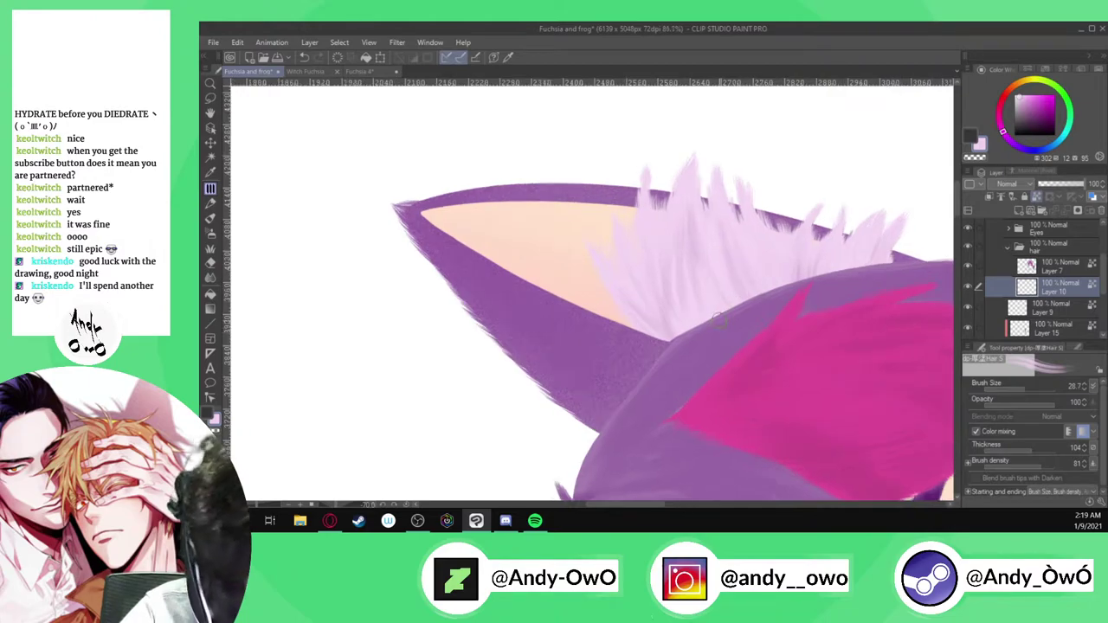
pyautogui.scroll(5, 685, 113)
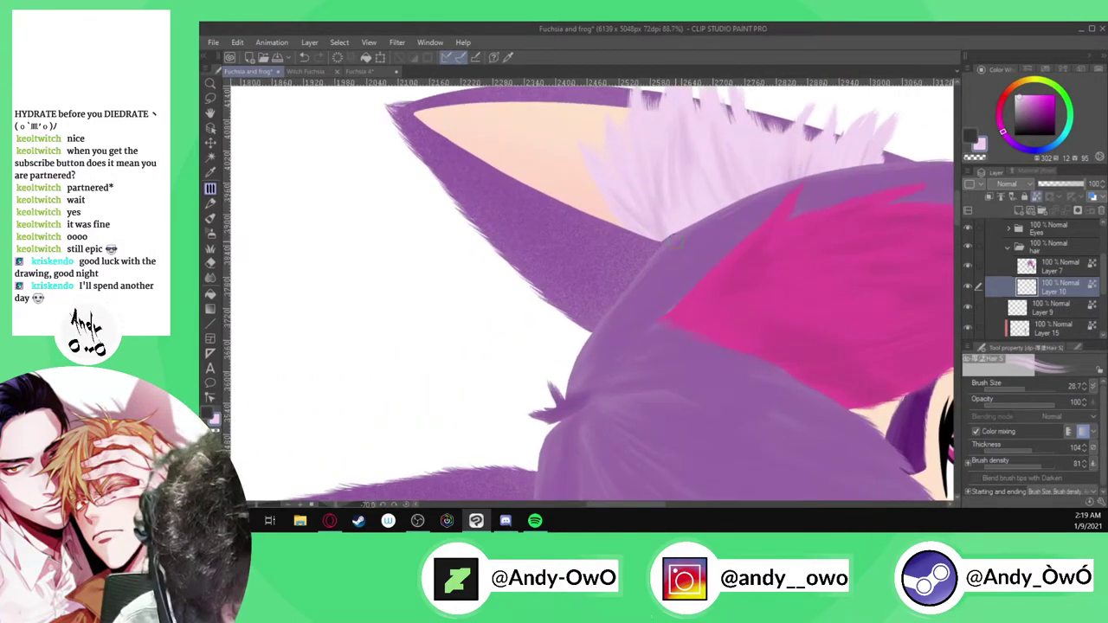
pyautogui.scroll(-2, 665, 117)
pyautogui.scroll(1, 665, 117)
# Sample a mid lilac from the right tuft, straighten and mirror the canvas, and paint strands into the other ear's fur tuft
pyautogui.keyDown('alt'); pyautogui.click(685, 140); pyautogui.keyUp('alt')
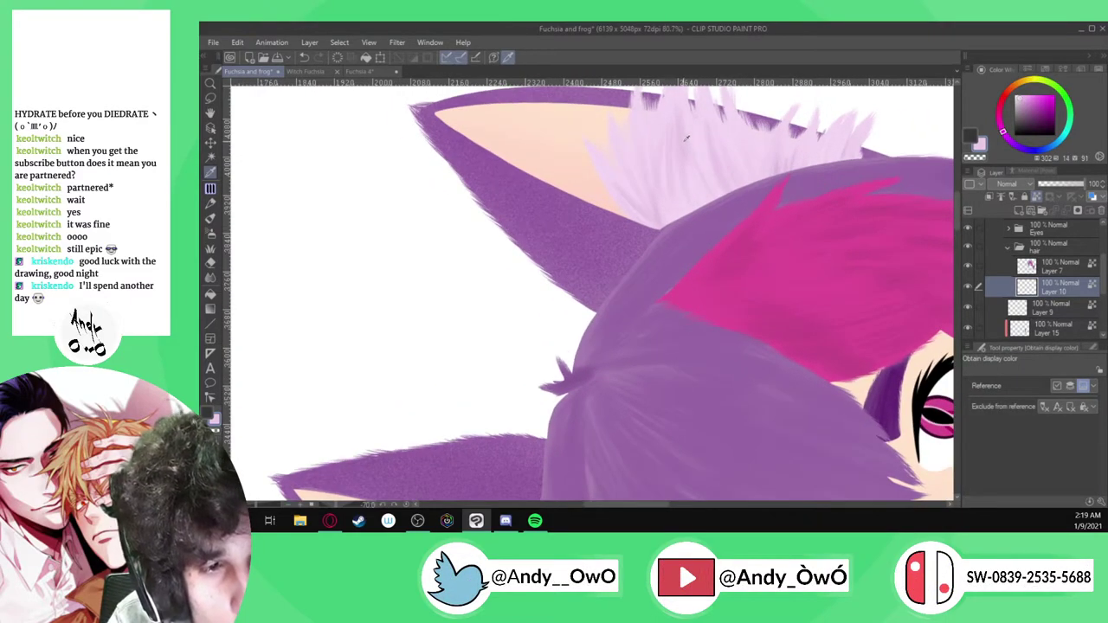
pyautogui.press('b')
pyautogui.hotkey('ctrl', '0')
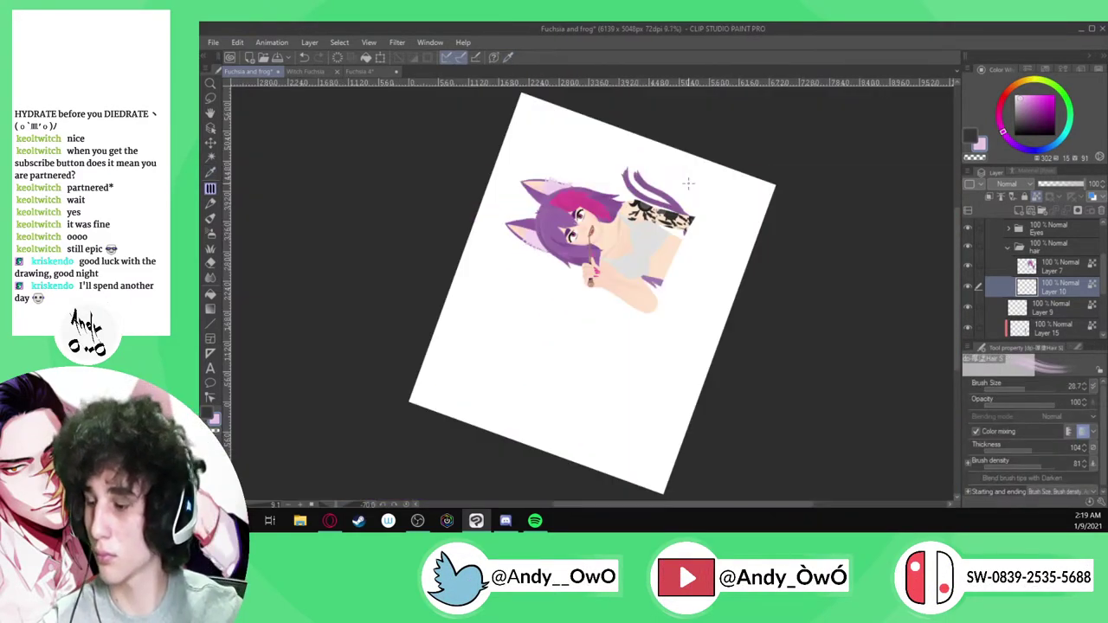
pyautogui.press('h')
pyautogui.hotkey('ctrl', '@')
pyautogui.scroll(1, 544, 206)
pyautogui.scroll(10, 622, 208)
pyautogui.scroll(2, 623, 208)
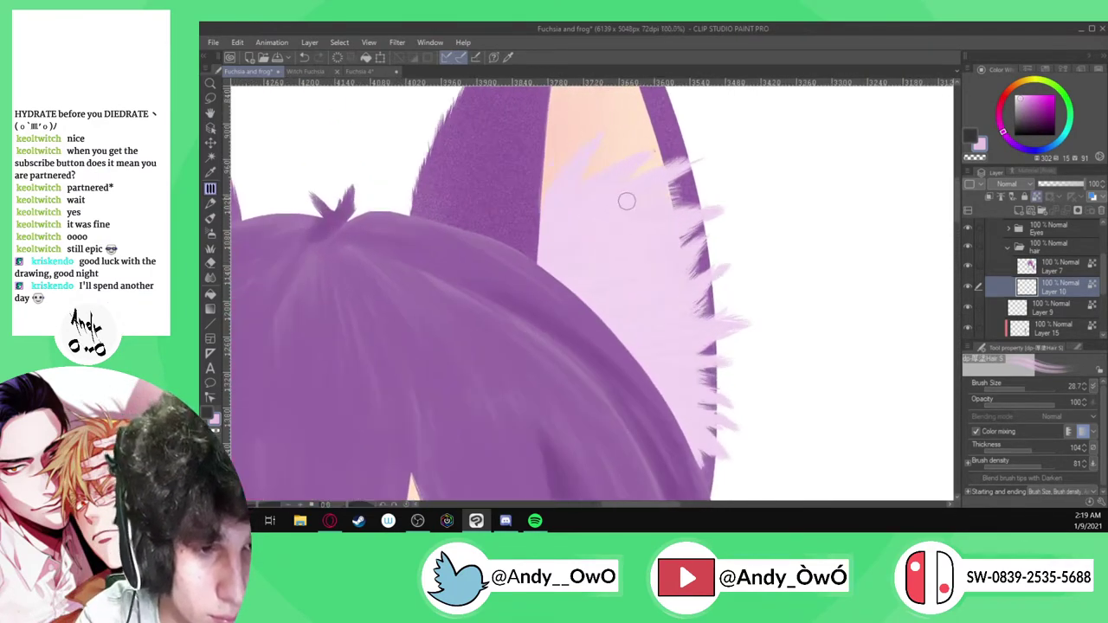
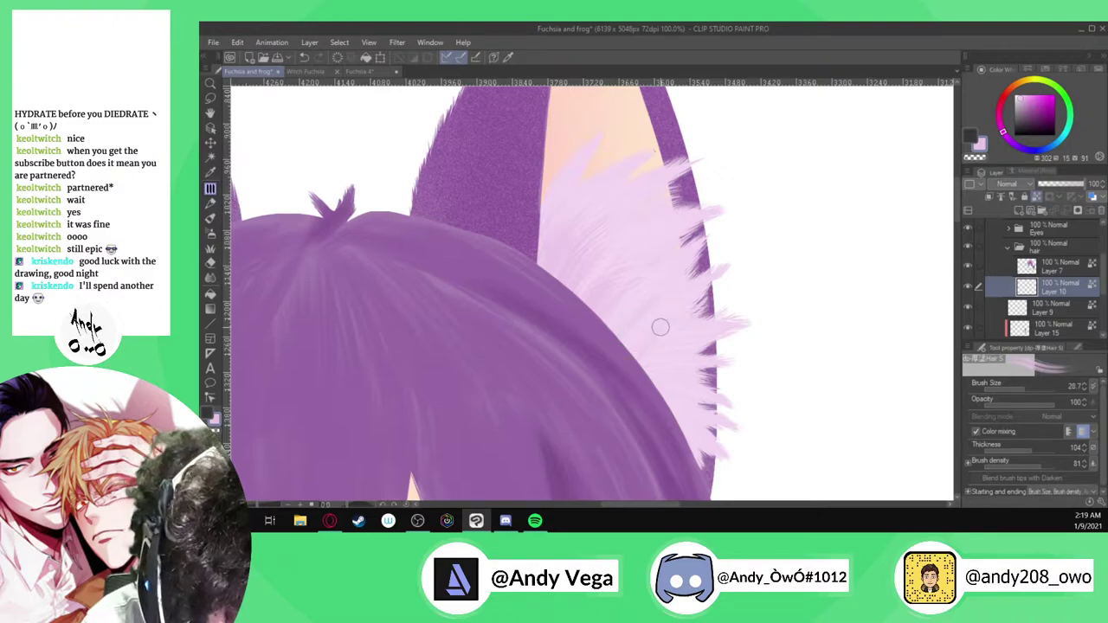
# Rotate the mirrored canvas to lay the ear sideways and deepen its tuft's strands with lilac at hue 302, saturation 20, value 84
pyautogui.press('-')
pyautogui.press('-')
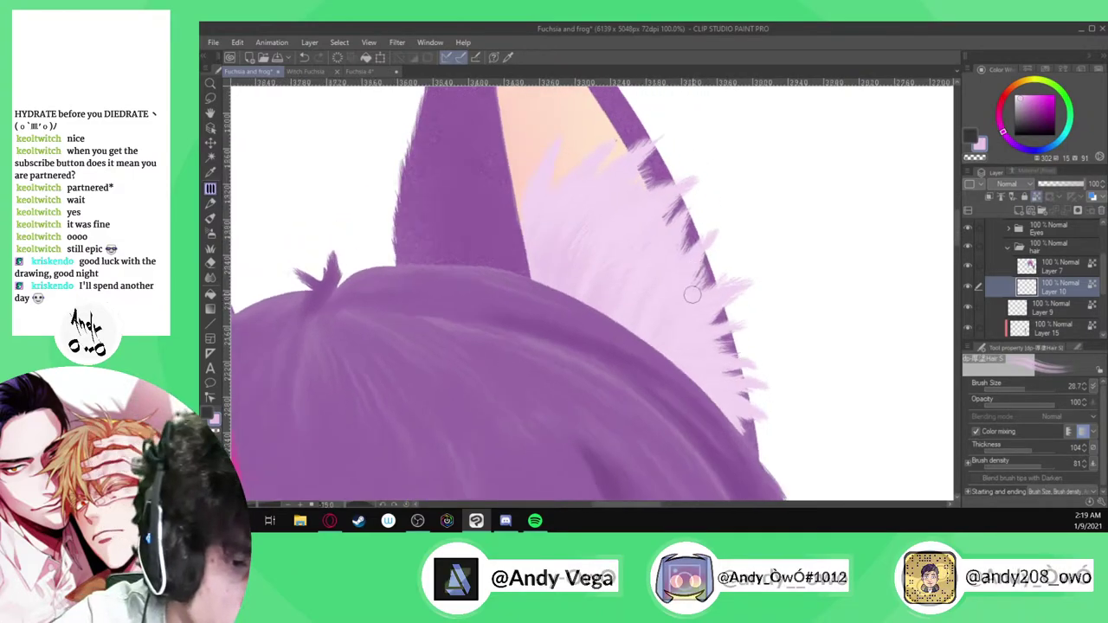
pyautogui.press('-')
pyautogui.press('-')
pyautogui.press('-')
pyautogui.press('-')
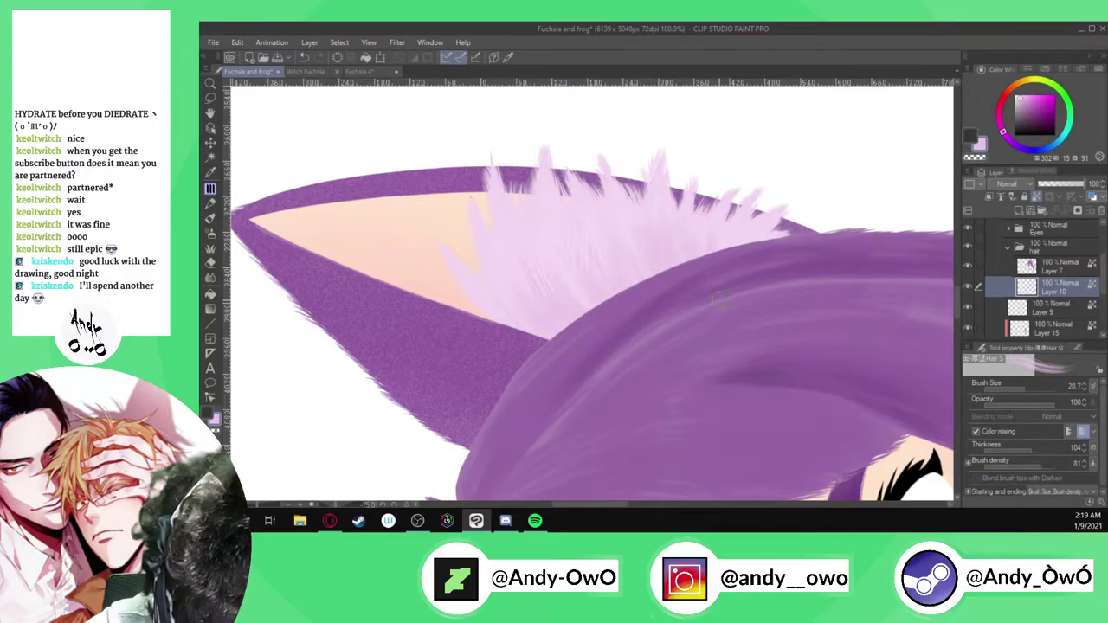
pyautogui.click(1023, 101)
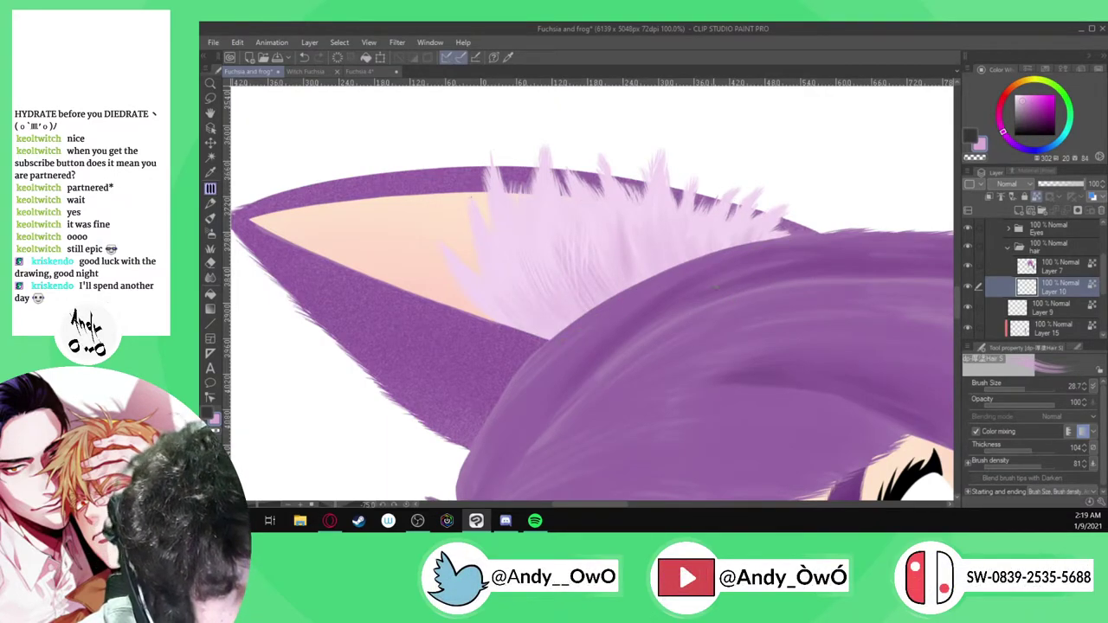
# Sample lighter pinks from the mirrored ear's tuft and blend pale strands over its darker strokes
pyautogui.press('i')
pyautogui.click(615, 251)
pyautogui.press('b')
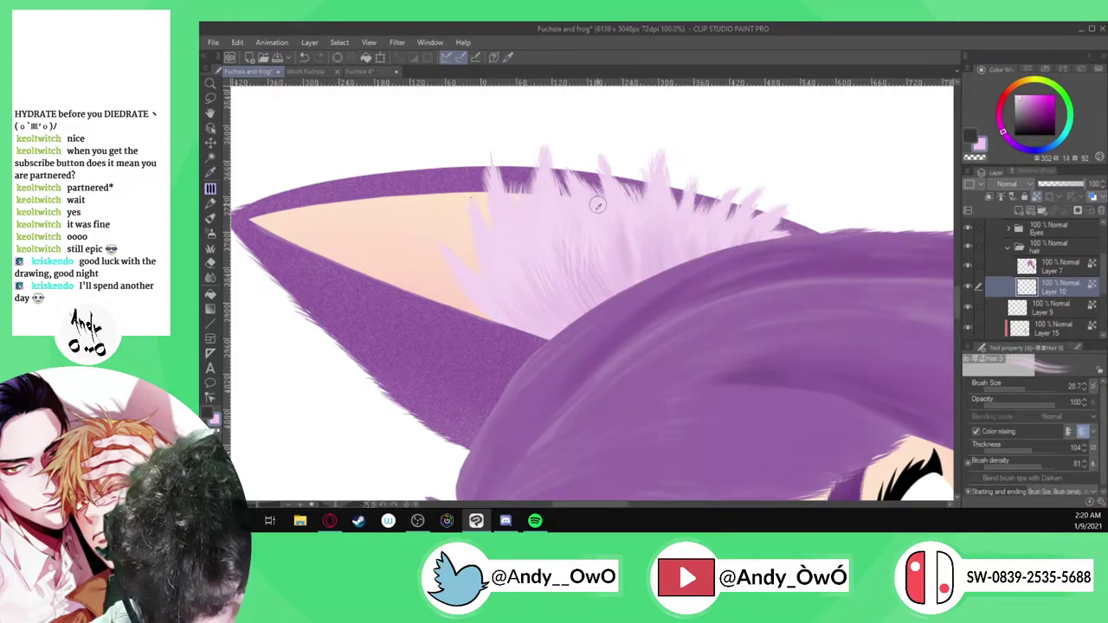
pyautogui.press('i')
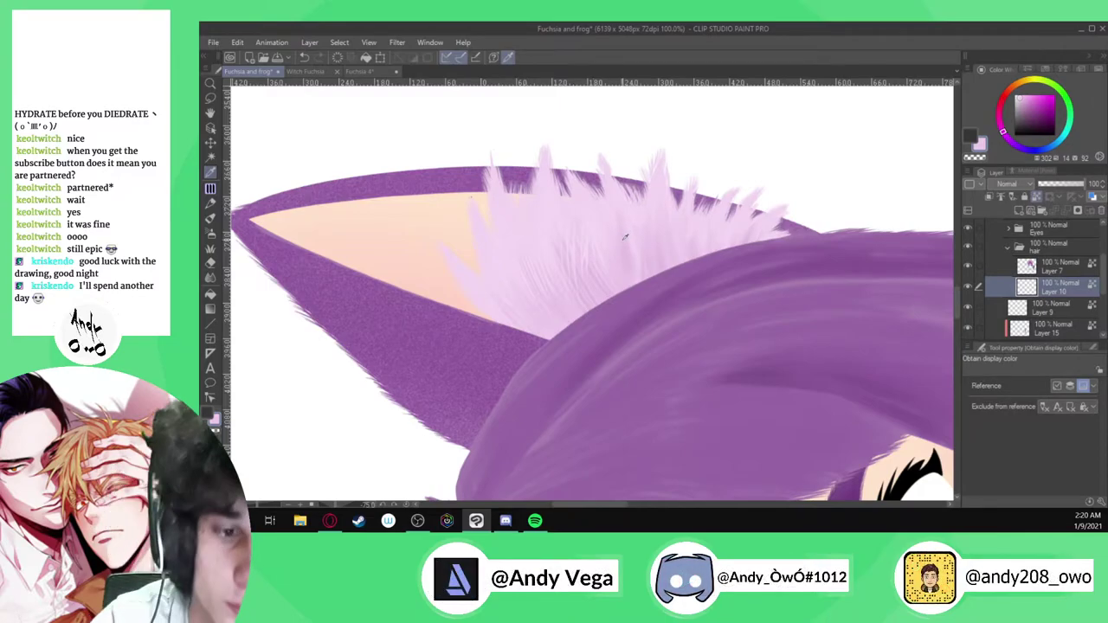
pyautogui.press('b')
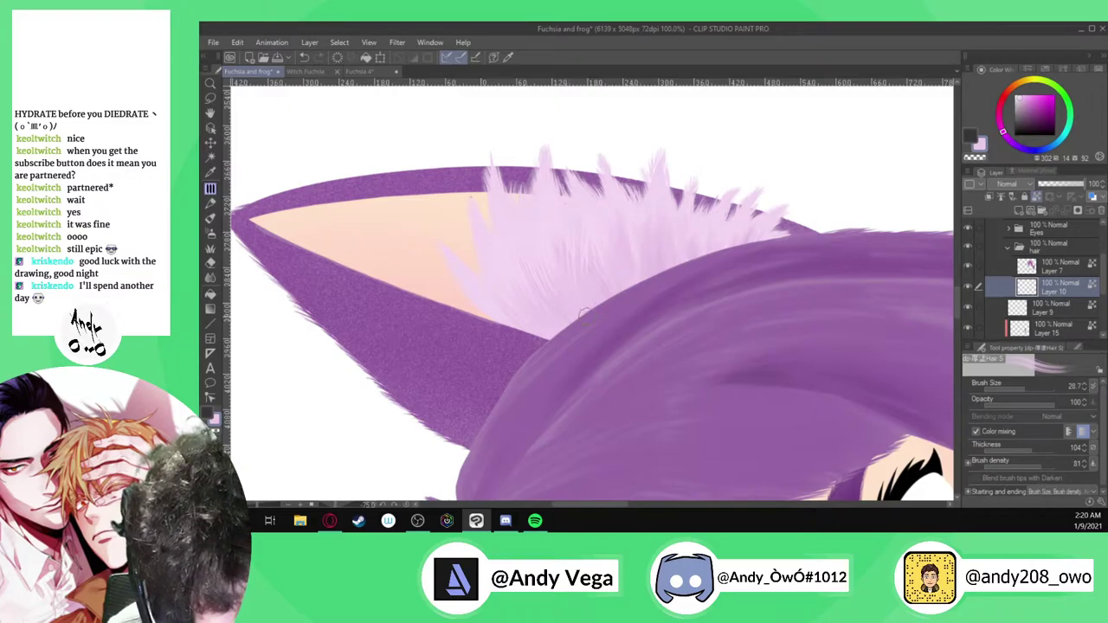
# Reset the canvas rotation, fit the whole drawing in view and turn off the mirrored display
pyautogui.scroll(-4, 607, 182)
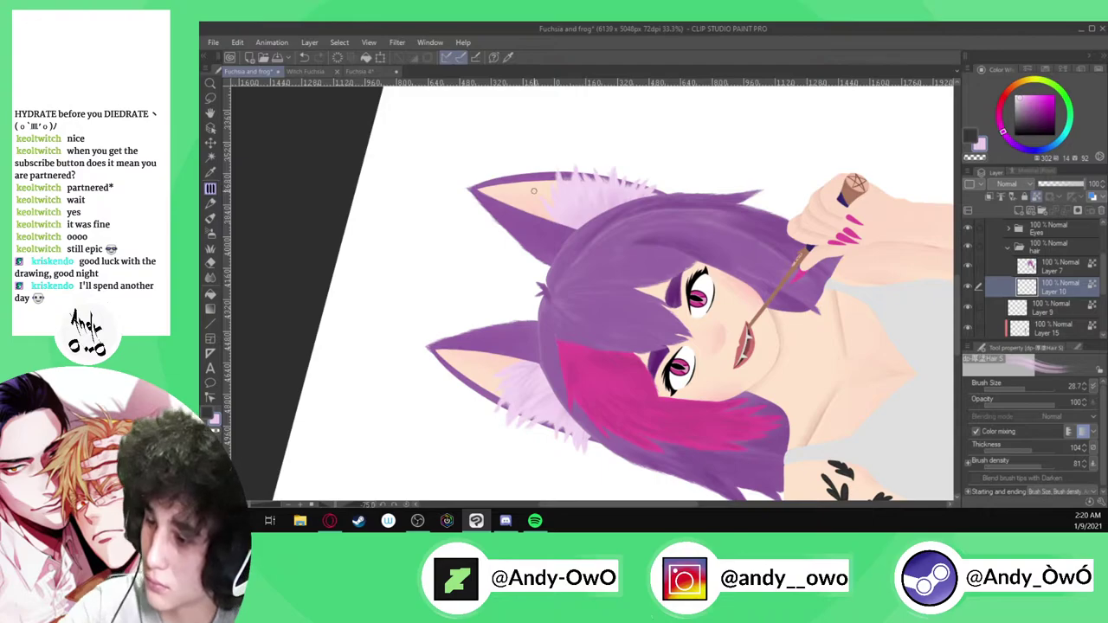
pyautogui.scroll(-4, 533, 191)
pyautogui.hotkey('ctrl', '@')
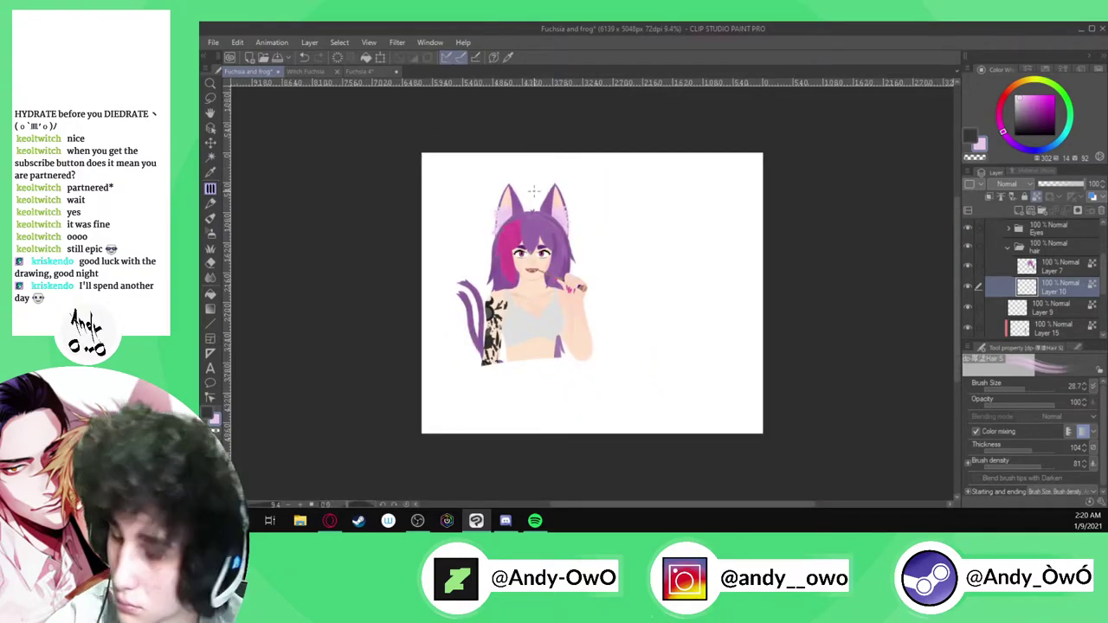
pyautogui.hotkey('ctrl', '0')
pyautogui.press('h')
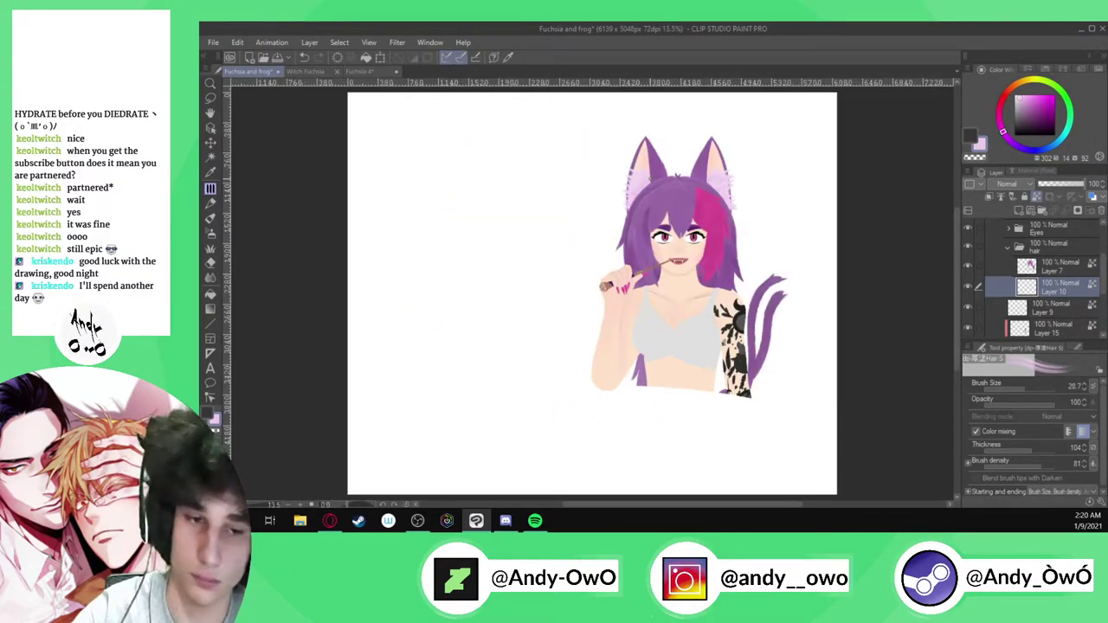
# Collapse the hair folder and Folder 2 in the layer stack
pyautogui.click(1009, 249)
pyautogui.scroll(2, 1004, 274)
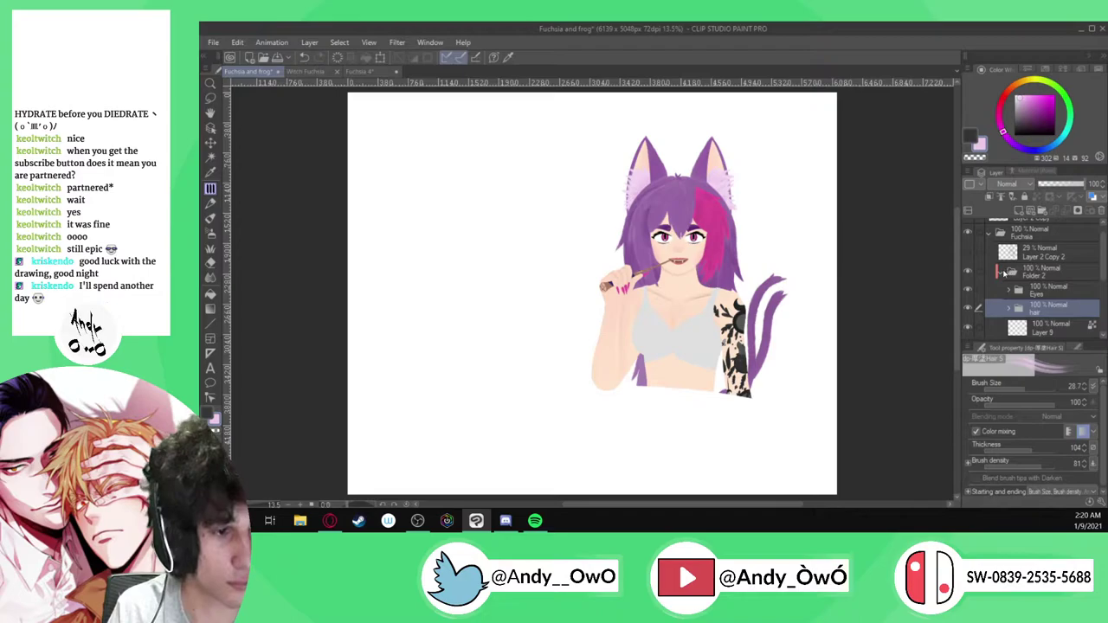
pyautogui.click(1004, 273)
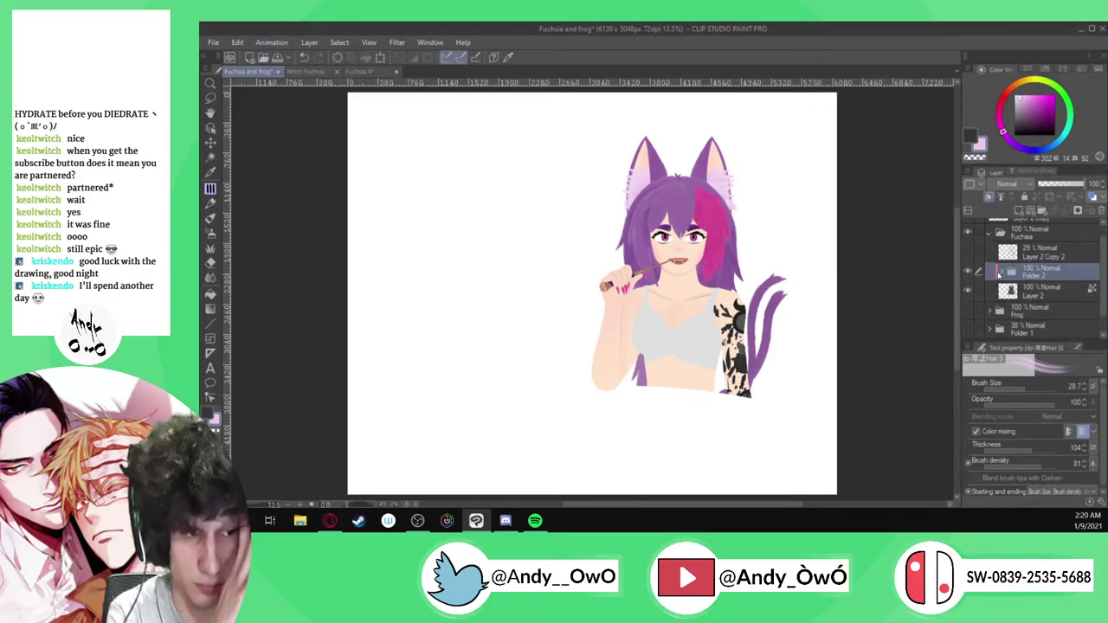
# Expand Folder 2, select skin Layer 5, sample the waist's skin colour and darken it to hue 23, saturation 24, value 90
pyautogui.scroll(5, 584, 290)
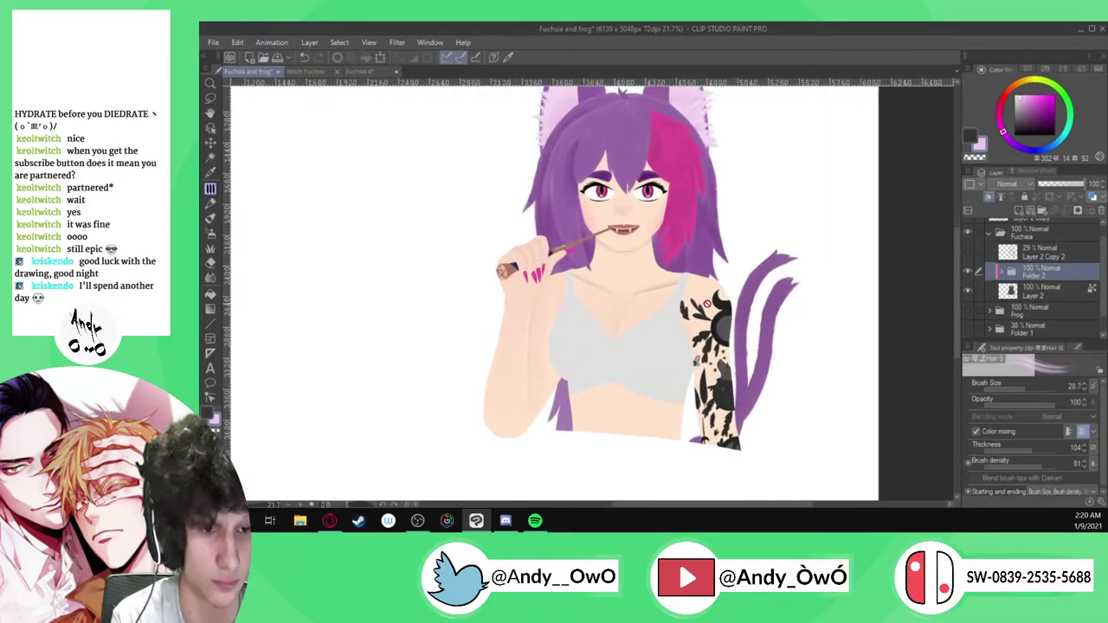
pyautogui.scroll(-3, 584, 290)
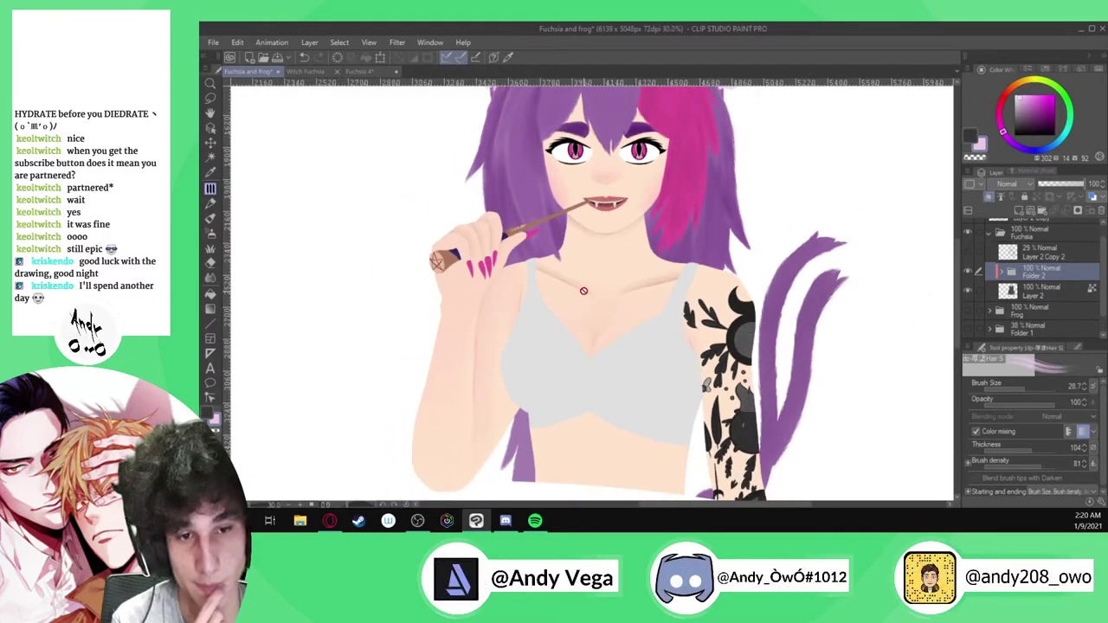
pyautogui.scroll(-1, 590, 333)
pyautogui.scroll(2, 500, 363)
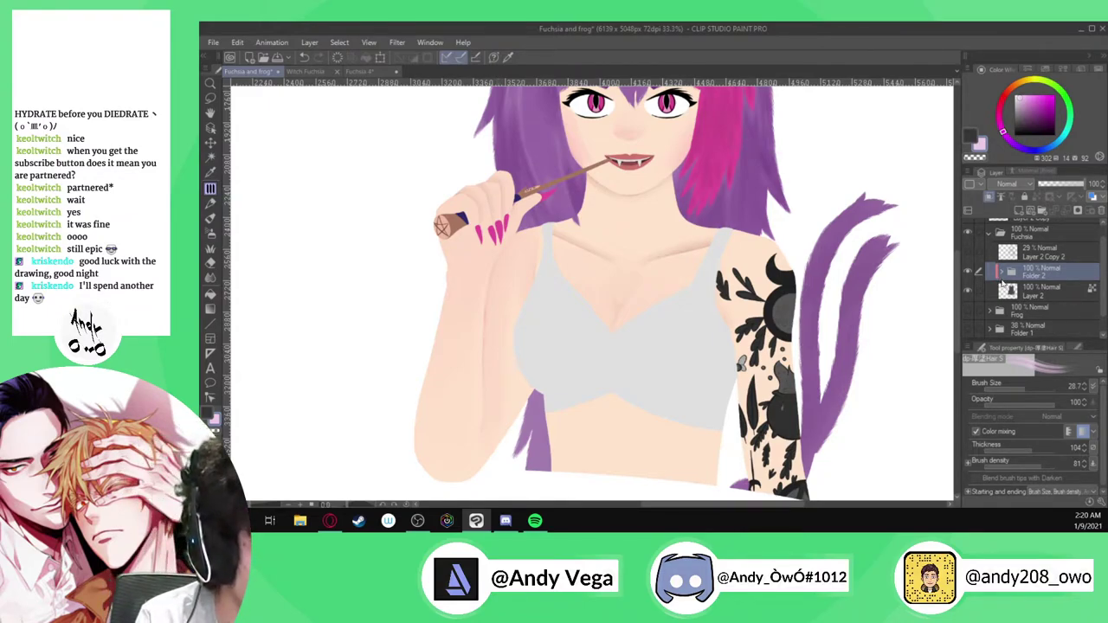
pyautogui.click(1001, 273)
pyautogui.scroll(-3, 1050, 278)
pyautogui.click(1047, 263)
pyautogui.press('alt')
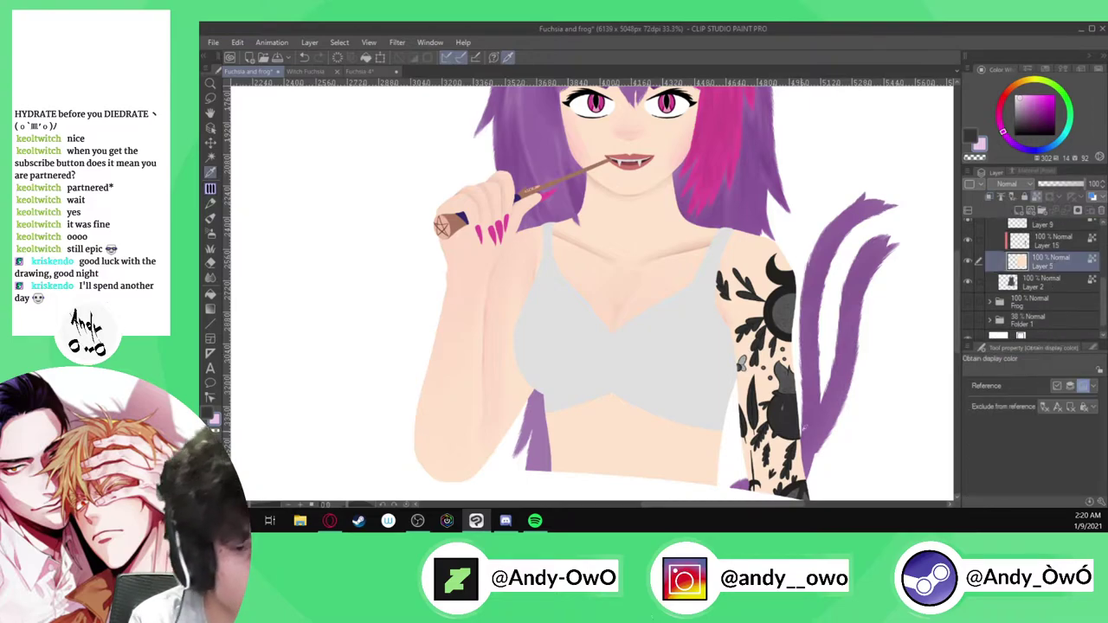
pyautogui.click(716, 449)
pyautogui.press('b')
pyautogui.click(1025, 97)
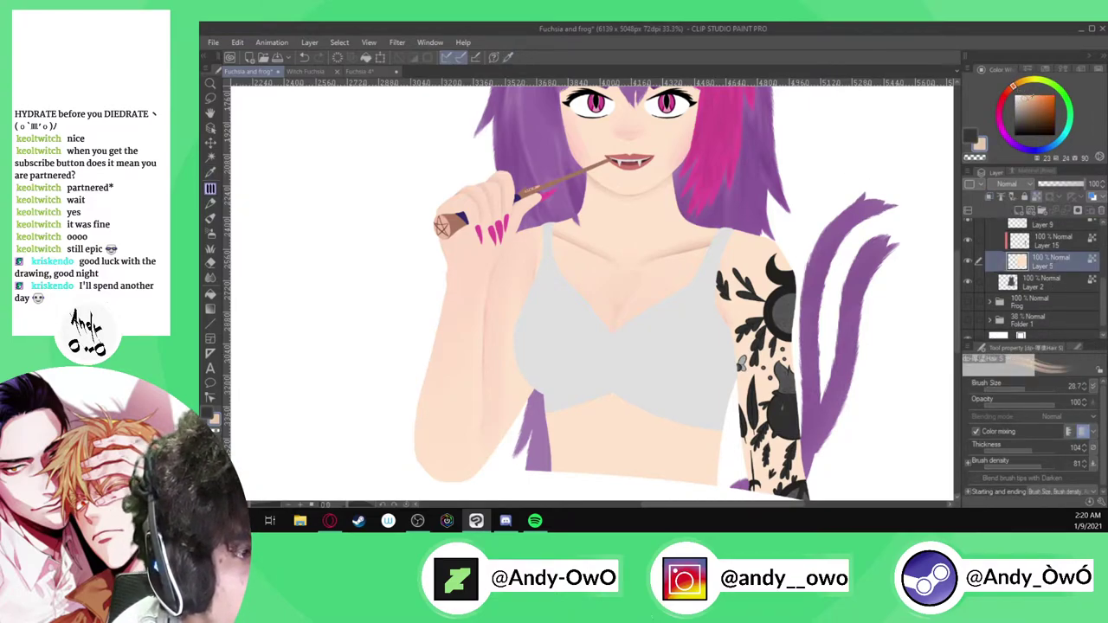
# Switch from the hair brush to the G-pen at size 179 and paint darker skin shading along the tattooed arm's outer side
pyautogui.scroll(-2, 782, 225)
pyautogui.scroll(2, 823, 292)
pyautogui.click(1077, 347)
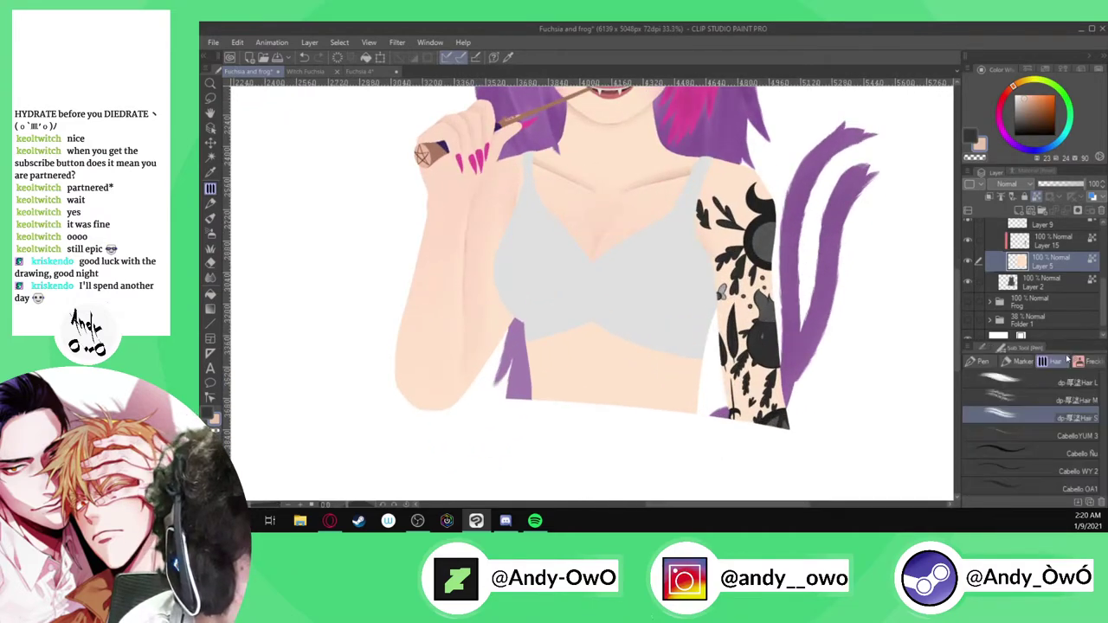
pyautogui.click(985, 362)
pyautogui.click(1008, 347)
pyautogui.scroll(1, 804, 391)
pyautogui.click(1037, 386)
pyautogui.moveTo(776, 394); pyautogui.dragTo(767, 379)
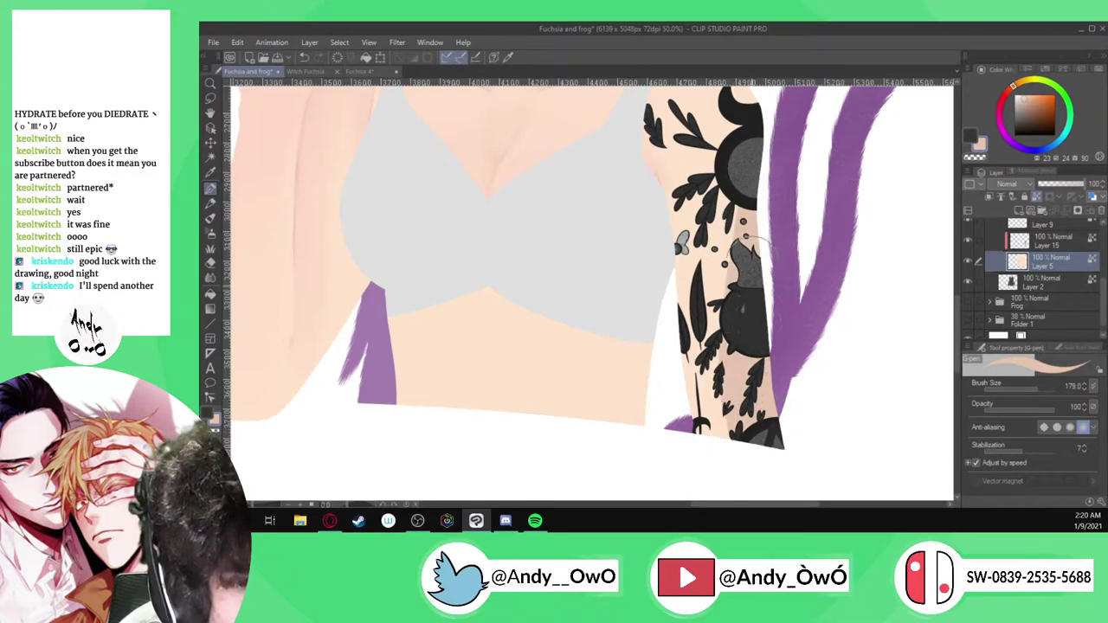
# Hide the tattoo on Layer 15 and smooth the arm's shading with the Blend tool, enlarging its brush to 149.3
pyautogui.scroll(-2, 736, 174)
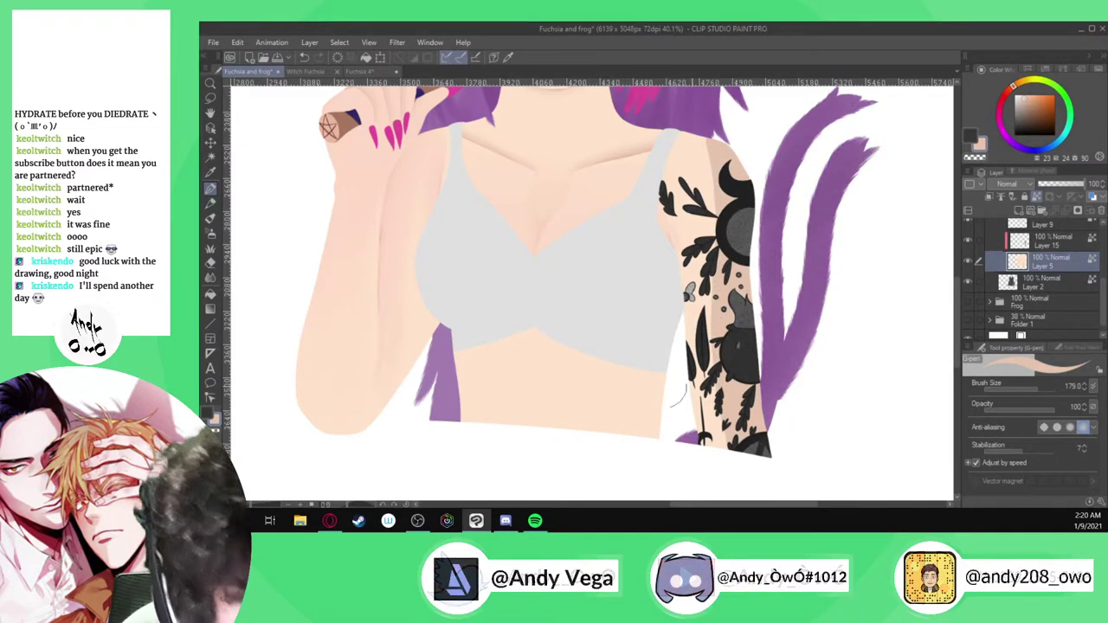
pyautogui.press('j')
pyautogui.moveTo(722, 198)
pyautogui.keyDown('ctrl'); pyautogui.keyDown('alt'); pyautogui.mouseDown()
pyautogui.moveTo(734, 206)
pyautogui.moveTo(714, 170)
pyautogui.moveTo(713, 198)
pyautogui.mouseUp(); pyautogui.keyUp('alt'); pyautogui.keyUp('ctrl')
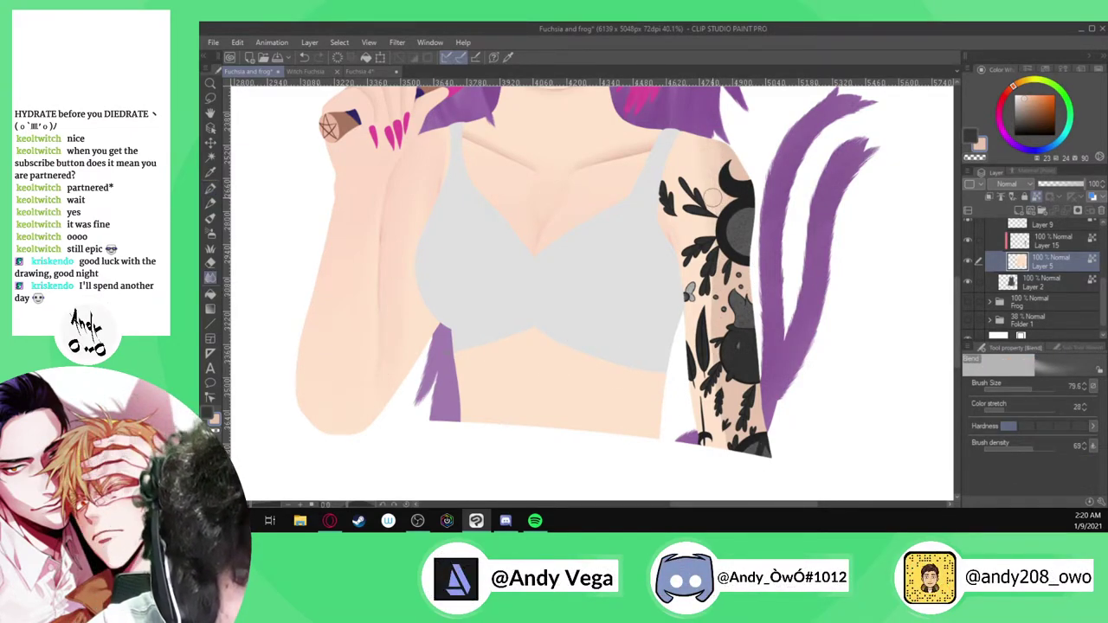
pyautogui.click(969, 242)
pyautogui.keyDown('ctrl'); pyautogui.keyDown('alt'); pyautogui.moveTo(739, 232); pyautogui.dragTo(749, 232); pyautogui.keyUp('alt'); pyautogui.keyUp('ctrl')
pyautogui.moveTo(717, 140); pyautogui.dragTo(742, 148)
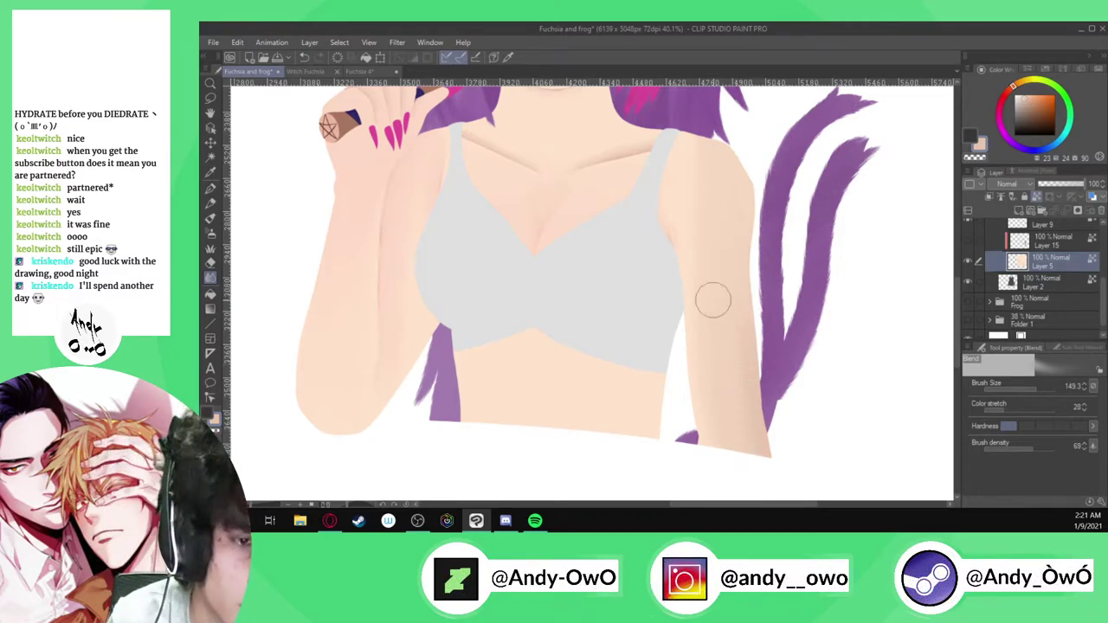
# Paint a darker skin shadow over the top of the shoulder beside the bra strap with the G-pen
pyautogui.press('p')
pyautogui.moveTo(727, 176)
pyautogui.mouseDown()
pyautogui.moveTo(652, 113)
pyautogui.moveTo(762, 198)
pyautogui.mouseUp()
pyautogui.scroll(-1, 755, 313)
pyautogui.scroll(3, 723, 173)
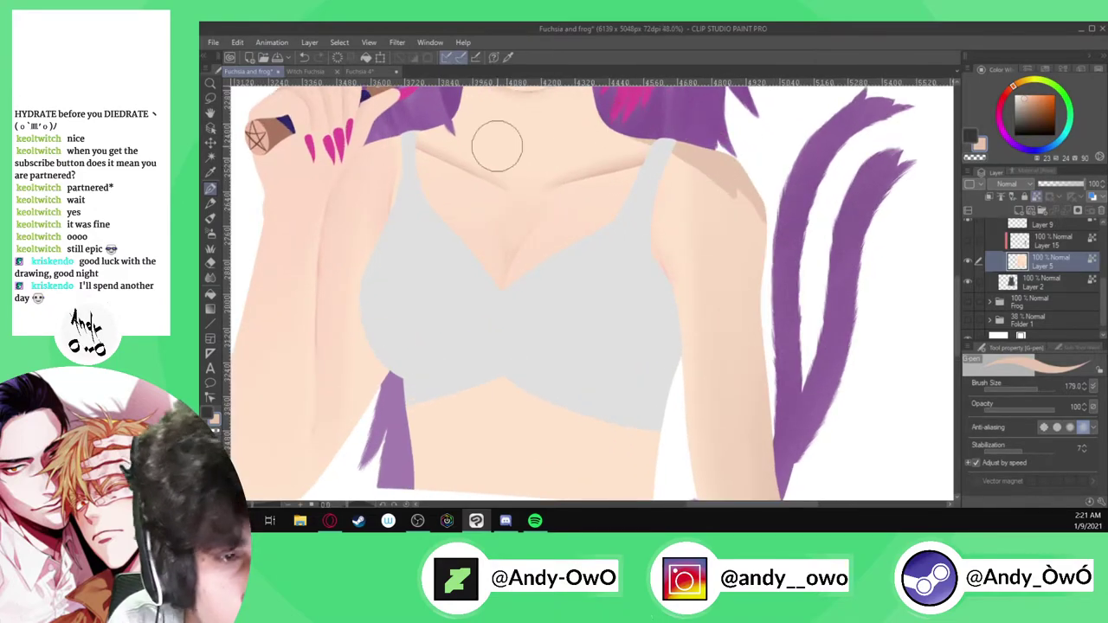
# Blend the shoulder shadow into the arm, using a small brush near the strap and size 169.1 for the wider area
pyautogui.press('j')
pyautogui.scroll(2, 638, 133)
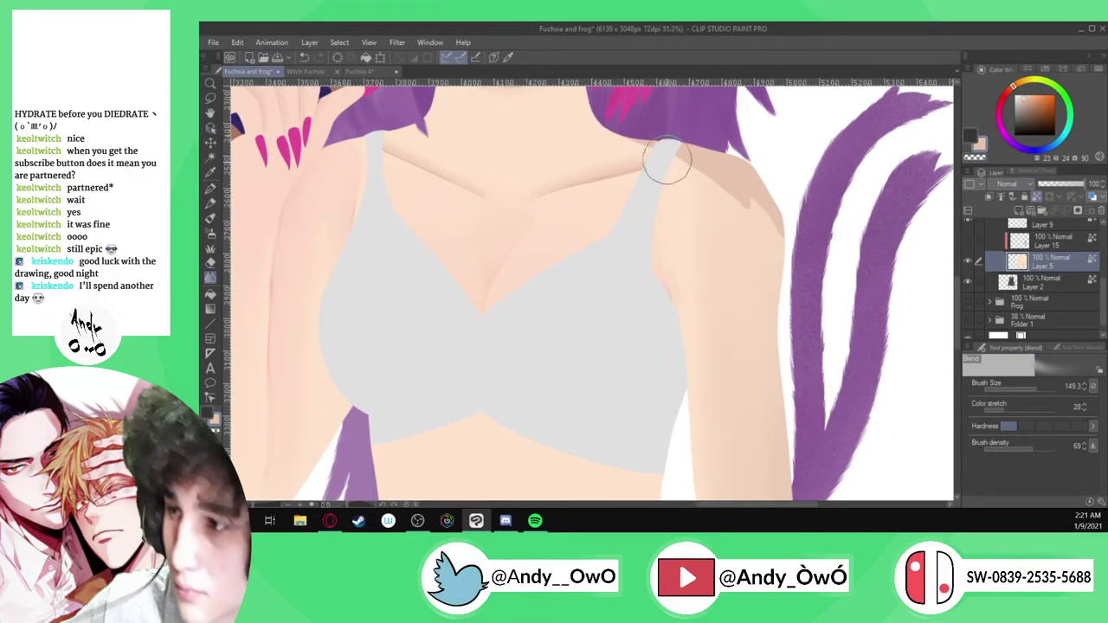
pyautogui.press('[')
pyautogui.press('[')
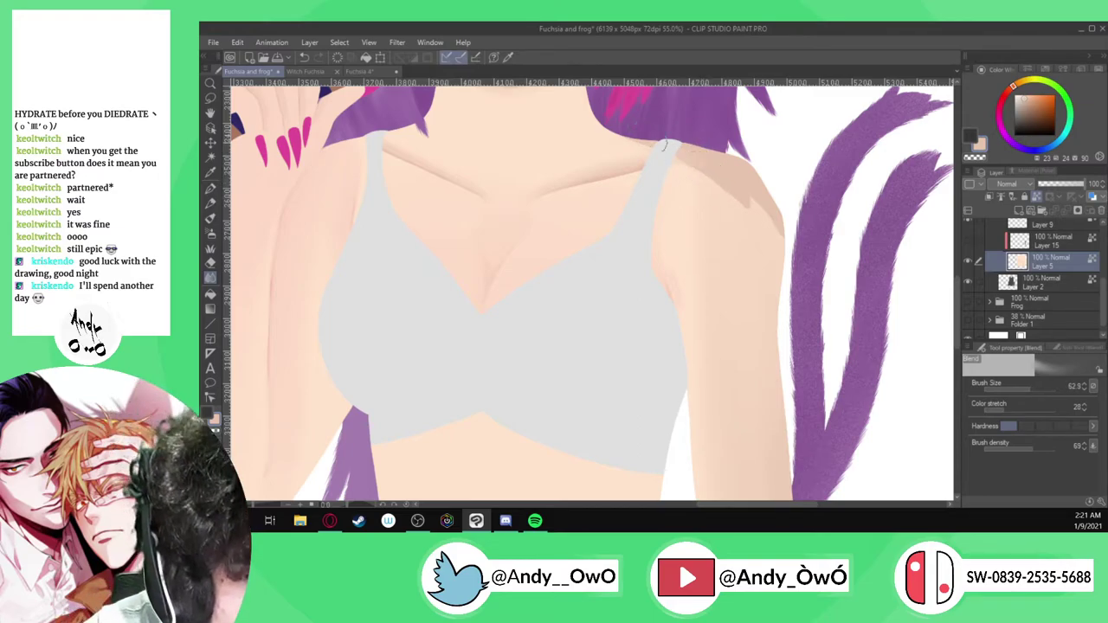
pyautogui.press(']')
pyautogui.press(']')
pyautogui.press(']')
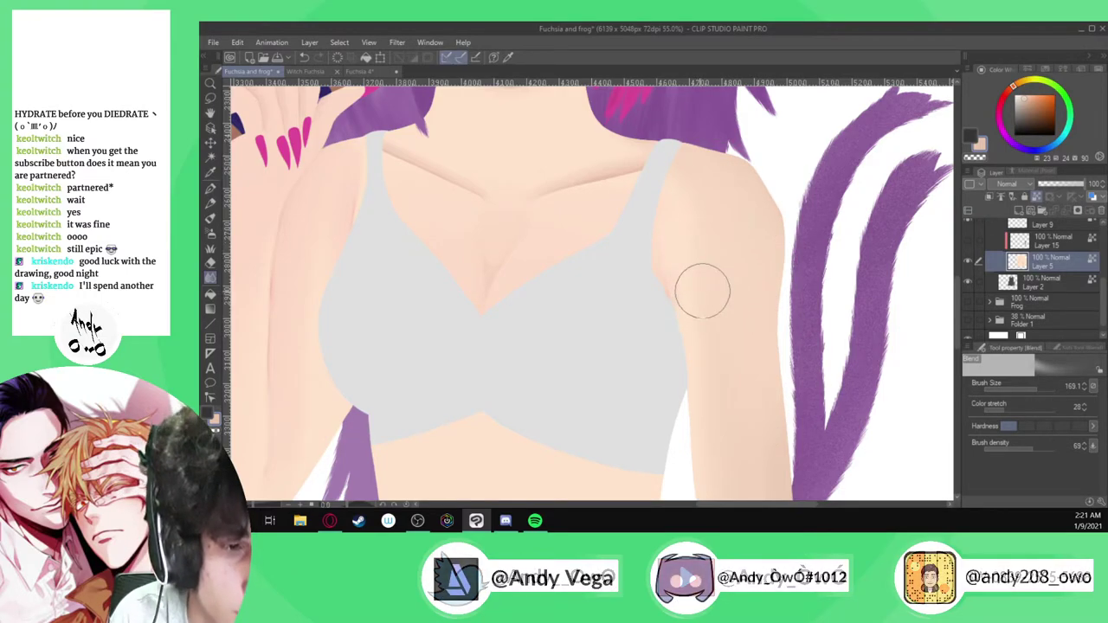
pyautogui.scroll(-3, 719, 260)
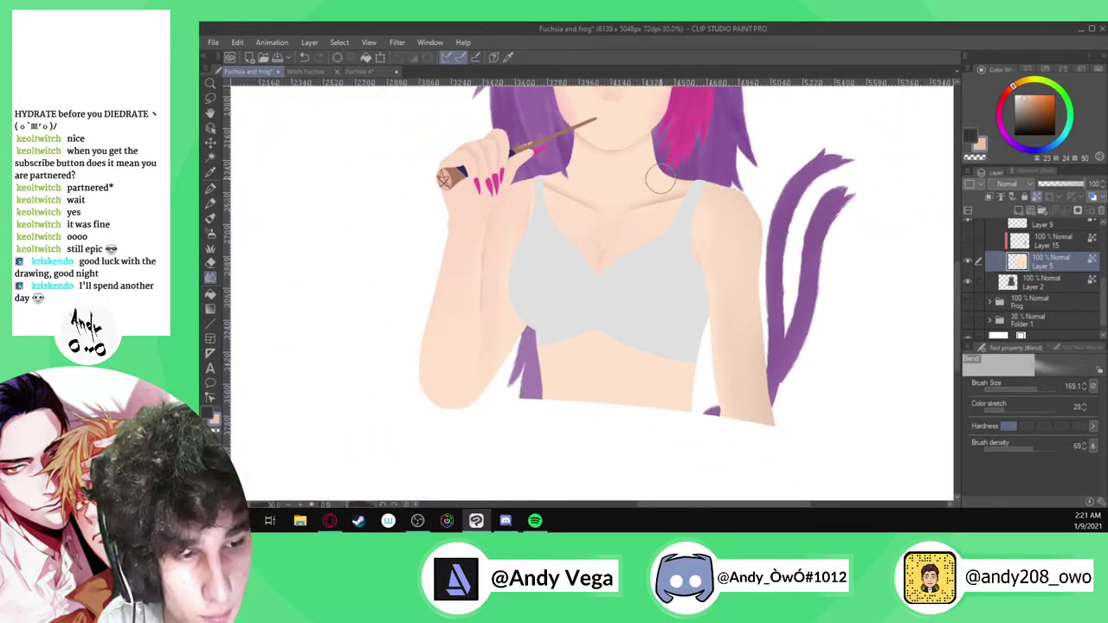
pyautogui.scroll(-3, 676, 182)
pyautogui.scroll(4, 731, 181)
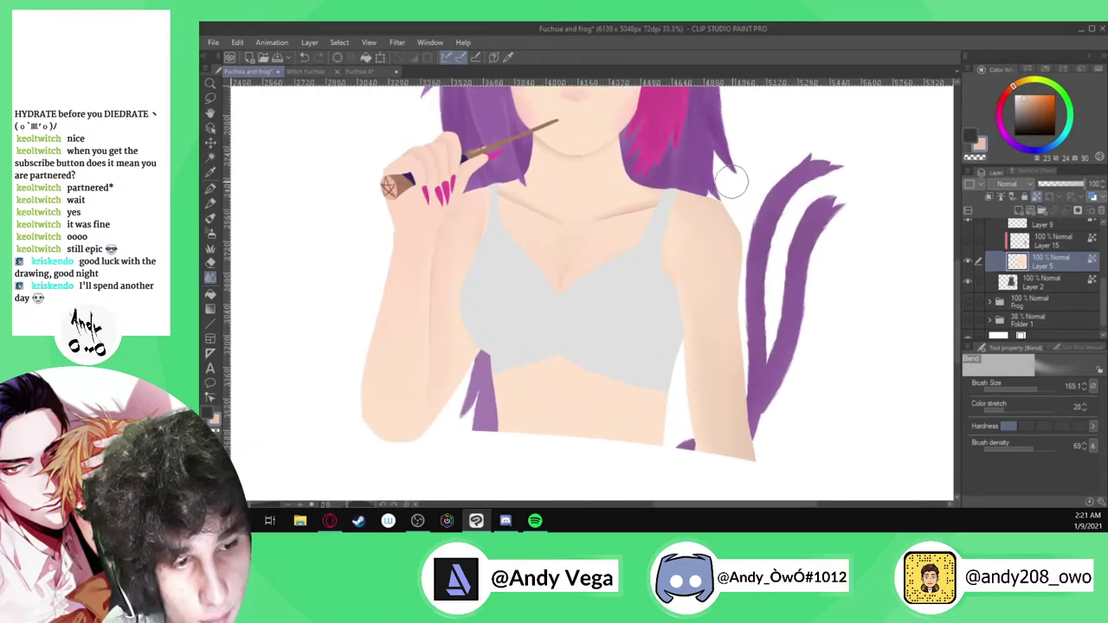
# Paint a G-pen shadow strip down the waist's edge beside the lowered arm and start blending it at size 169.1
pyautogui.press('p')
pyautogui.scroll(3, 622, 148)
pyautogui.scroll(-4, 598, 208)
pyautogui.scroll(2, 459, 242)
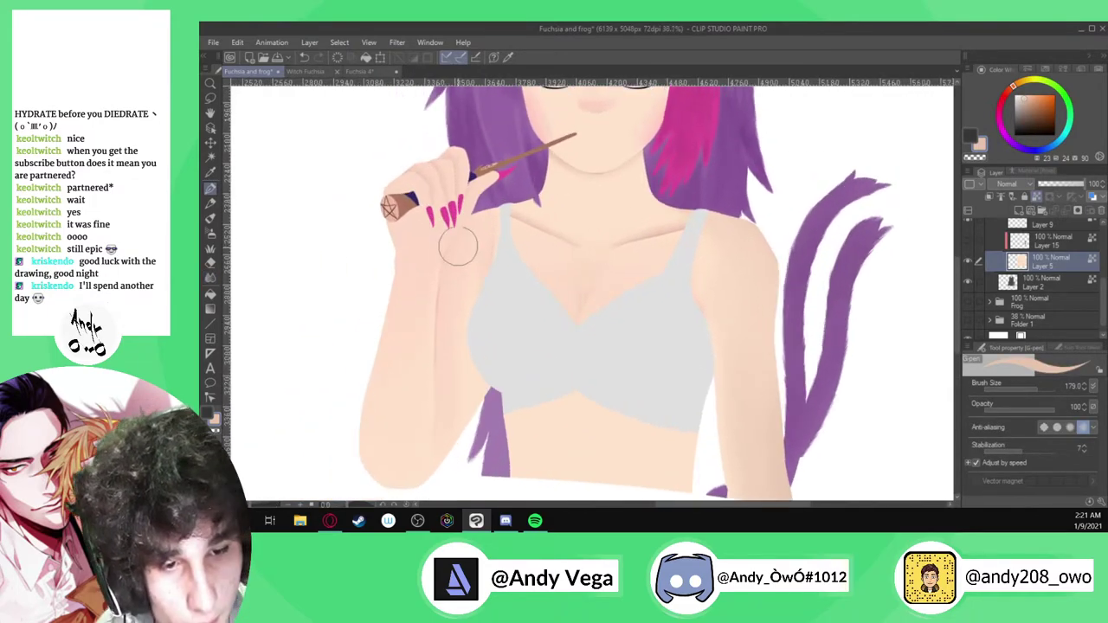
pyautogui.scroll(-3, 458, 249)
pyautogui.scroll(3, 597, 295)
pyautogui.scroll(1, 596, 353)
pyautogui.press('j')
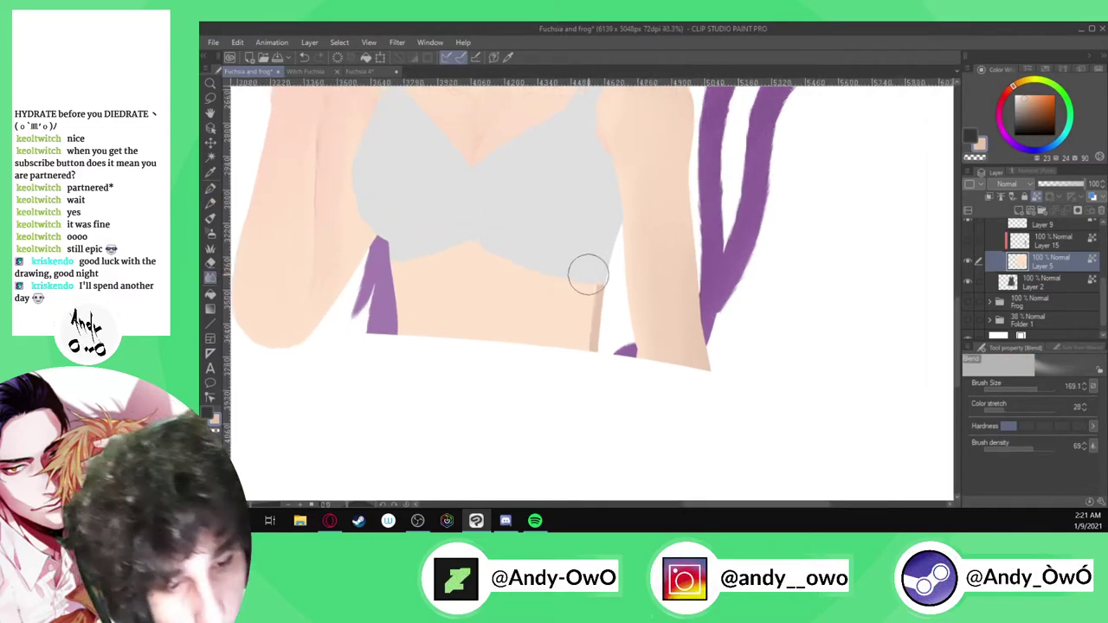
# Sample a light skin tone from the body and touch up and blend the skin shading on the lowered arm
pyautogui.scroll(-1, 588, 275)
pyautogui.scroll(-1, 578, 387)
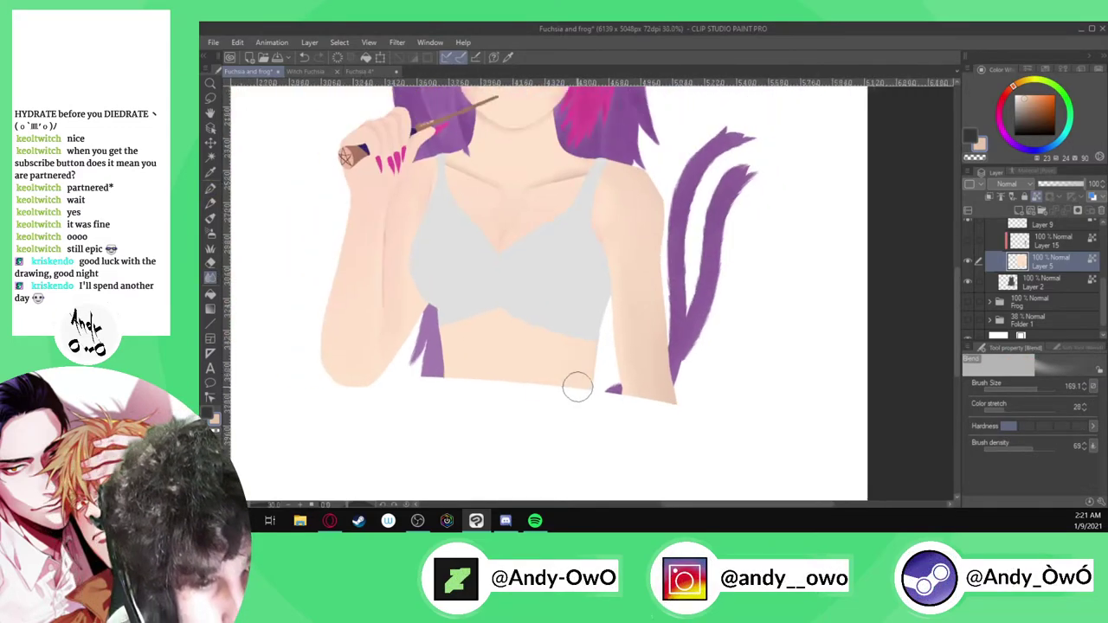
pyautogui.scroll(-2, 606, 327)
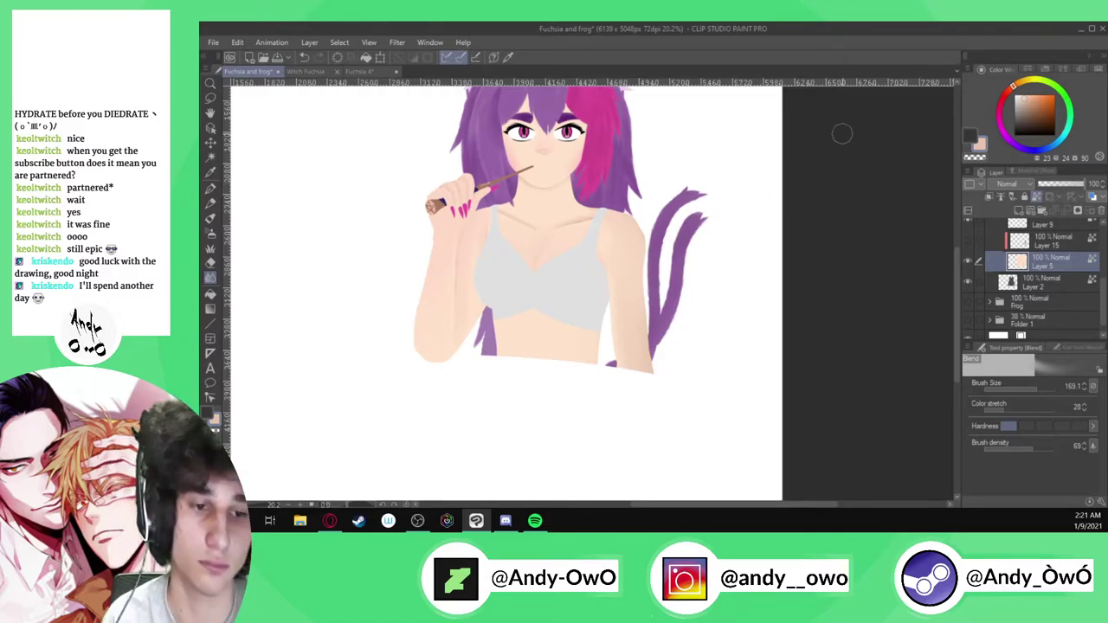
pyautogui.scroll(-2, 843, 133)
pyautogui.scroll(2, 831, 141)
pyautogui.scroll(1, 651, 215)
pyautogui.press('alt')
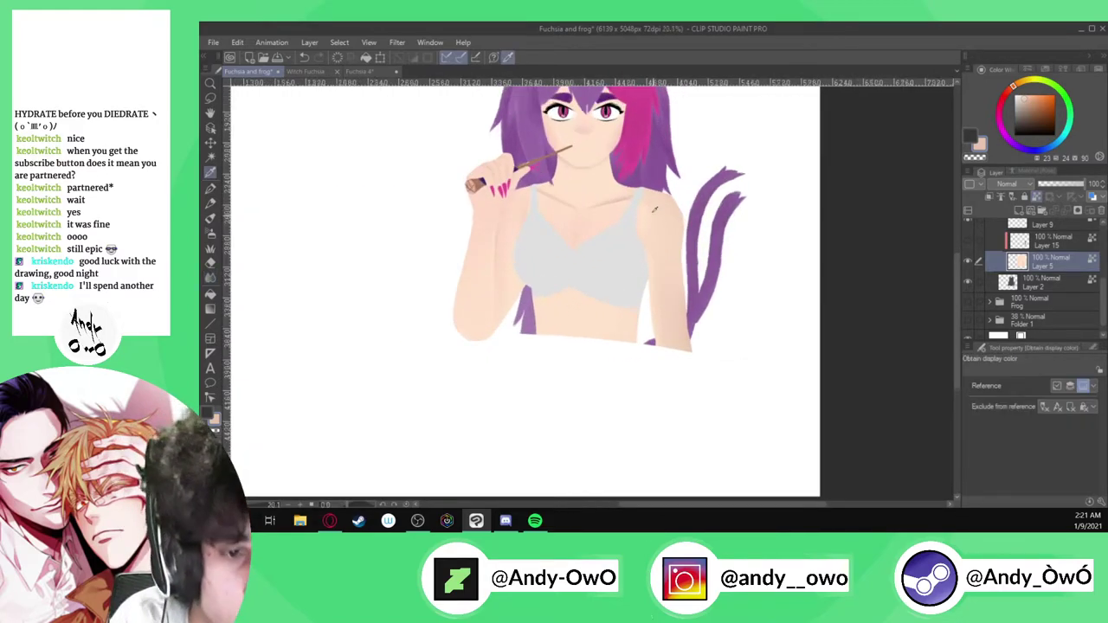
pyautogui.scroll(2, 646, 220)
pyautogui.click(596, 185)
pyautogui.press('p')
pyautogui.scroll(1, 657, 253)
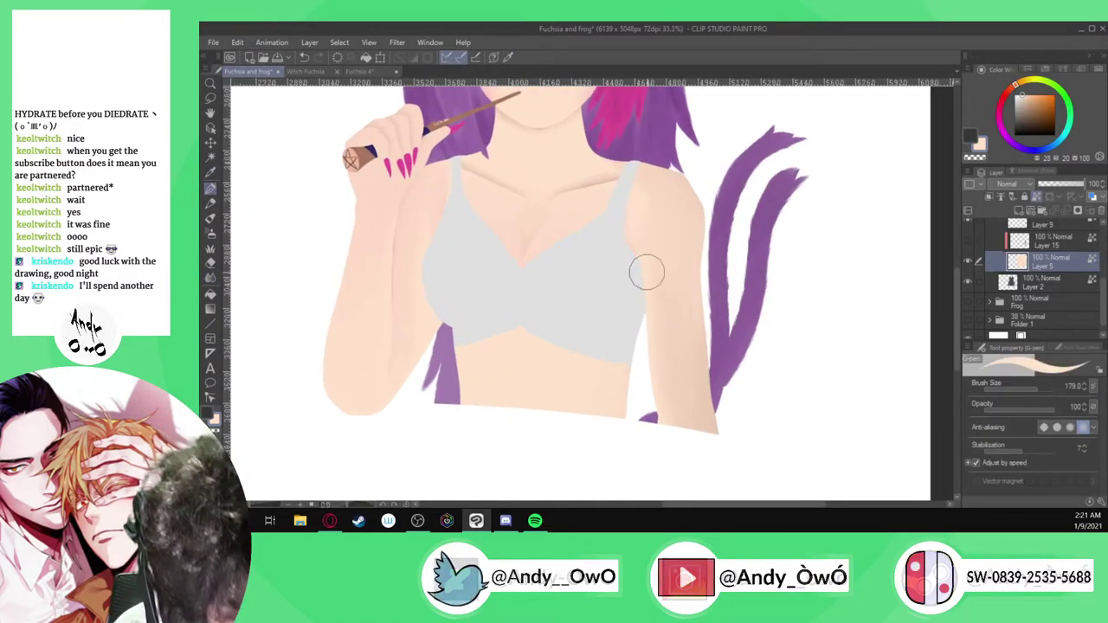
pyautogui.click(211, 276)
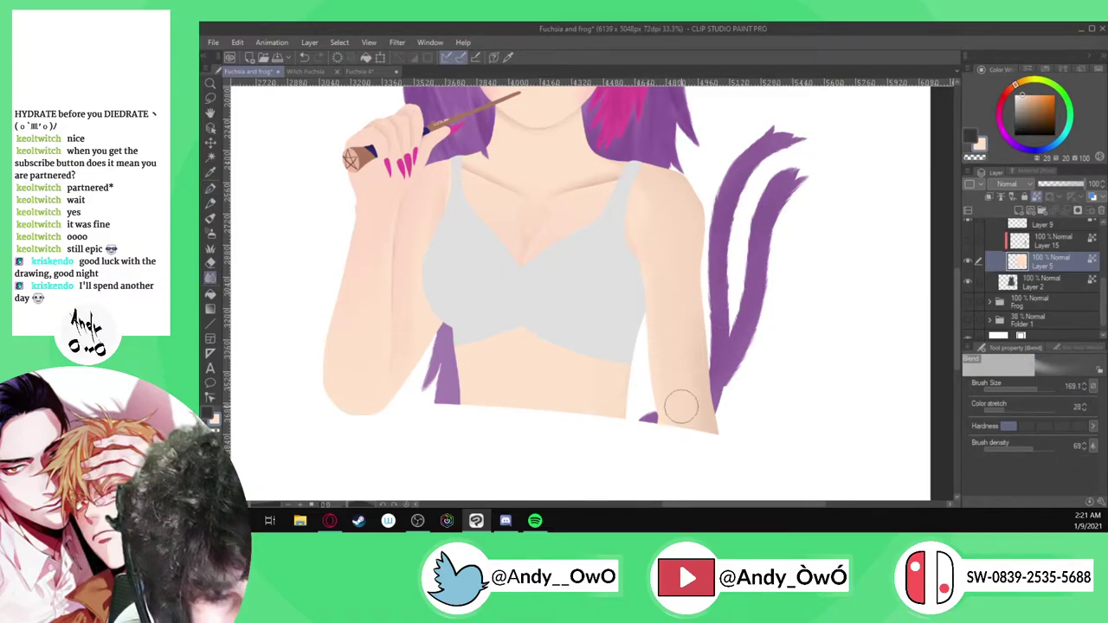
pyautogui.scroll(-3, 681, 407)
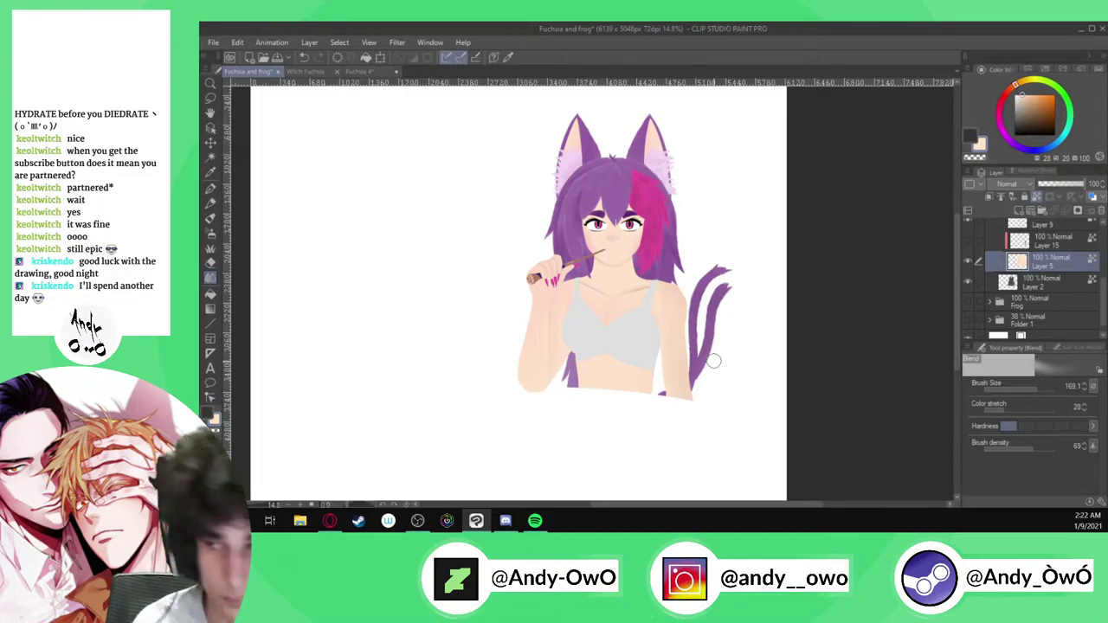
pyautogui.scroll(5, 697, 343)
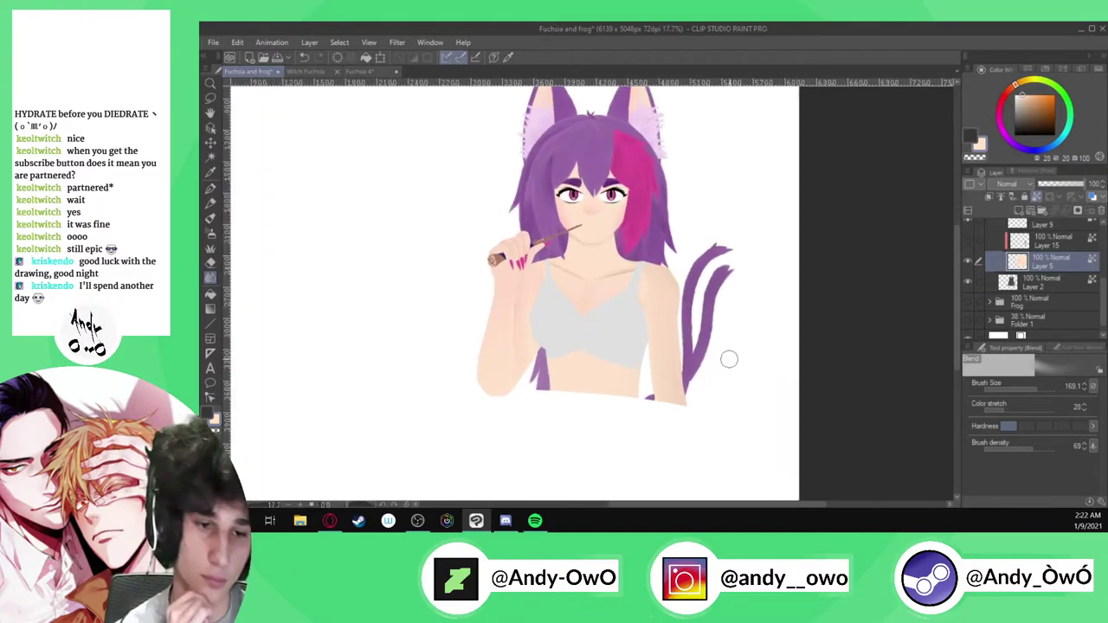
pyautogui.scroll(1, 391, 282)
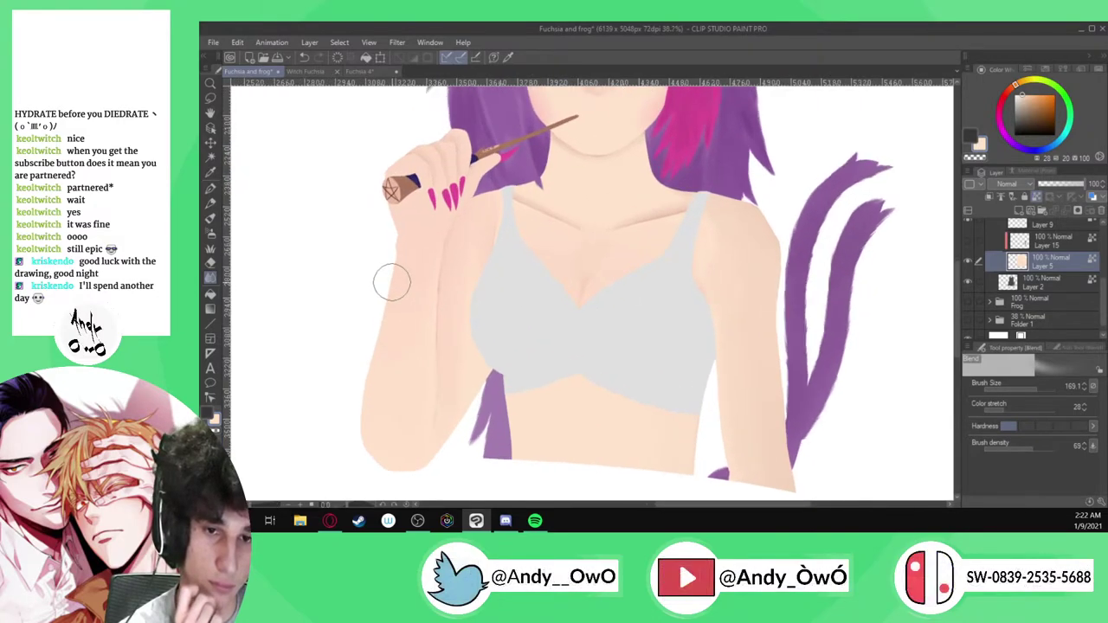
pyautogui.scroll(-2, 465, 250)
pyautogui.scroll(2, 384, 295)
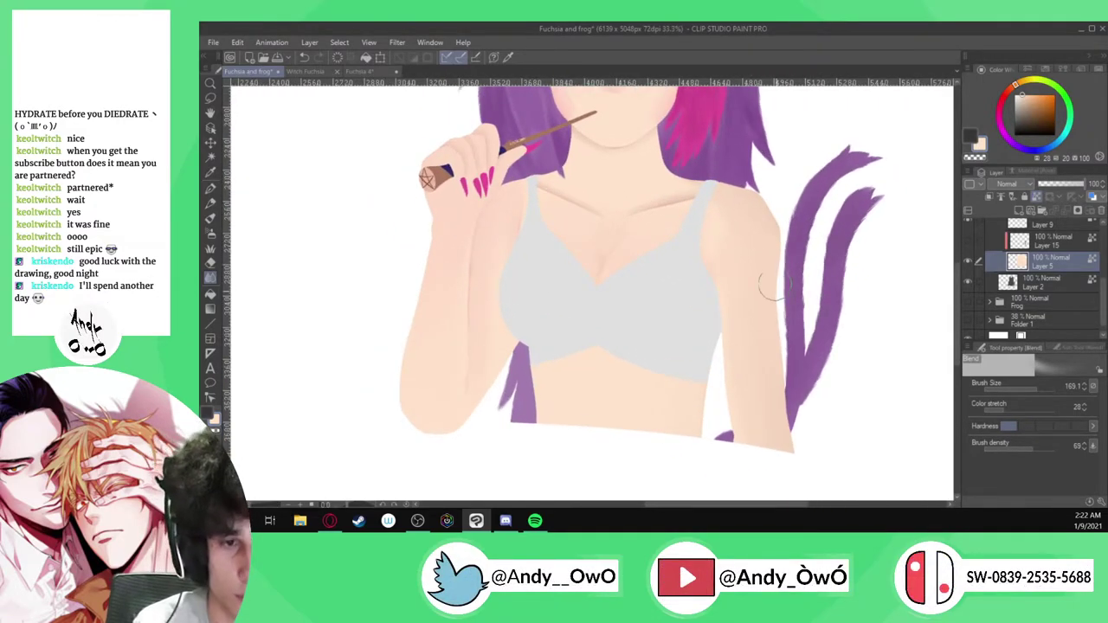
pyautogui.press('i')
pyautogui.press('p')
pyautogui.scroll(1, 445, 292)
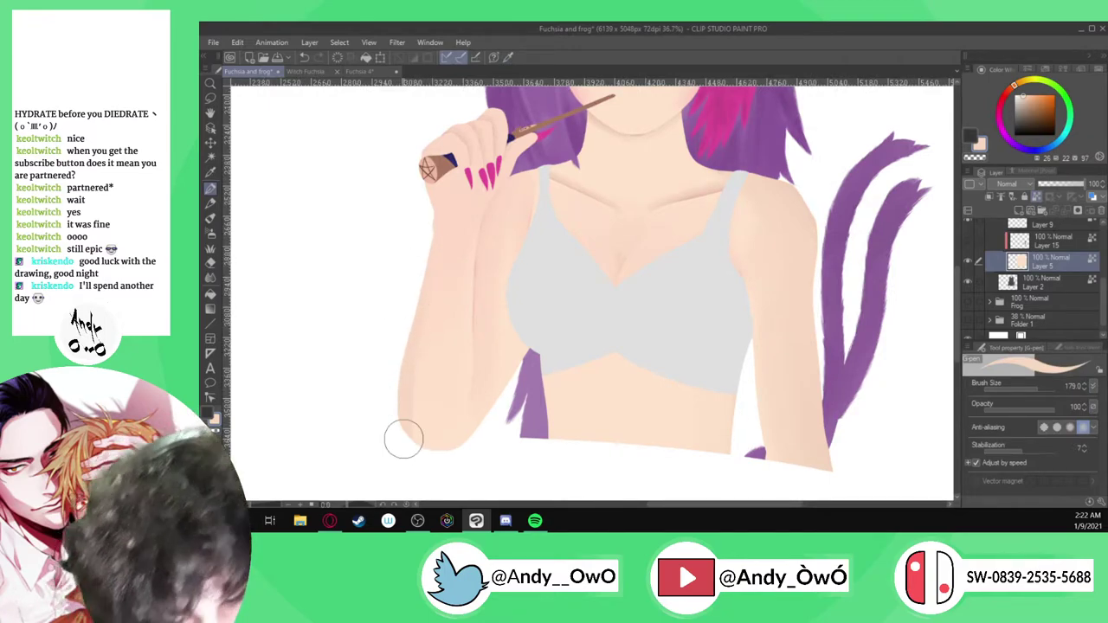
pyautogui.click(1030, 95)
pyautogui.scroll(1, 455, 260)
pyautogui.moveTo(416, 329)
pyautogui.mouseDown()
pyautogui.moveTo(398, 396)
pyautogui.moveTo(393, 387)
pyautogui.mouseUp()
pyautogui.scroll(-1, 489, 228)
pyautogui.click(1030, 99)
pyautogui.hotkey('ctrl', 'z')
pyautogui.hotkey('ctrl', 'z')
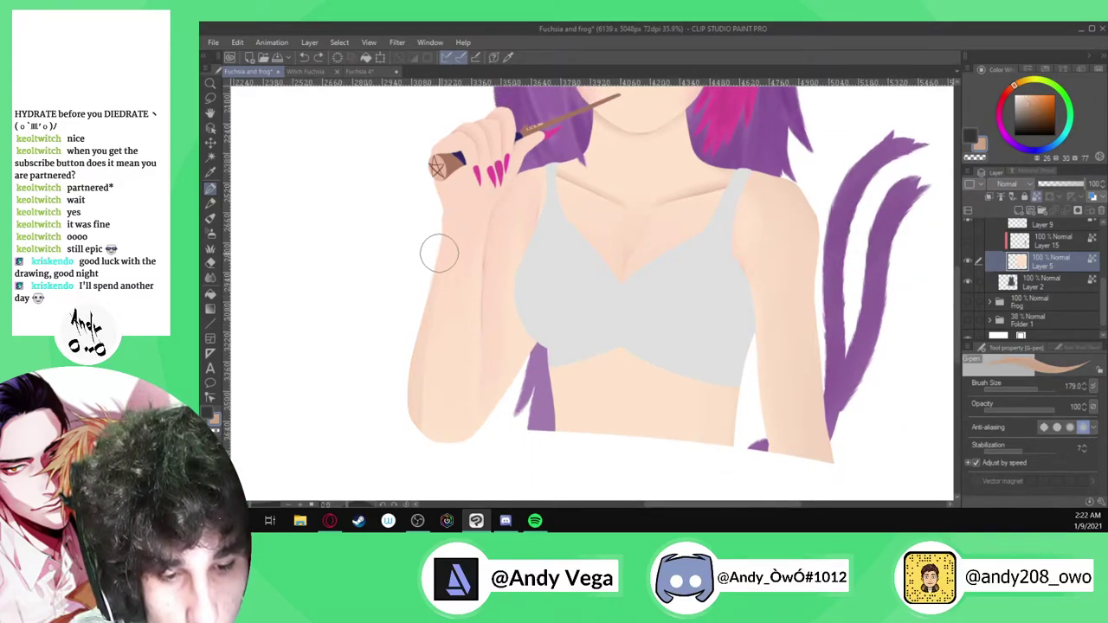
# Paint a darker skin-tone shadow along the outer edge of the raised forearm down to the elbow
pyautogui.moveTo(421, 322); pyautogui.dragTo(410, 410)
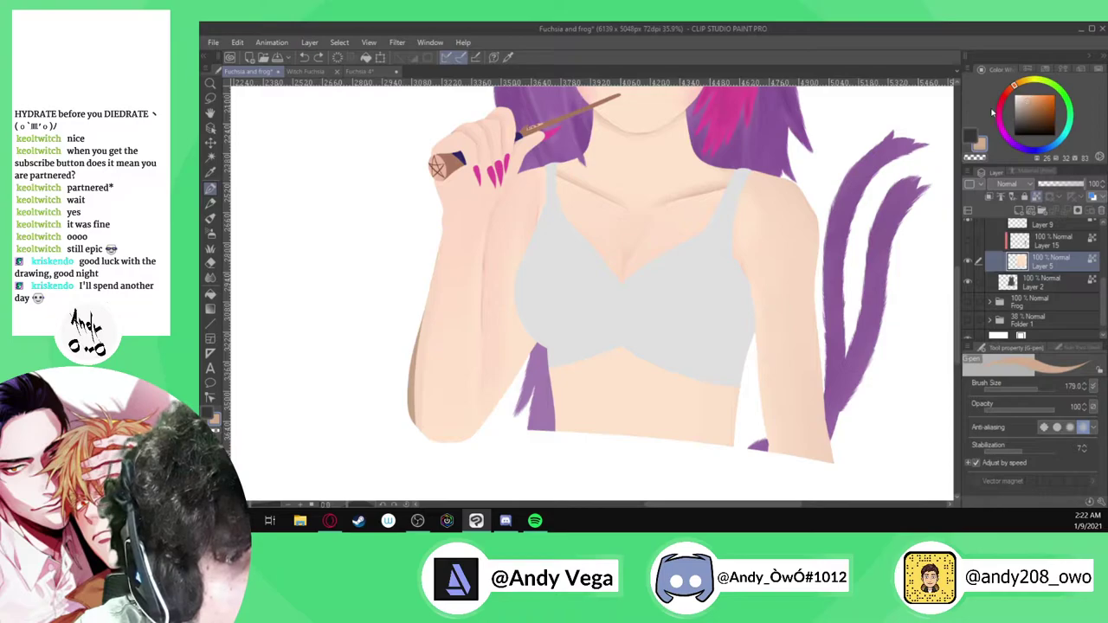
pyautogui.moveTo(419, 318); pyautogui.dragTo(423, 452)
pyautogui.hotkey('ctrl', 'z')
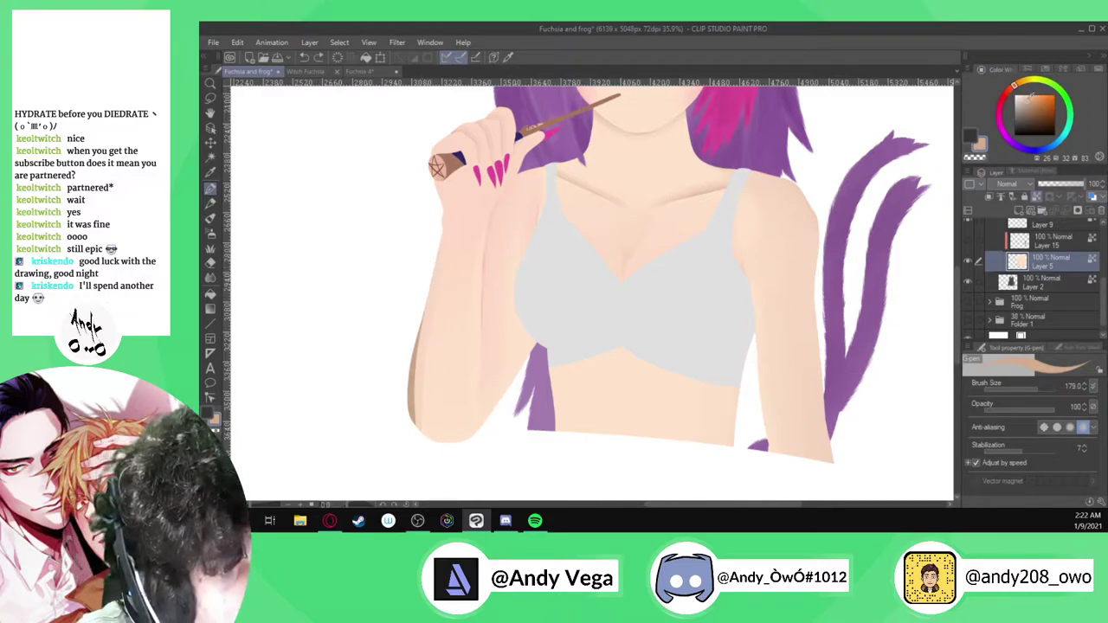
pyautogui.moveTo(421, 319); pyautogui.dragTo(415, 426)
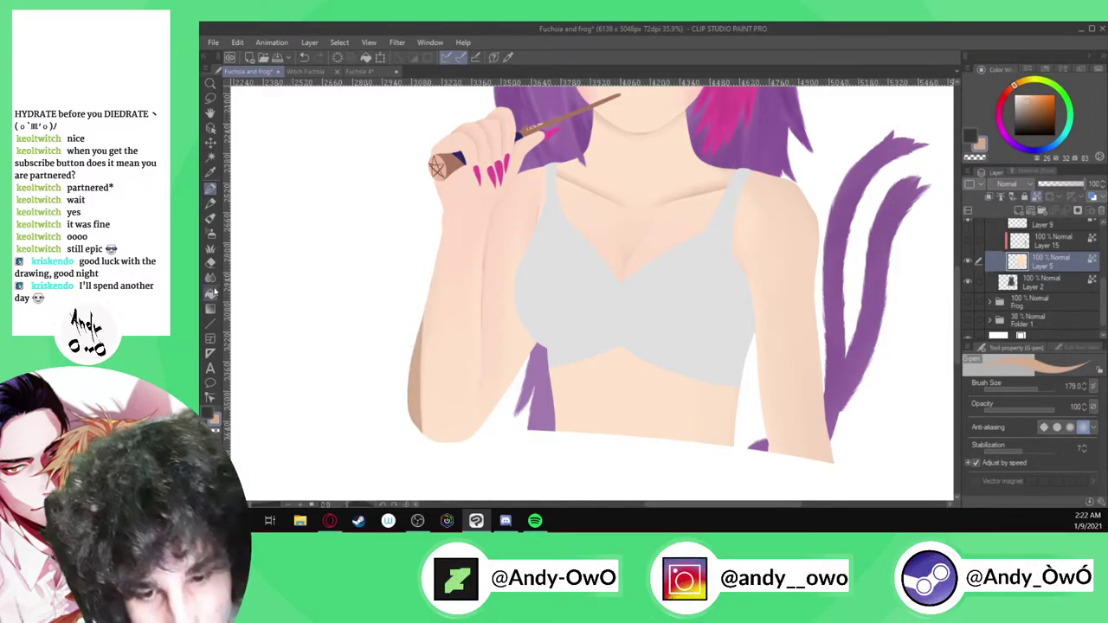
# Blend the raised forearm's edge shadow smoothly into the skin, enlarging the Blend brush to 144.7
pyautogui.click(210, 278)
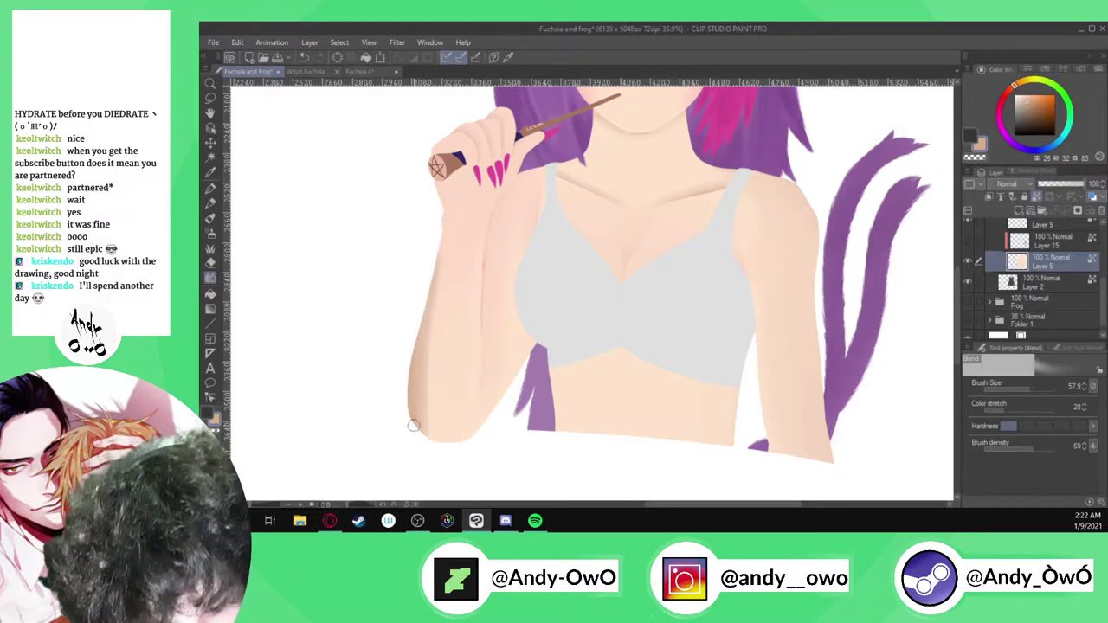
pyautogui.press(']')
pyautogui.press(']')
pyautogui.press(']')
pyautogui.press(']')
pyautogui.press(']')
pyautogui.press(']')
pyautogui.moveTo(445, 269); pyautogui.dragTo(431, 433)
pyautogui.moveTo(459, 250)
pyautogui.mouseDown()
pyautogui.moveTo(419, 385)
pyautogui.moveTo(423, 476)
pyautogui.moveTo(447, 274)
pyautogui.moveTo(415, 416)
pyautogui.mouseUp()
pyautogui.moveTo(460, 235)
pyautogui.mouseDown()
pyautogui.moveTo(442, 276)
pyautogui.moveTo(415, 413)
pyautogui.moveTo(424, 488)
pyautogui.mouseUp()
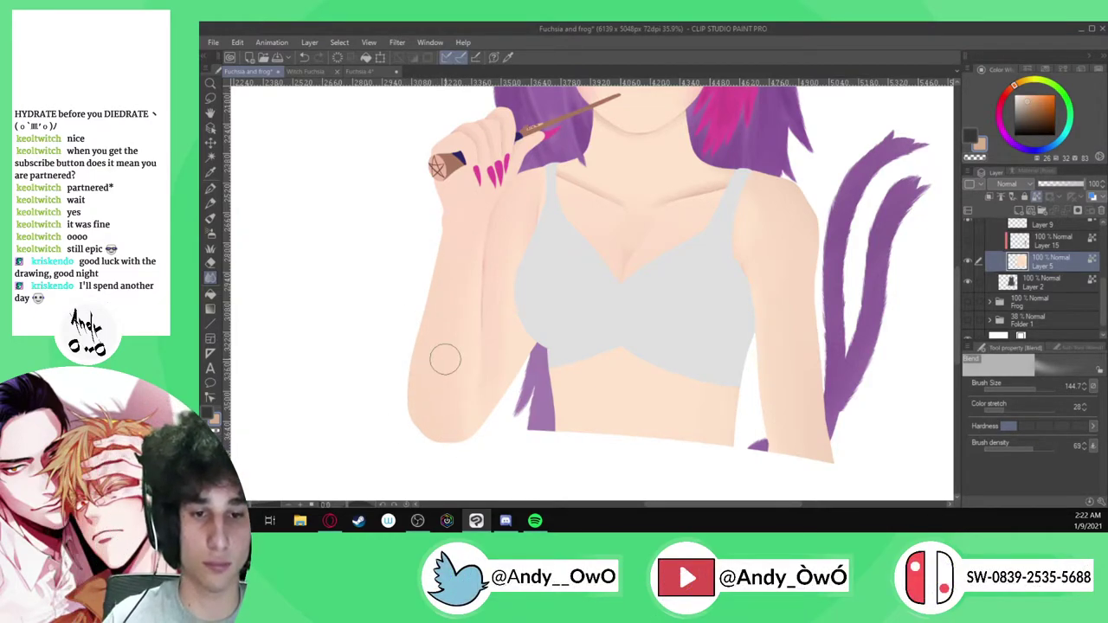
# Paint a darker skin shadow with the G-pen at size 55.8 along the neck and shoulder beneath the pink hair streak
pyautogui.scroll(-2, 433, 309)
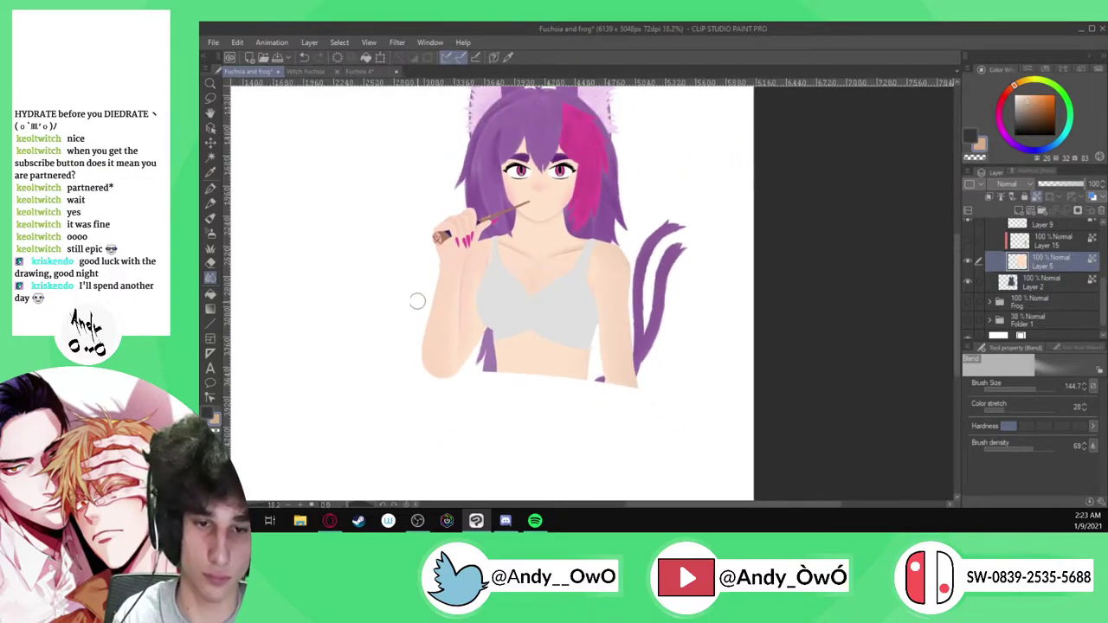
pyautogui.scroll(2, 446, 284)
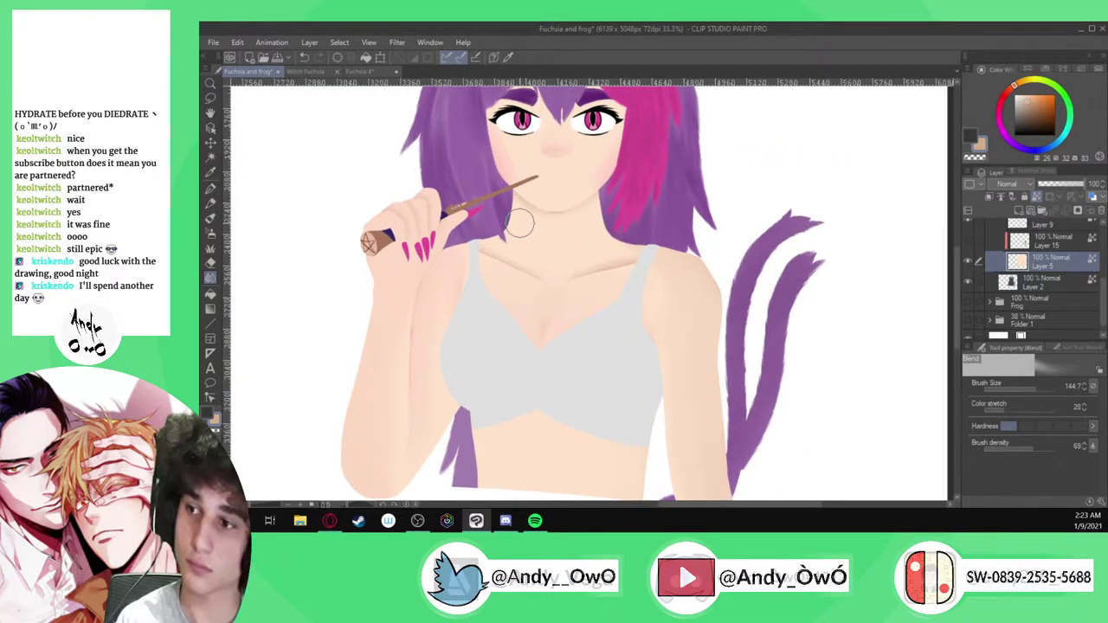
pyautogui.scroll(-2, 523, 222)
pyautogui.scroll(3, 514, 223)
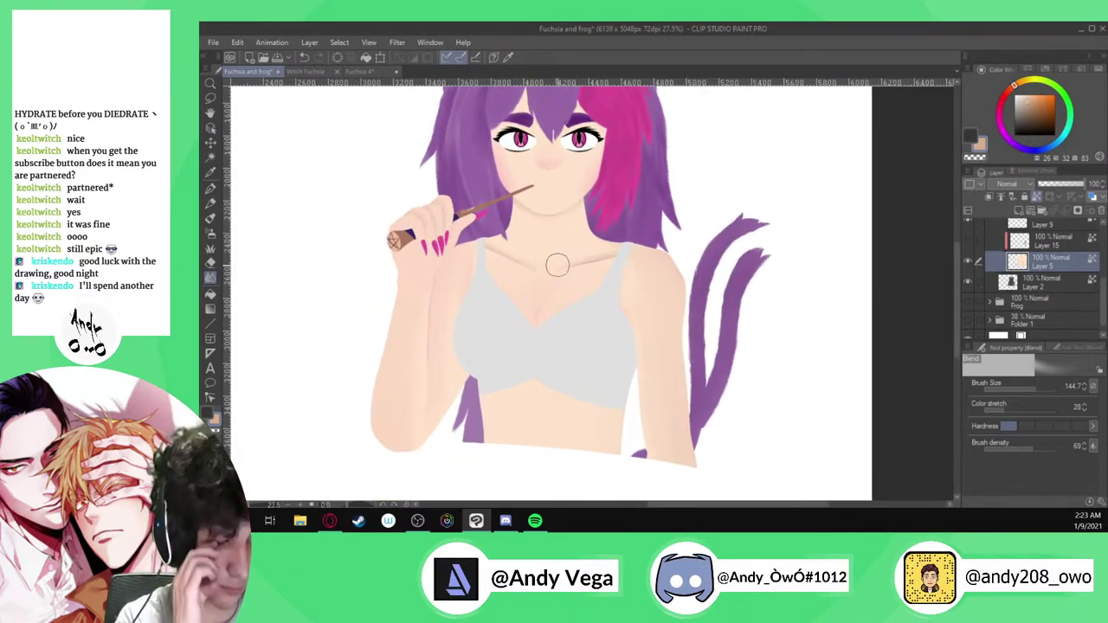
pyautogui.scroll(3, 543, 268)
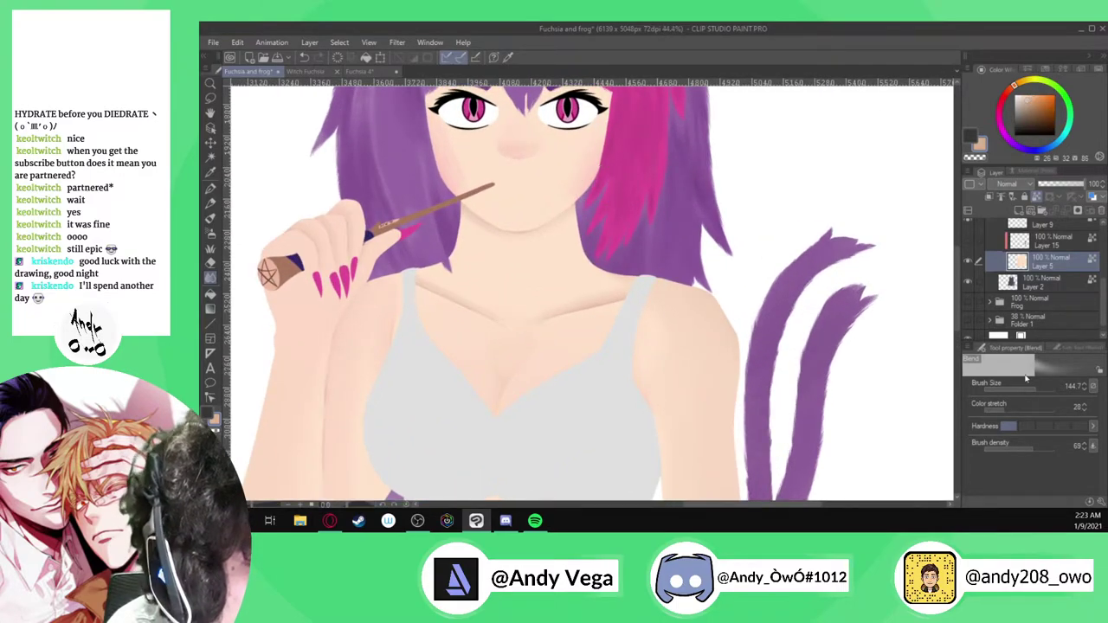
pyautogui.press('p')
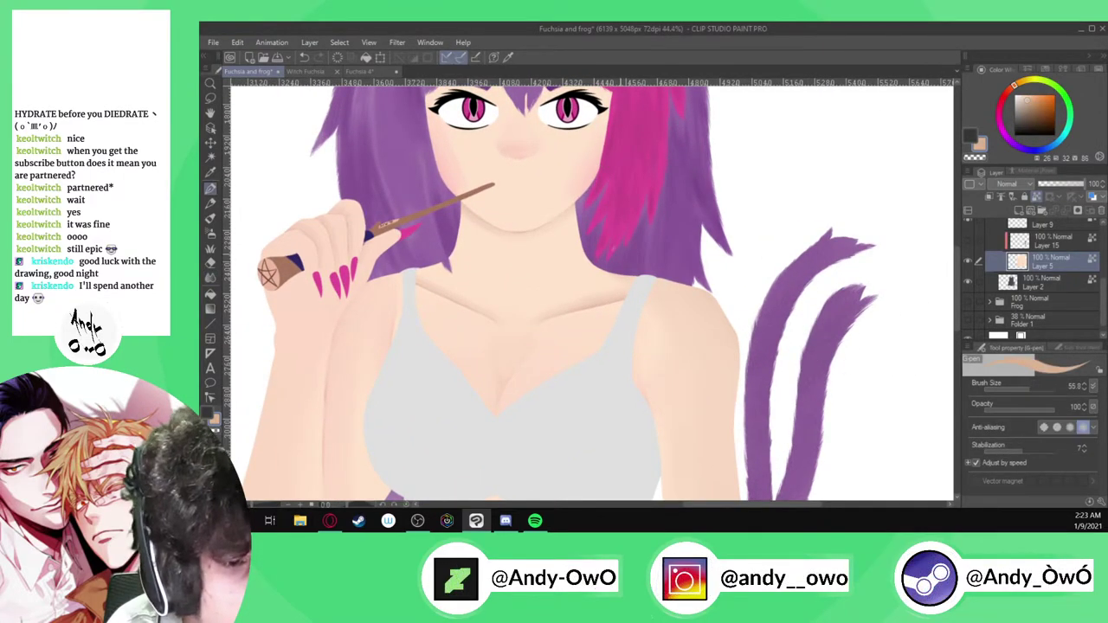
pyautogui.scroll(2, 581, 260)
pyautogui.moveTo(567, 216)
pyautogui.mouseDown()
pyautogui.moveTo(587, 266)
pyautogui.moveTo(625, 291)
pyautogui.moveTo(671, 295)
pyautogui.mouseUp()
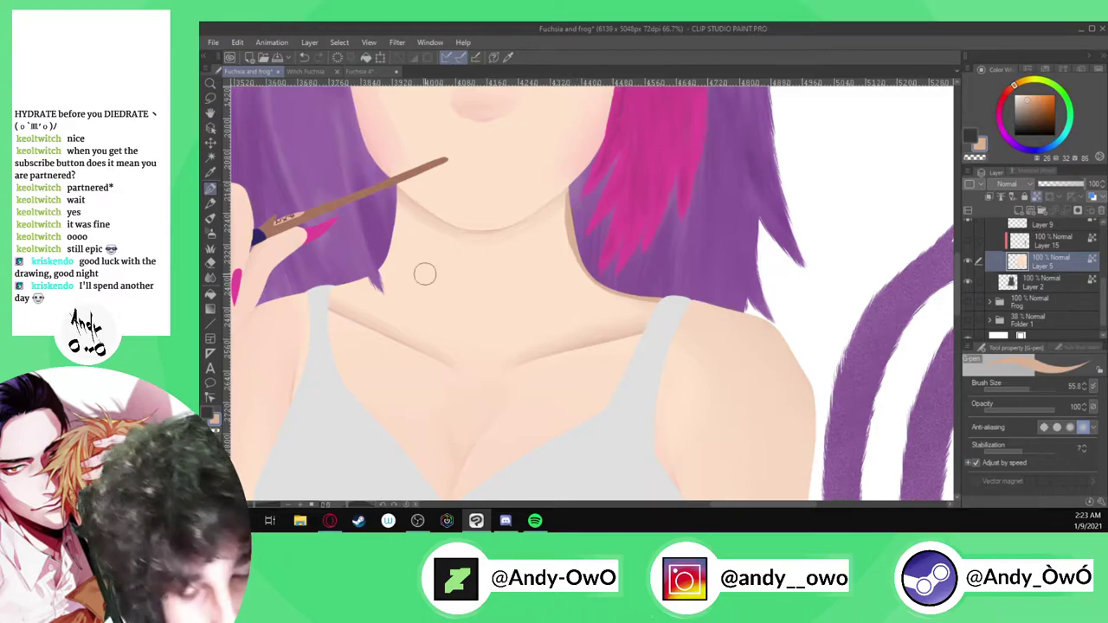
# Blend the shadow beside the hair into the neck and shoulder, adjusting the Blend brush down to 33.9 and up to 68.4
pyautogui.press('j')
pyautogui.scroll(3, 634, 263)
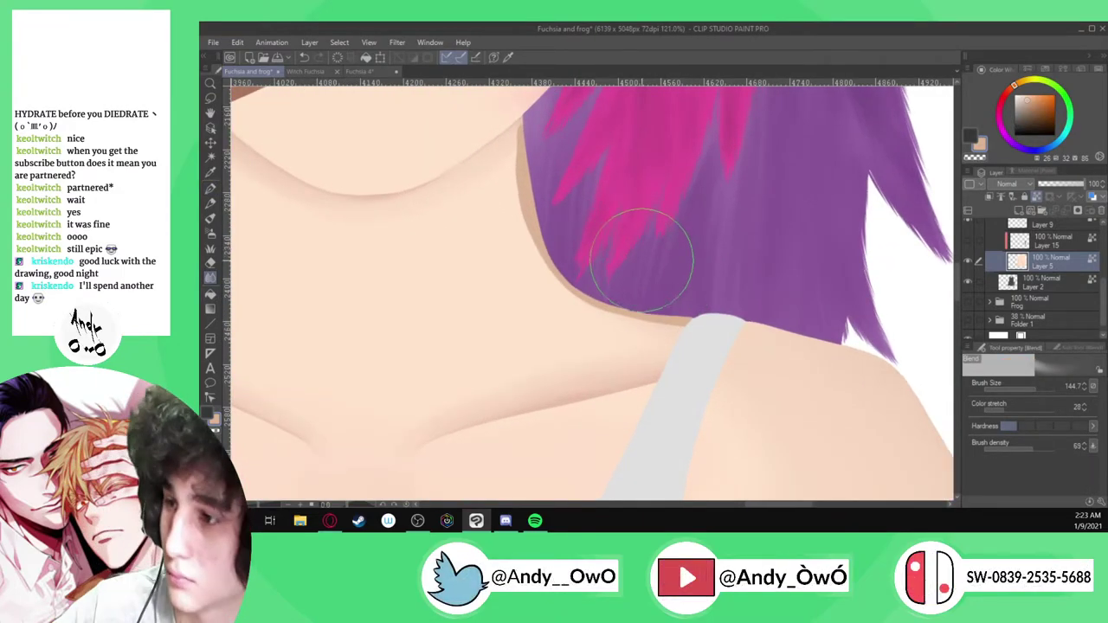
pyautogui.moveTo(649, 269); pyautogui.dragTo(627, 235)
pyautogui.moveTo(696, 316)
pyautogui.mouseDown()
pyautogui.moveTo(624, 302)
pyautogui.moveTo(703, 325)
pyautogui.moveTo(575, 296)
pyautogui.moveTo(712, 325)
pyautogui.moveTo(560, 288)
pyautogui.mouseUp()
pyautogui.moveTo(719, 333)
pyautogui.mouseDown()
pyautogui.moveTo(542, 285)
pyautogui.moveTo(542, 295)
pyautogui.moveTo(517, 193)
pyautogui.moveTo(518, 131)
pyautogui.moveTo(508, 160)
pyautogui.moveTo(533, 225)
pyautogui.mouseUp()
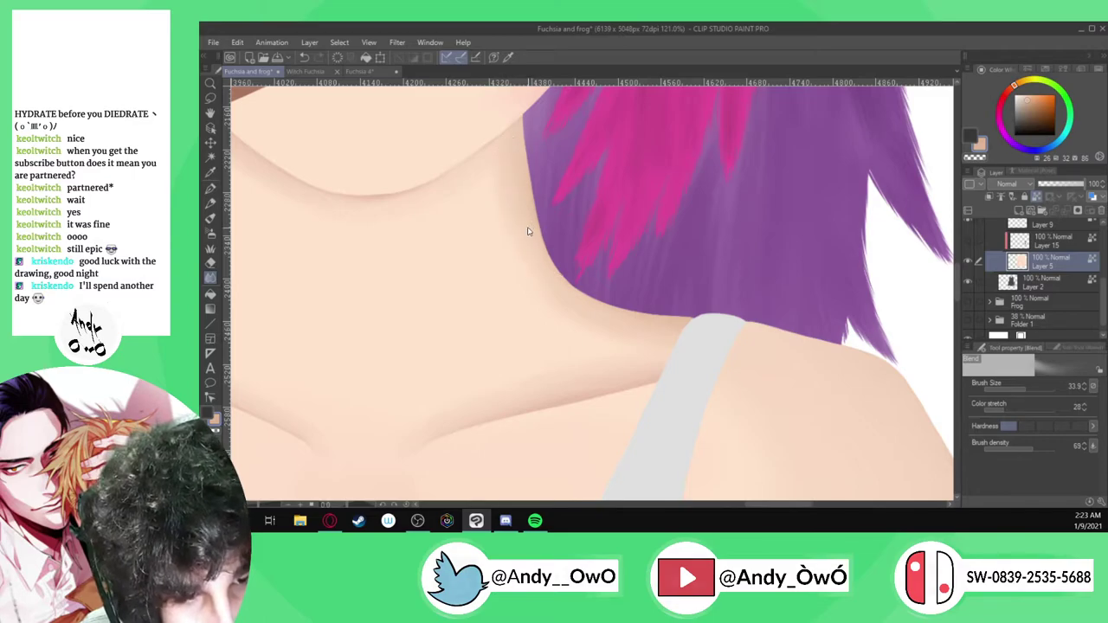
pyautogui.press(']')
pyautogui.moveTo(510, 159)
pyautogui.mouseDown()
pyautogui.moveTo(564, 261)
pyautogui.moveTo(631, 308)
pyautogui.moveTo(504, 226)
pyautogui.moveTo(511, 250)
pyautogui.moveTo(453, 222)
pyautogui.moveTo(745, 325)
pyautogui.moveTo(496, 209)
pyautogui.mouseUp()
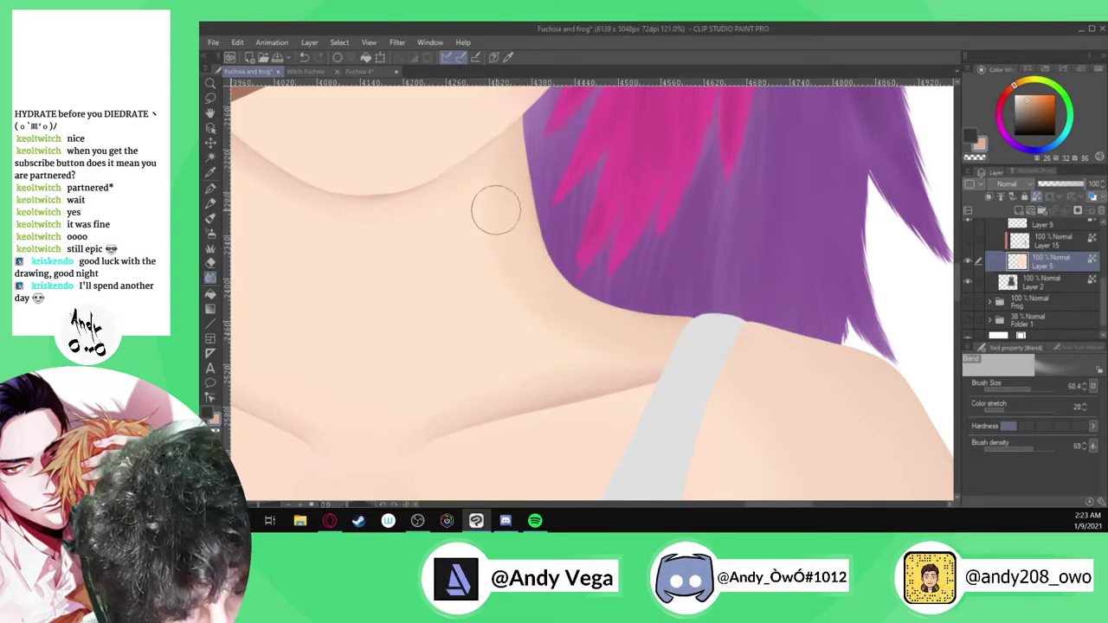
# Examine the blended neck and shoulder shading up close and the whole figure at full view
pyautogui.scroll(-5, 576, 210)
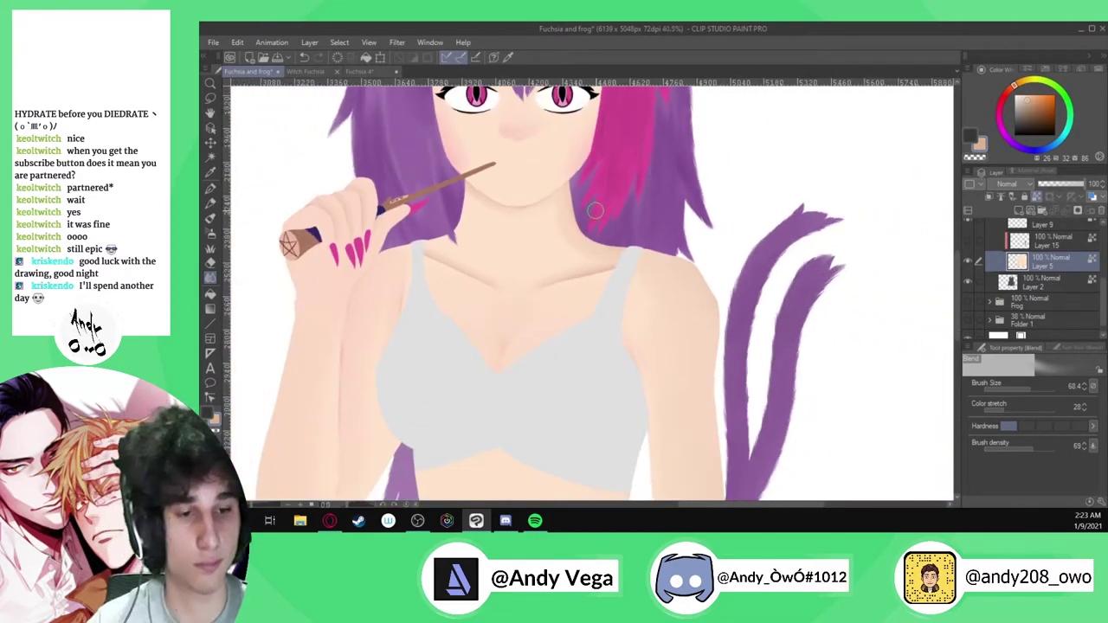
pyautogui.scroll(6, 620, 210)
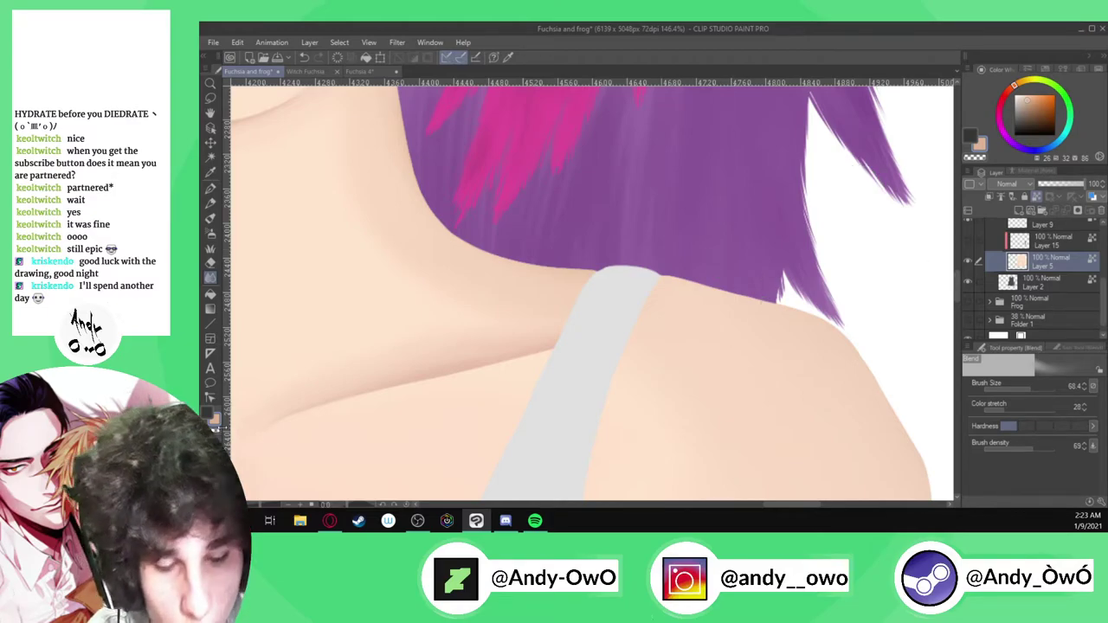
pyautogui.scroll(-2, 479, 404)
pyautogui.scroll(-3, 478, 405)
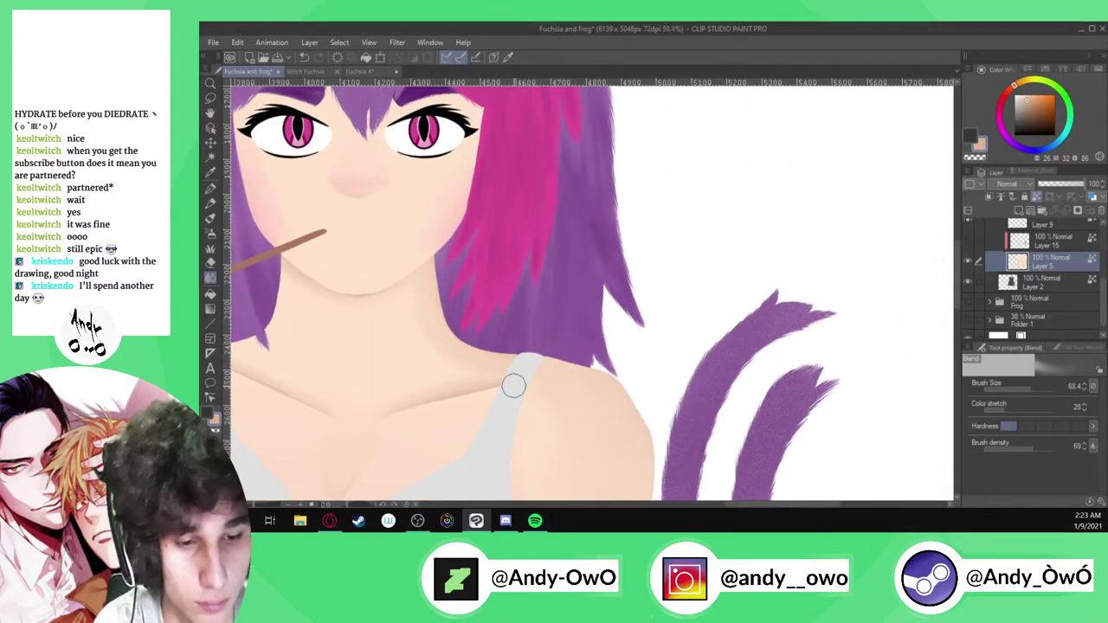
pyautogui.scroll(-4, 631, 354)
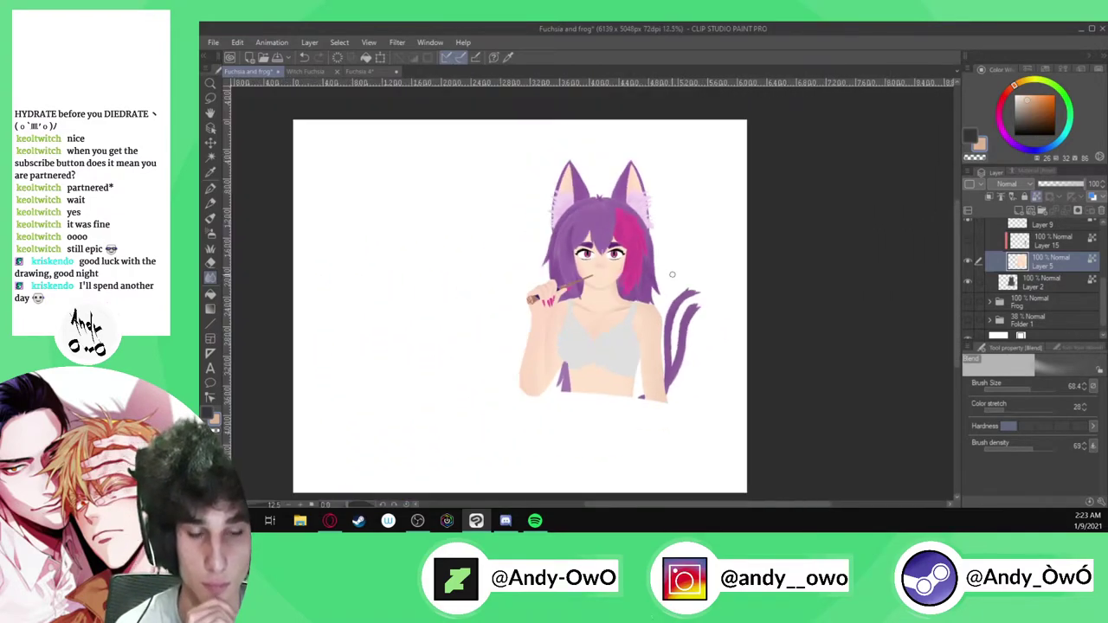
pyautogui.scroll(4, 613, 355)
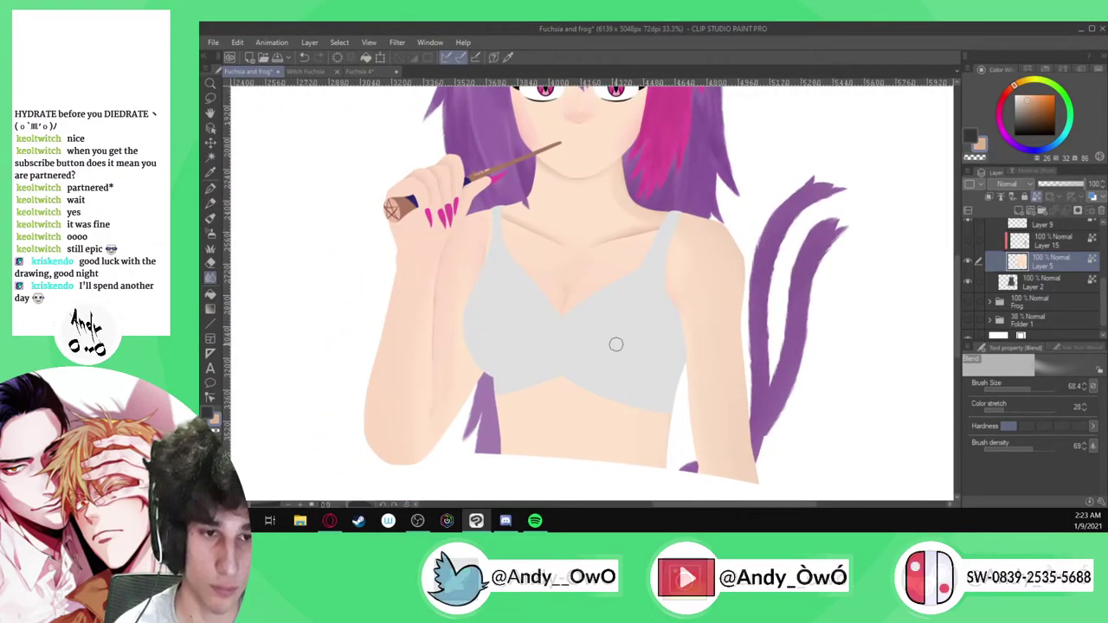
pyautogui.scroll(-3, 615, 342)
pyautogui.scroll(-1, 618, 345)
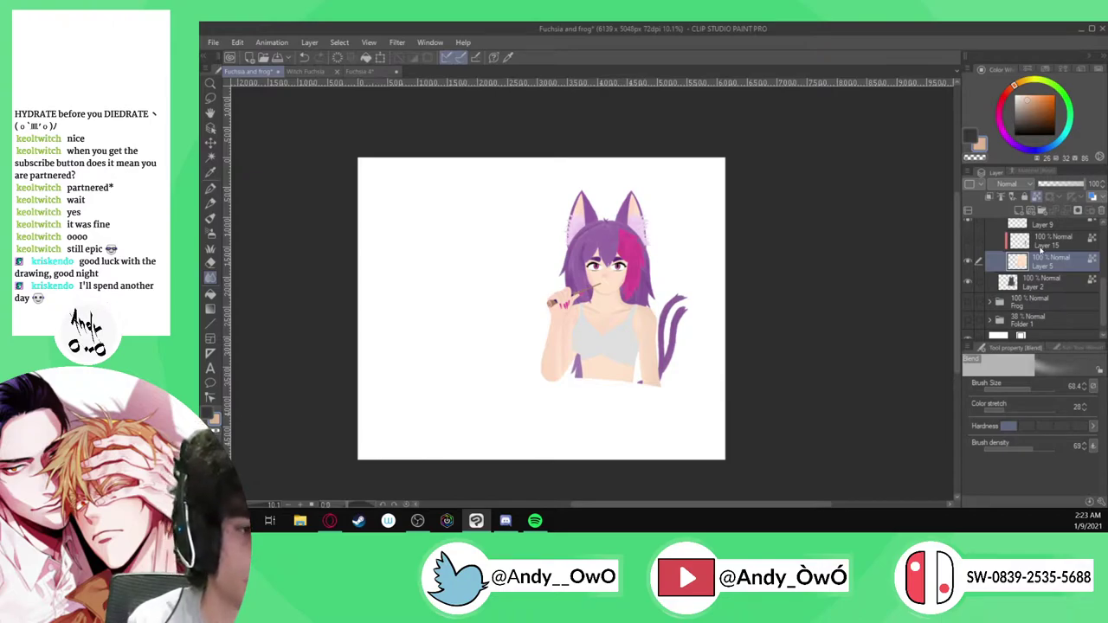
# Show Layer 15 with the arm tattoo and lips, check Layer 9's visibility, and make Layer 9 the active layer
pyautogui.scroll(1, 1039, 256)
pyautogui.click(969, 272)
pyautogui.click(970, 253)
pyautogui.click(969, 252)
pyautogui.click(1055, 271)
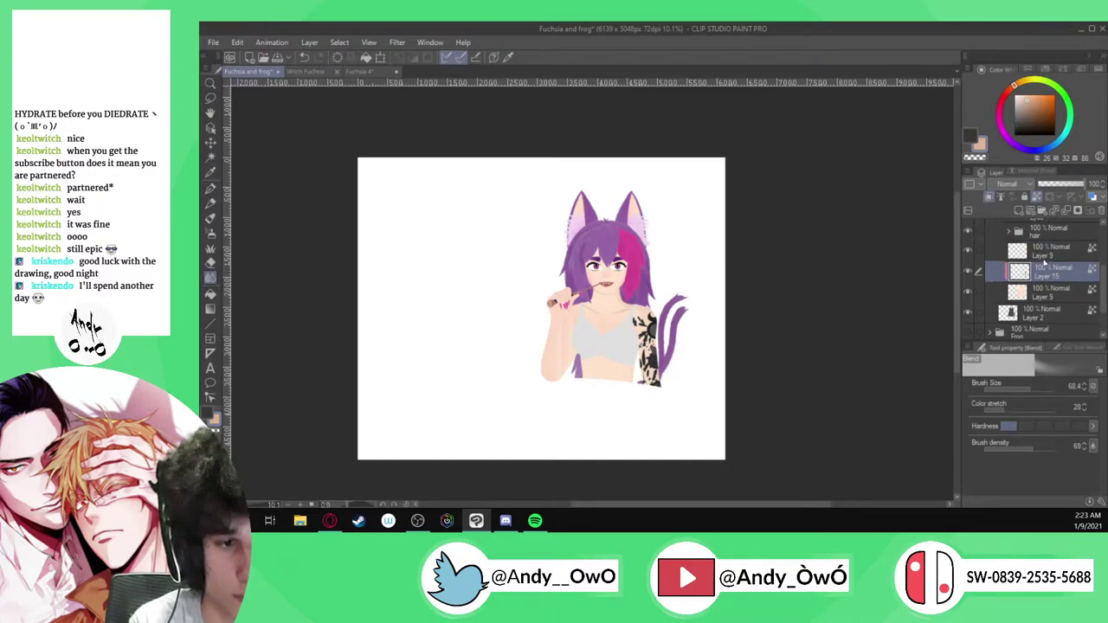
pyautogui.click(1050, 253)
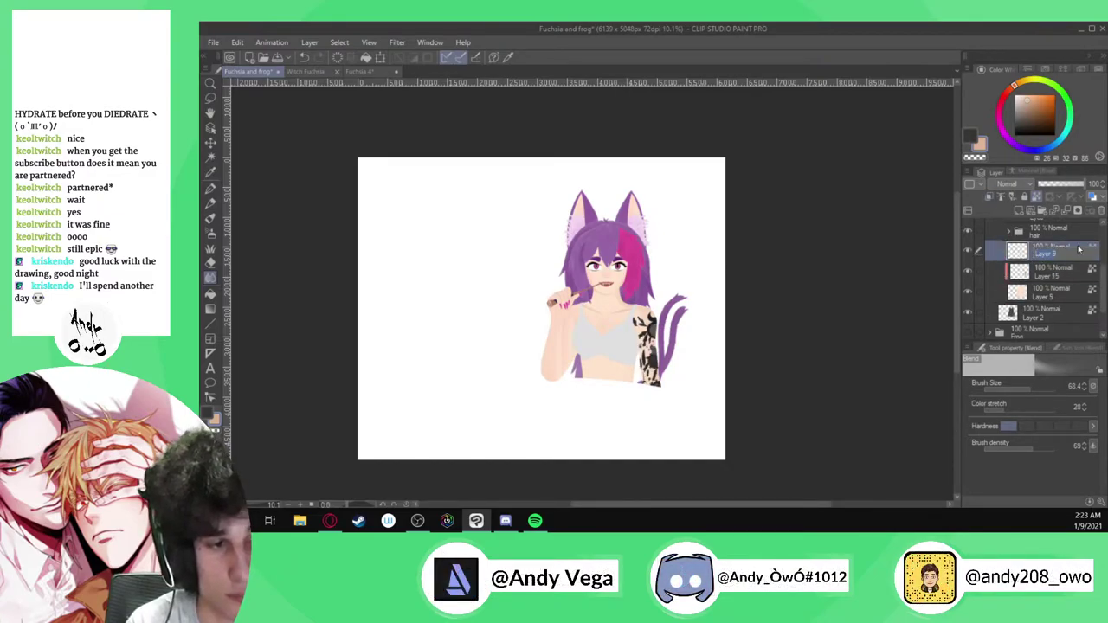
# Repaint the grey top on Layer 9 in a lighter grey with the G-pen at size 110.1, starting from its sampled colour
pyautogui.scroll(3, 618, 342)
pyautogui.keyDown('alt'); pyautogui.click(618, 342); pyautogui.keyUp('alt')
pyautogui.press('p')
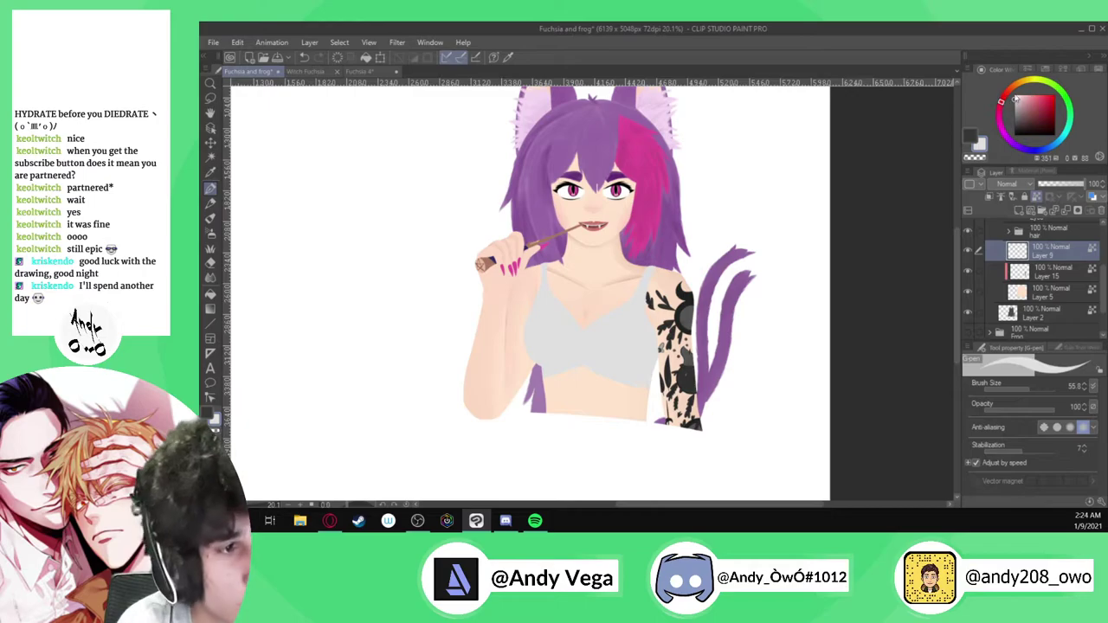
pyautogui.moveTo(1023, 159); pyautogui.dragTo(1023, 233)
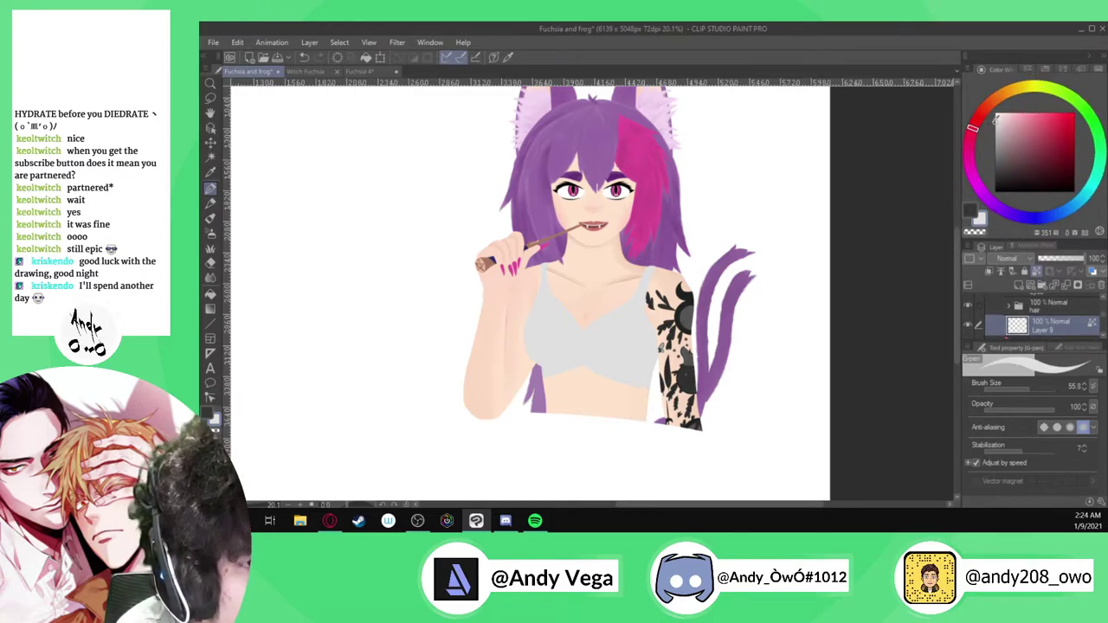
pyautogui.scroll(1, 631, 329)
pyautogui.moveTo(651, 263); pyautogui.dragTo(637, 385)
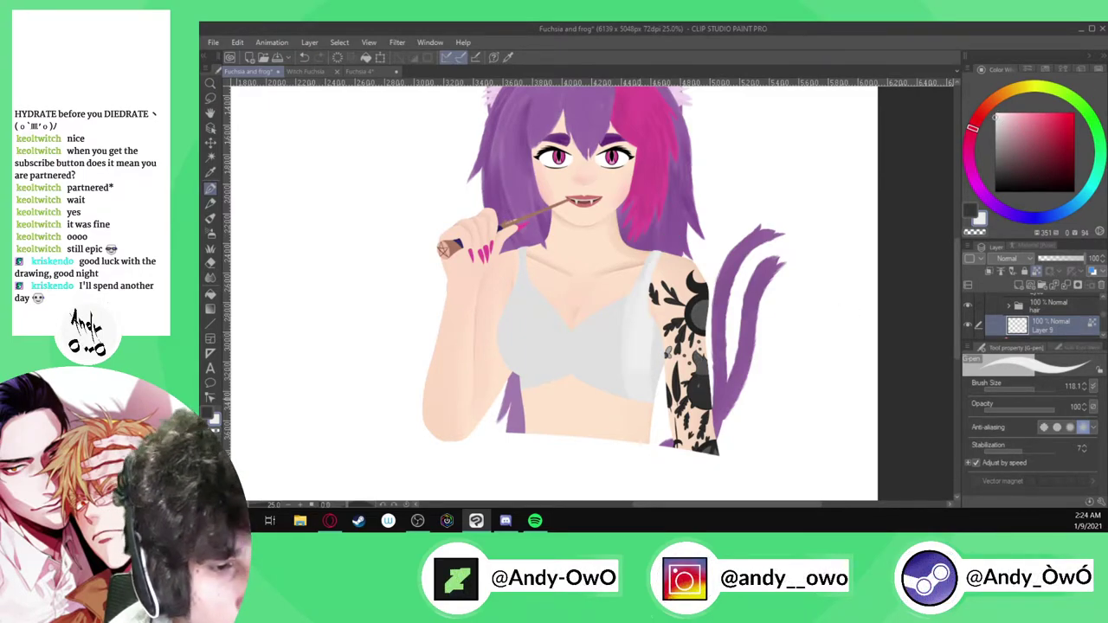
pyautogui.moveTo(645, 407)
pyautogui.mouseDown()
pyautogui.moveTo(562, 406)
pyautogui.moveTo(589, 346)
pyautogui.moveTo(584, 290)
pyautogui.moveTo(509, 356)
pyautogui.moveTo(534, 249)
pyautogui.mouseUp()
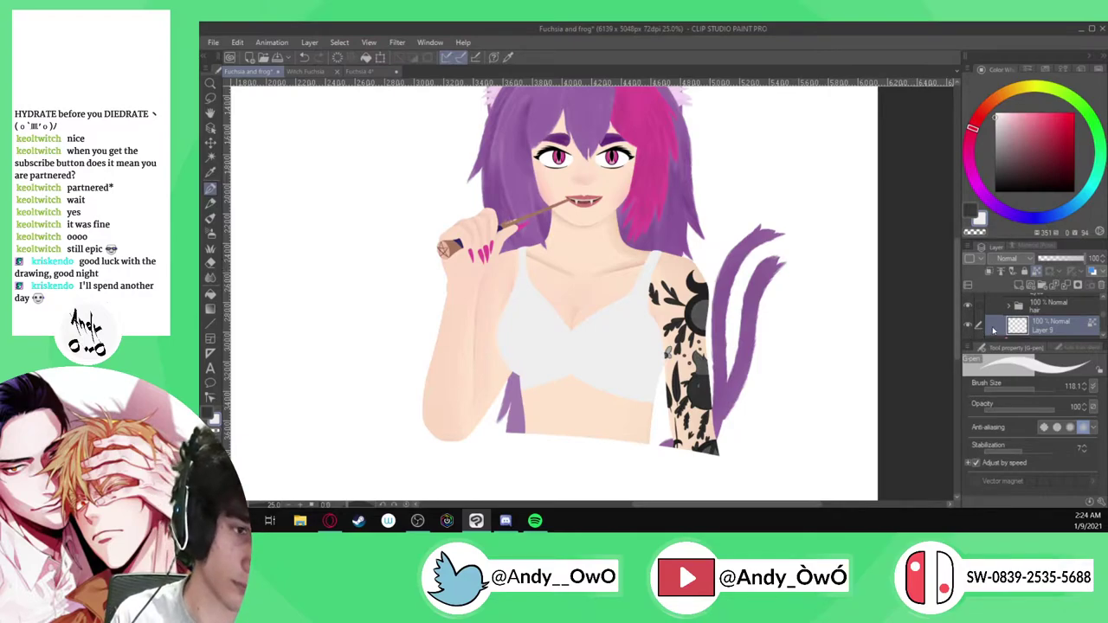
# Shrink the enlarged colour wheel and hide and reshow Layer 9 to check the repainted top
pyautogui.scroll(2, 1005, 329)
pyautogui.moveTo(1026, 236); pyautogui.dragTo(1016, 158)
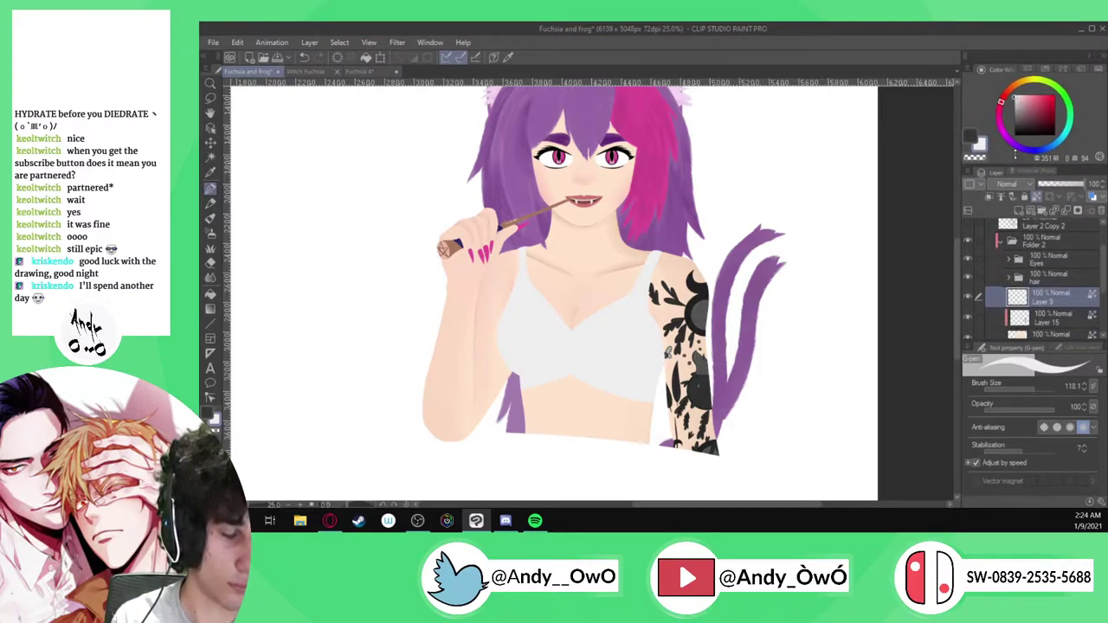
pyautogui.scroll(-1, 1035, 273)
pyautogui.click(967, 281)
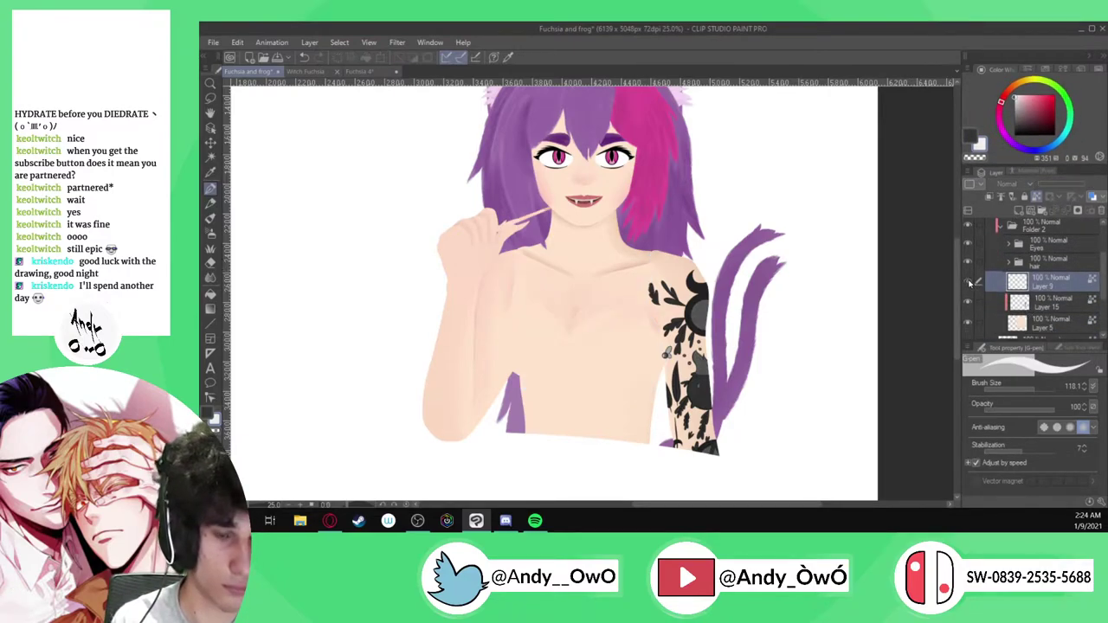
pyautogui.click(968, 281)
pyautogui.scroll(3, 568, 353)
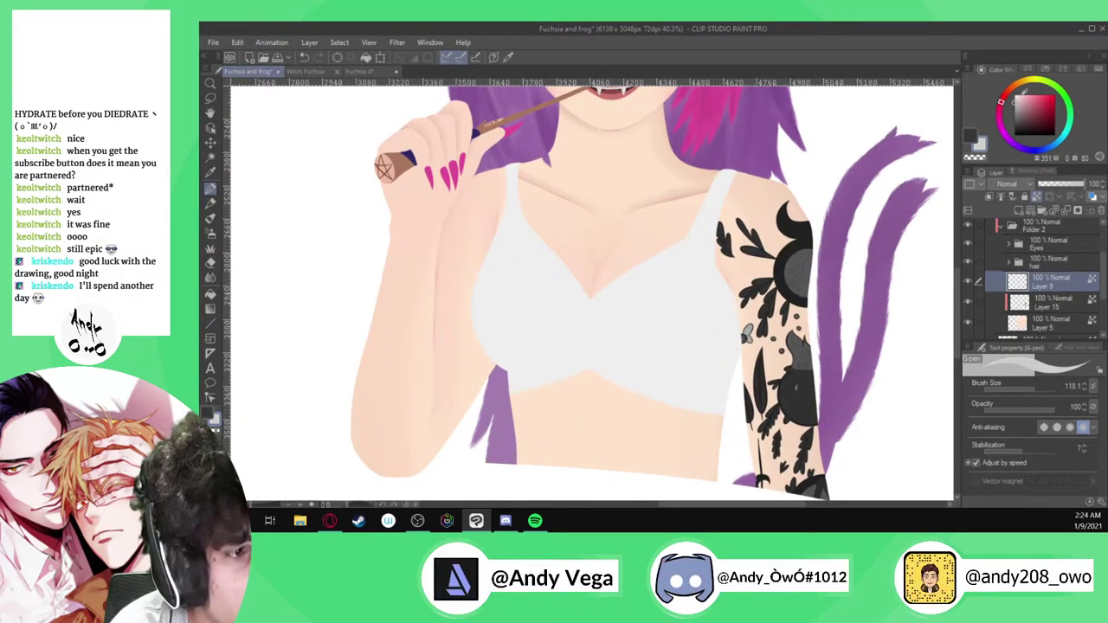
# Reduce the G-pen size to 33.9 and show the line art on Layer 2 Copy 2
pyautogui.moveTo(1034, 390); pyautogui.dragTo(1028, 389)
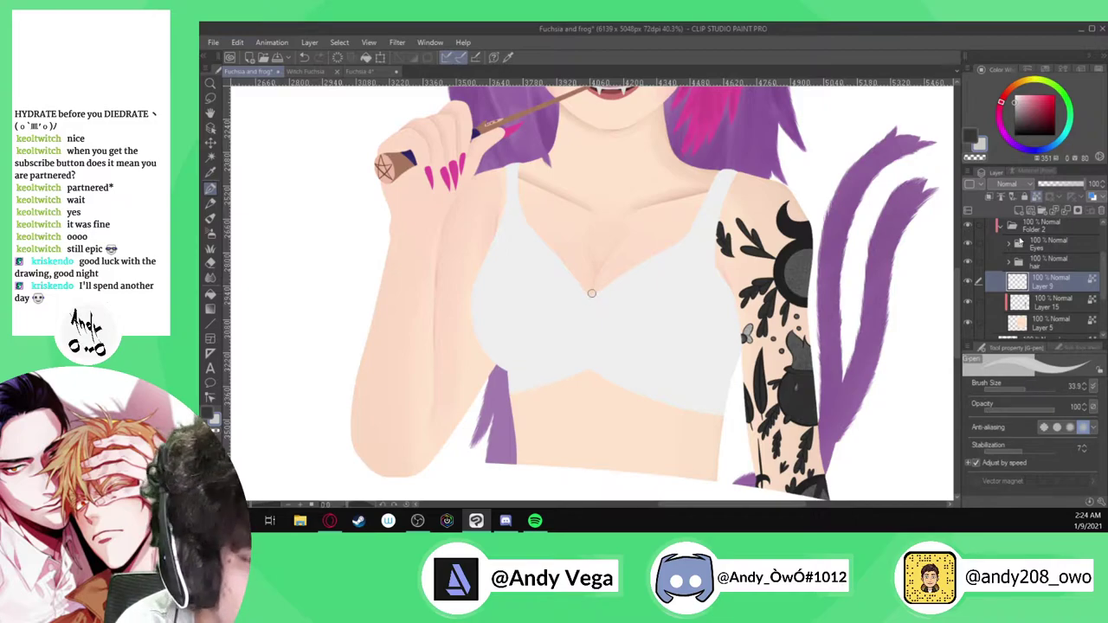
pyautogui.scroll(3, 1020, 242)
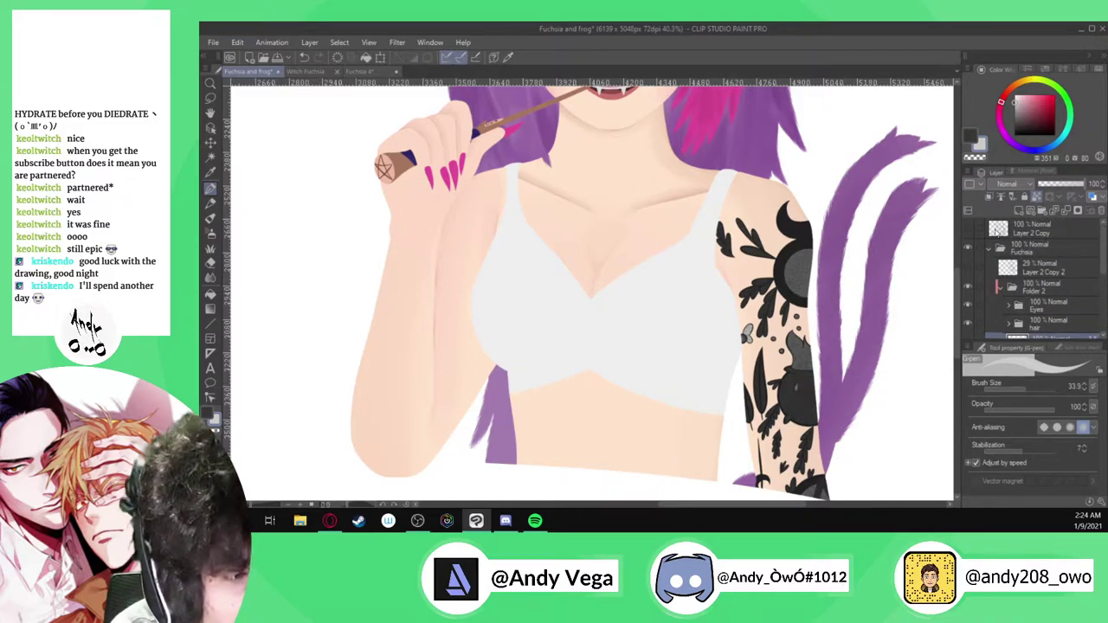
pyautogui.click(967, 231)
pyautogui.scroll(1, 672, 277)
pyautogui.click(968, 231)
pyautogui.click(968, 268)
pyautogui.scroll(1, 592, 330)
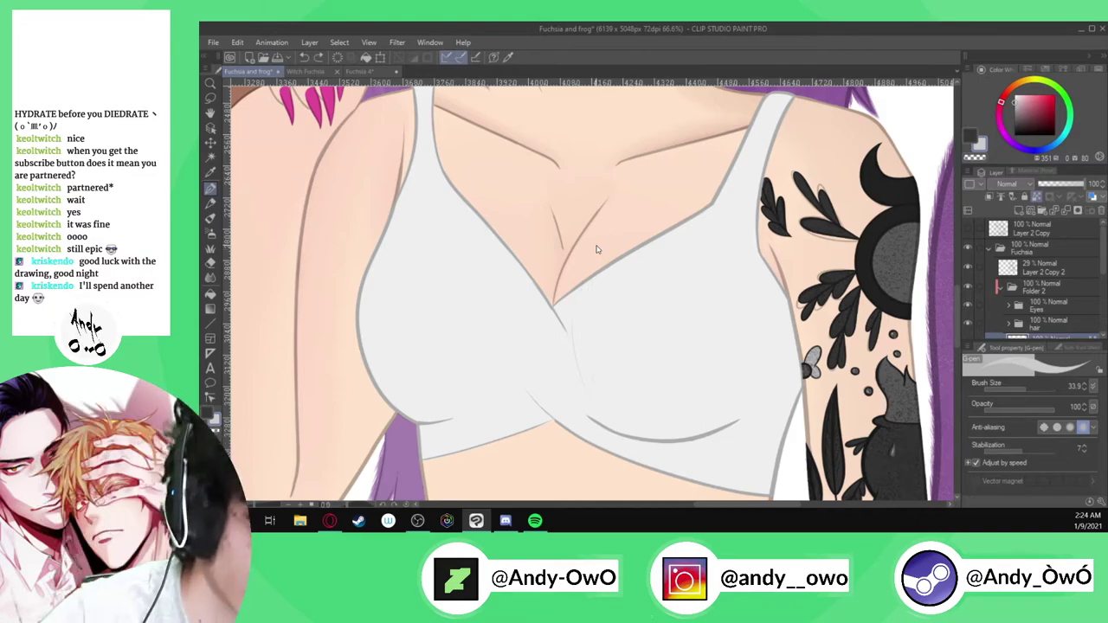
# Add a new layer clipped to Layer 9 and hatch fine grey fabric strokes down the cup on the tattooed-arm side
pyautogui.scroll(-1, 752, 217)
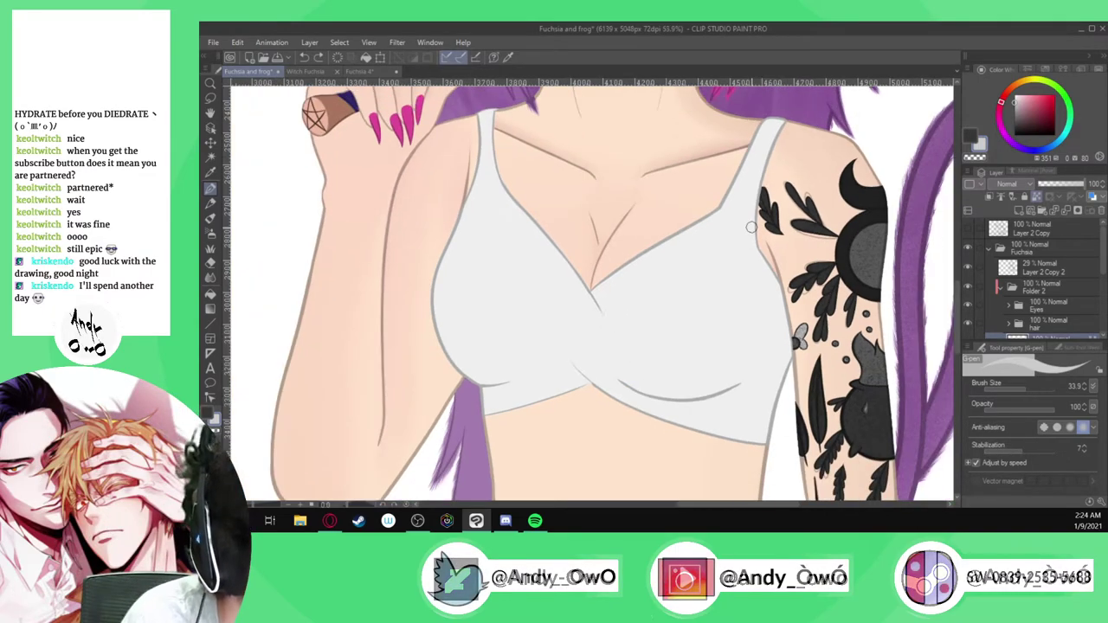
pyautogui.scroll(-1, 1036, 281)
pyautogui.click(1018, 210)
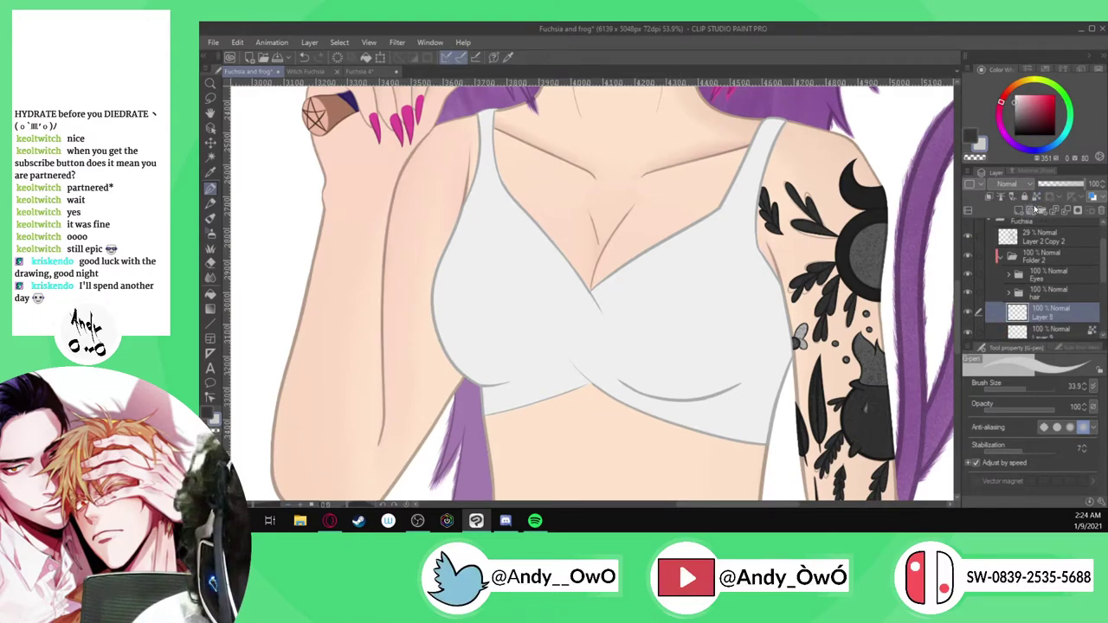
pyautogui.click(990, 200)
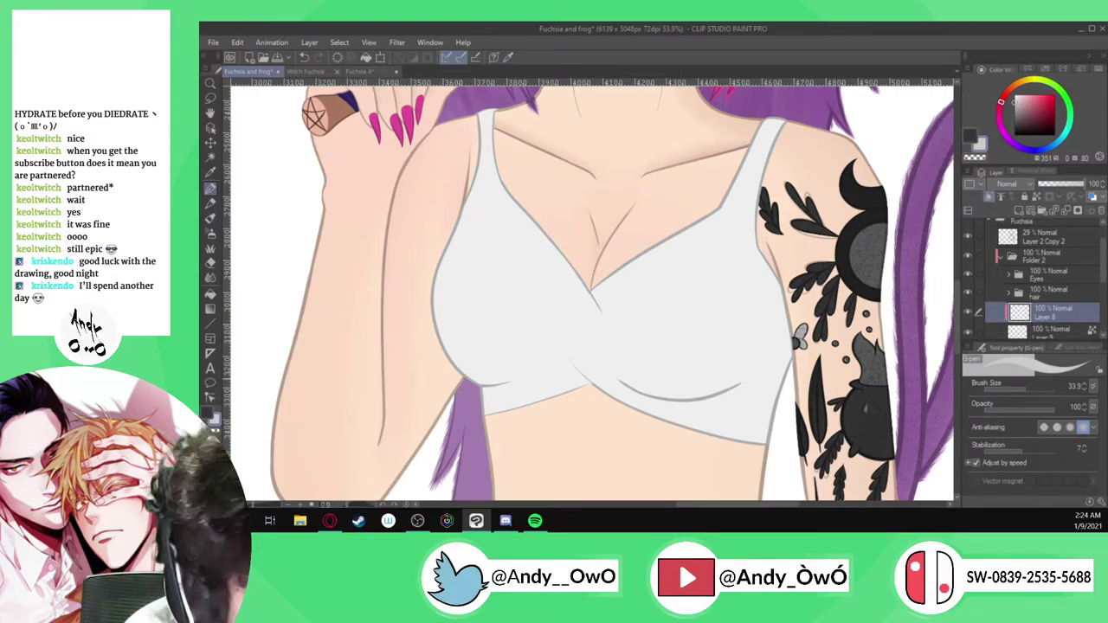
pyautogui.moveTo(606, 278); pyautogui.dragTo(632, 391)
pyautogui.moveTo(605, 293)
pyautogui.mouseDown()
pyautogui.moveTo(635, 387)
pyautogui.moveTo(637, 365)
pyautogui.mouseUp()
pyautogui.moveTo(621, 278)
pyautogui.mouseDown()
pyautogui.moveTo(640, 363)
pyautogui.moveTo(656, 374)
pyautogui.mouseUp()
pyautogui.moveTo(632, 259); pyautogui.dragTo(663, 382)
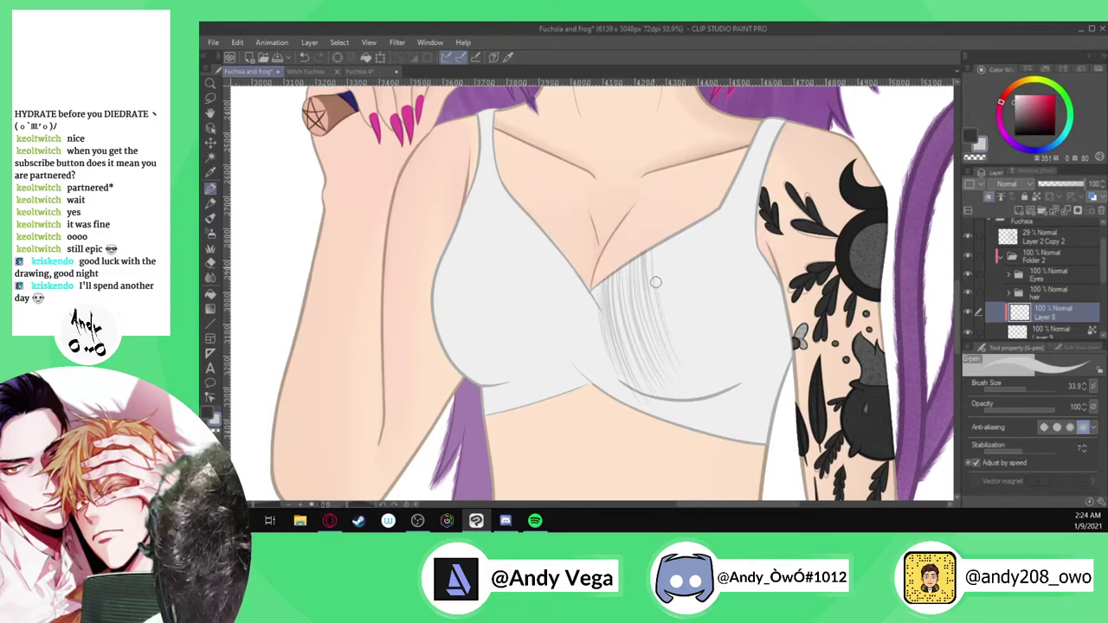
pyautogui.moveTo(664, 267)
pyautogui.mouseDown()
pyautogui.moveTo(689, 374)
pyautogui.moveTo(718, 395)
pyautogui.moveTo(710, 372)
pyautogui.mouseUp()
pyautogui.moveTo(698, 258)
pyautogui.mouseDown()
pyautogui.moveTo(715, 351)
pyautogui.moveTo(736, 376)
pyautogui.mouseUp()
pyautogui.moveTo(738, 256); pyautogui.dragTo(745, 362)
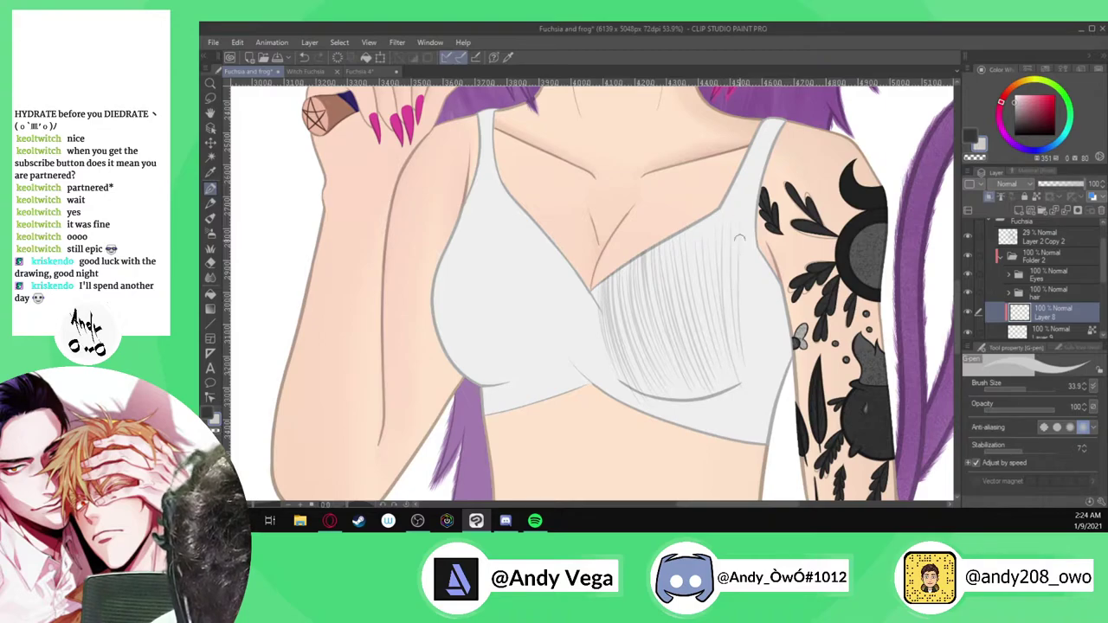
# Extend the grey hatching over the side band and up the strap beside the tattooed arm
pyautogui.moveTo(760, 314); pyautogui.dragTo(759, 395)
pyautogui.moveTo(771, 306)
pyautogui.mouseDown()
pyautogui.moveTo(777, 433)
pyautogui.moveTo(779, 308)
pyautogui.moveTo(763, 436)
pyautogui.mouseUp()
pyautogui.moveTo(762, 396); pyautogui.dragTo(755, 443)
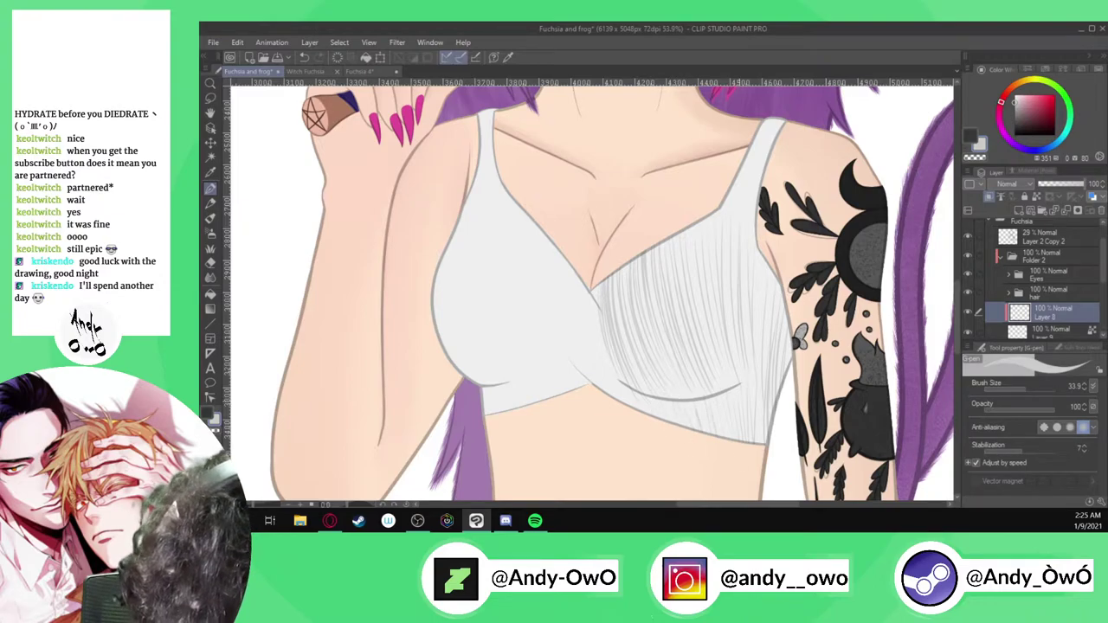
pyautogui.moveTo(765, 142); pyautogui.dragTo(749, 256)
pyautogui.moveTo(769, 123); pyautogui.dragTo(738, 279)
pyautogui.moveTo(747, 198); pyautogui.dragTo(725, 299)
pyautogui.moveTo(754, 149); pyautogui.dragTo(718, 299)
pyautogui.moveTo(732, 194); pyautogui.dragTo(710, 320)
pyautogui.moveTo(719, 218); pyautogui.dragTo(703, 331)
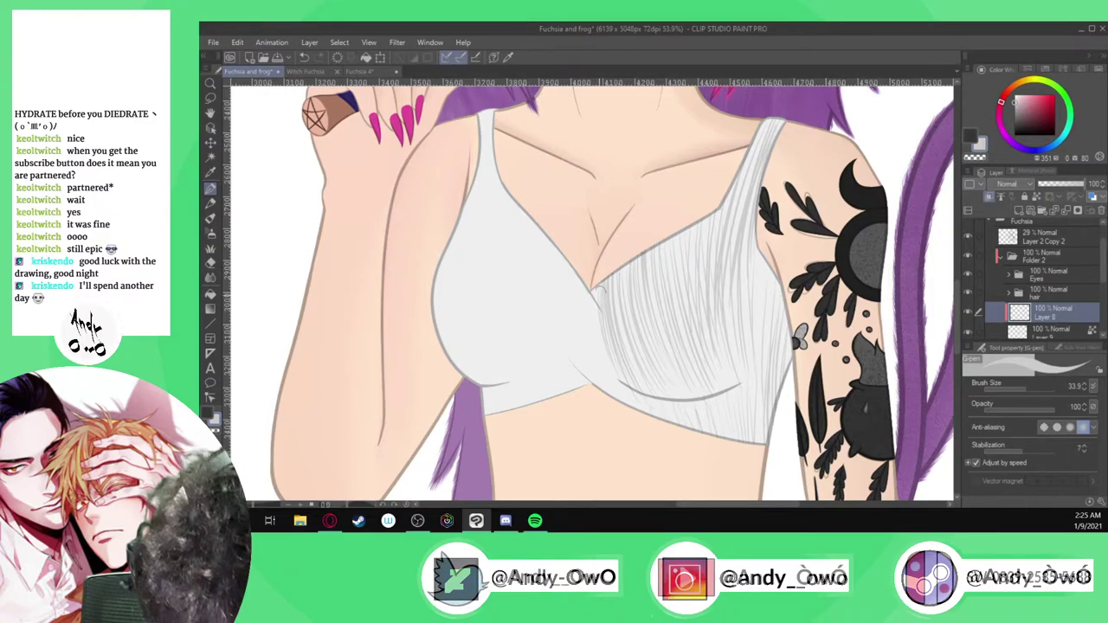
# Hatch fine vertical grey strokes over the cup on the raised-arm side of the top
pyautogui.moveTo(464, 215); pyautogui.dragTo(454, 322)
pyautogui.moveTo(450, 237); pyautogui.dragTo(456, 352)
pyautogui.moveTo(443, 249)
pyautogui.mouseDown()
pyautogui.moveTo(452, 350)
pyautogui.moveTo(440, 363)
pyautogui.mouseUp()
pyautogui.moveTo(456, 222); pyautogui.dragTo(457, 355)
pyautogui.moveTo(469, 244); pyautogui.dragTo(460, 366)
pyautogui.moveTo(474, 196); pyautogui.dragTo(473, 368)
pyautogui.moveTo(486, 204); pyautogui.dragTo(478, 362)
pyautogui.moveTo(504, 203); pyautogui.dragTo(485, 367)
pyautogui.moveTo(513, 224); pyautogui.dragTo(495, 367)
pyautogui.moveTo(528, 219); pyautogui.dragTo(505, 362)
pyautogui.moveTo(530, 249); pyautogui.dragTo(513, 365)
pyautogui.moveTo(513, 244); pyautogui.dragTo(503, 367)
pyautogui.moveTo(525, 260); pyautogui.dragTo(513, 359)
pyautogui.moveTo(528, 218); pyautogui.dragTo(525, 358)
pyautogui.moveTo(537, 249); pyautogui.dragTo(537, 359)
# Fill the centre overlap of the top and the band beneath it with fine grey hatching
pyautogui.moveTo(559, 279)
pyautogui.mouseDown()
pyautogui.moveTo(549, 351)
pyautogui.moveTo(564, 393)
pyautogui.mouseUp()
pyautogui.moveTo(571, 301); pyautogui.dragTo(554, 393)
pyautogui.moveTo(570, 249); pyautogui.dragTo(551, 390)
pyautogui.moveTo(566, 325); pyautogui.dragTo(559, 393)
pyautogui.moveTo(545, 325); pyautogui.dragTo(550, 396)
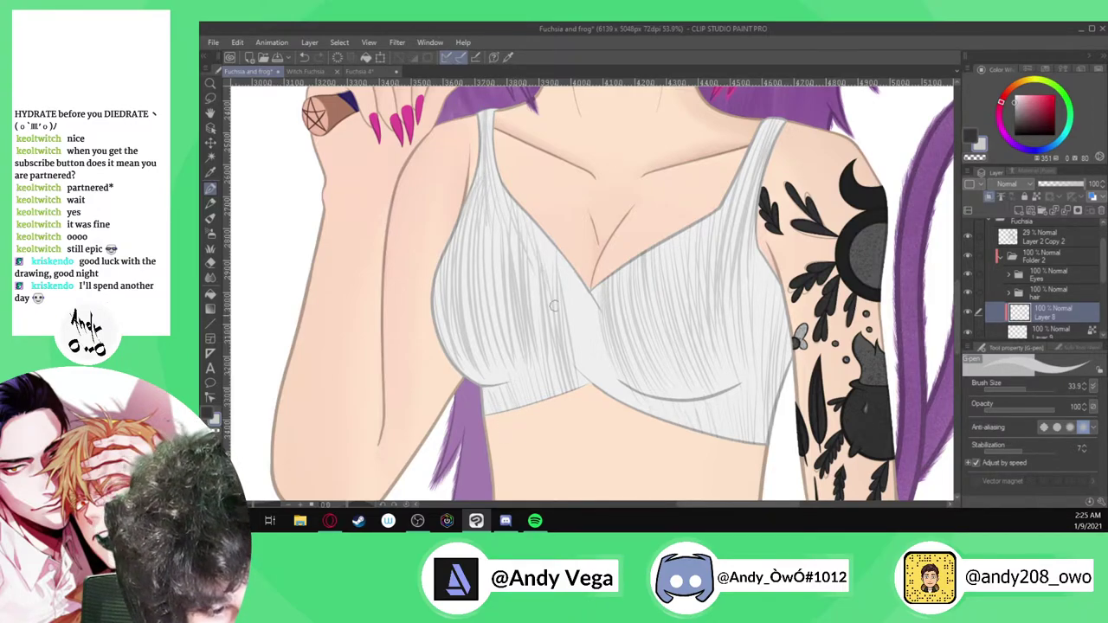
pyautogui.moveTo(594, 292)
pyautogui.mouseDown()
pyautogui.moveTo(579, 389)
pyautogui.moveTo(590, 391)
pyautogui.moveTo(592, 370)
pyautogui.mouseUp()
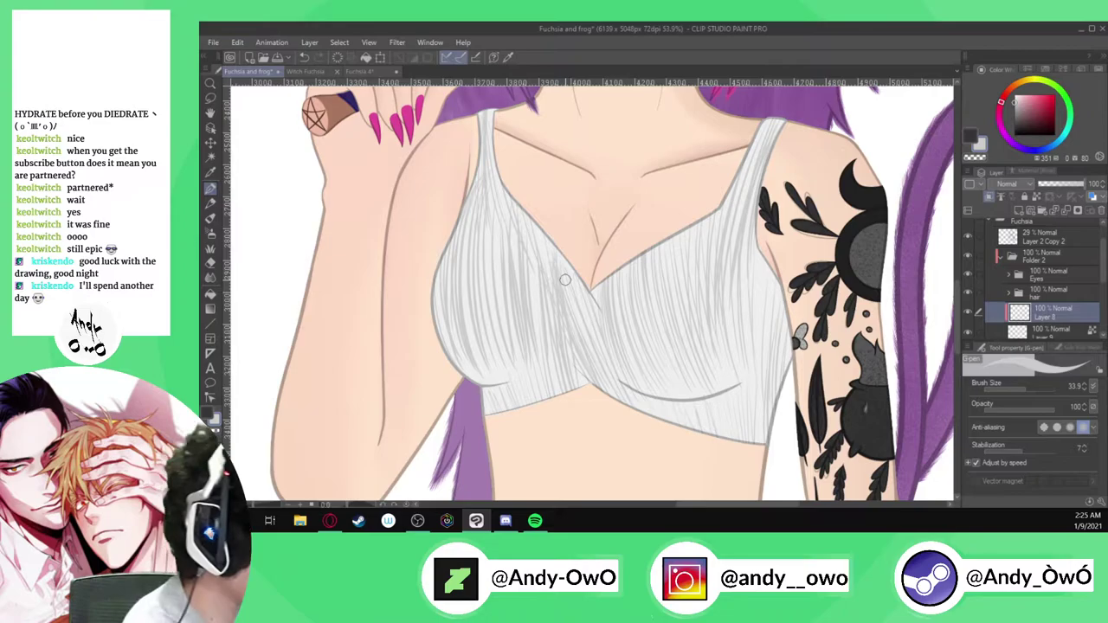
pyautogui.scroll(-3, 565, 279)
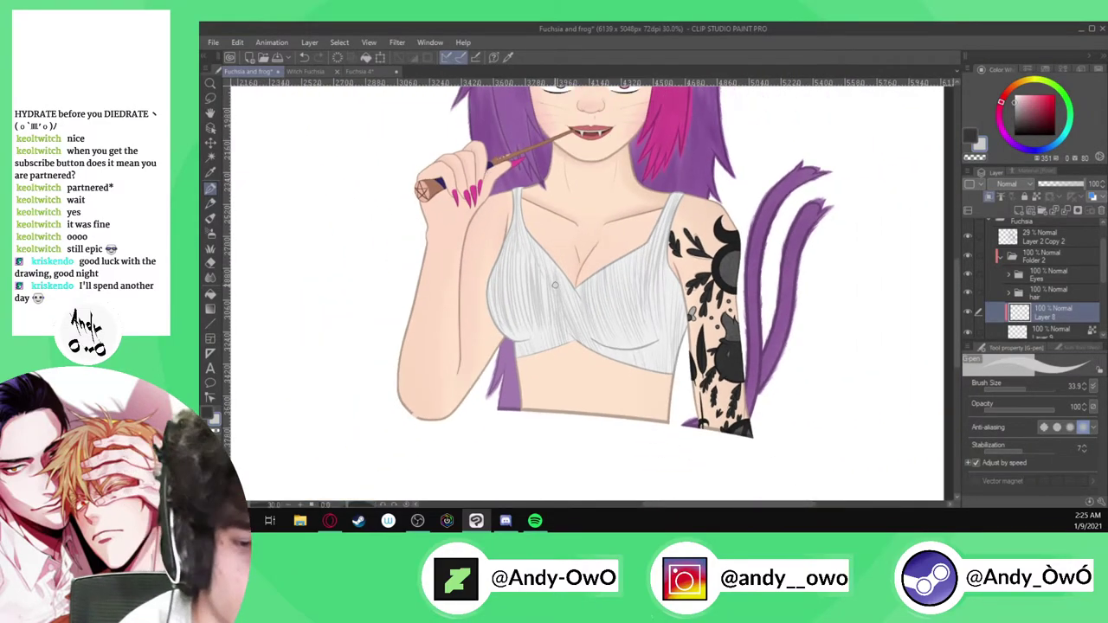
# Add more curved grey hatching along the outer edge of the raised-arm side cup
pyautogui.scroll(4, 546, 311)
pyautogui.moveTo(489, 232); pyautogui.dragTo(516, 362)
pyautogui.moveTo(490, 259); pyautogui.dragTo(511, 379)
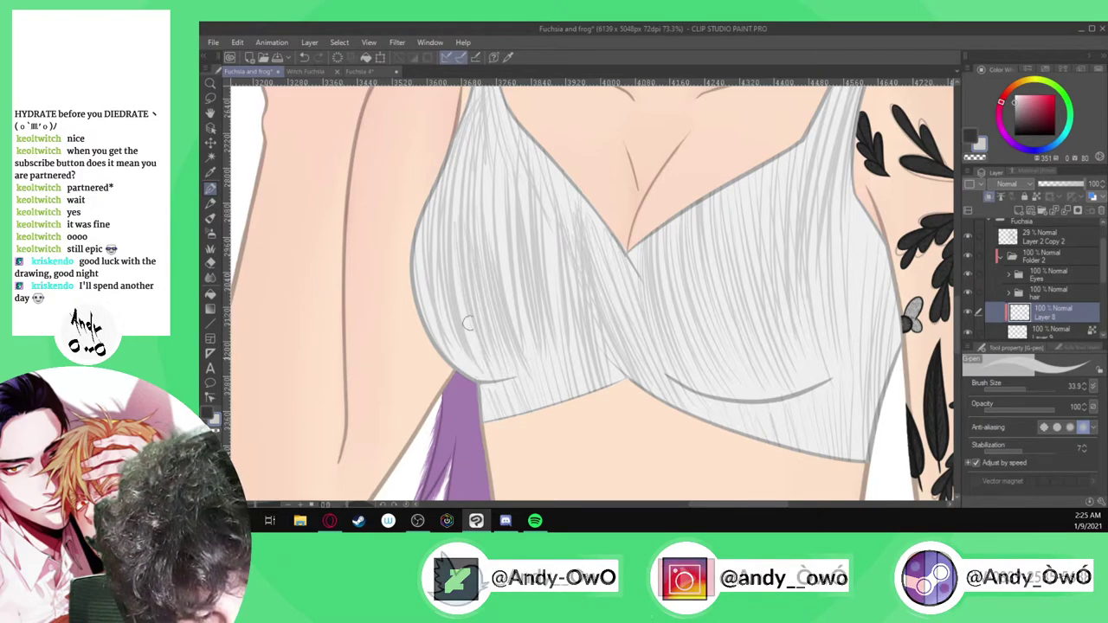
pyautogui.moveTo(422, 243)
pyautogui.mouseDown()
pyautogui.moveTo(467, 376)
pyautogui.moveTo(457, 374)
pyautogui.mouseUp()
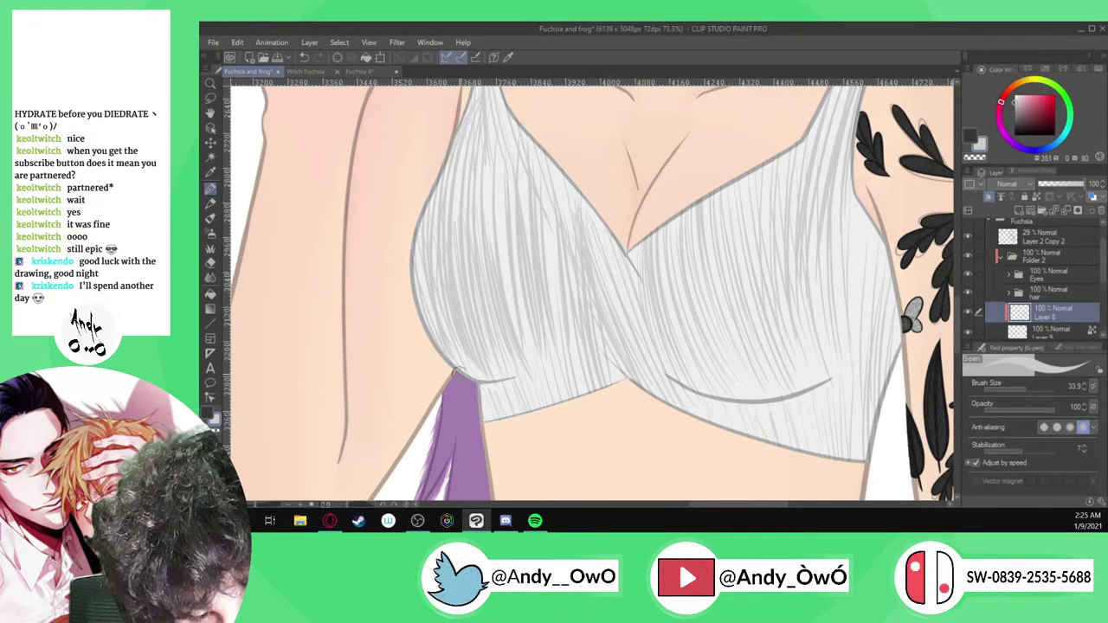
# Sample a lighter grey from the top and paint light strokes through the dark hatching on the raised-arm side cup
pyautogui.keyDown('alt'); pyautogui.click(464, 171); pyautogui.keyUp('alt')
pyautogui.moveTo(451, 208); pyautogui.dragTo(480, 355)
pyautogui.moveTo(447, 244); pyautogui.dragTo(476, 373)
pyautogui.moveTo(437, 222); pyautogui.dragTo(468, 364)
pyautogui.moveTo(432, 259); pyautogui.dragTo(445, 355)
pyautogui.scroll(-3, 415, 211)
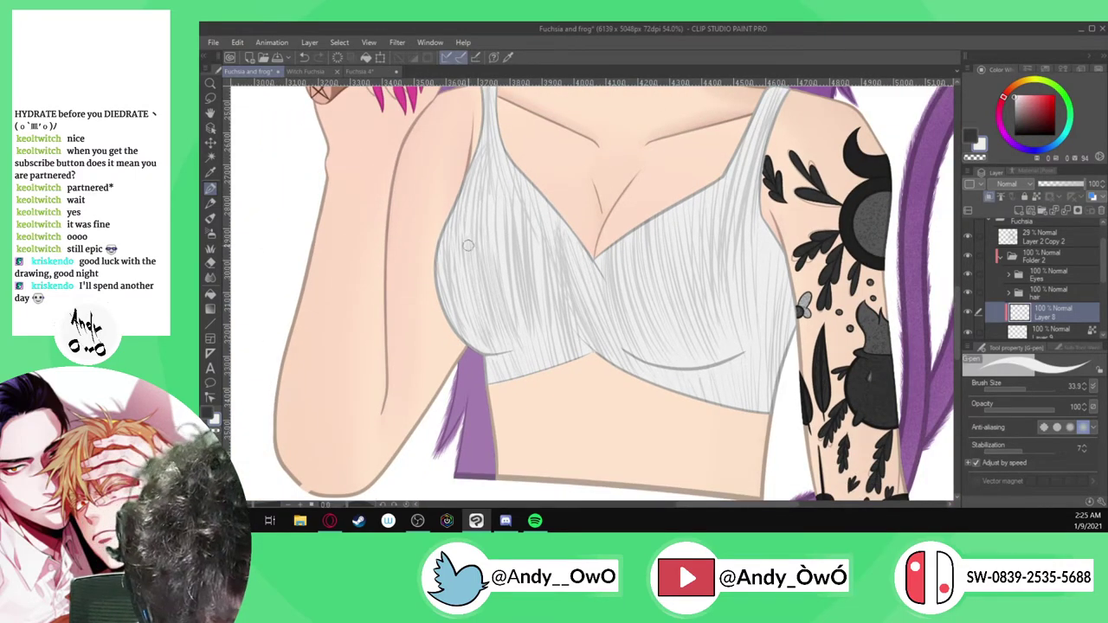
pyautogui.scroll(2, 484, 168)
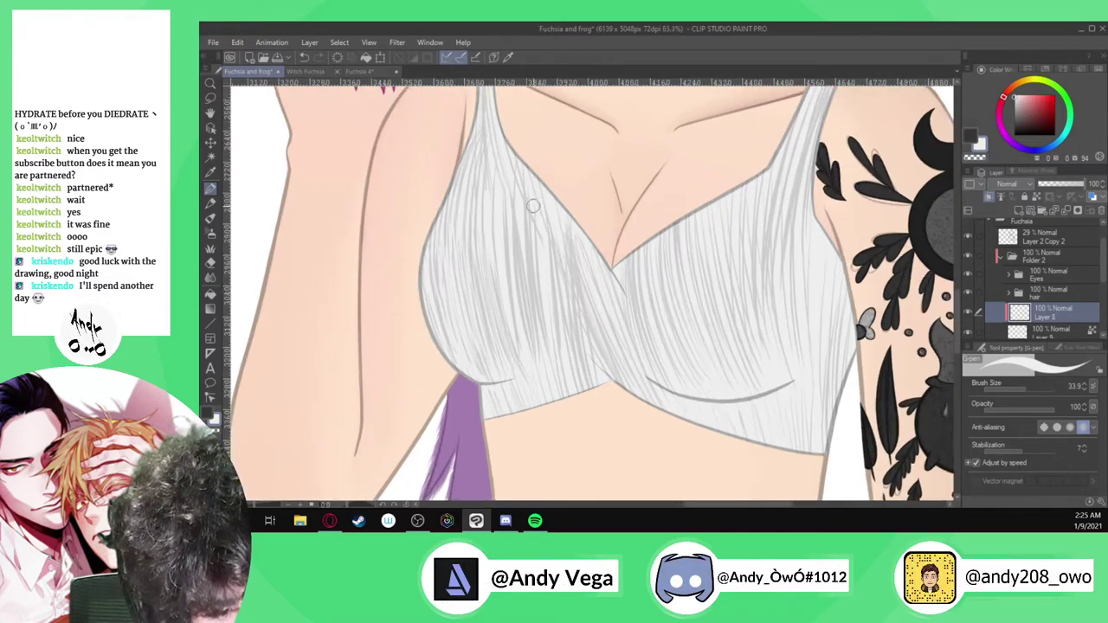
pyautogui.moveTo(547, 337); pyautogui.dragTo(529, 244)
pyautogui.moveTo(519, 200); pyautogui.dragTo(528, 338)
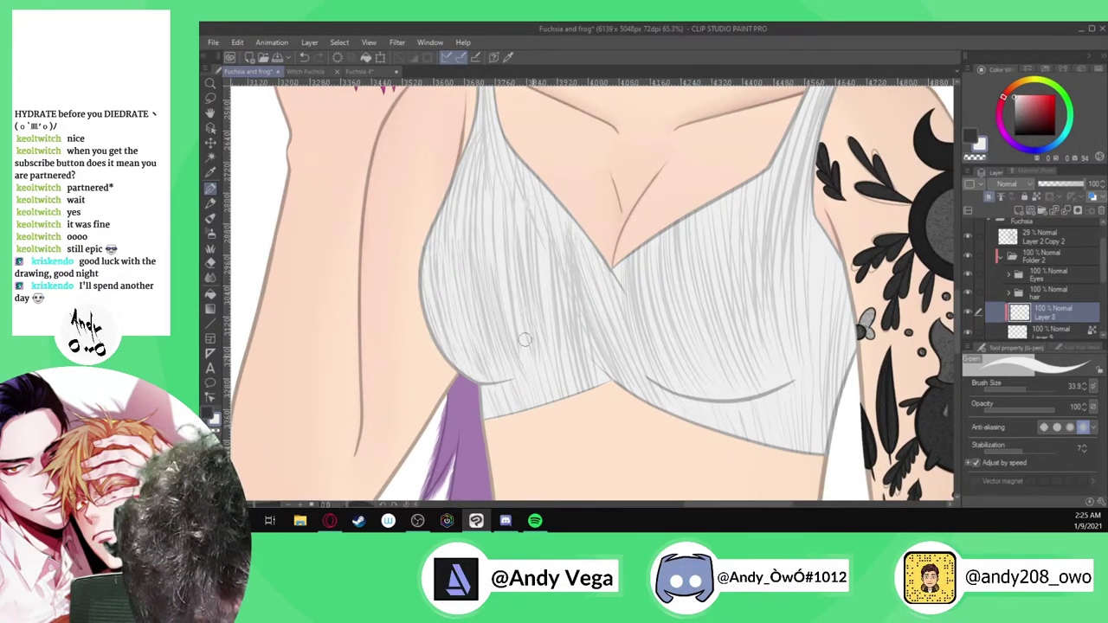
# Lower the hatching layer's opacity to 27% so the fabric texture becomes subtle
pyautogui.scroll(-4, 509, 240)
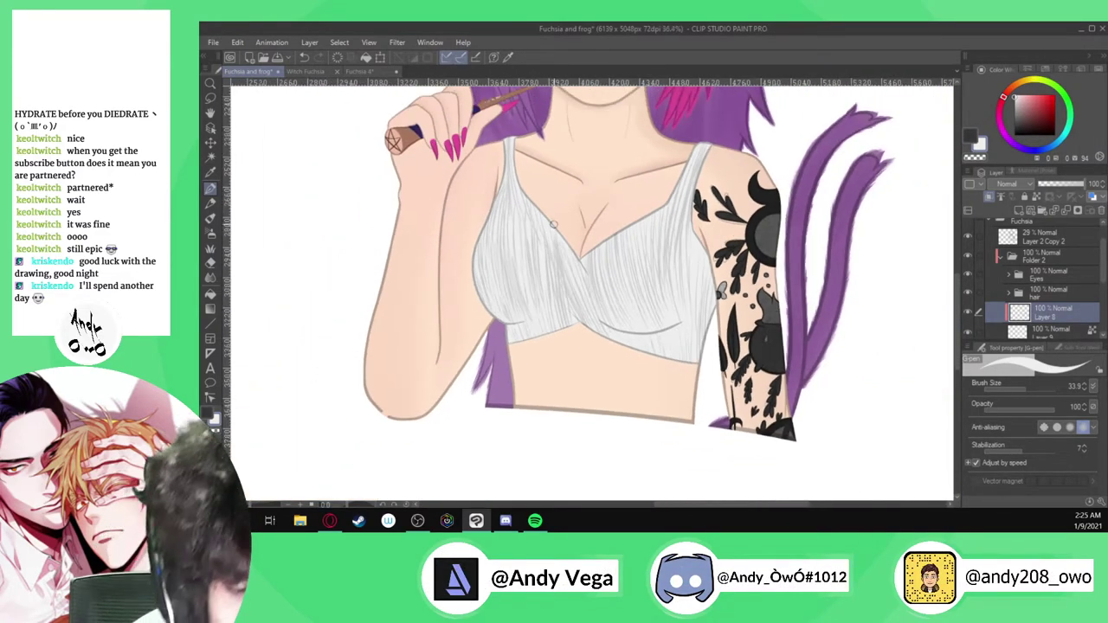
pyautogui.scroll(-3, 599, 154)
pyautogui.click(1053, 185)
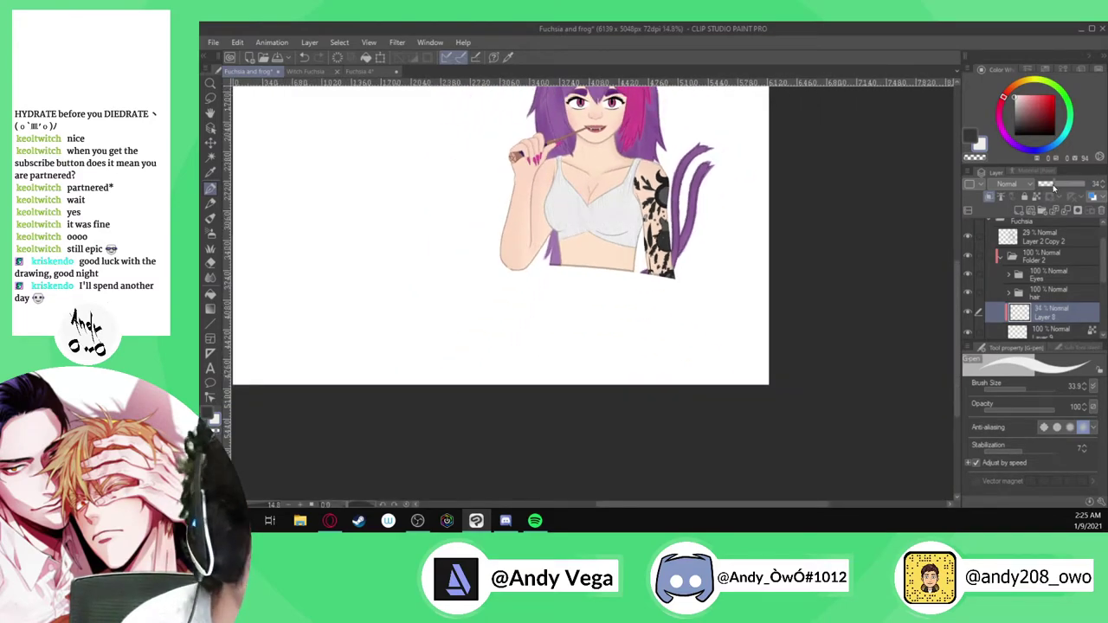
pyautogui.moveTo(1053, 185); pyautogui.dragTo(1050, 185)
pyautogui.scroll(5, 617, 169)
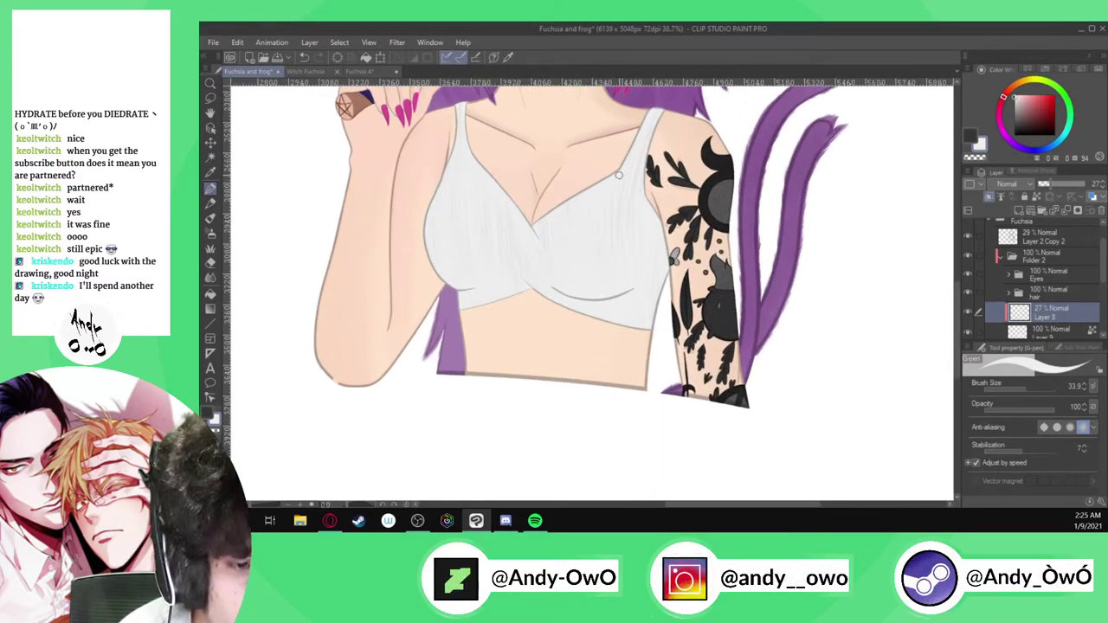
# Merge the hatching layer down into Layer 9 and toggle Layer 9's visibility to check the merge
pyautogui.click(1068, 211)
pyautogui.click(969, 313)
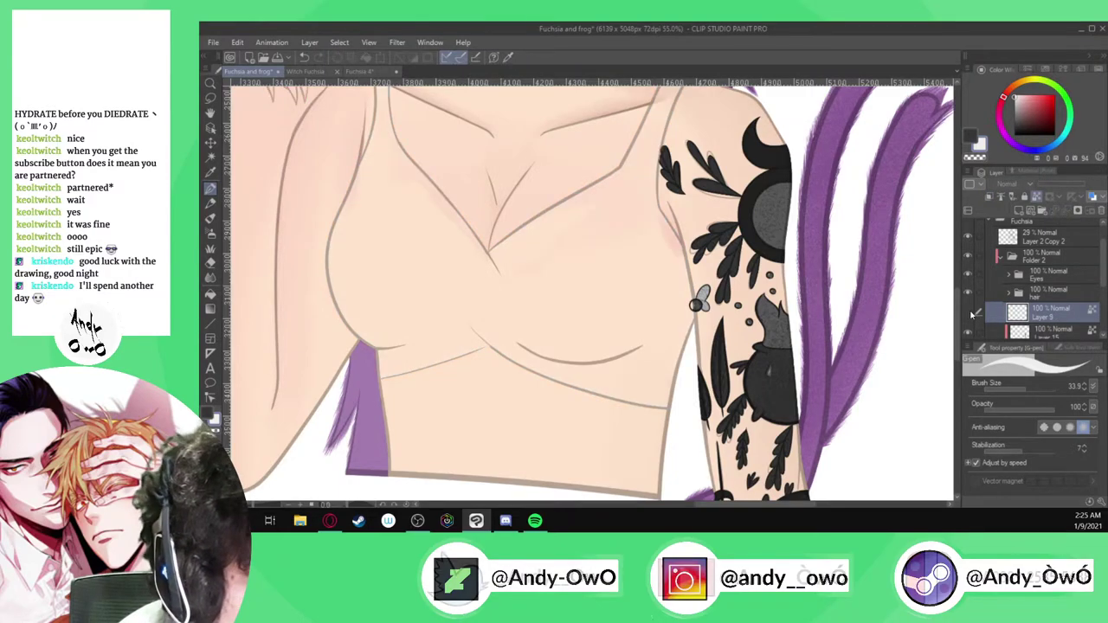
pyautogui.click(969, 313)
# Examine the merged fabric texture across the top, both close up and at a distance
pyautogui.scroll(-5, 575, 251)
pyautogui.scroll(4, 564, 286)
pyautogui.scroll(2, 632, 332)
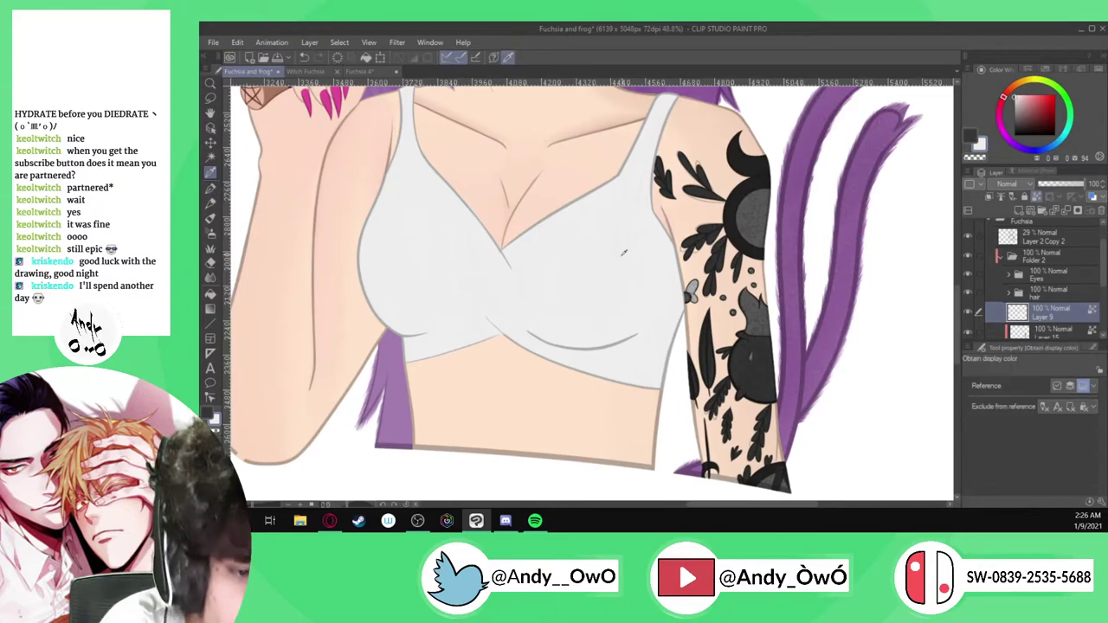
pyautogui.scroll(6, 629, 350)
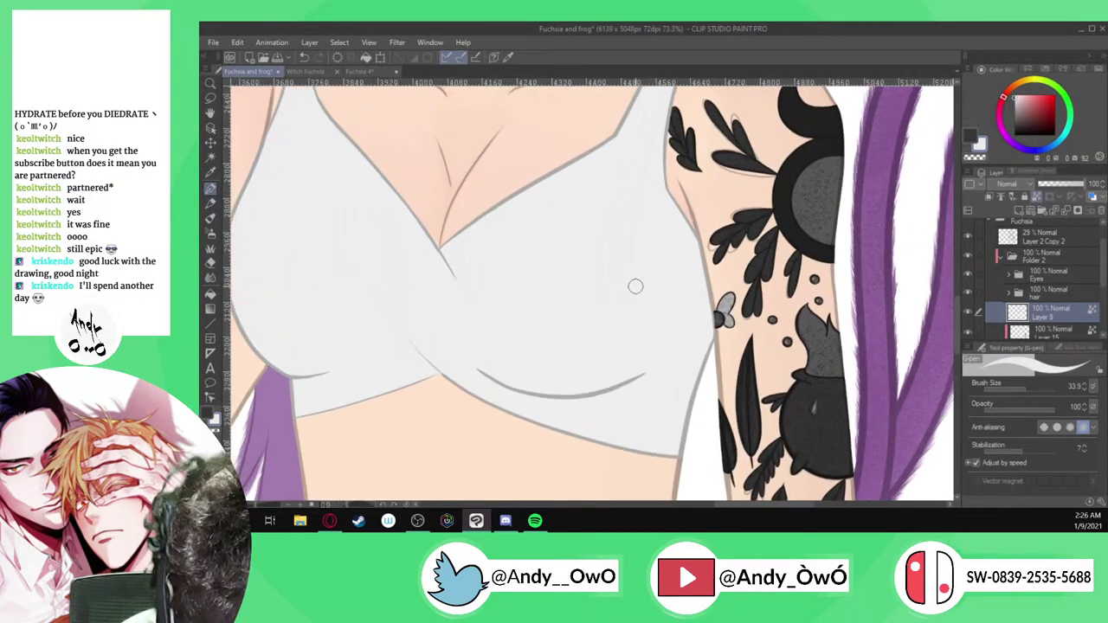
pyautogui.scroll(-2, 626, 342)
pyautogui.press('p')
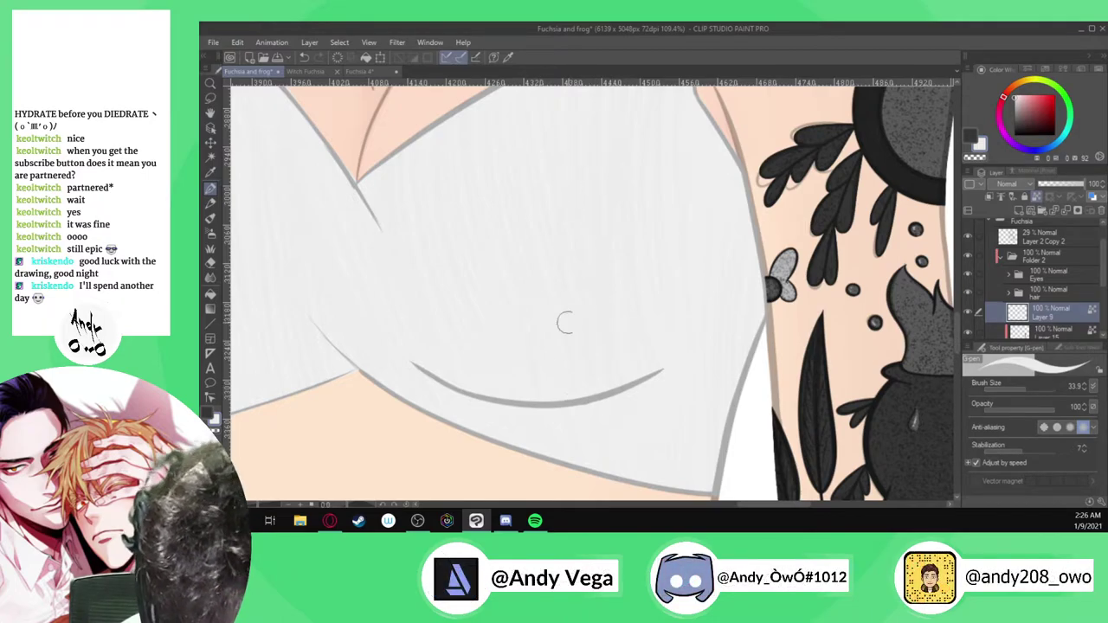
pyautogui.scroll(1, 559, 357)
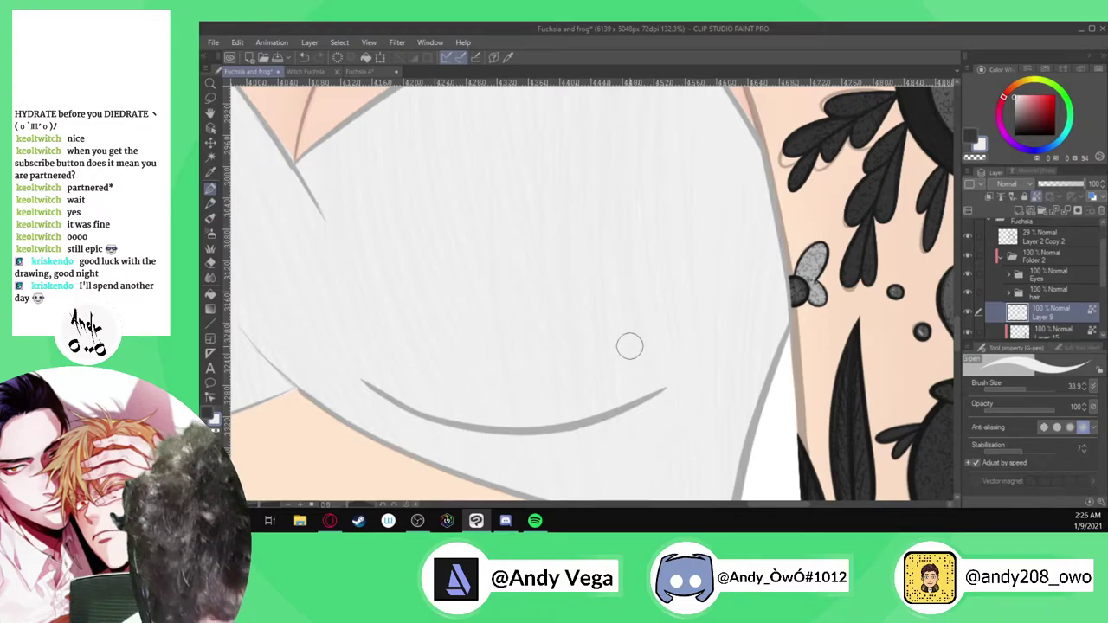
pyautogui.scroll(-3, 615, 342)
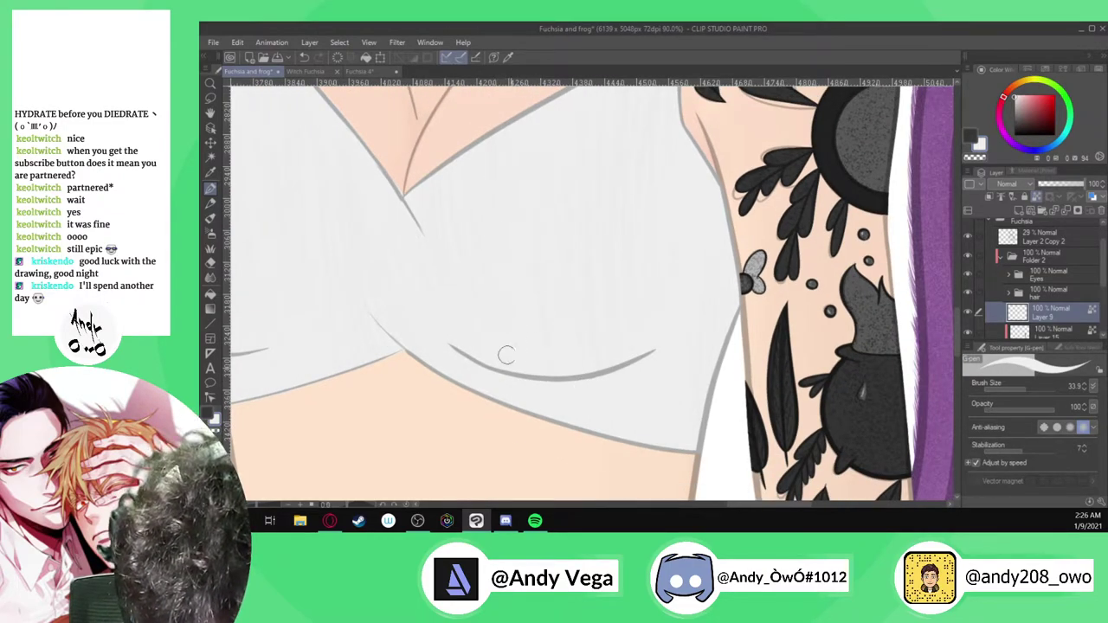
pyautogui.scroll(-3, 407, 242)
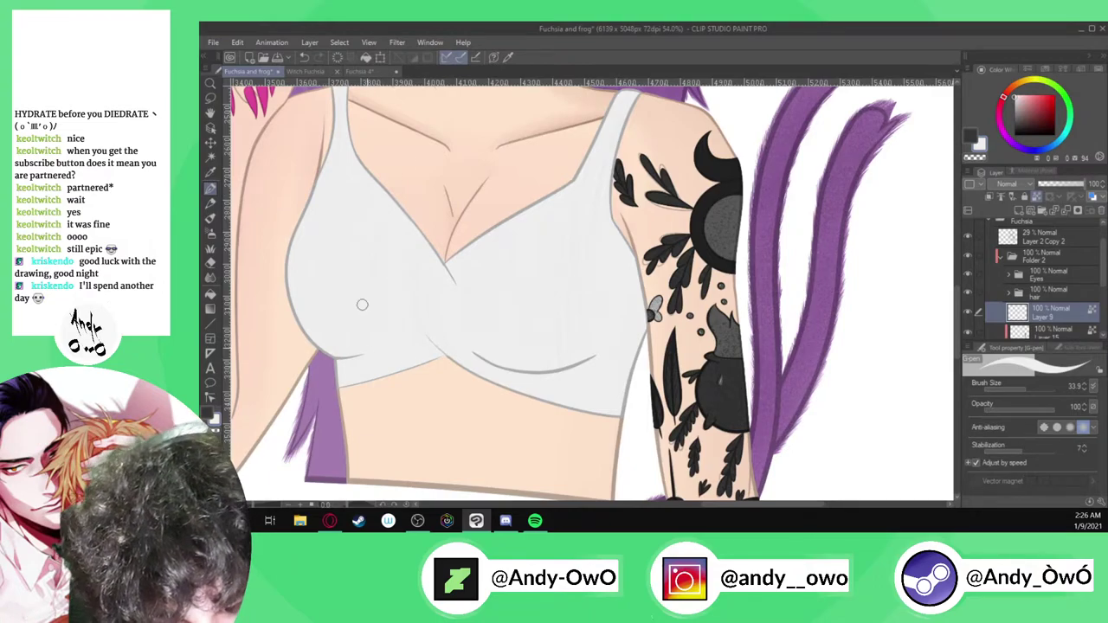
# Examine the settings of the Design pencil and Colored pencil as possible shading tools for the top
pyautogui.scroll(-2, 424, 328)
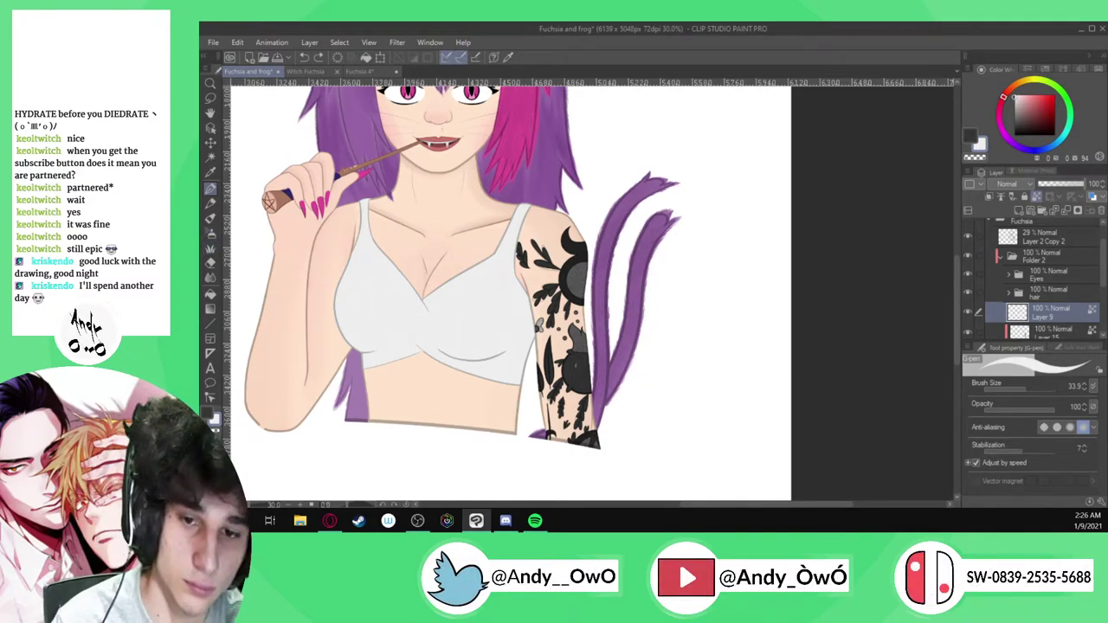
pyautogui.click(211, 202)
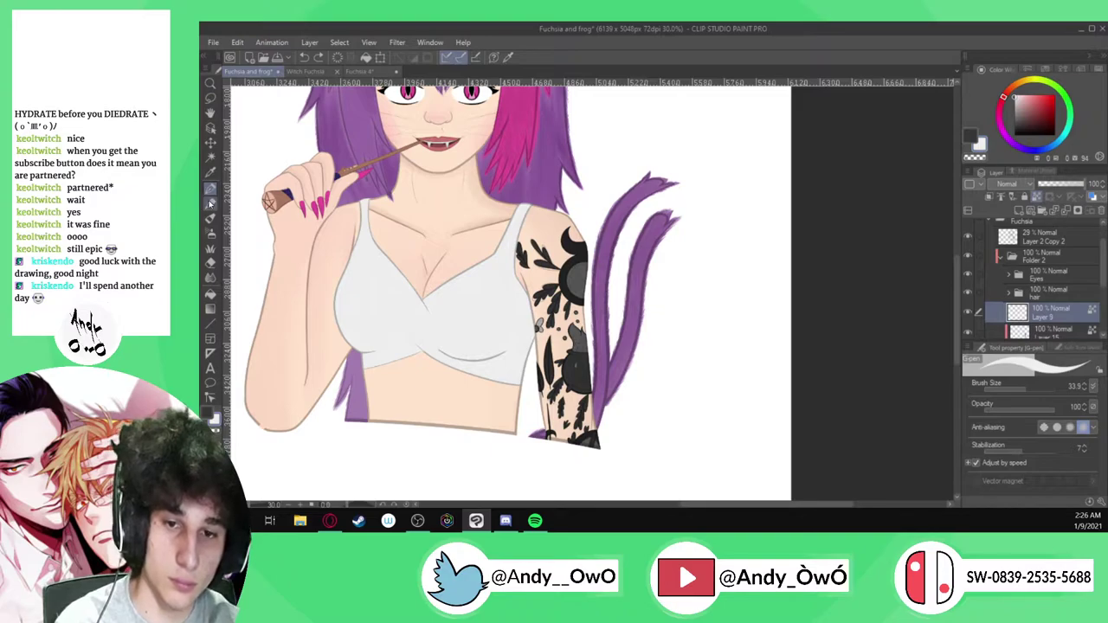
pyautogui.click(1068, 349)
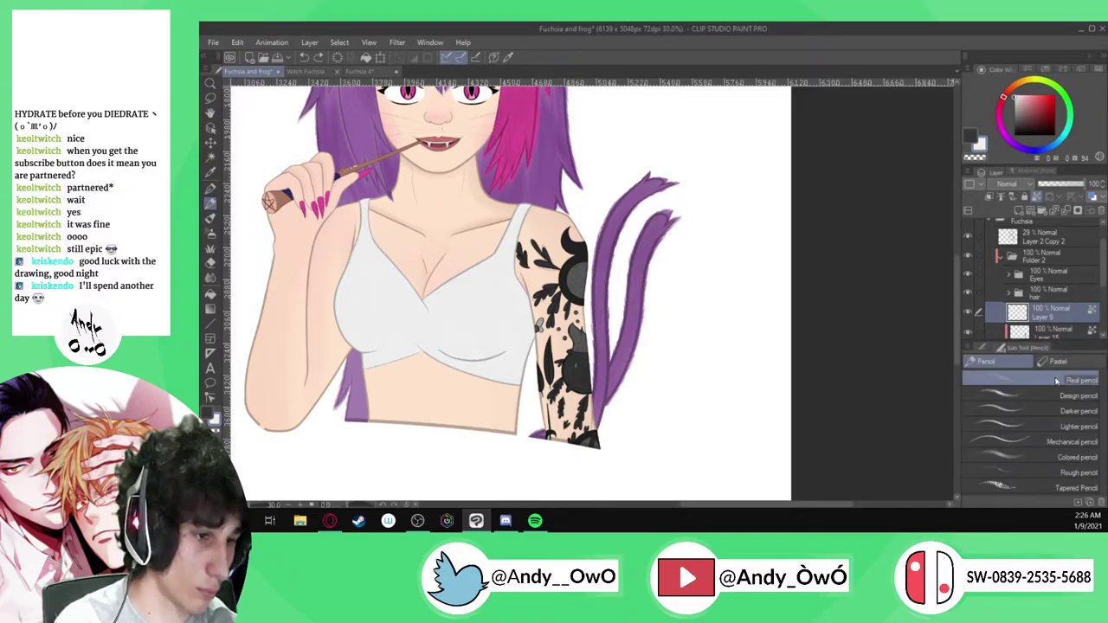
pyautogui.click(984, 349)
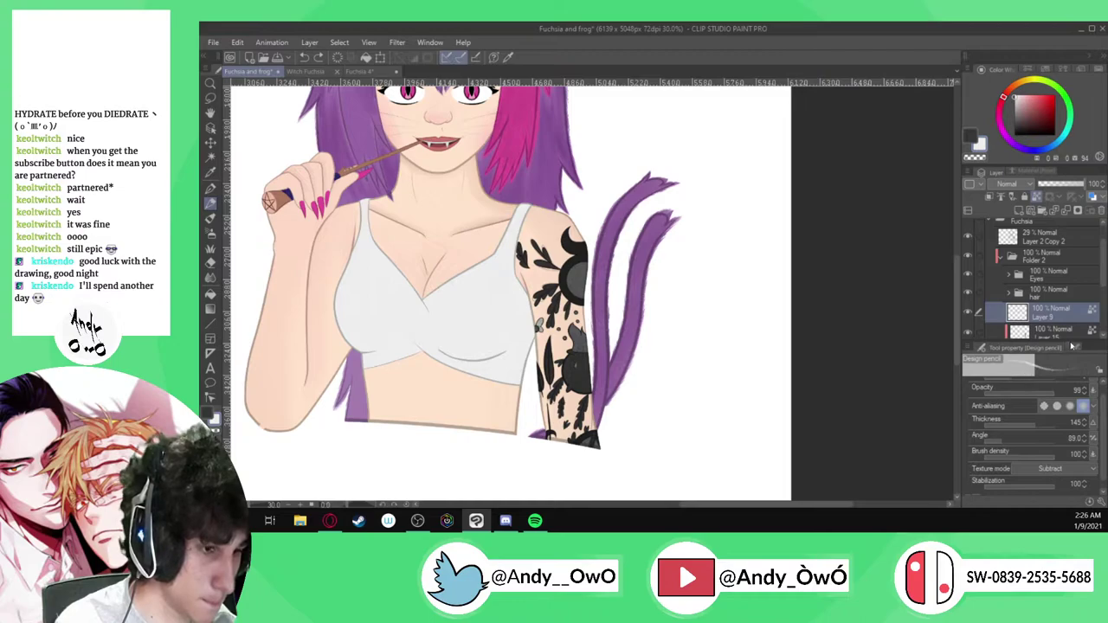
pyautogui.click(1069, 347)
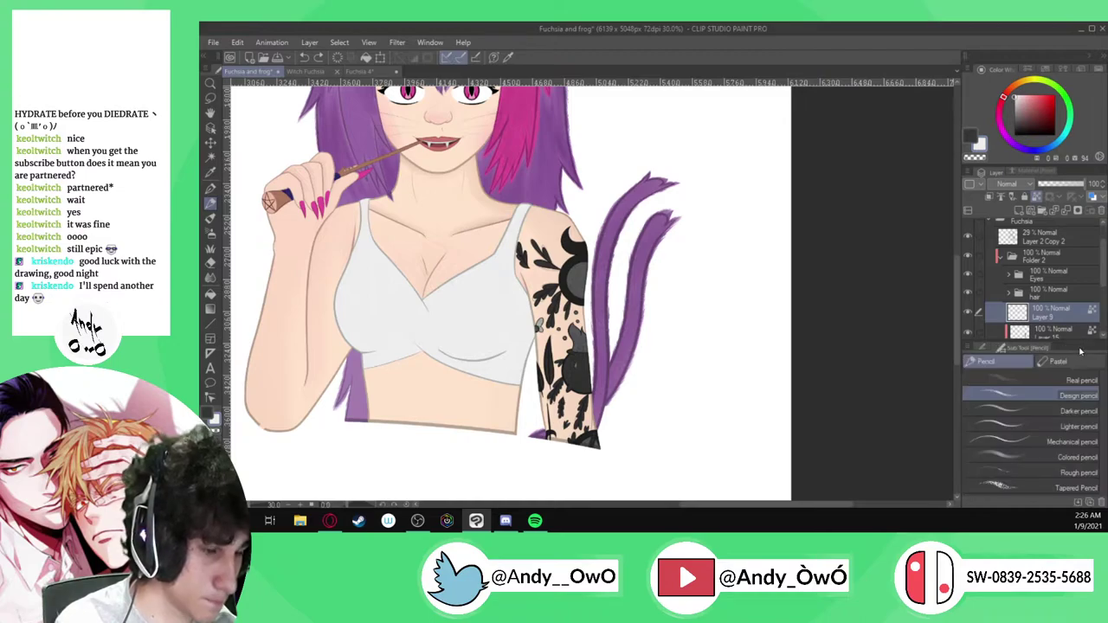
pyautogui.click(1023, 459)
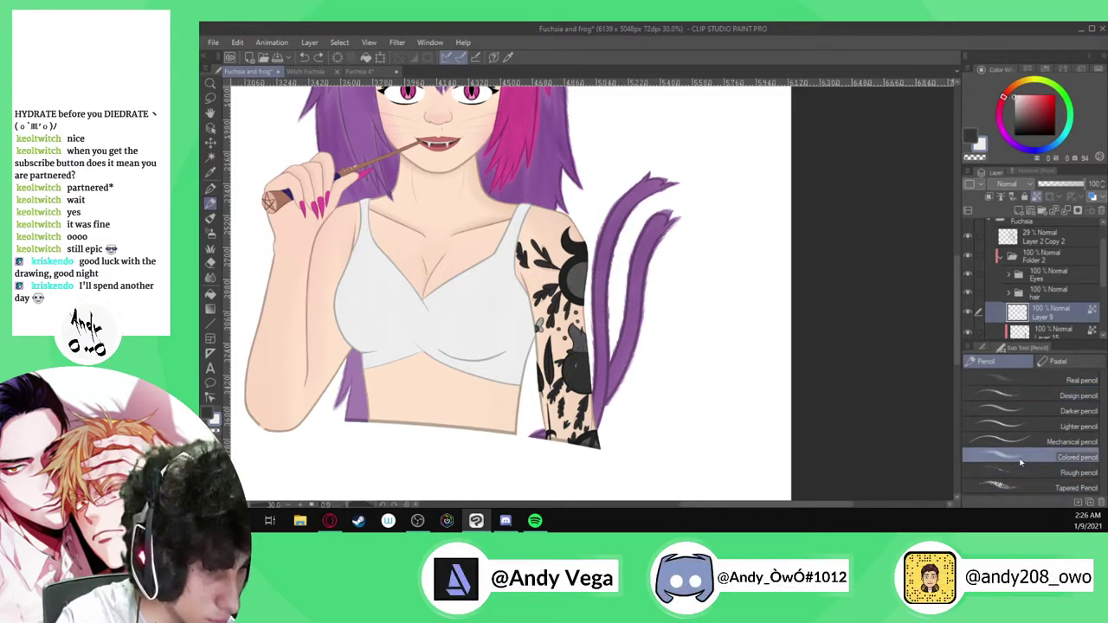
pyautogui.click(985, 349)
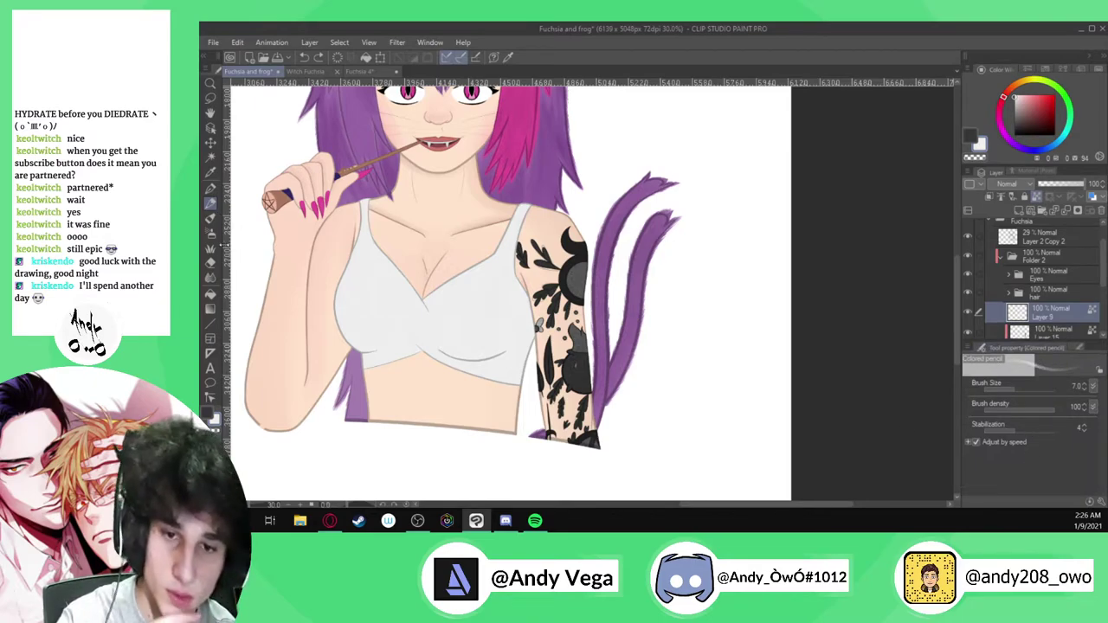
# Compare the settings of the Spray, Soft, Hard and Shadow airbrushes for shading the top
pyautogui.click(211, 233)
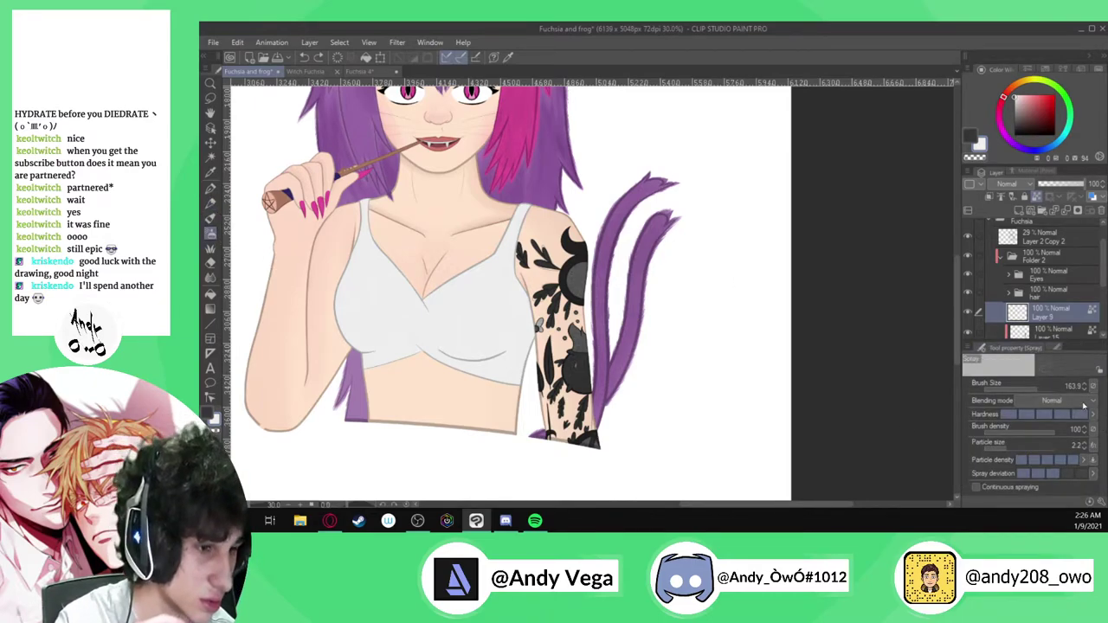
pyautogui.click(1056, 348)
pyautogui.click(1030, 394)
pyautogui.click(984, 348)
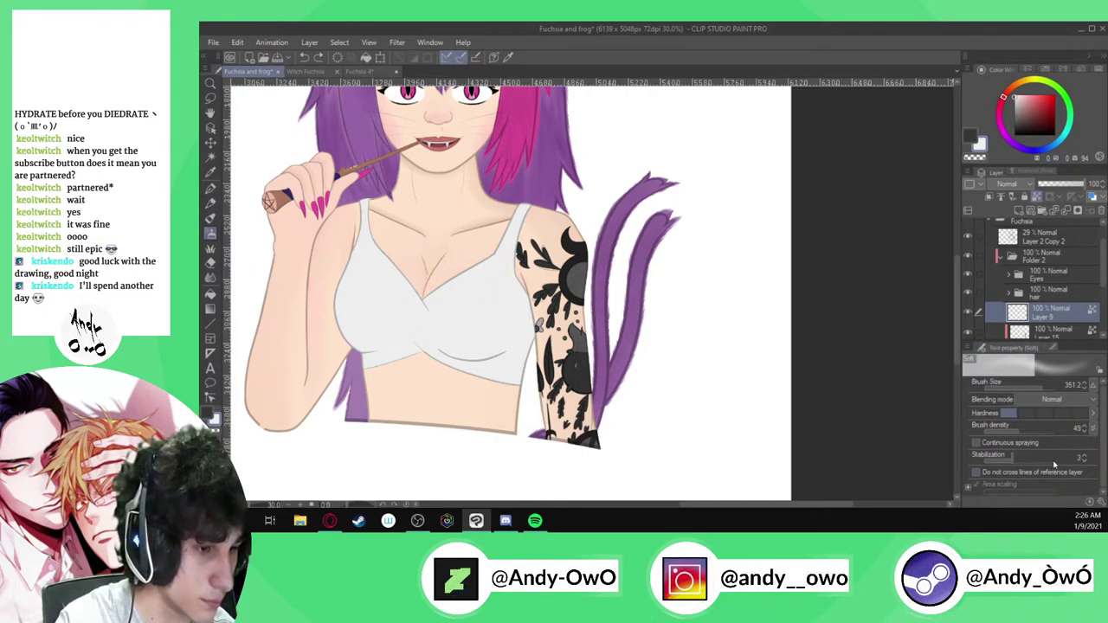
pyautogui.click(1055, 347)
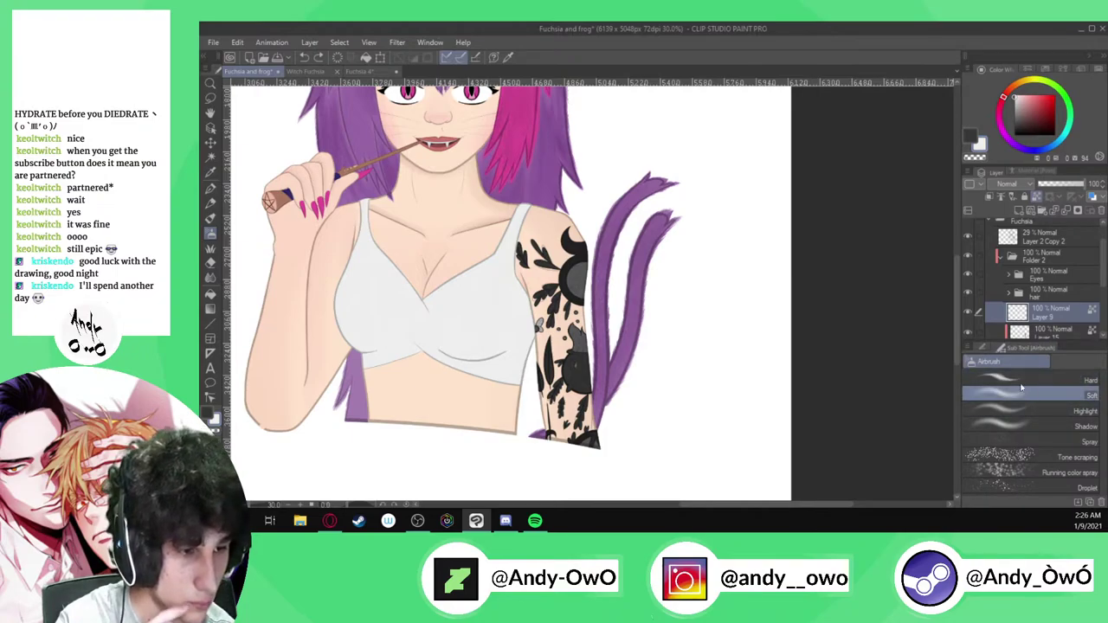
pyautogui.click(1021, 381)
pyautogui.click(981, 349)
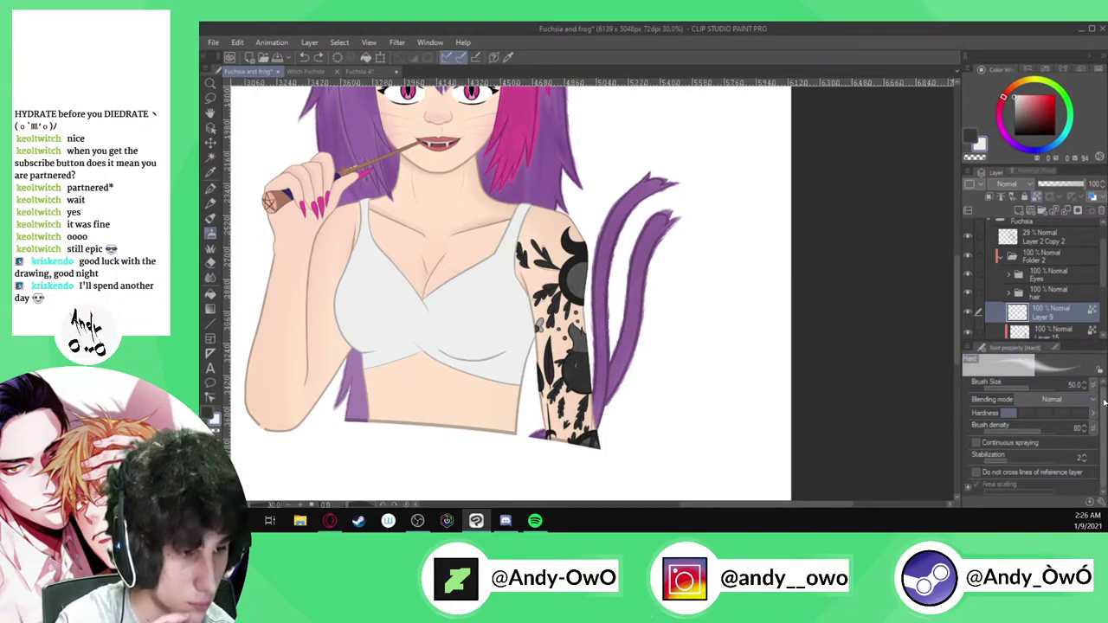
pyautogui.click(1054, 347)
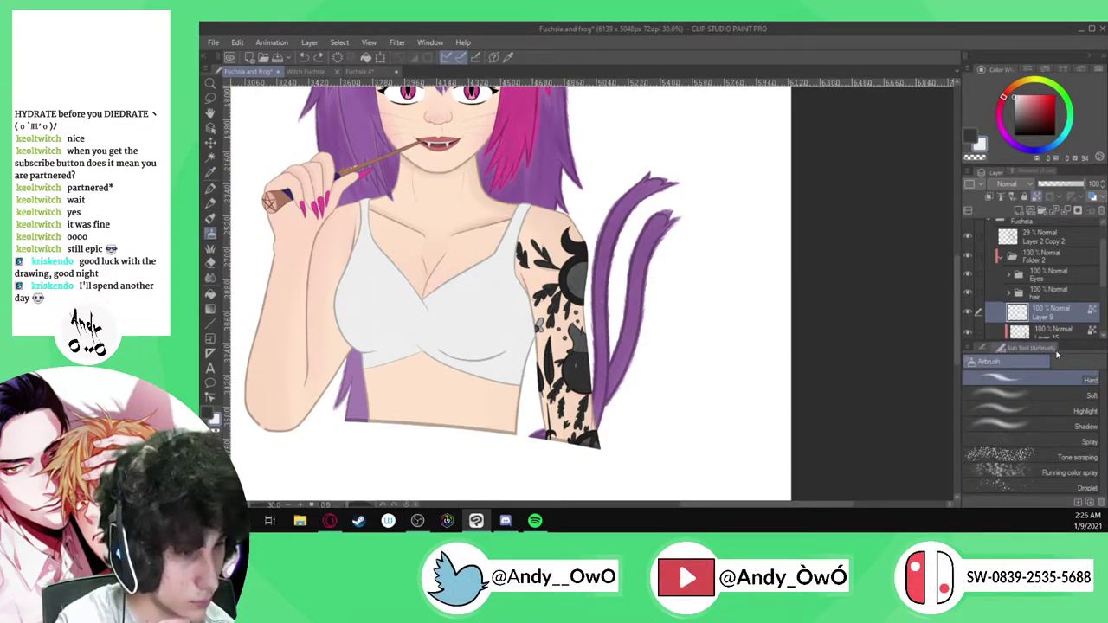
pyautogui.click(1031, 426)
pyautogui.click(981, 348)
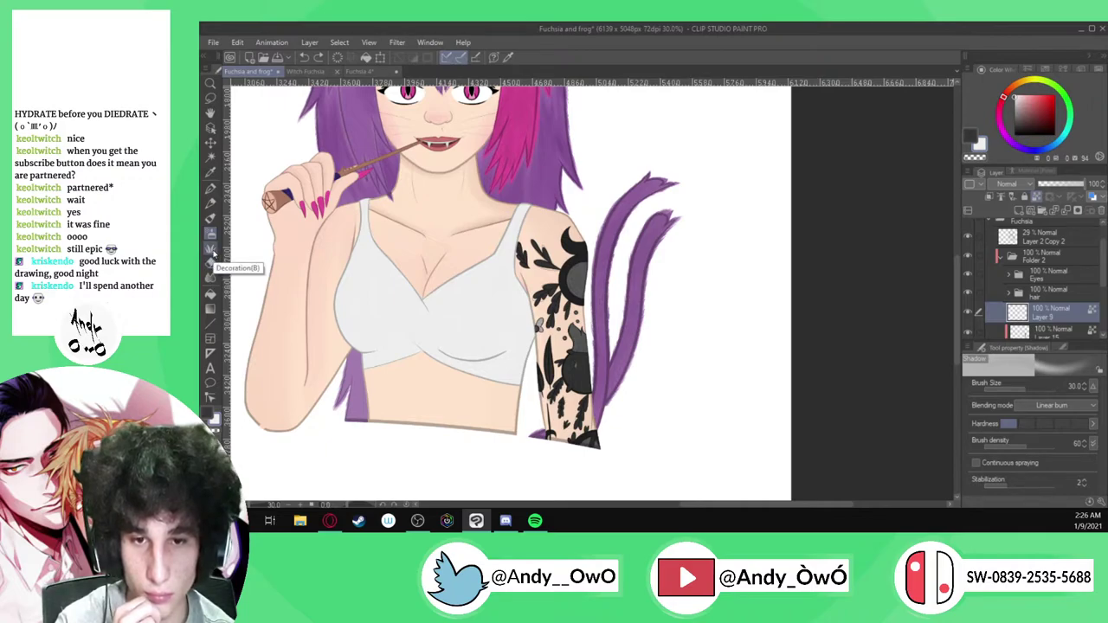
# Look through the thick-paint and watercolor brushes and select the Flat watercolor brush for the fabric shading
pyautogui.click(211, 217)
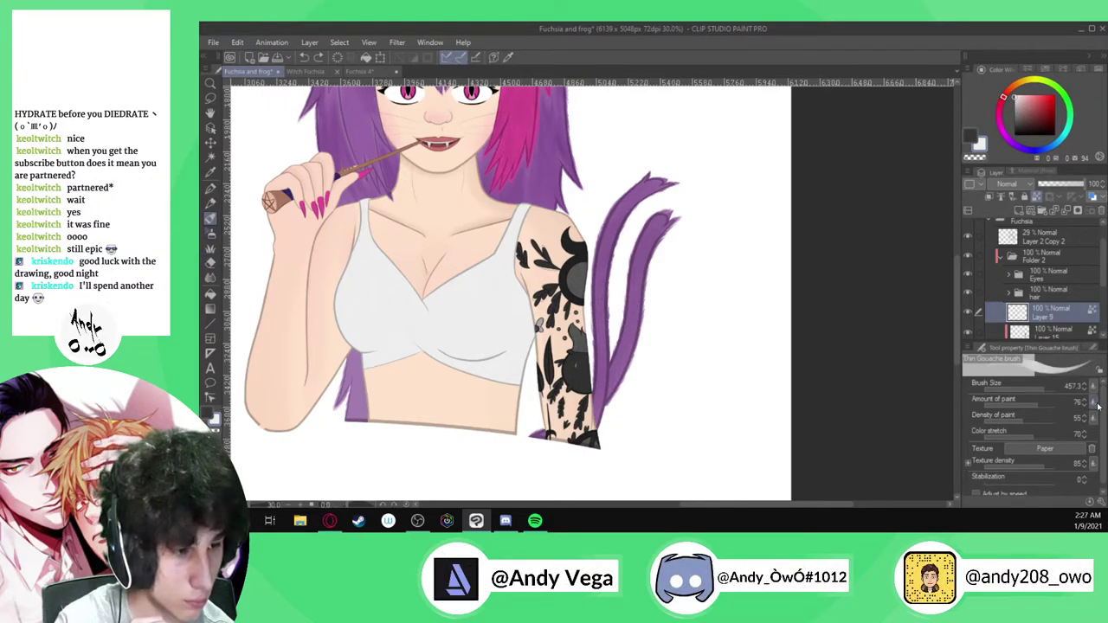
pyautogui.scroll(-1, 1082, 404)
pyautogui.click(1091, 350)
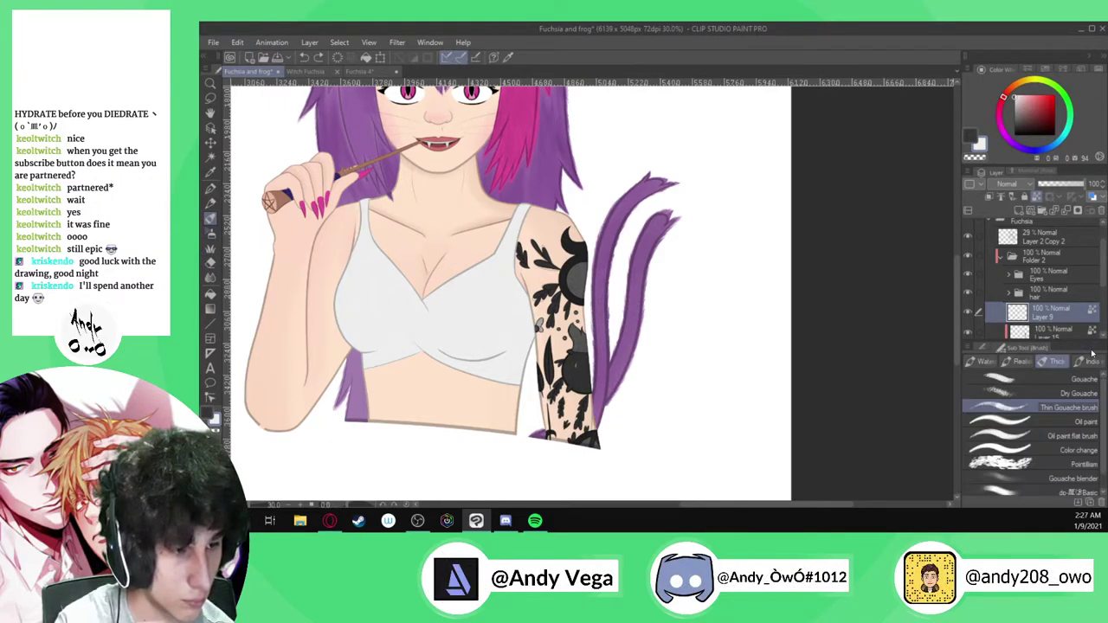
pyautogui.click(985, 365)
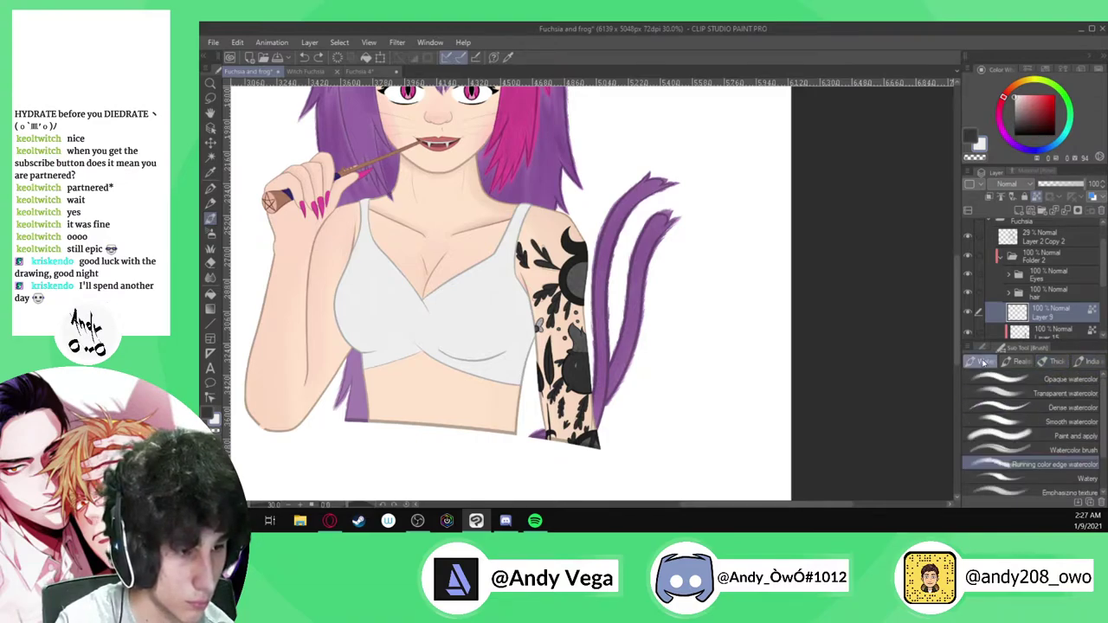
pyautogui.click(1019, 362)
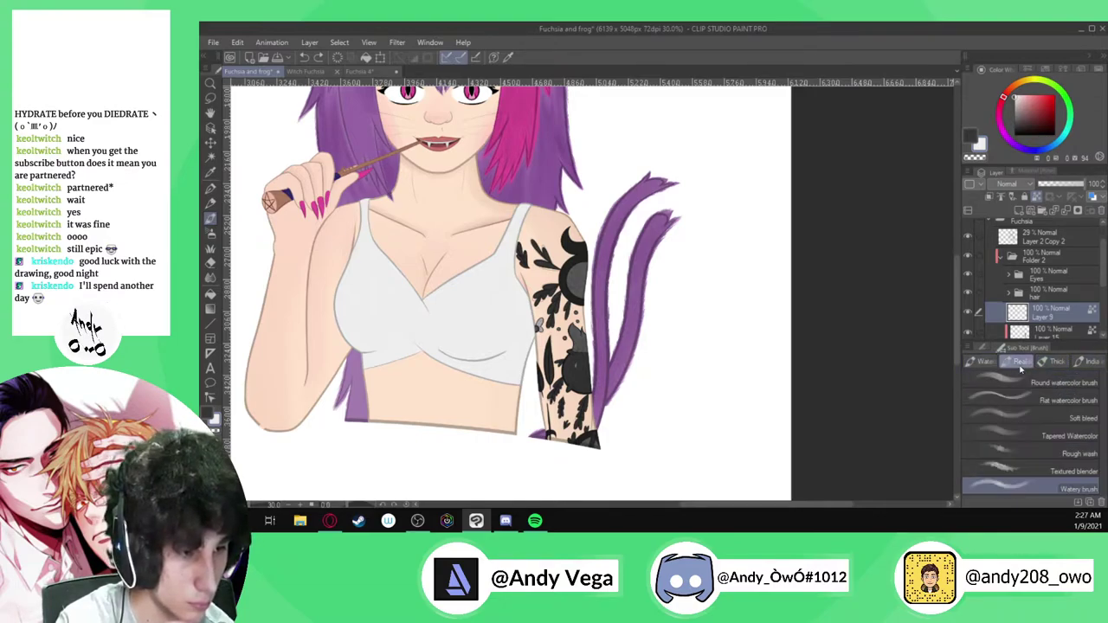
pyautogui.click(979, 348)
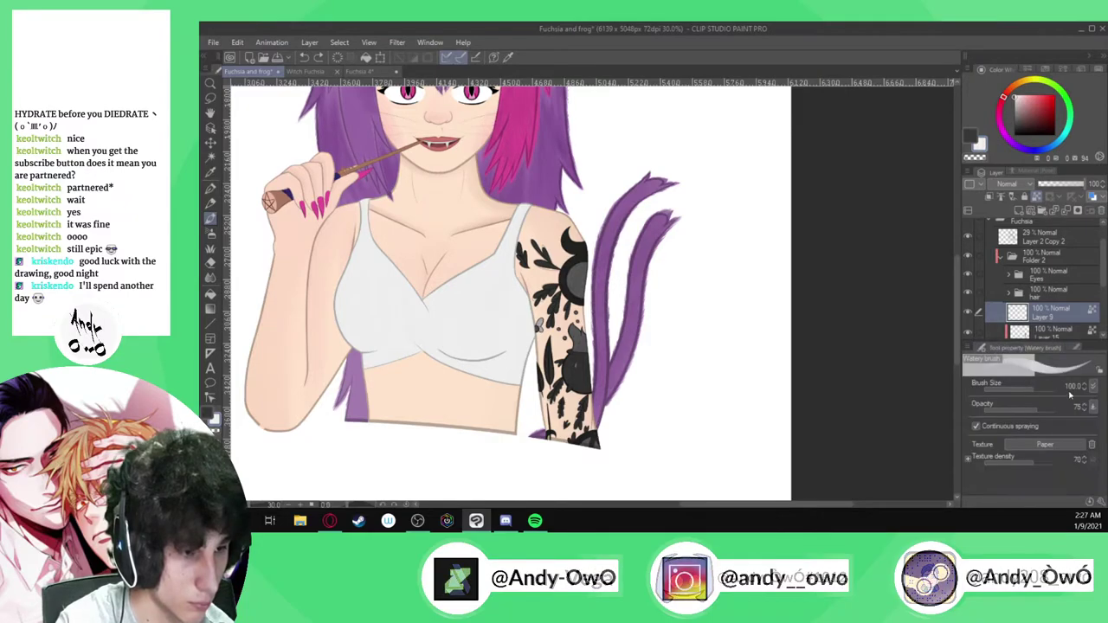
pyautogui.click(1071, 350)
pyautogui.click(1025, 398)
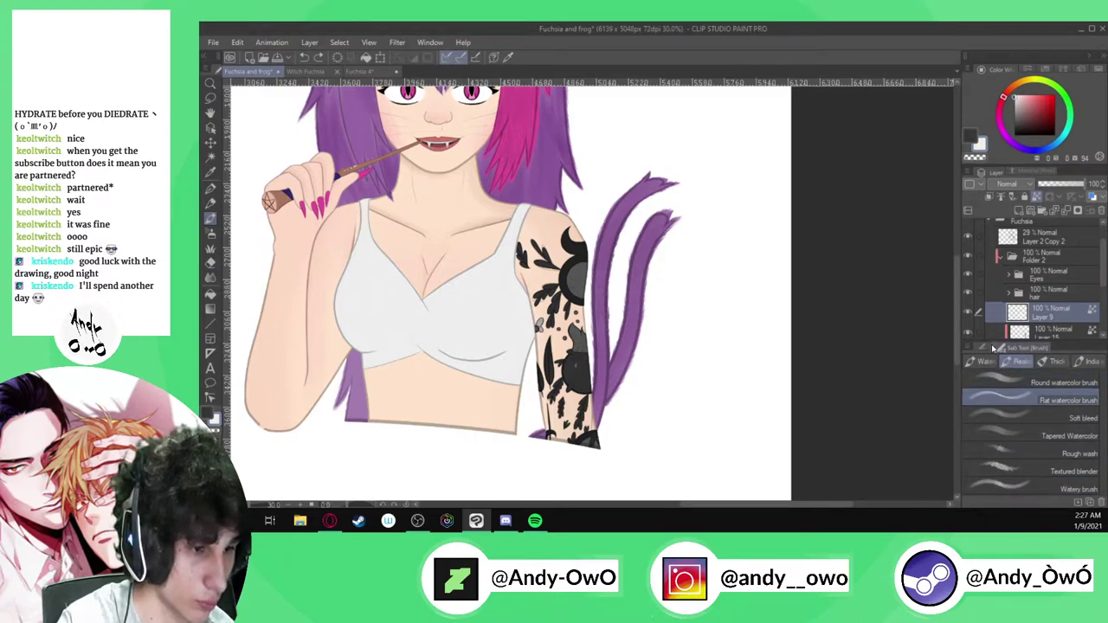
# Paint vertical grey streaks across the tattooed-arm side cup on Layer 9 with the Flat watercolor brush
pyautogui.scroll(4, 493, 260)
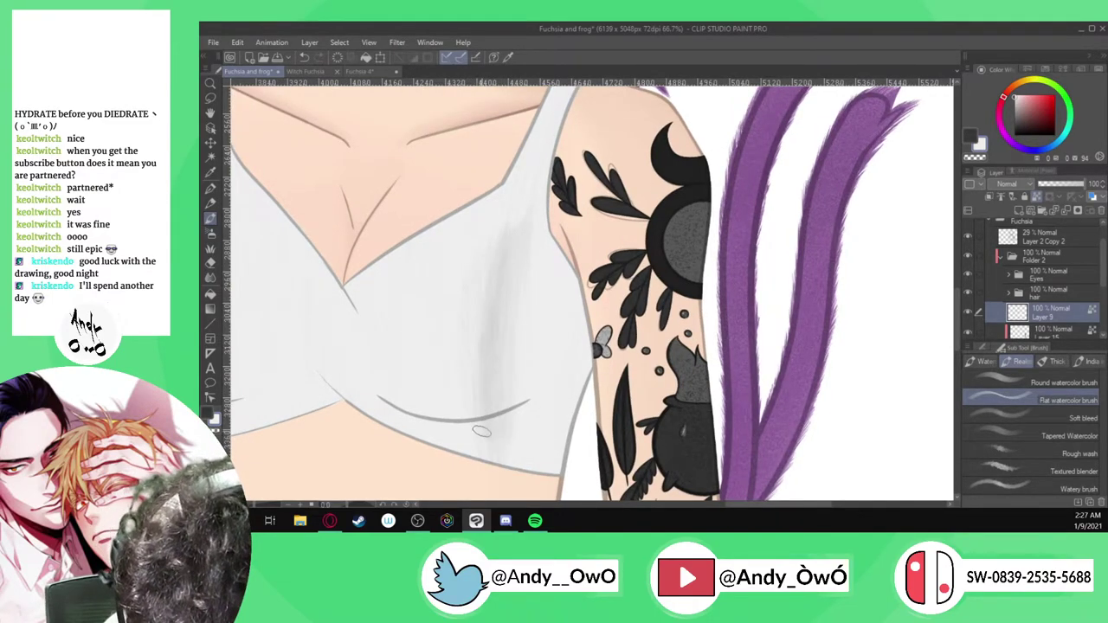
pyautogui.scroll(-2, 490, 251)
pyautogui.scroll(1, 532, 260)
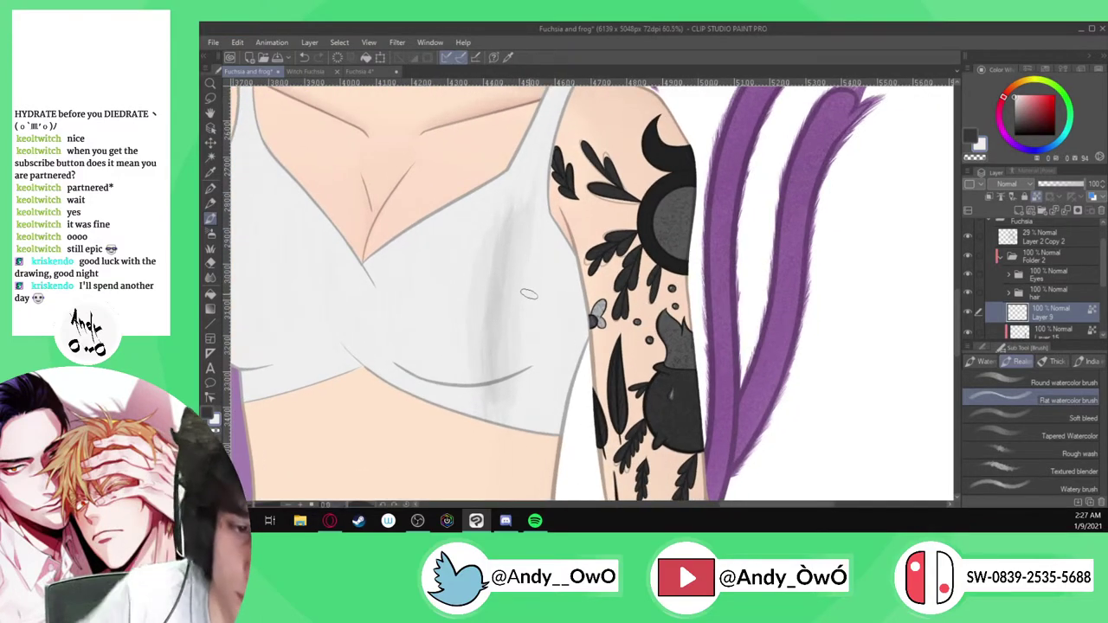
pyautogui.press('p')
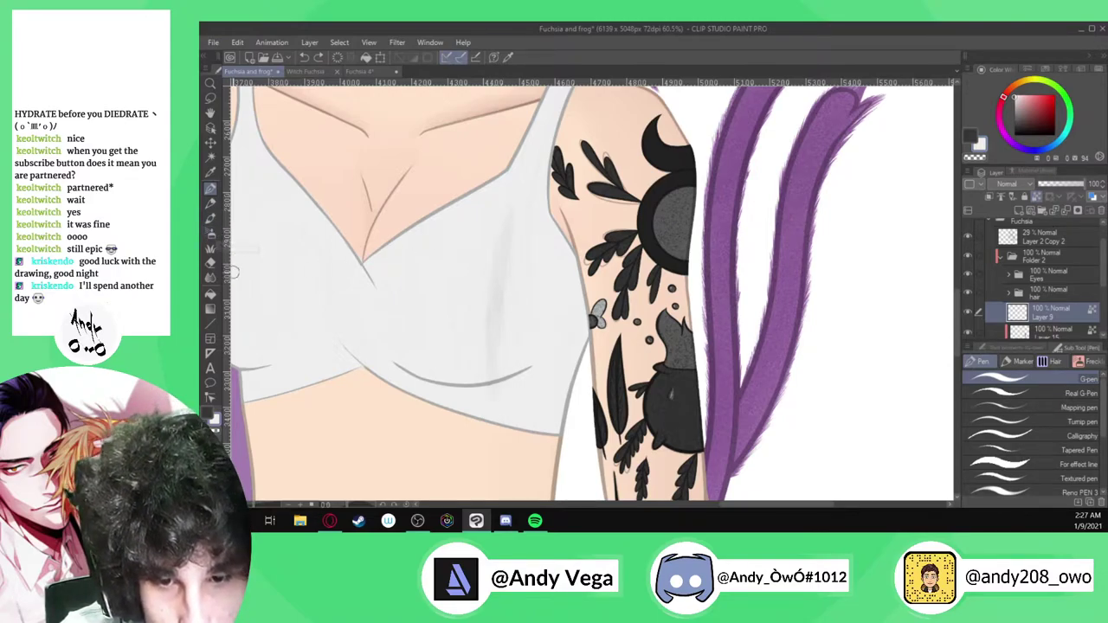
pyautogui.click(211, 218)
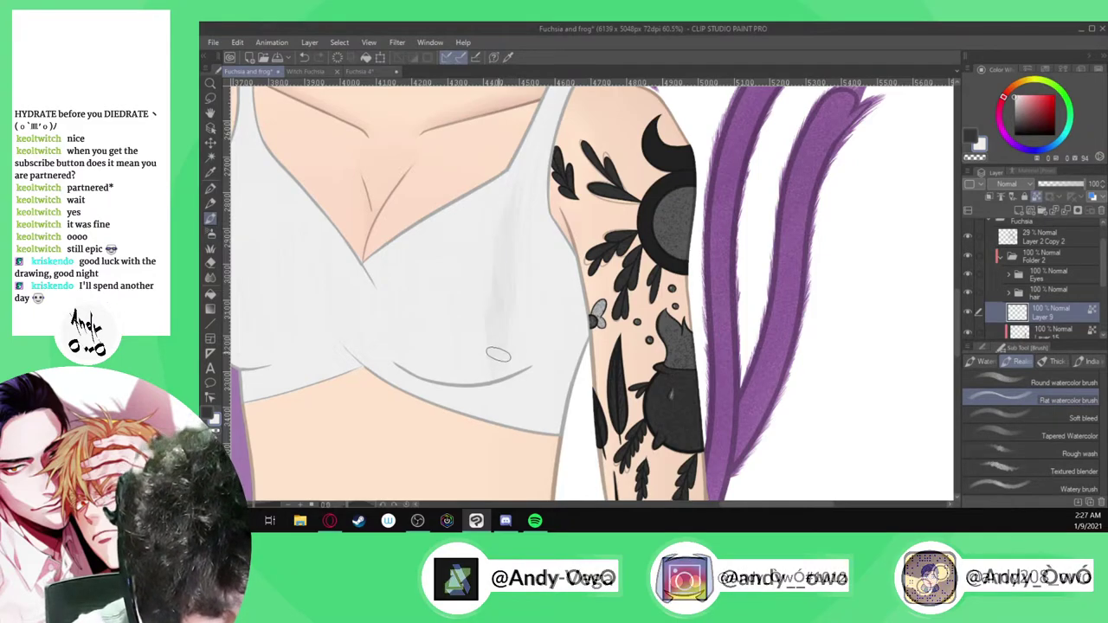
pyautogui.moveTo(435, 308)
pyautogui.mouseDown()
pyautogui.moveTo(425, 350)
pyautogui.moveTo(396, 210)
pyautogui.moveTo(377, 219)
pyautogui.moveTo(363, 297)
pyautogui.moveTo(374, 393)
pyautogui.mouseUp()
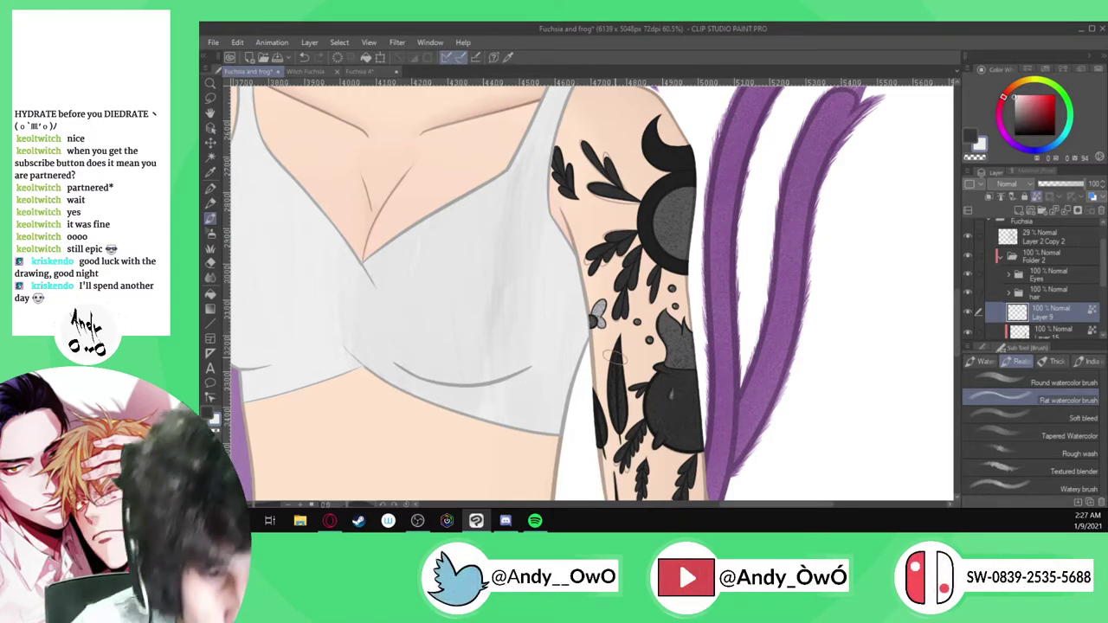
# Inspect the grey streaks on the top from several distances and bring up the Flat watercolor brush's properties
pyautogui.scroll(-2, 606, 381)
pyautogui.scroll(-1, 434, 319)
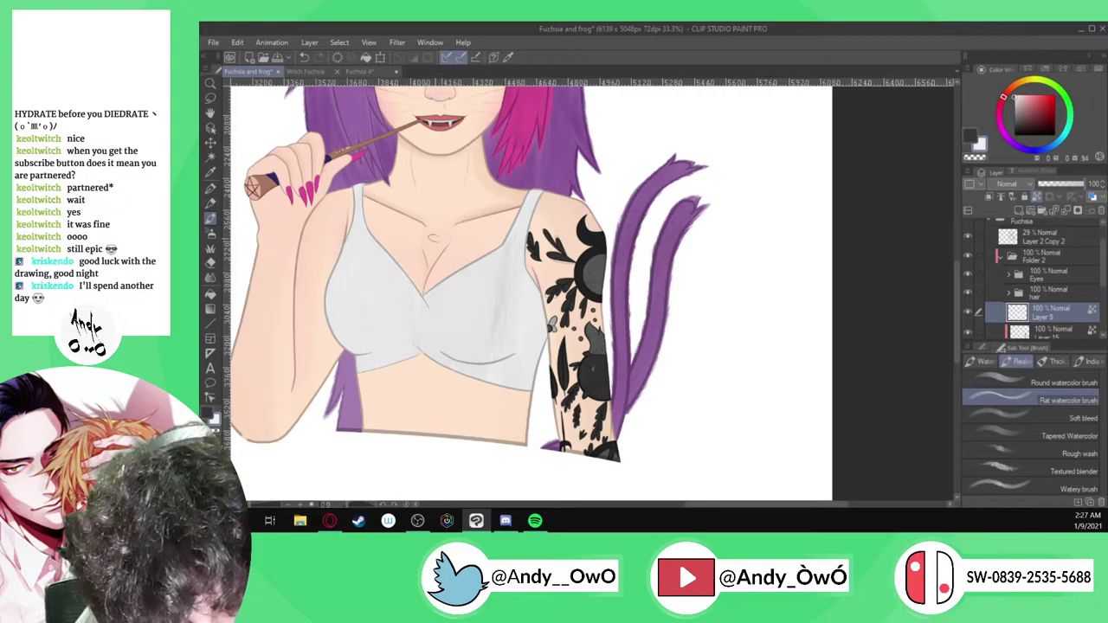
pyautogui.scroll(3, 537, 292)
pyautogui.scroll(-2, 537, 292)
pyautogui.press('p')
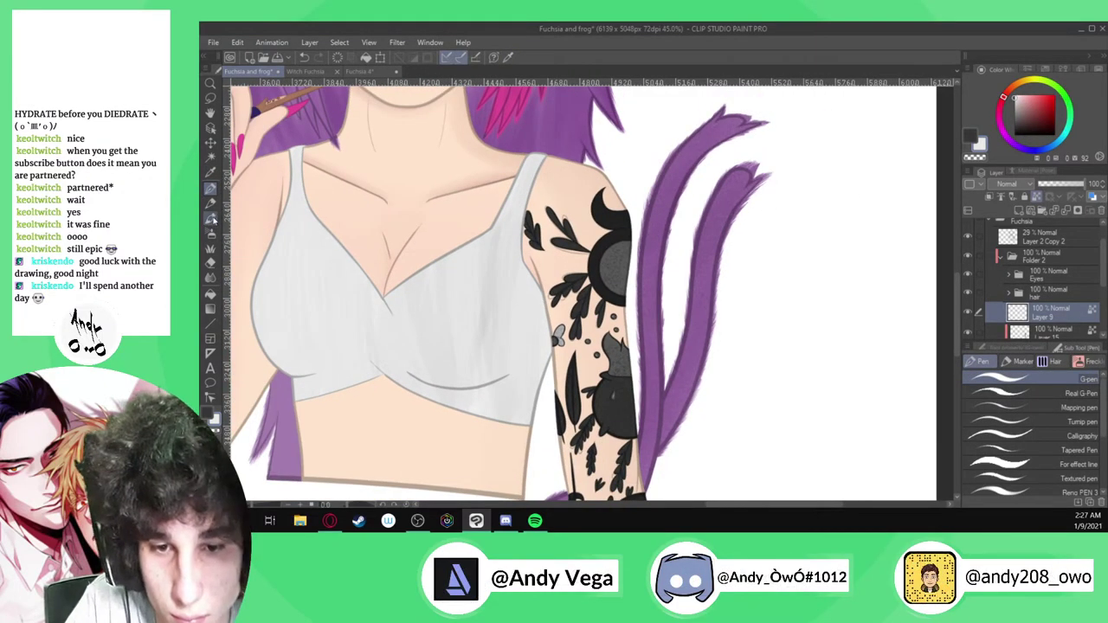
pyautogui.press('b')
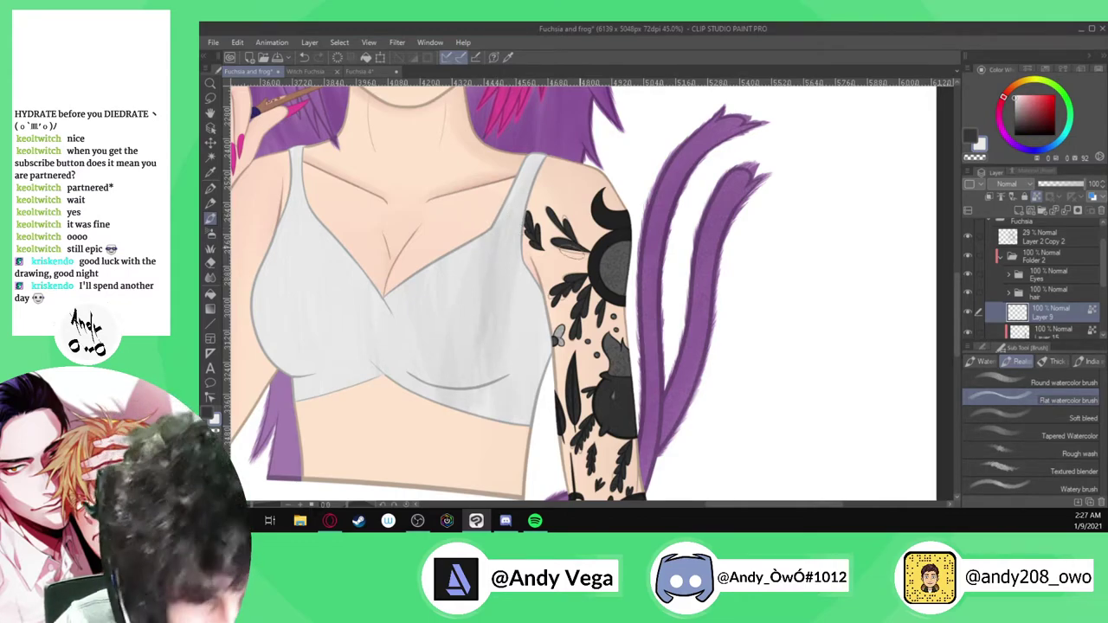
pyautogui.click(1030, 347)
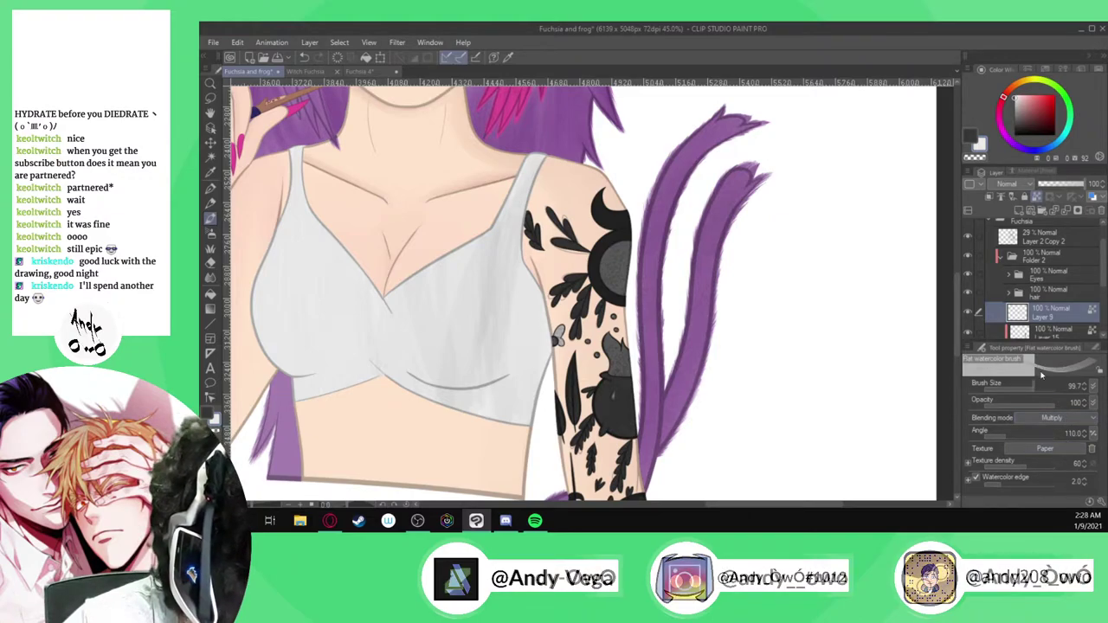
# Smooth the grey streaks on the tattooed-arm side cup using the Blend tool at size 31.2 with hardness raised to four bars
pyautogui.press('j')
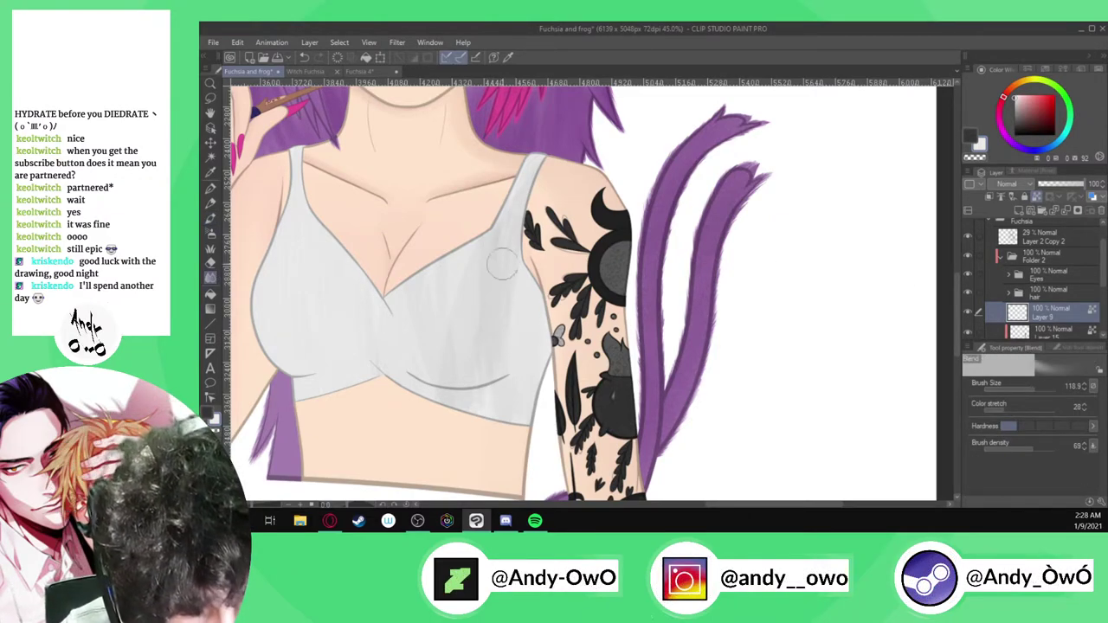
pyautogui.moveTo(535, 270)
pyautogui.mouseDown()
pyautogui.moveTo(531, 309)
pyautogui.moveTo(461, 398)
pyautogui.moveTo(477, 227)
pyautogui.moveTo(383, 395)
pyautogui.moveTo(459, 311)
pyautogui.moveTo(488, 417)
pyautogui.moveTo(372, 385)
pyautogui.moveTo(363, 303)
pyautogui.moveTo(426, 320)
pyautogui.mouseUp()
pyautogui.scroll(2, 426, 333)
pyautogui.hotkey('ctrl', 'z')
pyautogui.scroll(-3, 445, 355)
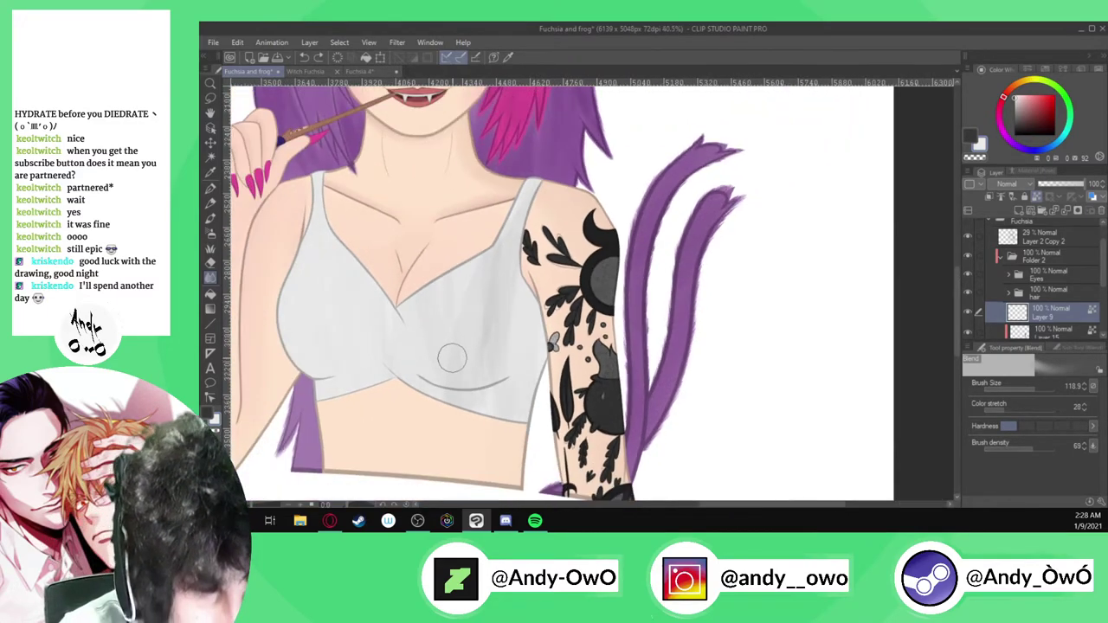
pyautogui.scroll(2, 357, 330)
pyautogui.click(1069, 427)
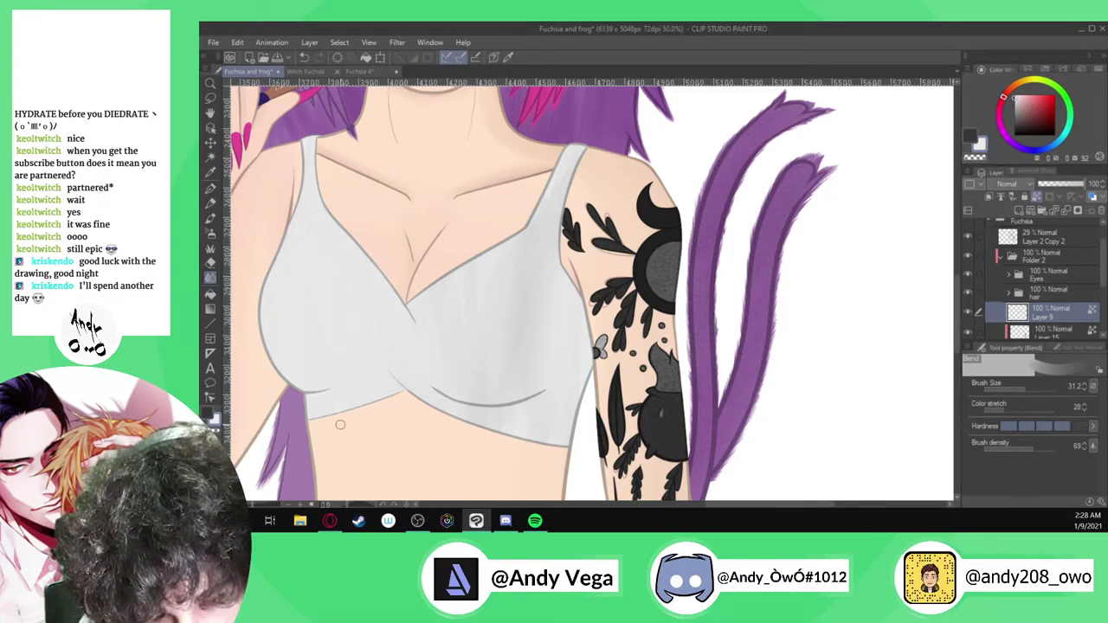
pyautogui.scroll(-2, 446, 304)
pyautogui.scroll(2, 443, 303)
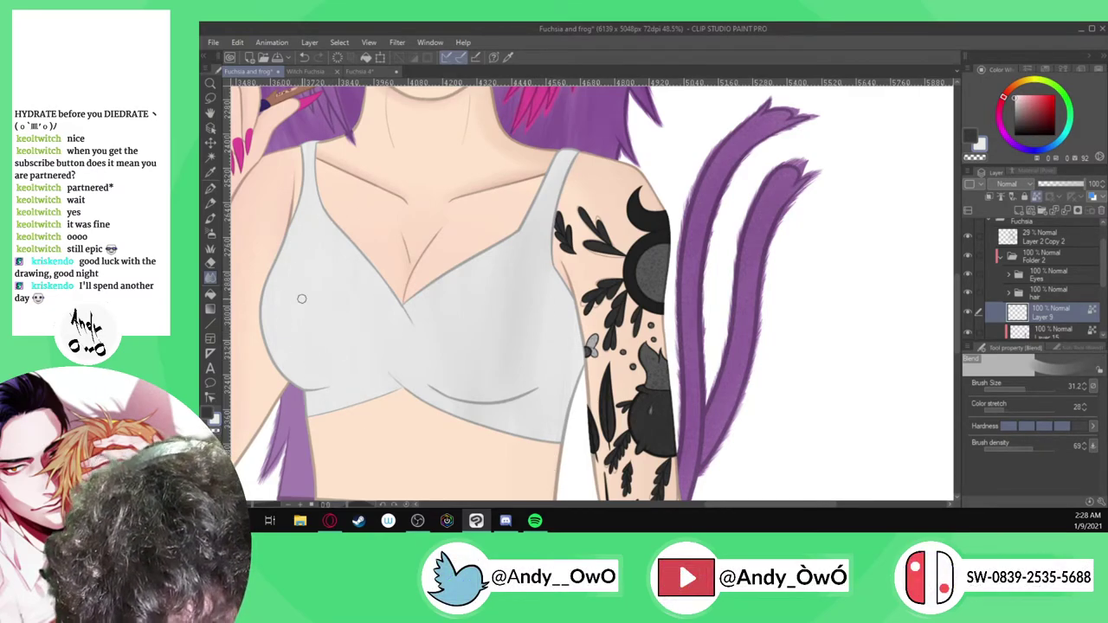
# Paint and blend grey watercolor streaks on the raised-arm side cup, and hide the line art on Layer 2 Copy 2 to check them
pyautogui.press('p')
pyautogui.click(211, 218)
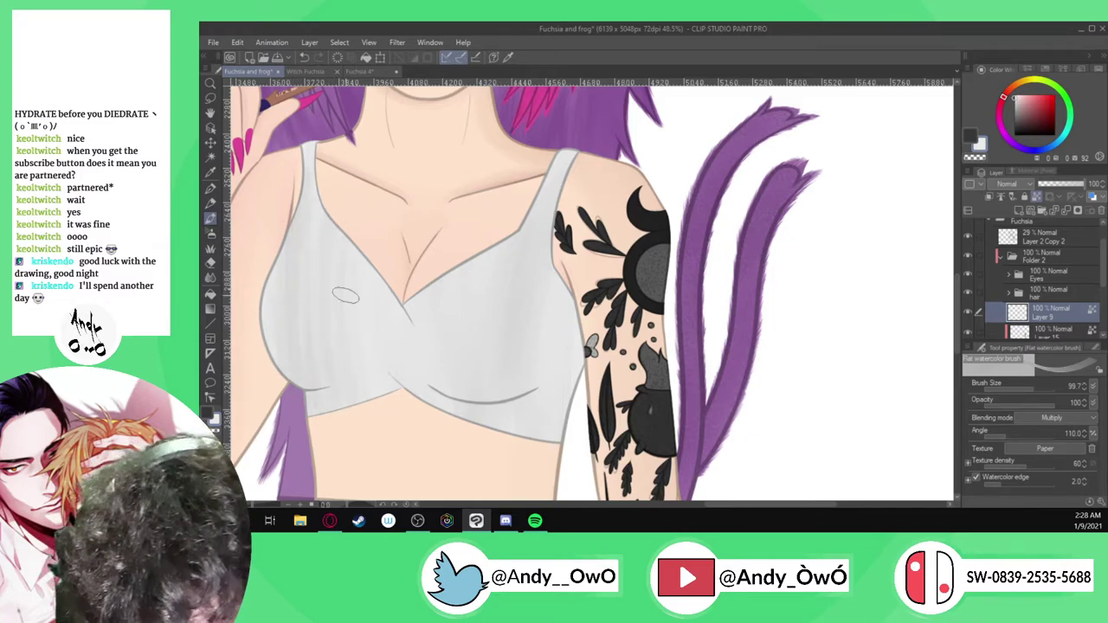
pyautogui.click(211, 276)
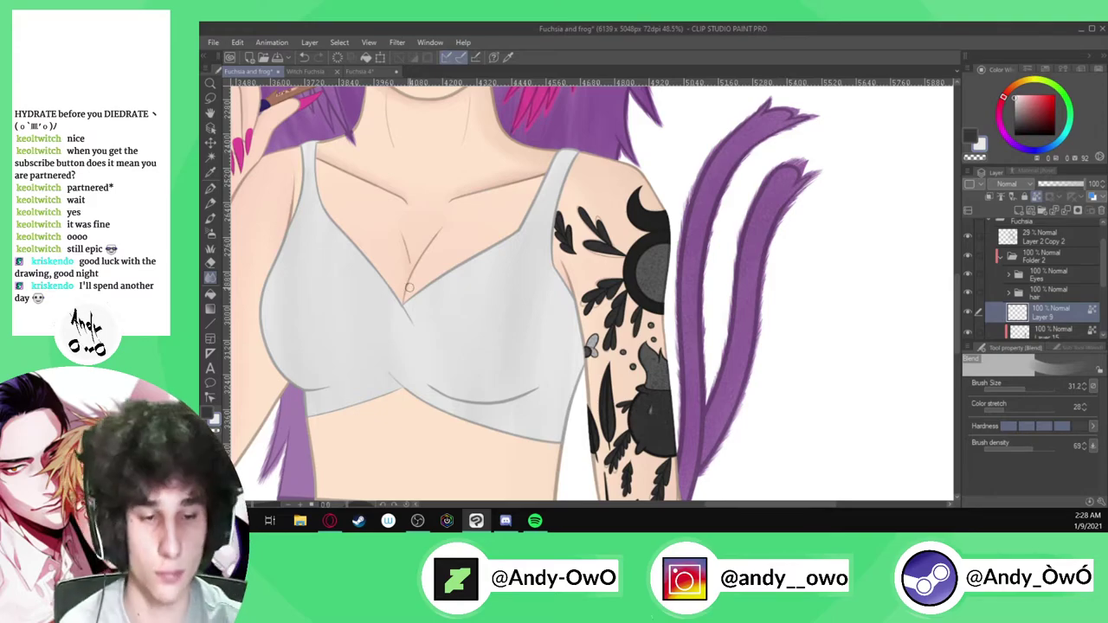
pyautogui.click(969, 243)
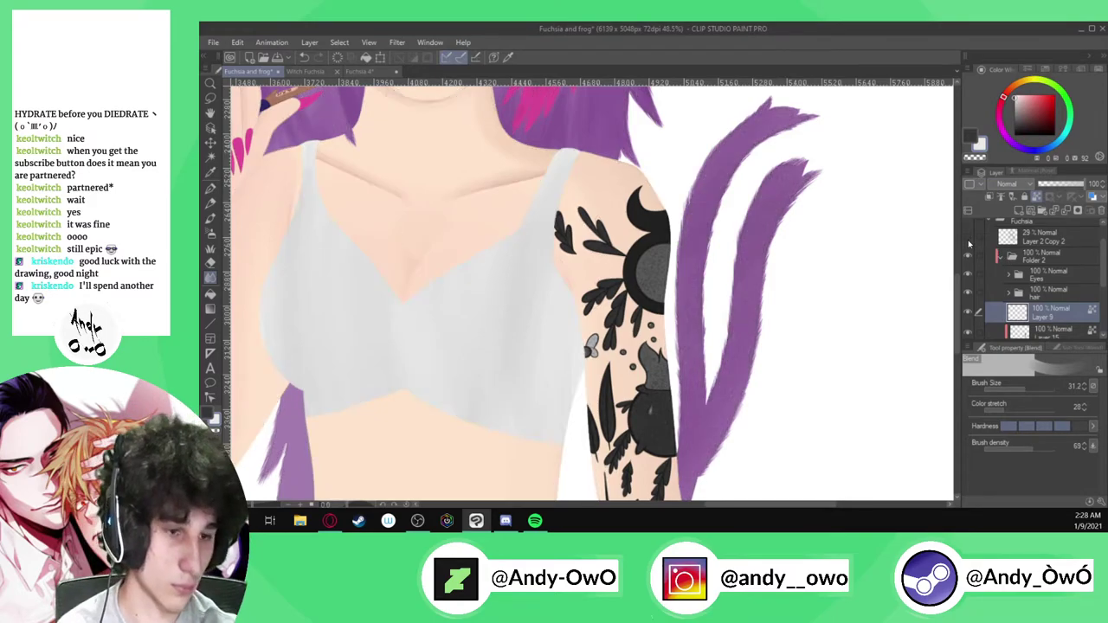
# Try to shade the light grey top with the Shadow airbrush at size 149.6
pyautogui.scroll(-2, 618, 344)
pyautogui.scroll(2, 428, 323)
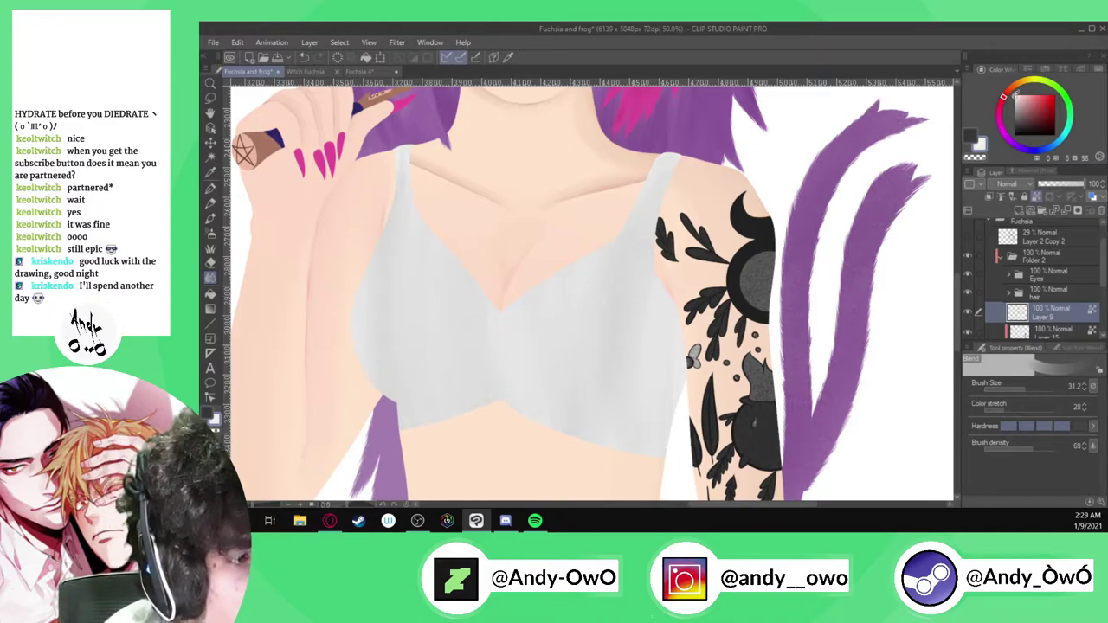
pyautogui.click(211, 233)
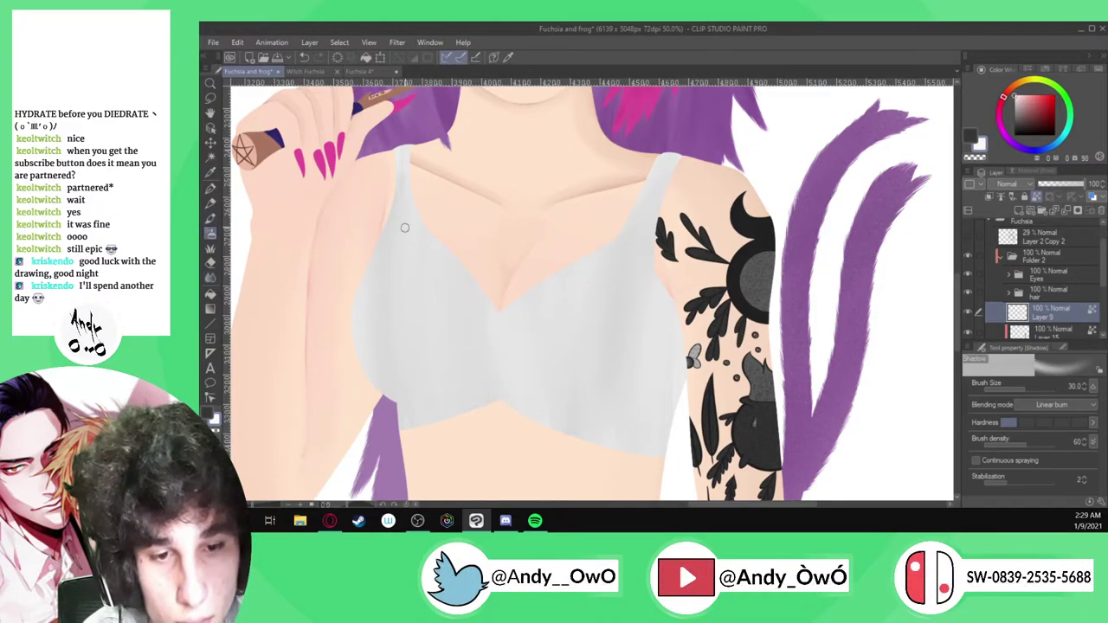
pyautogui.click(1036, 387)
pyautogui.moveTo(445, 245)
pyautogui.mouseDown()
pyautogui.moveTo(433, 385)
pyautogui.moveTo(398, 209)
pyautogui.moveTo(403, 411)
pyautogui.mouseUp()
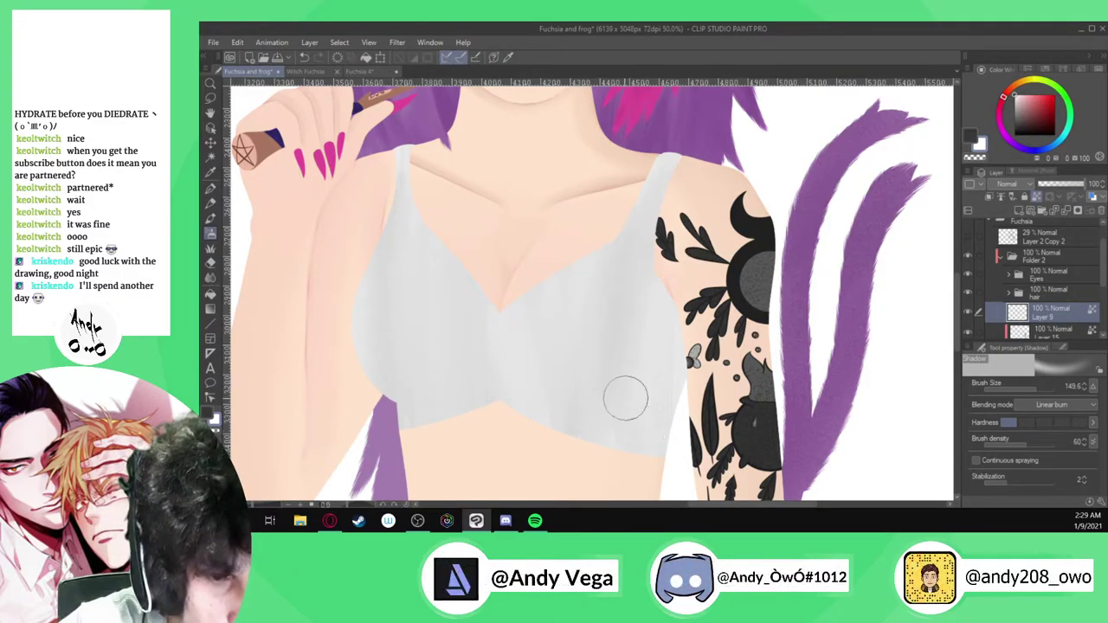
pyautogui.press('p')
pyautogui.moveTo(425, 277)
pyautogui.mouseDown()
pyautogui.moveTo(460, 340)
pyautogui.moveTo(507, 373)
pyautogui.mouseUp()
pyautogui.hotkey('ctrl', 'z')
# Try to lighten the tattooed-arm side cup with the Soft airbrush, reducing its brush size to 71.7
pyautogui.click(210, 232)
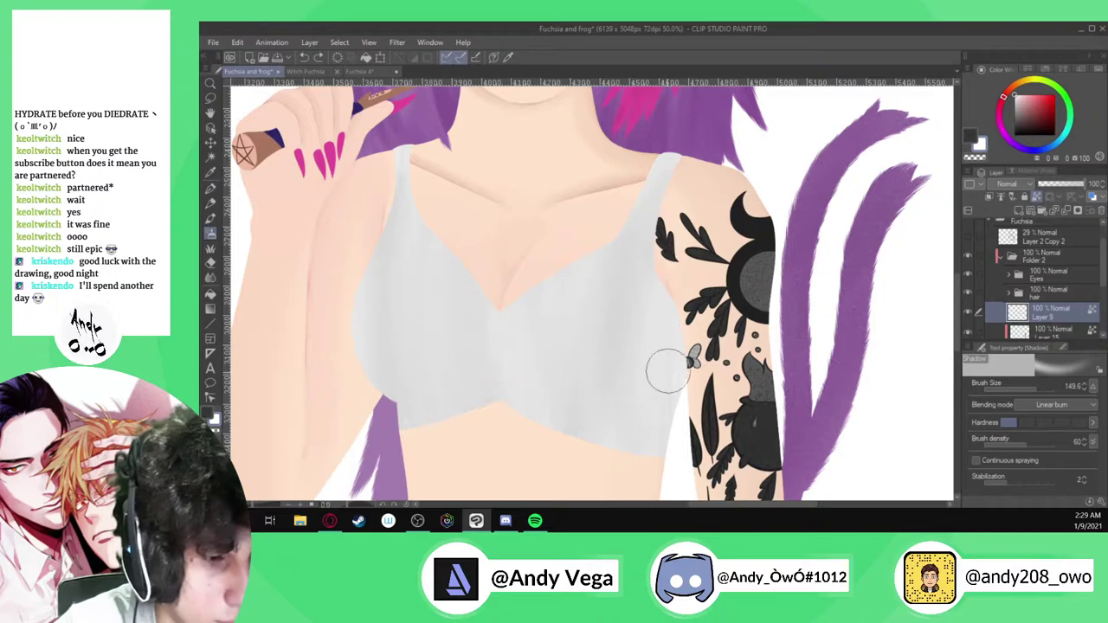
pyautogui.click(1063, 347)
pyautogui.click(1030, 395)
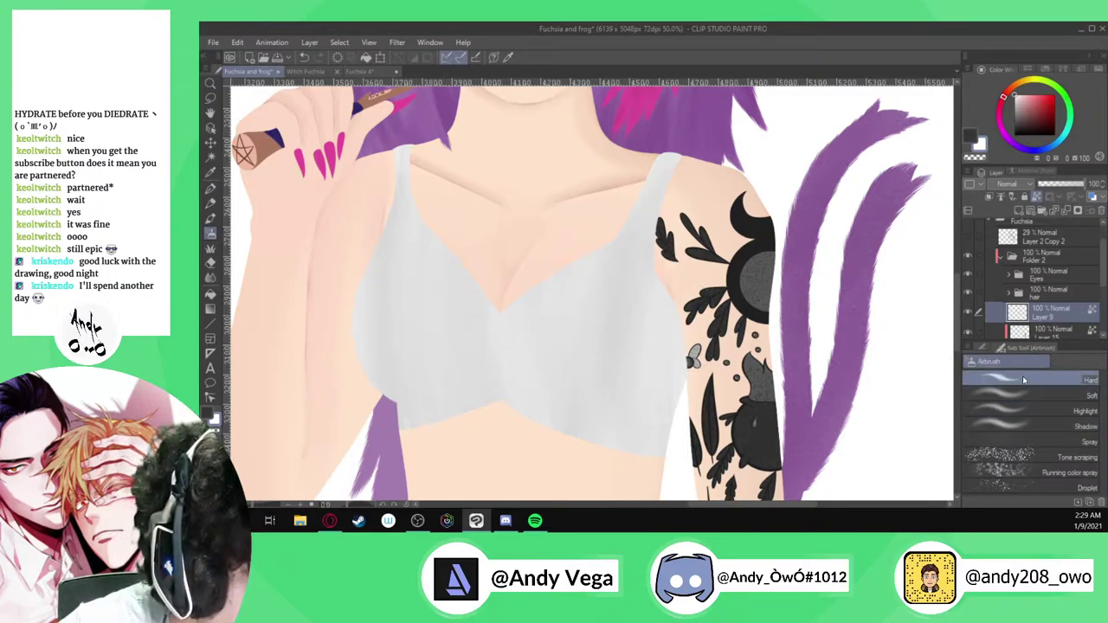
pyautogui.moveTo(636, 341)
pyautogui.mouseDown()
pyautogui.moveTo(609, 371)
pyautogui.moveTo(587, 441)
pyautogui.mouseUp()
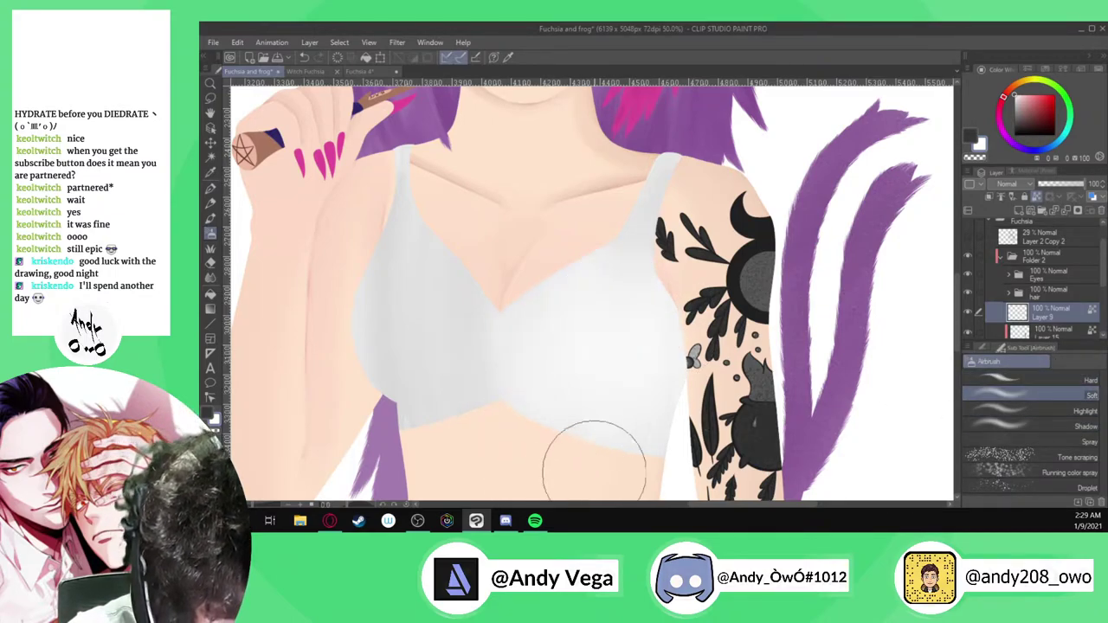
pyautogui.hotkey('ctrl', 'z')
pyautogui.click(982, 347)
pyautogui.press('[')
pyautogui.press('[')
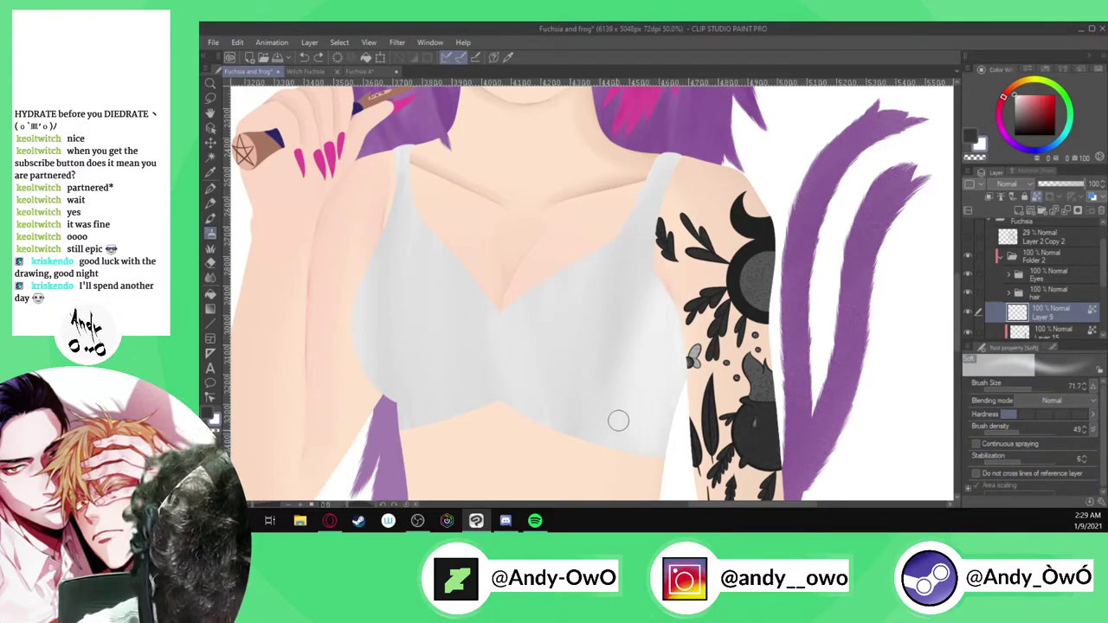
pyautogui.moveTo(559, 420)
pyautogui.mouseDown()
pyautogui.moveTo(592, 252)
pyautogui.moveTo(576, 245)
pyautogui.mouseUp()
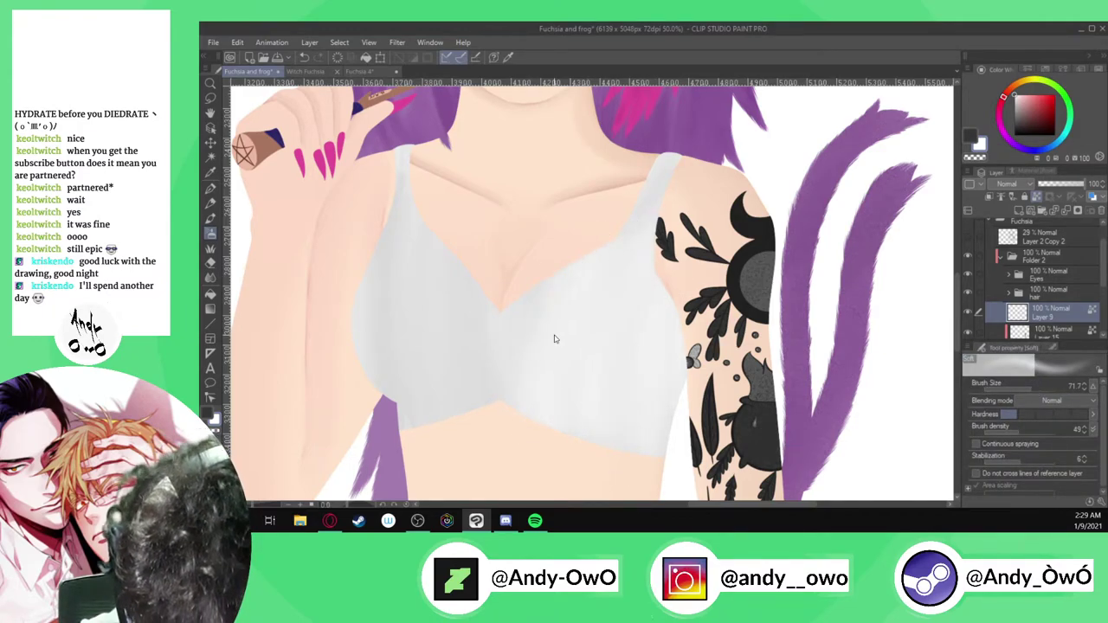
pyautogui.hotkey('ctrl', 'z')
pyautogui.hotkey('ctrl', 'z')
# Lighten the top with the Soft airbrush at density 34 and size 320.5, and compare it with the Layer 2 Copy 2 line art
pyautogui.click(1050, 350)
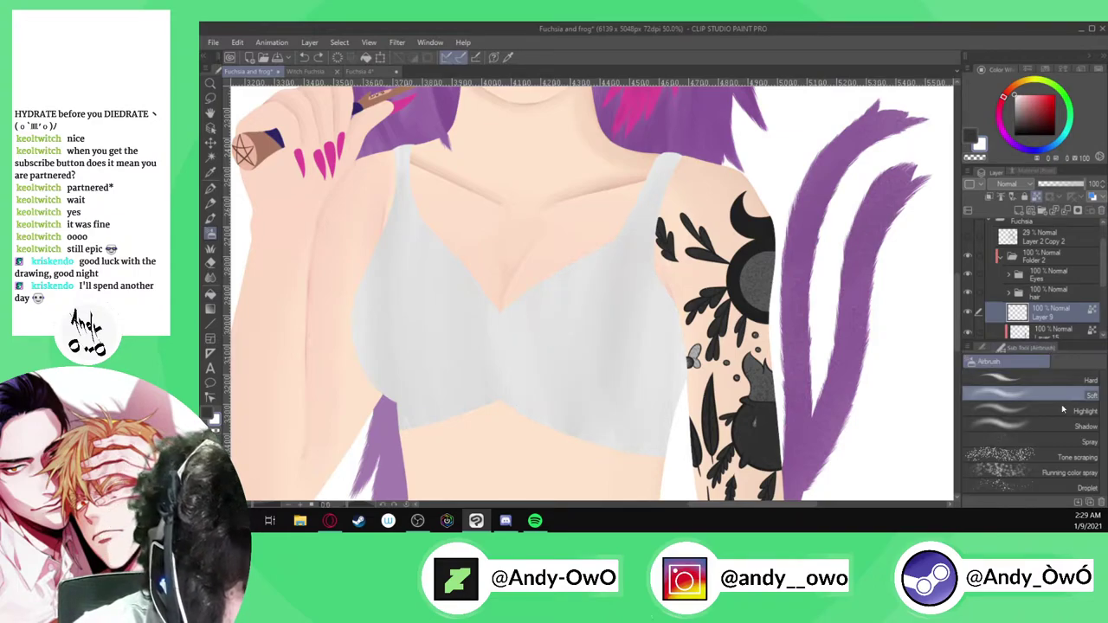
pyautogui.click(993, 347)
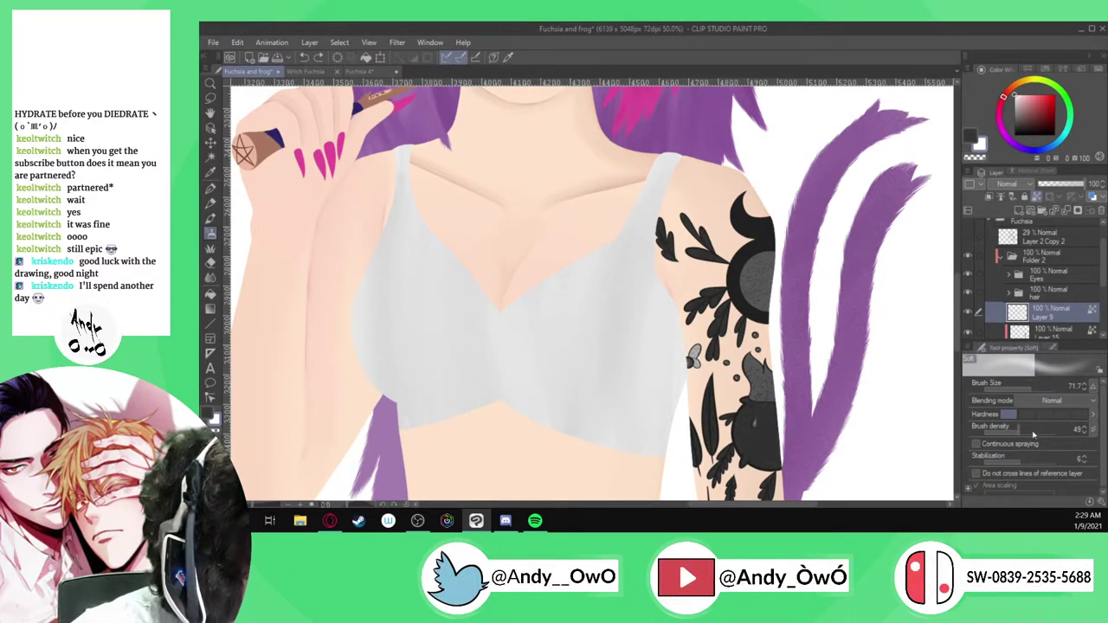
pyautogui.moveTo(1015, 429); pyautogui.dragTo(1008, 435)
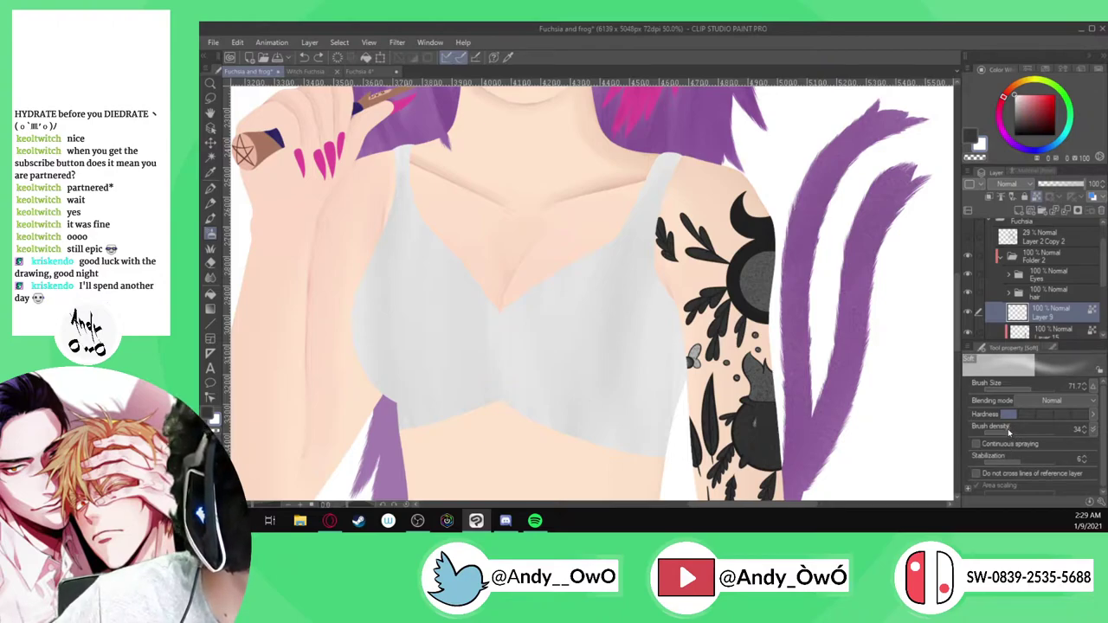
pyautogui.click(1034, 390)
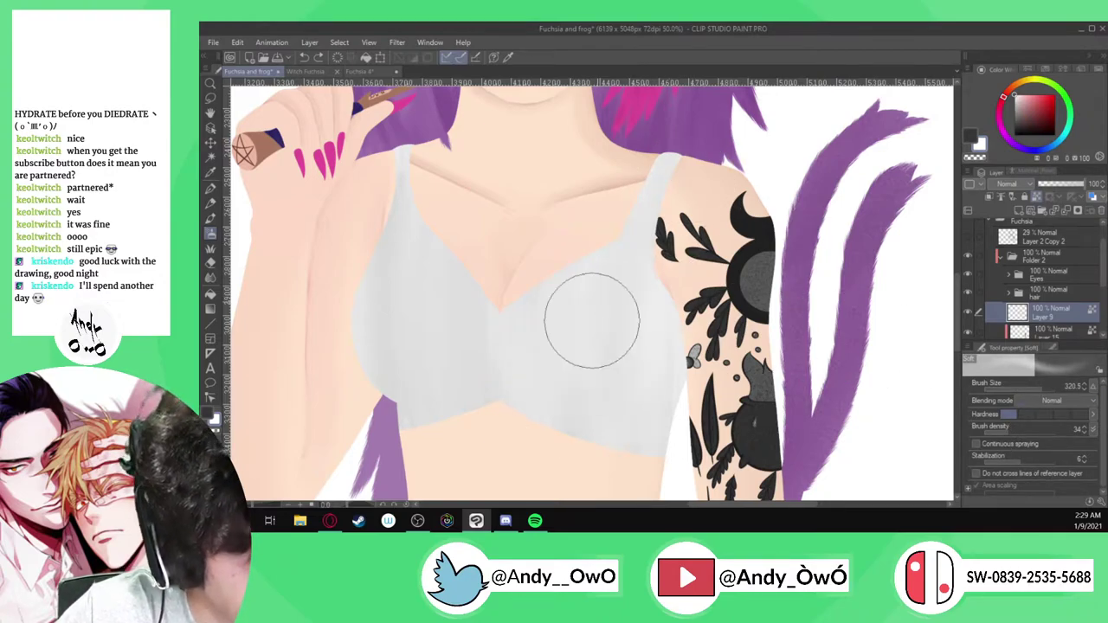
pyautogui.moveTo(466, 398)
pyautogui.mouseDown()
pyautogui.moveTo(409, 376)
pyautogui.moveTo(379, 322)
pyautogui.moveTo(404, 418)
pyautogui.moveTo(656, 169)
pyautogui.moveTo(583, 471)
pyautogui.moveTo(687, 358)
pyautogui.mouseUp()
pyautogui.scroll(-2, 645, 208)
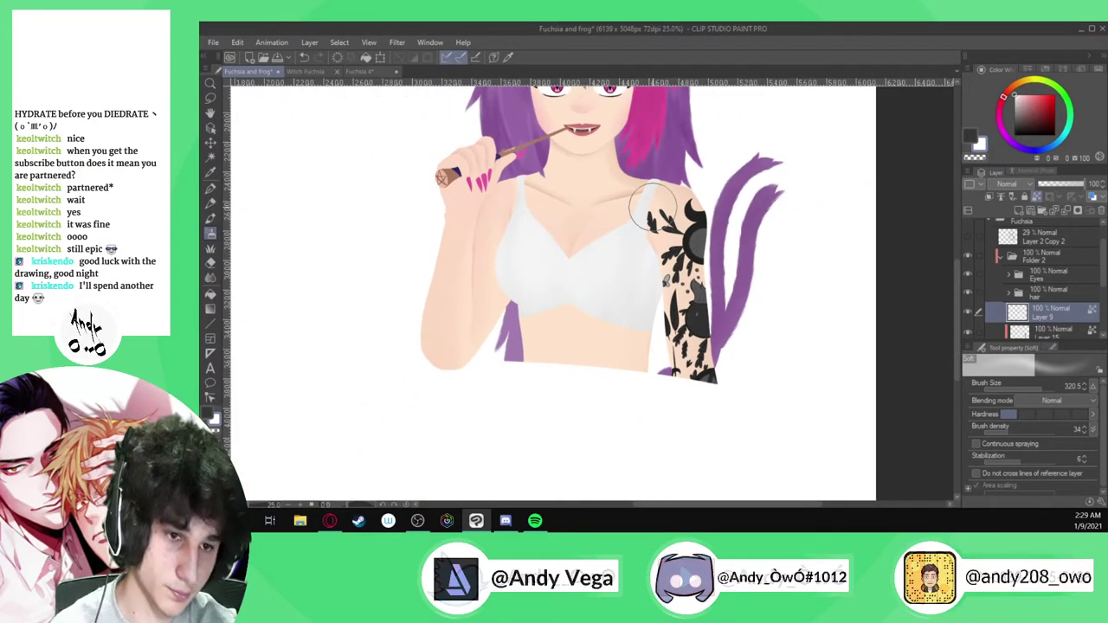
pyautogui.scroll(-2, 649, 226)
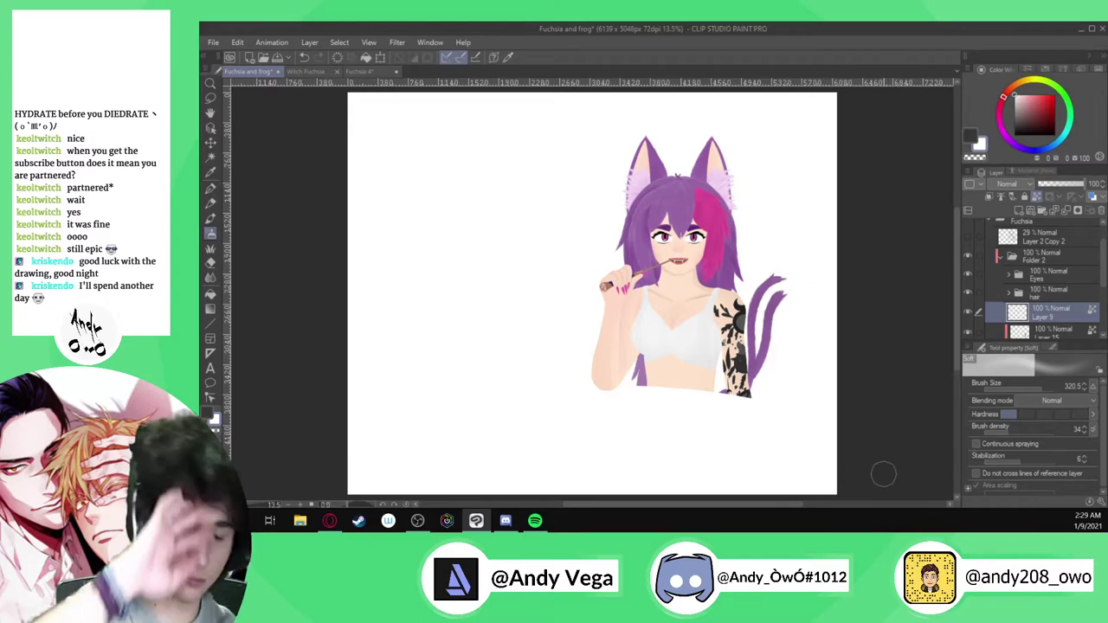
pyautogui.click(969, 239)
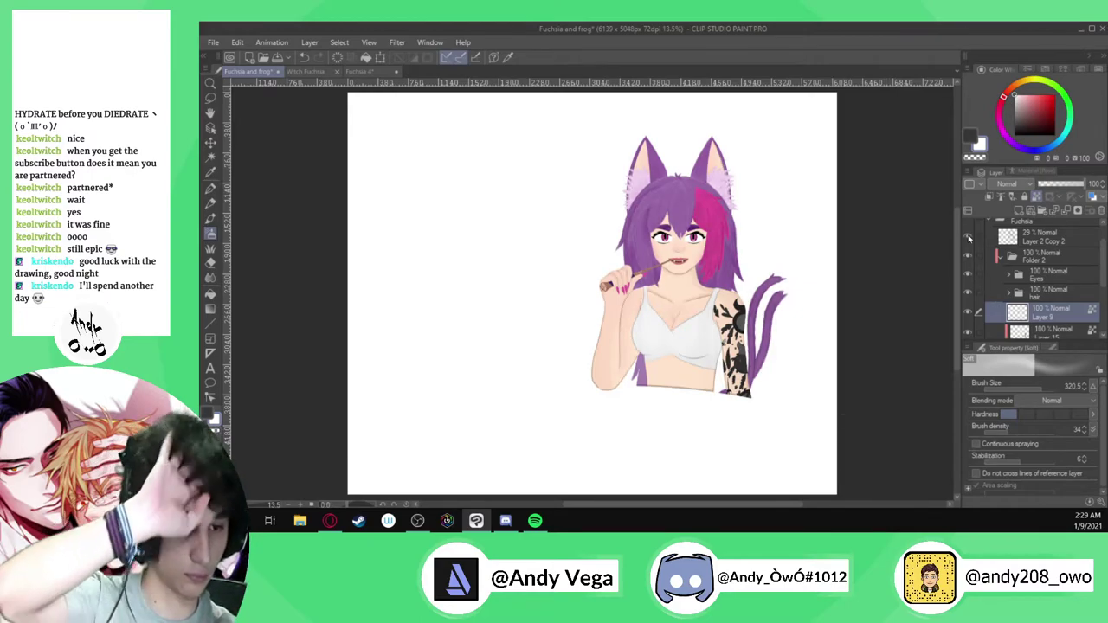
pyautogui.click(969, 239)
# Move the line art layer Layer 2 Copy 2 out of the Fuchsia folder and into Folder 1
pyautogui.scroll(1, 991, 259)
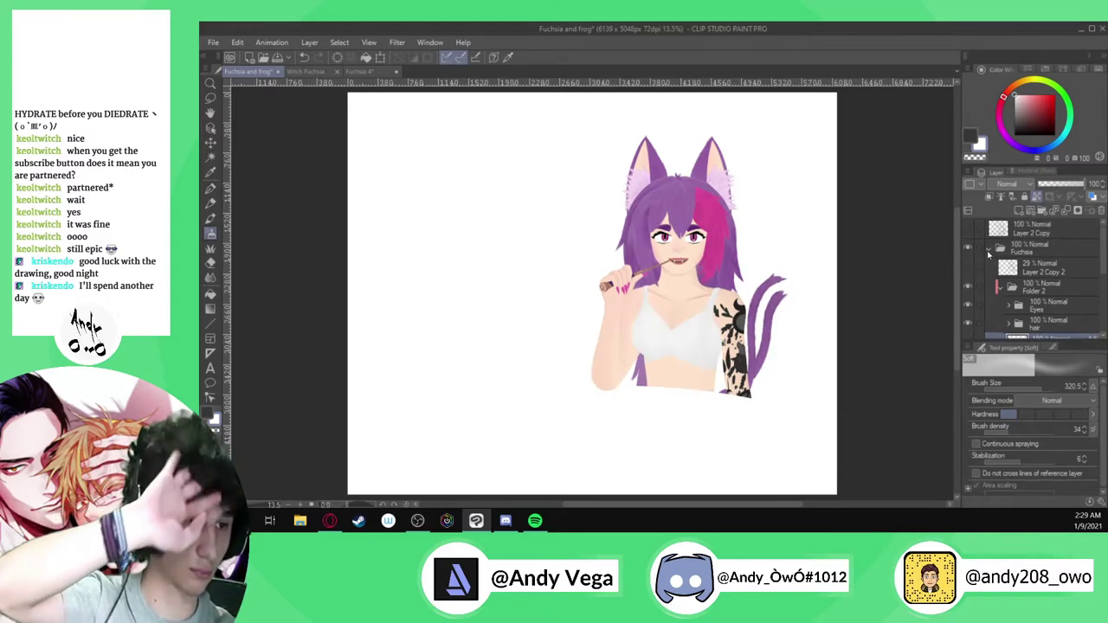
pyautogui.click(1001, 260)
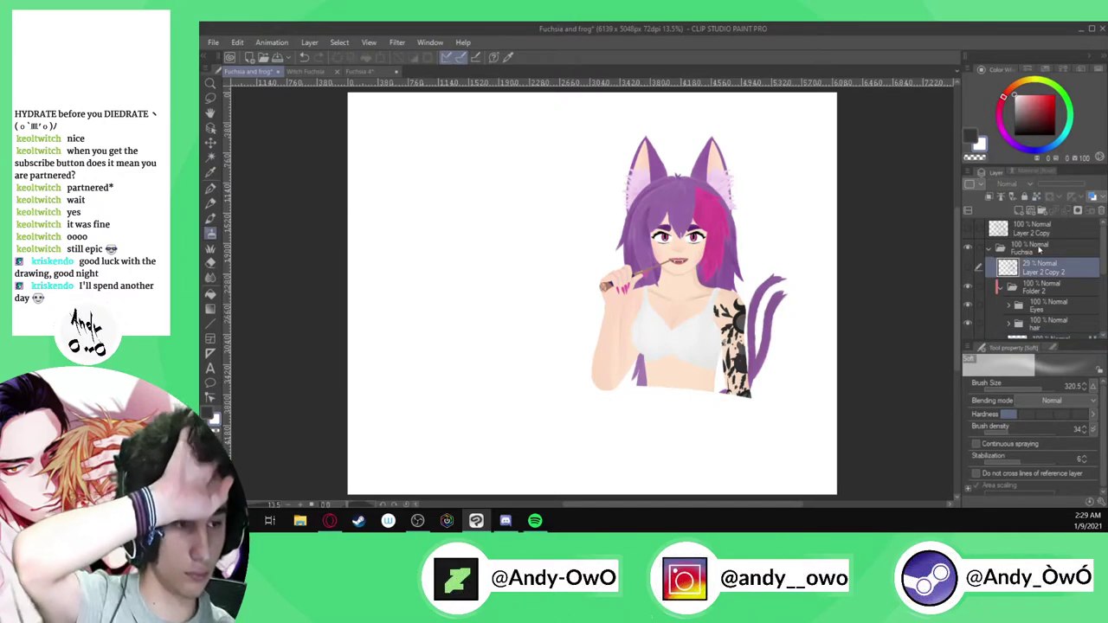
pyautogui.click(1100, 211)
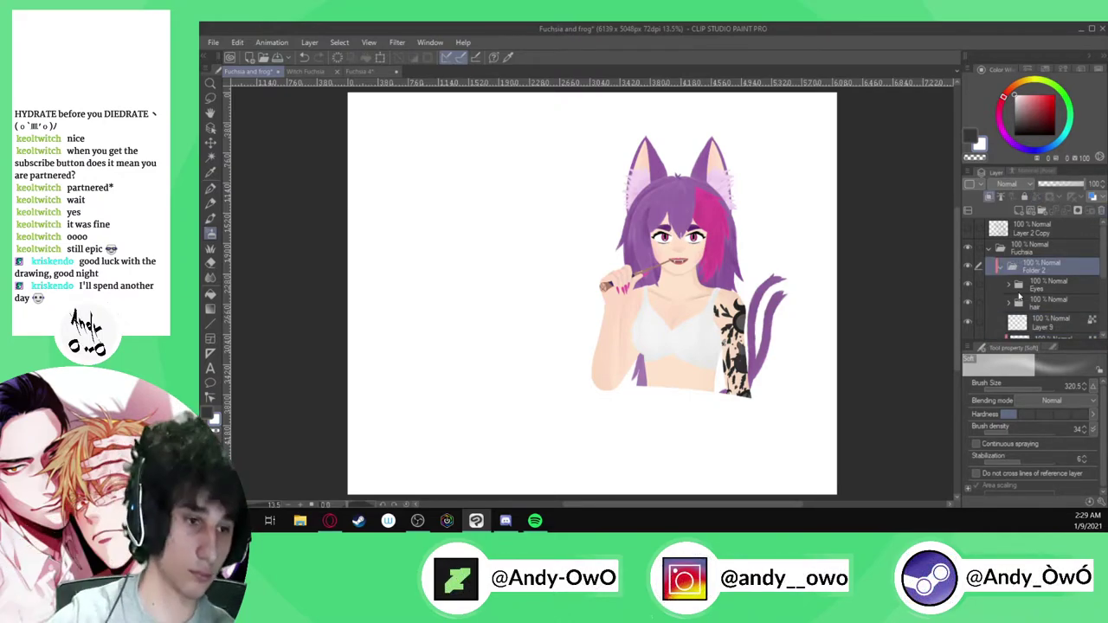
pyautogui.hotkey('ctrl', 'z')
pyautogui.moveTo(1018, 248)
pyautogui.mouseDown()
pyautogui.moveTo(1026, 222)
pyautogui.moveTo(1032, 238)
pyautogui.mouseUp()
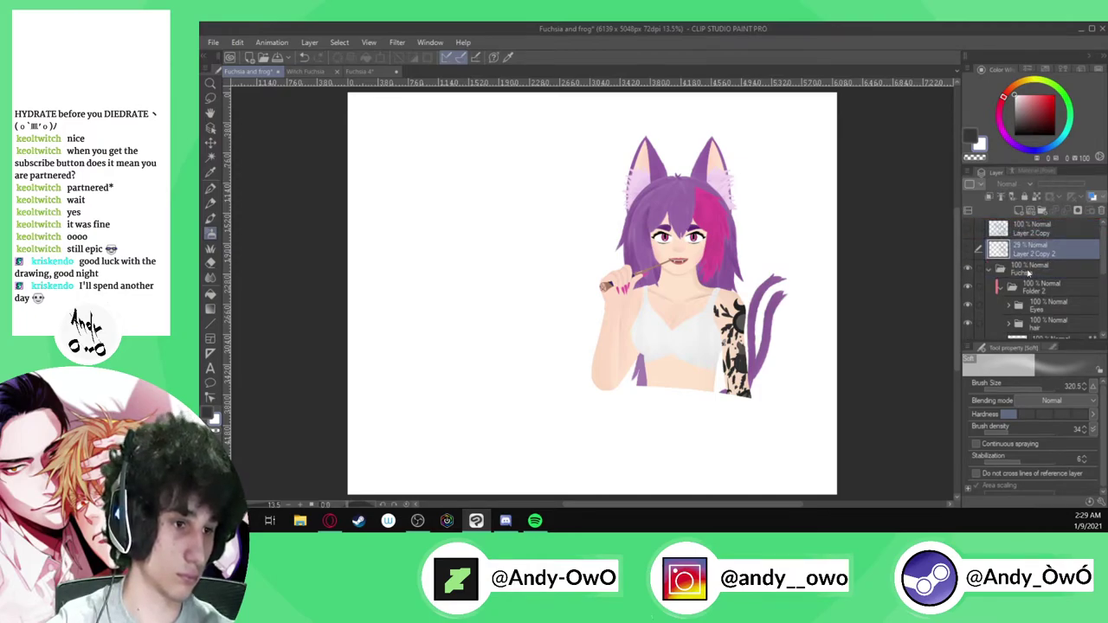
pyautogui.click(991, 268)
pyautogui.moveTo(1027, 255); pyautogui.dragTo(1013, 303)
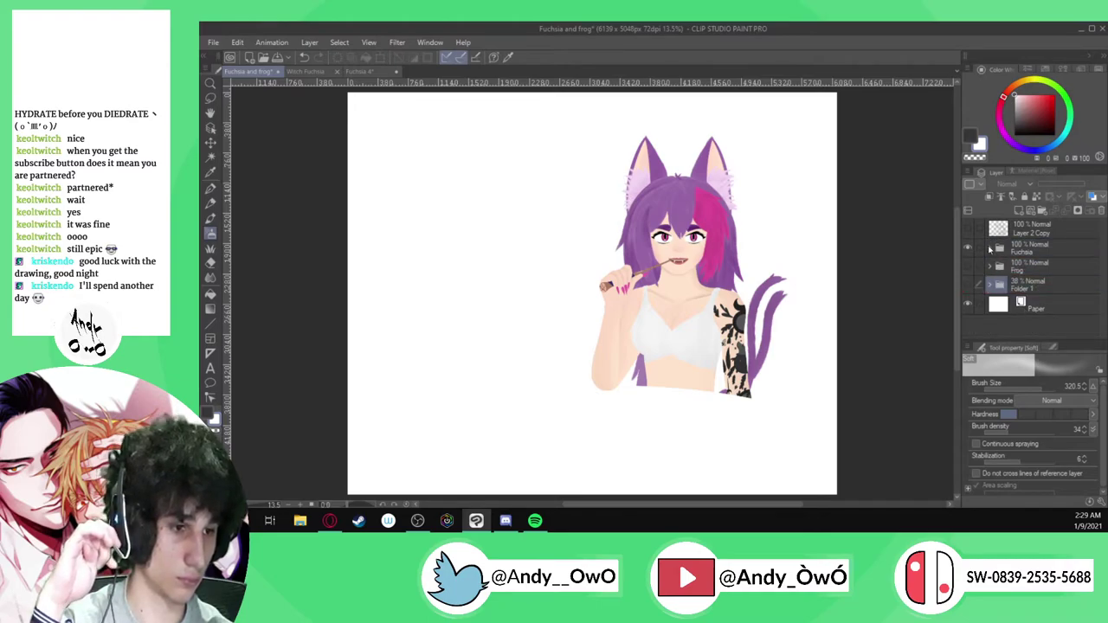
# Look through the Fuchsia folder's layers and collapse both Folder 2 and the Fuchsia folder
pyautogui.click(990, 249)
pyautogui.scroll(-2, 1021, 285)
pyautogui.scroll(1, 1028, 297)
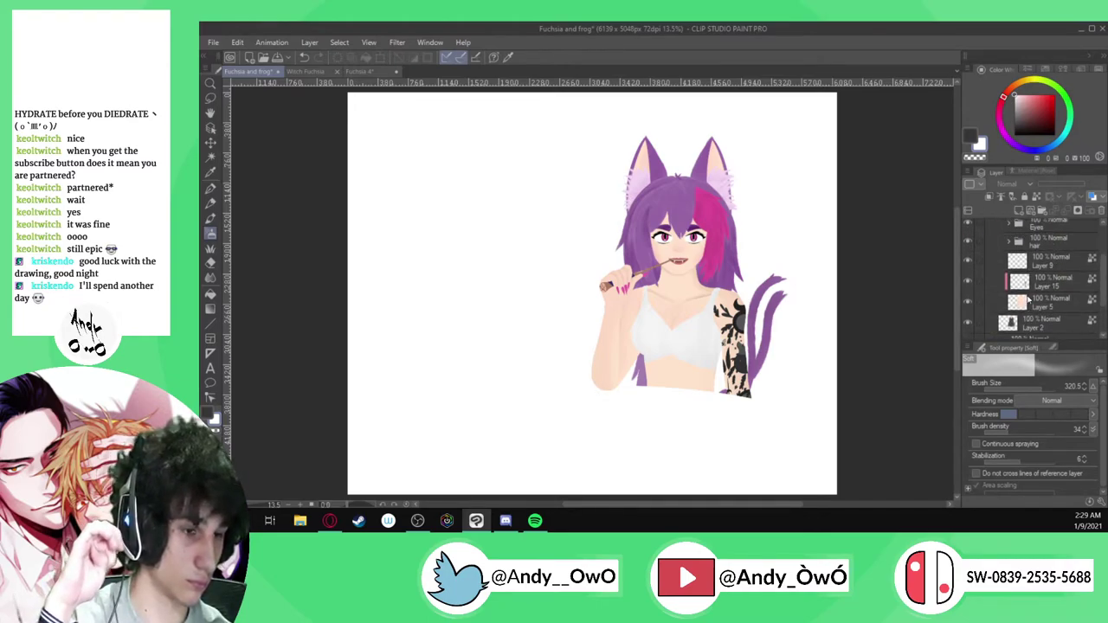
pyautogui.scroll(2, 1017, 299)
pyautogui.click(1002, 267)
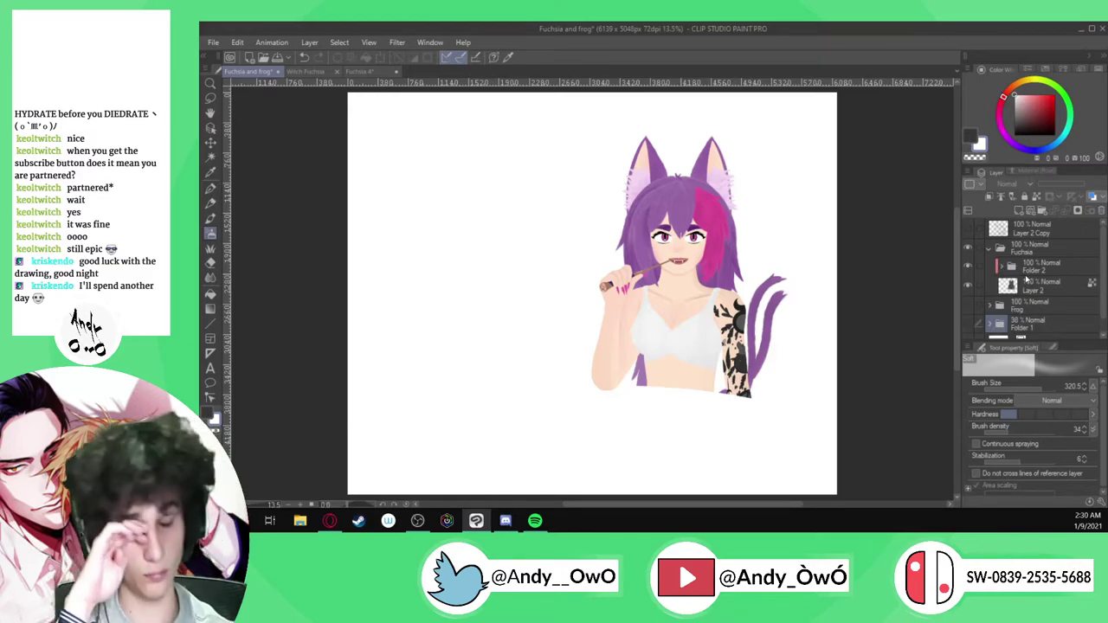
pyautogui.click(1000, 249)
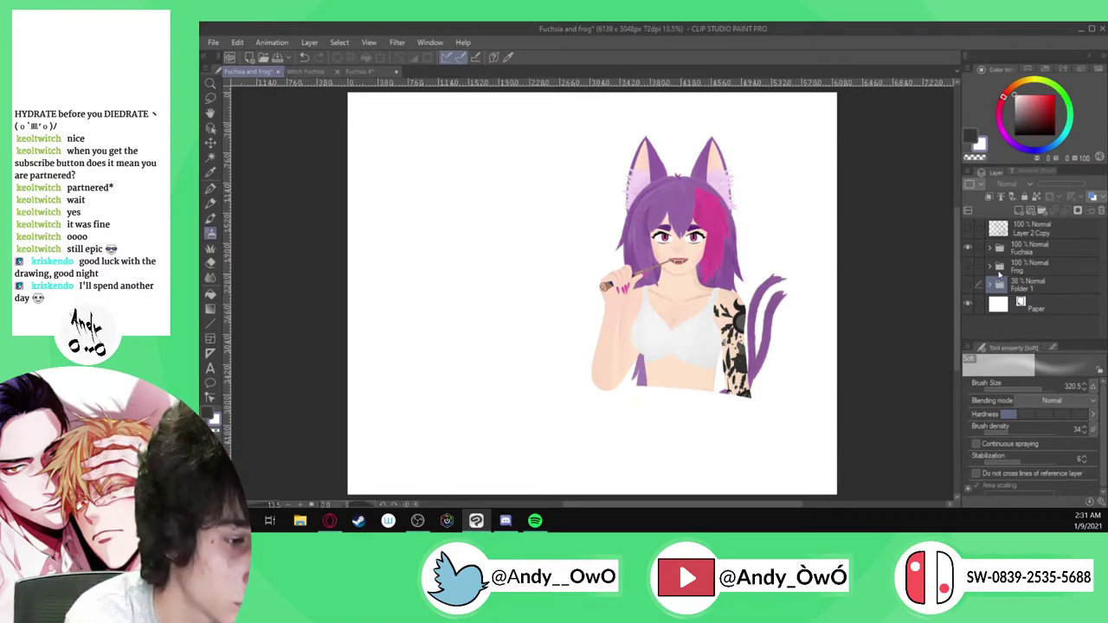
# Make the Frog folder with the witch visible and expand it, keeping the Fuchsia folder shown
pyautogui.click(970, 269)
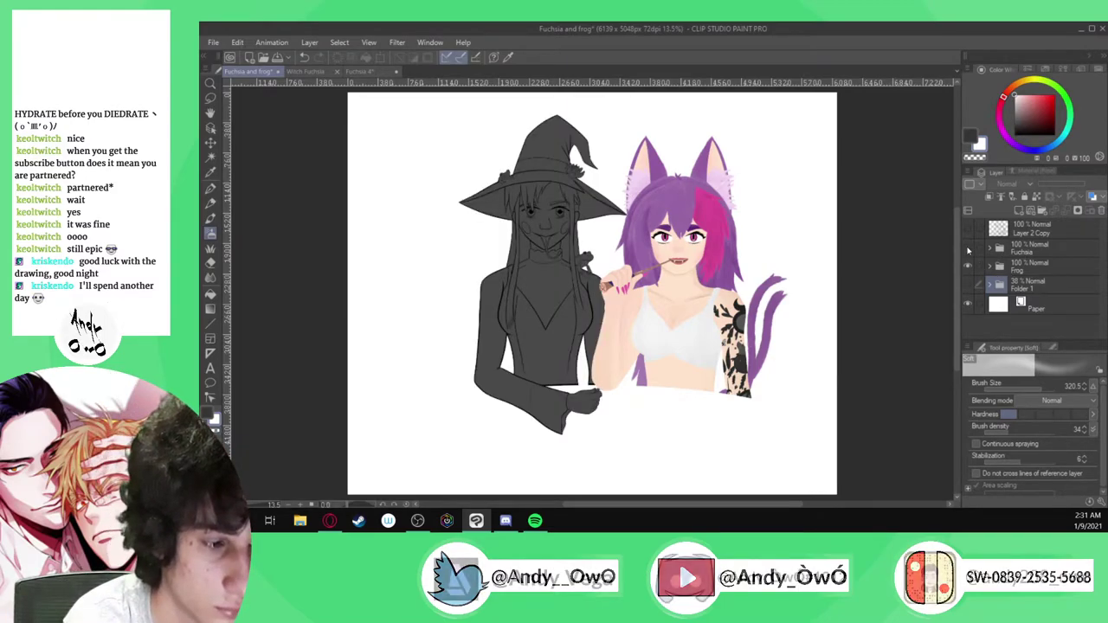
pyautogui.click(969, 252)
pyautogui.click(969, 251)
pyautogui.click(989, 268)
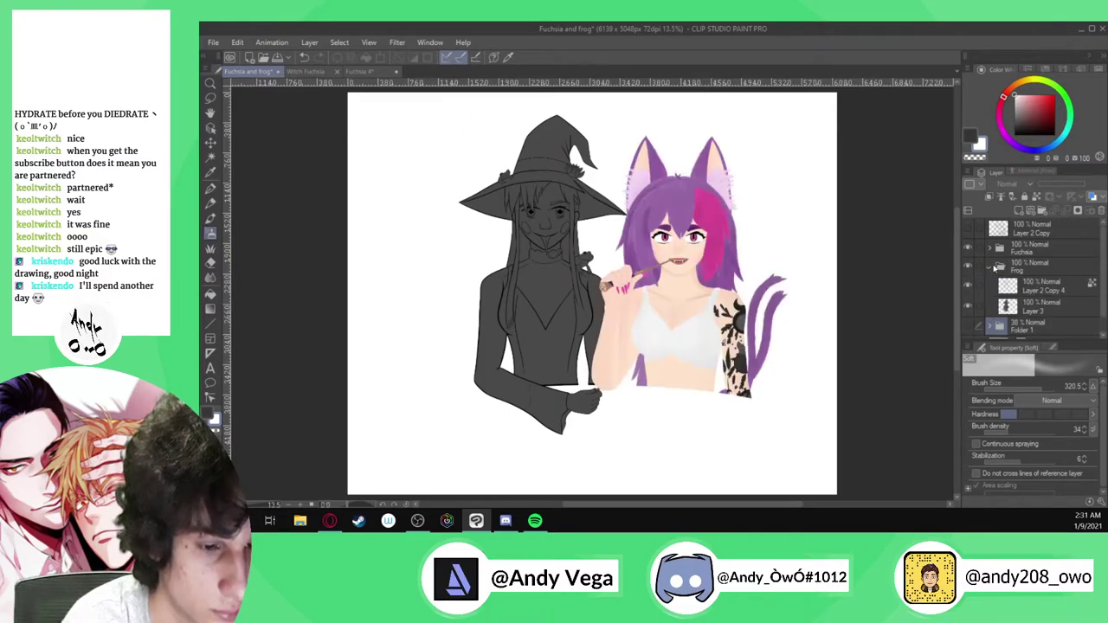
pyautogui.scroll(-1, 1046, 278)
# Create a new folder between Layer 2 Copy 4 and Layer 3 in the Frog group and add a raster layer inside it
pyautogui.click(1045, 275)
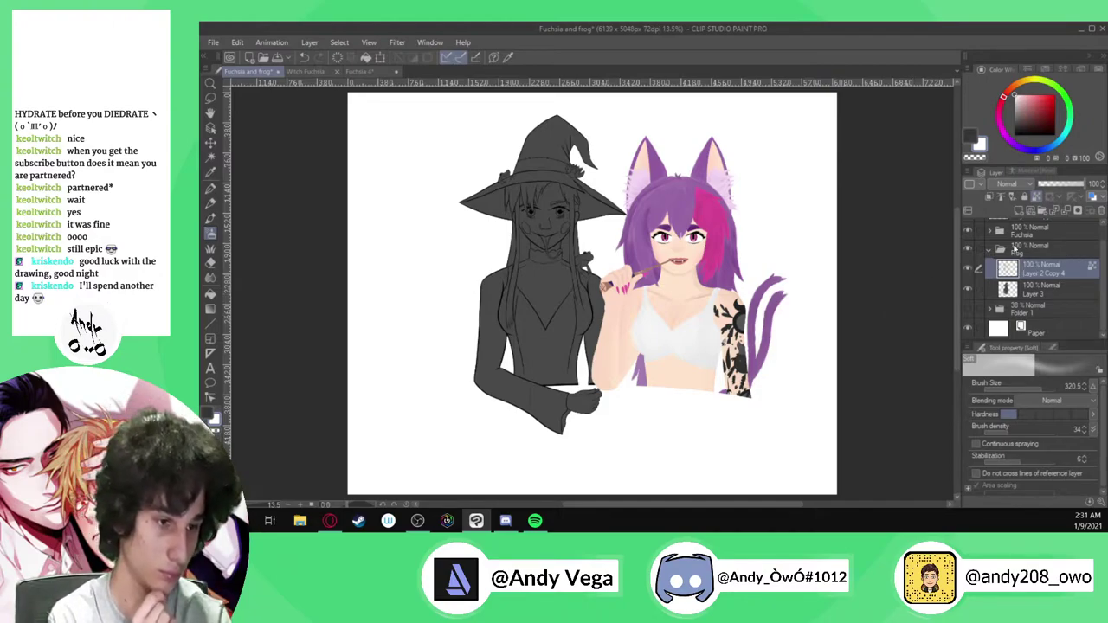
pyautogui.click(1042, 211)
pyautogui.moveTo(1033, 271); pyautogui.dragTo(1041, 294)
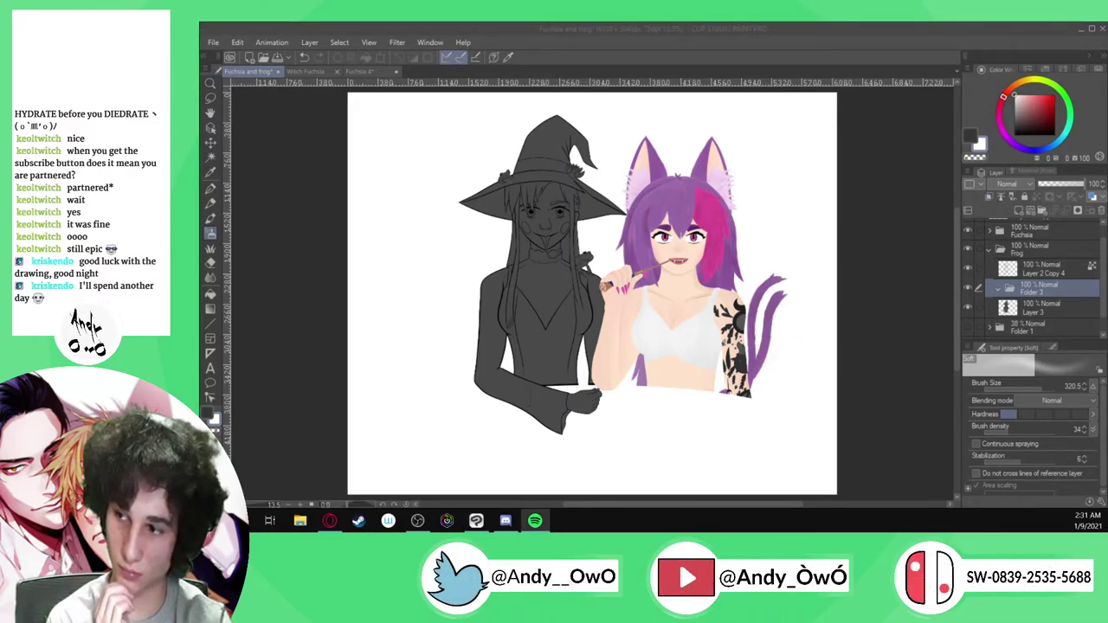
pyautogui.click(883, 178)
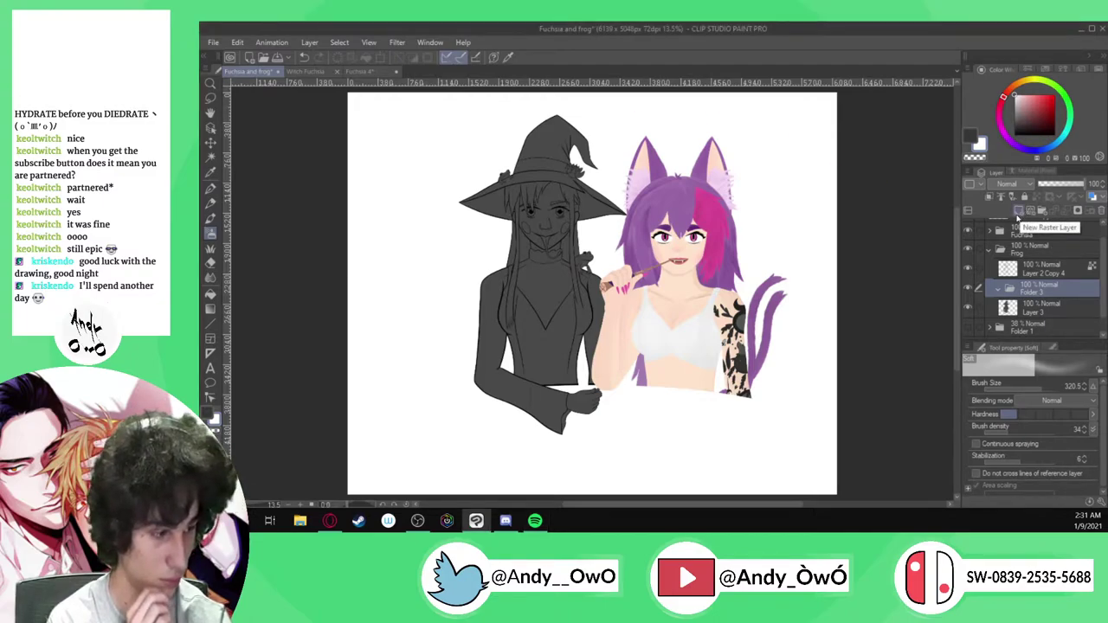
pyautogui.click(1018, 211)
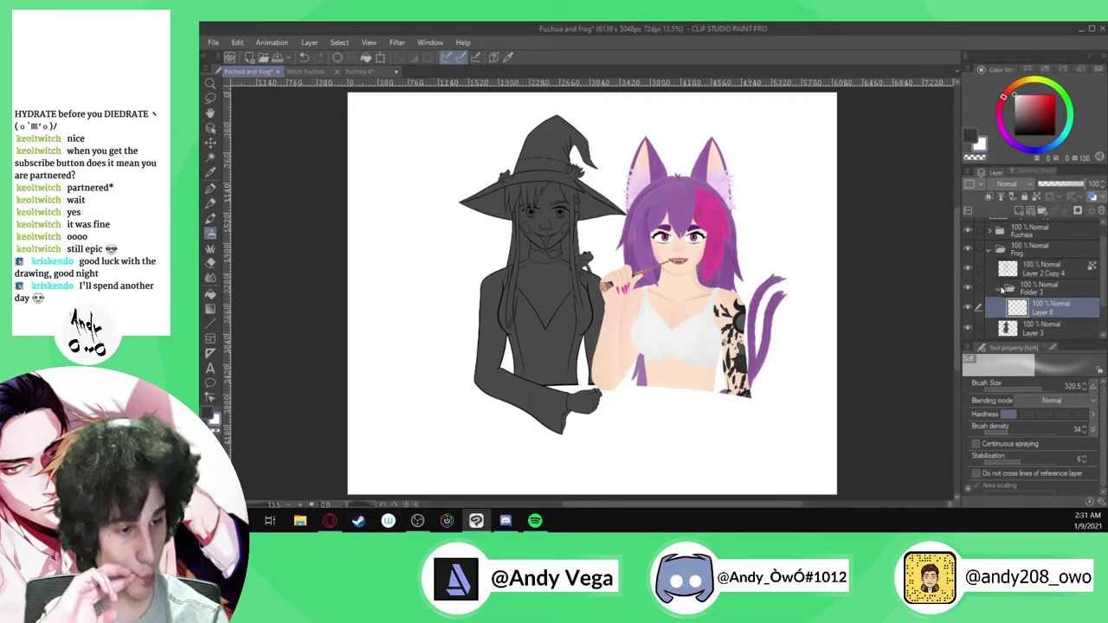
# Clip Folder 3 to Layer 3 below it so its contents stay within the witch's silhouette
pyautogui.click(1001, 288)
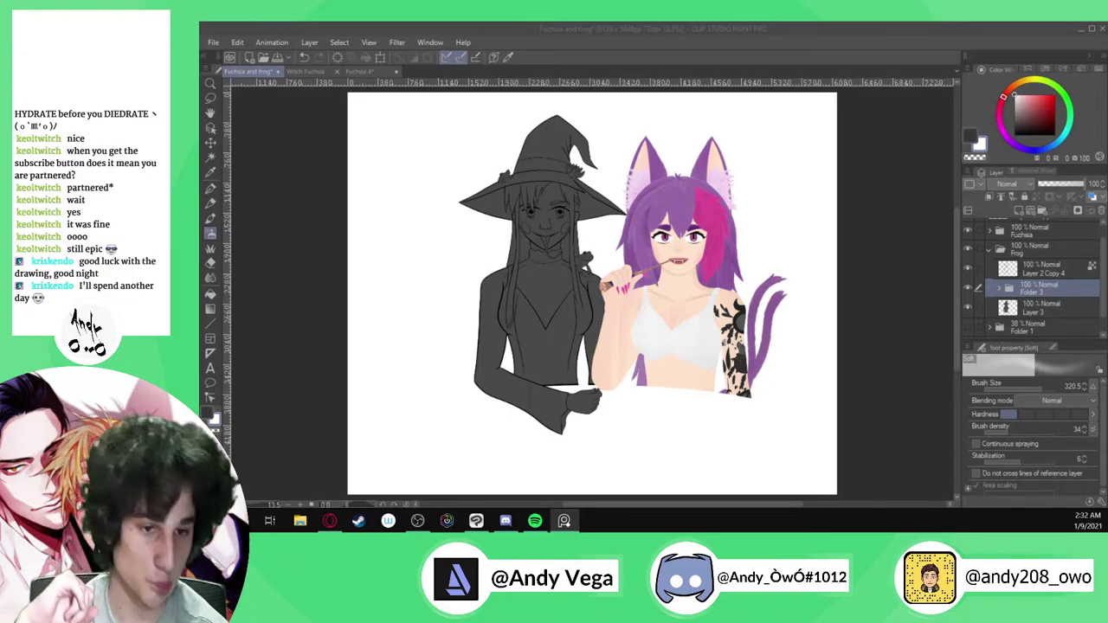
pyautogui.click(1047, 299)
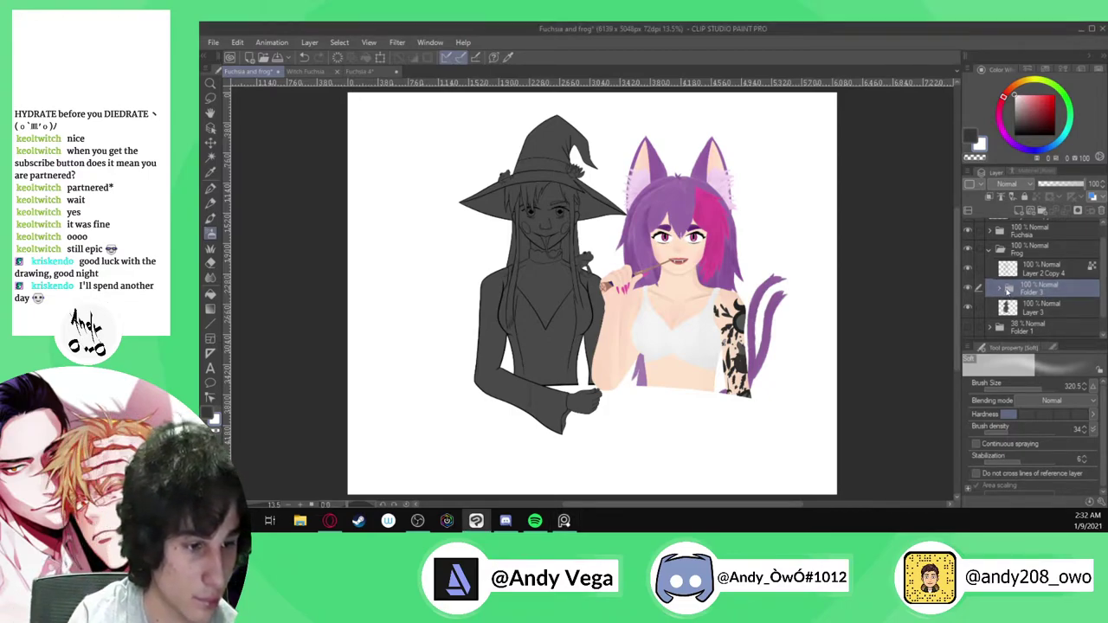
pyautogui.click(1056, 310)
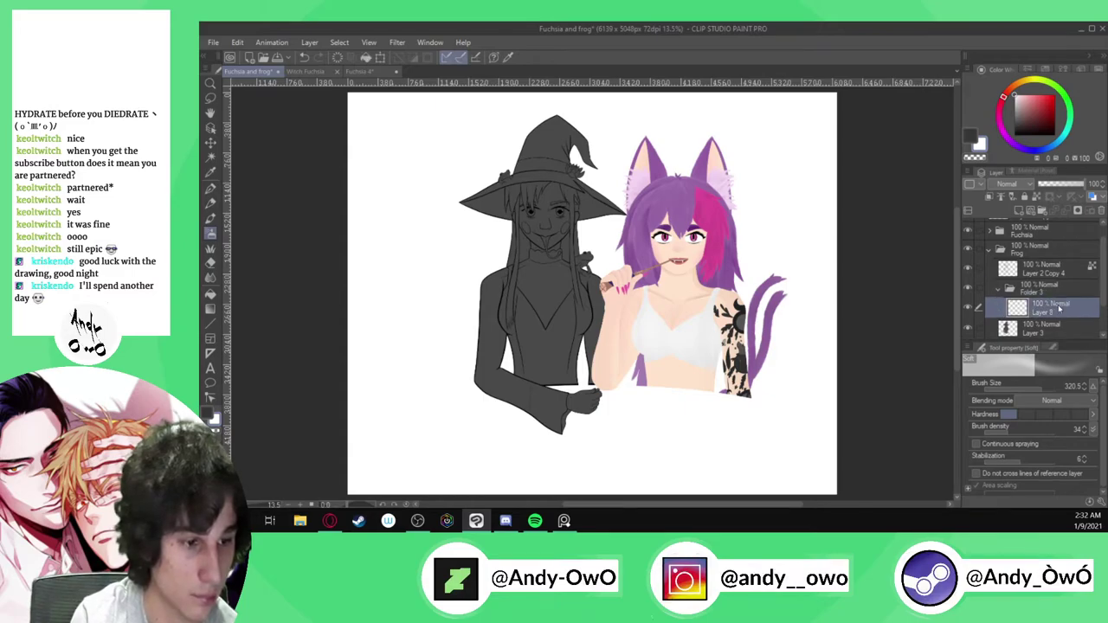
pyautogui.click(1038, 289)
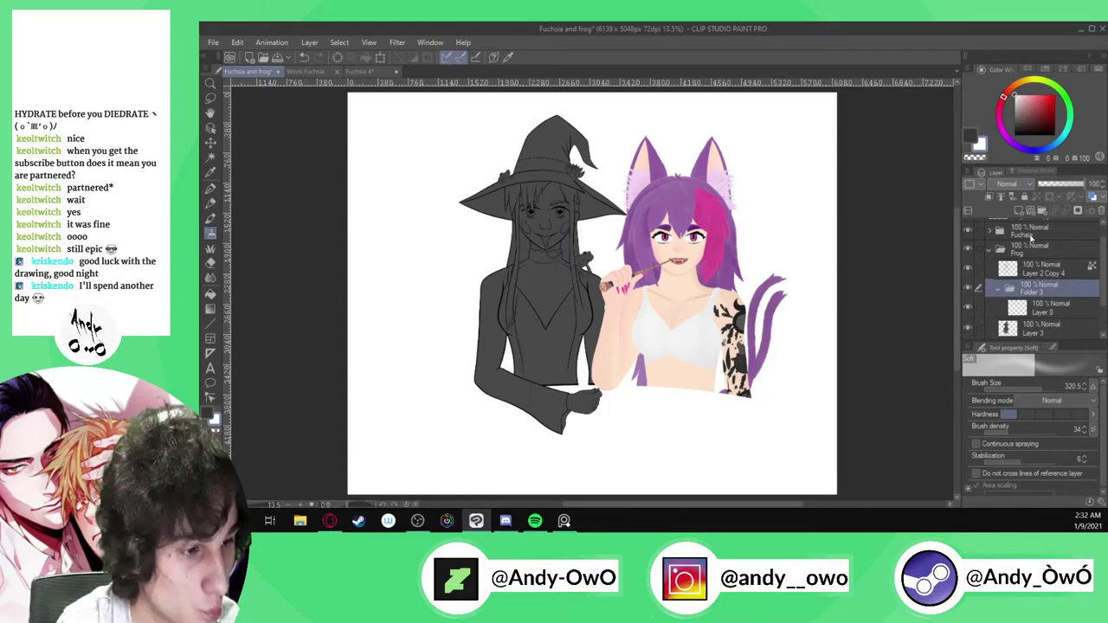
pyautogui.click(990, 196)
# On Layer 8, sample the cat-eared character's skin tone, darken it slightly and paint the witch's whole silhouette with the G-pen at size 294.9
pyautogui.click(1048, 302)
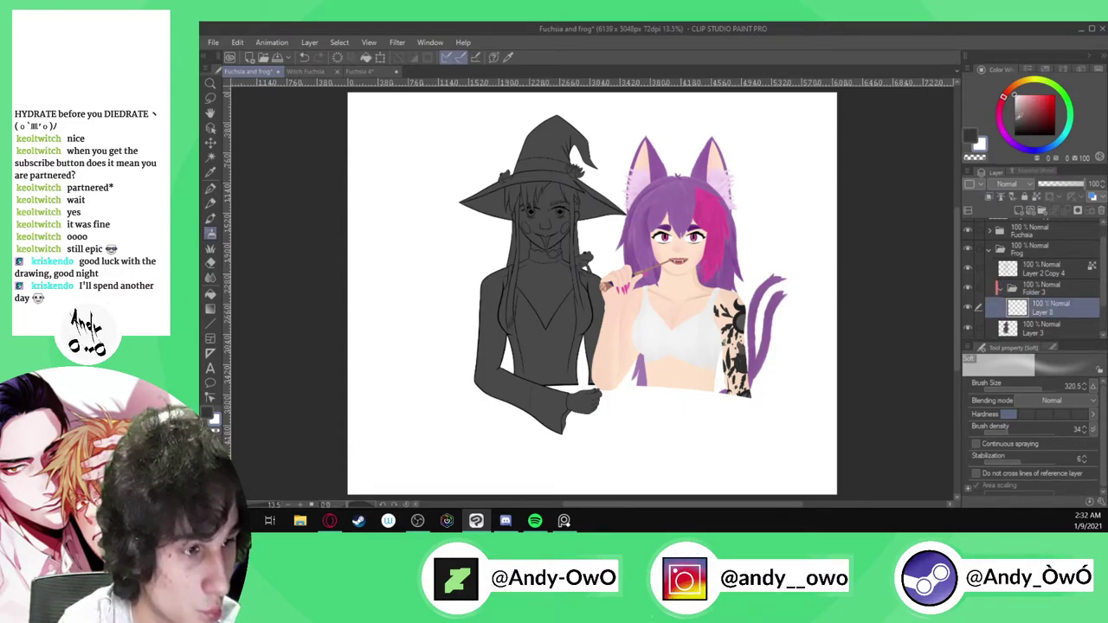
pyautogui.press('i')
pyautogui.click(724, 296)
pyautogui.press('p')
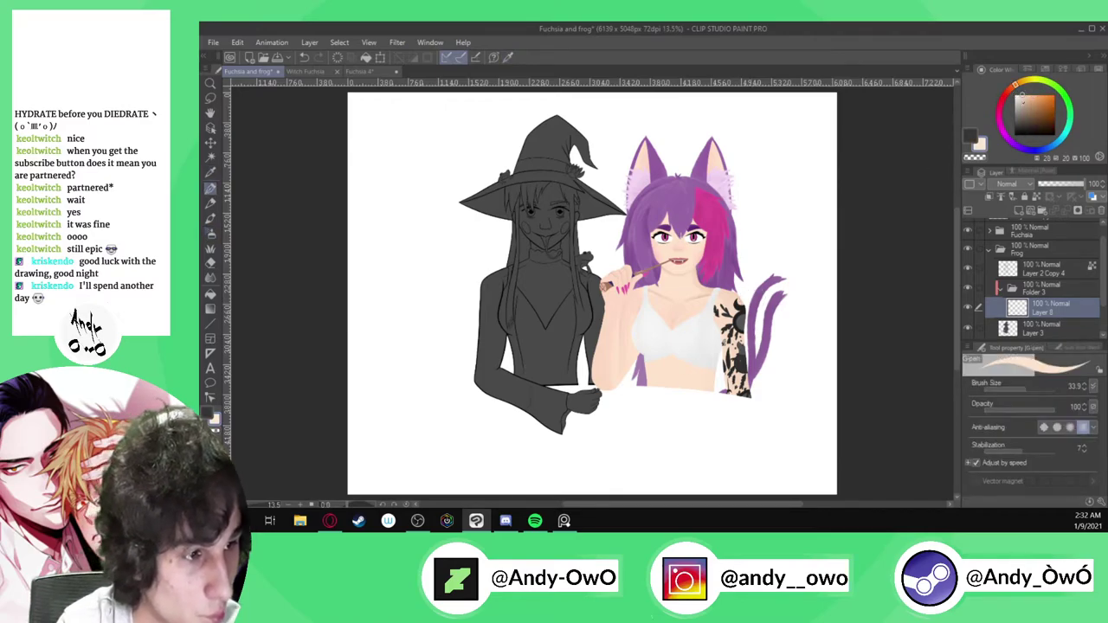
pyautogui.click(1013, 86)
pyautogui.click(1020, 98)
pyautogui.click(1036, 388)
pyautogui.moveTo(545, 201)
pyautogui.mouseDown()
pyautogui.moveTo(547, 256)
pyautogui.moveTo(560, 261)
pyautogui.moveTo(568, 208)
pyautogui.moveTo(519, 258)
pyautogui.moveTo(522, 281)
pyautogui.moveTo(567, 171)
pyautogui.moveTo(549, 149)
pyautogui.mouseUp()
pyautogui.click(1042, 388)
pyautogui.click(1022, 96)
pyautogui.moveTo(513, 268)
pyautogui.mouseDown()
pyautogui.moveTo(482, 367)
pyautogui.moveTo(523, 436)
pyautogui.moveTo(560, 356)
pyautogui.moveTo(604, 333)
pyautogui.moveTo(611, 411)
pyautogui.moveTo(601, 160)
pyautogui.moveTo(587, 243)
pyautogui.moveTo(568, 277)
pyautogui.moveTo(555, 101)
pyautogui.moveTo(540, 122)
pyautogui.moveTo(544, 155)
pyautogui.moveTo(508, 238)
pyautogui.mouseUp()
pyautogui.scroll(1, 574, 258)
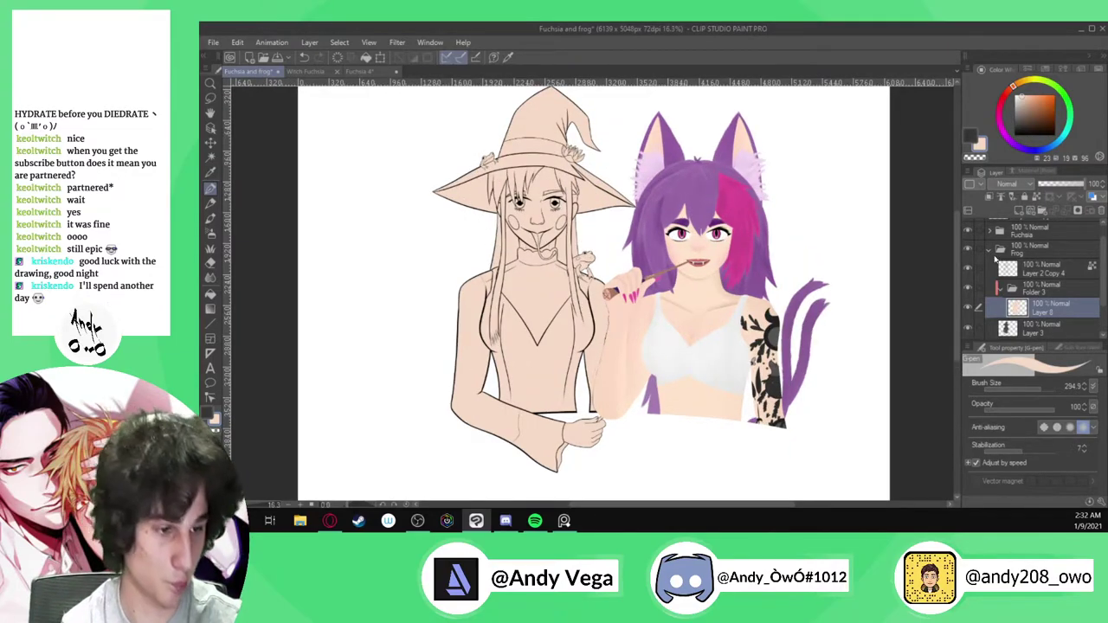
# Hide the Layer 2 Copy 4 line art, compare both characters' skin tones and enlarge the colour wheel for finer picking
pyautogui.click(968, 269)
pyautogui.scroll(-2, 586, 326)
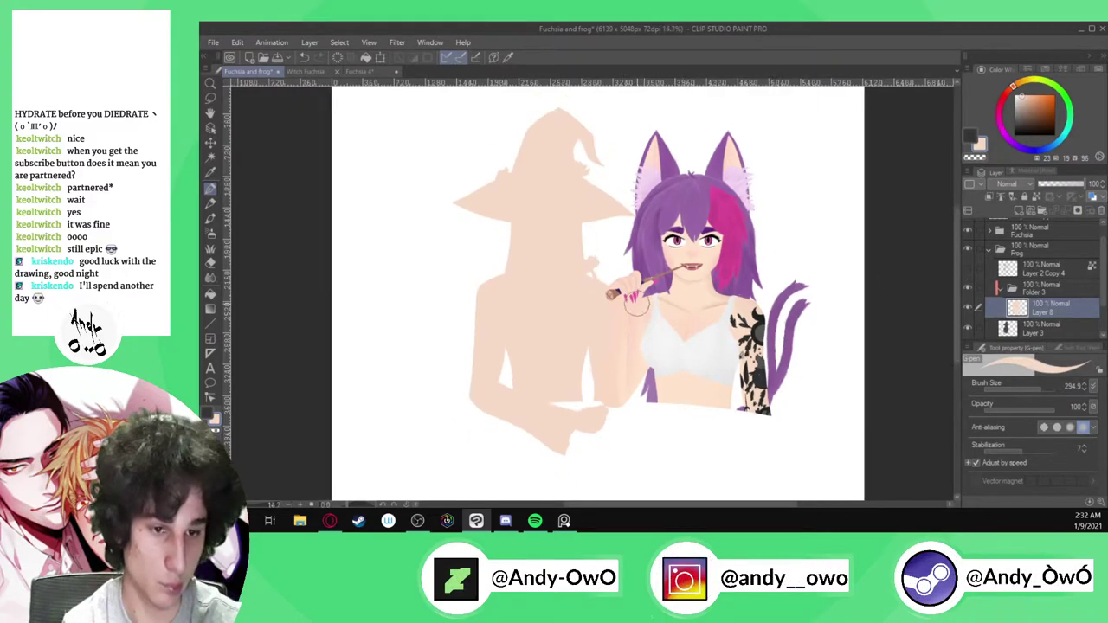
pyautogui.scroll(5, 613, 316)
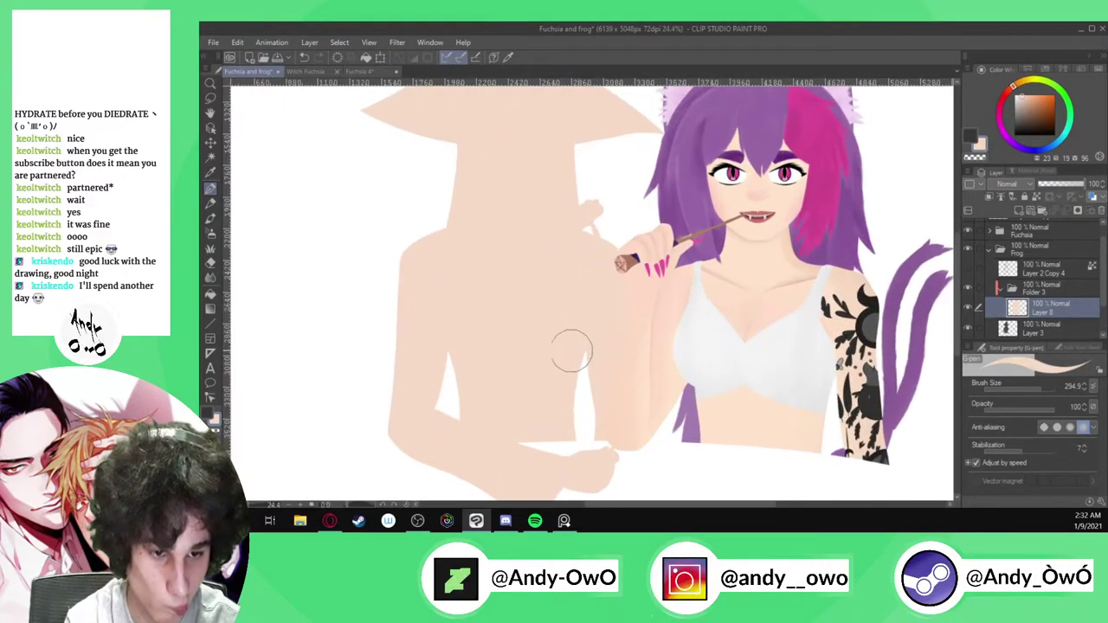
pyautogui.scroll(2, 564, 341)
pyautogui.scroll(-3, 564, 329)
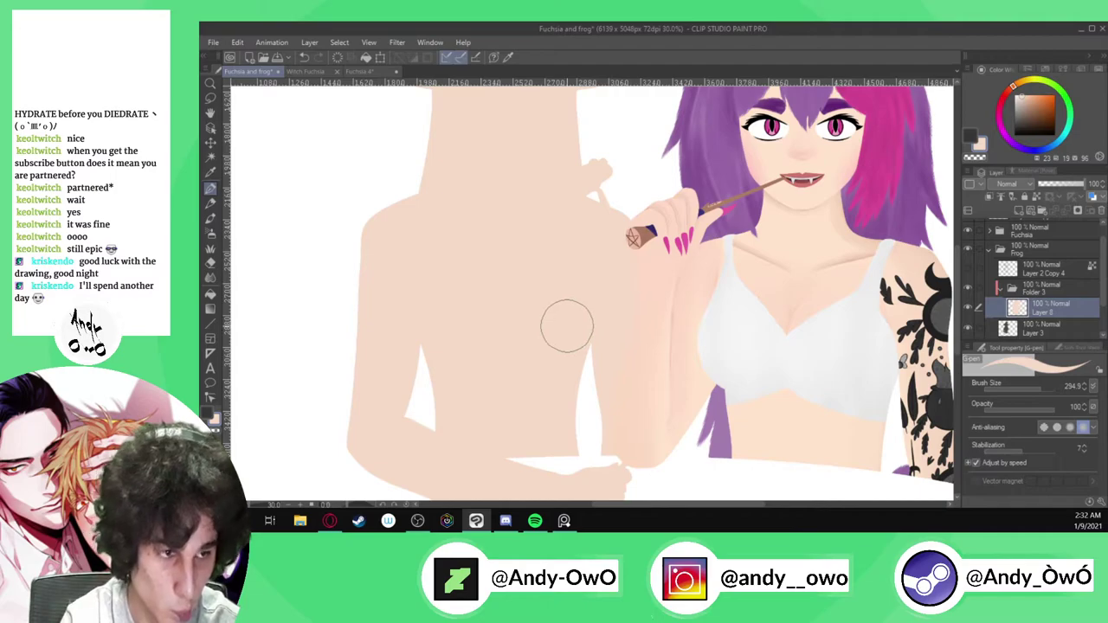
pyautogui.moveTo(1051, 167); pyautogui.dragTo(1043, 229)
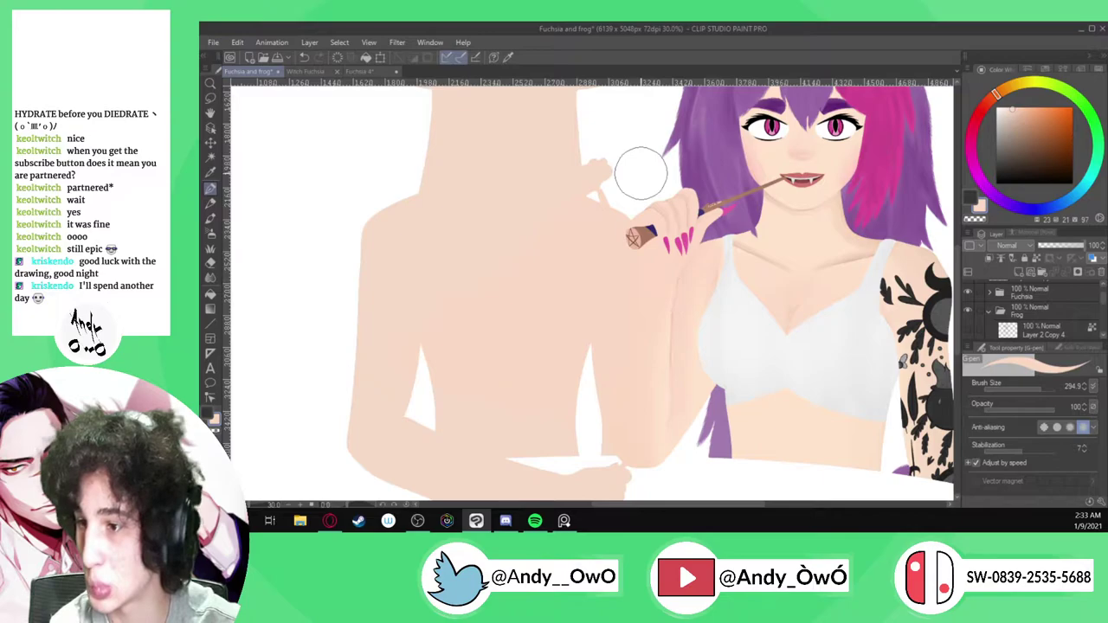
# Try more saturated and lighter peach tones over the witch's torso and the arm beside the cat-eared character
pyautogui.click(1015, 107)
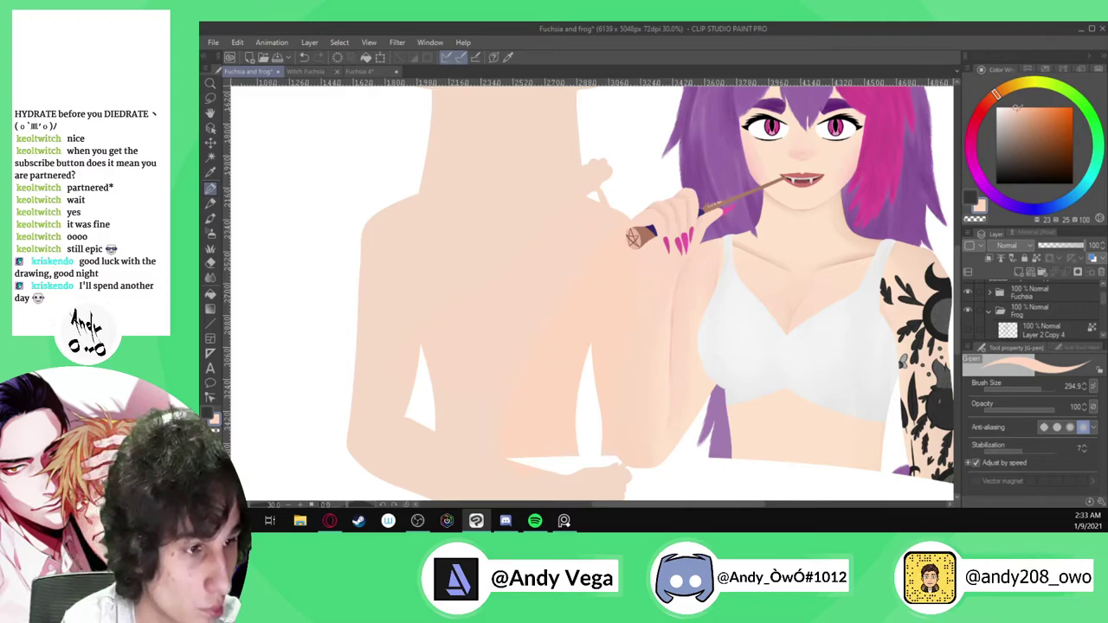
pyautogui.moveTo(1015, 109)
pyautogui.mouseDown()
pyautogui.moveTo(1012, 118)
pyautogui.moveTo(1014, 105)
pyautogui.mouseUp()
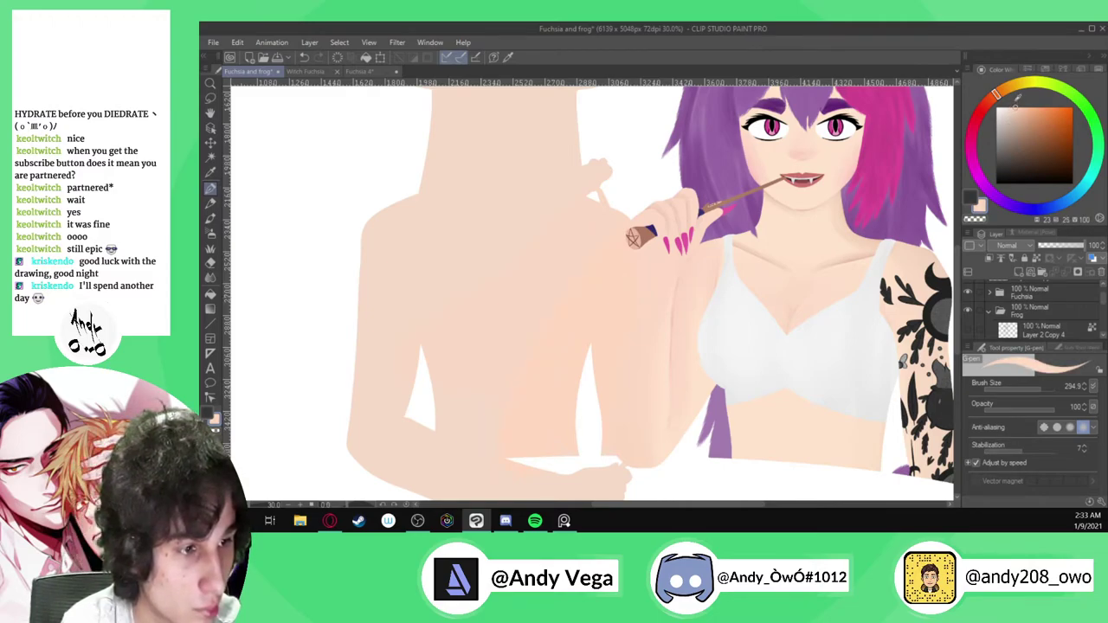
pyautogui.moveTo(614, 280); pyautogui.dragTo(618, 295)
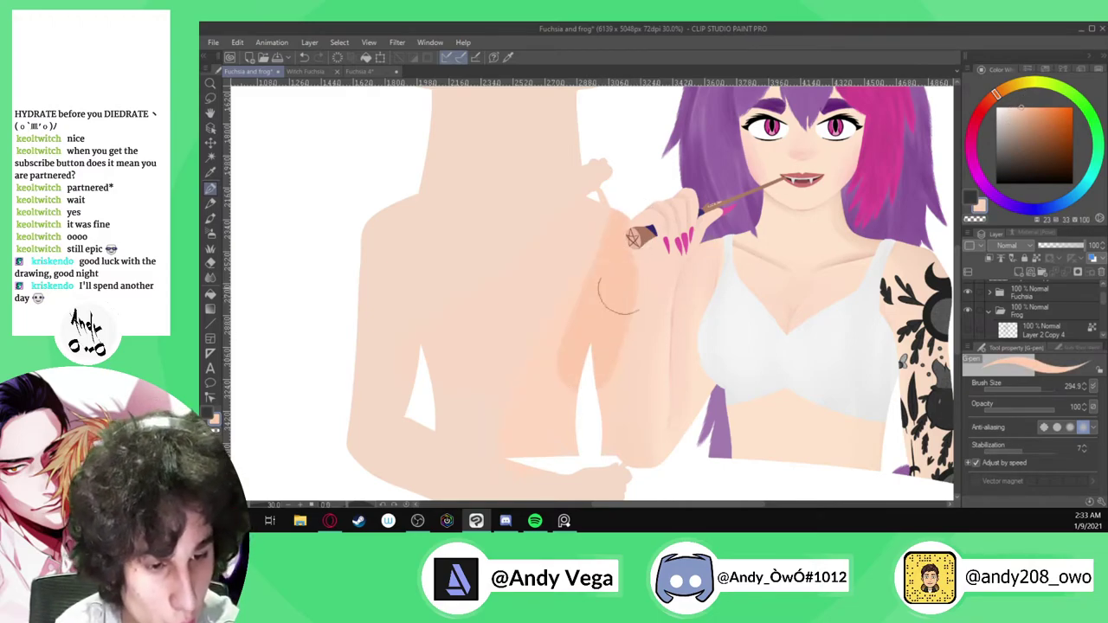
pyautogui.click(1017, 108)
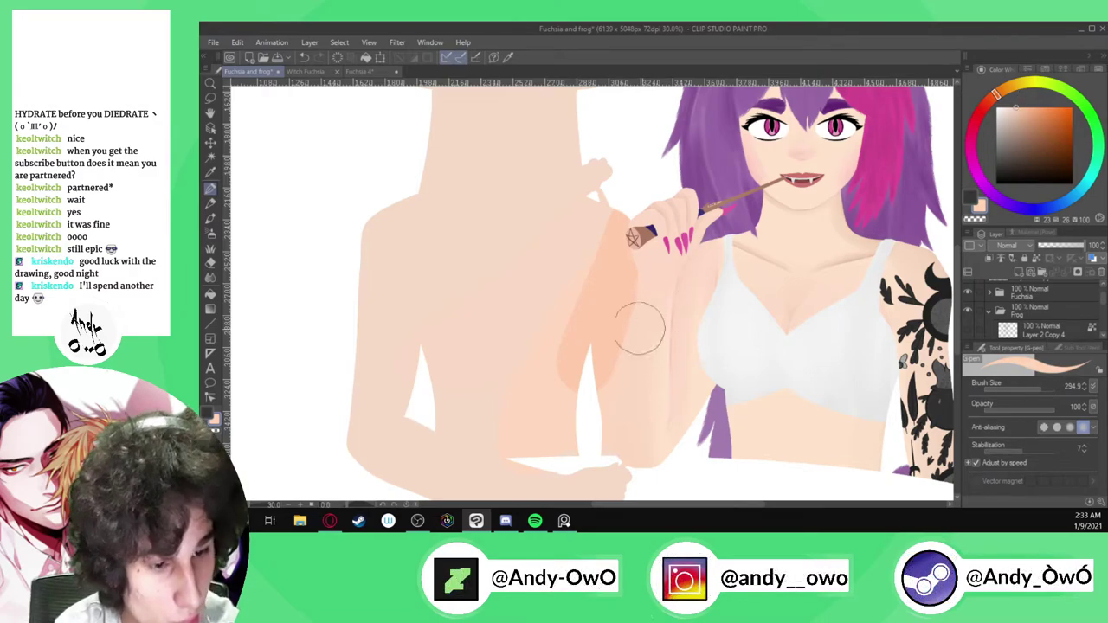
pyautogui.moveTo(643, 329); pyautogui.dragTo(622, 257)
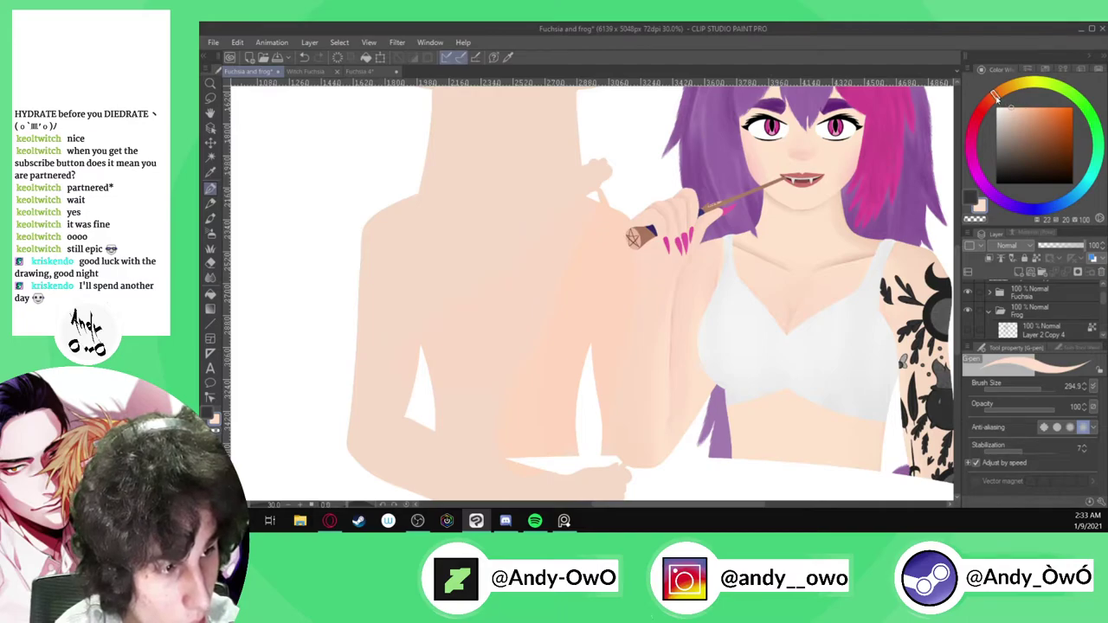
pyautogui.moveTo(648, 347)
pyautogui.mouseDown()
pyautogui.moveTo(621, 336)
pyautogui.moveTo(635, 252)
pyautogui.mouseUp()
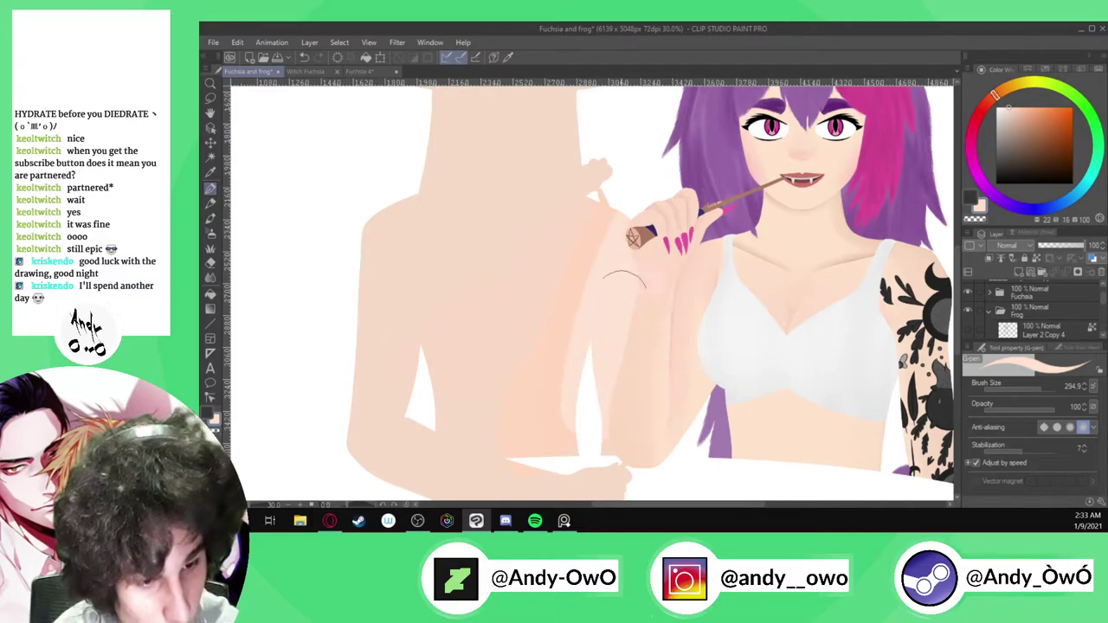
# Adjust the skin colour to a pale pinkish peach and repaint the witch's whole silhouette with it
pyautogui.click(1012, 108)
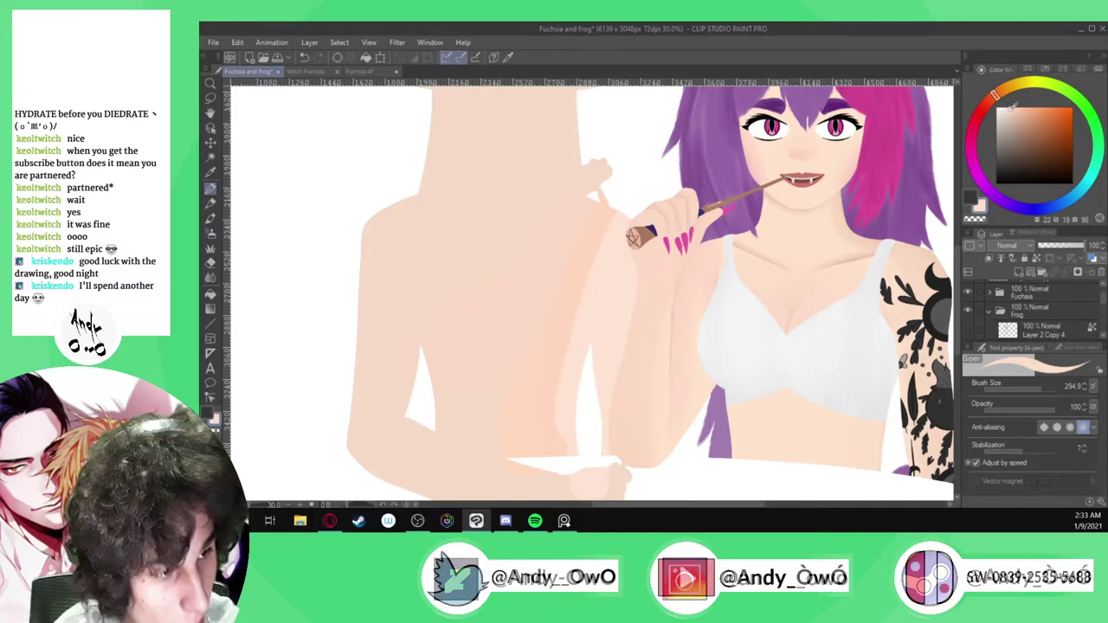
pyautogui.moveTo(620, 294)
pyautogui.mouseDown()
pyautogui.moveTo(574, 445)
pyautogui.moveTo(595, 268)
pyautogui.mouseUp()
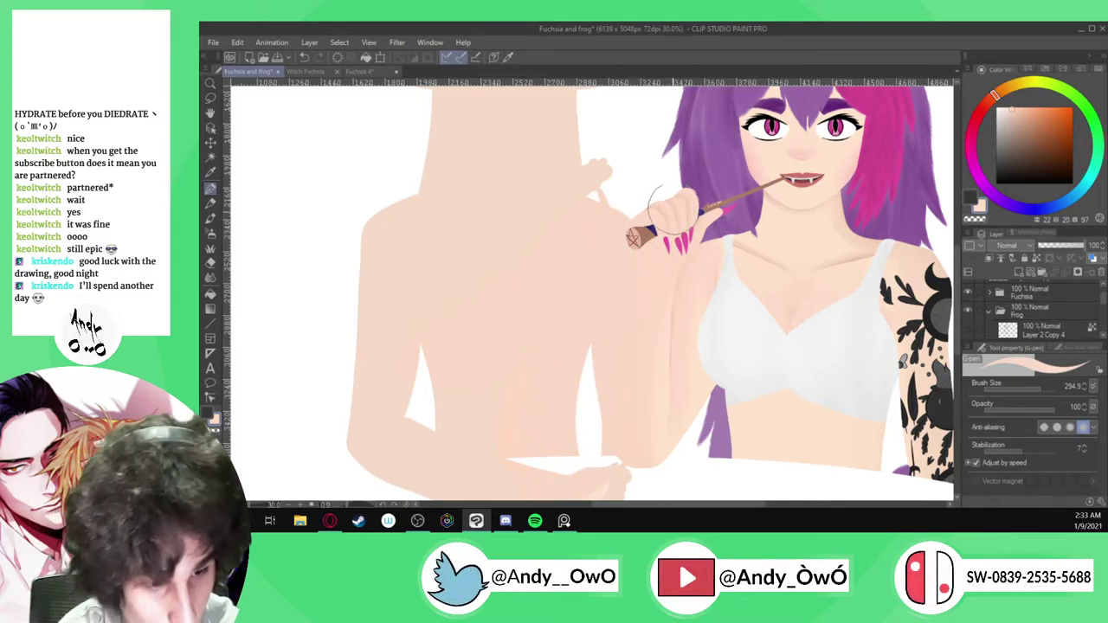
pyautogui.scroll(-1, 660, 202)
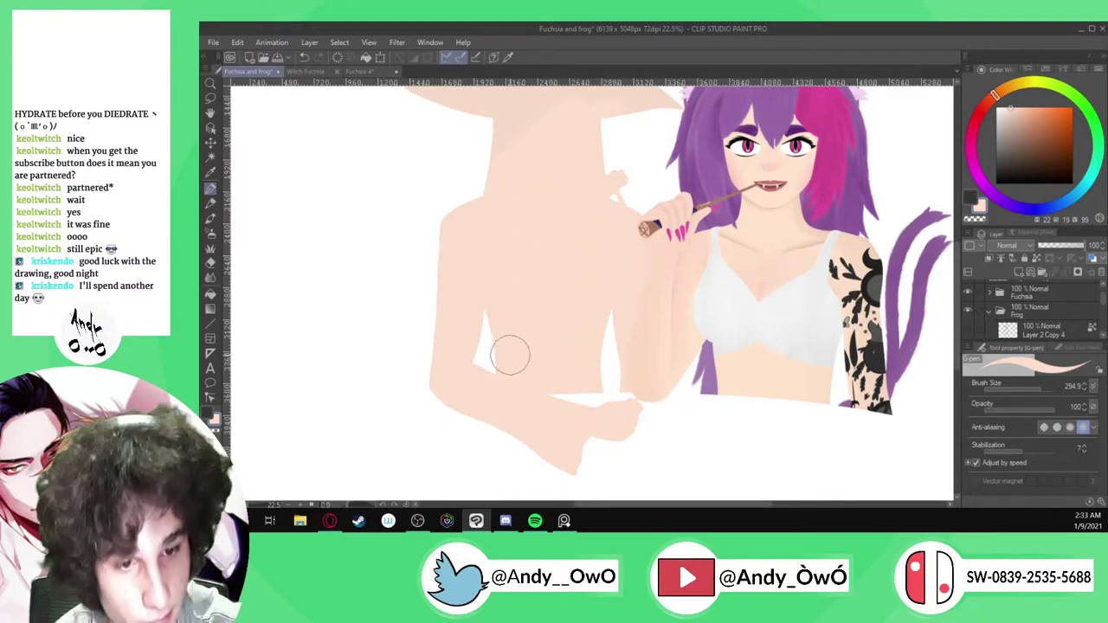
pyautogui.scroll(-1, 511, 373)
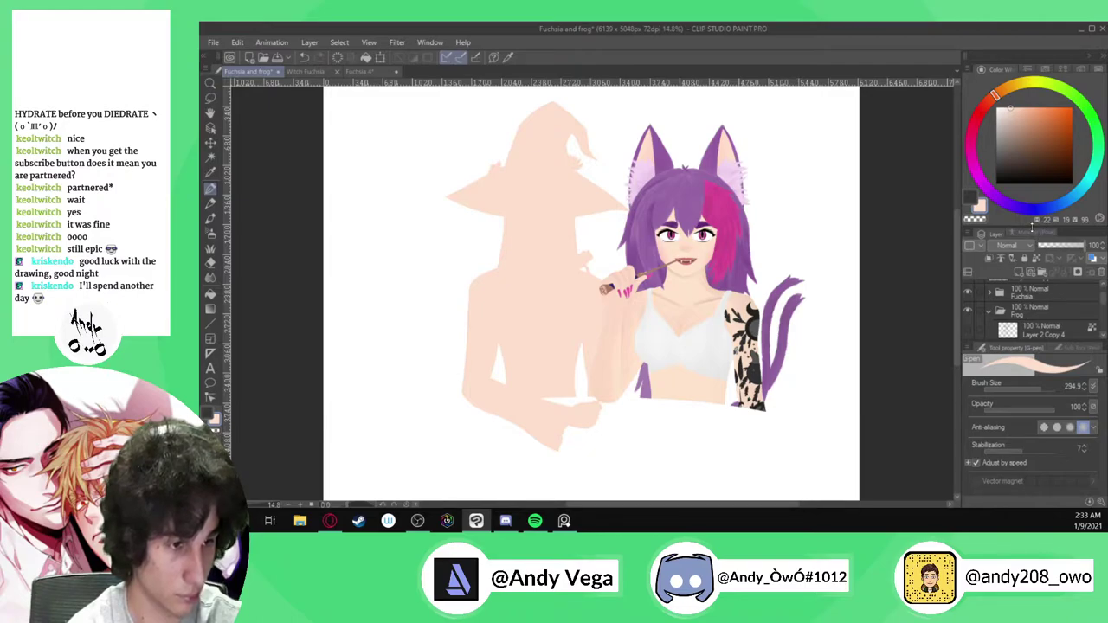
# Shrink the colour wheel, enlarge the layer list and add a raster layer above Layer 8 in Folder 3
pyautogui.moveTo(1032, 226); pyautogui.dragTo(1030, 177)
pyautogui.moveTo(1023, 343); pyautogui.dragTo(1019, 377)
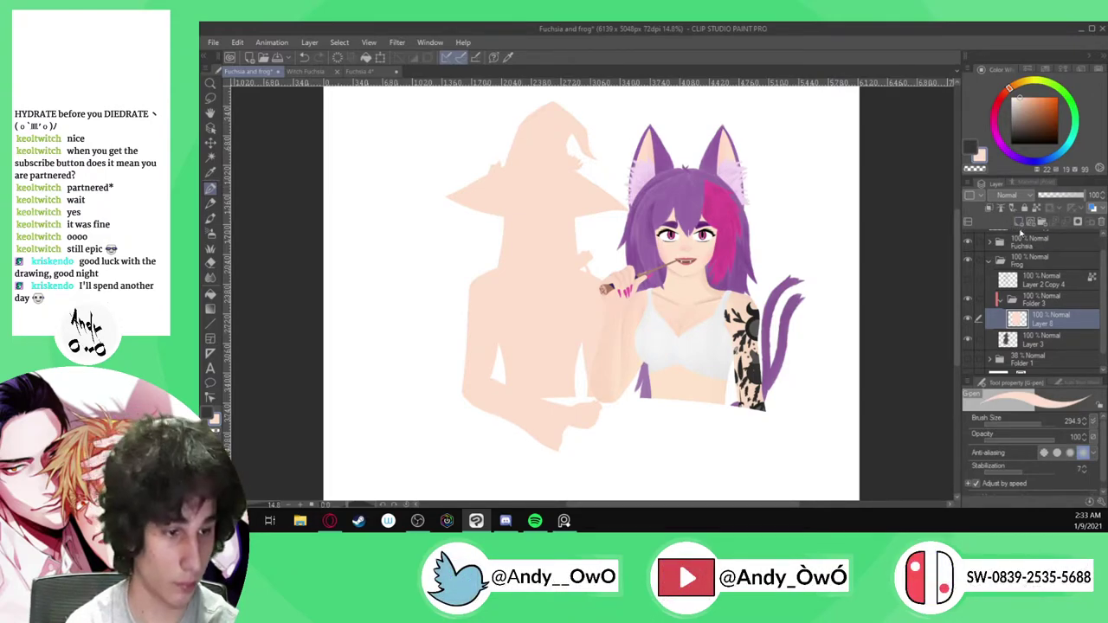
pyautogui.click(1019, 223)
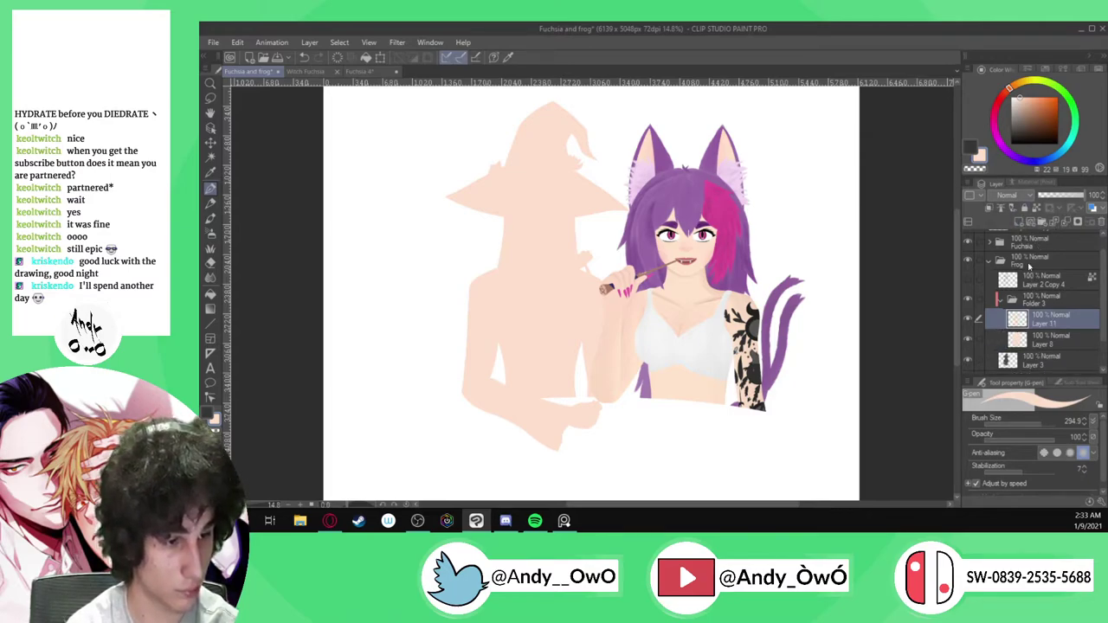
# Show the line art and paint the witch's bent-arm sleeve and part of her bodice light grey with the G-pen at size 194.5
pyautogui.click(1002, 100)
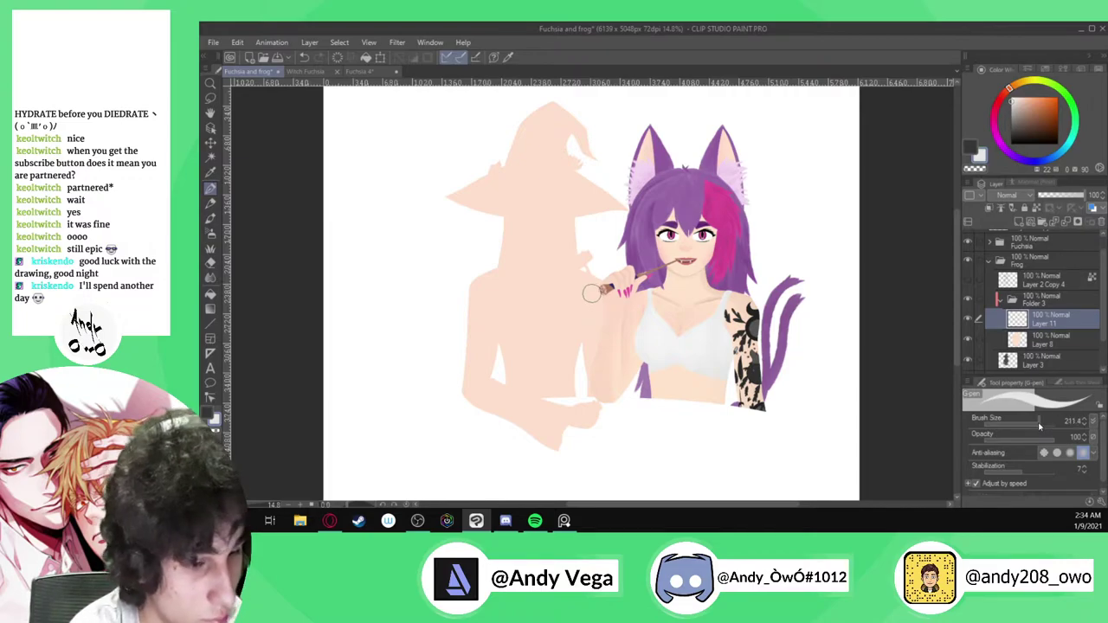
pyautogui.click(968, 280)
pyautogui.scroll(4, 542, 409)
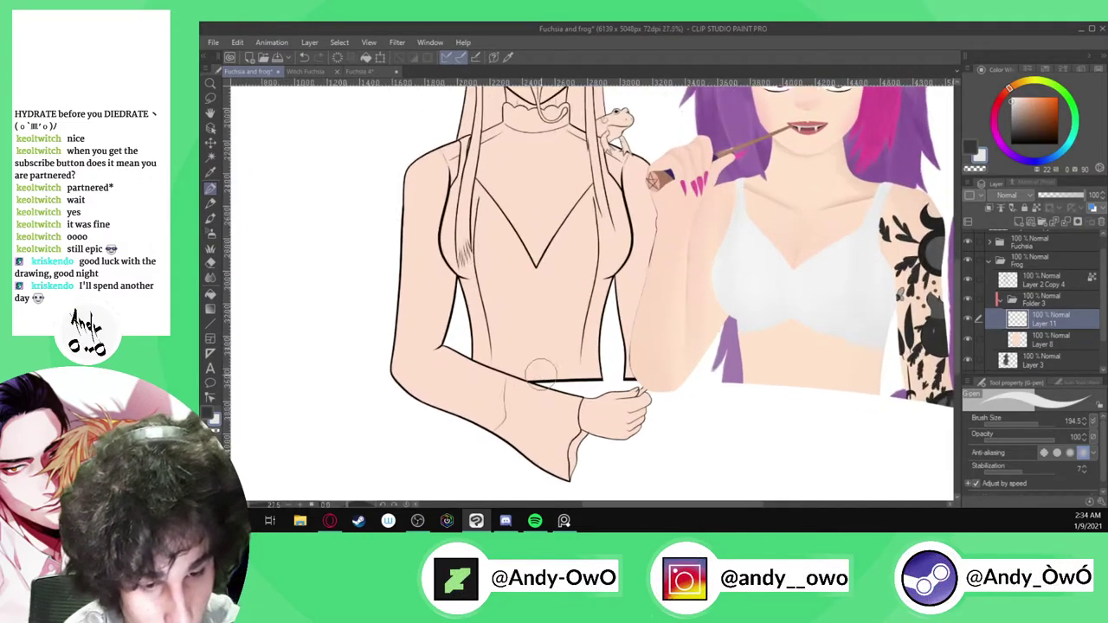
pyautogui.moveTo(504, 309); pyautogui.dragTo(468, 403)
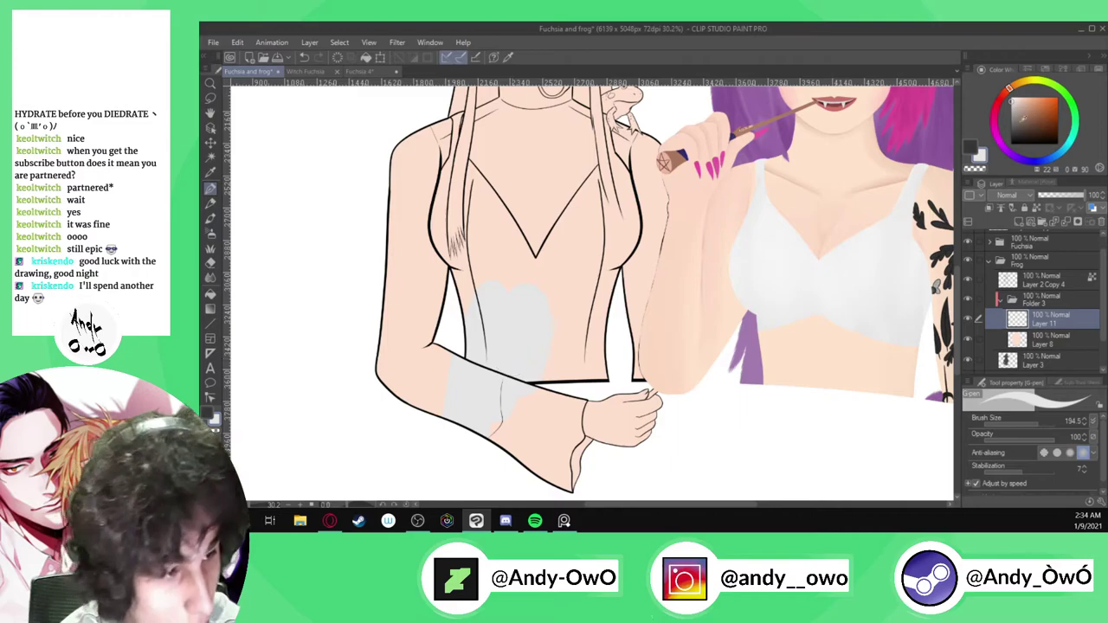
pyautogui.moveTo(540, 381)
pyautogui.mouseDown()
pyautogui.moveTo(495, 446)
pyautogui.moveTo(470, 431)
pyautogui.moveTo(454, 407)
pyautogui.moveTo(486, 309)
pyautogui.moveTo(450, 286)
pyautogui.moveTo(441, 169)
pyautogui.moveTo(424, 149)
pyautogui.moveTo(400, 165)
pyautogui.mouseUp()
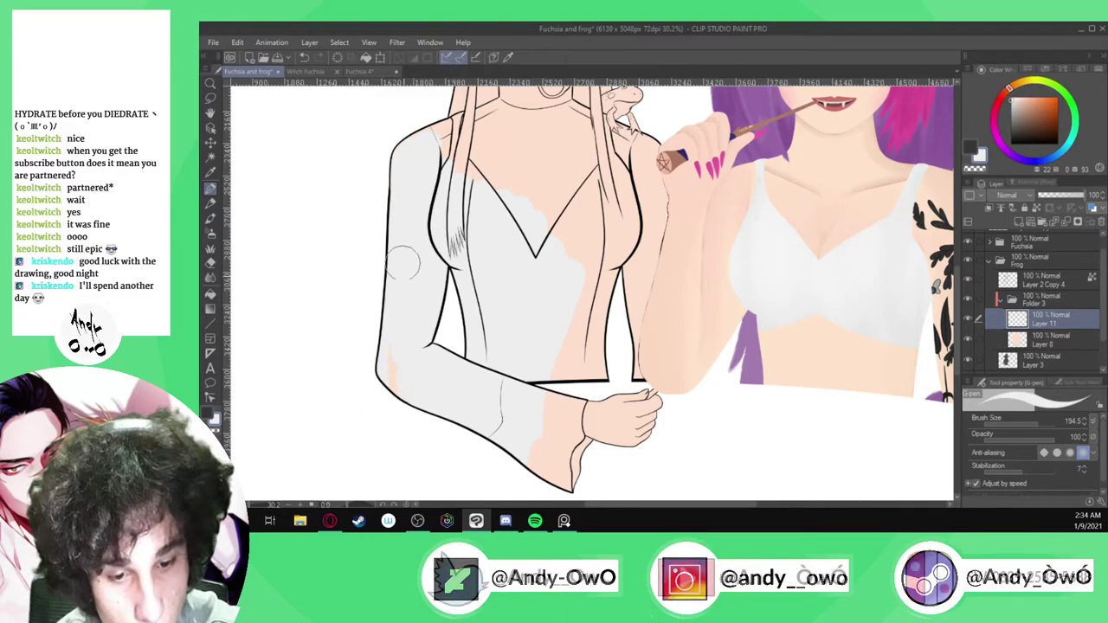
pyautogui.scroll(-2, 433, 386)
pyautogui.scroll(3, 472, 251)
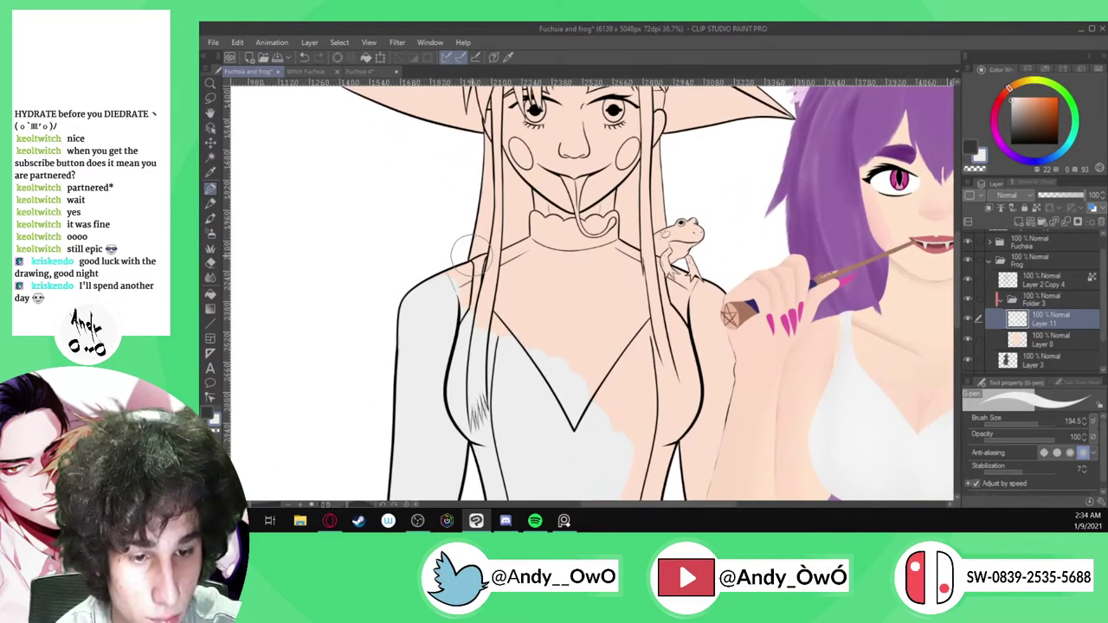
# Lower the opacity of the Layer 2 Copy 4 line art to 16%
pyautogui.click(969, 280)
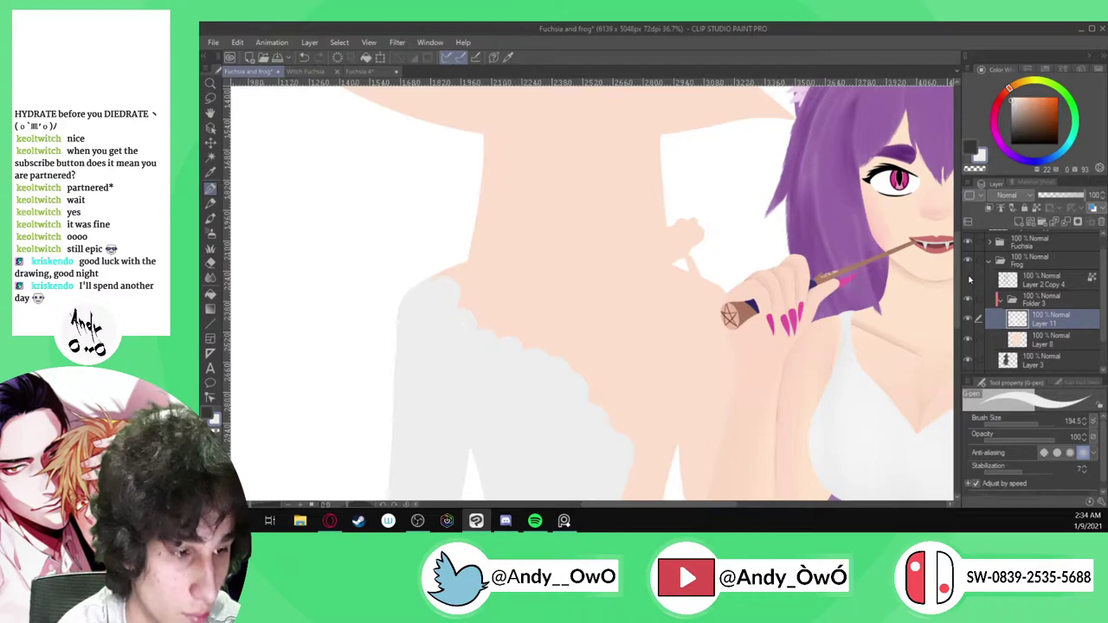
pyautogui.click(1044, 280)
pyautogui.click(969, 278)
pyautogui.click(1051, 196)
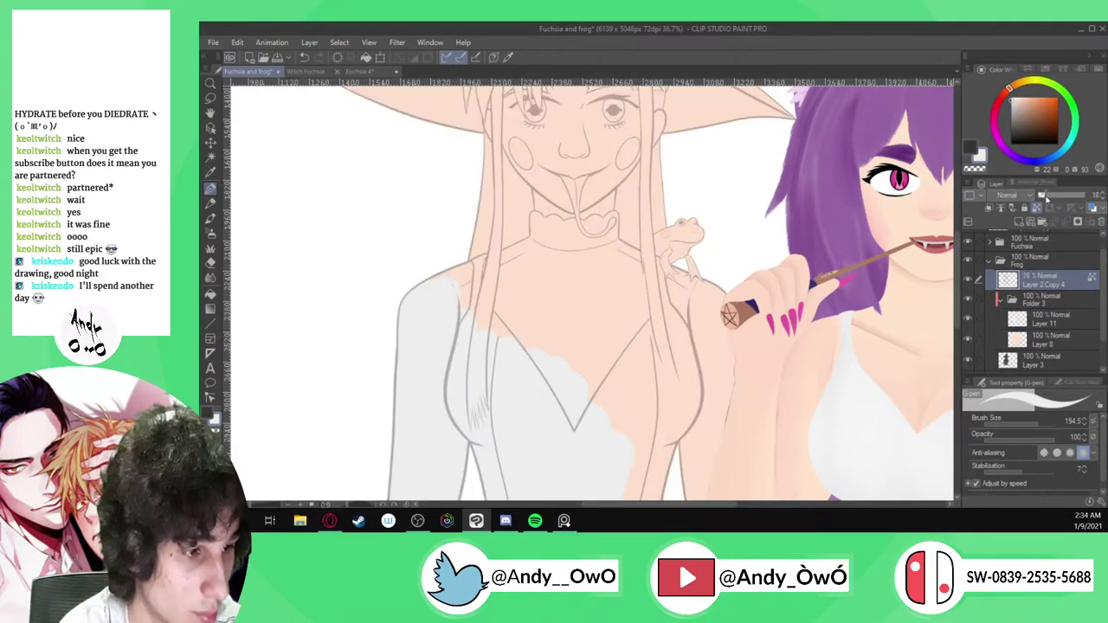
# On Layer 11, paint the top's shoulder edge light grey up towards the neck, using brush size 31.2 and stabilization 100
pyautogui.click(1056, 315)
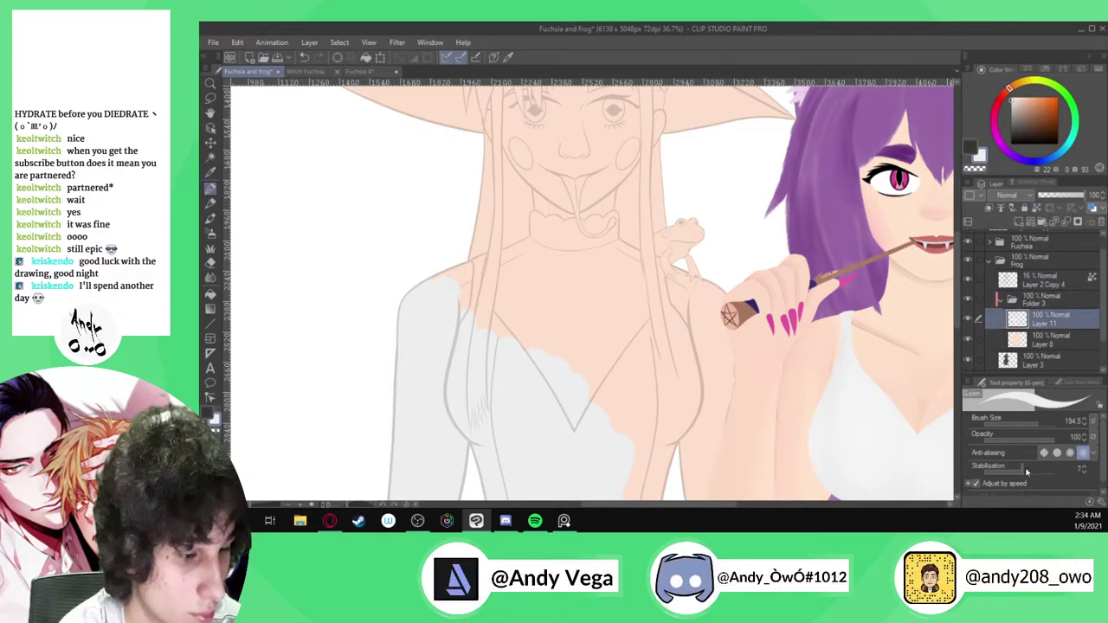
pyautogui.moveTo(1037, 420); pyautogui.dragTo(1027, 426)
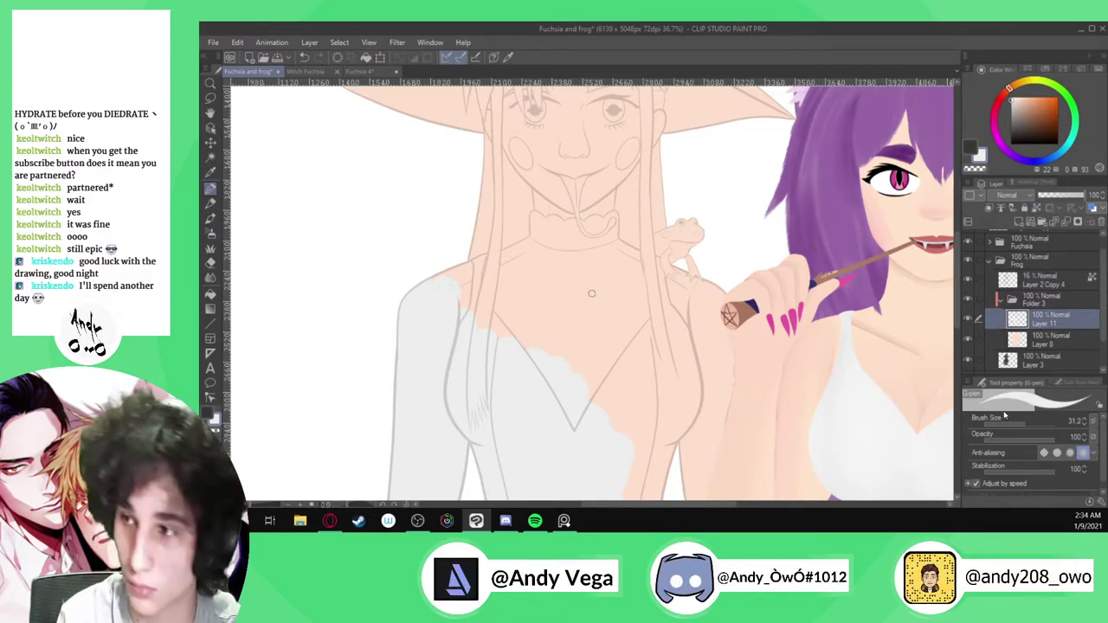
pyautogui.scroll(5, 393, 258)
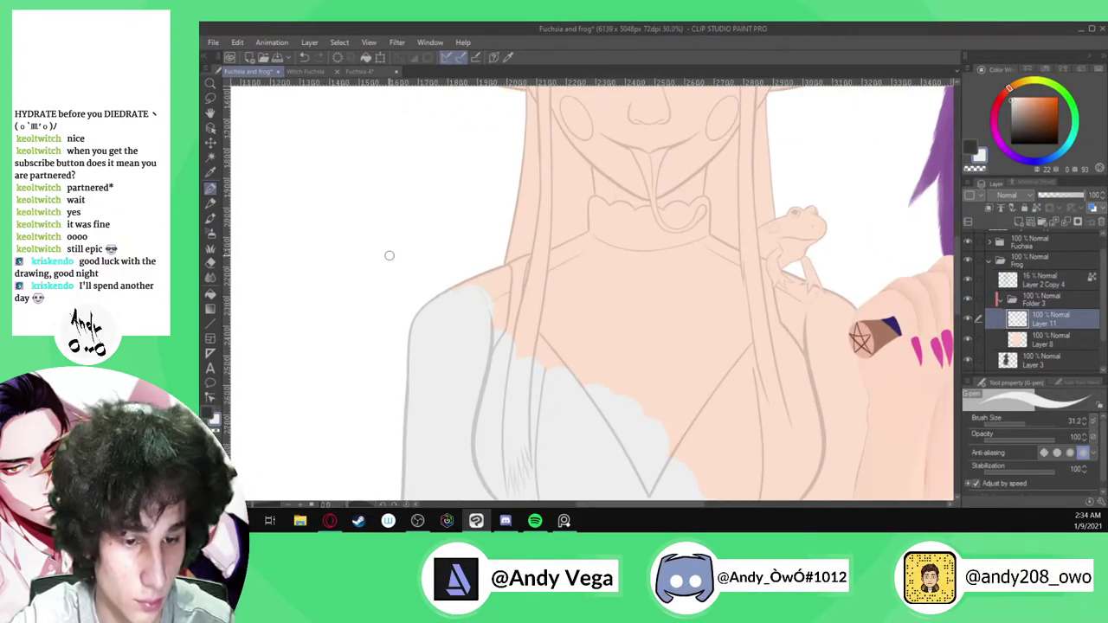
pyautogui.scroll(1, 393, 258)
pyautogui.press('-')
pyautogui.press('-')
pyautogui.press('-')
pyautogui.press('-')
pyautogui.press('-')
pyautogui.press('-')
pyautogui.press('-')
pyautogui.press('-')
pyautogui.press('-')
pyautogui.press('-')
pyautogui.press('-')
pyautogui.press('-')
pyautogui.press('-')
pyautogui.press('-')
pyautogui.press('-')
pyautogui.press('-')
pyautogui.press('-')
pyautogui.press('-')
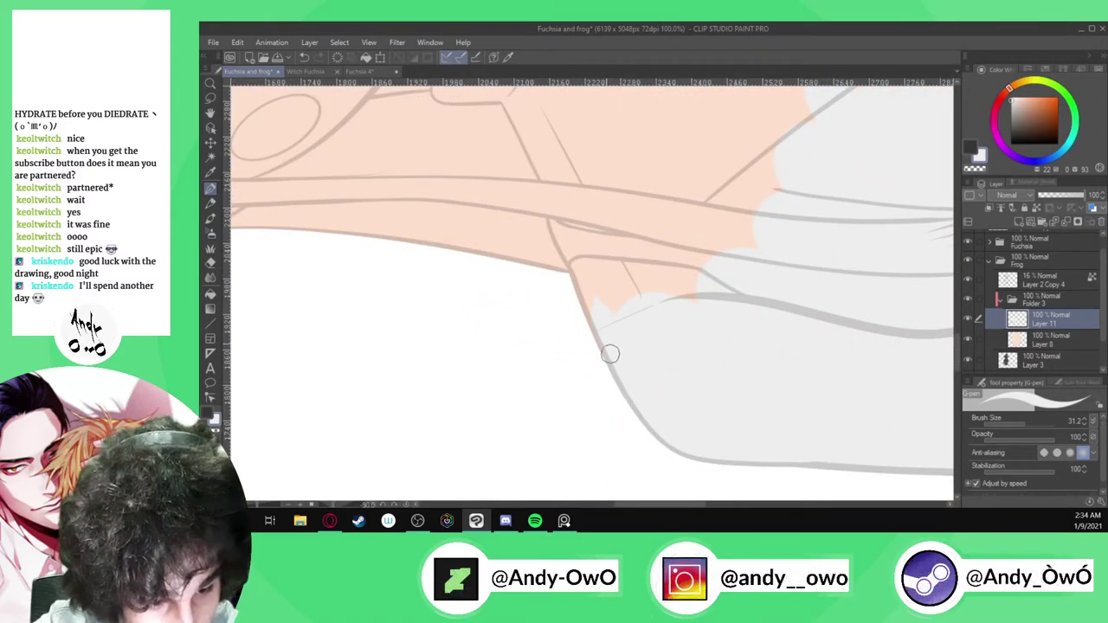
pyautogui.moveTo(594, 317); pyautogui.dragTo(567, 256)
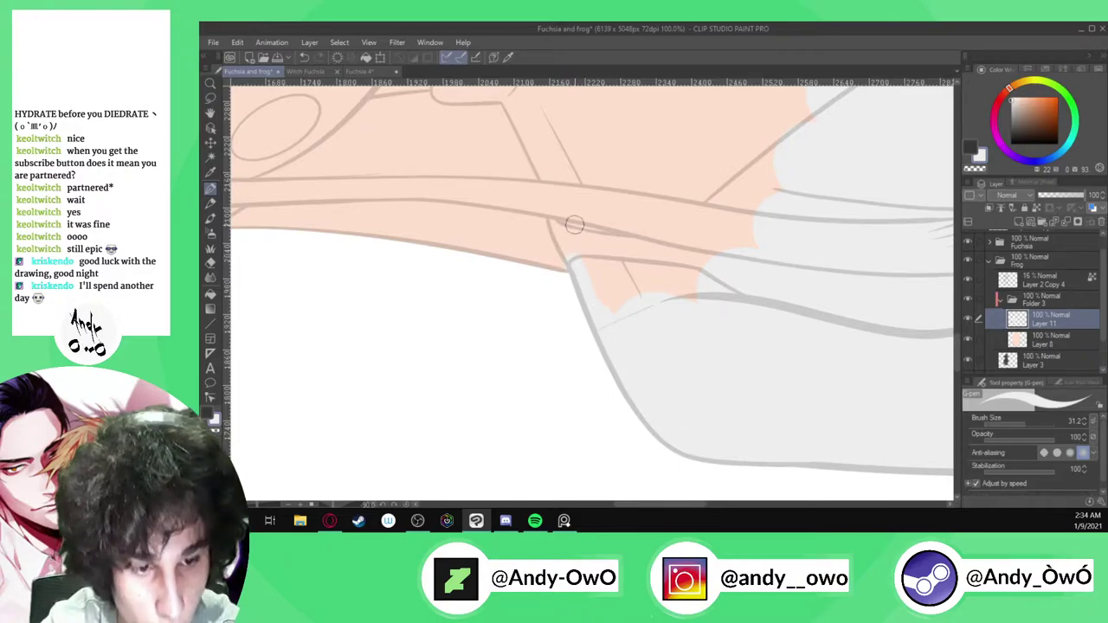
pyautogui.scroll(3, 447, 285)
pyautogui.scroll(2, 562, 314)
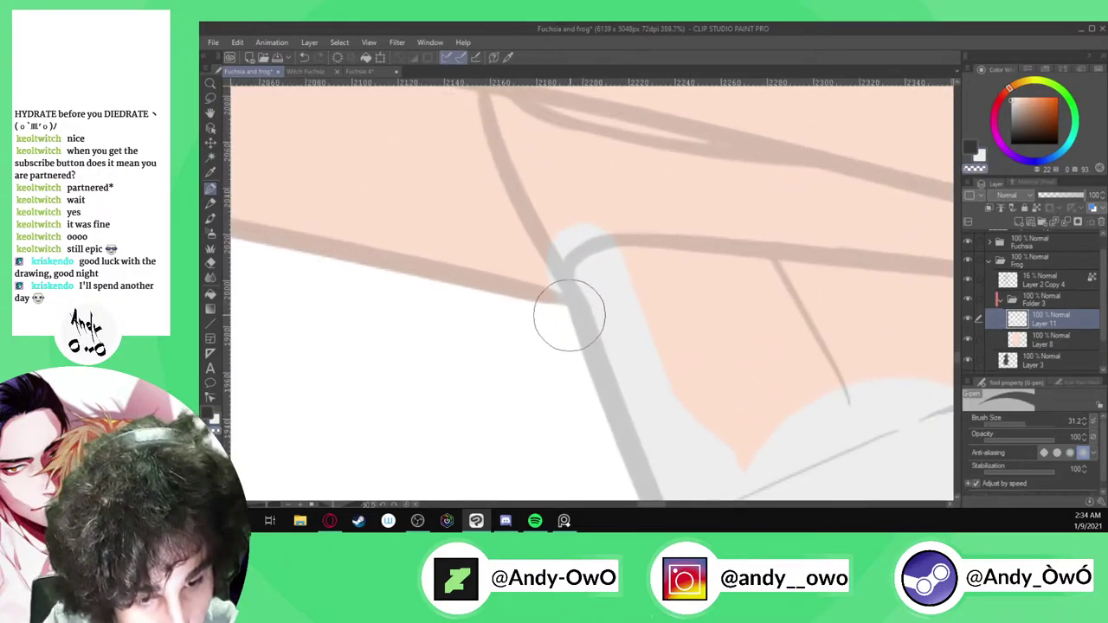
pyautogui.keyDown('alt'); pyautogui.click(593, 322); pyautogui.keyUp('alt')
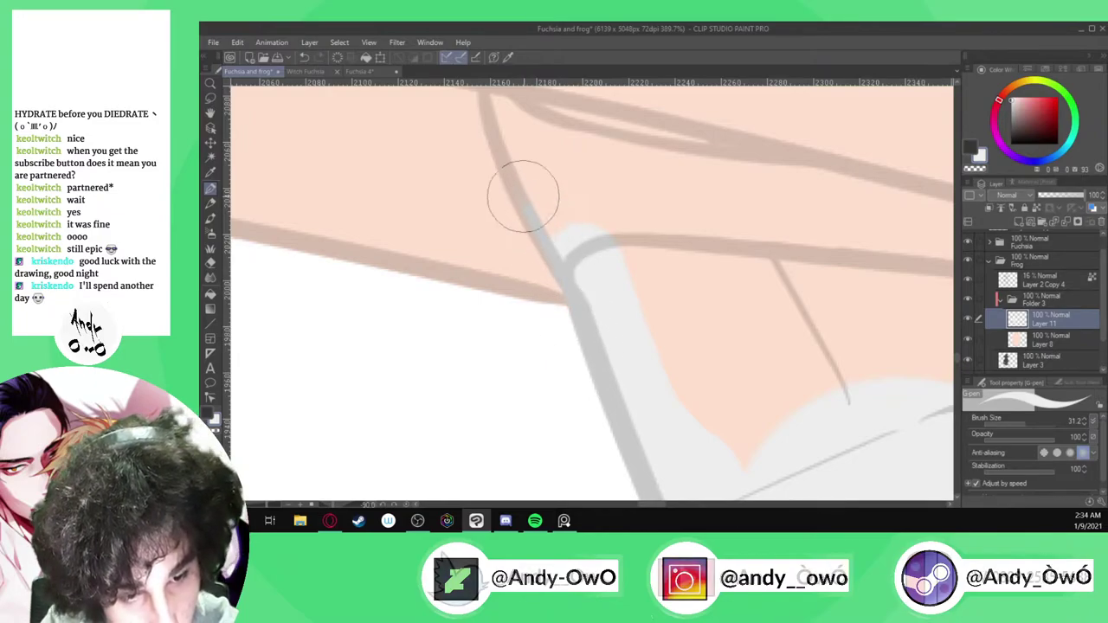
pyautogui.scroll(-6, 650, 397)
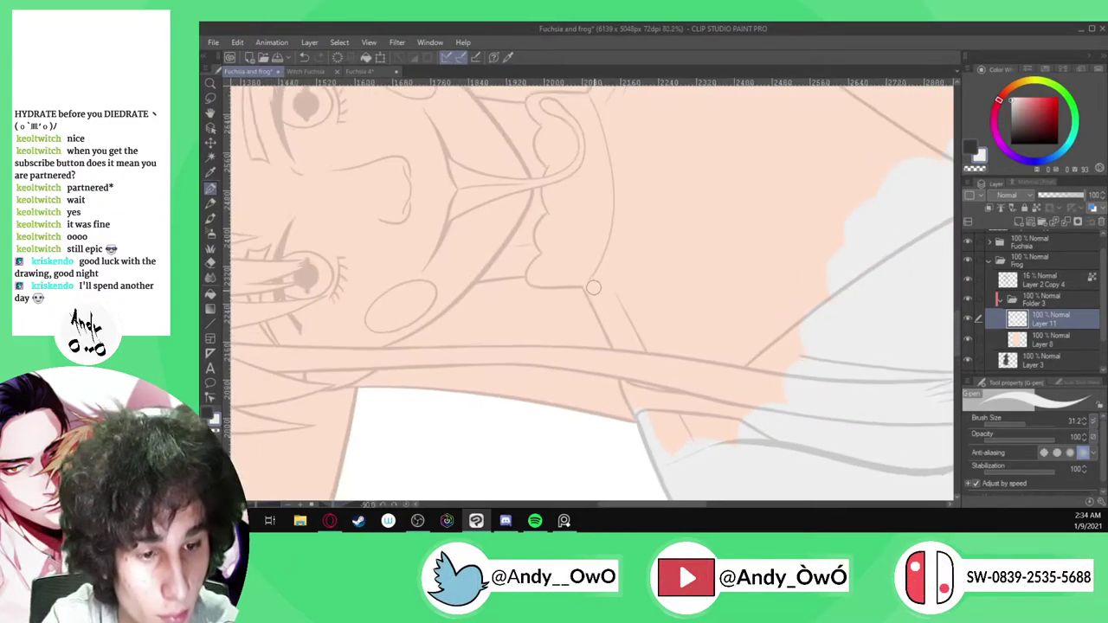
# Paint a light grey edge along the witch's shoulder slope from the collar down to the hair strand on Layer 11
pyautogui.scroll(5, 593, 287)
pyautogui.moveTo(618, 383); pyautogui.dragTo(516, 187)
pyautogui.scroll(1, 582, 298)
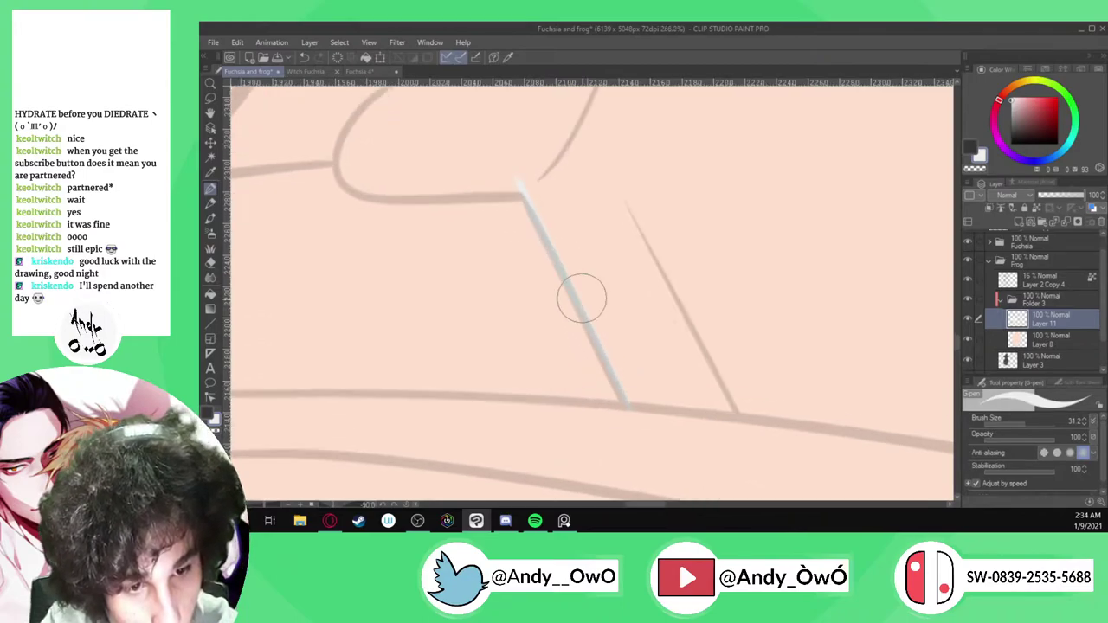
pyautogui.scroll(2, 582, 298)
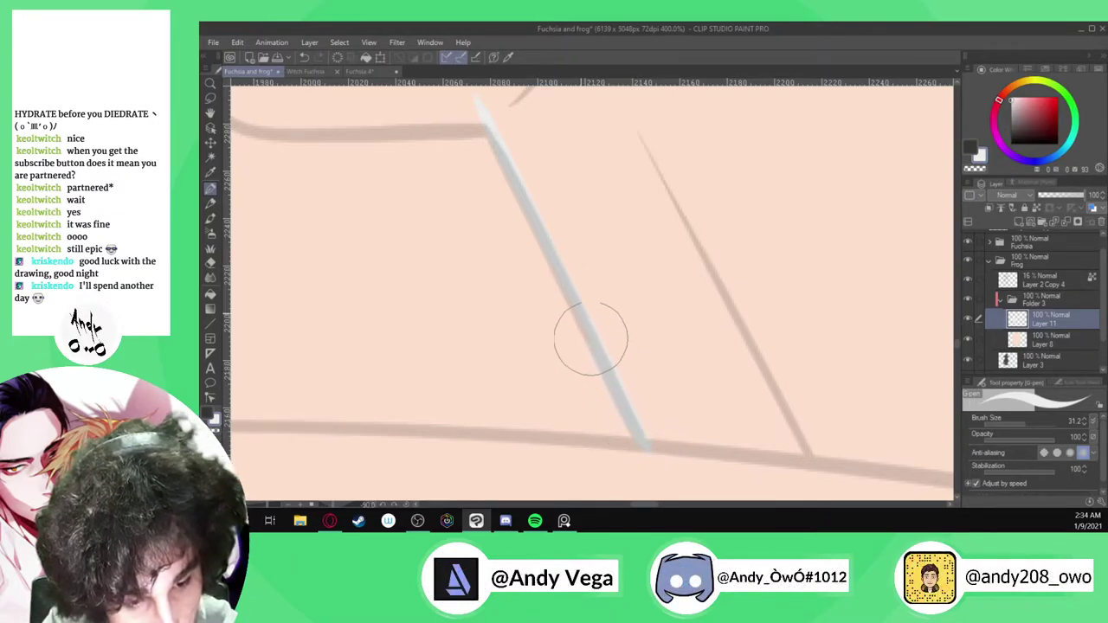
pyautogui.scroll(-3, 614, 405)
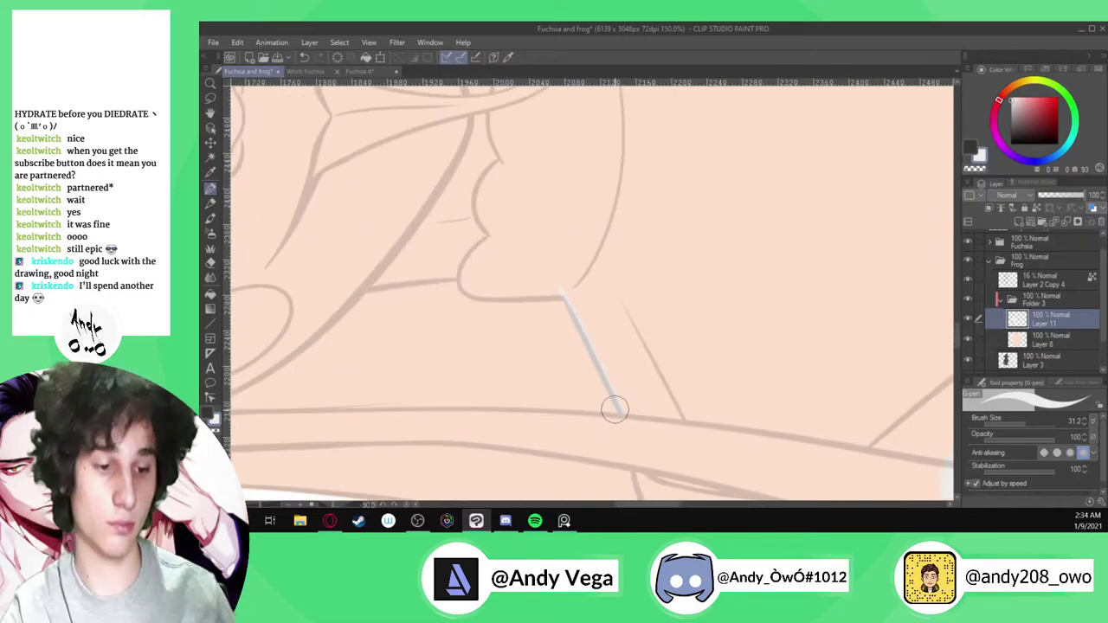
pyautogui.scroll(2, 614, 408)
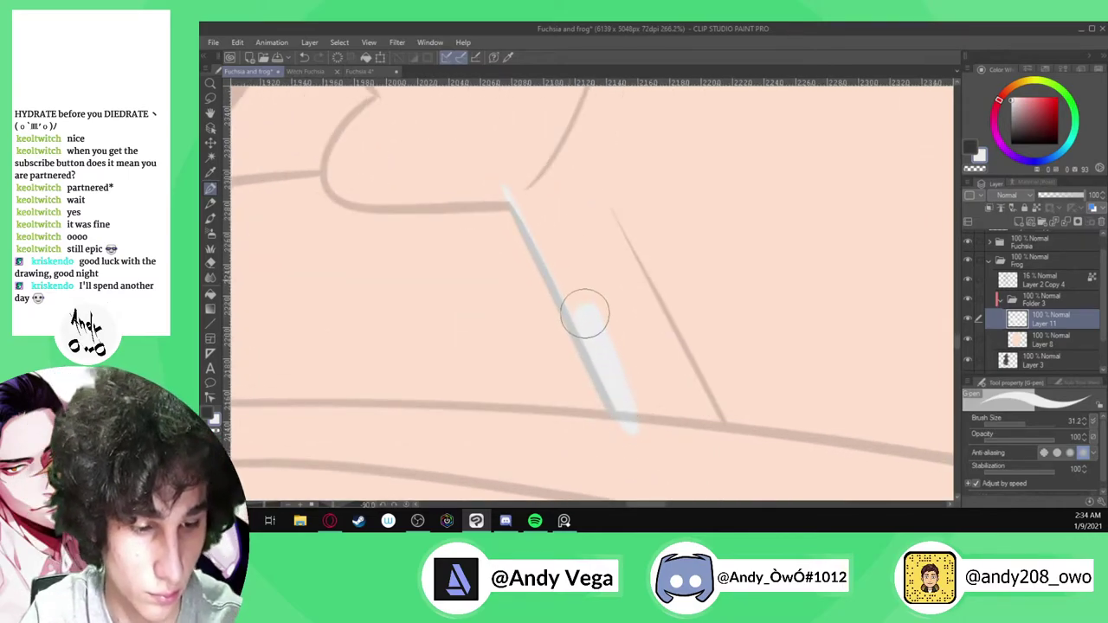
pyautogui.scroll(-3, 557, 318)
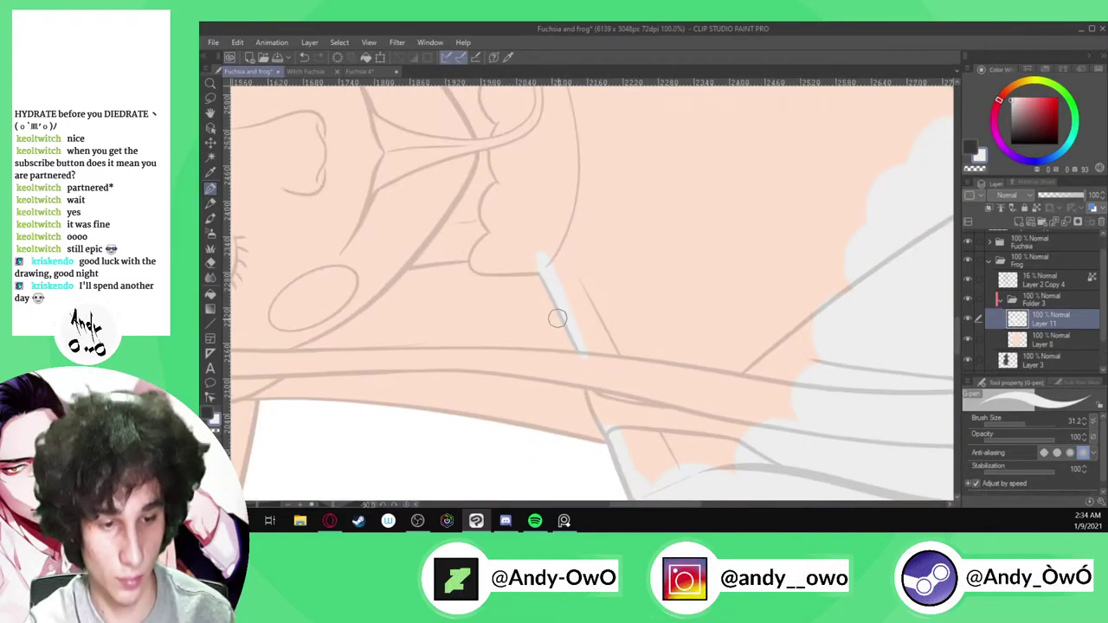
pyautogui.scroll(-1, 557, 318)
pyautogui.scroll(1, 557, 317)
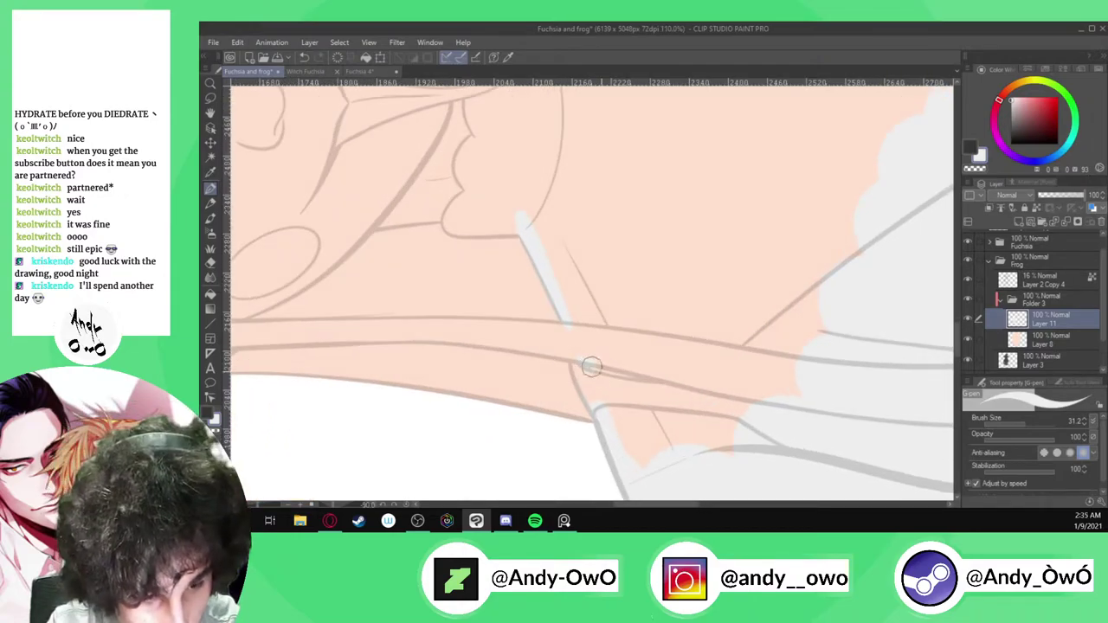
# Fill the skin-coloured gap on the shoulder beneath the hair strand with light grey
pyautogui.scroll(-1, 721, 280)
pyautogui.scroll(-3, 721, 279)
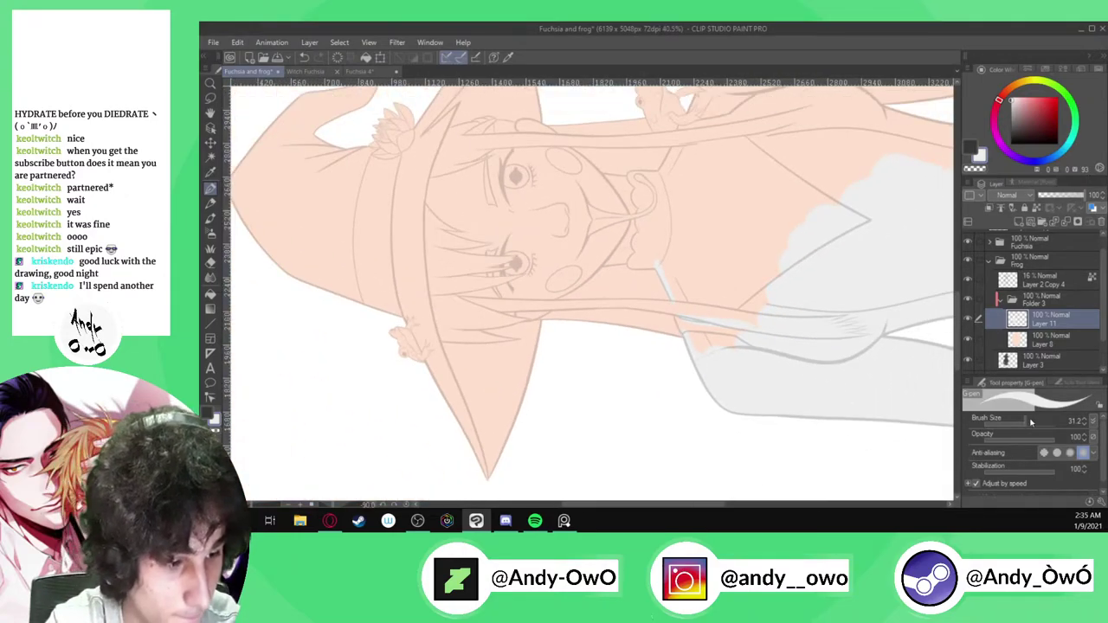
pyautogui.scroll(2, 724, 344)
pyautogui.scroll(1, 679, 331)
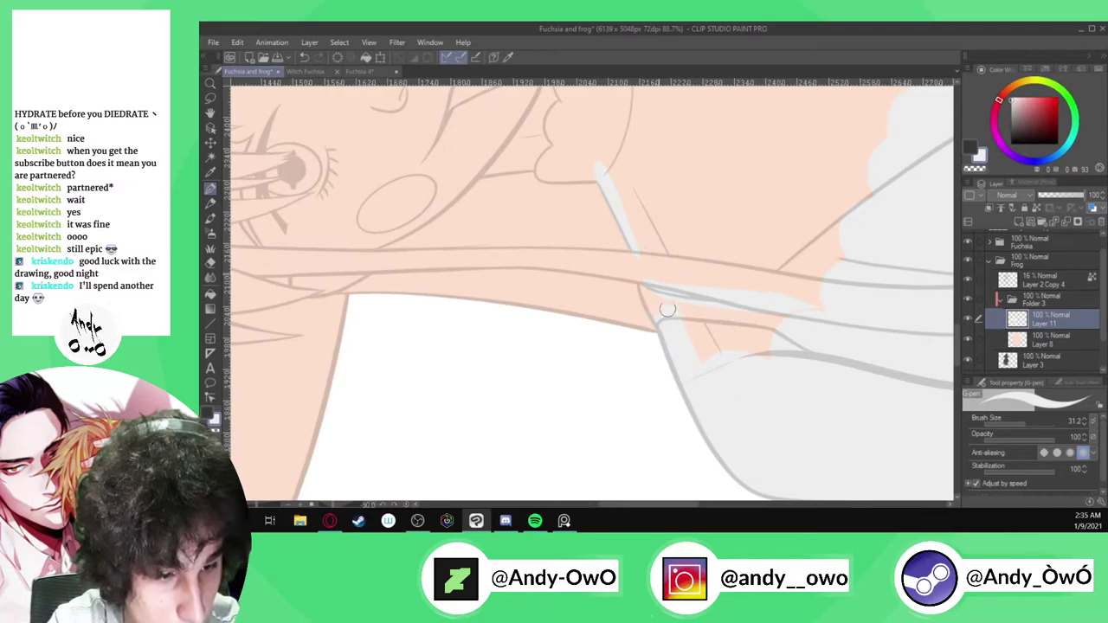
pyautogui.moveTo(685, 285)
pyautogui.mouseDown()
pyautogui.moveTo(733, 367)
pyautogui.moveTo(692, 291)
pyautogui.moveTo(732, 391)
pyautogui.moveTo(734, 325)
pyautogui.moveTo(769, 346)
pyautogui.mouseUp()
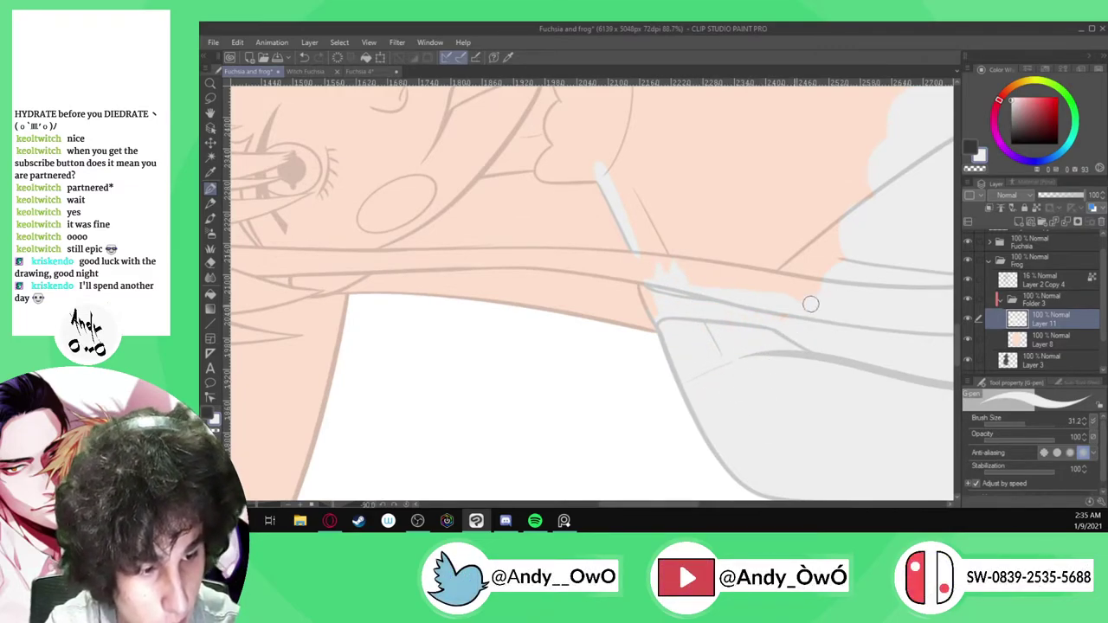
# Set the brush size to 164.7 and fill the shoulder up to the collar in light grey
pyautogui.scroll(-5, 788, 311)
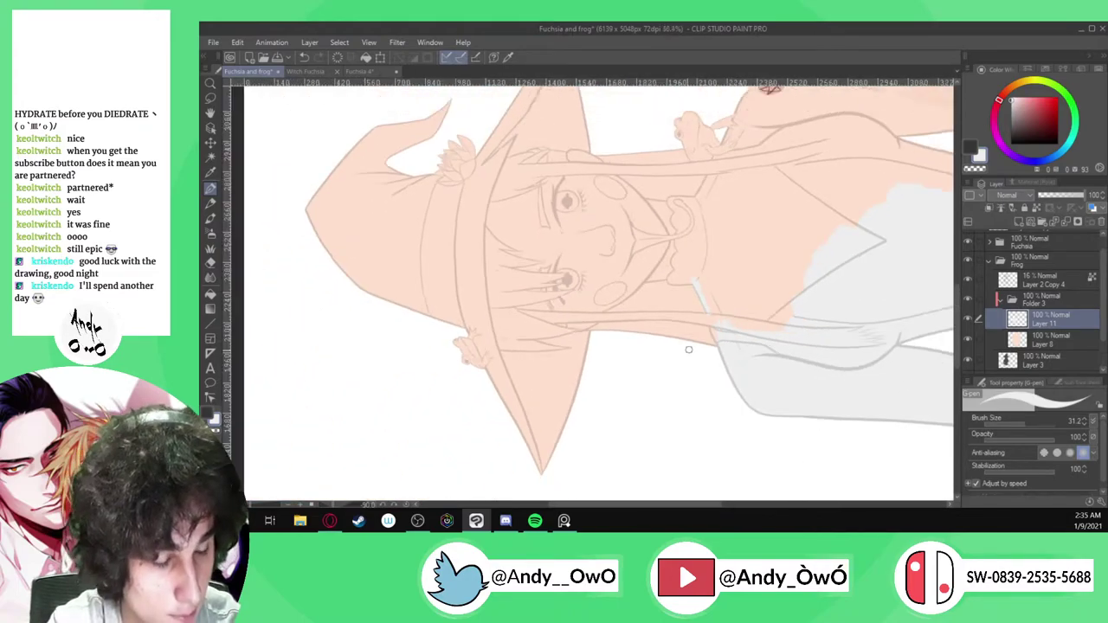
pyautogui.scroll(2, 827, 376)
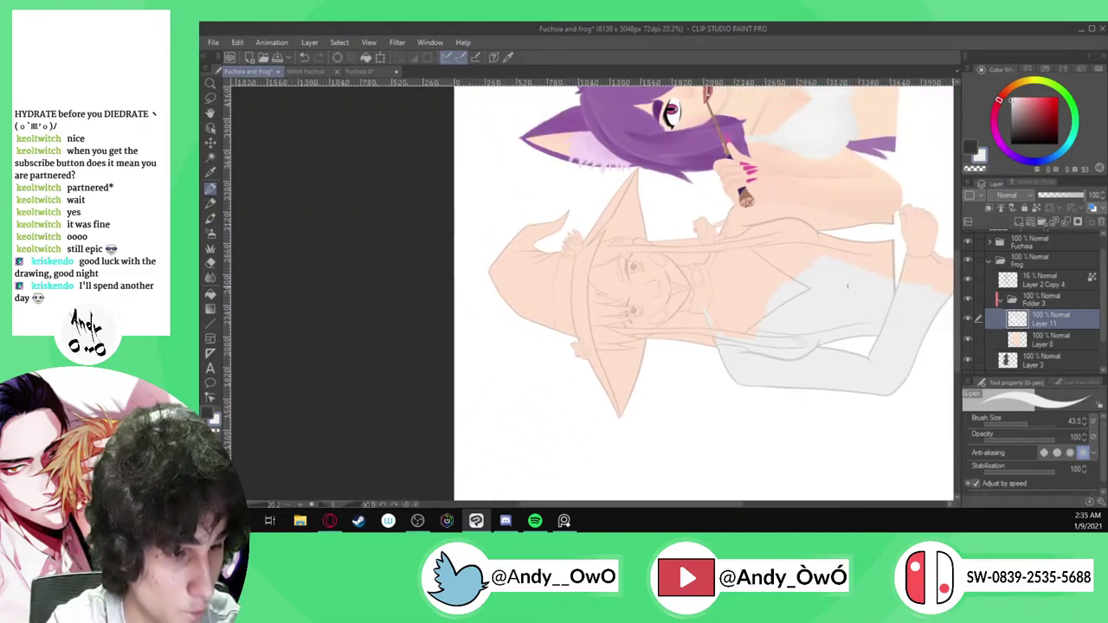
pyautogui.click(1032, 420)
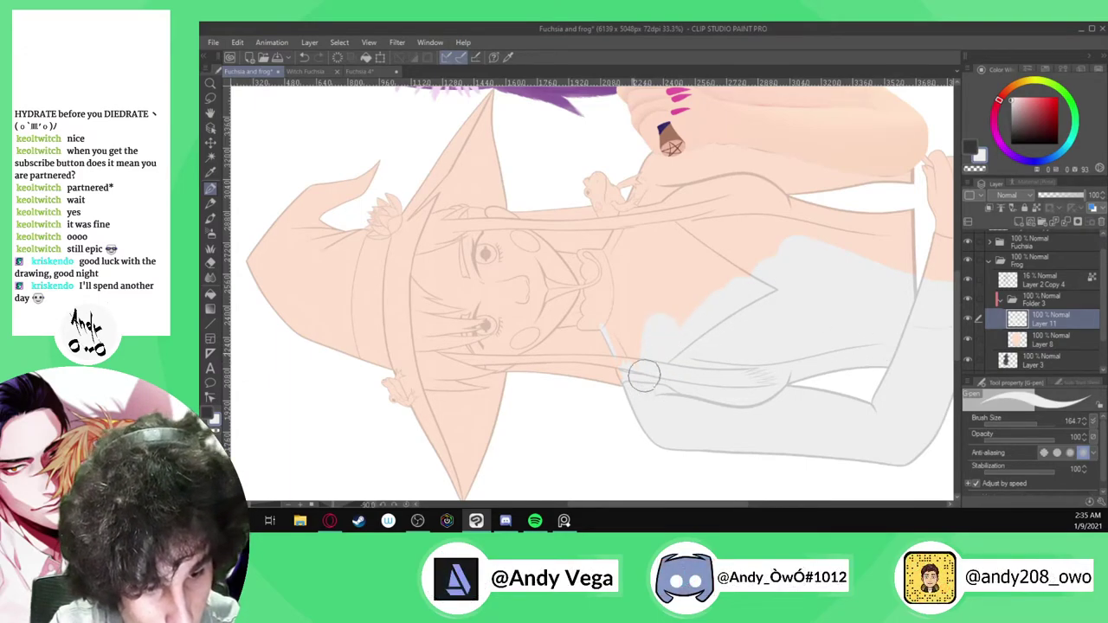
pyautogui.scroll(4, 622, 337)
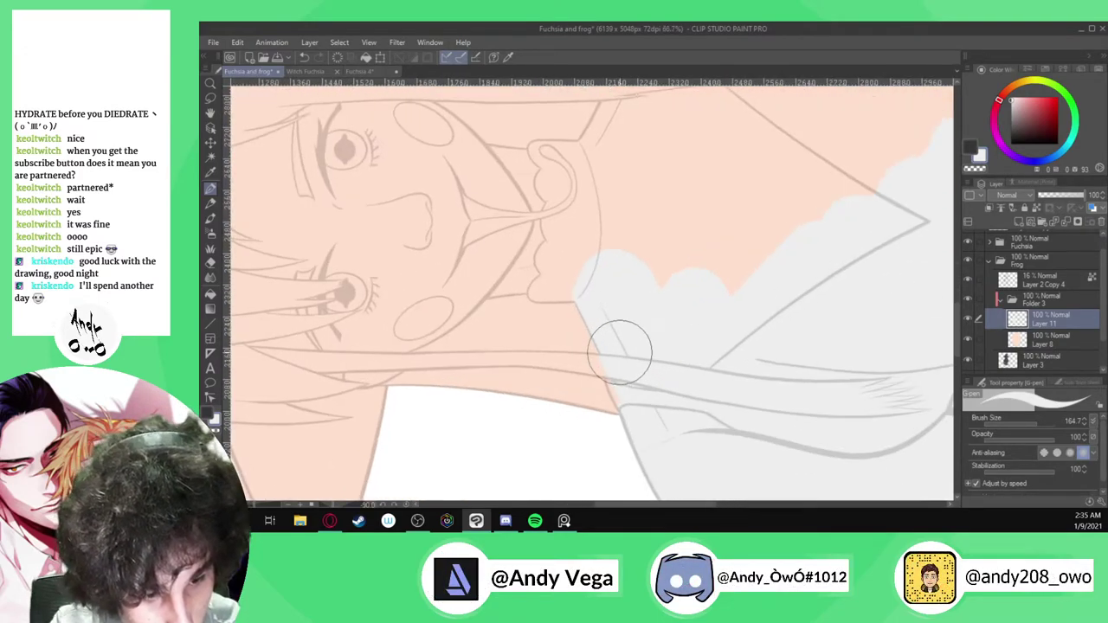
# Erase the grey overflow along the shoulder edge beside the neck with the transparent colour at brush size 16
pyautogui.click(216, 431)
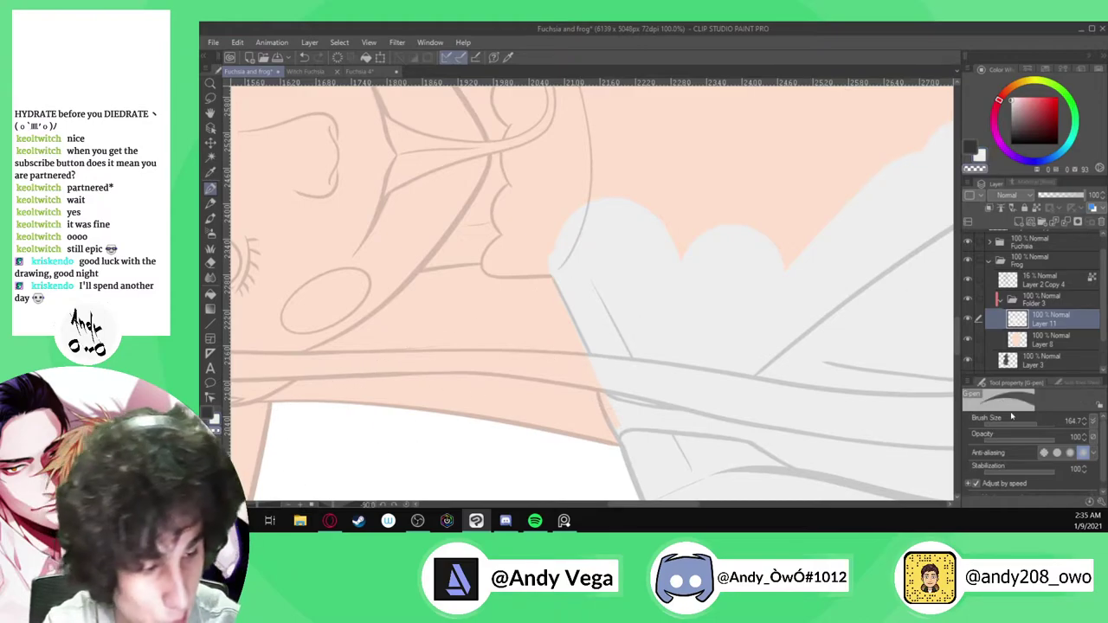
pyautogui.scroll(2, 591, 293)
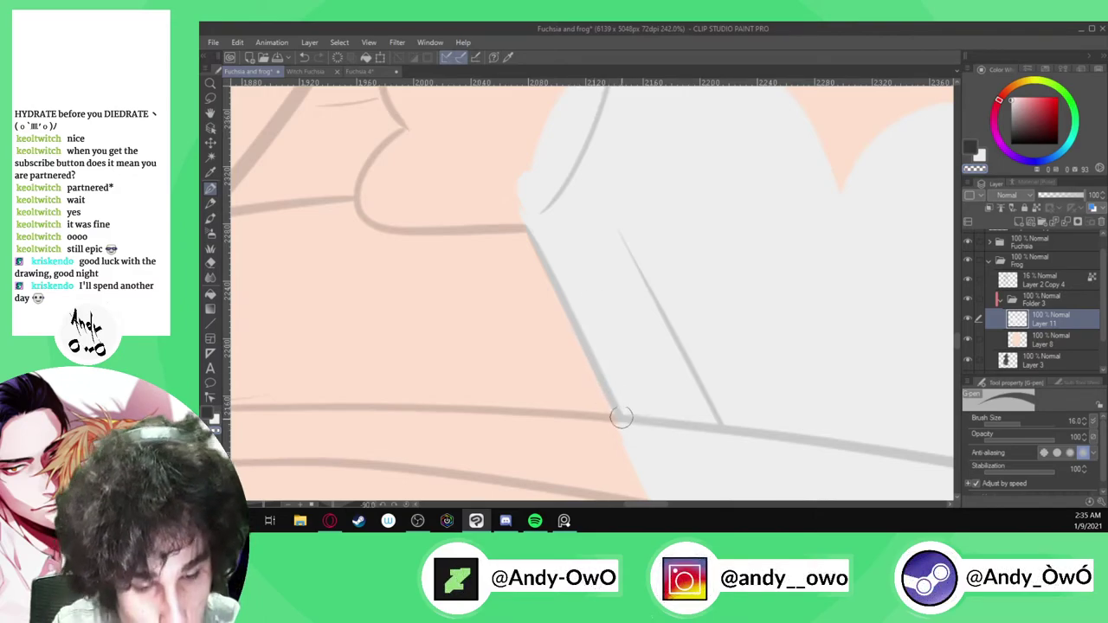
pyautogui.press('i')
pyautogui.press('p')
pyautogui.scroll(-8, 667, 364)
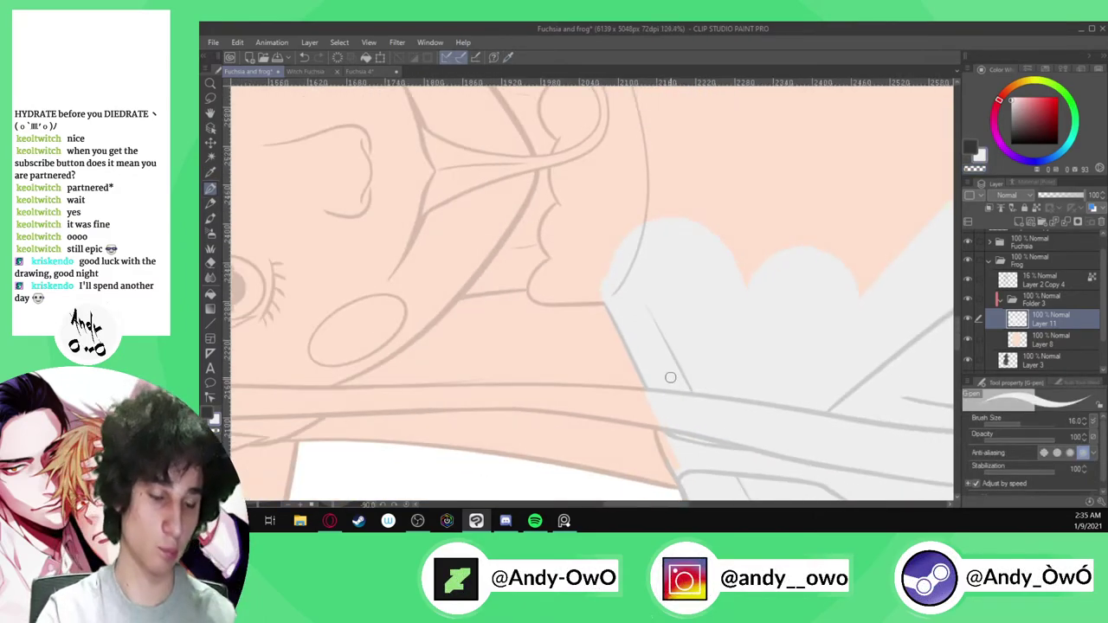
pyautogui.scroll(-3, 678, 387)
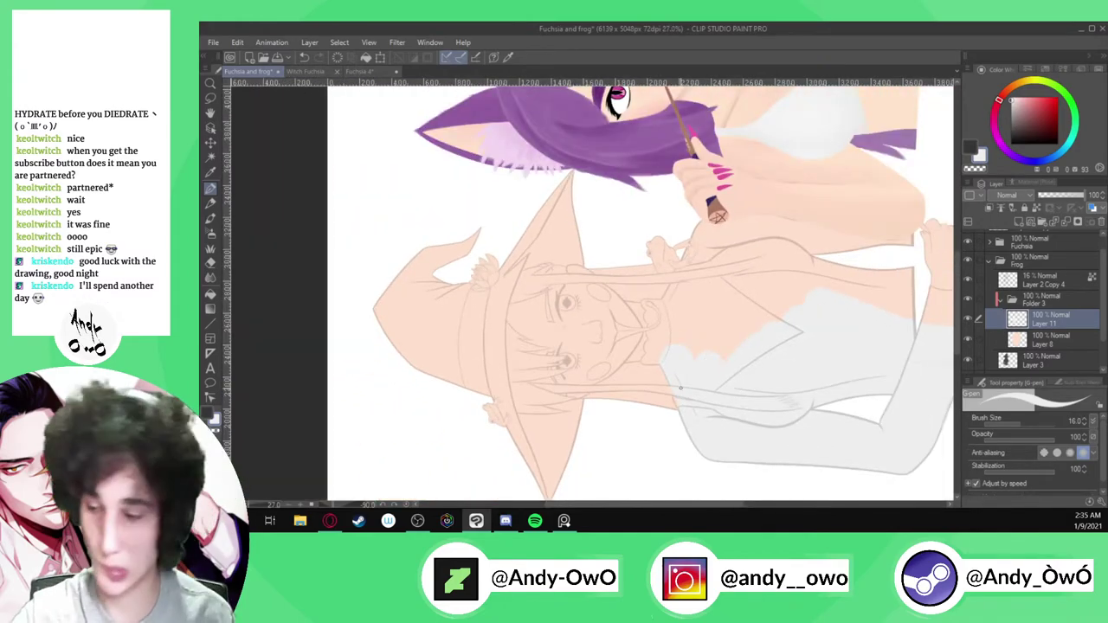
# Turn the canvas upright, lower stabilization to 3 and paint the sleeve nearest the cat-eared character light grey at brush size 167.7
pyautogui.hotkey('ctrl', '0')
pyautogui.hotkey('ctrl', '@')
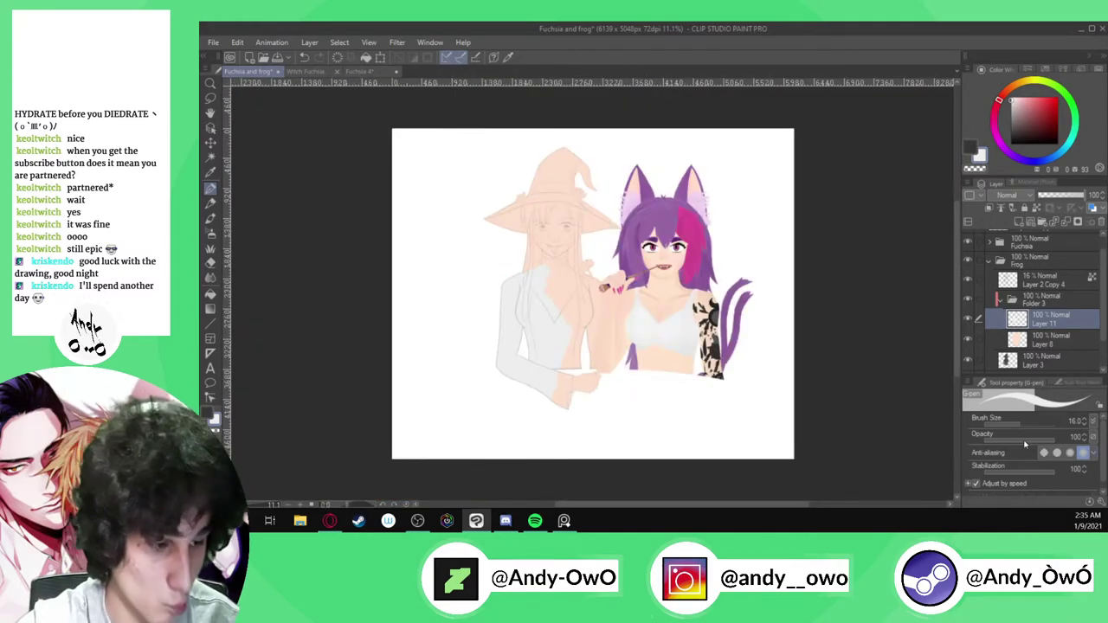
pyautogui.click(1024, 423)
pyautogui.scroll(3, 588, 351)
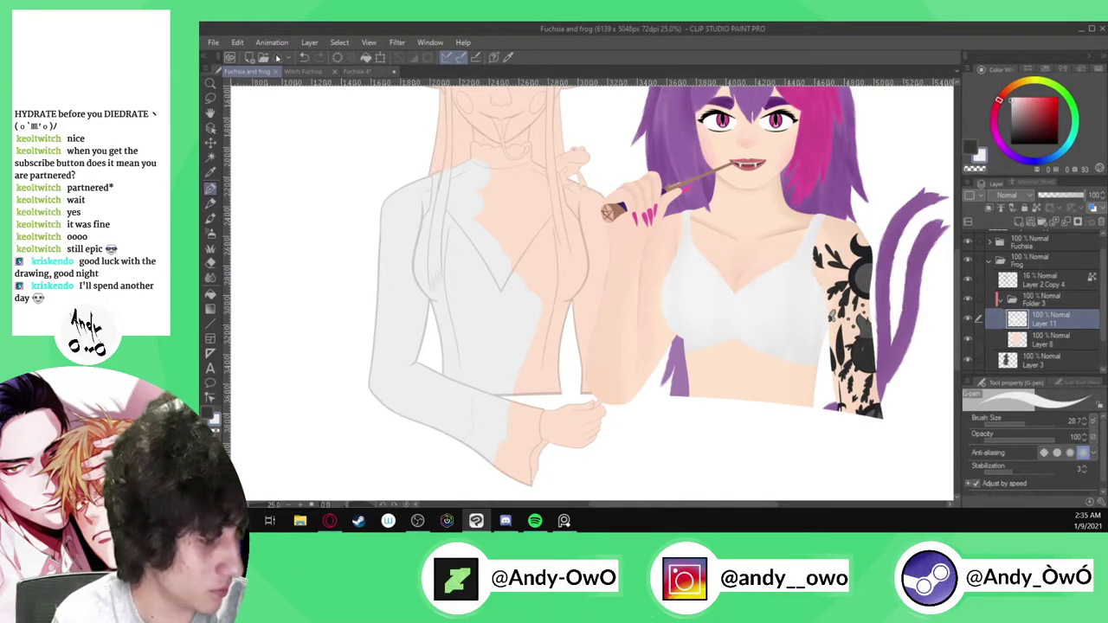
pyautogui.click(598, 208)
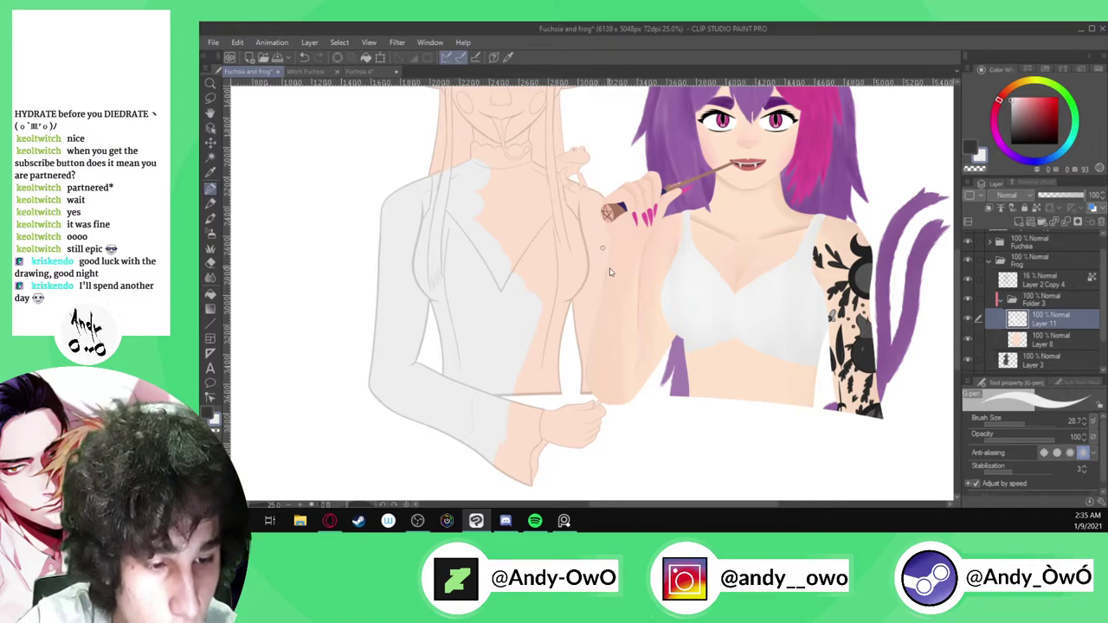
pyautogui.moveTo(596, 245)
pyautogui.keyDown('ctrl'); pyautogui.keyDown('alt'); pyautogui.mouseDown()
pyautogui.moveTo(583, 238)
pyautogui.moveTo(589, 313)
pyautogui.mouseUp(); pyautogui.keyUp('alt'); pyautogui.keyUp('ctrl')
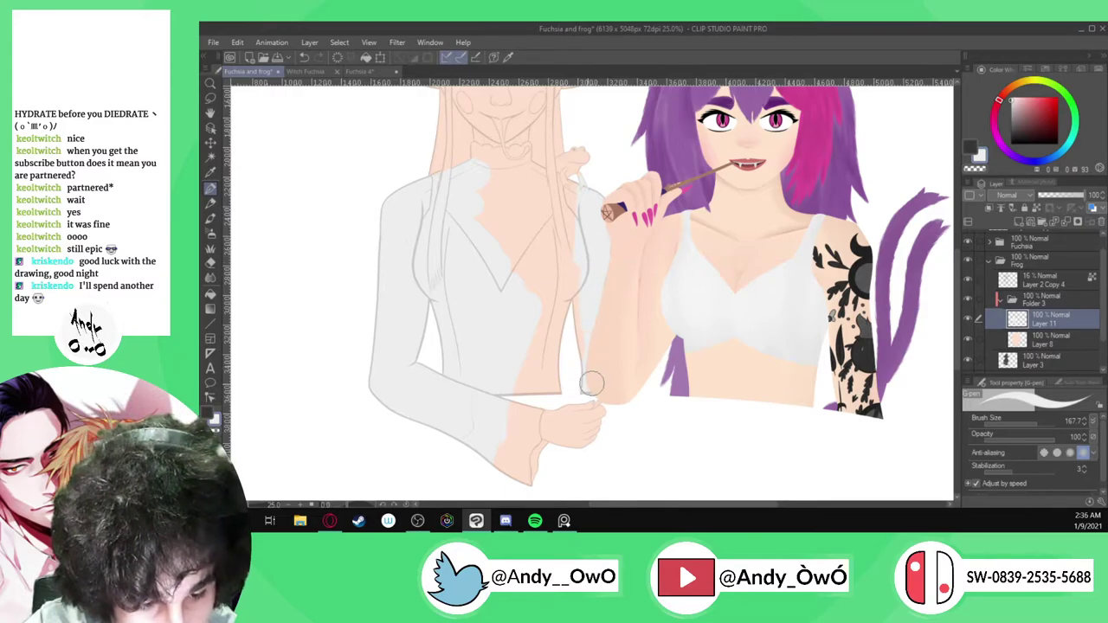
# Fill the rest of the witch's bodice and upper chest with light grey up to the collar
pyautogui.moveTo(579, 296)
pyautogui.mouseDown()
pyautogui.moveTo(587, 195)
pyautogui.moveTo(527, 255)
pyautogui.mouseUp()
pyautogui.hotkey('ctrl', 'z')
pyautogui.moveTo(596, 249)
pyautogui.mouseDown()
pyautogui.moveTo(597, 208)
pyautogui.moveTo(580, 290)
pyautogui.moveTo(598, 267)
pyautogui.moveTo(590, 206)
pyautogui.moveTo(547, 207)
pyautogui.moveTo(562, 223)
pyautogui.moveTo(517, 384)
pyautogui.mouseUp()
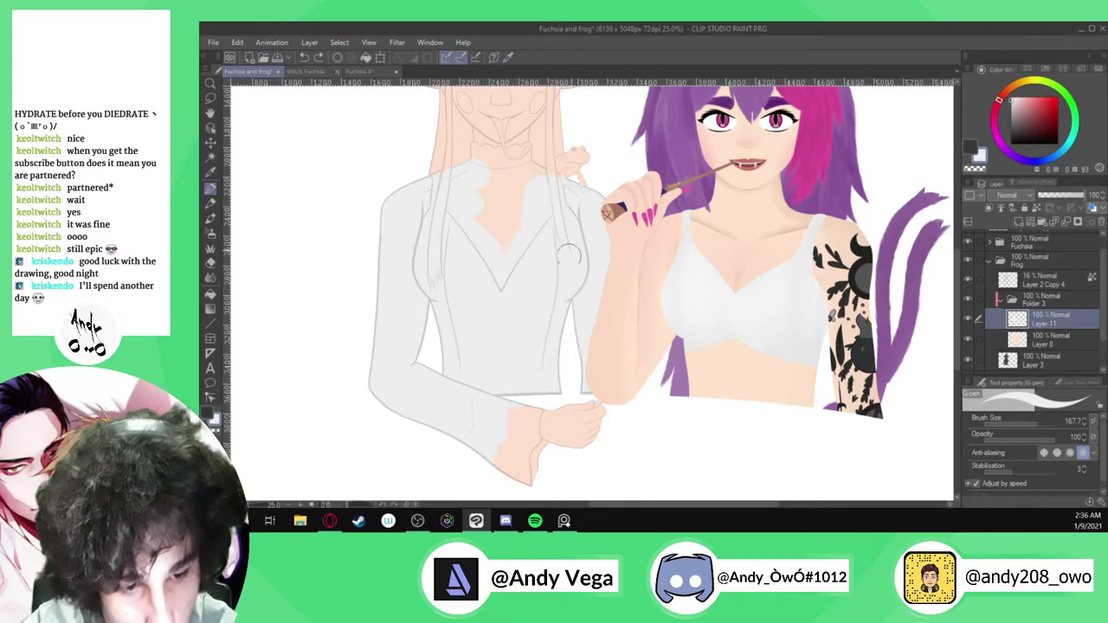
pyautogui.scroll(1, 498, 161)
pyautogui.scroll(1, 498, 160)
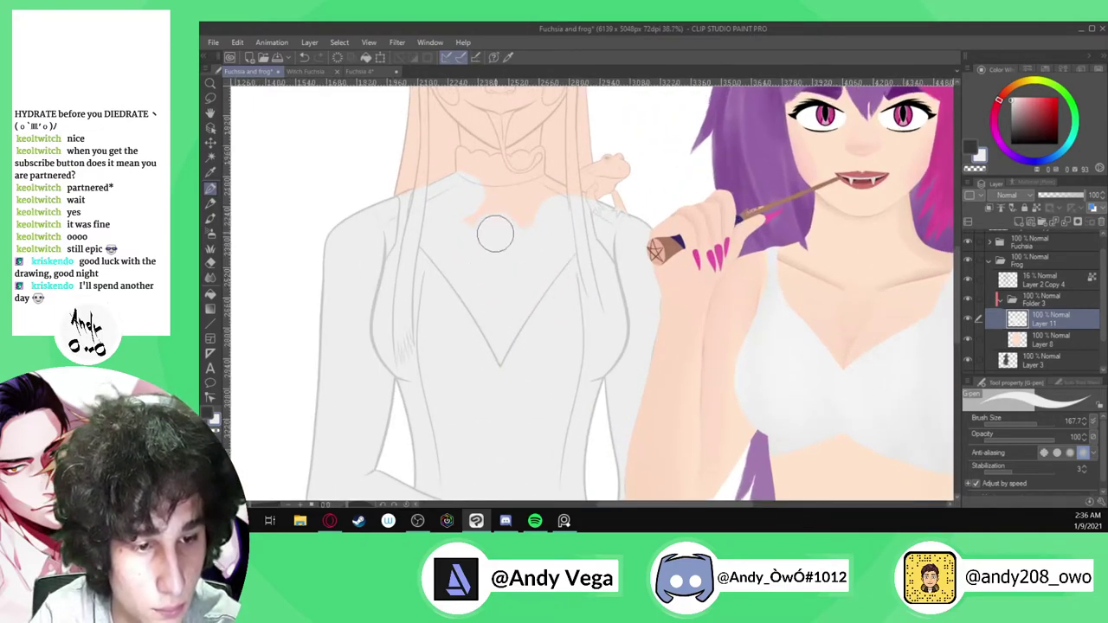
pyautogui.scroll(2, 497, 238)
pyautogui.moveTo(489, 134)
pyautogui.mouseDown()
pyautogui.moveTo(580, 164)
pyautogui.moveTo(529, 130)
pyautogui.moveTo(654, 199)
pyautogui.moveTo(495, 119)
pyautogui.moveTo(595, 187)
pyautogui.moveTo(491, 121)
pyautogui.moveTo(477, 186)
pyautogui.moveTo(343, 219)
pyautogui.moveTo(387, 219)
pyautogui.moveTo(460, 175)
pyautogui.moveTo(415, 125)
pyautogui.mouseUp()
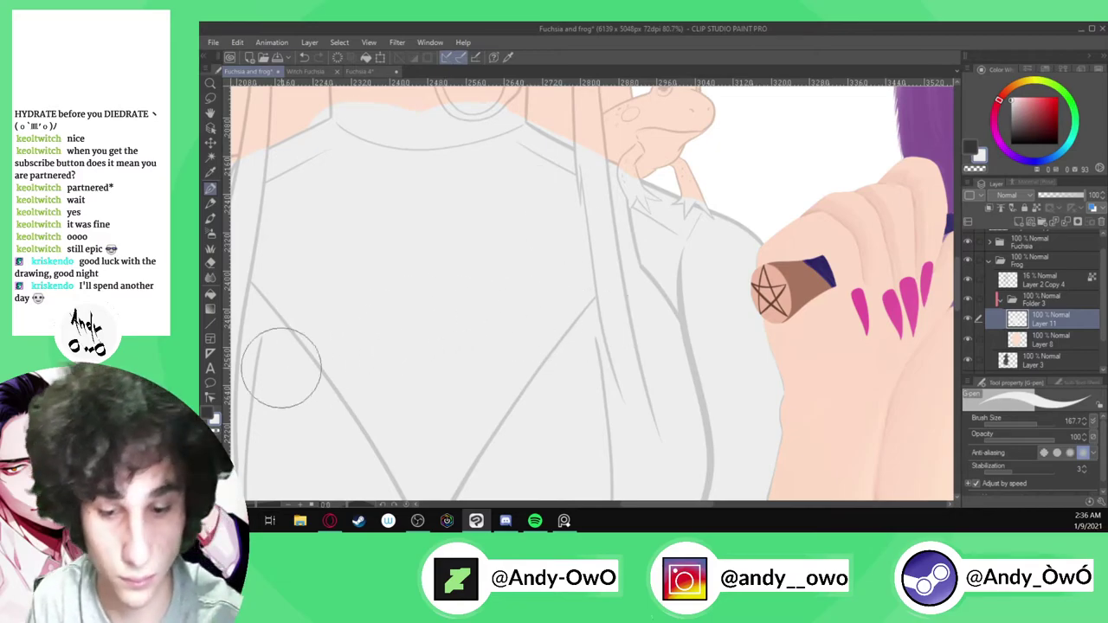
# Erase the grey overflow above the frog-side shoulder line using the transparent colour, stabilization 100 and brush size 9.7
pyautogui.click(214, 430)
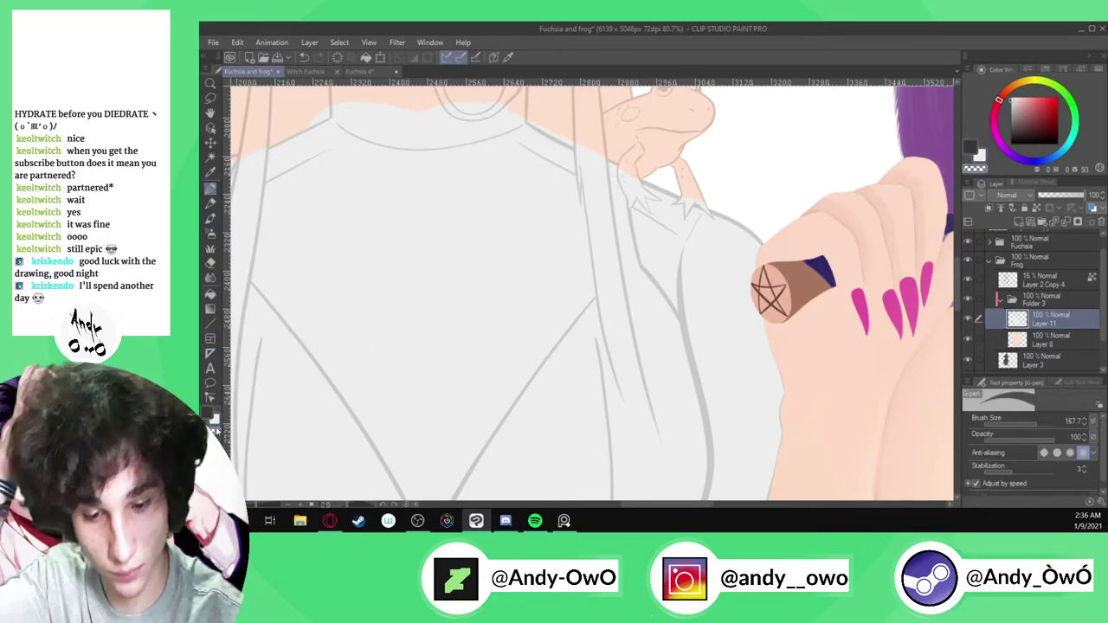
pyautogui.click(1055, 470)
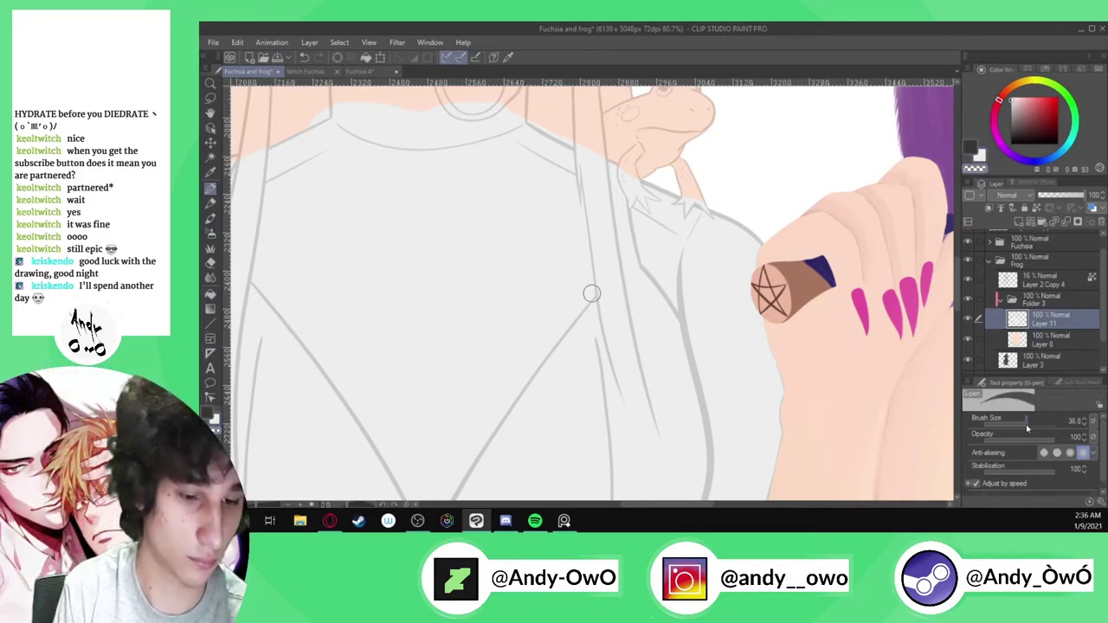
pyautogui.moveTo(1027, 425); pyautogui.dragTo(1017, 425)
pyautogui.scroll(-2, 592, 294)
pyautogui.scroll(4, 562, 208)
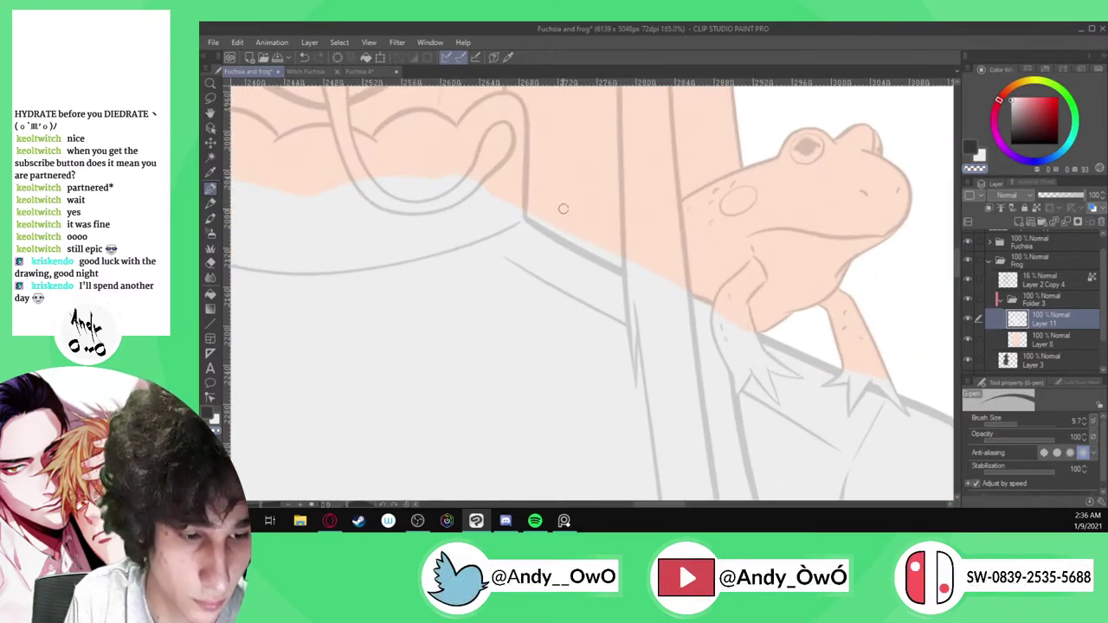
pyautogui.scroll(2, 570, 215)
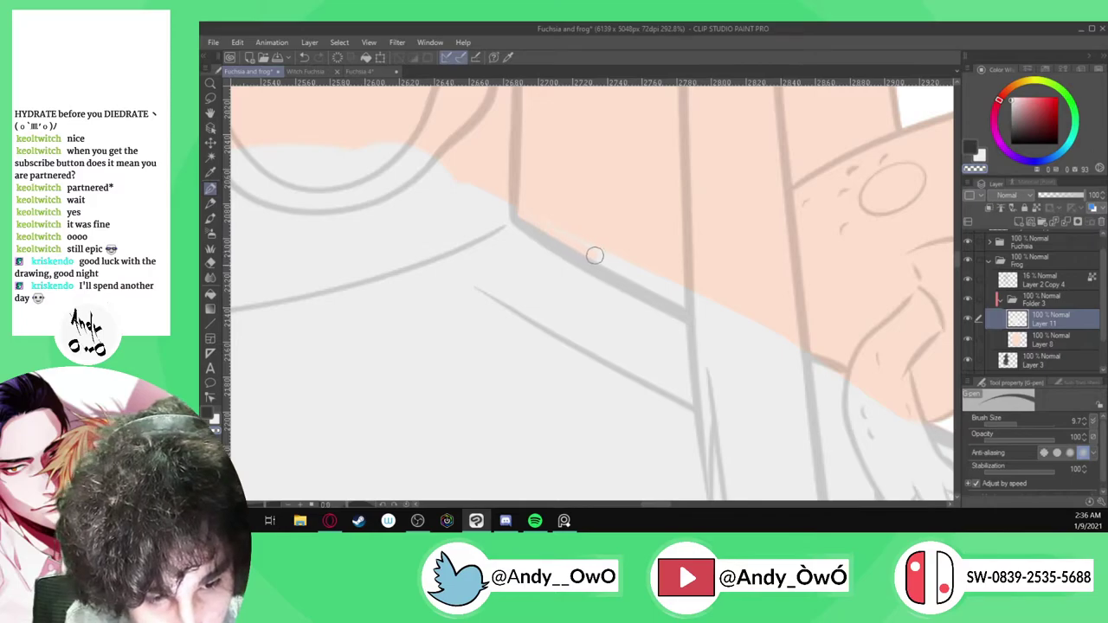
pyautogui.scroll(2, 553, 215)
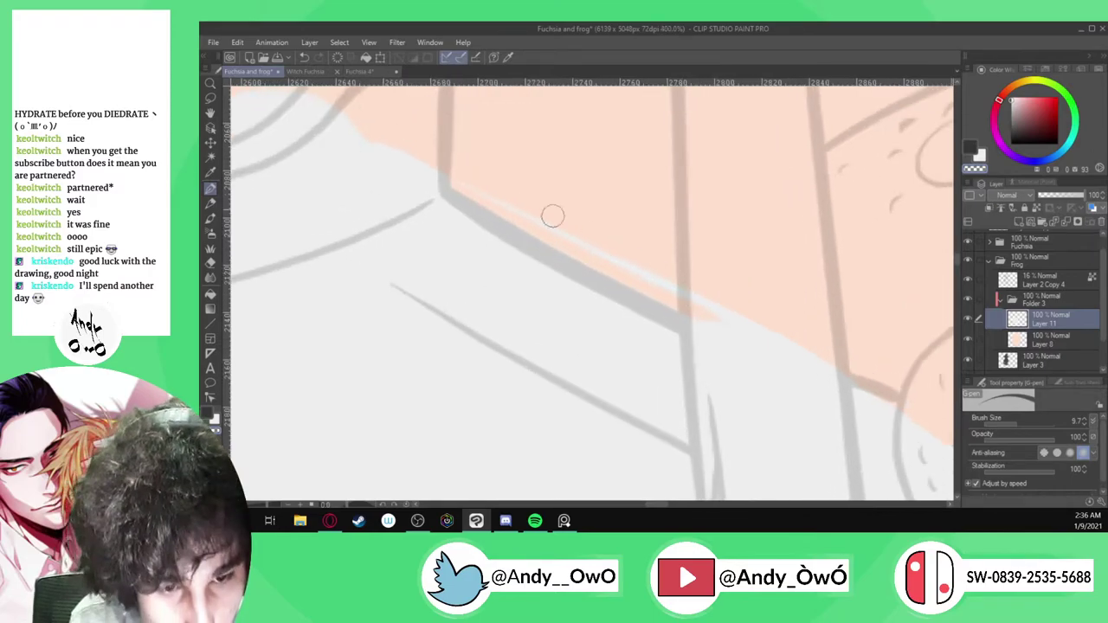
pyautogui.moveTo(589, 250); pyautogui.dragTo(833, 353)
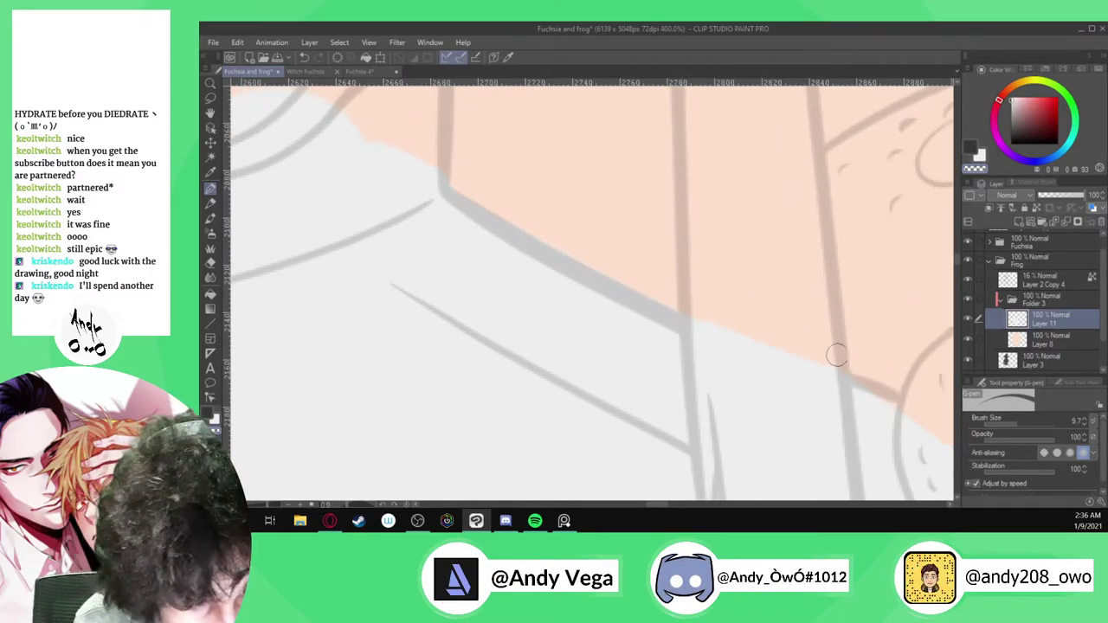
# Refine the top's light grey shoulder edge between the hair strand and the frog's front leg
pyautogui.scroll(-4, 563, 240)
pyautogui.scroll(5, 729, 329)
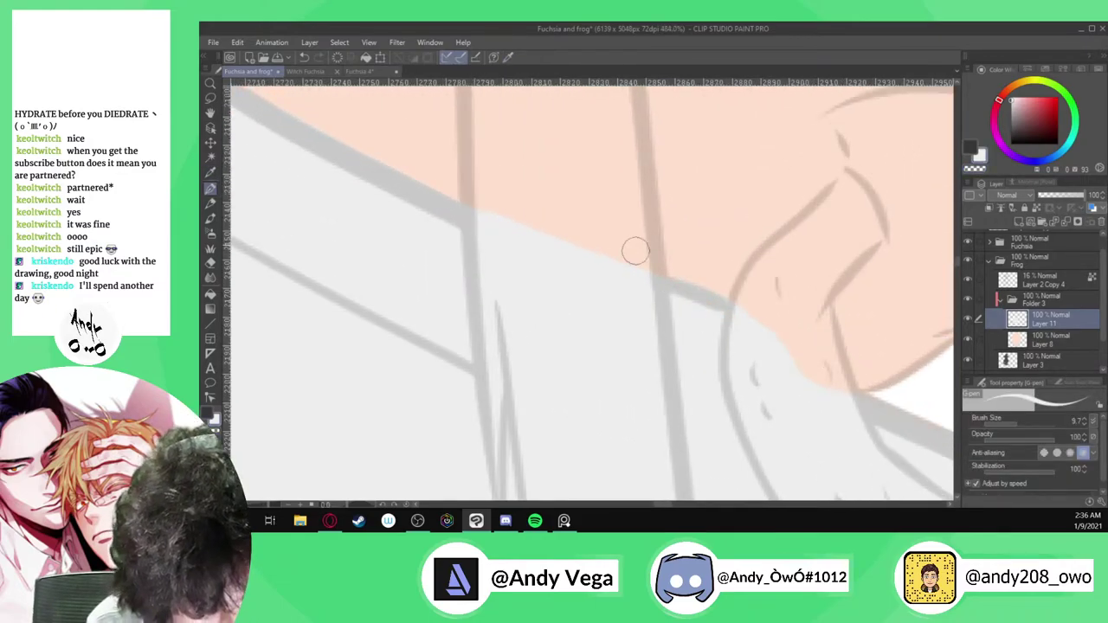
pyautogui.scroll(2, 636, 251)
pyautogui.moveTo(692, 314); pyautogui.dragTo(623, 222)
pyautogui.moveTo(802, 320); pyautogui.dragTo(717, 321)
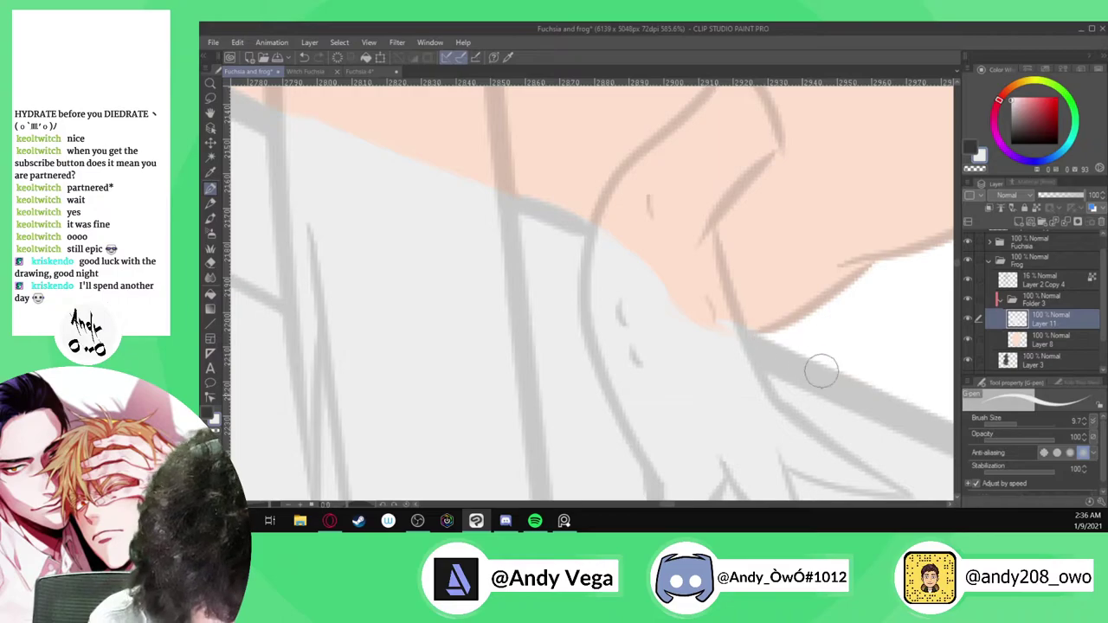
pyautogui.scroll(-6, 809, 364)
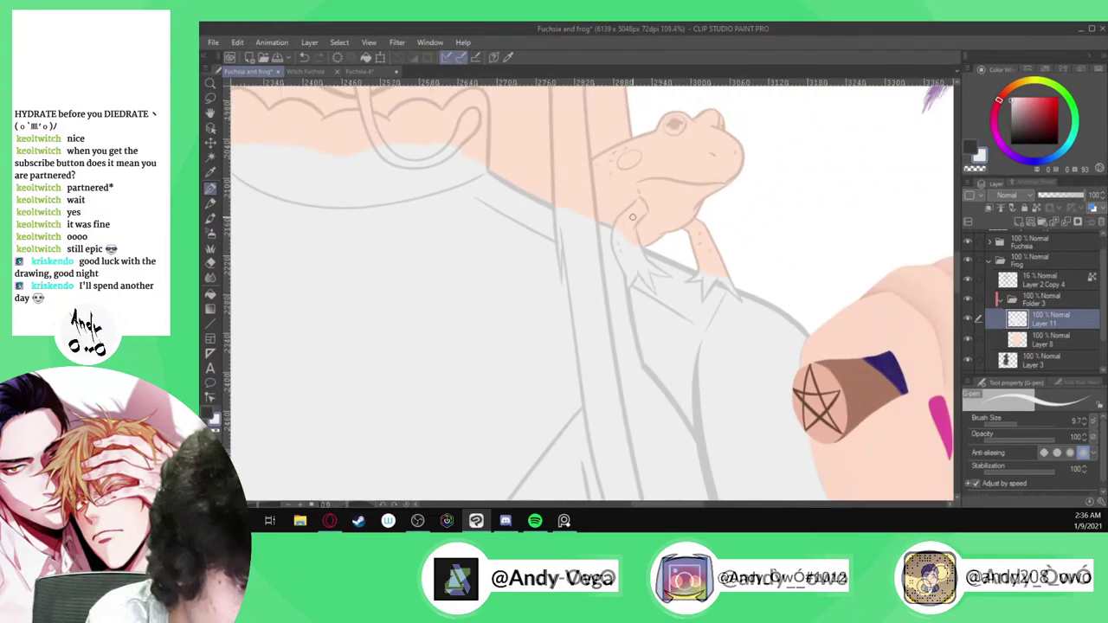
pyautogui.scroll(-2, 631, 217)
pyautogui.scroll(-8, 638, 218)
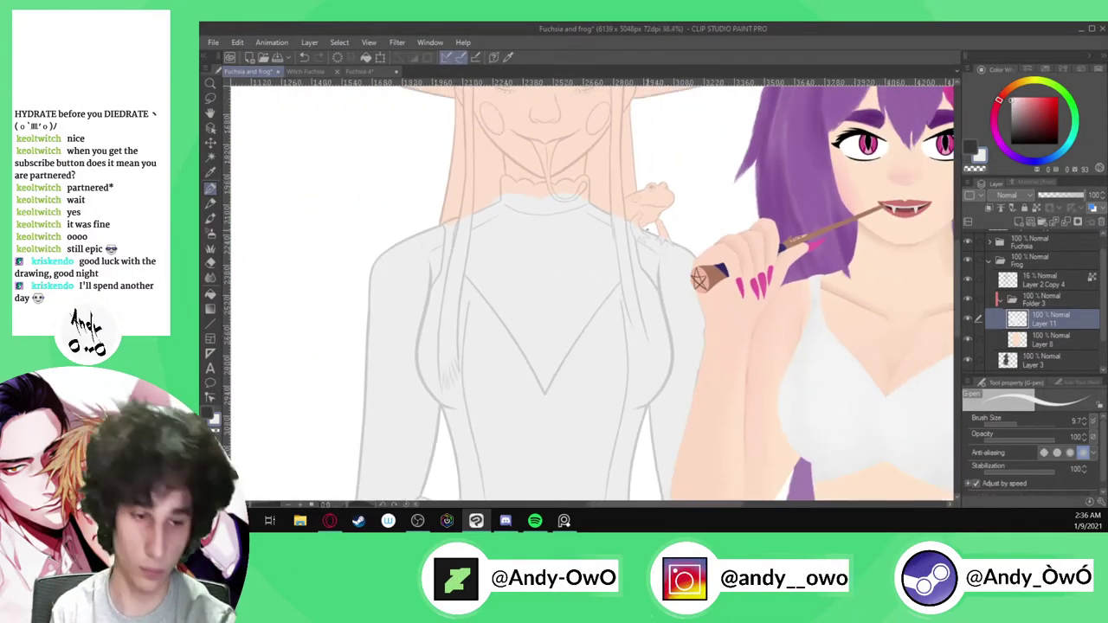
pyautogui.scroll(8, 595, 261)
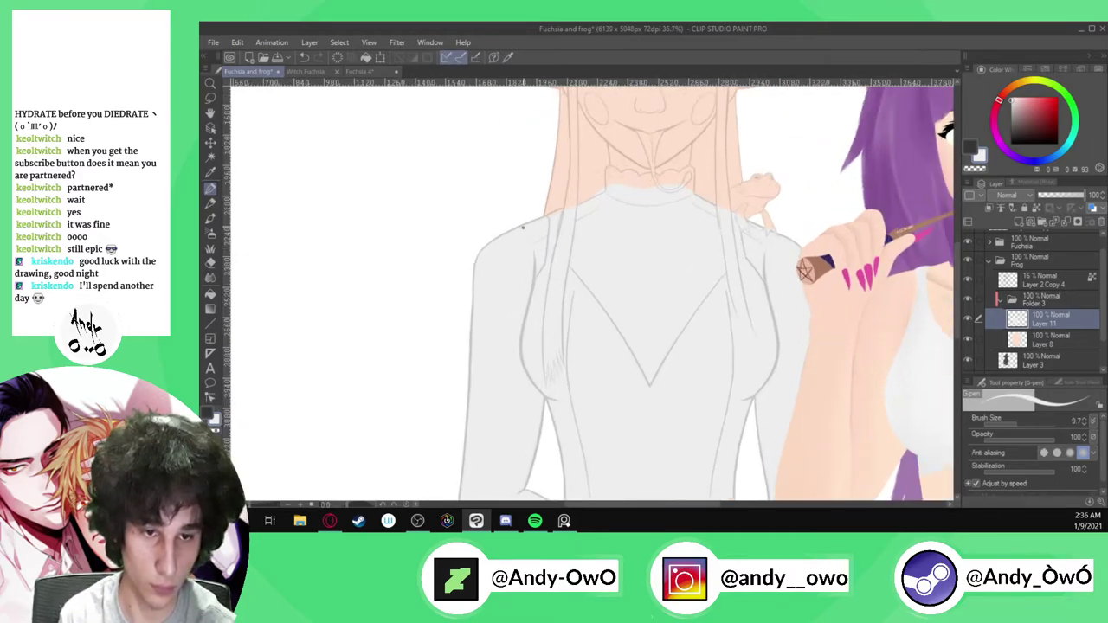
# Erase the light grey overflow above the shoulder line beside the collar, on the side away from the frog
pyautogui.scroll(4, 605, 171)
pyautogui.scroll(-4, 597, 245)
pyautogui.scroll(2, 534, 228)
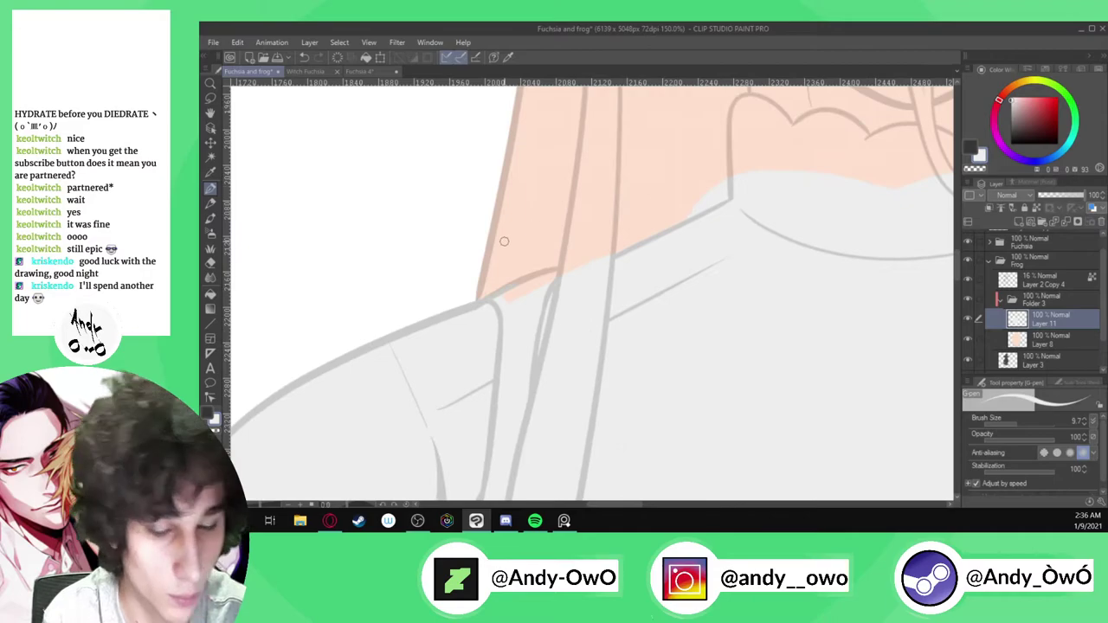
pyautogui.scroll(2, 573, 290)
pyautogui.scroll(1, 528, 302)
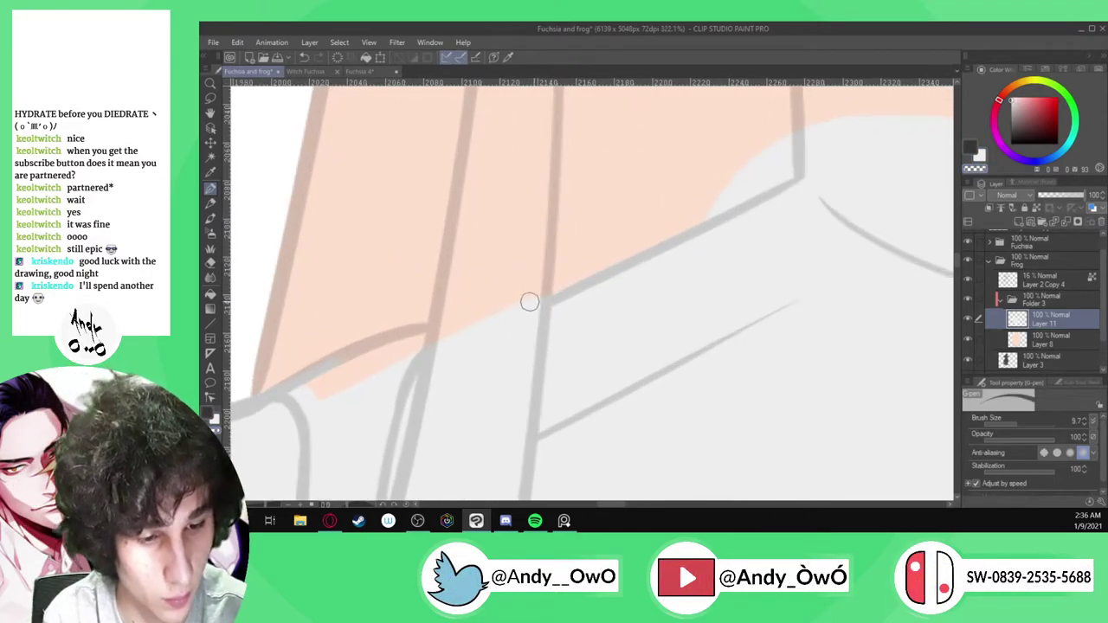
pyautogui.scroll(-3, 613, 245)
pyautogui.scroll(7, 807, 163)
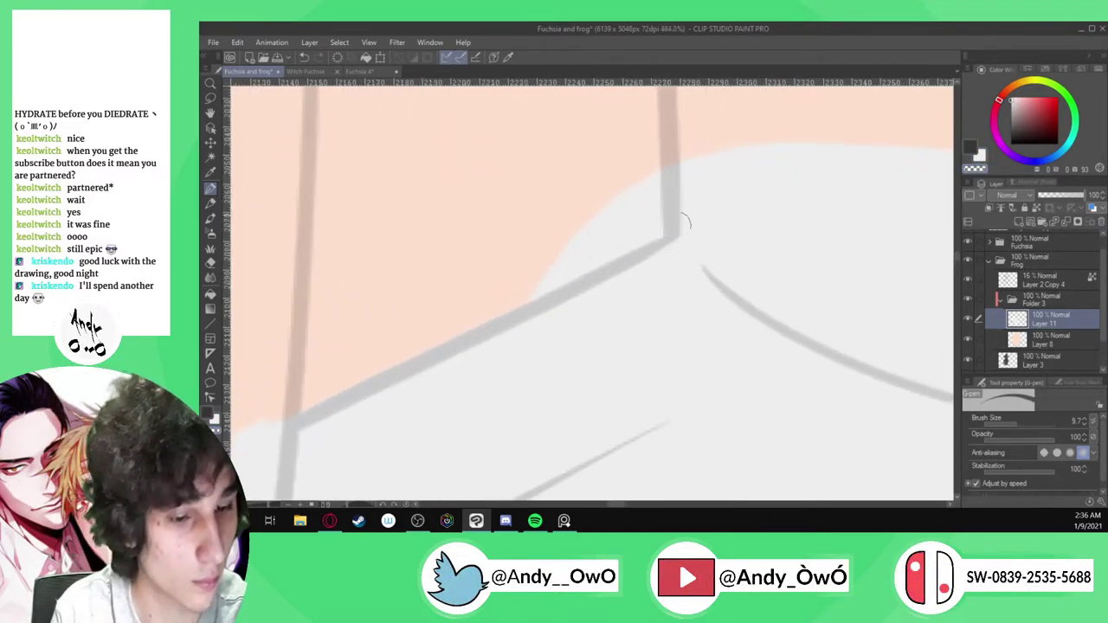
pyautogui.scroll(1, 548, 292)
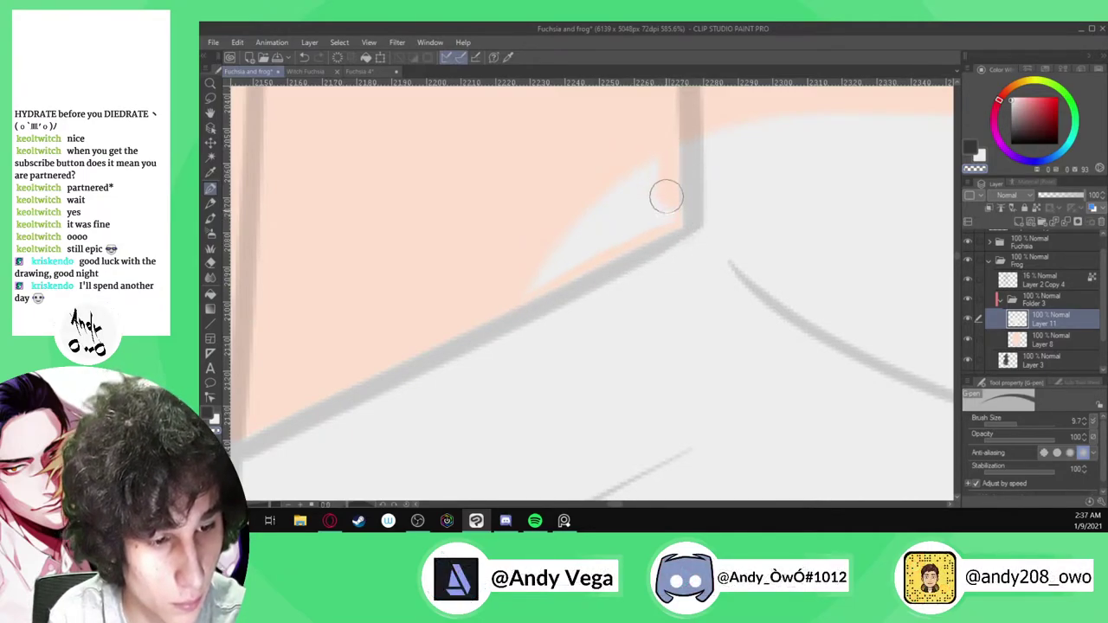
pyautogui.moveTo(671, 202); pyautogui.dragTo(564, 266)
pyautogui.moveTo(626, 236); pyautogui.dragTo(632, 187)
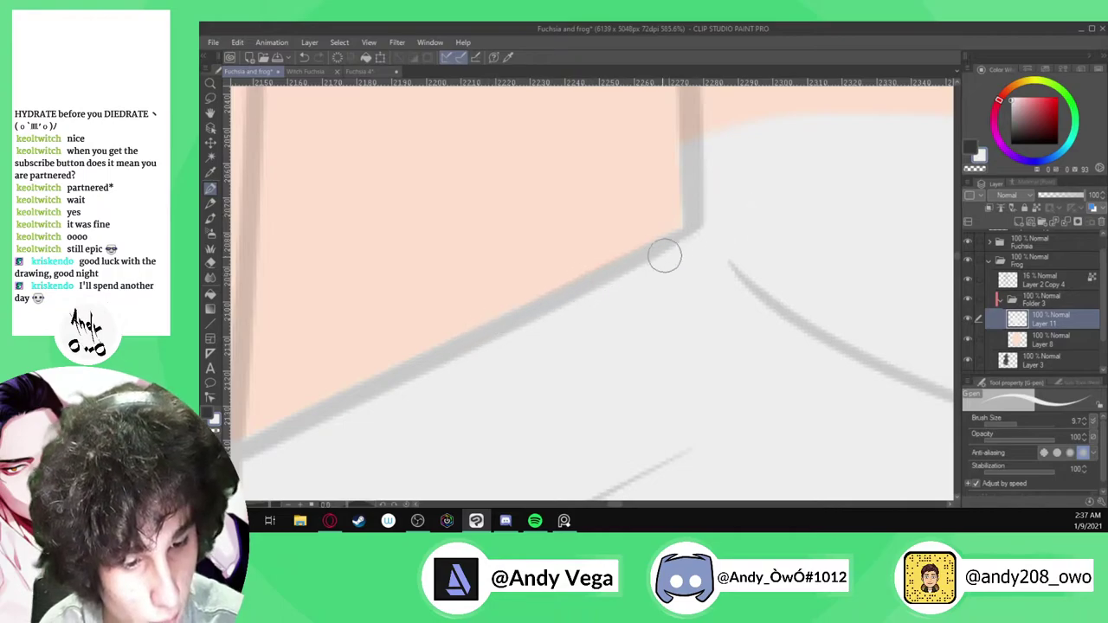
# Paint the collar's outermost scallop on the side away from the frog light grey at brush size 24.3
pyautogui.scroll(-8, 673, 251)
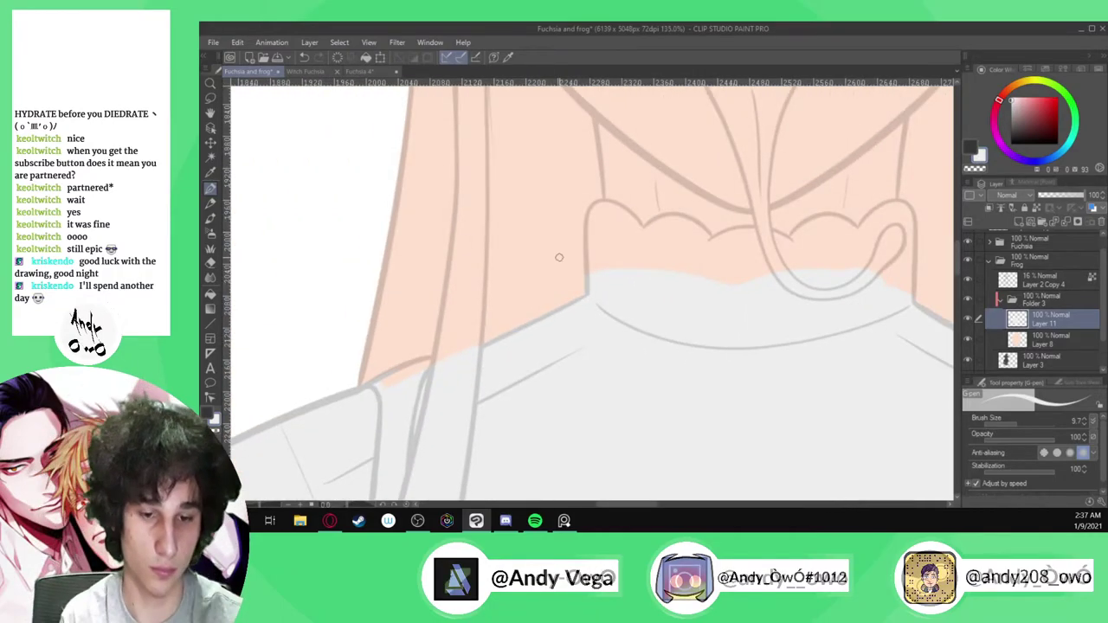
pyautogui.scroll(-8, 559, 257)
pyautogui.scroll(5, 718, 396)
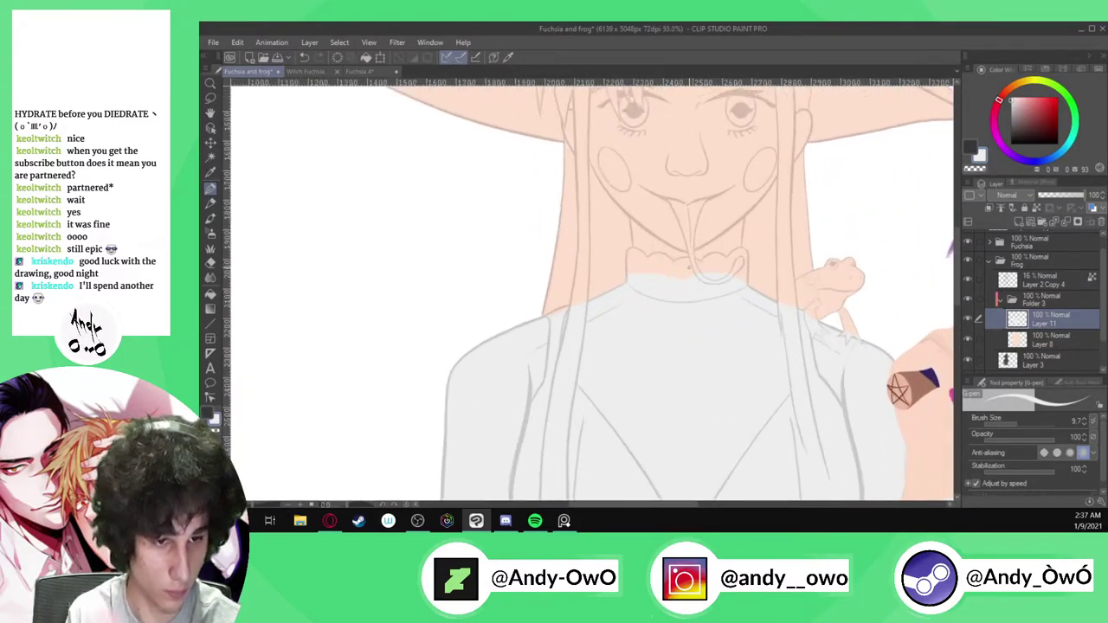
pyautogui.scroll(6, 598, 232)
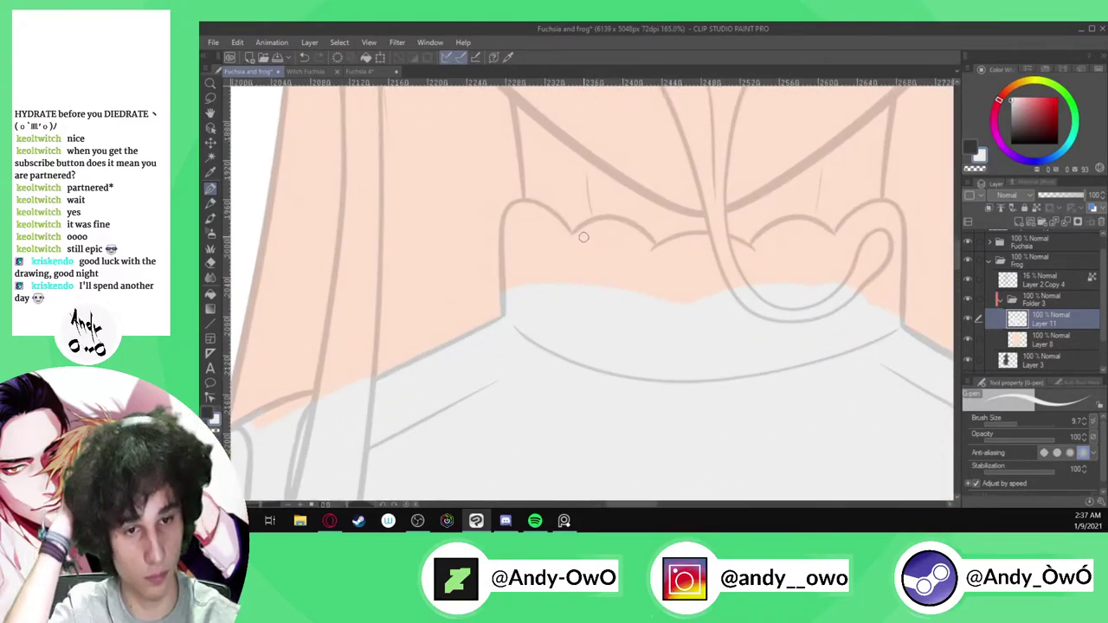
pyautogui.scroll(1, 584, 237)
pyautogui.scroll(4, 498, 285)
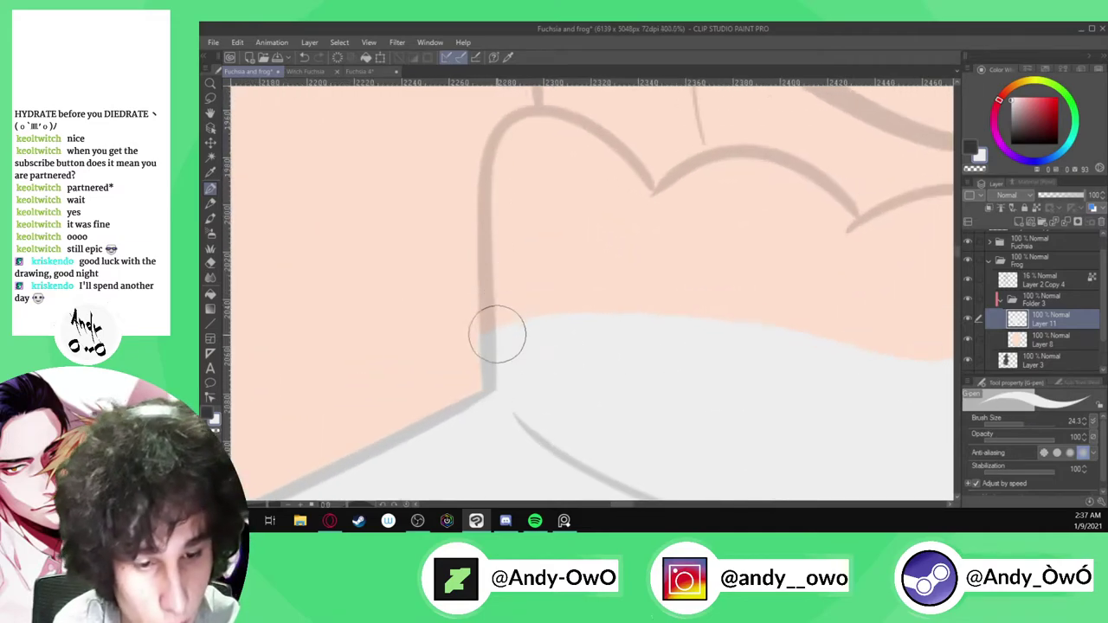
pyautogui.moveTo(489, 354); pyautogui.dragTo(486, 242)
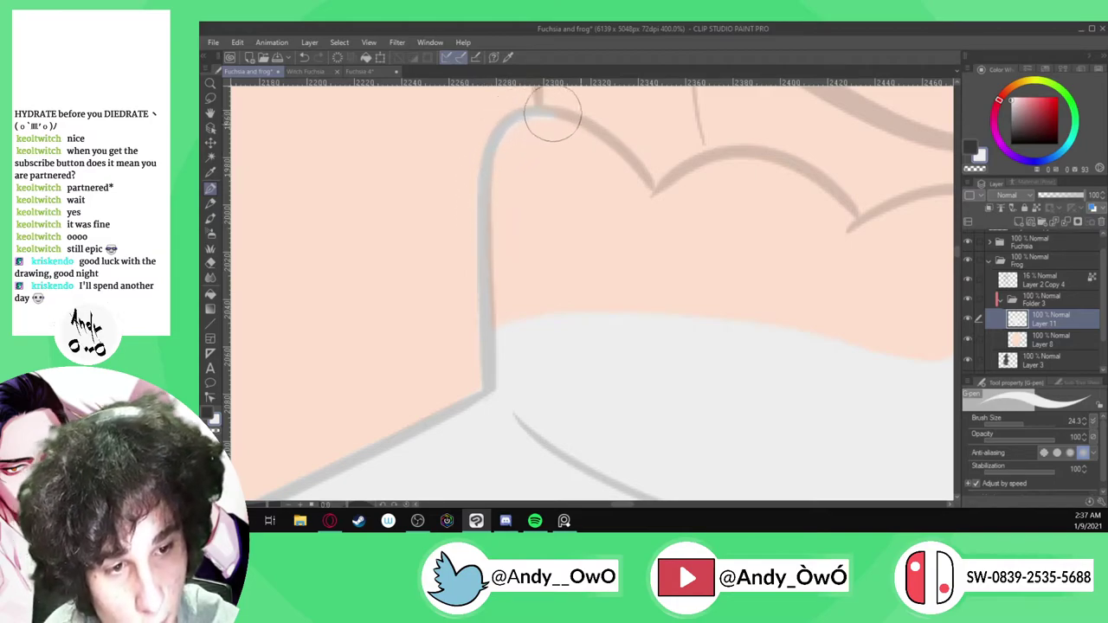
pyautogui.scroll(2, 612, 133)
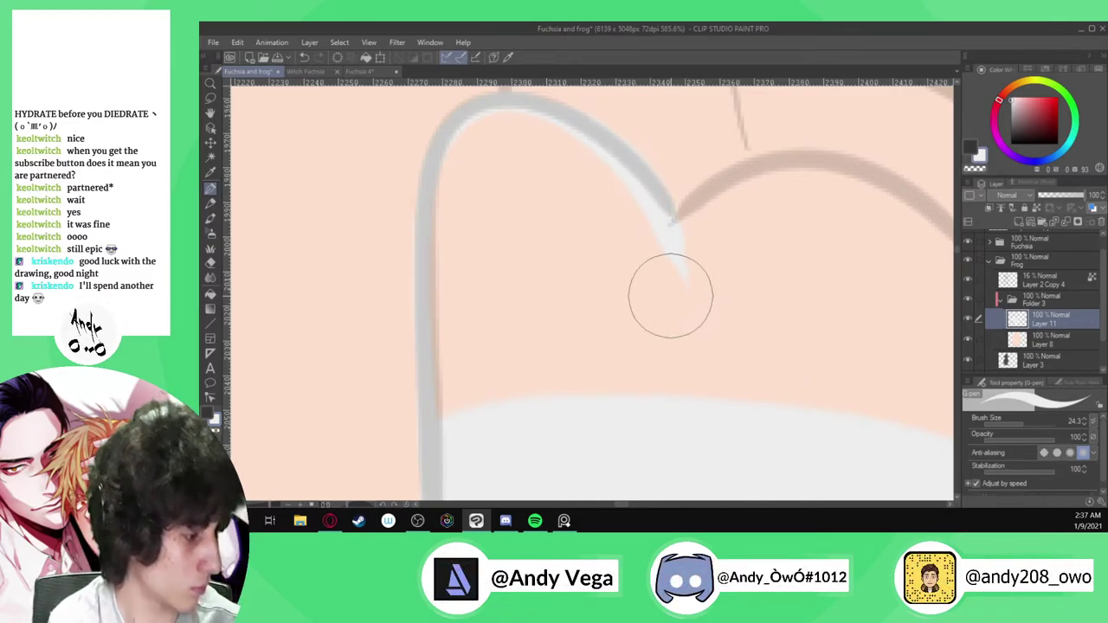
pyautogui.moveTo(451, 433); pyautogui.dragTo(445, 338)
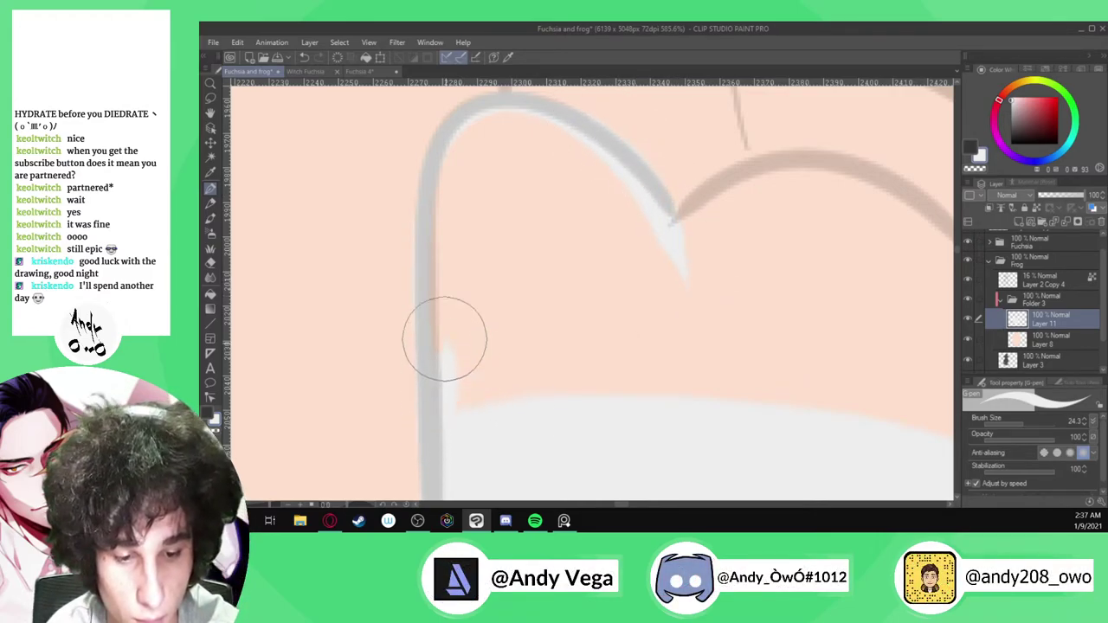
pyautogui.moveTo(443, 400)
pyautogui.mouseDown()
pyautogui.moveTo(445, 183)
pyautogui.moveTo(464, 149)
pyautogui.moveTo(500, 132)
pyautogui.moveTo(538, 134)
pyautogui.moveTo(611, 207)
pyautogui.moveTo(674, 362)
pyautogui.moveTo(618, 245)
pyautogui.moveTo(554, 180)
pyautogui.moveTo(489, 175)
pyautogui.moveTo(467, 243)
pyautogui.moveTo(473, 419)
pyautogui.moveTo(537, 209)
pyautogui.moveTo(557, 495)
pyautogui.moveTo(581, 206)
pyautogui.moveTo(627, 413)
pyautogui.moveTo(636, 328)
pyautogui.moveTo(617, 476)
pyautogui.mouseUp()
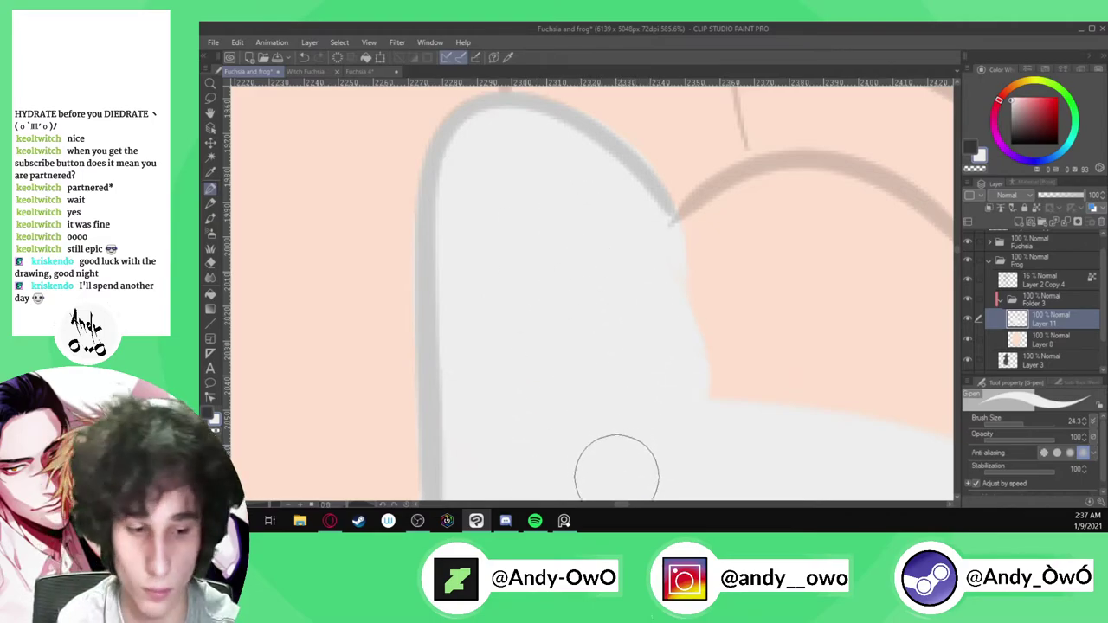
# Trace the upper edge of the collar's second scallop from the side away from the frog in light grey
pyautogui.scroll(-5, 494, 390)
pyautogui.scroll(2, 658, 286)
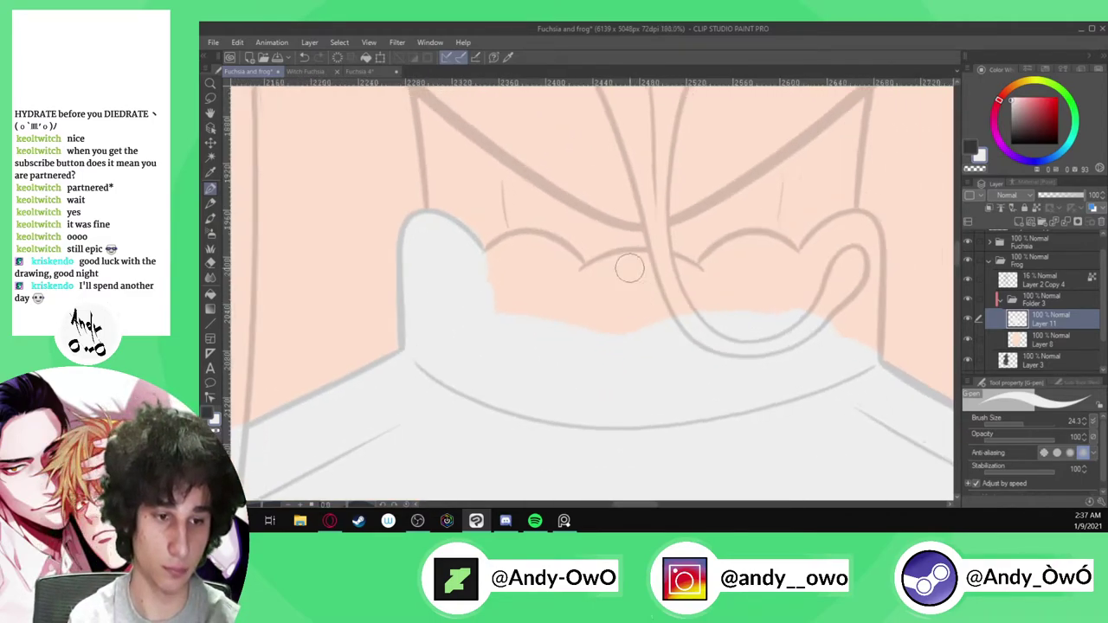
pyautogui.scroll(3, 409, 236)
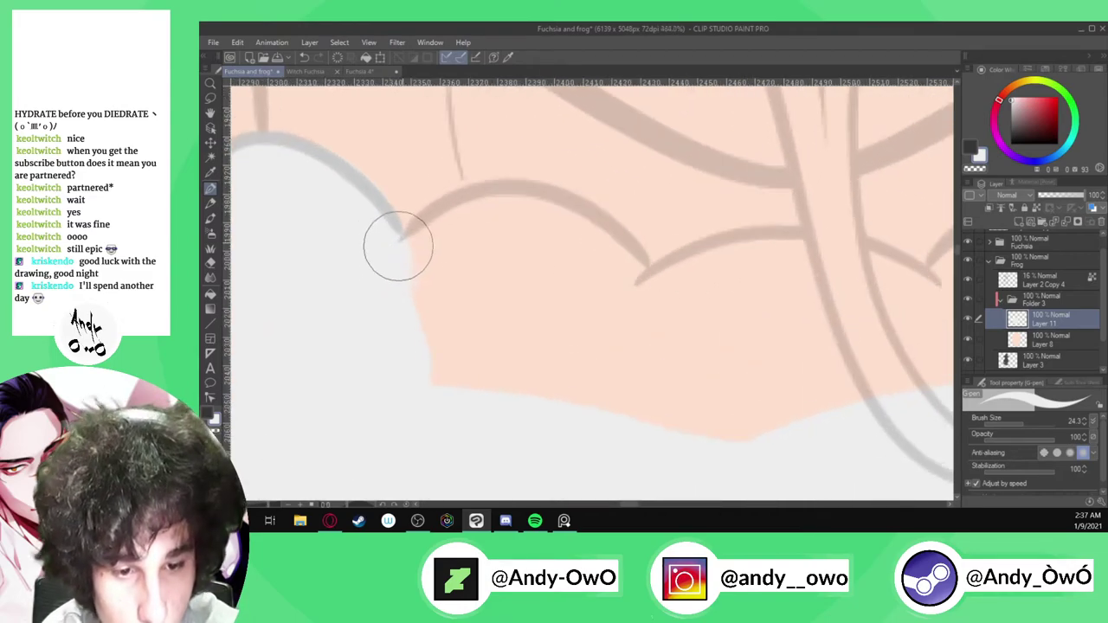
pyautogui.moveTo(421, 221)
pyautogui.mouseDown()
pyautogui.moveTo(455, 188)
pyautogui.moveTo(516, 188)
pyautogui.moveTo(566, 207)
pyautogui.moveTo(622, 256)
pyautogui.mouseUp()
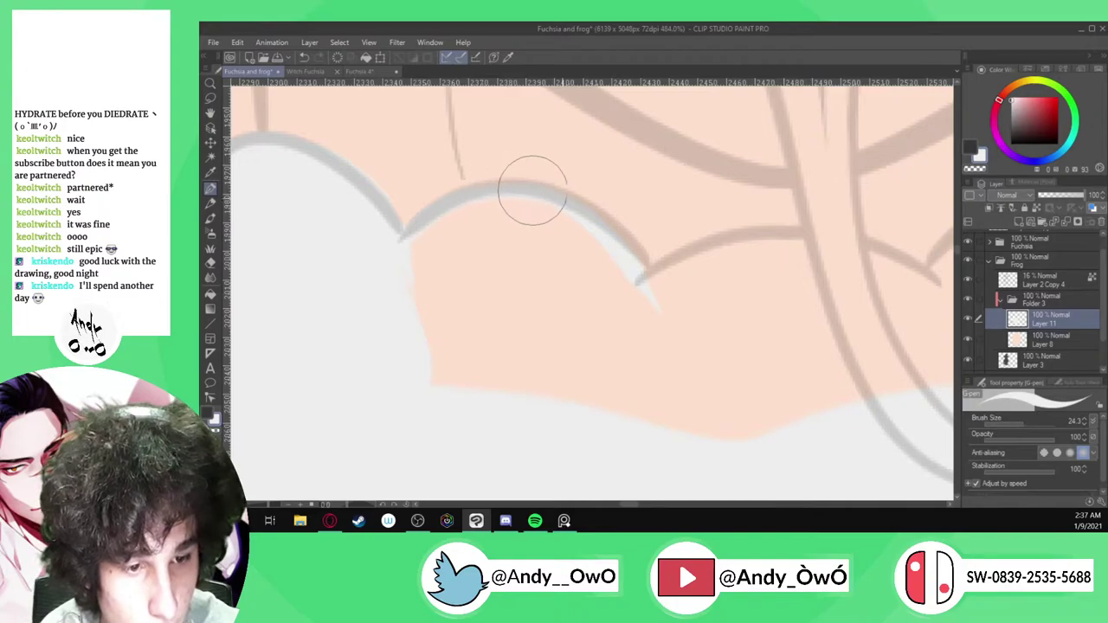
pyautogui.scroll(2, 612, 190)
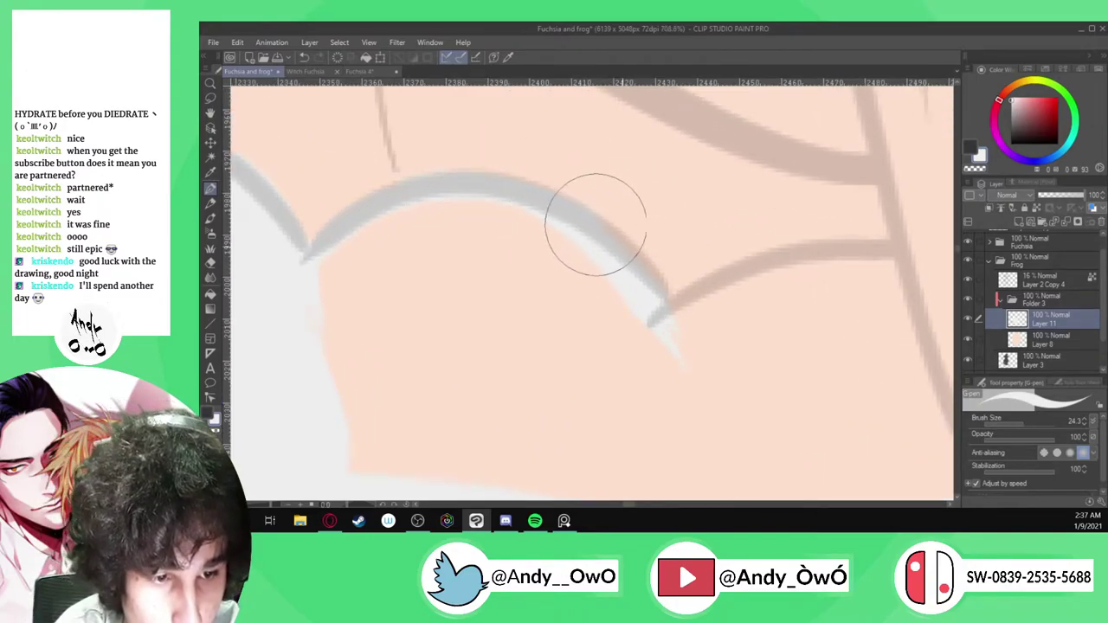
pyautogui.scroll(-2, 688, 354)
pyautogui.scroll(-3, 606, 251)
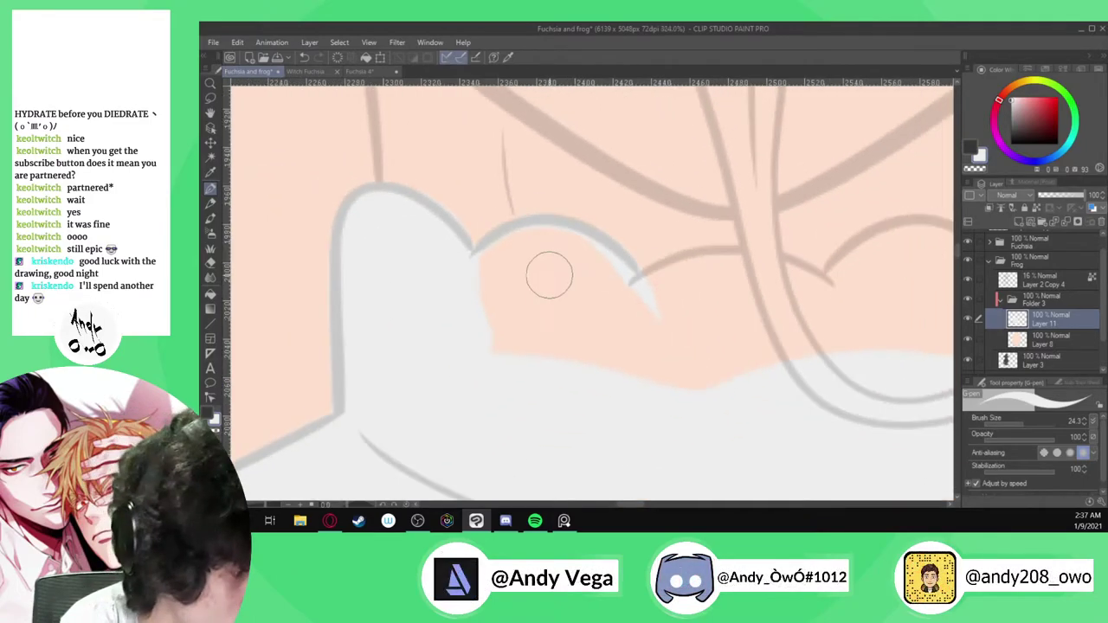
# Outline the collar's middle scallop in light grey across the hanging tongue, redrawing the stroke beyond the tongue
pyautogui.scroll(3, 482, 295)
pyautogui.moveTo(479, 280)
pyautogui.mouseDown()
pyautogui.moveTo(529, 248)
pyautogui.moveTo(652, 216)
pyautogui.moveTo(747, 227)
pyautogui.moveTo(828, 255)
pyautogui.mouseUp()
pyautogui.scroll(-2, 468, 252)
pyautogui.scroll(1, 804, 289)
pyautogui.scroll(1, 804, 289)
pyautogui.moveTo(593, 210)
pyautogui.mouseDown()
pyautogui.moveTo(704, 230)
pyautogui.moveTo(794, 297)
pyautogui.mouseUp()
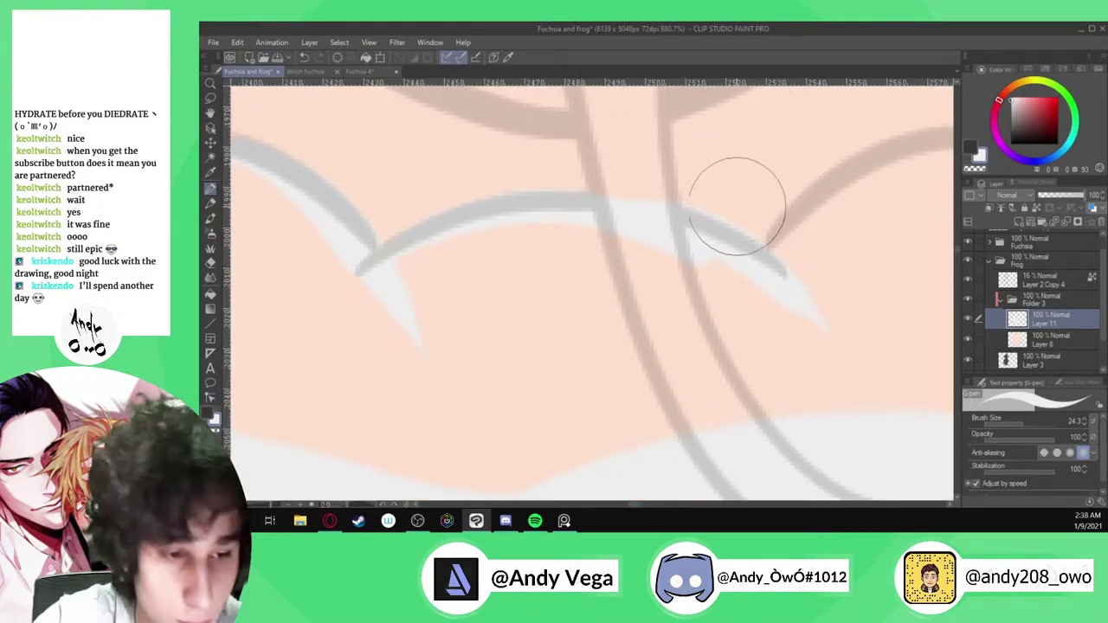
pyautogui.hotkey('ctrl', 'z')
pyautogui.moveTo(666, 208)
pyautogui.mouseDown()
pyautogui.moveTo(727, 235)
pyautogui.moveTo(780, 281)
pyautogui.moveTo(698, 228)
pyautogui.moveTo(747, 257)
pyautogui.moveTo(821, 339)
pyautogui.mouseUp()
pyautogui.hotkey('ctrl', 'z')
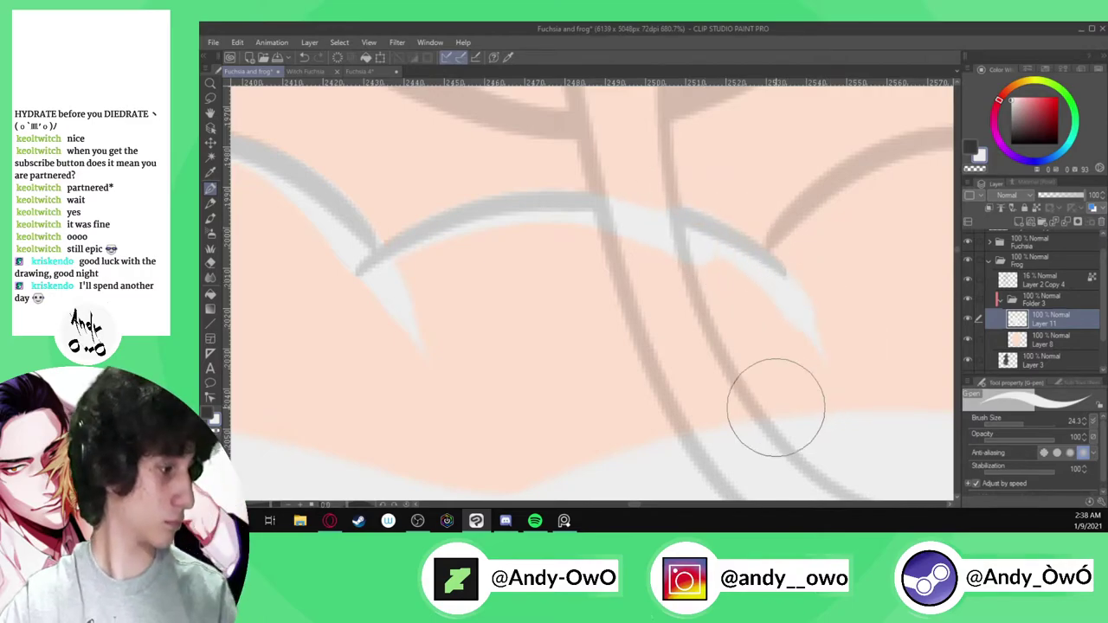
# Fill the second and middle collar scallops with light grey down to the painted part of the collar
pyautogui.scroll(-10, 774, 404)
pyautogui.scroll(4, 723, 387)
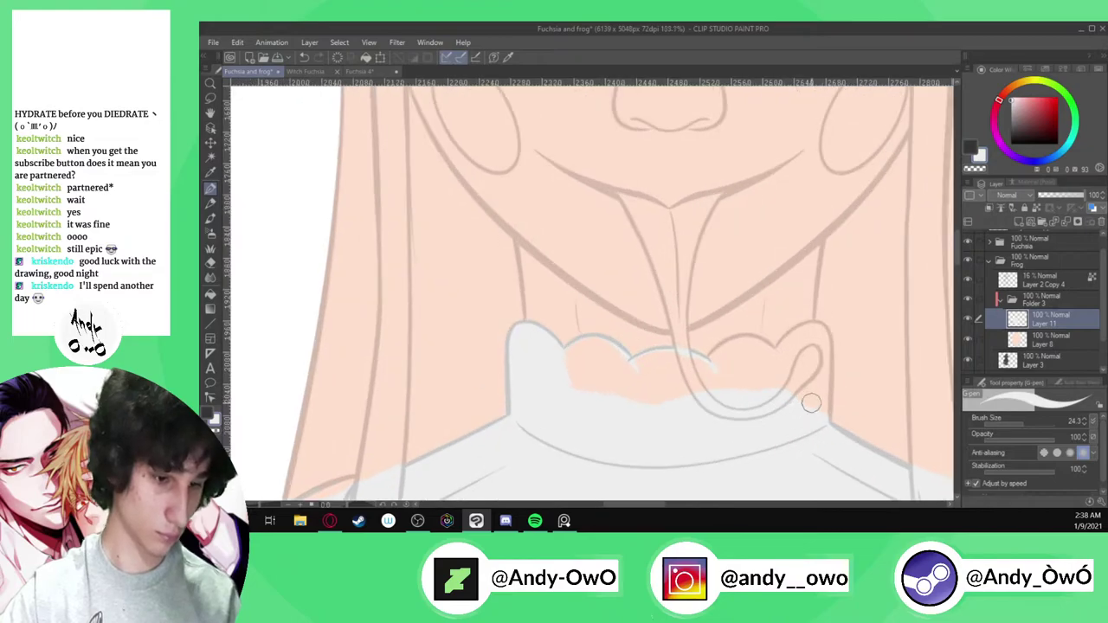
pyautogui.scroll(2, 406, 327)
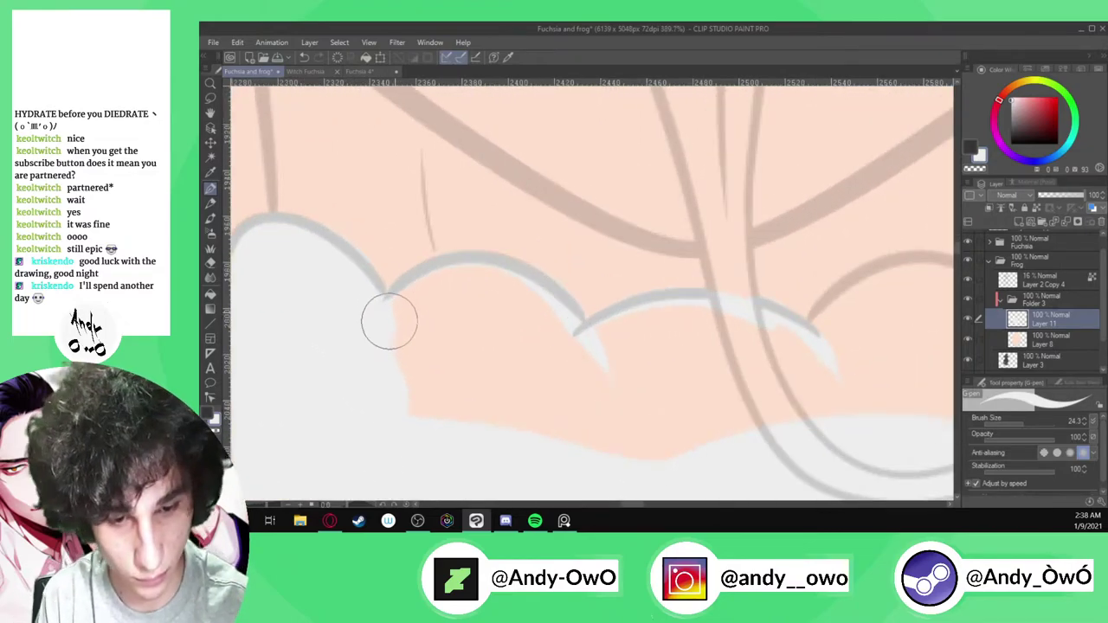
pyautogui.moveTo(519, 292)
pyautogui.mouseDown()
pyautogui.moveTo(618, 410)
pyautogui.moveTo(394, 342)
pyautogui.moveTo(426, 310)
pyautogui.moveTo(509, 320)
pyautogui.moveTo(592, 380)
pyautogui.moveTo(722, 438)
pyautogui.moveTo(413, 358)
pyautogui.moveTo(584, 410)
pyautogui.moveTo(755, 434)
pyautogui.moveTo(538, 387)
pyautogui.moveTo(374, 373)
pyautogui.moveTo(454, 420)
pyautogui.moveTo(609, 454)
pyautogui.moveTo(746, 435)
pyautogui.moveTo(592, 380)
pyautogui.moveTo(575, 348)
pyautogui.moveTo(608, 329)
pyautogui.moveTo(692, 318)
pyautogui.moveTo(787, 344)
pyautogui.moveTo(890, 451)
pyautogui.moveTo(589, 349)
pyautogui.moveTo(671, 346)
pyautogui.moveTo(821, 389)
pyautogui.moveTo(613, 367)
pyautogui.moveTo(720, 398)
pyautogui.mouseUp()
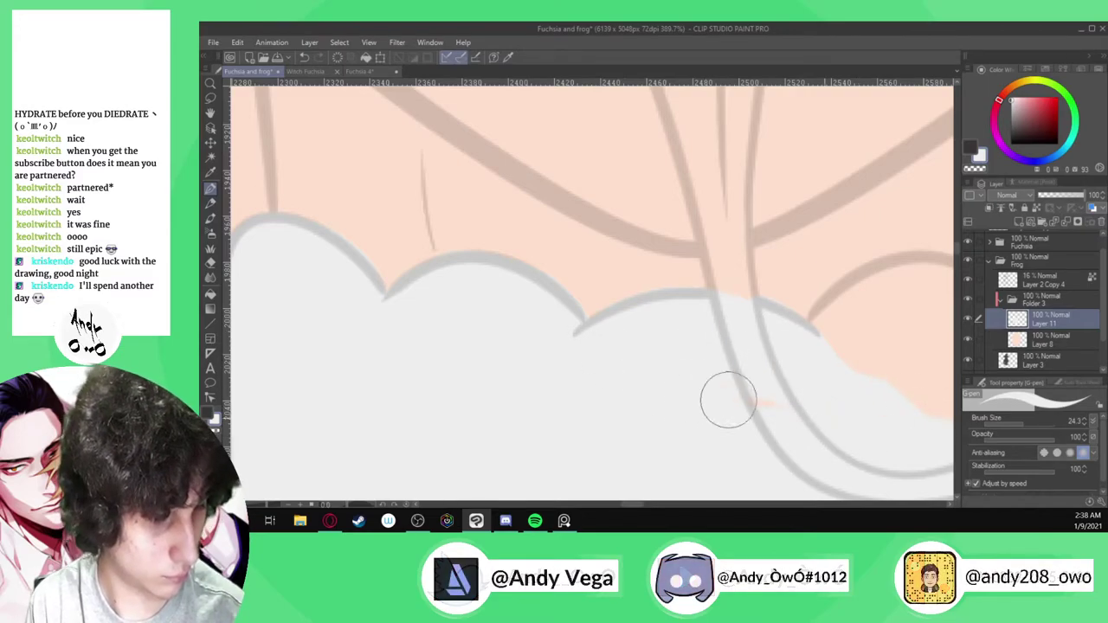
# Outline the collar's frog-side edge and its outermost scallop in light grey, following the line art
pyautogui.scroll(-1, 535, 257)
pyautogui.scroll(-2, 519, 269)
pyautogui.scroll(4, 873, 380)
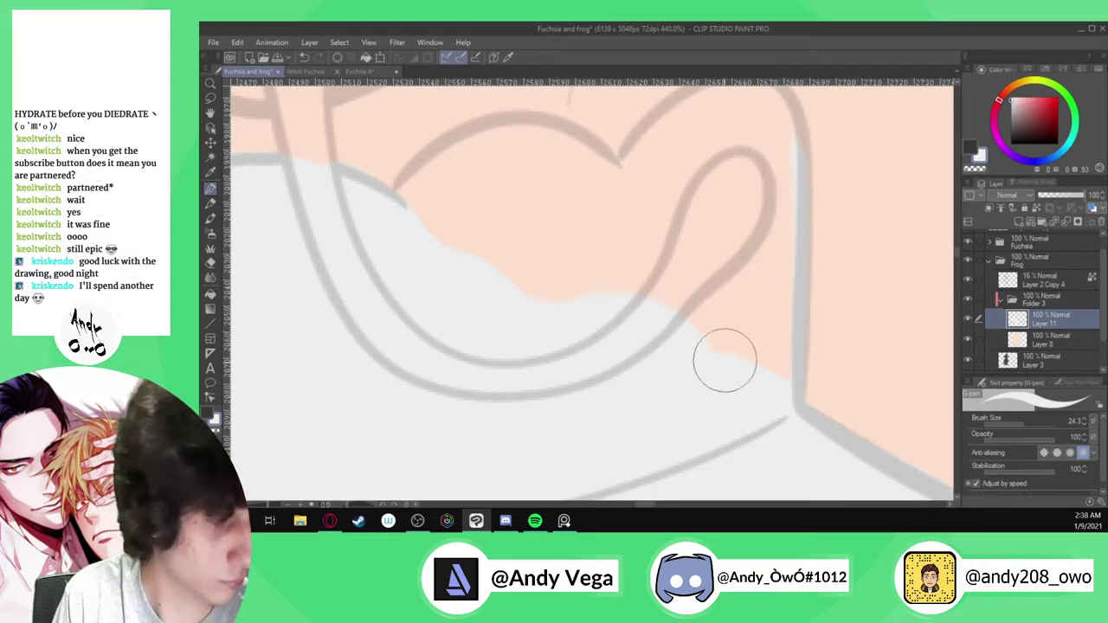
pyautogui.scroll(-2, 698, 425)
pyautogui.scroll(2, 727, 195)
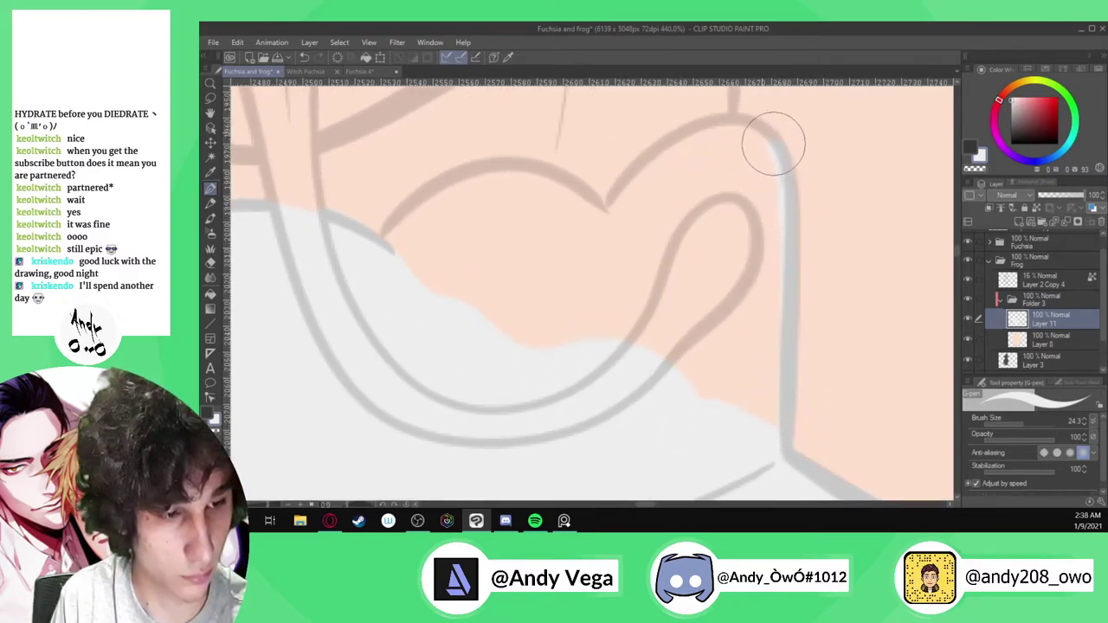
pyautogui.scroll(1, 796, 251)
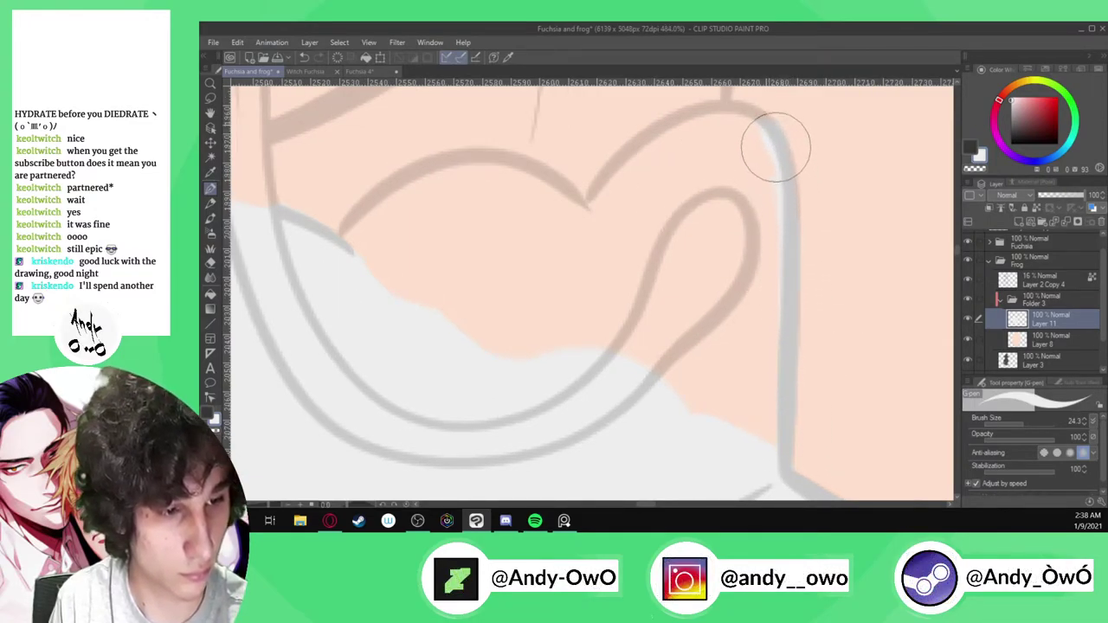
pyautogui.moveTo(700, 117)
pyautogui.mouseDown()
pyautogui.moveTo(646, 148)
pyautogui.moveTo(599, 220)
pyautogui.mouseUp()
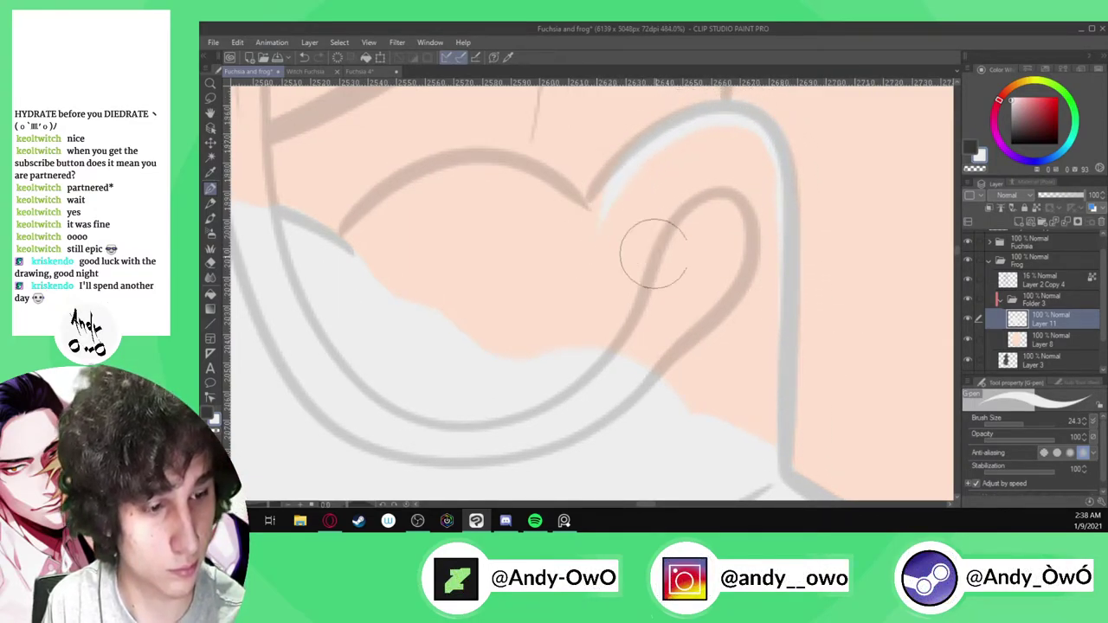
pyautogui.scroll(-3, 692, 407)
pyautogui.scroll(4, 742, 208)
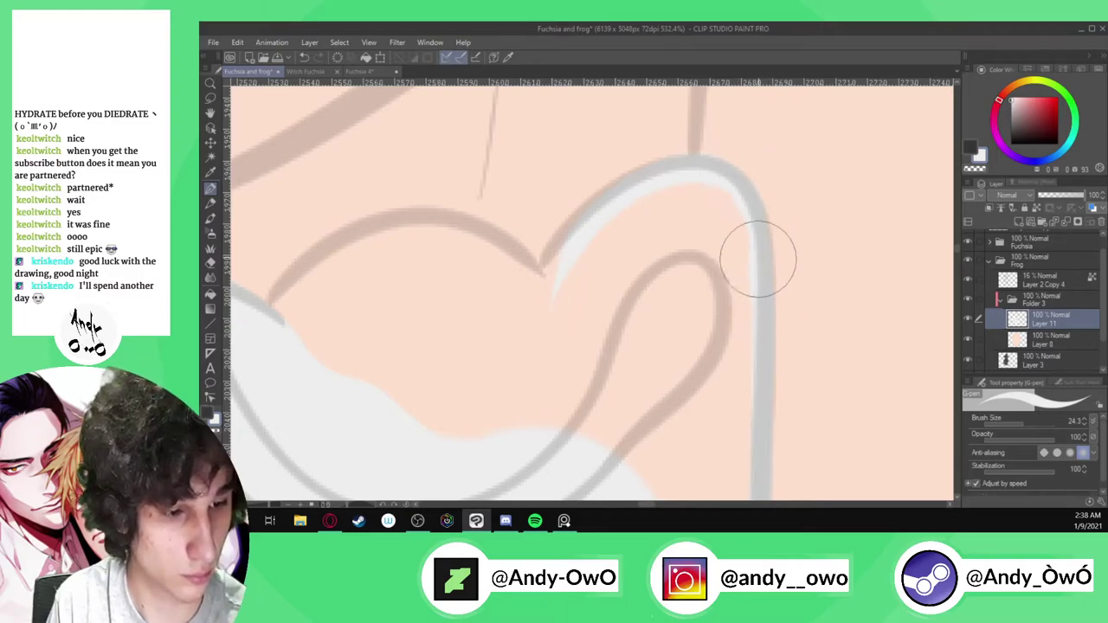
pyautogui.scroll(1, 759, 271)
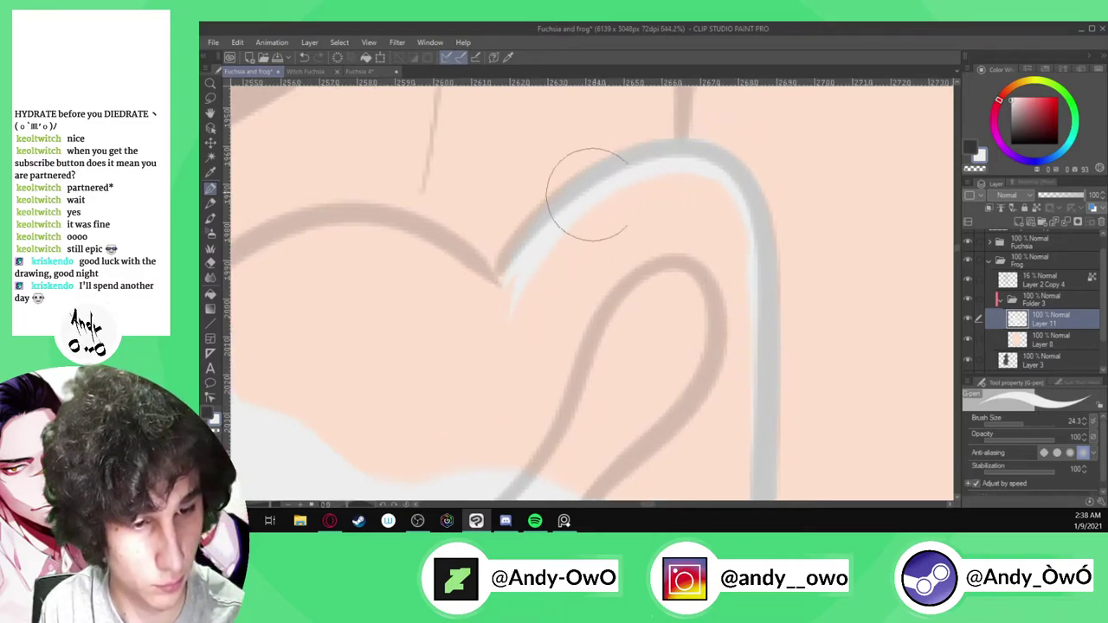
pyautogui.moveTo(596, 168); pyautogui.dragTo(520, 240)
# Fill the collar's frog-side scallop with light grey around and beneath the curled tongue tip
pyautogui.moveTo(747, 253)
pyautogui.mouseDown()
pyautogui.moveTo(697, 199)
pyautogui.moveTo(617, 206)
pyautogui.moveTo(536, 276)
pyautogui.moveTo(478, 370)
pyautogui.moveTo(458, 444)
pyautogui.mouseUp()
pyautogui.scroll(-2, 598, 249)
pyautogui.moveTo(688, 233)
pyautogui.mouseDown()
pyautogui.moveTo(683, 477)
pyautogui.moveTo(671, 281)
pyautogui.moveTo(689, 428)
pyautogui.moveTo(679, 353)
pyautogui.moveTo(681, 453)
pyautogui.moveTo(655, 228)
pyautogui.moveTo(581, 304)
pyautogui.moveTo(578, 407)
pyautogui.moveTo(638, 266)
pyautogui.moveTo(610, 341)
pyautogui.mouseUp()
pyautogui.scroll(-2, 667, 287)
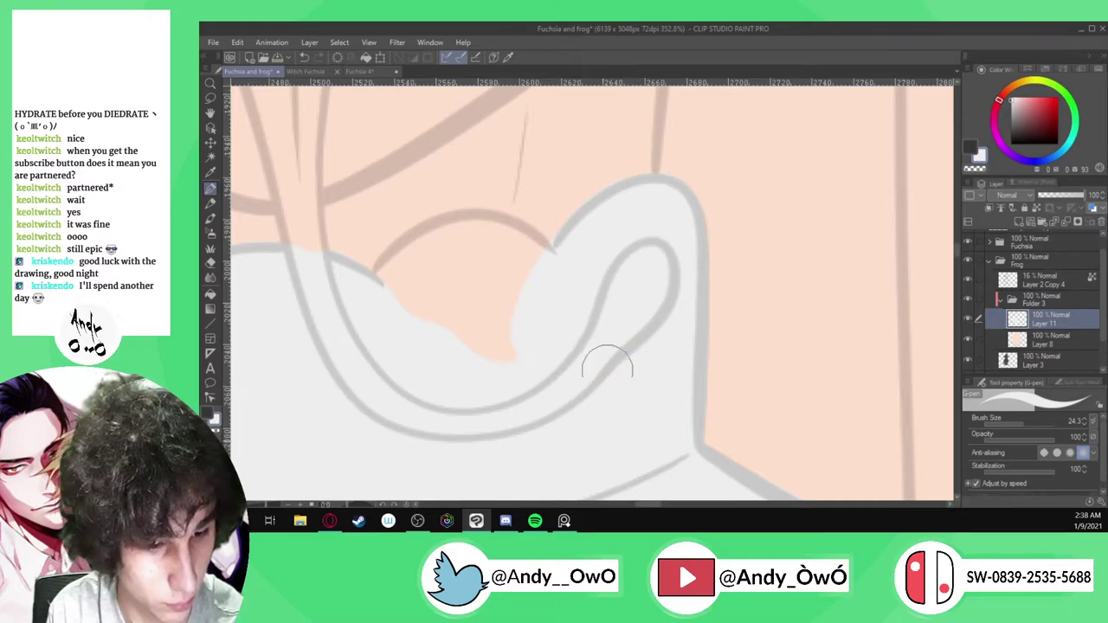
# Clean up the edge of the collar's frog-side scallop with a 12.5 brush, erasing light grey outside the line art
pyautogui.scroll(6, 762, 420)
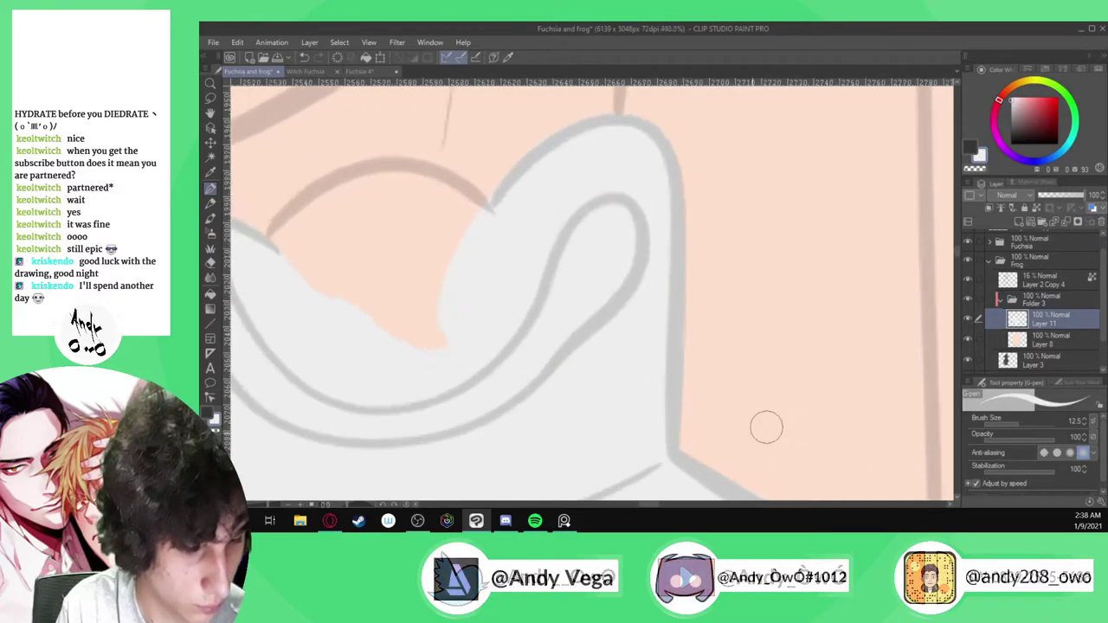
pyautogui.scroll(-4, 645, 414)
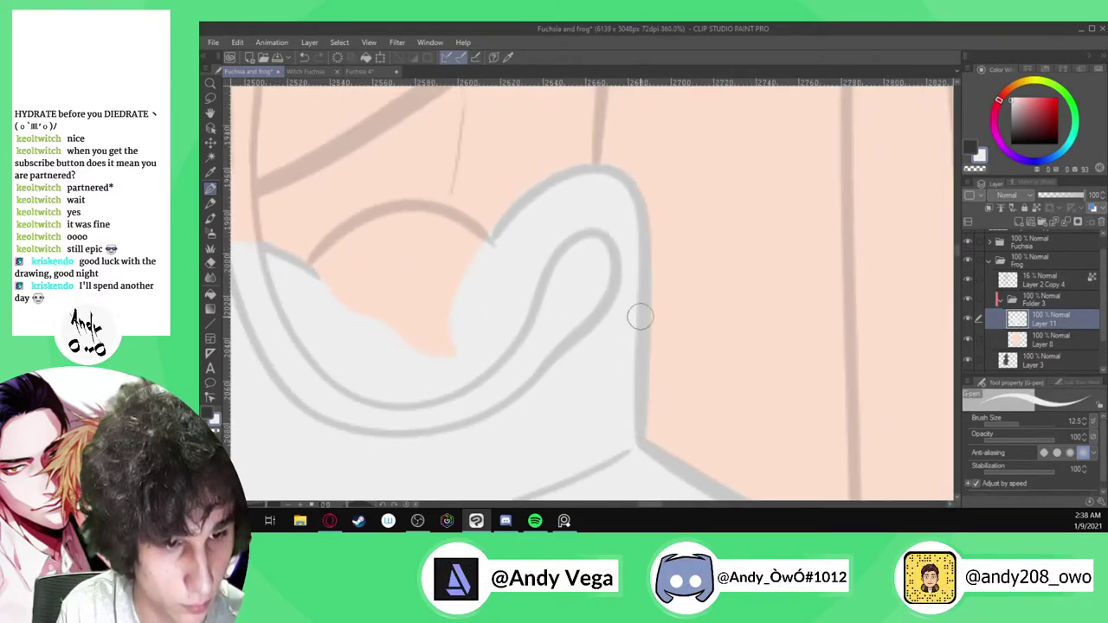
pyautogui.scroll(4, 643, 187)
pyautogui.scroll(-3, 645, 380)
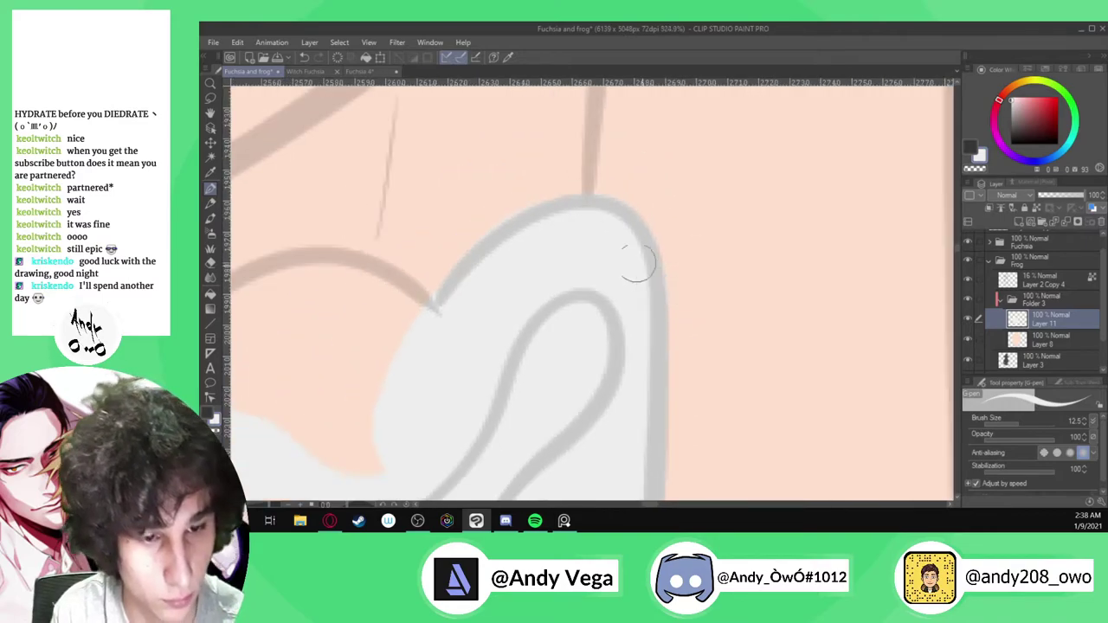
pyautogui.scroll(2, 438, 294)
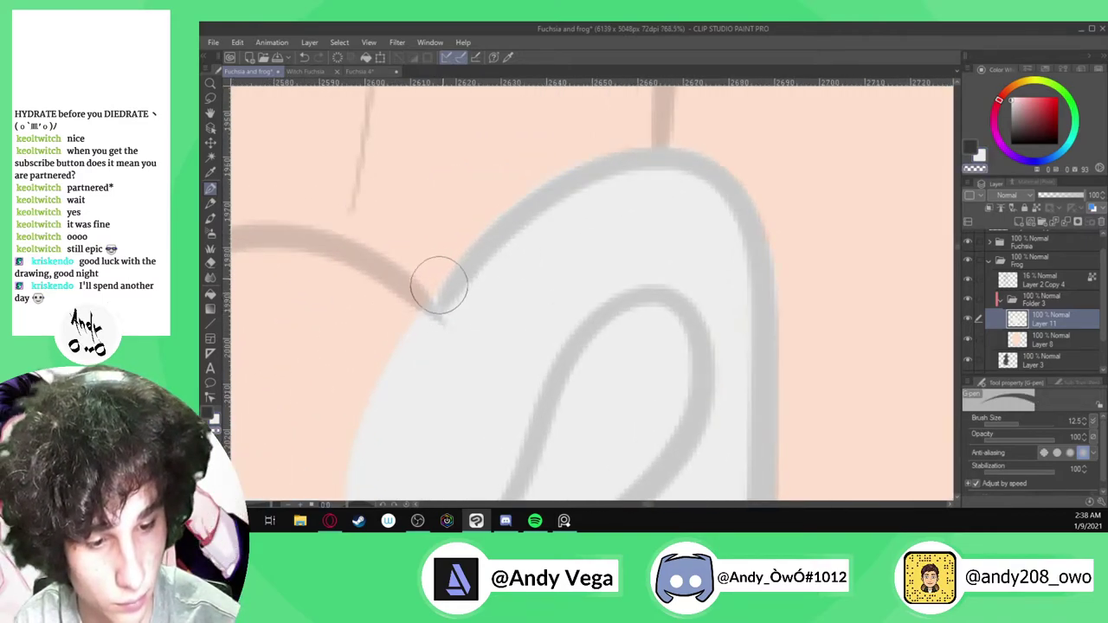
# Resample the collar's light grey, then outline and fill the remaining scallop beside the frog-side one
pyautogui.keyDown('alt'); pyautogui.click(663, 225); pyautogui.keyUp('alt')
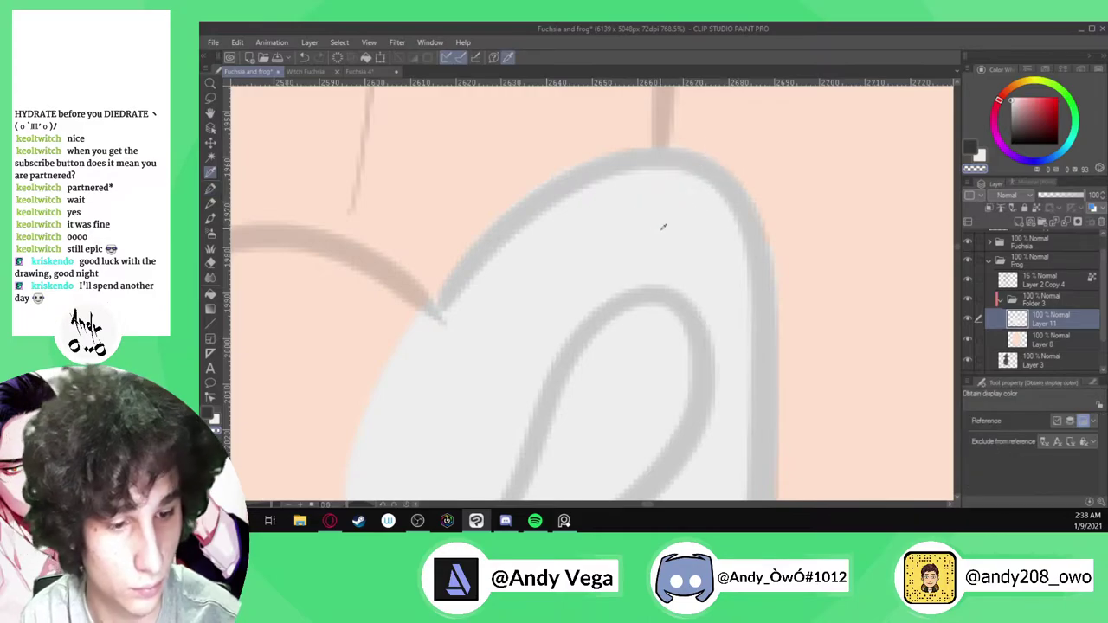
pyautogui.scroll(-4, 650, 226)
pyautogui.scroll(3, 338, 294)
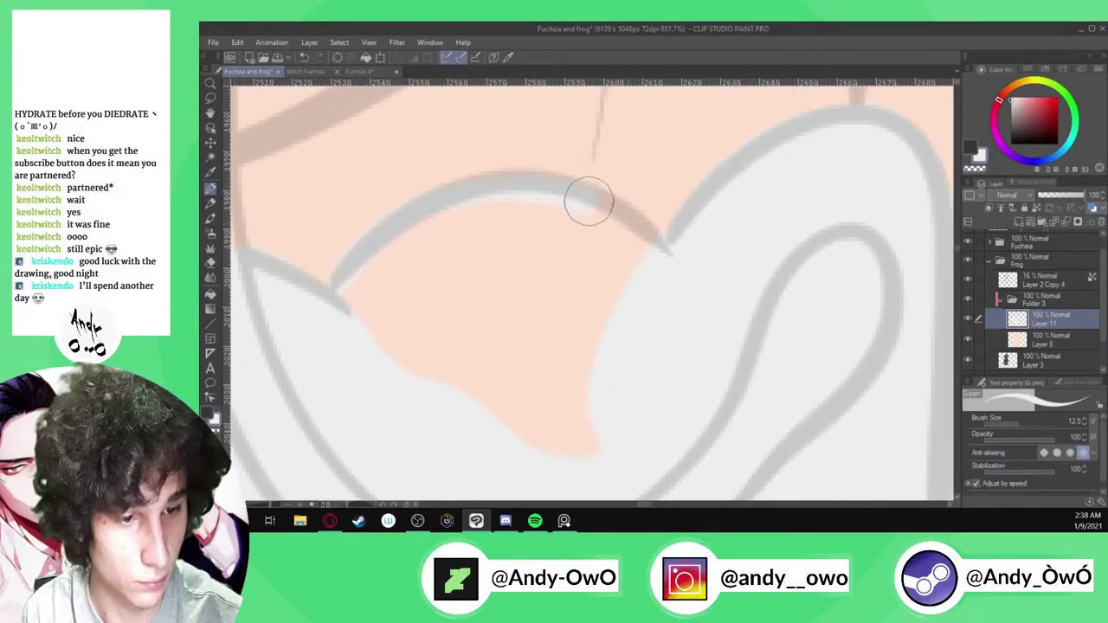
pyautogui.moveTo(674, 327)
pyautogui.mouseDown()
pyautogui.moveTo(590, 234)
pyautogui.moveTo(524, 216)
pyautogui.moveTo(438, 231)
pyautogui.moveTo(386, 262)
pyautogui.moveTo(355, 304)
pyautogui.mouseUp()
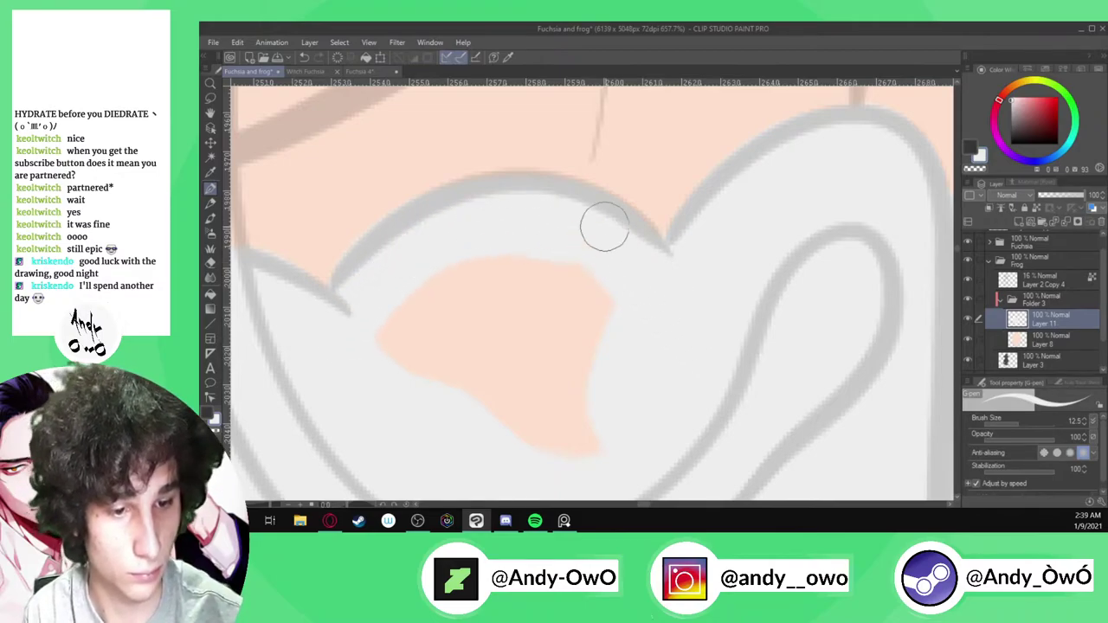
pyautogui.moveTo(371, 371)
pyautogui.mouseDown()
pyautogui.moveTo(416, 301)
pyautogui.moveTo(566, 290)
pyautogui.mouseUp()
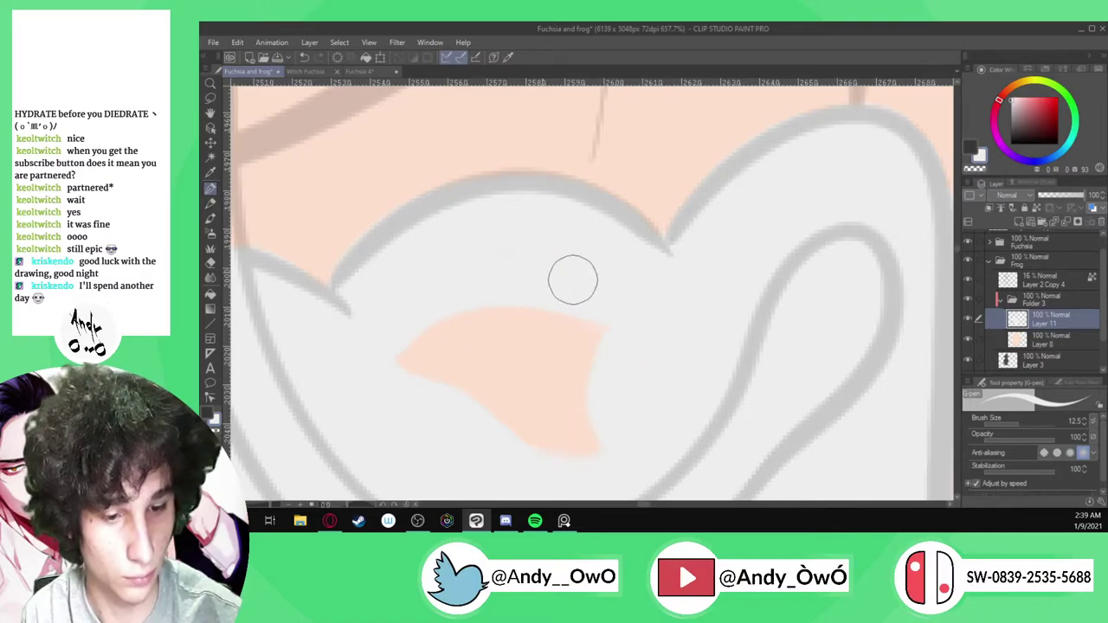
pyautogui.click(1025, 423)
pyautogui.moveTo(629, 421)
pyautogui.mouseDown()
pyautogui.moveTo(442, 404)
pyautogui.moveTo(454, 352)
pyautogui.moveTo(571, 349)
pyautogui.moveTo(732, 437)
pyautogui.mouseUp()
# Touch up the new scallop's edge and the notch beside the frog-side scallop with a 2.6 brush
pyautogui.moveTo(1032, 423); pyautogui.dragTo(996, 419)
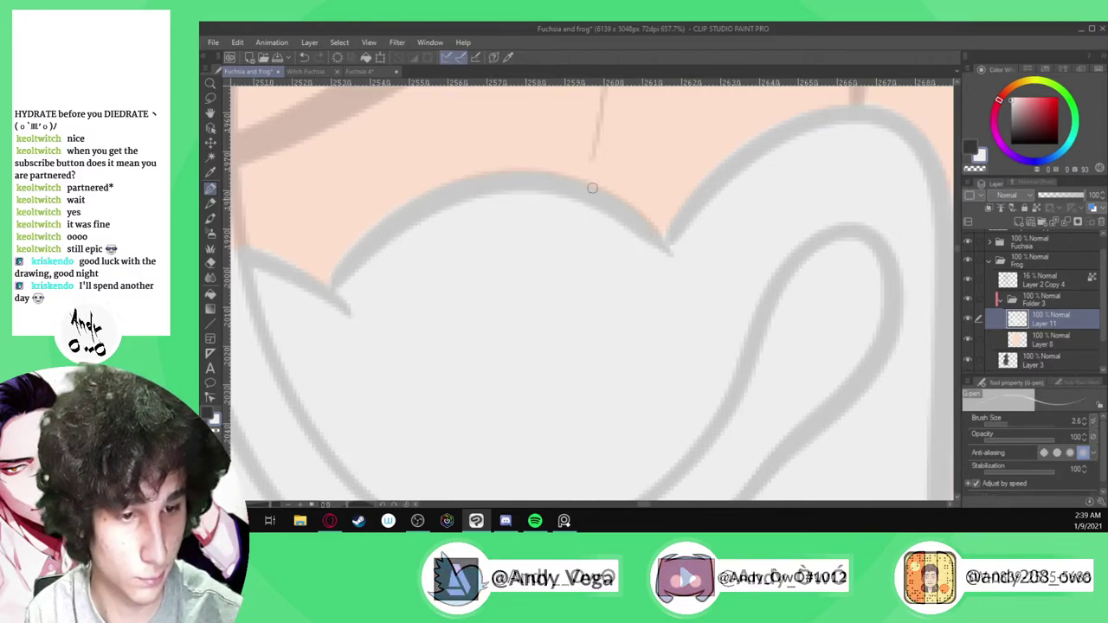
pyautogui.scroll(2, 689, 258)
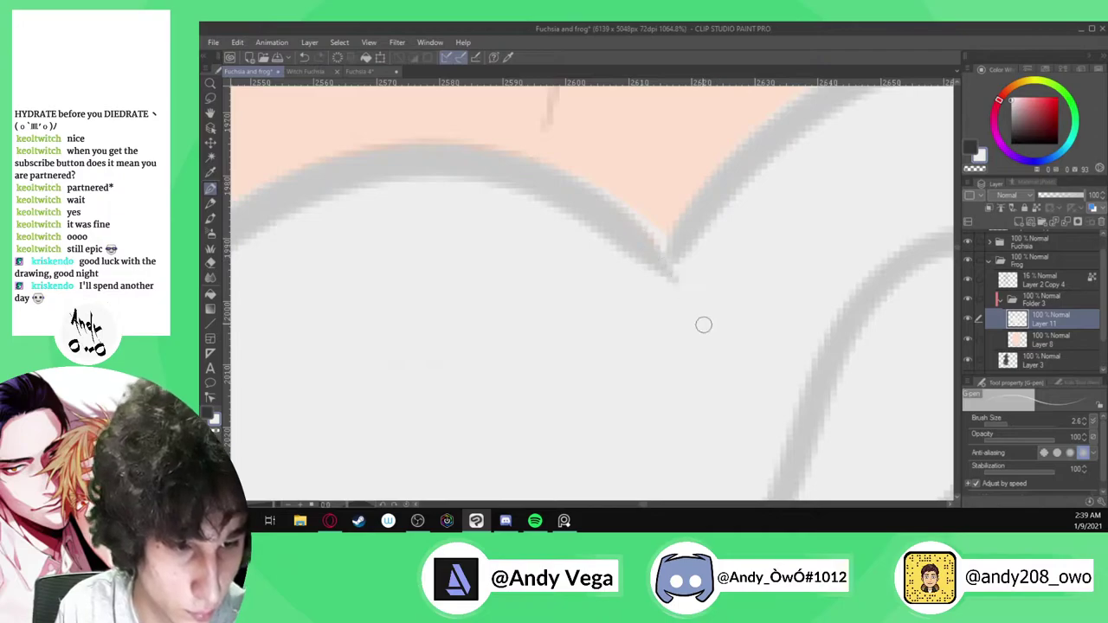
pyautogui.scroll(-6, 706, 338)
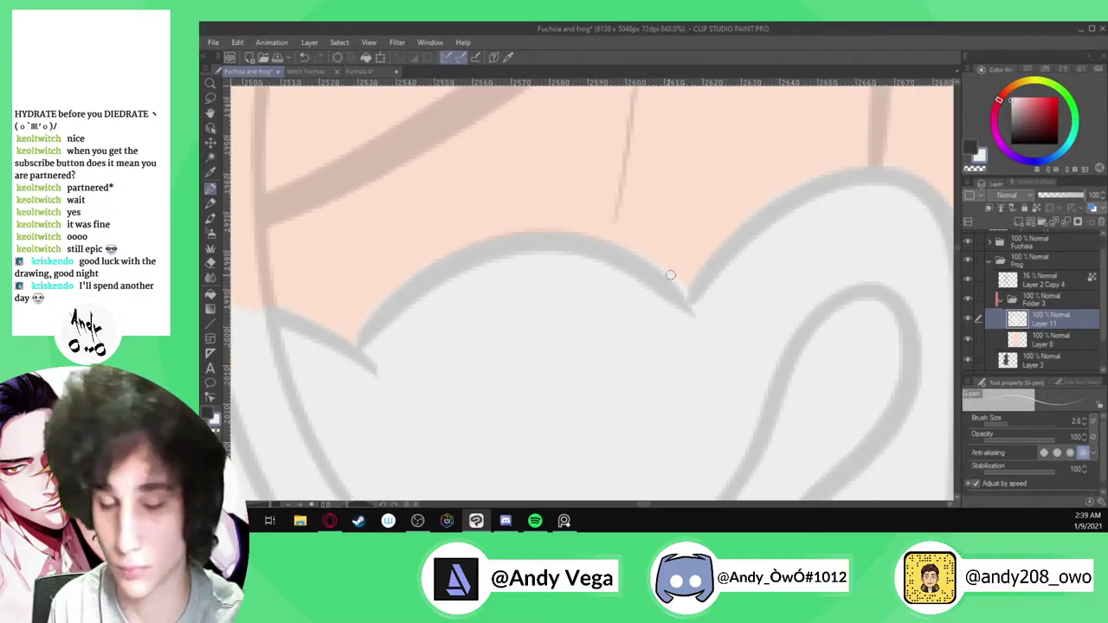
pyautogui.scroll(6, 625, 218)
pyautogui.scroll(2, 406, 246)
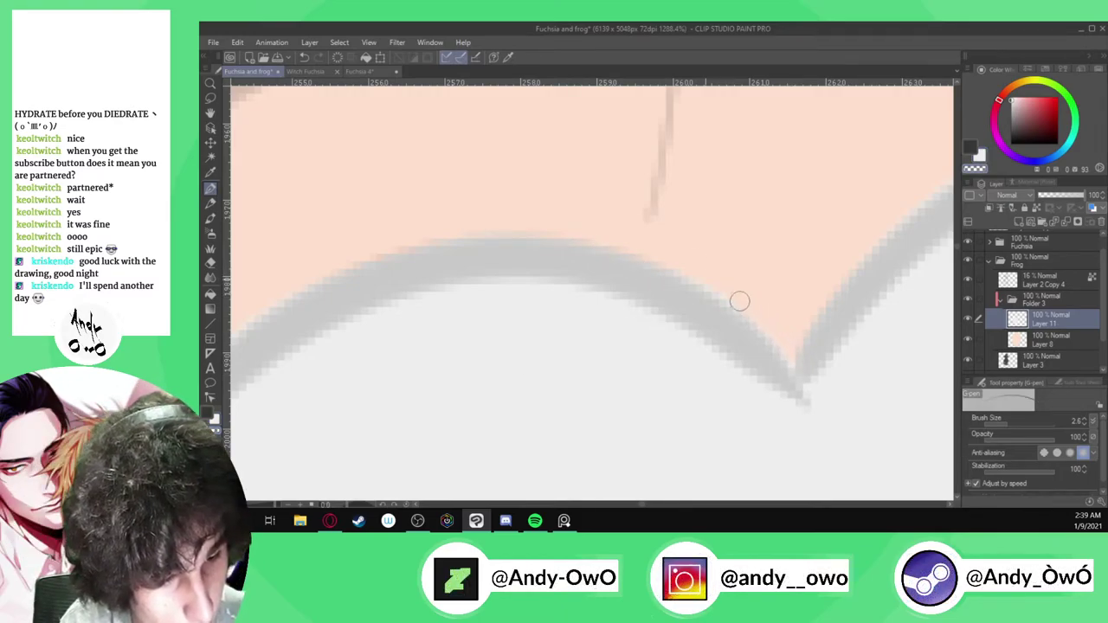
pyautogui.scroll(-5, 792, 390)
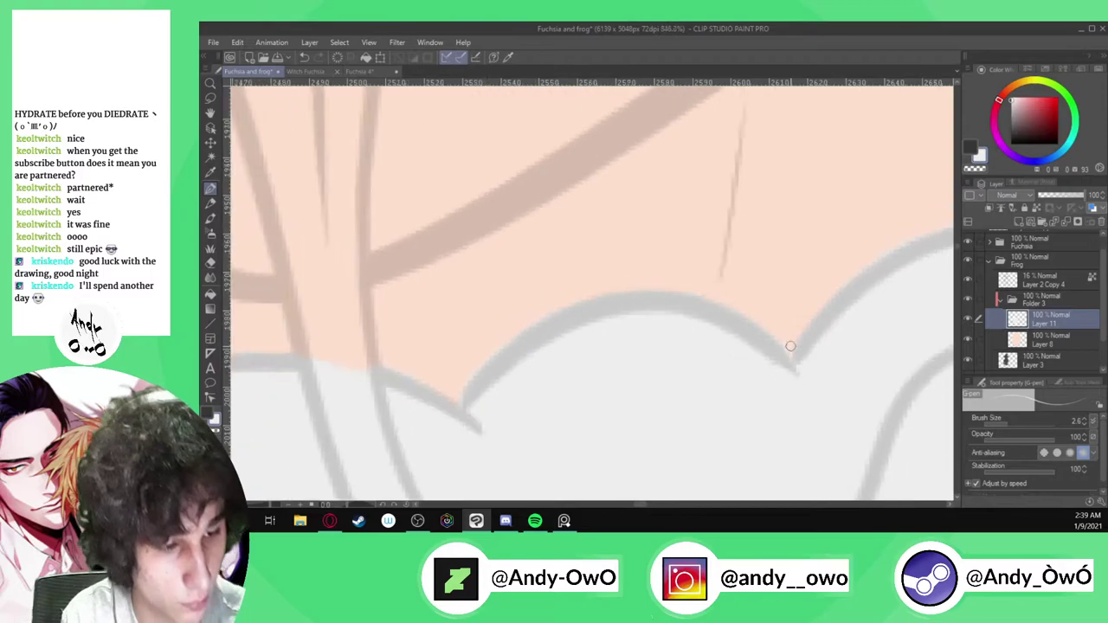
pyautogui.scroll(-7, 786, 346)
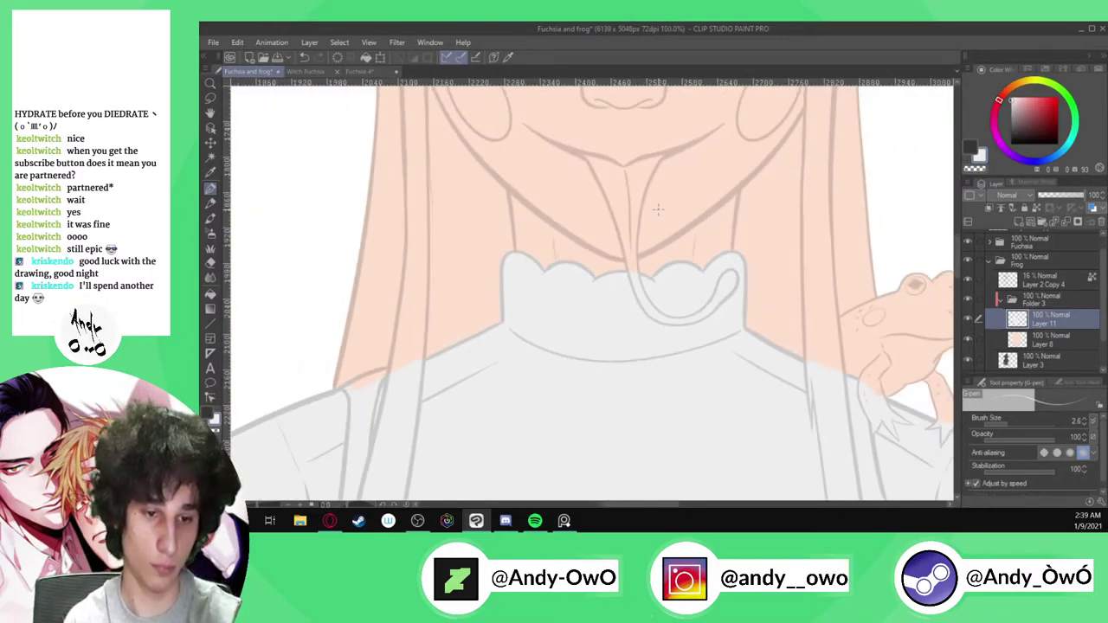
# Paint light grey along the sleeve's cuff opening at the wrist and over its inner fold with a 77.9 brush
pyautogui.scroll(-6, 658, 205)
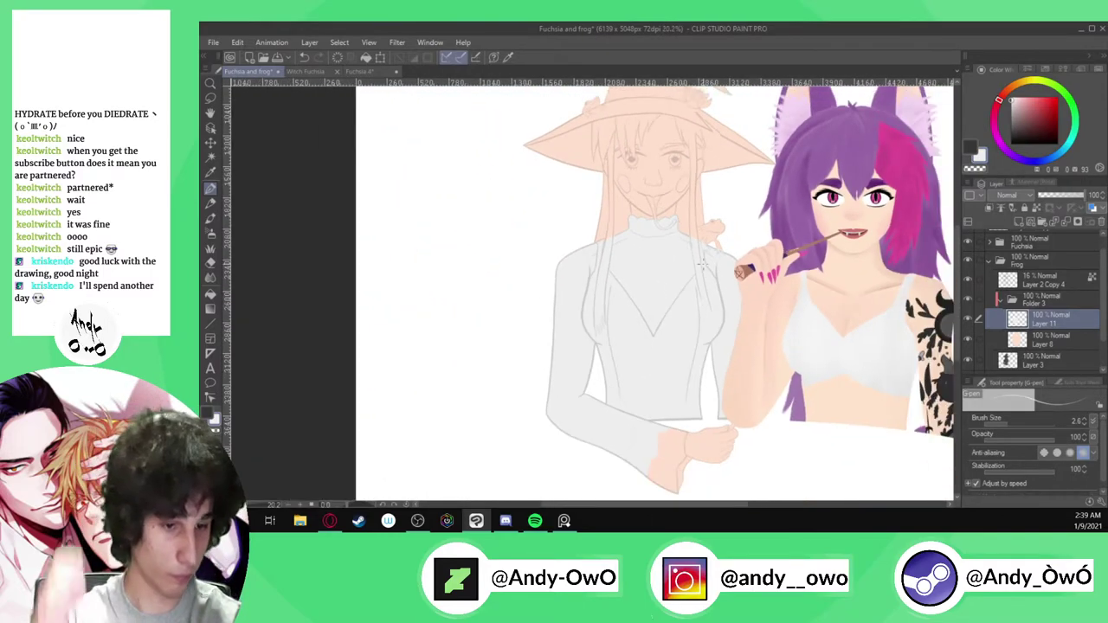
pyautogui.scroll(-1, 721, 350)
pyautogui.scroll(2, 779, 416)
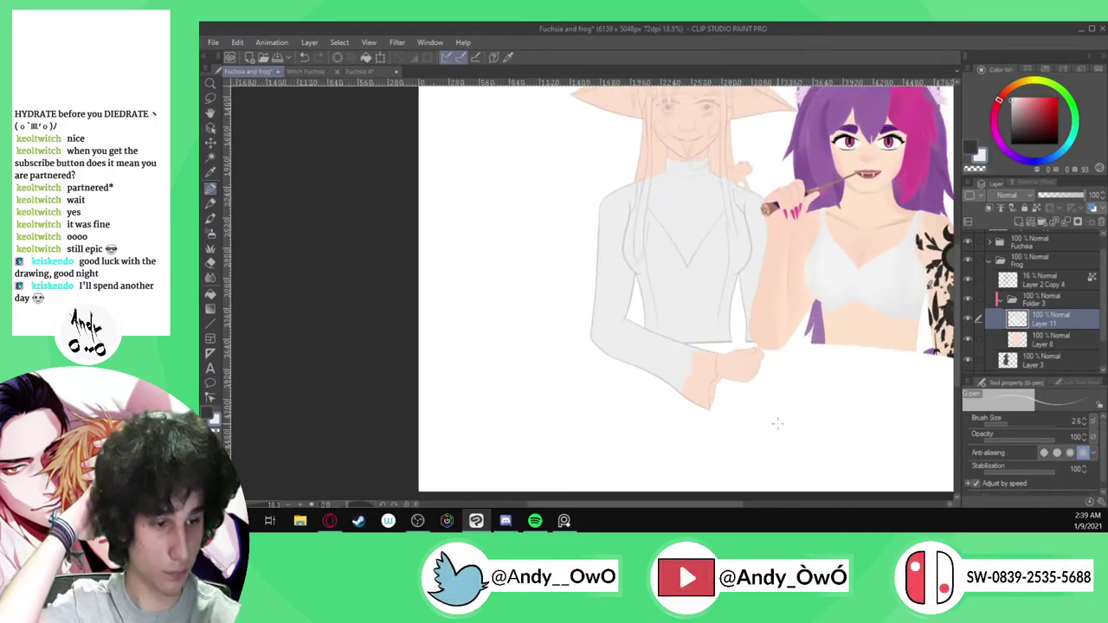
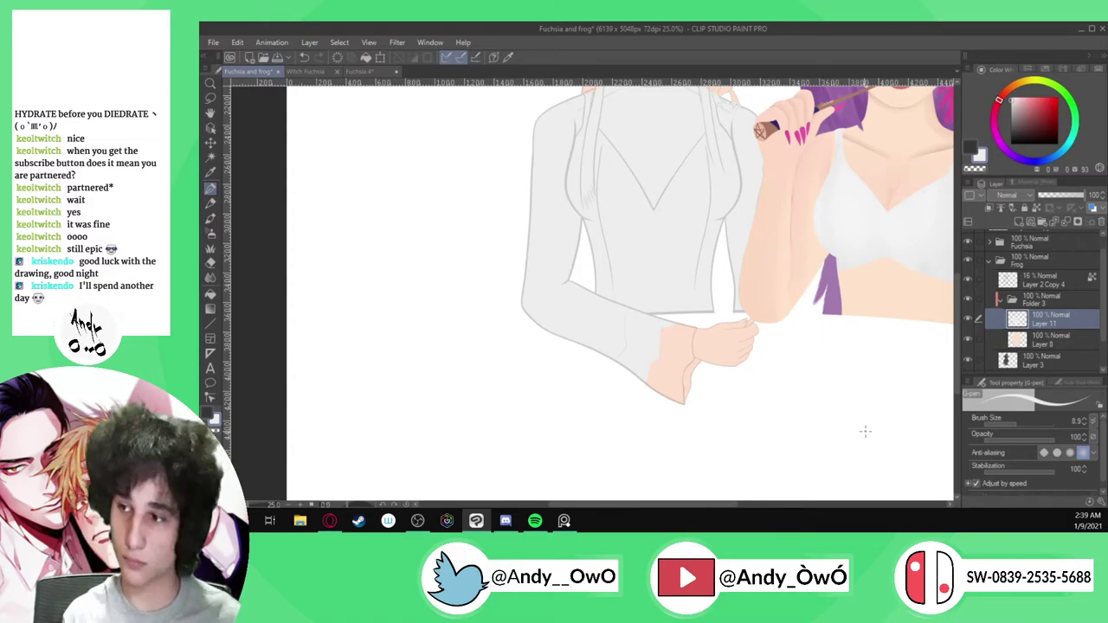
pyautogui.scroll(5, 687, 395)
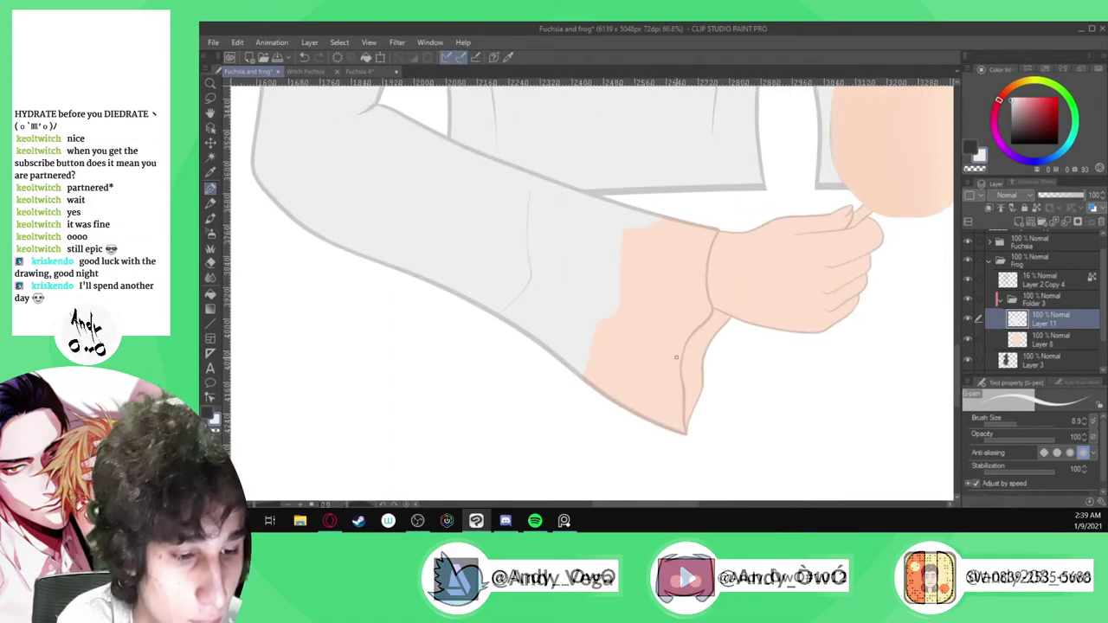
pyautogui.scroll(1, 733, 170)
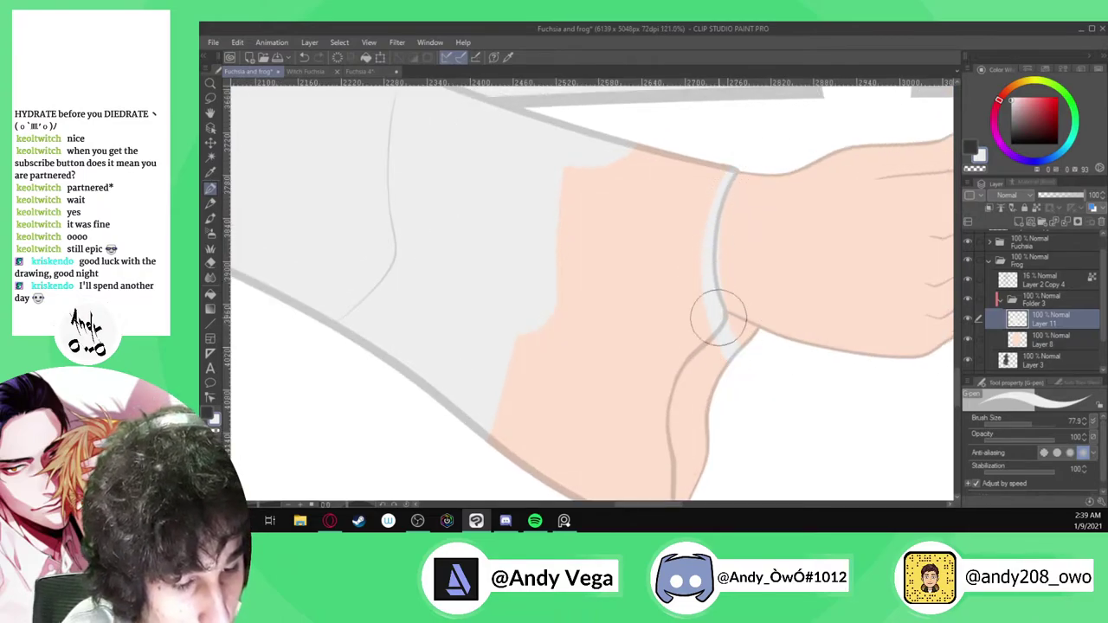
pyautogui.scroll(5, 723, 320)
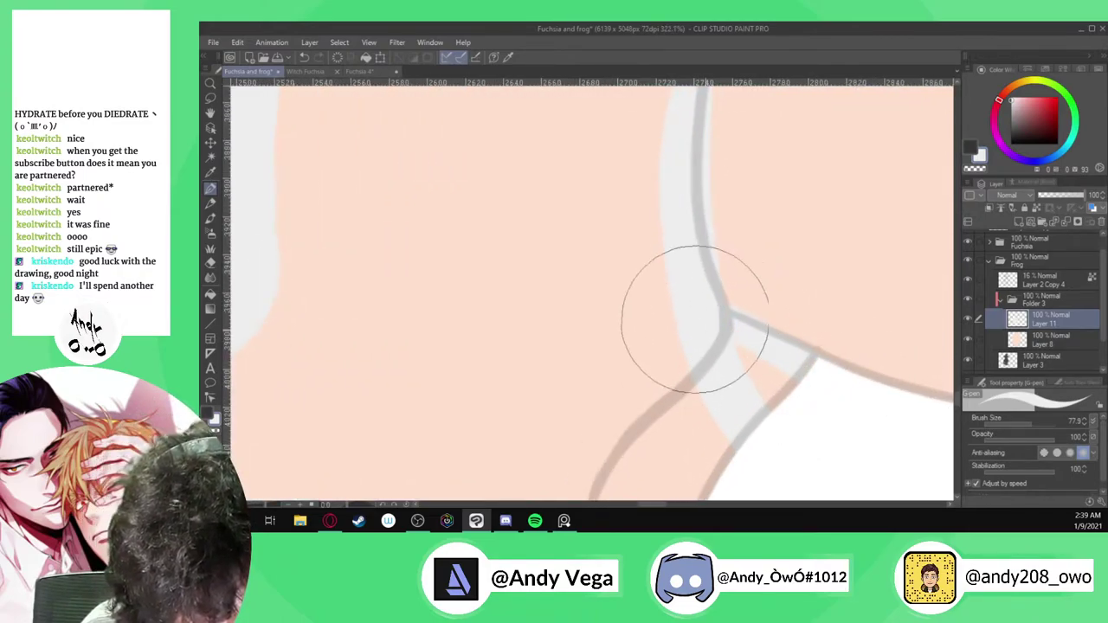
pyautogui.scroll(-8, 704, 259)
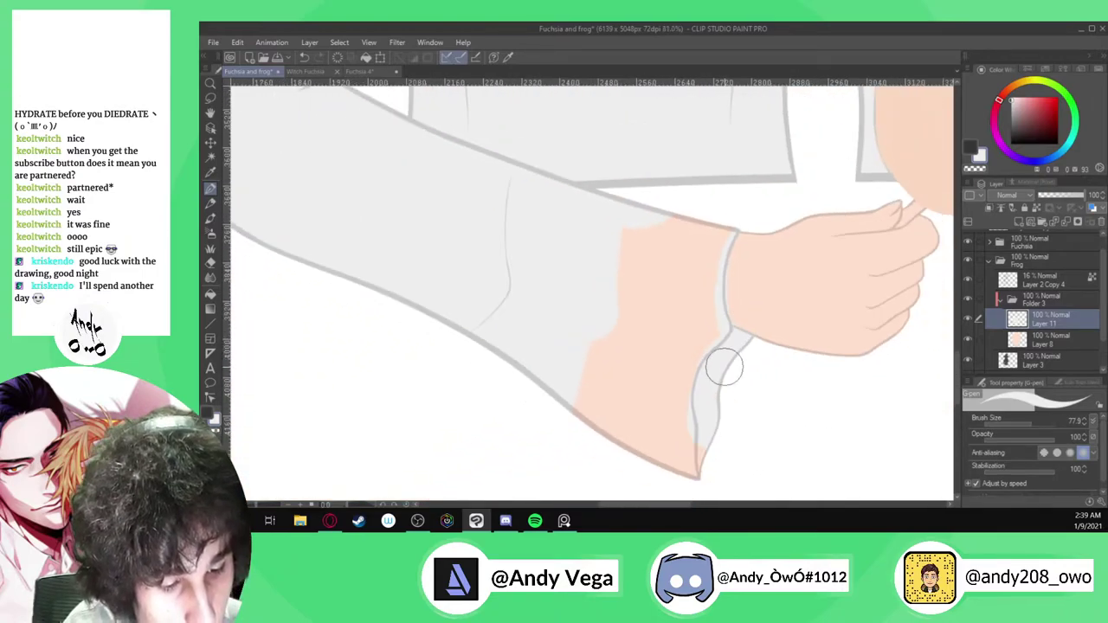
# Fill the rest of the flared sleeve with light grey between the painted forearm and the cuff edge
pyautogui.moveTo(695, 389)
pyautogui.mouseDown()
pyautogui.moveTo(723, 201)
pyautogui.moveTo(709, 256)
pyautogui.moveTo(730, 467)
pyautogui.moveTo(727, 226)
pyautogui.moveTo(676, 418)
pyautogui.mouseUp()
pyautogui.moveTo(709, 210); pyautogui.dragTo(650, 356)
pyautogui.moveTo(650, 238); pyautogui.dragTo(606, 407)
pyautogui.moveTo(631, 219); pyautogui.dragTo(606, 495)
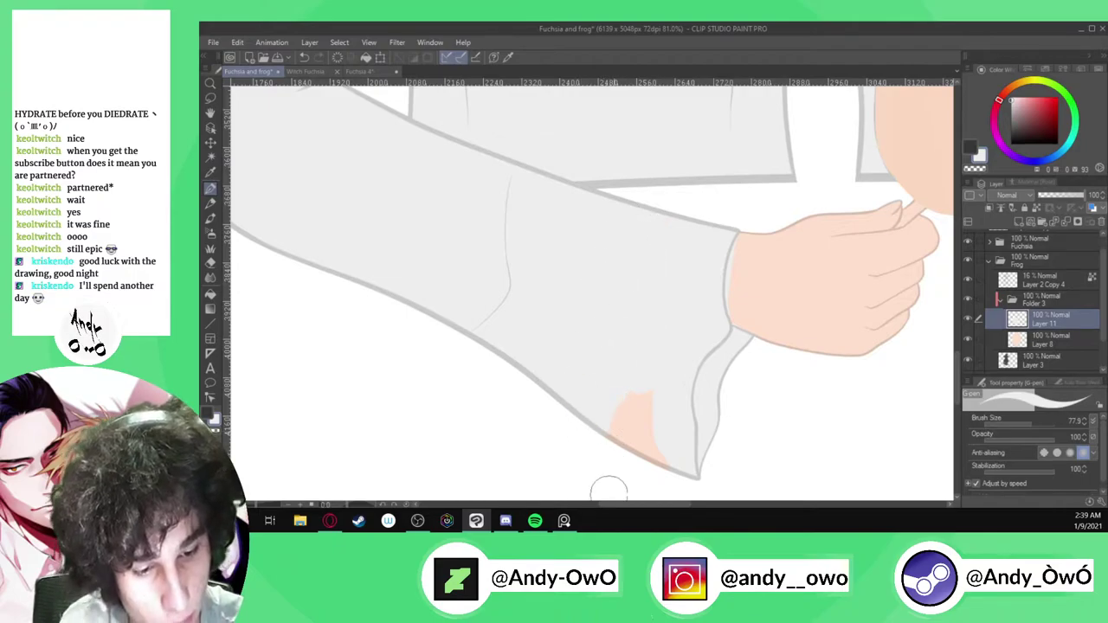
pyautogui.moveTo(631, 391); pyautogui.dragTo(640, 327)
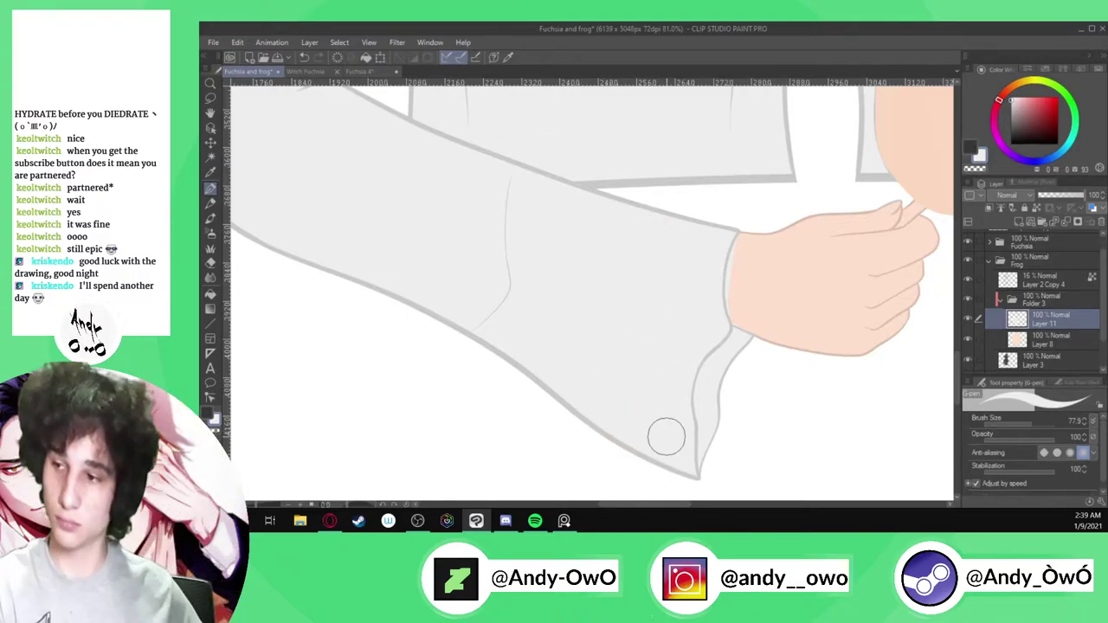
# Erase the light grey overlapping the wrist along the cuff opening with a 14.7 brush in transparent colour
pyautogui.click(1020, 423)
pyautogui.scroll(5, 712, 292)
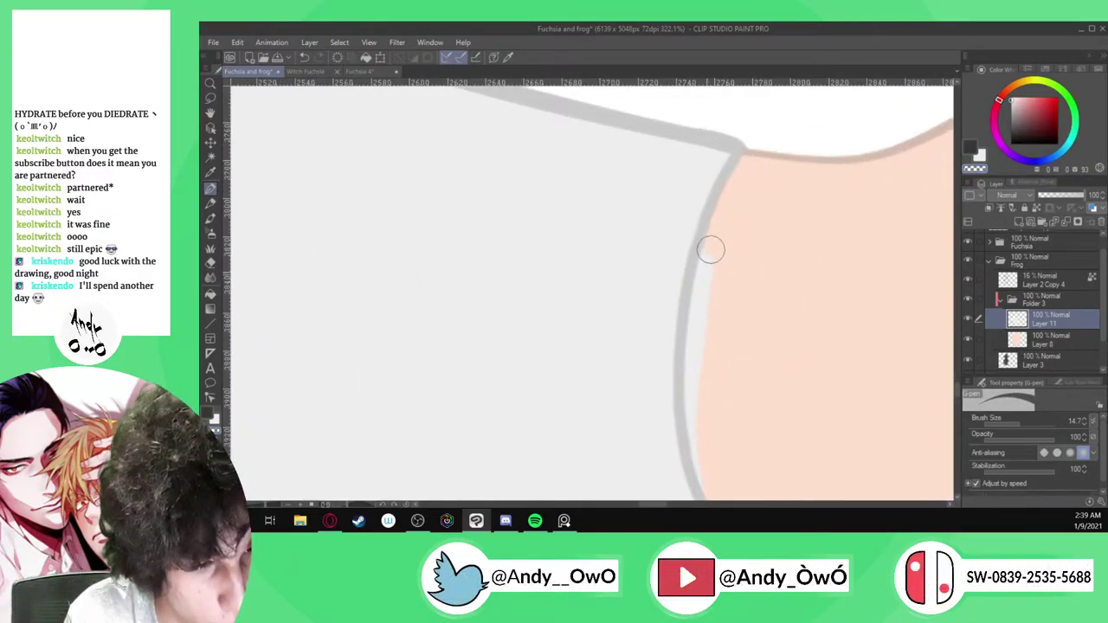
pyautogui.scroll(2, 719, 258)
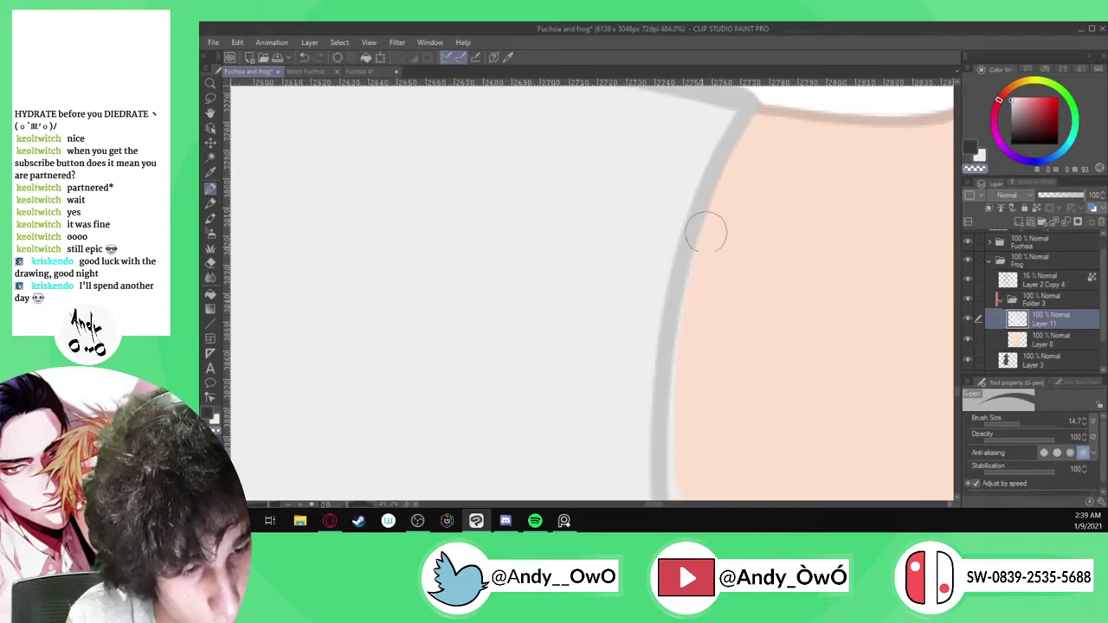
pyautogui.scroll(-8, 712, 210)
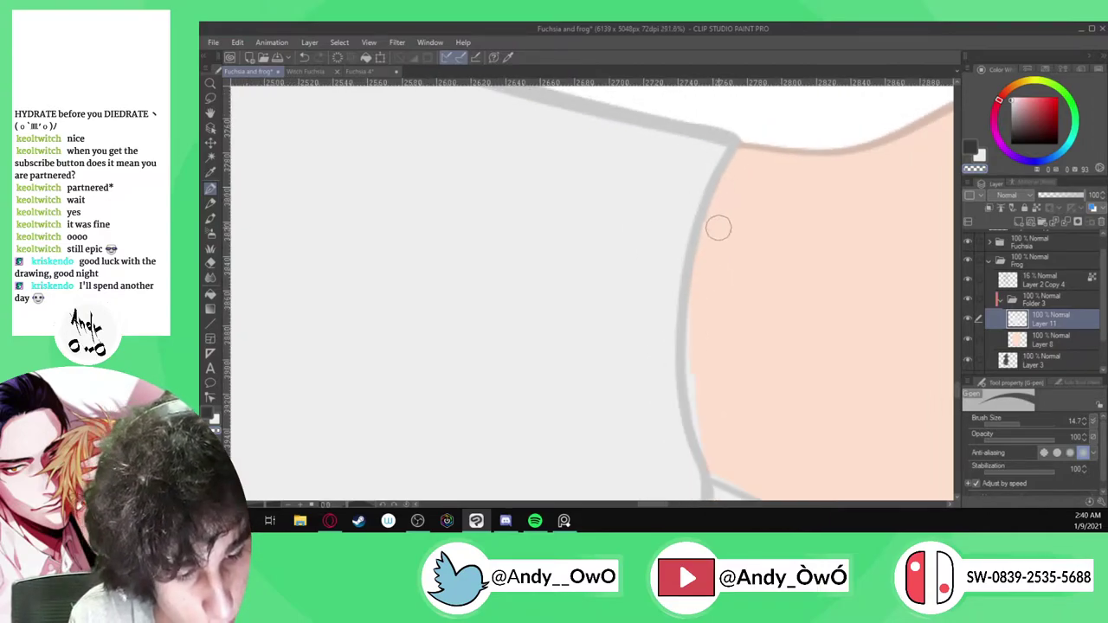
pyautogui.scroll(9, 760, 422)
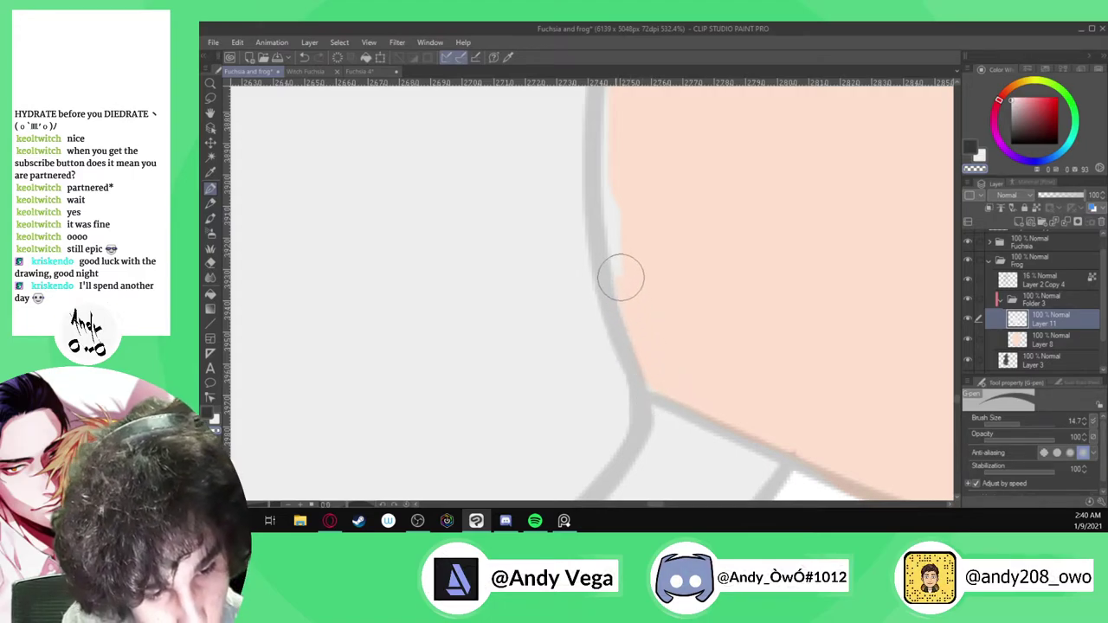
pyautogui.scroll(-4, 641, 368)
pyautogui.scroll(4, 634, 171)
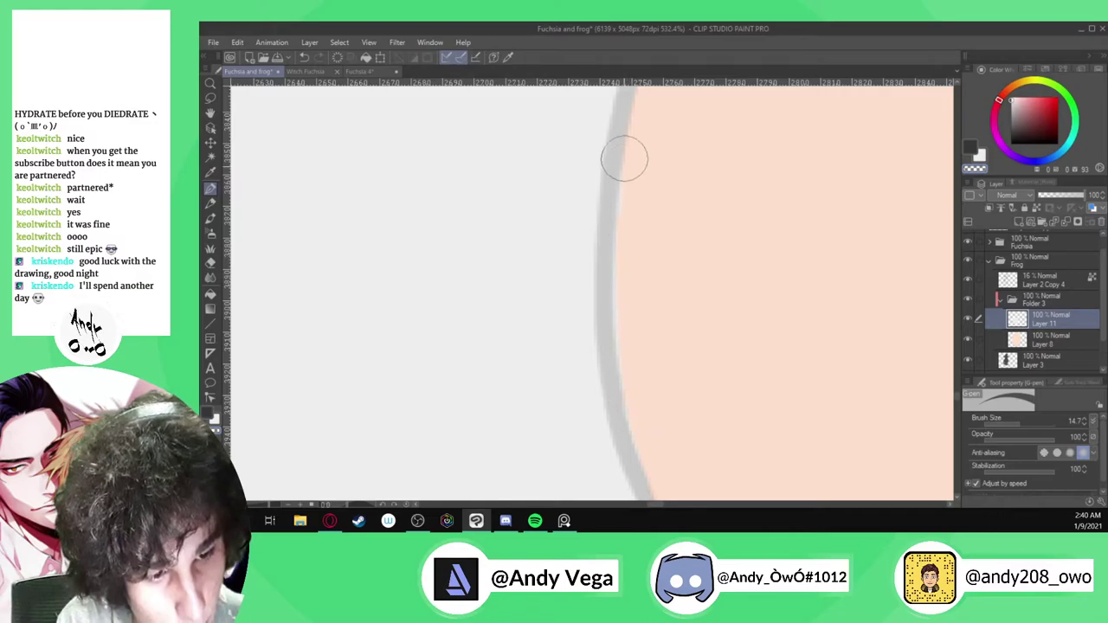
pyautogui.scroll(-10, 673, 361)
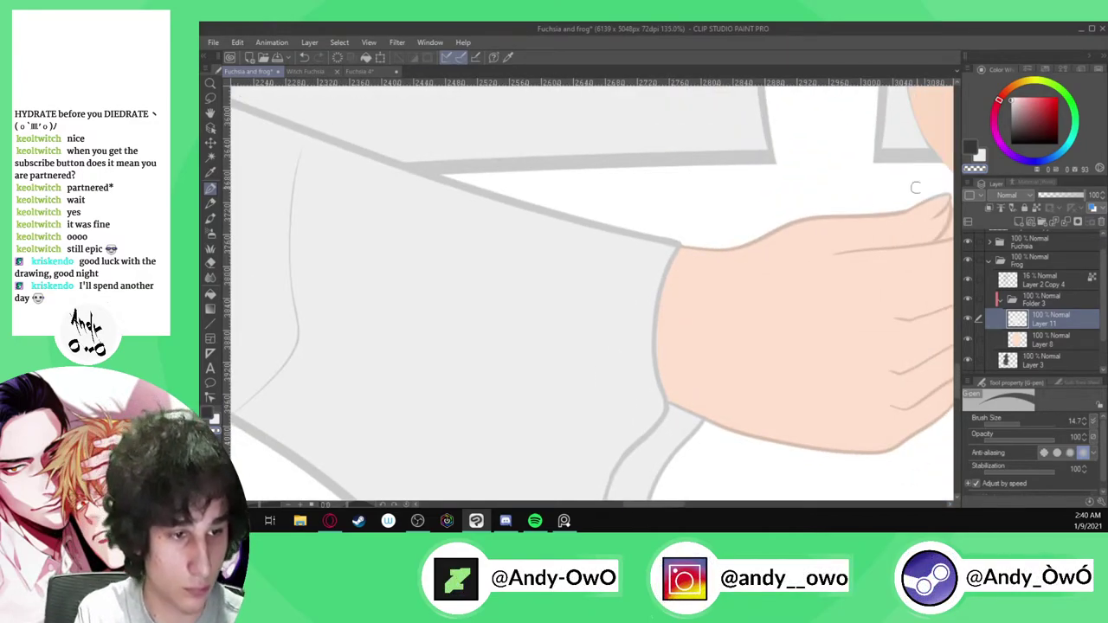
# Erase the light grey covering the hand's lower outline where it meets the cuff's inner fold
pyautogui.scroll(5, 886, 217)
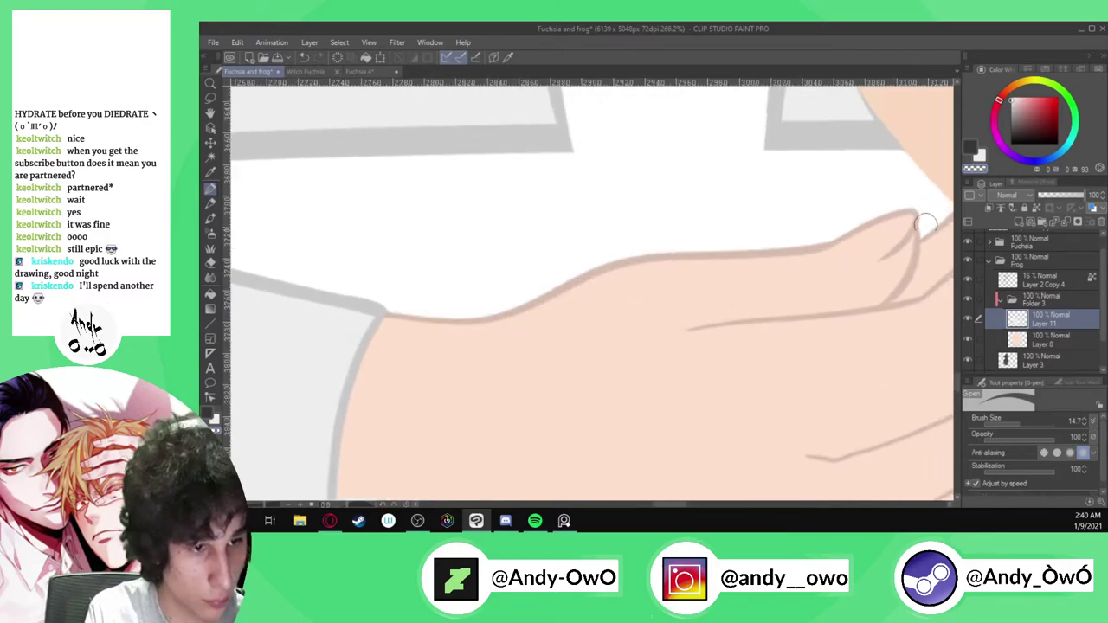
pyautogui.scroll(-4, 931, 217)
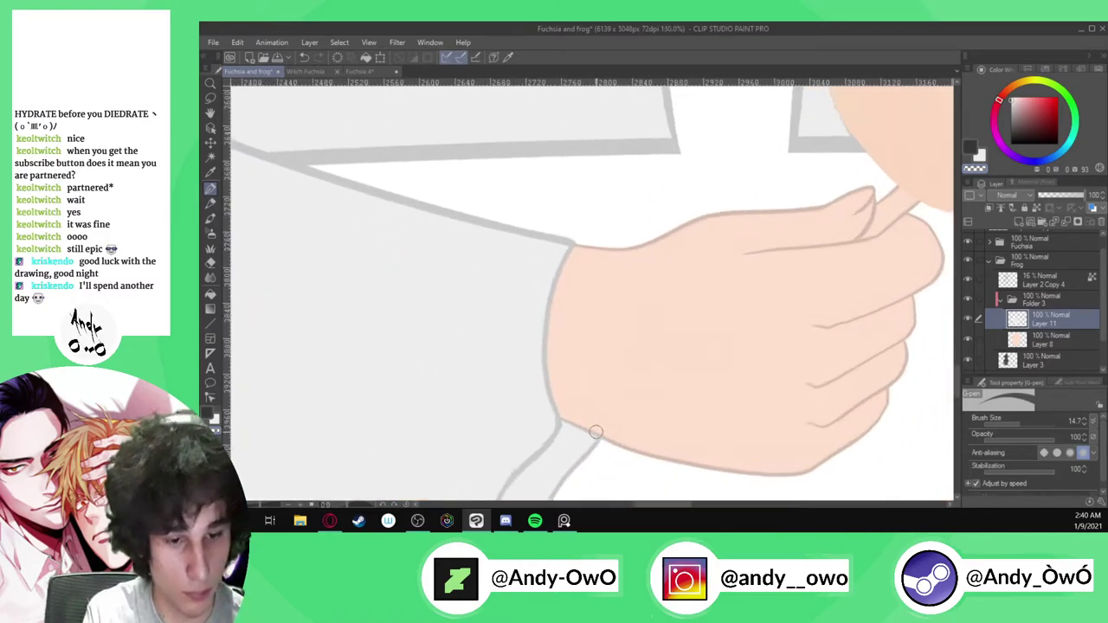
pyautogui.scroll(8, 595, 431)
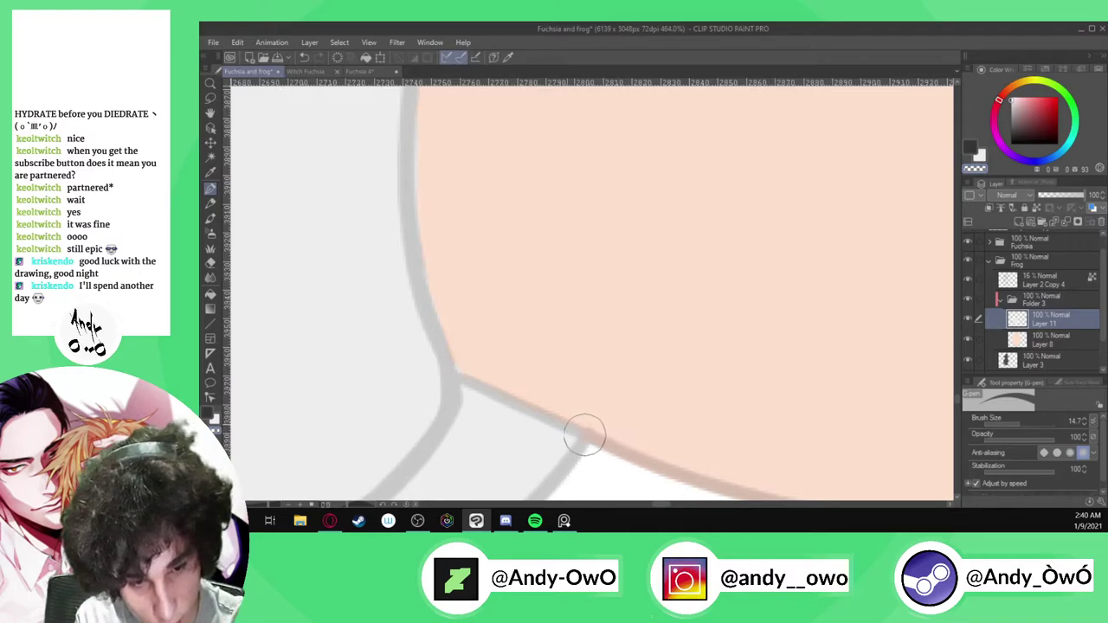
pyautogui.scroll(3, 546, 413)
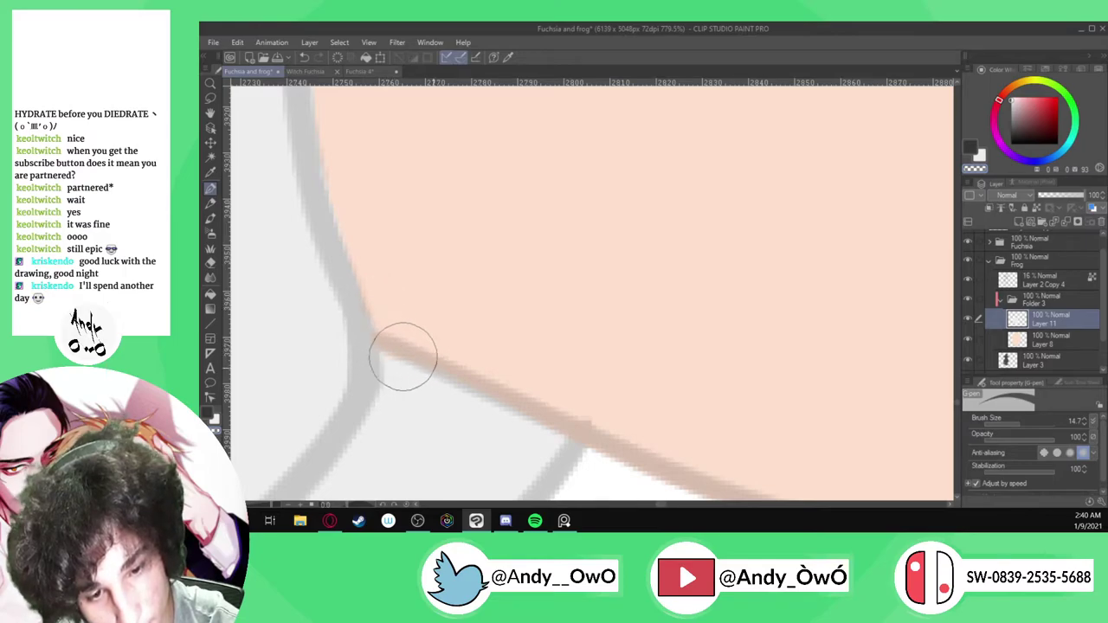
pyautogui.scroll(-6, 623, 381)
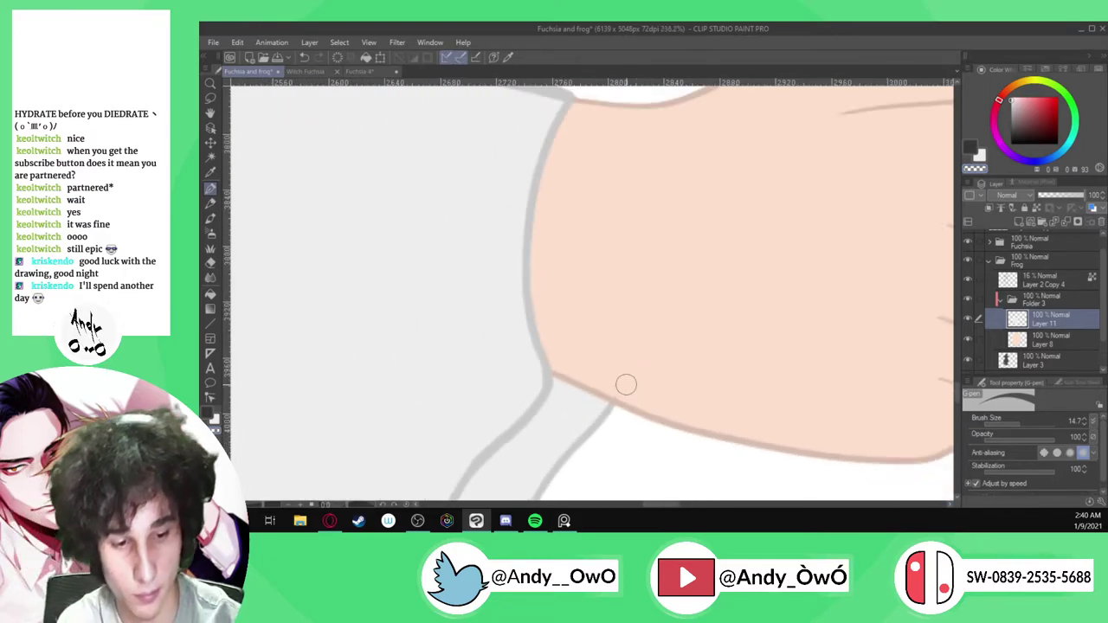
pyautogui.scroll(-8, 633, 398)
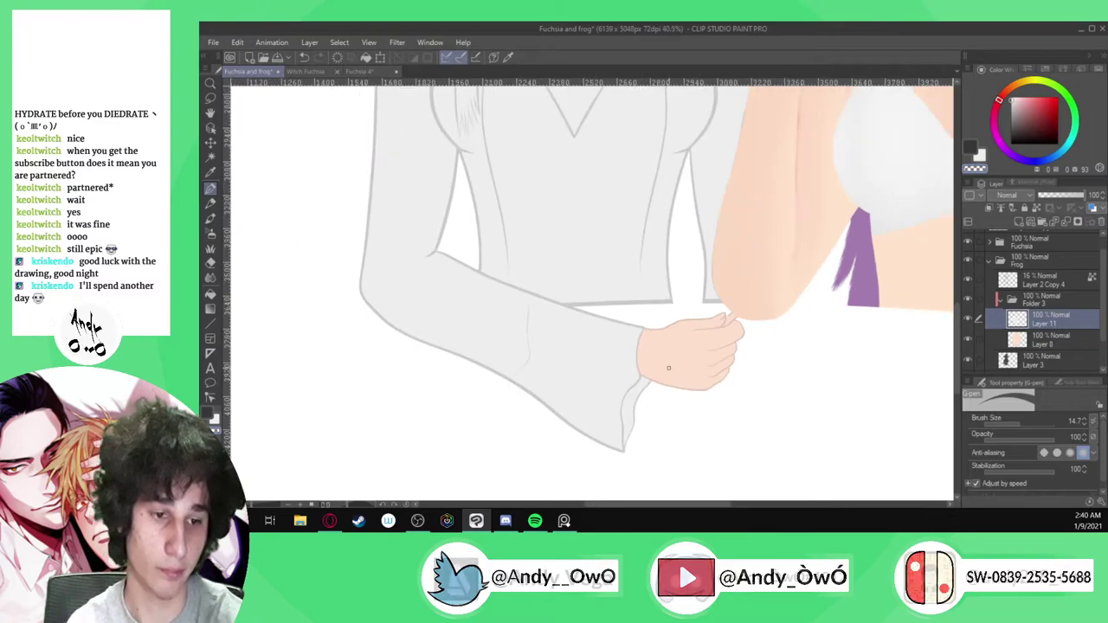
# Examine the witch's flat light grey top, sleeve and hand silhouettes with the sketch hidden
pyautogui.scroll(1, 669, 368)
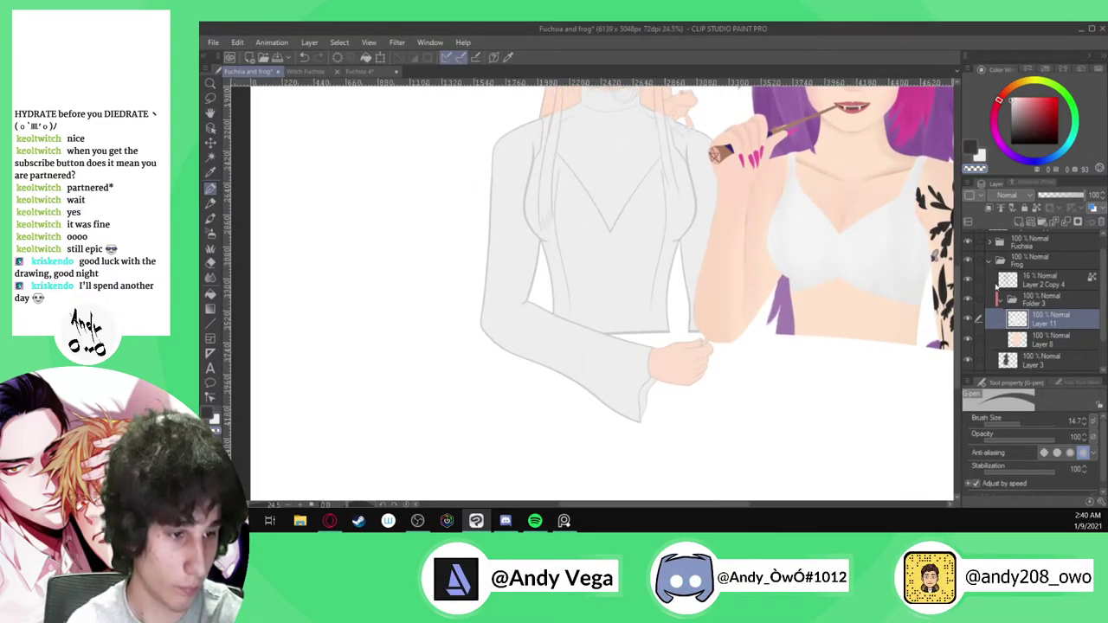
pyautogui.scroll(-2, 691, 411)
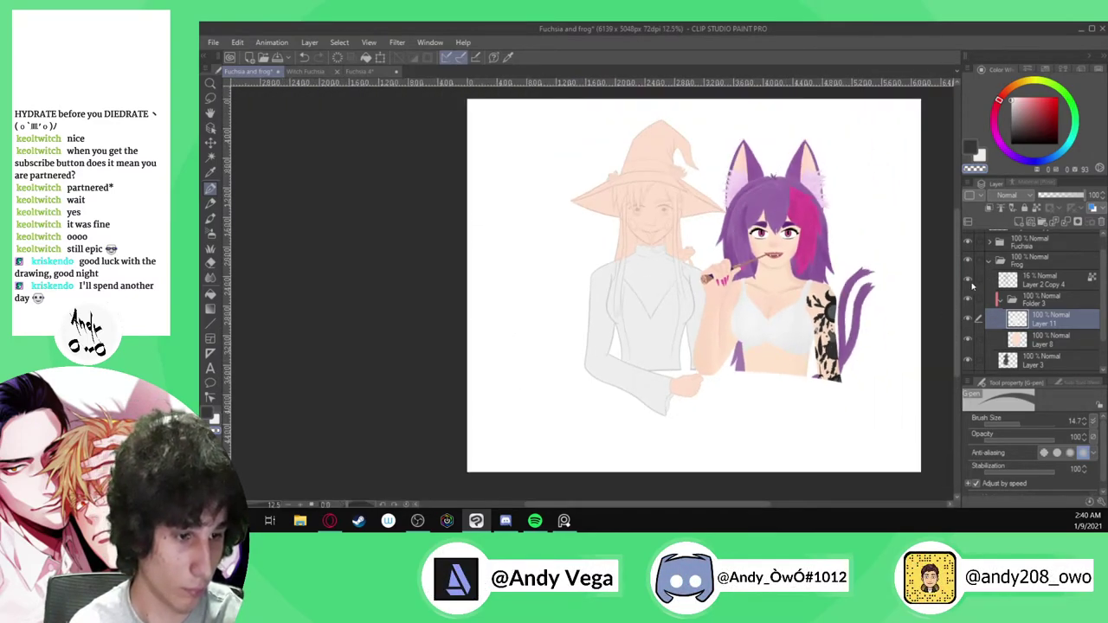
pyautogui.scroll(5, 685, 387)
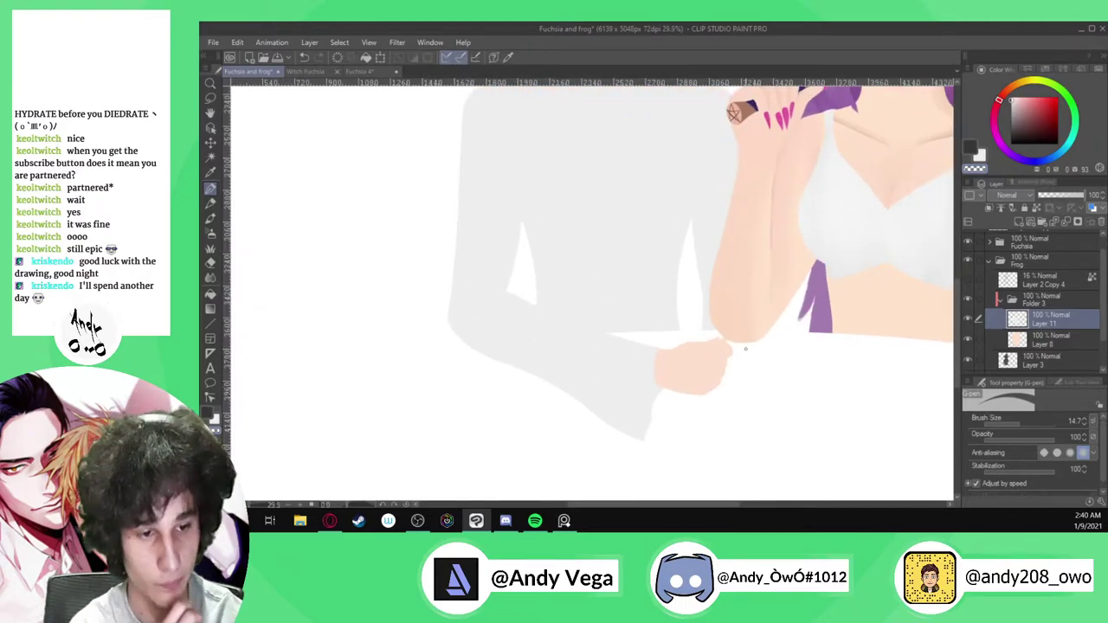
pyautogui.scroll(-4, 745, 348)
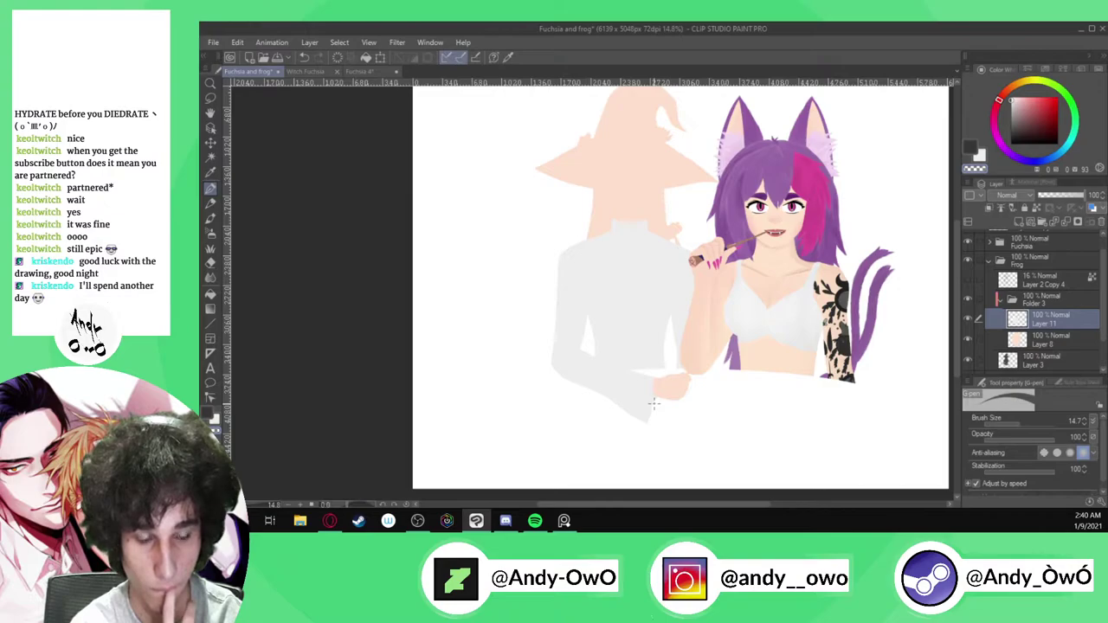
pyautogui.scroll(5, 677, 374)
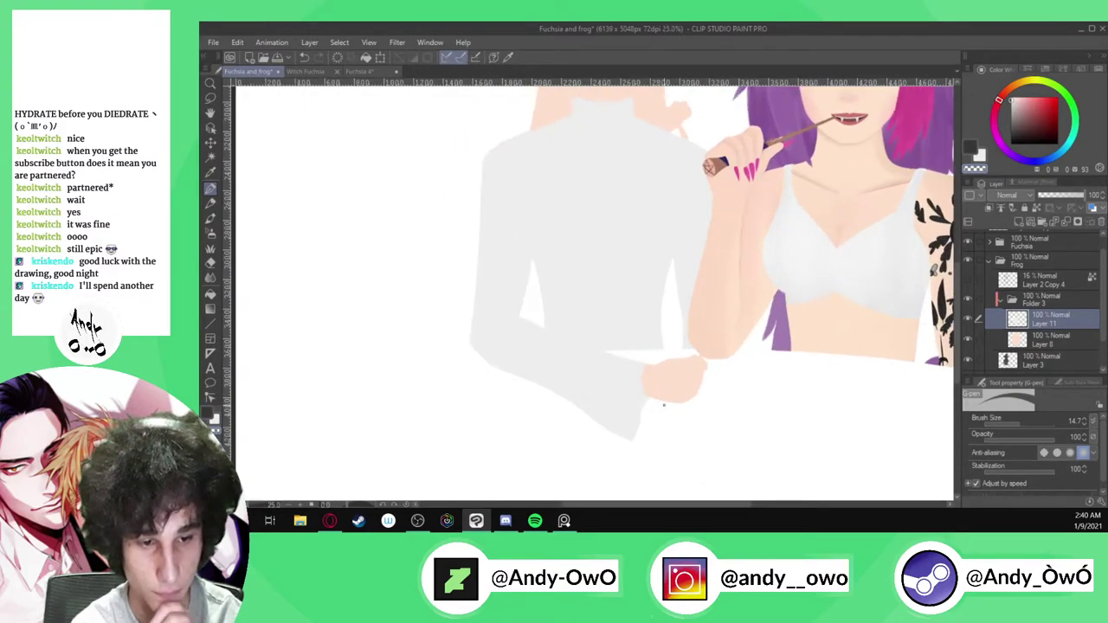
pyautogui.scroll(-4, 651, 404)
pyautogui.scroll(3, 672, 299)
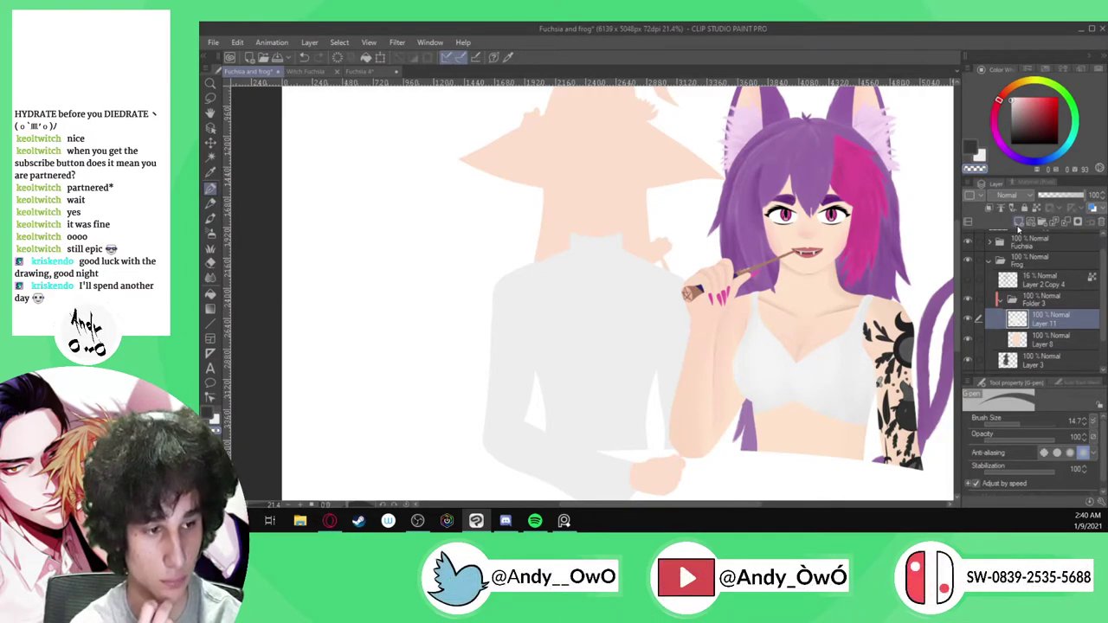
# Add a layer above the grey top's Layer 11, show the sketch again, and set near-black with an 84.6 brush
pyautogui.click(1019, 223)
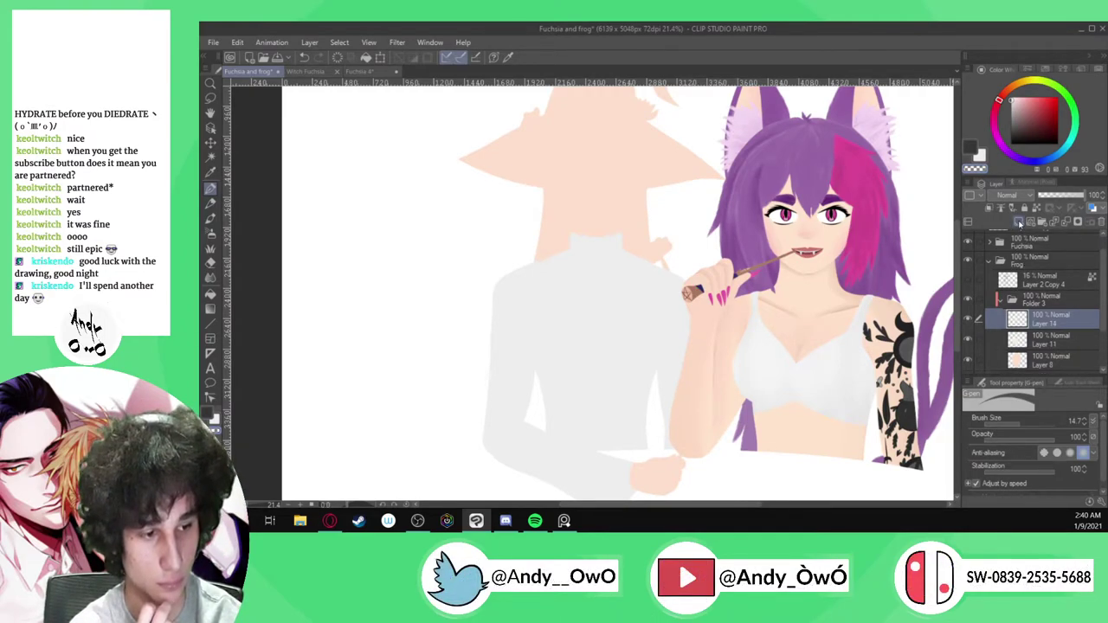
pyautogui.click(1011, 132)
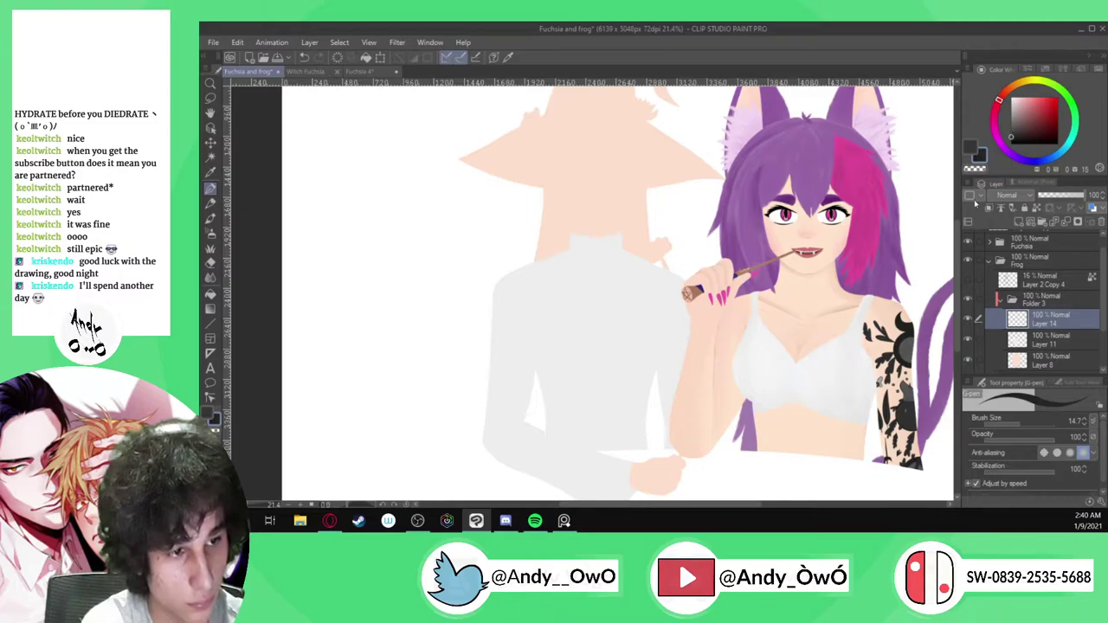
pyautogui.click(969, 281)
pyautogui.scroll(-1, 810, 250)
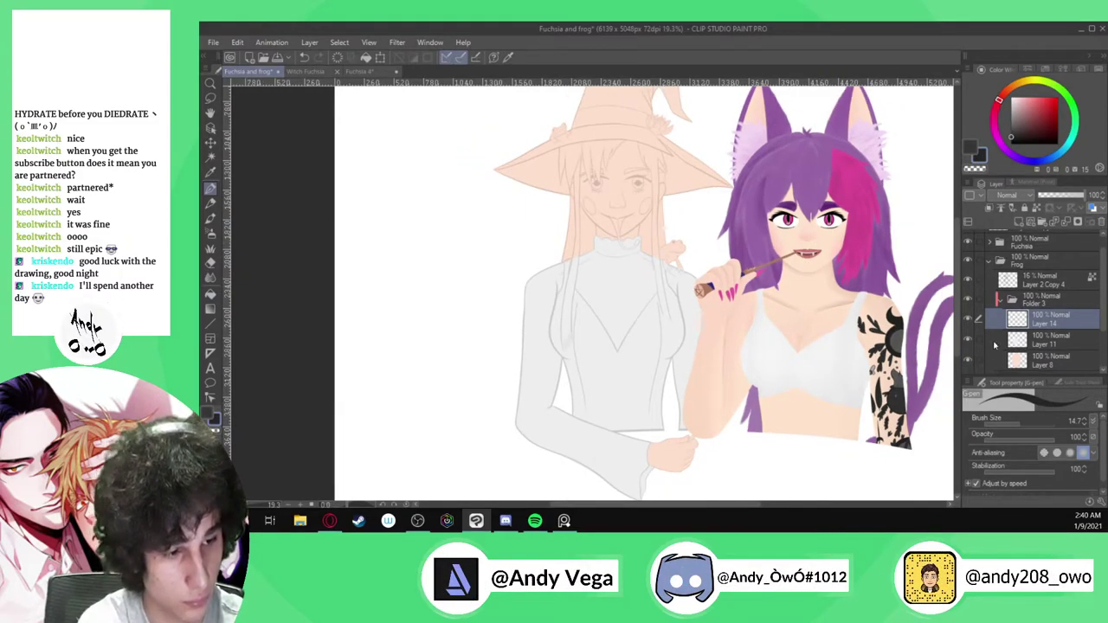
pyautogui.hotkey('ctrl', '+')
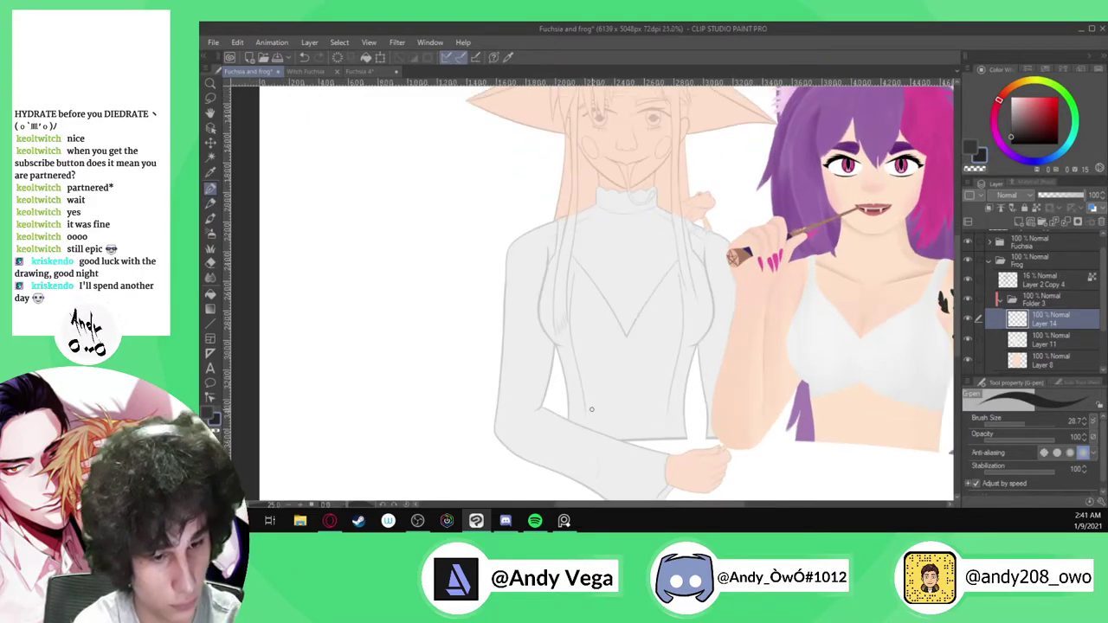
pyautogui.hotkey('ctrl', '+')
pyautogui.hotkey('ctrl', '+')
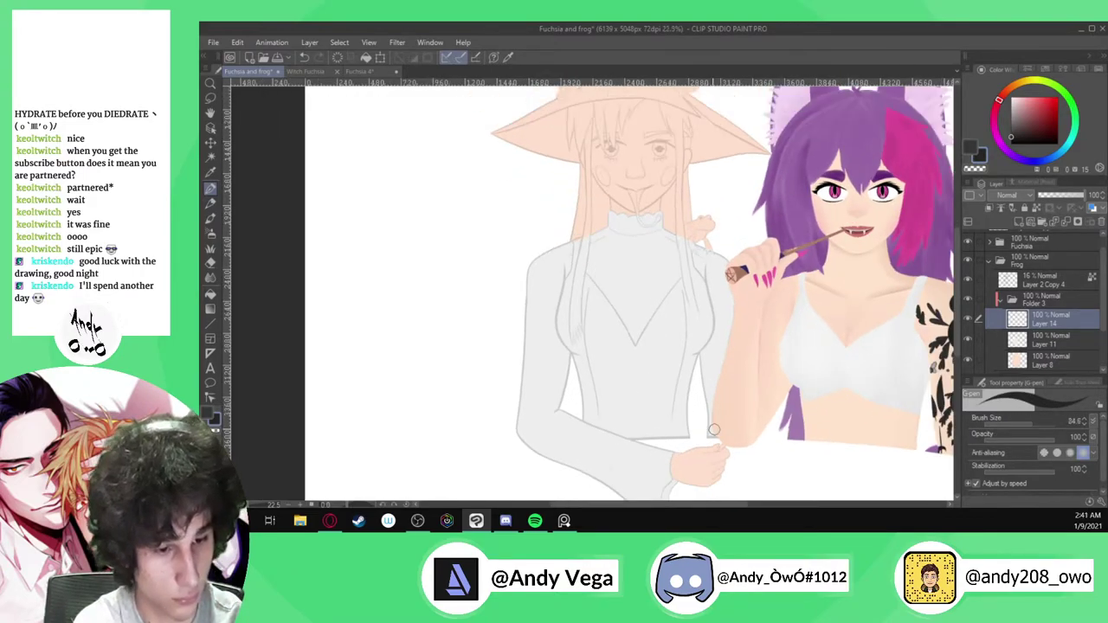
# Paint near-black along the bodice's waist hem, up the start of its side seam and above the folded forearm
pyautogui.moveTo(693, 443); pyautogui.dragTo(681, 374)
pyautogui.scroll(1, 684, 443)
pyautogui.moveTo(684, 444)
pyautogui.mouseDown()
pyautogui.moveTo(556, 438)
pyautogui.moveTo(459, 404)
pyautogui.mouseUp()
pyautogui.scroll(5, 426, 394)
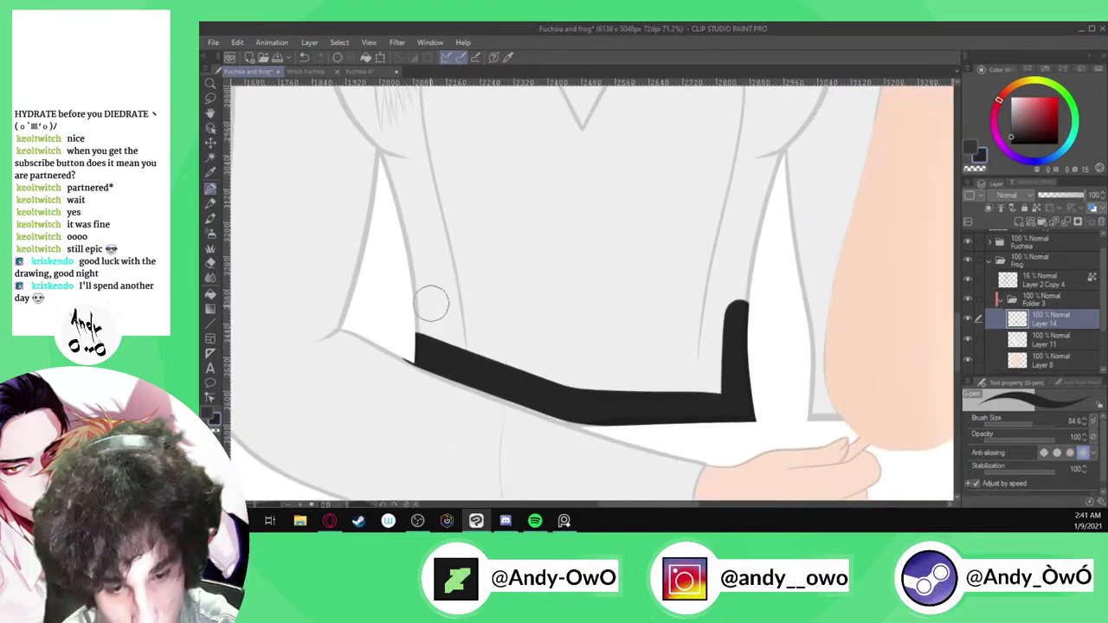
pyautogui.moveTo(408, 248)
pyautogui.mouseDown()
pyautogui.moveTo(437, 198)
pyautogui.moveTo(616, 289)
pyautogui.mouseUp()
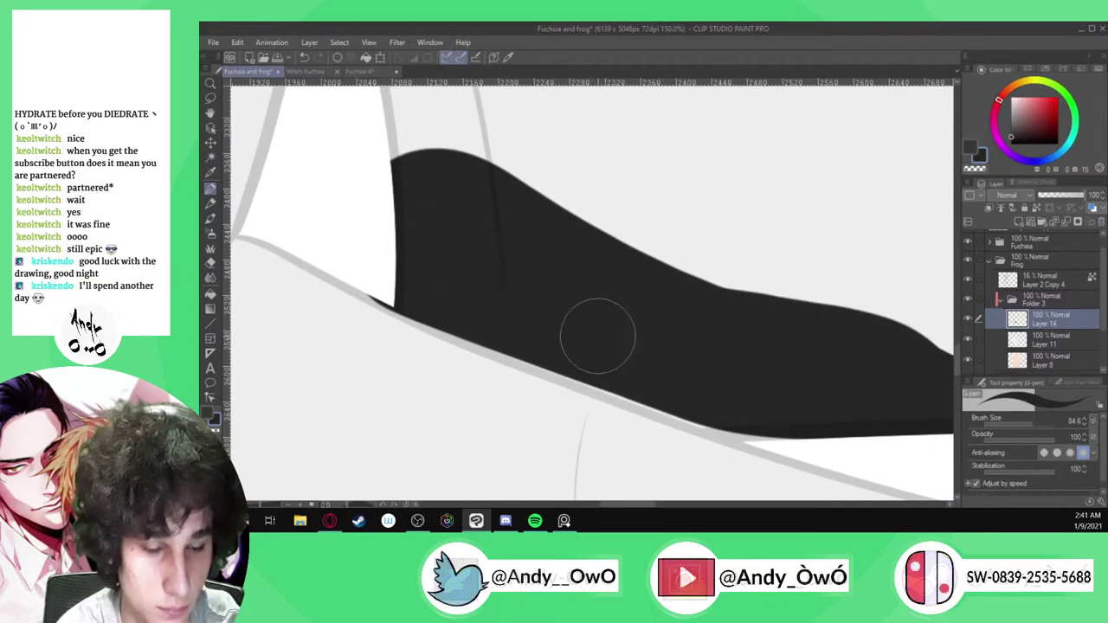
pyautogui.scroll(-7, 594, 329)
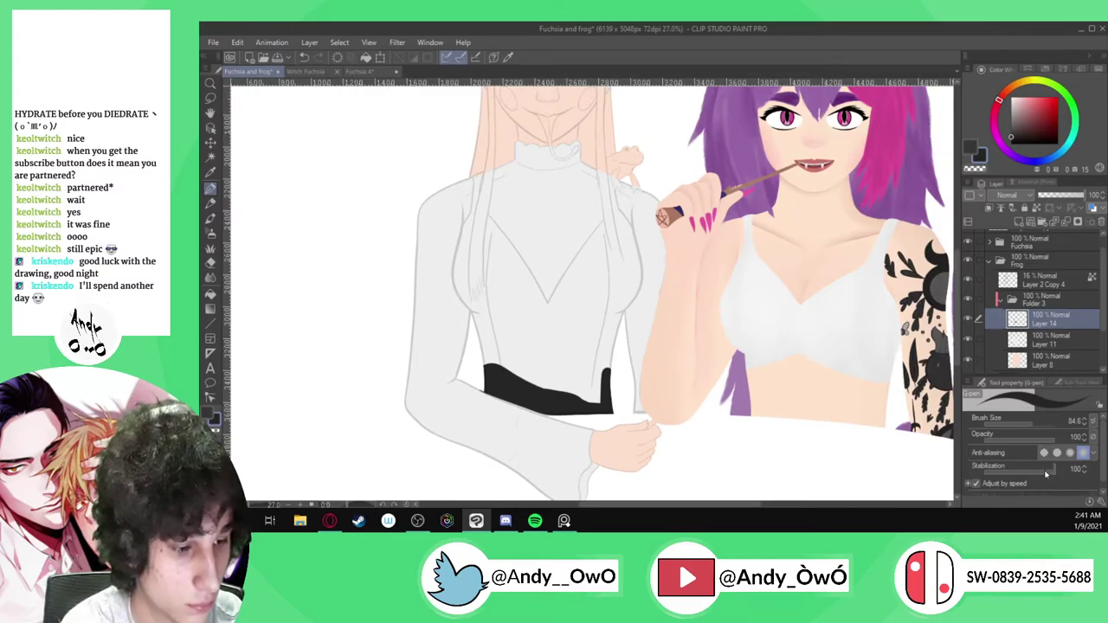
# Lower the brush stabilization to 4 and fill the bodice with near-black from the waist up to the V-neckline and bust
pyautogui.scroll(1, 601, 353)
pyautogui.moveTo(612, 286); pyautogui.dragTo(606, 368)
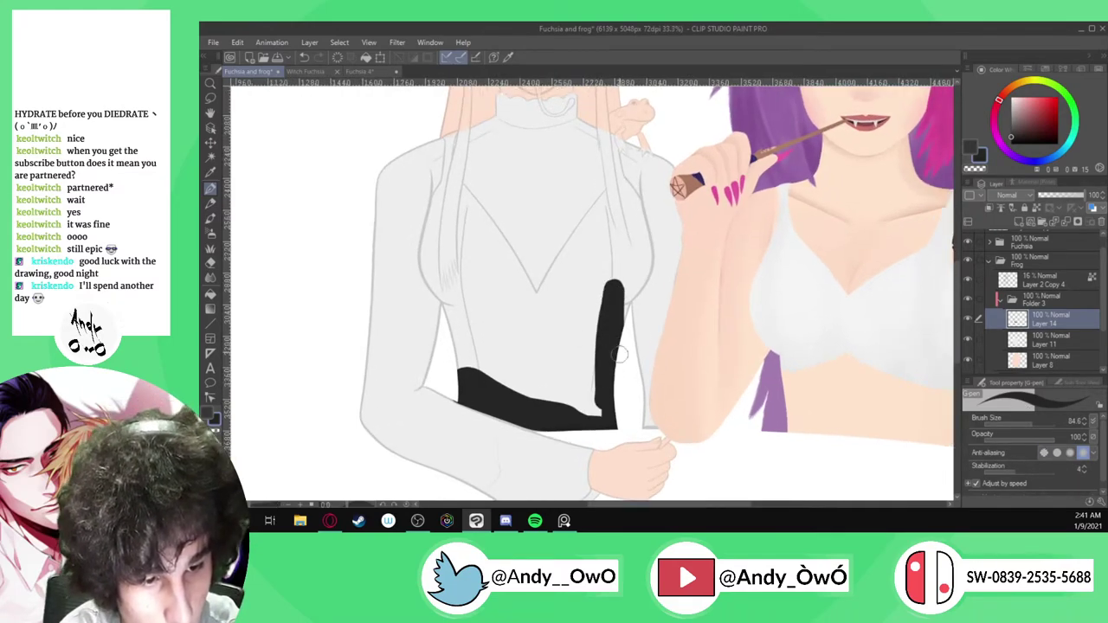
pyautogui.moveTo(620, 275)
pyautogui.mouseDown()
pyautogui.moveTo(595, 416)
pyautogui.moveTo(580, 294)
pyautogui.moveTo(589, 401)
pyautogui.moveTo(498, 385)
pyautogui.moveTo(459, 320)
pyautogui.mouseUp()
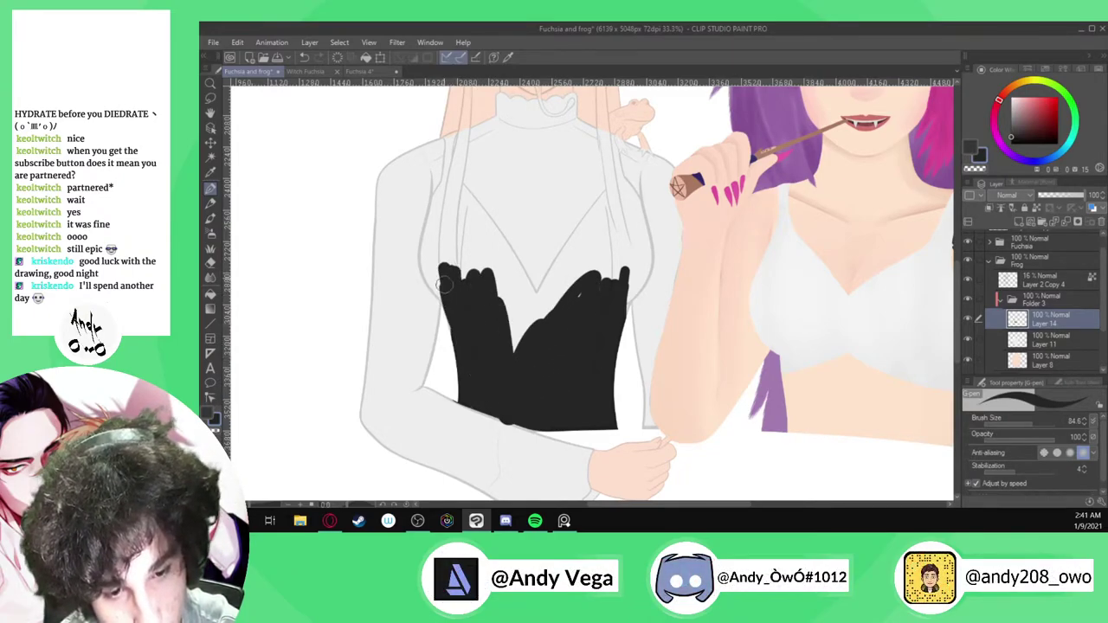
pyautogui.moveTo(523, 364); pyautogui.dragTo(509, 270)
pyautogui.moveTo(597, 263)
pyautogui.mouseDown()
pyautogui.moveTo(539, 310)
pyautogui.moveTo(582, 251)
pyautogui.mouseUp()
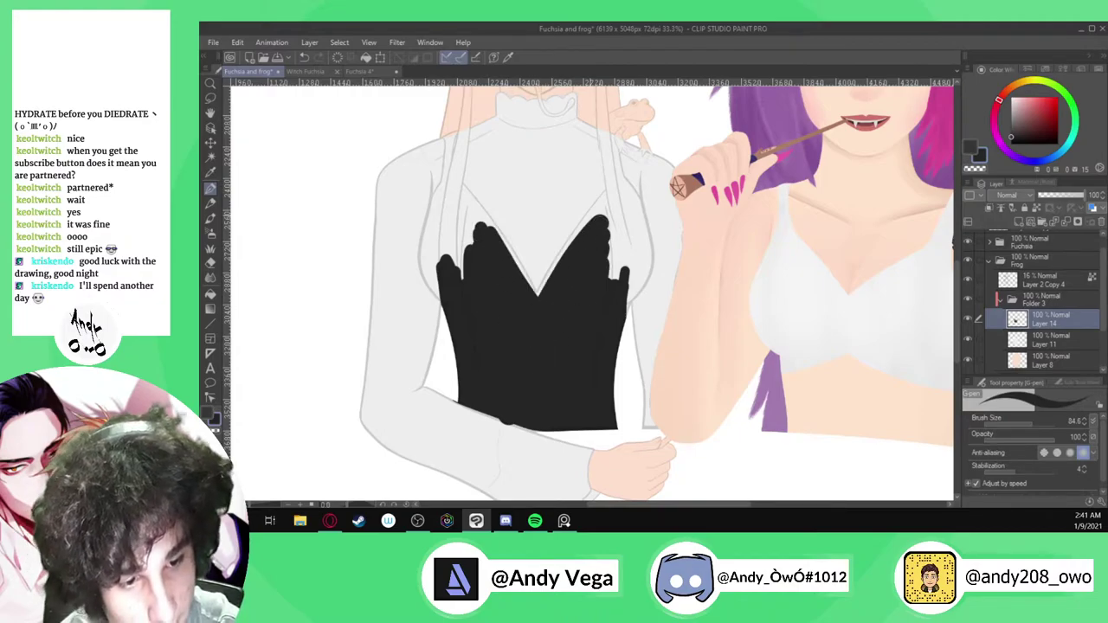
pyautogui.moveTo(623, 191)
pyautogui.mouseDown()
pyautogui.moveTo(594, 306)
pyautogui.moveTo(635, 227)
pyautogui.moveTo(620, 310)
pyautogui.moveTo(638, 253)
pyautogui.moveTo(631, 294)
pyautogui.mouseUp()
pyautogui.scroll(-1, 645, 215)
pyautogui.scroll(3, 646, 215)
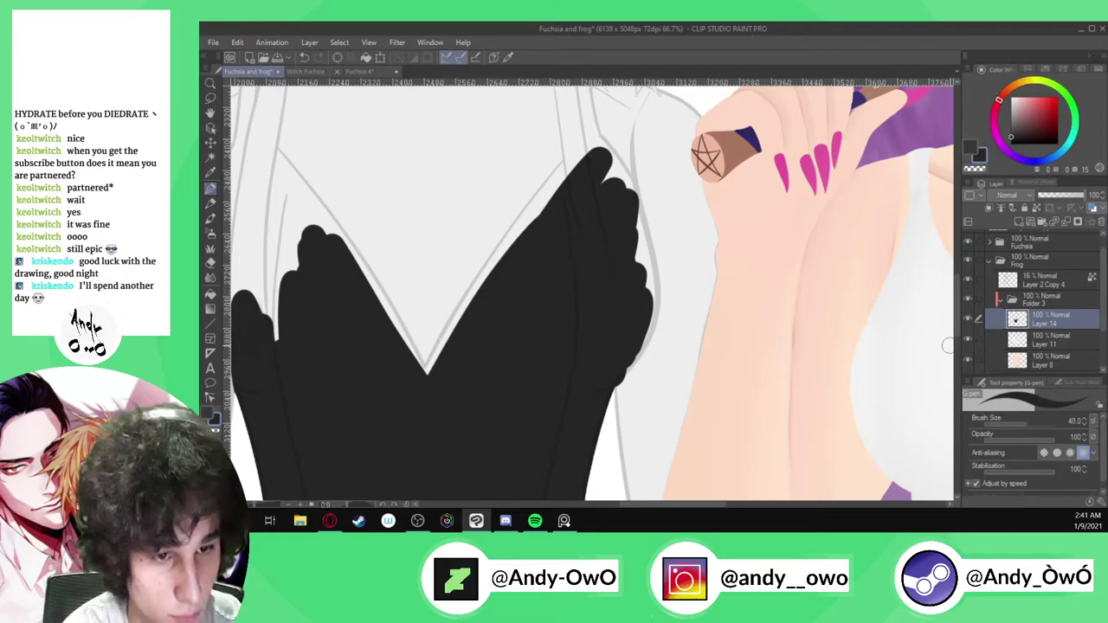
pyautogui.scroll(1, 596, 132)
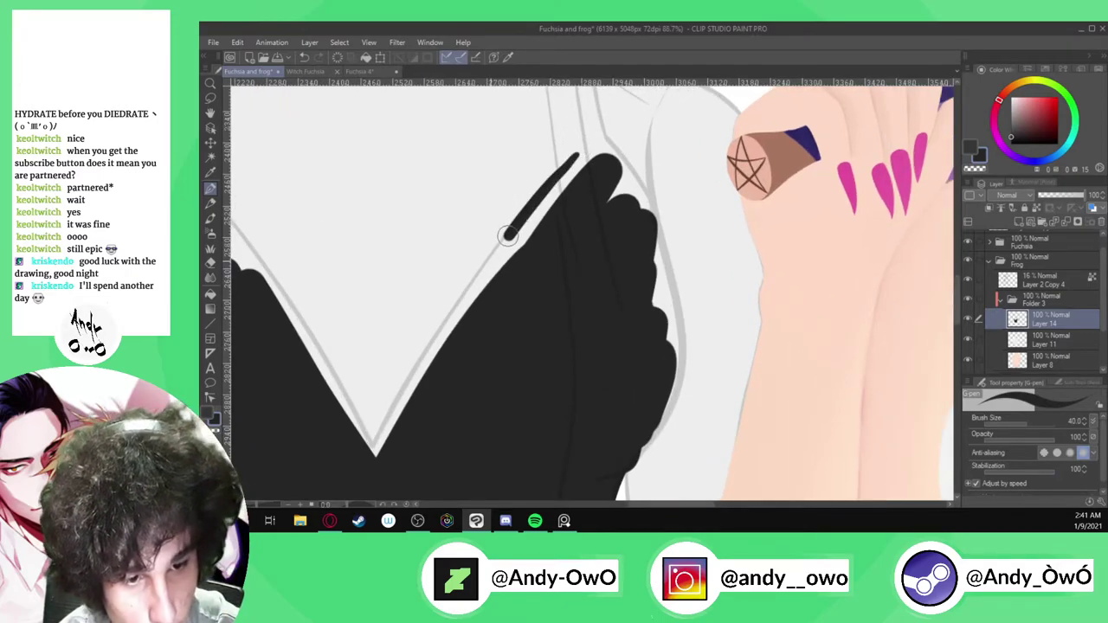
pyautogui.scroll(-2, 572, 143)
pyautogui.scroll(3, 364, 290)
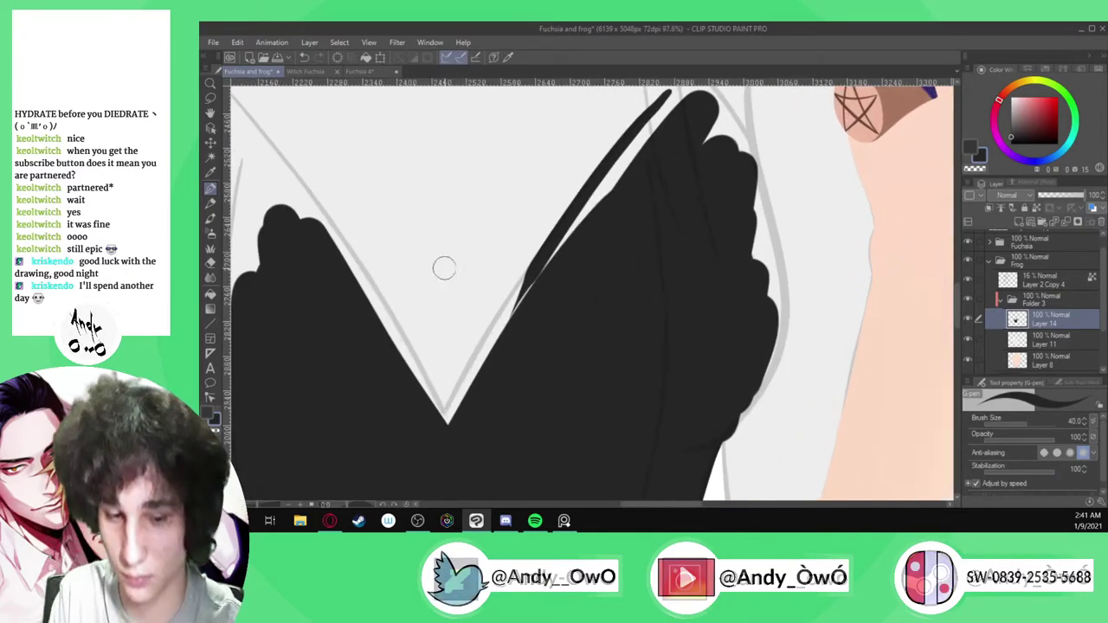
pyautogui.hotkey('ctrl', 'z')
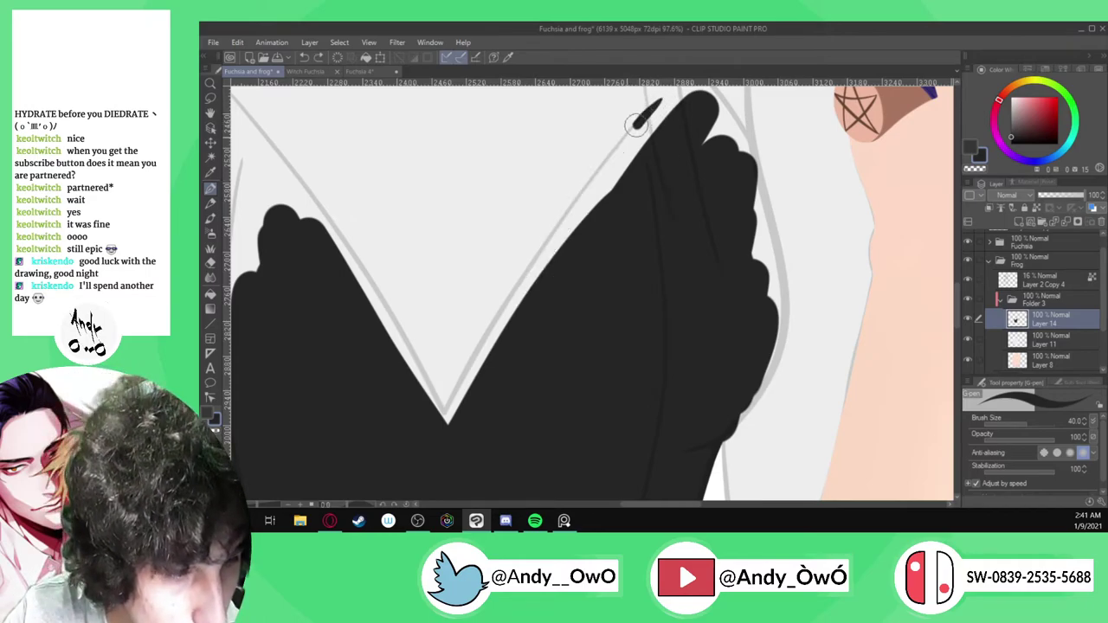
pyautogui.hotkey('ctrl', 'z')
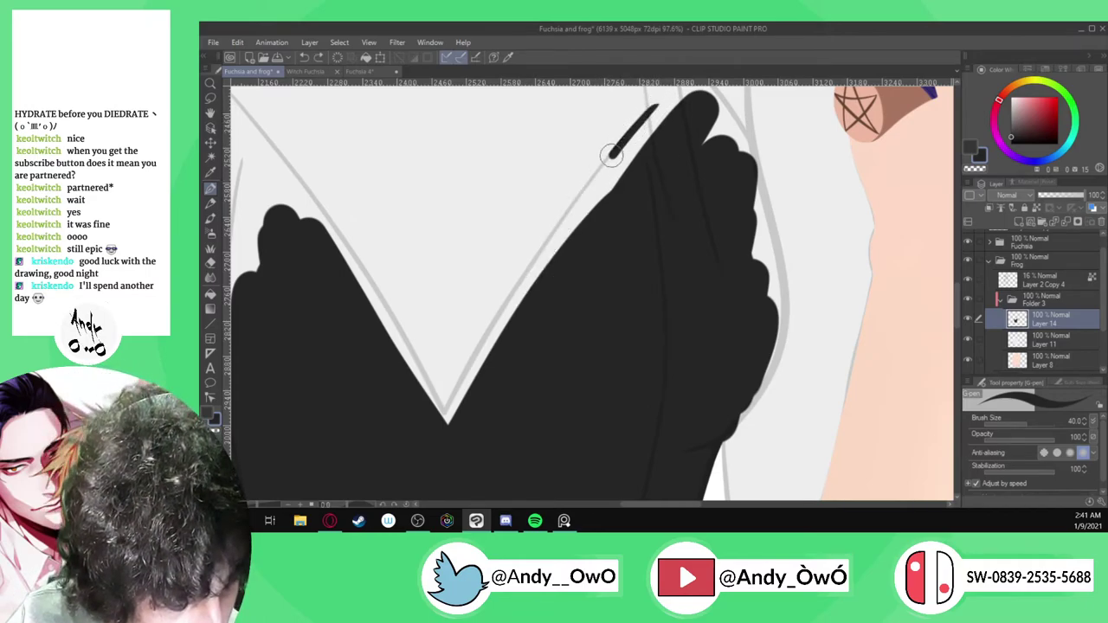
# Paint a near-black edge down the V-neckline's slope nearest the cat-eared character to its point with a 40 brush
pyautogui.moveTo(539, 252); pyautogui.dragTo(460, 387)
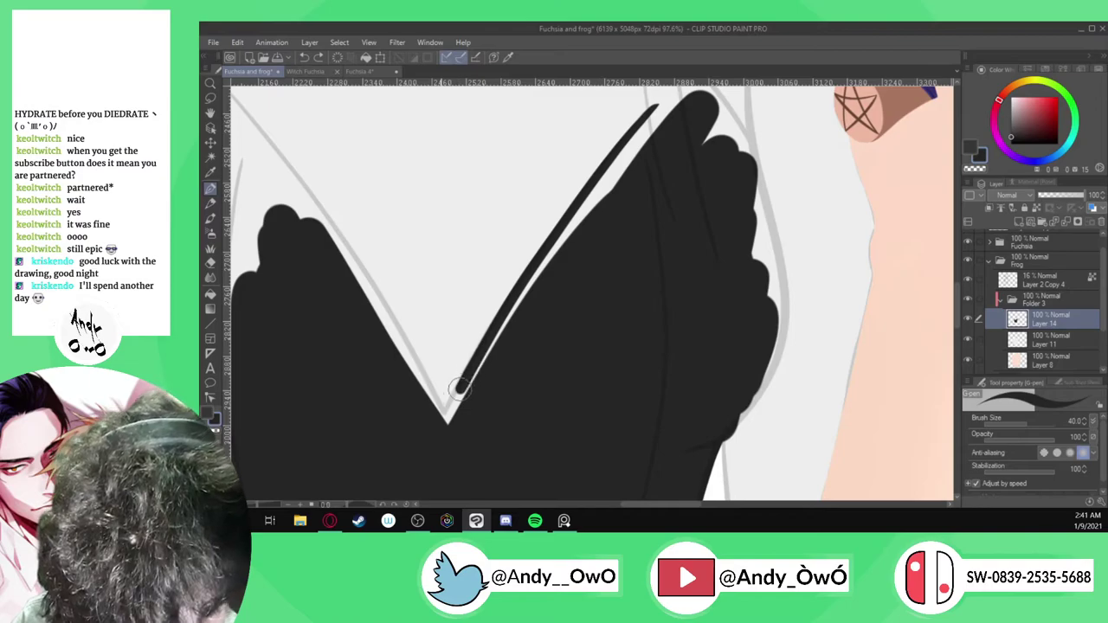
pyautogui.moveTo(662, 108); pyautogui.dragTo(529, 300)
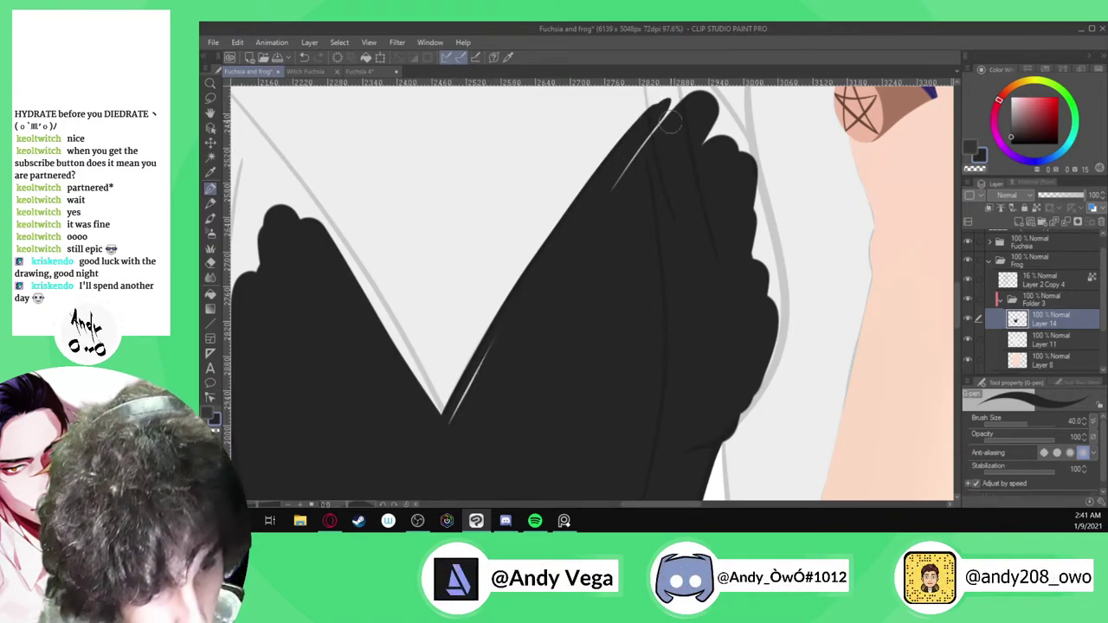
pyautogui.moveTo(466, 403); pyautogui.dragTo(448, 446)
pyautogui.scroll(-3, 445, 453)
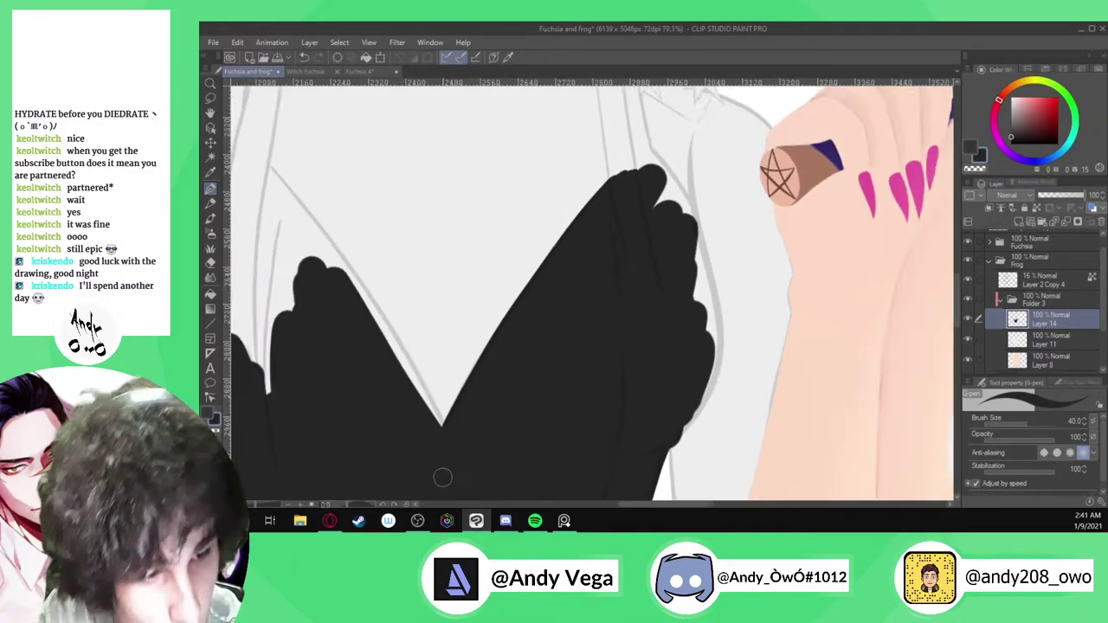
# Paint near-black along the bust's outer curve beside the cat-eared character, from the hair strands down to the underbust
pyautogui.scroll(5, 643, 204)
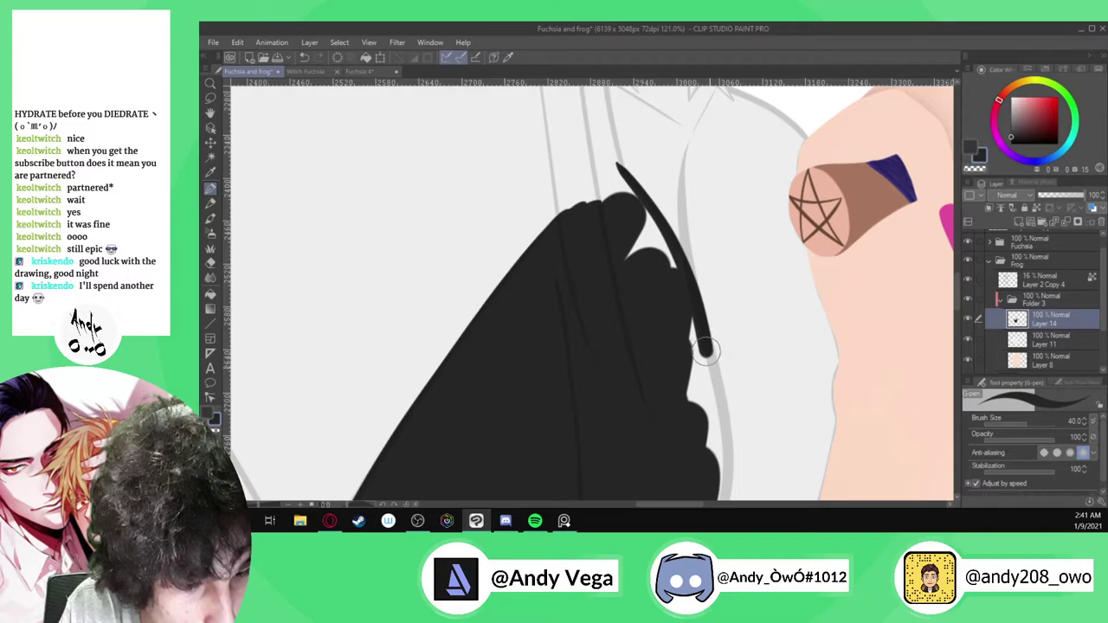
pyautogui.moveTo(713, 382); pyautogui.dragTo(718, 394)
pyautogui.scroll(-5, 711, 228)
pyautogui.scroll(5, 676, 373)
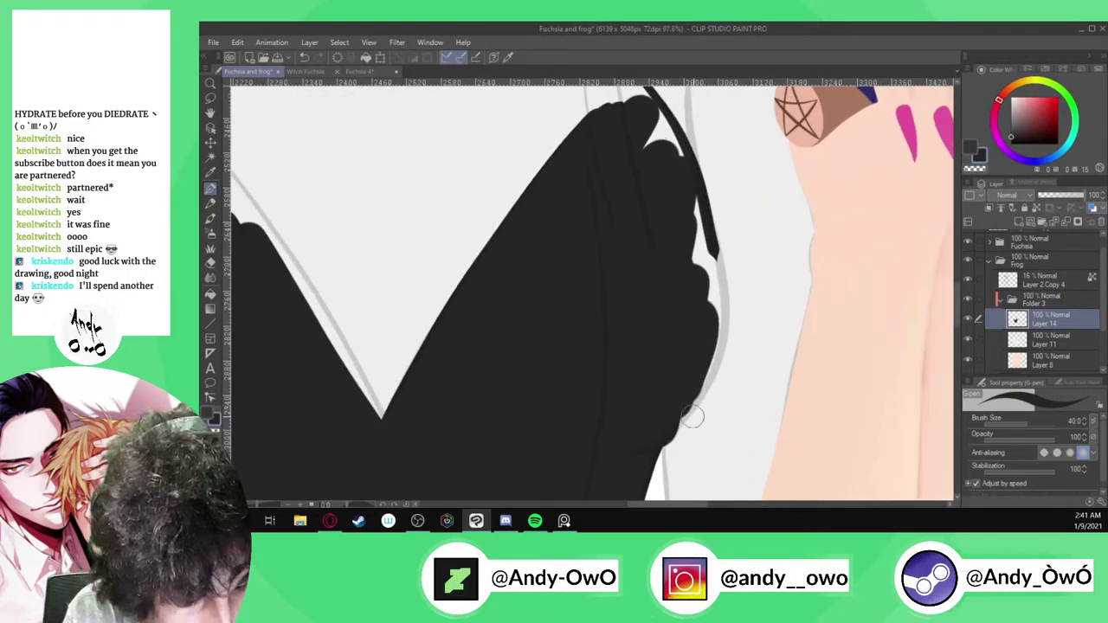
pyautogui.scroll(1, 663, 445)
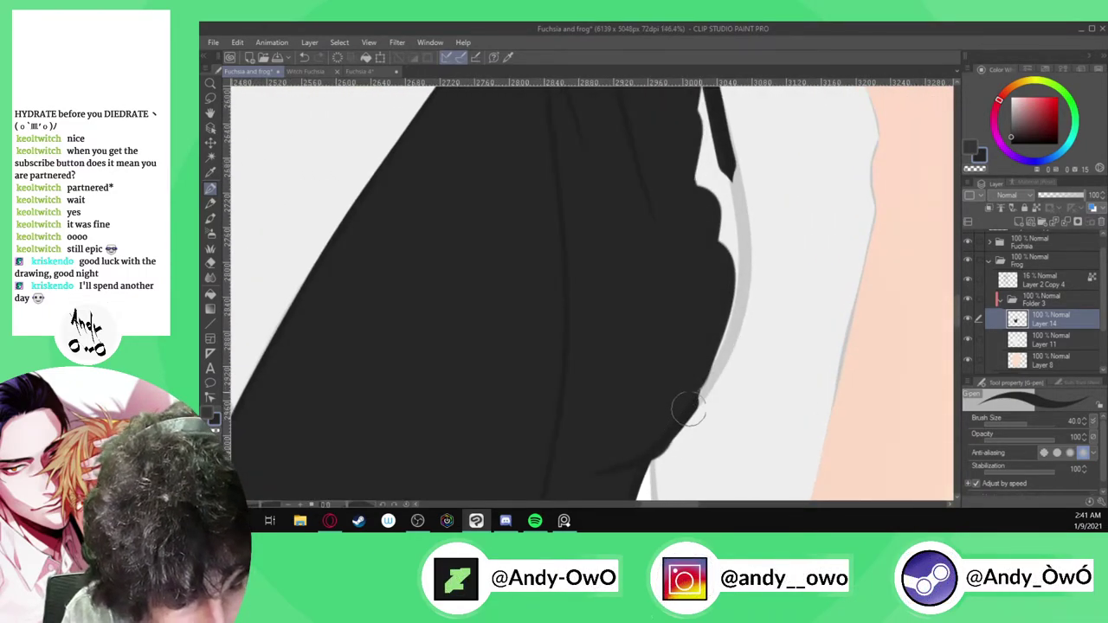
pyautogui.moveTo(712, 367); pyautogui.dragTo(693, 416)
pyautogui.moveTo(734, 331)
pyautogui.mouseDown()
pyautogui.moveTo(743, 215)
pyautogui.moveTo(717, 95)
pyautogui.moveTo(732, 164)
pyautogui.moveTo(704, 123)
pyautogui.moveTo(724, 292)
pyautogui.mouseUp()
pyautogui.scroll(1, 709, 332)
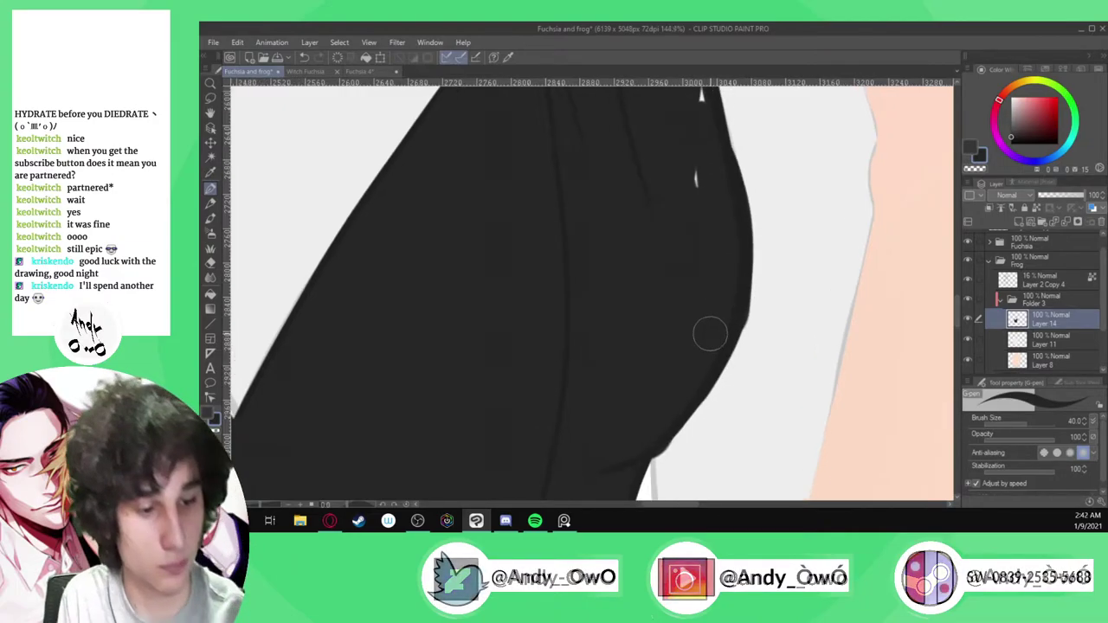
# Fill the gap between the bust's new outer edge and the near-black area near its top
pyautogui.scroll(-3, 675, 407)
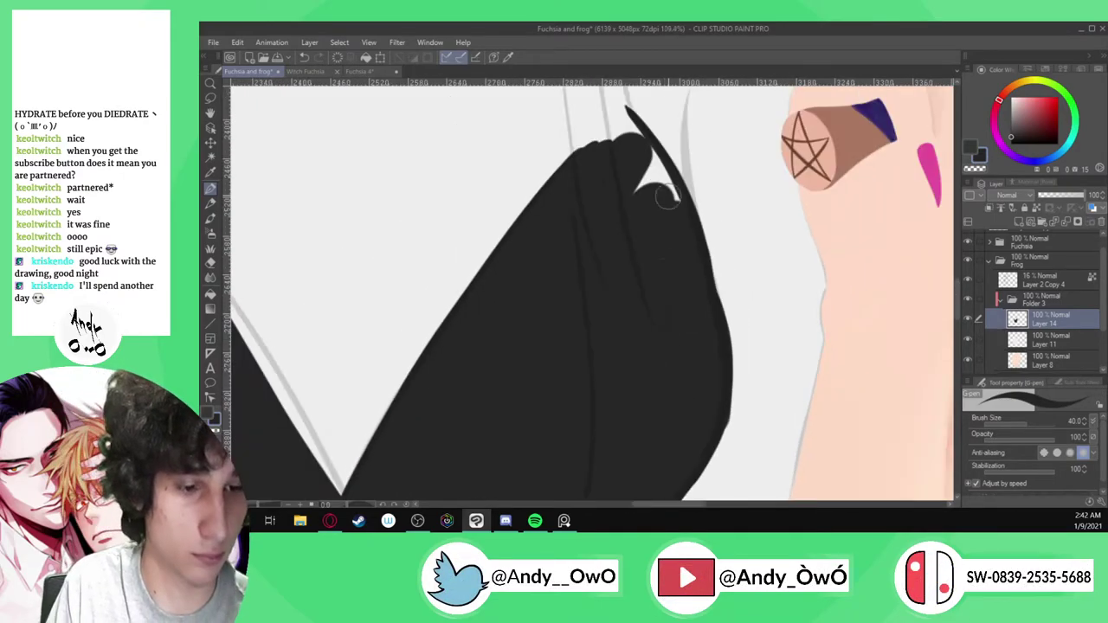
pyautogui.scroll(4, 669, 198)
pyautogui.moveTo(623, 116)
pyautogui.mouseDown()
pyautogui.moveTo(671, 202)
pyautogui.moveTo(670, 239)
pyautogui.moveTo(630, 188)
pyautogui.mouseUp()
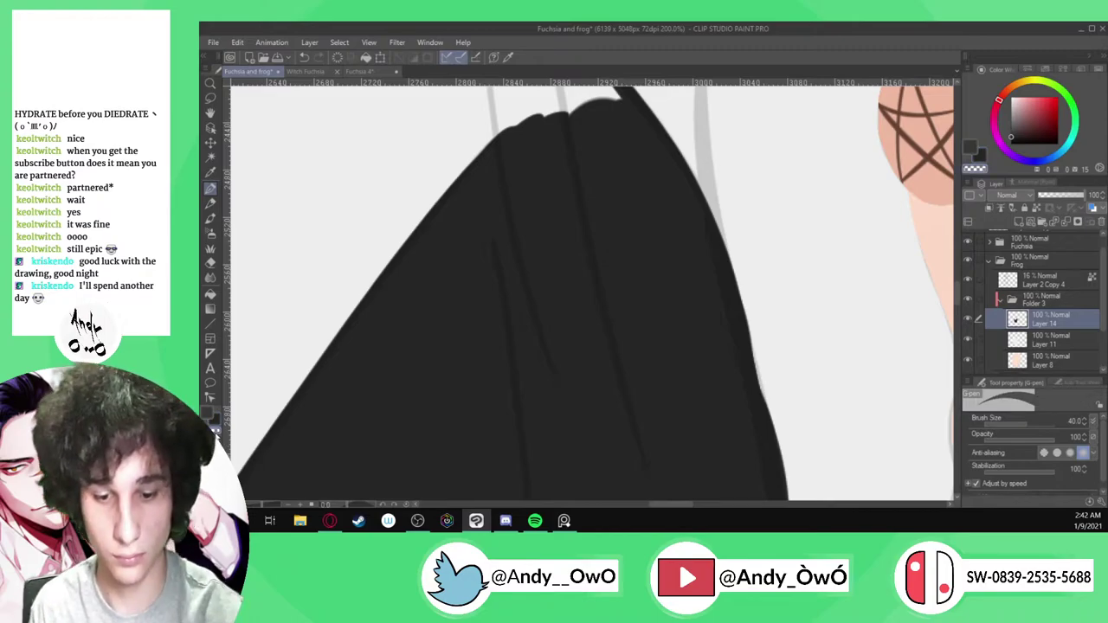
# Smooth the bump in the bust's outer edge by alternating a 40 brush between transparent colour and near-black
pyautogui.scroll(-1, 693, 259)
pyautogui.scroll(3, 759, 325)
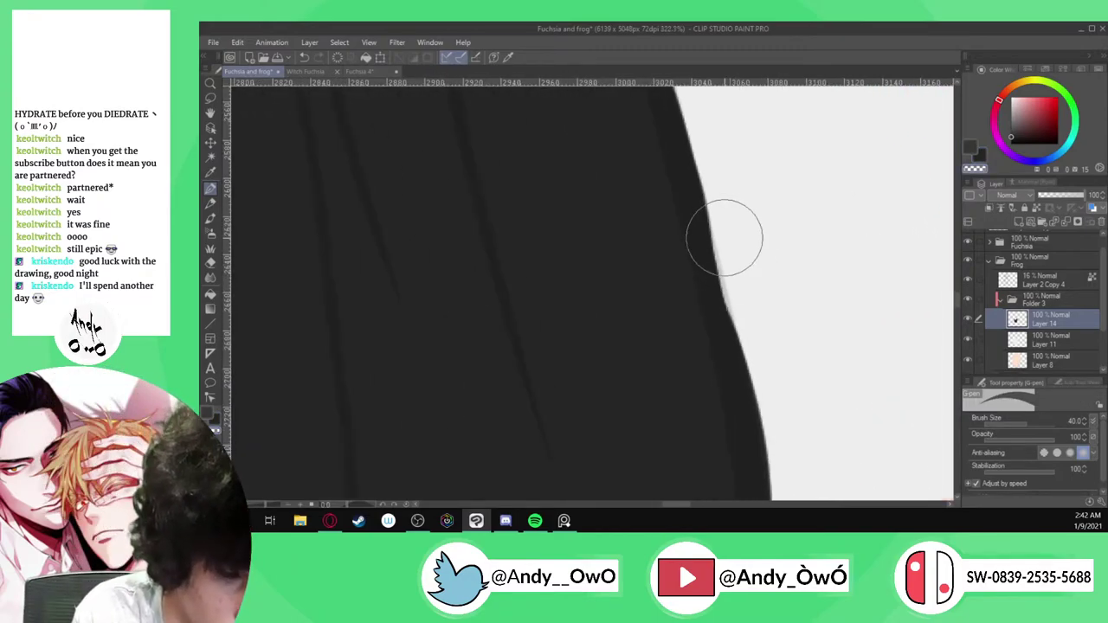
pyautogui.moveTo(710, 223); pyautogui.dragTo(737, 362)
pyautogui.moveTo(675, 118)
pyautogui.mouseDown()
pyautogui.moveTo(725, 319)
pyautogui.moveTo(698, 193)
pyautogui.mouseUp()
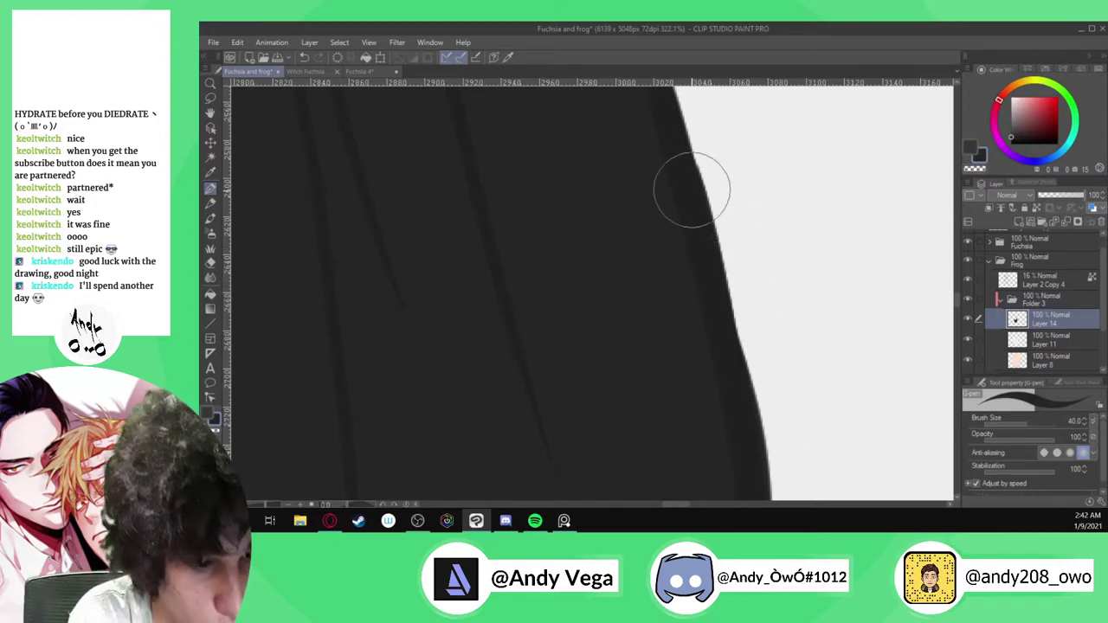
pyautogui.scroll(-2, 628, 275)
pyautogui.scroll(2, 638, 227)
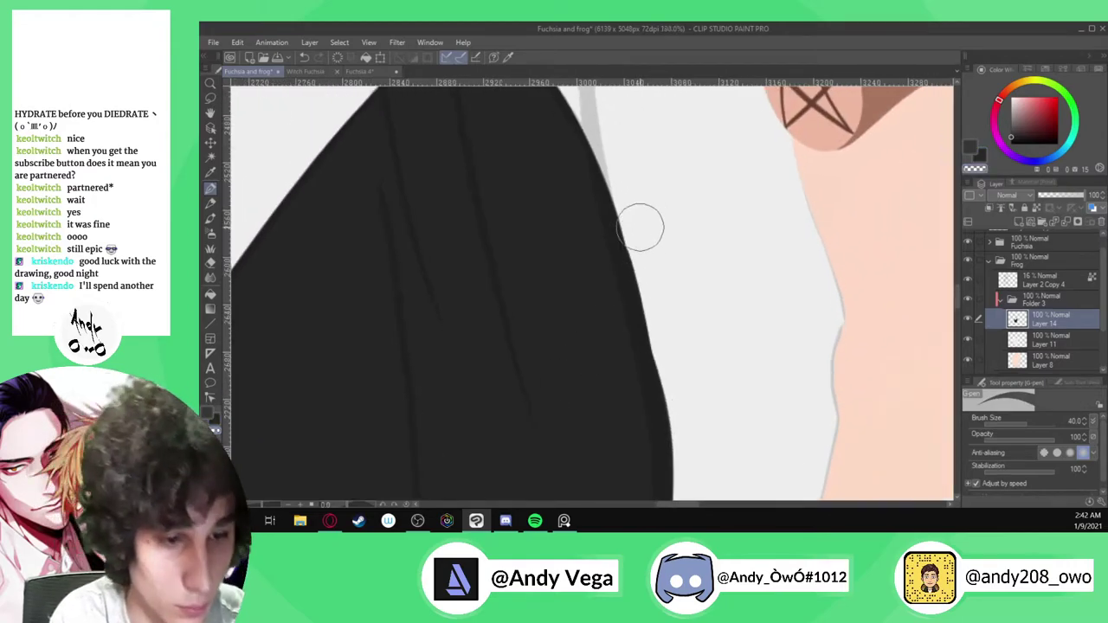
pyautogui.moveTo(620, 238)
pyautogui.mouseDown()
pyautogui.moveTo(677, 456)
pyautogui.moveTo(604, 141)
pyautogui.mouseUp()
pyautogui.scroll(-3, 626, 130)
pyautogui.scroll(-3, 657, 131)
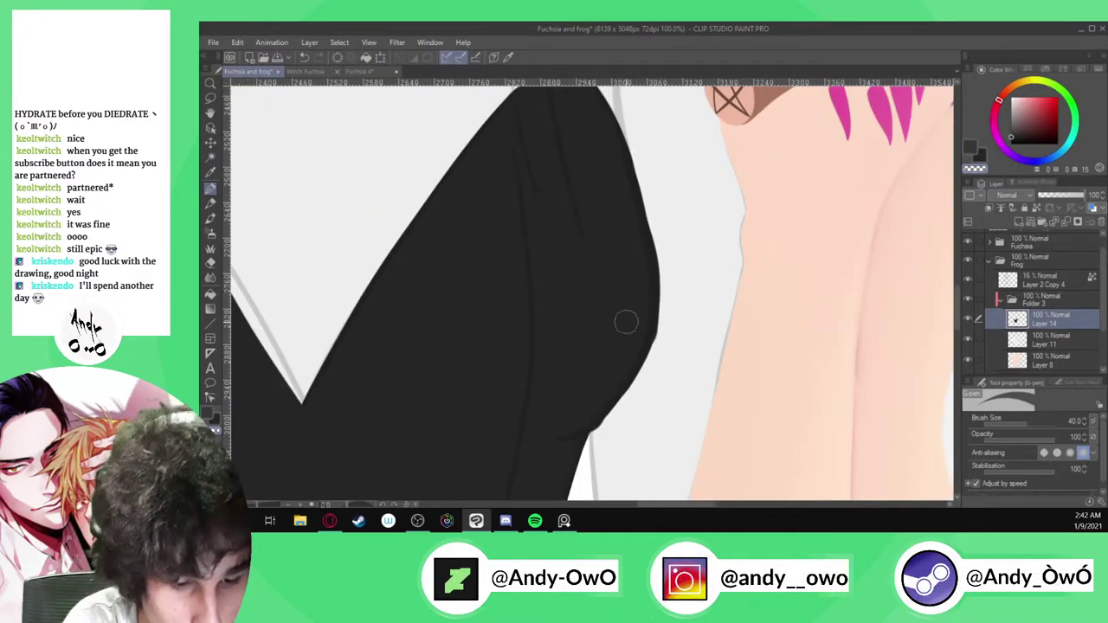
# Trim the lower outer curve of the bust beside the cat-eared character with transparent colour and a 40 brush
pyautogui.scroll(5, 588, 441)
pyautogui.scroll(2, 581, 441)
pyautogui.moveTo(581, 443)
pyautogui.mouseDown()
pyautogui.moveTo(735, 268)
pyautogui.moveTo(596, 429)
pyautogui.moveTo(632, 388)
pyautogui.mouseUp()
pyautogui.scroll(-3, 614, 455)
pyautogui.scroll(3, 742, 282)
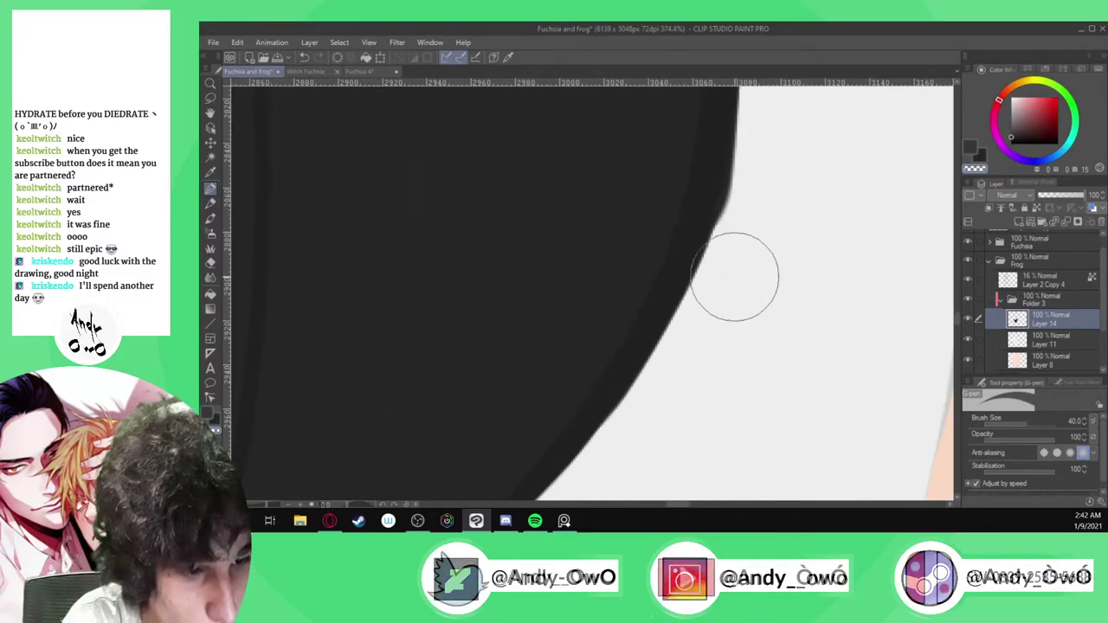
pyautogui.moveTo(700, 283)
pyautogui.mouseDown()
pyautogui.moveTo(743, 112)
pyautogui.moveTo(714, 273)
pyautogui.moveTo(677, 375)
pyautogui.moveTo(714, 261)
pyautogui.moveTo(727, 137)
pyautogui.moveTo(663, 381)
pyautogui.mouseUp()
pyautogui.scroll(-2, 713, 270)
pyautogui.scroll(2, 727, 139)
# Refine the bust's outer curve with a 26.4 brush, trimming it and repainting the edge upward in the sampled near-black
pyautogui.moveTo(1029, 423); pyautogui.dragTo(1023, 424)
pyautogui.hotkey('ctrl', 'z')
pyautogui.moveTo(727, 134)
pyautogui.mouseDown()
pyautogui.moveTo(722, 118)
pyautogui.moveTo(701, 252)
pyautogui.moveTo(621, 470)
pyautogui.mouseUp()
pyautogui.keyDown('alt'); pyautogui.click(668, 319); pyautogui.keyUp('alt')
pyautogui.moveTo(667, 320)
pyautogui.mouseDown()
pyautogui.moveTo(702, 223)
pyautogui.moveTo(718, 110)
pyautogui.mouseUp()
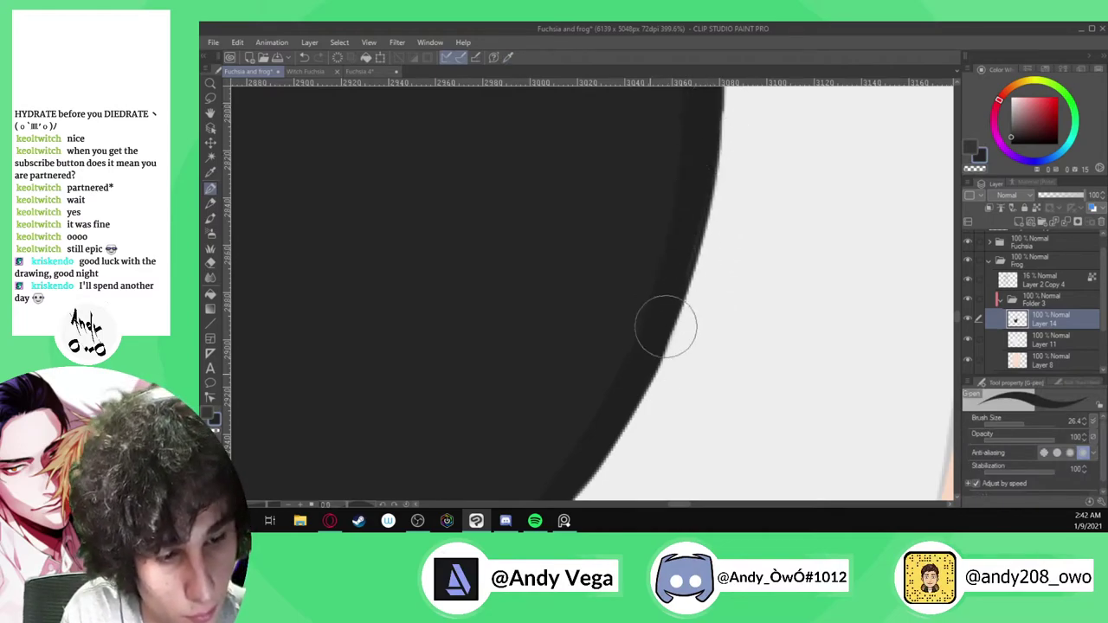
pyautogui.scroll(-1, 634, 384)
pyautogui.scroll(-7, 659, 346)
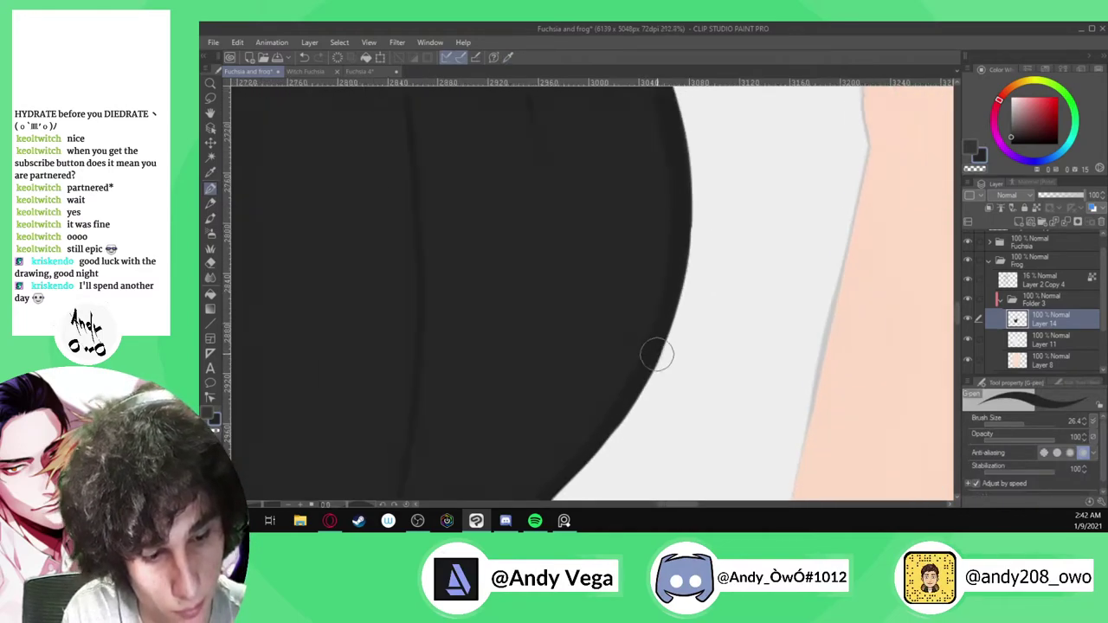
pyautogui.scroll(1, 643, 379)
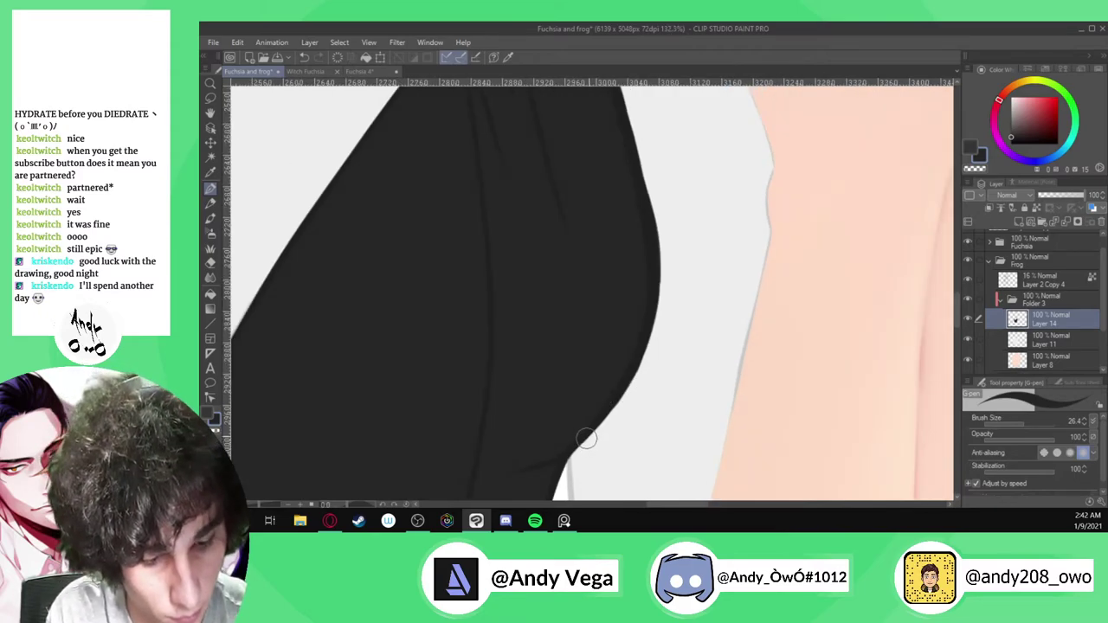
pyautogui.scroll(3, 640, 355)
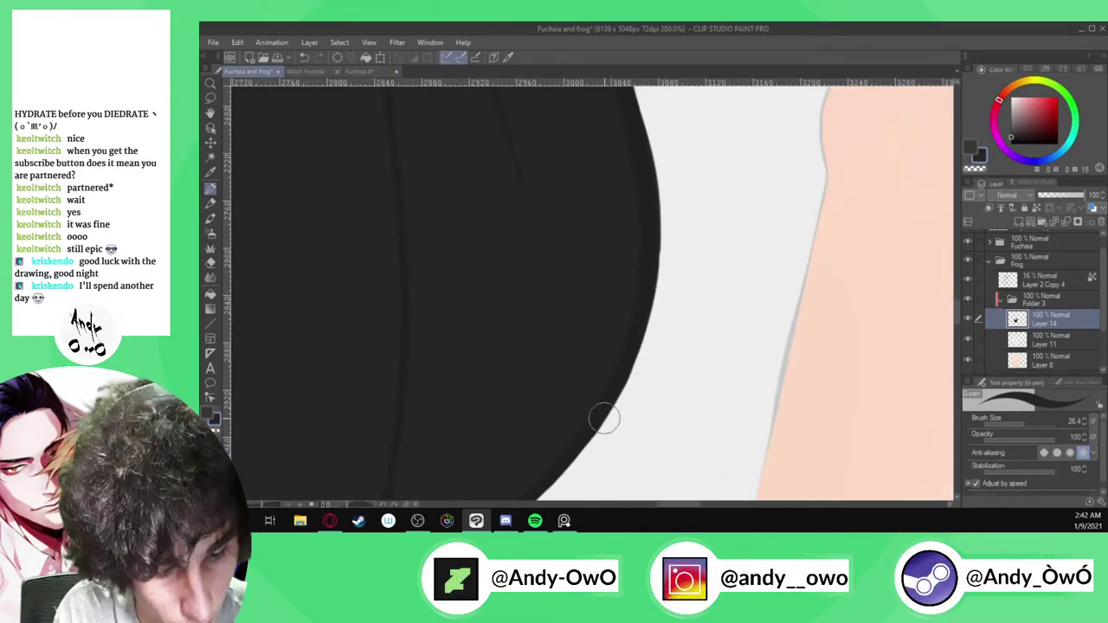
pyautogui.scroll(-3, 652, 285)
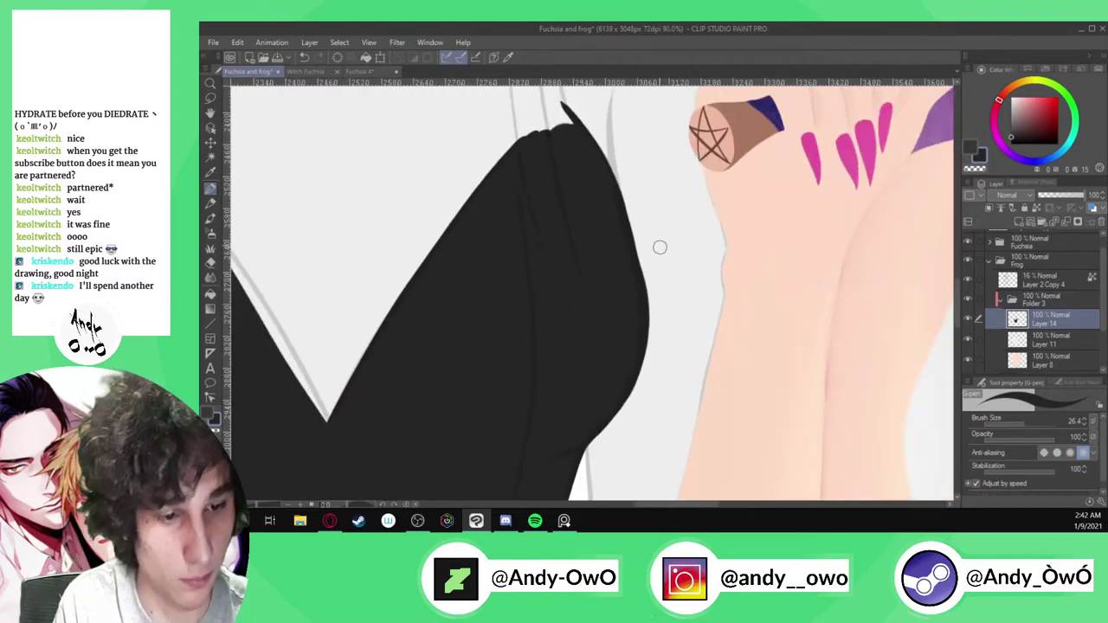
pyautogui.scroll(2, 658, 245)
pyautogui.scroll(1, 612, 199)
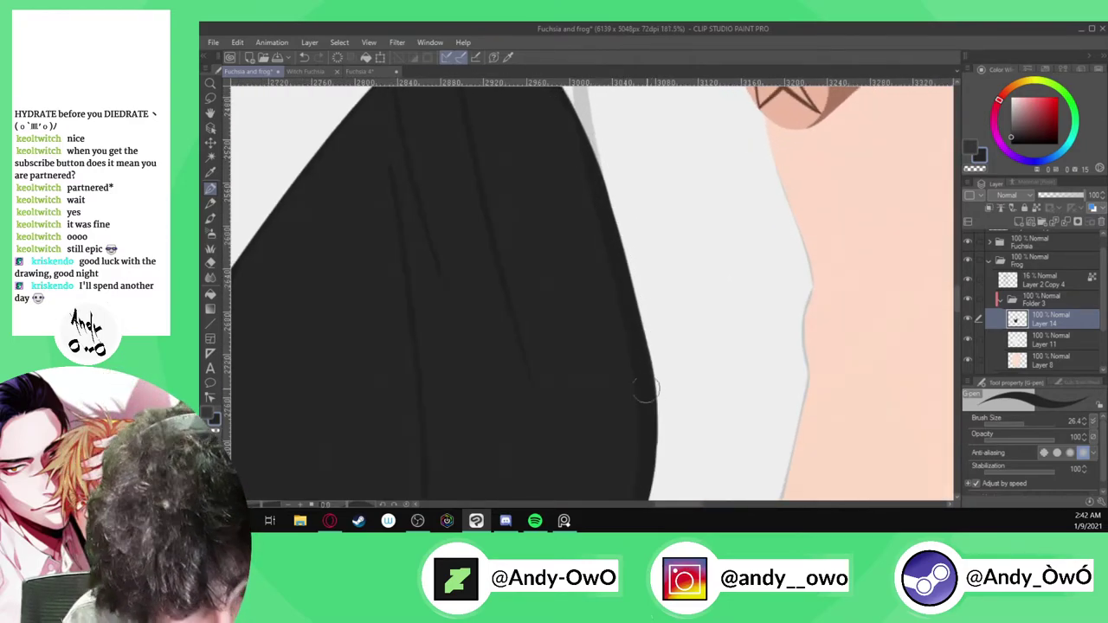
# Paint a near-black shoulder strap from the bust beside the cat-eared character up to the shoulder under the frog
pyautogui.scroll(-6, 648, 395)
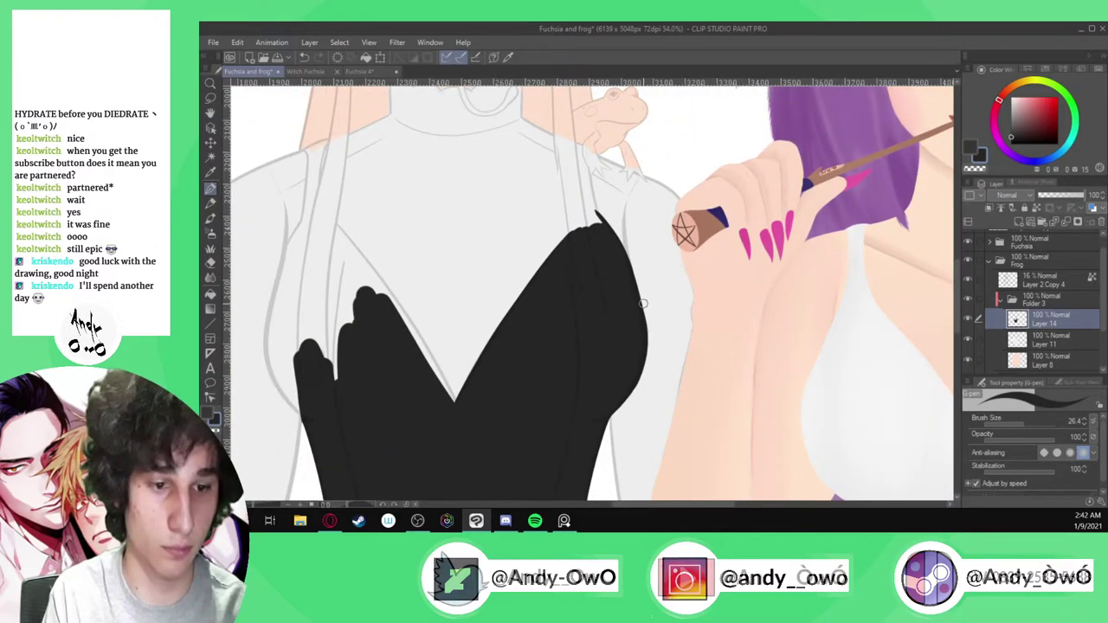
pyautogui.scroll(6, 642, 303)
pyautogui.moveTo(589, 169); pyautogui.dragTo(632, 349)
pyautogui.moveTo(580, 114)
pyautogui.mouseDown()
pyautogui.moveTo(623, 353)
pyautogui.moveTo(599, 300)
pyautogui.mouseUp()
pyautogui.moveTo(609, 380); pyautogui.dragTo(568, 118)
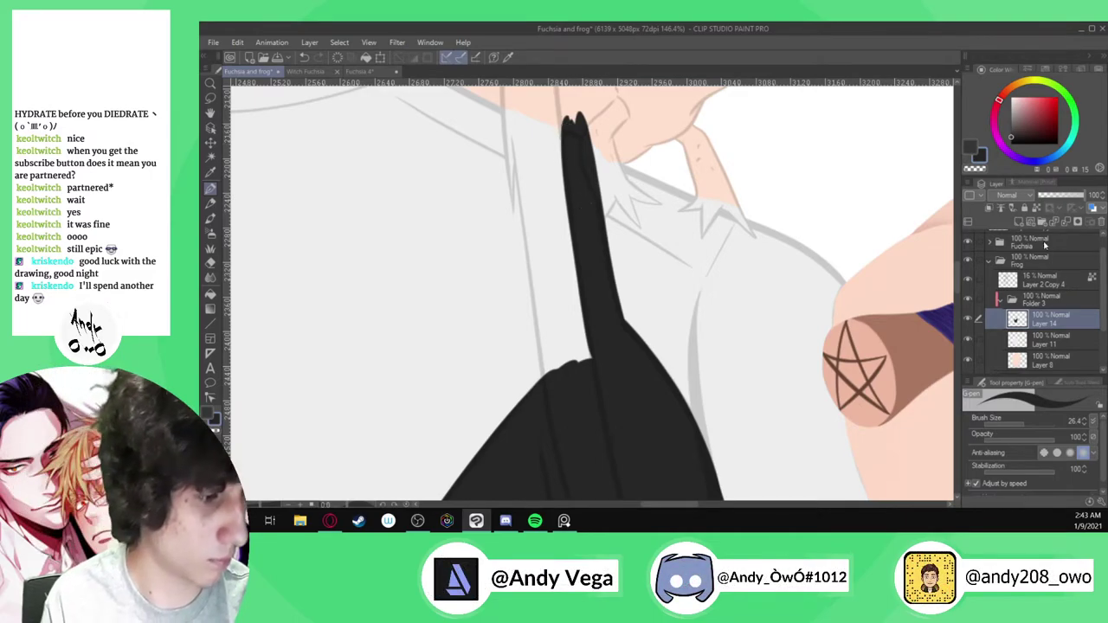
# Clip Layer 14 to Layer 11 and group both layers in a new folder inside Folder 3
pyautogui.click(1066, 222)
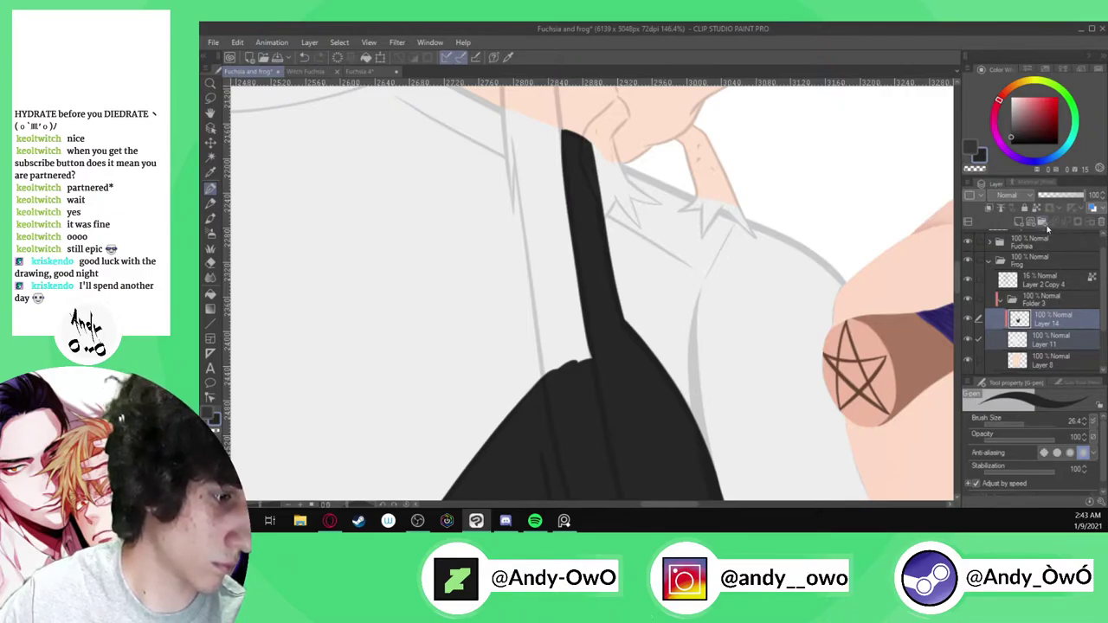
pyautogui.click(1042, 222)
pyautogui.moveTo(1057, 337)
pyautogui.mouseDown()
pyautogui.moveTo(1067, 321)
pyautogui.moveTo(1067, 336)
pyautogui.mouseUp()
pyautogui.click(1067, 354)
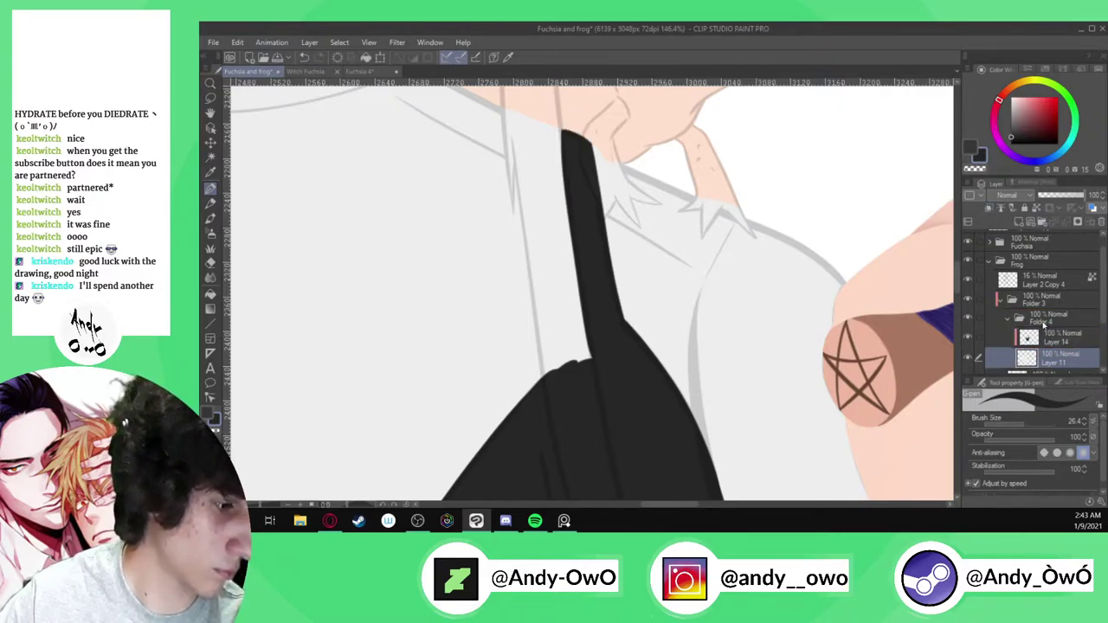
# Rename the new folder holding Layer 14 and Layer 11 as clothes
pyautogui.click(1031, 322)
pyautogui.write('clothes')
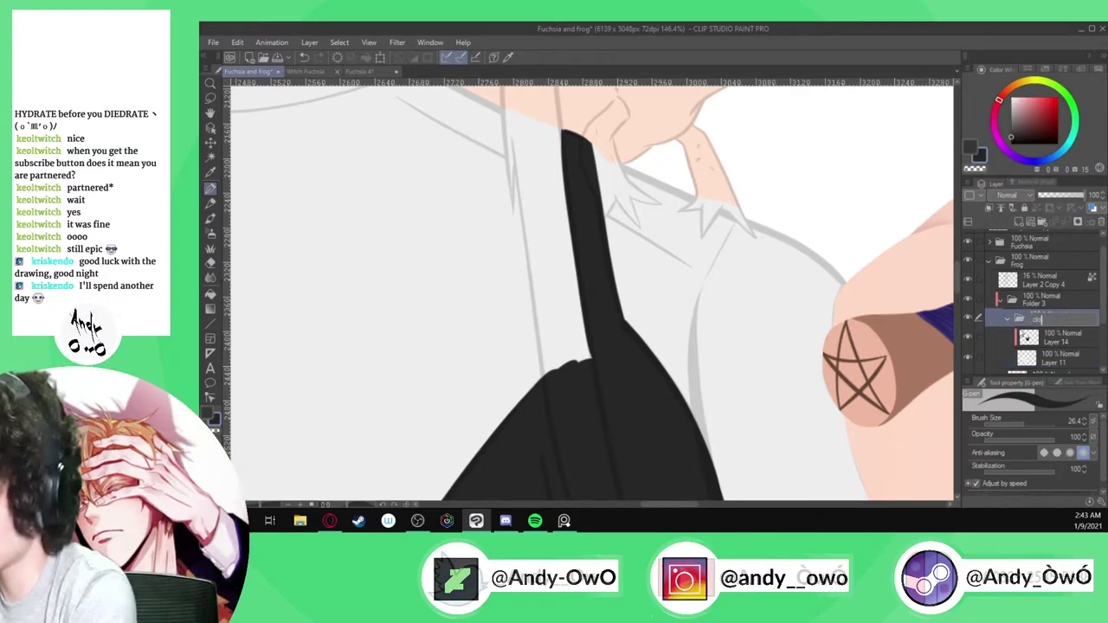
pyautogui.press('Return')
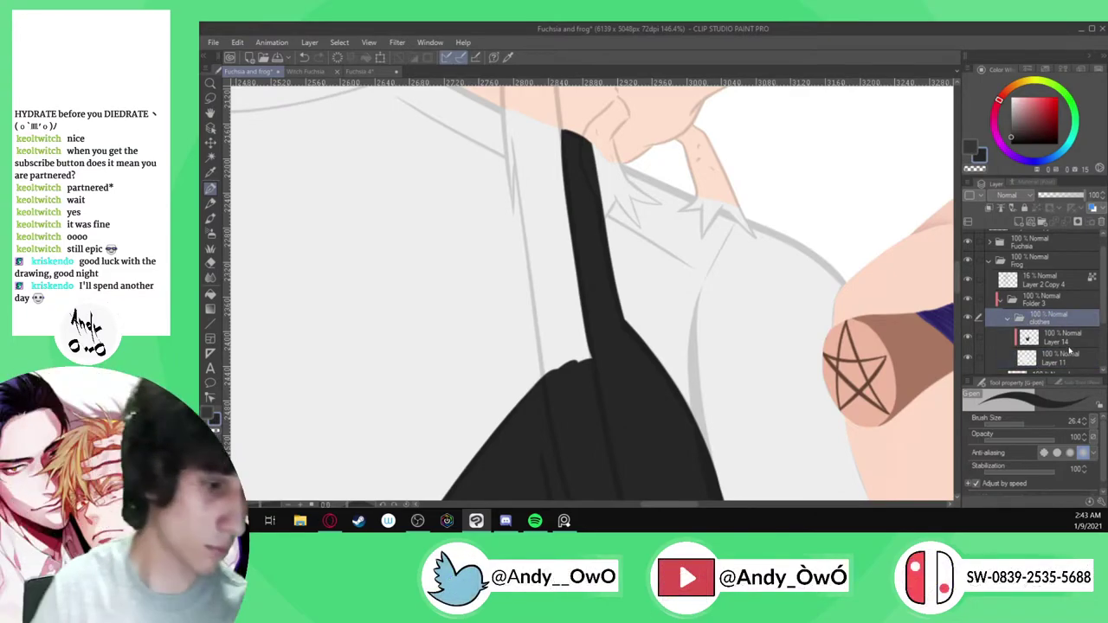
# Trim the new strap's inner edge on Layer 14 with transparent colour, from the shoulder downward
pyautogui.click(1065, 340)
pyautogui.scroll(5, 587, 121)
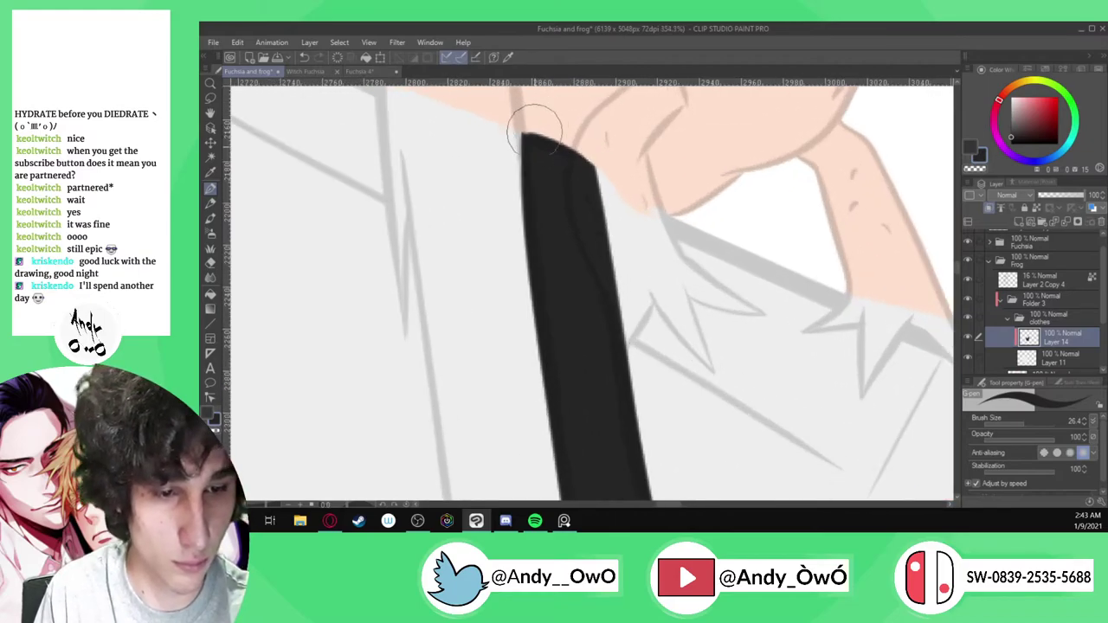
pyautogui.press('c')
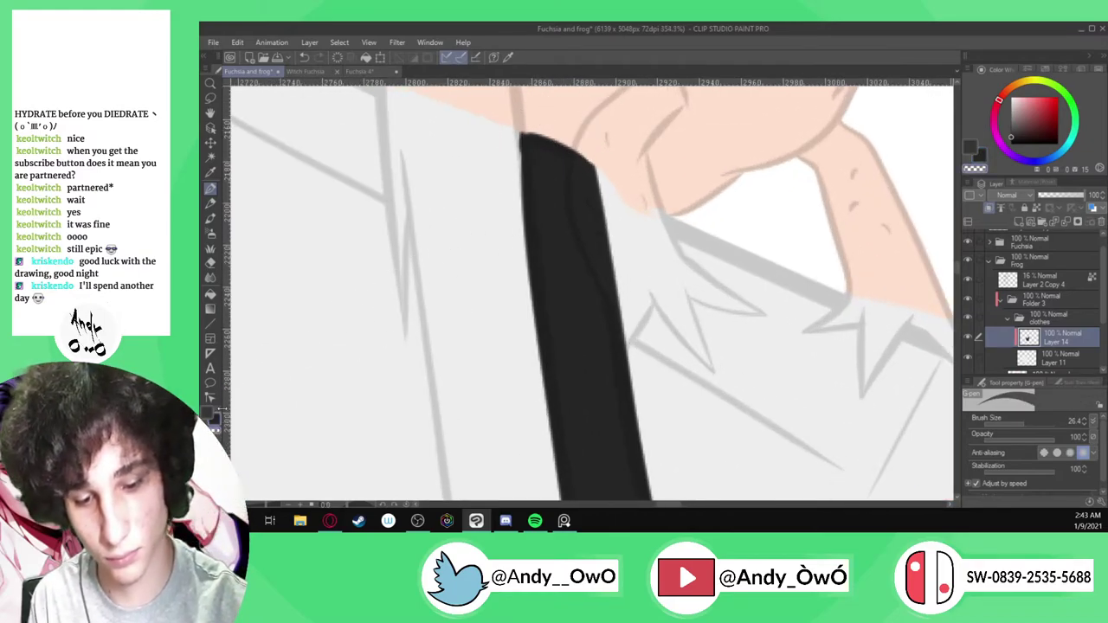
pyautogui.moveTo(522, 143); pyautogui.dragTo(538, 342)
pyautogui.scroll(2, 563, 279)
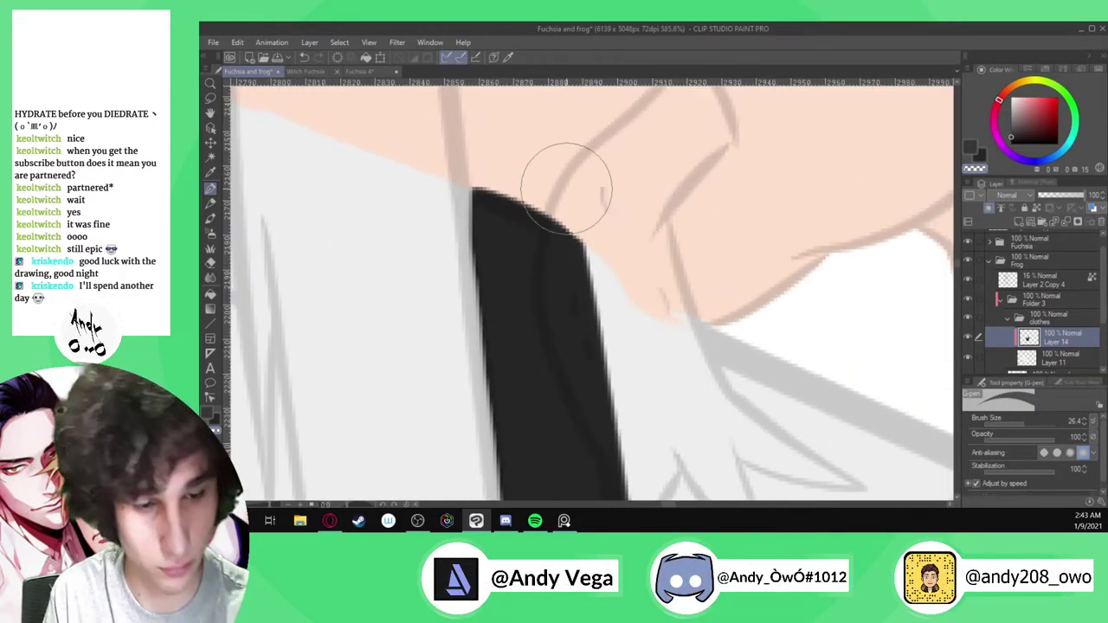
pyautogui.scroll(-1, 558, 177)
pyautogui.scroll(-10, 556, 163)
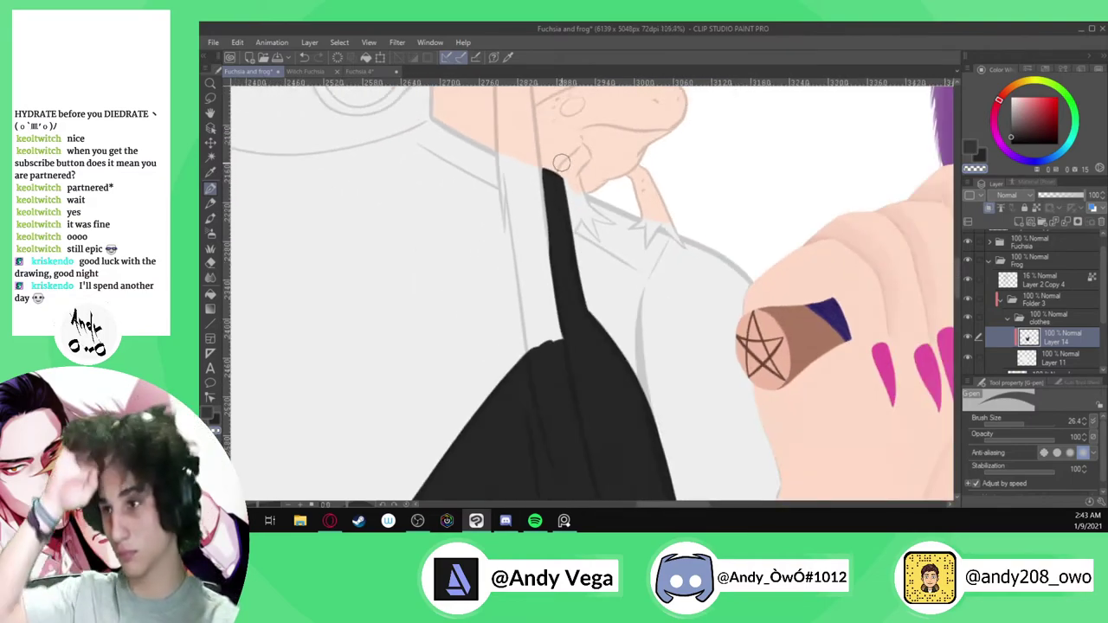
pyautogui.scroll(10, 613, 338)
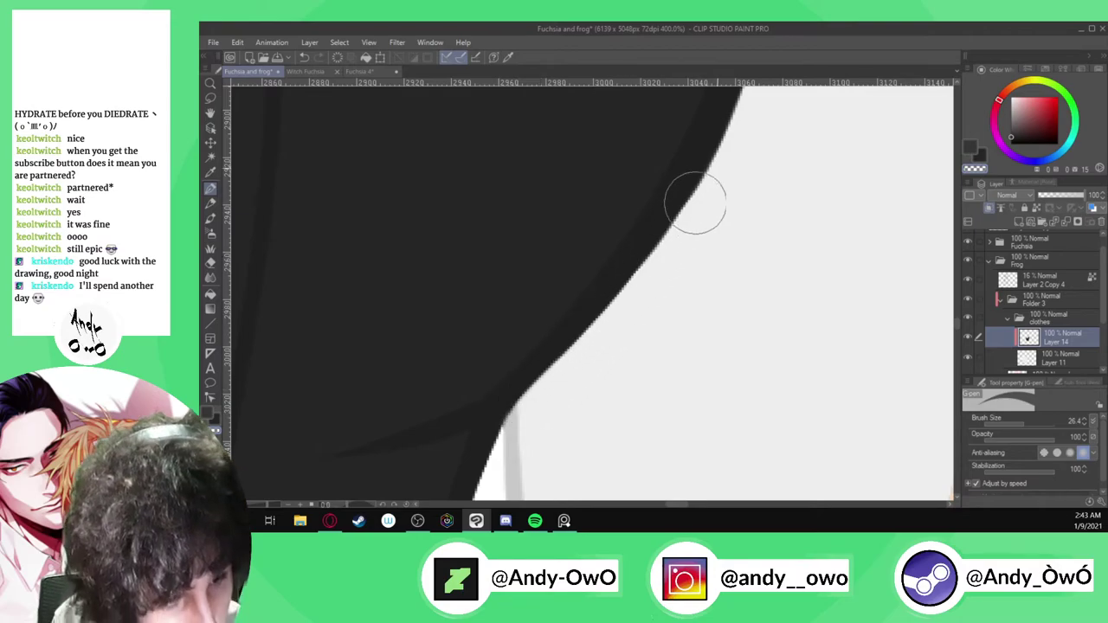
pyautogui.scroll(-6, 620, 425)
pyautogui.scroll(8, 710, 139)
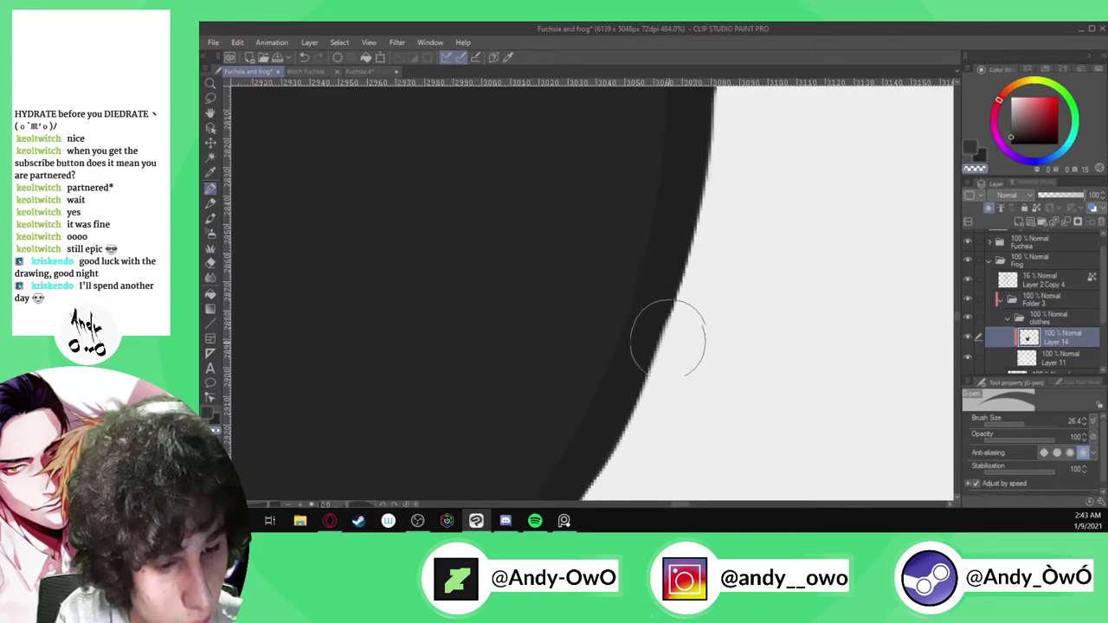
pyautogui.moveTo(697, 231); pyautogui.dragTo(711, 128)
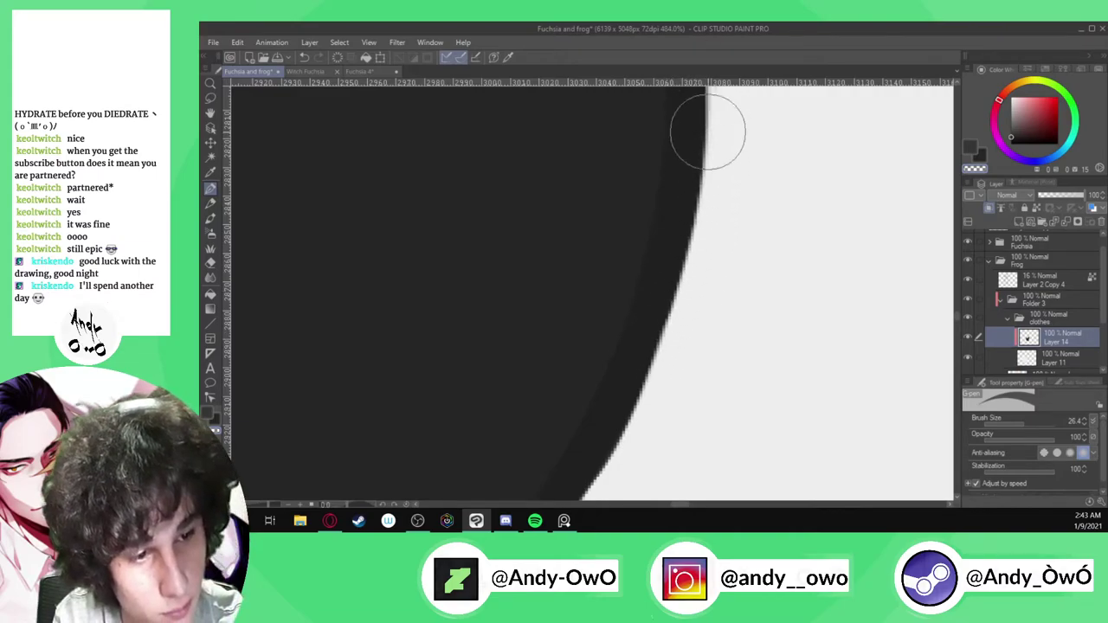
pyautogui.scroll(-5, 678, 418)
pyautogui.moveTo(1060, 197); pyautogui.dragTo(1061, 197)
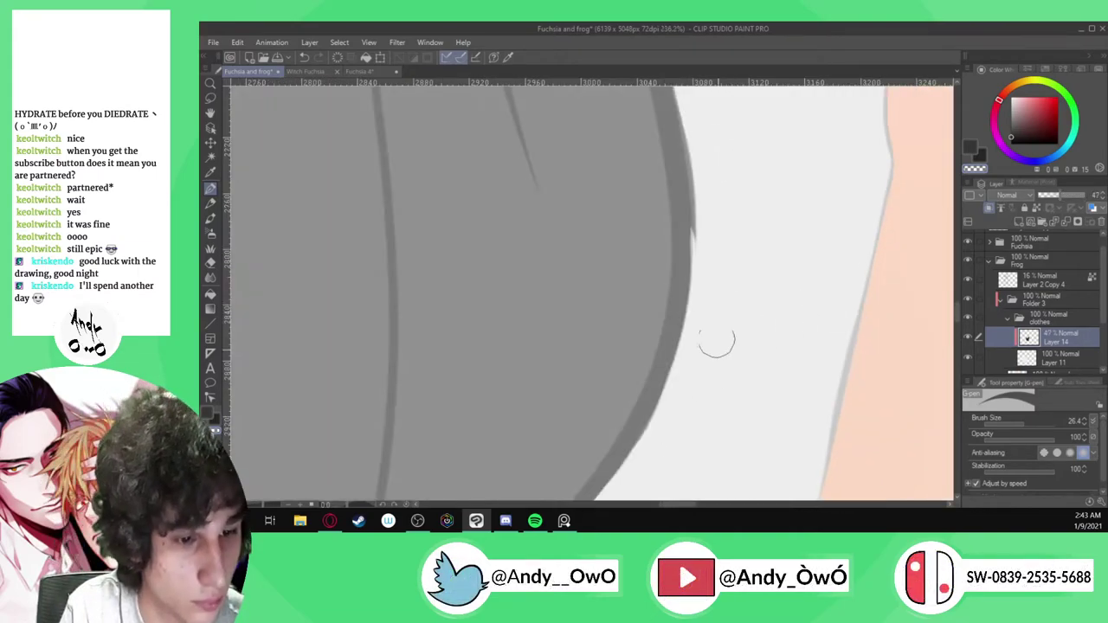
pyautogui.scroll(4, 701, 216)
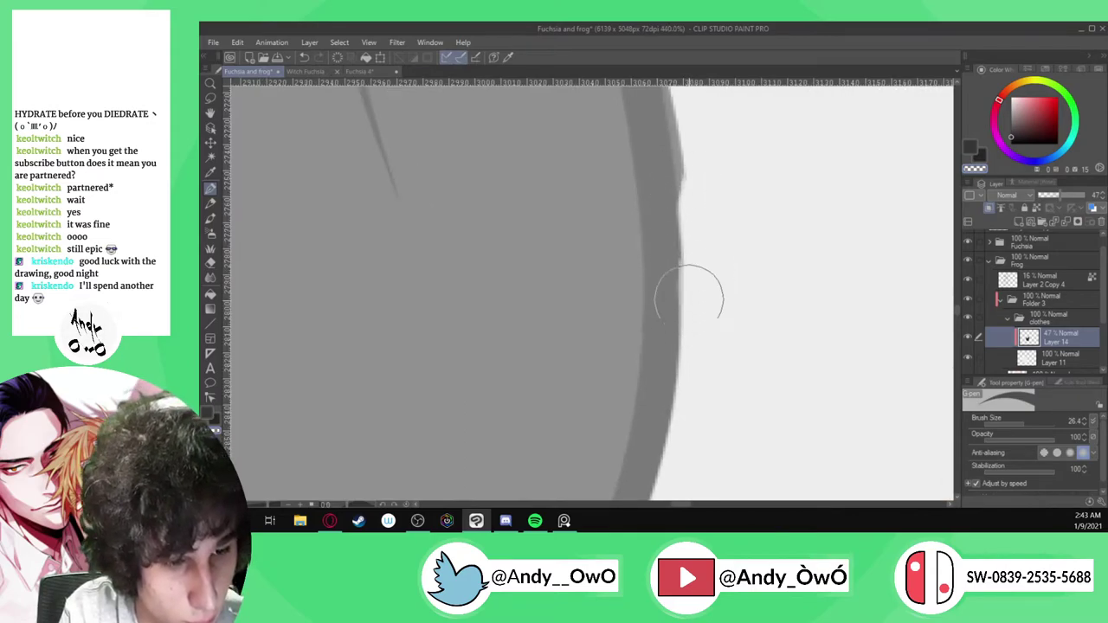
pyautogui.hotkey('ctrl', 'z')
pyautogui.hotkey('ctrl', 'z')
pyautogui.hotkey('ctrl', 'z')
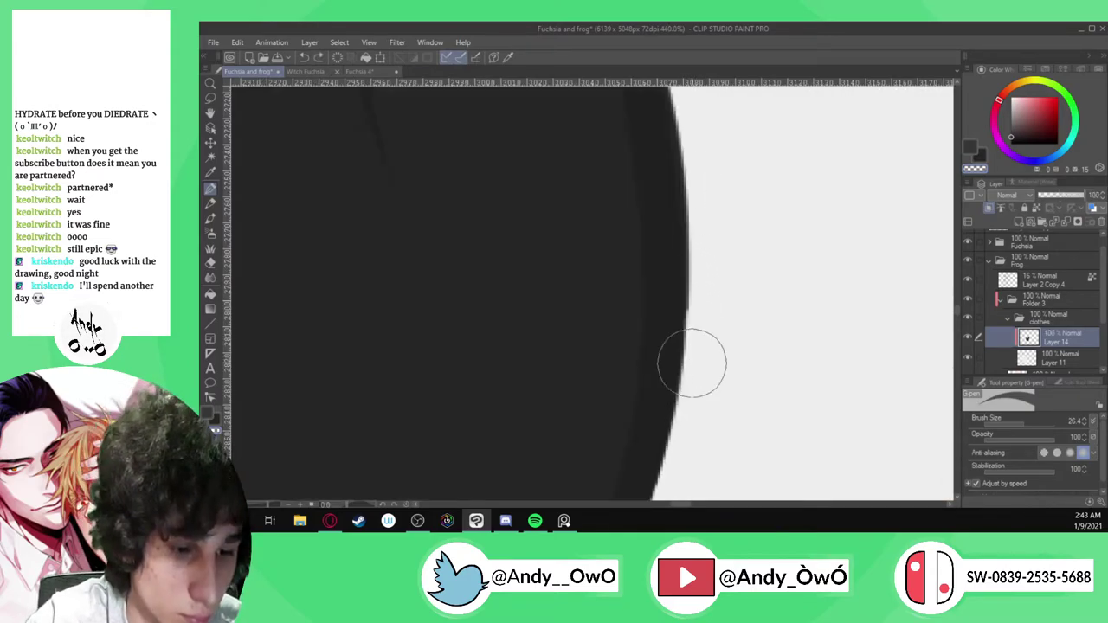
# Trim the bust's outer edge with transparent colour at a temporary 30% opacity for Layer 14, restoring 100% at the end
pyautogui.click(1052, 196)
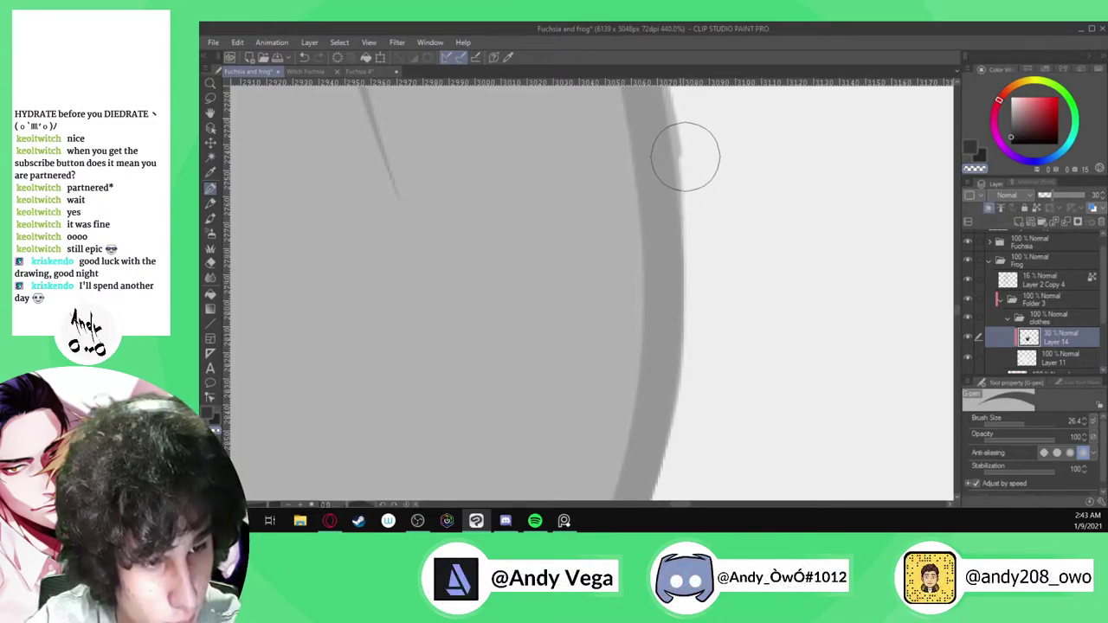
pyautogui.scroll(-7, 667, 476)
pyautogui.scroll(8, 678, 252)
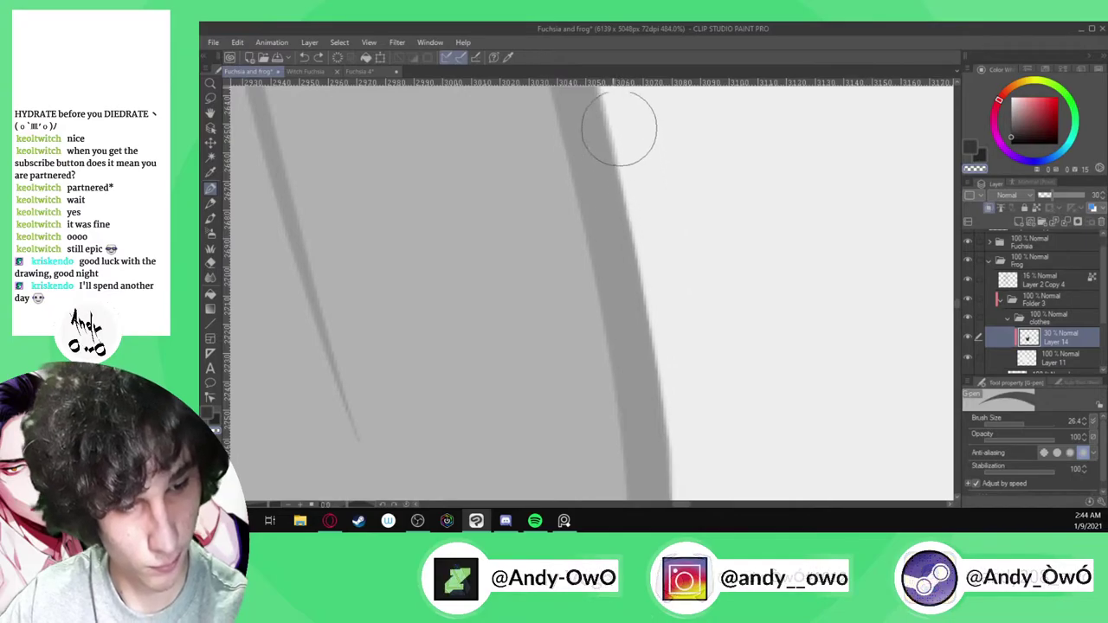
pyautogui.scroll(-10, 583, 252)
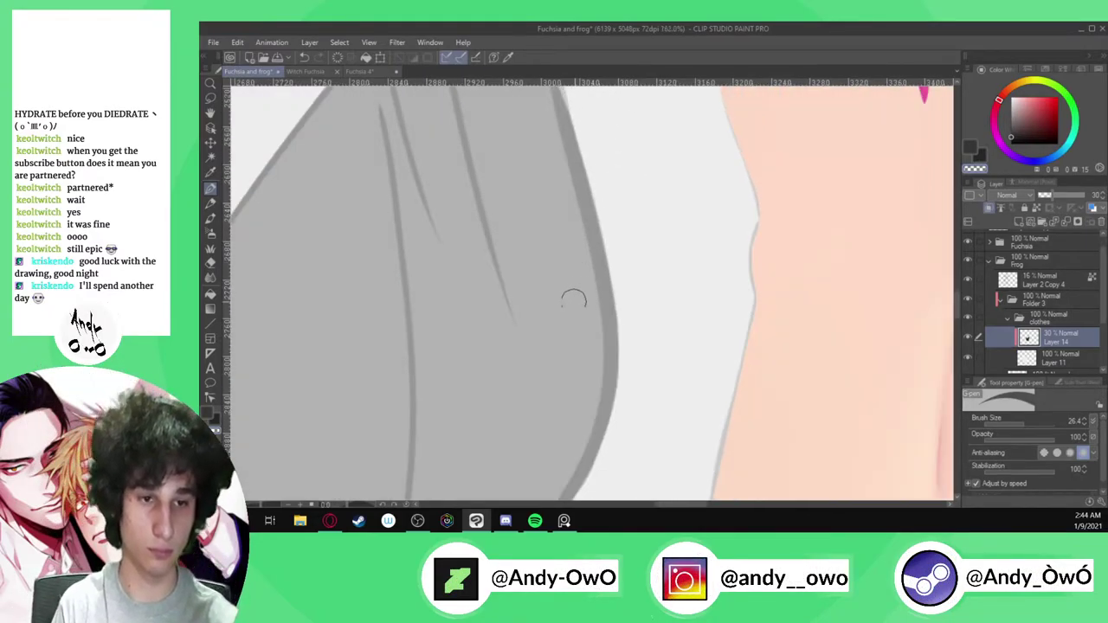
pyautogui.scroll(6, 553, 164)
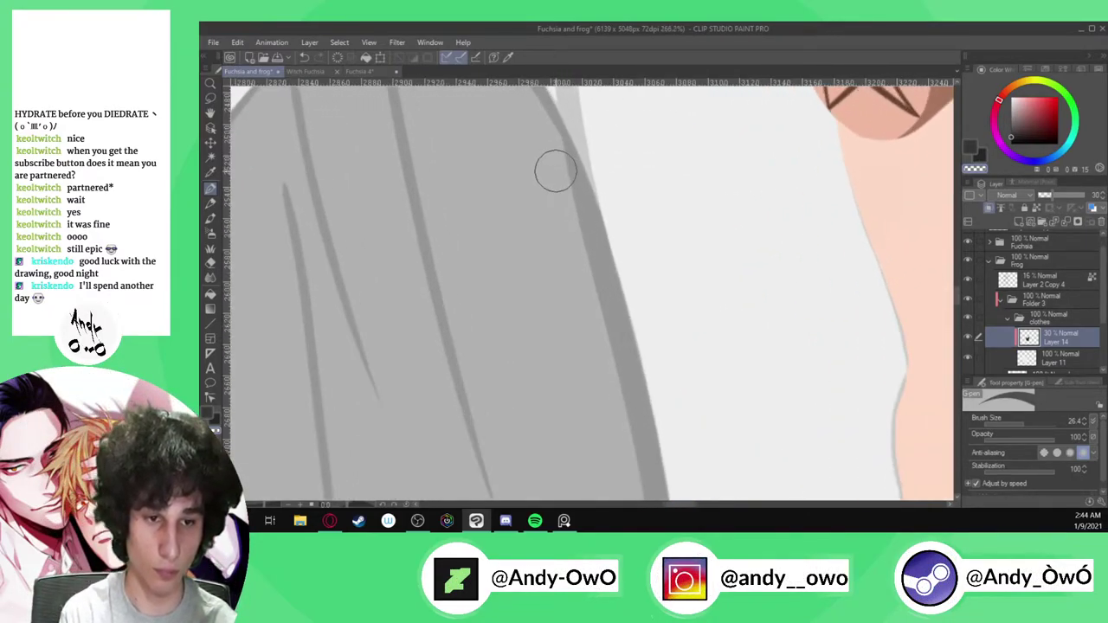
pyautogui.click(1099, 191)
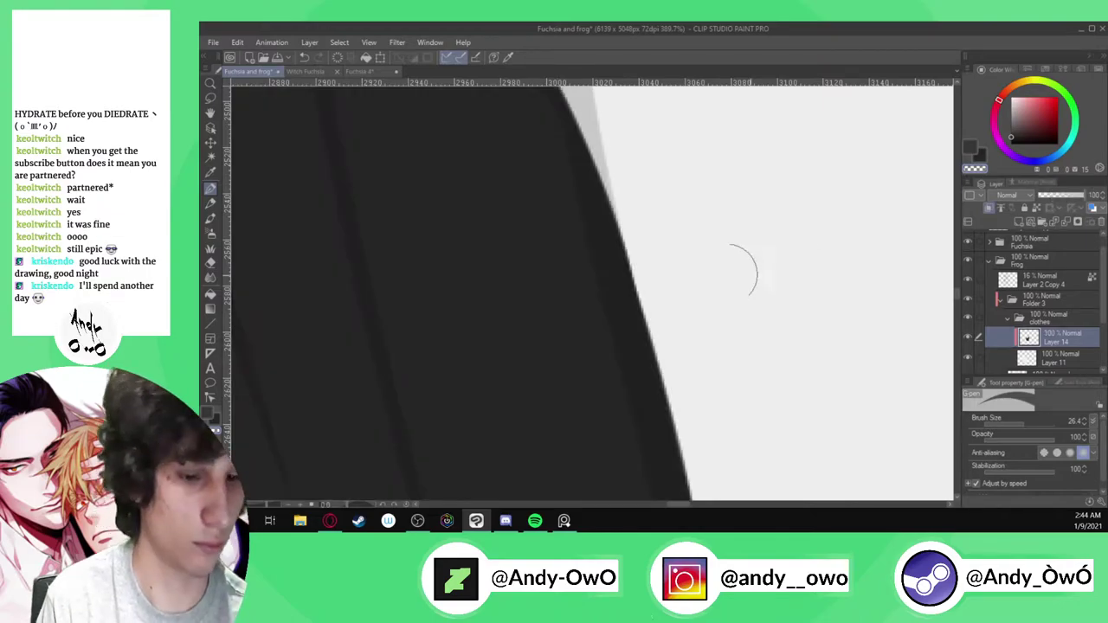
# Paint a near-black line along the opposite bust's outer curve, from the underbust up to the hair strands
pyautogui.scroll(-7, 629, 263)
pyautogui.scroll(-8, 629, 264)
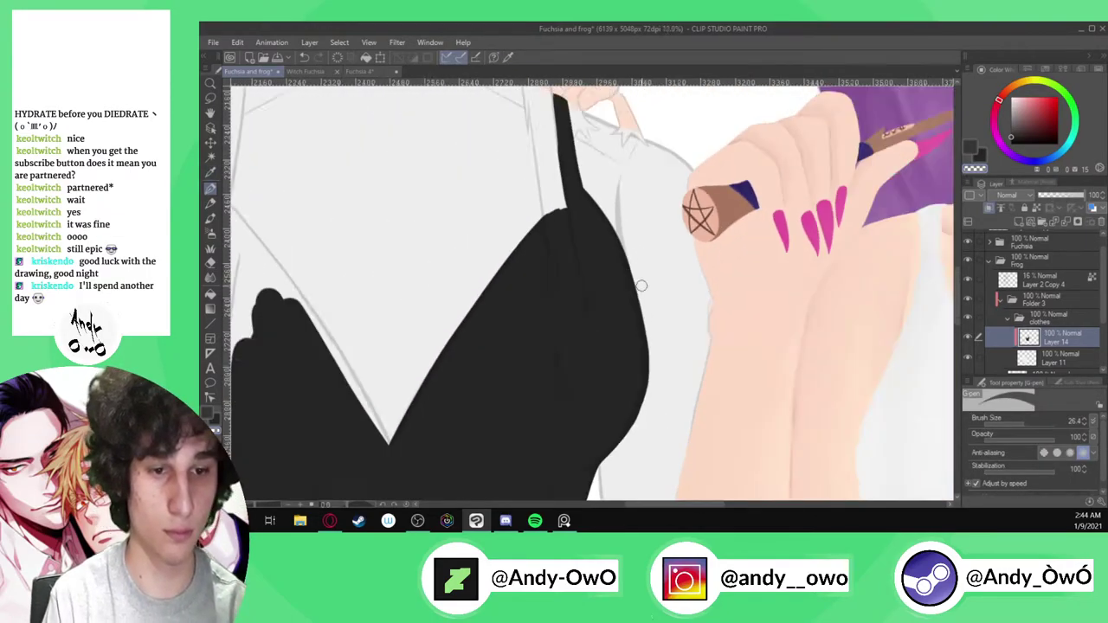
pyautogui.scroll(5, 454, 363)
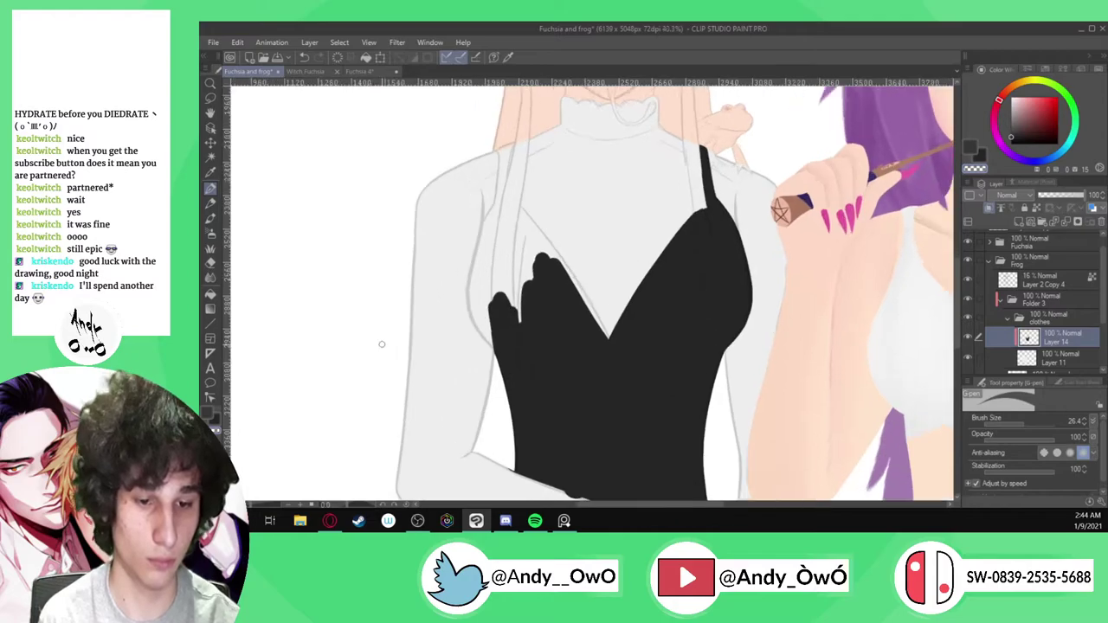
pyautogui.scroll(4, 503, 264)
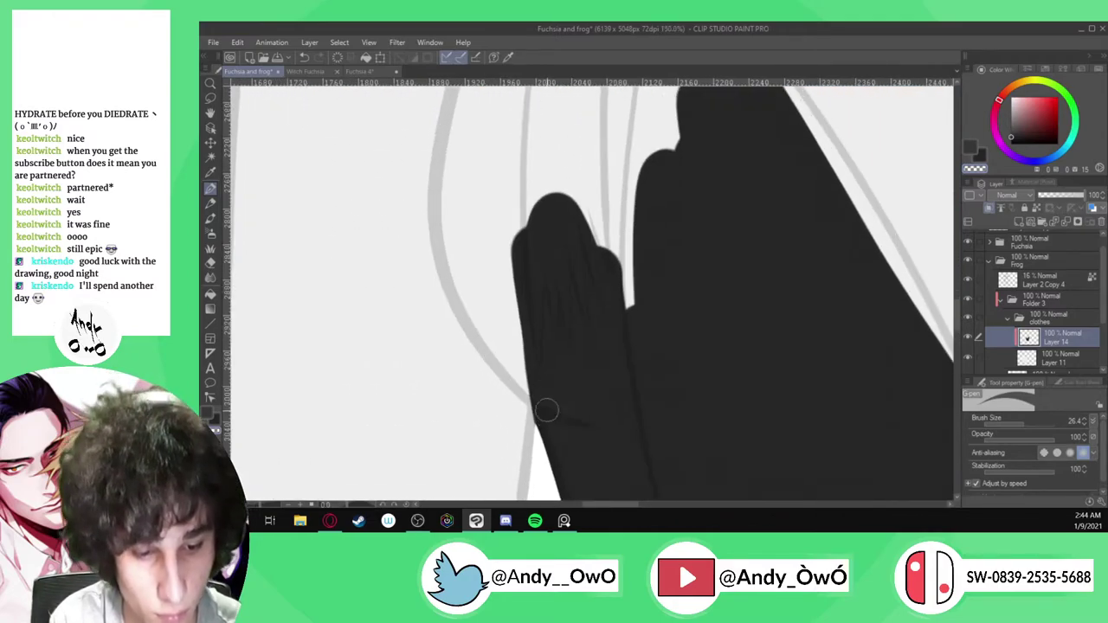
pyautogui.moveTo(539, 413); pyautogui.dragTo(534, 405)
pyautogui.keyDown('alt'); pyautogui.click(573, 381); pyautogui.keyUp('alt')
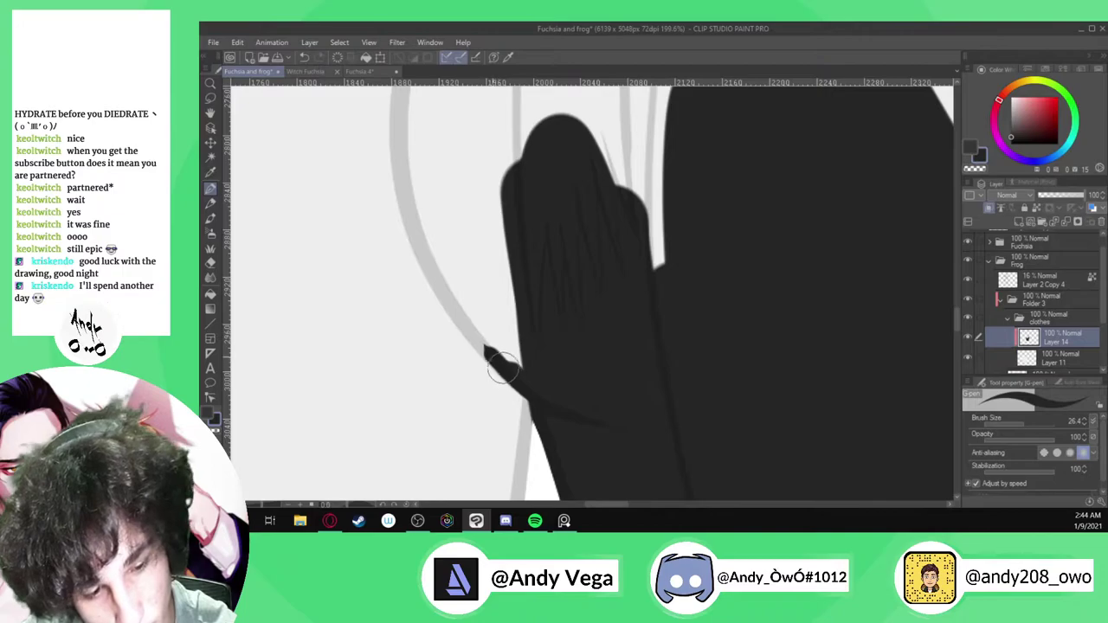
pyautogui.moveTo(443, 294)
pyautogui.mouseDown()
pyautogui.moveTo(393, 189)
pyautogui.moveTo(383, 121)
pyautogui.moveTo(394, 81)
pyautogui.mouseUp()
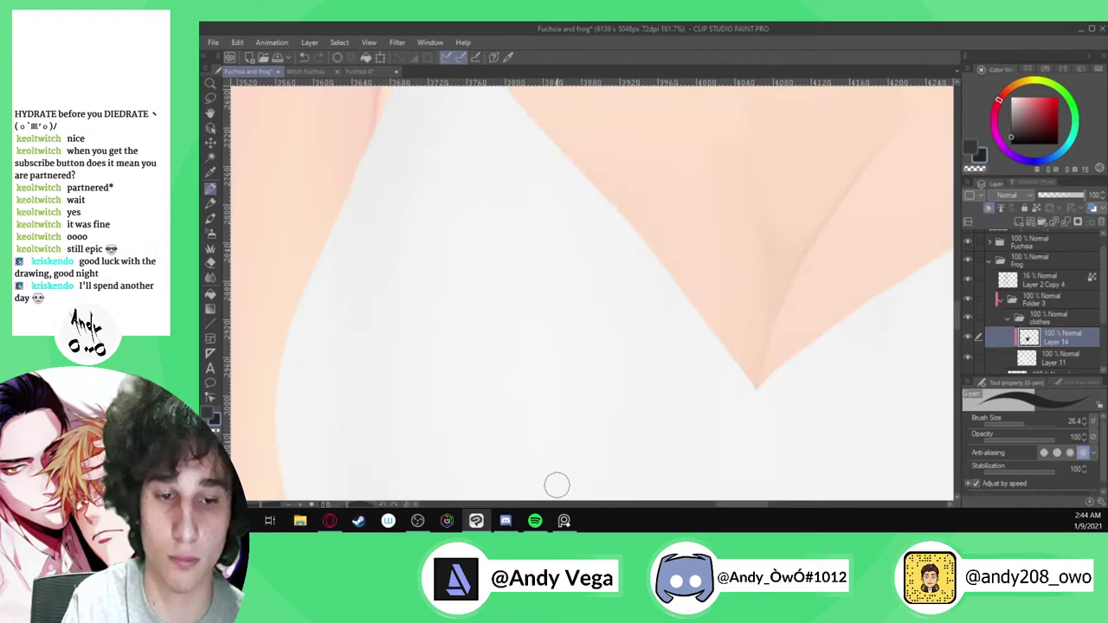
pyautogui.scroll(-6, 695, 225)
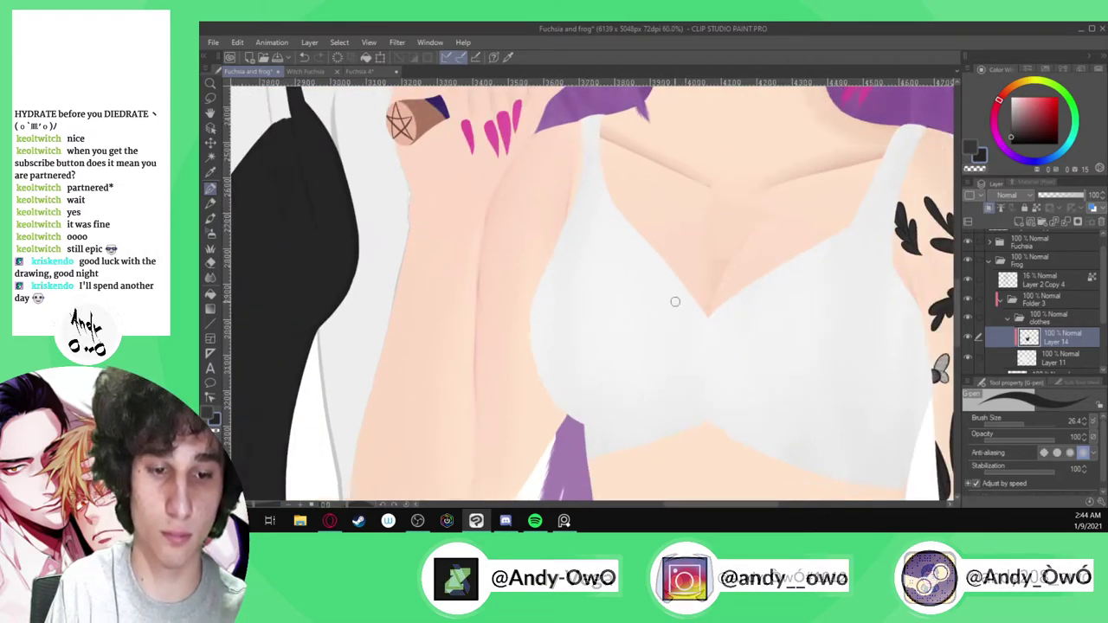
pyautogui.scroll(-2, 693, 308)
pyautogui.scroll(5, 450, 200)
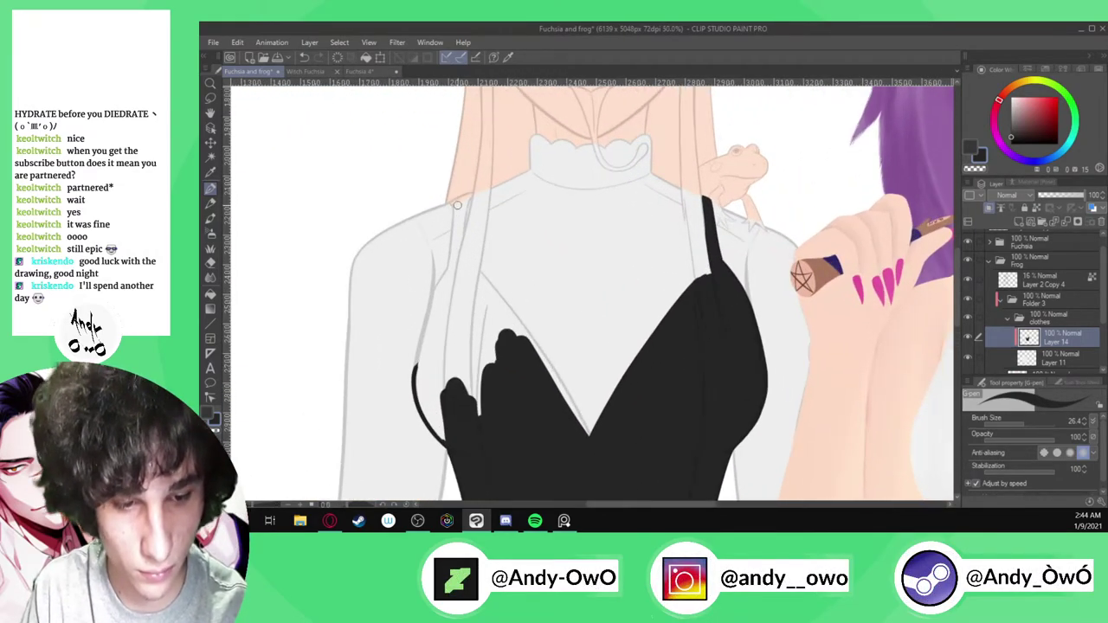
pyautogui.scroll(4, 450, 200)
pyautogui.moveTo(447, 199)
pyautogui.mouseDown()
pyautogui.moveTo(460, 248)
pyautogui.moveTo(440, 465)
pyautogui.mouseUp()
pyautogui.scroll(3, 437, 201)
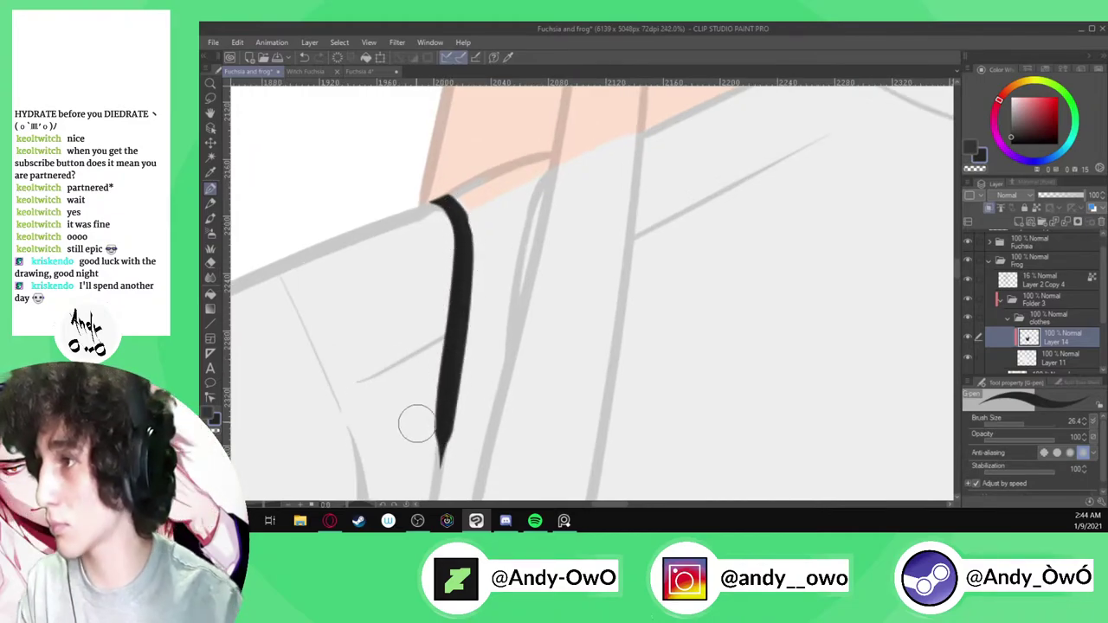
pyautogui.scroll(-8, 446, 318)
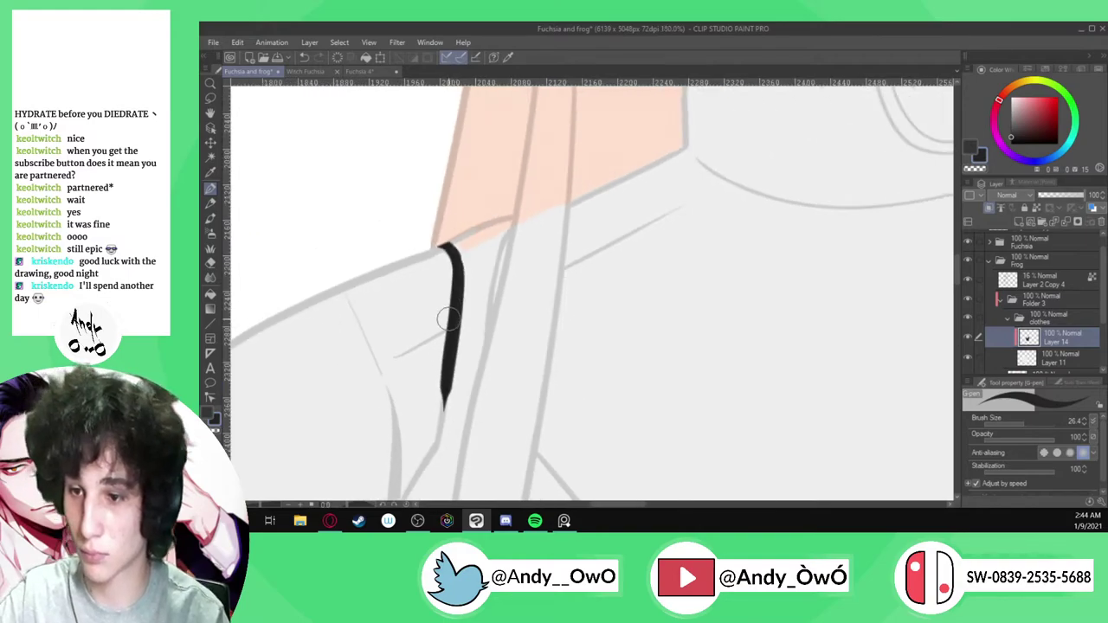
pyautogui.scroll(6, 506, 348)
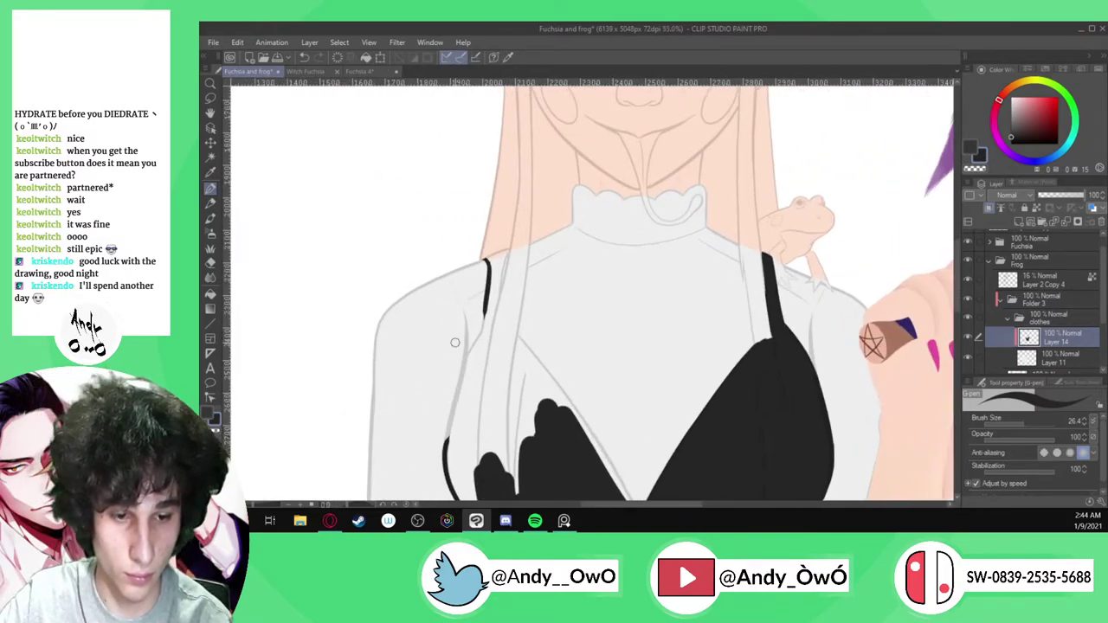
pyautogui.hotkey('ctrl', 'z')
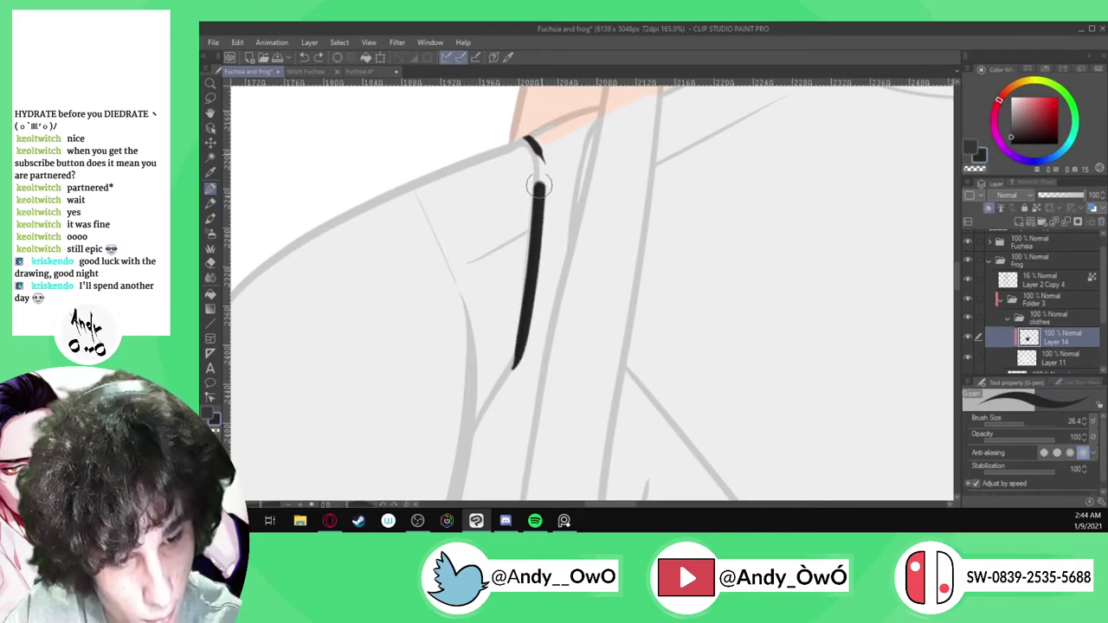
# Paint the near-black strap on Layer 14 down from the shoulder and shape its upper end along the shoulder line
pyautogui.scroll(1, 525, 314)
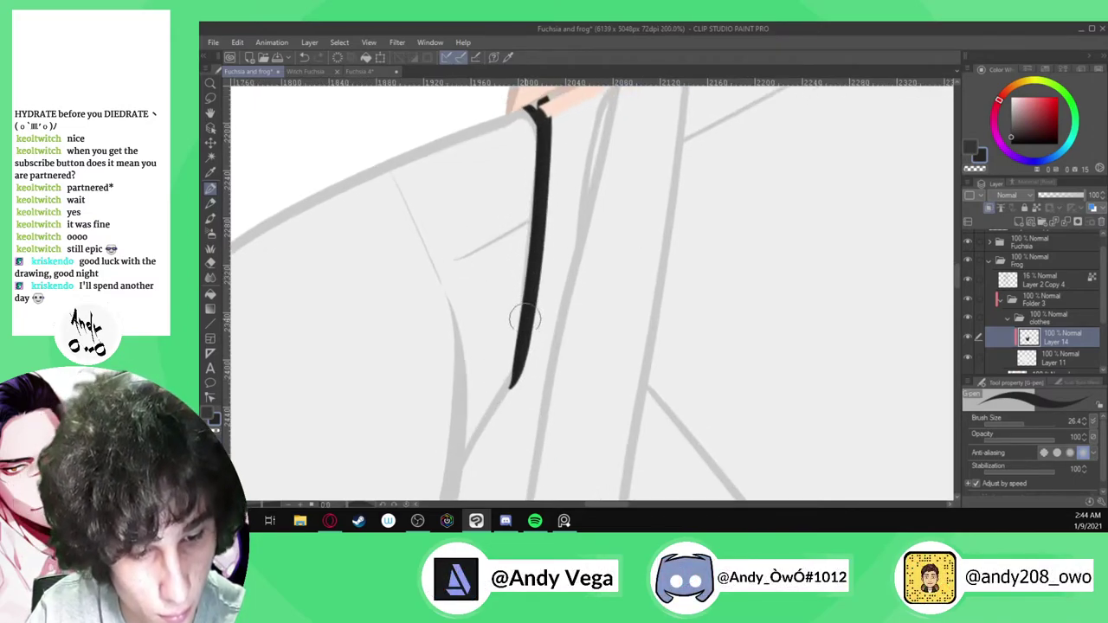
pyautogui.scroll(1, 526, 286)
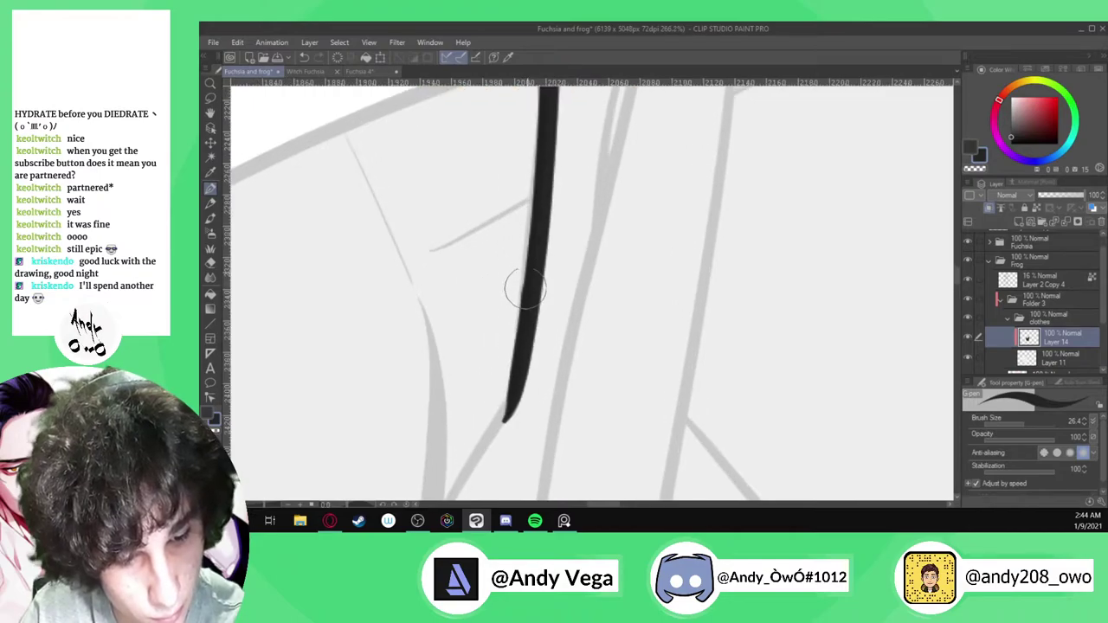
pyautogui.scroll(-2, 537, 399)
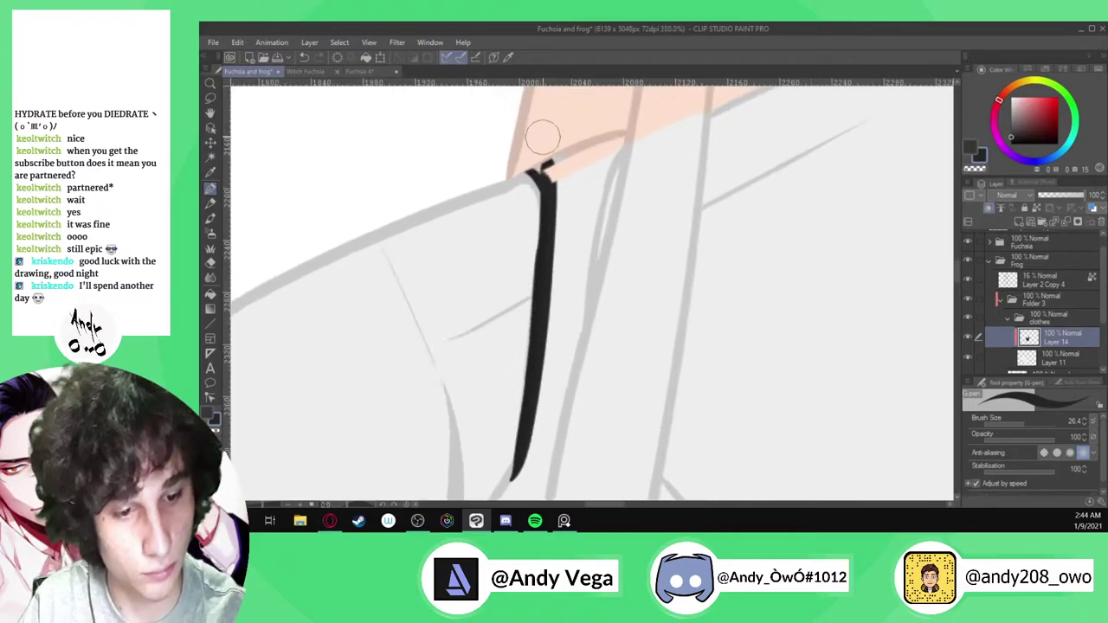
pyautogui.scroll(3, 536, 139)
pyautogui.moveTo(534, 195); pyautogui.dragTo(480, 172)
pyautogui.scroll(1, 517, 175)
pyautogui.scroll(1, 511, 179)
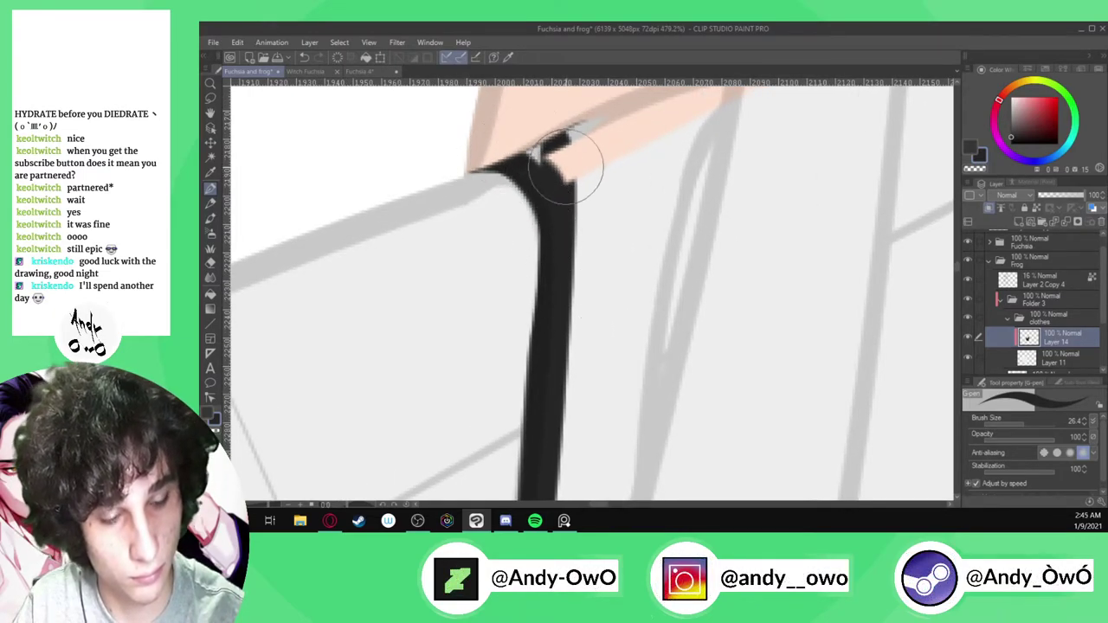
pyautogui.scroll(-2, 575, 147)
pyautogui.scroll(-4, 597, 141)
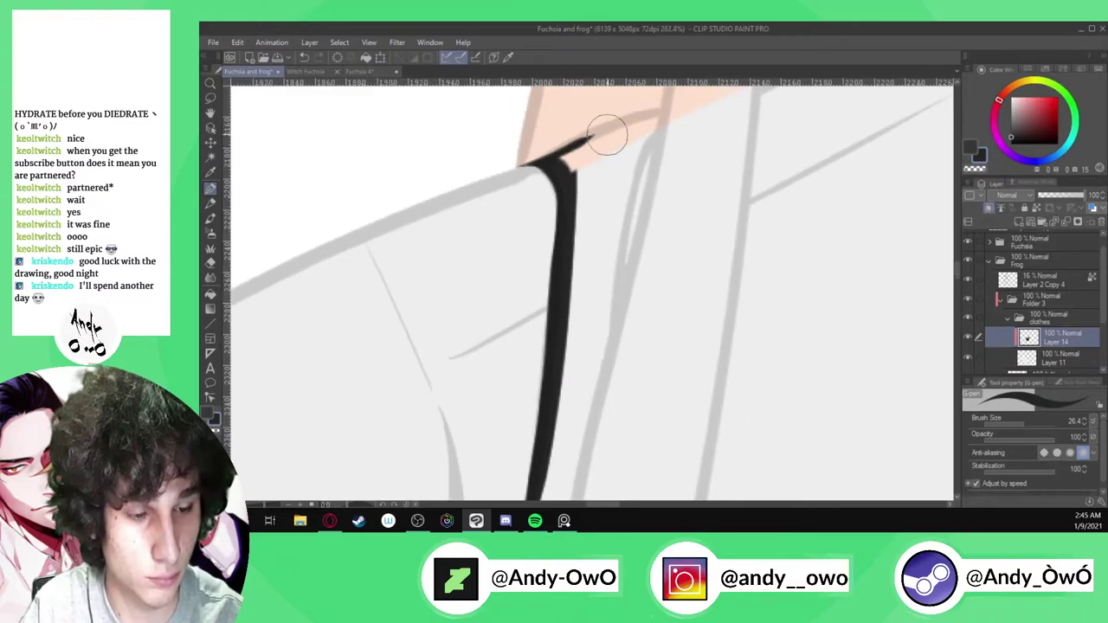
# Extend the near-black line from the outer bust curve upward along the sketched side edge towards the strap
pyautogui.scroll(-3, 591, 227)
pyautogui.scroll(6, 551, 342)
pyautogui.scroll(1, 560, 266)
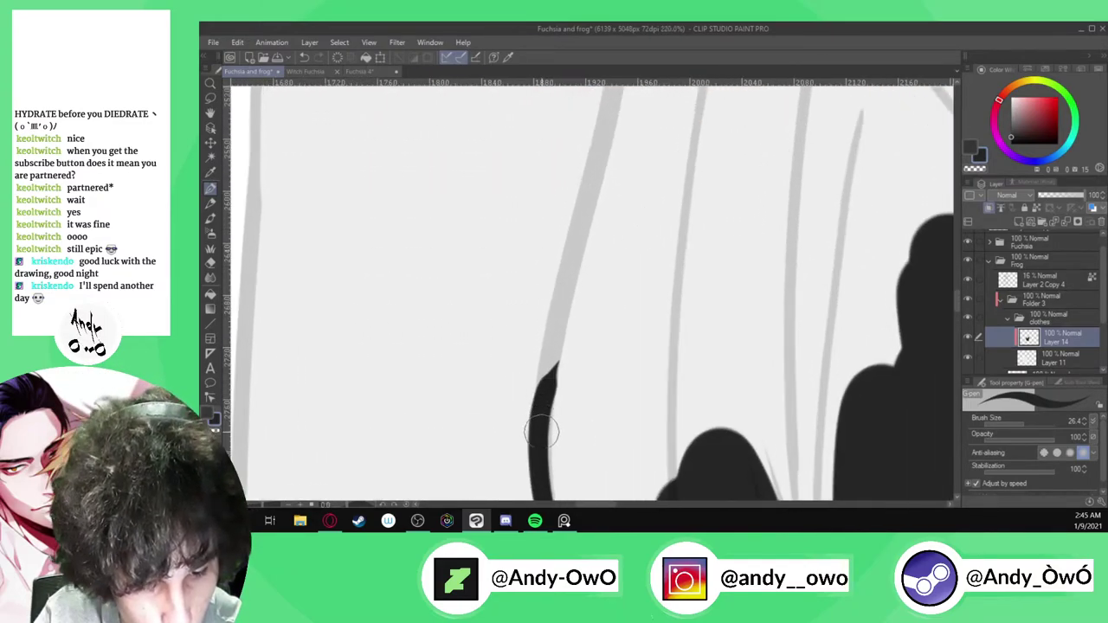
pyautogui.moveTo(550, 351); pyautogui.dragTo(621, 95)
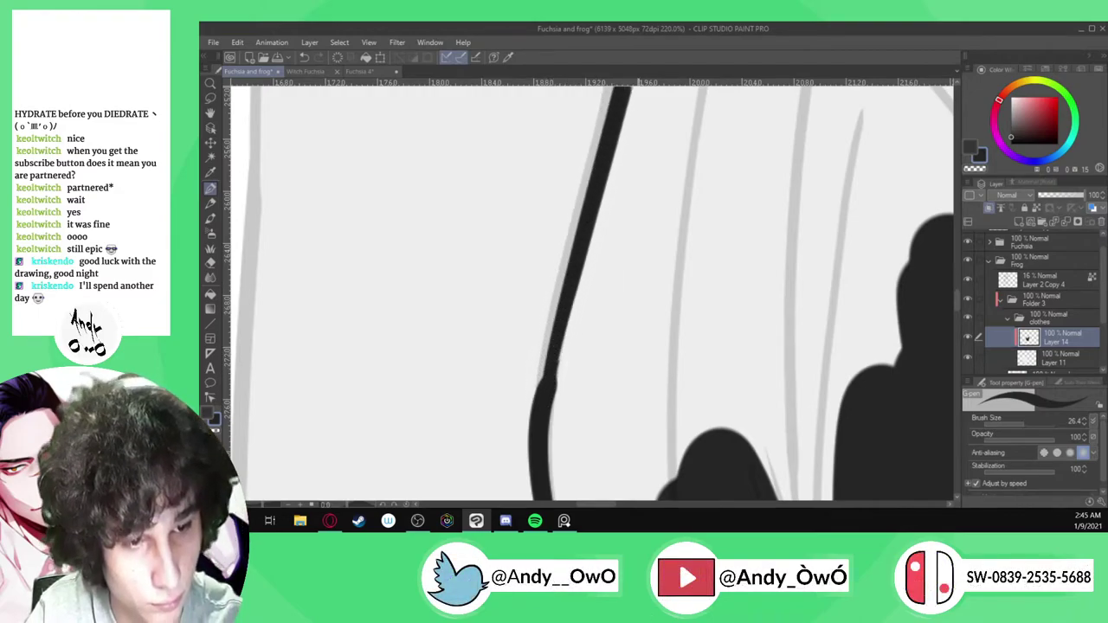
pyautogui.scroll(-4, 571, 372)
# Join the strap's lower end to the bust's outer edge line with a near-black stroke
pyautogui.scroll(3, 621, 156)
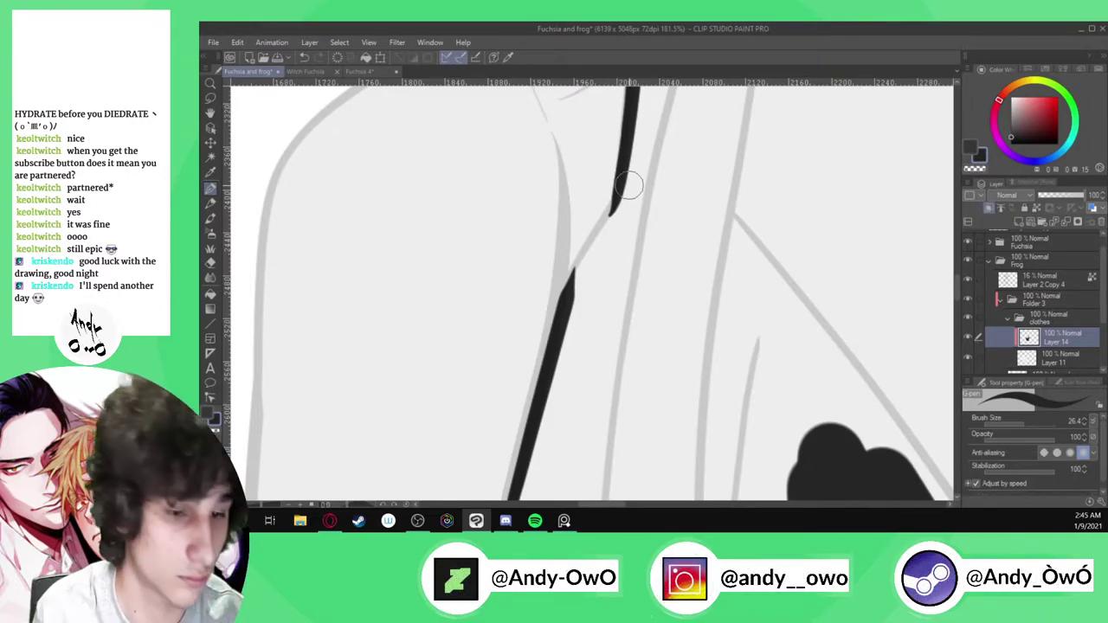
pyautogui.scroll(3, 615, 192)
pyautogui.moveTo(605, 222); pyautogui.dragTo(516, 372)
pyautogui.hotkey('ctrl', 'z')
pyautogui.moveTo(613, 204); pyautogui.dragTo(520, 398)
pyautogui.scroll(-2, 584, 275)
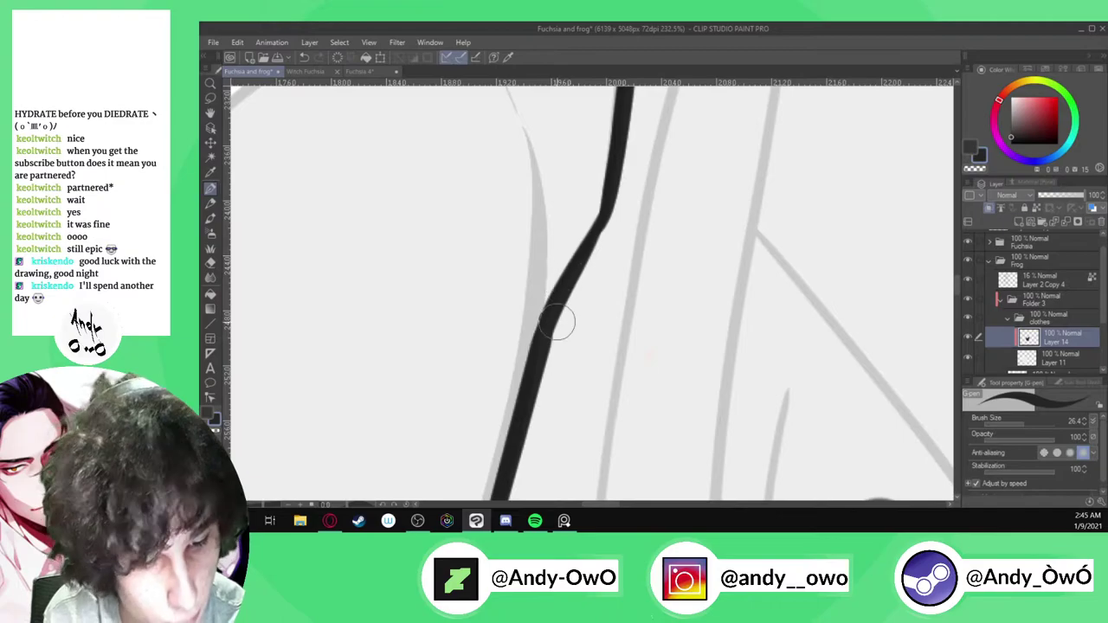
# Lower Layer 14's opacity to 34% and thicken the outer bust line to cover the sketch up to the strap
pyautogui.click(1055, 195)
pyautogui.scroll(-3, 614, 193)
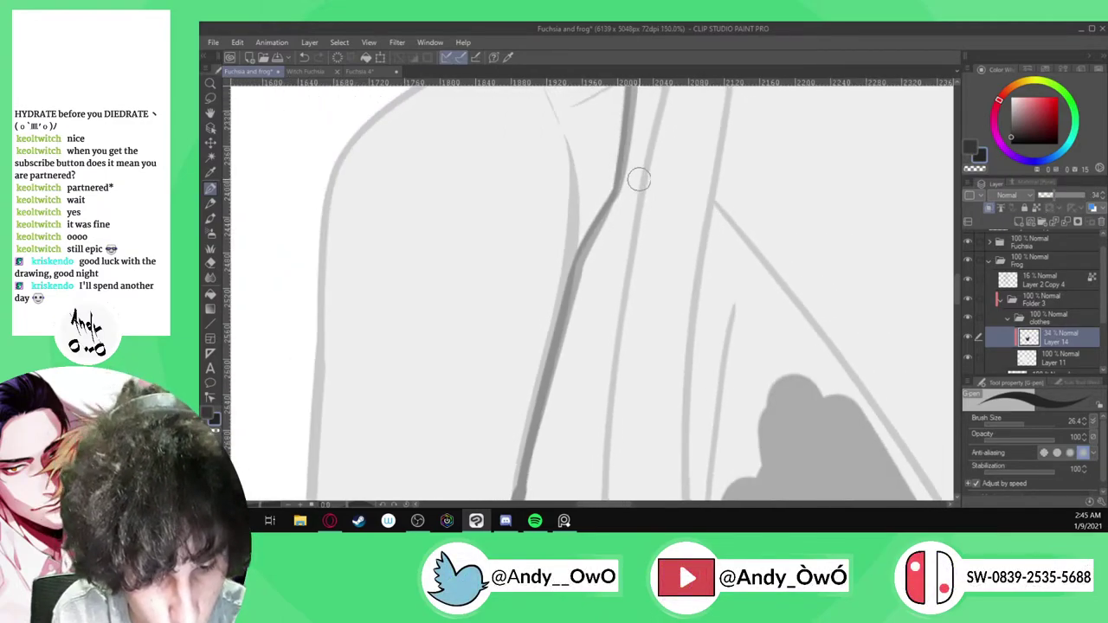
pyautogui.scroll(-3, 643, 177)
pyautogui.scroll(4, 581, 403)
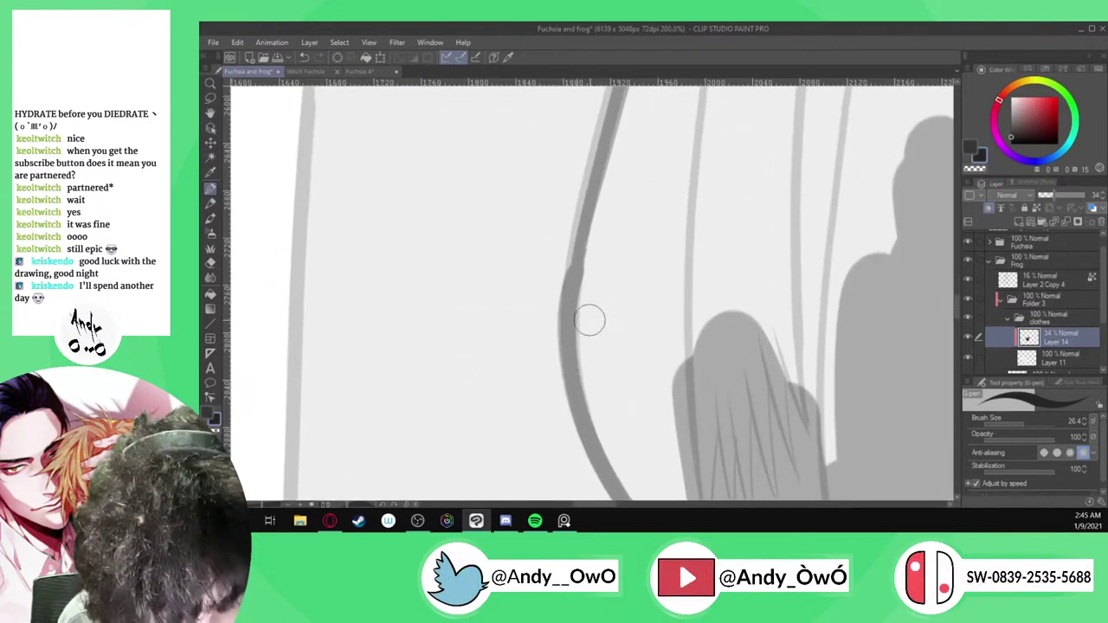
pyautogui.scroll(2, 589, 320)
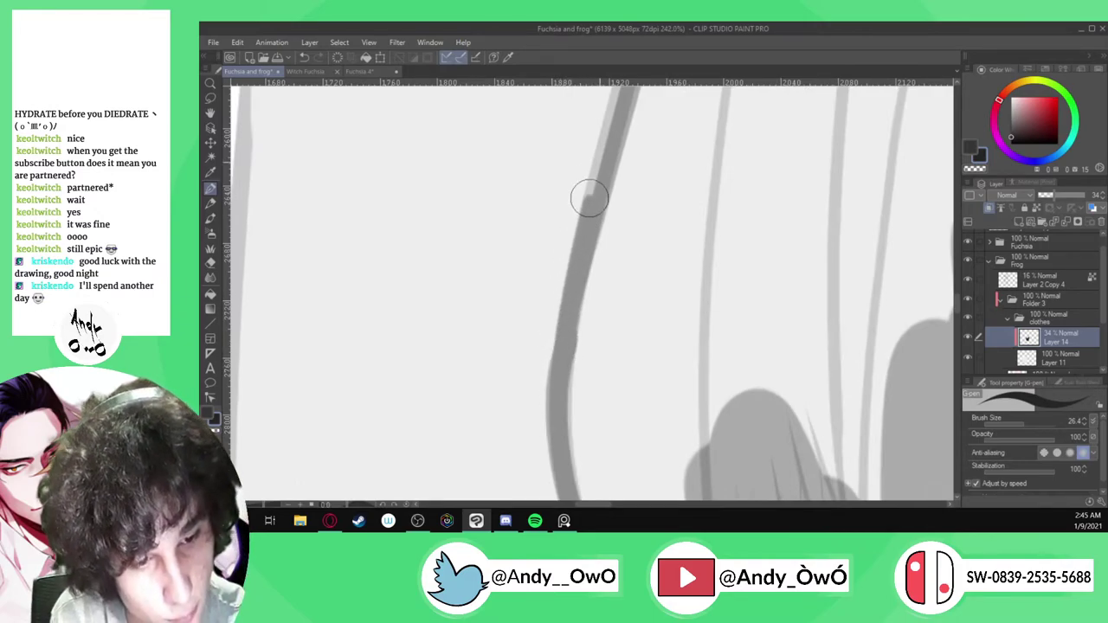
pyautogui.scroll(-7, 586, 424)
pyautogui.scroll(9, 614, 245)
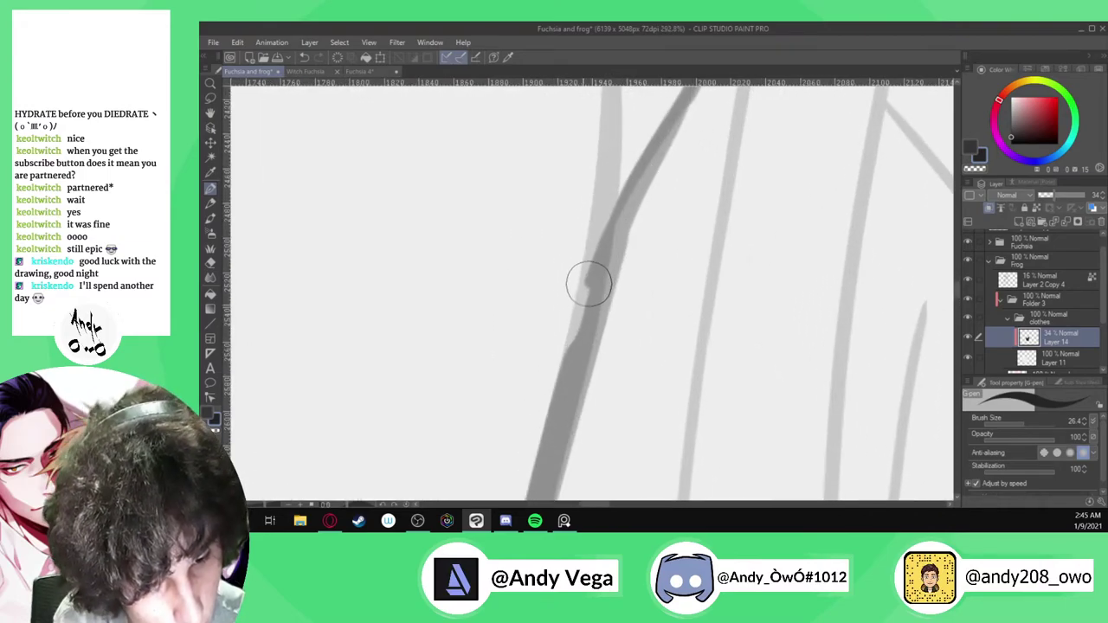
pyautogui.scroll(-8, 606, 254)
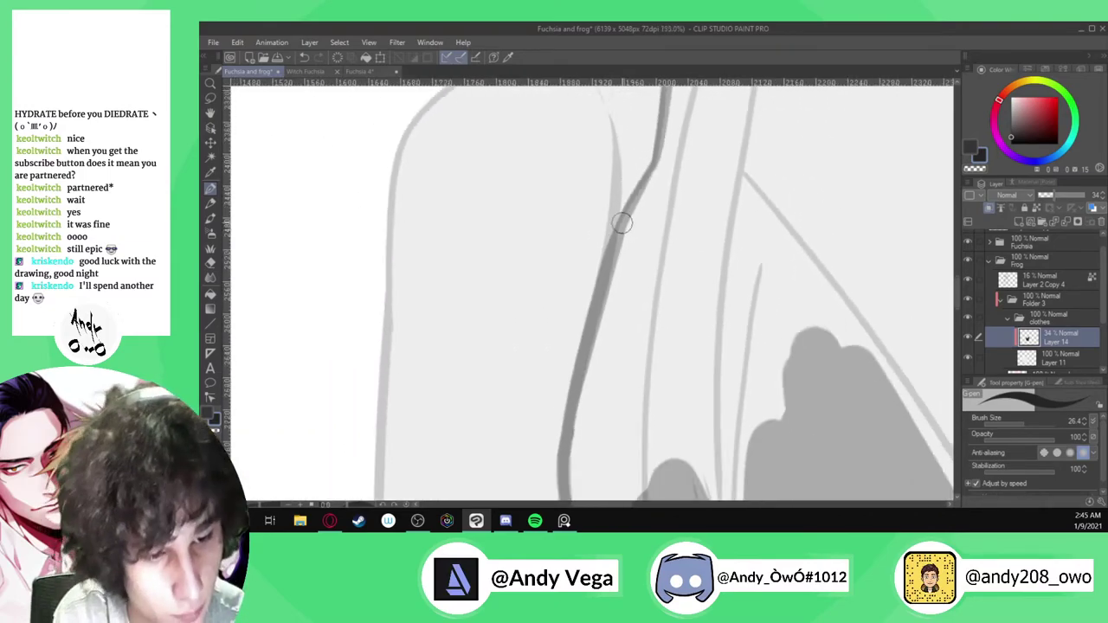
# Paint the upper part of the bodice's neckline edge along the sketch, from the hair strand down towards the V
pyautogui.scroll(3, 727, 260)
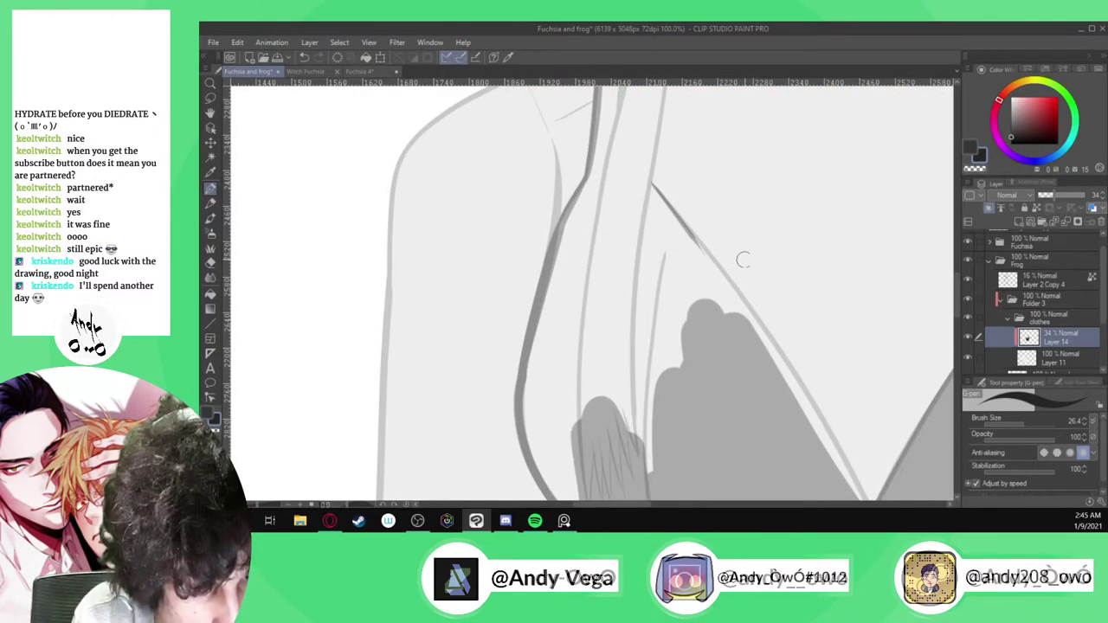
pyautogui.scroll(2, 678, 218)
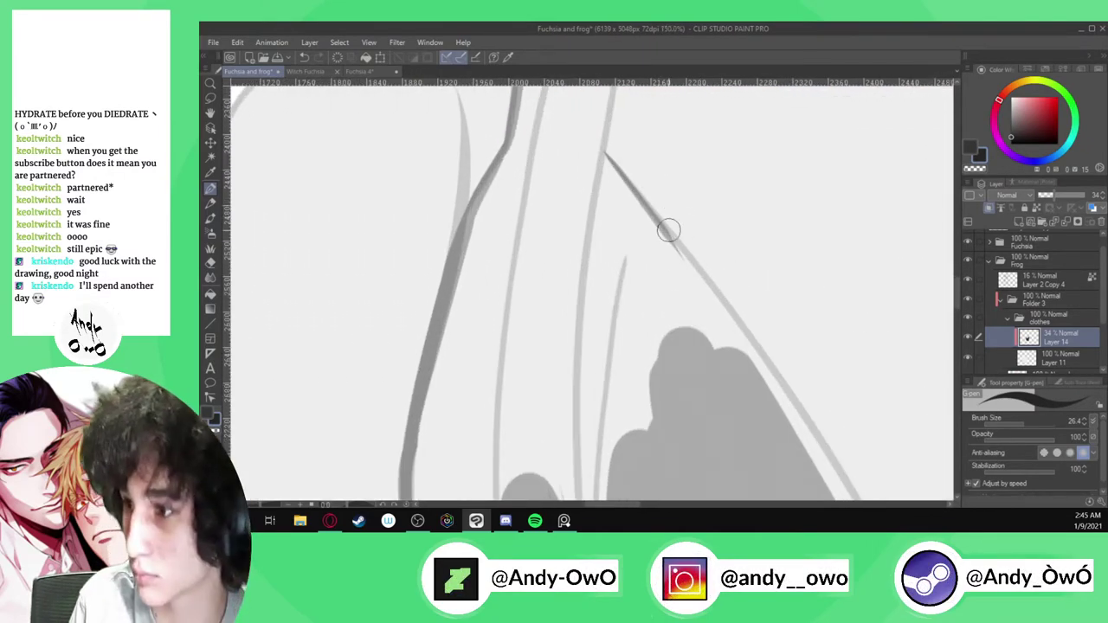
pyautogui.scroll(2, 668, 229)
pyautogui.moveTo(622, 178); pyautogui.dragTo(824, 435)
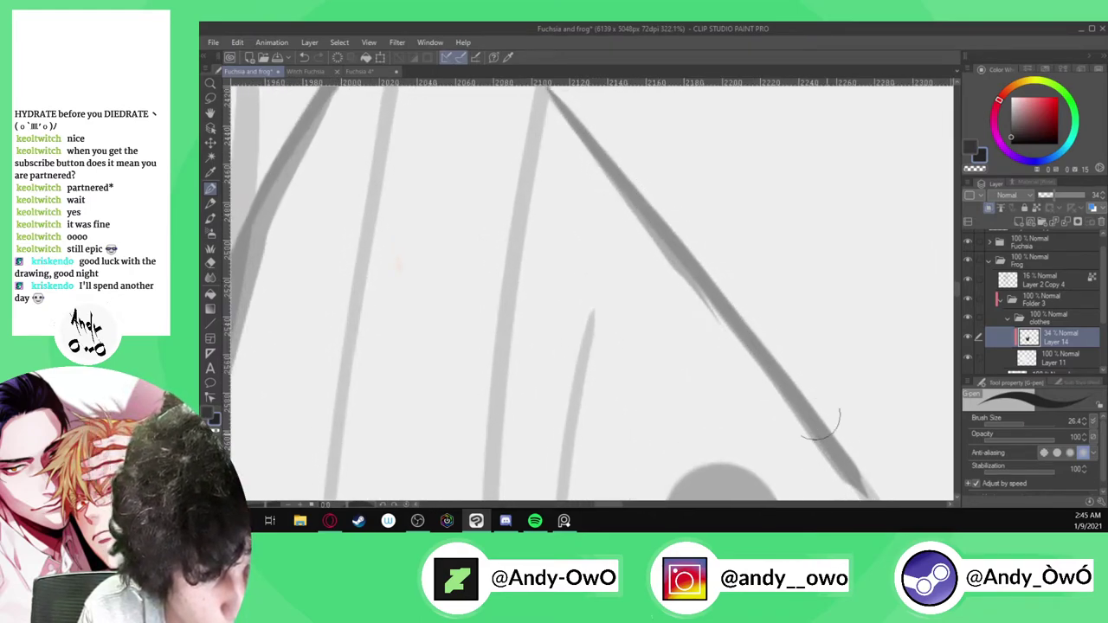
pyautogui.scroll(-4, 606, 161)
pyautogui.scroll(-2, 657, 218)
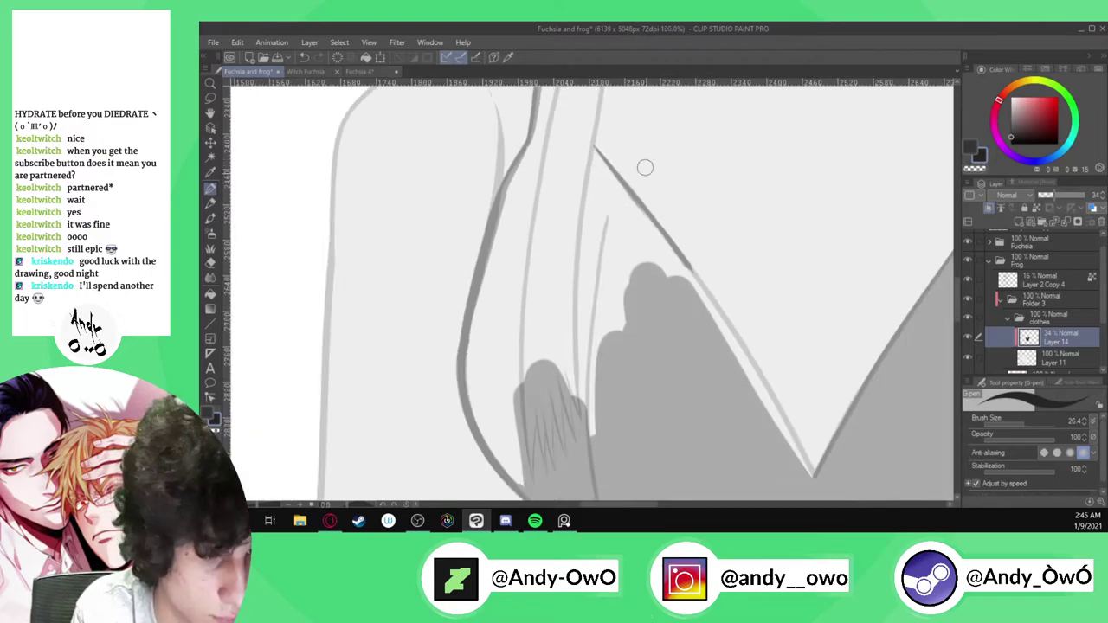
# Paint a short stroke between the hair strands, resample the bodice colour on Layer 14 and set the layer's opacity to 33%
pyautogui.scroll(2, 611, 203)
pyautogui.moveTo(559, 145); pyautogui.dragTo(530, 234)
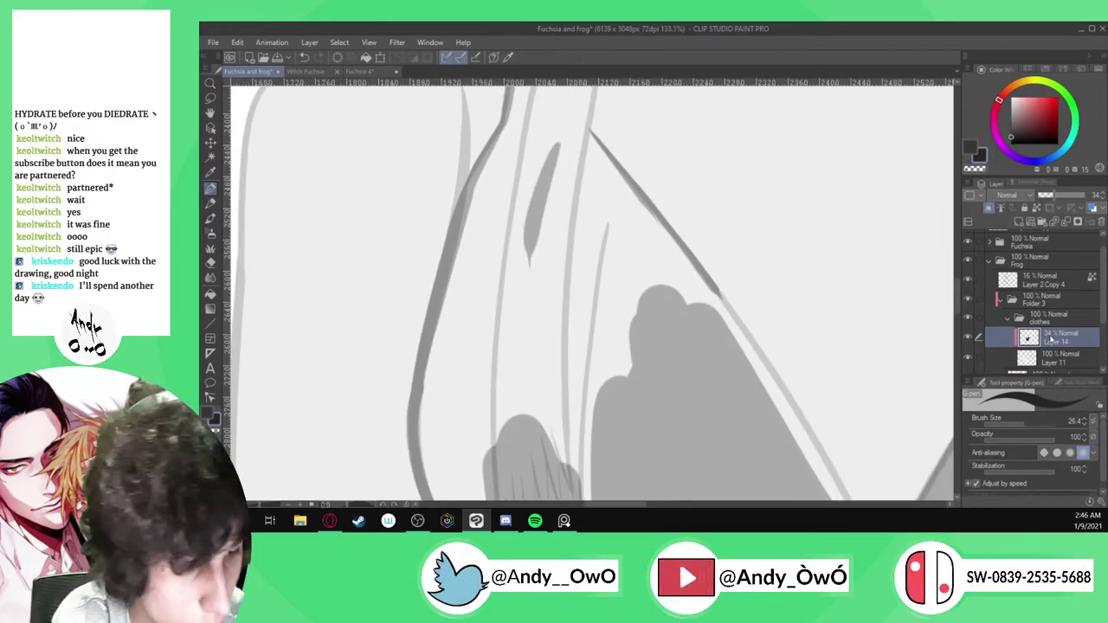
pyautogui.scroll(-1, 1049, 332)
pyautogui.click(1052, 329)
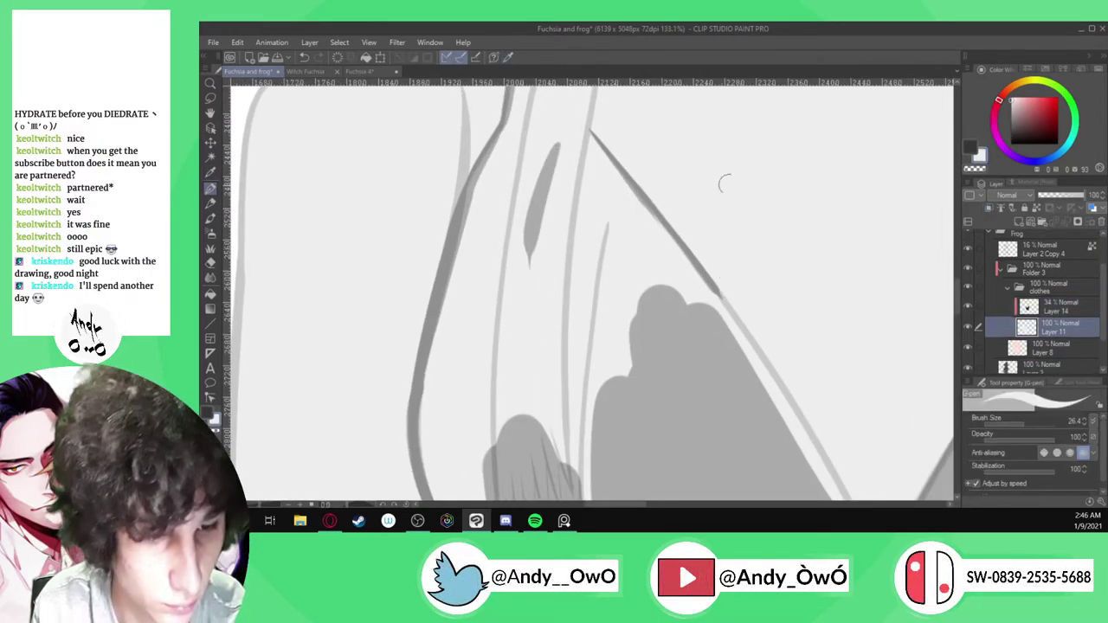
pyautogui.click(1058, 308)
pyautogui.keyDown('alt'); pyautogui.click(742, 368); pyautogui.keyUp('alt')
pyautogui.moveTo(1062, 199); pyautogui.dragTo(1050, 197)
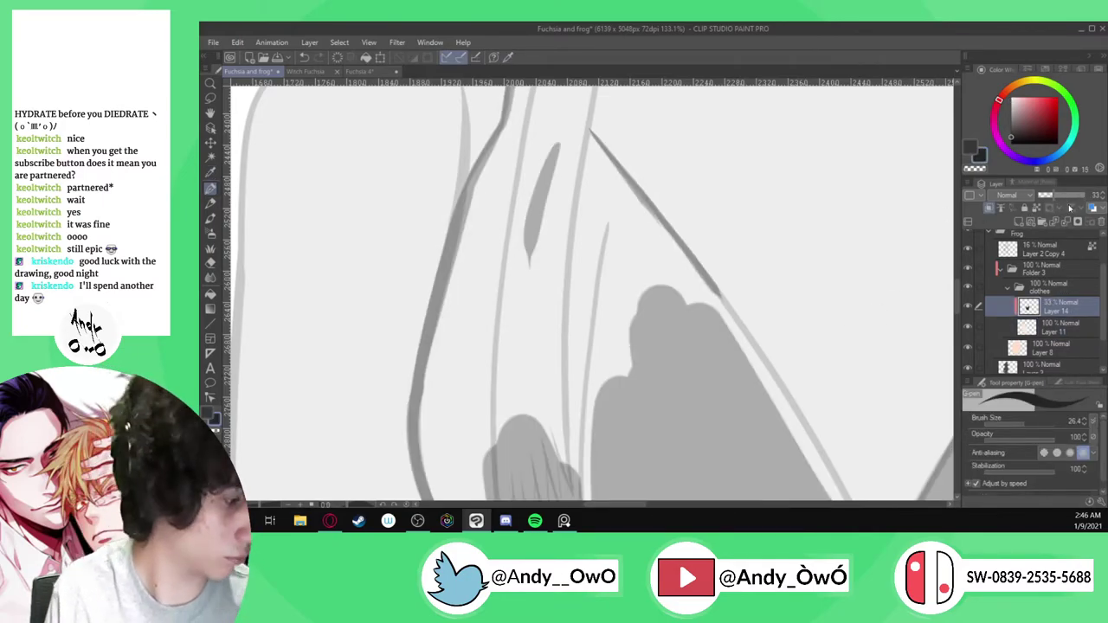
pyautogui.scroll(-5, 606, 201)
pyautogui.scroll(8, 763, 415)
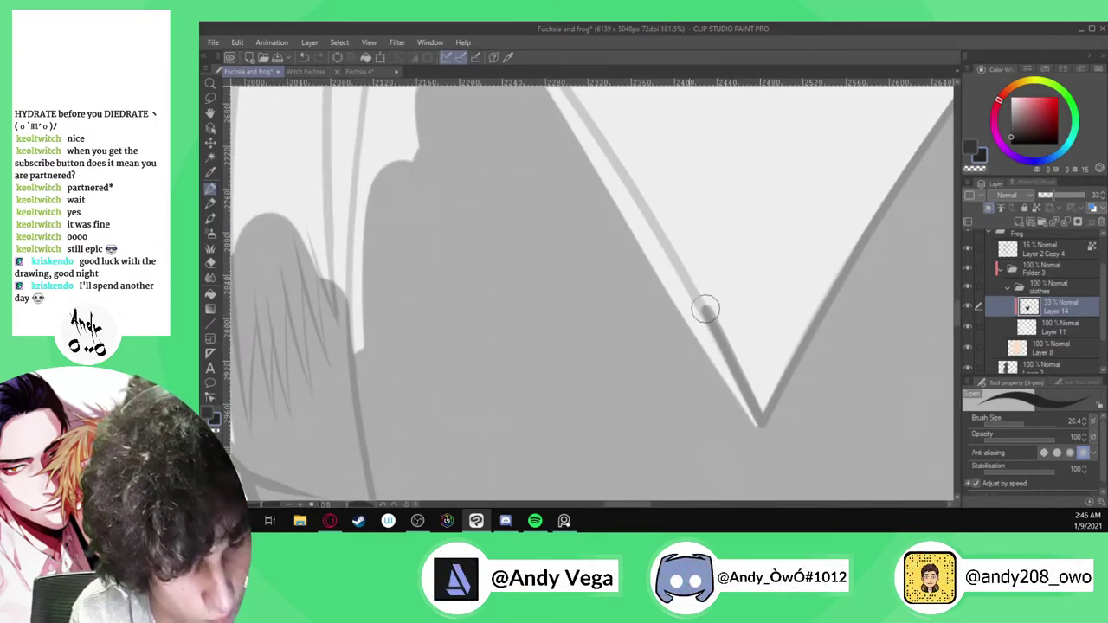
pyautogui.hotkey('ctrl', 'z')
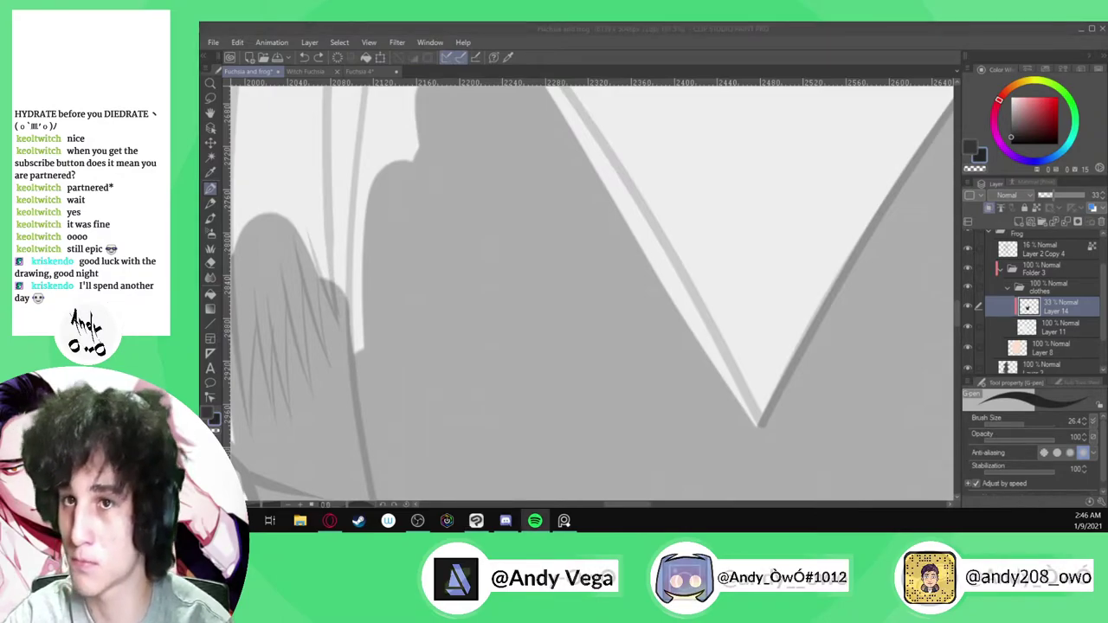
pyautogui.hotkey('alt', 'Tab')
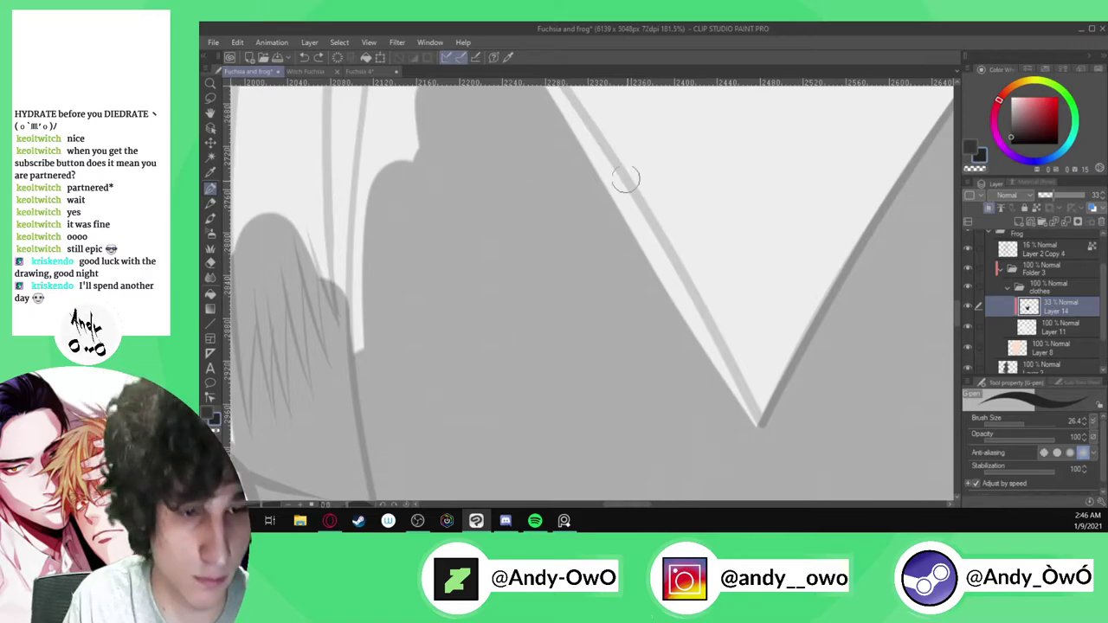
# Paint the lower neckline edge down to the V's point and connect it to the upper neckline stroke
pyautogui.scroll(2, 627, 180)
pyautogui.moveTo(658, 227); pyautogui.dragTo(796, 487)
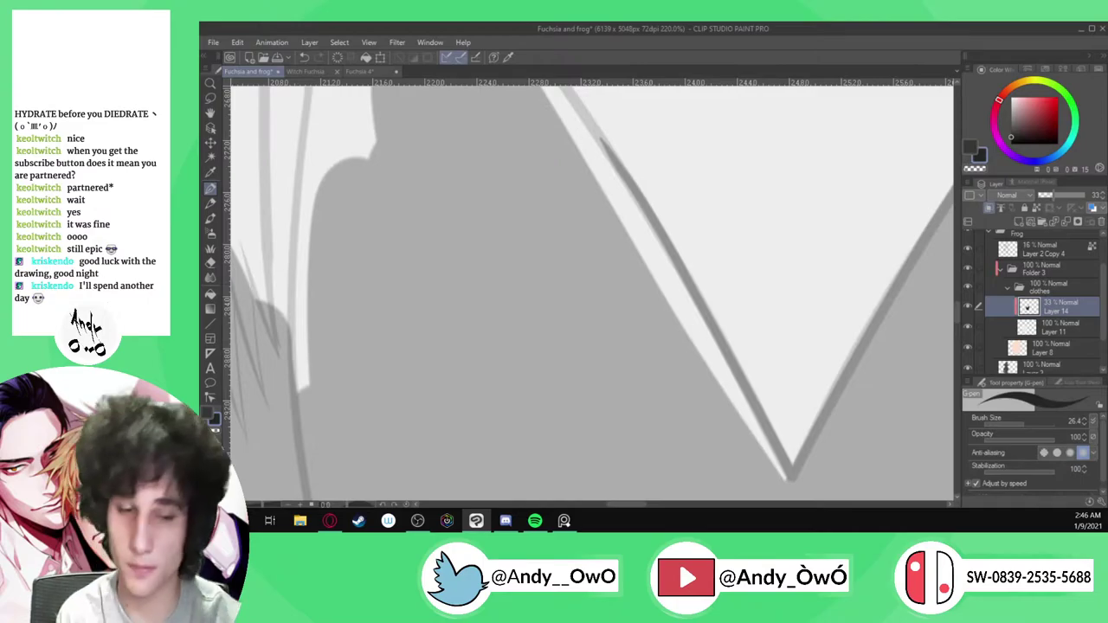
pyautogui.scroll(-3, 675, 450)
pyautogui.scroll(3, 619, 286)
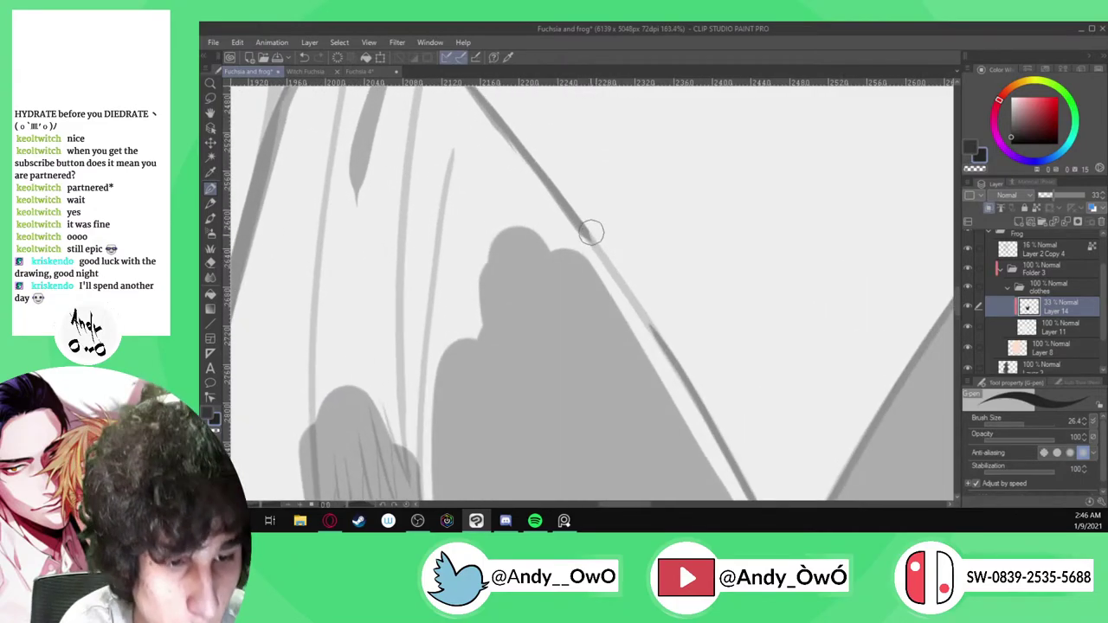
pyautogui.moveTo(595, 250); pyautogui.dragTo(687, 382)
pyautogui.scroll(3, 639, 285)
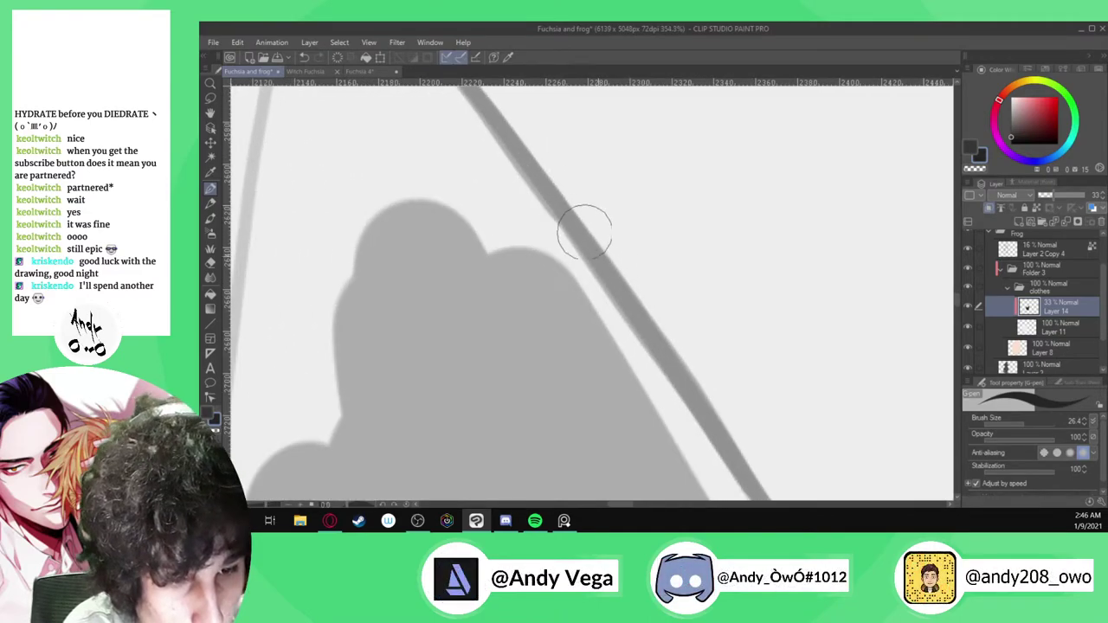
pyautogui.scroll(-2, 660, 389)
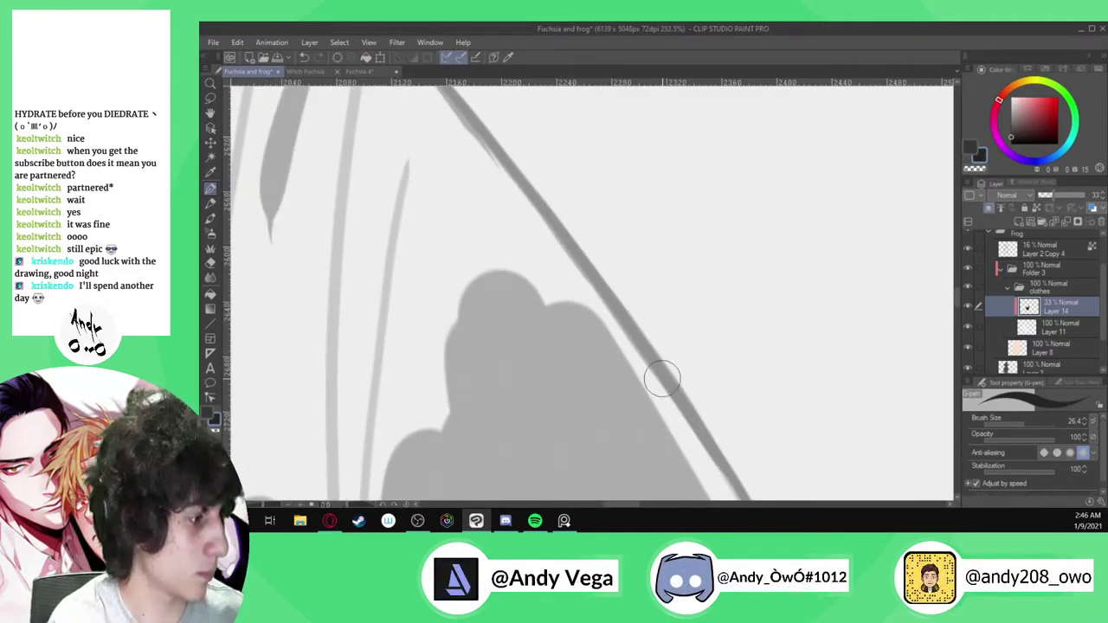
# Thicken the neckline edge inward and fill the narrow gap between it and the bodice's existing fill
pyautogui.scroll(-3, 663, 378)
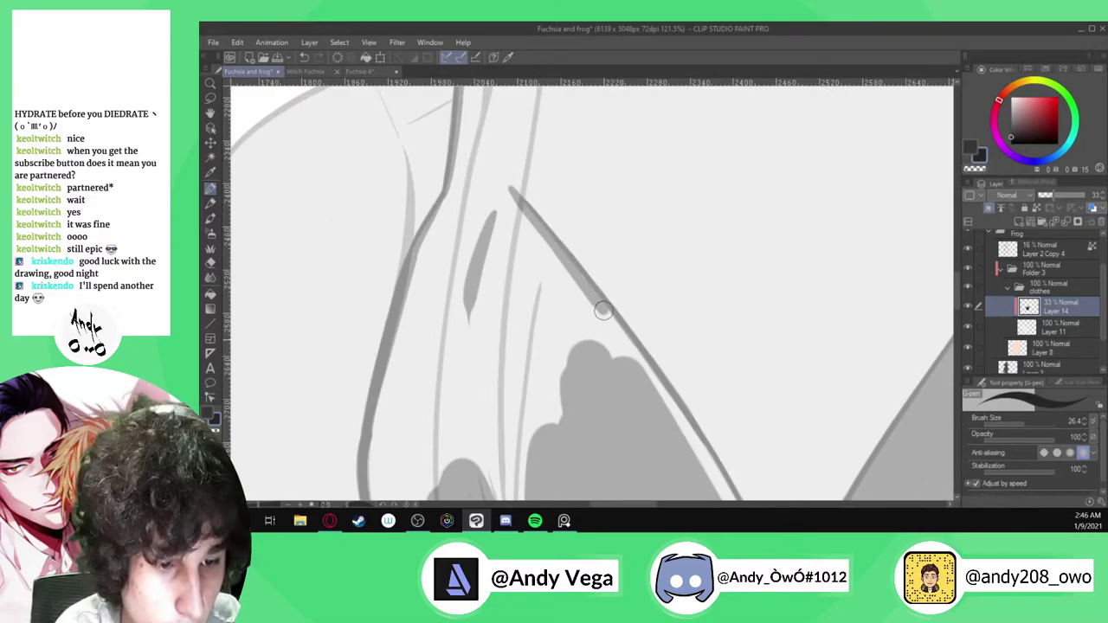
pyautogui.moveTo(646, 368); pyautogui.dragTo(703, 458)
pyautogui.scroll(-4, 594, 273)
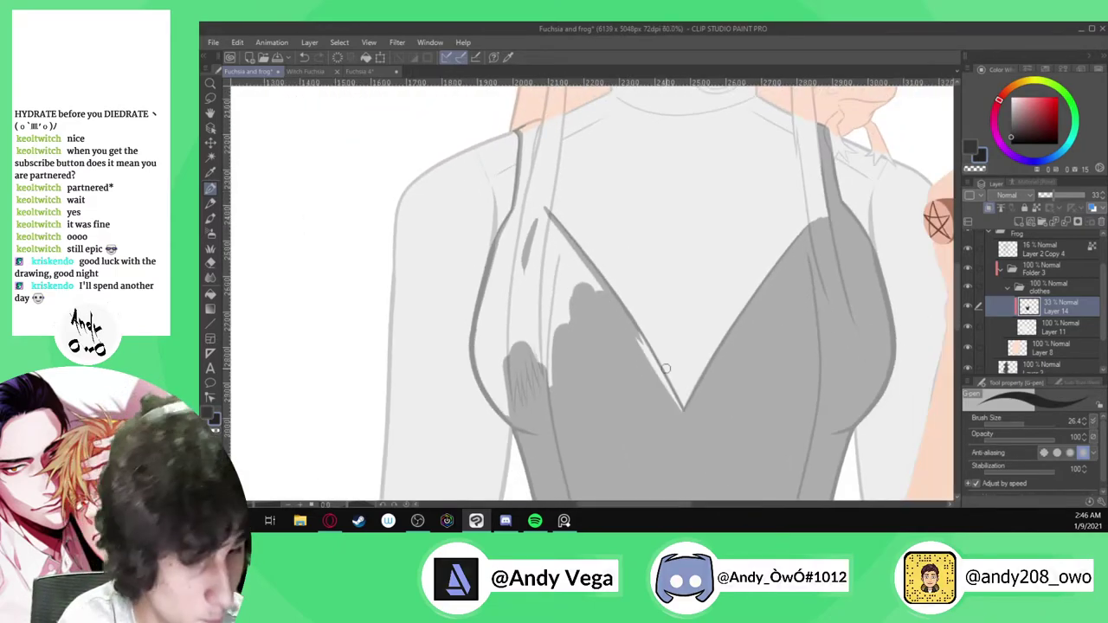
pyautogui.scroll(3, 671, 390)
pyautogui.scroll(3, 618, 295)
pyautogui.moveTo(600, 277); pyautogui.dragTo(714, 474)
pyautogui.moveTo(634, 340); pyautogui.dragTo(684, 439)
pyautogui.scroll(-5, 675, 438)
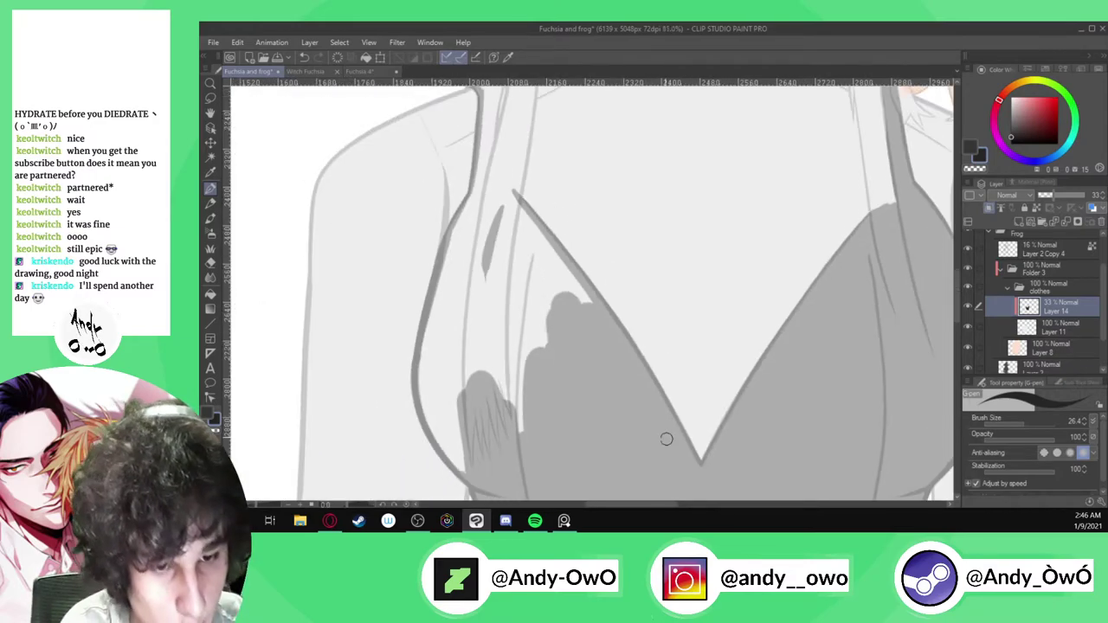
# Thicken the bodice's outer side edge inward beside the arm and lower Layer 14's opacity to 27%
pyautogui.scroll(5, 552, 391)
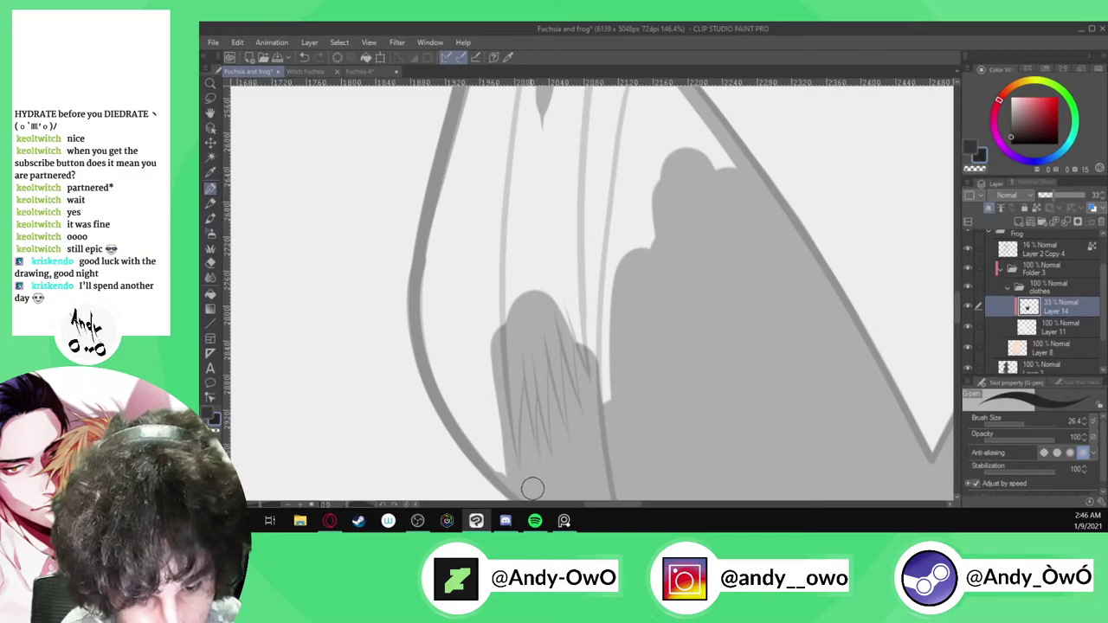
pyautogui.moveTo(476, 438)
pyautogui.mouseDown()
pyautogui.moveTo(445, 395)
pyautogui.moveTo(427, 302)
pyautogui.moveTo(444, 173)
pyautogui.mouseUp()
pyautogui.scroll(3, 398, 294)
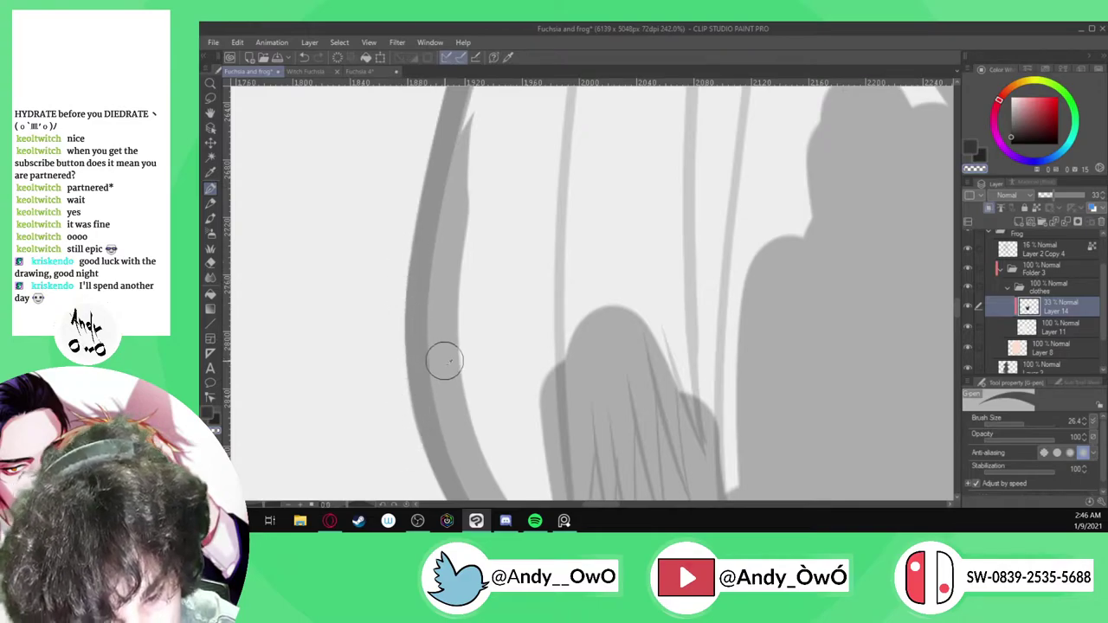
pyautogui.scroll(-4, 442, 355)
pyautogui.moveTo(1065, 195)
pyautogui.mouseDown()
pyautogui.moveTo(1096, 195)
pyautogui.moveTo(1044, 196)
pyautogui.mouseUp()
pyautogui.scroll(-2, 678, 366)
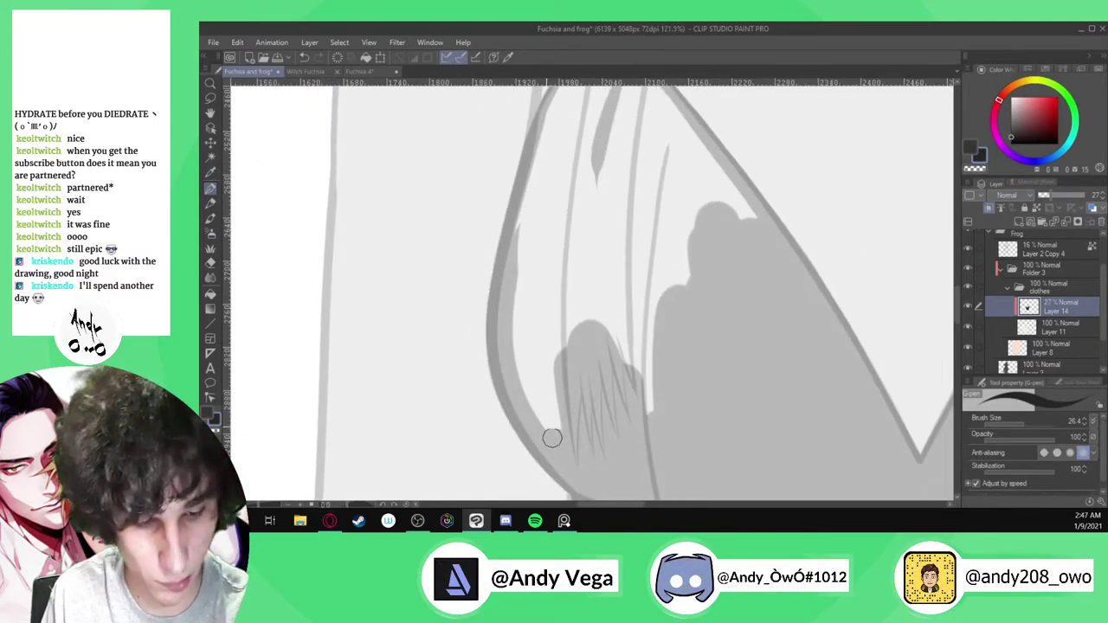
# Fill the remaining unpainted area of the bodice cup between its outer side edge and the neckline edge
pyautogui.scroll(-2, 534, 326)
pyautogui.scroll(2, 570, 175)
pyautogui.moveTo(573, 149)
pyautogui.mouseDown()
pyautogui.moveTo(529, 260)
pyautogui.moveTo(522, 329)
pyautogui.mouseUp()
pyautogui.scroll(-2, 565, 234)
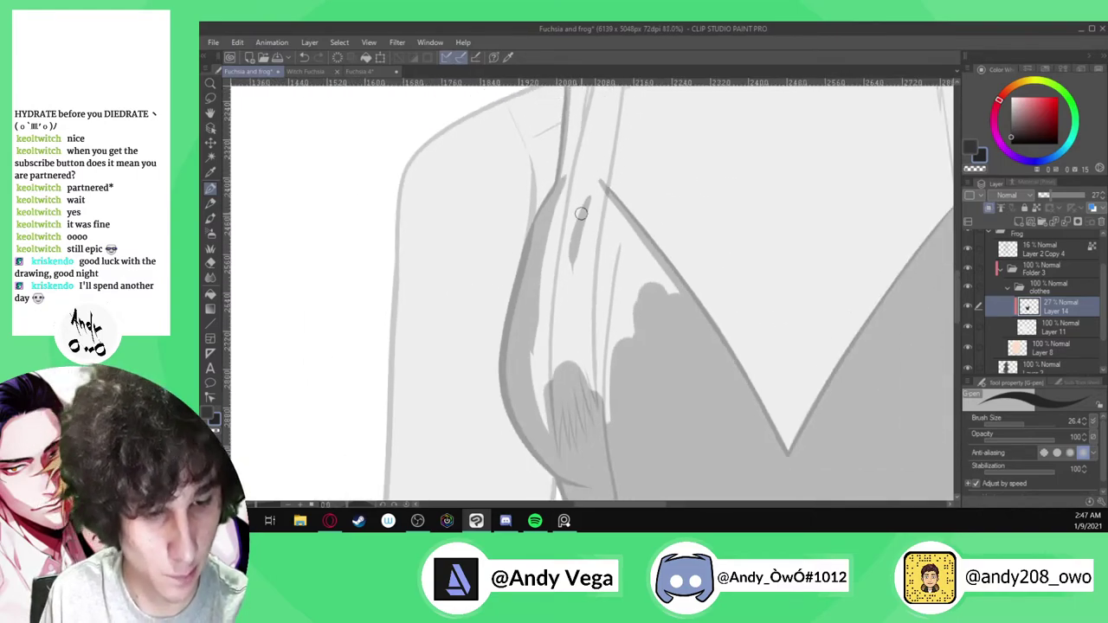
pyautogui.moveTo(583, 179)
pyautogui.mouseDown()
pyautogui.moveTo(698, 351)
pyautogui.moveTo(586, 182)
pyautogui.moveTo(554, 298)
pyautogui.moveTo(568, 412)
pyautogui.moveTo(557, 434)
pyautogui.moveTo(536, 353)
pyautogui.moveTo(567, 255)
pyautogui.moveTo(598, 365)
pyautogui.moveTo(577, 257)
pyautogui.moveTo(613, 432)
pyautogui.moveTo(581, 187)
pyautogui.moveTo(629, 355)
pyautogui.moveTo(623, 262)
pyautogui.moveTo(609, 226)
pyautogui.moveTo(649, 405)
pyautogui.mouseUp()
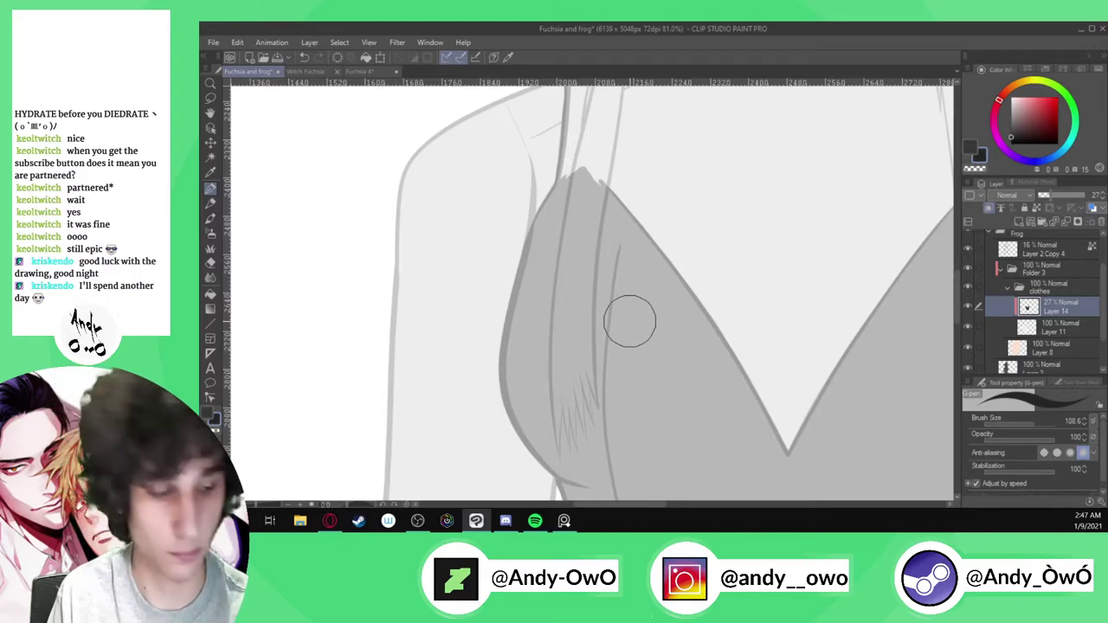
# Fill the shoulder strap between its two outlines up to the skin at the neck, using a 20.6 brush size
pyautogui.moveTo(1023, 422); pyautogui.dragTo(1021, 422)
pyautogui.scroll(-1, 809, 423)
pyautogui.scroll(4, 647, 168)
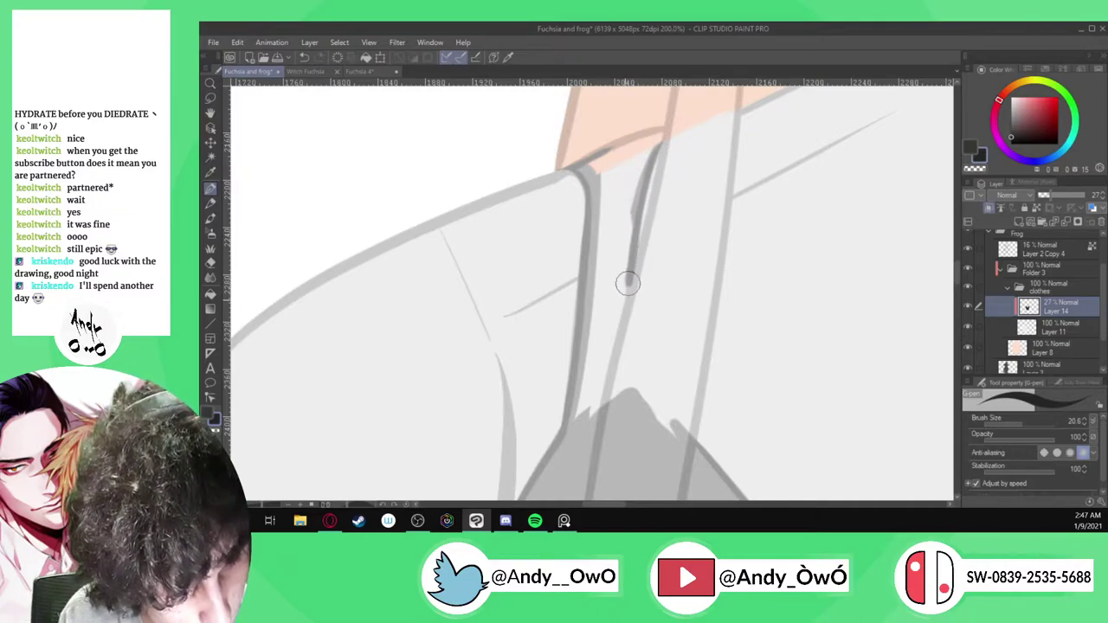
pyautogui.moveTo(607, 372)
pyautogui.mouseDown()
pyautogui.moveTo(598, 408)
pyautogui.moveTo(614, 272)
pyautogui.moveTo(638, 205)
pyautogui.moveTo(597, 399)
pyautogui.moveTo(601, 271)
pyautogui.moveTo(581, 433)
pyautogui.mouseUp()
pyautogui.scroll(2, 601, 230)
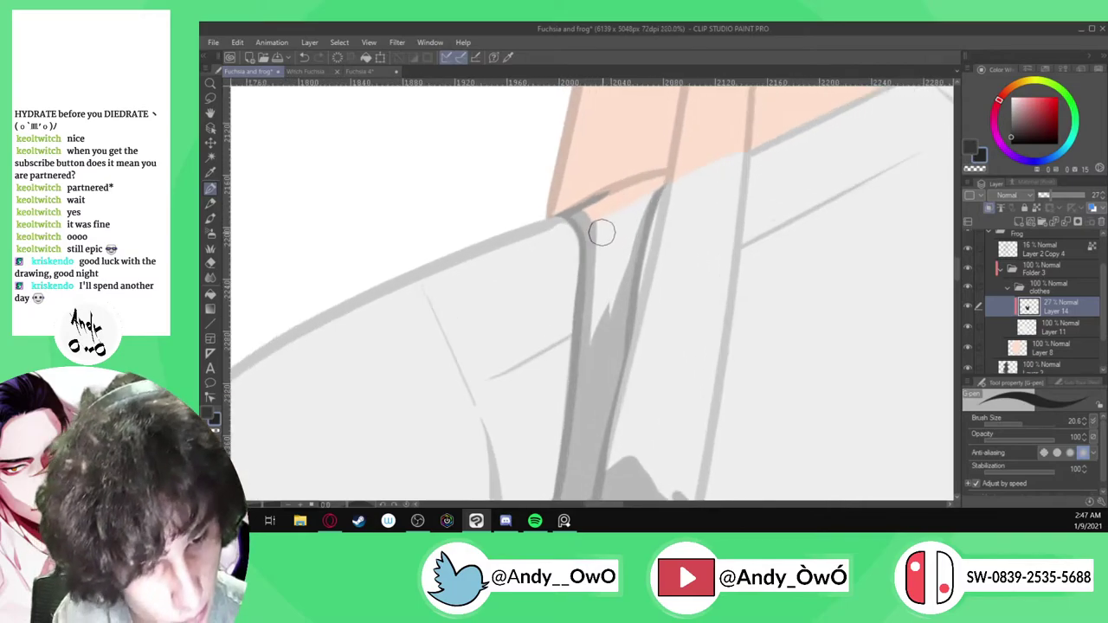
pyautogui.moveTo(594, 393)
pyautogui.mouseDown()
pyautogui.moveTo(626, 186)
pyautogui.moveTo(611, 317)
pyautogui.mouseUp()
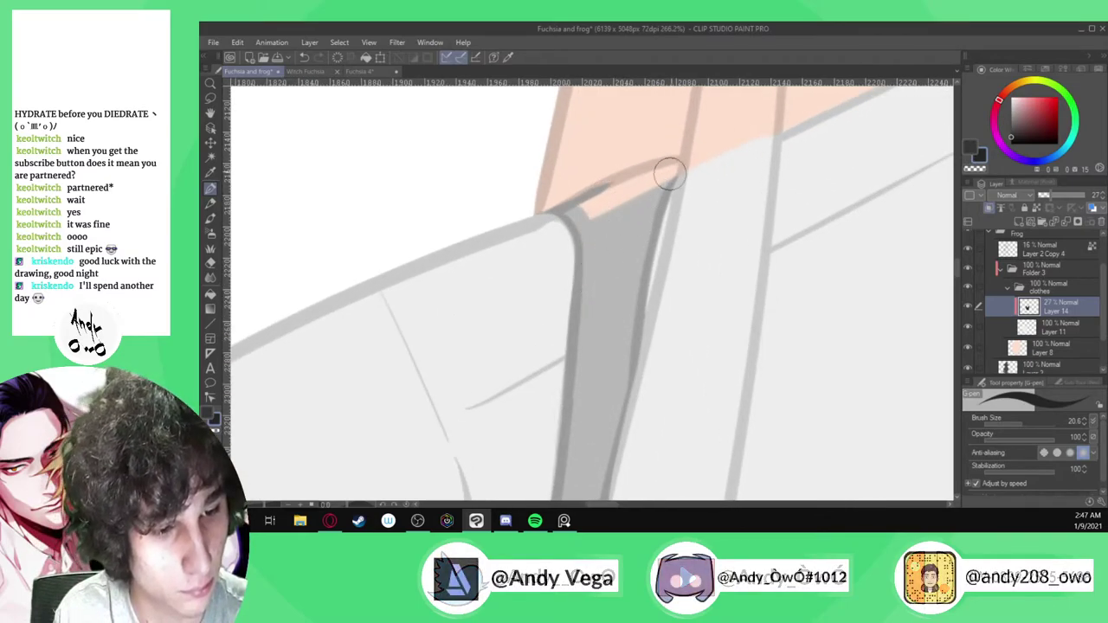
# Extend the light grey top on Layer 11 over the skin gap at the strap's upper end, up to the curved sketch line
pyautogui.click(1057, 328)
pyautogui.press('x')
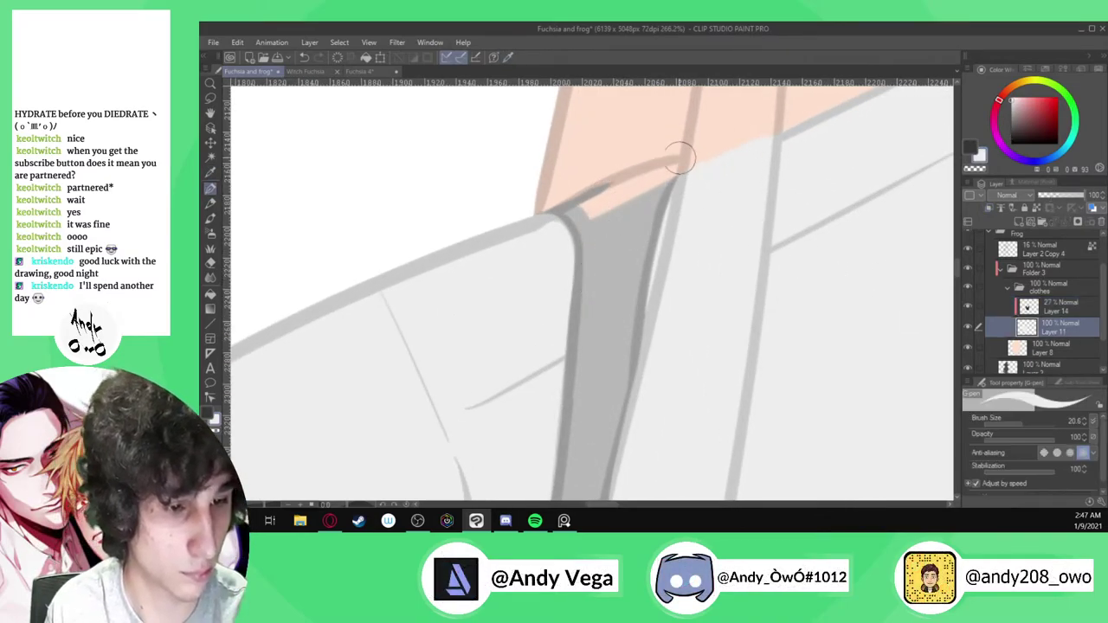
pyautogui.scroll(2, 676, 156)
pyautogui.moveTo(525, 234)
pyautogui.mouseDown()
pyautogui.moveTo(490, 237)
pyautogui.moveTo(603, 175)
pyautogui.moveTo(680, 157)
pyautogui.moveTo(671, 185)
pyautogui.moveTo(676, 173)
pyautogui.moveTo(546, 240)
pyautogui.mouseUp()
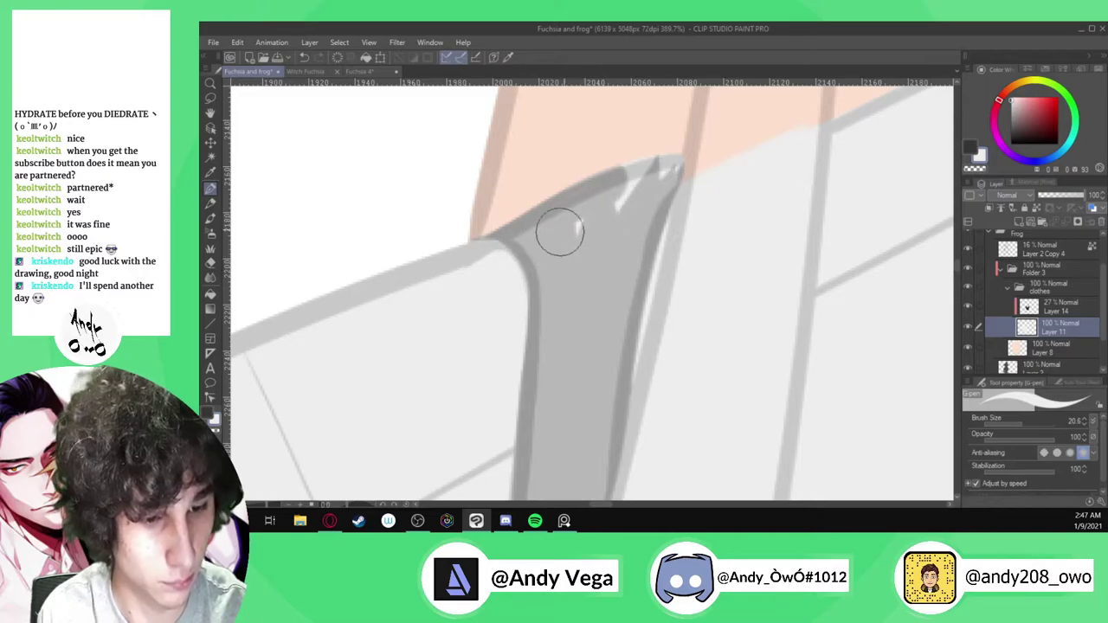
pyautogui.moveTo(667, 171)
pyautogui.mouseDown()
pyautogui.moveTo(619, 187)
pyautogui.moveTo(662, 173)
pyautogui.mouseUp()
# Fill the gaps at the strap's upper end on Layer 14 with the resampled near-black, setting the layer's opacity to 30%
pyautogui.click(1060, 309)
pyautogui.click(1082, 195)
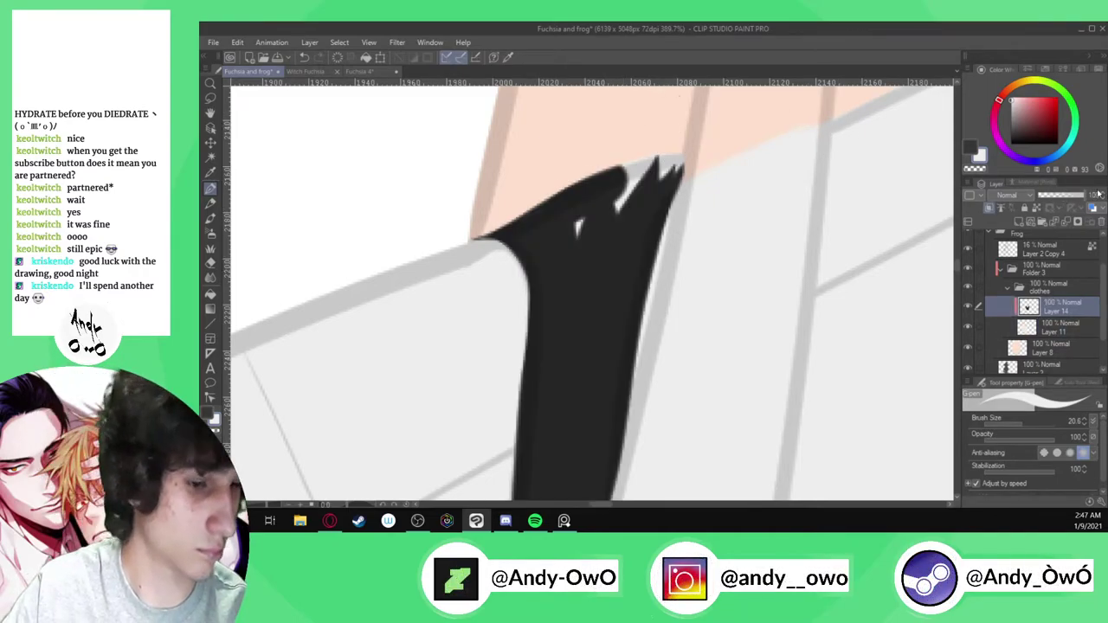
pyautogui.keyDown('alt'); pyautogui.click(594, 282); pyautogui.keyUp('alt')
pyautogui.click(1057, 197)
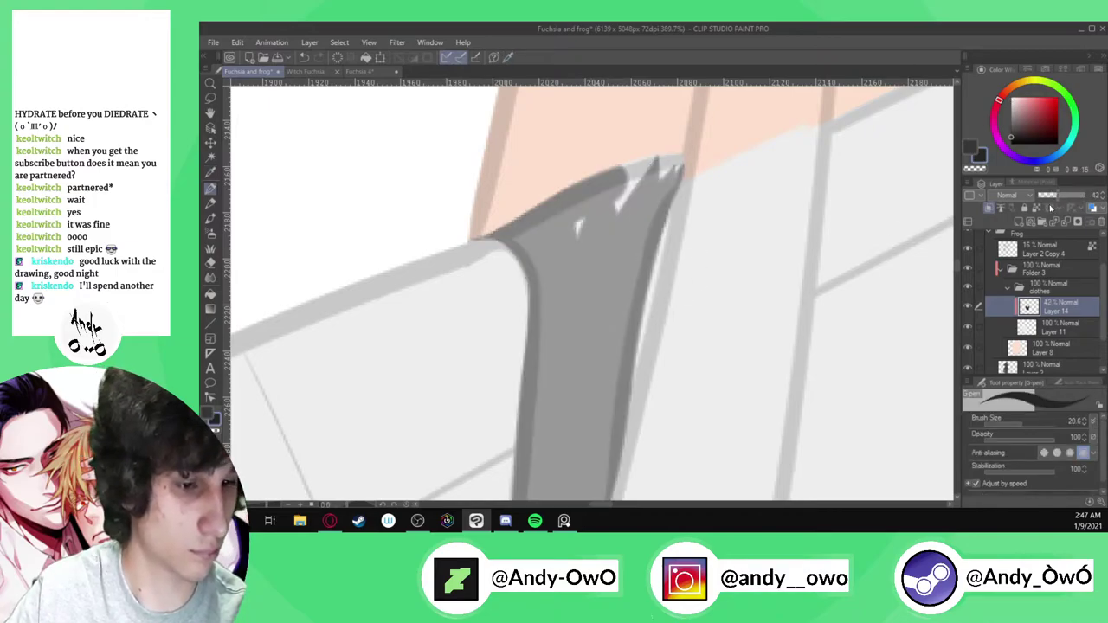
pyautogui.click(1045, 196)
pyautogui.moveTo(675, 153)
pyautogui.mouseDown()
pyautogui.moveTo(667, 187)
pyautogui.moveTo(612, 201)
pyautogui.moveTo(612, 169)
pyautogui.moveTo(626, 165)
pyautogui.moveTo(568, 237)
pyautogui.mouseUp()
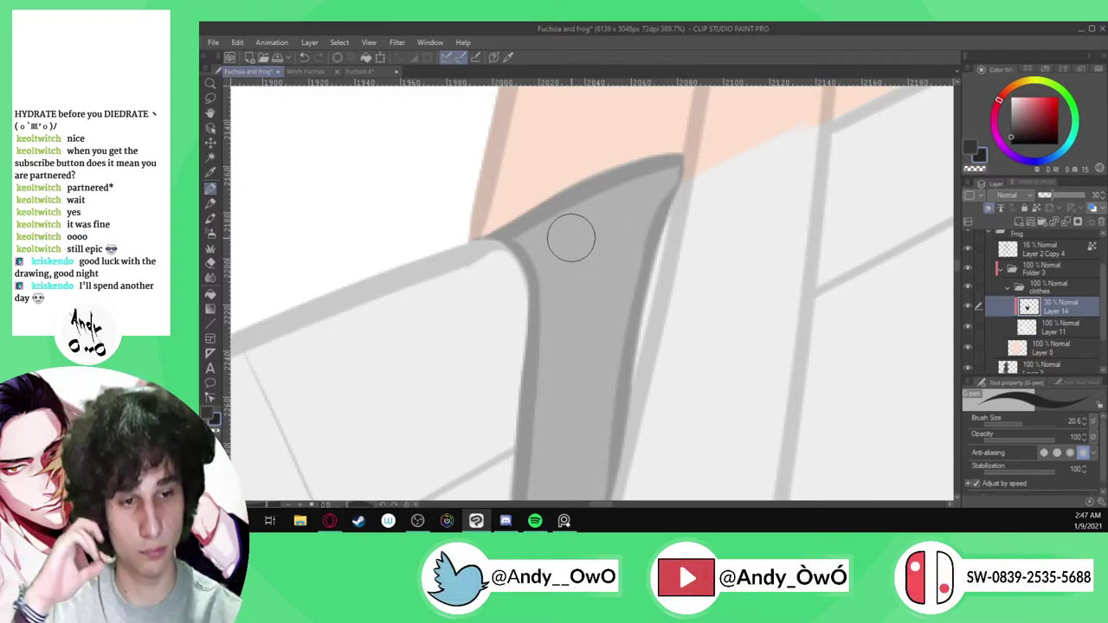
# Select Layer 11 and sample the top's light grey beside the strap's upper end
pyautogui.scroll(-2, 569, 237)
pyautogui.scroll(-2, 564, 236)
pyautogui.scroll(7, 526, 232)
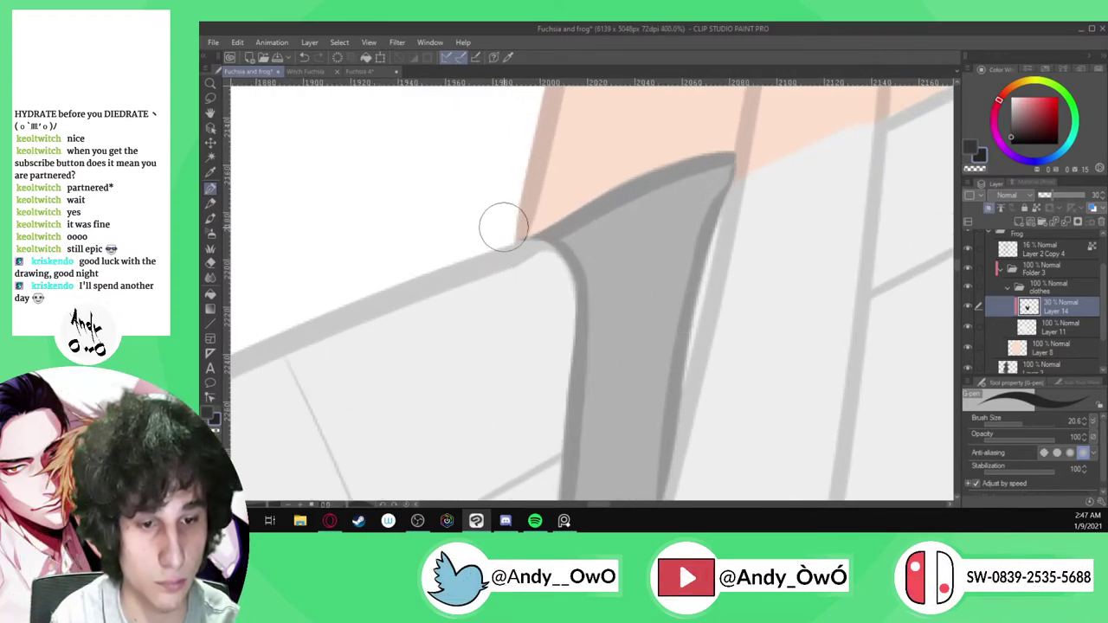
pyautogui.click(1058, 320)
pyautogui.press('alt')
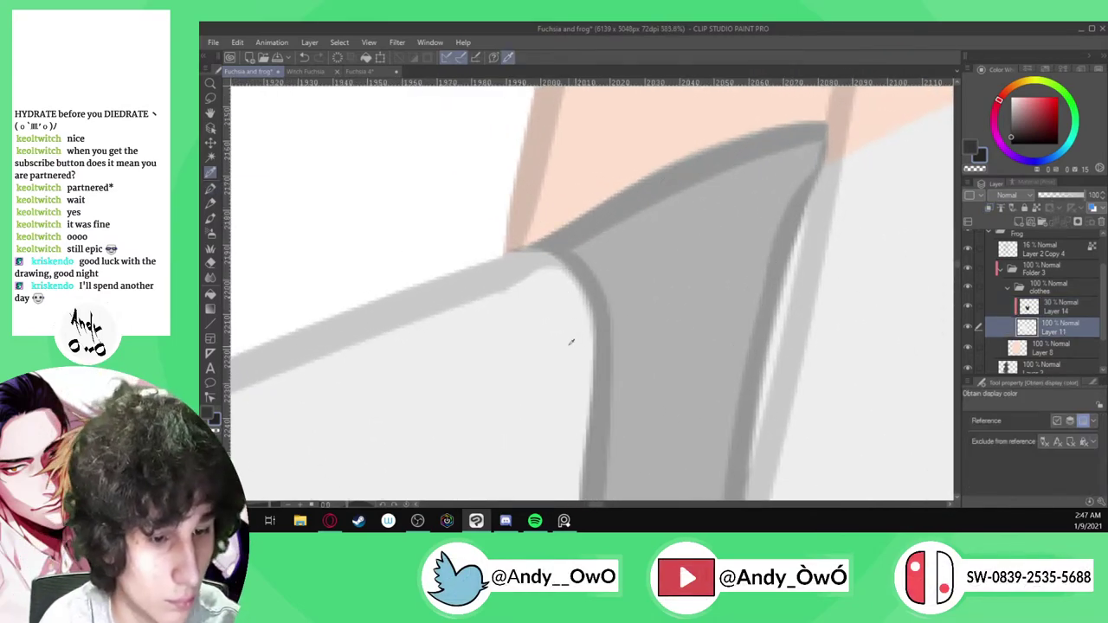
# On Layer 14, erase the tip of the dark strap where it overlaps the white shoulder line
pyautogui.scroll(1, 508, 230)
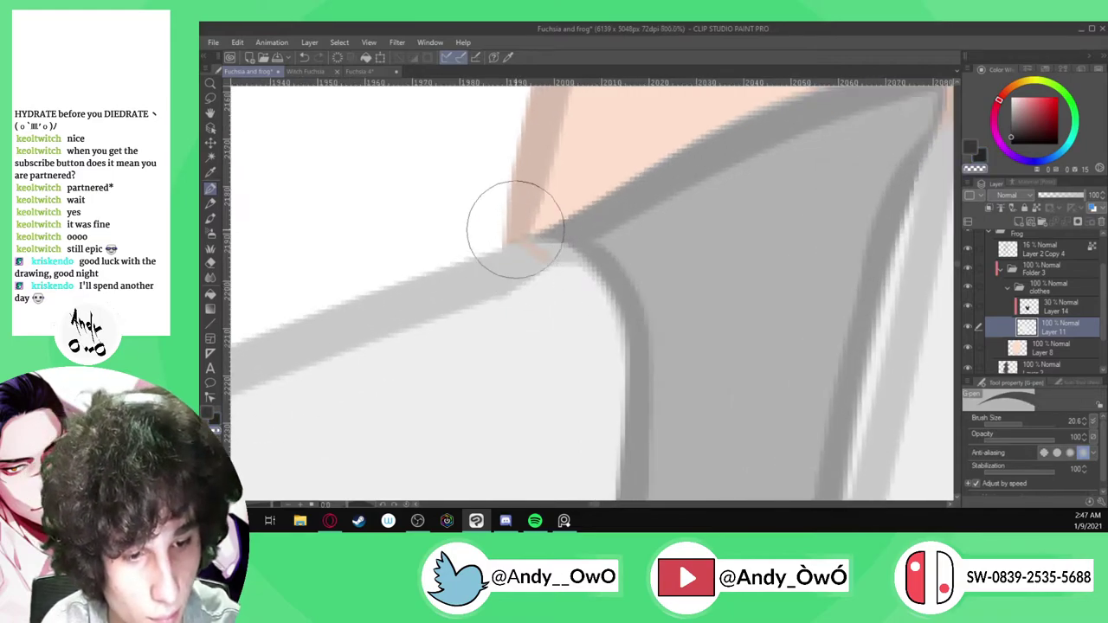
pyautogui.click(1055, 304)
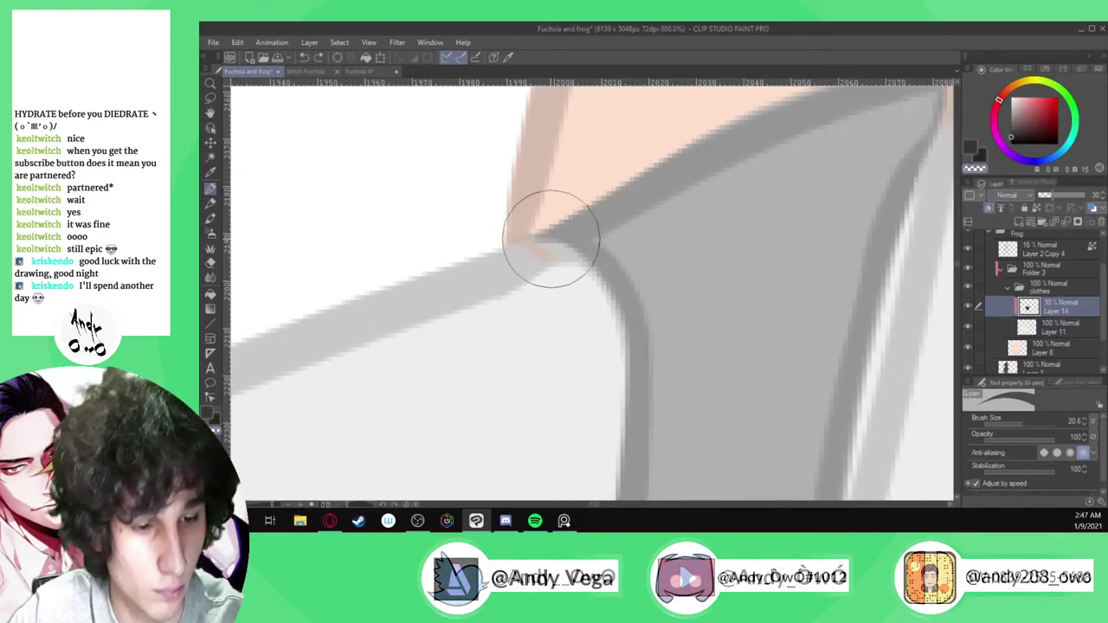
pyautogui.moveTo(500, 240)
pyautogui.mouseDown()
pyautogui.moveTo(564, 251)
pyautogui.moveTo(599, 300)
pyautogui.mouseUp()
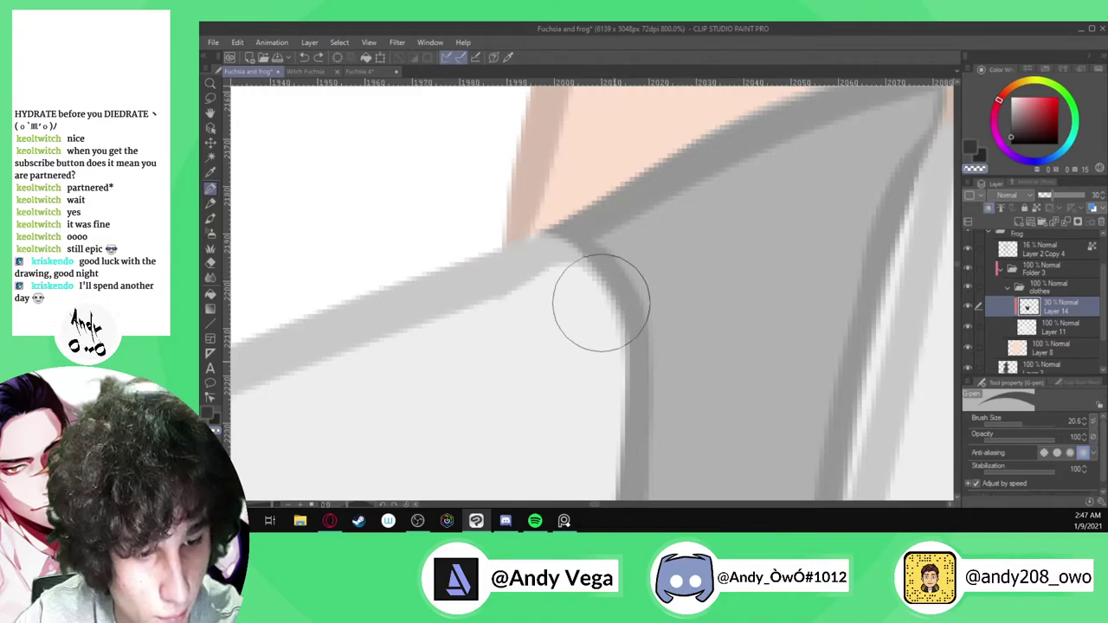
pyautogui.scroll(-6, 566, 334)
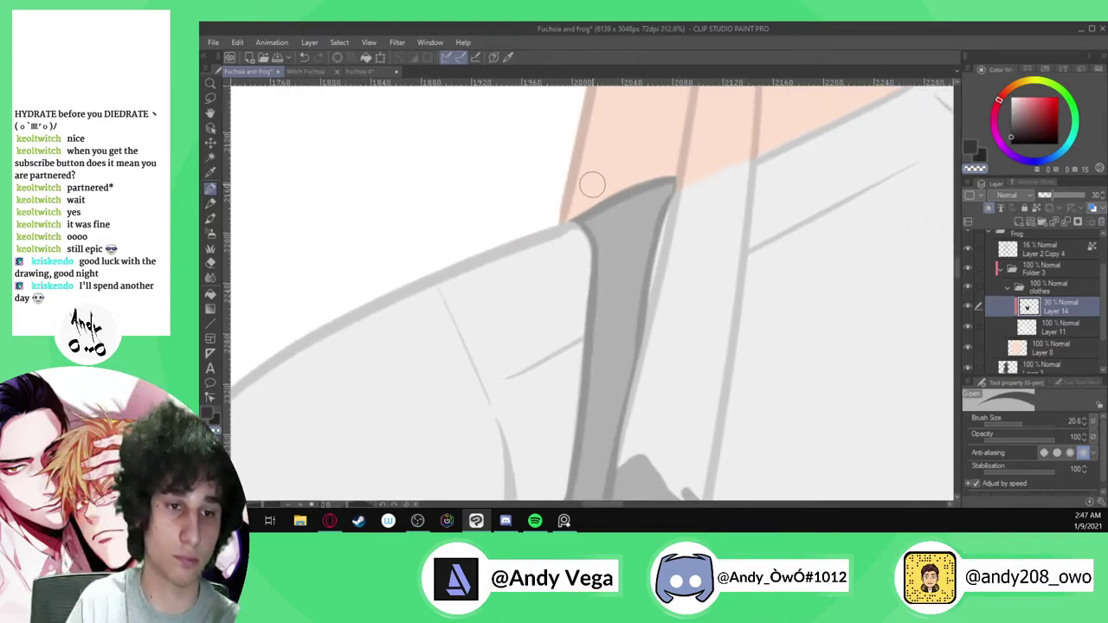
# Raise the opacity of Layer 14, the dark top, to 100%
pyautogui.scroll(-5, 592, 184)
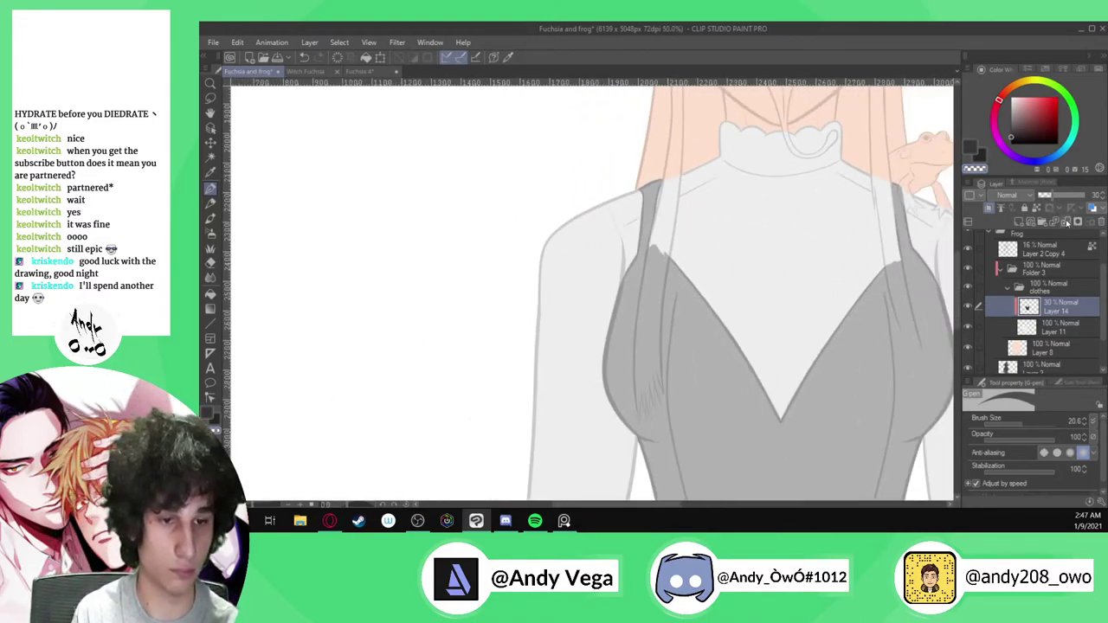
pyautogui.moveTo(1058, 196); pyautogui.dragTo(1091, 196)
pyautogui.scroll(-2, 888, 255)
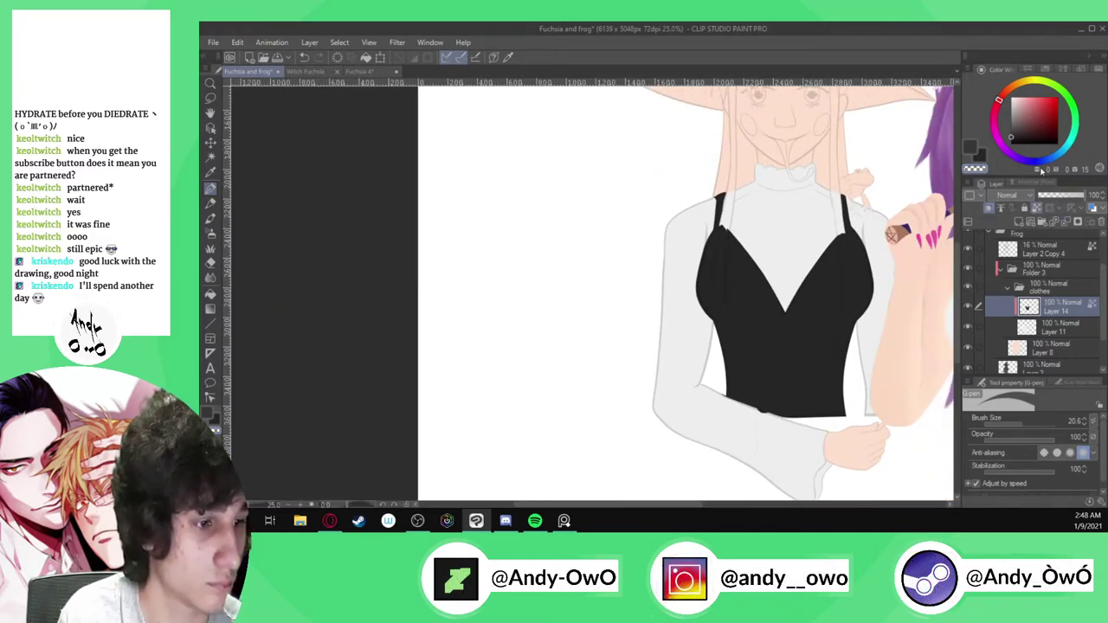
# Paint over the black top on Layer 14 with the dark colour, using the G-pen at size 271.4
pyautogui.press('x')
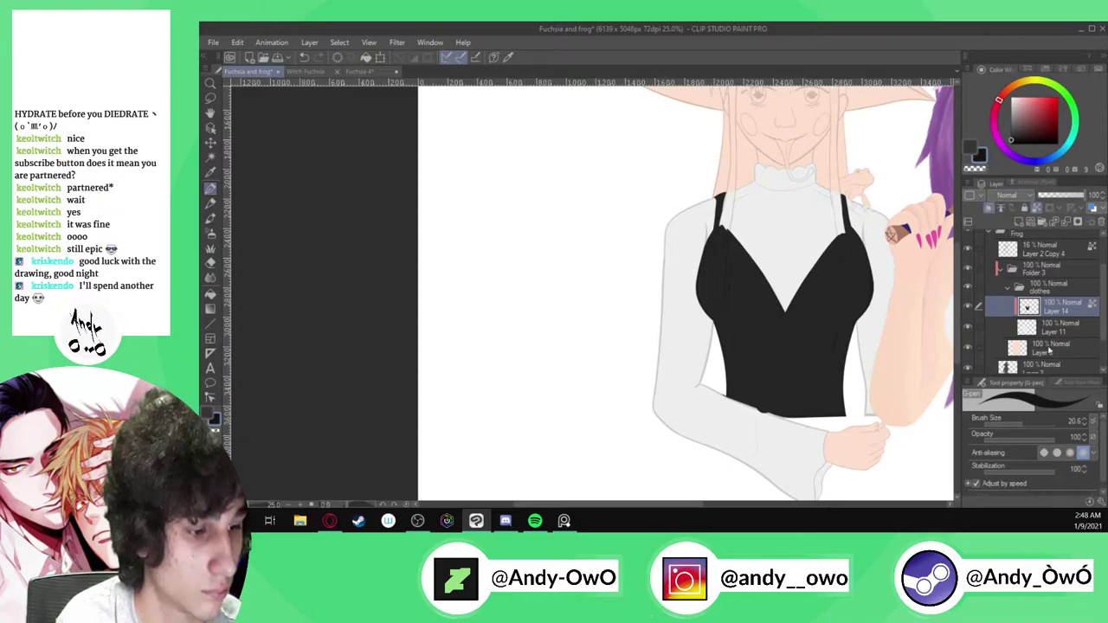
pyautogui.moveTo(842, 410)
pyautogui.mouseDown()
pyautogui.moveTo(855, 235)
pyautogui.moveTo(844, 180)
pyautogui.mouseUp()
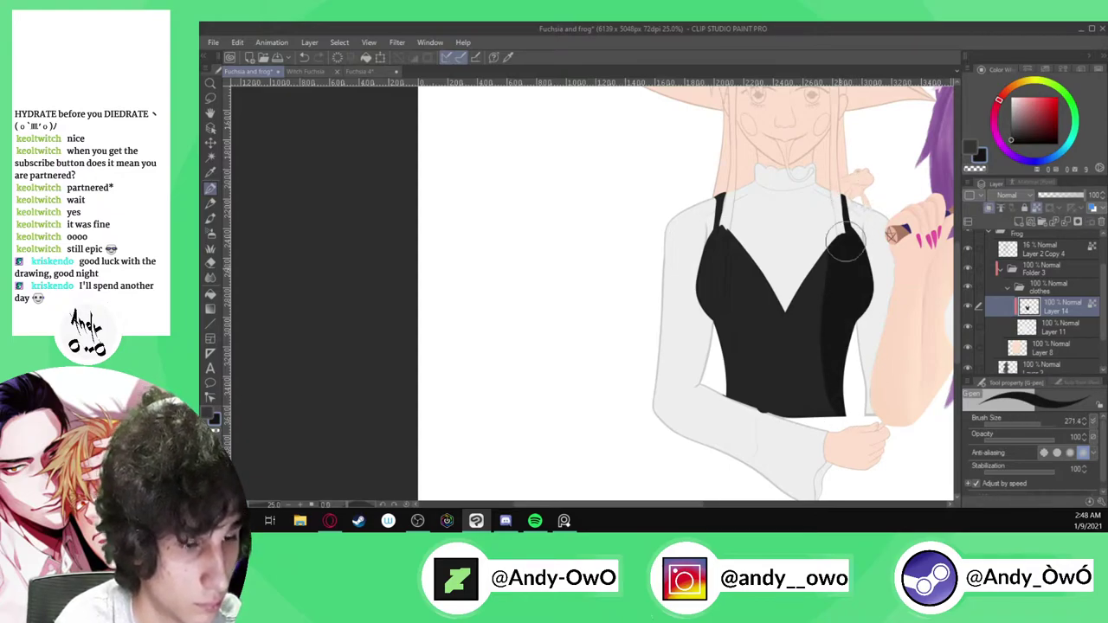
pyautogui.moveTo(822, 270); pyautogui.dragTo(817, 398)
pyautogui.moveTo(790, 299); pyautogui.dragTo(761, 397)
pyautogui.moveTo(787, 338)
pyautogui.mouseDown()
pyautogui.moveTo(735, 347)
pyautogui.moveTo(791, 240)
pyautogui.moveTo(684, 430)
pyautogui.moveTo(732, 214)
pyautogui.moveTo(698, 308)
pyautogui.mouseUp()
# Collapse the clothes folder, add a new layer above Layer 8 and choose a pinkish red drawing colour
pyautogui.scroll(-4, 693, 232)
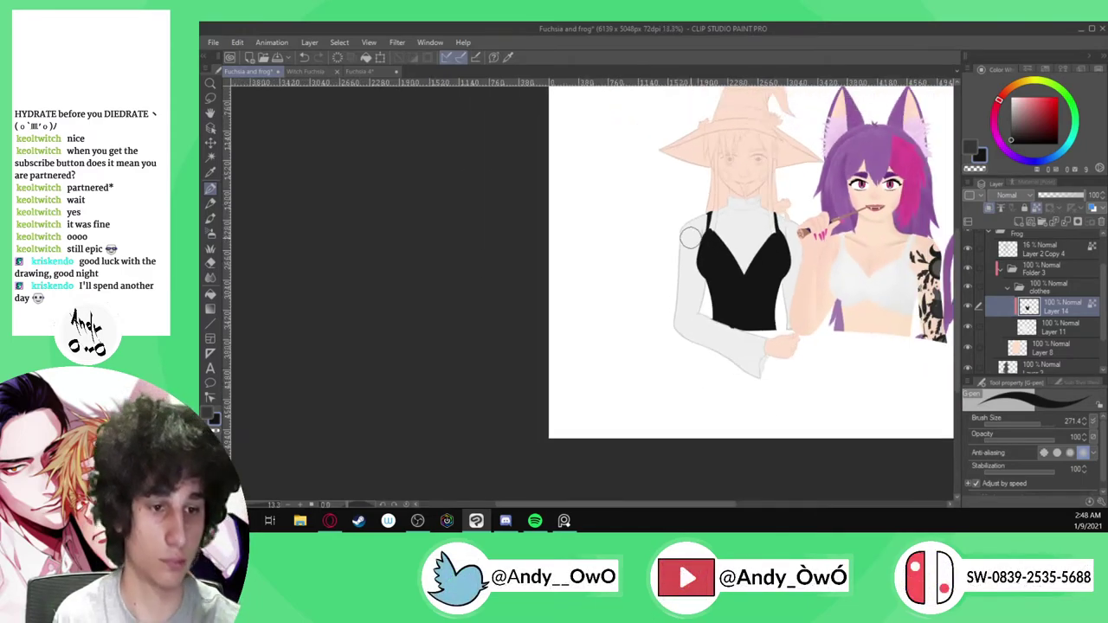
pyautogui.scroll(-1, 686, 245)
pyautogui.scroll(4, 710, 237)
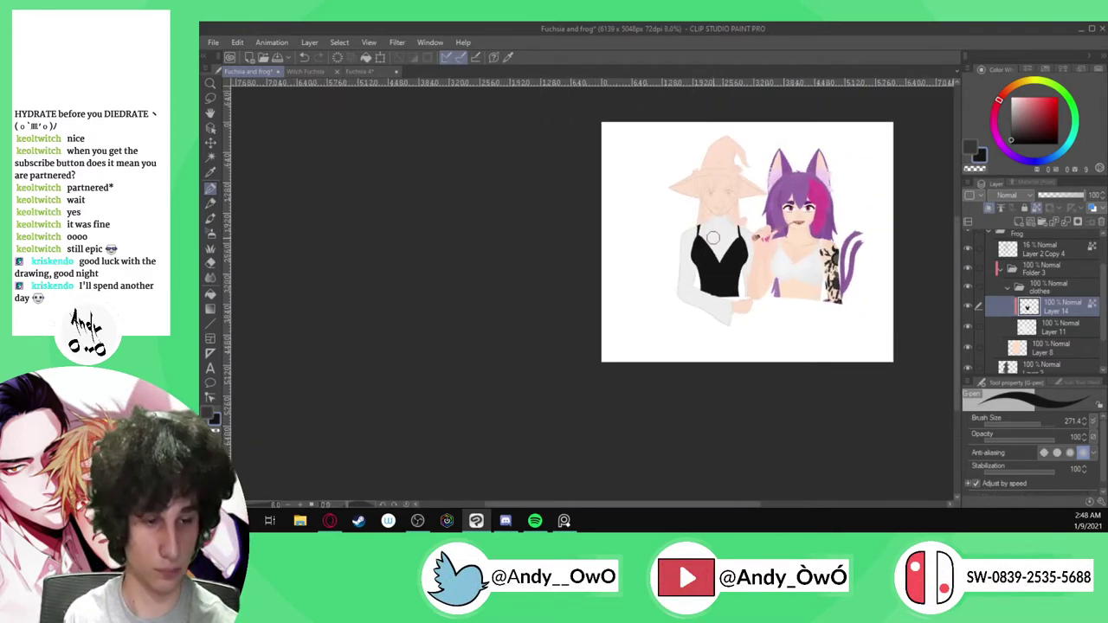
pyautogui.scroll(-2, 782, 277)
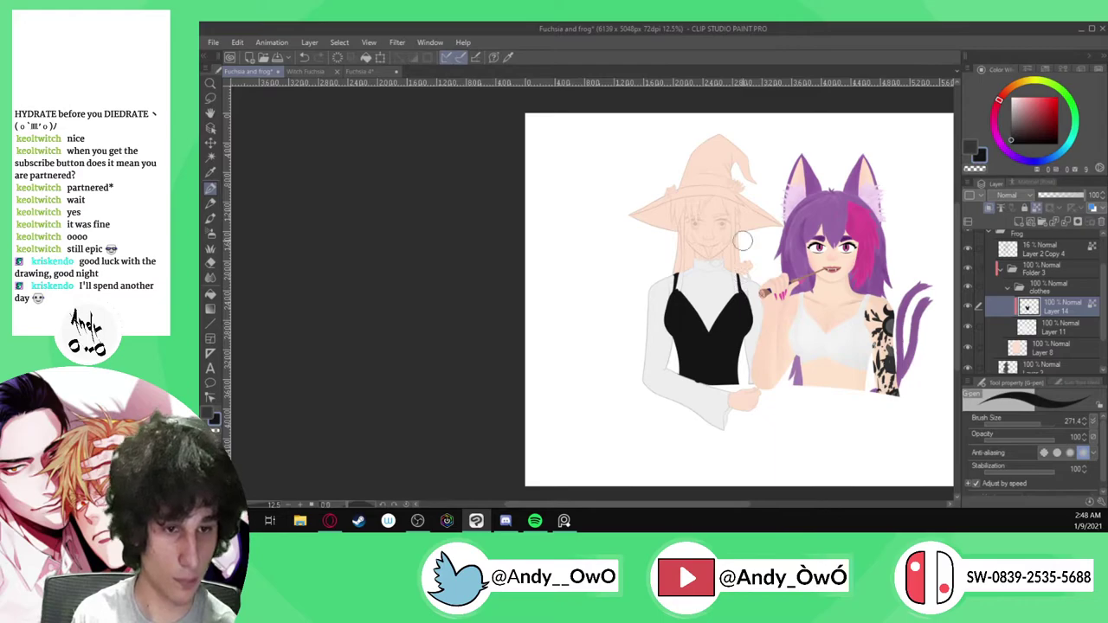
pyautogui.scroll(4, 736, 268)
pyautogui.scroll(-1, 725, 263)
pyautogui.scroll(1, 726, 262)
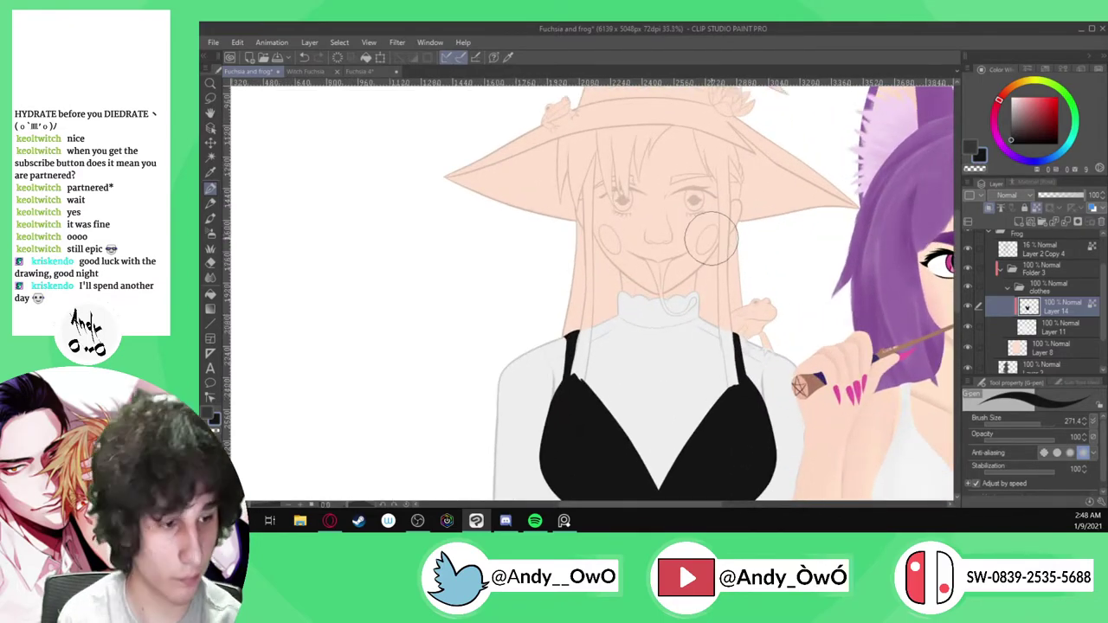
pyautogui.click(1010, 289)
pyautogui.click(1023, 221)
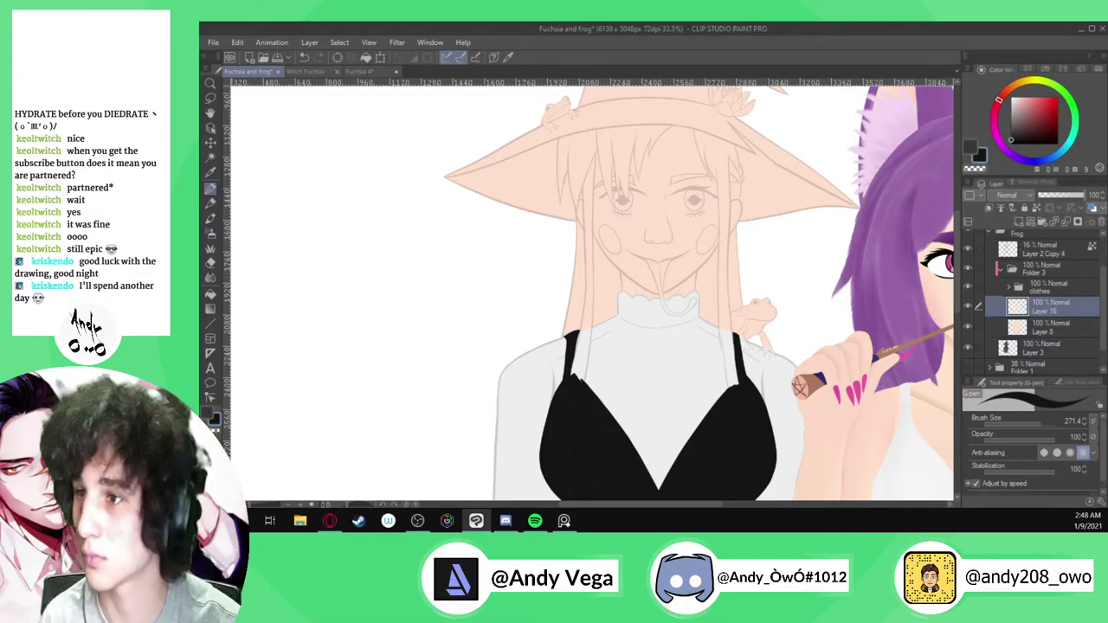
pyautogui.moveTo(1041, 103); pyautogui.dragTo(1033, 99)
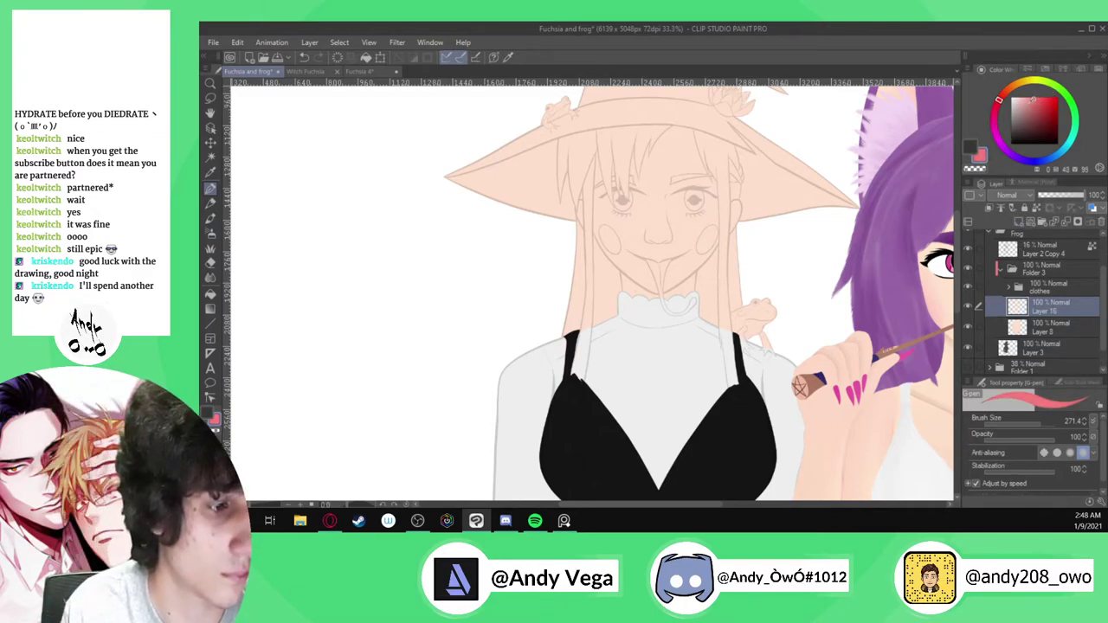
# Fill most of the witch's right-hand cheek oval with pinkish red, using the G-pen at size 51.4
pyautogui.scroll(1, 731, 238)
pyautogui.moveTo(1036, 422); pyautogui.dragTo(1028, 423)
pyautogui.scroll(3, 707, 235)
pyautogui.scroll(1, 677, 260)
pyautogui.moveTo(667, 275)
pyautogui.mouseDown()
pyautogui.moveTo(708, 216)
pyautogui.moveTo(665, 289)
pyautogui.mouseUp()
pyautogui.scroll(1, 852, 193)
pyautogui.moveTo(632, 342)
pyautogui.mouseDown()
pyautogui.moveTo(607, 316)
pyautogui.moveTo(634, 243)
pyautogui.moveTo(664, 221)
pyautogui.moveTo(685, 231)
pyautogui.moveTo(668, 302)
pyautogui.moveTo(621, 363)
pyautogui.moveTo(596, 375)
pyautogui.moveTo(578, 371)
pyautogui.moveTo(572, 349)
pyautogui.moveTo(599, 268)
pyautogui.mouseUp()
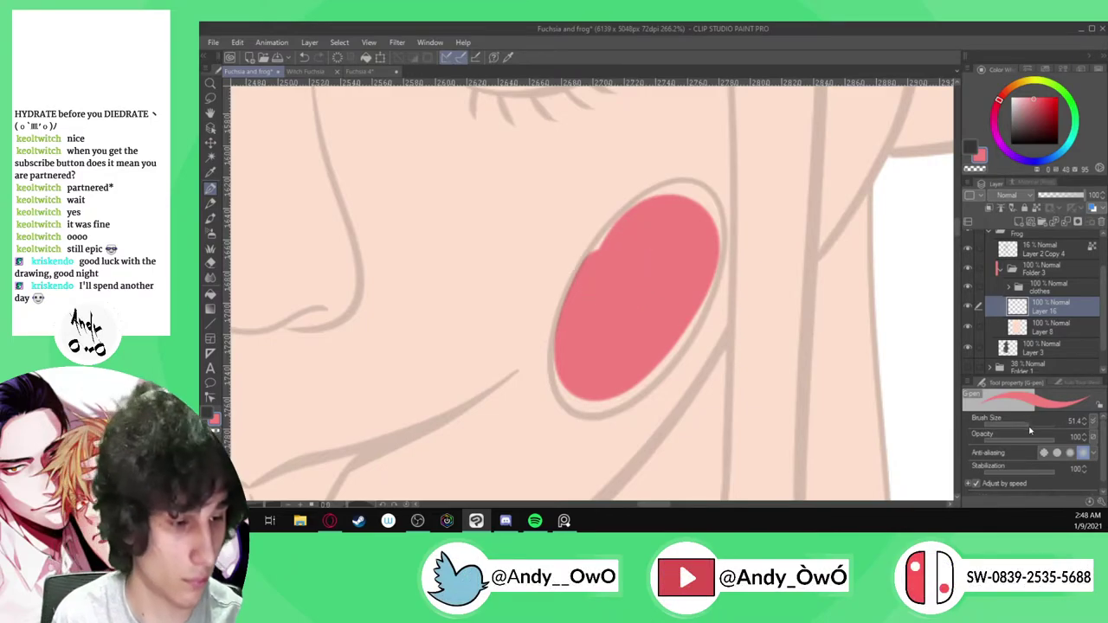
# Try to extend the pink fill to the cheek oval's outline with the G-pen at size 10.6
pyautogui.moveTo(1025, 427); pyautogui.dragTo(1012, 426)
pyautogui.scroll(2, 606, 333)
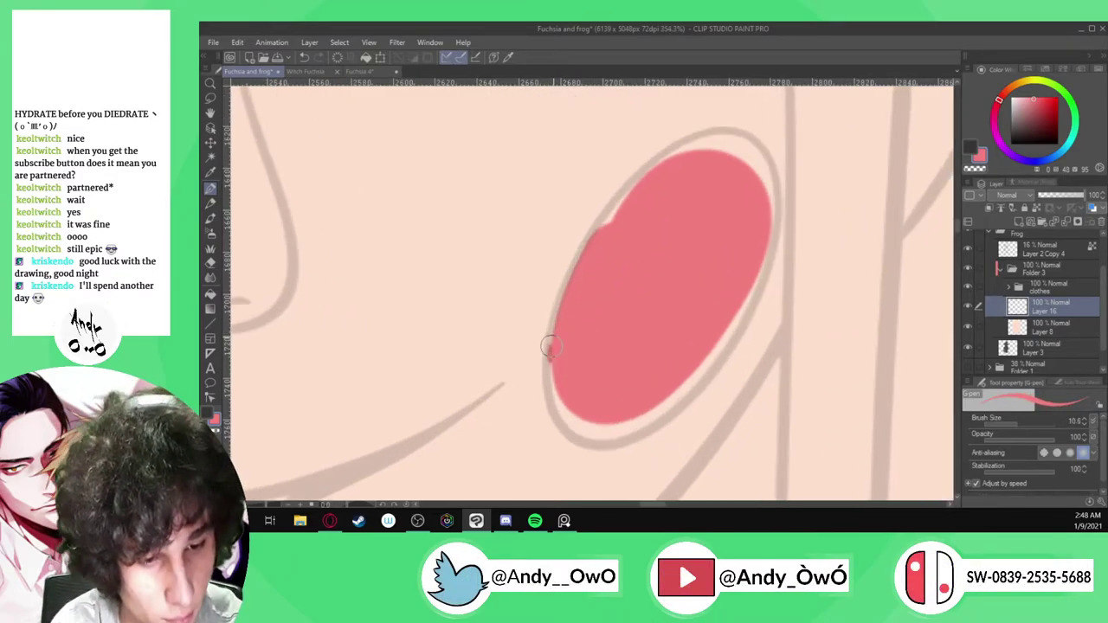
pyautogui.moveTo(584, 250); pyautogui.dragTo(614, 201)
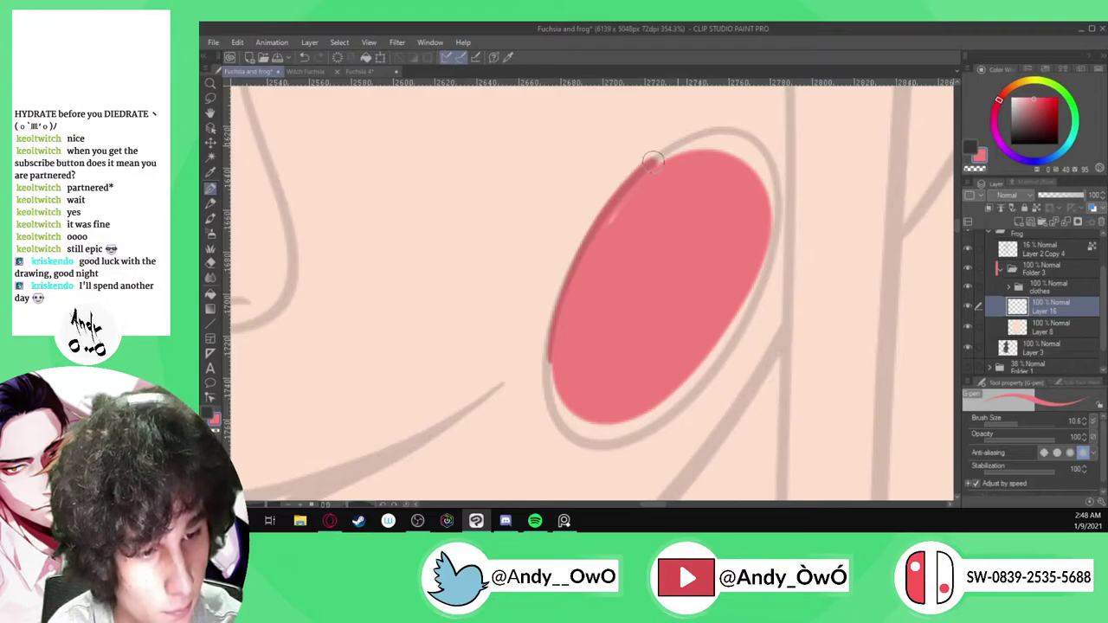
pyautogui.moveTo(651, 161); pyautogui.dragTo(697, 137)
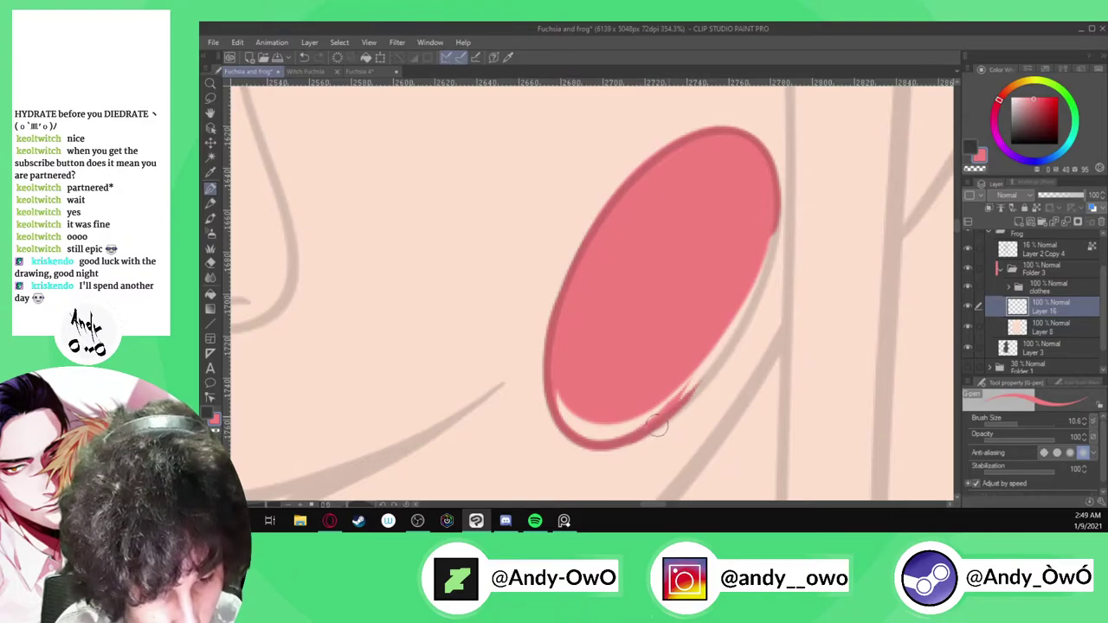
pyautogui.moveTo(664, 419)
pyautogui.mouseDown()
pyautogui.moveTo(737, 335)
pyautogui.moveTo(775, 247)
pyautogui.mouseUp()
# Undo the edge strokes just painted around the cheek oval
pyautogui.hotkey('ctrl', 'z')
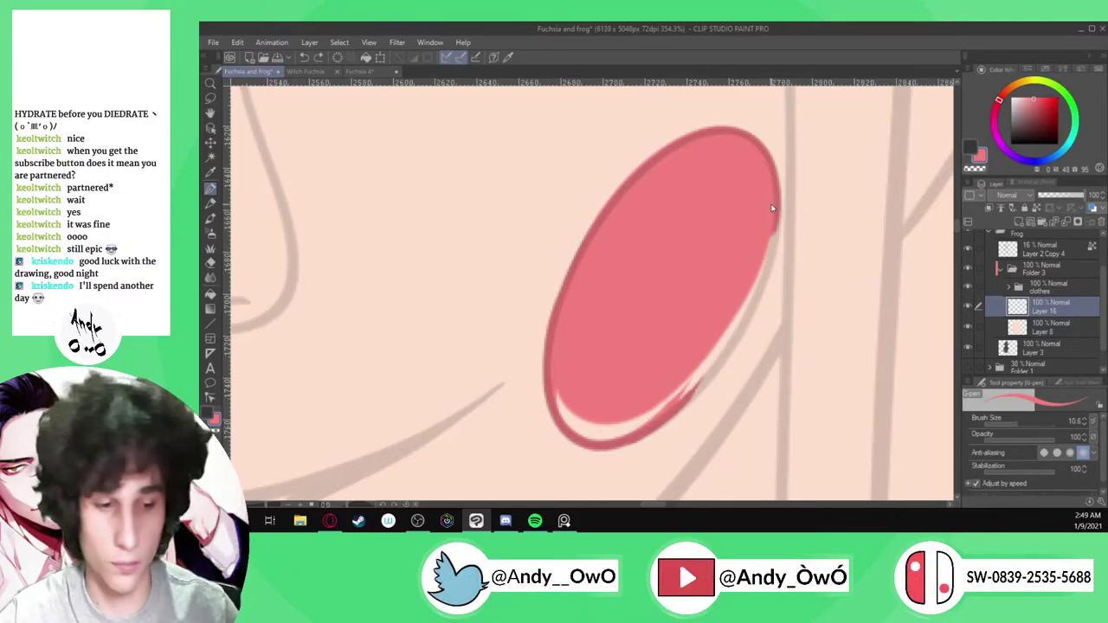
pyautogui.hotkey('ctrl', 'z')
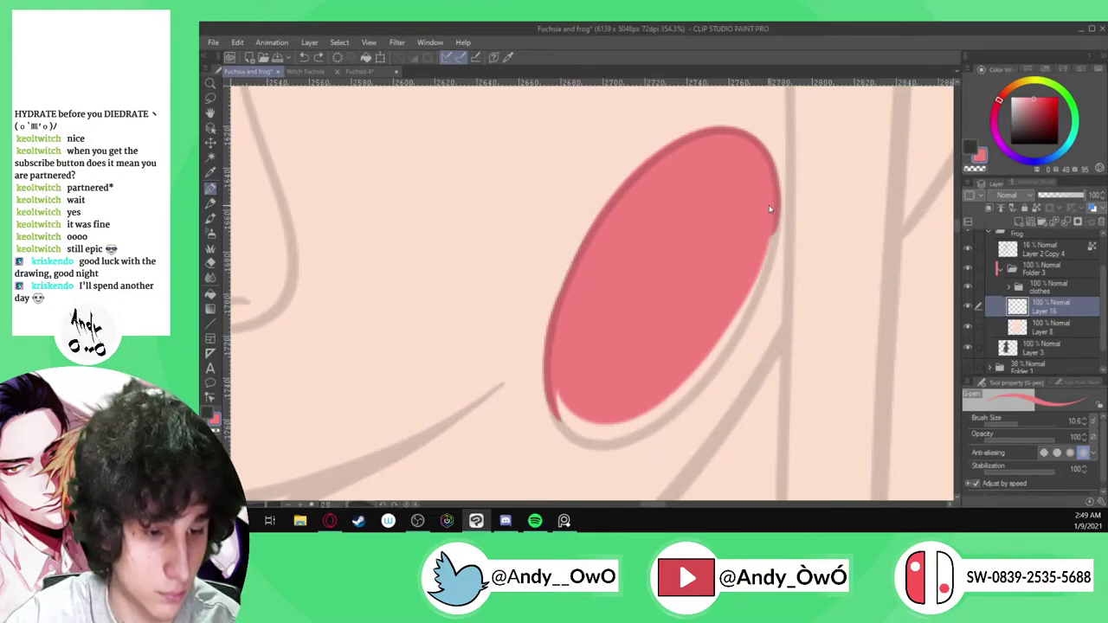
pyautogui.hotkey('ctrl', 'z')
pyautogui.hotkey('ctrl', 'z')
# Set the opacity of the line art layer, Layer 2 Copy 4, to 100%
pyautogui.scroll(-3, 752, 215)
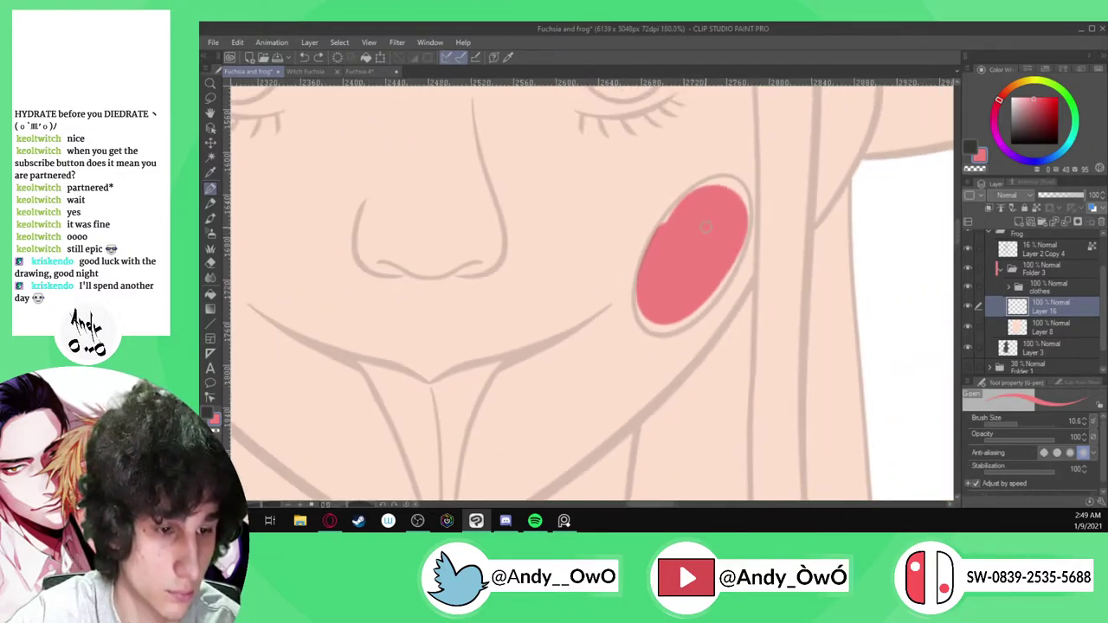
pyautogui.click(1050, 251)
pyautogui.click(1070, 208)
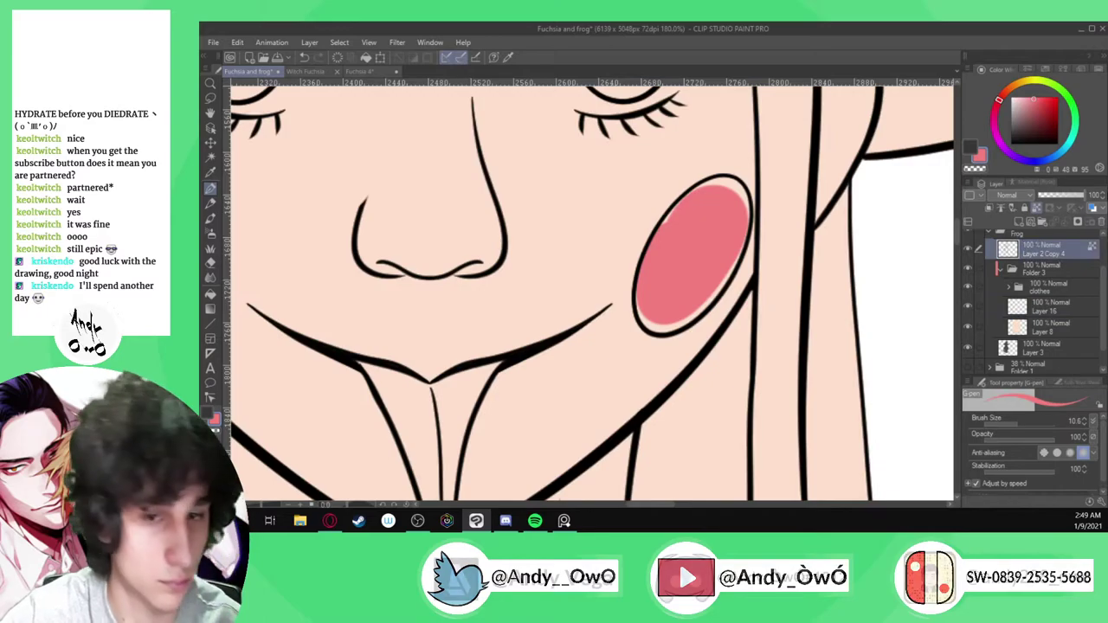
# Select both cheek ovals on the line art layer with the Lasso
pyautogui.press('m')
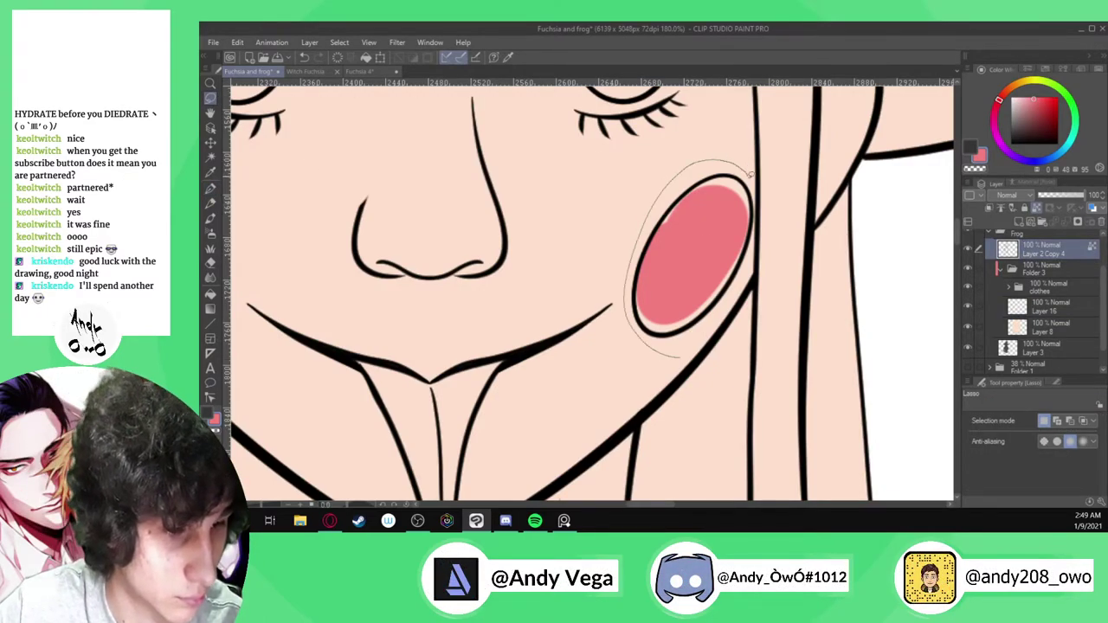
pyautogui.moveTo(751, 251); pyautogui.dragTo(692, 333)
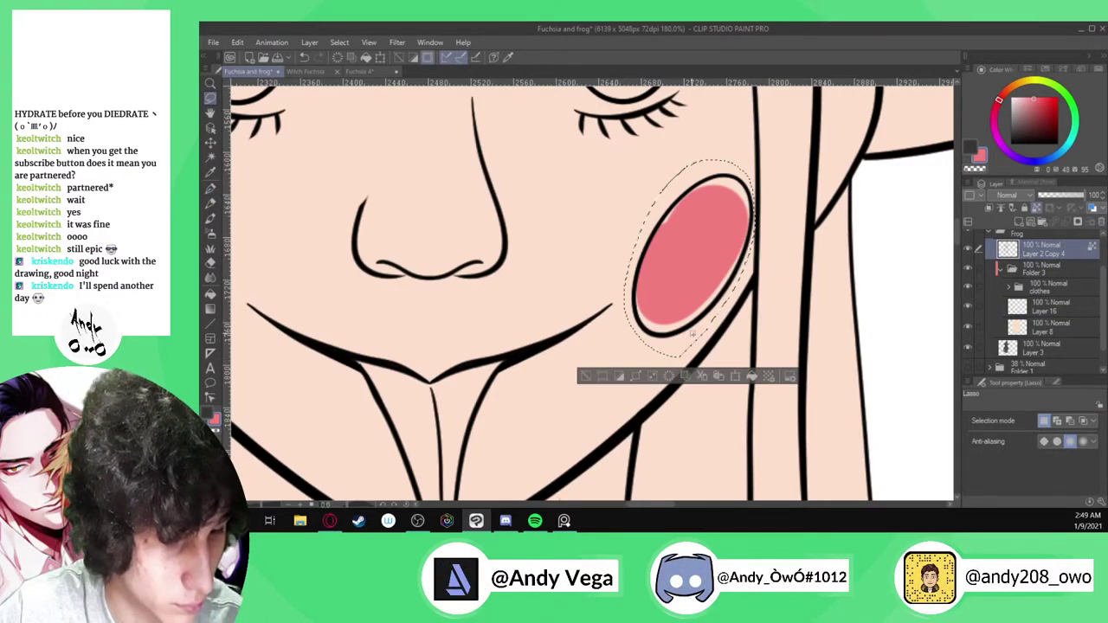
pyautogui.scroll(-3, 806, 355)
pyautogui.scroll(2, 459, 414)
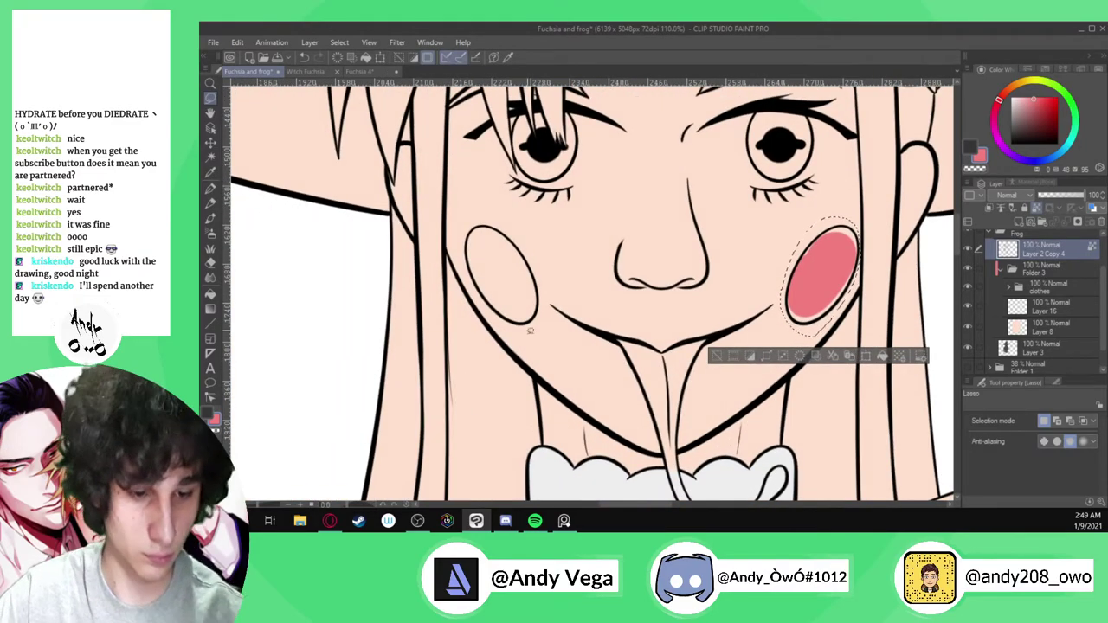
pyautogui.moveTo(460, 249); pyautogui.dragTo(538, 324)
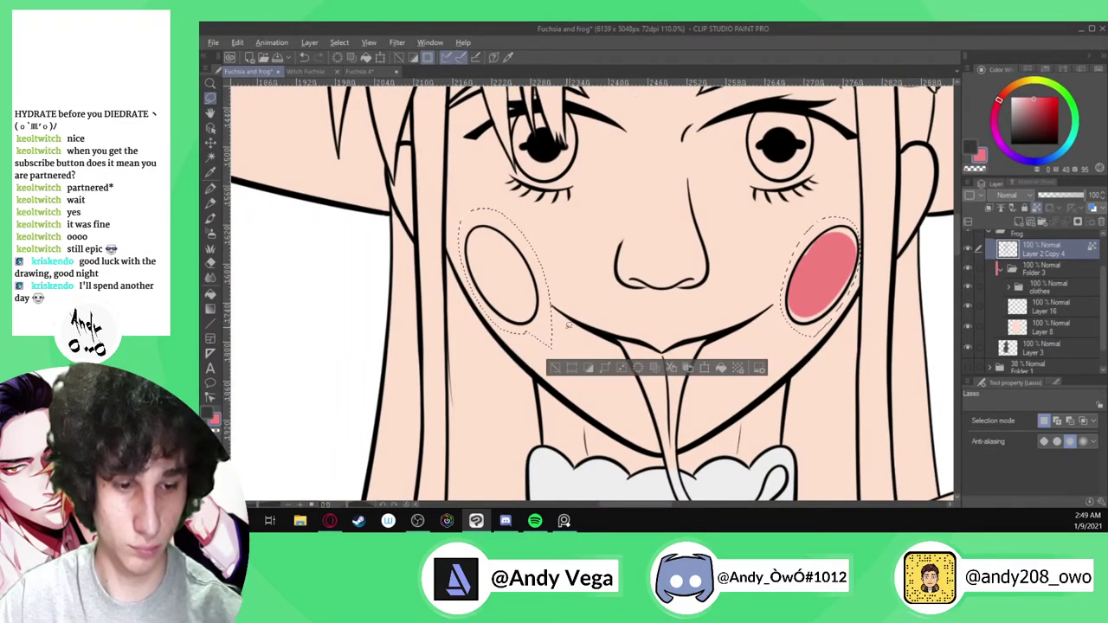
pyautogui.scroll(-2, 610, 236)
pyautogui.scroll(4, 828, 256)
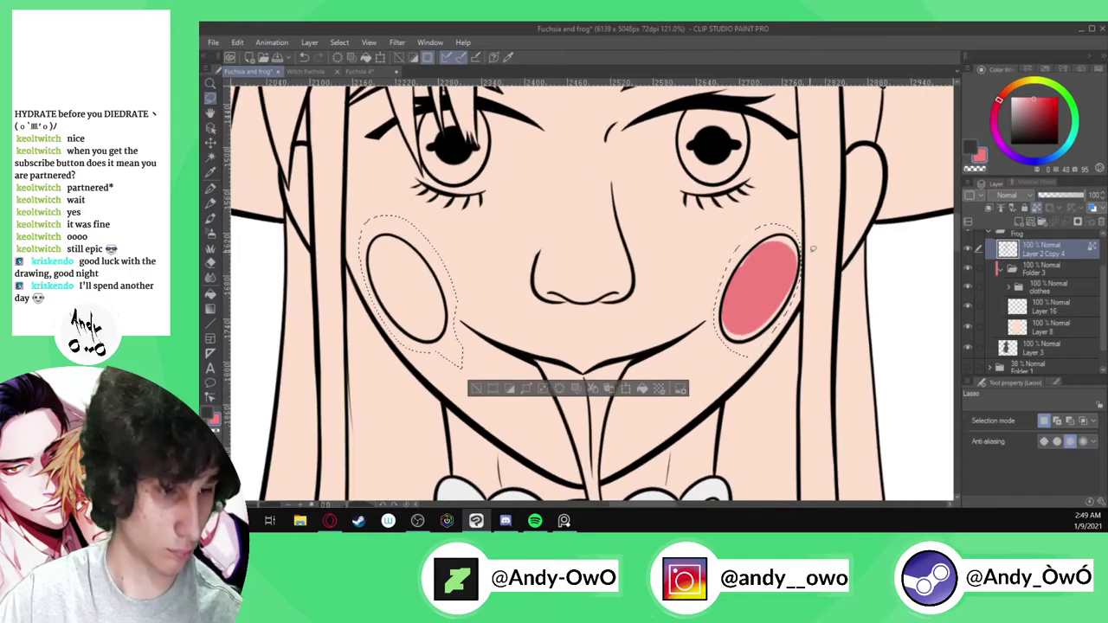
# Copy the selected cheek outlines to a layer directly above Layer 16 and hide Layer 2 Copy 4
pyautogui.scroll(4, 828, 256)
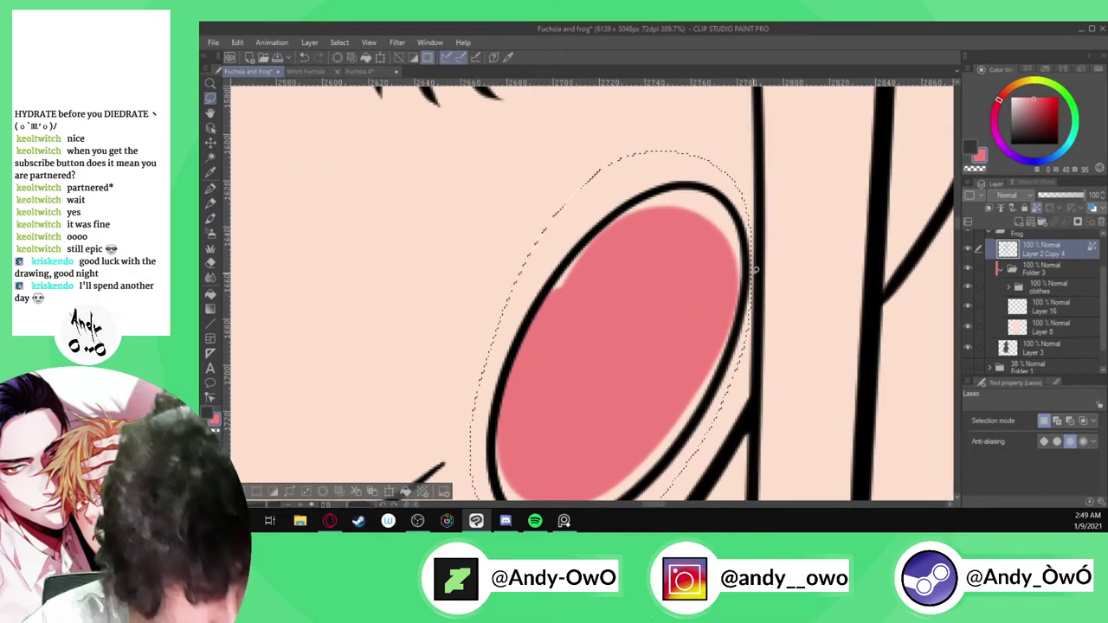
pyautogui.scroll(-4, 748, 273)
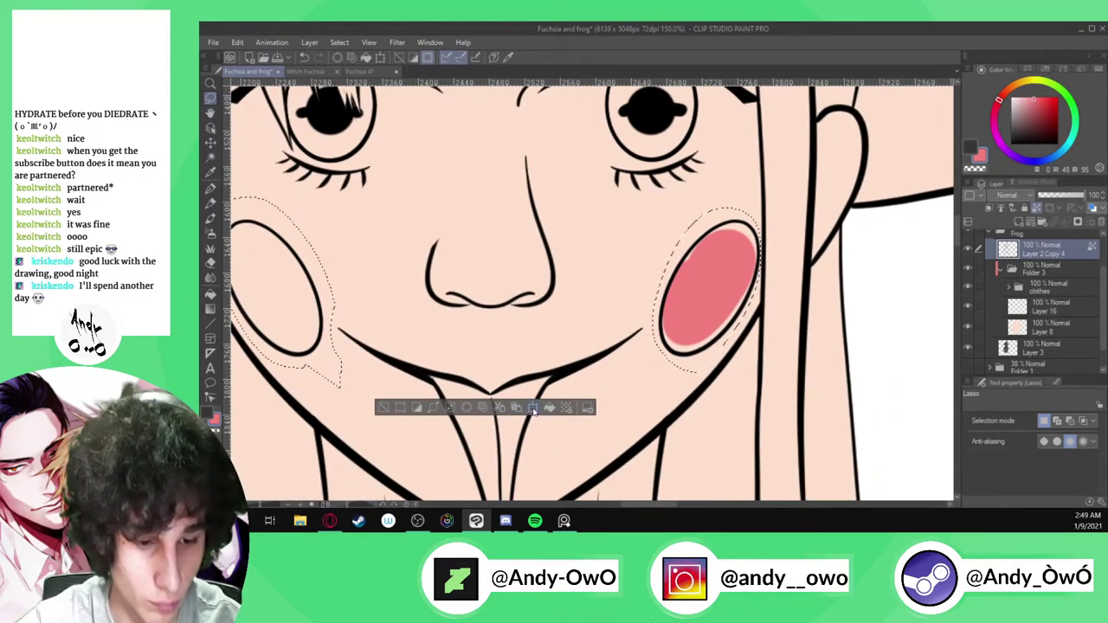
pyautogui.moveTo(1053, 256); pyautogui.dragTo(1043, 313)
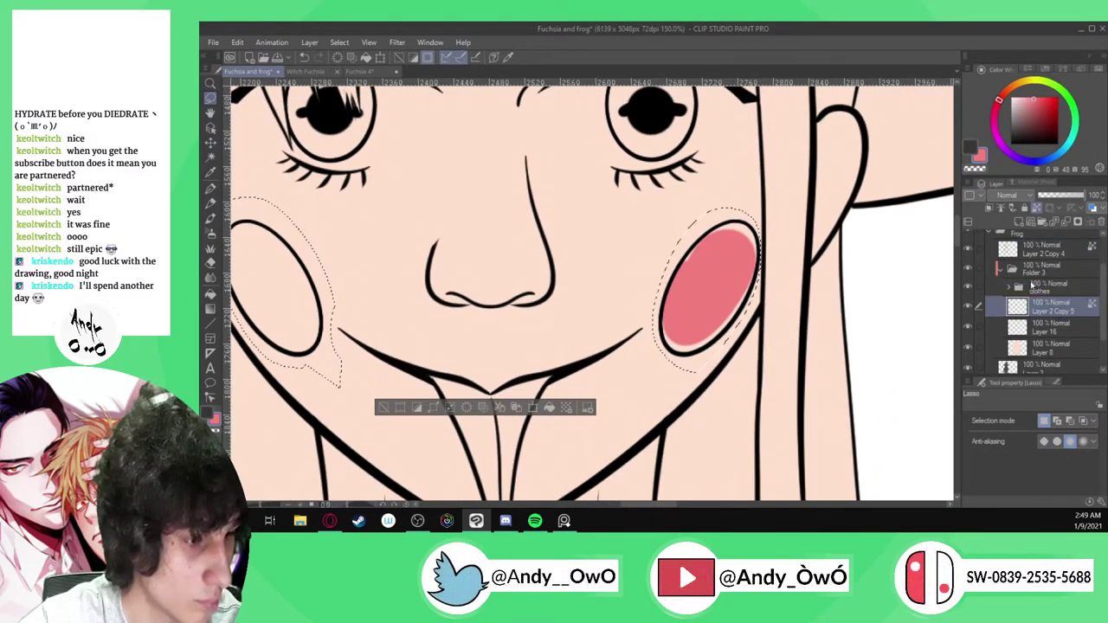
pyautogui.click(968, 248)
# On Layer 16, fill the remaining gaps inside the right-hand cheek outline with pink, using the G-pen at size 10.6
pyautogui.click(1051, 327)
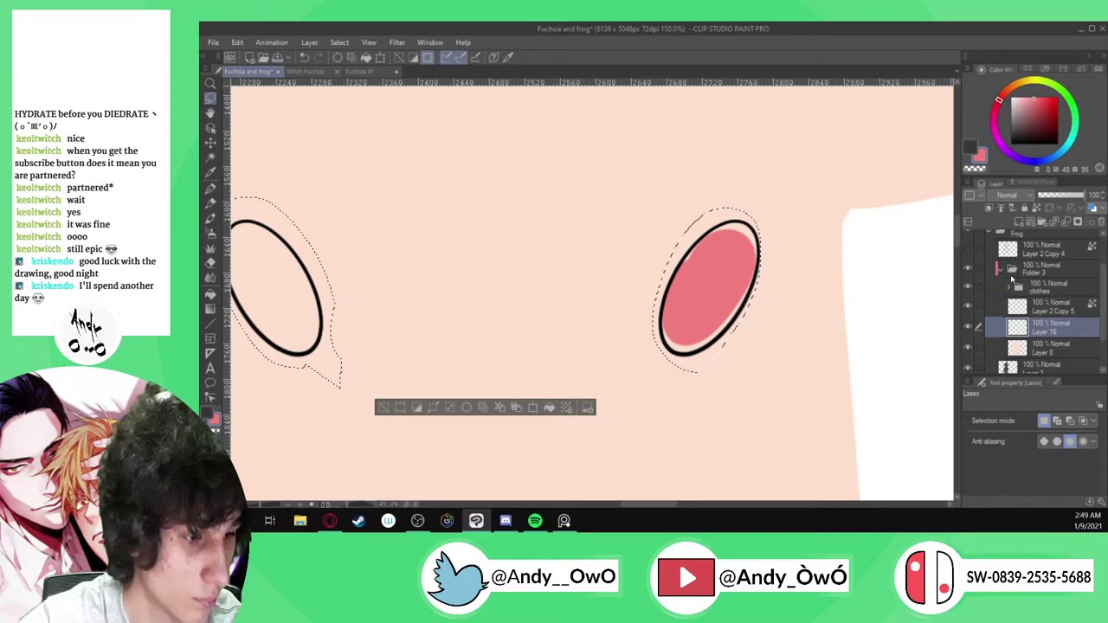
pyautogui.press('p')
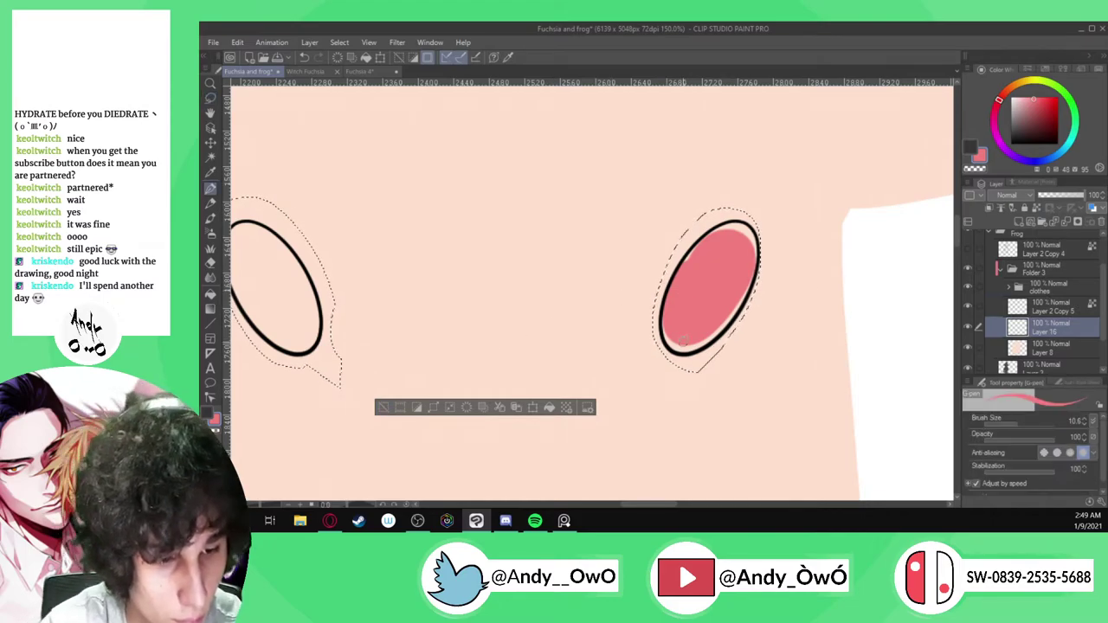
pyautogui.scroll(1, 684, 346)
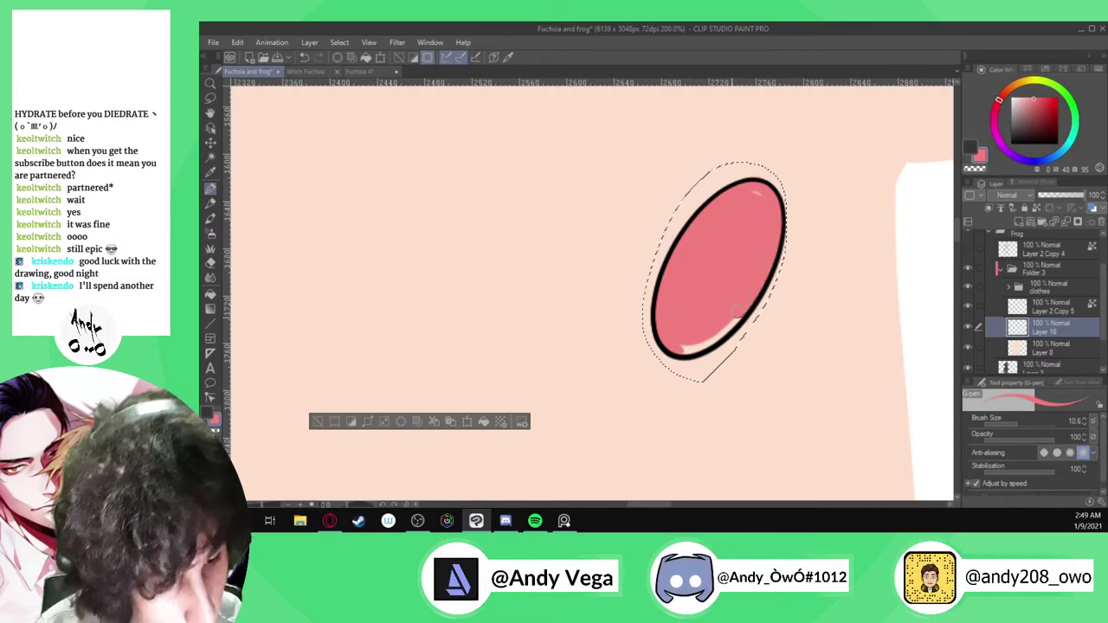
pyautogui.scroll(3, 740, 338)
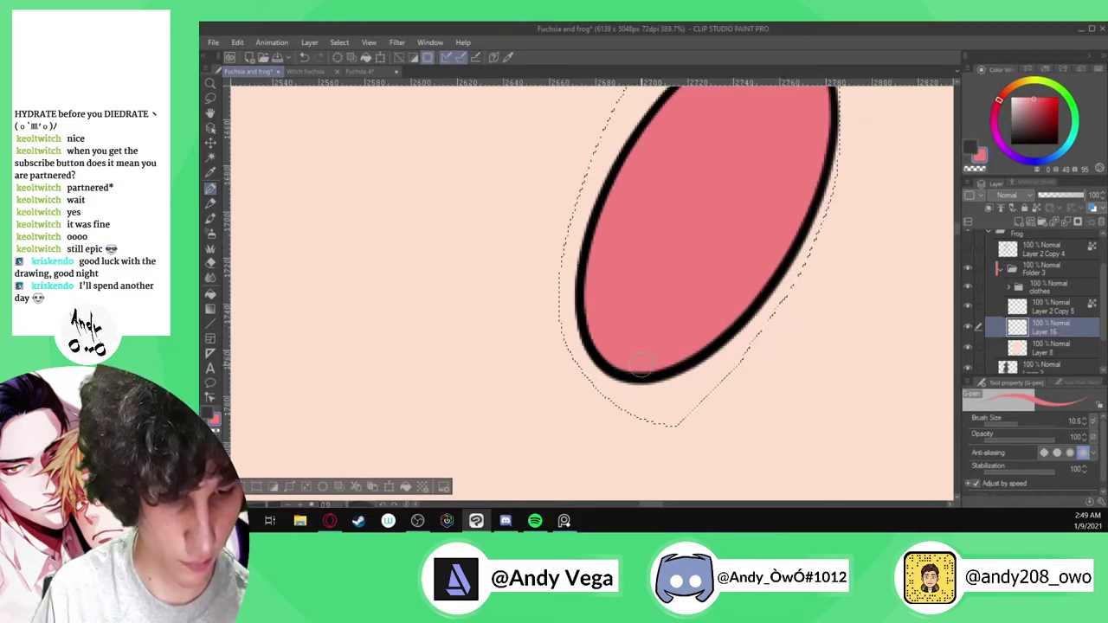
pyautogui.scroll(-2, 736, 290)
pyautogui.moveTo(745, 271); pyautogui.dragTo(716, 318)
pyautogui.scroll(1, 761, 139)
pyautogui.moveTo(734, 149); pyautogui.dragTo(760, 165)
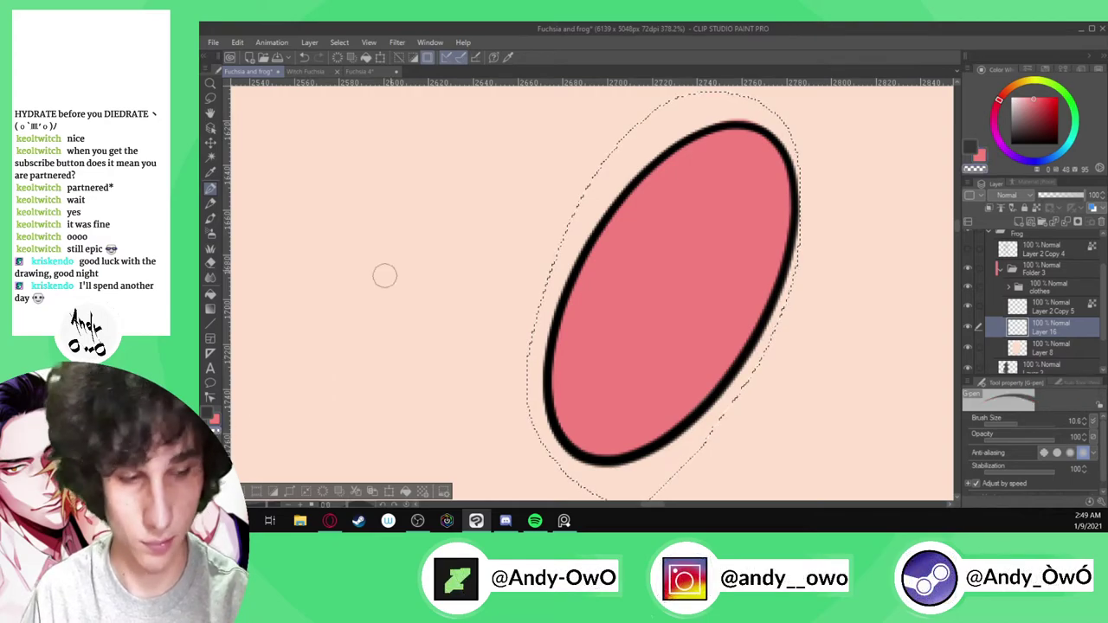
# On Layer 16, paint pink along the inner edge of the left-hand cheek outline, using the G-pen at size 10.6
pyautogui.scroll(2, 762, 130)
pyautogui.press('i')
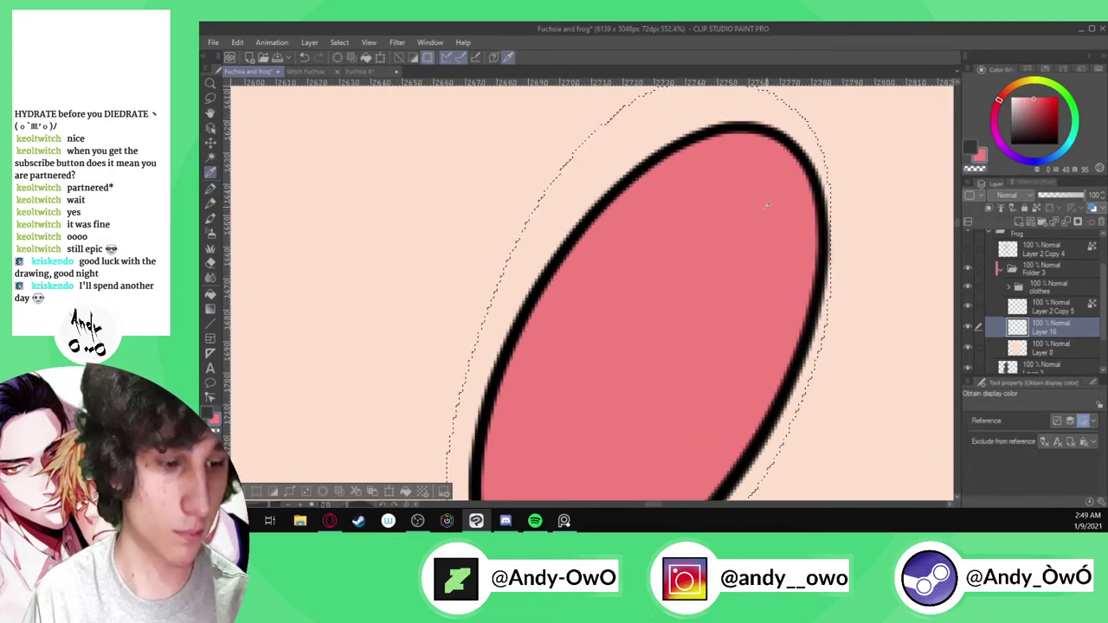
pyautogui.press('p')
pyautogui.scroll(-8, 769, 205)
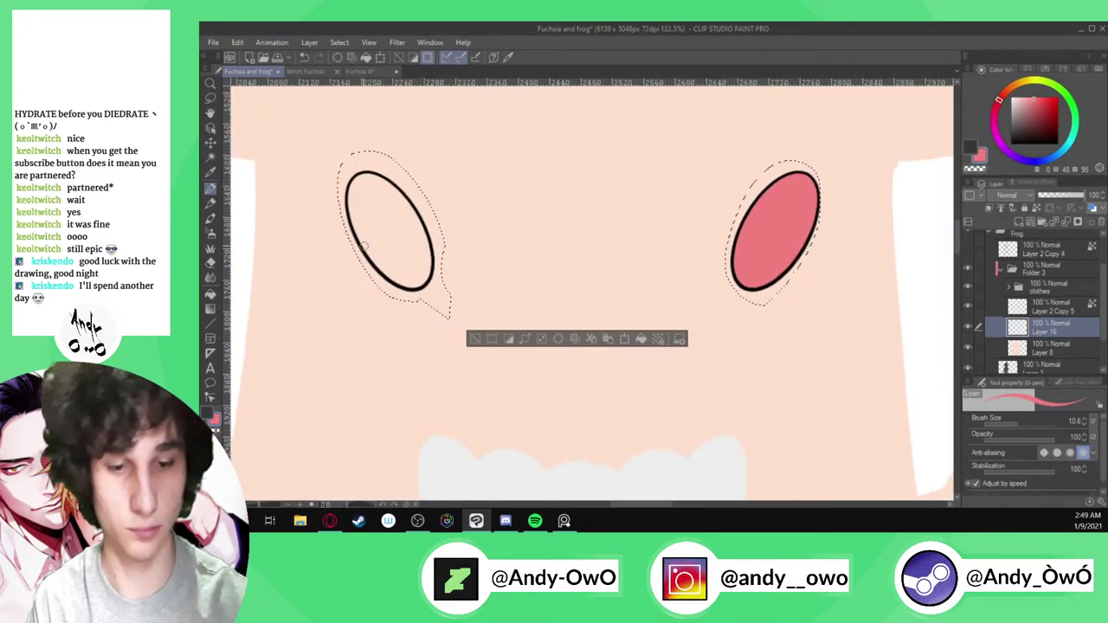
pyautogui.scroll(4, 398, 260)
pyautogui.moveTo(451, 316)
pyautogui.mouseDown()
pyautogui.moveTo(399, 299)
pyautogui.moveTo(407, 303)
pyautogui.moveTo(350, 251)
pyautogui.moveTo(325, 204)
pyautogui.mouseUp()
pyautogui.scroll(-2, 379, 222)
pyautogui.scroll(1, 342, 173)
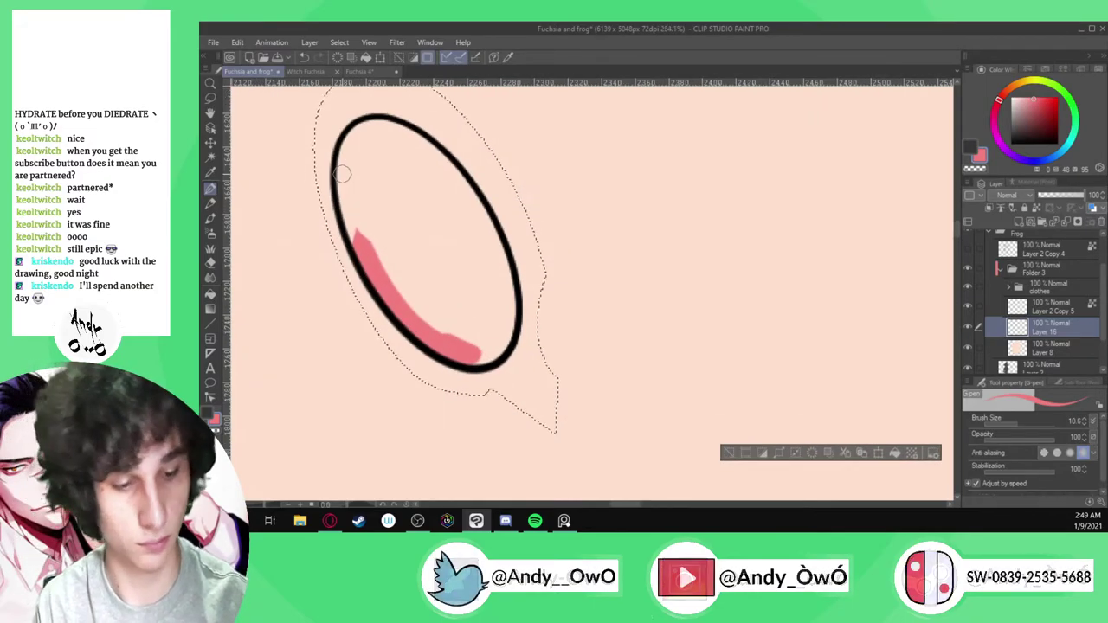
pyautogui.moveTo(474, 359)
pyautogui.mouseDown()
pyautogui.moveTo(504, 334)
pyautogui.moveTo(502, 263)
pyautogui.mouseUp()
# Fill the rest of the left-hand cheek with pink at brush size 24.3 and clear the selection around the cheeks
pyautogui.click(1023, 423)
pyautogui.moveTo(464, 330)
pyautogui.mouseDown()
pyautogui.moveTo(367, 234)
pyautogui.moveTo(350, 188)
pyautogui.moveTo(350, 139)
pyautogui.moveTo(377, 122)
pyautogui.moveTo(414, 137)
pyautogui.moveTo(487, 227)
pyautogui.mouseUp()
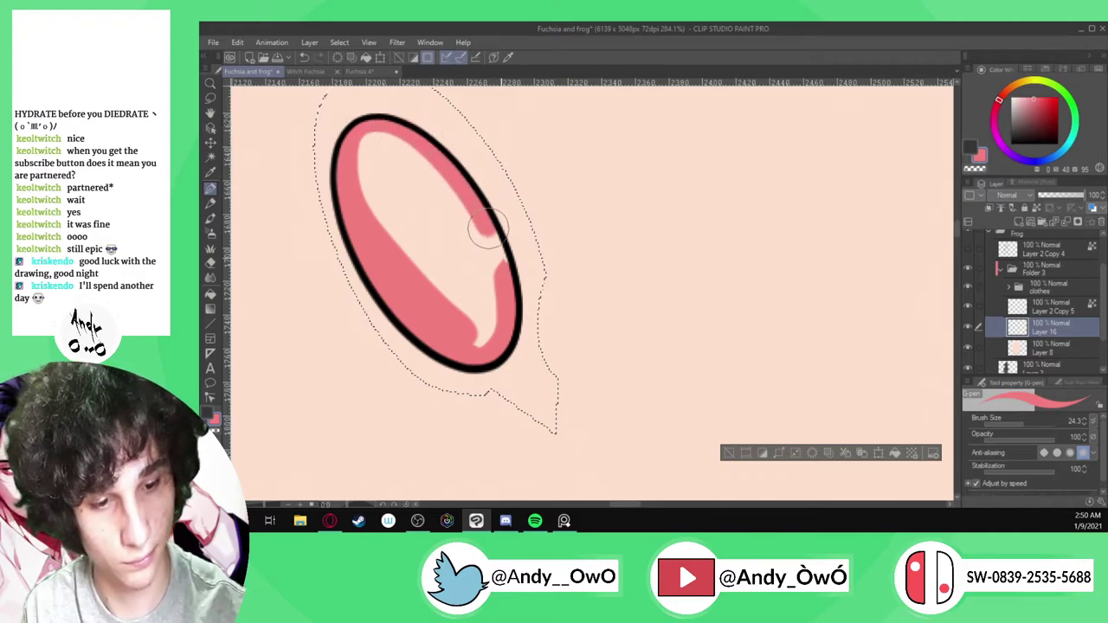
pyautogui.moveTo(481, 345)
pyautogui.mouseDown()
pyautogui.moveTo(388, 212)
pyautogui.moveTo(363, 156)
pyautogui.moveTo(369, 138)
pyautogui.moveTo(444, 196)
pyautogui.moveTo(481, 262)
pyautogui.moveTo(492, 324)
pyautogui.moveTo(386, 162)
pyautogui.moveTo(450, 270)
pyautogui.mouseUp()
pyautogui.press('c')
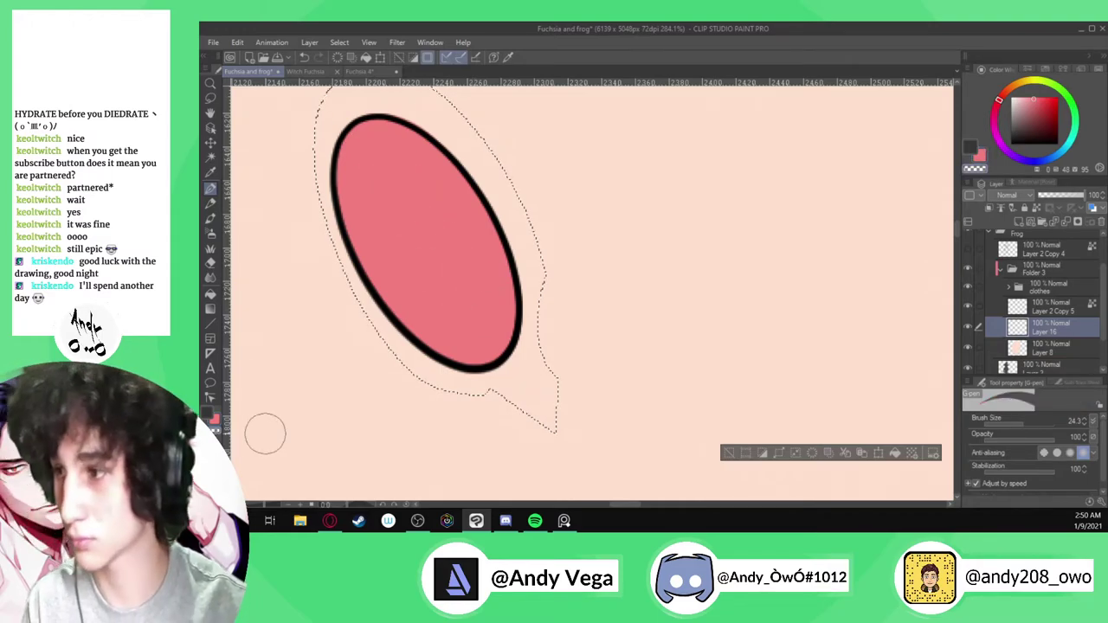
pyautogui.click(1015, 423)
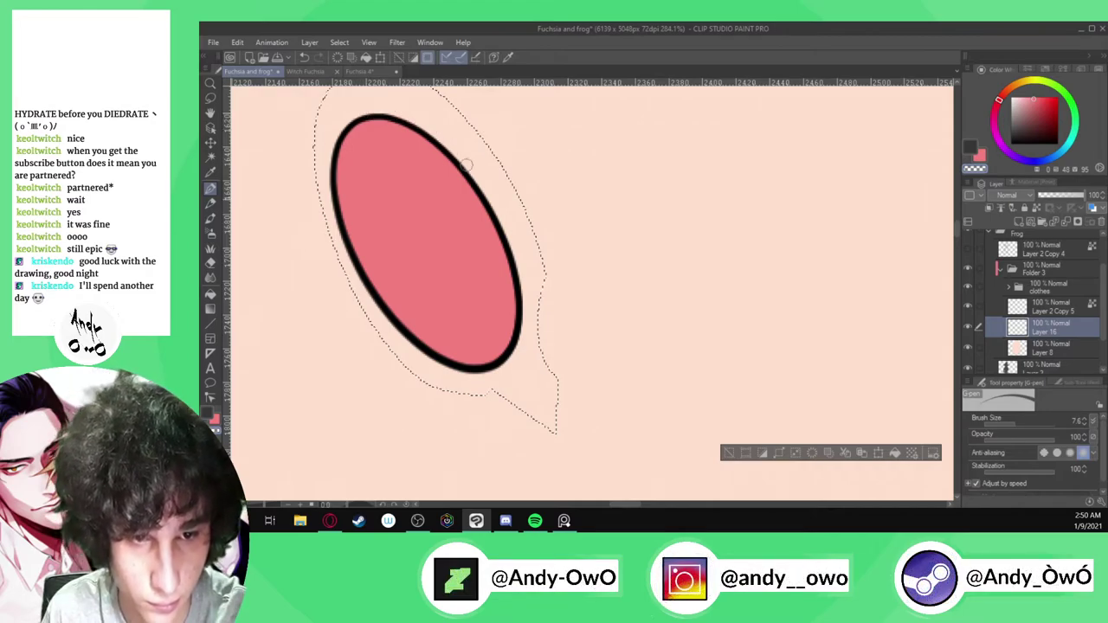
pyautogui.hotkey('ctrl', 'd')
# Recolour both cheek outlines on Layer 2 Copy 5 with the sampled pink at brush size 26.4 and merge them into Layer 16
pyautogui.click(1049, 307)
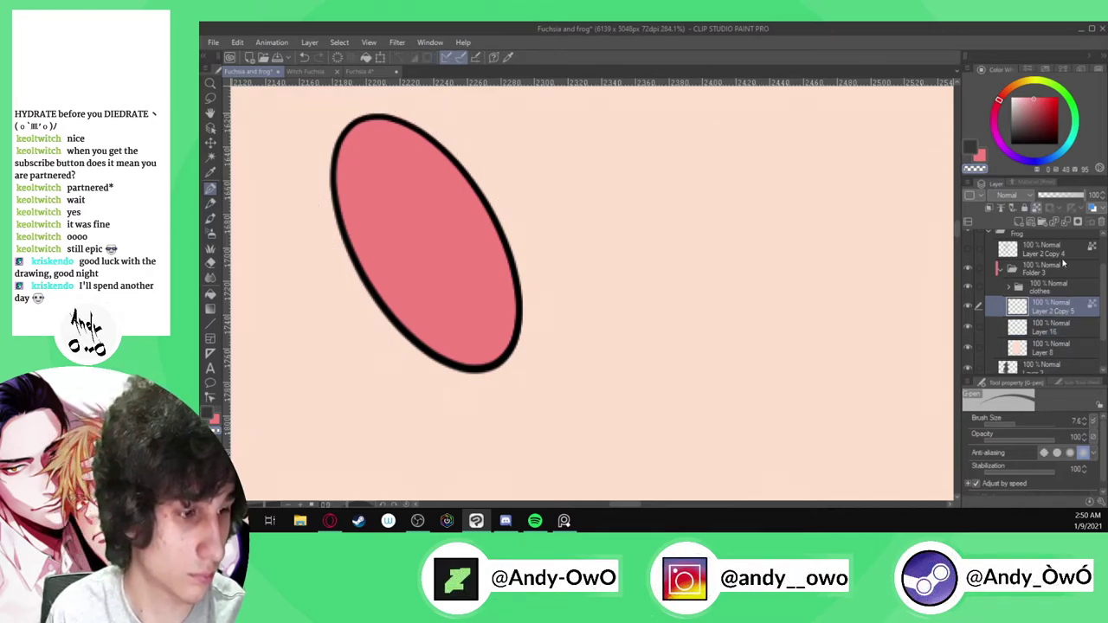
pyautogui.click(1050, 325)
pyautogui.scroll(-5, 568, 312)
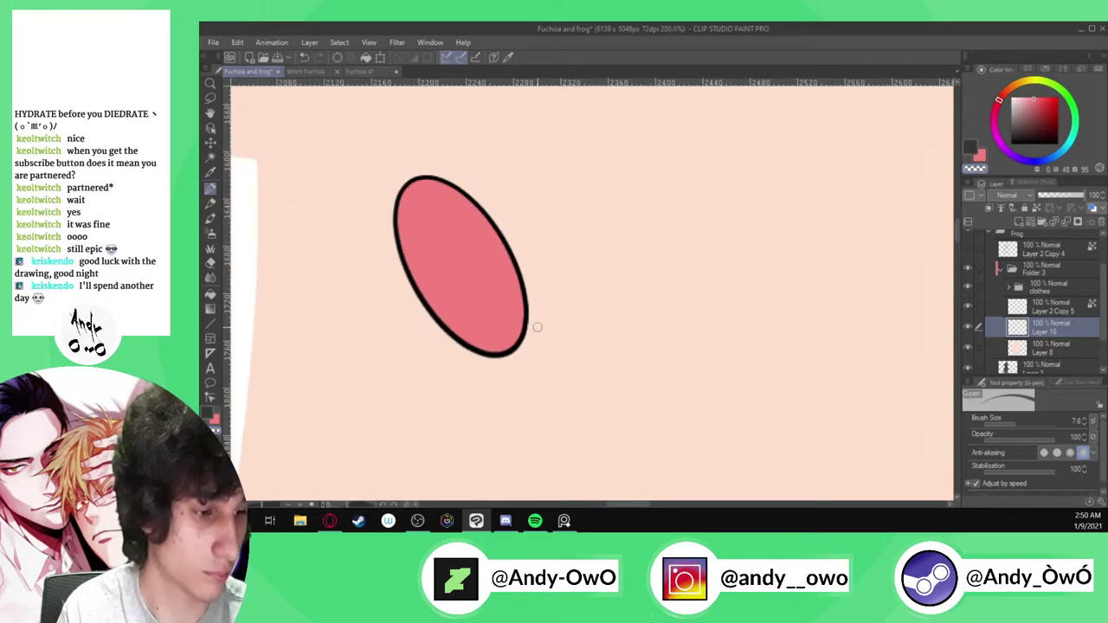
pyautogui.click(1070, 310)
pyautogui.keyDown('alt'); pyautogui.click(884, 297); pyautogui.keyUp('alt')
pyautogui.click(1026, 424)
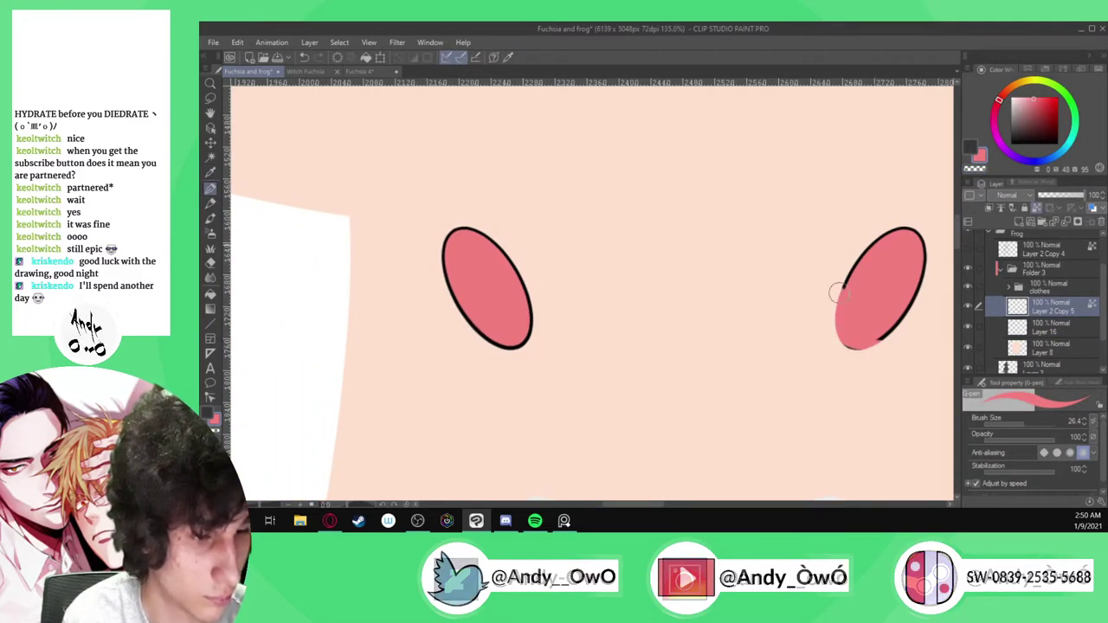
pyautogui.moveTo(921, 279)
pyautogui.mouseDown()
pyautogui.moveTo(876, 353)
pyautogui.moveTo(848, 345)
pyautogui.mouseUp()
pyautogui.moveTo(900, 235); pyautogui.dragTo(902, 322)
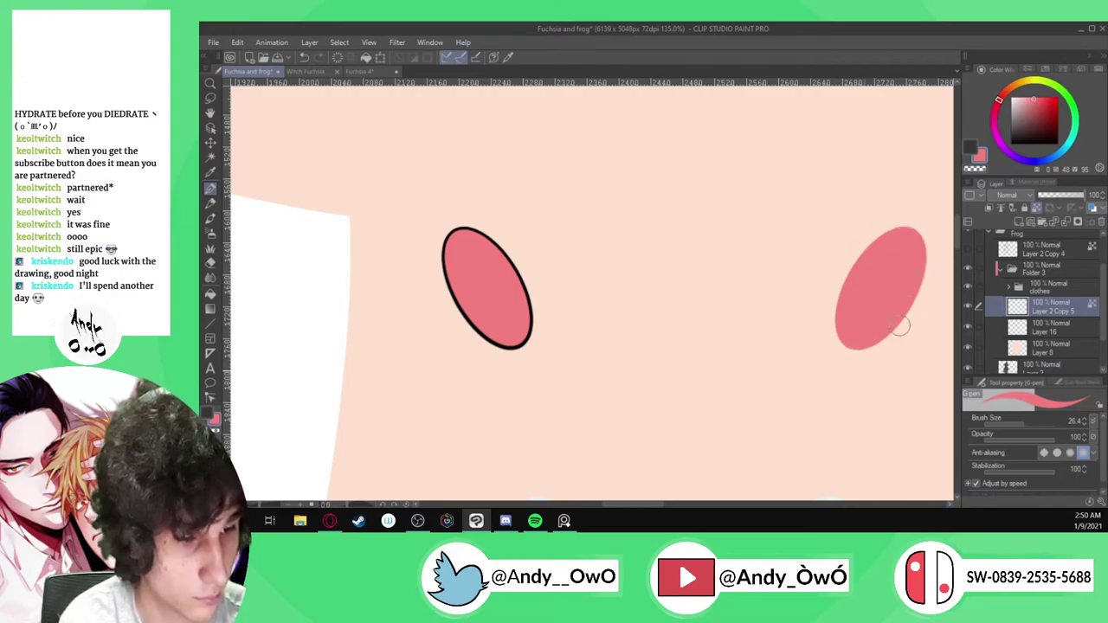
pyautogui.moveTo(524, 341)
pyautogui.mouseDown()
pyautogui.moveTo(487, 348)
pyautogui.moveTo(445, 222)
pyautogui.moveTo(527, 329)
pyautogui.moveTo(511, 301)
pyautogui.mouseUp()
pyautogui.hotkey('ctrl', 'e')
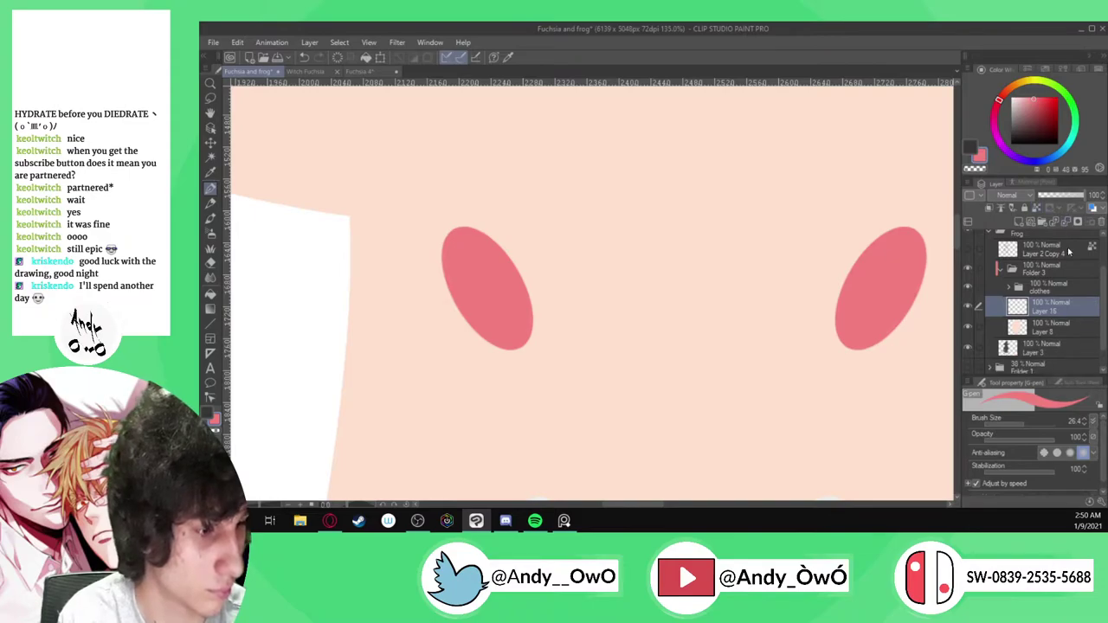
# Set the G-pen to size 7.6 and examine the edges of both pink cheeks up close for leftover gaps
pyautogui.moveTo(1028, 425); pyautogui.dragTo(1014, 425)
pyautogui.scroll(6, 509, 339)
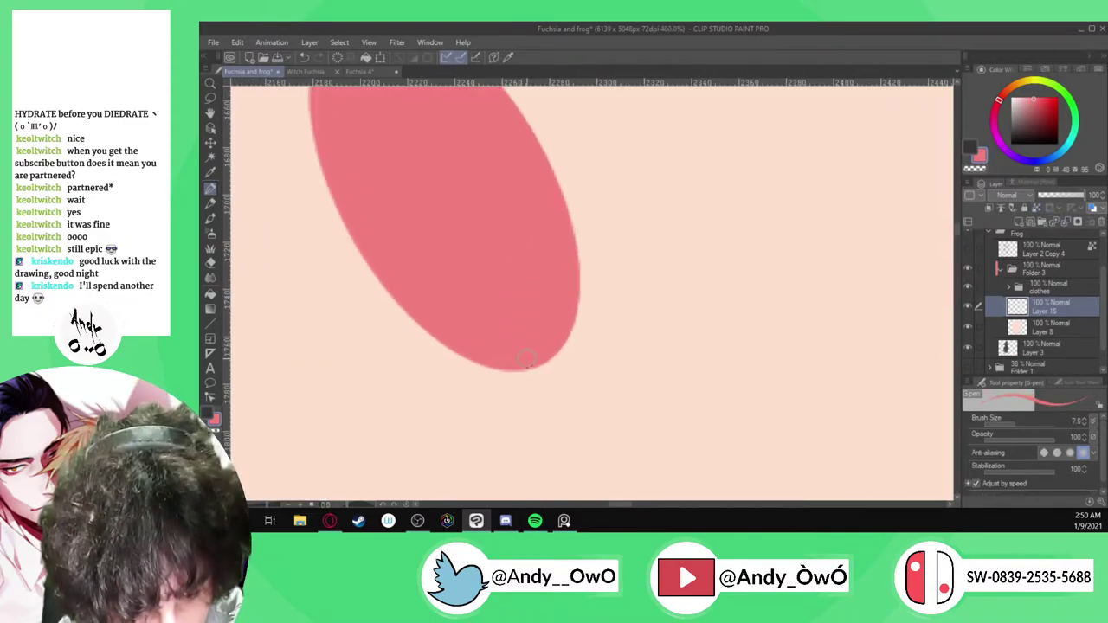
pyautogui.scroll(-2, 480, 349)
pyautogui.scroll(2, 377, 160)
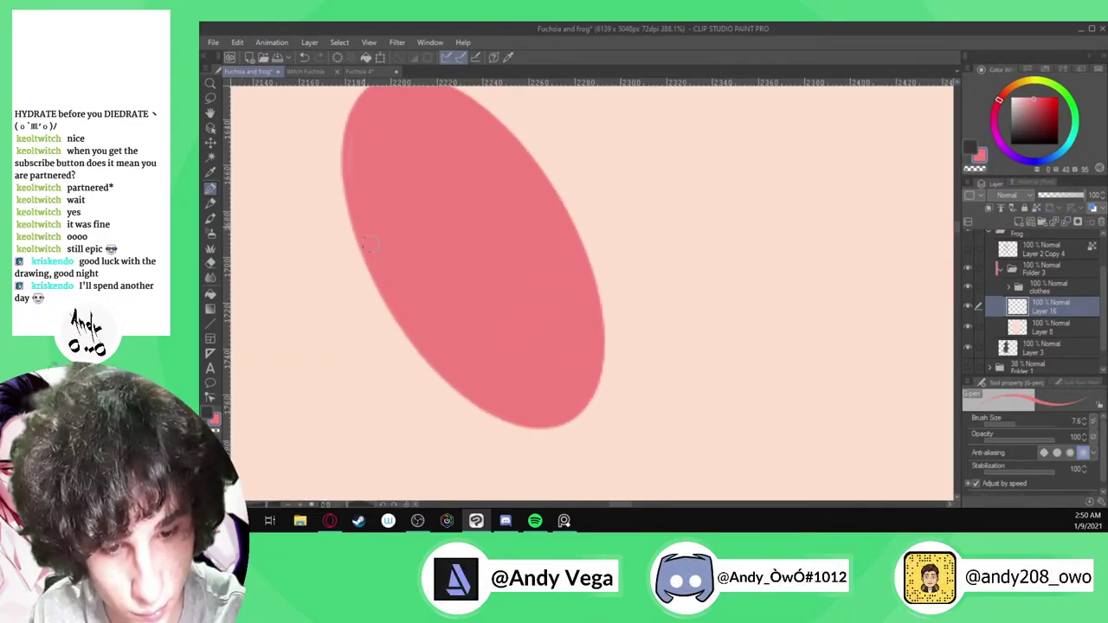
pyautogui.scroll(1, 353, 168)
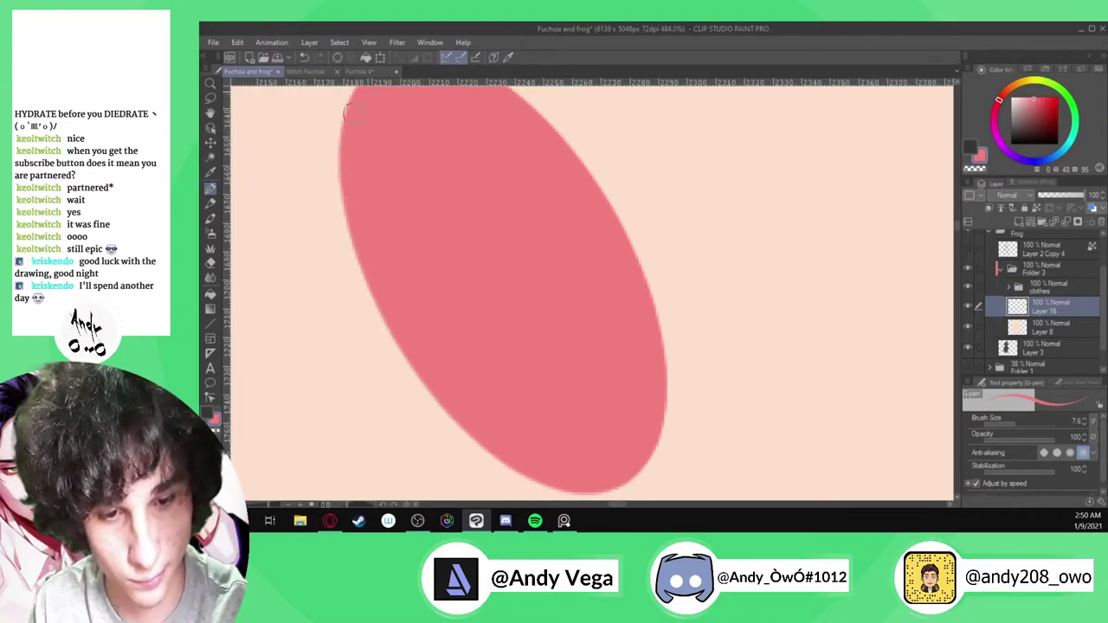
pyautogui.scroll(-2, 401, 263)
pyautogui.scroll(1, 404, 267)
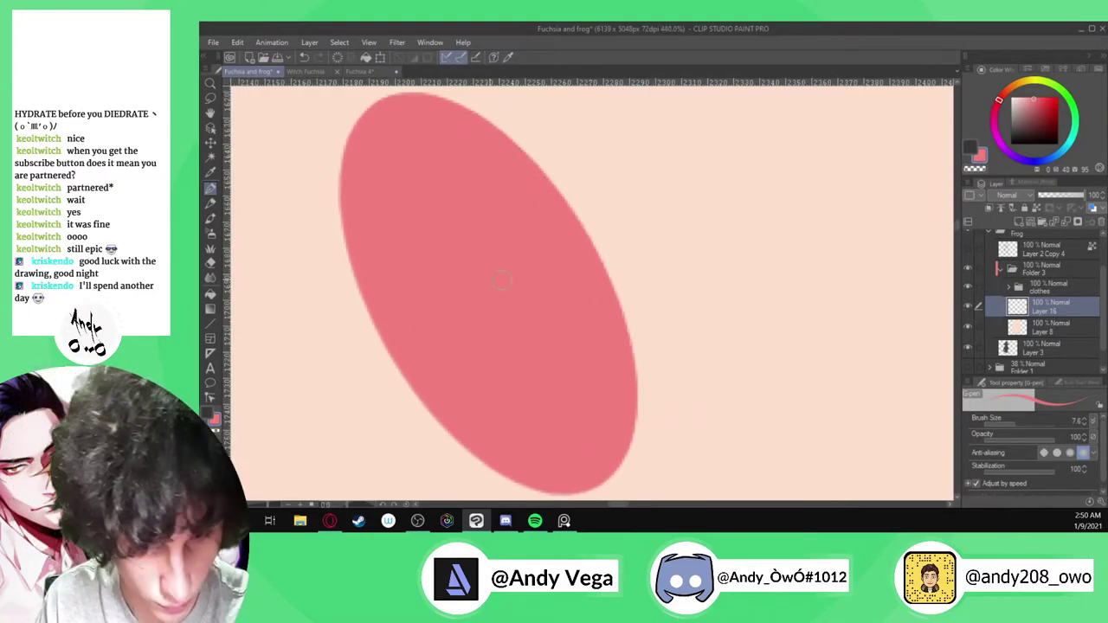
pyautogui.scroll(-5, 390, 173)
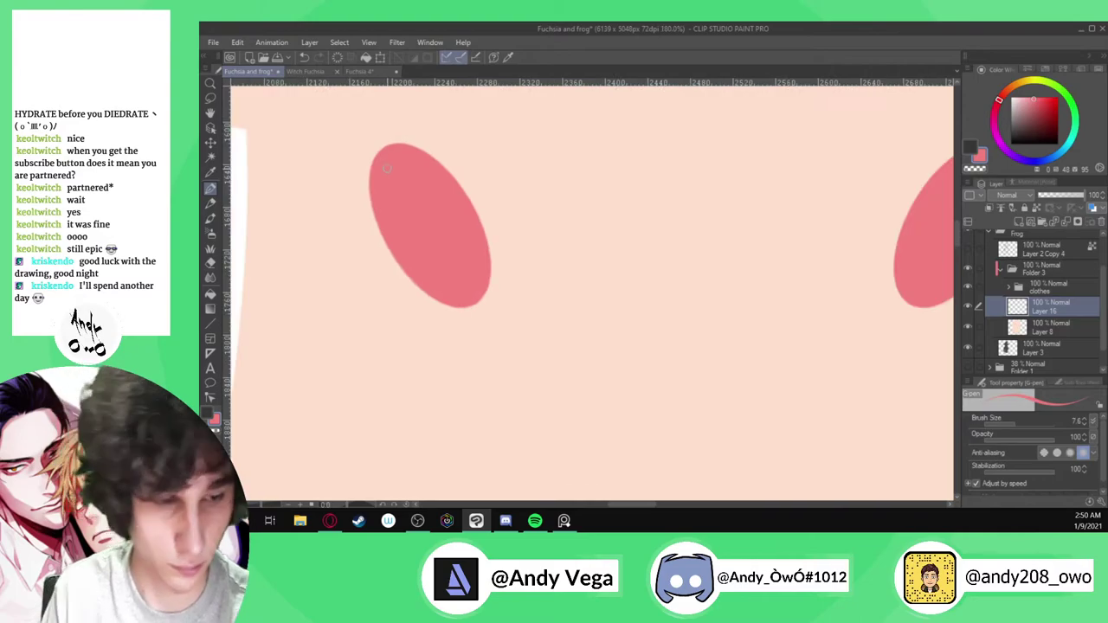
pyautogui.scroll(-1, 387, 169)
pyautogui.scroll(7, 844, 281)
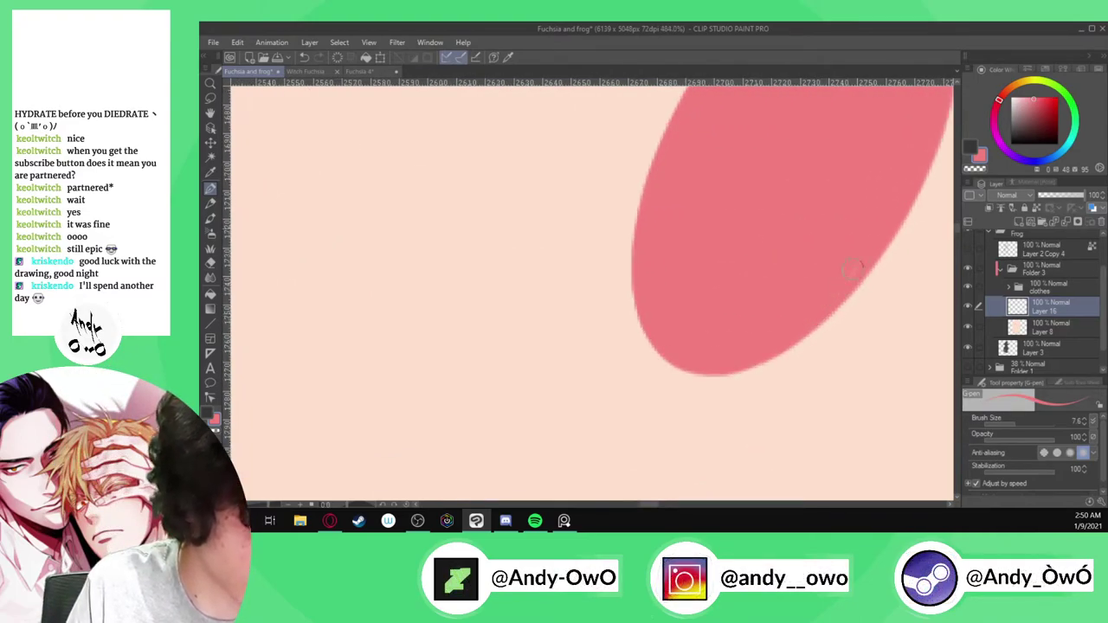
pyautogui.scroll(-2, 713, 425)
pyautogui.scroll(4, 880, 193)
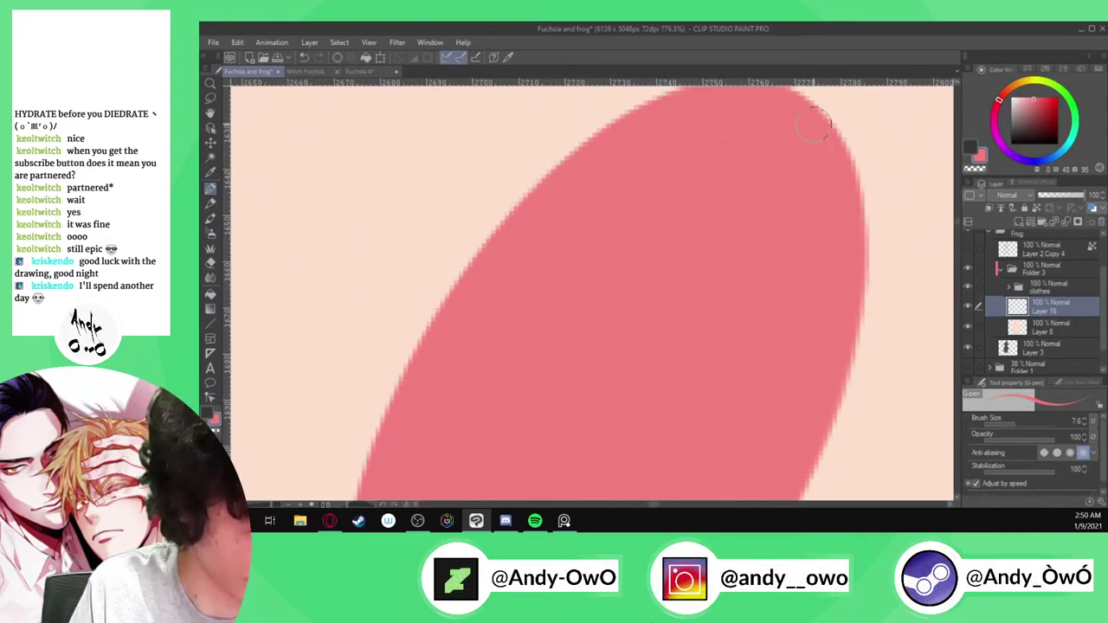
pyautogui.scroll(-6, 655, 286)
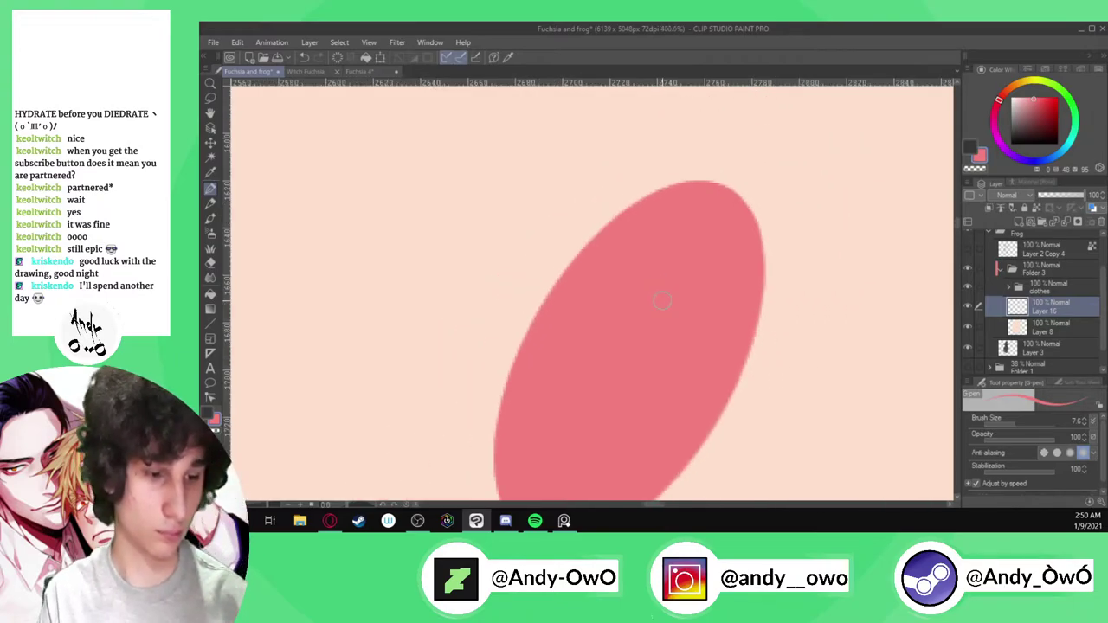
# Show the line art layer, Layer 2 Copy 4, and lower its opacity to 29%
pyautogui.click(968, 249)
pyautogui.click(1044, 248)
pyautogui.moveTo(1062, 195); pyautogui.dragTo(1050, 196)
pyautogui.scroll(-2, 821, 178)
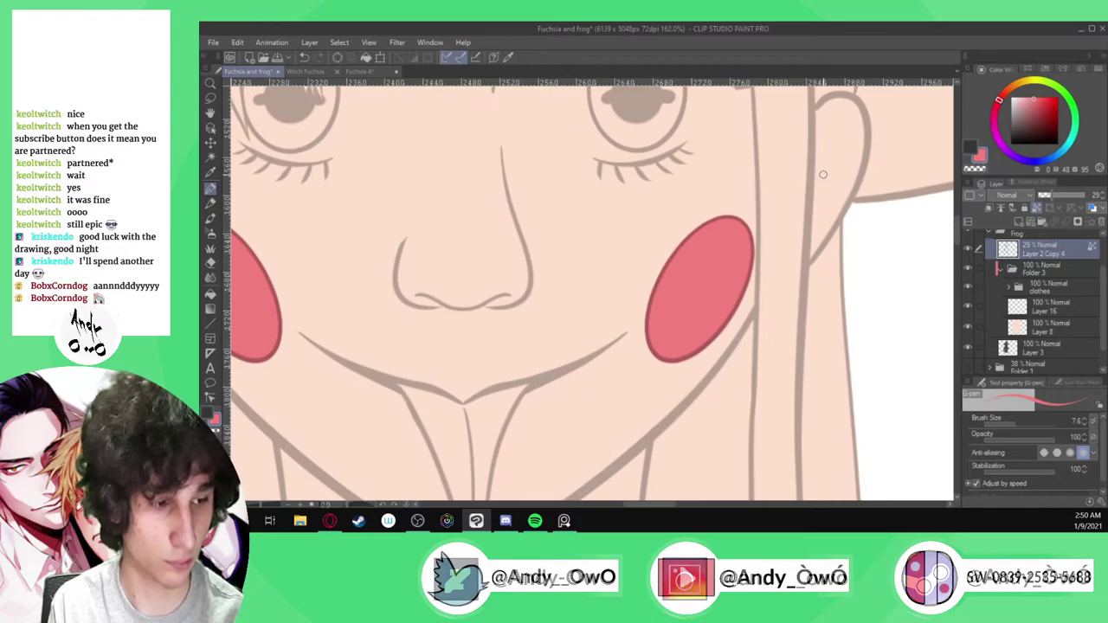
# Try to soften the lower edge of the right-hand cheek on Layer 16 with the Blend tool at size 9.7
pyautogui.click(1051, 306)
pyautogui.click(210, 277)
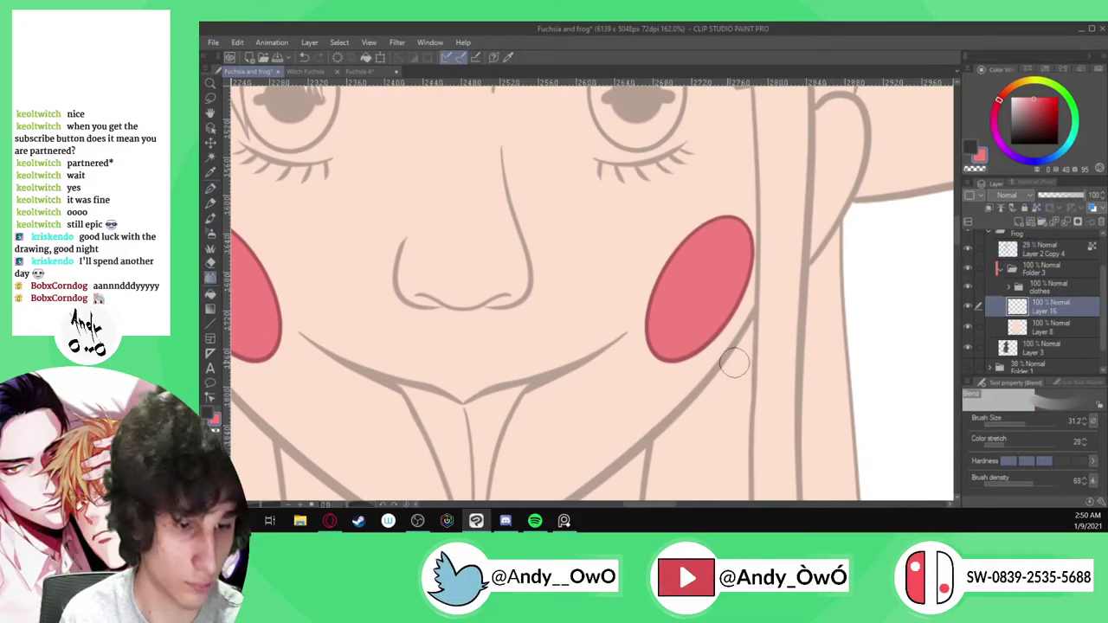
pyautogui.scroll(2, 686, 287)
pyautogui.scroll(1, 591, 295)
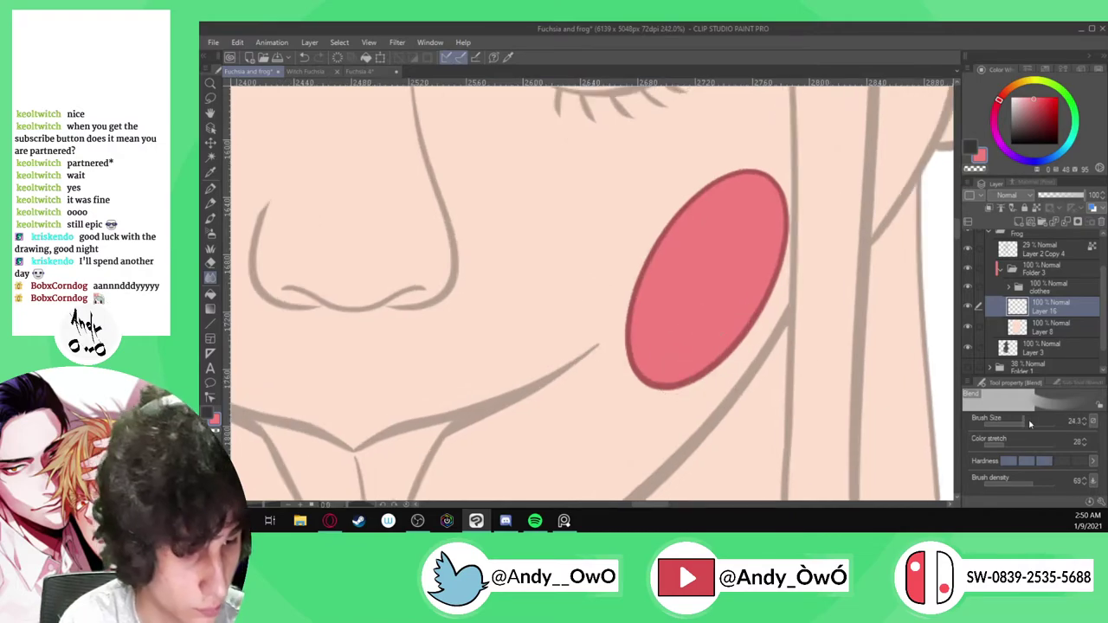
pyautogui.moveTo(1025, 423); pyautogui.dragTo(1016, 423)
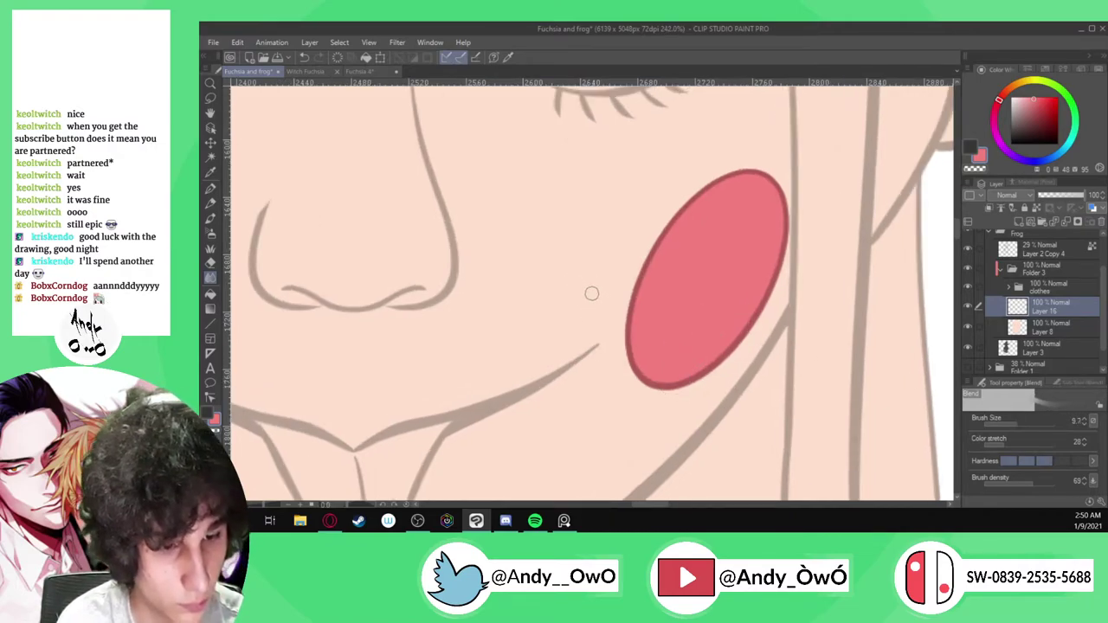
pyautogui.moveTo(670, 391); pyautogui.dragTo(638, 284)
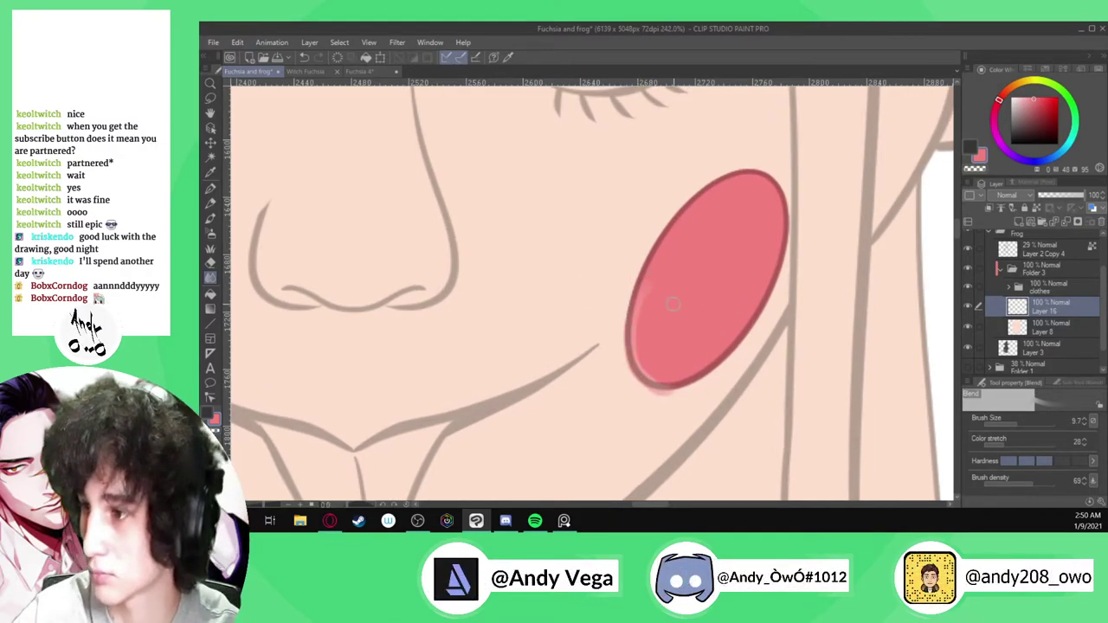
pyautogui.hotkey('ctrl', 'z')
# Try to blend the right-hand cheek with larger brush sizes, 16.6 and 21.4, lowering the hardness to its softest level
pyautogui.press(']')
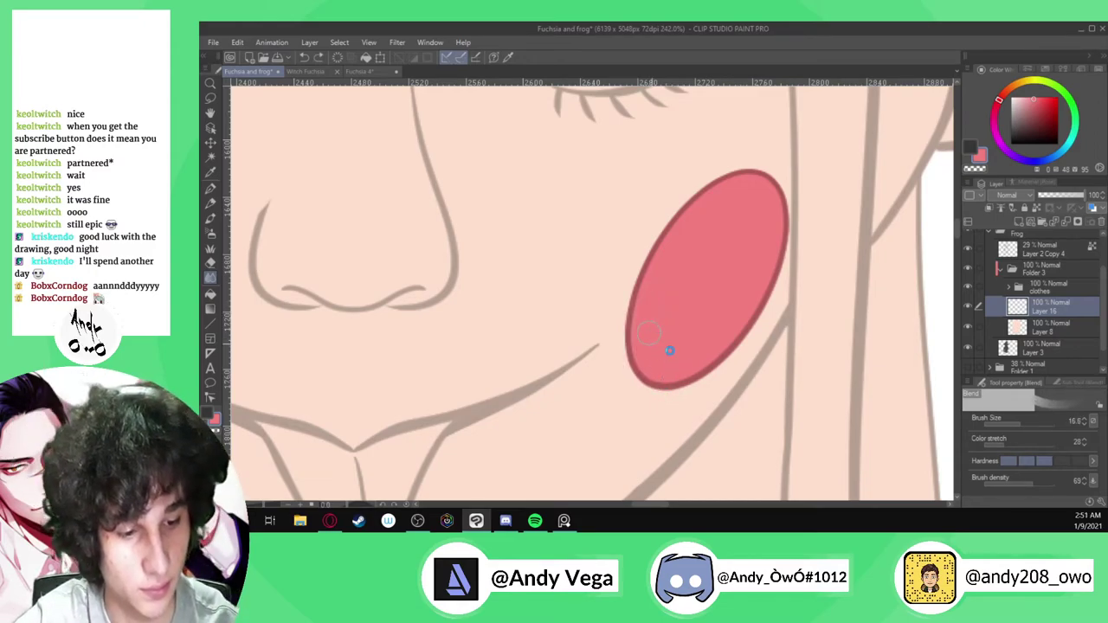
pyautogui.moveTo(675, 387)
pyautogui.mouseDown()
pyautogui.moveTo(625, 349)
pyautogui.moveTo(636, 265)
pyautogui.moveTo(687, 202)
pyautogui.moveTo(738, 175)
pyautogui.moveTo(774, 195)
pyautogui.moveTo(752, 313)
pyautogui.mouseUp()
pyautogui.moveTo(692, 364)
pyautogui.mouseDown()
pyautogui.moveTo(641, 286)
pyautogui.moveTo(742, 198)
pyautogui.moveTo(677, 373)
pyautogui.moveTo(747, 197)
pyautogui.moveTo(666, 253)
pyautogui.moveTo(659, 351)
pyautogui.moveTo(706, 258)
pyautogui.moveTo(711, 351)
pyautogui.moveTo(673, 252)
pyautogui.moveTo(645, 309)
pyautogui.moveTo(673, 375)
pyautogui.moveTo(736, 308)
pyautogui.moveTo(741, 250)
pyautogui.moveTo(754, 231)
pyautogui.moveTo(762, 238)
pyautogui.moveTo(752, 206)
pyautogui.moveTo(726, 188)
pyautogui.moveTo(709, 203)
pyautogui.moveTo(671, 274)
pyautogui.moveTo(668, 335)
pyautogui.moveTo(708, 325)
pyautogui.moveTo(699, 236)
pyautogui.mouseUp()
pyautogui.click(1008, 460)
pyautogui.press(']')
pyautogui.moveTo(727, 376)
pyautogui.mouseDown()
pyautogui.moveTo(616, 316)
pyautogui.moveTo(751, 144)
pyautogui.moveTo(748, 313)
pyautogui.moveTo(632, 378)
pyautogui.moveTo(773, 193)
pyautogui.moveTo(636, 389)
pyautogui.moveTo(767, 220)
pyautogui.moveTo(605, 326)
pyautogui.moveTo(787, 245)
pyautogui.moveTo(606, 348)
pyautogui.moveTo(772, 270)
pyautogui.moveTo(728, 307)
pyautogui.moveTo(698, 413)
pyautogui.moveTo(650, 233)
pyautogui.moveTo(782, 265)
pyautogui.mouseUp()
# Undo the blending strokes on the right-hand cheek and the last opacity change of the line art layer
pyautogui.hotkey('ctrl', 'z')
pyautogui.hotkey('ctrl', 'z')
pyautogui.hotkey('ctrl', 'z')
pyautogui.hotkey('ctrl', 'z')
pyautogui.hotkey('ctrl', 'z')
pyautogui.hotkey('ctrl', 'z')
pyautogui.hotkey('ctrl', 'z')
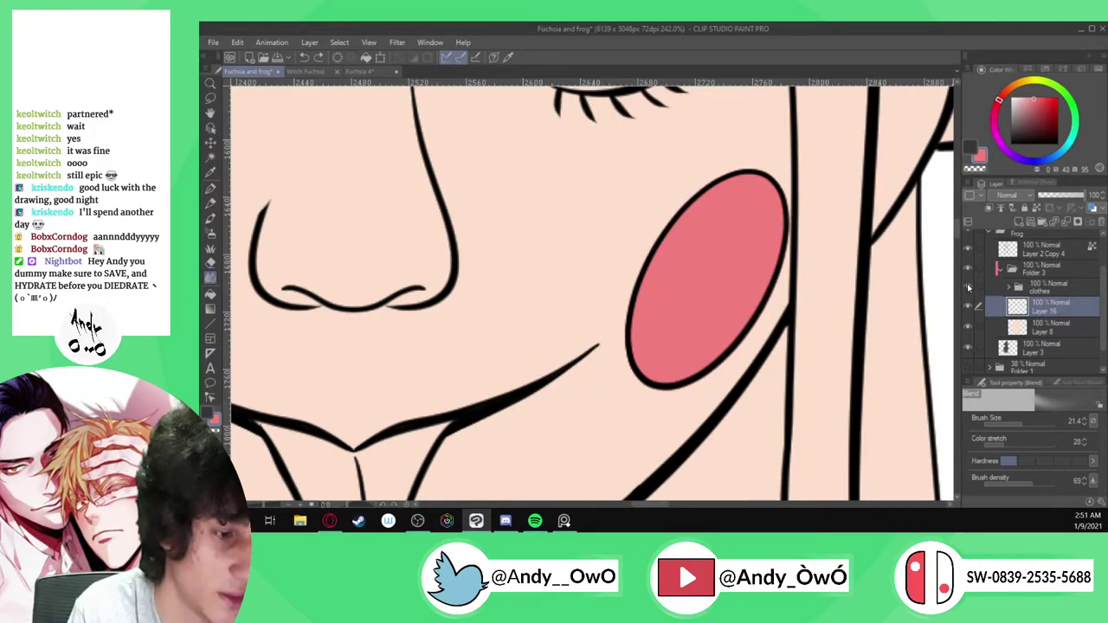
# Check the cheeks without the line art, show Layer 2 Copy 4 again and set its opacity to 6%
pyautogui.click(968, 248)
pyautogui.scroll(-5, 718, 320)
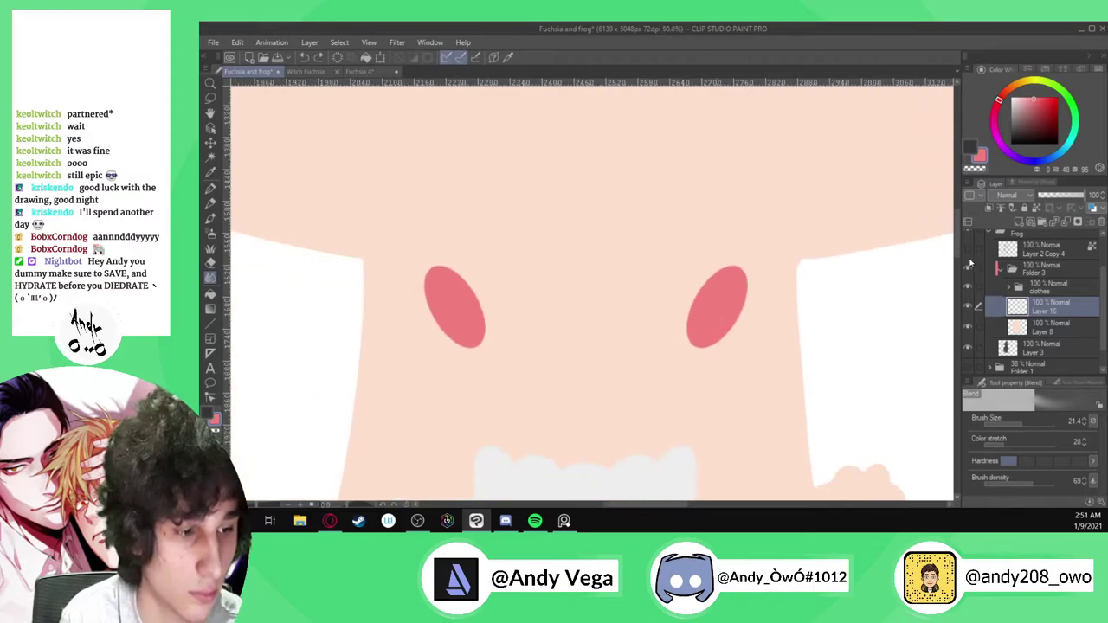
pyautogui.click(967, 248)
pyautogui.click(1039, 249)
pyautogui.moveTo(1065, 195); pyautogui.dragTo(1039, 202)
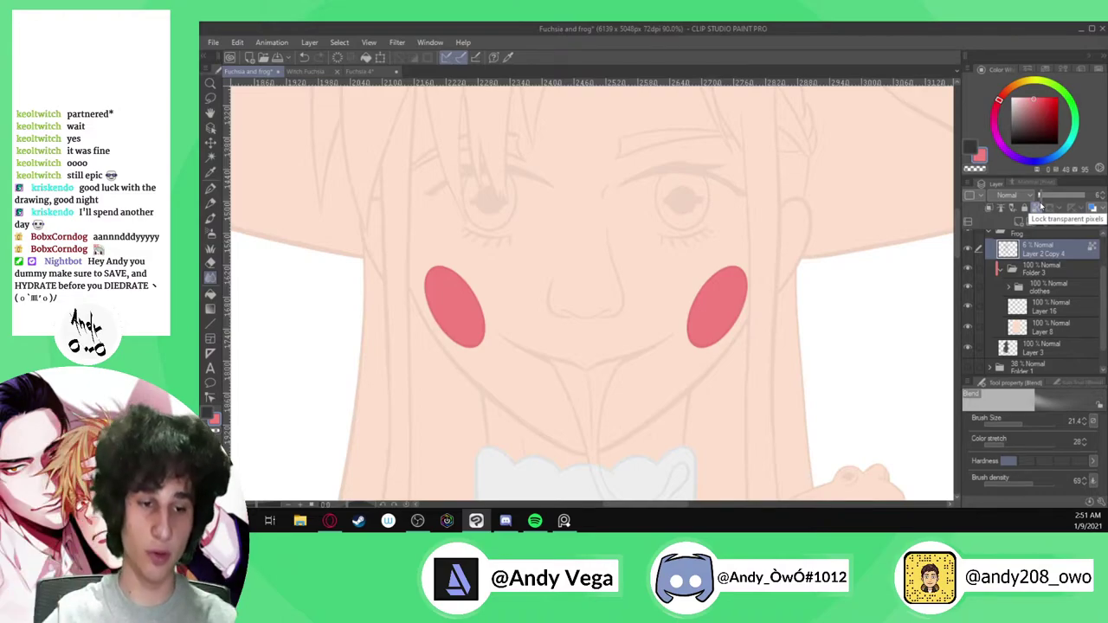
pyautogui.scroll(-7, 510, 246)
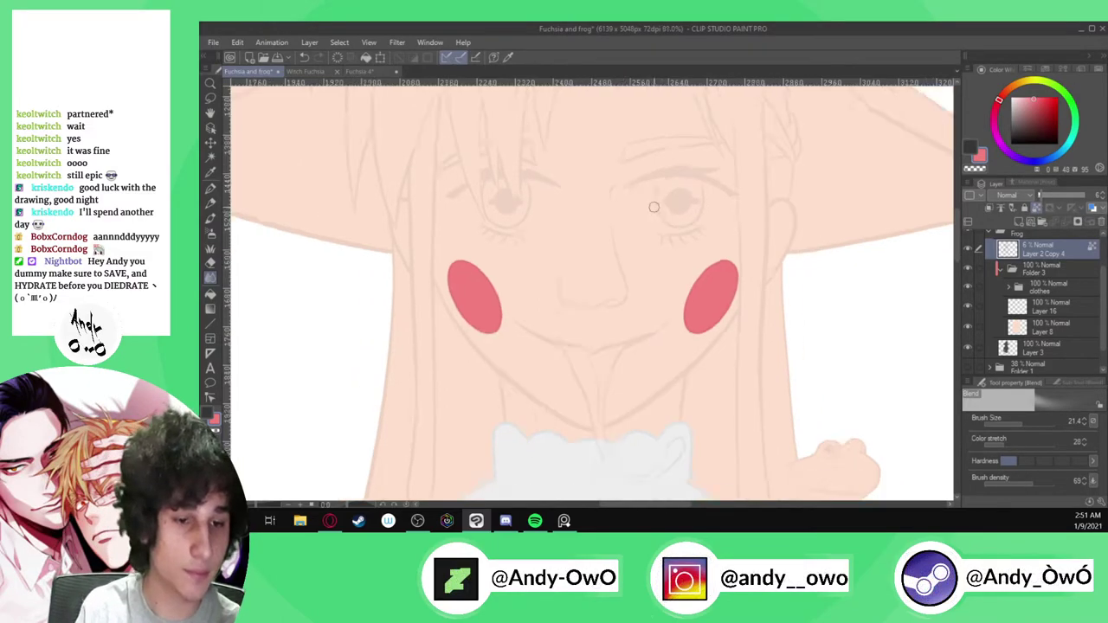
pyautogui.scroll(3, 537, 270)
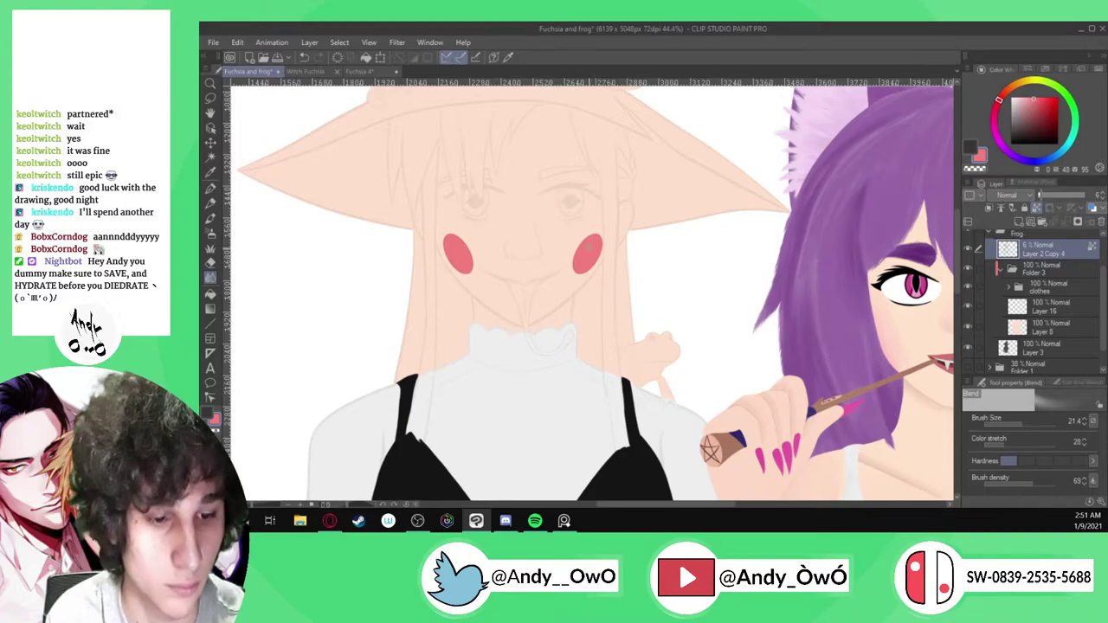
# On Layer 16, soften the upper-left edge of the right-hand cheek with the Blend tool at size 7.0
pyautogui.scroll(5, 587, 247)
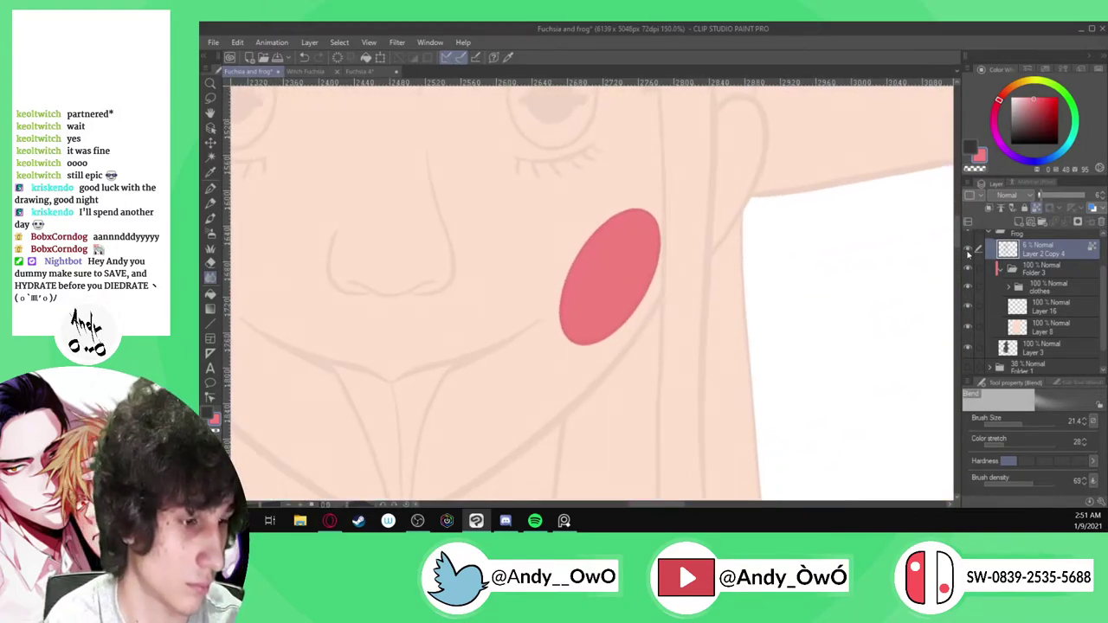
pyautogui.click(1021, 422)
pyautogui.scroll(3, 565, 289)
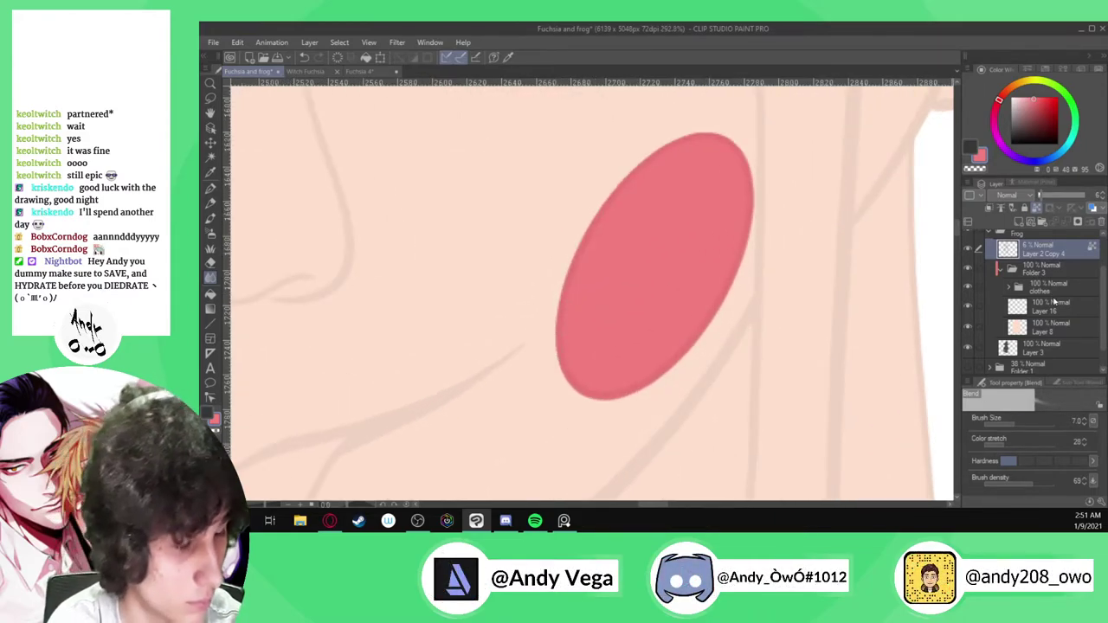
pyautogui.click(1058, 305)
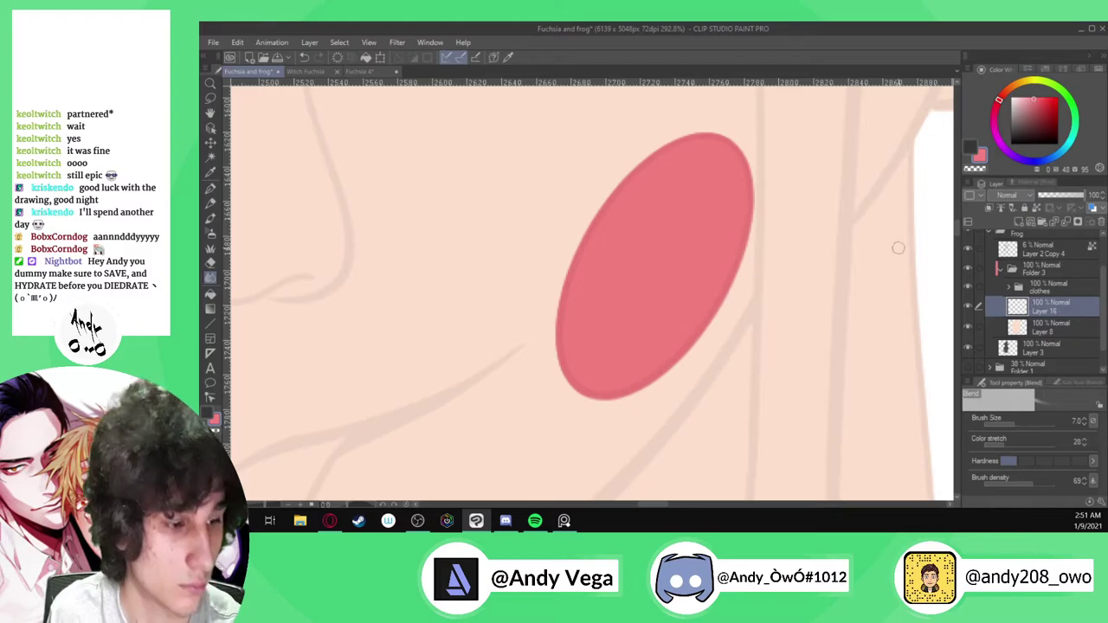
pyautogui.moveTo(555, 316)
pyautogui.mouseDown()
pyautogui.moveTo(580, 233)
pyautogui.moveTo(561, 312)
pyautogui.moveTo(597, 206)
pyautogui.moveTo(569, 293)
pyautogui.moveTo(634, 171)
pyautogui.mouseUp()
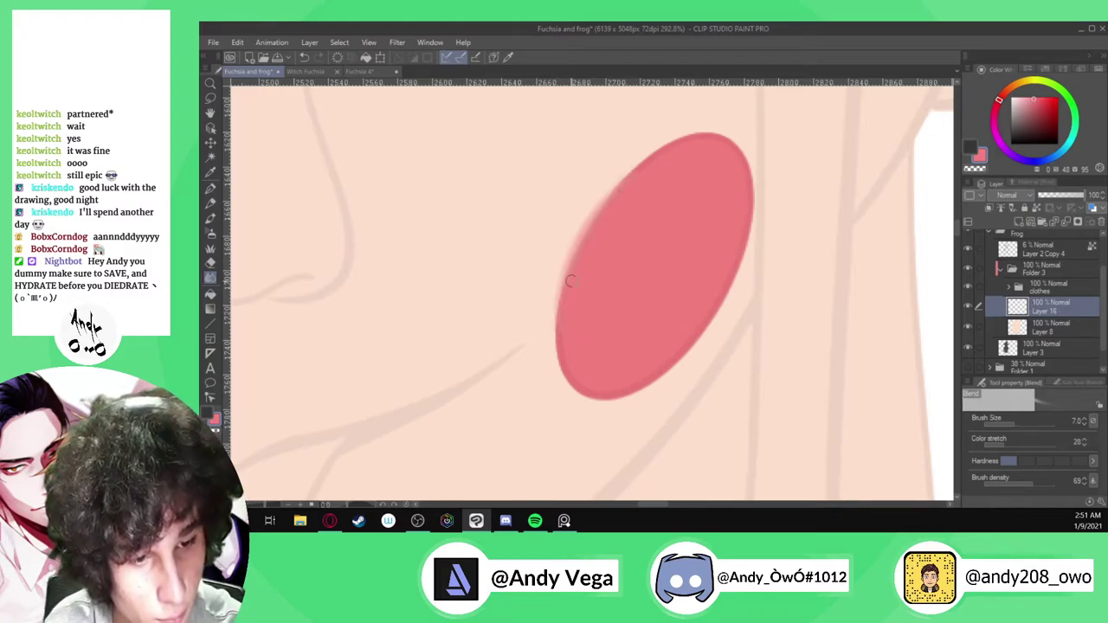
# Raise the Blend hardness to its highest level and soften the cheek's left and lower edges with brush size 5.9
pyautogui.click(1063, 460)
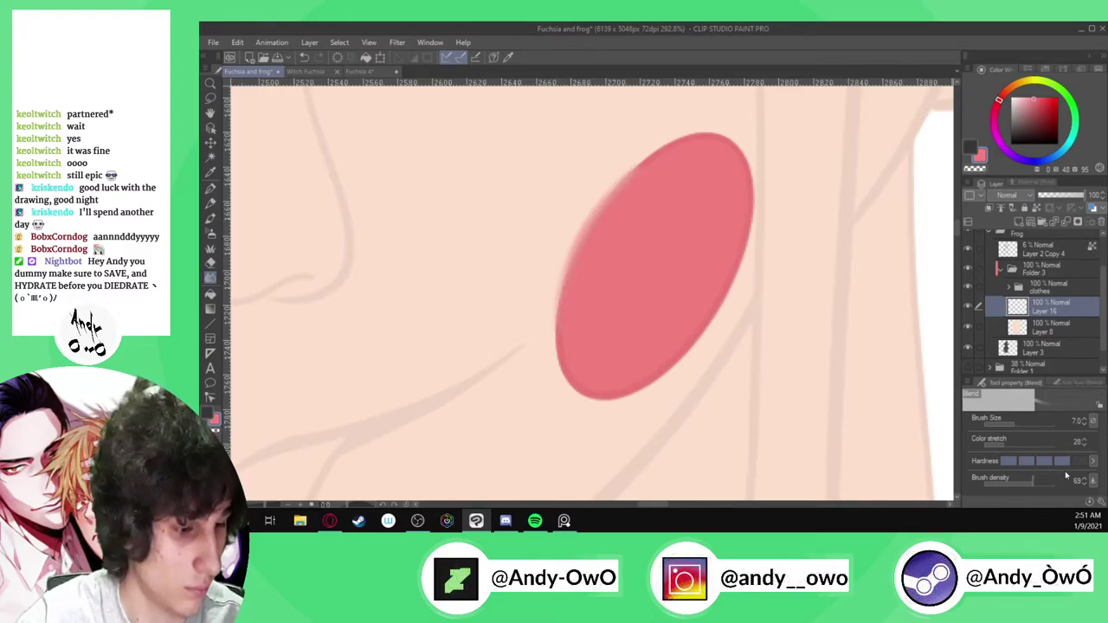
pyautogui.moveTo(582, 240); pyautogui.dragTo(631, 176)
pyautogui.moveTo(572, 263); pyautogui.dragTo(599, 204)
pyautogui.moveTo(559, 315); pyautogui.dragTo(599, 204)
pyautogui.moveTo(561, 295)
pyautogui.mouseDown()
pyautogui.moveTo(629, 188)
pyautogui.moveTo(588, 229)
pyautogui.moveTo(648, 162)
pyautogui.moveTo(606, 199)
pyautogui.moveTo(686, 143)
pyautogui.mouseUp()
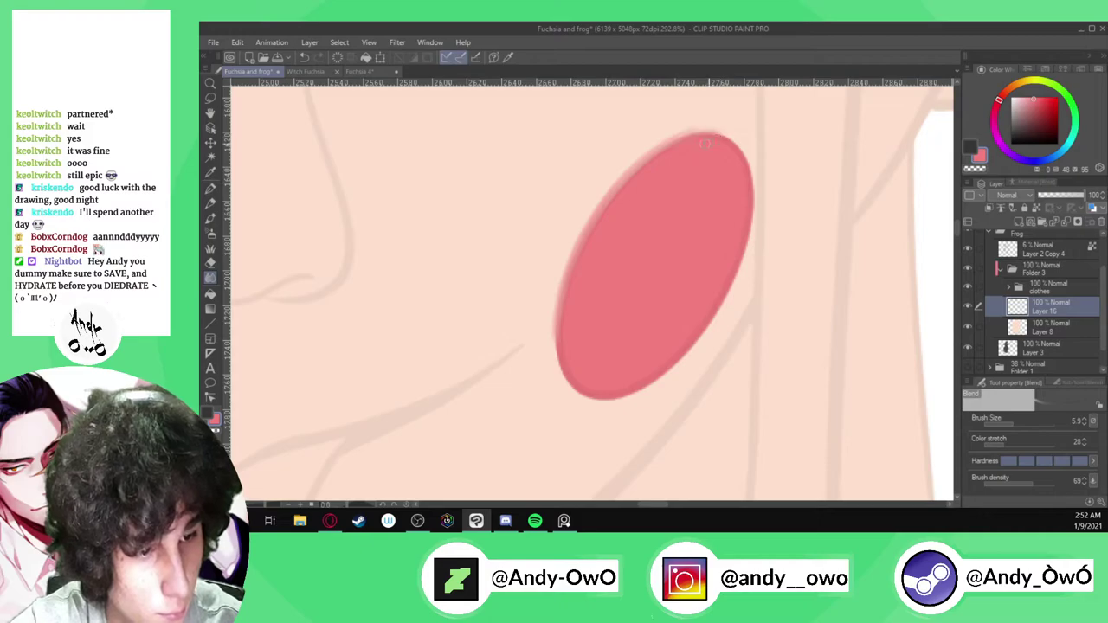
pyautogui.moveTo(565, 293)
pyautogui.mouseDown()
pyautogui.moveTo(569, 364)
pyautogui.moveTo(559, 371)
pyautogui.moveTo(558, 337)
pyautogui.moveTo(564, 390)
pyautogui.mouseUp()
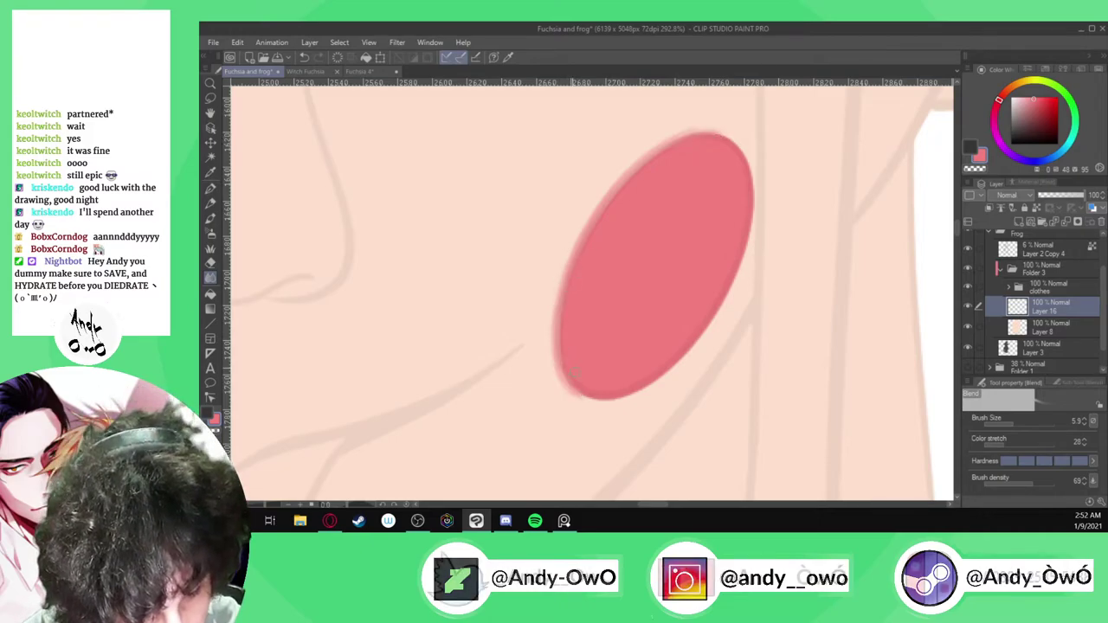
pyautogui.moveTo(559, 300)
pyautogui.mouseDown()
pyautogui.moveTo(569, 387)
pyautogui.moveTo(606, 403)
pyautogui.moveTo(653, 387)
pyautogui.mouseUp()
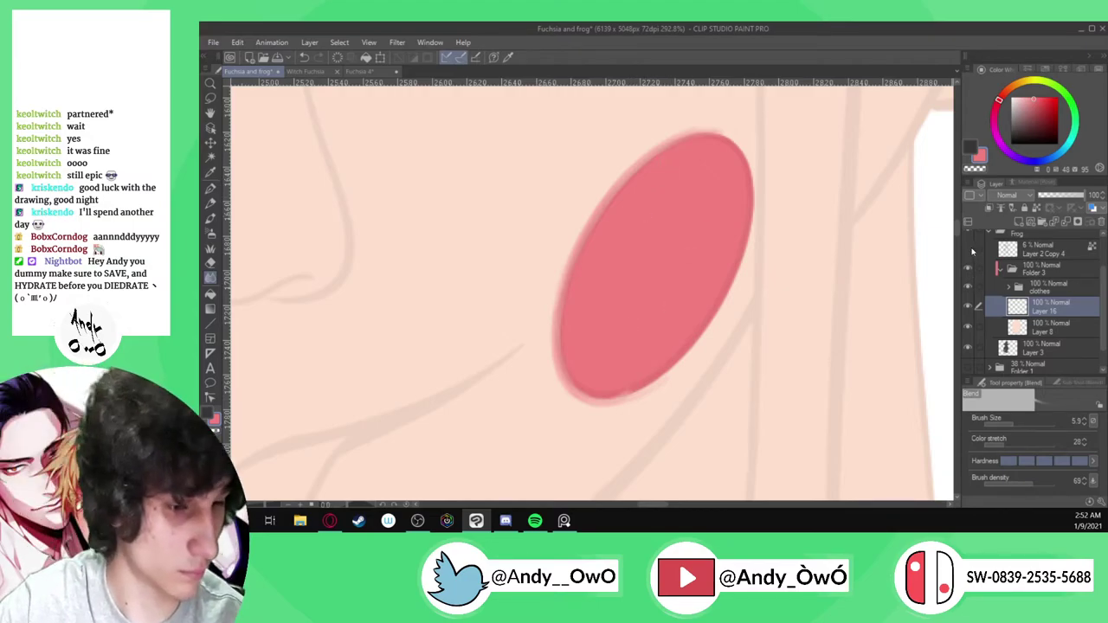
# Hide the line art layer Layer 2 Copy 4 and blend the right-hand cheek's left and lower edges further at size 6.2
pyautogui.click(970, 250)
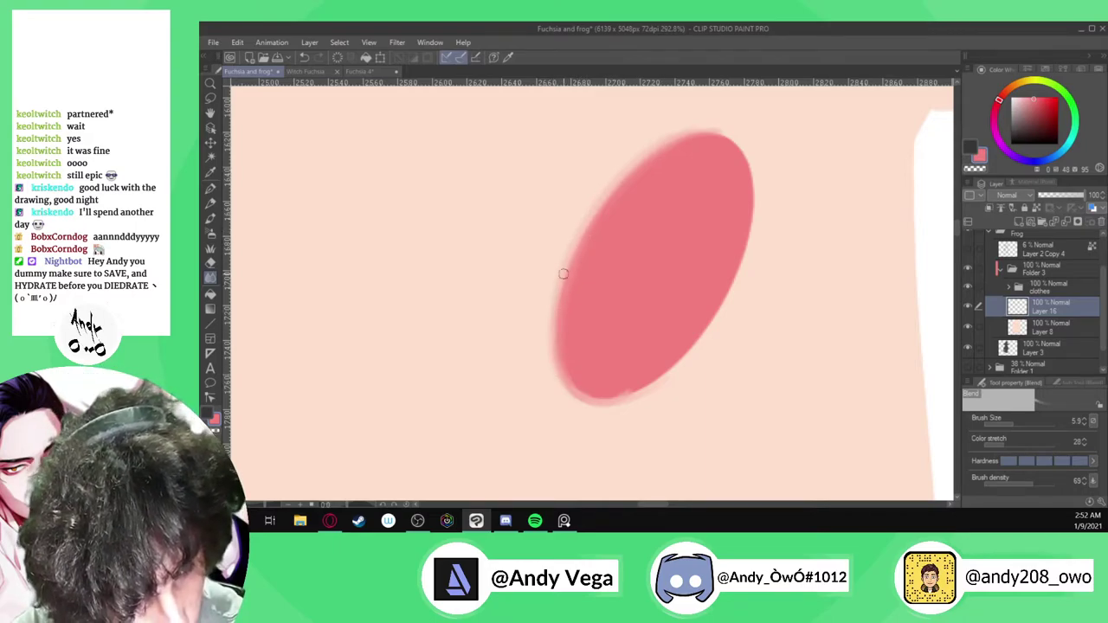
pyautogui.press(']')
pyautogui.moveTo(563, 289)
pyautogui.mouseDown()
pyautogui.moveTo(566, 346)
pyautogui.moveTo(576, 328)
pyautogui.mouseUp()
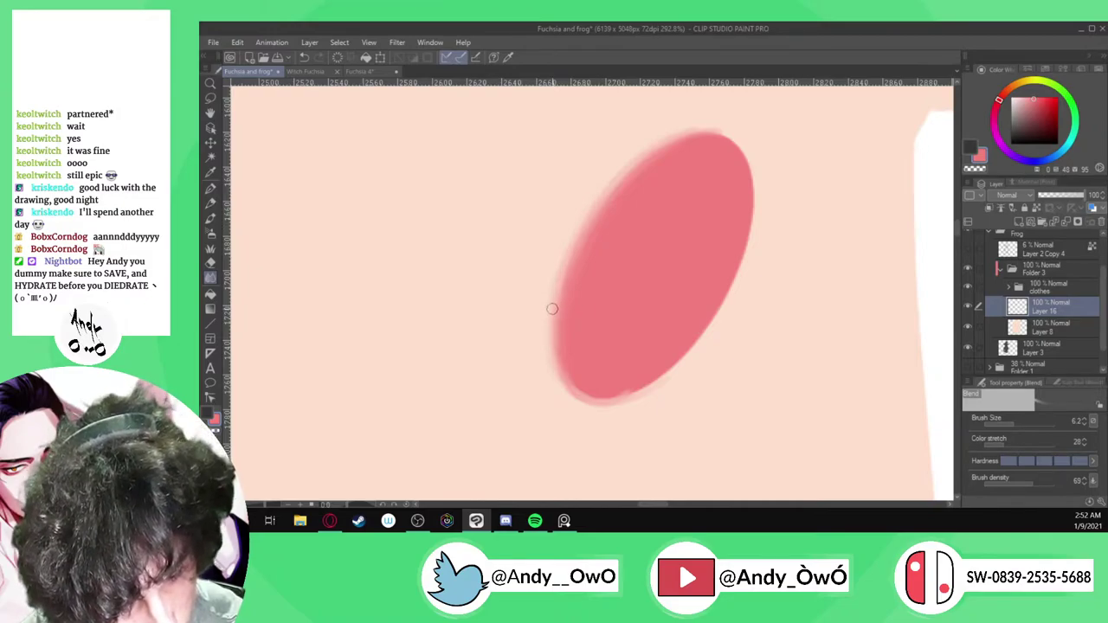
pyautogui.press('-')
pyautogui.press('-')
pyautogui.press('-')
pyautogui.press('-')
pyautogui.press('-')
pyautogui.press('-')
pyautogui.press('-')
pyautogui.press('-')
pyautogui.press('-')
pyautogui.press('-')
pyautogui.press('-')
pyautogui.press('-')
pyautogui.press('-')
pyautogui.press('-')
pyautogui.press('-')
pyautogui.press('-')
pyautogui.press('-')
pyautogui.press('-')
pyautogui.press('-')
pyautogui.press('-')
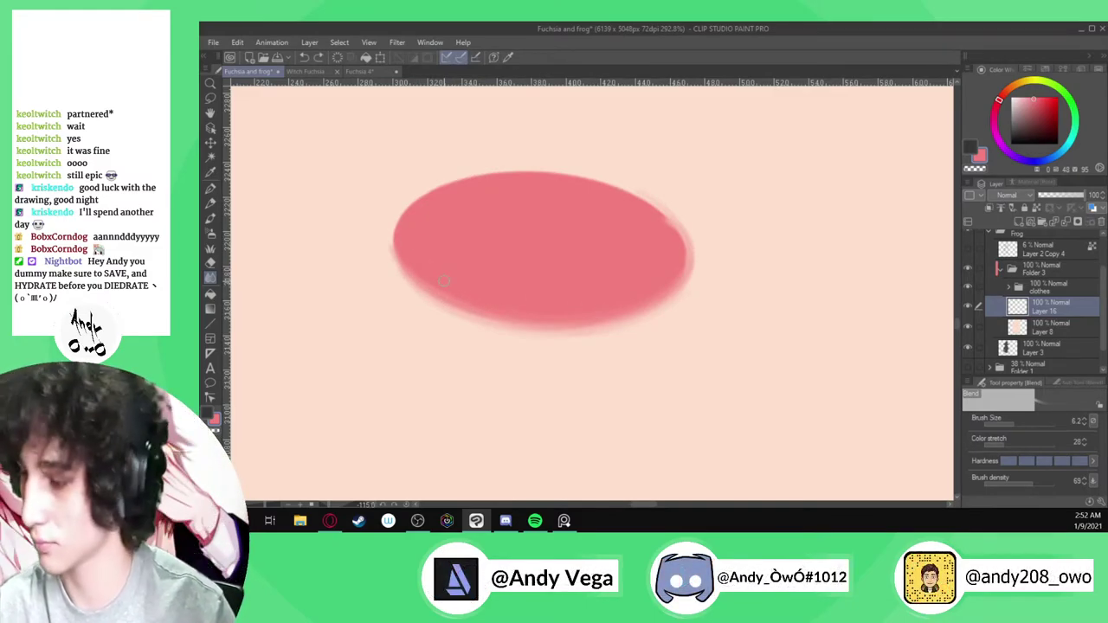
# Blend the remaining hard outline all the way around the right-hand cheek at size 6.2
pyautogui.press('-')
pyautogui.press('-')
pyautogui.press('-')
pyautogui.press('-')
pyautogui.press('-')
pyautogui.press('-')
pyautogui.press('-')
pyautogui.press('-')
pyautogui.press('-')
pyautogui.press('-')
pyautogui.press('-')
pyautogui.press('-')
pyautogui.press('-')
pyautogui.press('-')
pyautogui.press('-')
pyautogui.press('-')
pyautogui.press('-')
pyautogui.press('-')
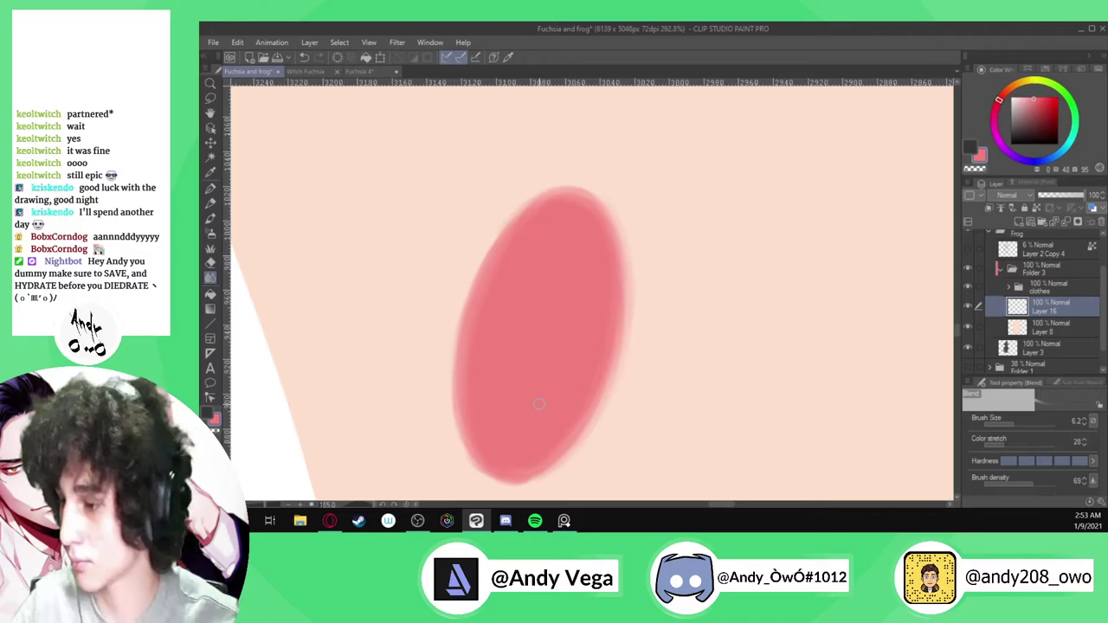
# Restore the upright canvas view and widen the right-hand cheek's soft outline at the softest hardness, using brush sizes 10.6 and 15.6
pyautogui.hotkey('ctrl', '0')
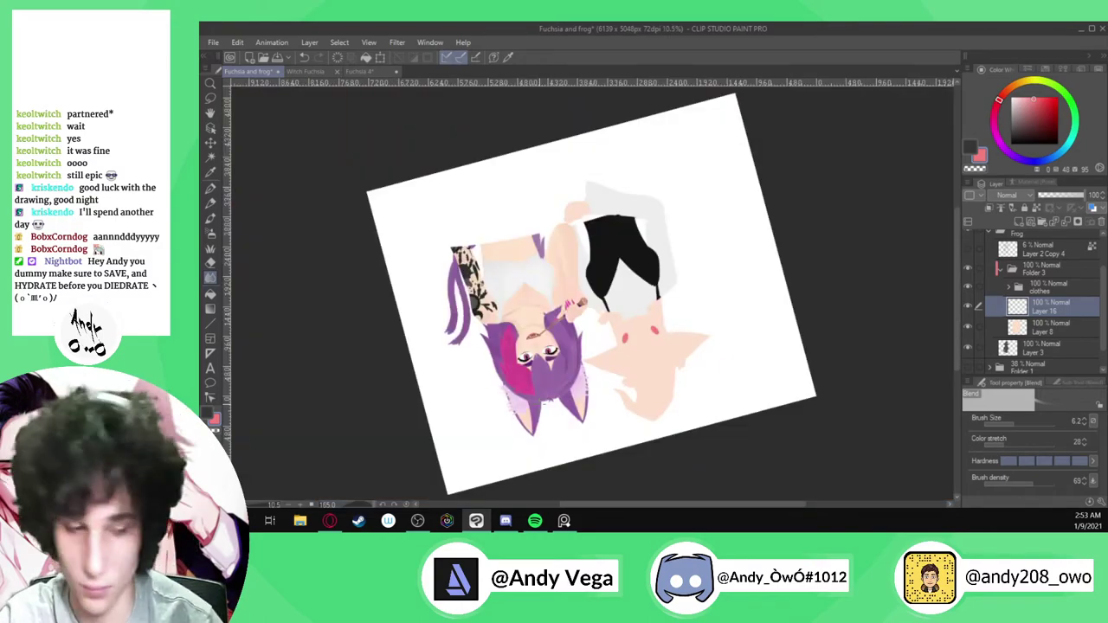
pyautogui.hotkey('ctrl', '@')
pyautogui.moveTo(559, 241); pyautogui.dragTo(599, 238)
pyautogui.scroll(5, 596, 237)
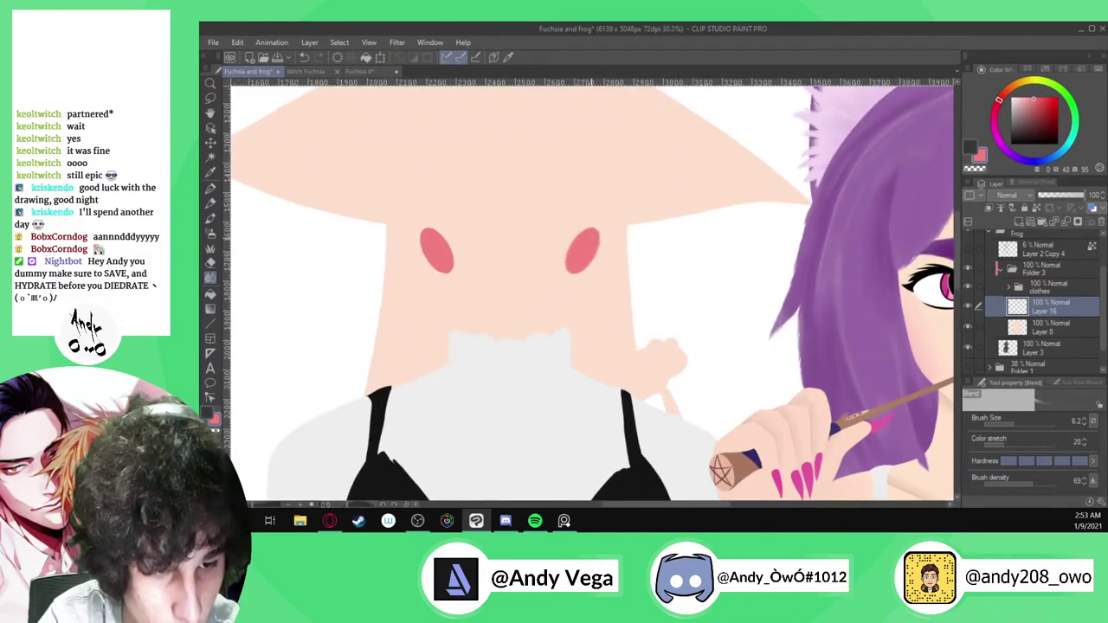
pyautogui.scroll(4, 550, 248)
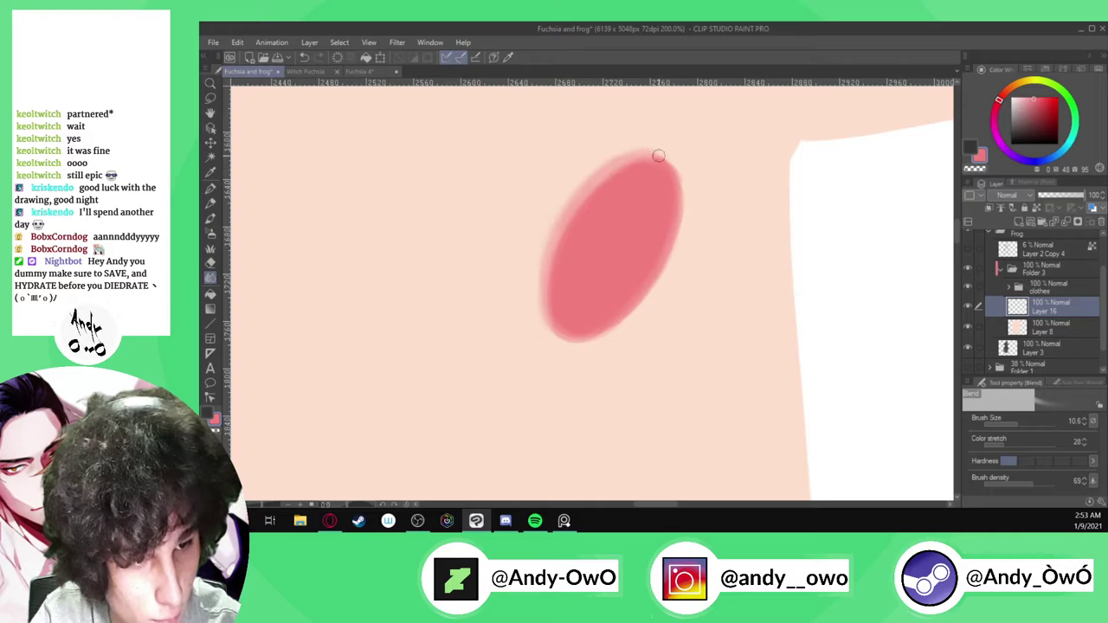
pyautogui.moveTo(655, 153)
pyautogui.mouseDown()
pyautogui.moveTo(685, 193)
pyautogui.moveTo(678, 173)
pyautogui.moveTo(686, 229)
pyautogui.moveTo(679, 192)
pyautogui.moveTo(667, 268)
pyautogui.moveTo(685, 222)
pyautogui.moveTo(671, 260)
pyautogui.moveTo(636, 309)
pyautogui.moveTo(683, 244)
pyautogui.moveTo(615, 327)
pyautogui.moveTo(561, 337)
pyautogui.moveTo(549, 303)
pyautogui.moveTo(554, 338)
pyautogui.moveTo(546, 239)
pyautogui.moveTo(540, 330)
pyautogui.moveTo(538, 263)
pyautogui.moveTo(616, 154)
pyautogui.moveTo(546, 243)
pyautogui.moveTo(634, 153)
pyautogui.moveTo(596, 166)
pyautogui.moveTo(544, 274)
pyautogui.moveTo(533, 309)
pyautogui.moveTo(559, 344)
pyautogui.moveTo(627, 325)
pyautogui.moveTo(663, 292)
pyautogui.moveTo(689, 240)
pyautogui.moveTo(679, 168)
pyautogui.moveTo(647, 145)
pyautogui.moveTo(597, 183)
pyautogui.mouseUp()
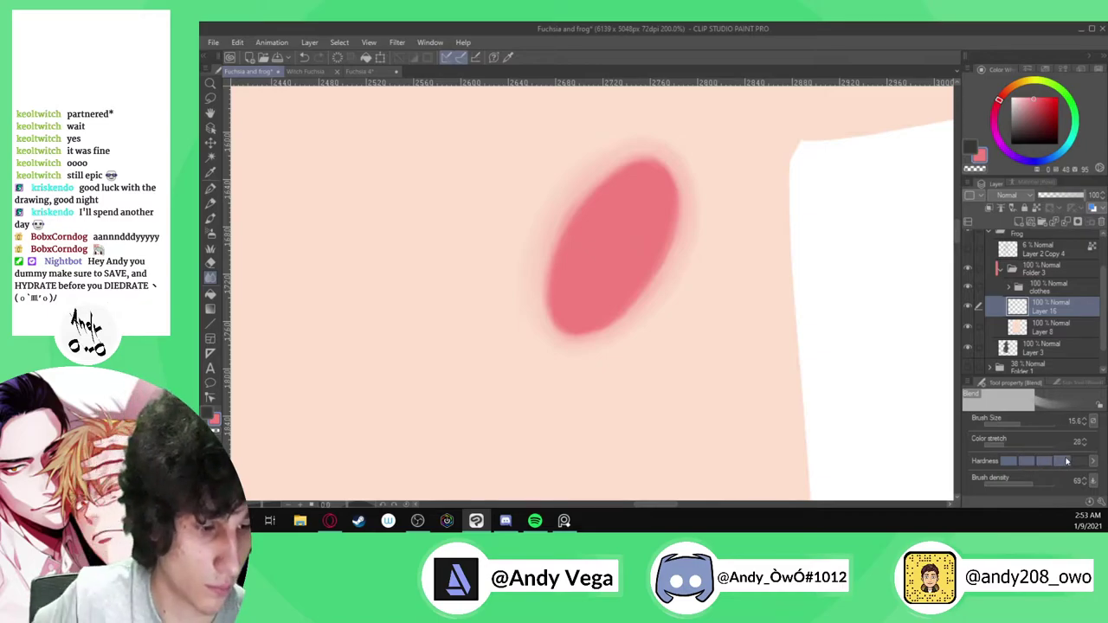
# Try to blend the inner left side of the right-hand cheek at size 14.7 with hardness on its fourth level
pyautogui.moveTo(1018, 418); pyautogui.dragTo(1020, 419)
pyautogui.scroll(3, 581, 310)
pyautogui.moveTo(560, 336)
pyautogui.mouseDown()
pyautogui.moveTo(547, 264)
pyautogui.moveTo(548, 323)
pyautogui.moveTo(547, 266)
pyautogui.moveTo(583, 169)
pyautogui.moveTo(542, 265)
pyautogui.moveTo(610, 173)
pyautogui.moveTo(621, 125)
pyautogui.moveTo(659, 130)
pyautogui.moveTo(649, 113)
pyautogui.moveTo(542, 242)
pyautogui.mouseUp()
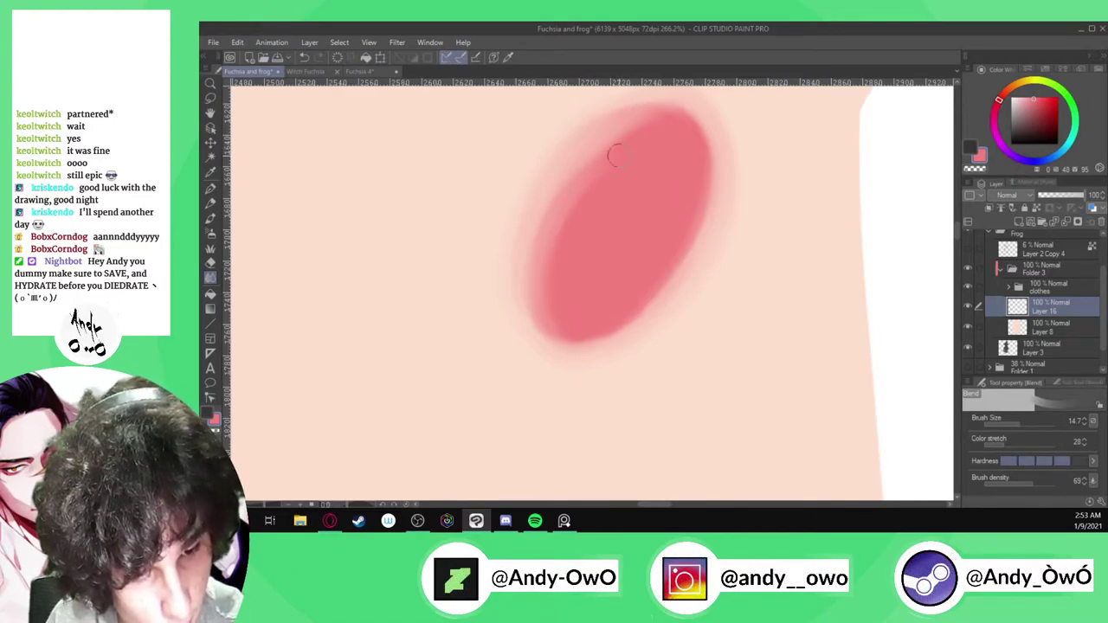
# Show the line art layer Layer 2 Copy 4 and undo the last blending strokes on the right-hand cheek
pyautogui.click(969, 250)
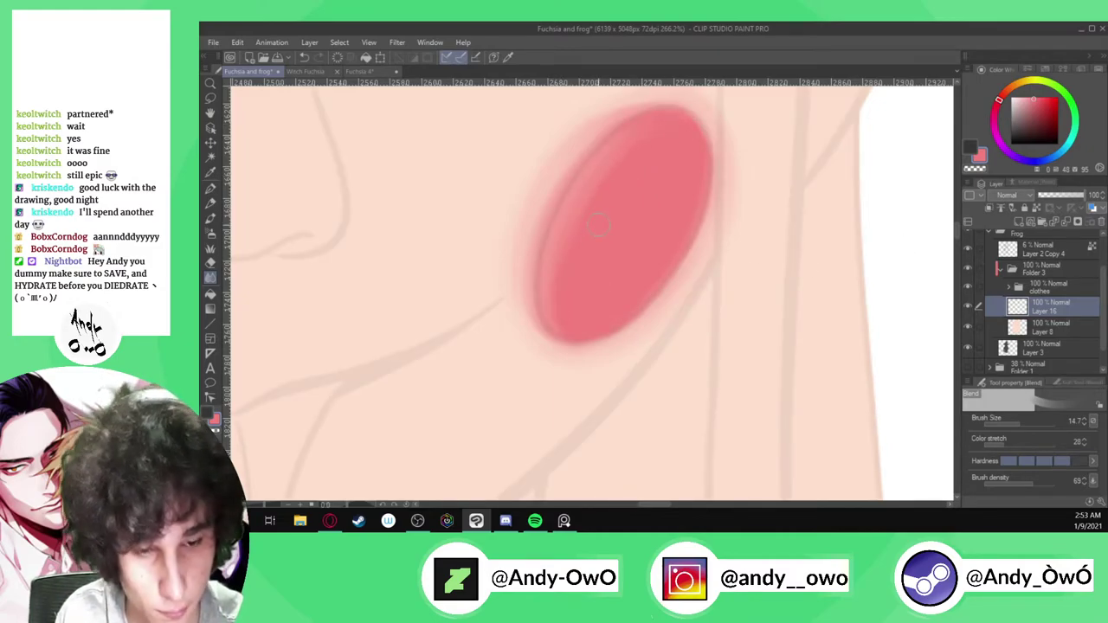
pyautogui.hotkey('ctrl', 'z')
pyautogui.hotkey('ctrl', 'z')
pyautogui.hotkey('ctrl', 'z')
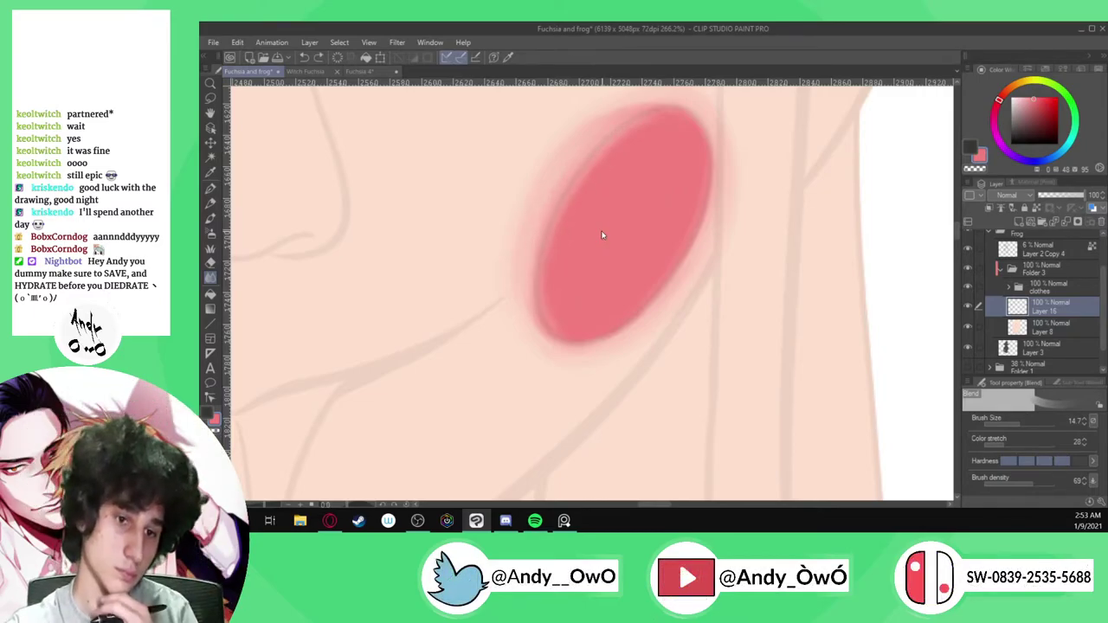
pyautogui.moveTo(645, 197); pyautogui.dragTo(643, 201)
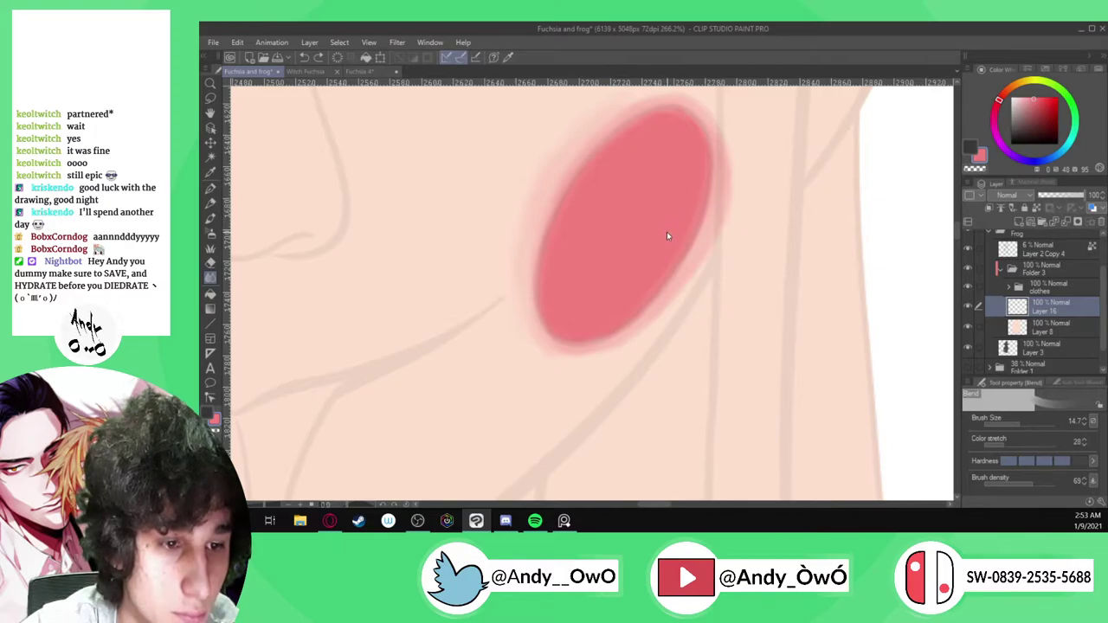
pyautogui.hotkey('ctrl', 'z')
pyautogui.hotkey('ctrl', 'z')
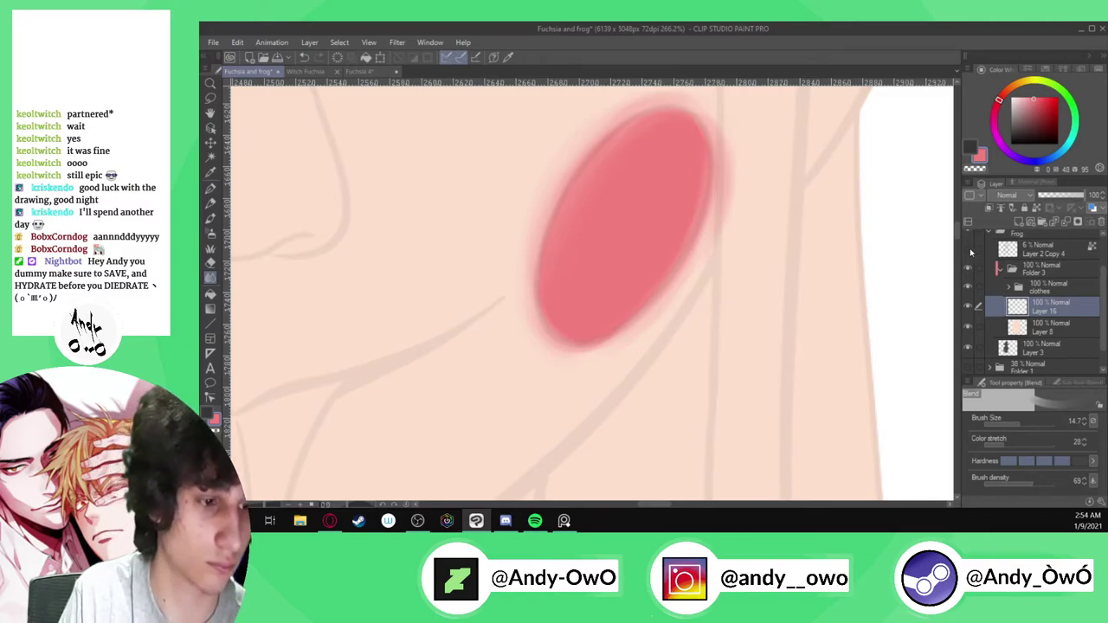
# Paint a darker pink stroke down the centre of the right-hand cheek with the G-pen at size 22.4
pyautogui.press('p')
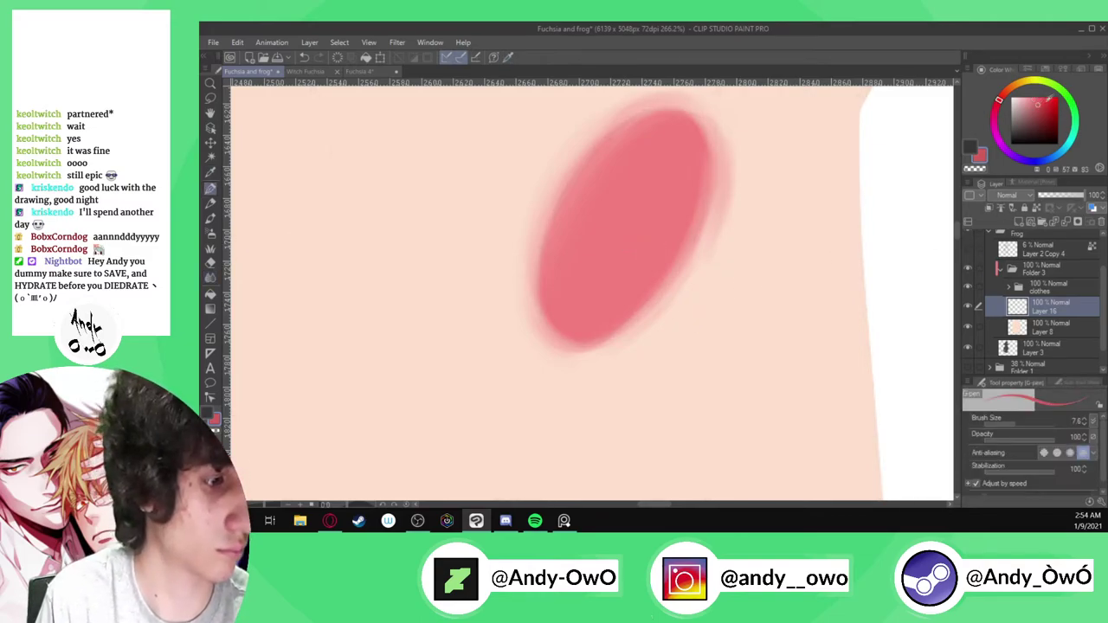
pyautogui.moveTo(653, 185)
pyautogui.mouseDown()
pyautogui.moveTo(619, 254)
pyautogui.moveTo(627, 220)
pyautogui.moveTo(598, 255)
pyautogui.mouseUp()
pyautogui.click(1023, 424)
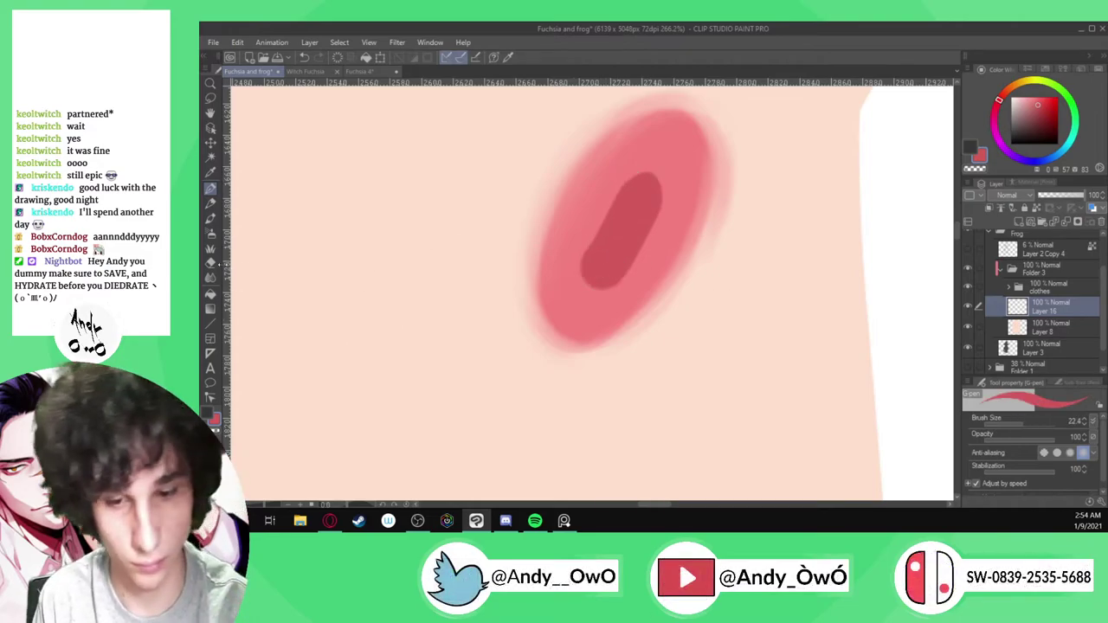
# Smooth the darker centre stroke into the cheek with the Blend tool at size 17.4 and the softest hardness
pyautogui.click(209, 276)
pyautogui.click(1008, 461)
pyautogui.click(1021, 425)
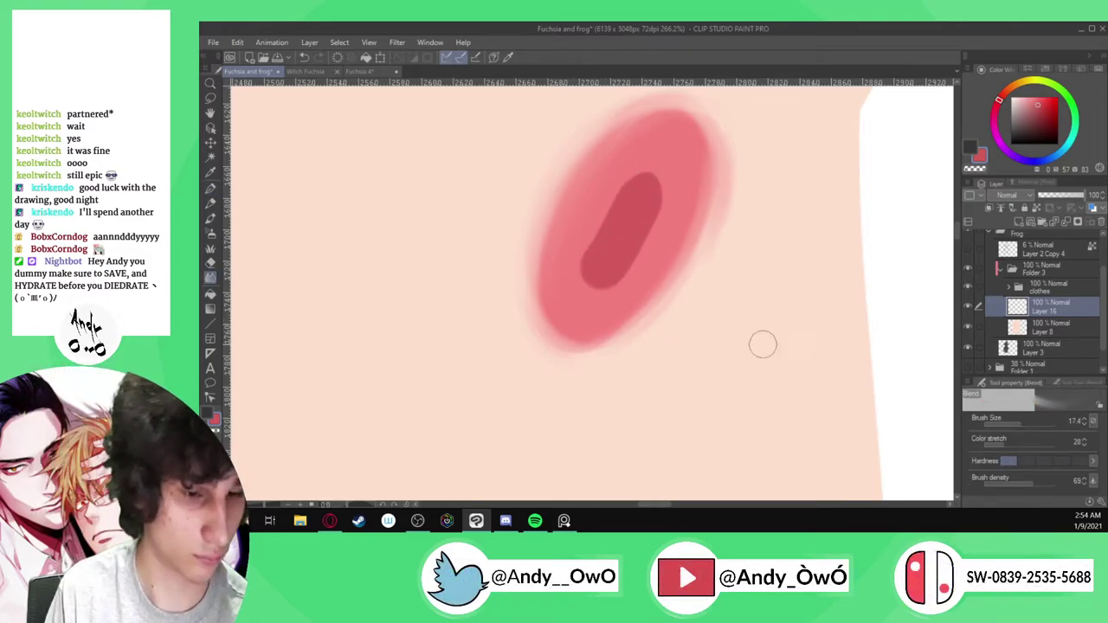
pyautogui.moveTo(613, 182)
pyautogui.mouseDown()
pyautogui.moveTo(597, 268)
pyautogui.moveTo(641, 199)
pyautogui.mouseUp()
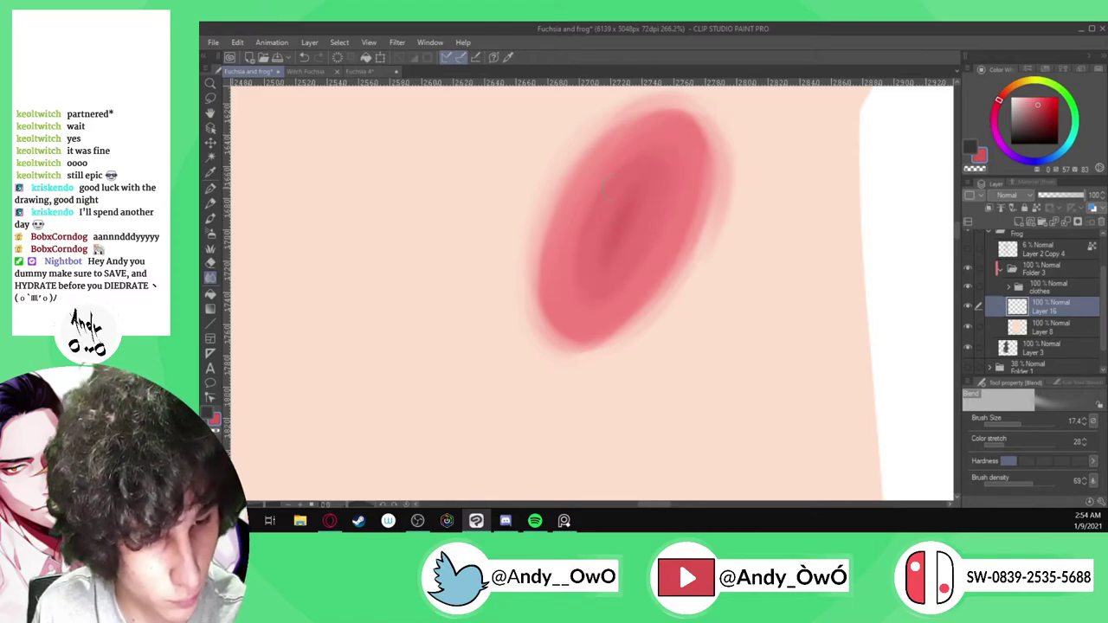
# Paint a more saturated red stroke in the centre of the right-hand cheek and blend it into the pink
pyautogui.click(1047, 105)
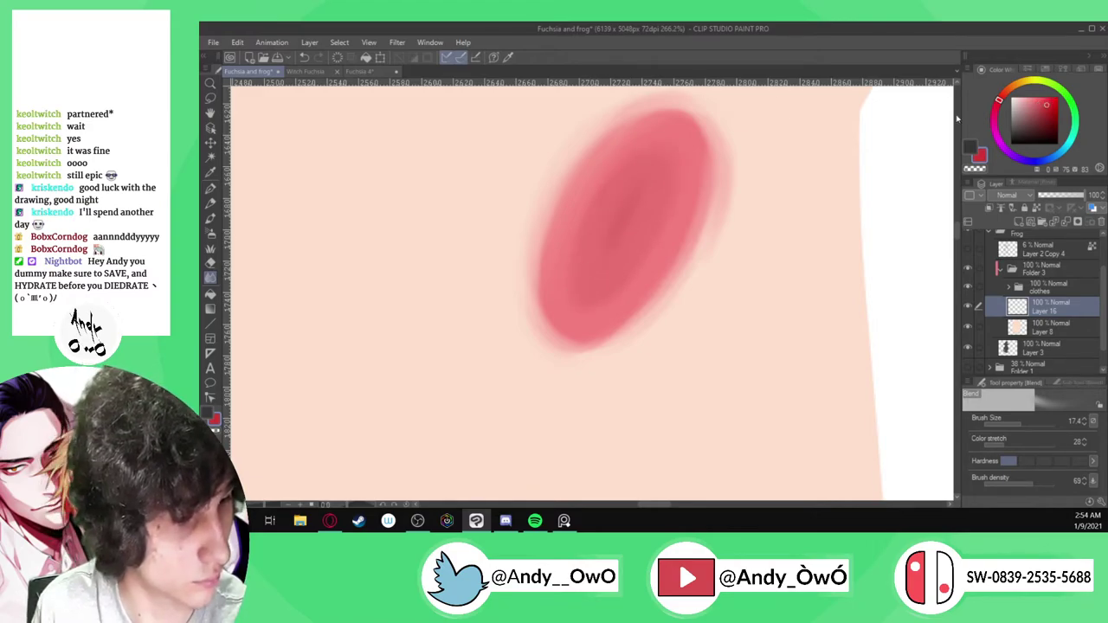
pyautogui.press('p')
pyautogui.moveTo(598, 264)
pyautogui.mouseDown()
pyautogui.moveTo(647, 184)
pyautogui.moveTo(599, 259)
pyautogui.moveTo(656, 175)
pyautogui.mouseUp()
pyautogui.press('j')
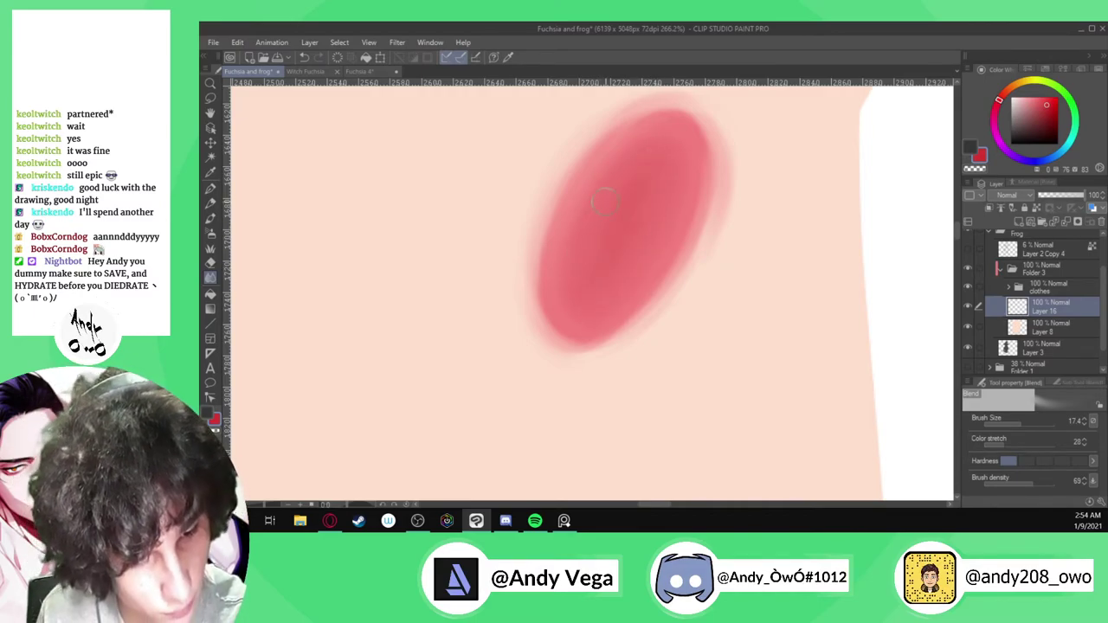
# Add a deep dark red G-pen stroke to the right-hand cheek's centre and blend it out at size 17.4
pyautogui.click(1051, 114)
pyautogui.press('p')
pyautogui.moveTo(599, 271); pyautogui.dragTo(645, 181)
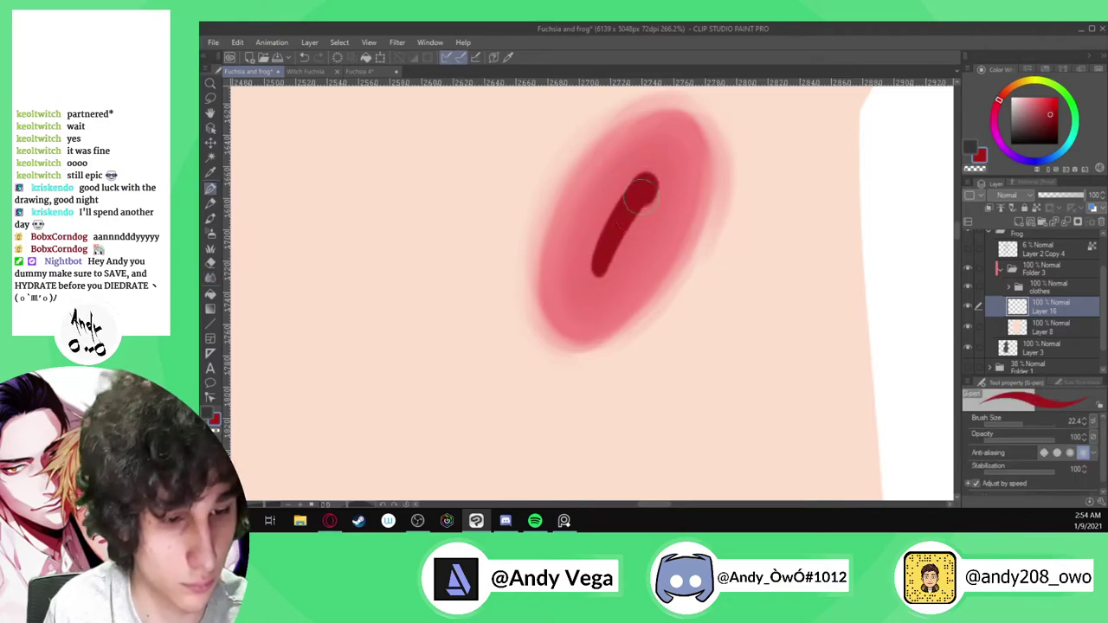
pyautogui.moveTo(622, 242); pyautogui.dragTo(649, 184)
pyautogui.click(210, 278)
pyautogui.moveTo(554, 158)
pyautogui.mouseDown()
pyautogui.moveTo(592, 252)
pyautogui.moveTo(622, 190)
pyautogui.moveTo(667, 165)
pyautogui.moveTo(616, 266)
pyautogui.mouseUp()
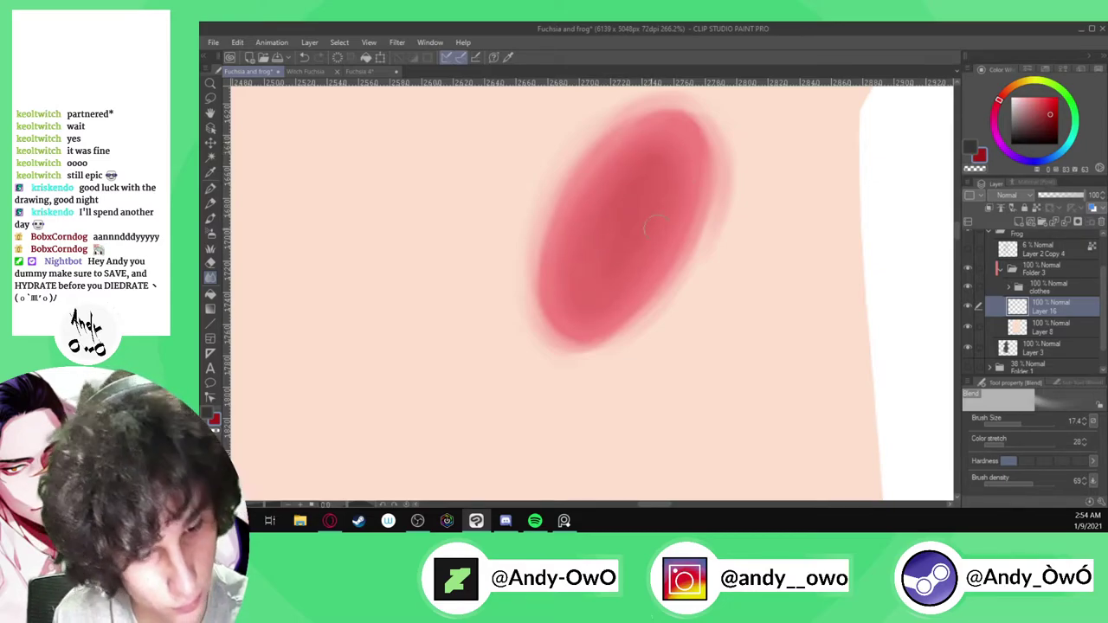
# Compare both cheeks, try Layer 16 at 56% opacity and return it to 100%
pyautogui.scroll(-10, 649, 216)
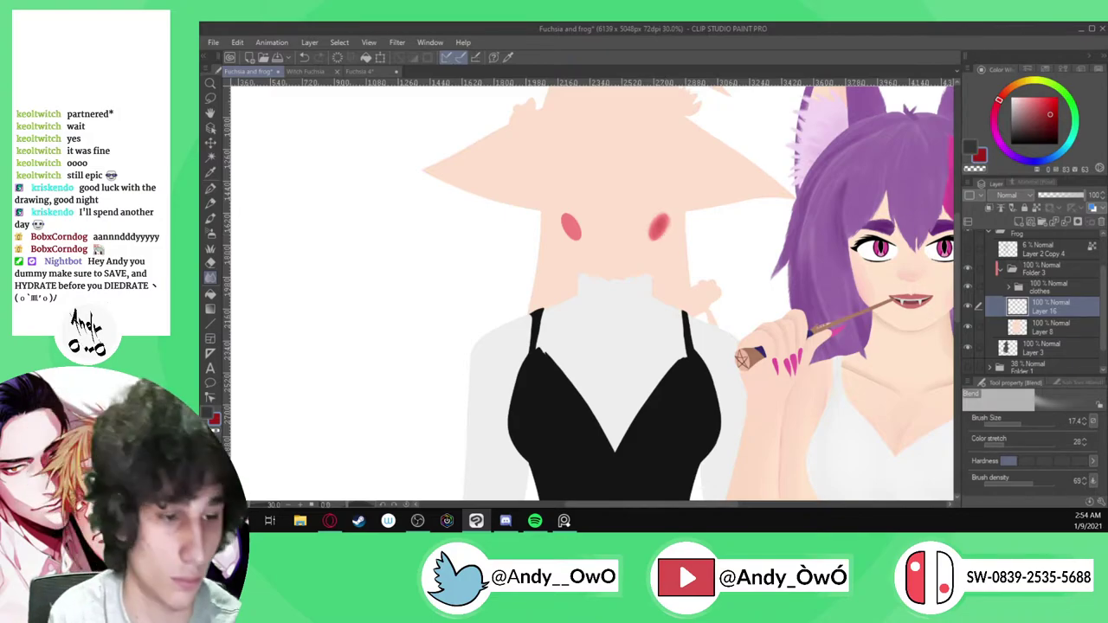
pyautogui.scroll(3, 671, 222)
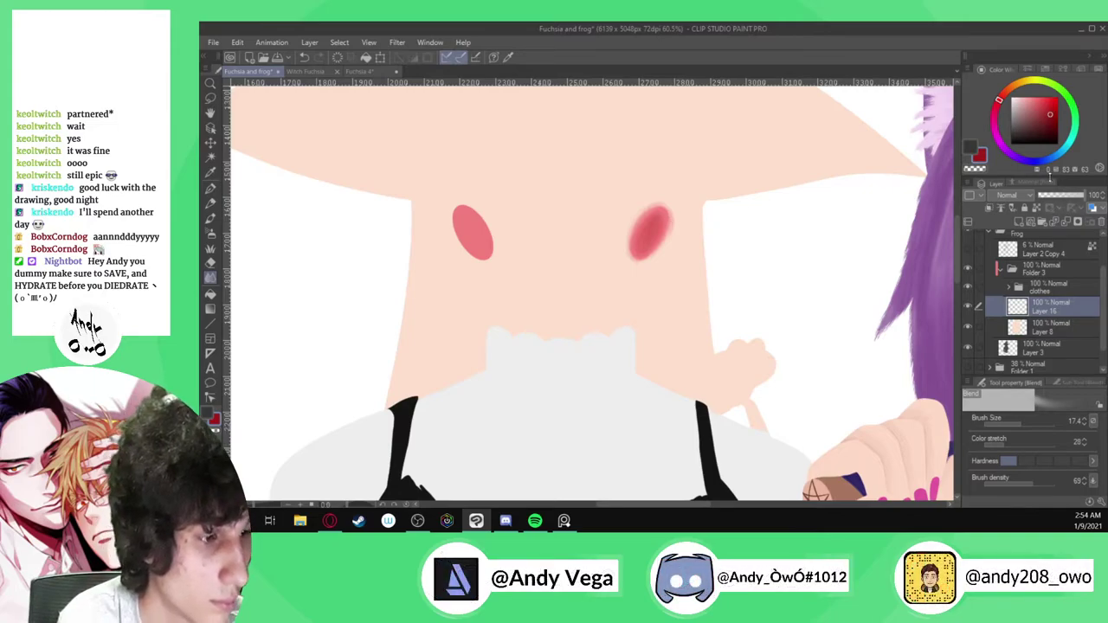
pyautogui.click(1065, 198)
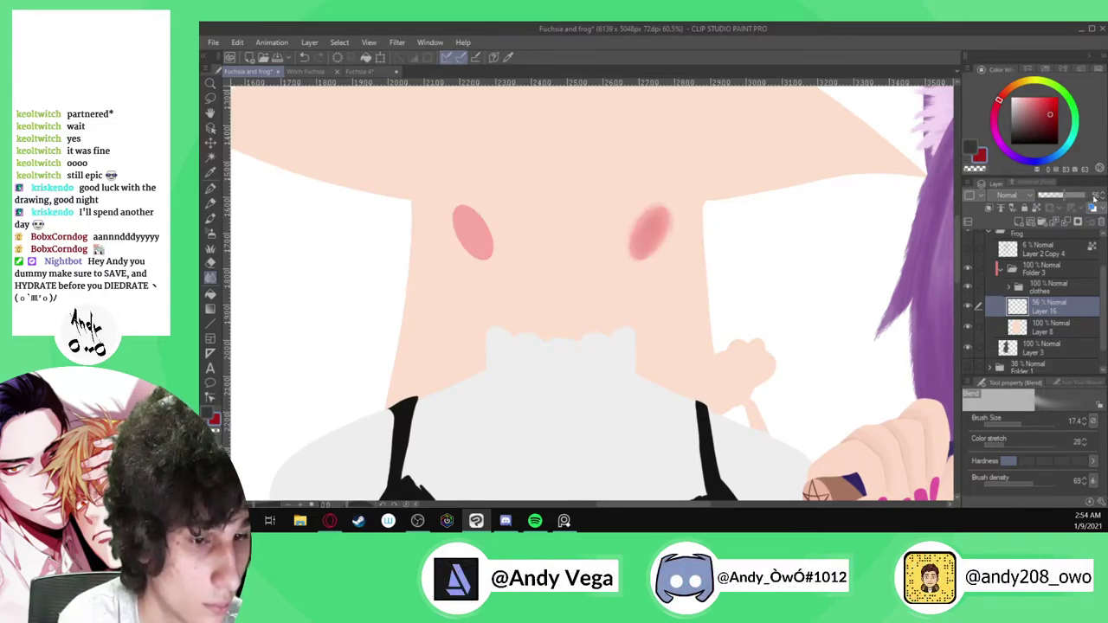
pyautogui.moveTo(1071, 199); pyautogui.dragTo(1082, 223)
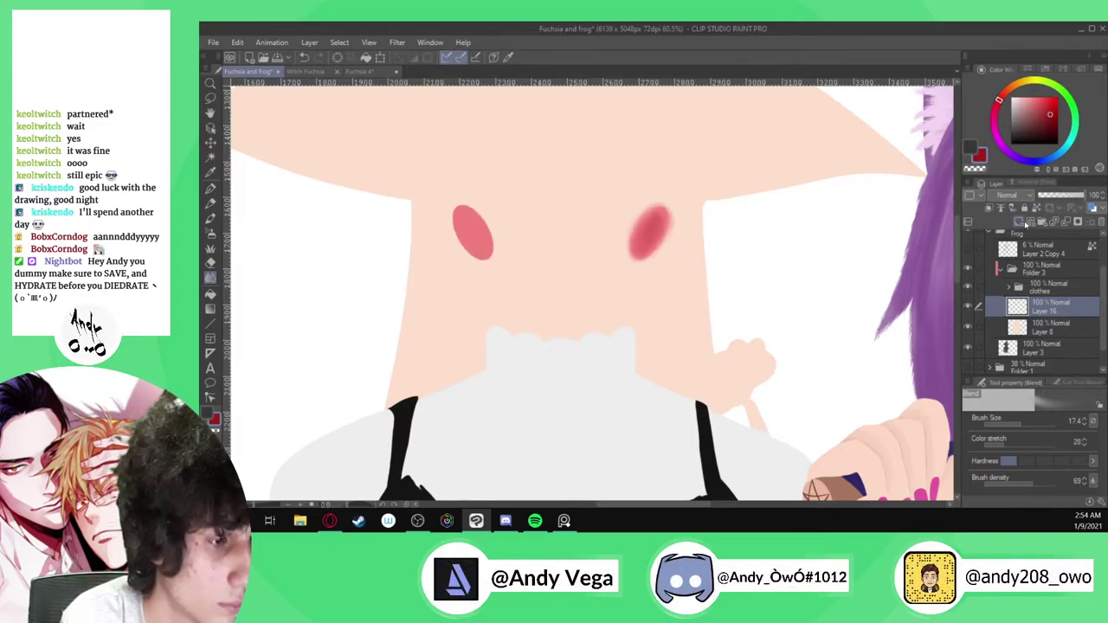
# Add a new layer above Layer 16 and paint a large orange patch over the right-hand cheek with the G-pen
pyautogui.click(1022, 221)
pyautogui.click(1007, 91)
pyautogui.click(1039, 99)
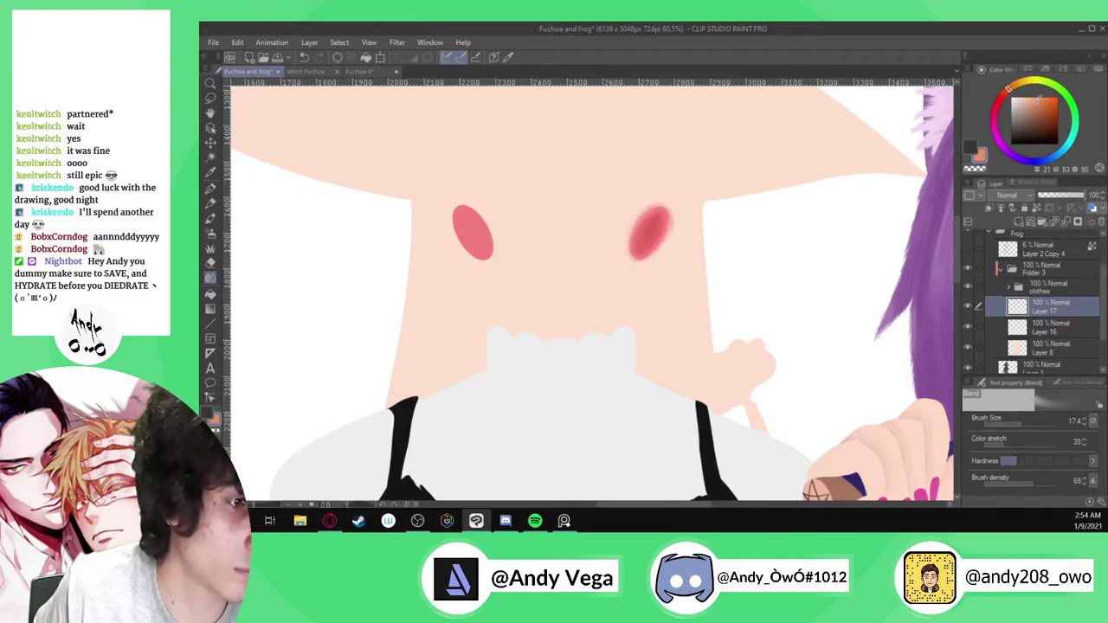
pyautogui.press('p')
pyautogui.scroll(2, 665, 226)
pyautogui.moveTo(639, 264)
pyautogui.mouseDown()
pyautogui.moveTo(668, 221)
pyautogui.moveTo(681, 224)
pyautogui.mouseUp()
pyautogui.moveTo(664, 231)
pyautogui.mouseDown()
pyautogui.moveTo(610, 284)
pyautogui.moveTo(630, 259)
pyautogui.mouseUp()
pyautogui.moveTo(672, 211); pyautogui.dragTo(653, 232)
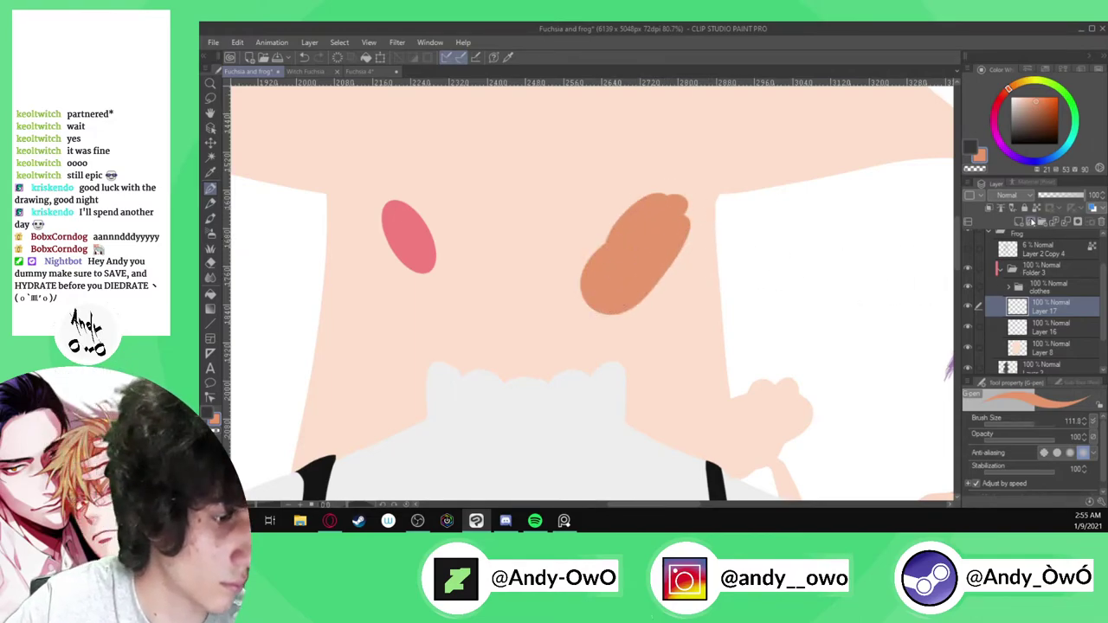
# Clip the orange layer to the cheek layer at 11% opacity and merge it down into Layer 16
pyautogui.moveTo(1086, 196); pyautogui.dragTo(1056, 203)
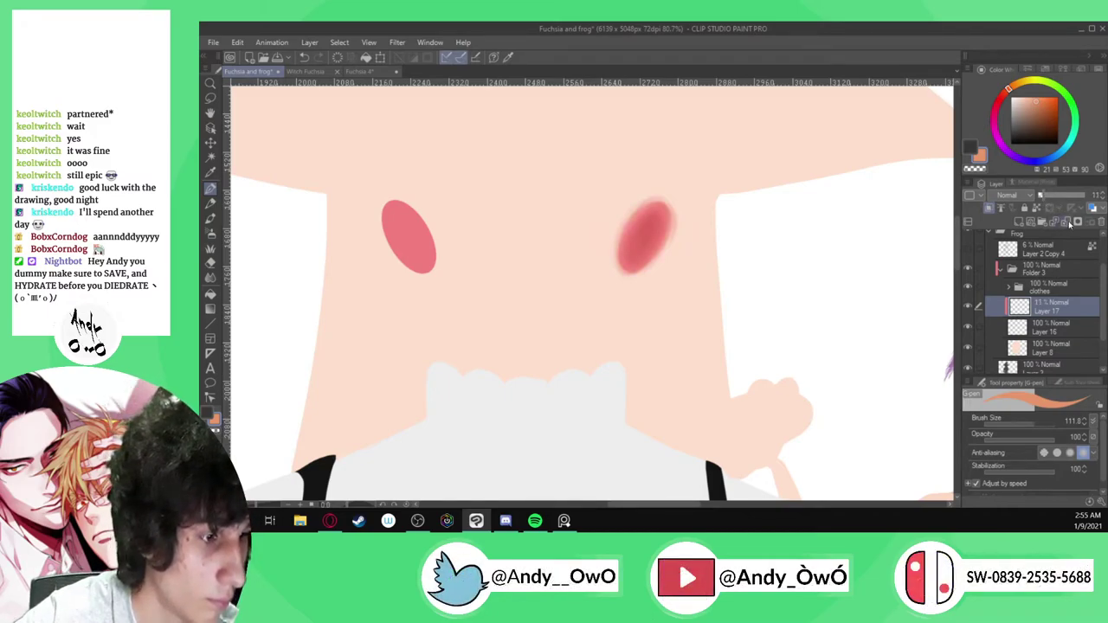
pyautogui.click(1064, 221)
# Paint light magenta over the right-hand cheek on a new clipped layer, lower its opacity to a faint tint, and merge it into Layer 16
pyautogui.click(989, 207)
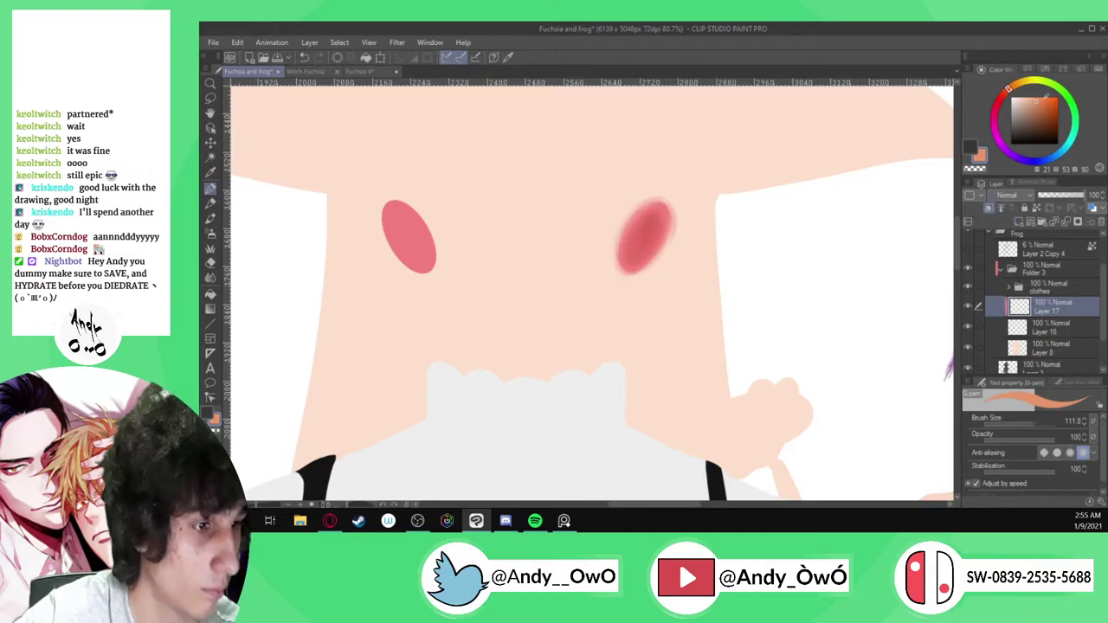
pyautogui.click(993, 127)
pyautogui.moveTo(658, 217)
pyautogui.mouseDown()
pyautogui.moveTo(606, 292)
pyautogui.moveTo(643, 235)
pyautogui.moveTo(615, 235)
pyautogui.moveTo(628, 285)
pyautogui.mouseUp()
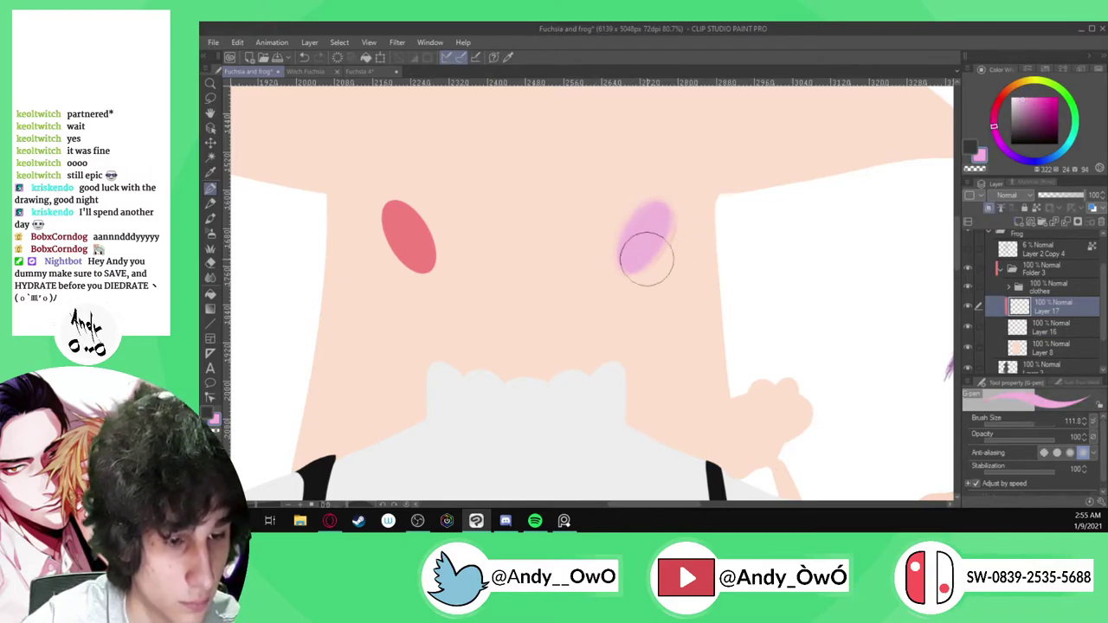
pyautogui.click(1054, 196)
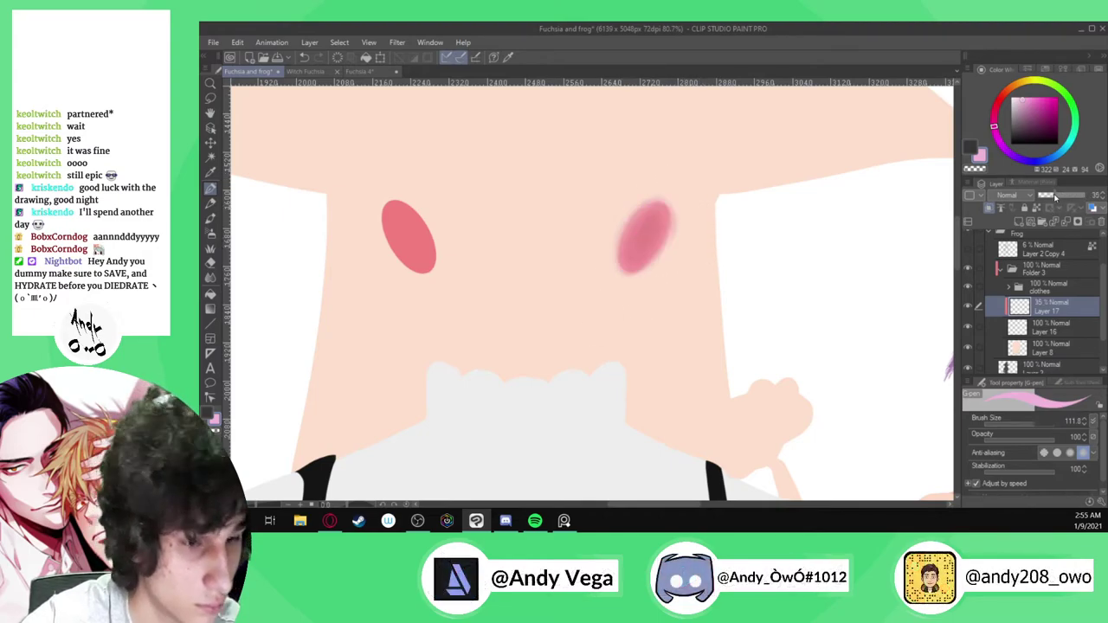
pyautogui.moveTo(1045, 197); pyautogui.dragTo(1043, 201)
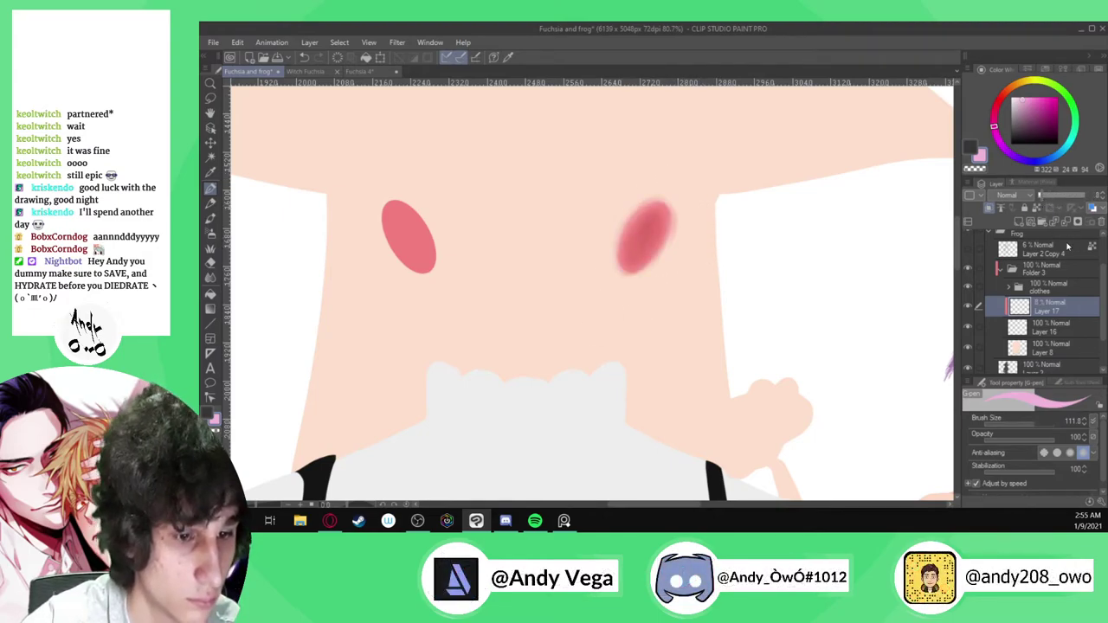
pyautogui.click(1064, 225)
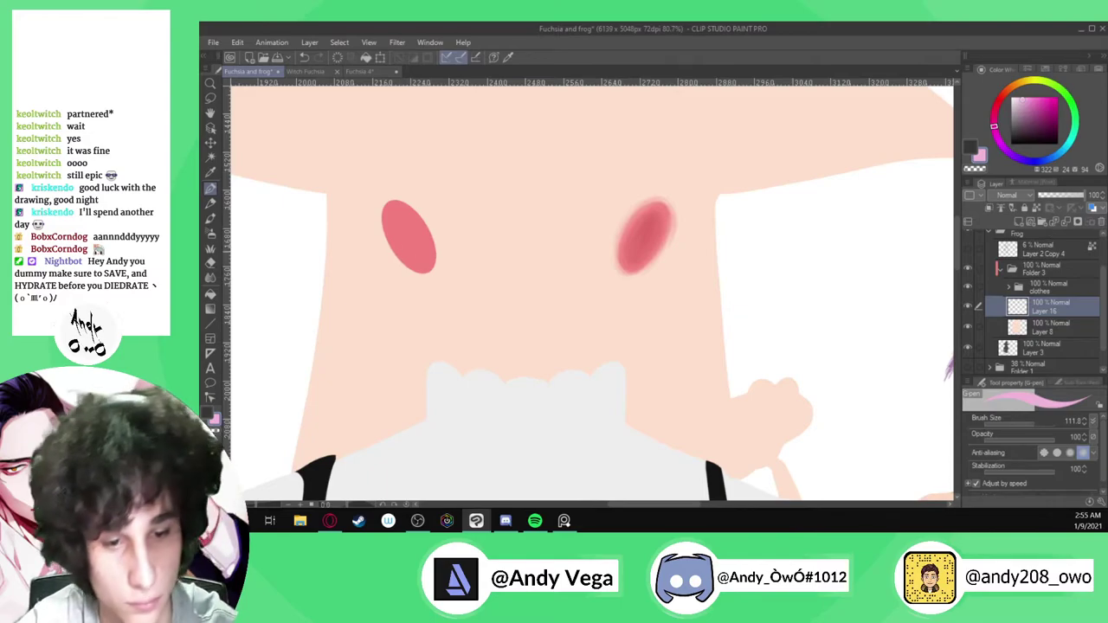
# Erase the flat pink left-hand cheek from Layer 16 and duplicate the layer
pyautogui.moveTo(411, 248); pyautogui.dragTo(392, 215)
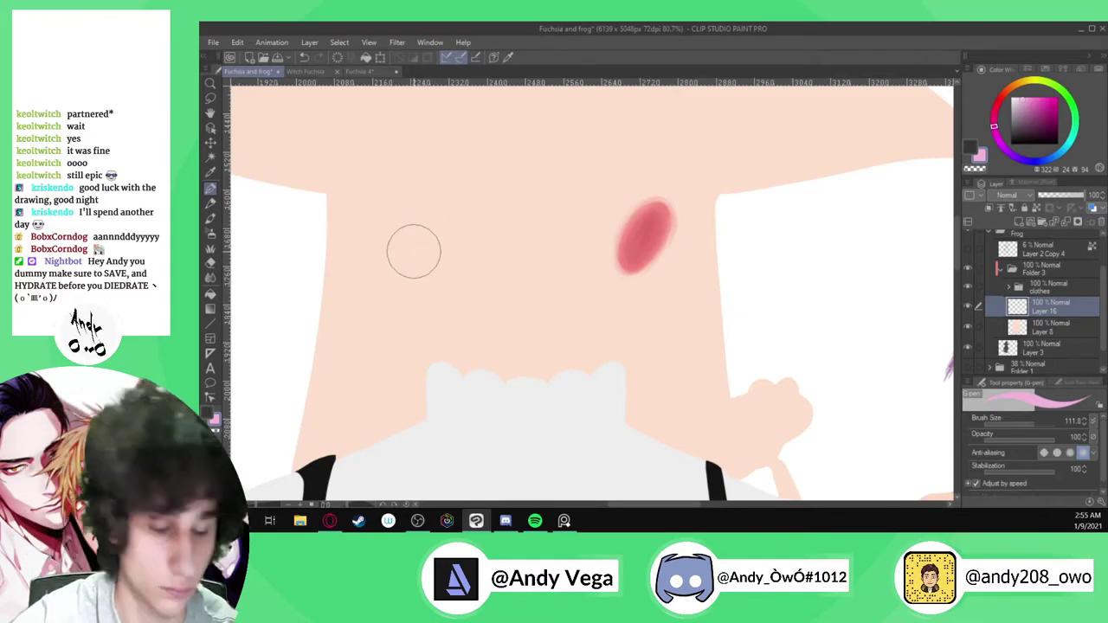
pyautogui.hotkey('ctrl', 'c')
pyautogui.hotkey('ctrl', 'v')
# Lasso the shaded right-hand cheek on the duplicate layer and show the Layer 2 Copy 4 sketch as a placement guide
pyautogui.click(210, 98)
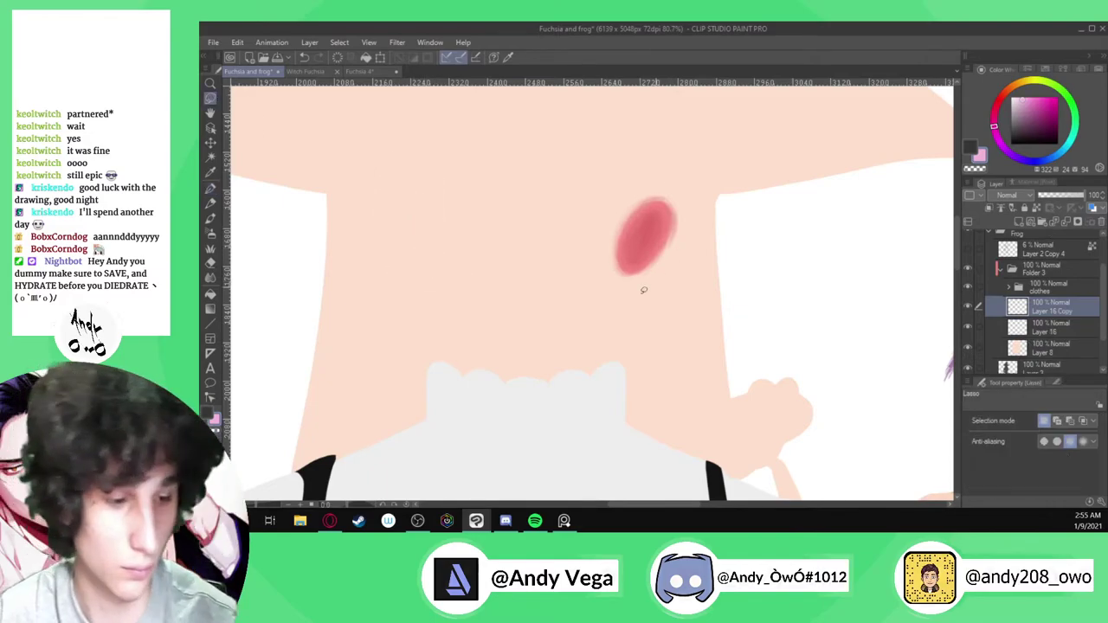
pyautogui.moveTo(645, 293); pyautogui.dragTo(652, 306)
pyautogui.click(682, 326)
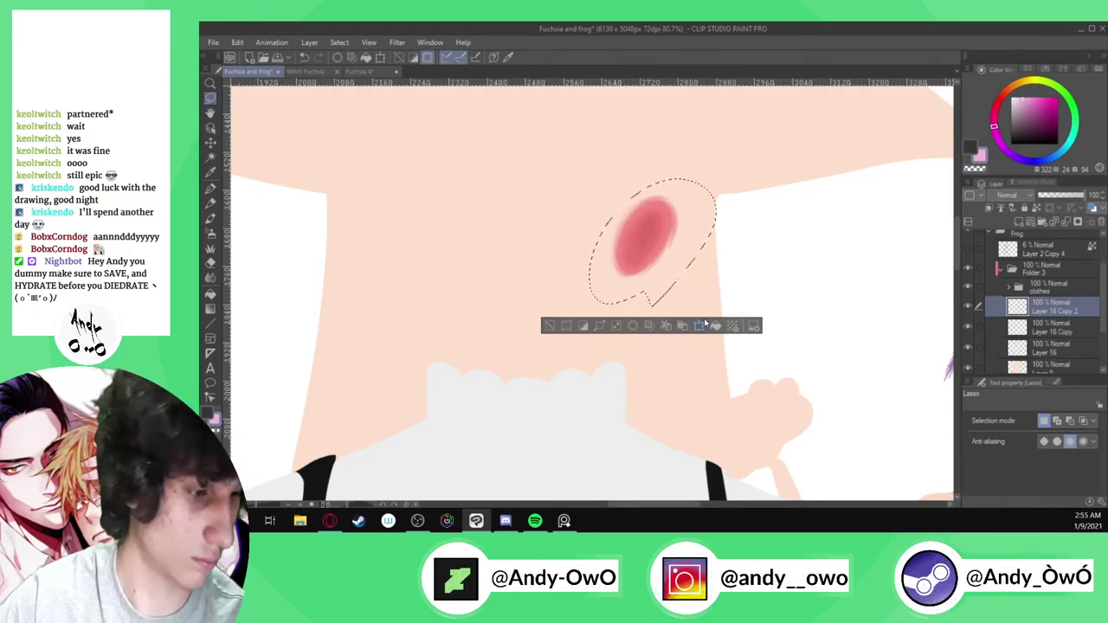
pyautogui.hotkey('ctrl', 'z')
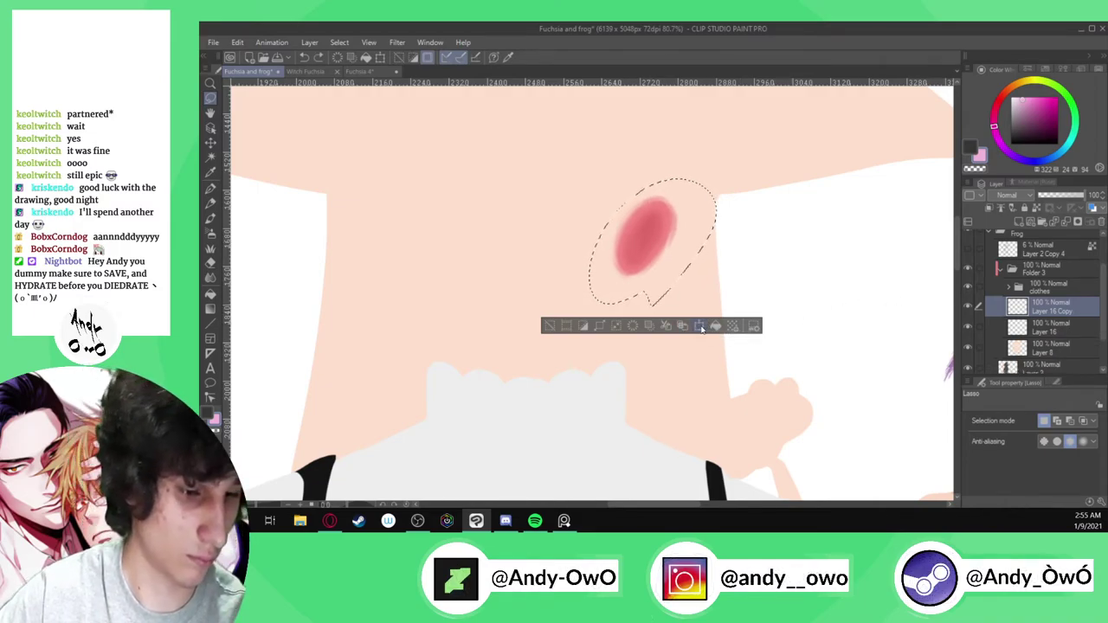
pyautogui.click(968, 249)
pyautogui.click(968, 249)
pyautogui.click(968, 249)
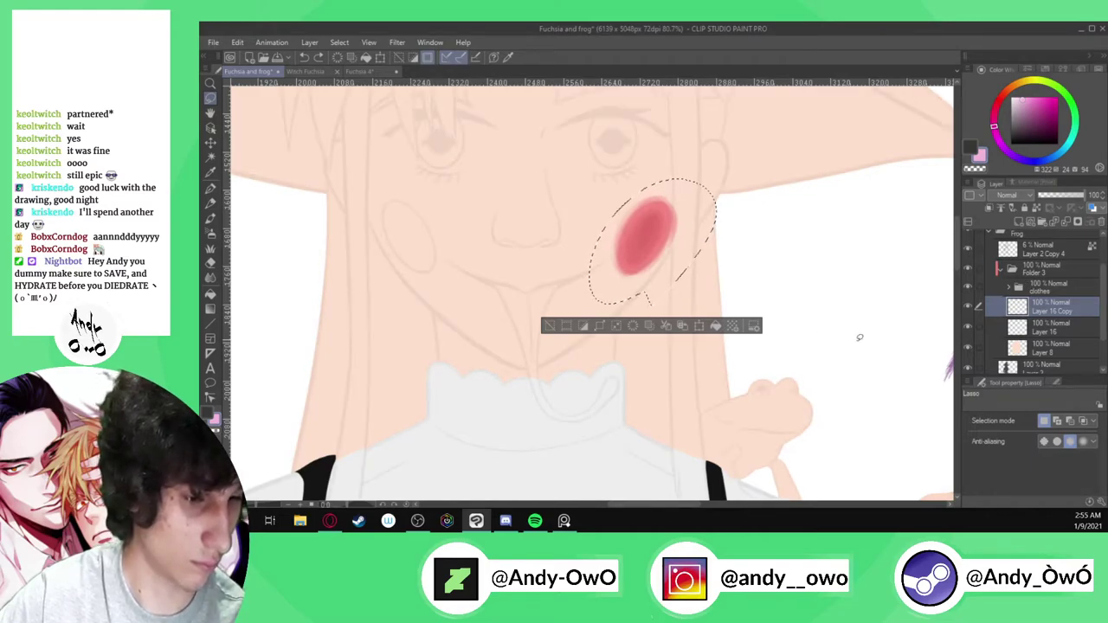
# Flip the copied cheek horizontally onto the left-hand cheek outline and merge it down into Layer 16
pyautogui.click(703, 327)
pyautogui.moveTo(679, 292)
pyautogui.mouseDown()
pyautogui.moveTo(456, 291)
pyautogui.moveTo(434, 280)
pyautogui.mouseUp()
pyautogui.click(367, 326)
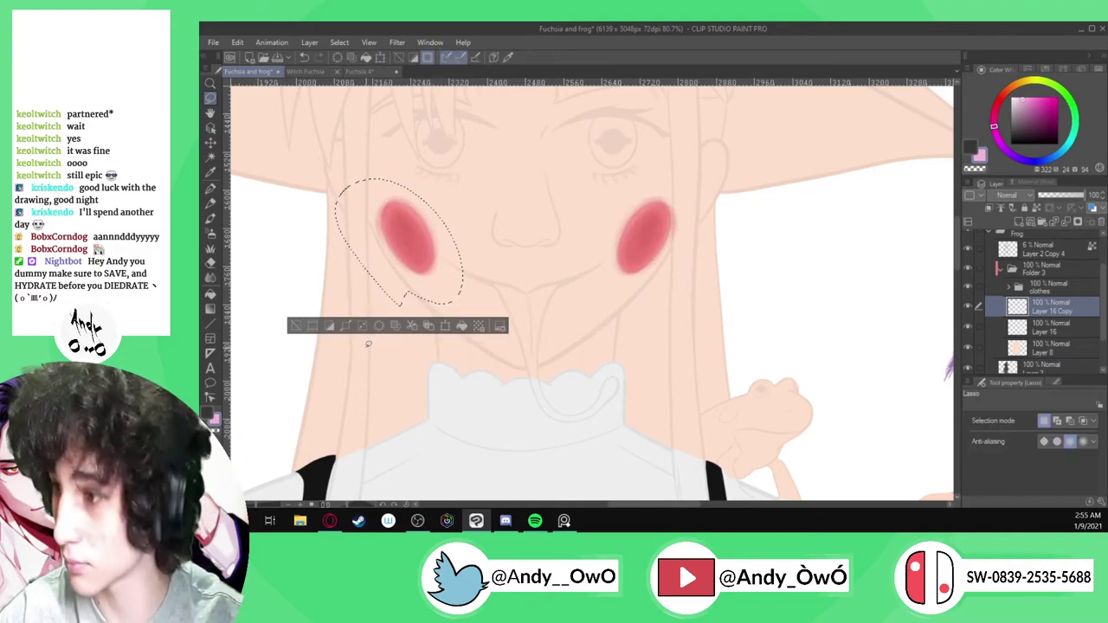
pyautogui.click(332, 336)
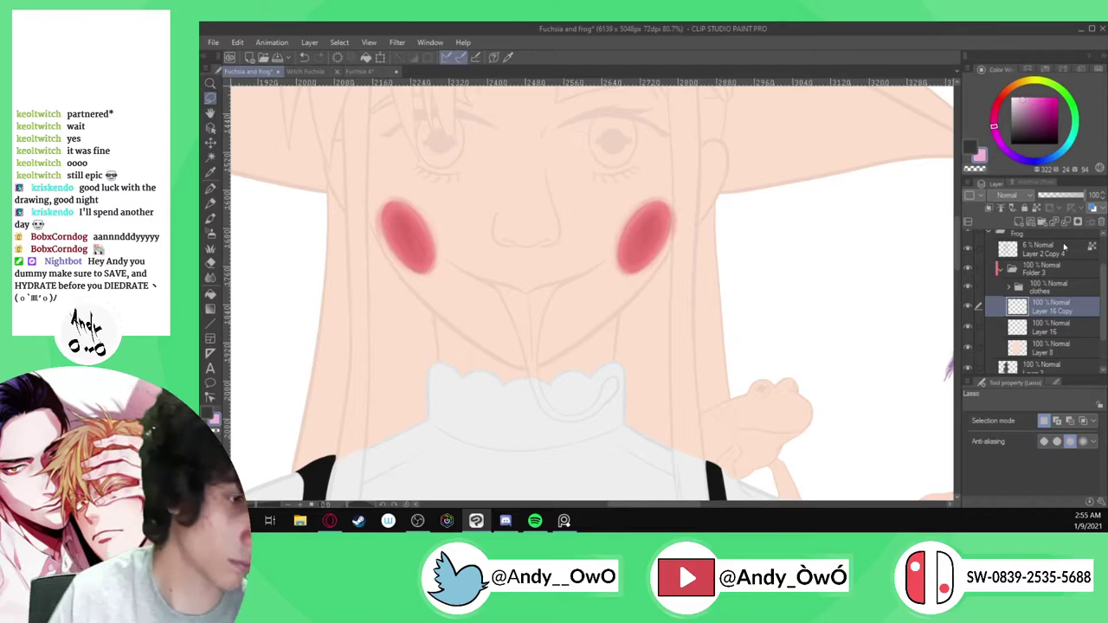
pyautogui.click(1066, 221)
pyautogui.click(968, 248)
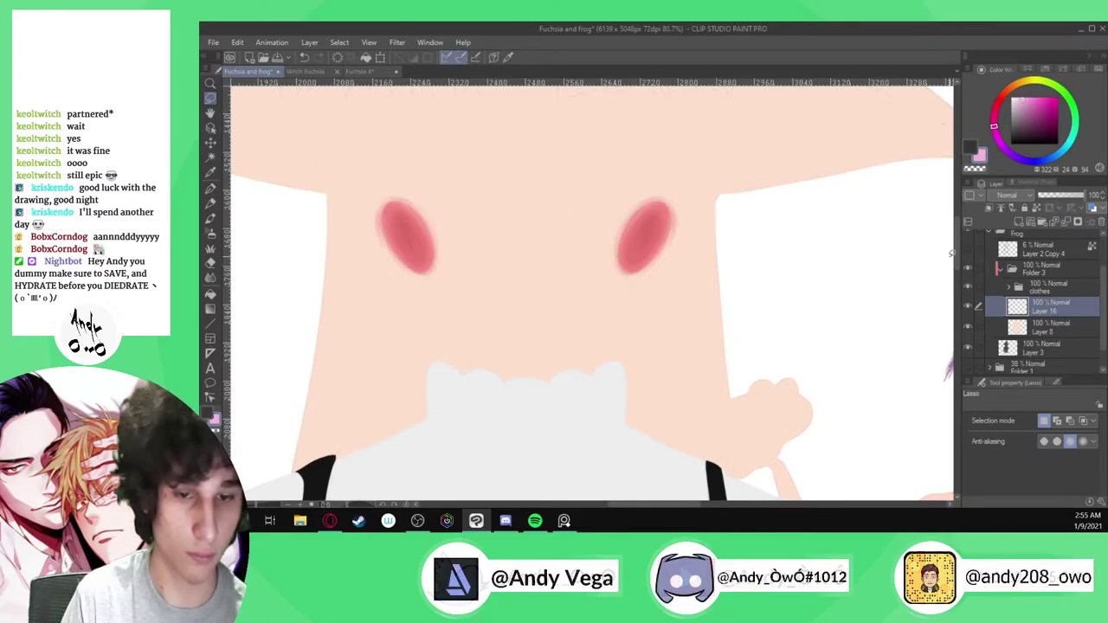
# Examine both shaded cheeks against the whole illustration and up close, with and without the sketch lines
pyautogui.scroll(-10, 859, 247)
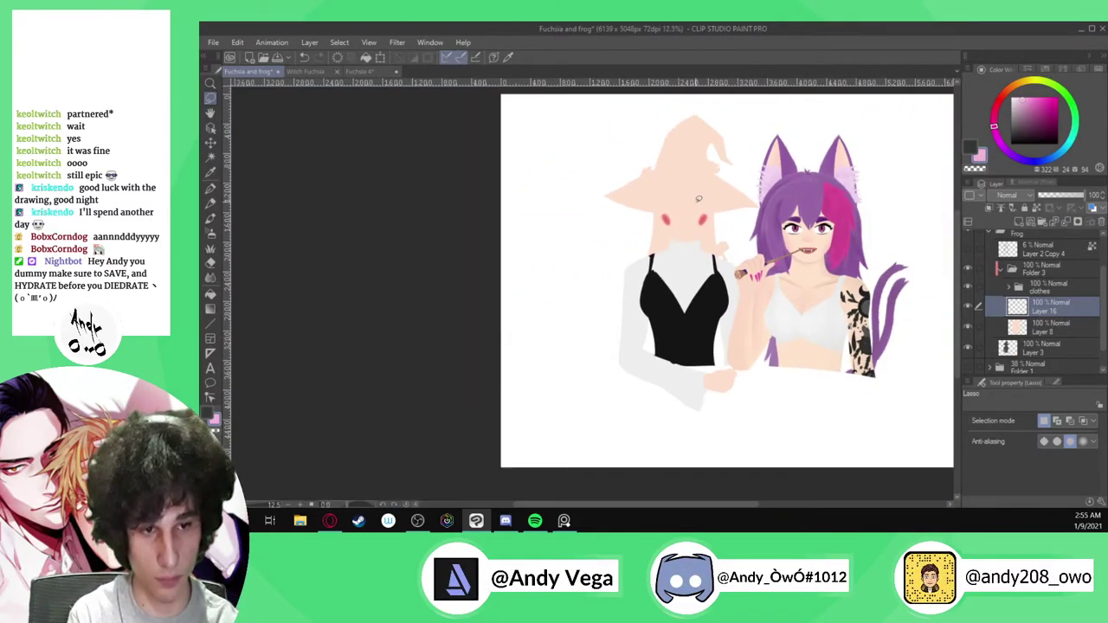
pyautogui.scroll(2, 719, 223)
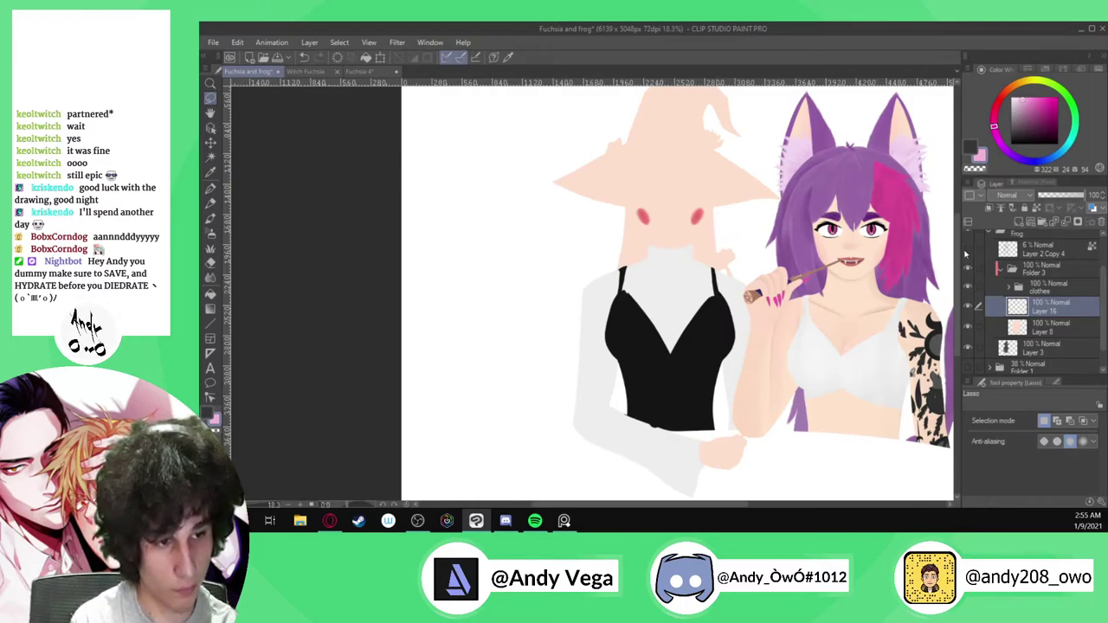
pyautogui.scroll(-2, 692, 243)
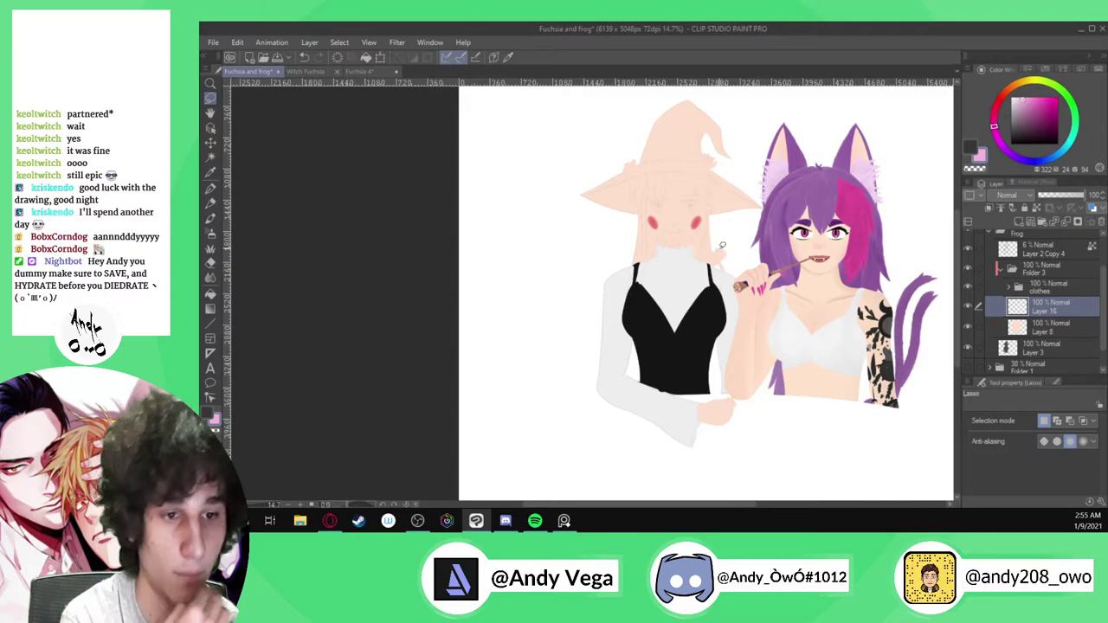
pyautogui.scroll(-1, 736, 226)
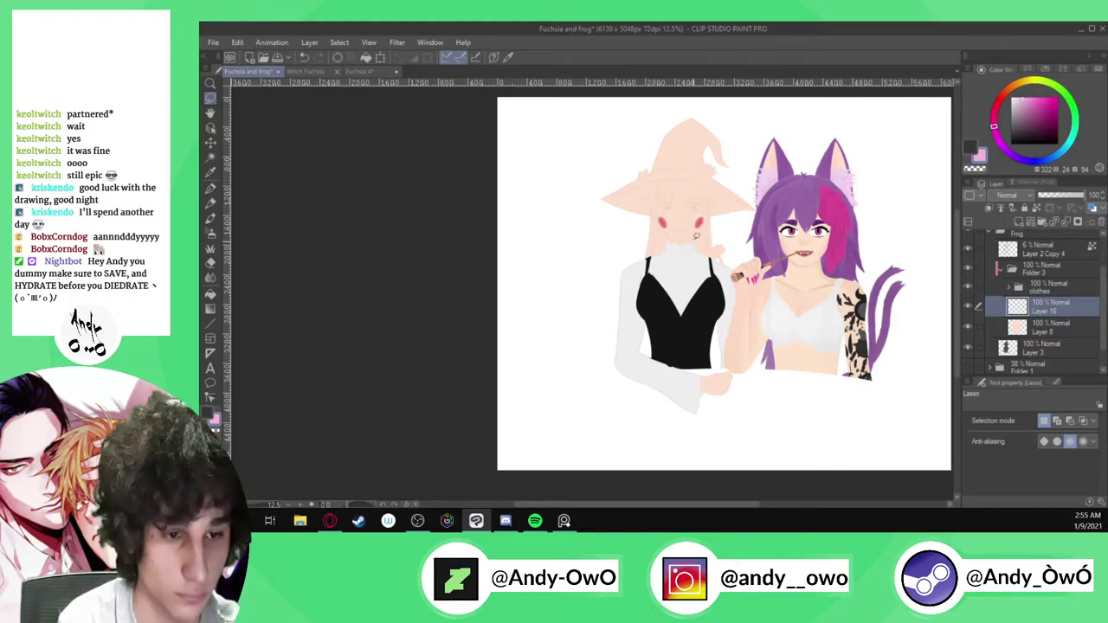
pyautogui.scroll(3, 696, 239)
pyautogui.scroll(5, 692, 217)
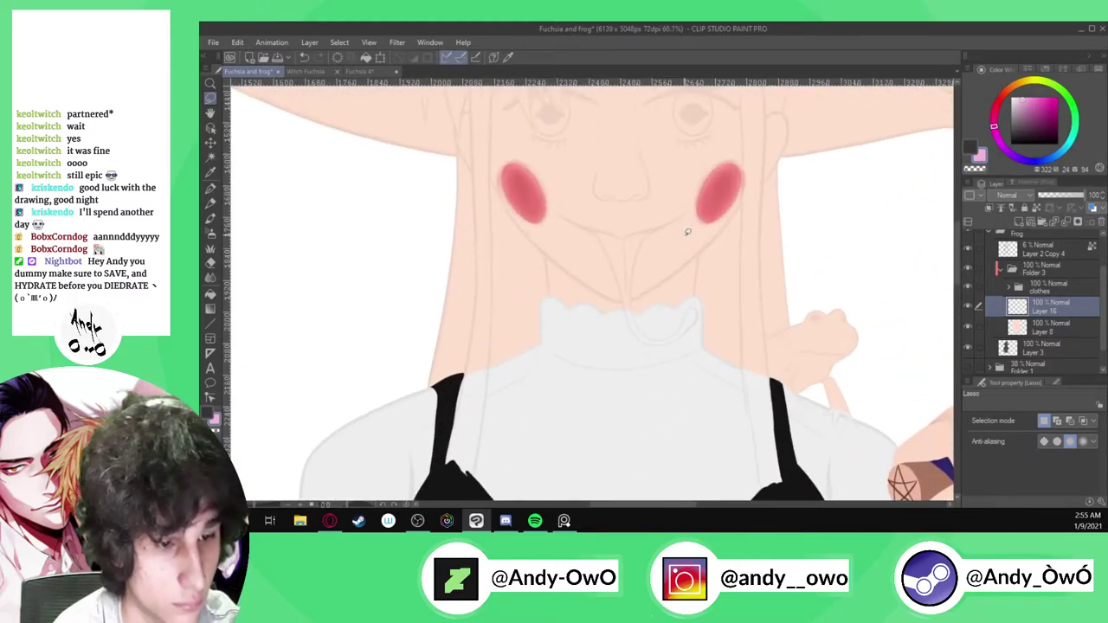
pyautogui.scroll(-5, 540, 314)
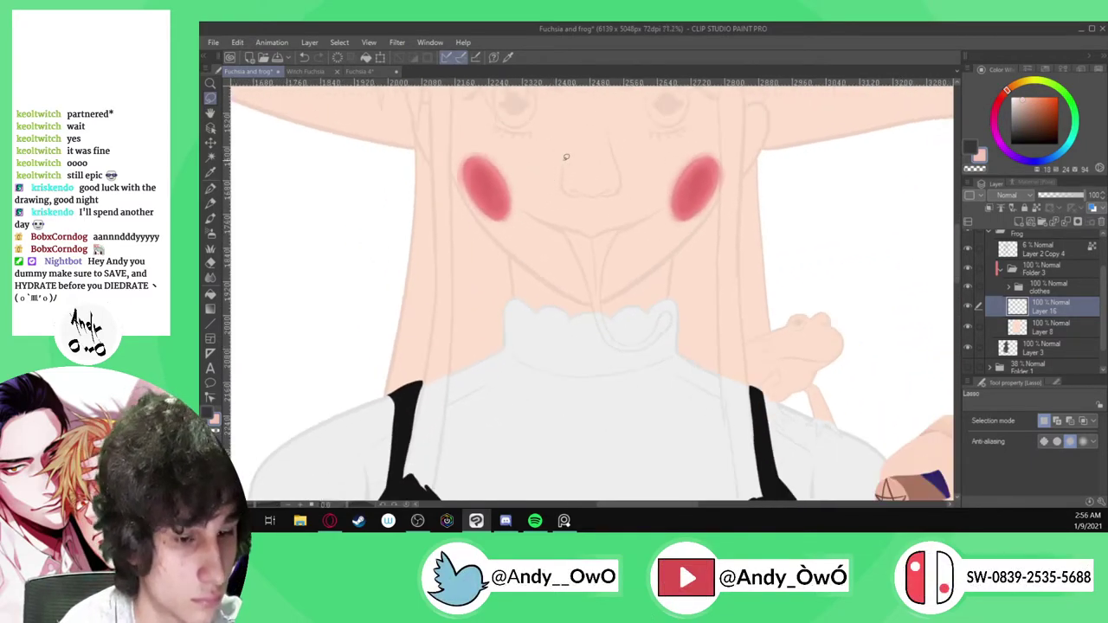
# Sample the dark red inside the purple-haired character's mouth and switch to the G-pen
pyautogui.moveTo(540, 314); pyautogui.dragTo(458, 303)
pyautogui.scroll(5, 722, 238)
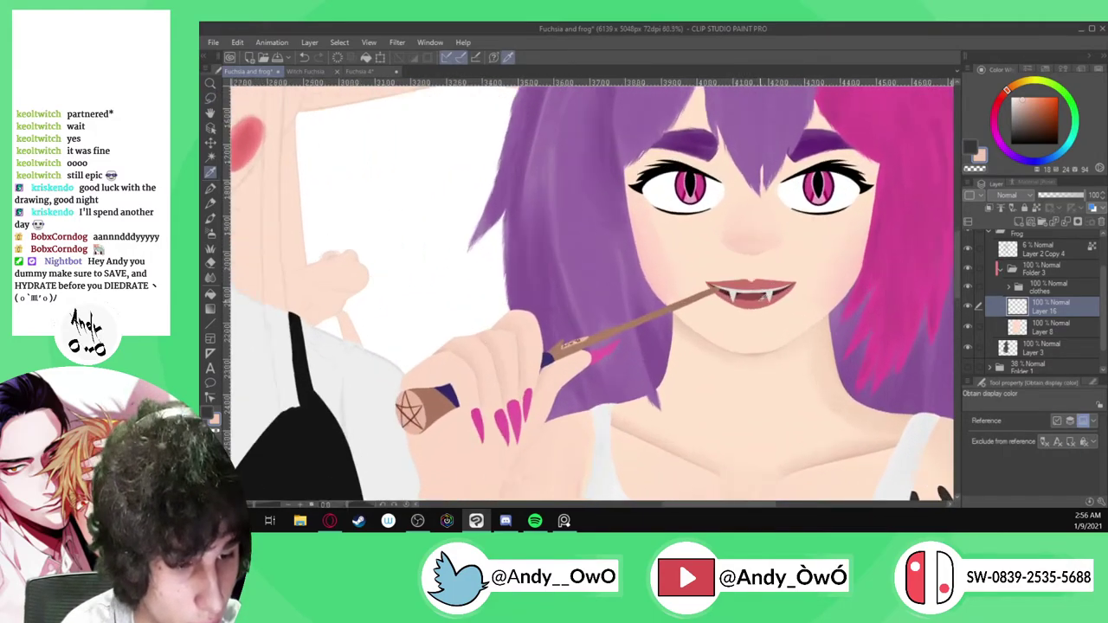
pyautogui.keyDown('alt'); pyautogui.click(746, 296); pyautogui.keyUp('alt')
pyautogui.press('p')
pyautogui.scroll(4, 766, 294)
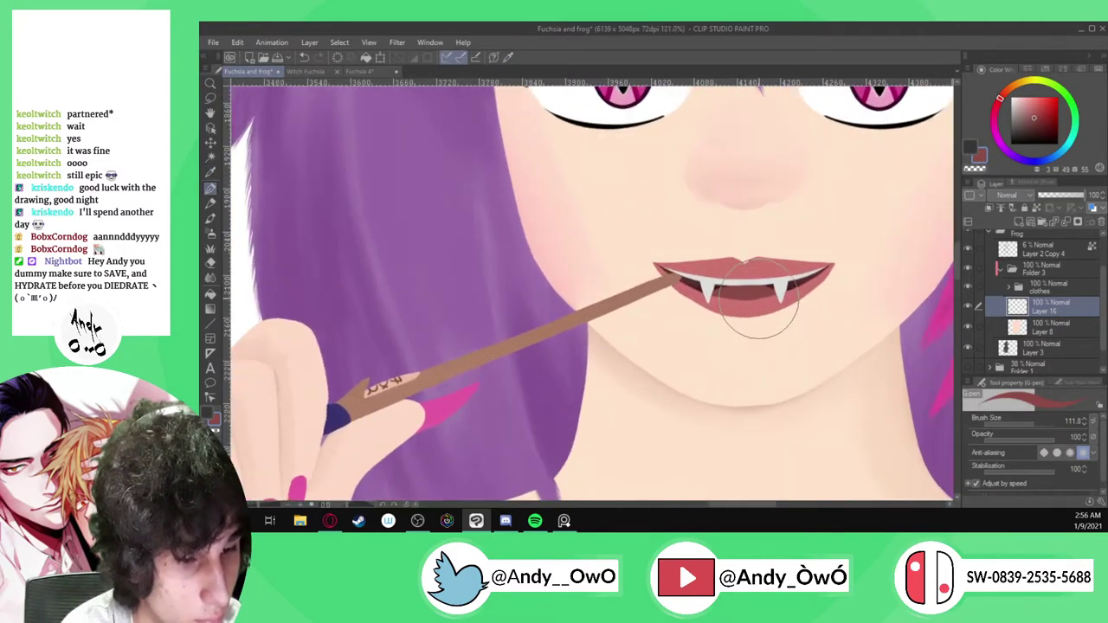
pyautogui.scroll(-2, 761, 303)
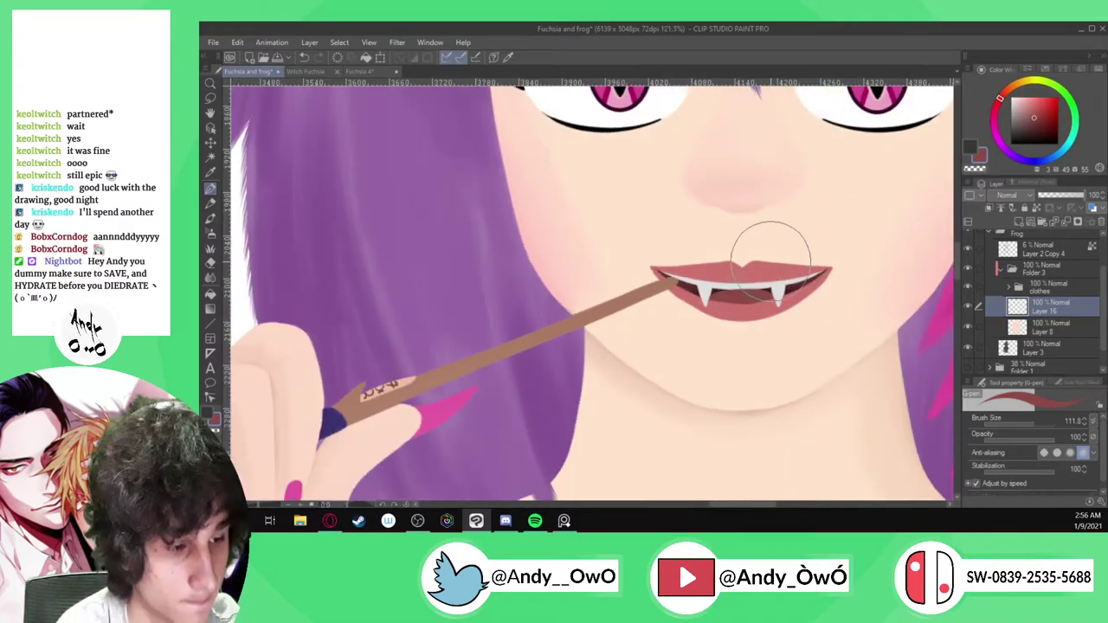
# Collapse the Frog folder, open Folder 2 inside Fuchsia, and identify and select the mouth's Layer 15 by toggling its visibility
pyautogui.click(1010, 270)
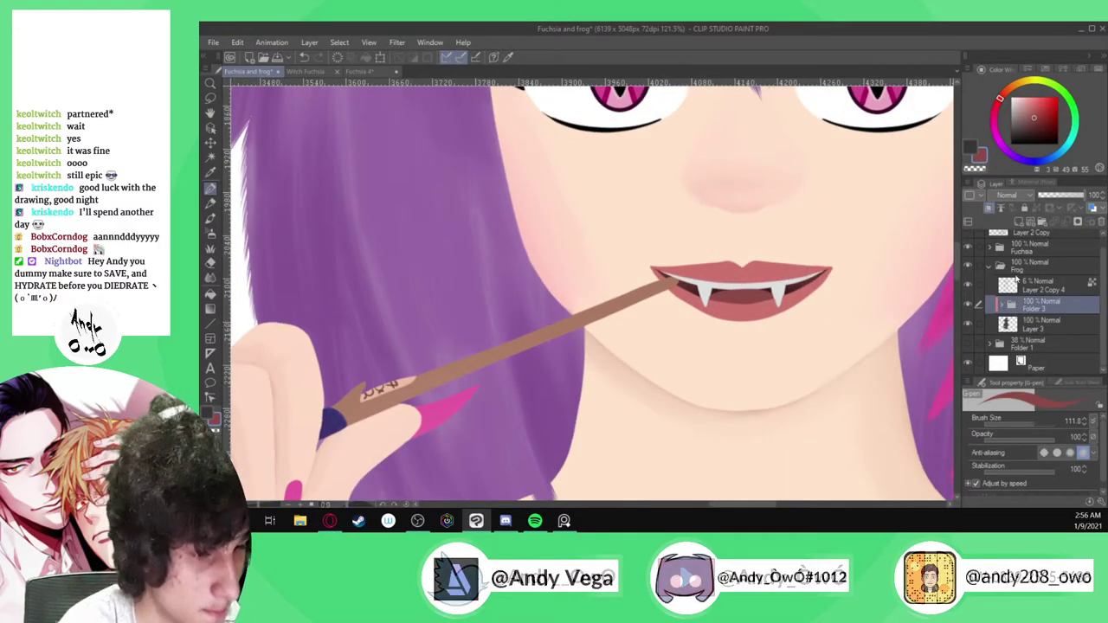
pyautogui.scroll(1, 1010, 269)
pyautogui.click(1002, 274)
pyautogui.click(1001, 260)
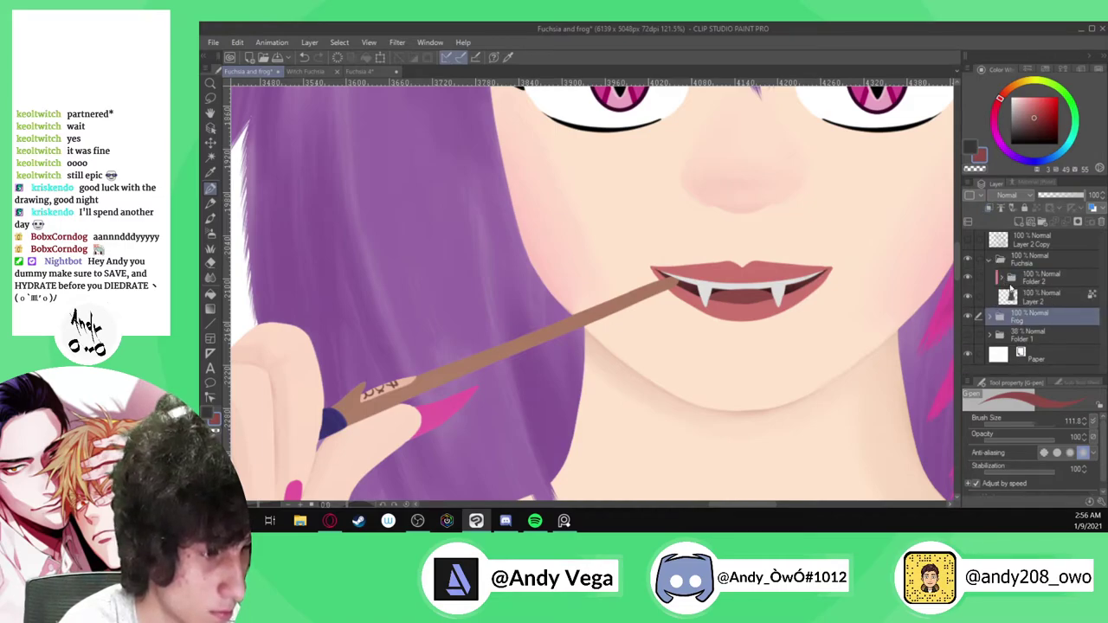
pyautogui.click(1007, 278)
pyautogui.click(1001, 277)
pyautogui.scroll(-1, 1023, 322)
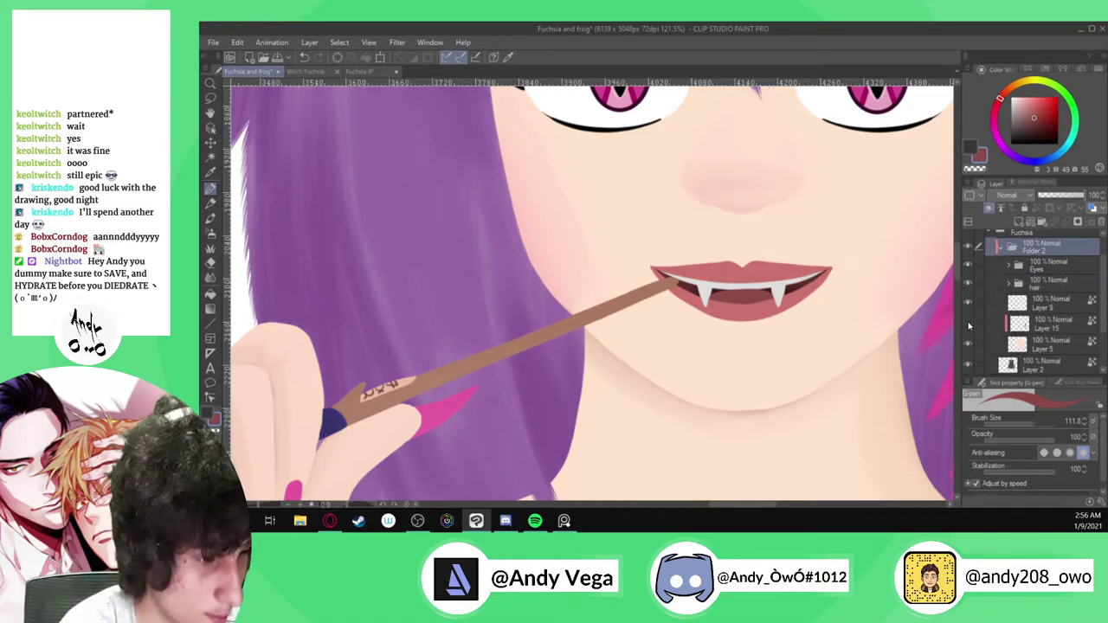
pyautogui.click(969, 325)
pyautogui.click(969, 325)
pyautogui.click(1048, 323)
# Sample the light grey of the teeth and touch up their lower edge between the fangs with the G-pen at size 10.6
pyautogui.scroll(5, 814, 273)
pyautogui.press('i')
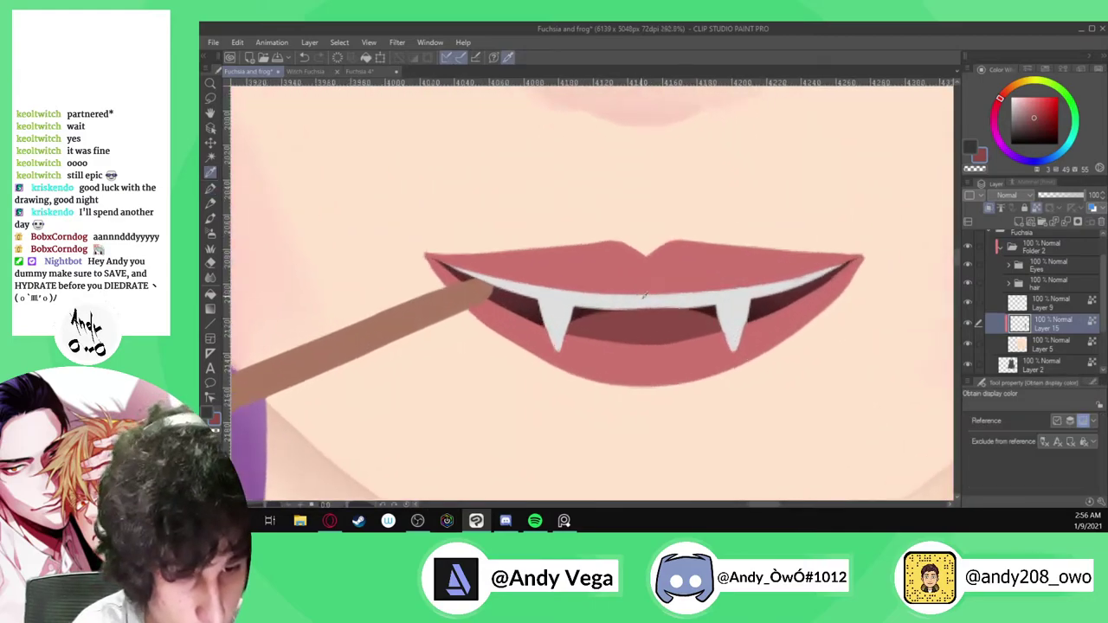
pyautogui.scroll(3, 644, 295)
pyautogui.press('p')
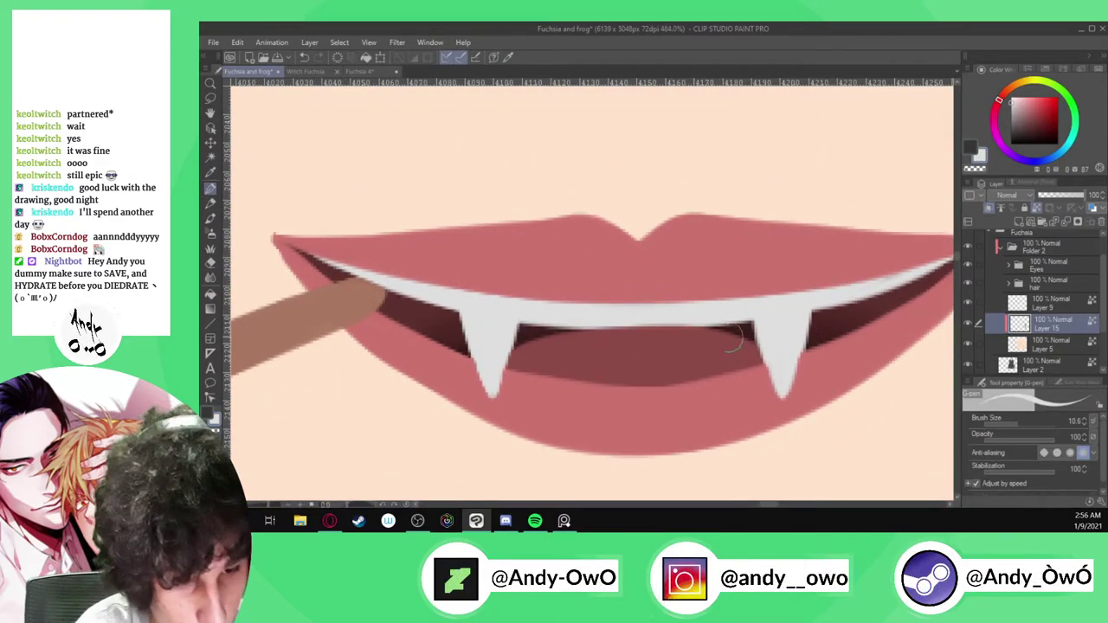
pyautogui.scroll(2, 659, 337)
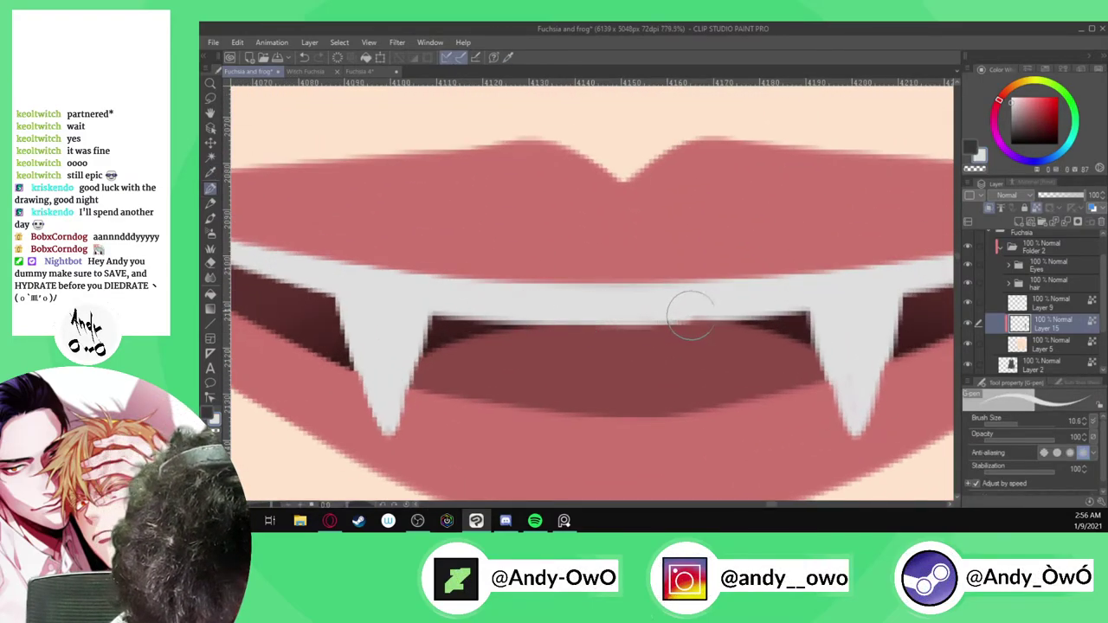
pyautogui.scroll(-8, 713, 299)
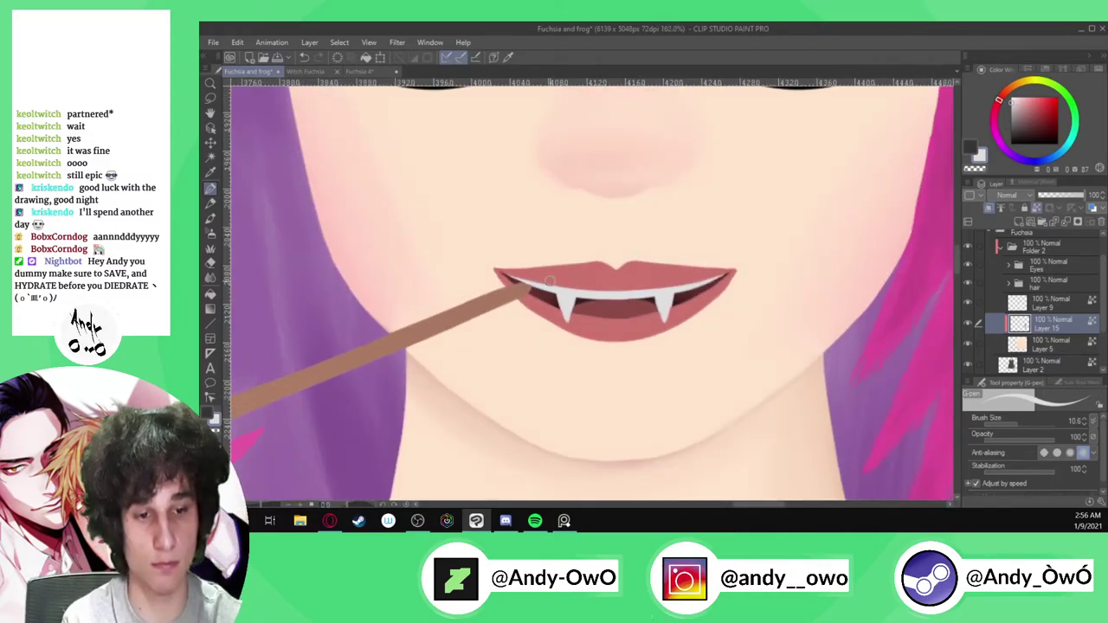
pyautogui.scroll(8, 683, 275)
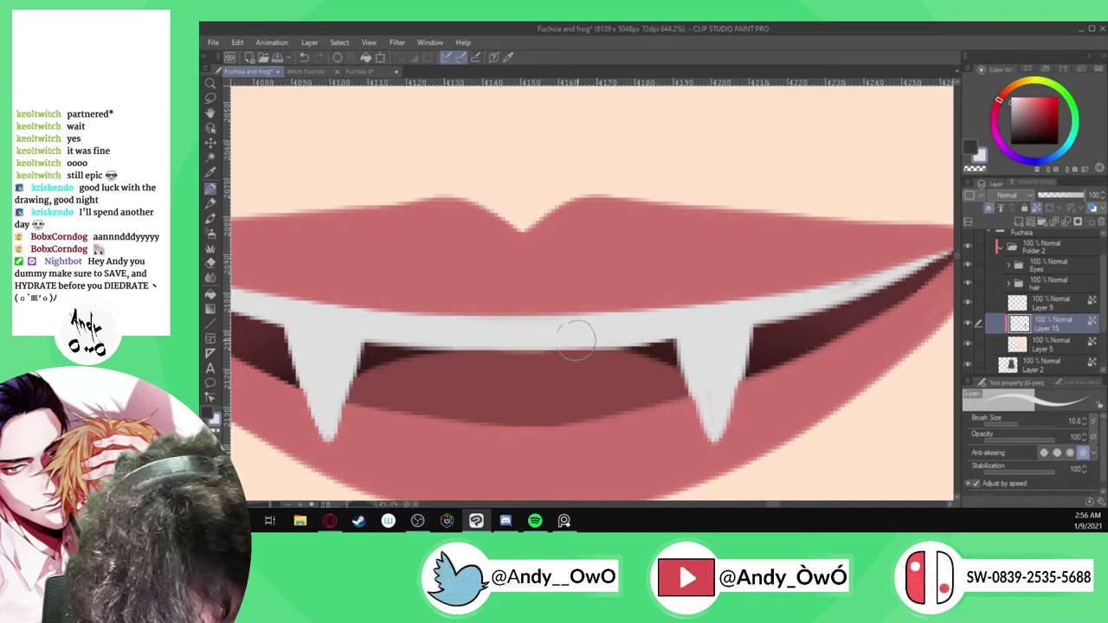
pyautogui.scroll(-3, 554, 311)
pyautogui.scroll(-4, 540, 291)
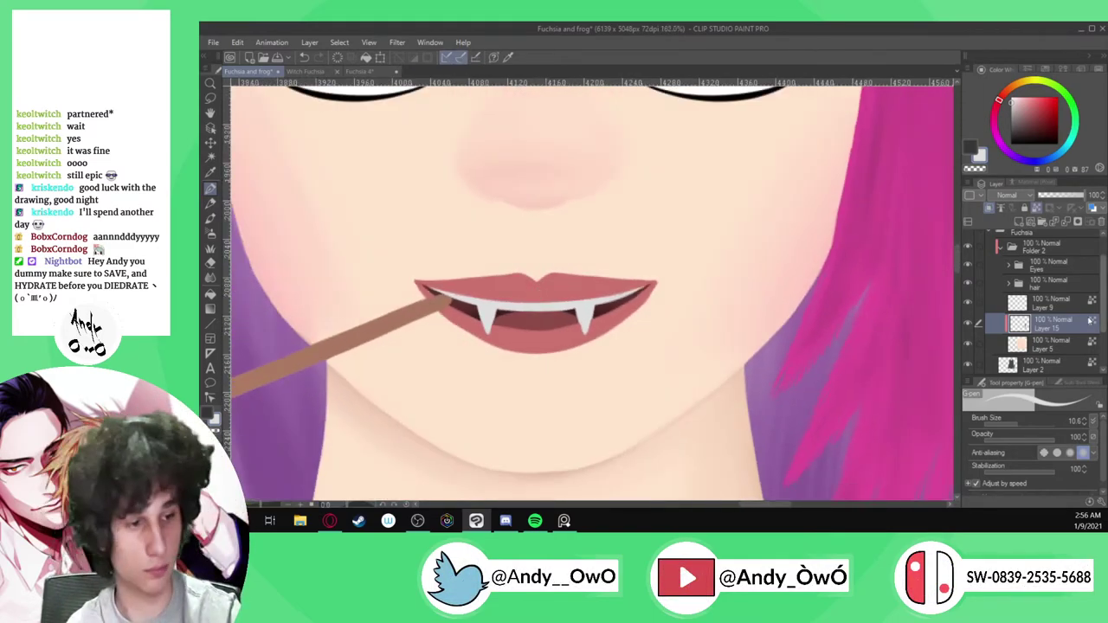
# Collapse Folder 2 and the Fuchsia folder, and expand the Frog folder
pyautogui.click(998, 248)
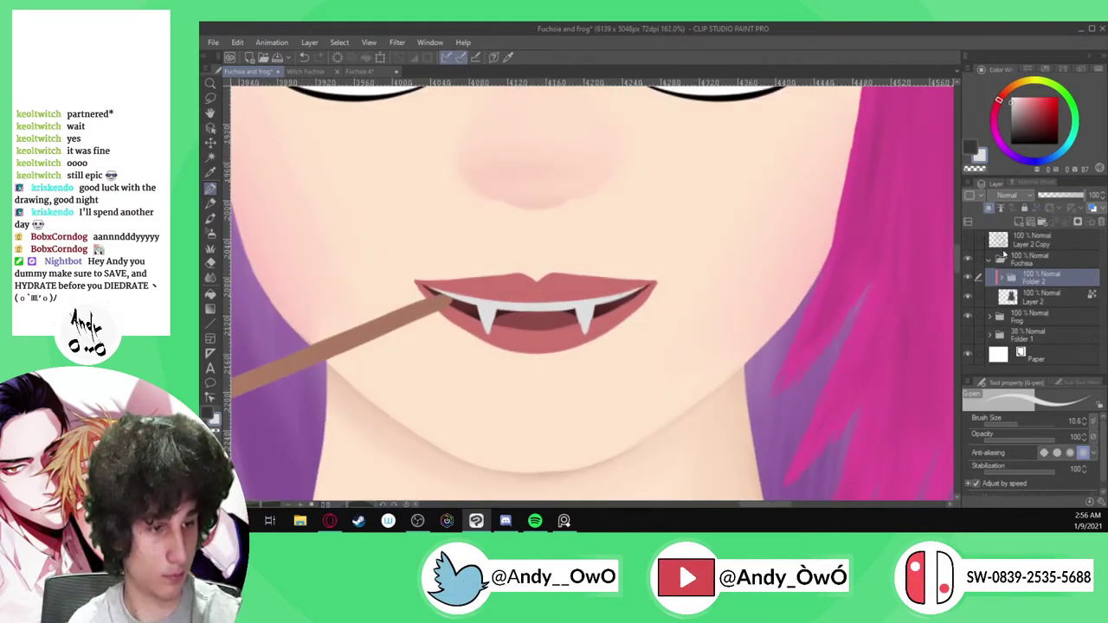
pyautogui.click(990, 260)
pyautogui.click(991, 275)
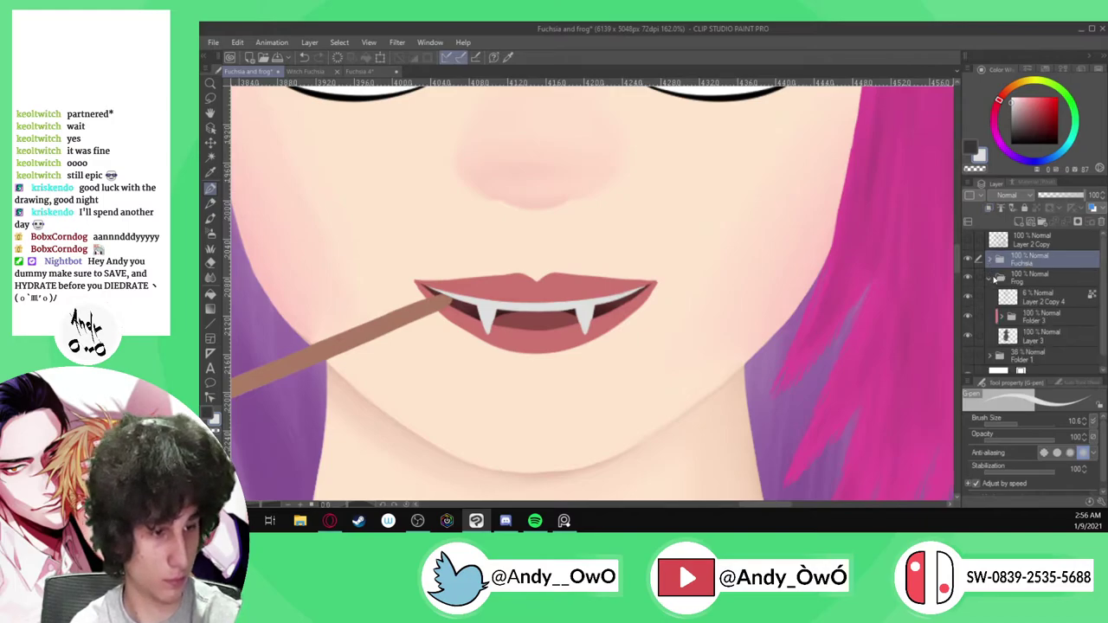
pyautogui.scroll(-10, 557, 313)
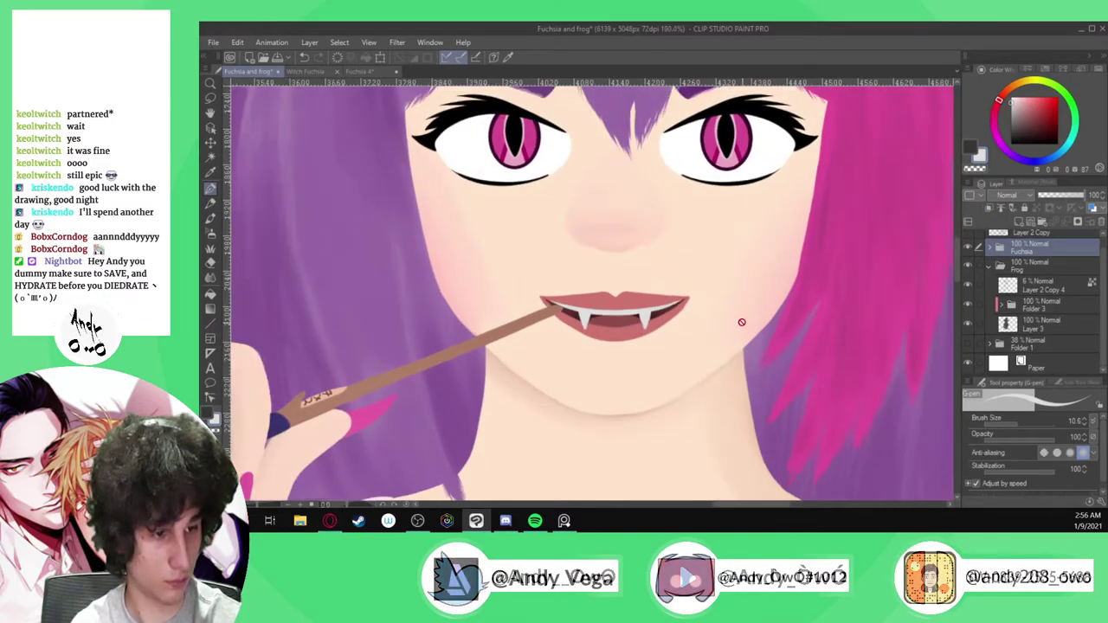
# Select Layer 2 Copy 4 in the Frog folder, sample the purple-haired character's lip red, and lighten it to a soft pink
pyautogui.scroll(3, 558, 313)
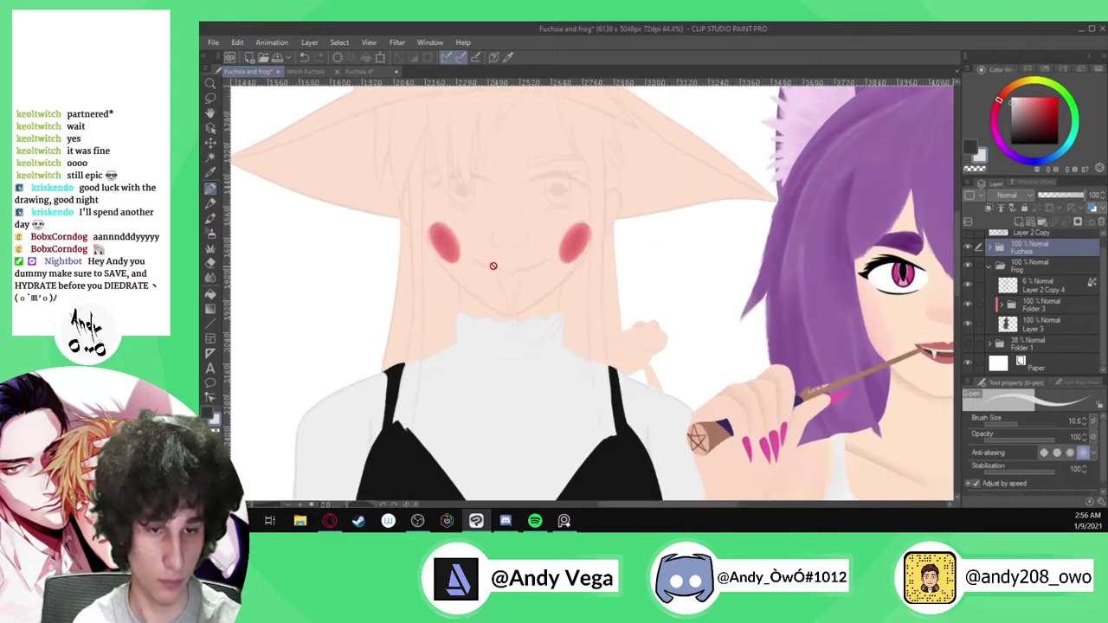
pyautogui.click(1042, 284)
pyautogui.press('i')
pyautogui.scroll(-1, 892, 286)
pyautogui.scroll(2, 917, 322)
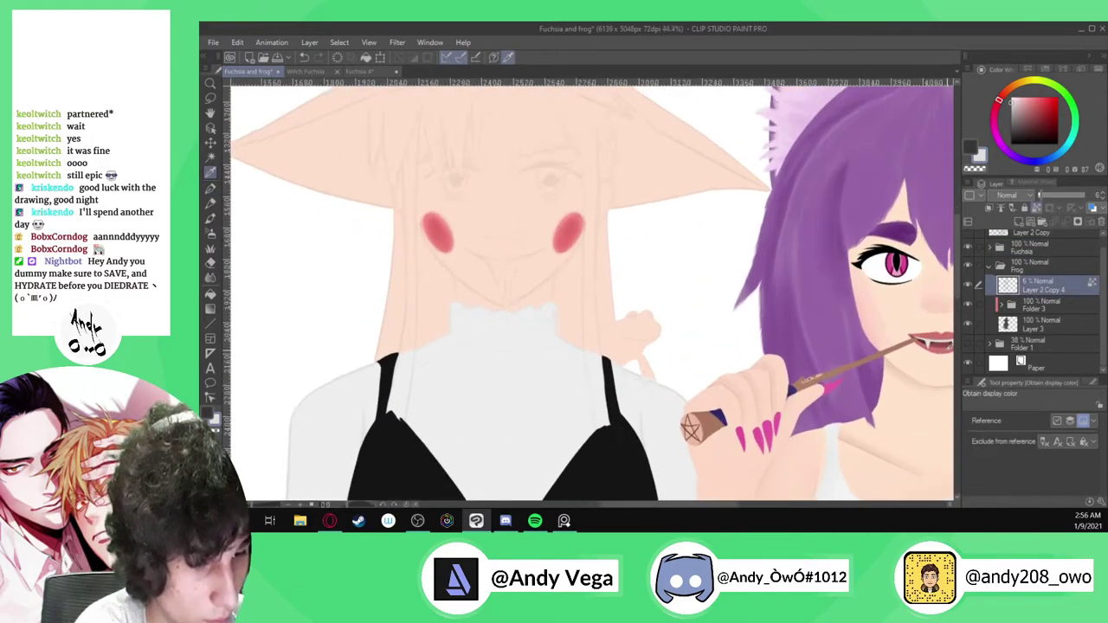
pyautogui.click(946, 343)
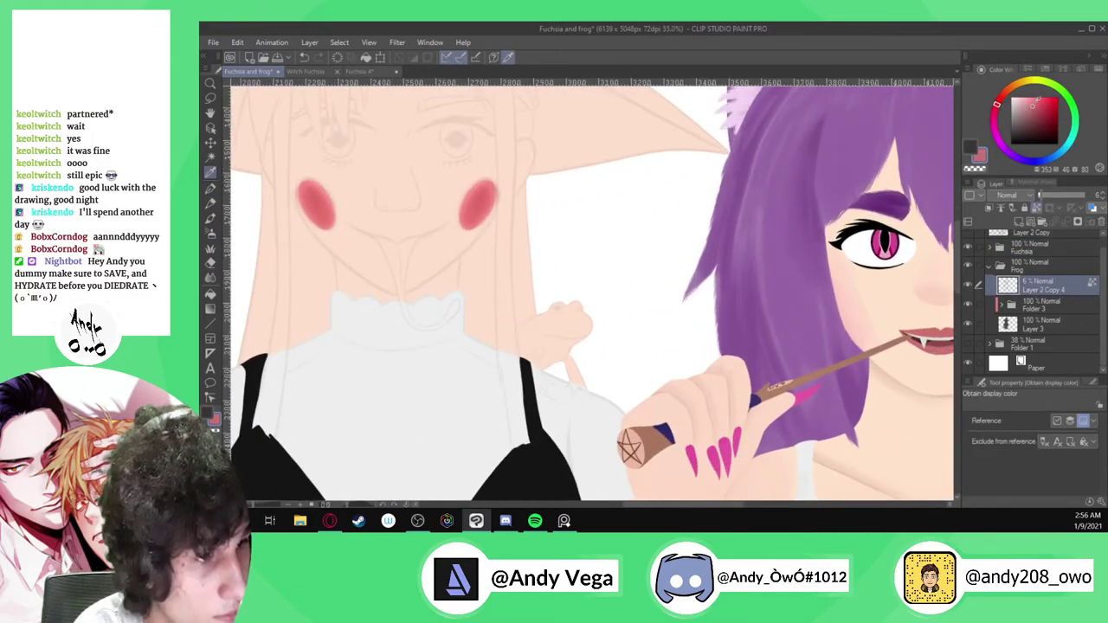
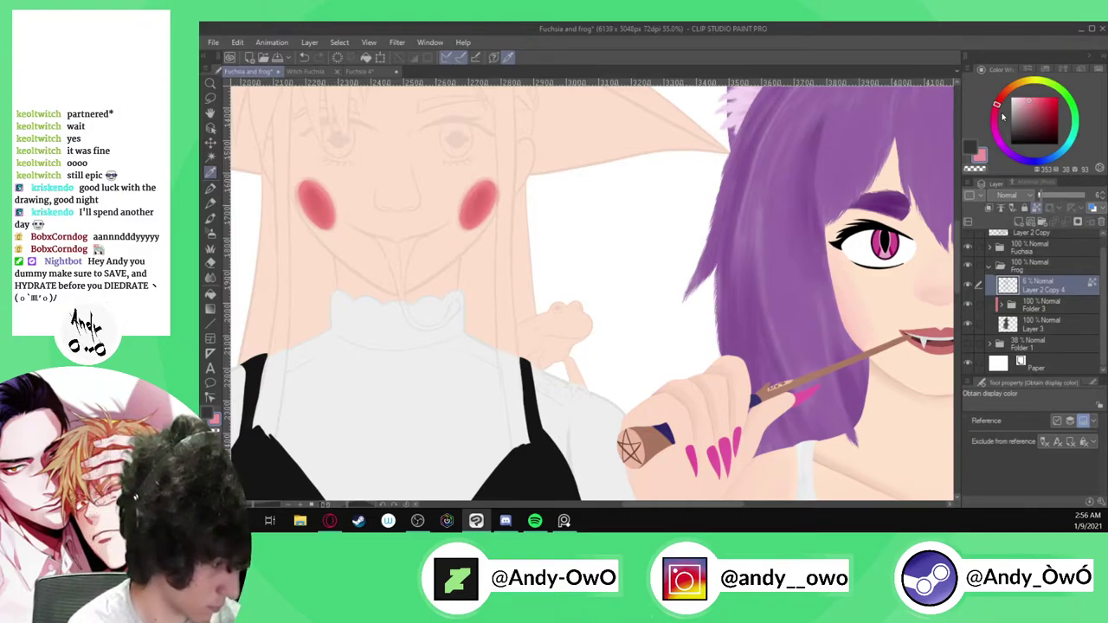
pyautogui.click(1031, 104)
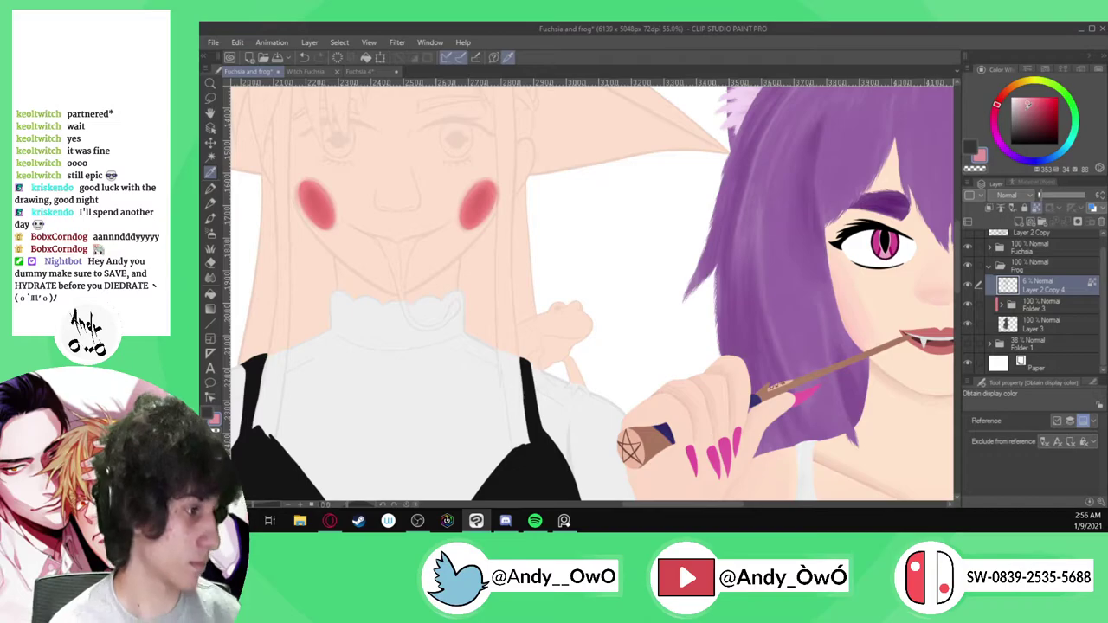
# Switch to the G-pen at brush size 20.6 for painting the witch's tongue
pyautogui.press('p')
pyautogui.scroll(5, 398, 256)
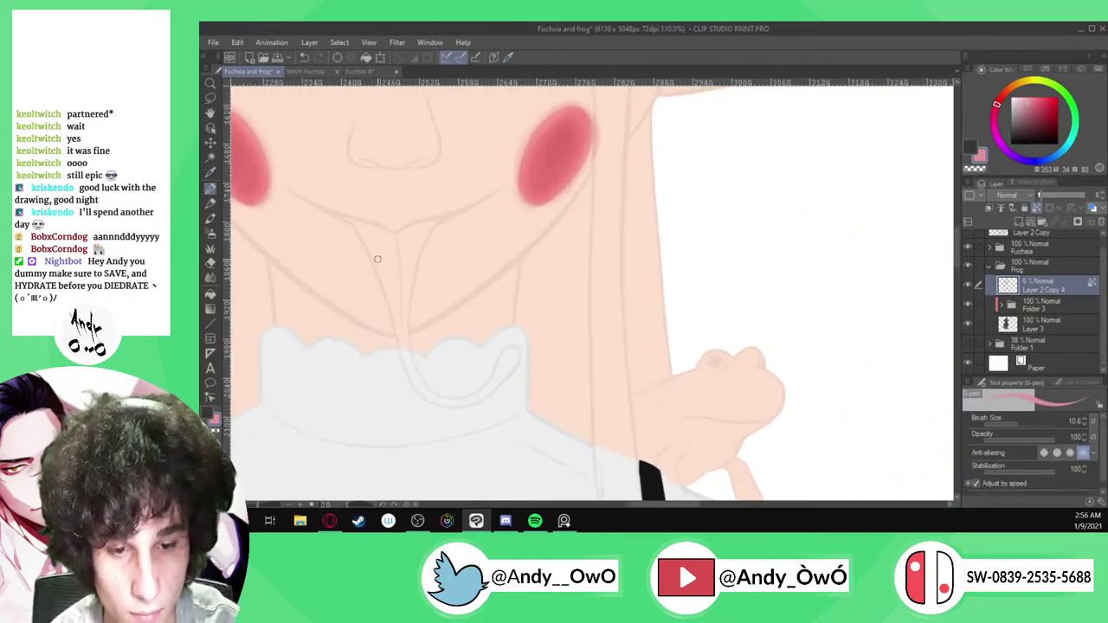
pyautogui.scroll(2, 450, 227)
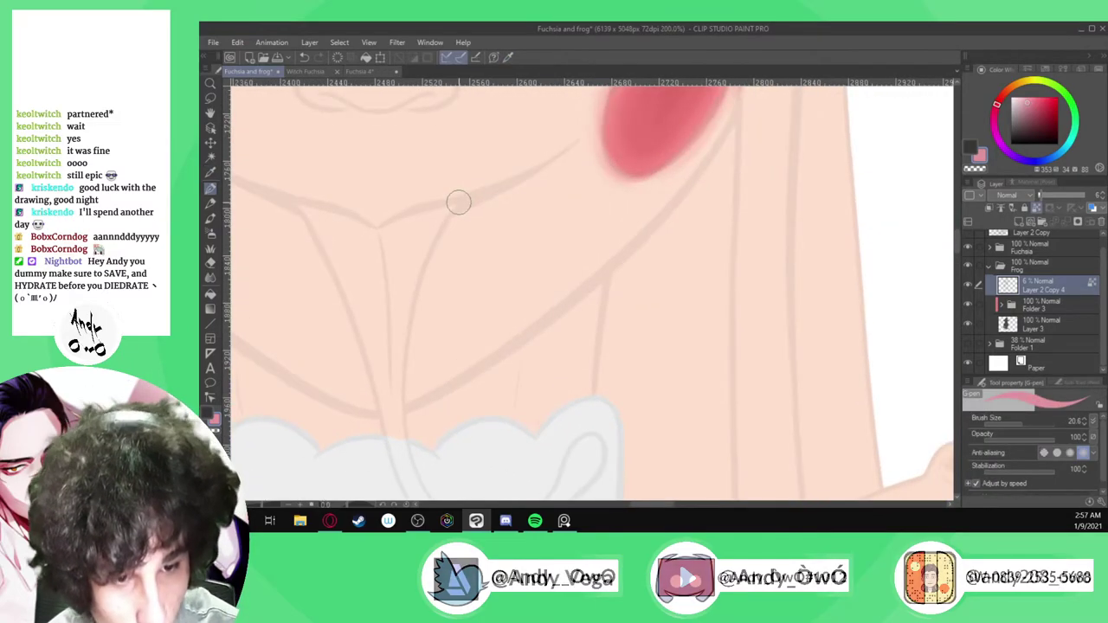
pyautogui.scroll(-1, 459, 195)
pyautogui.scroll(1, 395, 226)
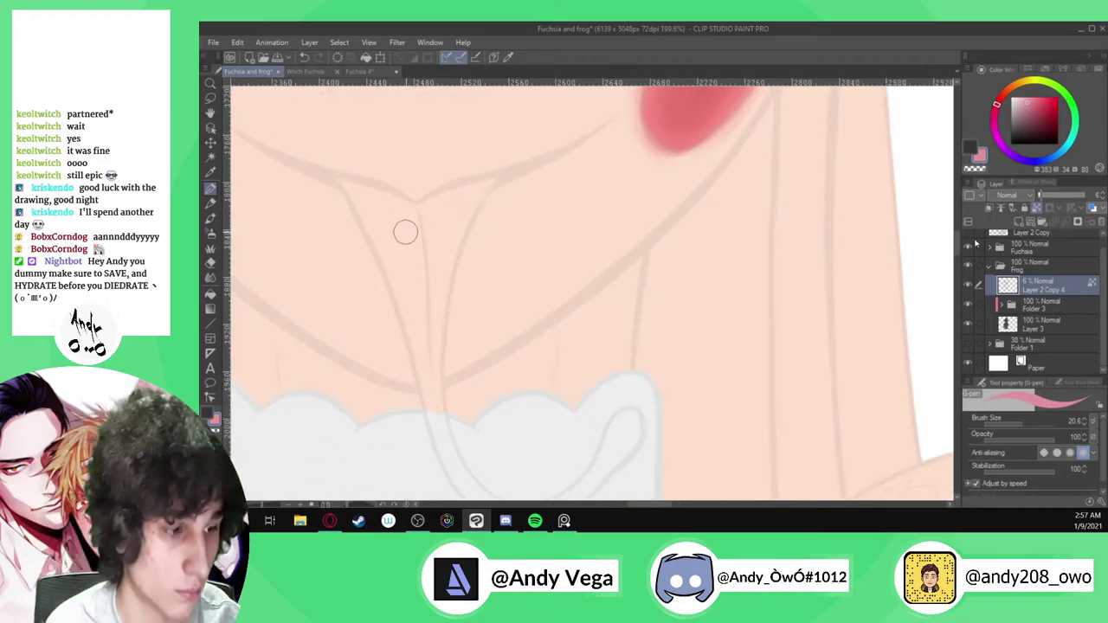
pyautogui.moveTo(1045, 197); pyautogui.dragTo(1085, 198)
pyautogui.scroll(-2, 801, 300)
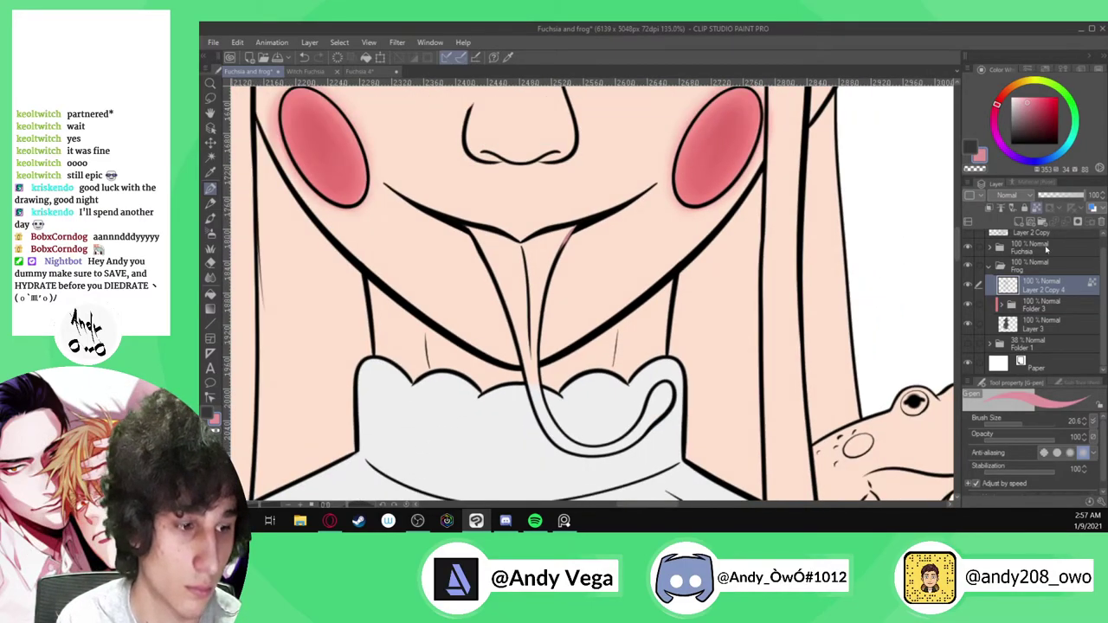
pyautogui.hotkey('ctrl', 'z')
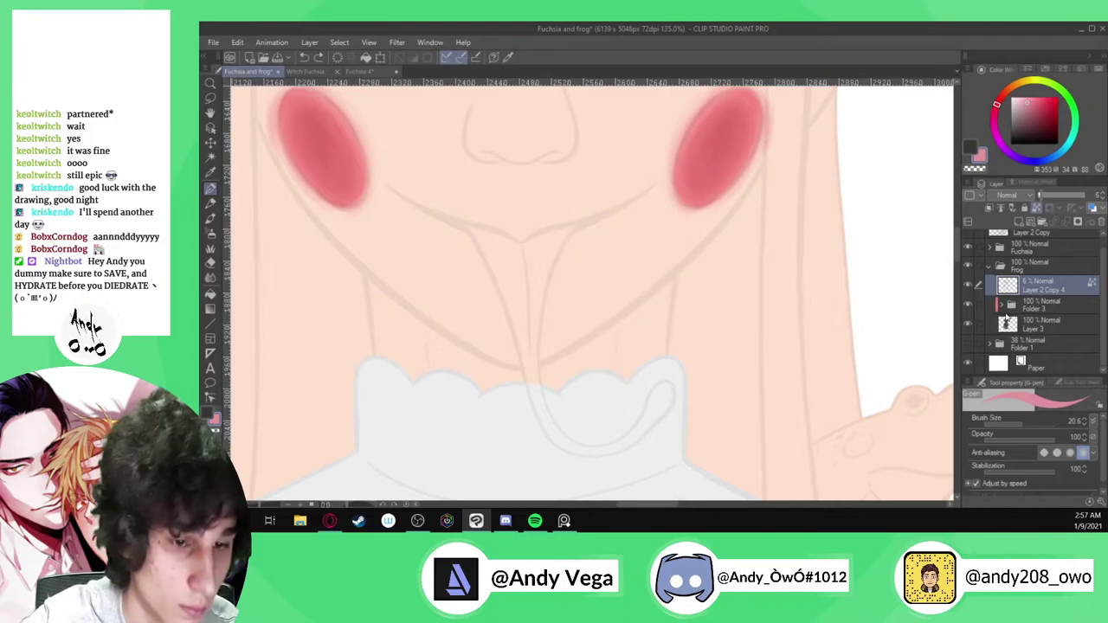
# Open Folder 3 and, on Layer 16 with a lighter pink, outline the right edge of the witch's tongue with the G-pen
pyautogui.click(1002, 305)
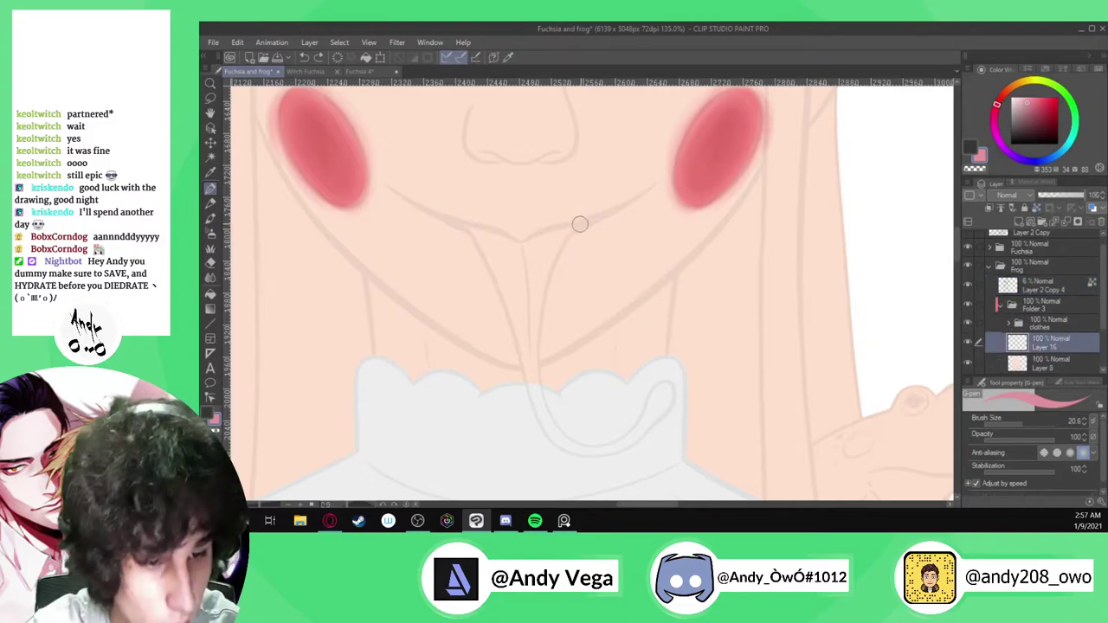
pyautogui.moveTo(578, 223); pyautogui.dragTo(551, 270)
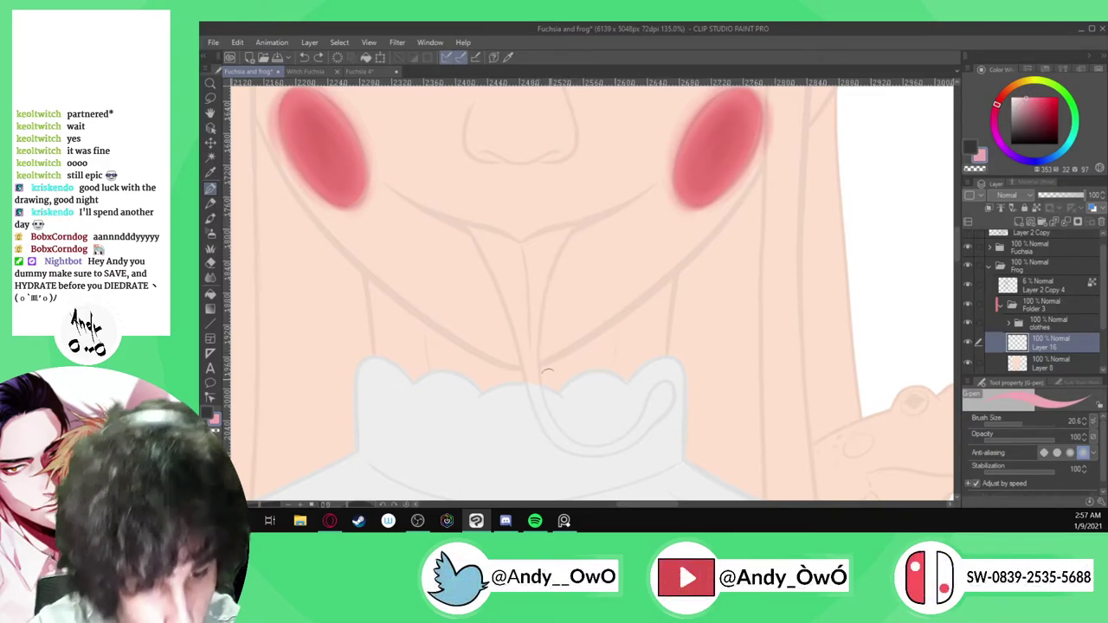
pyautogui.scroll(5, 544, 360)
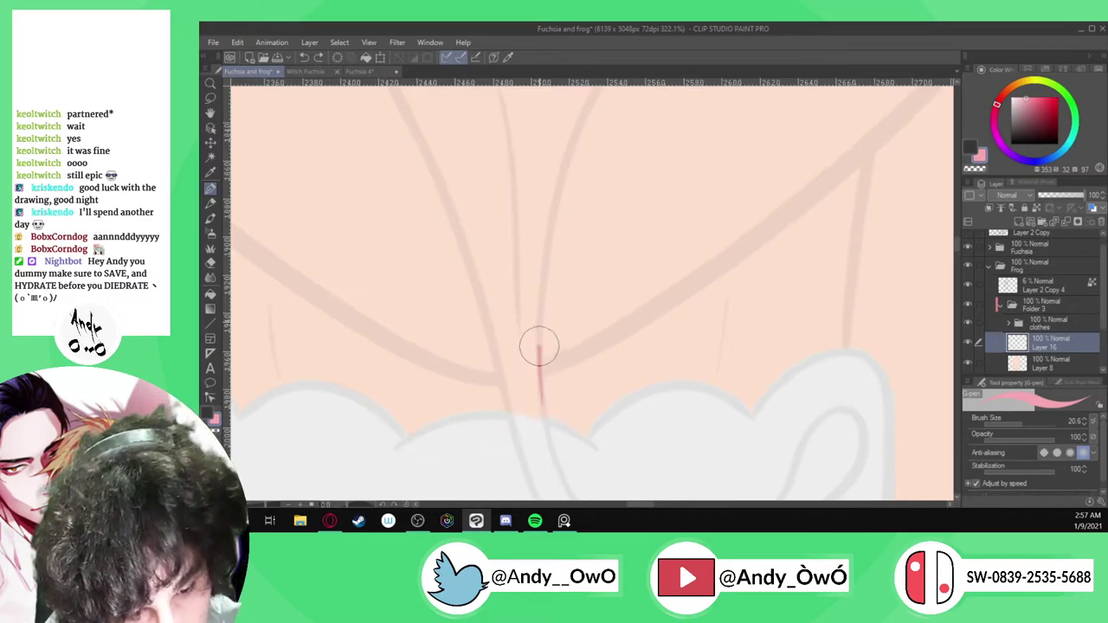
pyautogui.moveTo(543, 284)
pyautogui.mouseDown()
pyautogui.moveTo(564, 177)
pyautogui.moveTo(563, 217)
pyautogui.moveTo(500, 370)
pyautogui.mouseUp()
pyautogui.scroll(-2, 547, 351)
pyautogui.scroll(3, 605, 142)
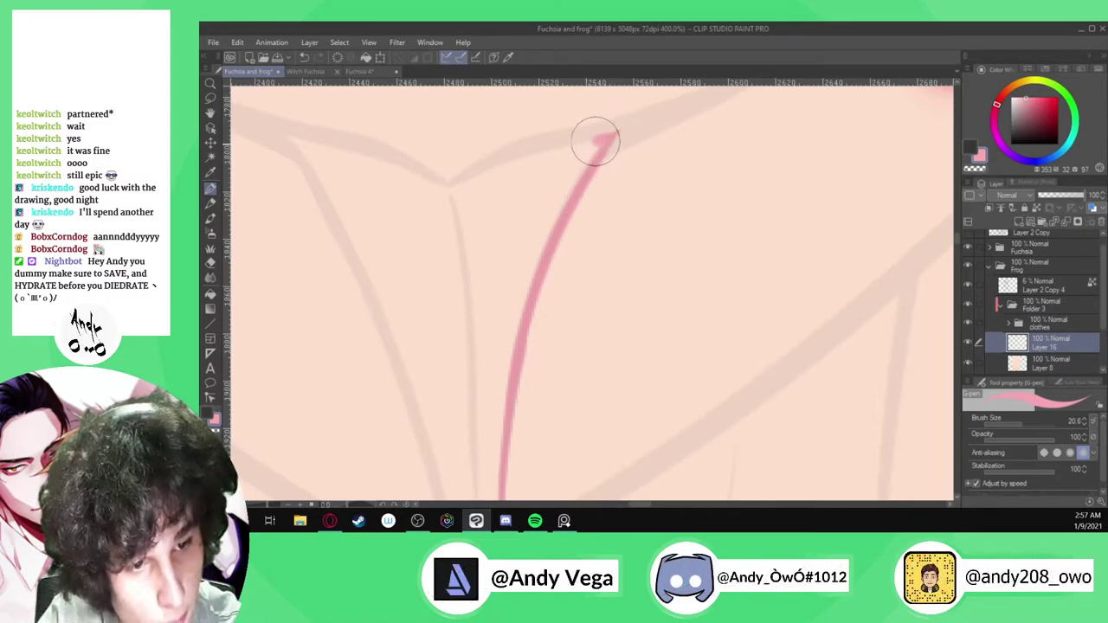
# Outline the tongue's upper edge in pink along the mouth line, meeting at the dip in the centre of the lip
pyautogui.moveTo(554, 152)
pyautogui.mouseDown()
pyautogui.moveTo(487, 173)
pyautogui.moveTo(446, 207)
pyautogui.mouseUp()
pyautogui.scroll(-5, 514, 280)
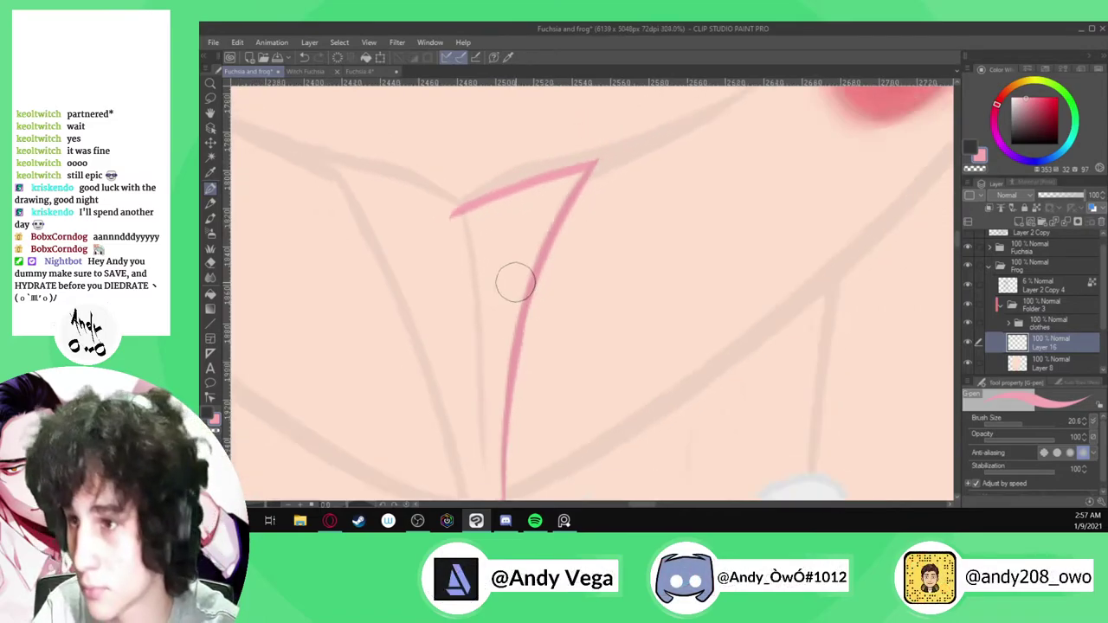
pyautogui.scroll(-1, 531, 303)
pyautogui.scroll(6, 472, 227)
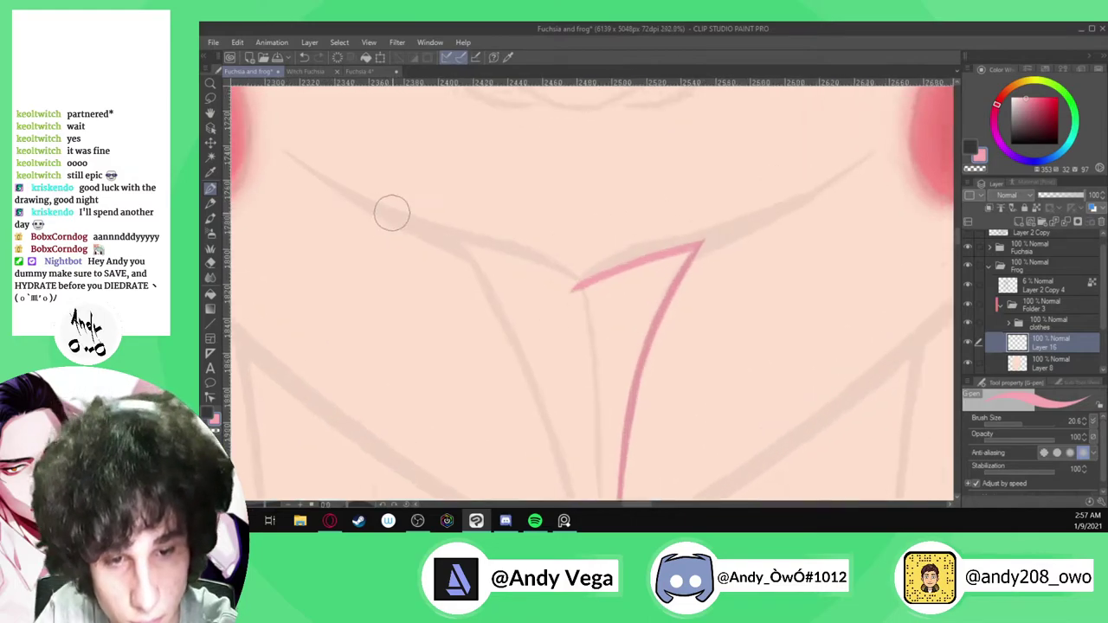
pyautogui.moveTo(555, 271); pyautogui.dragTo(636, 314)
# Outline the tongue's left edge in pink from the mouth corner down towards the chin
pyautogui.moveTo(466, 251); pyautogui.dragTo(538, 364)
pyautogui.moveTo(506, 317); pyautogui.dragTo(571, 447)
pyautogui.scroll(-3, 510, 190)
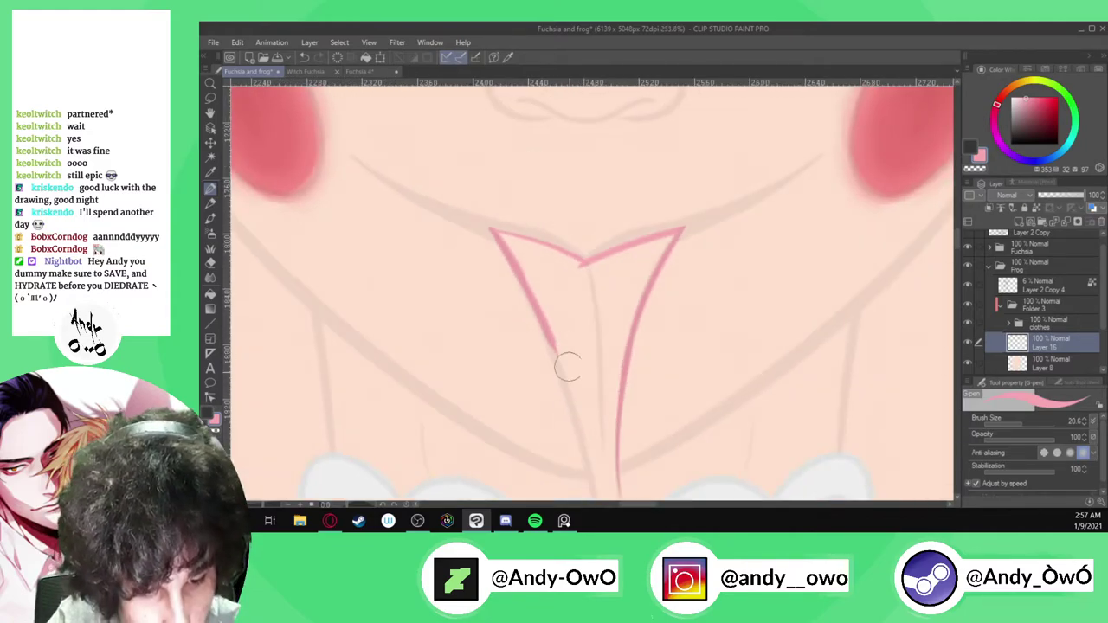
pyautogui.scroll(4, 562, 348)
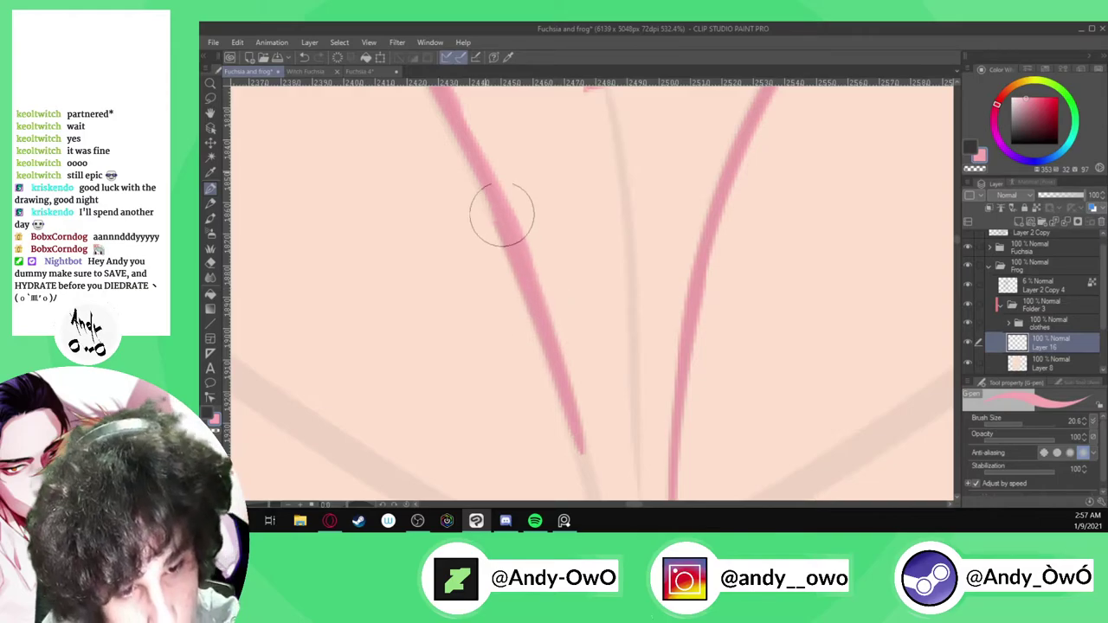
pyautogui.scroll(-3, 546, 364)
pyautogui.scroll(3, 485, 190)
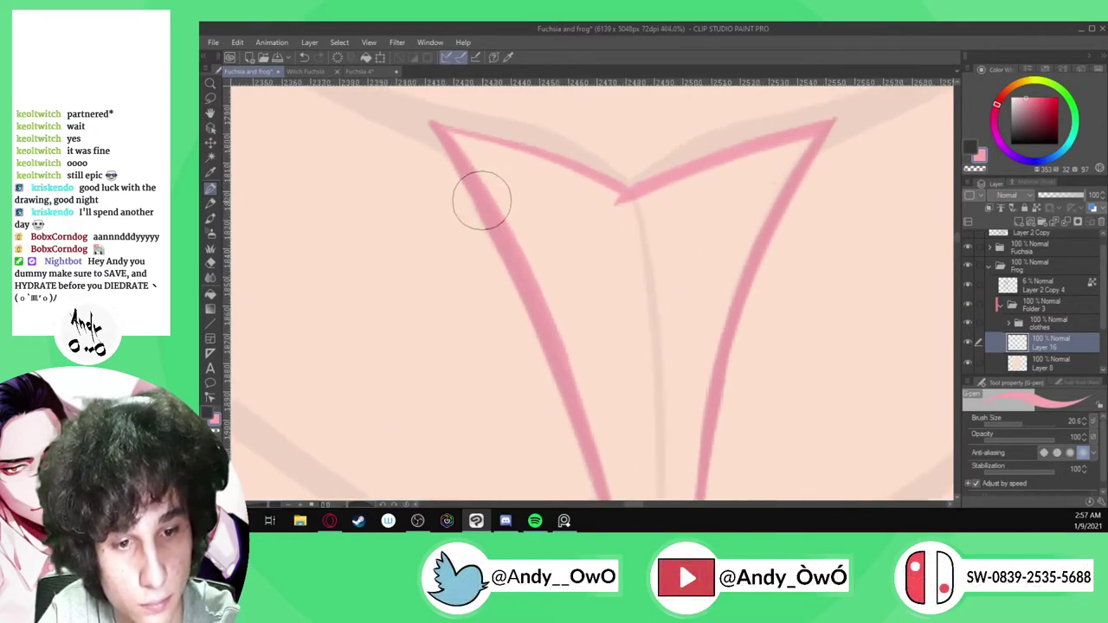
pyautogui.scroll(-2, 467, 128)
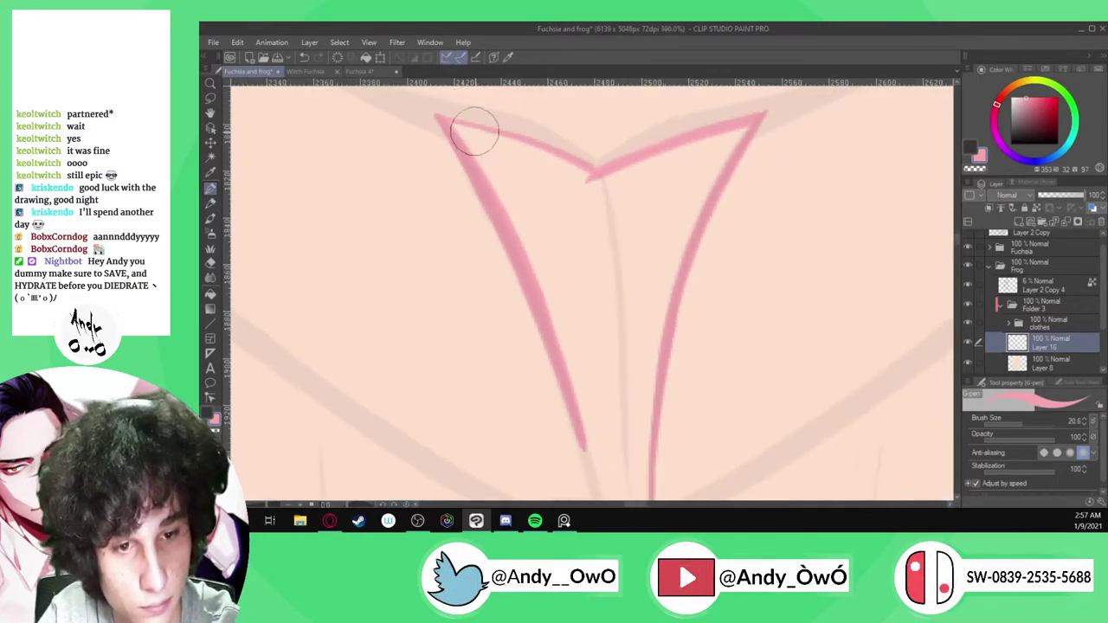
# Fill the upper left part of the tongue with pink down to its centre line
pyautogui.scroll(1, 480, 133)
pyautogui.moveTo(448, 122); pyautogui.dragTo(512, 150)
pyautogui.scroll(2, 454, 125)
pyautogui.scroll(1, 456, 130)
pyautogui.moveTo(440, 124)
pyautogui.mouseDown()
pyautogui.moveTo(688, 218)
pyautogui.moveTo(657, 235)
pyautogui.moveTo(460, 136)
pyautogui.moveTo(662, 271)
pyautogui.moveTo(700, 354)
pyautogui.mouseUp()
pyautogui.scroll(-3, 519, 174)
# Fill the upper right part of the tongue with pink, undoing strays and reducing the G-pen size to 15.4
pyautogui.scroll(3, 836, 152)
pyautogui.moveTo(871, 136)
pyautogui.mouseDown()
pyautogui.moveTo(761, 178)
pyautogui.moveTo(616, 276)
pyautogui.mouseUp()
pyautogui.hotkey('ctrl', 'z')
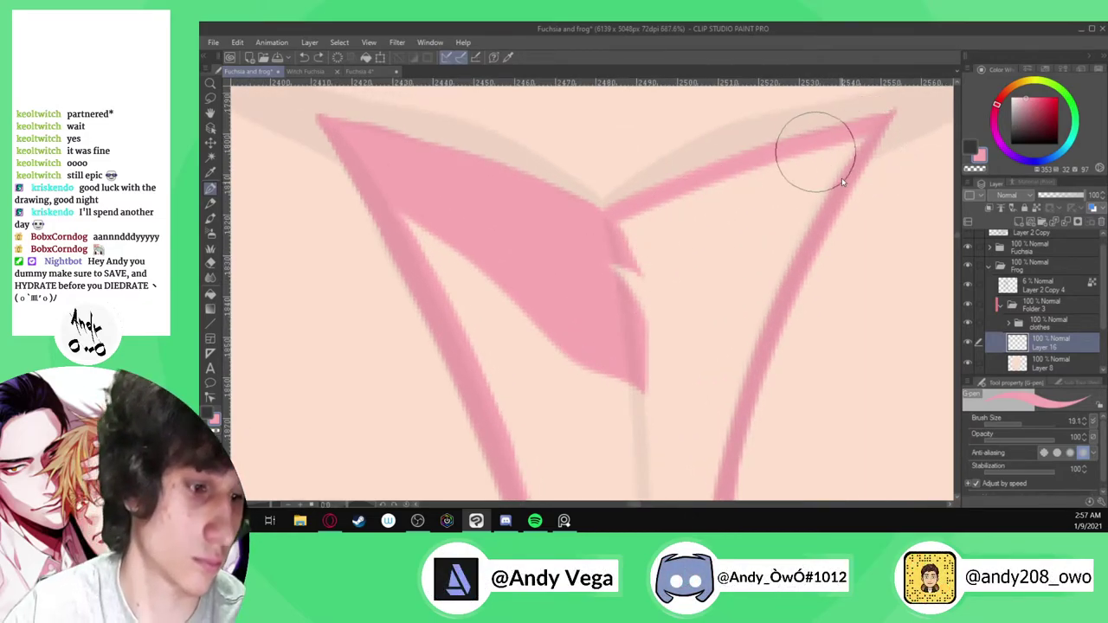
pyautogui.moveTo(861, 141)
pyautogui.mouseDown()
pyautogui.moveTo(809, 156)
pyautogui.moveTo(620, 255)
pyautogui.moveTo(541, 346)
pyautogui.moveTo(725, 378)
pyautogui.moveTo(717, 463)
pyautogui.moveTo(792, 239)
pyautogui.moveTo(711, 480)
pyautogui.mouseUp()
pyautogui.hotkey('ctrl', 'z')
pyautogui.moveTo(844, 161)
pyautogui.mouseDown()
pyautogui.moveTo(760, 231)
pyautogui.moveTo(593, 428)
pyautogui.mouseUp()
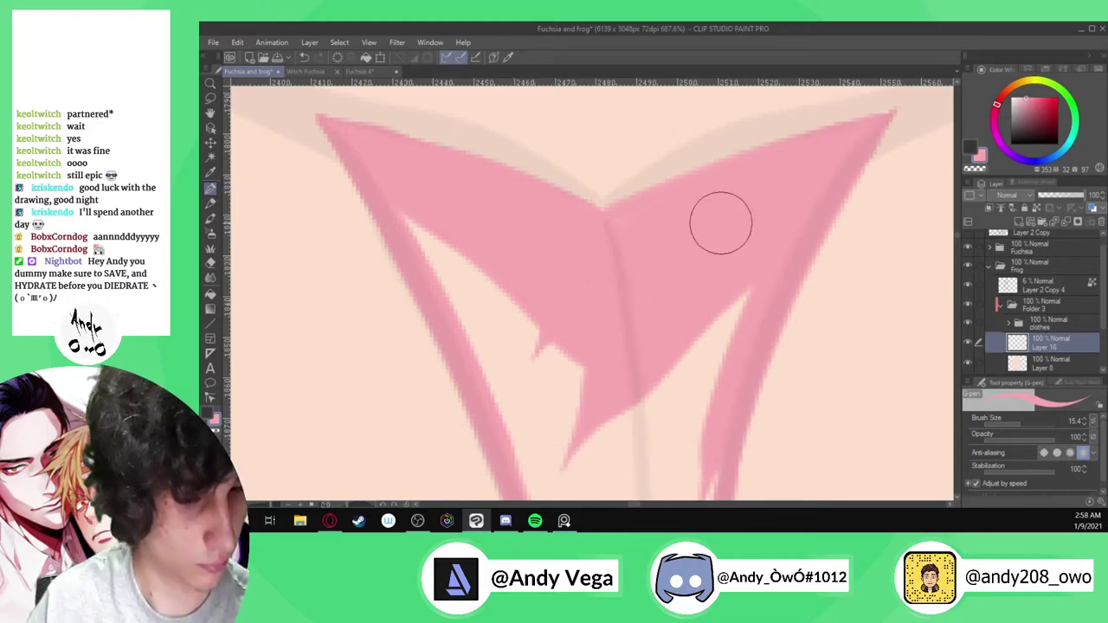
# Fill the tongue's middle section with pink between its two edges, down towards the chin line
pyautogui.scroll(-6, 715, 143)
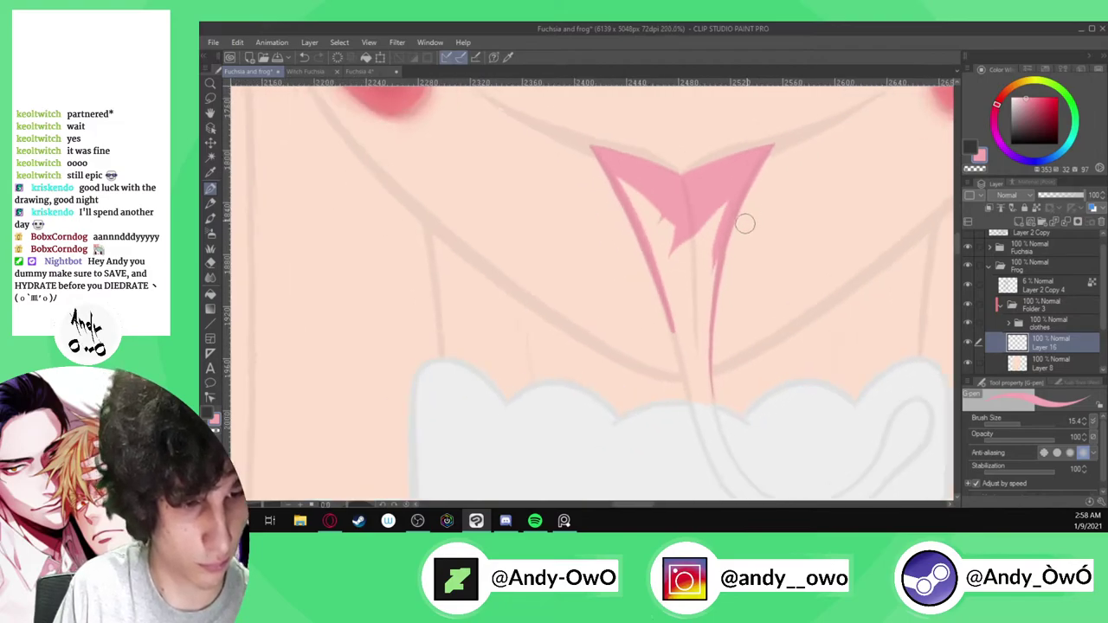
pyautogui.scroll(4, 727, 243)
pyautogui.moveTo(727, 104)
pyautogui.mouseDown()
pyautogui.moveTo(700, 165)
pyautogui.moveTo(666, 364)
pyautogui.mouseUp()
pyautogui.moveTo(713, 156); pyautogui.dragTo(678, 381)
pyautogui.scroll(-1, 678, 381)
pyautogui.moveTo(707, 174); pyautogui.dragTo(658, 360)
pyautogui.moveTo(655, 190); pyautogui.dragTo(627, 339)
pyautogui.moveTo(619, 199)
pyautogui.mouseDown()
pyautogui.moveTo(618, 399)
pyautogui.moveTo(564, 216)
pyautogui.moveTo(509, 116)
pyautogui.mouseUp()
pyautogui.moveTo(556, 210)
pyautogui.mouseDown()
pyautogui.moveTo(608, 324)
pyautogui.moveTo(529, 125)
pyautogui.moveTo(590, 234)
pyautogui.moveTo(608, 358)
pyautogui.moveTo(604, 178)
pyautogui.moveTo(624, 393)
pyautogui.moveTo(598, 399)
pyautogui.mouseUp()
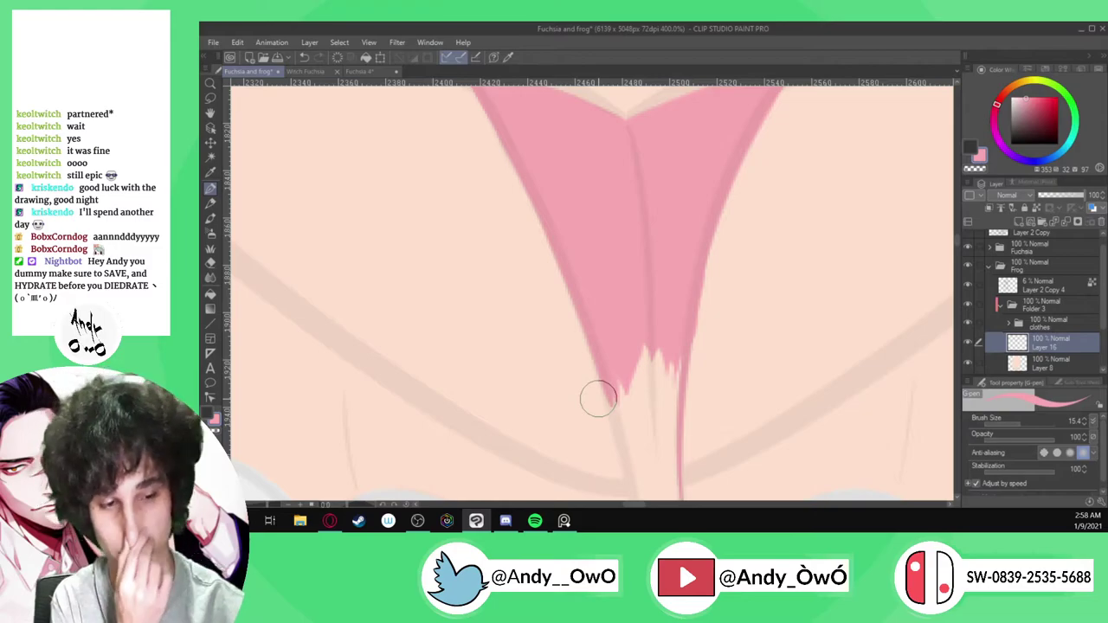
# Check Layer 16 by toggling its visibility, and move it above the clothes folder
pyautogui.scroll(-2, 534, 174)
pyautogui.scroll(3, 602, 383)
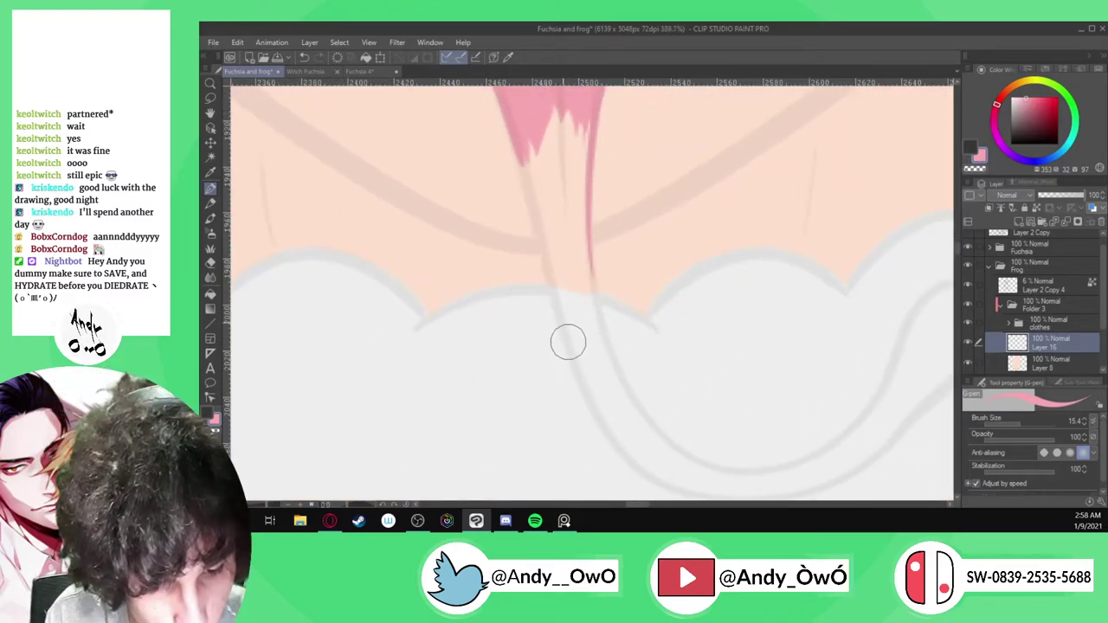
pyautogui.click(969, 343)
pyautogui.click(969, 341)
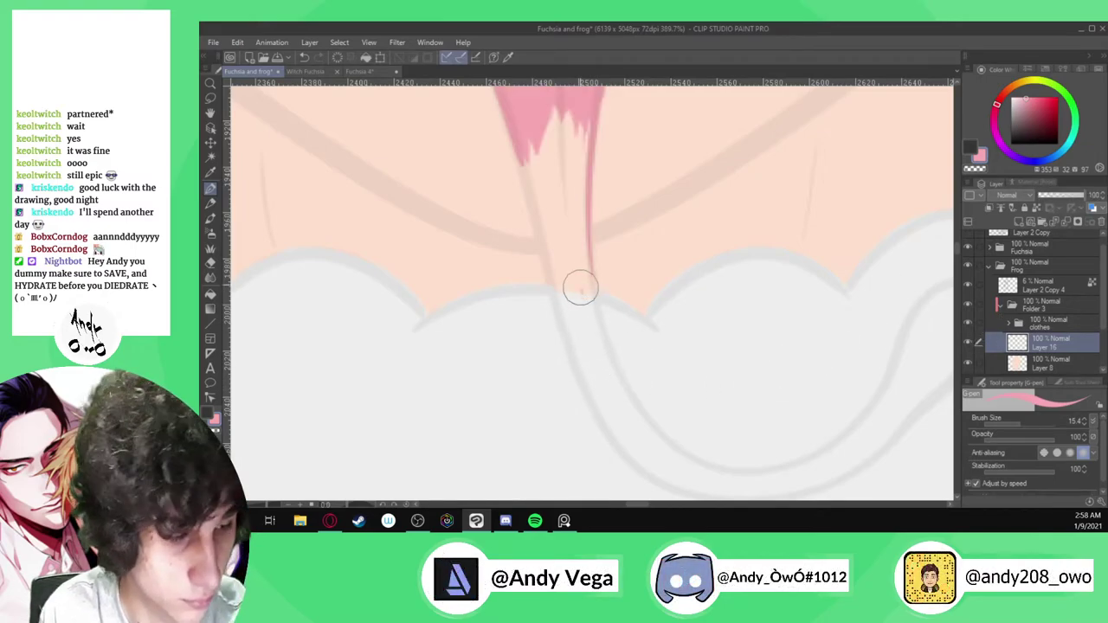
pyautogui.scroll(-3, 596, 247)
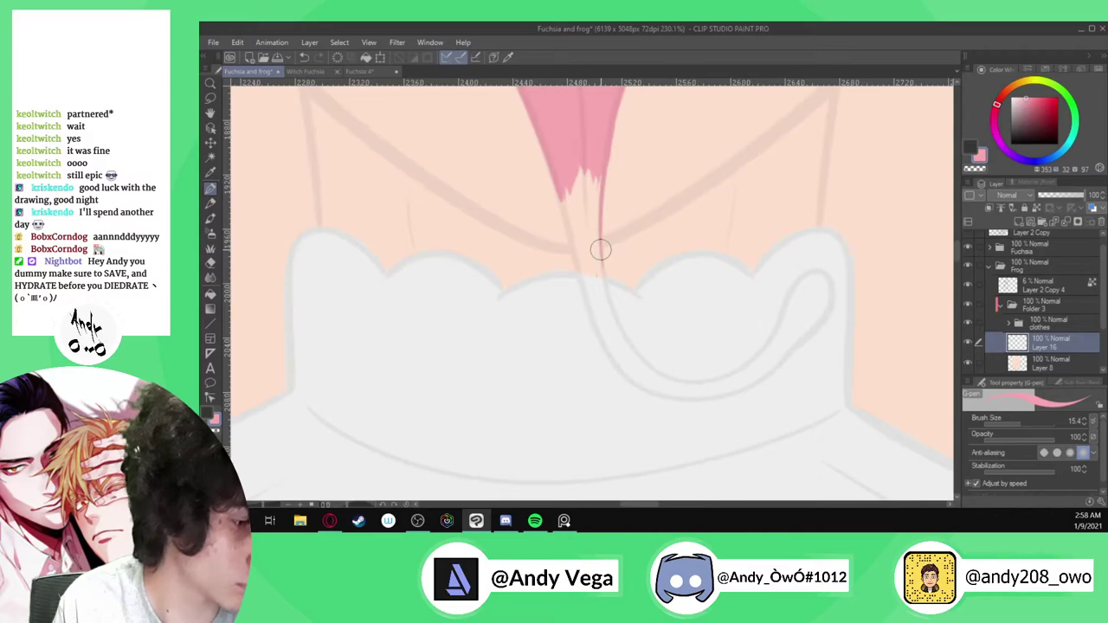
pyautogui.moveTo(1056, 343); pyautogui.dragTo(1056, 315)
pyautogui.hotkey('ctrl', 'z')
# Extend the tongue's left edge in pink over the white collar and fill inwards from it below the chin
pyautogui.scroll(5, 596, 250)
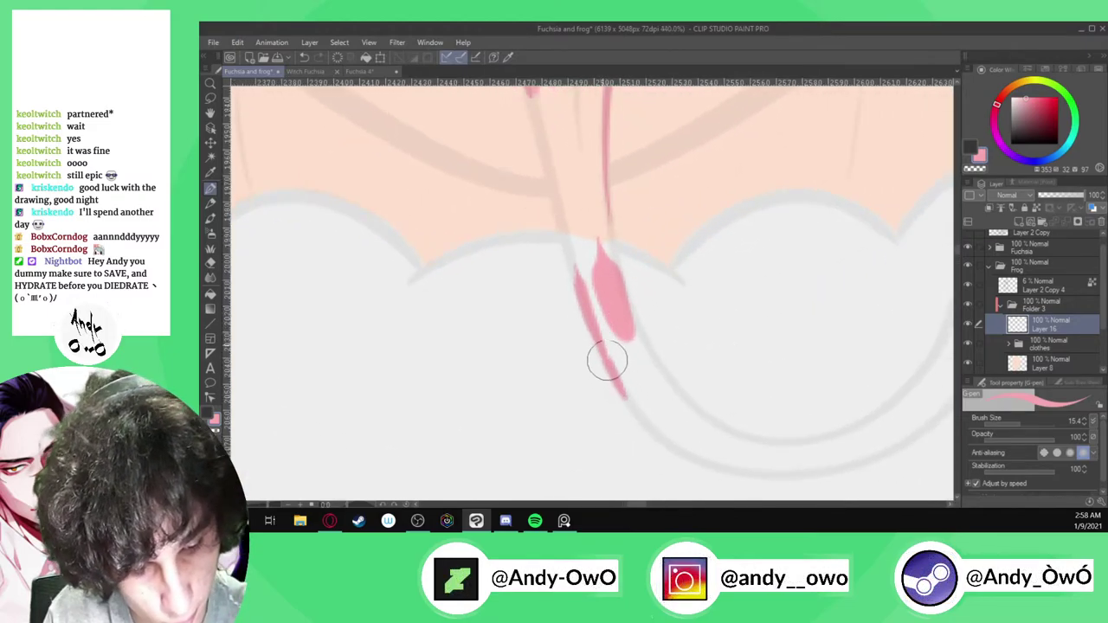
pyautogui.moveTo(591, 313); pyautogui.dragTo(520, 85)
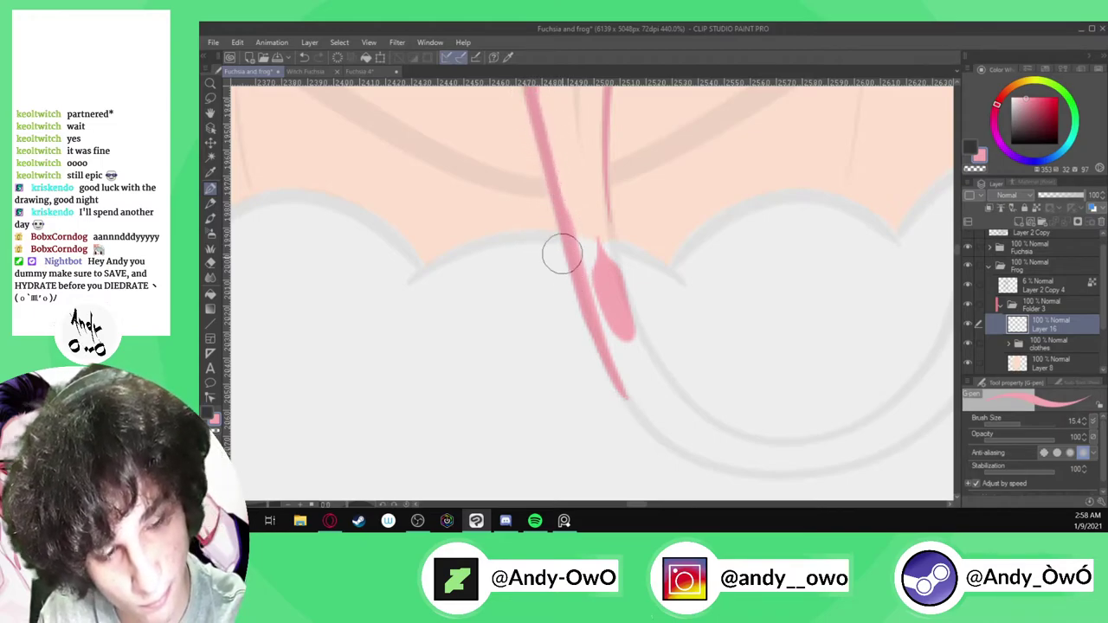
pyautogui.scroll(-2, 567, 227)
pyautogui.scroll(1, 569, 220)
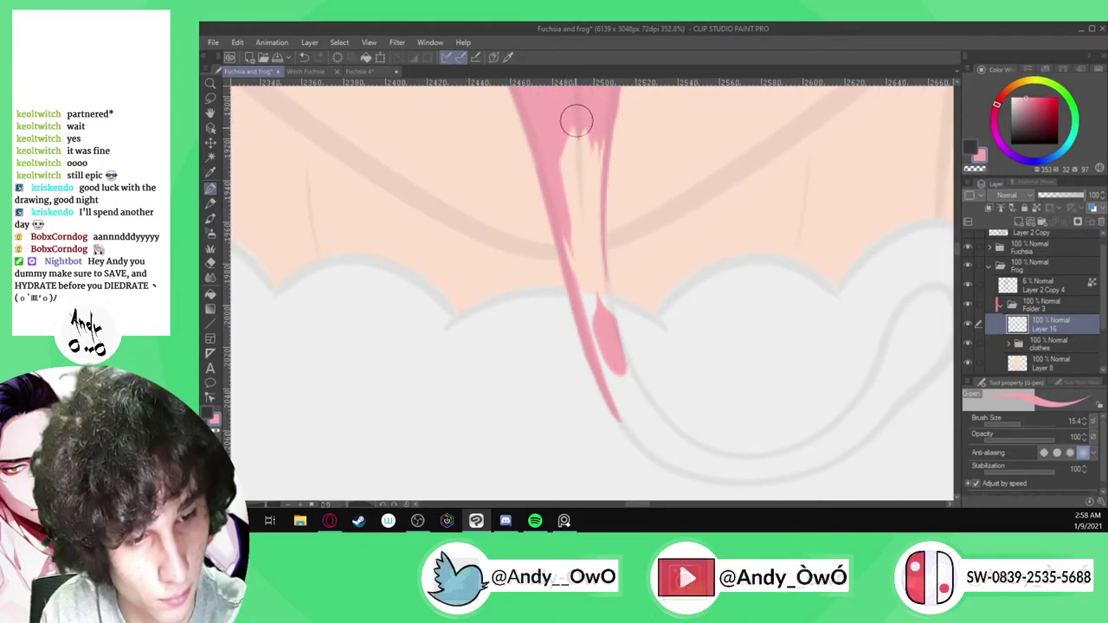
pyautogui.moveTo(582, 273); pyautogui.dragTo(535, 141)
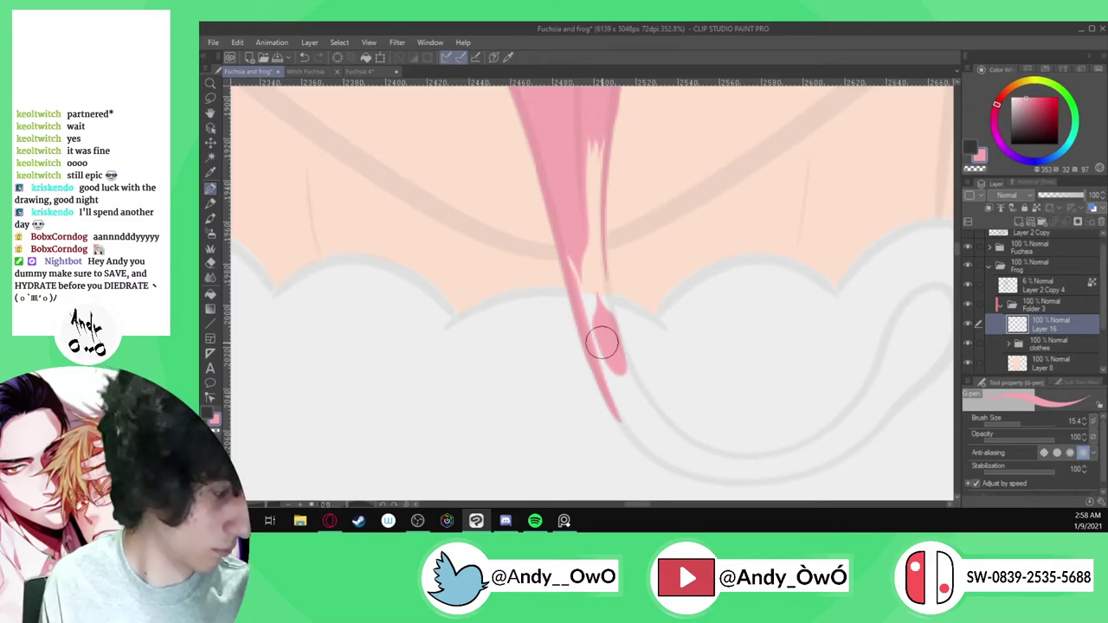
# Thicken the tongue's right edge and fill the remaining gaps where it crosses from the chin onto the collar
pyautogui.scroll(2, 607, 115)
pyautogui.moveTo(598, 181); pyautogui.dragTo(609, 391)
pyautogui.moveTo(590, 120); pyautogui.dragTo(588, 178)
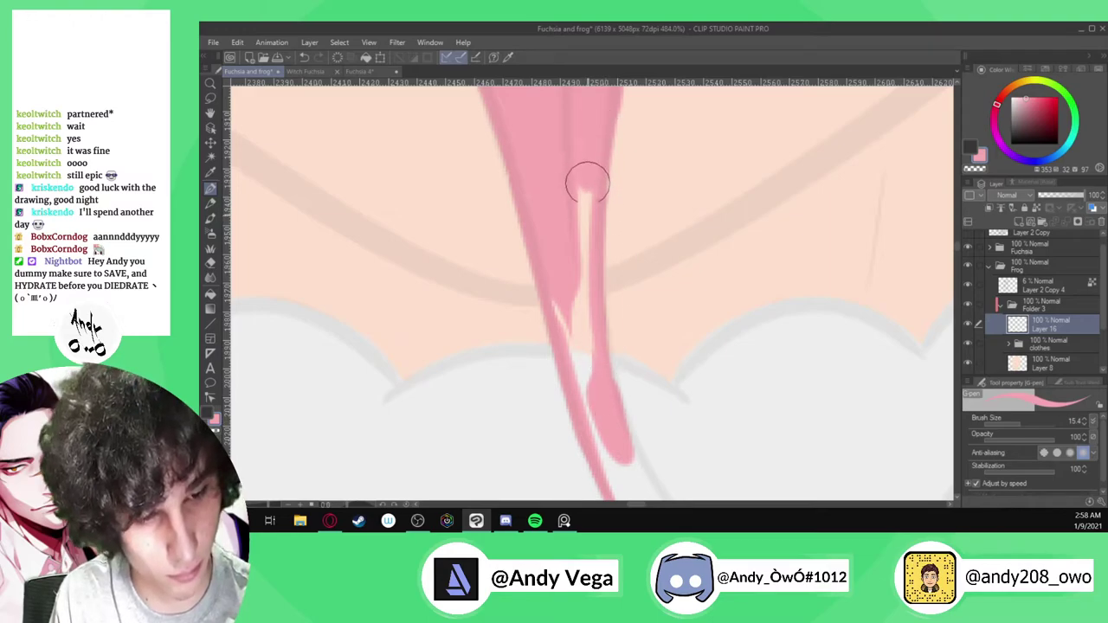
pyautogui.moveTo(580, 229)
pyautogui.mouseDown()
pyautogui.moveTo(584, 320)
pyautogui.moveTo(566, 288)
pyautogui.moveTo(567, 333)
pyautogui.moveTo(557, 290)
pyautogui.moveTo(554, 316)
pyautogui.mouseUp()
pyautogui.moveTo(573, 371); pyautogui.dragTo(585, 437)
pyautogui.scroll(-7, 564, 208)
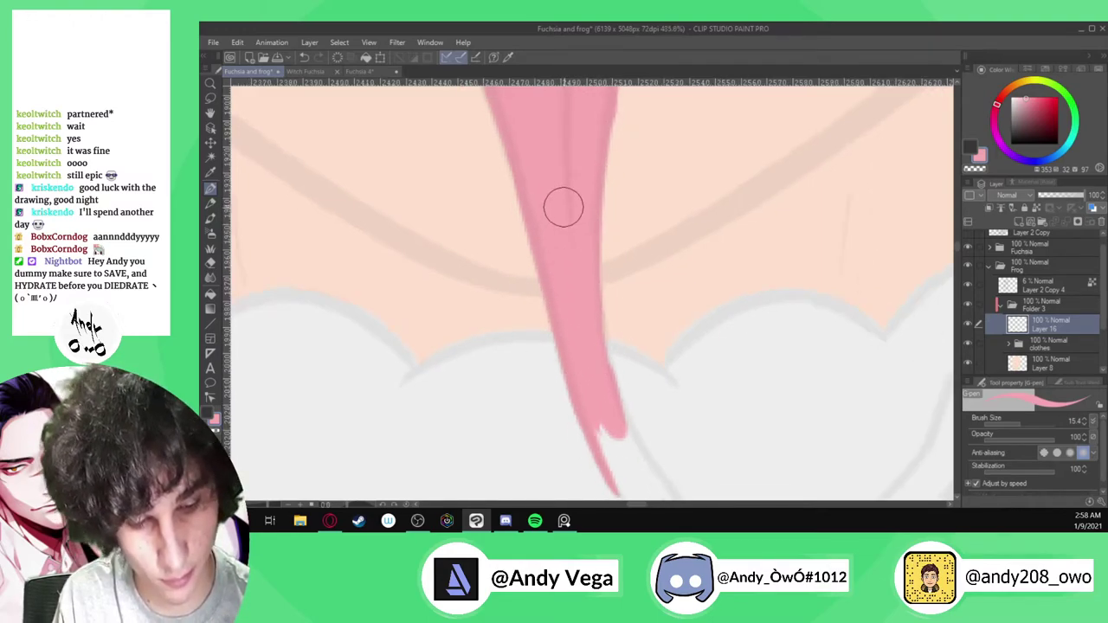
# Extend the pink tongue down the white collar, filling between its edges and running its inner edge into the bottom curve
pyautogui.scroll(8, 600, 317)
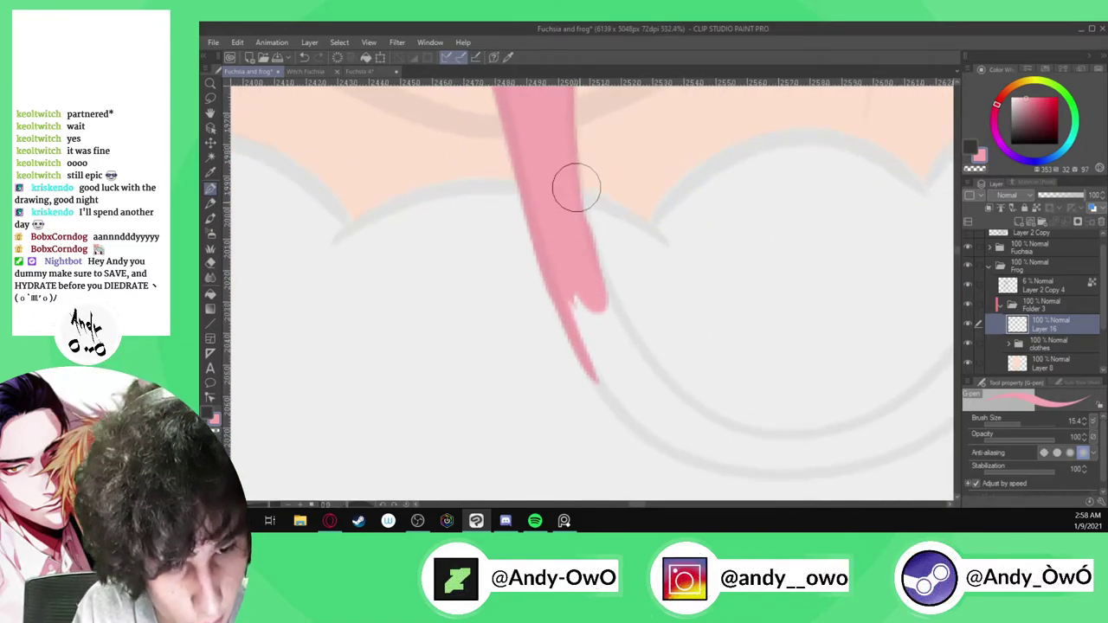
pyautogui.moveTo(592, 246)
pyautogui.mouseDown()
pyautogui.moveTo(635, 341)
pyautogui.moveTo(677, 389)
pyautogui.moveTo(737, 430)
pyautogui.moveTo(774, 439)
pyautogui.moveTo(798, 425)
pyautogui.moveTo(817, 448)
pyautogui.moveTo(700, 433)
pyautogui.moveTo(630, 398)
pyautogui.moveTo(569, 328)
pyautogui.moveTo(520, 239)
pyautogui.mouseUp()
pyautogui.scroll(4, 774, 440)
pyautogui.moveTo(474, 183)
pyautogui.mouseDown()
pyautogui.moveTo(525, 314)
pyautogui.moveTo(515, 249)
pyautogui.mouseUp()
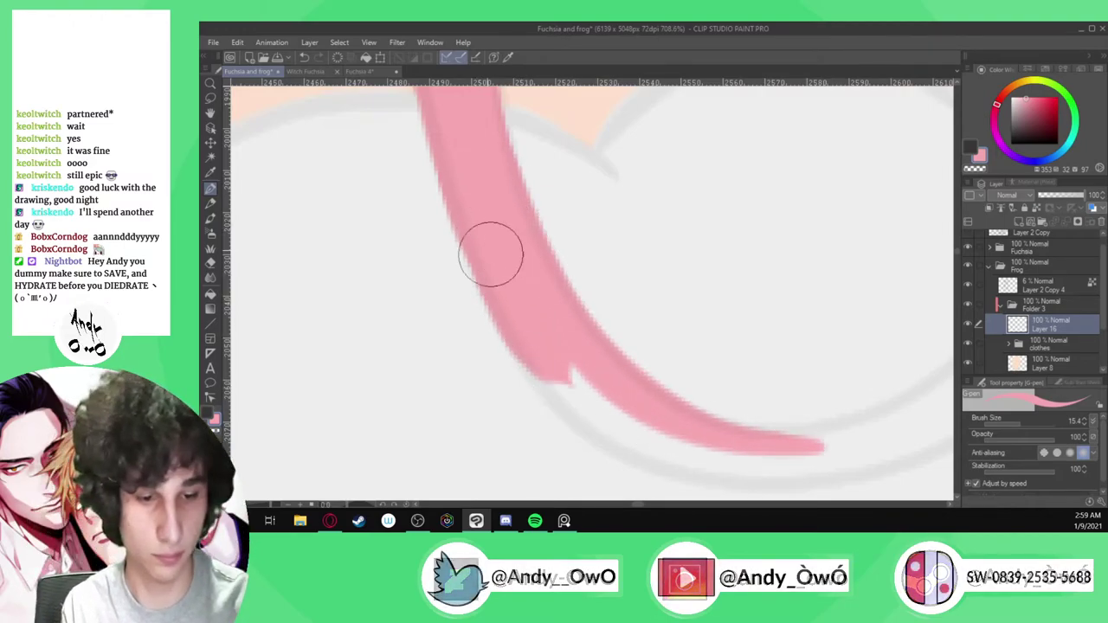
pyautogui.scroll(-2, 485, 251)
pyautogui.scroll(3, 601, 341)
# Paint the tongue around the bottom of its curve and run its outer edge up towards the tip in pink
pyautogui.moveTo(654, 378)
pyautogui.mouseDown()
pyautogui.moveTo(559, 379)
pyautogui.moveTo(430, 345)
pyautogui.mouseUp()
pyautogui.moveTo(569, 383)
pyautogui.mouseDown()
pyautogui.moveTo(450, 366)
pyautogui.moveTo(366, 329)
pyautogui.moveTo(290, 265)
pyautogui.moveTo(309, 254)
pyautogui.mouseUp()
pyautogui.scroll(-1, 309, 255)
pyautogui.moveTo(268, 221)
pyautogui.mouseDown()
pyautogui.moveTo(338, 291)
pyautogui.moveTo(289, 217)
pyautogui.moveTo(370, 294)
pyautogui.moveTo(470, 324)
pyautogui.moveTo(583, 323)
pyautogui.moveTo(686, 290)
pyautogui.mouseUp()
pyautogui.scroll(1, 678, 226)
pyautogui.moveTo(574, 346)
pyautogui.mouseDown()
pyautogui.moveTo(685, 309)
pyautogui.moveTo(779, 235)
pyautogui.moveTo(870, 125)
pyautogui.mouseUp()
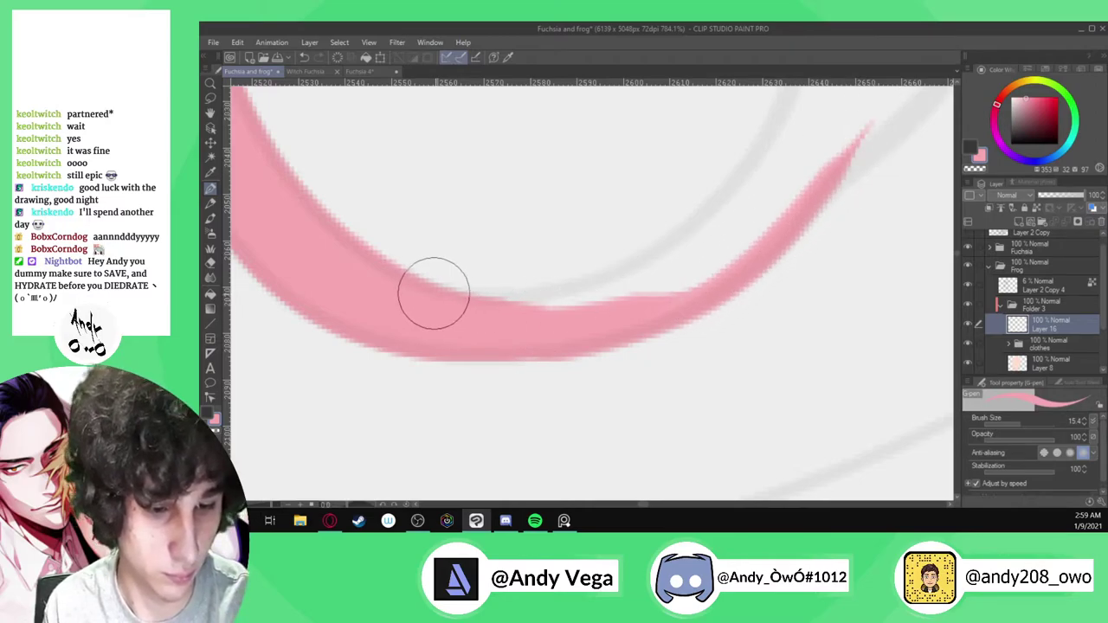
# Paint the inner edge of the tongue's rising part, redoing one stroke, and fill the gap to the outer edge
pyautogui.moveTo(571, 299); pyautogui.dragTo(745, 245)
pyautogui.moveTo(511, 298)
pyautogui.mouseDown()
pyautogui.moveTo(584, 289)
pyautogui.moveTo(668, 258)
pyautogui.moveTo(736, 206)
pyautogui.moveTo(595, 275)
pyautogui.moveTo(706, 208)
pyautogui.moveTo(791, 106)
pyautogui.mouseUp()
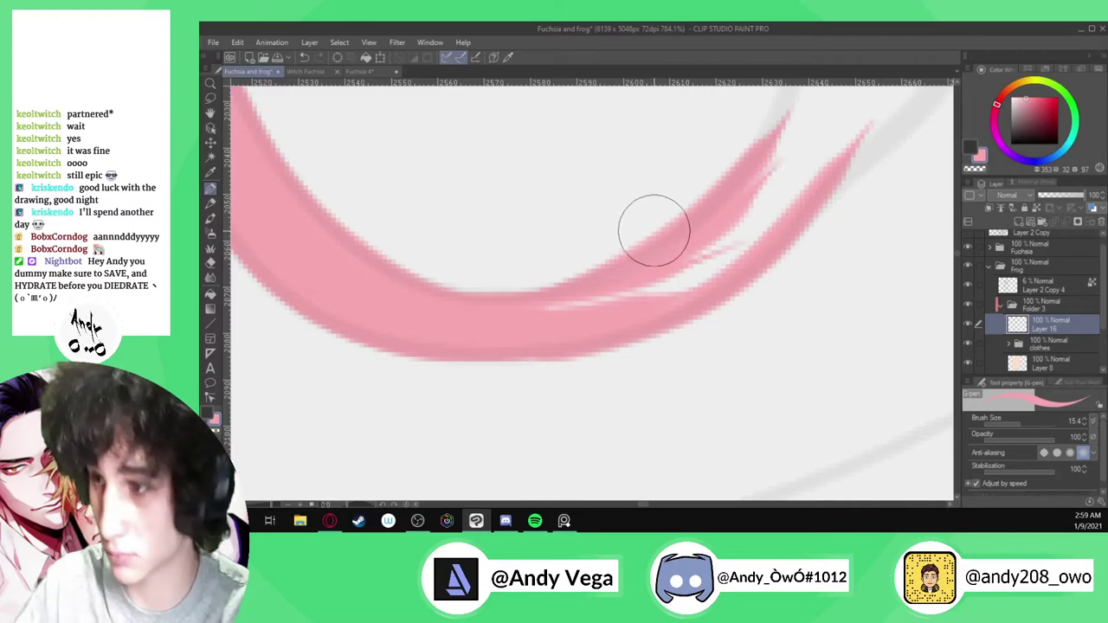
pyautogui.hotkey('ctrl', 'z')
pyautogui.moveTo(531, 289)
pyautogui.mouseDown()
pyautogui.moveTo(609, 273)
pyautogui.moveTo(686, 227)
pyautogui.moveTo(755, 138)
pyautogui.mouseUp()
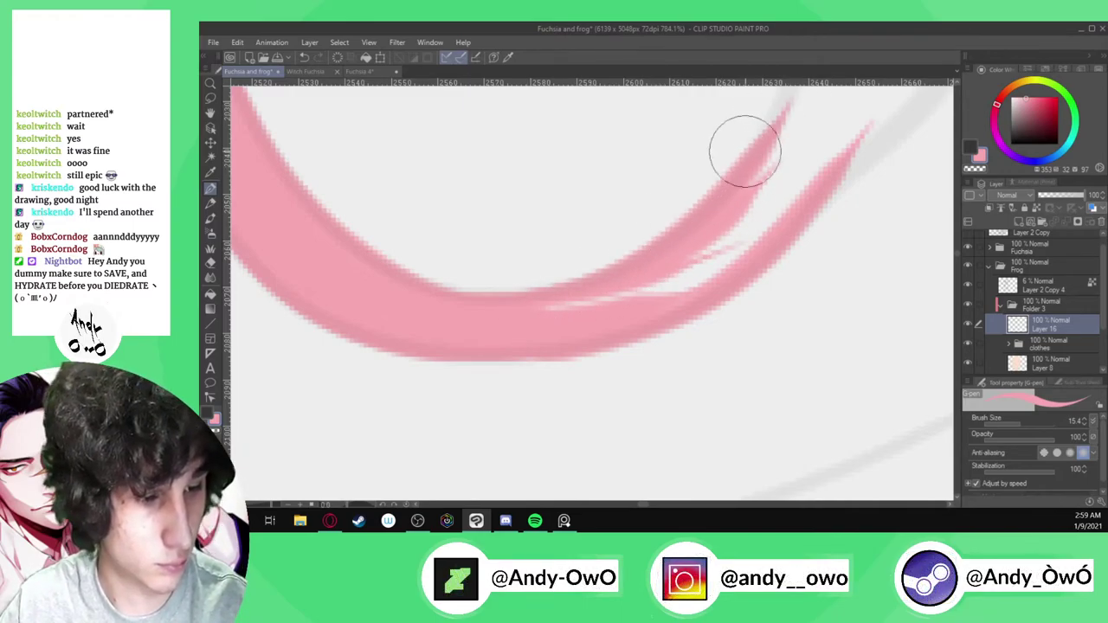
pyautogui.moveTo(528, 305)
pyautogui.mouseDown()
pyautogui.moveTo(635, 288)
pyautogui.moveTo(767, 203)
pyautogui.moveTo(792, 138)
pyautogui.moveTo(818, 117)
pyautogui.mouseUp()
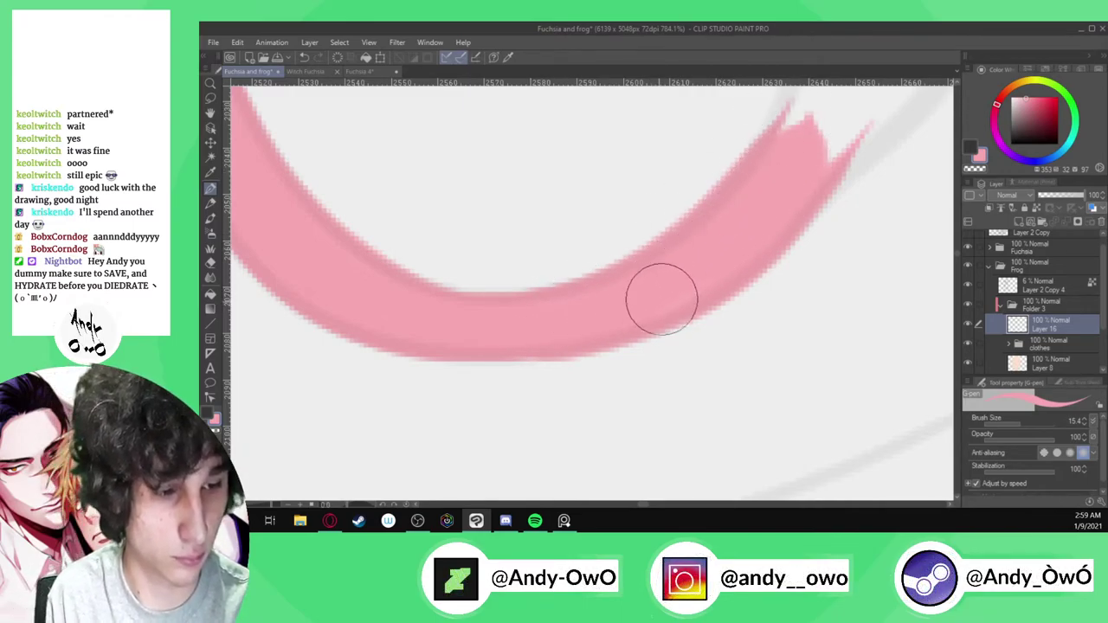
# Paint the tongue's rounded tip in pink along the sketch outline and fill it
pyautogui.scroll(-3, 568, 407)
pyautogui.scroll(2, 762, 138)
pyautogui.moveTo(597, 346)
pyautogui.mouseDown()
pyautogui.moveTo(683, 183)
pyautogui.moveTo(710, 157)
pyautogui.moveTo(762, 158)
pyautogui.moveTo(774, 182)
pyautogui.moveTo(755, 277)
pyautogui.mouseUp()
pyautogui.moveTo(671, 360)
pyautogui.mouseDown()
pyautogui.moveTo(772, 268)
pyautogui.moveTo(778, 192)
pyautogui.moveTo(765, 161)
pyautogui.moveTo(742, 148)
pyautogui.moveTo(675, 176)
pyautogui.moveTo(605, 346)
pyautogui.moveTo(610, 354)
pyautogui.moveTo(692, 201)
pyautogui.moveTo(735, 175)
pyautogui.moveTo(751, 213)
pyautogui.moveTo(739, 271)
pyautogui.moveTo(665, 356)
pyautogui.moveTo(737, 206)
pyautogui.moveTo(654, 326)
pyautogui.moveTo(704, 331)
pyautogui.mouseUp()
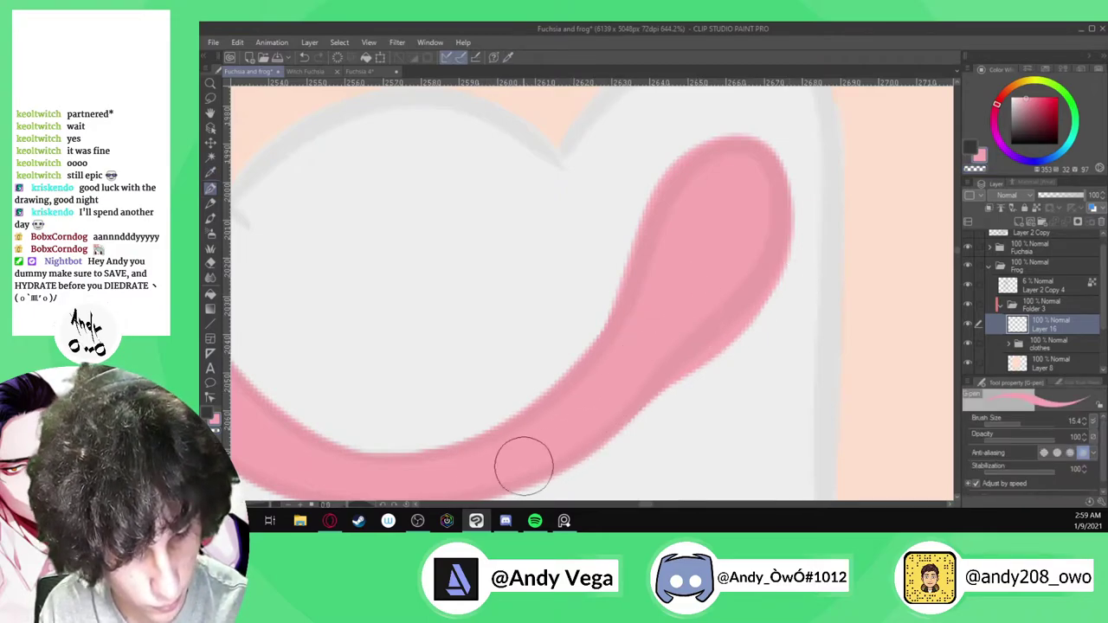
# Trim the bump beneath the tongue's tip with transparent colour and resample the tongue's pink for the G-pen
pyautogui.click(215, 430)
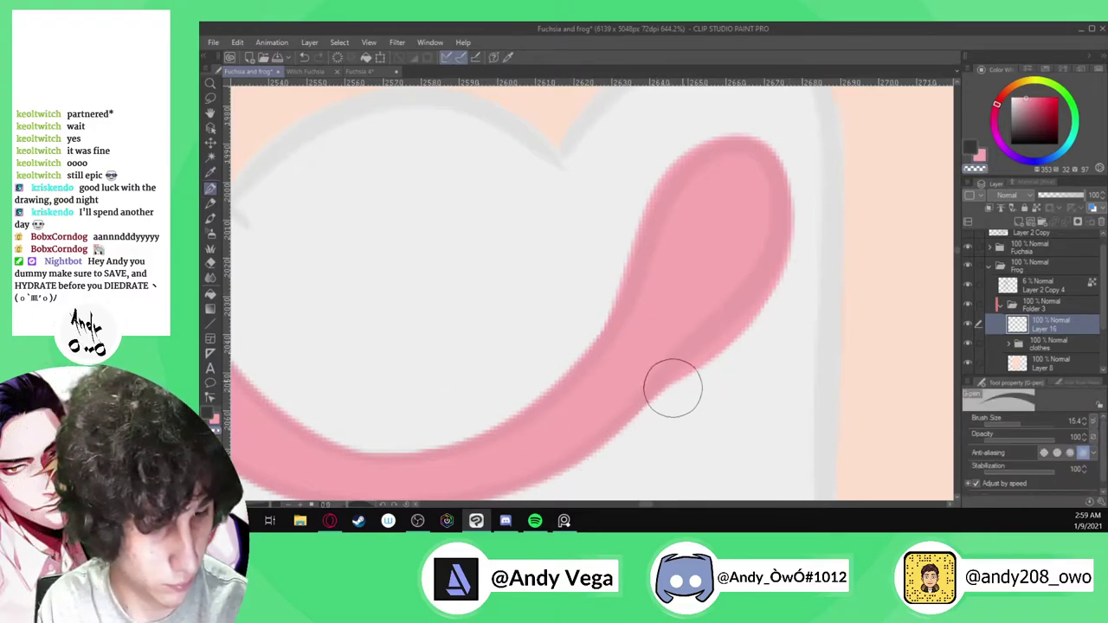
pyautogui.press('i')
pyautogui.click(699, 310)
pyautogui.press('p')
pyautogui.scroll(-5, 708, 262)
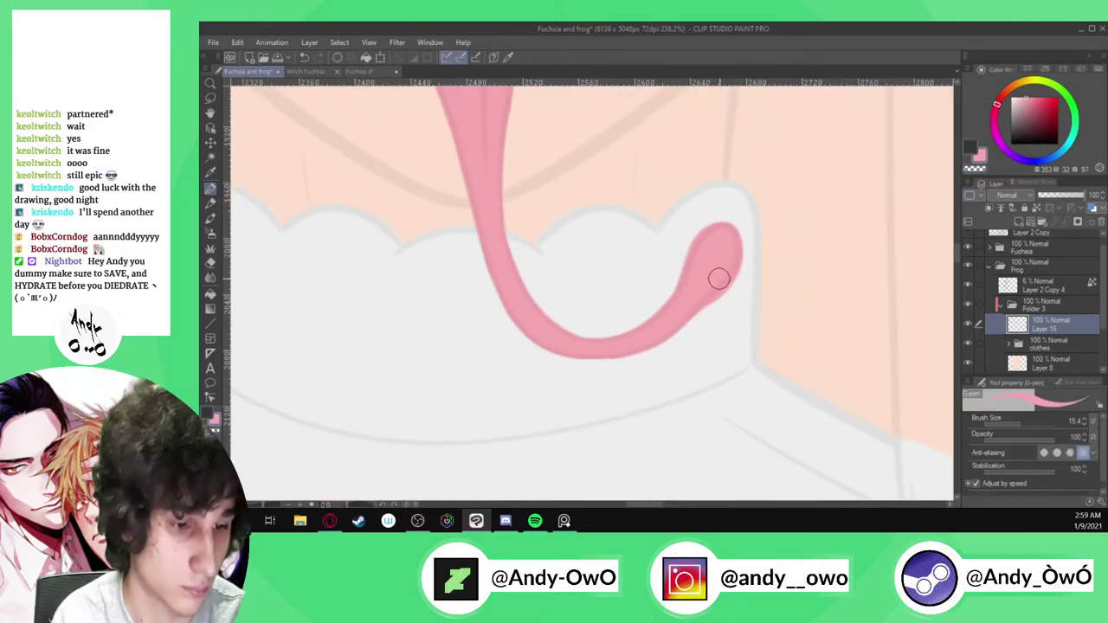
pyautogui.scroll(5, 693, 327)
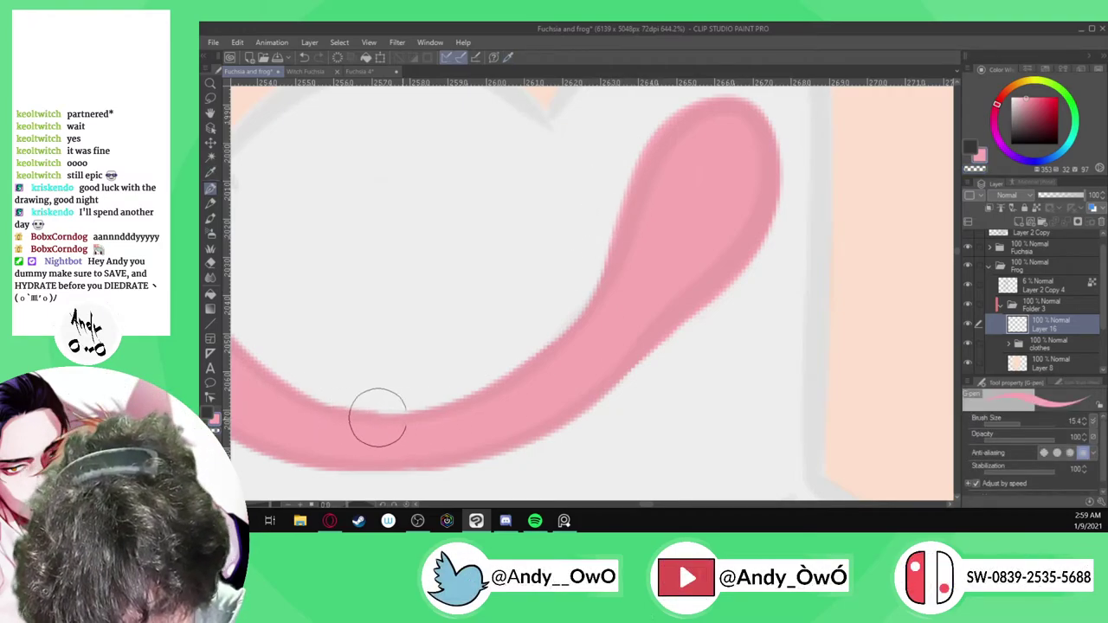
# Hide the sketch, lock Layer 16's transparent pixels, and paint the tongue's tip darker pink with a size 40 G-pen
pyautogui.scroll(-6, 470, 395)
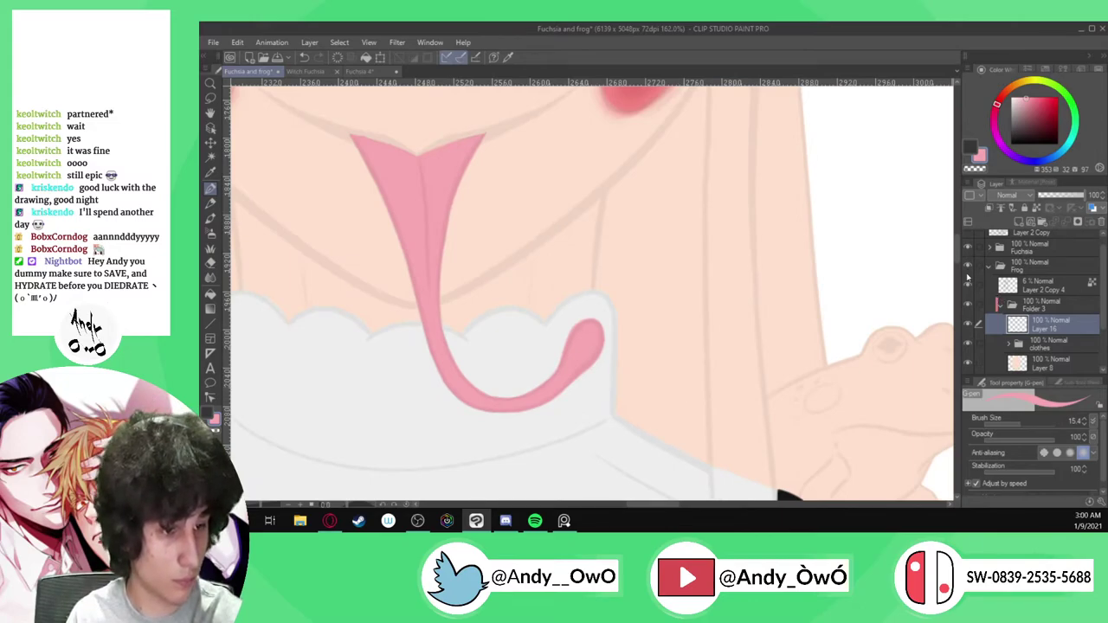
pyautogui.scroll(-2, 787, 359)
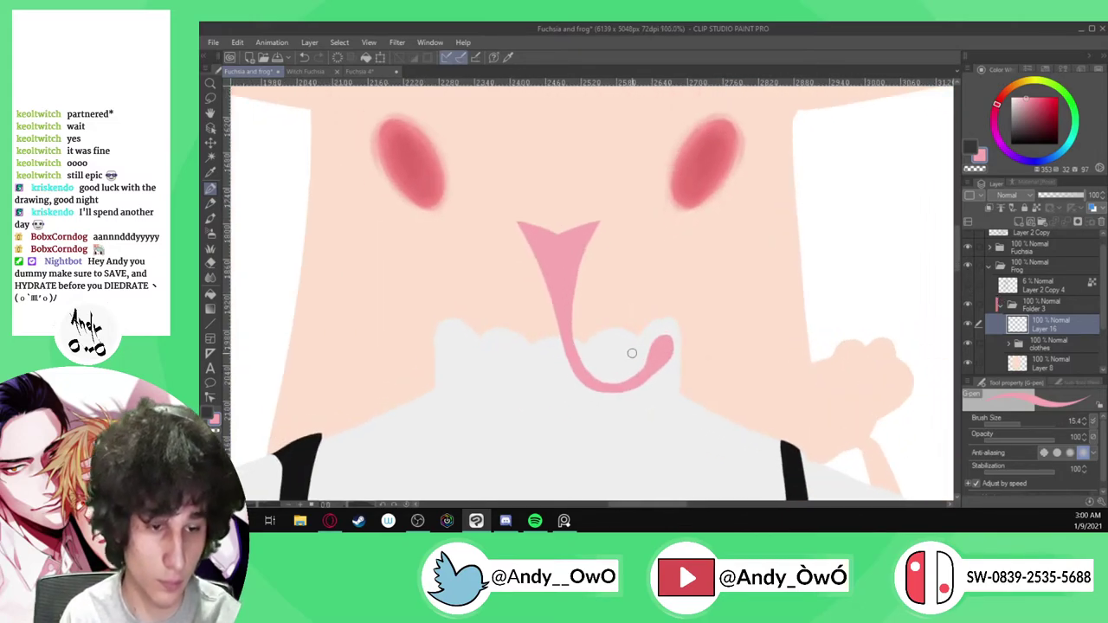
pyautogui.click(1033, 98)
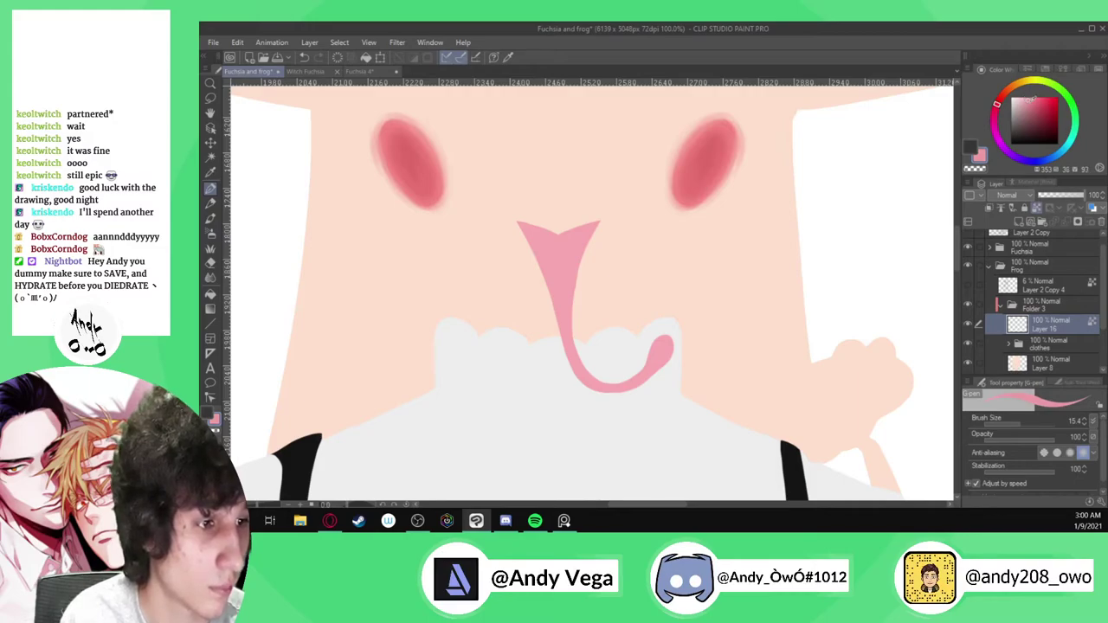
pyautogui.click(1027, 424)
pyautogui.scroll(3, 670, 348)
pyautogui.moveTo(670, 359)
pyautogui.mouseDown()
pyautogui.moveTo(645, 332)
pyautogui.moveTo(669, 359)
pyautogui.moveTo(683, 349)
pyautogui.moveTo(657, 307)
pyautogui.moveTo(632, 306)
pyautogui.moveTo(670, 342)
pyautogui.moveTo(673, 369)
pyautogui.moveTo(651, 352)
pyautogui.moveTo(632, 321)
pyautogui.mouseUp()
# Blend the darker tip into the lighter pink of the tongue, enlarging the Blend brush to 19.6 and then 47.3
pyautogui.scroll(2, 658, 342)
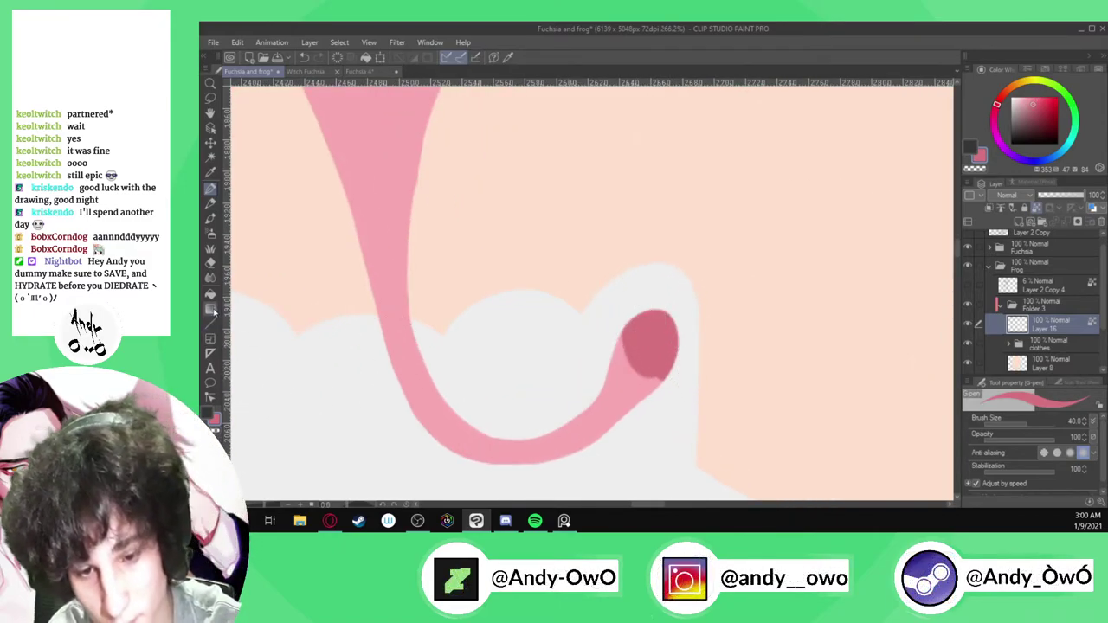
pyautogui.click(210, 278)
pyautogui.scroll(2, 673, 341)
pyautogui.click(1016, 419)
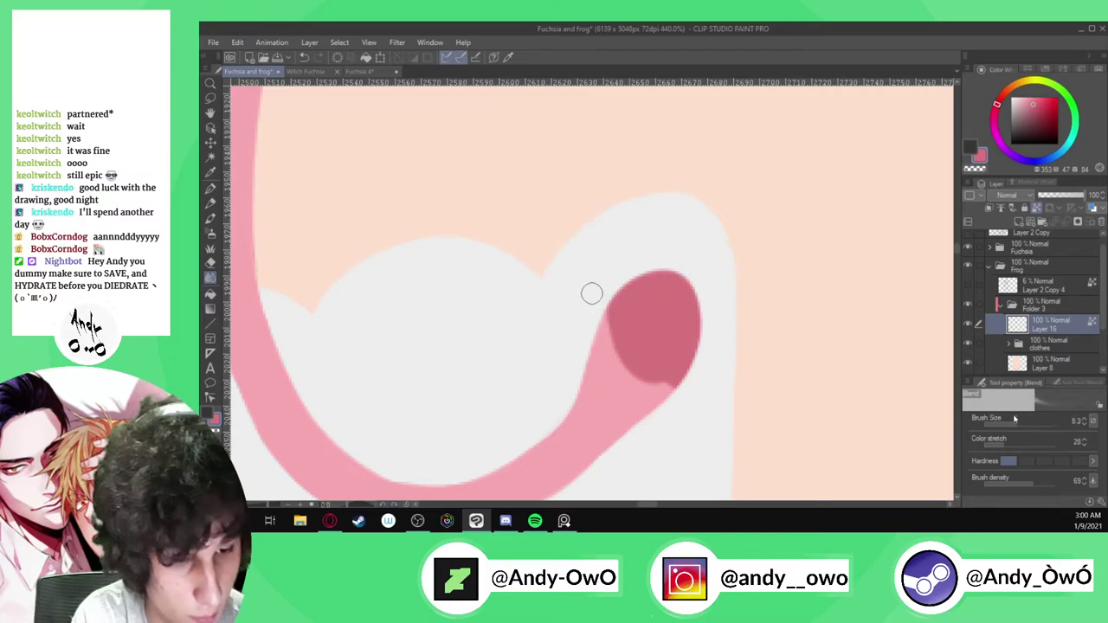
pyautogui.moveTo(690, 392)
pyautogui.mouseDown()
pyautogui.moveTo(660, 367)
pyautogui.moveTo(637, 367)
pyautogui.moveTo(620, 339)
pyautogui.moveTo(681, 387)
pyautogui.moveTo(631, 362)
pyautogui.moveTo(626, 384)
pyautogui.moveTo(681, 419)
pyautogui.mouseUp()
pyautogui.press(']')
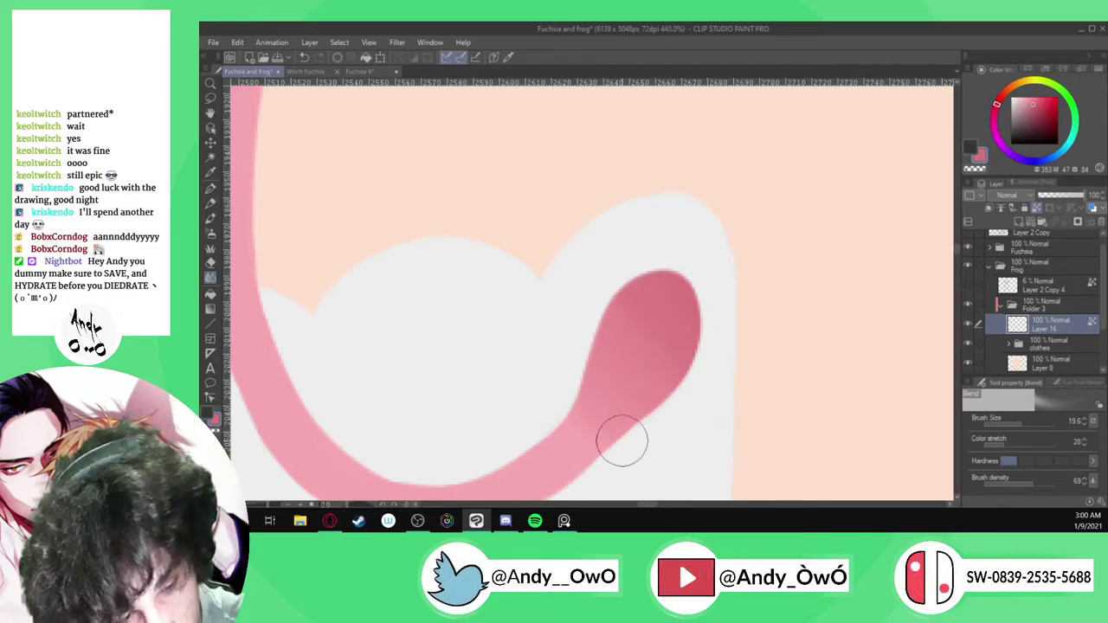
pyautogui.scroll(-3, 525, 299)
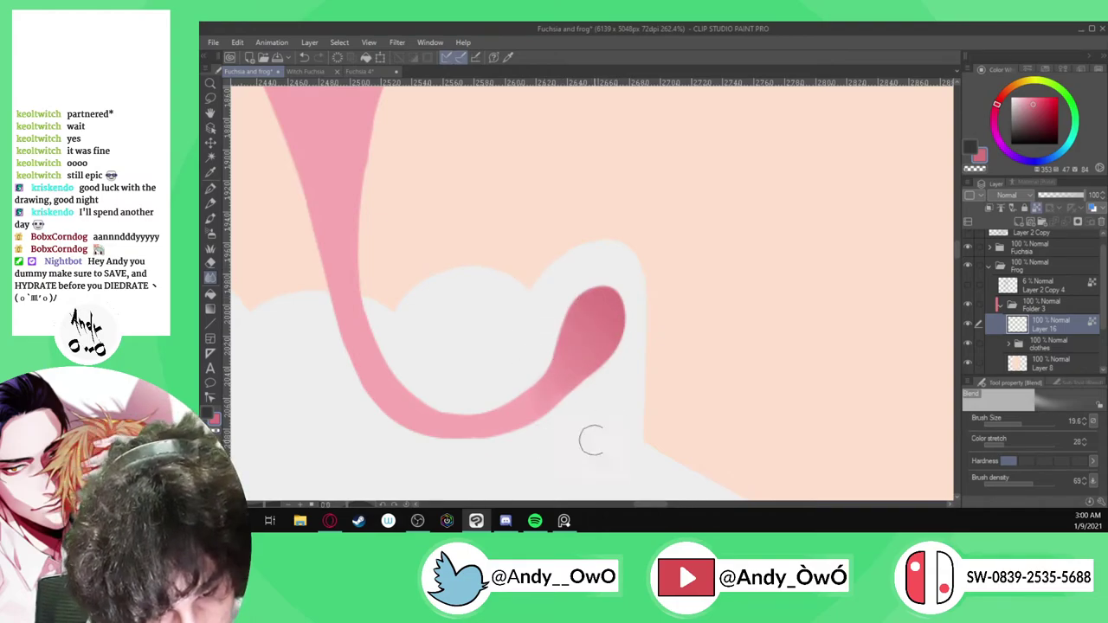
pyautogui.scroll(-8, 531, 296)
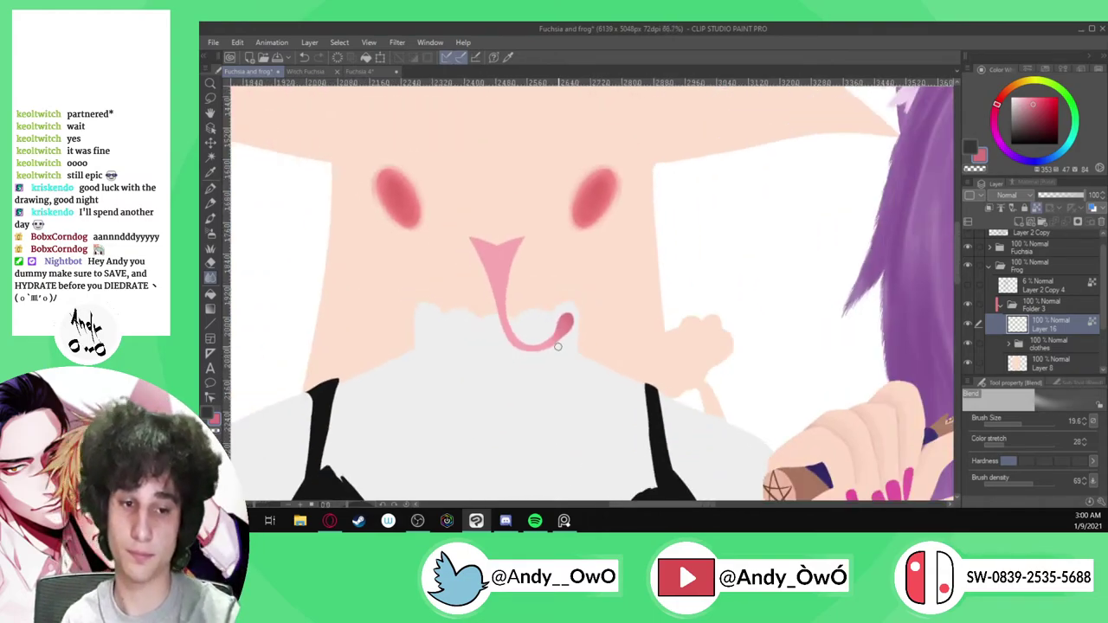
pyautogui.scroll(-2, 551, 346)
pyautogui.scroll(3, 552, 338)
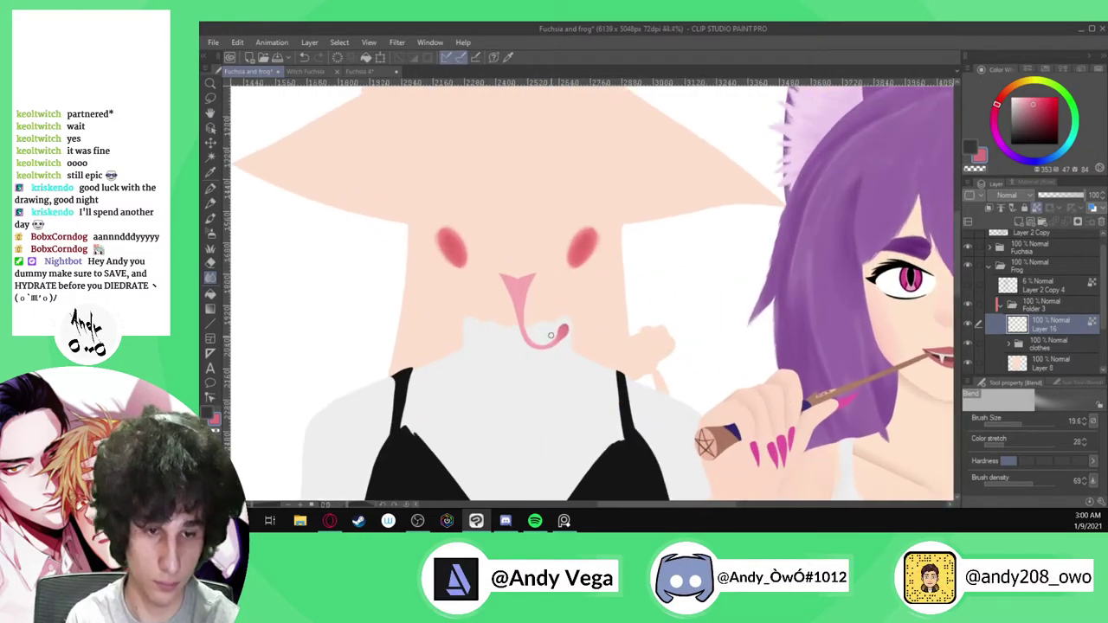
pyautogui.scroll(5, 638, 366)
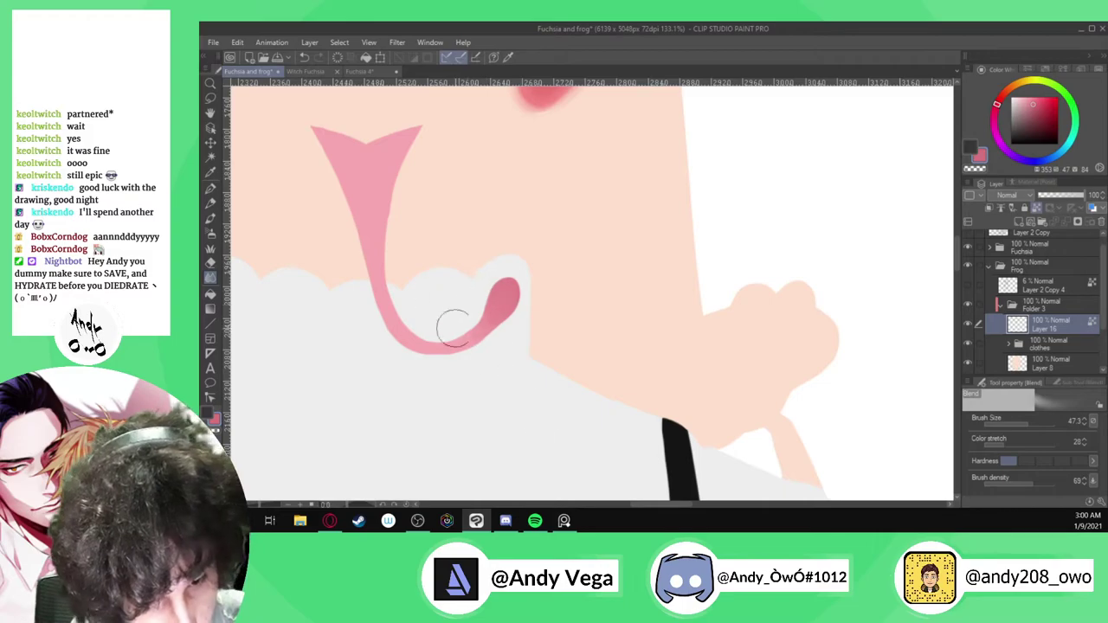
pyautogui.scroll(-4, 500, 393)
pyautogui.scroll(-2, 509, 413)
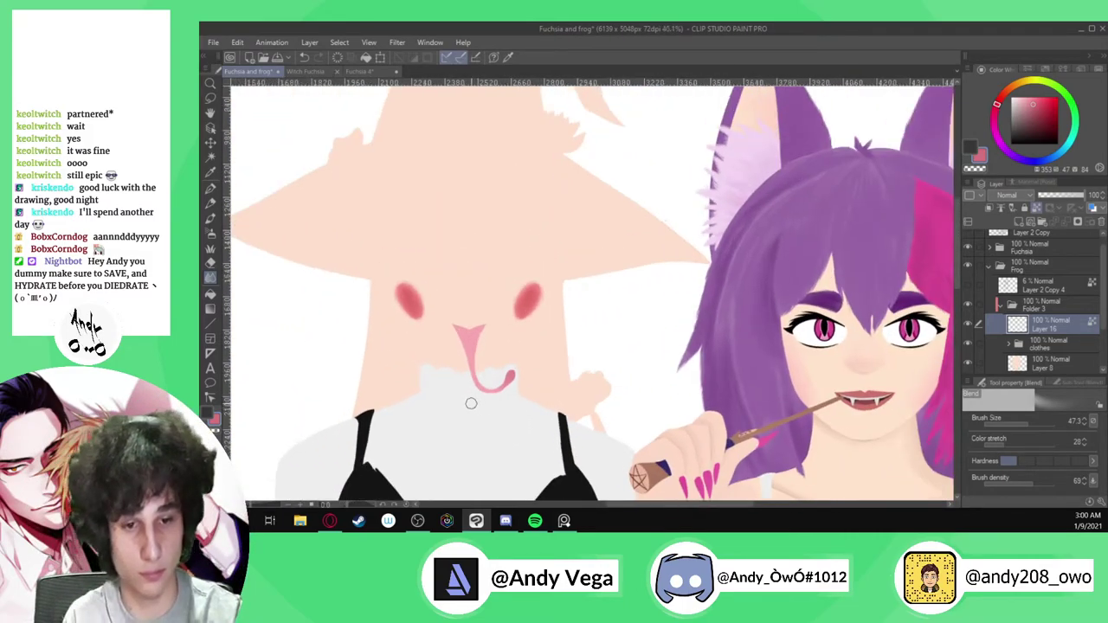
# Show the sketch and paint a darker pink crease down the tongue's centre with a size 16 G-pen
pyautogui.scroll(3, 469, 402)
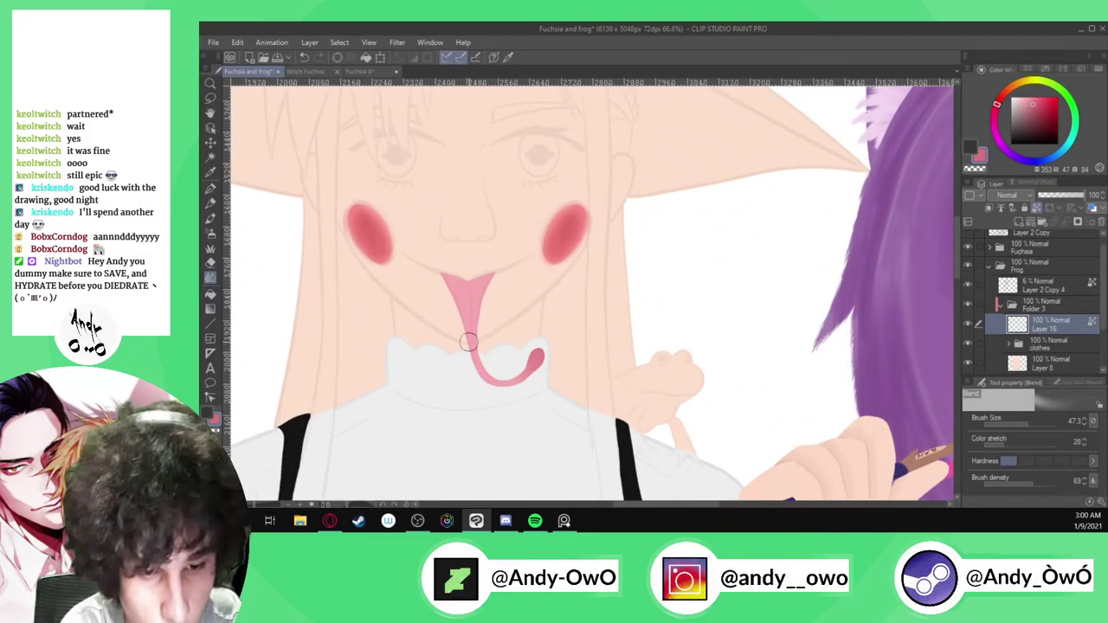
pyautogui.scroll(3, 469, 328)
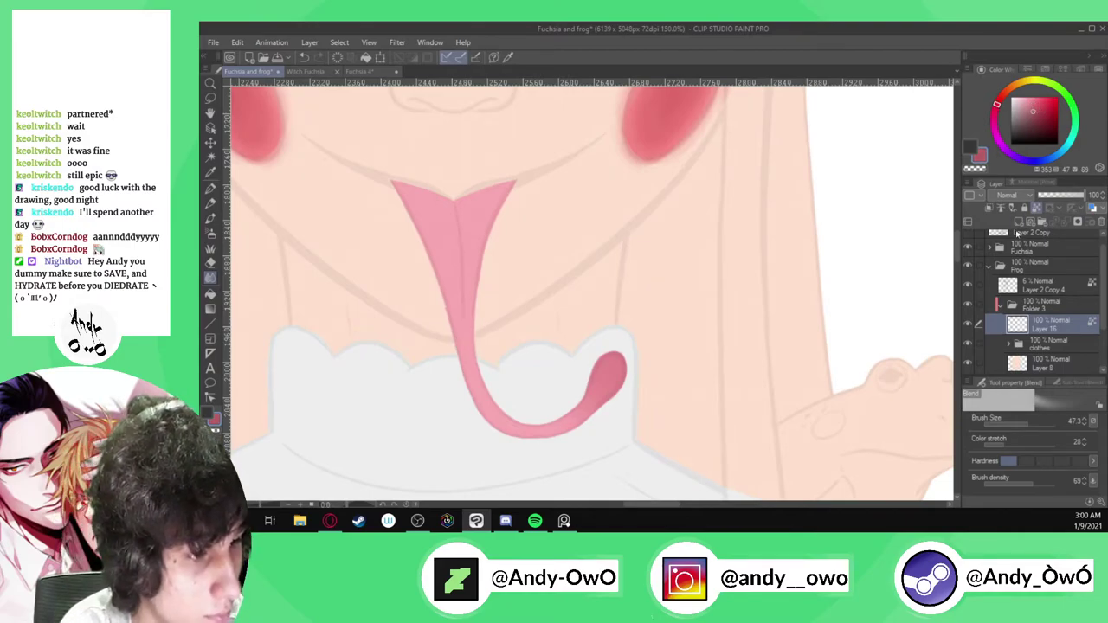
pyautogui.press('p')
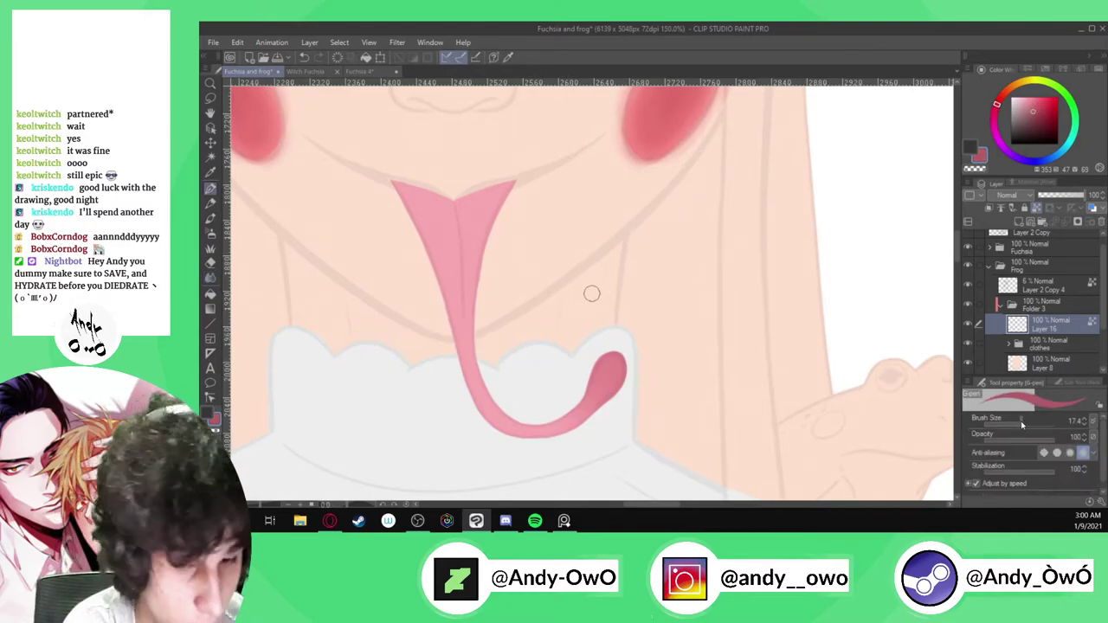
pyautogui.scroll(2, 472, 342)
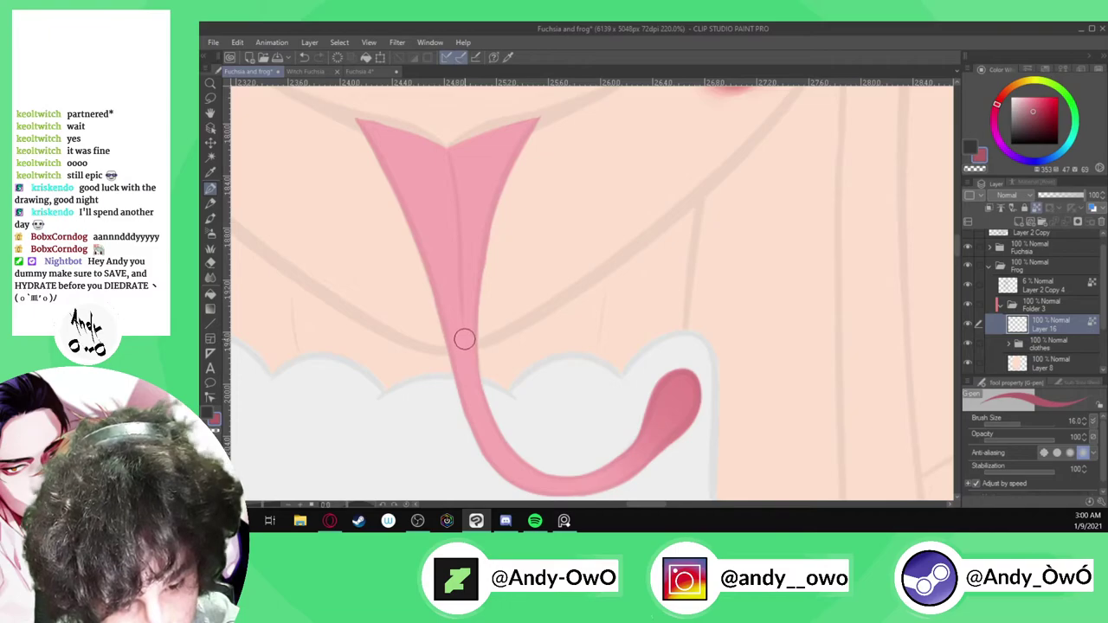
pyautogui.moveTo(463, 318); pyautogui.dragTo(446, 149)
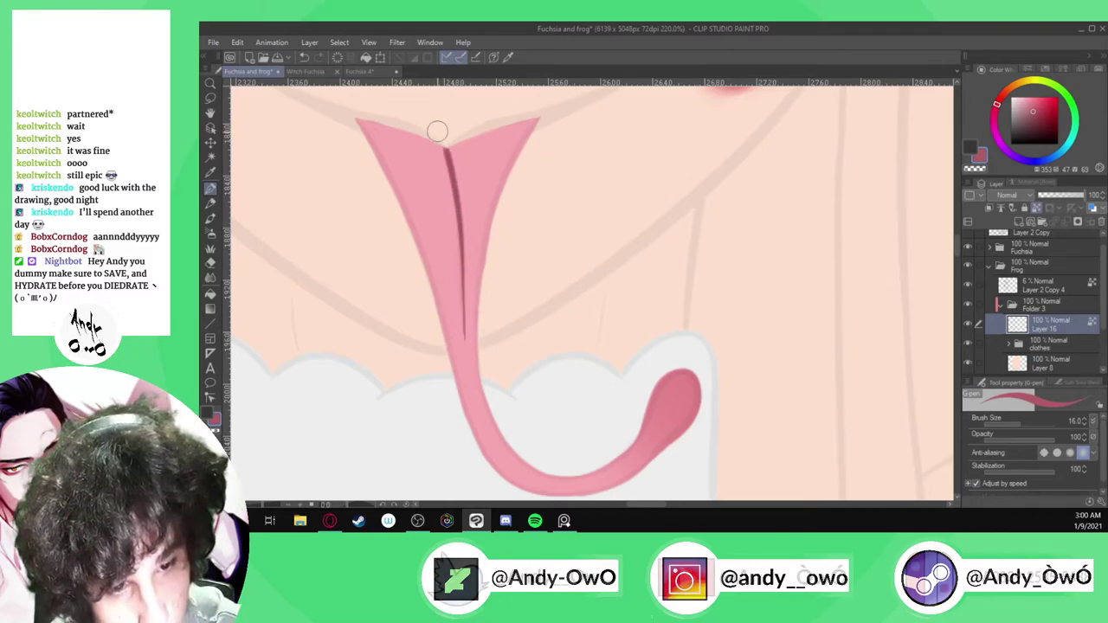
pyautogui.moveTo(464, 346); pyautogui.dragTo(437, 130)
pyautogui.scroll(1, 468, 260)
pyautogui.moveTo(461, 322); pyautogui.dragTo(440, 104)
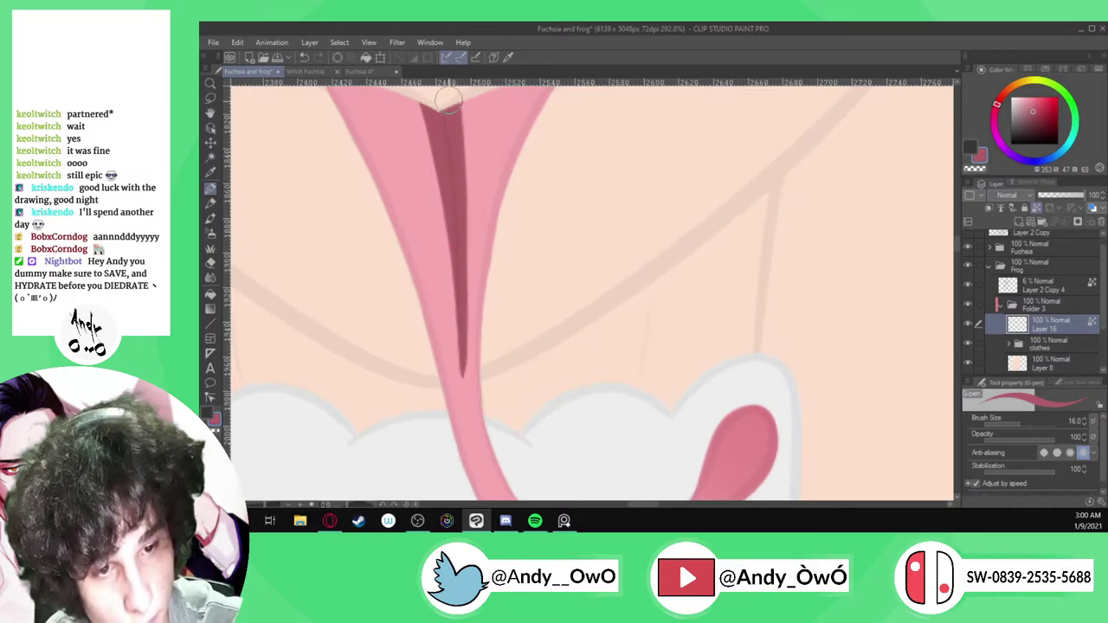
# Blend both sides of the central crease into the tongue's pink with a Blend brush of about size 10
pyautogui.click(210, 277)
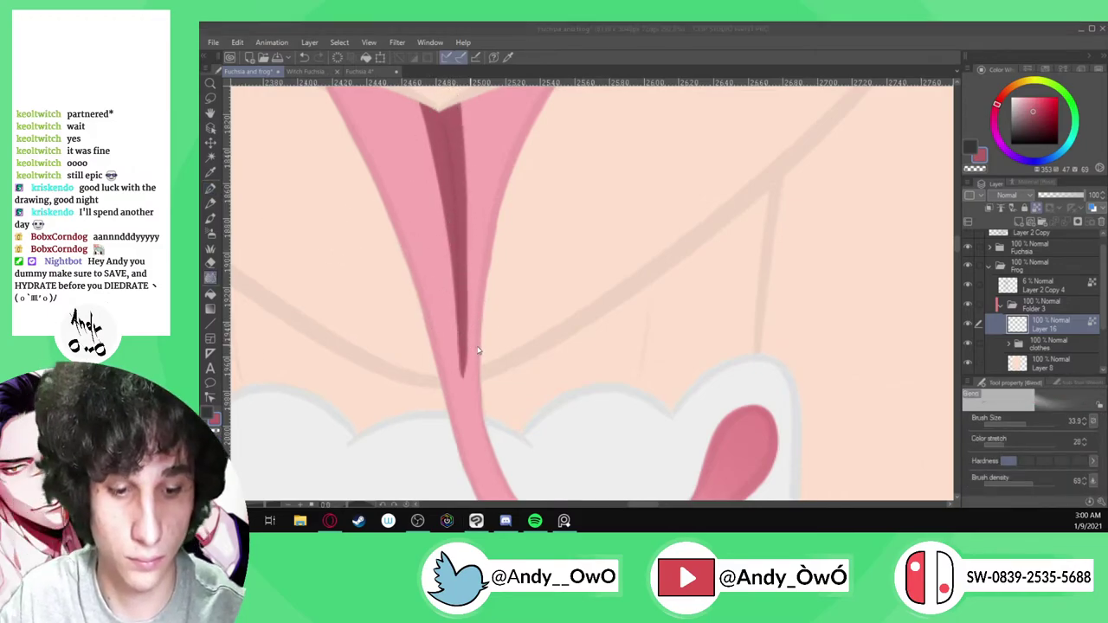
pyautogui.moveTo(497, 349)
pyautogui.keyDown('ctrl'); pyautogui.keyDown('alt'); pyautogui.mouseDown()
pyautogui.moveTo(486, 334)
pyautogui.moveTo(470, 344)
pyautogui.moveTo(480, 334)
pyautogui.moveTo(462, 373)
pyautogui.moveTo(470, 302)
pyautogui.mouseUp(); pyautogui.keyUp('alt'); pyautogui.keyUp('ctrl')
pyautogui.moveTo(465, 369)
pyautogui.mouseDown()
pyautogui.moveTo(464, 119)
pyautogui.moveTo(470, 185)
pyautogui.moveTo(466, 365)
pyautogui.moveTo(453, 122)
pyautogui.mouseUp()
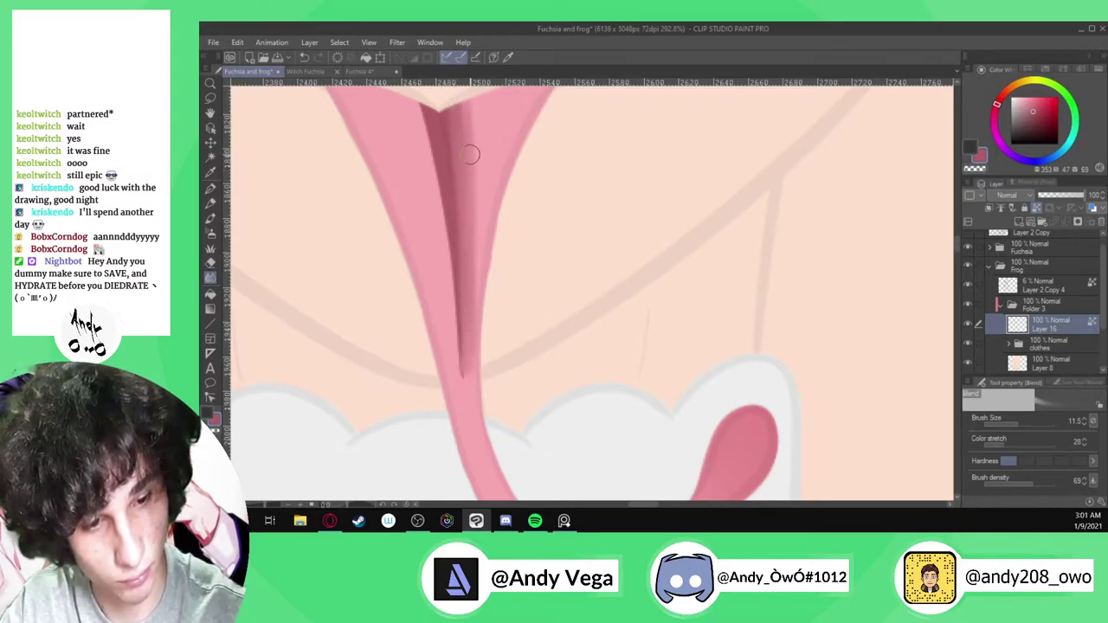
pyautogui.moveTo(472, 191); pyautogui.dragTo(473, 359)
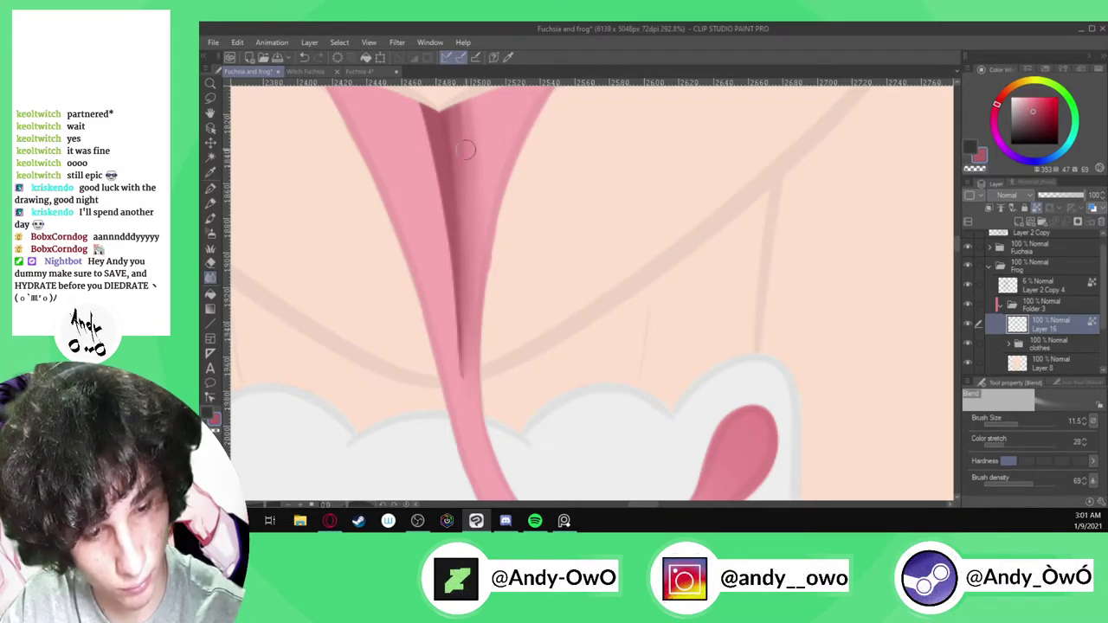
pyautogui.moveTo(414, 93)
pyautogui.mouseDown()
pyautogui.moveTo(439, 199)
pyautogui.moveTo(428, 181)
pyautogui.moveTo(456, 317)
pyautogui.moveTo(446, 298)
pyautogui.moveTo(449, 346)
pyautogui.mouseUp()
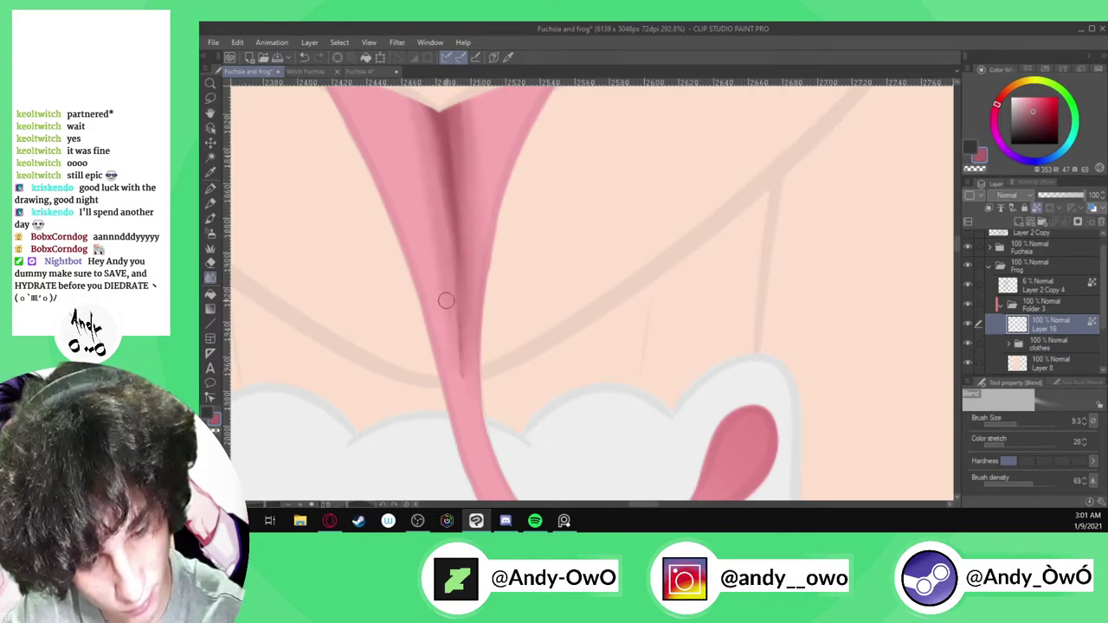
pyautogui.moveTo(433, 127); pyautogui.dragTo(457, 309)
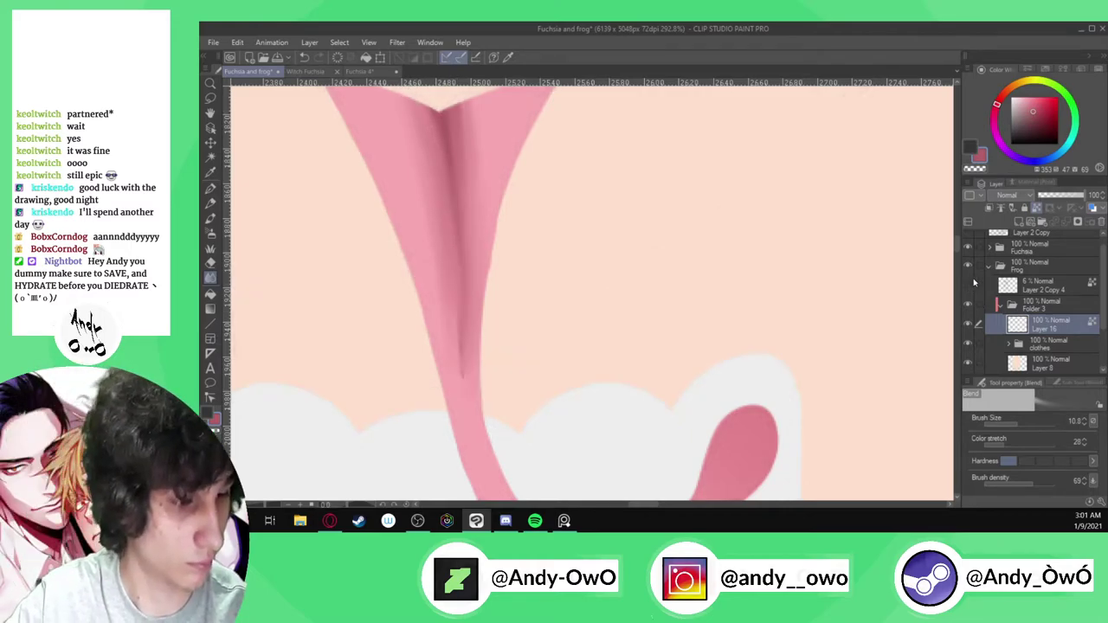
# Soften the crease with the sketch hidden and Blend size 21.3, and delete the Guide layer, returning to Layer 16
pyautogui.click(968, 284)
pyautogui.keyDown('ctrl'); pyautogui.keyDown('alt'); pyautogui.moveTo(535, 290); pyautogui.dragTo(525, 290); pyautogui.keyUp('alt'); pyautogui.keyUp('ctrl')
pyautogui.moveTo(470, 375)
pyautogui.mouseDown()
pyautogui.moveTo(455, 104)
pyautogui.moveTo(440, 286)
pyautogui.mouseUp()
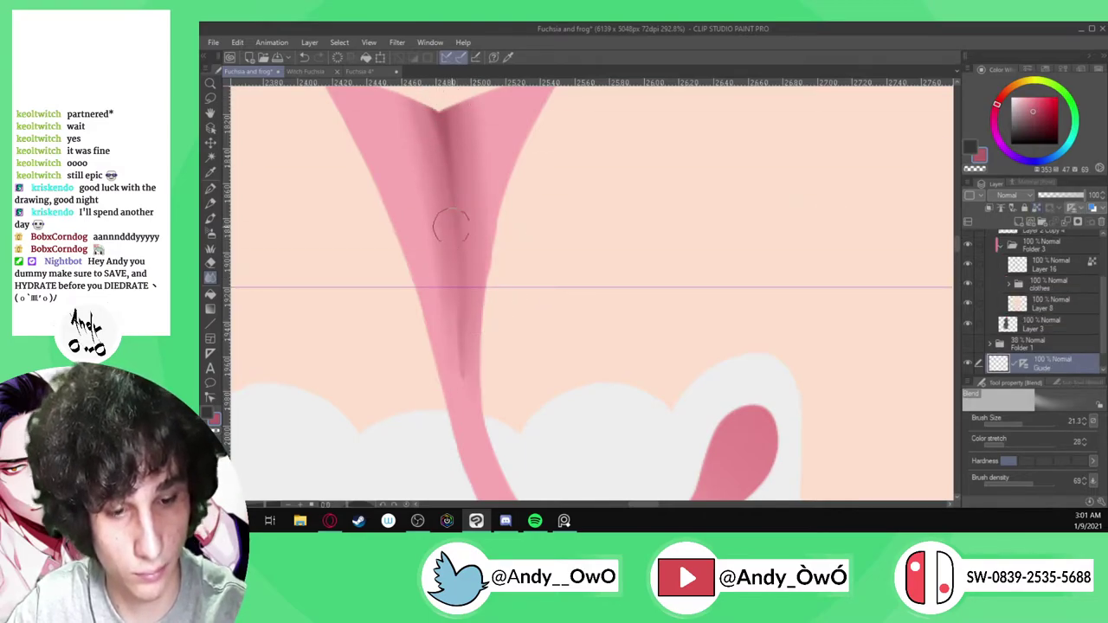
pyautogui.click(1100, 223)
pyautogui.click(1065, 271)
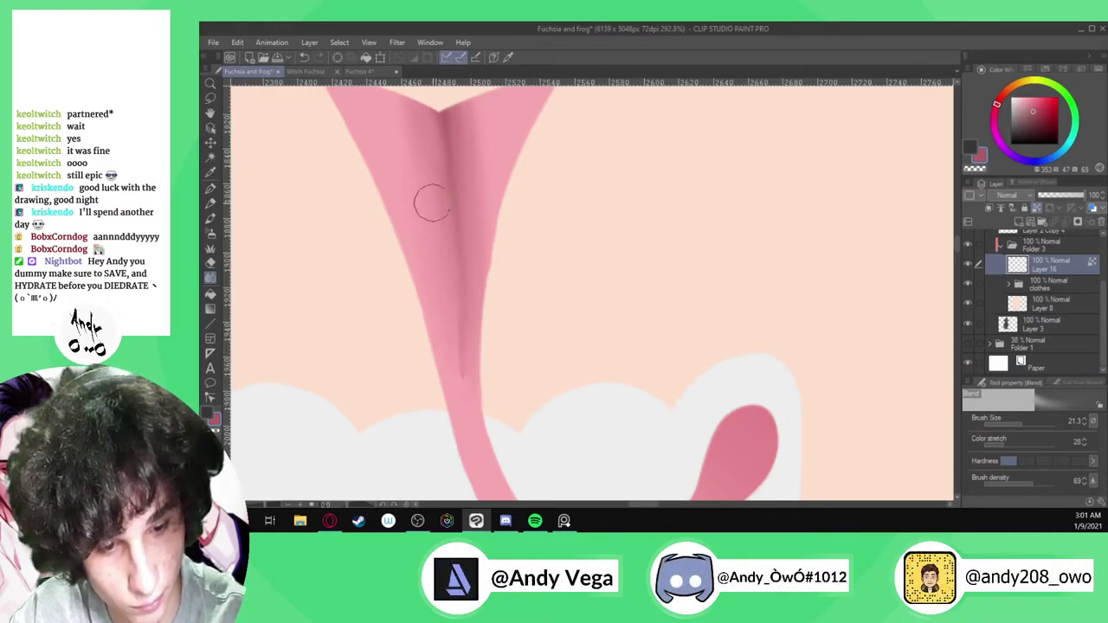
# Repaint the tongue's central crease as a wide dark pink wedge with the size 16 G-pen, and touch up the left side in light pink
pyautogui.hotkey('ctrl', 'Tab')
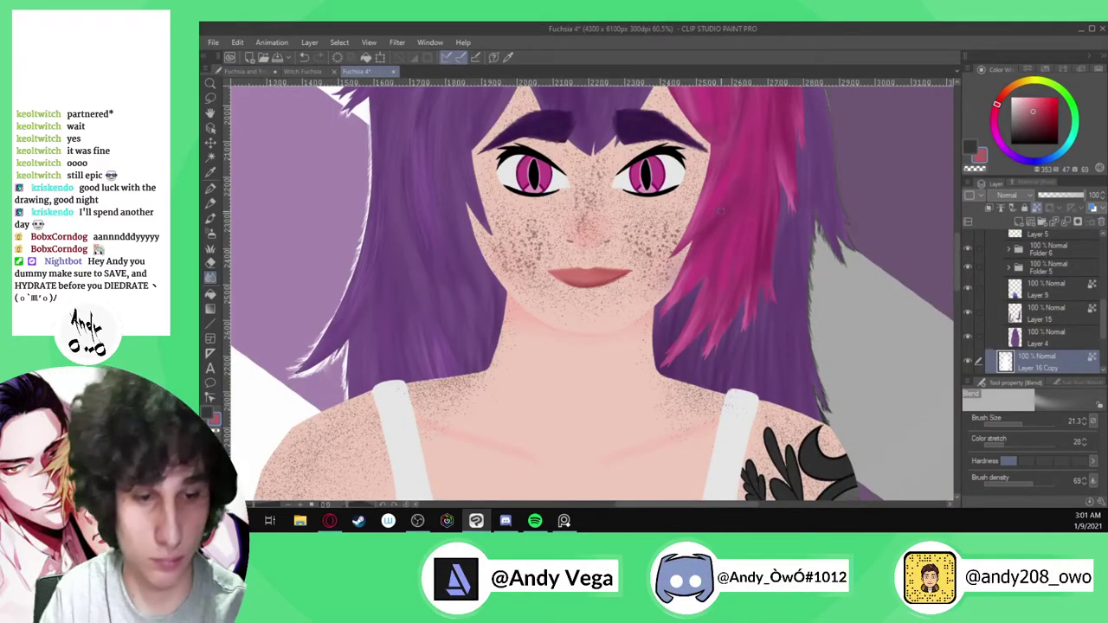
pyautogui.click(259, 71)
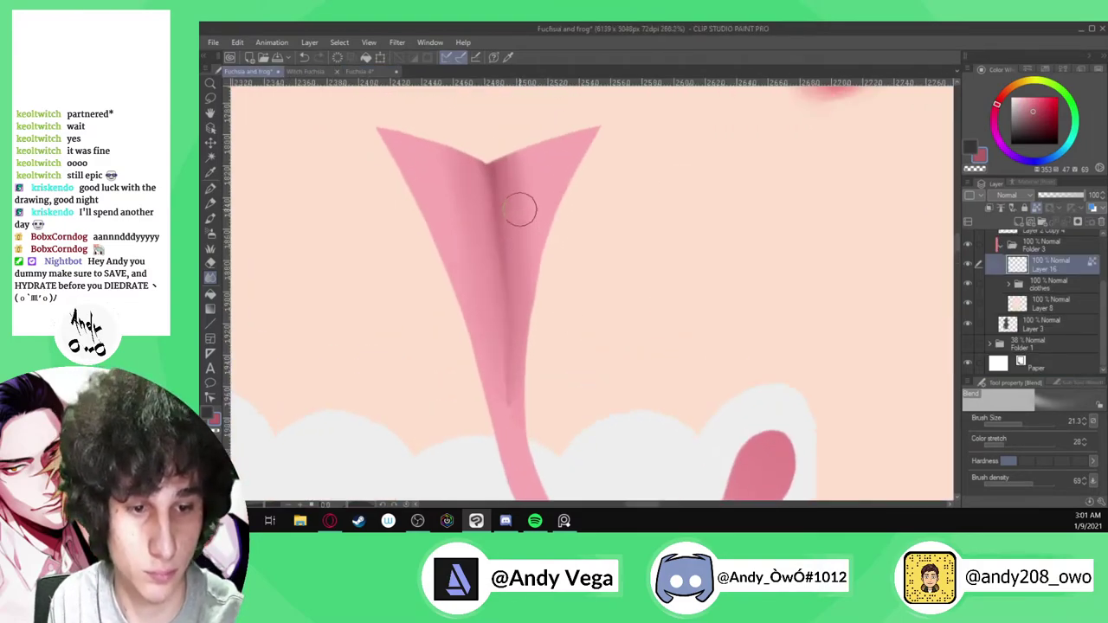
pyautogui.press('p')
pyautogui.moveTo(508, 400)
pyautogui.mouseDown()
pyautogui.moveTo(507, 224)
pyautogui.moveTo(499, 175)
pyautogui.moveTo(510, 418)
pyautogui.moveTo(502, 295)
pyautogui.moveTo(470, 144)
pyautogui.moveTo(496, 237)
pyautogui.moveTo(493, 205)
pyautogui.mouseUp()
pyautogui.moveTo(505, 401); pyautogui.dragTo(510, 124)
pyautogui.keyDown('alt'); pyautogui.click(511, 425); pyautogui.keyUp('alt')
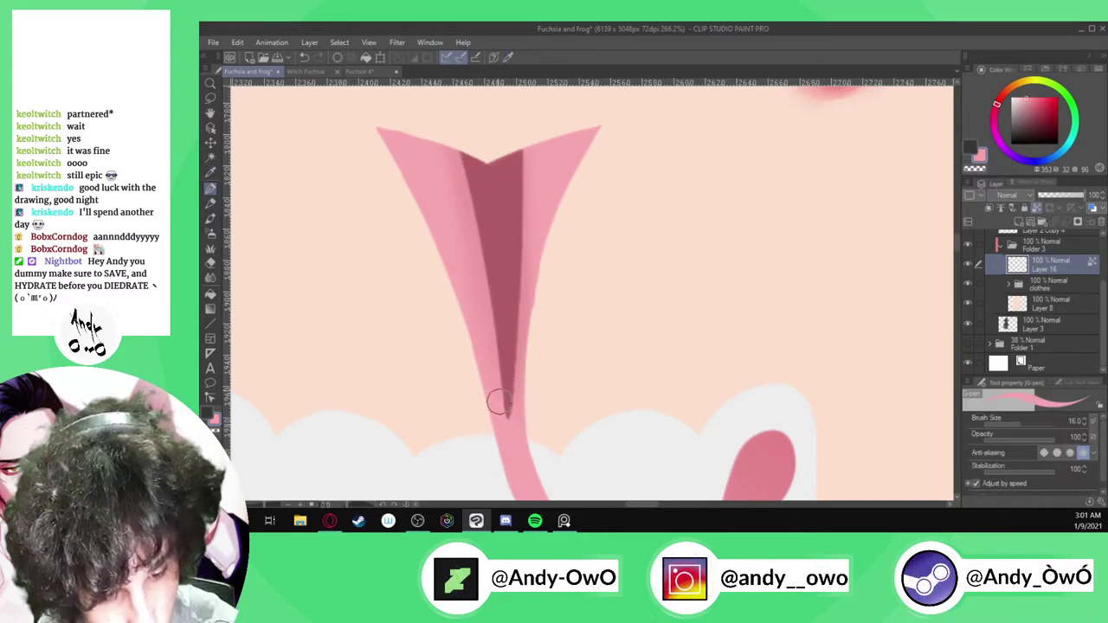
pyautogui.moveTo(510, 434)
pyautogui.mouseDown()
pyautogui.moveTo(479, 273)
pyautogui.moveTo(441, 199)
pyautogui.mouseUp()
pyautogui.press('[')
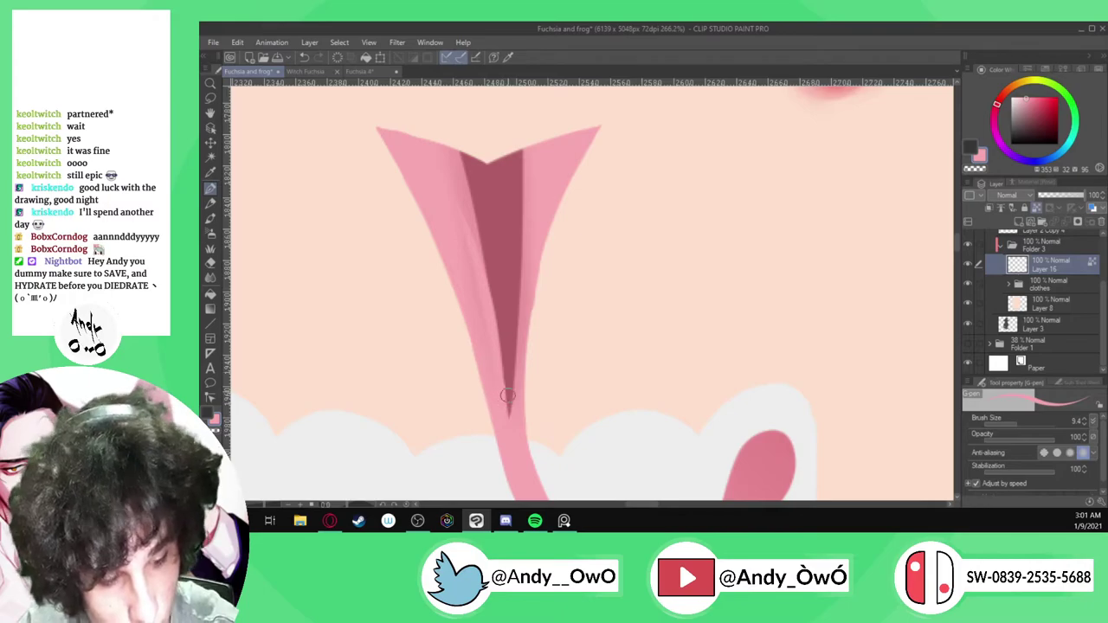
# Blend the left edge of the dark wedge into the tongue's pink with Blend brush sizes 13.3 and 18.7
pyautogui.click(213, 294)
pyautogui.moveTo(511, 391)
pyautogui.mouseDown()
pyautogui.moveTo(504, 417)
pyautogui.moveTo(495, 318)
pyautogui.moveTo(502, 341)
pyautogui.moveTo(463, 170)
pyautogui.mouseUp()
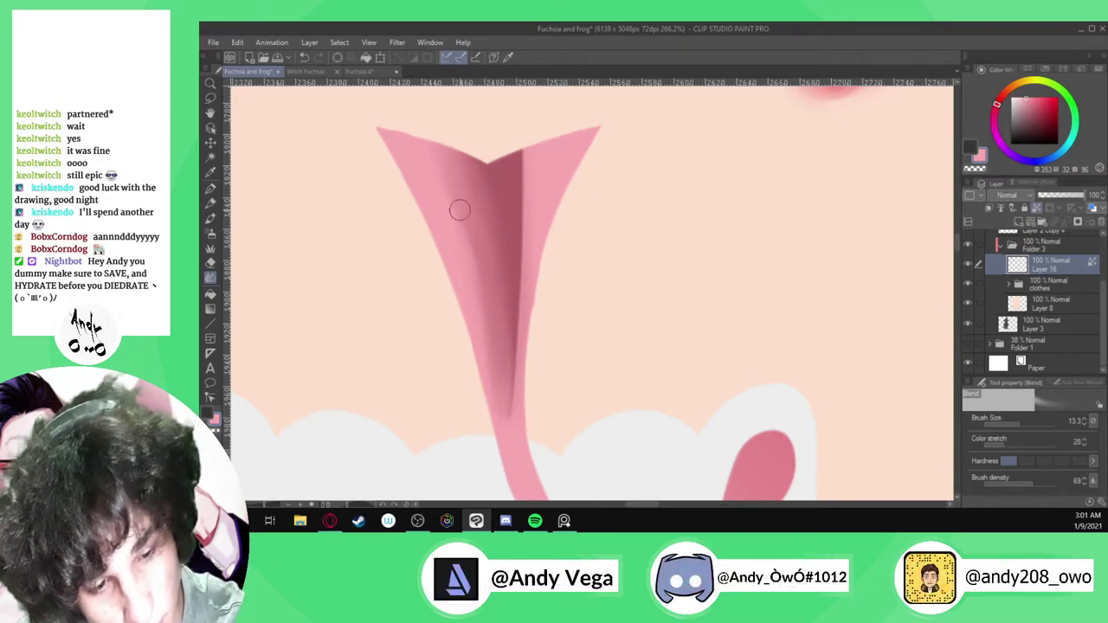
pyautogui.keyDown('ctrl'); pyautogui.keyDown('alt'); pyautogui.moveTo(476, 210); pyautogui.dragTo(470, 222); pyautogui.keyUp('alt'); pyautogui.keyUp('ctrl')
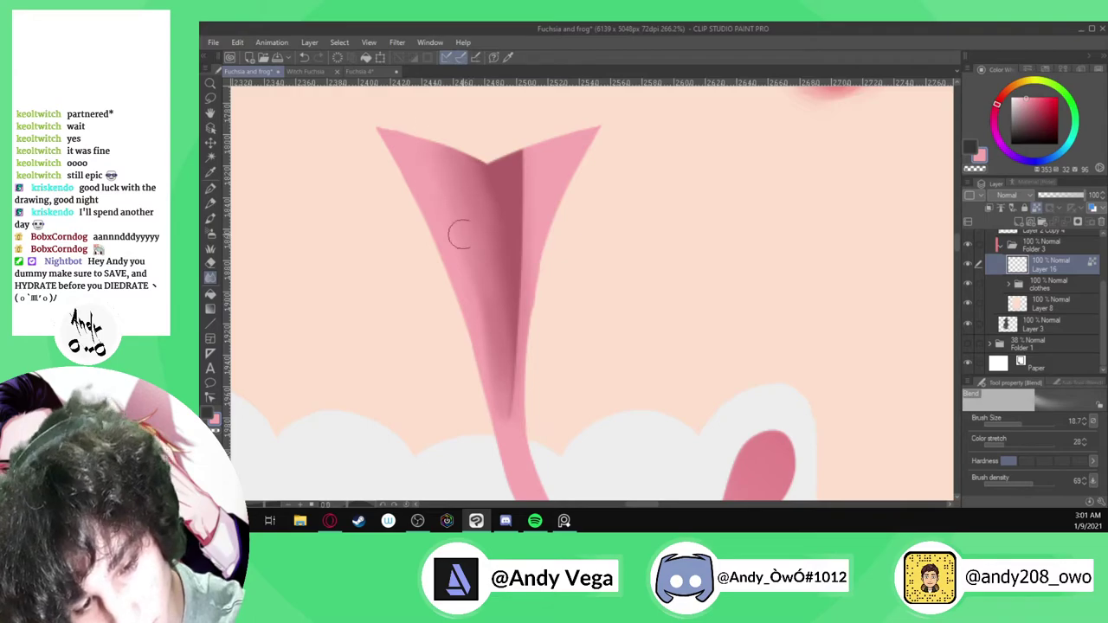
# Blend the wedge's right edge with Blend size 11.6 and smooth the shading around the tongue's centre with size 15.9
pyautogui.keyDown('ctrl'); pyautogui.keyDown('alt'); pyautogui.moveTo(532, 386); pyautogui.dragTo(528, 395); pyautogui.keyUp('alt'); pyautogui.keyUp('ctrl')
pyautogui.moveTo(524, 325); pyautogui.dragTo(513, 140)
pyautogui.moveTo(522, 245); pyautogui.dragTo(532, 123)
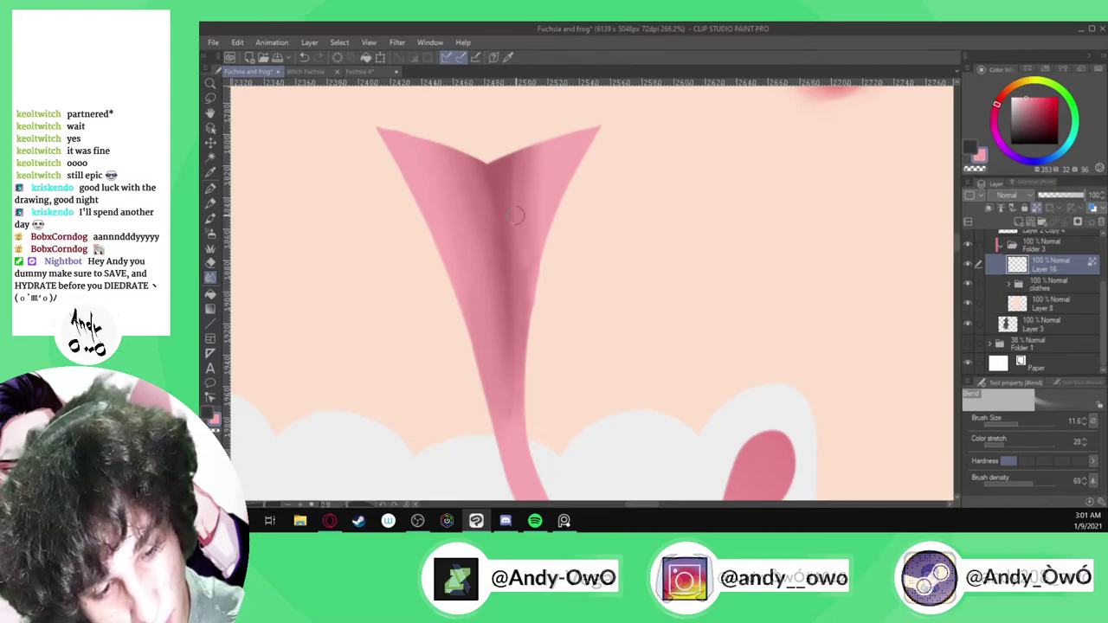
pyautogui.moveTo(523, 250)
pyautogui.mouseDown()
pyautogui.moveTo(533, 152)
pyautogui.moveTo(558, 116)
pyautogui.mouseUp()
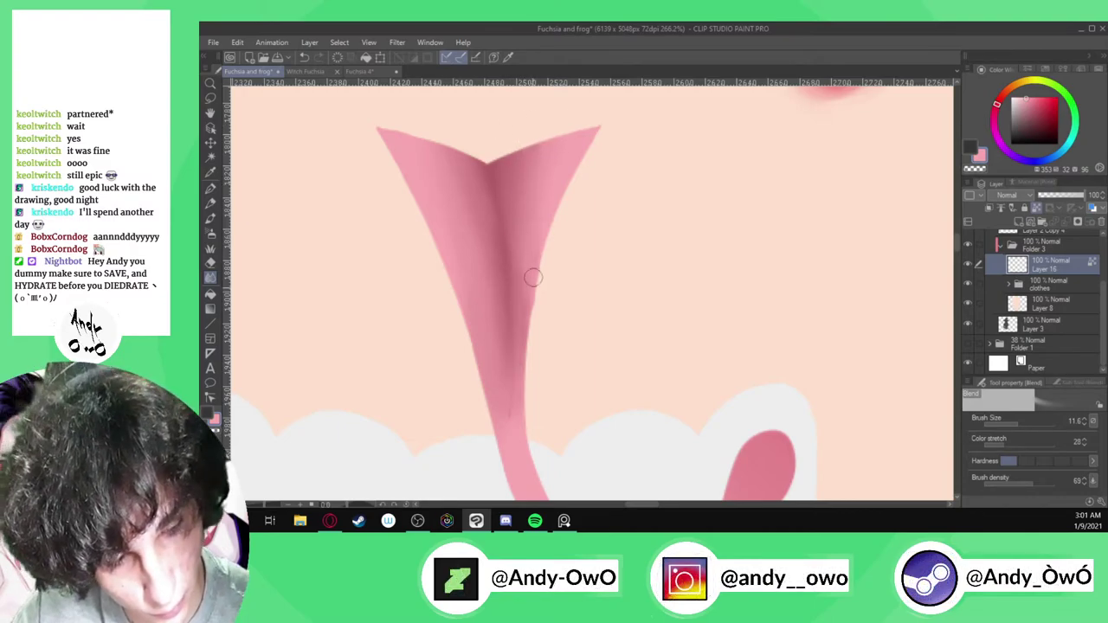
pyautogui.moveTo(524, 365); pyautogui.dragTo(524, 231)
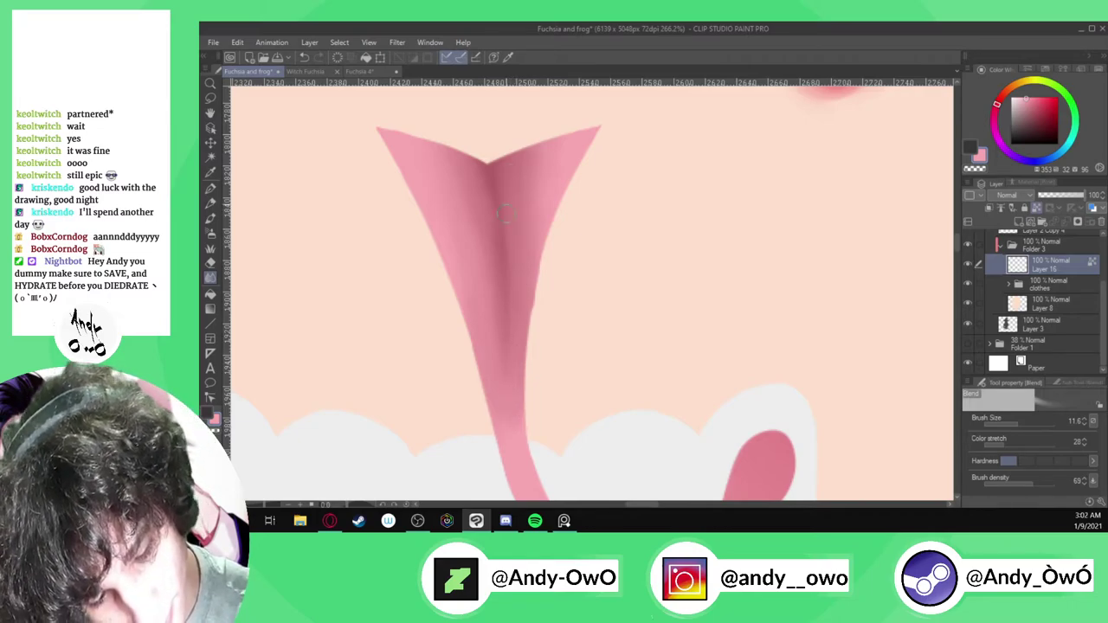
pyautogui.moveTo(503, 260); pyautogui.dragTo(472, 118)
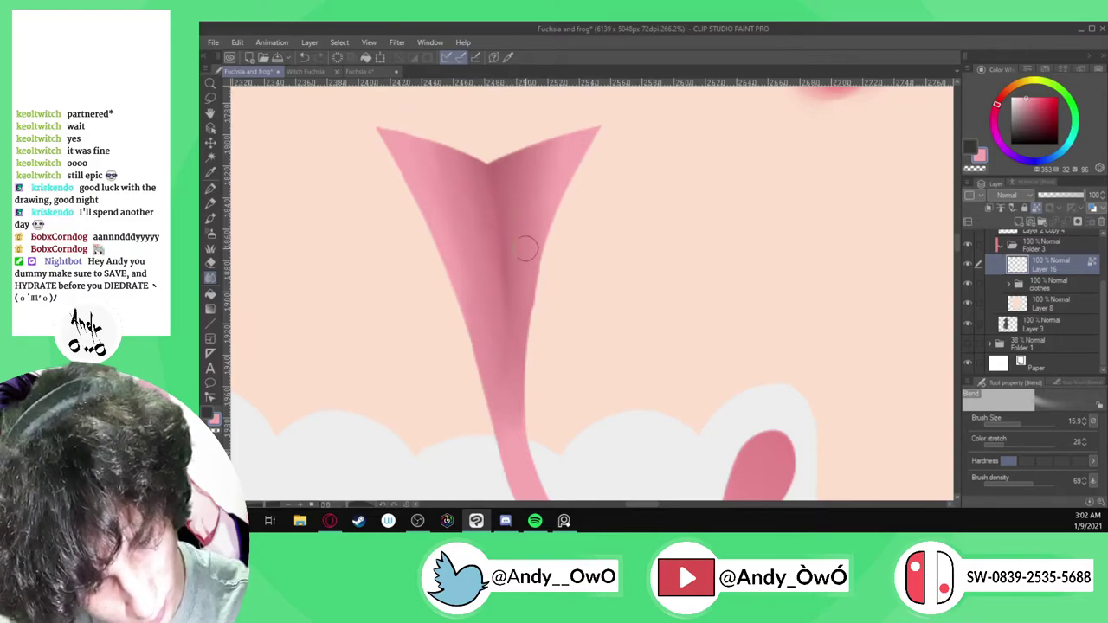
# Choose a darker red and draw a thin crease line down the tongue's centre with the G-pen at size 5.5 and opacity 66
pyautogui.press('i')
pyautogui.press('p')
pyautogui.click(1038, 113)
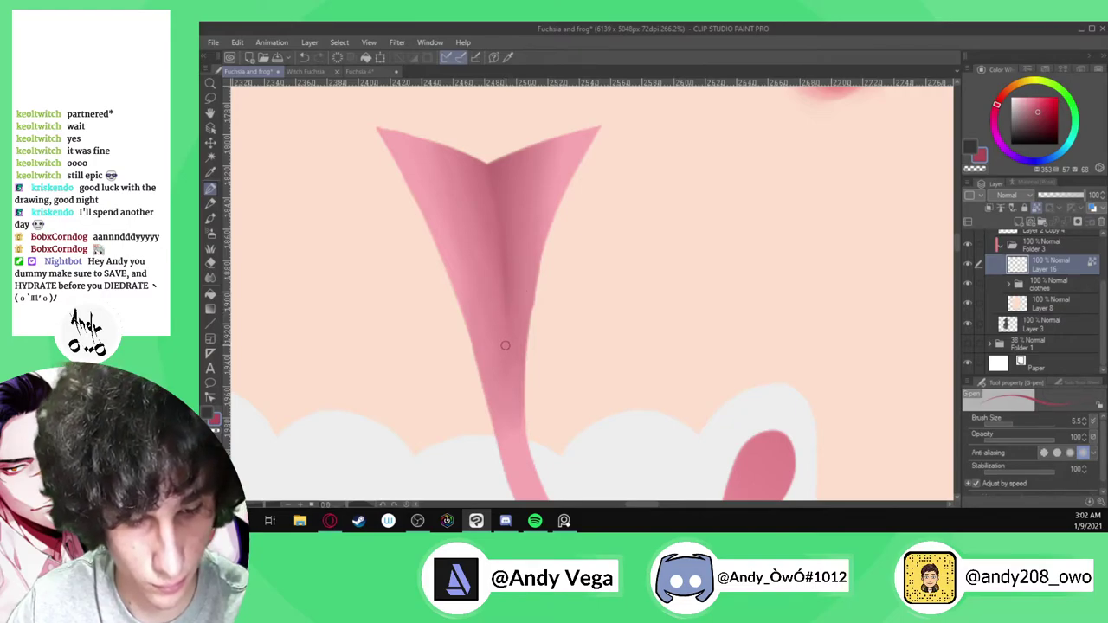
pyautogui.hotkey('ctrl', 'z')
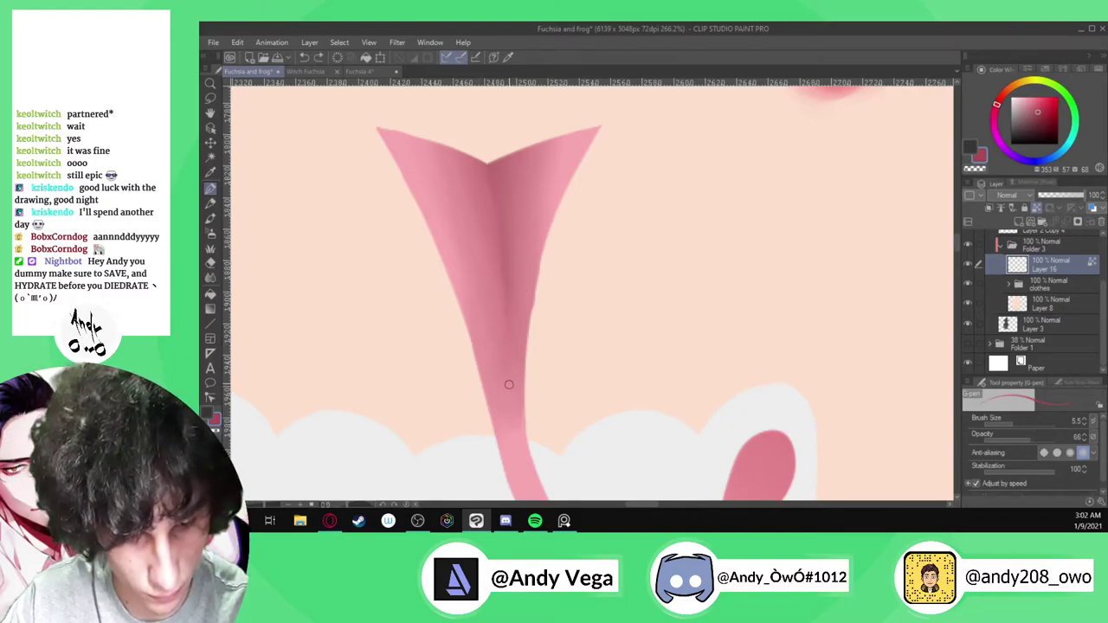
pyautogui.hotkey('ctrl', 'z')
pyautogui.moveTo(507, 369); pyautogui.dragTo(501, 249)
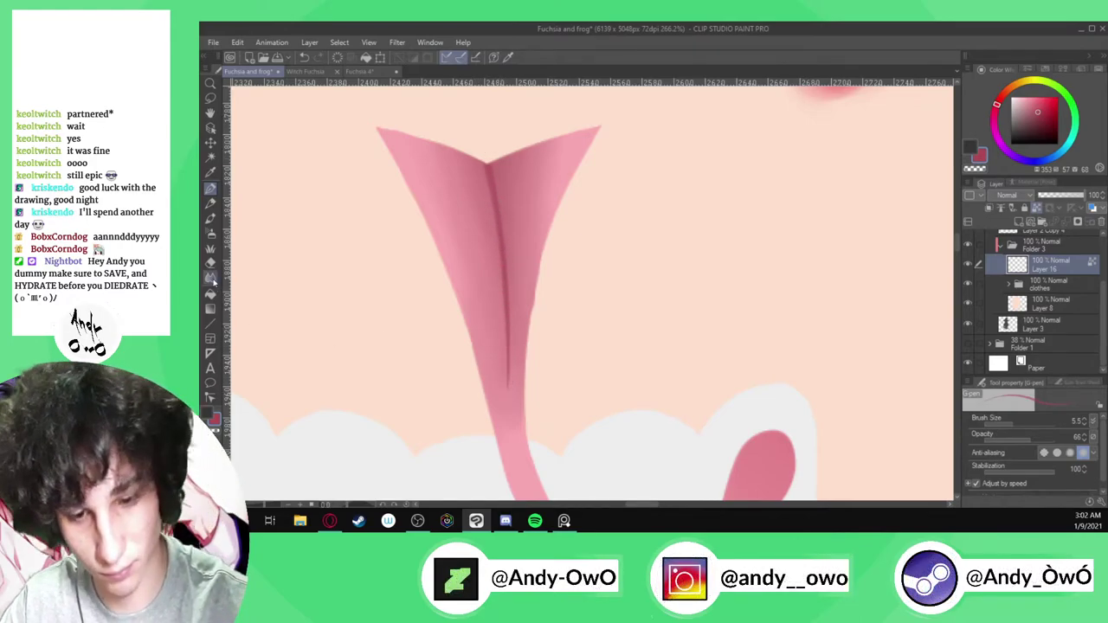
# Soften the thin crease line with the Blend brush at size 5.8 and check the tongue against the whole face
pyautogui.click(211, 277)
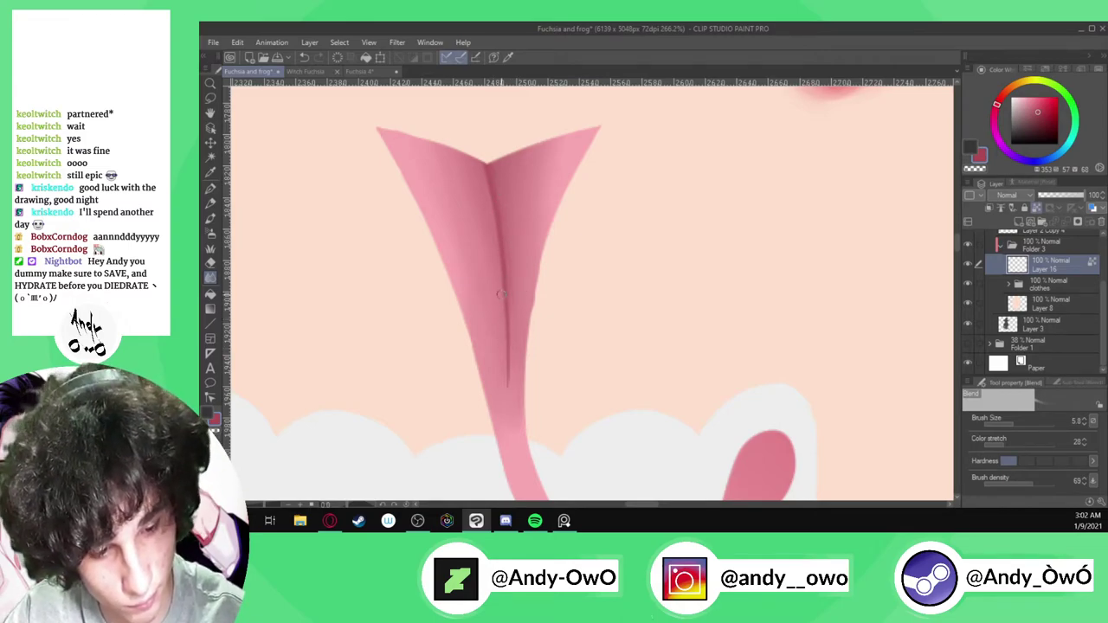
pyautogui.scroll(-10, 478, 195)
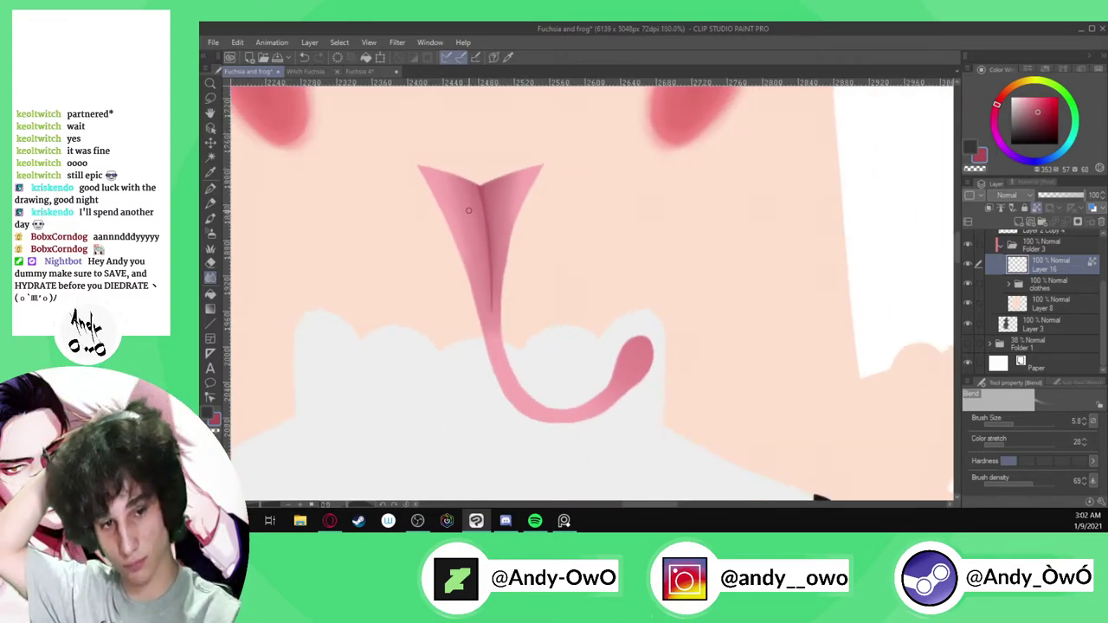
pyautogui.scroll(-2, 561, 319)
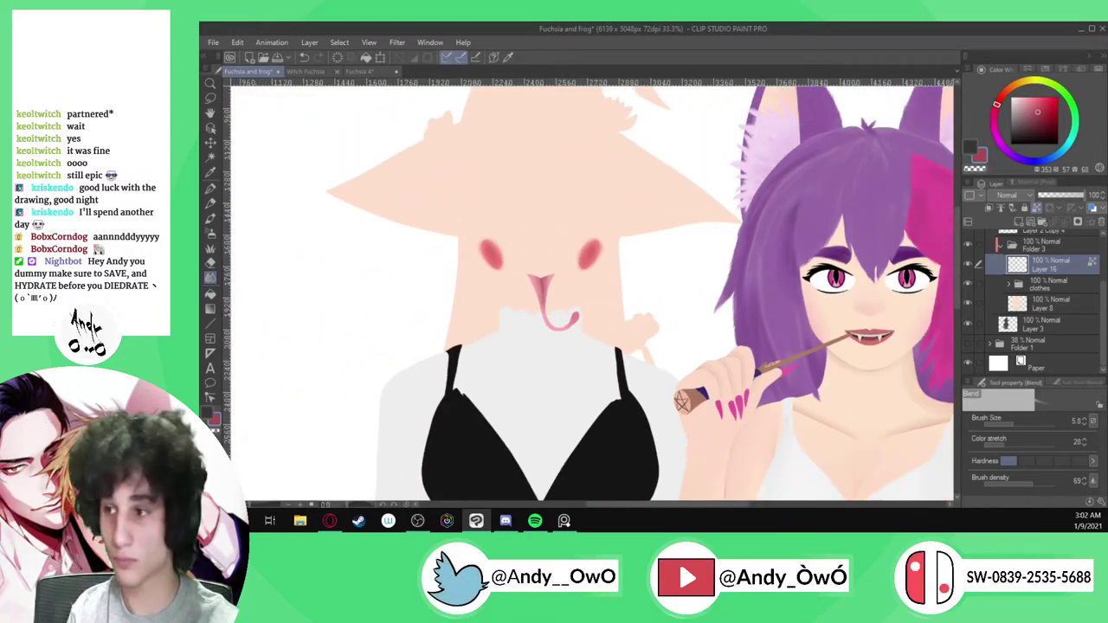
pyautogui.hotkey('alt', 'Tab')
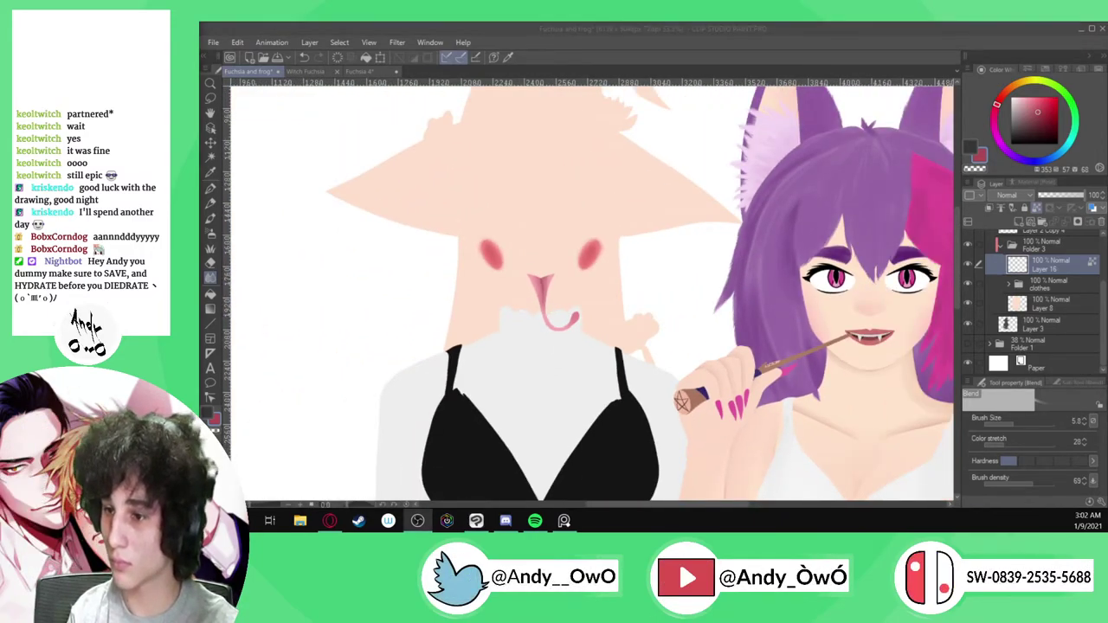
pyautogui.scroll(2, 544, 295)
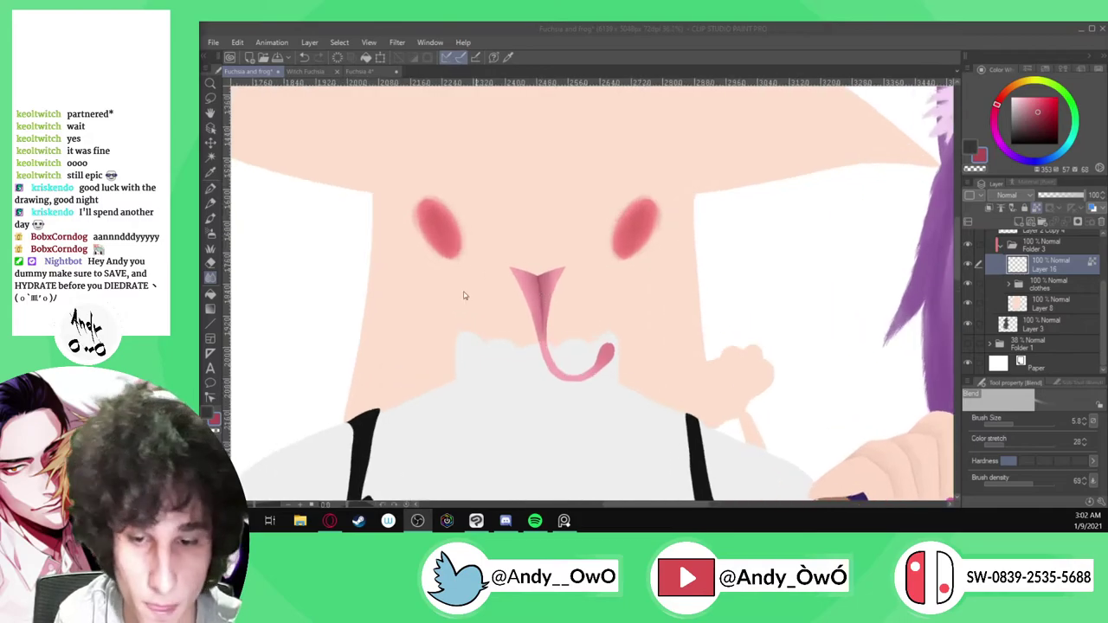
# Undo the crease line and redraw it down the tongue's centre with the size 5.5 G-pen at opacity 56
pyautogui.click(212, 189)
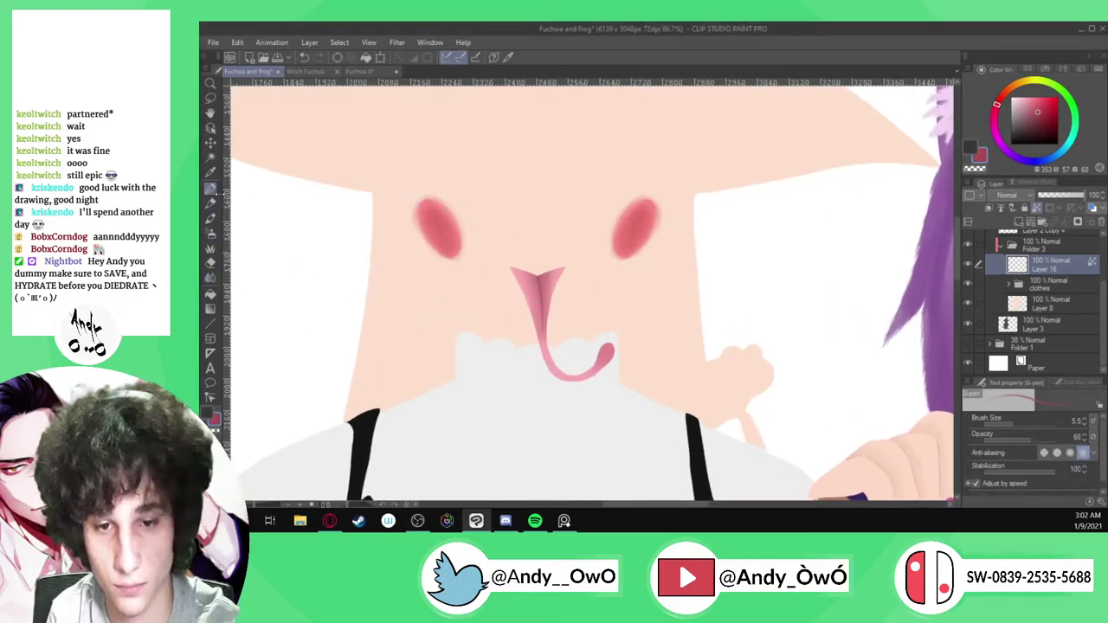
pyautogui.scroll(6, 571, 258)
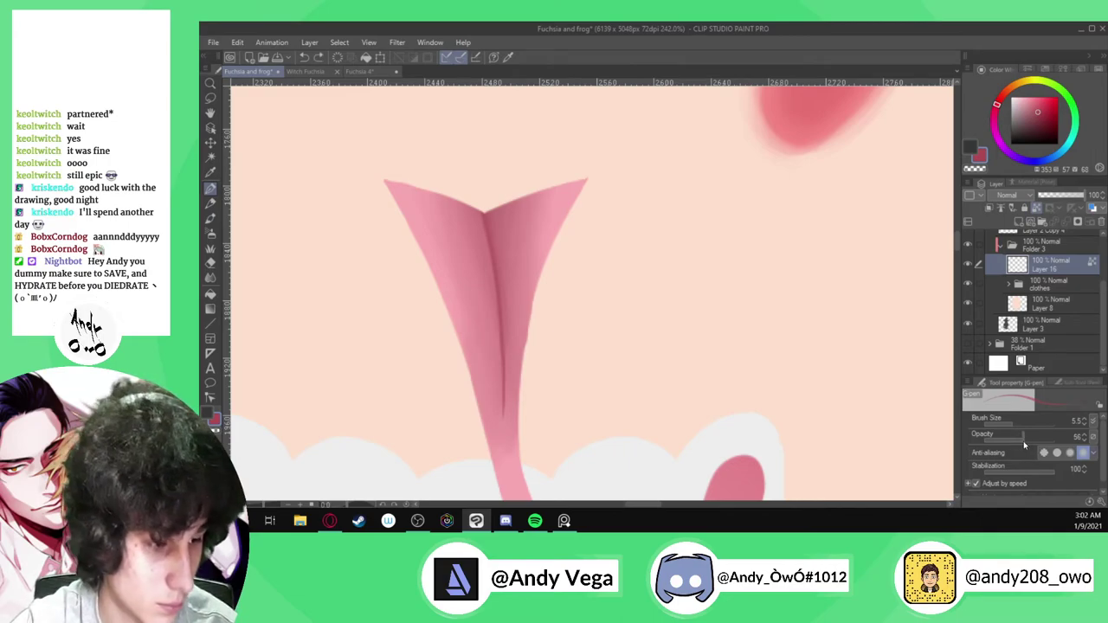
pyautogui.hotkey('ctrl', 'z')
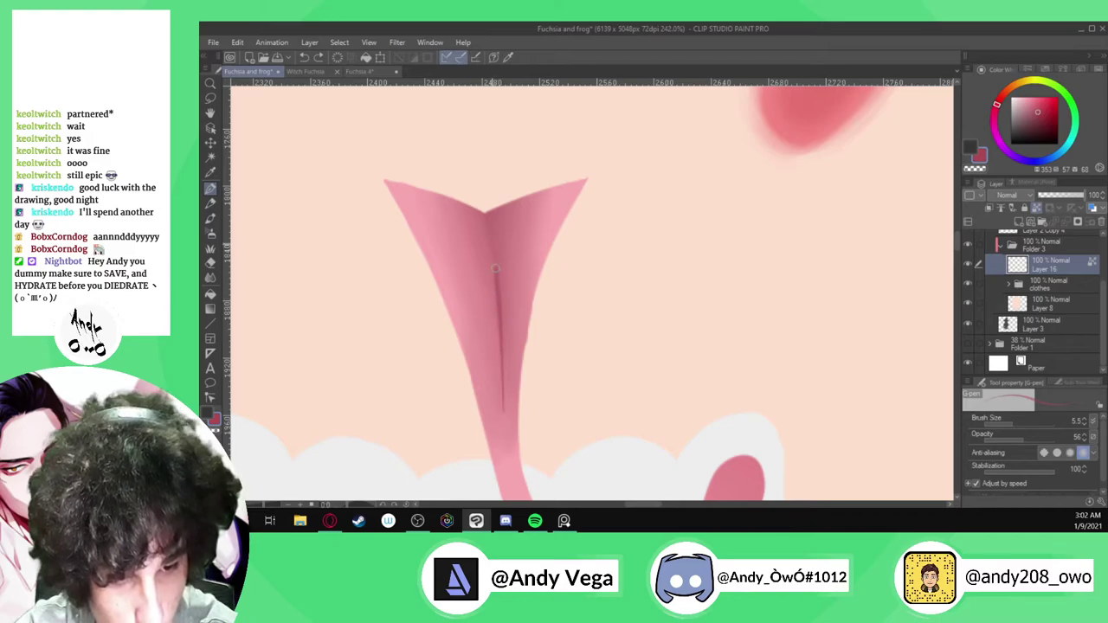
pyautogui.hotkey('ctrl', 'z')
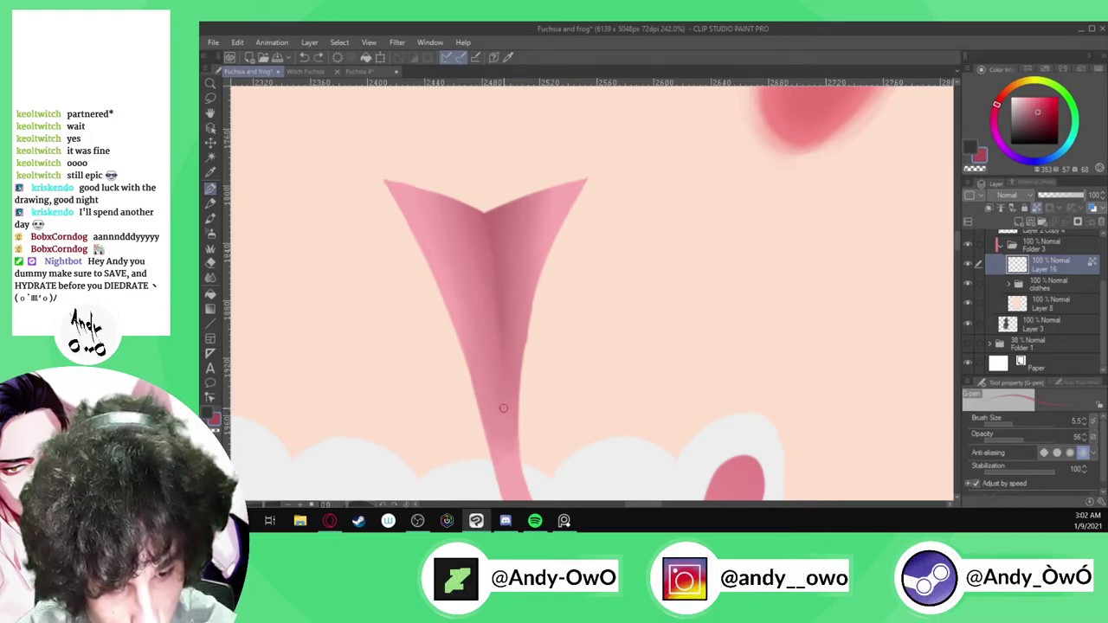
pyautogui.hotkey('ctrl', 'z')
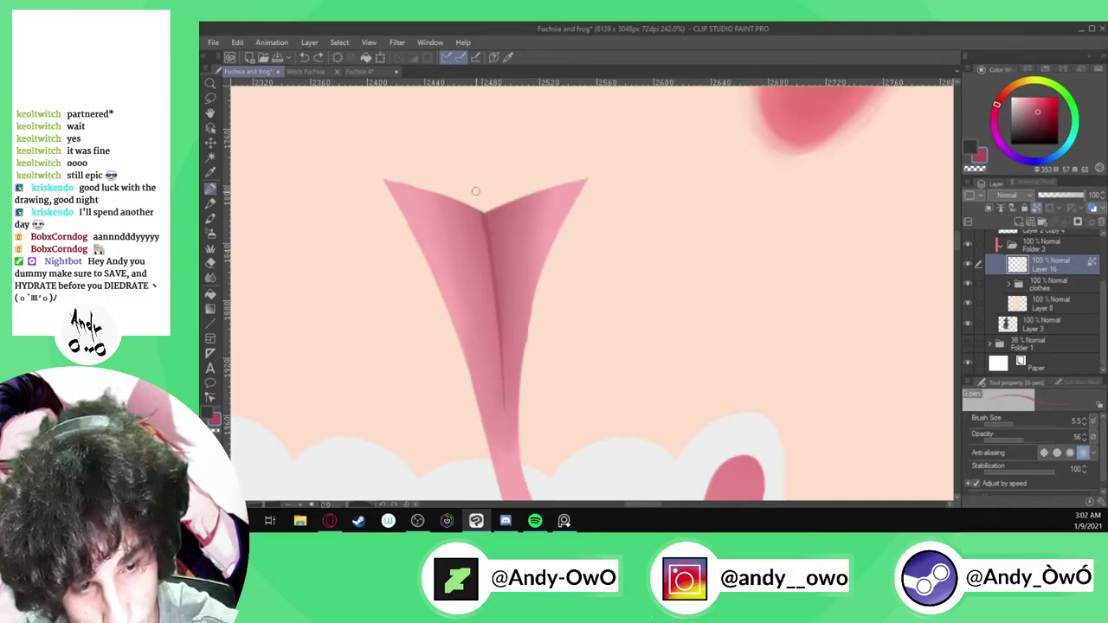
pyautogui.hotkey('ctrl', 'z')
pyautogui.moveTo(500, 323); pyautogui.dragTo(483, 217)
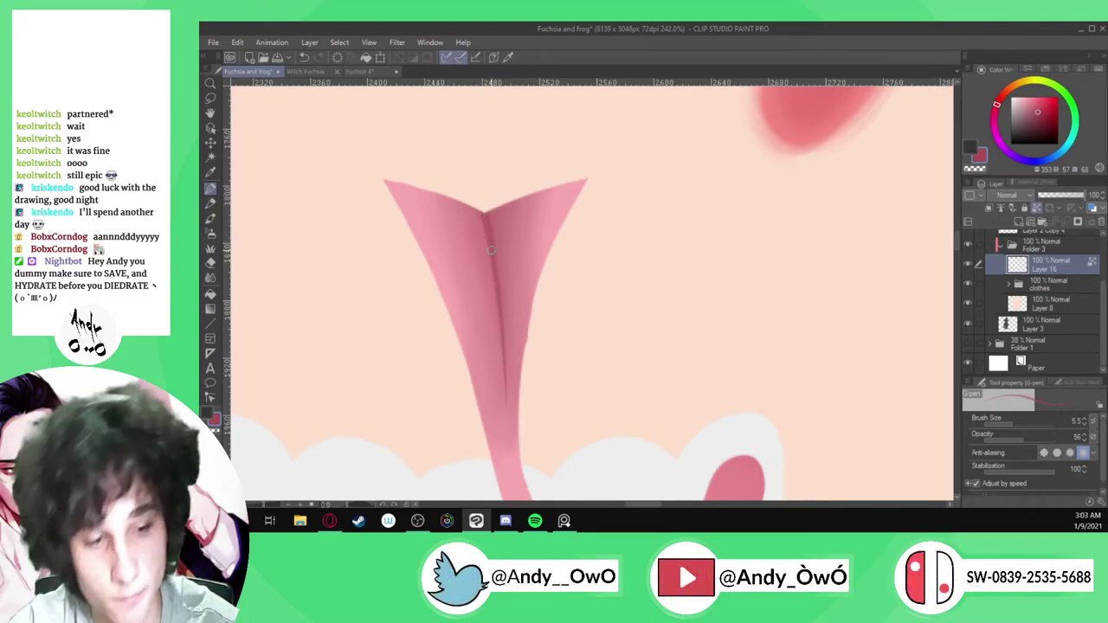
# Try a darker G-pen stroke where the tongue narrows over the collar, undo it, and switch to the Blend brush at size 29.5
pyautogui.scroll(-6, 572, 319)
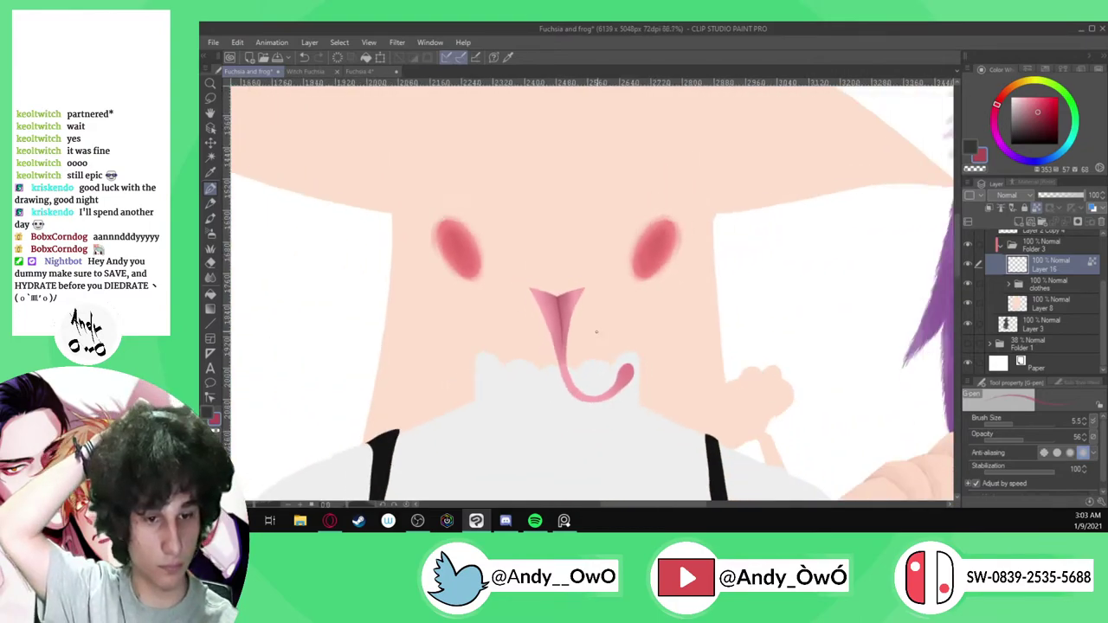
pyautogui.scroll(-5, 595, 331)
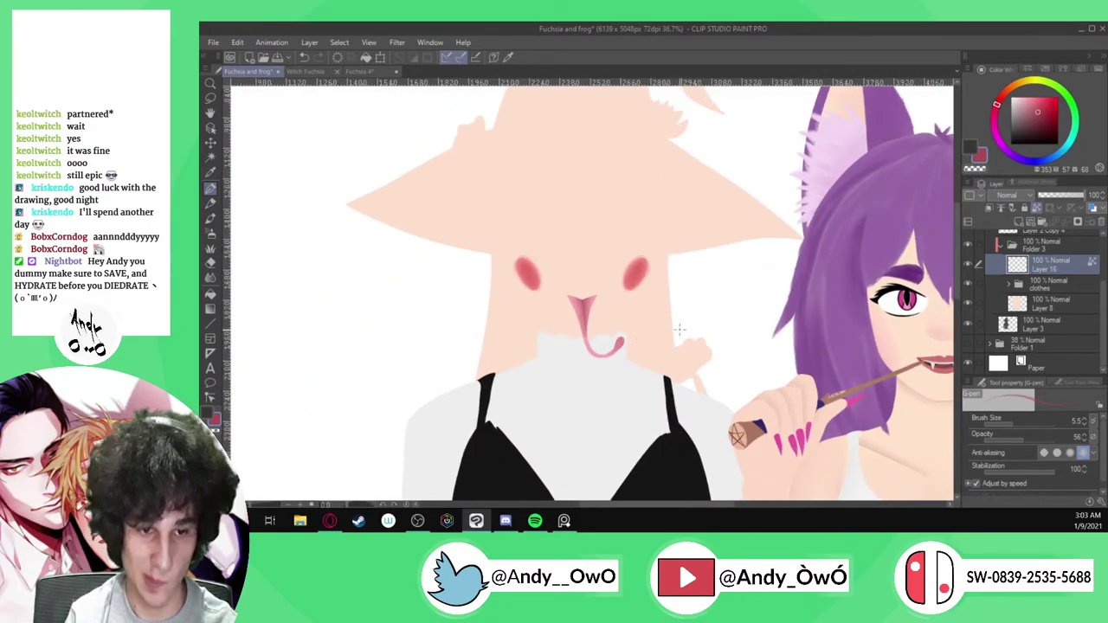
pyautogui.scroll(6, 597, 355)
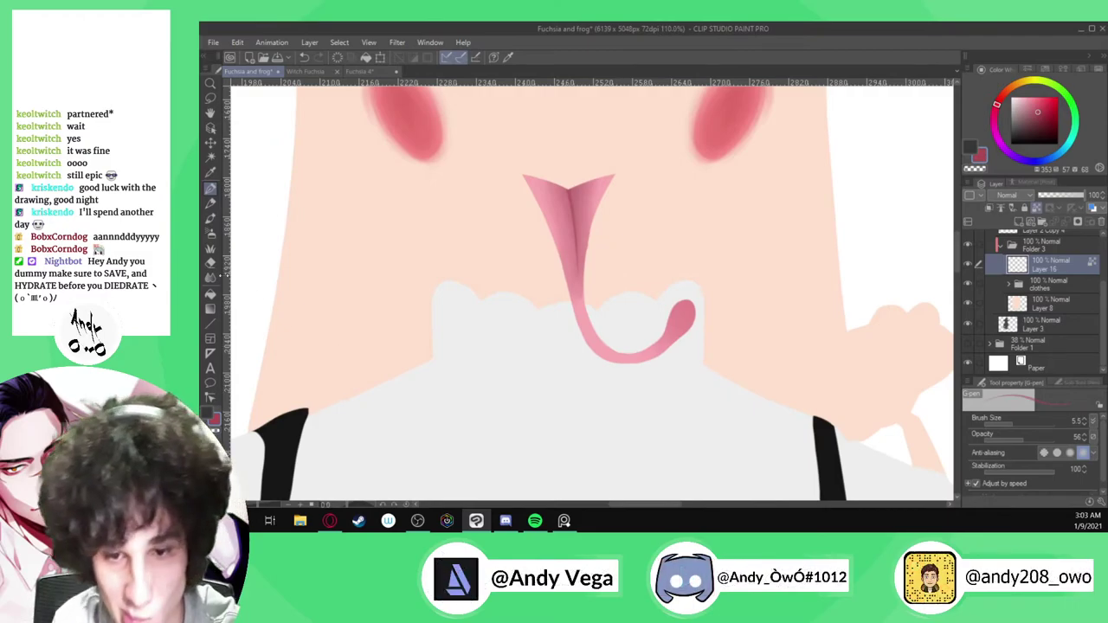
pyautogui.scroll(2, 567, 284)
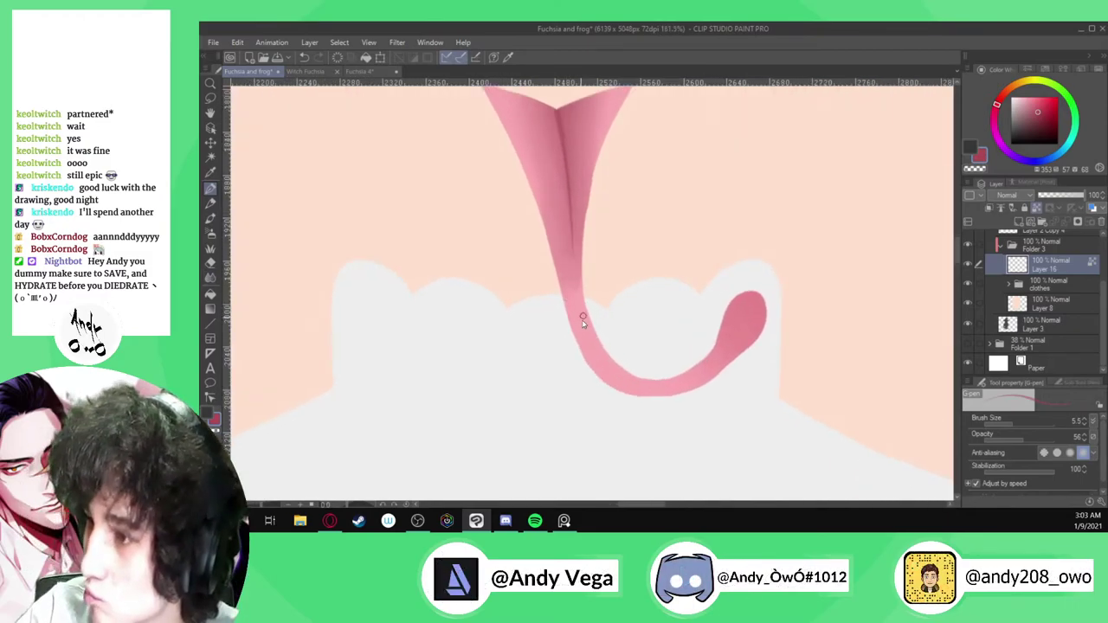
pyautogui.moveTo(581, 321); pyautogui.dragTo(595, 321)
pyautogui.moveTo(585, 270)
pyautogui.mouseDown()
pyautogui.moveTo(572, 283)
pyautogui.moveTo(602, 300)
pyautogui.mouseUp()
pyautogui.hotkey('ctrl', 'z')
pyautogui.click(215, 279)
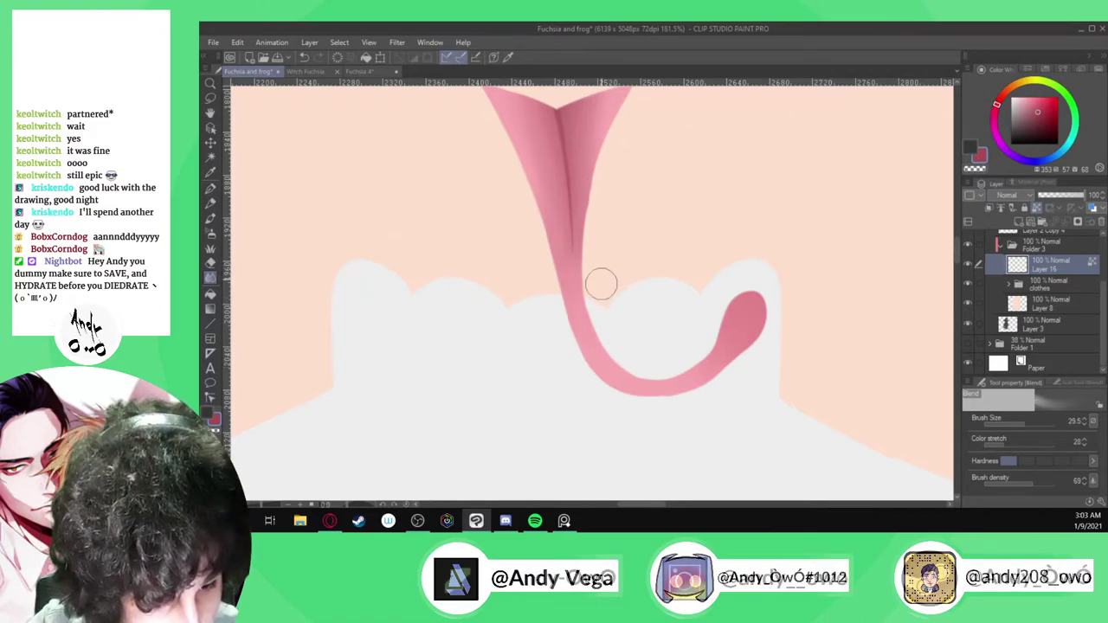
# Show the sketch over the witch and examine the shaded tongue against the face and the full illustration
pyautogui.scroll(-8, 625, 275)
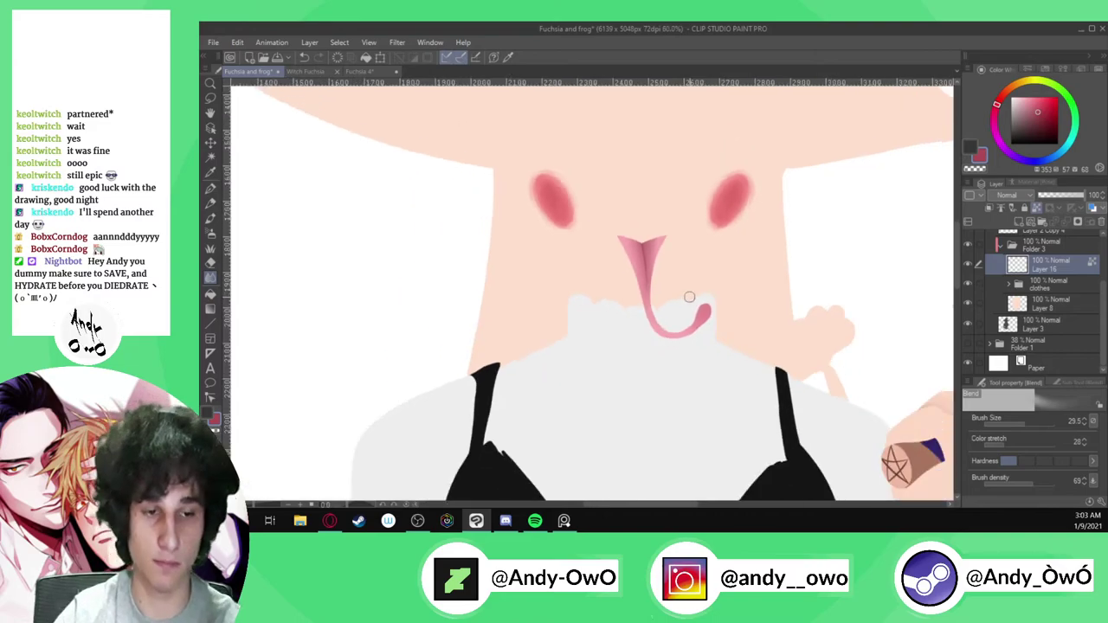
pyautogui.scroll(1, 1005, 278)
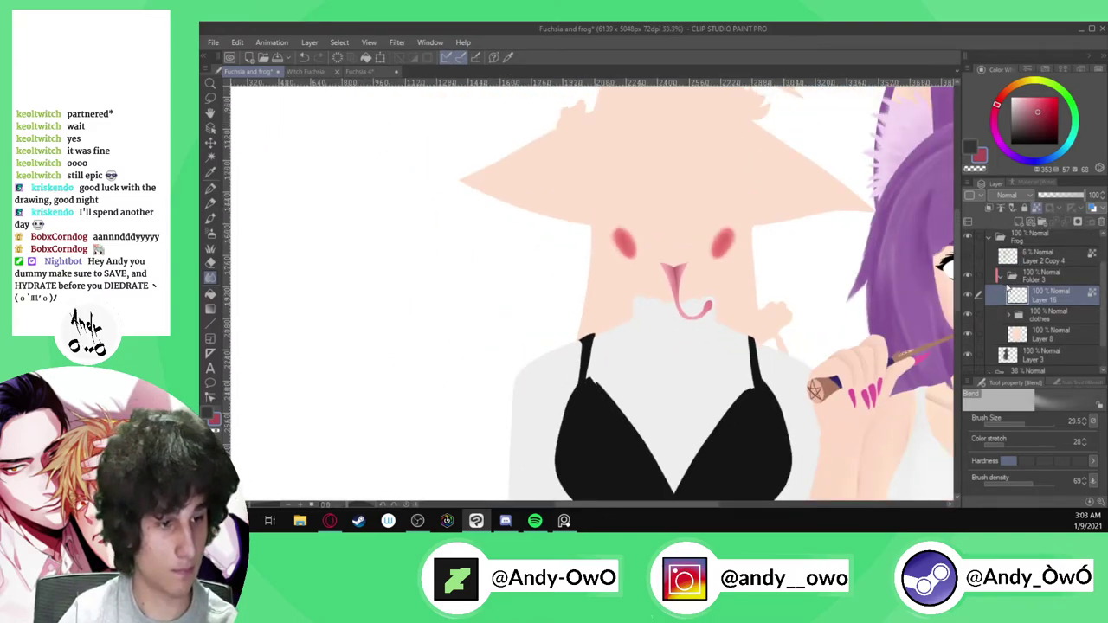
pyautogui.scroll(1, 1007, 289)
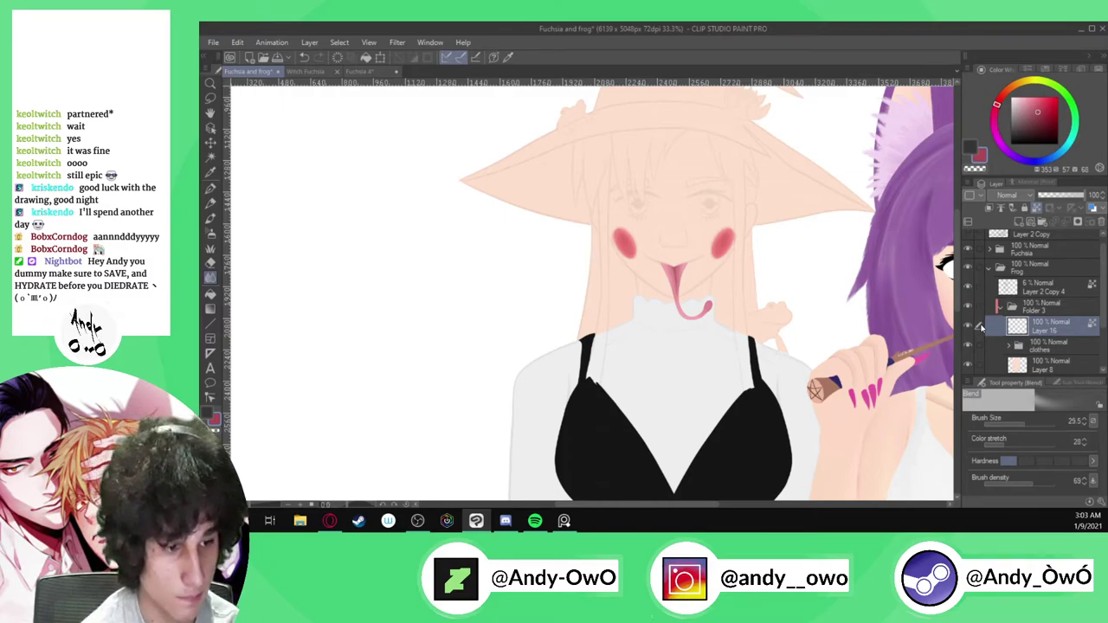
pyautogui.scroll(-1, 838, 288)
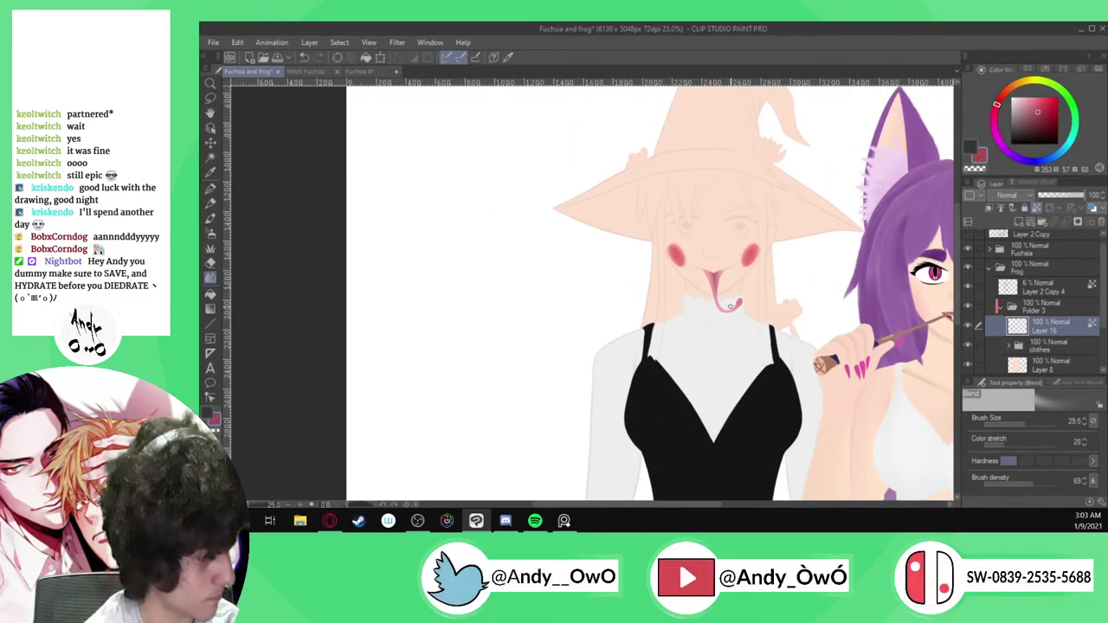
pyautogui.scroll(-1, 637, 280)
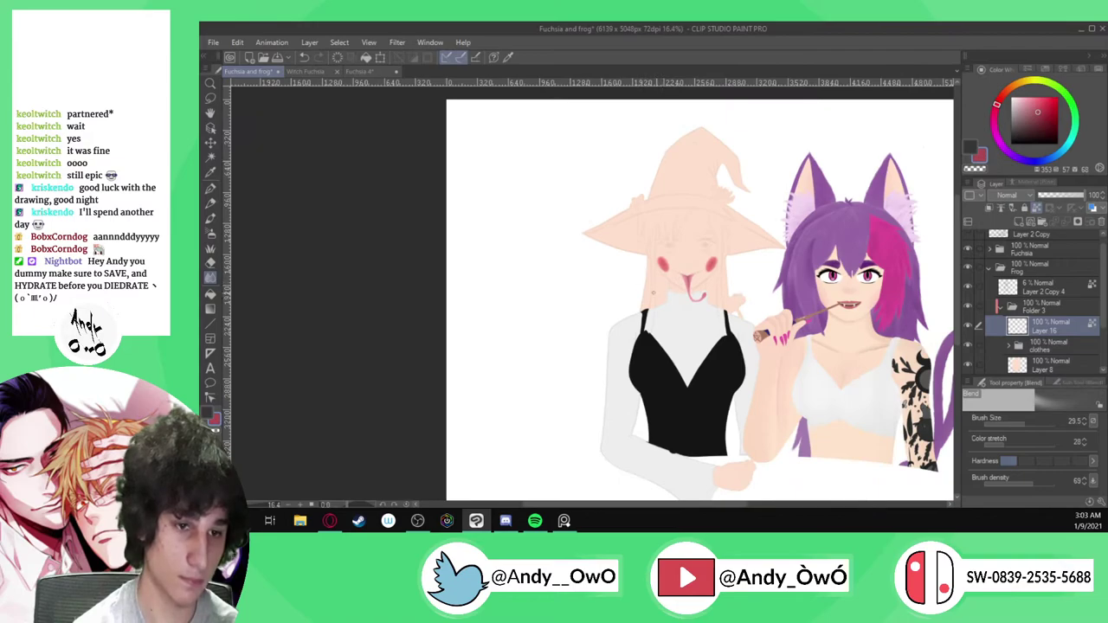
pyautogui.scroll(-2, 724, 295)
pyautogui.scroll(3, 711, 287)
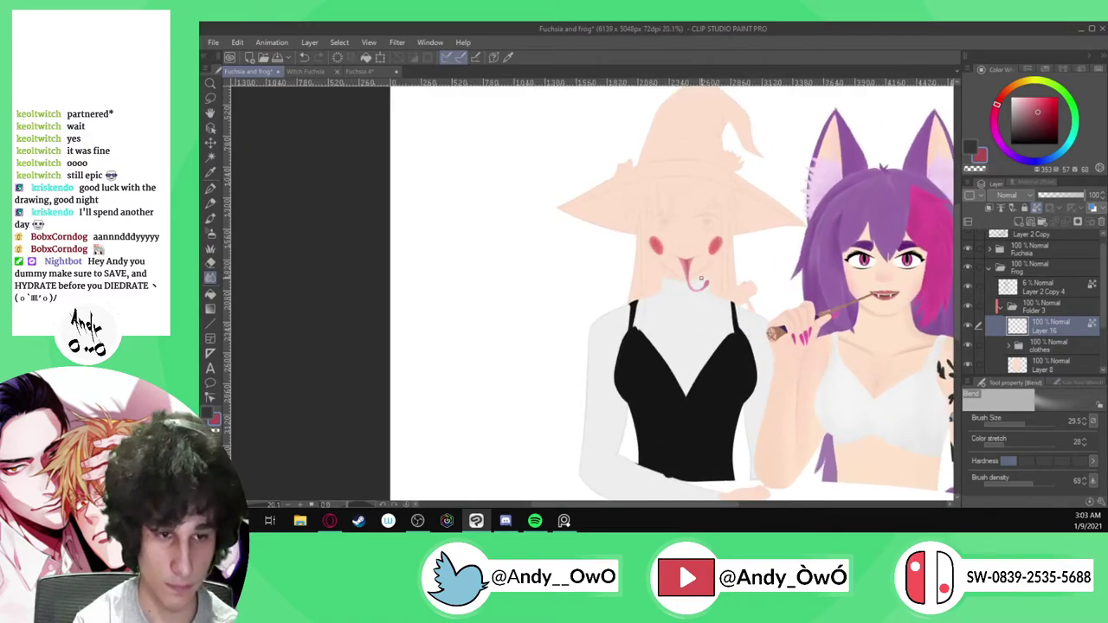
# Choose a light orange and switch to the G-pen at size 23.3 for painting the witch's thumbnail
pyautogui.scroll(-3, 700, 278)
pyautogui.scroll(-1, 697, 278)
pyautogui.scroll(4, 698, 277)
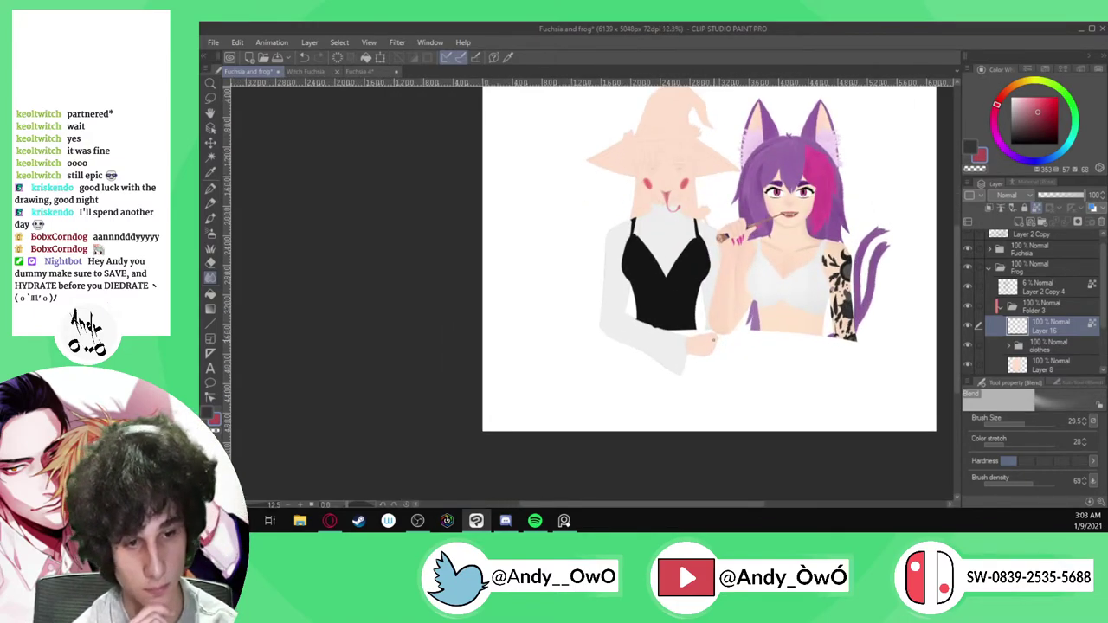
pyautogui.scroll(1, 711, 337)
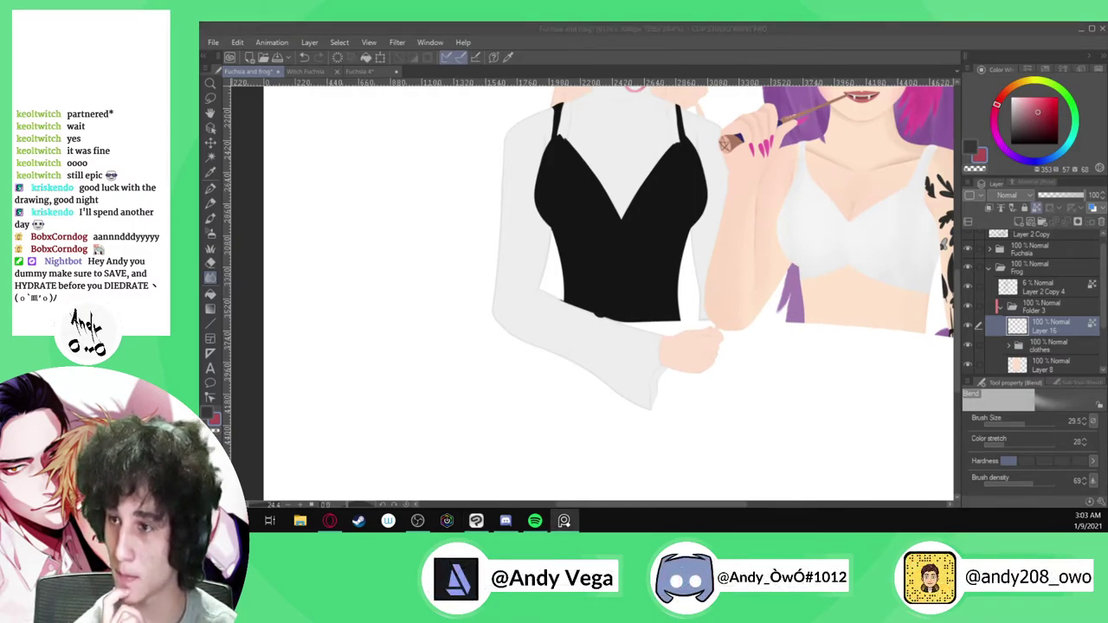
pyautogui.scroll(9, 708, 344)
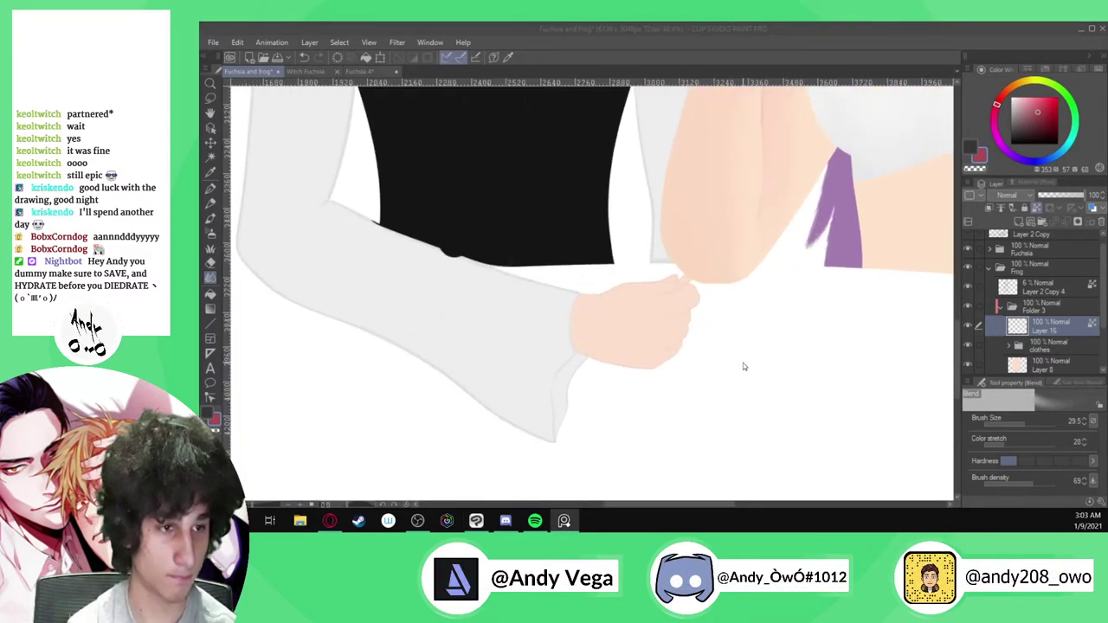
pyautogui.scroll(6, 708, 344)
pyautogui.moveTo(1023, 86); pyautogui.dragTo(1044, 99)
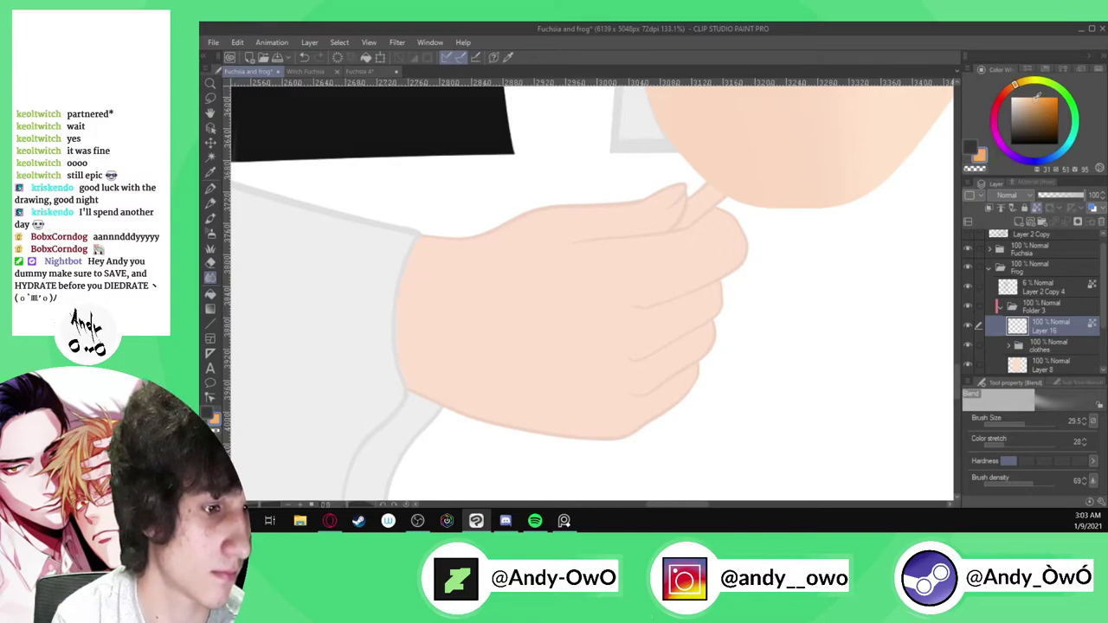
pyautogui.press('p')
pyautogui.scroll(6, 667, 188)
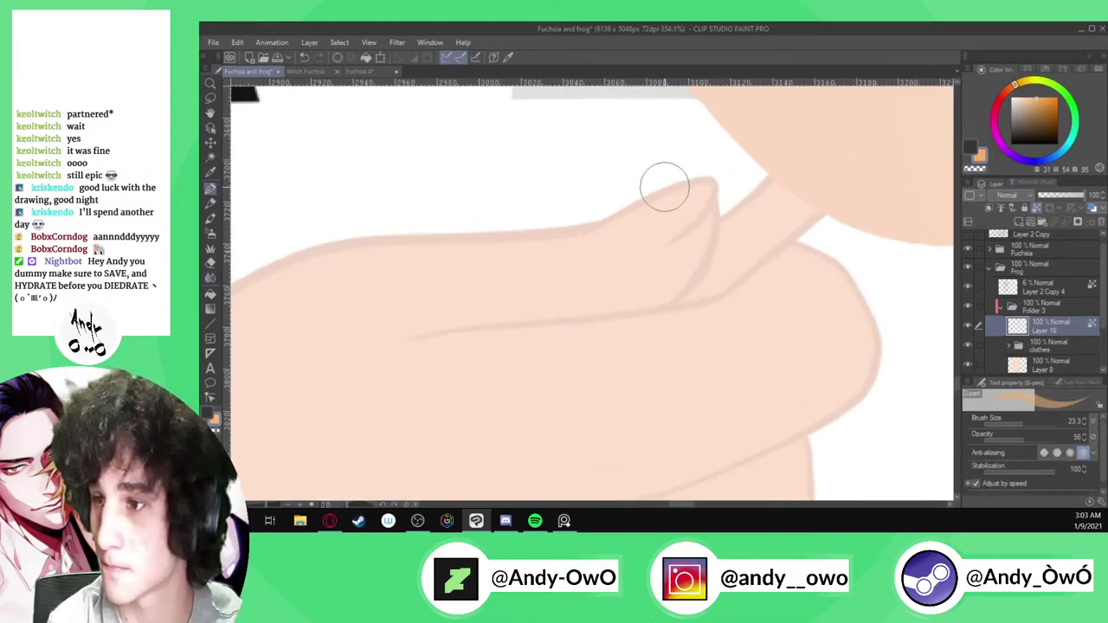
pyautogui.scroll(2, 664, 187)
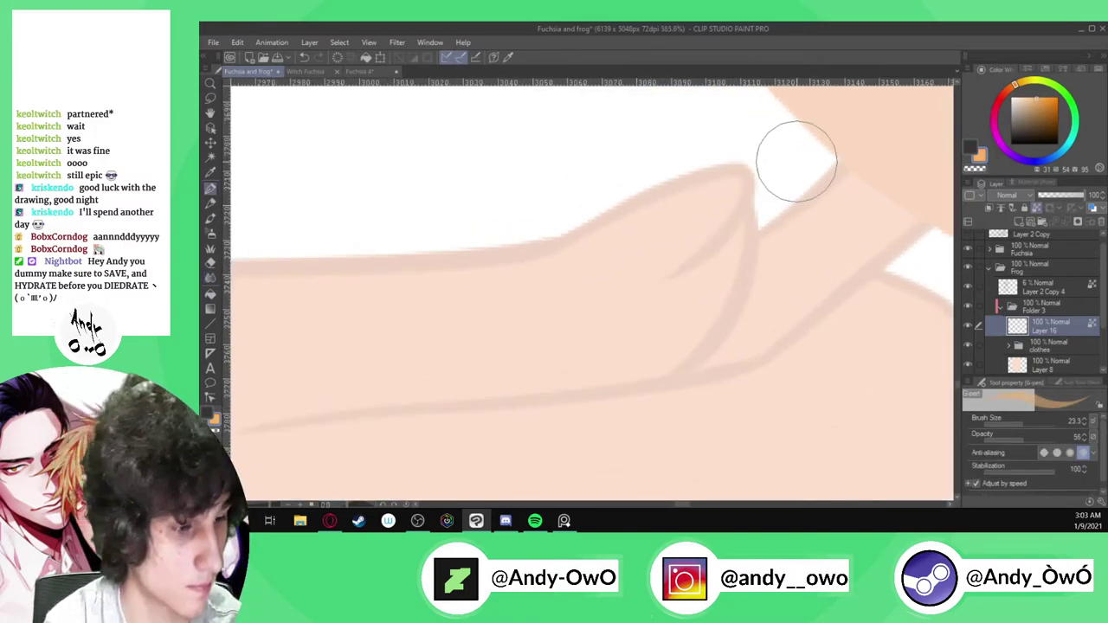
# Unlock the layer's transparent pixels, set the pen opacity to 100, and paint the witch's thumbnail orange on Layer 16
pyautogui.click(1036, 208)
pyautogui.moveTo(1028, 439); pyautogui.dragTo(1056, 439)
pyautogui.moveTo(565, 249); pyautogui.dragTo(743, 168)
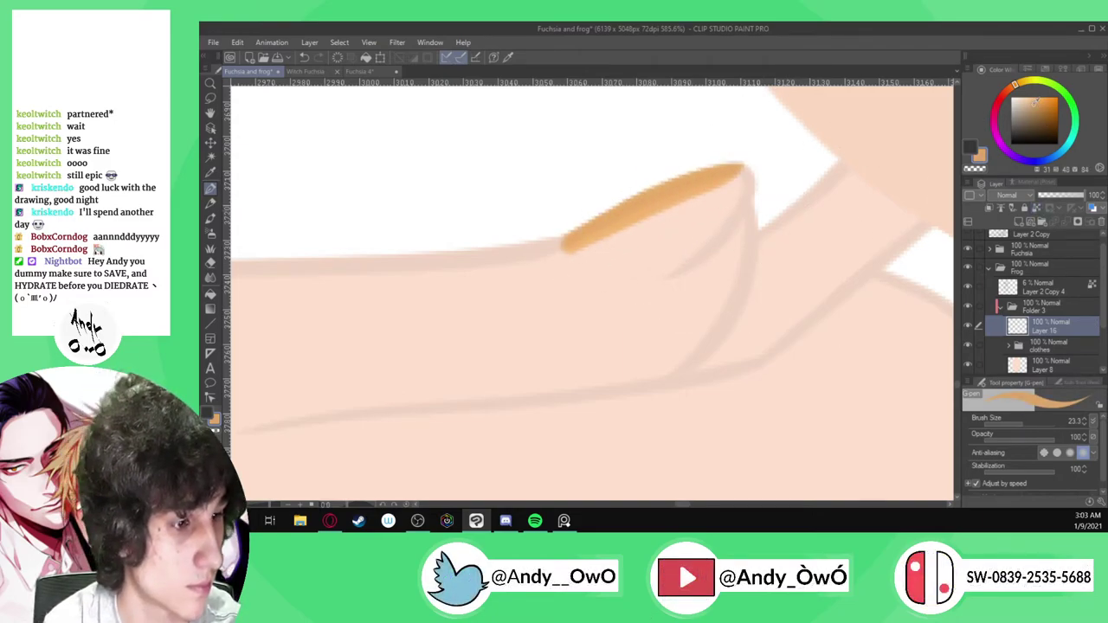
pyautogui.moveTo(556, 252)
pyautogui.mouseDown()
pyautogui.moveTo(614, 211)
pyautogui.moveTo(738, 157)
pyautogui.moveTo(735, 181)
pyautogui.moveTo(746, 155)
pyautogui.moveTo(716, 224)
pyautogui.moveTo(678, 263)
pyautogui.moveTo(617, 280)
pyautogui.moveTo(564, 254)
pyautogui.moveTo(586, 225)
pyautogui.moveTo(575, 254)
pyautogui.moveTo(737, 172)
pyautogui.moveTo(601, 235)
pyautogui.mouseUp()
pyautogui.scroll(-3, 610, 256)
pyautogui.scroll(-8, 621, 279)
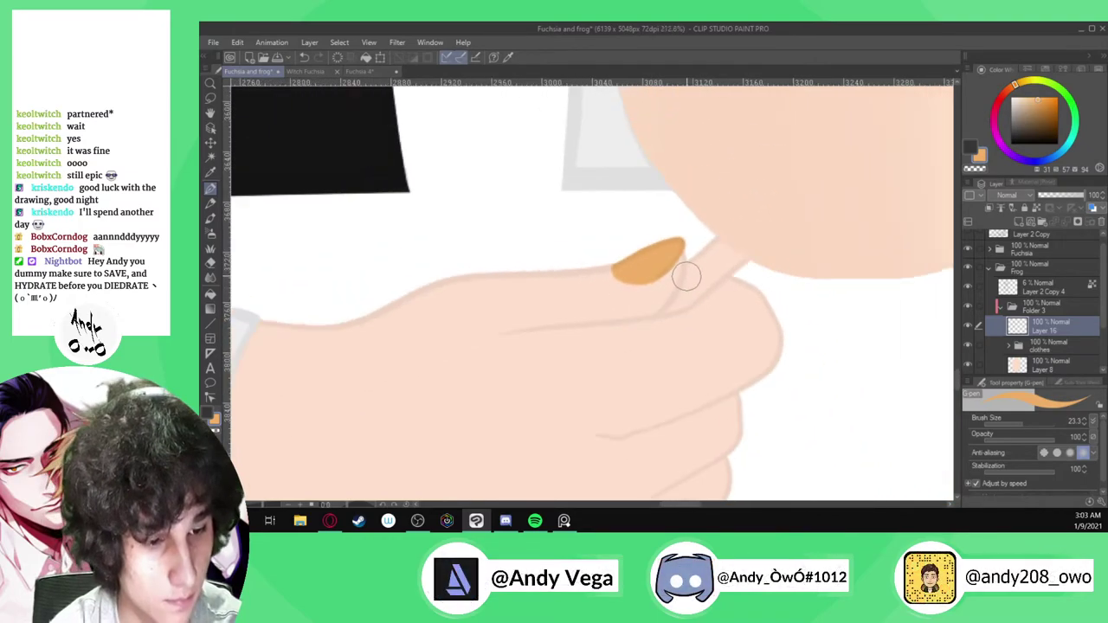
# Hide the sketch and examine the orange thumbnail, the witch's face and the full illustration
pyautogui.scroll(-6, 729, 257)
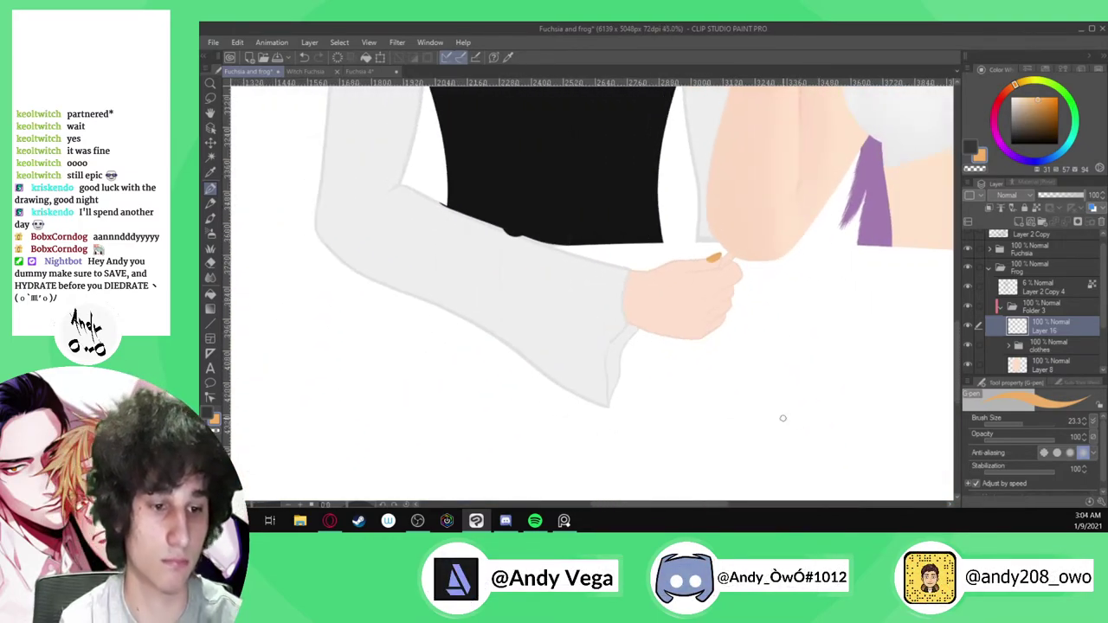
pyautogui.scroll(-3, 715, 470)
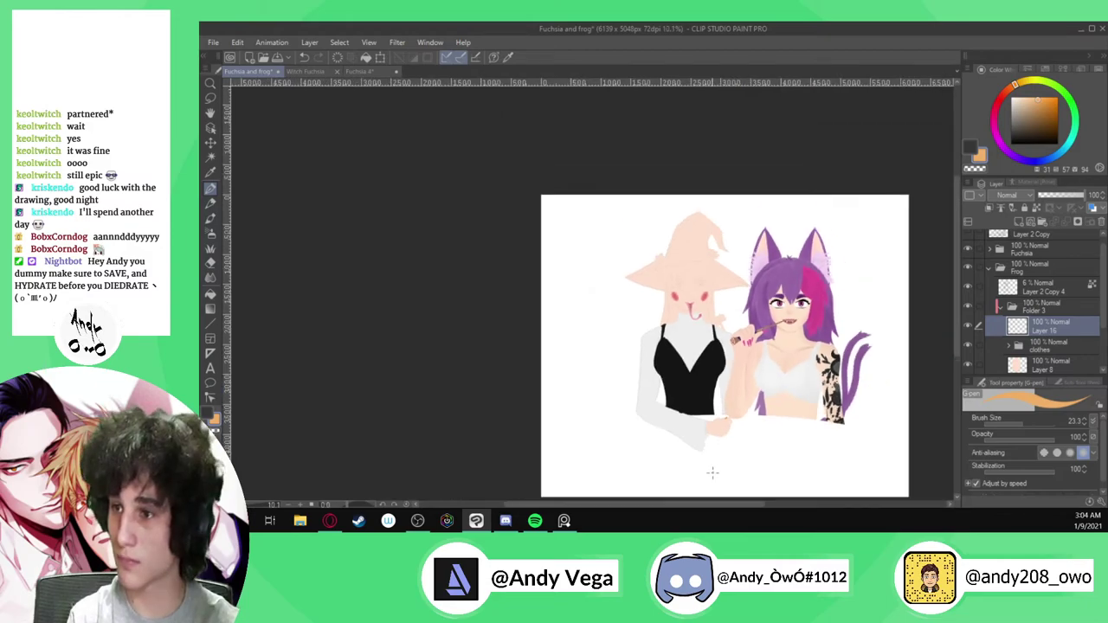
pyautogui.scroll(3, 712, 463)
pyautogui.scroll(3, 713, 456)
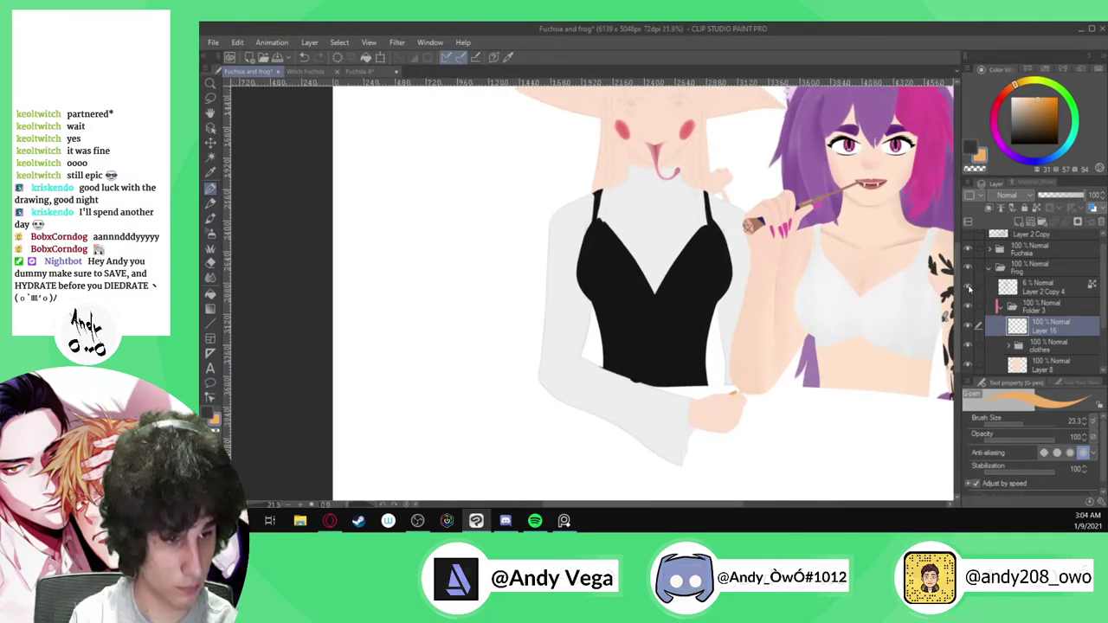
pyautogui.scroll(-2, 674, 463)
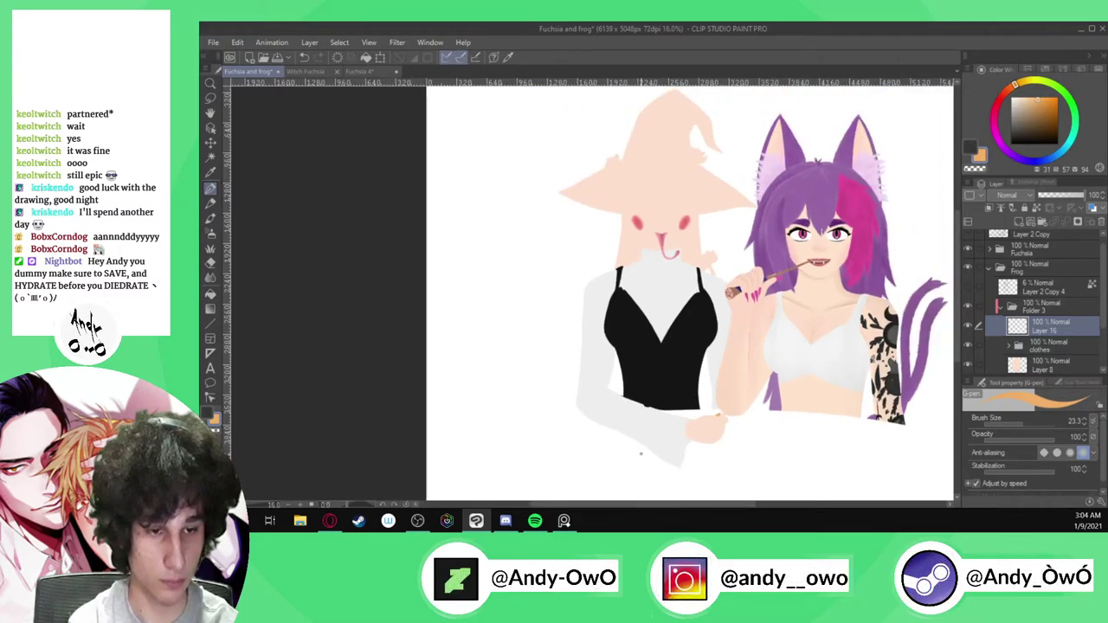
pyautogui.scroll(1, 680, 384)
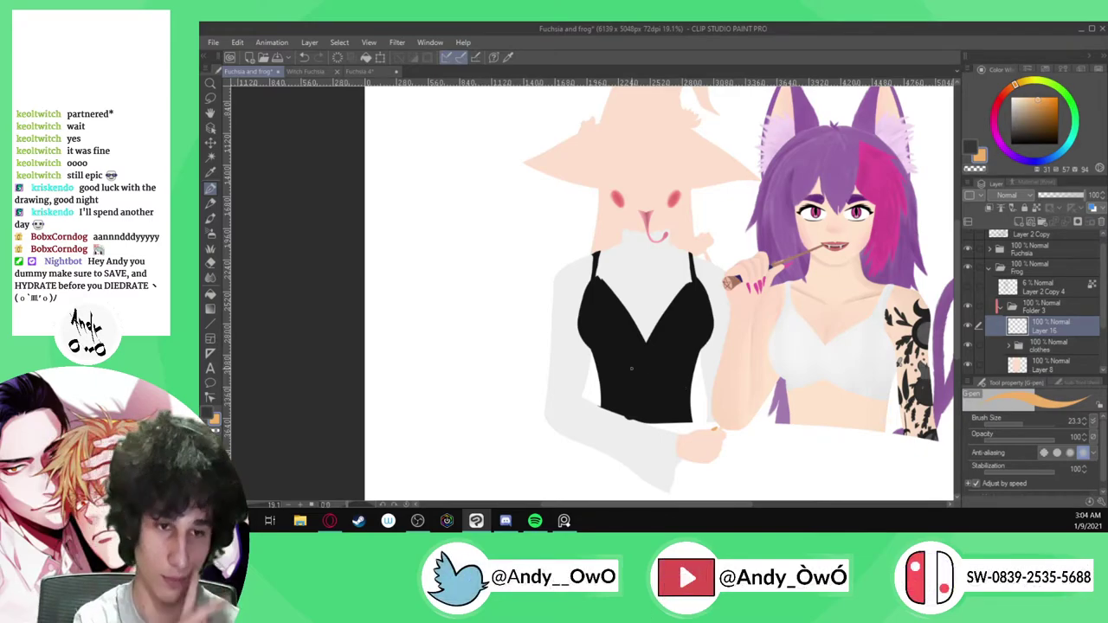
pyautogui.scroll(-3, 632, 369)
pyautogui.scroll(3, 666, 228)
pyautogui.scroll(-1, 1067, 290)
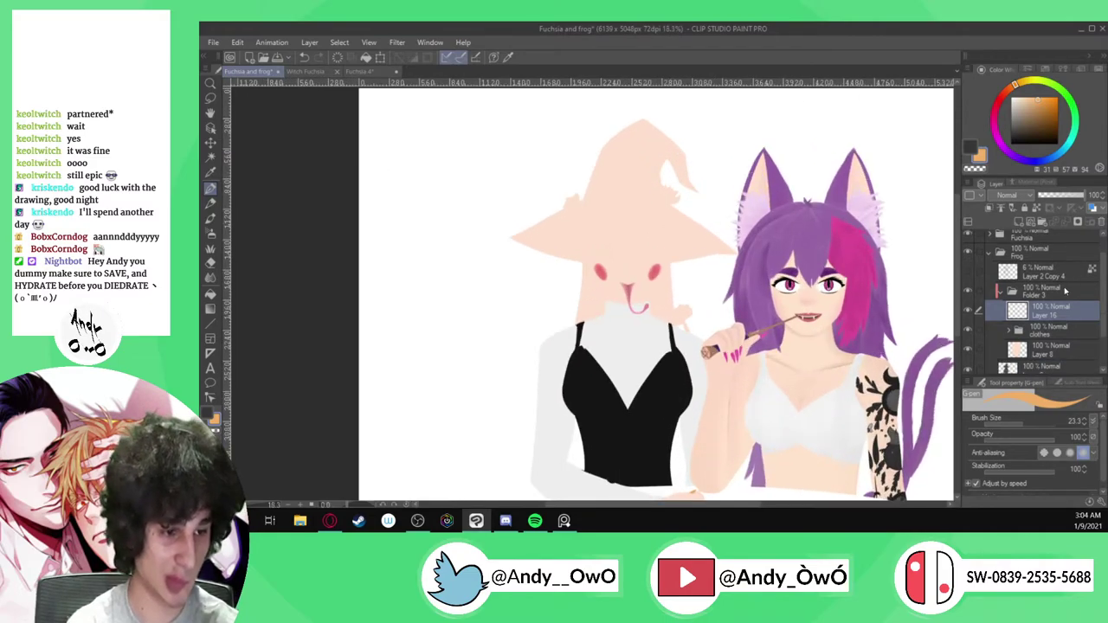
pyautogui.scroll(-2, 1056, 340)
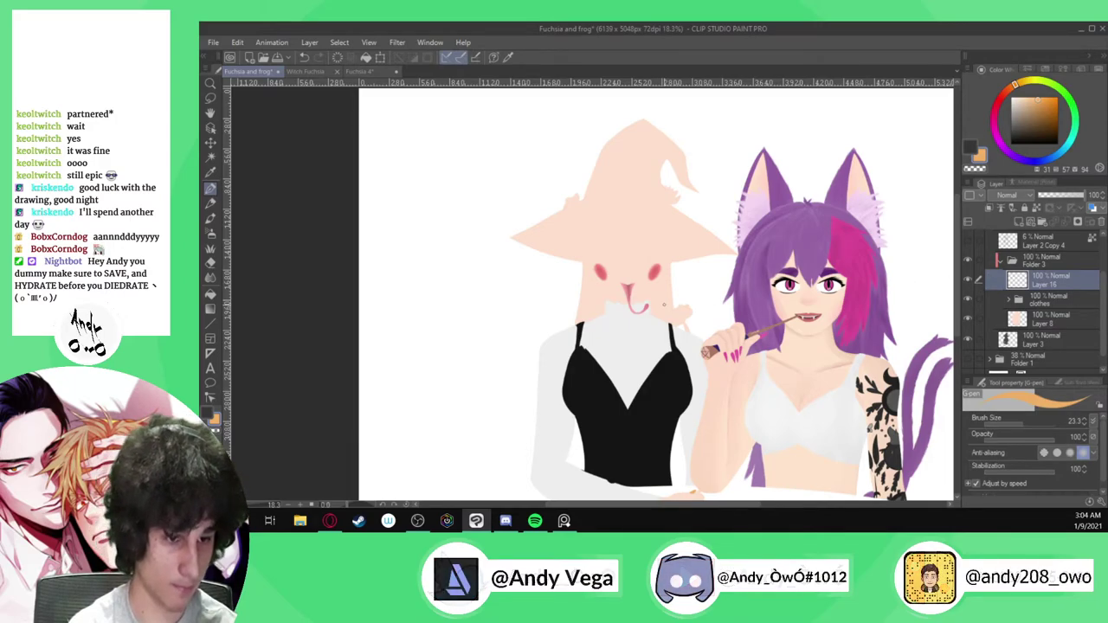
pyautogui.scroll(-3, 625, 284)
pyautogui.scroll(4, 634, 289)
pyautogui.scroll(2, 637, 291)
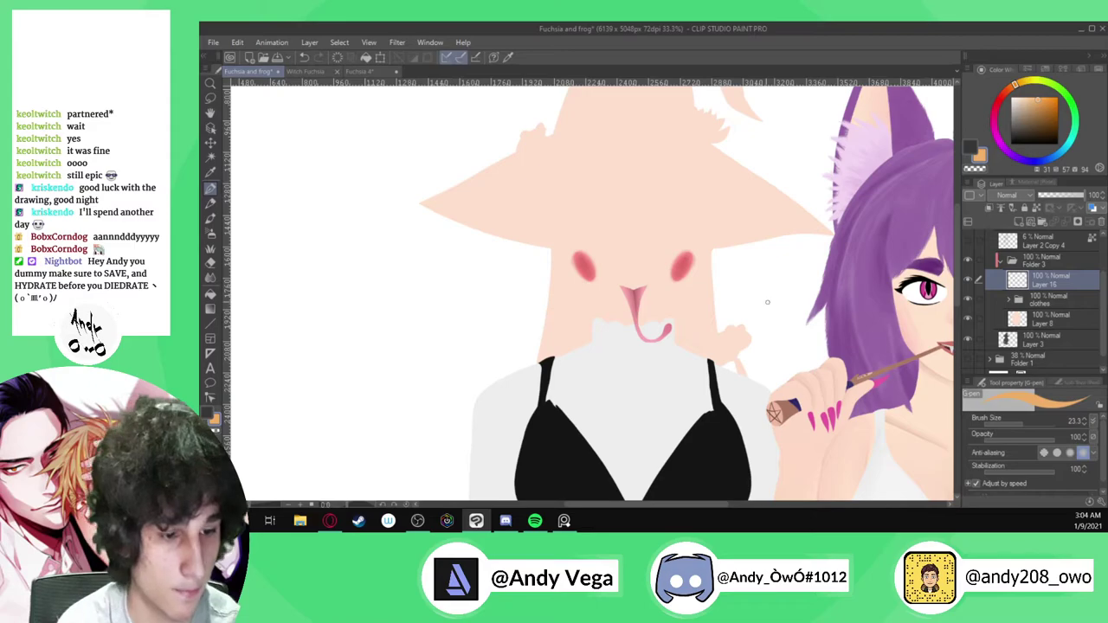
pyautogui.scroll(-1, 592, 294)
# Sample the red of the purple-haired girl's lips, darken it to a near-black maroon for the G-pen, and show the sketch over the witch
pyautogui.press('i')
pyautogui.scroll(2, 865, 346)
pyautogui.click(868, 307)
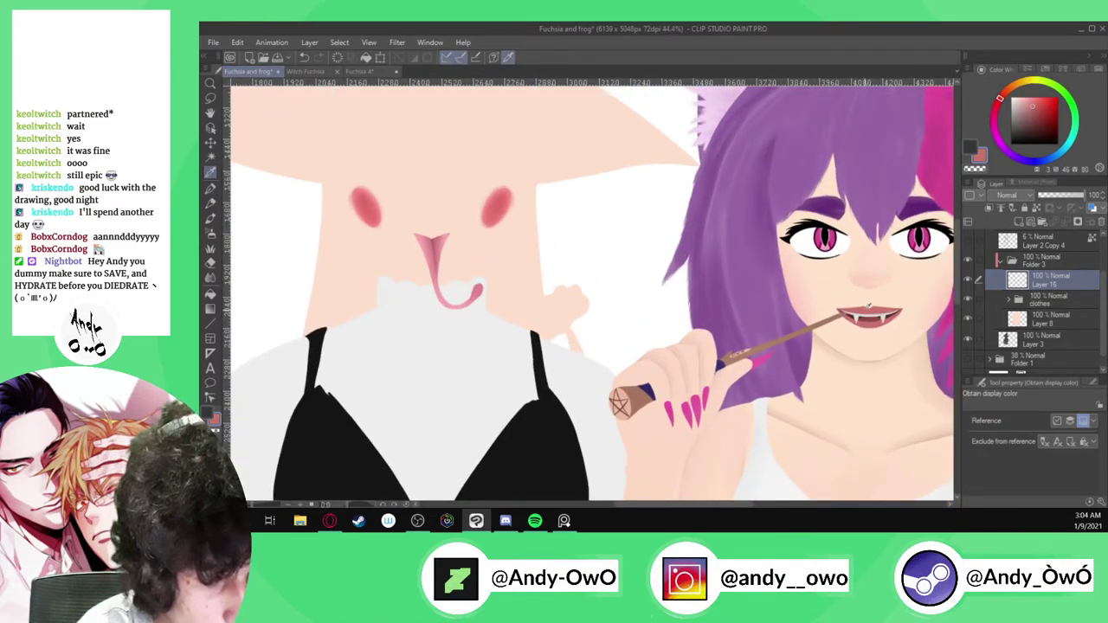
pyautogui.press('p')
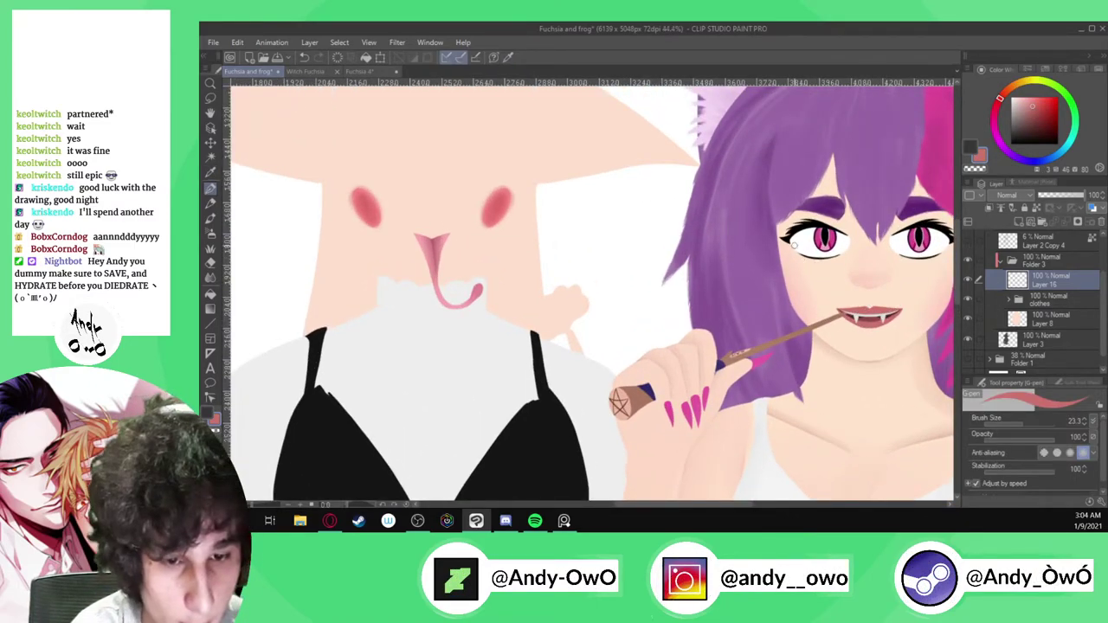
pyautogui.scroll(4, 408, 231)
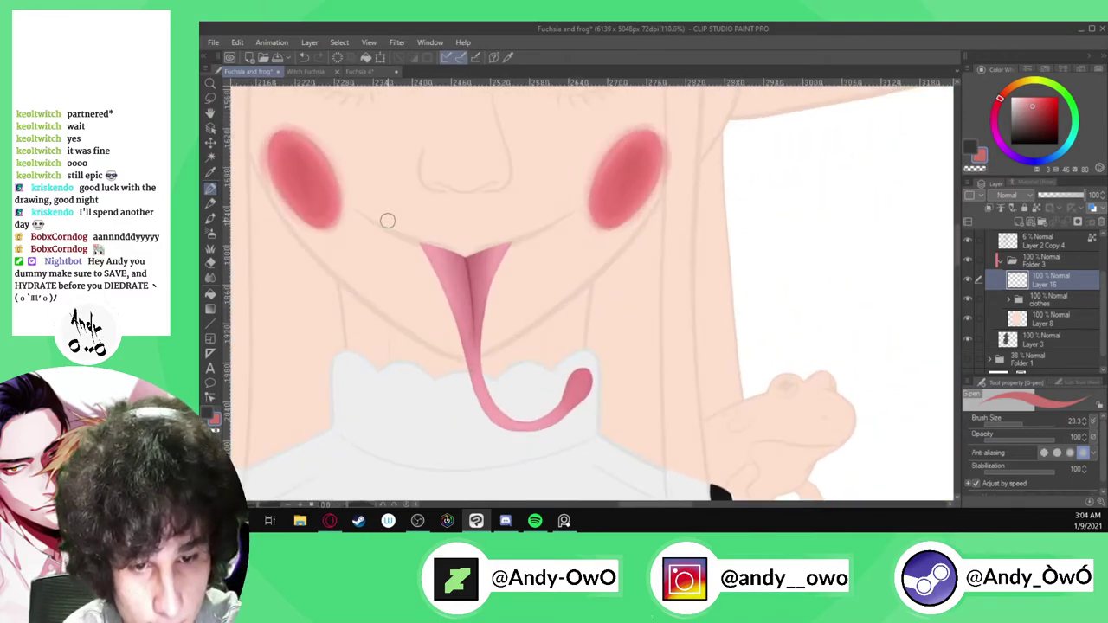
pyautogui.scroll(1, 408, 231)
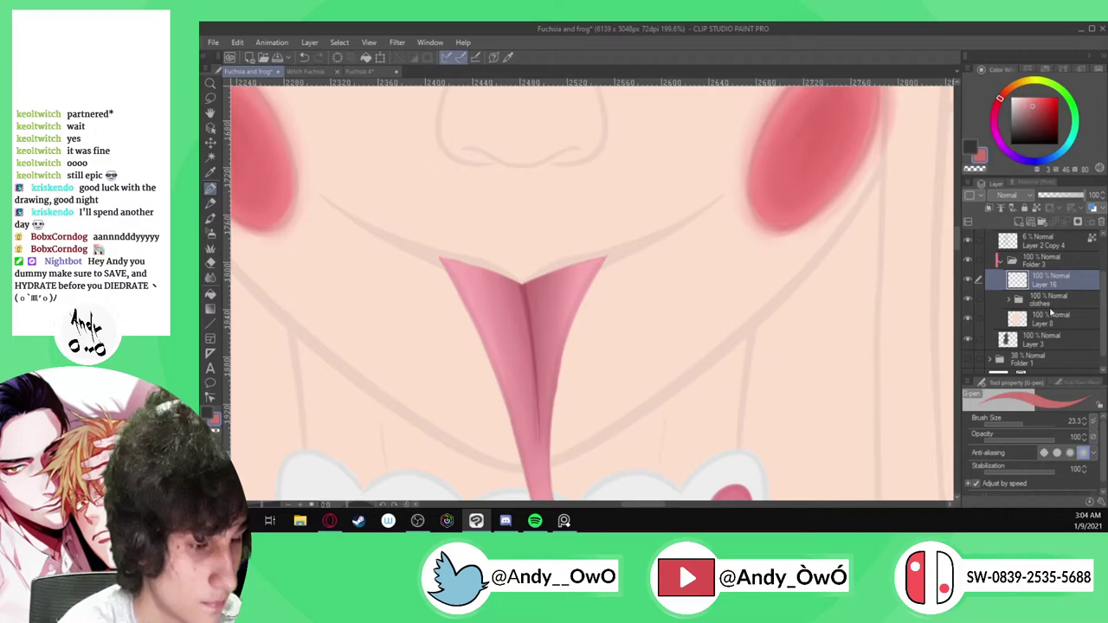
pyautogui.scroll(1, 372, 221)
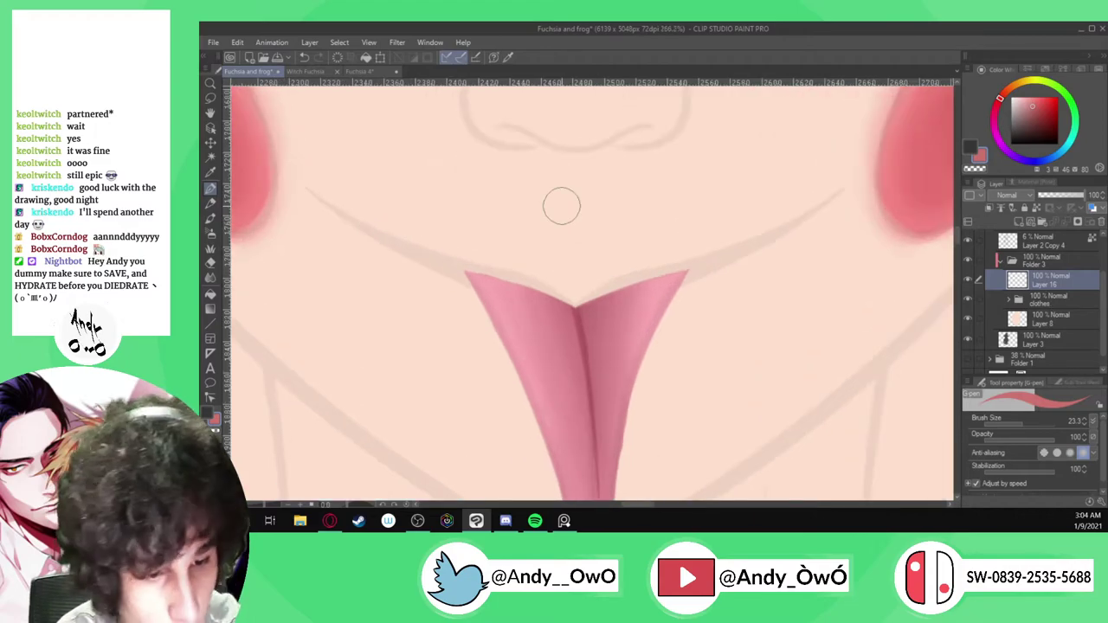
pyautogui.click(969, 280)
pyautogui.click(969, 280)
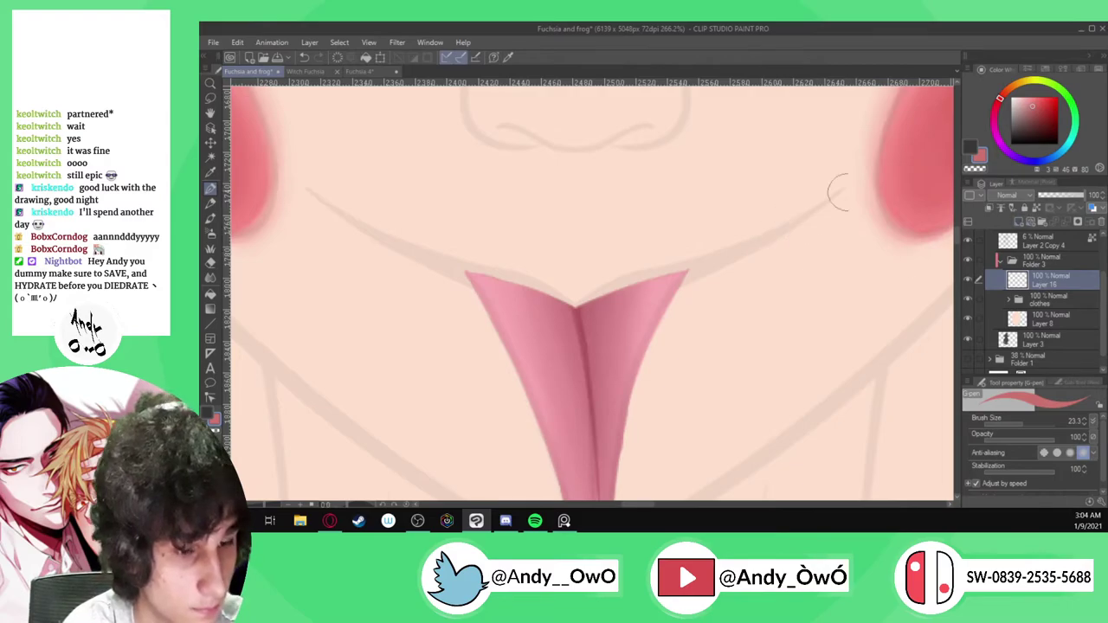
pyautogui.click(1028, 127)
pyautogui.click(1045, 134)
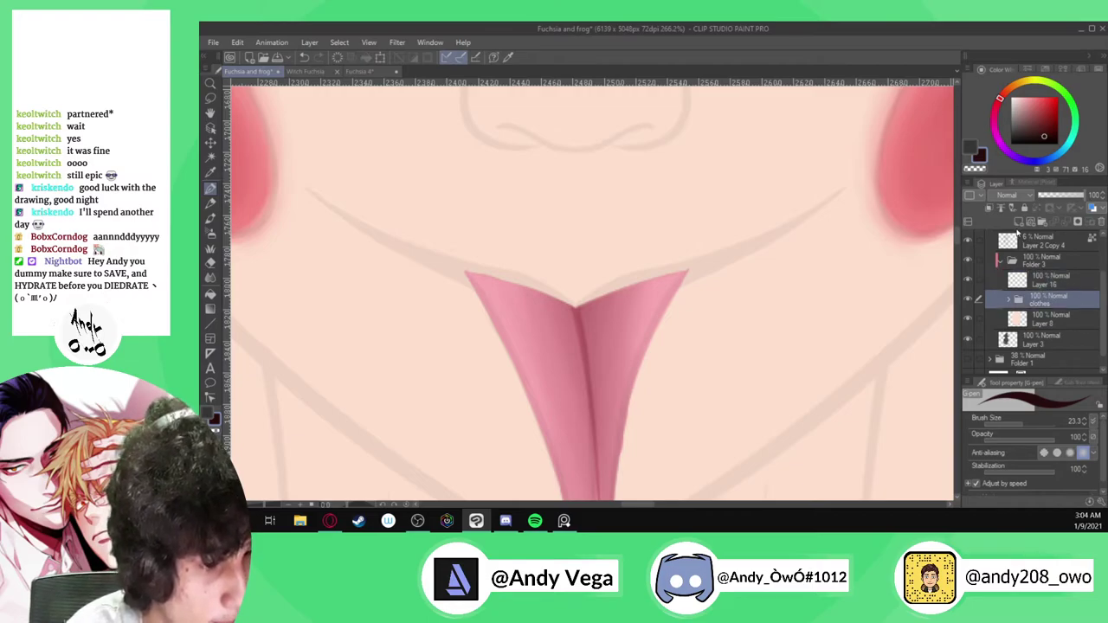
# Try tracing one side of the mouth line in maroon on a new layer above the clothes folder, and undo it
pyautogui.click(1019, 224)
pyautogui.moveTo(305, 188); pyautogui.dragTo(470, 281)
pyautogui.moveTo(339, 210); pyautogui.dragTo(431, 257)
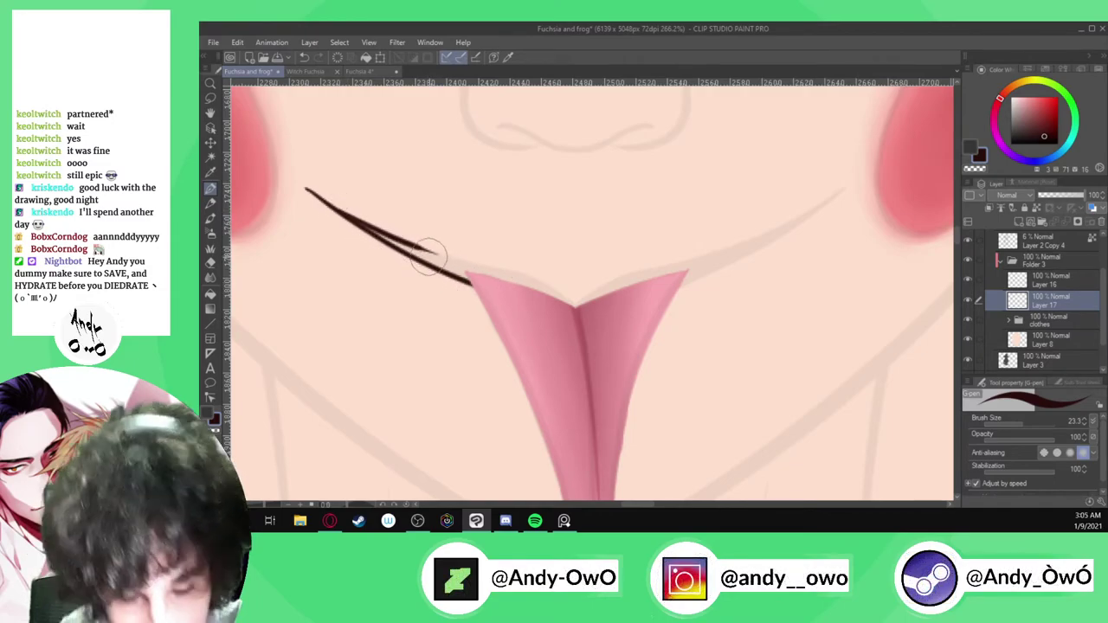
pyautogui.hotkey('ctrl', 'z')
pyautogui.hotkey('ctrl', 'z')
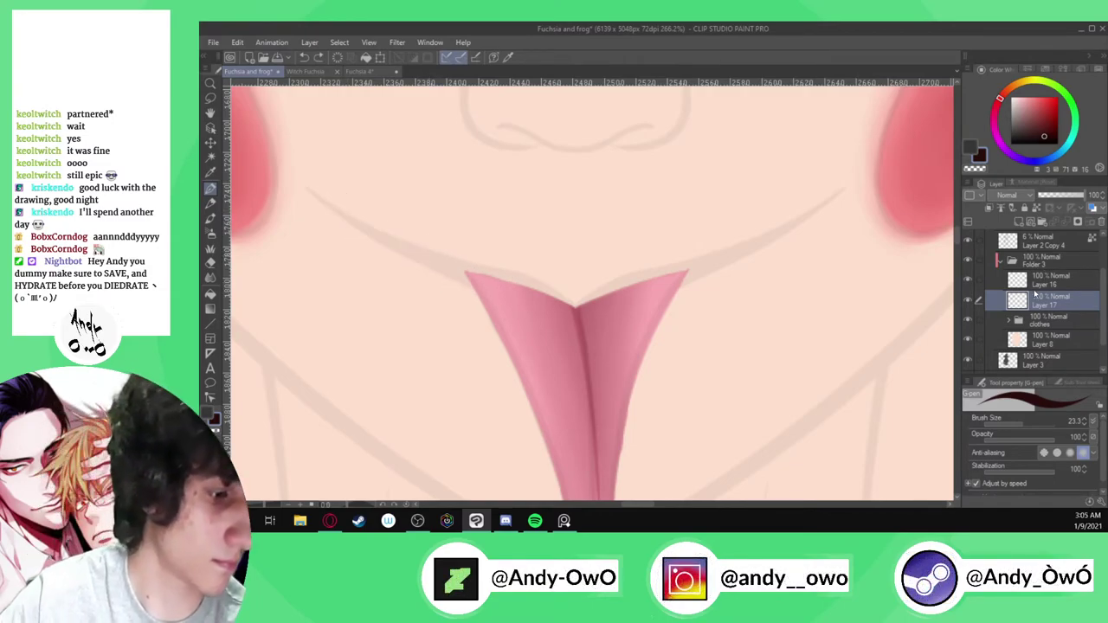
pyautogui.hotkey('ctrl', 'z')
# Raise the sketch layer Layer 2 Copy 4 to 100% opacity and lasso its mouth line, leaving out the tongue outline
pyautogui.click(1048, 238)
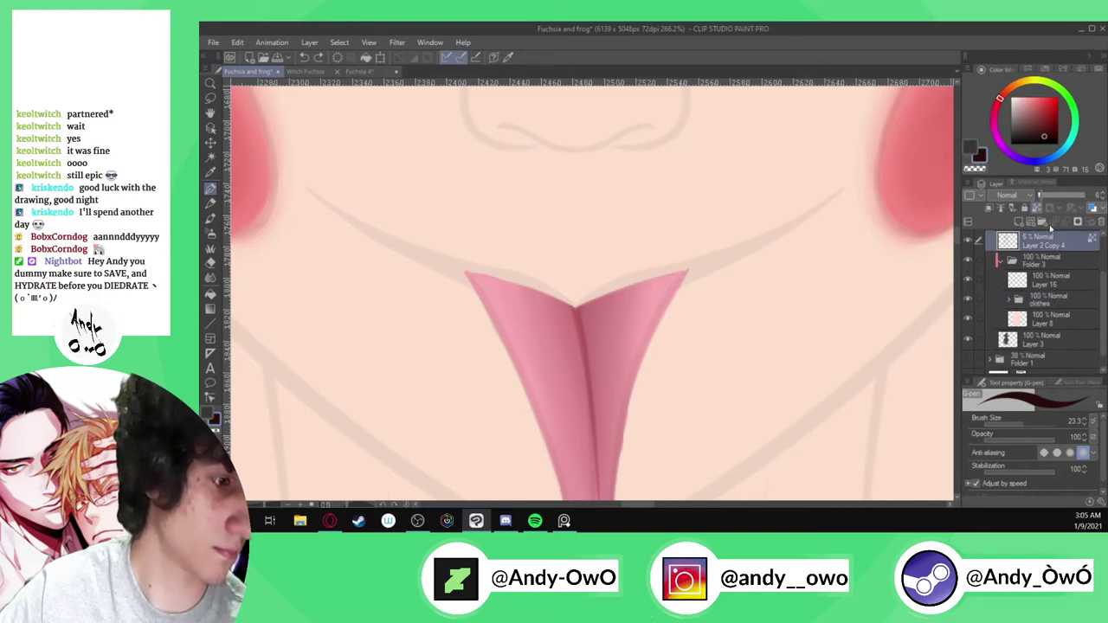
pyautogui.click(1087, 194)
pyautogui.click(210, 97)
pyautogui.moveTo(391, 290)
pyautogui.mouseDown()
pyautogui.moveTo(331, 234)
pyautogui.moveTo(315, 155)
pyautogui.moveTo(439, 213)
pyautogui.moveTo(647, 224)
pyautogui.moveTo(828, 155)
pyautogui.moveTo(844, 213)
pyautogui.moveTo(761, 284)
pyautogui.moveTo(642, 342)
pyautogui.mouseUp()
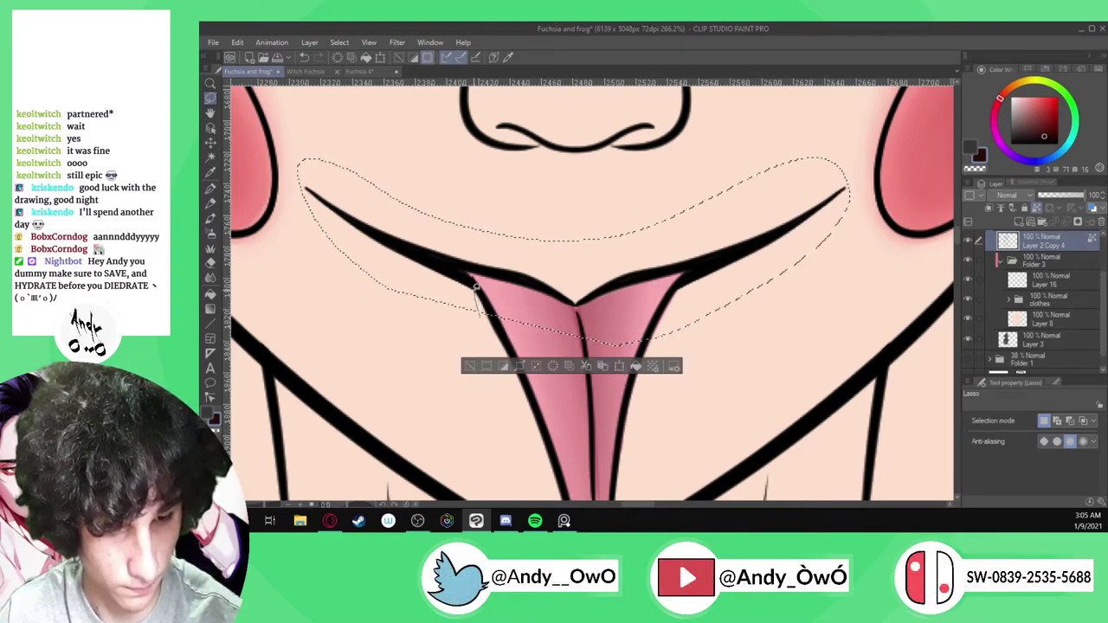
pyautogui.moveTo(510, 294)
pyautogui.mouseDown()
pyautogui.moveTo(575, 311)
pyautogui.moveTo(662, 281)
pyautogui.moveTo(678, 290)
pyautogui.moveTo(680, 278)
pyautogui.mouseUp()
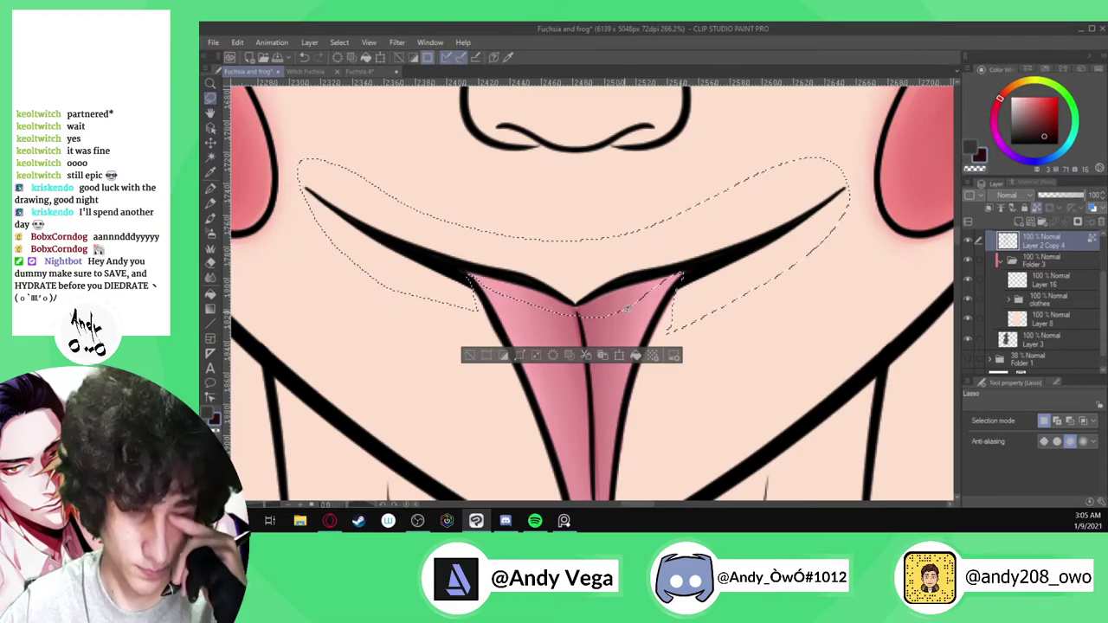
# Copy the selected mouth line to its own layer, place it beneath tongue Layer 16, hide the sketch, and deselect
pyautogui.click(604, 356)
pyautogui.moveTo(1043, 246); pyautogui.dragTo(1042, 301)
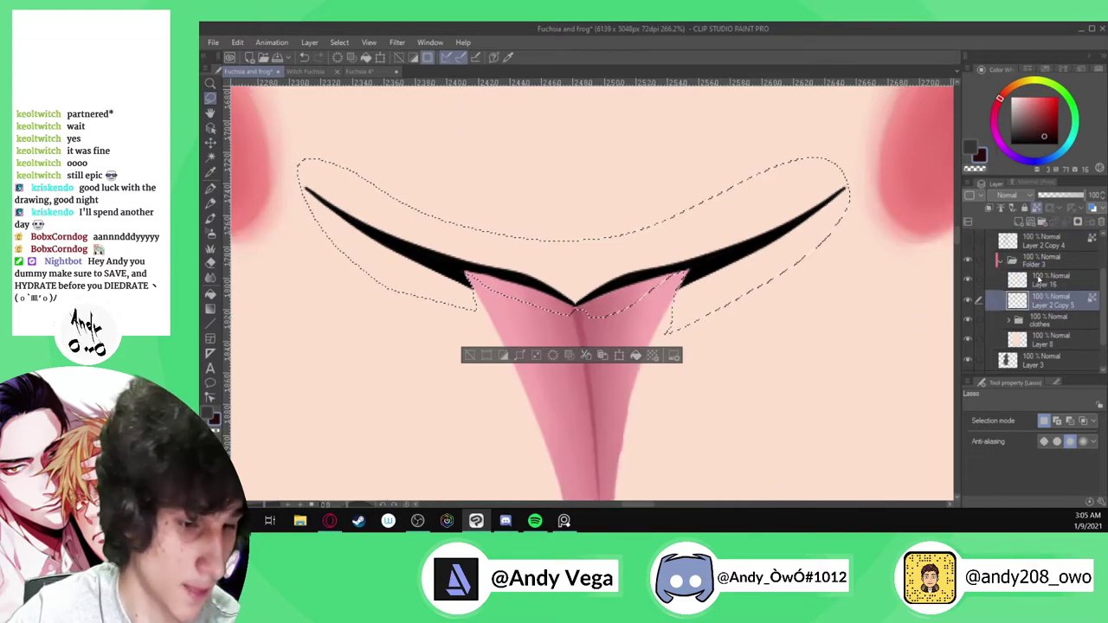
pyautogui.click(470, 355)
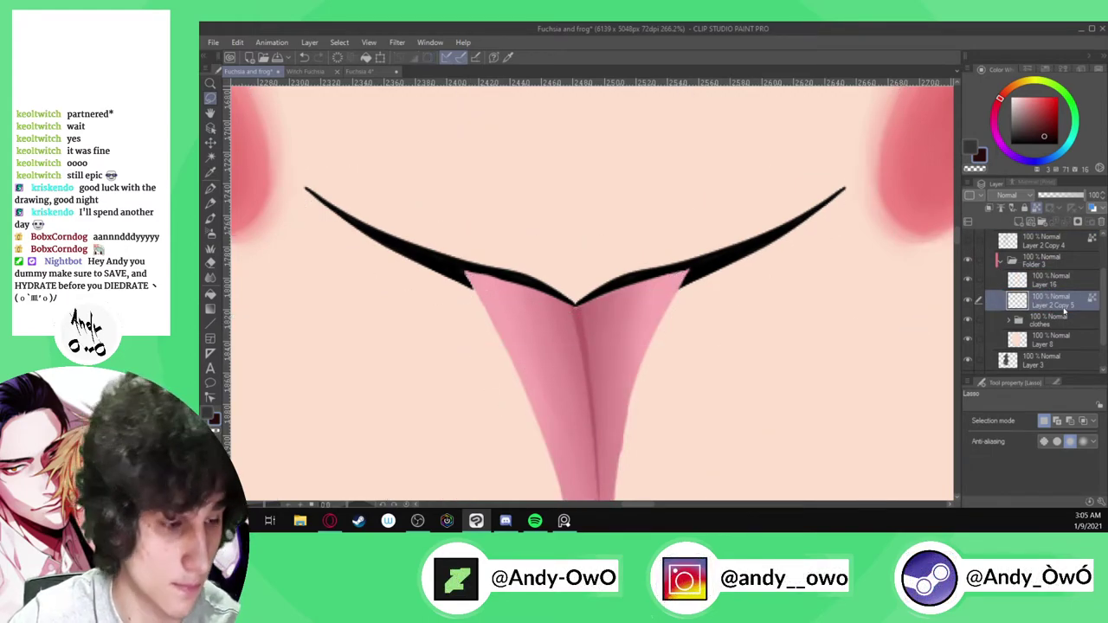
# Recolour the copied black mouth line in dark maroon with the G-pen and check it against the tongue layer
pyautogui.press('p')
pyautogui.moveTo(841, 212)
pyautogui.mouseDown()
pyautogui.moveTo(665, 288)
pyautogui.moveTo(633, 280)
pyautogui.moveTo(729, 240)
pyautogui.moveTo(538, 288)
pyautogui.moveTo(392, 244)
pyautogui.moveTo(304, 184)
pyautogui.mouseUp()
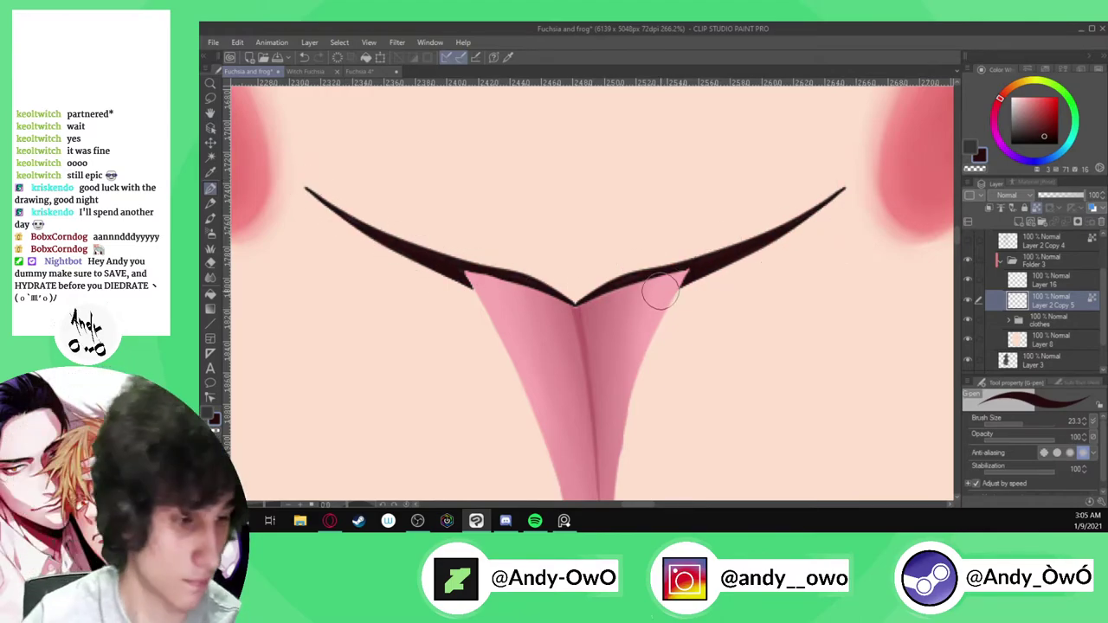
pyautogui.click(970, 287)
pyautogui.click(971, 286)
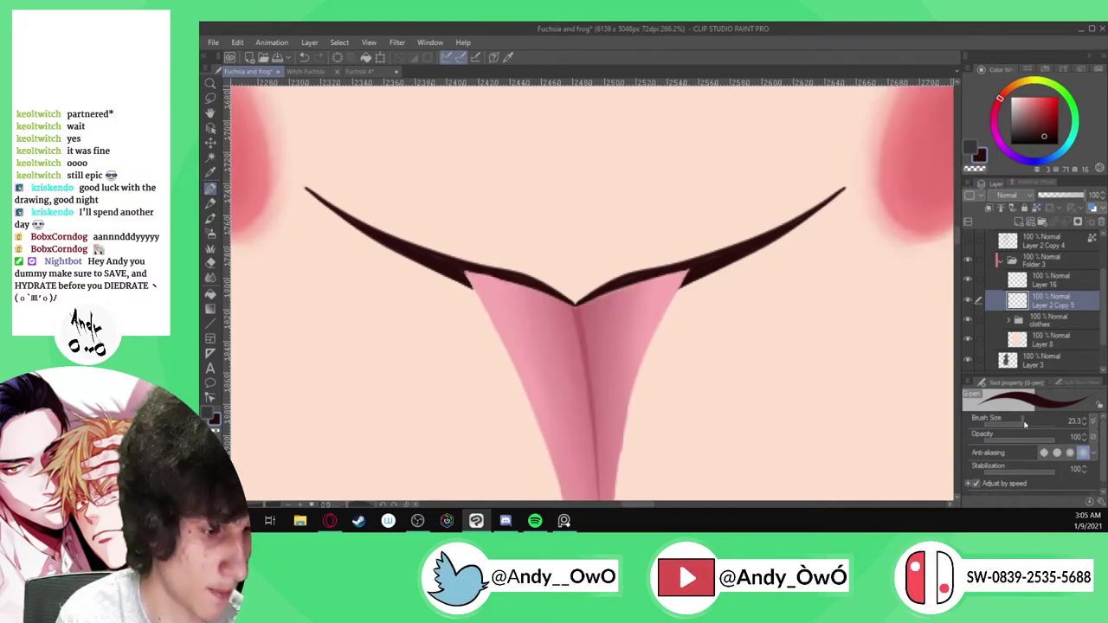
# Reduce the G-pen to size 13.6 and cover the remaining black along the mouth line above the tongue with maroon
pyautogui.moveTo(1024, 424); pyautogui.dragTo(1011, 424)
pyautogui.scroll(5, 448, 266)
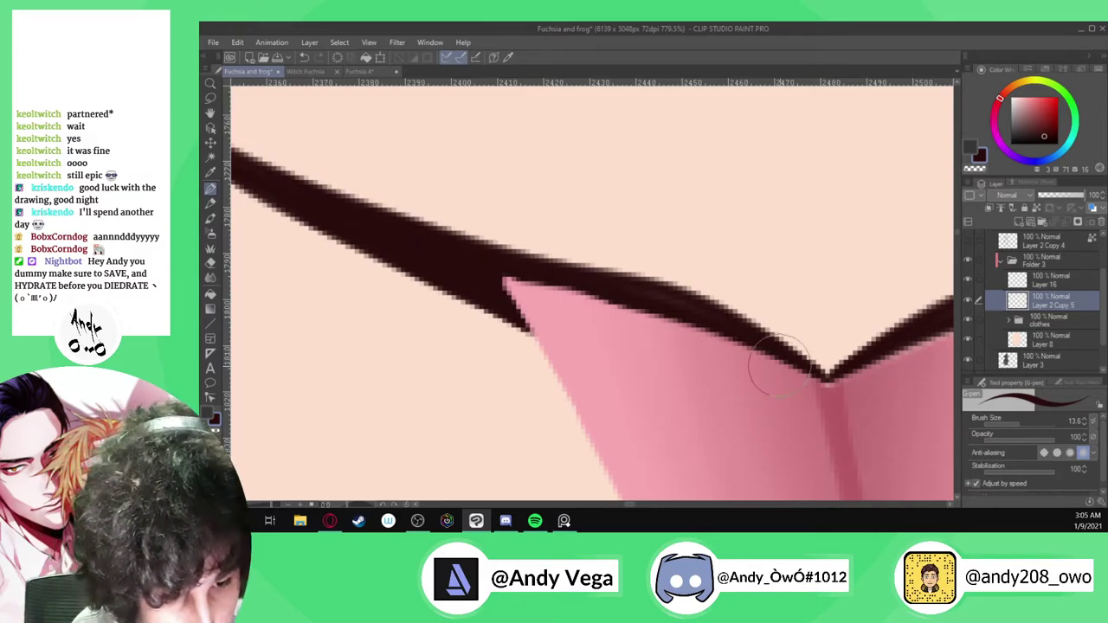
pyautogui.scroll(-3, 554, 245)
pyautogui.scroll(1, 750, 331)
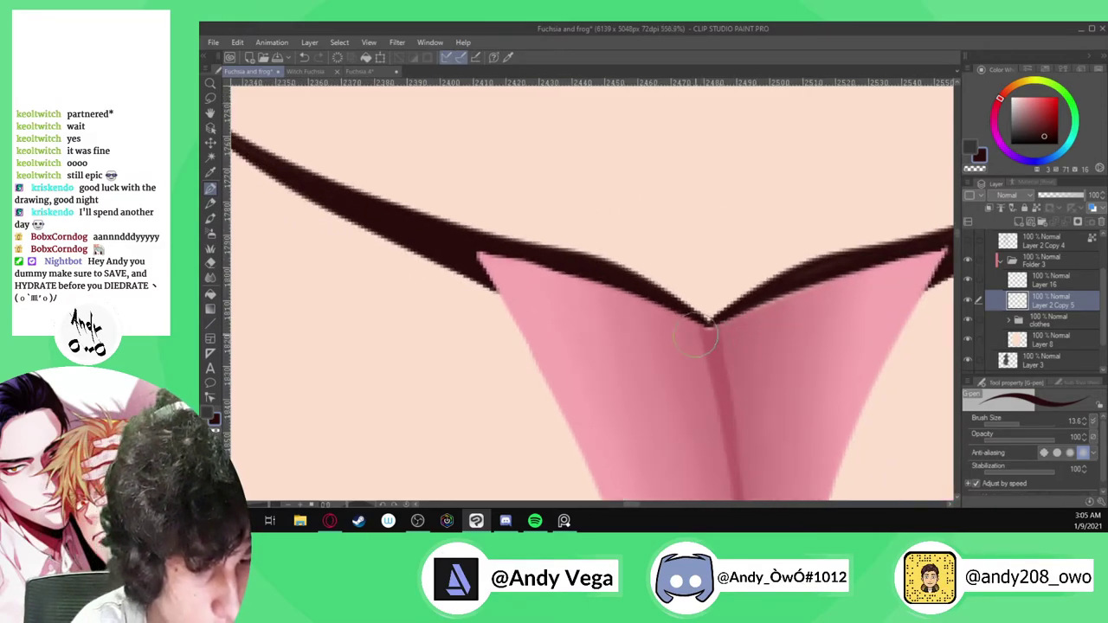
pyautogui.scroll(-1, 575, 330)
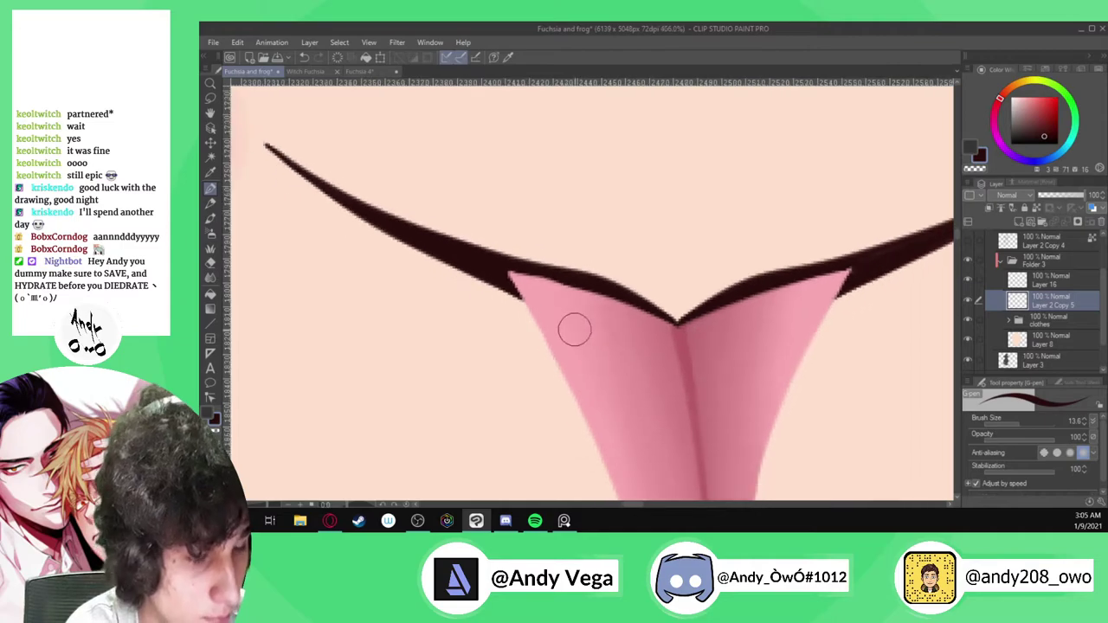
# Inspect the witch's maroon mouth line closely and lock the transparent pixels of its layer, Layer 2 Copy 5
pyautogui.scroll(1, 935, 239)
pyautogui.scroll(-1, 669, 340)
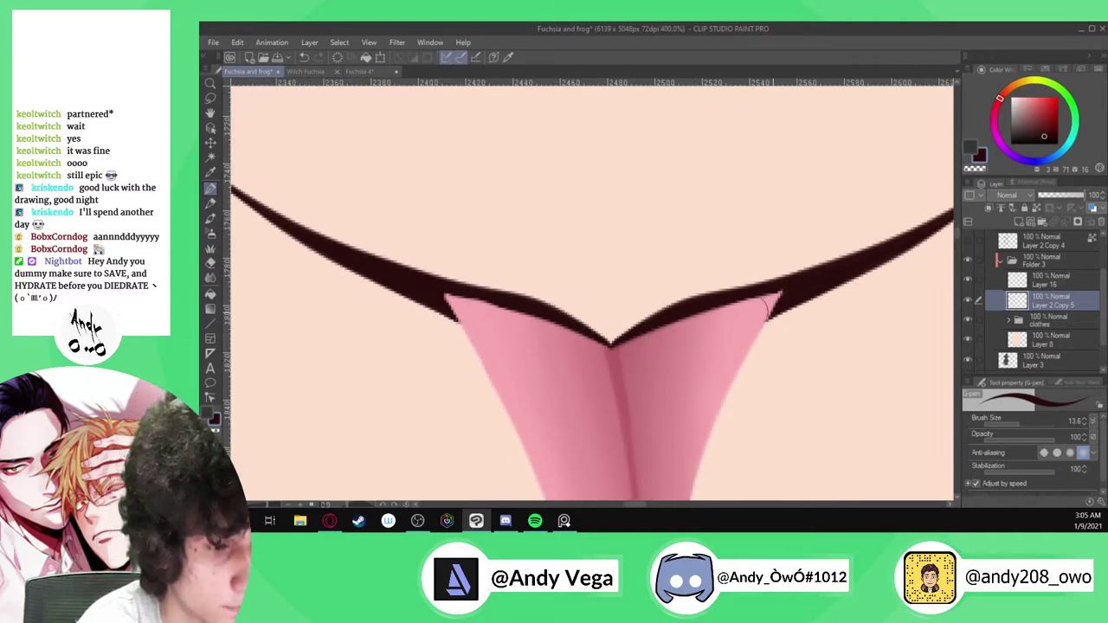
pyautogui.scroll(-1, 776, 305)
pyautogui.scroll(1, 683, 339)
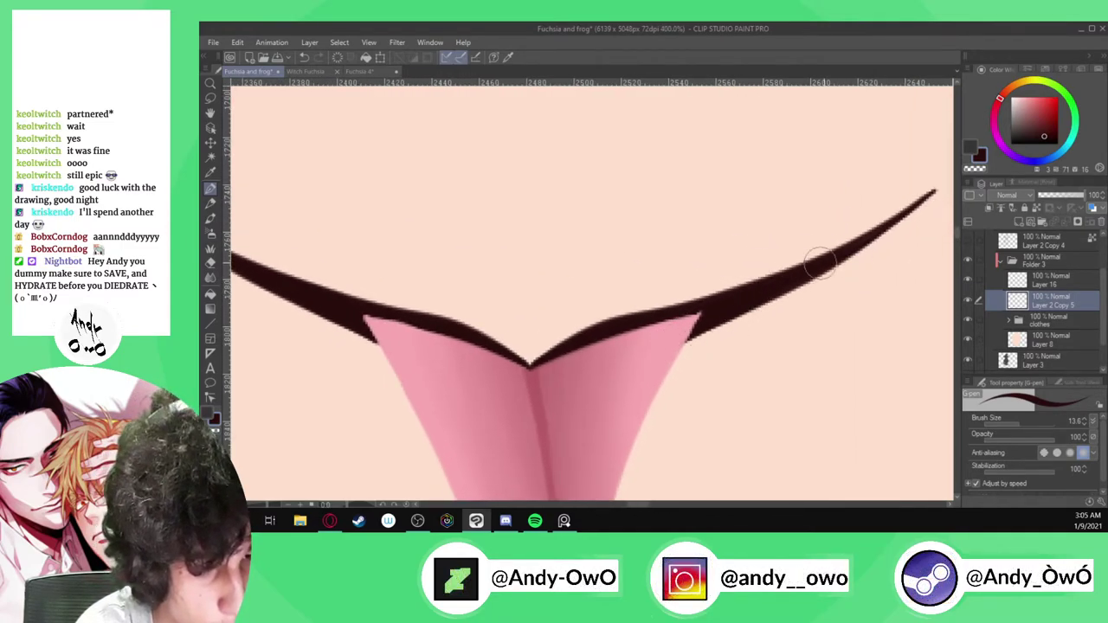
pyautogui.scroll(2, 821, 267)
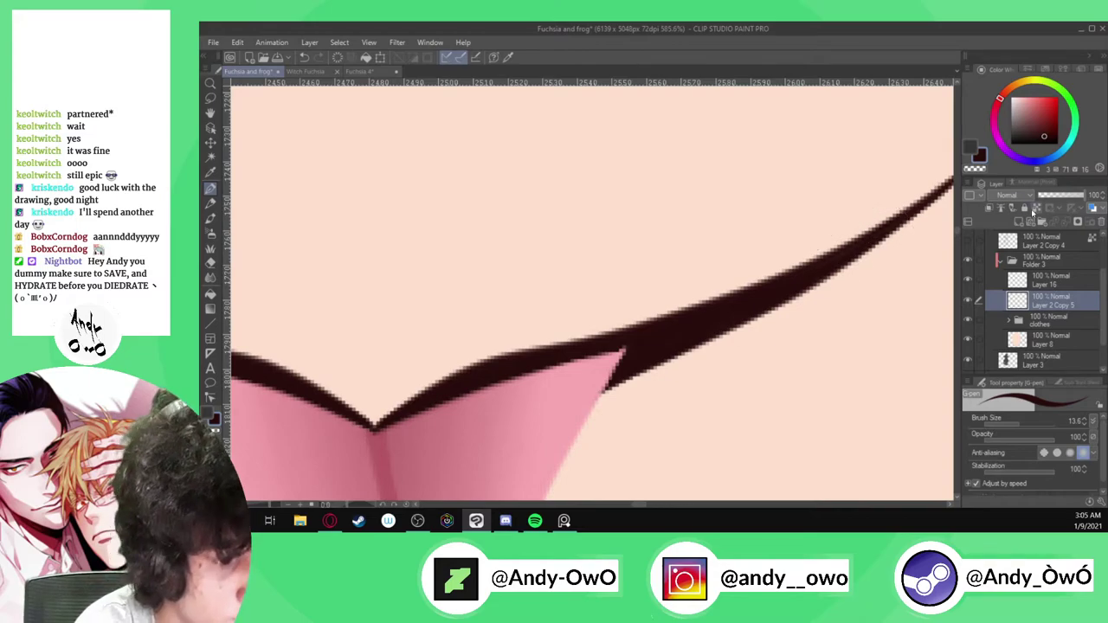
pyautogui.scroll(-6, 545, 270)
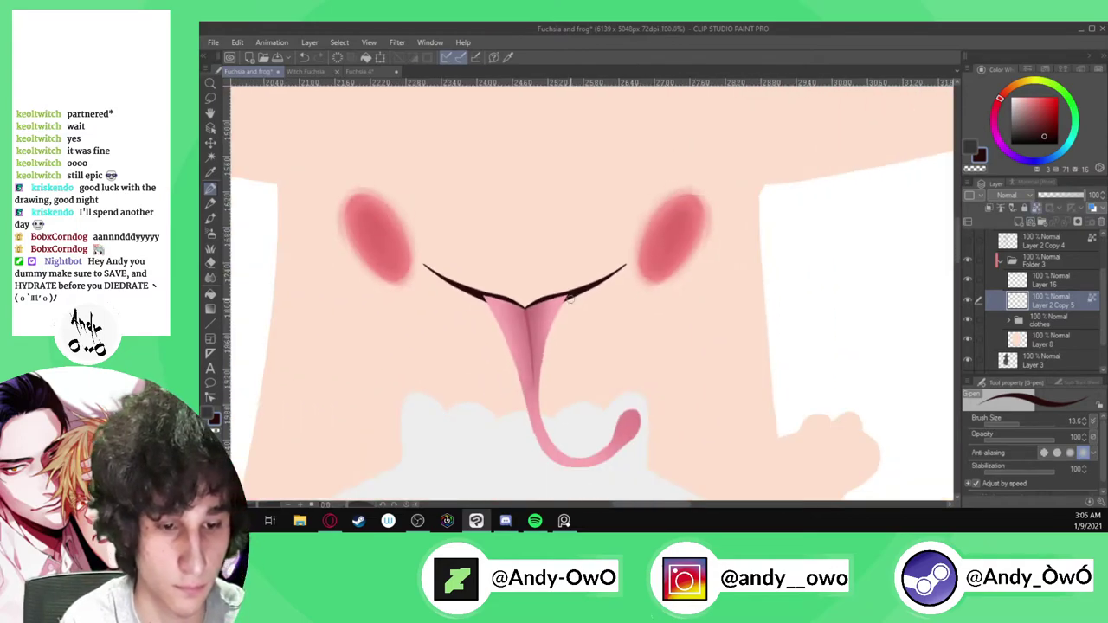
# Sample the dark red from the purple-haired character's mouth and return to the witch's mouth with the G-pen
pyautogui.scroll(-5, 570, 299)
pyautogui.press('i')
pyautogui.scroll(4, 937, 370)
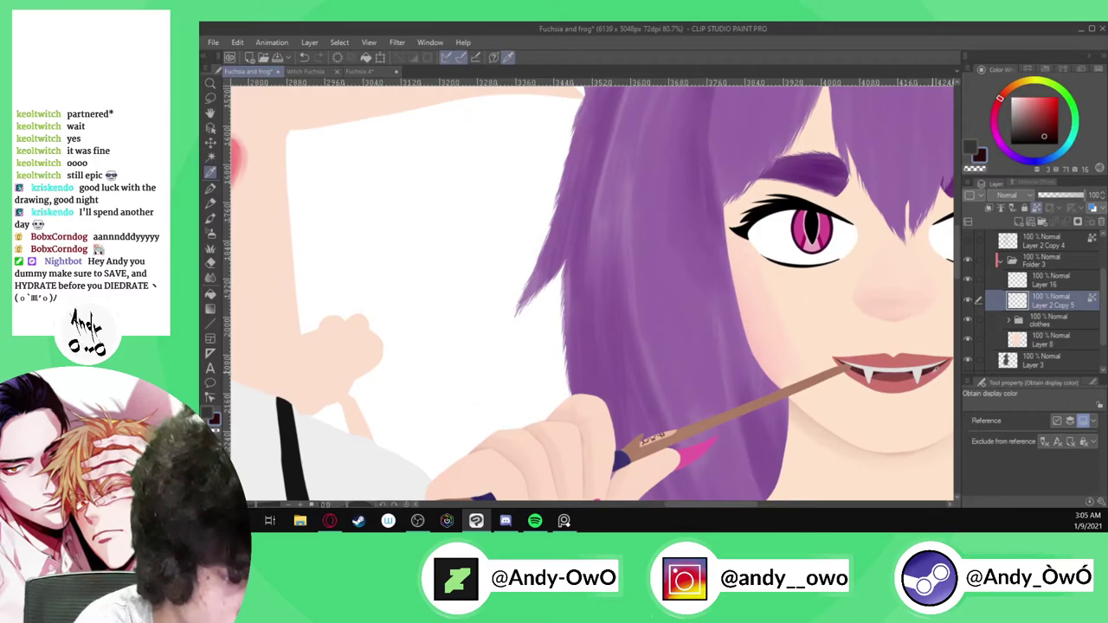
pyautogui.scroll(2, 923, 370)
pyautogui.scroll(-1, 923, 370)
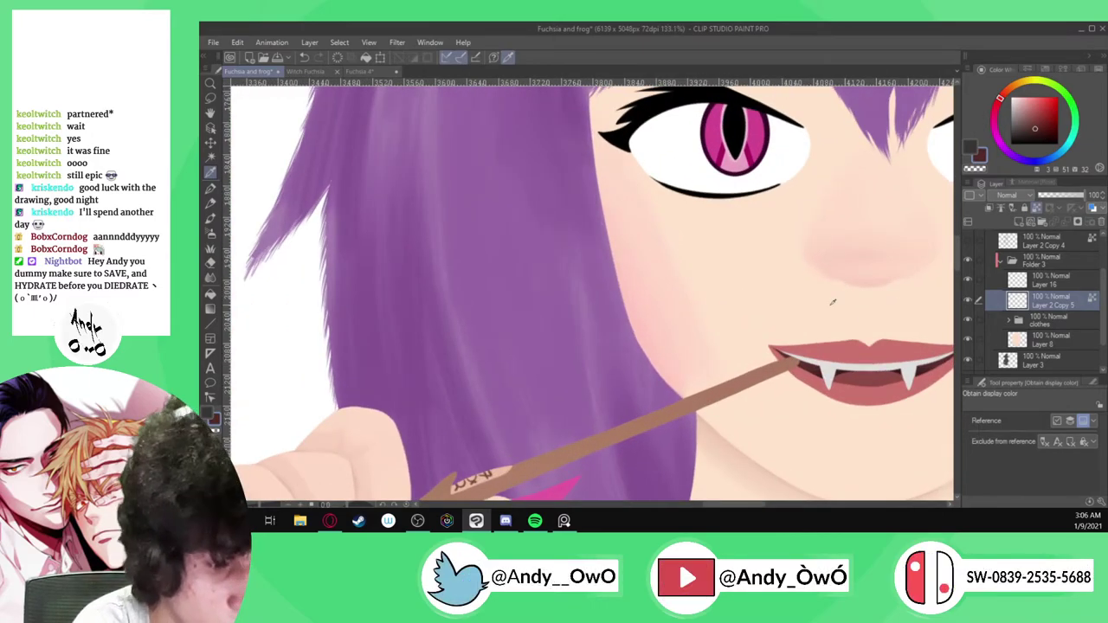
pyautogui.press('p')
pyautogui.scroll(-3, 923, 370)
pyautogui.scroll(-2, 435, 223)
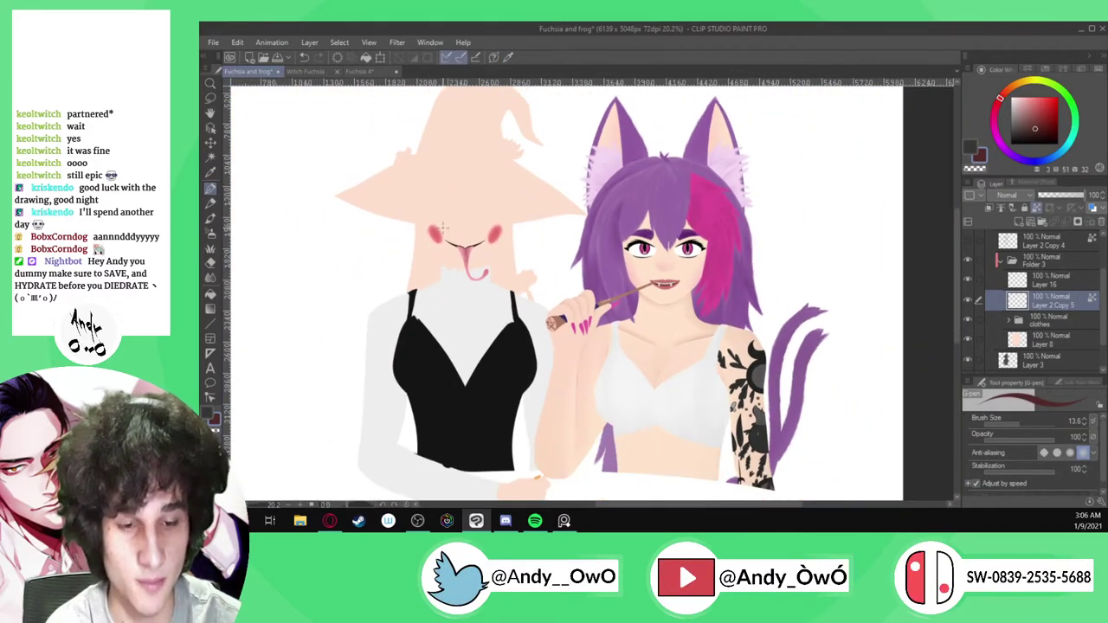
pyautogui.scroll(3, 434, 224)
pyautogui.scroll(1, 434, 223)
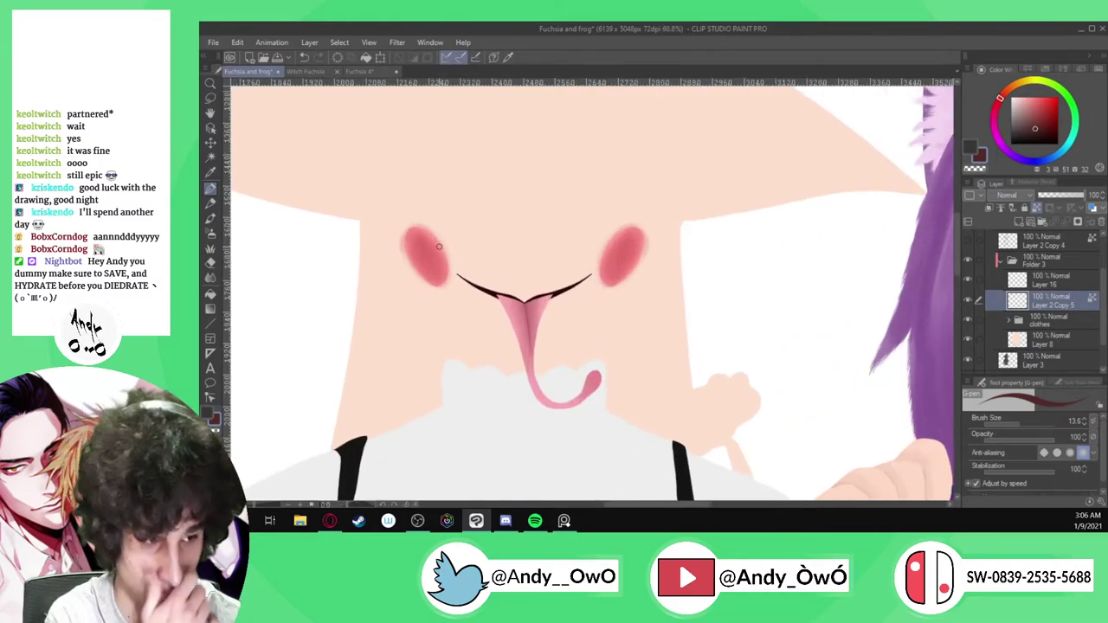
# Check tongue Layer 16, merge it into mouth line layer Layer 2 Copy 5, and add a new layer above
pyautogui.click(968, 279)
pyautogui.click(967, 280)
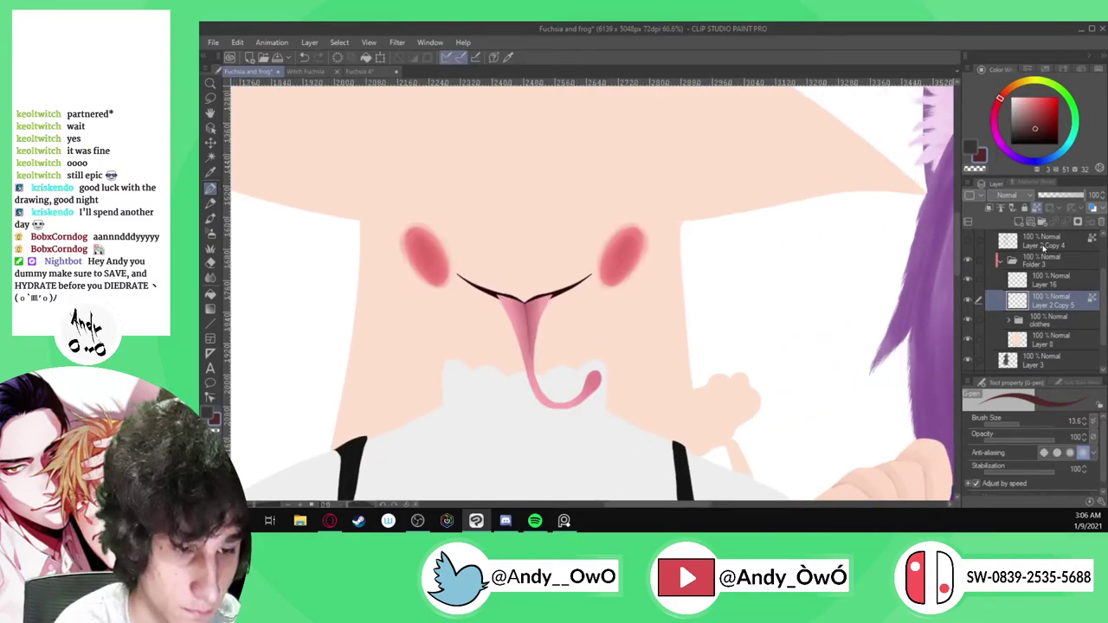
pyautogui.hotkey('ctrl', 'e')
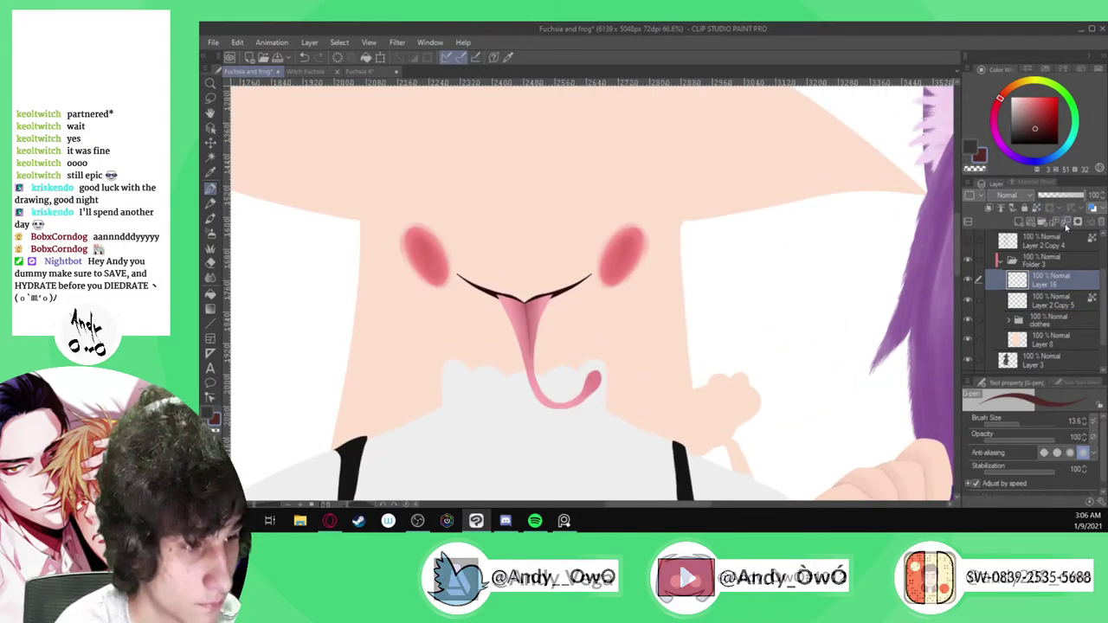
pyautogui.click(1019, 222)
# Sample the muted pink from the purple-haired character's lips and return to the witch's mouth with the G-pen
pyautogui.press('i')
pyautogui.scroll(-3, 601, 317)
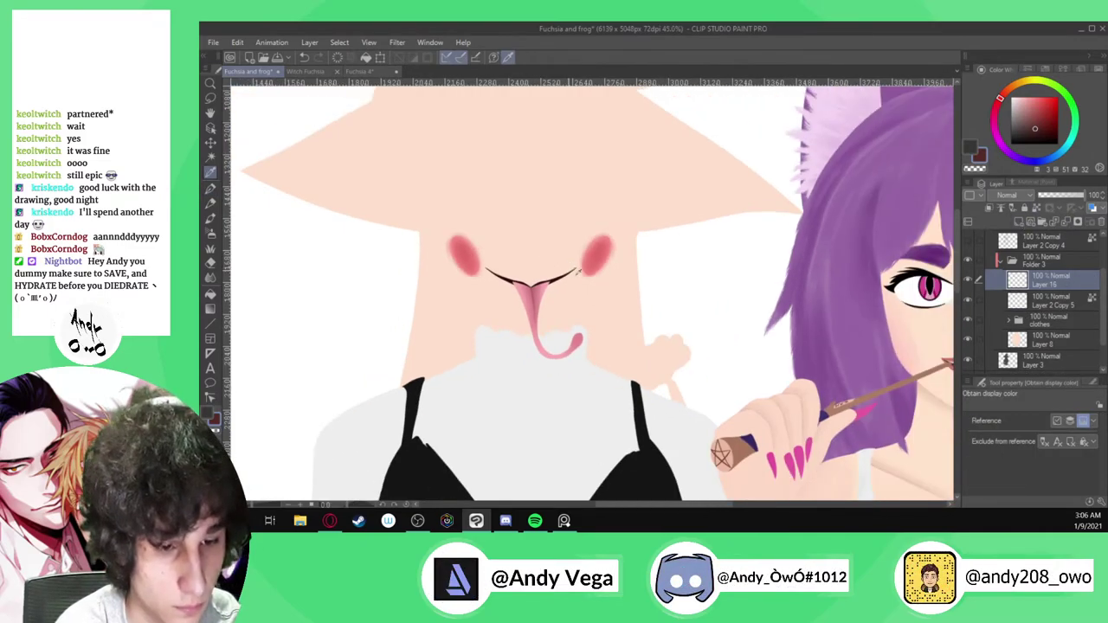
pyautogui.scroll(2, 880, 354)
pyautogui.click(882, 332)
pyautogui.press('p')
pyautogui.scroll(-2, 882, 331)
pyautogui.scroll(5, 398, 247)
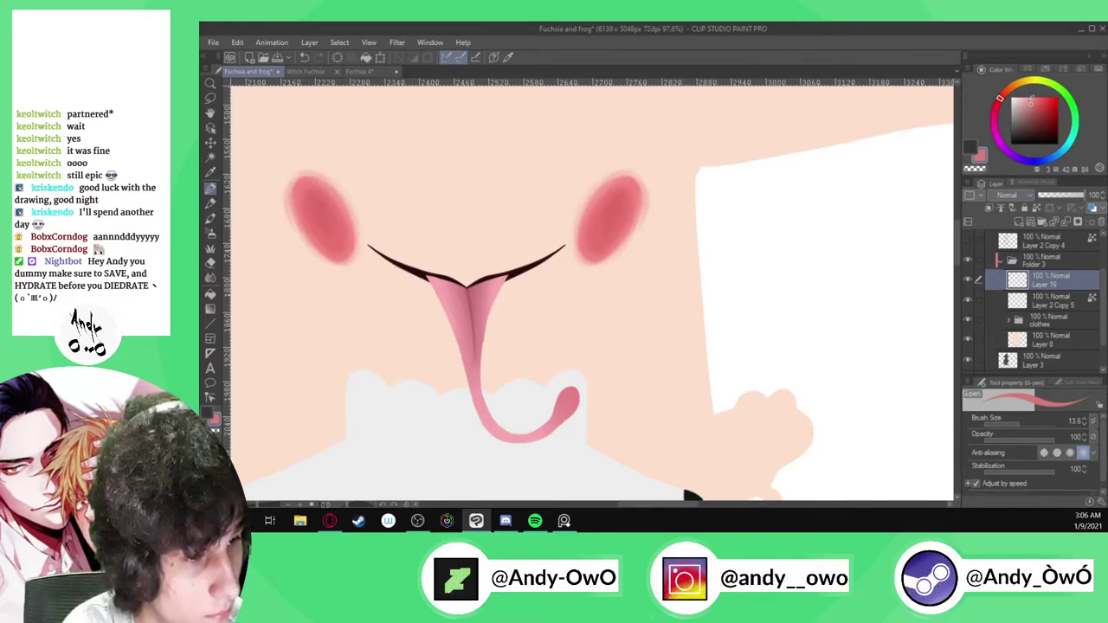
pyautogui.moveTo(433, 264); pyautogui.dragTo(460, 271)
pyautogui.scroll(3, 411, 253)
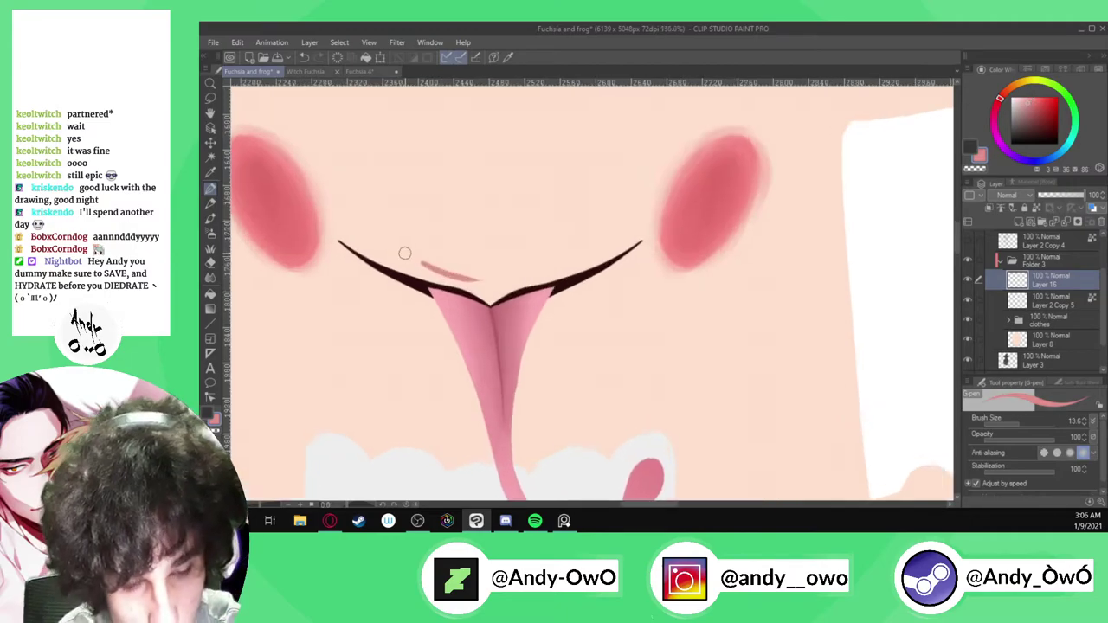
pyautogui.hotkey('ctrl', 'z')
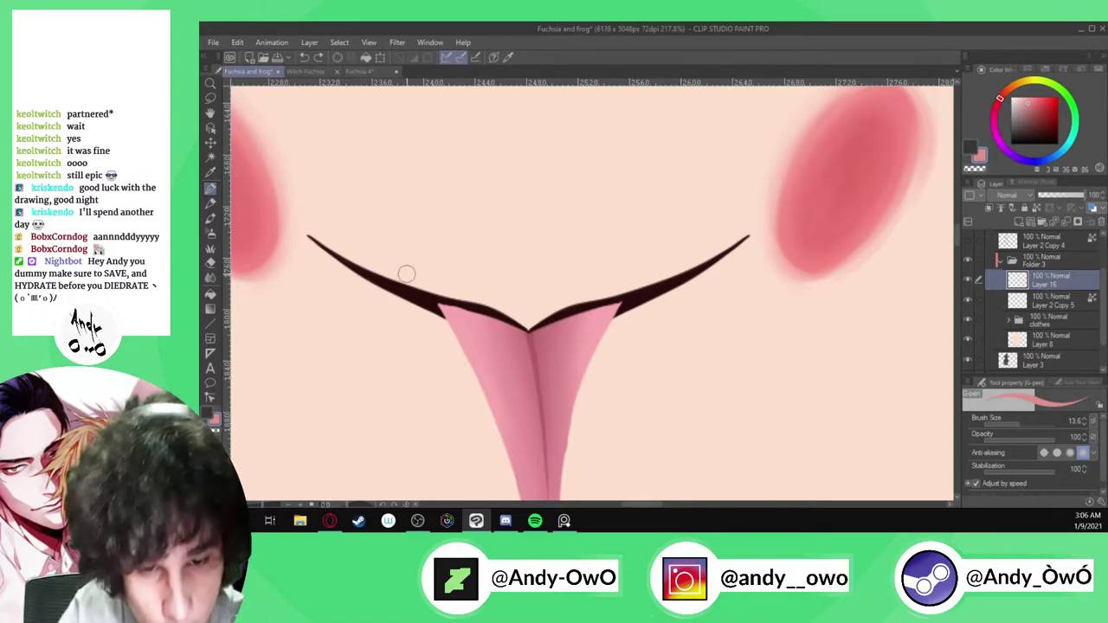
# Paint the left half of the witch's upper lip in muted pink along the top of the mouth line
pyautogui.scroll(3, 406, 272)
pyautogui.moveTo(334, 251)
pyautogui.mouseDown()
pyautogui.moveTo(612, 347)
pyautogui.moveTo(664, 377)
pyautogui.moveTo(578, 328)
pyautogui.moveTo(439, 296)
pyautogui.mouseUp()
pyautogui.moveTo(295, 229)
pyautogui.mouseDown()
pyautogui.moveTo(392, 277)
pyautogui.moveTo(586, 324)
pyautogui.moveTo(670, 387)
pyautogui.moveTo(376, 237)
pyautogui.moveTo(676, 348)
pyautogui.mouseUp()
pyautogui.scroll(-3, 650, 309)
# Lasso the left upper lip half, copy it to its own layer, and mirror it onto the mouth's right side
pyautogui.click(211, 98)
pyautogui.scroll(2, 658, 278)
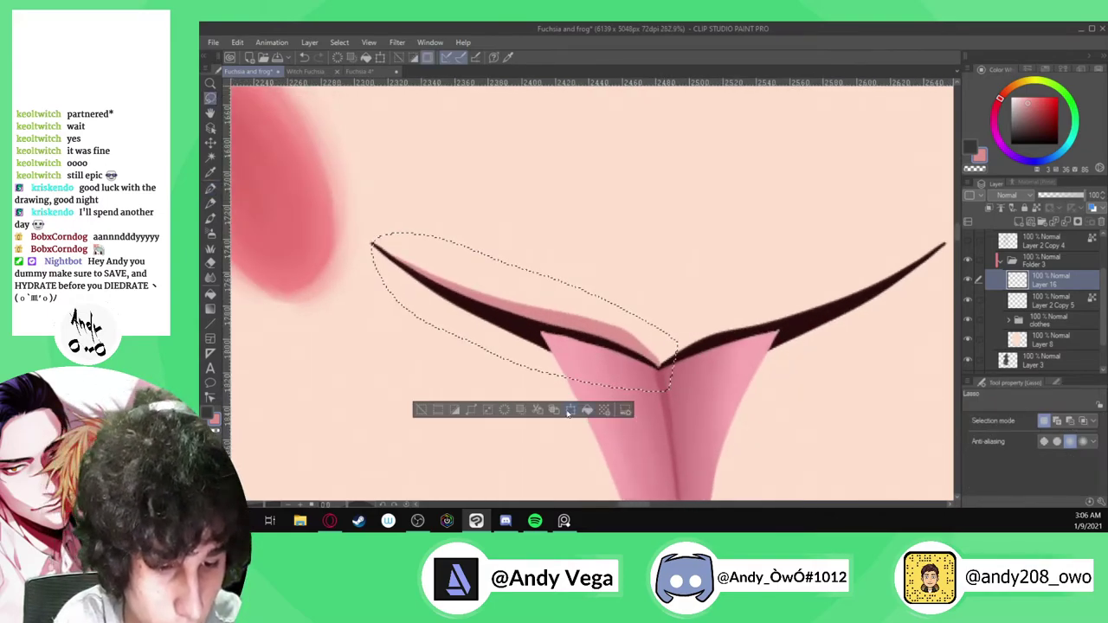
pyautogui.click(554, 409)
pyautogui.click(570, 410)
pyautogui.click(1011, 421)
pyautogui.moveTo(509, 349); pyautogui.dragTo(776, 349)
pyautogui.click(762, 411)
pyautogui.scroll(-3, 700, 272)
pyautogui.press('p')
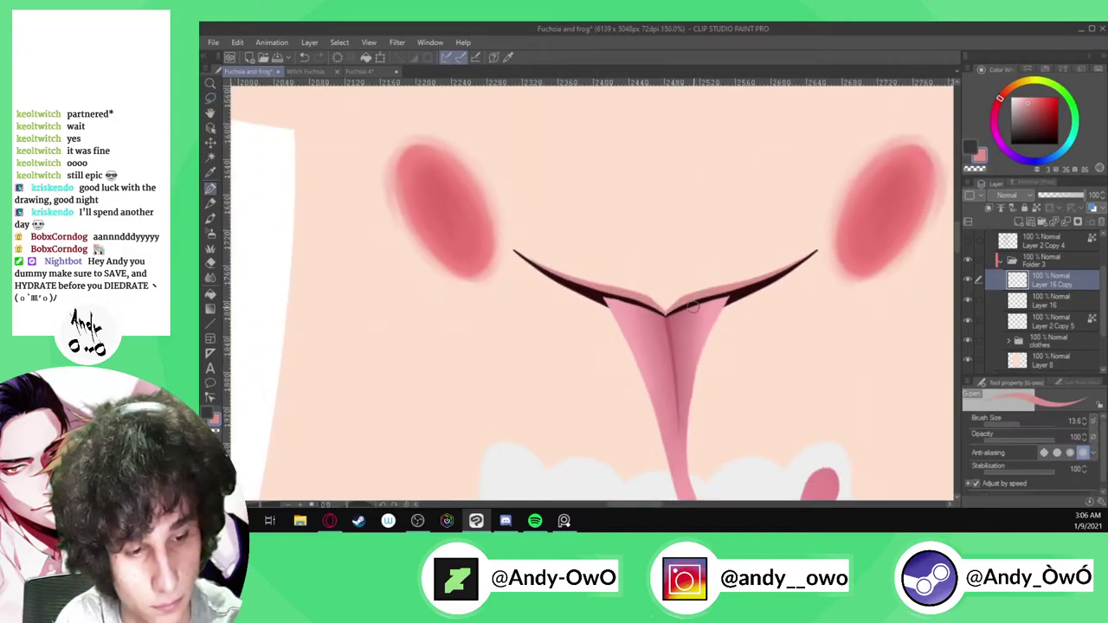
# Merge the mirrored lip copy down into Layer 16 and place that layer beneath Layer 2 Copy 5
pyautogui.scroll(4, 676, 295)
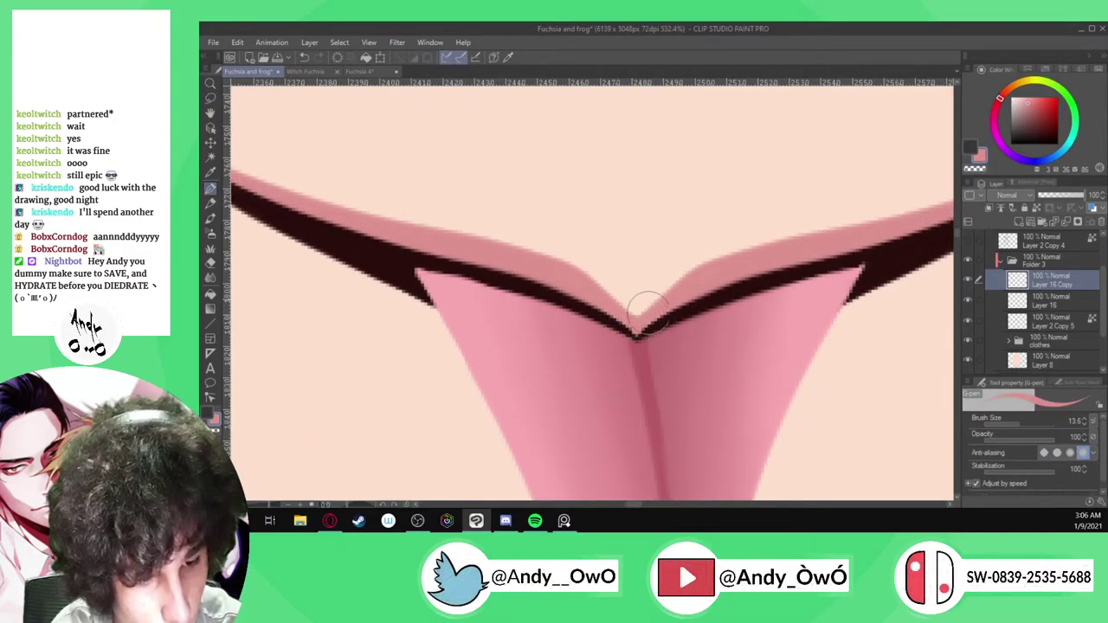
pyautogui.scroll(-4, 626, 303)
pyautogui.scroll(-4, 630, 303)
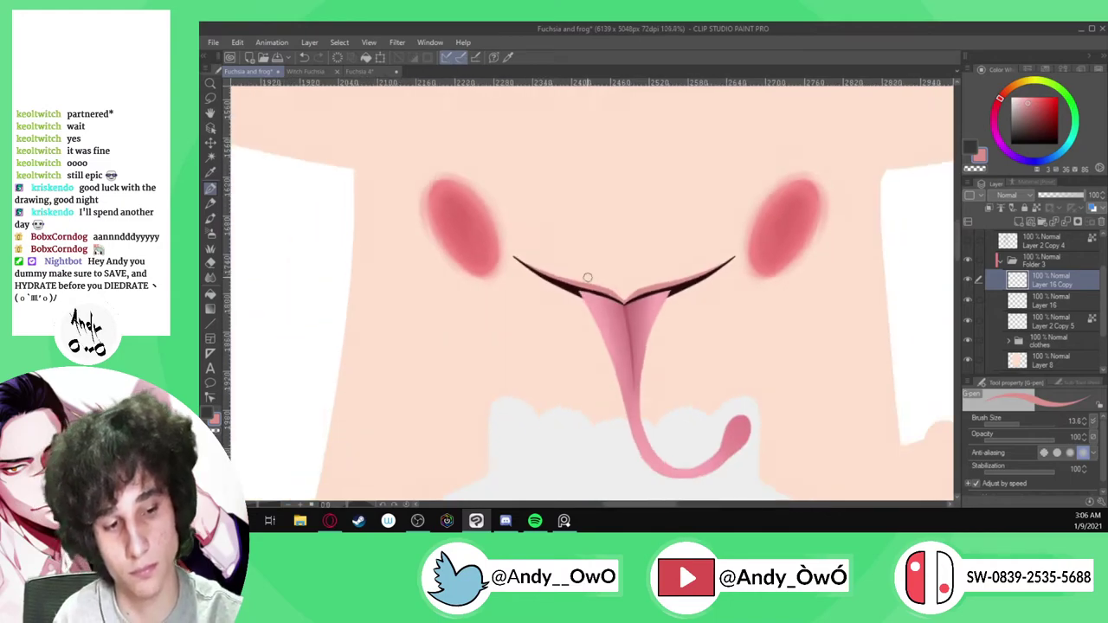
pyautogui.click(1071, 223)
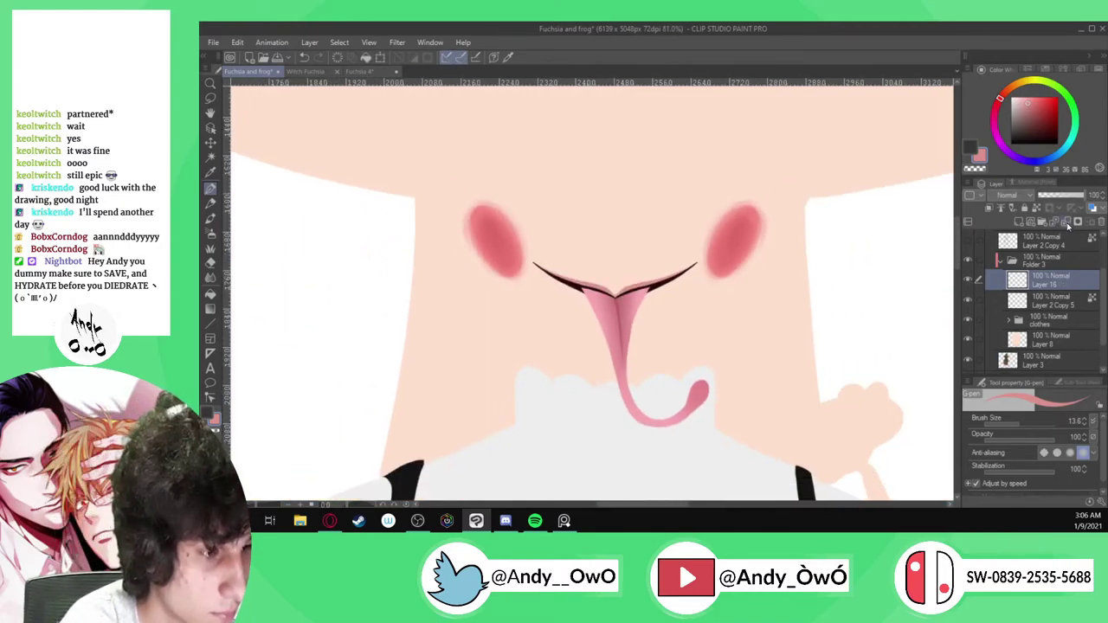
pyautogui.click(1067, 223)
pyautogui.click(1028, 225)
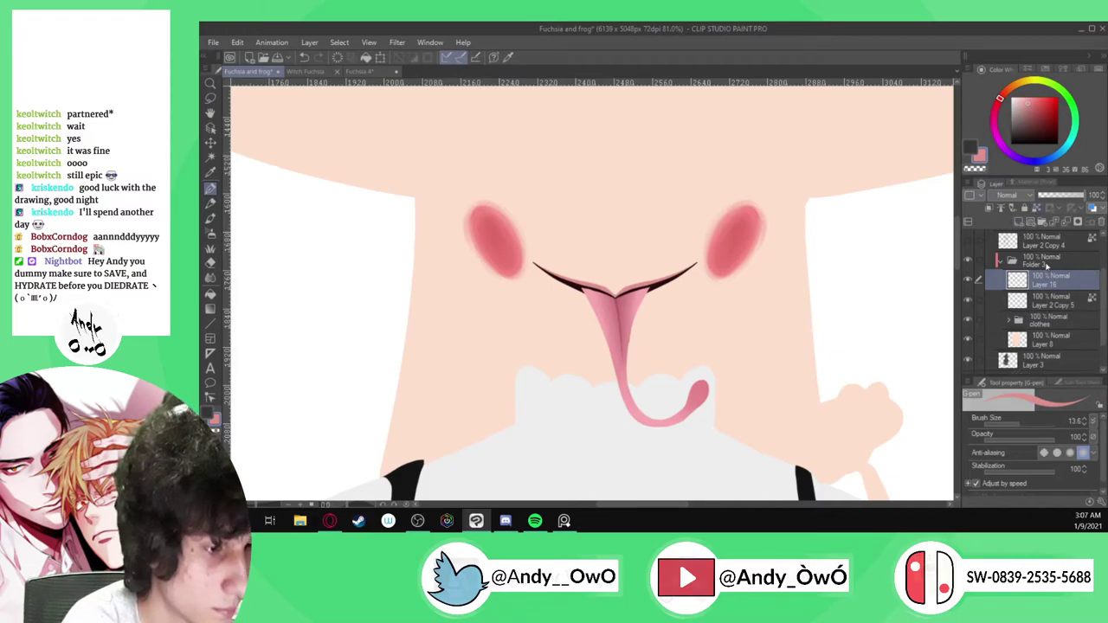
# Paint thin muted pink lower lip strokes beneath the mouth line on both sides of the tongue
pyautogui.scroll(3, 582, 294)
pyautogui.scroll(3, 582, 294)
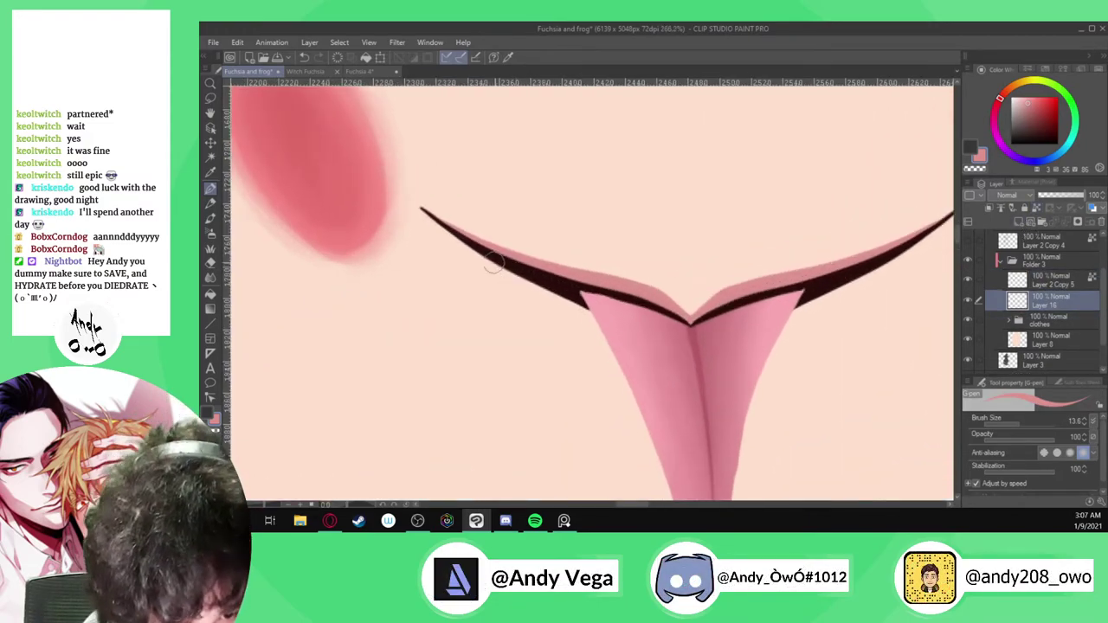
pyautogui.moveTo(521, 277); pyautogui.dragTo(598, 320)
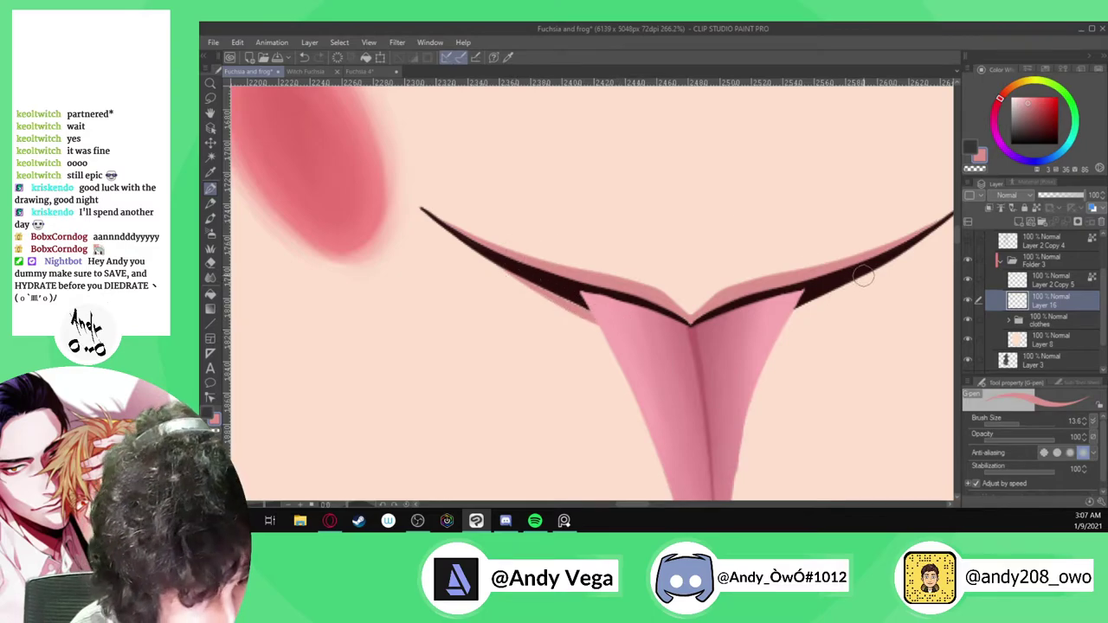
pyautogui.moveTo(860, 275); pyautogui.dragTo(779, 313)
pyautogui.scroll(-4, 730, 324)
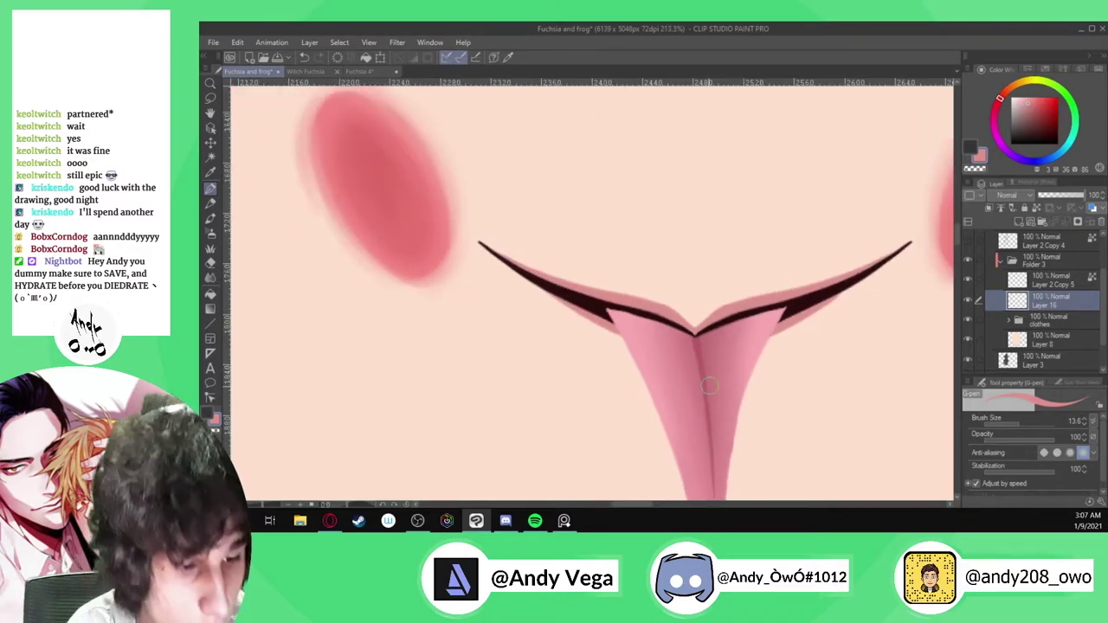
pyautogui.scroll(4, 754, 346)
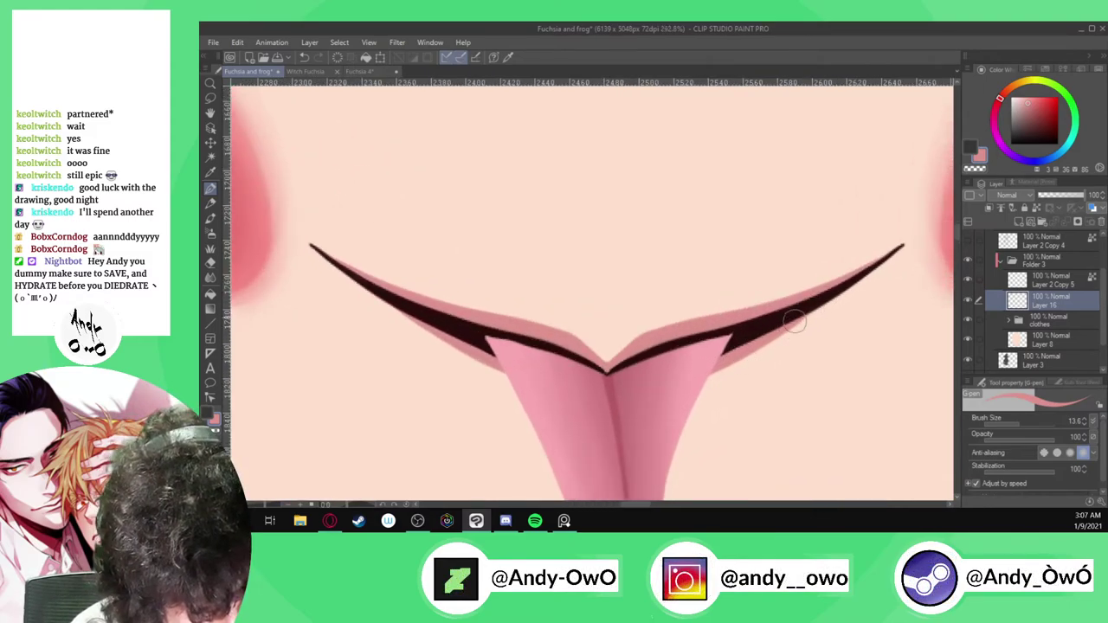
pyautogui.scroll(-2, 756, 316)
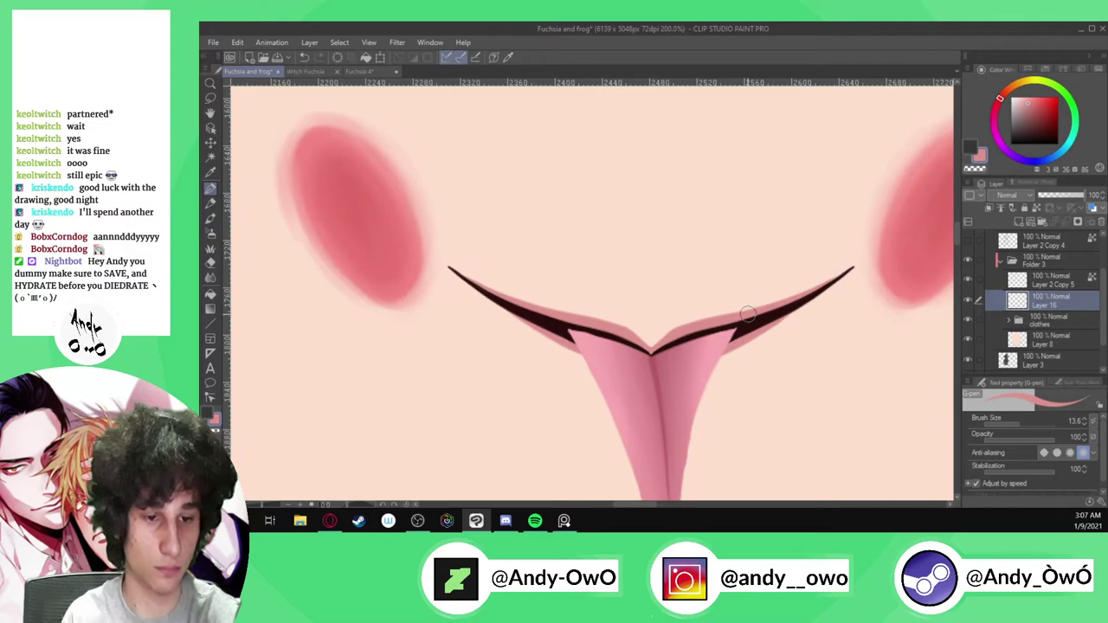
# Merge Layer 2 Copy 5 down into Layer 16 and show sketch Layer 2 Copy 4 to judge the lips
pyautogui.click(1035, 280)
pyautogui.click(1069, 222)
pyautogui.scroll(-5, 574, 363)
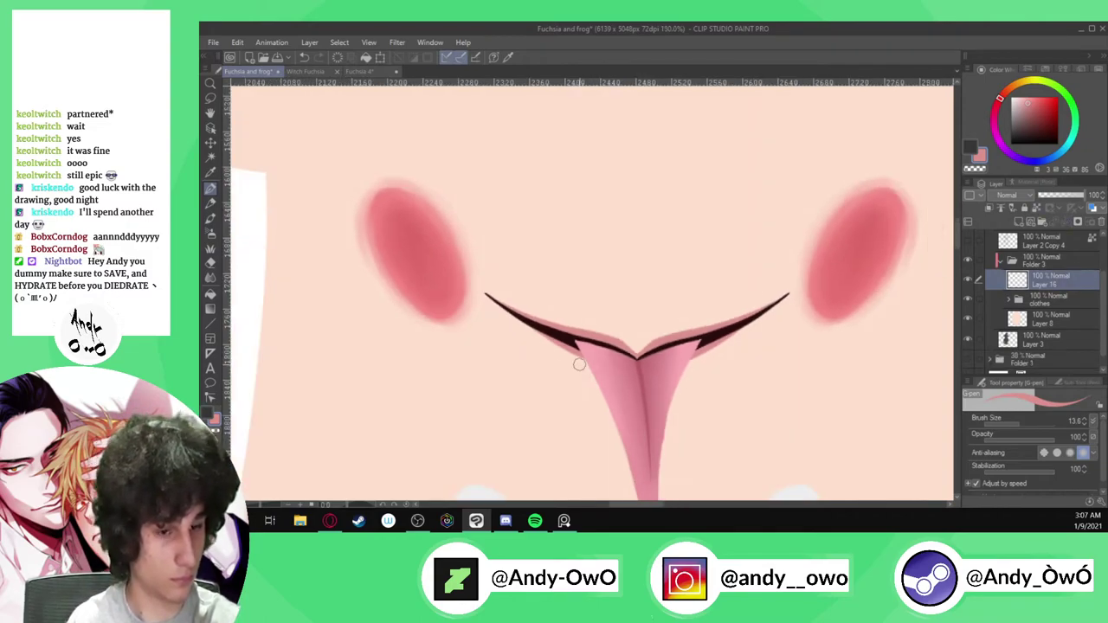
pyautogui.scroll(-1, 593, 289)
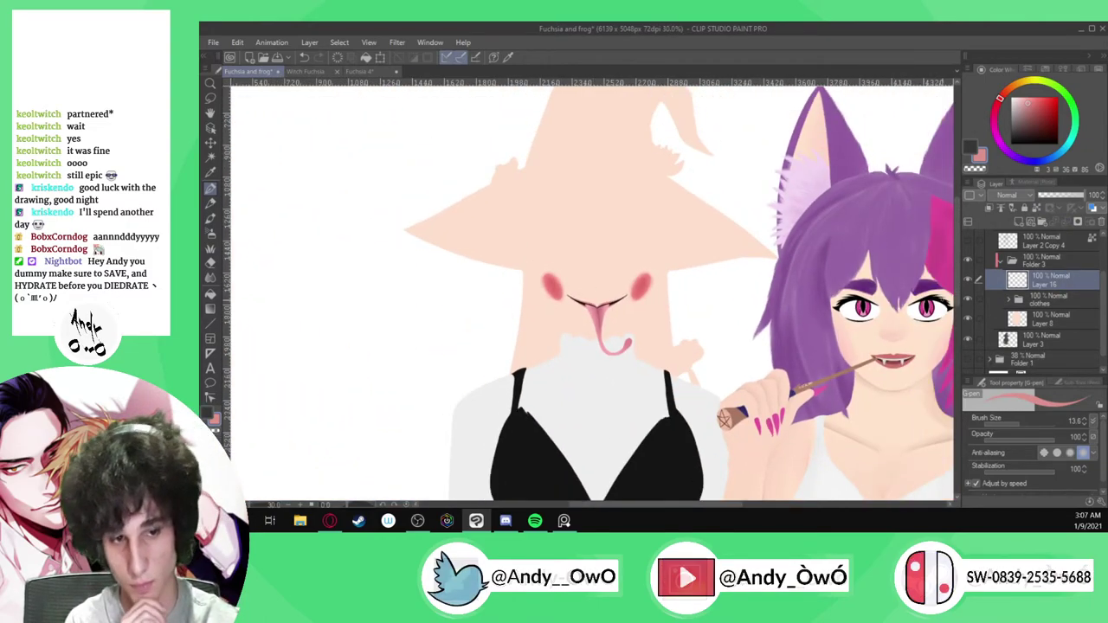
pyautogui.click(968, 242)
pyautogui.scroll(5, 593, 298)
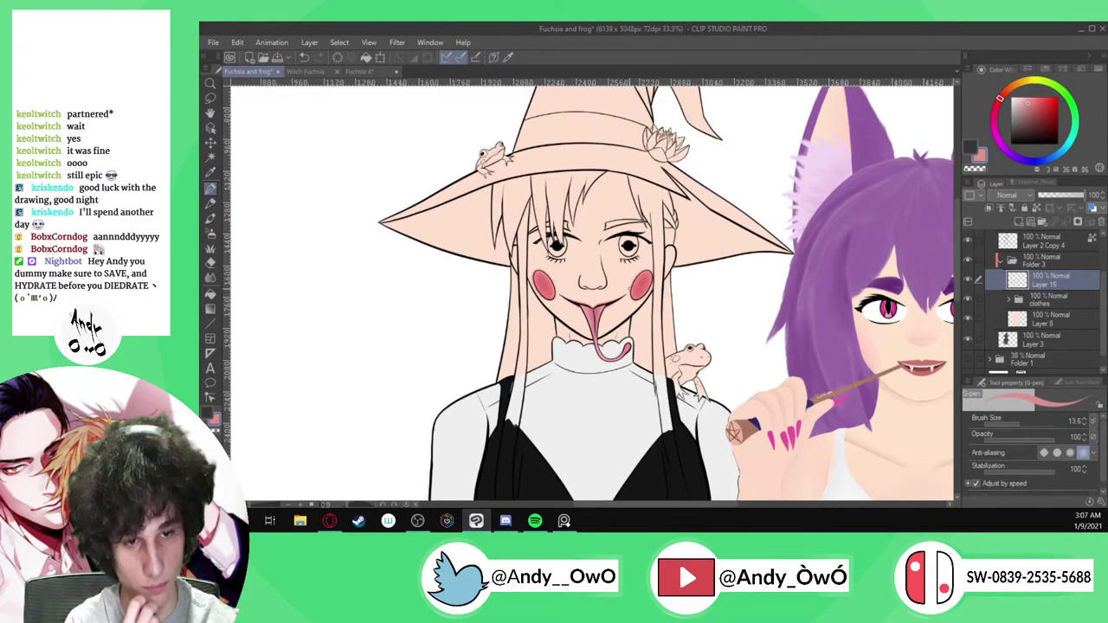
pyautogui.scroll(2, 593, 300)
# Undo the layer merges, the lower lip strokes, and the mirrored upper lip copy
pyautogui.hotkey('ctrl', 'z')
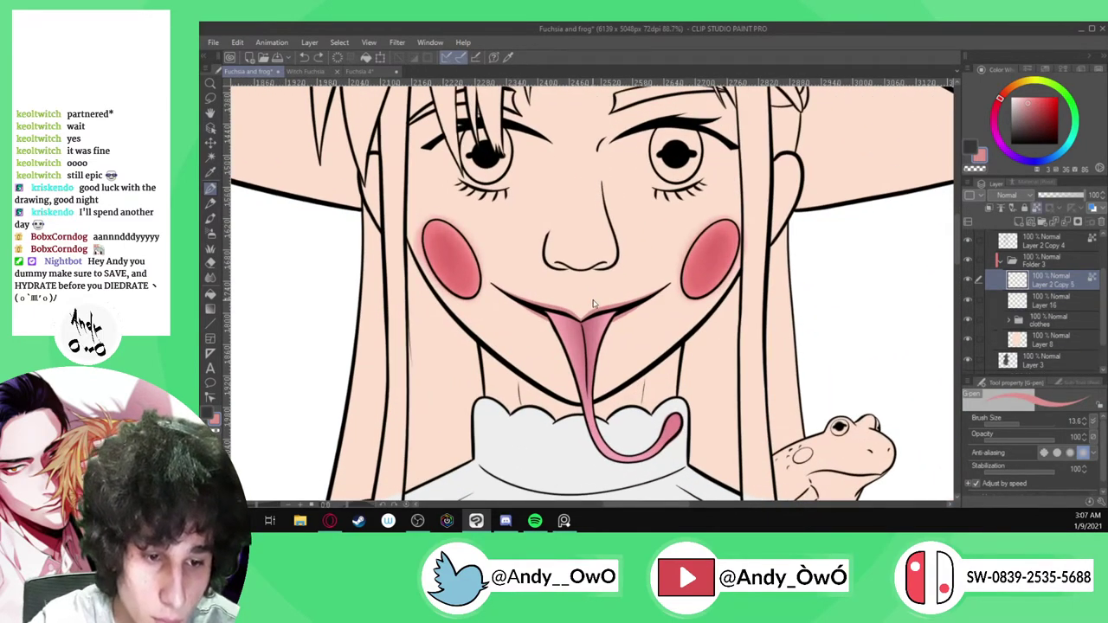
pyautogui.hotkey('ctrl', 'z')
pyautogui.hotkey('ctrl', 'z')
pyautogui.hotkey('ctrl', 'z')
pyautogui.hotkey('ctrl', 'z')
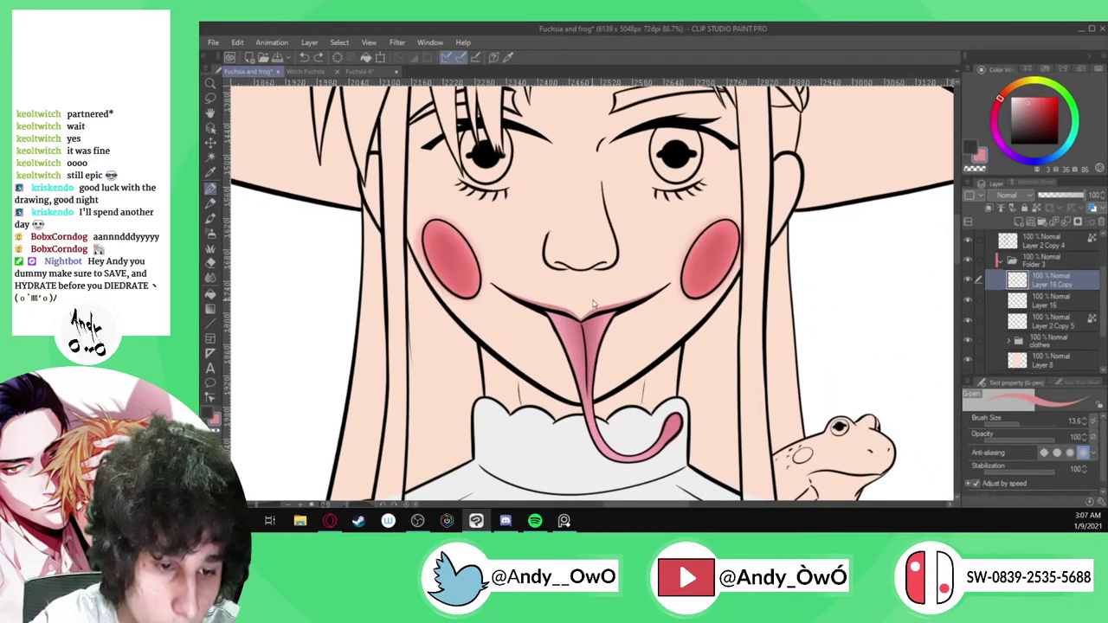
pyautogui.hotkey('ctrl', 'z')
pyautogui.hotkey('ctrl', 'z')
pyautogui.hotkey('ctrl', 'z')
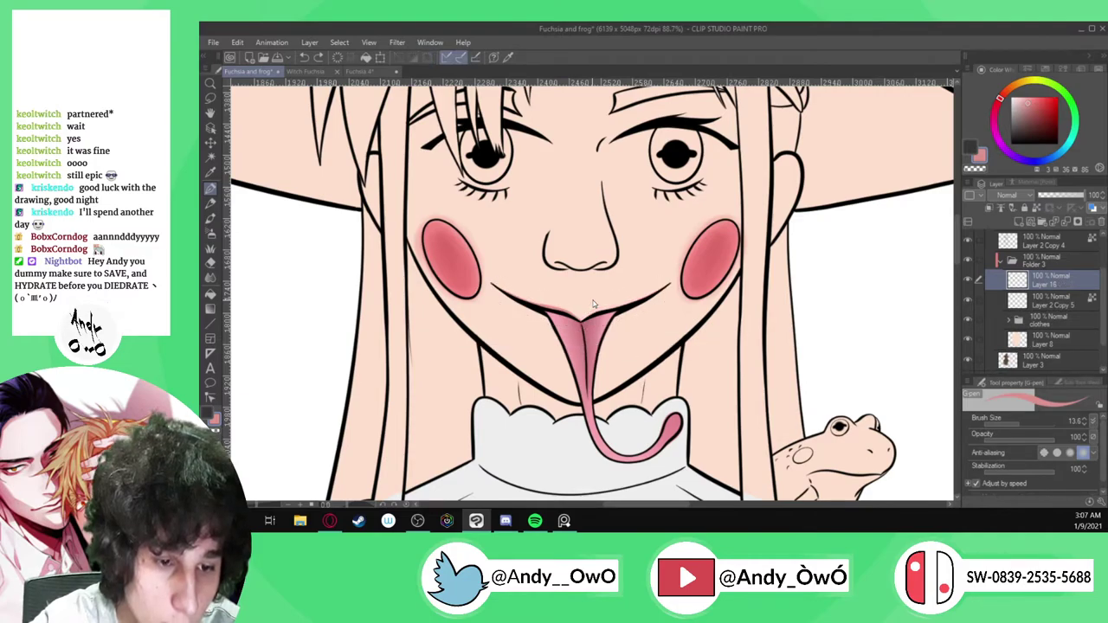
# Merge Layer 16 down into Layer 2 Copy 5 and check the combined mouth layer by toggling its visibility
pyautogui.click(1066, 222)
pyautogui.click(970, 282)
pyautogui.click(970, 281)
pyautogui.scroll(-1, 621, 356)
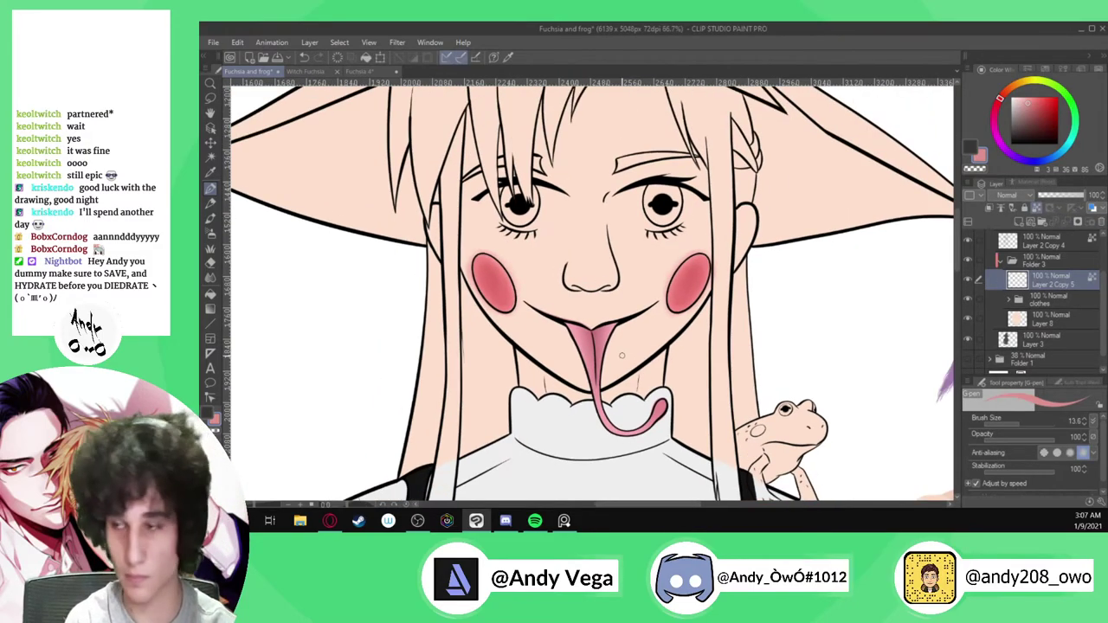
# Compare the witch with and without the Folder 3 colours, and hide sketch Layer 2 Copy 4
pyautogui.scroll(-2, 622, 355)
pyautogui.scroll(4, 676, 332)
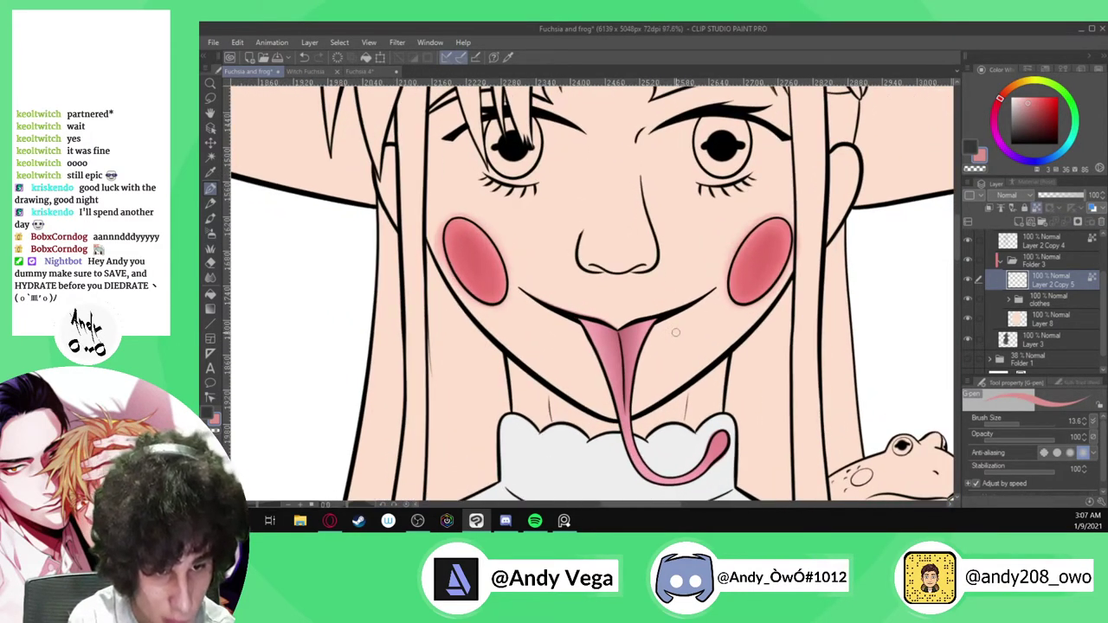
pyautogui.click(969, 259)
pyautogui.click(969, 260)
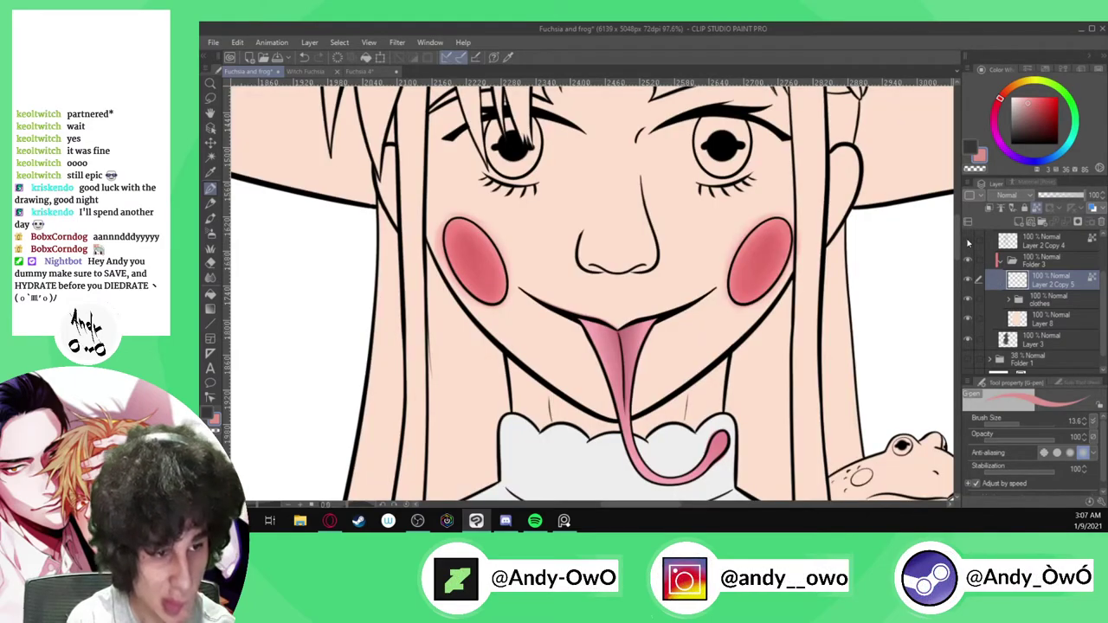
pyautogui.click(969, 240)
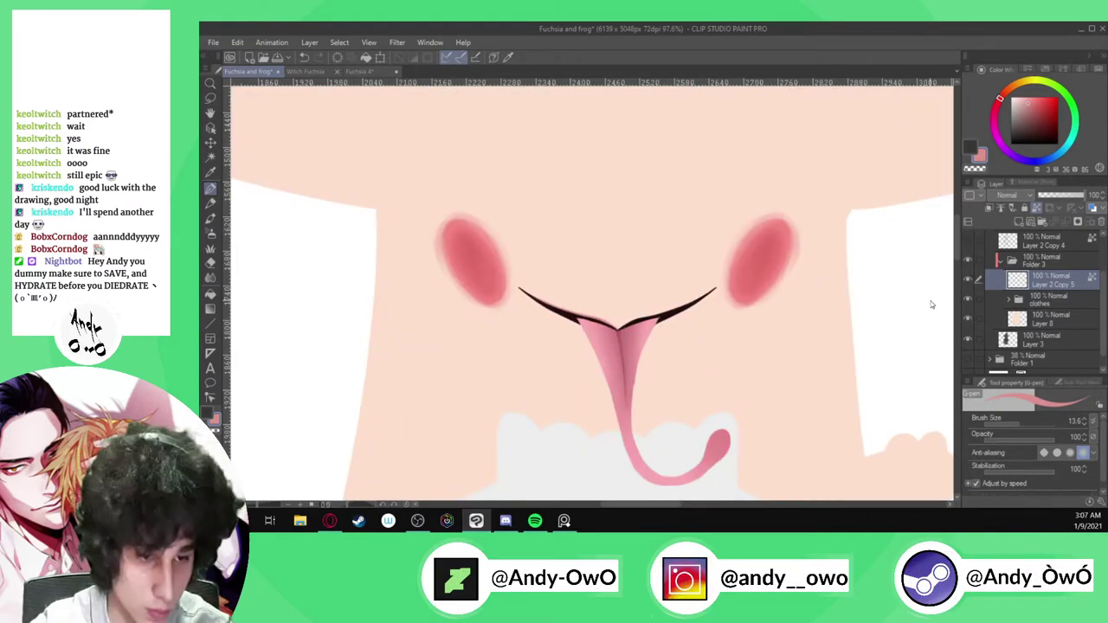
# Show sketch Layer 2 Copy 4 above the witch's colours and lower its opacity to 16%
pyautogui.hotkey('ctrl', 'shift', 'n')
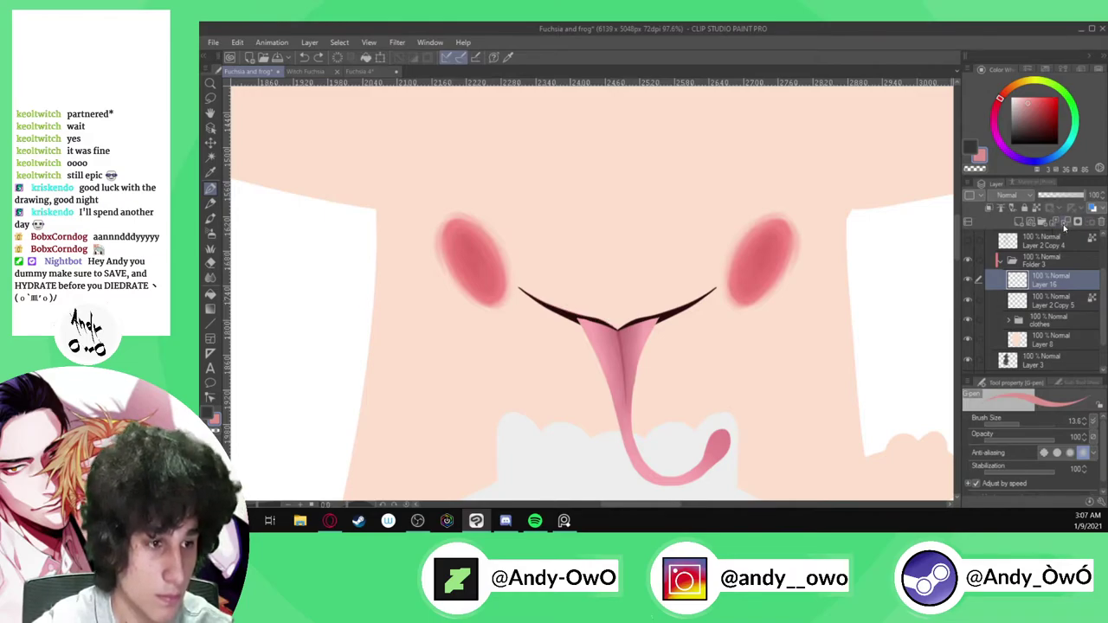
pyautogui.click(1065, 224)
pyautogui.click(969, 243)
pyautogui.scroll(-5, 664, 323)
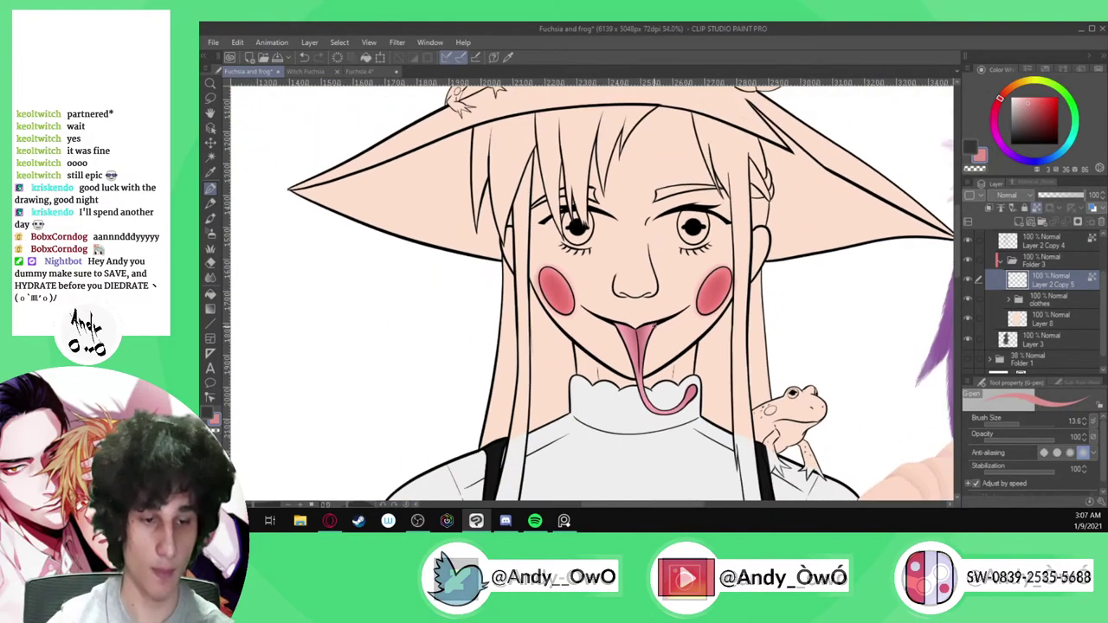
pyautogui.click(1051, 235)
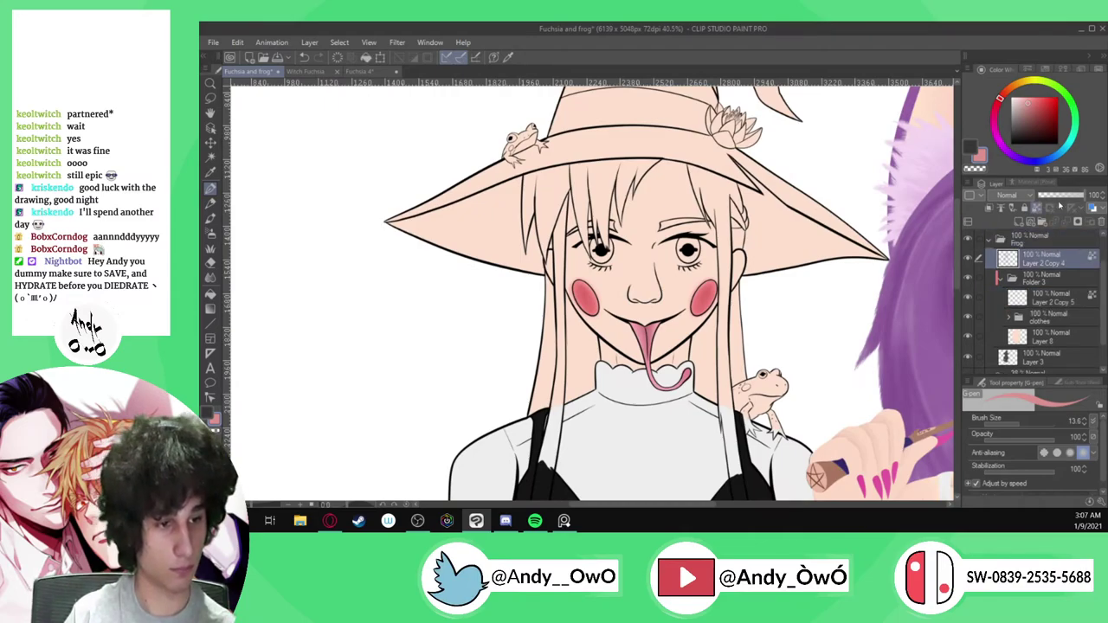
pyautogui.moveTo(1050, 198); pyautogui.dragTo(1046, 196)
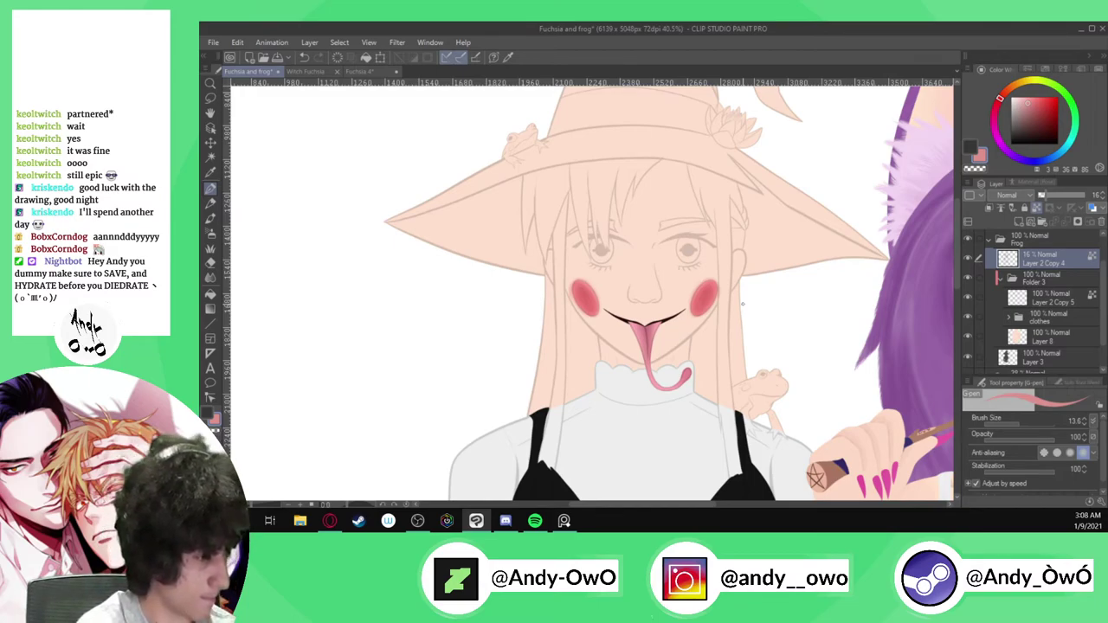
# Examine the witch up close and beside the cat girl, toggling the Frog folder, the sketch and the mouth layer
pyautogui.scroll(5, 741, 303)
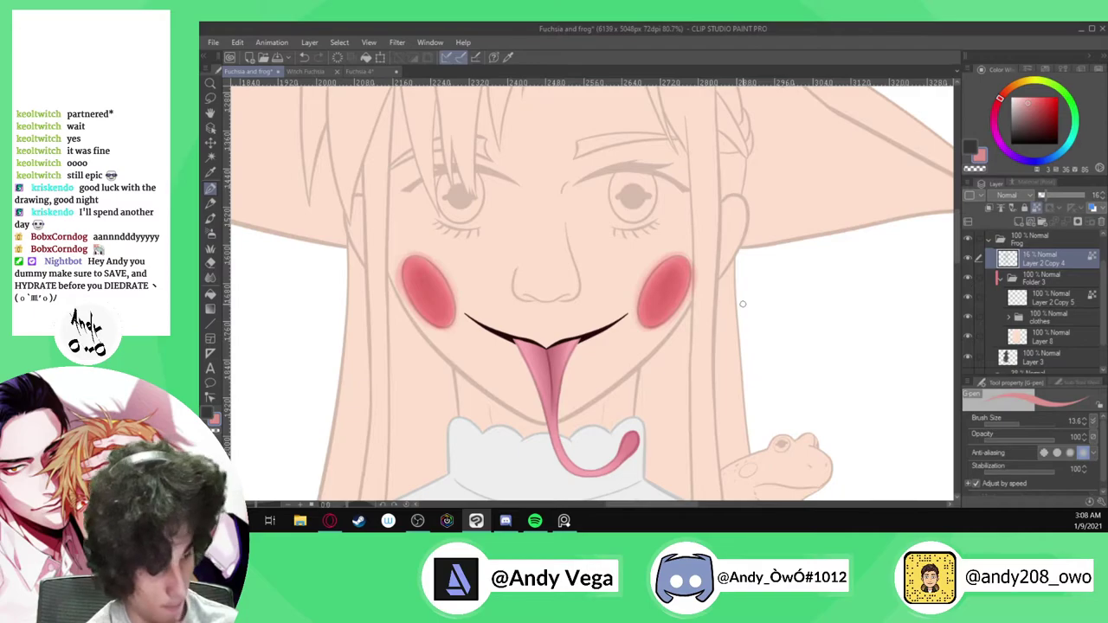
pyautogui.scroll(-5, 565, 207)
pyautogui.scroll(2, 565, 208)
pyautogui.scroll(-1, 558, 213)
pyautogui.scroll(-5, 594, 231)
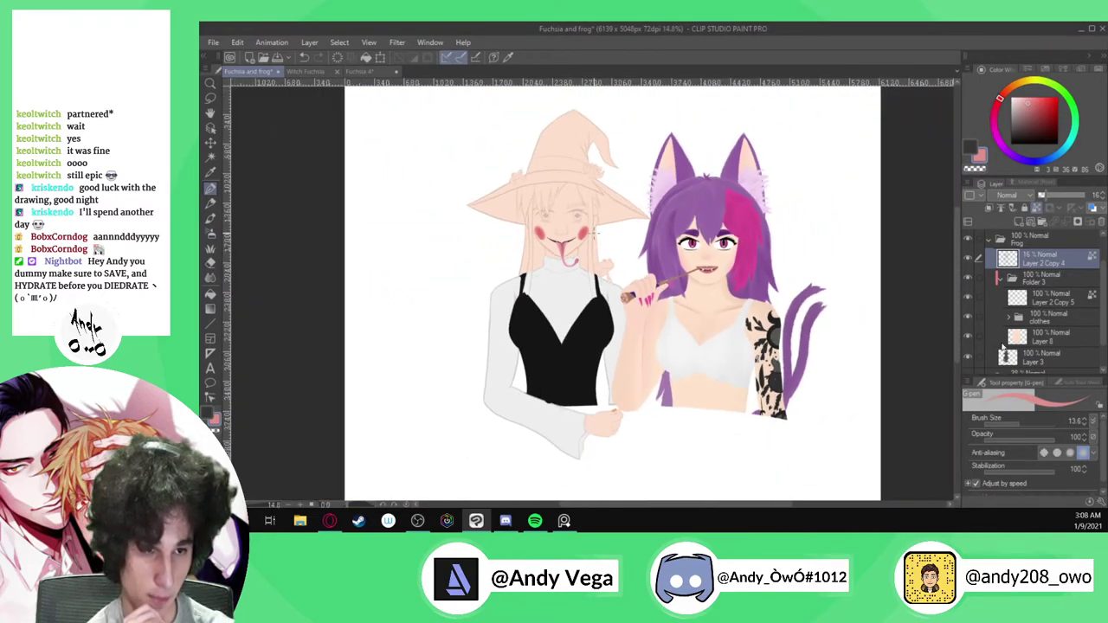
pyautogui.click(969, 239)
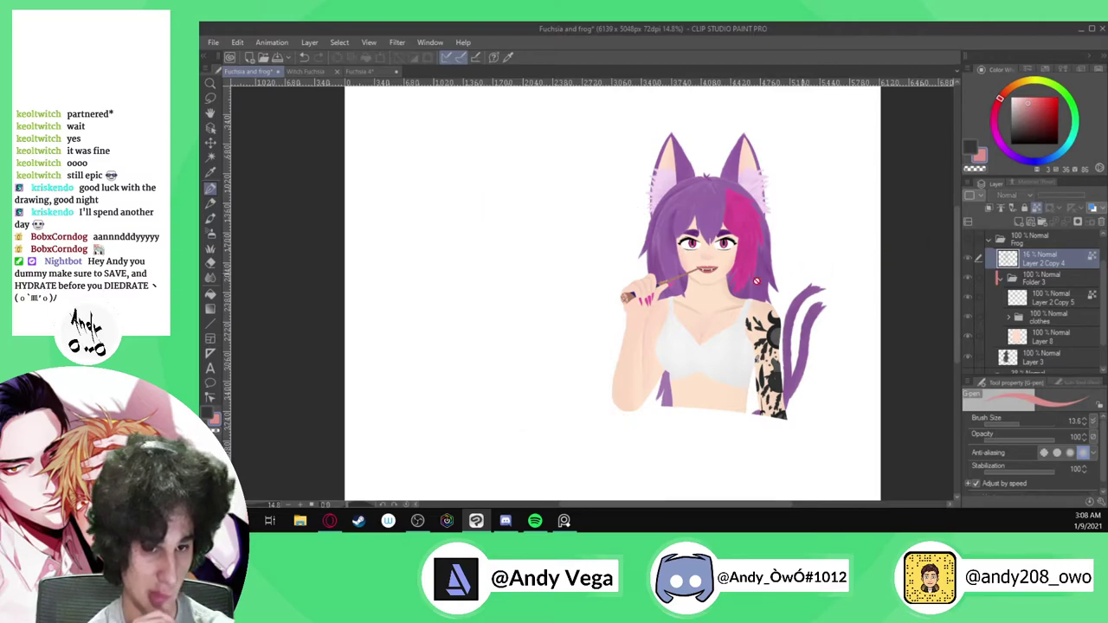
pyautogui.click(968, 240)
pyautogui.scroll(-1, 604, 263)
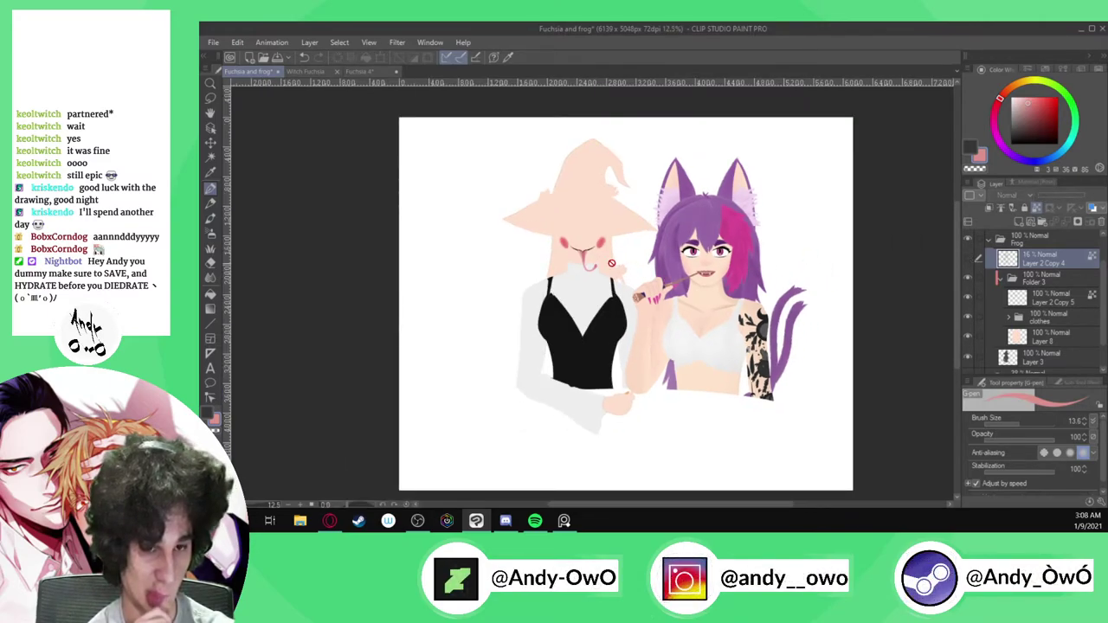
pyautogui.scroll(1, 604, 263)
pyautogui.scroll(2, 604, 262)
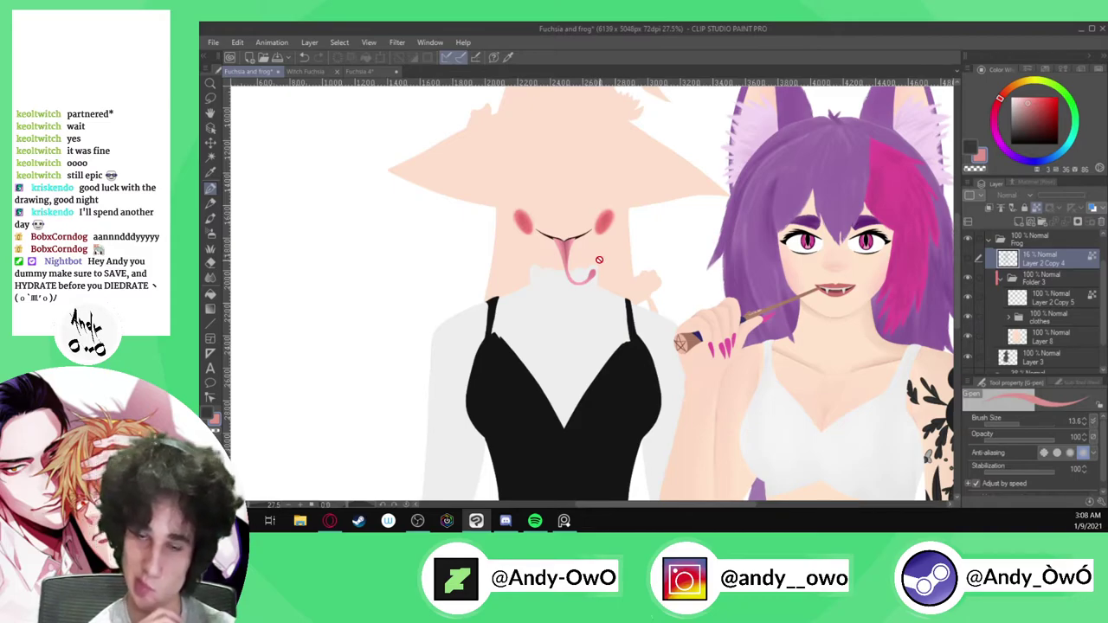
pyautogui.click(969, 299)
pyautogui.click(969, 299)
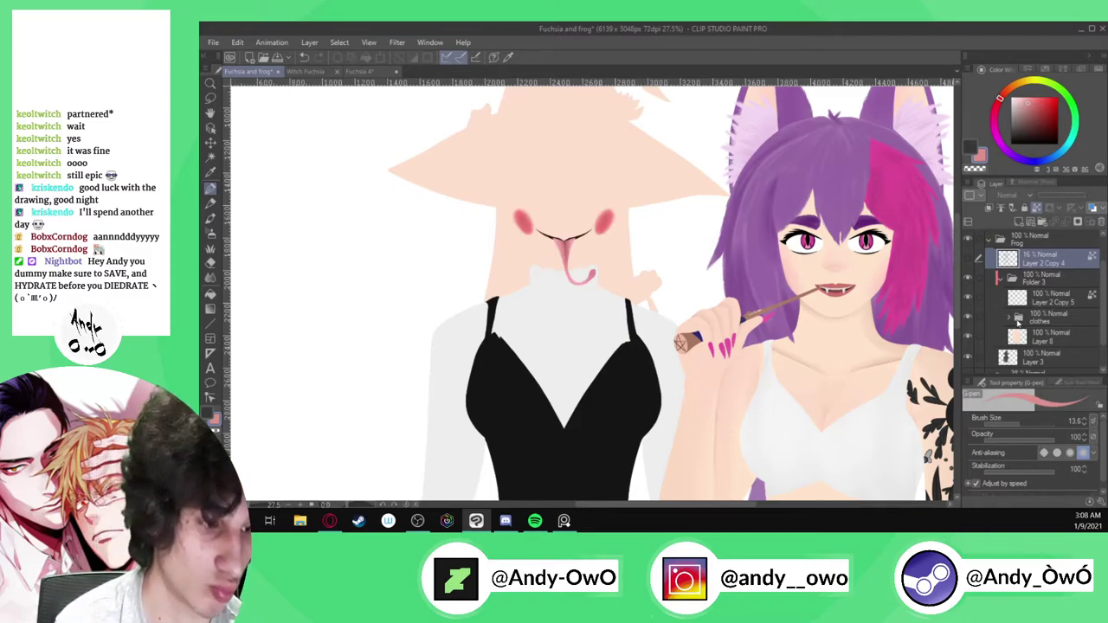
# Make Layer 2 Copy 5 the active layer, show the faint sketch again, and choose a light teal drawing colour
pyautogui.click(1058, 337)
pyautogui.click(1051, 298)
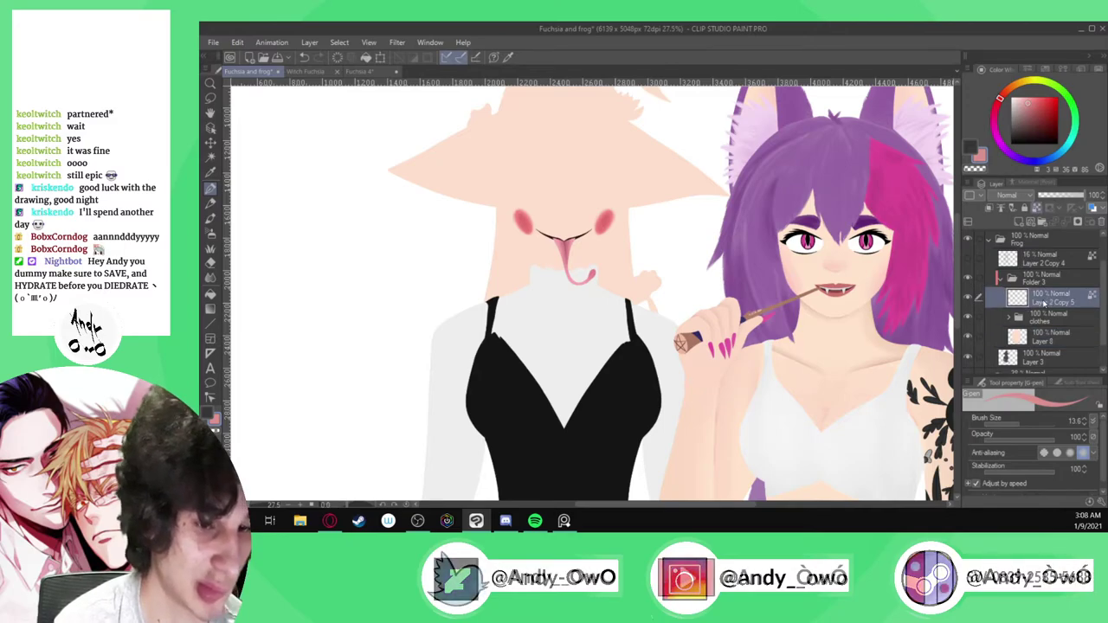
pyautogui.click(969, 259)
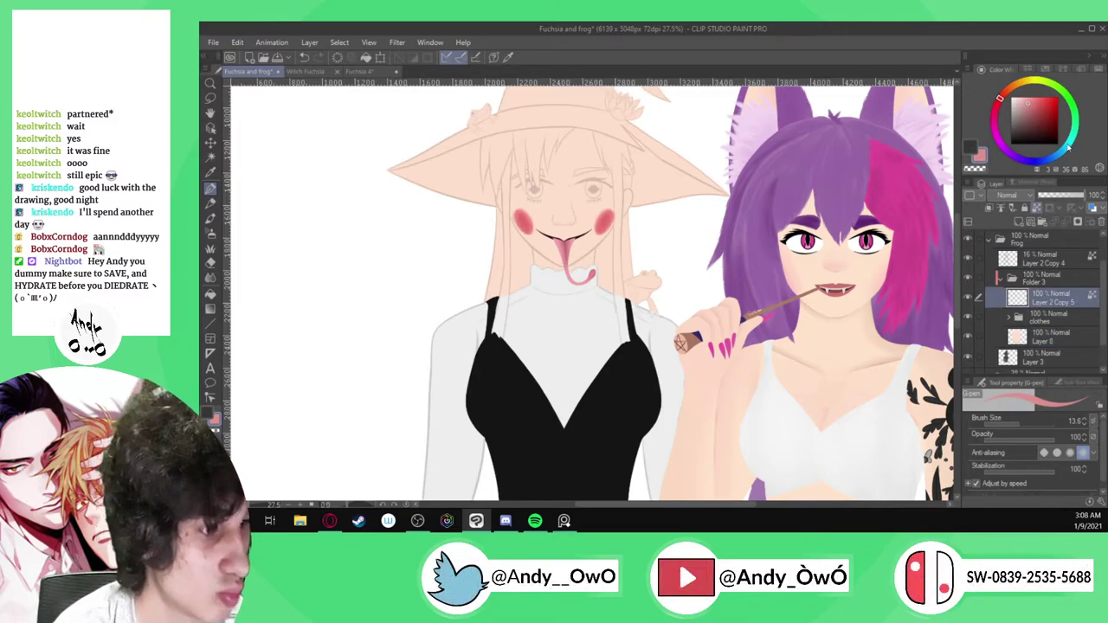
pyautogui.click(1072, 138)
pyautogui.click(1031, 104)
pyautogui.click(1029, 109)
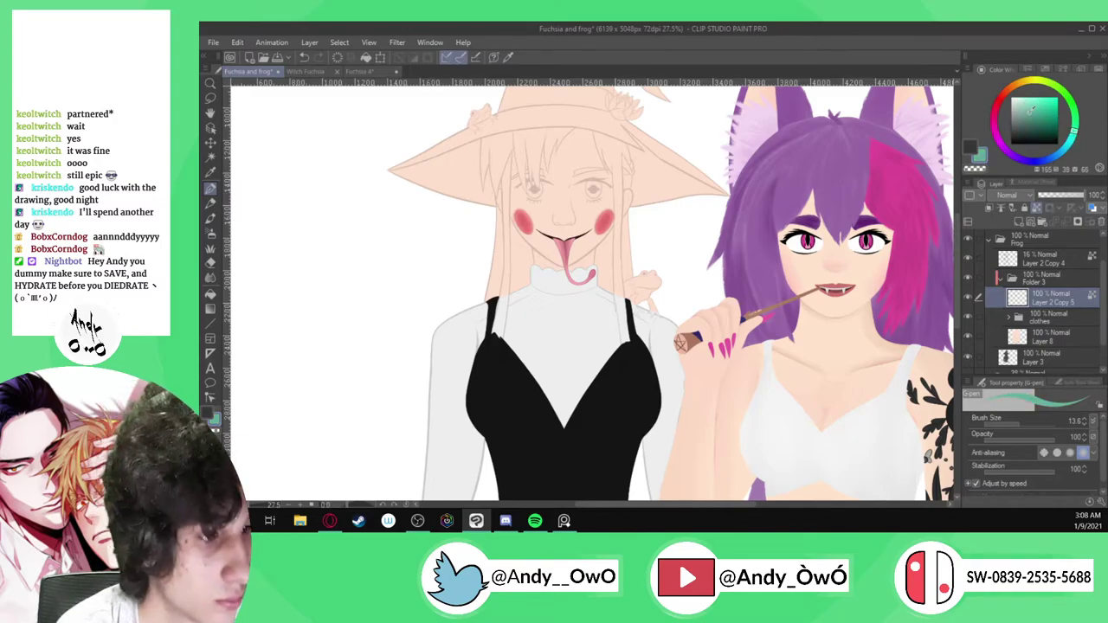
pyautogui.click(1071, 137)
pyautogui.click(1028, 110)
pyautogui.click(1031, 105)
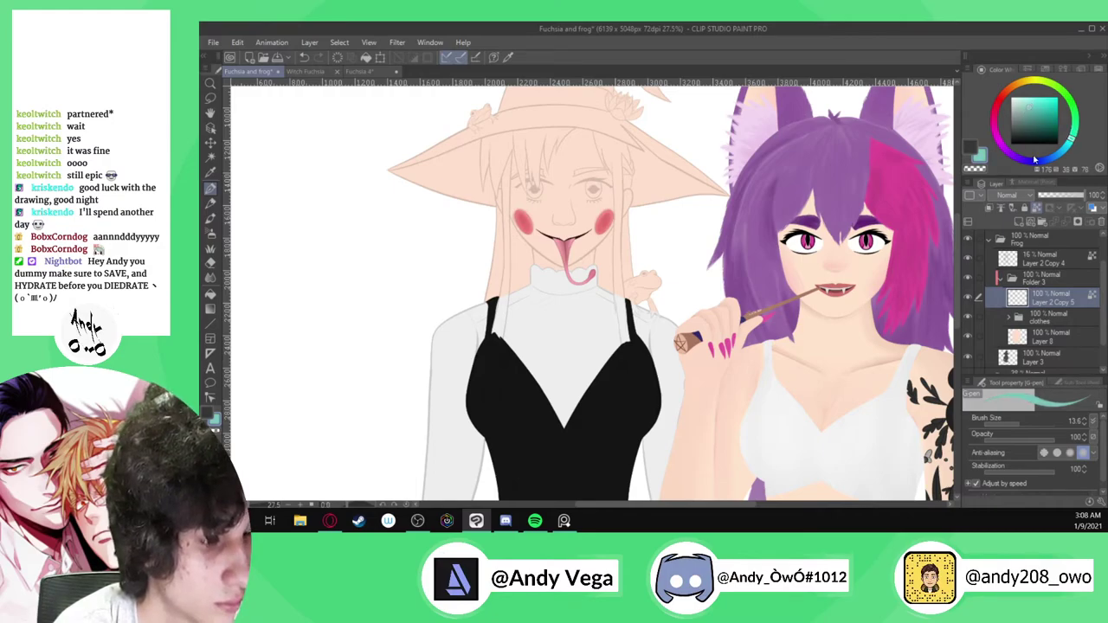
# Try blocking in the hair beside the witch's neck with teal strokes at brush size 194.5, and undo them
pyautogui.click(1039, 424)
pyautogui.scroll(4, 522, 233)
pyautogui.moveTo(519, 246)
pyautogui.mouseDown()
pyautogui.moveTo(525, 340)
pyautogui.moveTo(531, 268)
pyautogui.mouseUp()
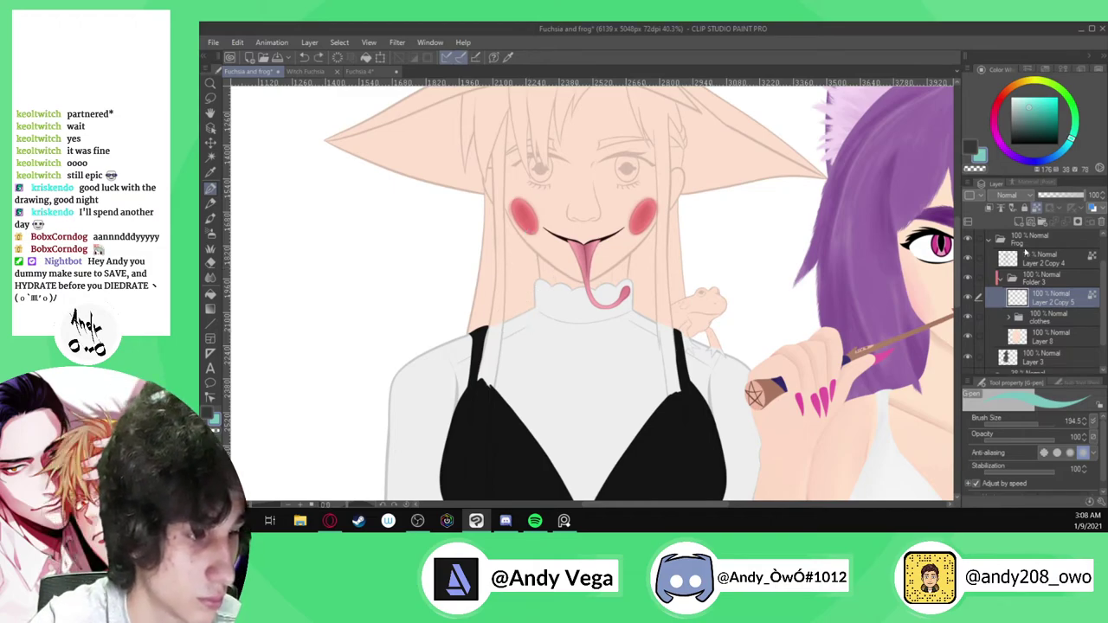
pyautogui.moveTo(490, 250)
pyautogui.mouseDown()
pyautogui.moveTo(468, 347)
pyautogui.moveTo(478, 419)
pyautogui.mouseUp()
pyautogui.hotkey('ctrl', 'z')
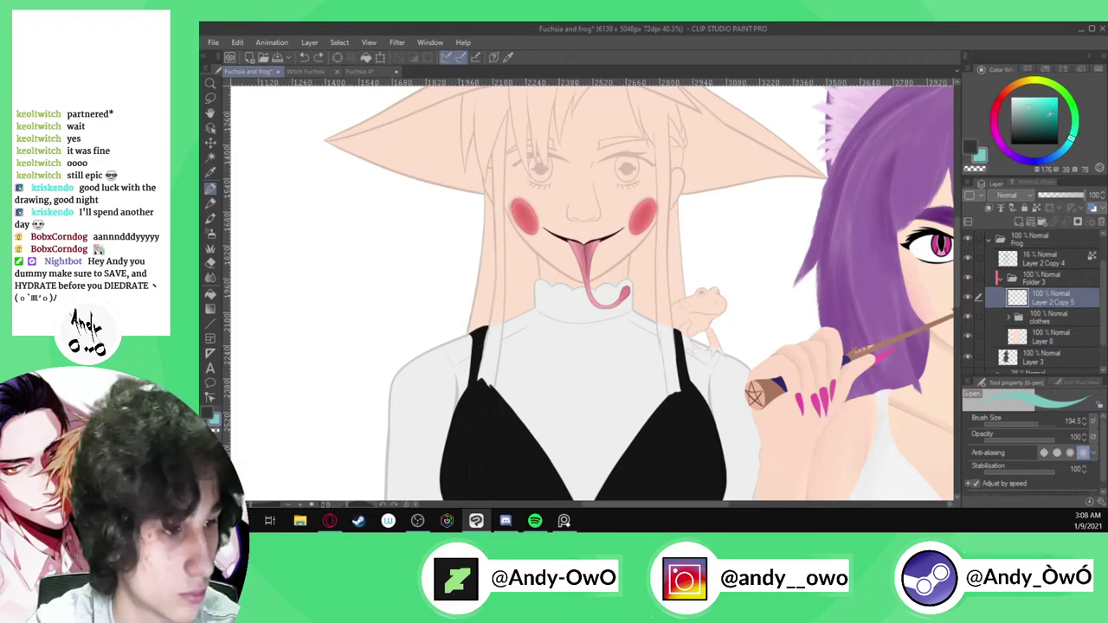
pyautogui.moveTo(509, 318)
pyautogui.mouseDown()
pyautogui.moveTo(495, 278)
pyautogui.moveTo(473, 307)
pyautogui.moveTo(502, 278)
pyautogui.mouseUp()
pyautogui.scroll(1, 547, 243)
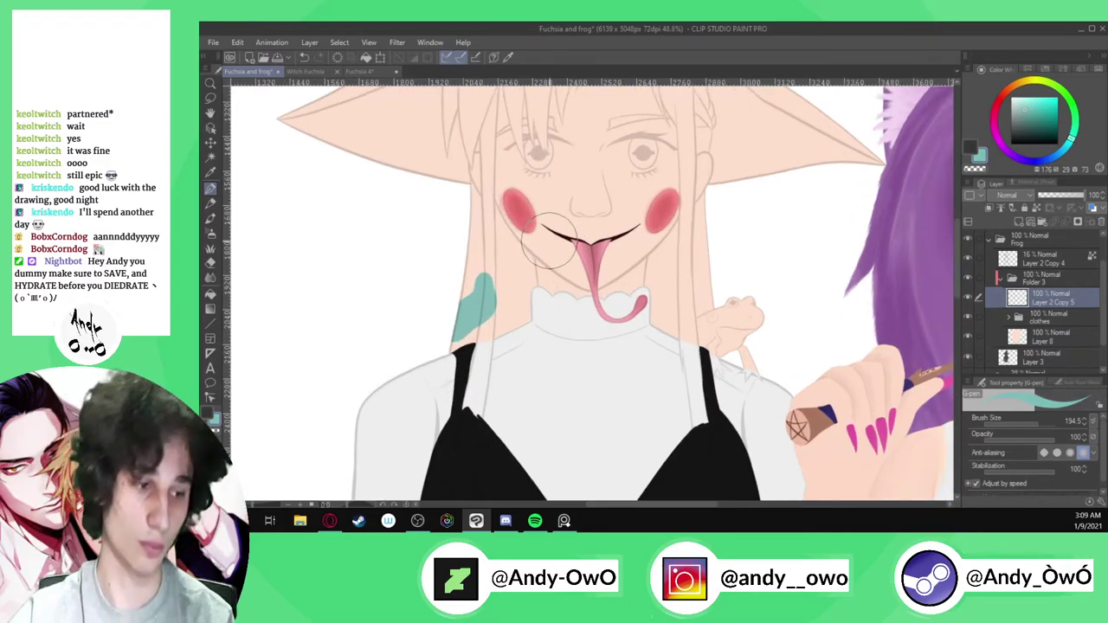
pyautogui.hotkey('ctrl', 'z')
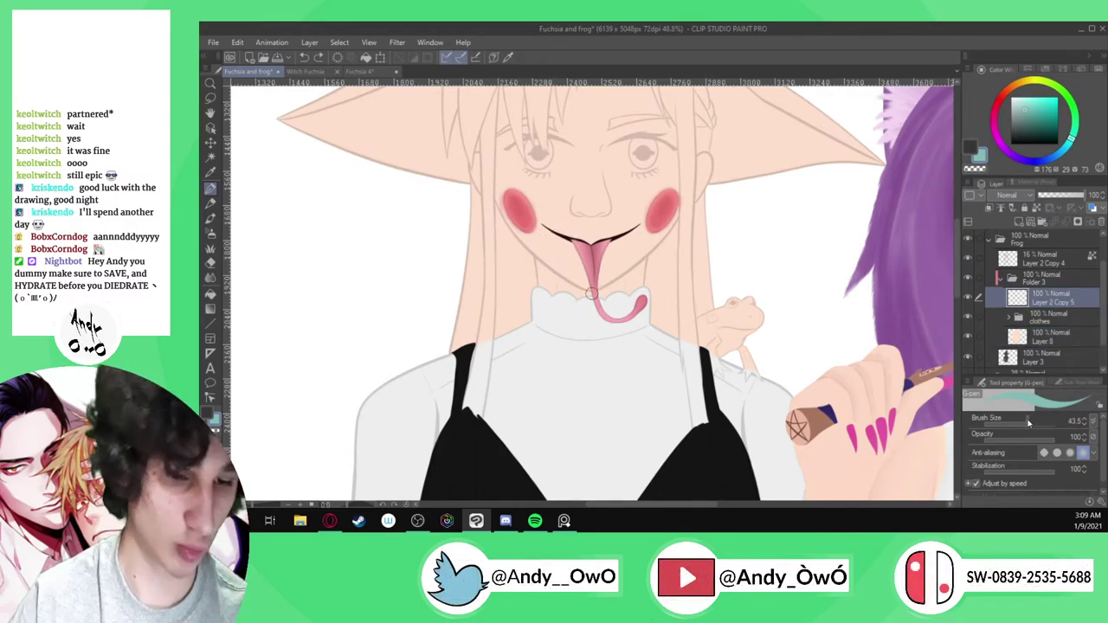
# Paint a teal edge along the top of the black shoulder strap with brush size 43.5
pyautogui.scroll(10, 502, 338)
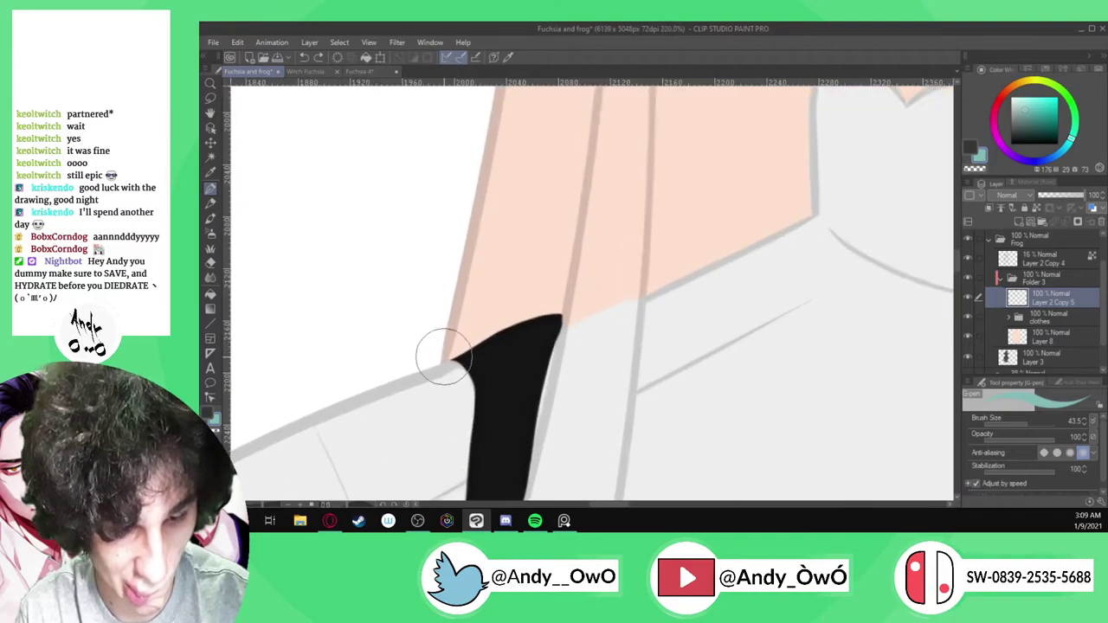
pyautogui.moveTo(441, 364)
pyautogui.mouseDown()
pyautogui.moveTo(664, 231)
pyautogui.moveTo(825, 179)
pyautogui.moveTo(909, 216)
pyautogui.mouseUp()
pyautogui.scroll(5, 443, 362)
pyautogui.scroll(-2, 569, 260)
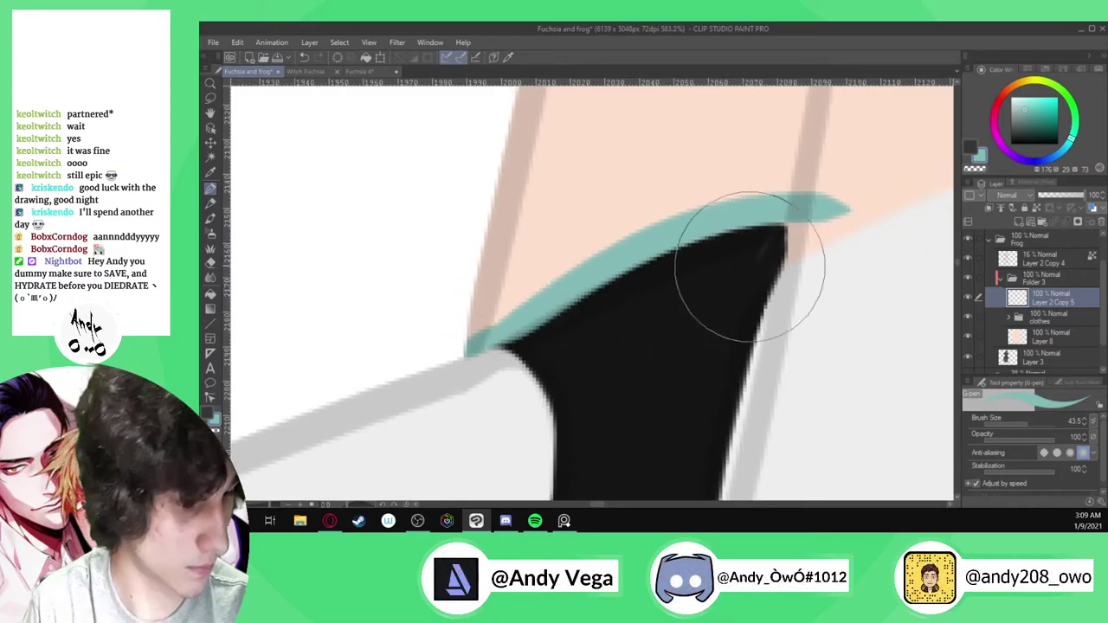
# Inspect the black strap on Layer 14 in the clothes folder by sampling its colour and toggling its visibility
pyautogui.click(1012, 319)
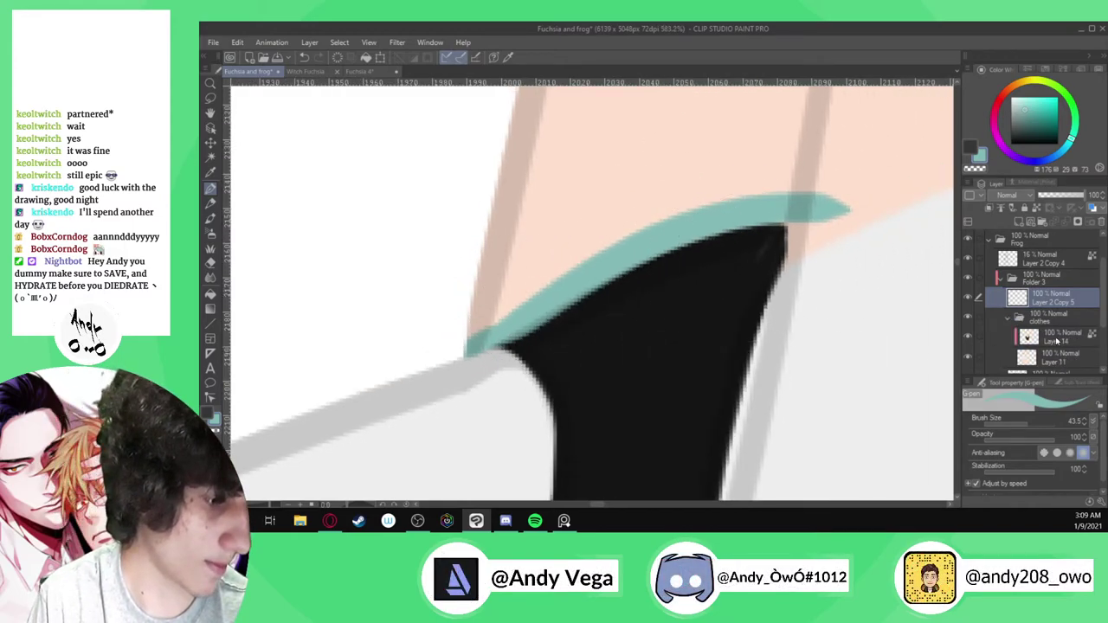
pyautogui.click(1048, 337)
pyautogui.keyDown('alt'); pyautogui.click(742, 277); pyautogui.keyUp('alt')
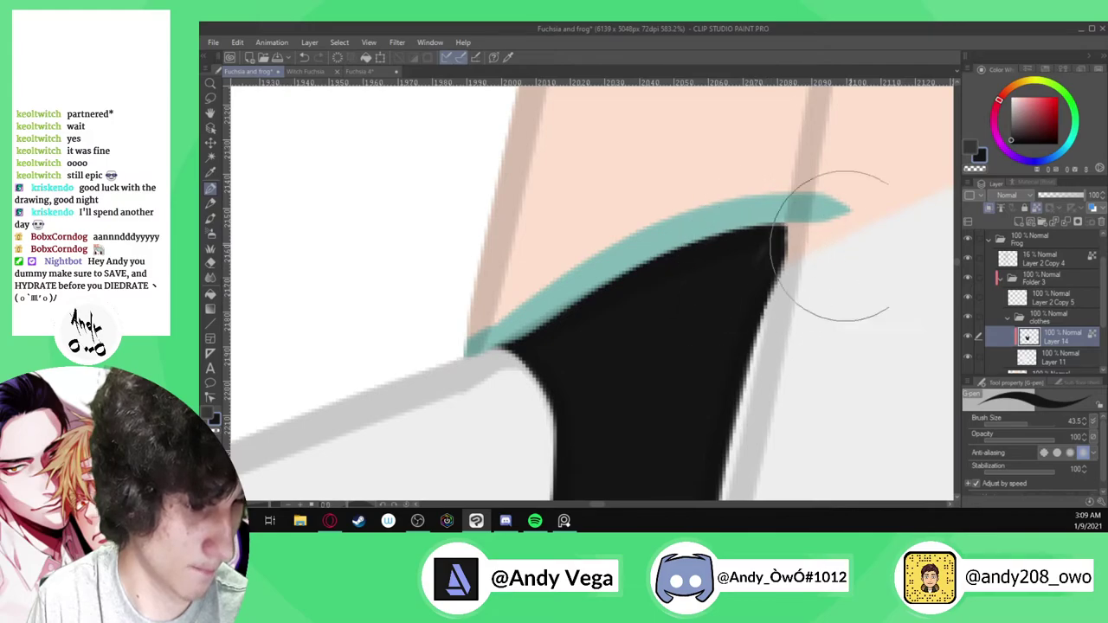
pyautogui.click(969, 339)
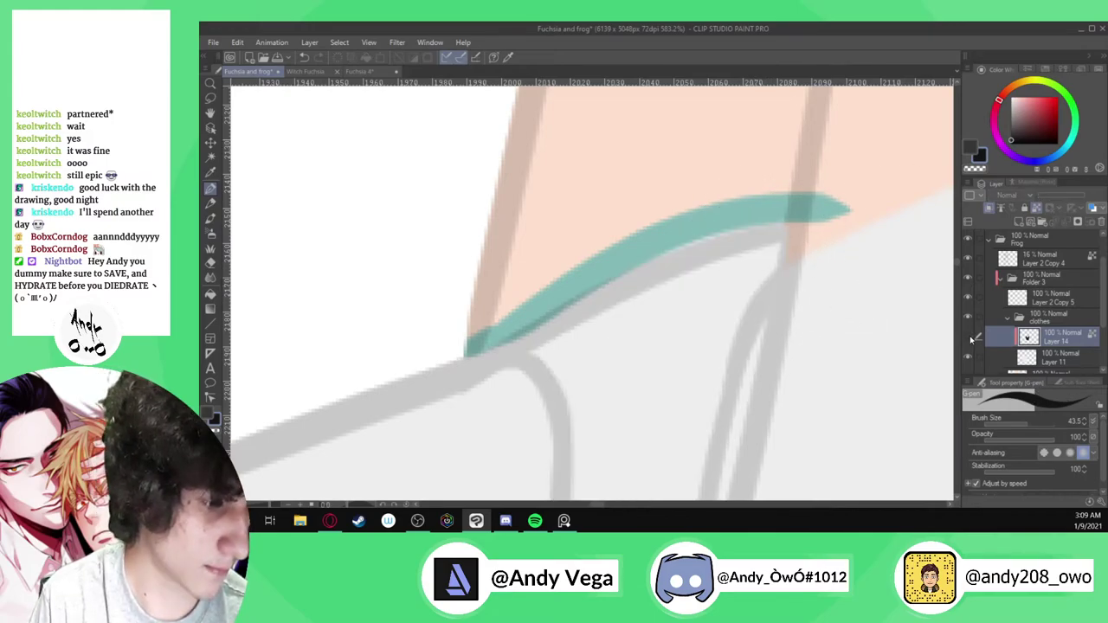
pyautogui.click(969, 339)
# Back on Layer 2 Copy 5, outline the shirt's shoulder edge from strap to collar in the sampled teal at brush size 20.6
pyautogui.press('[')
pyautogui.scroll(1, 736, 248)
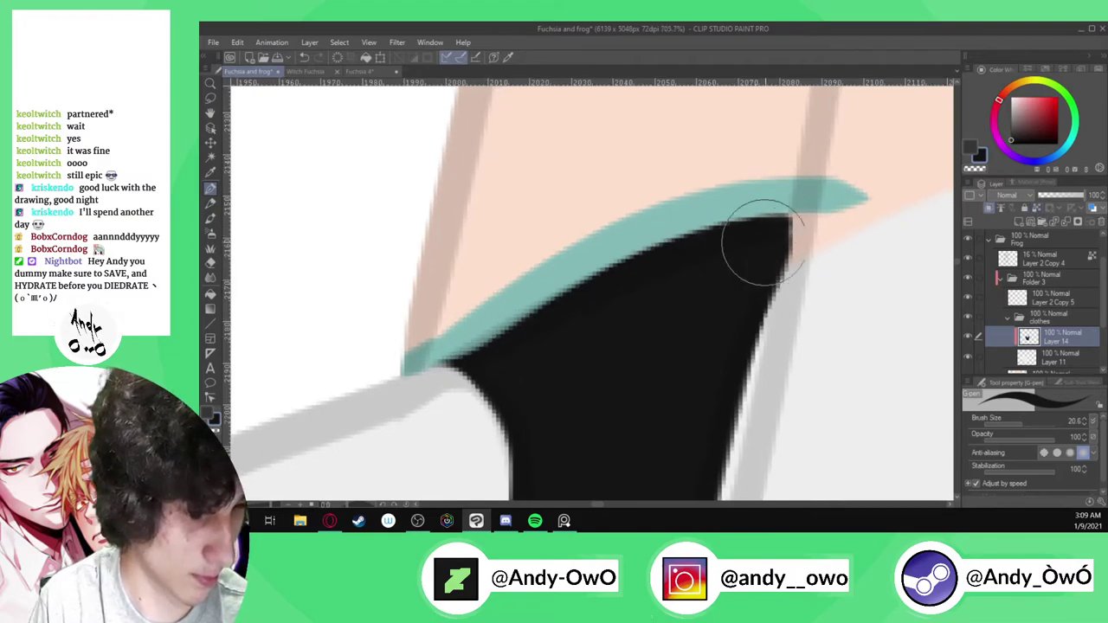
pyautogui.keyDown('alt'); pyautogui.click(836, 192); pyautogui.keyUp('alt')
pyautogui.click(1015, 319)
pyautogui.click(1052, 297)
pyautogui.scroll(-6, 586, 297)
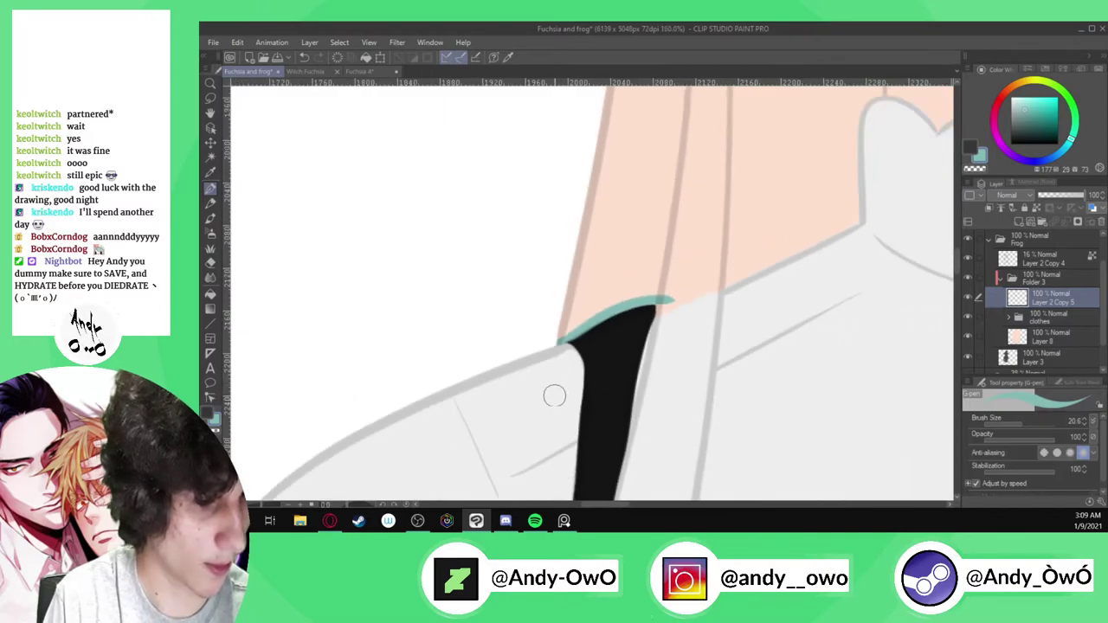
pyautogui.scroll(3, 831, 230)
pyautogui.moveTo(820, 235)
pyautogui.mouseDown()
pyautogui.moveTo(417, 424)
pyautogui.moveTo(423, 375)
pyautogui.mouseUp()
pyautogui.moveTo(425, 418); pyautogui.dragTo(821, 236)
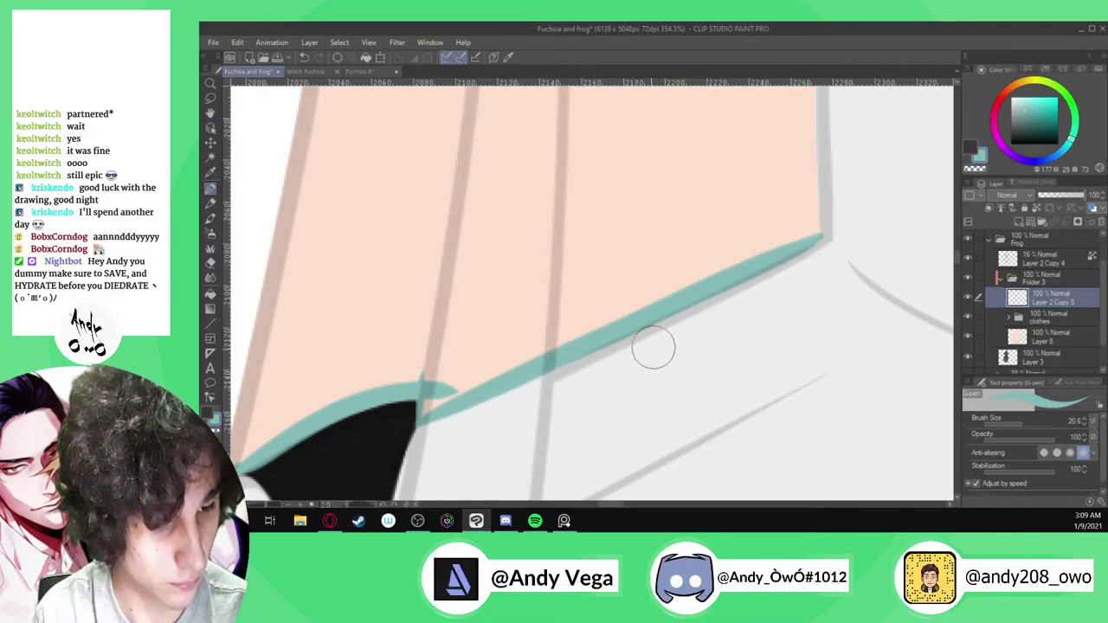
# Thicken the teal band above the strap and fill the gap between it and the shoulder outline
pyautogui.scroll(-4, 653, 340)
pyautogui.moveTo(424, 401)
pyautogui.mouseDown()
pyautogui.moveTo(574, 317)
pyautogui.moveTo(637, 300)
pyautogui.moveTo(674, 308)
pyautogui.moveTo(696, 291)
pyautogui.mouseUp()
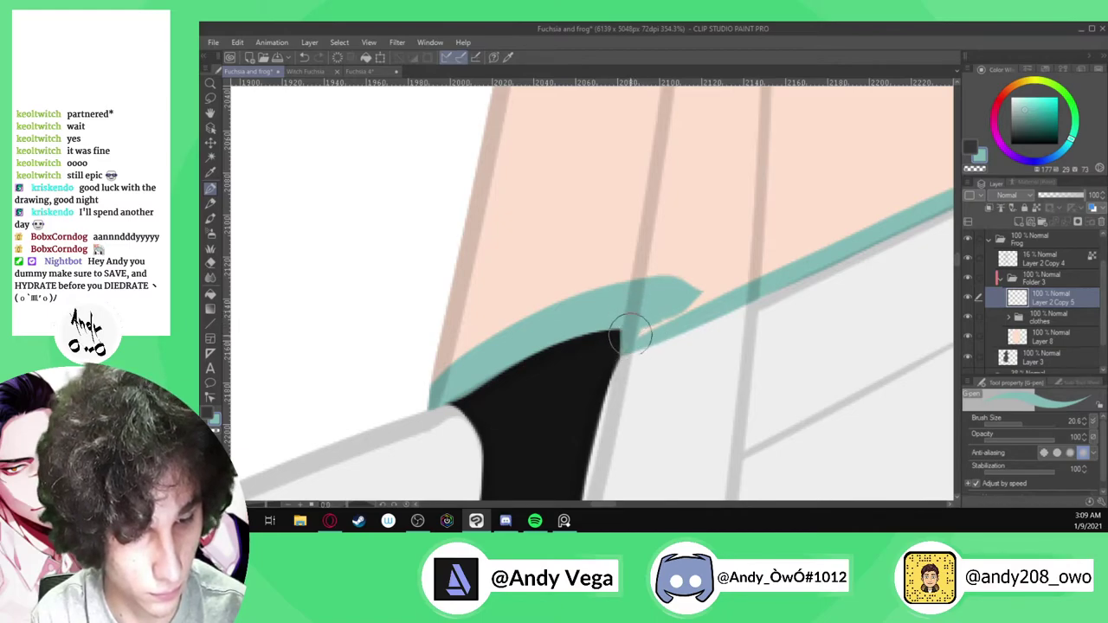
pyautogui.moveTo(634, 331); pyautogui.dragTo(844, 220)
pyautogui.scroll(-3, 568, 382)
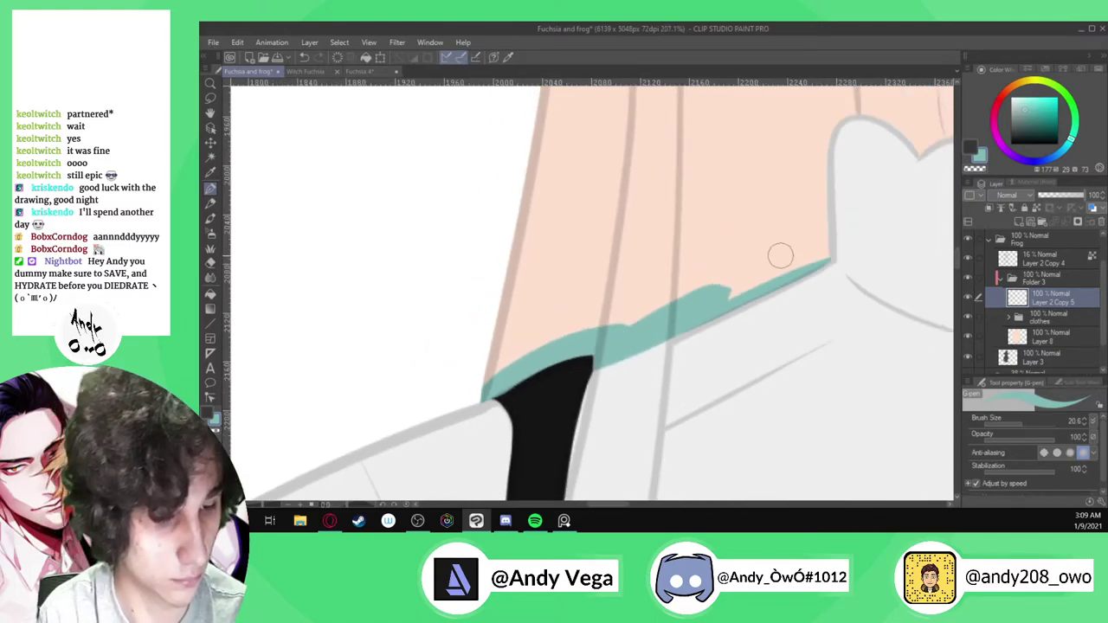
# Extend the teal outline to the collar's corner, up the collar's side and around its first scallop
pyautogui.scroll(4, 814, 246)
pyautogui.moveTo(608, 359)
pyautogui.mouseDown()
pyautogui.moveTo(749, 292)
pyautogui.moveTo(805, 281)
pyautogui.moveTo(804, 94)
pyautogui.mouseUp()
pyautogui.scroll(-1, 719, 332)
pyautogui.scroll(-4, 709, 386)
pyautogui.scroll(4, 743, 298)
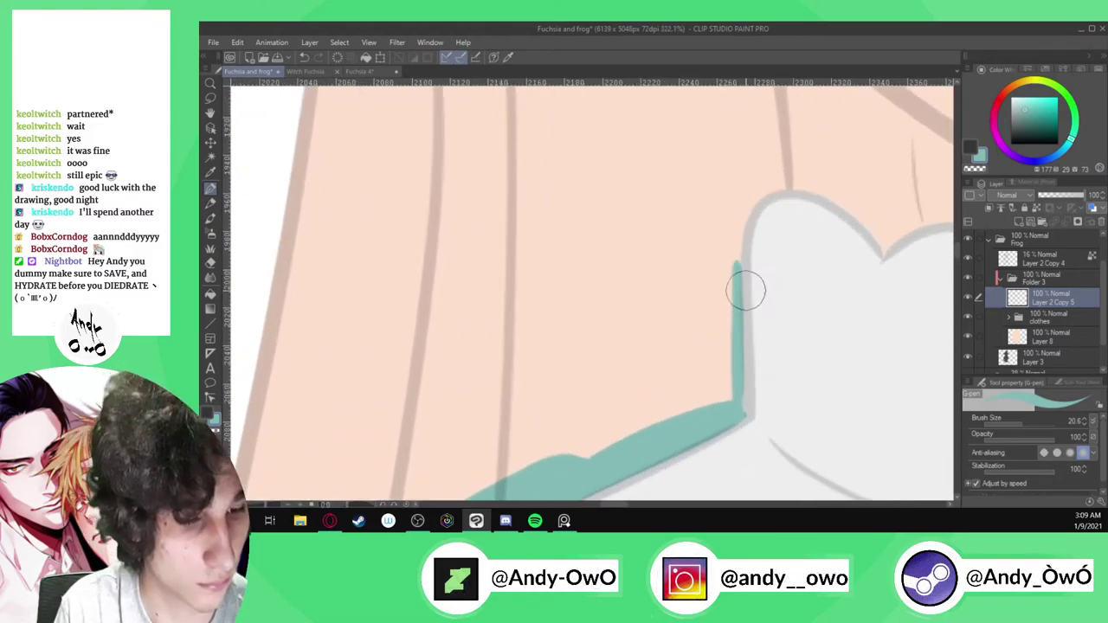
pyautogui.scroll(1, 740, 221)
pyautogui.moveTo(736, 292)
pyautogui.mouseDown()
pyautogui.moveTo(737, 228)
pyautogui.moveTo(754, 173)
pyautogui.moveTo(793, 147)
pyautogui.mouseUp()
pyautogui.scroll(1, 814, 147)
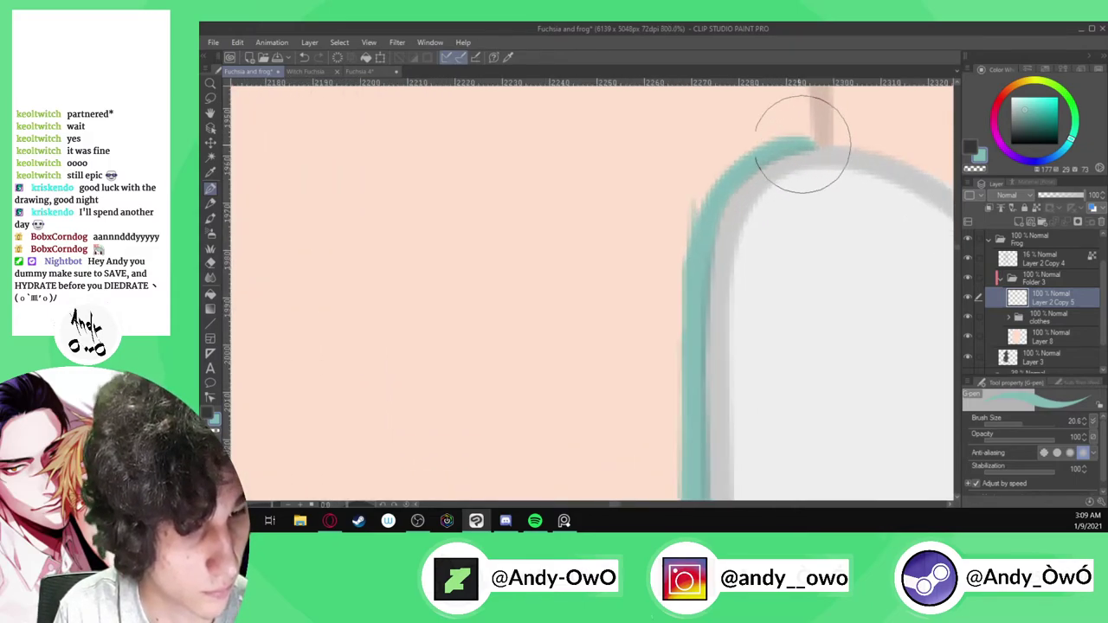
pyautogui.scroll(-2, 623, 318)
# Outline the neck's side in teal from the collar's first scallop up to the jawline
pyautogui.scroll(-10, 623, 317)
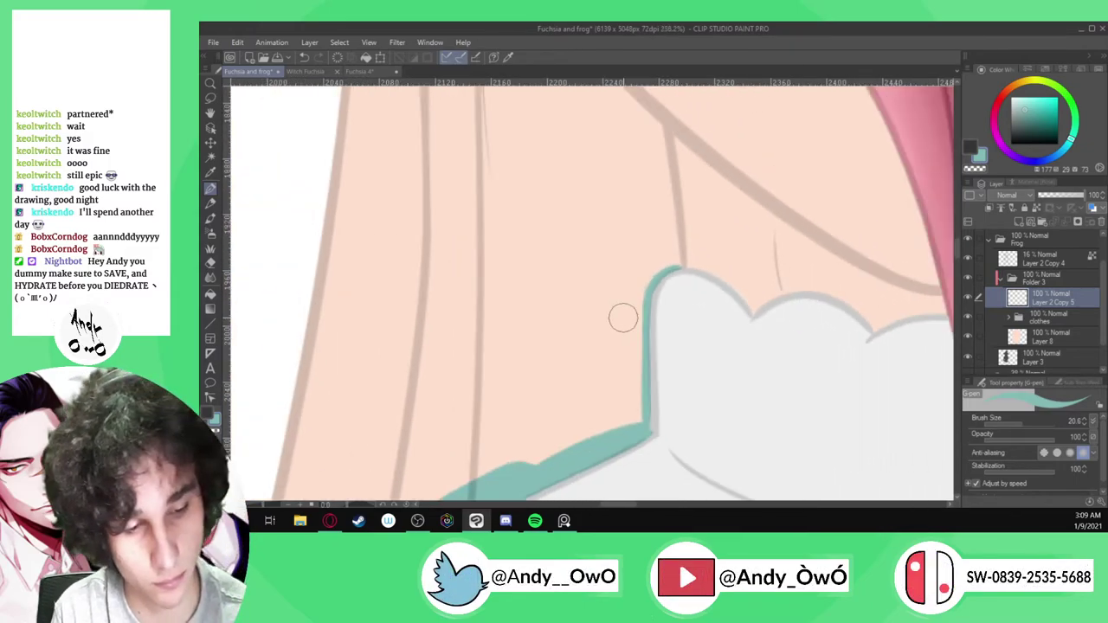
pyautogui.scroll(5, 660, 267)
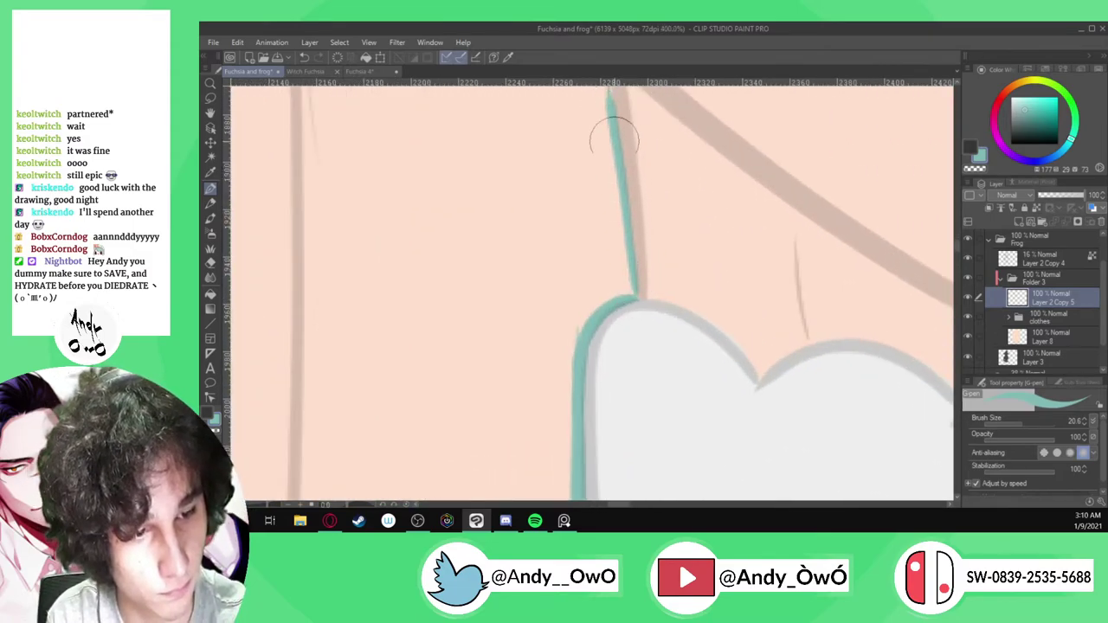
pyautogui.scroll(-5, 614, 128)
pyautogui.scroll(6, 624, 248)
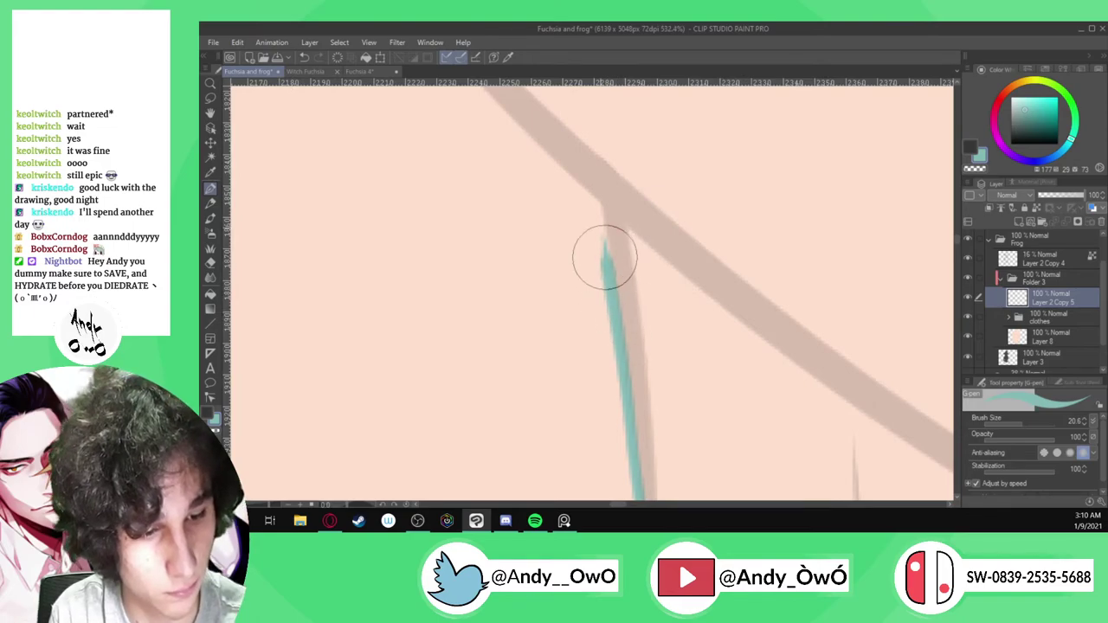
pyautogui.moveTo(604, 257); pyautogui.dragTo(594, 193)
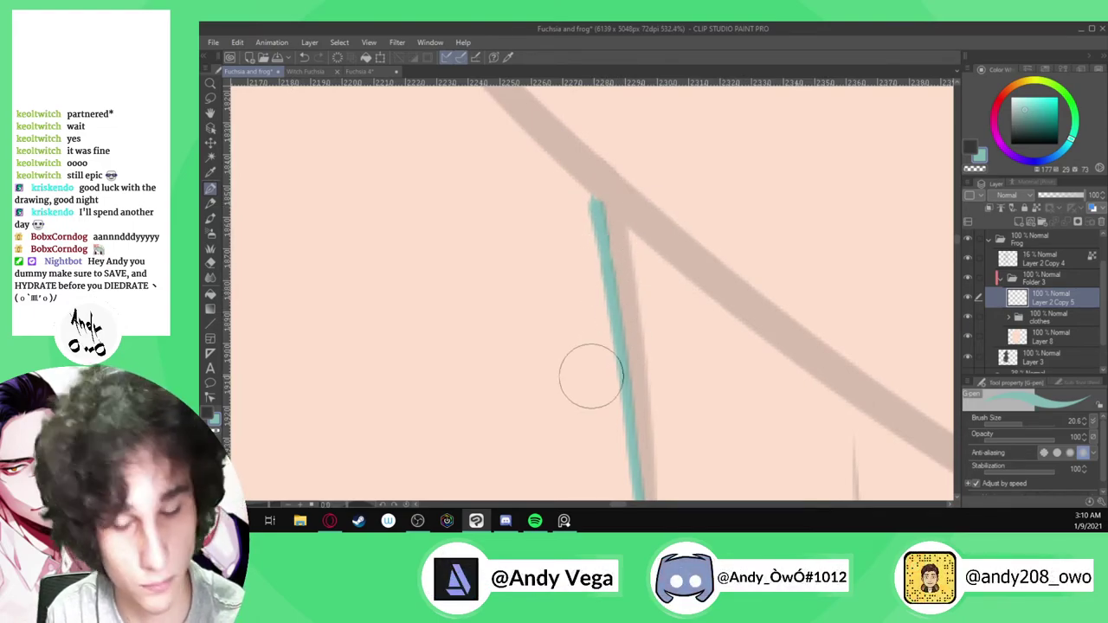
# Continue the teal outline from the neck up along the jawline toward the cheek, trimming its inner edge with the transparent colour
pyautogui.scroll(-4, 593, 375)
pyautogui.scroll(4, 579, 292)
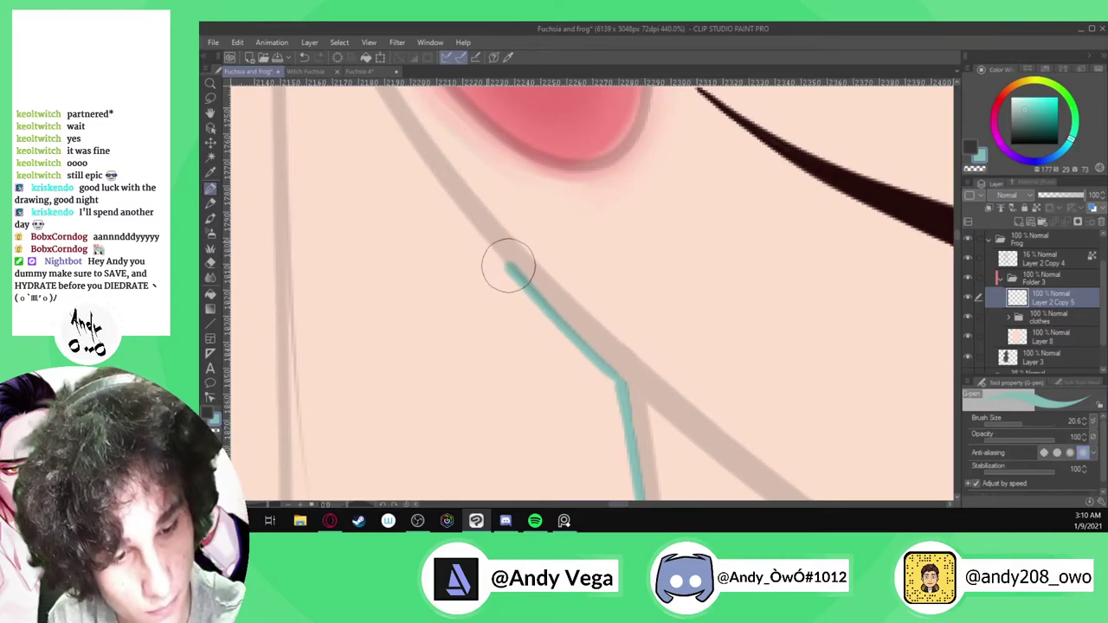
pyautogui.moveTo(468, 218); pyautogui.dragTo(374, 102)
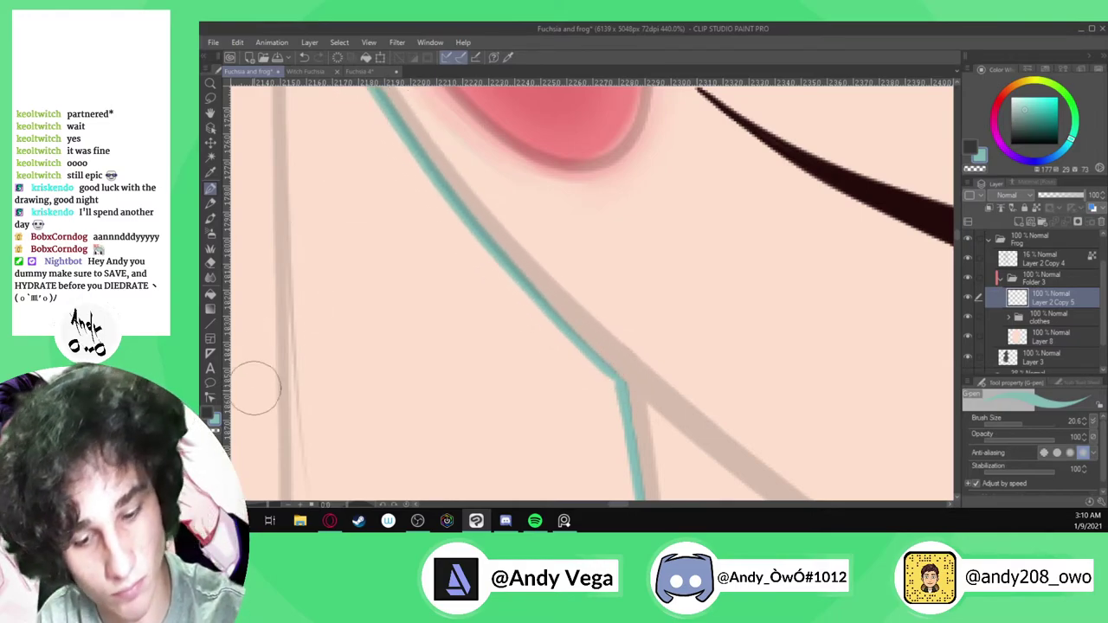
pyautogui.scroll(2, 565, 346)
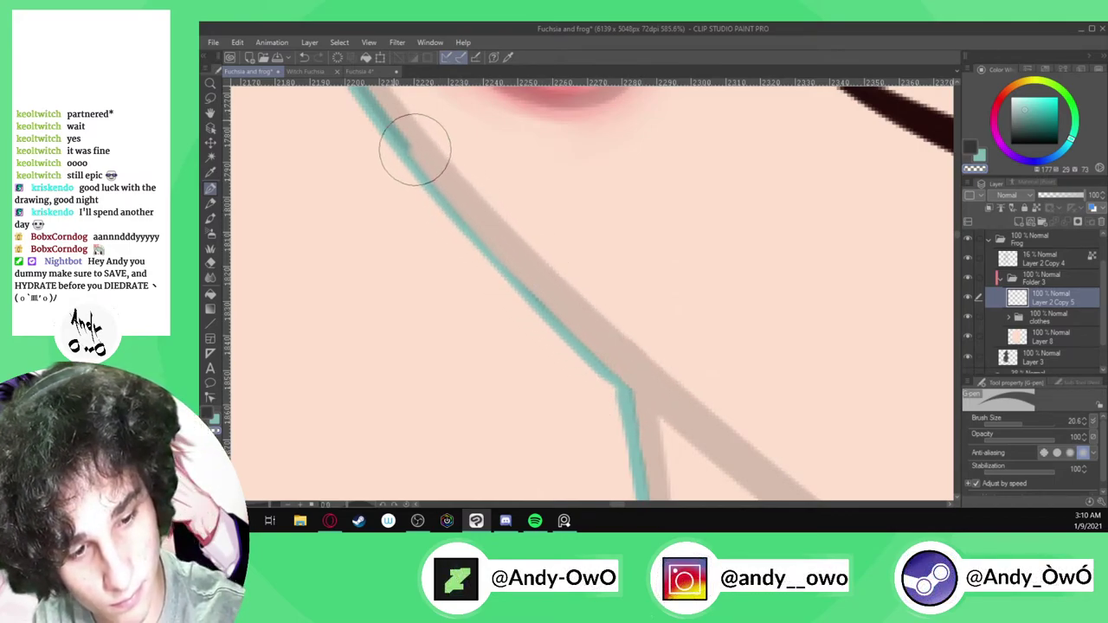
pyautogui.scroll(-2, 471, 247)
pyautogui.scroll(3, 445, 217)
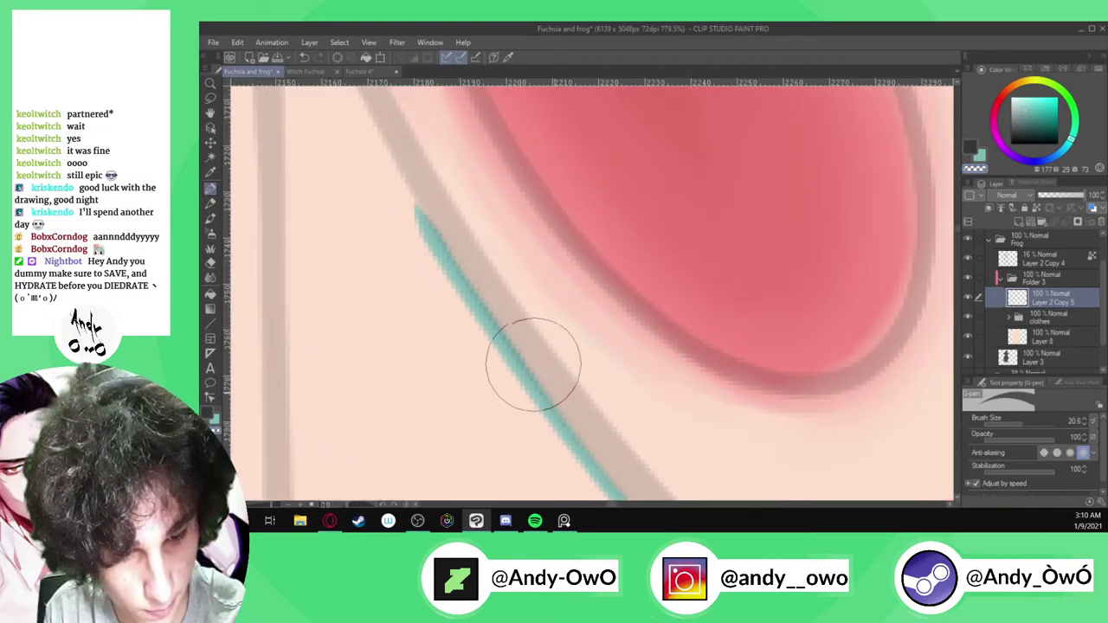
pyautogui.scroll(-3, 487, 247)
# Widen the teal band above the shoulder at brush size 99.9 and refine its corner against the collar at size 16
pyautogui.scroll(-4, 571, 189)
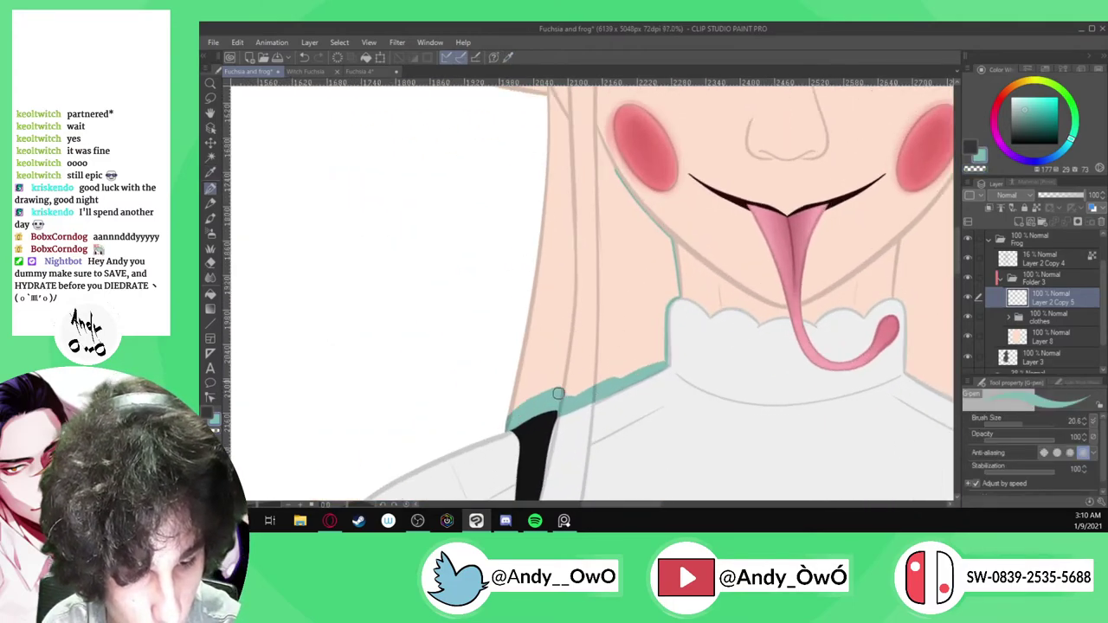
pyautogui.moveTo(506, 407)
pyautogui.mouseDown()
pyautogui.moveTo(588, 365)
pyautogui.moveTo(594, 374)
pyautogui.moveTo(573, 389)
pyautogui.moveTo(641, 359)
pyautogui.mouseUp()
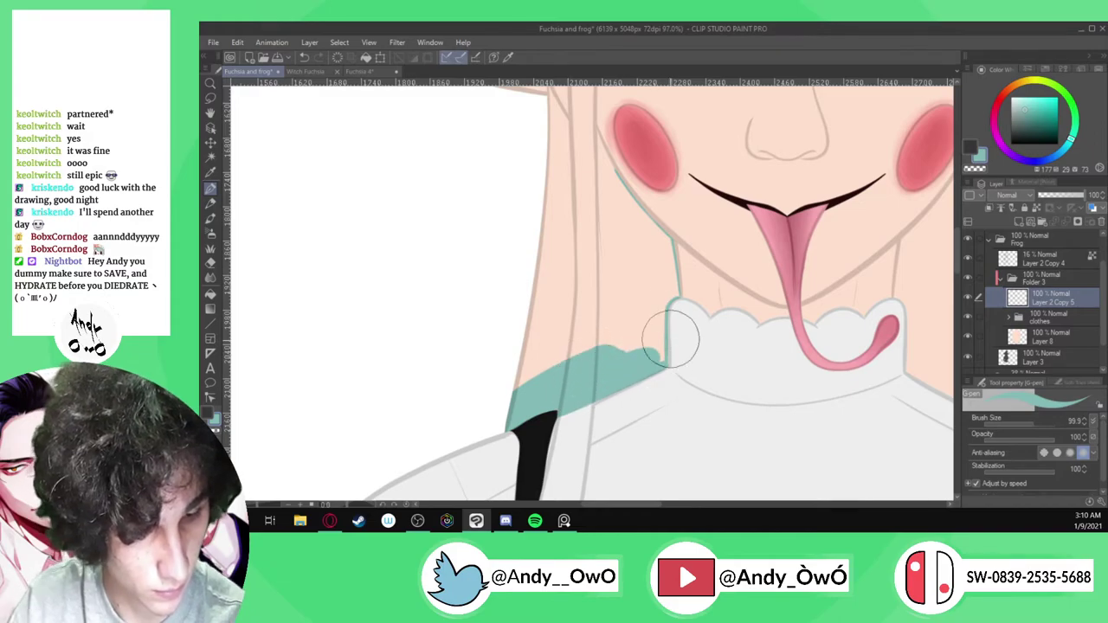
pyautogui.scroll(4, 674, 325)
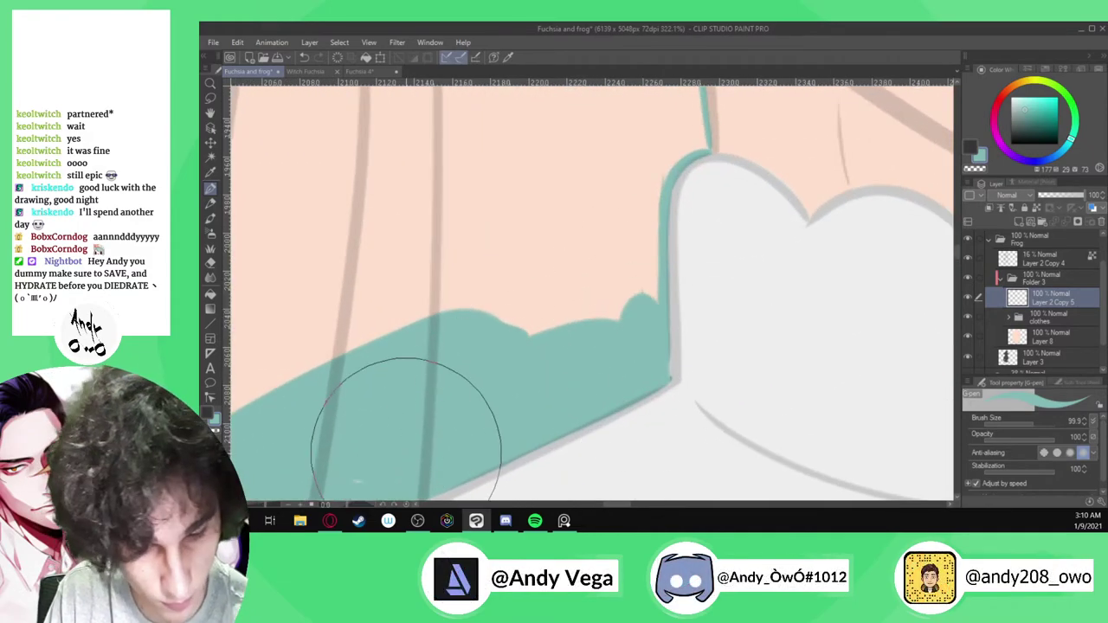
pyautogui.moveTo(1032, 429); pyautogui.dragTo(996, 427)
pyautogui.scroll(2, 655, 358)
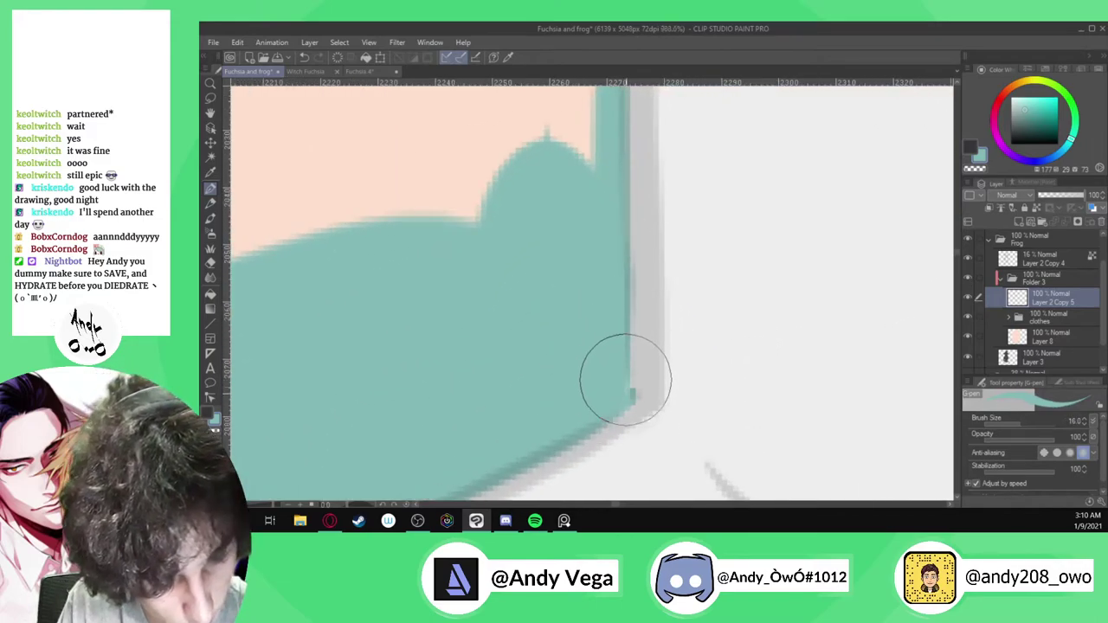
pyautogui.scroll(-1, 606, 374)
pyautogui.scroll(1, 614, 373)
pyautogui.scroll(-6, 615, 373)
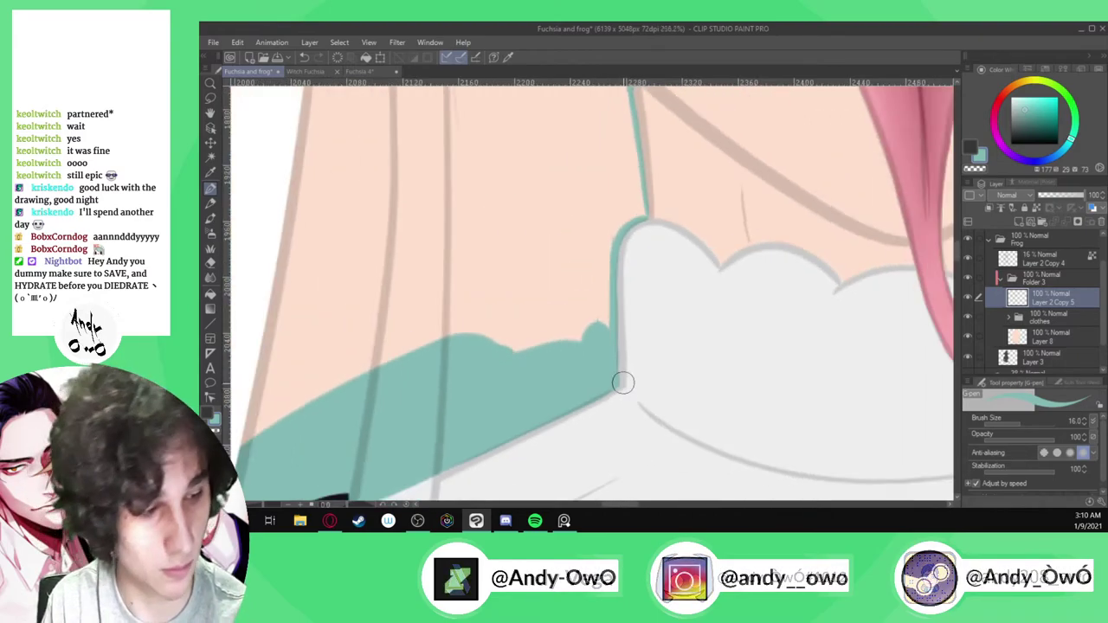
# With the Layer 2 Copy 4 sketch hidden, raise the teal band with a straight upper edge reaching the collar and fill the enclosed gap
pyautogui.scroll(-4, 643, 338)
pyautogui.scroll(6, 623, 321)
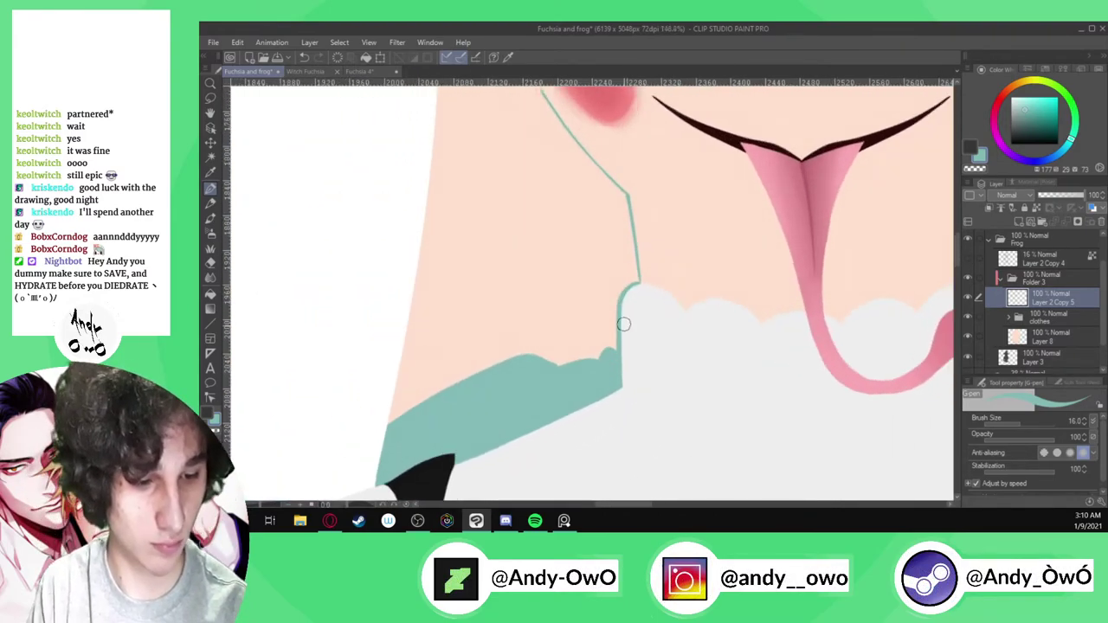
pyautogui.moveTo(606, 321)
pyautogui.mouseDown()
pyautogui.moveTo(608, 218)
pyautogui.moveTo(613, 236)
pyautogui.moveTo(404, 354)
pyautogui.mouseUp()
pyautogui.scroll(-4, 605, 328)
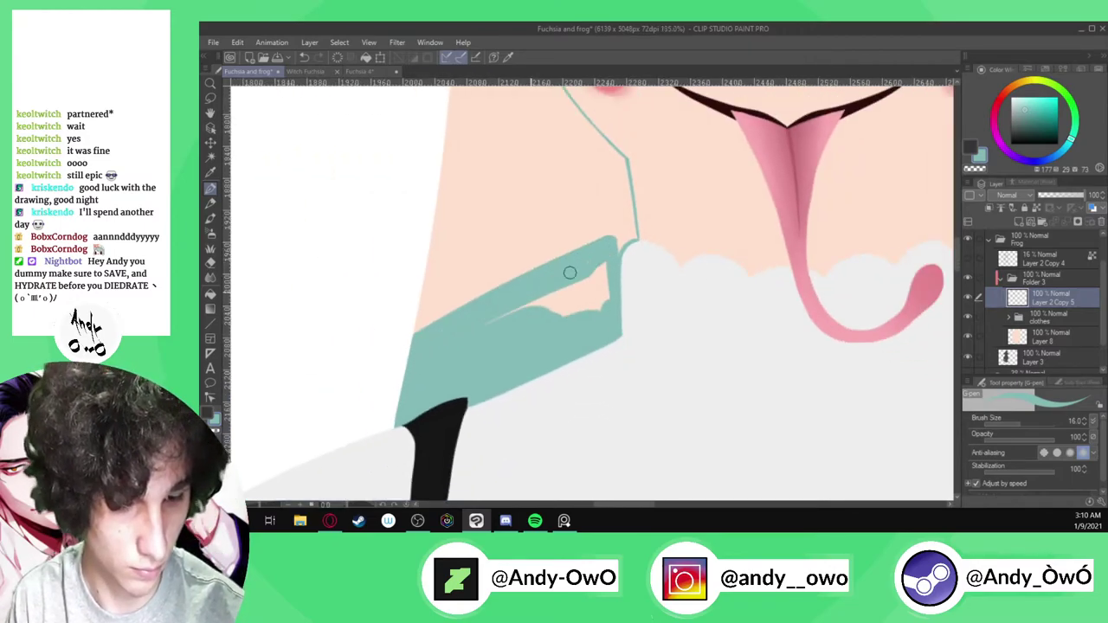
pyautogui.scroll(3, 628, 255)
pyautogui.moveTo(628, 262)
pyautogui.mouseDown()
pyautogui.moveTo(627, 331)
pyautogui.moveTo(619, 250)
pyautogui.moveTo(593, 318)
pyautogui.moveTo(560, 342)
pyautogui.mouseUp()
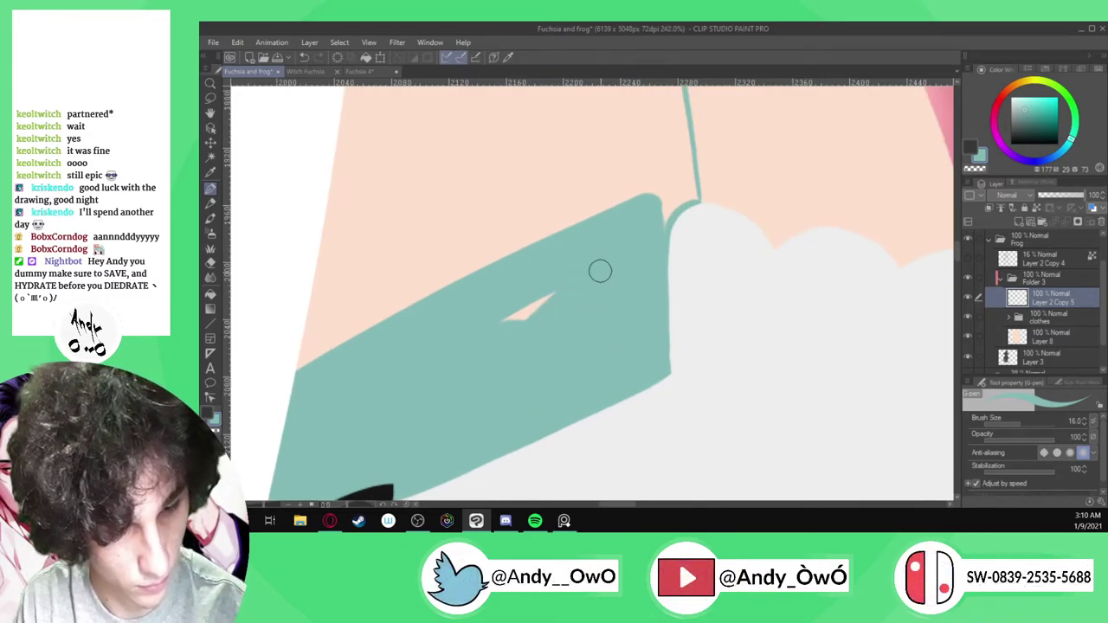
# Show the Layer 2 Copy 4 sketch again and thicken the teal neck and jaw outlines at brush size 40, joining them to the shoulder band
pyautogui.scroll(-8, 580, 278)
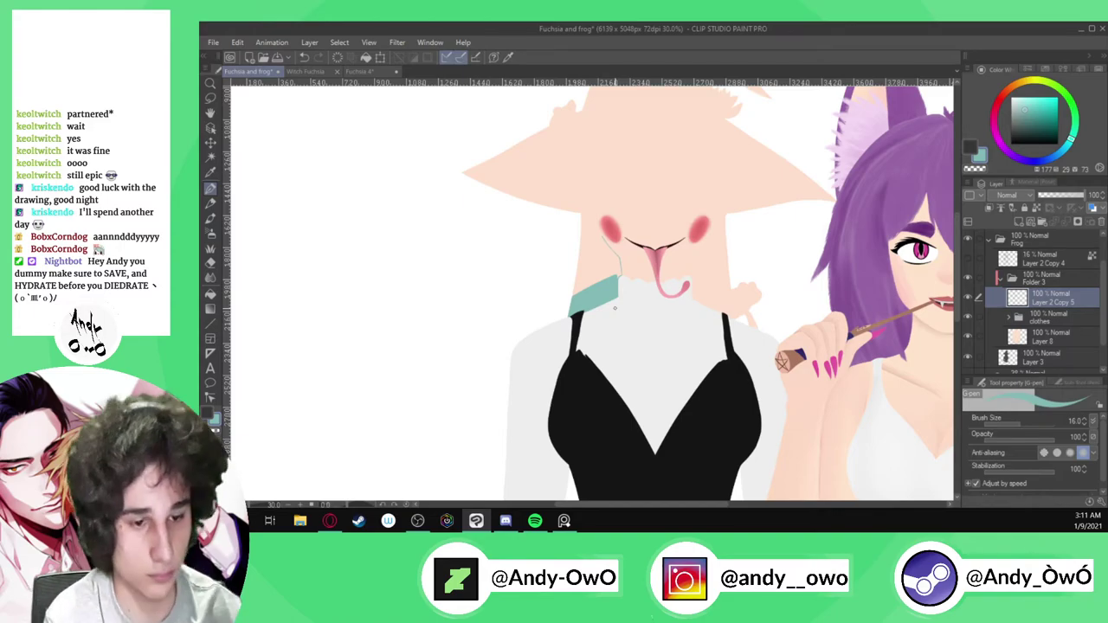
pyautogui.scroll(5, 584, 252)
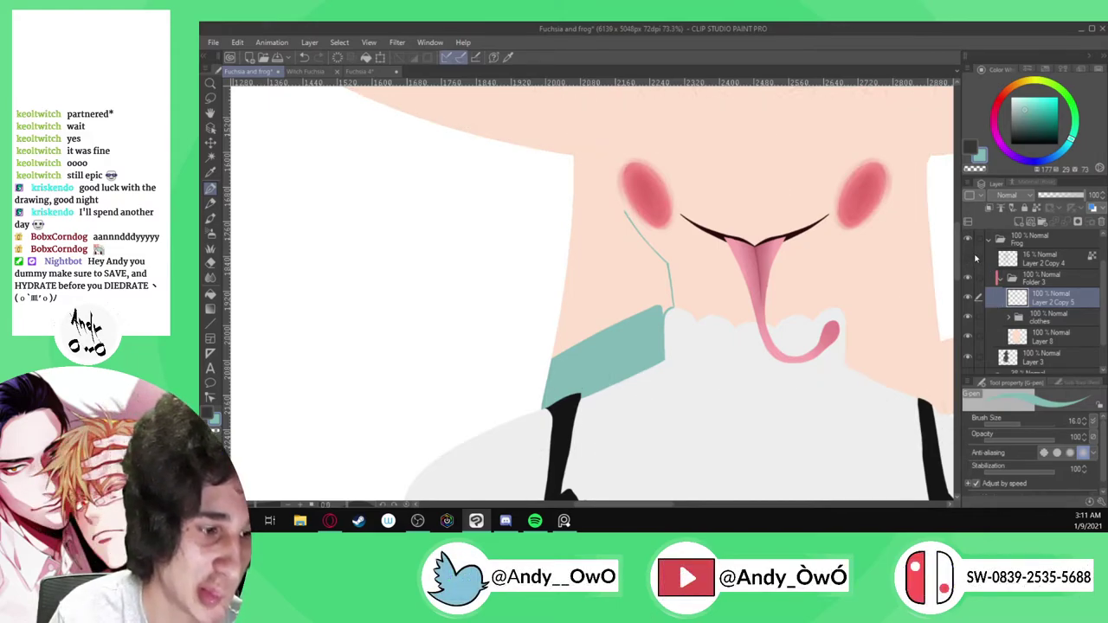
pyautogui.click(969, 259)
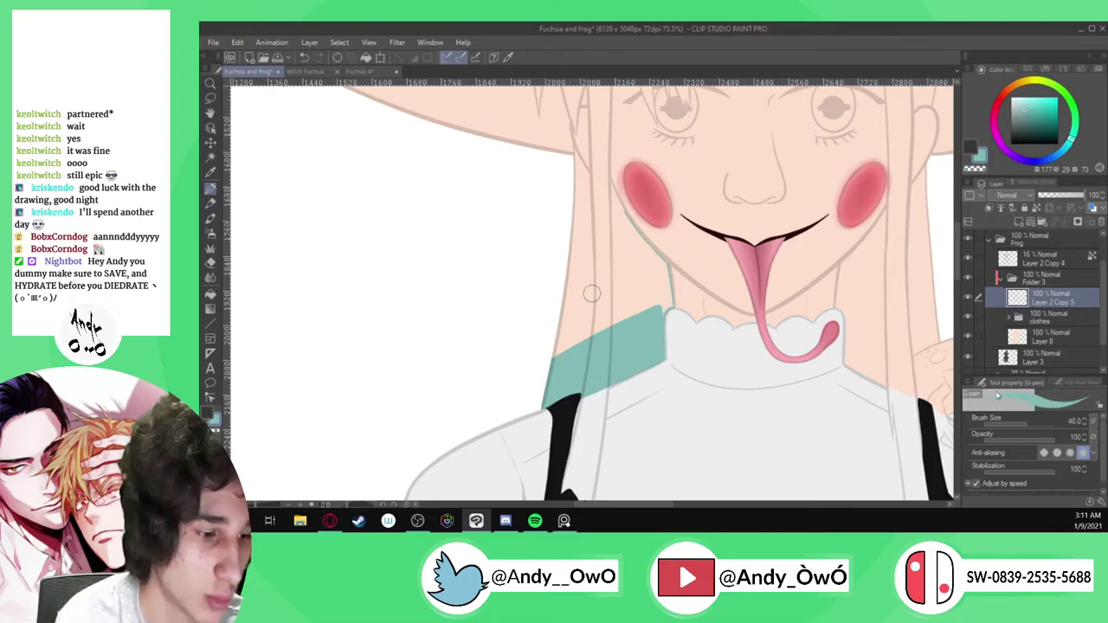
pyautogui.scroll(6, 591, 294)
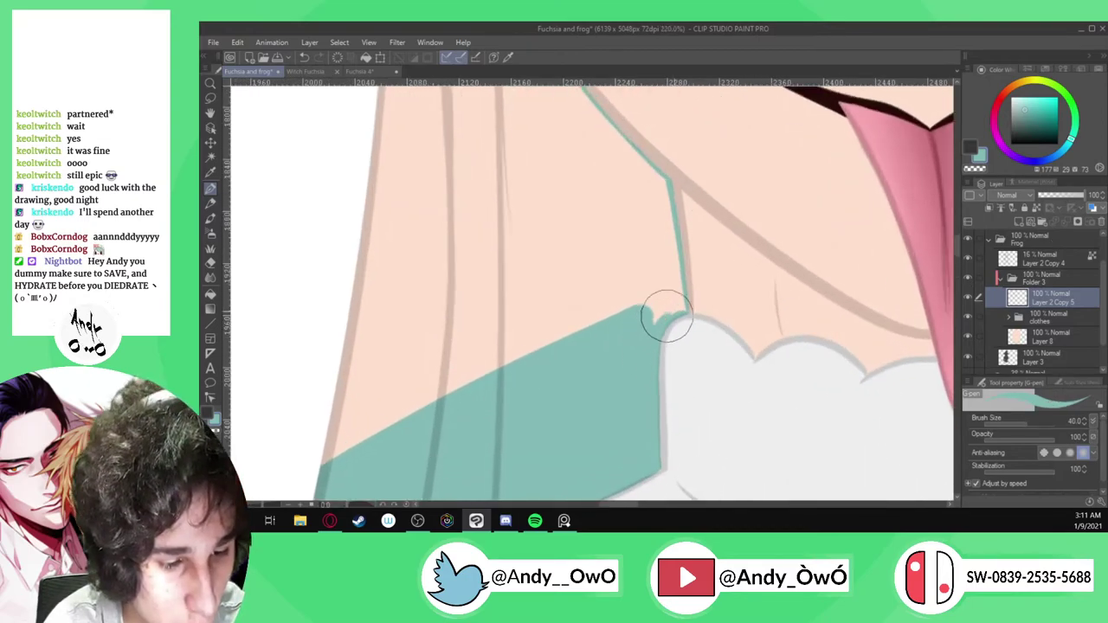
pyautogui.scroll(3, 693, 291)
pyautogui.moveTo(673, 315)
pyautogui.mouseDown()
pyautogui.moveTo(648, 234)
pyautogui.moveTo(652, 139)
pyautogui.mouseUp()
pyautogui.scroll(-3, 618, 223)
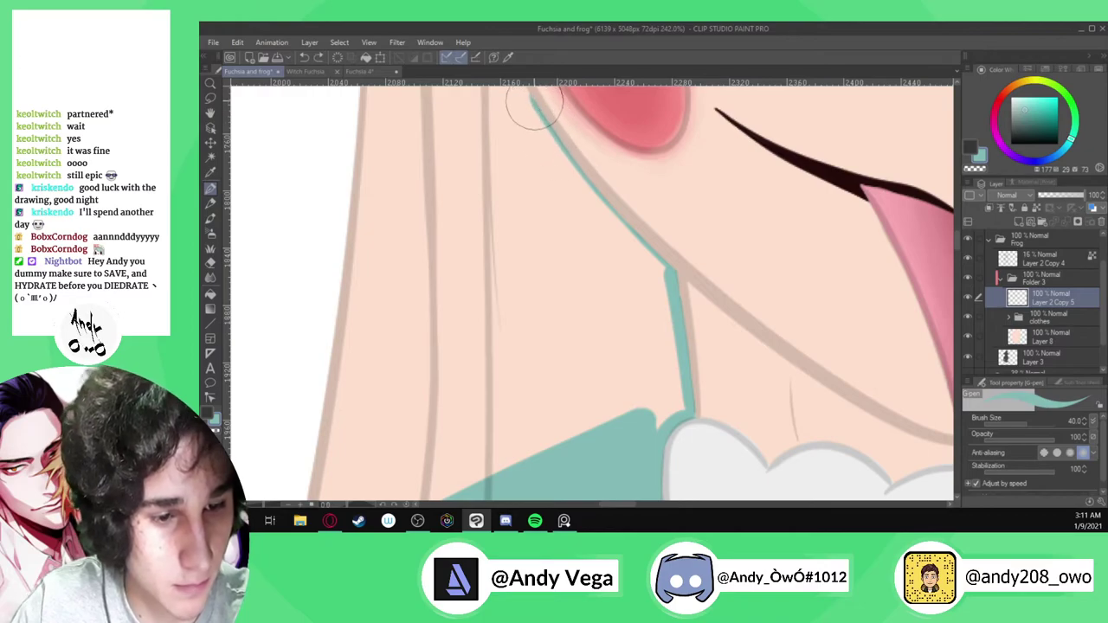
pyautogui.moveTo(588, 191)
pyautogui.mouseDown()
pyautogui.moveTo(663, 275)
pyautogui.moveTo(675, 387)
pyautogui.mouseUp()
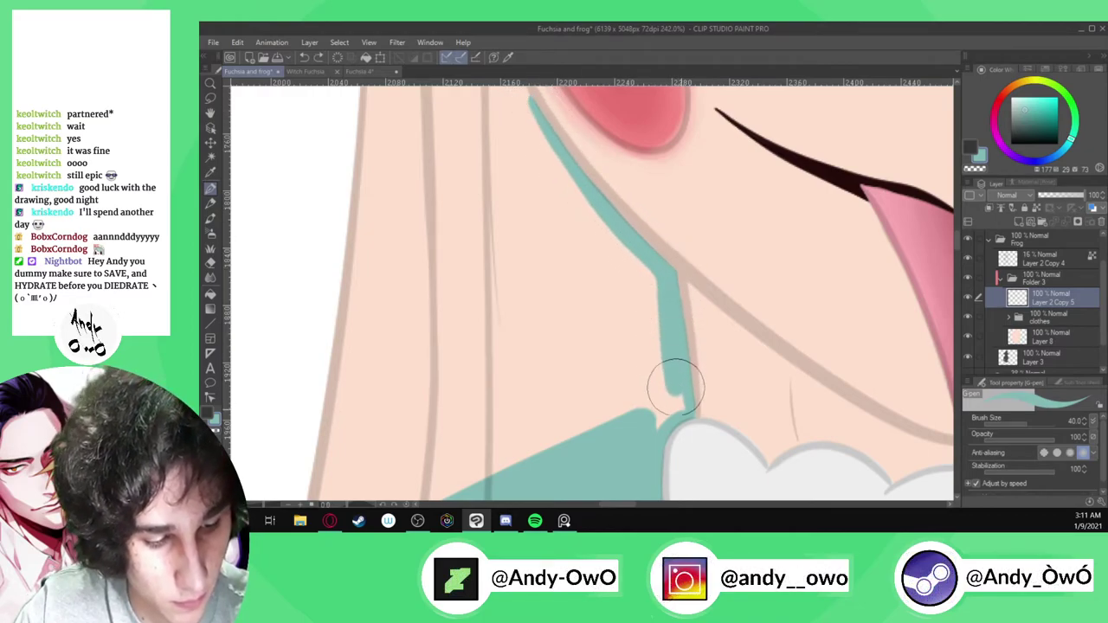
pyautogui.moveTo(654, 431)
pyautogui.mouseDown()
pyautogui.moveTo(656, 309)
pyautogui.moveTo(662, 329)
pyautogui.mouseUp()
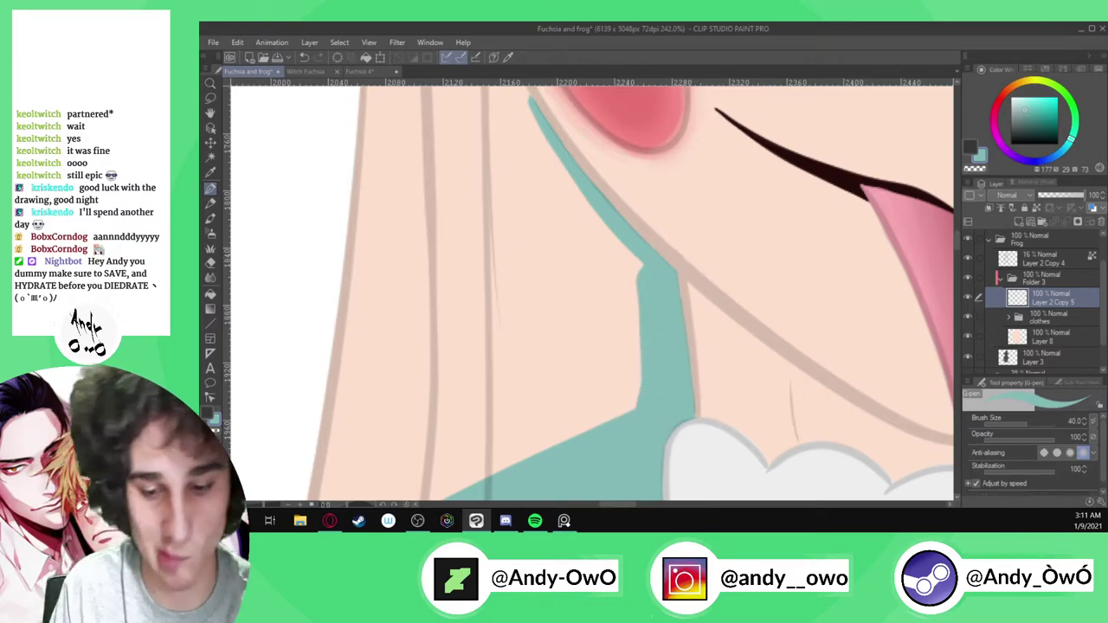
# Extend the teal jaw outline up to a tapered point at the hair strand beside the cheek, trimming its inner edge with the transparent colour
pyautogui.scroll(2, 529, 193)
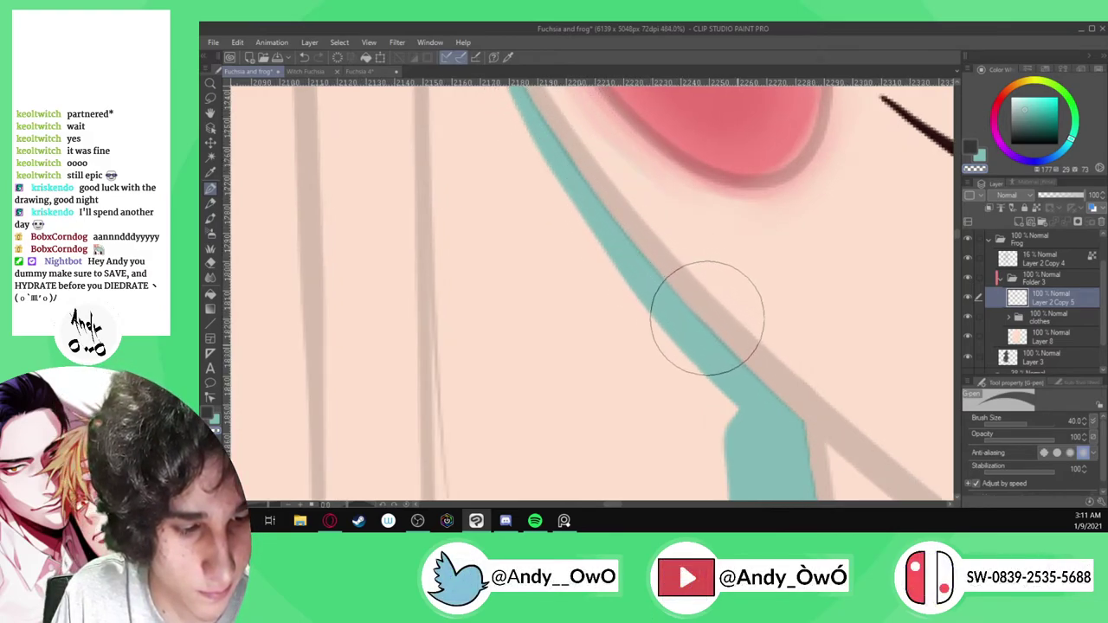
pyautogui.scroll(-1, 680, 309)
pyautogui.scroll(-1, 597, 197)
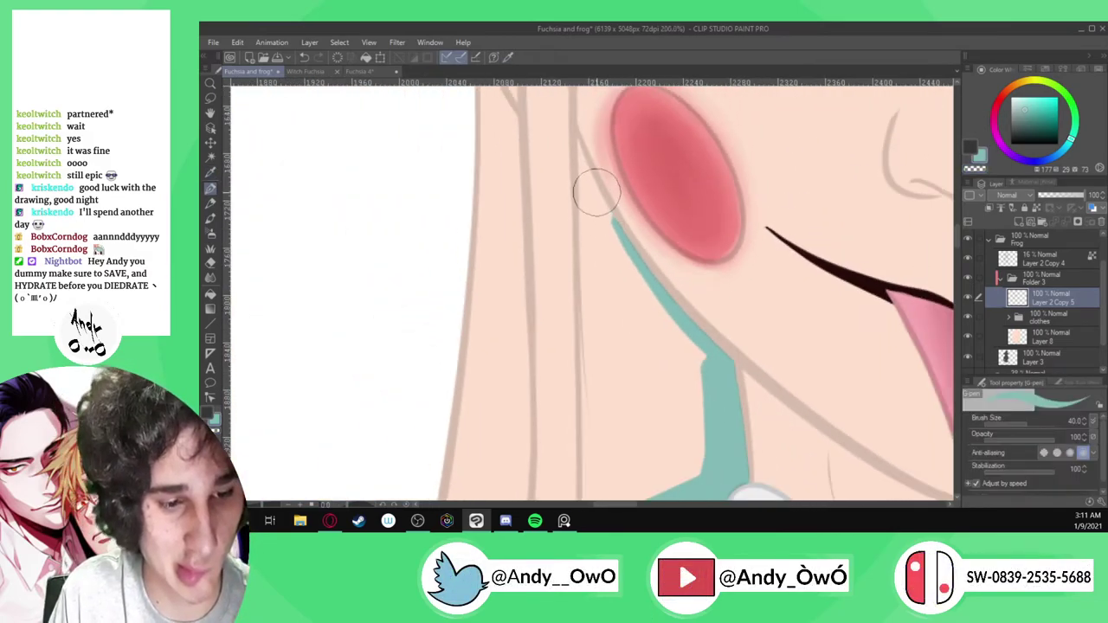
pyautogui.scroll(2, 597, 197)
pyautogui.moveTo(572, 128); pyautogui.dragTo(646, 298)
pyautogui.scroll(-1, 628, 267)
pyautogui.moveTo(576, 138)
pyautogui.mouseDown()
pyautogui.moveTo(620, 270)
pyautogui.moveTo(686, 398)
pyautogui.mouseUp()
pyautogui.scroll(-2, 622, 251)
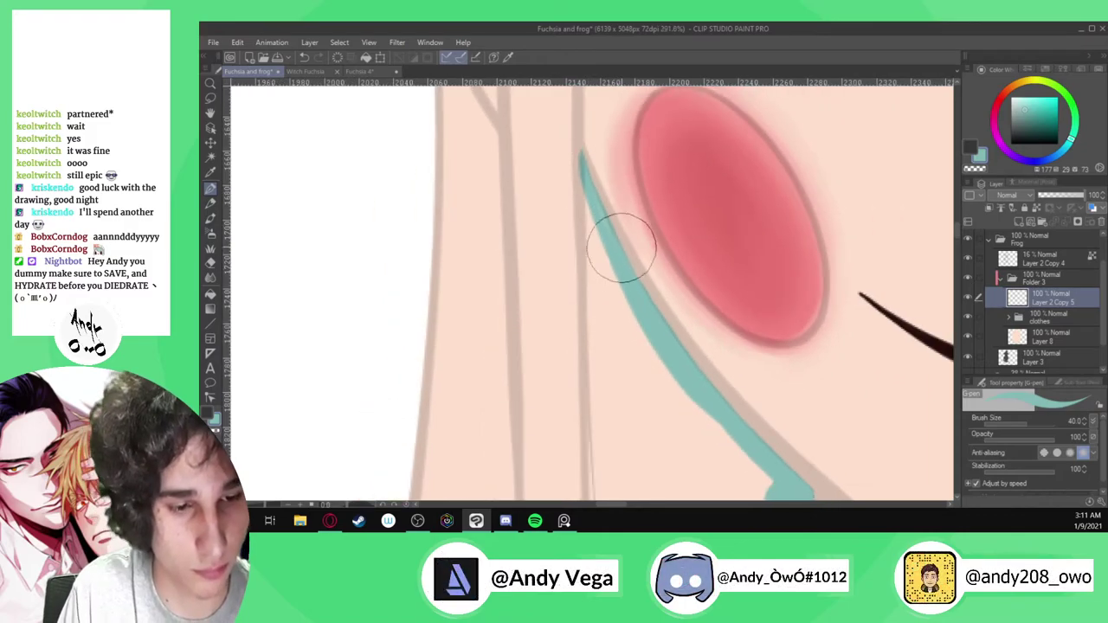
pyautogui.scroll(4, 608, 224)
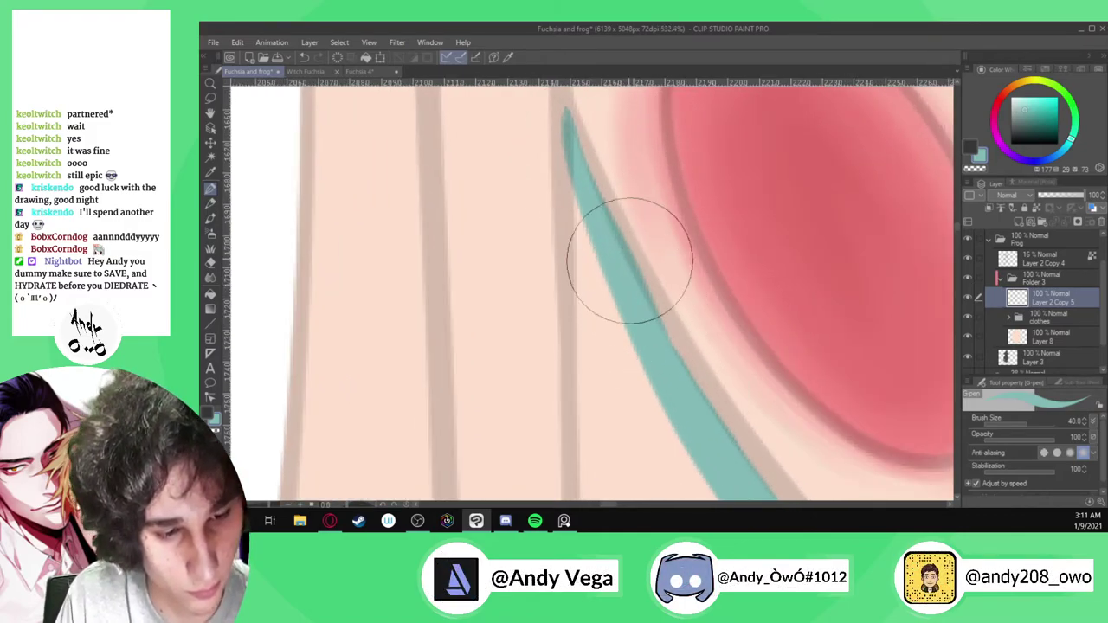
pyautogui.click(215, 422)
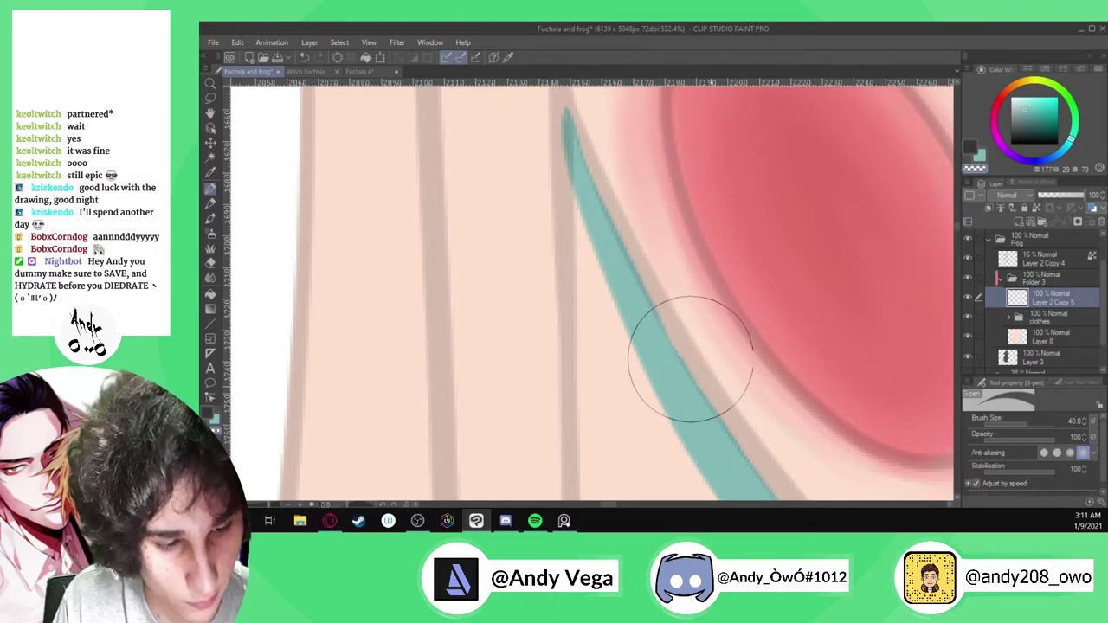
pyautogui.scroll(-8, 618, 248)
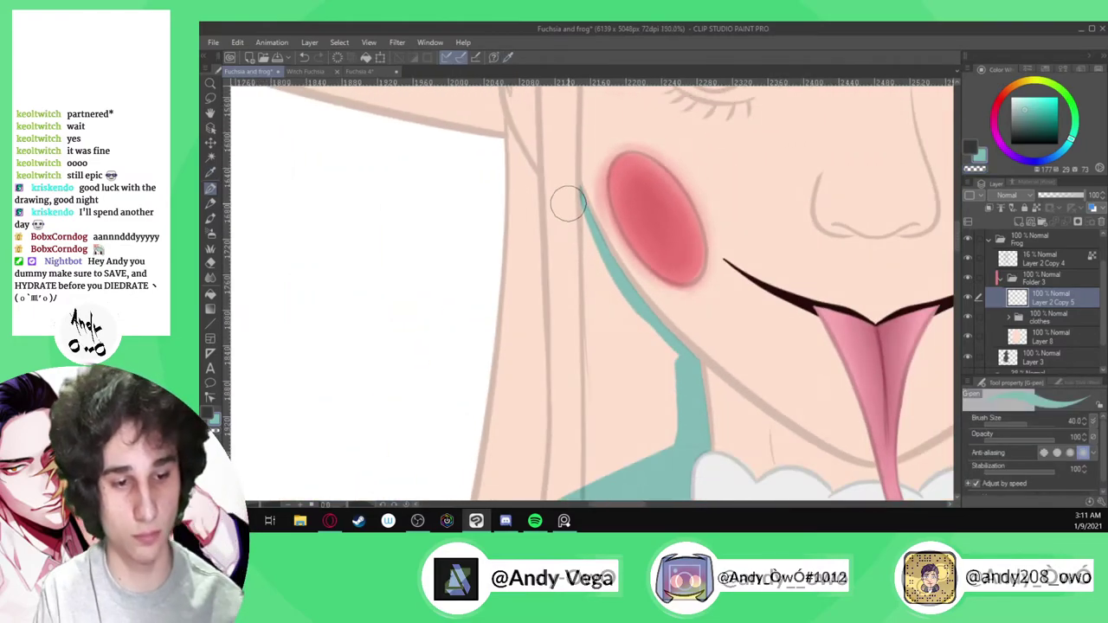
pyautogui.scroll(10, 567, 203)
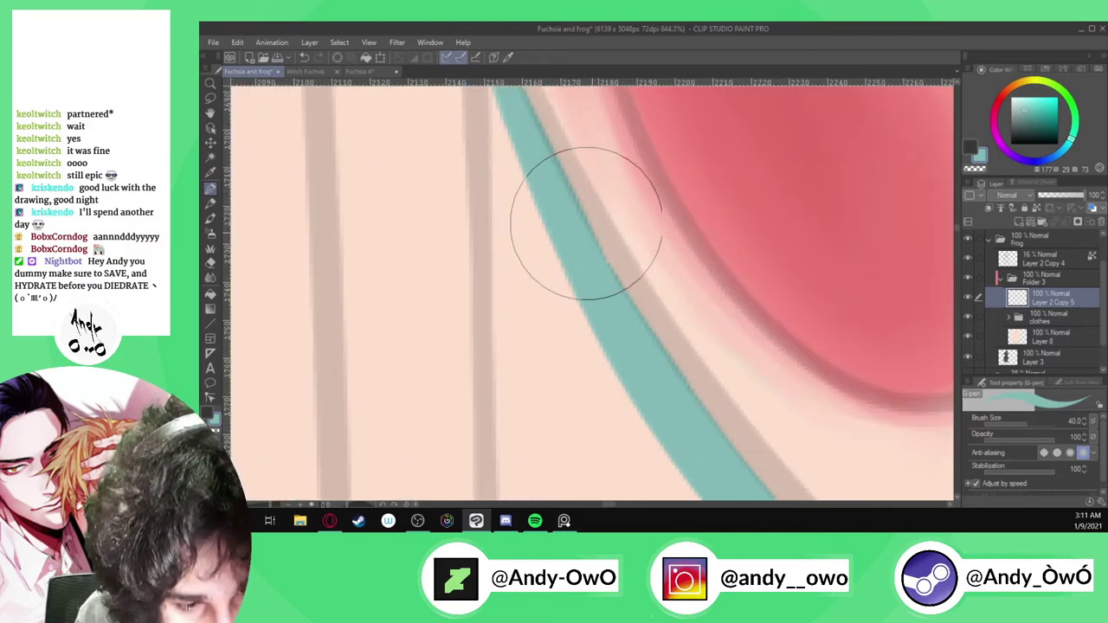
pyautogui.scroll(-10, 578, 222)
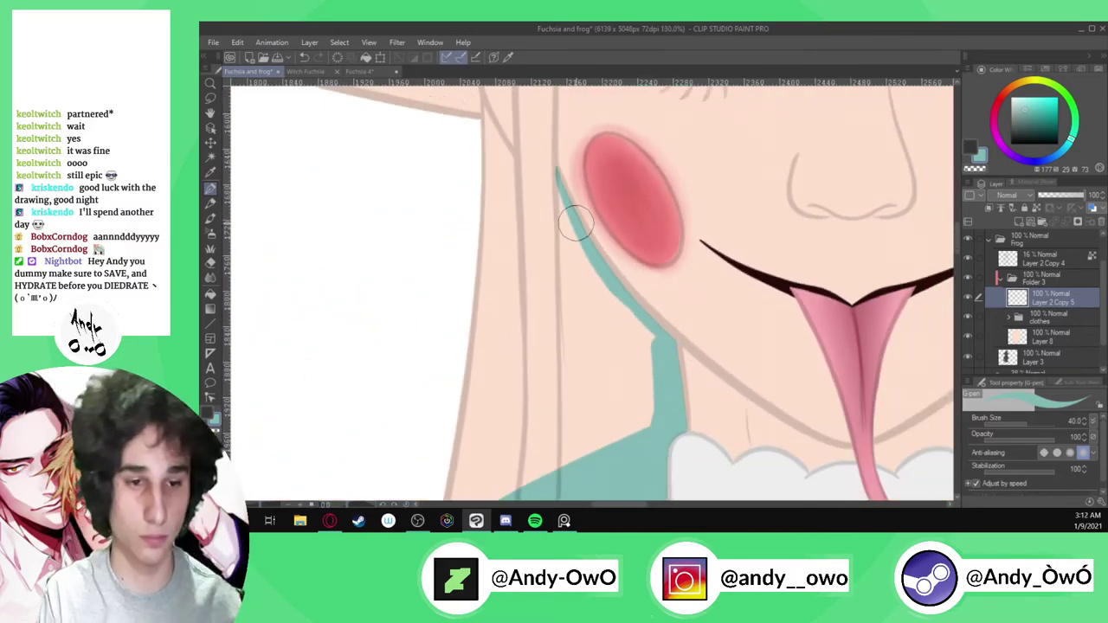
# Draw a tapered diagonal teal stroke from under the hat brim across the side hair, following the sketched line
pyautogui.scroll(-1, 574, 223)
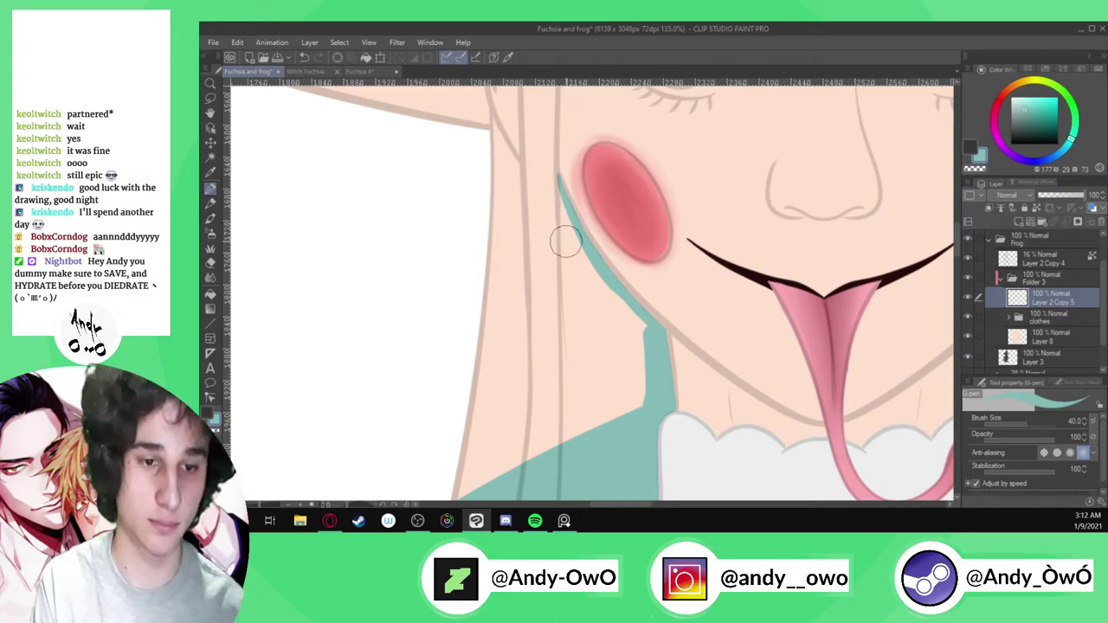
pyautogui.scroll(-2, 564, 242)
pyautogui.scroll(6, 519, 186)
pyautogui.moveTo(515, 179); pyautogui.dragTo(606, 336)
pyautogui.scroll(1, 543, 216)
pyautogui.scroll(1, 543, 217)
pyautogui.moveTo(500, 158); pyautogui.dragTo(669, 437)
pyautogui.scroll(-1, 552, 256)
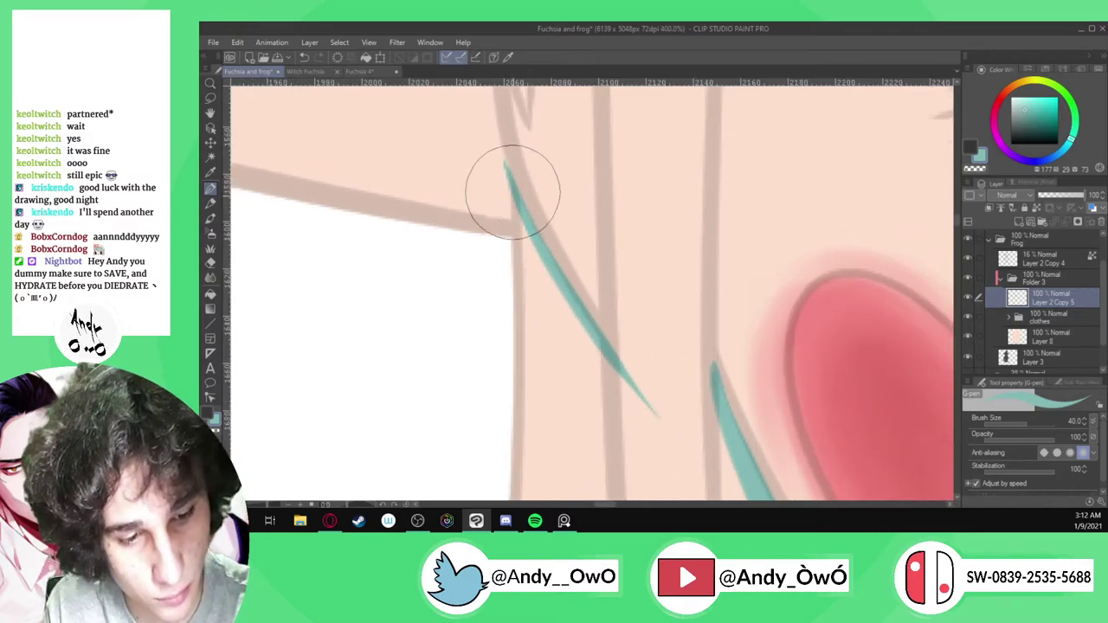
# Paint the side hair's outer edge as a wide teal band down from the hat brim and fill the gap up to the diagonal stroke
pyautogui.moveTo(512, 189); pyautogui.dragTo(520, 228)
pyautogui.moveTo(511, 168); pyautogui.dragTo(527, 292)
pyautogui.moveTo(519, 195)
pyautogui.mouseDown()
pyautogui.moveTo(525, 459)
pyautogui.moveTo(601, 391)
pyautogui.moveTo(630, 170)
pyautogui.mouseUp()
pyautogui.scroll(-6, 628, 173)
pyautogui.scroll(5, 638, 123)
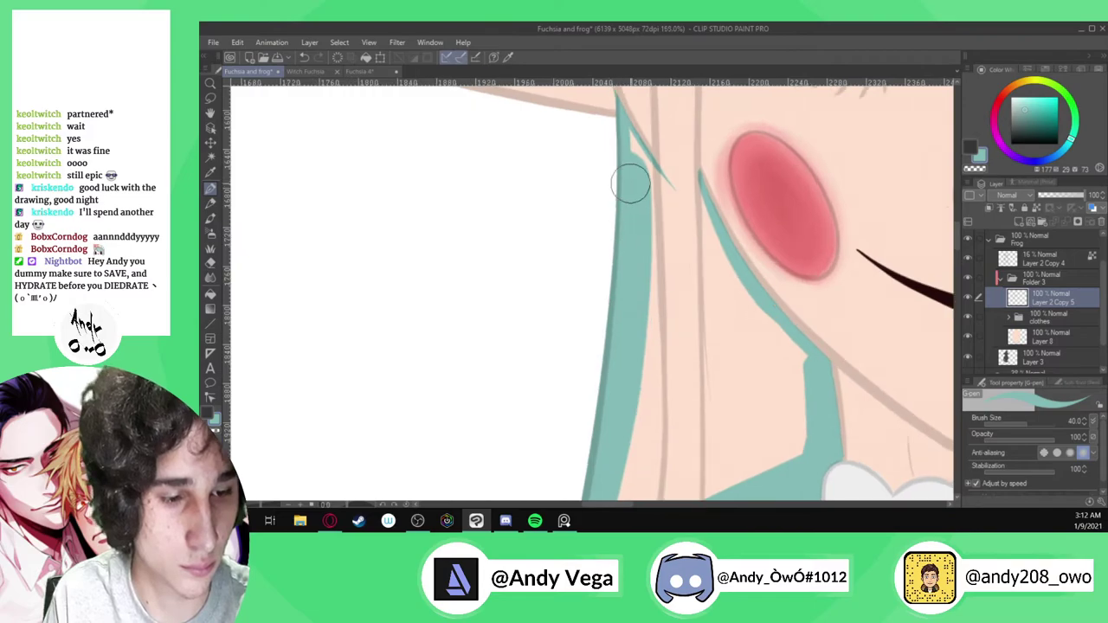
pyautogui.moveTo(698, 209); pyautogui.dragTo(665, 183)
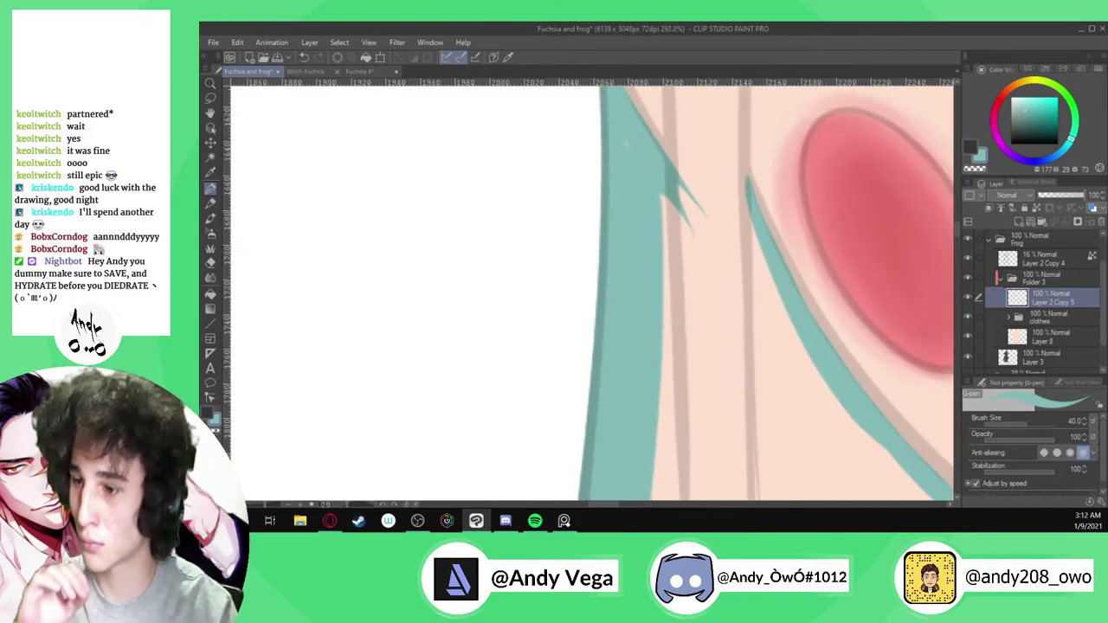
# Fill the side hair between the outer band and the jaw outline with teal, joining both below the sketched diagonal edge
pyautogui.hotkey('alt', 'Tab')
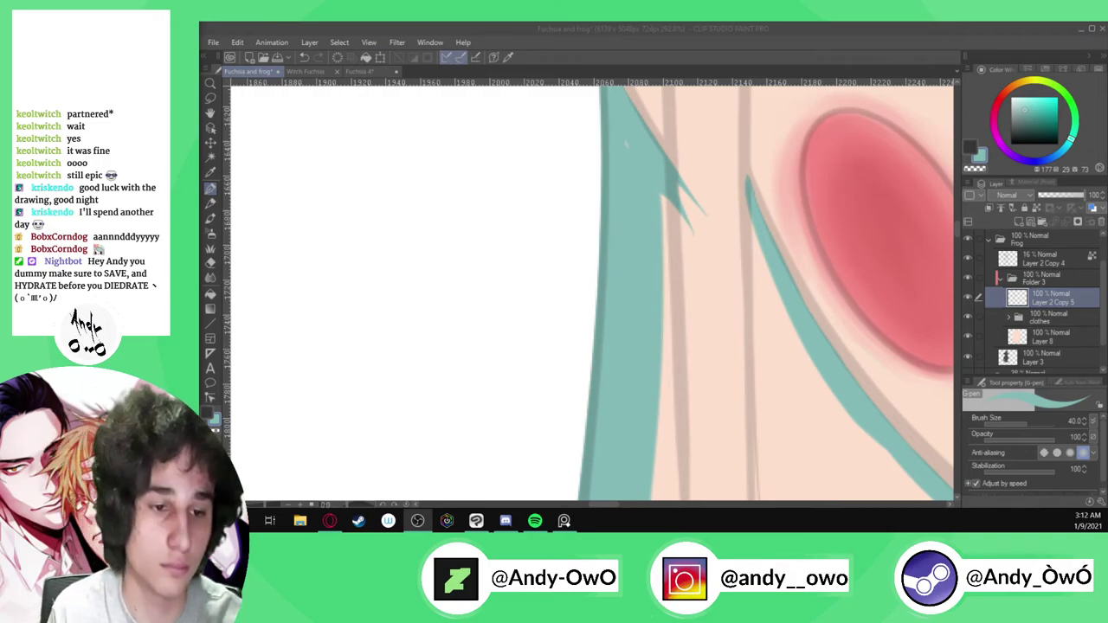
pyautogui.click(639, 142)
pyautogui.moveTo(623, 130); pyautogui.dragTo(708, 235)
pyautogui.moveTo(633, 141)
pyautogui.mouseDown()
pyautogui.moveTo(743, 251)
pyautogui.moveTo(767, 297)
pyautogui.moveTo(741, 297)
pyautogui.moveTo(730, 279)
pyautogui.moveTo(846, 435)
pyautogui.moveTo(900, 484)
pyautogui.mouseUp()
pyautogui.scroll(-5, 608, 202)
pyautogui.scroll(3, 743, 264)
pyautogui.moveTo(751, 377)
pyautogui.mouseDown()
pyautogui.moveTo(743, 271)
pyautogui.moveTo(760, 295)
pyautogui.moveTo(603, 158)
pyautogui.moveTo(624, 140)
pyautogui.moveTo(716, 296)
pyautogui.moveTo(737, 361)
pyautogui.moveTo(595, 433)
pyautogui.moveTo(573, 456)
pyautogui.moveTo(600, 354)
pyautogui.moveTo(610, 231)
pyautogui.moveTo(630, 215)
pyautogui.moveTo(616, 410)
pyautogui.moveTo(650, 209)
pyautogui.moveTo(669, 392)
pyautogui.moveTo(681, 231)
pyautogui.moveTo(688, 382)
pyautogui.moveTo(648, 321)
pyautogui.mouseUp()
pyautogui.scroll(-2, 646, 384)
pyautogui.scroll(3, 652, 218)
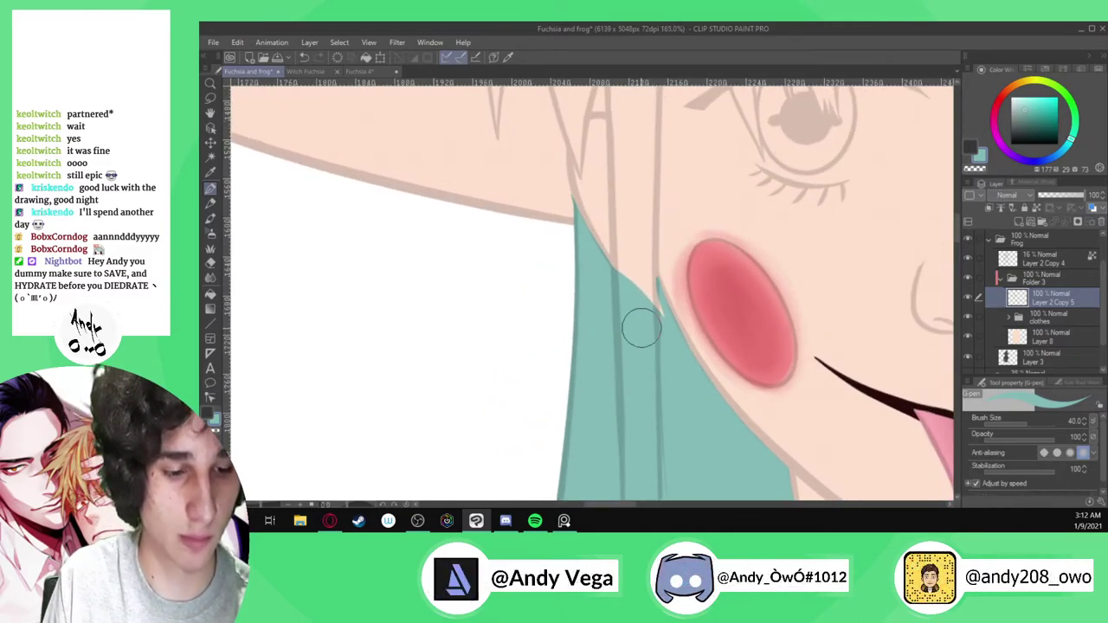
# Reduce the brush size to 12.5 and refine the teal tip at the hat brim, trimming its outer edge with the transparent colour
pyautogui.scroll(3, 586, 177)
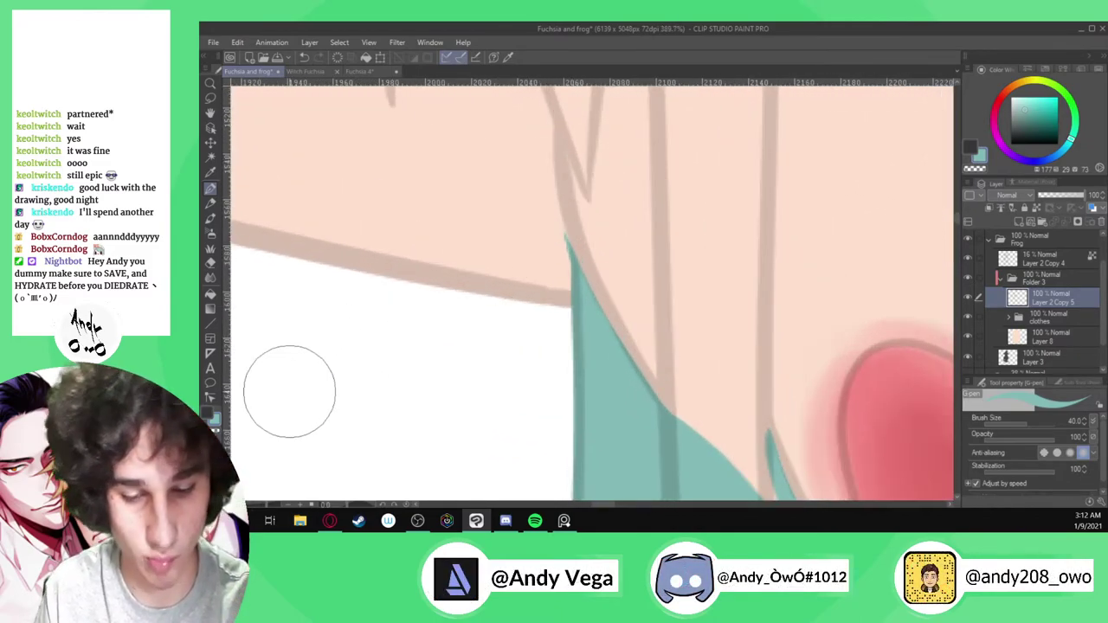
pyautogui.moveTo(1025, 421); pyautogui.dragTo(1004, 421)
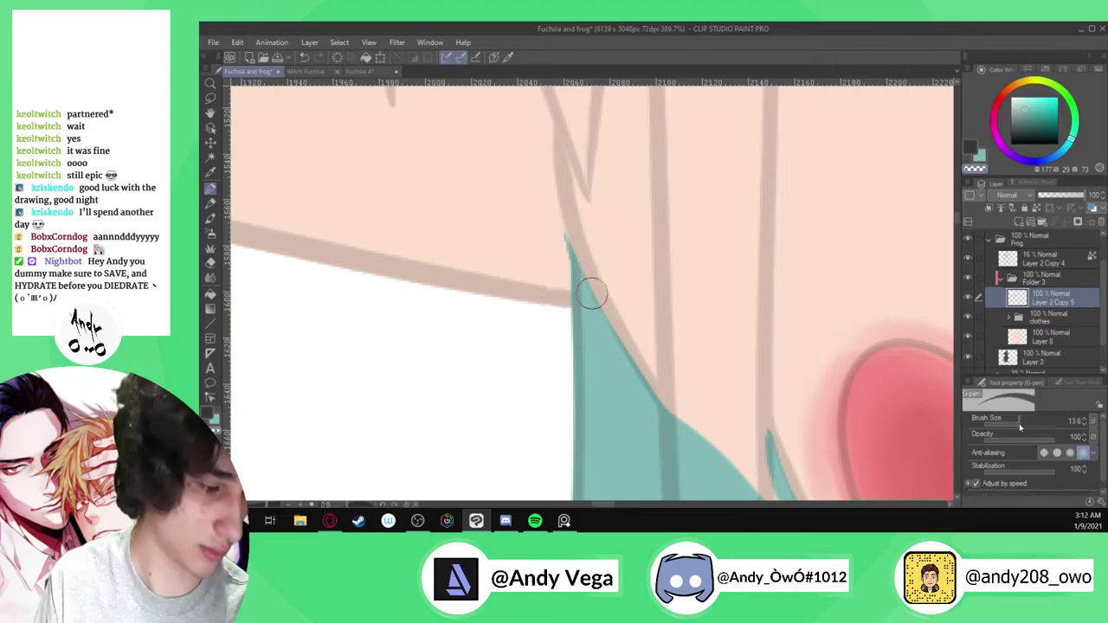
pyautogui.scroll(2, 561, 208)
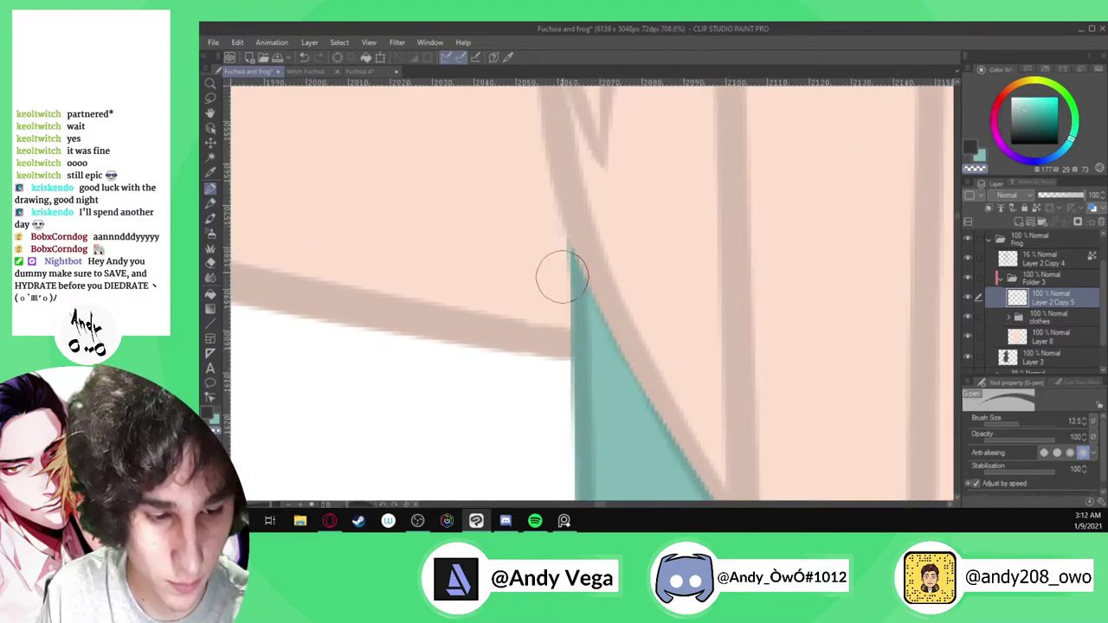
pyautogui.scroll(-2, 571, 223)
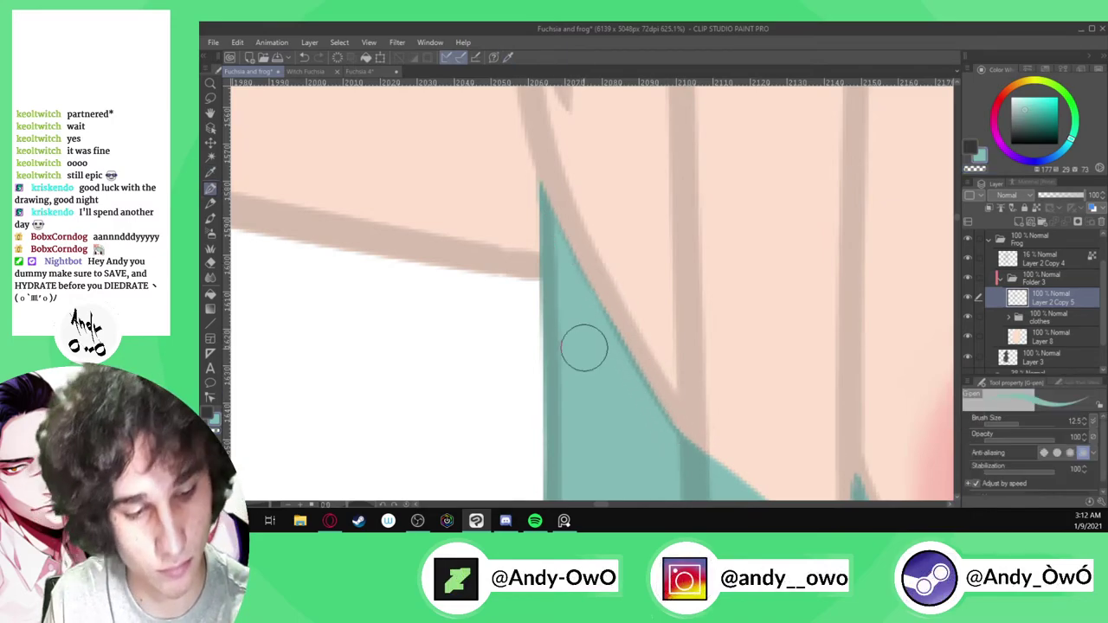
# Extend the side hair's inner edge beside the cheek upward in a thin teal stroke along the sketched vertical strand line
pyautogui.scroll(-8, 572, 225)
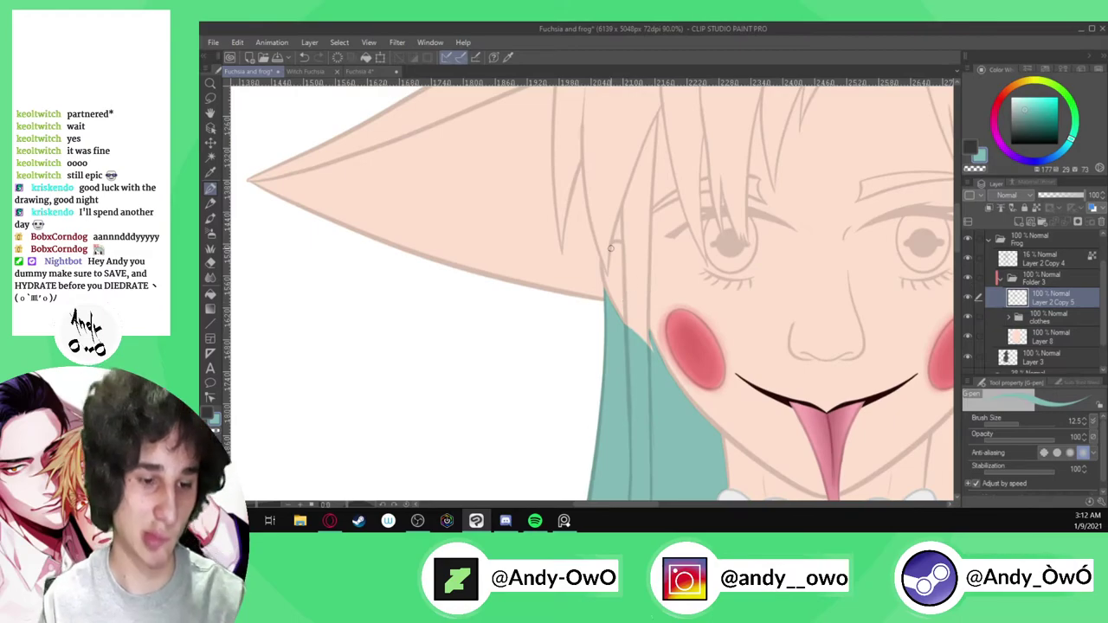
pyautogui.scroll(-2, 633, 281)
pyautogui.scroll(4, 628, 294)
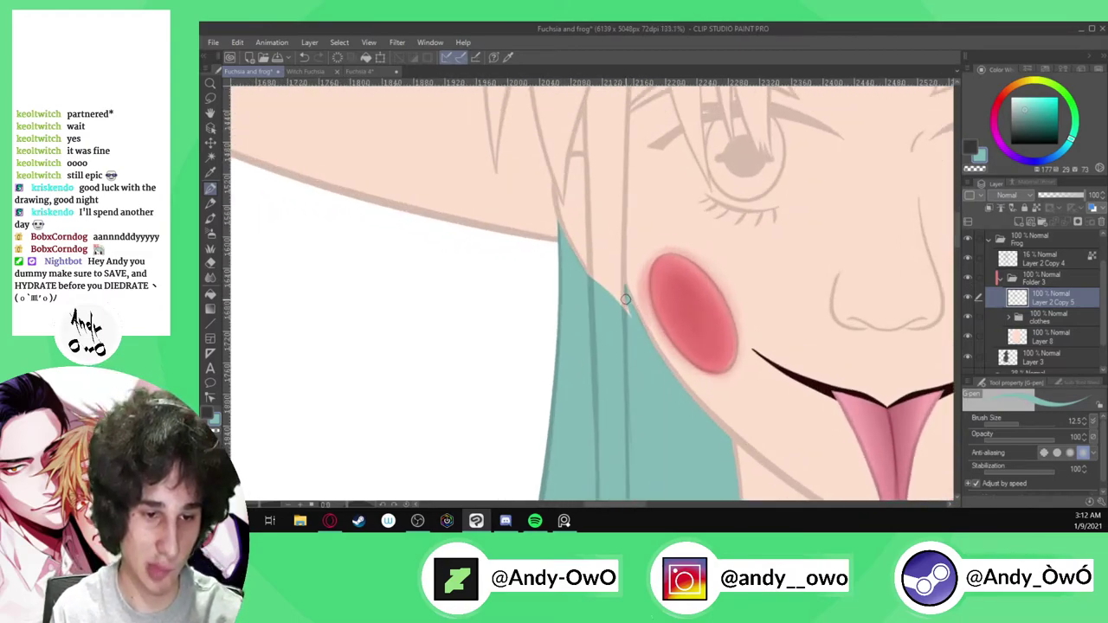
pyautogui.scroll(2, 625, 299)
pyautogui.scroll(2, 609, 263)
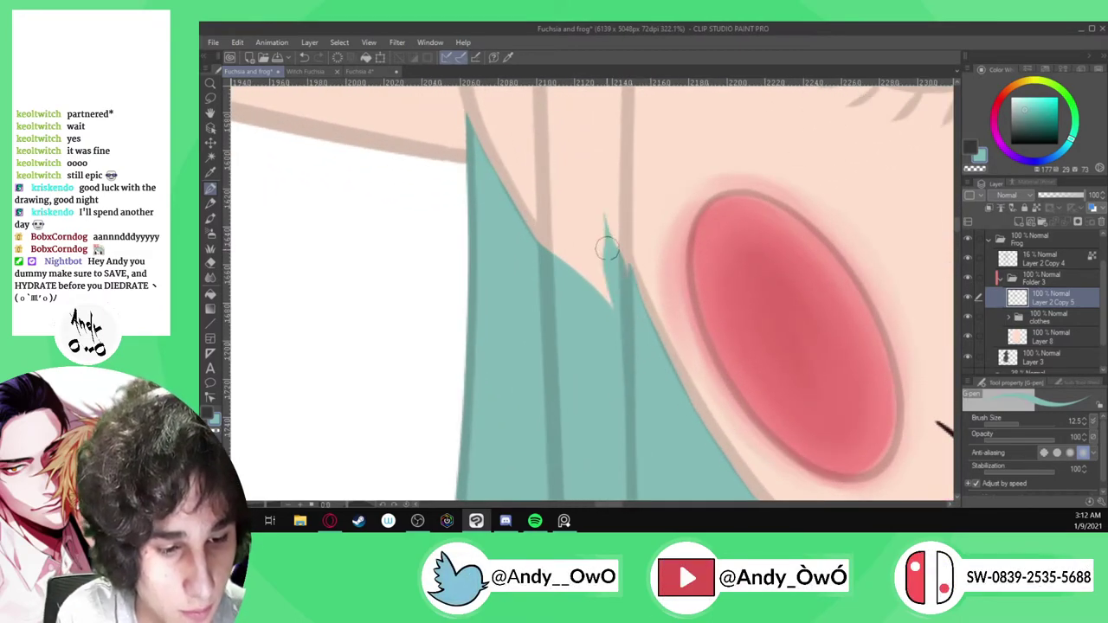
pyautogui.moveTo(625, 298); pyautogui.dragTo(625, 183)
pyautogui.scroll(-8, 604, 472)
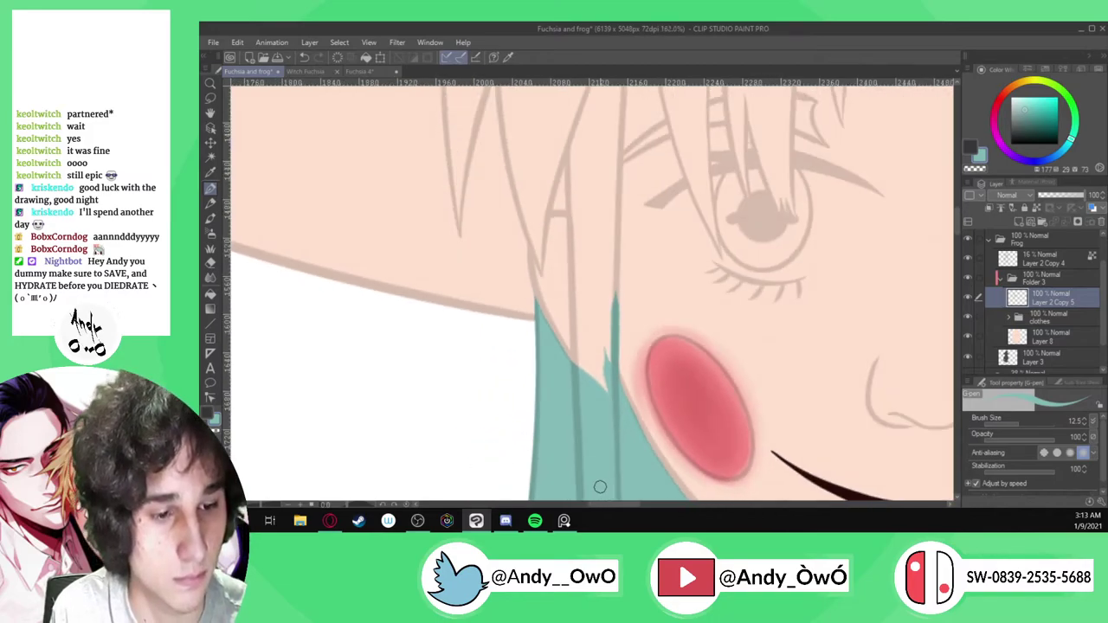
# Paint a long tapered teal strand from the sketched point above the eye down to the side hair, widening it towards its base
pyautogui.scroll(-1, 629, 134)
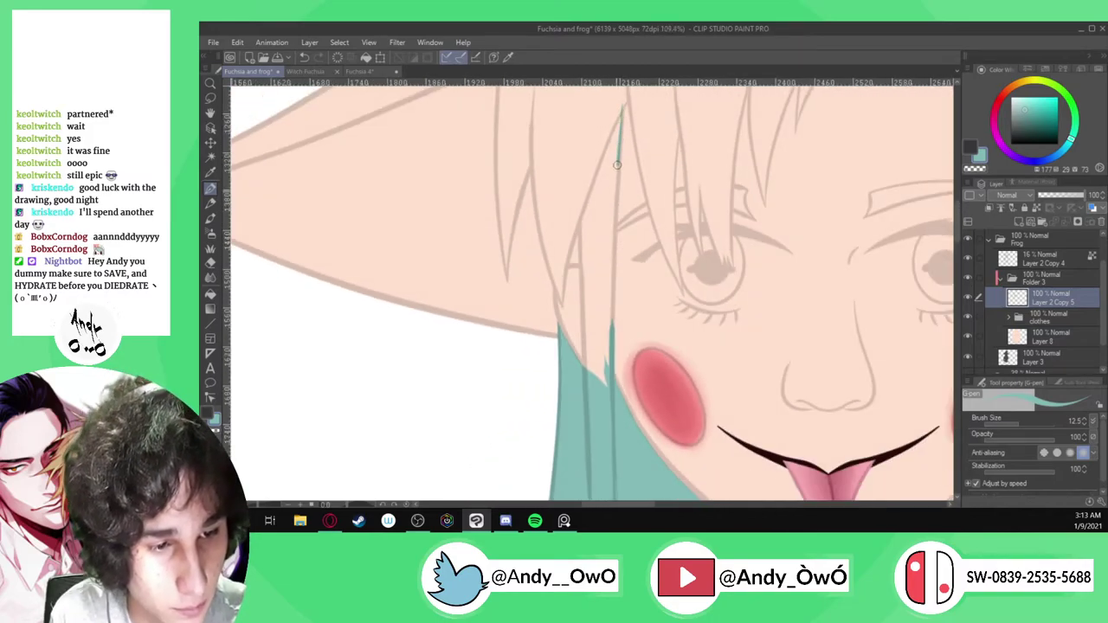
pyautogui.scroll(2, 623, 126)
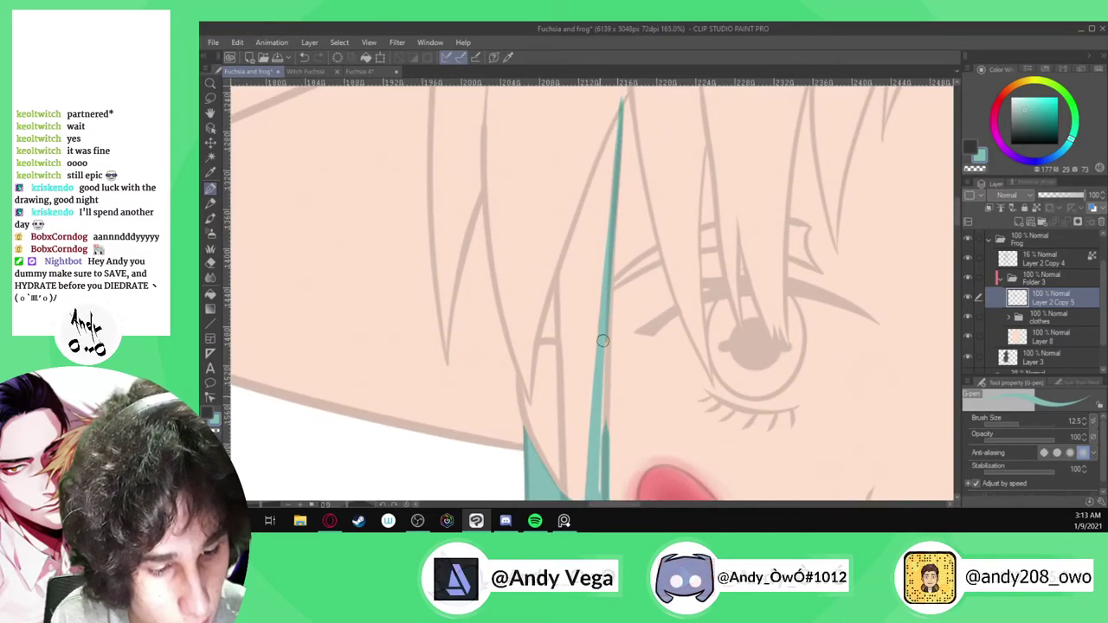
pyautogui.scroll(1, 608, 403)
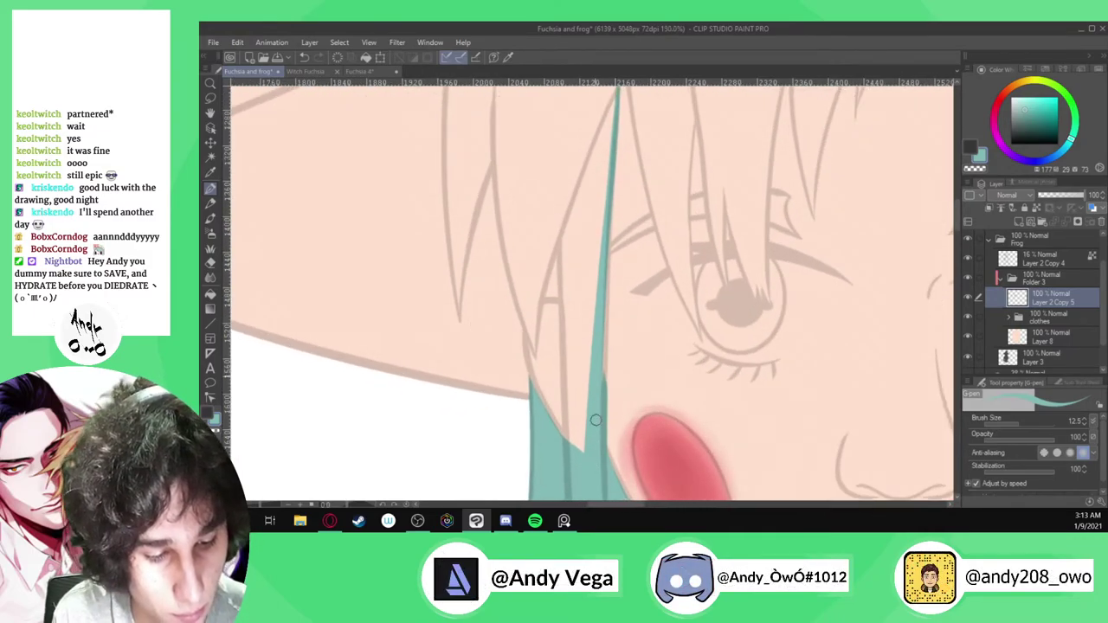
pyautogui.scroll(1, 600, 422)
pyautogui.scroll(2, 599, 343)
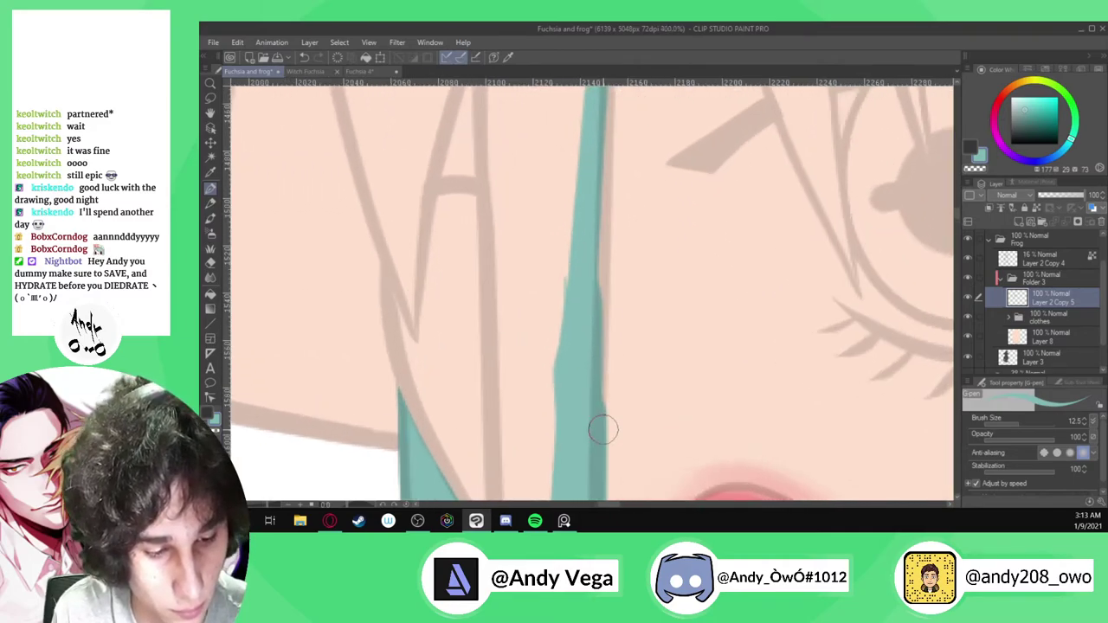
# Thicken and smooth the teal strand's face-side edge along the sketched line, working up towards its tapered tip
pyautogui.moveTo(597, 300); pyautogui.dragTo(601, 181)
pyautogui.scroll(-2, 581, 395)
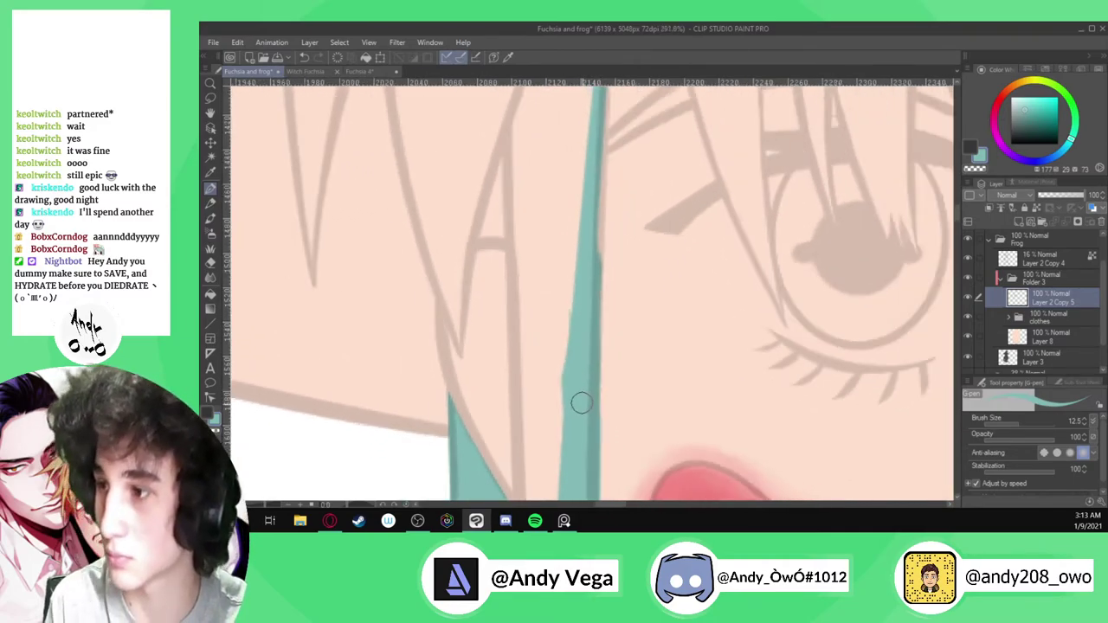
pyautogui.scroll(4, 608, 302)
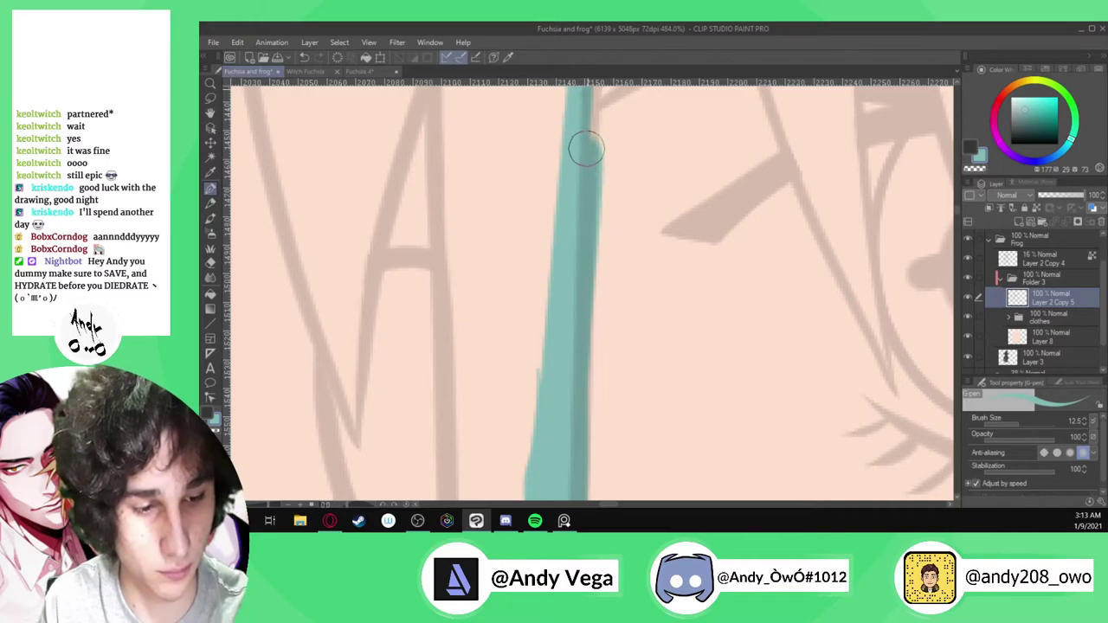
pyautogui.scroll(-2, 586, 378)
pyautogui.scroll(1, 594, 136)
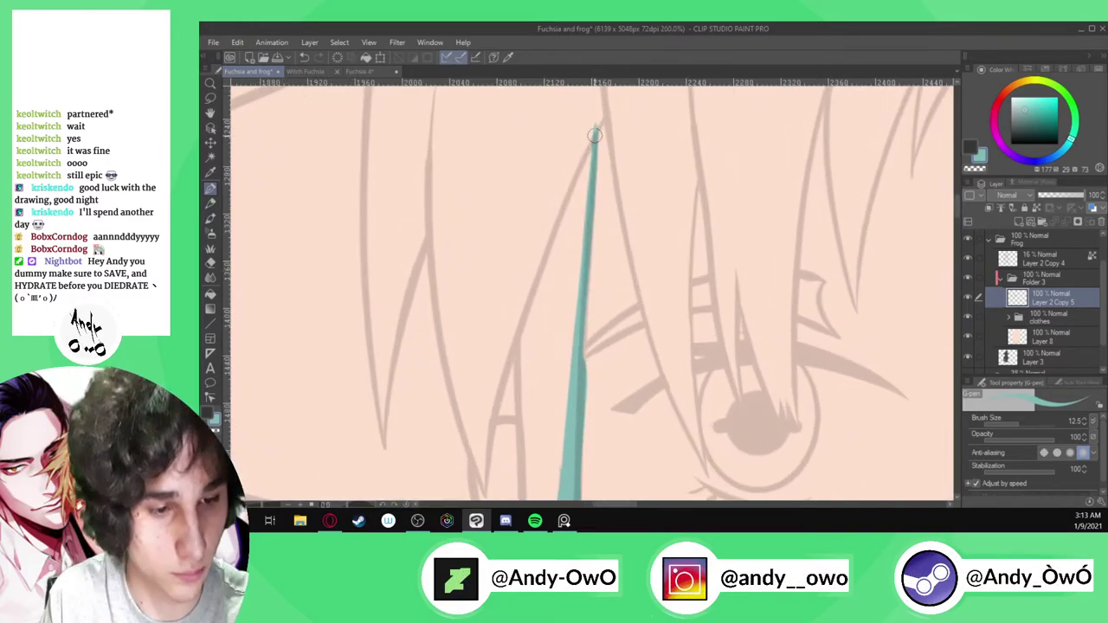
# Continue the teal base colour along the thin hair strand that runs up beside the partly covered eye
pyautogui.scroll(2, 581, 286)
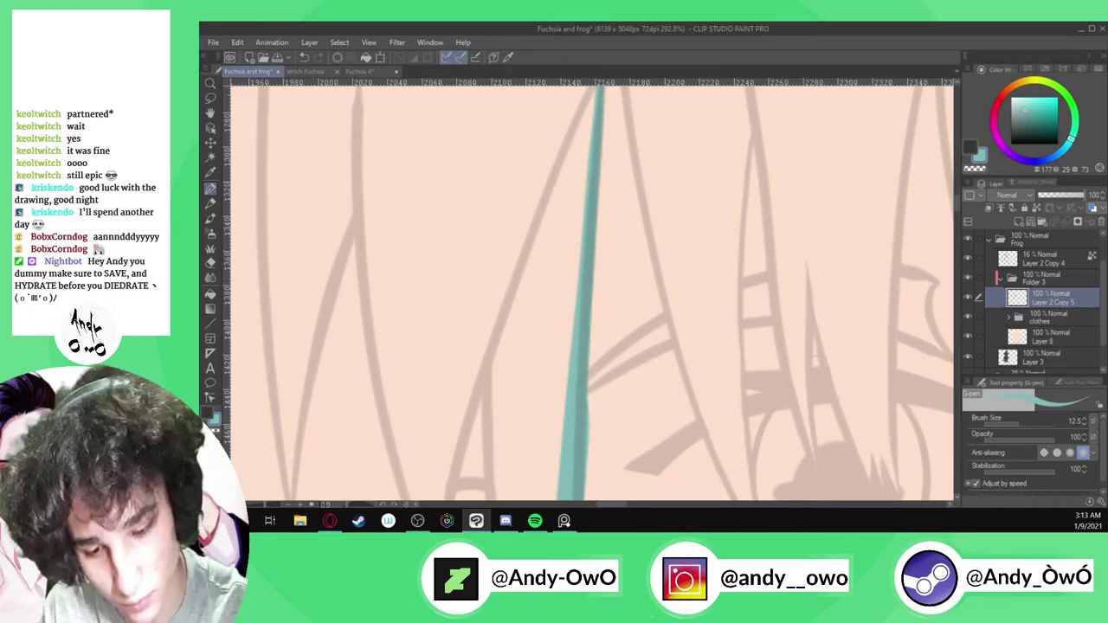
pyautogui.moveTo(600, 484); pyautogui.dragTo(534, 420)
pyautogui.scroll(2, 528, 430)
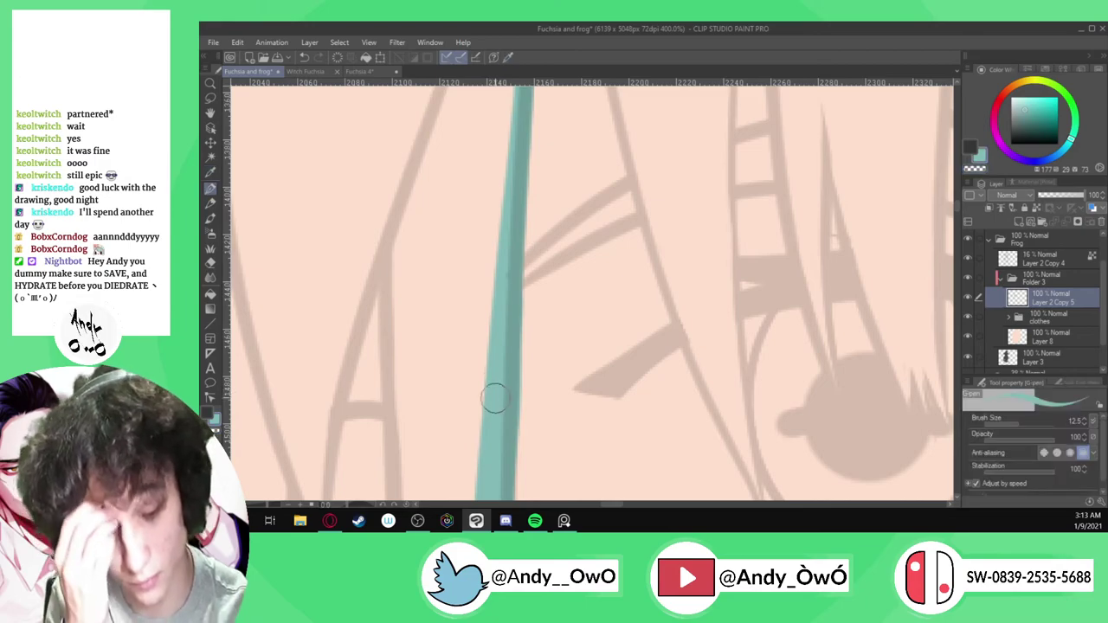
pyautogui.scroll(-6, 493, 386)
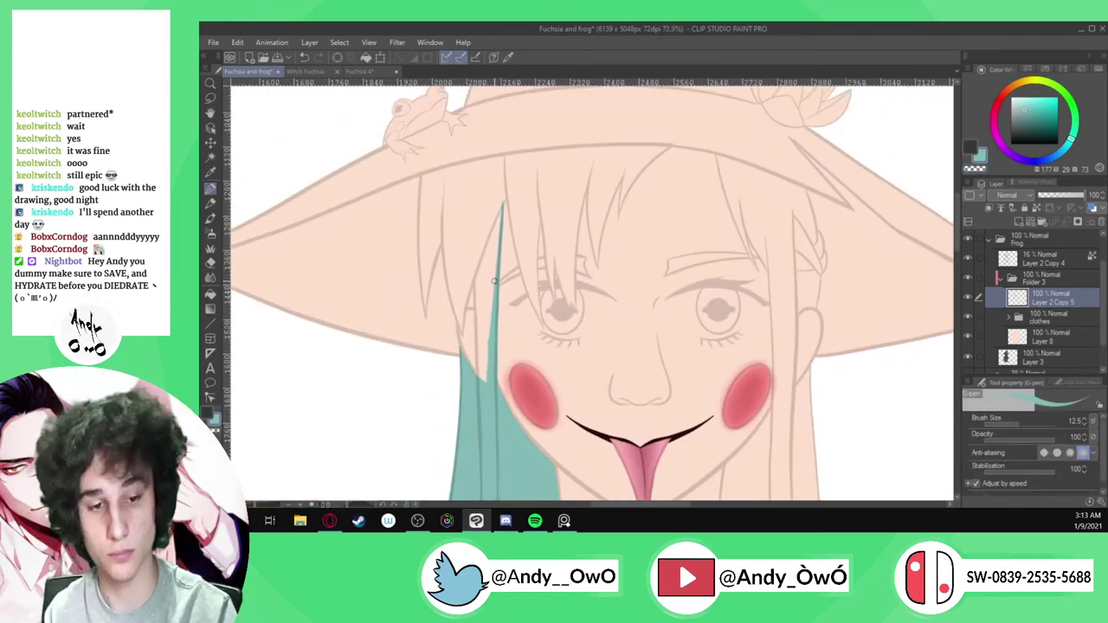
pyautogui.scroll(2, 493, 282)
pyautogui.scroll(-2, 452, 217)
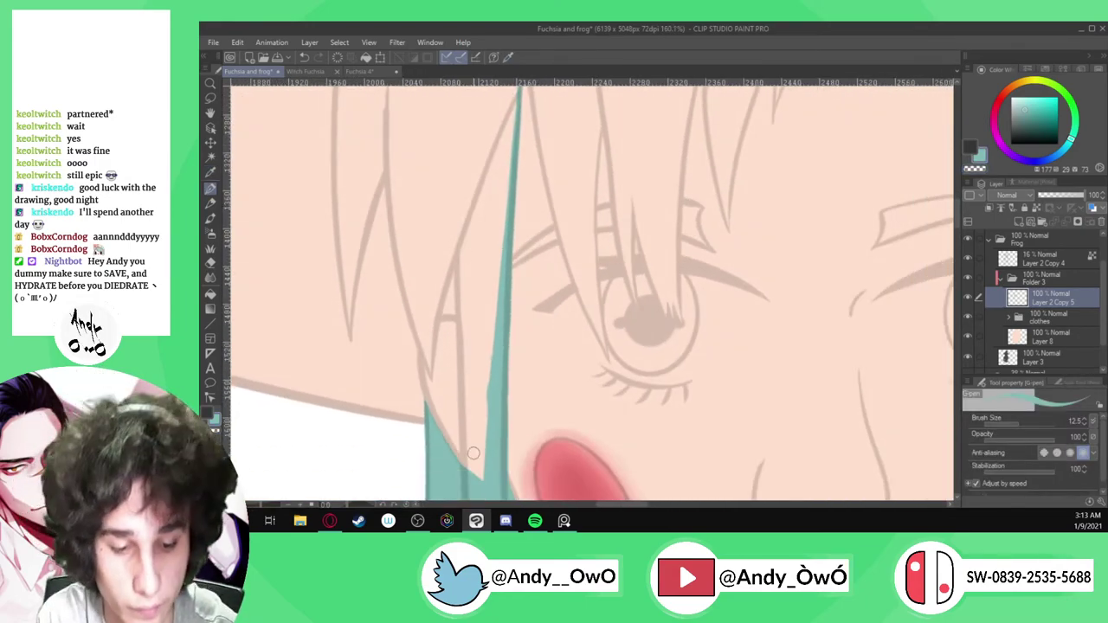
# Colour the neighbouring narrow strand line teal and fill the small wedge of hair attached to its outer side
pyautogui.scroll(3, 463, 479)
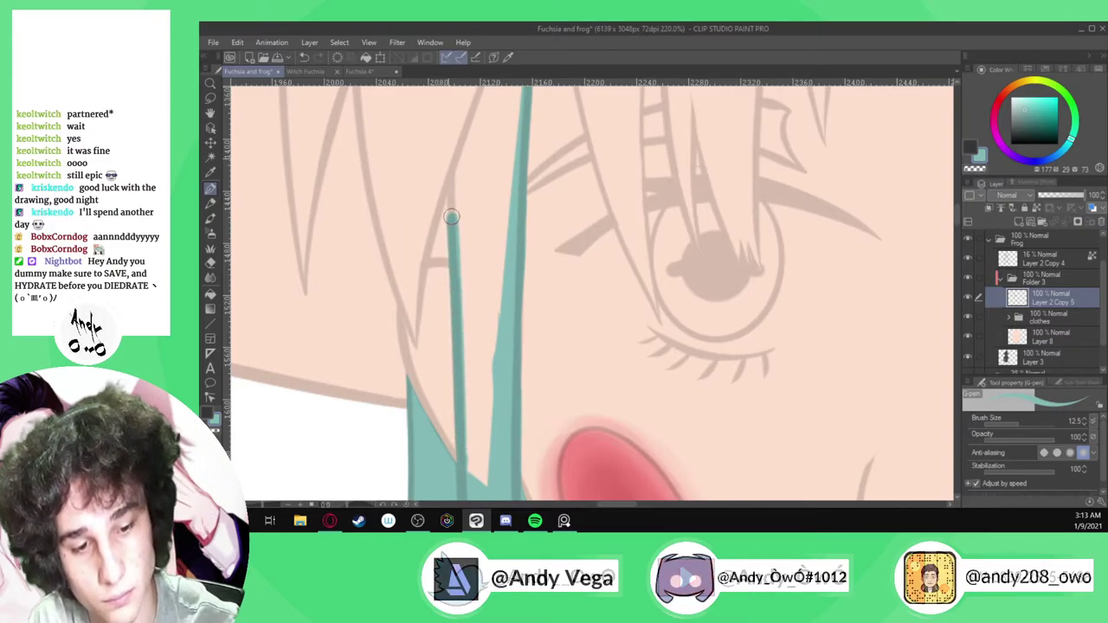
pyautogui.scroll(3, 433, 268)
pyautogui.scroll(1, 419, 251)
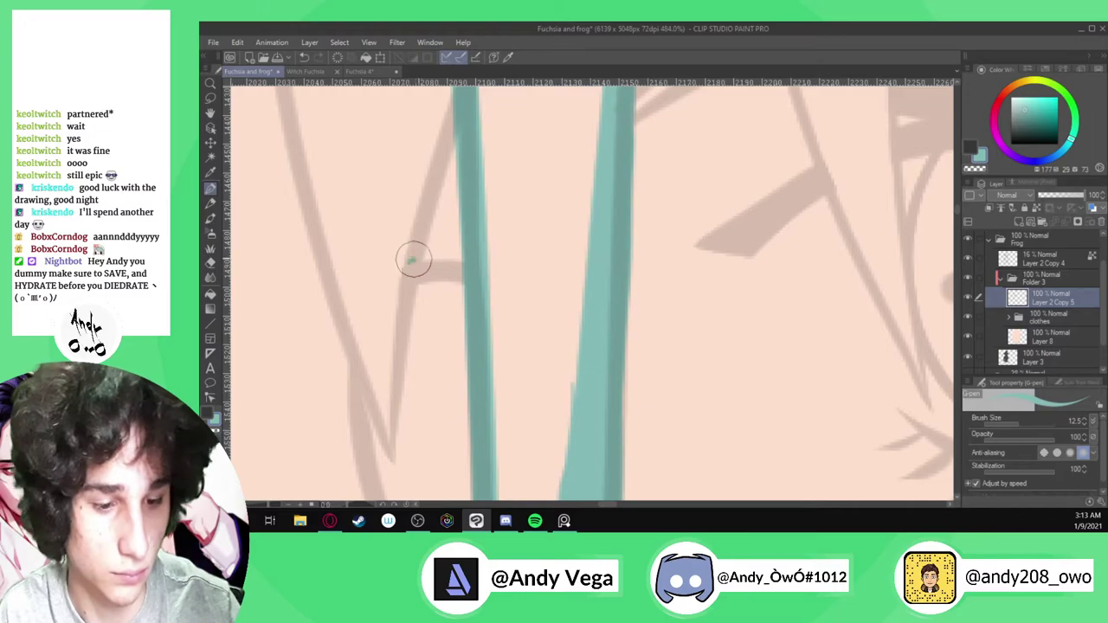
pyautogui.moveTo(463, 252)
pyautogui.mouseDown()
pyautogui.moveTo(426, 234)
pyautogui.moveTo(466, 117)
pyautogui.mouseUp()
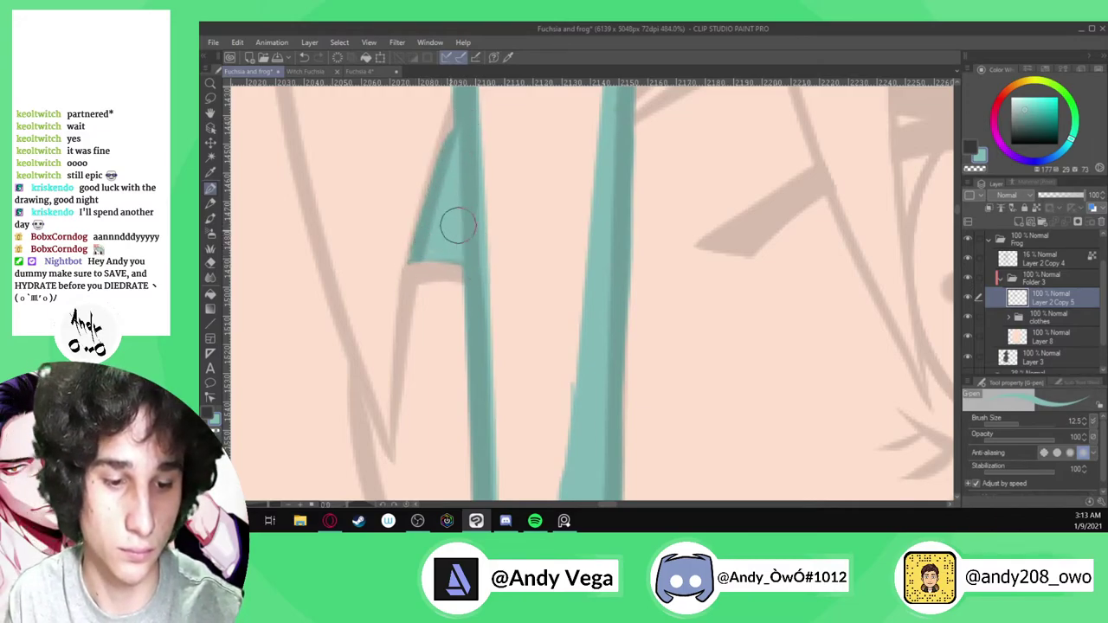
pyautogui.scroll(-4, 466, 233)
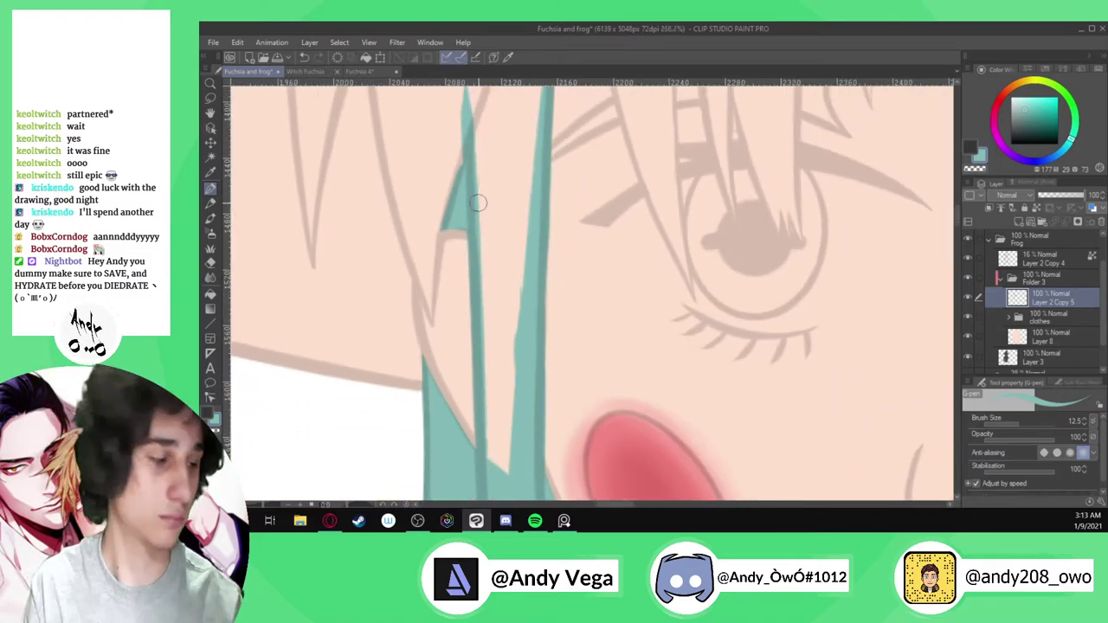
pyautogui.scroll(-4, 482, 204)
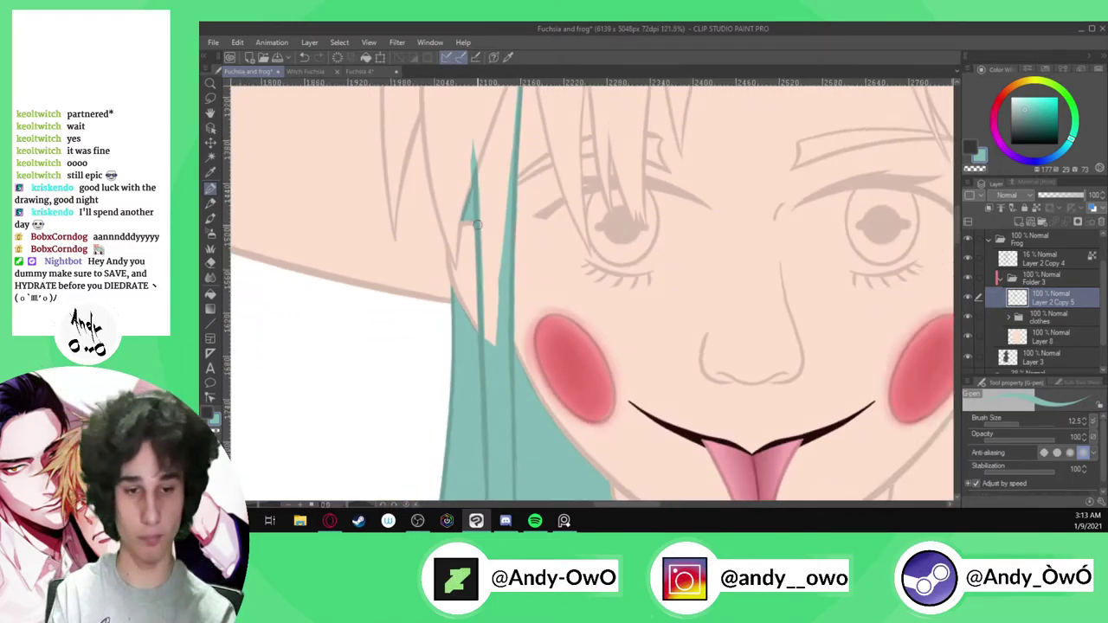
pyautogui.scroll(1, 448, 230)
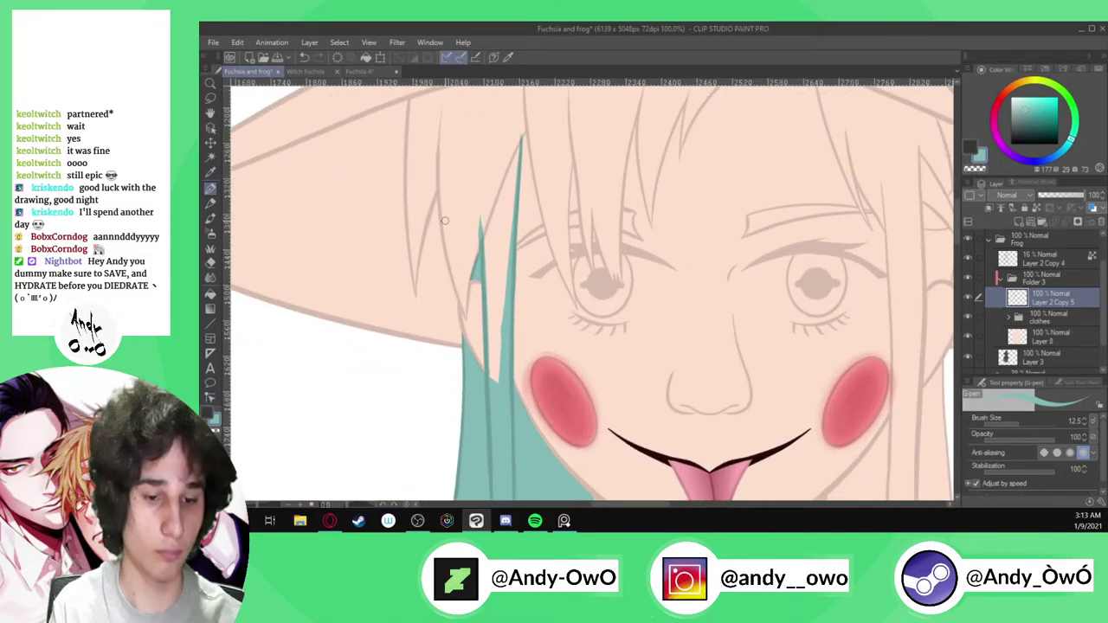
# Fill the gap between the two teal strands with a size 31.2 G-pen and extend the colour up along the slanted lock
pyautogui.scroll(2, 492, 371)
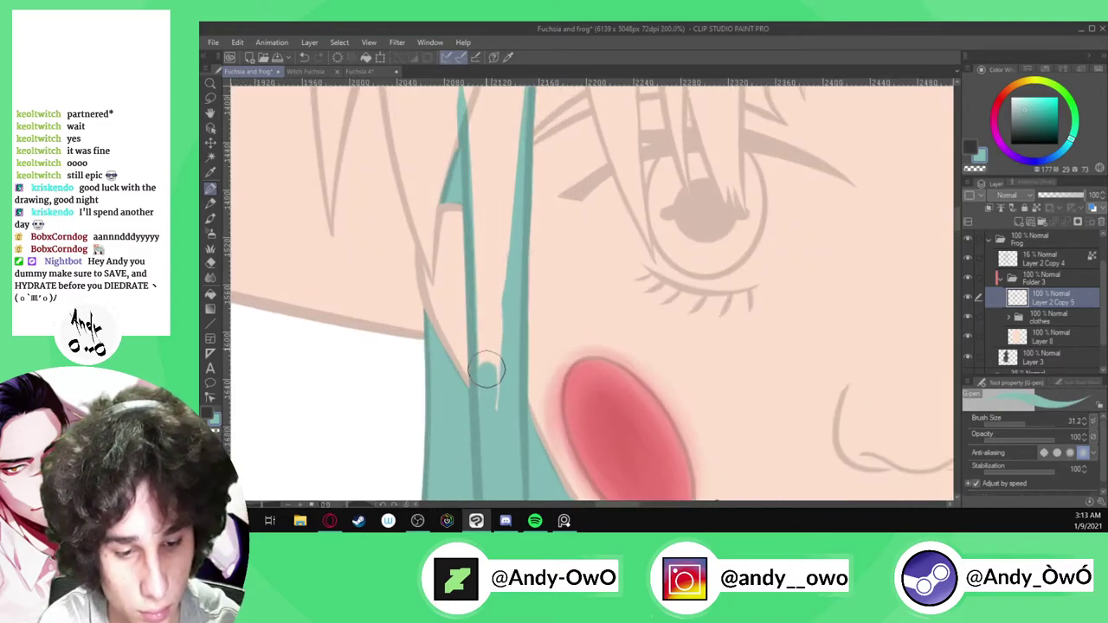
pyautogui.moveTo(480, 387); pyautogui.dragTo(477, 145)
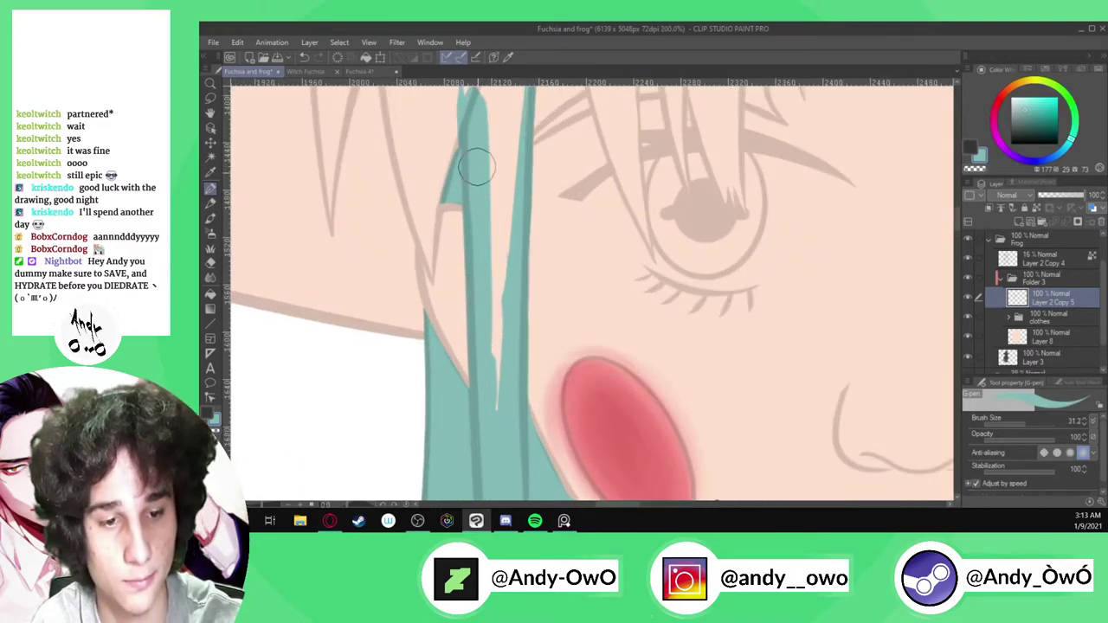
pyautogui.moveTo(494, 399); pyautogui.dragTo(499, 93)
pyautogui.scroll(-2, 488, 450)
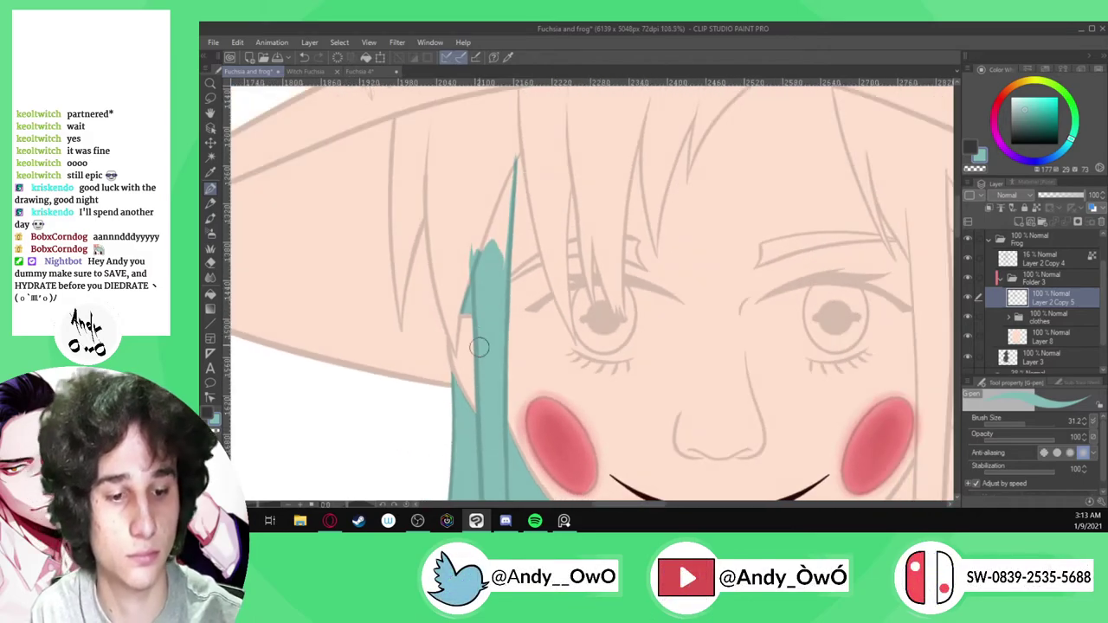
pyautogui.scroll(2, 497, 286)
pyautogui.moveTo(497, 287)
pyautogui.mouseDown()
pyautogui.moveTo(519, 115)
pyautogui.moveTo(486, 321)
pyautogui.moveTo(510, 109)
pyautogui.moveTo(461, 275)
pyautogui.mouseUp()
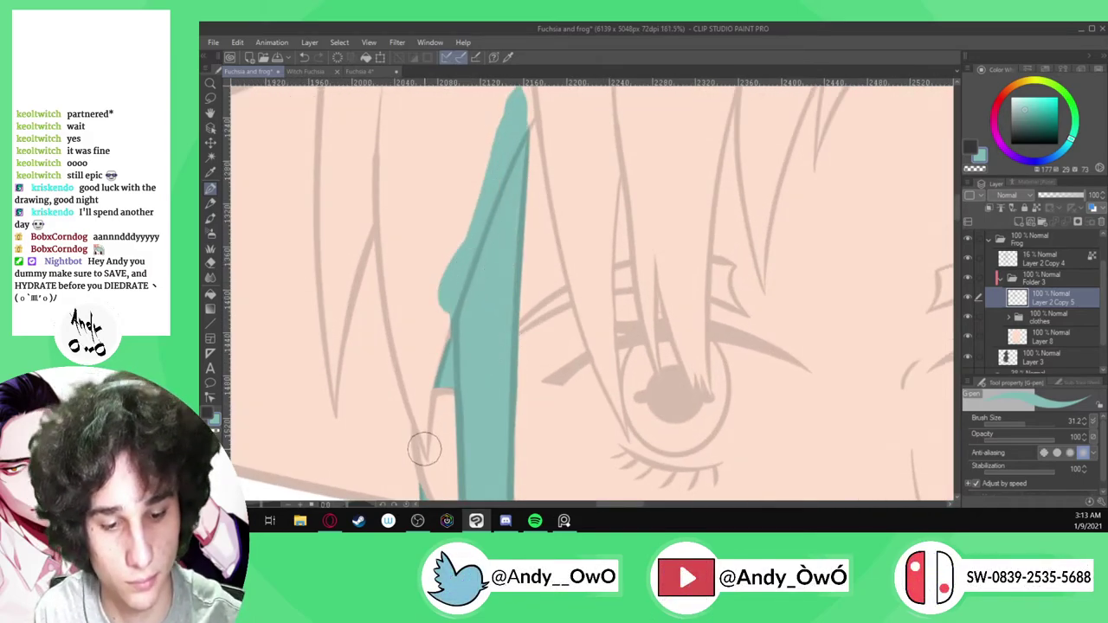
# Paint both edges of the pointed side lock teal from its tip upward, redoing the stroke along its outer edge
pyautogui.scroll(4, 424, 449)
pyautogui.moveTo(425, 457); pyautogui.dragTo(453, 329)
pyautogui.moveTo(427, 462)
pyautogui.mouseDown()
pyautogui.moveTo(371, 275)
pyautogui.moveTo(346, 87)
pyautogui.mouseUp()
pyautogui.scroll(2, 422, 454)
pyautogui.moveTo(421, 458)
pyautogui.mouseDown()
pyautogui.moveTo(438, 258)
pyautogui.moveTo(485, 117)
pyautogui.mouseUp()
pyautogui.moveTo(413, 420)
pyautogui.mouseDown()
pyautogui.moveTo(366, 255)
pyautogui.moveTo(365, 164)
pyautogui.mouseUp()
pyautogui.hotkey('ctrl', 'z')
pyautogui.moveTo(421, 421)
pyautogui.mouseDown()
pyautogui.moveTo(359, 173)
pyautogui.moveTo(316, 60)
pyautogui.mouseUp()
pyautogui.moveTo(418, 355)
pyautogui.mouseDown()
pyautogui.moveTo(470, 127)
pyautogui.moveTo(507, 78)
pyautogui.mouseUp()
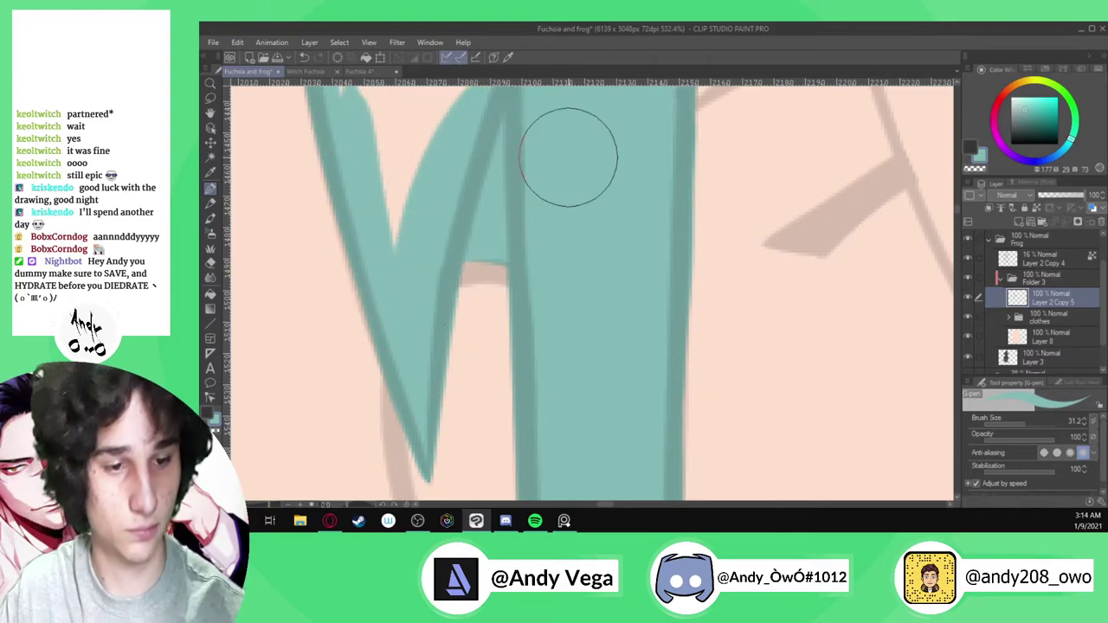
# Extend the teal up the pointed lock's outer edge toward the hat brim and fill in the lower part of the lock
pyautogui.scroll(-4, 565, 295)
pyautogui.moveTo(865, 363); pyautogui.dragTo(260, 368)
pyautogui.scroll(-12, 474, 361)
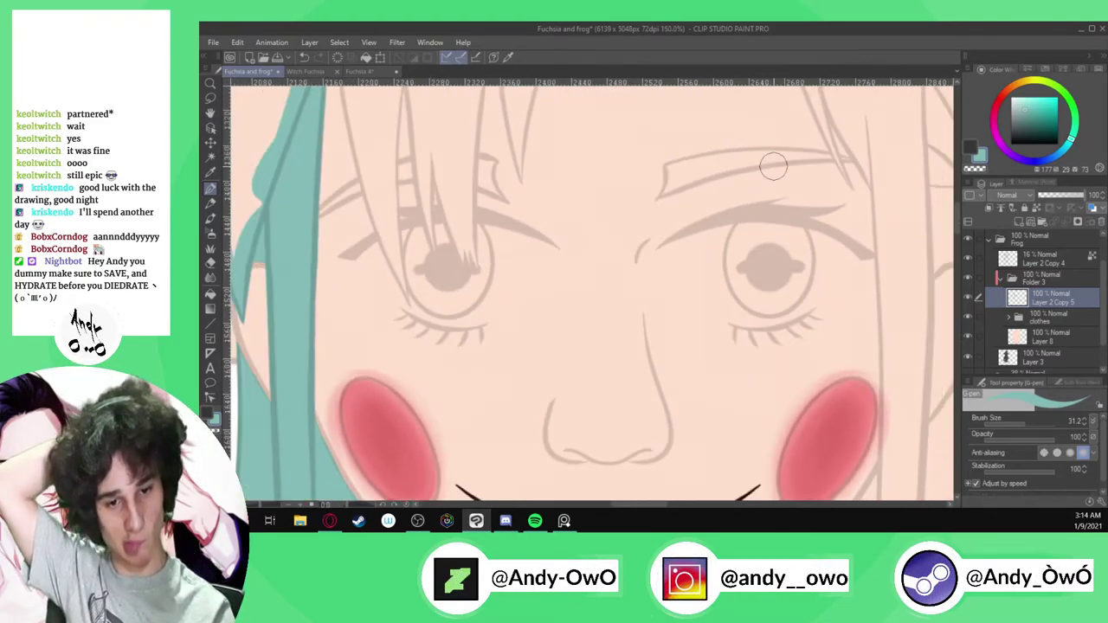
pyautogui.scroll(6, 750, 245)
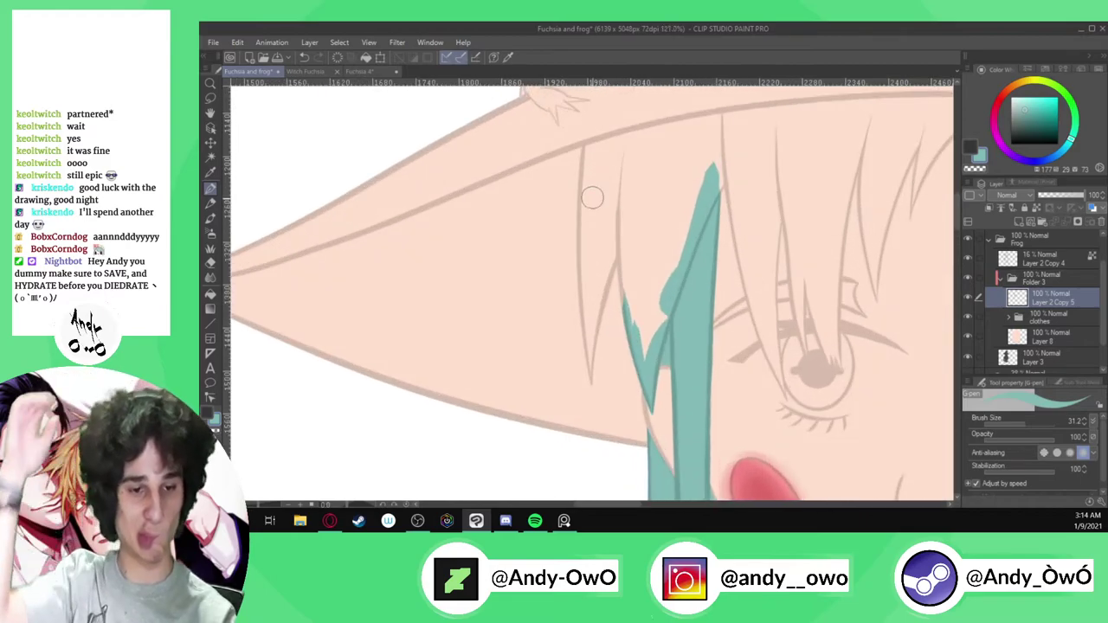
pyautogui.scroll(2, 634, 324)
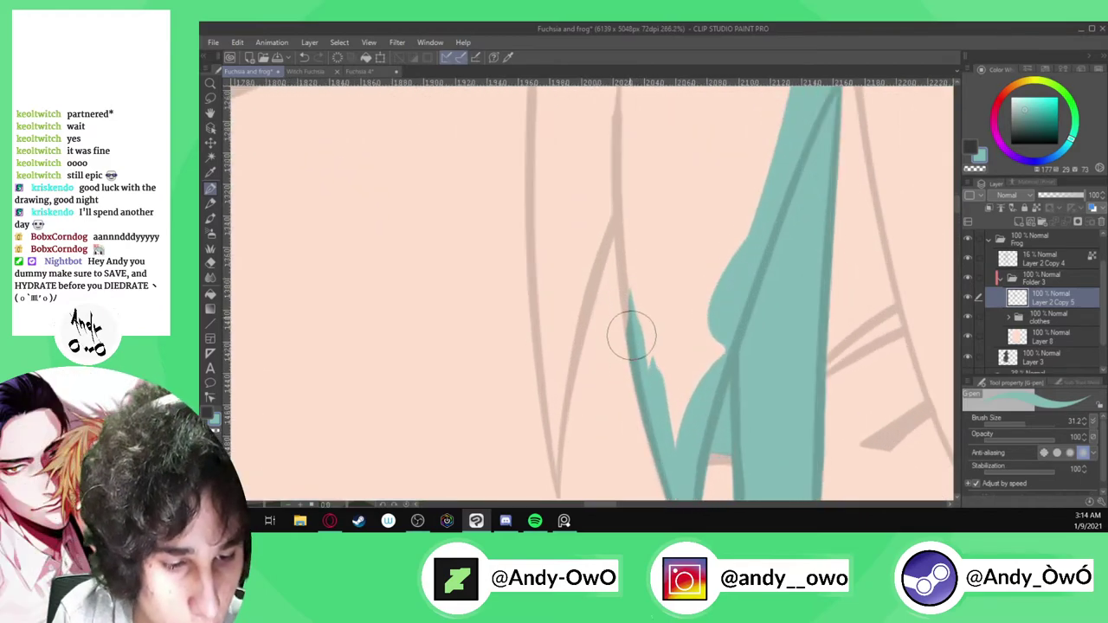
pyautogui.moveTo(626, 305); pyautogui.dragTo(626, 112)
pyautogui.scroll(1, 656, 459)
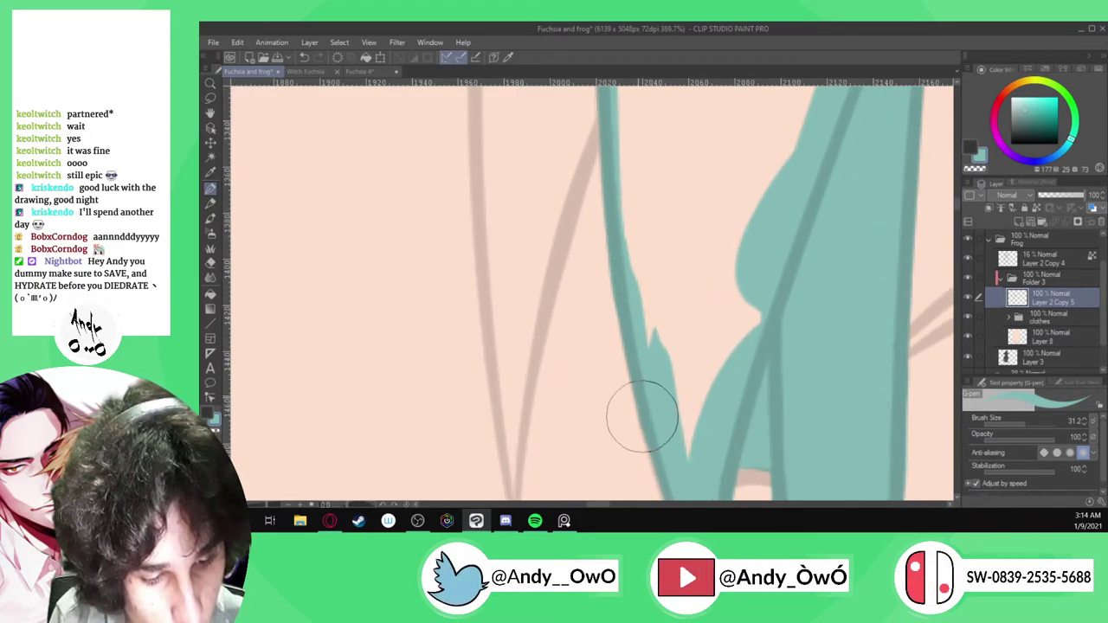
pyautogui.scroll(-3, 611, 185)
pyautogui.moveTo(656, 318)
pyautogui.mouseDown()
pyautogui.moveTo(678, 250)
pyautogui.moveTo(651, 343)
pyautogui.moveTo(631, 206)
pyautogui.moveTo(633, 115)
pyautogui.mouseUp()
pyautogui.moveTo(655, 283); pyautogui.dragTo(715, 149)
pyautogui.scroll(-3, 633, 317)
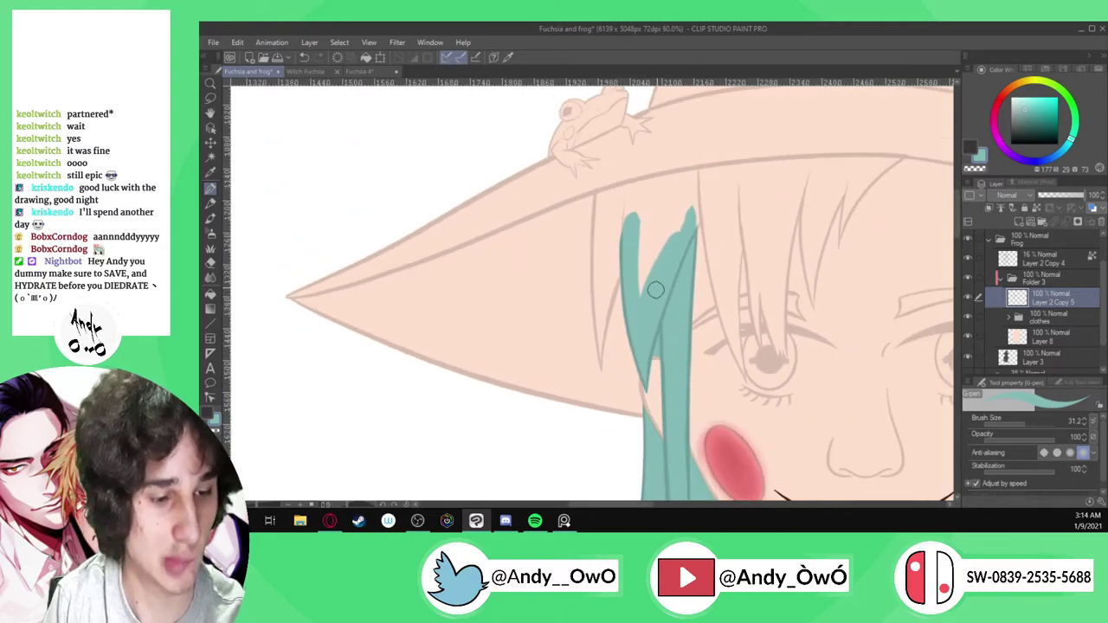
# Hide Layer 8 to inspect the teal strand tips, show it again, and resample the hair's teal on Layer 2 Copy 5
pyautogui.scroll(5, 726, 200)
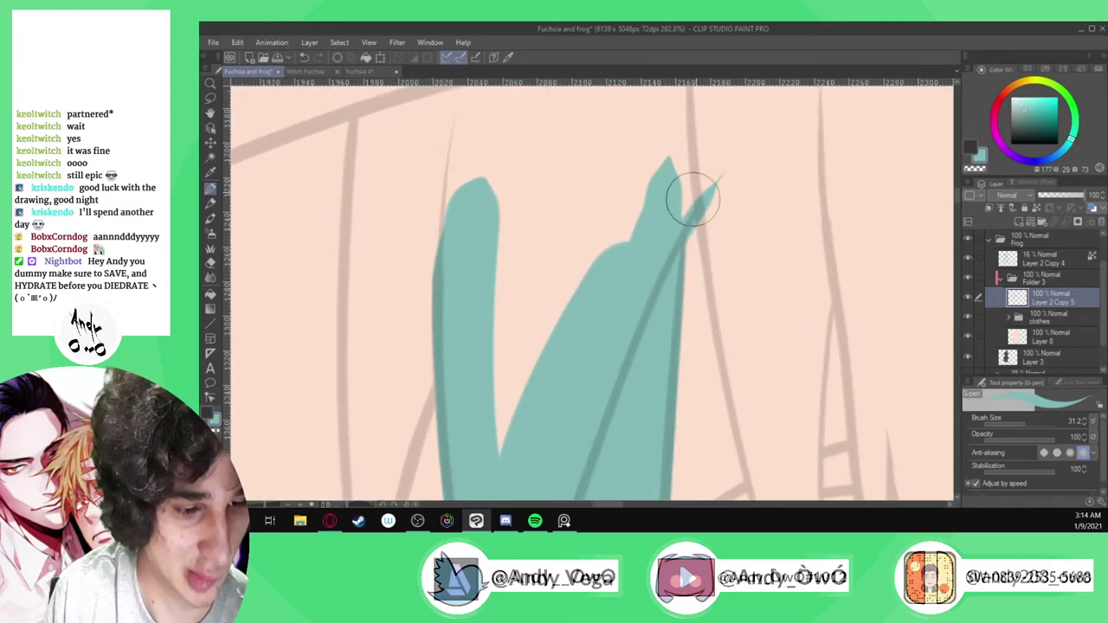
pyautogui.scroll(3, 705, 190)
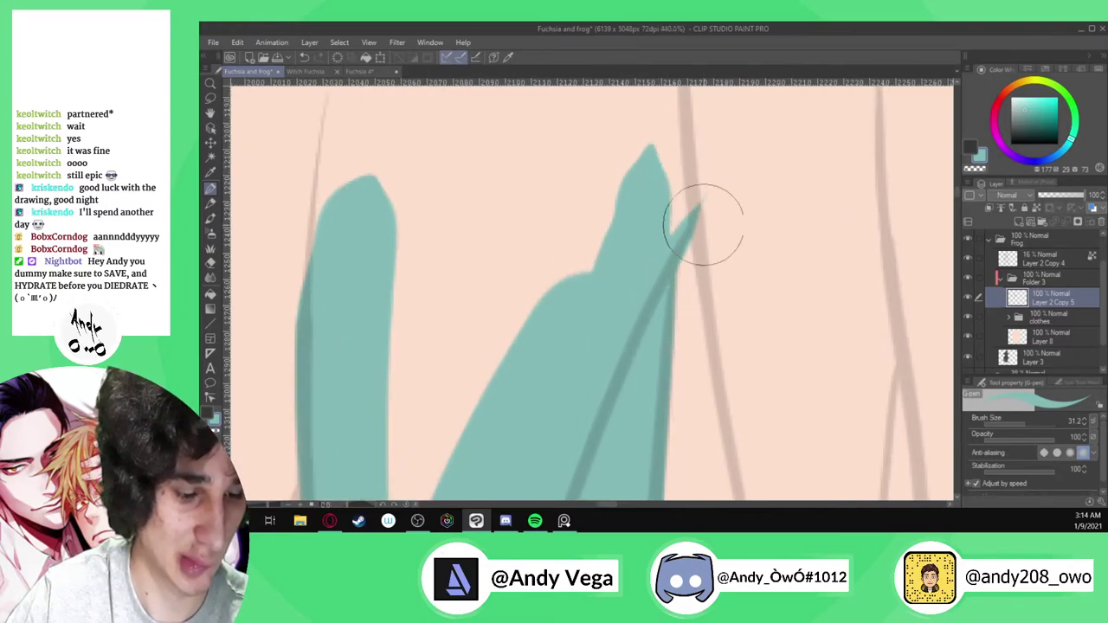
pyautogui.click(968, 338)
pyautogui.click(1039, 354)
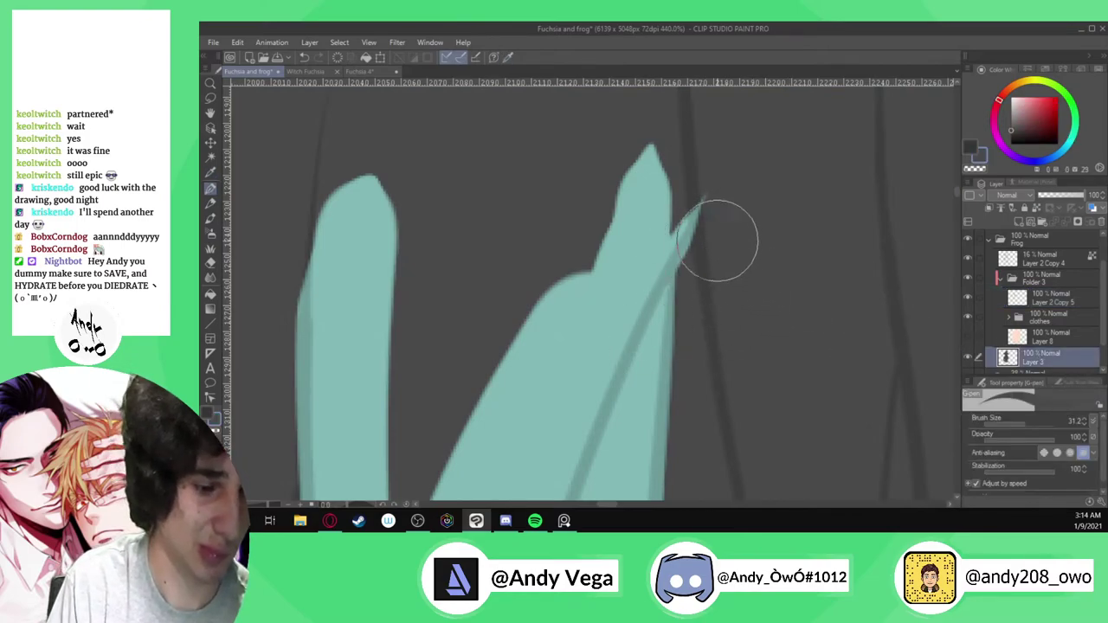
pyautogui.click(967, 337)
pyautogui.click(1062, 302)
pyautogui.press('alt')
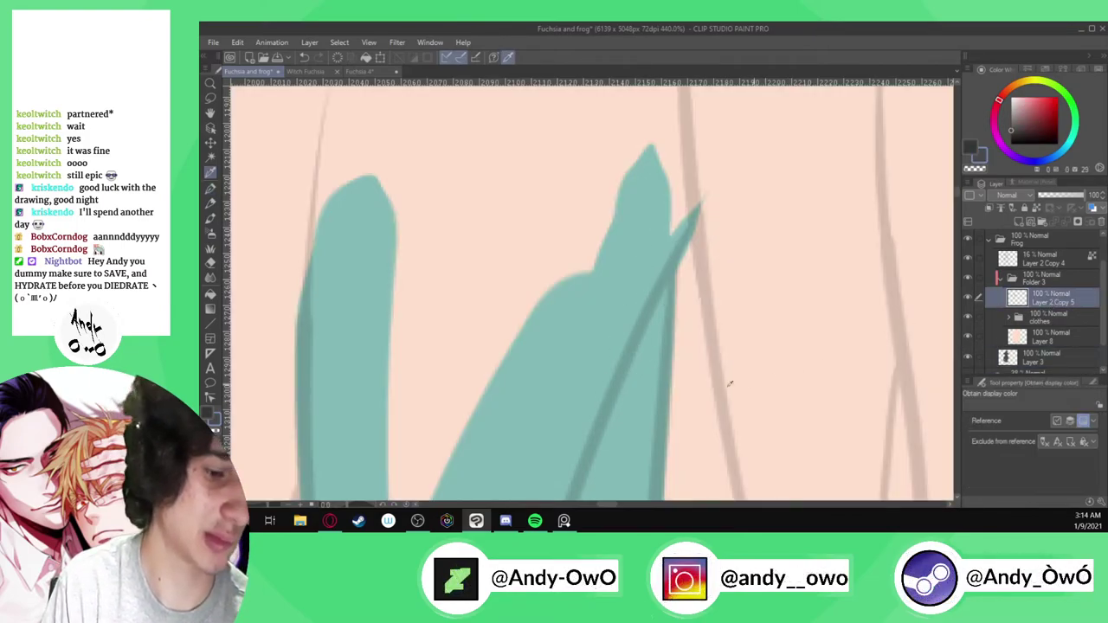
pyautogui.keyDown('alt'); pyautogui.click(654, 333); pyautogui.keyUp('alt')
# Paint teal along the inner edge of the outermost pointed hair lock beneath the hat brim, from its tip up to the neighbouring lock
pyautogui.scroll(-7, 658, 290)
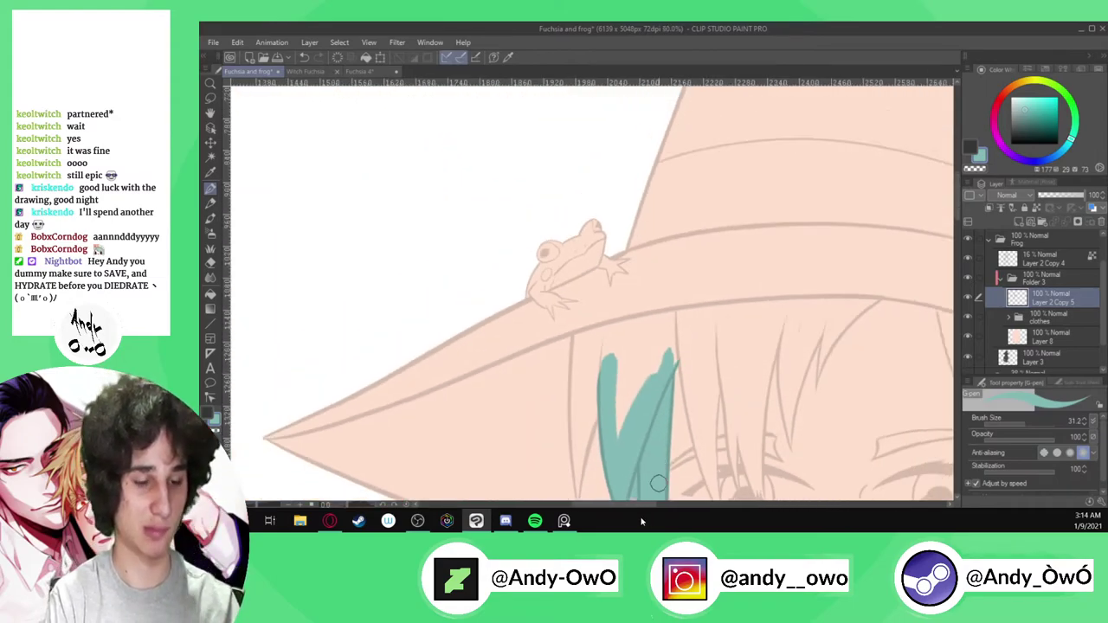
pyautogui.scroll(-3, 641, 450)
pyautogui.scroll(1, 618, 428)
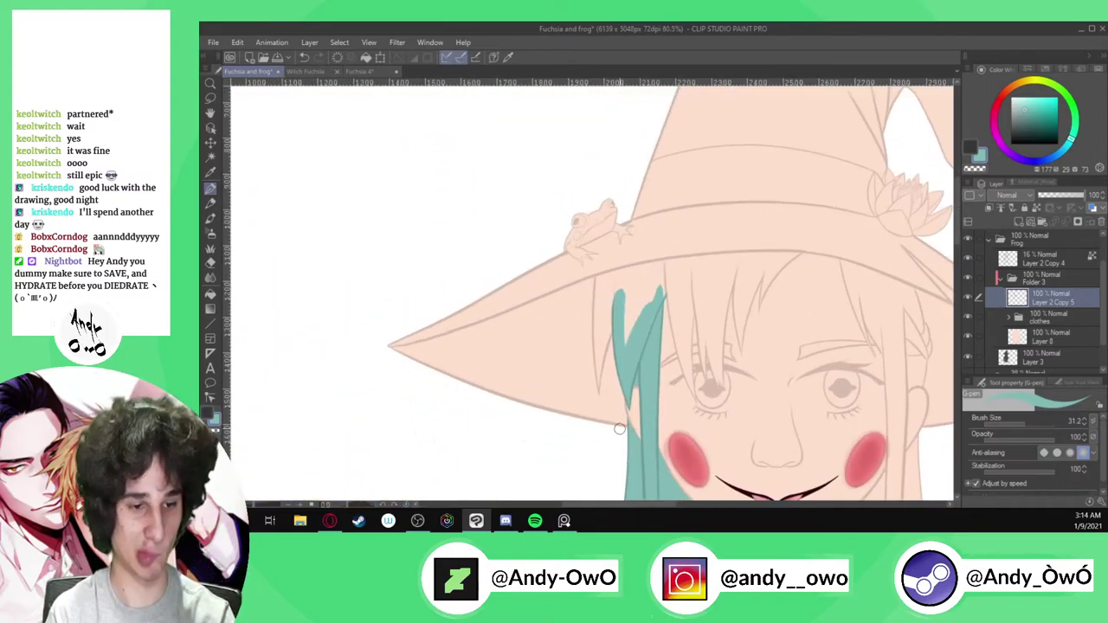
pyautogui.scroll(3, 619, 429)
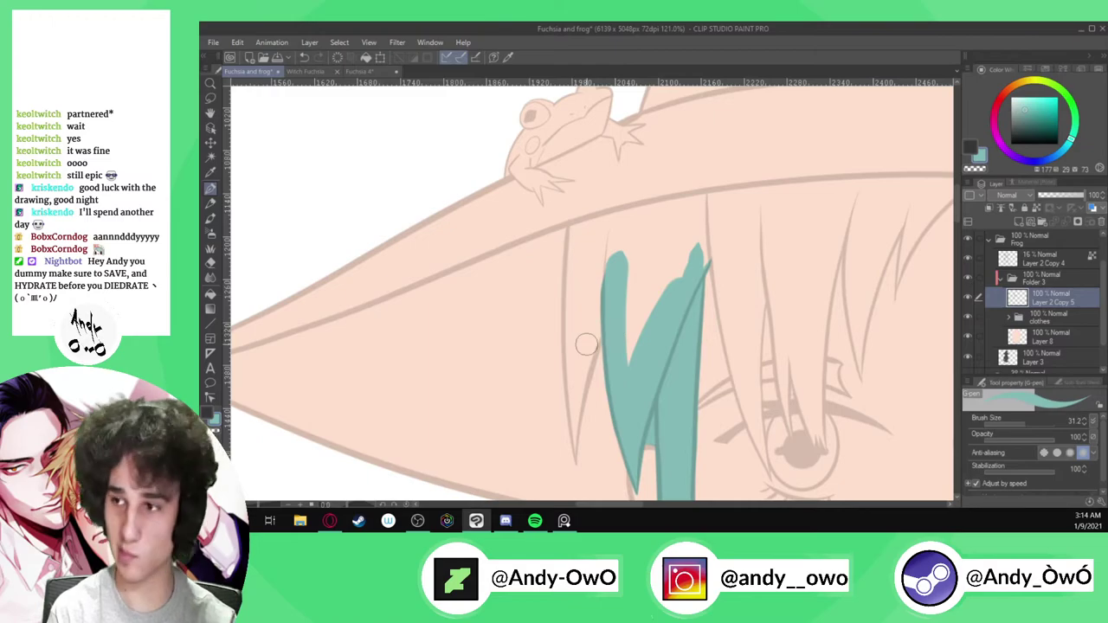
pyautogui.scroll(-4, 586, 345)
pyautogui.scroll(2, 570, 272)
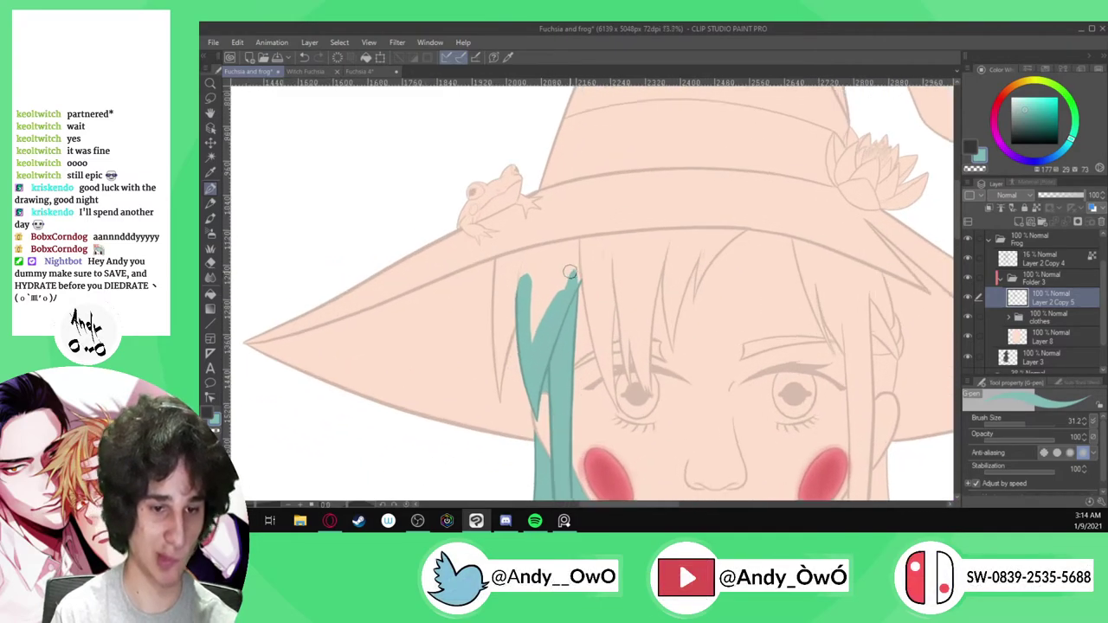
pyautogui.scroll(4, 570, 273)
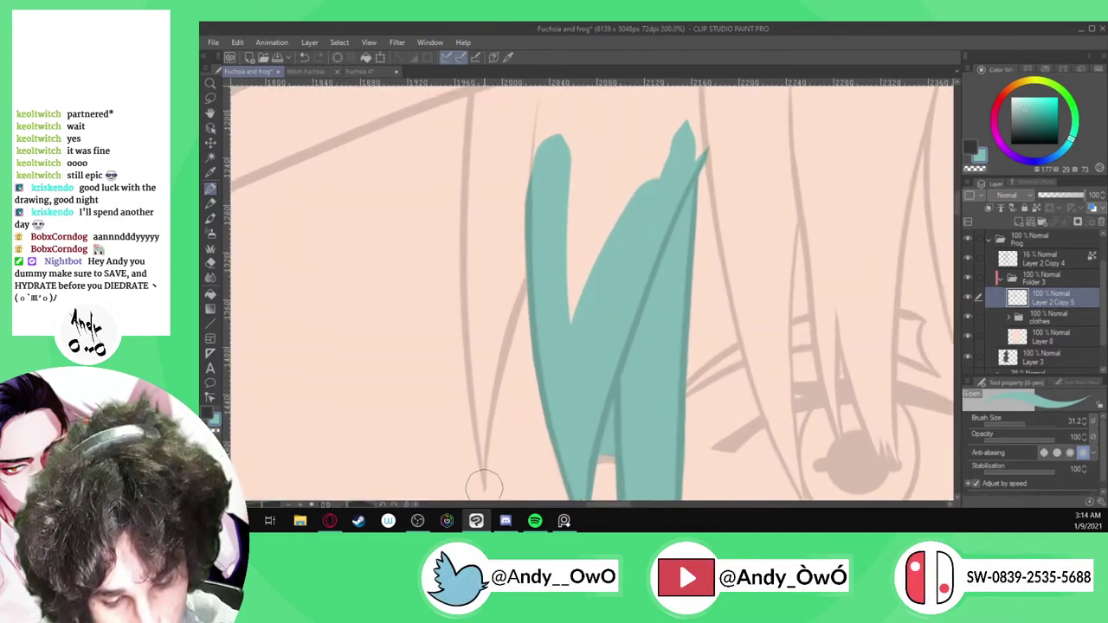
pyautogui.moveTo(492, 394); pyautogui.dragTo(538, 236)
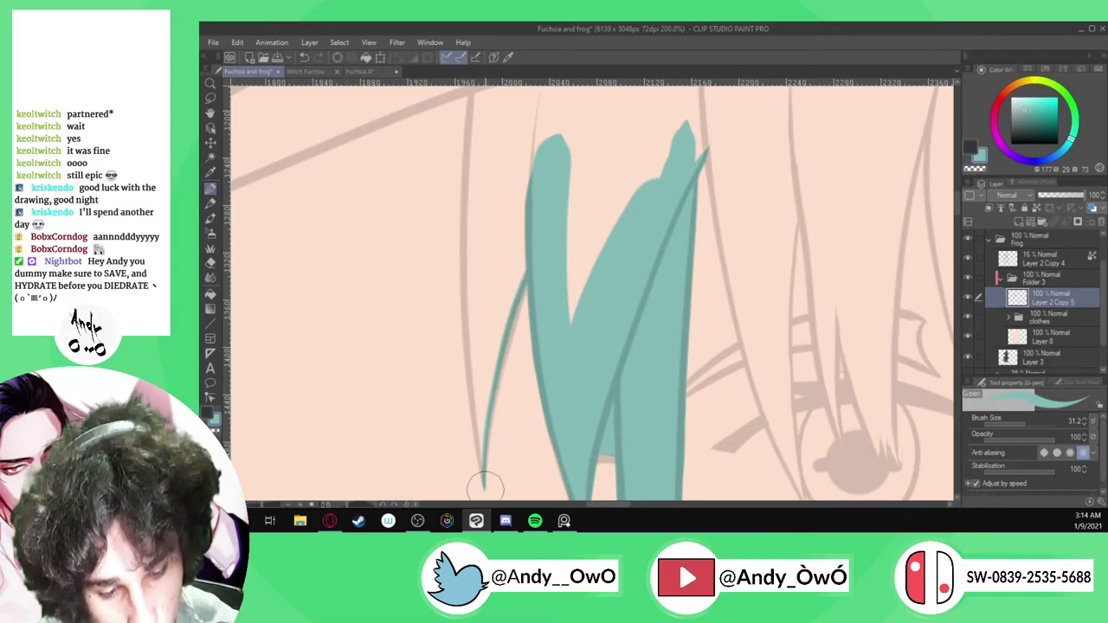
pyautogui.moveTo(498, 367); pyautogui.dragTo(537, 262)
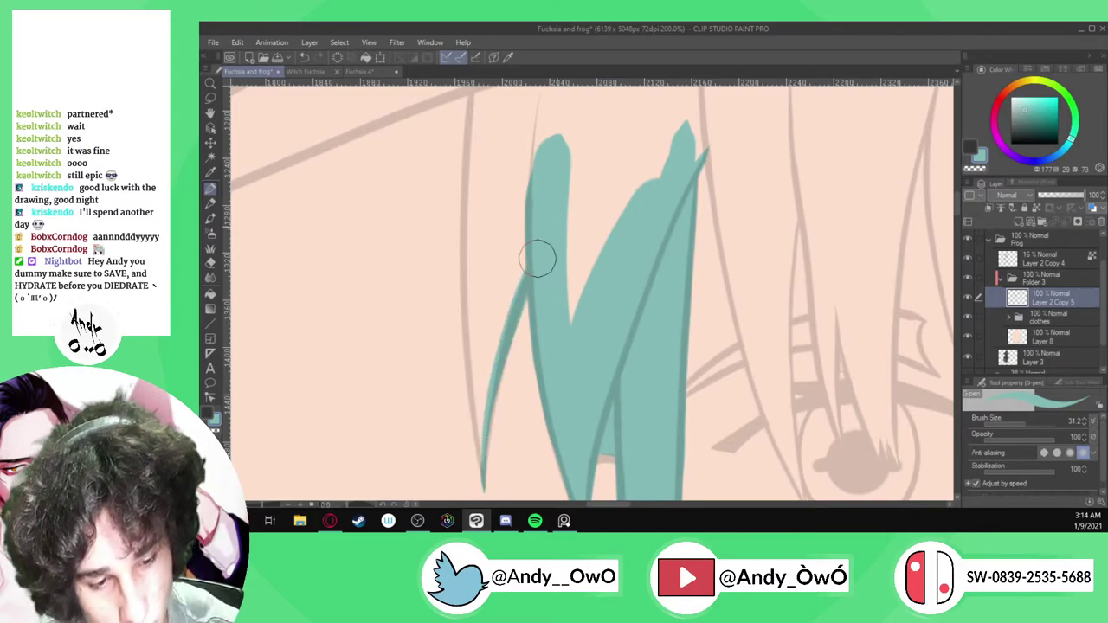
# Try another teal stroke up from the outermost lock's tip and undo the latest strokes
pyautogui.scroll(-1, 532, 248)
pyautogui.scroll(2, 487, 485)
pyautogui.moveTo(495, 432); pyautogui.dragTo(517, 287)
pyautogui.hotkey('ctrl', 'z')
pyautogui.hotkey('ctrl', 'z')
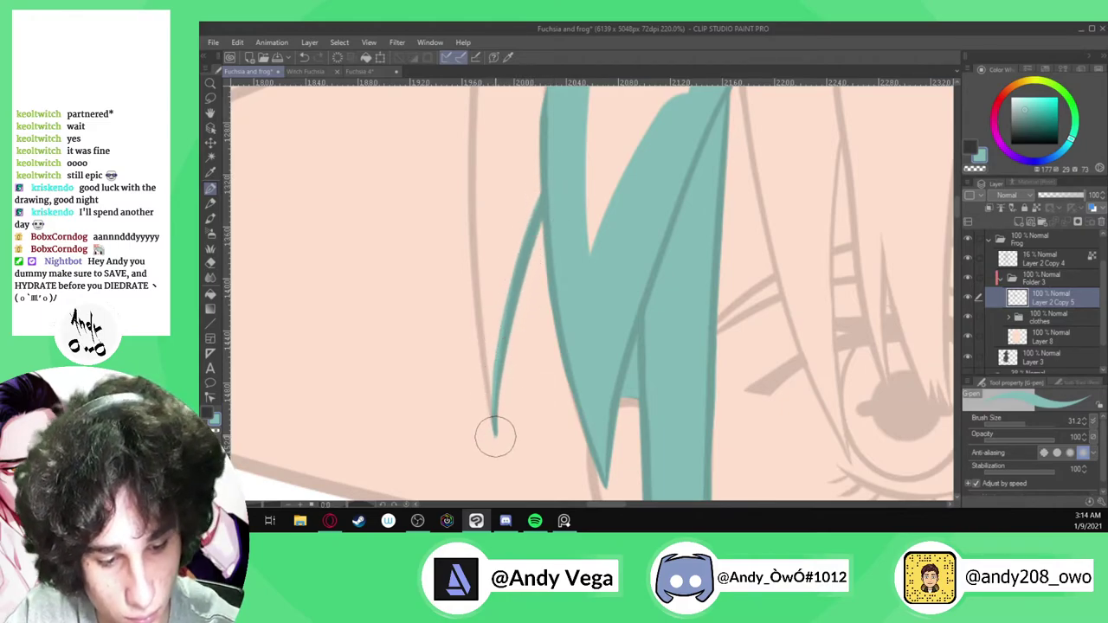
pyautogui.hotkey('ctrl', 'z')
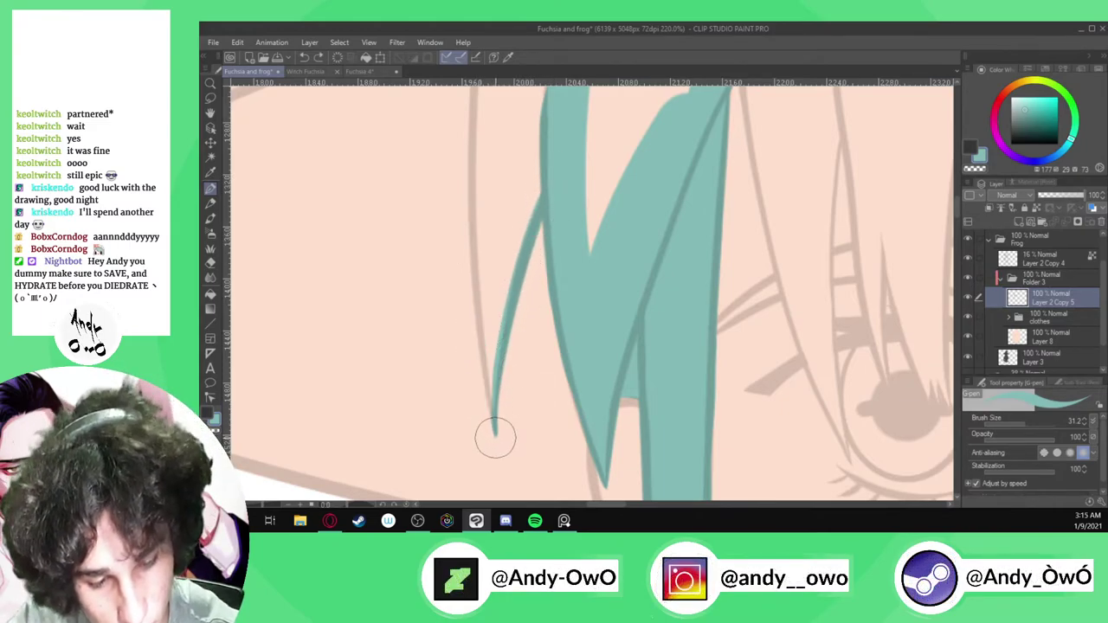
# Paint the outer edge of the outermost pointed lock teal, from its tip up toward the hat brim
pyautogui.moveTo(487, 378)
pyautogui.mouseDown()
pyautogui.moveTo(472, 195)
pyautogui.moveTo(480, 101)
pyautogui.mouseUp()
pyautogui.press('c')
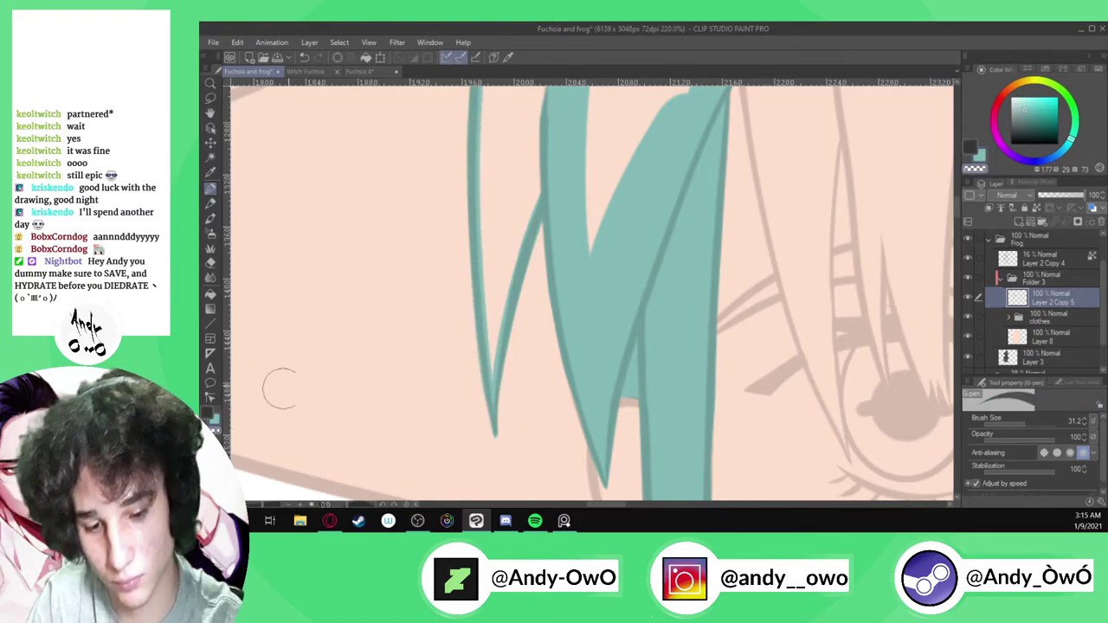
pyautogui.scroll(5, 494, 433)
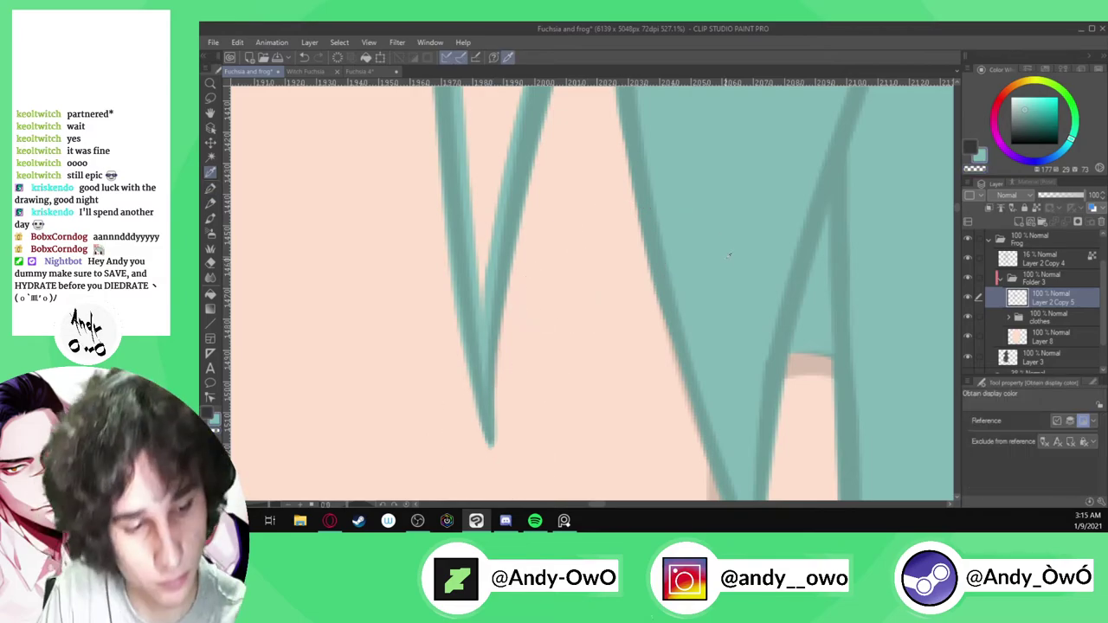
# Fill the outermost pointed lock and its neighbour with broad teal strokes reaching up toward the hat brim
pyautogui.scroll(-3, 490, 391)
pyautogui.moveTo(518, 304); pyautogui.dragTo(566, 164)
pyautogui.scroll(-3, 569, 445)
pyautogui.scroll(3, 539, 431)
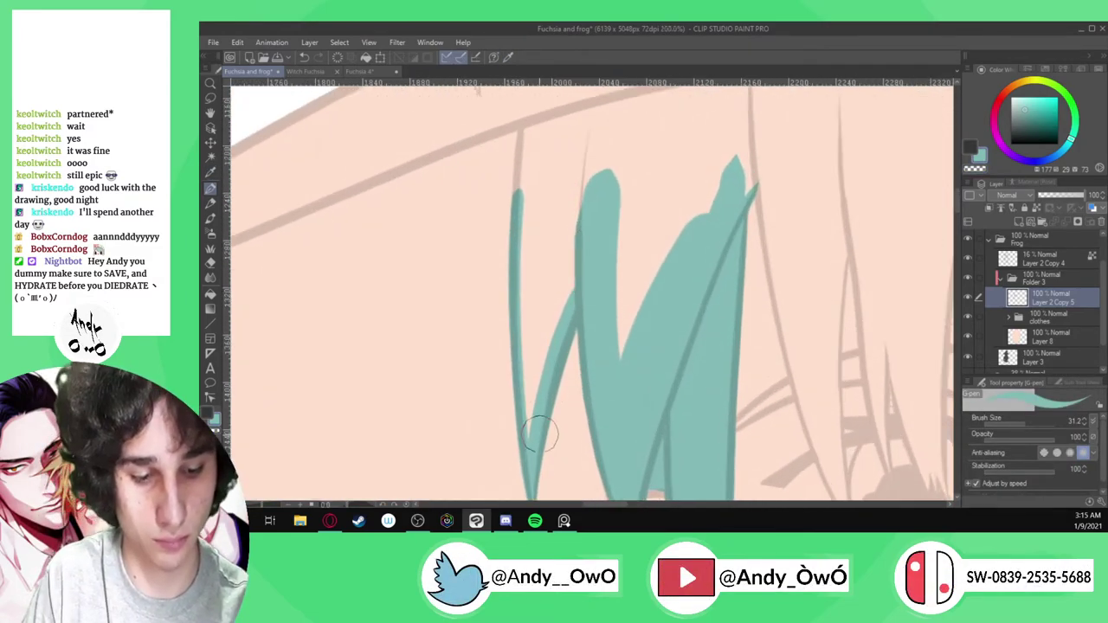
pyautogui.moveTo(528, 422)
pyautogui.mouseDown()
pyautogui.moveTo(526, 172)
pyautogui.moveTo(592, 243)
pyautogui.mouseUp()
pyautogui.moveTo(539, 322); pyautogui.dragTo(675, 126)
pyautogui.moveTo(623, 381)
pyautogui.mouseDown()
pyautogui.moveTo(629, 226)
pyautogui.moveTo(684, 143)
pyautogui.mouseUp()
pyautogui.moveTo(649, 286); pyautogui.dragTo(688, 126)
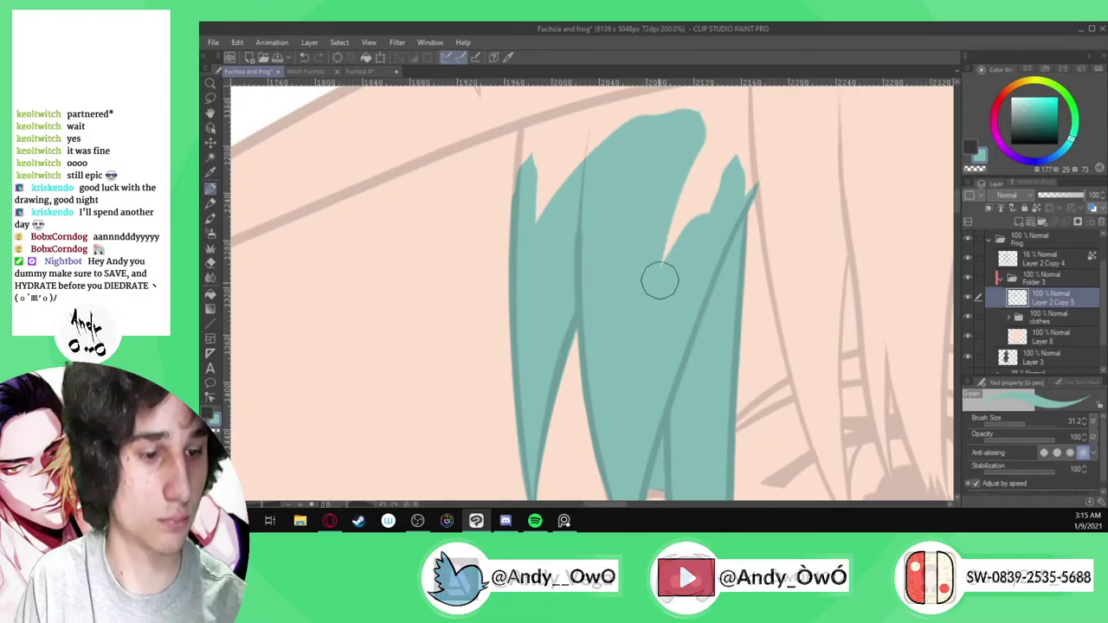
pyautogui.moveTo(671, 251); pyautogui.dragTo(726, 130)
pyautogui.scroll(-4, 590, 372)
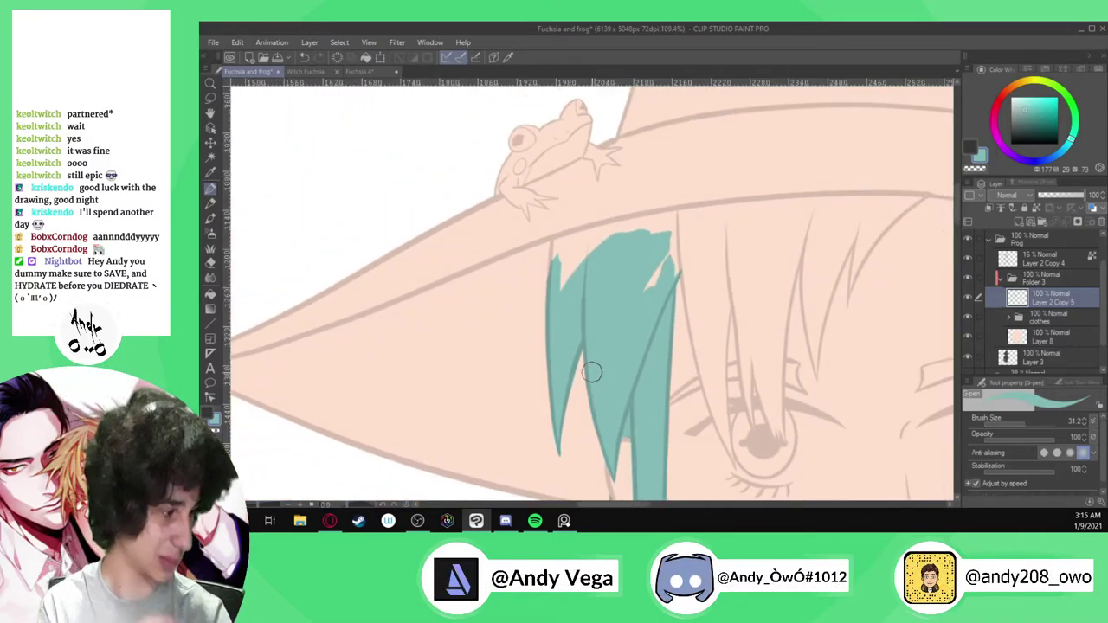
# Set the G-pen brush size to 16 and paint the outermost lock's outer edge teal up to the brim and along the brim line
pyautogui.scroll(-2, 564, 337)
pyautogui.scroll(6, 554, 336)
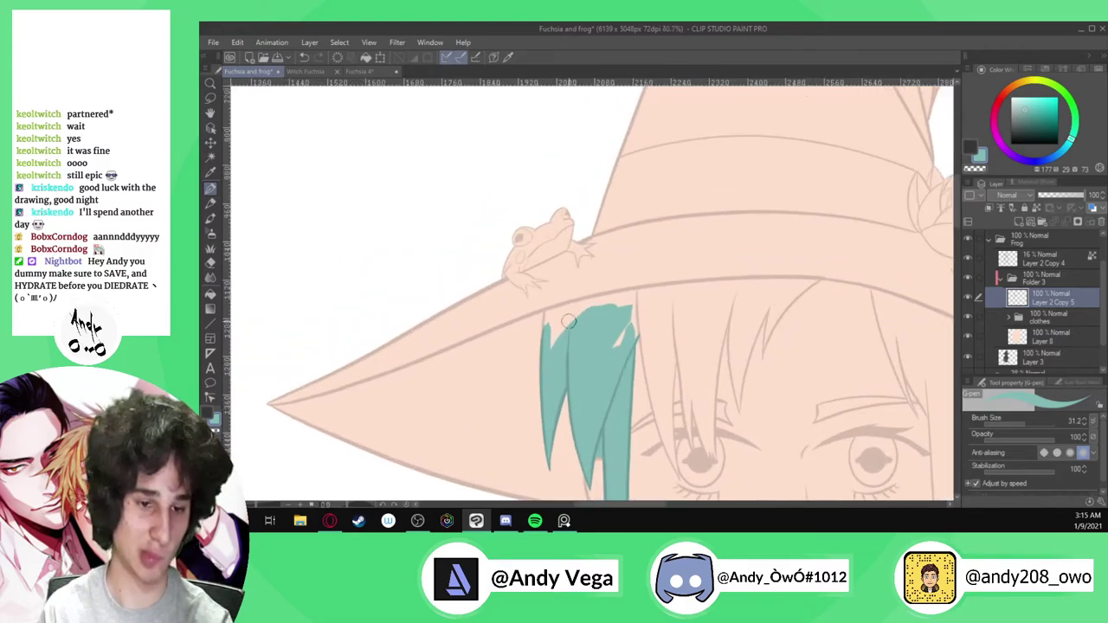
pyautogui.scroll(1, 535, 336)
pyautogui.press('-')
pyautogui.press('-')
pyautogui.press('-')
pyautogui.press('-')
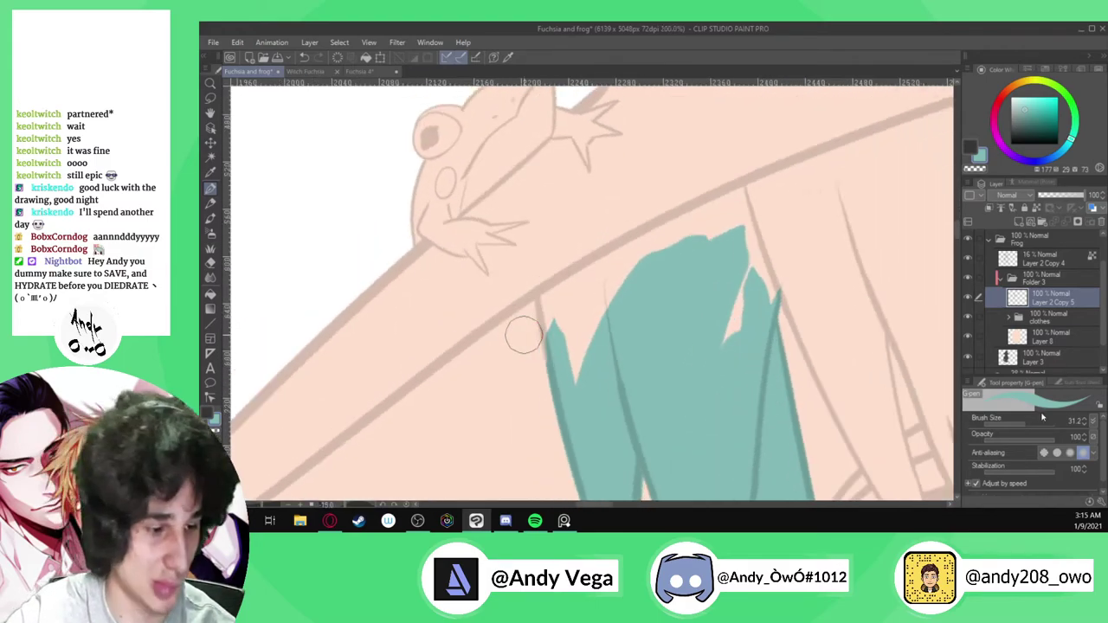
pyautogui.click(1020, 423)
pyautogui.scroll(4, 538, 338)
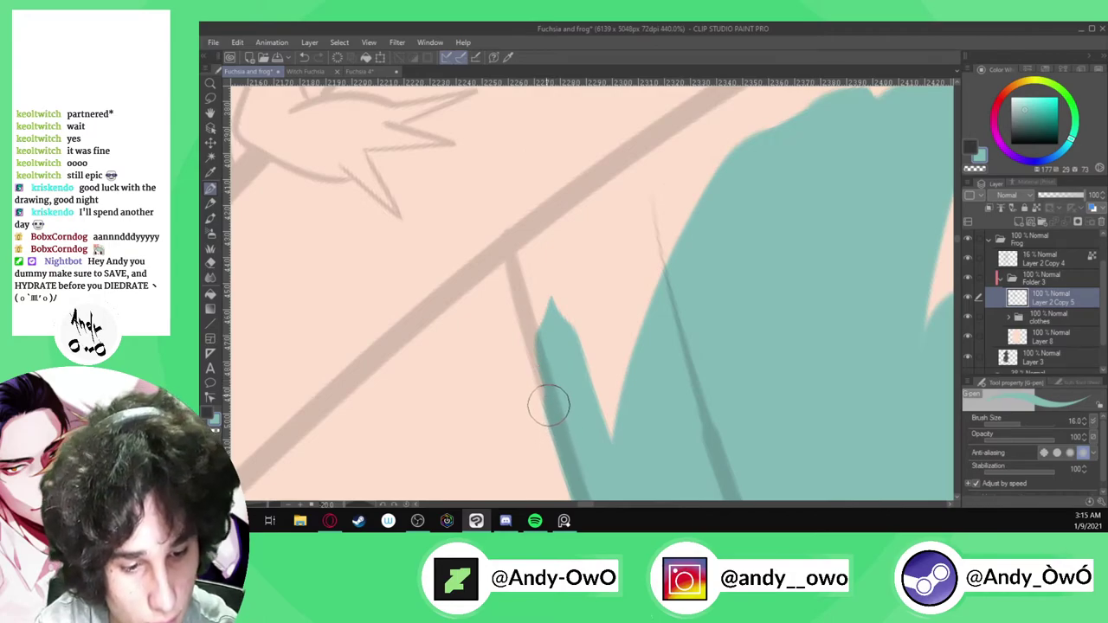
pyautogui.moveTo(539, 368); pyautogui.dragTo(518, 279)
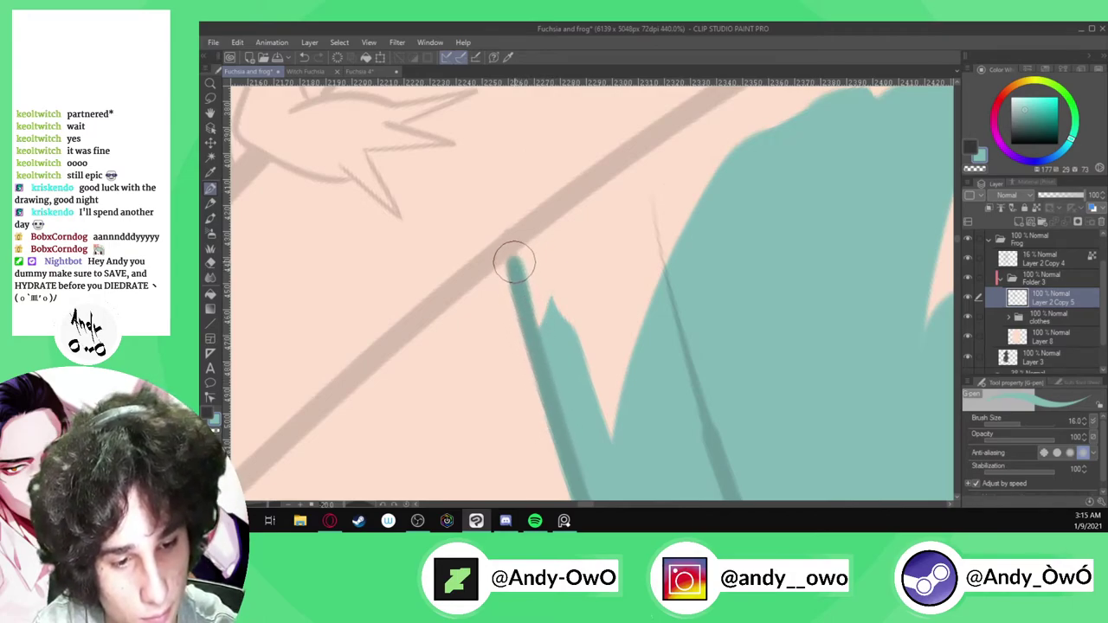
pyautogui.moveTo(548, 233)
pyautogui.mouseDown()
pyautogui.moveTo(594, 193)
pyautogui.moveTo(654, 166)
pyautogui.mouseUp()
# Fill the bare gap at the top of the outermost lock with teal, redoing the first stroke beside its outer edge
pyautogui.moveTo(514, 240)
pyautogui.mouseDown()
pyautogui.moveTo(636, 167)
pyautogui.moveTo(722, 134)
pyautogui.moveTo(529, 247)
pyautogui.moveTo(548, 336)
pyautogui.mouseUp()
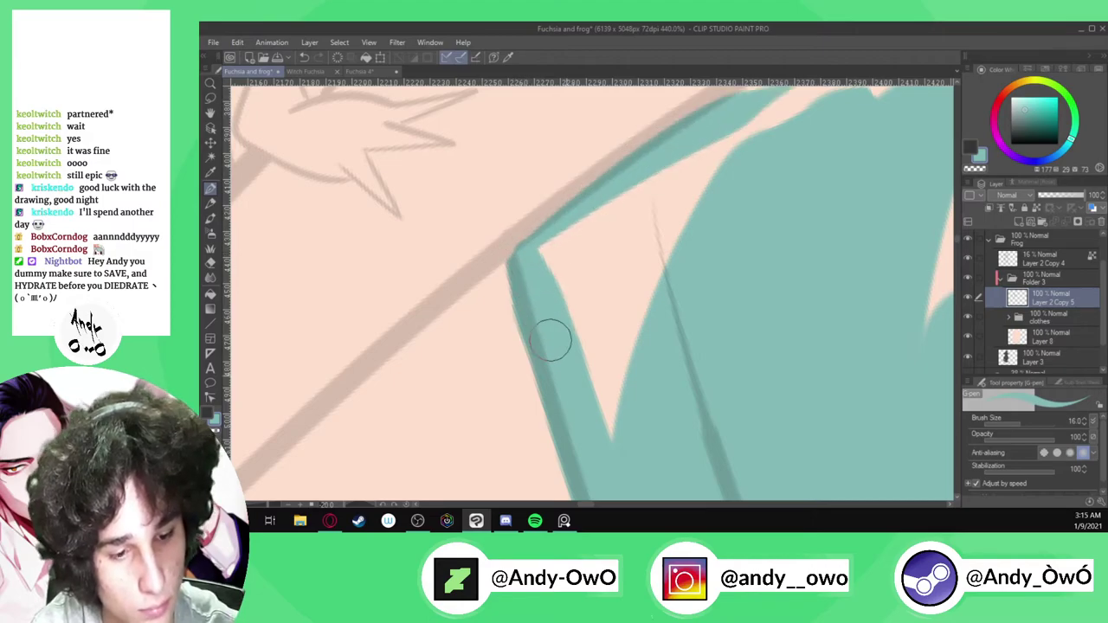
pyautogui.hotkey('ctrl', 'z')
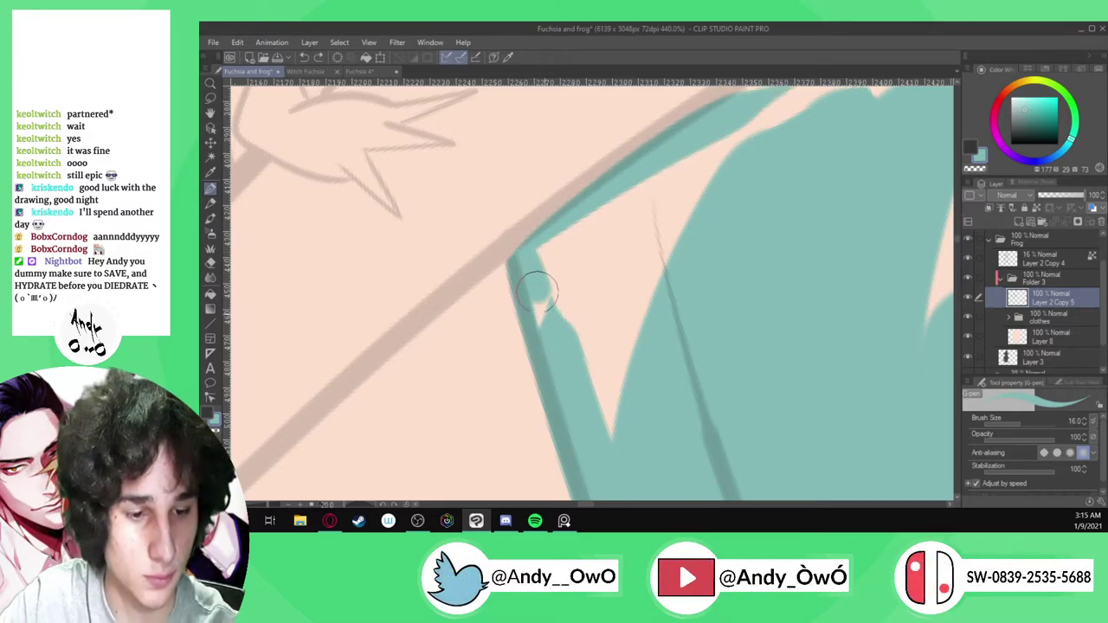
pyautogui.moveTo(527, 280); pyautogui.dragTo(548, 333)
pyautogui.moveTo(526, 258); pyautogui.dragTo(759, 109)
pyautogui.moveTo(633, 443)
pyautogui.mouseDown()
pyautogui.moveTo(599, 413)
pyautogui.moveTo(552, 287)
pyautogui.moveTo(613, 231)
pyautogui.moveTo(751, 157)
pyautogui.moveTo(648, 291)
pyautogui.moveTo(613, 394)
pyautogui.moveTo(614, 288)
pyautogui.moveTo(639, 290)
pyautogui.moveTo(562, 317)
pyautogui.mouseUp()
pyautogui.scroll(-2, 562, 317)
pyautogui.scroll(-10, 562, 351)
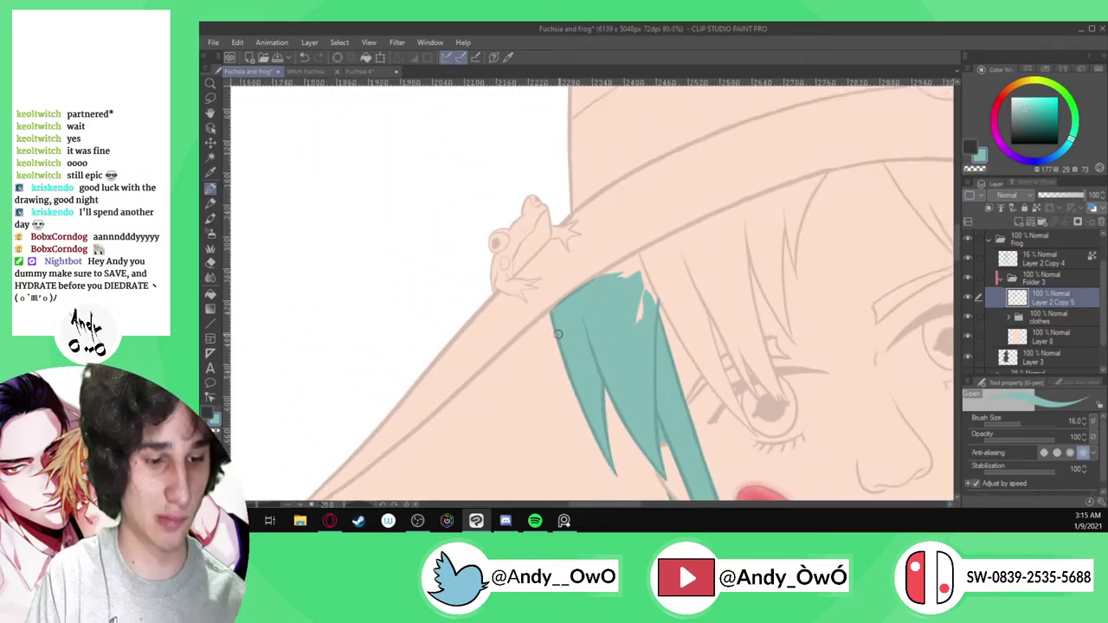
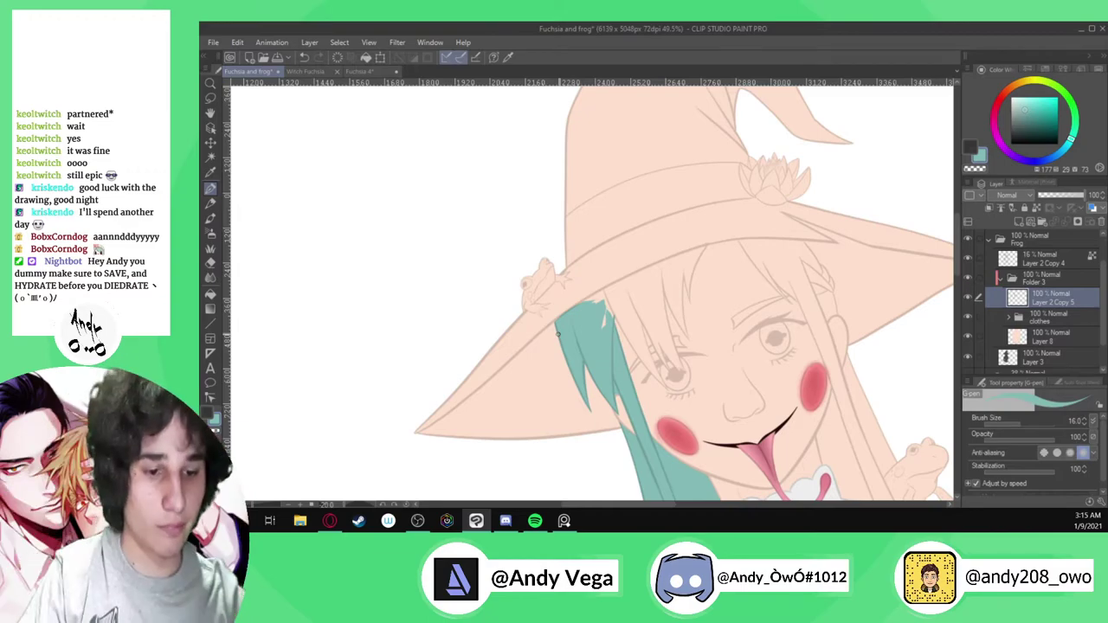
# Cover the bare patch between the painted locks and extend the teal toward the fringe beneath the brim
pyautogui.scroll(7, 557, 333)
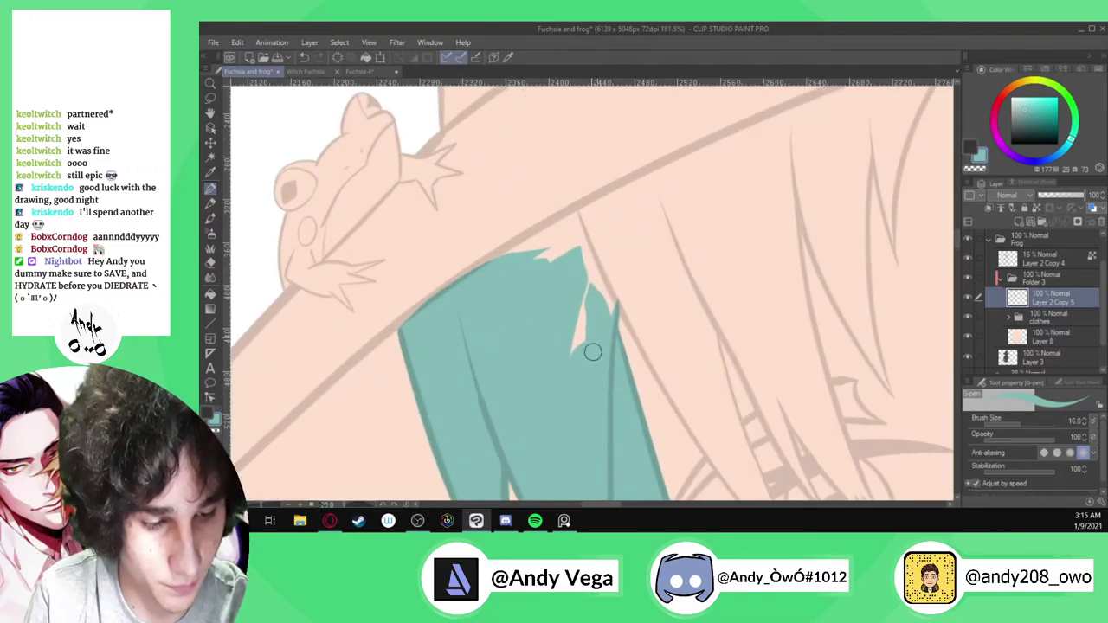
pyautogui.hotkey('ctrl', 'z')
pyautogui.hotkey('ctrl', 'z')
pyautogui.moveTo(543, 330); pyautogui.dragTo(737, 188)
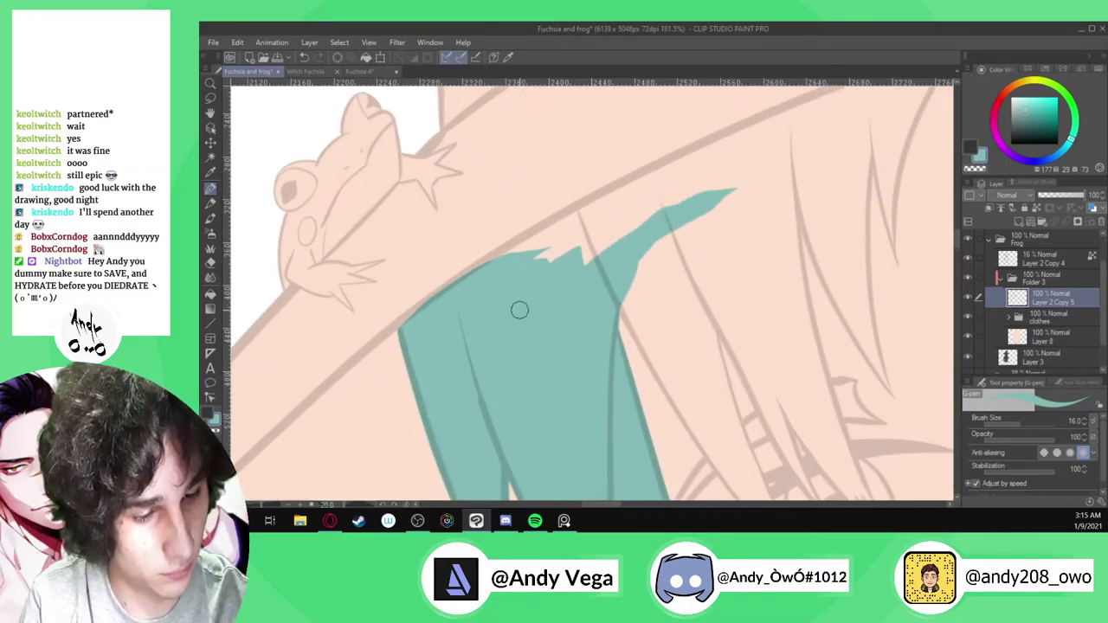
pyautogui.moveTo(519, 310); pyautogui.dragTo(762, 173)
# Build up a wide teal band along the underside of the hat brim across the tops of the fringe strands
pyautogui.scroll(2, 610, 214)
pyautogui.moveTo(434, 298)
pyautogui.mouseDown()
pyautogui.moveTo(494, 258)
pyautogui.moveTo(717, 160)
pyautogui.moveTo(848, 125)
pyautogui.mouseUp()
pyautogui.moveTo(520, 268); pyautogui.dragTo(866, 126)
pyautogui.moveTo(537, 297); pyautogui.dragTo(874, 126)
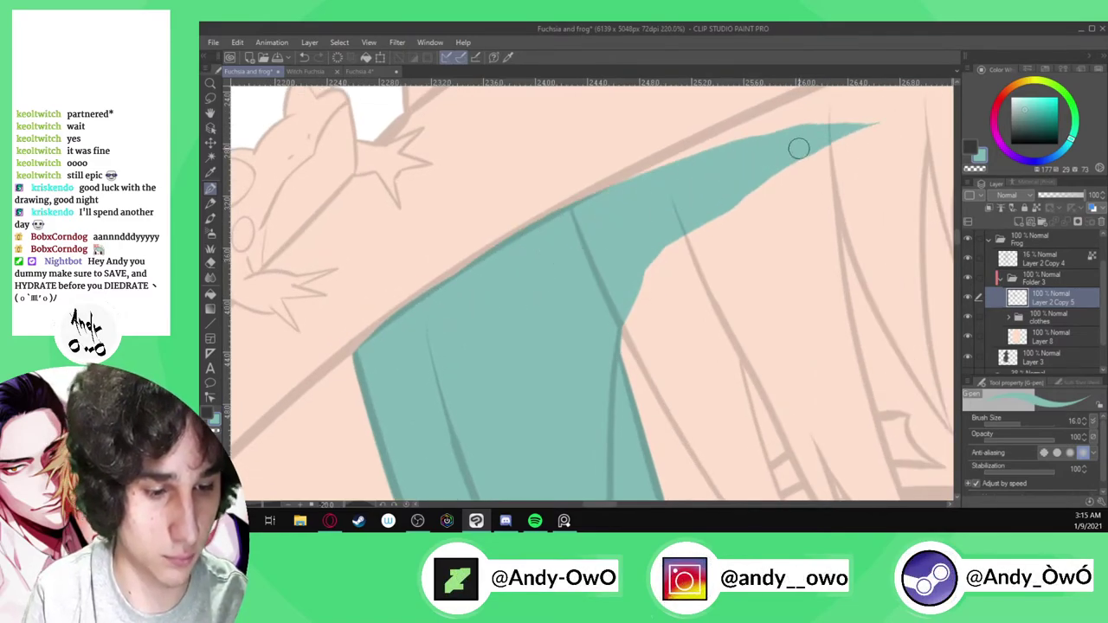
pyautogui.moveTo(609, 197); pyautogui.dragTo(921, 86)
# Outline and fill the short pointed fringe lock at the far end of the brim band in teal
pyautogui.scroll(-2, 534, 297)
pyautogui.scroll(5, 856, 129)
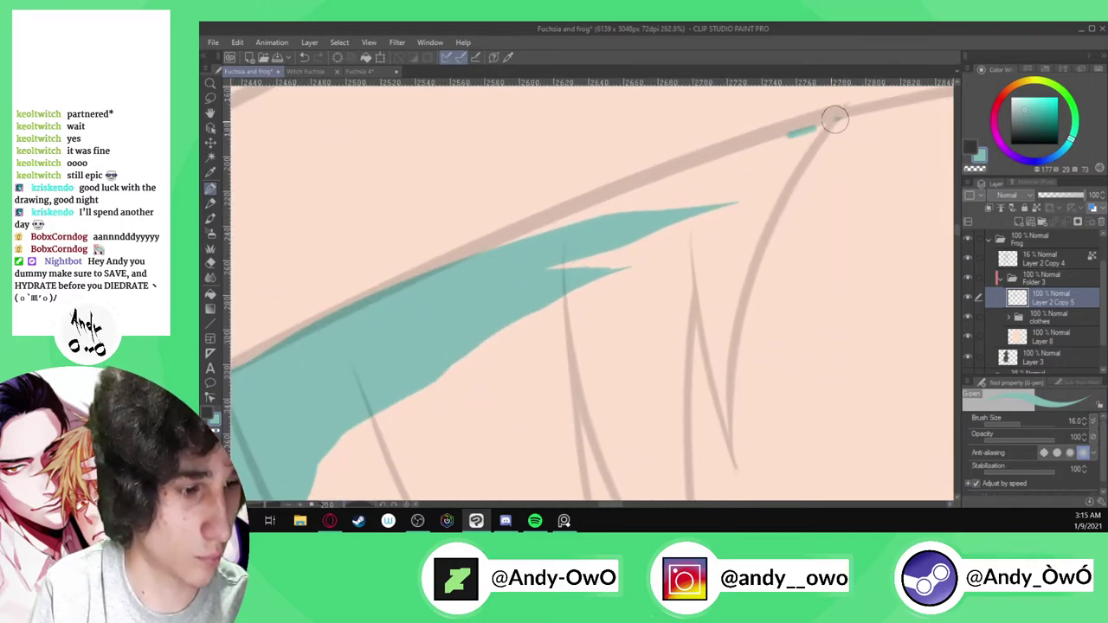
pyautogui.moveTo(782, 134)
pyautogui.mouseDown()
pyautogui.moveTo(462, 288)
pyautogui.moveTo(450, 274)
pyautogui.moveTo(843, 122)
pyautogui.mouseUp()
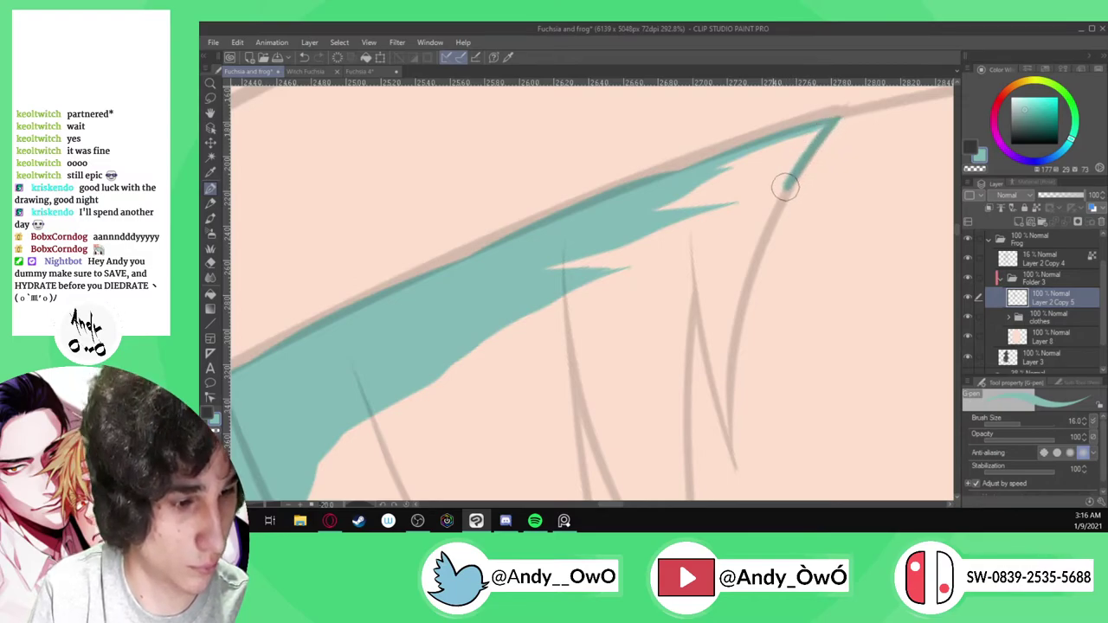
pyautogui.moveTo(760, 254)
pyautogui.mouseDown()
pyautogui.moveTo(729, 388)
pyautogui.moveTo(734, 472)
pyautogui.moveTo(698, 295)
pyautogui.moveTo(695, 192)
pyautogui.mouseUp()
pyautogui.moveTo(818, 129)
pyautogui.mouseDown()
pyautogui.moveTo(782, 179)
pyautogui.moveTo(749, 263)
pyautogui.moveTo(725, 410)
pyautogui.moveTo(726, 331)
pyautogui.moveTo(755, 226)
pyautogui.moveTo(812, 135)
pyautogui.moveTo(775, 161)
pyautogui.moveTo(722, 330)
pyautogui.moveTo(714, 293)
pyautogui.moveTo(770, 156)
pyautogui.moveTo(792, 141)
pyautogui.moveTo(744, 161)
pyautogui.moveTo(703, 229)
pyautogui.mouseUp()
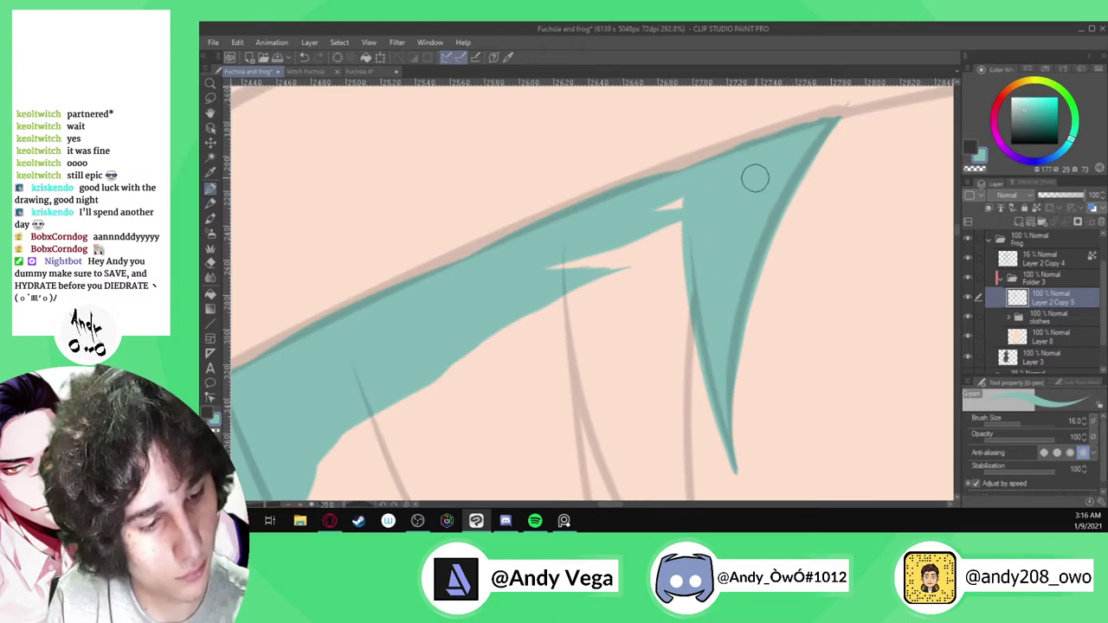
# Feather the short fringe lock's tip with thin tapered teal strokes along both of its edges
pyautogui.scroll(-2, 780, 205)
pyautogui.scroll(2, 775, 308)
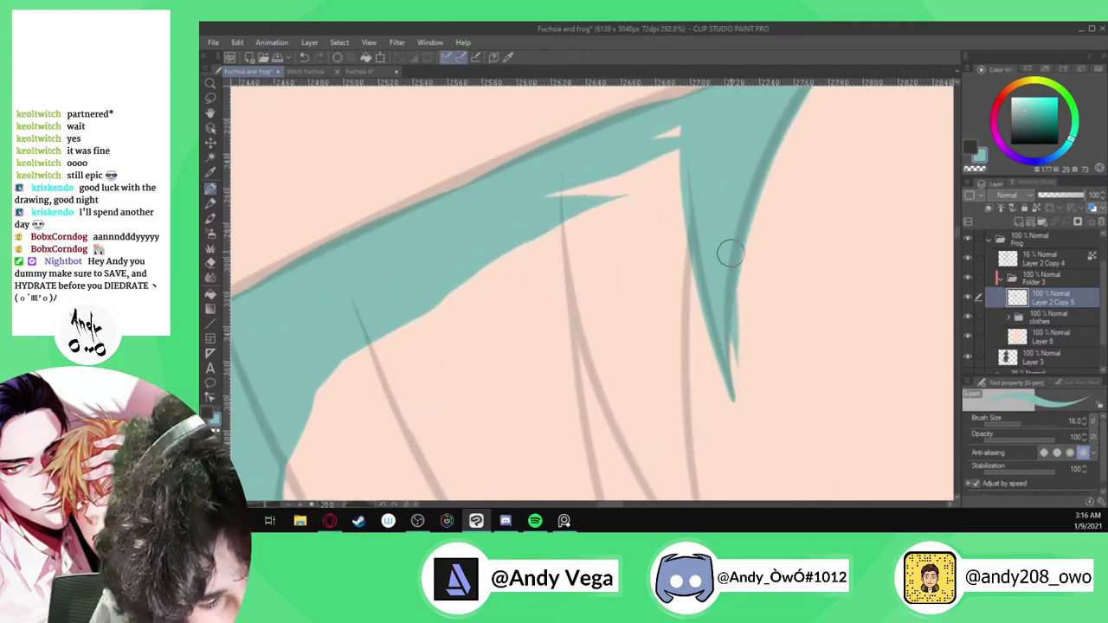
pyautogui.moveTo(741, 193); pyautogui.dragTo(745, 341)
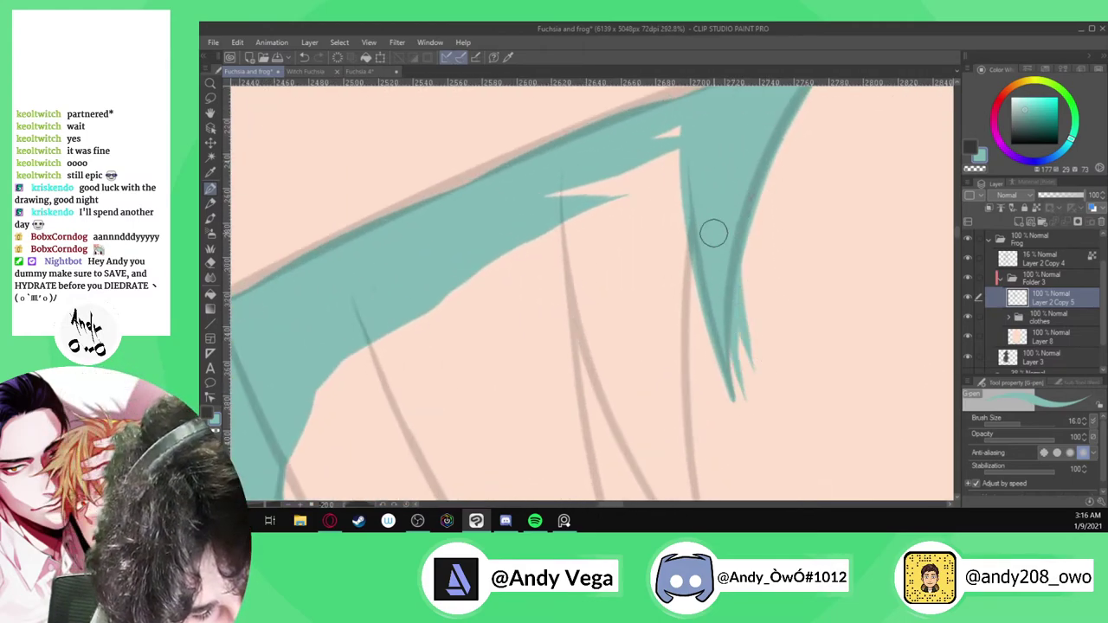
pyautogui.scroll(1, 721, 240)
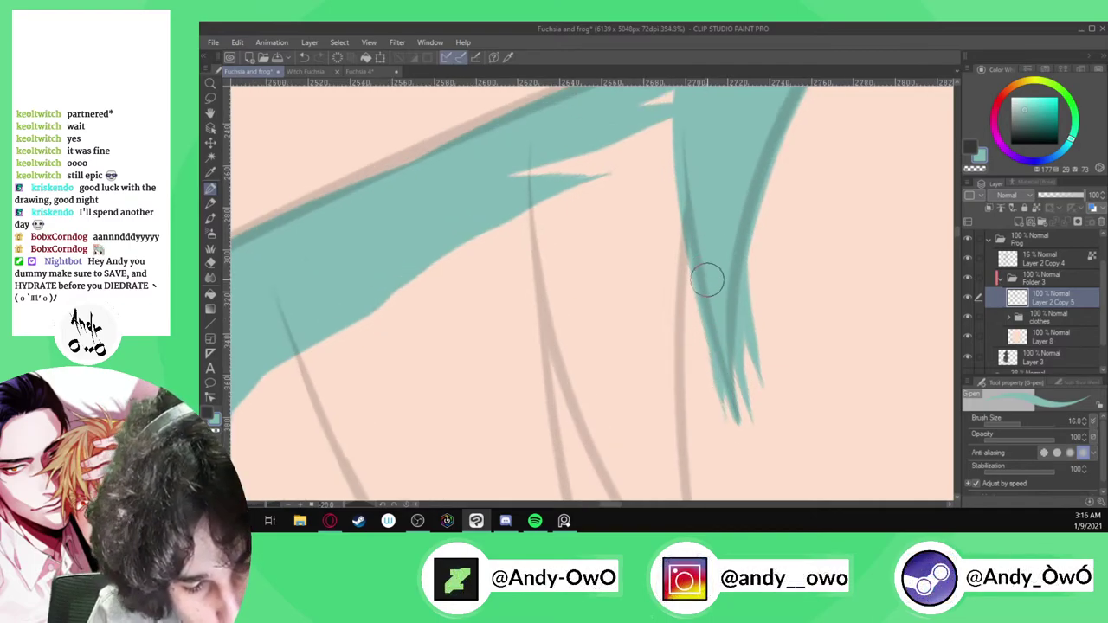
pyautogui.moveTo(759, 305); pyautogui.dragTo(755, 183)
pyautogui.moveTo(758, 337); pyautogui.dragTo(749, 241)
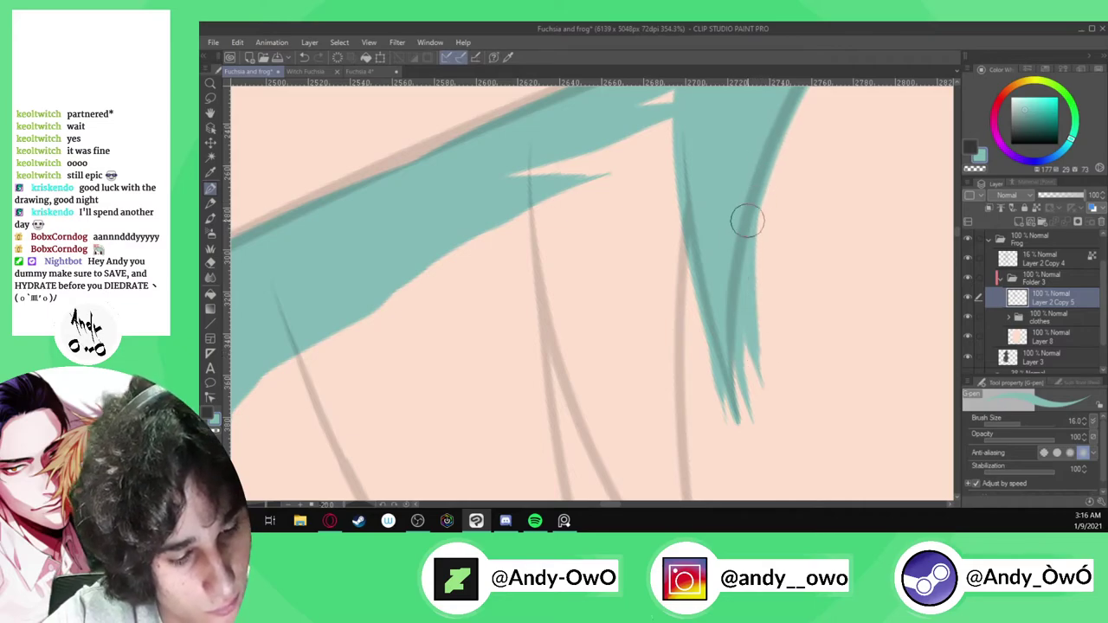
# Outline both edges of the longer neighbouring fringe lock in teal, from the brim band down to its tip
pyautogui.scroll(-3, 711, 218)
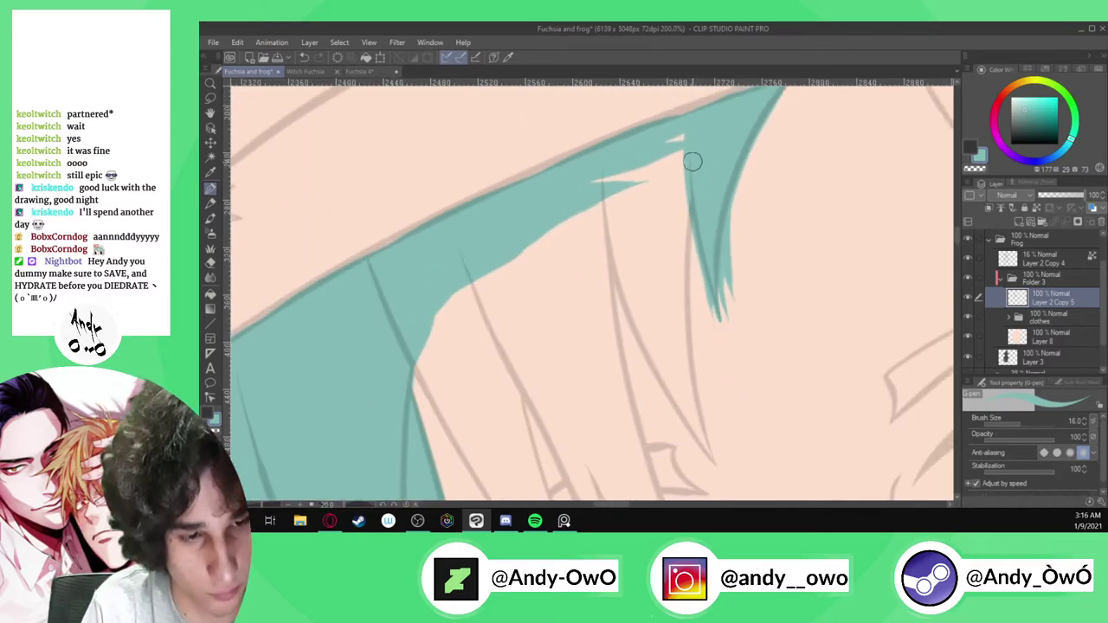
pyautogui.moveTo(707, 410); pyautogui.dragTo(700, 336)
pyautogui.scroll(1, 701, 337)
pyautogui.moveTo(687, 109)
pyautogui.mouseDown()
pyautogui.moveTo(692, 317)
pyautogui.moveTo(718, 415)
pyautogui.mouseUp()
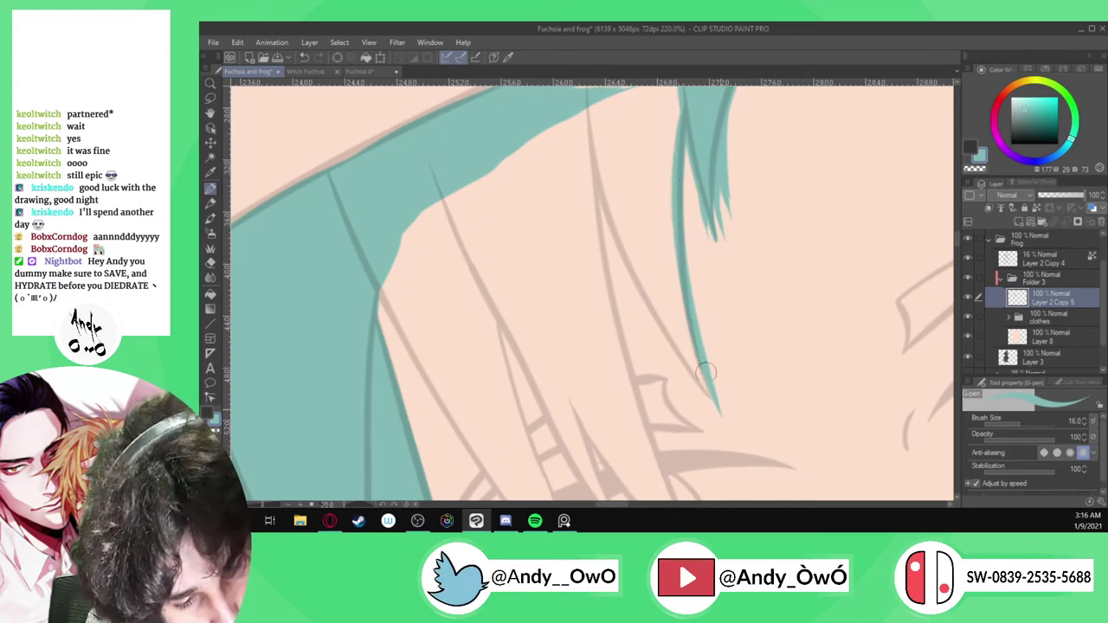
pyautogui.moveTo(699, 381)
pyautogui.mouseDown()
pyautogui.moveTo(650, 313)
pyautogui.moveTo(599, 192)
pyautogui.moveTo(582, 83)
pyautogui.mouseUp()
# Thicken the longer fringe lock's edges and fill its interior with teal up to the brim band
pyautogui.scroll(-1, 712, 379)
pyautogui.scroll(1, 711, 379)
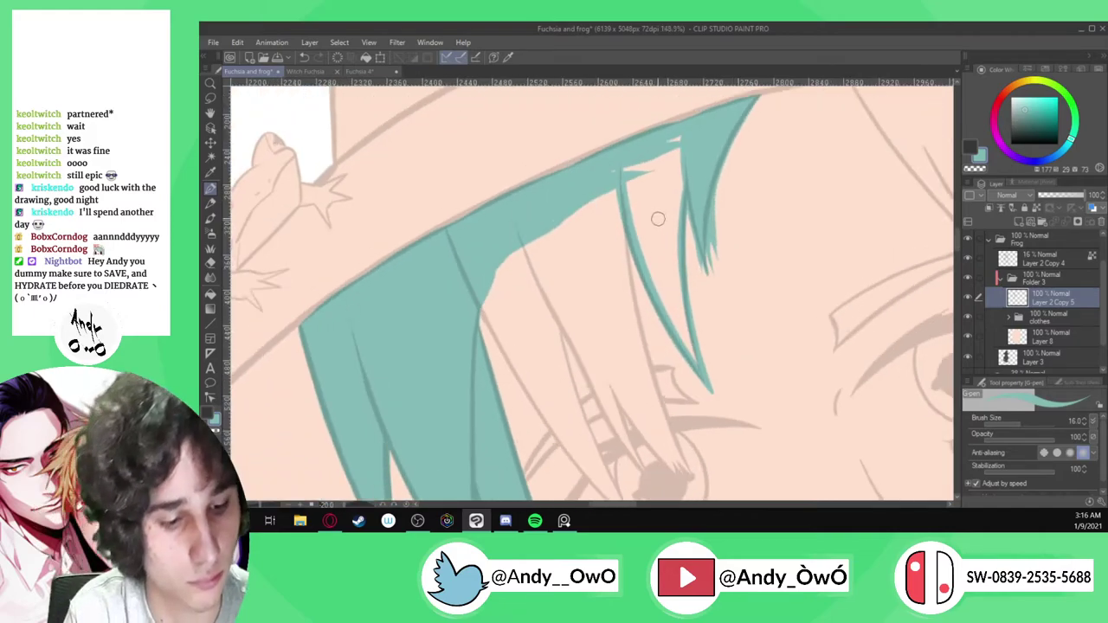
pyautogui.moveTo(718, 424)
pyautogui.mouseDown()
pyautogui.moveTo(693, 346)
pyautogui.moveTo(687, 184)
pyautogui.mouseUp()
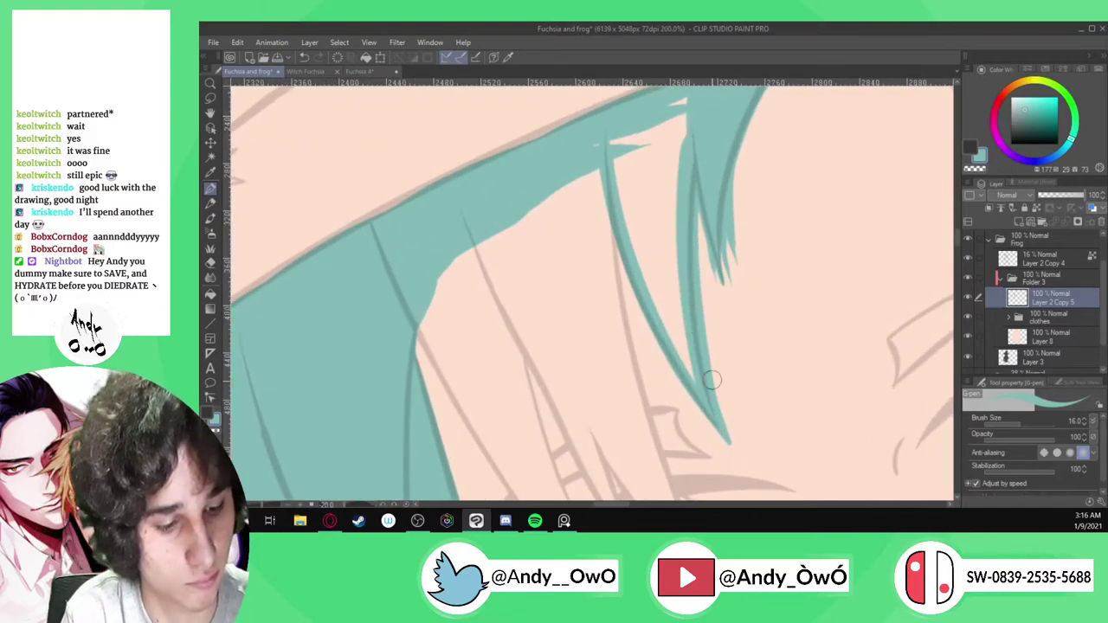
pyautogui.moveTo(710, 381)
pyautogui.mouseDown()
pyautogui.moveTo(627, 217)
pyautogui.moveTo(606, 137)
pyautogui.mouseUp()
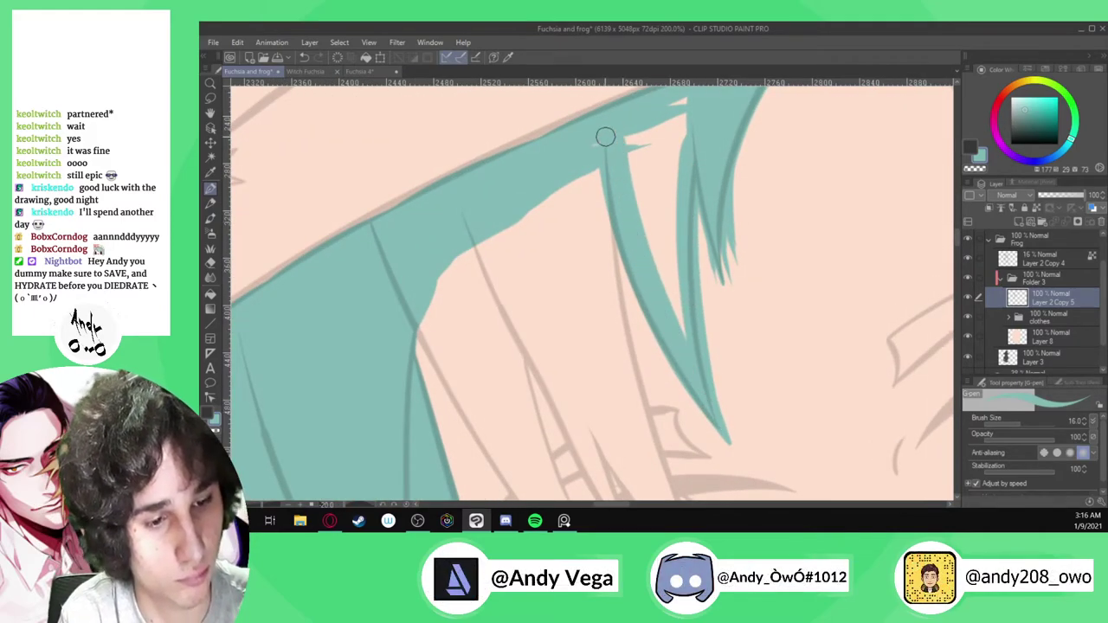
pyautogui.moveTo(689, 122)
pyautogui.mouseDown()
pyautogui.moveTo(685, 343)
pyautogui.moveTo(628, 152)
pyautogui.moveTo(667, 253)
pyautogui.moveTo(663, 181)
pyautogui.moveTo(685, 117)
pyautogui.moveTo(667, 115)
pyautogui.moveTo(650, 200)
pyautogui.mouseUp()
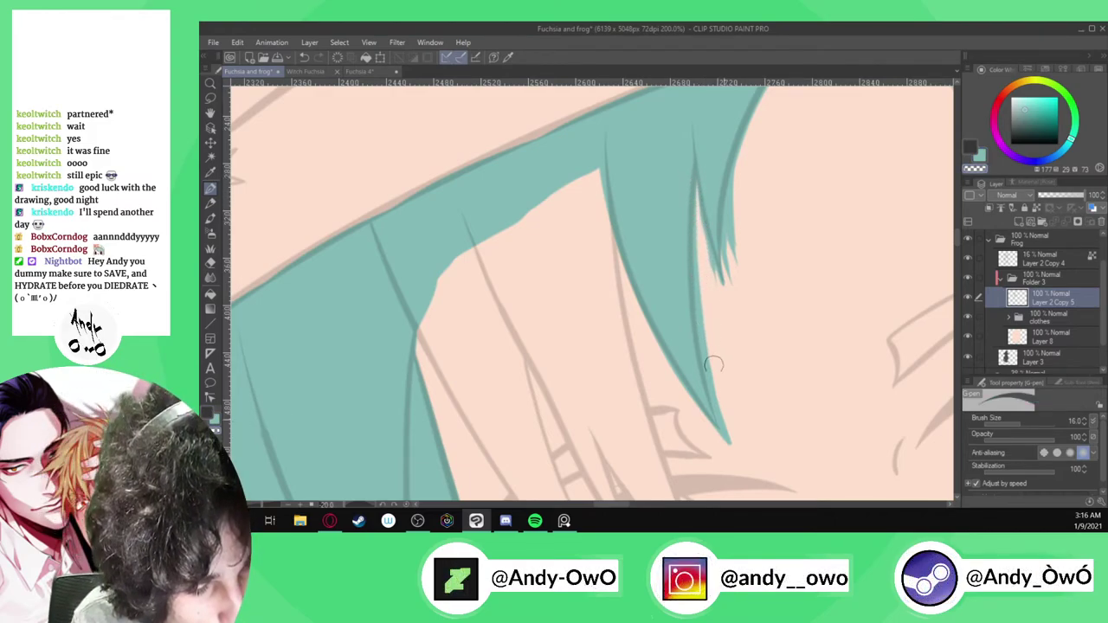
# Resample the hair's teal and paint thin wisps in the gap between the two fringe locks and along the longer lock's edge
pyautogui.scroll(3, 707, 237)
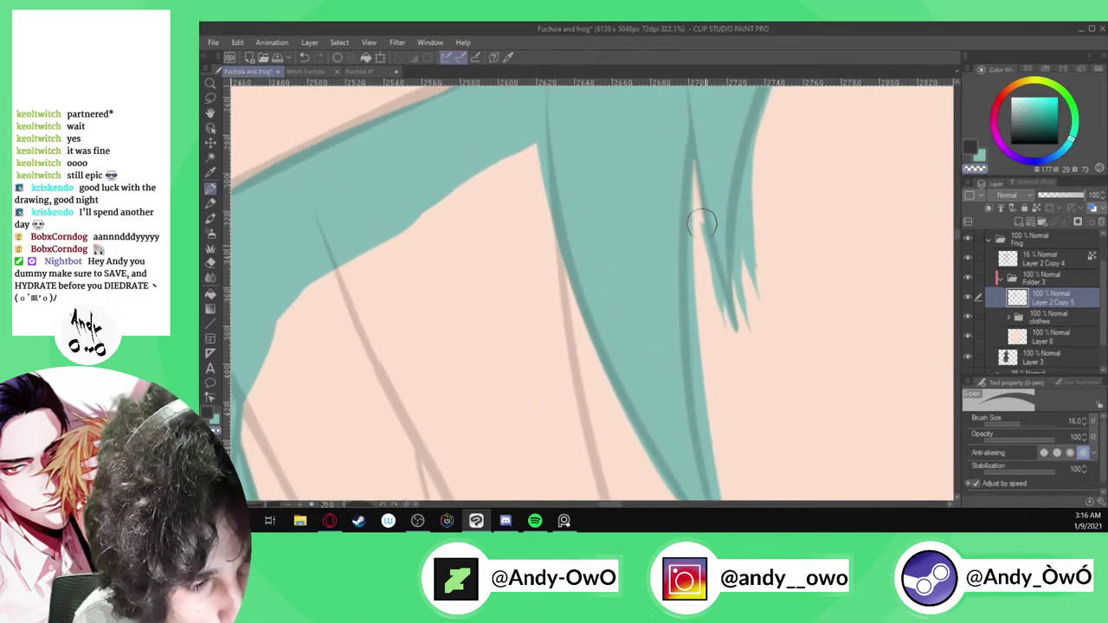
pyautogui.keyDown('alt'); pyautogui.click(722, 246); pyautogui.keyUp('alt')
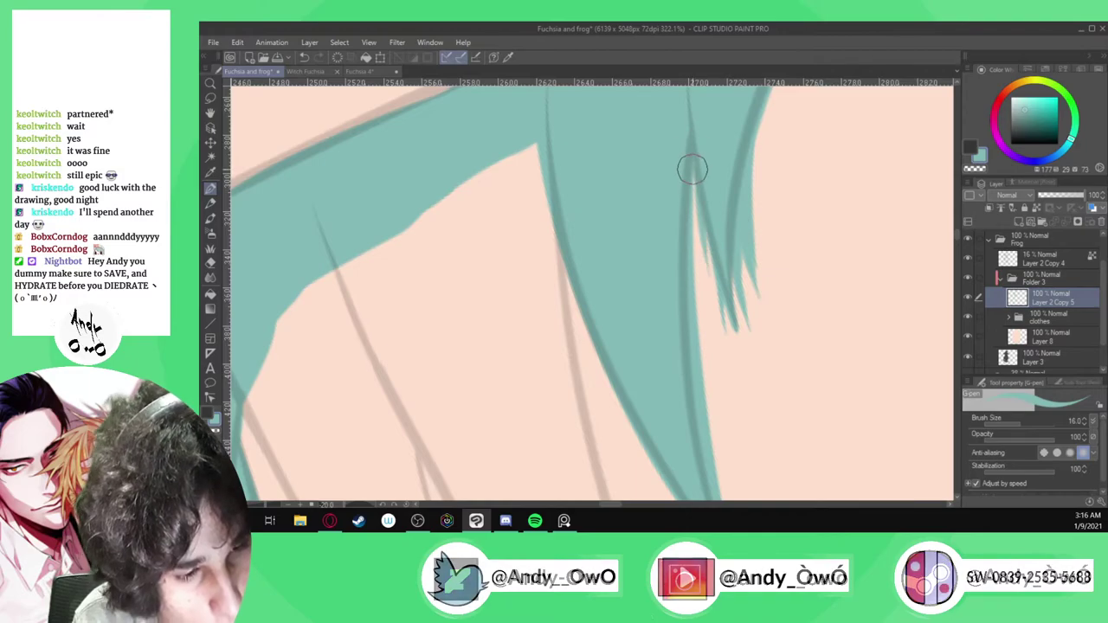
pyautogui.moveTo(681, 227)
pyautogui.mouseDown()
pyautogui.moveTo(707, 389)
pyautogui.moveTo(736, 489)
pyautogui.mouseUp()
# Feather the longer fringe lock's tip with thin tapered teal strokes on both sides
pyautogui.scroll(-6, 665, 227)
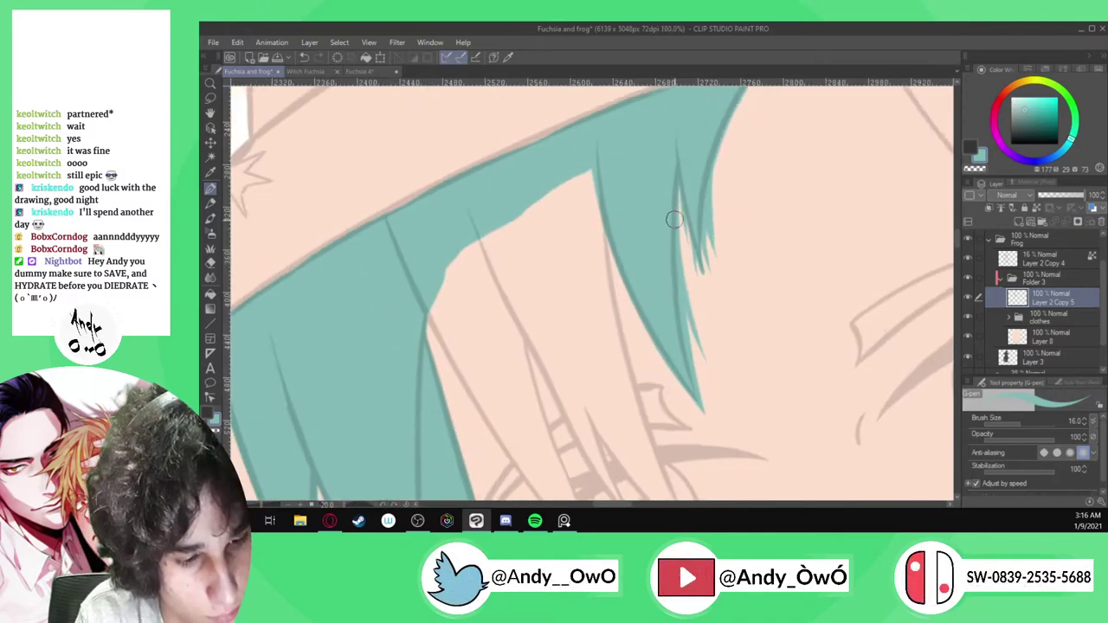
pyautogui.scroll(8, 708, 411)
pyautogui.moveTo(658, 221)
pyautogui.mouseDown()
pyautogui.moveTo(682, 345)
pyautogui.moveTo(720, 439)
pyautogui.mouseUp()
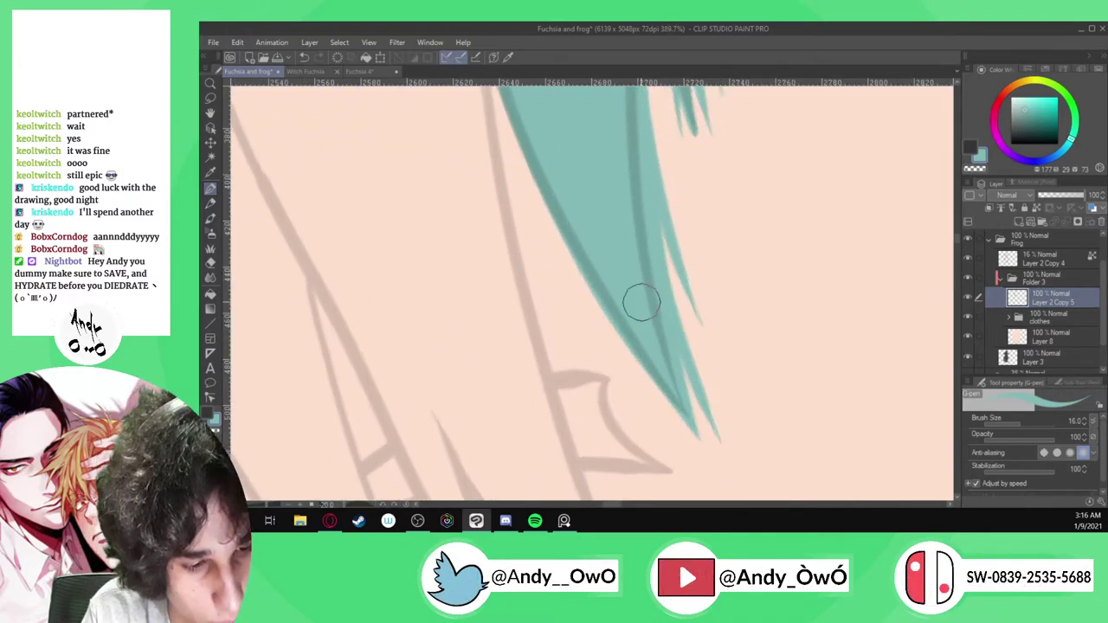
pyautogui.moveTo(576, 227); pyautogui.dragTo(682, 445)
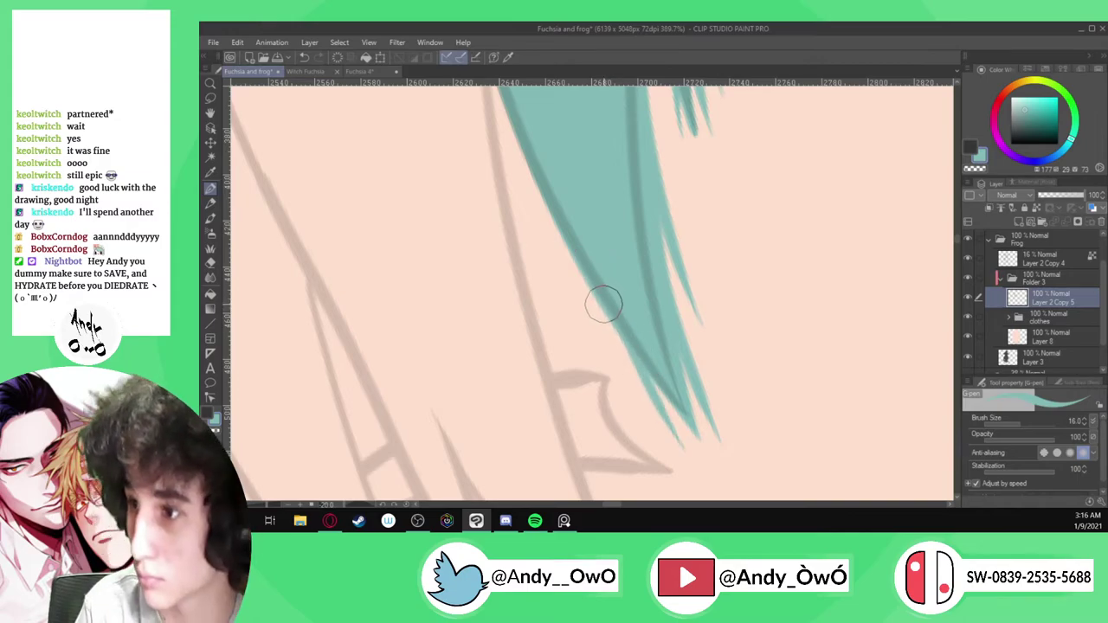
pyautogui.moveTo(561, 198); pyautogui.dragTo(645, 406)
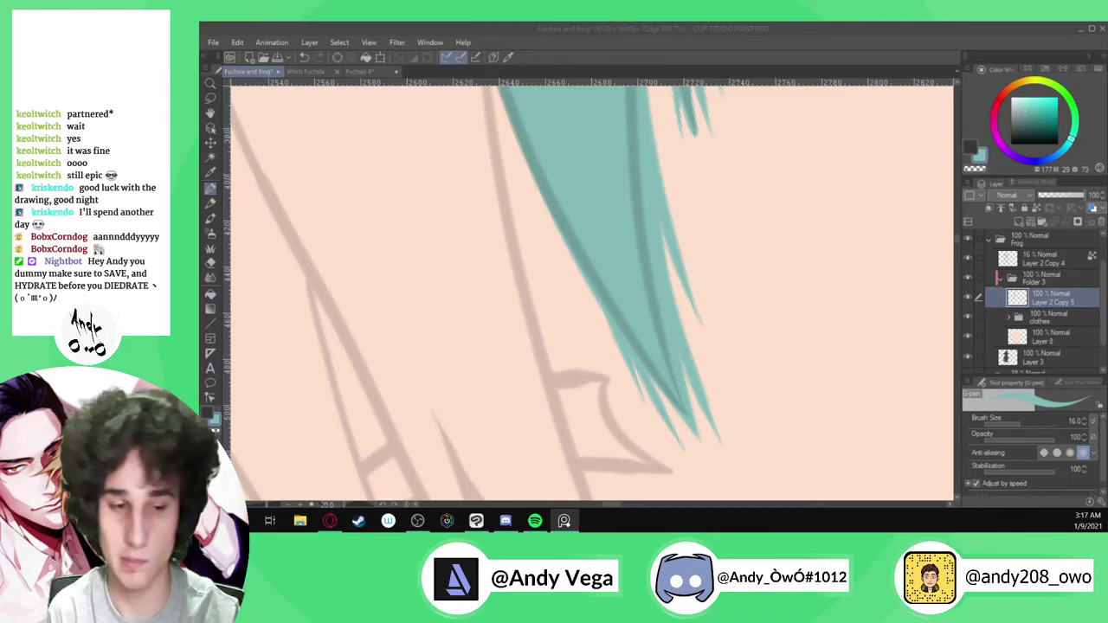
pyautogui.click(552, 168)
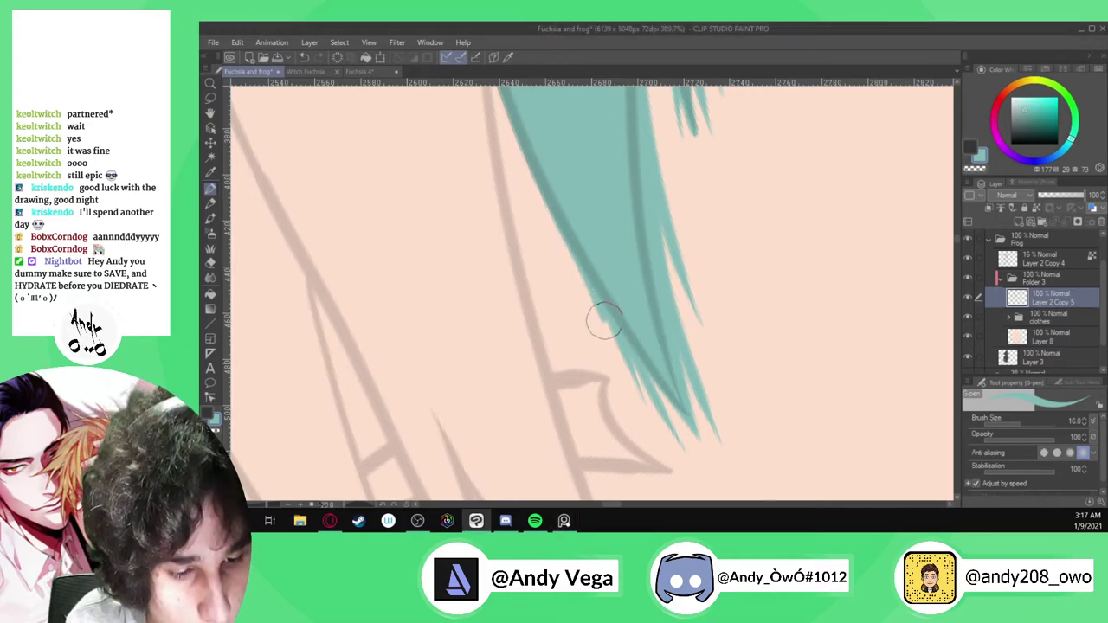
pyautogui.scroll(-3, 610, 303)
pyautogui.scroll(-4, 650, 336)
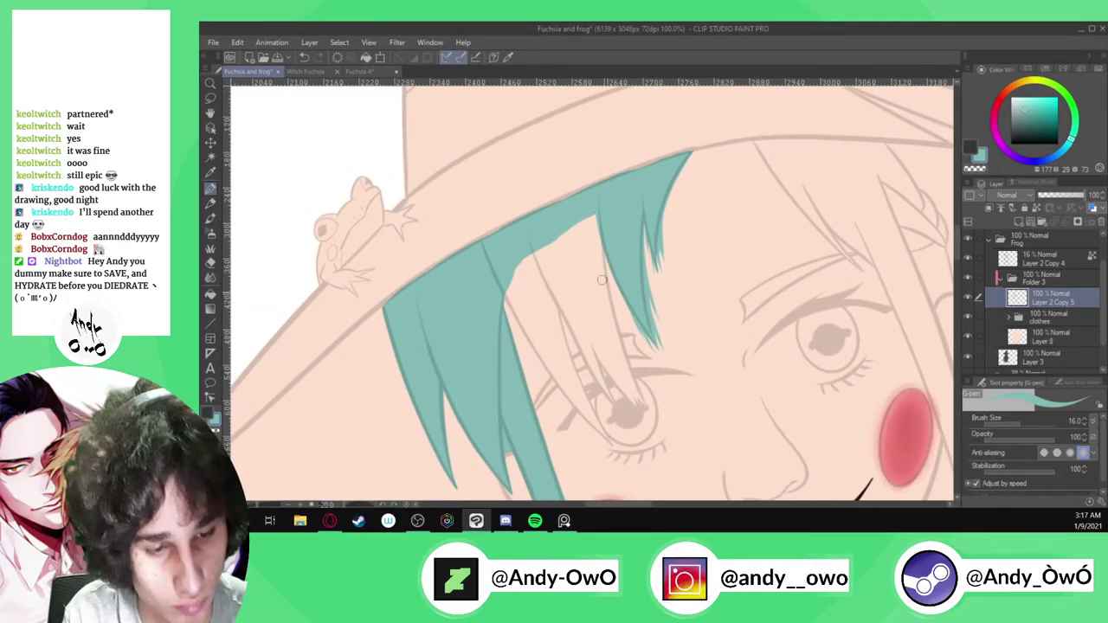
# Outline both edges of the next fringe lock in teal, down to its pointed tip over the eye
pyautogui.scroll(4, 609, 215)
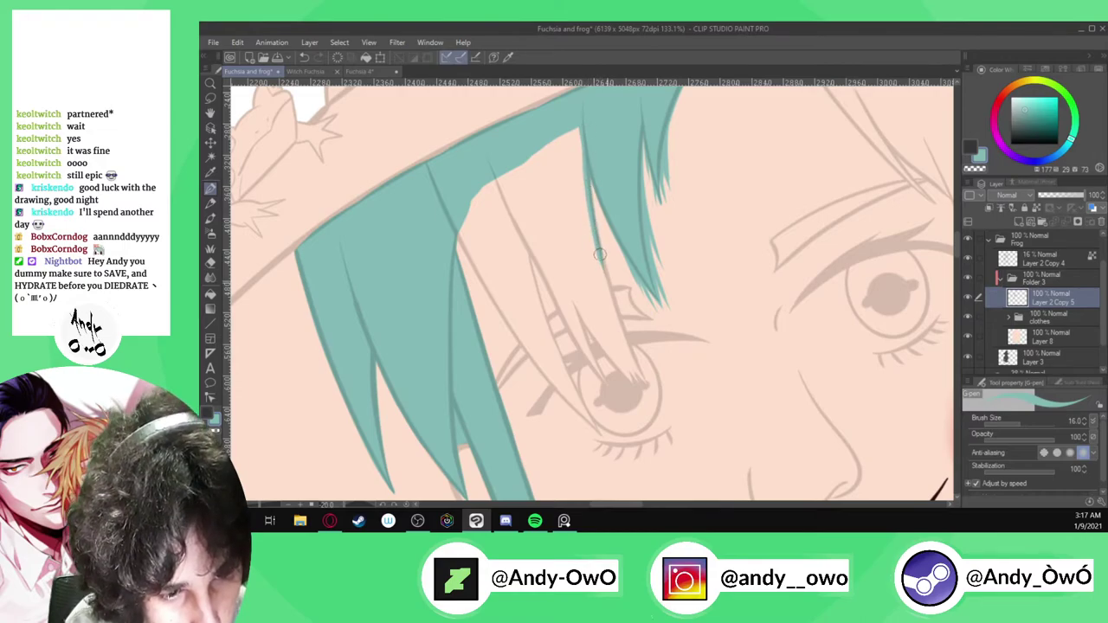
pyautogui.moveTo(633, 353); pyautogui.dragTo(651, 387)
pyautogui.scroll(2, 645, 346)
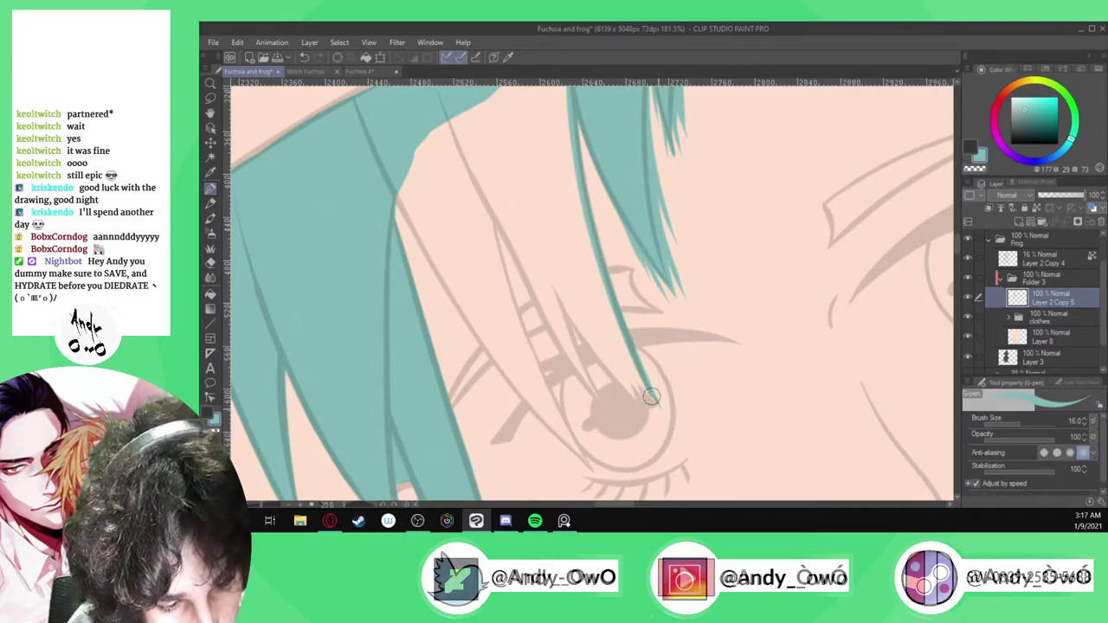
pyautogui.scroll(-3, 632, 360)
pyautogui.scroll(4, 636, 371)
pyautogui.scroll(3, 640, 371)
pyautogui.moveTo(648, 380)
pyautogui.mouseDown()
pyautogui.moveTo(556, 241)
pyautogui.moveTo(497, 95)
pyautogui.mouseUp()
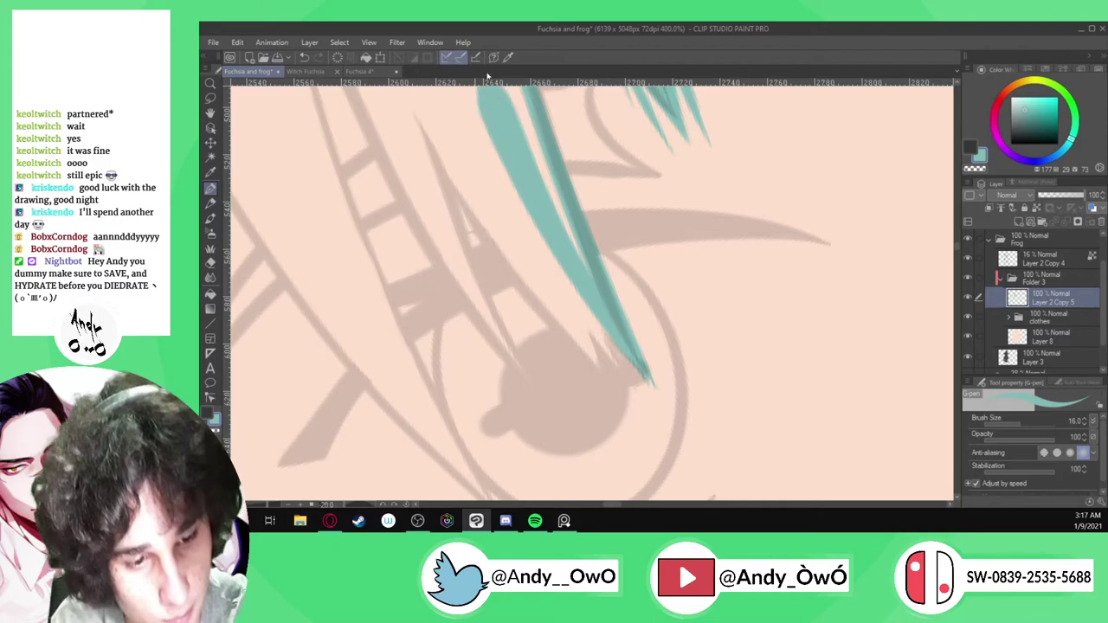
# Widen this fringe lock with teal along its inner edge, filling it from the eye up to the brim band
pyautogui.scroll(-4, 554, 259)
pyautogui.scroll(2, 600, 346)
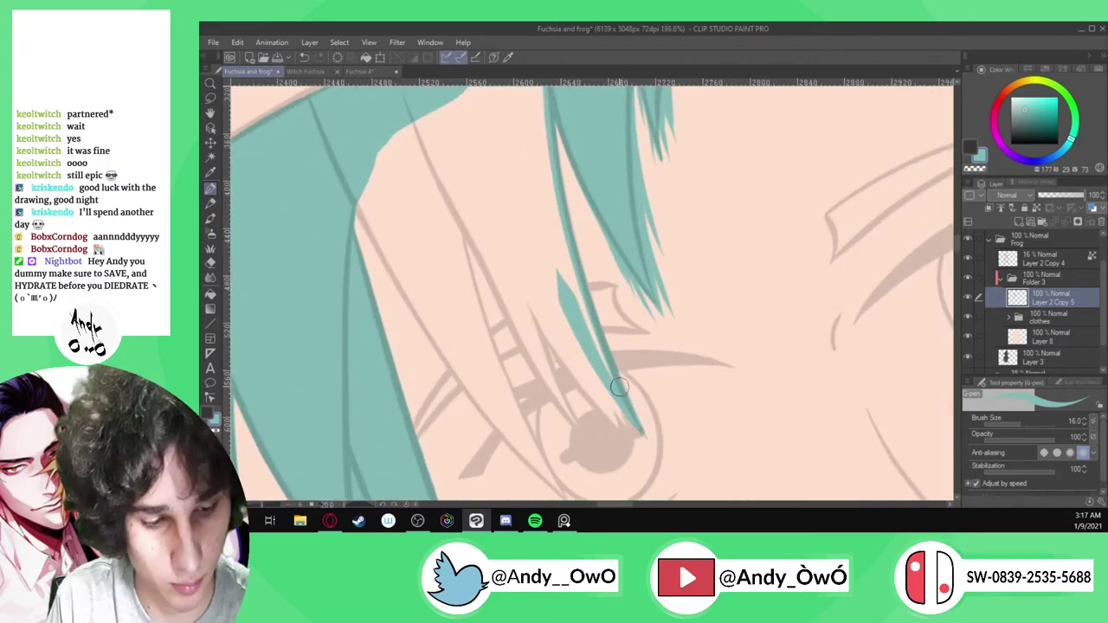
pyautogui.moveTo(603, 358)
pyautogui.mouseDown()
pyautogui.moveTo(568, 279)
pyautogui.moveTo(531, 80)
pyautogui.mouseUp()
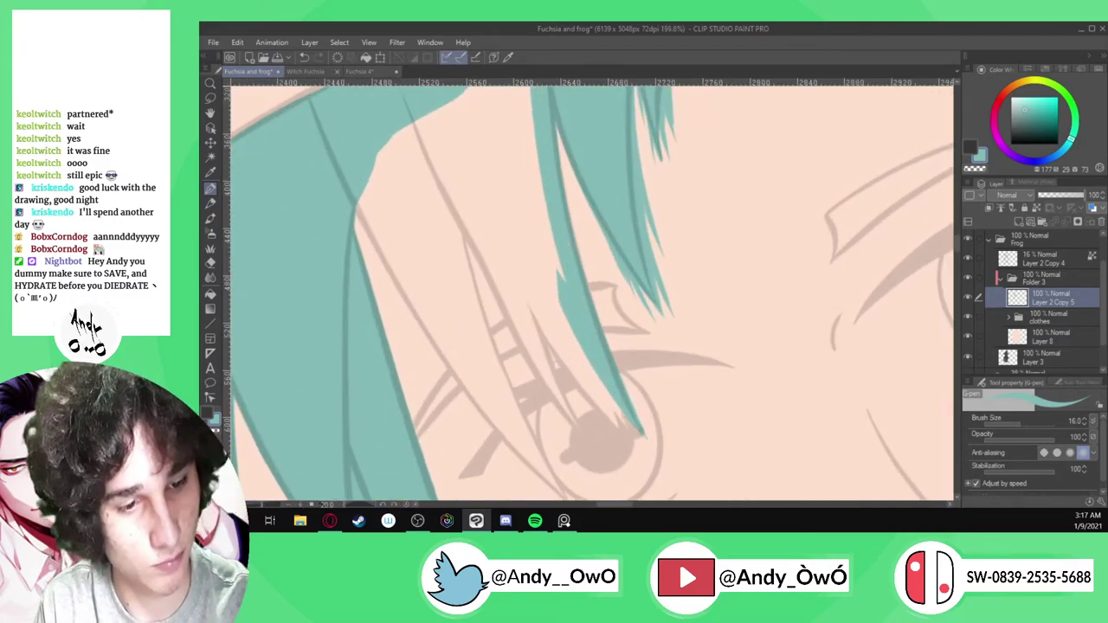
pyautogui.scroll(1, 617, 373)
pyautogui.scroll(-3, 632, 446)
pyautogui.scroll(2, 579, 349)
pyautogui.moveTo(586, 361)
pyautogui.mouseDown()
pyautogui.moveTo(550, 248)
pyautogui.moveTo(546, 62)
pyautogui.mouseUp()
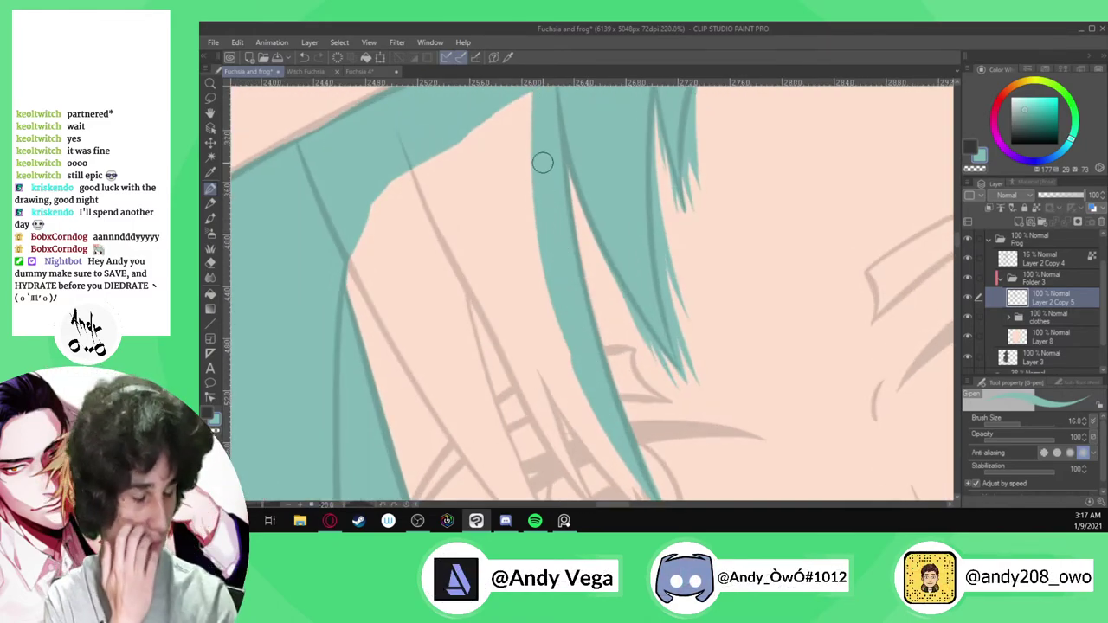
# Broaden the lock's lower end over the pupil with overlapping teal strands split at the tip
pyautogui.scroll(-3, 519, 153)
pyautogui.scroll(3, 514, 230)
pyautogui.scroll(4, 641, 424)
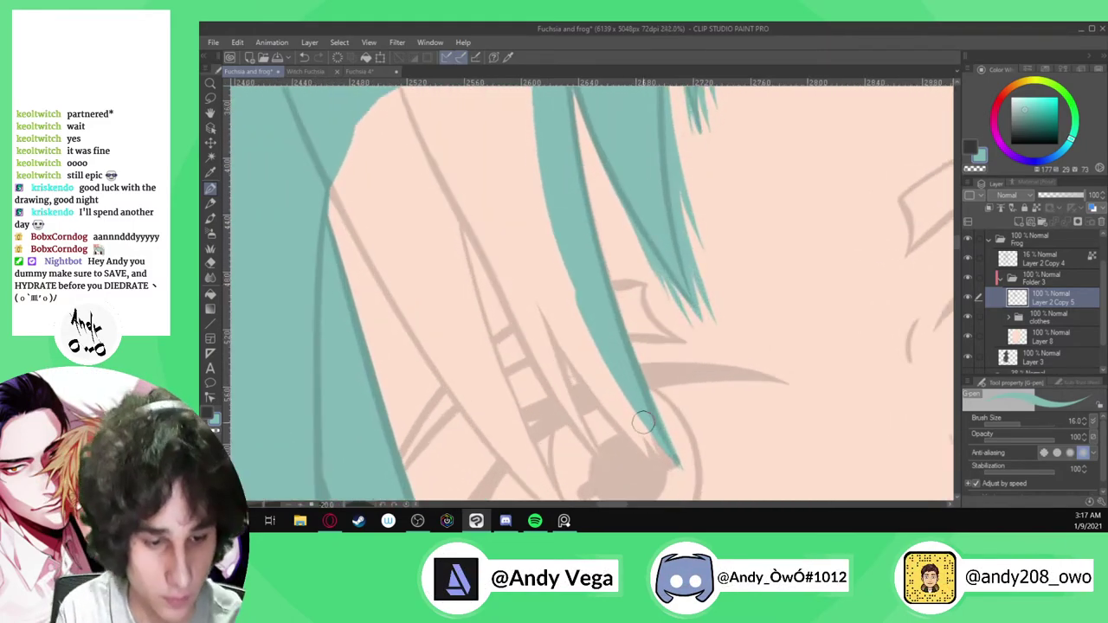
pyautogui.moveTo(638, 421); pyautogui.dragTo(606, 358)
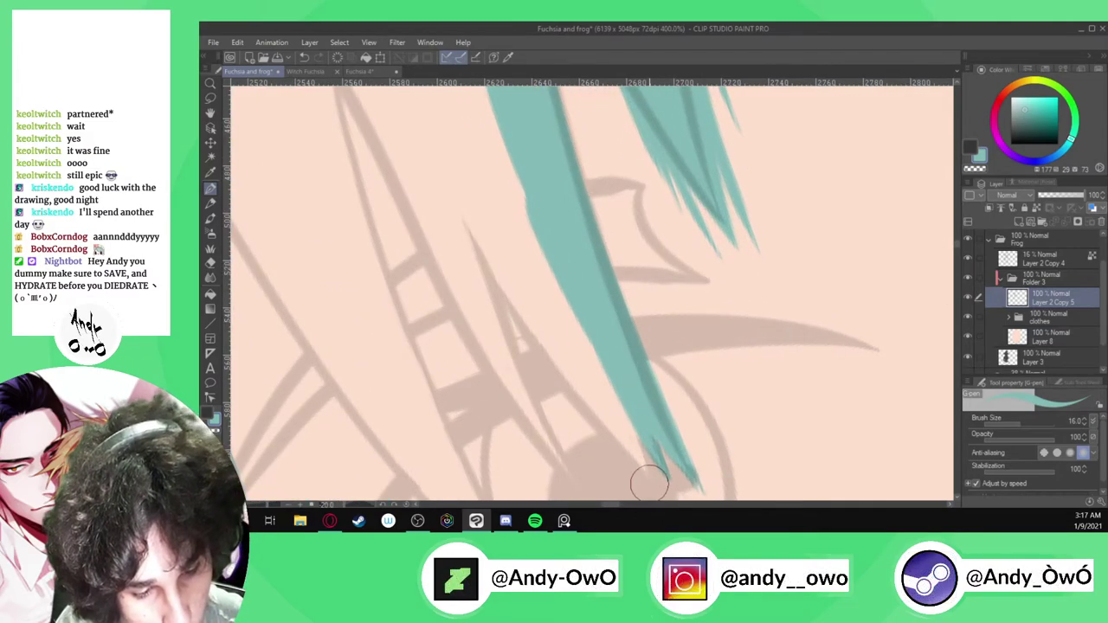
pyautogui.moveTo(648, 483); pyautogui.dragTo(608, 305)
pyautogui.moveTo(649, 478)
pyautogui.mouseDown()
pyautogui.moveTo(577, 383)
pyautogui.moveTo(628, 462)
pyautogui.moveTo(543, 361)
pyautogui.moveTo(487, 262)
pyautogui.moveTo(450, 169)
pyautogui.mouseUp()
pyautogui.moveTo(625, 434)
pyautogui.mouseDown()
pyautogui.moveTo(565, 362)
pyautogui.moveTo(438, 109)
pyautogui.mouseUp()
pyautogui.moveTo(620, 404)
pyautogui.mouseDown()
pyautogui.moveTo(541, 254)
pyautogui.moveTo(482, 91)
pyautogui.mouseUp()
pyautogui.scroll(-3, 565, 243)
pyautogui.scroll(3, 615, 327)
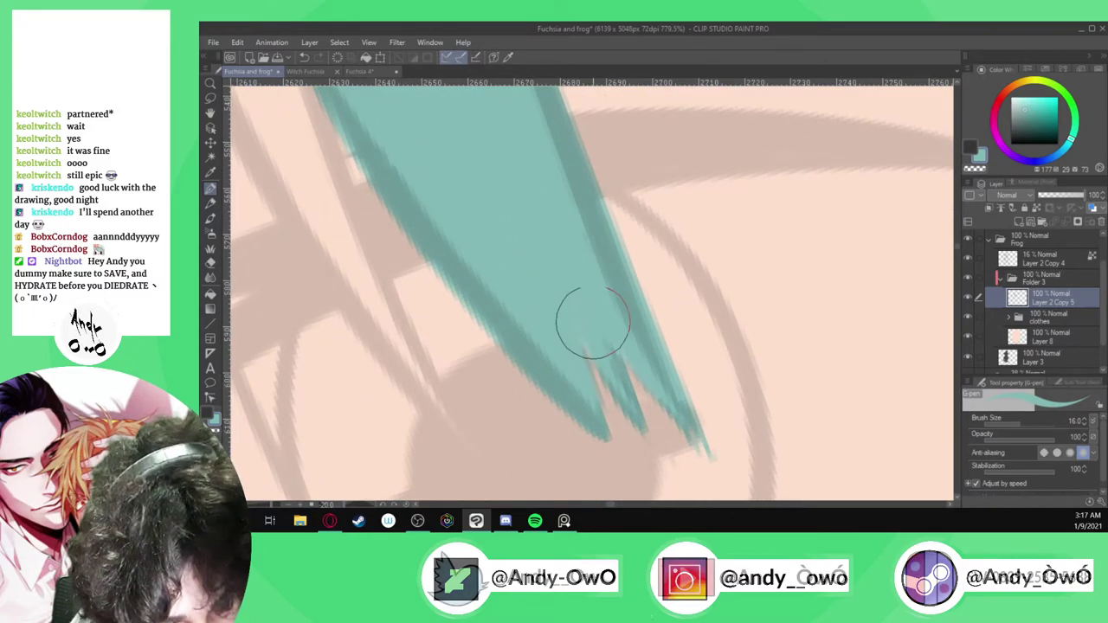
# Feather the broadened tip over the pupil with short tapered teal strokes
pyautogui.moveTo(625, 364); pyautogui.dragTo(673, 459)
pyautogui.moveTo(589, 355); pyautogui.dragTo(631, 465)
pyautogui.moveTo(582, 397); pyautogui.dragTo(619, 461)
pyautogui.moveTo(485, 329); pyautogui.dragTo(587, 464)
pyautogui.moveTo(472, 264); pyautogui.dragTo(582, 448)
pyautogui.moveTo(529, 361)
pyautogui.mouseDown()
pyautogui.moveTo(562, 429)
pyautogui.moveTo(394, 208)
pyautogui.mouseUp()
pyautogui.scroll(-2, 455, 307)
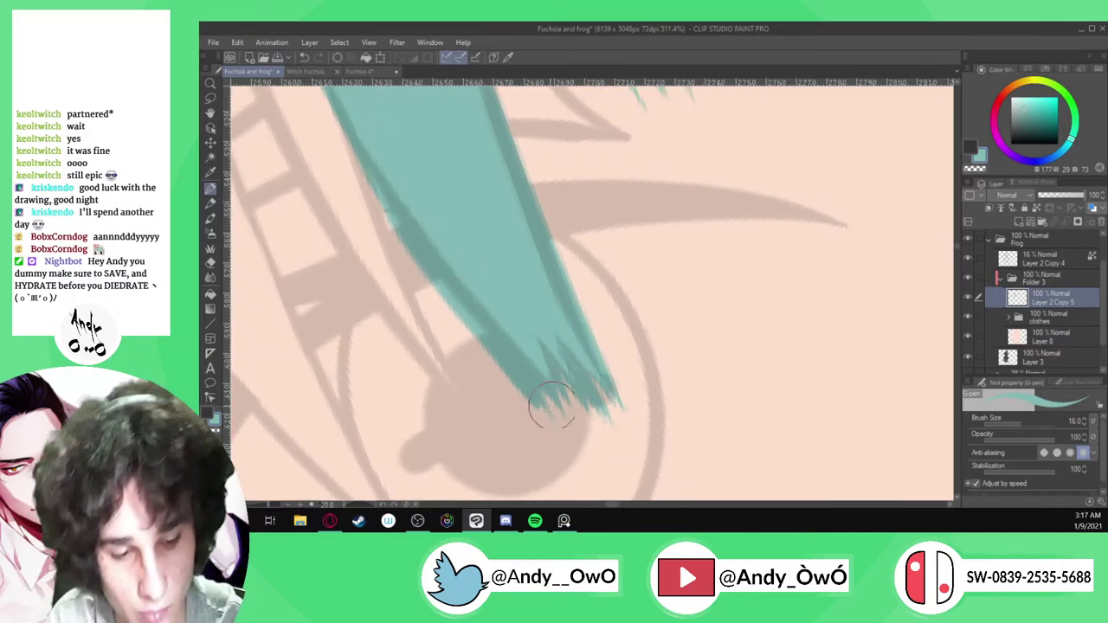
# Undo the last two tip strokes and repaint a tapered teal strand along the lock's inner edge
pyautogui.hotkey('ctrl', 'z')
pyautogui.hotkey('ctrl', 'z')
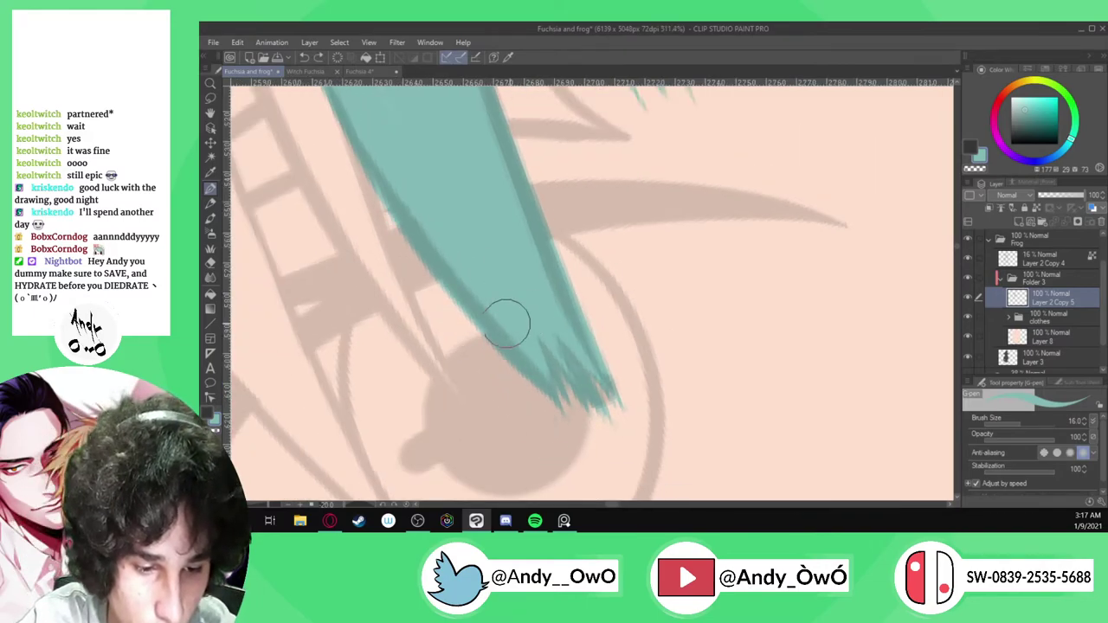
pyautogui.moveTo(480, 325)
pyautogui.mouseDown()
pyautogui.moveTo(511, 384)
pyautogui.moveTo(487, 344)
pyautogui.mouseUp()
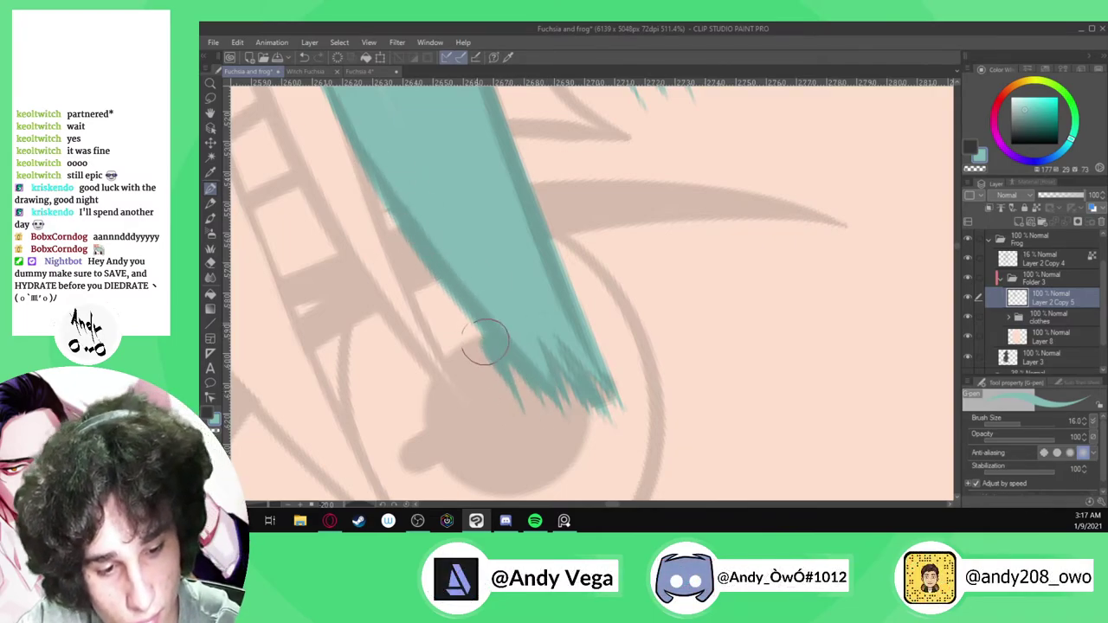
pyautogui.scroll(-5, 520, 394)
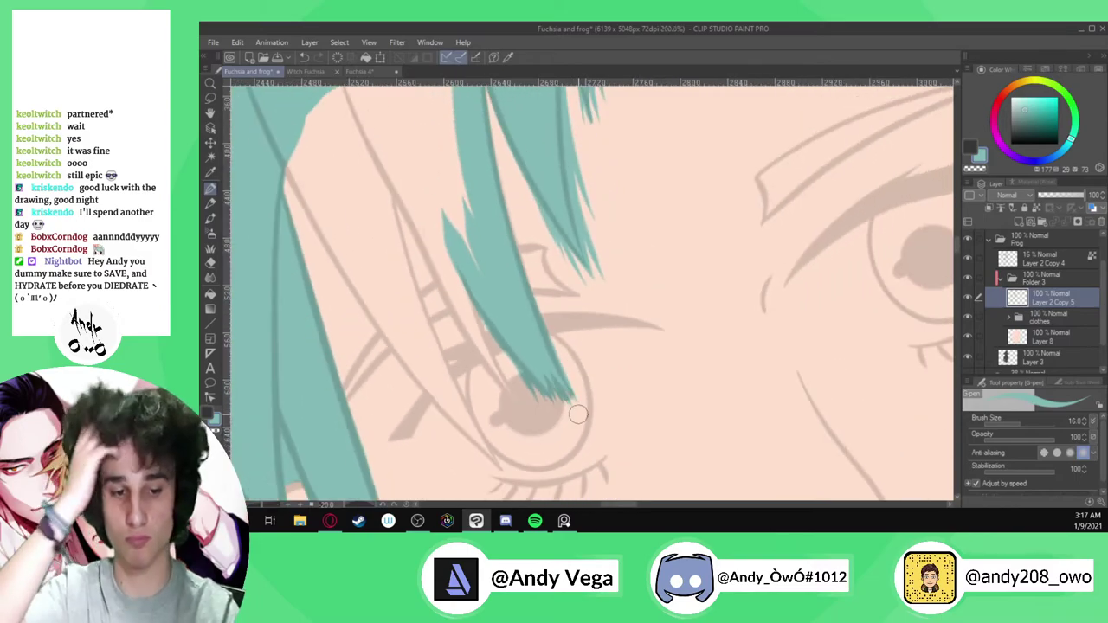
# Paint a thin teal strand beside the feathered lock, following the sketch line from the brim band to the pupil
pyautogui.scroll(-2, 578, 415)
pyautogui.scroll(4, 579, 415)
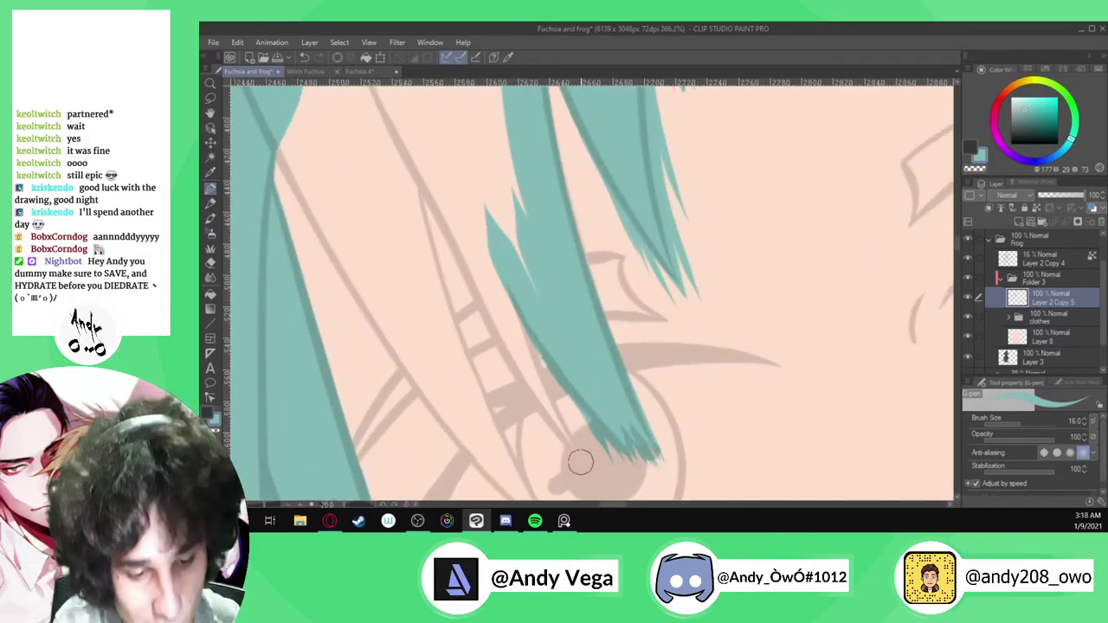
pyautogui.moveTo(577, 458); pyautogui.dragTo(513, 336)
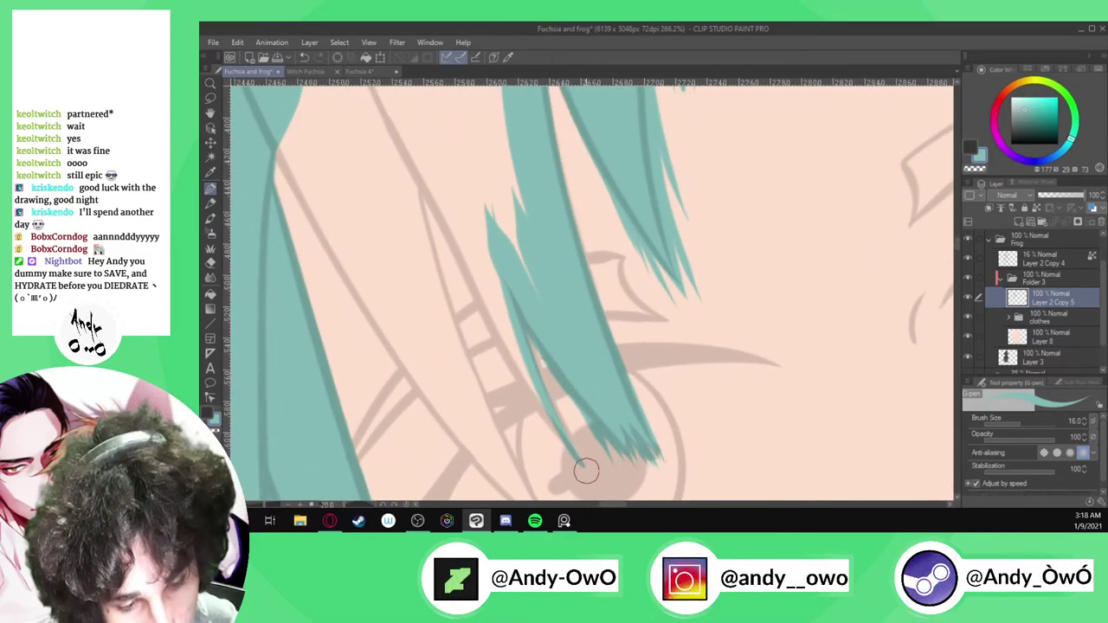
pyautogui.moveTo(572, 445); pyautogui.dragTo(530, 347)
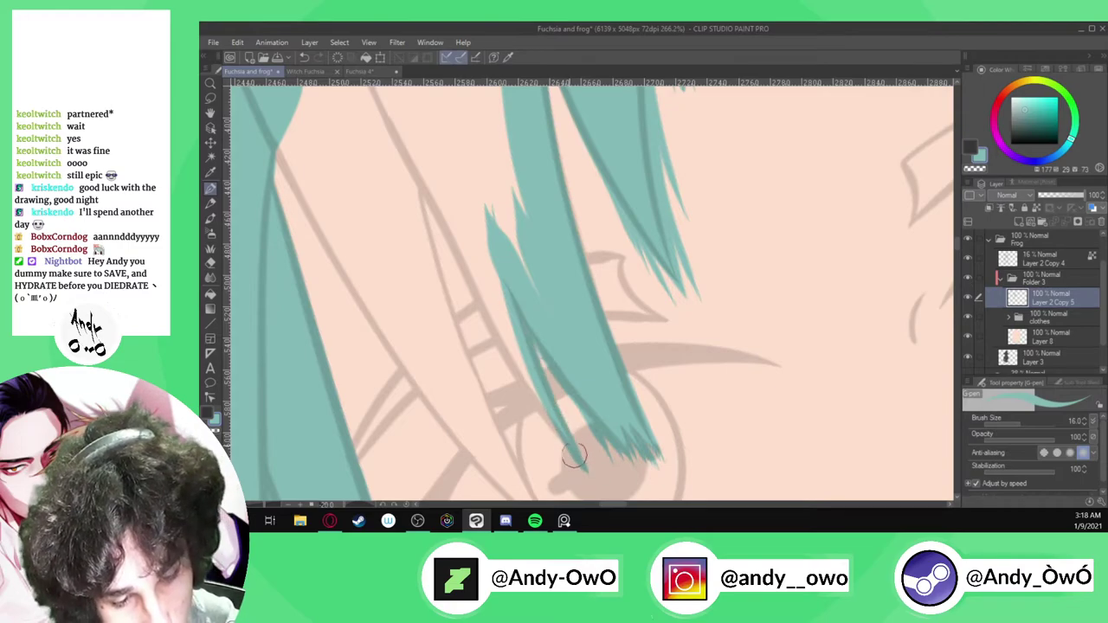
pyautogui.moveTo(540, 405); pyautogui.dragTo(368, 87)
pyautogui.scroll(-6, 520, 451)
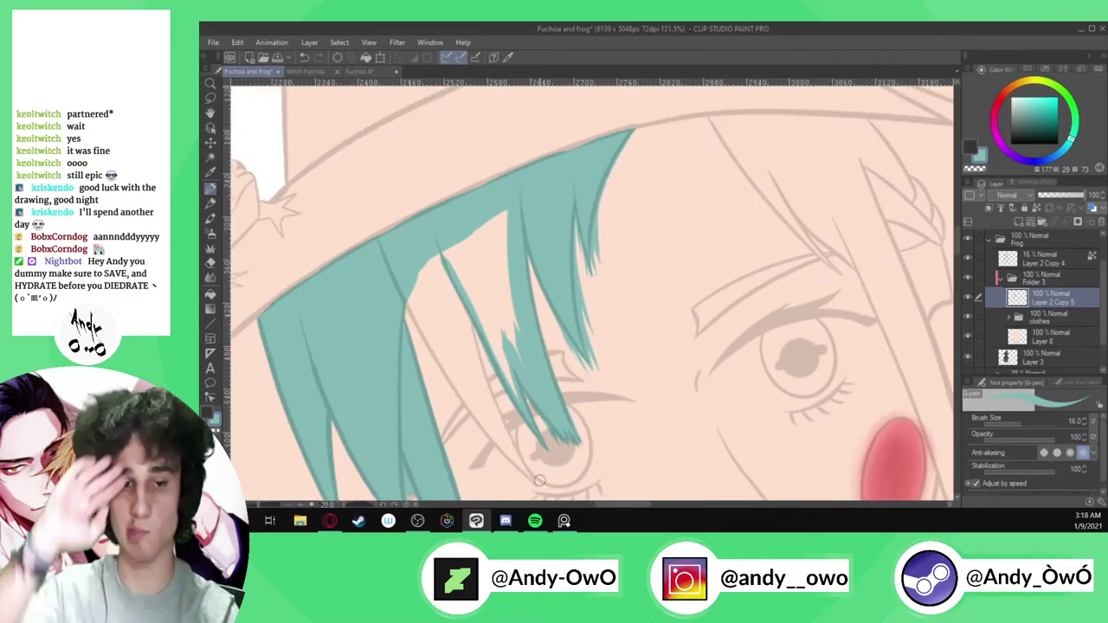
# Fill the gap between the thin strand and the feathered lock with teal at brush size 43.5, and reduce the brush size to 14.7
pyautogui.scroll(7, 519, 451)
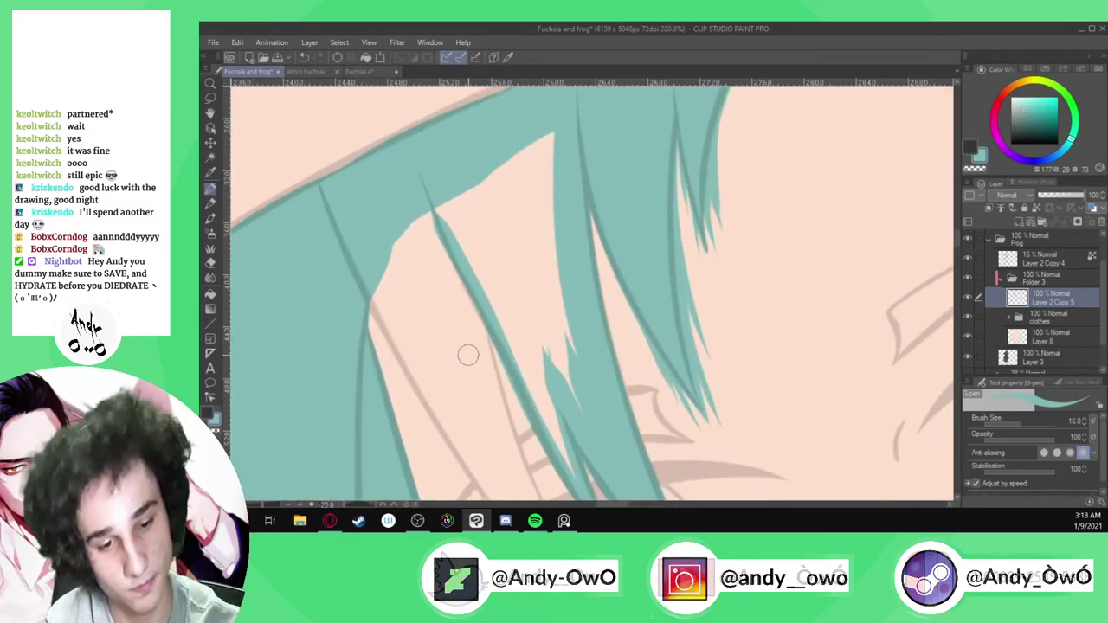
pyautogui.moveTo(519, 398); pyautogui.dragTo(381, 87)
pyautogui.scroll(-1, 510, 283)
pyautogui.scroll(-3, 519, 286)
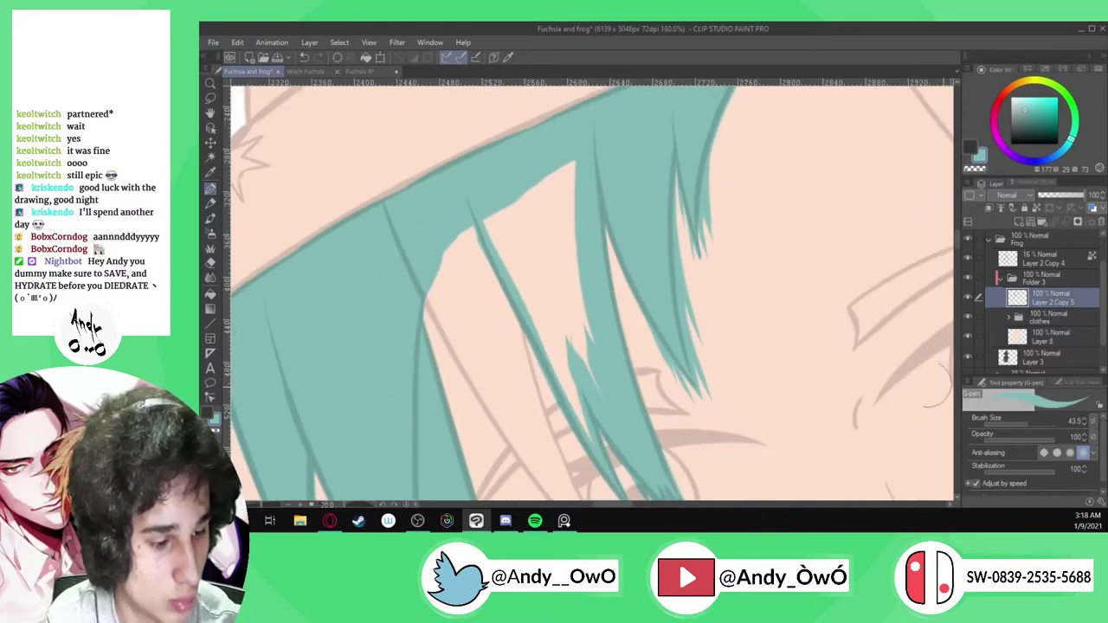
pyautogui.moveTo(597, 459)
pyautogui.mouseDown()
pyautogui.moveTo(539, 309)
pyautogui.moveTo(530, 201)
pyautogui.mouseUp()
pyautogui.moveTo(582, 415); pyautogui.dragTo(556, 234)
pyautogui.moveTo(617, 419)
pyautogui.mouseDown()
pyautogui.moveTo(531, 215)
pyautogui.moveTo(601, 339)
pyautogui.moveTo(578, 277)
pyautogui.moveTo(565, 164)
pyautogui.moveTo(546, 197)
pyautogui.moveTo(539, 330)
pyautogui.moveTo(514, 257)
pyautogui.mouseUp()
pyautogui.moveTo(1030, 421); pyautogui.dragTo(1019, 425)
pyautogui.scroll(-2, 668, 366)
pyautogui.scroll(5, 675, 455)
pyautogui.click(688, 461)
pyautogui.moveTo(688, 460); pyautogui.dragTo(630, 342)
pyautogui.moveTo(707, 431); pyautogui.dragTo(622, 264)
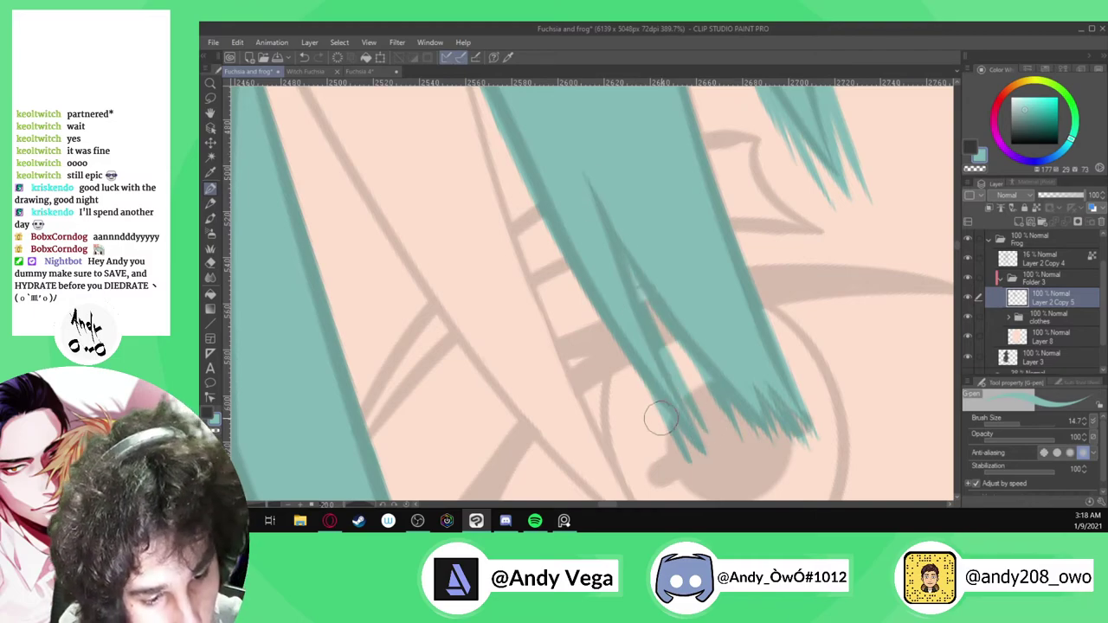
pyautogui.moveTo(685, 460); pyautogui.dragTo(582, 281)
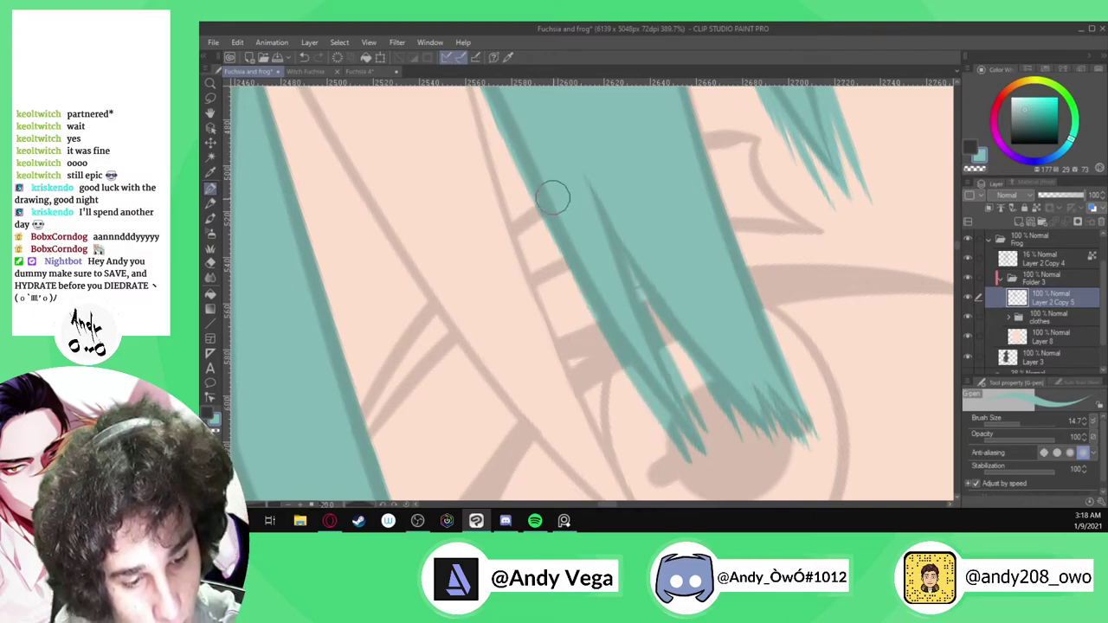
pyautogui.scroll(1, 706, 424)
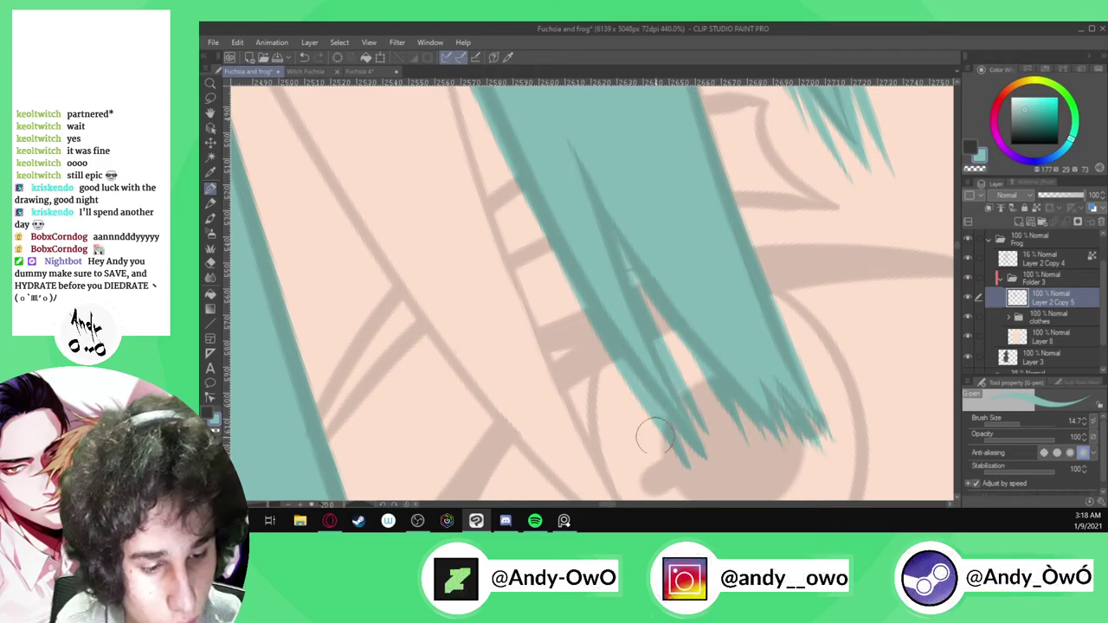
pyautogui.moveTo(648, 425); pyautogui.dragTo(593, 294)
pyautogui.click(215, 429)
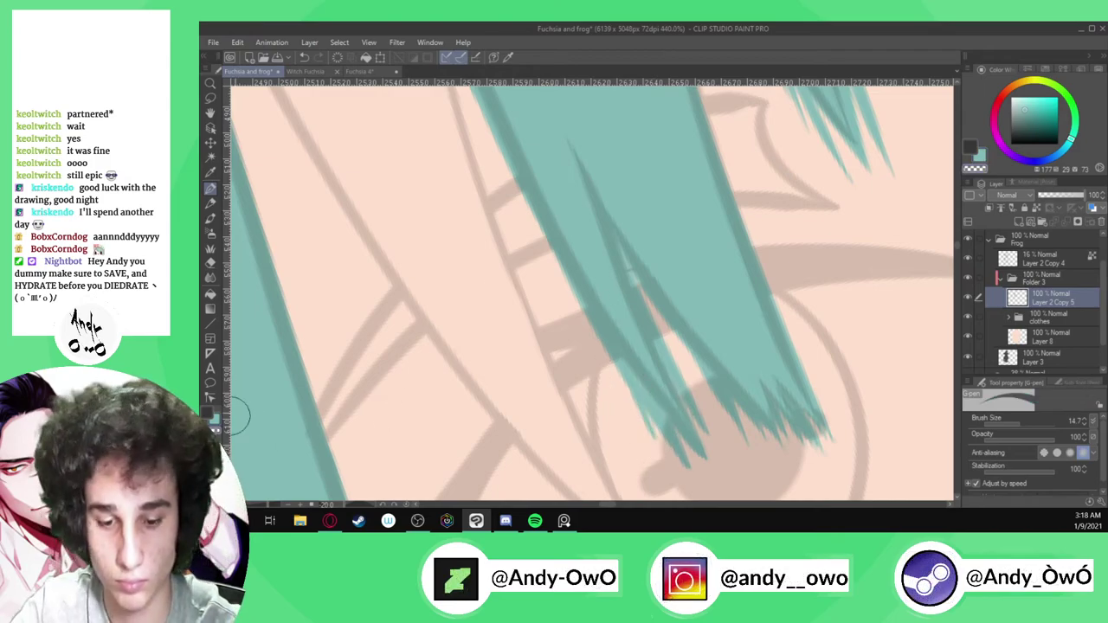
pyautogui.moveTo(689, 468); pyautogui.dragTo(639, 352)
pyautogui.hotkey('ctrl', 'z')
pyautogui.press('x')
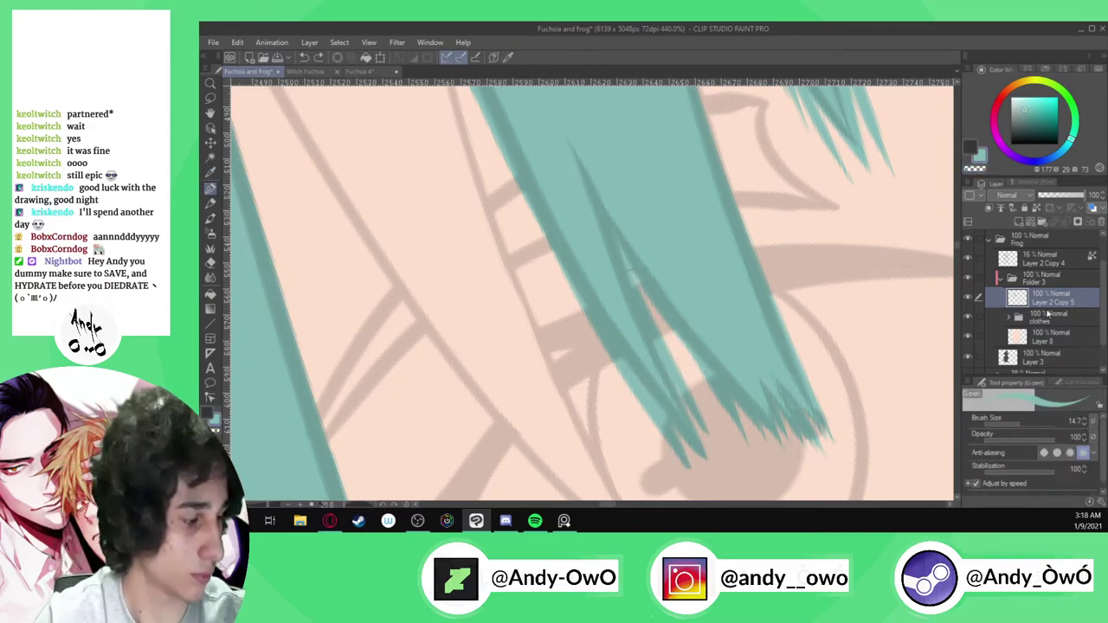
pyautogui.hotkey('ctrl', 'z')
pyautogui.hotkey('ctrl', 'z')
pyautogui.hotkey('ctrl', 'z')
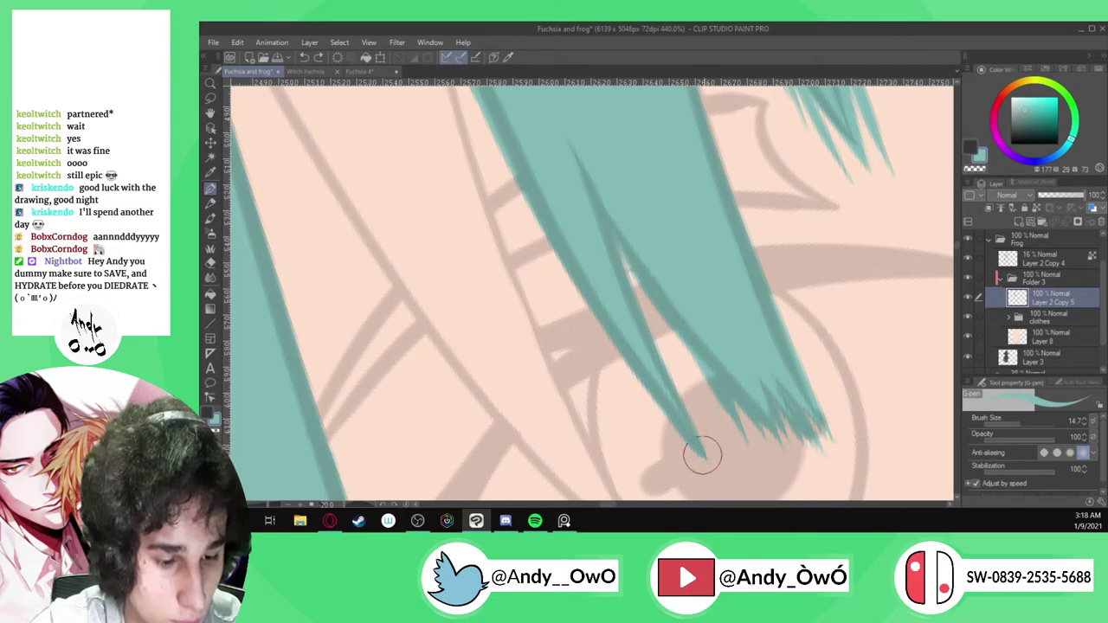
# Feather the narrow strand's tip beside the pupil with thin tapered teal strokes, undoing the unwanted ones
pyautogui.moveTo(675, 449); pyautogui.dragTo(610, 332)
pyautogui.hotkey('ctrl', 'z')
pyautogui.moveTo(681, 450); pyautogui.dragTo(569, 260)
pyautogui.moveTo(694, 414)
pyautogui.mouseDown()
pyautogui.moveTo(645, 342)
pyautogui.moveTo(578, 186)
pyautogui.mouseUp()
pyautogui.moveTo(683, 359)
pyautogui.mouseDown()
pyautogui.moveTo(655, 347)
pyautogui.moveTo(606, 222)
pyautogui.mouseUp()
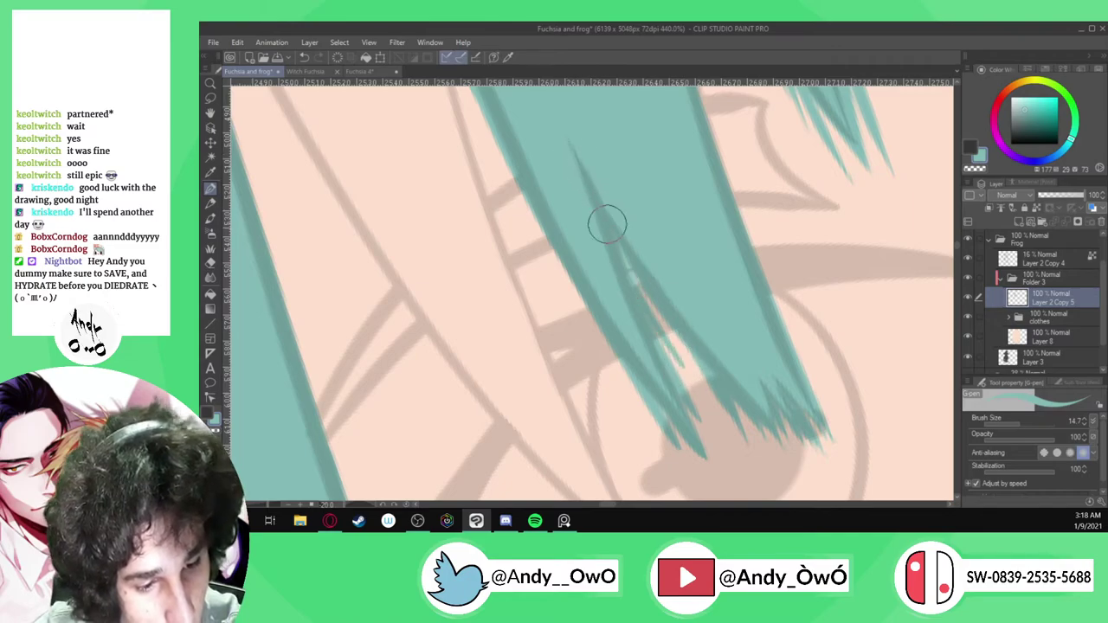
pyautogui.hotkey('ctrl', 'z')
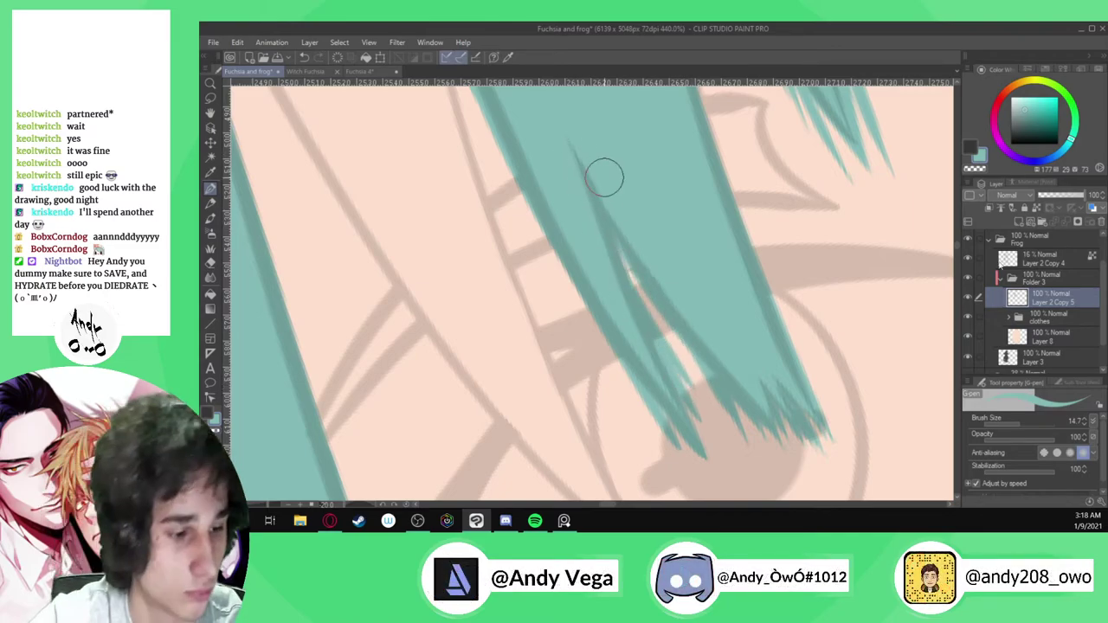
# Hide the line art on Layer 2 Copy 4 to check the teal hair shapes, and show it again
pyautogui.click(968, 258)
pyautogui.scroll(-6, 652, 298)
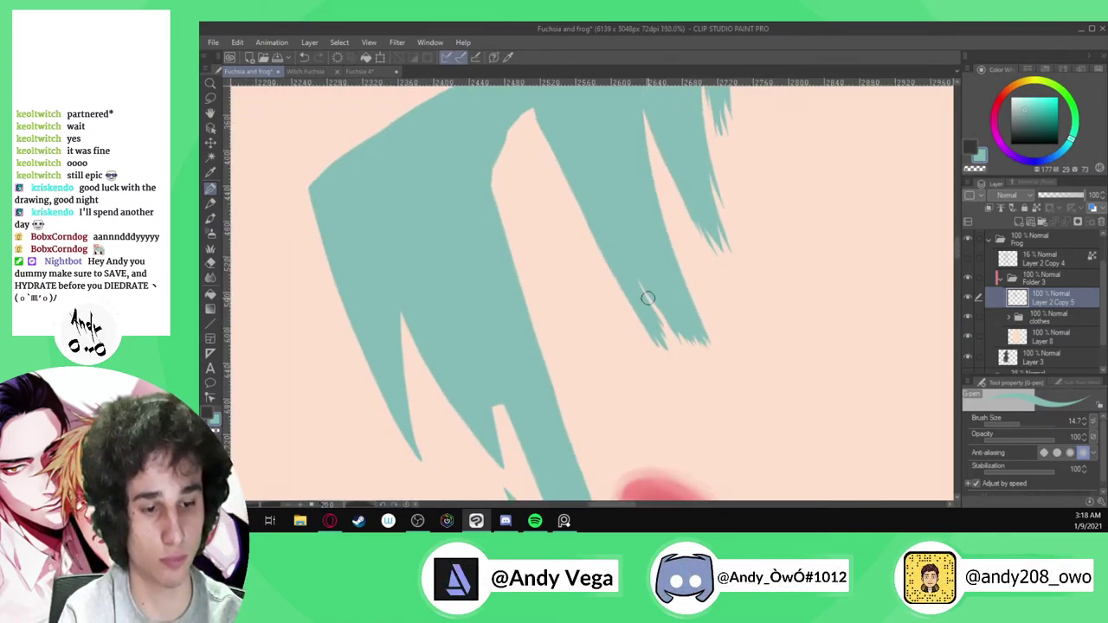
pyautogui.press('-')
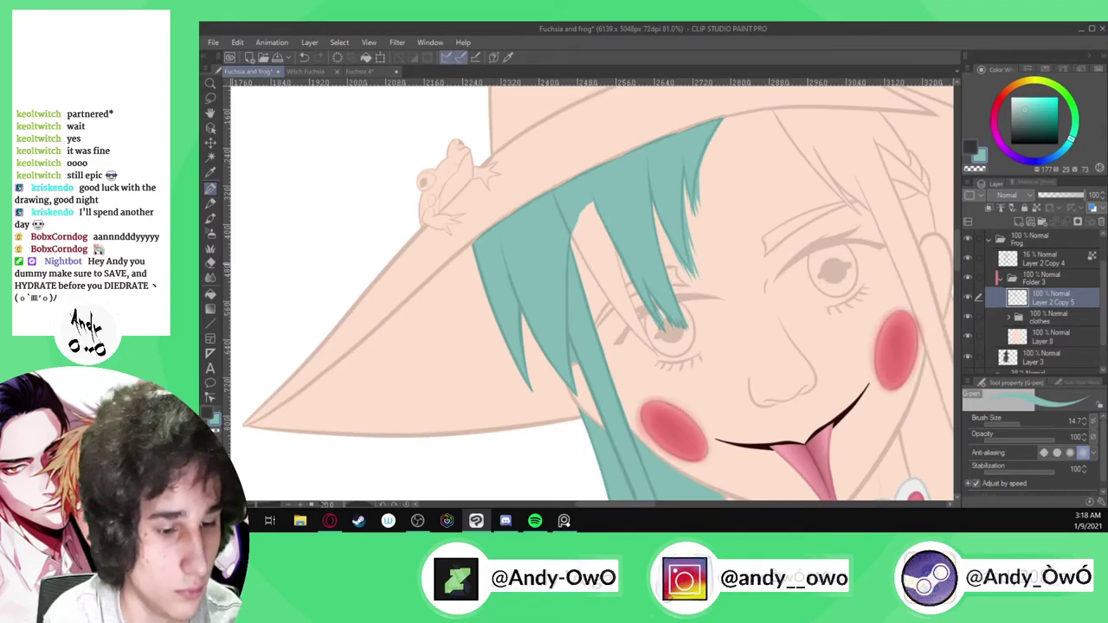
# Outline both edges of the remaining fringe lock in teal, from the brim band to its tip below the pupil
pyautogui.scroll(4, 675, 355)
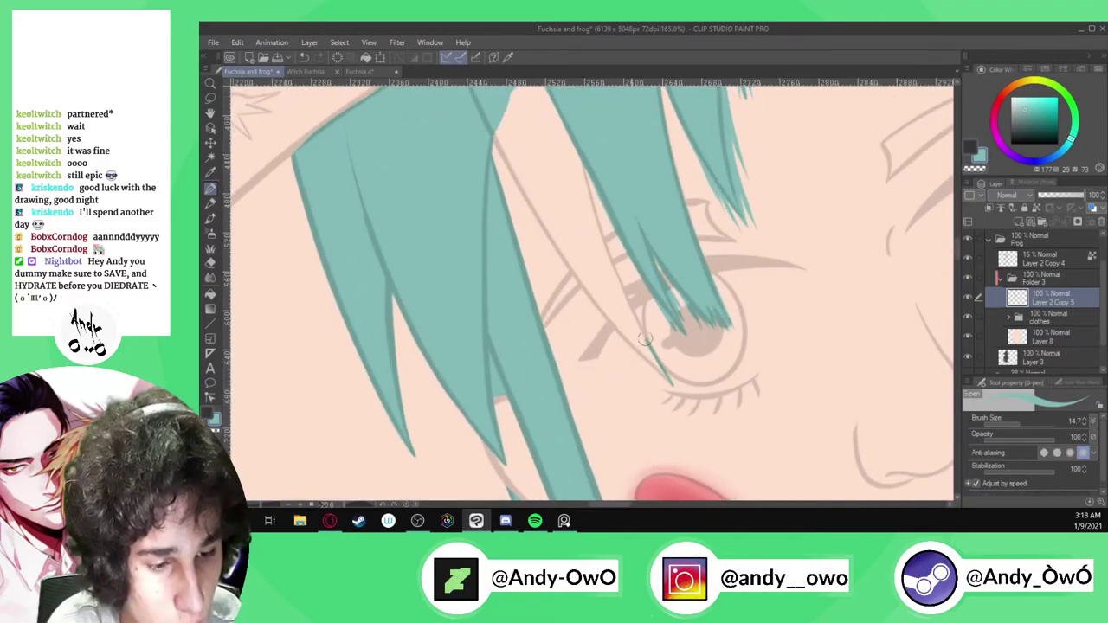
pyautogui.moveTo(609, 260); pyautogui.dragTo(575, 141)
pyautogui.scroll(-2, 615, 346)
pyautogui.scroll(3, 600, 268)
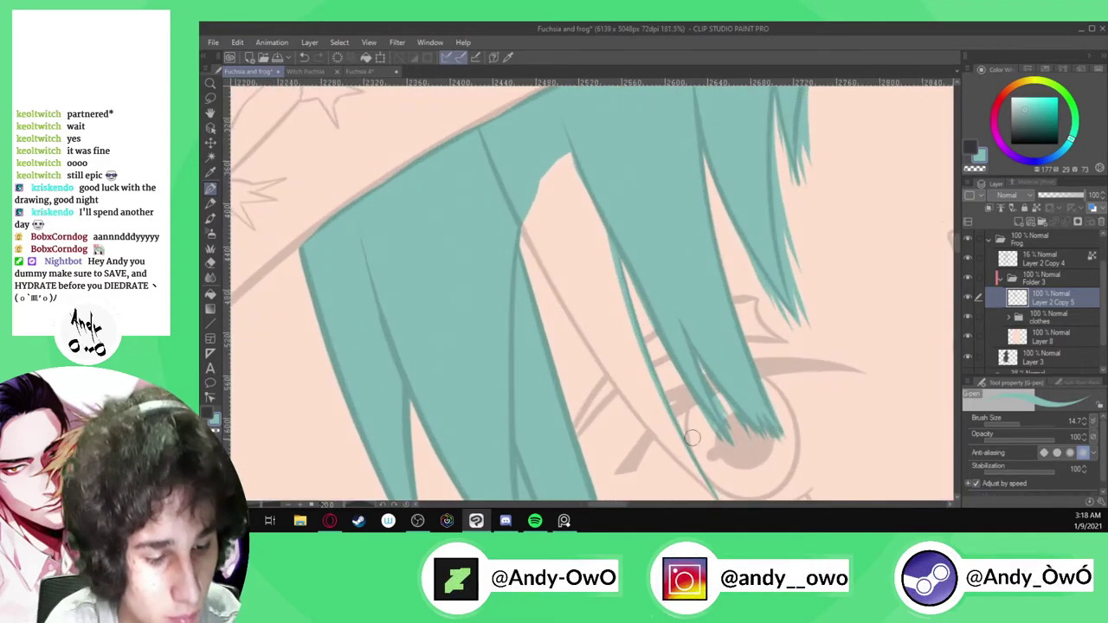
pyautogui.scroll(-2, 696, 464)
pyautogui.scroll(1, 707, 477)
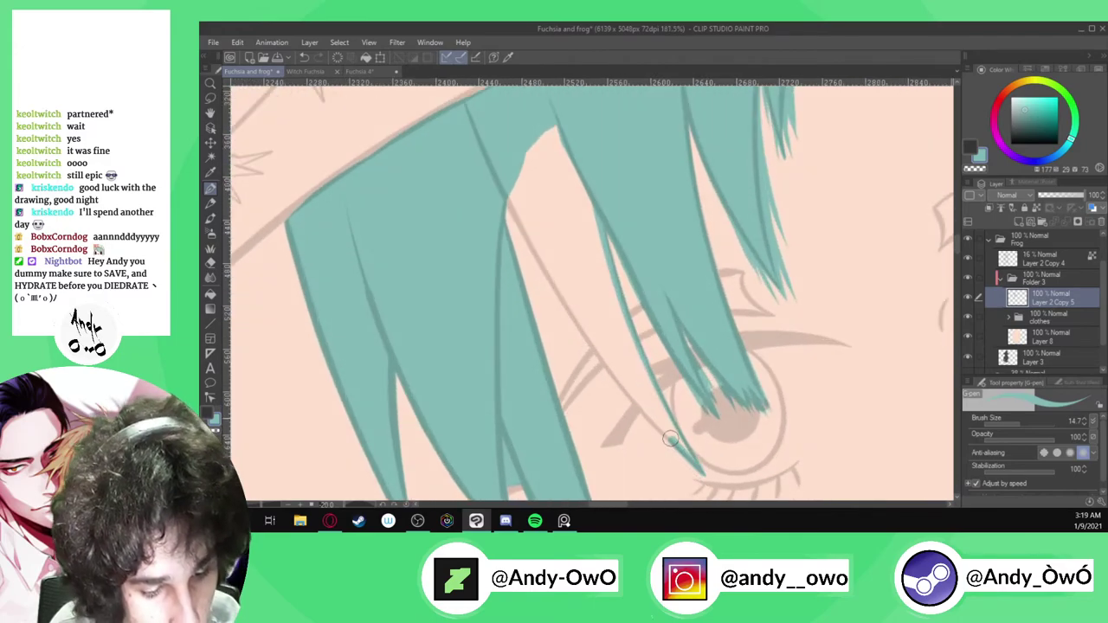
pyautogui.moveTo(625, 388)
pyautogui.mouseDown()
pyautogui.moveTo(572, 320)
pyautogui.moveTo(506, 194)
pyautogui.mouseUp()
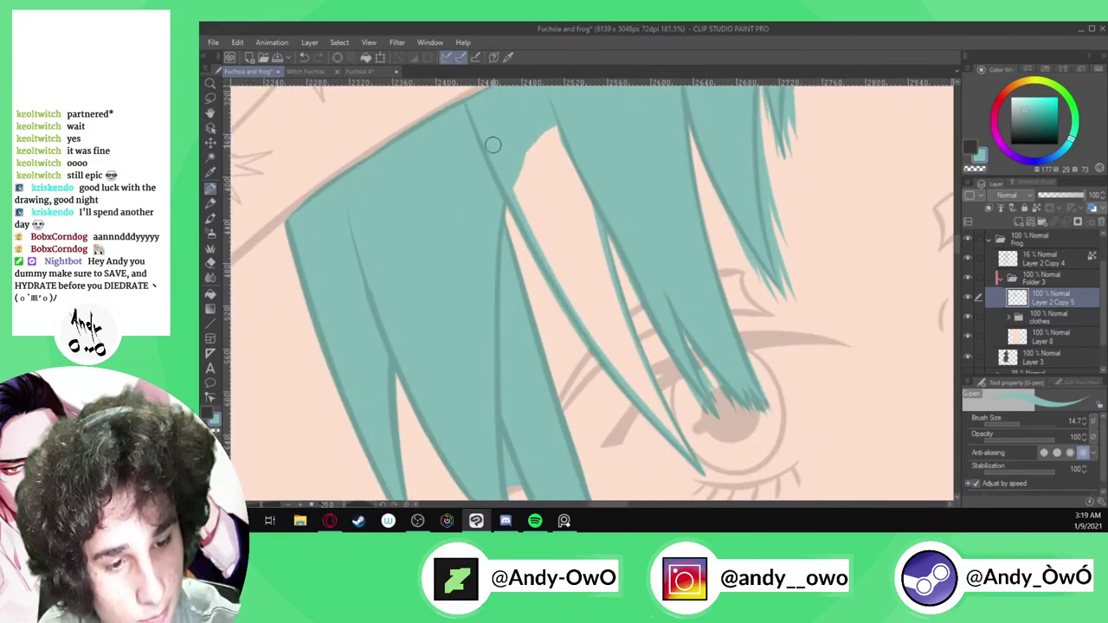
# Fill the newly outlined lock and the skin gap under the brim band with teal at brush size 31.2
pyautogui.moveTo(707, 477)
pyautogui.mouseDown()
pyautogui.moveTo(568, 270)
pyautogui.moveTo(522, 167)
pyautogui.mouseUp()
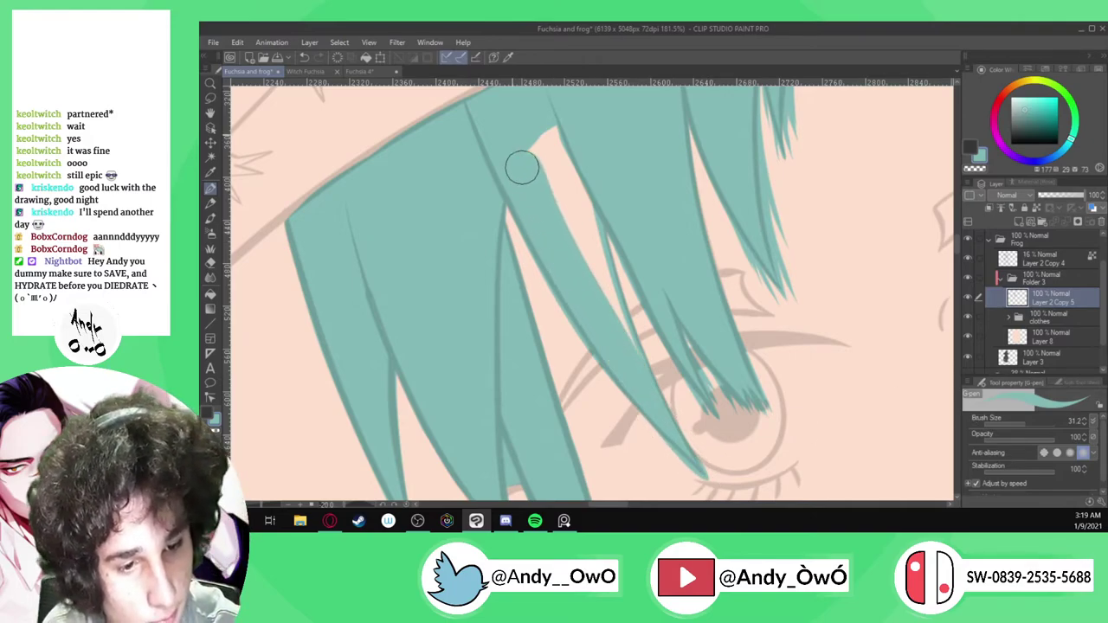
pyautogui.moveTo(649, 383); pyautogui.dragTo(576, 168)
pyautogui.moveTo(616, 324); pyautogui.dragTo(546, 102)
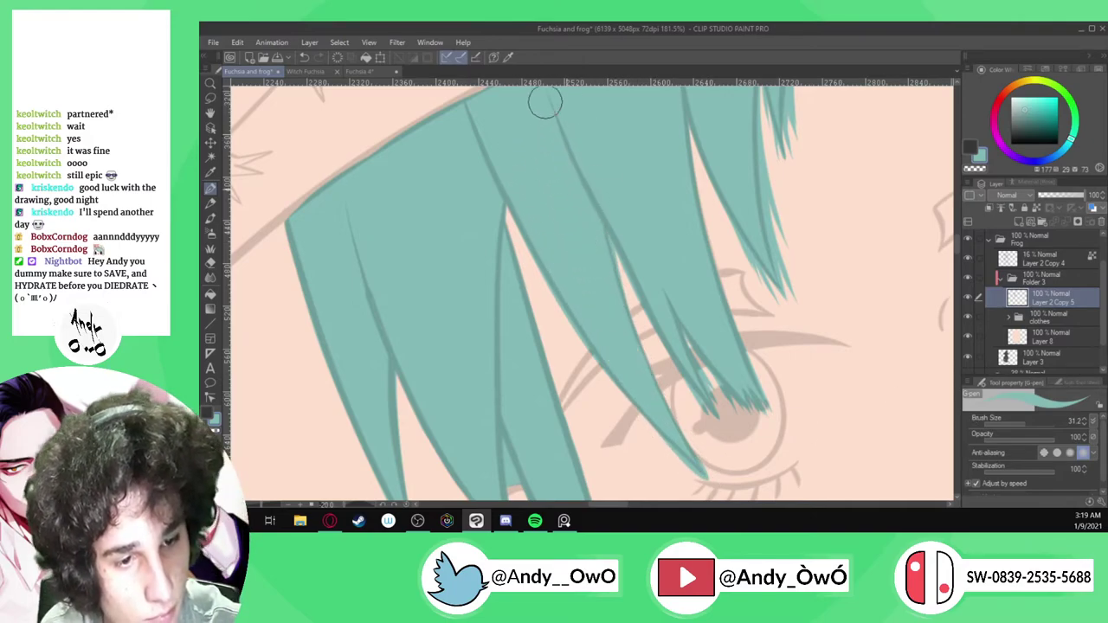
# Feather the tip of the fringe lock below the pupil with tapered teal strokes at brush size 22.4, undoing the unwanted stroke
pyautogui.moveTo(684, 442); pyautogui.dragTo(663, 401)
pyautogui.scroll(2, 663, 401)
pyautogui.click(214, 431)
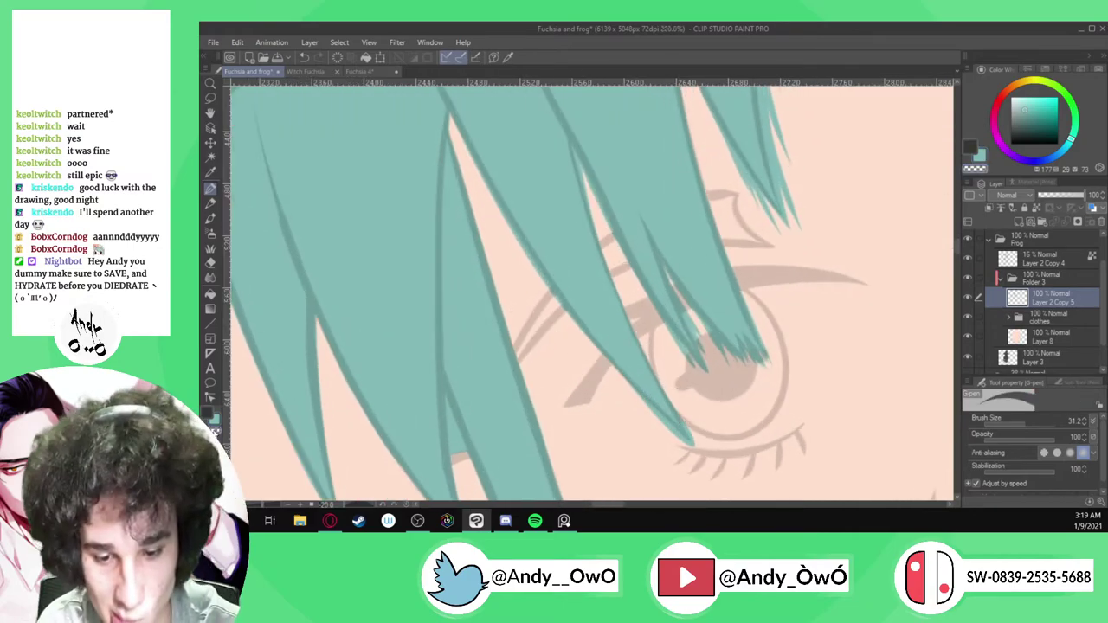
pyautogui.scroll(3, 719, 438)
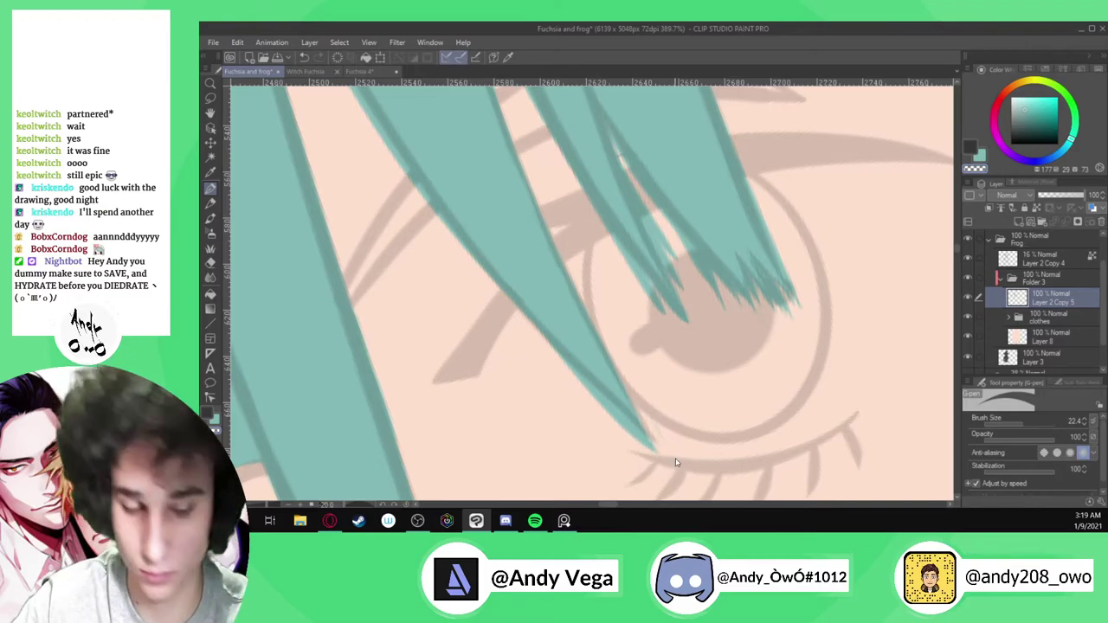
pyautogui.hotkey('ctrl', 'z')
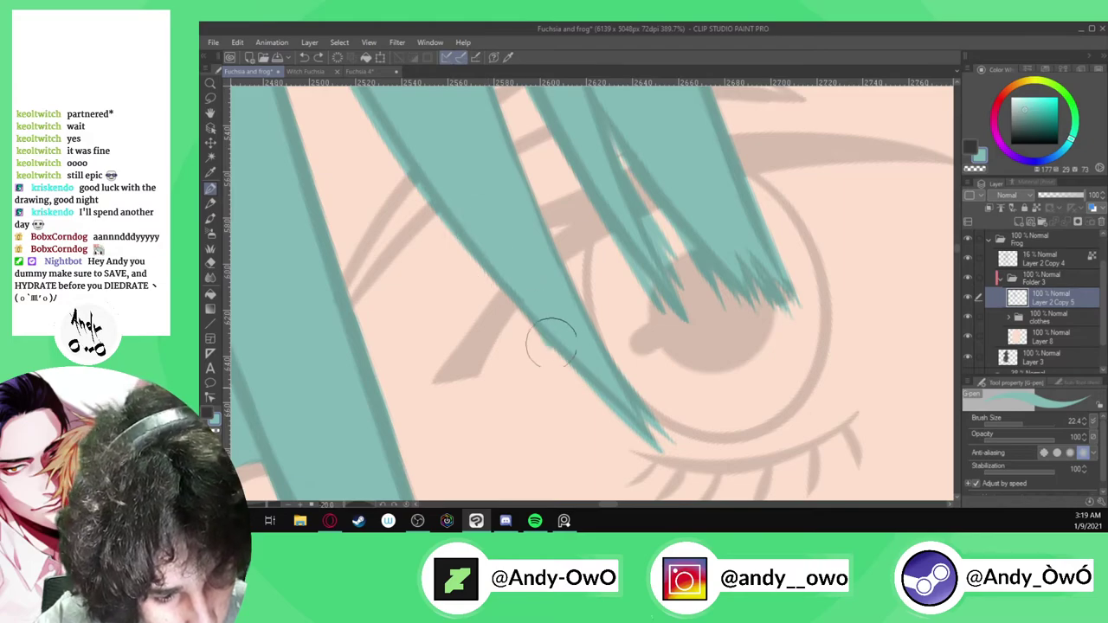
pyautogui.moveTo(550, 341); pyautogui.dragTo(601, 409)
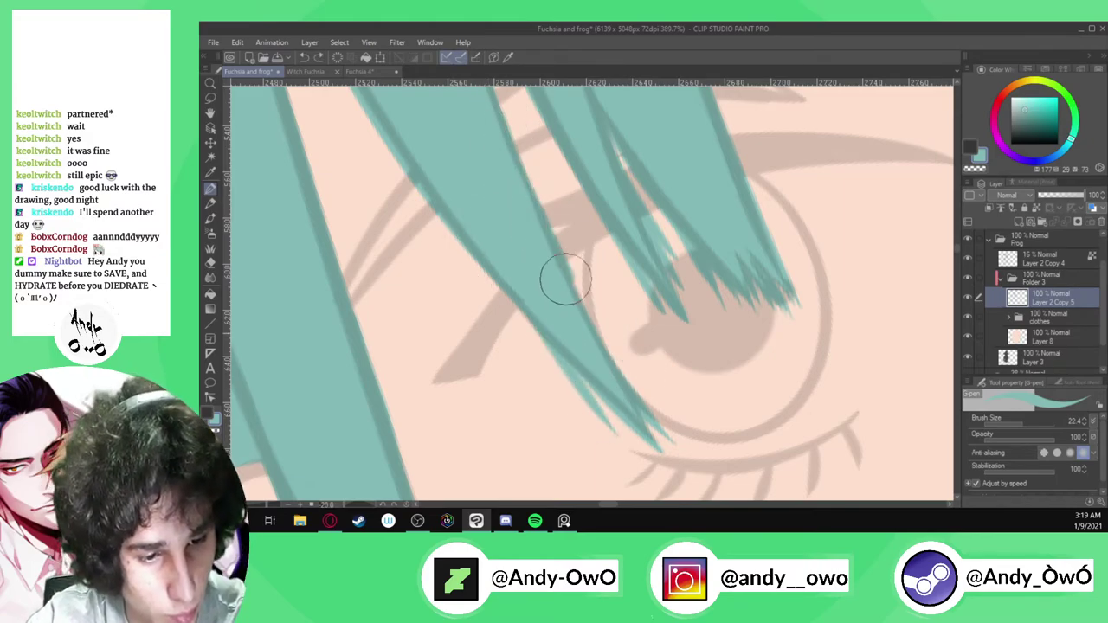
pyautogui.moveTo(538, 204); pyautogui.dragTo(639, 376)
# Check the feathered fringe with the Layer 2 Copy 4 line art hidden, and show the line art again
pyautogui.scroll(-10, 660, 299)
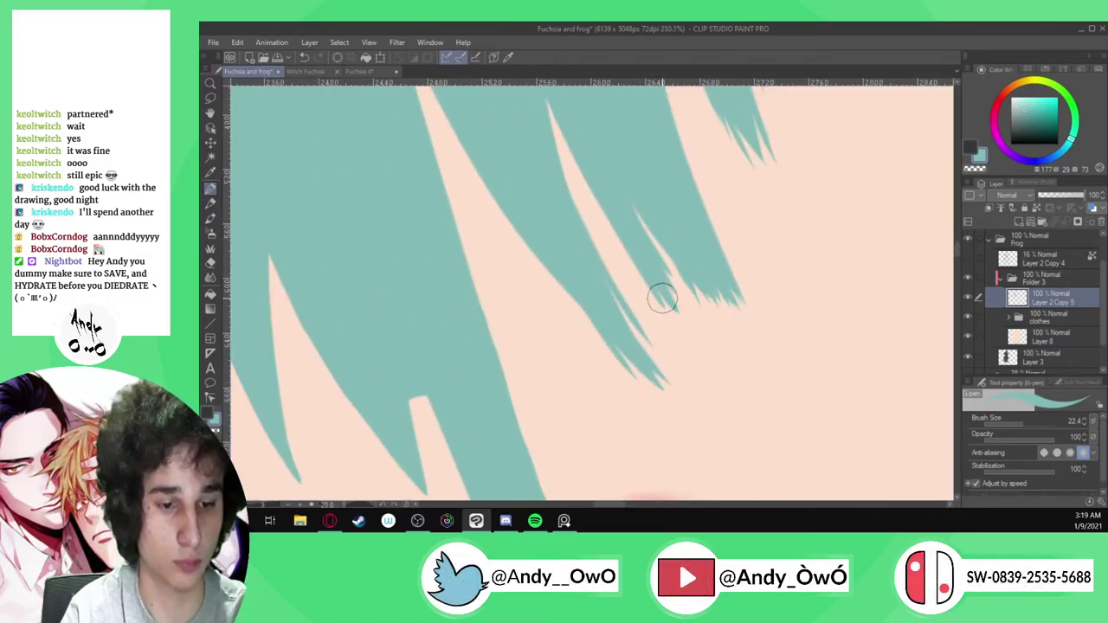
pyautogui.scroll(-6, 661, 299)
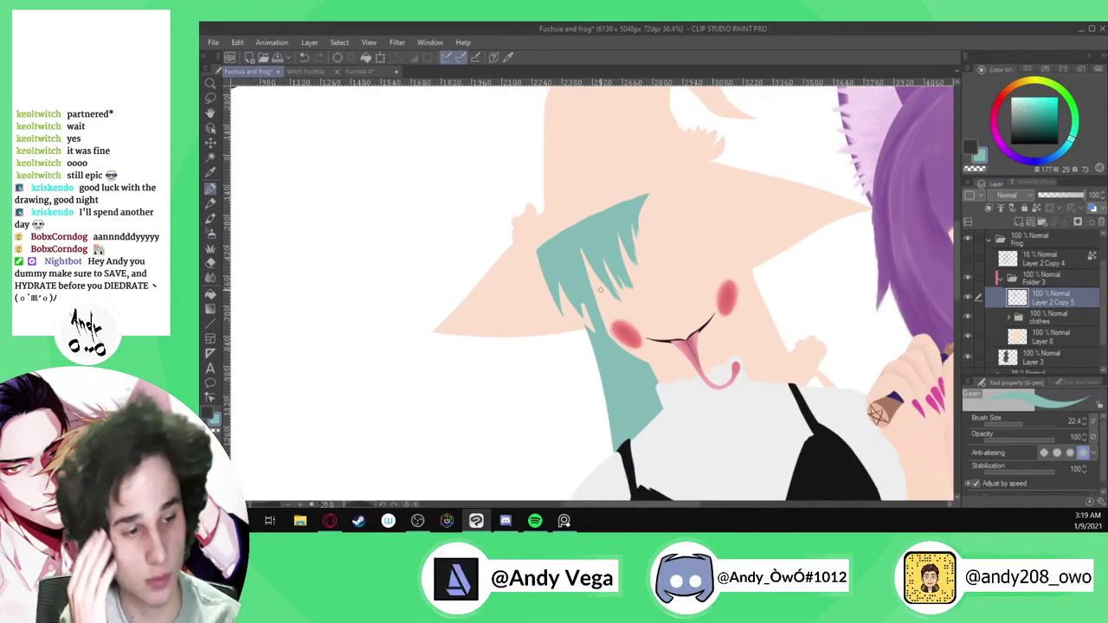
pyautogui.click(968, 260)
# Feather the tip of the wide side lock above the ear with short tapered teal strokes, undoing the unwanted ones
pyautogui.scroll(7, 564, 322)
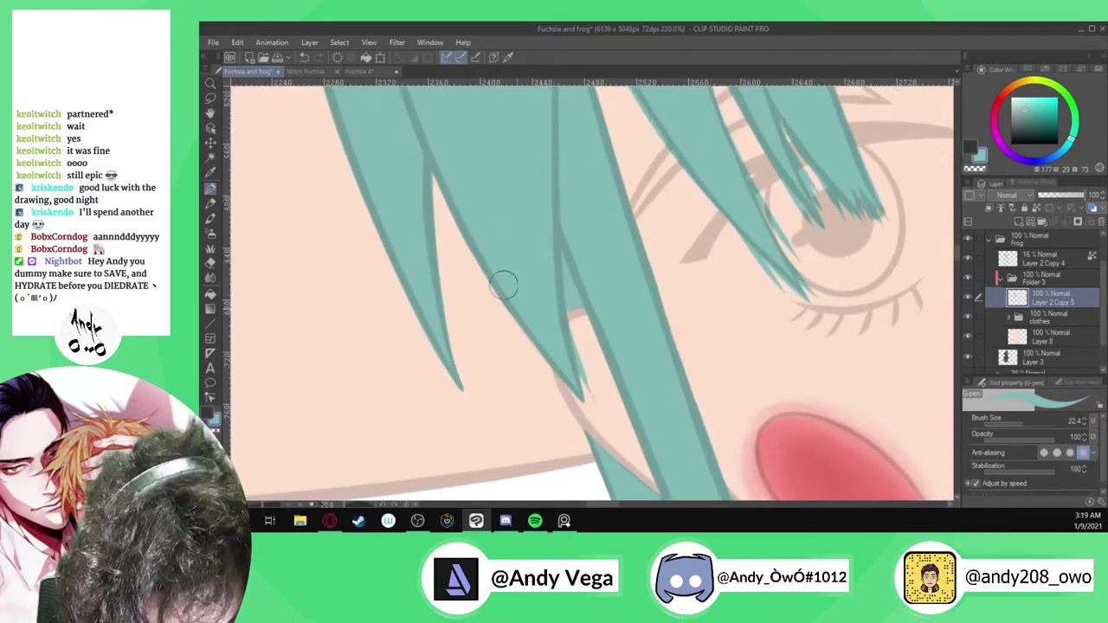
pyautogui.moveTo(576, 388); pyautogui.dragTo(599, 437)
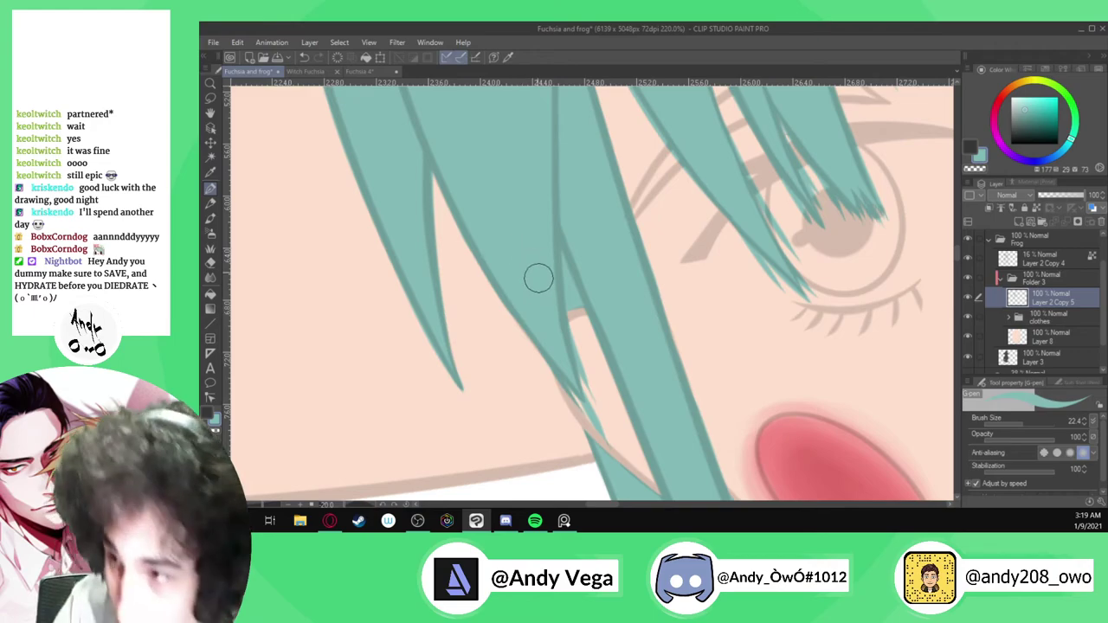
pyautogui.hotkey('ctrl', 'z')
pyautogui.hotkey('ctrl', 'z')
pyautogui.moveTo(569, 374); pyautogui.dragTo(601, 419)
pyautogui.moveTo(563, 378); pyautogui.dragTo(586, 416)
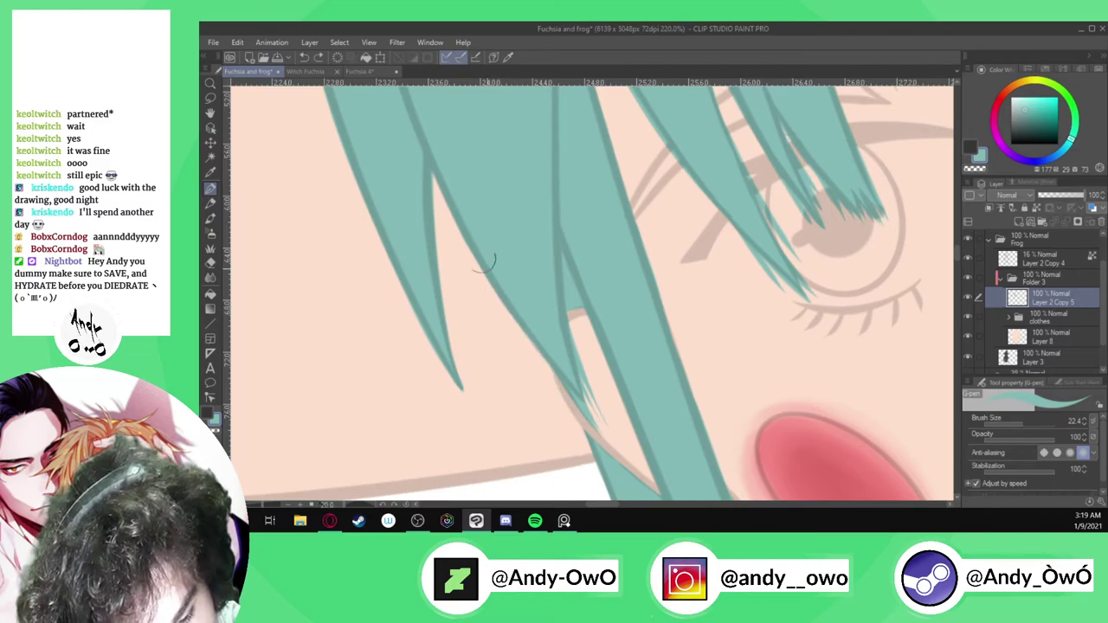
pyautogui.moveTo(570, 413)
pyautogui.mouseDown()
pyautogui.moveTo(541, 338)
pyautogui.moveTo(573, 407)
pyautogui.mouseUp()
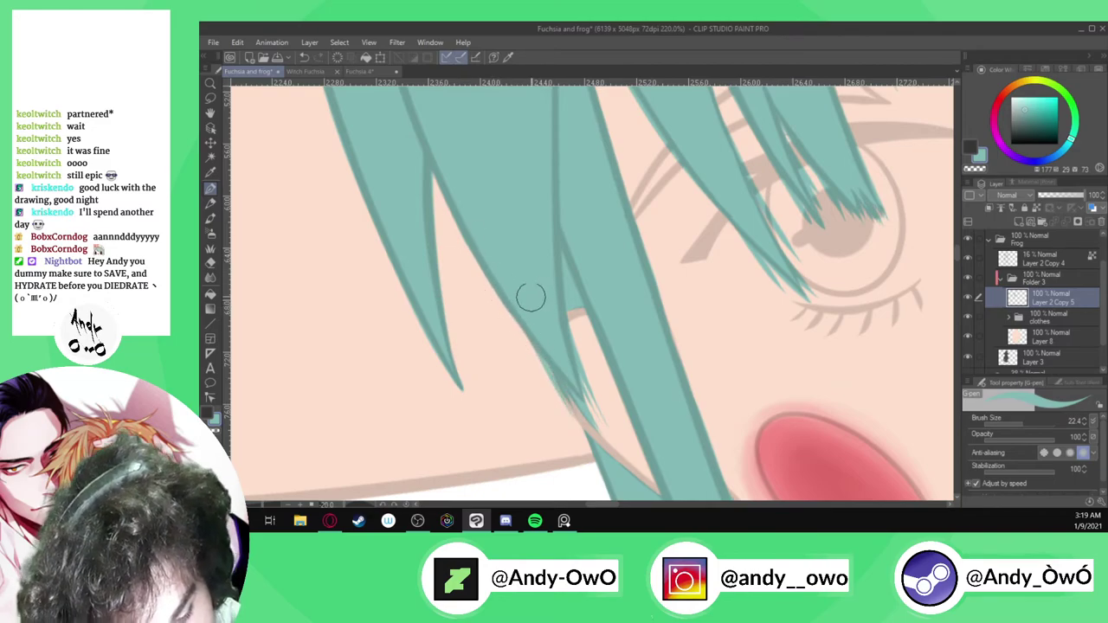
pyautogui.scroll(-4, 541, 351)
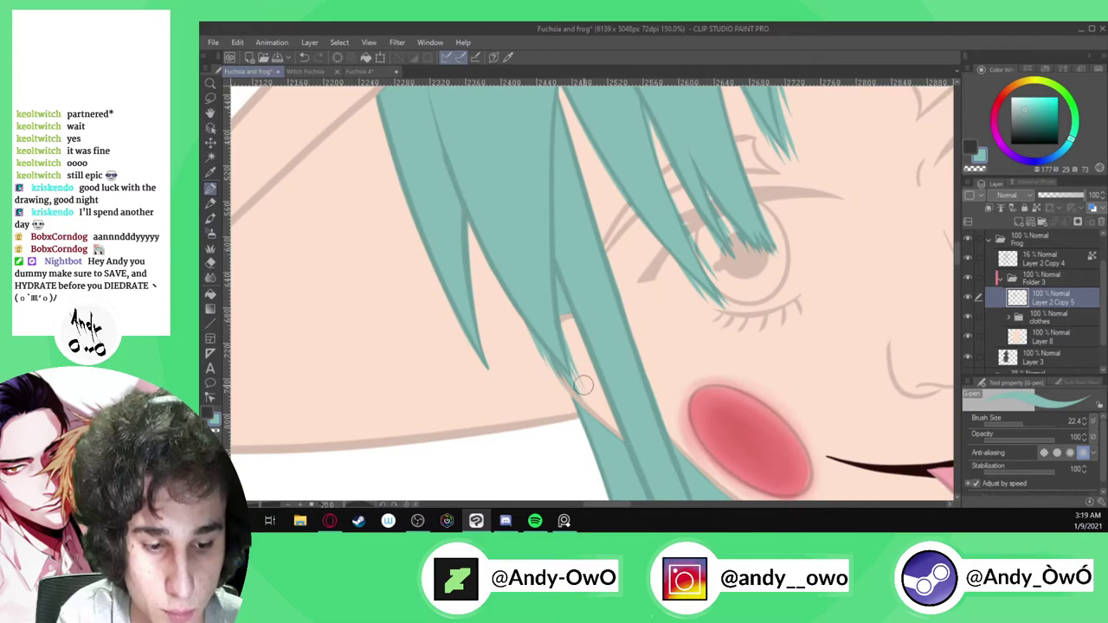
# Feather the tip and both edges of the outermost short lock under the hat brim with tapered teal strokes
pyautogui.scroll(3, 433, 320)
pyautogui.moveTo(520, 389); pyautogui.dragTo(531, 417)
pyautogui.scroll(3, 491, 283)
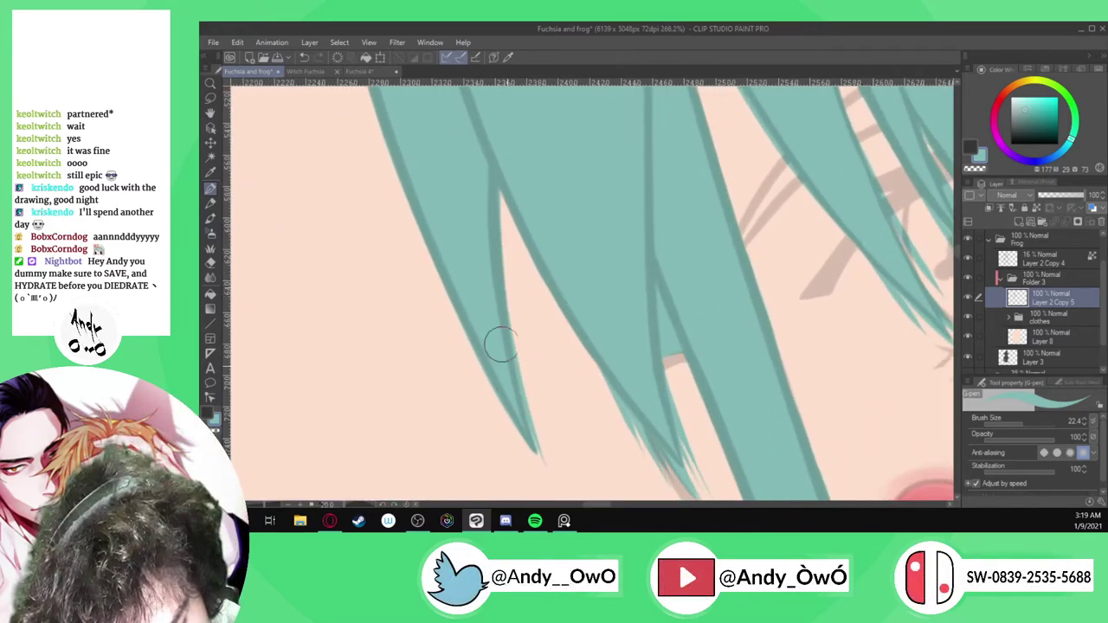
pyautogui.moveTo(481, 267)
pyautogui.mouseDown()
pyautogui.moveTo(532, 427)
pyautogui.moveTo(536, 398)
pyautogui.mouseUp()
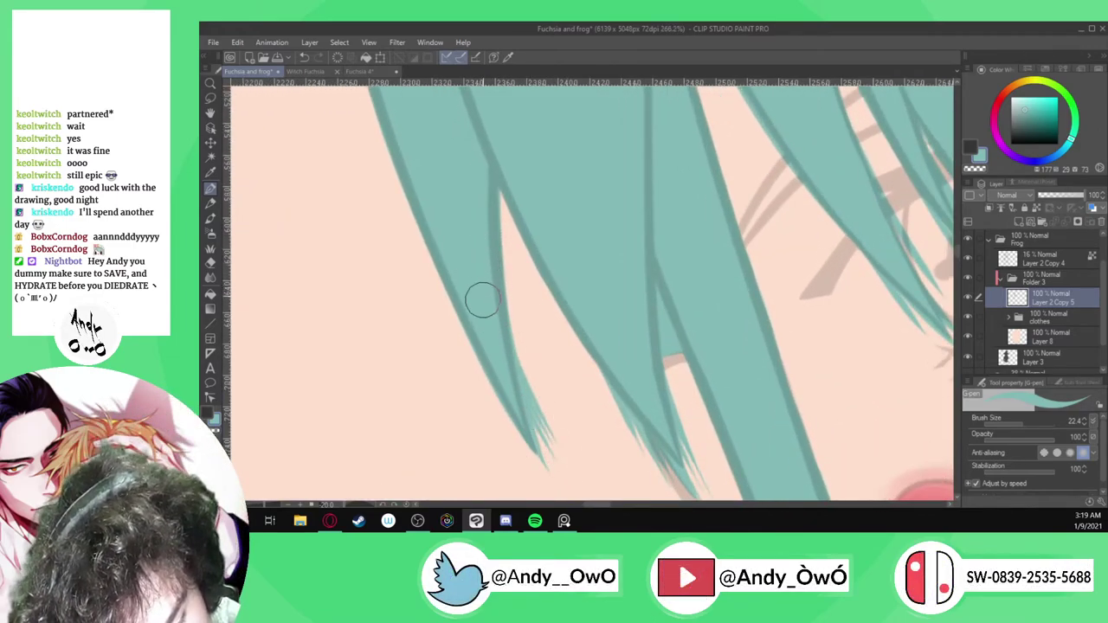
pyautogui.moveTo(454, 259); pyautogui.dragTo(532, 464)
pyautogui.moveTo(449, 277); pyautogui.dragTo(509, 433)
pyautogui.moveTo(418, 214); pyautogui.dragTo(497, 419)
pyautogui.scroll(-3, 481, 298)
pyautogui.scroll(3, 483, 328)
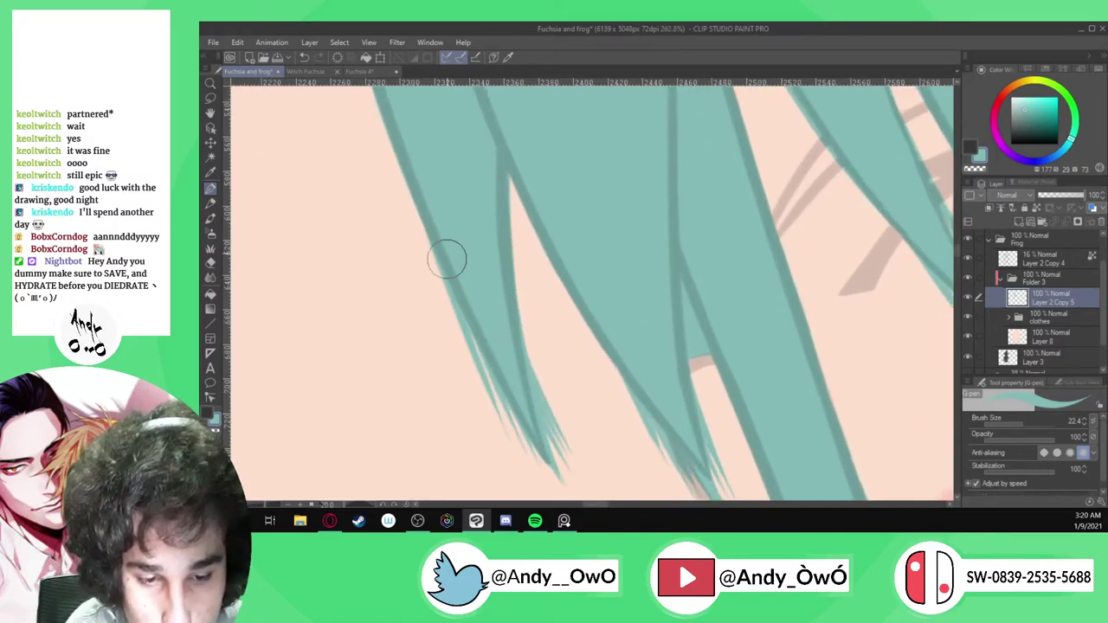
# Review the whole teal hair shape without the line art, and turn Layer 2 Copy 4 back on
pyautogui.scroll(-2, 477, 277)
pyautogui.scroll(-10, 645, 321)
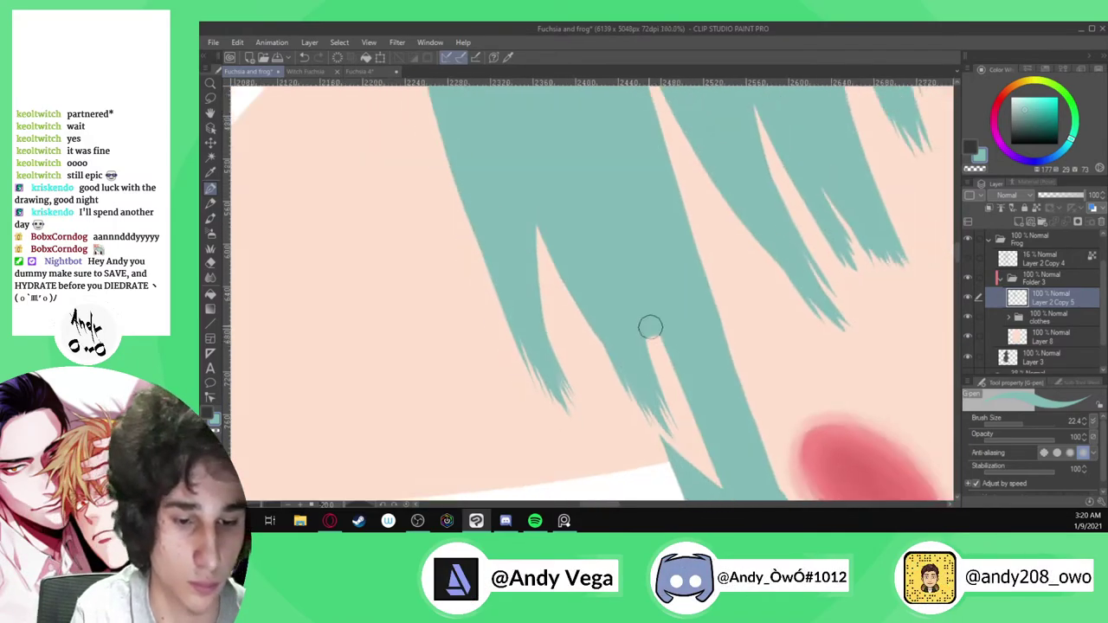
pyautogui.scroll(-3, 638, 313)
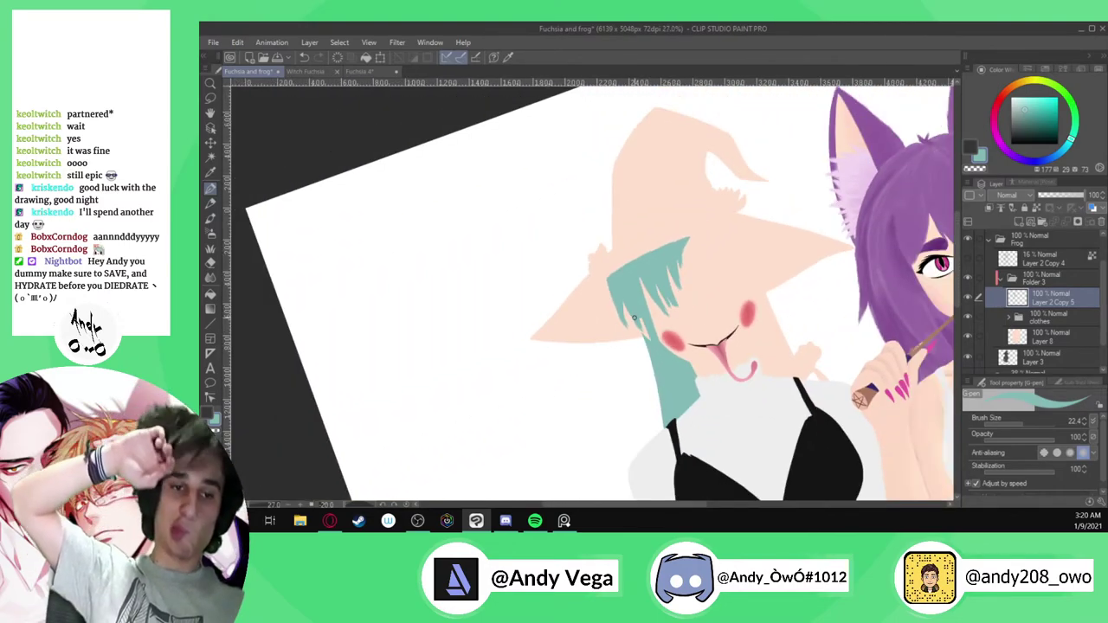
pyautogui.click(969, 259)
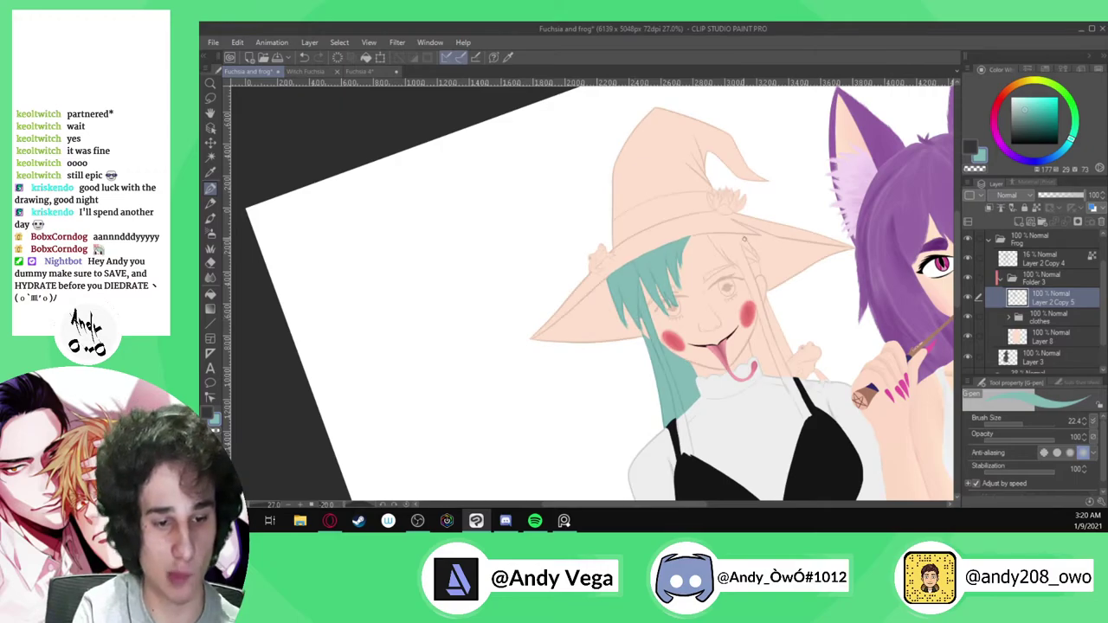
# Outline both edges of the long side strand in teal, from the shoulder down onto the black dress
pyautogui.scroll(-3, 603, 192)
pyautogui.scroll(3, 613, 321)
pyautogui.scroll(5, 658, 173)
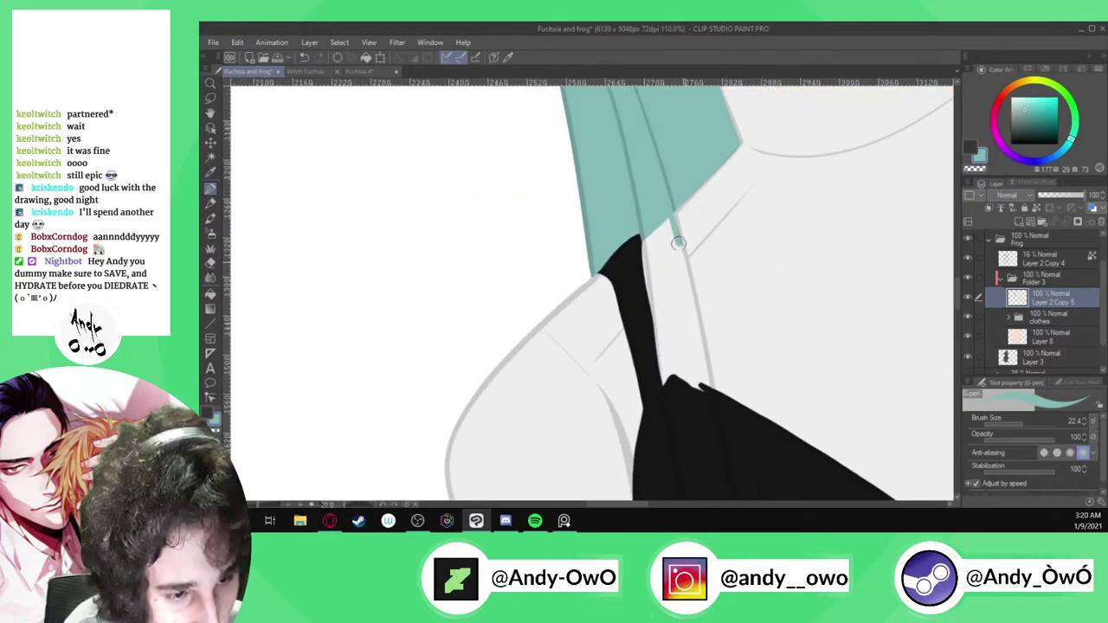
pyautogui.scroll(1, 665, 184)
pyautogui.moveTo(703, 330); pyautogui.dragTo(725, 461)
pyautogui.scroll(2, 683, 245)
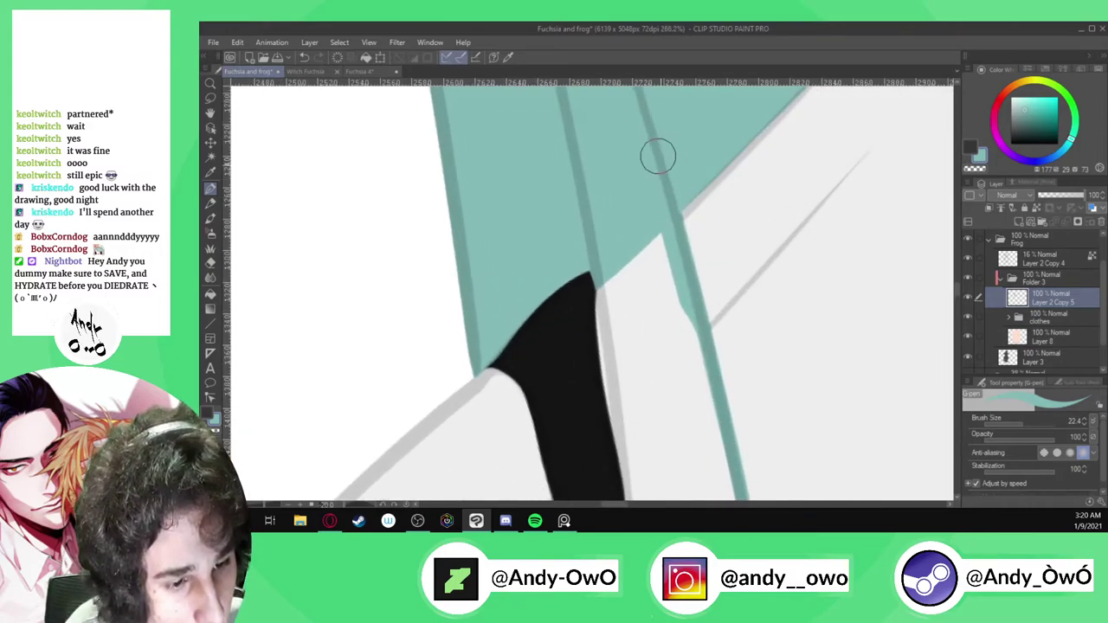
pyautogui.scroll(1, 671, 195)
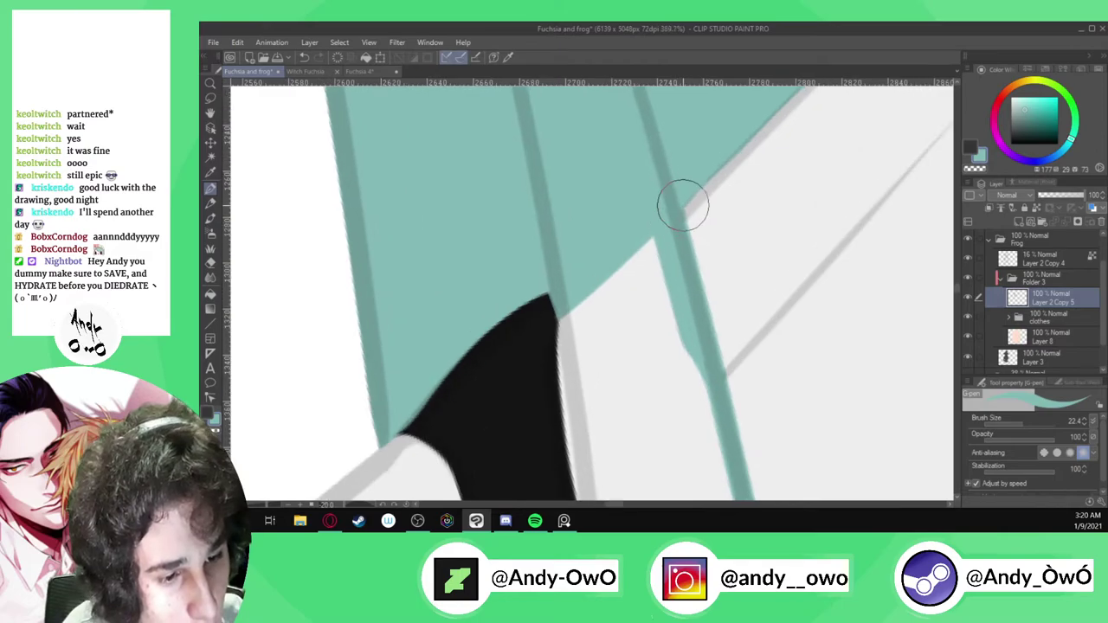
pyautogui.scroll(1, 684, 198)
pyautogui.scroll(-5, 671, 203)
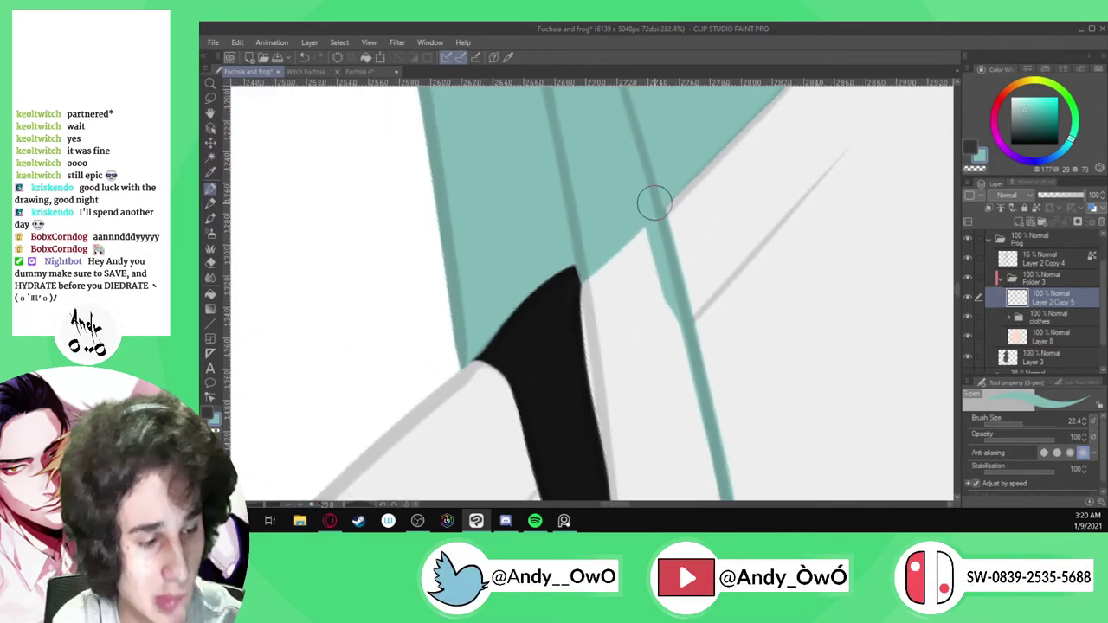
pyautogui.scroll(-3, 663, 206)
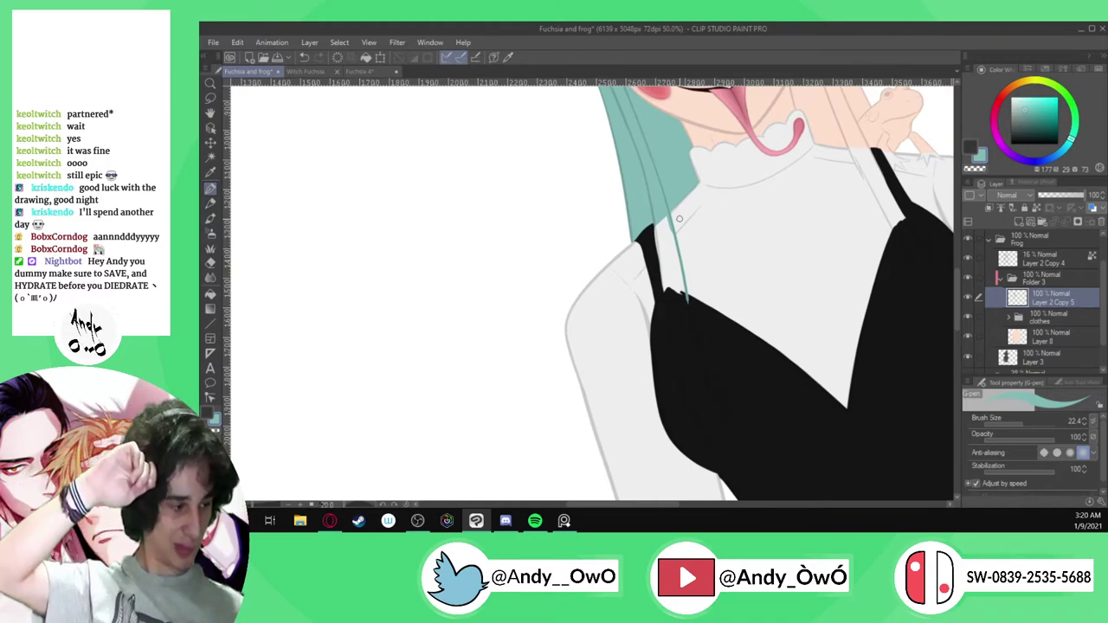
pyautogui.scroll(5, 680, 219)
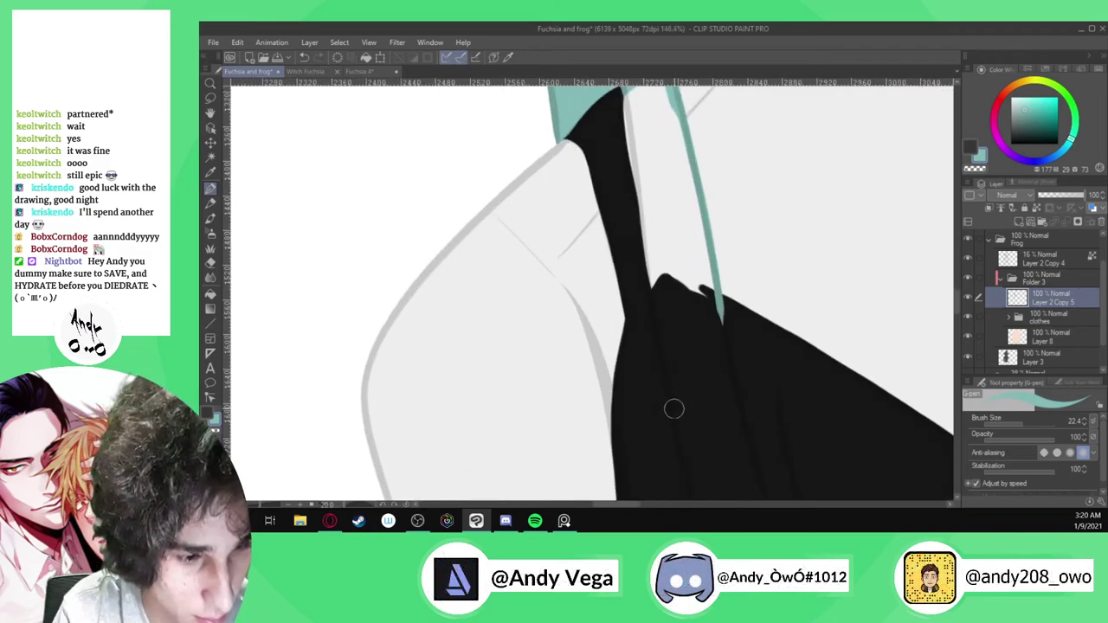
pyautogui.moveTo(641, 209); pyautogui.dragTo(677, 455)
# On Layer 14 in the clothes folder, sample the dress black and fill the thin gap along the shoulder strap's edge
pyautogui.click(1043, 351)
pyautogui.click(1008, 316)
pyautogui.click(1061, 340)
pyautogui.press('alt')
pyautogui.scroll(1, 633, 260)
pyautogui.keyDown('alt'); pyautogui.click(628, 266); pyautogui.keyUp('alt')
pyautogui.scroll(3, 643, 228)
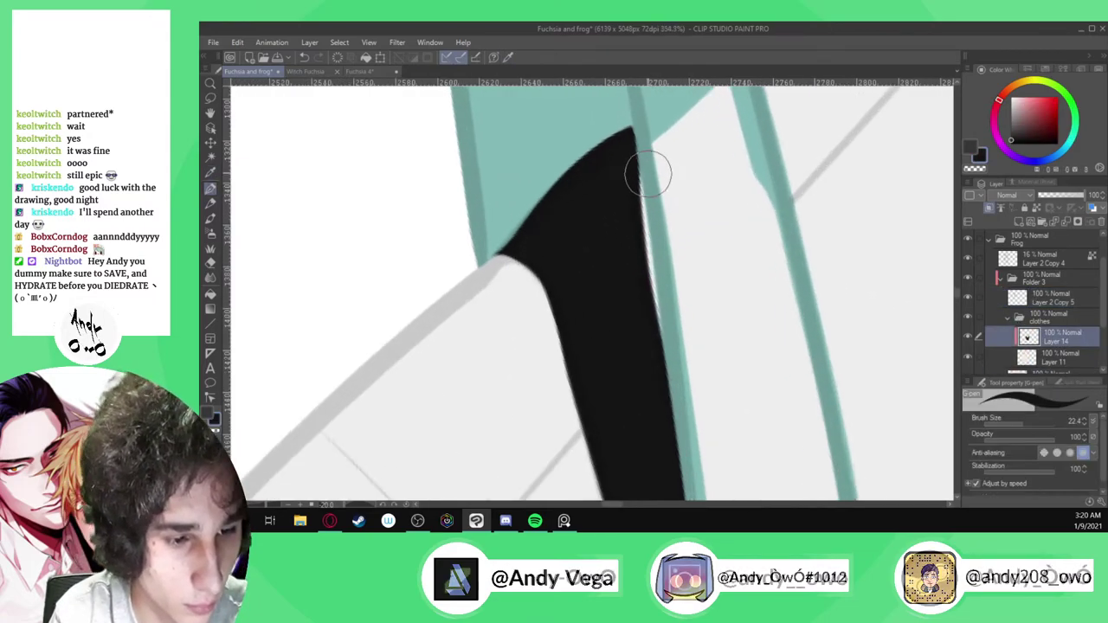
pyautogui.moveTo(635, 199); pyautogui.dragTo(652, 364)
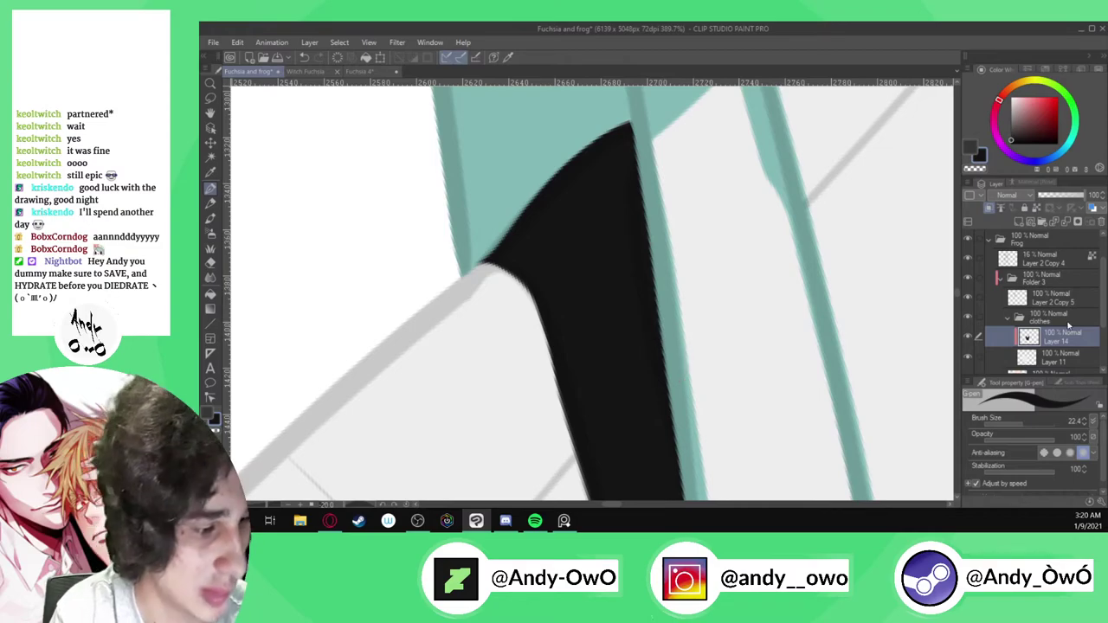
# Return to Layer 2 Copy 5, resample the hair teal and fill the outlined strand between the shoulder and the dress neckline
pyautogui.click(1020, 319)
pyautogui.click(1043, 299)
pyautogui.keyDown('alt'); pyautogui.click(546, 161); pyautogui.keyUp('alt')
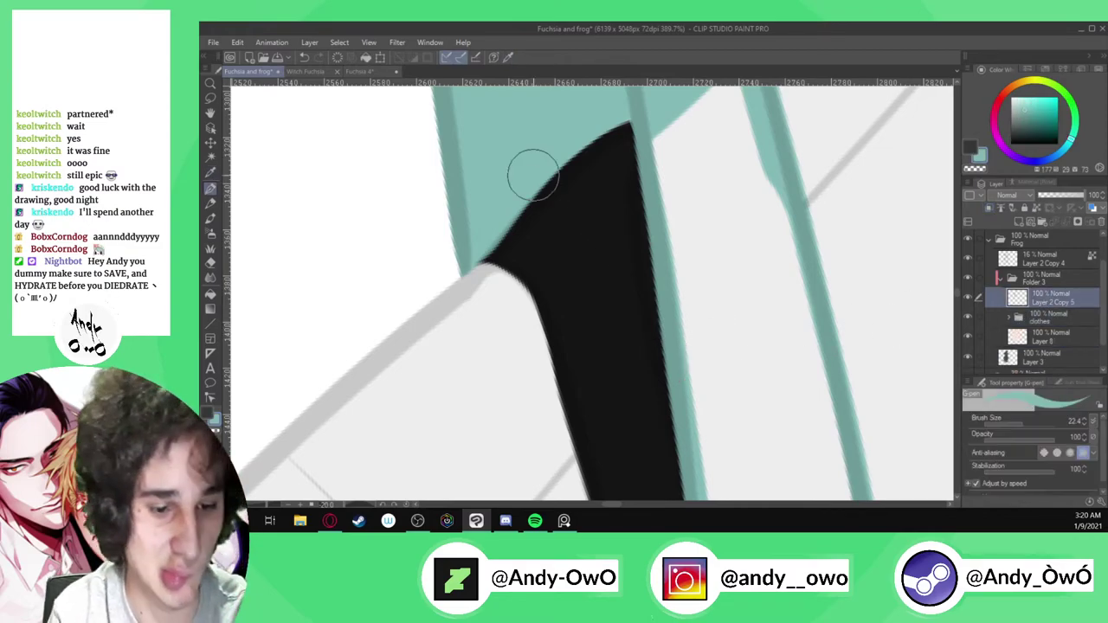
pyautogui.scroll(-2, 546, 161)
pyautogui.scroll(-8, 545, 160)
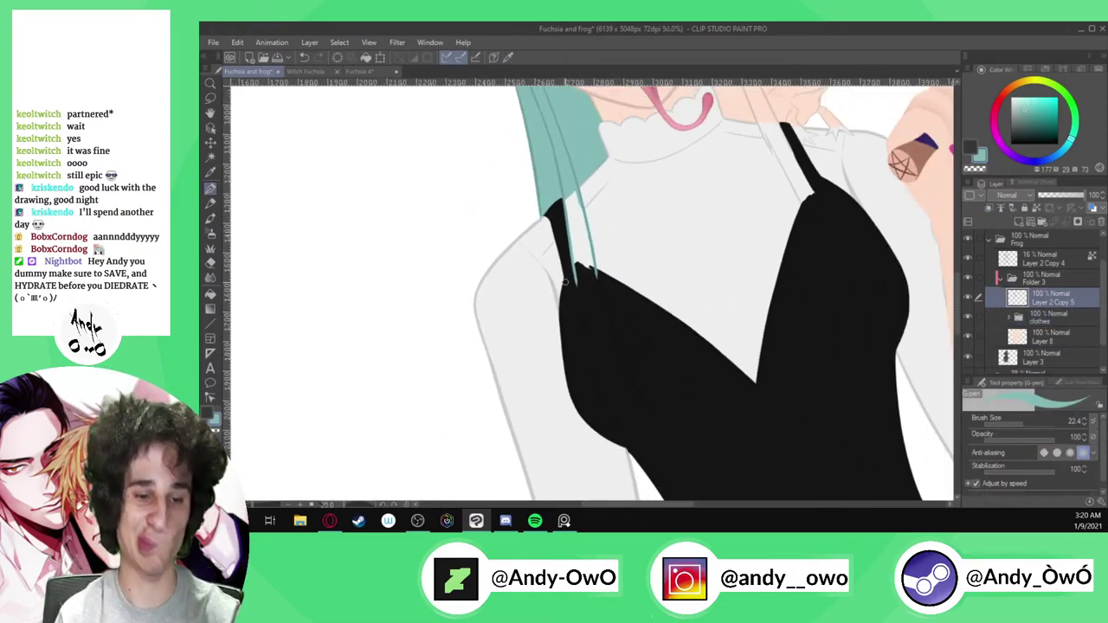
pyautogui.scroll(-2, 582, 316)
pyautogui.scroll(5, 582, 316)
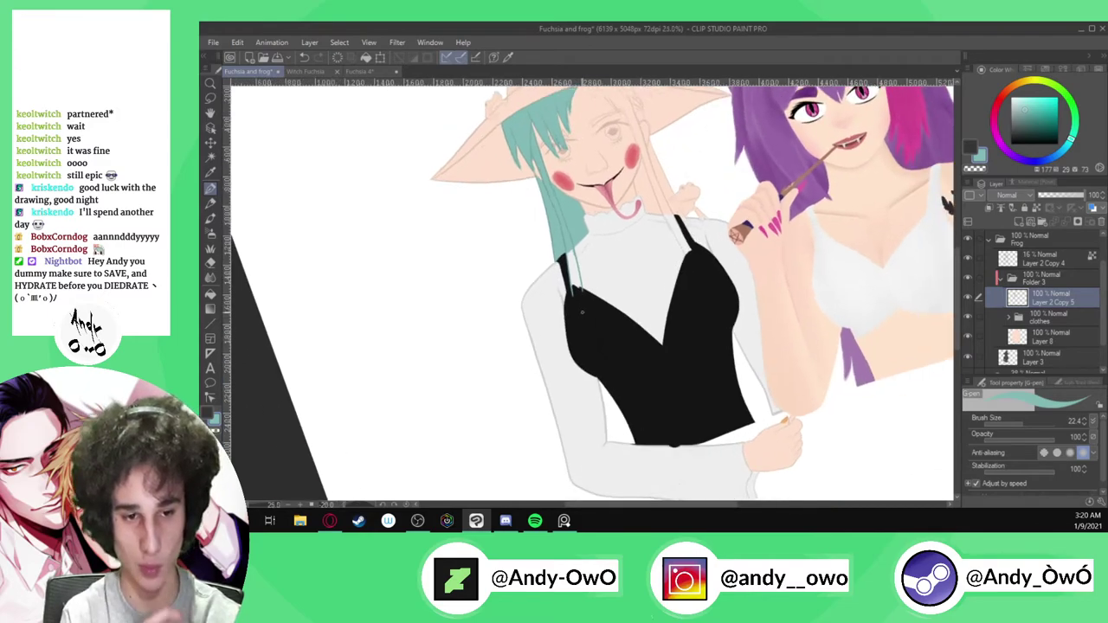
pyautogui.scroll(4, 582, 312)
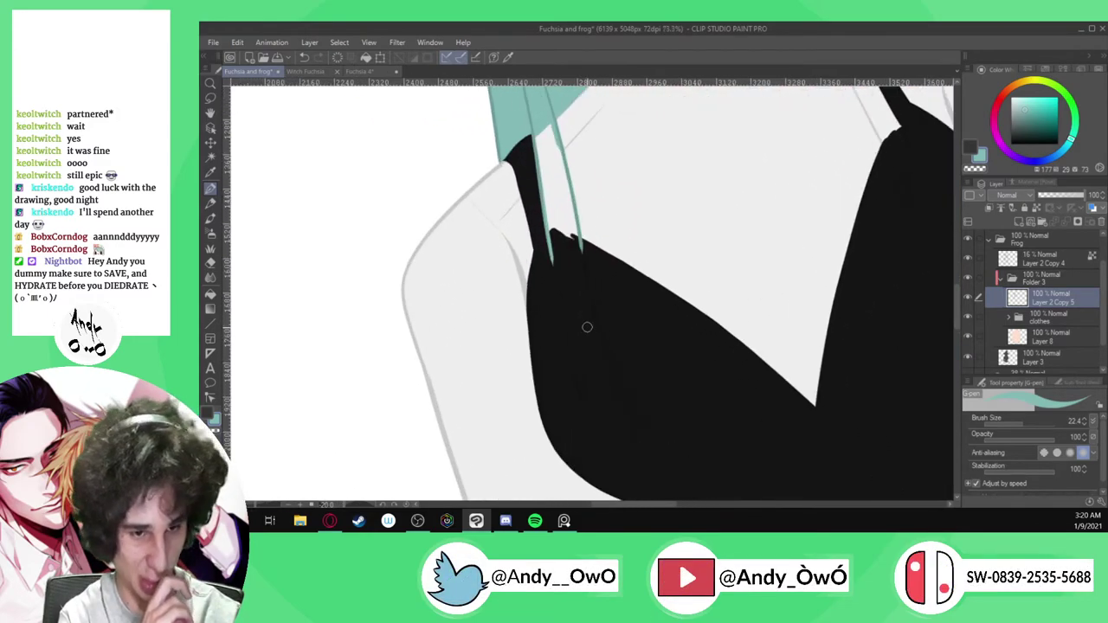
pyautogui.scroll(-3, 587, 324)
pyautogui.scroll(2, 579, 352)
pyautogui.scroll(1, 561, 201)
pyautogui.moveTo(563, 206); pyautogui.dragTo(603, 374)
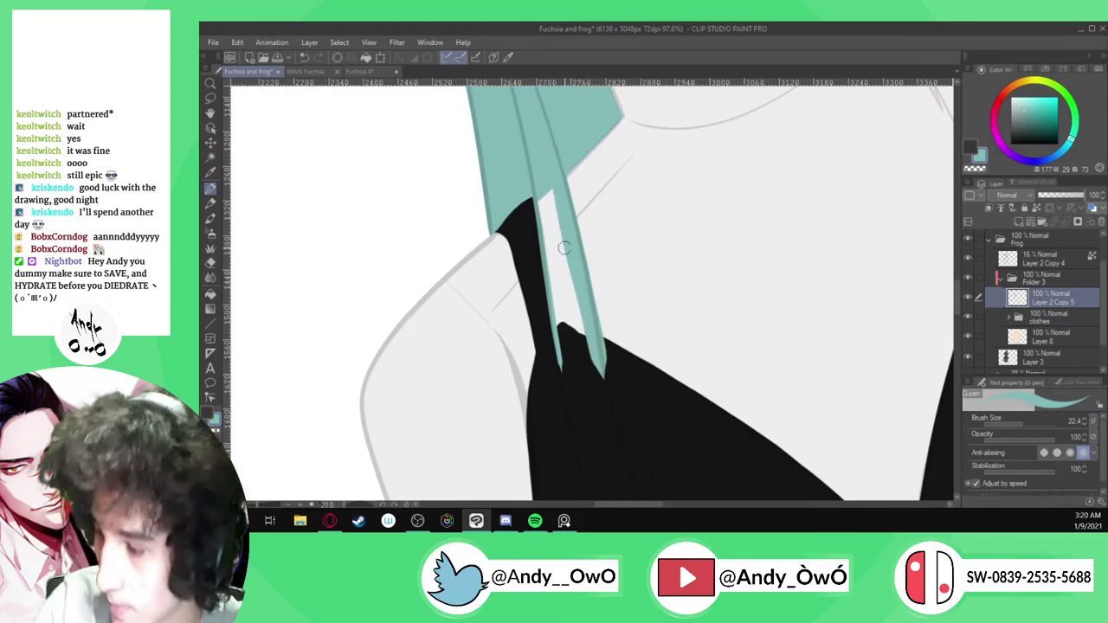
pyautogui.hotkey('ctrl', 'z')
pyautogui.moveTo(578, 264); pyautogui.dragTo(603, 381)
pyautogui.moveTo(544, 194); pyautogui.dragTo(549, 238)
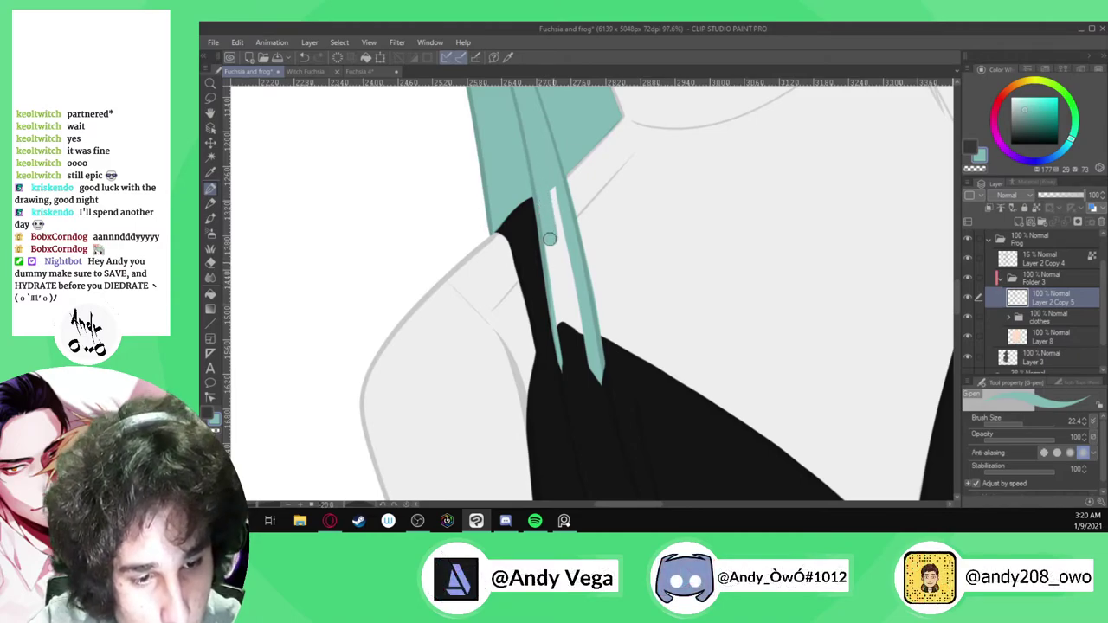
pyautogui.moveTo(557, 292); pyautogui.dragTo(573, 392)
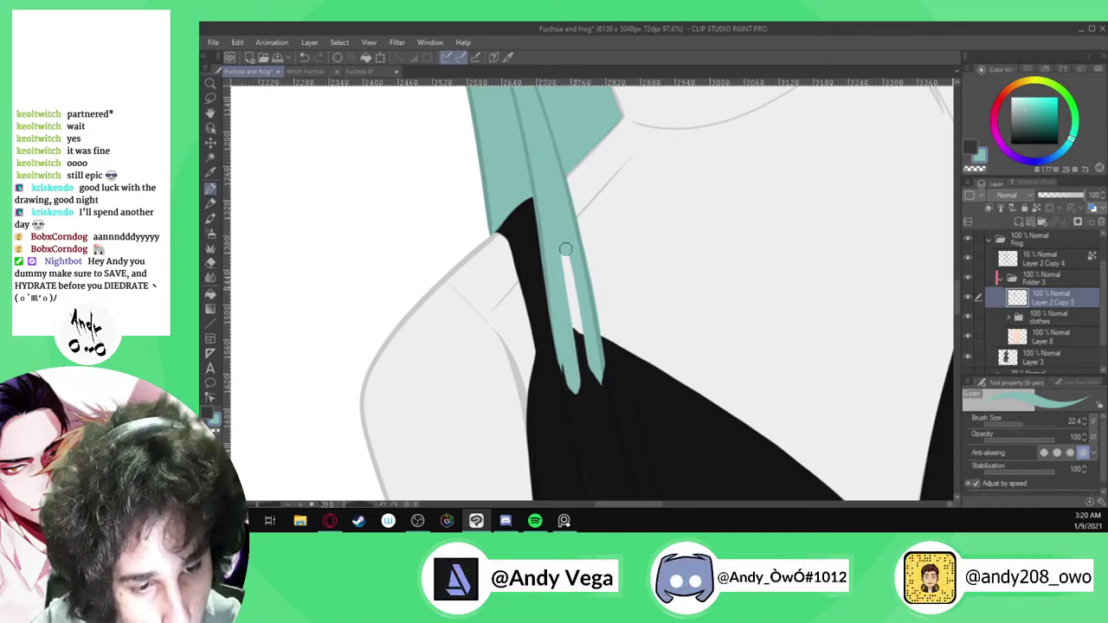
pyautogui.moveTo(565, 249); pyautogui.dragTo(591, 383)
# Hide the line art on Layer 2 Copy 4 and examine the extended teal strand against the whole illustration
pyautogui.scroll(-6, 583, 387)
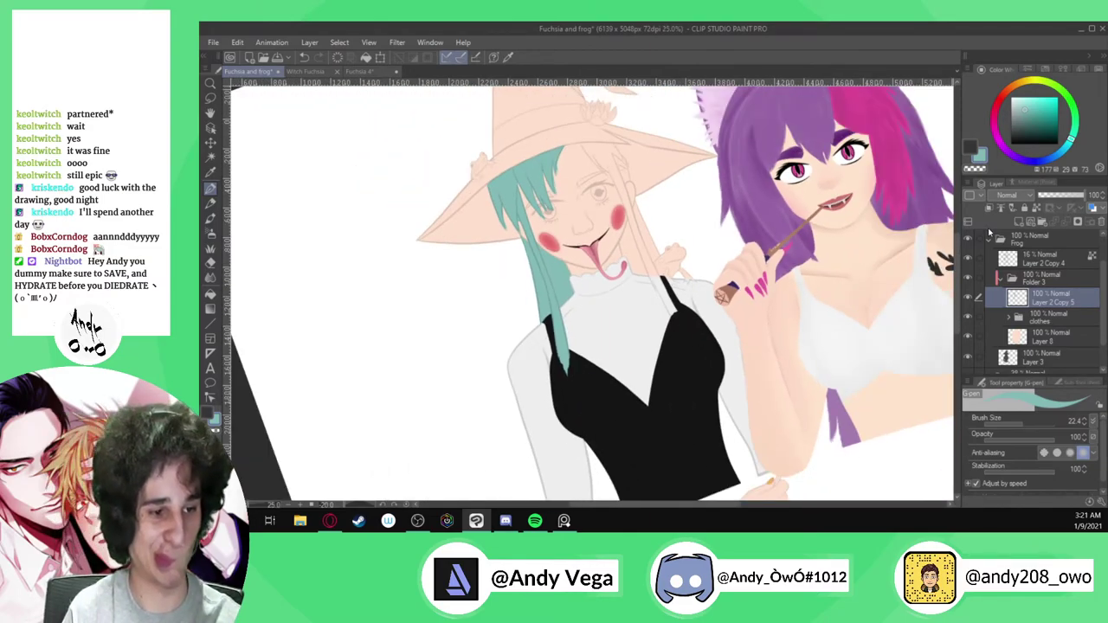
pyautogui.click(969, 258)
pyautogui.scroll(-2, 519, 383)
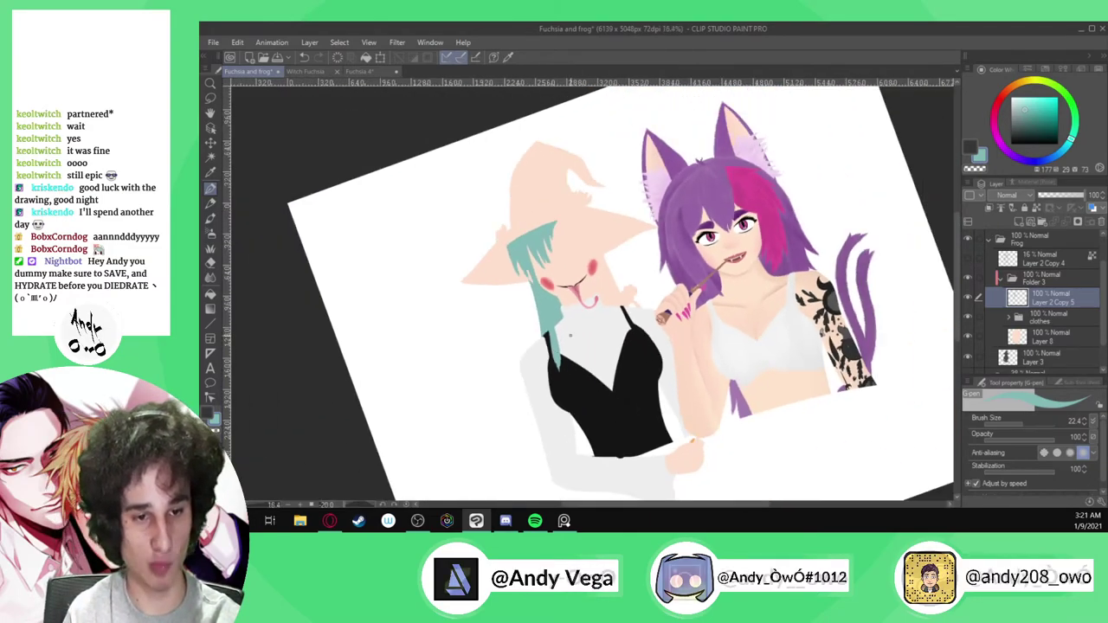
pyautogui.scroll(1, 519, 383)
pyautogui.scroll(3, 620, 288)
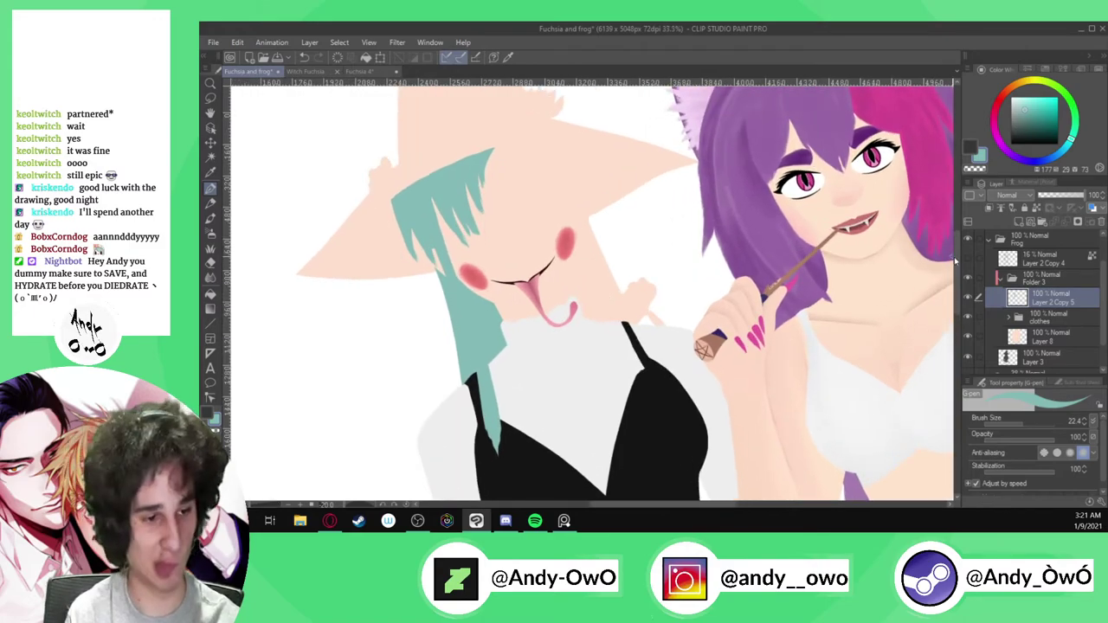
# Show the line art on Layer 2 Copy 4 and examine the unpainted hair beside the face against the whole illustration
pyautogui.click(969, 259)
pyautogui.scroll(4, 548, 300)
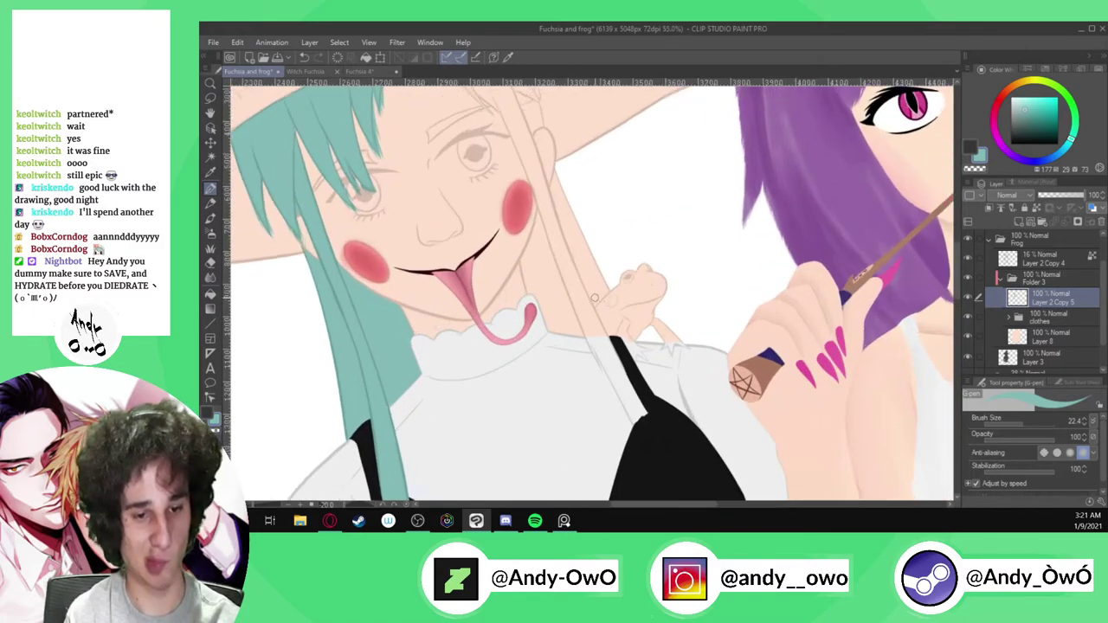
pyautogui.scroll(3, 548, 301)
pyautogui.scroll(-4, 527, 282)
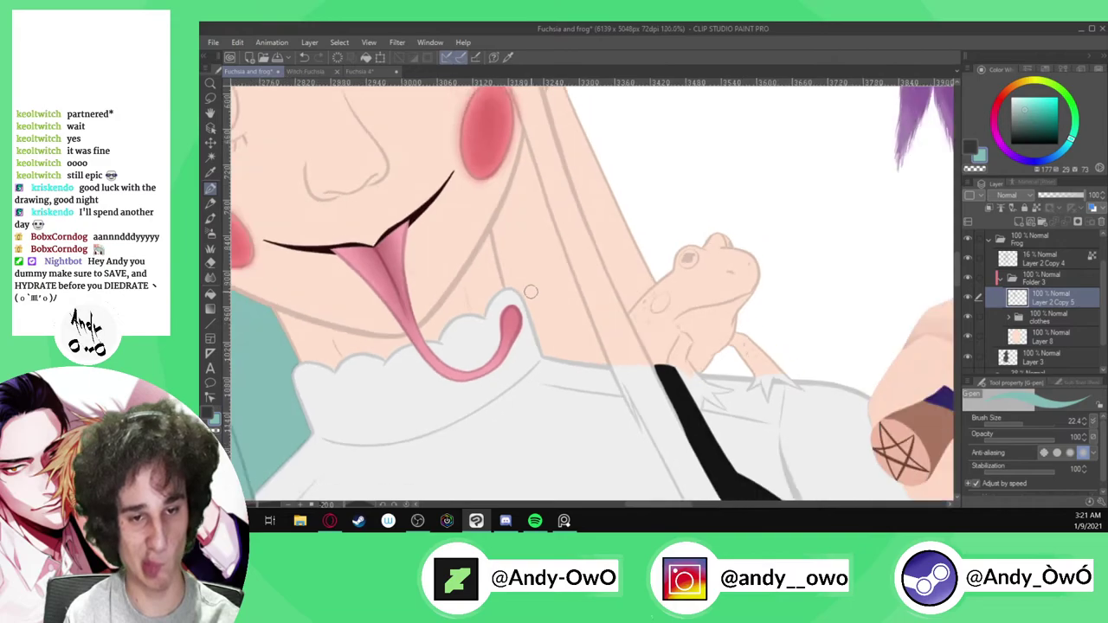
pyautogui.scroll(-3, 533, 293)
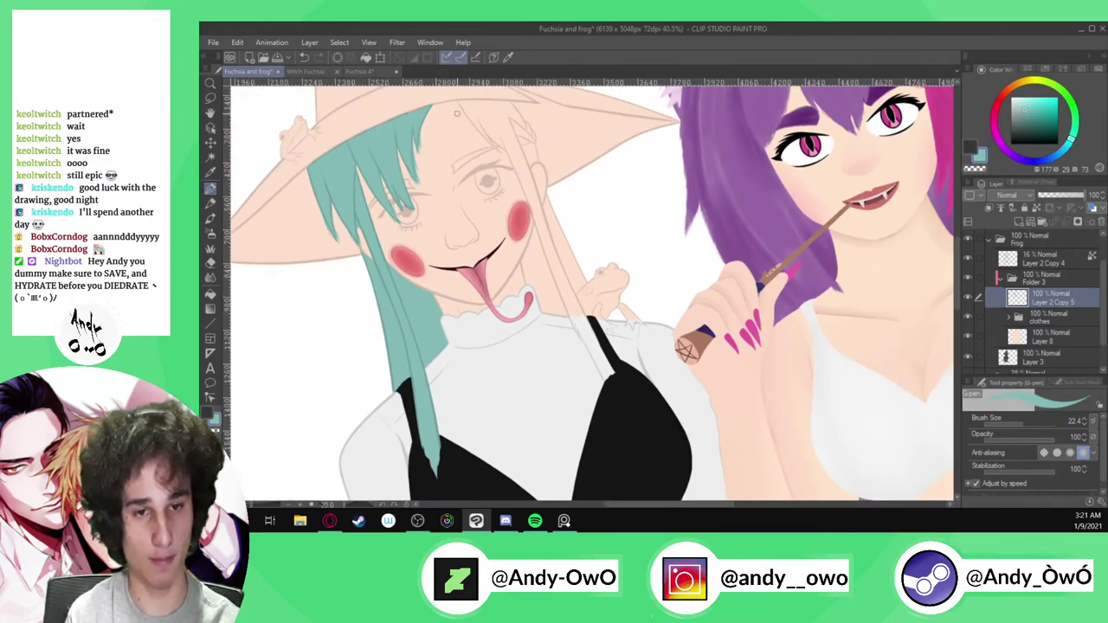
pyautogui.scroll(3, 456, 113)
pyautogui.scroll(-3, 575, 271)
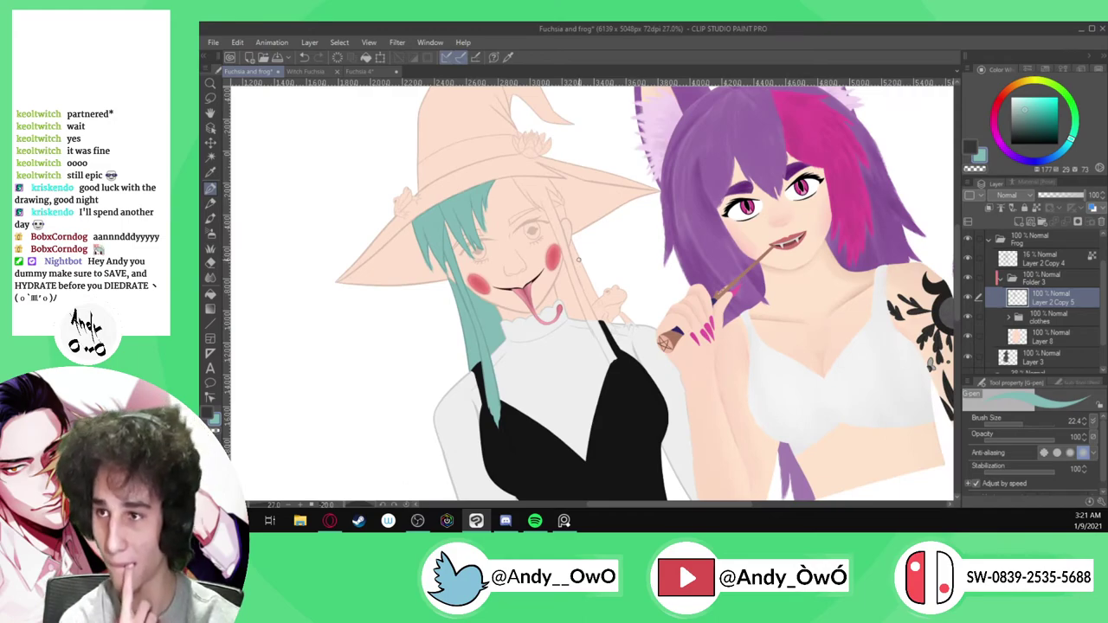
pyautogui.scroll(-1, 577, 256)
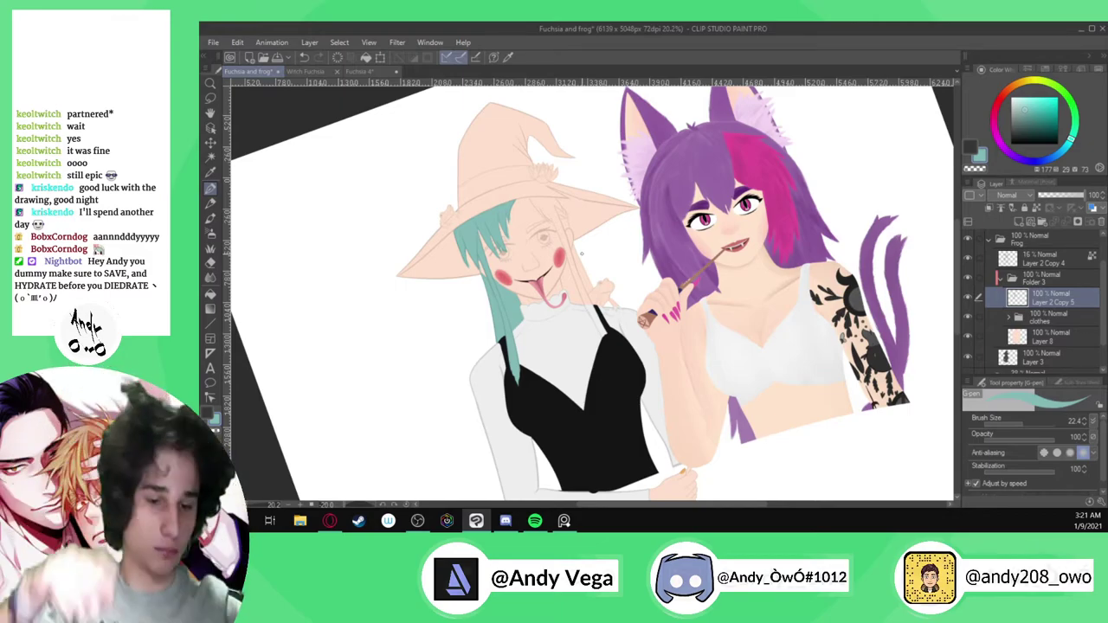
# Trace the long side strand's outer edge in teal down the black dress and begin thickening it inward
pyautogui.scroll(3, 532, 413)
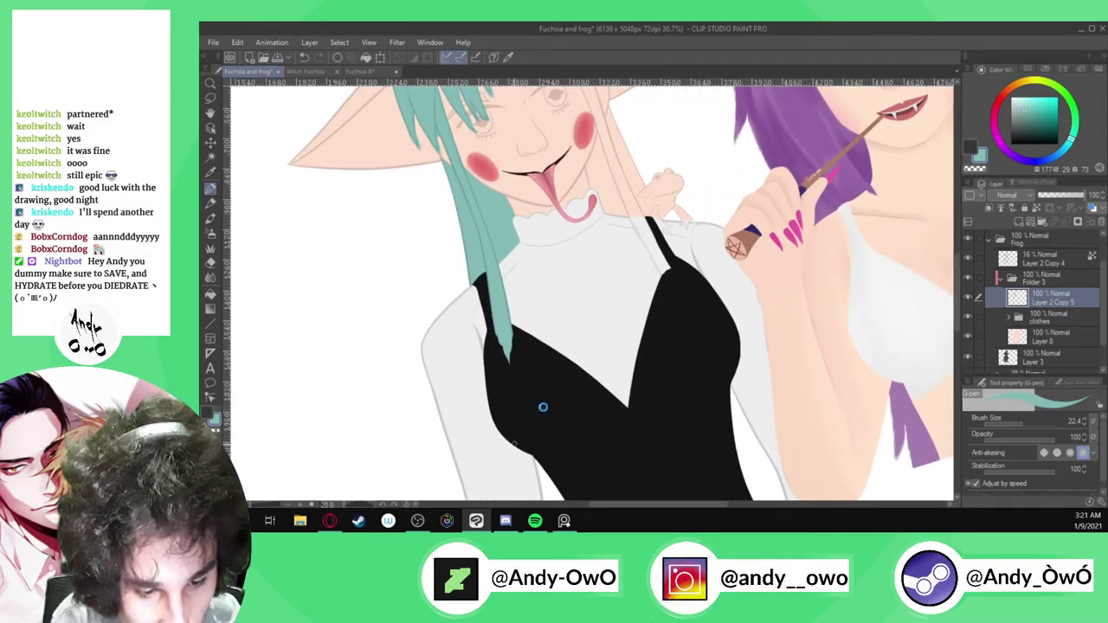
pyautogui.scroll(6, 537, 433)
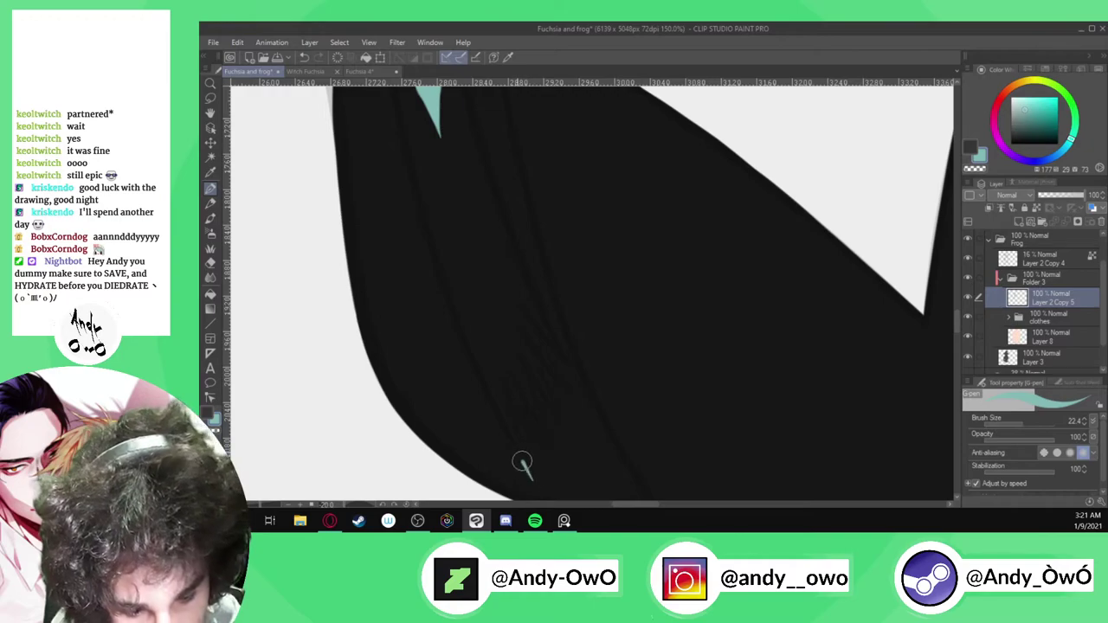
pyautogui.moveTo(483, 381)
pyautogui.mouseDown()
pyautogui.moveTo(420, 204)
pyautogui.moveTo(404, 122)
pyautogui.moveTo(430, 188)
pyautogui.moveTo(465, 369)
pyautogui.mouseUp()
pyautogui.scroll(4, 404, 121)
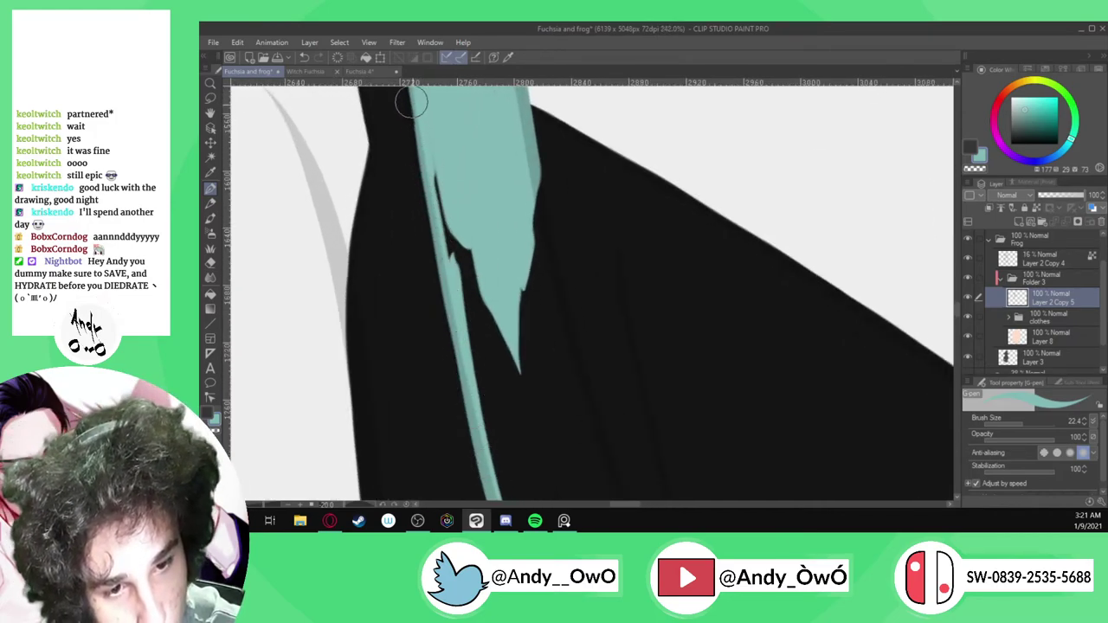
pyautogui.moveTo(435, 229); pyautogui.dragTo(479, 429)
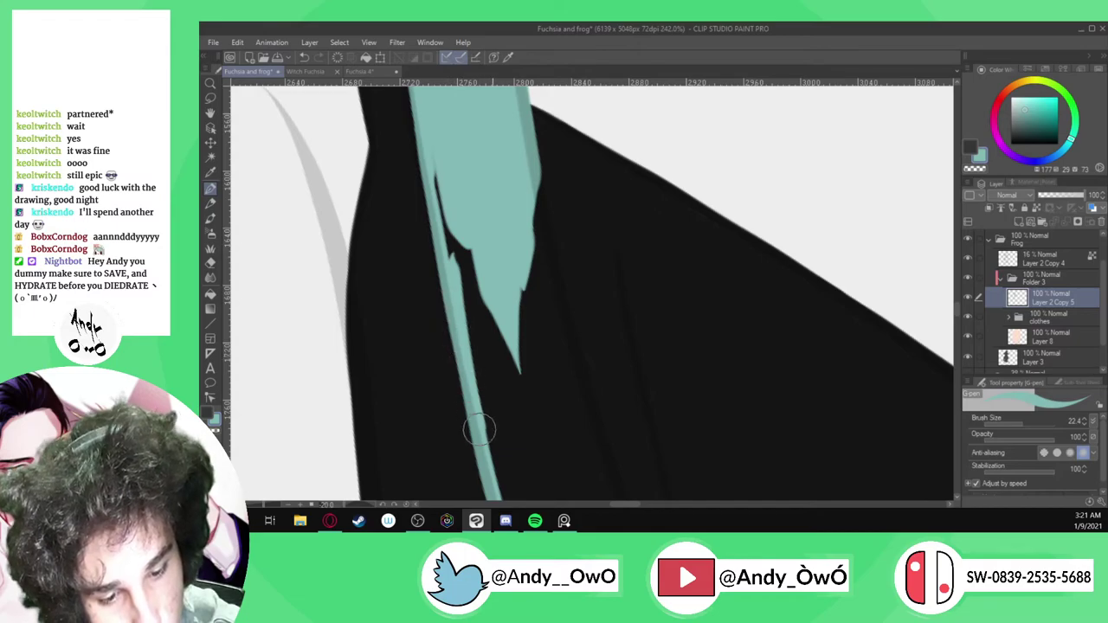
pyautogui.moveTo(436, 143); pyautogui.dragTo(512, 486)
# Trace the strand's inner edge below the neckline and fill the hair between both edges with teal
pyautogui.scroll(-2, 481, 227)
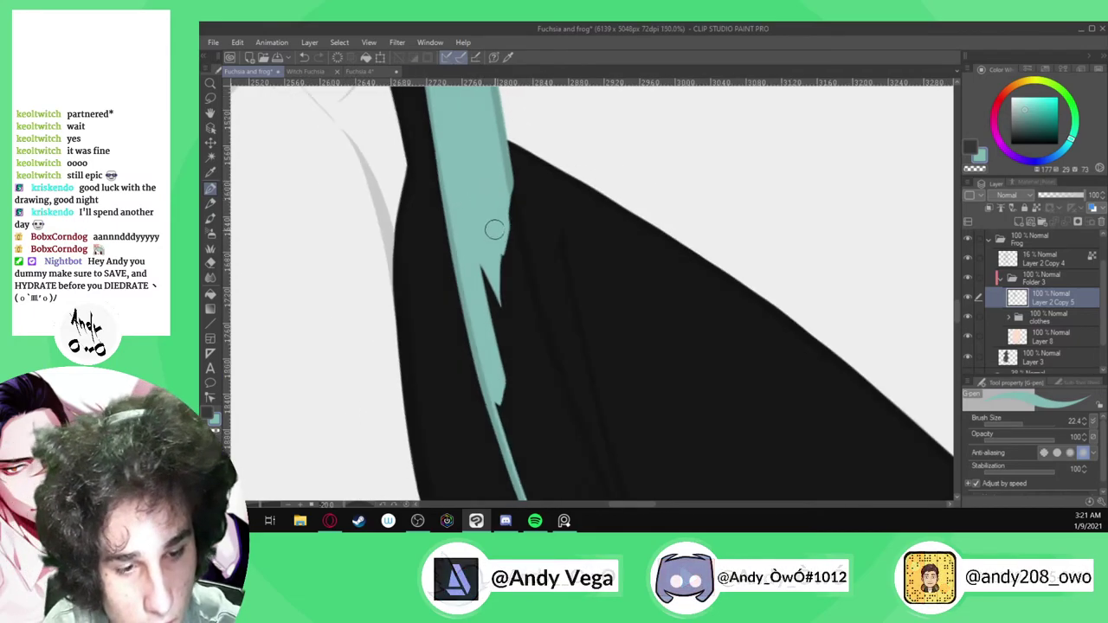
pyautogui.scroll(2, 528, 238)
pyautogui.moveTo(506, 162)
pyautogui.mouseDown()
pyautogui.moveTo(538, 325)
pyautogui.moveTo(604, 511)
pyautogui.mouseUp()
pyautogui.moveTo(490, 168)
pyautogui.mouseDown()
pyautogui.moveTo(526, 341)
pyautogui.moveTo(602, 506)
pyautogui.mouseUp()
pyautogui.moveTo(499, 279)
pyautogui.mouseDown()
pyautogui.moveTo(482, 302)
pyautogui.moveTo(543, 488)
pyautogui.mouseUp()
pyautogui.moveTo(457, 253); pyautogui.dragTo(511, 498)
pyautogui.scroll(-2, 496, 248)
pyautogui.scroll(-3, 519, 231)
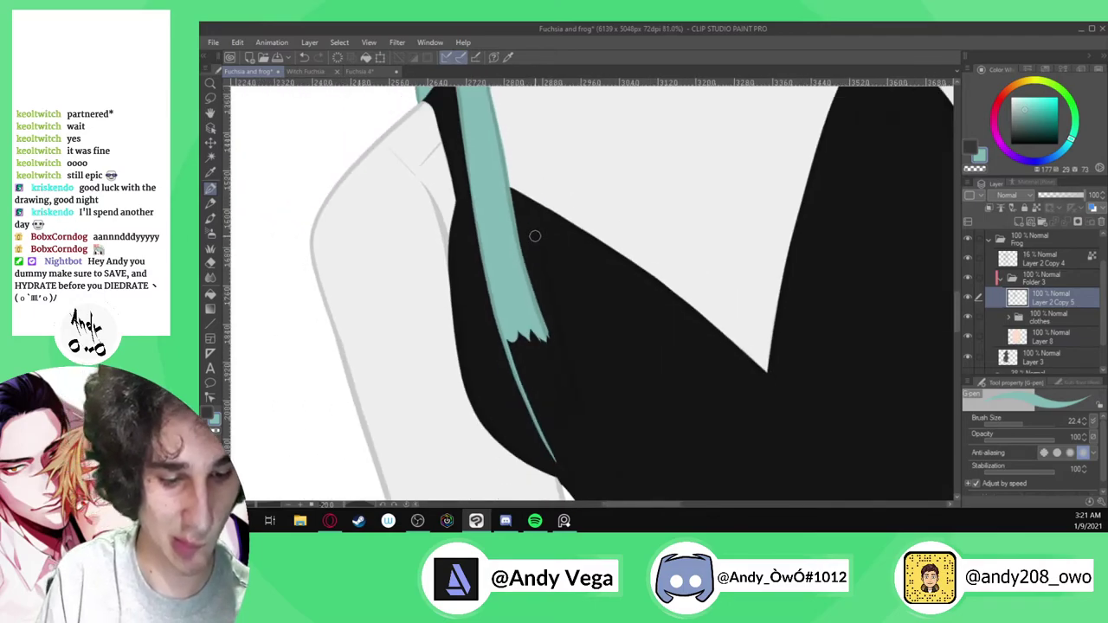
# Extend the strand's inner edge further down the dress bodice with tapered teal strokes
pyautogui.scroll(3, 566, 414)
pyautogui.scroll(3, 557, 312)
pyautogui.moveTo(474, 118)
pyautogui.mouseDown()
pyautogui.moveTo(547, 318)
pyautogui.moveTo(590, 391)
pyautogui.mouseUp()
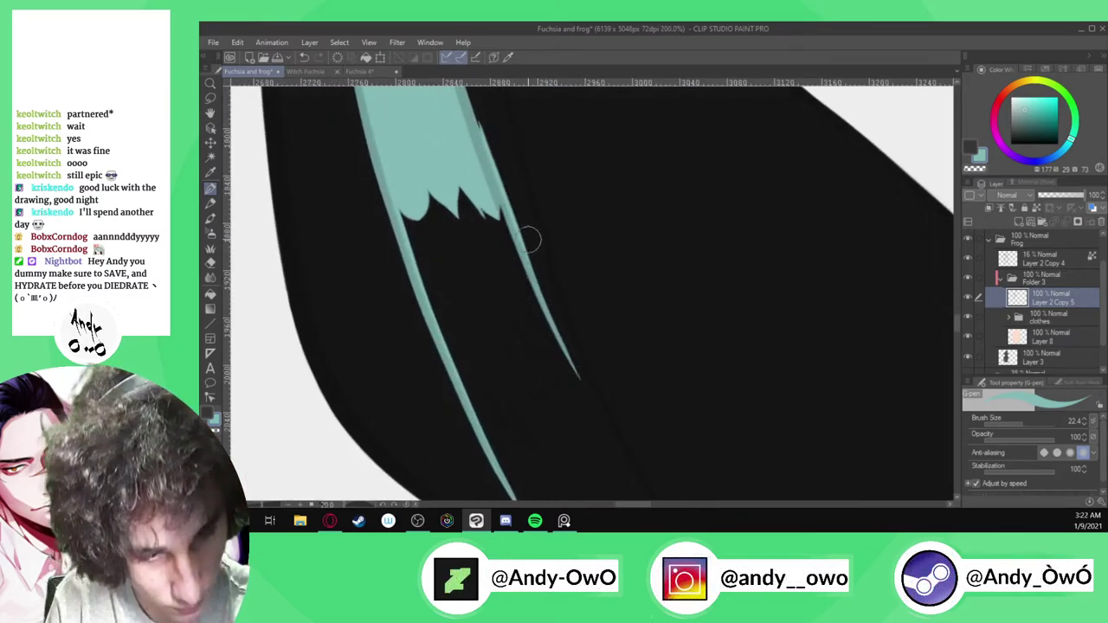
pyautogui.scroll(-2, 479, 107)
pyautogui.moveTo(482, 138); pyautogui.dragTo(581, 398)
pyautogui.moveTo(492, 192); pyautogui.dragTo(583, 417)
pyautogui.moveTo(556, 374); pyautogui.dragTo(611, 472)
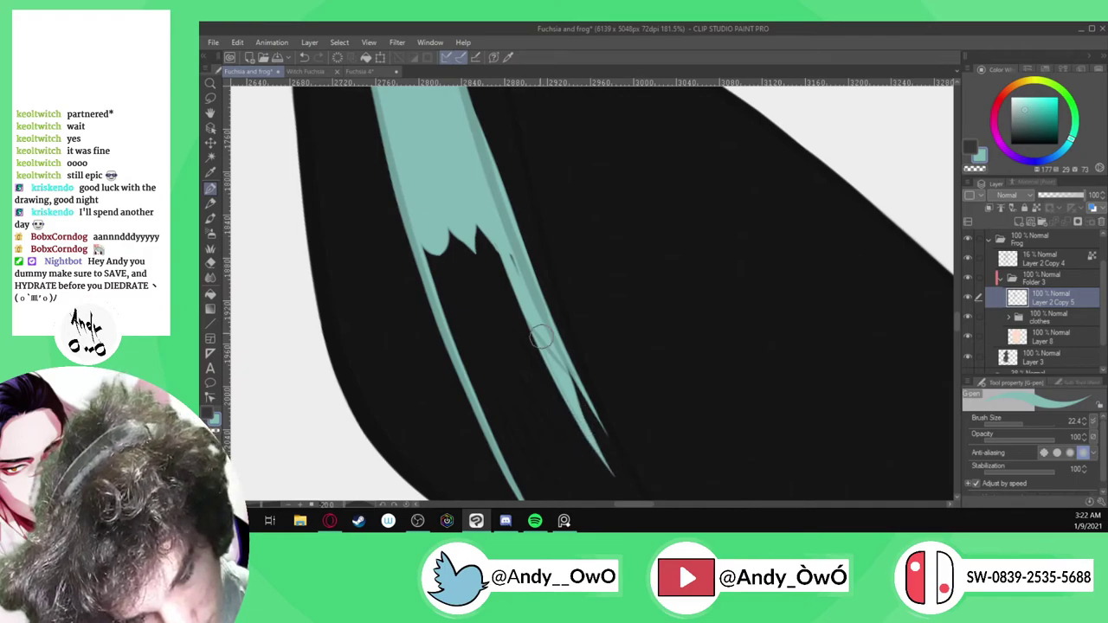
# Fill the strand's lower end with long tapered teal strokes that finish in separate pointed tips
pyautogui.scroll(-1, 485, 230)
pyautogui.moveTo(474, 208)
pyautogui.mouseDown()
pyautogui.moveTo(548, 408)
pyautogui.moveTo(593, 489)
pyautogui.mouseUp()
pyautogui.scroll(-1, 510, 346)
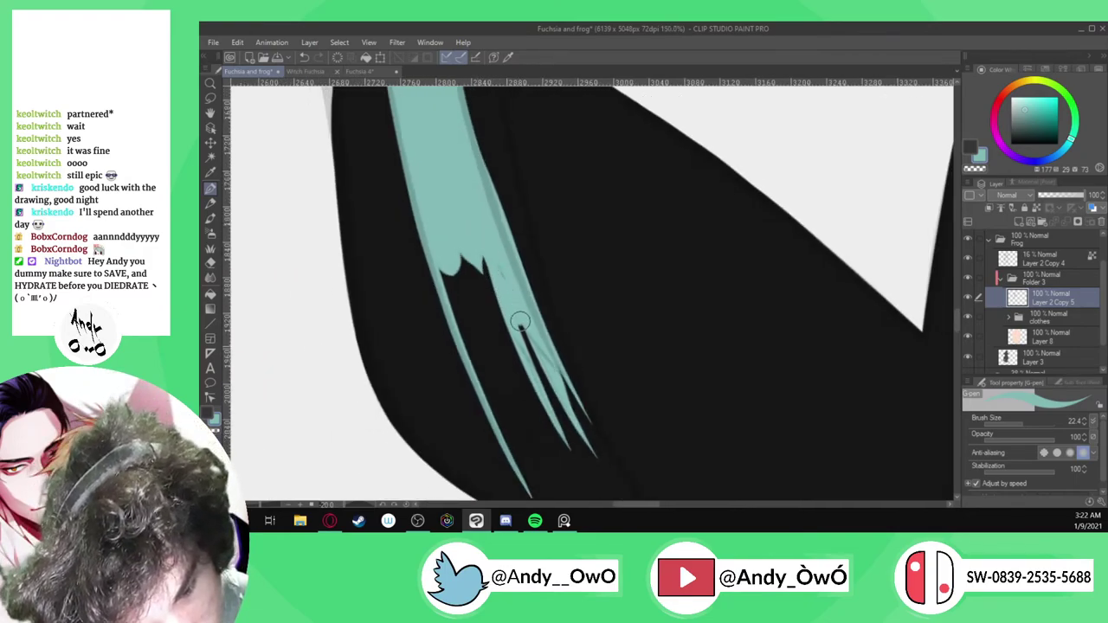
pyautogui.moveTo(479, 220); pyautogui.dragTo(534, 436)
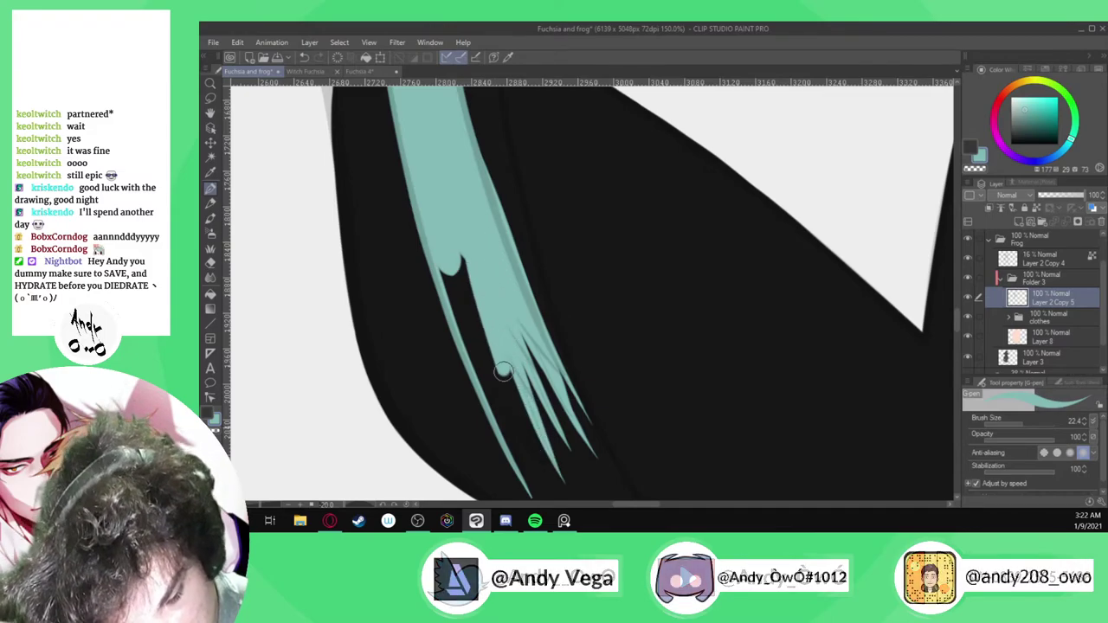
pyautogui.scroll(-1, 491, 325)
pyautogui.scroll(2, 535, 419)
pyautogui.moveTo(424, 129); pyautogui.dragTo(510, 423)
pyautogui.moveTo(422, 149); pyautogui.dragTo(496, 418)
pyautogui.moveTo(400, 147); pyautogui.dragTo(501, 438)
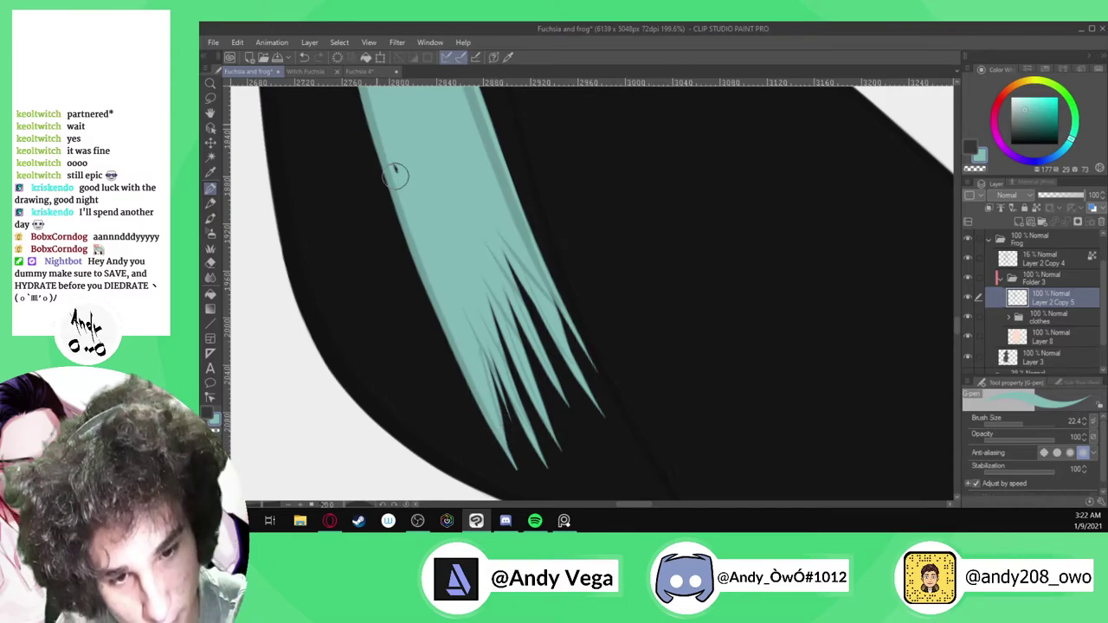
# Add finer teal wisps between the pointed tips and along the inner edge of the strand's end
pyautogui.scroll(1, 397, 180)
pyautogui.moveTo(500, 235); pyautogui.dragTo(567, 389)
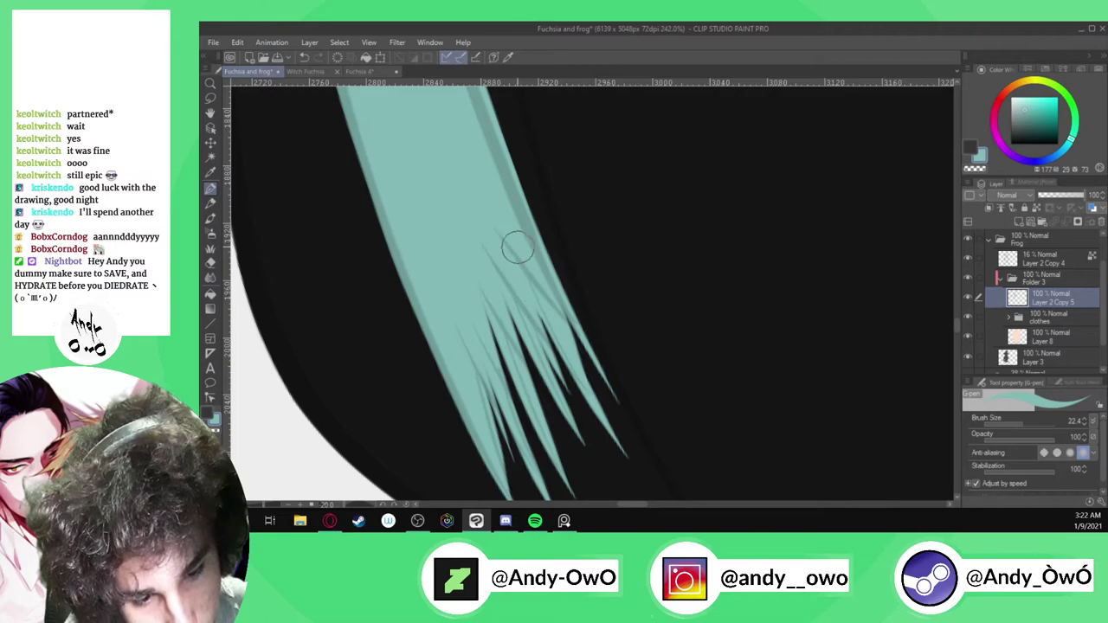
pyautogui.moveTo(509, 297); pyautogui.dragTo(561, 426)
pyautogui.moveTo(468, 269); pyautogui.dragTo(540, 450)
pyautogui.moveTo(496, 134); pyautogui.dragTo(590, 351)
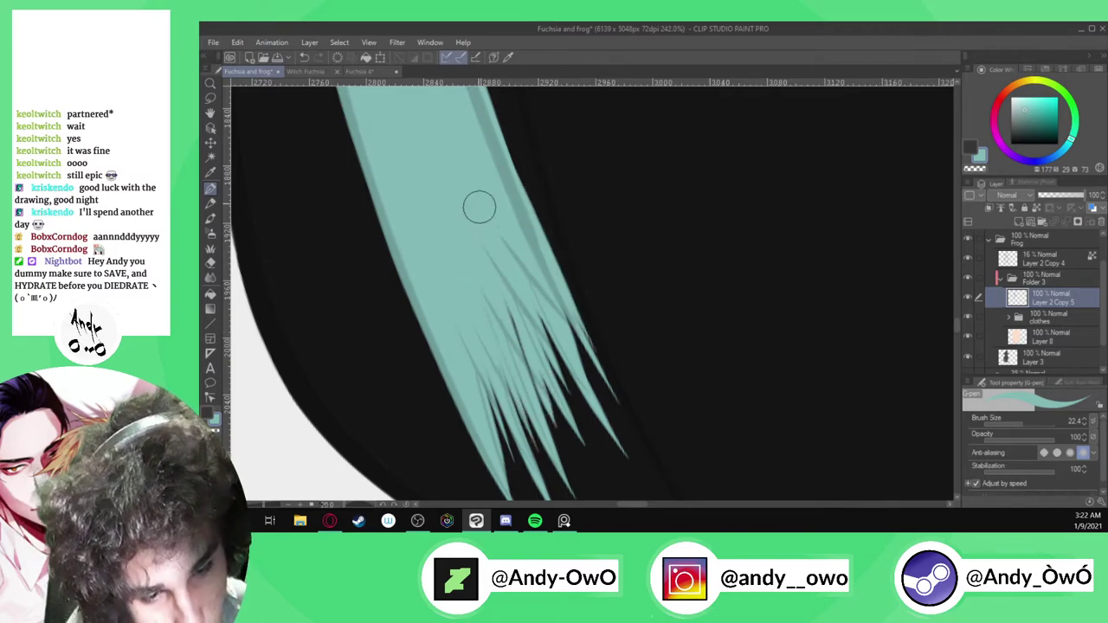
pyautogui.scroll(-1, 459, 195)
pyautogui.moveTo(493, 121); pyautogui.dragTo(564, 275)
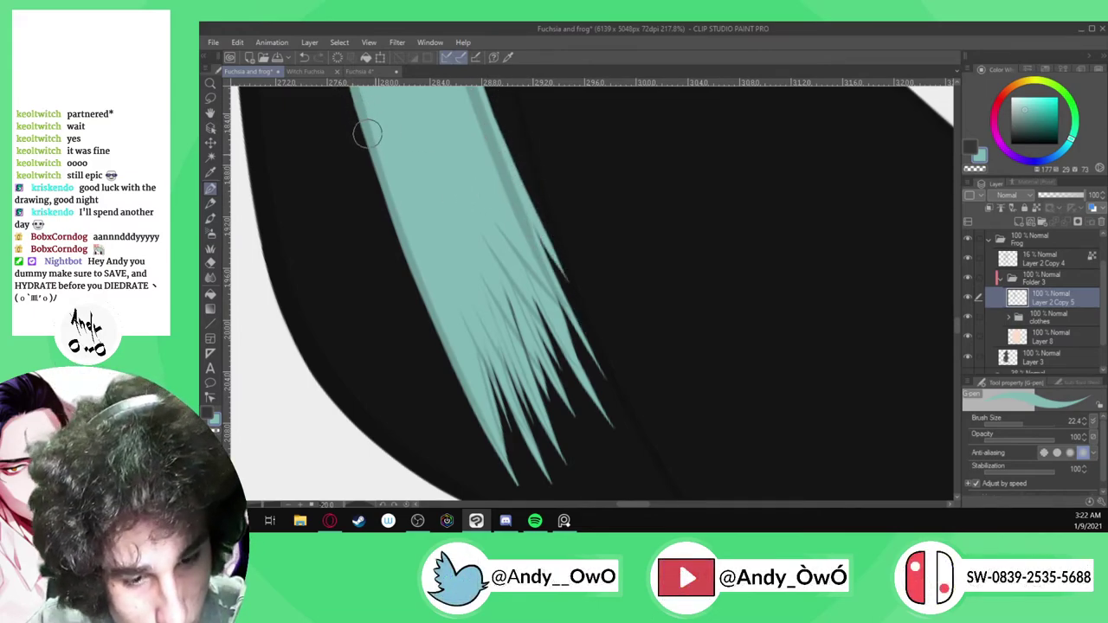
# Undo the long stroke along the outer edge and lengthen the strand's lowest tip with short tapered teal wisps
pyautogui.moveTo(405, 244)
pyautogui.mouseDown()
pyautogui.moveTo(452, 375)
pyautogui.moveTo(481, 388)
pyautogui.moveTo(525, 489)
pyautogui.mouseUp()
pyautogui.hotkey('ctrl', 'z')
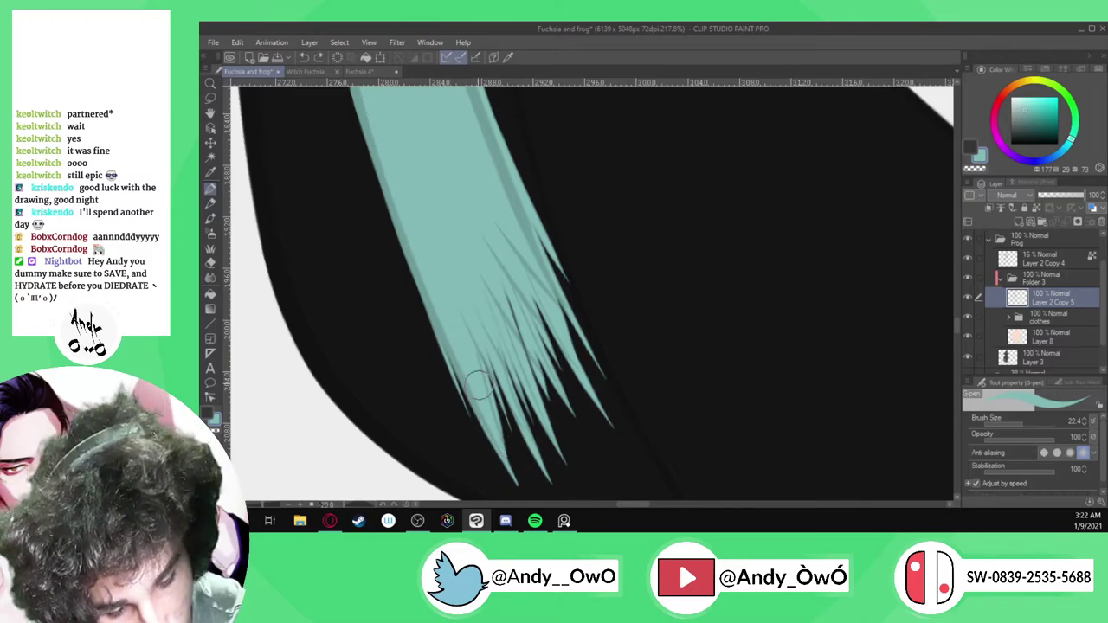
pyautogui.moveTo(492, 420); pyautogui.dragTo(524, 498)
pyautogui.moveTo(490, 421); pyautogui.dragTo(541, 505)
pyautogui.moveTo(513, 394); pyautogui.dragTo(549, 476)
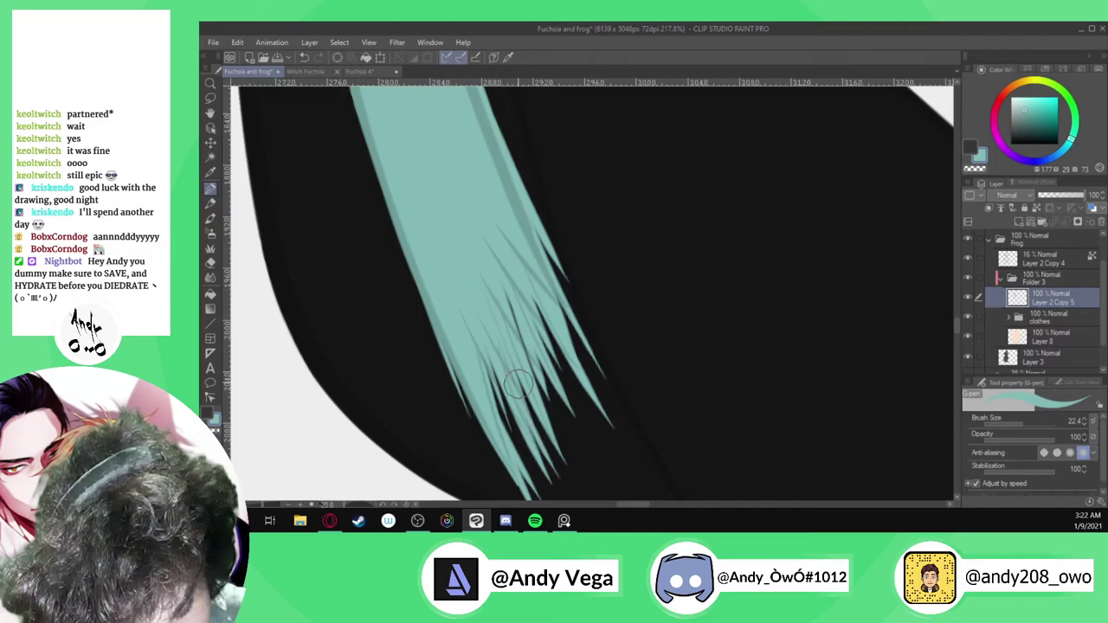
pyautogui.moveTo(528, 381); pyautogui.dragTo(568, 452)
pyautogui.scroll(-5, 525, 381)
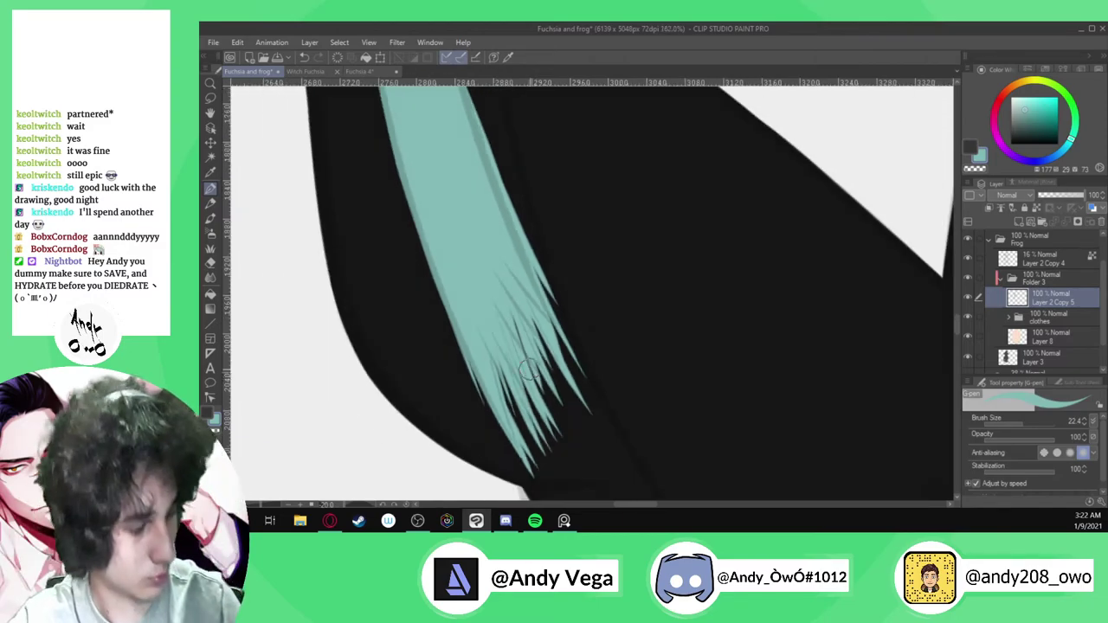
# Feather the outer edge near the strand's end with short teal wisps splitting away from the tip
pyautogui.scroll(3, 490, 330)
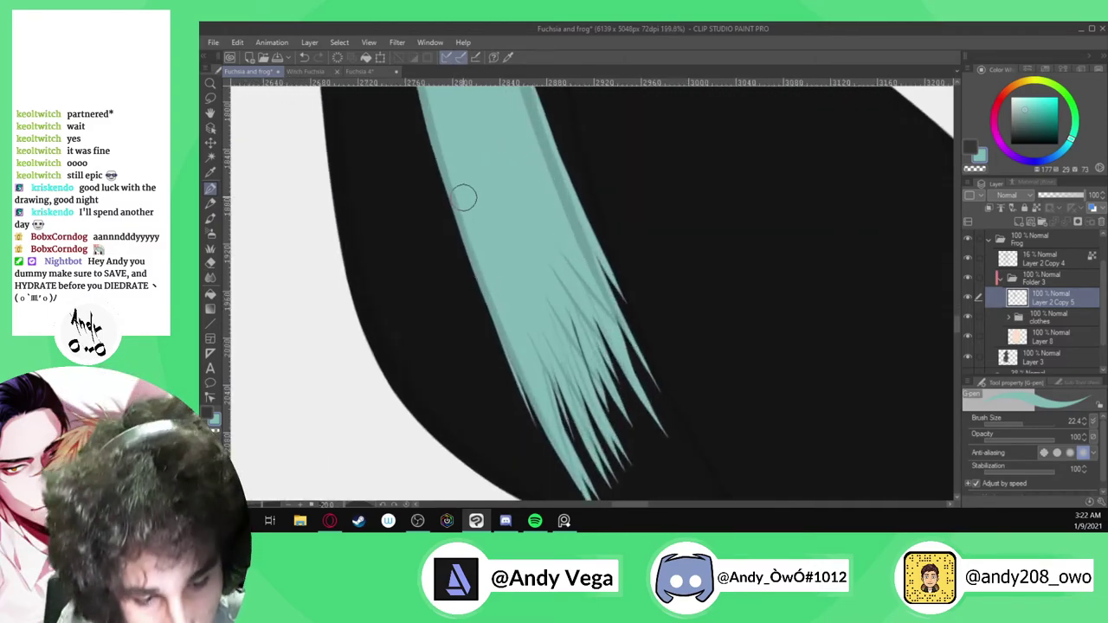
pyautogui.moveTo(498, 336); pyautogui.dragTo(521, 411)
pyautogui.moveTo(472, 272); pyautogui.dragTo(524, 428)
pyautogui.scroll(-3, 510, 338)
pyautogui.scroll(3, 515, 333)
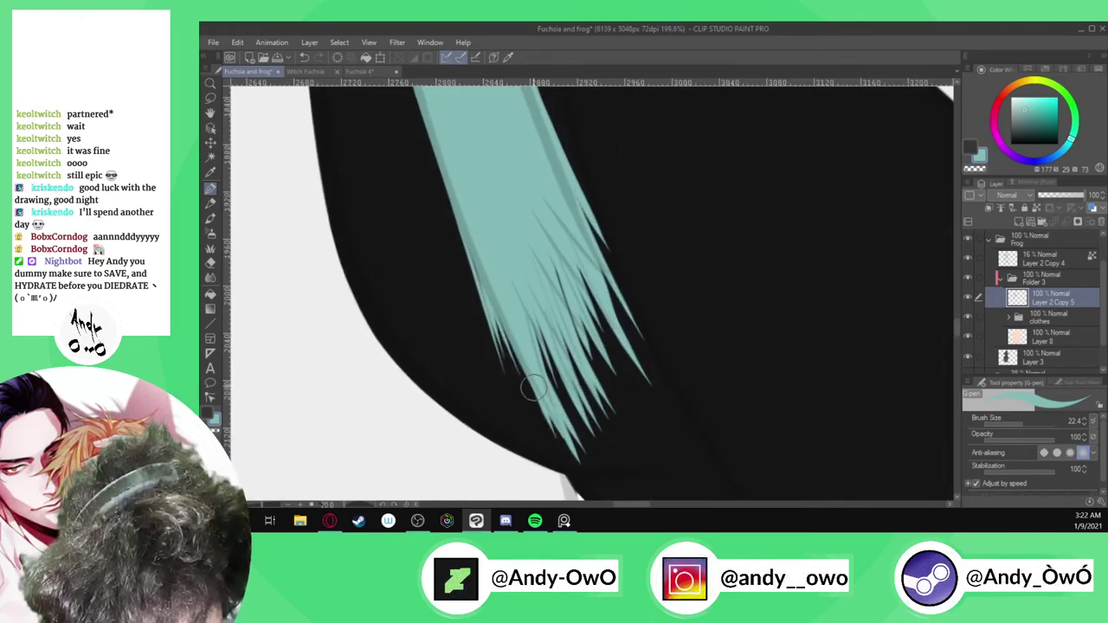
pyautogui.moveTo(521, 374); pyautogui.dragTo(544, 424)
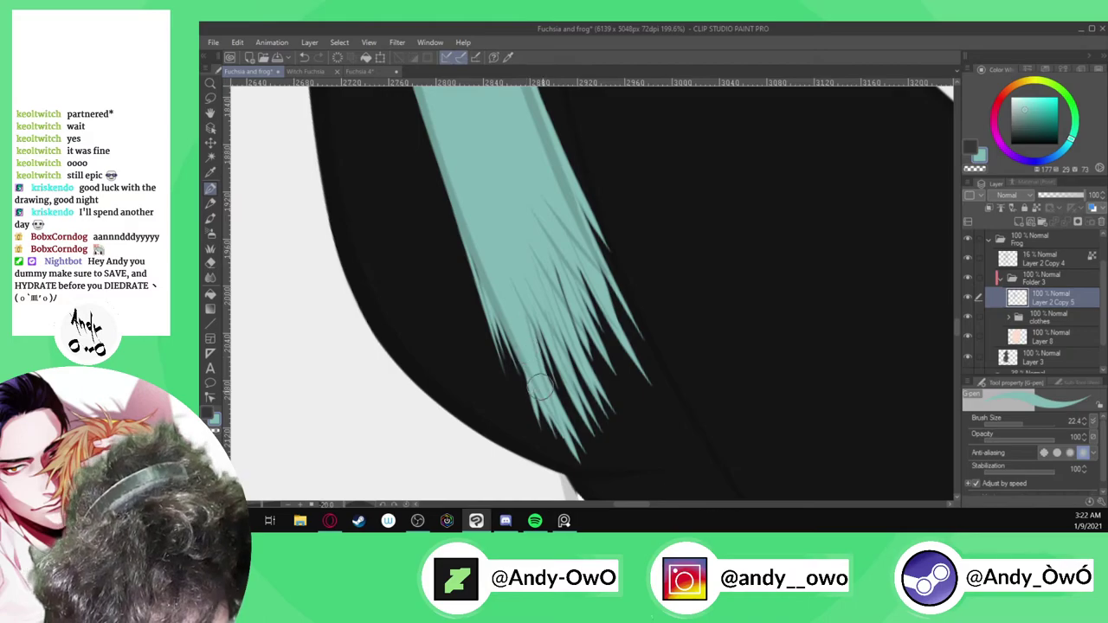
pyautogui.scroll(-3, 528, 338)
# Layer thin teal hair strokes across the strand's frayed end, extending the fine wisps on its inner side
pyautogui.scroll(4, 575, 307)
pyautogui.moveTo(563, 303)
pyautogui.mouseDown()
pyautogui.moveTo(609, 401)
pyautogui.moveTo(612, 475)
pyautogui.mouseUp()
pyautogui.scroll(2, 564, 318)
pyautogui.moveTo(494, 275); pyautogui.dragTo(649, 474)
pyautogui.moveTo(511, 312); pyautogui.dragTo(585, 483)
pyautogui.moveTo(511, 268); pyautogui.dragTo(601, 379)
pyautogui.moveTo(535, 240); pyautogui.dragTo(662, 451)
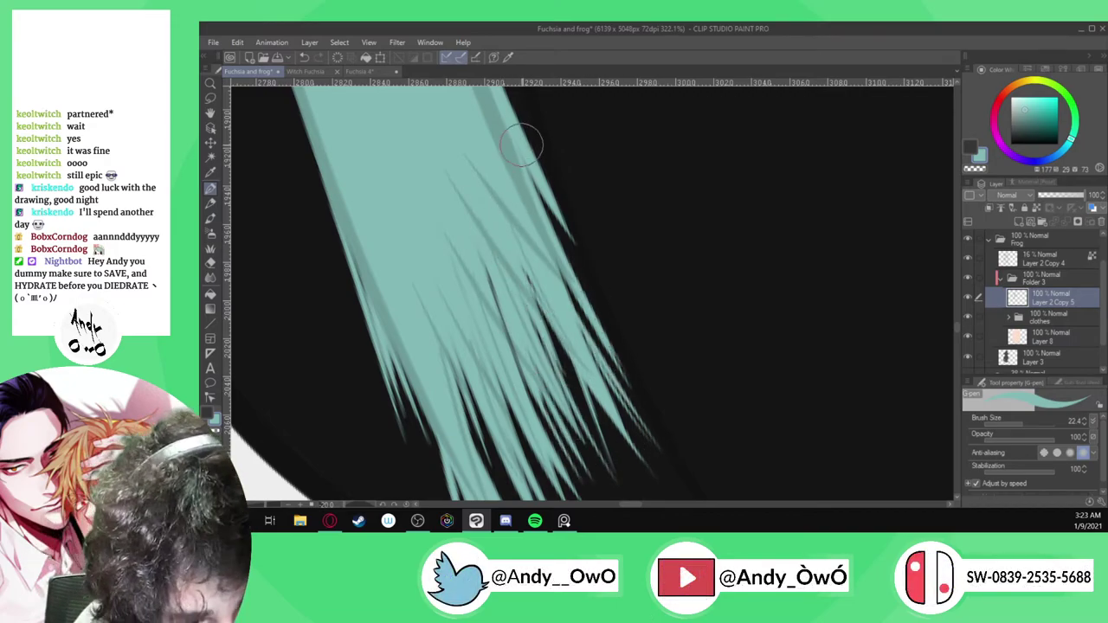
pyautogui.moveTo(524, 147); pyautogui.dragTo(587, 270)
pyautogui.moveTo(545, 310); pyautogui.dragTo(585, 413)
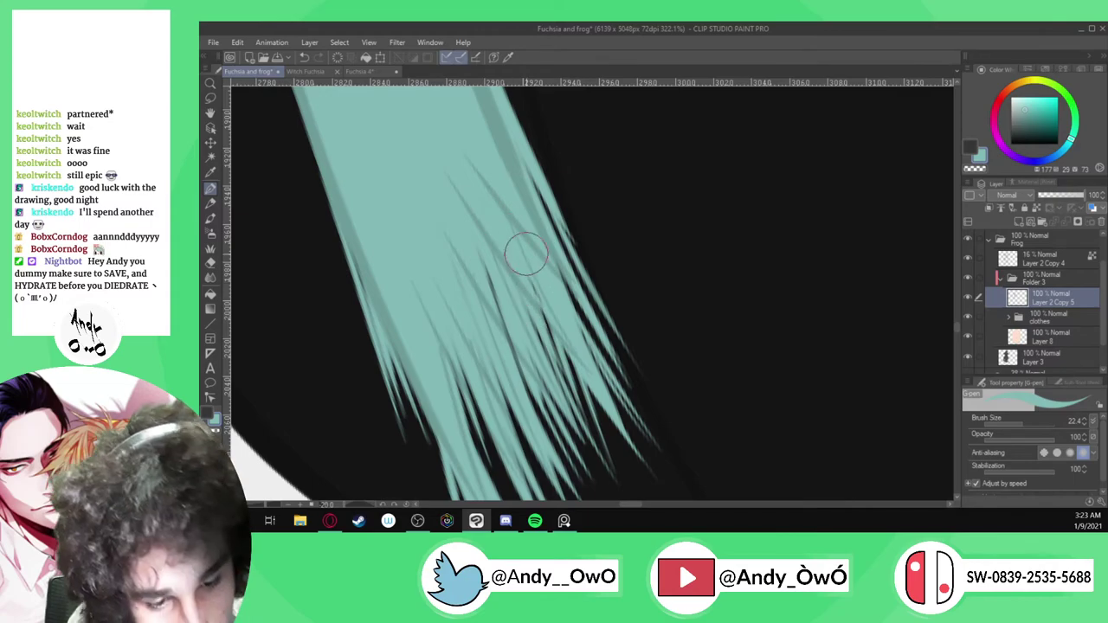
# Hide the line art on Layer 2 Copy 4 and examine the frayed teal strand against the whole illustration
pyautogui.scroll(-2, 554, 290)
pyautogui.scroll(3, 554, 277)
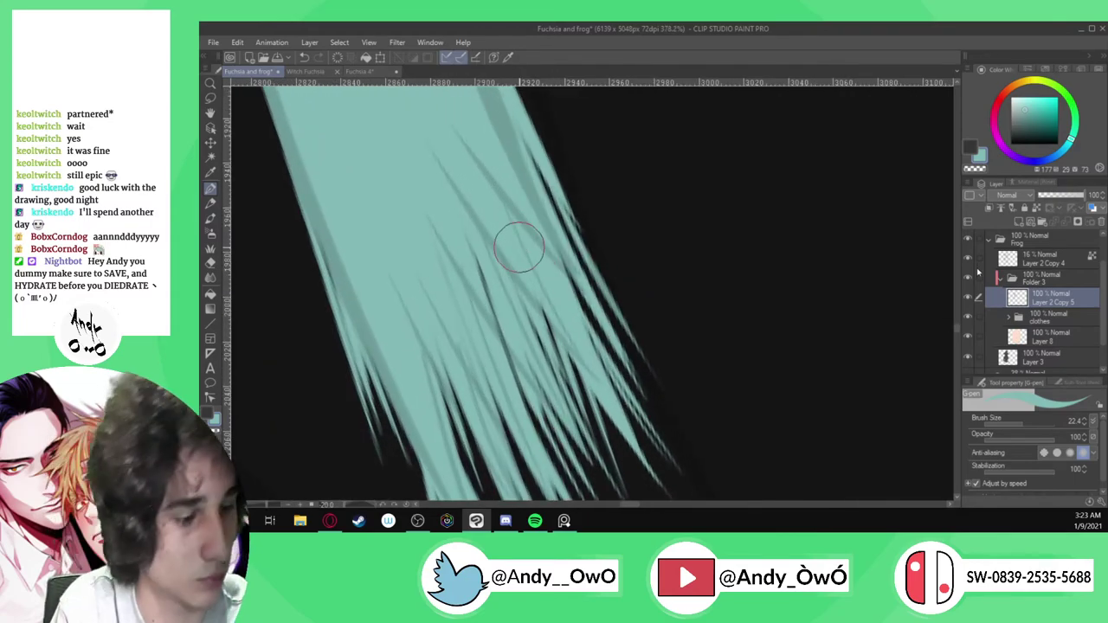
pyautogui.scroll(-8, 650, 294)
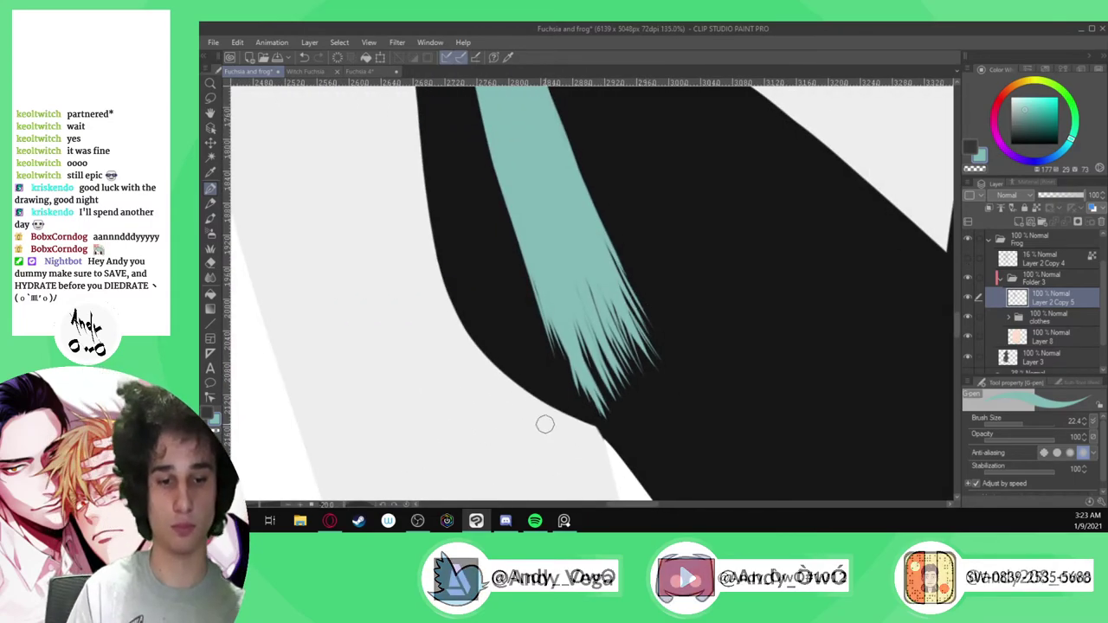
pyautogui.scroll(-6, 548, 426)
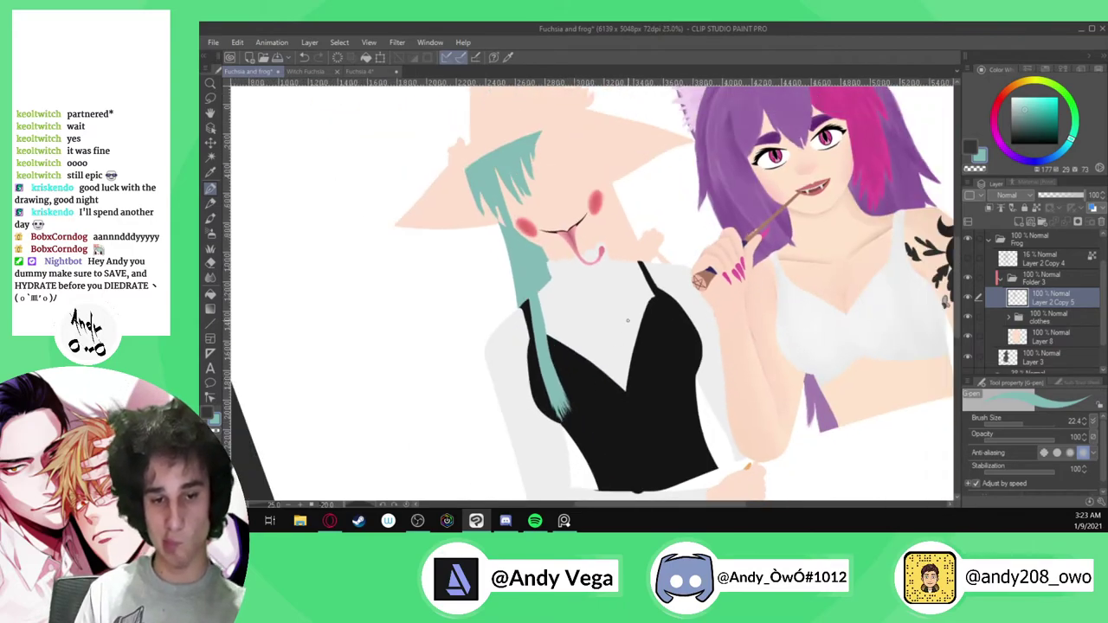
pyautogui.scroll(3, 637, 294)
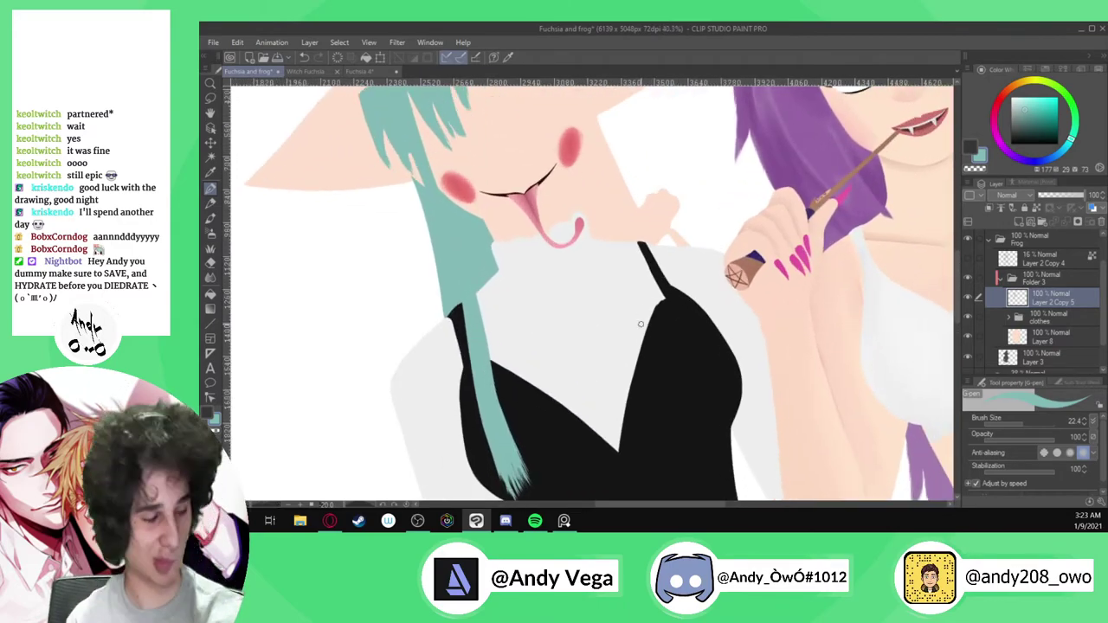
pyautogui.scroll(-4, 641, 324)
pyautogui.scroll(2, 632, 314)
# Show the line art on Layer 2 Copy 4 and try a long teal stroke down the hair's outer edge toward the shoulder frog
pyautogui.click(966, 258)
pyautogui.scroll(2, 688, 301)
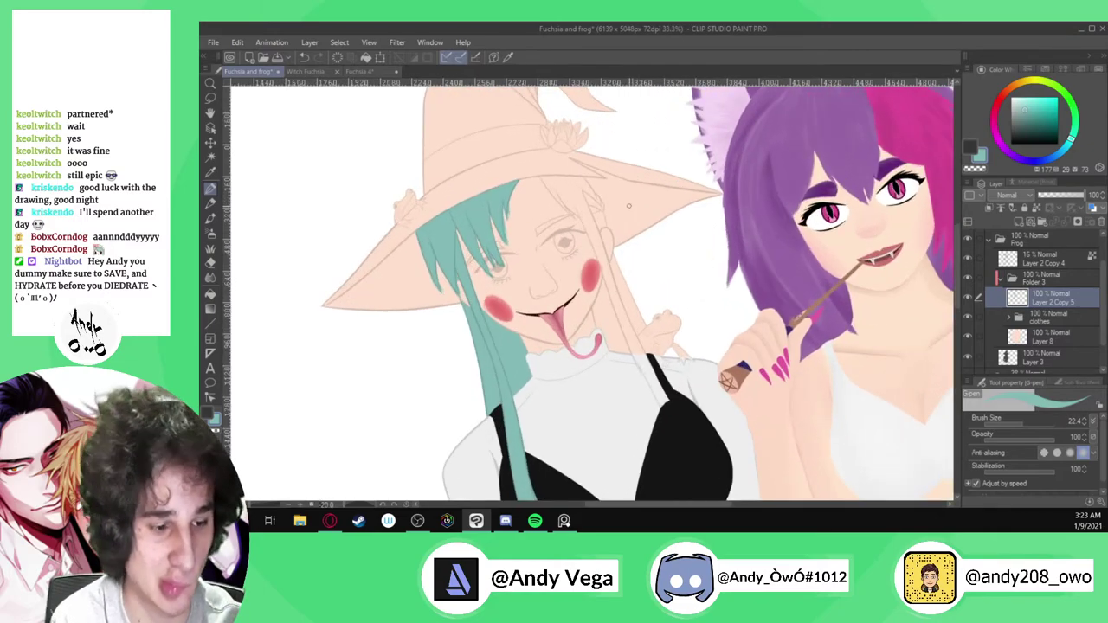
pyautogui.scroll(2, 637, 300)
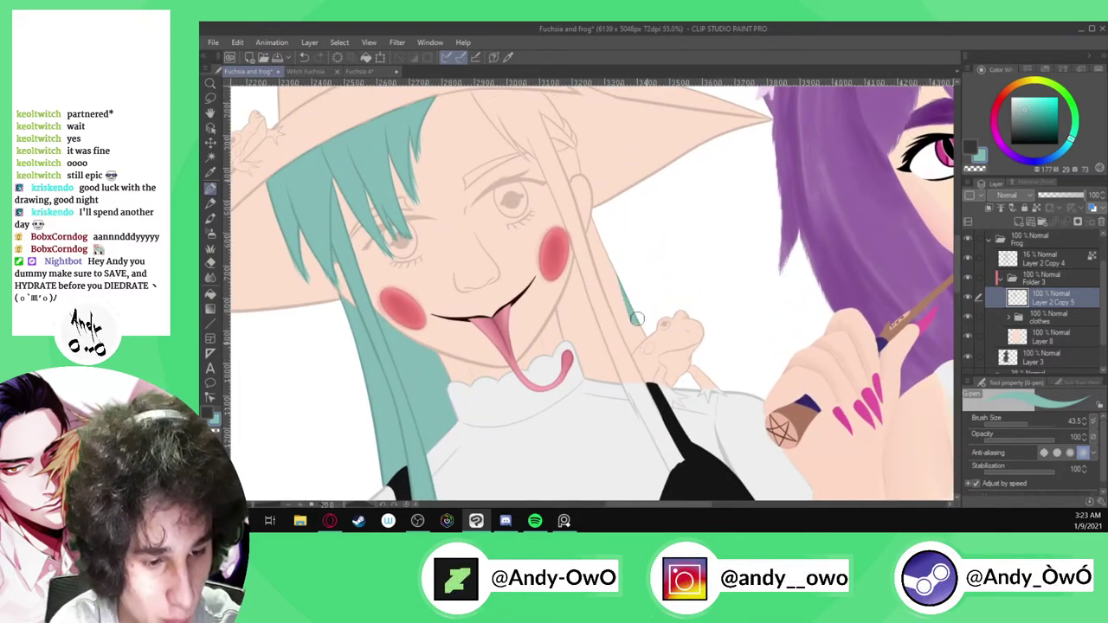
pyautogui.scroll(2, 636, 317)
pyautogui.moveTo(599, 260); pyautogui.dragTo(639, 347)
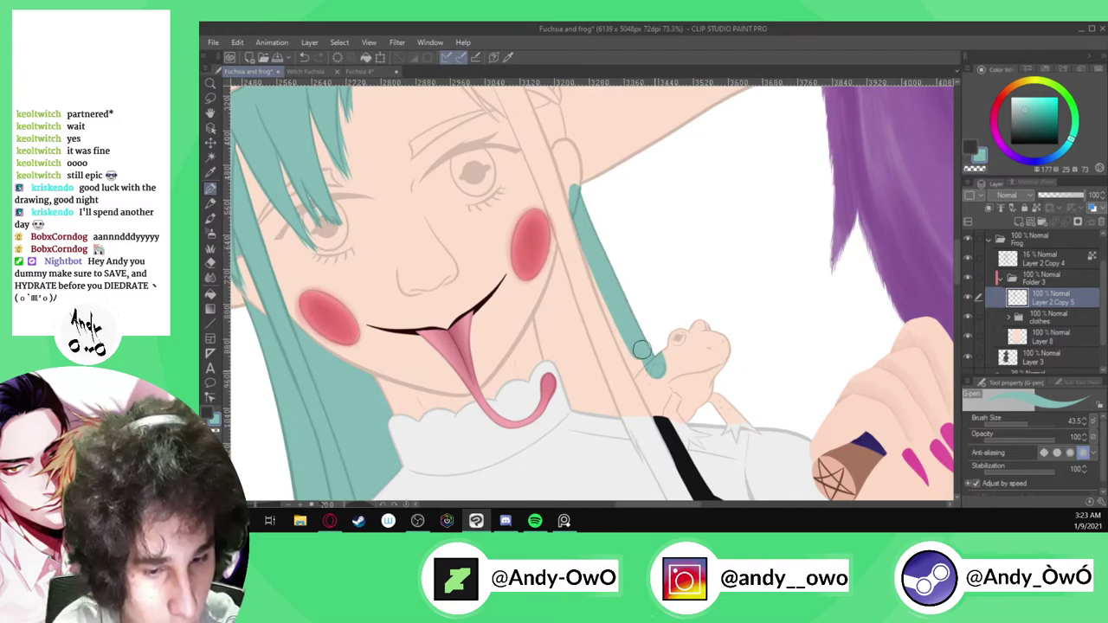
pyautogui.hotkey('ctrl', 'z')
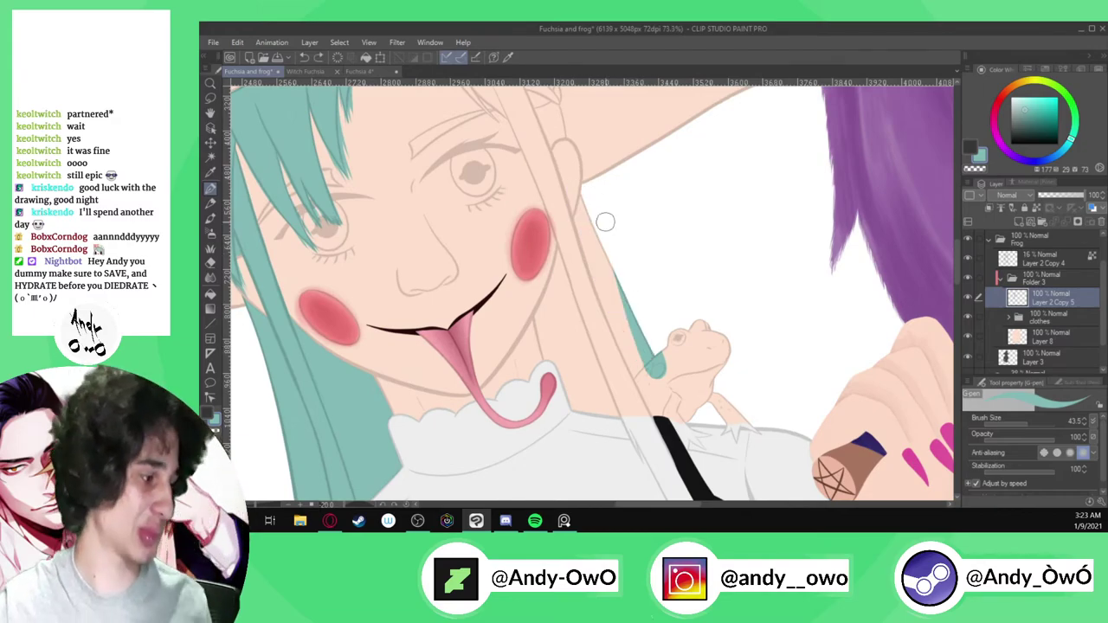
# Paint the hair section behind the ear teal with a 24.3 brush, running layered strokes down between the neck and the frog
pyautogui.scroll(5, 591, 293)
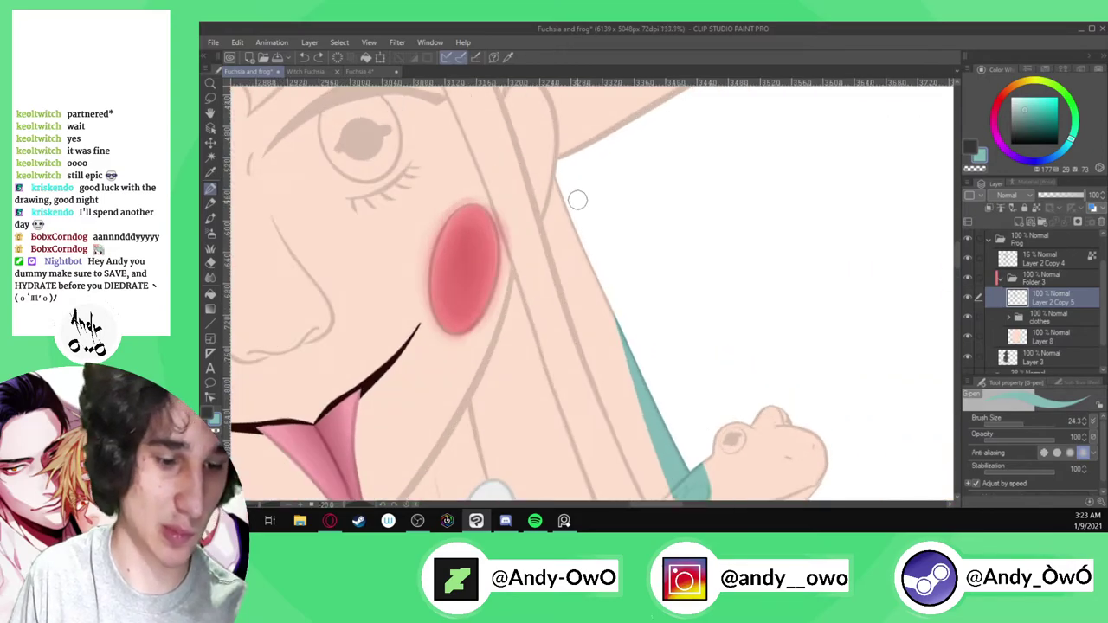
pyautogui.moveTo(531, 230)
pyautogui.mouseDown()
pyautogui.moveTo(566, 106)
pyautogui.moveTo(546, 217)
pyautogui.moveTo(576, 163)
pyautogui.moveTo(546, 321)
pyautogui.moveTo(579, 325)
pyautogui.moveTo(653, 181)
pyautogui.moveTo(638, 435)
pyautogui.mouseUp()
pyautogui.scroll(-3, 675, 205)
pyautogui.scroll(-2, 684, 197)
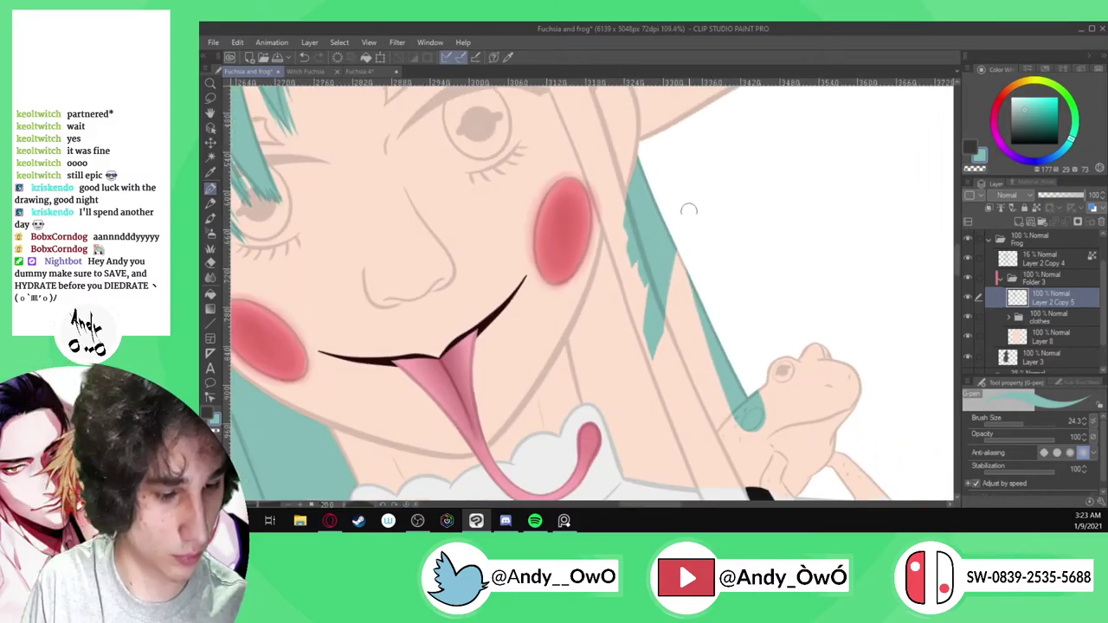
pyautogui.moveTo(675, 241)
pyautogui.mouseDown()
pyautogui.moveTo(719, 398)
pyautogui.moveTo(686, 268)
pyautogui.moveTo(667, 253)
pyautogui.moveTo(690, 410)
pyautogui.mouseUp()
pyautogui.moveTo(670, 234); pyautogui.dragTo(656, 408)
pyautogui.moveTo(659, 286); pyautogui.dragTo(671, 427)
pyautogui.scroll(-2, 678, 387)
pyautogui.scroll(7, 670, 391)
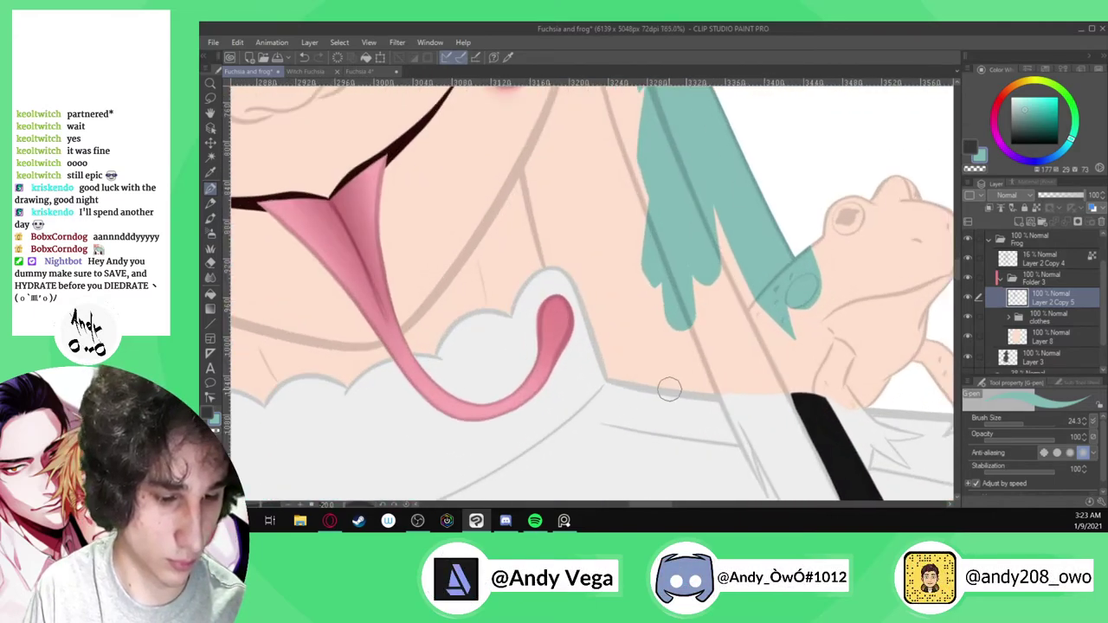
pyautogui.moveTo(593, 369)
pyautogui.mouseDown()
pyautogui.moveTo(819, 408)
pyautogui.moveTo(939, 417)
pyautogui.mouseUp()
pyautogui.scroll(-4, 734, 304)
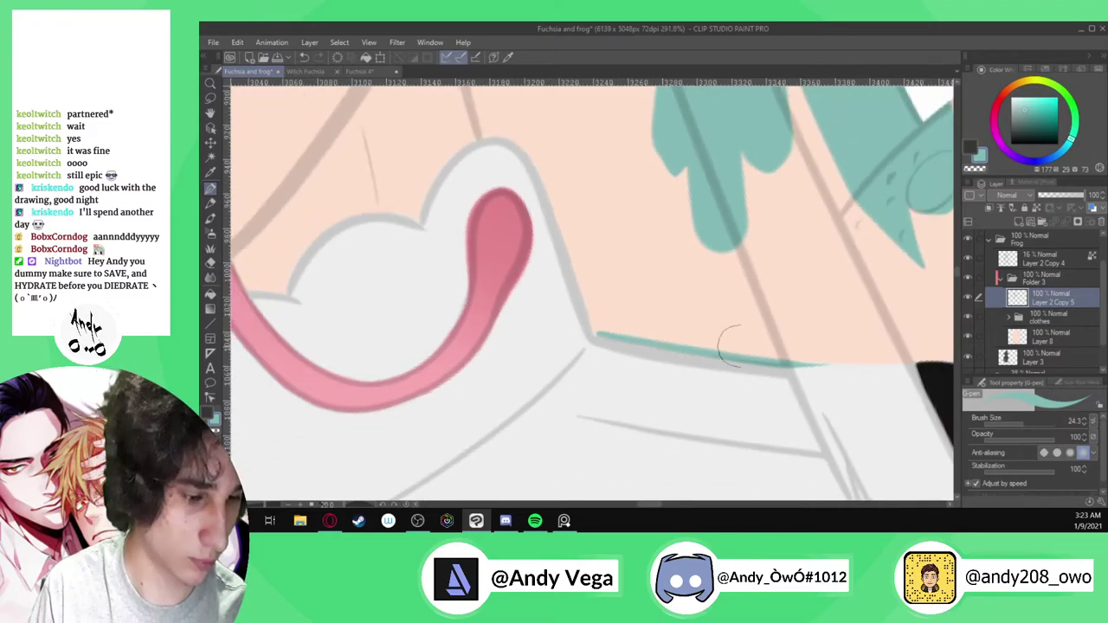
pyautogui.scroll(-1, 640, 306)
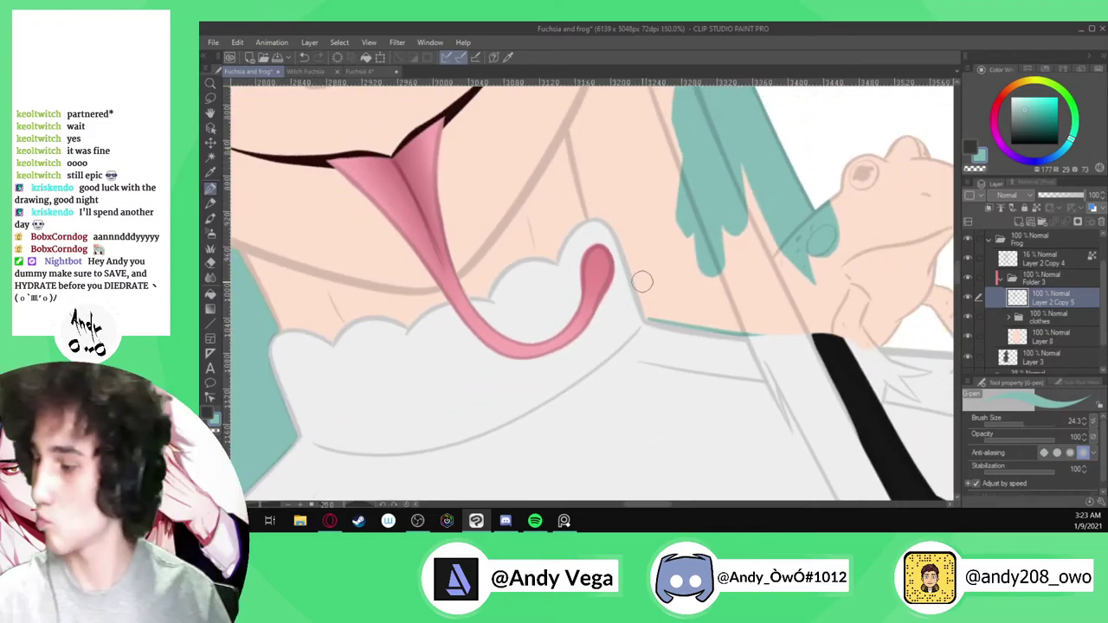
# Rotate the canvas and trace a teal edge along the end of the black shoulder strap with a 13.6 brush
pyautogui.press('-')
pyautogui.press('-')
pyautogui.press('-')
pyautogui.press('-')
pyautogui.press('-')
pyautogui.press('-')
pyautogui.press('-')
pyautogui.press('-')
pyautogui.press('-')
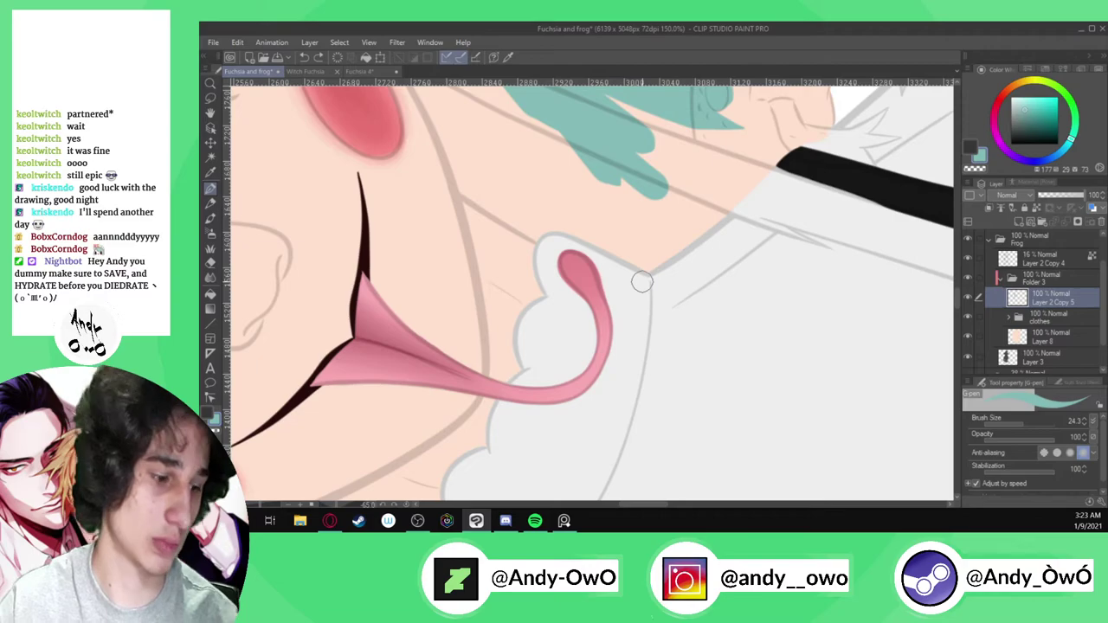
pyautogui.scroll(8, 812, 182)
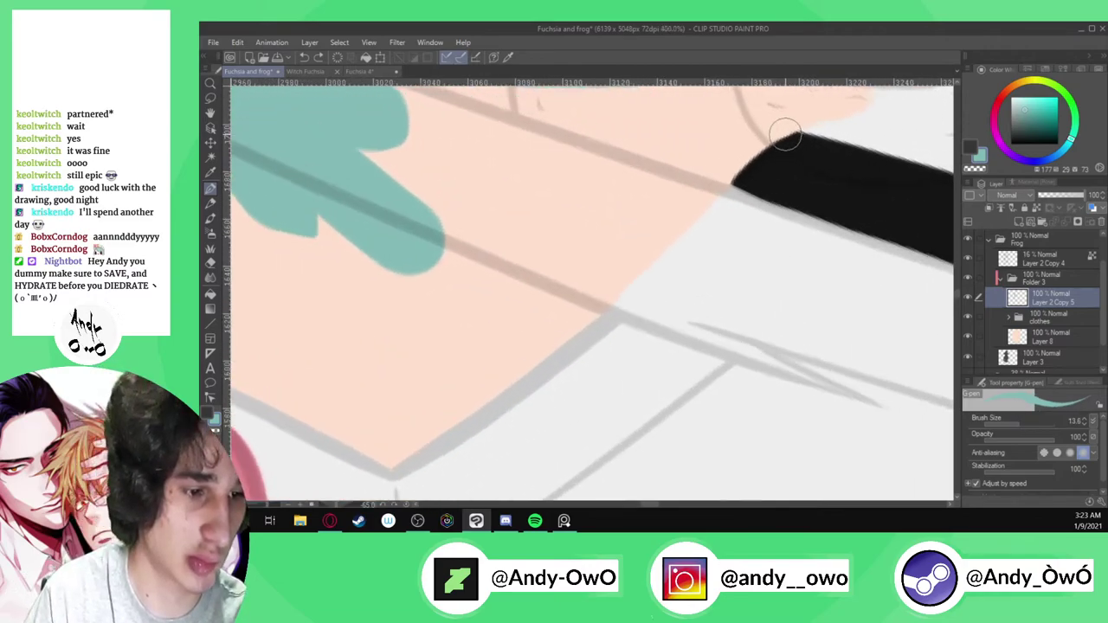
pyautogui.moveTo(778, 134); pyautogui.dragTo(675, 202)
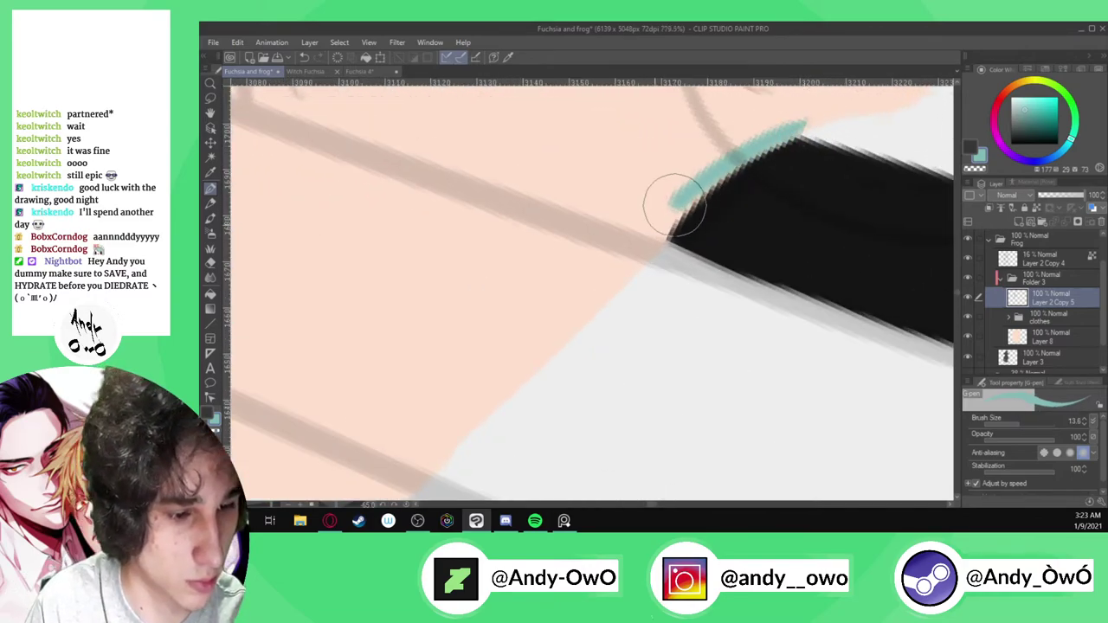
pyautogui.moveTo(752, 156)
pyautogui.mouseDown()
pyautogui.moveTo(682, 216)
pyautogui.moveTo(732, 165)
pyautogui.mouseUp()
pyautogui.hotkey('ctrl', 'z')
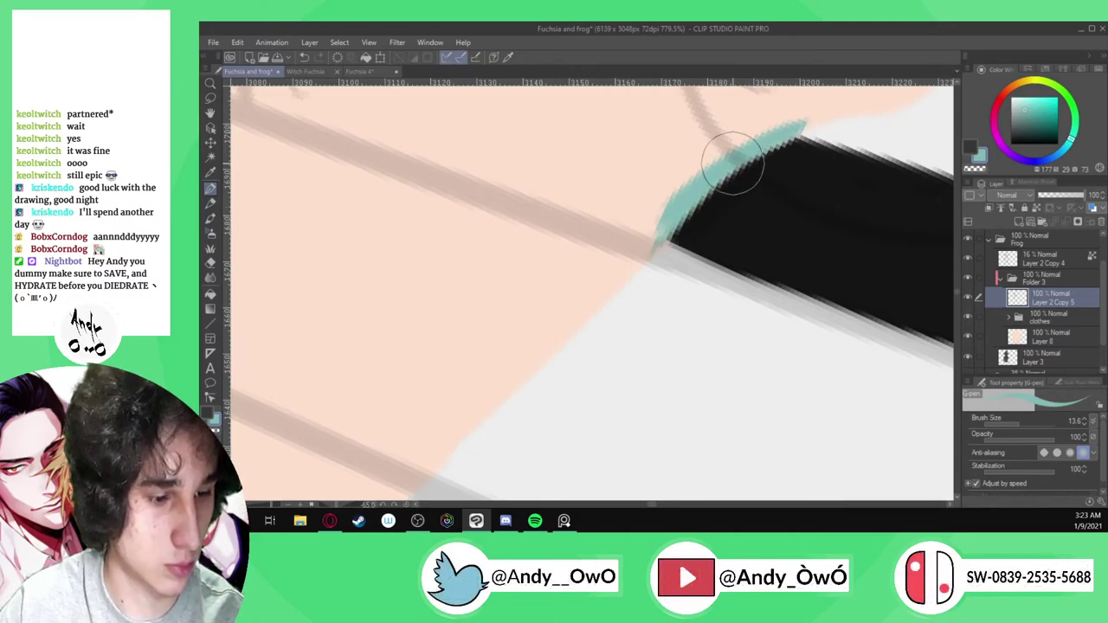
# Extend the teal edge from the black strap along the top of the white shirt's shoulder toward the collar
pyautogui.moveTo(672, 223); pyautogui.dragTo(568, 326)
pyautogui.moveTo(699, 198); pyautogui.dragTo(511, 380)
pyautogui.moveTo(641, 262); pyautogui.dragTo(457, 442)
pyautogui.scroll(-4, 637, 165)
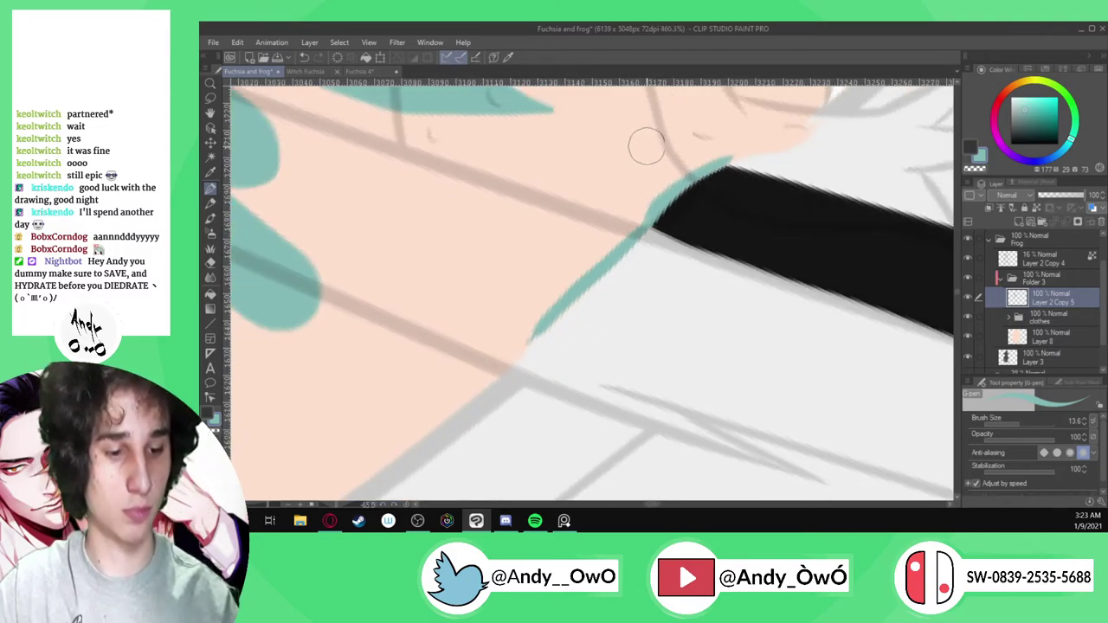
pyautogui.scroll(-2, 612, 211)
pyautogui.scroll(2, 418, 376)
pyautogui.scroll(1, 413, 398)
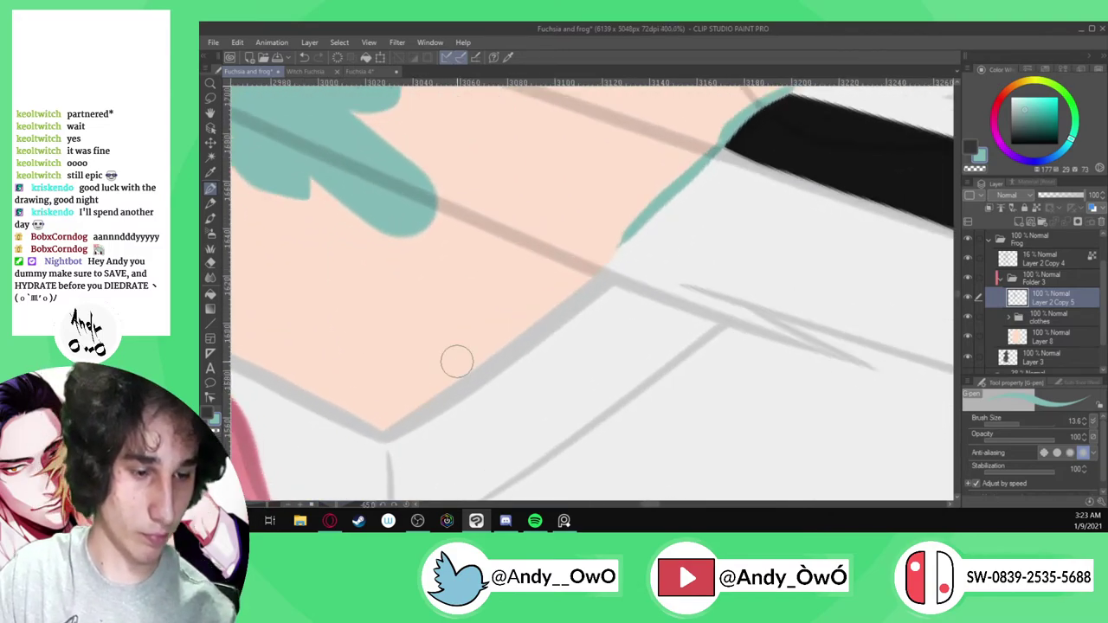
# Continue the teal edge along the shoulder line down to the corner where it meets the ruffled collar
pyautogui.scroll(2, 421, 427)
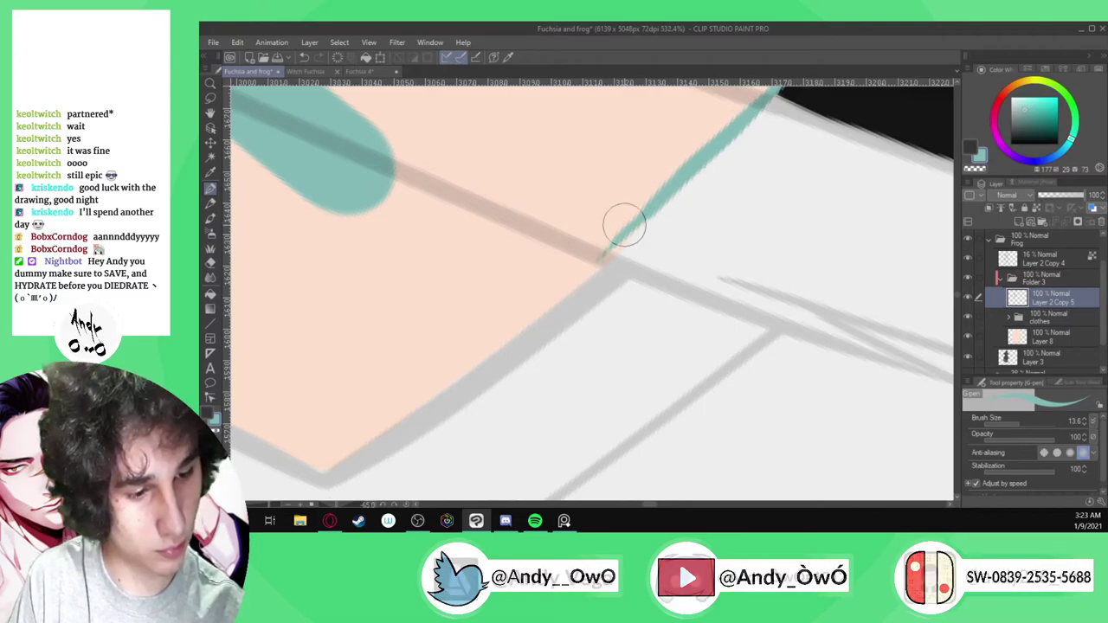
pyautogui.moveTo(690, 172); pyautogui.dragTo(628, 221)
pyautogui.hotkey('ctrl', 'z')
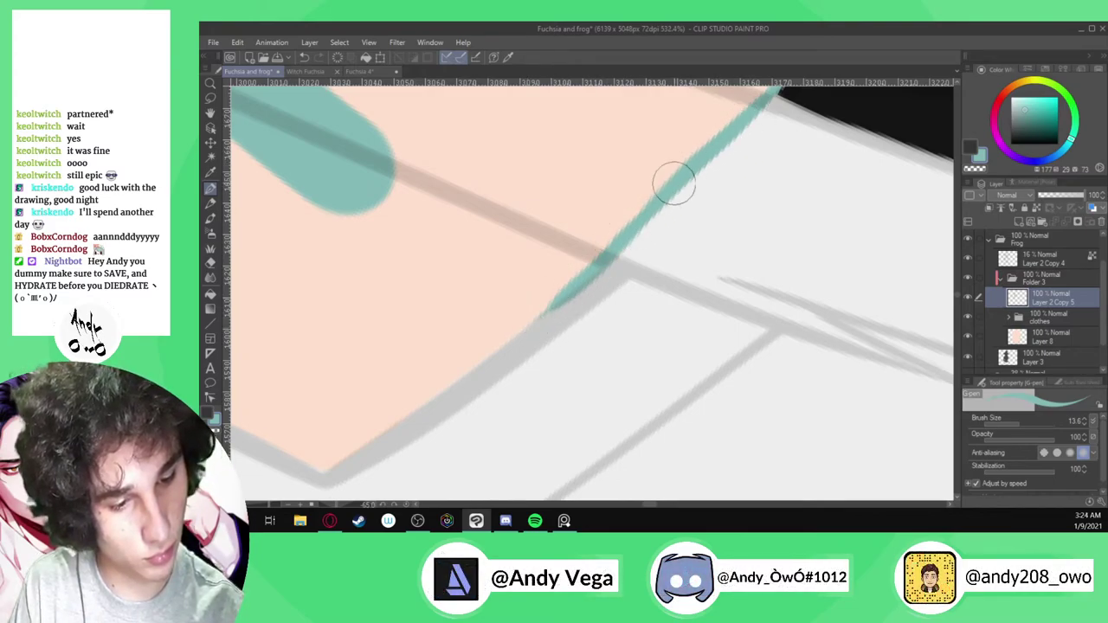
pyautogui.scroll(2, 519, 309)
pyautogui.moveTo(437, 382); pyautogui.dragTo(677, 207)
pyautogui.moveTo(768, 124)
pyautogui.mouseDown()
pyautogui.moveTo(408, 395)
pyautogui.moveTo(771, 93)
pyautogui.mouseUp()
pyautogui.scroll(-5, 520, 416)
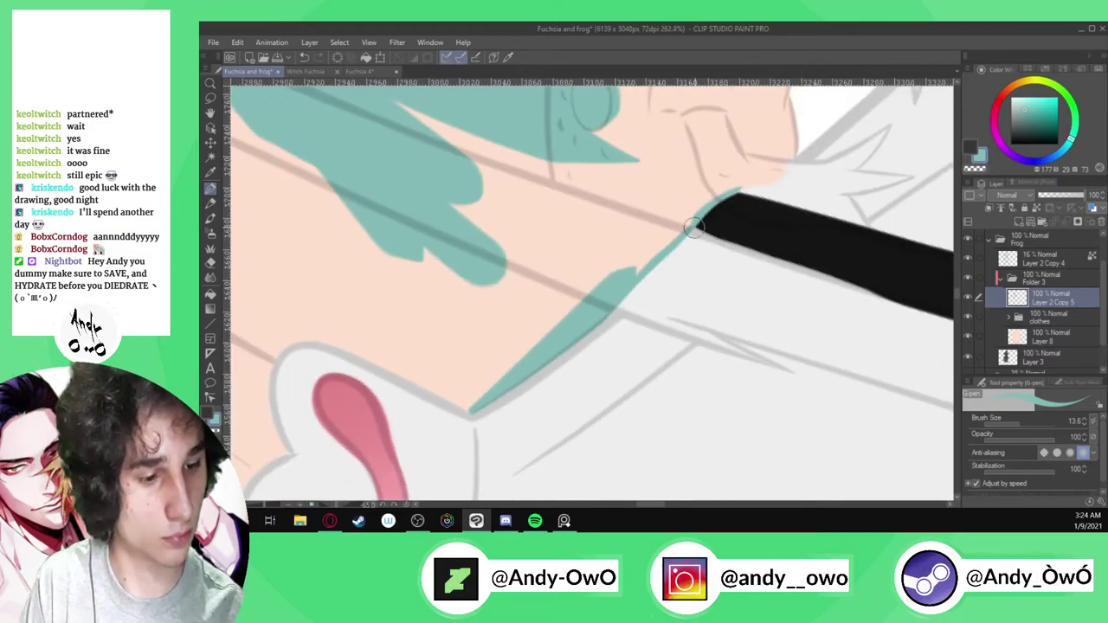
# Thicken the teal band along the shoulder and fill the gap up to the hair strands with a 43.5 brush
pyautogui.scroll(3, 694, 228)
pyautogui.moveTo(753, 166)
pyautogui.mouseDown()
pyautogui.moveTo(662, 222)
pyautogui.moveTo(758, 162)
pyautogui.moveTo(685, 213)
pyautogui.moveTo(598, 300)
pyautogui.mouseUp()
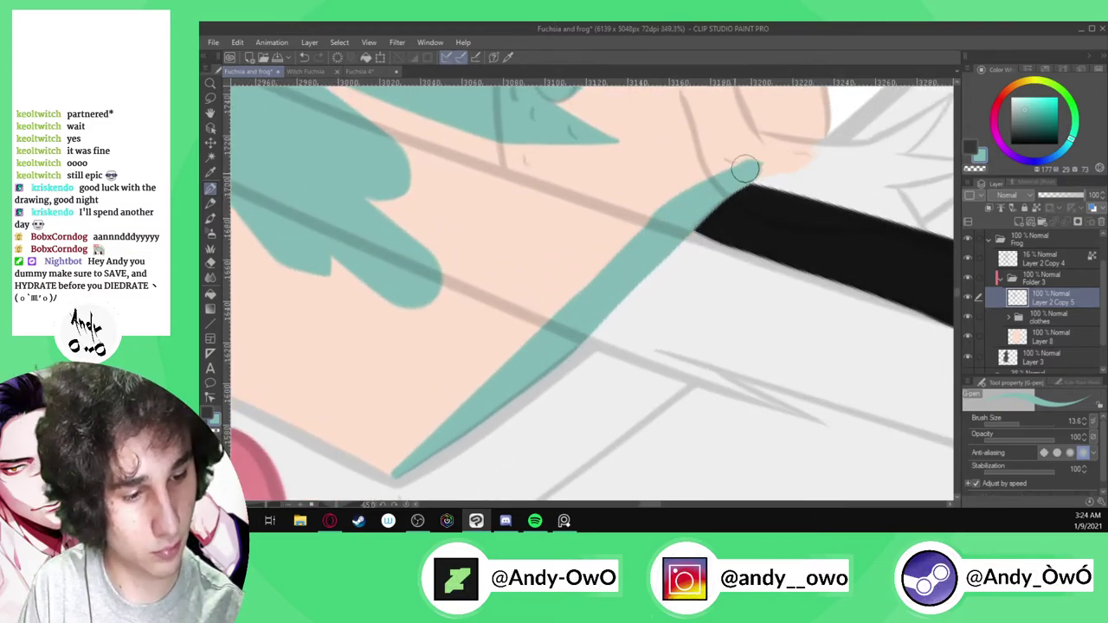
pyautogui.moveTo(748, 169); pyautogui.dragTo(485, 381)
pyautogui.scroll(-6, 594, 326)
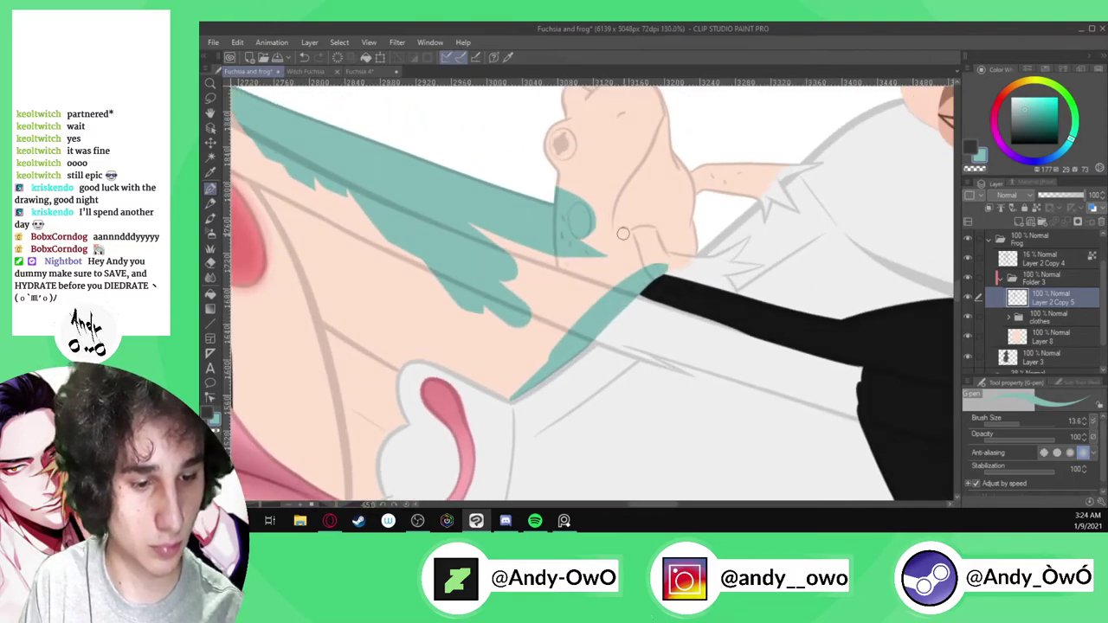
pyautogui.moveTo(554, 303)
pyautogui.mouseDown()
pyautogui.moveTo(531, 222)
pyautogui.moveTo(493, 215)
pyautogui.moveTo(506, 346)
pyautogui.moveTo(524, 358)
pyautogui.moveTo(648, 264)
pyautogui.moveTo(520, 337)
pyautogui.mouseUp()
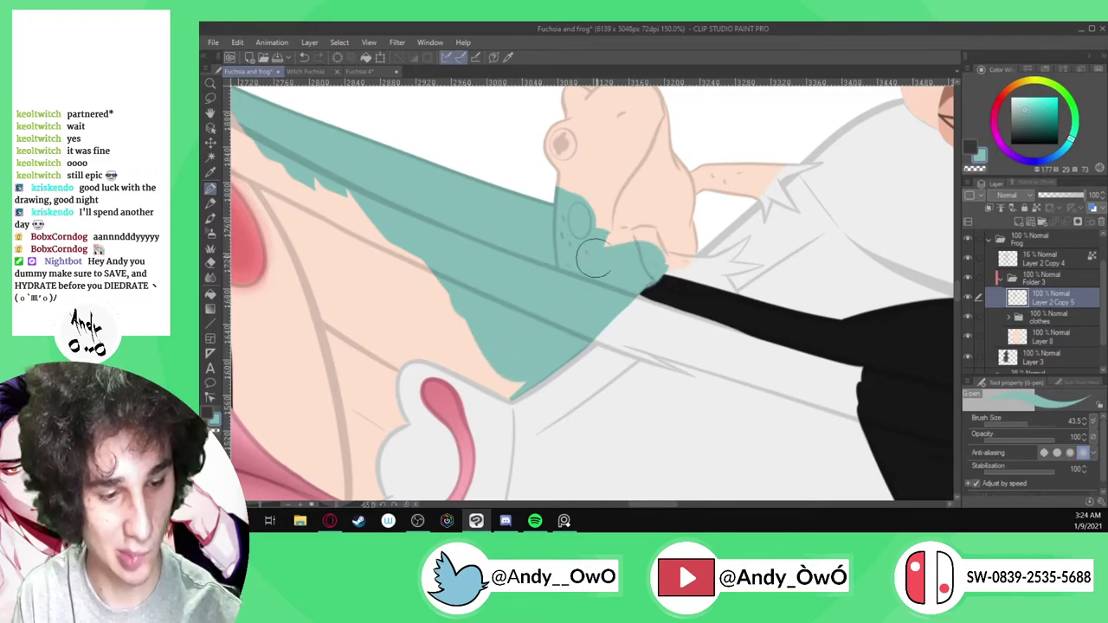
# Reset the canvas rotation and paint a tapered teal strand in front of the ear with an 18.9 brush
pyautogui.scroll(-5, 585, 264)
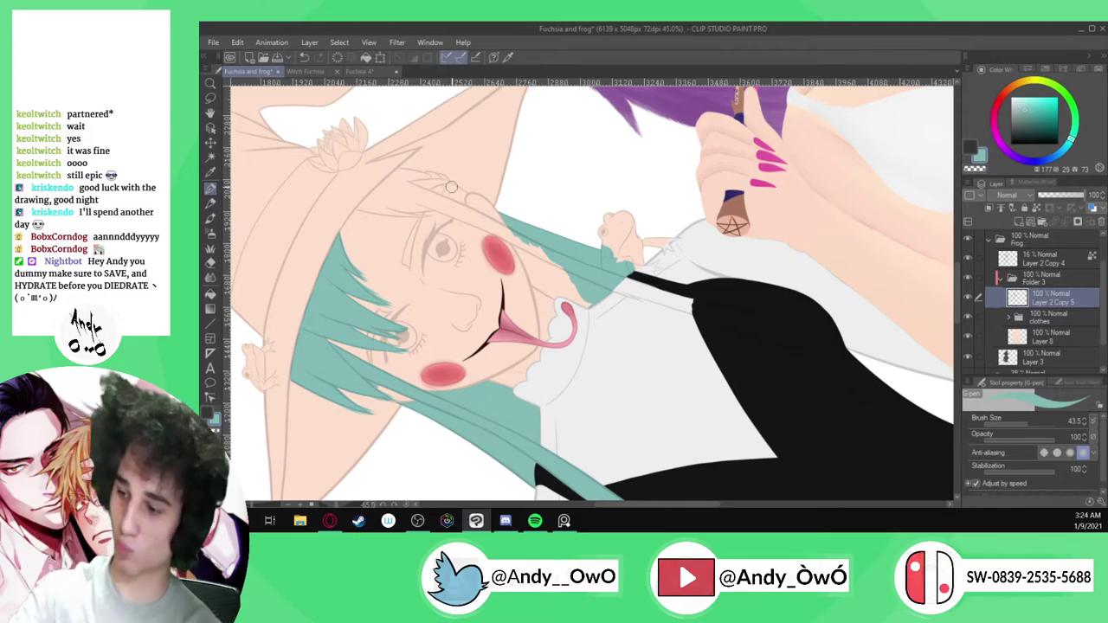
pyautogui.scroll(-5, 450, 187)
pyautogui.hotkey('ctrl', '@')
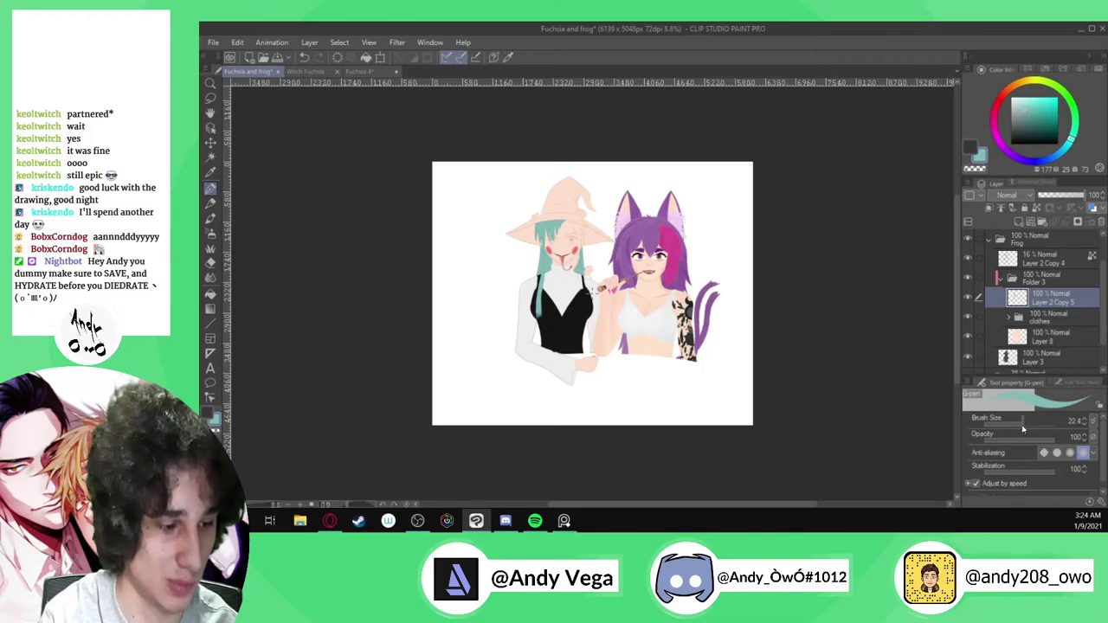
pyautogui.scroll(8, 662, 325)
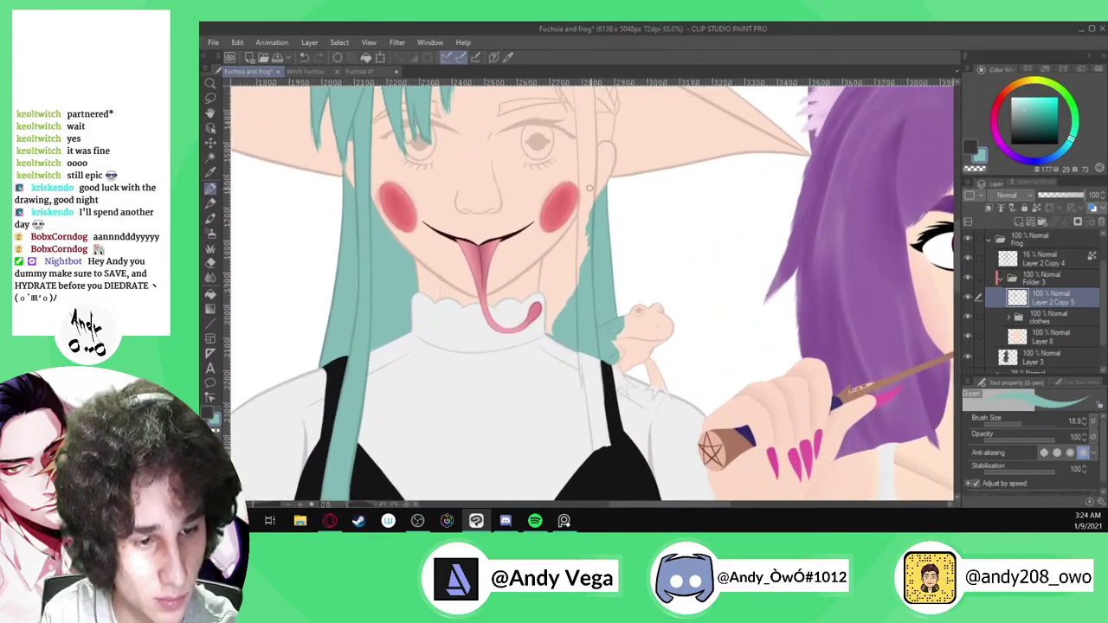
pyautogui.scroll(3, 603, 369)
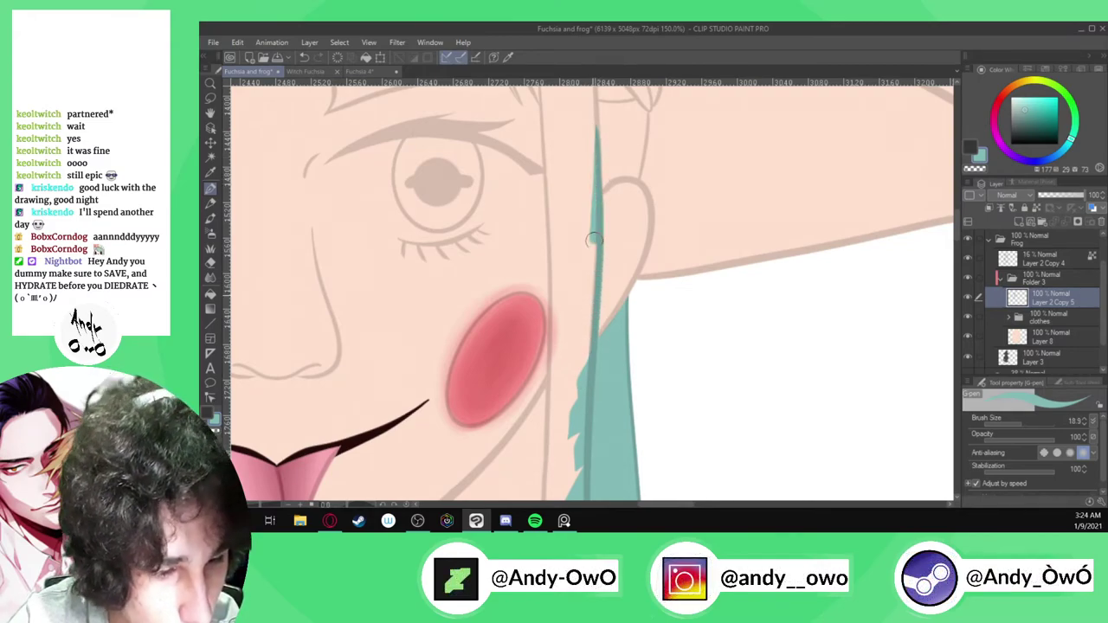
pyautogui.moveTo(594, 232); pyautogui.dragTo(576, 439)
pyautogui.moveTo(594, 102); pyautogui.dragTo(576, 411)
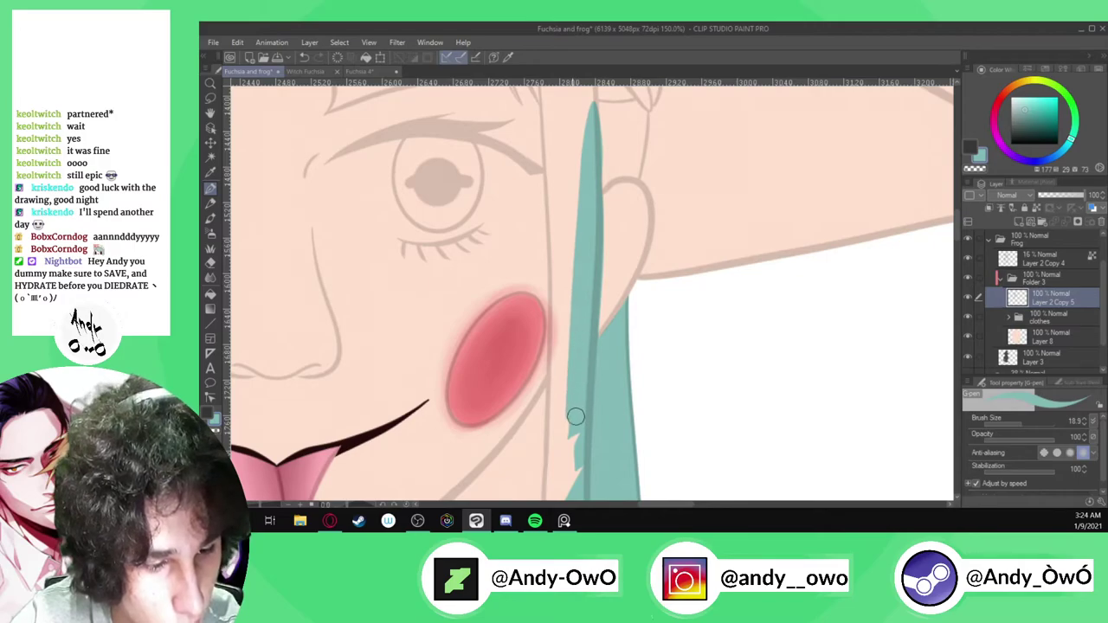
# Trace teal along the top of the ear and up the hair's outer edge toward the braid
pyautogui.scroll(4, 617, 159)
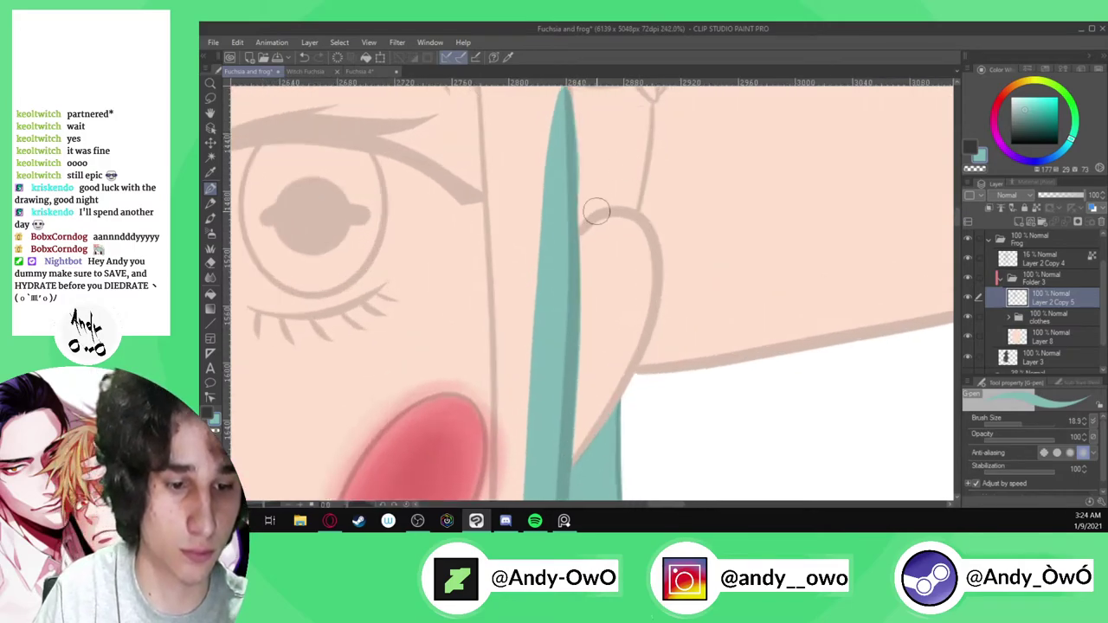
pyautogui.moveTo(585, 206)
pyautogui.mouseDown()
pyautogui.moveTo(637, 181)
pyautogui.moveTo(673, 190)
pyautogui.moveTo(600, 184)
pyautogui.moveTo(536, 225)
pyautogui.moveTo(511, 263)
pyautogui.moveTo(576, 214)
pyautogui.moveTo(550, 394)
pyautogui.moveTo(519, 375)
pyautogui.moveTo(479, 382)
pyautogui.moveTo(441, 401)
pyautogui.mouseUp()
pyautogui.scroll(2, 666, 190)
pyautogui.scroll(-9, 498, 380)
pyautogui.scroll(7, 588, 270)
pyautogui.scroll(2, 557, 401)
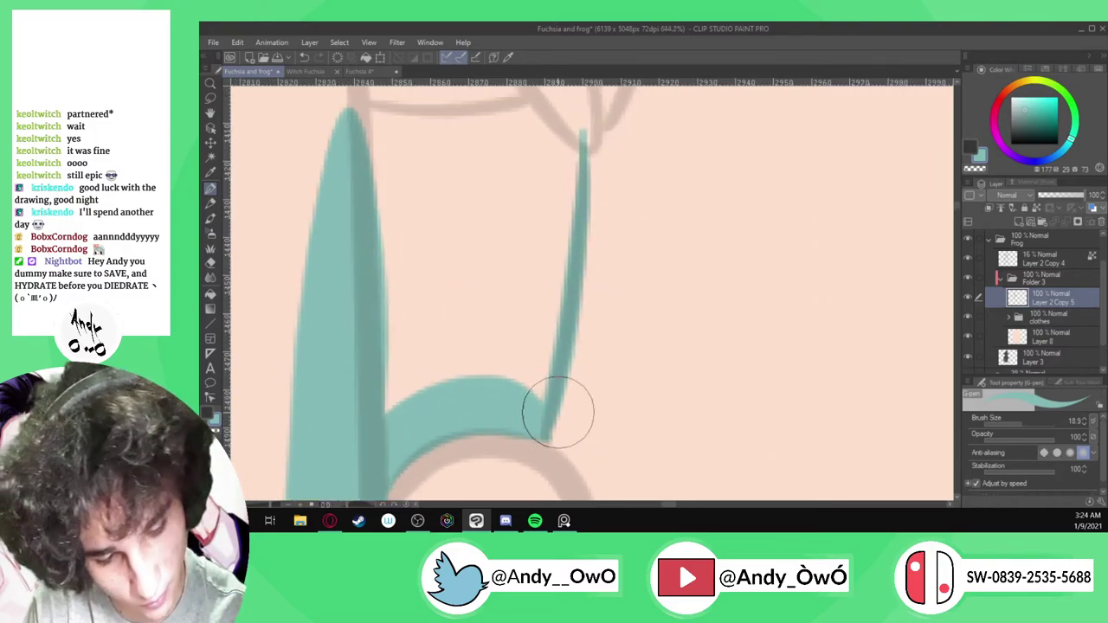
# Fill the hair area above the ear with teal up to the lower end of the braid
pyautogui.scroll(-2, 549, 381)
pyautogui.moveTo(545, 415)
pyautogui.mouseDown()
pyautogui.moveTo(548, 299)
pyautogui.moveTo(543, 162)
pyautogui.moveTo(542, 282)
pyautogui.moveTo(530, 174)
pyautogui.moveTo(519, 338)
pyautogui.moveTo(511, 362)
pyautogui.moveTo(465, 388)
pyautogui.moveTo(474, 140)
pyautogui.moveTo(483, 335)
pyautogui.mouseUp()
pyautogui.scroll(-2, 545, 277)
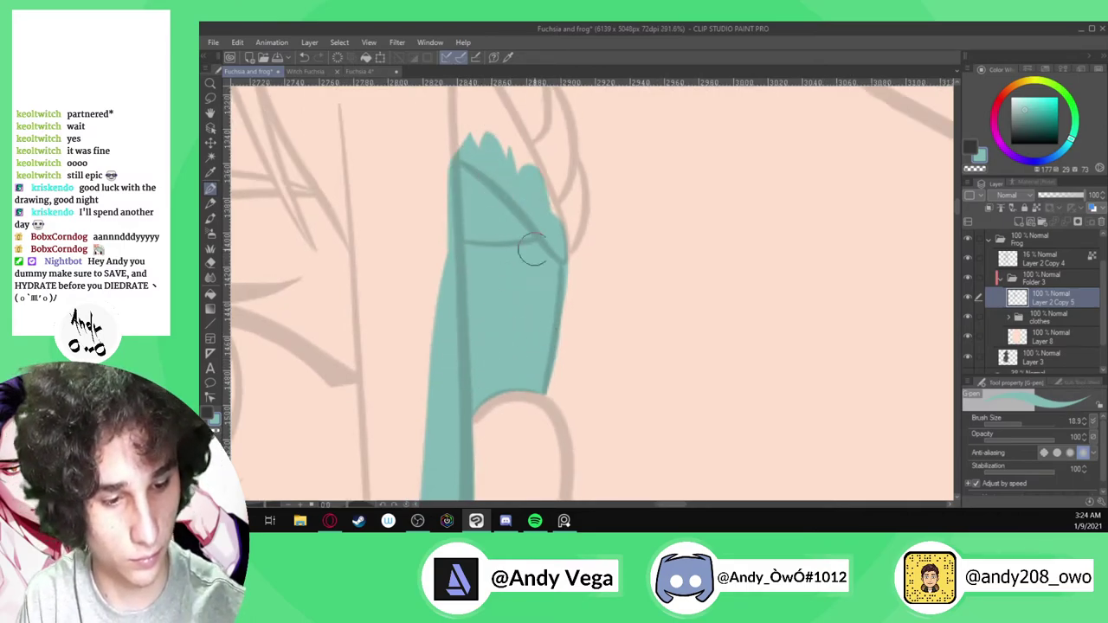
pyautogui.scroll(2, 606, 248)
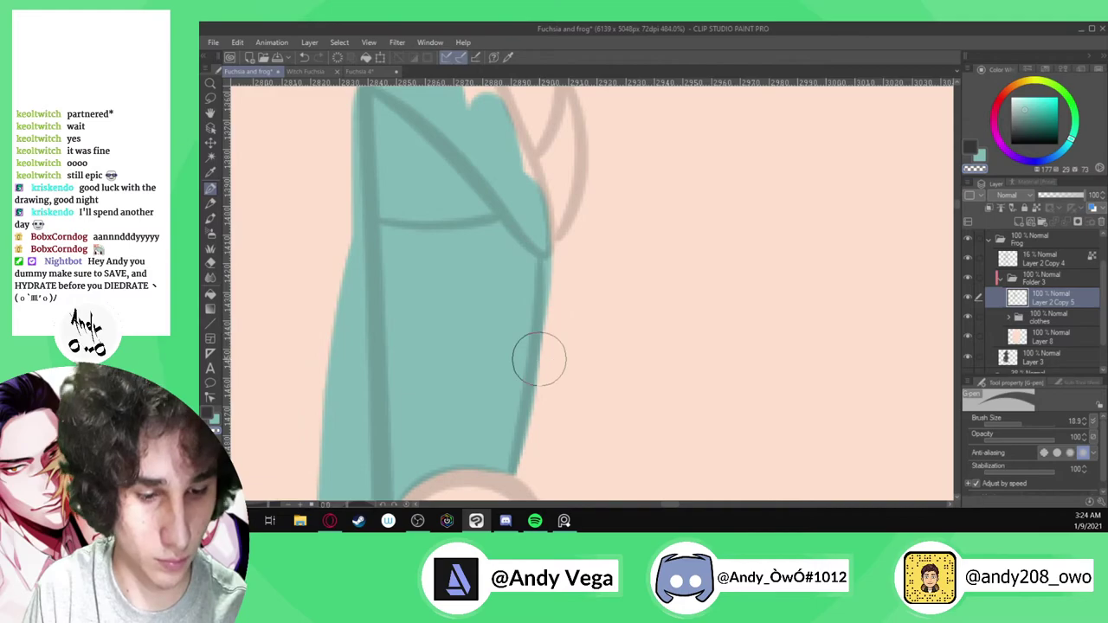
pyautogui.scroll(-2, 518, 374)
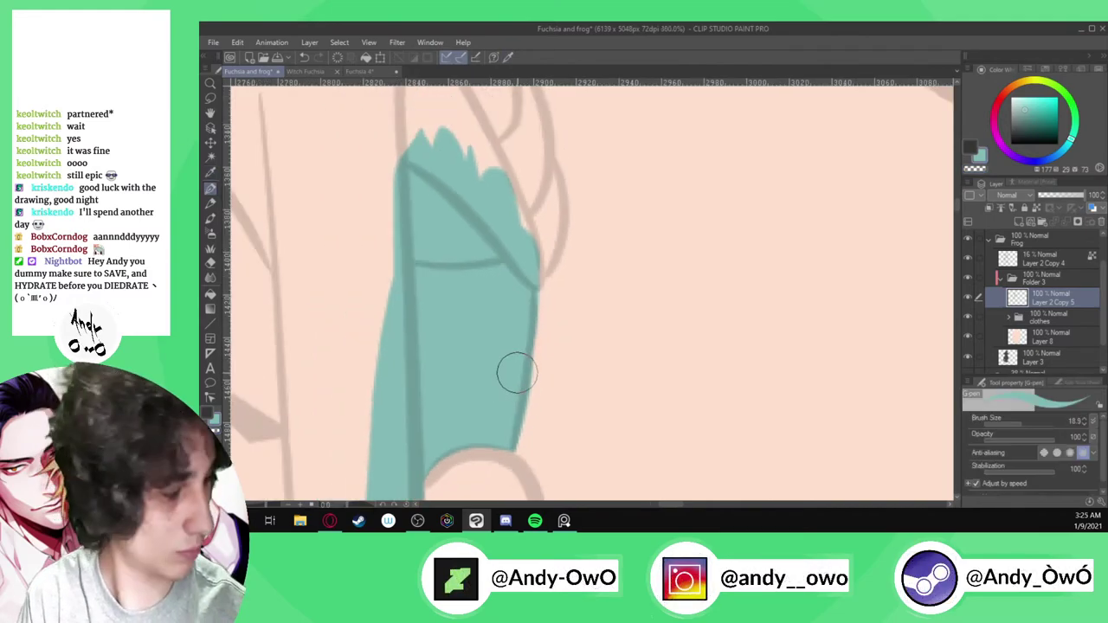
pyautogui.scroll(-8, 519, 382)
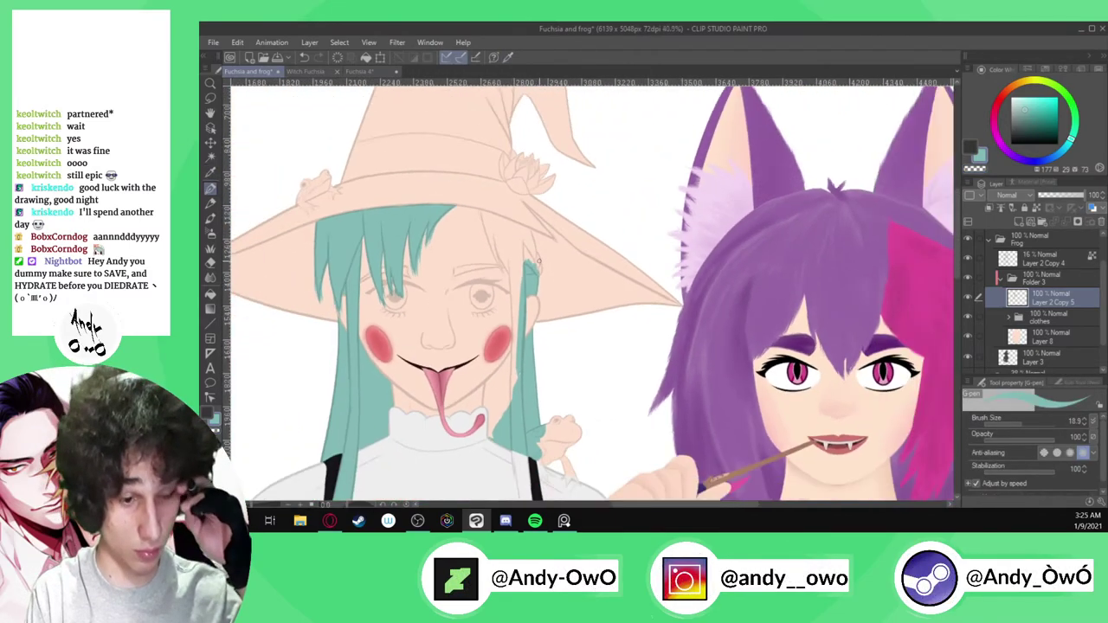
# Trace the outer edge of the collar beside the tongue tip in teal with an 18.9 brush
pyautogui.scroll(6, 526, 356)
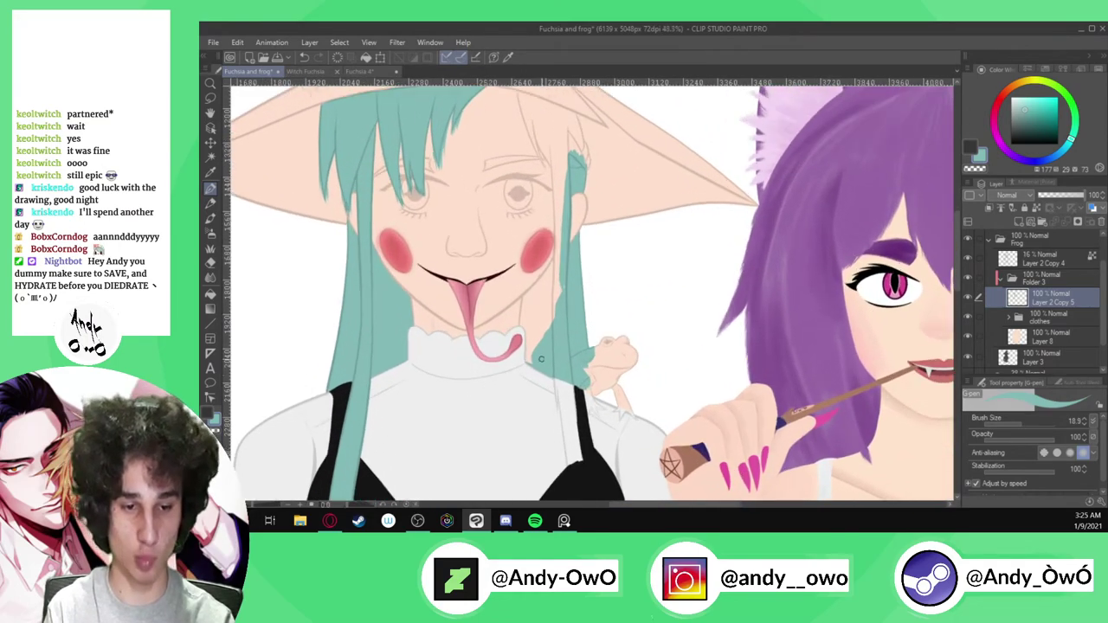
pyautogui.scroll(5, 527, 356)
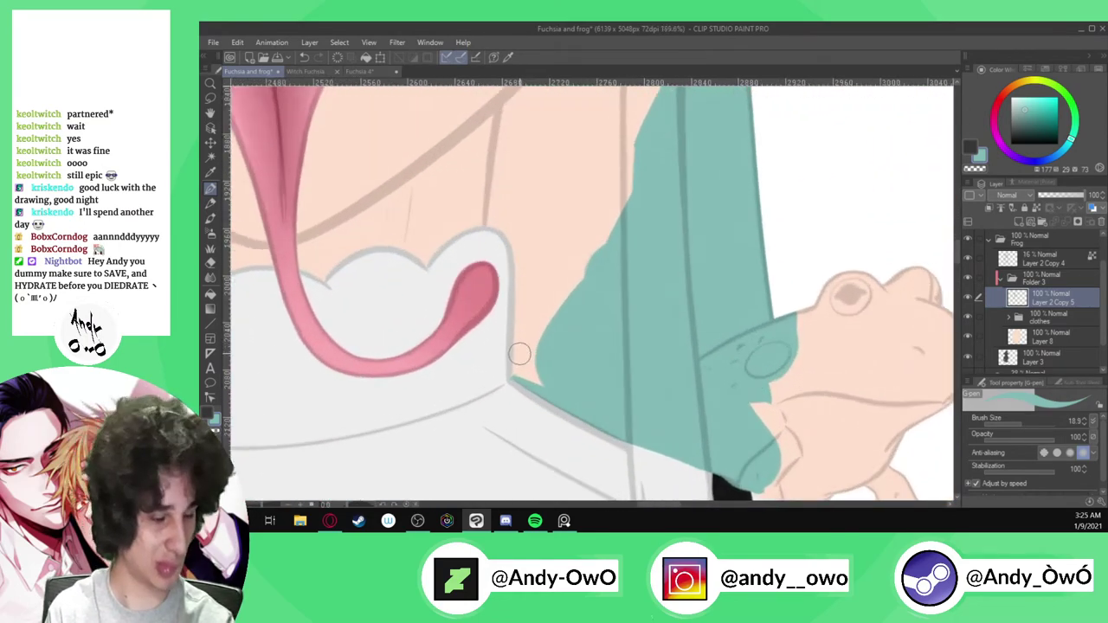
pyautogui.scroll(3, 508, 372)
pyautogui.moveTo(516, 374); pyautogui.dragTo(516, 345)
pyautogui.moveTo(517, 291); pyautogui.dragTo(525, 97)
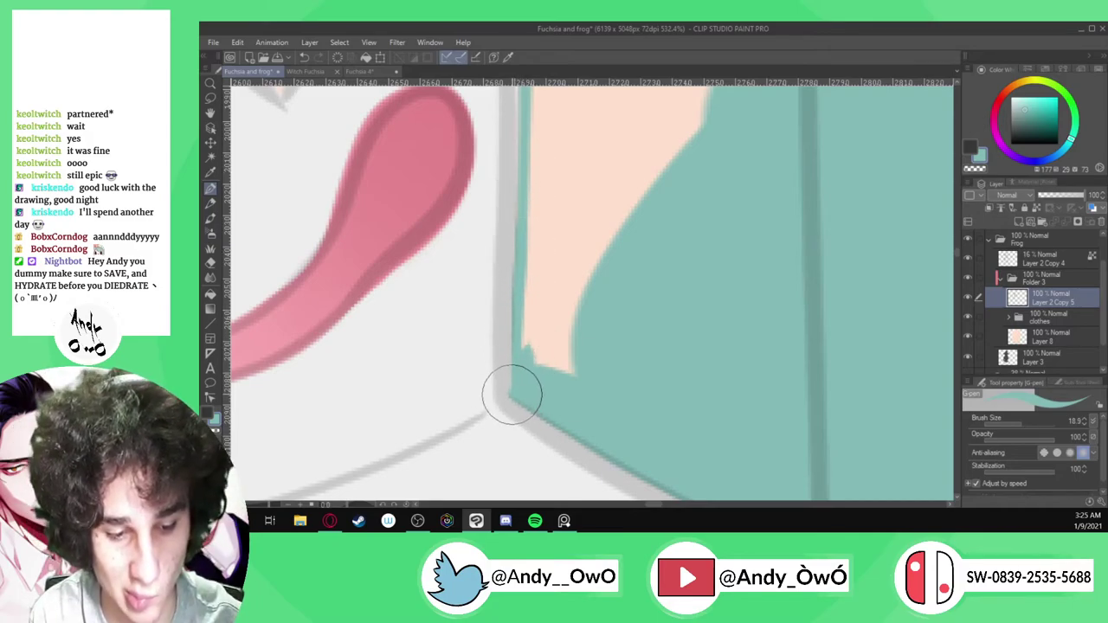
# Fill the skin gap between the collar edge and the side hair with teal up to the collar's top
pyautogui.moveTo(547, 346)
pyautogui.mouseDown()
pyautogui.moveTo(527, 354)
pyautogui.moveTo(551, 91)
pyautogui.mouseUp()
pyautogui.moveTo(564, 376); pyautogui.dragTo(574, 91)
pyautogui.scroll(-4, 572, 420)
pyautogui.scroll(2, 544, 176)
pyautogui.scroll(2, 544, 176)
pyautogui.moveTo(529, 158); pyautogui.dragTo(532, 404)
pyautogui.moveTo(617, 431)
pyautogui.mouseDown()
pyautogui.moveTo(713, 237)
pyautogui.moveTo(706, 332)
pyautogui.moveTo(750, 248)
pyautogui.mouseUp()
pyautogui.scroll(-4, 618, 403)
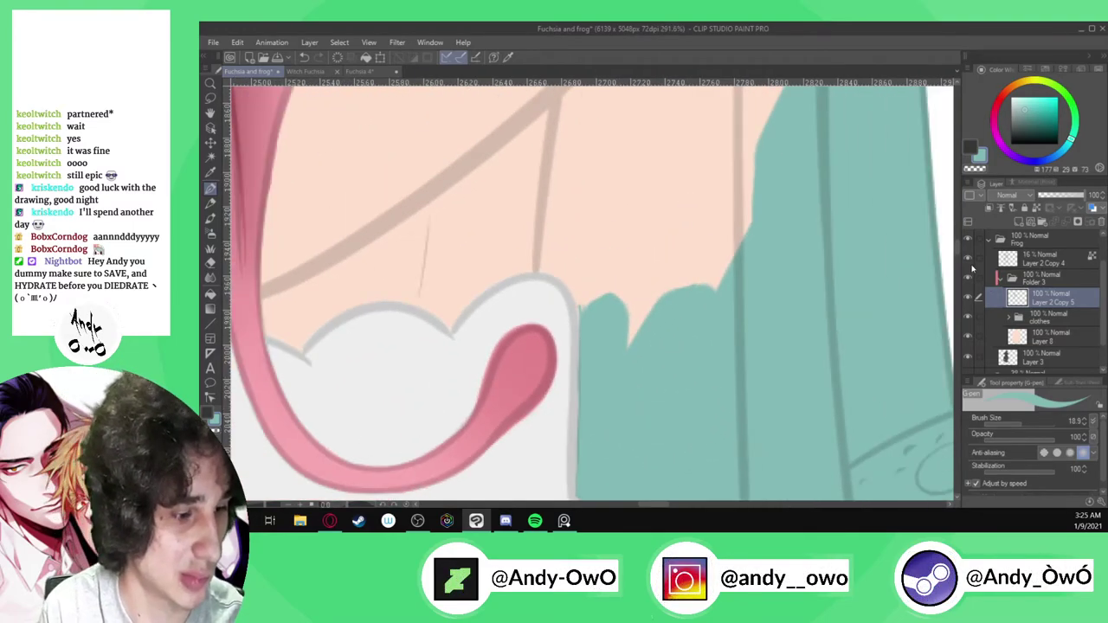
# Hide the line art on Layer 2 Copy 4 to check the teal edge at the collar and show it again
pyautogui.click(967, 257)
pyautogui.scroll(2, 605, 412)
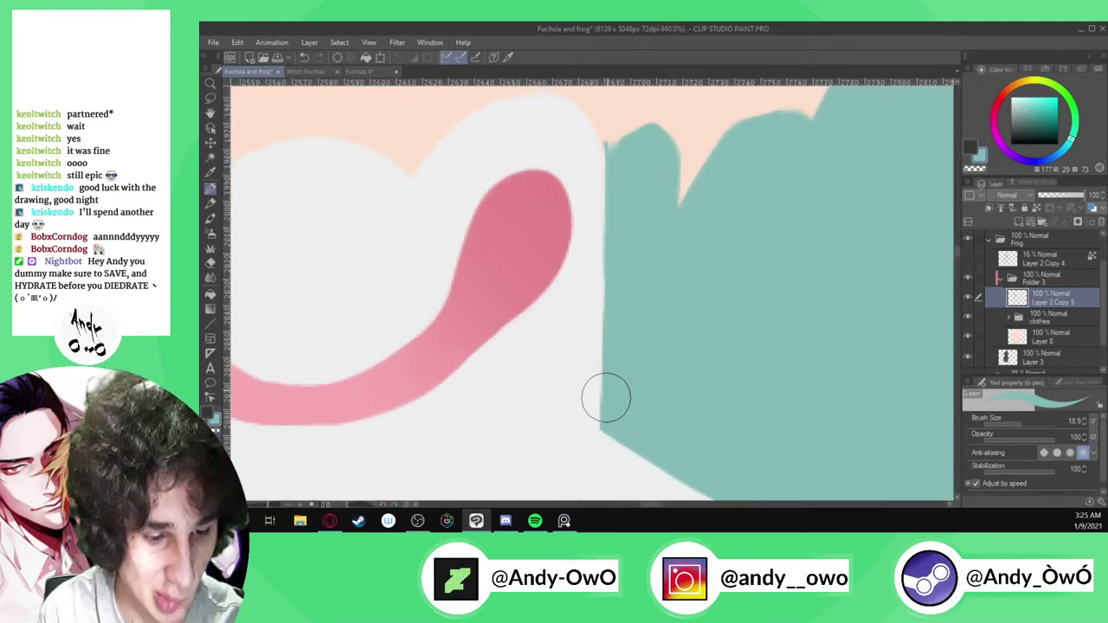
pyautogui.scroll(-4, 610, 324)
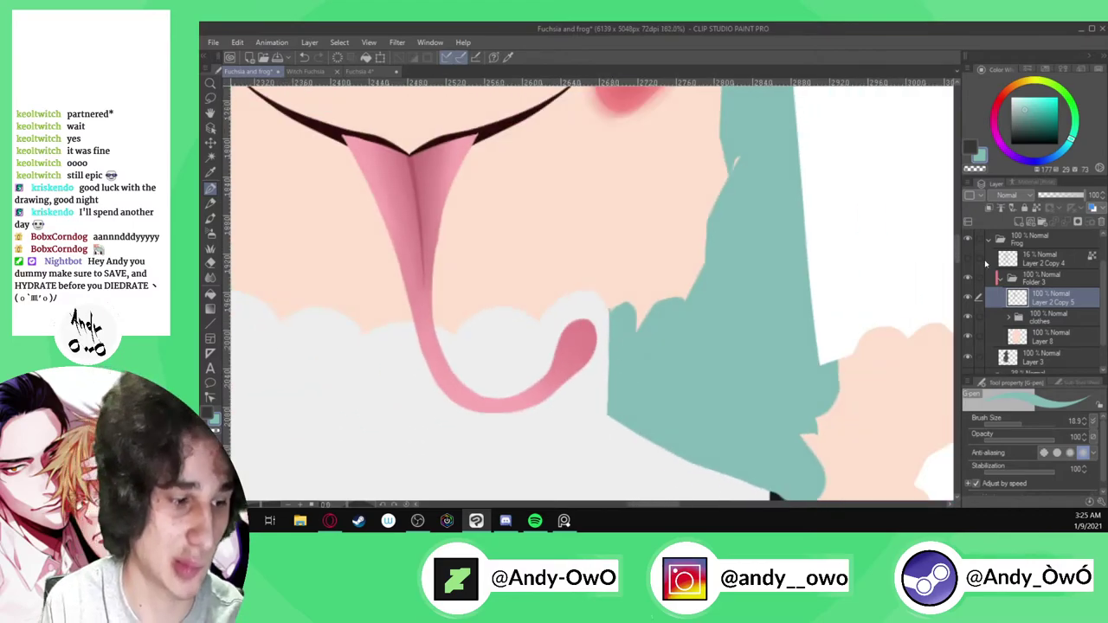
pyautogui.click(968, 257)
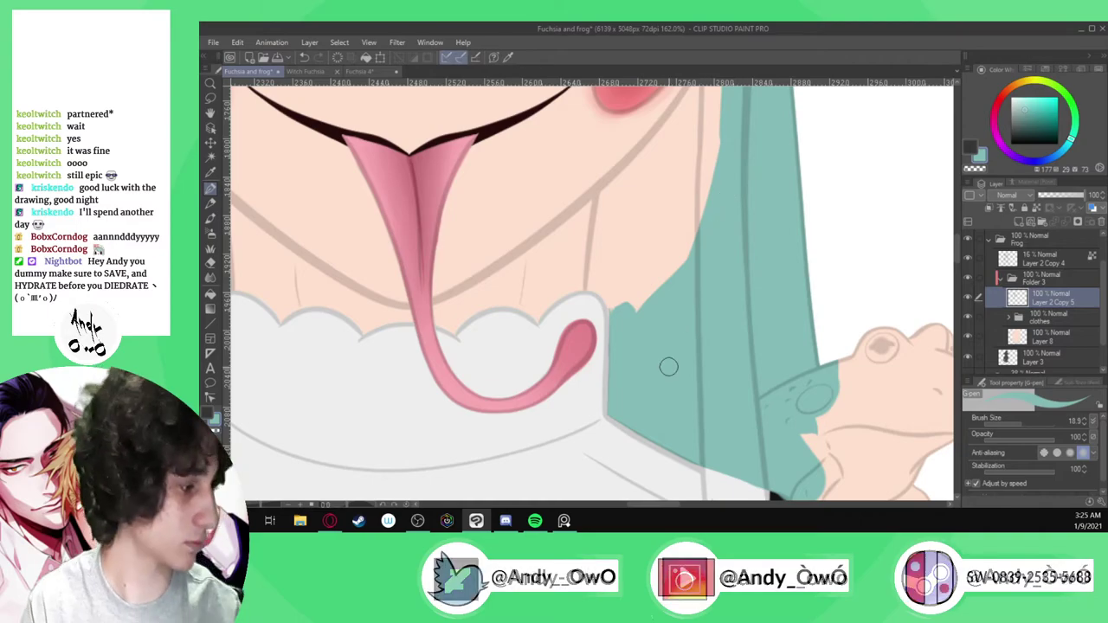
# Fill the area above the collar with teal using a 31.2 brush, forming a diagonal edge up toward the cheek
pyautogui.scroll(-2, 628, 438)
pyautogui.scroll(-1, 628, 438)
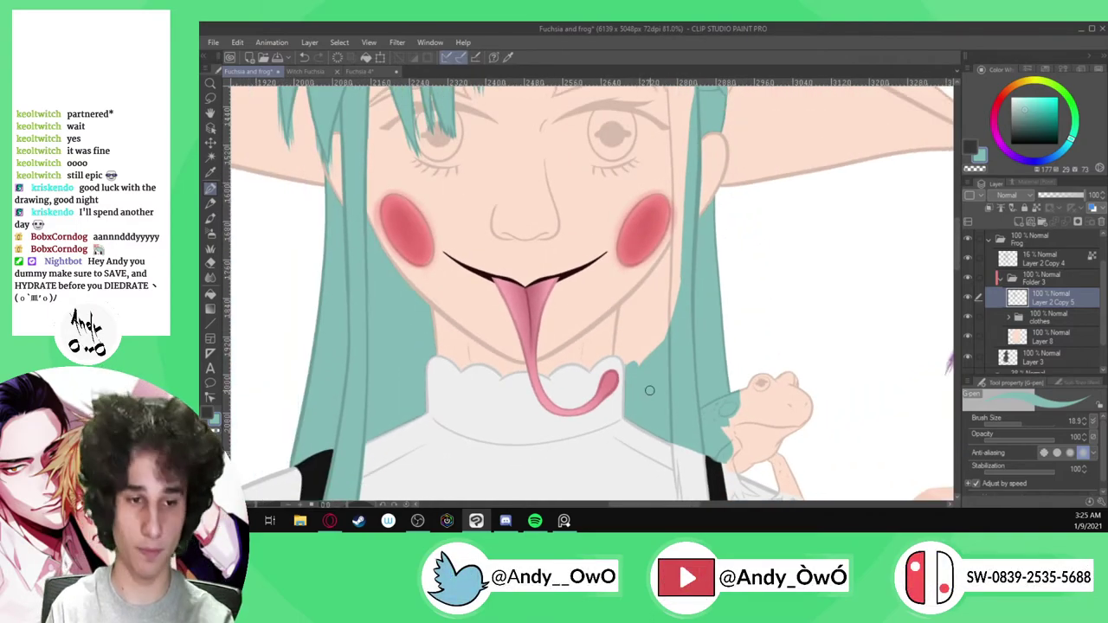
pyautogui.scroll(4, 693, 320)
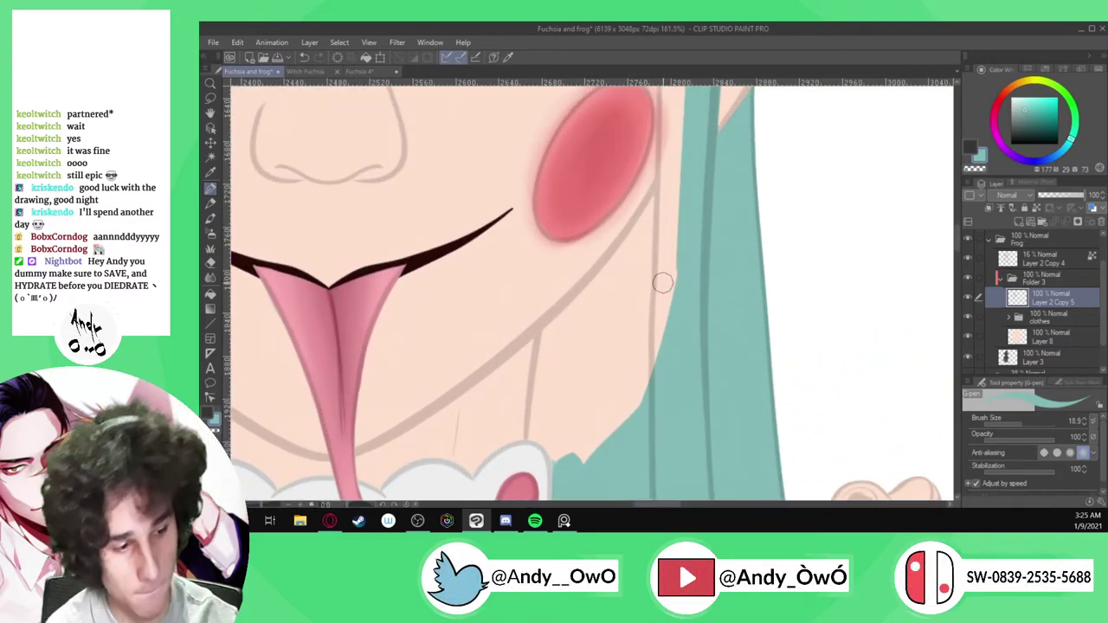
pyautogui.click(1024, 425)
pyautogui.scroll(2, 589, 459)
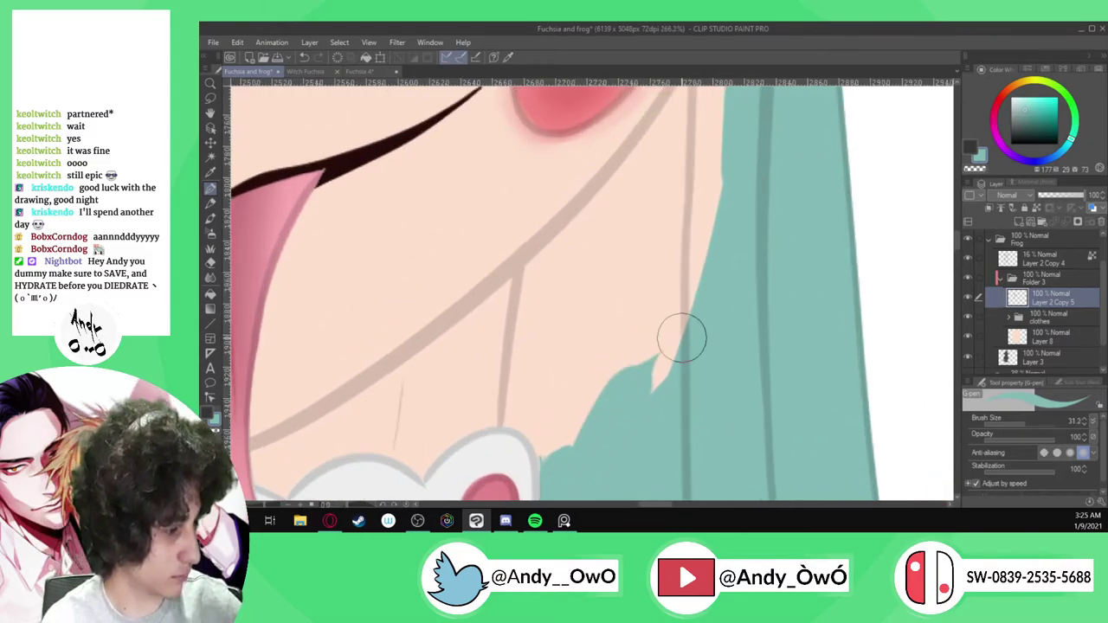
pyautogui.moveTo(649, 396)
pyautogui.mouseDown()
pyautogui.moveTo(742, 117)
pyautogui.moveTo(564, 453)
pyautogui.mouseUp()
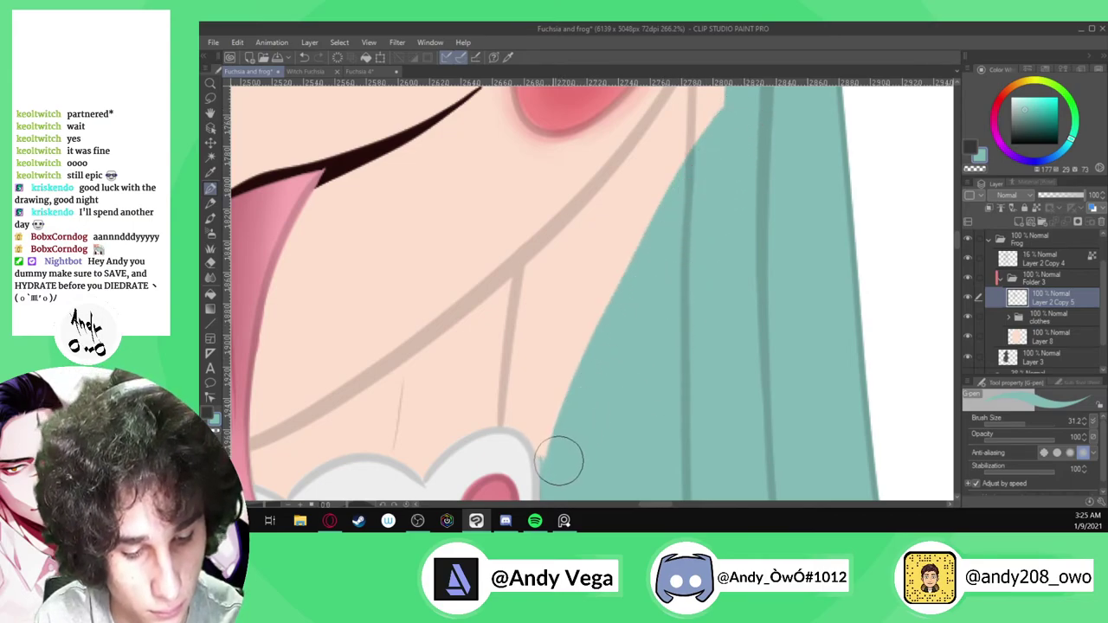
# Trace teal over the last collar scallop and up the neck line with a 5.9 brush
pyautogui.scroll(2, 545, 465)
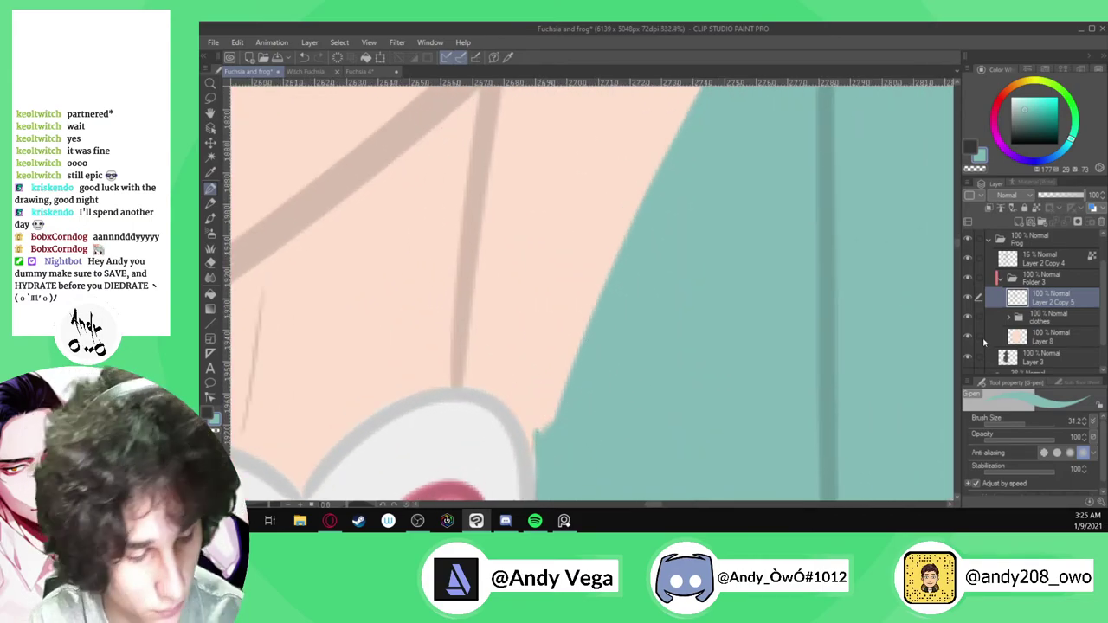
pyautogui.scroll(1, 459, 383)
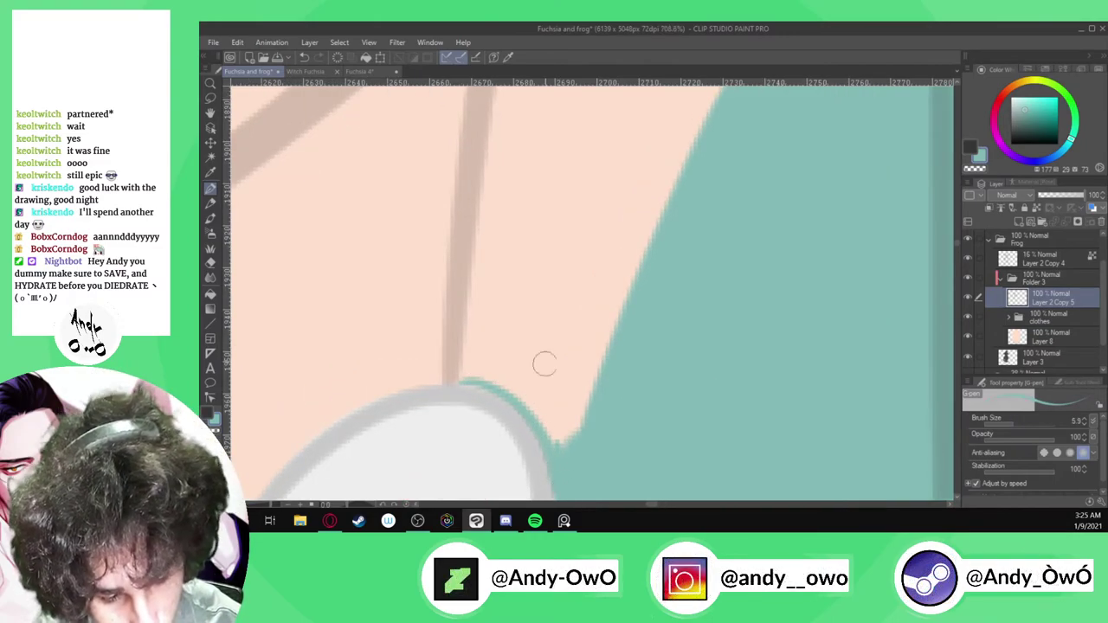
pyautogui.scroll(-2, 545, 390)
pyautogui.scroll(2, 559, 398)
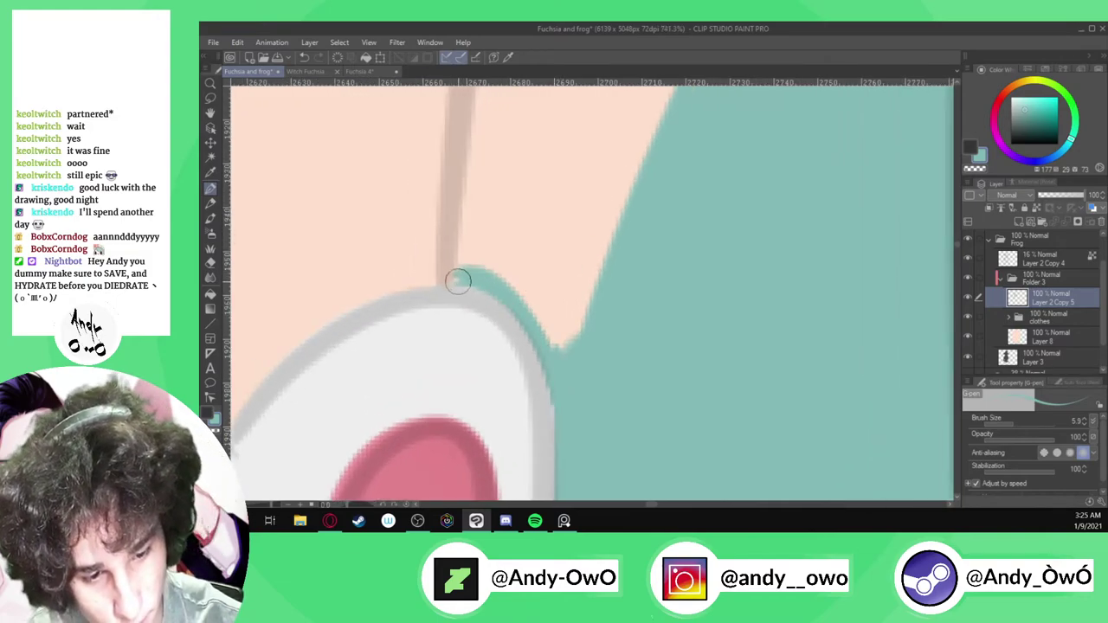
pyautogui.moveTo(458, 249); pyautogui.dragTo(476, 82)
pyautogui.scroll(-5, 537, 407)
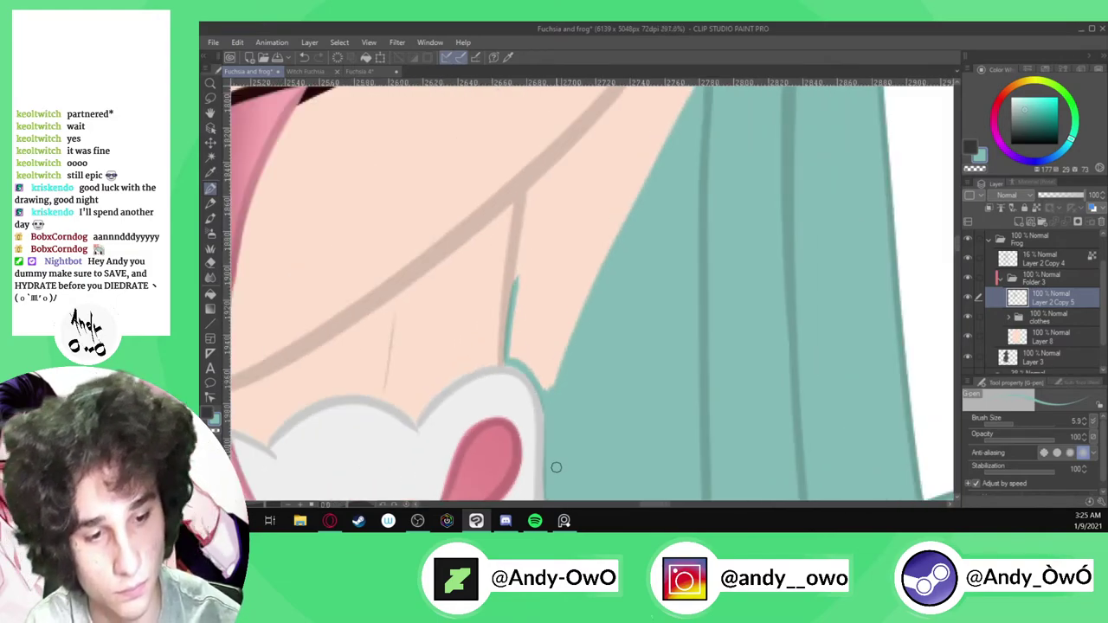
# Fill the corner between the collar scallop, neck line and side hair with teal using a 12.5 brush
pyautogui.scroll(1, 519, 355)
pyautogui.scroll(2, 557, 384)
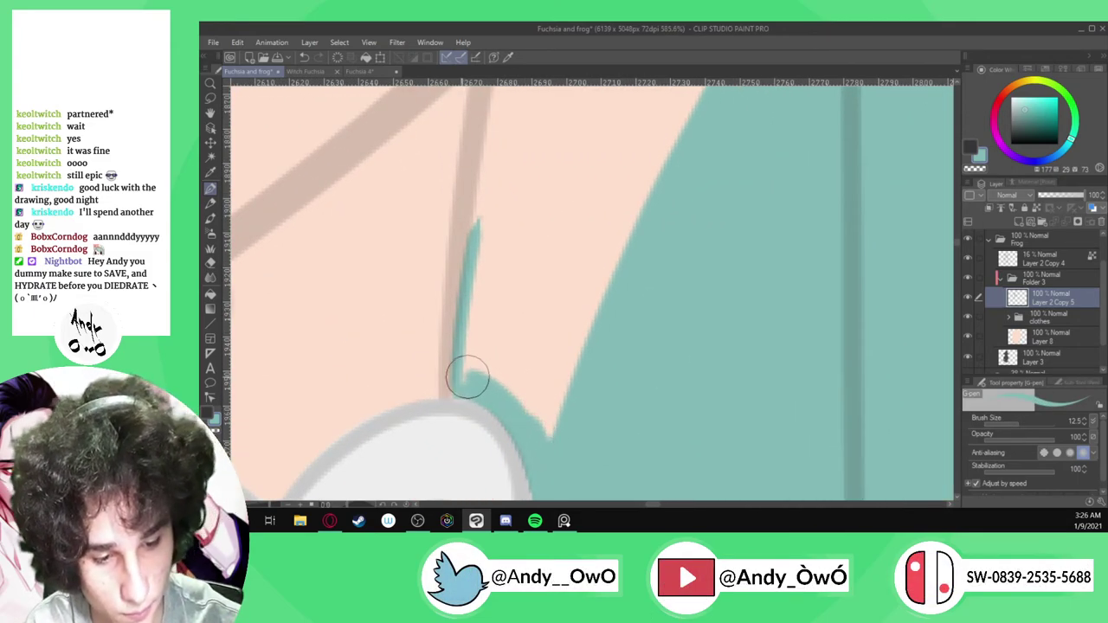
pyautogui.scroll(2, 454, 402)
pyautogui.moveTo(448, 403)
pyautogui.mouseDown()
pyautogui.moveTo(507, 315)
pyautogui.moveTo(491, 368)
pyautogui.moveTo(512, 324)
pyautogui.moveTo(599, 386)
pyautogui.moveTo(580, 472)
pyautogui.moveTo(551, 388)
pyautogui.moveTo(511, 360)
pyautogui.moveTo(688, 160)
pyautogui.moveTo(574, 367)
pyautogui.mouseUp()
pyautogui.scroll(-3, 589, 368)
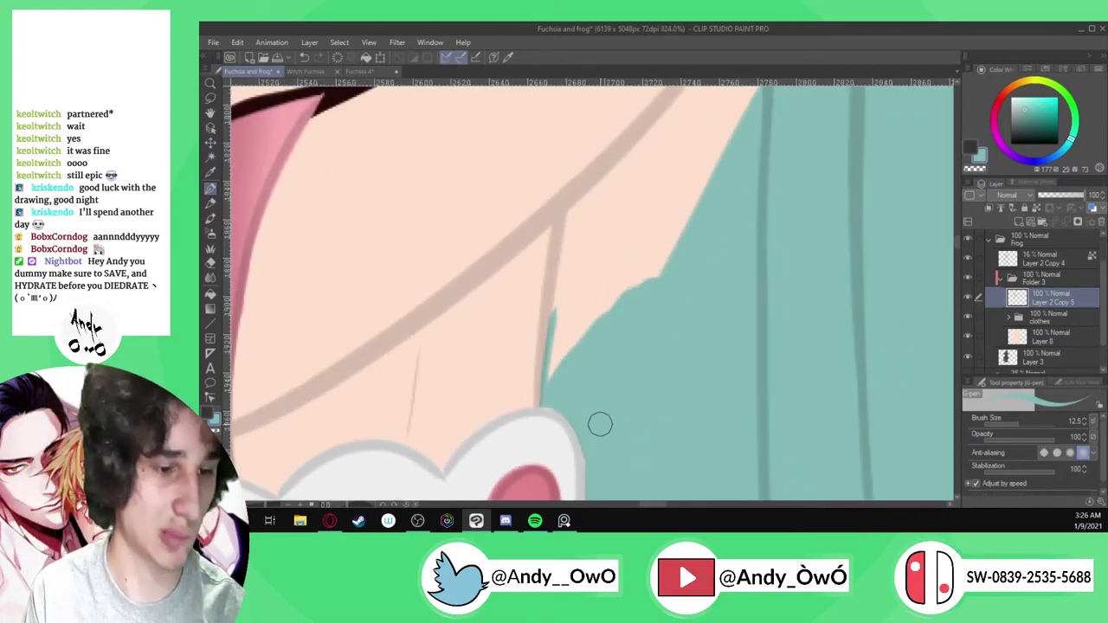
# Extend the teal up the neck line to the jaw and clean its edge with transparent colour at size 12.5
pyautogui.scroll(-4, 600, 424)
pyautogui.scroll(5, 560, 408)
pyautogui.moveTo(559, 408)
pyautogui.mouseDown()
pyautogui.moveTo(566, 301)
pyautogui.moveTo(607, 94)
pyautogui.moveTo(588, 311)
pyautogui.moveTo(590, 381)
pyautogui.mouseUp()
pyautogui.scroll(2, 547, 413)
pyautogui.scroll(-2, 593, 392)
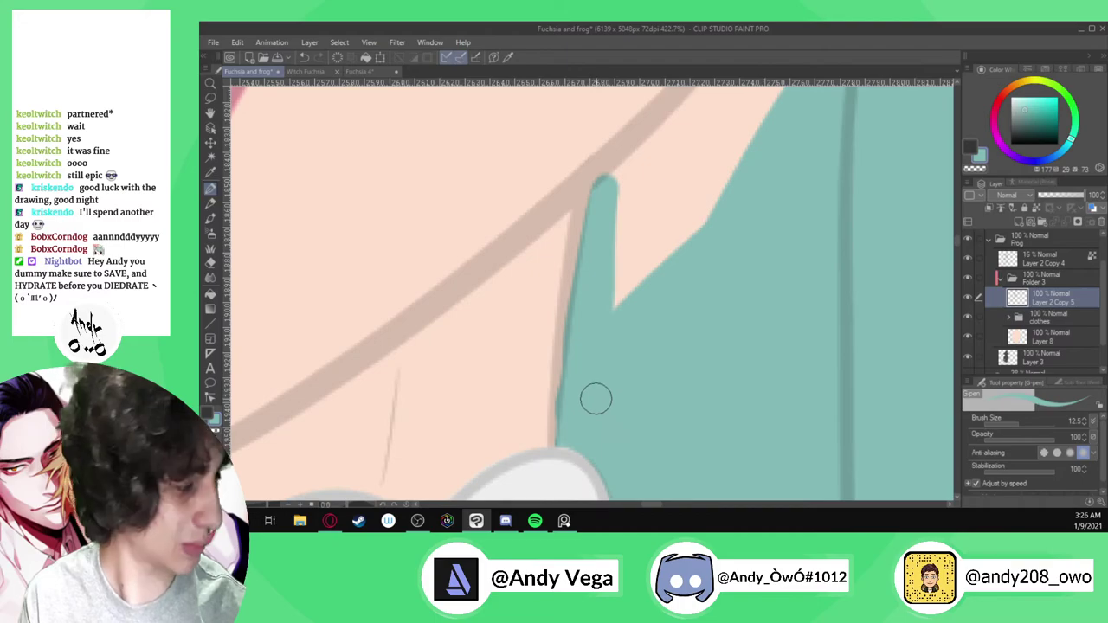
pyautogui.scroll(-2, 595, 399)
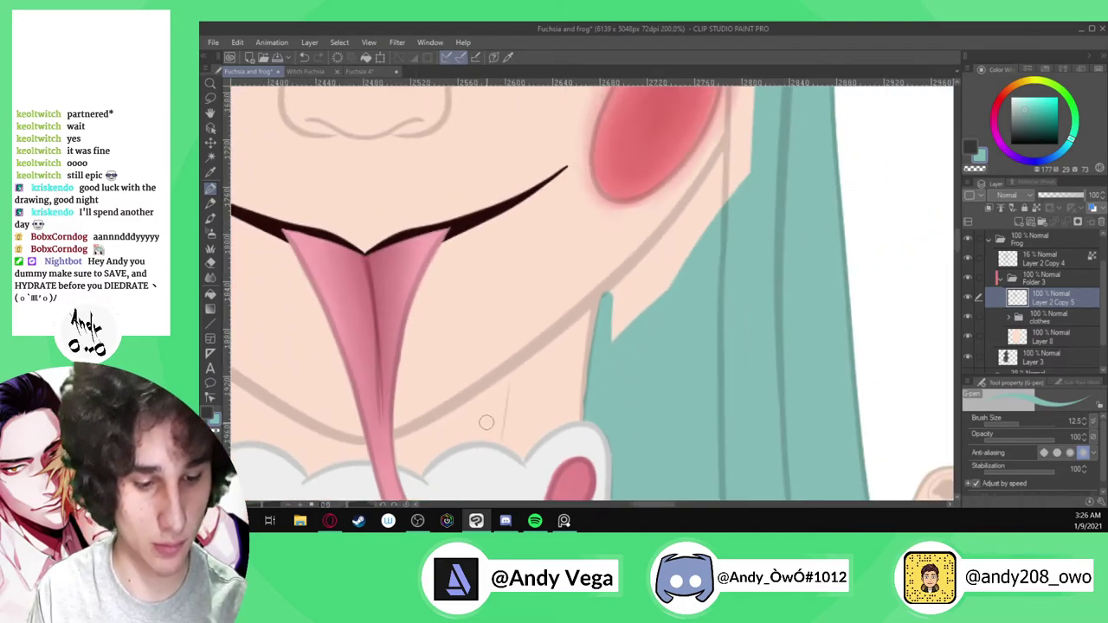
pyautogui.scroll(4, 582, 415)
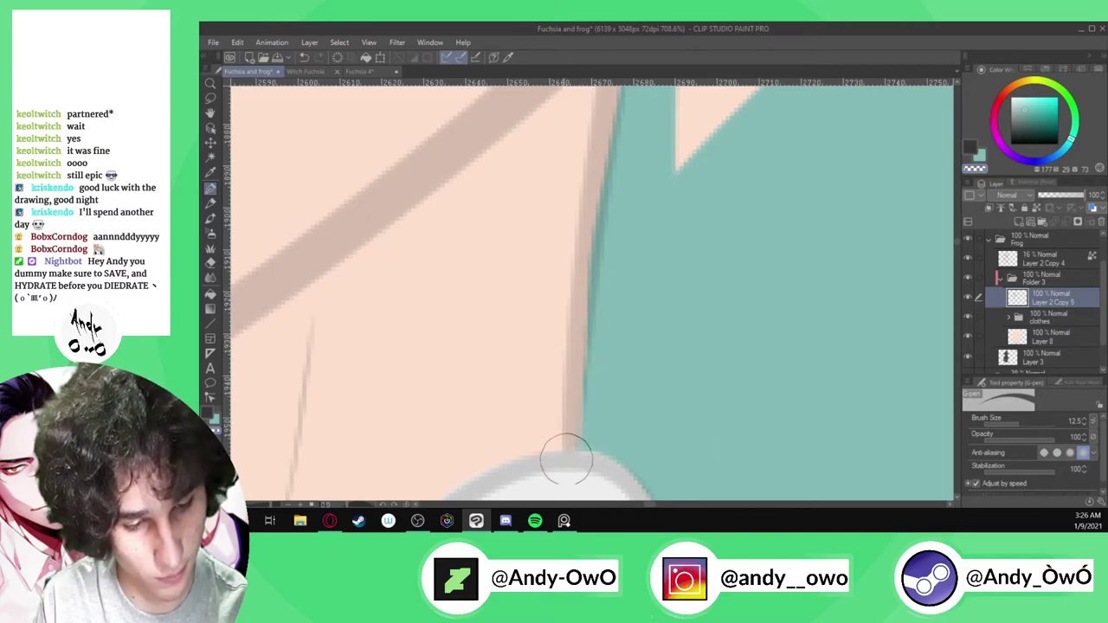
pyautogui.scroll(-3, 570, 470)
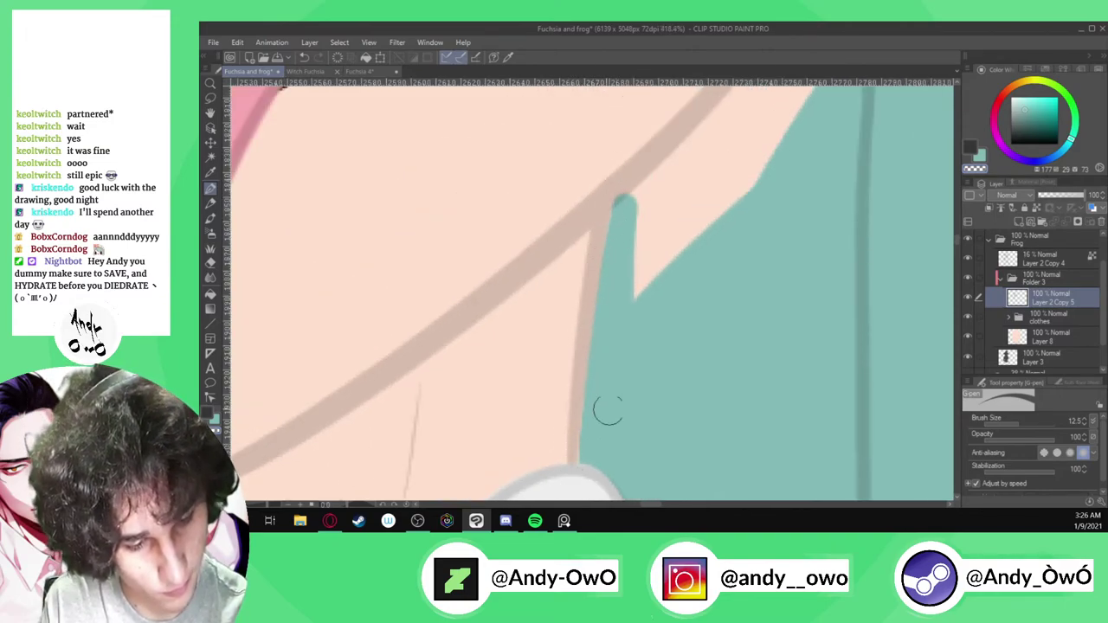
# Trace the jawline below the blush in teal and fill the remaining skin gap to the side hair
pyautogui.scroll(-3, 619, 407)
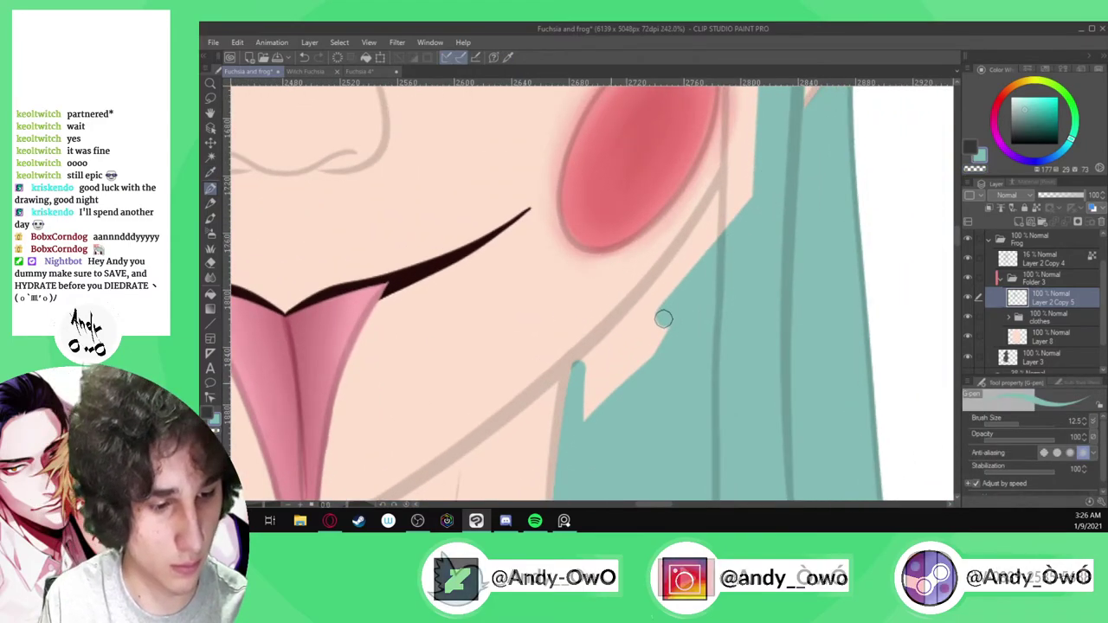
pyautogui.scroll(1, 591, 400)
pyautogui.scroll(3, 649, 338)
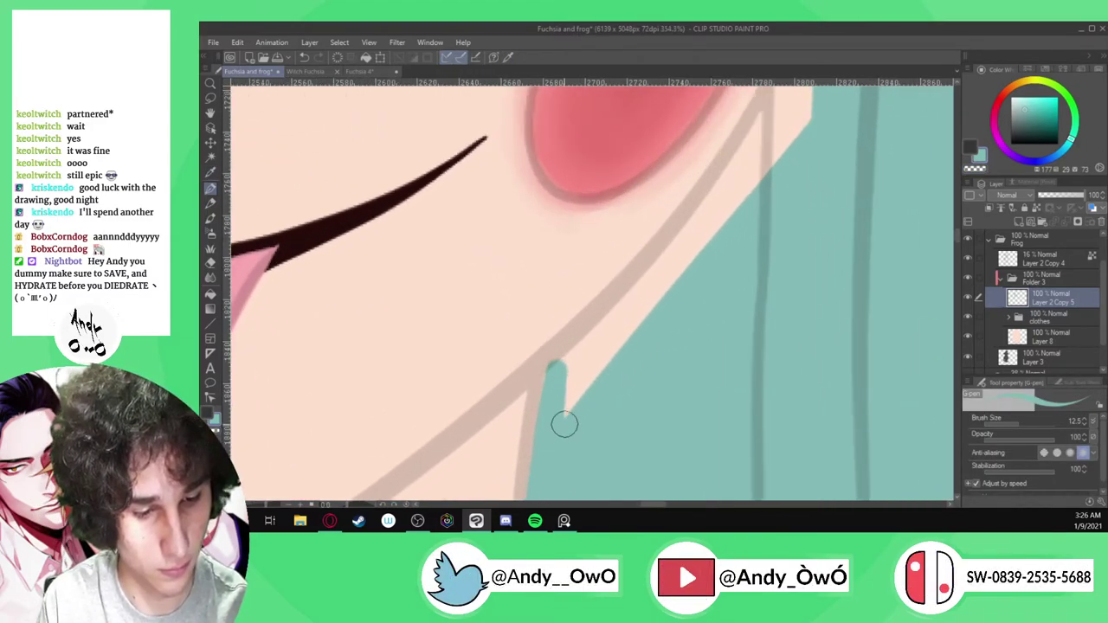
pyautogui.moveTo(567, 362); pyautogui.dragTo(810, 93)
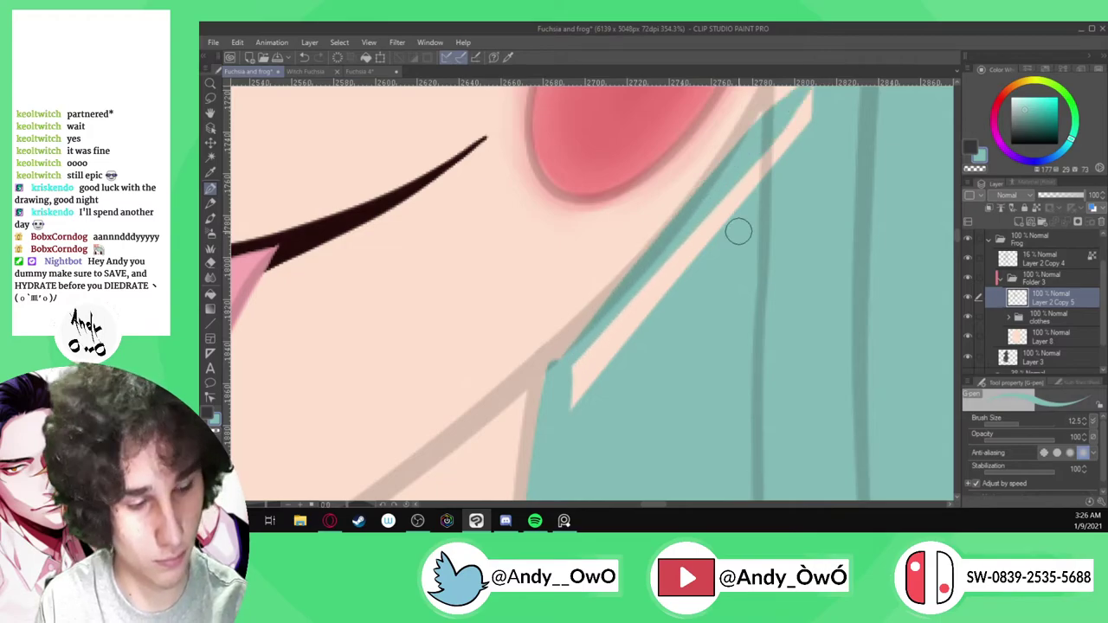
pyautogui.moveTo(559, 407); pyautogui.dragTo(805, 90)
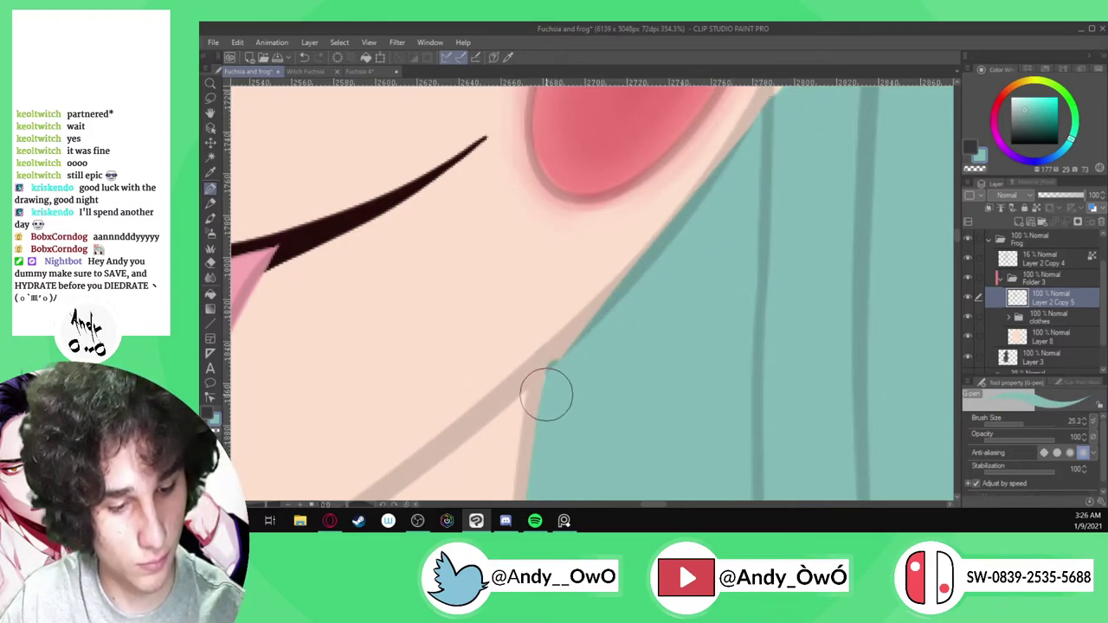
# Trim the teal overlapping the jawline and neck corner using transparent colour at brush size 5.4
pyautogui.click(215, 431)
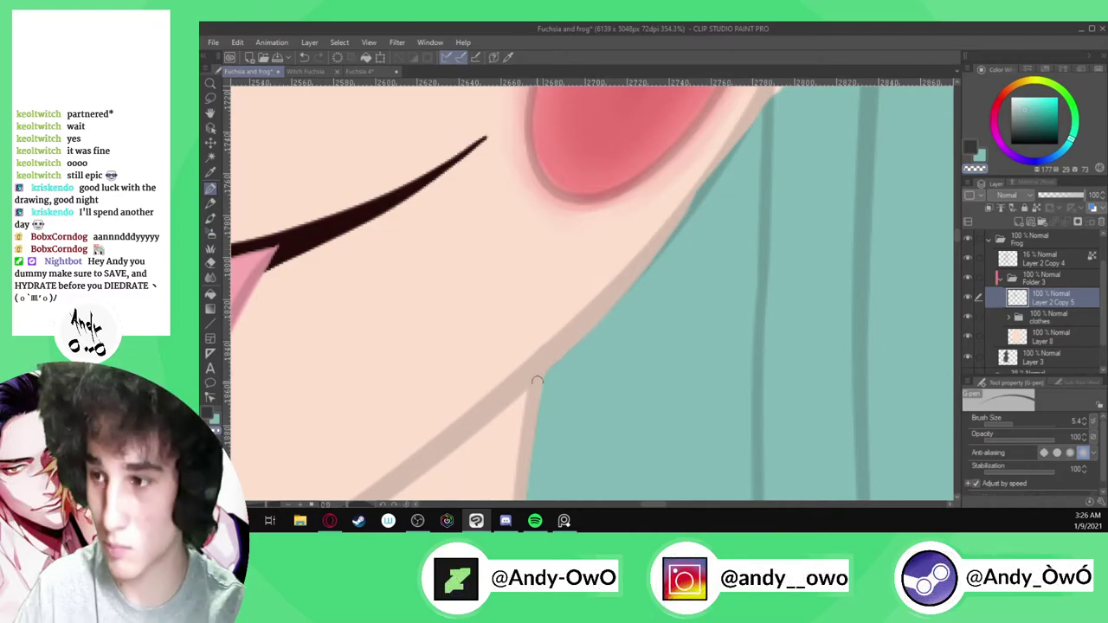
pyautogui.scroll(-2, 508, 416)
pyautogui.scroll(2, 649, 237)
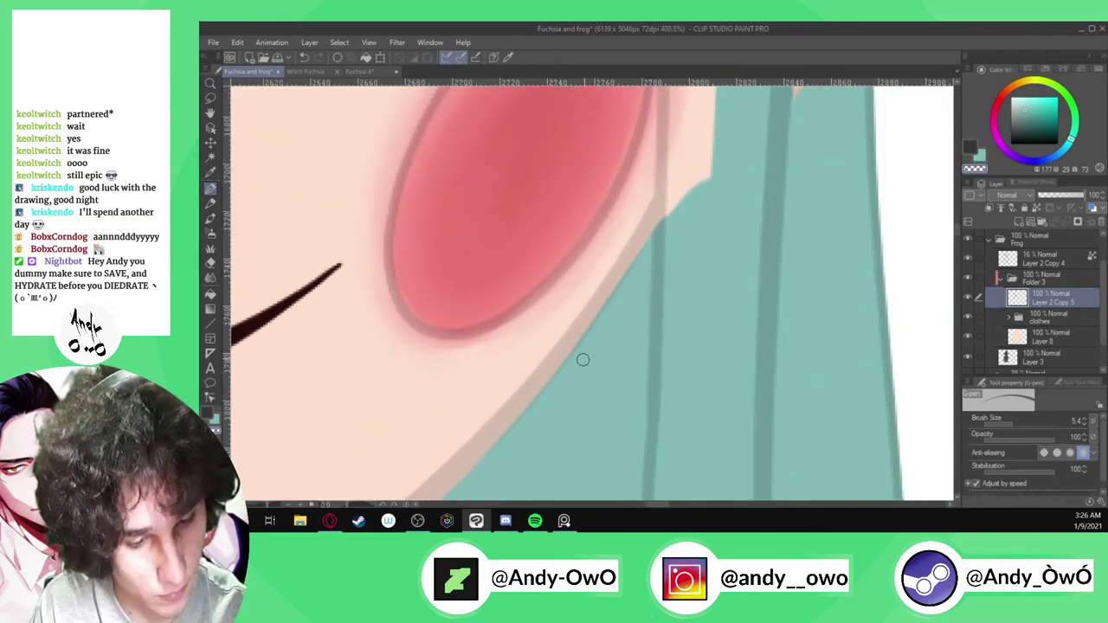
# Trace the hair strand's inner line beside the blush in teal with a 5.4 brush
pyautogui.scroll(-8, 572, 381)
pyautogui.scroll(6, 614, 314)
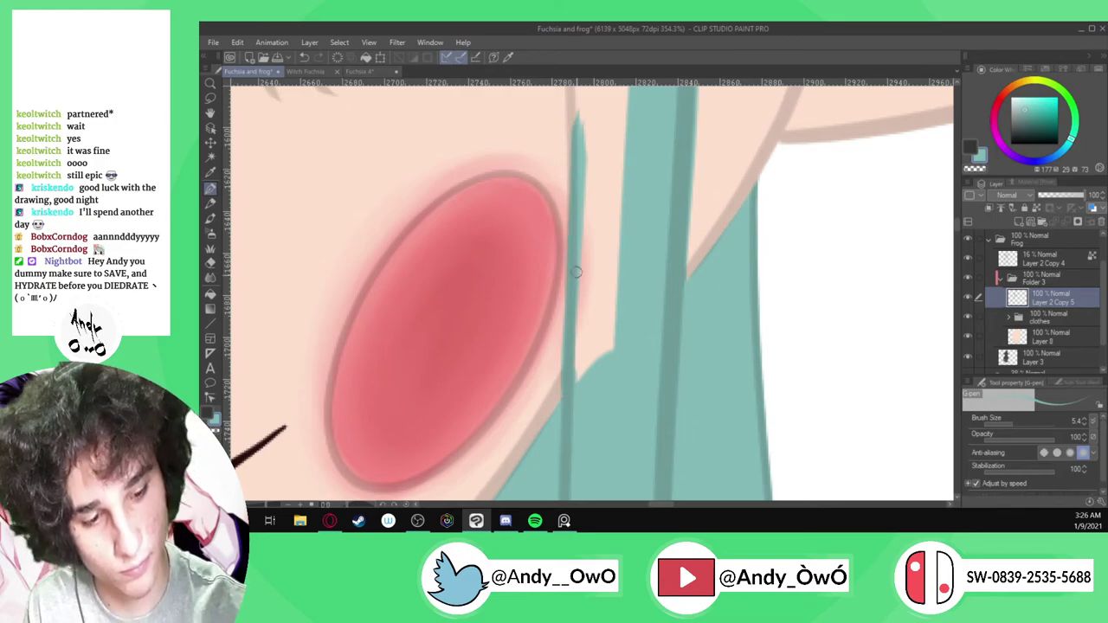
pyautogui.scroll(-7, 693, 332)
pyautogui.scroll(5, 692, 332)
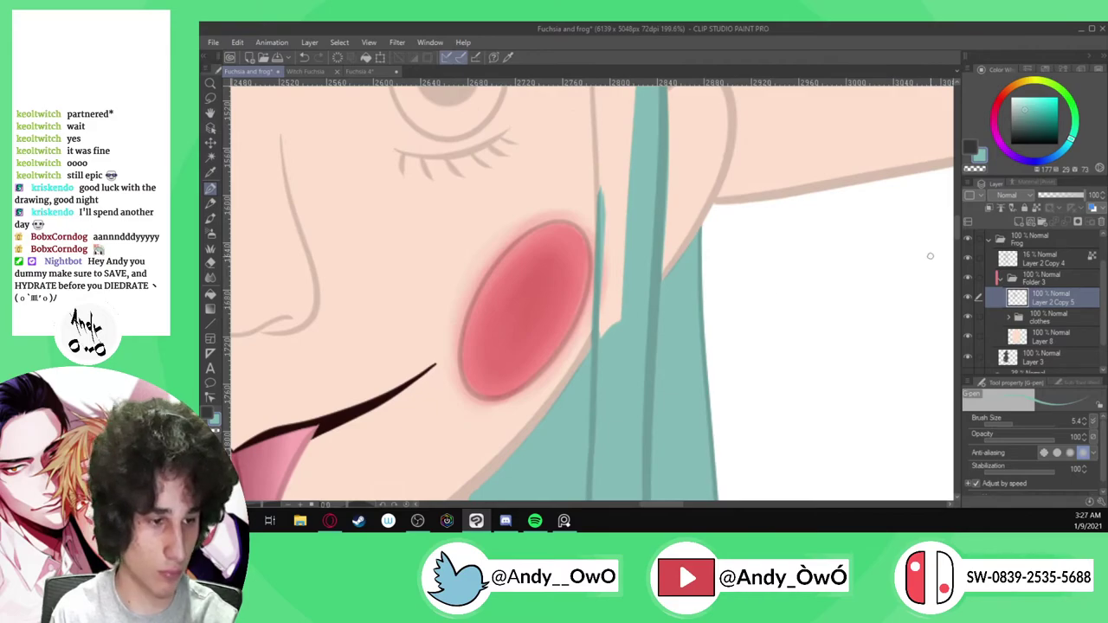
pyautogui.scroll(-3, 701, 359)
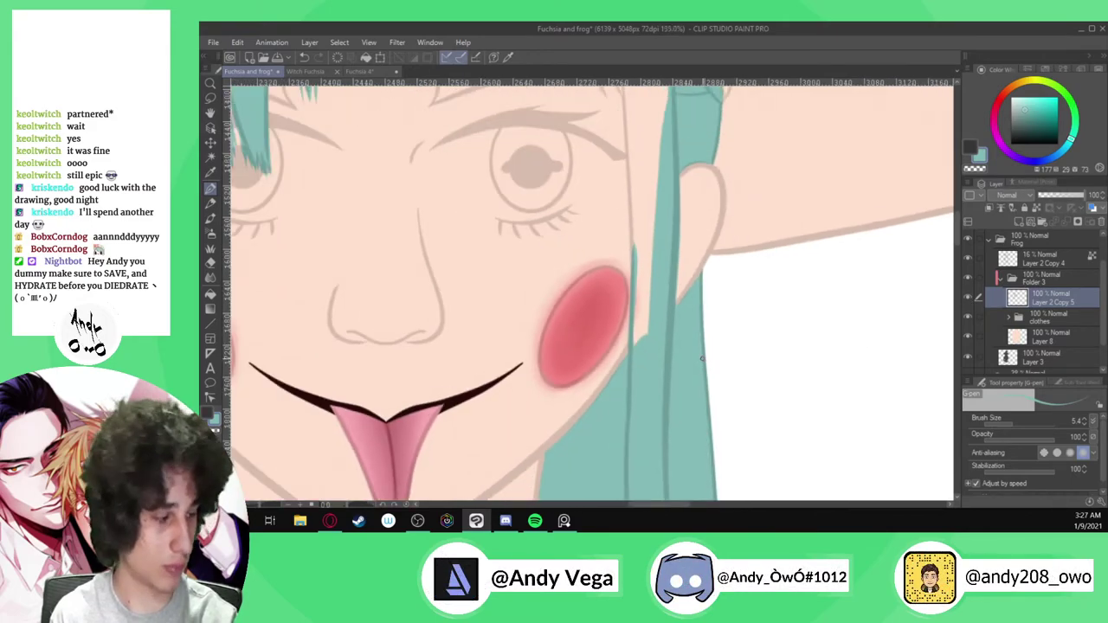
pyautogui.scroll(-3, 701, 357)
pyautogui.scroll(3, 705, 342)
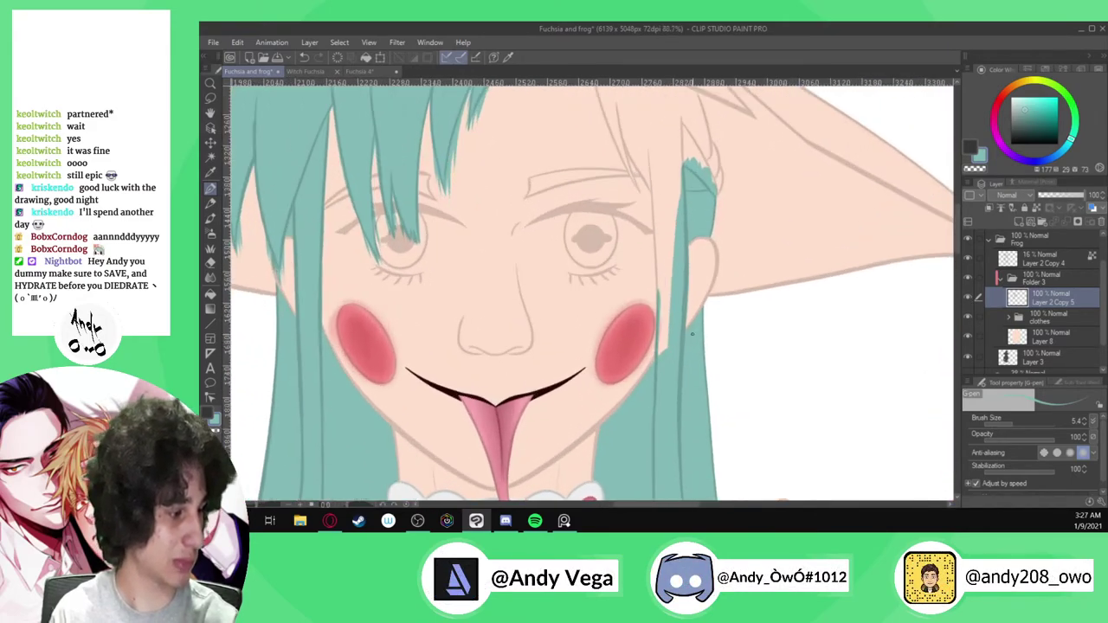
# Fill the side hair strand beside the blush in teal up to the outer eye corner at brush size 16
pyautogui.click(1020, 424)
pyautogui.scroll(4, 668, 367)
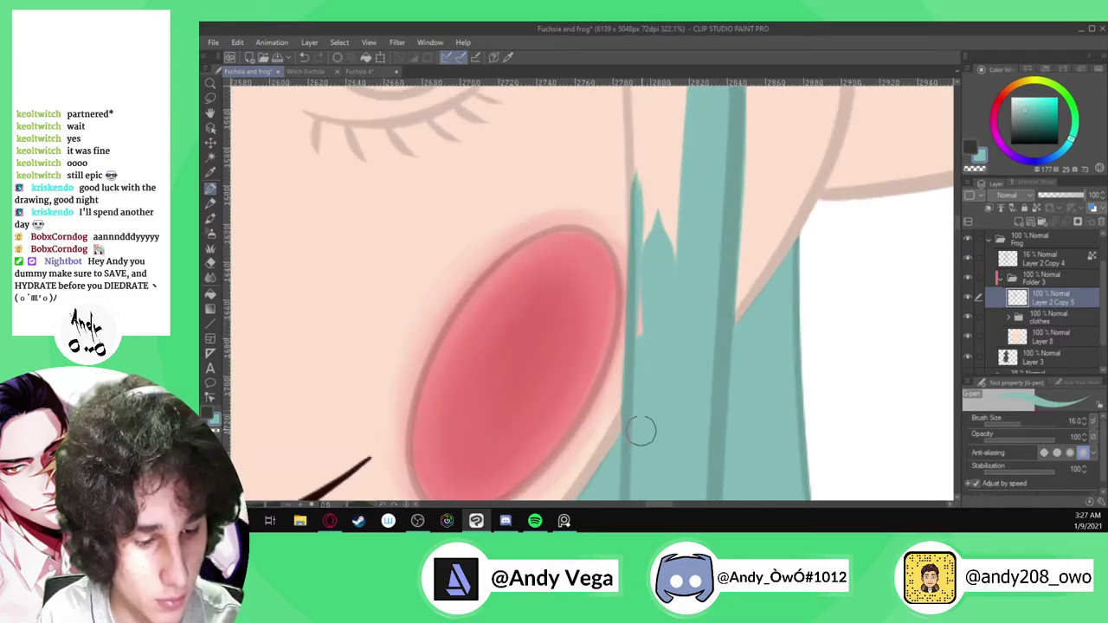
pyautogui.moveTo(646, 256); pyautogui.dragTo(650, 113)
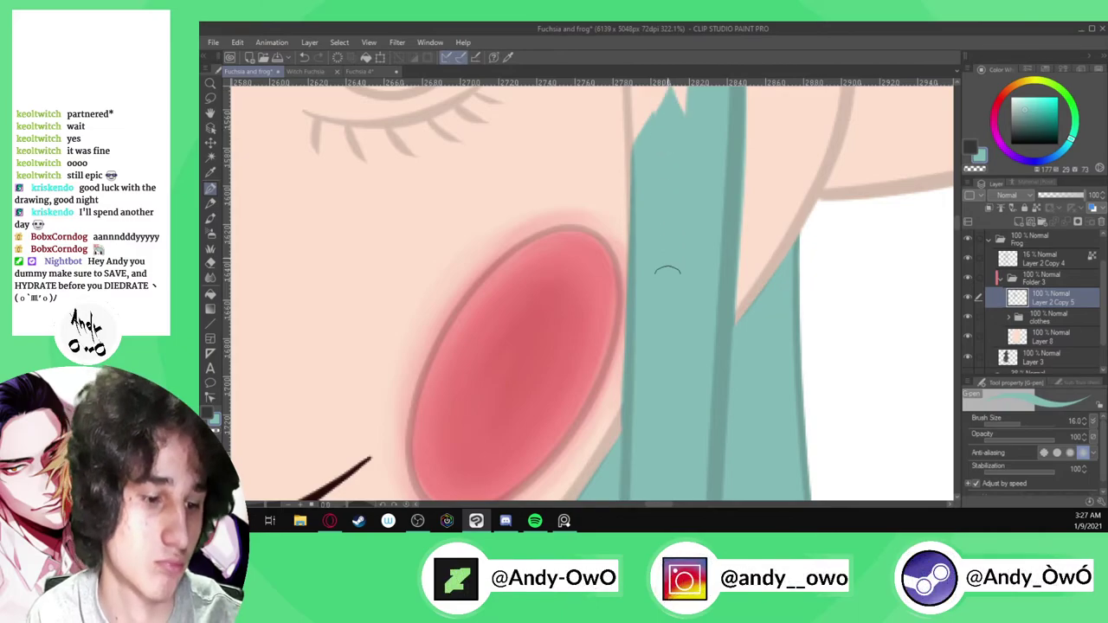
pyautogui.scroll(-2, 634, 450)
pyautogui.scroll(2, 634, 449)
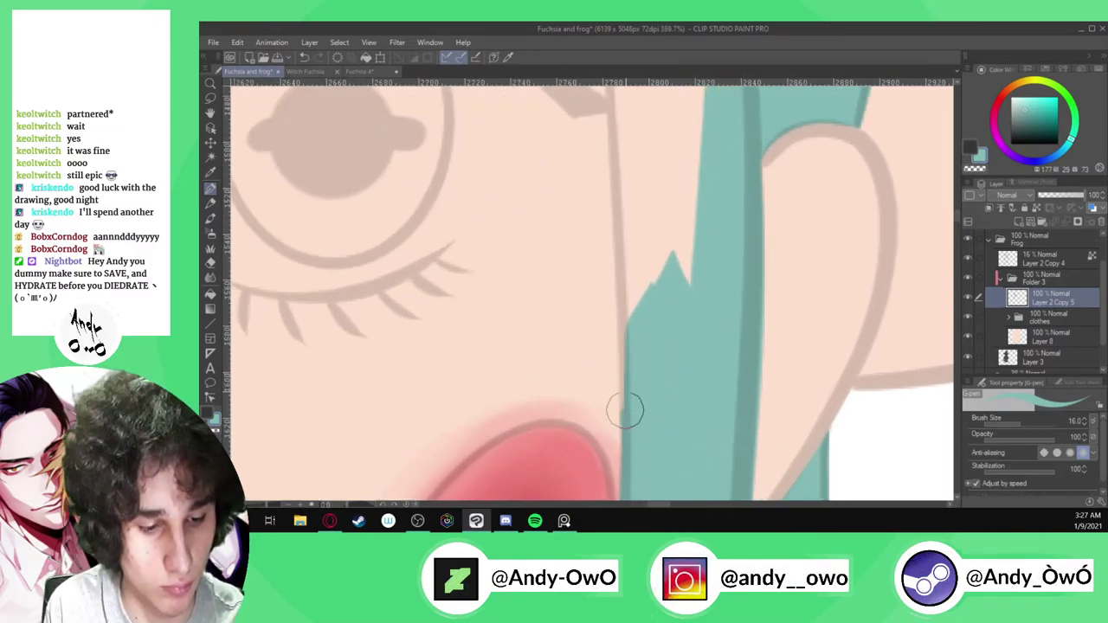
pyautogui.moveTo(627, 355); pyautogui.dragTo(625, 101)
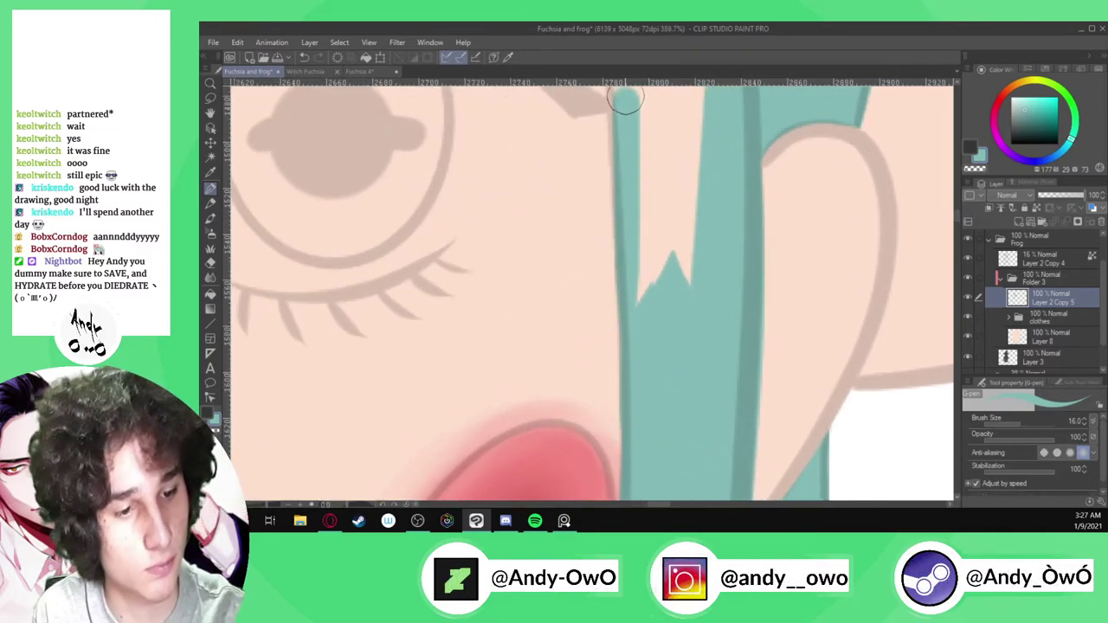
pyautogui.moveTo(656, 338)
pyautogui.mouseDown()
pyautogui.moveTo(636, 141)
pyautogui.moveTo(645, 87)
pyautogui.mouseUp()
pyautogui.moveTo(693, 323); pyautogui.dragTo(680, 87)
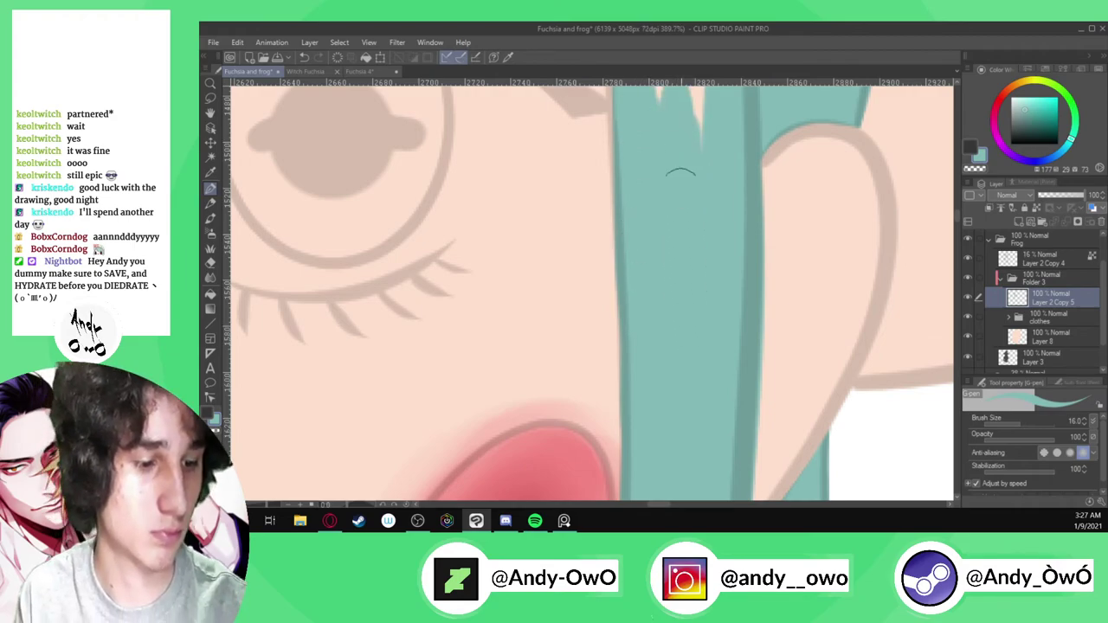
# Extend the strand's inner teal edge along its sketch line from the eye corner to above the eyebrow
pyautogui.scroll(-2, 629, 418)
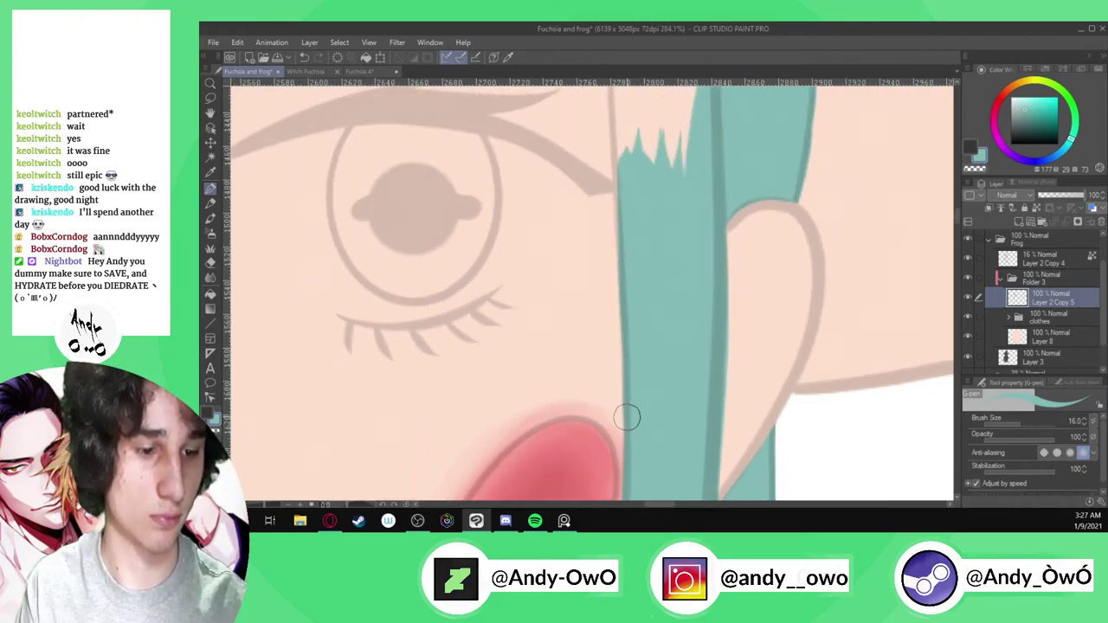
pyautogui.scroll(3, 622, 245)
pyautogui.moveTo(622, 351); pyautogui.dragTo(618, 185)
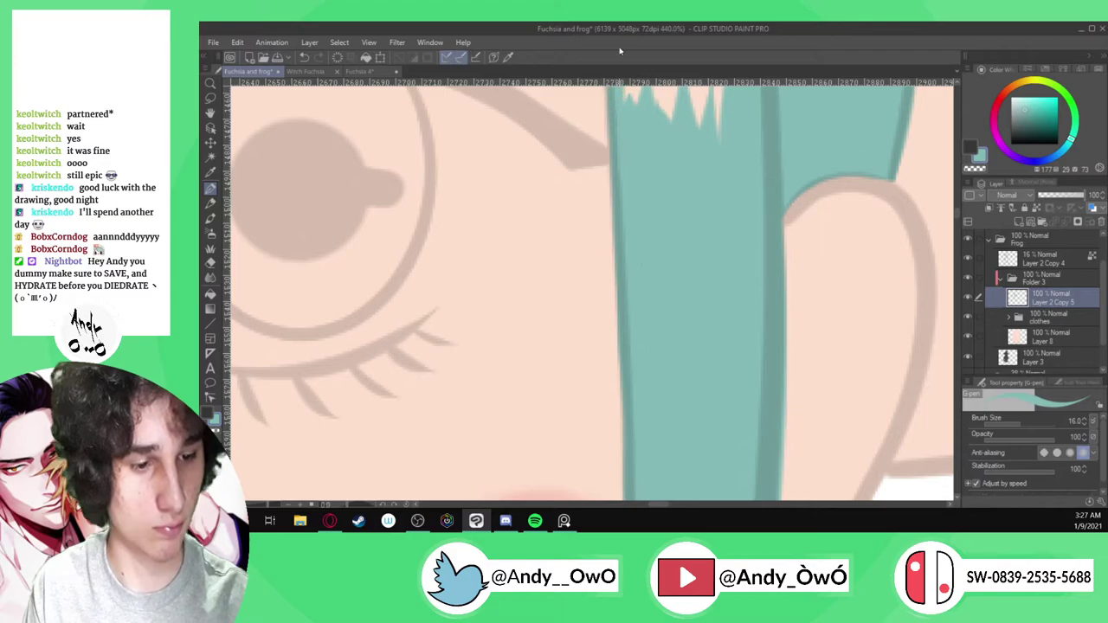
pyautogui.scroll(-5, 620, 242)
pyautogui.scroll(3, 617, 400)
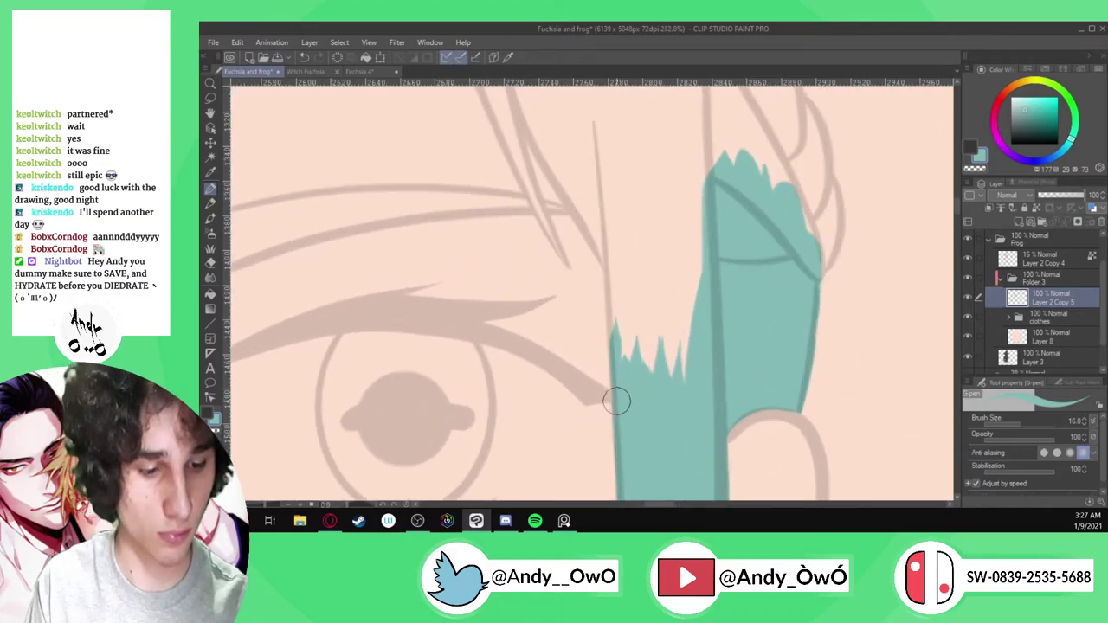
pyautogui.moveTo(609, 333); pyautogui.dragTo(590, 109)
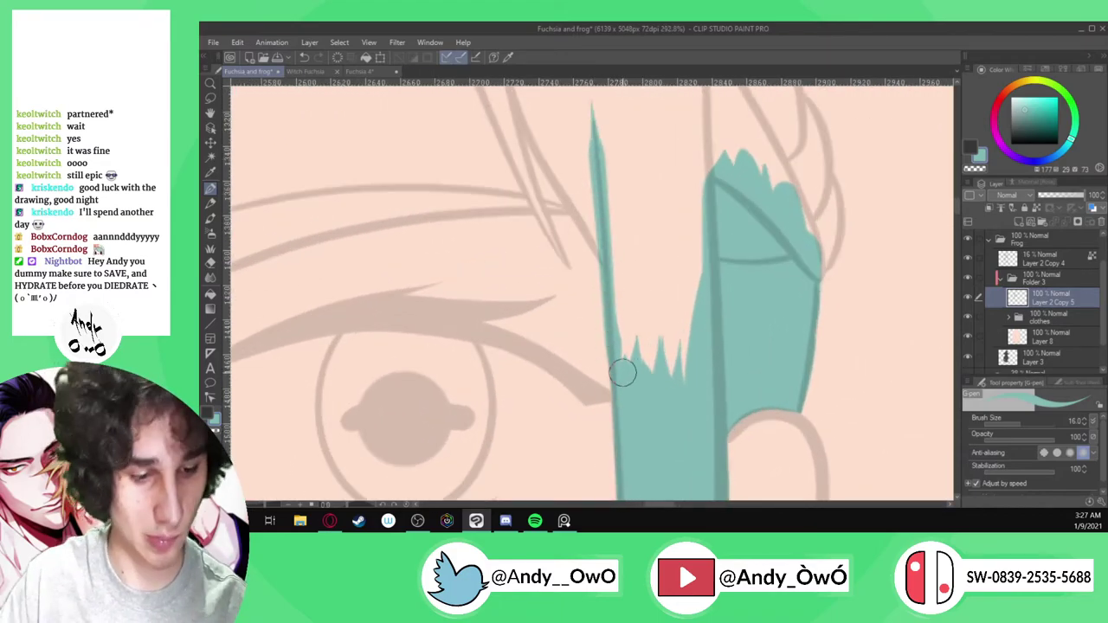
pyautogui.hotkey('ctrl', 'z')
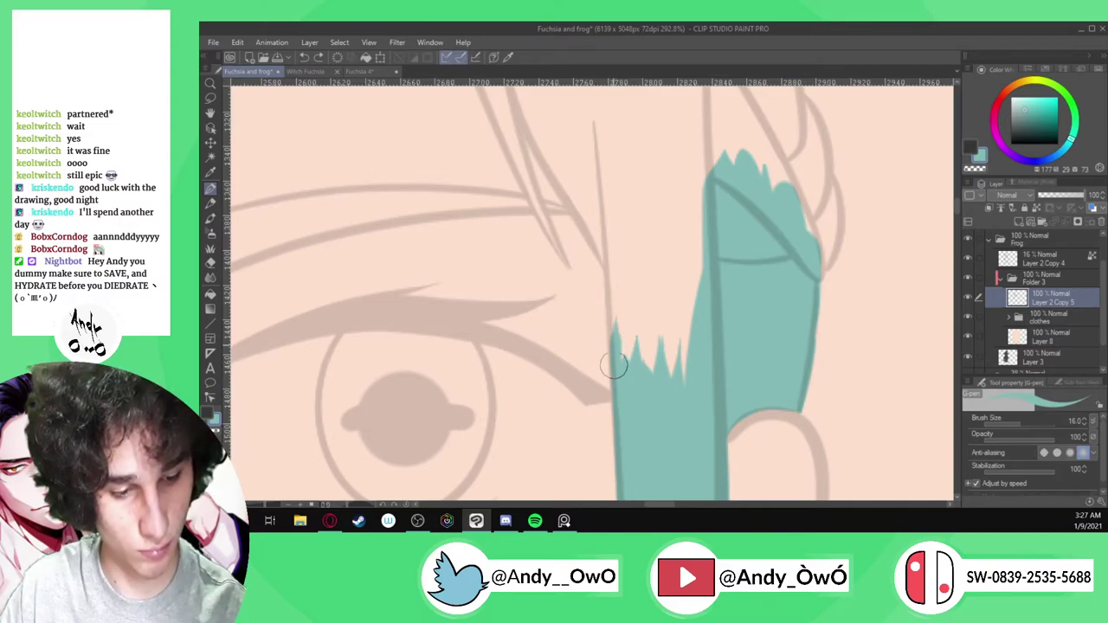
pyautogui.moveTo(609, 297); pyautogui.dragTo(600, 114)
pyautogui.moveTo(636, 389); pyautogui.dragTo(606, 87)
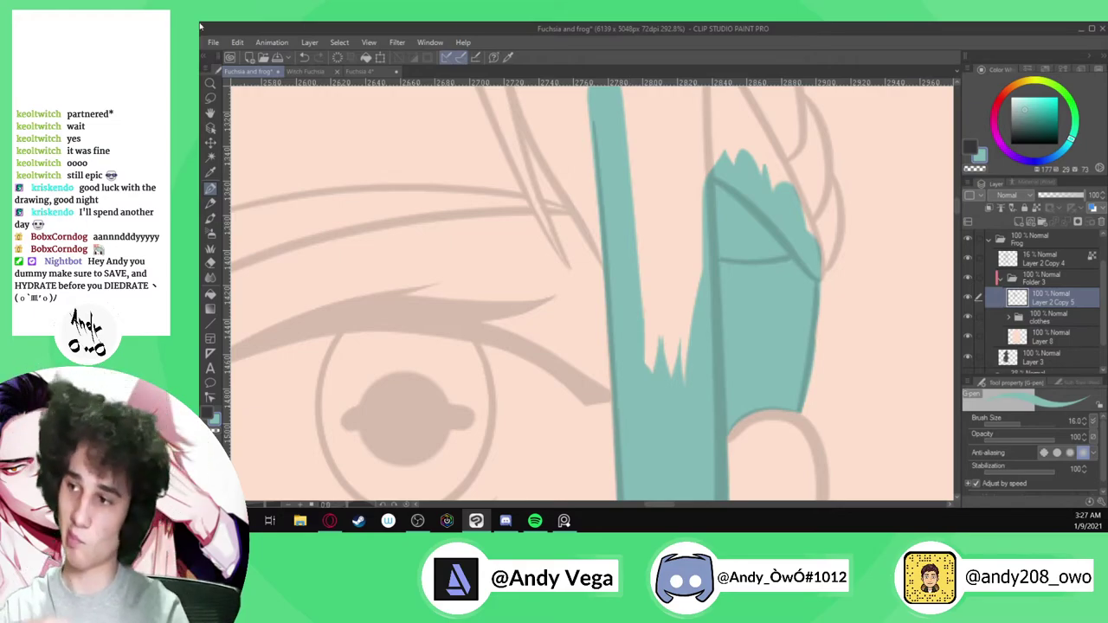
# Fill the skin gap between the side strand's inner edge and the teal above the ear
pyautogui.hotkey('alt', 'Tab')
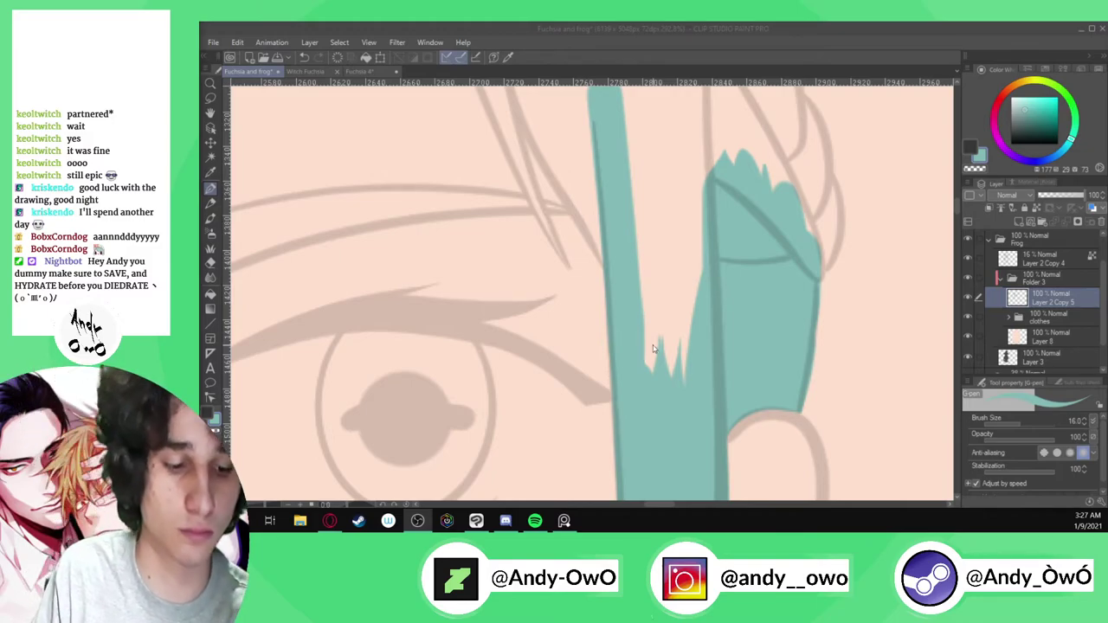
pyautogui.moveTo(648, 371); pyautogui.dragTo(620, 97)
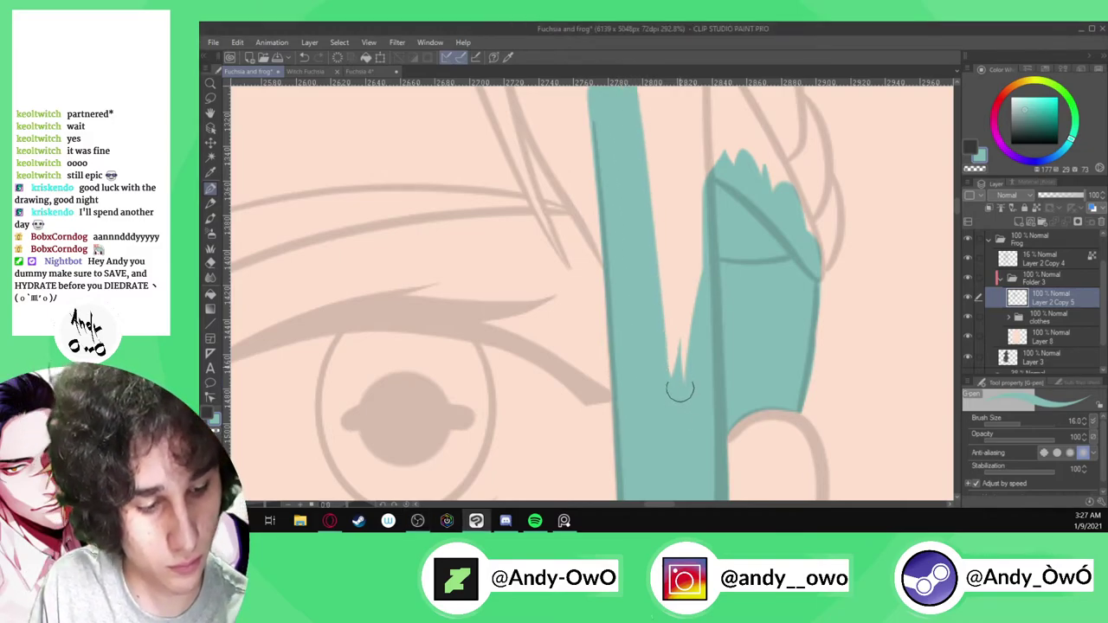
pyautogui.moveTo(681, 396); pyautogui.dragTo(649, 90)
pyautogui.moveTo(700, 344); pyautogui.dragTo(665, 90)
pyautogui.moveTo(658, 312)
pyautogui.mouseDown()
pyautogui.moveTo(660, 413)
pyautogui.moveTo(663, 309)
pyautogui.moveTo(601, 213)
pyautogui.moveTo(578, 295)
pyautogui.mouseUp()
# Trace the curved forehead strand above the eyebrow's outer end in teal at brush size 31.2
pyautogui.scroll(-3, 659, 413)
pyautogui.scroll(3, 652, 164)
pyautogui.scroll(1, 680, 420)
pyautogui.scroll(1, 587, 389)
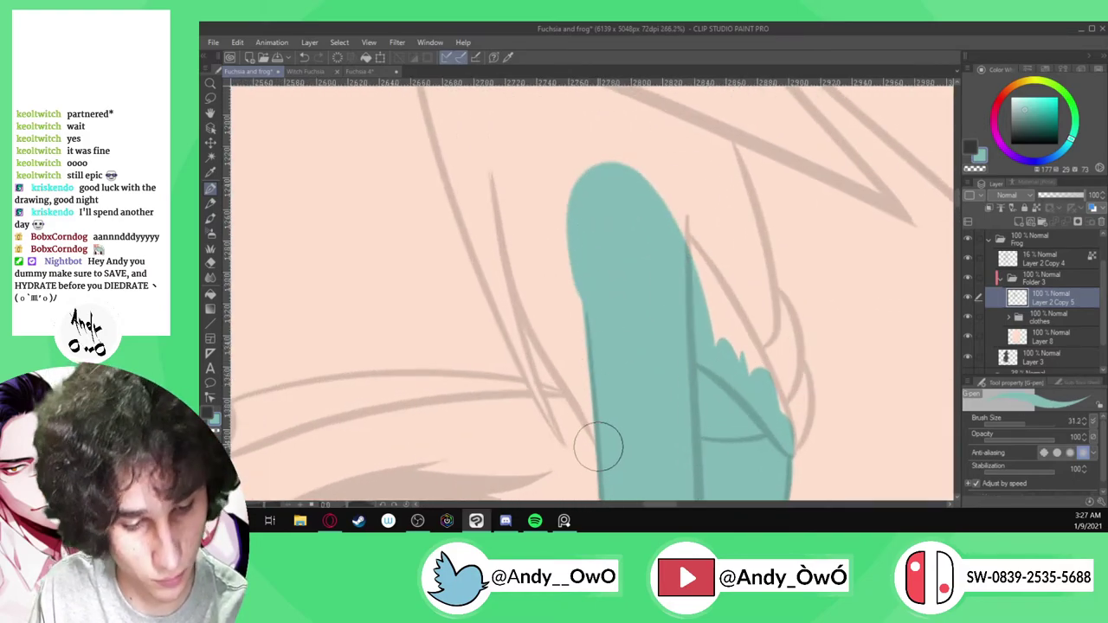
pyautogui.moveTo(588, 424)
pyautogui.mouseDown()
pyautogui.moveTo(523, 318)
pyautogui.moveTo(457, 86)
pyautogui.mouseUp()
pyautogui.moveTo(606, 452)
pyautogui.mouseDown()
pyautogui.moveTo(533, 322)
pyautogui.moveTo(478, 108)
pyautogui.moveTo(459, 87)
pyautogui.mouseUp()
pyautogui.scroll(1, 589, 374)
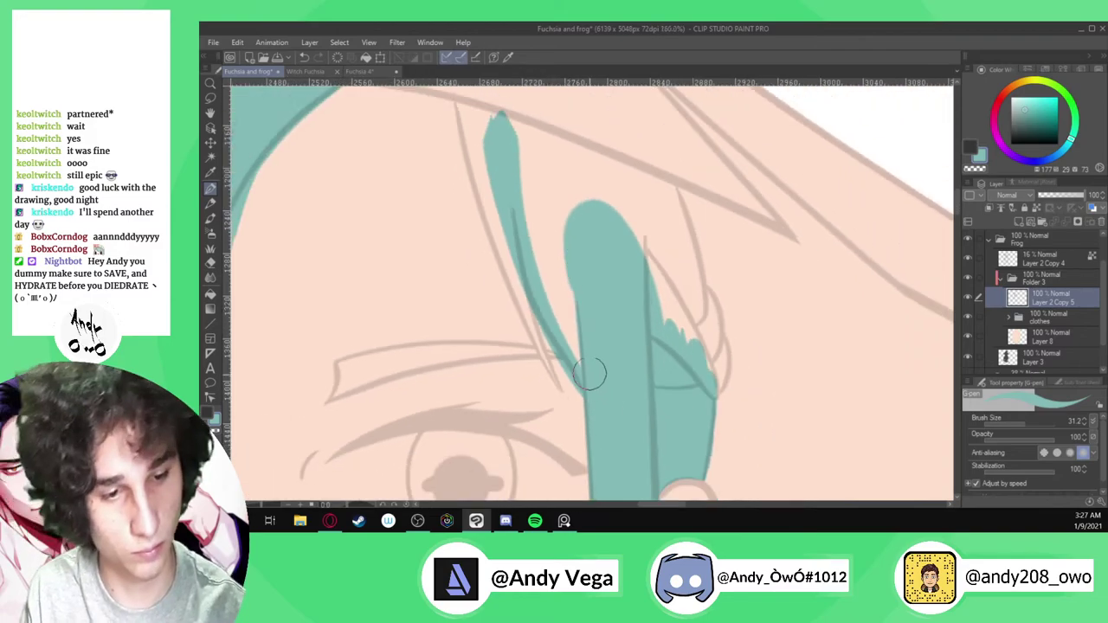
# Fill the hair section between the forehead strand, hat brim and ear in teal
pyautogui.moveTo(624, 454)
pyautogui.mouseDown()
pyautogui.moveTo(547, 297)
pyautogui.moveTo(512, 179)
pyautogui.moveTo(547, 268)
pyautogui.moveTo(540, 201)
pyautogui.moveTo(485, 119)
pyautogui.moveTo(610, 160)
pyautogui.moveTo(674, 199)
pyautogui.moveTo(702, 244)
pyautogui.moveTo(727, 375)
pyautogui.moveTo(697, 300)
pyautogui.mouseUp()
pyautogui.scroll(-1, 544, 262)
pyautogui.scroll(1, 540, 201)
pyautogui.moveTo(539, 163)
pyautogui.mouseDown()
pyautogui.moveTo(590, 185)
pyautogui.moveTo(678, 327)
pyautogui.mouseUp()
pyautogui.moveTo(563, 193); pyautogui.dragTo(548, 363)
pyautogui.moveTo(569, 454)
pyautogui.mouseDown()
pyautogui.moveTo(487, 258)
pyautogui.moveTo(449, 104)
pyautogui.mouseUp()
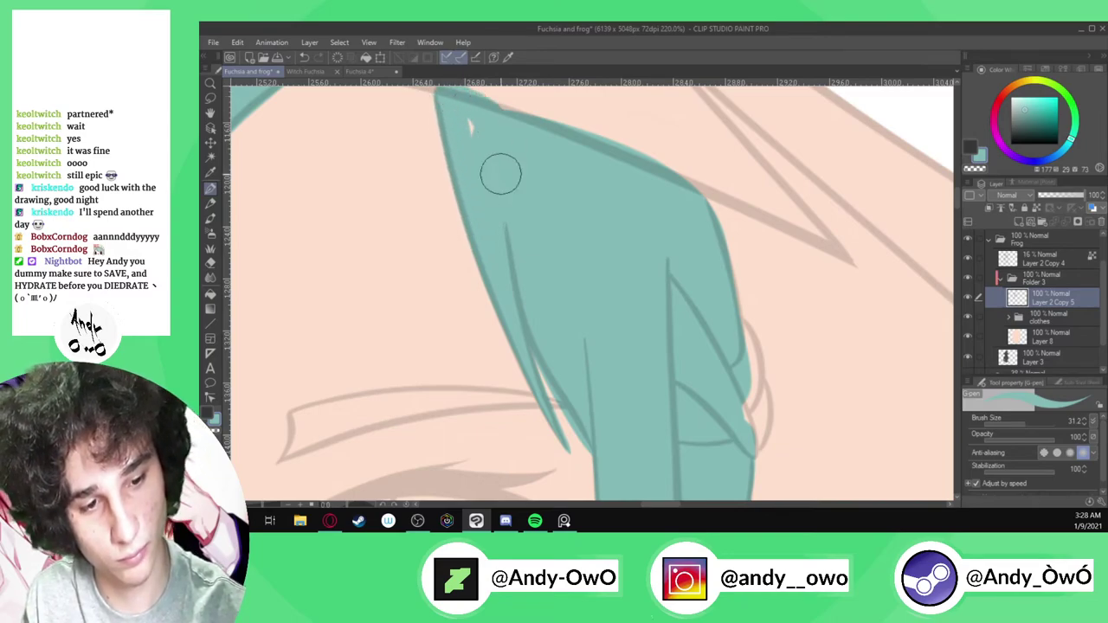
# Add thin tapering teal strands along the forehead edge, from the eyebrow up to the hat brim
pyautogui.scroll(3, 512, 278)
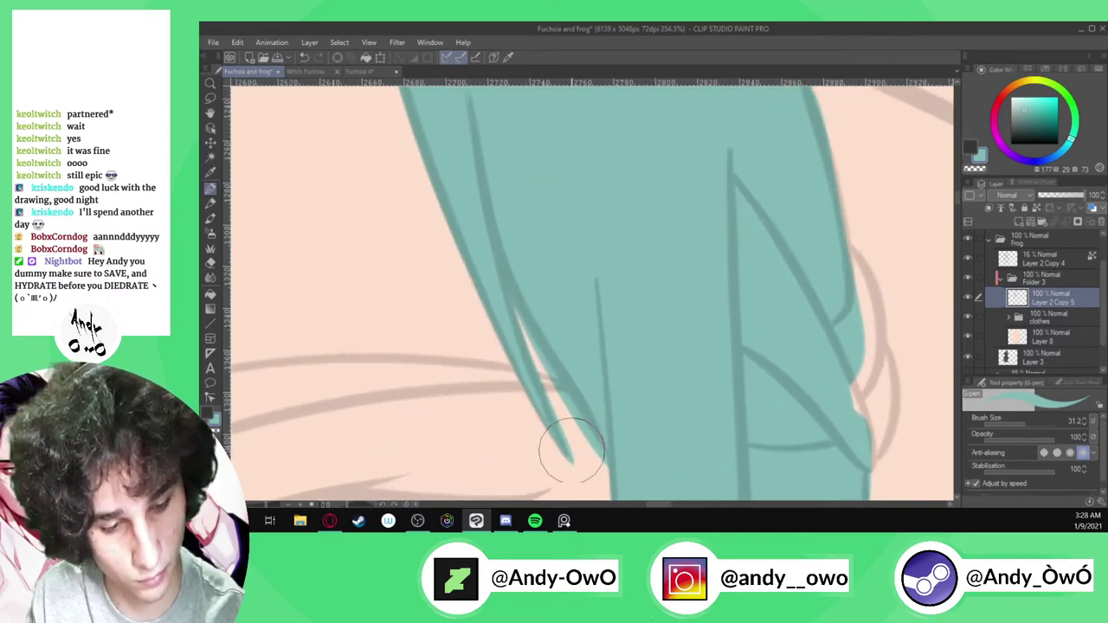
pyautogui.moveTo(504, 357); pyautogui.dragTo(415, 88)
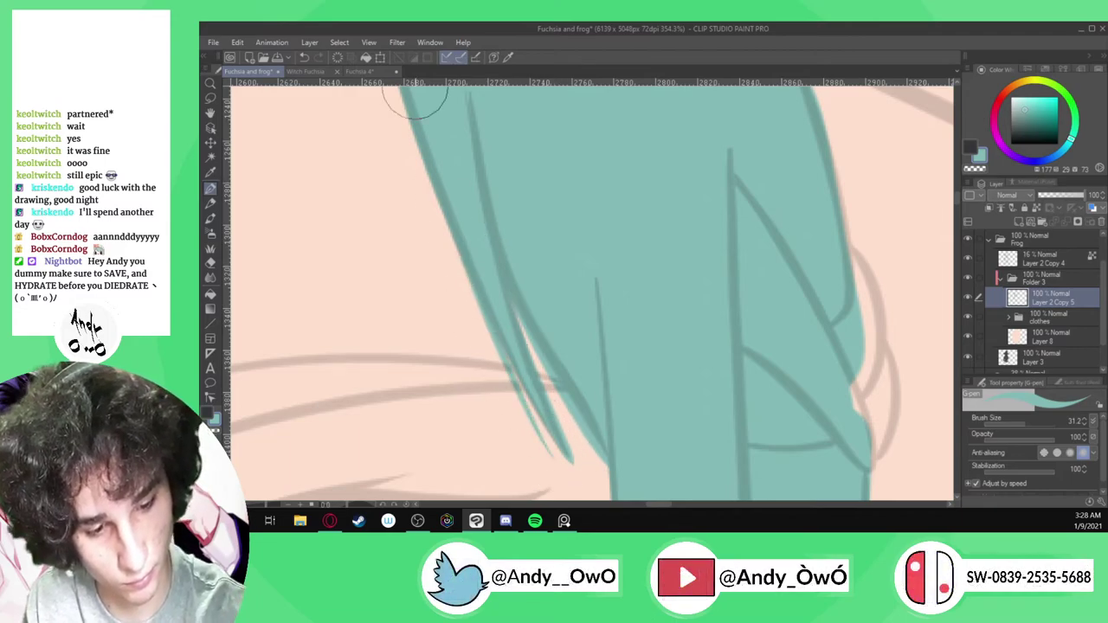
pyautogui.scroll(-2, 519, 407)
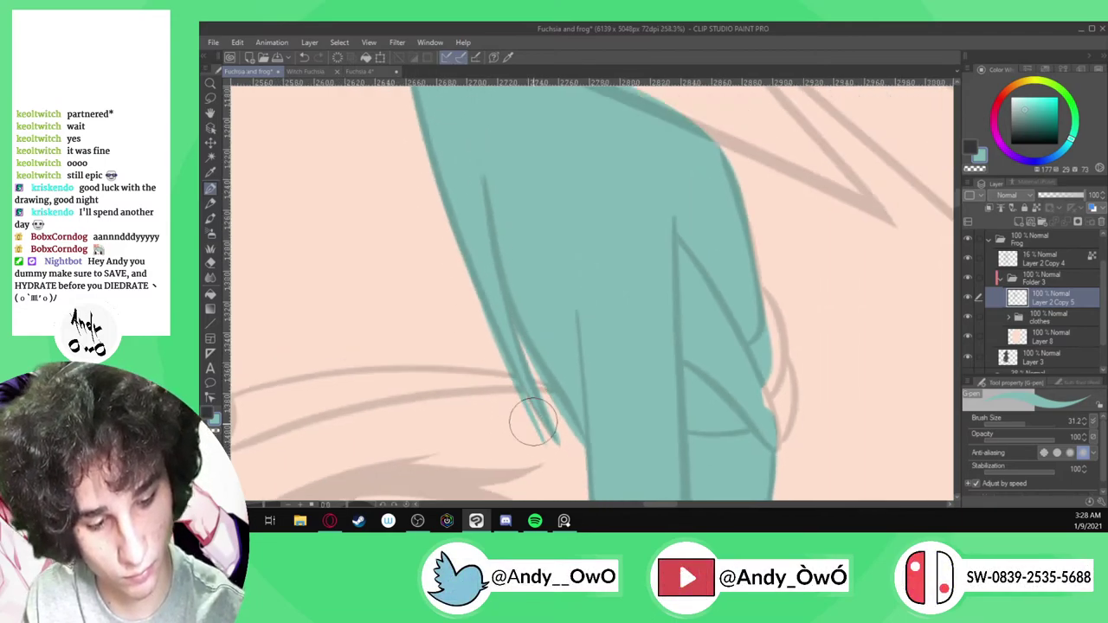
pyautogui.moveTo(493, 351); pyautogui.dragTo(457, 233)
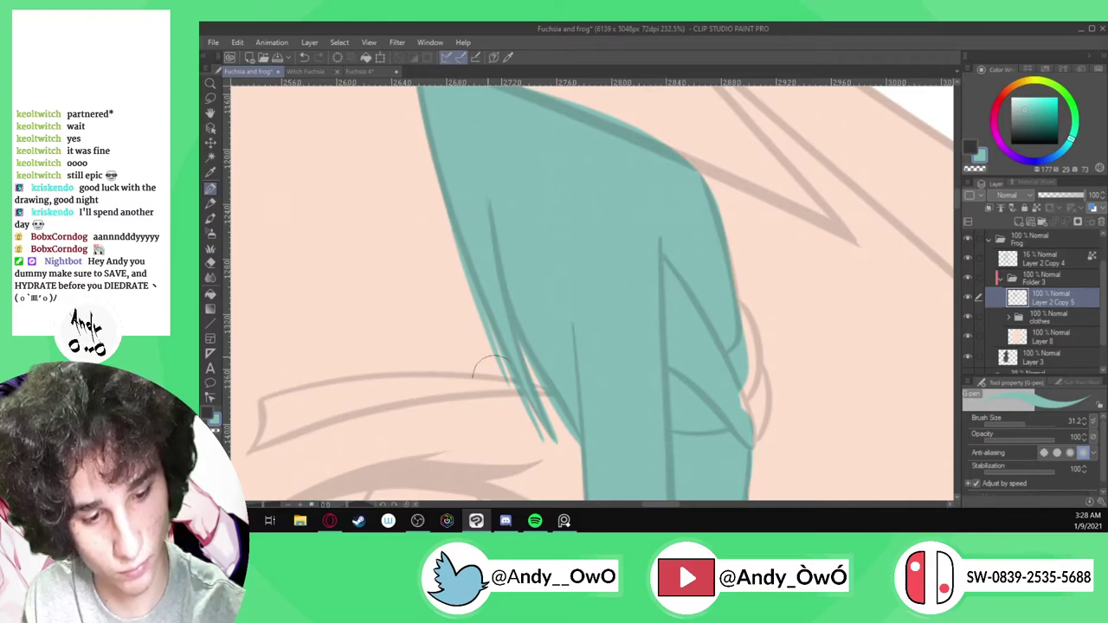
pyautogui.scroll(-1, 487, 357)
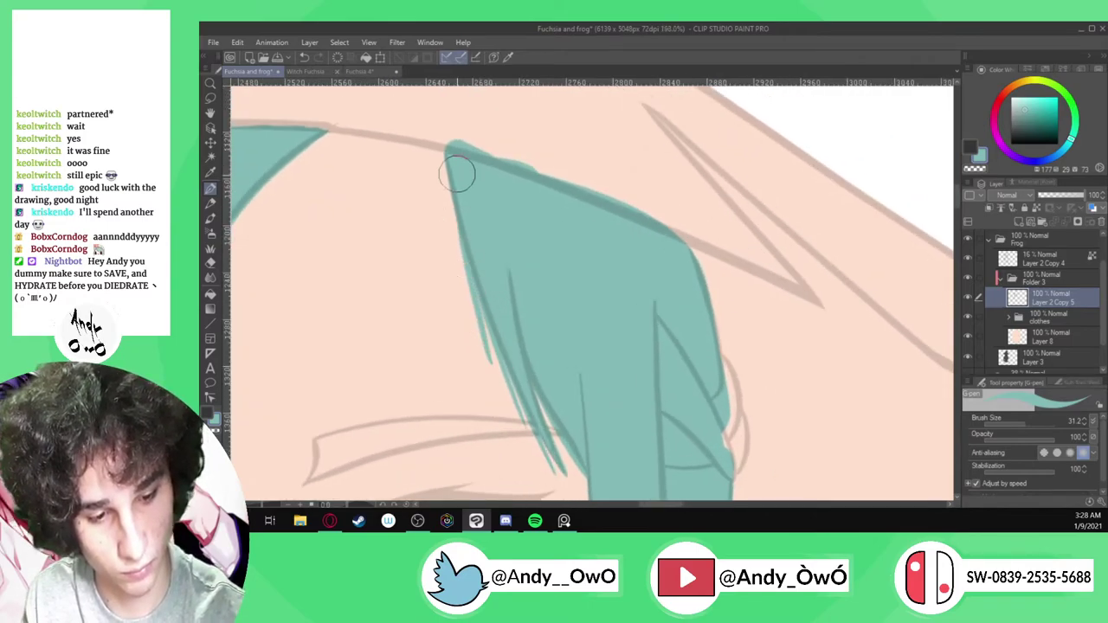
pyautogui.scroll(2, 457, 173)
pyautogui.moveTo(496, 386); pyautogui.dragTo(445, 189)
pyautogui.moveTo(456, 312); pyautogui.dragTo(441, 144)
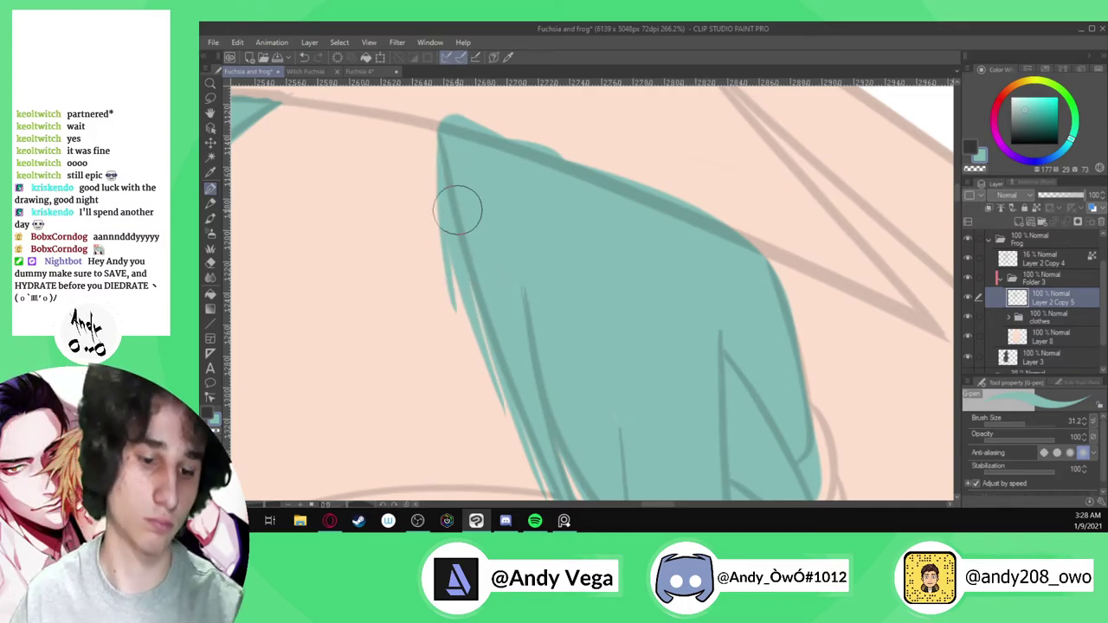
# Hide the sketch lines, touch up the wispy forehead strands in teal, and show the sketch again
pyautogui.scroll(-3, 457, 210)
pyautogui.click(969, 258)
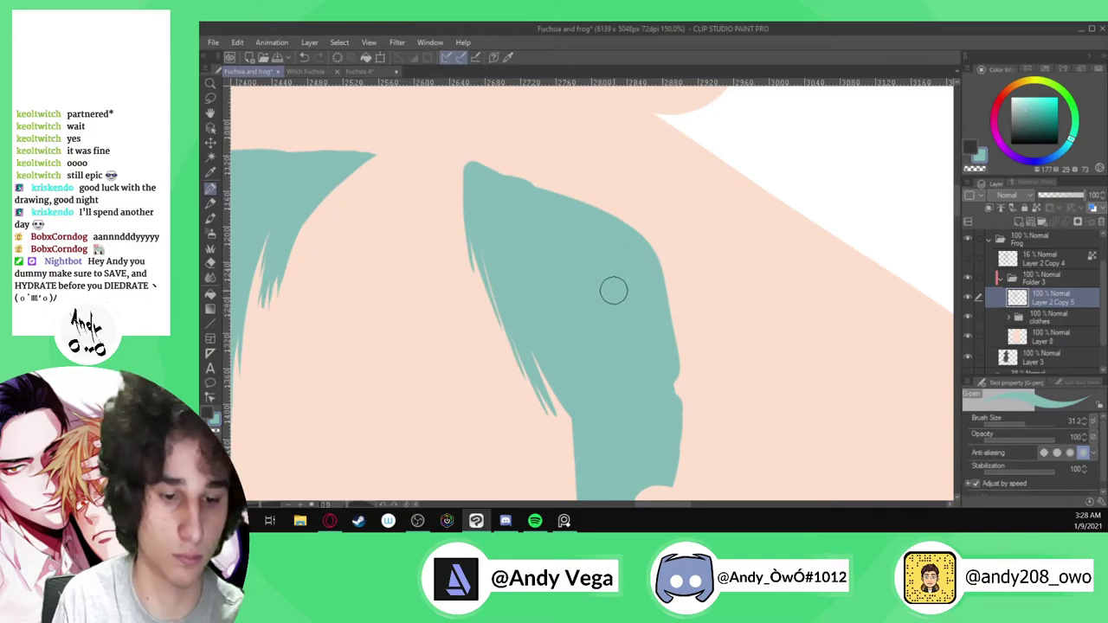
pyautogui.scroll(-3, 632, 297)
pyautogui.scroll(6, 579, 354)
pyautogui.moveTo(558, 395); pyautogui.dragTo(508, 257)
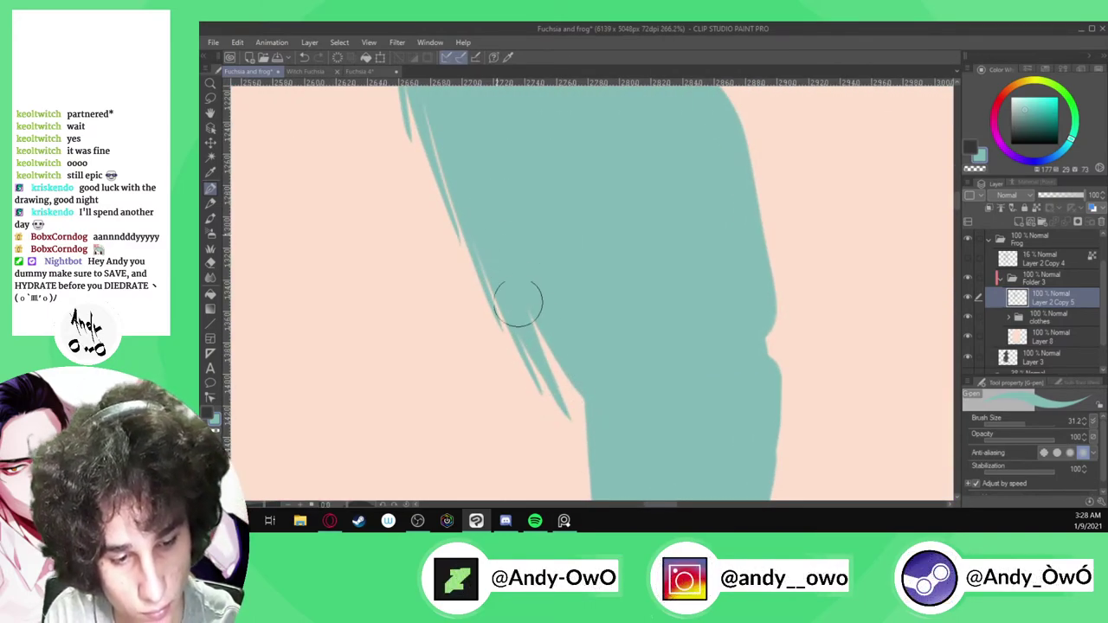
pyautogui.scroll(-6, 520, 307)
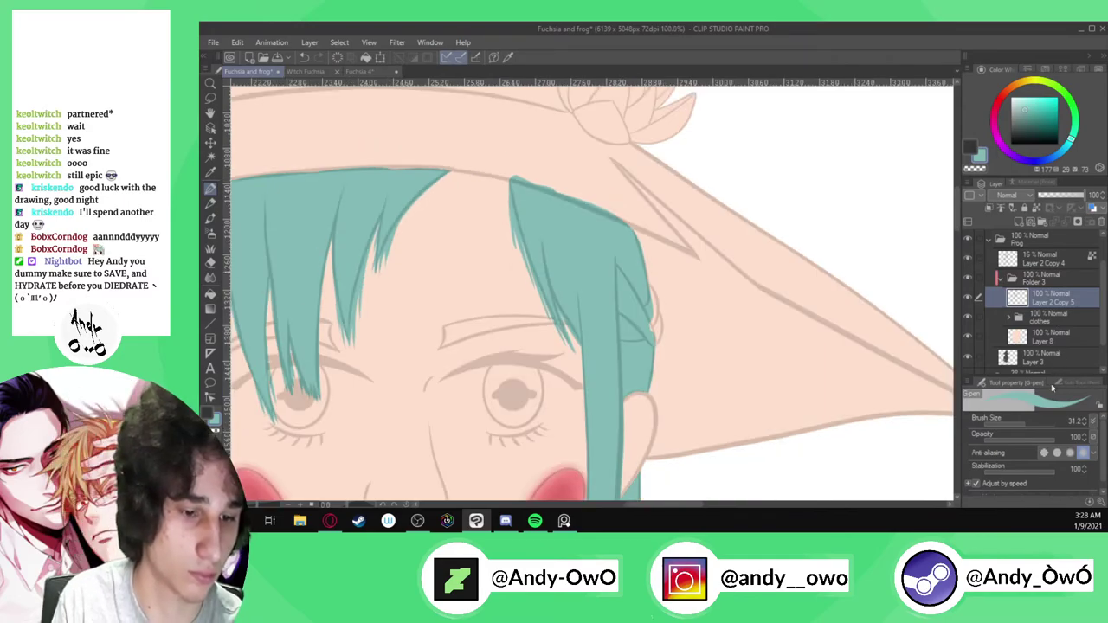
# Set the brush size to 33.9 and paint teal over the looped locks above the ear
pyautogui.click(1026, 418)
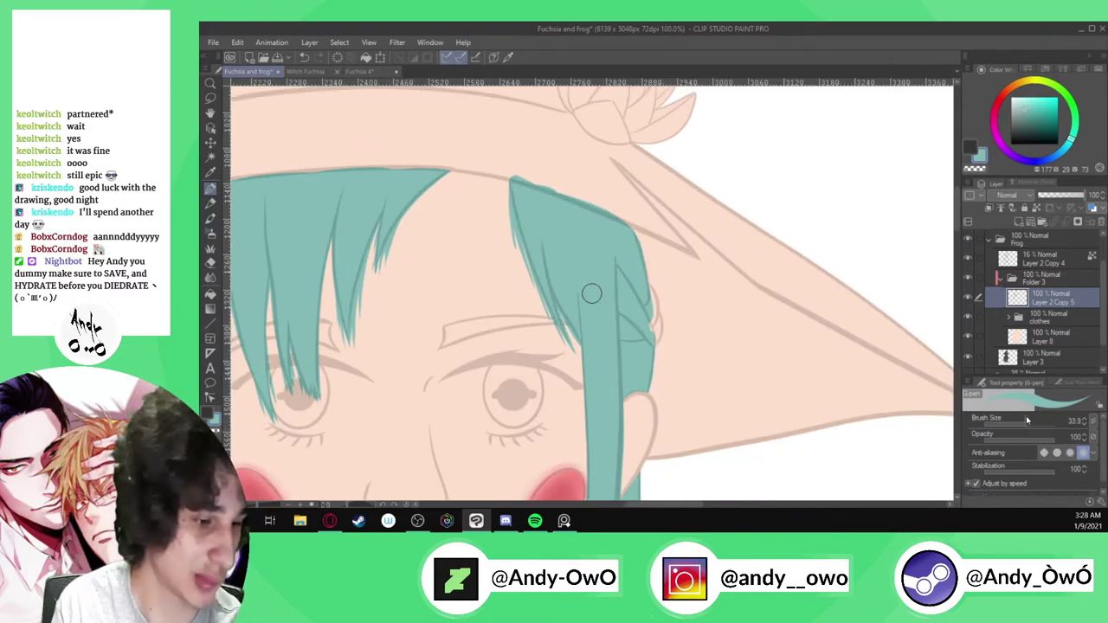
pyautogui.scroll(6, 605, 232)
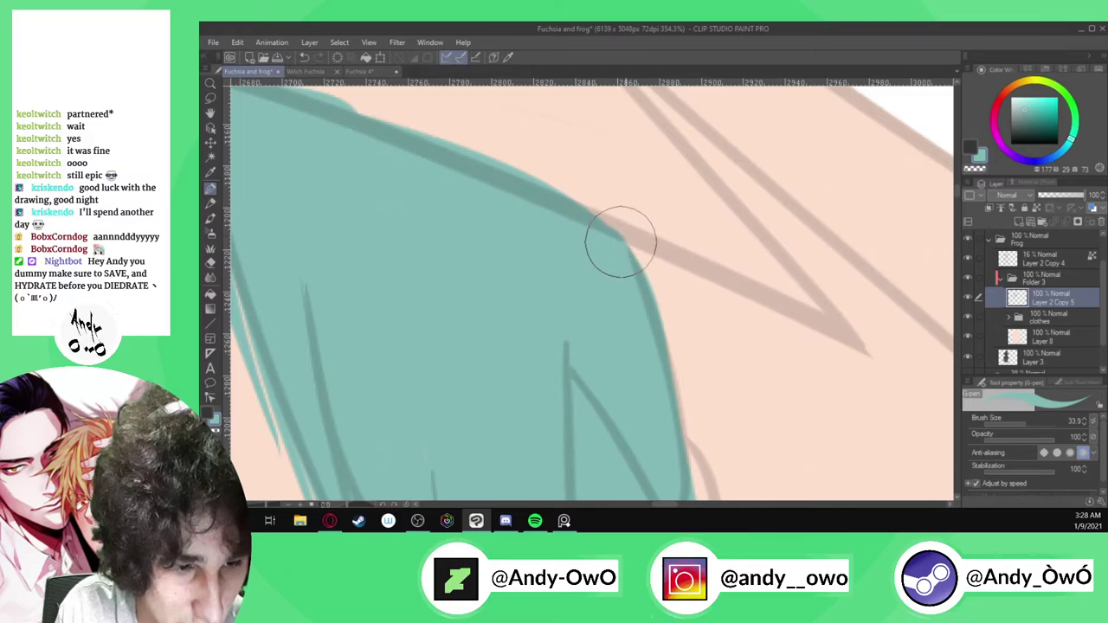
pyautogui.scroll(-3, 616, 238)
pyautogui.scroll(5, 699, 352)
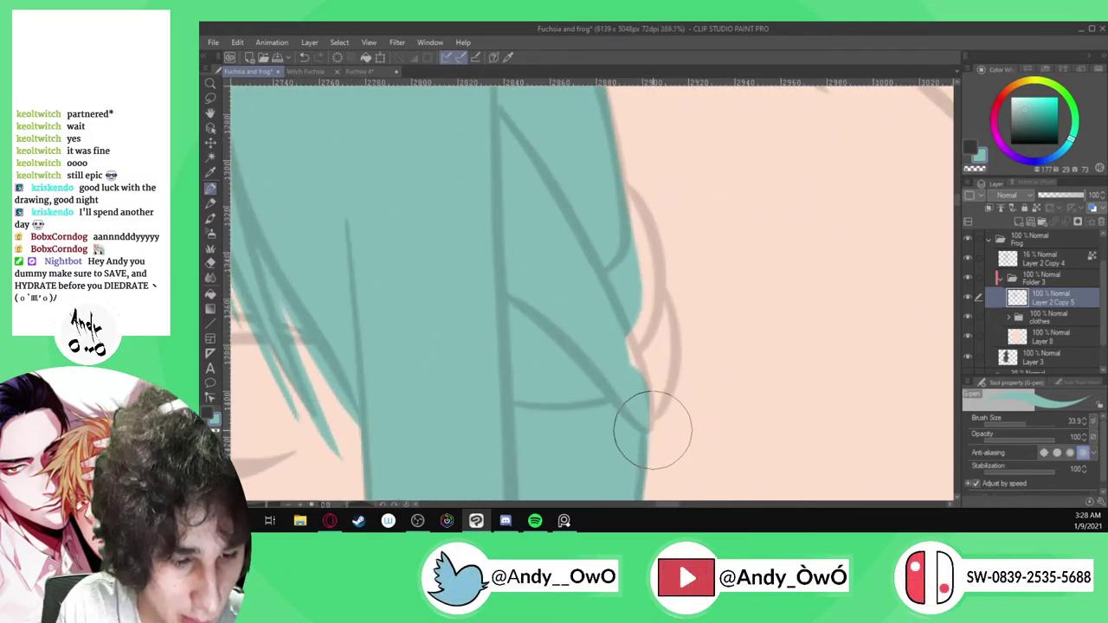
pyautogui.moveTo(655, 408)
pyautogui.mouseDown()
pyautogui.moveTo(678, 330)
pyautogui.moveTo(672, 291)
pyautogui.moveTo(620, 218)
pyautogui.moveTo(646, 289)
pyautogui.moveTo(651, 369)
pyautogui.moveTo(659, 366)
pyautogui.moveTo(651, 425)
pyautogui.mouseUp()
pyautogui.moveTo(634, 147); pyautogui.dragTo(637, 217)
# Complete the outer curve of the looped locks in teal and smooth its join with the hair above
pyautogui.scroll(3, 637, 216)
pyautogui.moveTo(607, 180)
pyautogui.mouseDown()
pyautogui.moveTo(650, 258)
pyautogui.moveTo(654, 370)
pyautogui.mouseUp()
pyautogui.moveTo(616, 196)
pyautogui.mouseDown()
pyautogui.moveTo(649, 366)
pyautogui.moveTo(649, 438)
pyautogui.mouseUp()
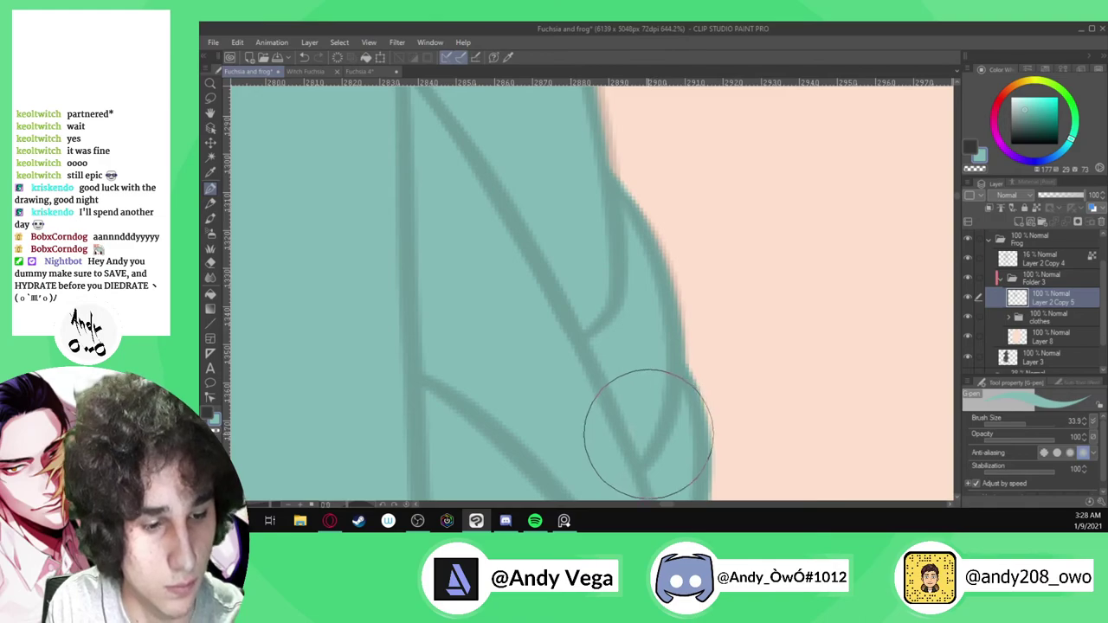
pyautogui.scroll(-6, 638, 407)
pyautogui.scroll(4, 612, 187)
pyautogui.moveTo(588, 143); pyautogui.dragTo(615, 230)
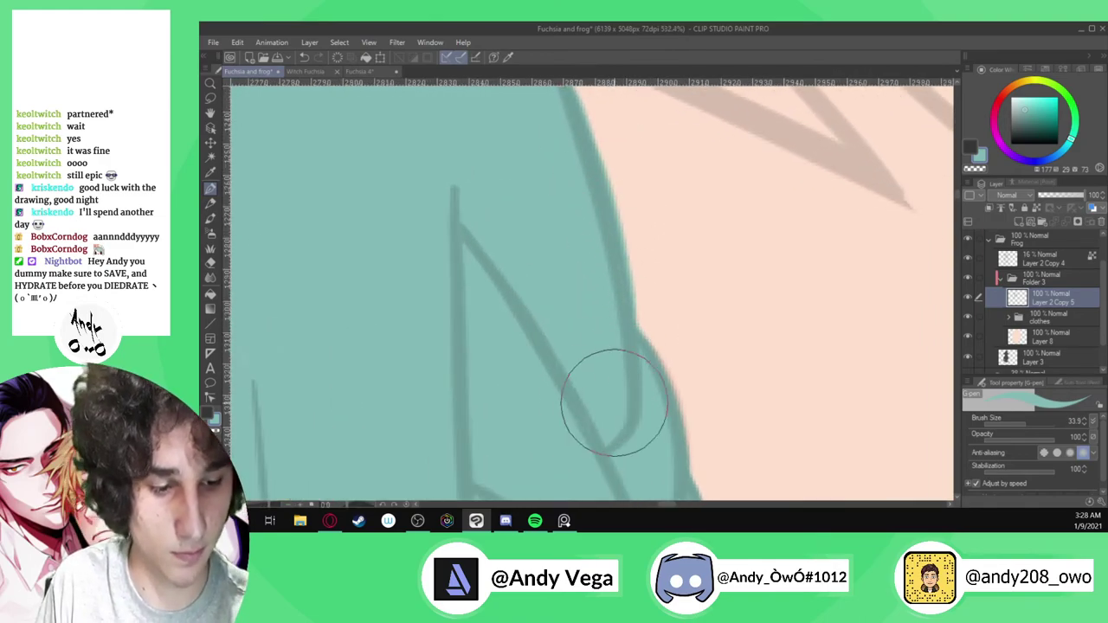
pyautogui.scroll(-4, 594, 383)
pyautogui.scroll(-6, 779, 373)
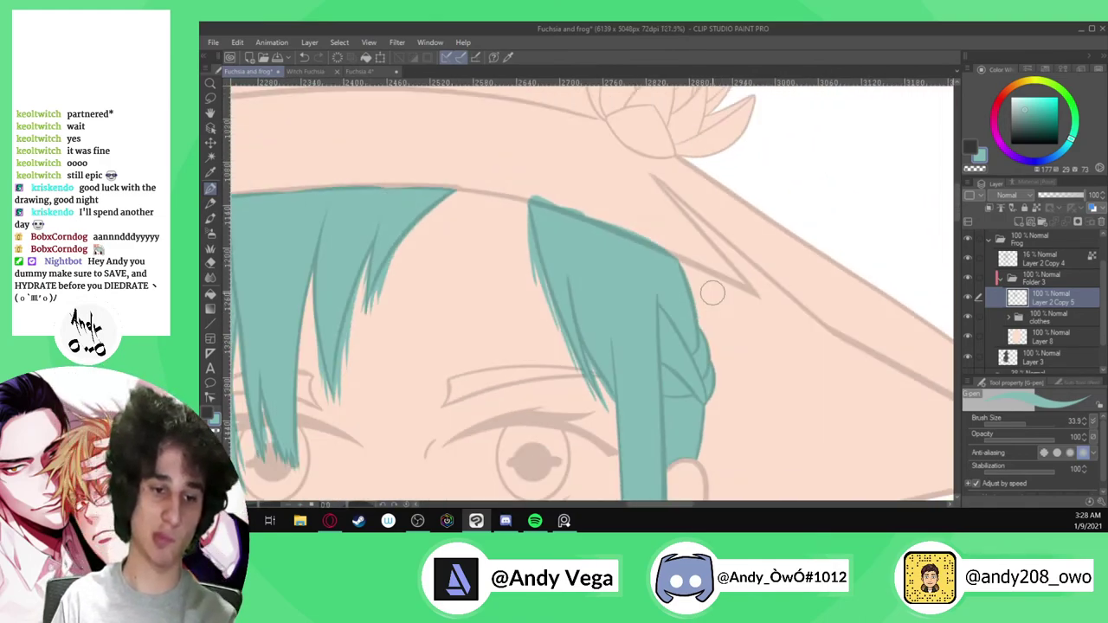
# Hide the sketch layer to check the flat hair colour across the illustration, and show it again
pyautogui.click(968, 257)
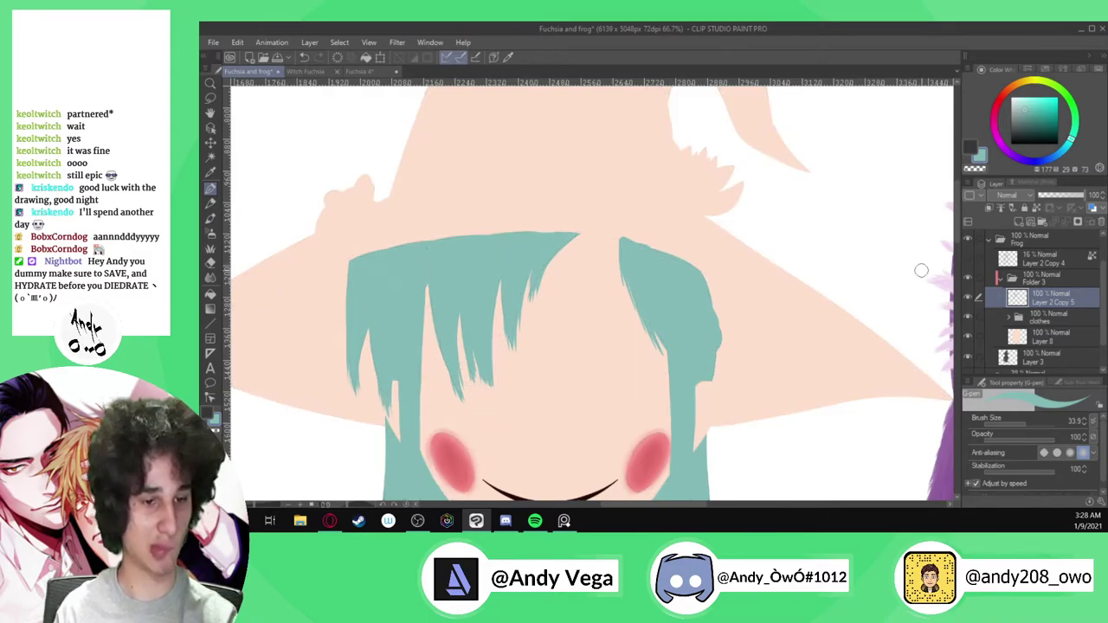
pyautogui.scroll(-2, 693, 306)
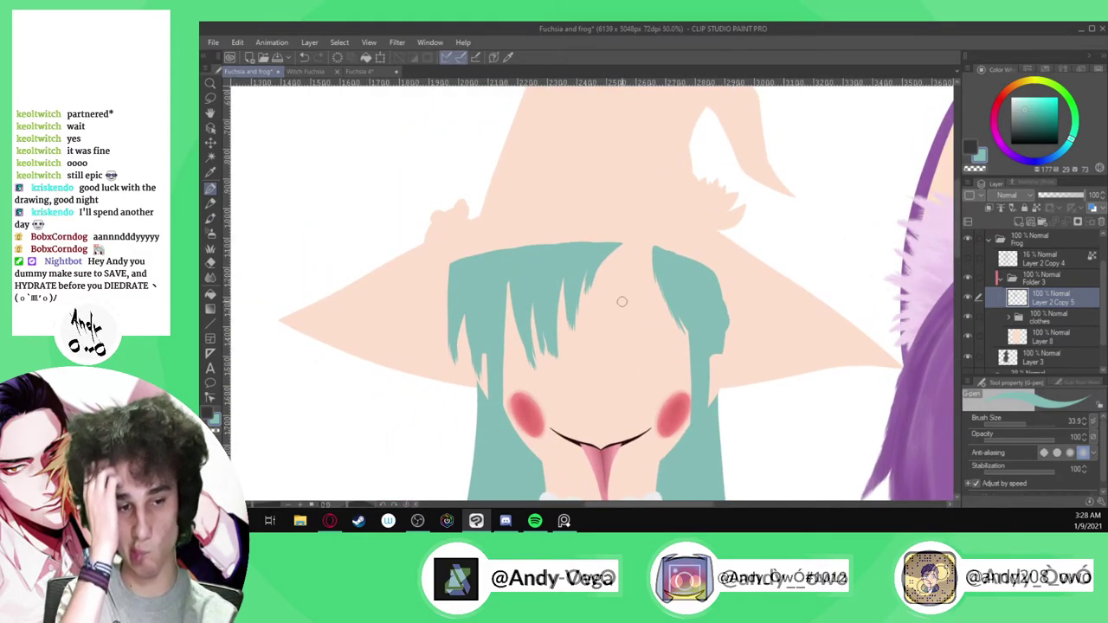
pyautogui.scroll(4, 618, 303)
pyautogui.scroll(-10, 578, 233)
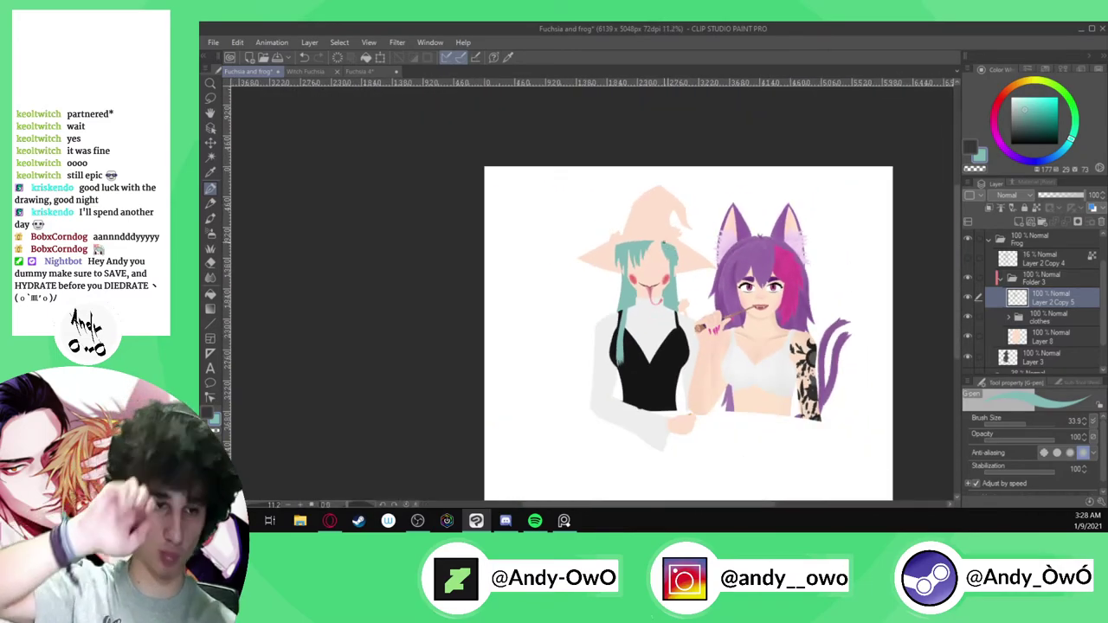
pyautogui.scroll(4, 636, 247)
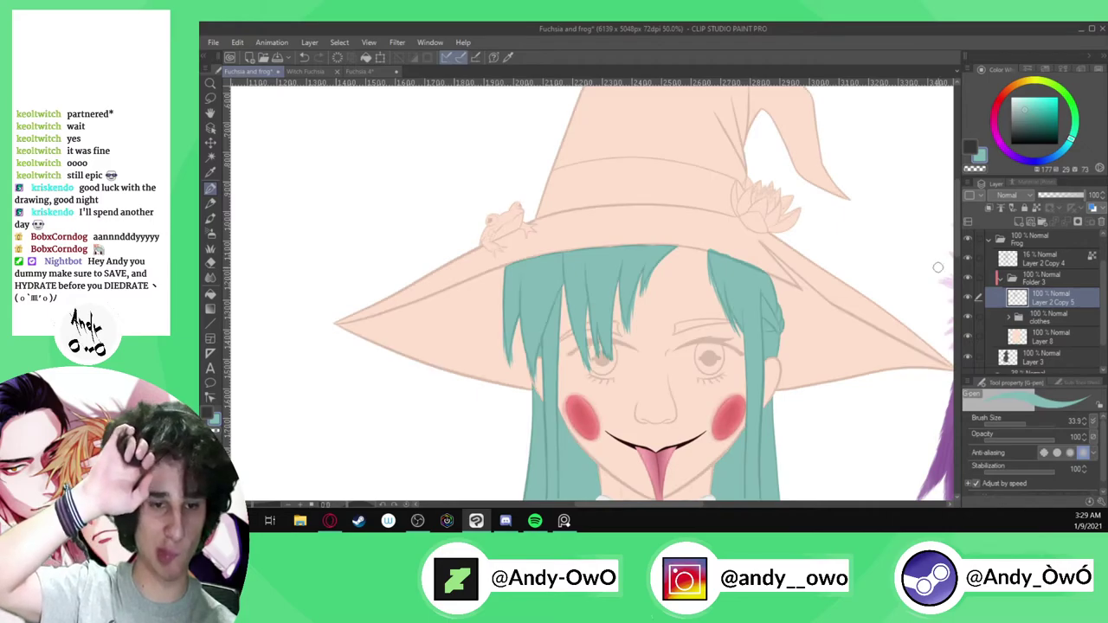
# Add a new layer directly above the skin layer Layer 8 and choose a muted green for the hat
pyautogui.scroll(-2, 831, 338)
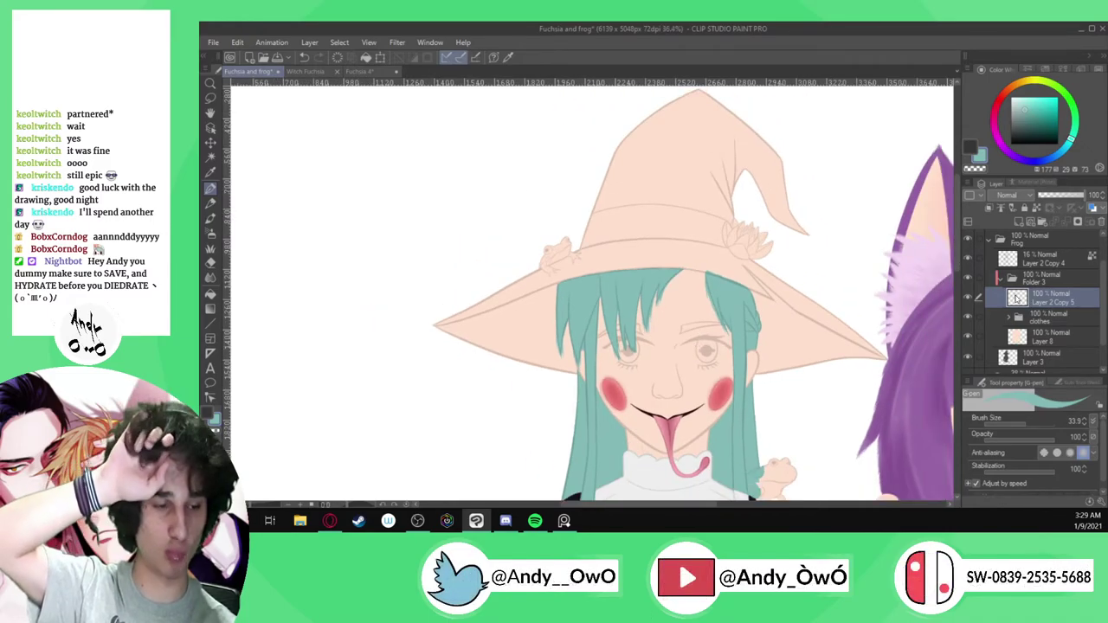
pyautogui.scroll(-1, 1032, 299)
pyautogui.click(1048, 320)
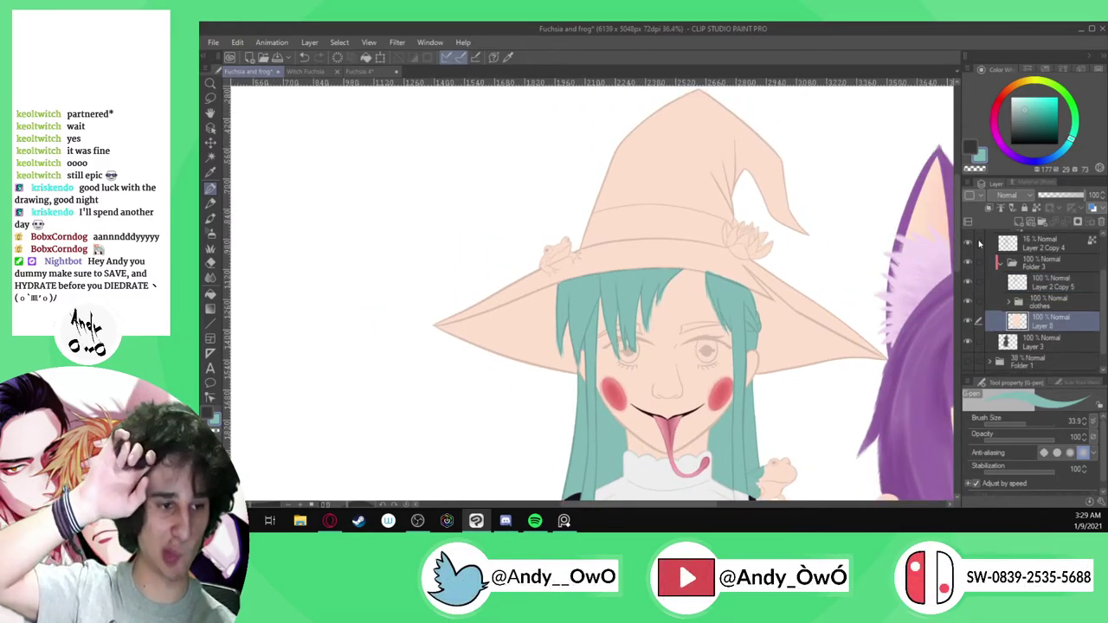
pyautogui.click(1018, 222)
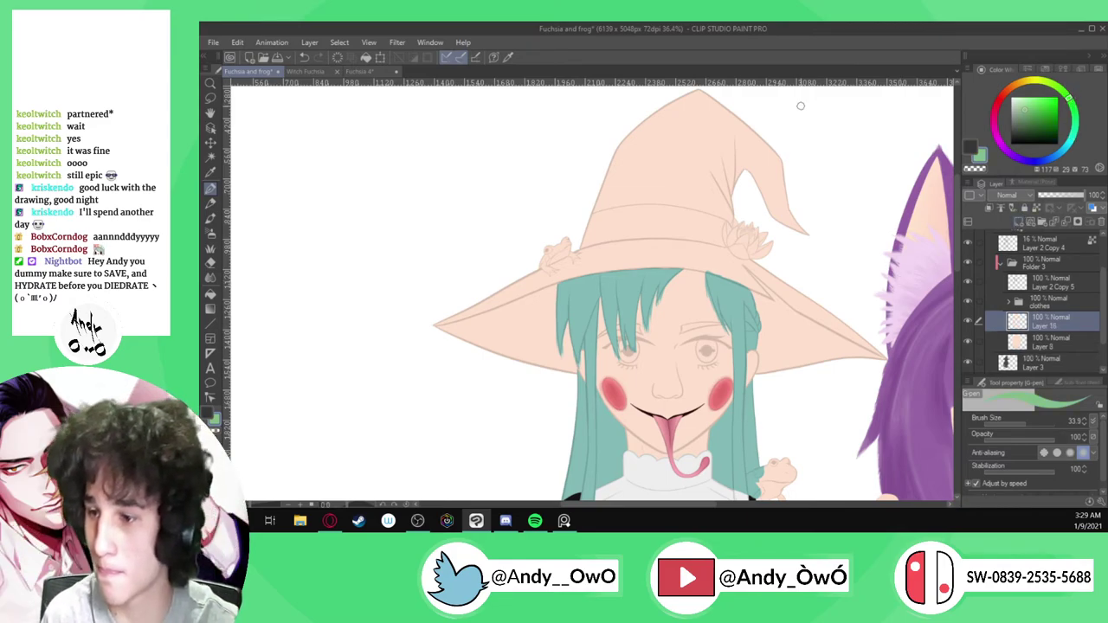
pyautogui.hotkey('alt', 'Tab')
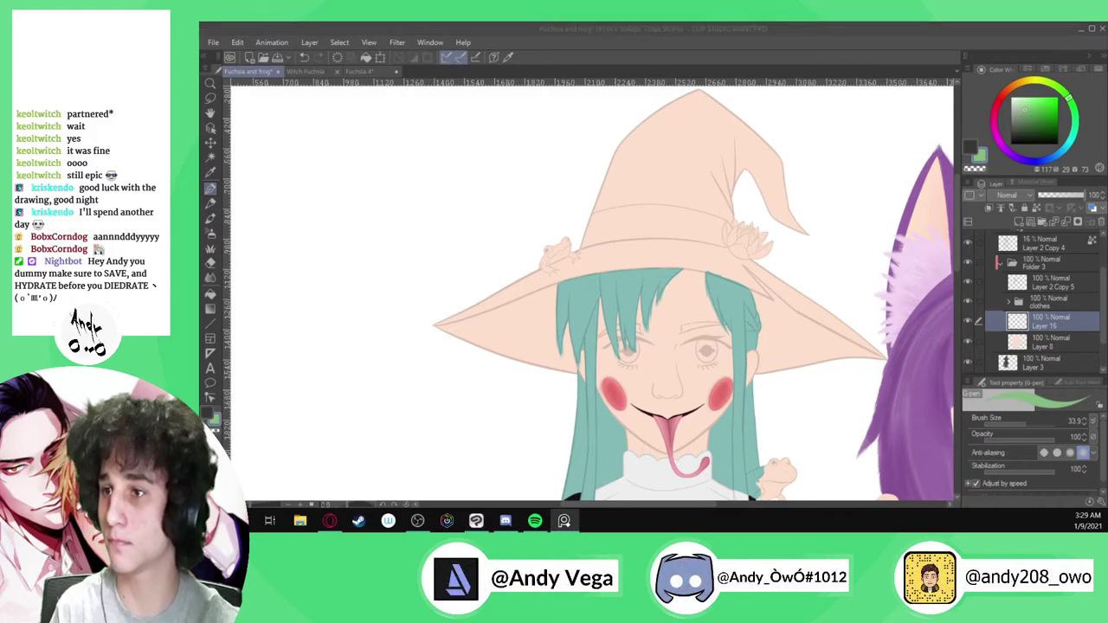
pyautogui.click(1028, 112)
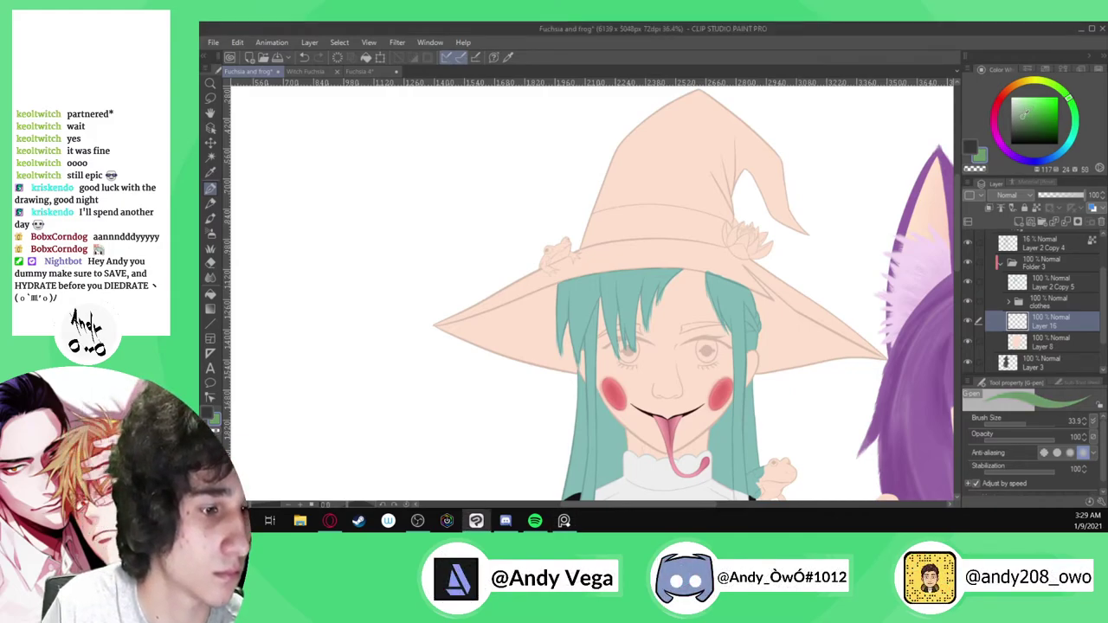
pyautogui.moveTo(1028, 109); pyautogui.dragTo(1031, 109)
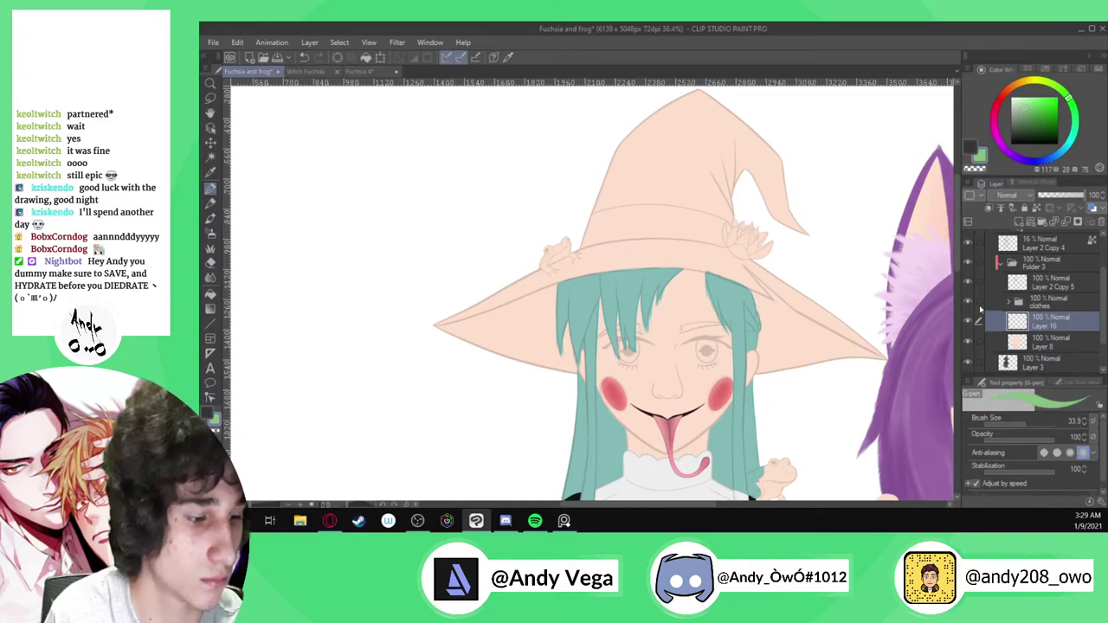
# Enlarge the brush to 294.9 and paint the whole witch hat in flat green, including the brim
pyautogui.moveTo(676, 191)
pyautogui.mouseDown()
pyautogui.moveTo(773, 148)
pyautogui.moveTo(813, 156)
pyautogui.moveTo(693, 188)
pyautogui.mouseUp()
pyautogui.click(1040, 424)
pyautogui.moveTo(818, 245)
pyautogui.mouseDown()
pyautogui.moveTo(761, 162)
pyautogui.moveTo(723, 128)
pyautogui.moveTo(683, 119)
pyautogui.moveTo(642, 163)
pyautogui.mouseUp()
pyautogui.moveTo(872, 208)
pyautogui.mouseDown()
pyautogui.moveTo(756, 158)
pyautogui.moveTo(800, 224)
pyautogui.moveTo(687, 119)
pyautogui.moveTo(635, 152)
pyautogui.moveTo(462, 318)
pyautogui.moveTo(428, 381)
pyautogui.moveTo(510, 382)
pyautogui.moveTo(582, 251)
pyautogui.moveTo(548, 382)
pyautogui.moveTo(596, 289)
pyautogui.moveTo(692, 221)
pyautogui.moveTo(792, 223)
pyautogui.moveTo(875, 345)
pyautogui.moveTo(780, 355)
pyautogui.moveTo(763, 289)
pyautogui.moveTo(694, 245)
pyautogui.mouseUp()
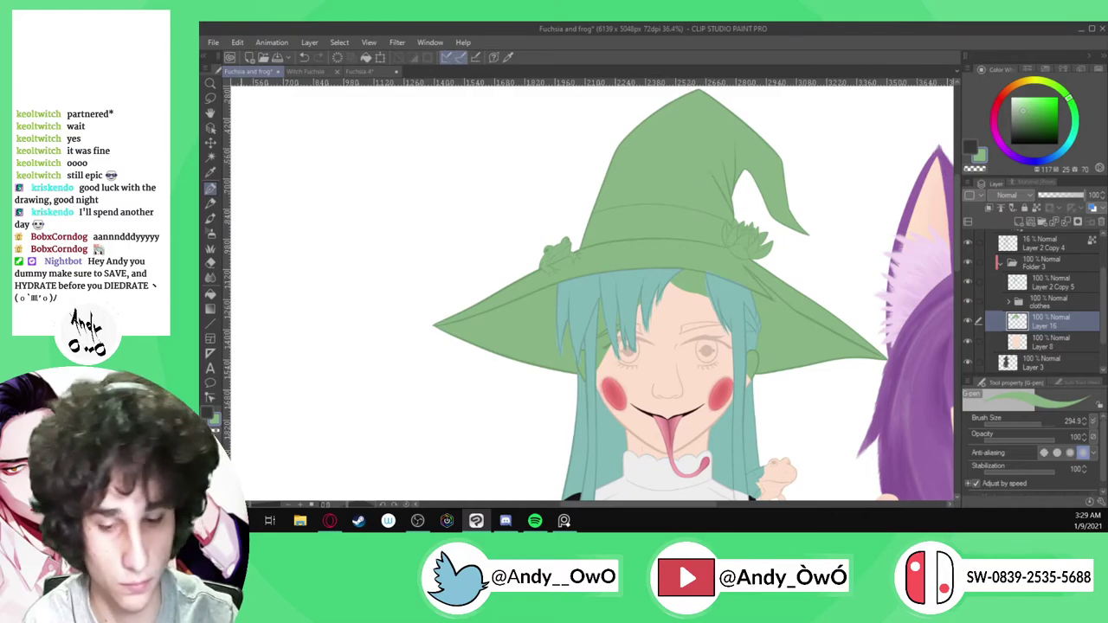
# Erase the green covering the exposed ear with transparent colour, using brush size 31.2 and refining its edge at 16.0
pyautogui.scroll(10, 748, 354)
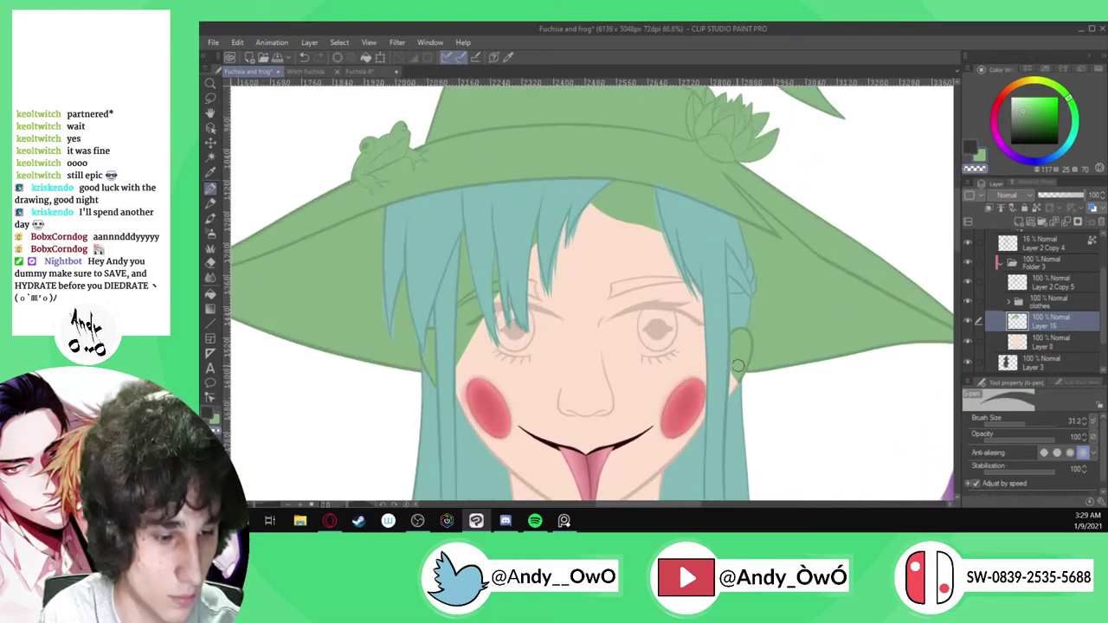
pyautogui.moveTo(727, 294)
pyautogui.mouseDown()
pyautogui.moveTo(758, 271)
pyautogui.moveTo(784, 274)
pyautogui.moveTo(804, 319)
pyautogui.moveTo(793, 396)
pyautogui.moveTo(757, 477)
pyautogui.mouseUp()
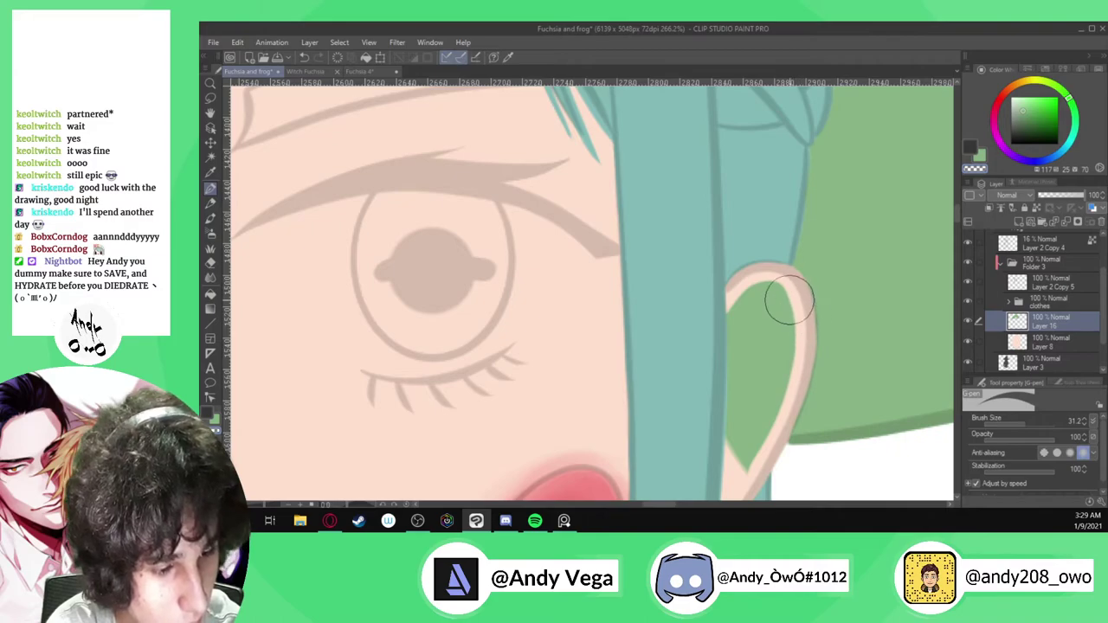
pyautogui.moveTo(788, 299); pyautogui.dragTo(766, 439)
pyautogui.moveTo(744, 476)
pyautogui.mouseDown()
pyautogui.moveTo(727, 351)
pyautogui.moveTo(750, 303)
pyautogui.moveTo(772, 312)
pyautogui.moveTo(778, 399)
pyautogui.mouseUp()
pyautogui.moveTo(1026, 424); pyautogui.dragTo(1020, 423)
pyautogui.scroll(2, 870, 369)
pyautogui.scroll(-2, 748, 479)
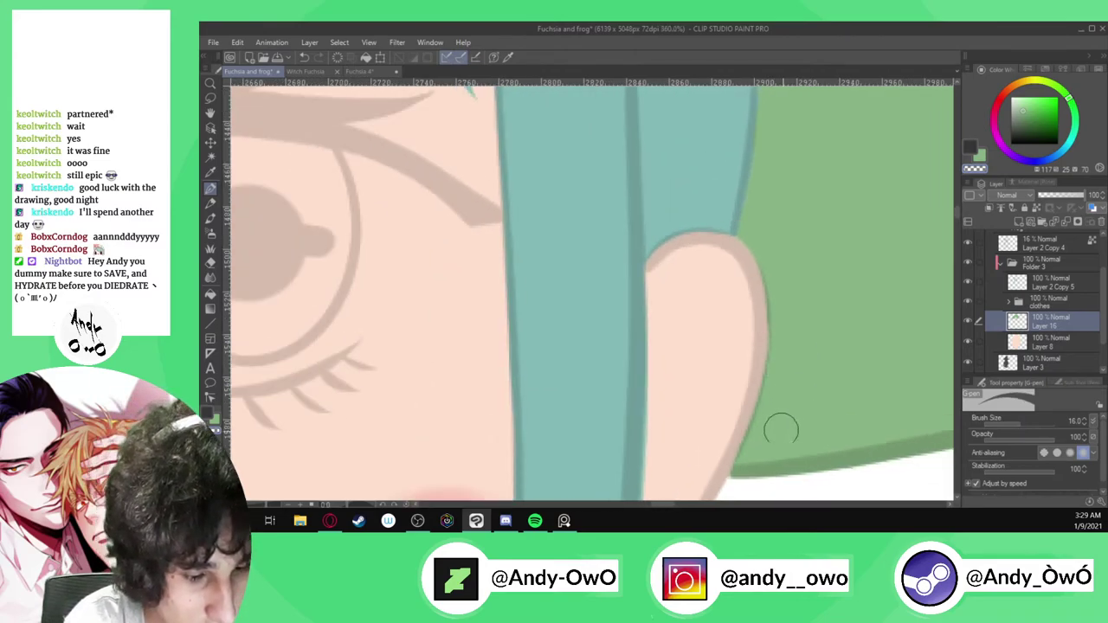
pyautogui.scroll(1, 782, 423)
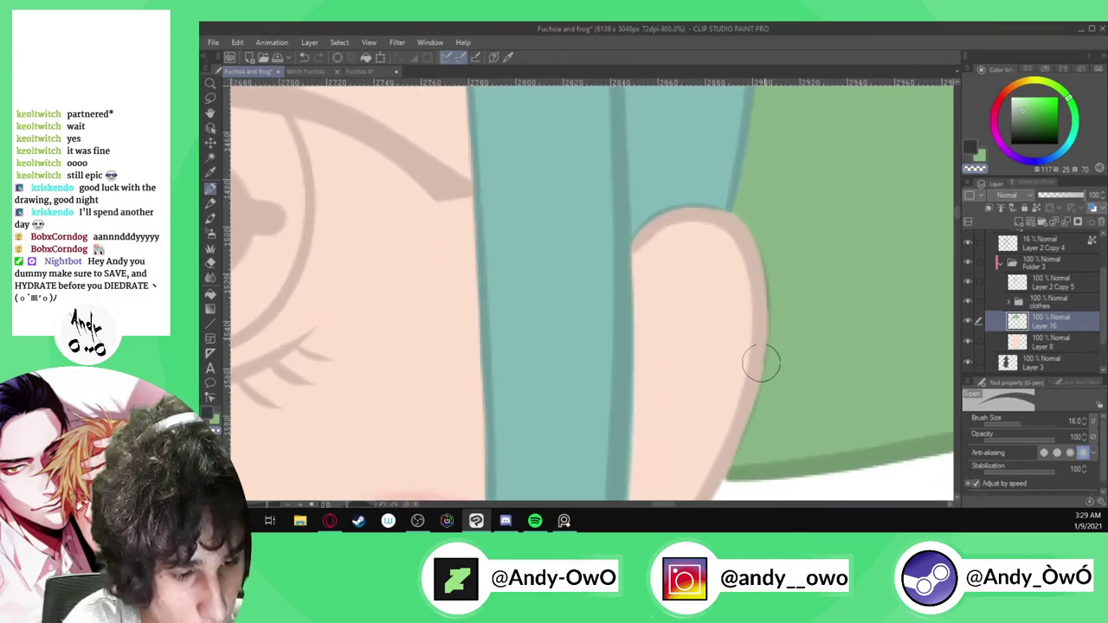
pyautogui.scroll(-1, 754, 351)
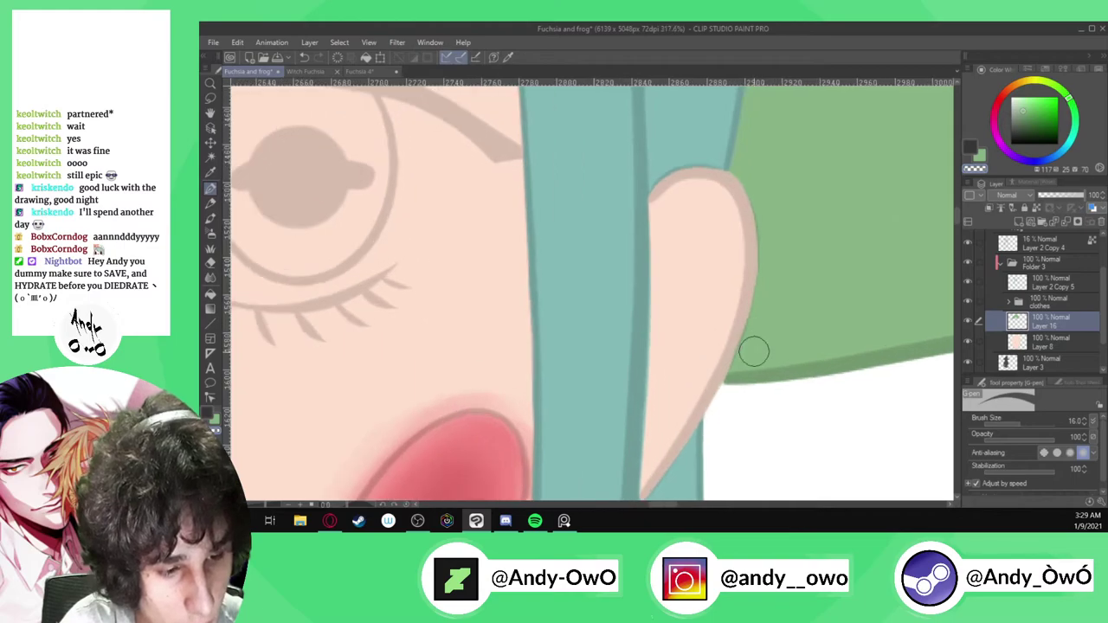
pyautogui.scroll(3, 718, 384)
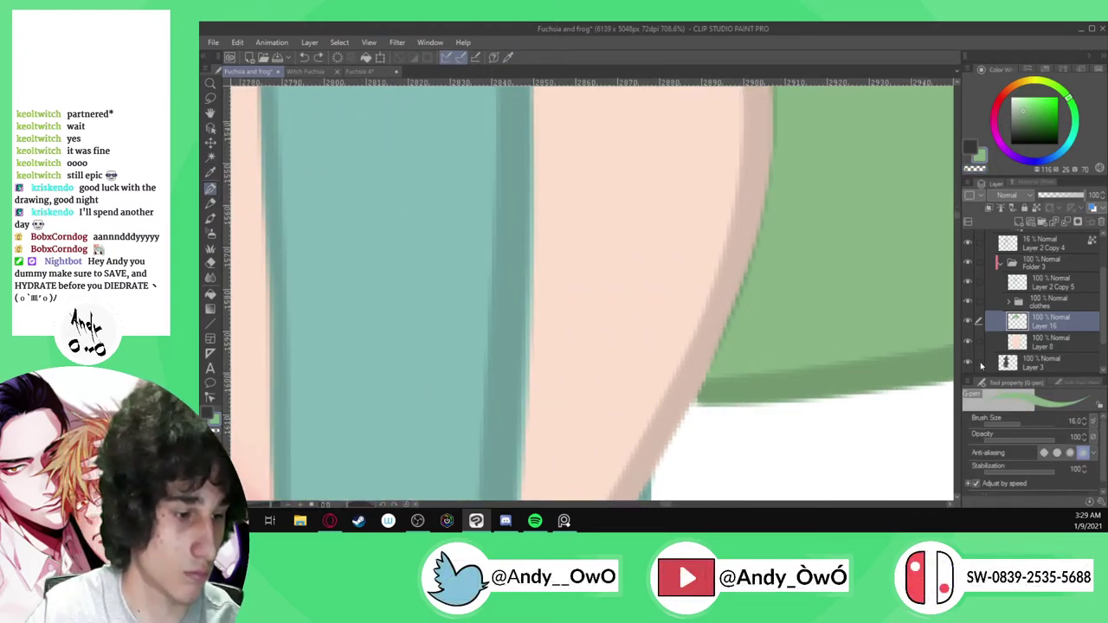
# Hide the skin layer briefly to inspect the ear edge, show it again, and resample the green on the hat layer
pyautogui.keyDown('alt'); pyautogui.click(641, 312); pyautogui.keyUp('alt')
pyautogui.click(1042, 362)
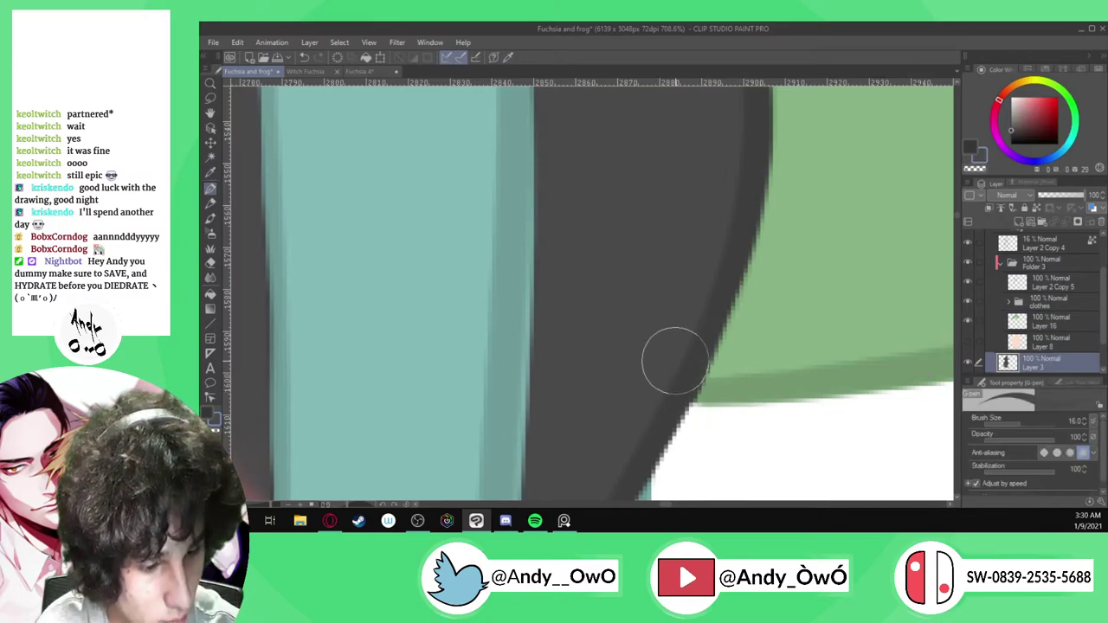
pyautogui.click(968, 343)
pyautogui.click(1047, 322)
pyautogui.keyDown('alt'); pyautogui.click(710, 394); pyautogui.keyUp('alt')
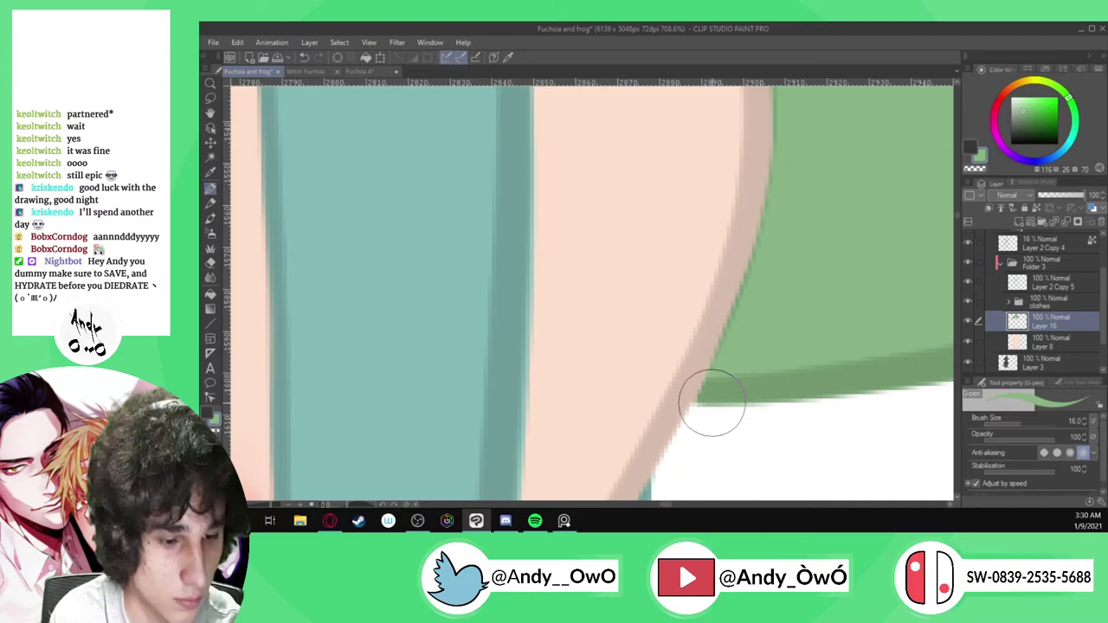
# Erase the green from the opposite, partly hidden ear and restore the hat green along its outer edge
pyautogui.scroll(-3, 678, 473)
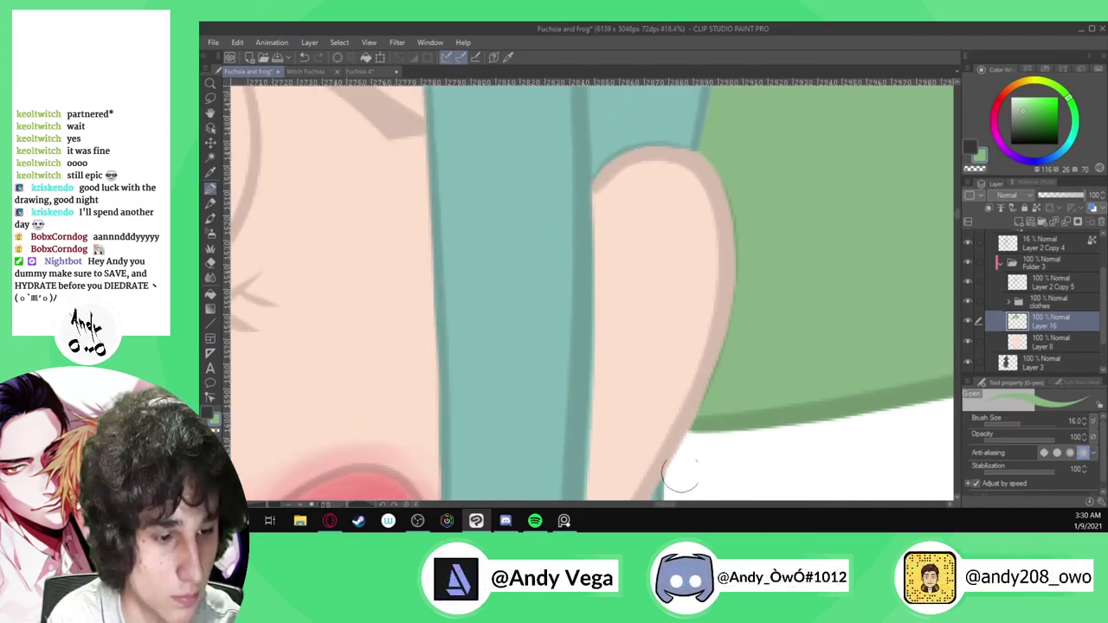
pyautogui.scroll(-8, 761, 226)
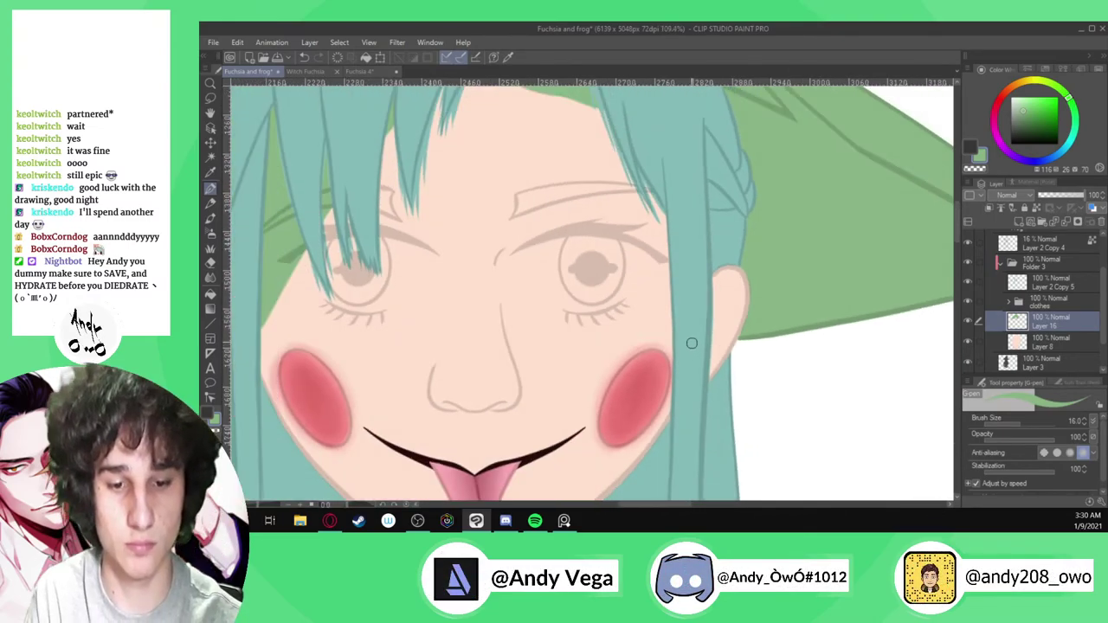
pyautogui.scroll(3, 443, 408)
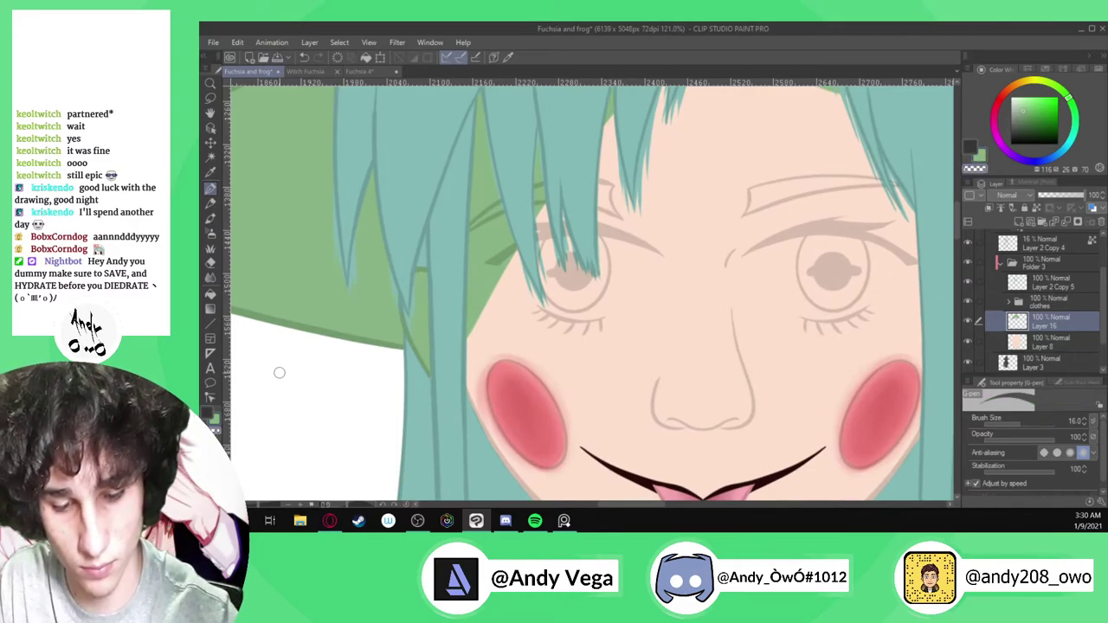
pyautogui.scroll(3, 440, 395)
pyautogui.moveTo(435, 391); pyautogui.dragTo(391, 307)
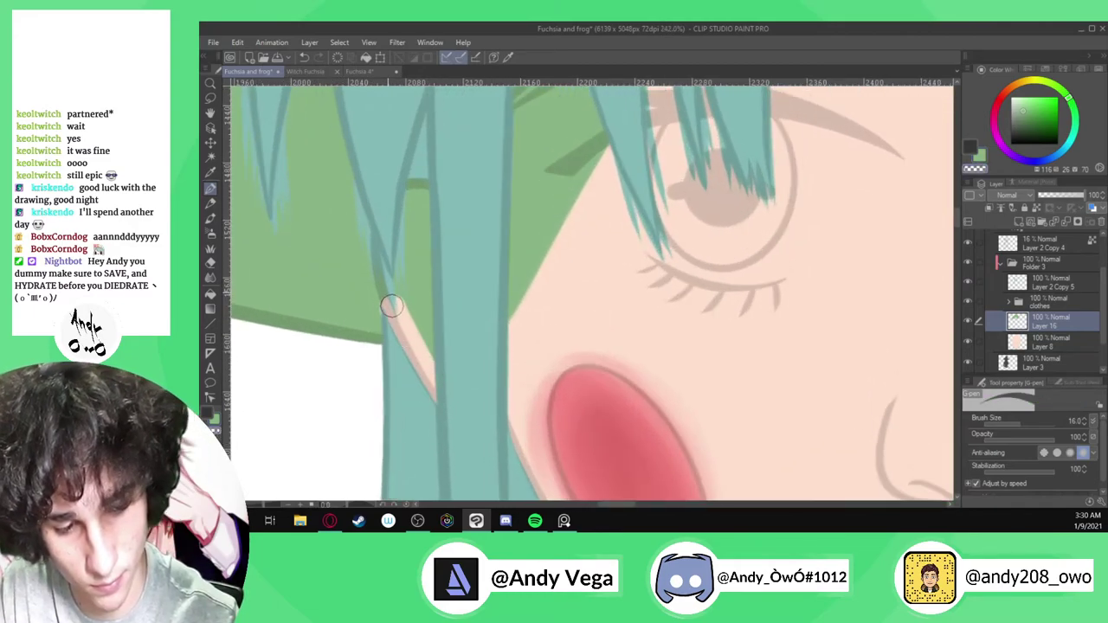
pyautogui.moveTo(431, 208)
pyautogui.mouseDown()
pyautogui.moveTo(418, 232)
pyautogui.moveTo(419, 158)
pyautogui.moveTo(447, 410)
pyautogui.moveTo(399, 184)
pyautogui.moveTo(414, 303)
pyautogui.mouseUp()
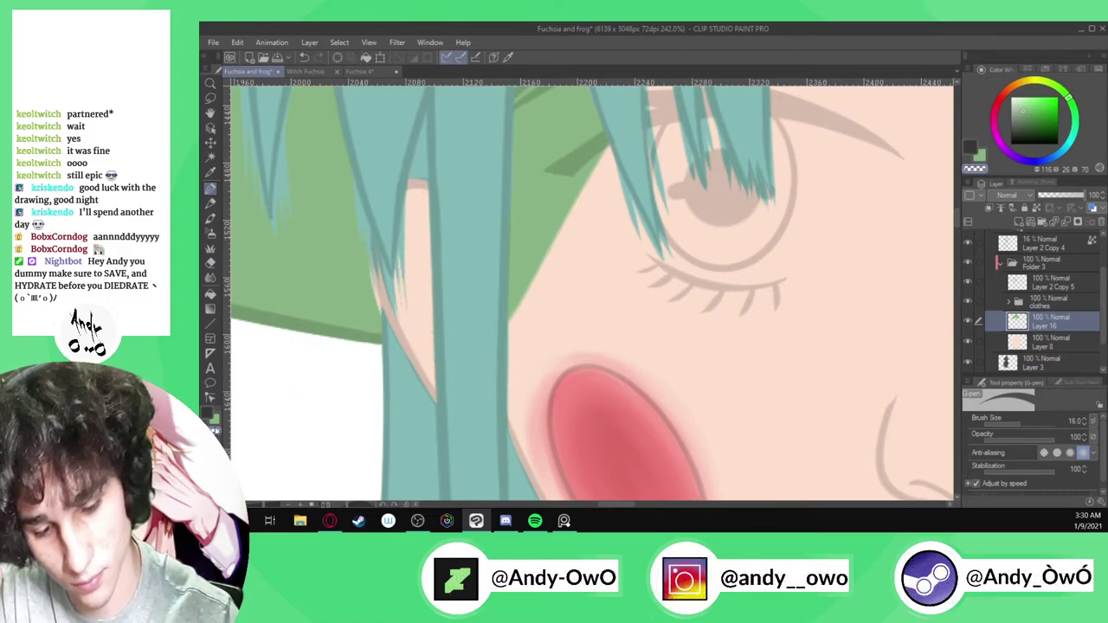
pyautogui.scroll(2, 371, 229)
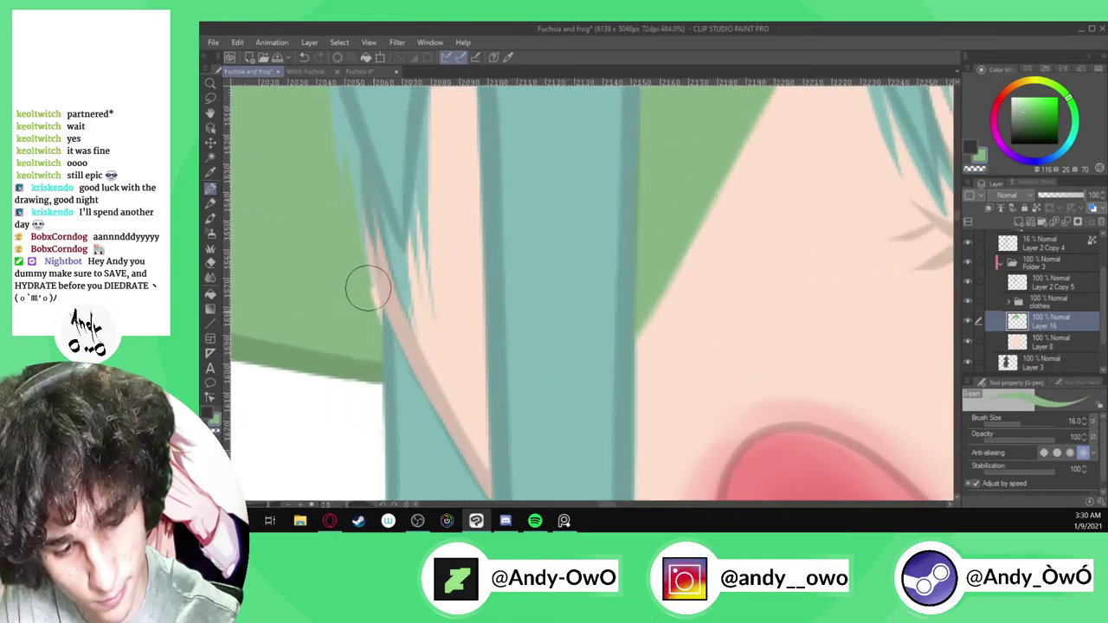
pyautogui.moveTo(362, 189); pyautogui.dragTo(374, 297)
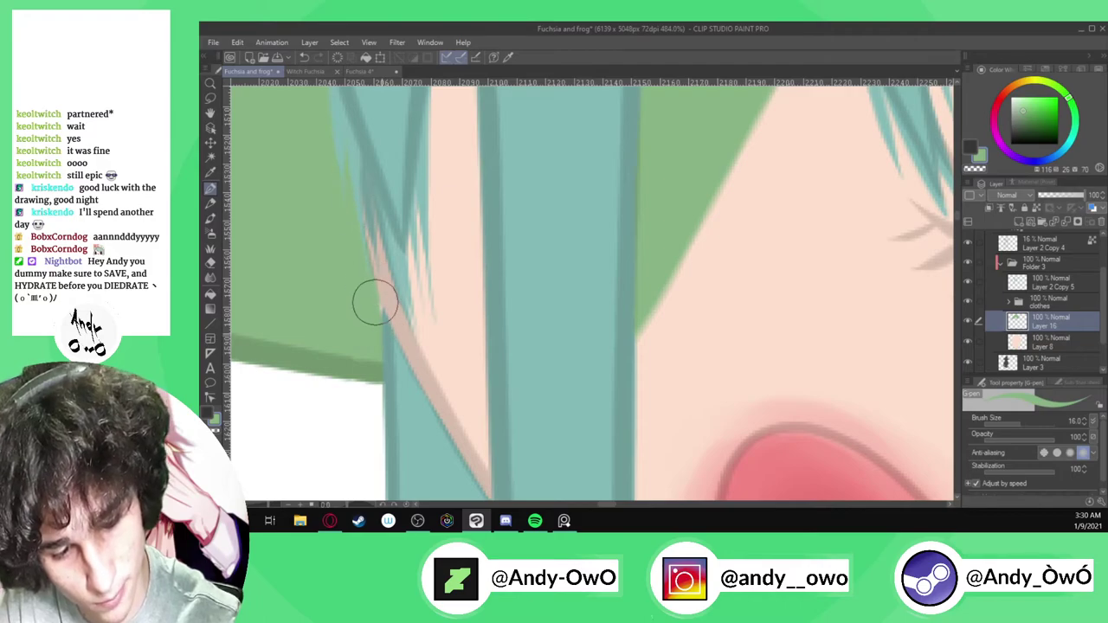
pyautogui.scroll(-5, 399, 381)
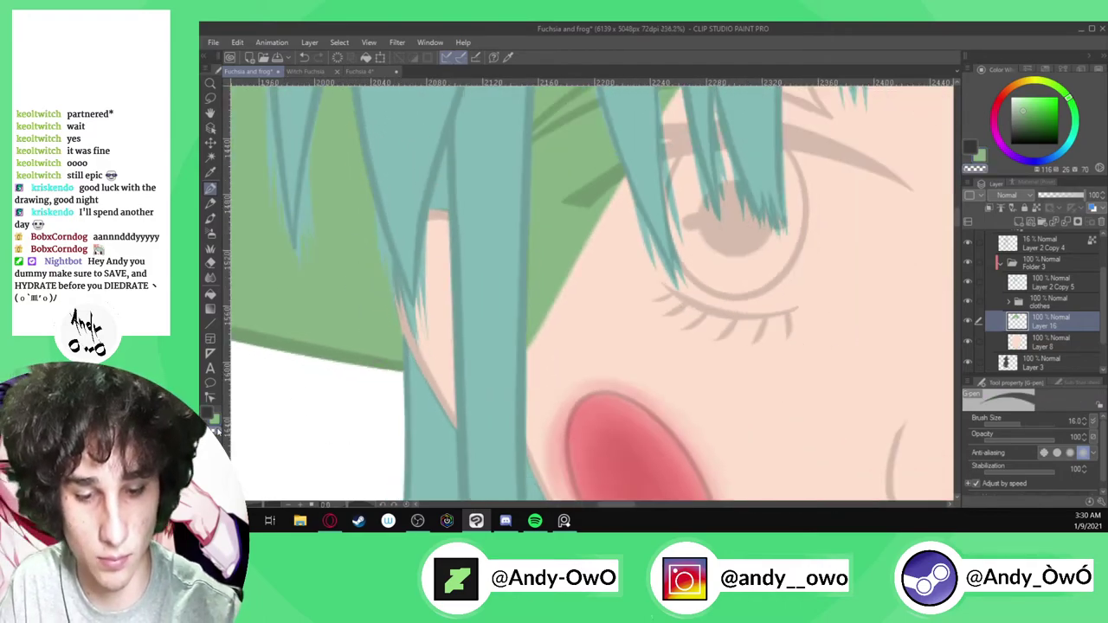
# Erase the green spill from the temple and from the forehead beneath the brim with brush size 50.6
pyautogui.scroll(-2, 467, 389)
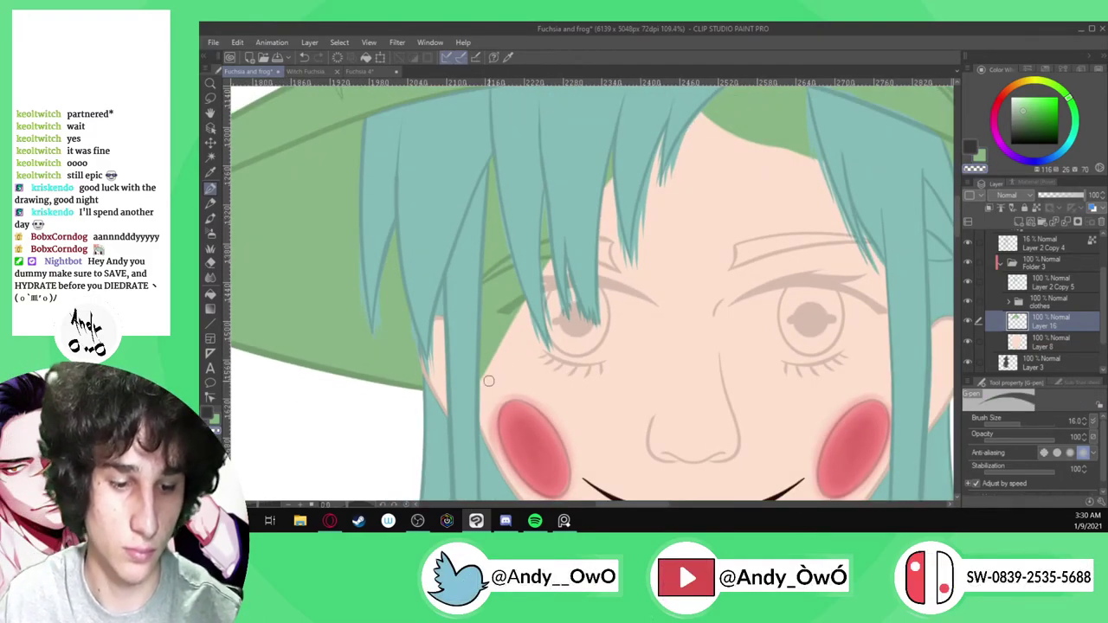
pyautogui.moveTo(483, 389)
pyautogui.mouseDown()
pyautogui.moveTo(519, 118)
pyautogui.moveTo(504, 363)
pyautogui.mouseUp()
pyautogui.scroll(-2, 498, 415)
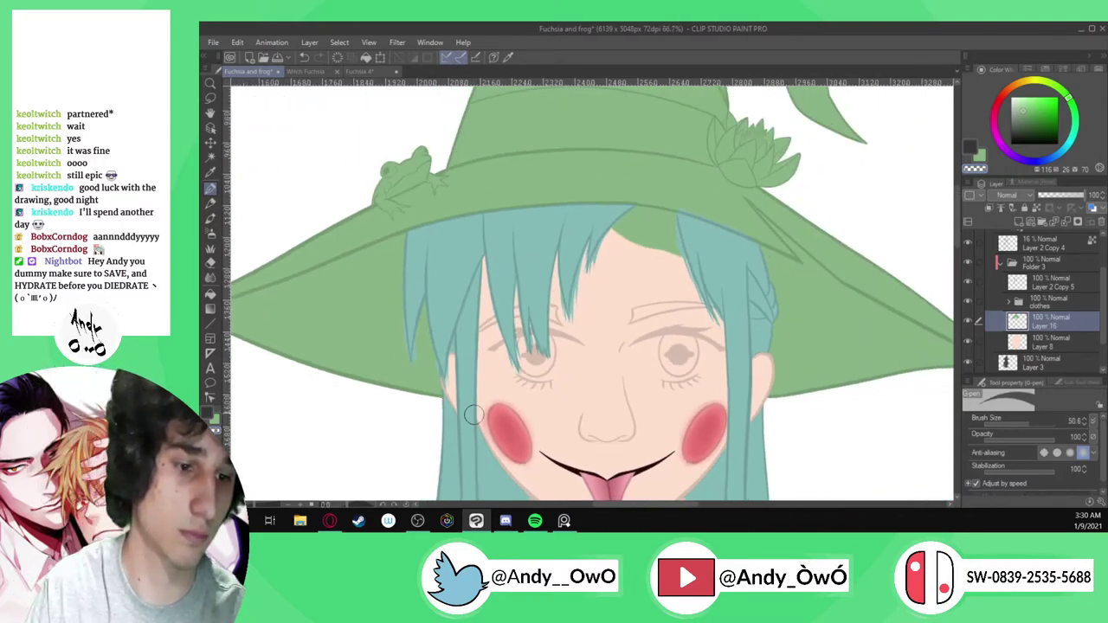
pyautogui.scroll(6, 519, 242)
pyautogui.moveTo(483, 246)
pyautogui.mouseDown()
pyautogui.moveTo(670, 325)
pyautogui.moveTo(462, 220)
pyautogui.moveTo(575, 227)
pyautogui.moveTo(630, 269)
pyautogui.mouseUp()
pyautogui.scroll(2, 510, 184)
pyautogui.moveTo(497, 199)
pyautogui.mouseDown()
pyautogui.moveTo(546, 198)
pyautogui.moveTo(529, 188)
pyautogui.moveTo(715, 226)
pyautogui.mouseUp()
pyautogui.scroll(-2, 592, 266)
pyautogui.scroll(-1, 592, 266)
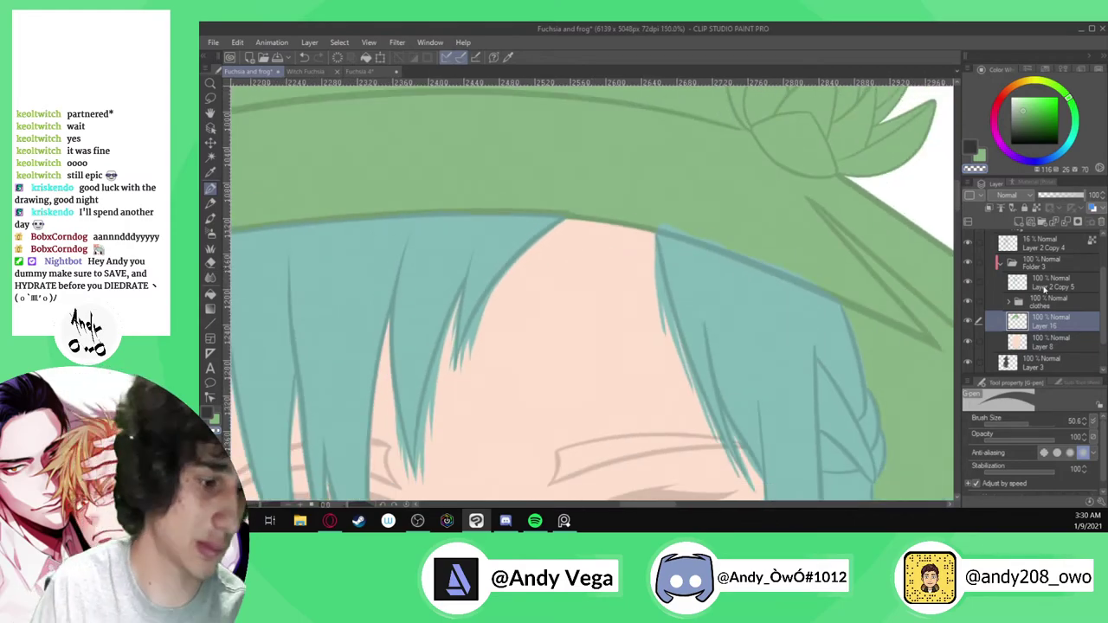
# On the hair layer Layer 2 Copy 5, erase the teal spilling over the hat's brim line with brush size 43.5
pyautogui.click(1044, 290)
pyautogui.moveTo(1029, 424); pyautogui.dragTo(1027, 424)
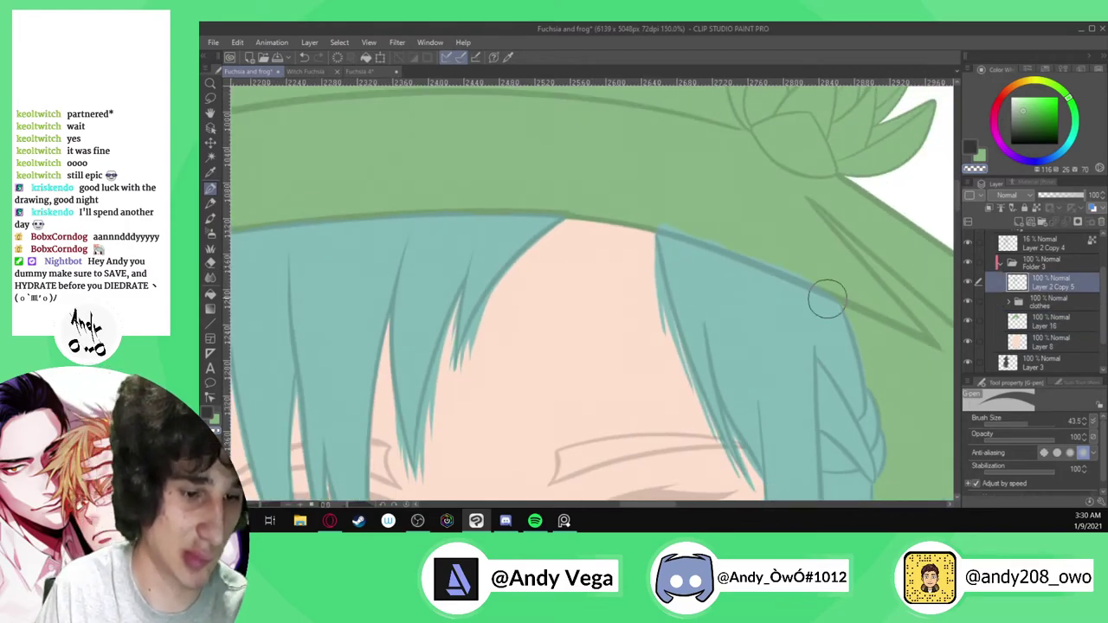
pyautogui.scroll(3, 725, 252)
pyautogui.scroll(-1, 616, 220)
pyautogui.scroll(3, 610, 235)
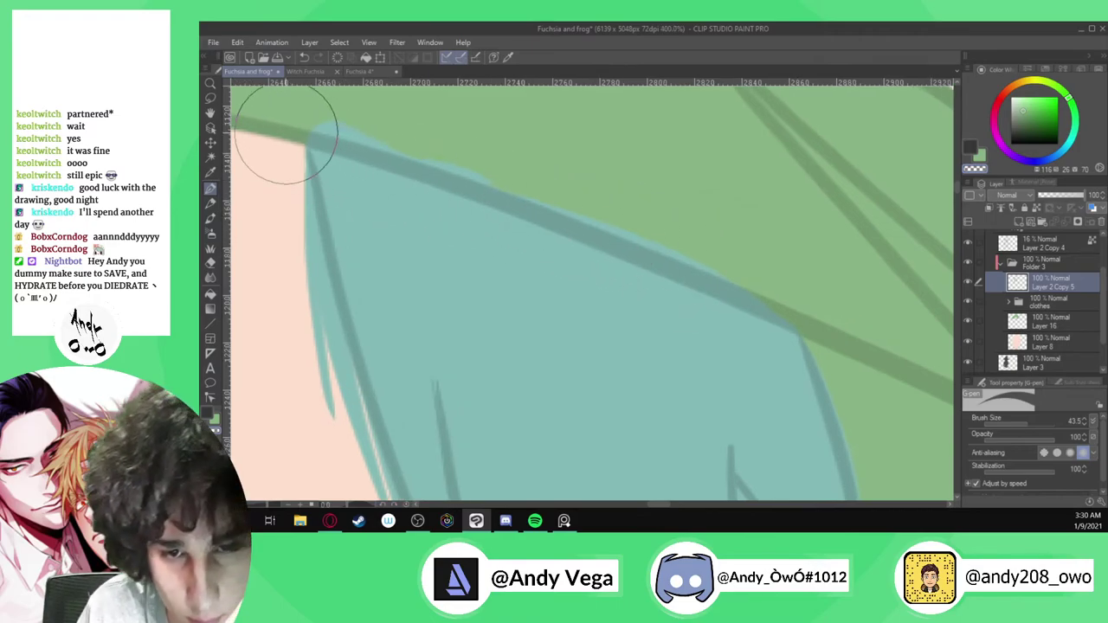
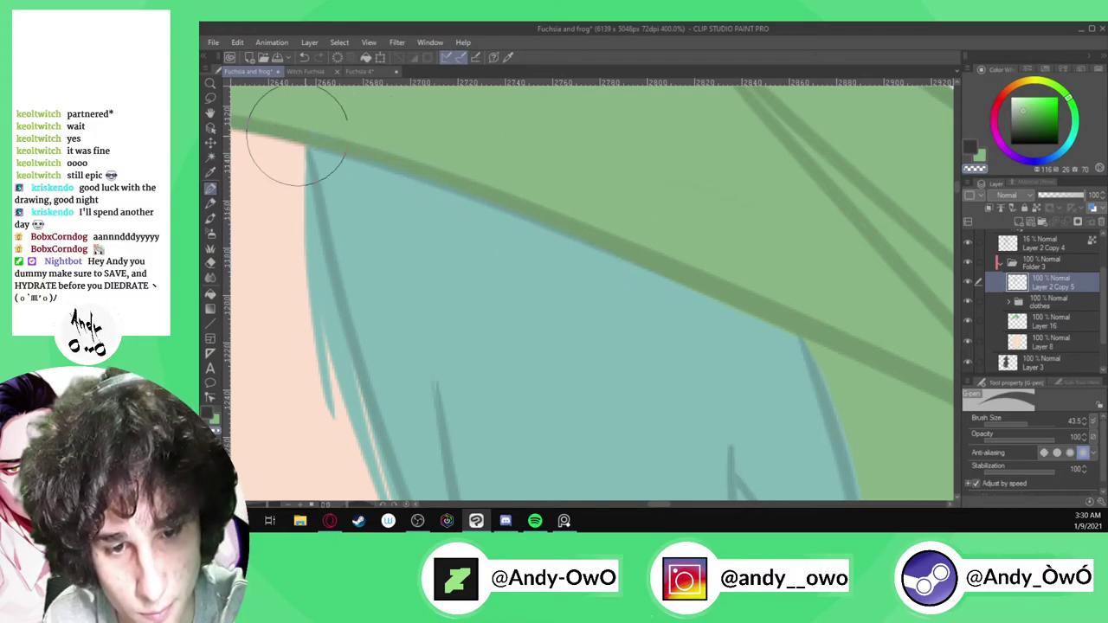
# On the hat layer, sample the green and fill the brim's lower edge above the forehead with brush size 26.4
pyautogui.click(1047, 326)
pyautogui.keyDown('alt'); pyautogui.click(779, 216); pyautogui.keyUp('alt')
pyautogui.scroll(5, 297, 141)
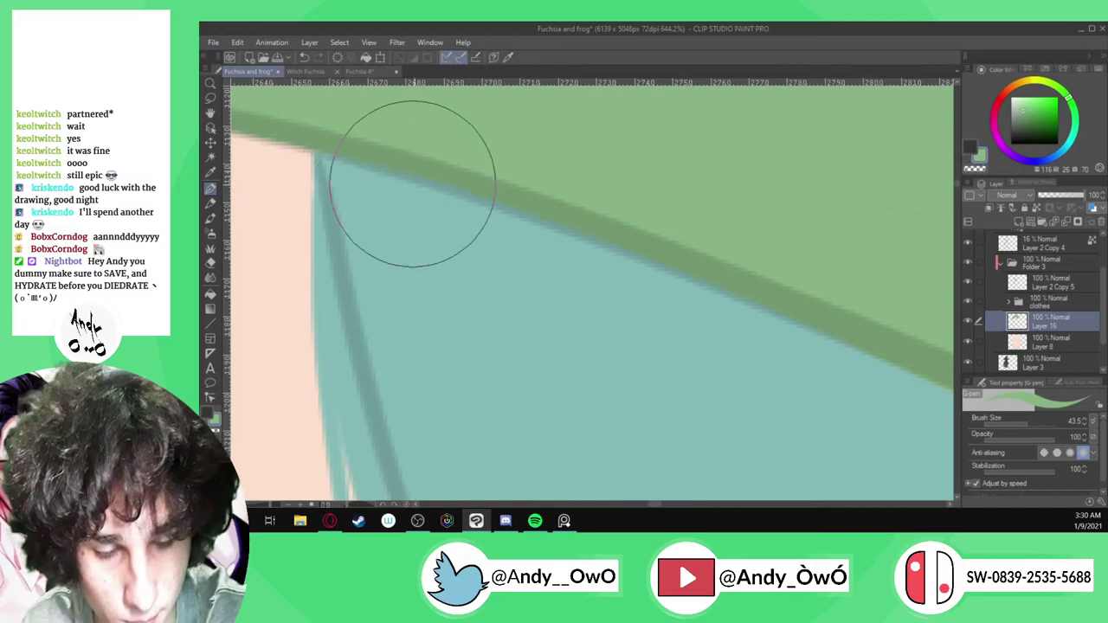
pyautogui.scroll(-4, 628, 225)
pyautogui.click(1022, 423)
pyautogui.scroll(1, 364, 177)
pyautogui.scroll(2, 315, 156)
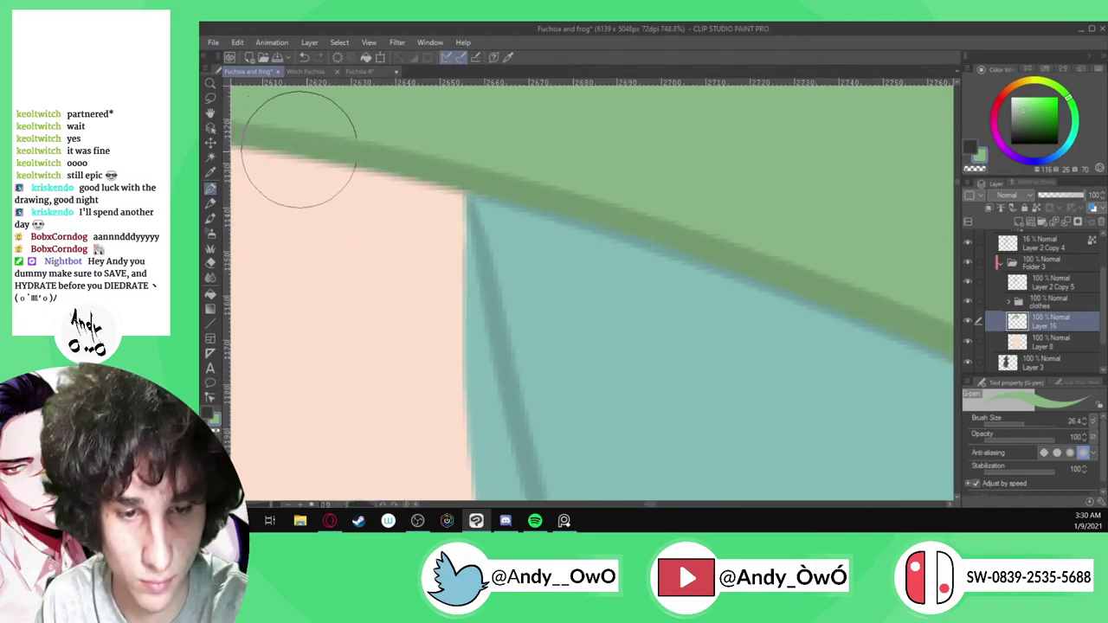
pyautogui.scroll(-5, 767, 292)
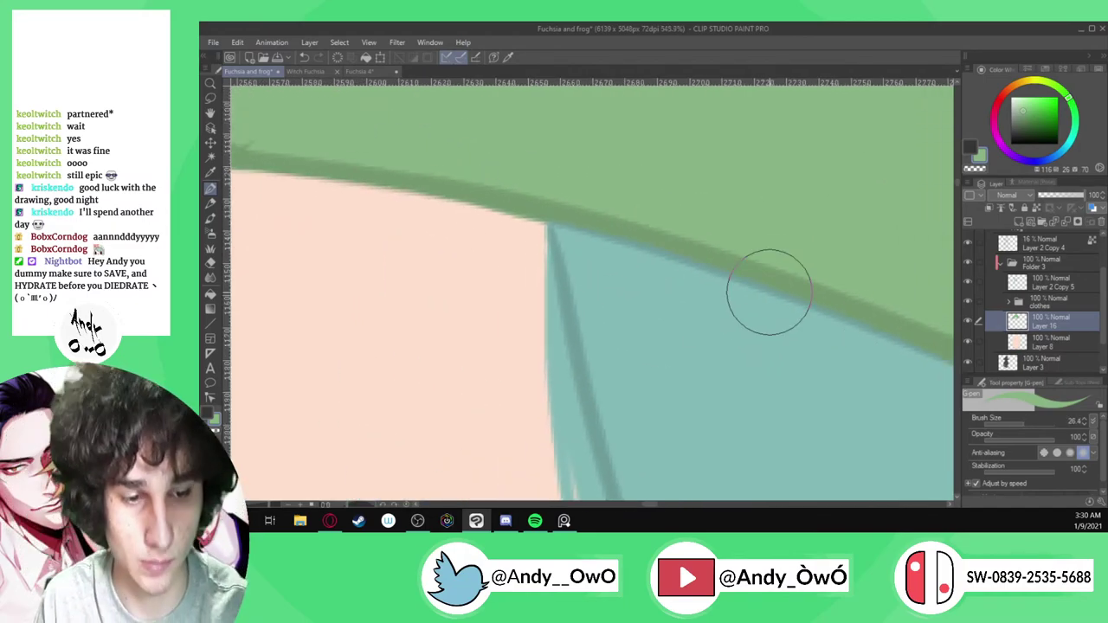
# On the hair layer Layer 2 Copy 5, erase the teal overlapping the hat's brim line above the frog side of the fringe
pyautogui.click(1047, 282)
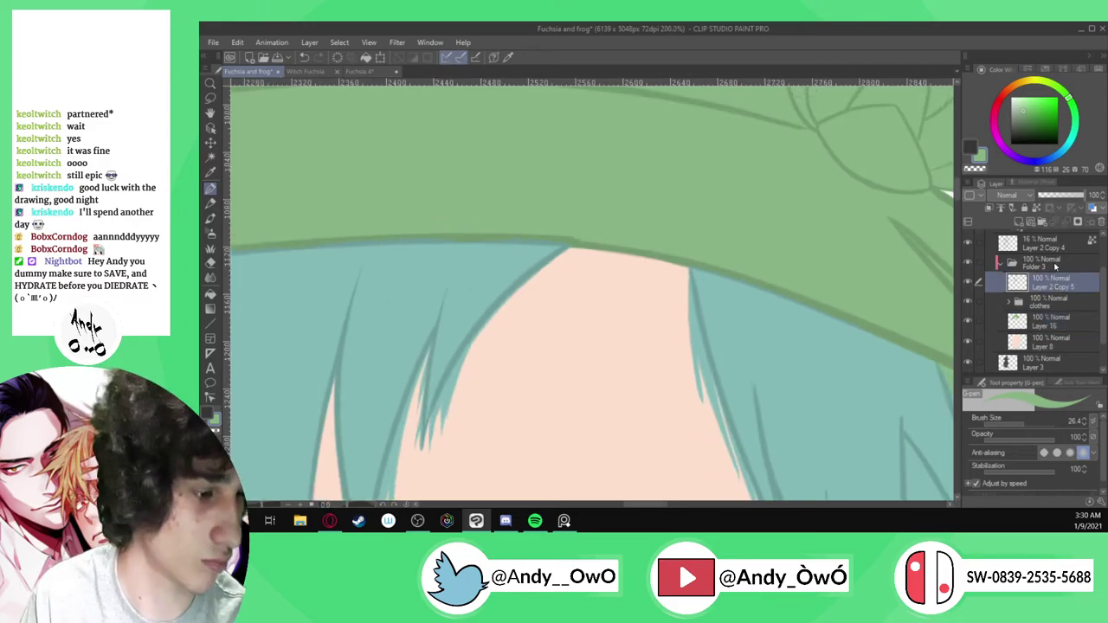
pyautogui.scroll(-2, 729, 210)
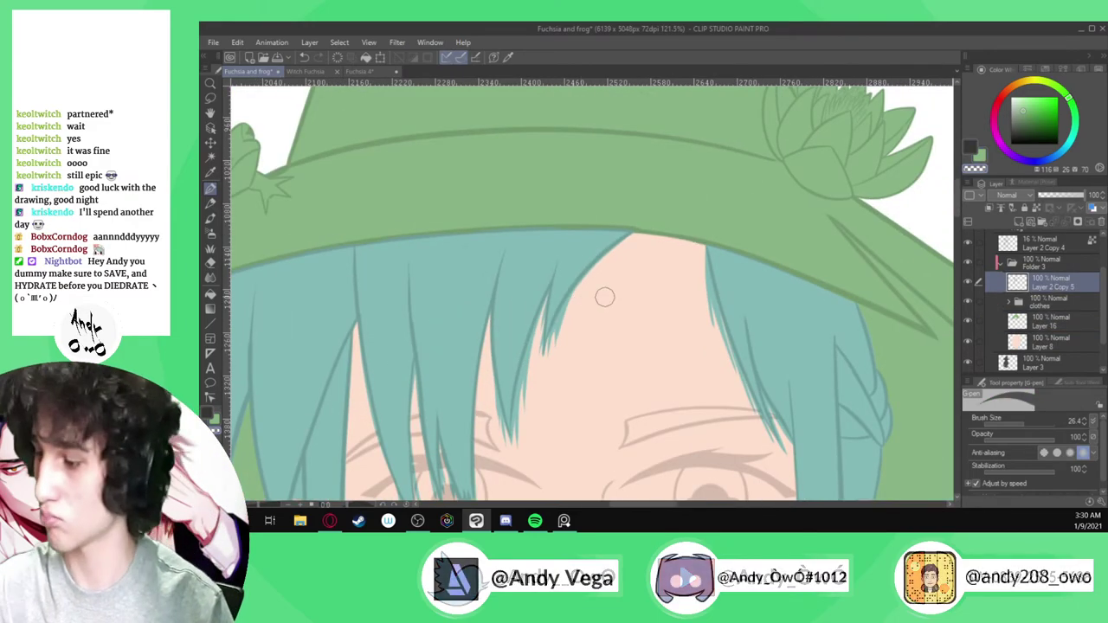
pyautogui.press('-')
pyautogui.press('-')
pyautogui.press('-')
pyautogui.press('-')
pyautogui.press('-')
pyautogui.press('-')
pyautogui.press('-')
pyautogui.press('-')
pyautogui.press('-')
pyautogui.press('-')
pyautogui.press('-')
pyautogui.press('-')
pyautogui.press('-')
pyautogui.press('-')
pyautogui.press('-')
pyautogui.press('-')
pyautogui.press('-')
pyautogui.press('-')
pyautogui.scroll(-3, 634, 157)
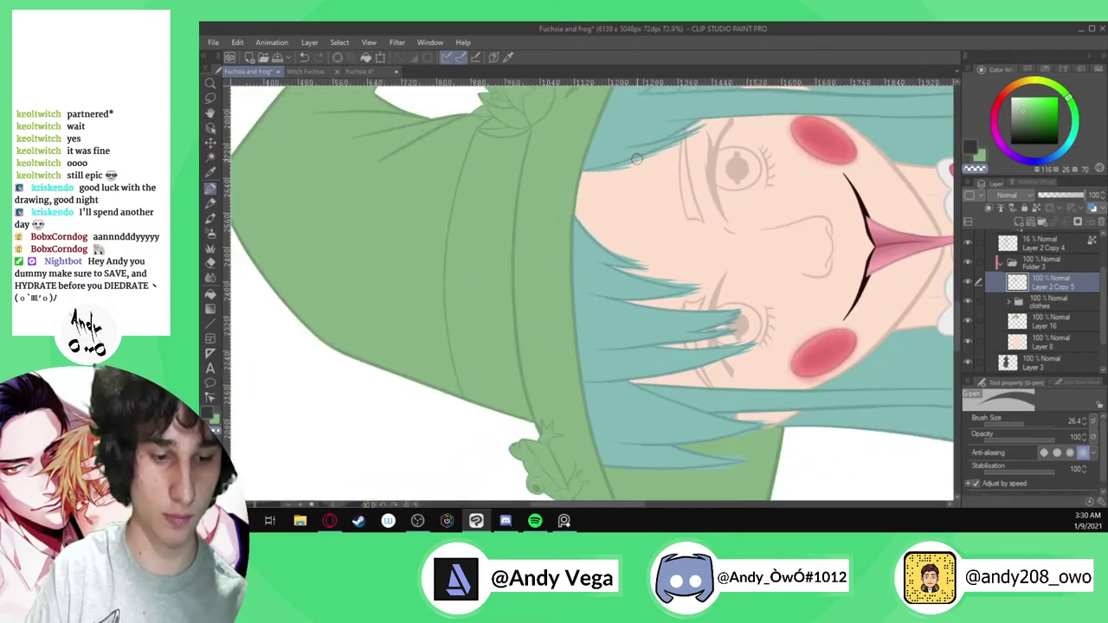
pyautogui.scroll(4, 618, 376)
pyautogui.scroll(3, 614, 444)
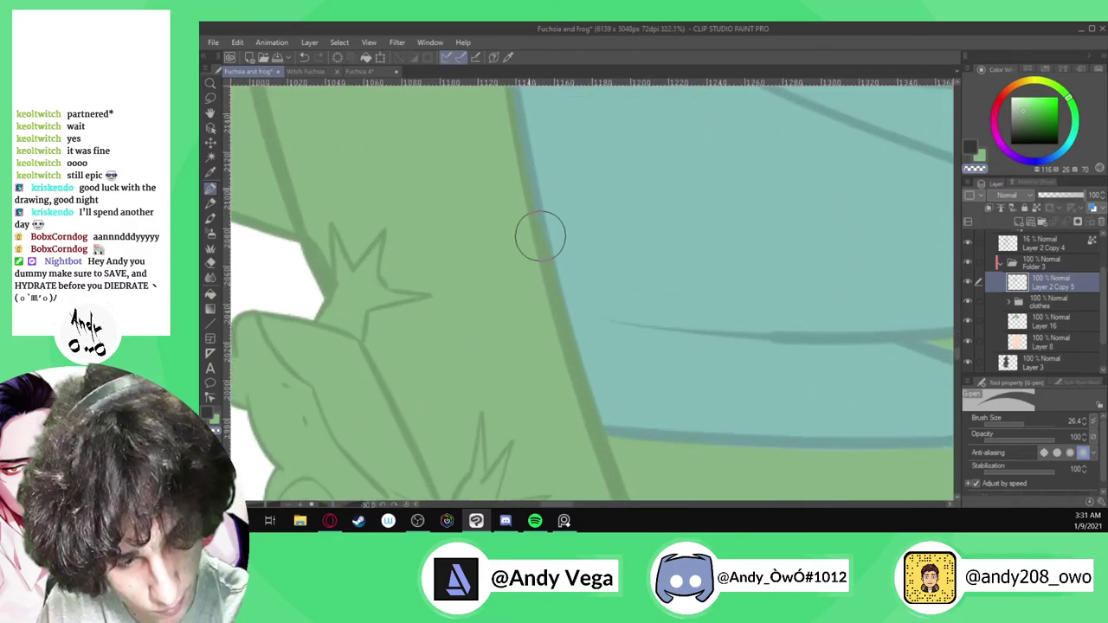
pyautogui.scroll(-2, 572, 451)
pyautogui.scroll(3, 535, 199)
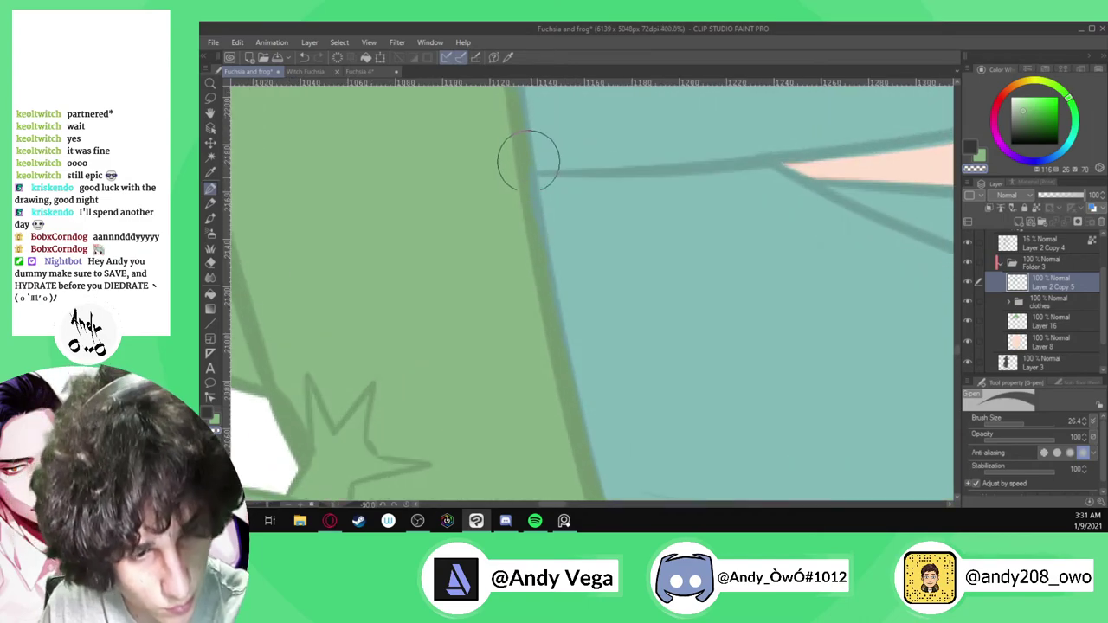
pyautogui.scroll(-3, 589, 476)
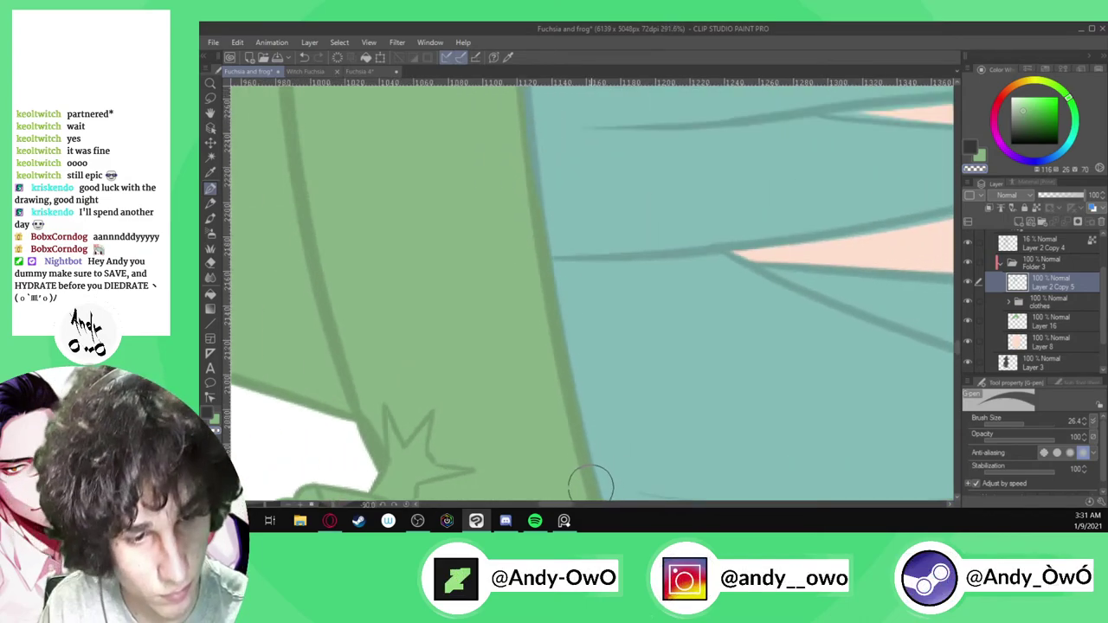
# Erase the remaining teal along the brim line above the middle of the fringe, up to the forehead parting
pyautogui.scroll(4, 557, 412)
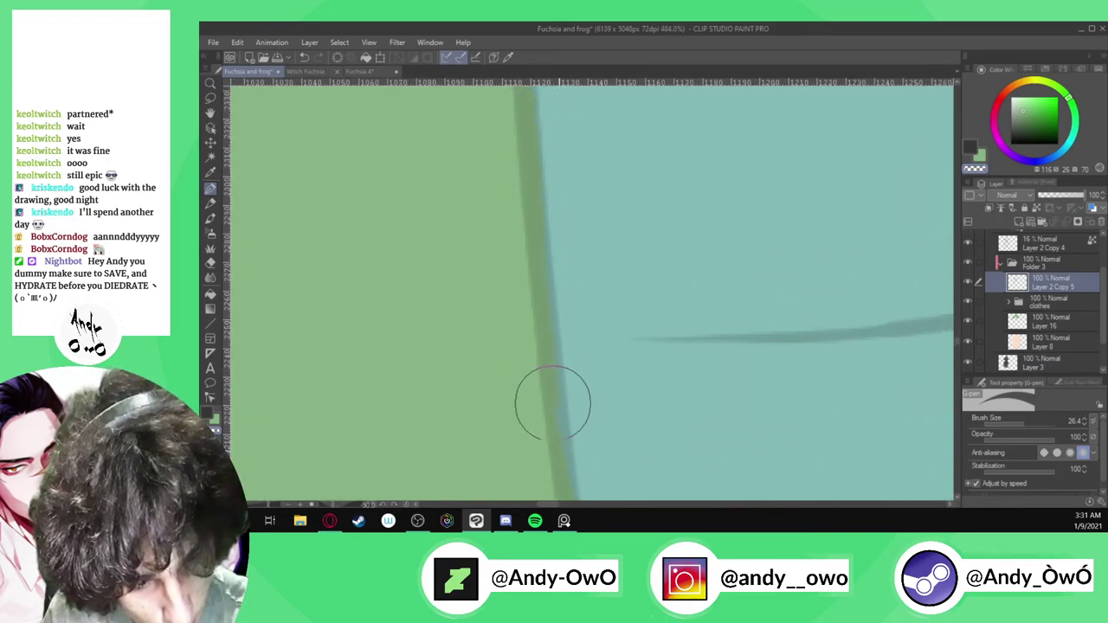
pyautogui.scroll(-1, 566, 371)
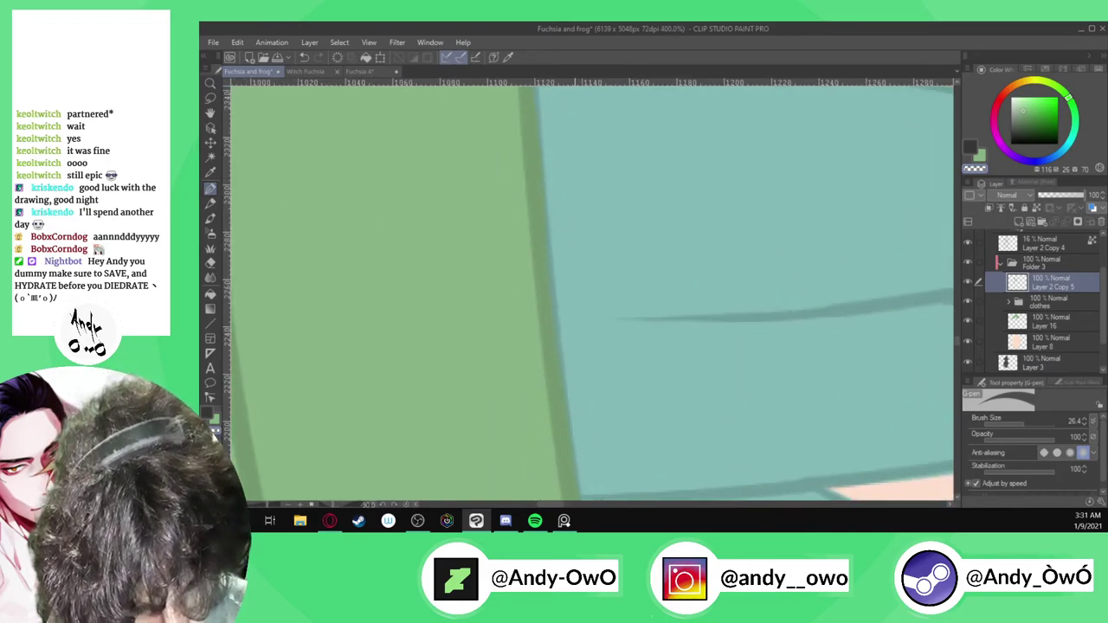
pyautogui.scroll(1, 558, 260)
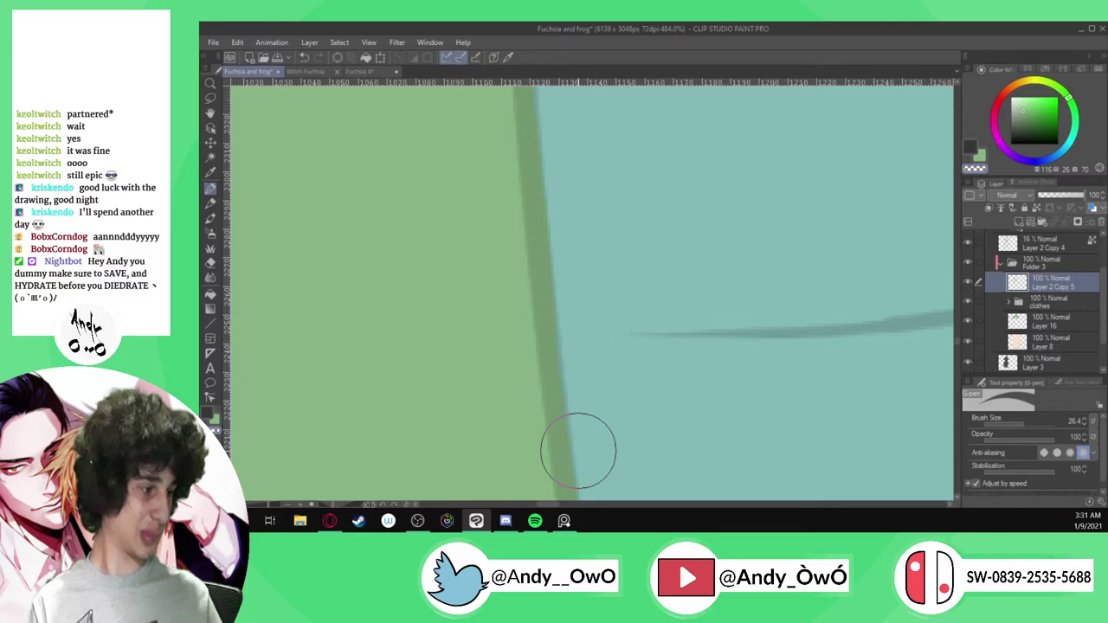
pyautogui.scroll(-4, 562, 424)
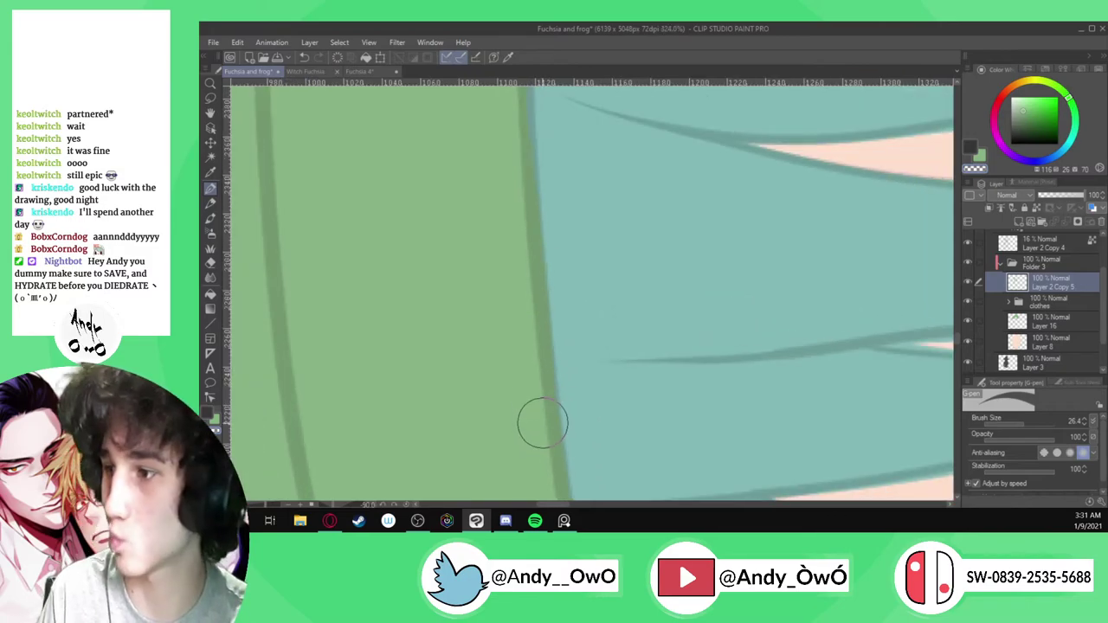
pyautogui.scroll(2, 536, 134)
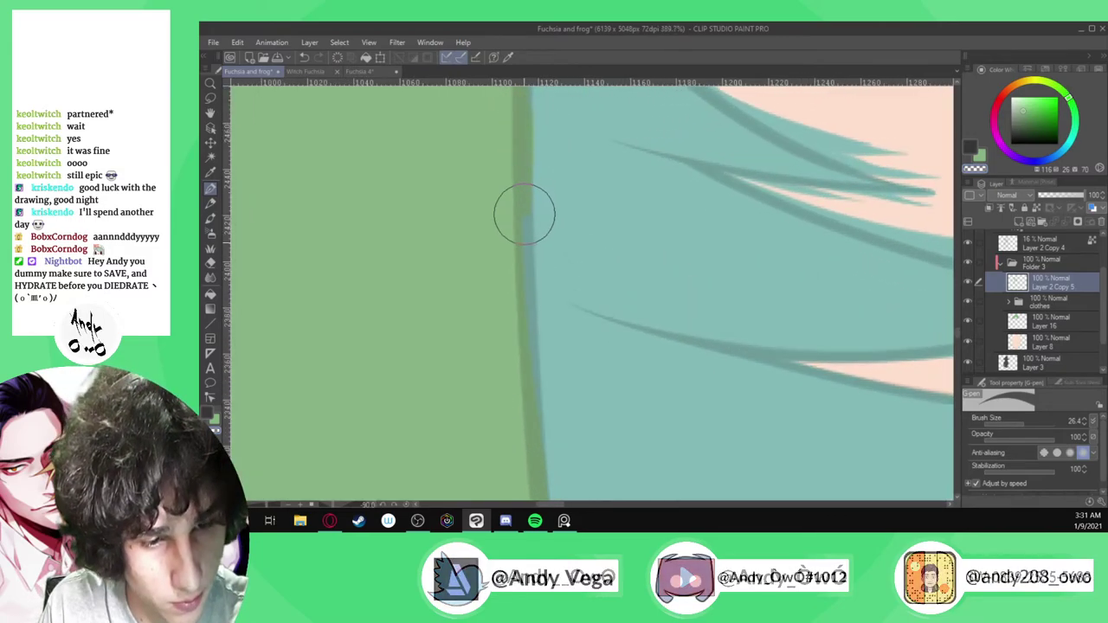
pyautogui.scroll(-1, 534, 424)
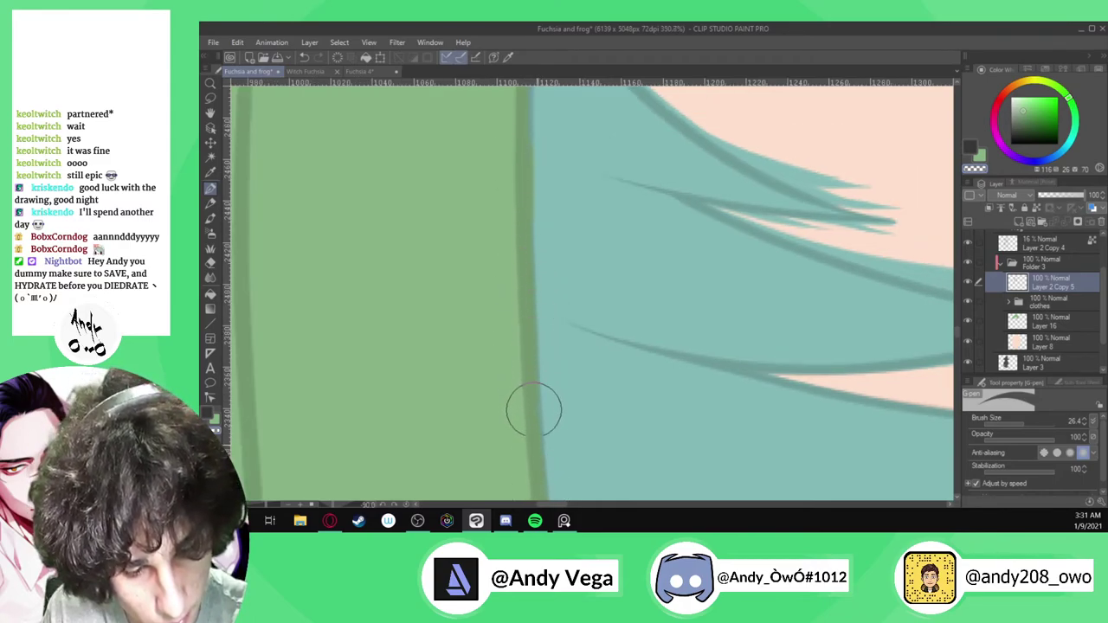
pyautogui.scroll(-2, 536, 482)
pyautogui.scroll(2, 537, 130)
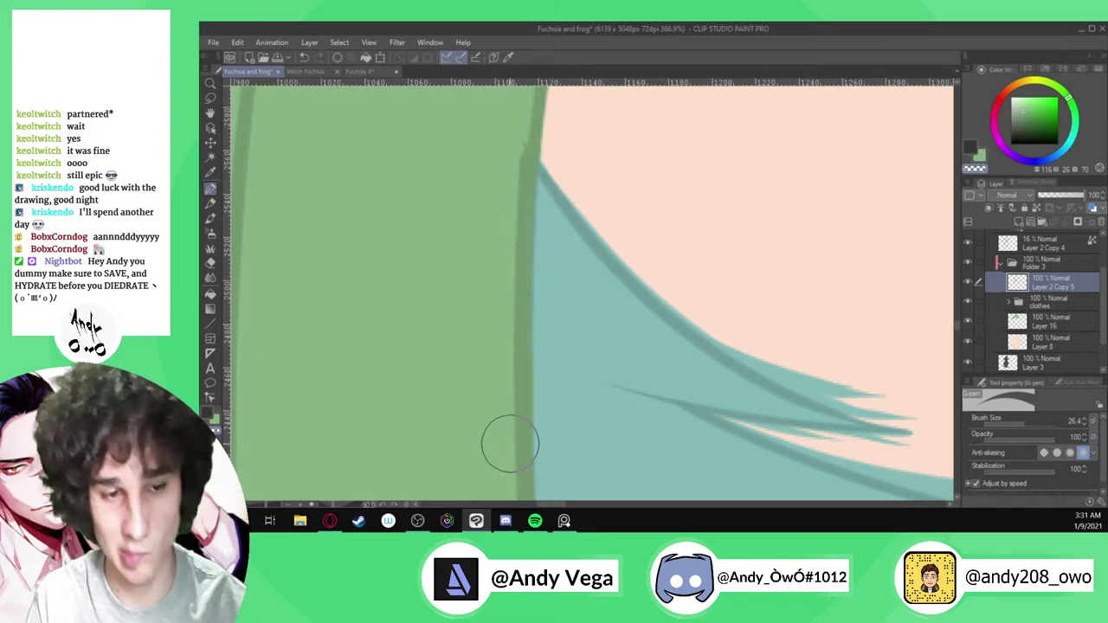
# Hide the sketch layer Layer 2 Copy 4 and lock the transparent pixels of the hat layer, Layer 16
pyautogui.hotkey('ctrl', '0')
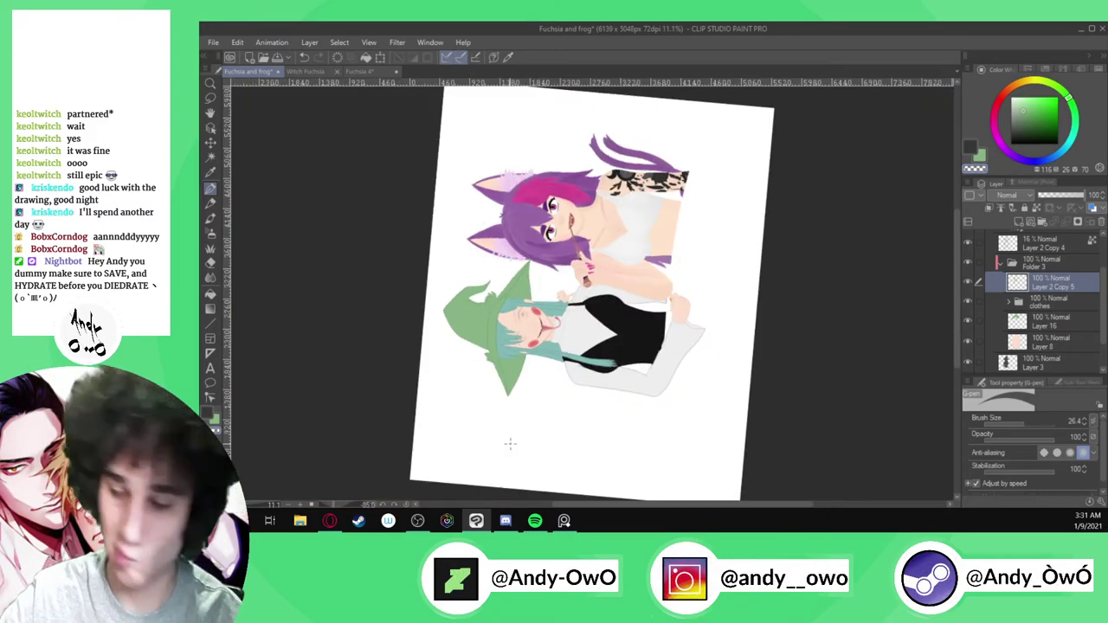
pyautogui.hotkey('ctrl', '0')
pyautogui.press('^')
pyautogui.press('^')
pyautogui.hotkey('ctrl', '@')
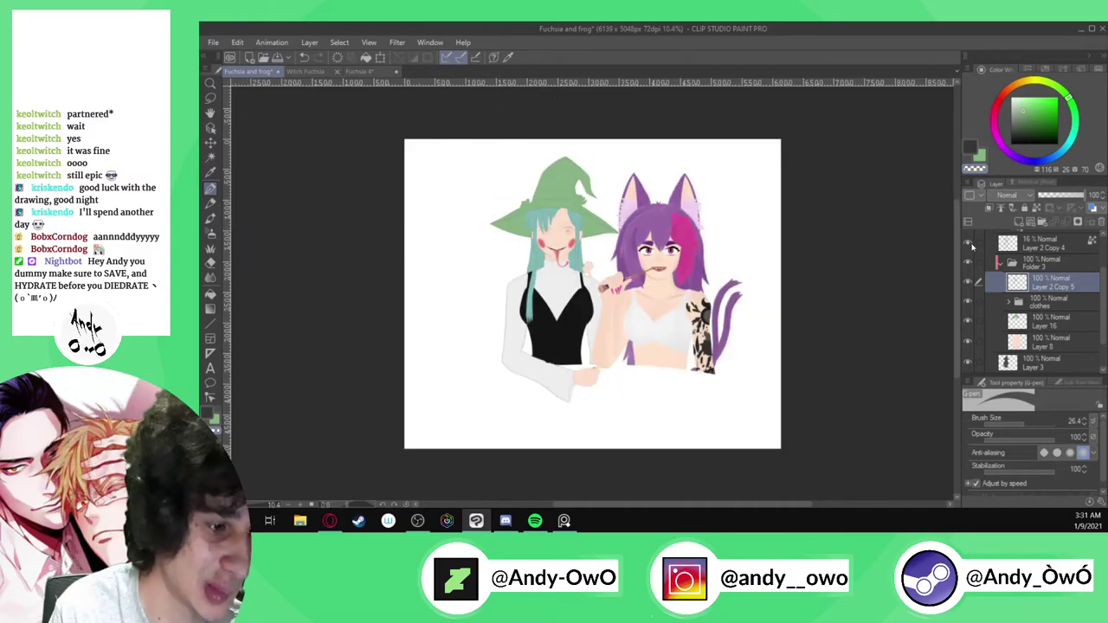
pyautogui.click(1054, 322)
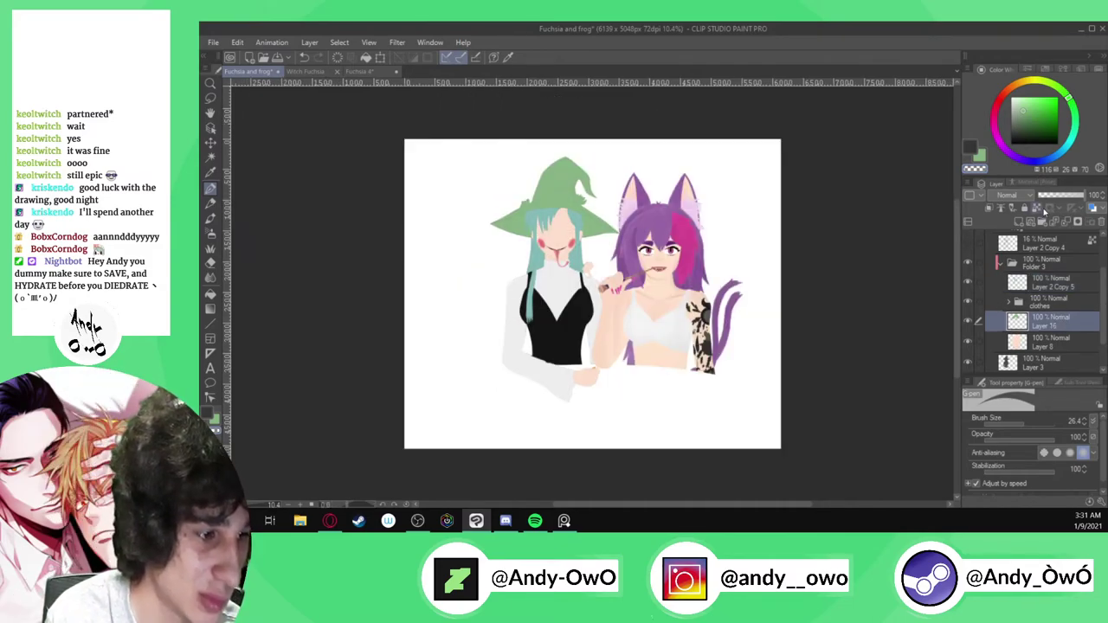
pyautogui.scroll(8, 686, 268)
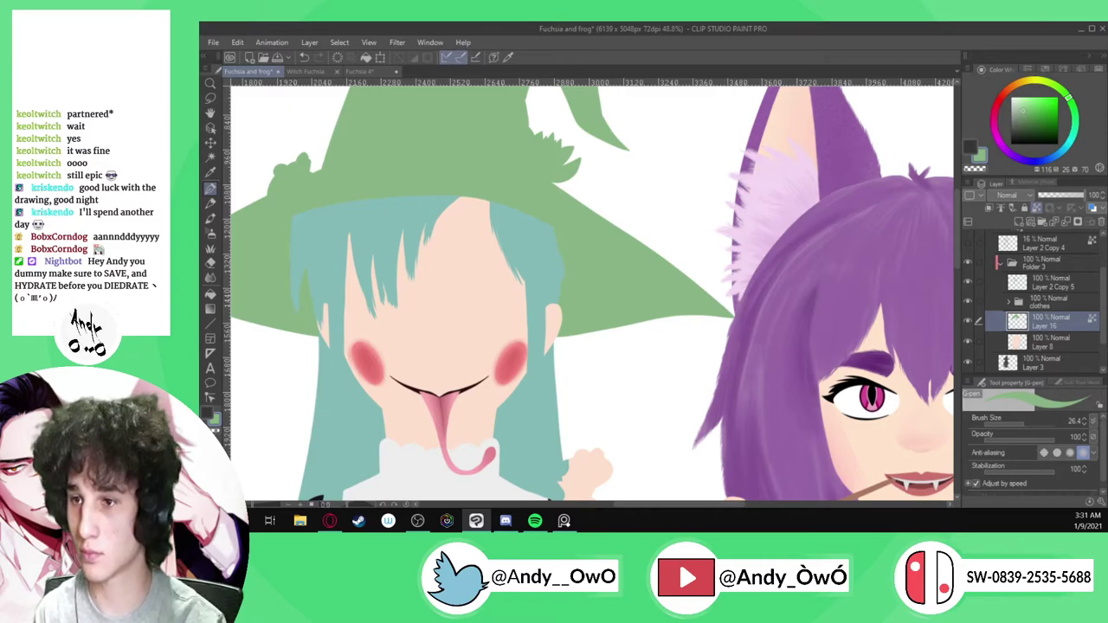
# Set the colour to dark navy (hue 208, saturation 93, value 17) and the brush size to 294.9, and show Layer 2 Copy 4 again
pyautogui.moveTo(1043, 154); pyautogui.dragTo(1056, 154)
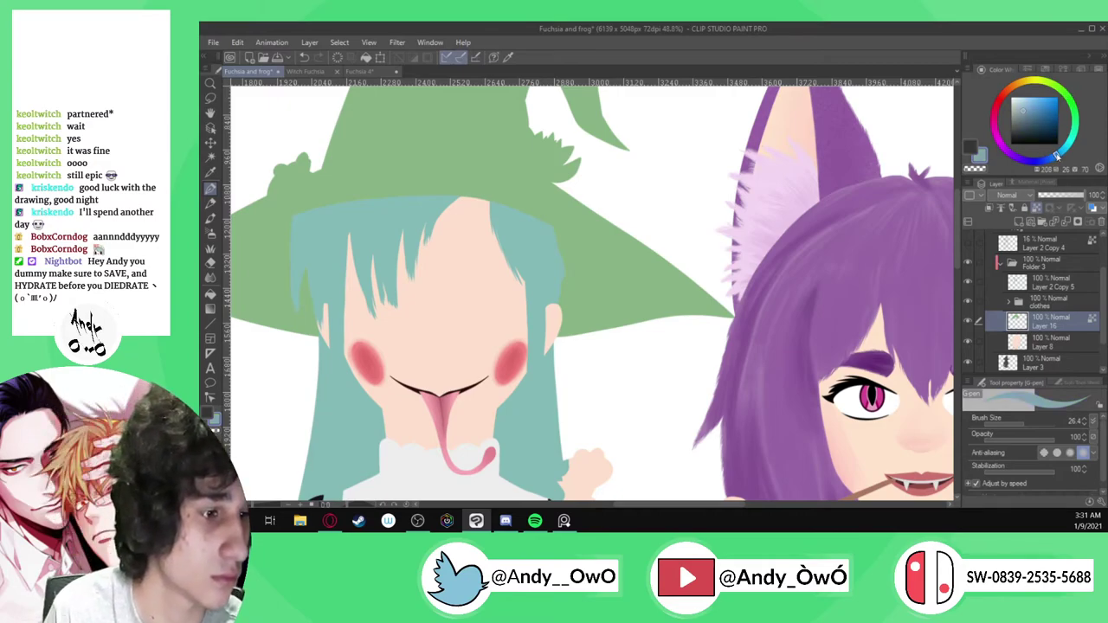
pyautogui.click(1044, 131)
pyautogui.click(1055, 136)
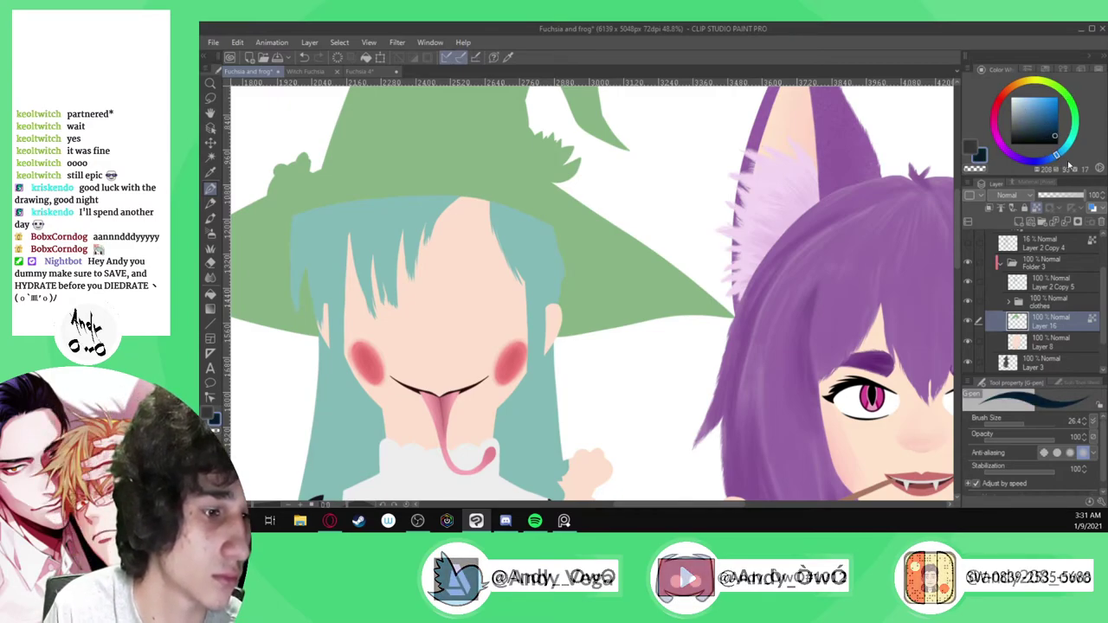
pyautogui.click(1042, 424)
pyautogui.click(969, 245)
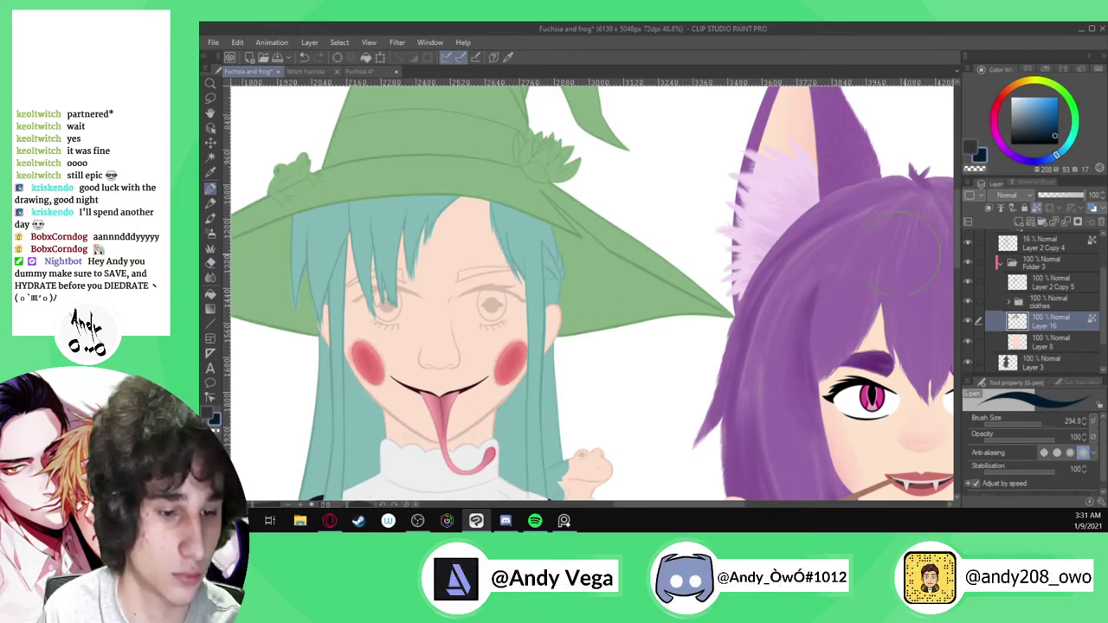
# Try painting the underside of the hat brim beside the ear dark navy, reducing the brush size to 151.8
pyautogui.moveTo(556, 346); pyautogui.dragTo(719, 333)
pyautogui.scroll(-2, 717, 331)
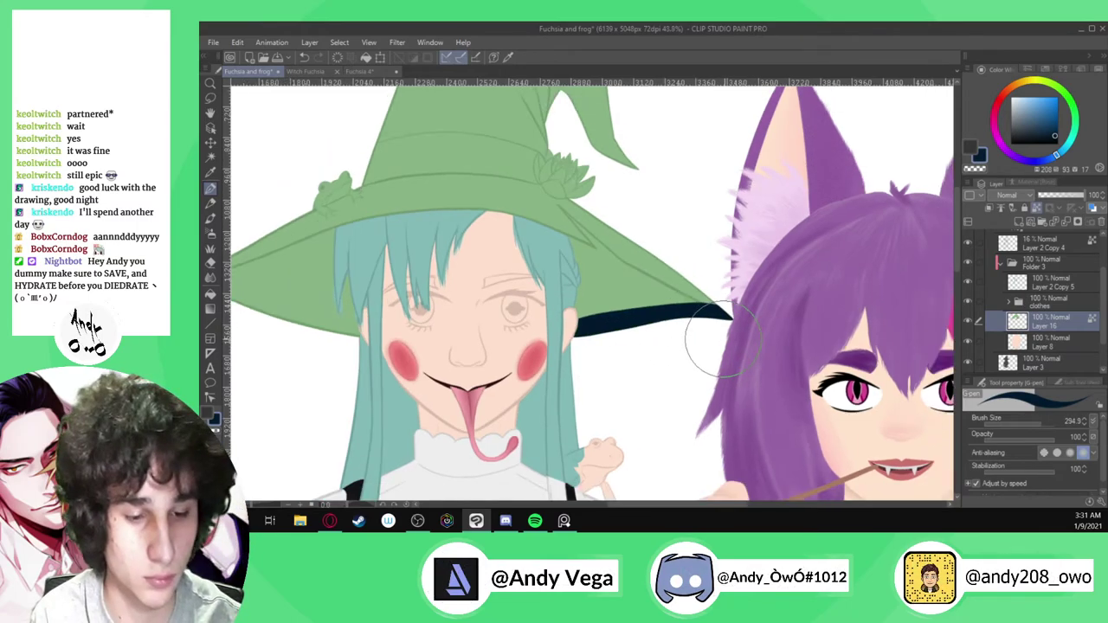
pyautogui.scroll(2, 450, 314)
pyautogui.moveTo(1038, 423); pyautogui.dragTo(1034, 424)
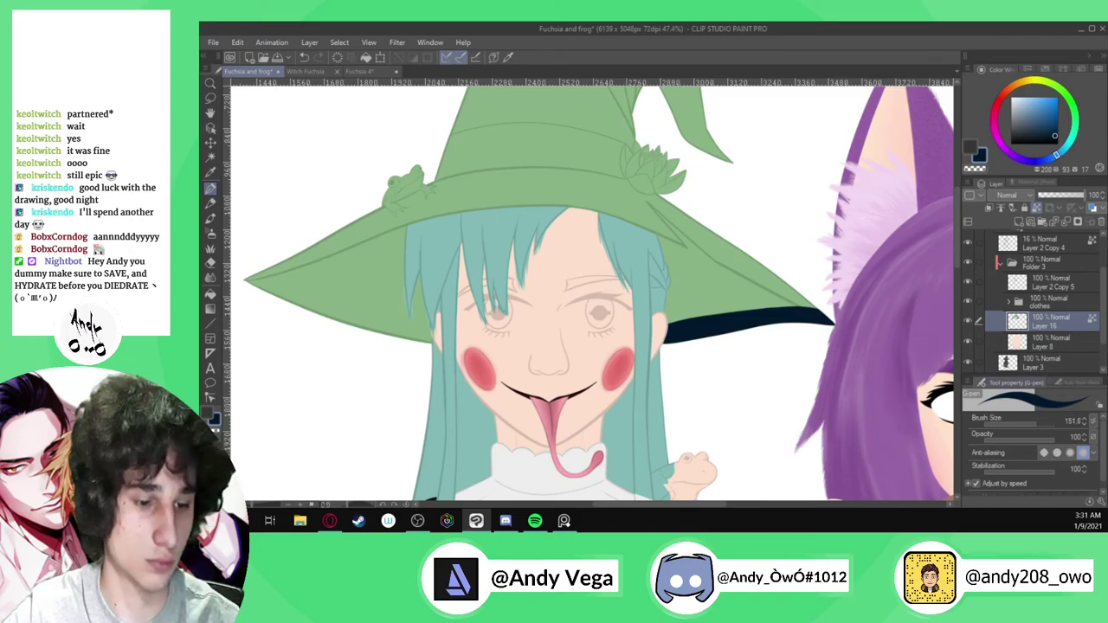
pyautogui.hotkey('ctrl', 'z')
pyautogui.scroll(3, 680, 337)
pyautogui.moveTo(625, 349)
pyautogui.mouseDown()
pyautogui.moveTo(767, 329)
pyautogui.moveTo(717, 290)
pyautogui.moveTo(920, 338)
pyautogui.mouseUp()
pyautogui.scroll(-1, 511, 294)
pyautogui.moveTo(510, 297); pyautogui.dragTo(364, 309)
# Try extending the navy underside to the brim's pointed tip with brush size 71.7
pyautogui.scroll(3, 364, 309)
pyautogui.moveTo(1039, 423); pyautogui.dragTo(1030, 424)
pyautogui.scroll(3, 779, 327)
pyautogui.scroll(1, 753, 307)
pyautogui.moveTo(696, 286)
pyautogui.mouseDown()
pyautogui.moveTo(930, 396)
pyautogui.moveTo(611, 248)
pyautogui.moveTo(507, 186)
pyautogui.moveTo(415, 153)
pyautogui.moveTo(560, 238)
pyautogui.moveTo(857, 381)
pyautogui.moveTo(663, 277)
pyautogui.moveTo(892, 399)
pyautogui.moveTo(776, 337)
pyautogui.mouseUp()
pyautogui.scroll(-5, 776, 338)
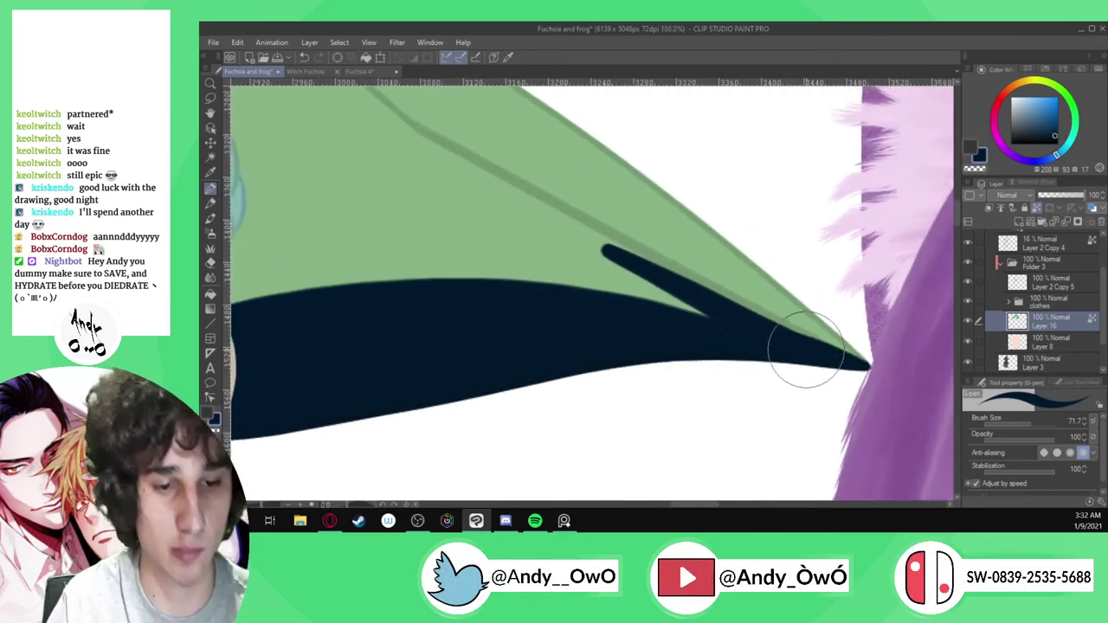
# Undo the navy strokes on the hat brim's underside
pyautogui.hotkey('ctrl', 'z')
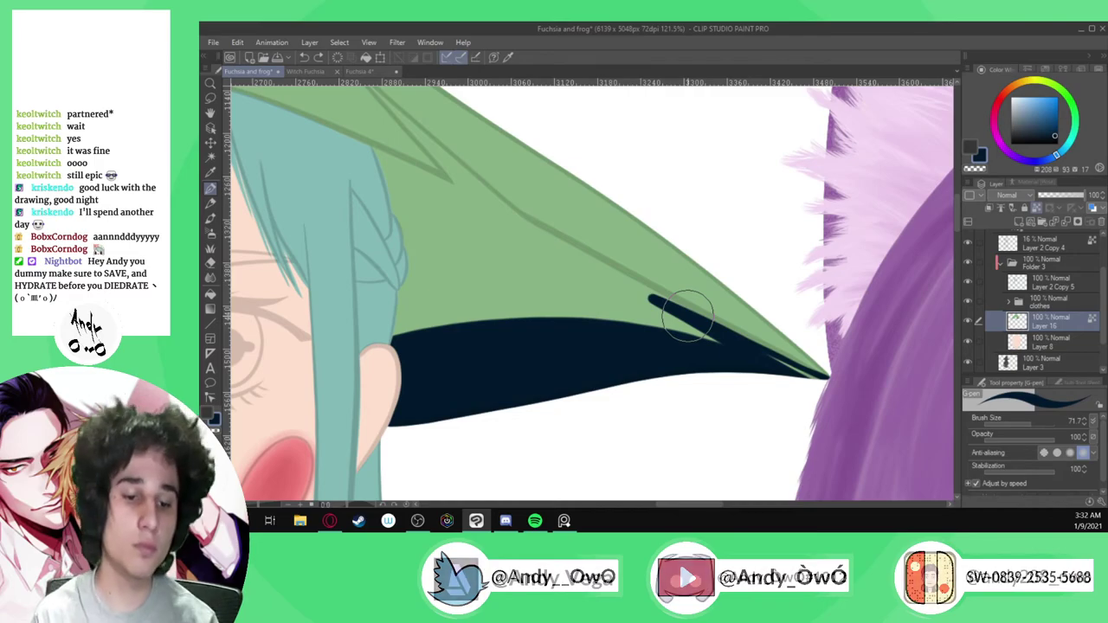
pyautogui.scroll(-8, 684, 312)
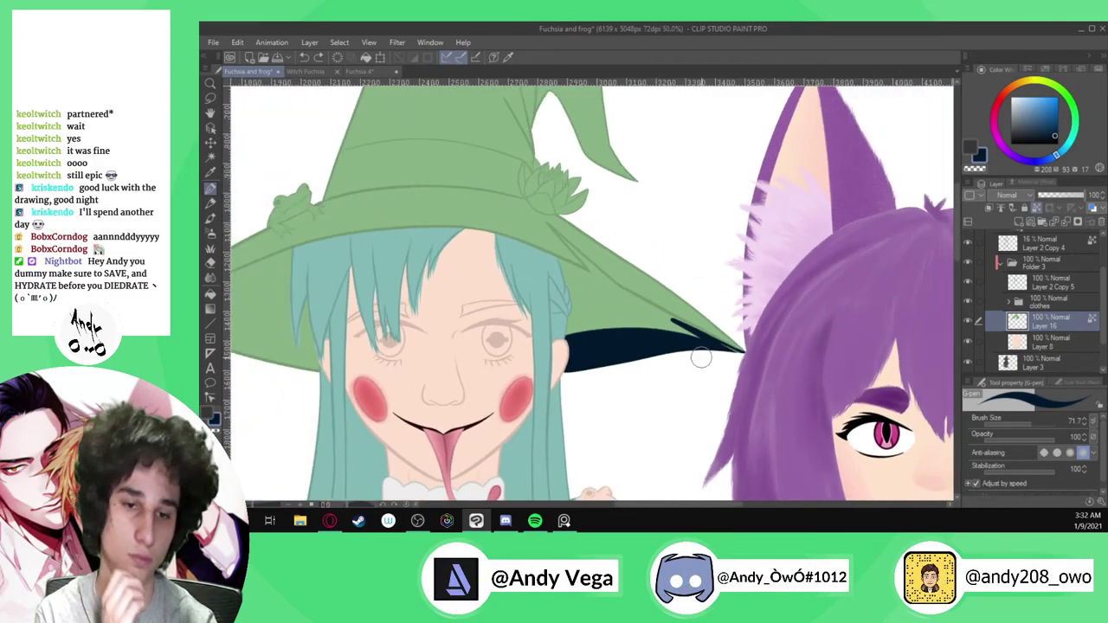
pyautogui.scroll(-3, 683, 355)
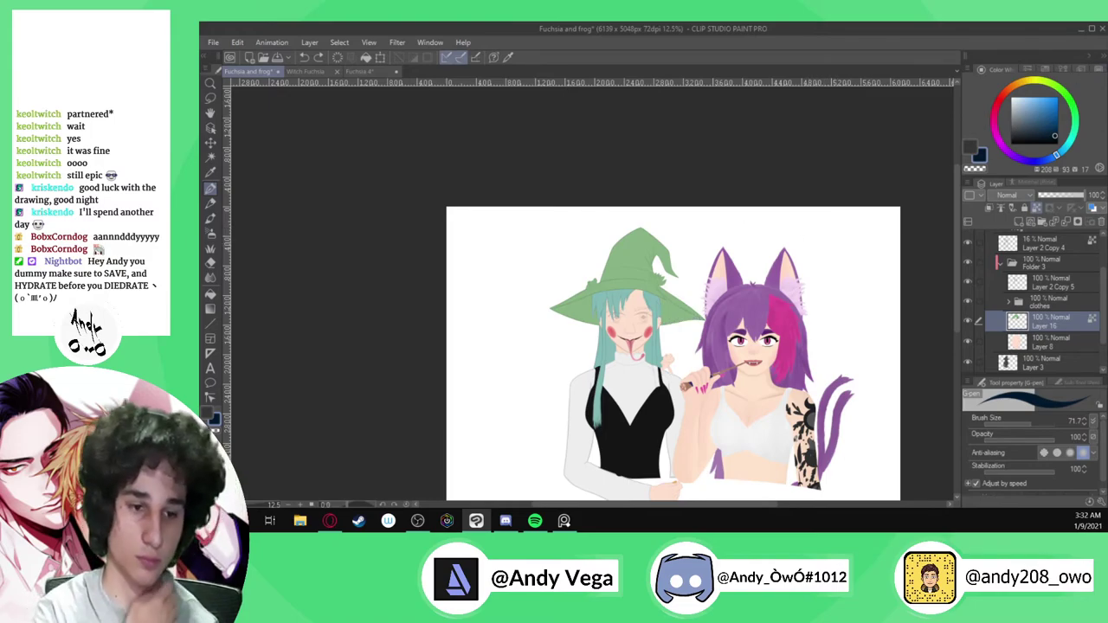
# Show the line-art layer Layer 2 Copy and check the line art against the witch's face and hair colours
pyautogui.scroll(2, 1022, 294)
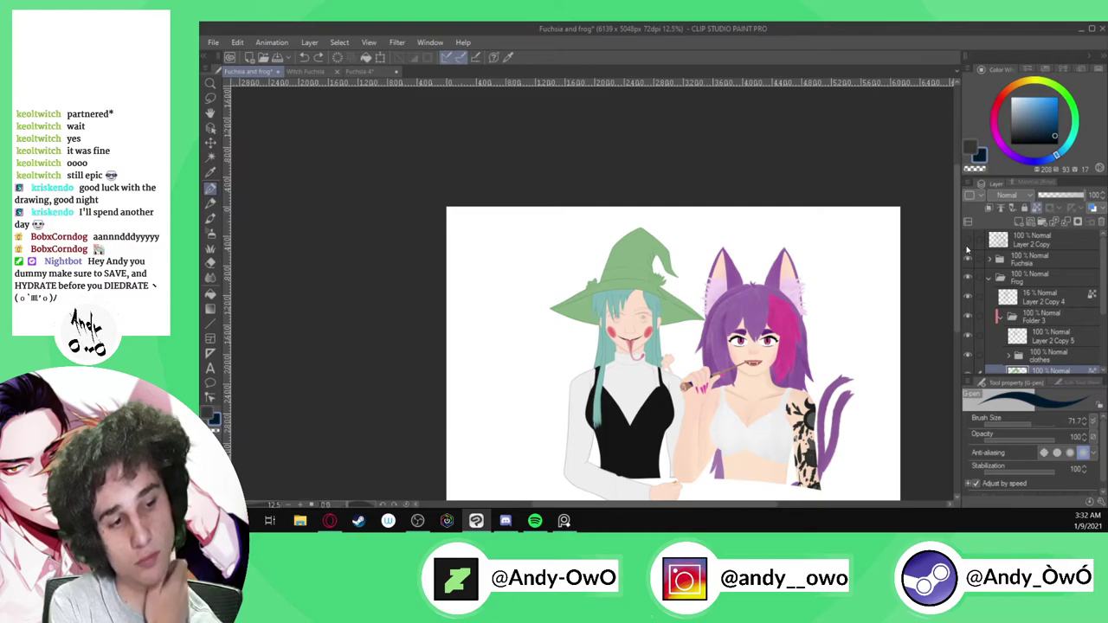
pyautogui.scroll(6, 618, 346)
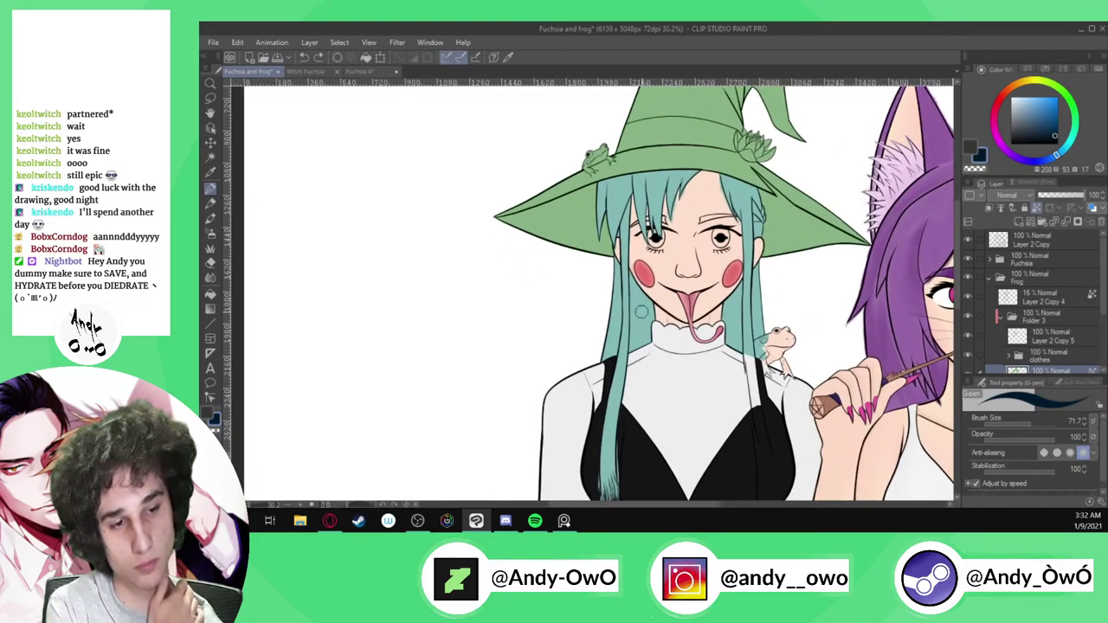
pyautogui.scroll(3, 782, 219)
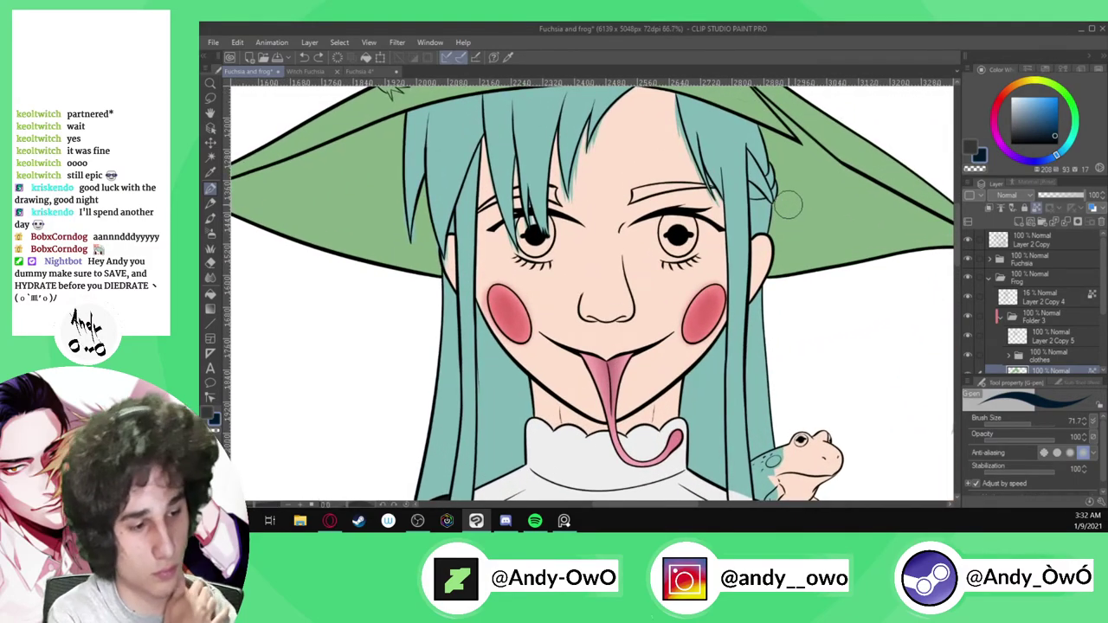
pyautogui.scroll(-3, 1054, 327)
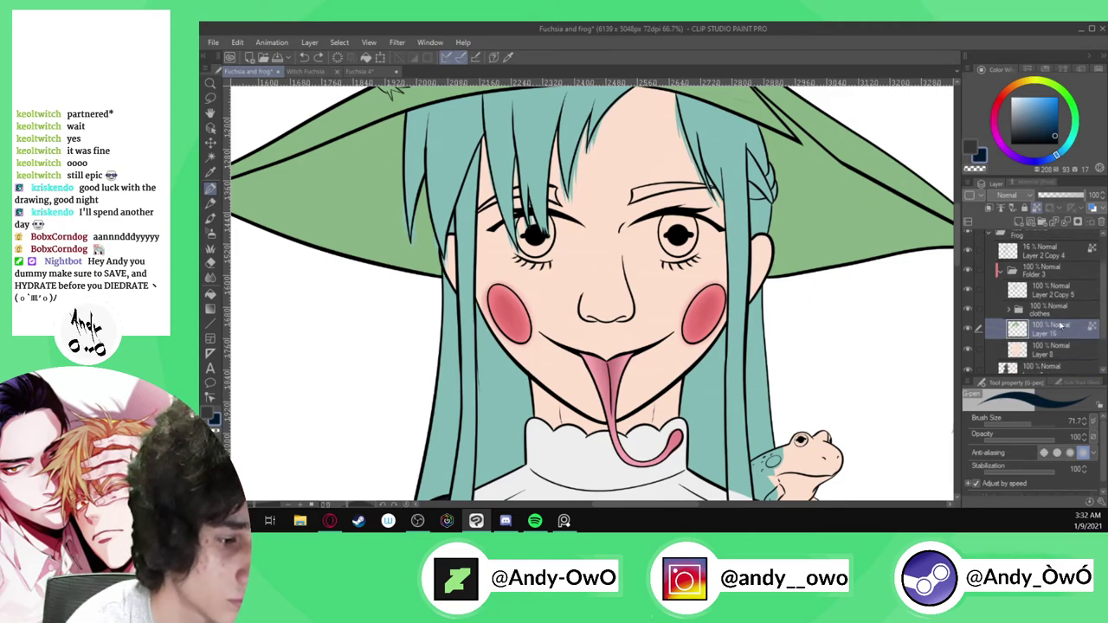
pyautogui.click(969, 274)
pyautogui.click(969, 274)
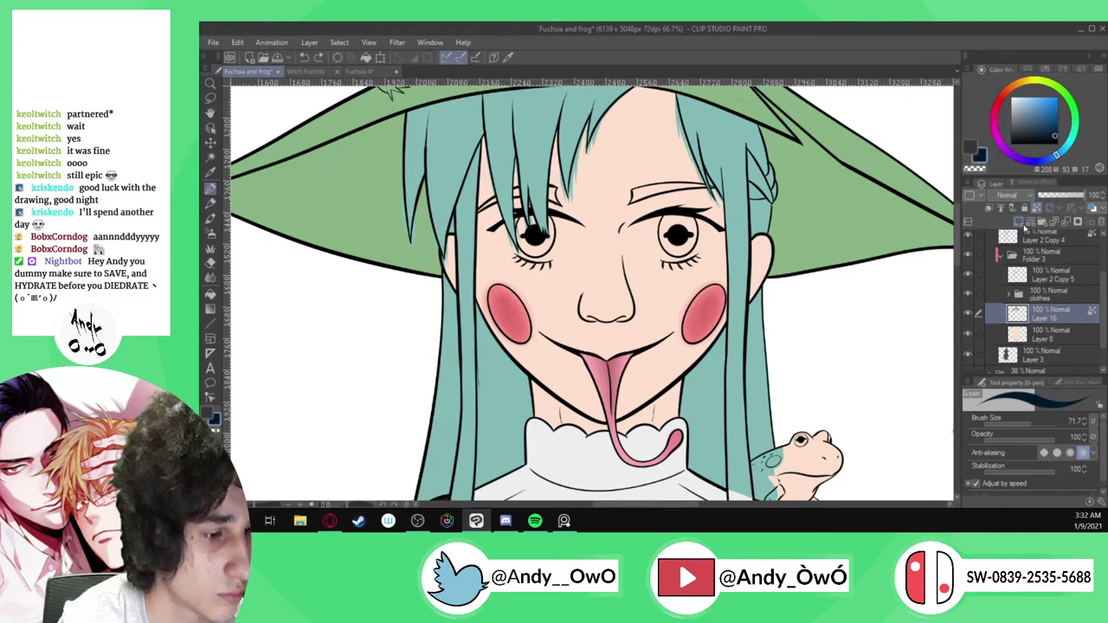
# Add a new layer above Layer 16 and put it in a new folder named "eyes"
pyautogui.click(1022, 224)
pyautogui.doubleClick(1051, 224)
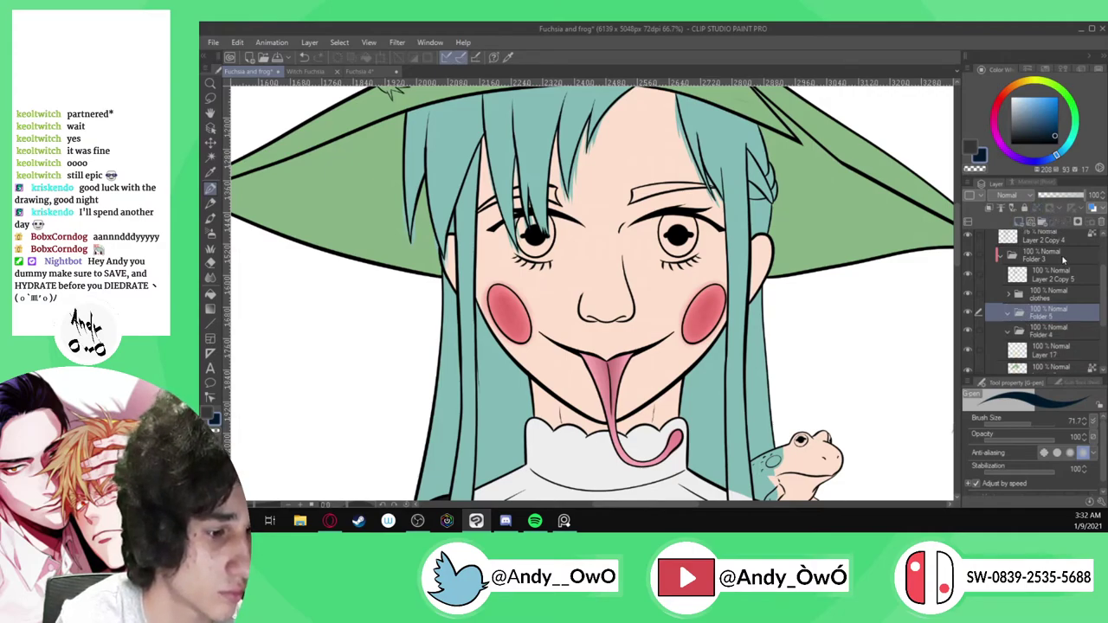
pyautogui.hotkey('ctrl', 'z')
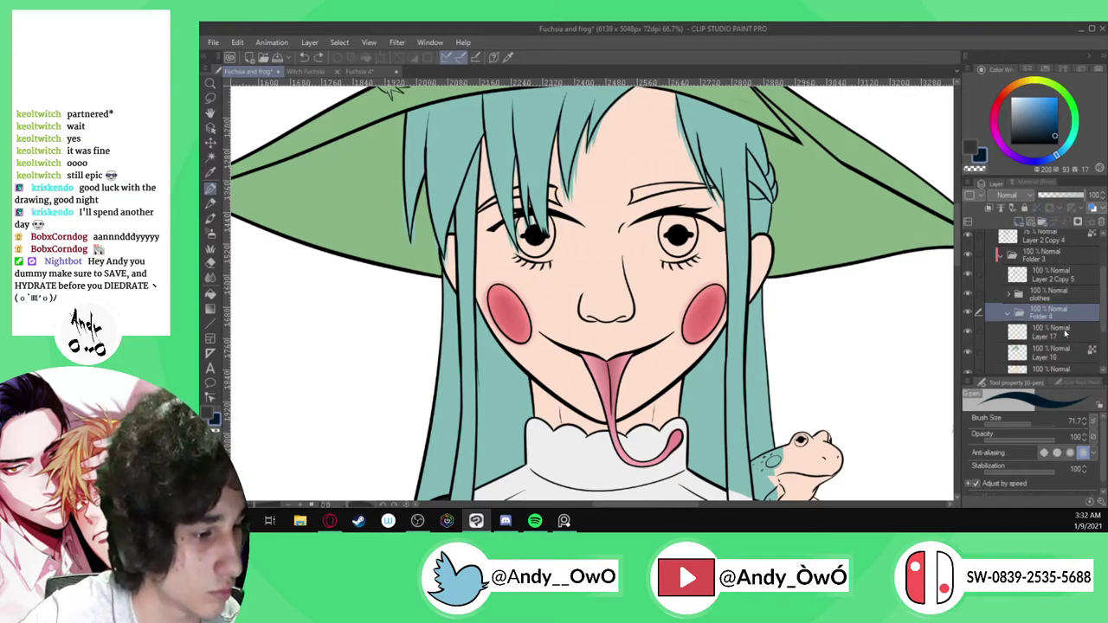
pyautogui.moveTo(1066, 334); pyautogui.dragTo(1062, 316)
pyautogui.doubleClick(1050, 316)
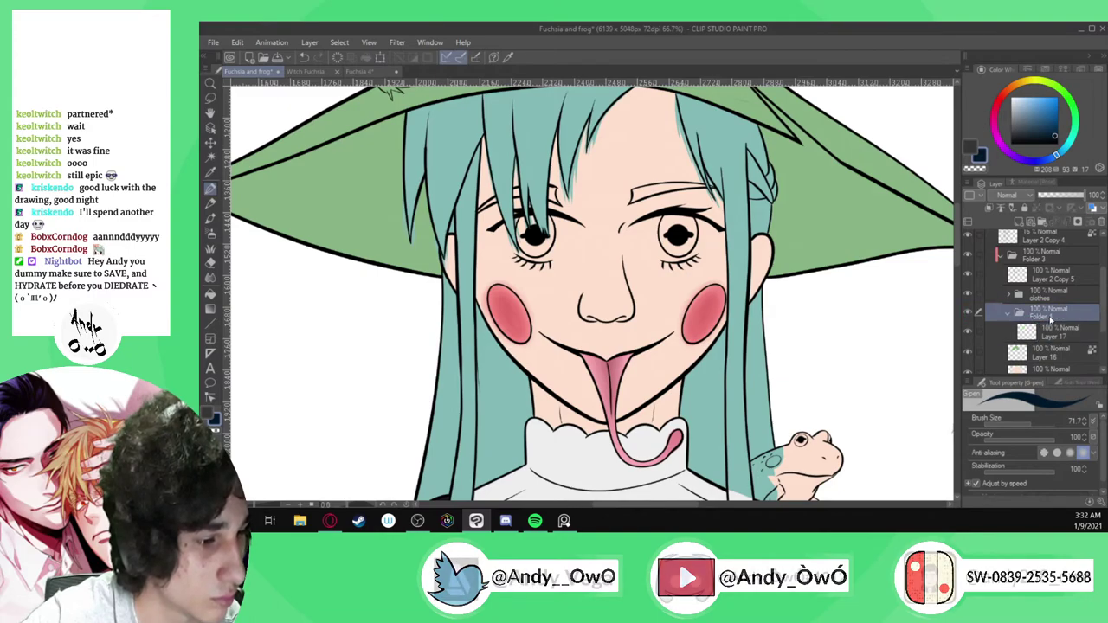
pyautogui.write('eyes')
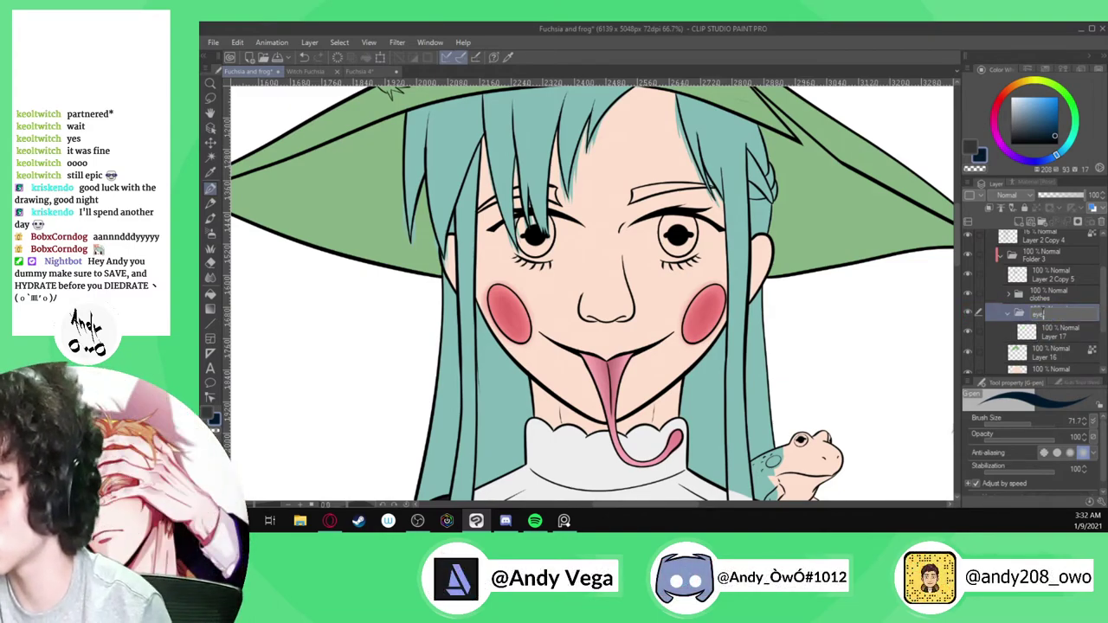
pyautogui.press('Return')
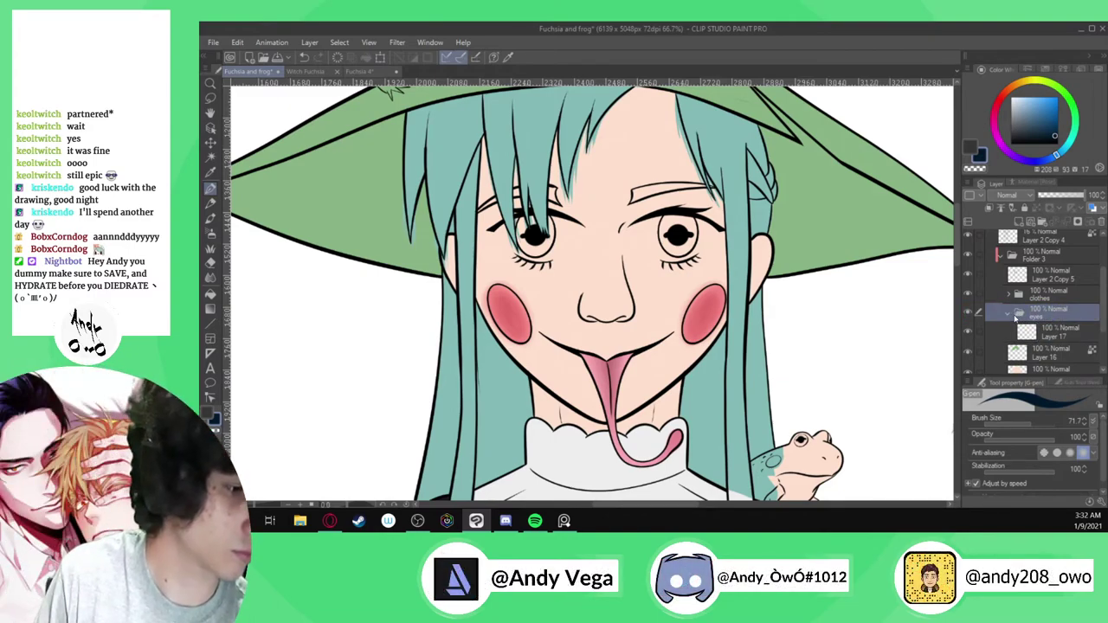
pyautogui.click(1017, 316)
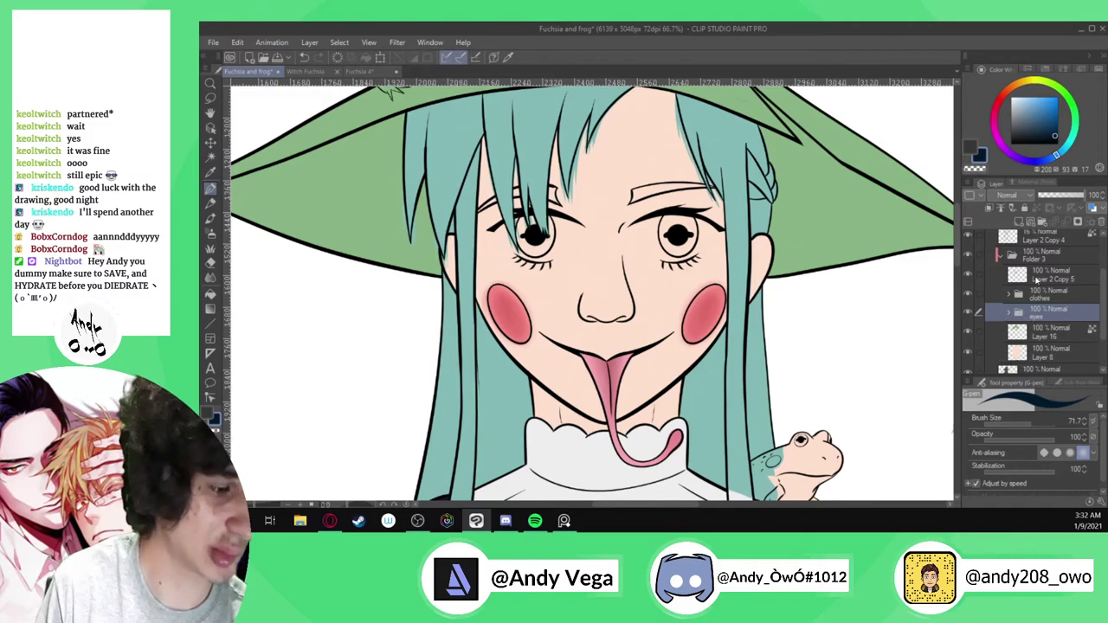
# Lasso the fully visible eye on line-art layer Layer 2 Copy 4, extending the selection around the outer lash tip
pyautogui.click(1045, 277)
pyautogui.click(969, 276)
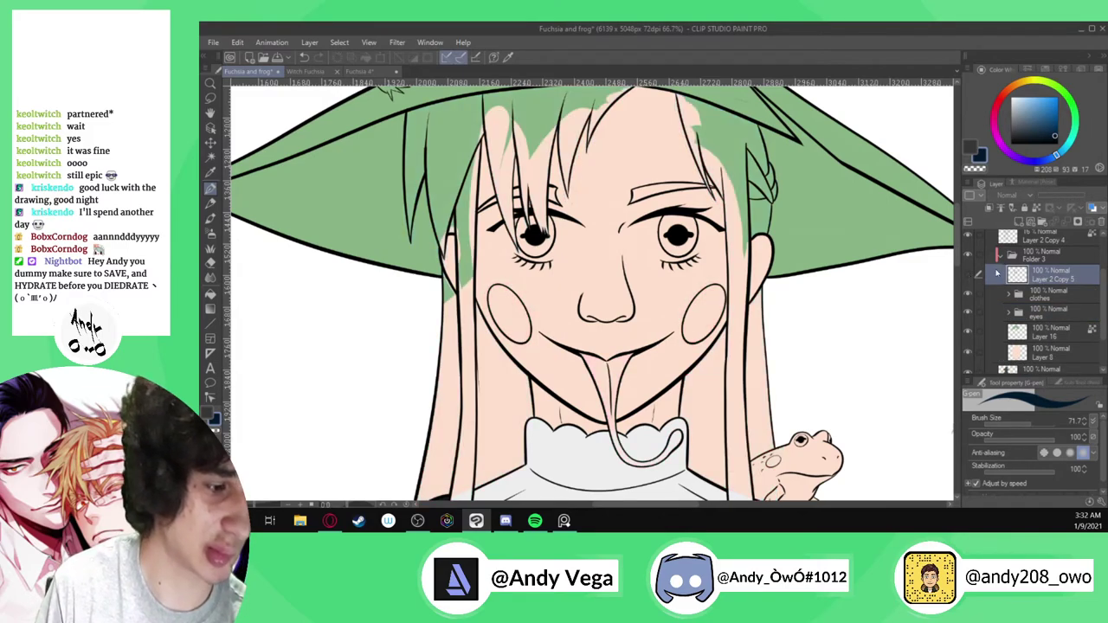
pyautogui.click(970, 276)
pyautogui.click(1044, 238)
pyautogui.press('m')
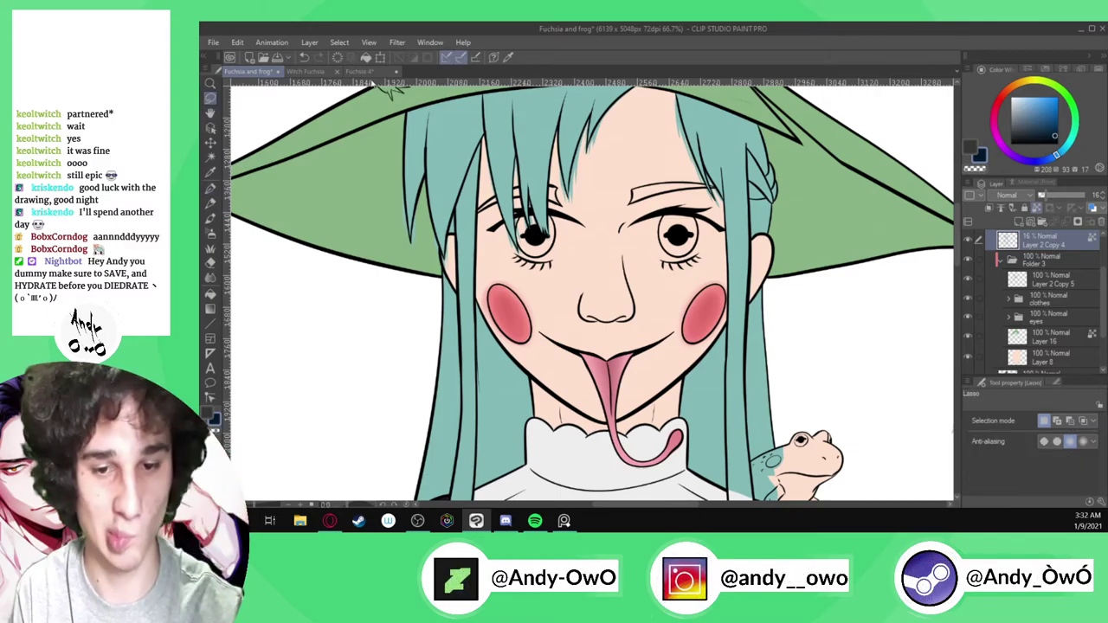
pyautogui.scroll(3, 690, 258)
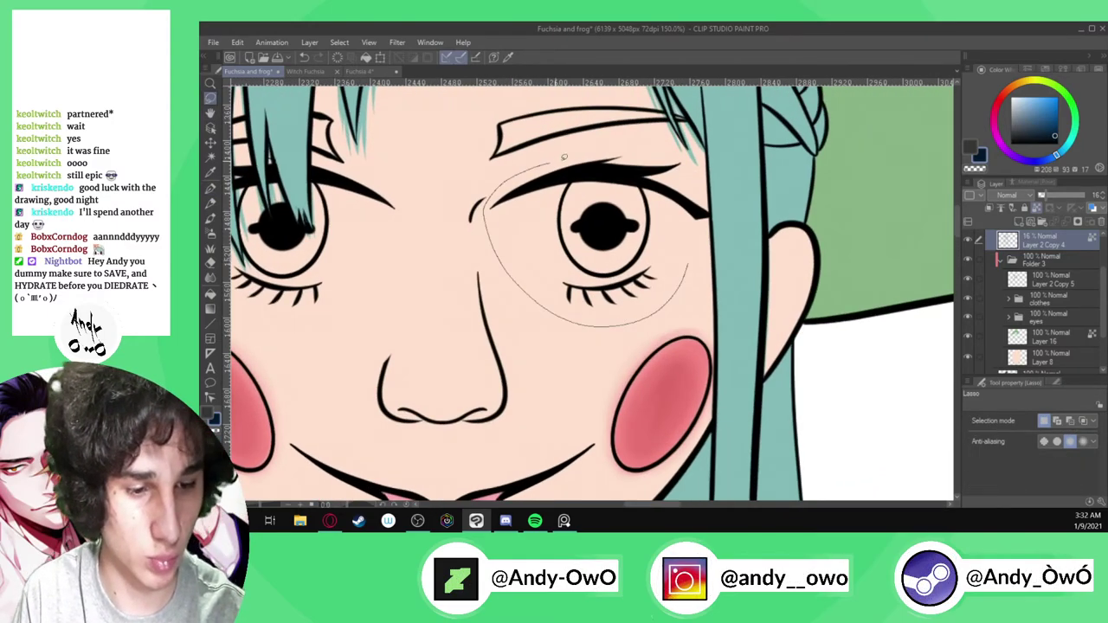
pyautogui.moveTo(670, 157); pyautogui.dragTo(682, 178)
pyautogui.scroll(3, 680, 180)
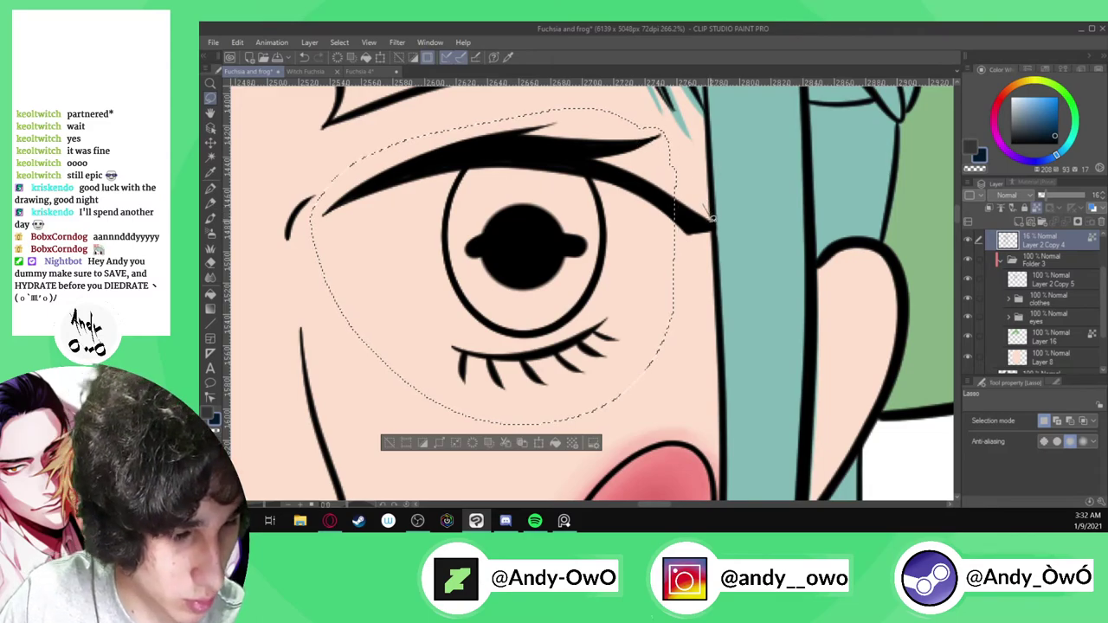
pyautogui.moveTo(701, 262); pyautogui.dragTo(676, 291)
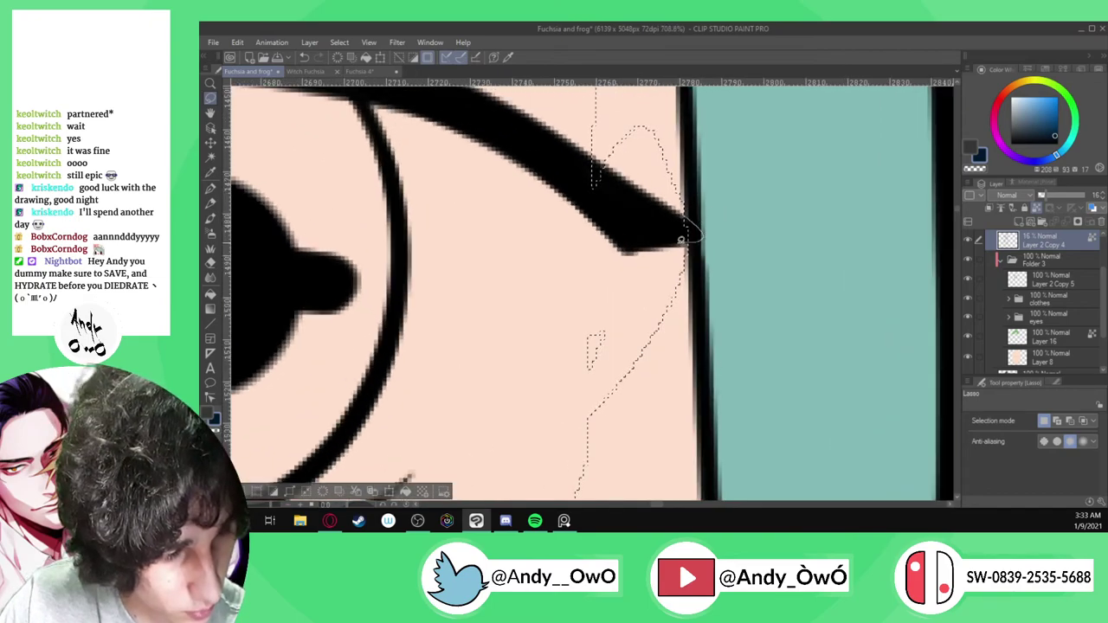
pyautogui.scroll(-5, 709, 230)
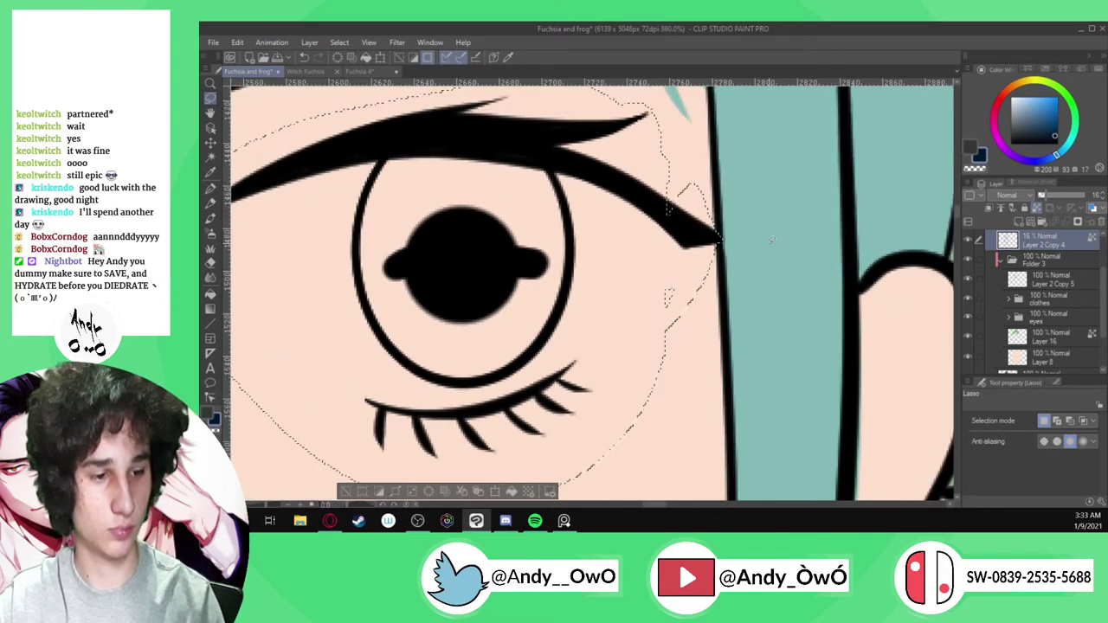
# Copy the selected eye to its own layer at 100% opacity and hide the remaining line art
pyautogui.click(642, 395)
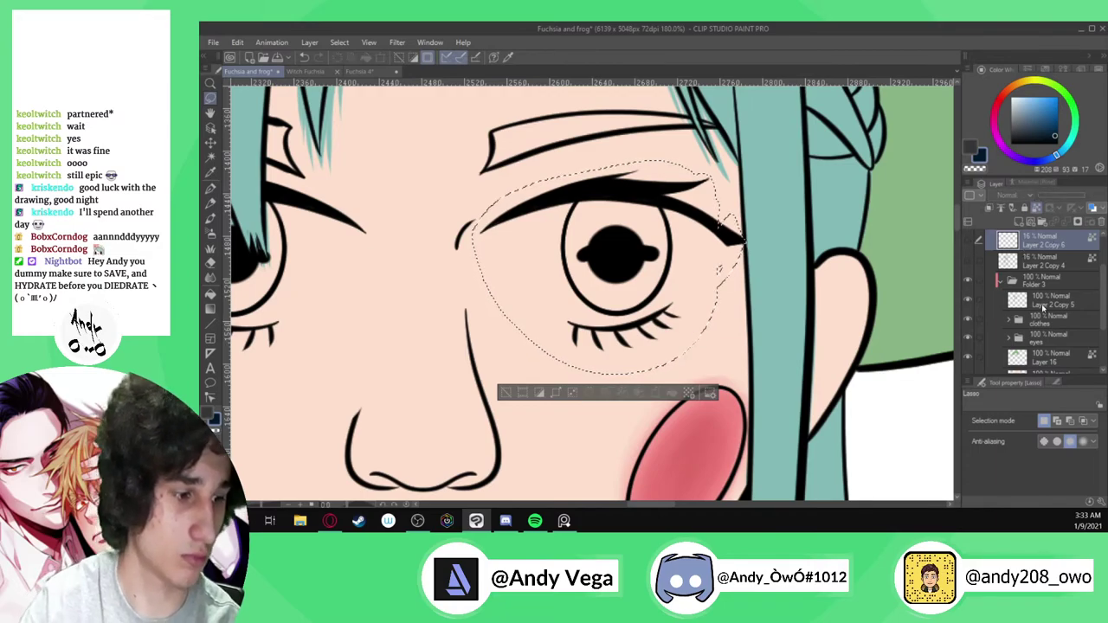
pyautogui.scroll(3, 1043, 305)
pyautogui.scroll(-3, 760, 301)
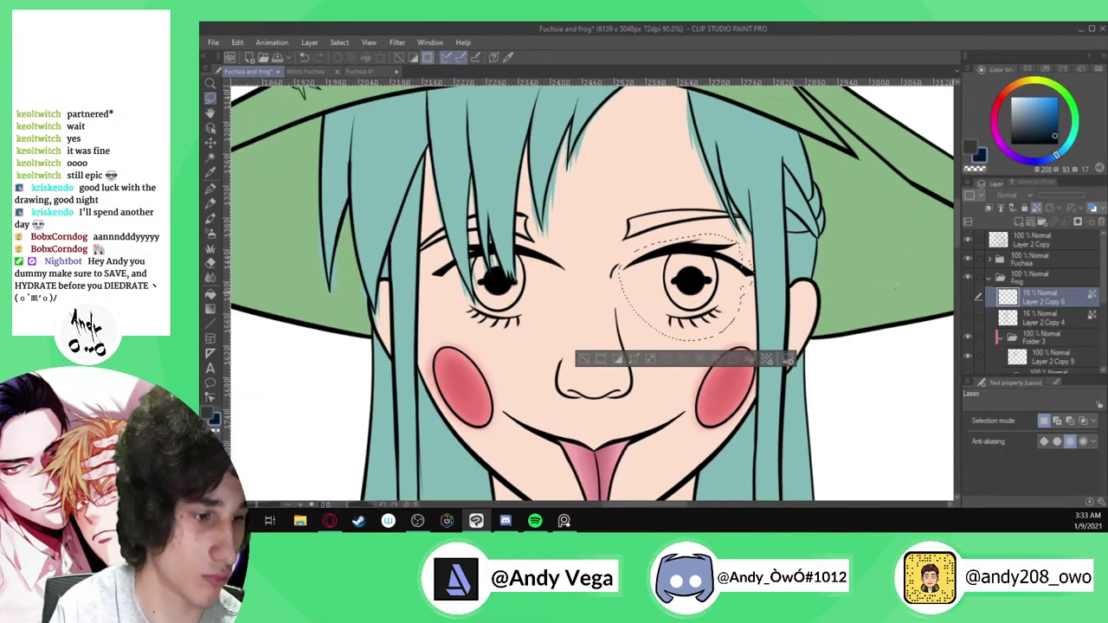
pyautogui.click(970, 245)
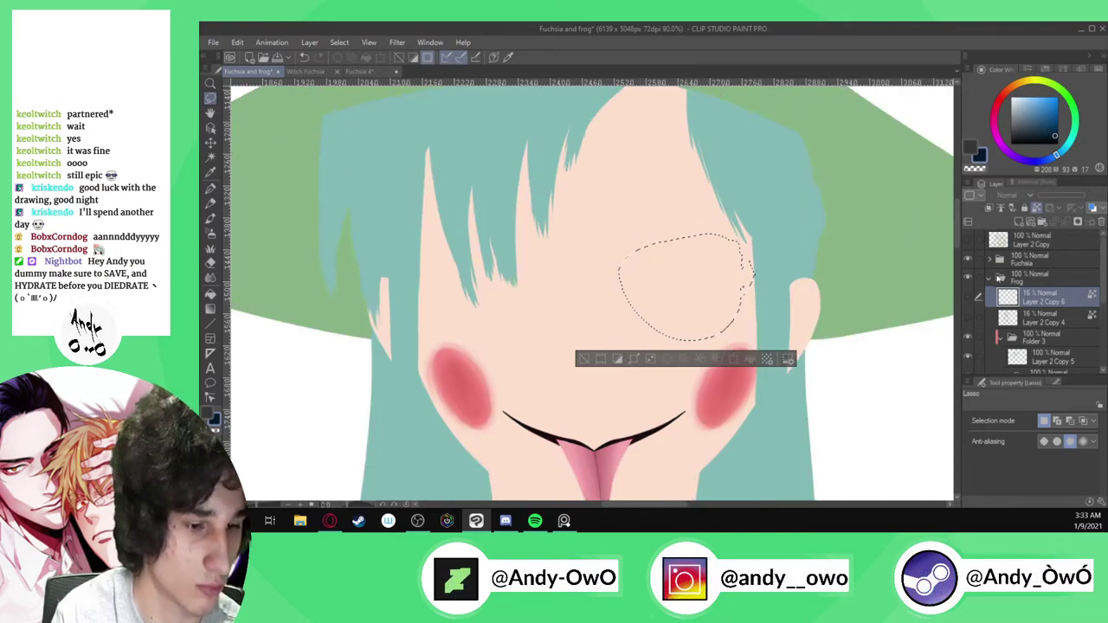
pyautogui.click(974, 301)
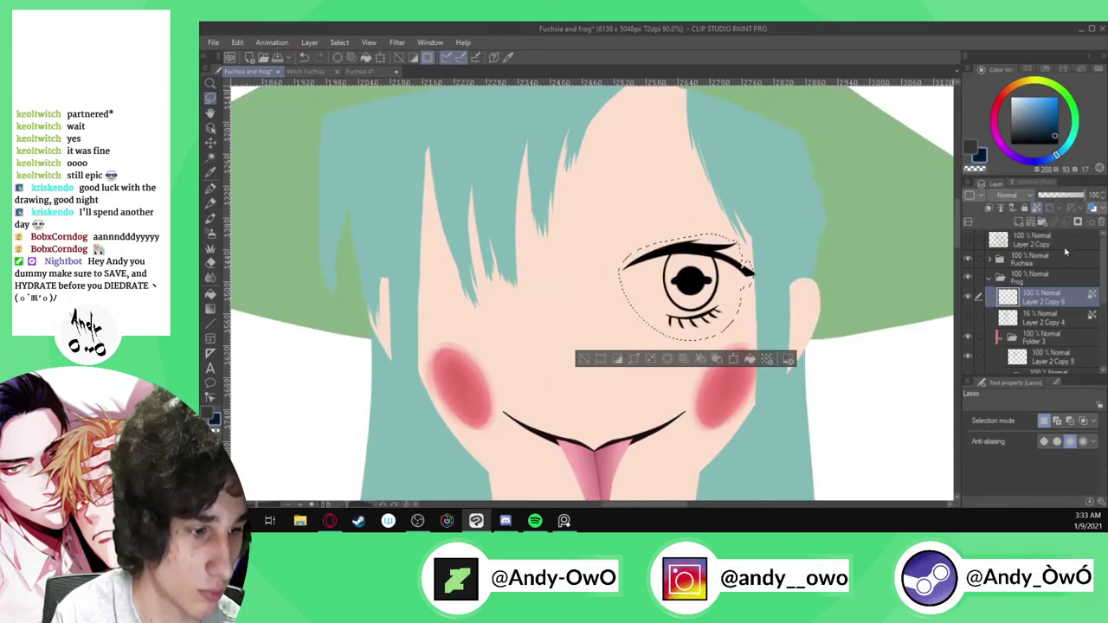
# Move the copied eye layer, Layer 2 Copy 6, through Folder 3 into the eyes folder
pyautogui.moveTo(1046, 312); pyautogui.dragTo(1056, 355)
pyautogui.scroll(-2, 1063, 303)
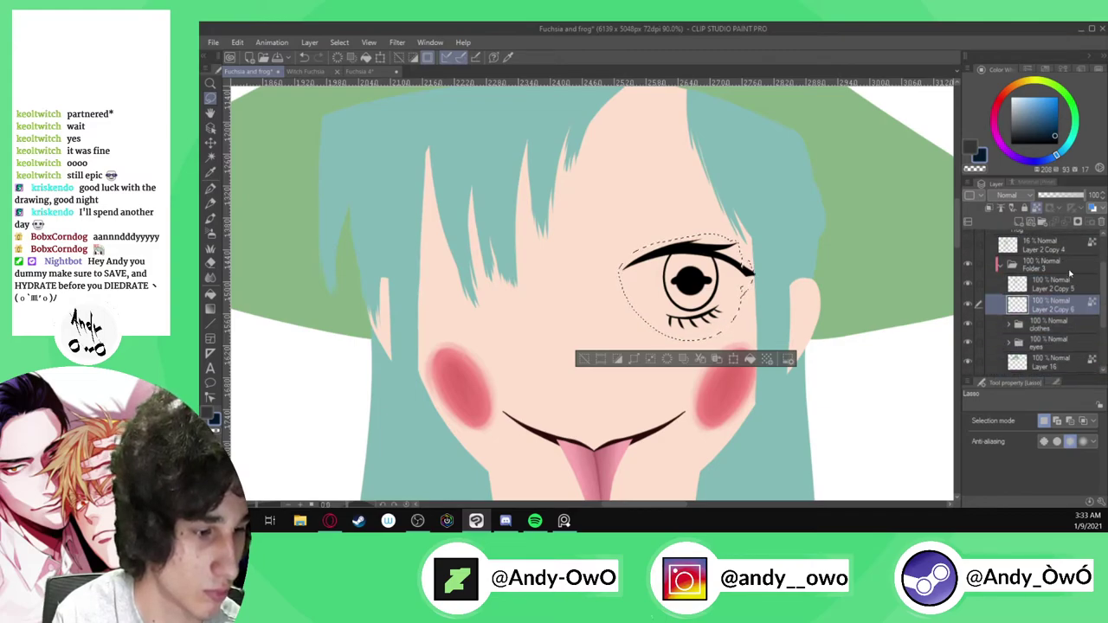
pyautogui.click(968, 264)
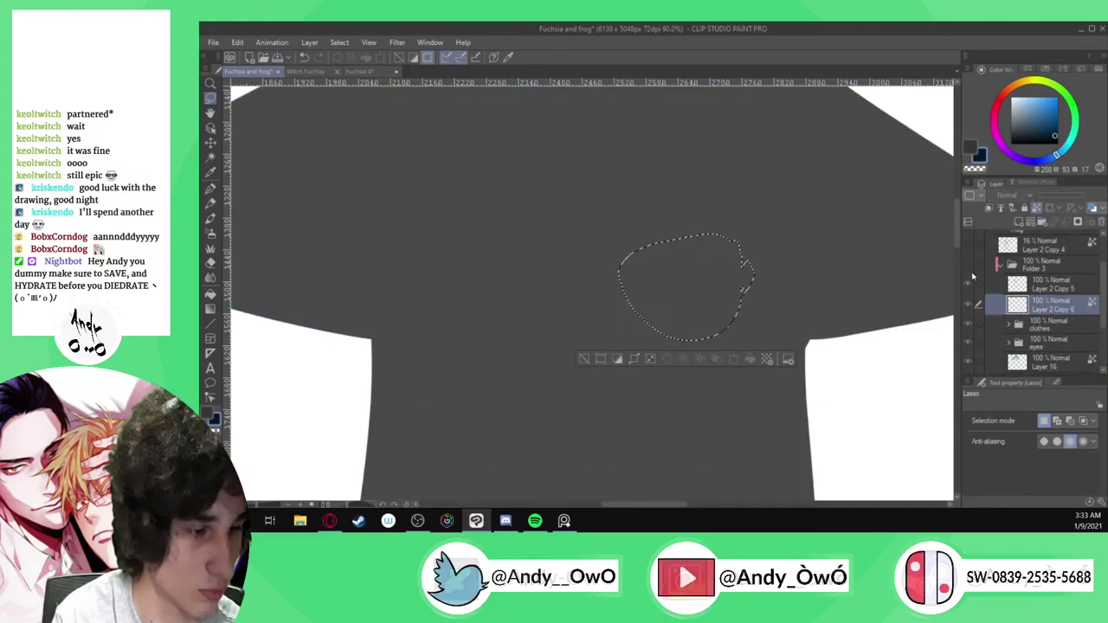
pyautogui.click(968, 264)
pyautogui.scroll(-1, 1057, 303)
pyautogui.moveTo(1056, 274); pyautogui.dragTo(1051, 315)
pyautogui.scroll(4, 1030, 277)
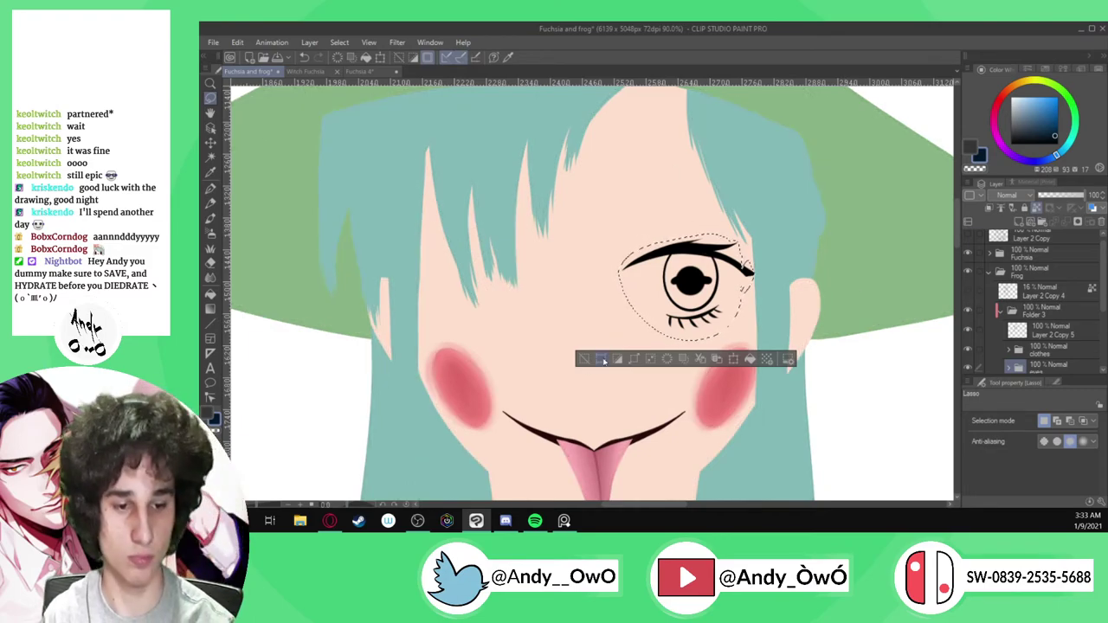
# Clear the selection and place Layer 2 Copy 6 above Layer 17 within the eyes folder
pyautogui.click(586, 360)
pyautogui.scroll(-3, 564, 311)
pyautogui.scroll(1, 610, 326)
pyautogui.scroll(-2, 1065, 277)
pyautogui.click(1009, 341)
pyautogui.click(1035, 345)
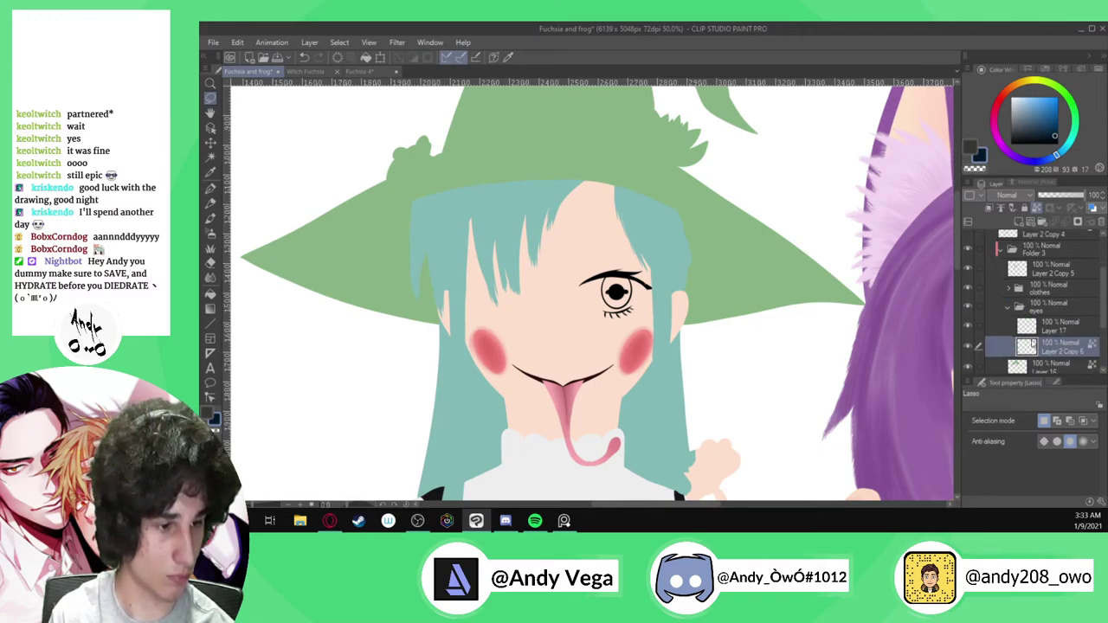
pyautogui.moveTo(1024, 353); pyautogui.dragTo(1001, 338)
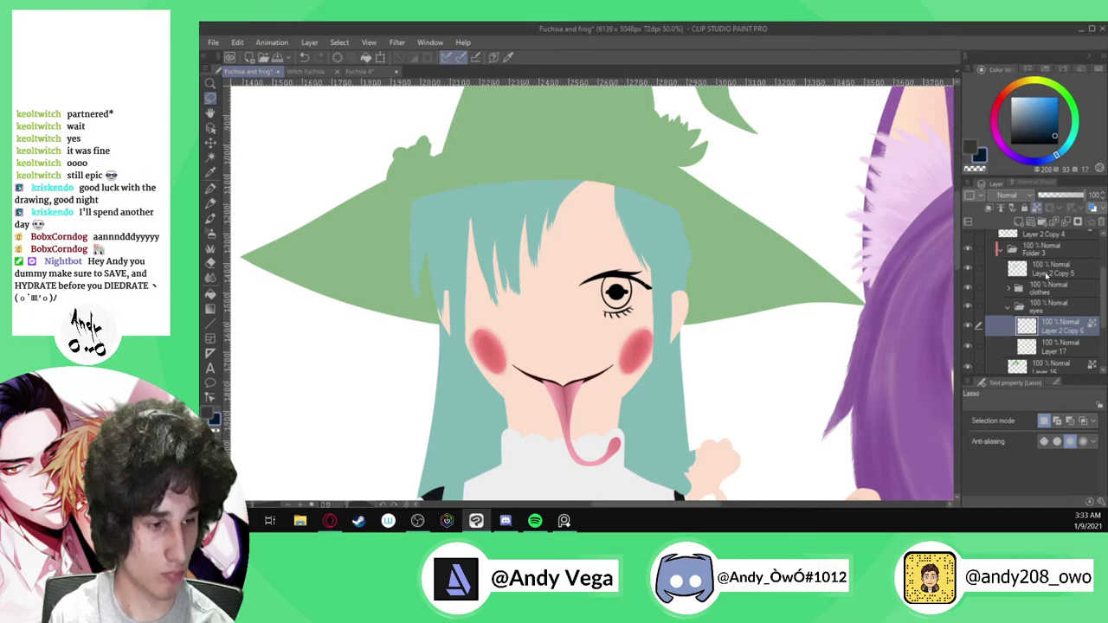
# Unlock the eye layer's transparent pixels and fill the gap in the outer upper lash with black at brush size 20.6
pyautogui.scroll(3, 632, 327)
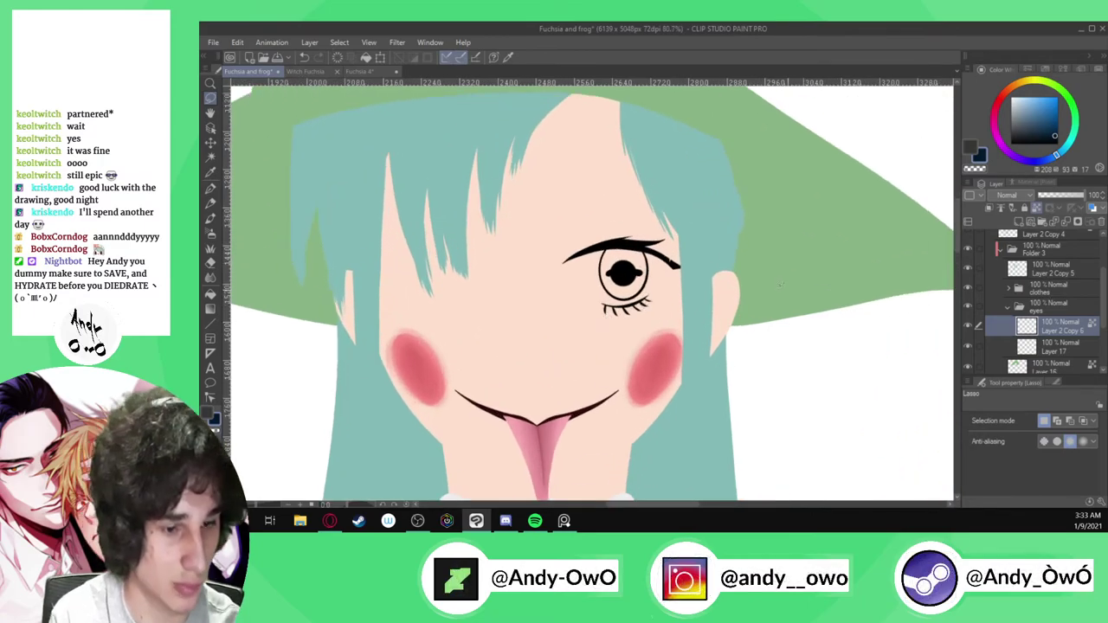
pyautogui.scroll(8, 676, 260)
pyautogui.press('p')
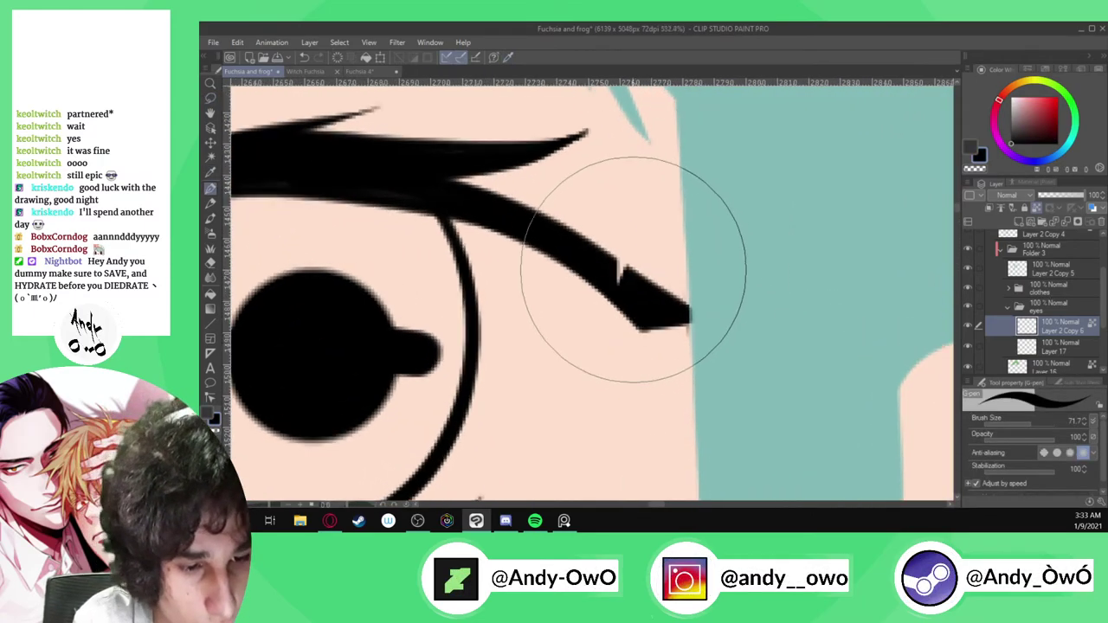
pyautogui.scroll(1, 633, 270)
pyautogui.click(1025, 422)
pyautogui.click(1022, 421)
pyautogui.click(1036, 208)
pyautogui.scroll(1, 631, 270)
pyautogui.moveTo(604, 256); pyautogui.dragTo(629, 281)
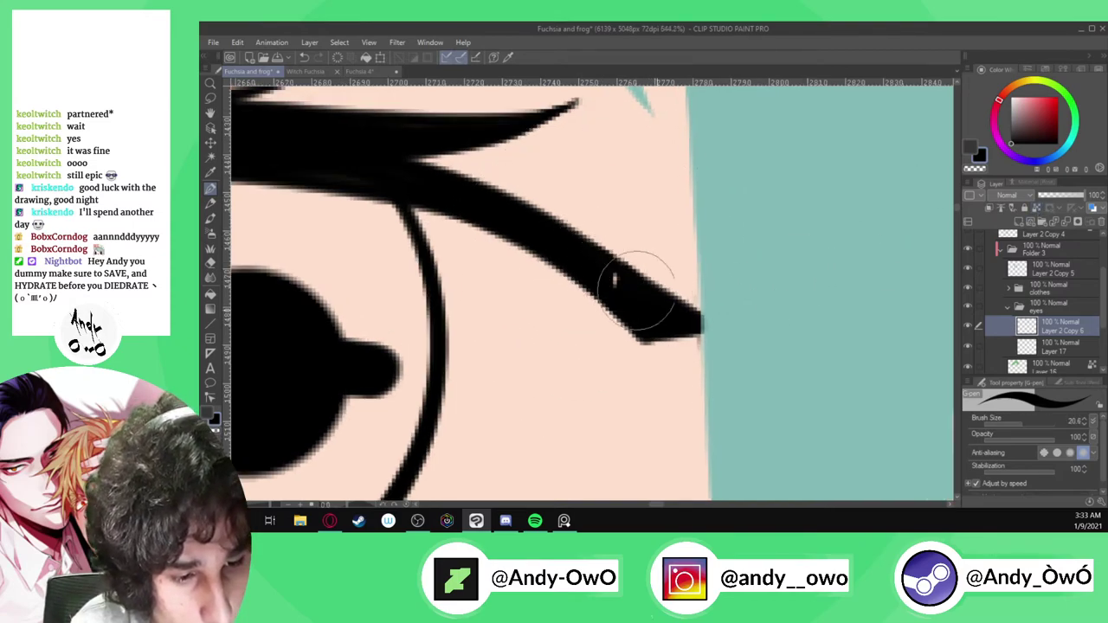
pyautogui.scroll(1, 702, 363)
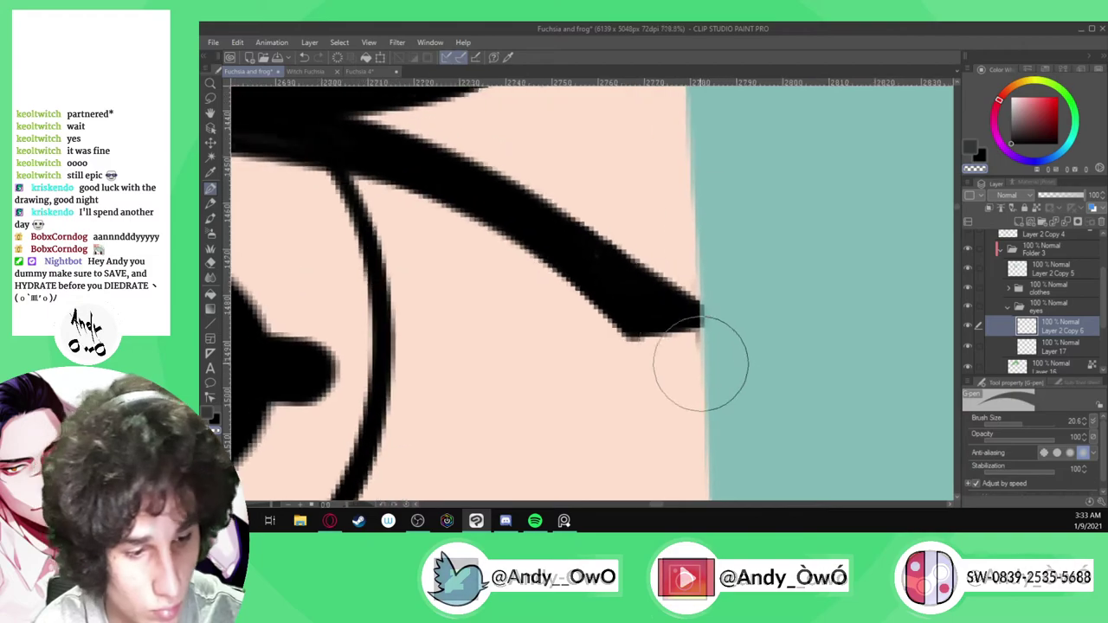
pyautogui.scroll(1, 701, 363)
pyautogui.scroll(-2, 703, 333)
pyautogui.scroll(-3, 606, 247)
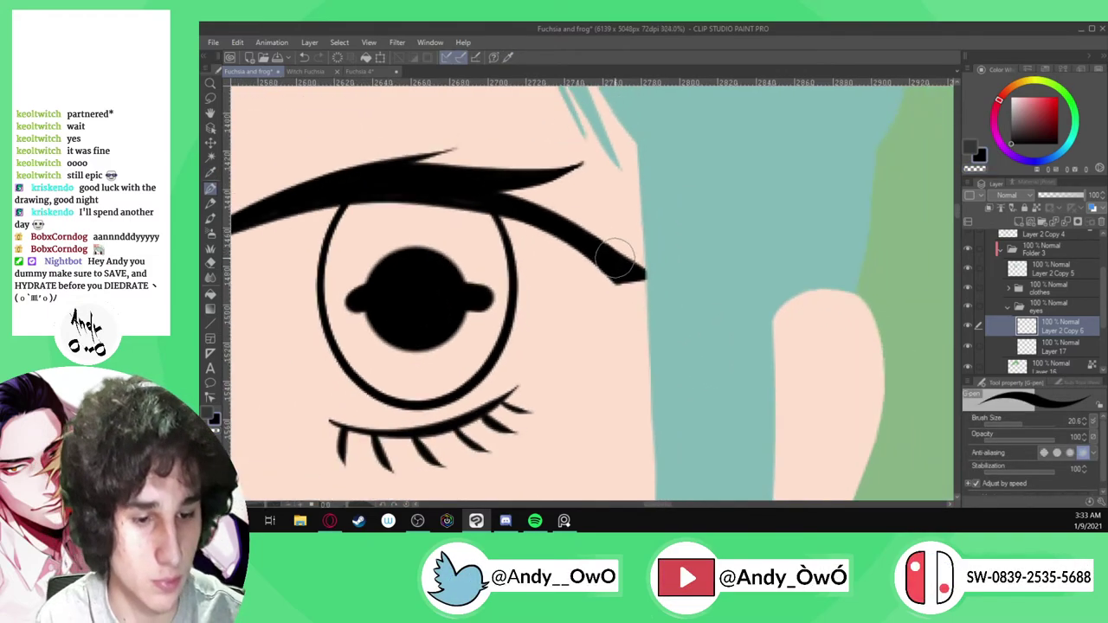
pyautogui.scroll(-4, 617, 257)
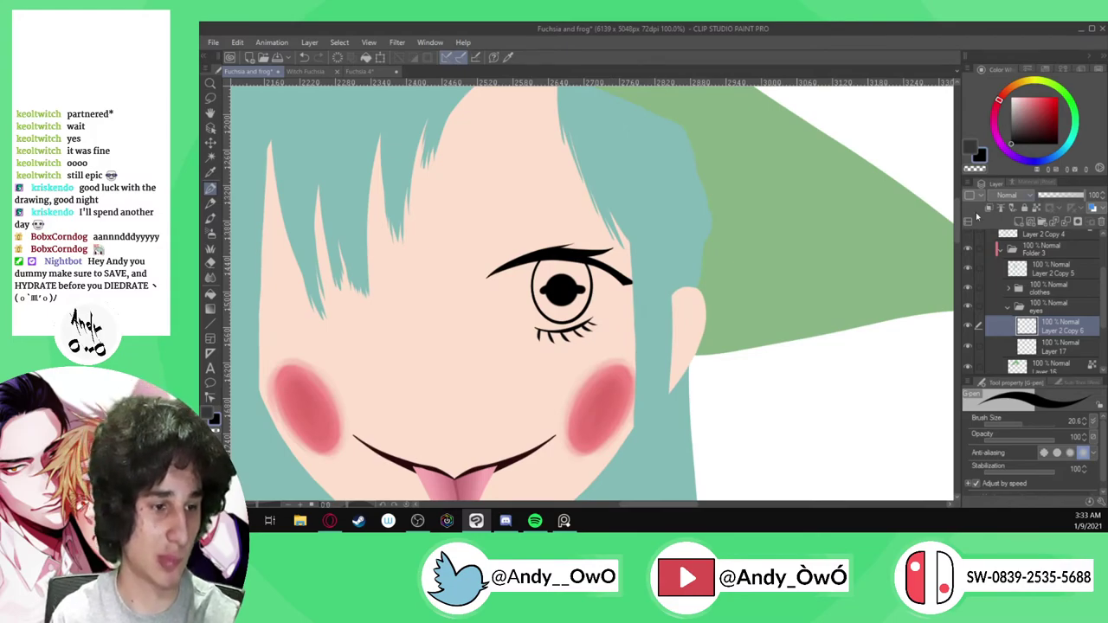
# Show the faint line-art guide Layer 2 Copy 4, duplicate the eye layer and lasso the duplicated eye
pyautogui.click(969, 234)
pyautogui.scroll(-3, 783, 333)
pyautogui.scroll(4, 439, 295)
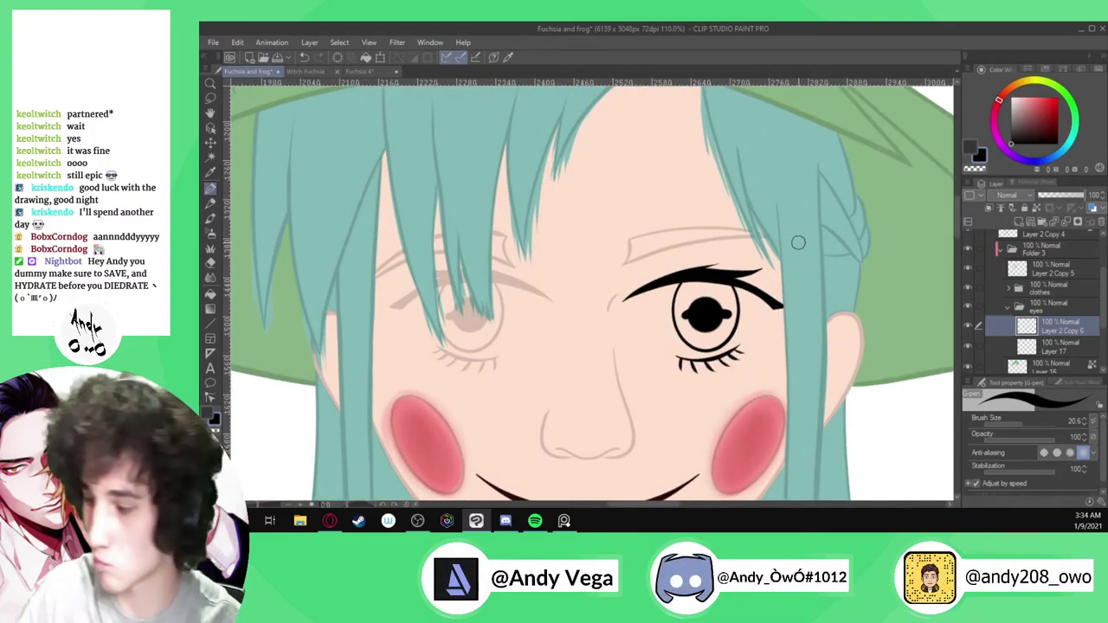
pyautogui.hotkey('ctrl', 'c')
pyautogui.hotkey('ctrl', 'v')
pyautogui.press('m')
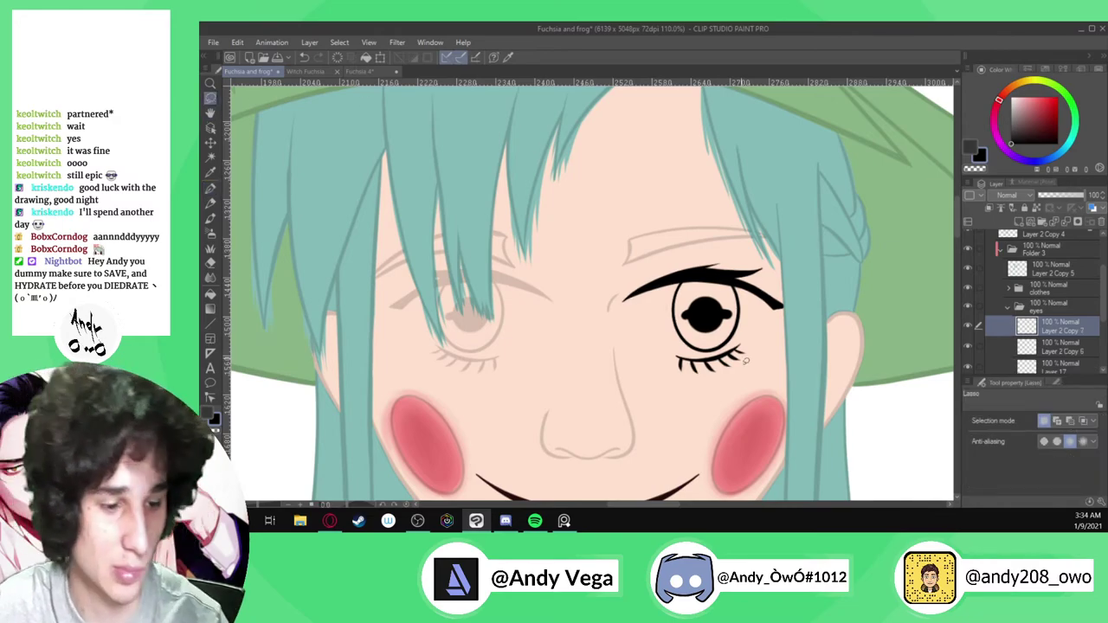
pyautogui.moveTo(691, 219); pyautogui.dragTo(827, 371)
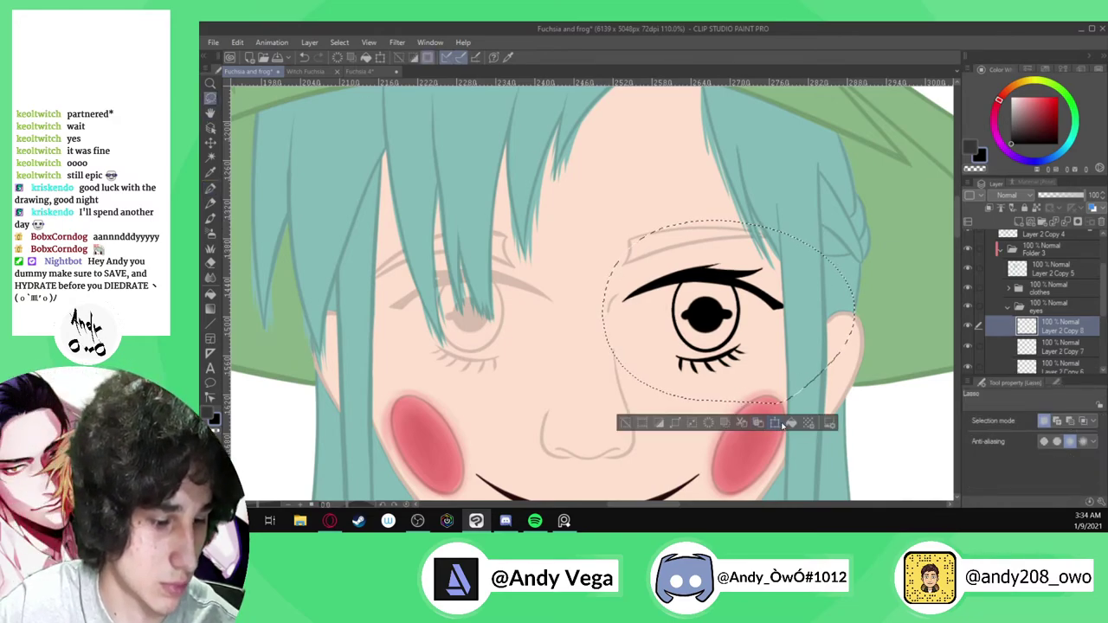
pyautogui.click(776, 423)
pyautogui.click(1014, 422)
pyautogui.hotkey('ctrl', 'z')
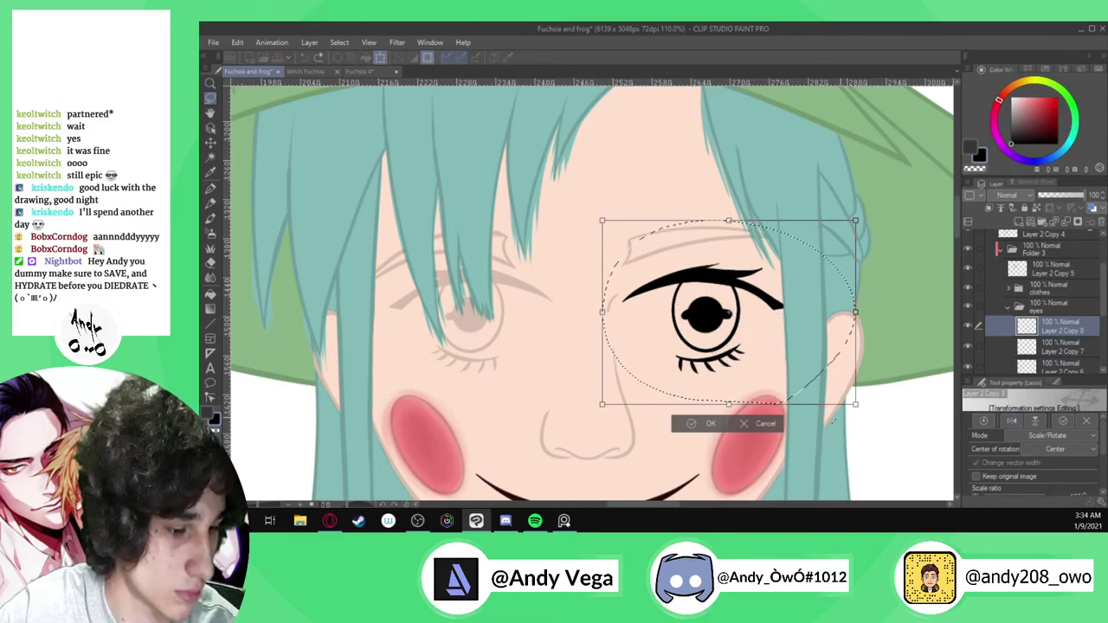
pyautogui.click(762, 424)
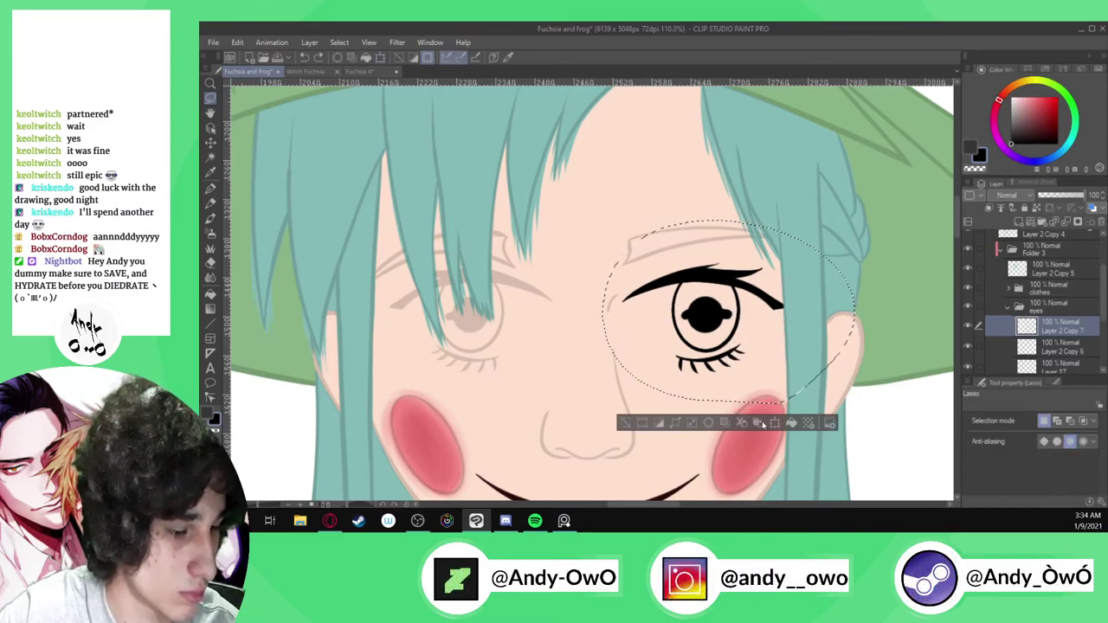
# Flip the duplicated eye horizontally, move it over the fringe-covered eye in the guide, and apply the transformation
pyautogui.click(776, 422)
pyautogui.click(1012, 422)
pyautogui.moveTo(761, 350); pyautogui.dragTo(526, 345)
pyautogui.scroll(4, 480, 361)
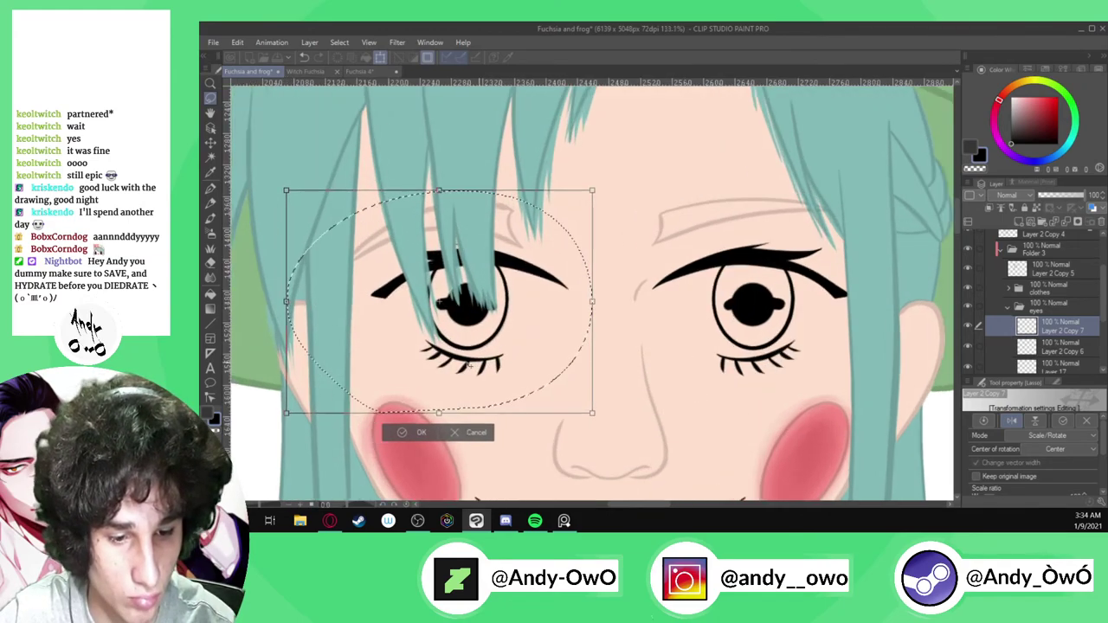
pyautogui.scroll(4, 407, 243)
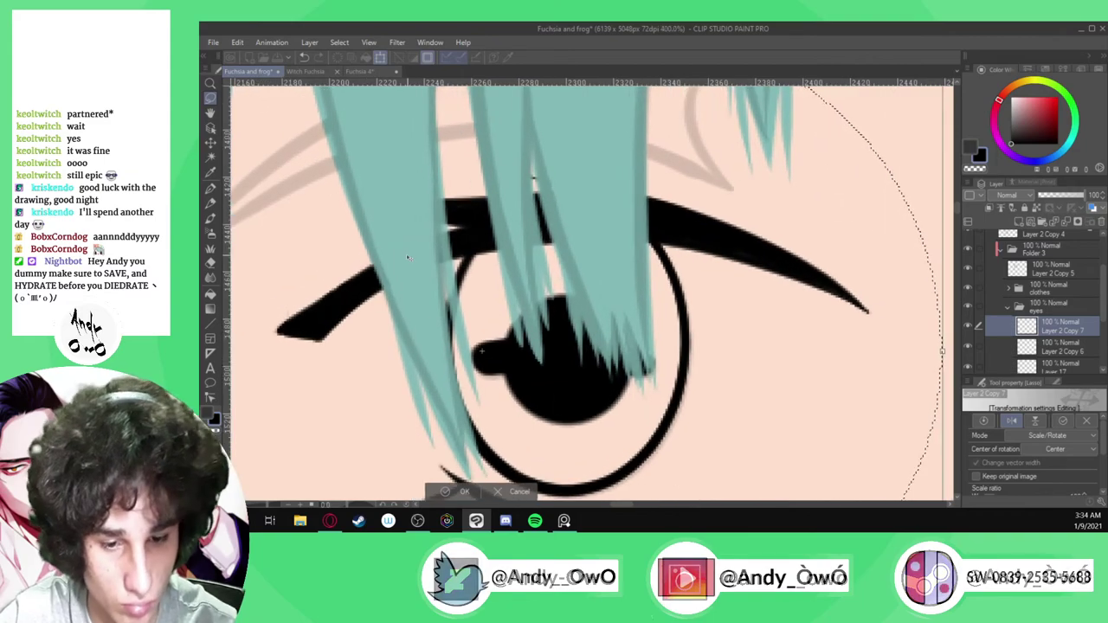
pyautogui.press('Return')
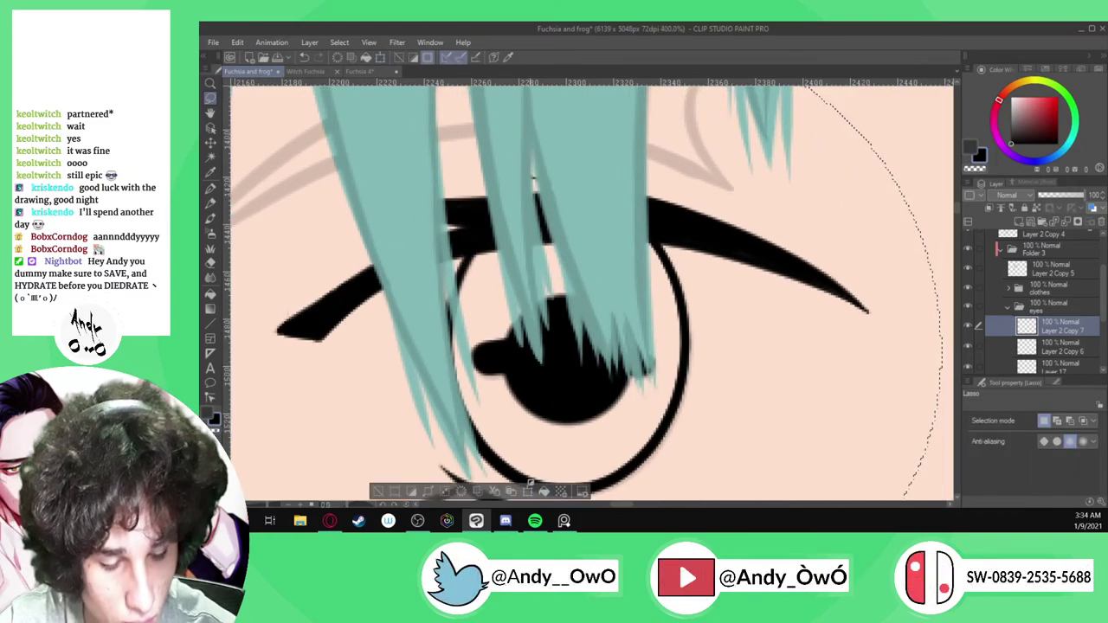
# Transform the flipped eye copy once more over the fringe-covered eye, apply it, and clear the selection
pyautogui.click(527, 492)
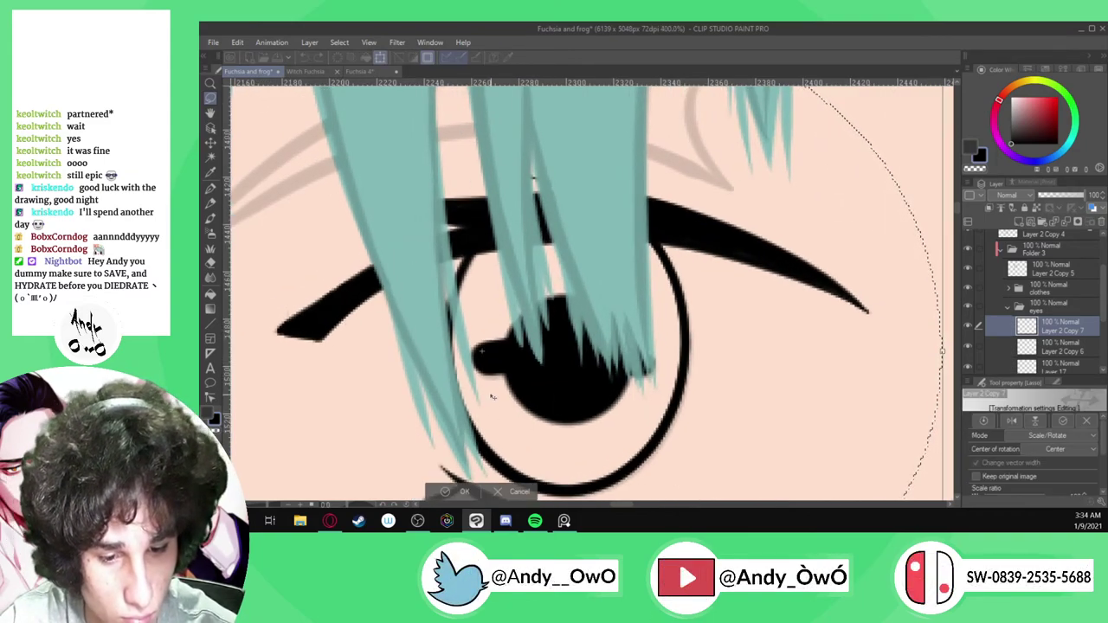
pyautogui.moveTo(496, 395)
pyautogui.mouseDown()
pyautogui.moveTo(513, 392)
pyautogui.moveTo(496, 395)
pyautogui.mouseUp()
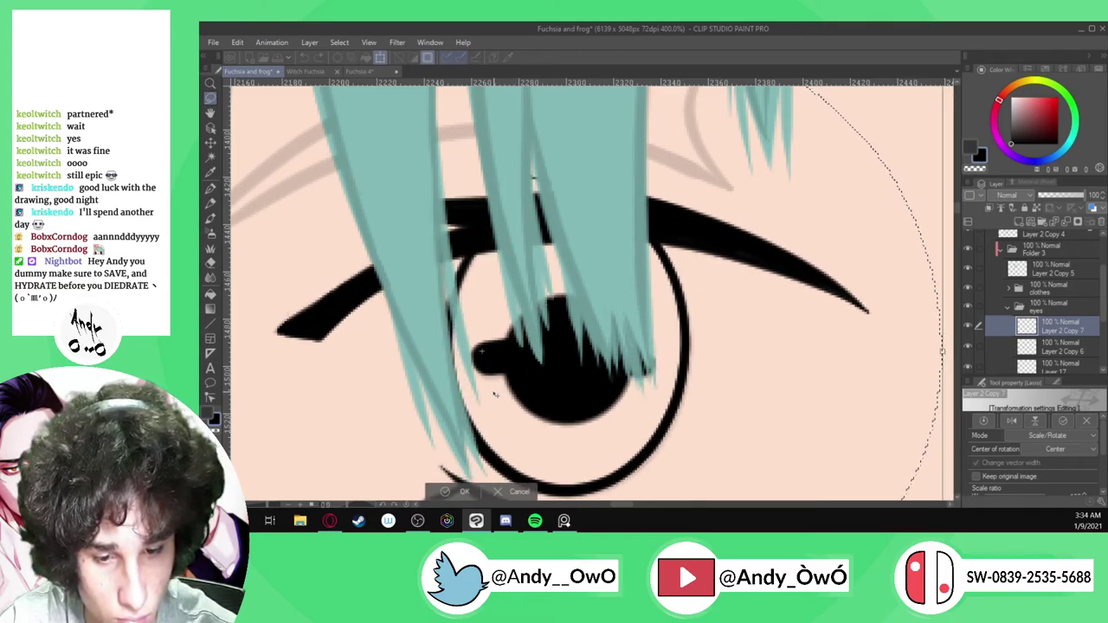
pyautogui.click(460, 491)
pyautogui.click(428, 492)
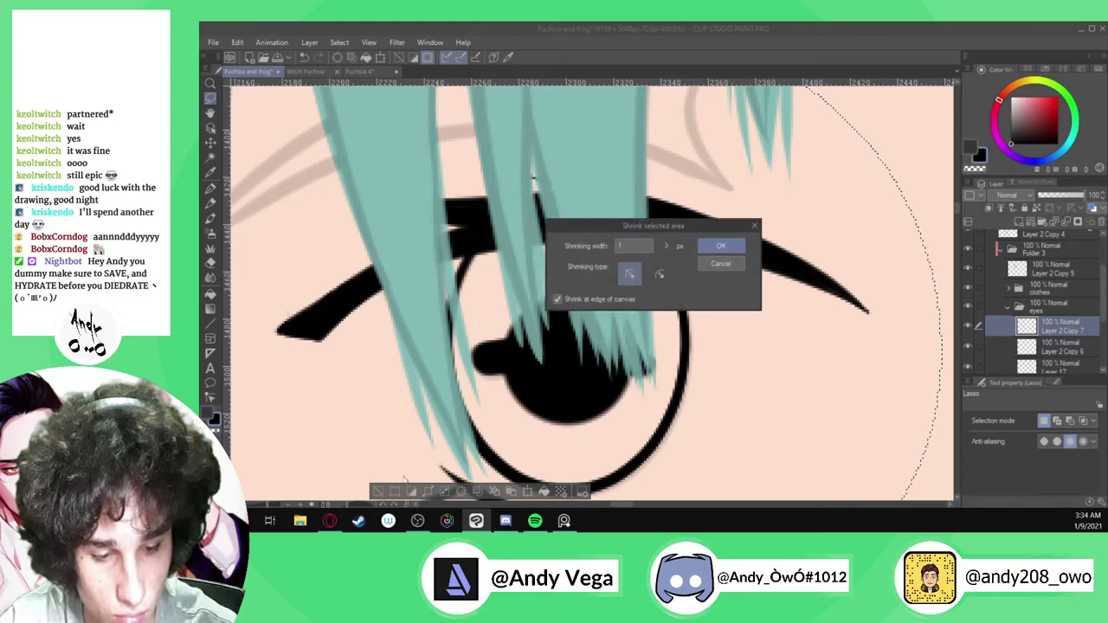
pyautogui.click(727, 249)
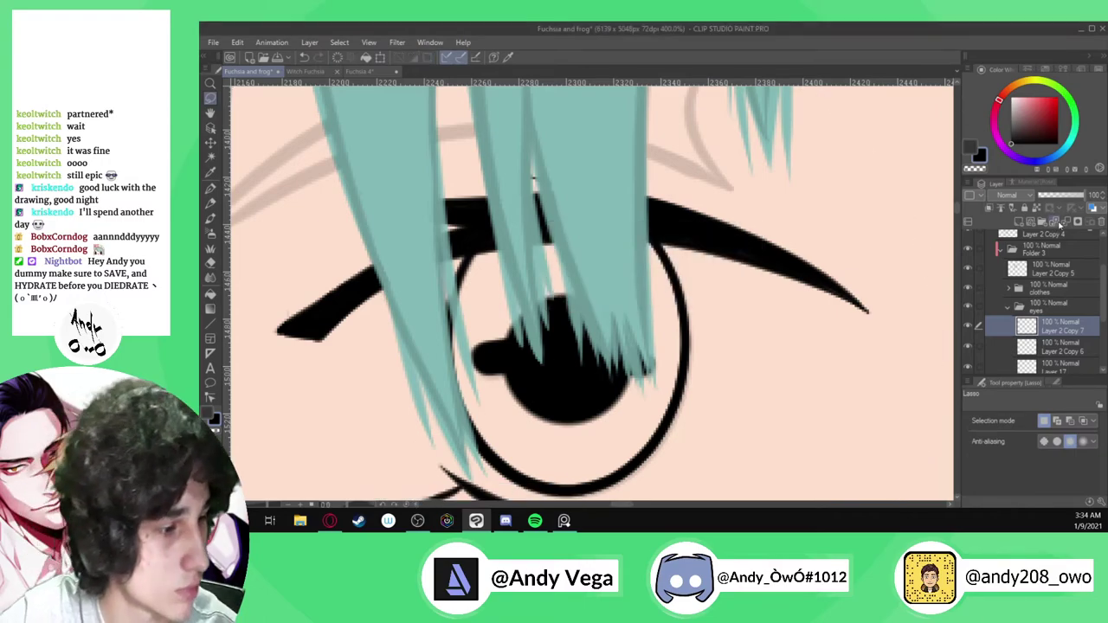
# Merge Layer 2 Copy 7 and Layer 2 Copy 6 down into Layer 17, and toggle the merged layer's visibility to check both eyes
pyautogui.click(1067, 223)
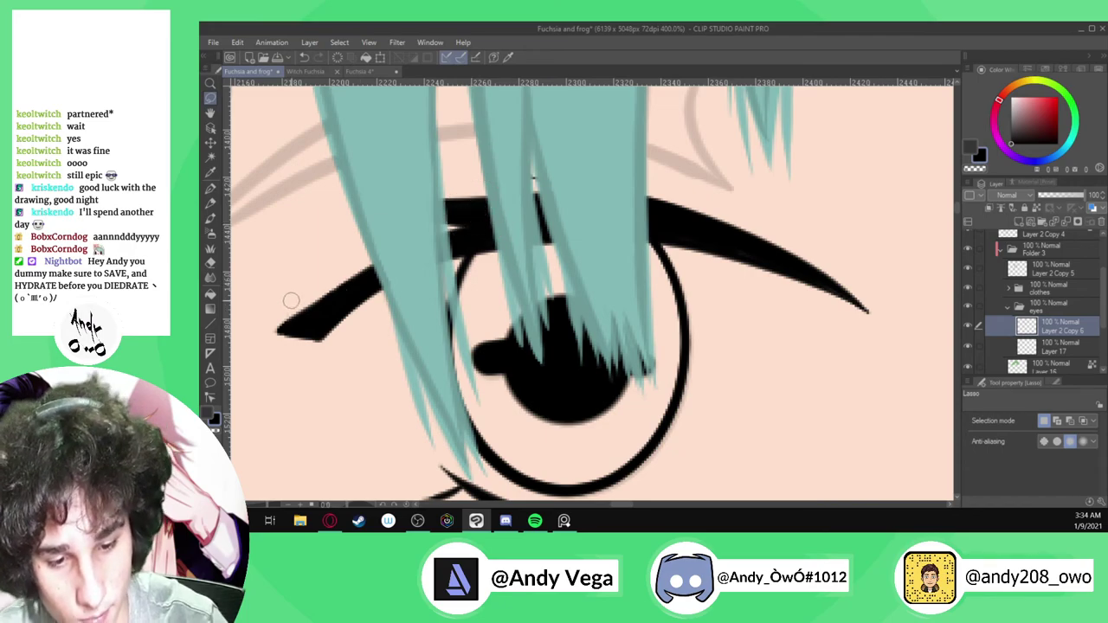
pyautogui.scroll(-5, 309, 272)
pyautogui.scroll(3, 594, 277)
pyautogui.scroll(-2, 725, 304)
pyautogui.scroll(4, 835, 281)
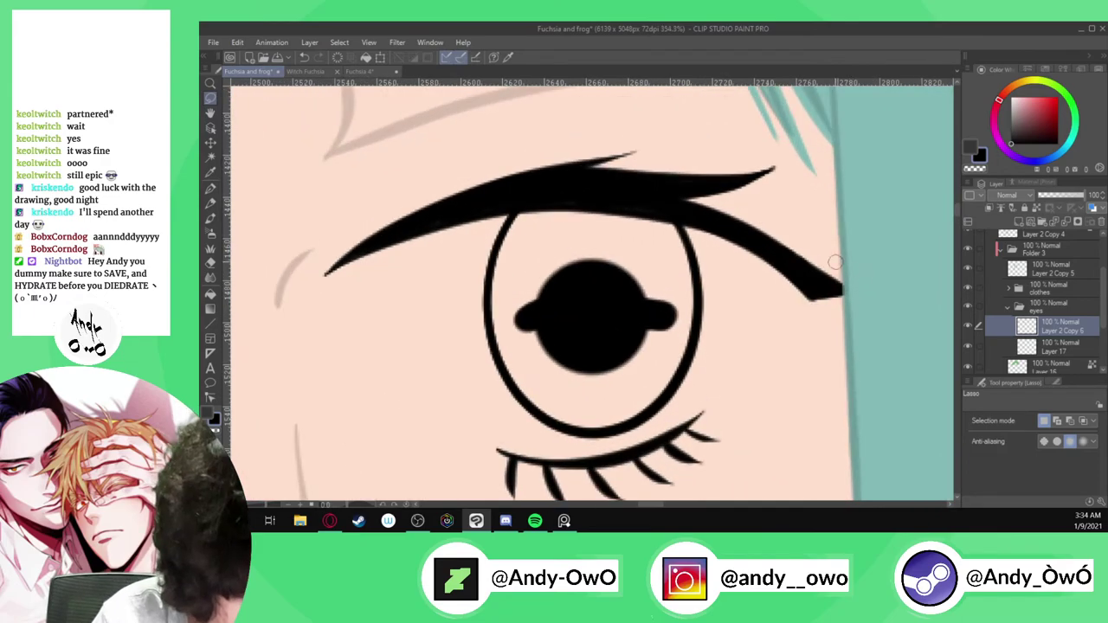
pyautogui.click(1063, 224)
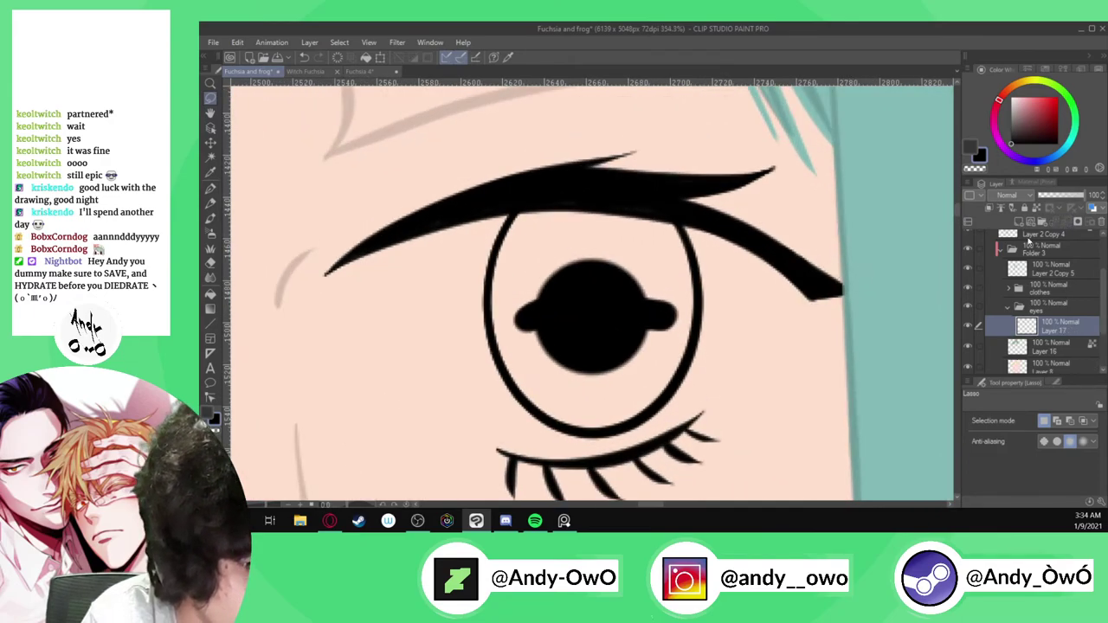
pyautogui.scroll(-4, 805, 269)
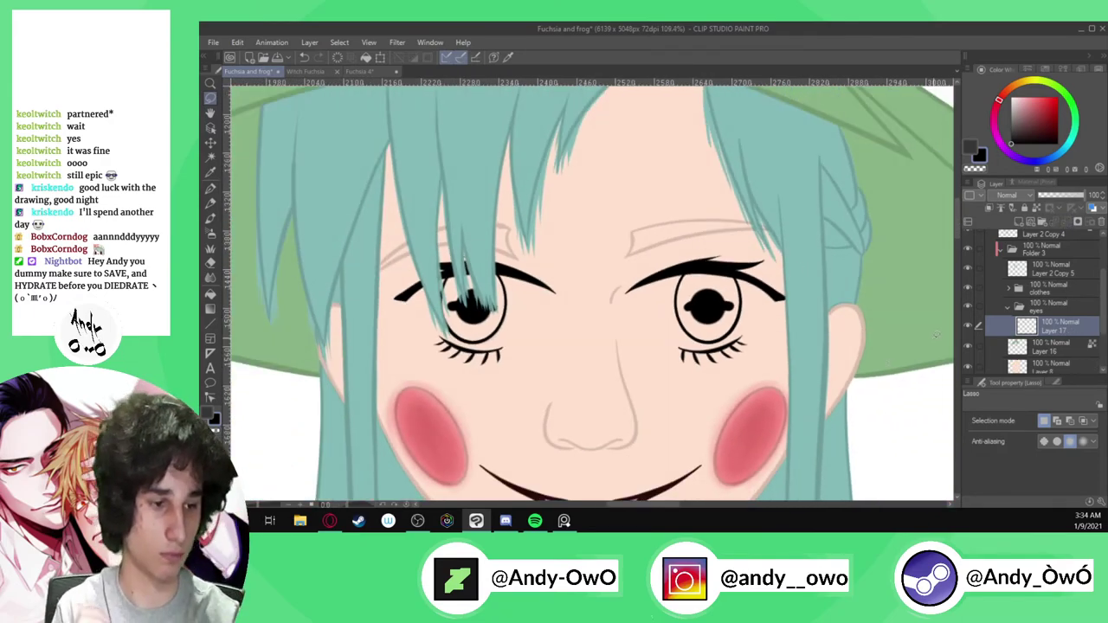
pyautogui.click(970, 325)
pyautogui.click(969, 326)
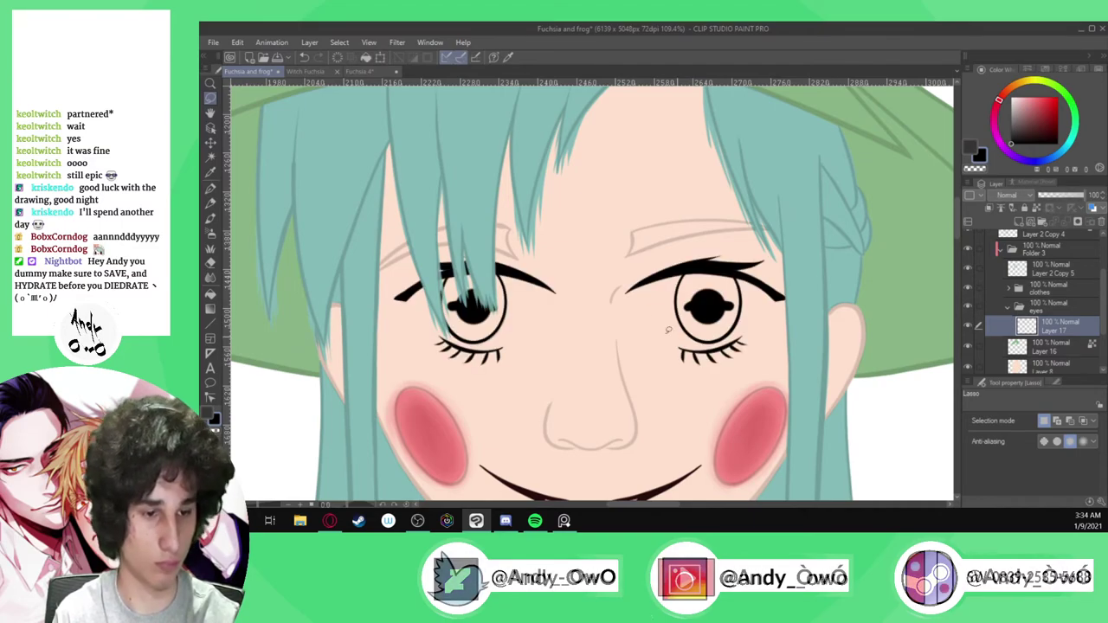
pyautogui.scroll(-3, 640, 328)
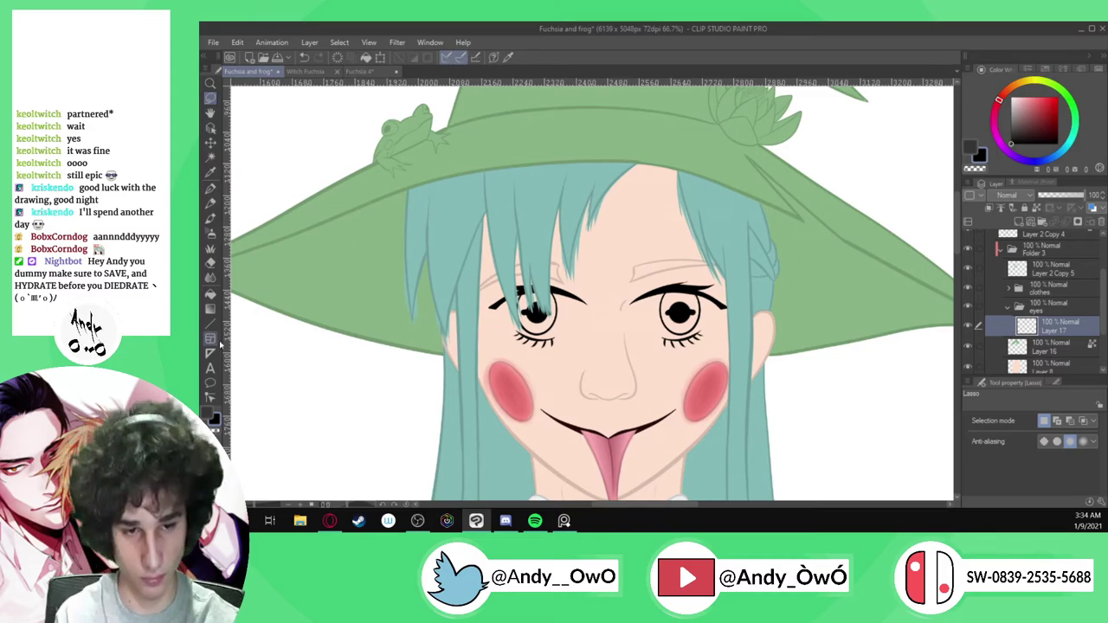
# Sample the orange from the witch's fingernail, mute it to hue 32, saturation 47, value 73, and switch to the G-pen
pyautogui.scroll(4, 496, 339)
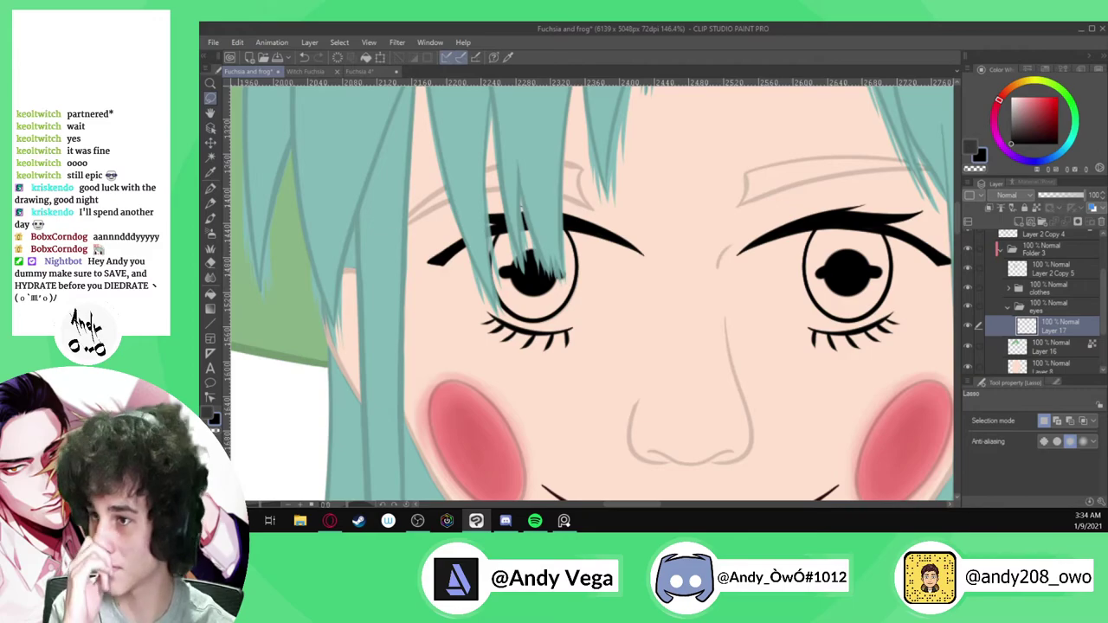
pyautogui.press('i')
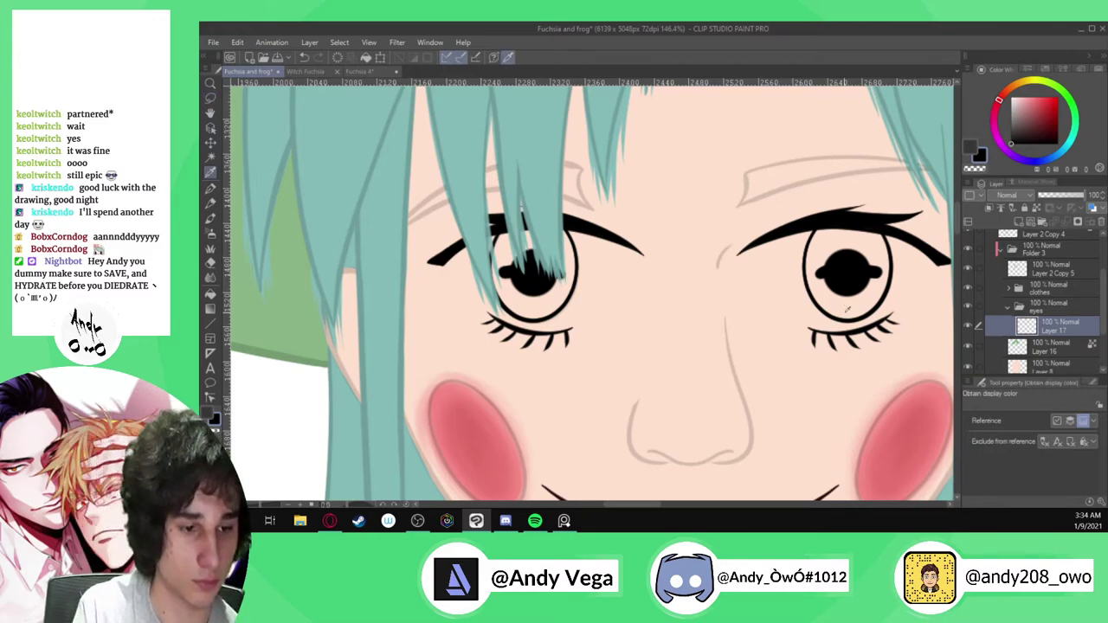
pyautogui.scroll(-6, 820, 264)
pyautogui.scroll(-5, 821, 271)
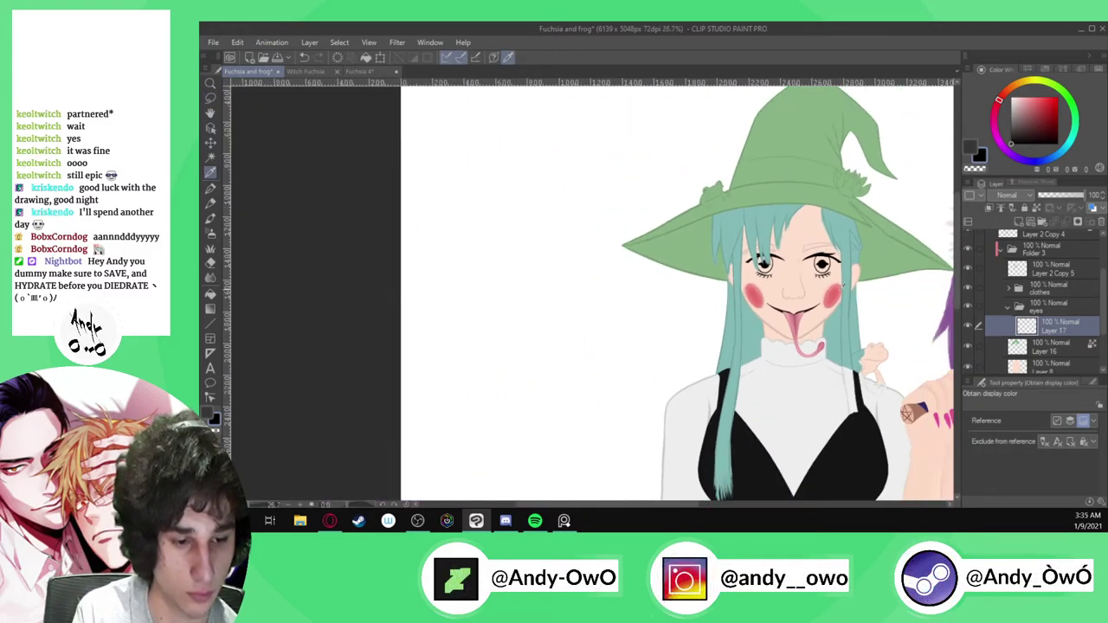
pyautogui.scroll(5, 862, 458)
pyautogui.scroll(3, 855, 456)
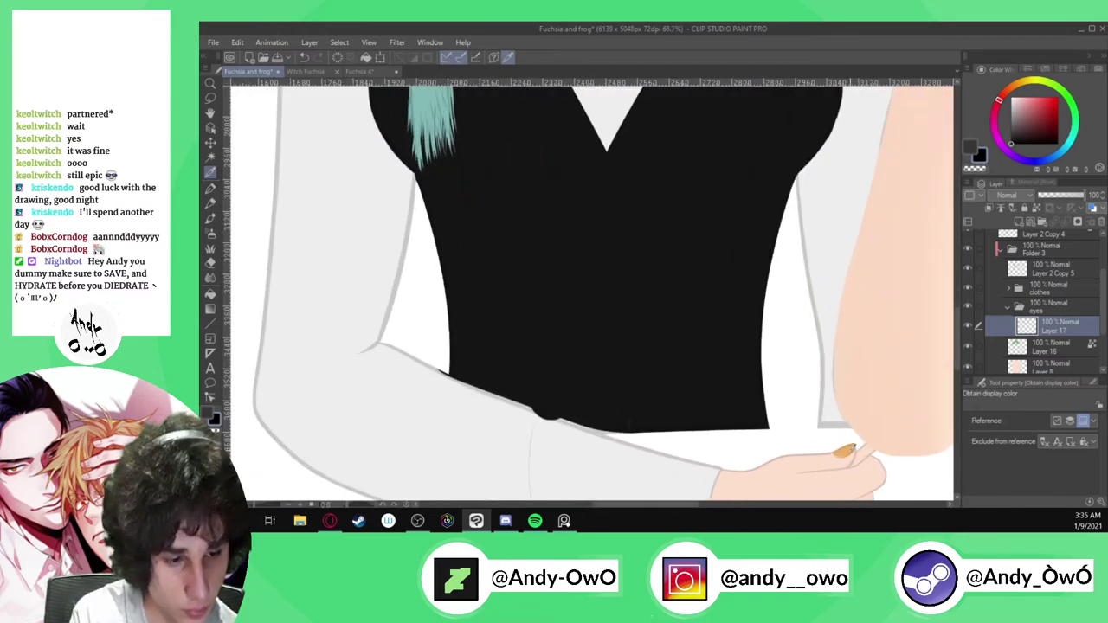
pyautogui.click(847, 451)
pyautogui.press('p')
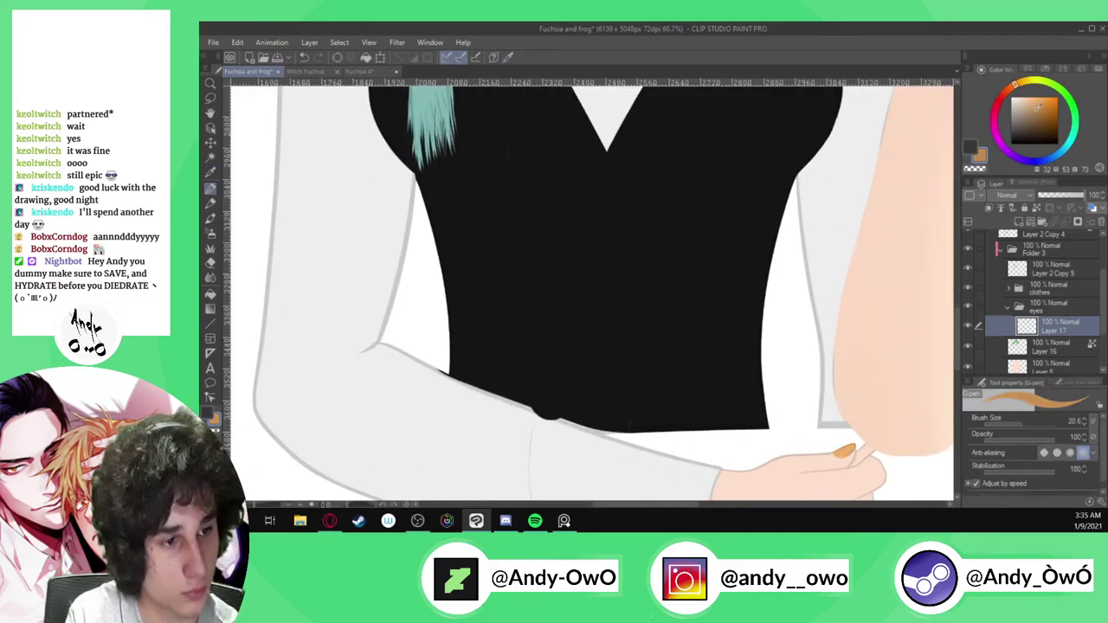
# Add a layer beneath Layer 17 in the eyes folder and paint the uncovered eye's iris with the muted brown
pyautogui.scroll(-4, 593, 295)
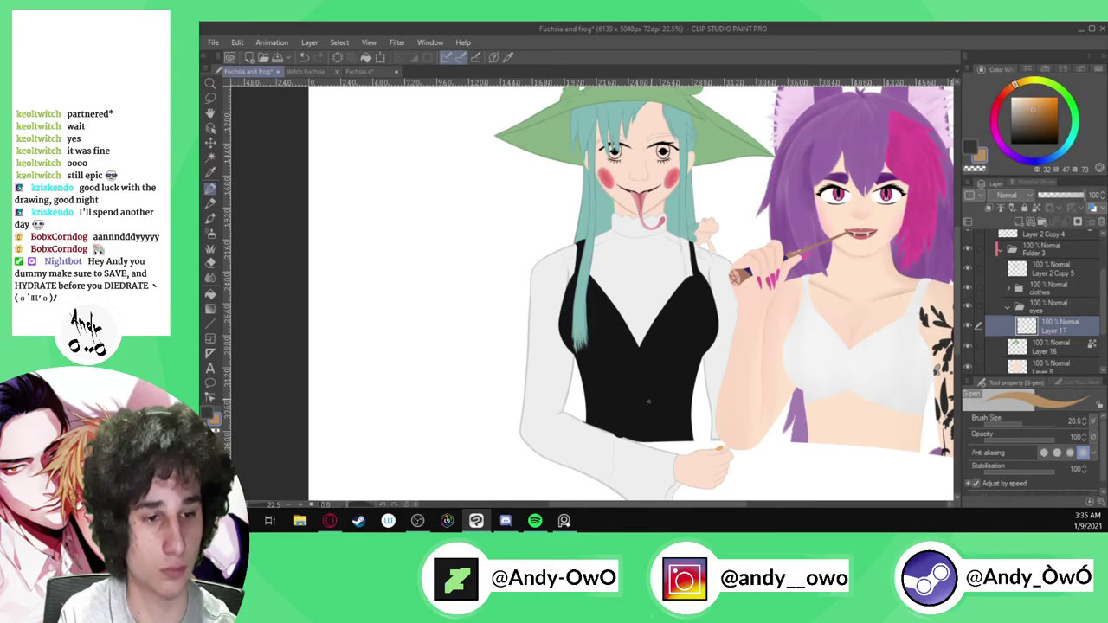
pyautogui.scroll(5, 646, 152)
pyautogui.scroll(2, 647, 152)
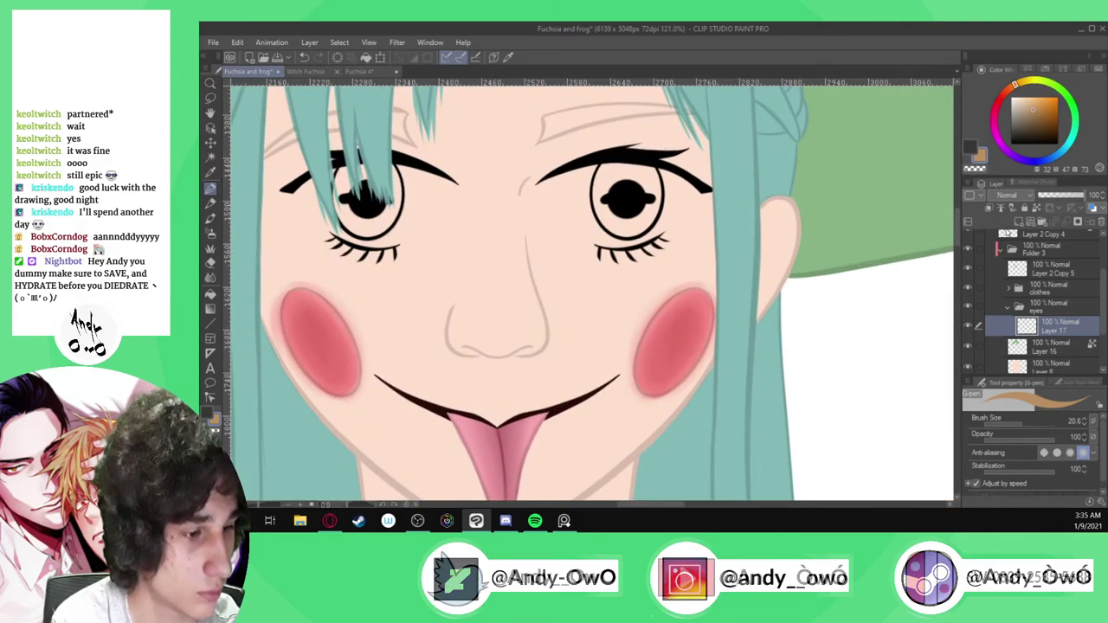
pyautogui.moveTo(1060, 325); pyautogui.dragTo(1060, 357)
pyautogui.scroll(4, 629, 200)
pyautogui.moveTo(606, 243); pyautogui.dragTo(583, 186)
pyautogui.scroll(2, 614, 221)
pyautogui.moveTo(639, 292)
pyautogui.mouseDown()
pyautogui.moveTo(609, 294)
pyautogui.moveTo(581, 276)
pyautogui.moveTo(554, 216)
pyautogui.moveTo(571, 131)
pyautogui.moveTo(600, 116)
pyautogui.moveTo(686, 125)
pyautogui.moveTo(713, 154)
pyautogui.moveTo(703, 252)
pyautogui.moveTo(659, 293)
pyautogui.moveTo(629, 298)
pyautogui.mouseUp()
pyautogui.moveTo(612, 152)
pyautogui.mouseDown()
pyautogui.moveTo(646, 235)
pyautogui.moveTo(678, 199)
pyautogui.mouseUp()
# Clean the iris edges with transparent colour at brush size 20.6 and fill the fringe-covered eye's iris with the same brown
pyautogui.click(214, 431)
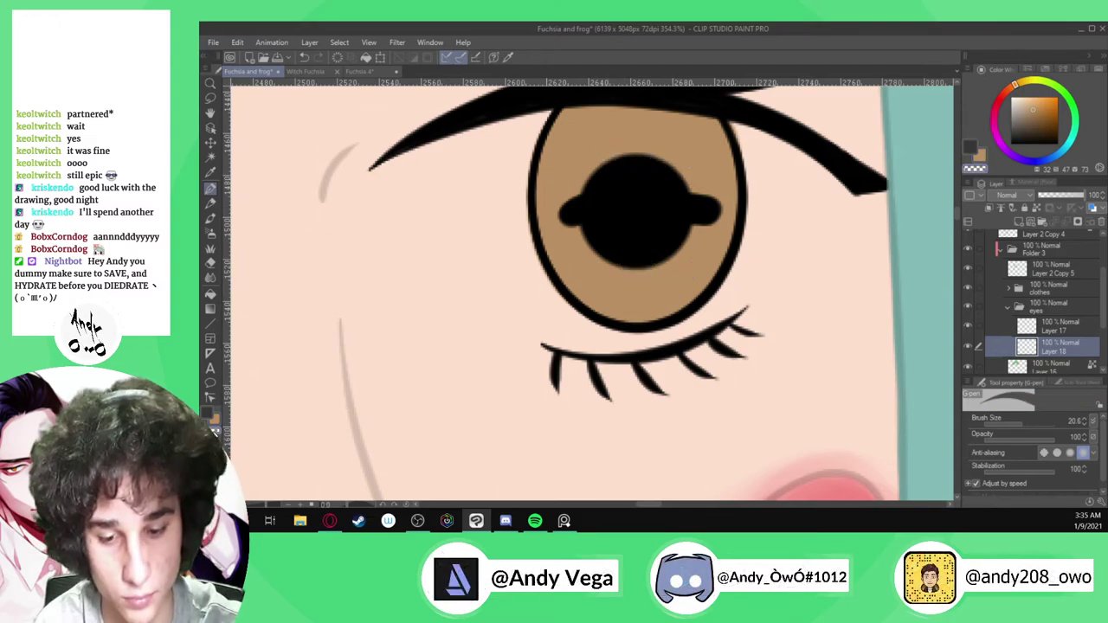
pyautogui.keyDown('alt'); pyautogui.click(726, 158); pyautogui.keyUp('alt')
pyautogui.scroll(-4, 725, 157)
pyautogui.scroll(3, 409, 250)
pyautogui.moveTo(472, 303)
pyautogui.mouseDown()
pyautogui.moveTo(417, 232)
pyautogui.moveTo(419, 173)
pyautogui.moveTo(440, 145)
pyautogui.moveTo(478, 134)
pyautogui.moveTo(543, 148)
pyautogui.moveTo(559, 214)
pyautogui.moveTo(540, 270)
pyautogui.moveTo(503, 295)
pyautogui.moveTo(460, 288)
pyautogui.moveTo(472, 303)
pyautogui.moveTo(503, 300)
pyautogui.moveTo(442, 221)
pyautogui.moveTo(481, 173)
pyautogui.mouseUp()
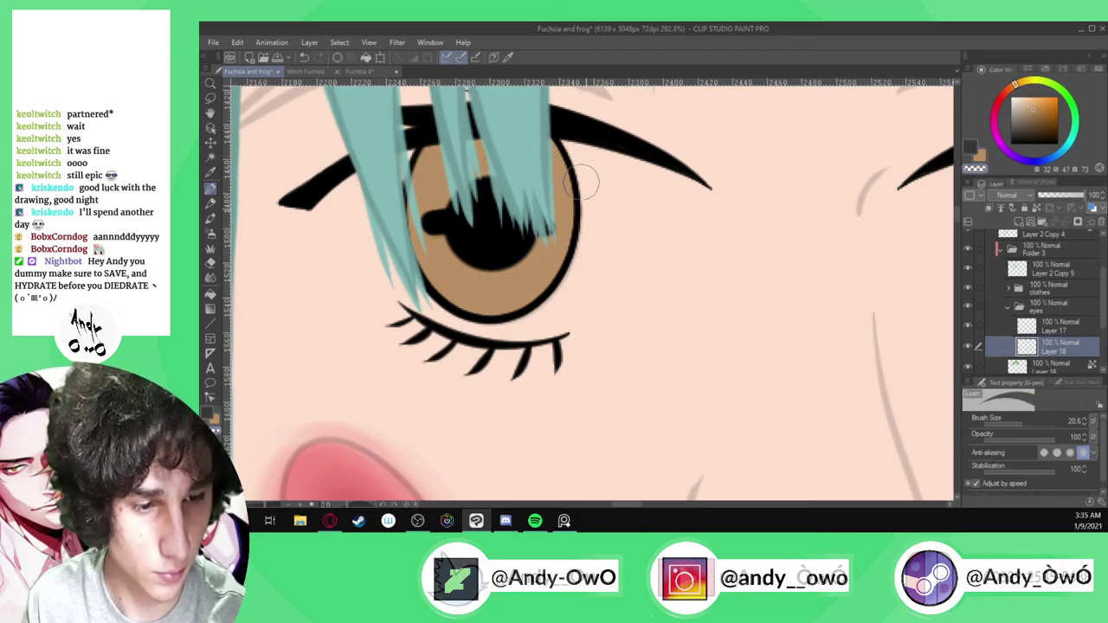
# Sample the orange of the witch's fingernail again for the iris colour
pyautogui.scroll(-10, 567, 229)
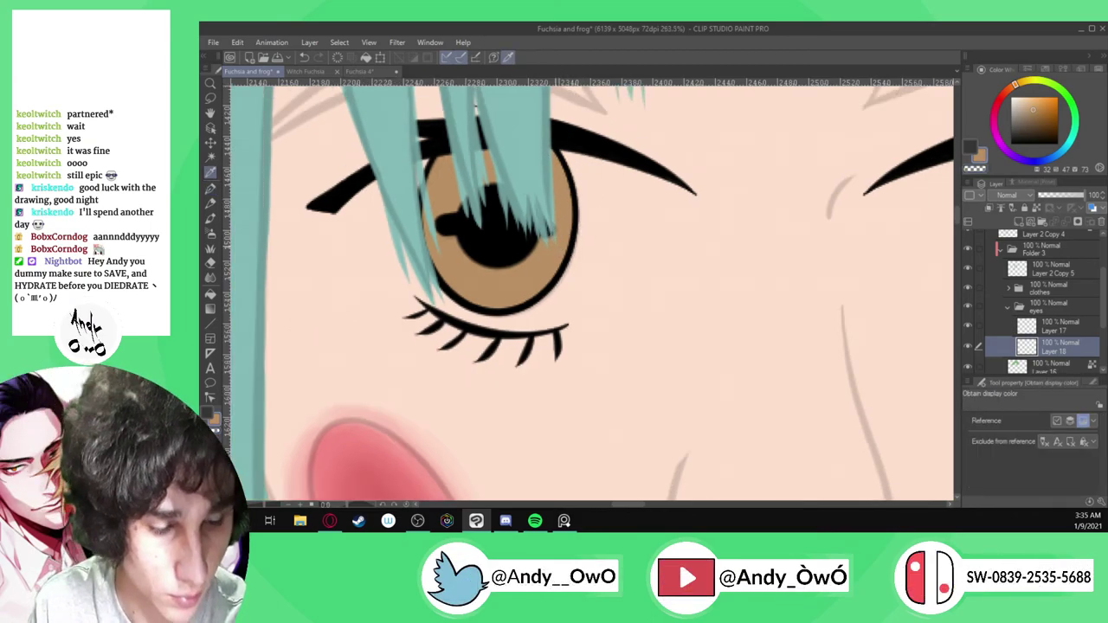
pyautogui.scroll(-5, 689, 198)
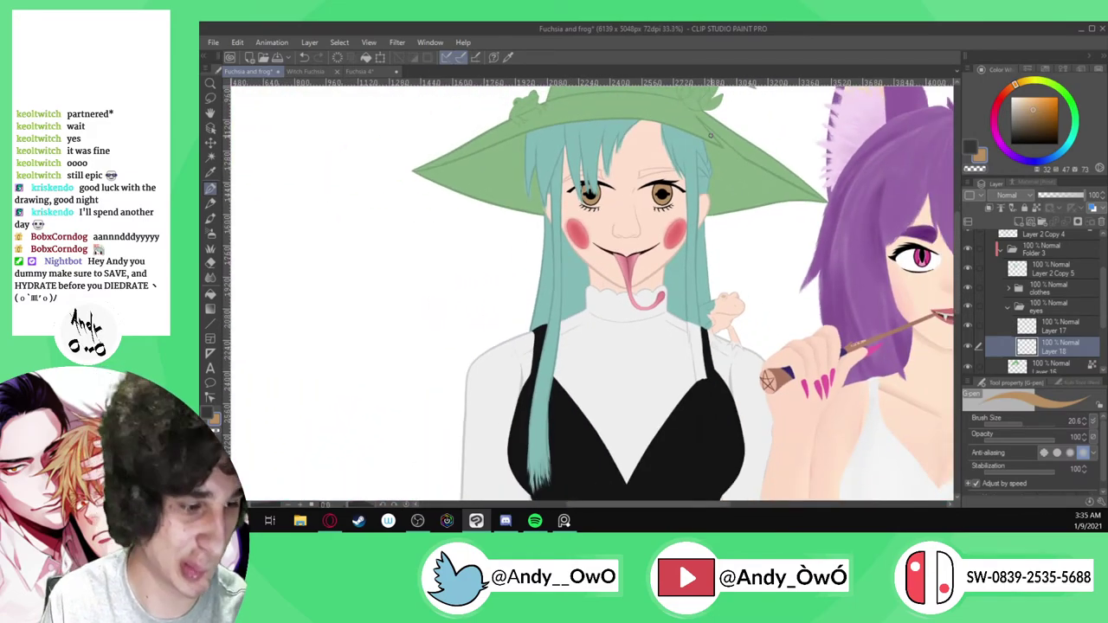
pyautogui.press('i')
pyautogui.scroll(4, 746, 407)
pyautogui.scroll(3, 736, 409)
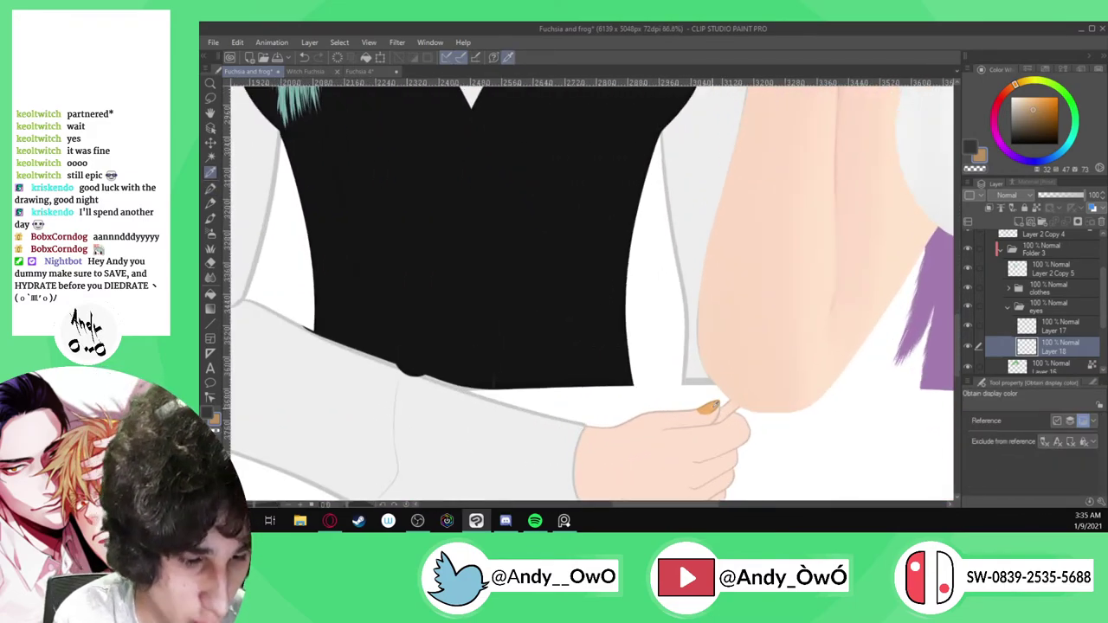
# Lock the transparent pixels of Layer 18 and paint the lower iris of the uncovered eye in the orange sampled from the fingernail
pyautogui.click(714, 410)
pyautogui.press('p')
pyautogui.scroll(-5, 693, 420)
pyautogui.scroll(2, 690, 420)
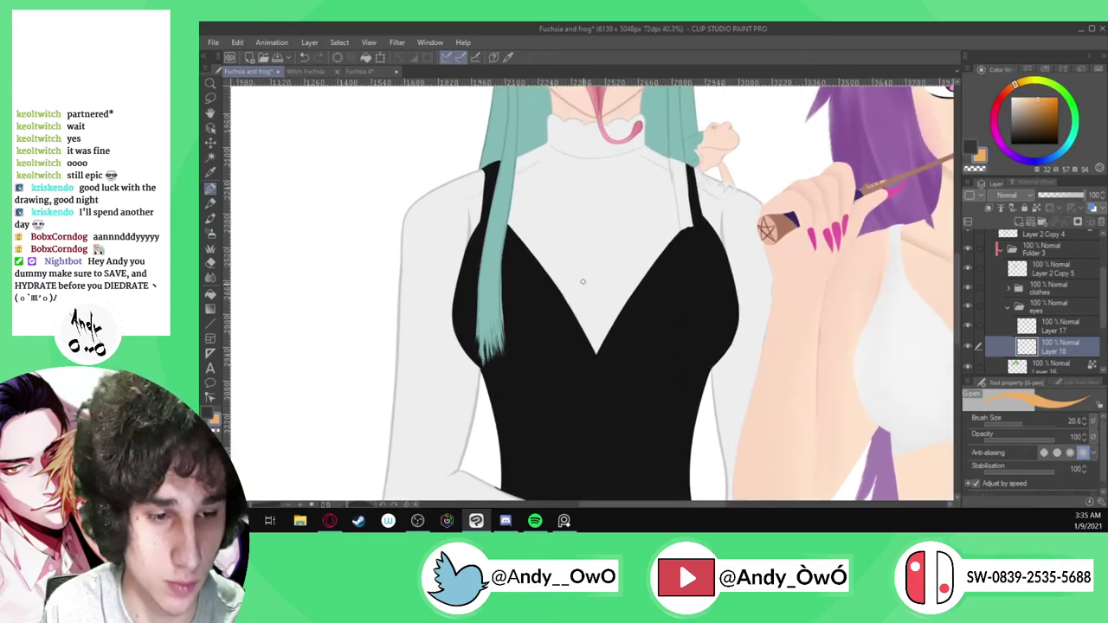
pyautogui.scroll(-3, 690, 421)
pyautogui.scroll(5, 621, 183)
pyautogui.scroll(3, 620, 183)
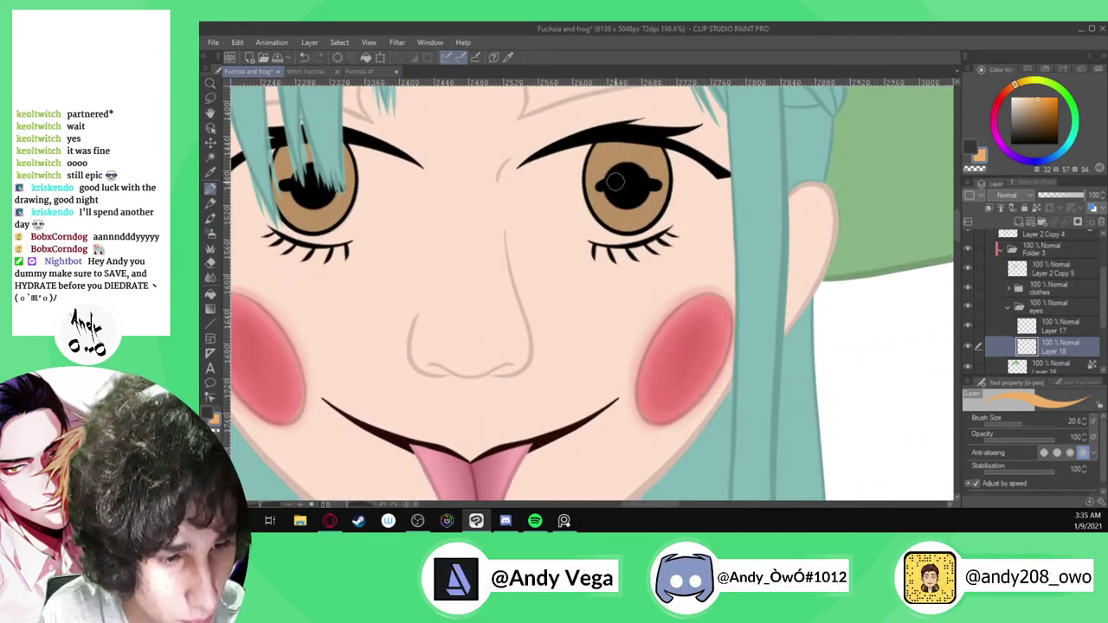
pyautogui.scroll(2, 610, 191)
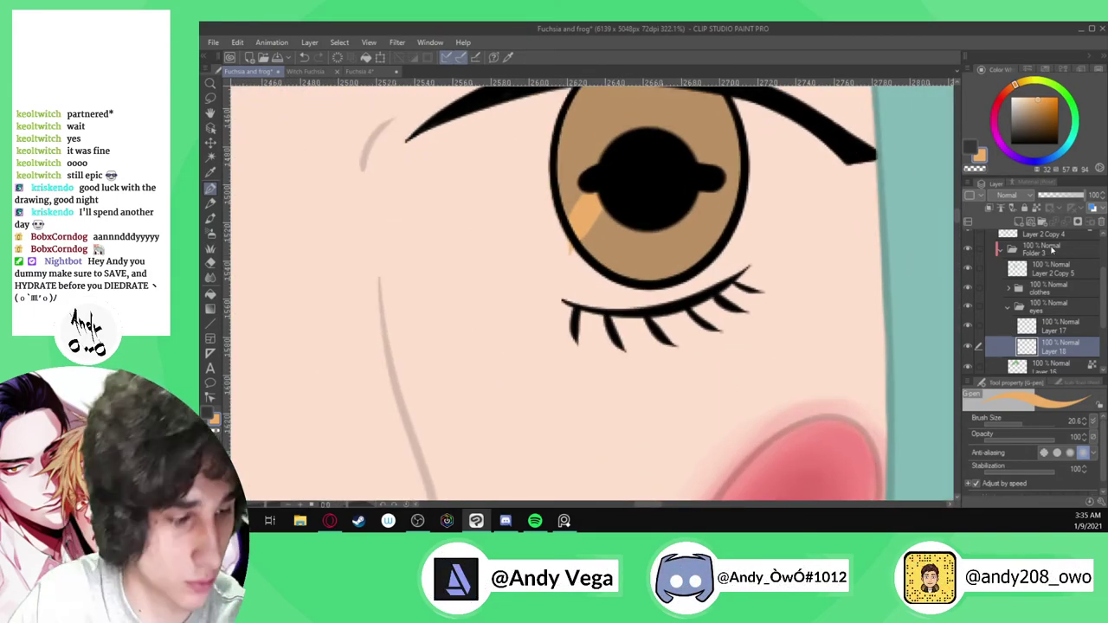
pyautogui.hotkey('ctrl', 'z')
pyautogui.moveTo(619, 206)
pyautogui.mouseDown()
pyautogui.moveTo(587, 225)
pyautogui.moveTo(607, 235)
pyautogui.moveTo(647, 179)
pyautogui.moveTo(686, 335)
pyautogui.moveTo(698, 280)
pyautogui.moveTo(689, 176)
pyautogui.mouseUp()
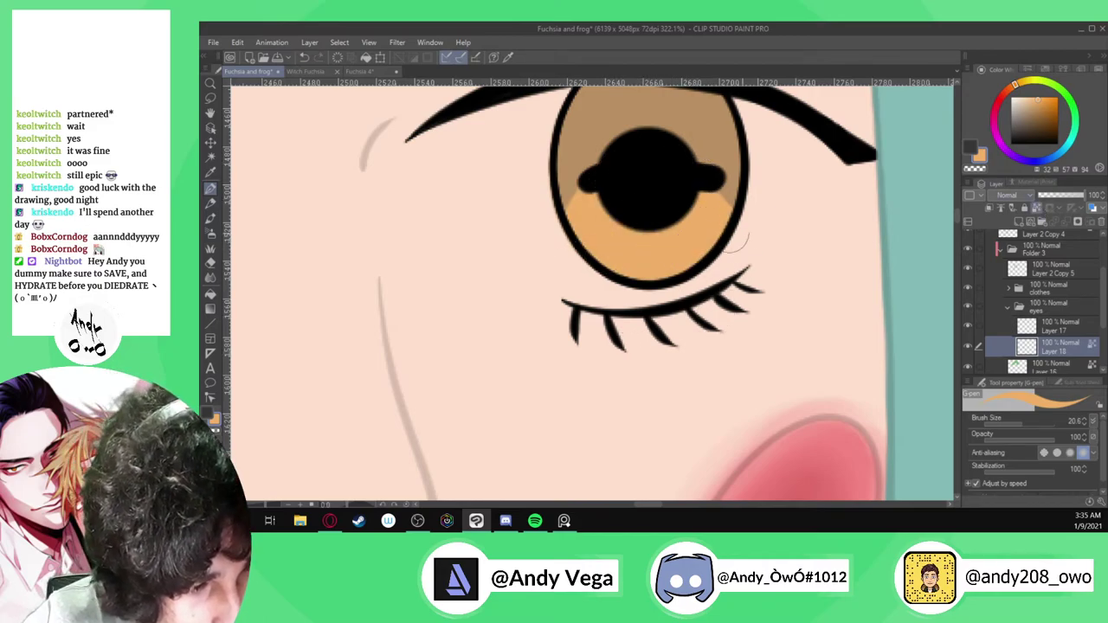
pyautogui.scroll(-5, 890, 284)
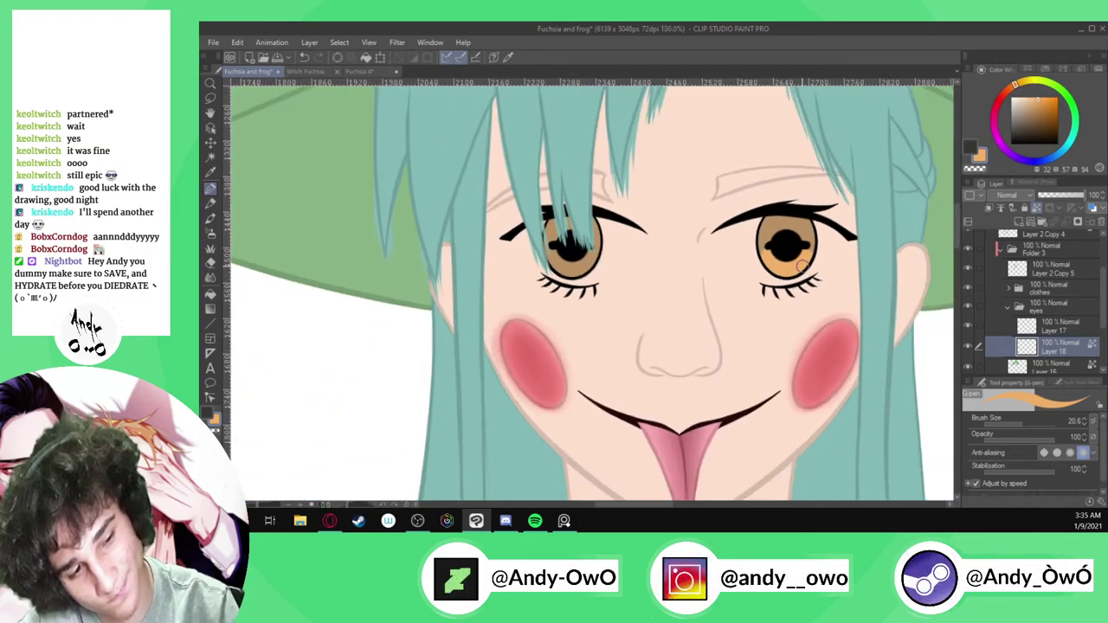
pyautogui.scroll(1, 661, 272)
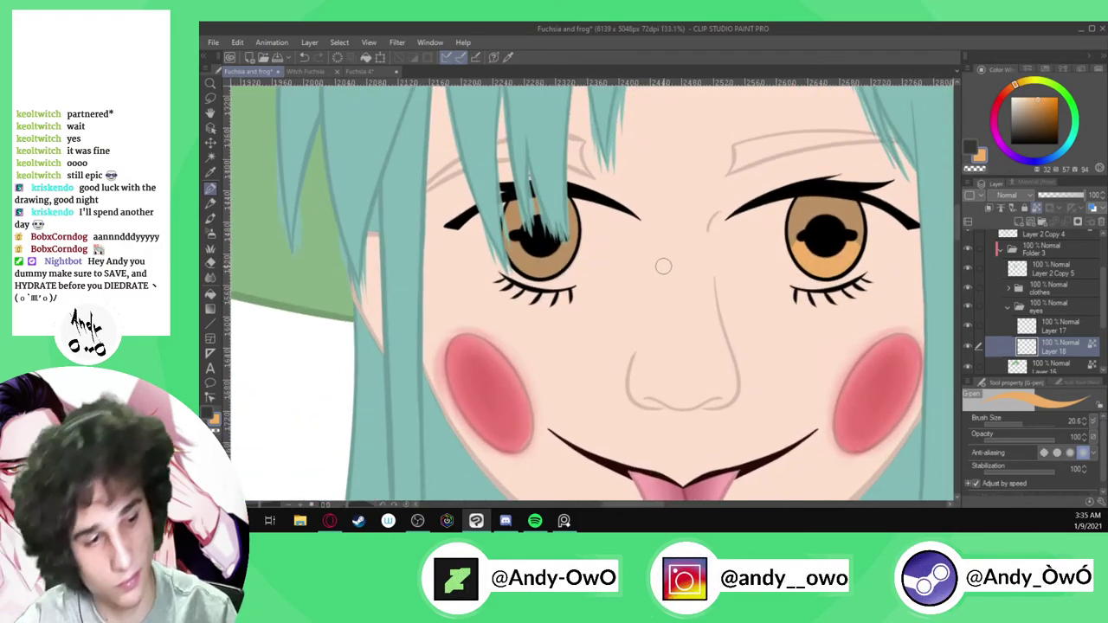
# Repaint both irises in a lighter tan based on the existing iris colour, using the G-pen at brush size 80.1
pyautogui.keyDown('alt'); pyautogui.click(854, 227); pyautogui.keyUp('alt')
pyautogui.click(1032, 99)
pyautogui.keyDown('ctrl'); pyautogui.keyDown('alt'); pyautogui.moveTo(850, 228); pyautogui.dragTo(864, 225); pyautogui.keyUp('alt'); pyautogui.keyUp('ctrl')
pyautogui.moveTo(865, 225)
pyautogui.mouseDown()
pyautogui.moveTo(827, 242)
pyautogui.moveTo(833, 212)
pyautogui.mouseUp()
pyautogui.moveTo(547, 227)
pyautogui.mouseDown()
pyautogui.moveTo(529, 285)
pyautogui.moveTo(568, 253)
pyautogui.mouseUp()
# Shade the lower half of both irises on Layer 18 with a deeper orange-brown (H 32, S 58, V 83)
pyautogui.press('alt')
pyautogui.click(1035, 108)
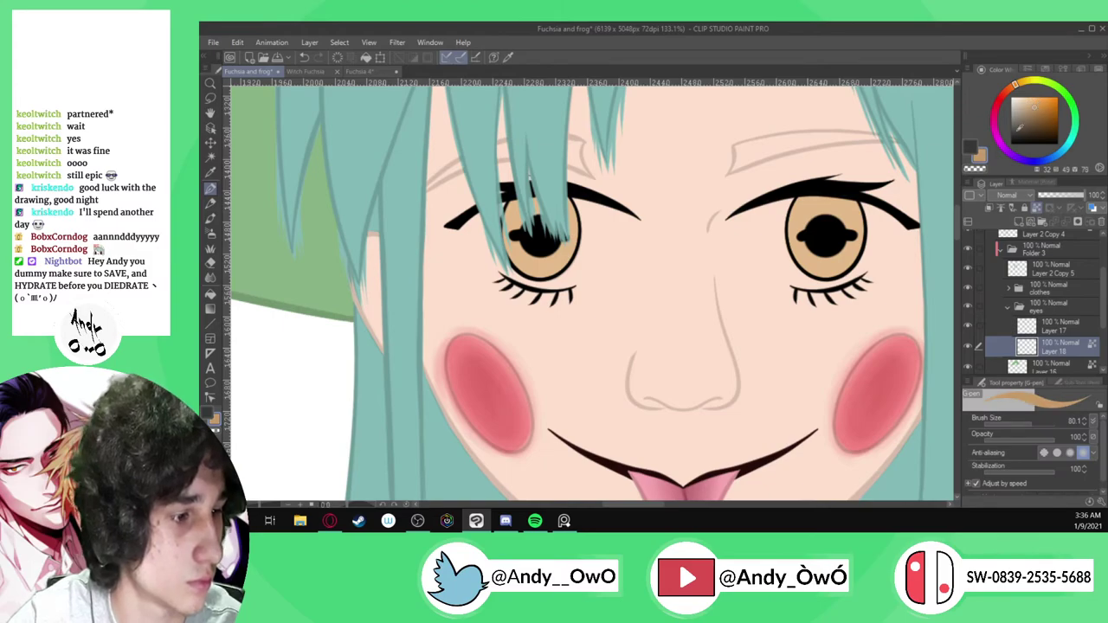
pyautogui.moveTo(806, 262)
pyautogui.mouseDown()
pyautogui.moveTo(819, 229)
pyautogui.moveTo(805, 273)
pyautogui.moveTo(819, 236)
pyautogui.moveTo(790, 260)
pyautogui.mouseUp()
pyautogui.hotkey('ctrl', 'z')
pyautogui.moveTo(833, 231)
pyautogui.mouseDown()
pyautogui.moveTo(822, 261)
pyautogui.moveTo(848, 307)
pyautogui.mouseUp()
pyautogui.moveTo(846, 258); pyautogui.dragTo(845, 238)
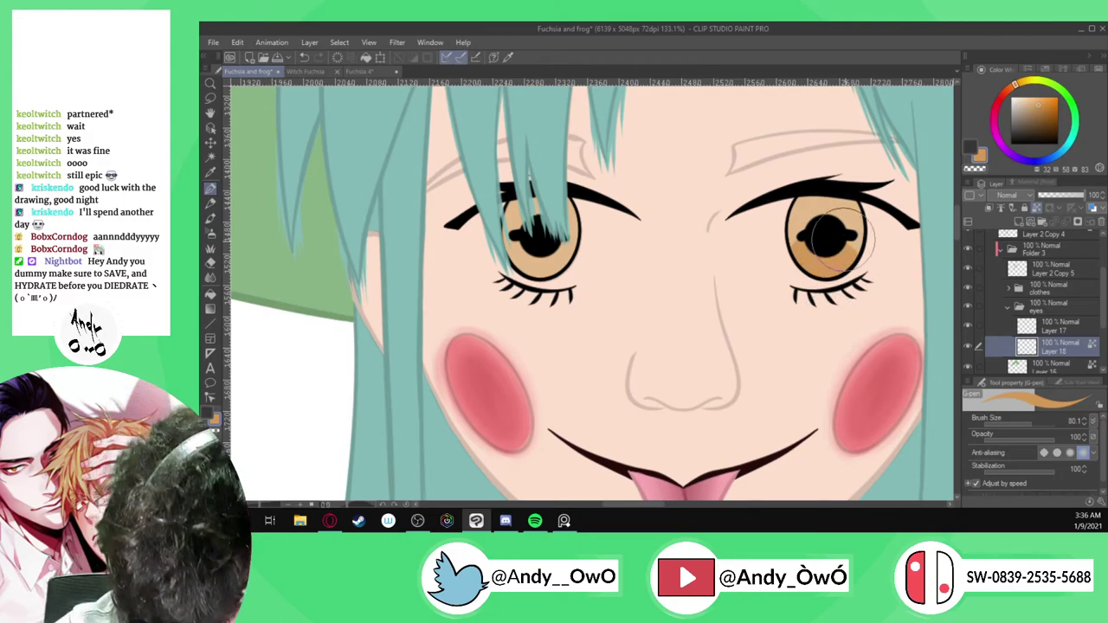
pyautogui.moveTo(525, 258); pyautogui.dragTo(499, 305)
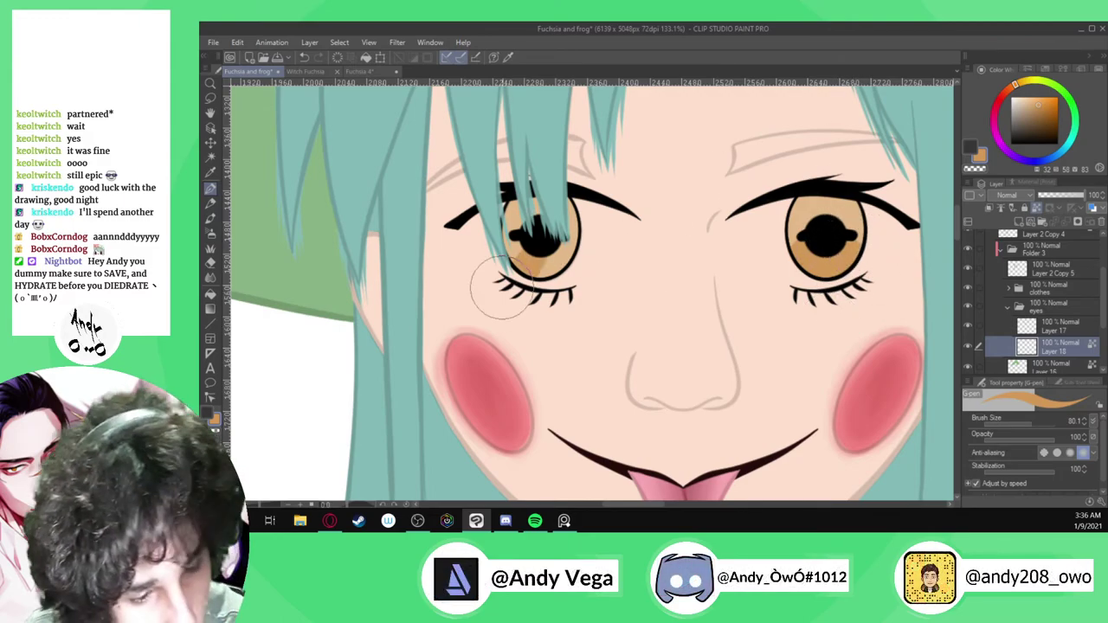
pyautogui.moveTo(537, 259)
pyautogui.mouseDown()
pyautogui.moveTo(574, 283)
pyautogui.moveTo(556, 239)
pyautogui.mouseUp()
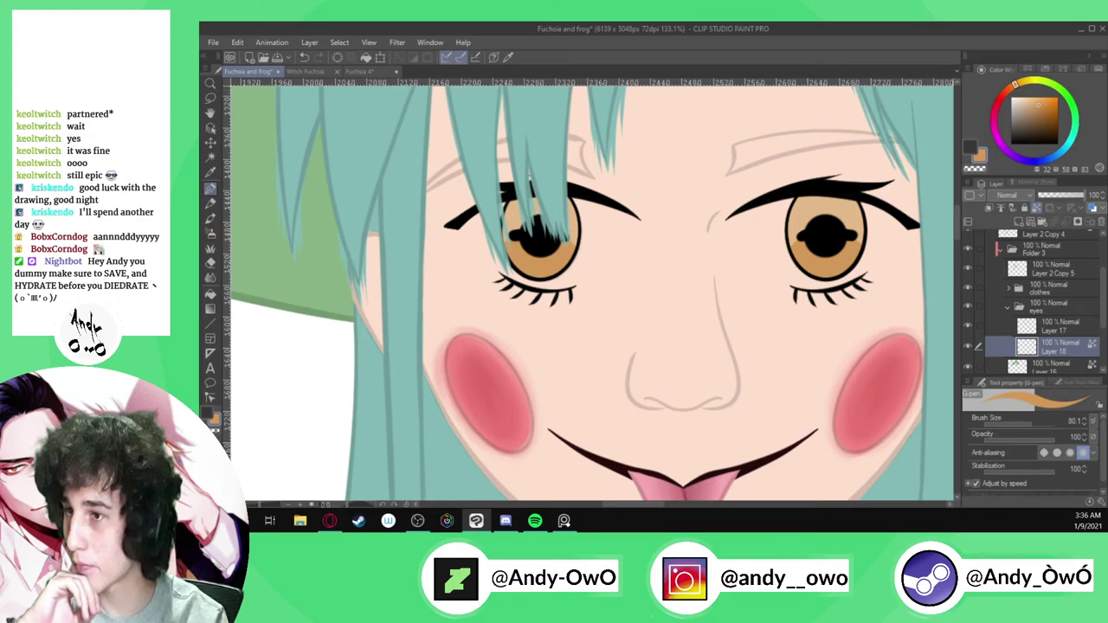
# Select Layer 17 and try a golden-yellow stroke along the lower iris edge of the uncovered eye
pyautogui.scroll(-6, 295, 136)
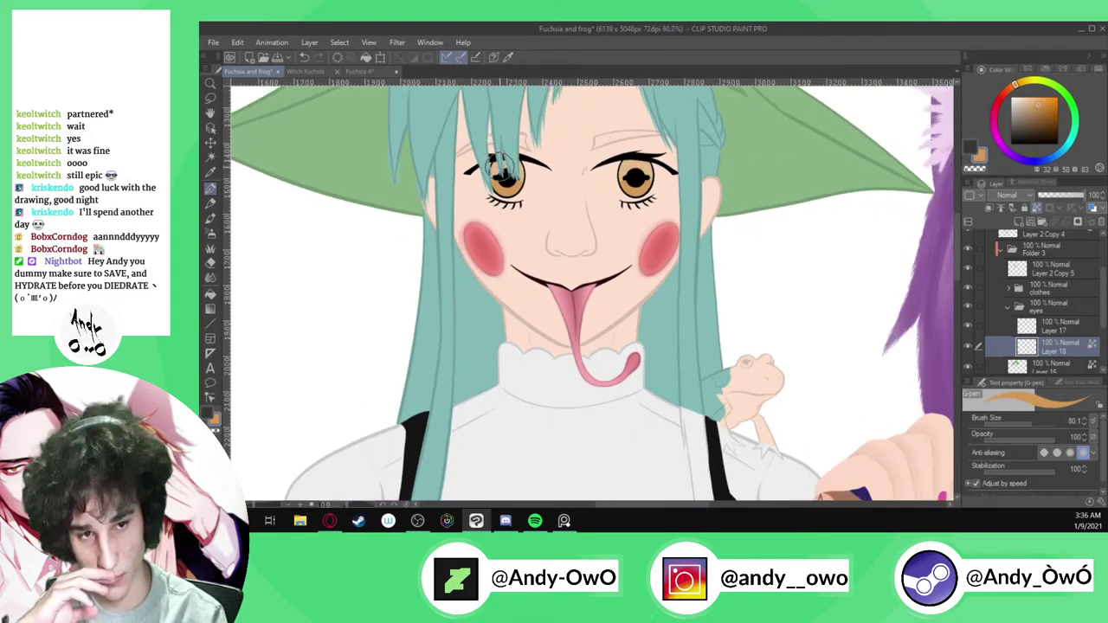
pyautogui.scroll(3, 560, 151)
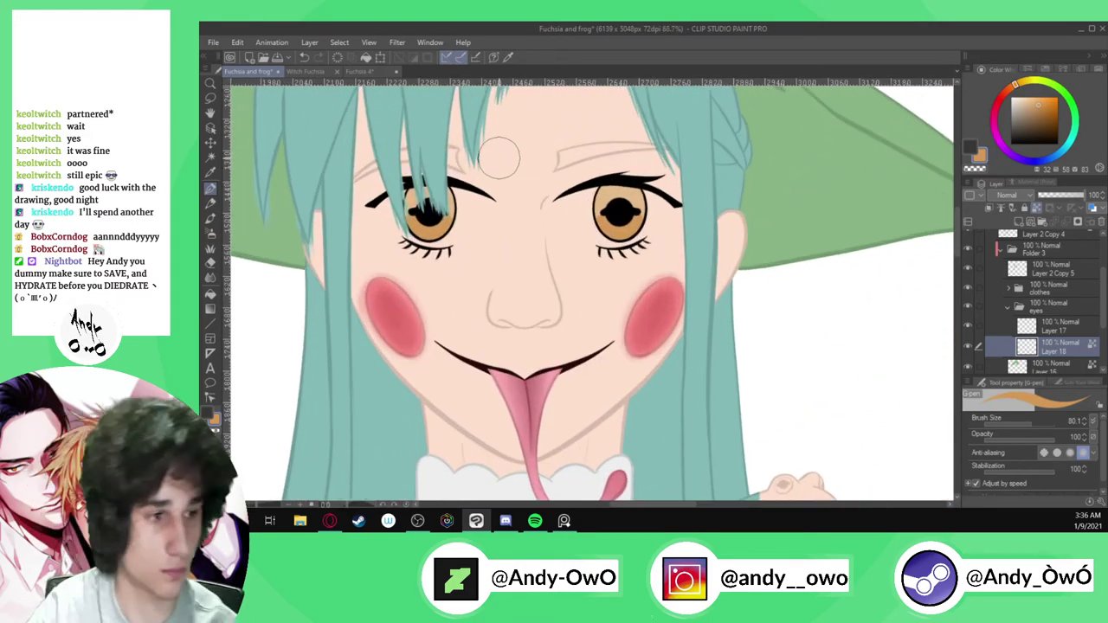
pyautogui.click(1020, 82)
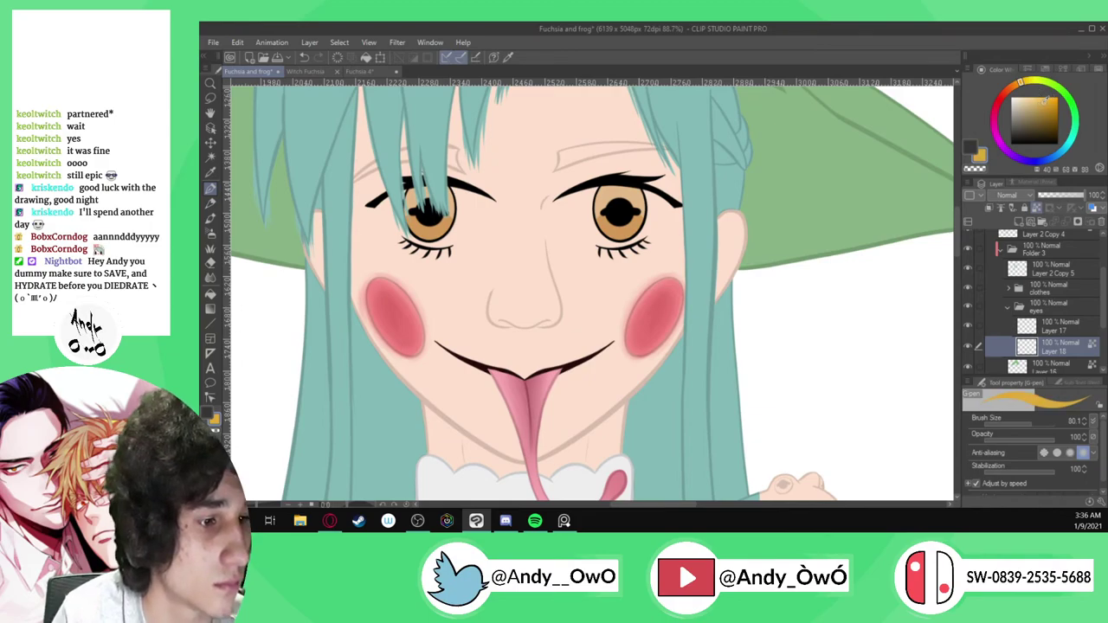
pyautogui.click(1065, 328)
pyautogui.scroll(3, 598, 220)
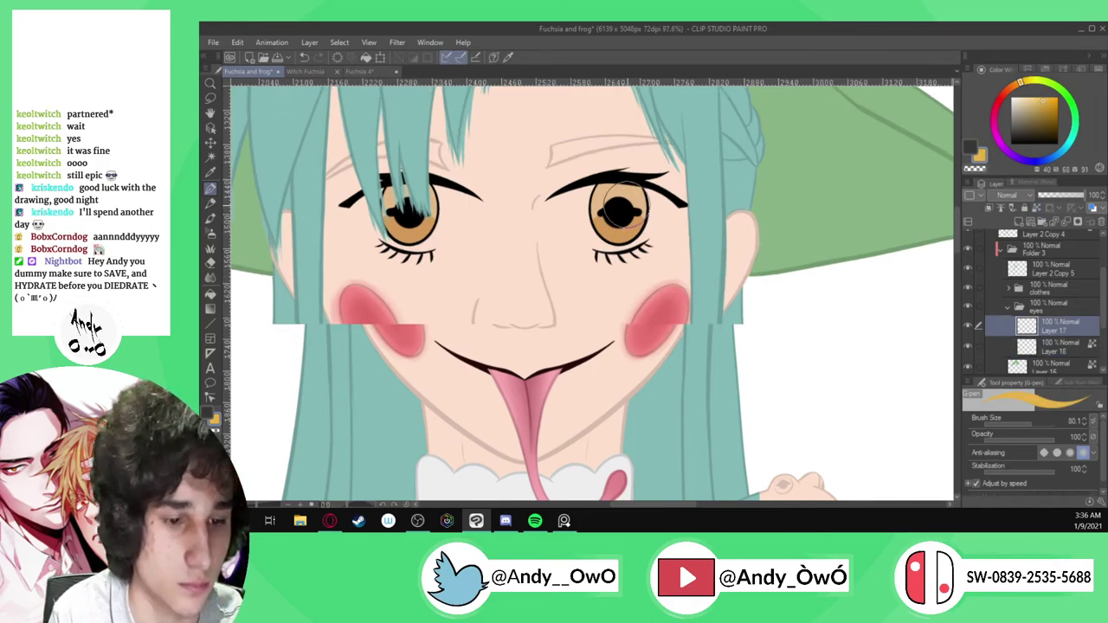
pyautogui.moveTo(595, 253); pyautogui.dragTo(570, 220)
pyautogui.scroll(2, 617, 223)
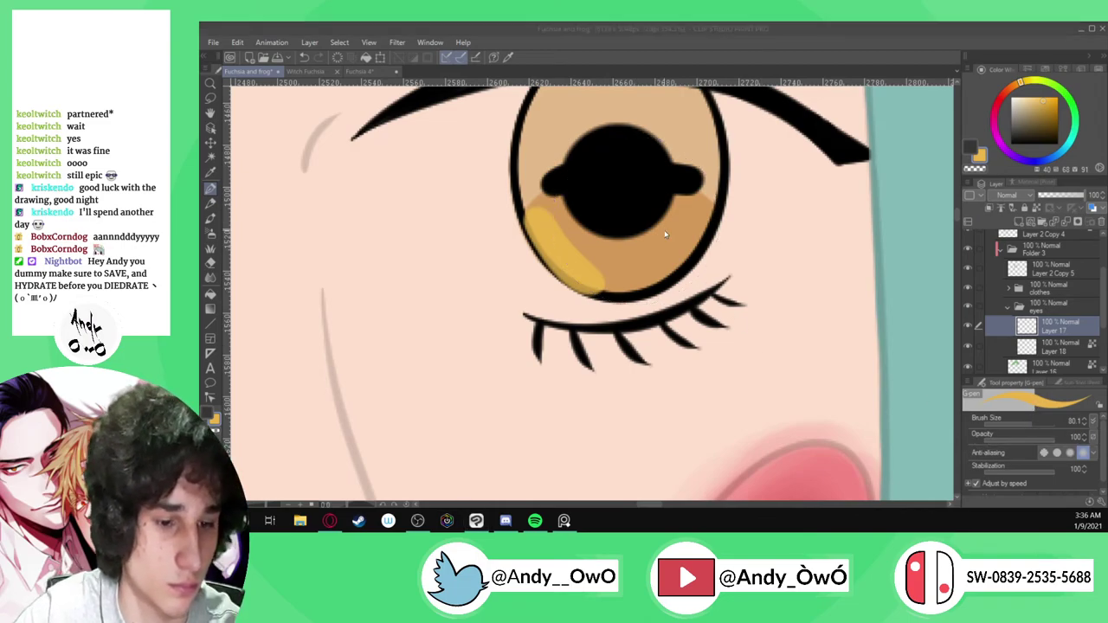
pyautogui.hotkey('ctrl', 'z')
# Lock Layer 17's transparent pixels and recolour the lower iris outline of the uncovered eye golden brown (H 36, S 66, V 75) at brush size 20.6
pyautogui.moveTo(1034, 423); pyautogui.dragTo(1028, 423)
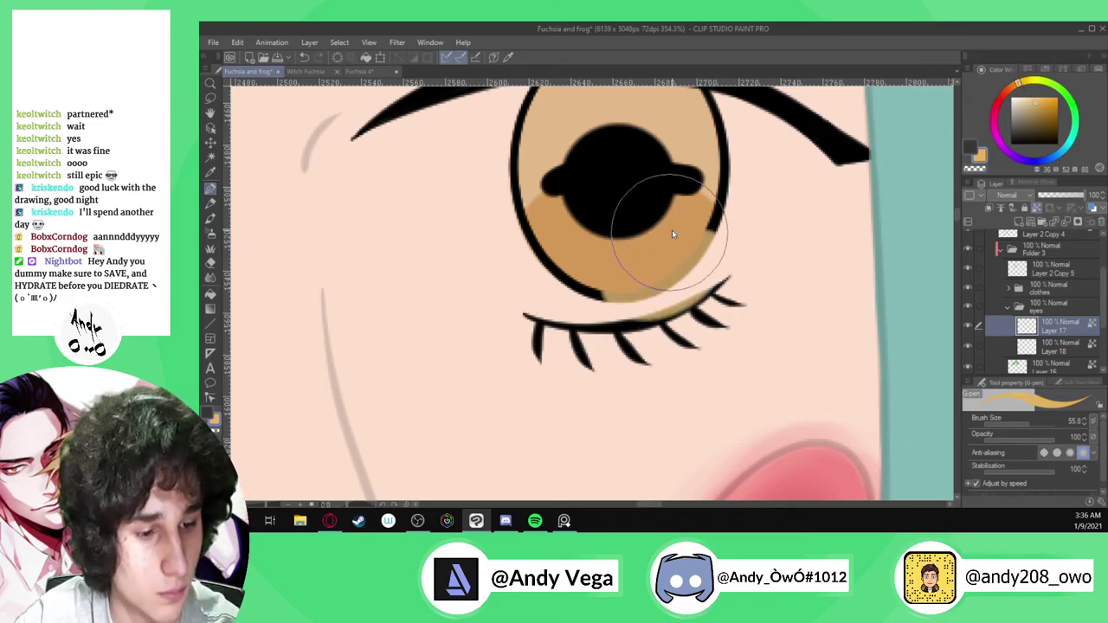
pyautogui.moveTo(1034, 425); pyautogui.dragTo(1026, 424)
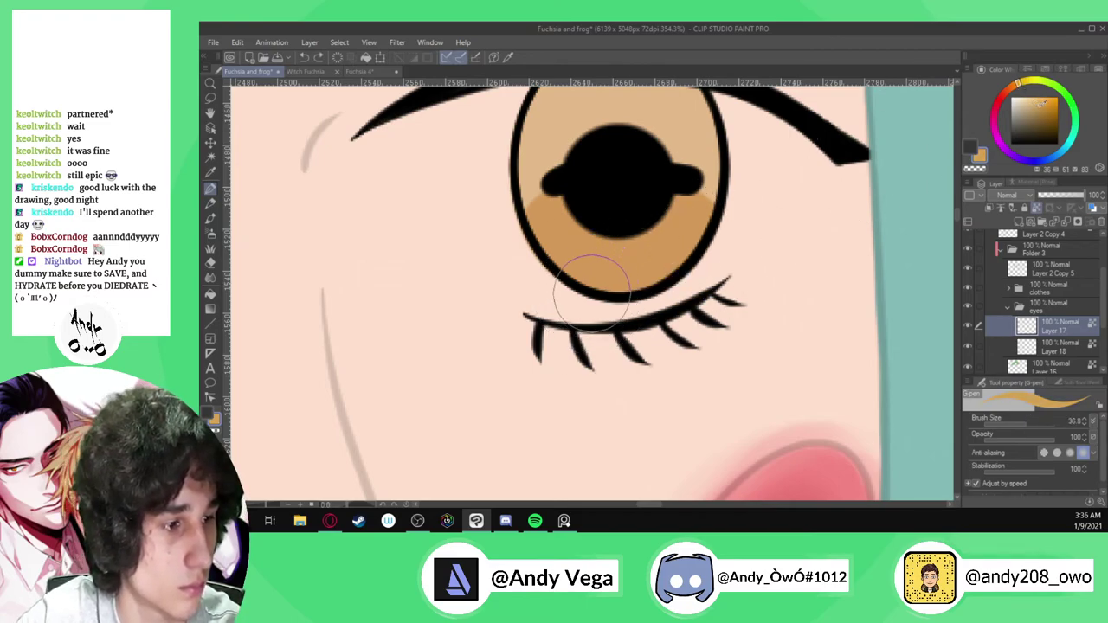
pyautogui.moveTo(738, 220)
pyautogui.mouseDown()
pyautogui.moveTo(663, 271)
pyautogui.moveTo(618, 279)
pyautogui.moveTo(570, 264)
pyautogui.moveTo(528, 212)
pyautogui.moveTo(598, 289)
pyautogui.moveTo(643, 287)
pyautogui.moveTo(709, 221)
pyautogui.moveTo(728, 155)
pyautogui.mouseUp()
pyautogui.scroll(-3, 693, 346)
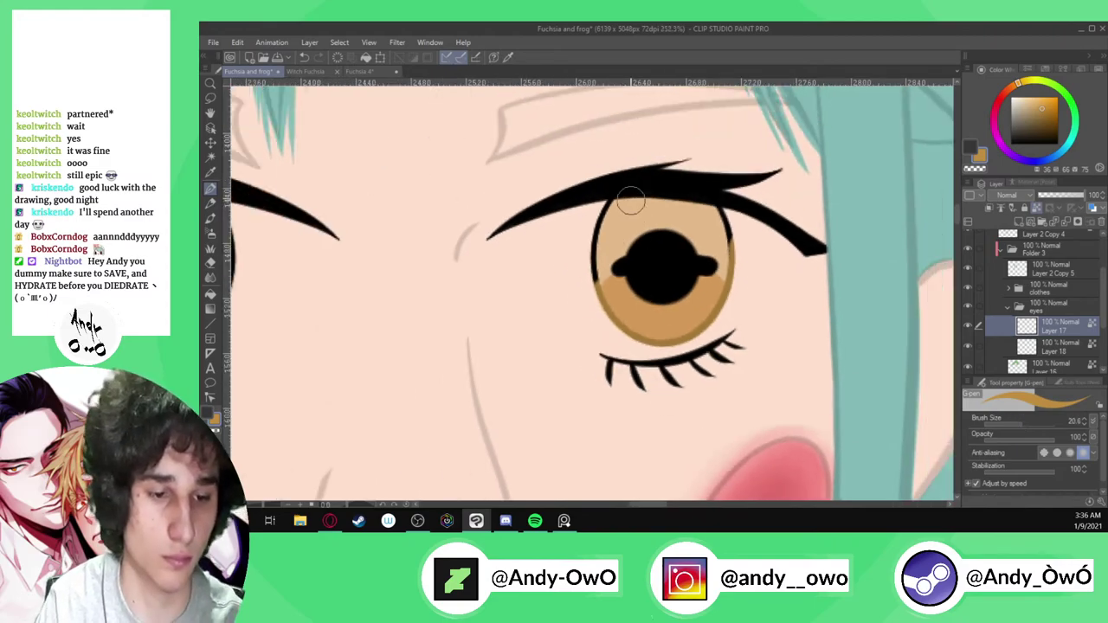
# Extend the golden-brown iris outline of the uncovered eye up to the upper lashes on both sides
pyautogui.scroll(5, 634, 223)
pyautogui.moveTo(571, 423)
pyautogui.mouseDown()
pyautogui.moveTo(551, 346)
pyautogui.moveTo(566, 254)
pyautogui.moveTo(592, 197)
pyautogui.mouseUp()
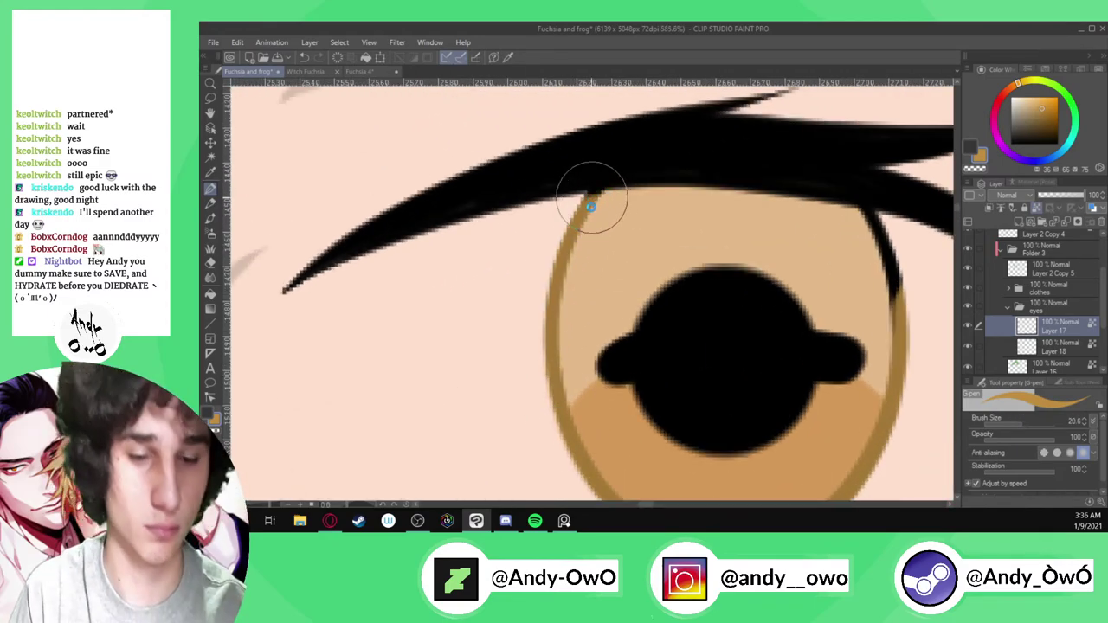
pyautogui.scroll(3, 587, 187)
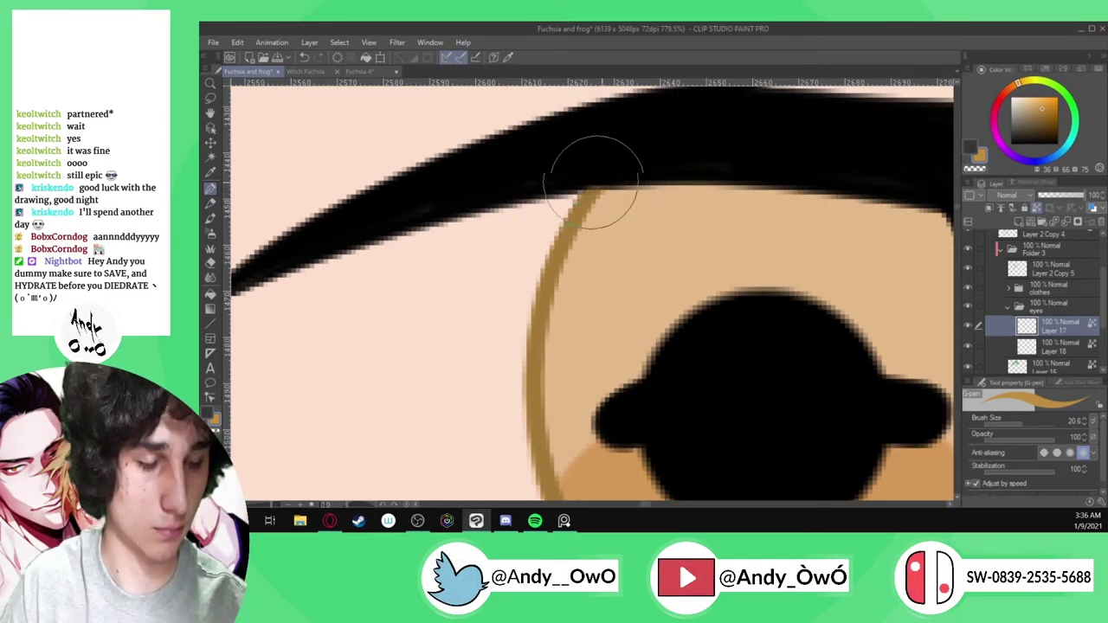
pyautogui.scroll(-2, 562, 176)
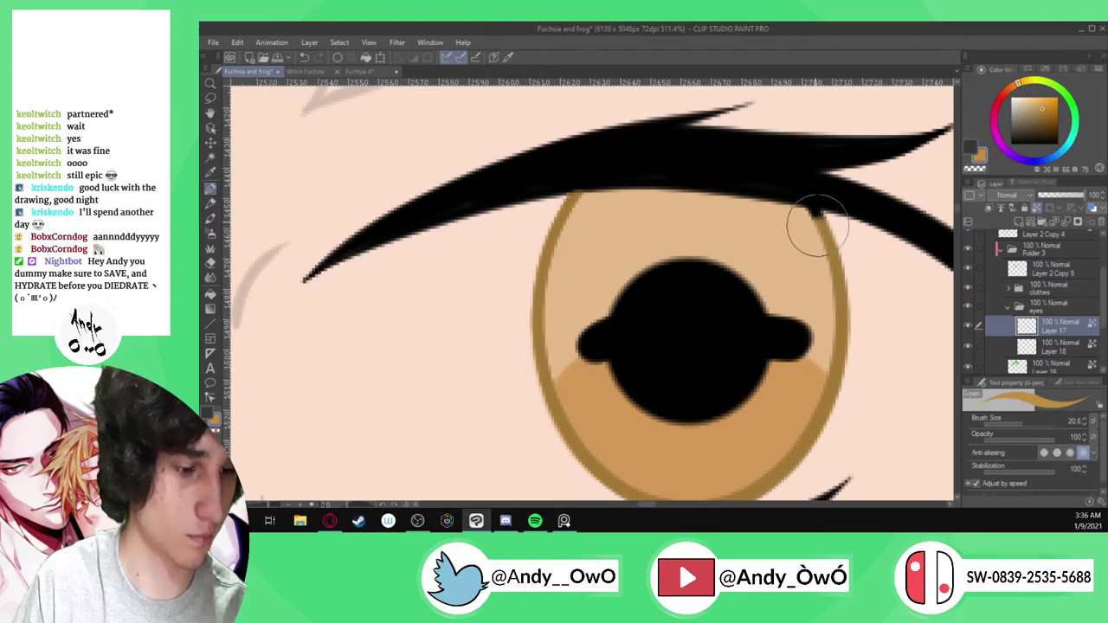
pyautogui.scroll(2, 822, 227)
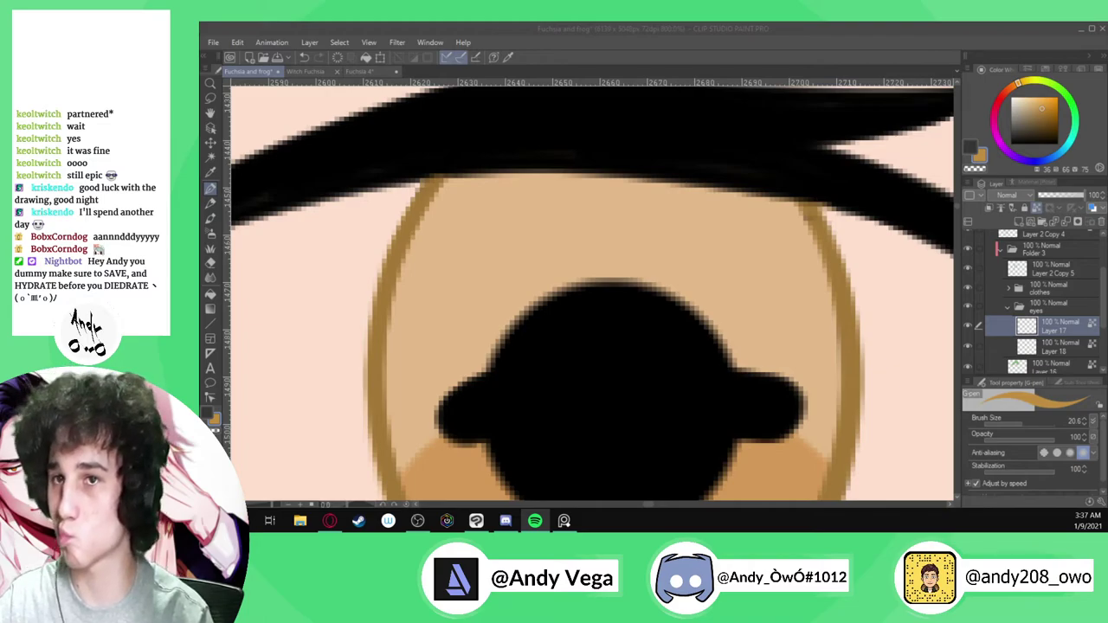
pyautogui.hotkey('alt', 'Tab')
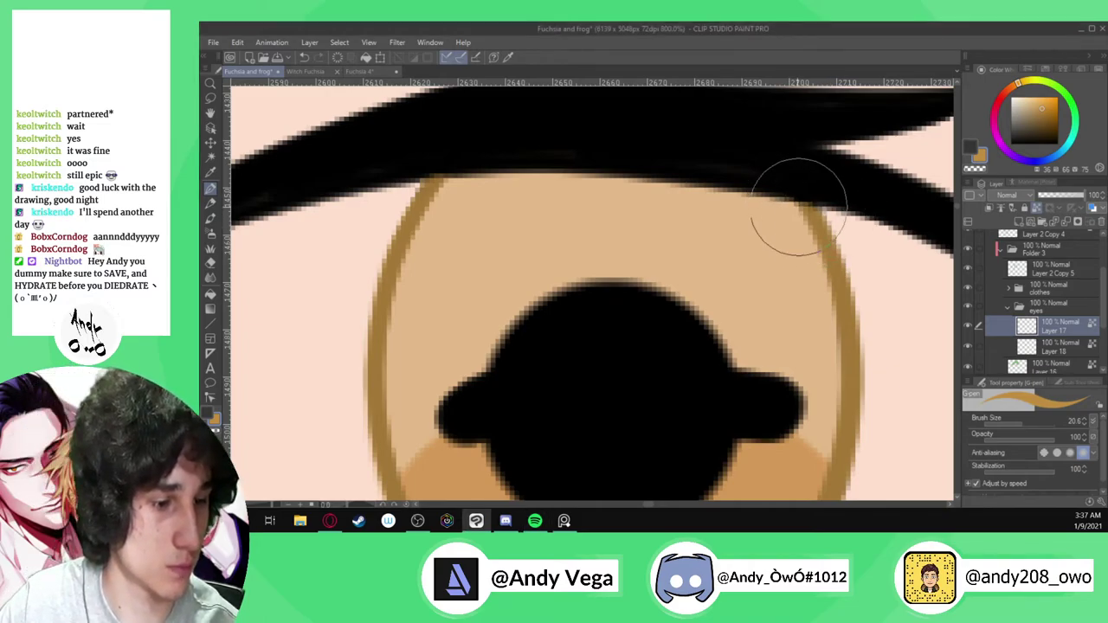
pyautogui.scroll(-2, 809, 234)
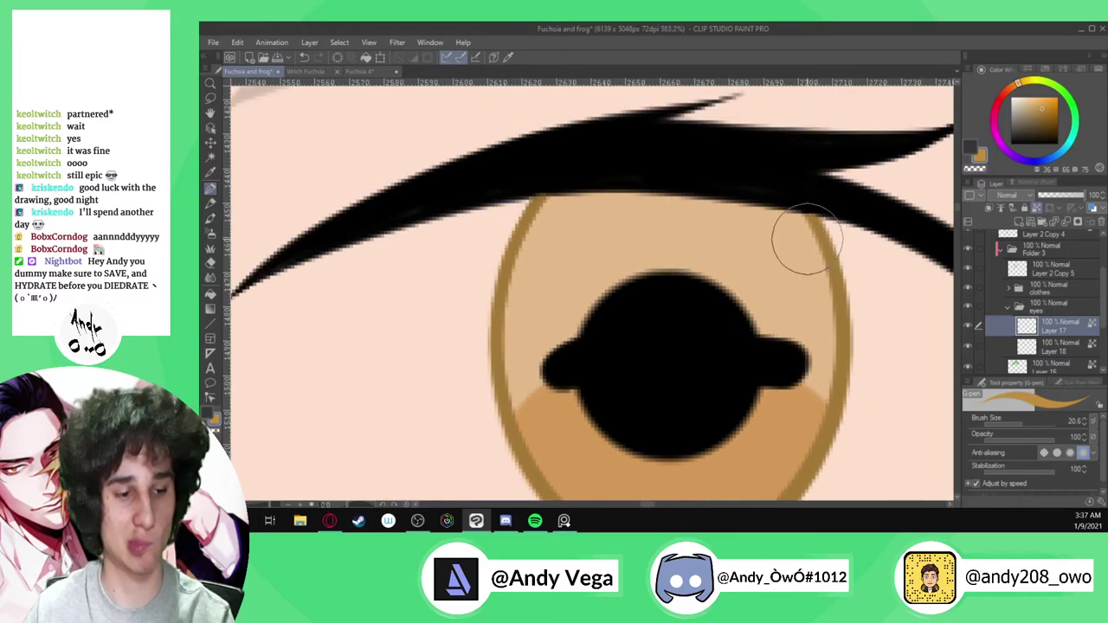
# Recolour the iris outline of the hair-covered eye in the same golden brown on Layer 17
pyautogui.scroll(-3, 811, 243)
pyautogui.scroll(3, 346, 346)
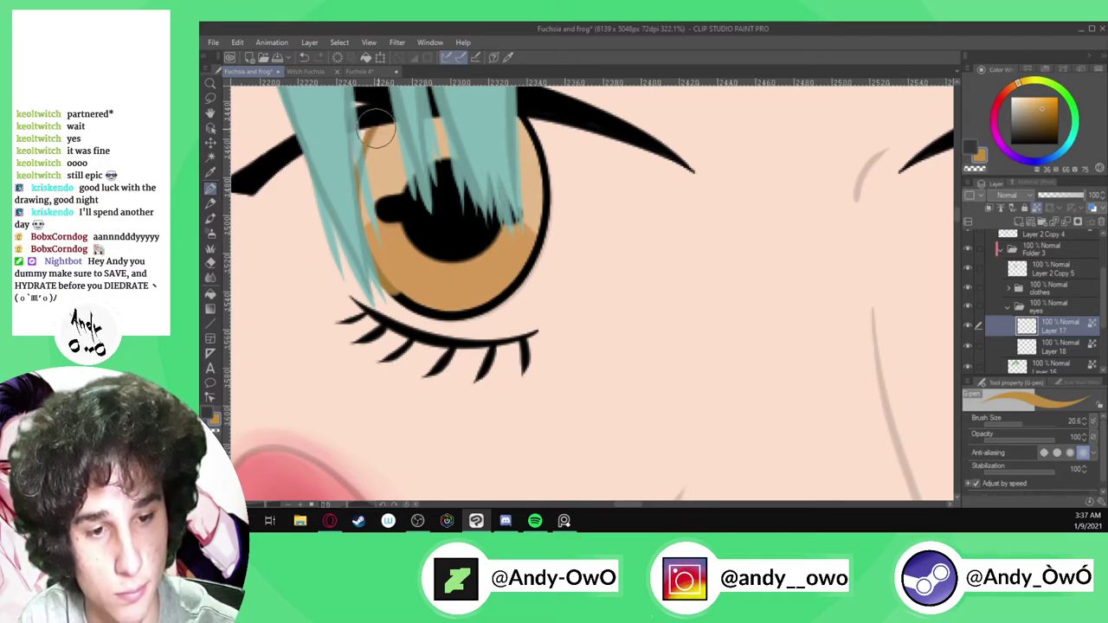
pyautogui.moveTo(420, 298)
pyautogui.mouseDown()
pyautogui.moveTo(486, 303)
pyautogui.moveTo(543, 229)
pyautogui.mouseUp()
pyautogui.scroll(3, 541, 171)
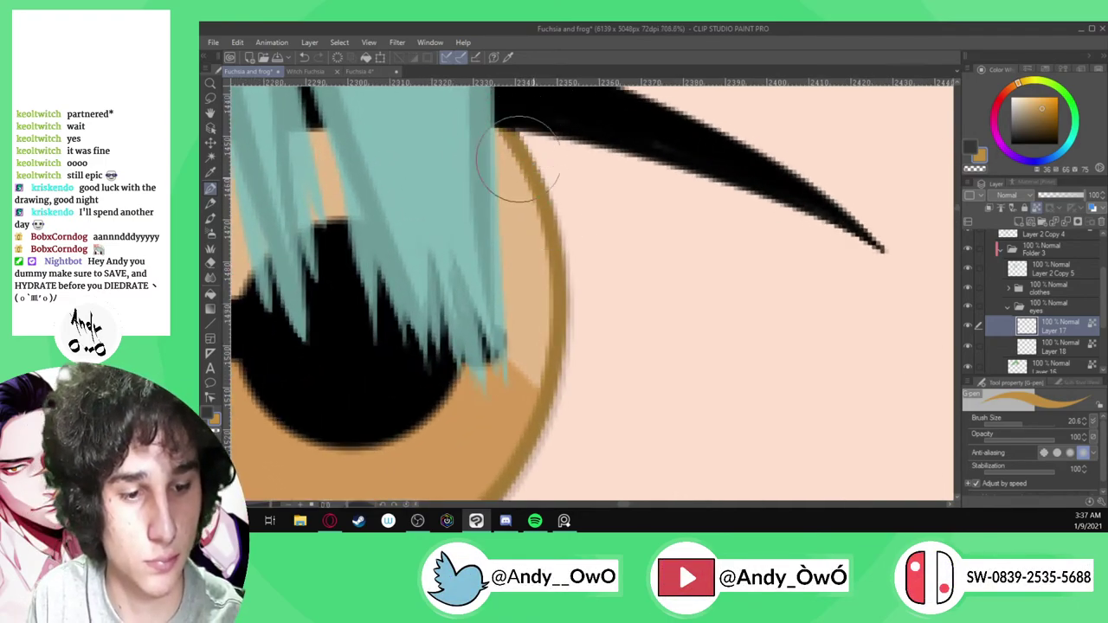
pyautogui.scroll(-3, 554, 277)
pyautogui.scroll(-2, 535, 271)
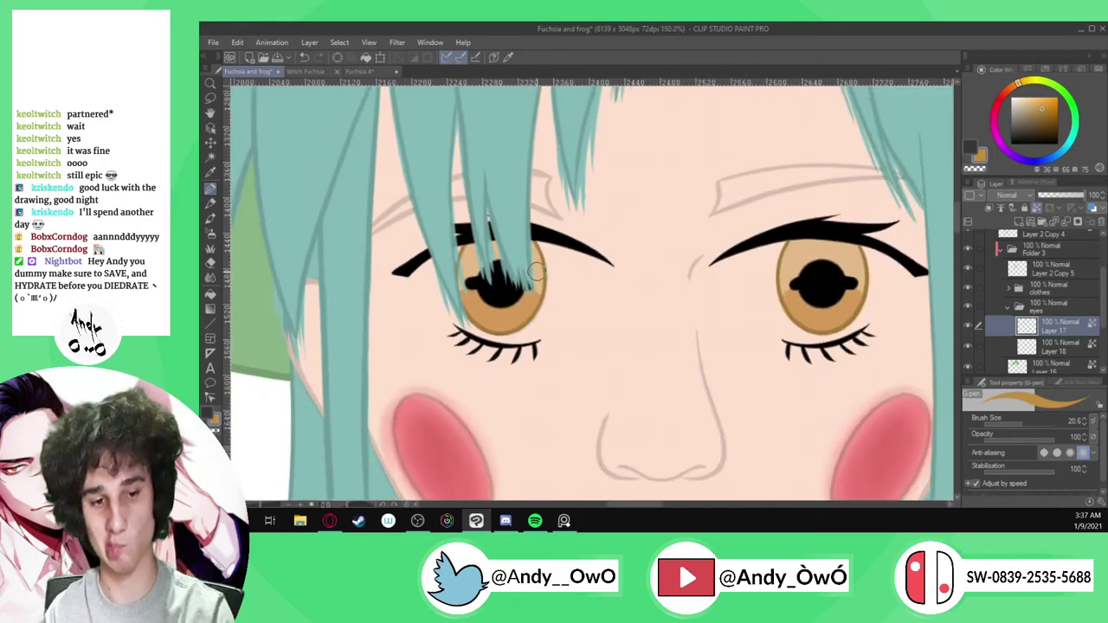
# Hide Layer 2 Copy 5 to inspect the full outline of the hair-covered eye, and show the layer again
pyautogui.scroll(2, 498, 323)
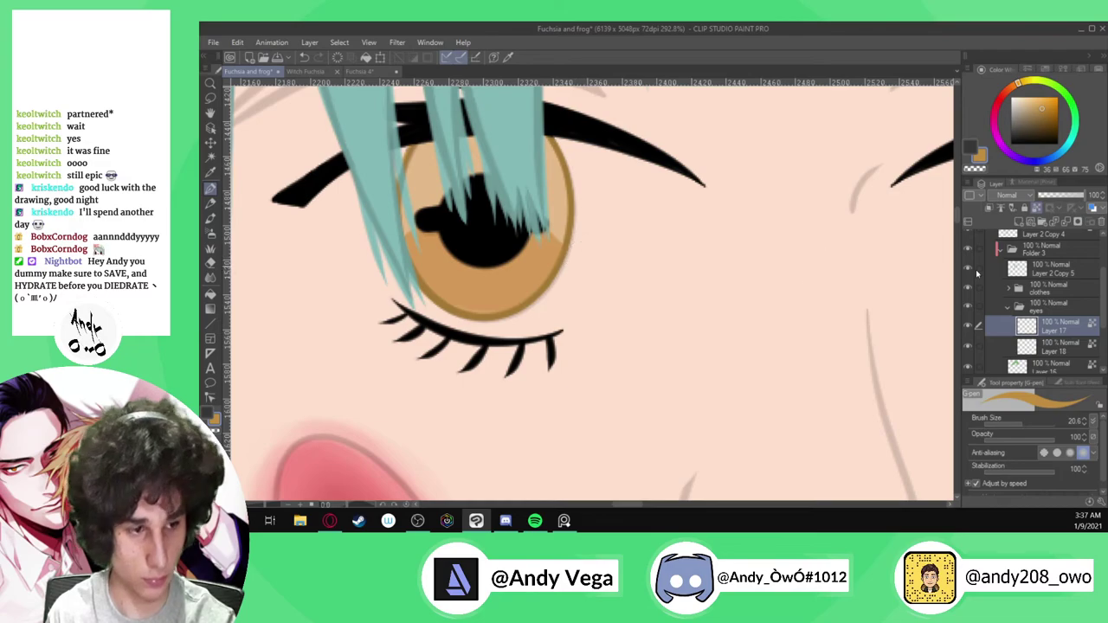
pyautogui.click(968, 269)
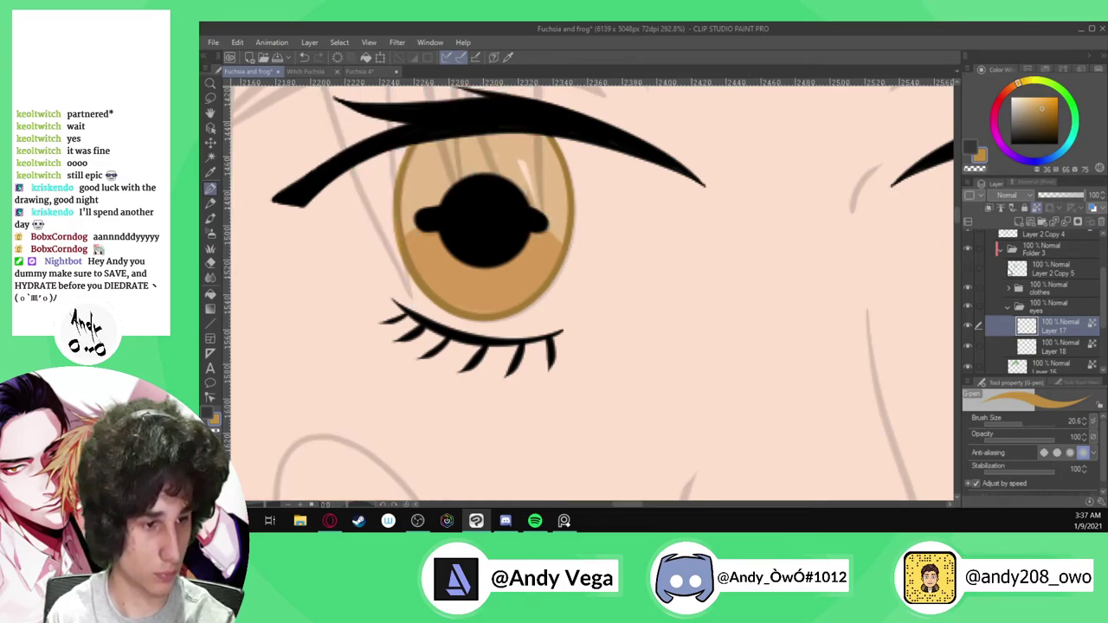
pyautogui.click(977, 269)
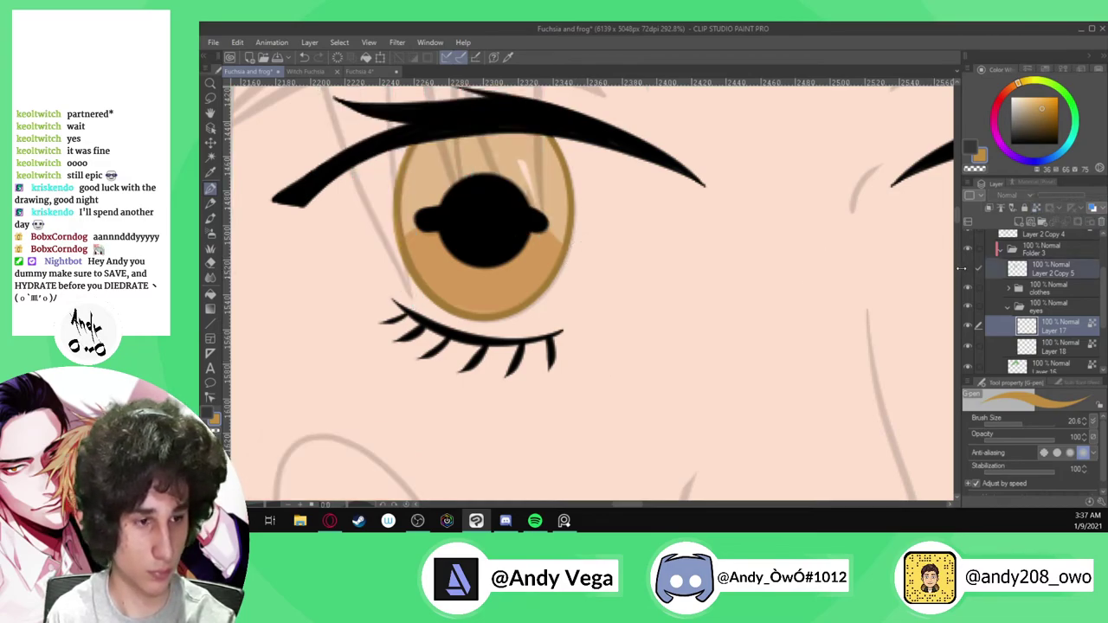
pyautogui.click(968, 269)
# Compare the face with and without the line art of Layer 2 Copy 4 and review the whole illustration
pyautogui.scroll(-10, 574, 383)
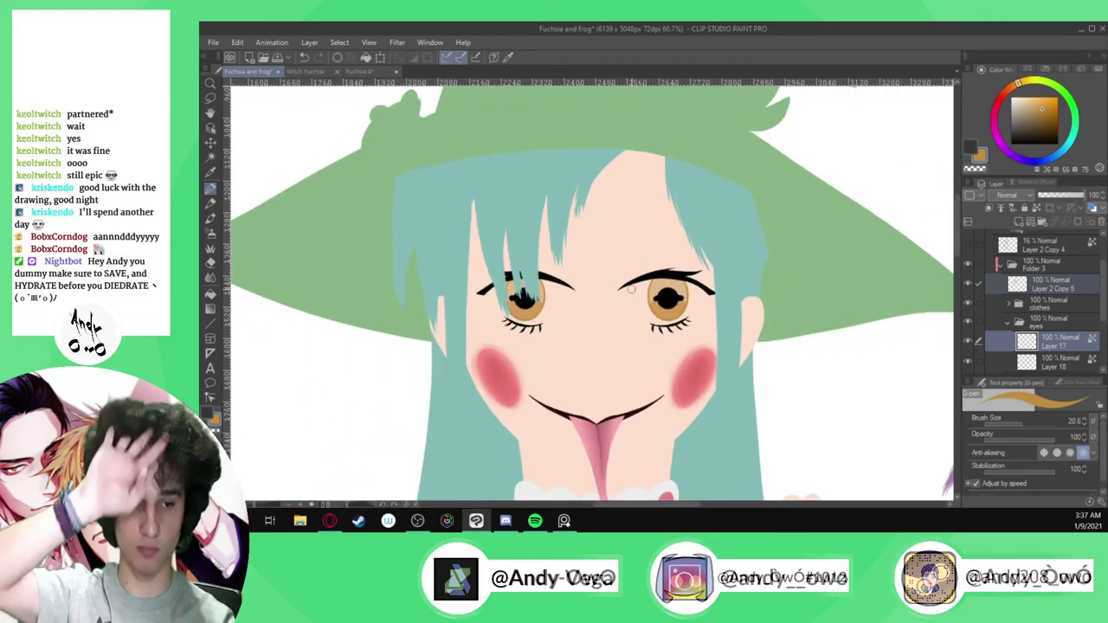
pyautogui.scroll(-5, 570, 341)
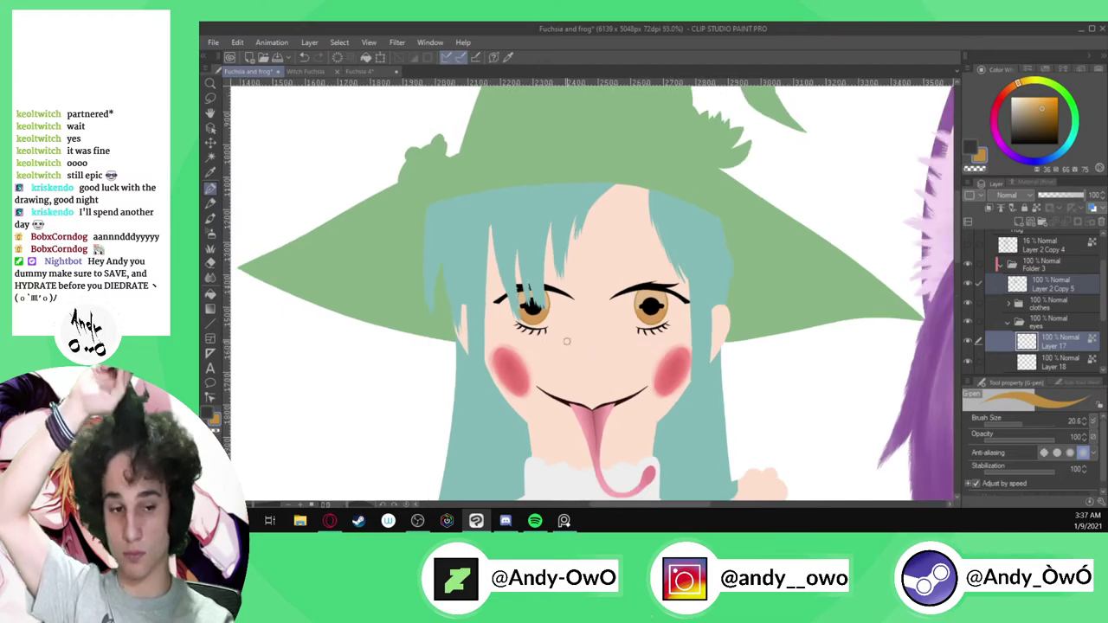
pyautogui.scroll(4, 576, 349)
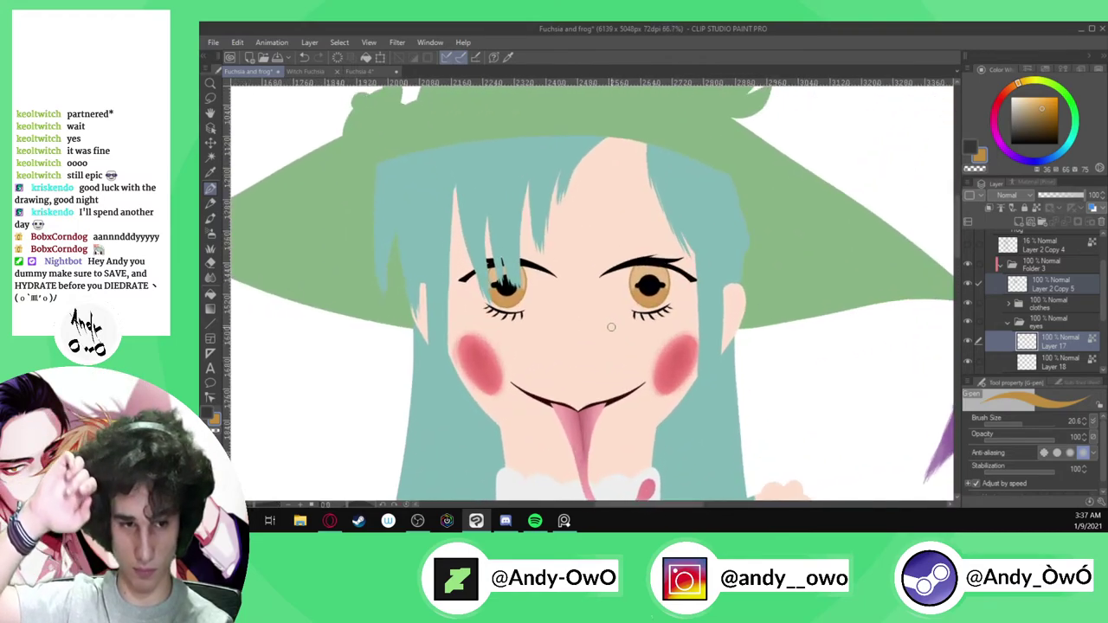
pyautogui.click(968, 245)
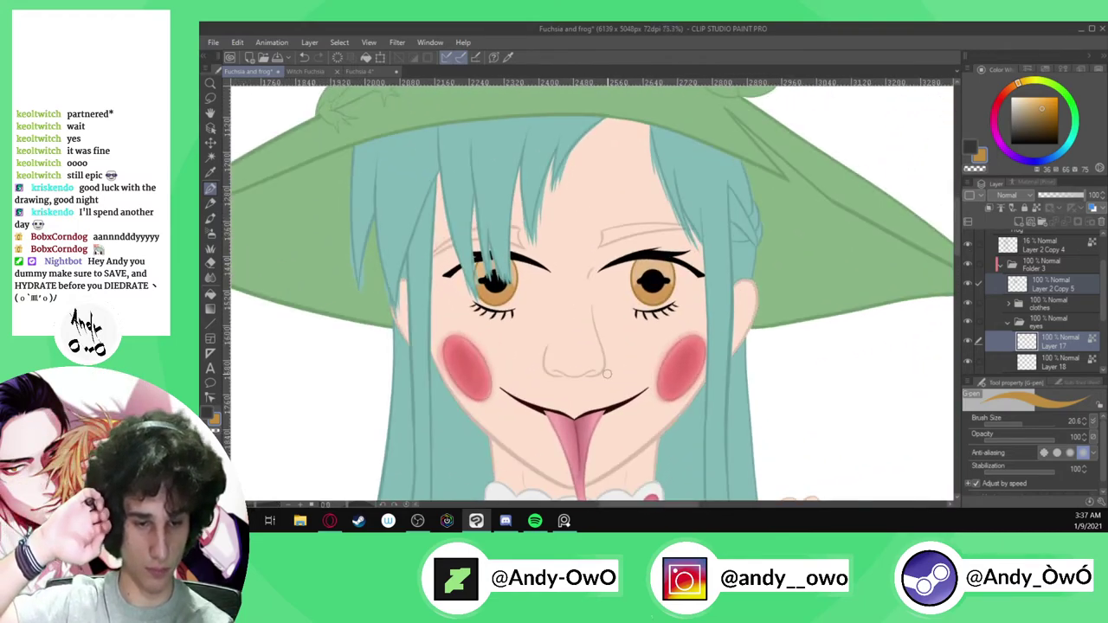
pyautogui.scroll(-8, 607, 373)
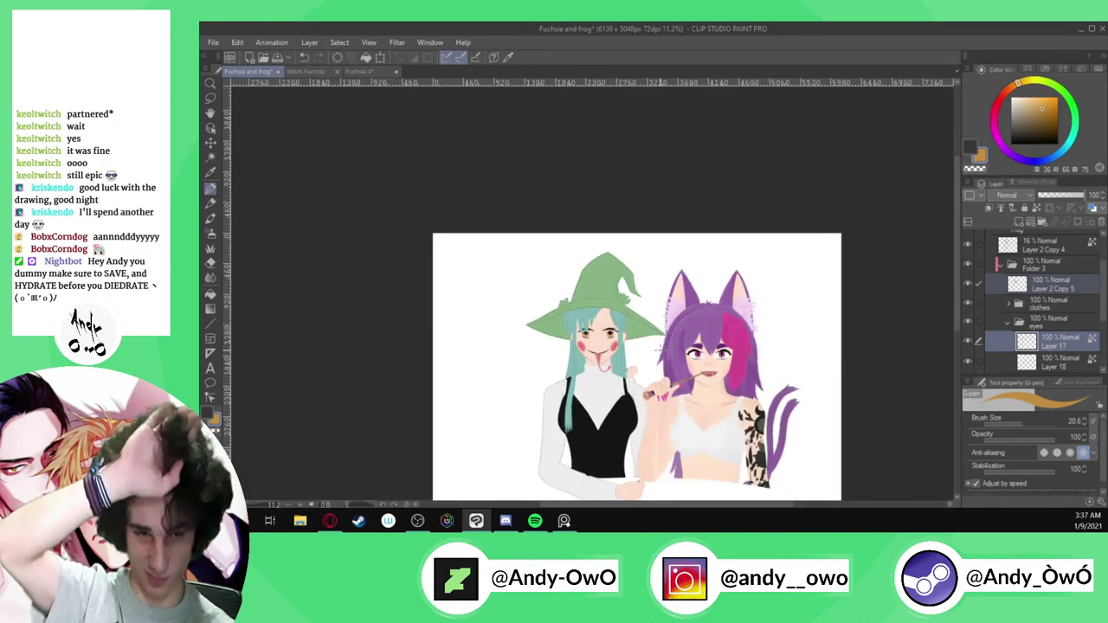
# Collapse the eyes folder, check which layers hold the character's colours by toggling their visibility, and select Layer 16
pyautogui.scroll(2, 630, 375)
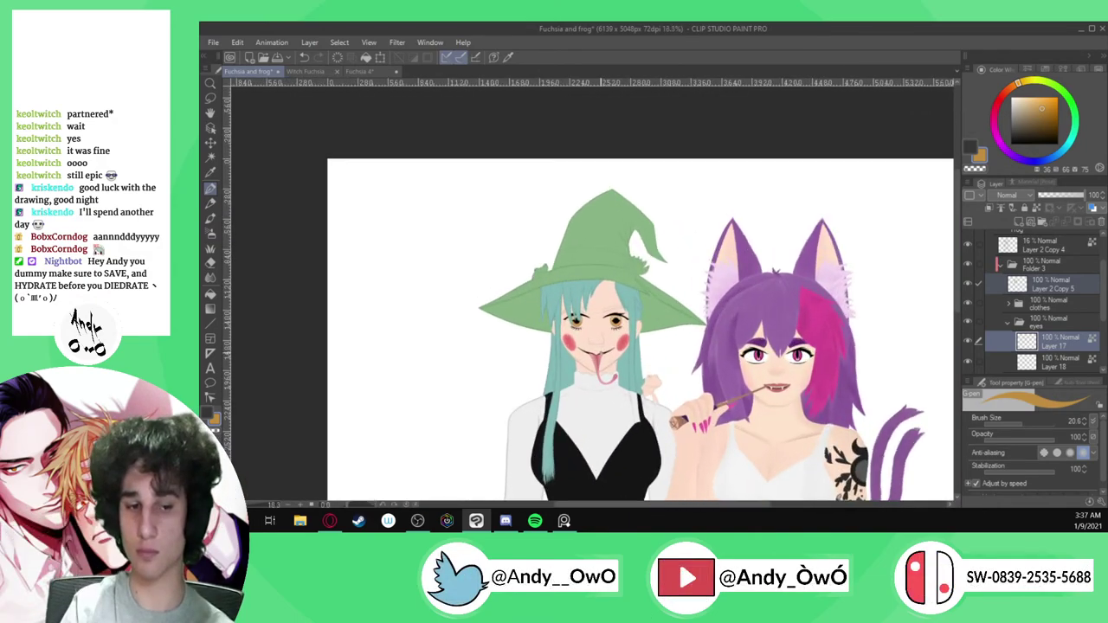
pyautogui.scroll(6, 620, 272)
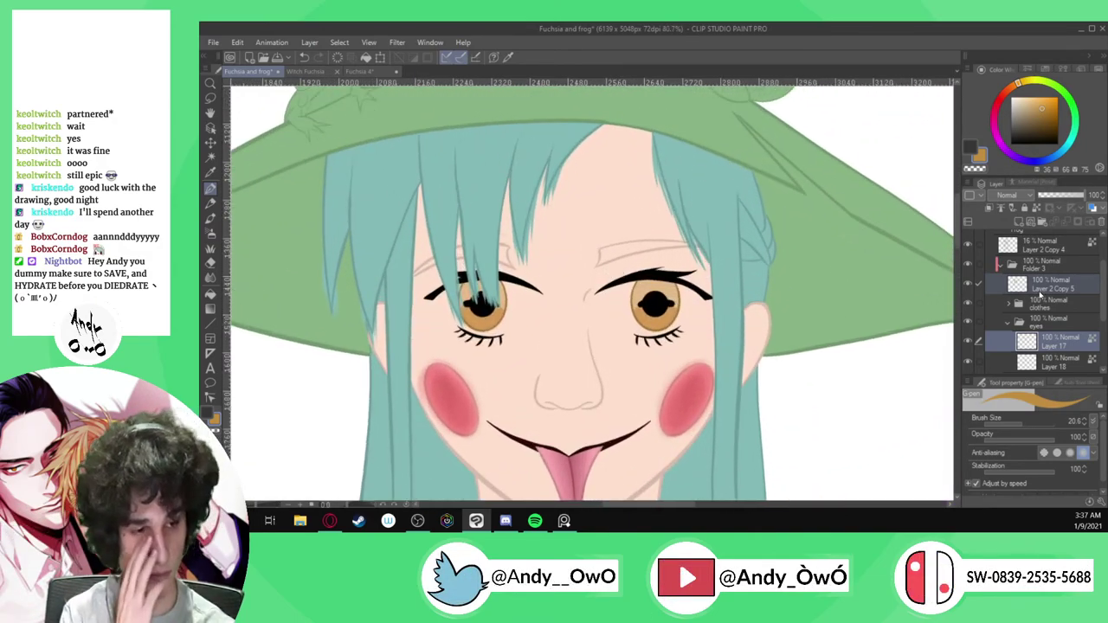
pyautogui.click(1038, 305)
pyautogui.scroll(-2, 1039, 307)
pyautogui.scroll(2, 1012, 293)
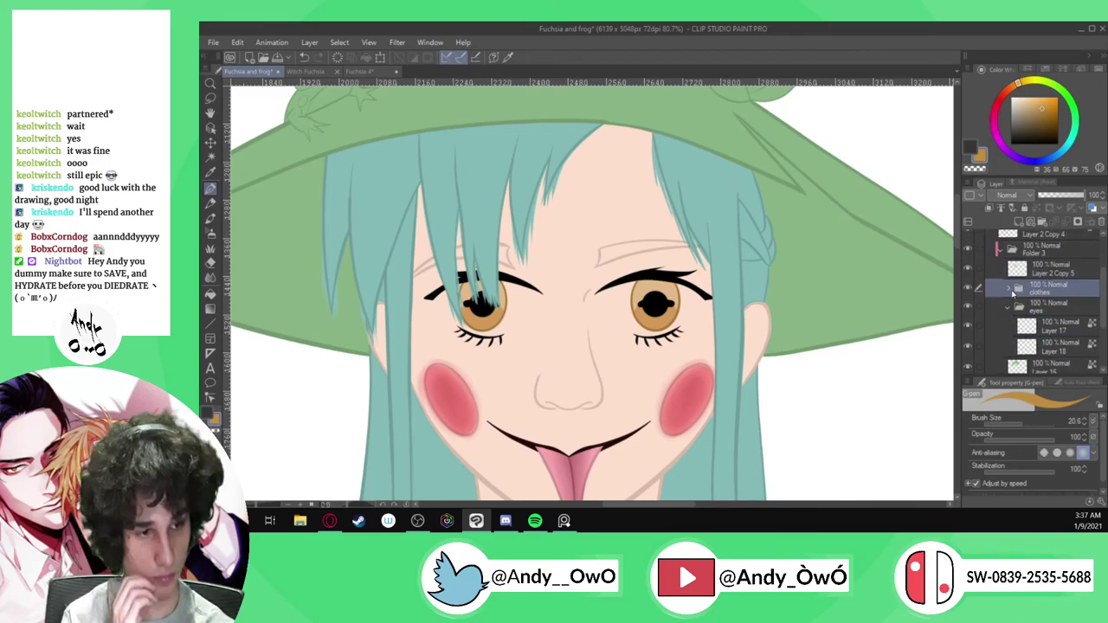
pyautogui.click(1009, 308)
pyautogui.click(967, 326)
pyautogui.click(968, 326)
pyautogui.click(968, 268)
pyautogui.click(967, 267)
pyautogui.click(1025, 323)
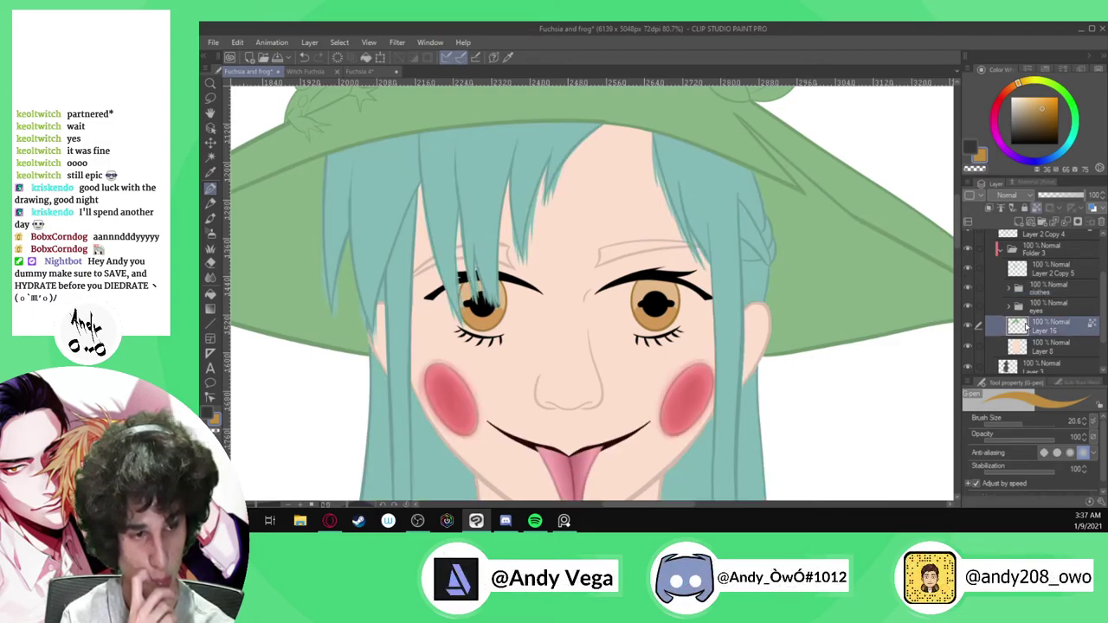
# Sample the teal hair colour, darken it, and paint the lower edge of the eyebrow above the uncovered eye
pyautogui.keyDown('alt'); pyautogui.click(706, 199); pyautogui.keyUp('alt')
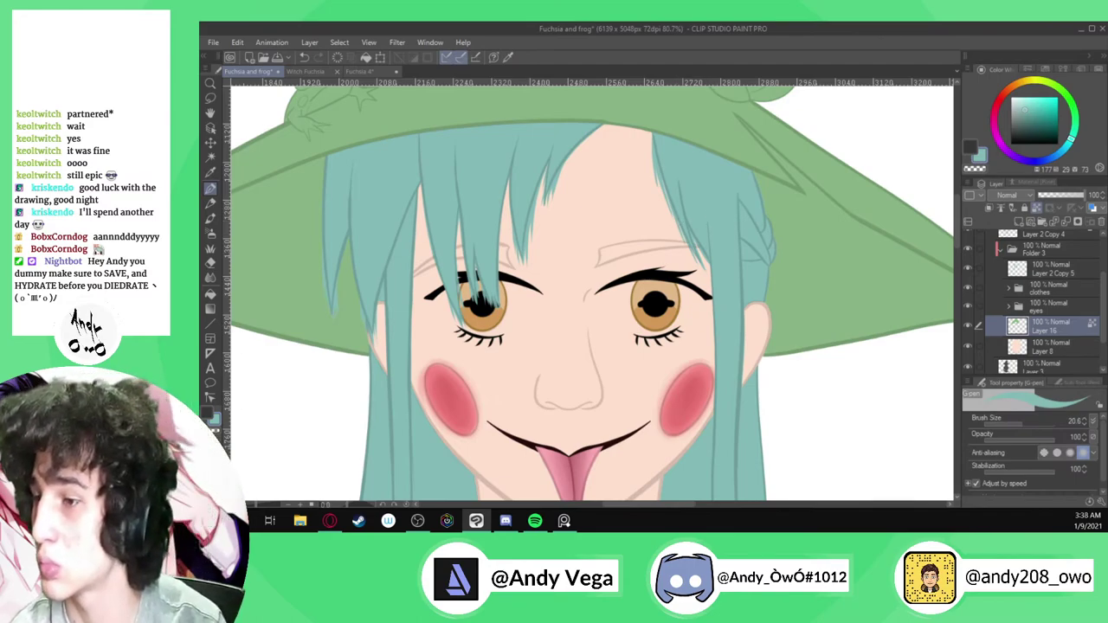
pyautogui.click(1017, 127)
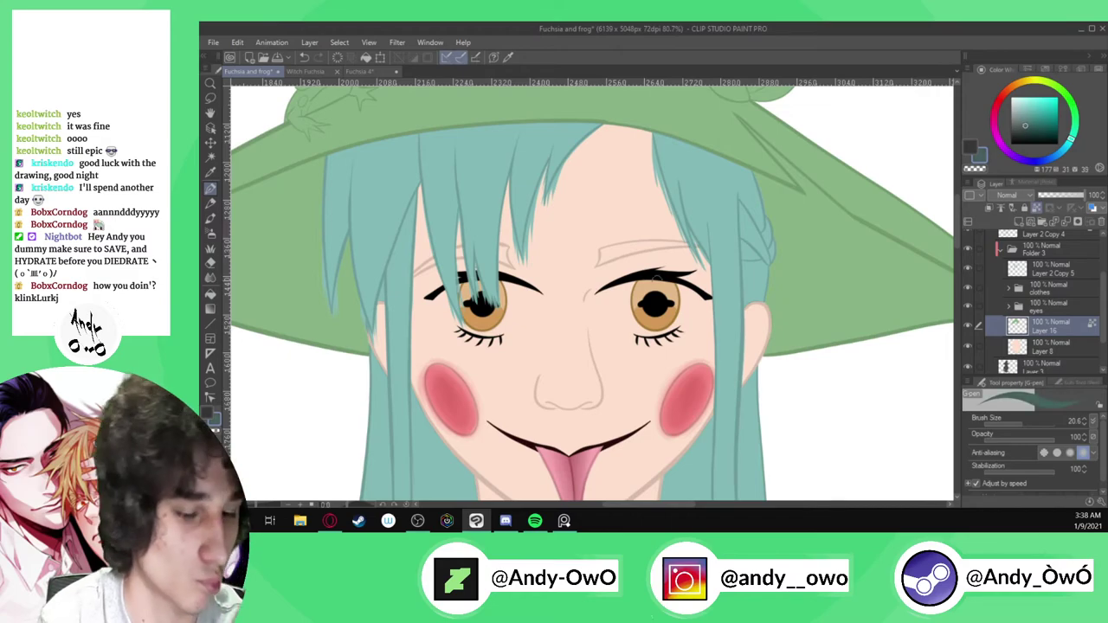
pyautogui.scroll(5, 625, 268)
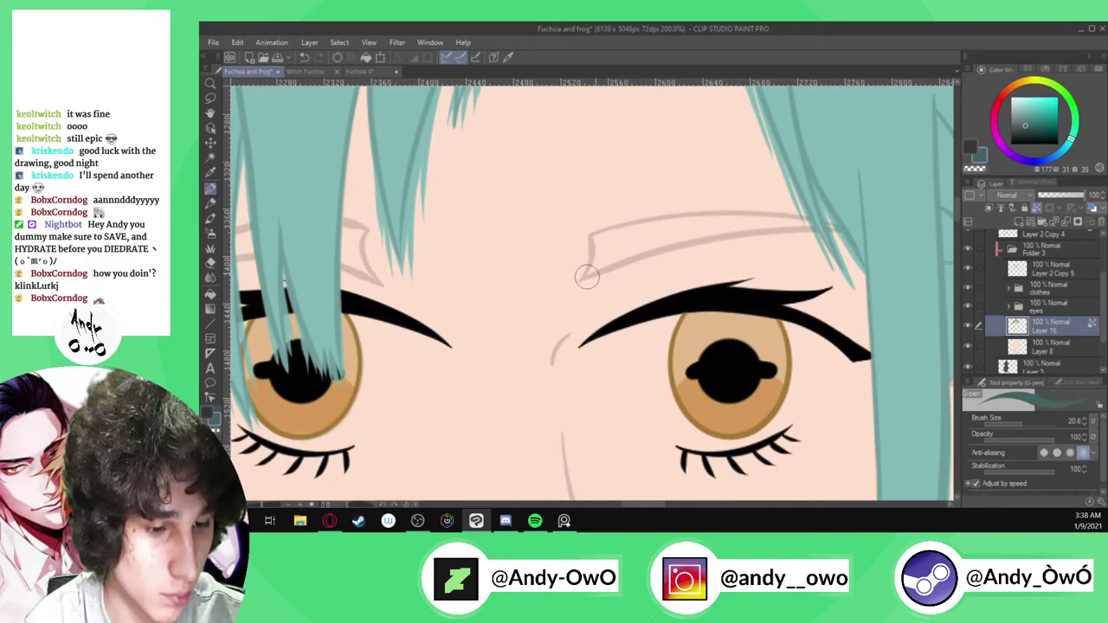
pyautogui.scroll(2, 577, 275)
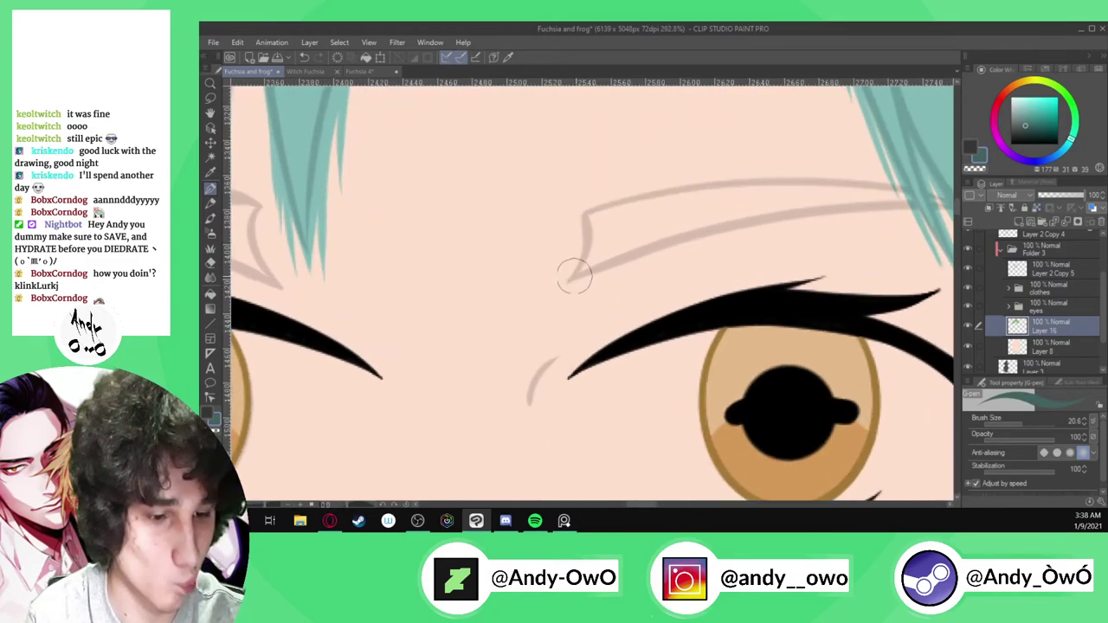
pyautogui.moveTo(573, 277)
pyautogui.mouseDown()
pyautogui.moveTo(720, 228)
pyautogui.moveTo(909, 202)
pyautogui.mouseUp()
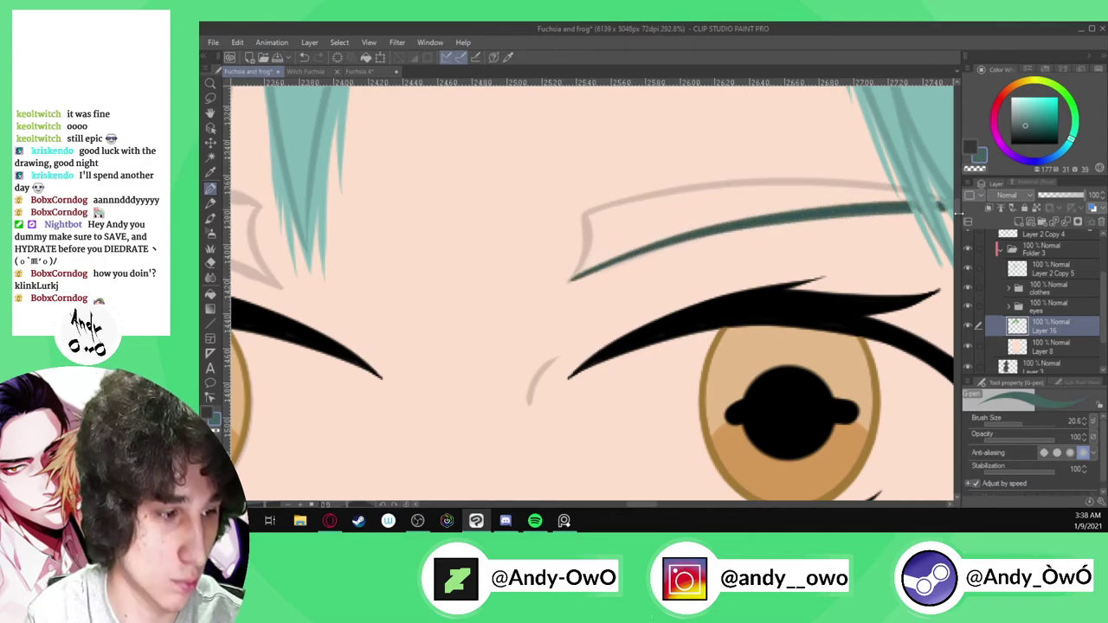
pyautogui.scroll(-1, 608, 287)
pyautogui.scroll(2, 608, 288)
pyautogui.moveTo(529, 280)
pyautogui.mouseDown()
pyautogui.moveTo(505, 291)
pyautogui.moveTo(641, 243)
pyautogui.moveTo(839, 220)
pyautogui.mouseUp()
# Thicken the uncovered eye's eyebrow and outline its inner end and upper edge in dark teal, redoing the upper-edge stroke
pyautogui.scroll(2, 530, 270)
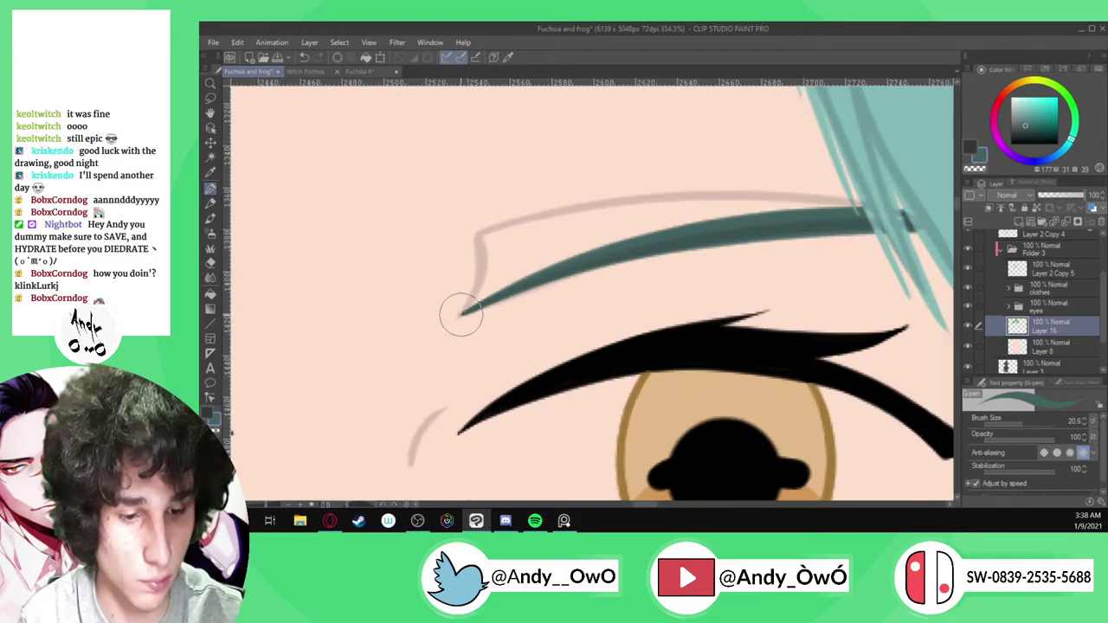
pyautogui.moveTo(476, 301)
pyautogui.mouseDown()
pyautogui.moveTo(483, 238)
pyautogui.moveTo(533, 224)
pyautogui.moveTo(701, 213)
pyautogui.moveTo(836, 221)
pyautogui.mouseUp()
pyautogui.scroll(1, 592, 247)
pyautogui.moveTo(446, 322)
pyautogui.mouseDown()
pyautogui.moveTo(470, 297)
pyautogui.moveTo(632, 232)
pyautogui.moveTo(865, 209)
pyautogui.mouseUp()
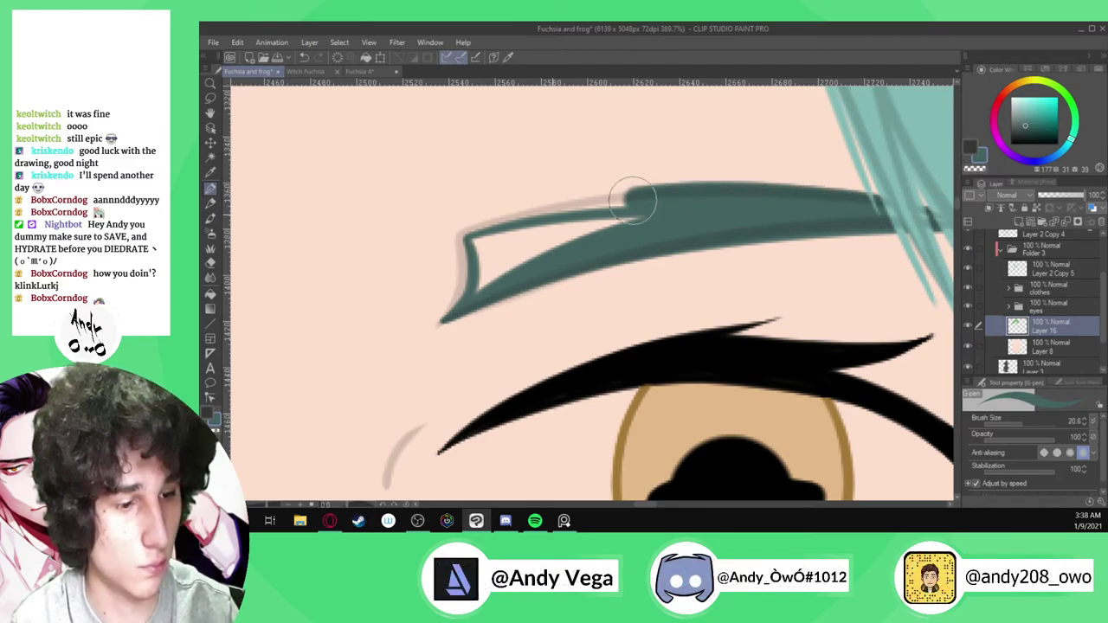
pyautogui.scroll(2, 667, 192)
pyautogui.hotkey('ctrl', 'z')
pyautogui.moveTo(446, 235)
pyautogui.mouseDown()
pyautogui.moveTo(453, 217)
pyautogui.moveTo(870, 212)
pyautogui.mouseUp()
pyautogui.moveTo(433, 240); pyautogui.dragTo(669, 219)
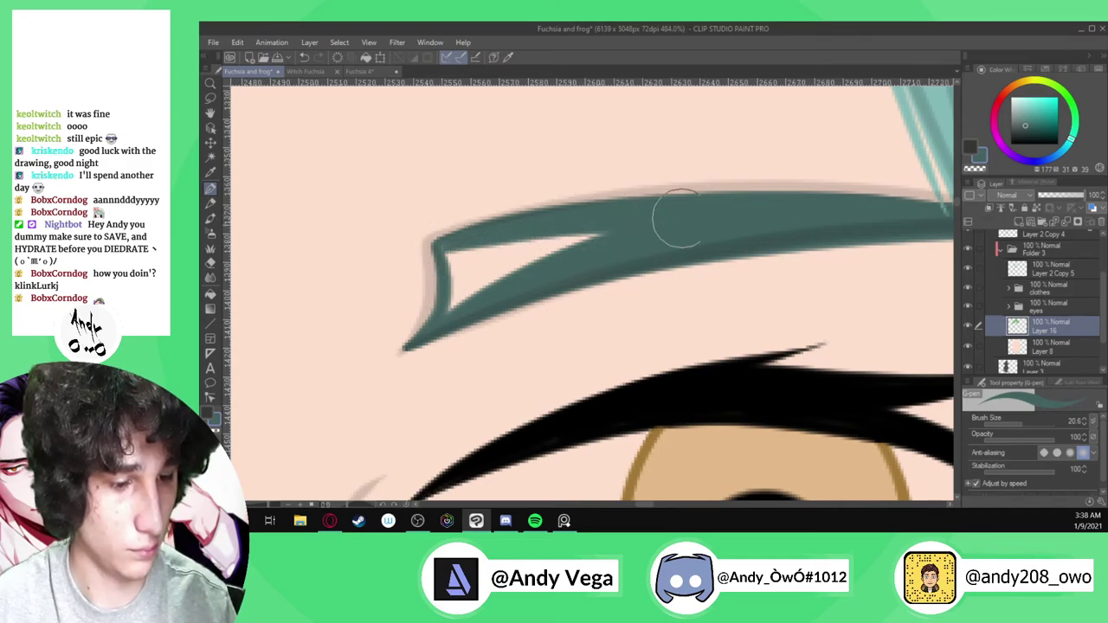
# Fill the inner end of that eyebrow, clean up its edges, and extend its pointed lower corner
pyautogui.moveTo(452, 309)
pyautogui.mouseDown()
pyautogui.moveTo(524, 269)
pyautogui.moveTo(651, 235)
pyautogui.moveTo(460, 298)
pyautogui.moveTo(448, 253)
pyautogui.moveTo(637, 233)
pyautogui.mouseUp()
pyautogui.moveTo(471, 287); pyautogui.dragTo(569, 235)
pyautogui.moveTo(502, 260); pyautogui.dragTo(477, 254)
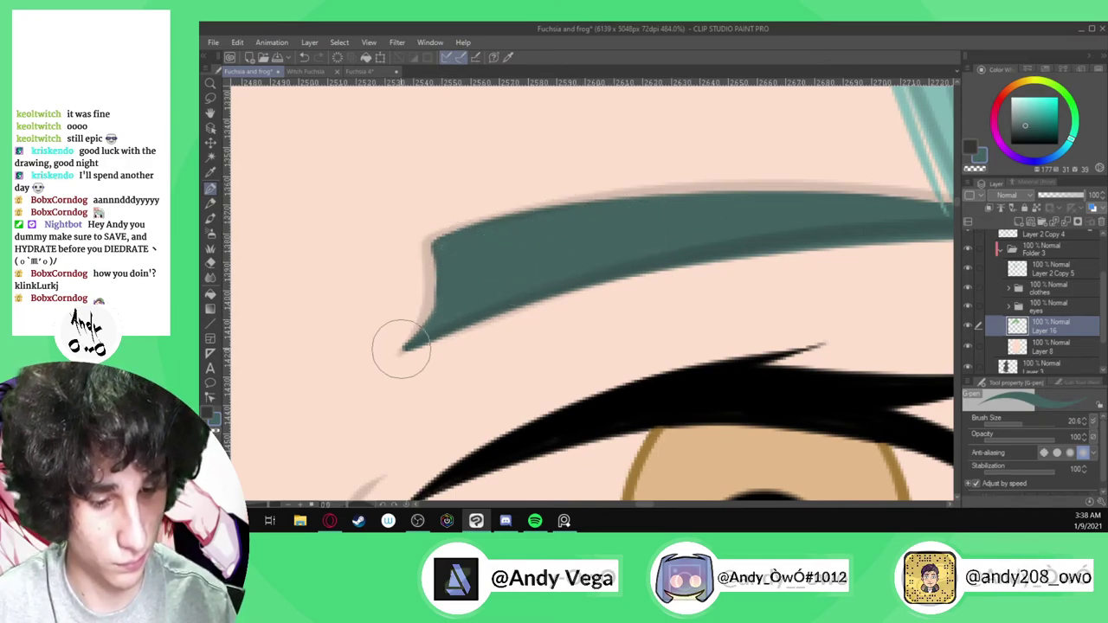
pyautogui.moveTo(409, 343)
pyautogui.mouseDown()
pyautogui.moveTo(432, 292)
pyautogui.moveTo(433, 240)
pyautogui.moveTo(470, 227)
pyautogui.moveTo(614, 187)
pyautogui.moveTo(831, 183)
pyautogui.moveTo(950, 195)
pyautogui.mouseUp()
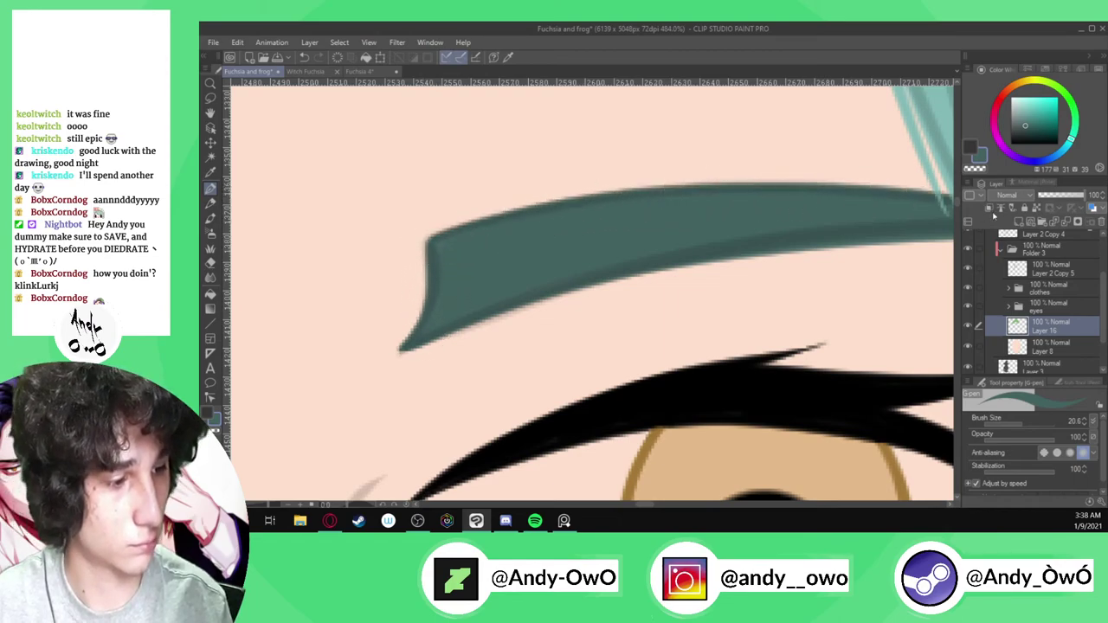
pyautogui.moveTo(429, 308); pyautogui.dragTo(399, 351)
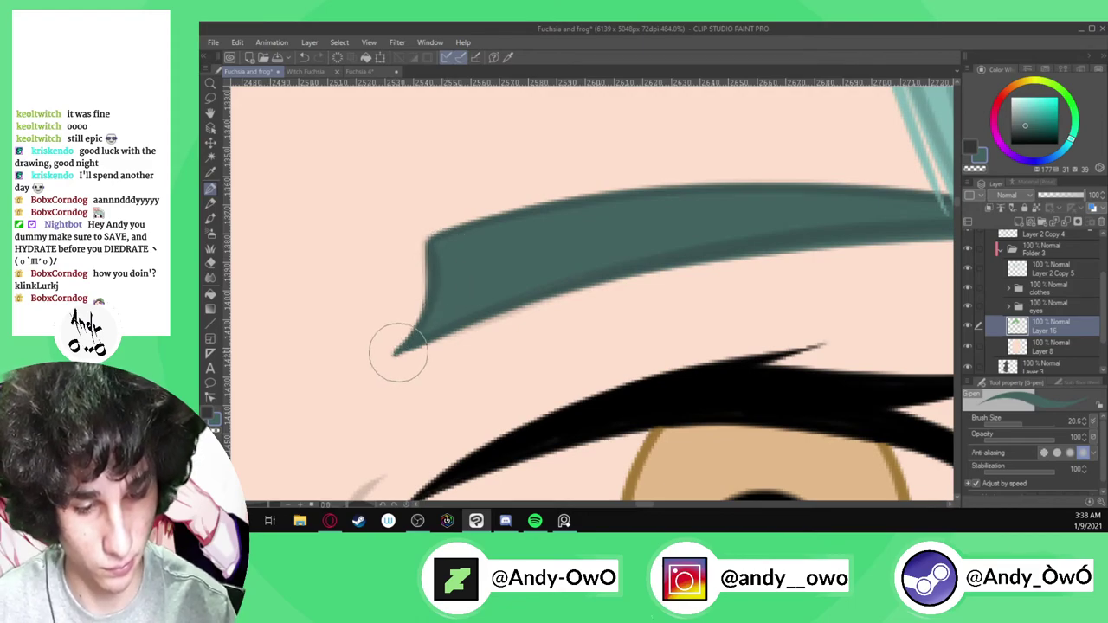
# Paint the lower and upper edges of the hair-covered eyebrow in dark teal where it shows between the strands
pyautogui.scroll(-6, 492, 295)
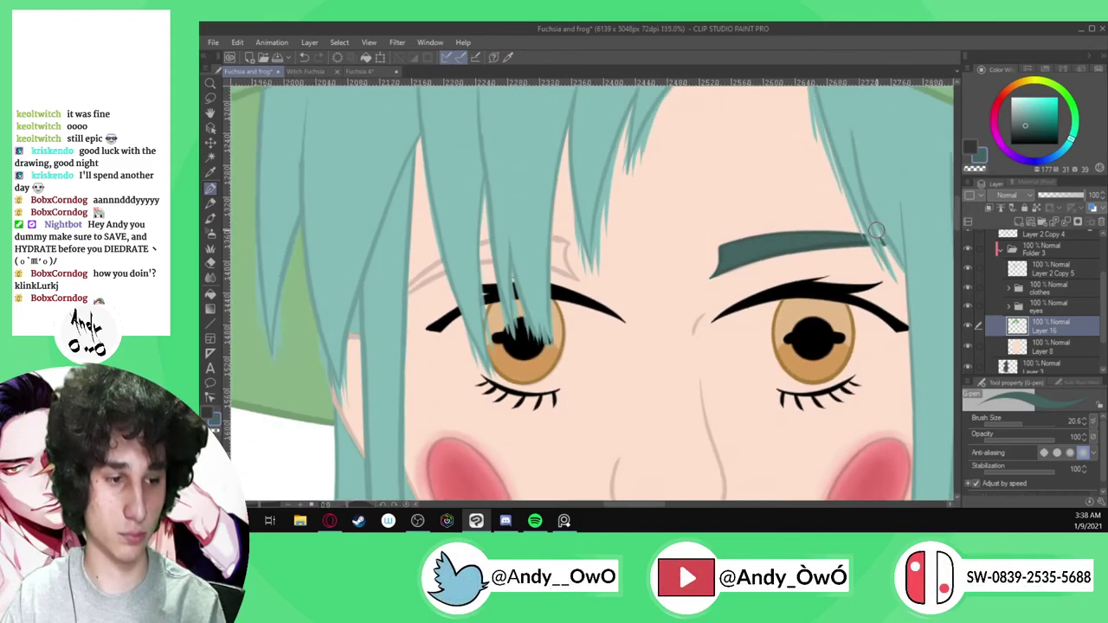
pyautogui.scroll(-2, 735, 256)
pyautogui.scroll(7, 853, 217)
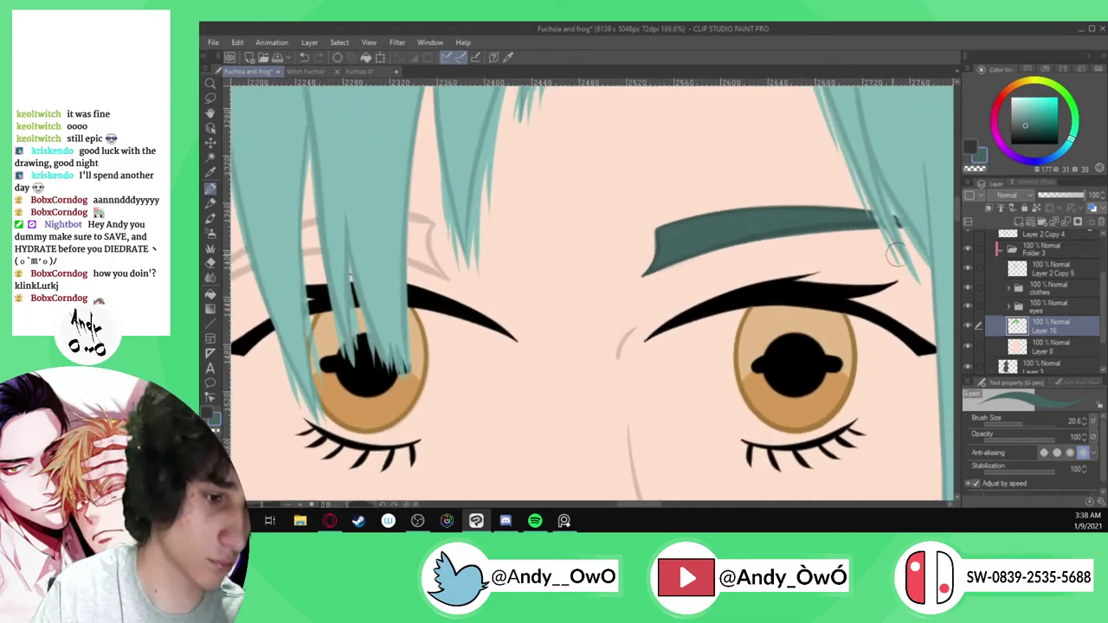
pyautogui.scroll(-4, 853, 227)
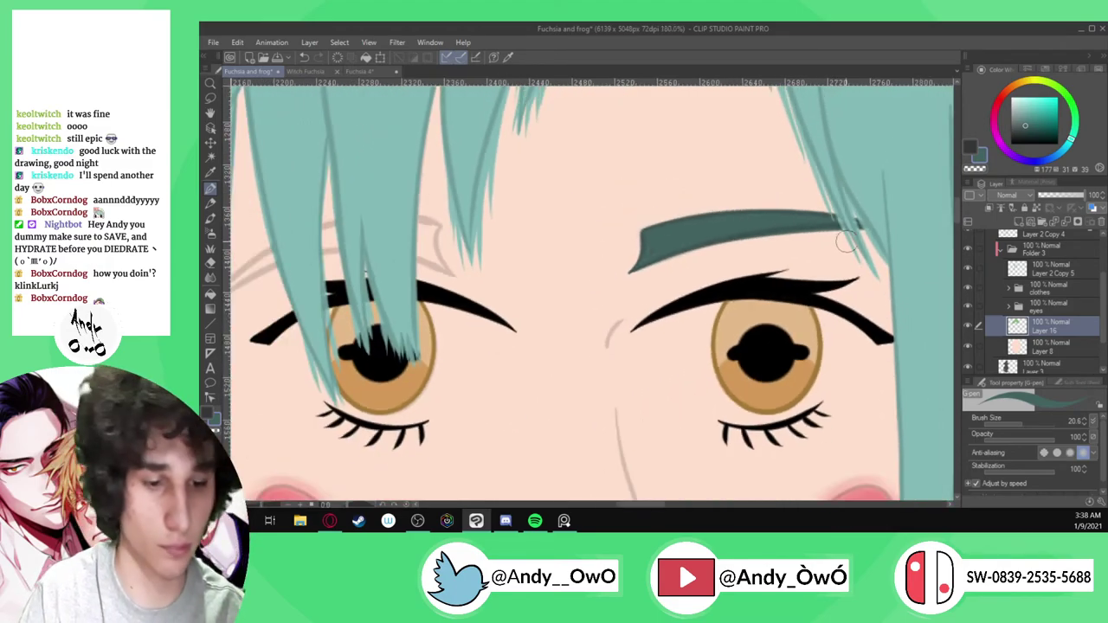
pyautogui.scroll(3, 300, 300)
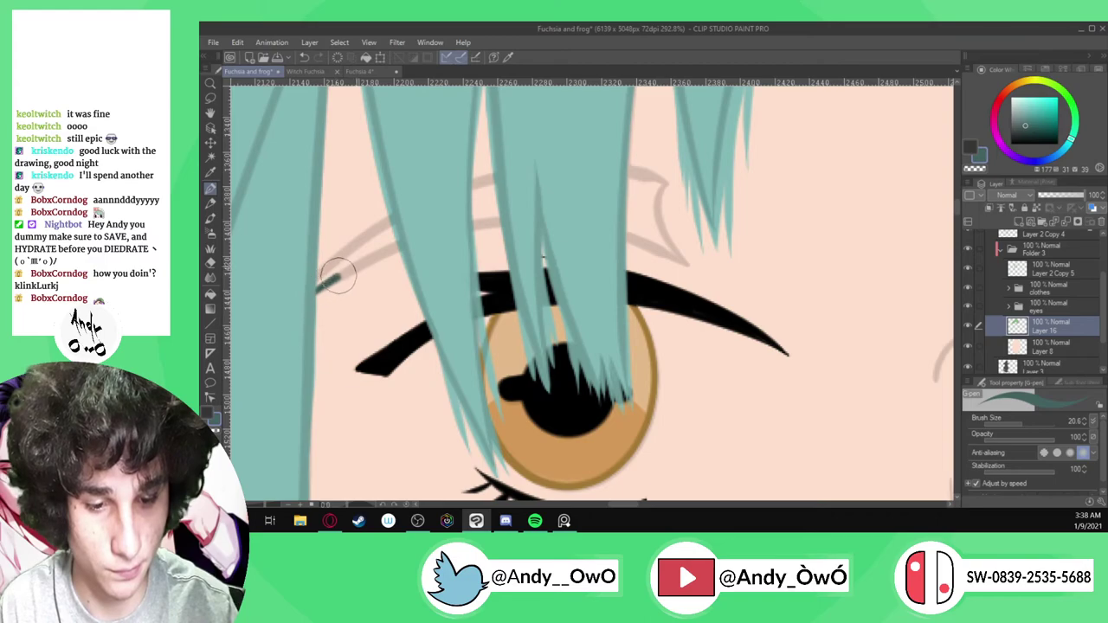
pyautogui.moveTo(336, 277); pyautogui.dragTo(396, 248)
pyautogui.moveTo(474, 224)
pyautogui.mouseDown()
pyautogui.moveTo(571, 223)
pyautogui.moveTo(647, 240)
pyautogui.mouseUp()
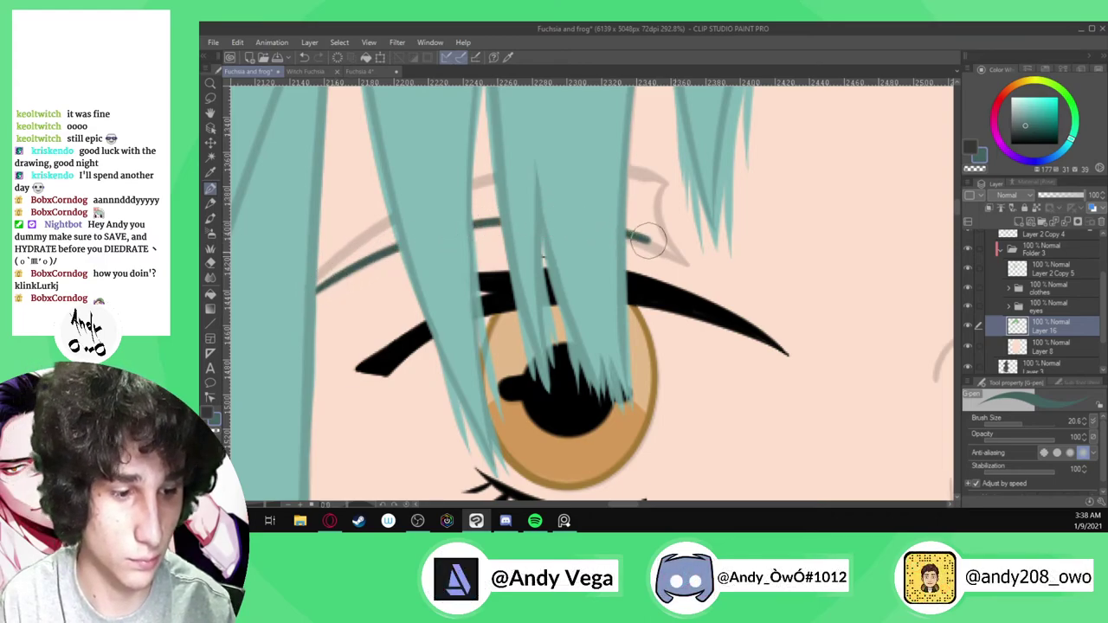
pyautogui.moveTo(340, 260)
pyautogui.mouseDown()
pyautogui.moveTo(436, 208)
pyautogui.moveTo(502, 189)
pyautogui.mouseUp()
pyautogui.moveTo(623, 177); pyautogui.dragTo(659, 182)
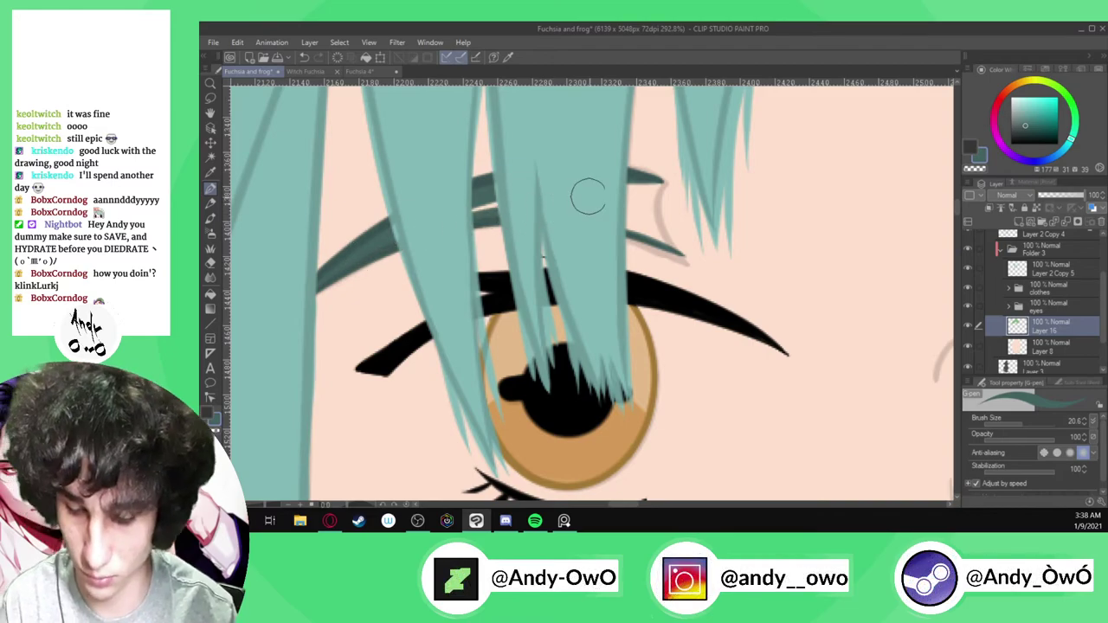
# Outline the inner end of the hair-covered eyebrow with its pointed tip and fill it in dark teal
pyautogui.scroll(2, 585, 197)
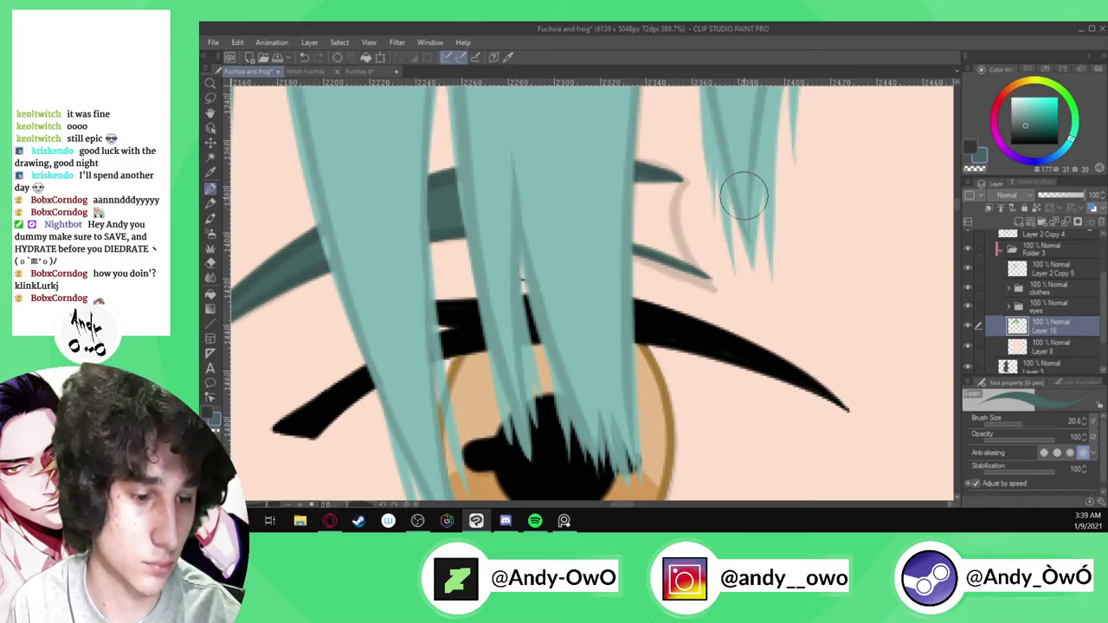
pyautogui.scroll(1, 743, 196)
pyautogui.moveTo(712, 288)
pyautogui.mouseDown()
pyautogui.moveTo(668, 223)
pyautogui.moveTo(674, 157)
pyautogui.moveTo(638, 143)
pyautogui.mouseUp()
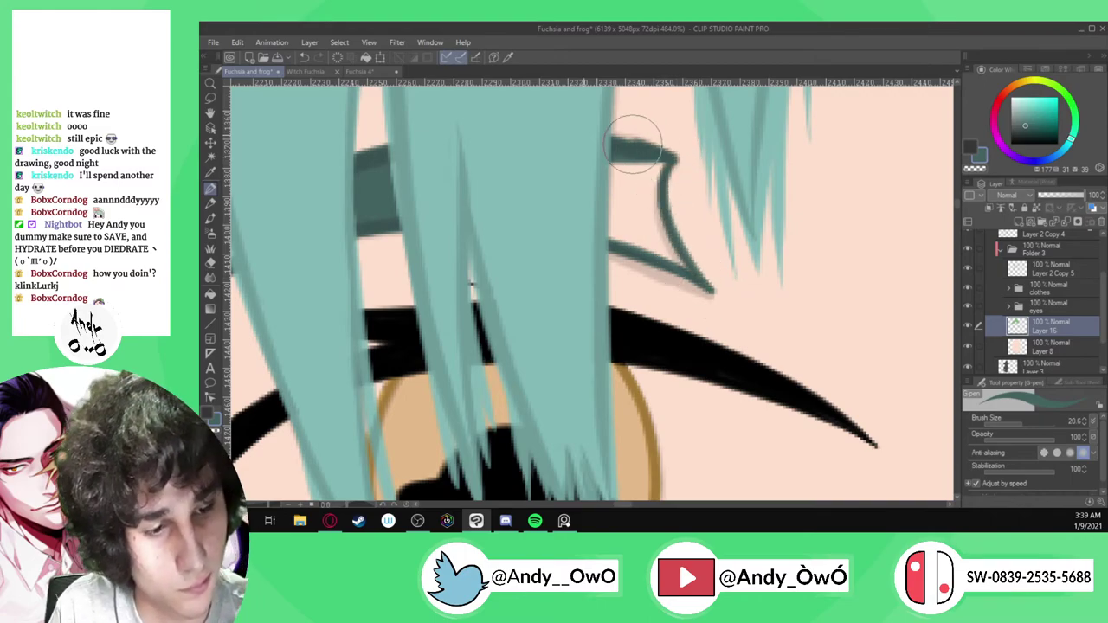
pyautogui.scroll(1, 638, 143)
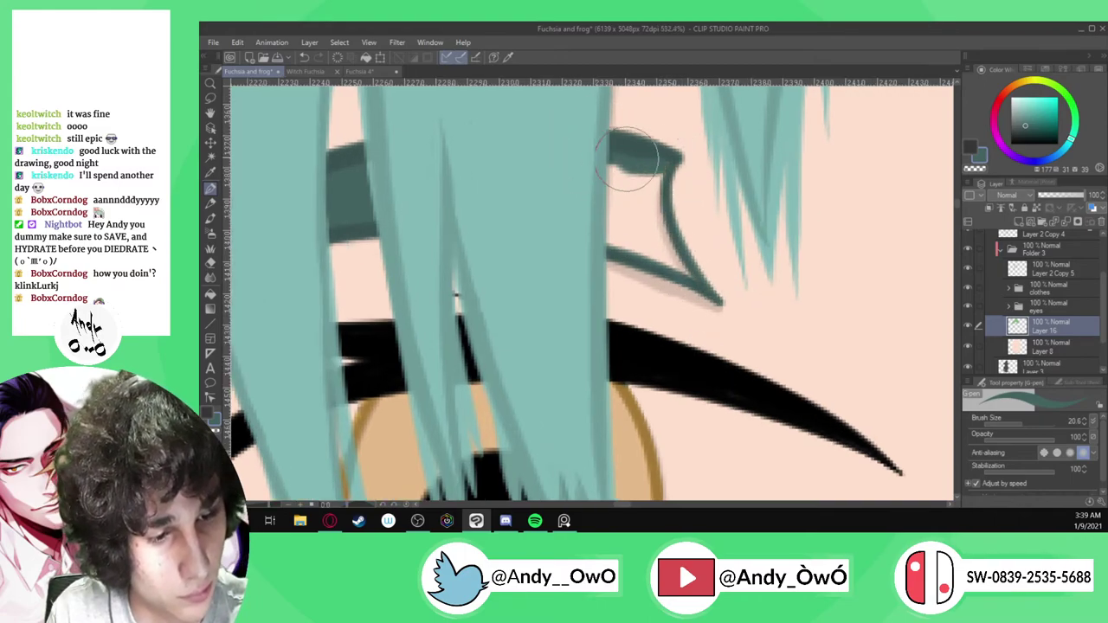
pyautogui.scroll(1, 630, 159)
pyautogui.moveTo(661, 168)
pyautogui.mouseDown()
pyautogui.moveTo(651, 208)
pyautogui.moveTo(709, 320)
pyautogui.moveTo(605, 274)
pyautogui.moveTo(611, 265)
pyautogui.moveTo(678, 299)
pyautogui.moveTo(640, 202)
pyautogui.moveTo(648, 167)
pyautogui.moveTo(590, 184)
pyautogui.moveTo(599, 183)
pyautogui.moveTo(590, 251)
pyautogui.moveTo(607, 193)
pyautogui.moveTo(630, 180)
pyautogui.moveTo(649, 270)
pyautogui.moveTo(745, 354)
pyautogui.moveTo(683, 315)
pyautogui.moveTo(557, 274)
pyautogui.moveTo(747, 360)
pyautogui.moveTo(722, 333)
pyautogui.moveTo(737, 353)
pyautogui.moveTo(618, 289)
pyautogui.moveTo(583, 284)
pyautogui.moveTo(642, 324)
pyautogui.mouseUp()
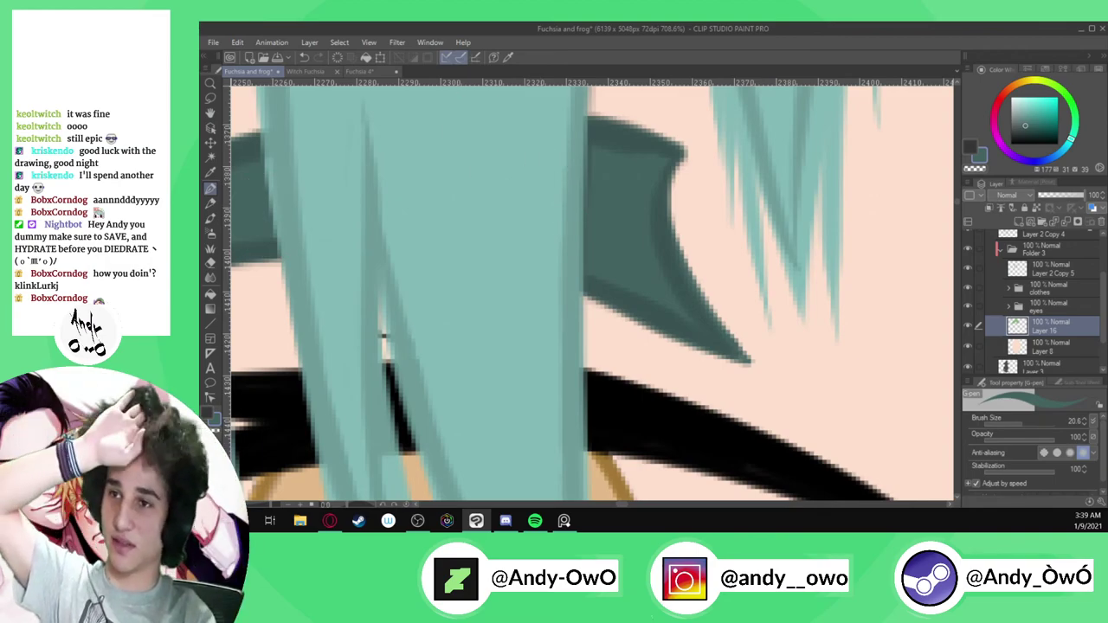
# Select the skin layer, Layer 8, and choose a salmon shadow colour with hue 16, saturation 36 and value 91
pyautogui.scroll(-6, 547, 249)
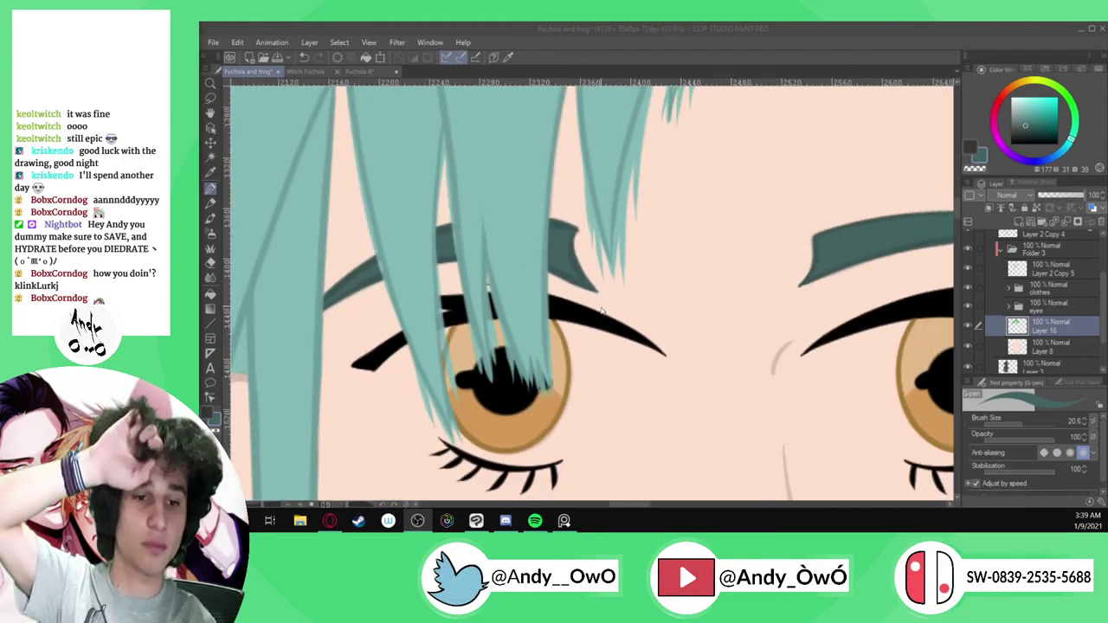
pyautogui.scroll(-3, 580, 299)
pyautogui.scroll(3, 570, 288)
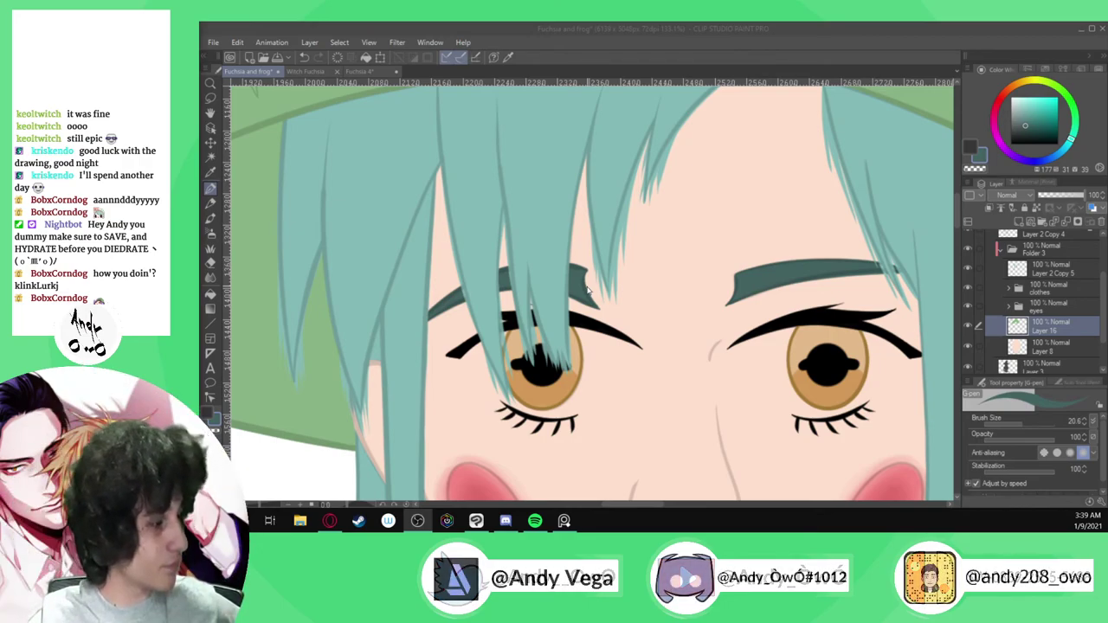
pyautogui.scroll(-2, 499, 285)
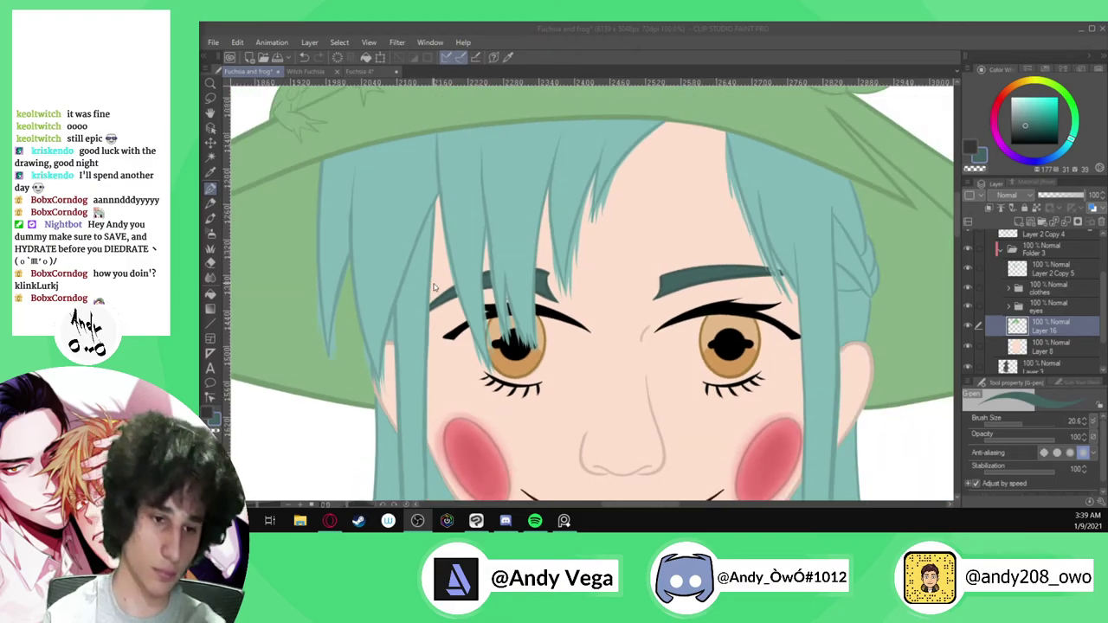
pyautogui.scroll(3, 618, 399)
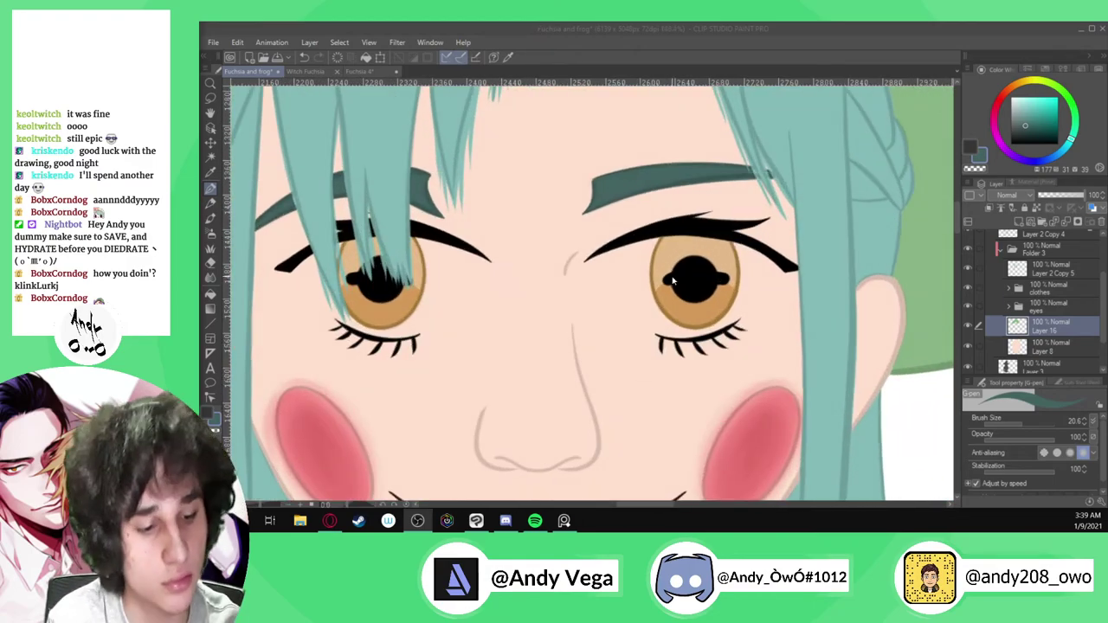
pyautogui.click(1047, 346)
pyautogui.keyDown('alt'); pyautogui.click(870, 240); pyautogui.keyUp('alt')
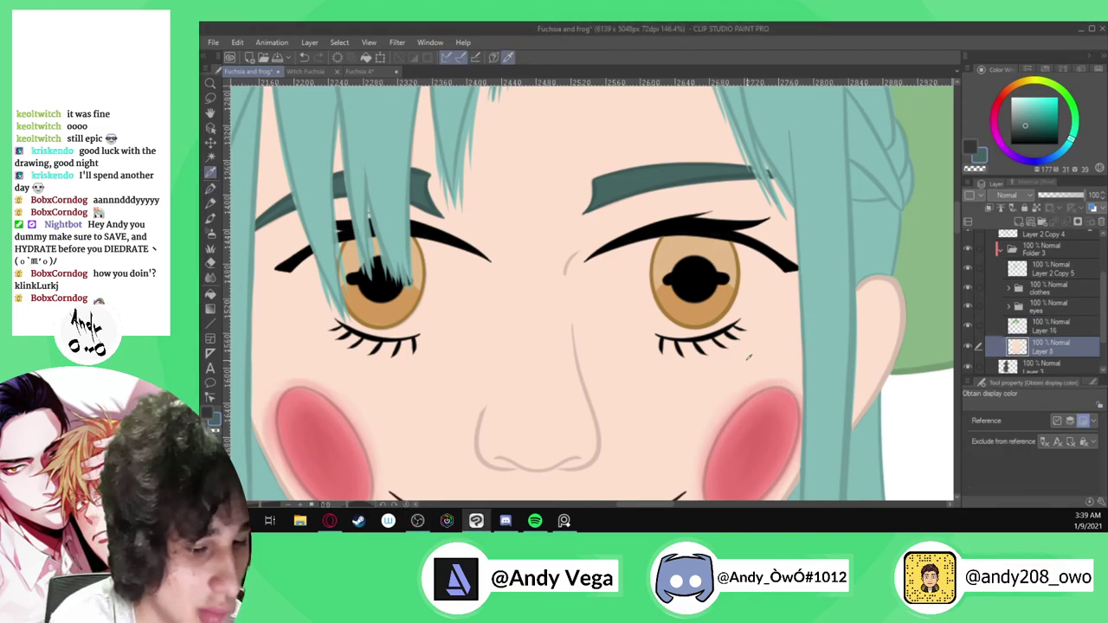
pyautogui.click(1029, 100)
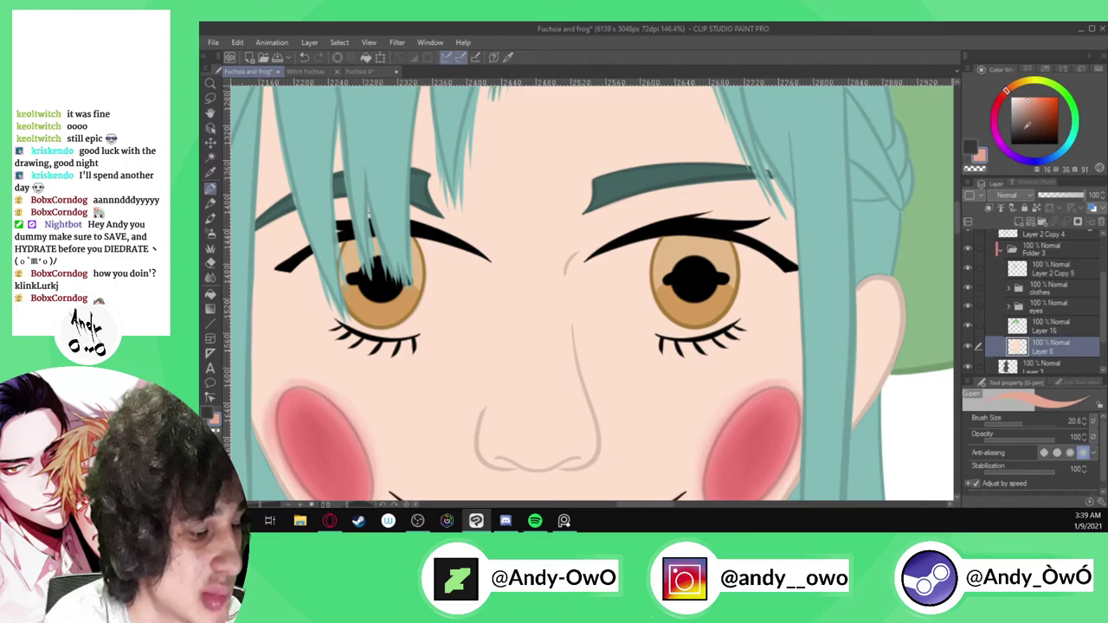
# Paint salmon shadows along both outer lower cheek edges with a 108.6 brush and blend them softly into the skin
pyautogui.scroll(-4, 786, 254)
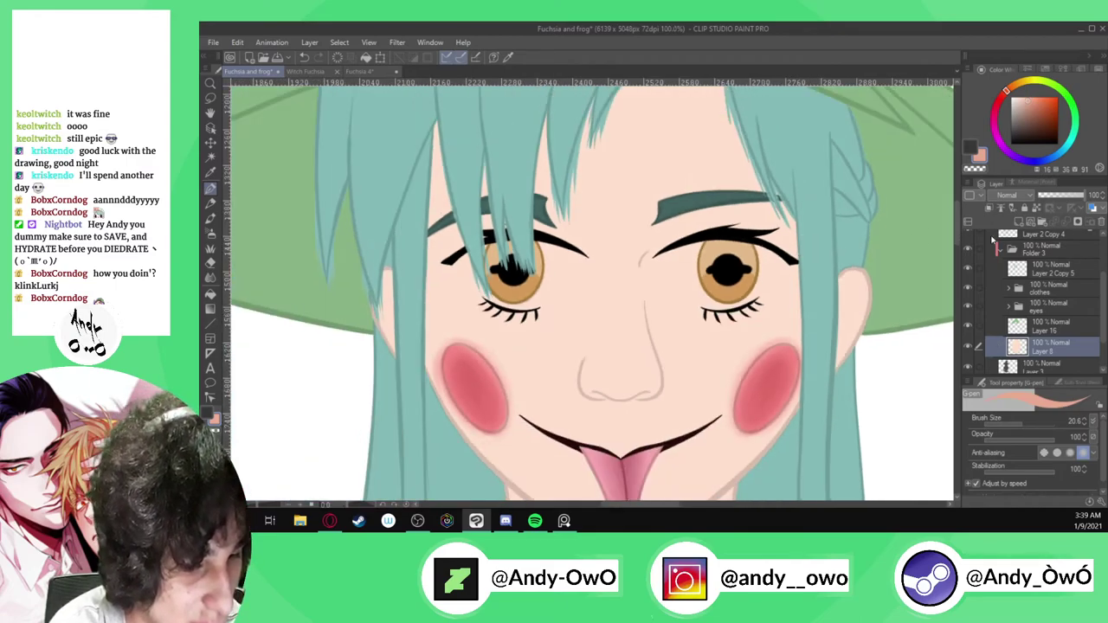
pyautogui.scroll(3, 783, 342)
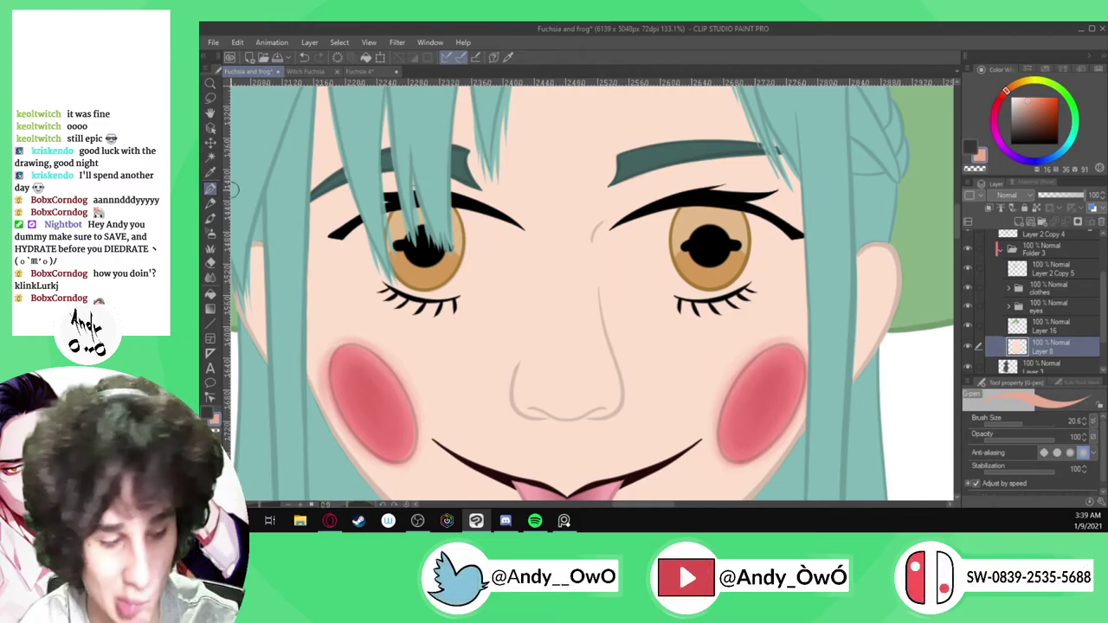
pyautogui.moveTo(1031, 424); pyautogui.dragTo(1035, 424)
pyautogui.scroll(-3, 824, 250)
pyautogui.moveTo(762, 442)
pyautogui.mouseDown()
pyautogui.moveTo(786, 379)
pyautogui.moveTo(815, 355)
pyautogui.mouseUp()
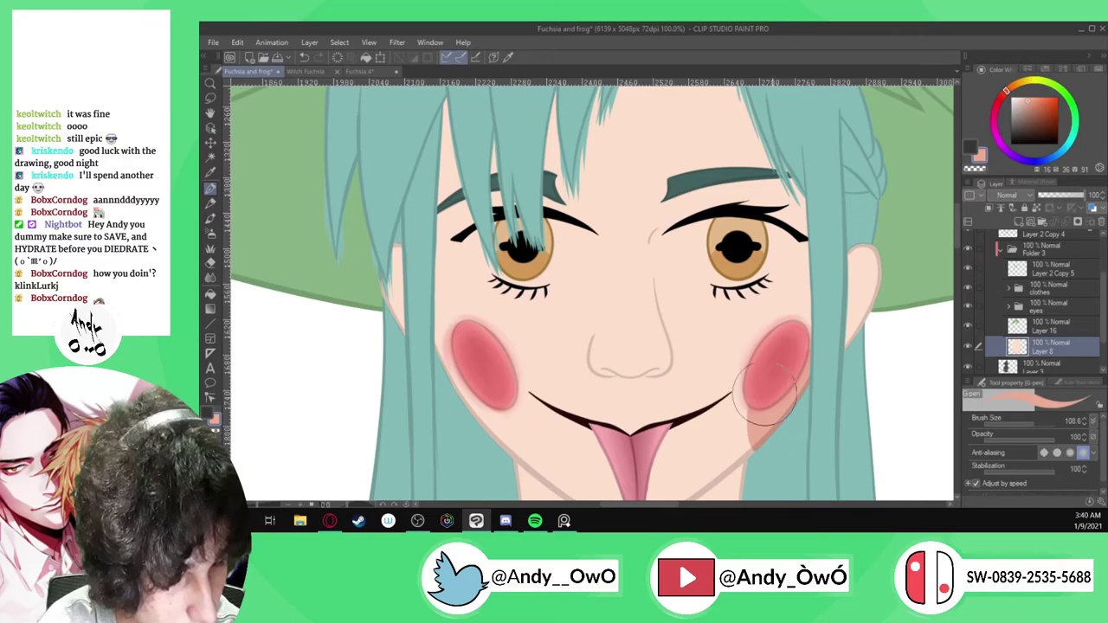
pyautogui.scroll(-2, 622, 352)
pyautogui.moveTo(458, 332); pyautogui.dragTo(516, 419)
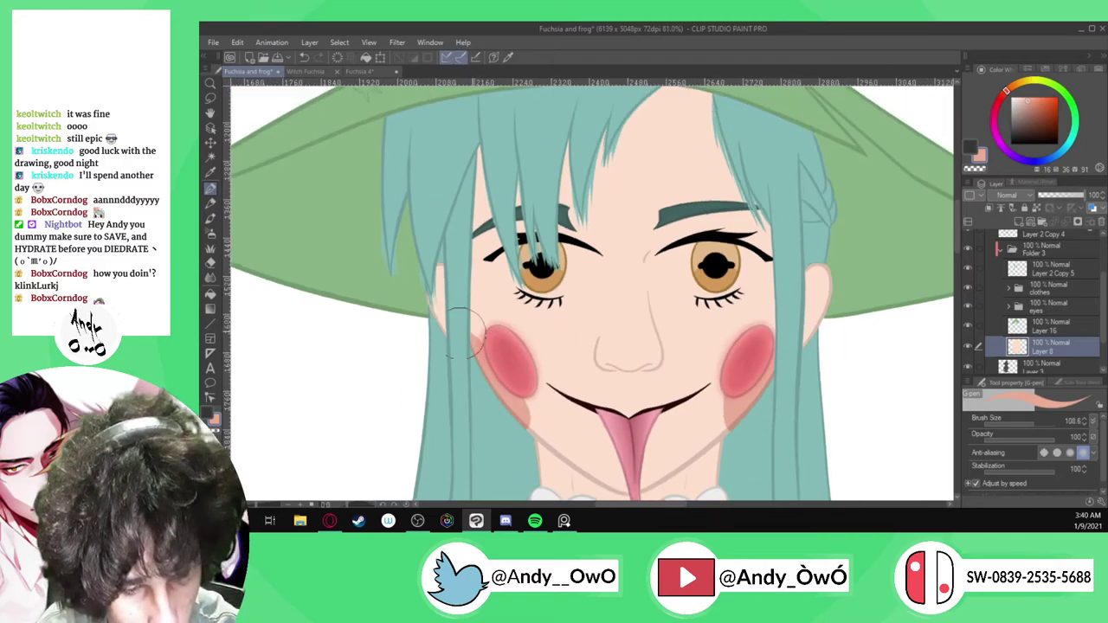
pyautogui.click(211, 278)
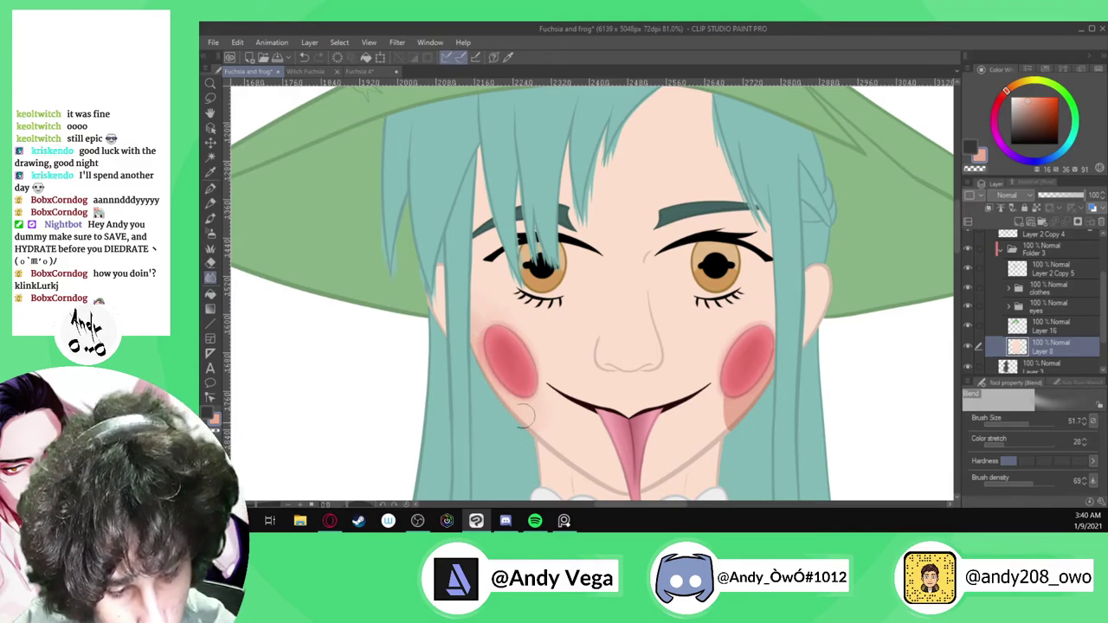
pyautogui.moveTo(749, 389)
pyautogui.mouseDown()
pyautogui.moveTo(707, 430)
pyautogui.moveTo(721, 395)
pyautogui.moveTo(773, 353)
pyautogui.mouseUp()
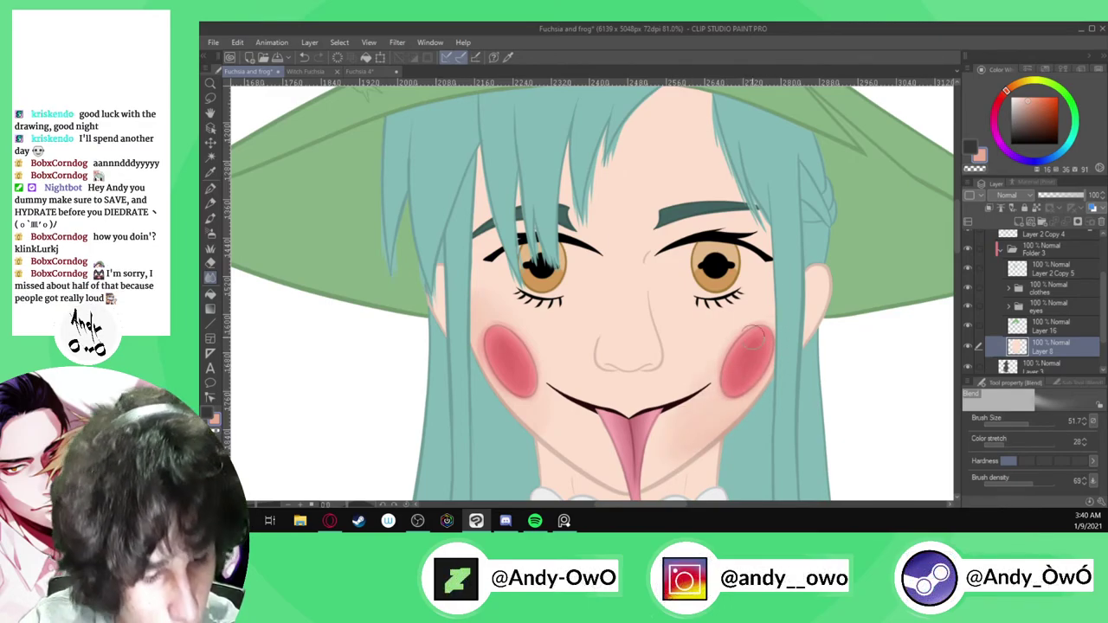
# Choose a salmon colour with hue 12, saturation 43 and value 90, and try shading the nose's lower edge with it
pyautogui.press('p')
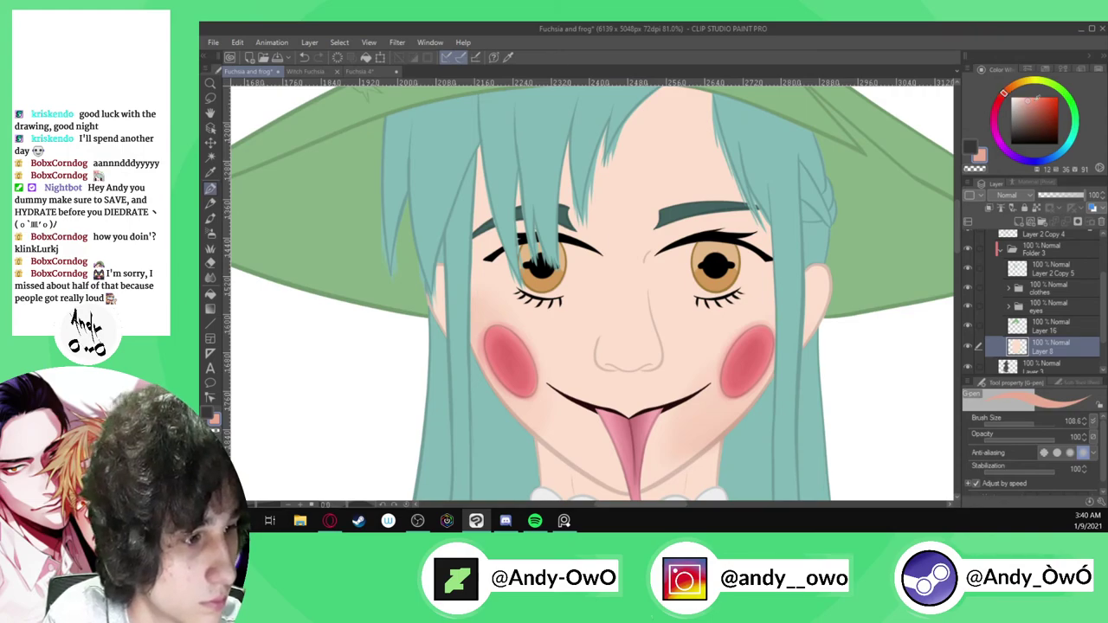
pyautogui.scroll(5, 608, 345)
pyautogui.click(590, 334)
pyautogui.moveTo(589, 343)
pyautogui.mouseDown()
pyautogui.moveTo(604, 382)
pyautogui.moveTo(717, 371)
pyautogui.moveTo(658, 371)
pyautogui.mouseUp()
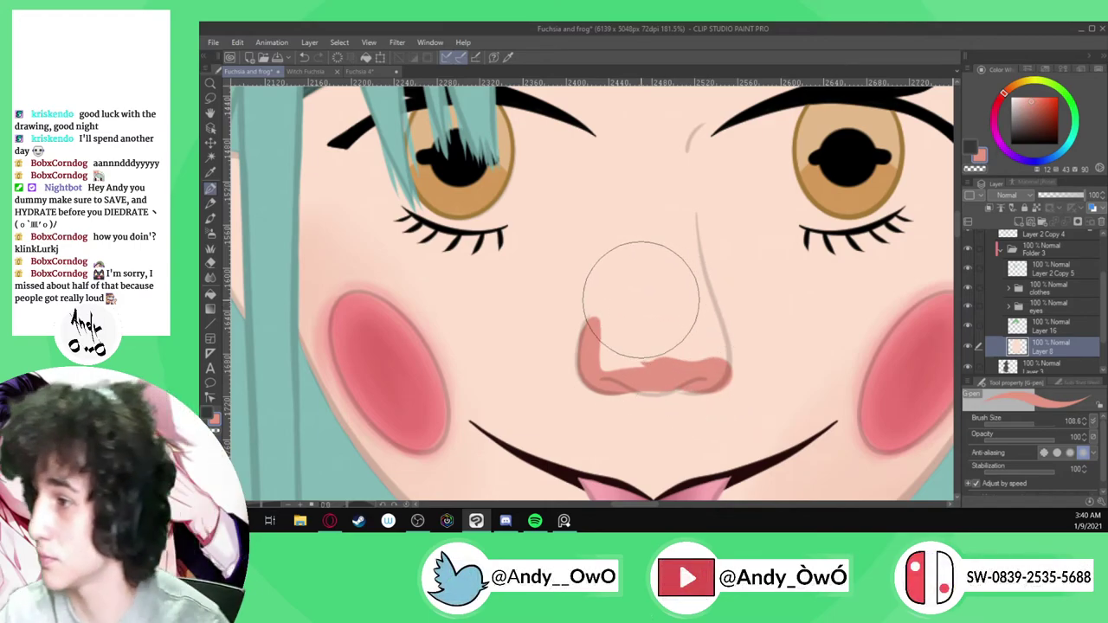
pyautogui.hotkey('ctrl', 'z')
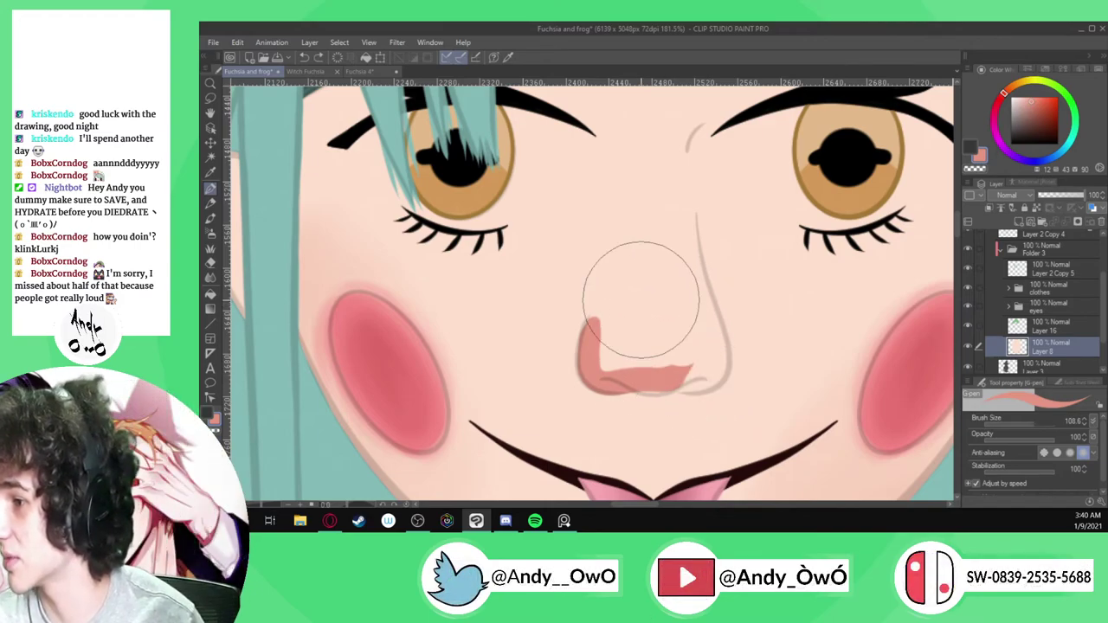
# Undo the remaining nose shading and repaint the lower part of the nose in salmon with a brush size of 31.2
pyautogui.click(1032, 424)
pyautogui.moveTo(1032, 428); pyautogui.dragTo(992, 408)
pyautogui.hotkey('ctrl', 'z')
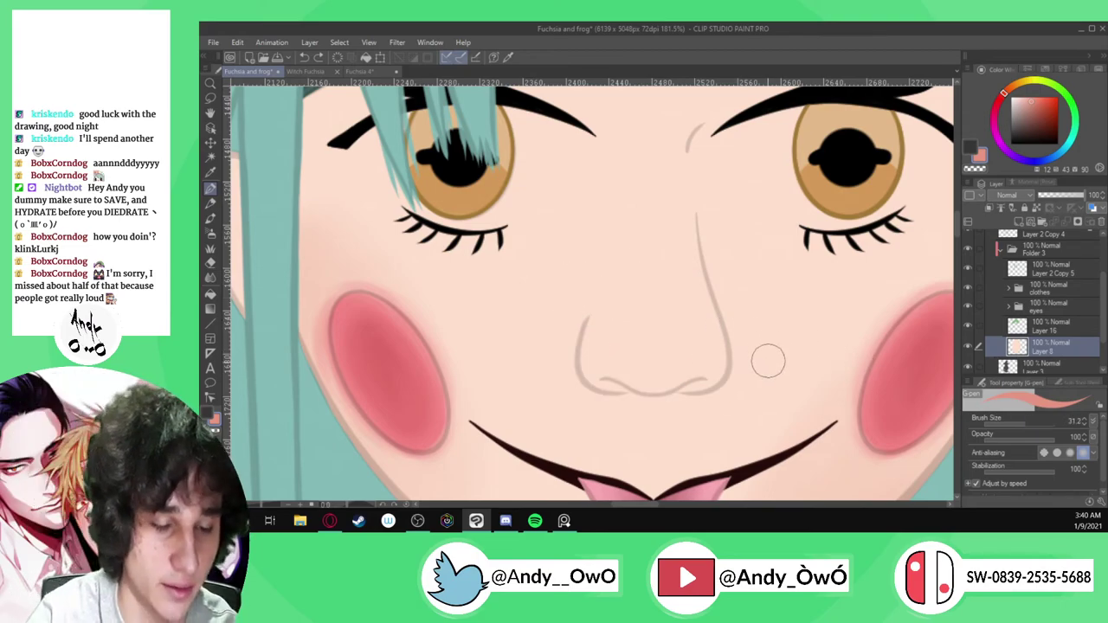
pyautogui.scroll(3, 768, 360)
pyautogui.moveTo(462, 351)
pyautogui.mouseDown()
pyautogui.moveTo(563, 391)
pyautogui.moveTo(688, 356)
pyautogui.mouseUp()
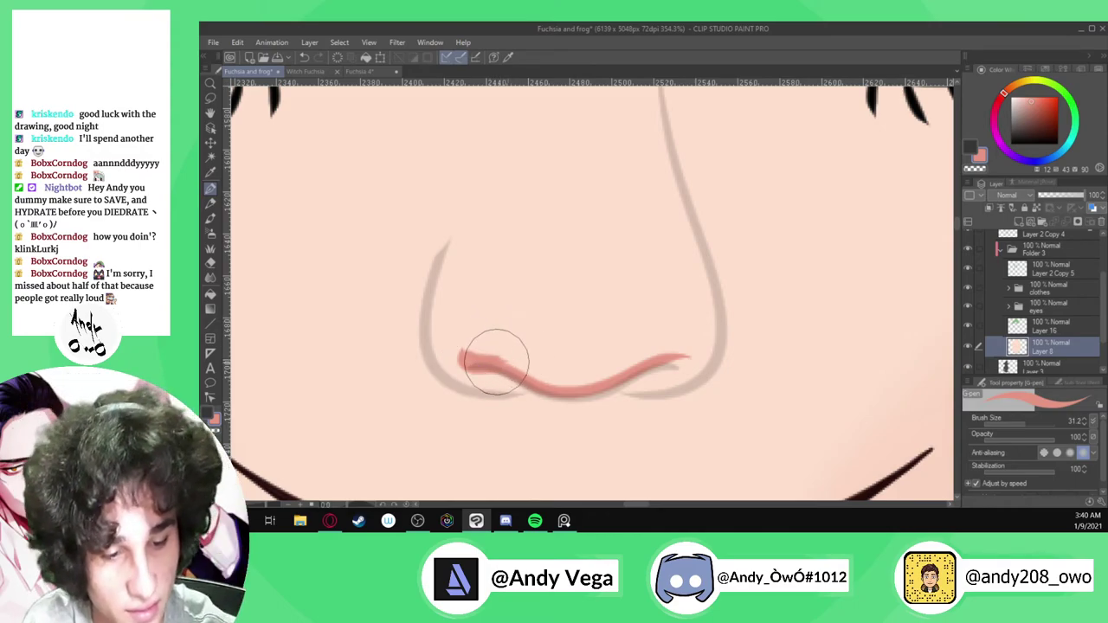
pyautogui.moveTo(522, 368)
pyautogui.mouseDown()
pyautogui.moveTo(594, 375)
pyautogui.moveTo(664, 349)
pyautogui.moveTo(688, 357)
pyautogui.moveTo(586, 387)
pyautogui.moveTo(536, 358)
pyautogui.moveTo(534, 390)
pyautogui.moveTo(577, 394)
pyautogui.moveTo(631, 365)
pyautogui.moveTo(589, 393)
pyautogui.moveTo(651, 371)
pyautogui.moveTo(618, 383)
pyautogui.moveTo(676, 382)
pyautogui.moveTo(696, 359)
pyautogui.mouseUp()
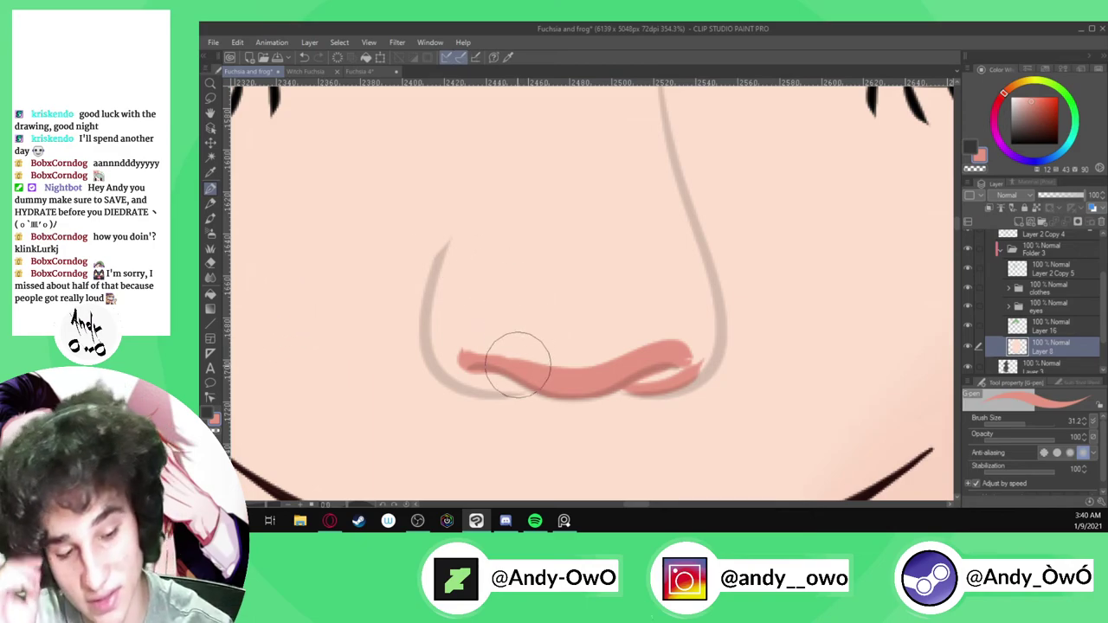
pyautogui.moveTo(525, 395)
pyautogui.mouseDown()
pyautogui.moveTo(458, 375)
pyautogui.moveTo(444, 351)
pyautogui.moveTo(513, 336)
pyautogui.moveTo(676, 344)
pyautogui.moveTo(574, 367)
pyautogui.moveTo(517, 346)
pyautogui.mouseUp()
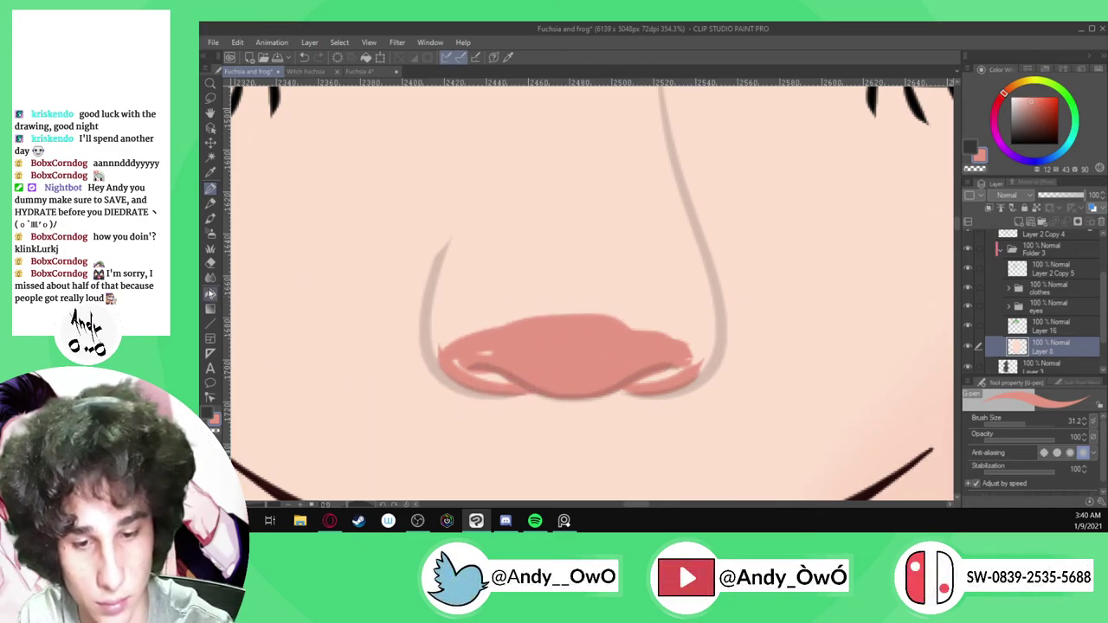
# Smooth the salmon nose shadow upward into the skin with the Blend tool at size 20.5
pyautogui.click(210, 275)
pyautogui.press('[')
pyautogui.press('[')
pyautogui.press('[')
pyautogui.moveTo(506, 321)
pyautogui.mouseDown()
pyautogui.moveTo(645, 329)
pyautogui.moveTo(487, 366)
pyautogui.moveTo(477, 358)
pyautogui.moveTo(512, 374)
pyautogui.moveTo(470, 352)
pyautogui.moveTo(487, 329)
pyautogui.moveTo(614, 366)
pyautogui.moveTo(598, 371)
pyautogui.moveTo(672, 317)
pyautogui.mouseUp()
pyautogui.moveTo(628, 355)
pyautogui.mouseDown()
pyautogui.moveTo(695, 363)
pyautogui.moveTo(646, 378)
pyautogui.moveTo(627, 363)
pyautogui.moveTo(660, 320)
pyautogui.mouseUp()
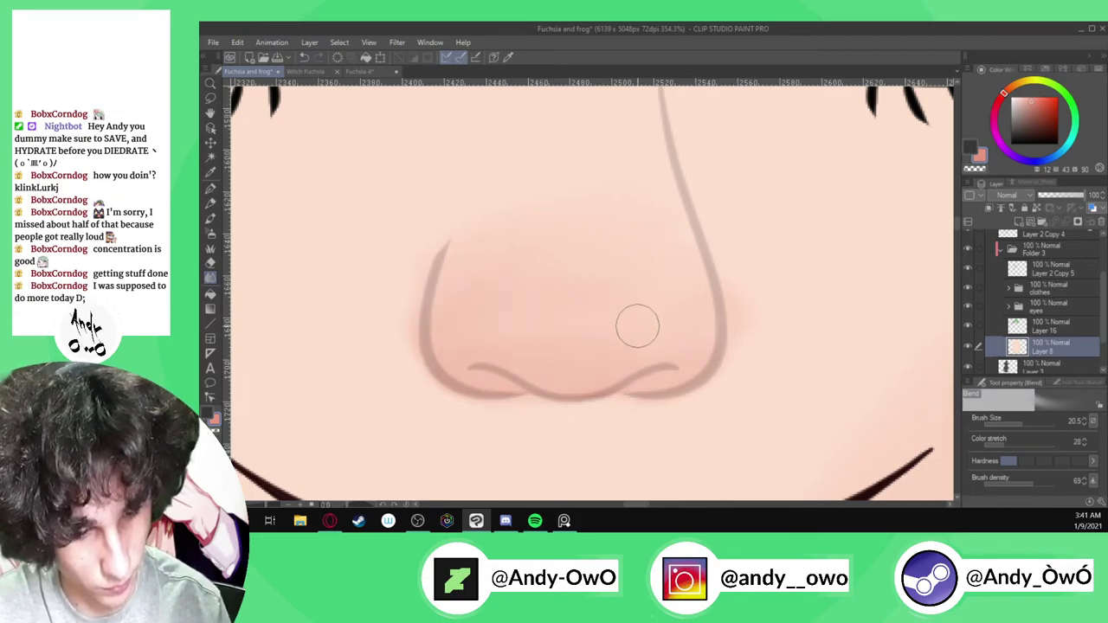
# Pick a light skin colour with hue 22, saturation 19 and value 99, and blend the nose shading up toward the bridge
pyautogui.press('p')
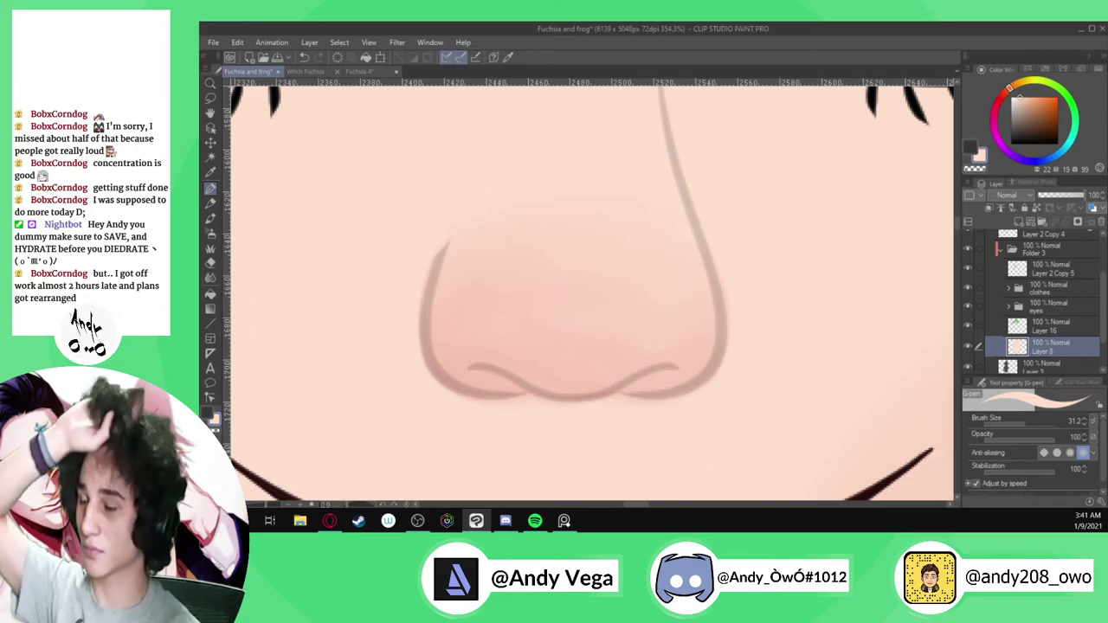
pyautogui.scroll(-3, 456, 235)
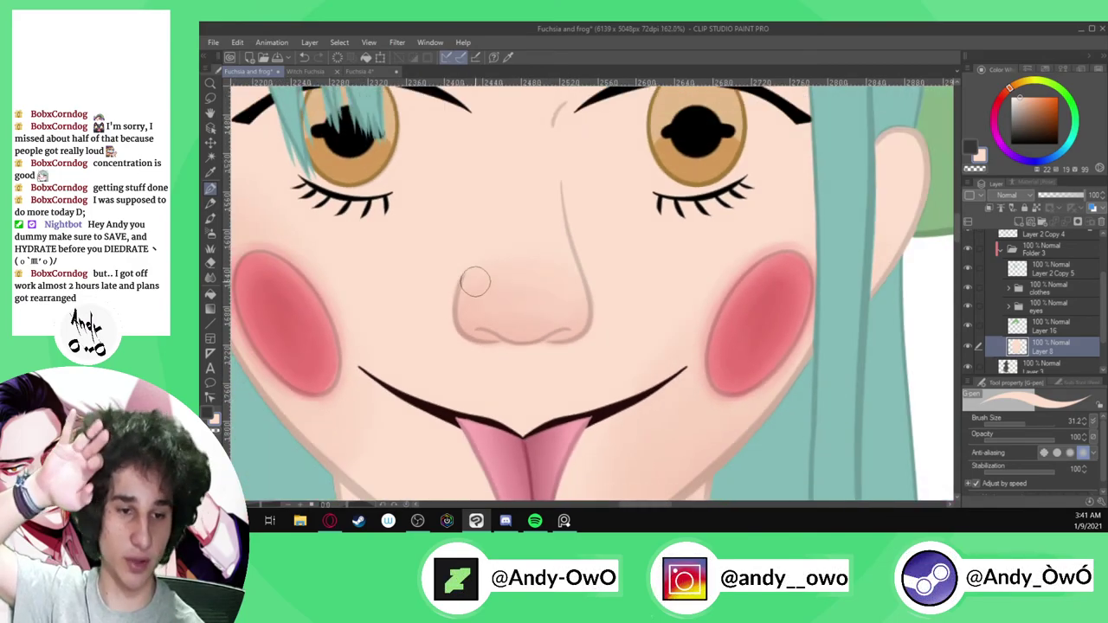
pyautogui.press('j')
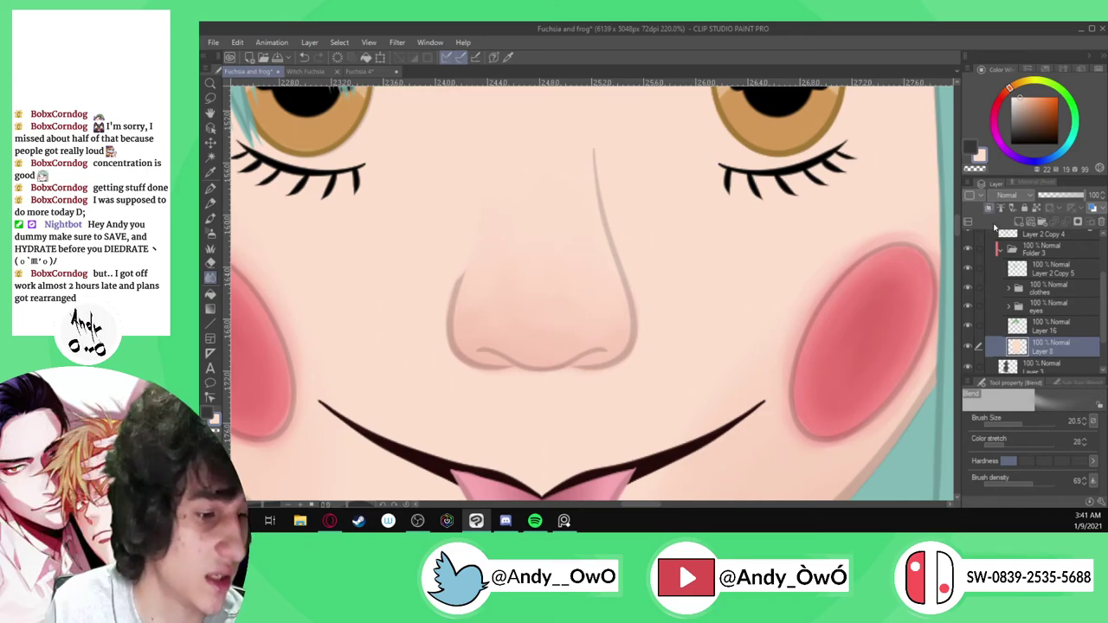
# Hide the line art, Layer 2 Copy 4, and soften the nose shading with the Blend tool at size 31.2
pyautogui.scroll(3, 1035, 303)
pyautogui.click(969, 292)
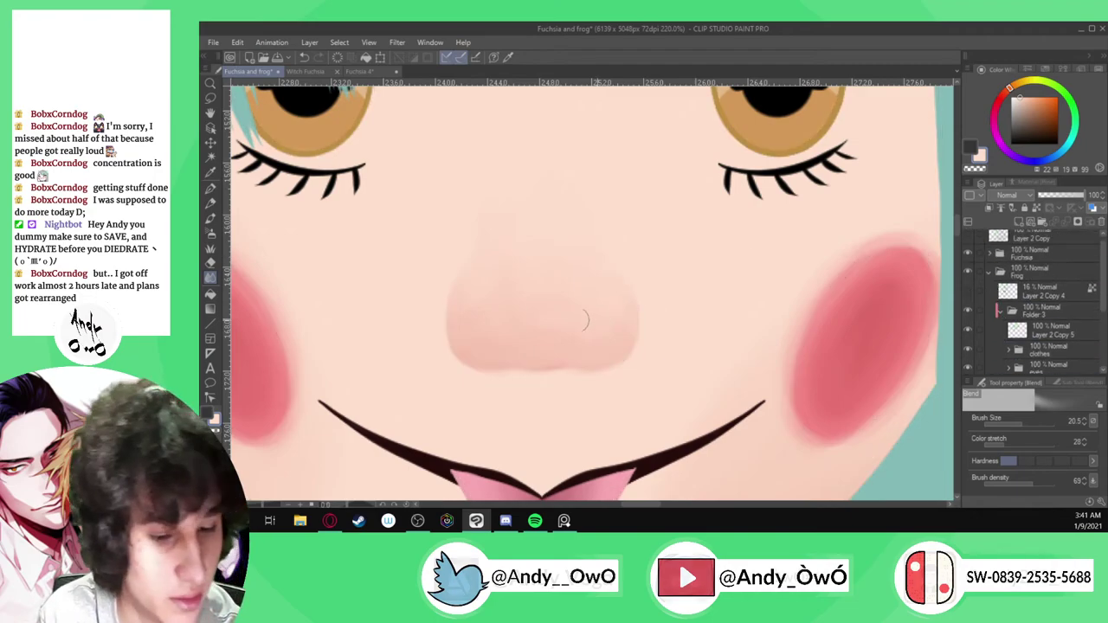
pyautogui.scroll(5, 522, 320)
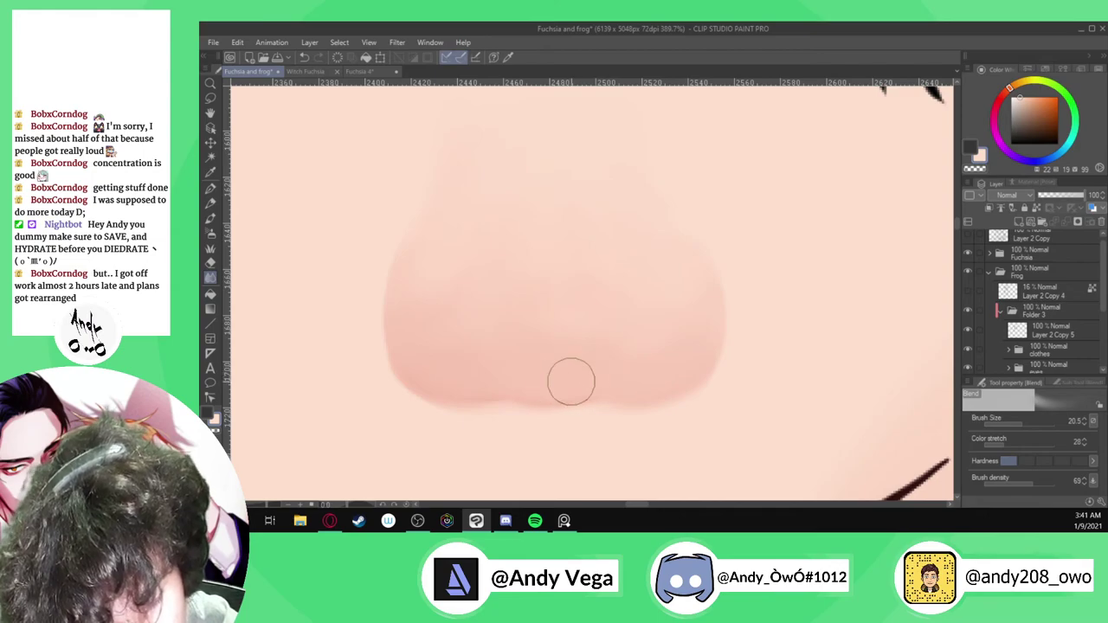
pyautogui.scroll(-6, 510, 296)
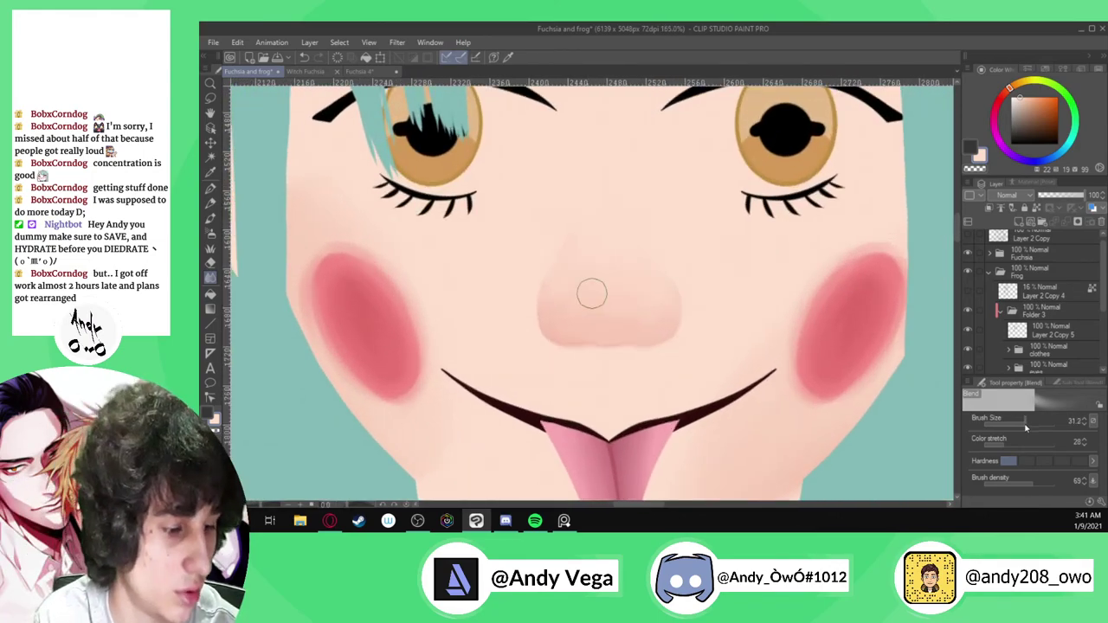
pyautogui.scroll(1, 608, 309)
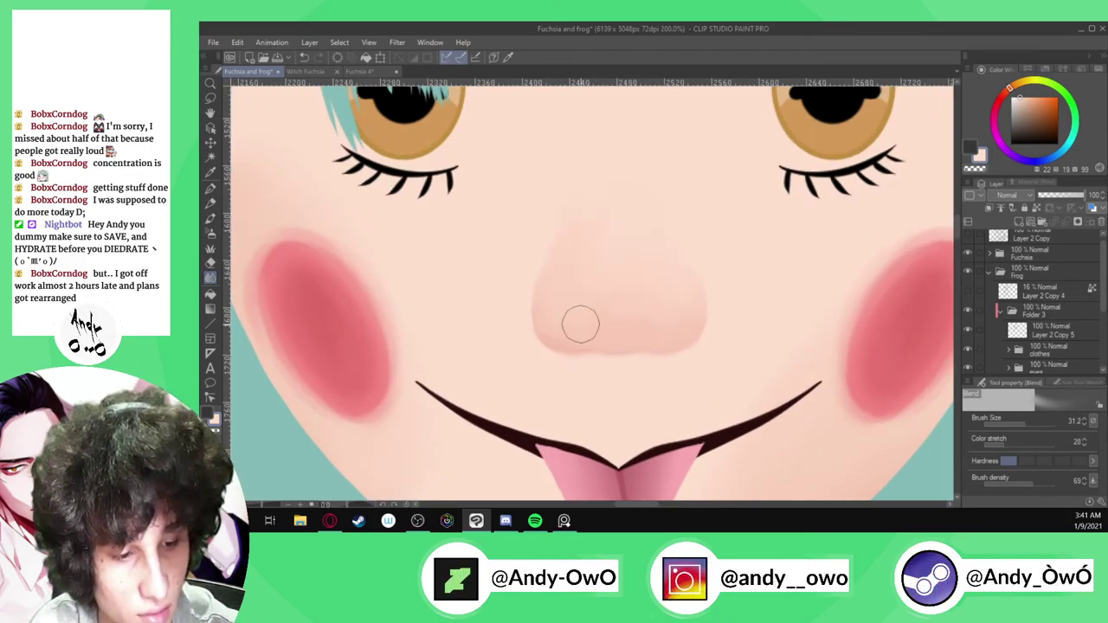
pyautogui.scroll(1, 646, 301)
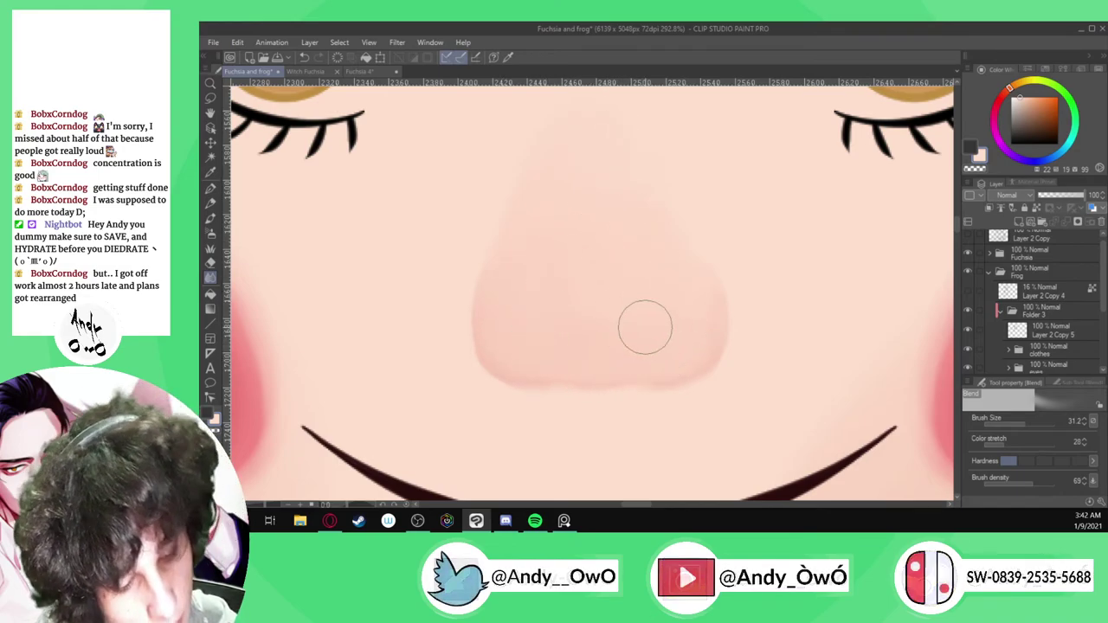
# Examine how the blended nose and cheek shading reads on the whole face without line art
pyautogui.scroll(-5, 649, 325)
pyautogui.scroll(-2, 606, 253)
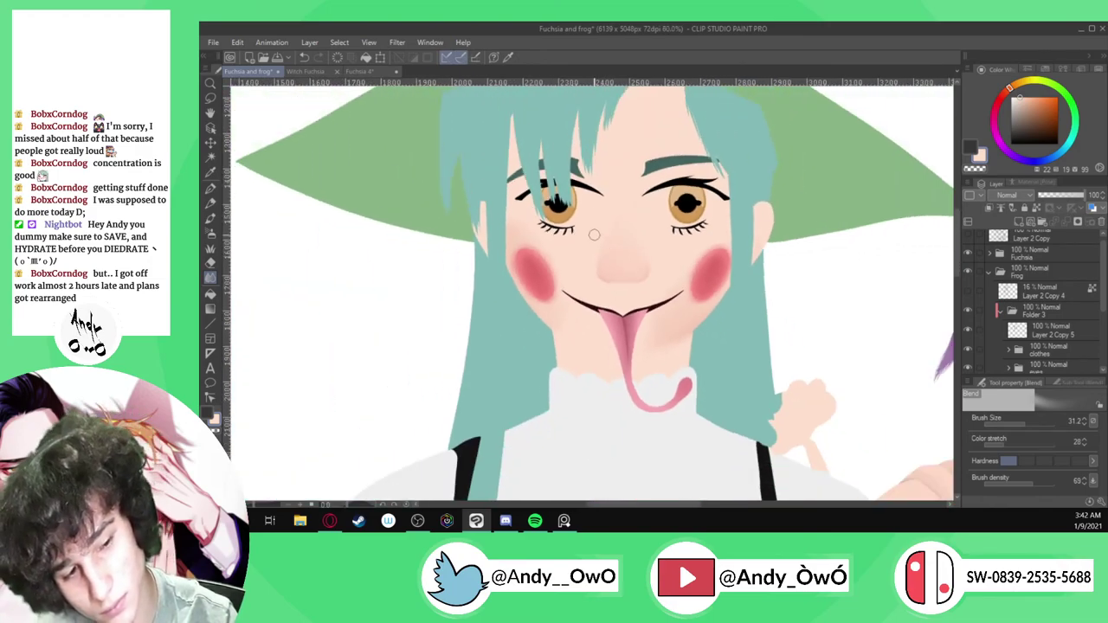
pyautogui.scroll(2, 623, 174)
pyautogui.scroll(-4, 621, 260)
pyautogui.scroll(2, 619, 257)
pyautogui.scroll(2, 631, 255)
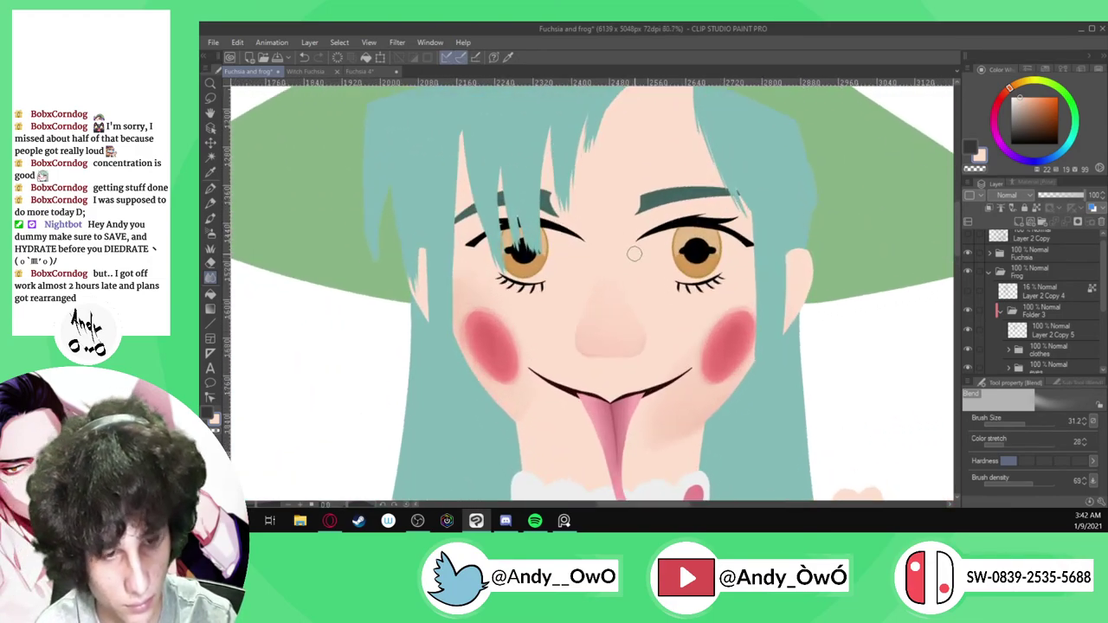
pyautogui.scroll(-7, 623, 250)
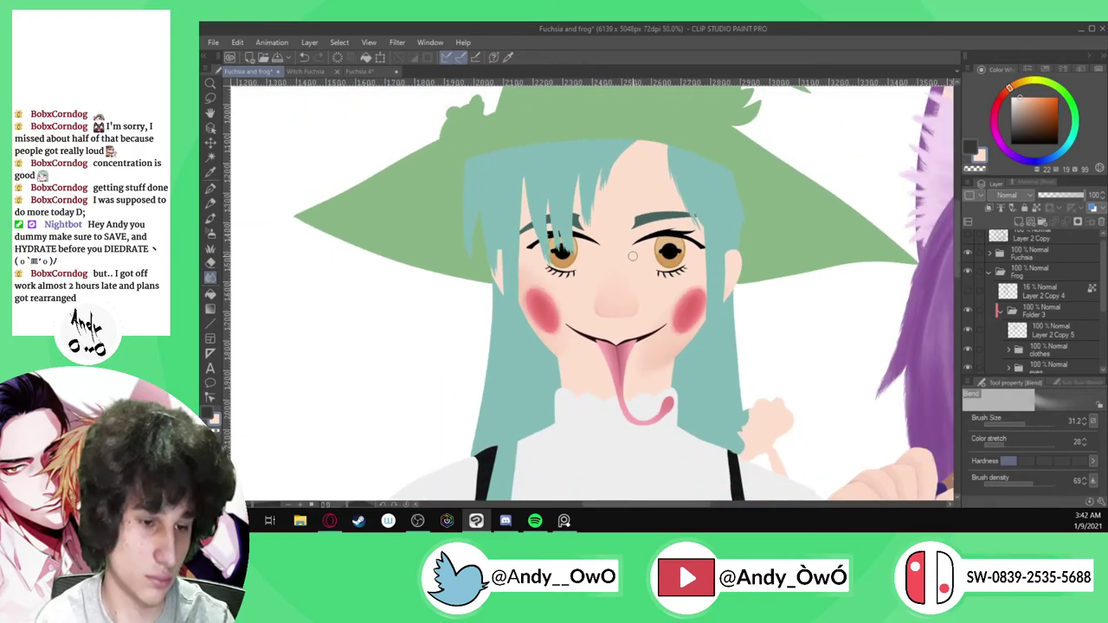
pyautogui.scroll(4, 621, 241)
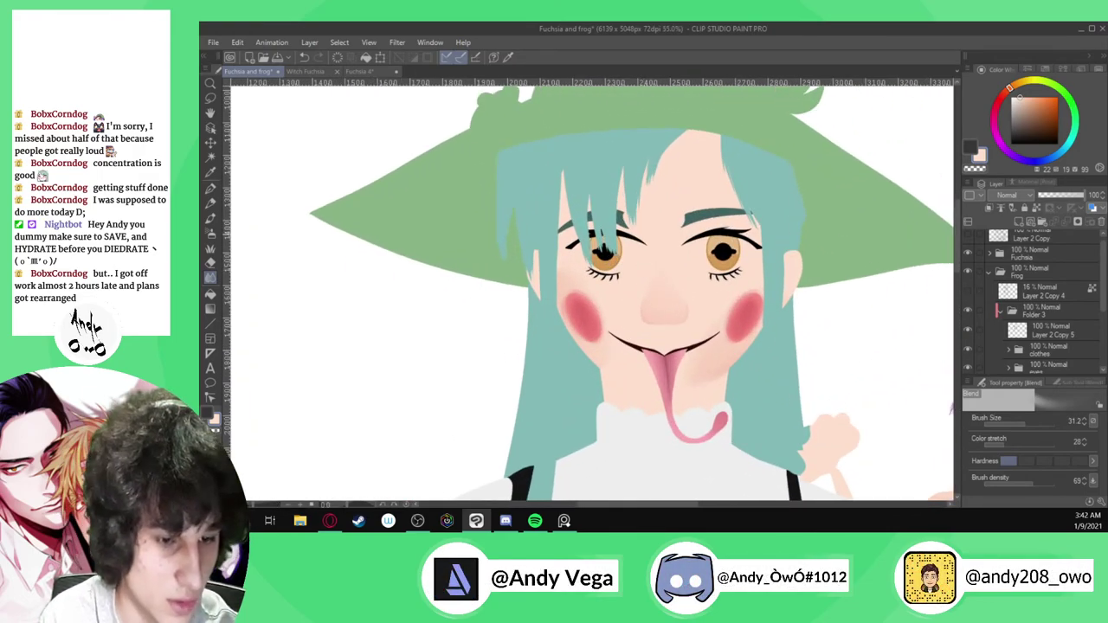
# Toggle the line art, Layer 2 Copy 4, to compare the face with and without outlines
pyautogui.scroll(4, 623, 277)
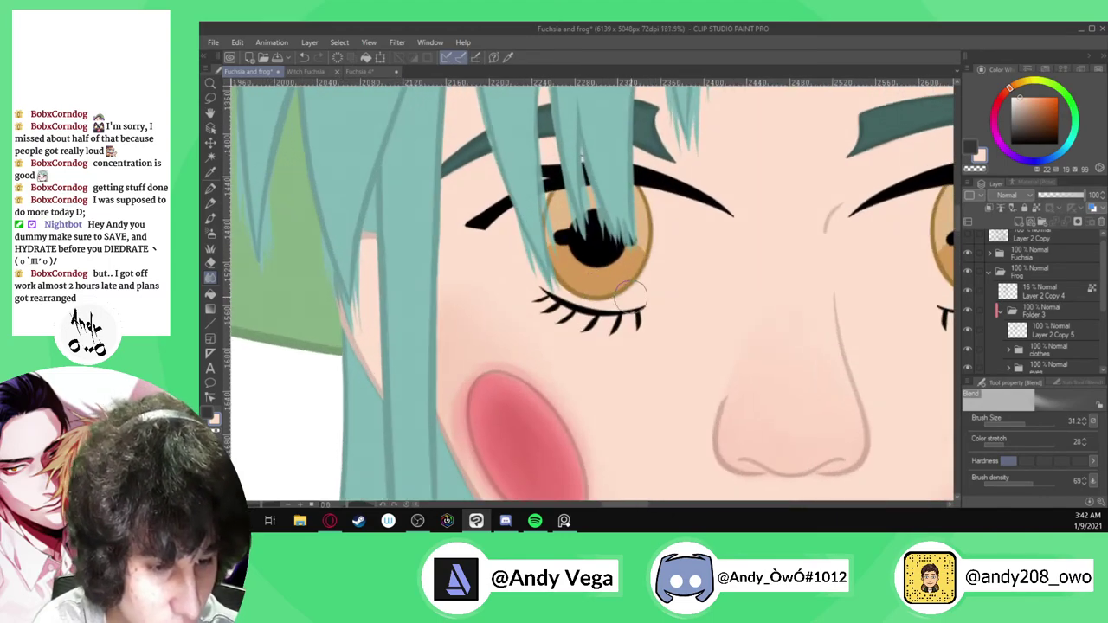
pyautogui.scroll(-2, 483, 363)
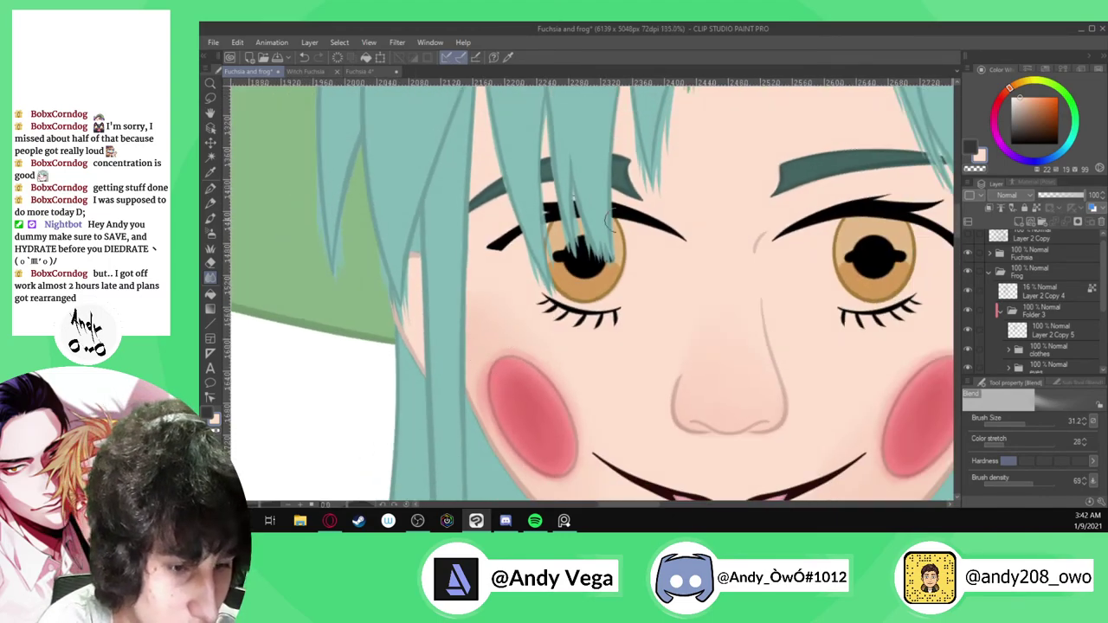
pyautogui.scroll(1, 600, 215)
pyautogui.click(968, 291)
pyautogui.click(969, 291)
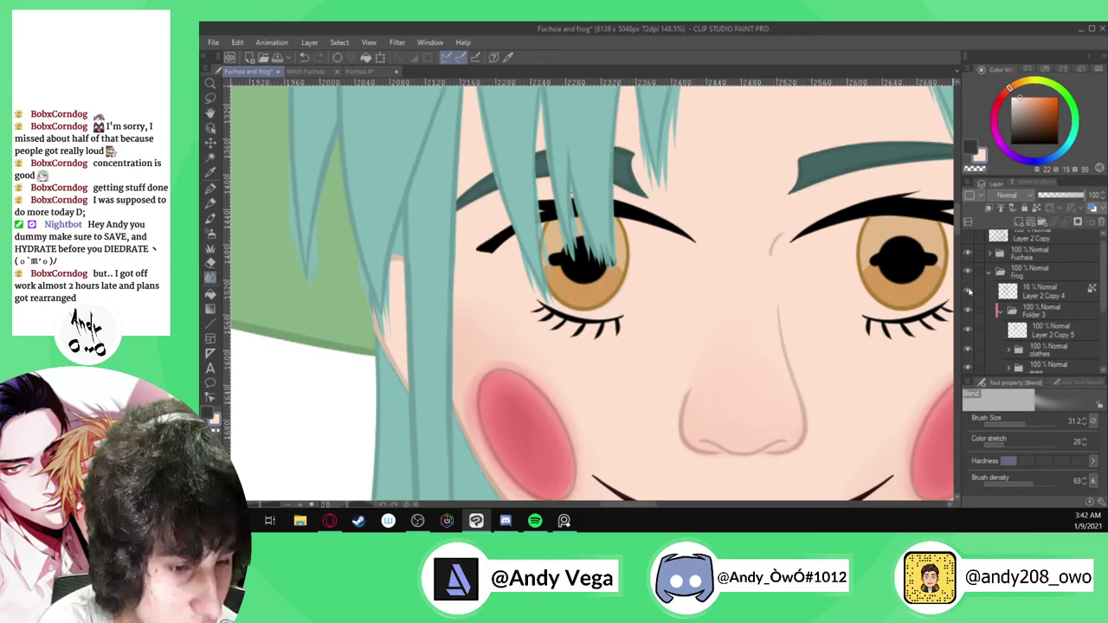
pyautogui.scroll(-3, 682, 303)
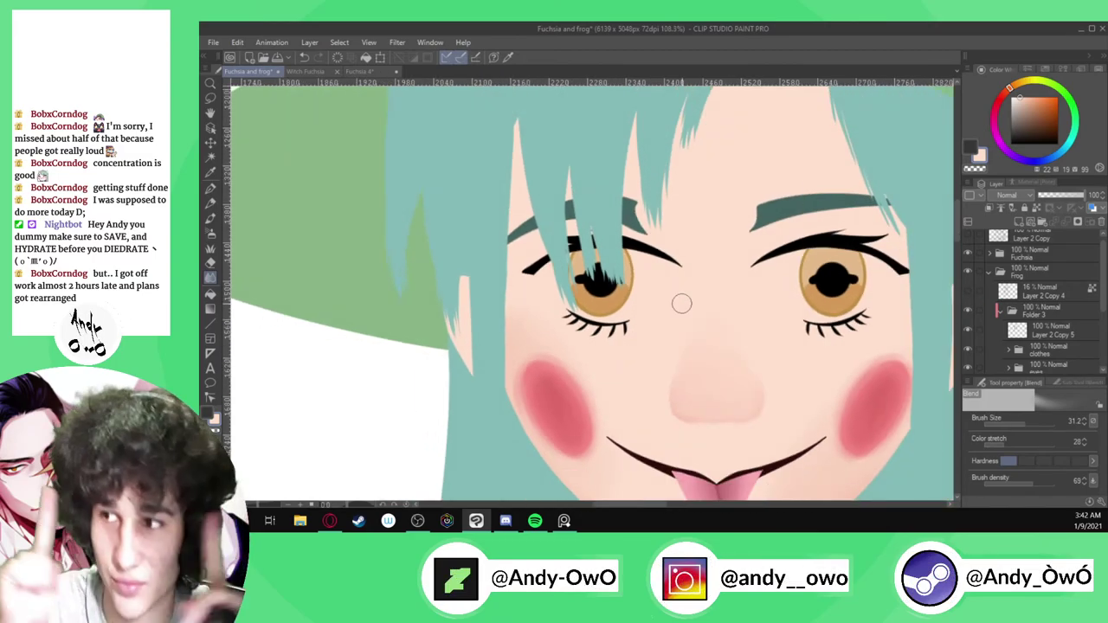
# Compare the frog-witch's flat colours and shading with the purple-haired character across the illustration
pyautogui.scroll(-10, 680, 302)
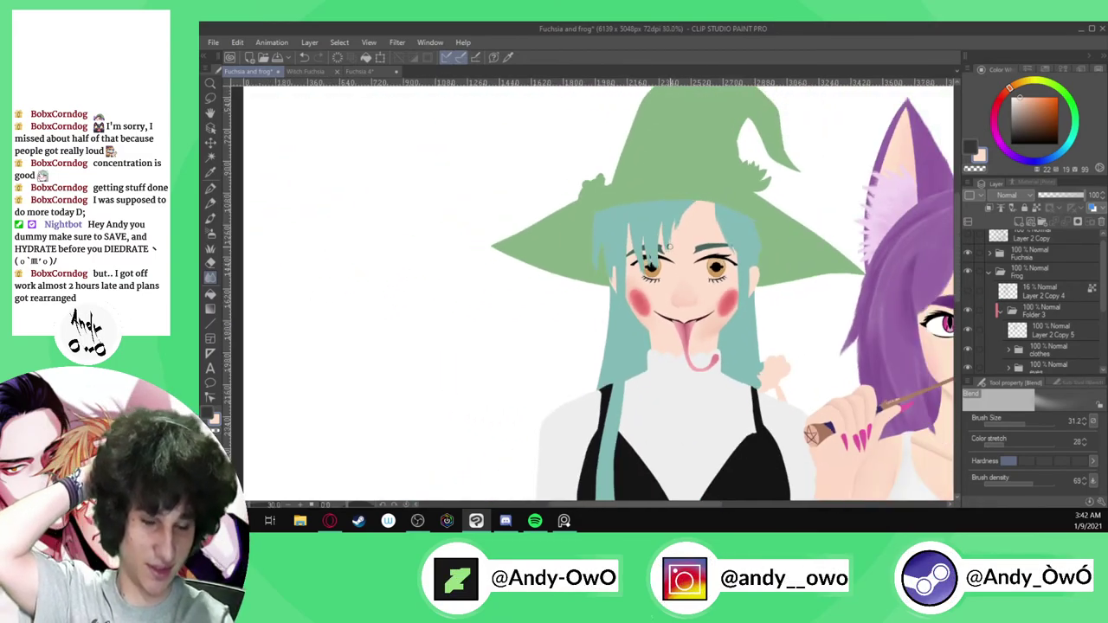
pyautogui.scroll(4, 720, 322)
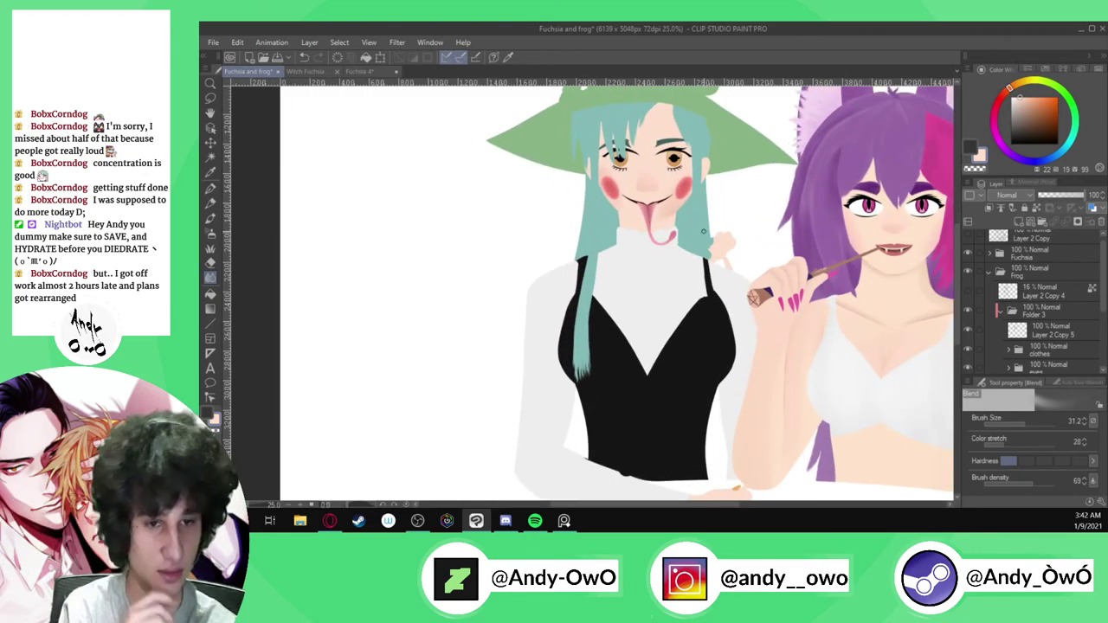
pyautogui.scroll(-3, 661, 297)
pyautogui.scroll(2, 661, 297)
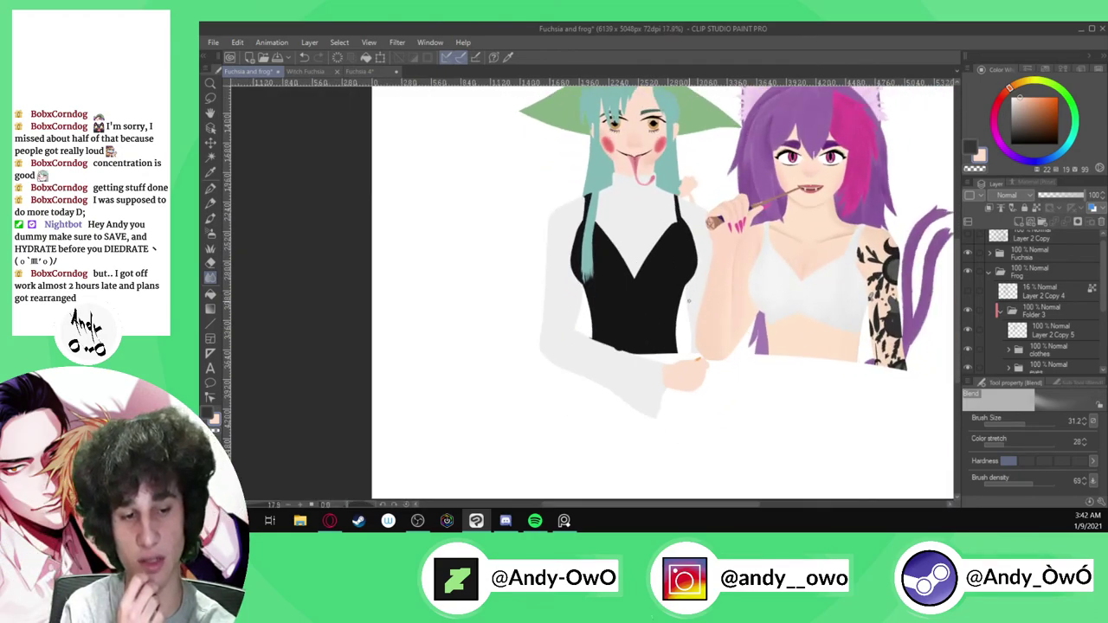
pyautogui.scroll(5, 637, 158)
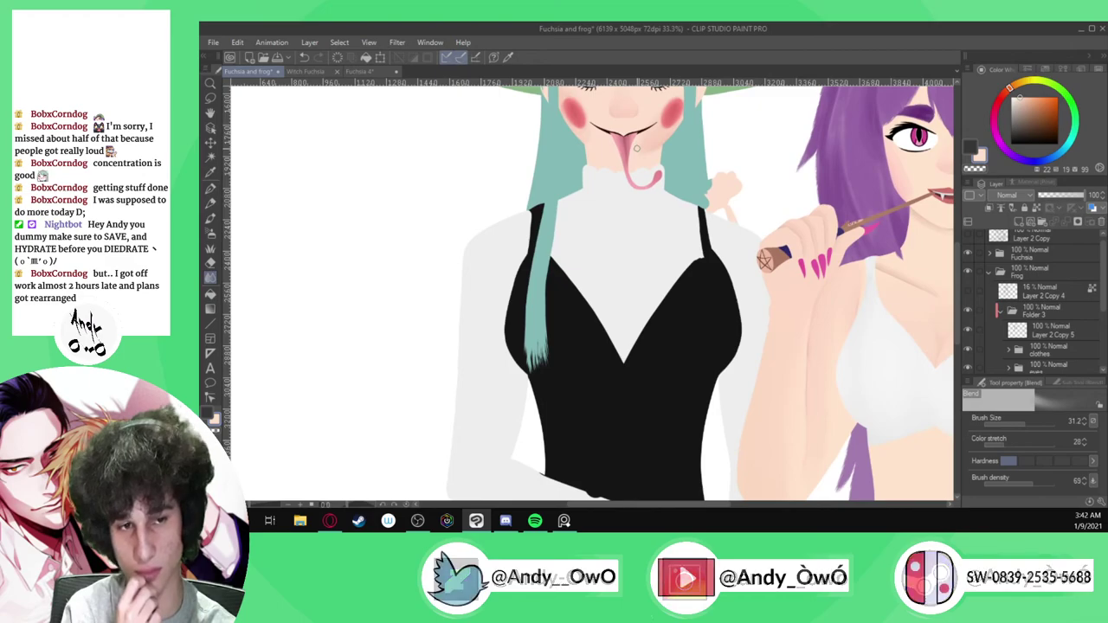
pyautogui.scroll(2, 641, 156)
pyautogui.scroll(-2, 640, 155)
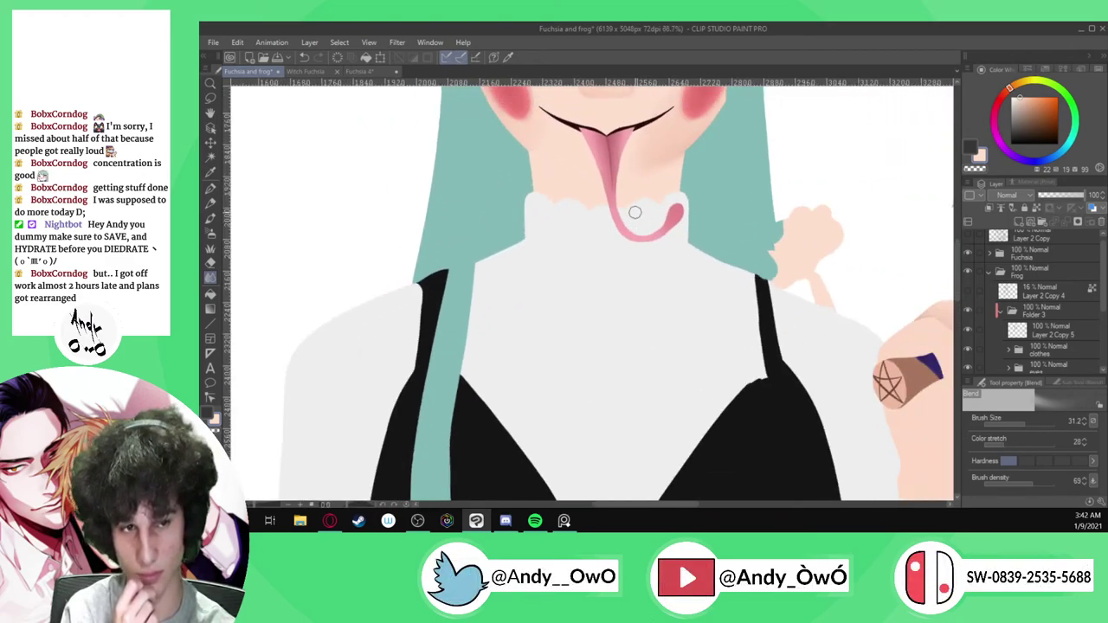
# Show the line art, Layer 2 Copy 4, and paint a darker skin-tone shadow under the jawline with the G-pen at size 31.2
pyautogui.scroll(4, 649, 159)
pyautogui.press('p')
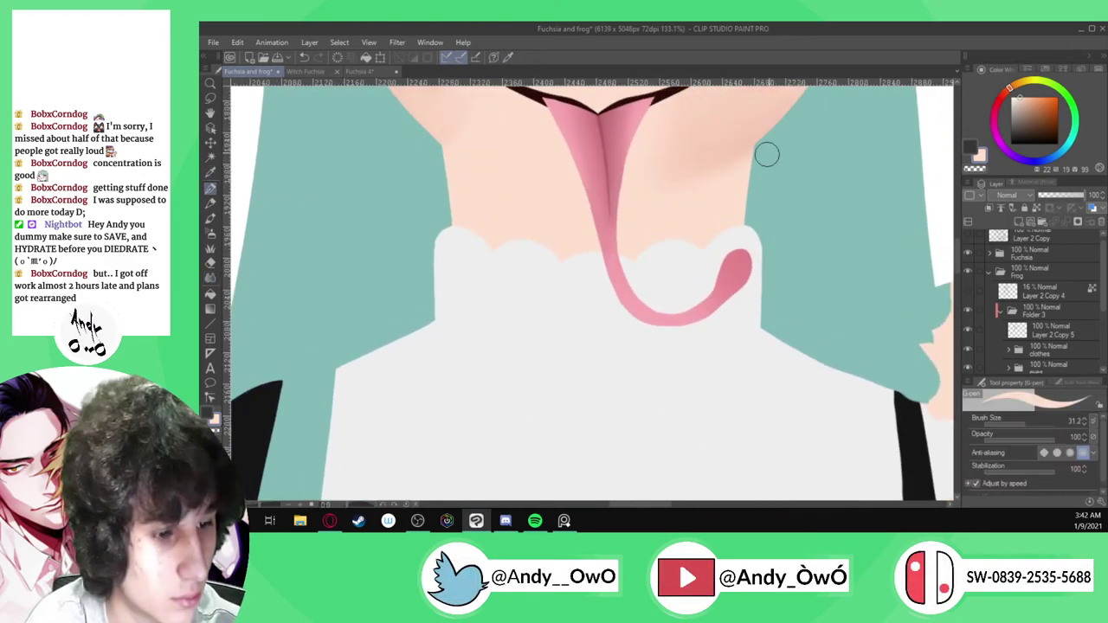
pyautogui.click(969, 292)
pyautogui.scroll(2, 690, 202)
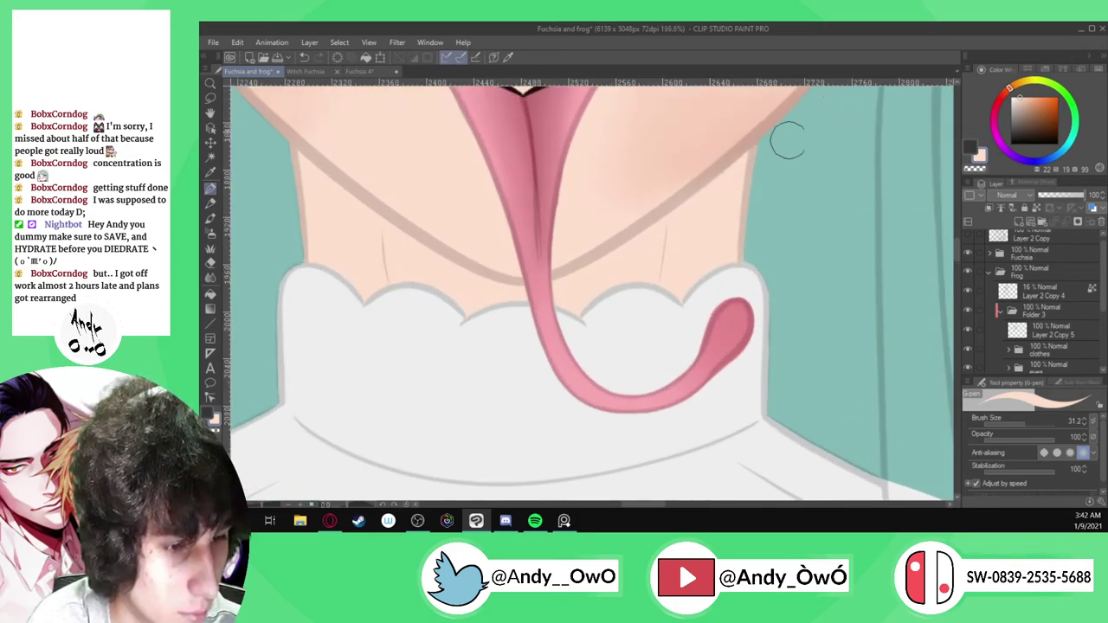
pyautogui.click(1021, 110)
pyautogui.moveTo(566, 277); pyautogui.dragTo(608, 260)
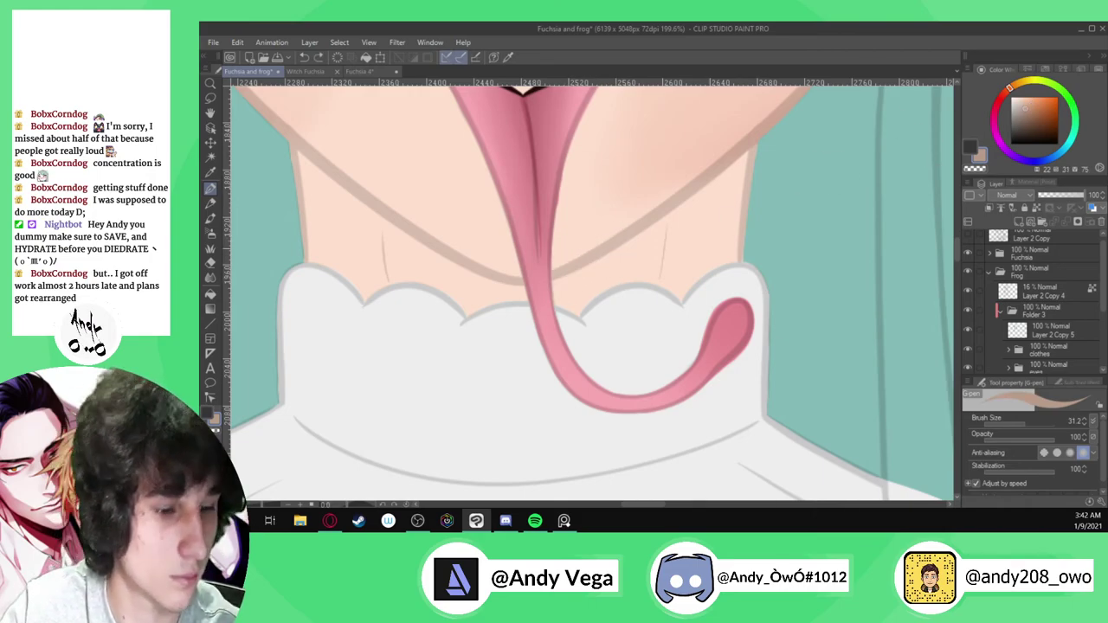
pyautogui.moveTo(581, 269); pyautogui.dragTo(705, 195)
pyautogui.moveTo(648, 230); pyautogui.dragTo(761, 140)
pyautogui.moveTo(289, 148)
pyautogui.mouseDown()
pyautogui.moveTo(448, 263)
pyautogui.moveTo(534, 288)
pyautogui.mouseUp()
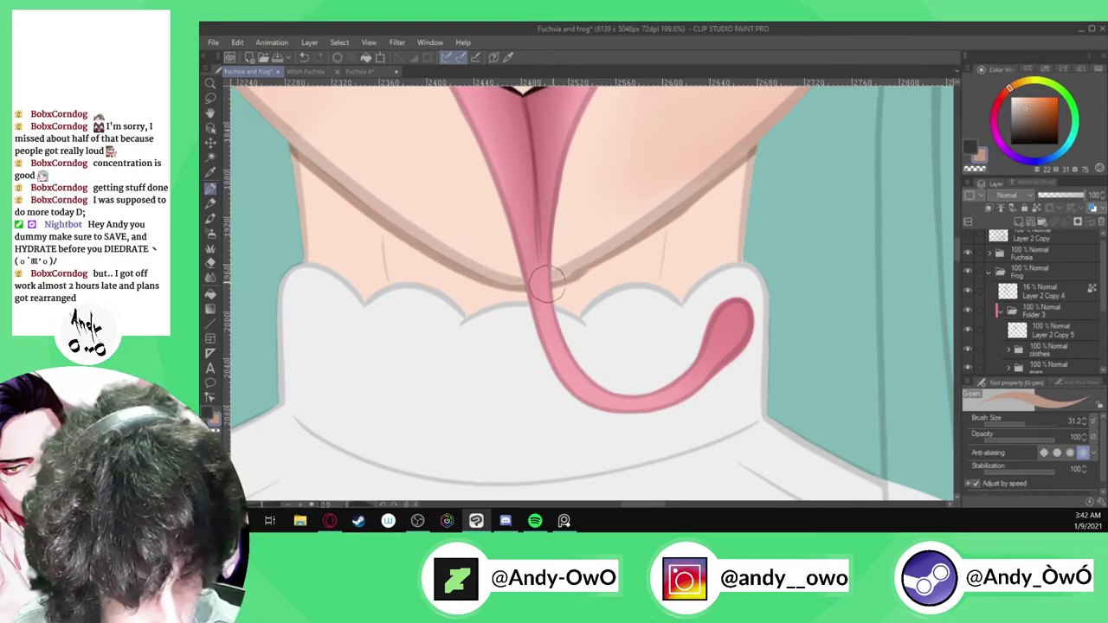
pyautogui.moveTo(618, 251); pyautogui.dragTo(715, 187)
pyautogui.hotkey('ctrl', 'z')
pyautogui.moveTo(562, 282); pyautogui.dragTo(609, 258)
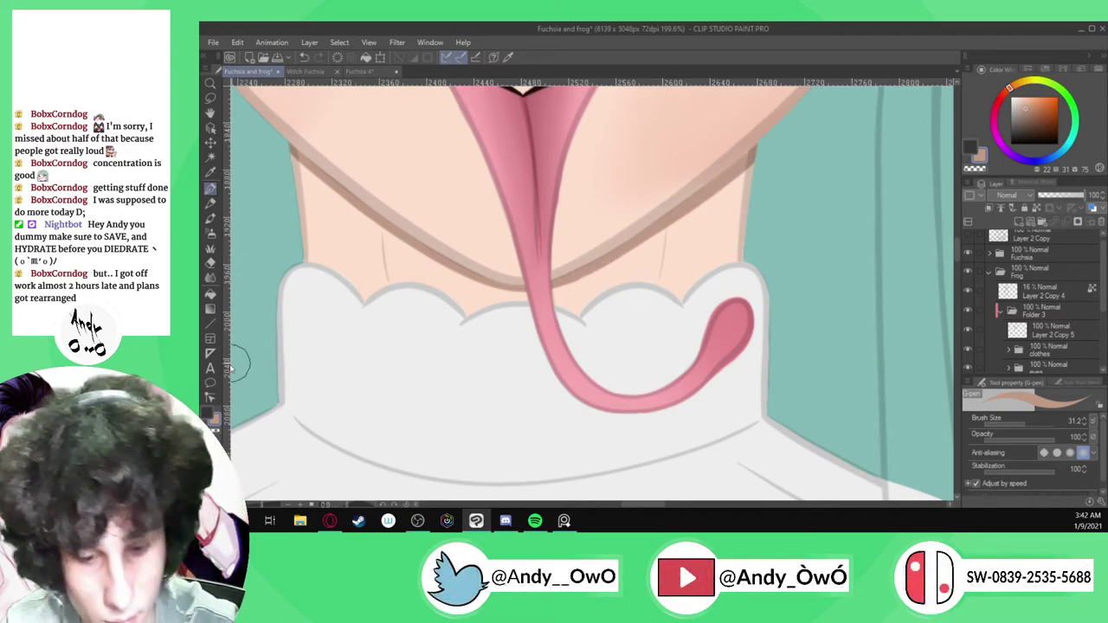
# Soften the neck shadow under the jawline with the Blend tool at sizes 12.4, 17.3 and 23.8
pyautogui.click(209, 277)
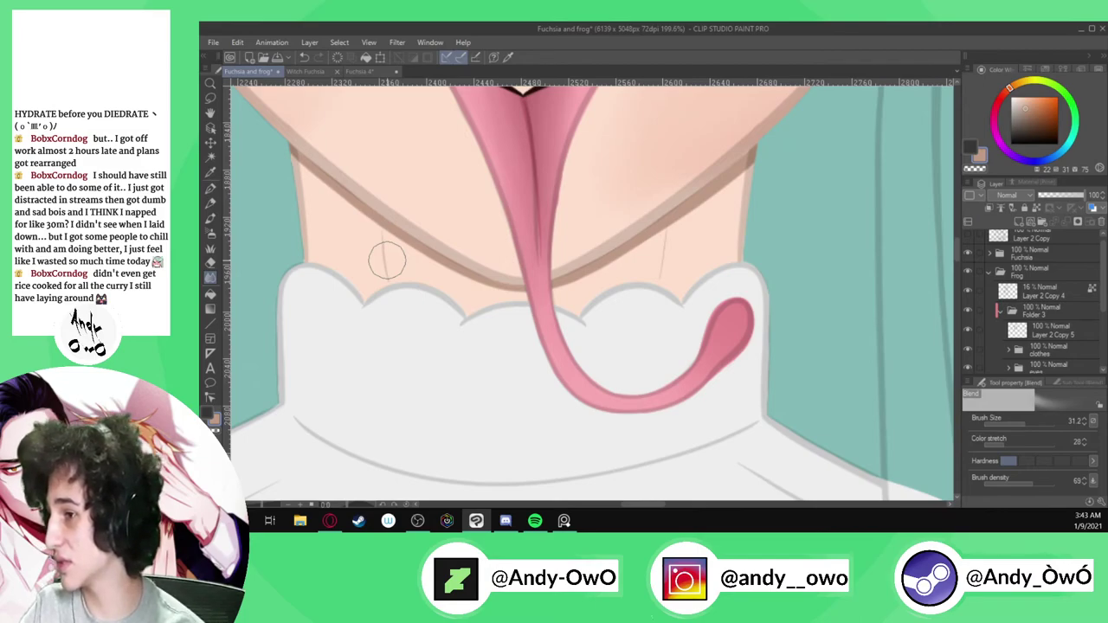
pyautogui.keyDown('ctrl'); pyautogui.keyDown('alt'); pyautogui.moveTo(374, 231); pyautogui.dragTo(359, 228); pyautogui.keyUp('alt'); pyautogui.keyUp('ctrl')
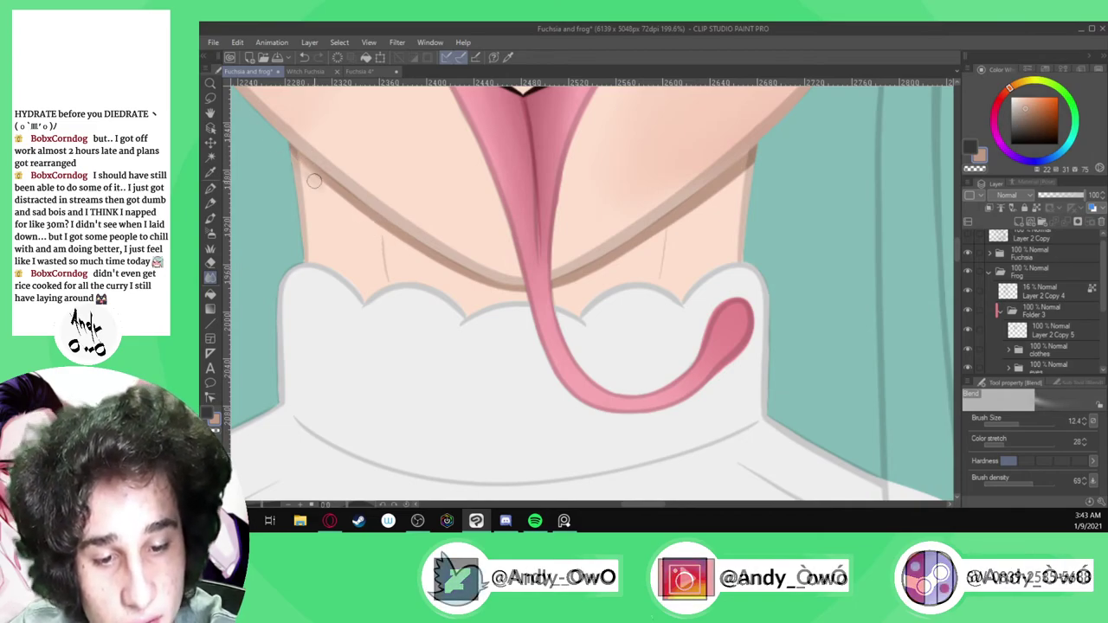
pyautogui.moveTo(272, 135)
pyautogui.mouseDown()
pyautogui.moveTo(418, 248)
pyautogui.moveTo(376, 225)
pyautogui.moveTo(486, 284)
pyautogui.mouseUp()
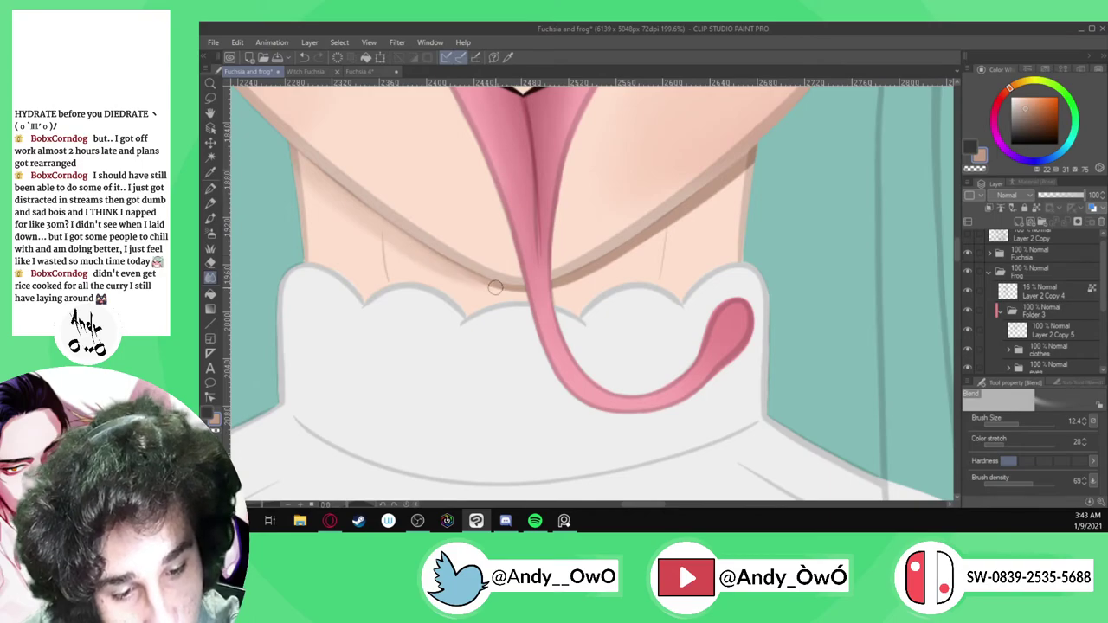
pyautogui.press(']')
pyautogui.press(']')
pyautogui.scroll(1, 483, 283)
pyautogui.moveTo(490, 285)
pyautogui.mouseDown()
pyautogui.moveTo(565, 300)
pyautogui.moveTo(655, 255)
pyautogui.mouseUp()
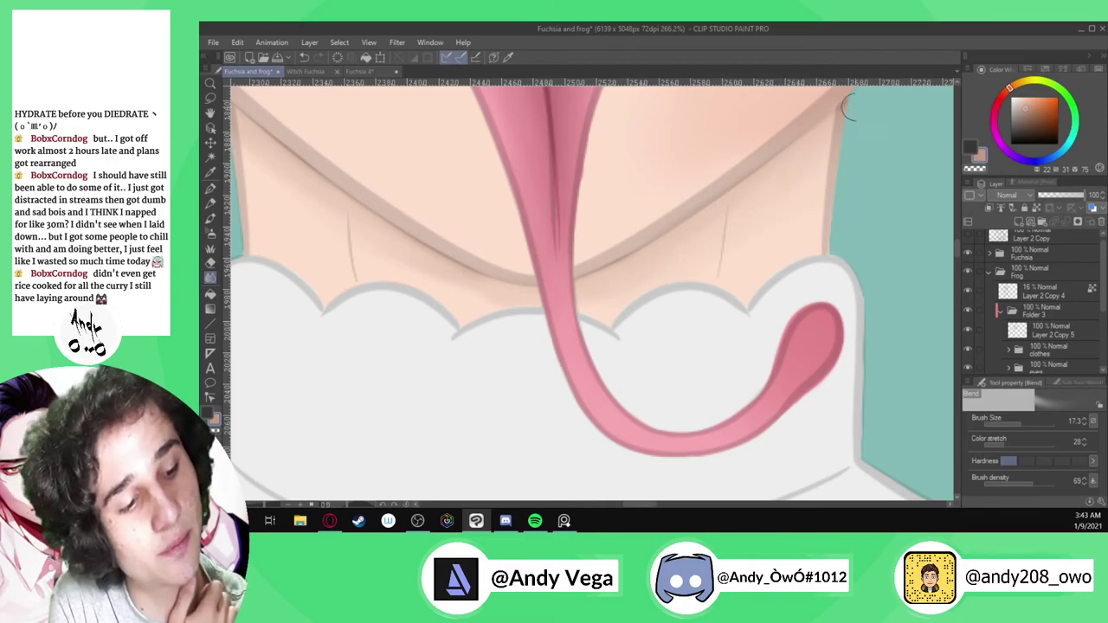
pyautogui.press(']')
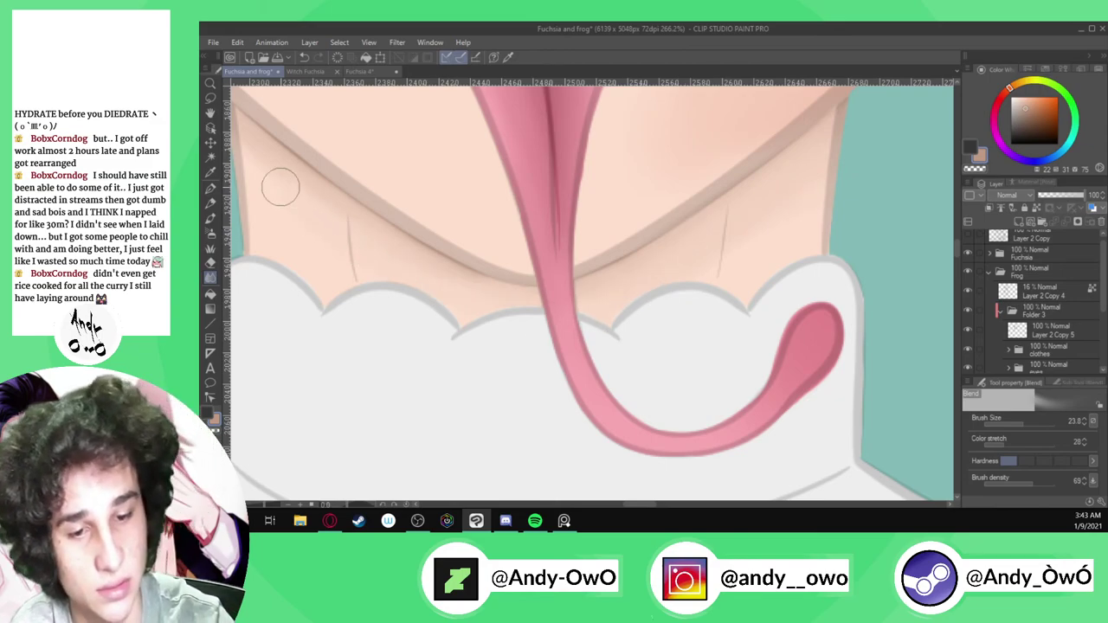
# Examine how the blended neck shadow reads without line art, both up close and across the whole face
pyautogui.scroll(-3, 614, 352)
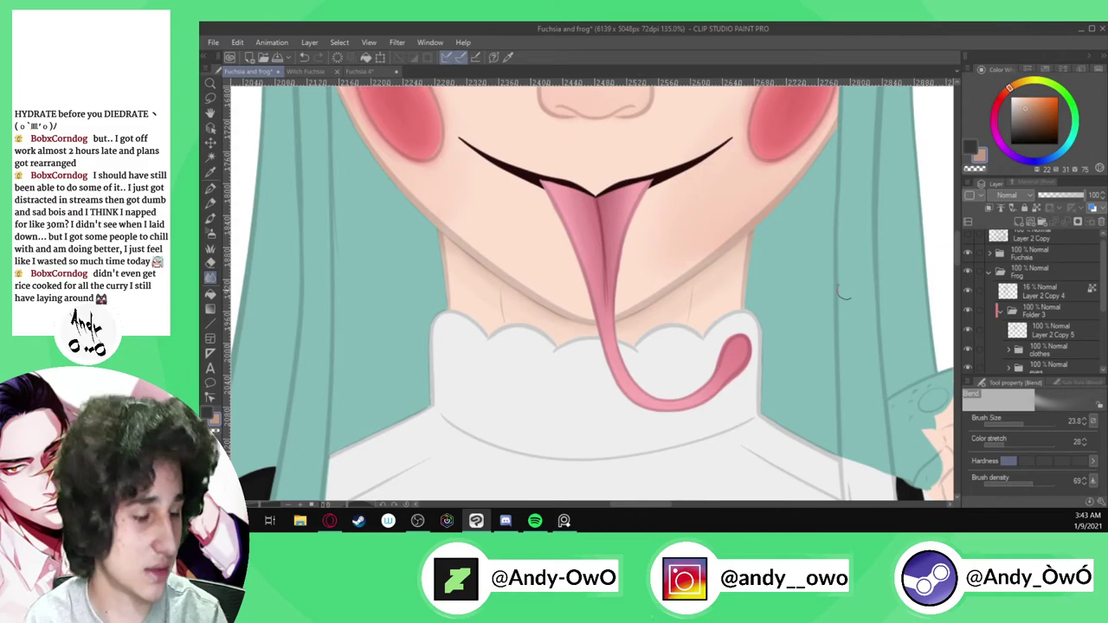
pyautogui.scroll(-3, 663, 292)
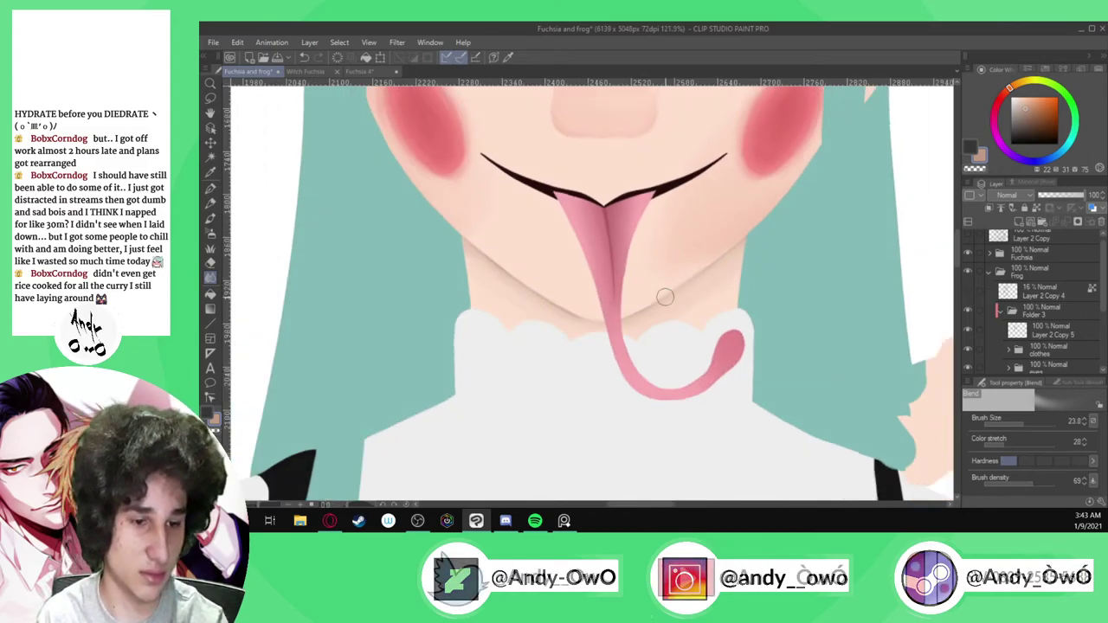
pyautogui.scroll(4, 606, 301)
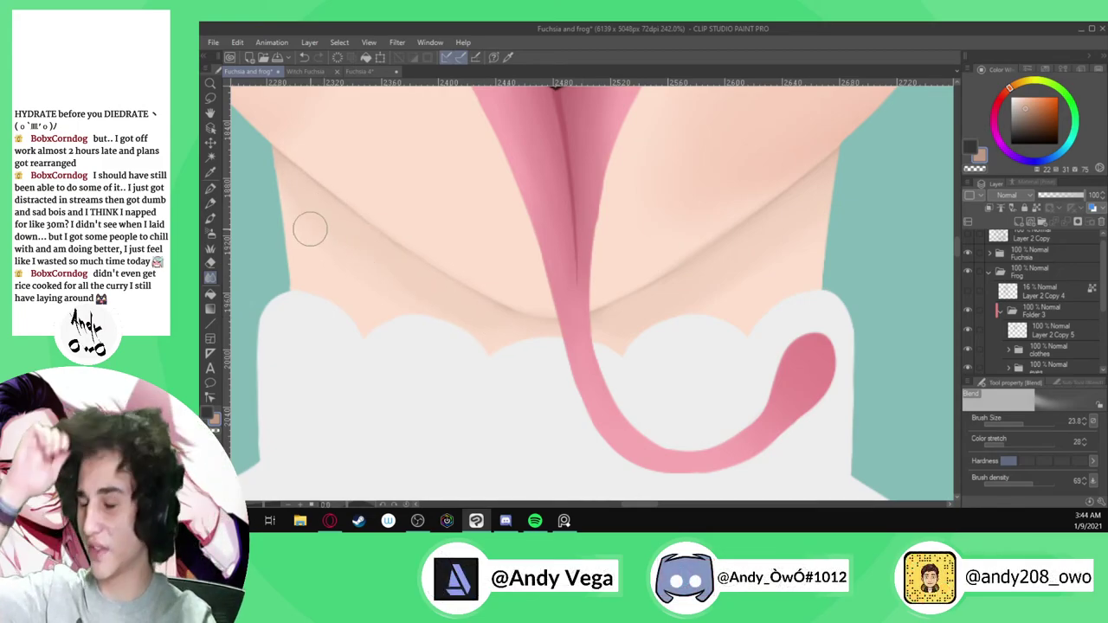
pyautogui.scroll(-10, 310, 229)
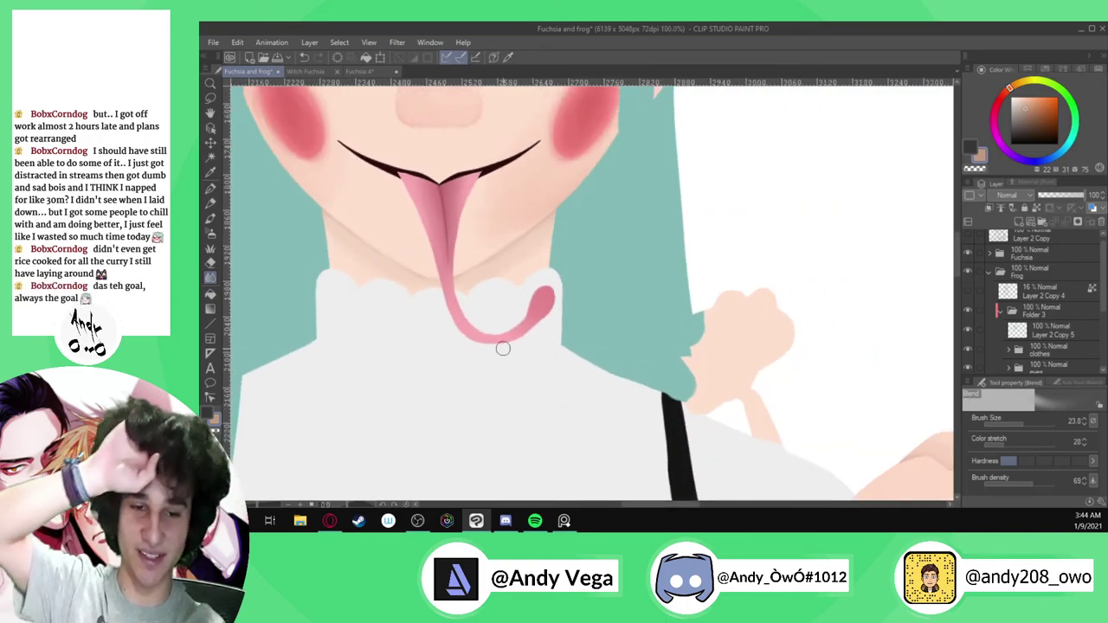
pyautogui.scroll(6, 583, 275)
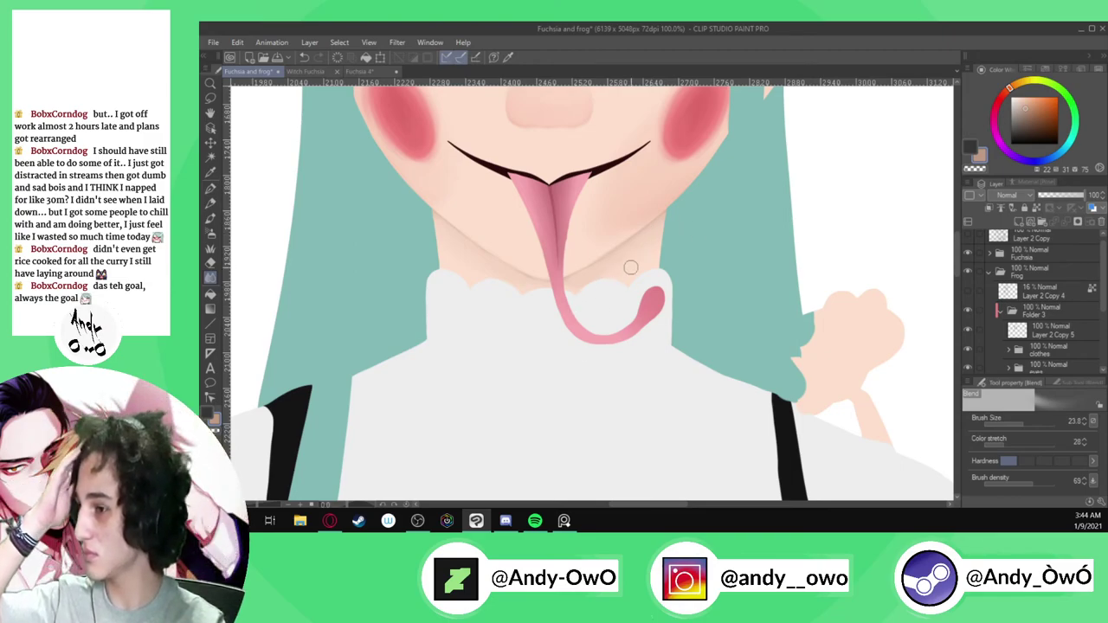
pyautogui.scroll(-7, 630, 268)
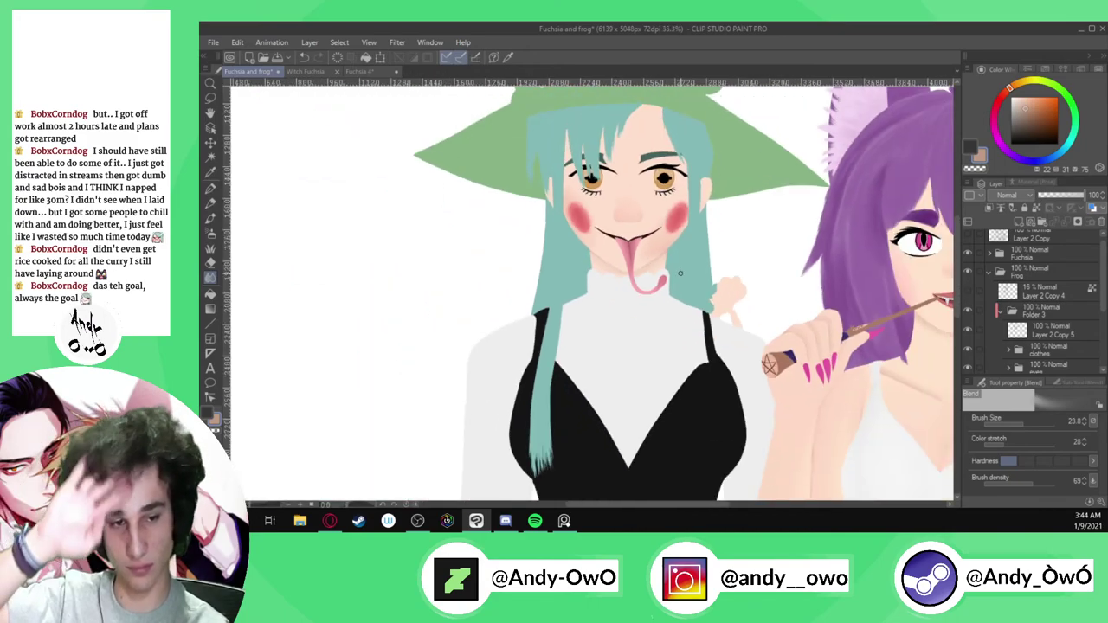
pyautogui.scroll(6, 645, 232)
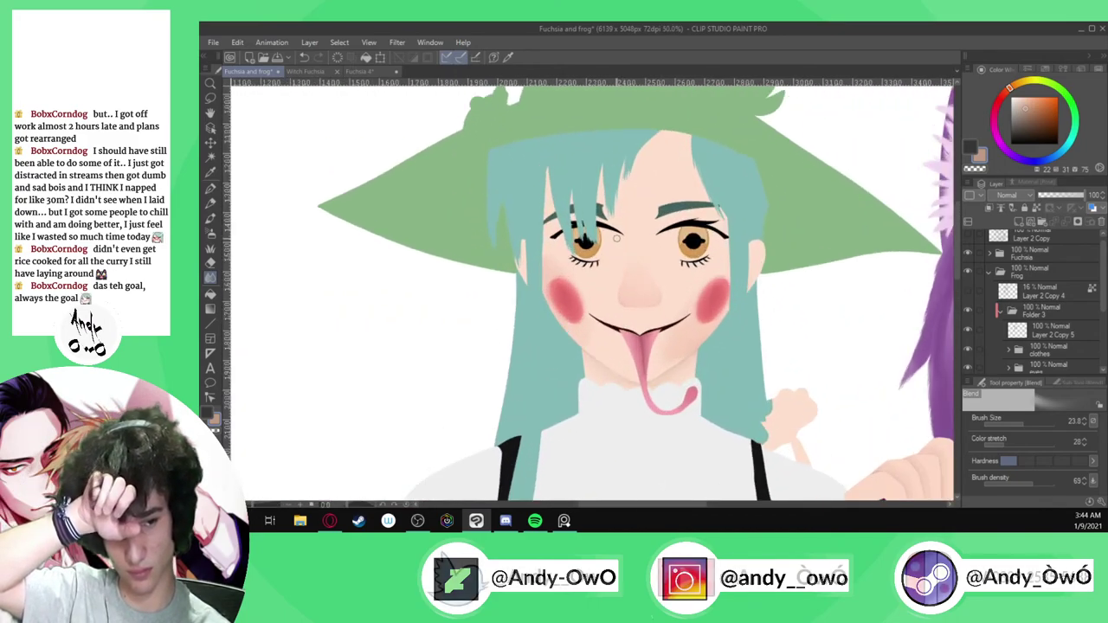
pyautogui.scroll(1, 636, 240)
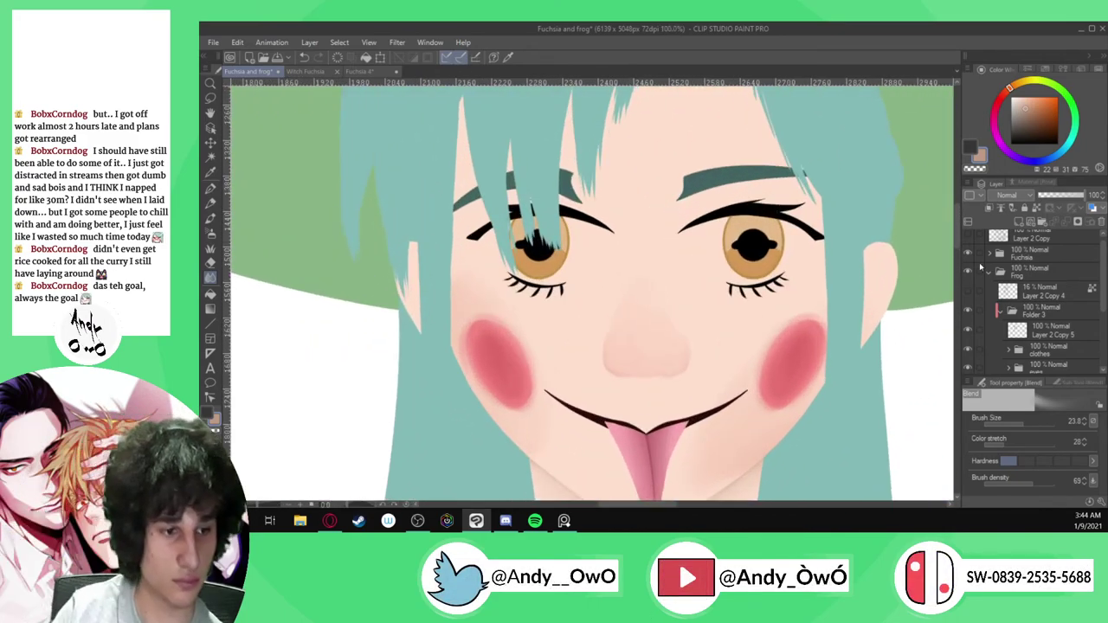
# Toggle the line art, Layer 2 Copy 4, to compare the shaded face with and without outlines
pyautogui.click(970, 240)
pyautogui.click(969, 249)
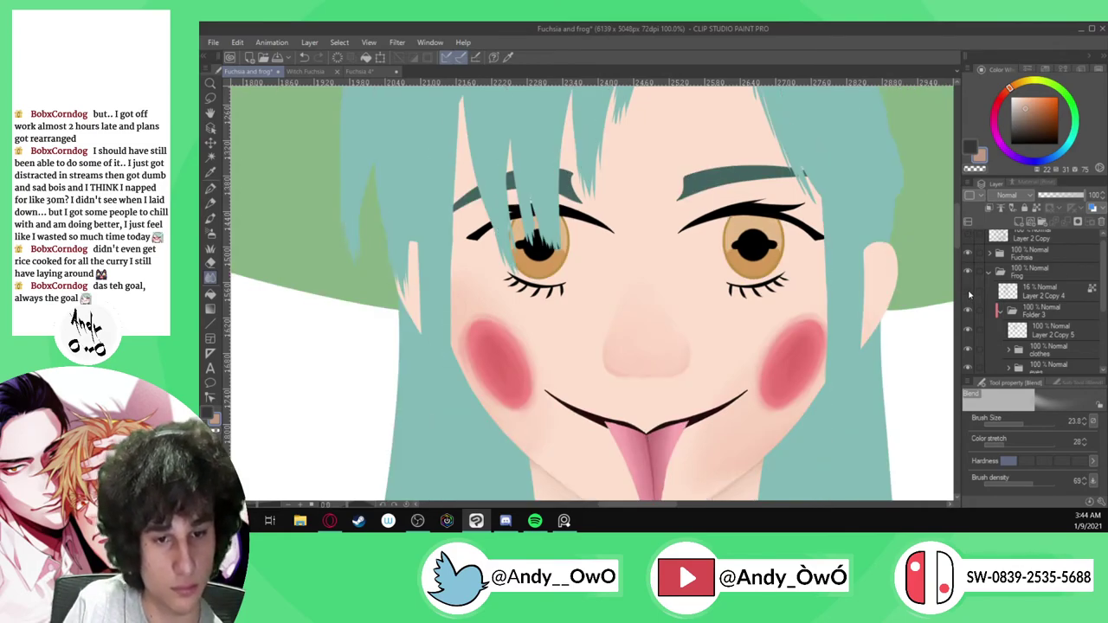
pyautogui.click(969, 293)
pyautogui.click(968, 291)
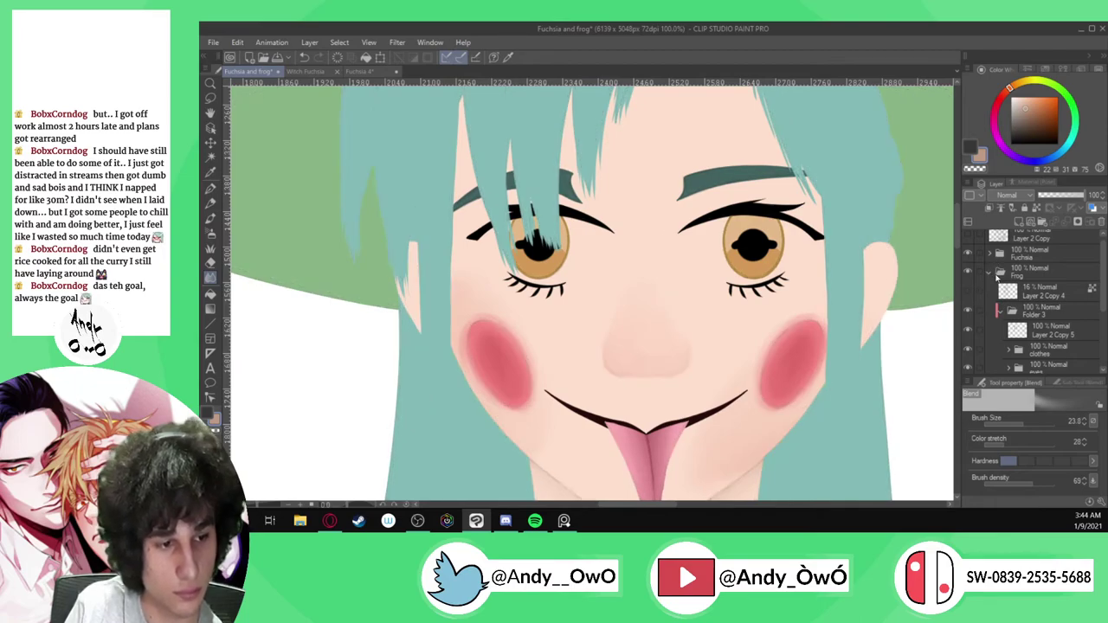
# Find the hair and cheek layer, Layer 2 Copy 5, in Folder 3 and hide it to uncover the eyes
pyautogui.scroll(-3, 1054, 307)
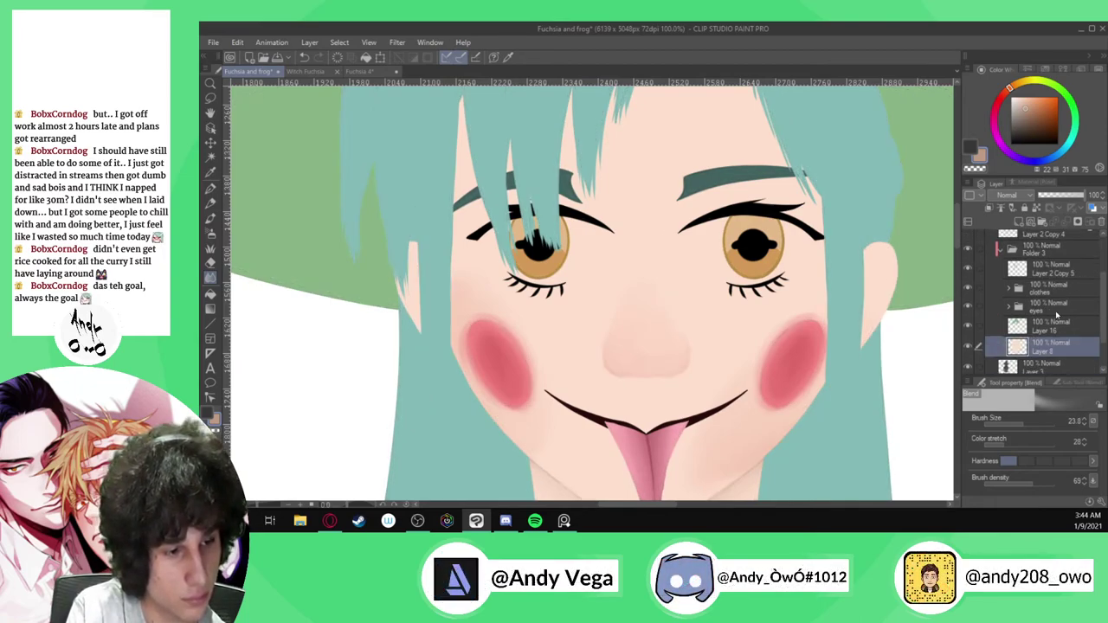
pyautogui.scroll(-1, 1054, 311)
pyautogui.scroll(3, 1058, 296)
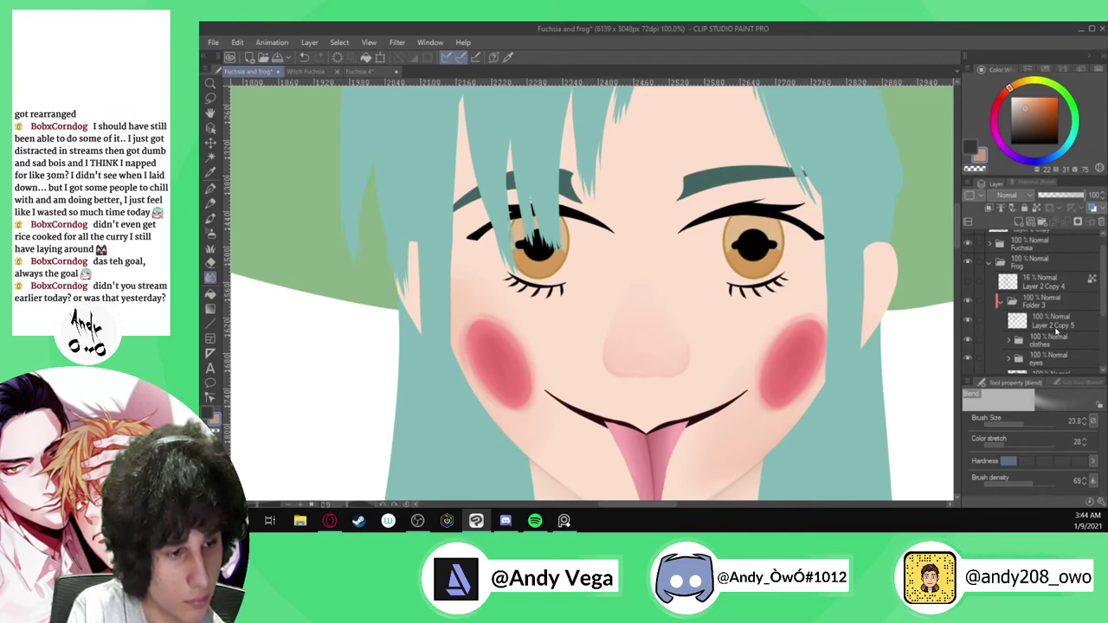
pyautogui.click(1015, 315)
pyautogui.click(970, 302)
pyautogui.click(969, 302)
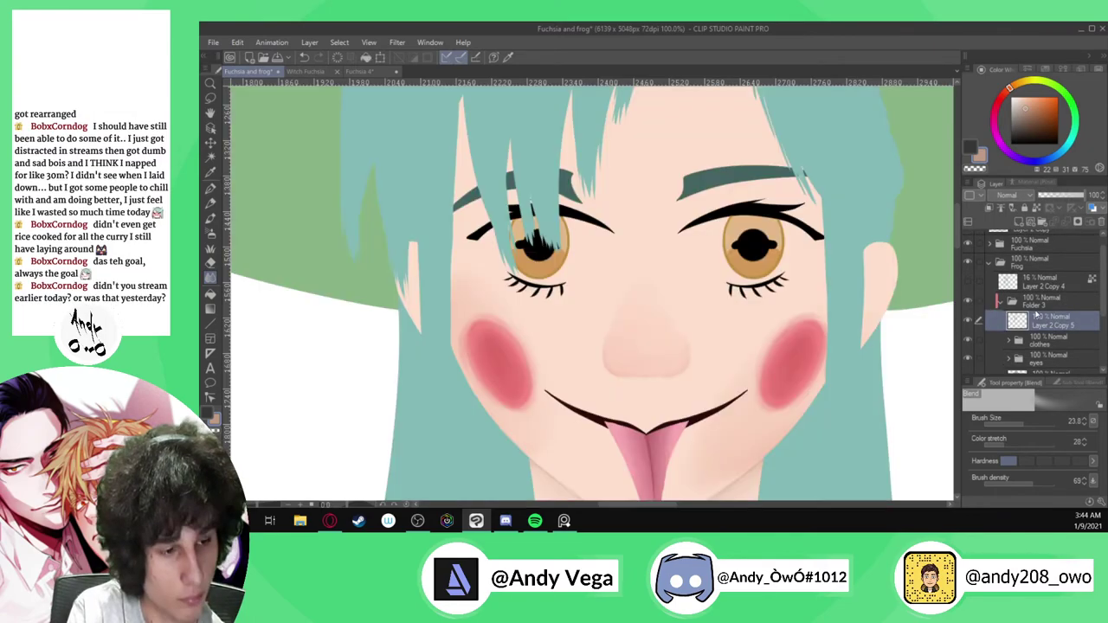
pyautogui.scroll(-2, 1063, 314)
pyautogui.click(1038, 311)
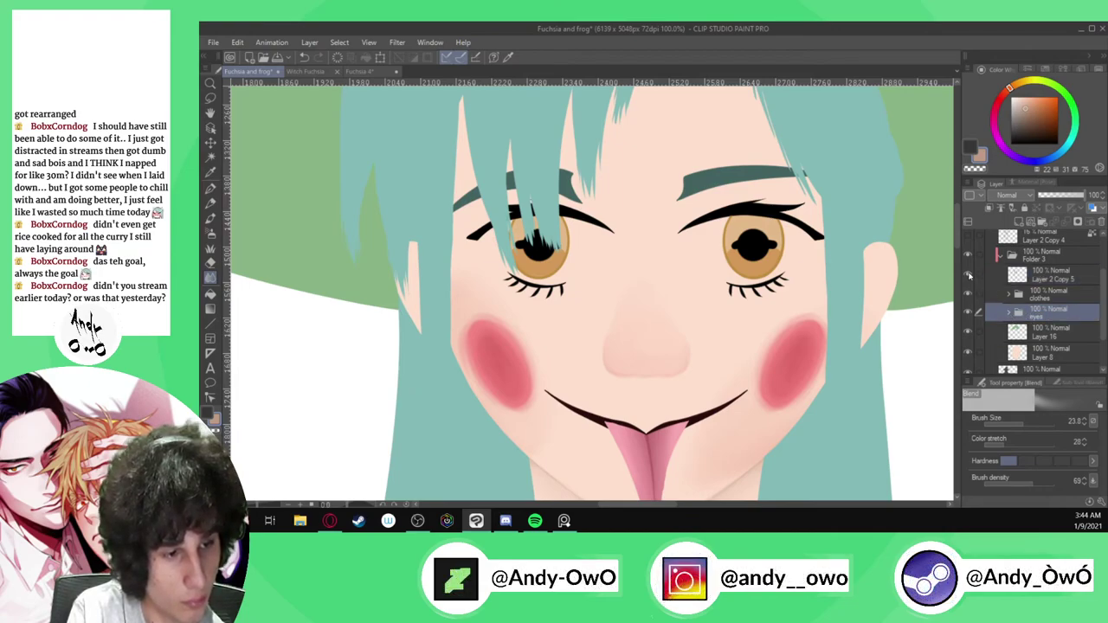
pyautogui.click(969, 275)
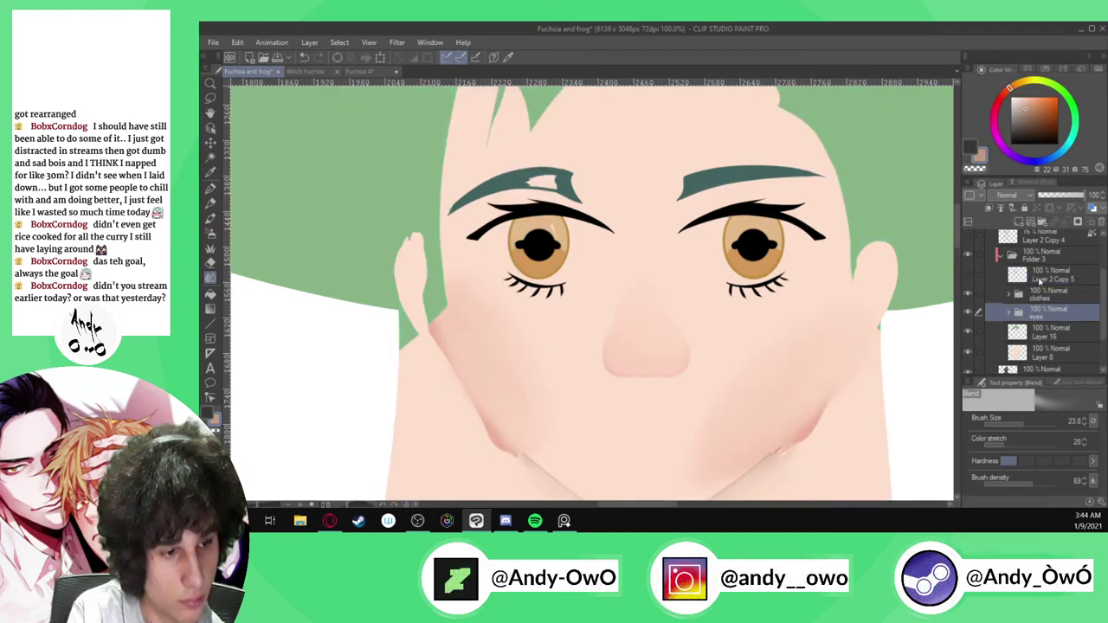
# Expand the eyes folder and select Layer 17 and Layer 18 together
pyautogui.scroll(-4, 782, 304)
pyautogui.scroll(8, 757, 292)
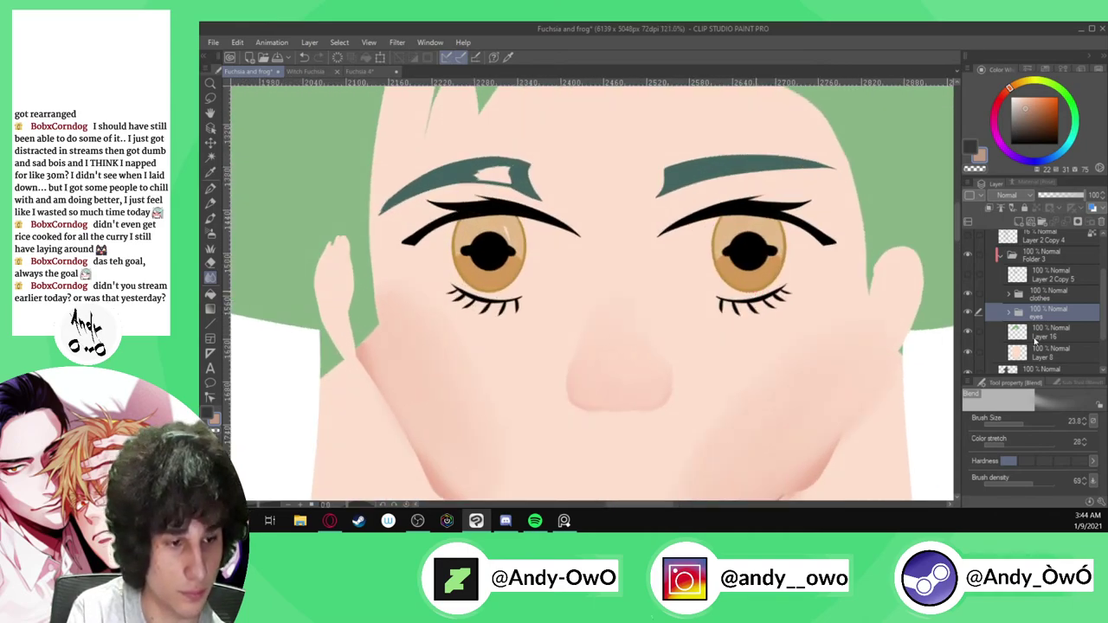
pyautogui.scroll(1, 1018, 318)
pyautogui.scroll(-2, 1019, 320)
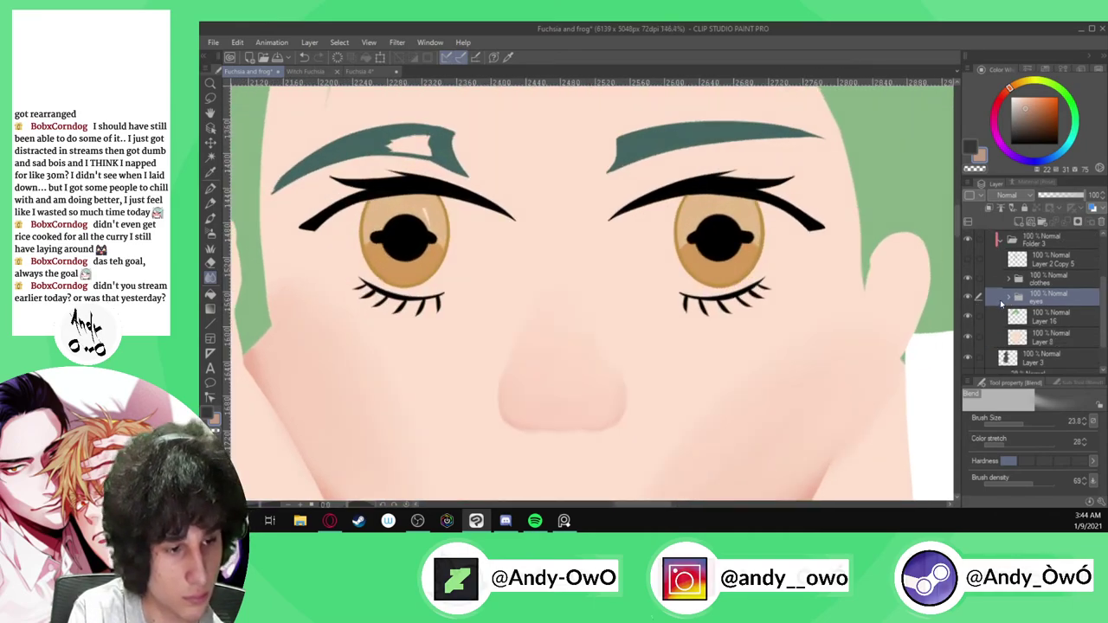
pyautogui.click(1011, 297)
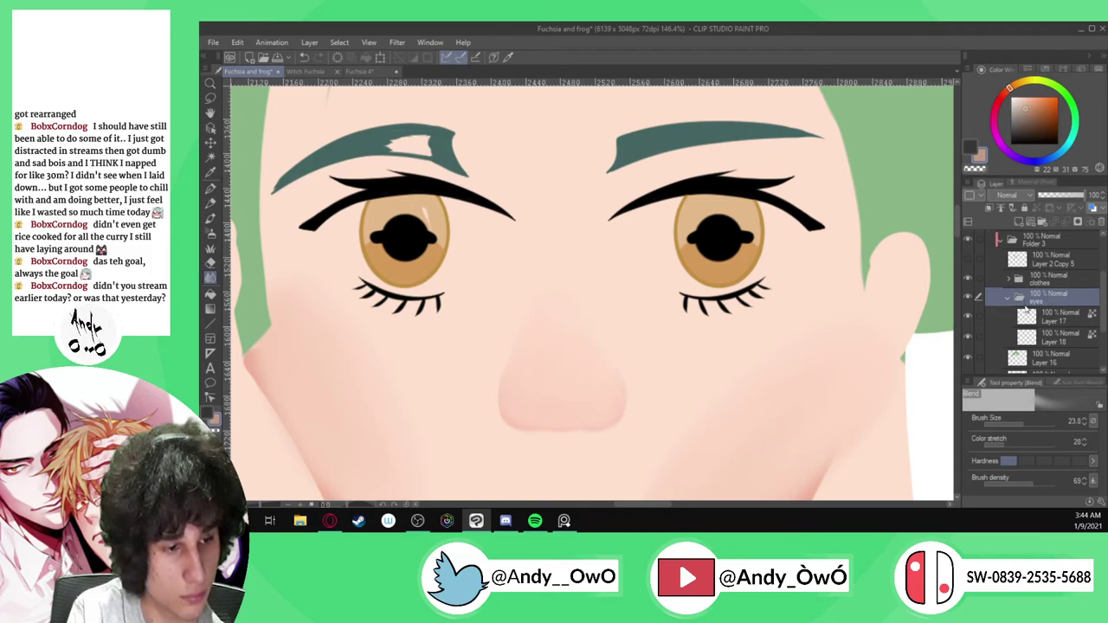
pyautogui.click(1011, 298)
pyautogui.click(1009, 298)
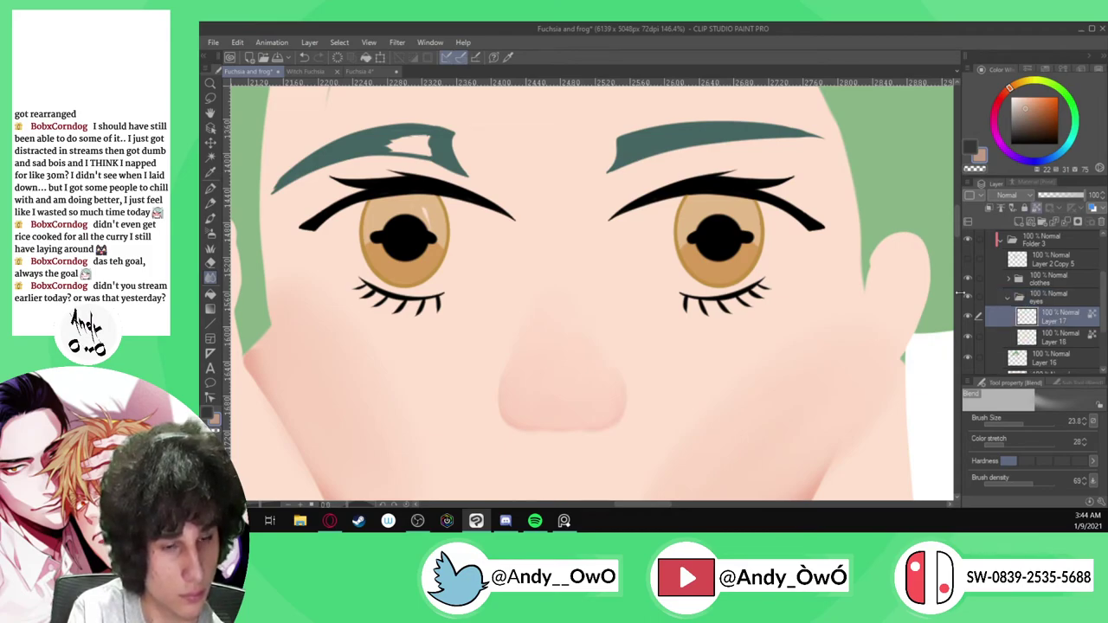
pyautogui.click(978, 336)
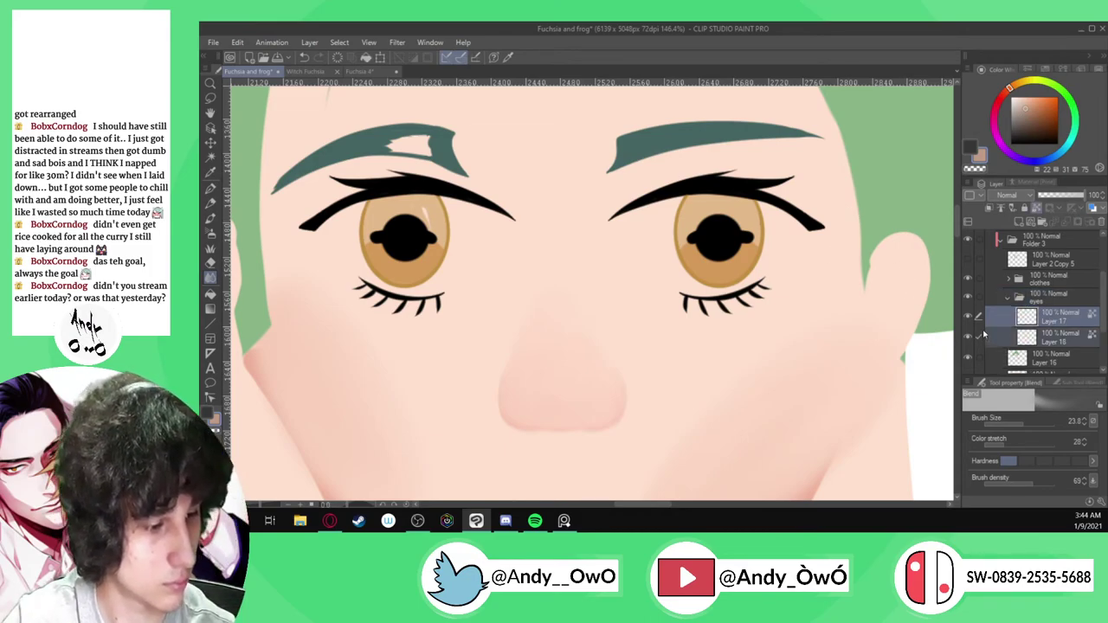
pyautogui.press('m')
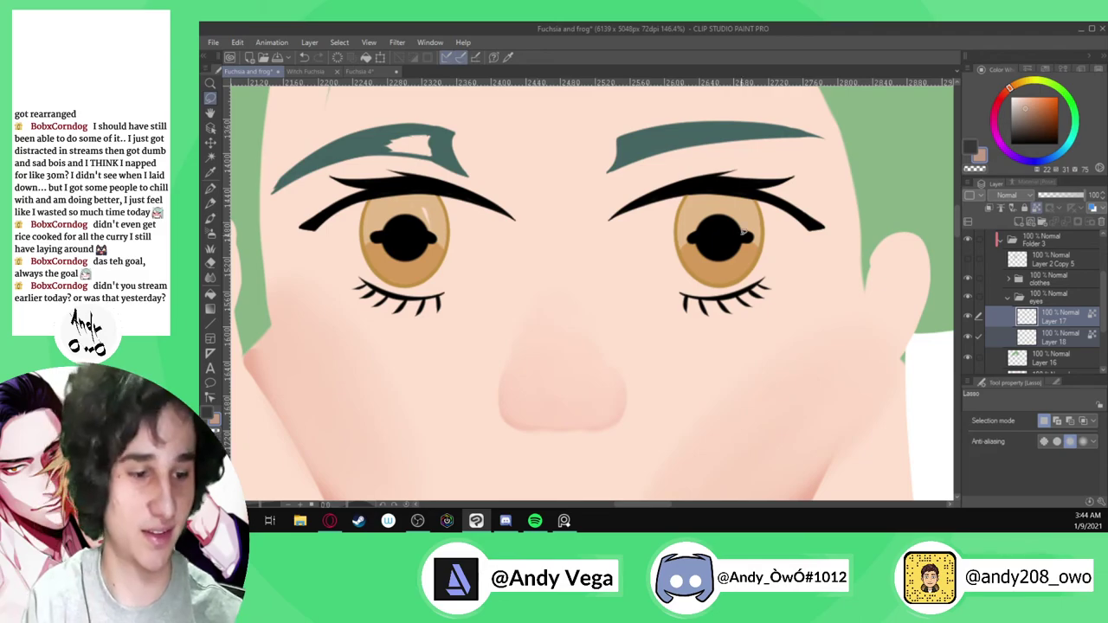
pyautogui.scroll(2, 743, 232)
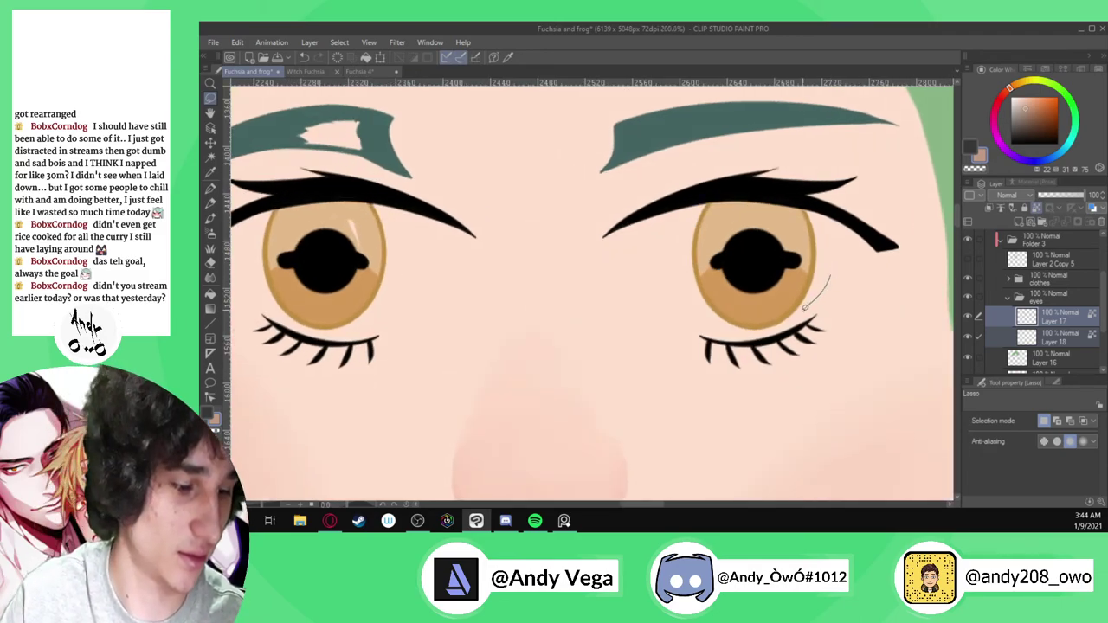
pyautogui.moveTo(827, 279); pyautogui.dragTo(795, 322)
# On Layer 18, clear the stray selection and paint out the white highlight in the left eye's iris with sampled iris colours
pyautogui.click(1052, 336)
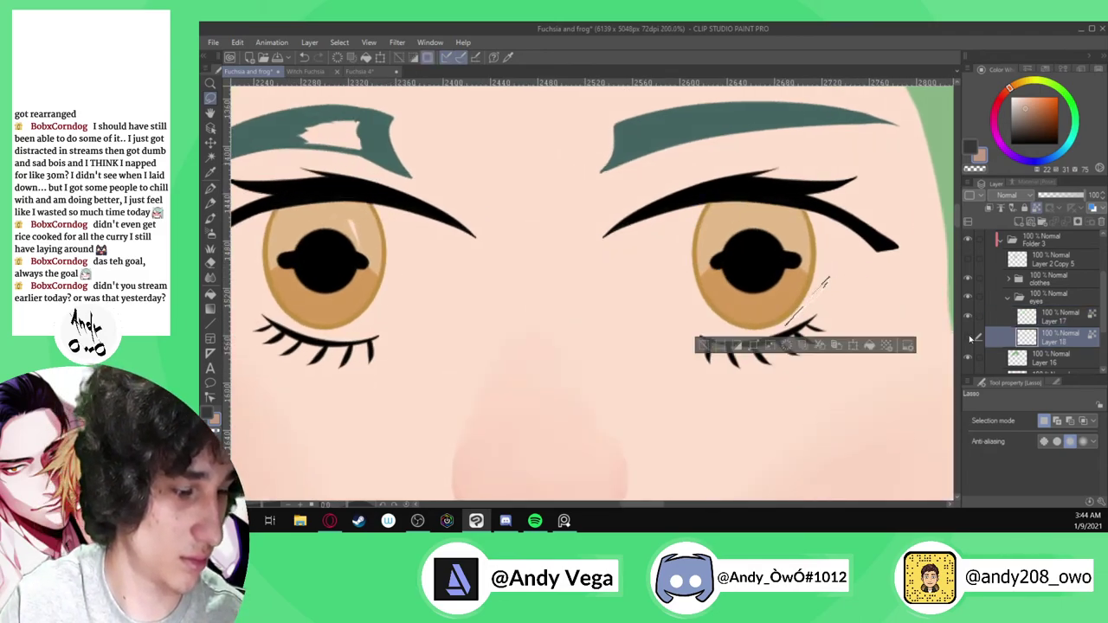
pyautogui.press('p')
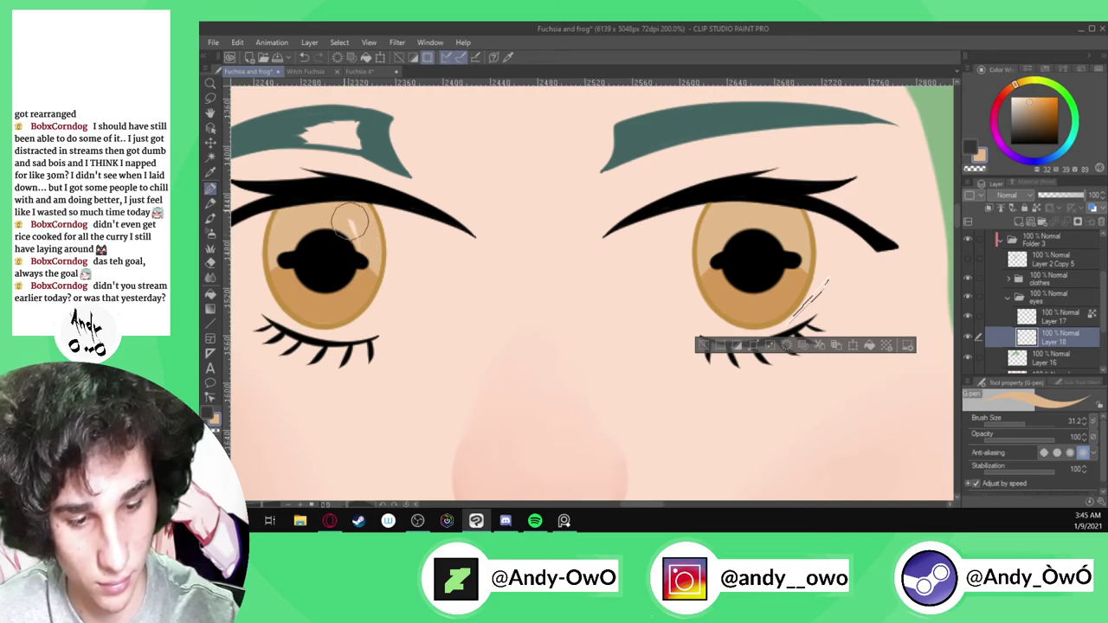
pyautogui.hotkey('ctrl', 'd')
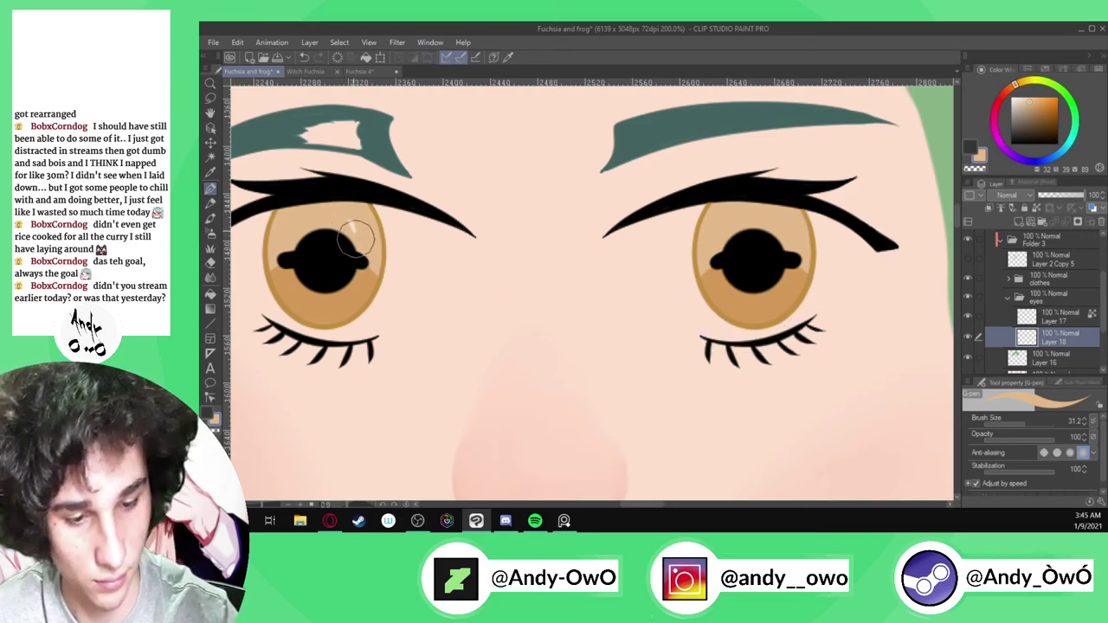
pyautogui.press('i')
pyautogui.click(331, 305)
pyautogui.press('p')
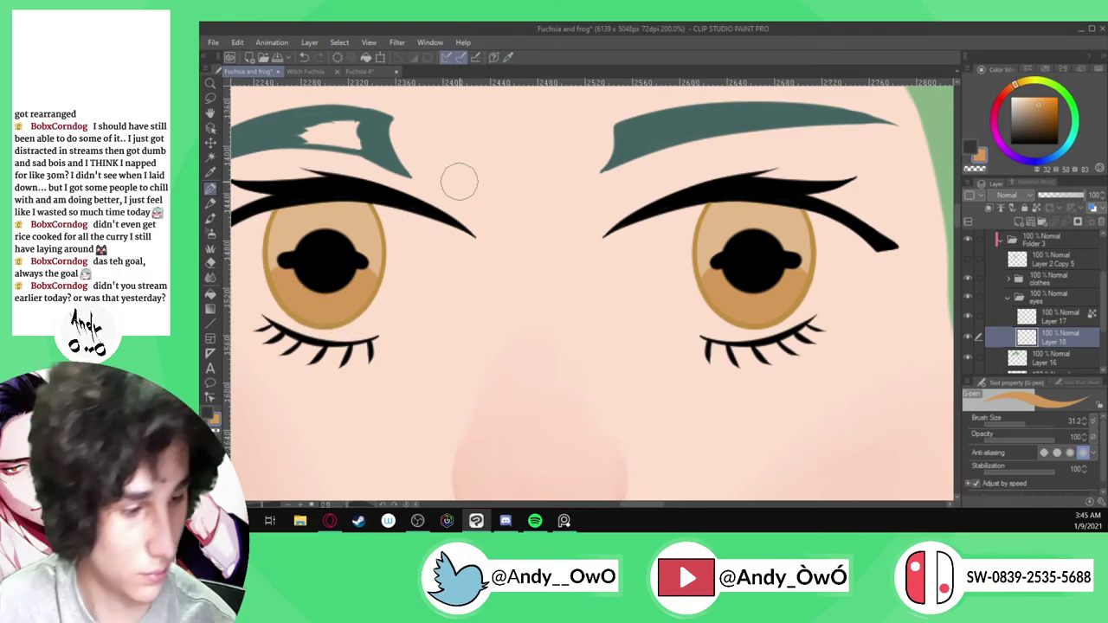
# Lasso the whole iris of the left eye, refining the selection along the upper lash line and the lower edge
pyautogui.press('m')
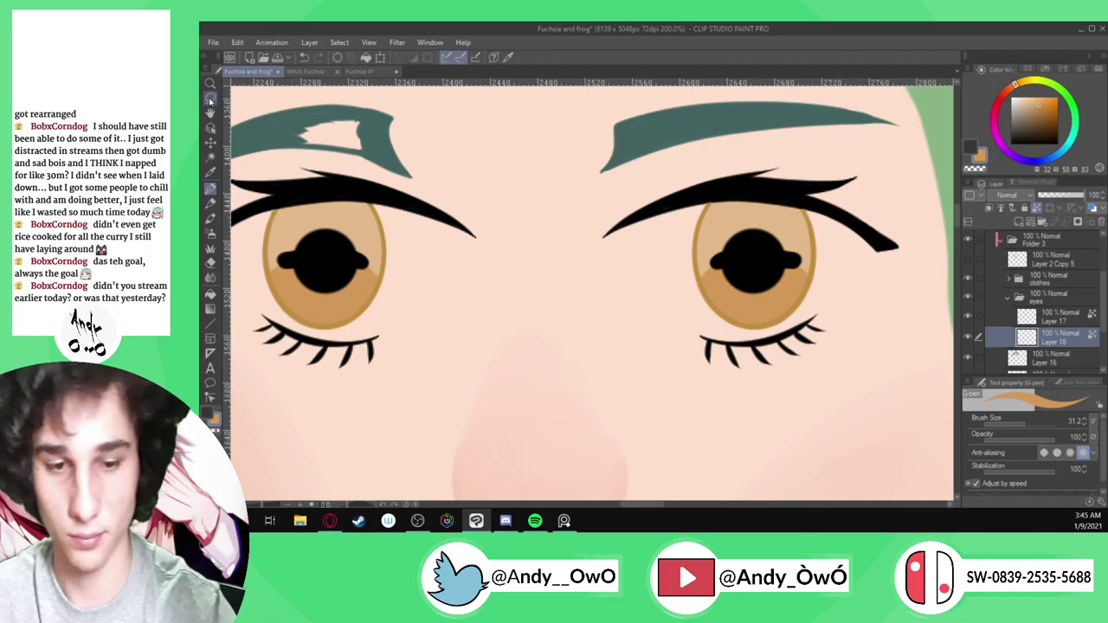
pyautogui.moveTo(401, 300)
pyautogui.mouseDown()
pyautogui.moveTo(309, 327)
pyautogui.moveTo(276, 310)
pyautogui.moveTo(274, 206)
pyautogui.mouseUp()
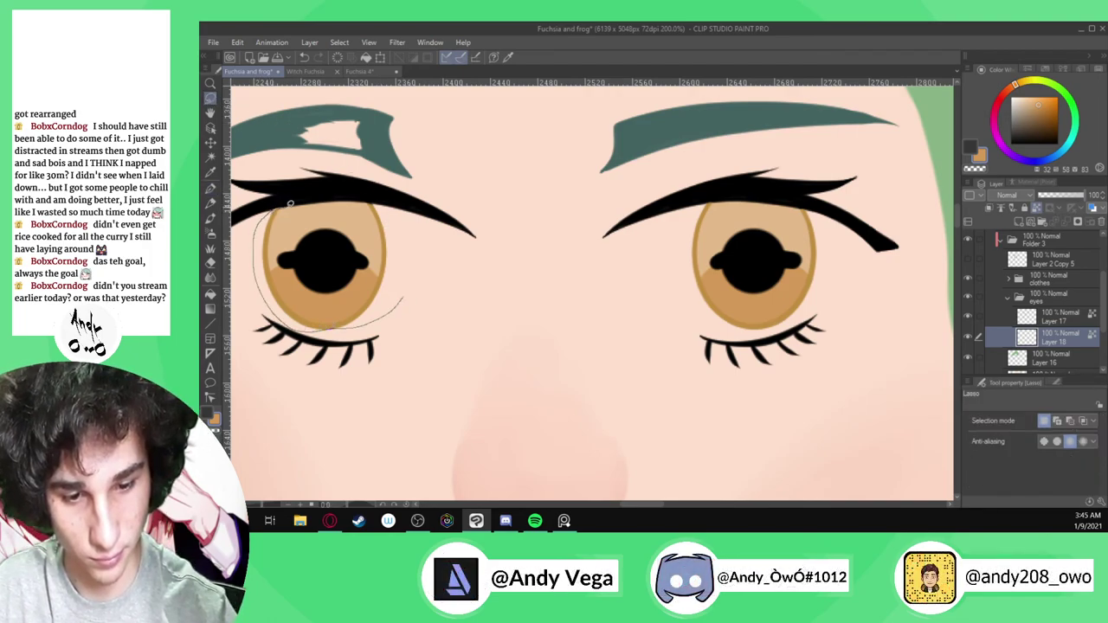
pyautogui.moveTo(389, 213); pyautogui.dragTo(414, 278)
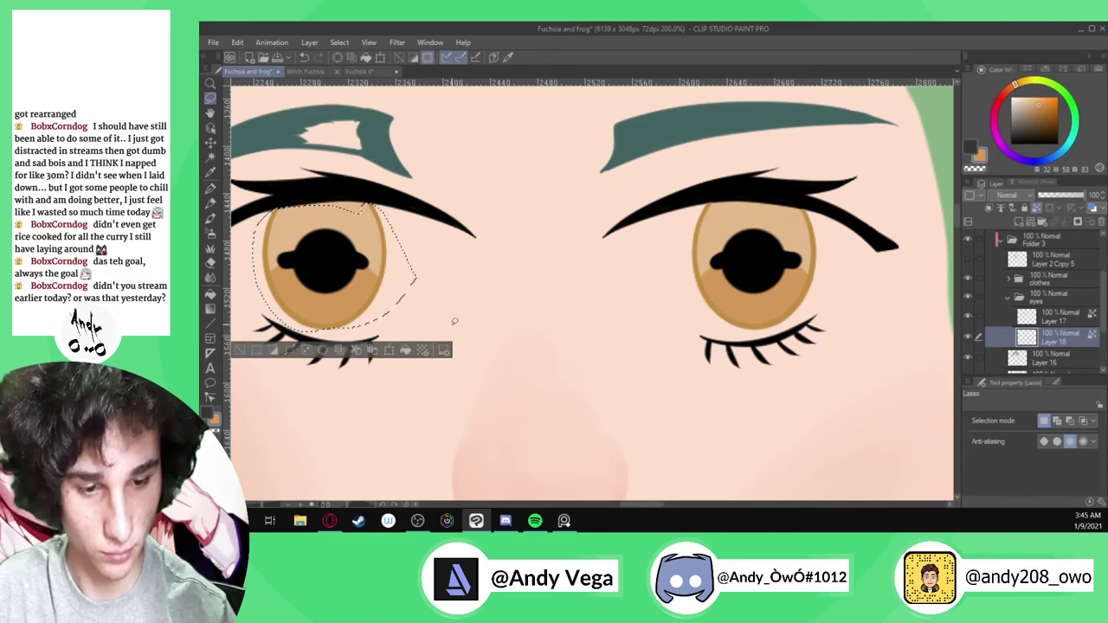
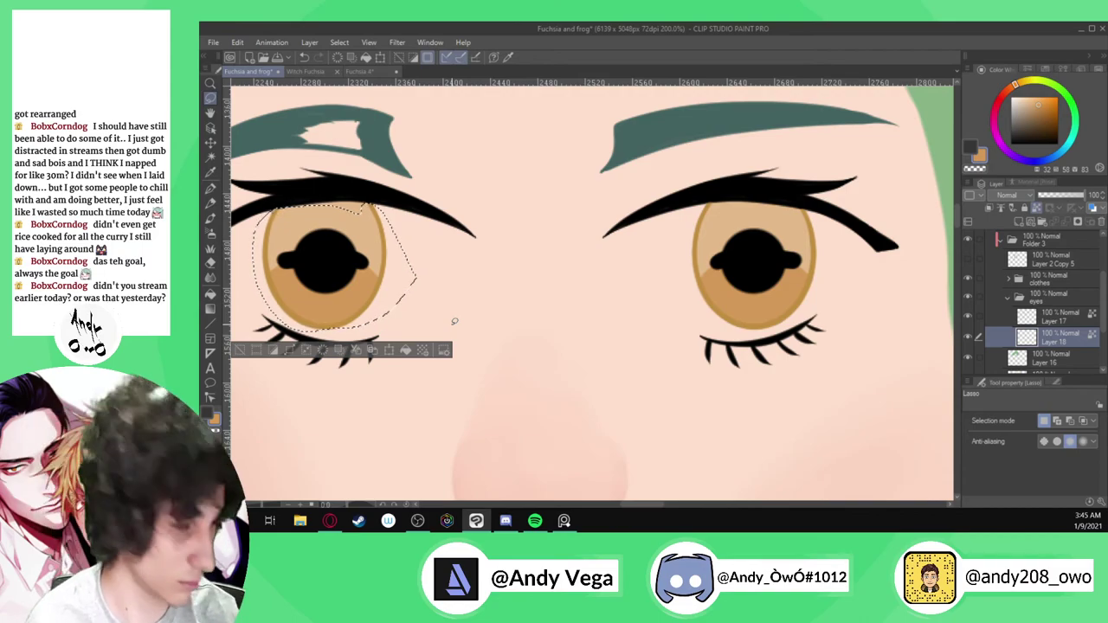
pyautogui.moveTo(455, 228); pyautogui.dragTo(407, 232)
pyautogui.moveTo(333, 250); pyautogui.dragTo(398, 259)
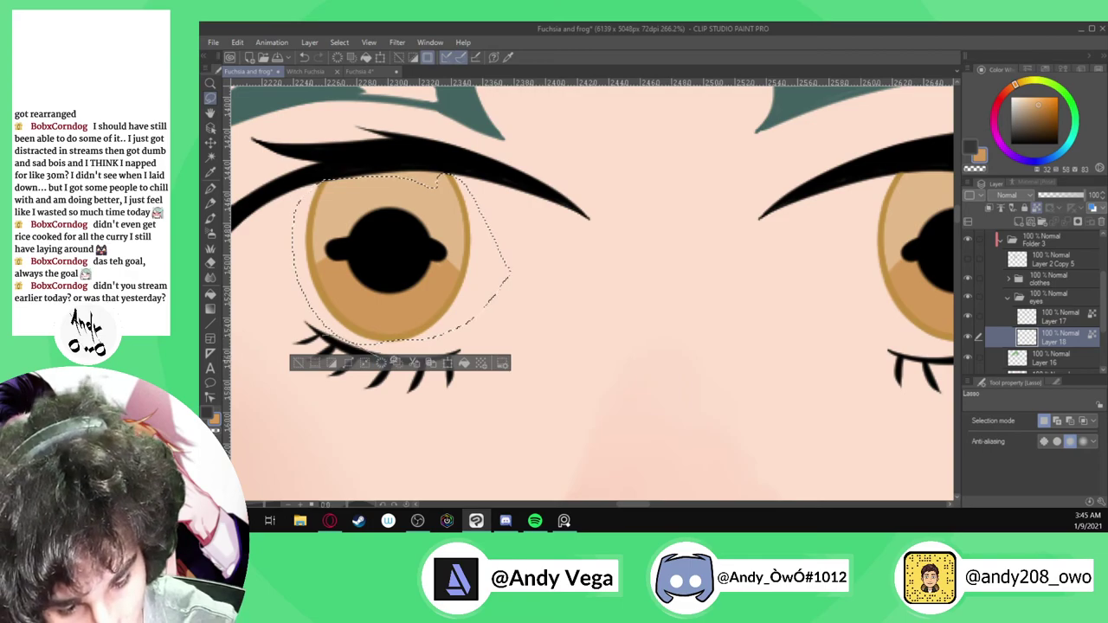
pyautogui.moveTo(371, 336); pyautogui.dragTo(470, 321)
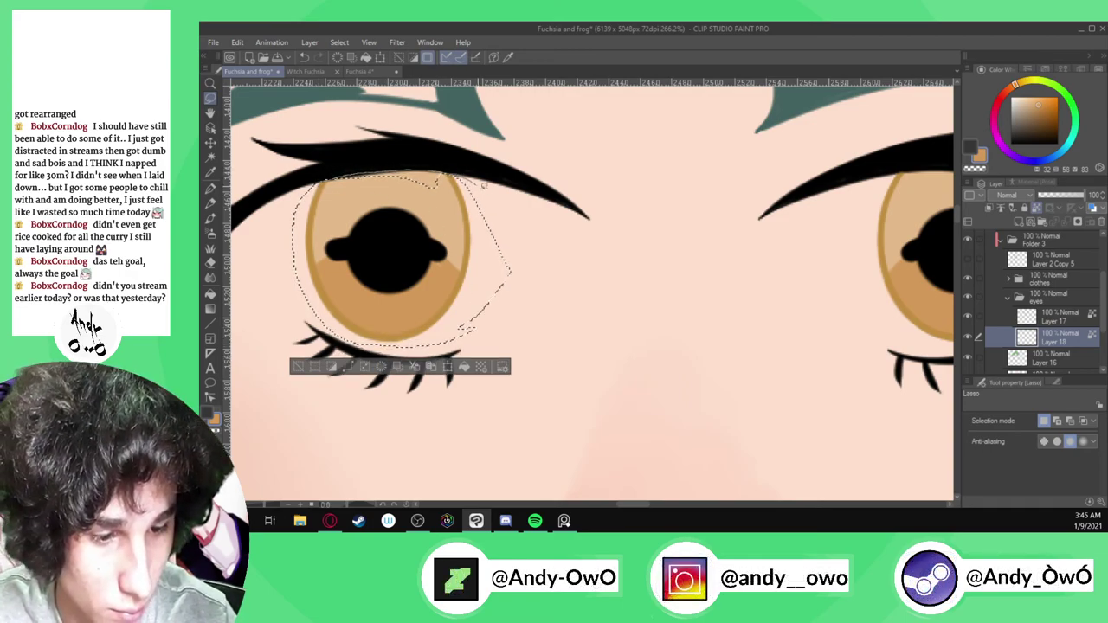
pyautogui.scroll(5, 283, 194)
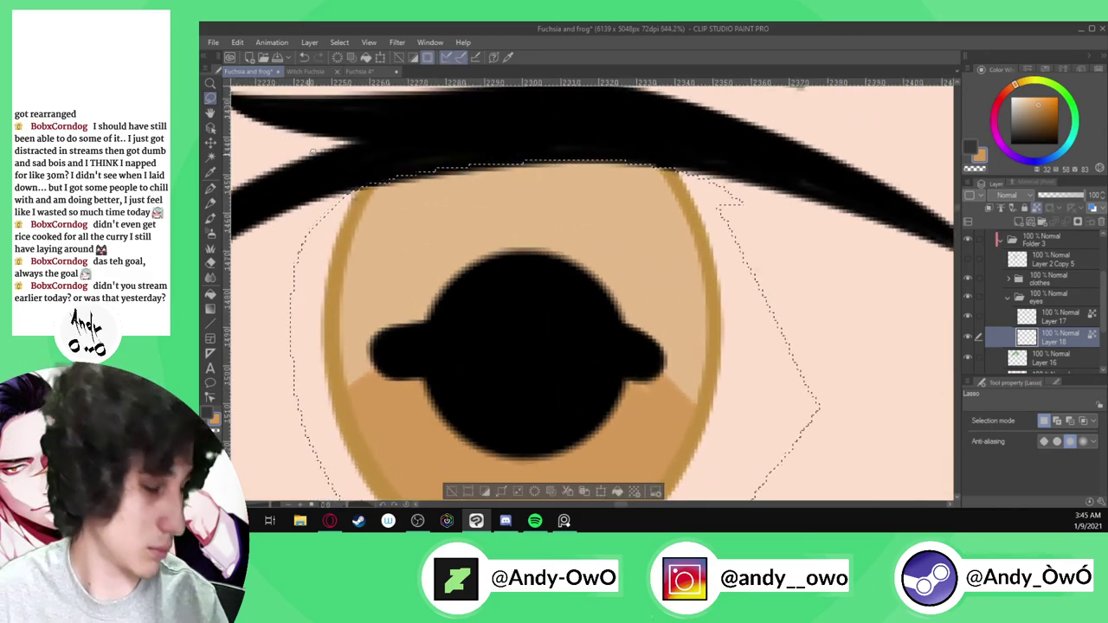
pyautogui.moveTo(369, 183); pyautogui.dragTo(683, 150)
pyautogui.hotkey('ctrl', 'z')
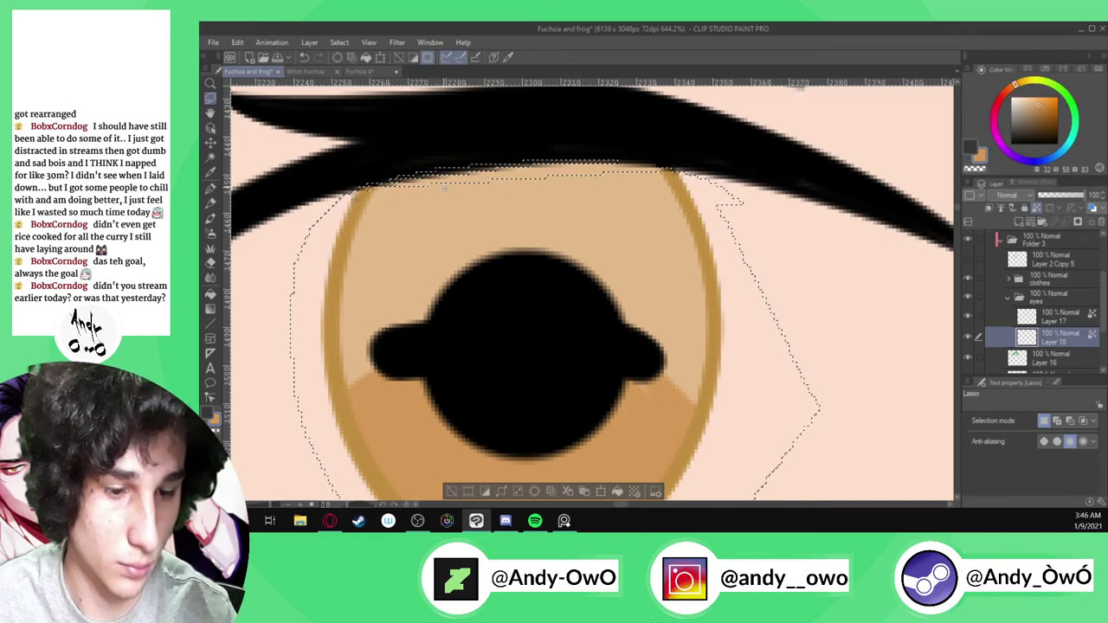
pyautogui.moveTo(372, 184)
pyautogui.mouseDown()
pyautogui.moveTo(682, 151)
pyautogui.moveTo(504, 140)
pyautogui.mouseUp()
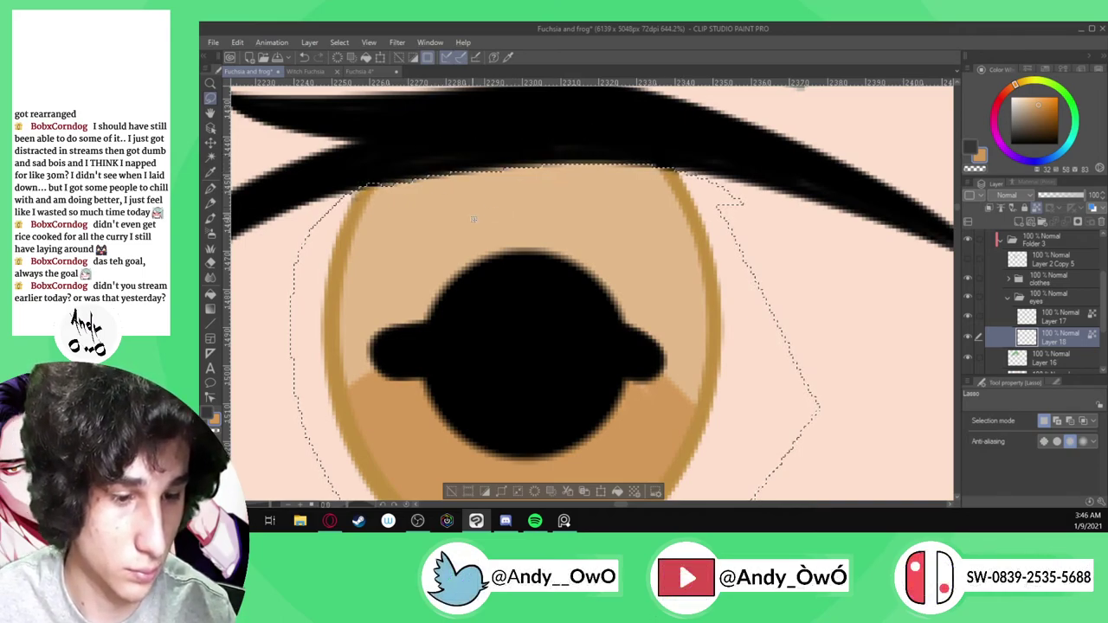
pyautogui.scroll(-2, 470, 213)
pyautogui.scroll(-2, 469, 209)
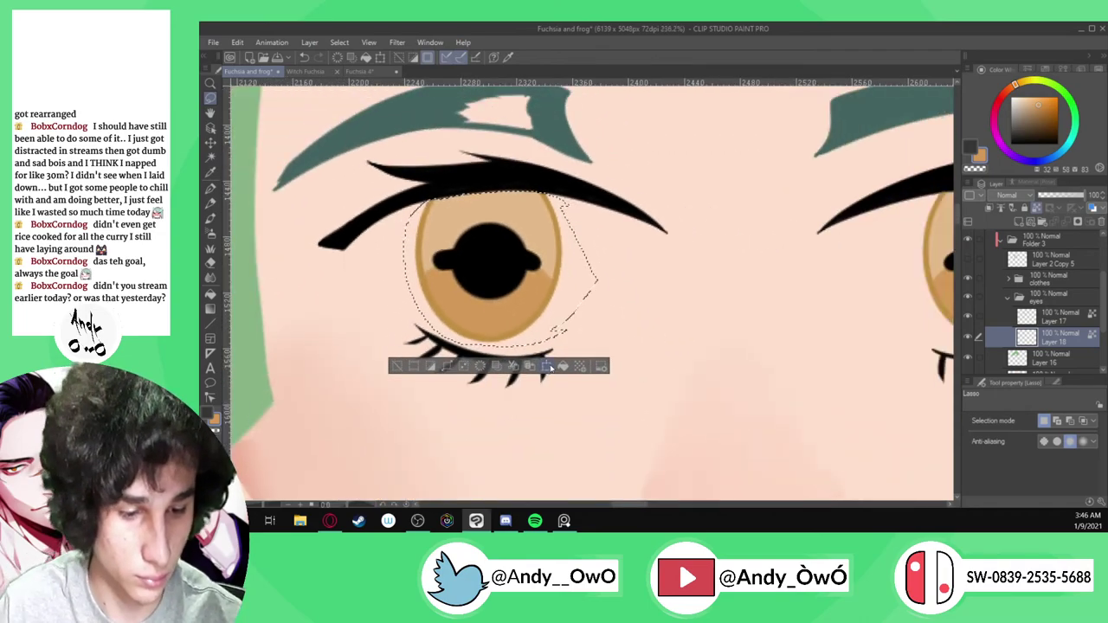
pyautogui.hotkey('ctrl', 't')
pyautogui.moveTo(564, 309); pyautogui.dragTo(567, 308)
pyautogui.hotkey('ctrl', 'z')
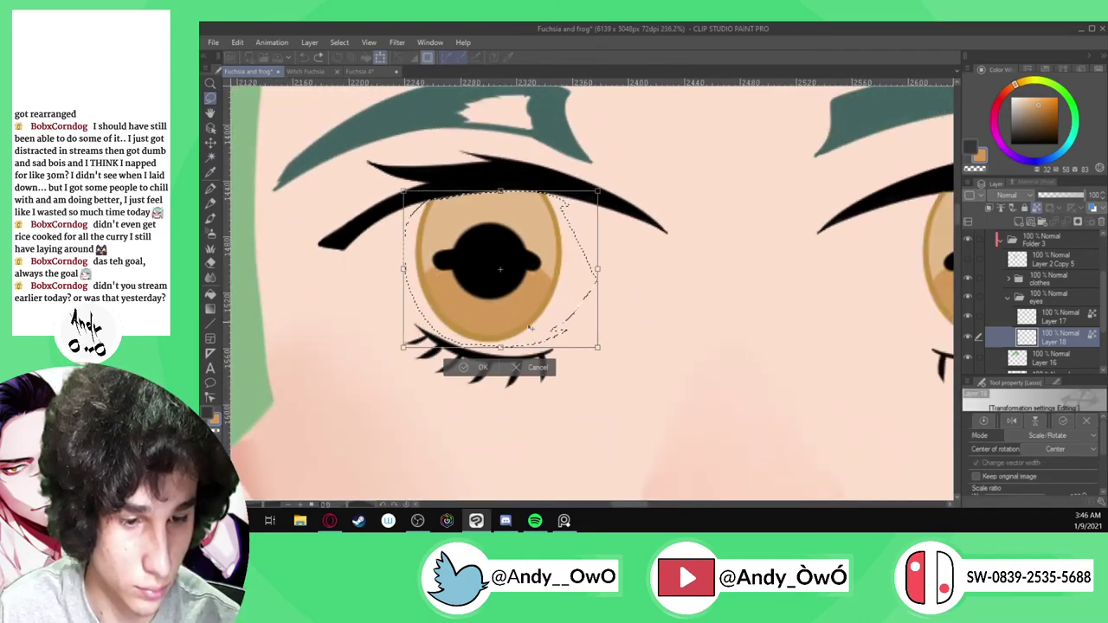
pyautogui.press('Escape')
pyautogui.click(658, 217)
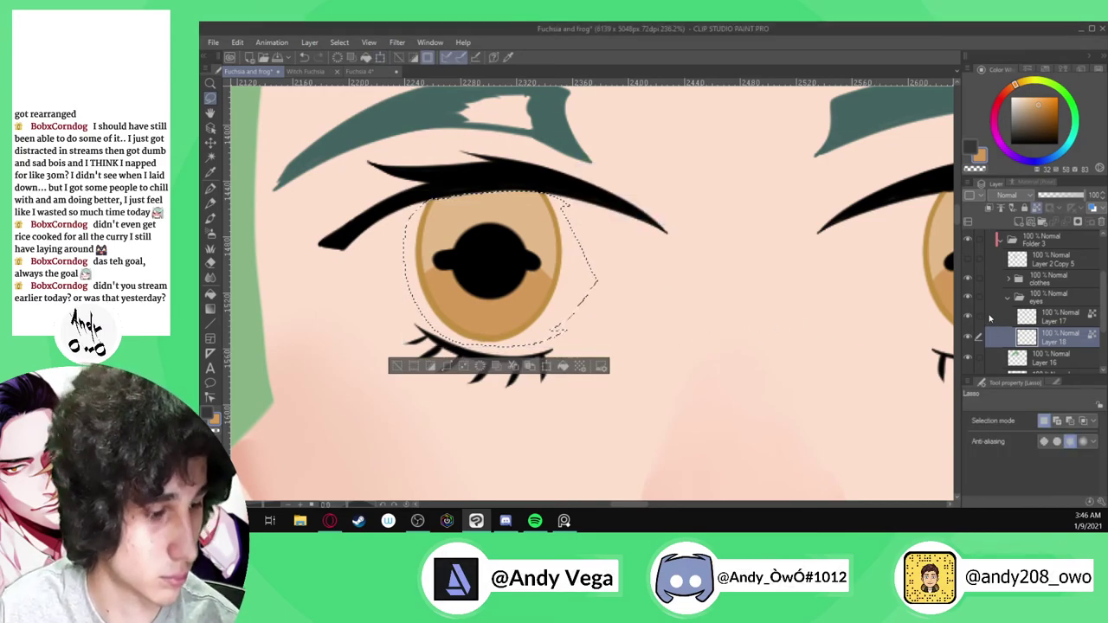
# Add Layer 17 to the layer selection alongside Layer 18
pyautogui.click(980, 318)
pyautogui.click(547, 366)
pyautogui.moveTo(554, 304); pyautogui.dragTo(561, 294)
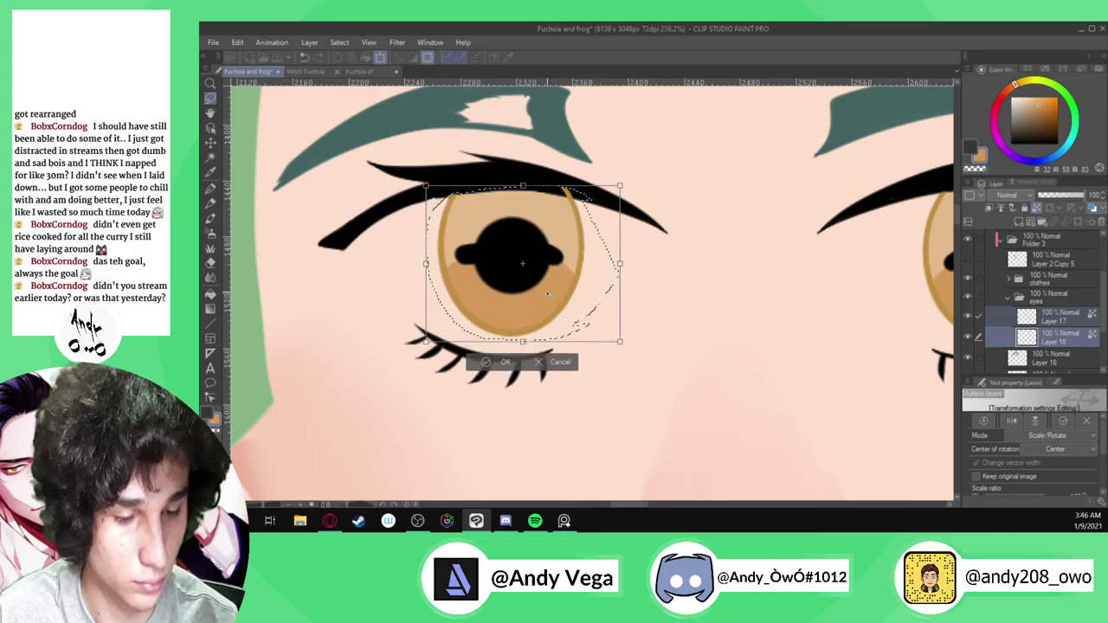
pyautogui.scroll(-6, 547, 295)
pyautogui.moveTo(547, 296); pyautogui.dragTo(555, 295)
pyautogui.scroll(-4, 554, 294)
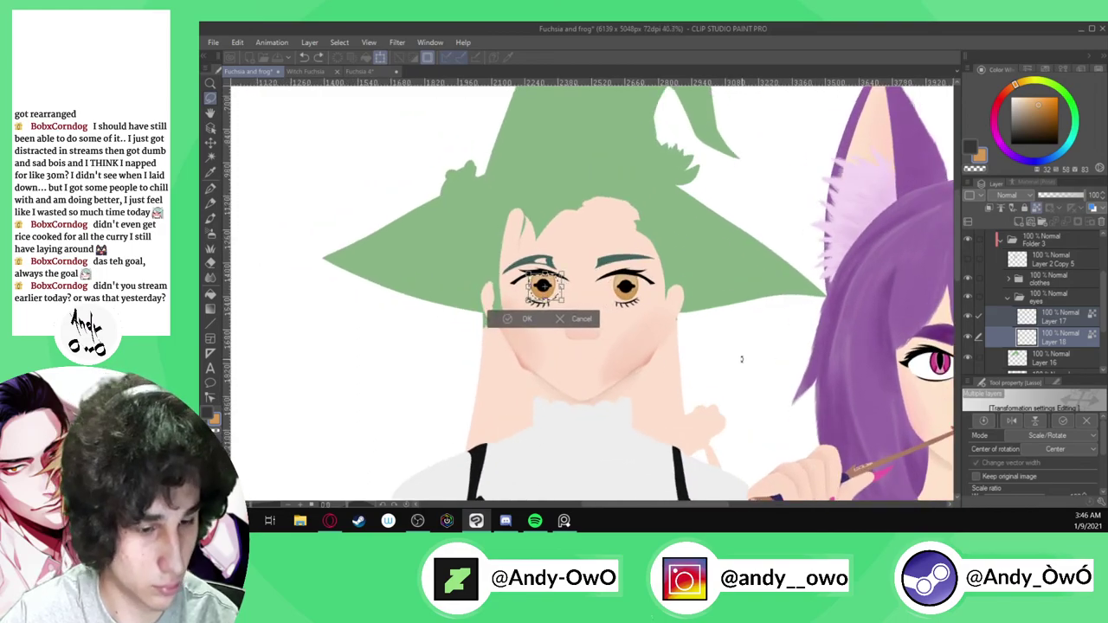
pyautogui.click(562, 326)
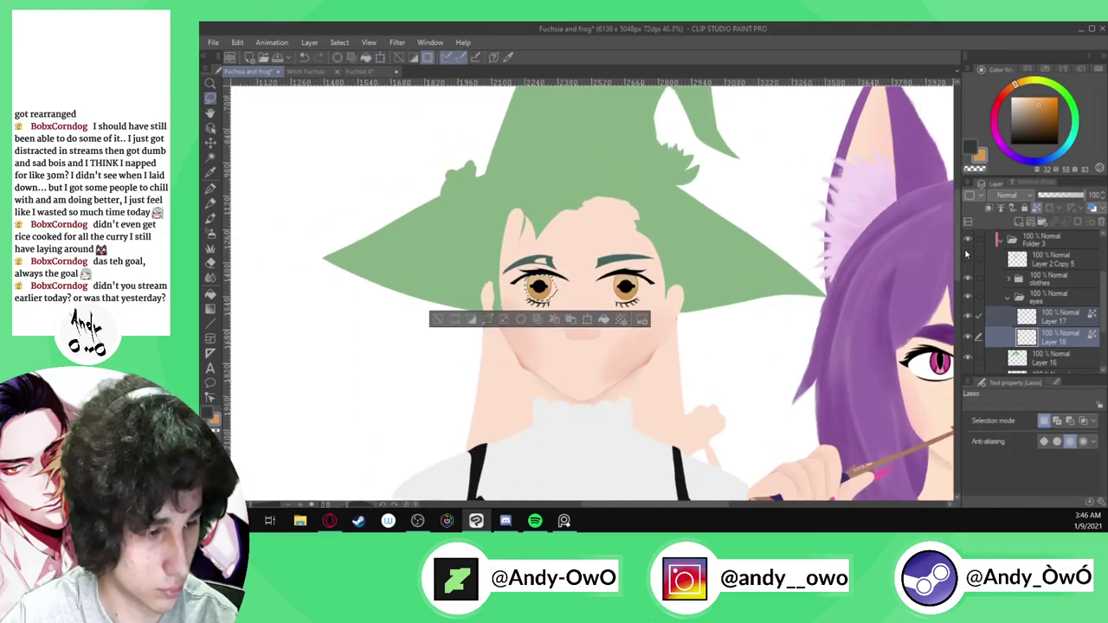
# Show the hair layer, Layer 2 Copy 5, and nudge the lassoed iris slightly toward the nose, applying the transform and deselecting
pyautogui.click(968, 259)
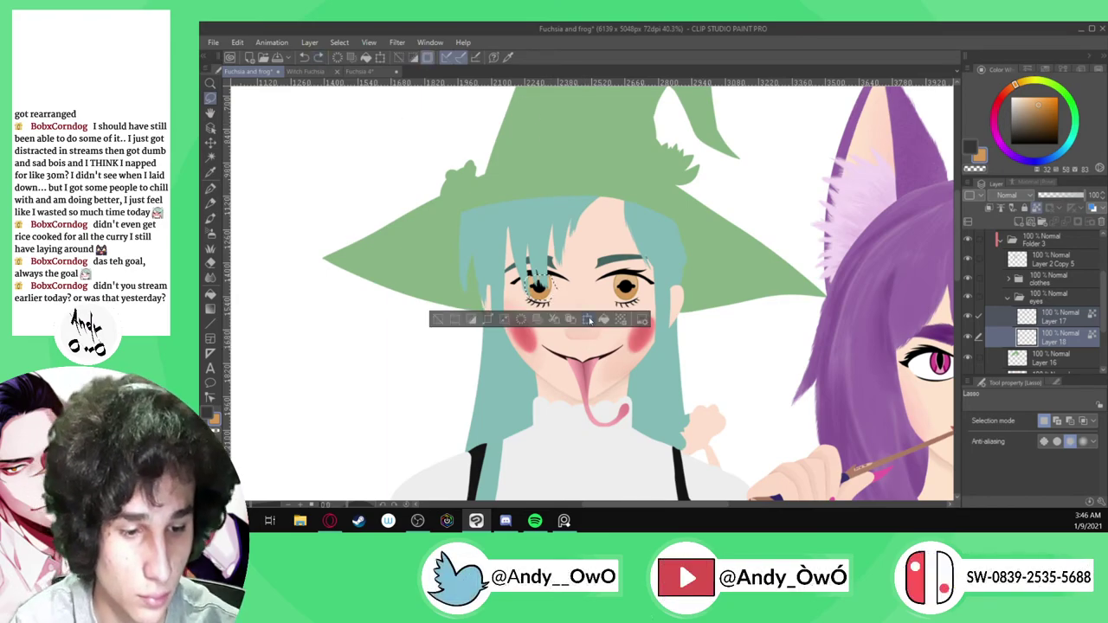
pyautogui.click(589, 320)
pyautogui.scroll(4, 500, 268)
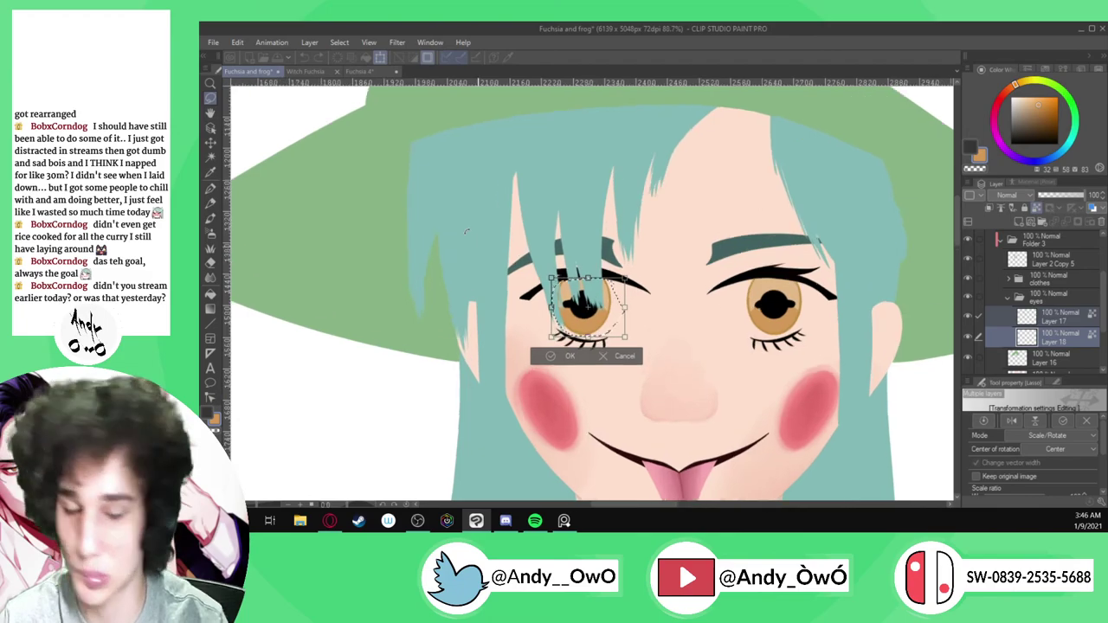
pyautogui.scroll(1, 467, 232)
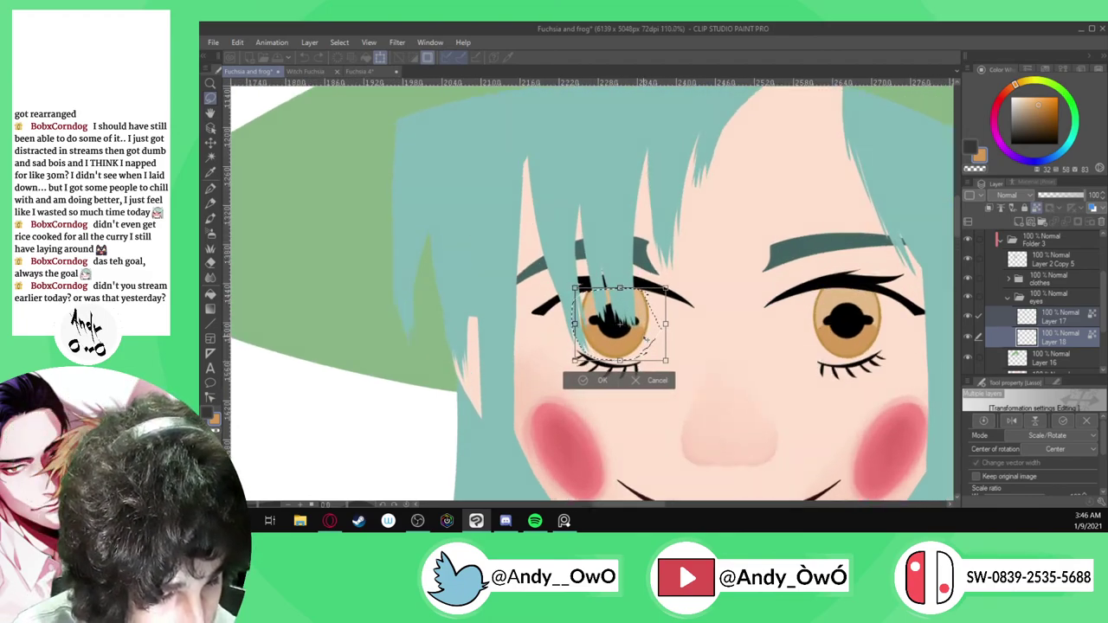
pyautogui.moveTo(653, 327); pyautogui.dragTo(653, 330)
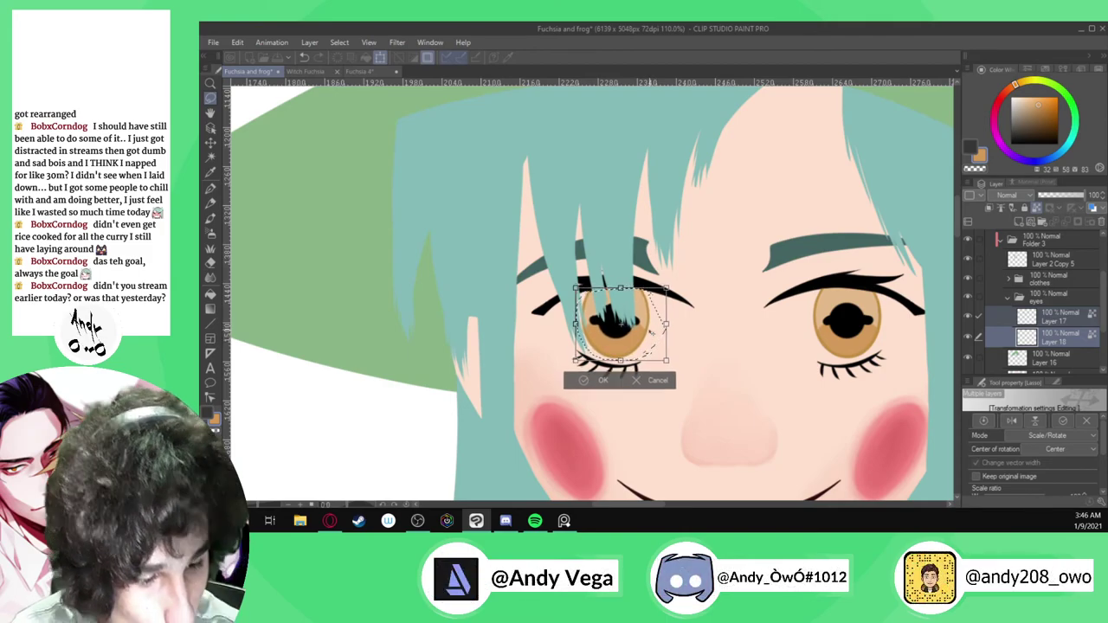
pyautogui.scroll(-3, 636, 327)
pyautogui.scroll(5, 636, 327)
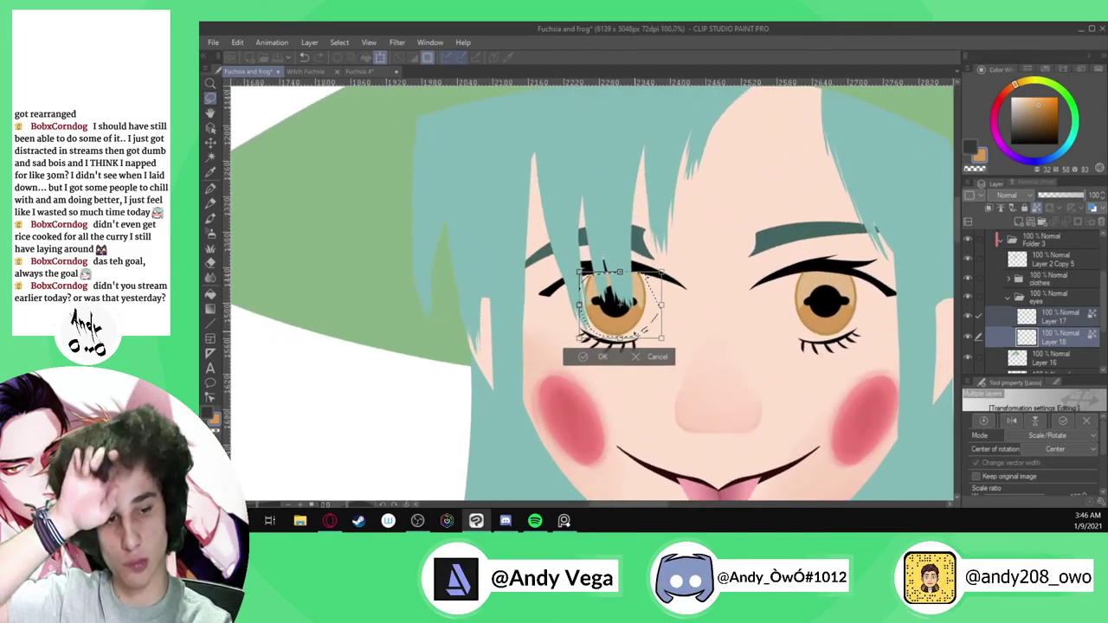
pyautogui.scroll(2, 636, 329)
pyautogui.moveTo(672, 286); pyautogui.dragTo(676, 288)
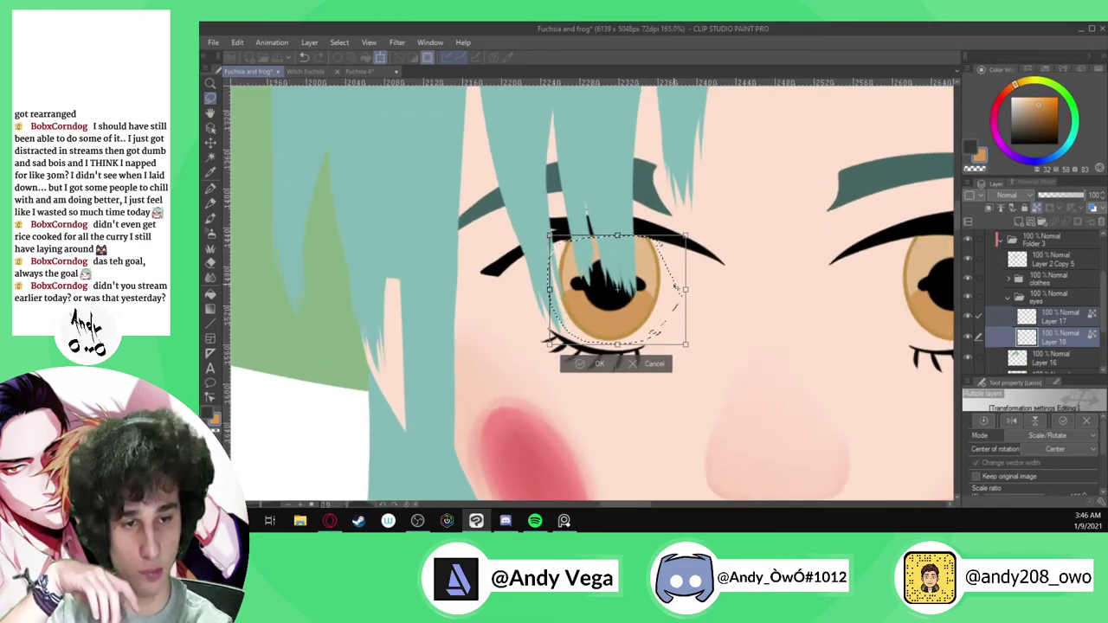
pyautogui.press('Right')
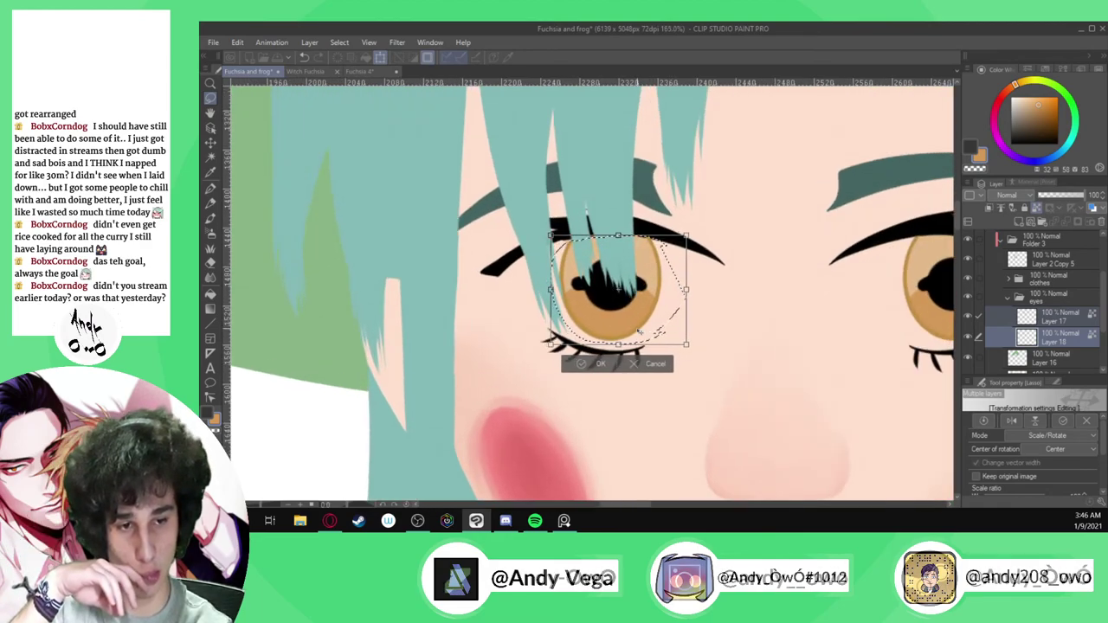
pyautogui.click(581, 363)
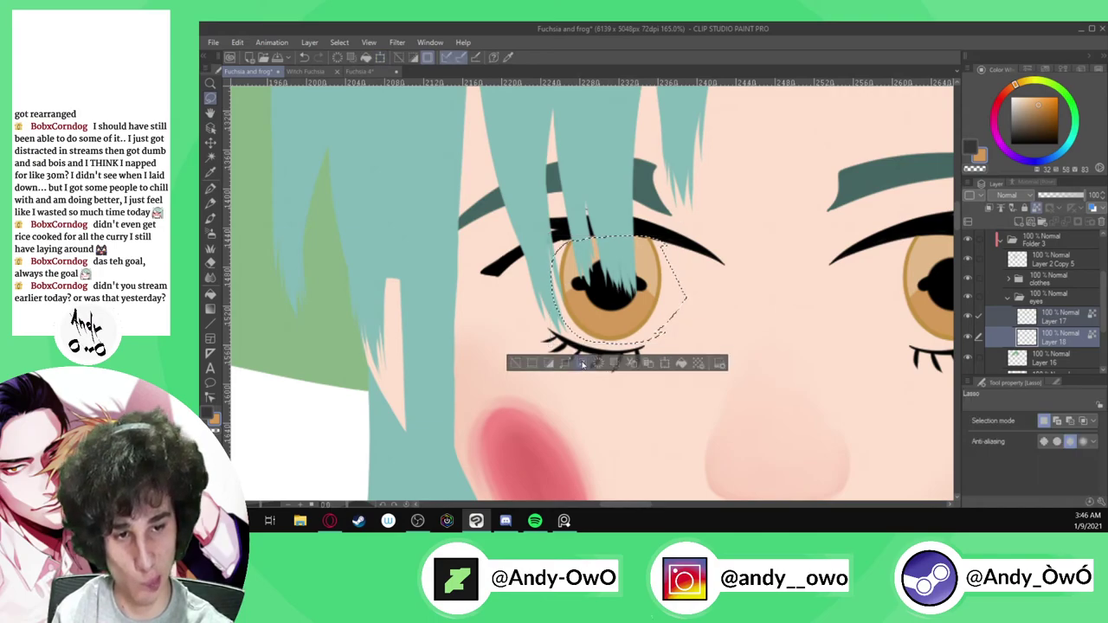
pyautogui.click(524, 364)
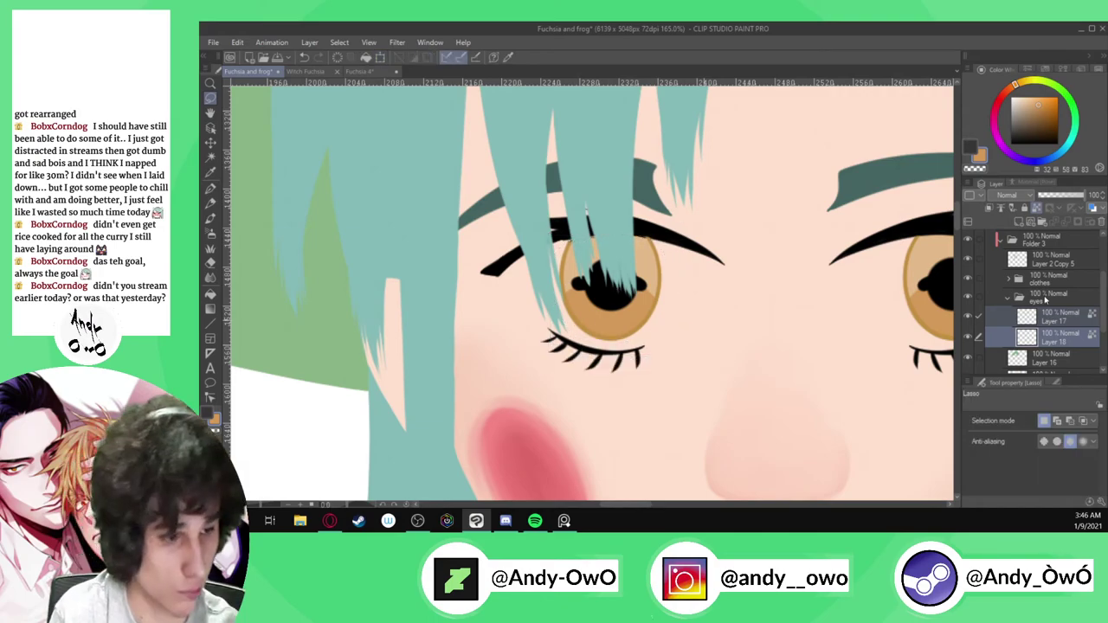
# On Layer 17, with Layer 2 Copy 5 hidden, patch the gap between iris and upper lash with the sampled outline colour and black
pyautogui.click(1049, 317)
pyautogui.press('p')
pyautogui.scroll(8, 675, 204)
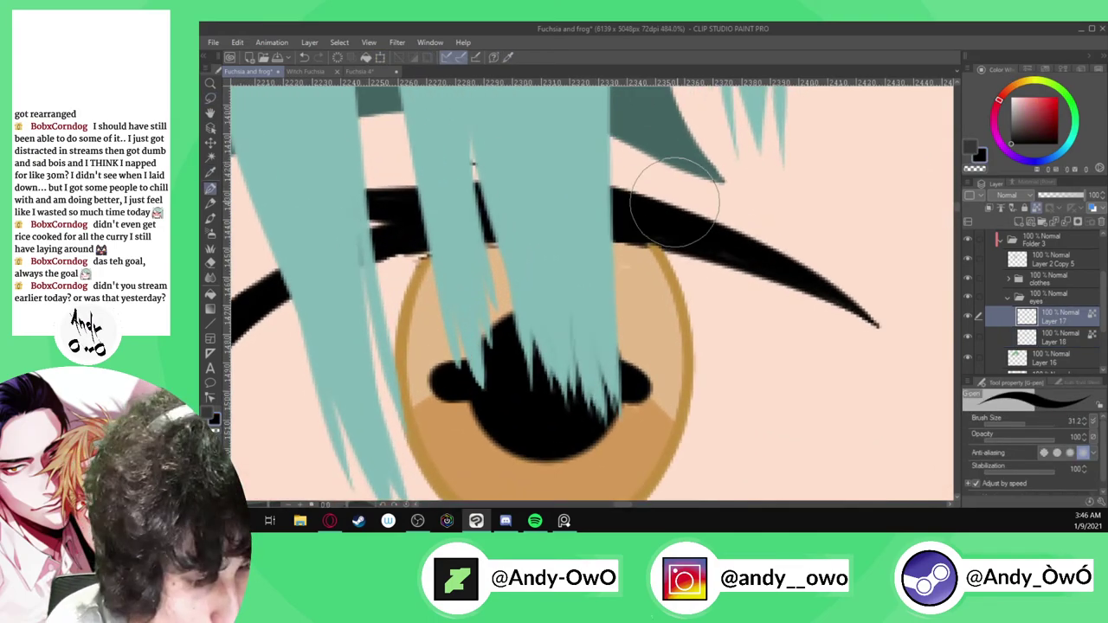
pyautogui.click(969, 258)
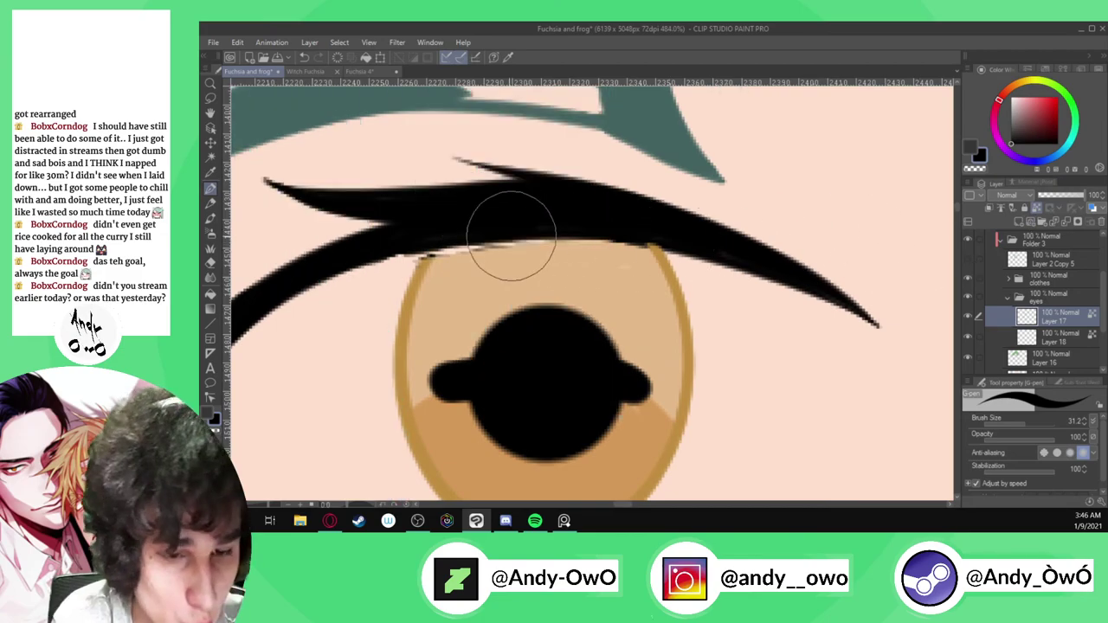
pyautogui.scroll(-2, 524, 228)
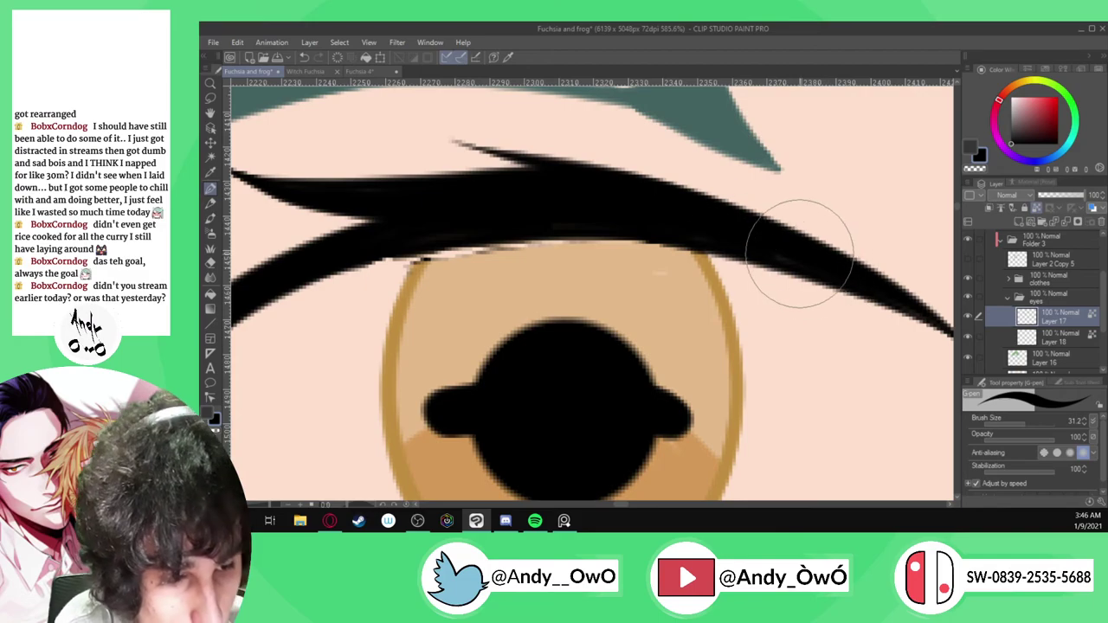
pyautogui.press('i')
pyautogui.click(726, 298)
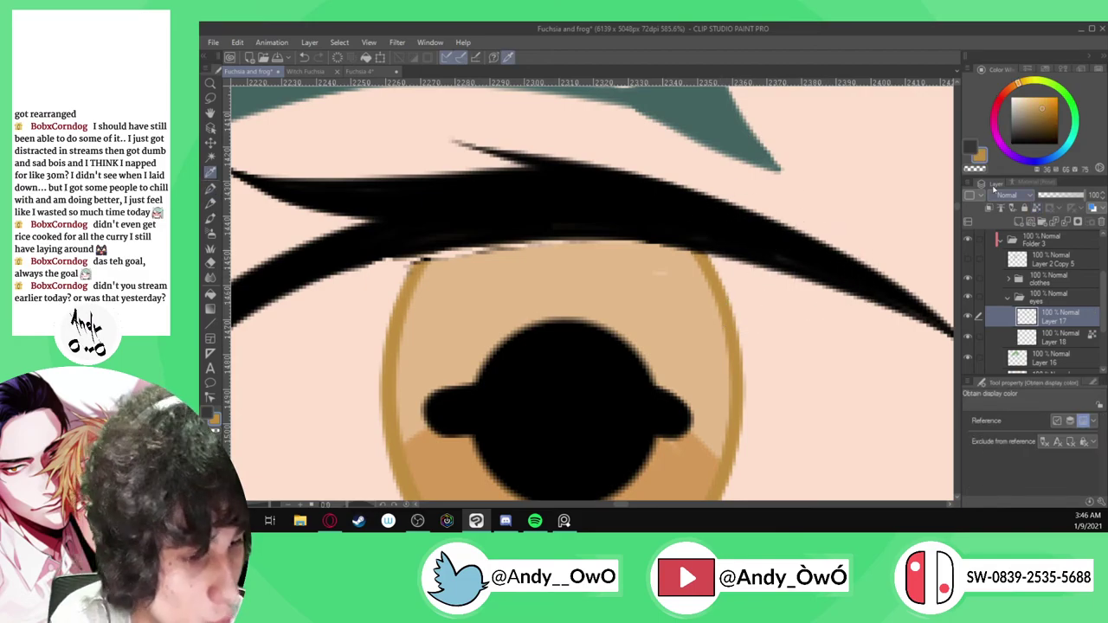
pyautogui.scroll(3, 425, 268)
pyautogui.press('p')
pyautogui.moveTo(407, 284); pyautogui.dragTo(423, 254)
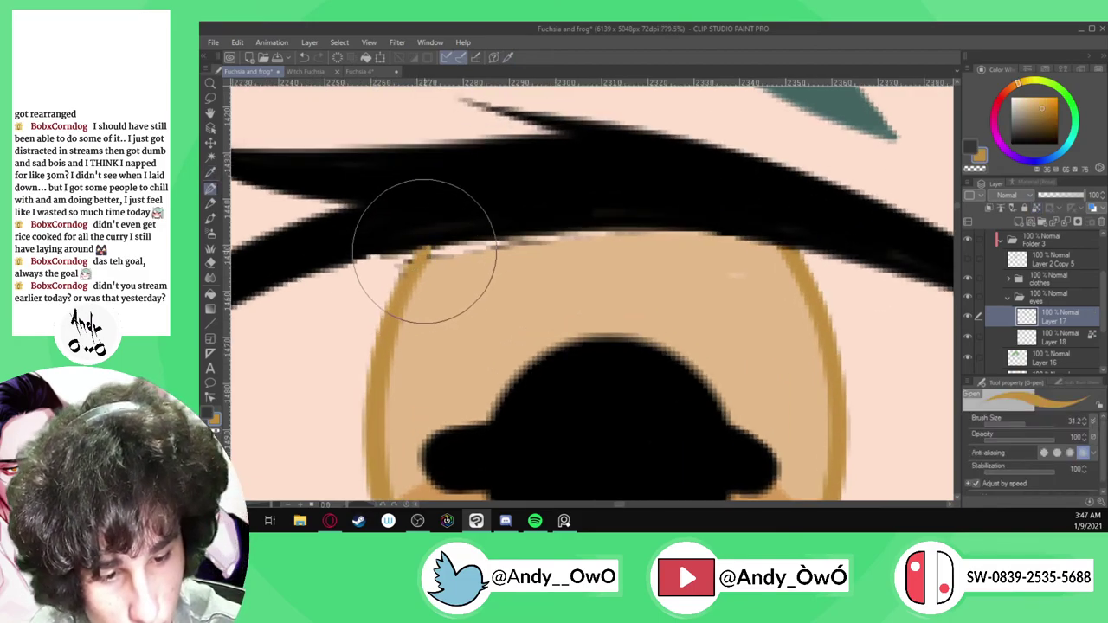
pyautogui.keyDown('alt'); pyautogui.click(567, 178); pyautogui.keyUp('alt')
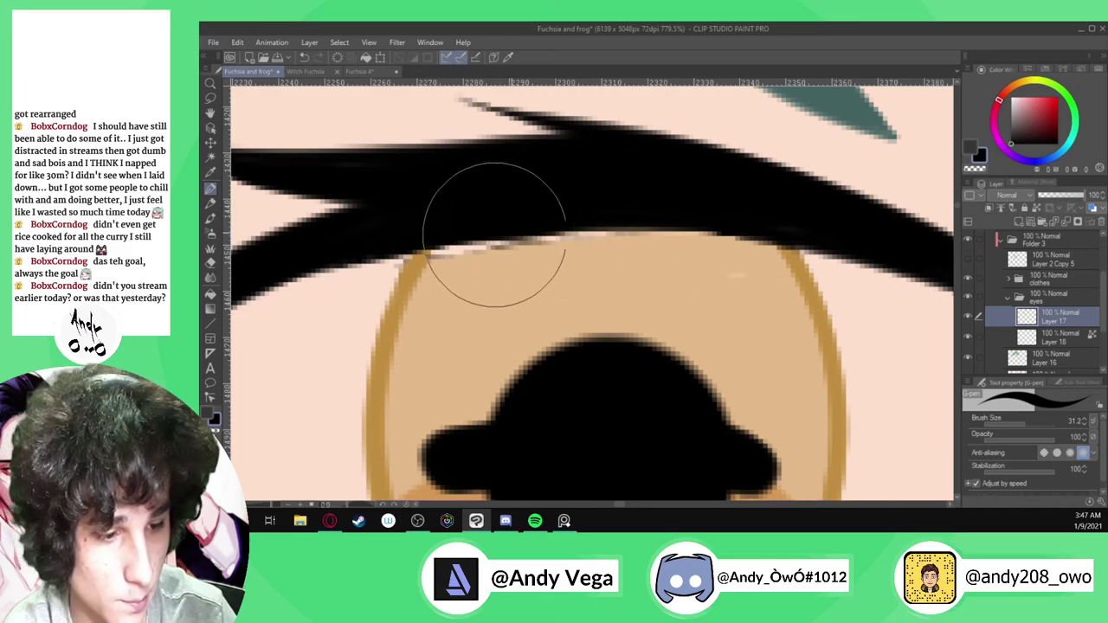
# Close the gap under the left eye's upper lash with sampled iris tan on Layer 18 and erase the stray edge pixels on Layer 17
pyautogui.click(1052, 338)
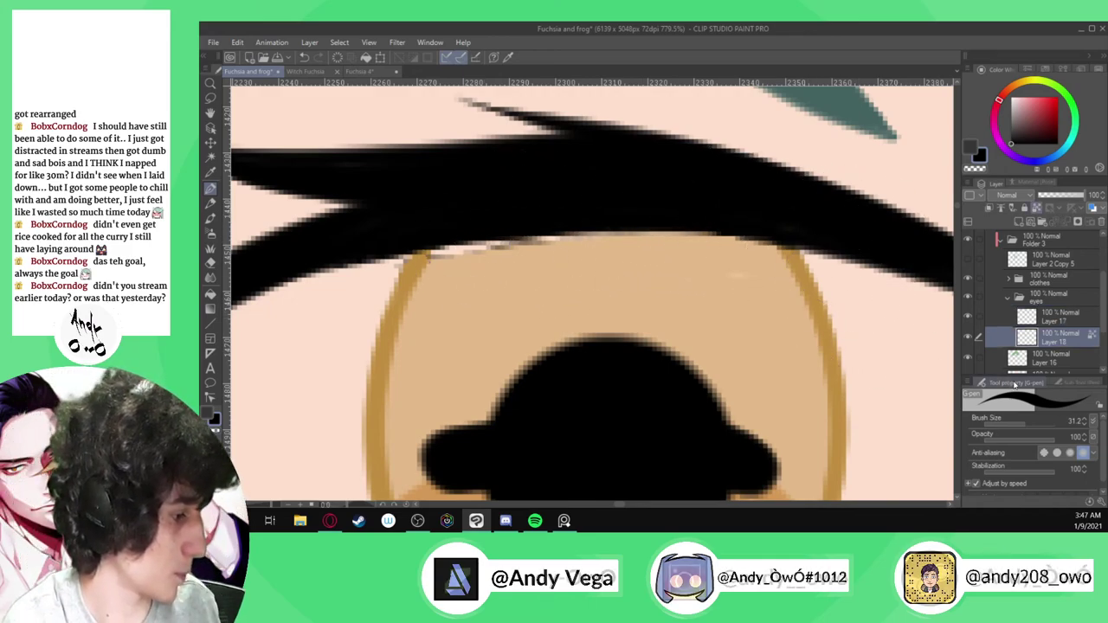
pyautogui.keyDown('alt'); pyautogui.click(773, 303); pyautogui.keyUp('alt')
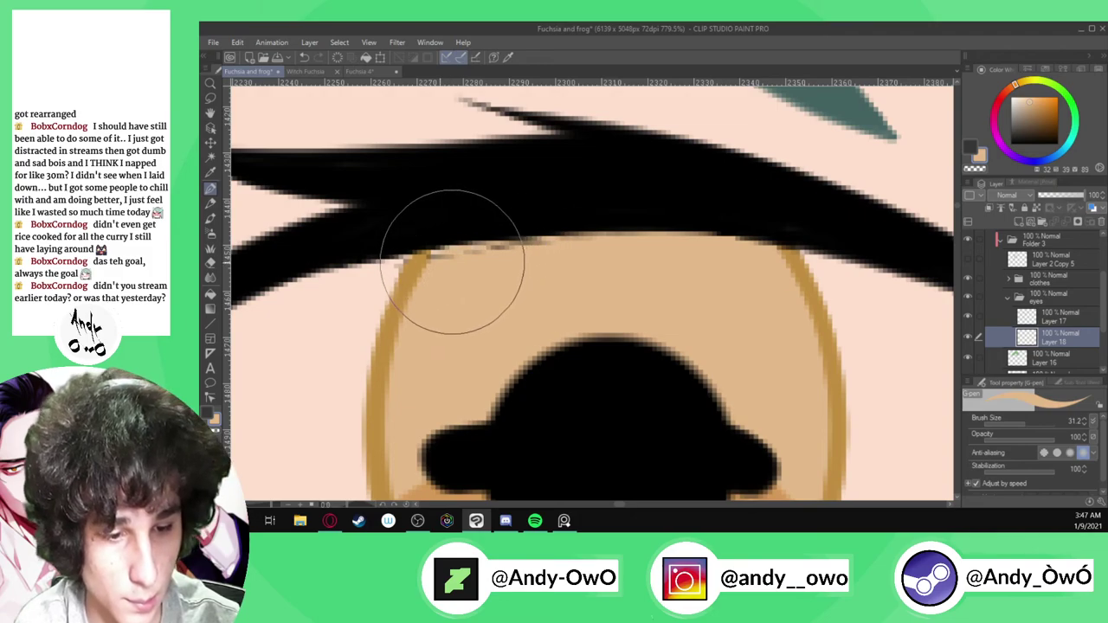
pyautogui.click(1070, 313)
pyautogui.click(215, 430)
pyautogui.moveTo(440, 250); pyautogui.dragTo(653, 250)
pyautogui.scroll(-2, 605, 275)
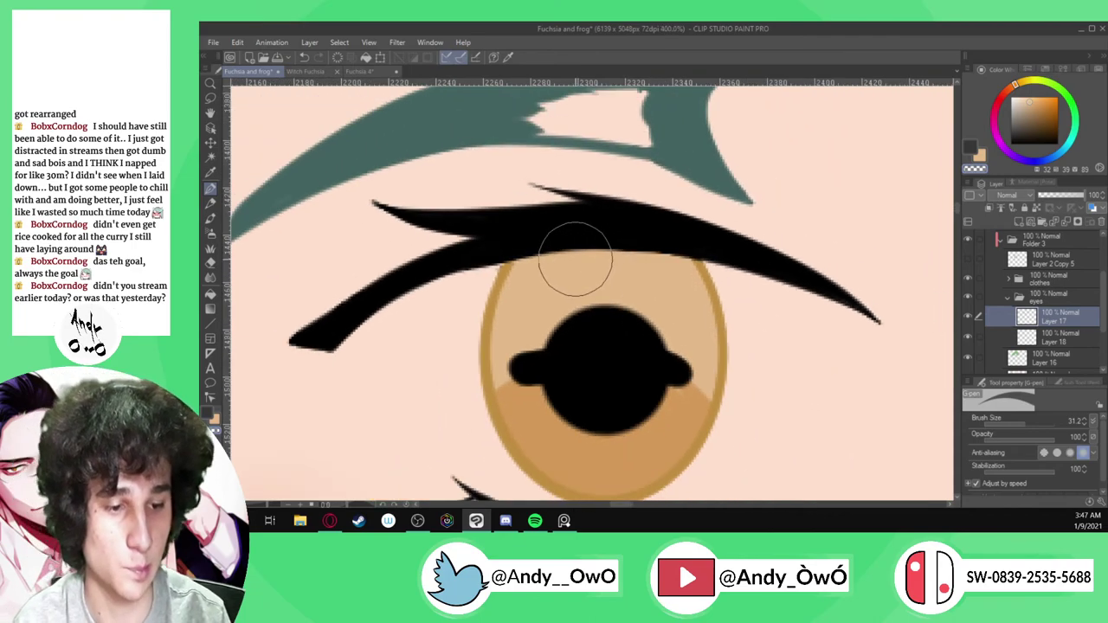
# Show the hair layer, Layer 2 Copy 5, again
pyautogui.scroll(-5, 578, 260)
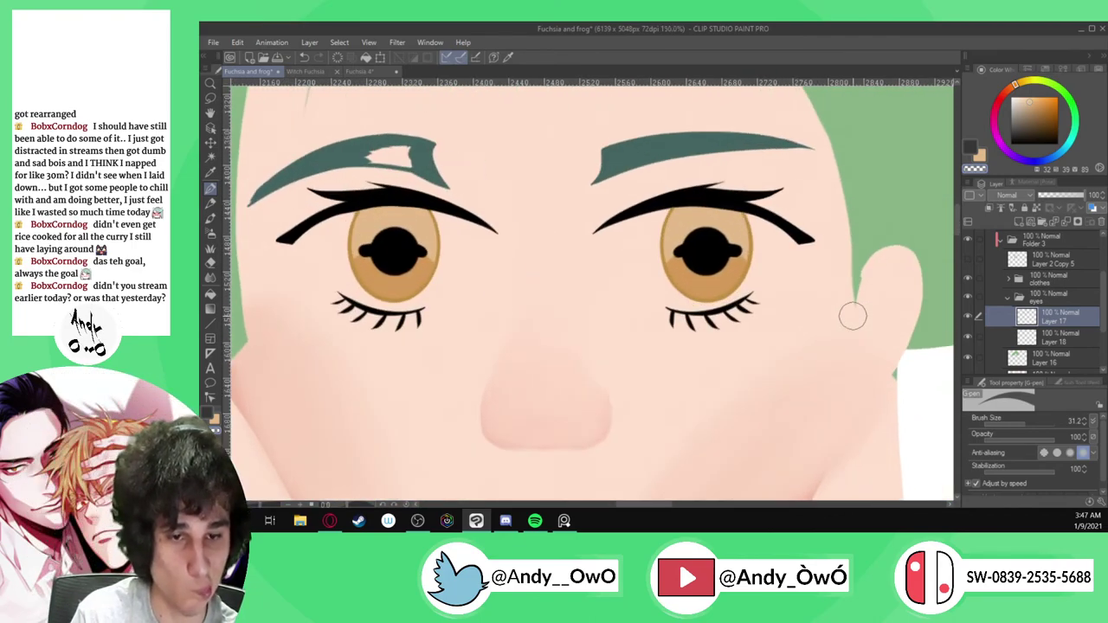
pyautogui.scroll(1, 762, 243)
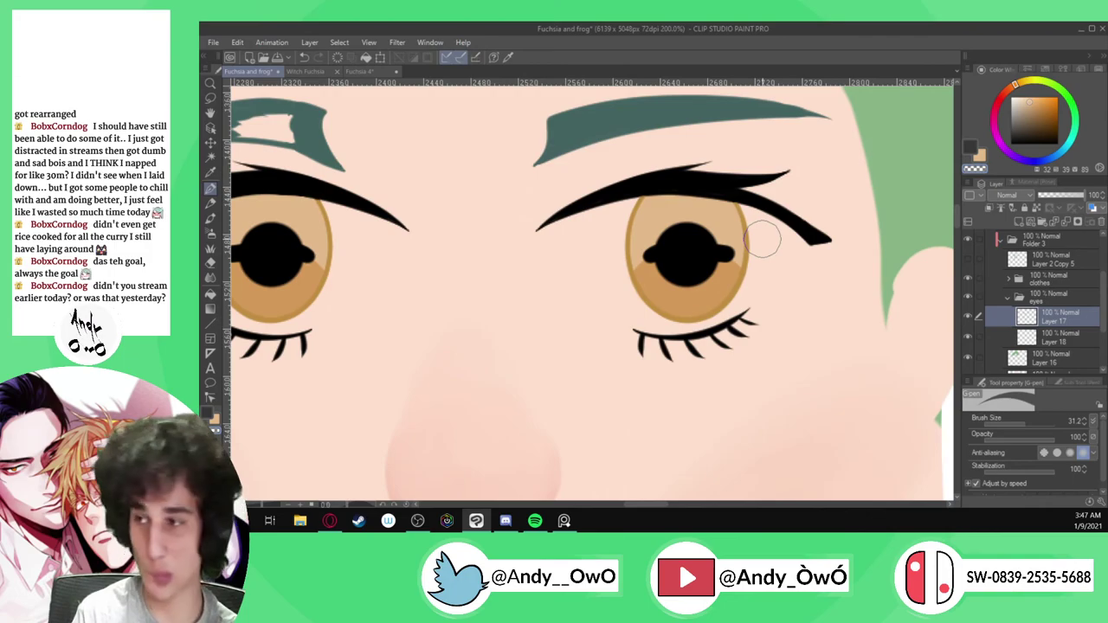
pyautogui.scroll(1, 762, 239)
pyautogui.scroll(-4, 779, 229)
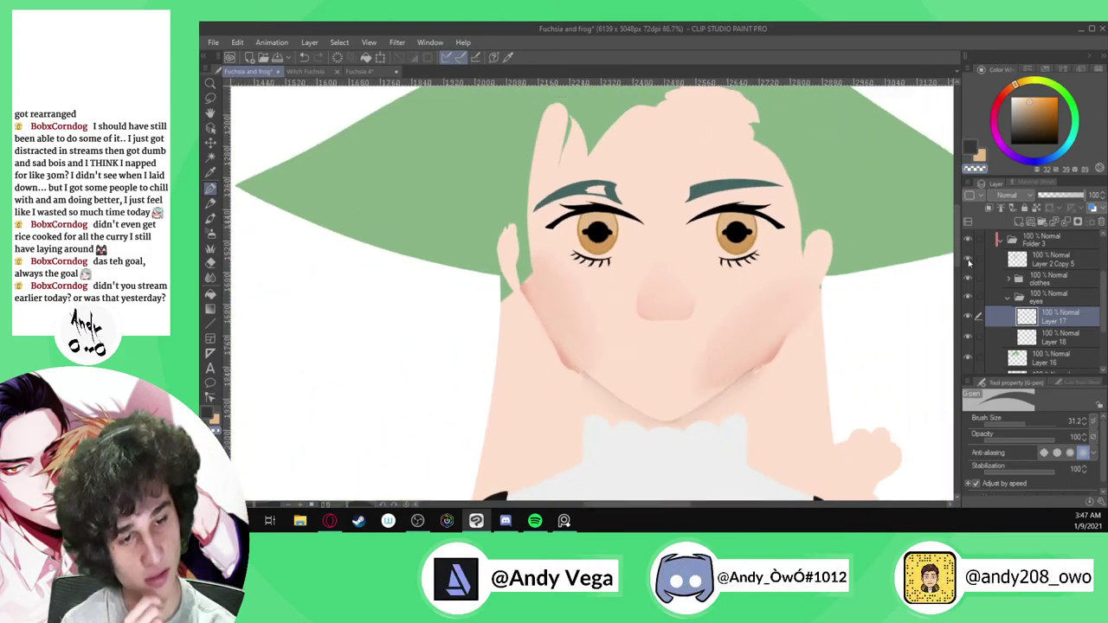
pyautogui.click(969, 261)
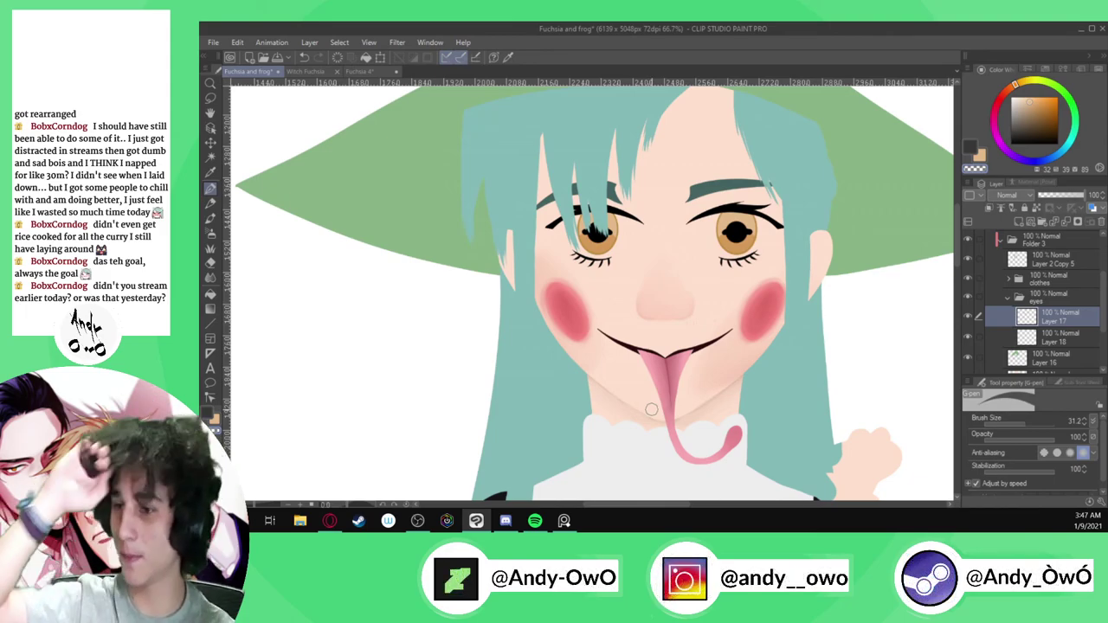
# Compare both eyes of the frog-witch up close, across the face and within the full two-character picture
pyautogui.scroll(3, 651, 408)
pyautogui.scroll(-2, 727, 412)
pyautogui.scroll(3, 798, 201)
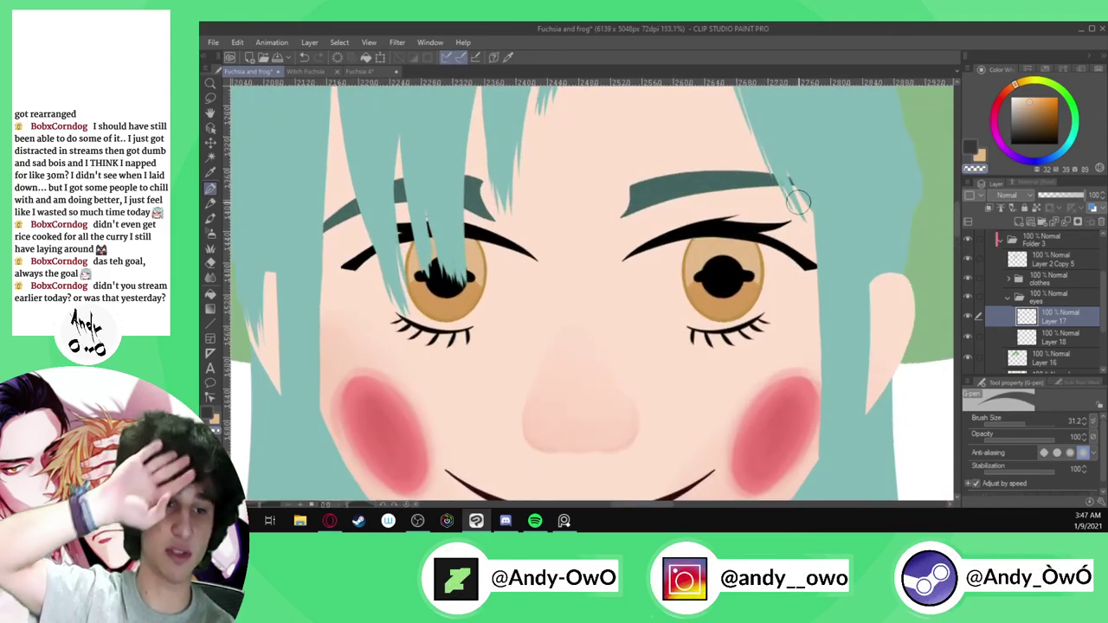
pyautogui.scroll(5, 800, 255)
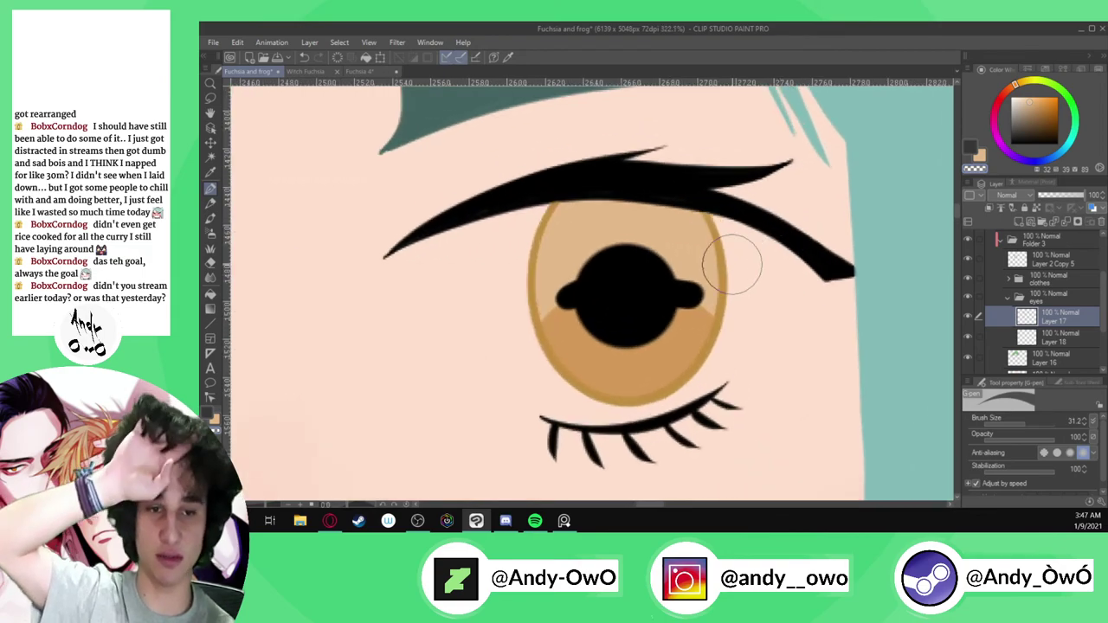
pyautogui.scroll(-4, 732, 265)
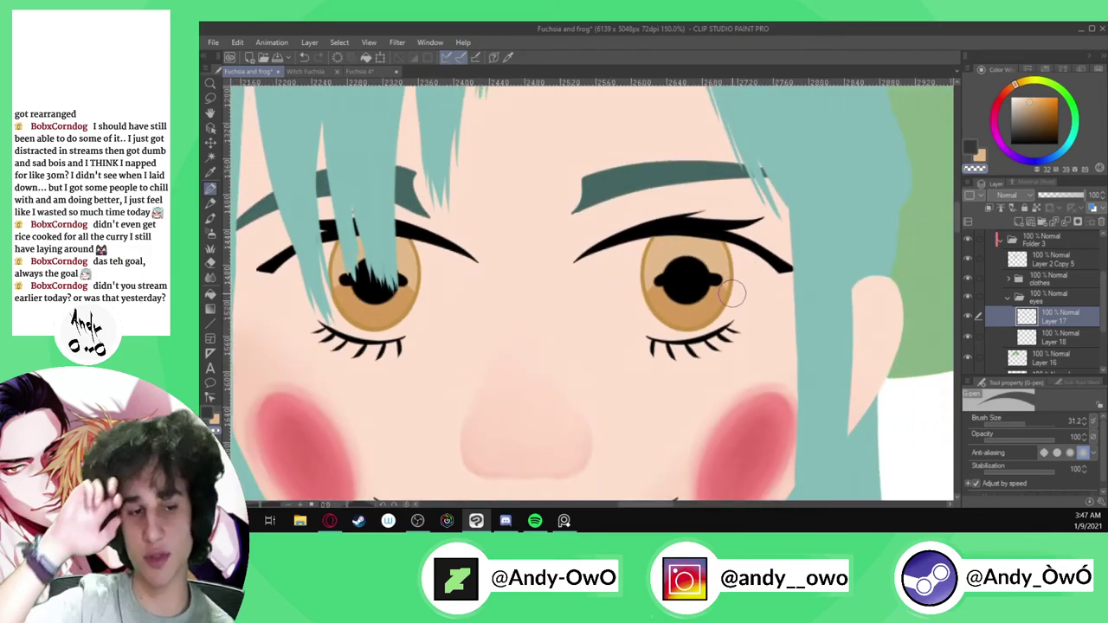
pyautogui.scroll(4, 732, 294)
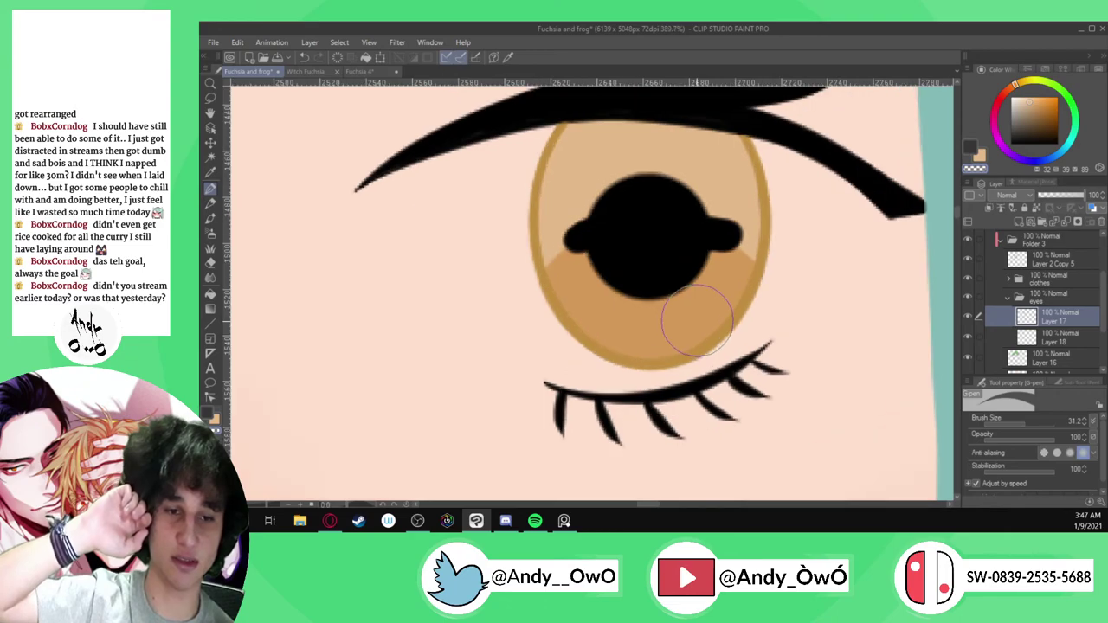
pyautogui.scroll(-8, 697, 321)
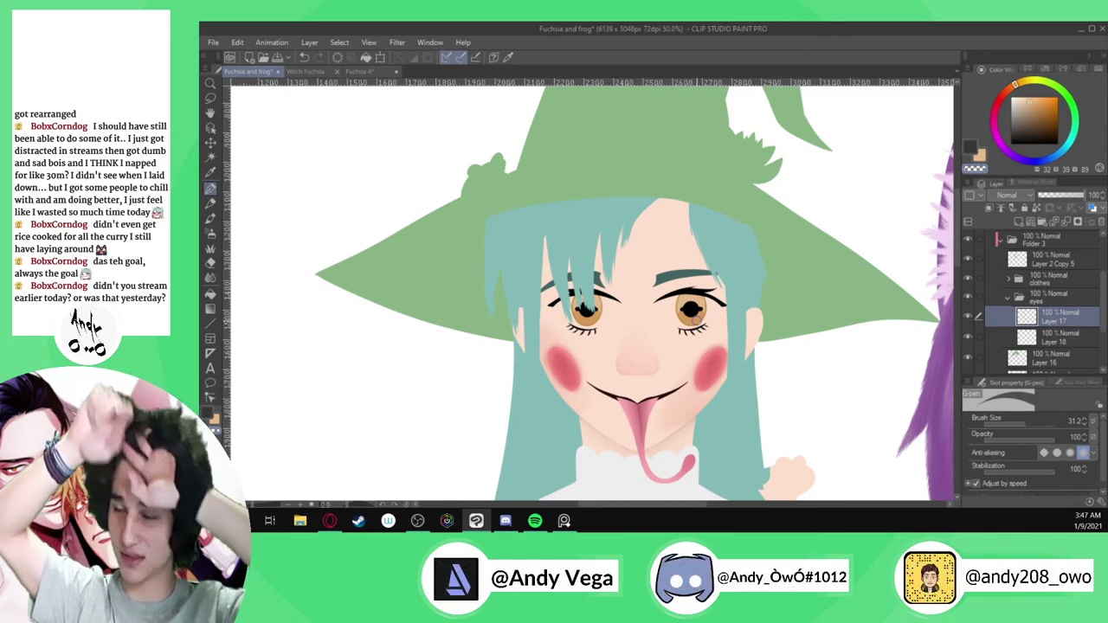
pyautogui.scroll(5, 695, 319)
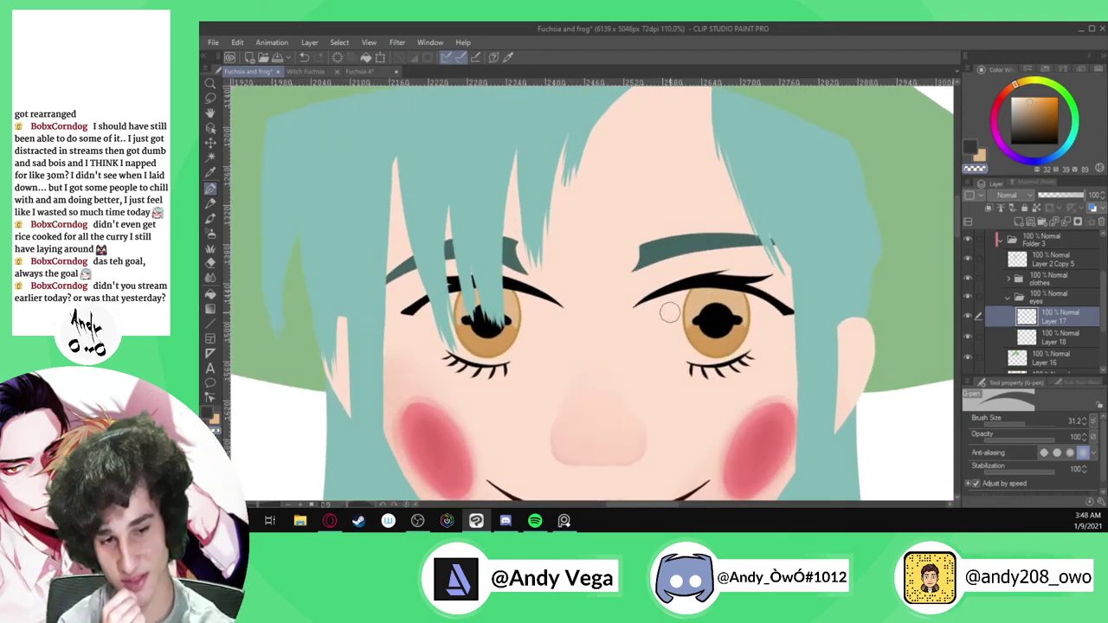
pyautogui.scroll(3, 669, 313)
pyautogui.scroll(-5, 713, 314)
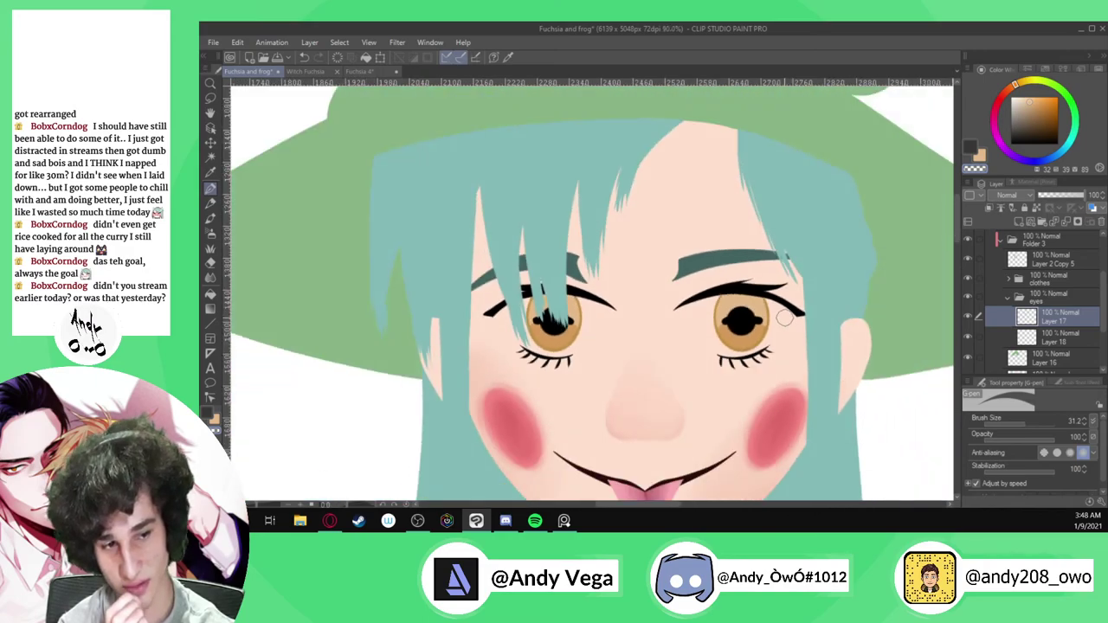
pyautogui.scroll(-8, 784, 318)
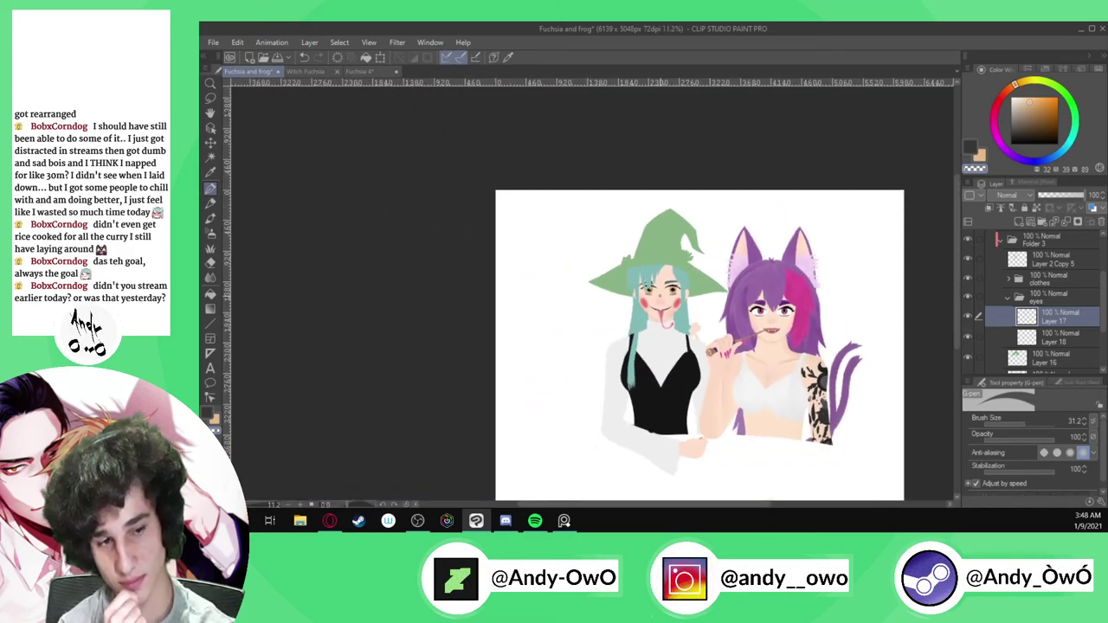
pyautogui.scroll(8, 681, 259)
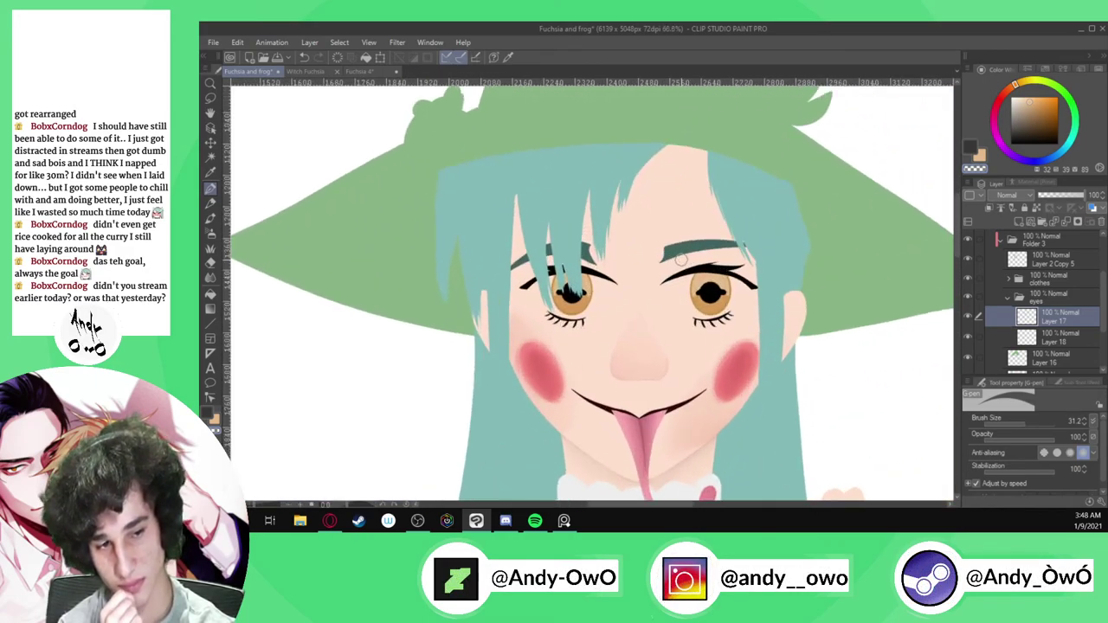
pyautogui.scroll(2, 681, 259)
pyautogui.scroll(-2, 649, 258)
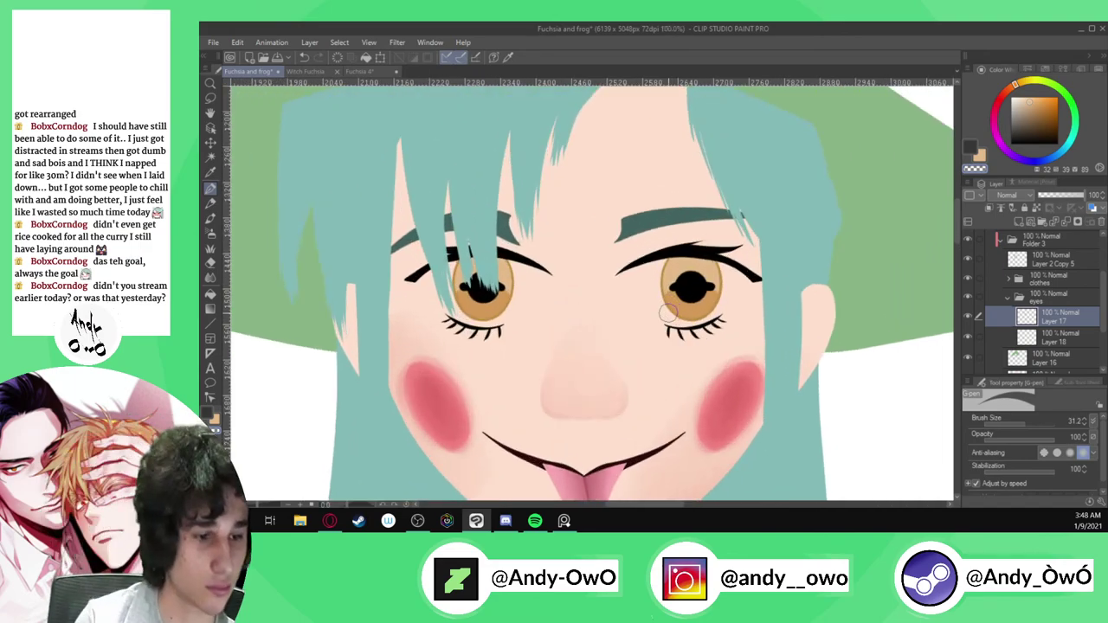
# Add a new layer directly below Layer 18 in the eyes folder and choose white as the drawing colour
pyautogui.click(1067, 333)
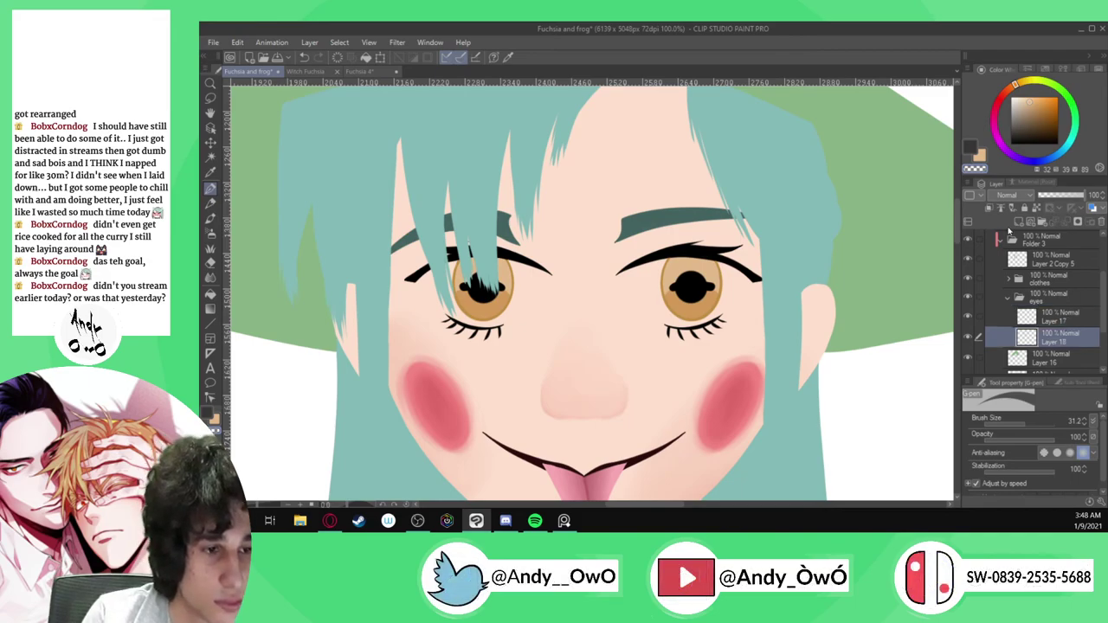
pyautogui.click(1065, 357)
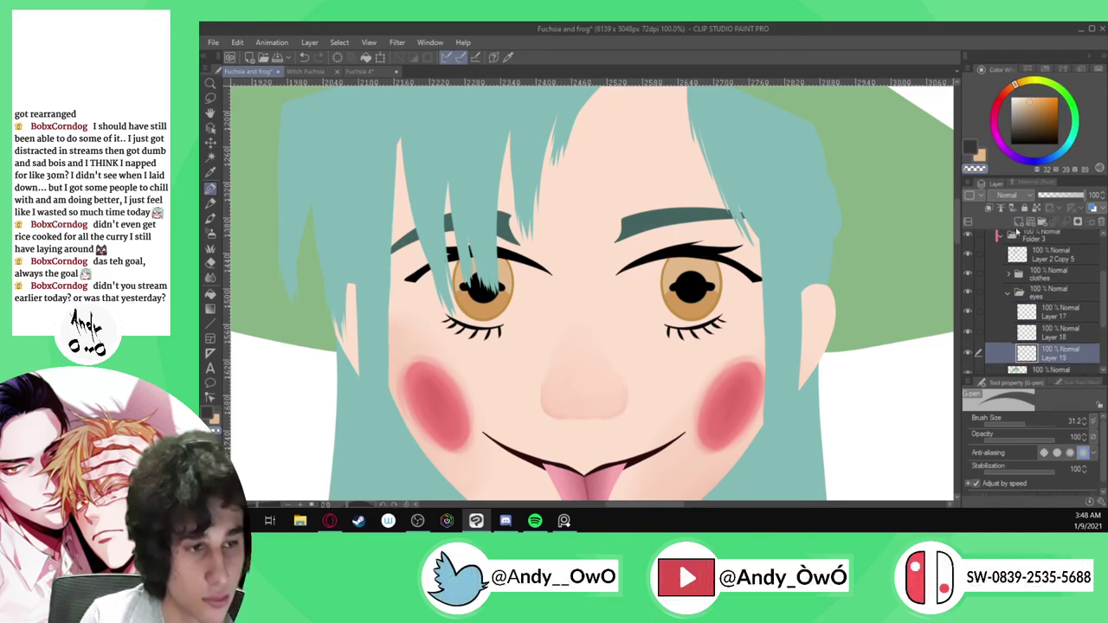
pyautogui.click(1016, 98)
# Paint a white band under the right eye's upper lash from the outer to the inner corner with the G-pen at size 31.2
pyautogui.scroll(-4, 715, 237)
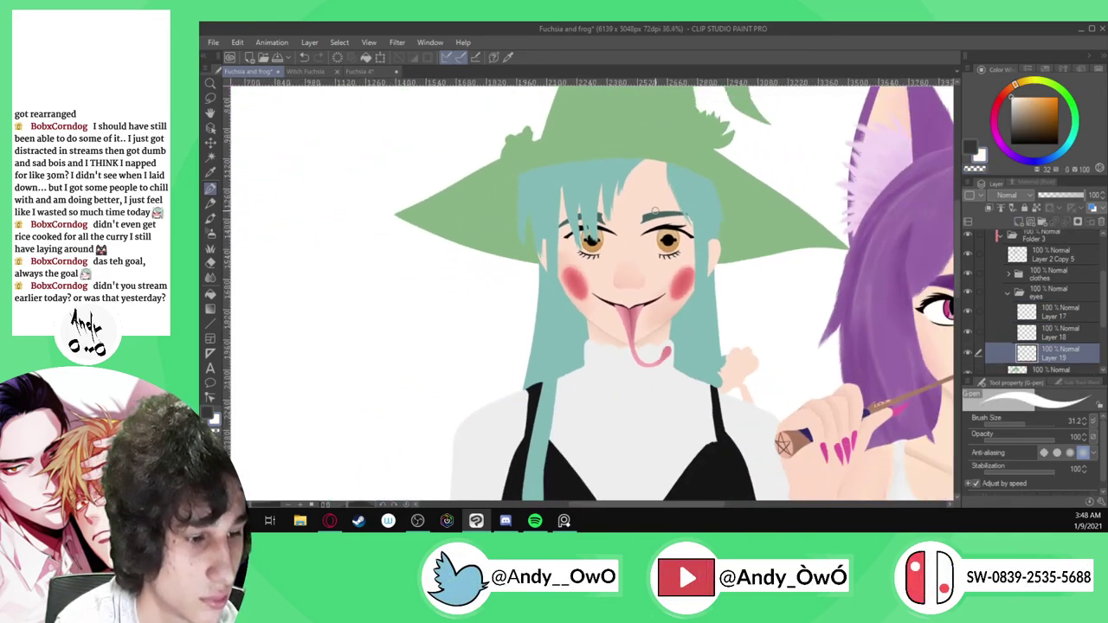
pyautogui.press('i')
pyautogui.scroll(1, 821, 310)
pyautogui.press('p')
pyautogui.scroll(8, 674, 221)
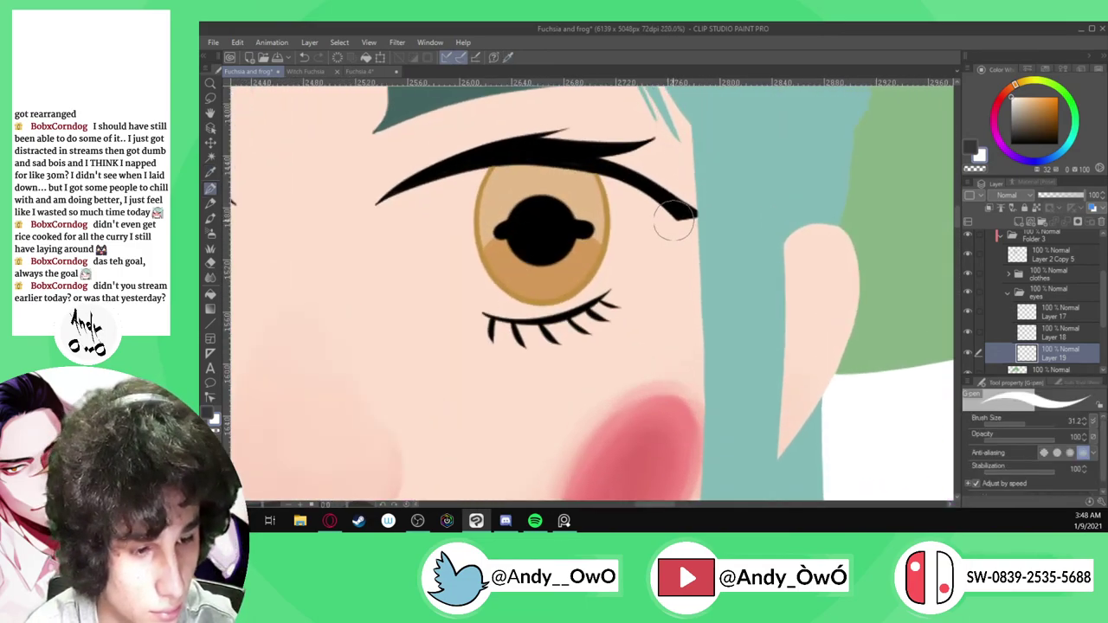
pyautogui.moveTo(673, 221); pyautogui.dragTo(610, 193)
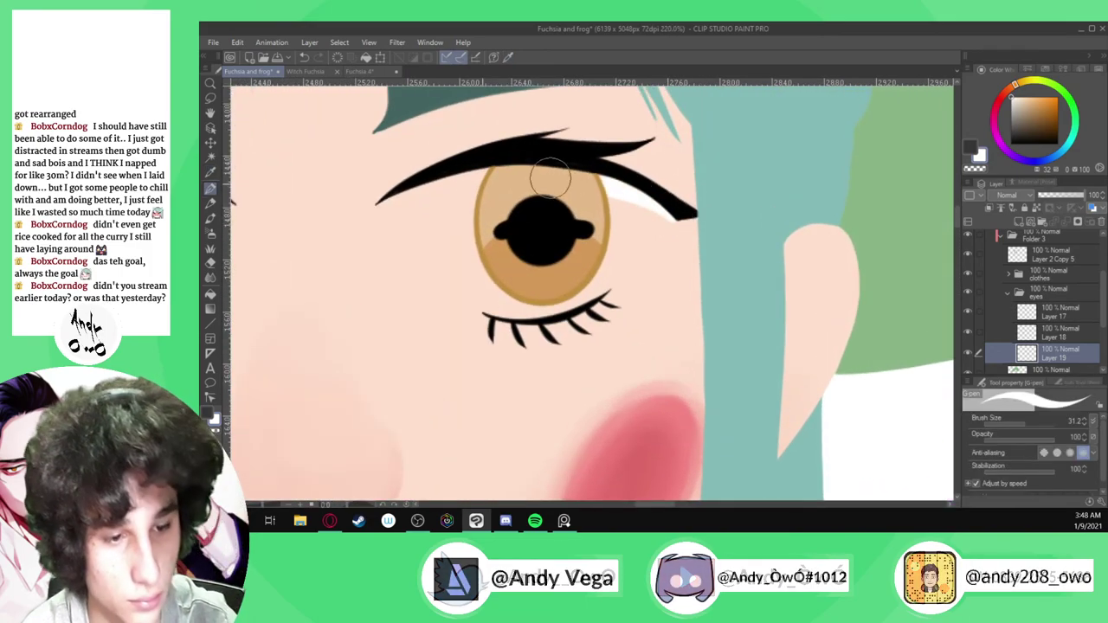
pyautogui.hotkey('alt', 'Tab')
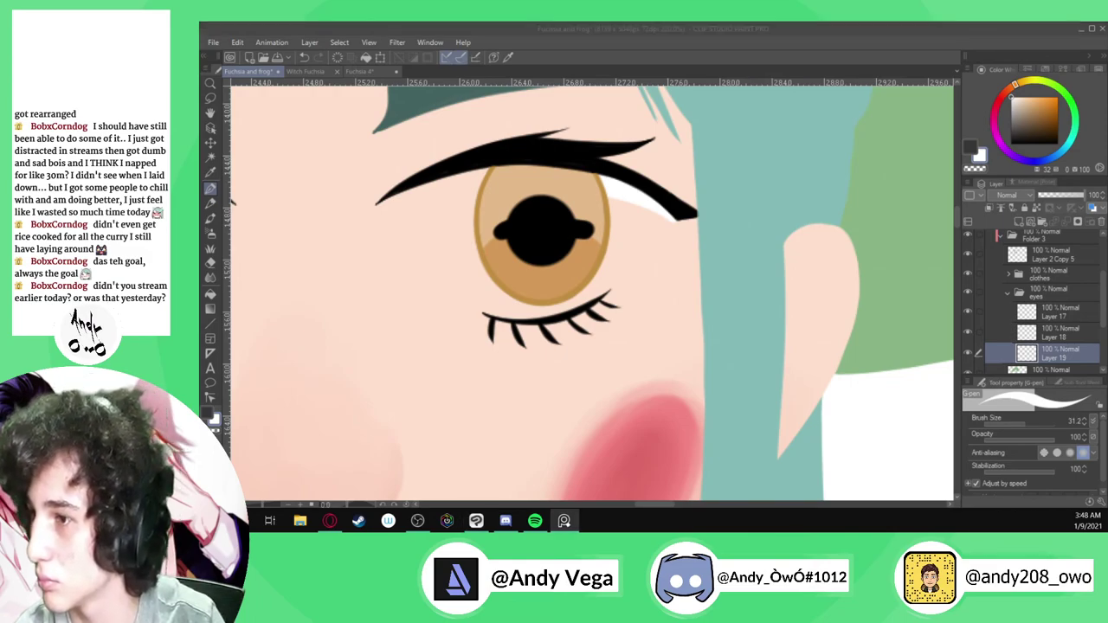
pyautogui.scroll(1, 635, 210)
pyautogui.click(681, 217)
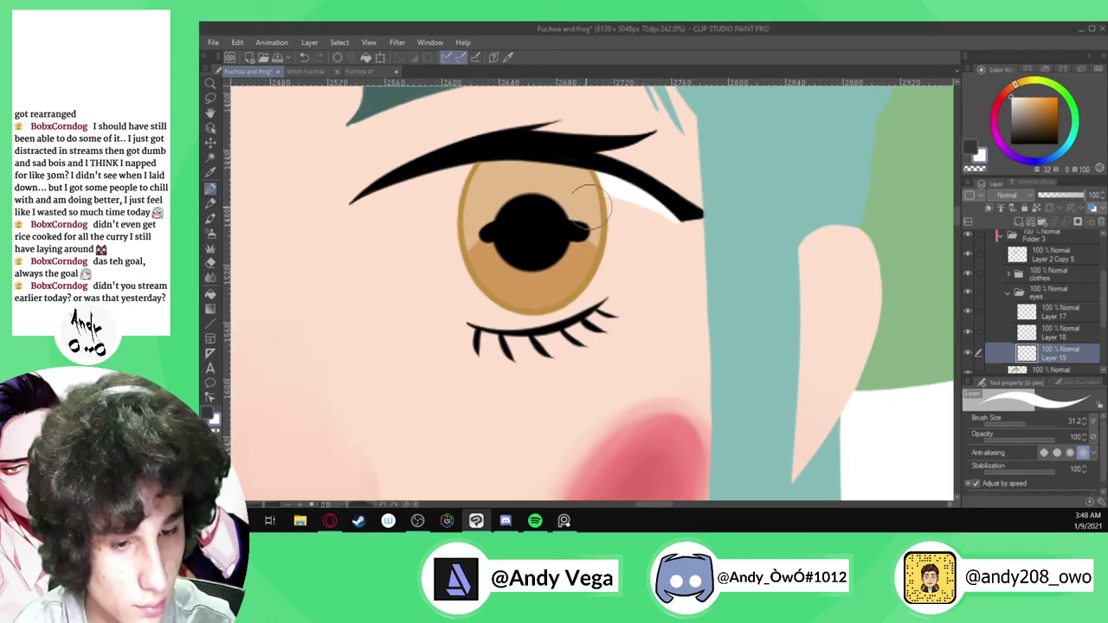
pyautogui.moveTo(540, 159)
pyautogui.mouseDown()
pyautogui.moveTo(444, 176)
pyautogui.moveTo(336, 230)
pyautogui.mouseUp()
pyautogui.scroll(1, 969, 252)
# Show the faint line layer, Layer 2 Copy 4, then outline and fill the white of the right eye around the iris
pyautogui.click(969, 250)
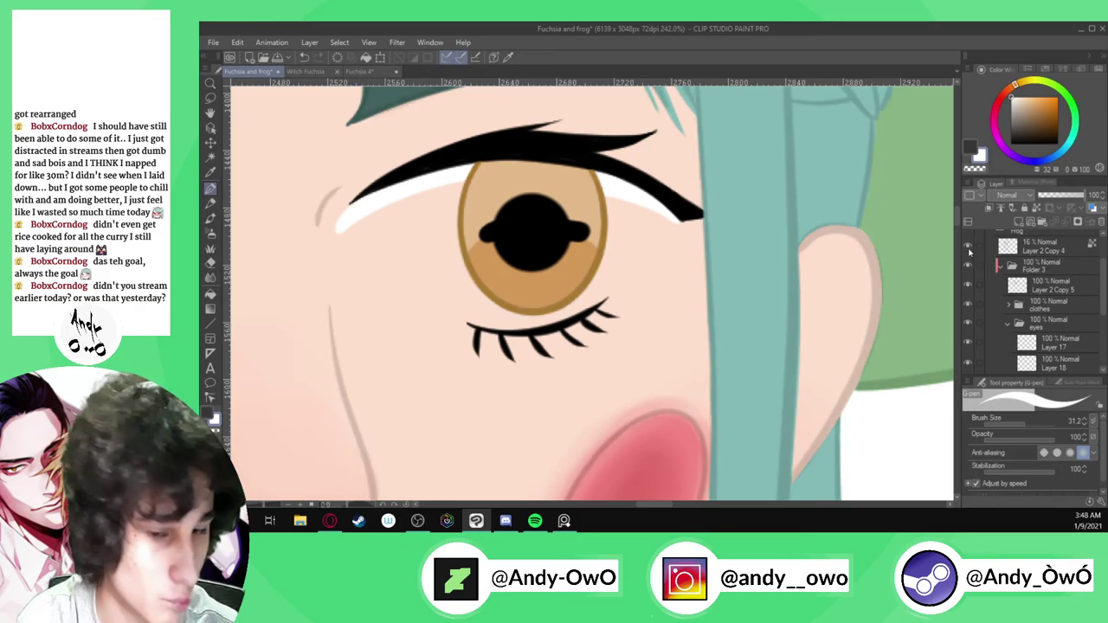
pyautogui.moveTo(338, 232)
pyautogui.mouseDown()
pyautogui.moveTo(432, 301)
pyautogui.moveTo(513, 327)
pyautogui.moveTo(603, 295)
pyautogui.moveTo(681, 217)
pyautogui.moveTo(573, 193)
pyautogui.moveTo(479, 189)
pyautogui.moveTo(416, 198)
pyautogui.moveTo(351, 228)
pyautogui.moveTo(406, 273)
pyautogui.moveTo(481, 298)
pyautogui.moveTo(559, 289)
pyautogui.moveTo(648, 227)
pyautogui.mouseUp()
pyautogui.scroll(2, 648, 227)
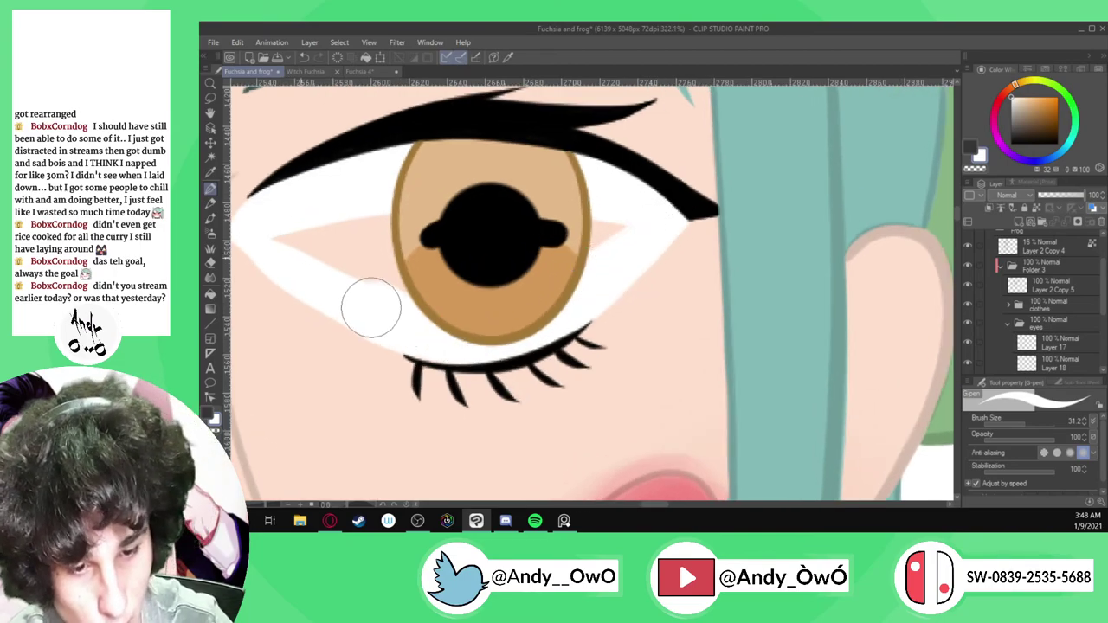
pyautogui.moveTo(295, 237); pyautogui.dragTo(586, 235)
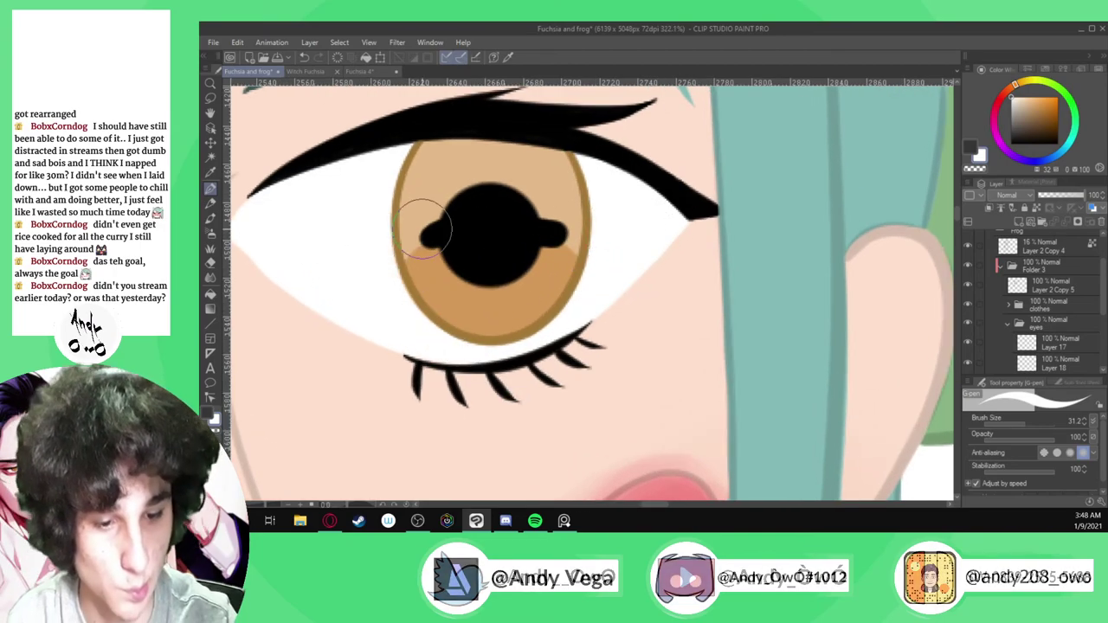
# Set the brush size to 14.7 and refine the right eye white's lower edge from the inner corner to the lower lashes
pyautogui.scroll(-2, 756, 287)
pyautogui.scroll(2, 447, 208)
pyautogui.click(1028, 424)
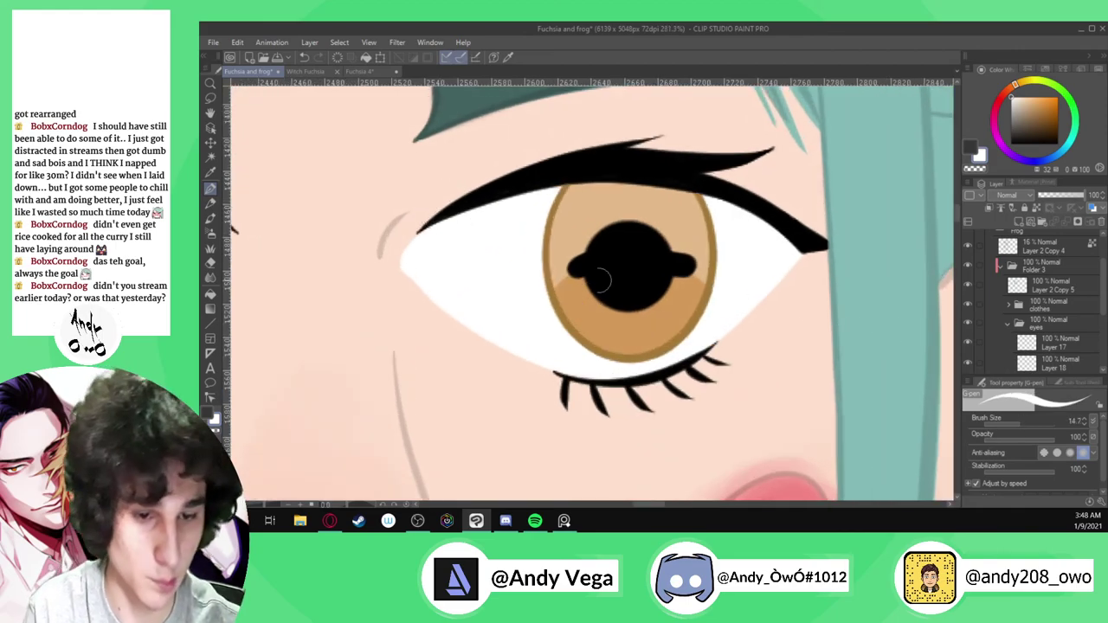
pyautogui.scroll(1, 437, 222)
pyautogui.moveTo(412, 275)
pyautogui.mouseDown()
pyautogui.moveTo(448, 314)
pyautogui.moveTo(522, 359)
pyautogui.moveTo(594, 375)
pyautogui.mouseUp()
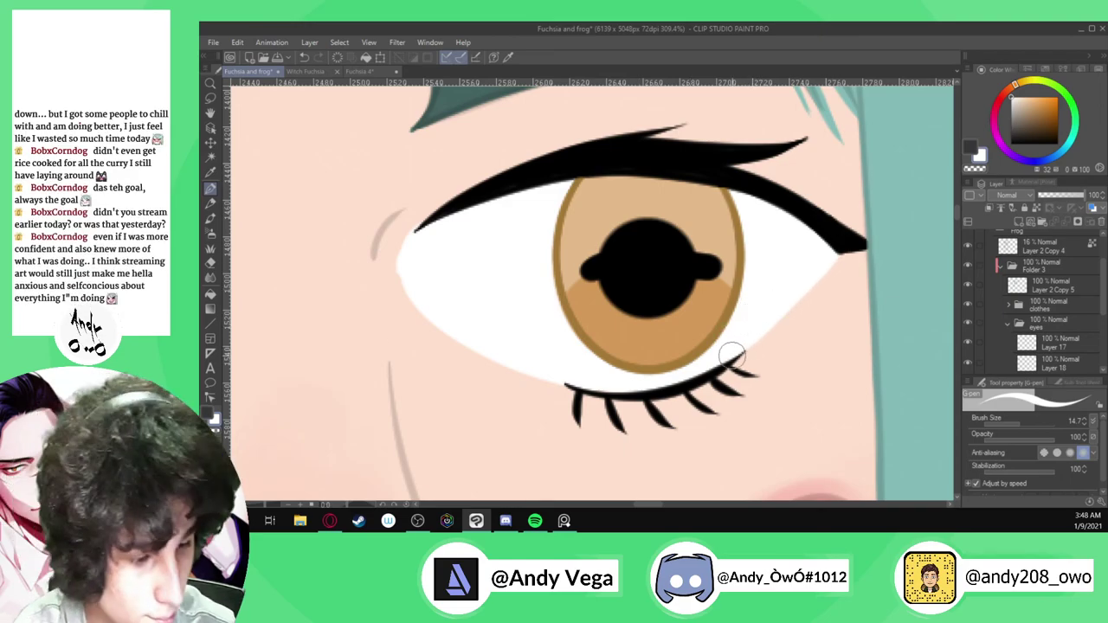
# Trim the right eye white's lower outer edge with the G-pen set to transparent colour, undoing the stroke that misses
pyautogui.click(216, 430)
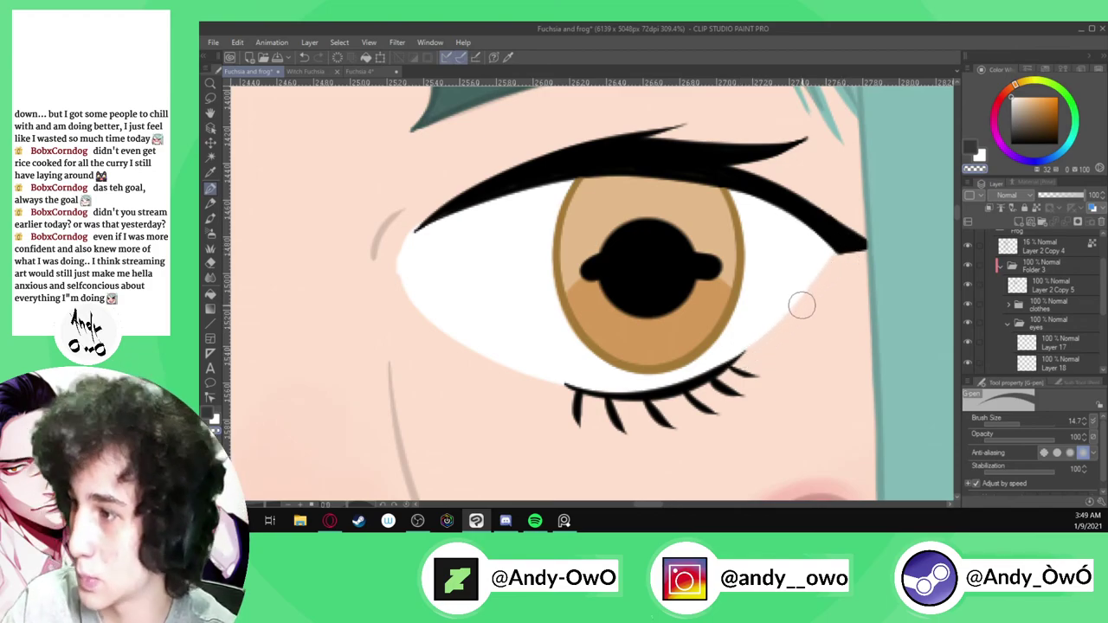
pyautogui.hotkey('ctrl', 'z')
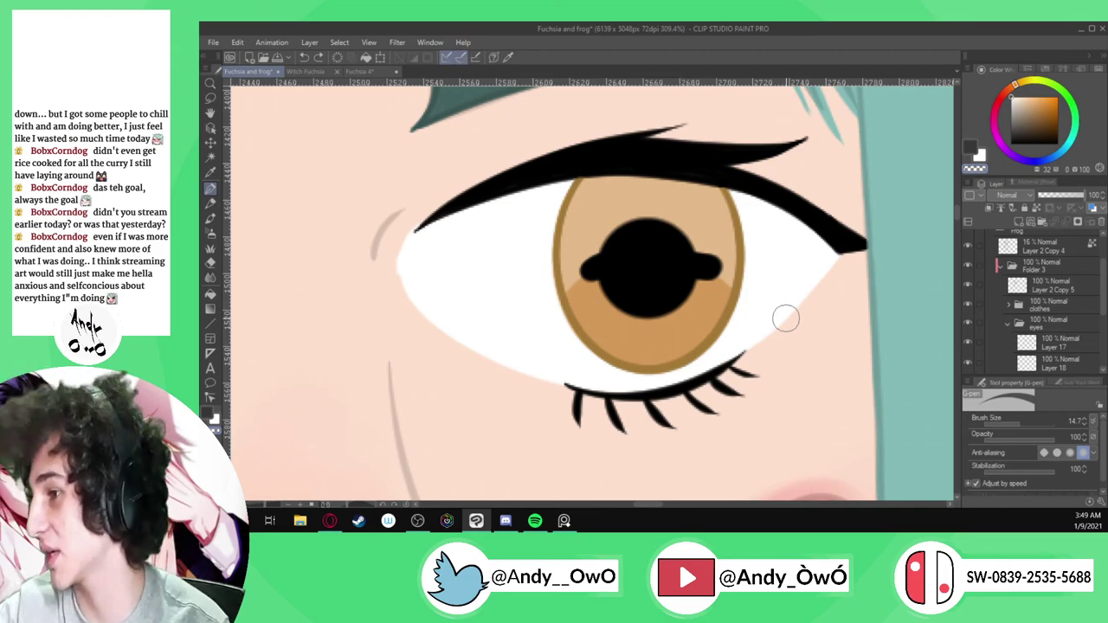
pyautogui.scroll(1, 850, 320)
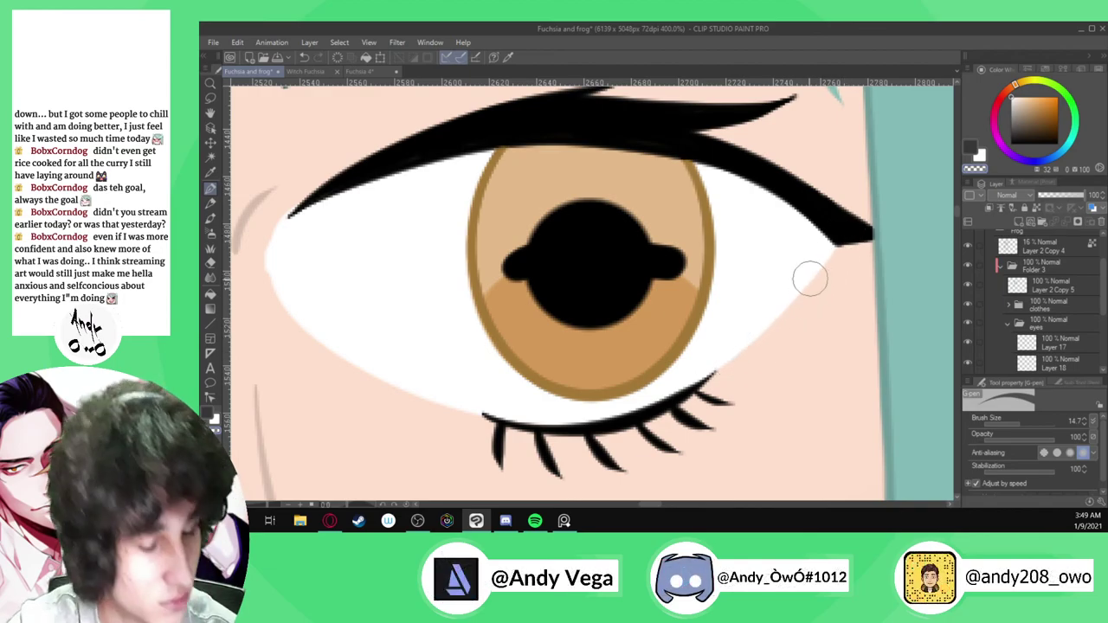
pyautogui.scroll(-2, 711, 306)
# Smooth the right eye white's lower inner edge, from the inner corner to the lower lashes, with the transparent G-pen
pyautogui.scroll(3, 432, 256)
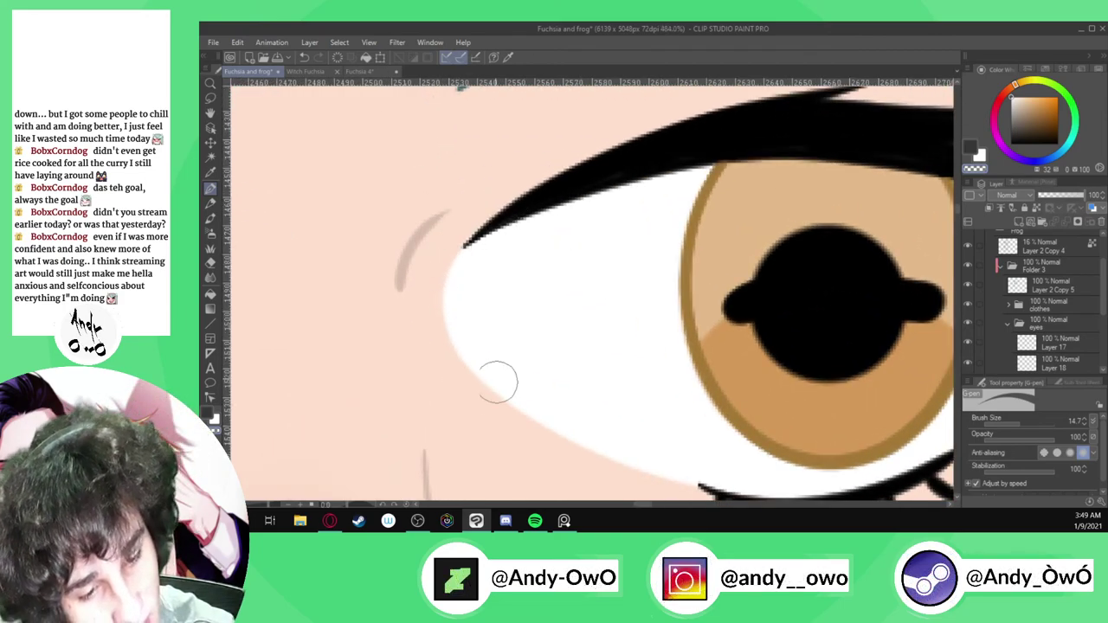
pyautogui.scroll(-3, 507, 259)
pyautogui.scroll(2, 611, 314)
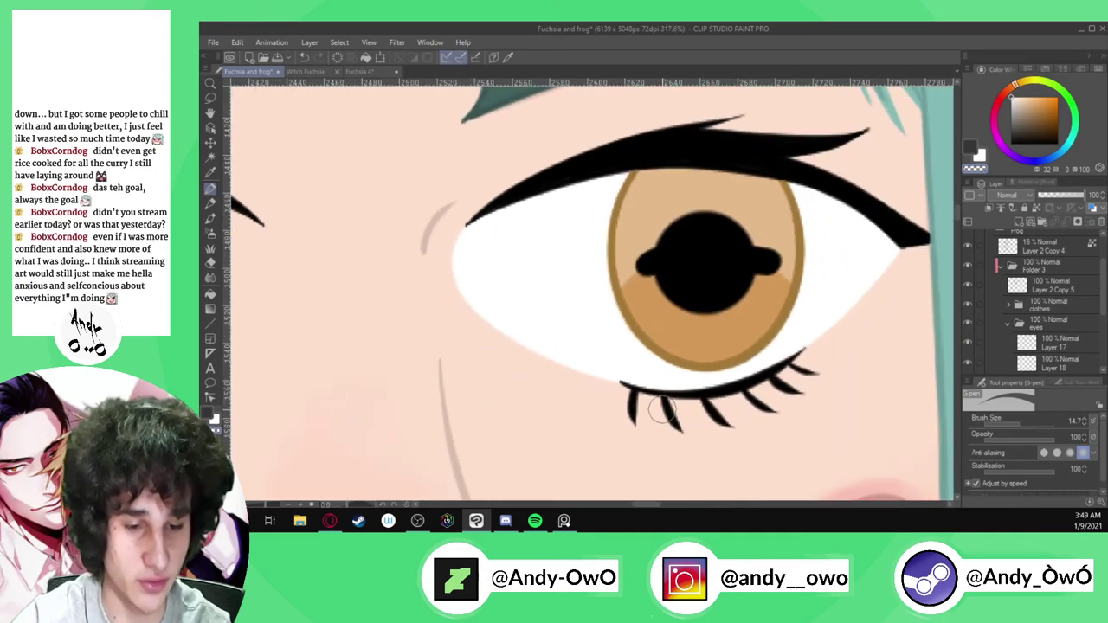
pyautogui.scroll(2, 580, 354)
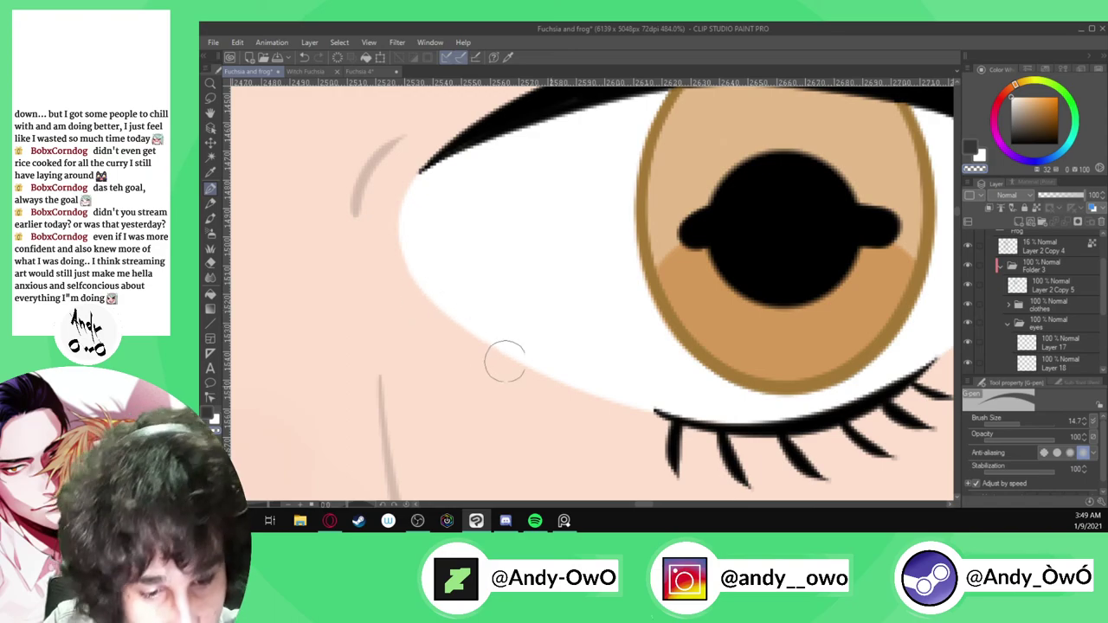
pyautogui.scroll(1, 474, 332)
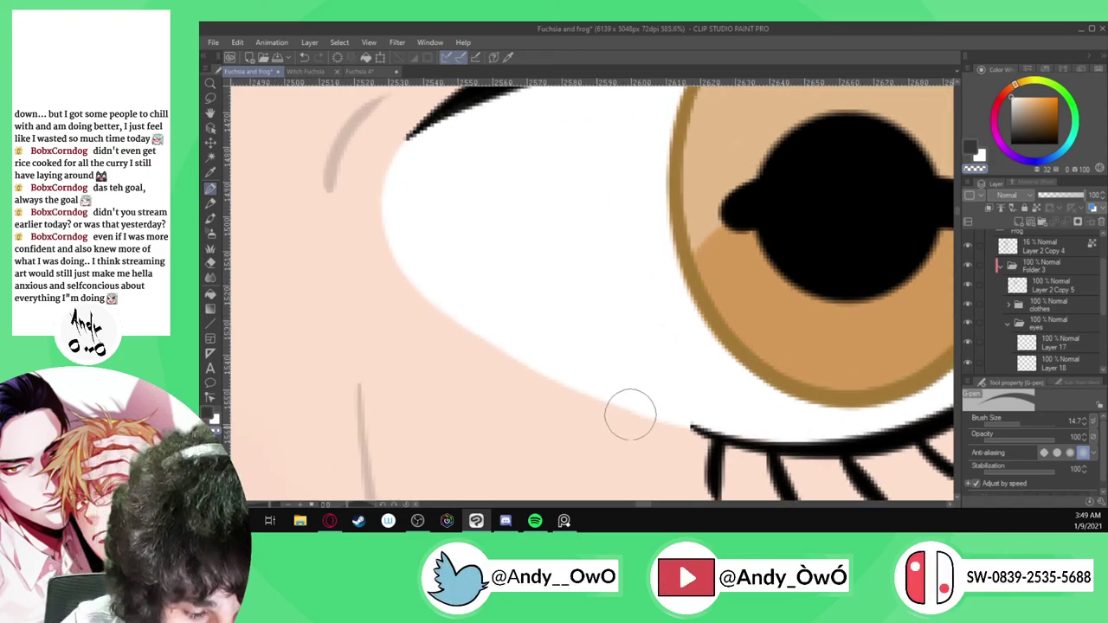
pyautogui.scroll(-6, 705, 428)
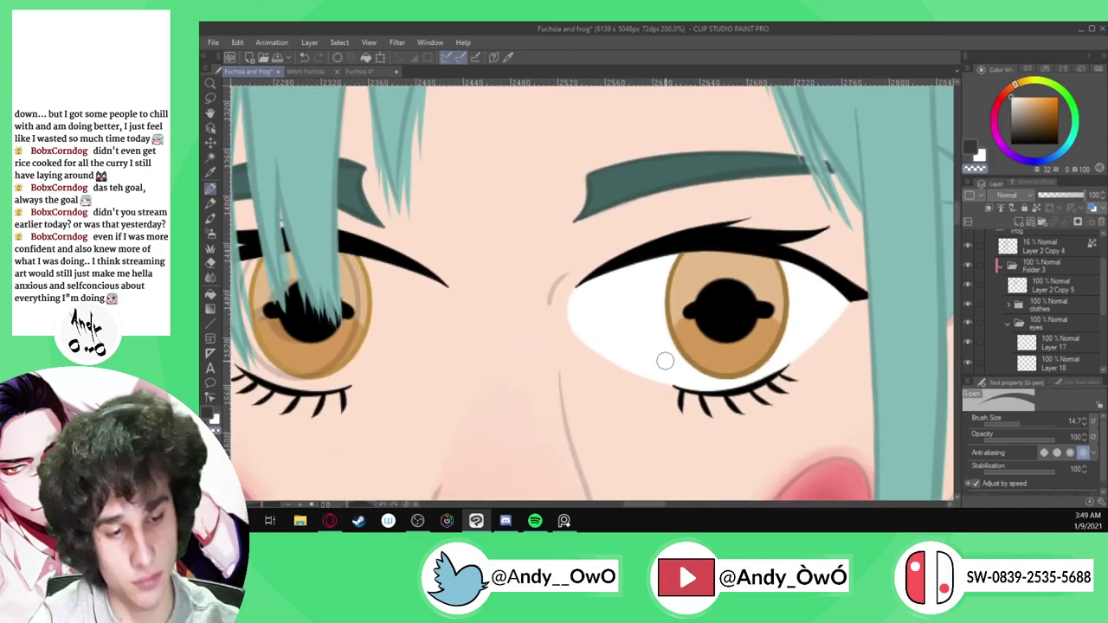
pyautogui.scroll(-1, 664, 361)
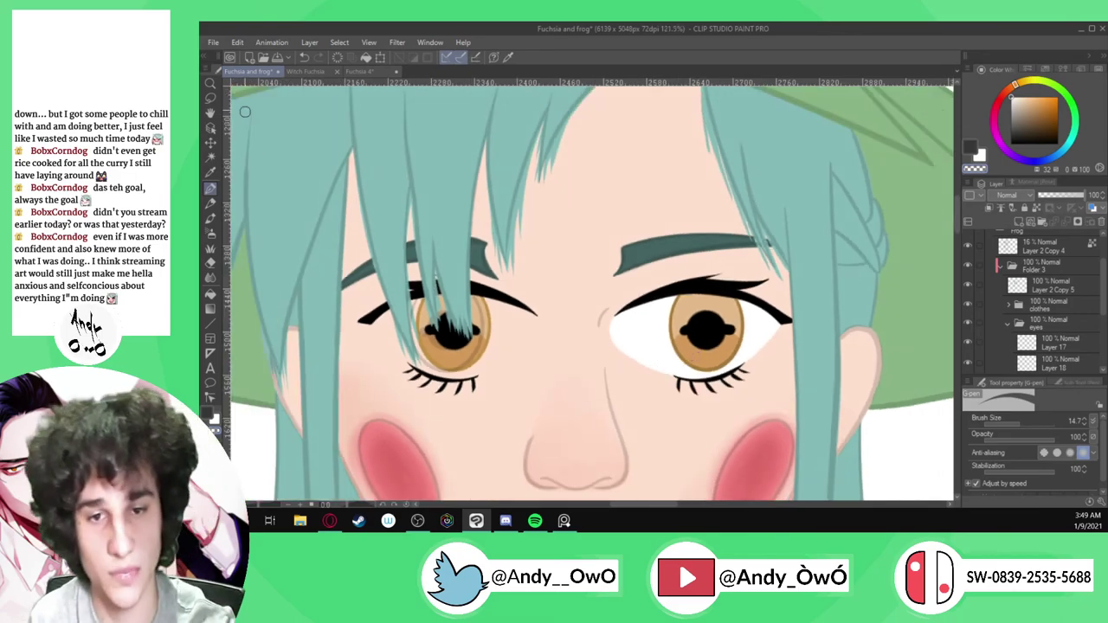
# Lasso the right eye's white, duplicate it to a new layer, flip the copy horizontally and move it onto the left eye
pyautogui.press('m')
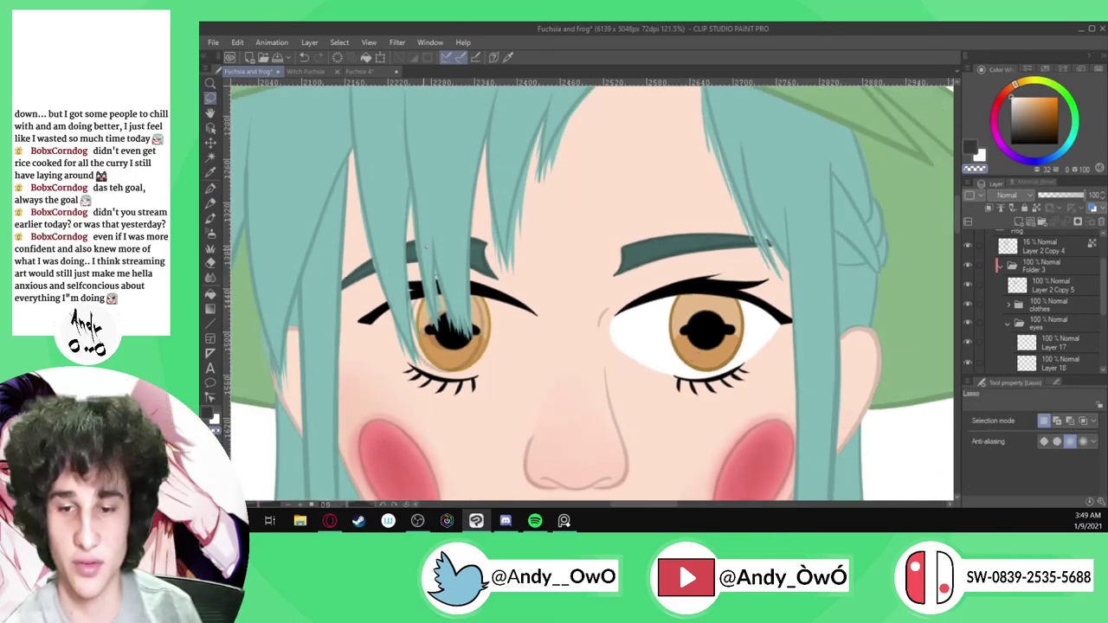
pyautogui.moveTo(778, 365); pyautogui.dragTo(694, 404)
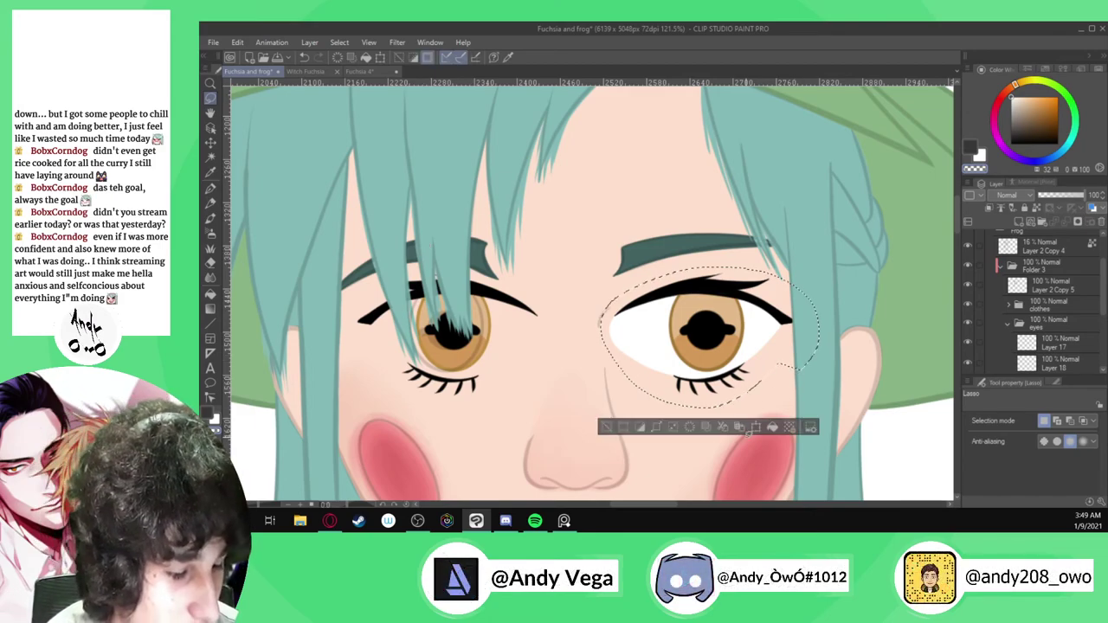
pyautogui.click(741, 428)
pyautogui.click(756, 428)
pyautogui.click(1012, 421)
pyautogui.moveTo(758, 368); pyautogui.dragTo(498, 355)
# Align the flipped white with the left eye's corners and lashes and apply the transformation
pyautogui.scroll(5, 489, 372)
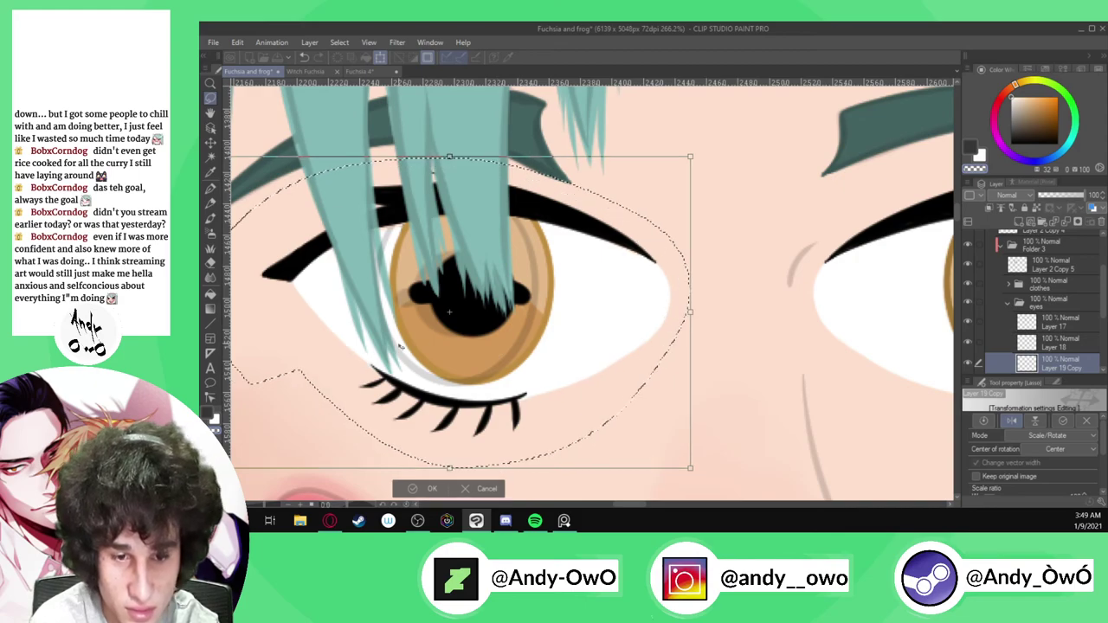
pyautogui.scroll(2, 362, 355)
pyautogui.scroll(1, 364, 355)
pyautogui.scroll(-2, 446, 358)
pyautogui.scroll(1, 321, 297)
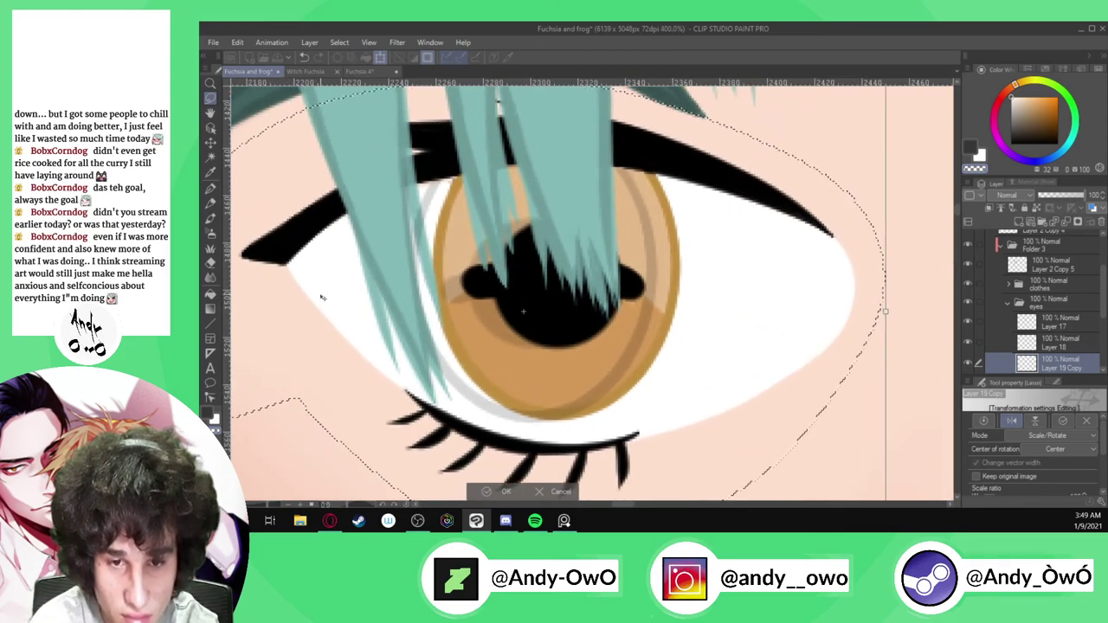
pyautogui.moveTo(322, 297); pyautogui.dragTo(317, 292)
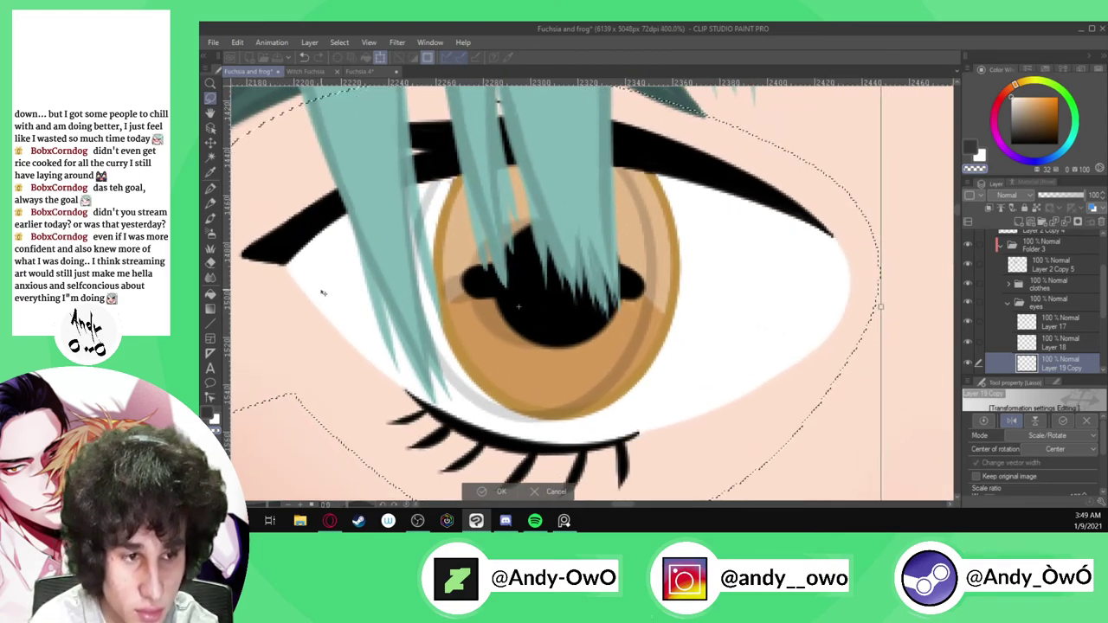
pyautogui.scroll(-2, 335, 294)
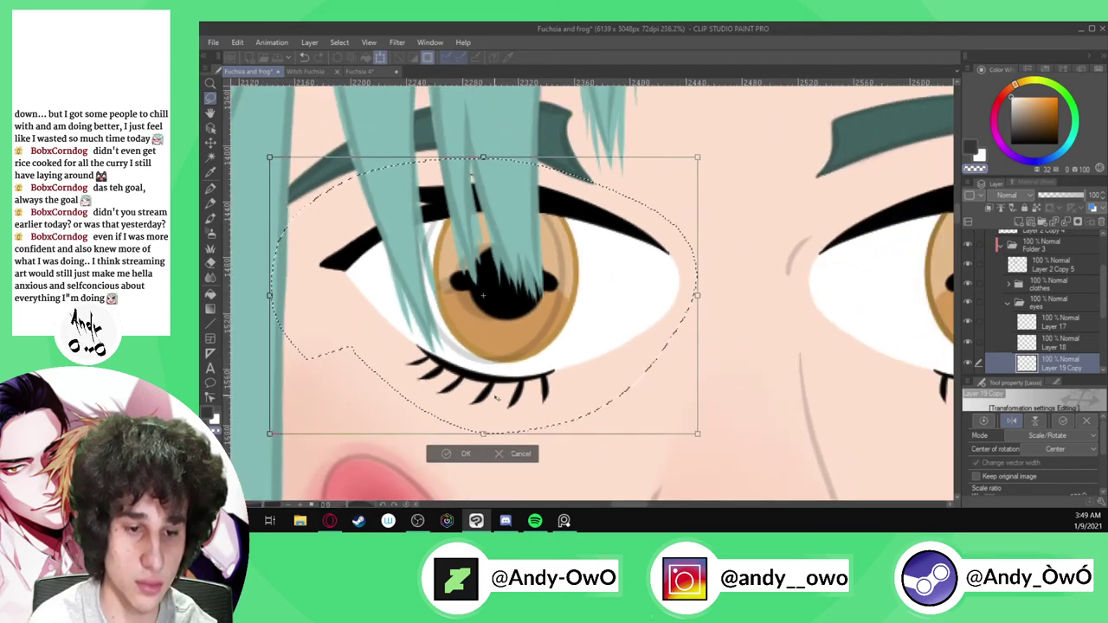
pyautogui.click(463, 451)
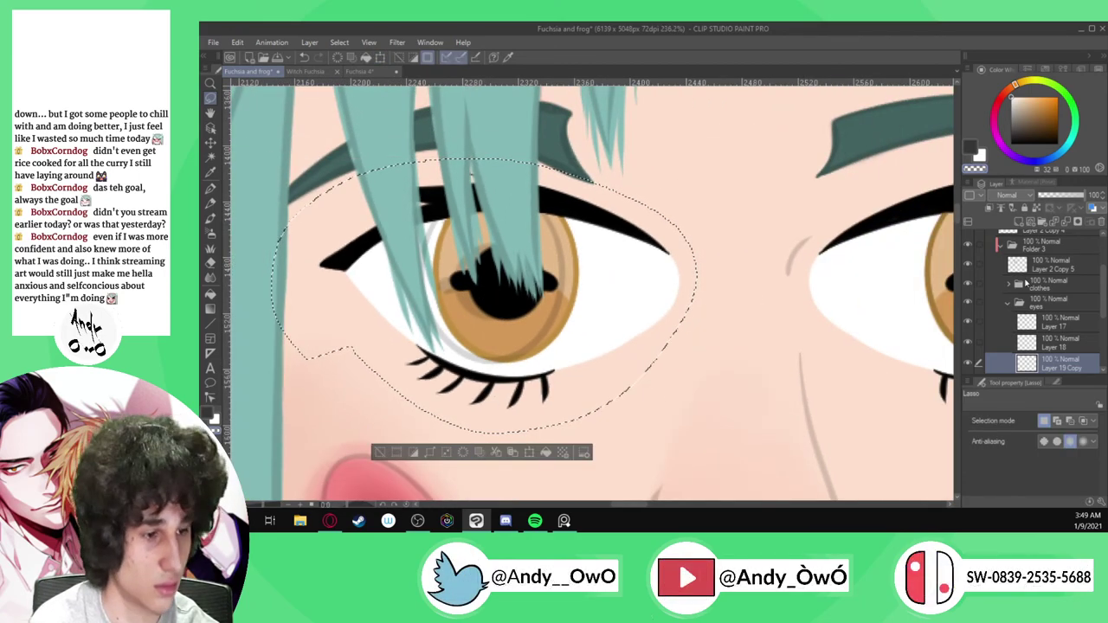
# Clear the selection and check the left eye's white with Layer 2 Copy 5 and the faint line layer each toggled off and on
pyautogui.click(967, 264)
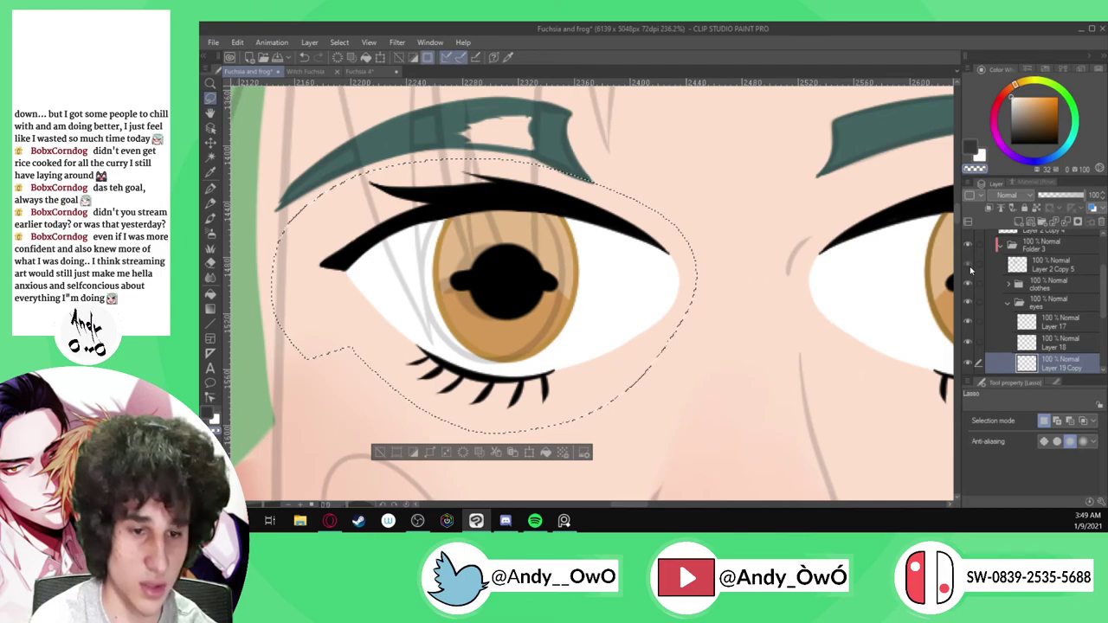
pyautogui.click(968, 265)
pyautogui.scroll(1, 1009, 265)
pyautogui.click(968, 270)
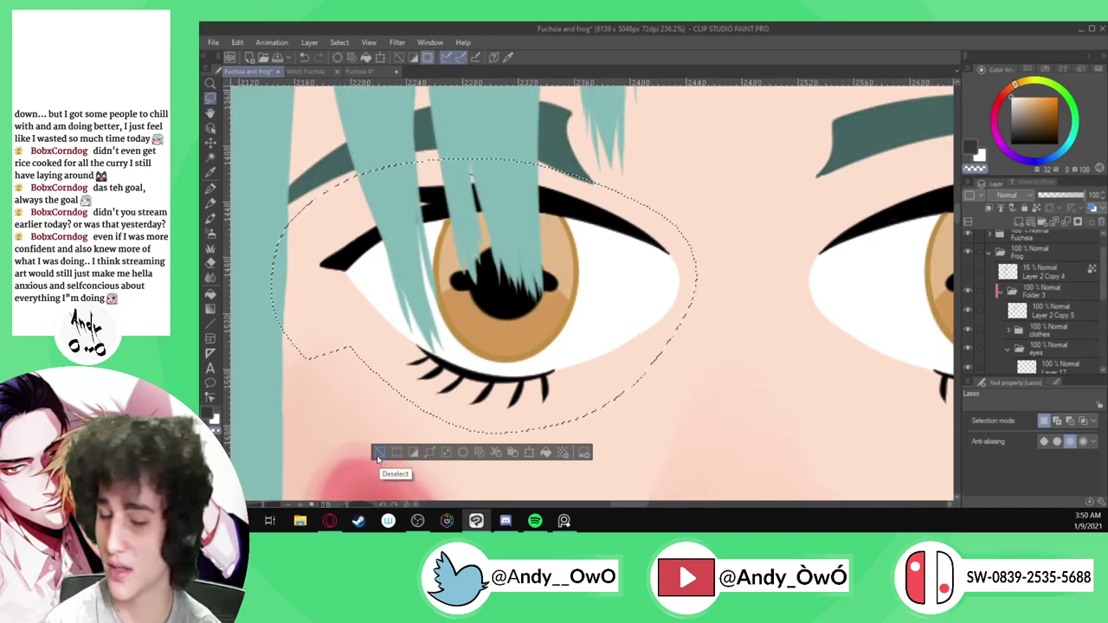
pyautogui.click(378, 452)
pyautogui.scroll(-6, 567, 341)
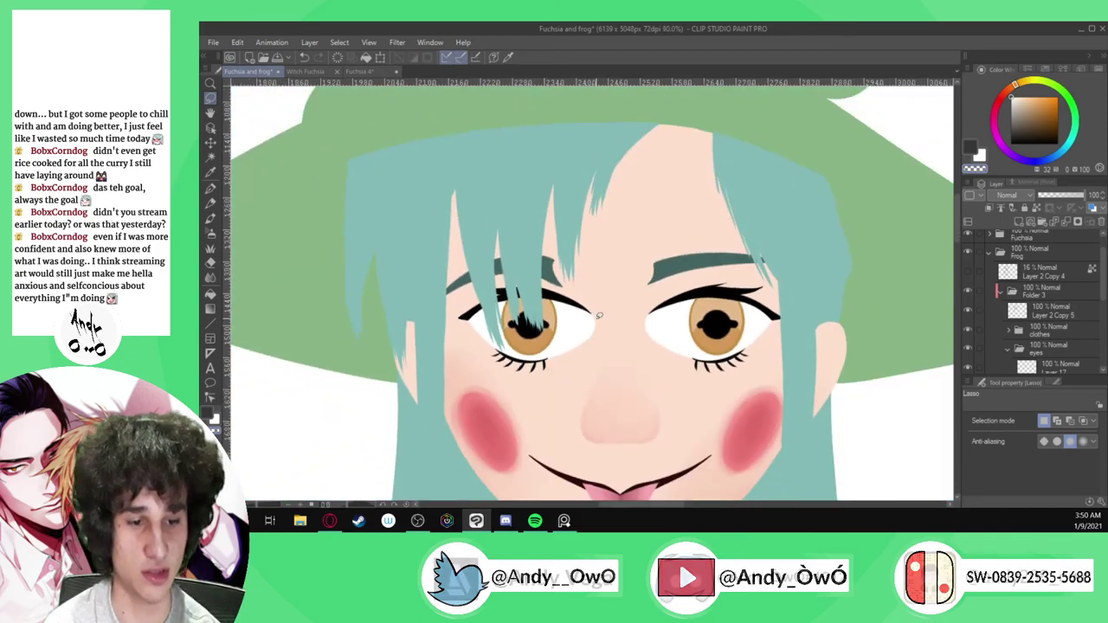
pyautogui.scroll(3, 541, 369)
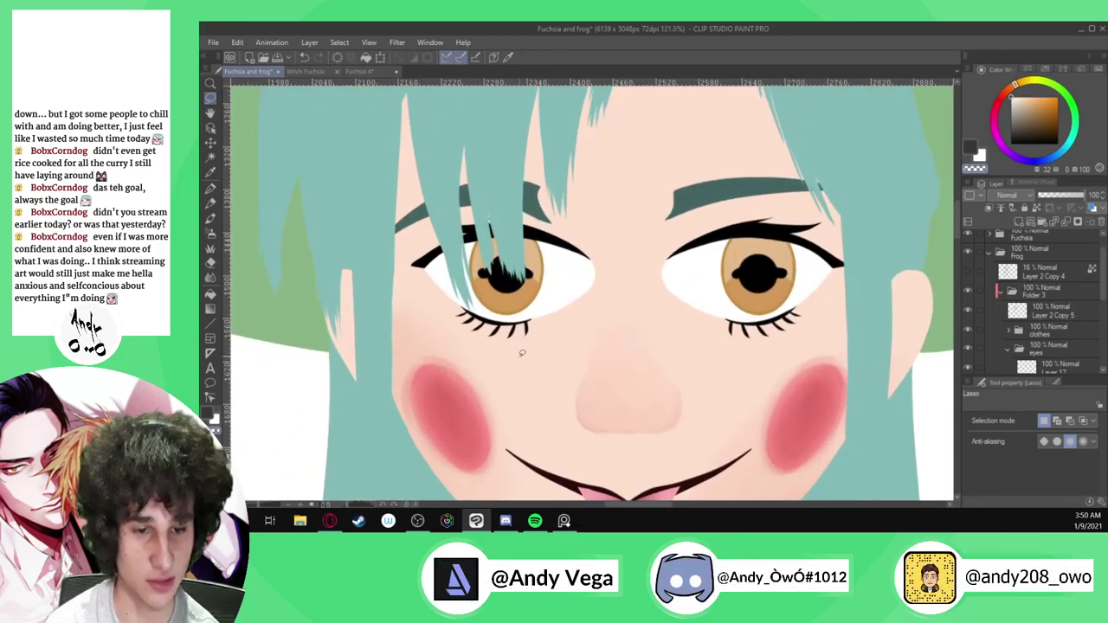
pyautogui.scroll(1, 505, 348)
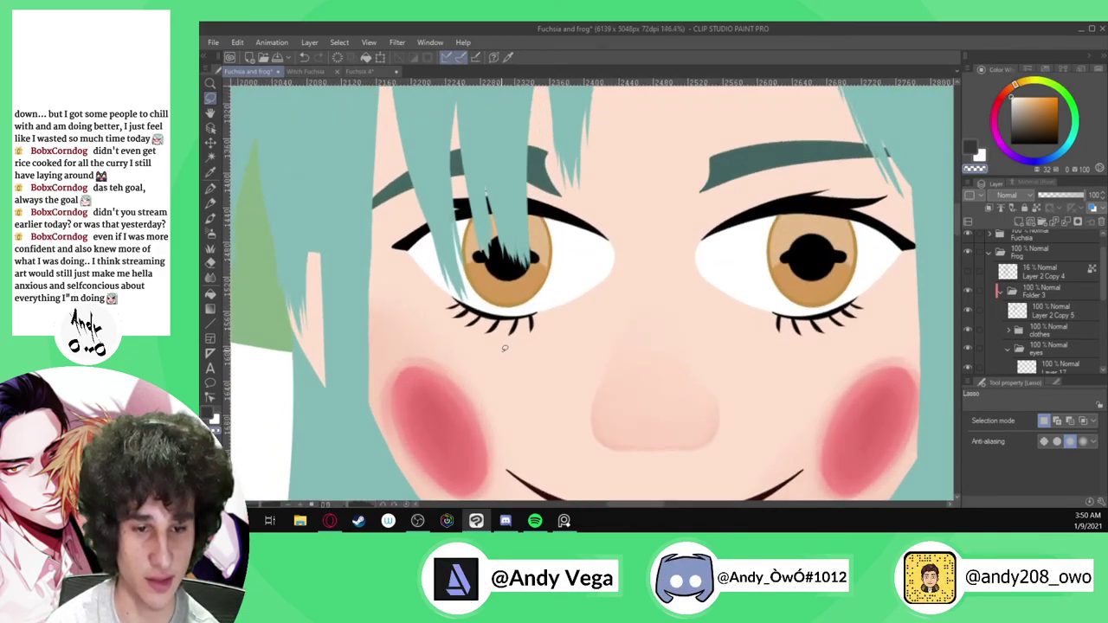
pyautogui.click(967, 273)
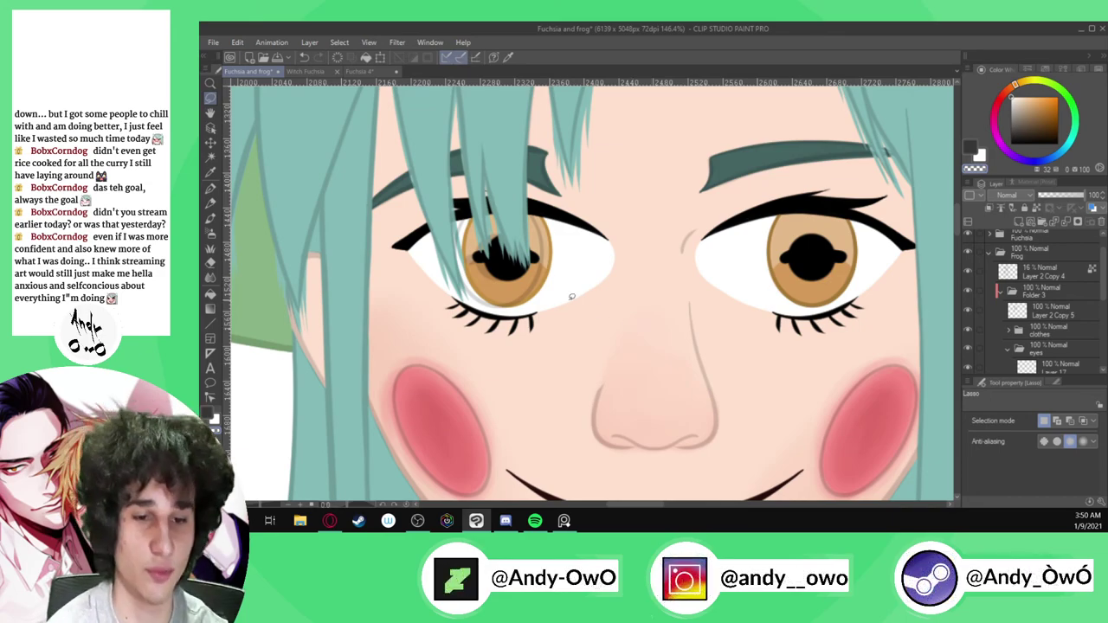
pyautogui.scroll(2, 554, 252)
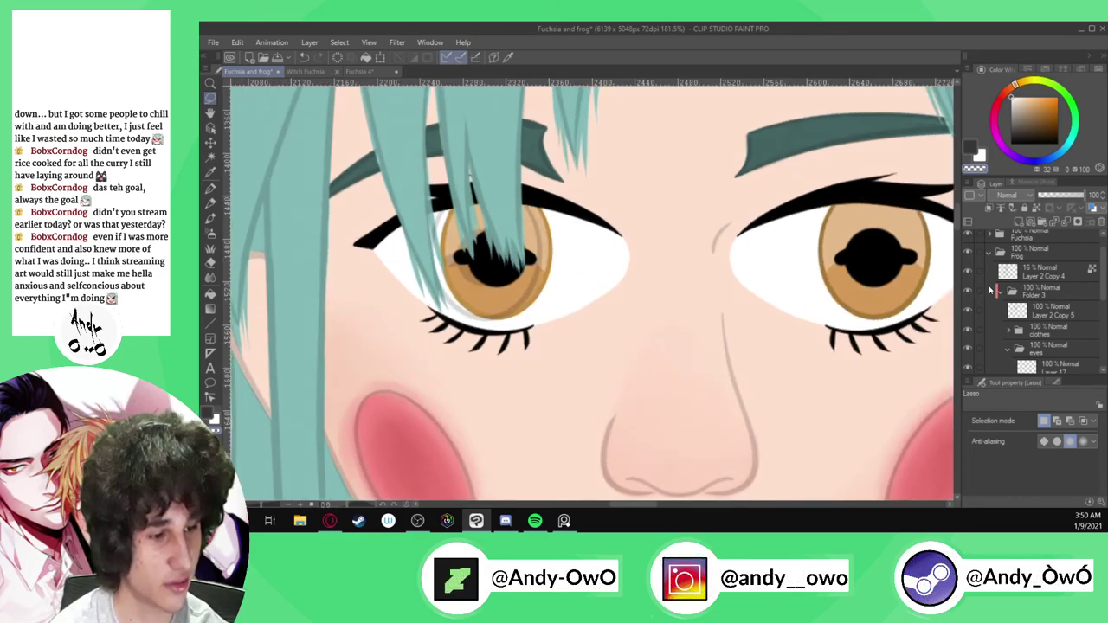
# Merge Layer 19 Copy down into Layer 19 and toggle the merged layer's visibility to check it
pyautogui.scroll(-1, 1008, 300)
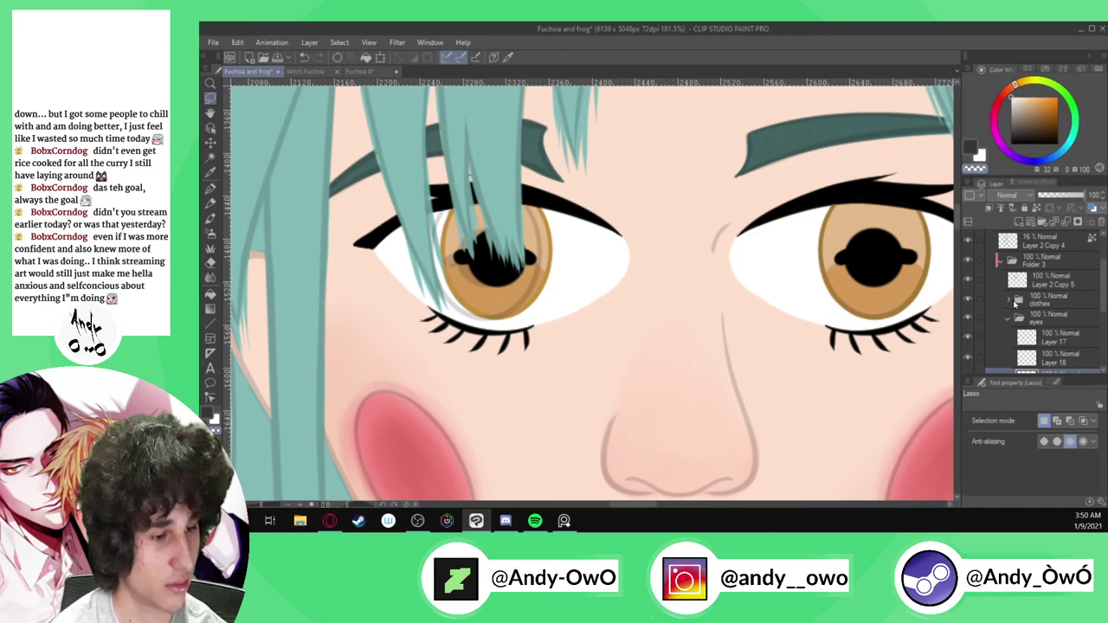
pyautogui.scroll(-1, 1014, 303)
pyautogui.click(1071, 222)
pyautogui.click(974, 350)
pyautogui.click(974, 350)
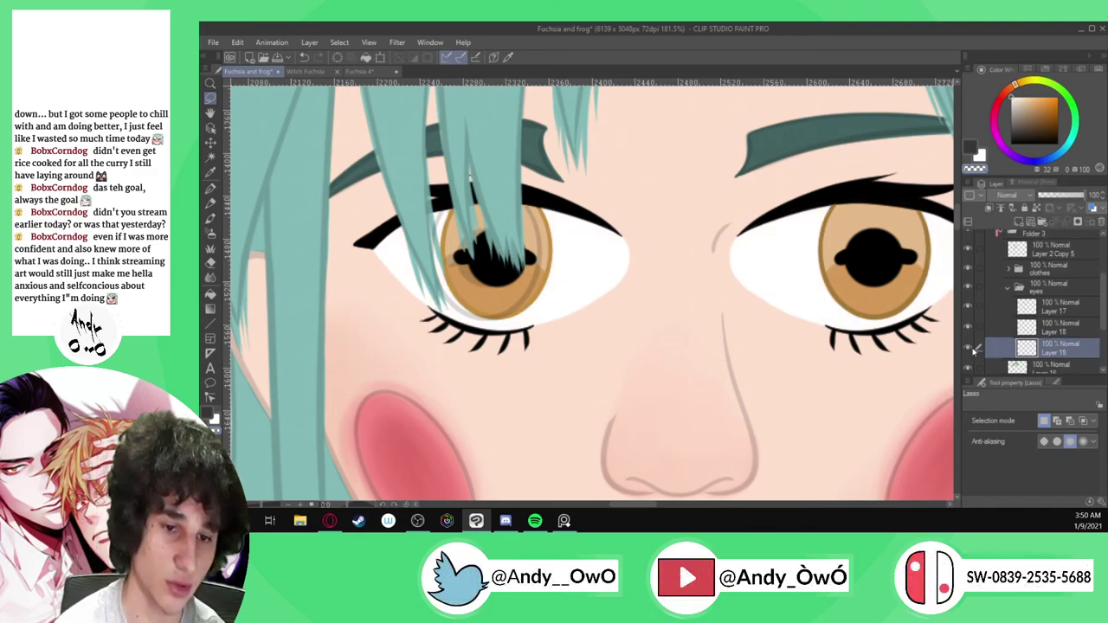
# Hide the faint line layer, Layer 2 Copy 4, and examine both eyes with the hair layer off and on
pyautogui.click(968, 250)
pyautogui.scroll(-2, 684, 389)
pyautogui.scroll(1, 1000, 273)
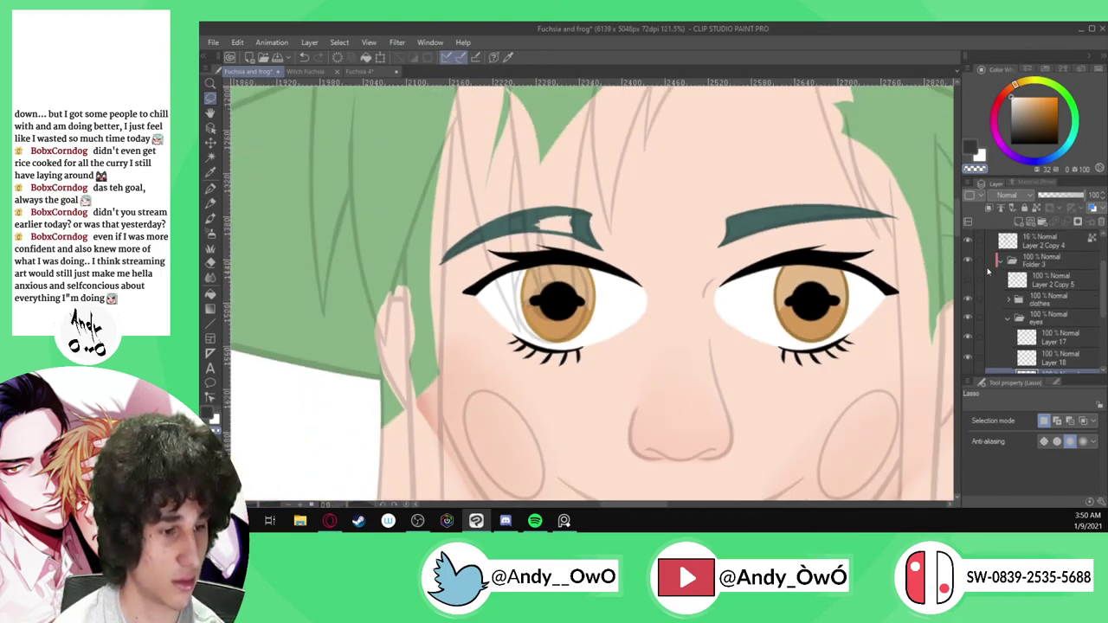
pyautogui.click(967, 244)
pyautogui.click(968, 279)
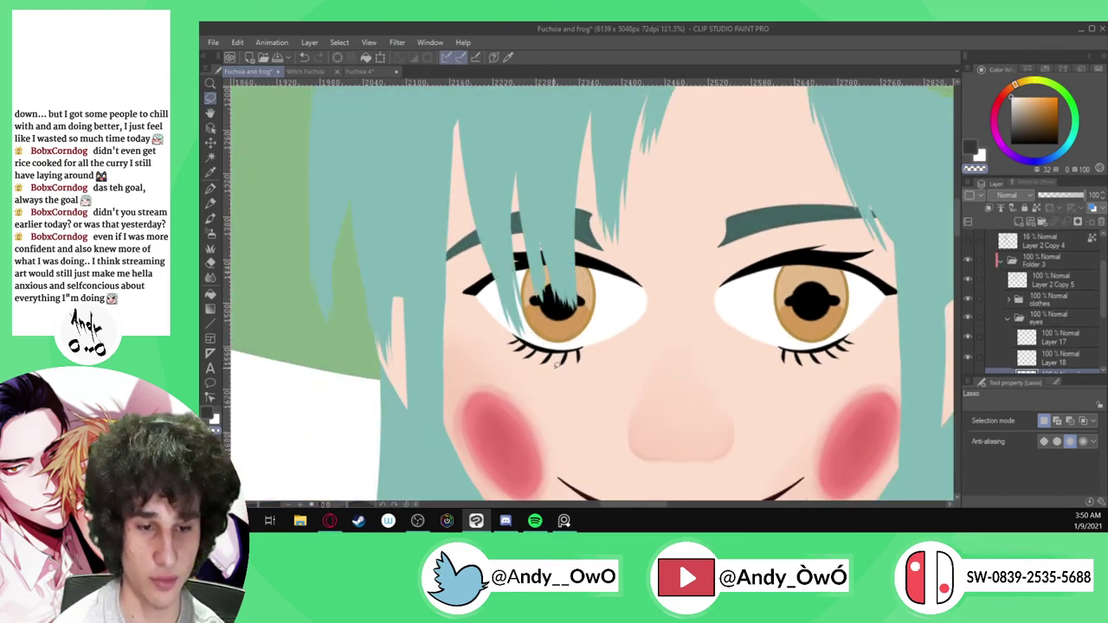
pyautogui.scroll(2, 558, 355)
pyautogui.scroll(-3, 603, 317)
pyautogui.scroll(2, 597, 282)
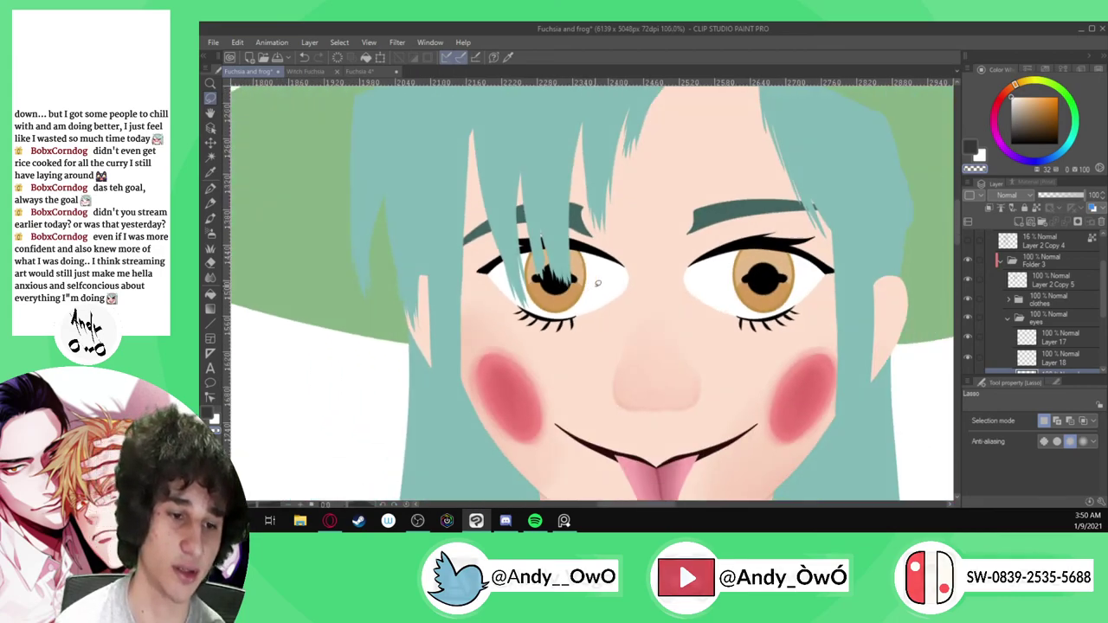
pyautogui.scroll(3, 596, 282)
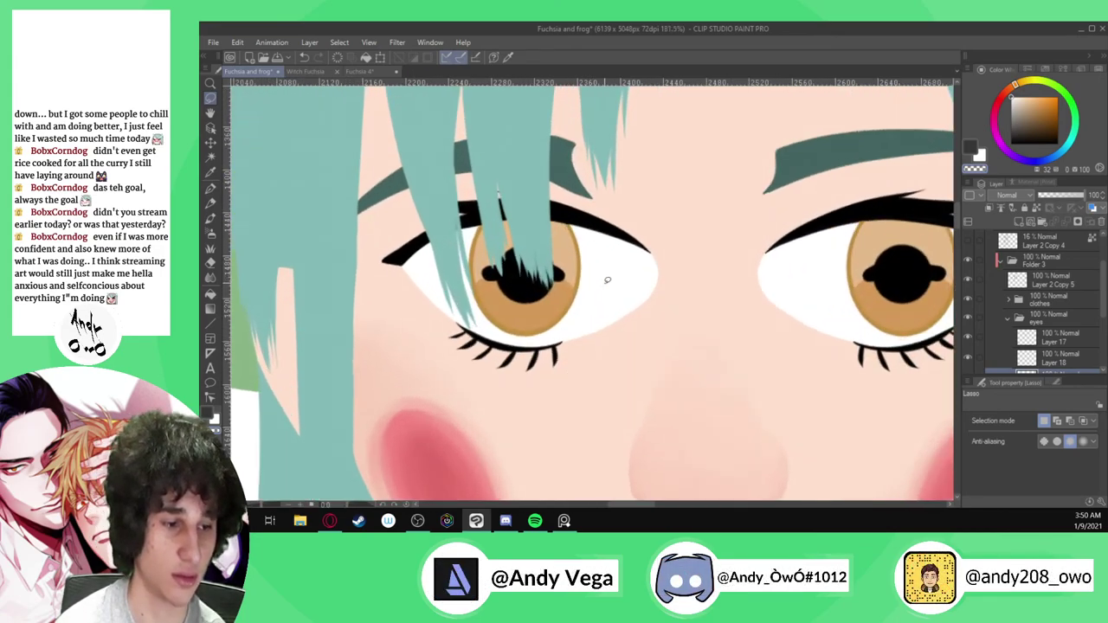
# Select Layers 17 and 18 together and lasso around the iris of the left eye
pyautogui.scroll(-2, 1048, 285)
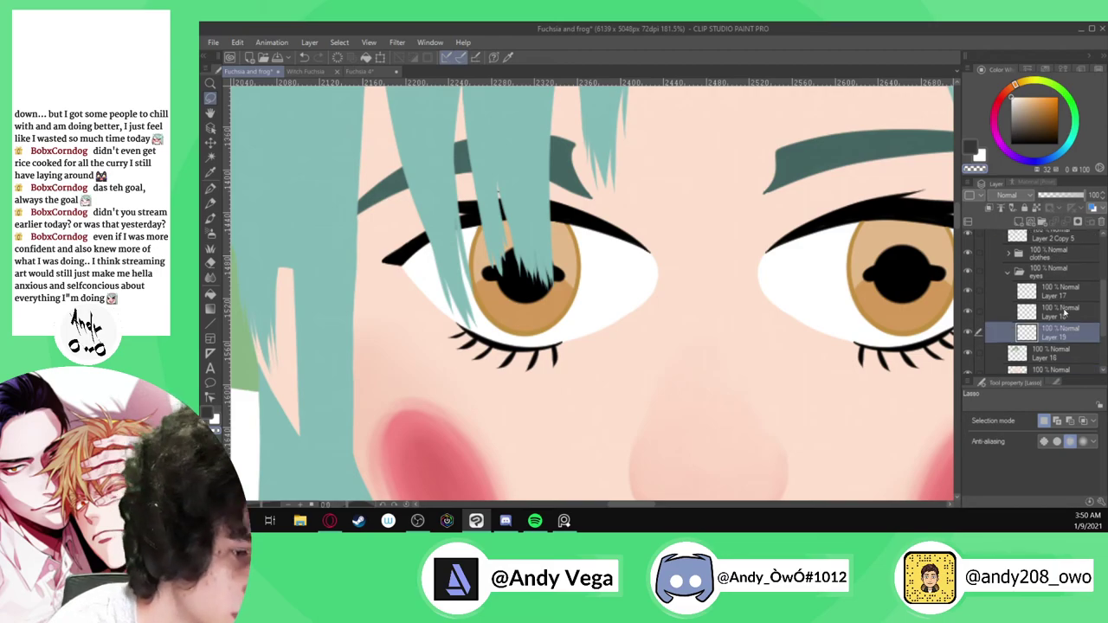
pyautogui.click(1063, 312)
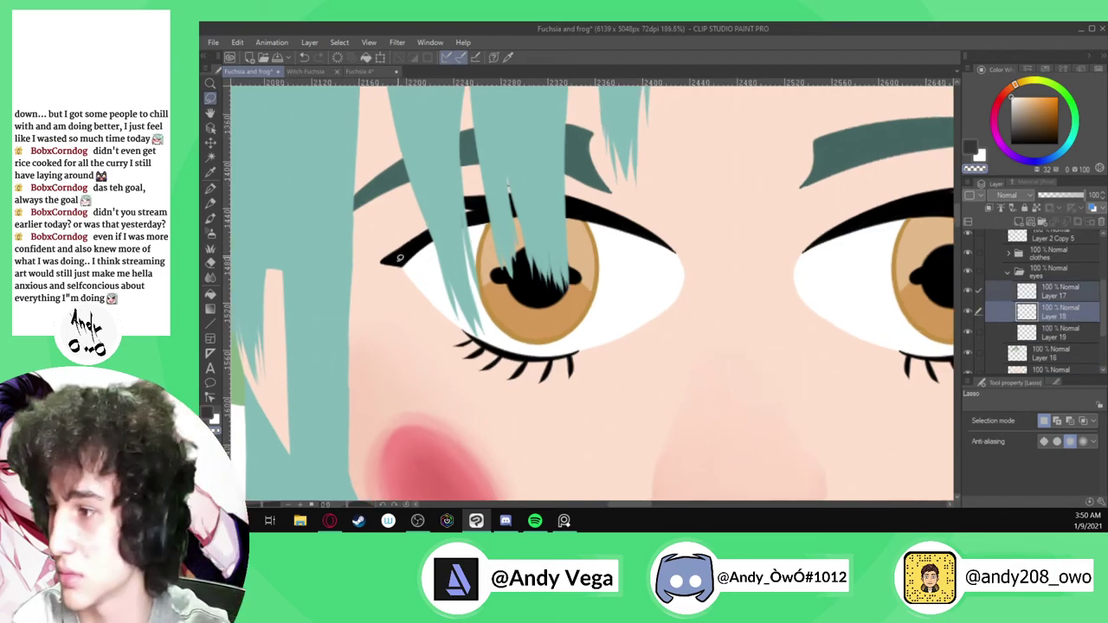
pyautogui.scroll(2, 419, 260)
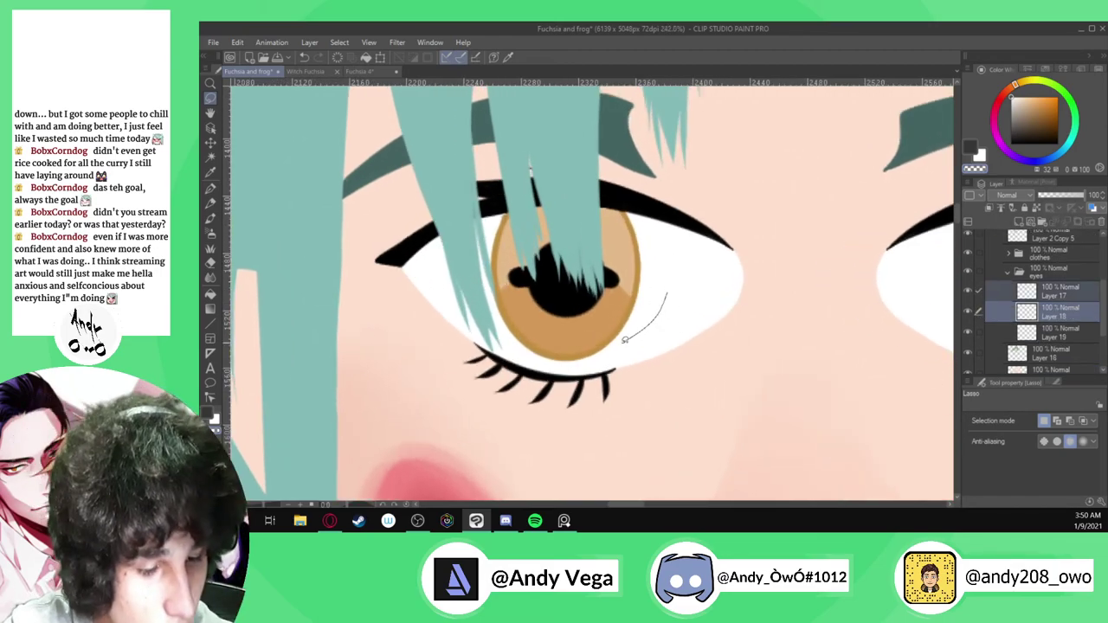
pyautogui.moveTo(549, 359)
pyautogui.mouseDown()
pyautogui.moveTo(485, 288)
pyautogui.moveTo(479, 238)
pyautogui.moveTo(492, 223)
pyautogui.moveTo(536, 219)
pyautogui.moveTo(663, 294)
pyautogui.mouseUp()
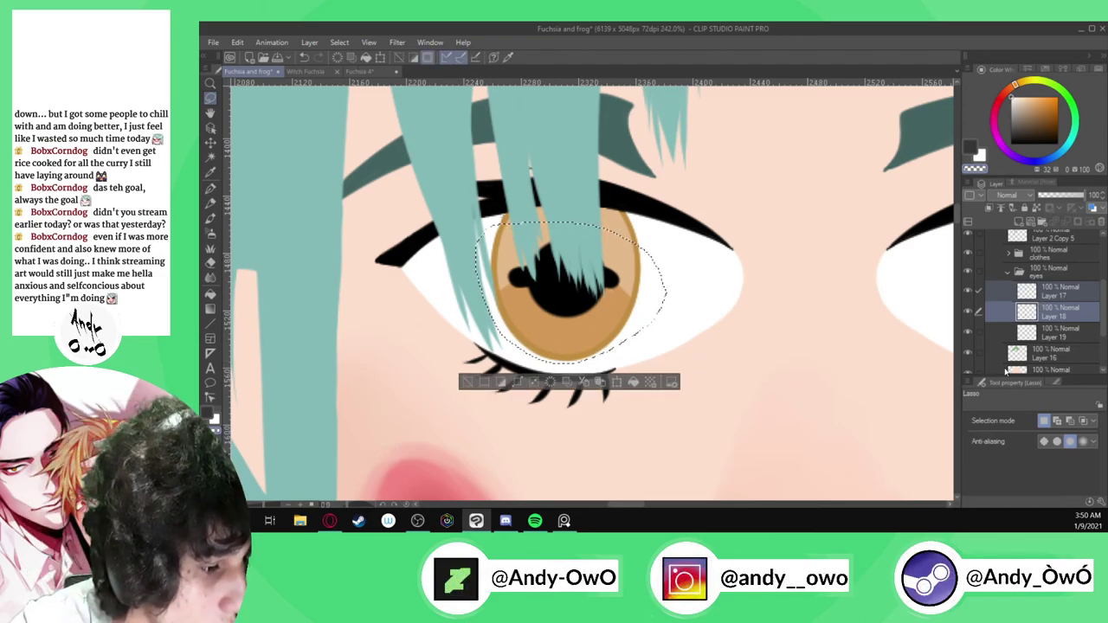
# Extend the lasso selection over the top of the left iris with Layer 2 Copy 5 hidden, and show that layer again
pyautogui.click(968, 371)
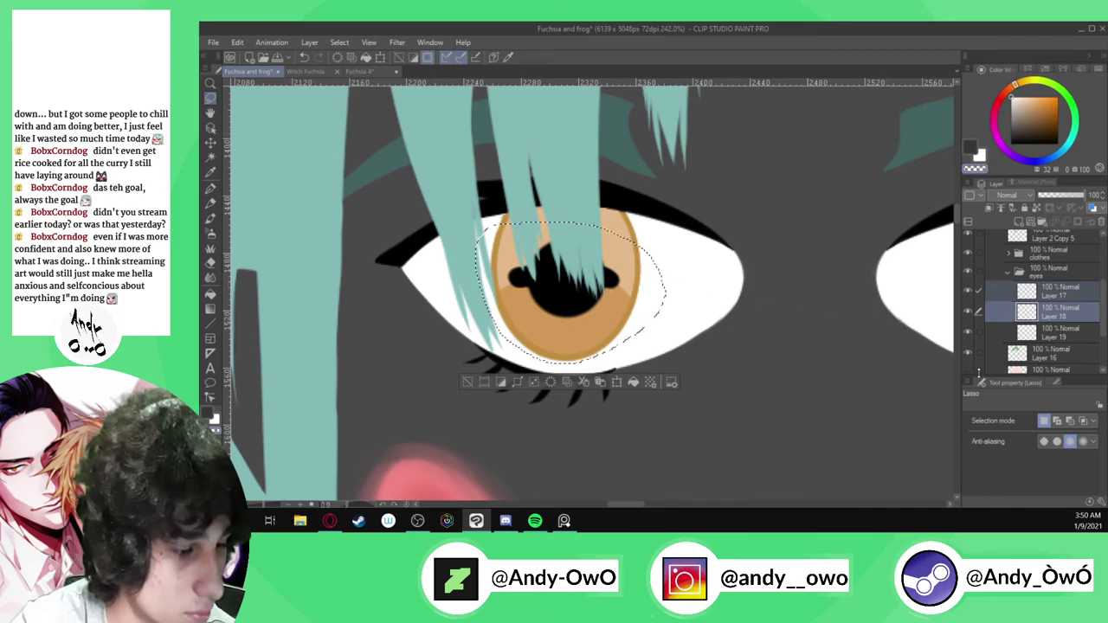
pyautogui.click(968, 370)
pyautogui.click(967, 235)
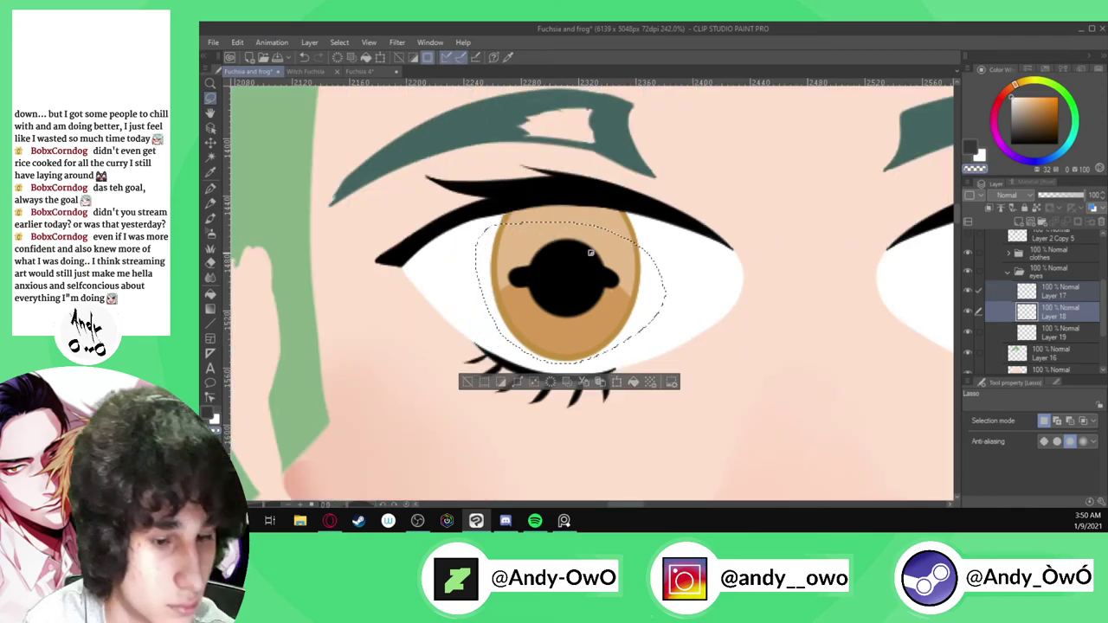
pyautogui.scroll(2, 511, 234)
pyautogui.moveTo(464, 249)
pyautogui.mouseDown()
pyautogui.moveTo(526, 203)
pyautogui.moveTo(613, 198)
pyautogui.moveTo(771, 285)
pyautogui.moveTo(744, 294)
pyautogui.mouseUp()
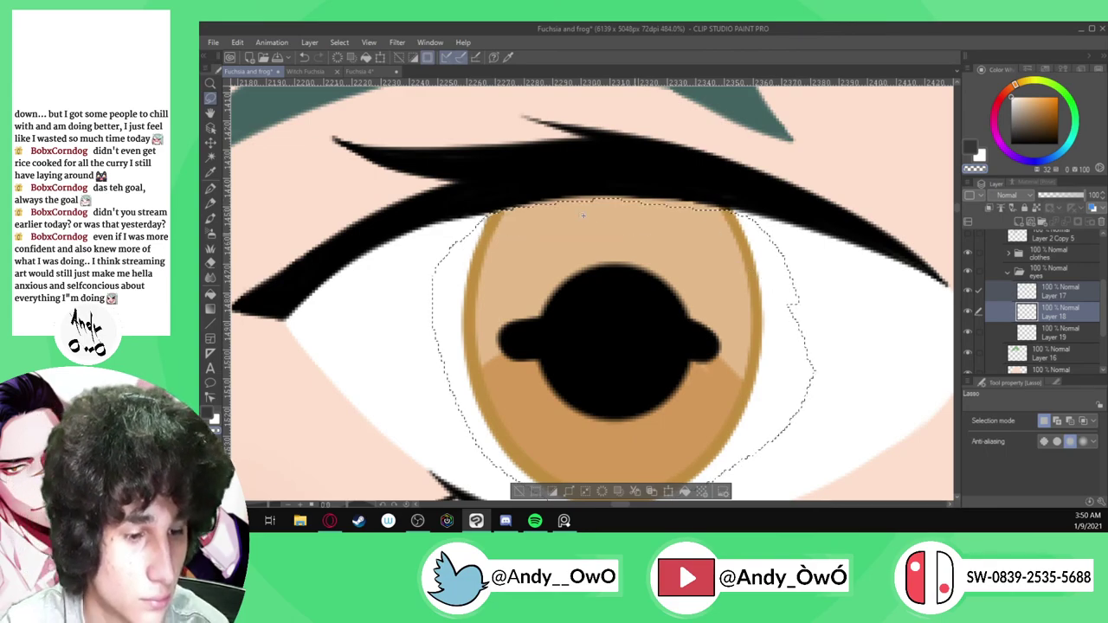
pyautogui.scroll(-2, 512, 196)
pyautogui.click(968, 235)
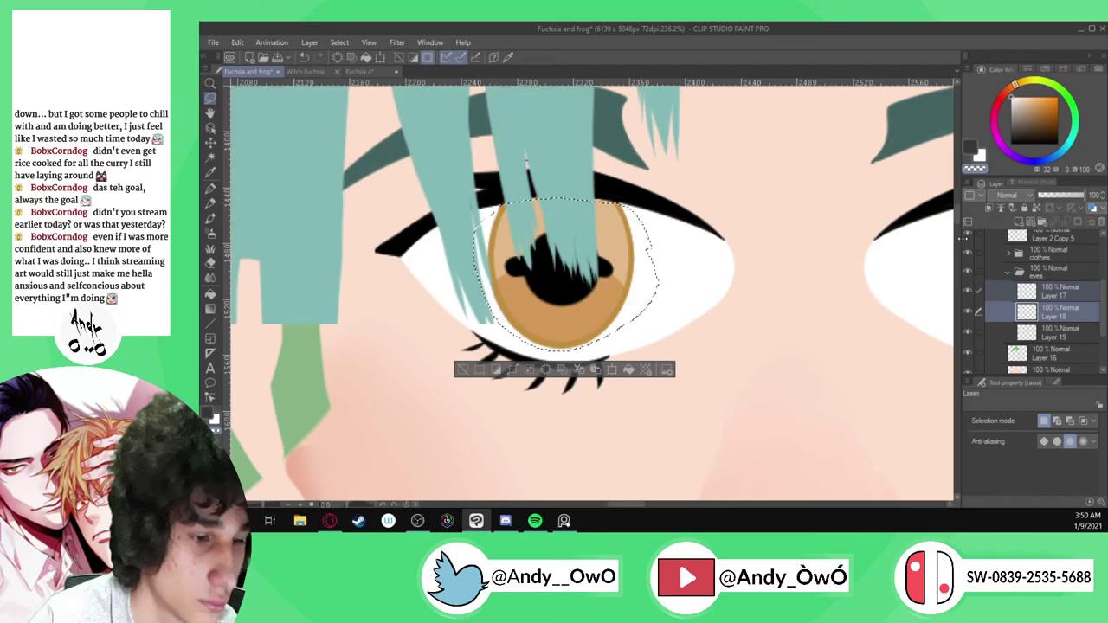
# Start transforming the selected left iris and shift it slightly towards the nose
pyautogui.click(612, 369)
pyautogui.scroll(-1, 614, 368)
pyautogui.moveTo(634, 324); pyautogui.dragTo(656, 325)
pyautogui.scroll(-3, 657, 324)
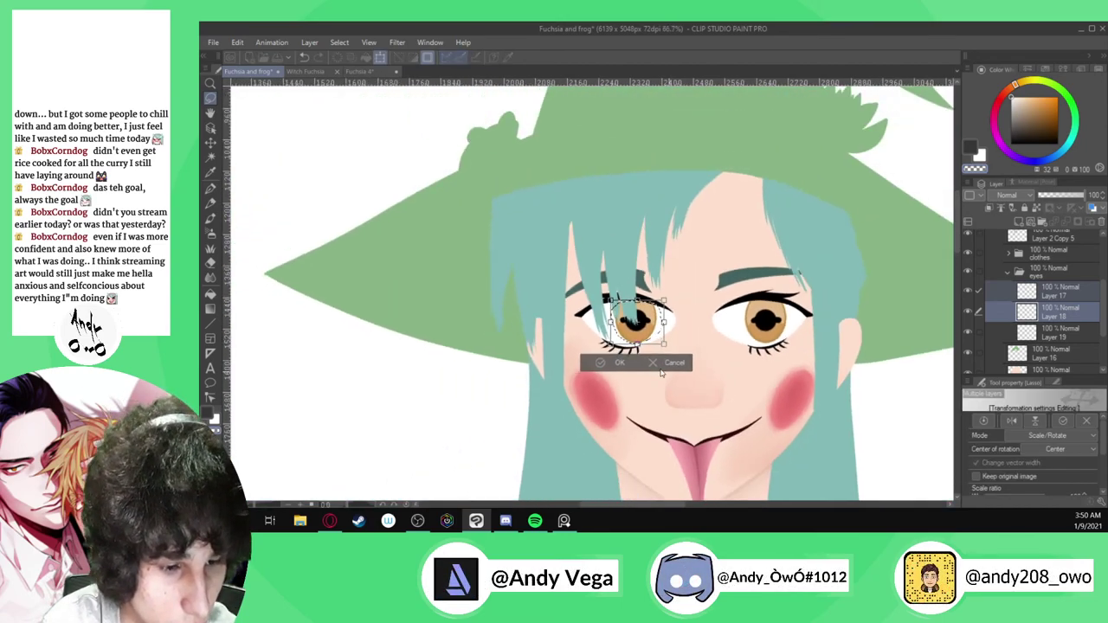
pyautogui.scroll(3, 665, 374)
# Try flipping the left iris horizontally, compare it with the right eye, and undo the flip
pyautogui.click(1012, 421)
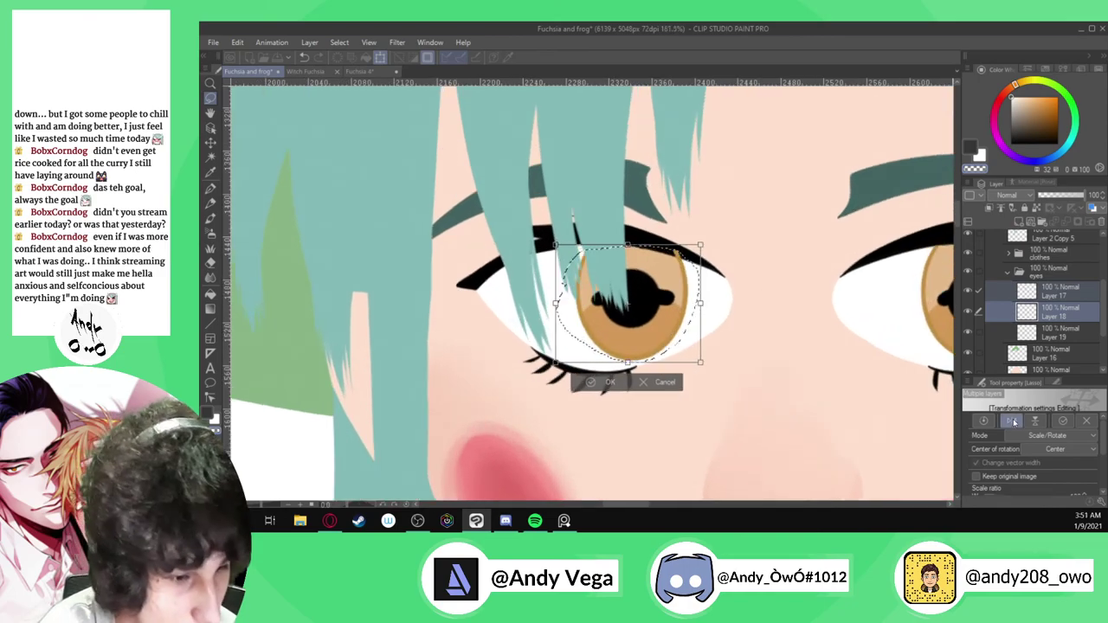
pyautogui.scroll(-3, 690, 318)
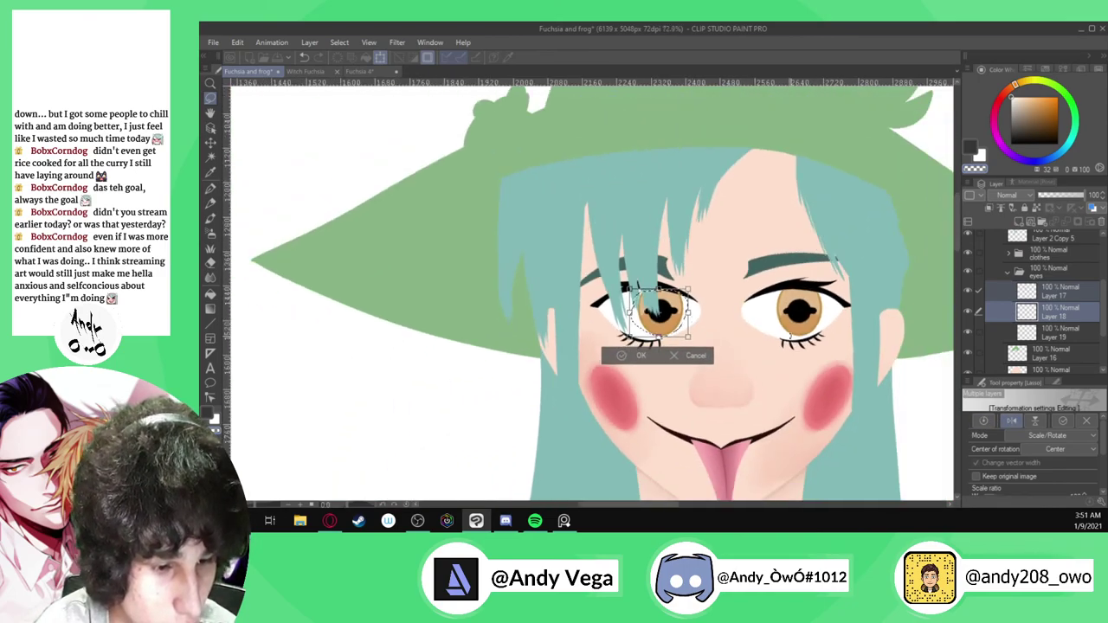
pyautogui.scroll(3, 754, 355)
pyautogui.scroll(1, 596, 246)
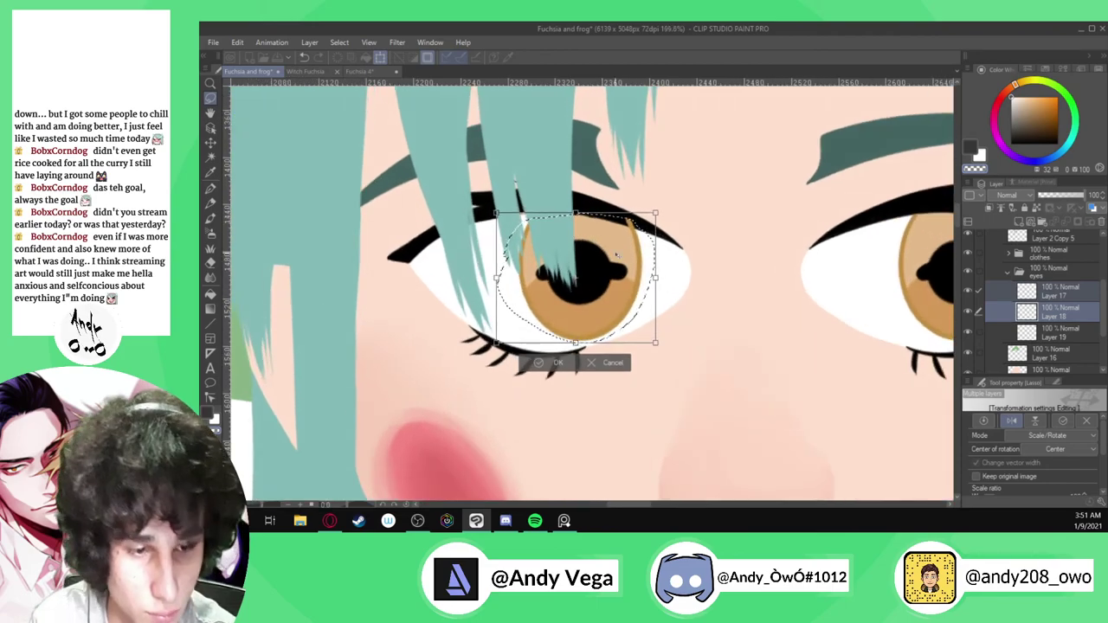
pyautogui.hotkey('ctrl', 'z')
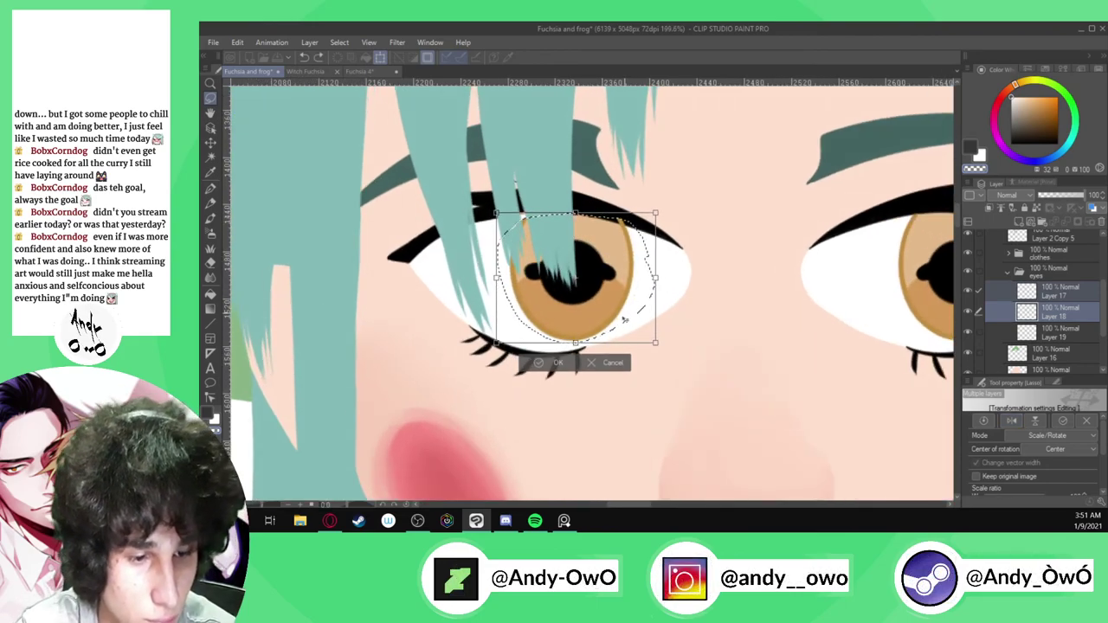
# Flip the left iris horizontally with a slight rotation, apply the transformation and clear the selection
pyautogui.scroll(-2, 495, 343)
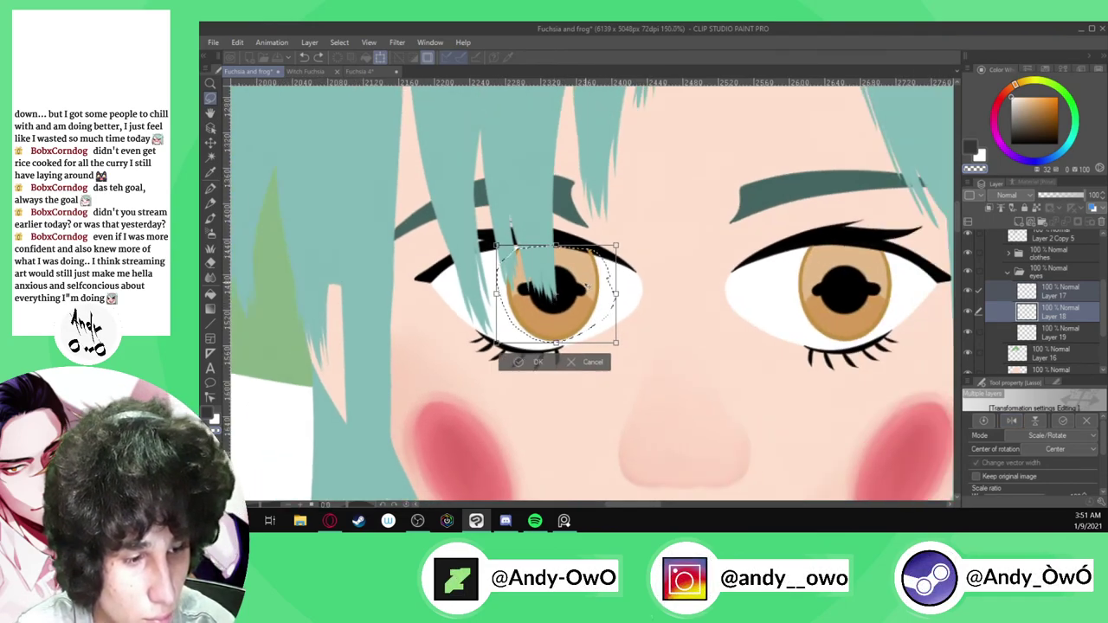
pyautogui.scroll(2, 586, 286)
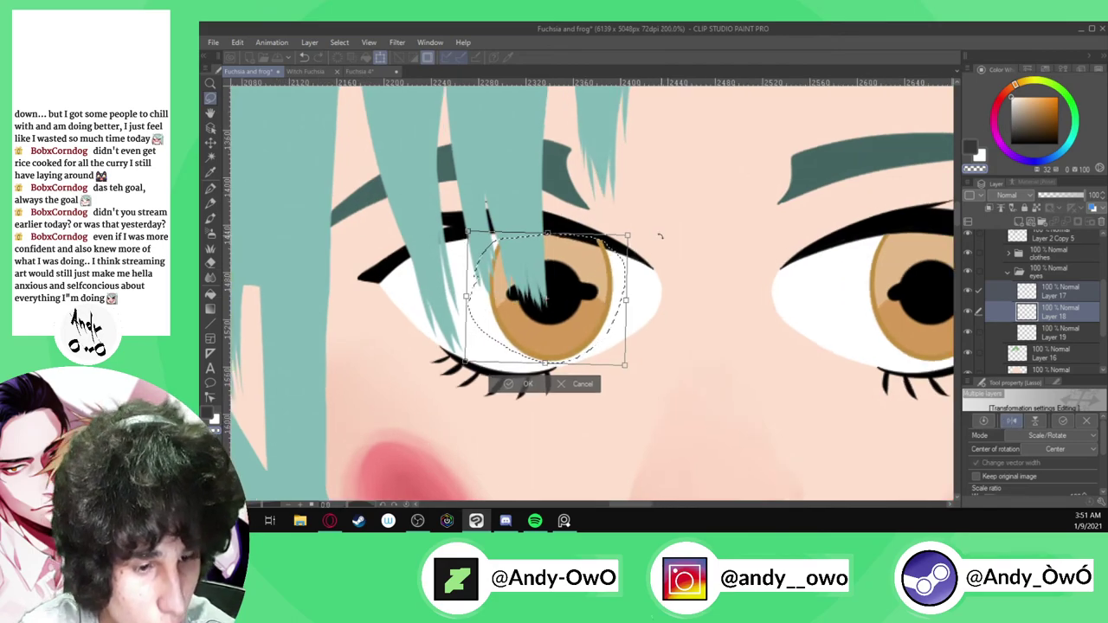
pyautogui.click(512, 385)
pyautogui.click(511, 382)
pyautogui.click(719, 247)
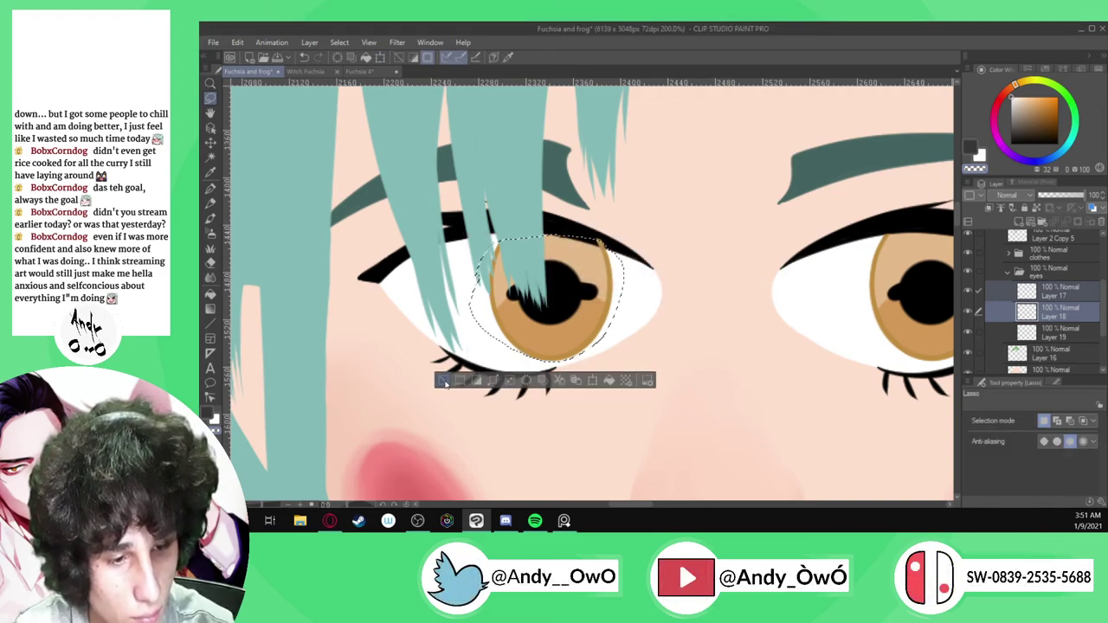
pyautogui.click(442, 382)
# Examine the position of the left iris against the right eye from far and near
pyautogui.scroll(-10, 487, 404)
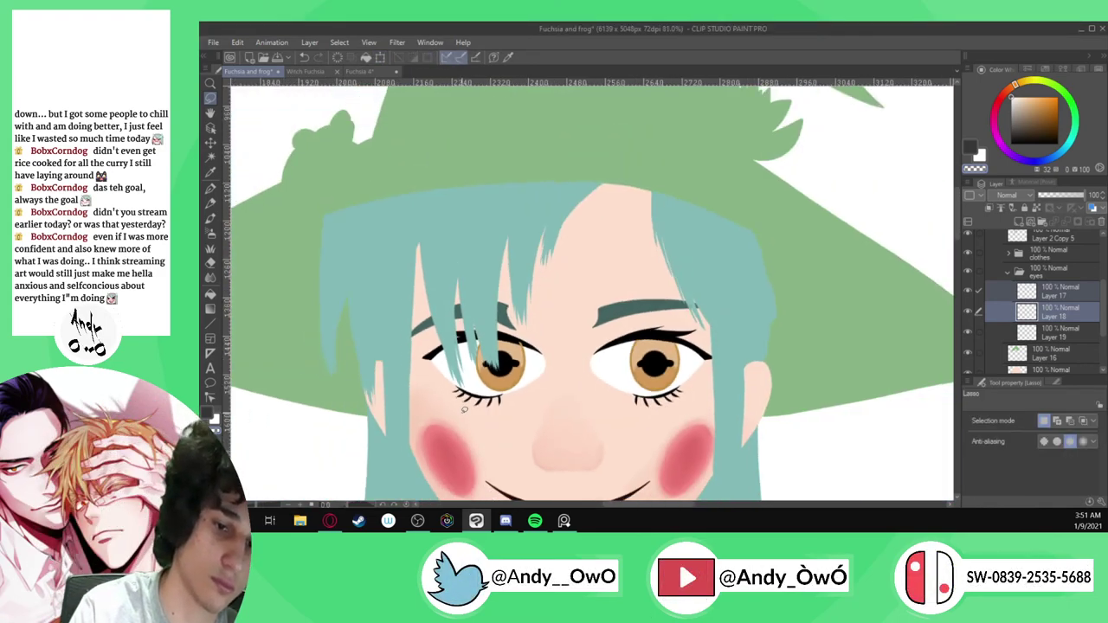
pyautogui.scroll(-3, 646, 306)
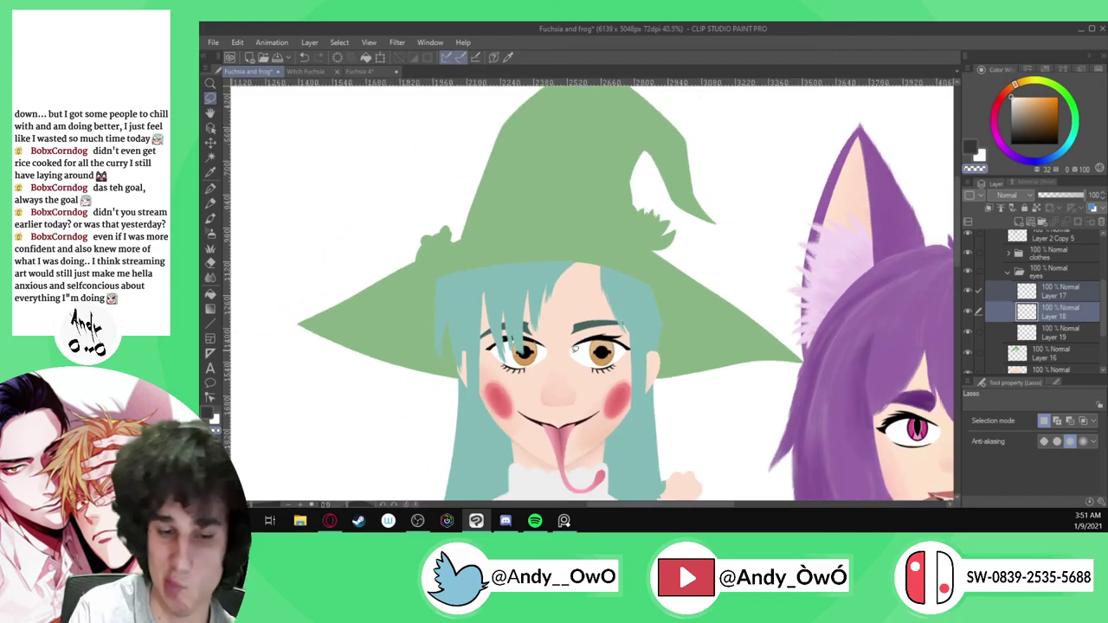
pyautogui.scroll(5, 606, 324)
pyautogui.scroll(-2, 568, 340)
pyautogui.scroll(-1, 569, 341)
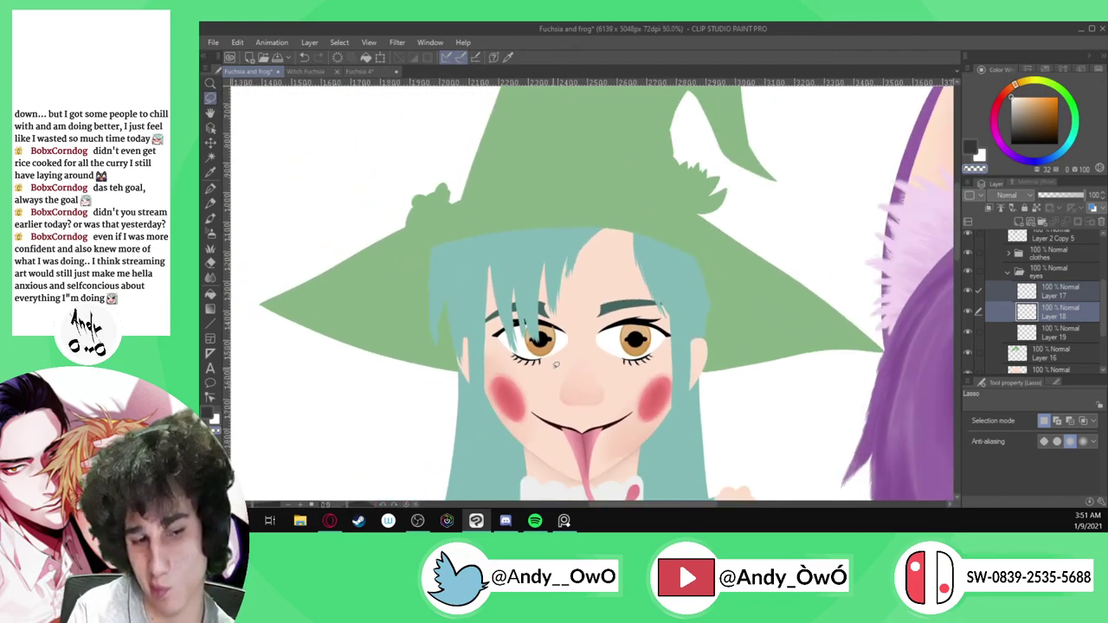
pyautogui.scroll(4, 563, 342)
pyautogui.scroll(7, 558, 343)
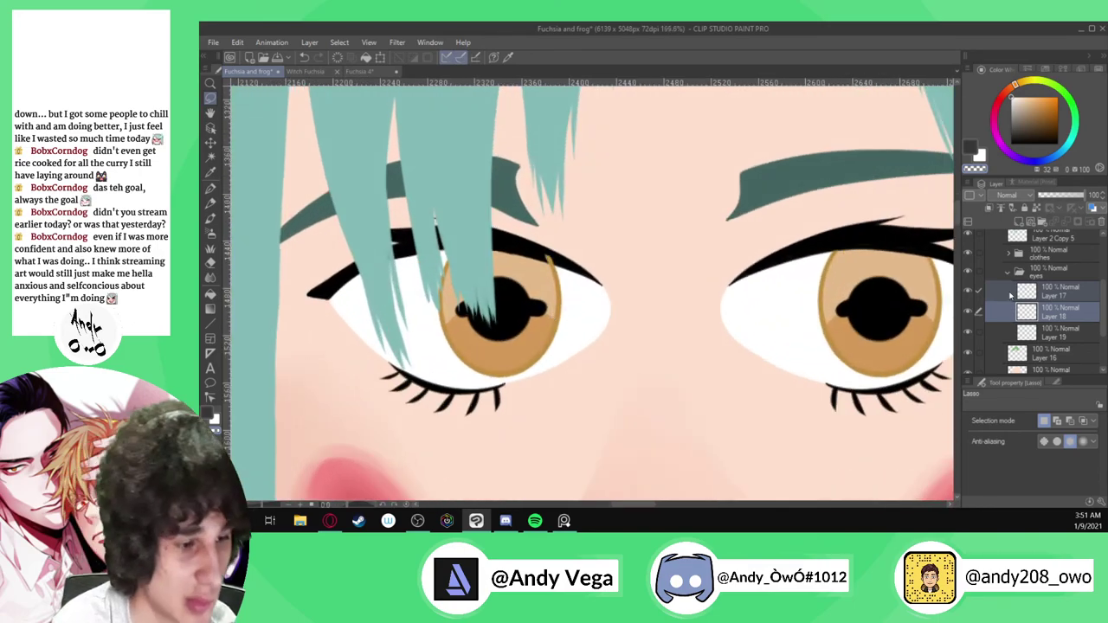
# Hide Layer 2 Copy 5 and paint the left upper lash line's lower edge black on Layer 17 with the G-pen, covering the protruding iris
pyautogui.click(1004, 290)
pyautogui.scroll(1, 976, 248)
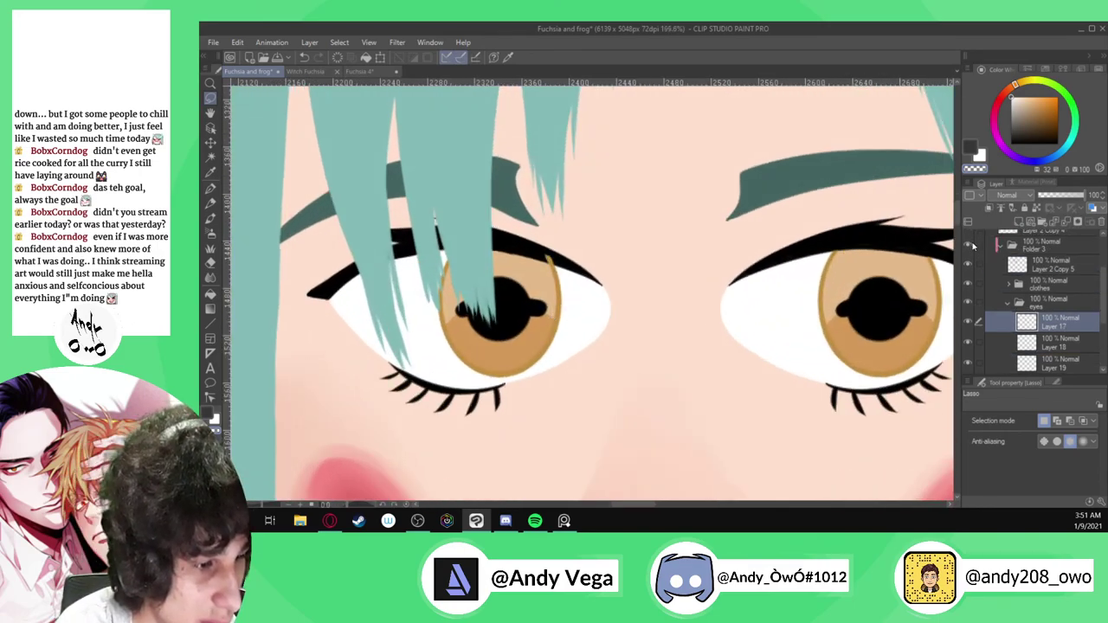
pyautogui.click(969, 264)
pyautogui.press('p')
pyautogui.scroll(6, 372, 251)
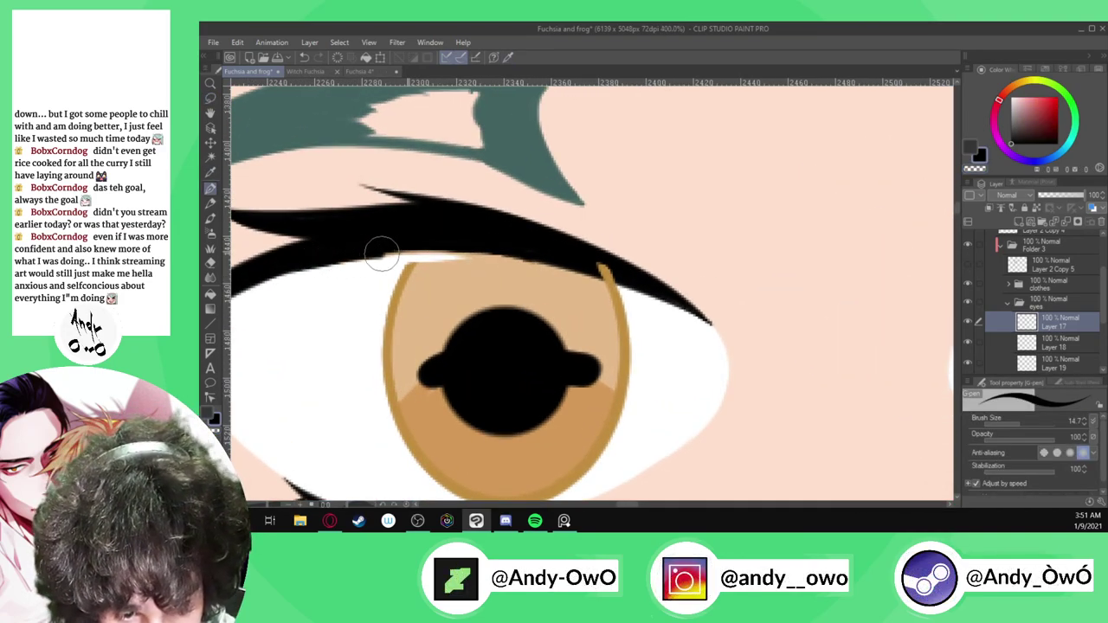
pyautogui.moveTo(503, 253); pyautogui.dragTo(626, 277)
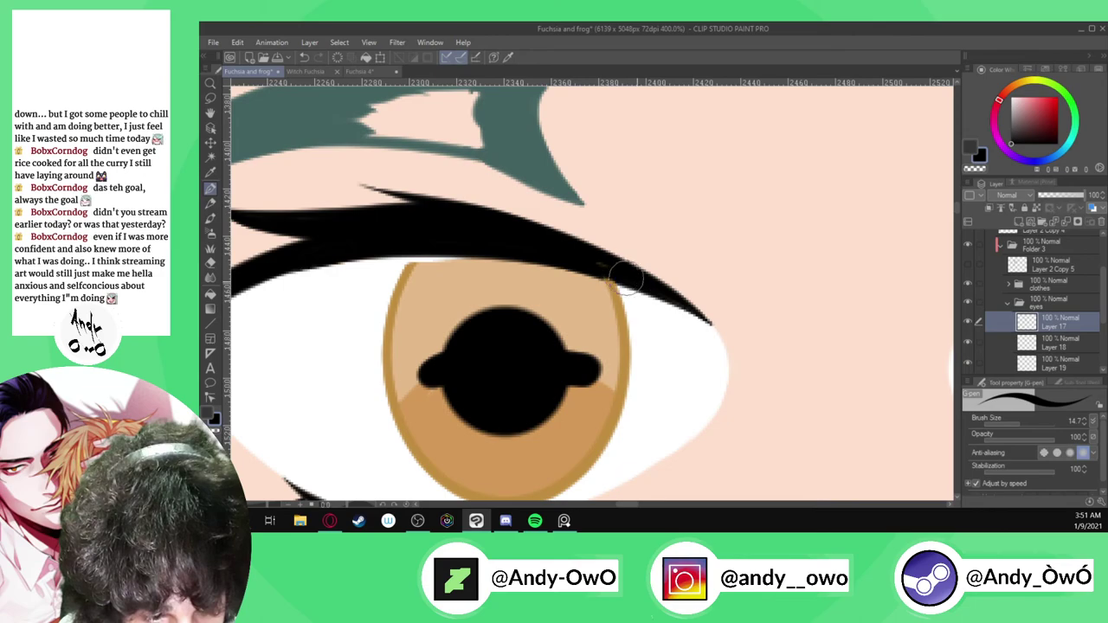
# Sample the iris rim's brown and extend the left iris's rim up to the lash line on a new layer above Layer 18
pyautogui.scroll(4, 576, 254)
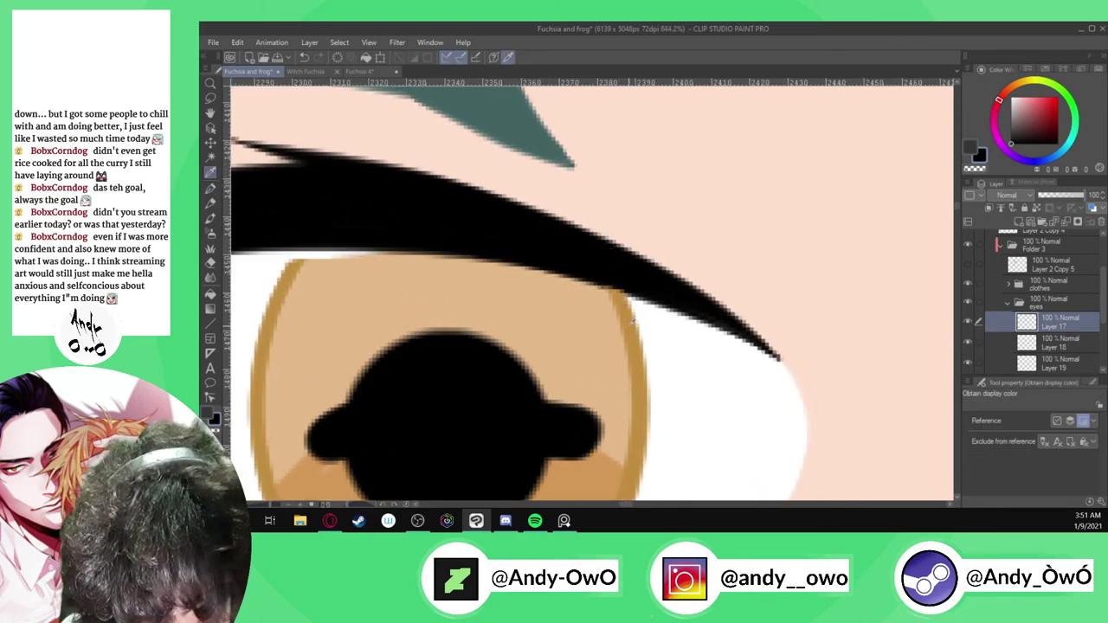
pyautogui.keyDown('alt'); pyautogui.click(639, 331); pyautogui.keyUp('alt')
pyautogui.scroll(-4, 423, 240)
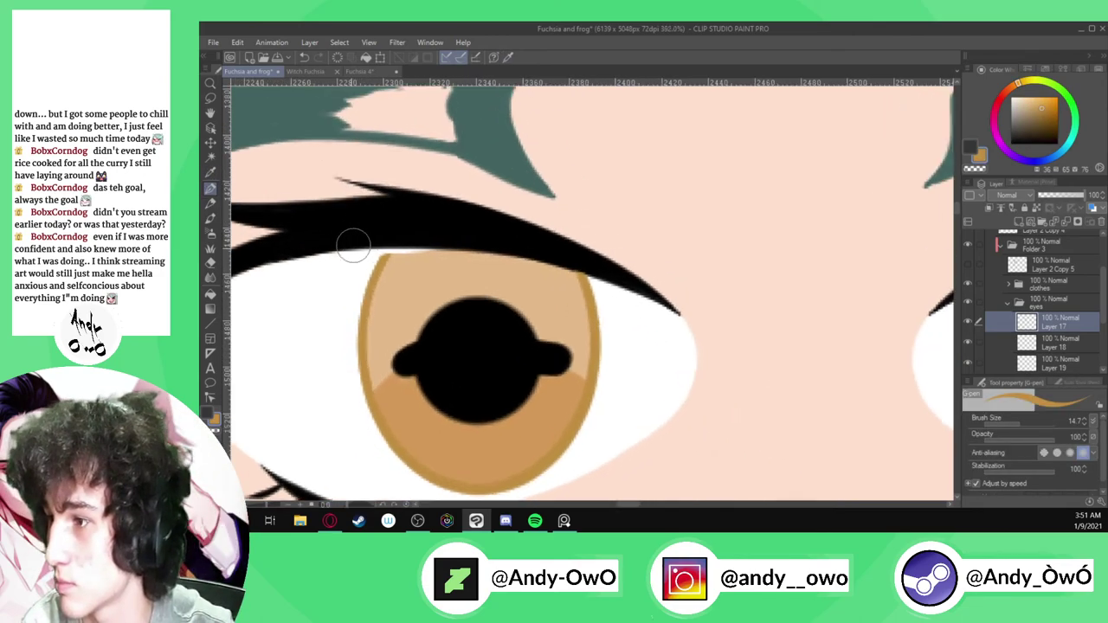
pyautogui.scroll(2, 370, 242)
pyautogui.click(1063, 339)
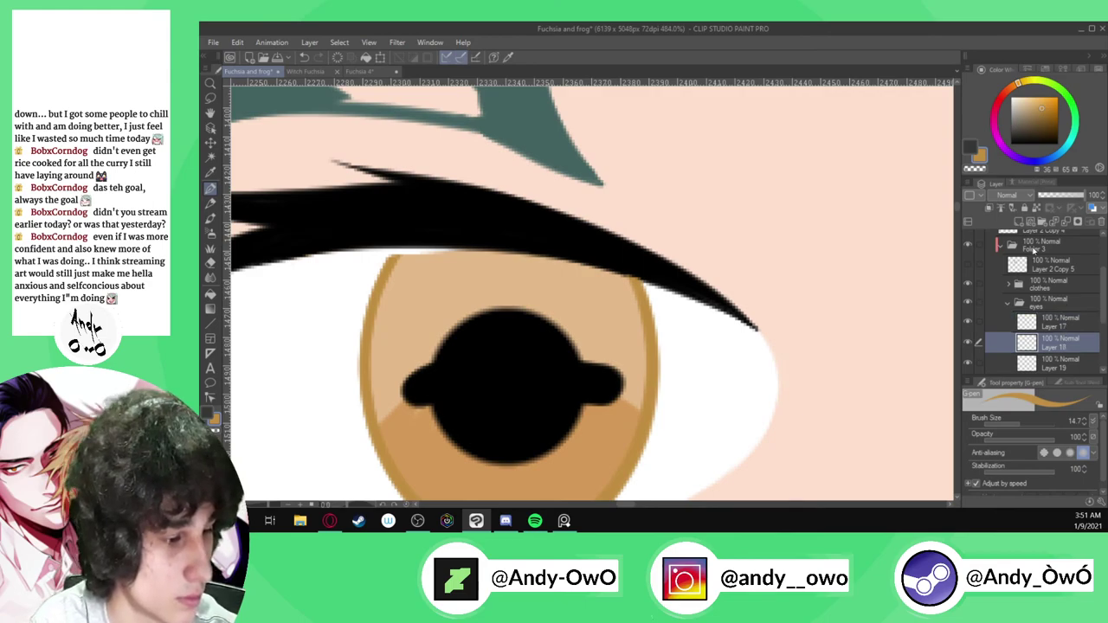
pyautogui.click(968, 344)
pyautogui.click(969, 344)
pyautogui.scroll(1, 421, 275)
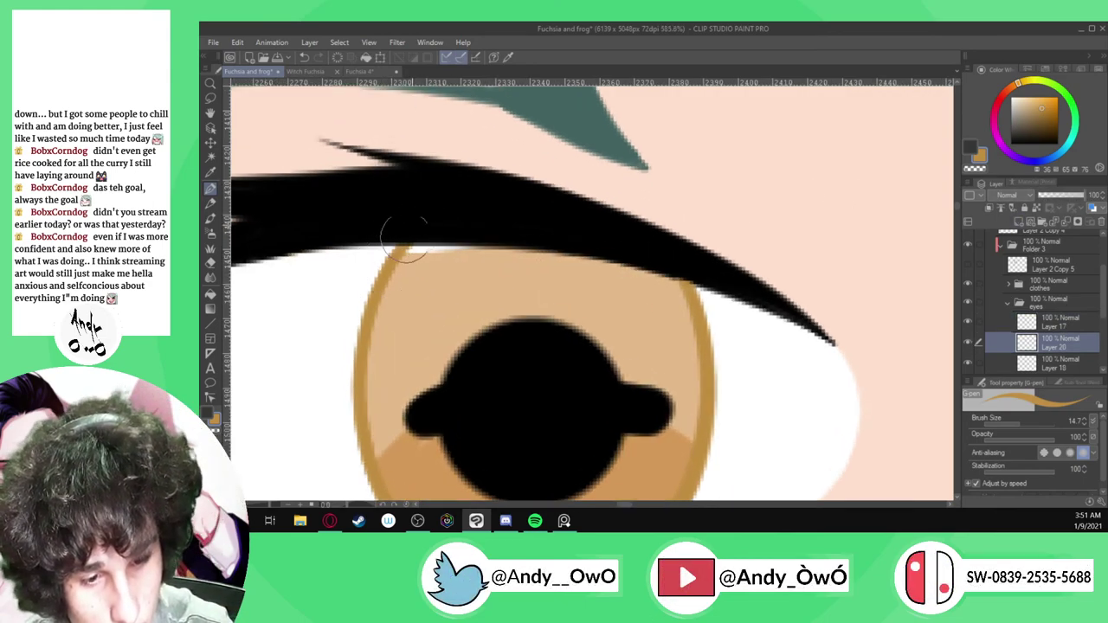
# Merge Layer 17 down into Layer 20 and fill the gap atop the left iris with its light tan on Layer 18
pyautogui.click(1058, 322)
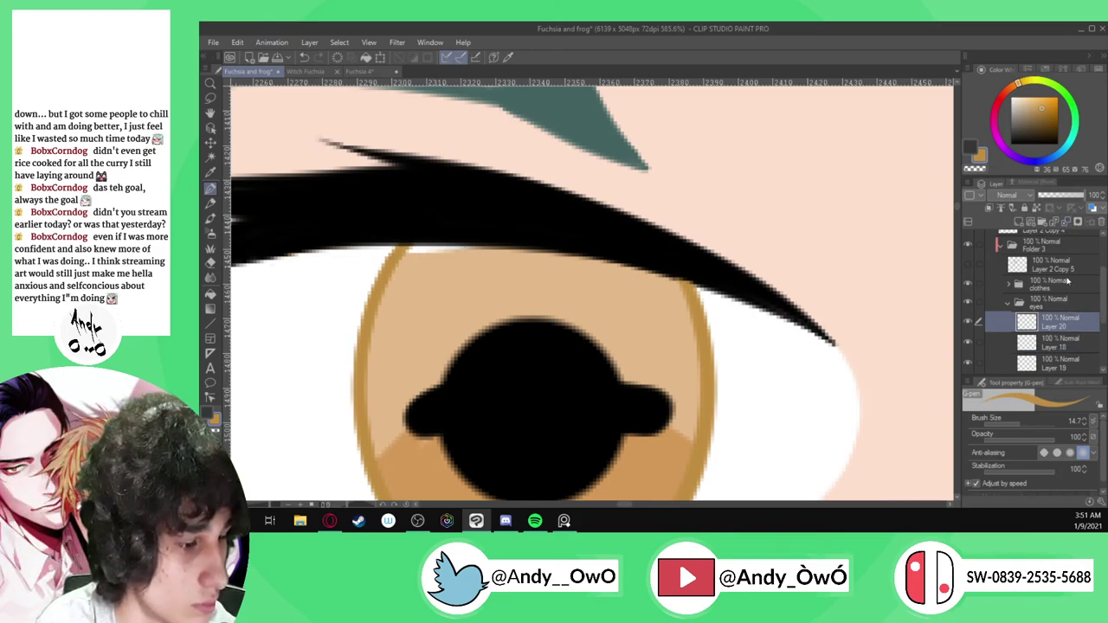
pyautogui.click(1060, 343)
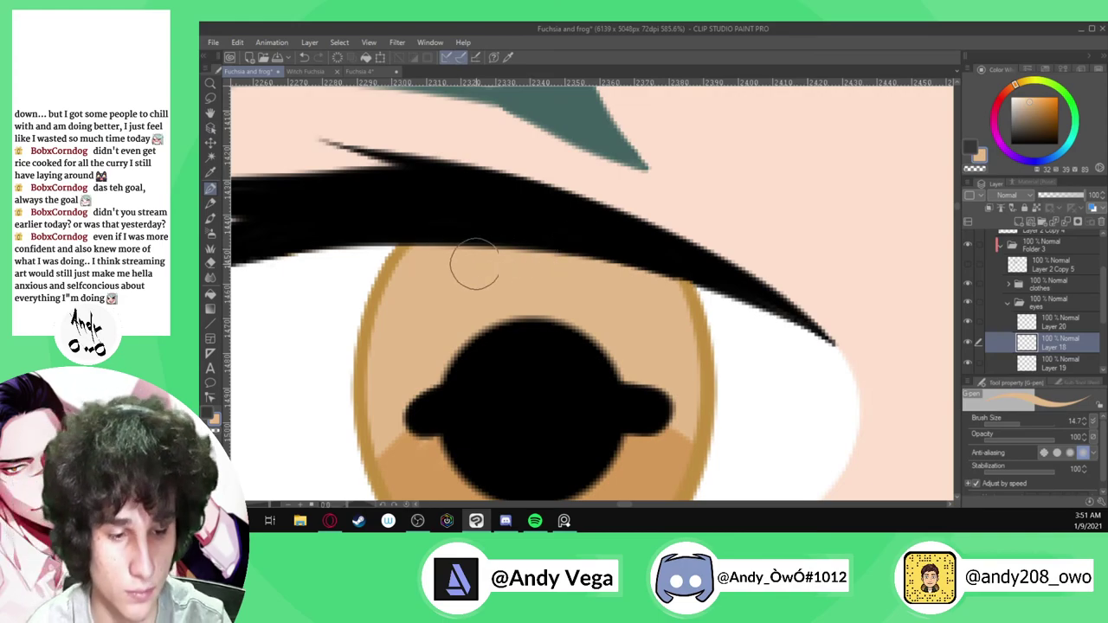
# Toggle Layer 2 Copy 5 to check both eyes with and without the hair, leaving it shown
pyautogui.scroll(-3, 531, 265)
pyautogui.scroll(-8, 585, 265)
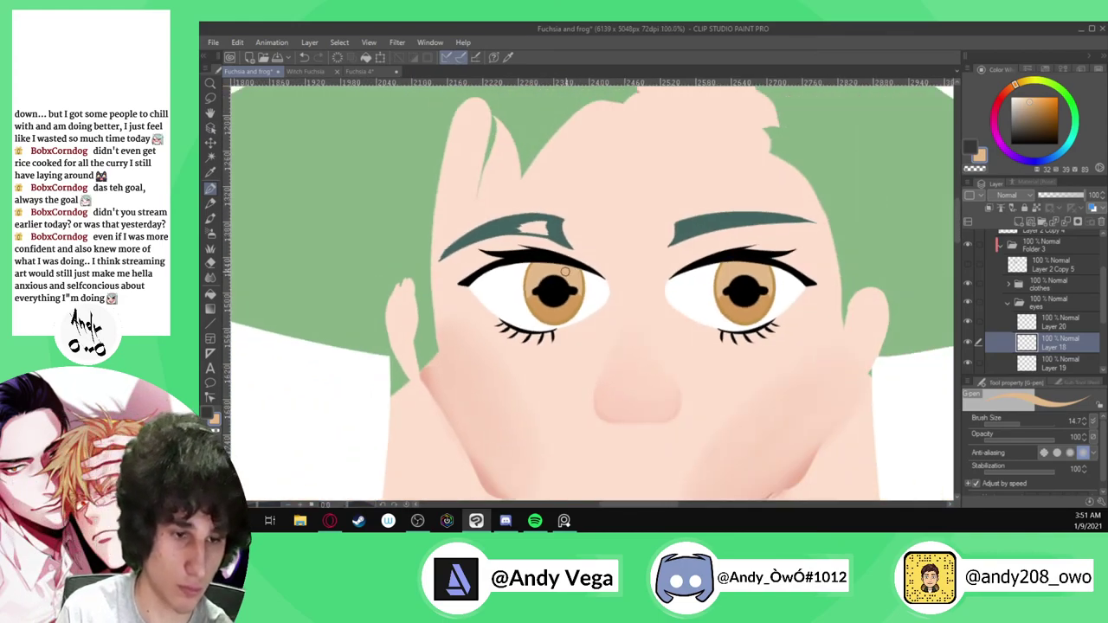
pyautogui.scroll(-2, 566, 272)
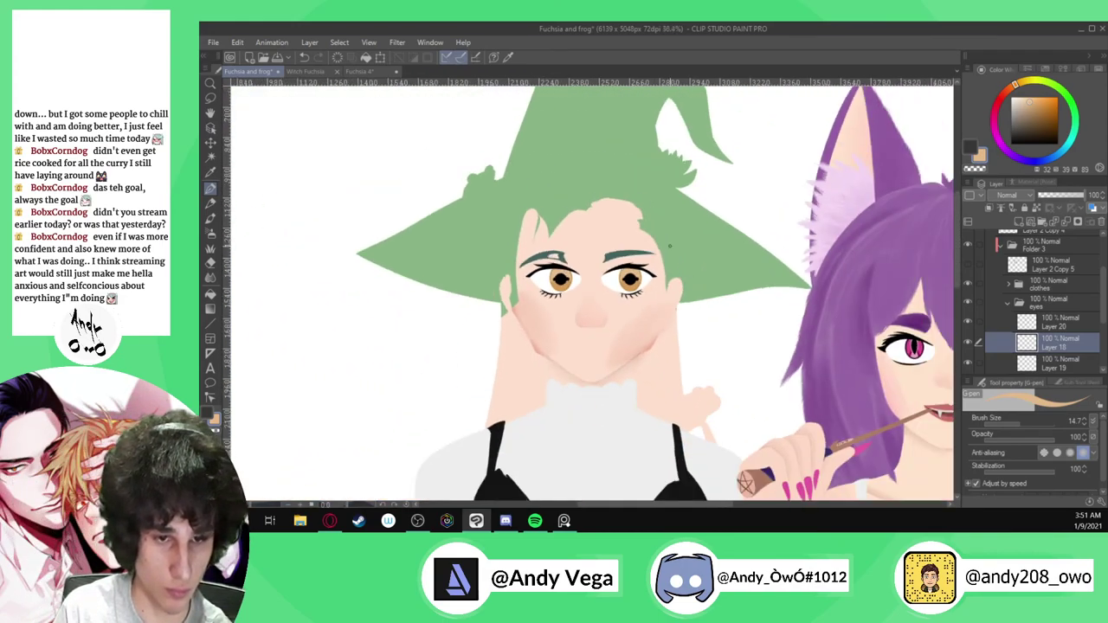
pyautogui.click(966, 273)
pyautogui.click(966, 273)
pyautogui.click(966, 273)
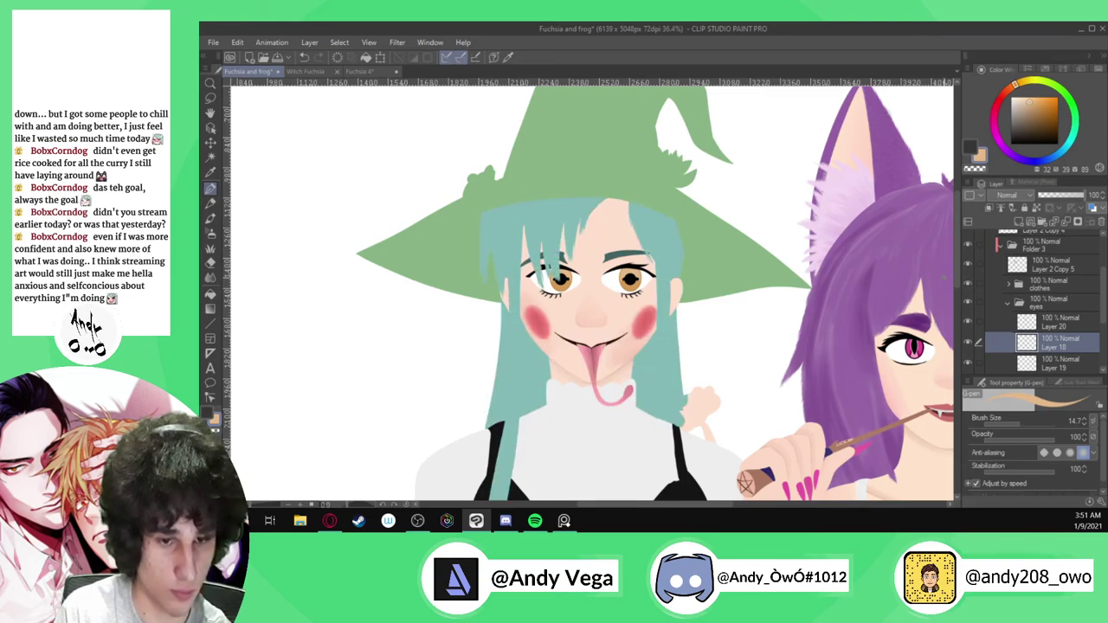
# Clean up the mouth's right corner on Layer 2 Copy 5, erasing along its edge with the G-pen in transparent colour
pyautogui.scroll(3, 608, 366)
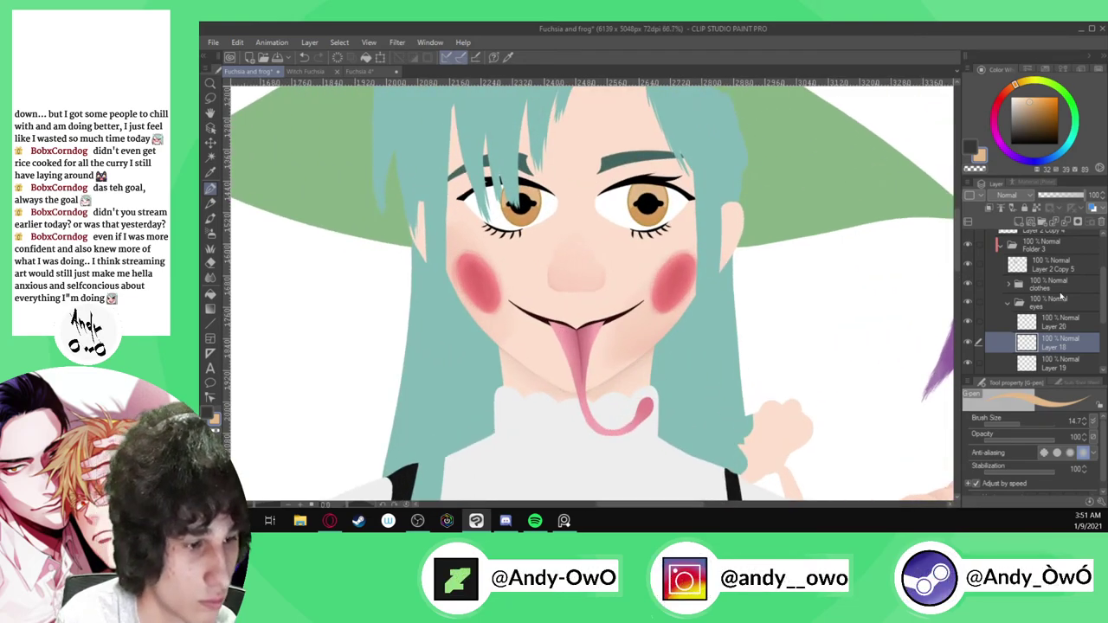
pyautogui.click(1057, 284)
pyautogui.click(1043, 265)
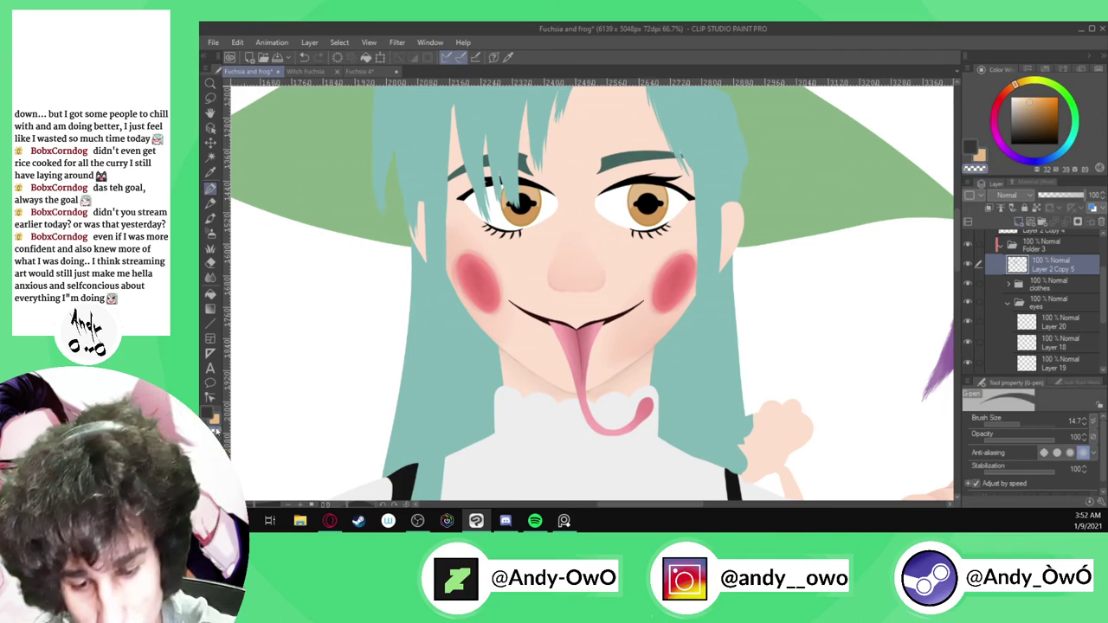
pyautogui.scroll(3, 549, 305)
pyautogui.scroll(1, 548, 306)
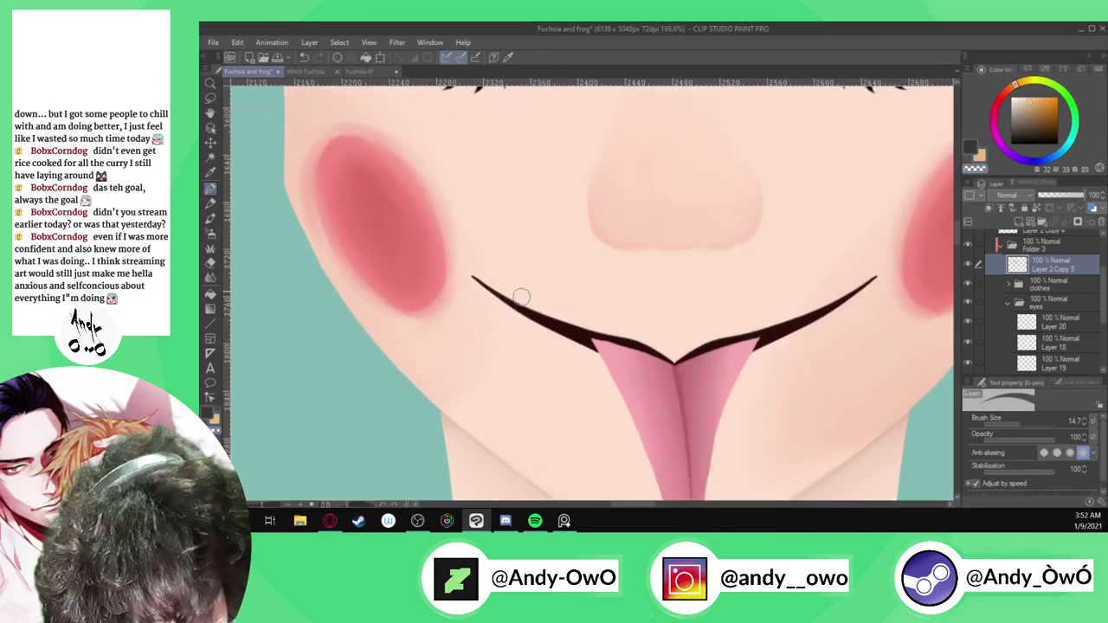
pyautogui.scroll(-3, 466, 270)
pyautogui.scroll(5, 654, 300)
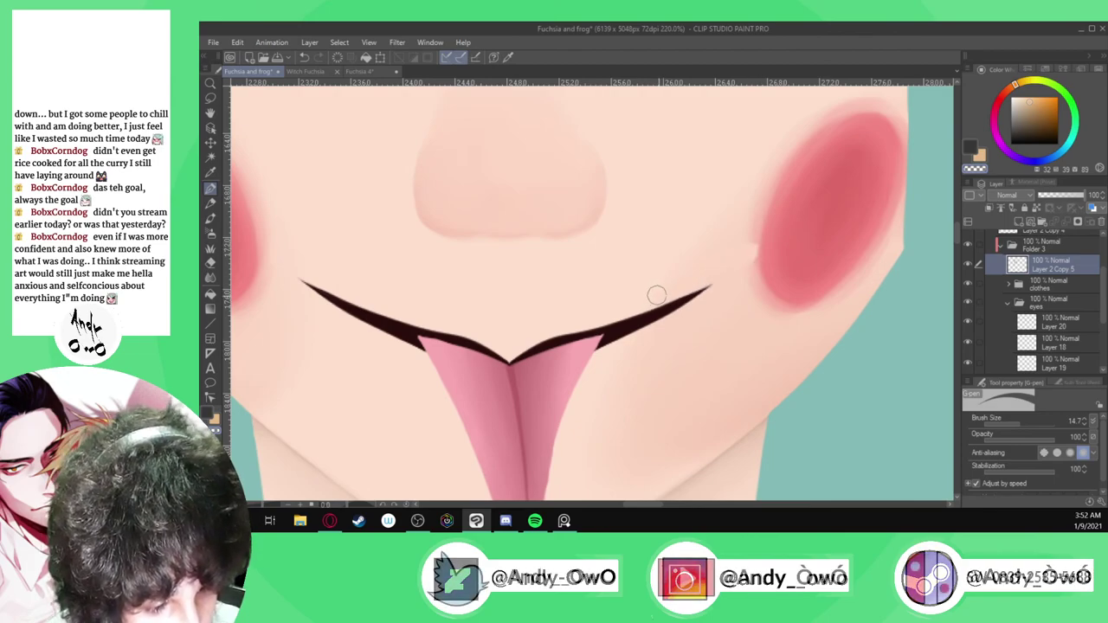
pyautogui.moveTo(690, 293); pyautogui.dragTo(732, 268)
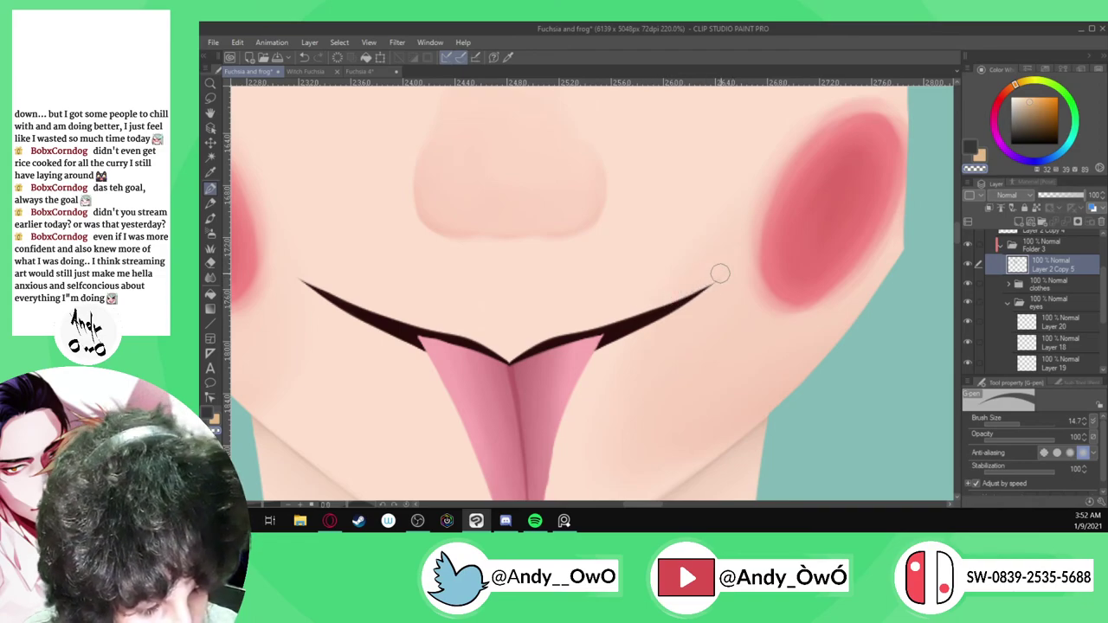
# Compare the mouth close up and within the whole two-character illustration
pyautogui.scroll(-5, 720, 274)
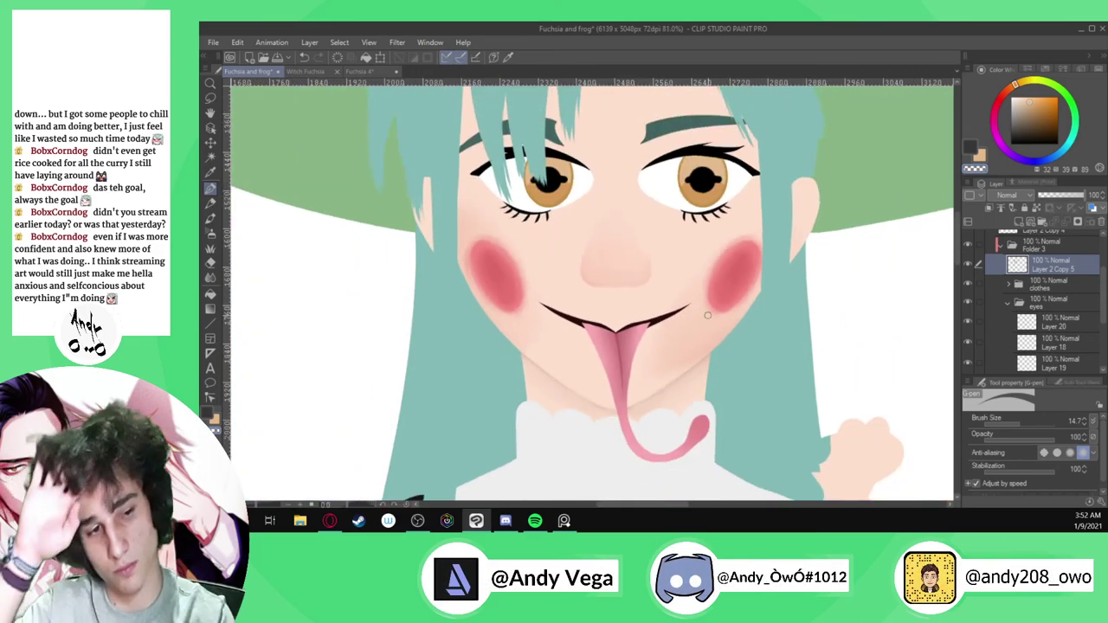
pyautogui.scroll(-5, 679, 304)
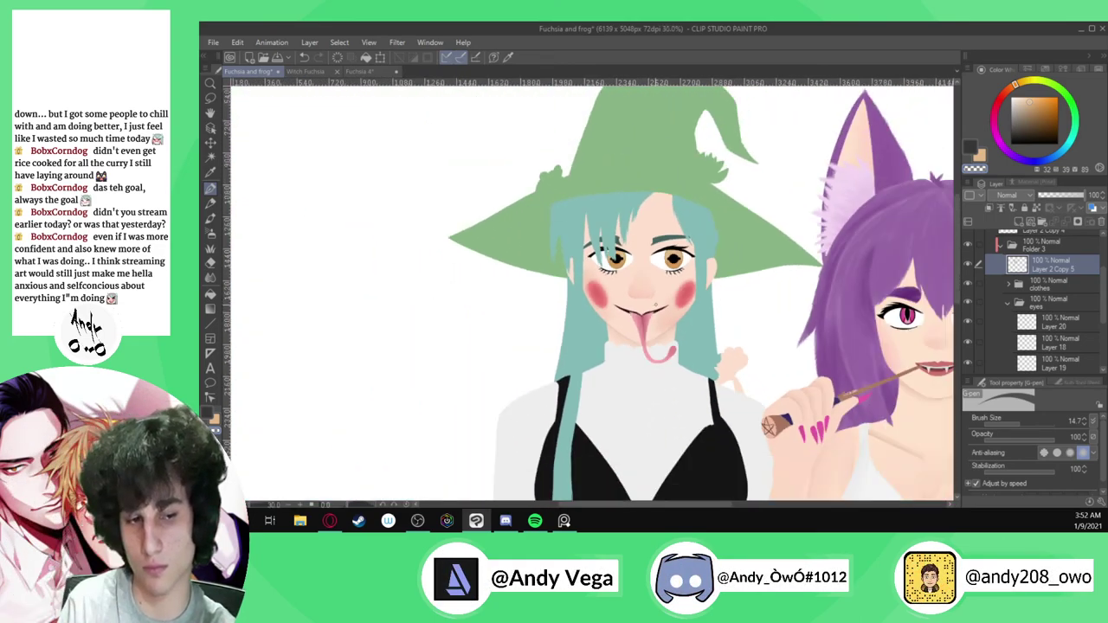
pyautogui.scroll(5, 650, 304)
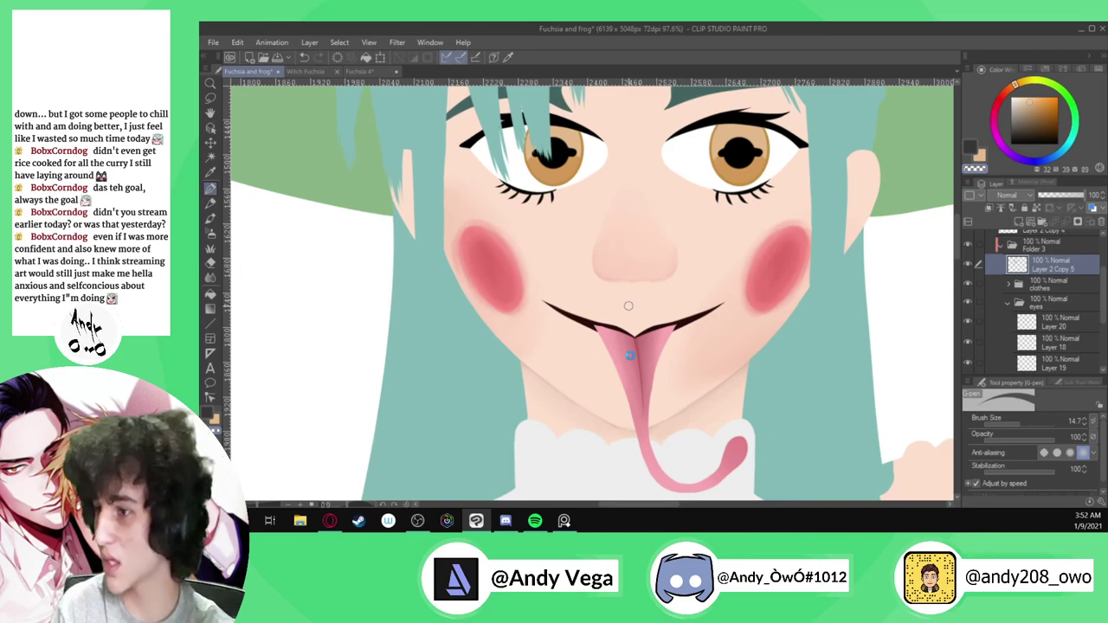
pyautogui.scroll(-3, 625, 355)
pyautogui.scroll(-6, 636, 364)
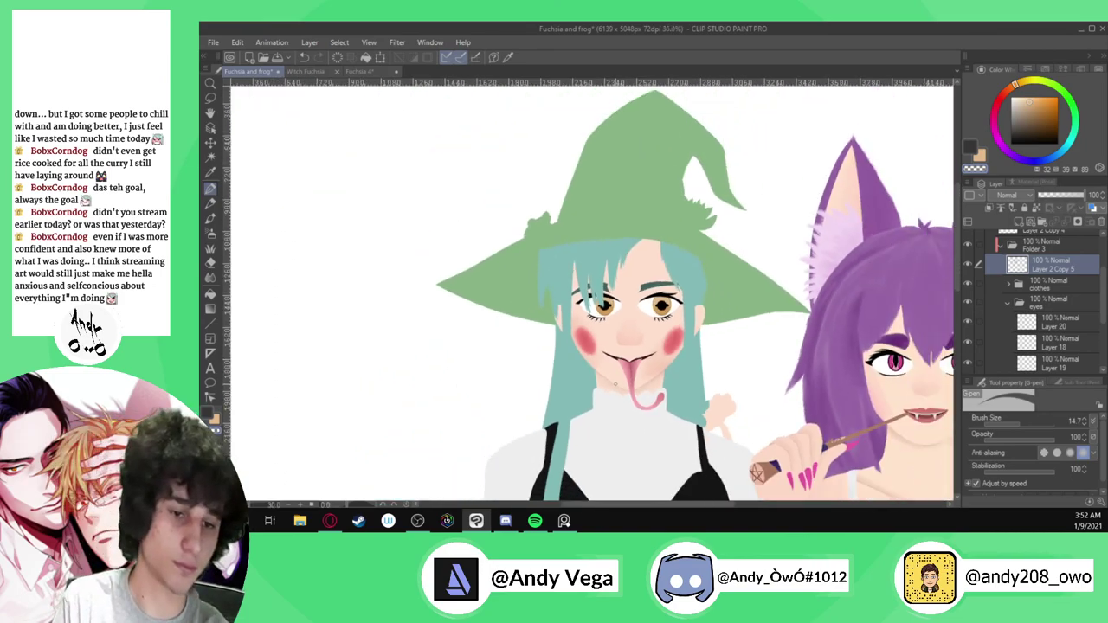
pyautogui.scroll(-1, 646, 411)
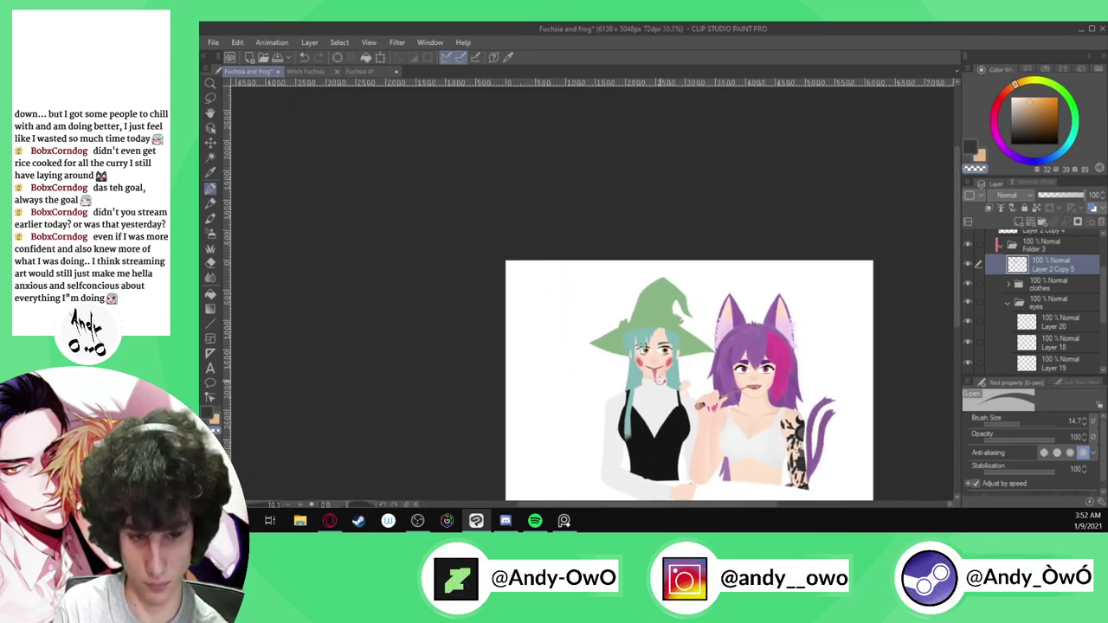
pyautogui.scroll(3, 645, 411)
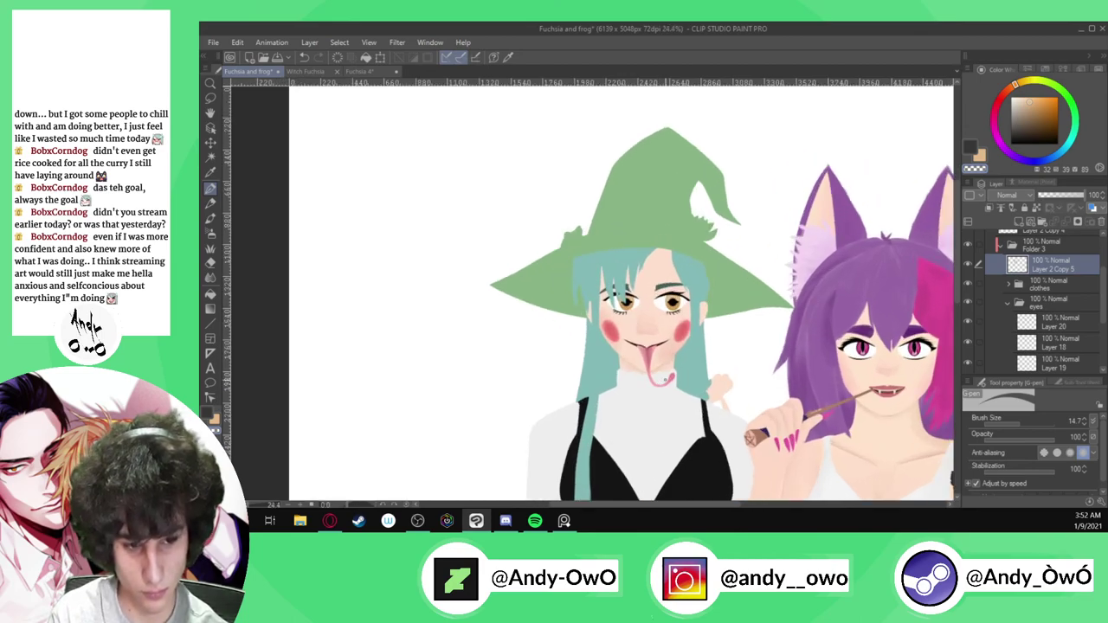
# Sample the shaded skin tone near the right jaw and paint a shadow below the left cheek on Layer 8 with a larger G-pen
pyautogui.click(1002, 247)
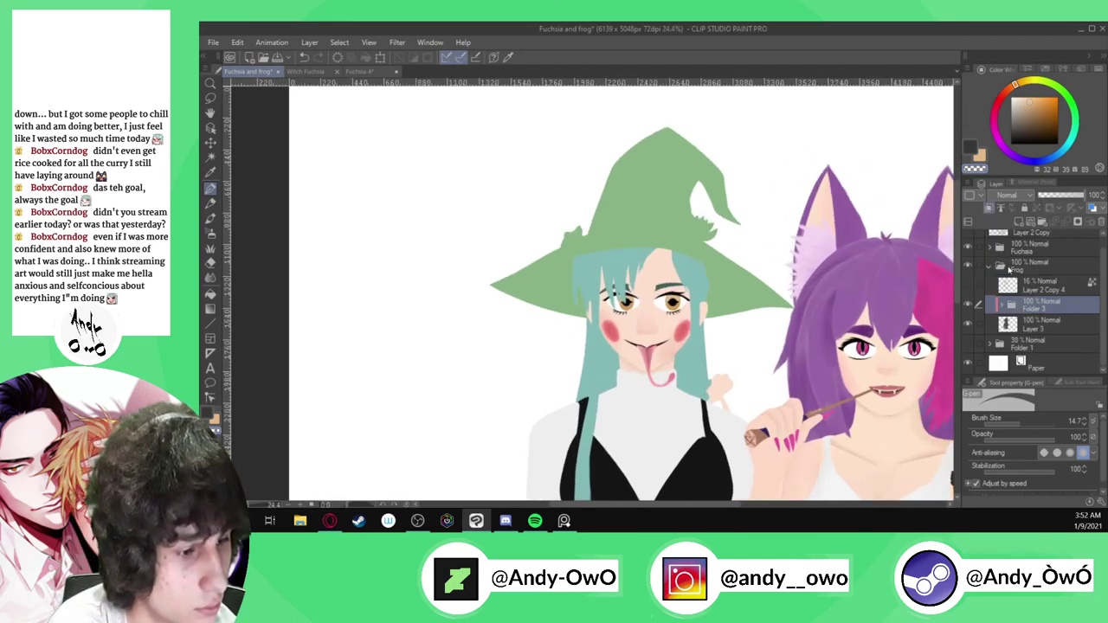
pyautogui.click(1001, 306)
pyautogui.scroll(-3, 1015, 318)
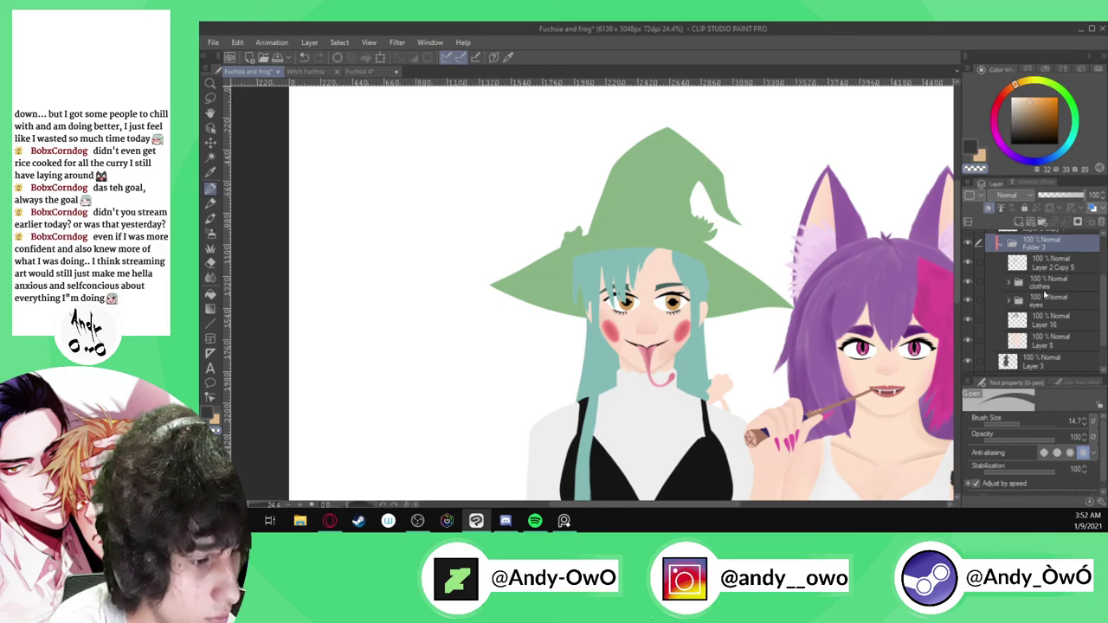
pyautogui.click(1047, 310)
pyautogui.scroll(1, 1030, 316)
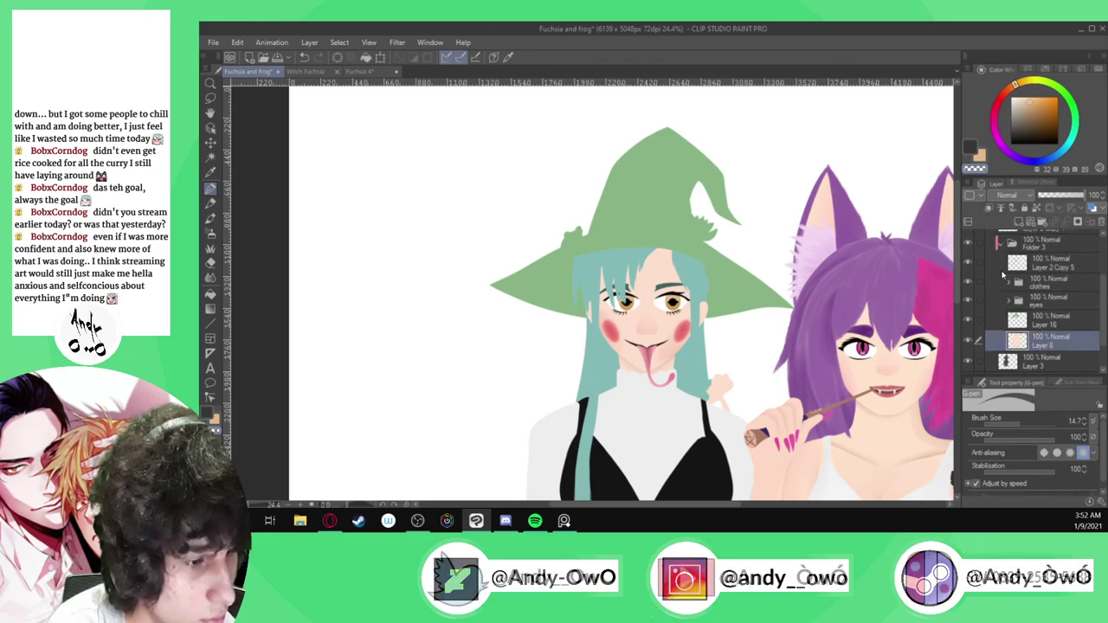
pyautogui.scroll(2, 679, 347)
pyautogui.keyDown('alt'); pyautogui.click(682, 347); pyautogui.keyUp('alt')
pyautogui.scroll(5, 641, 364)
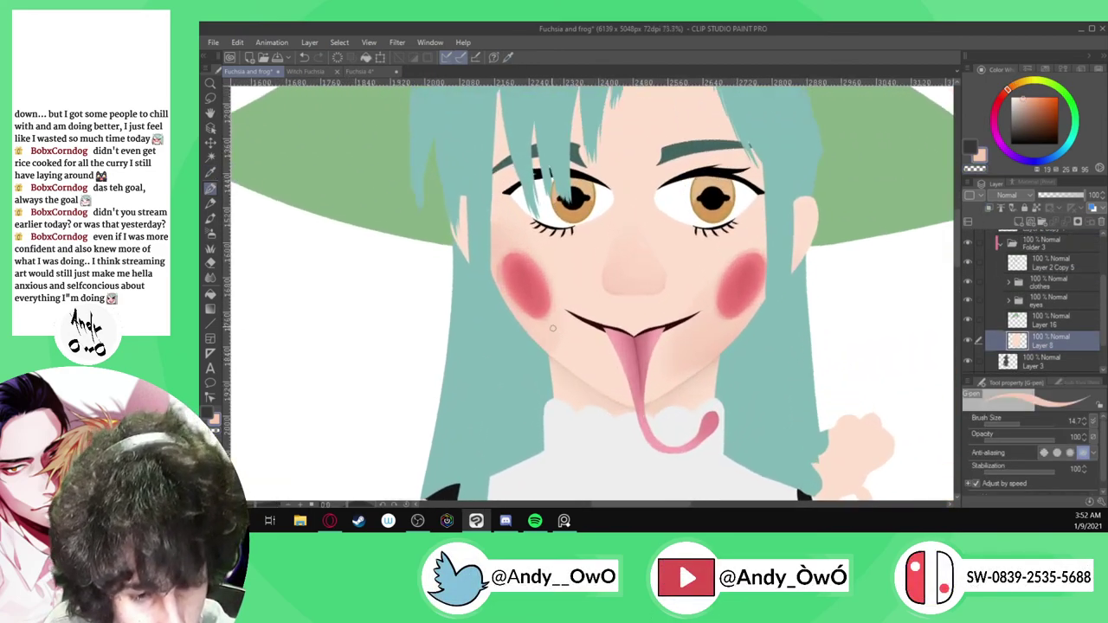
pyautogui.click(1029, 425)
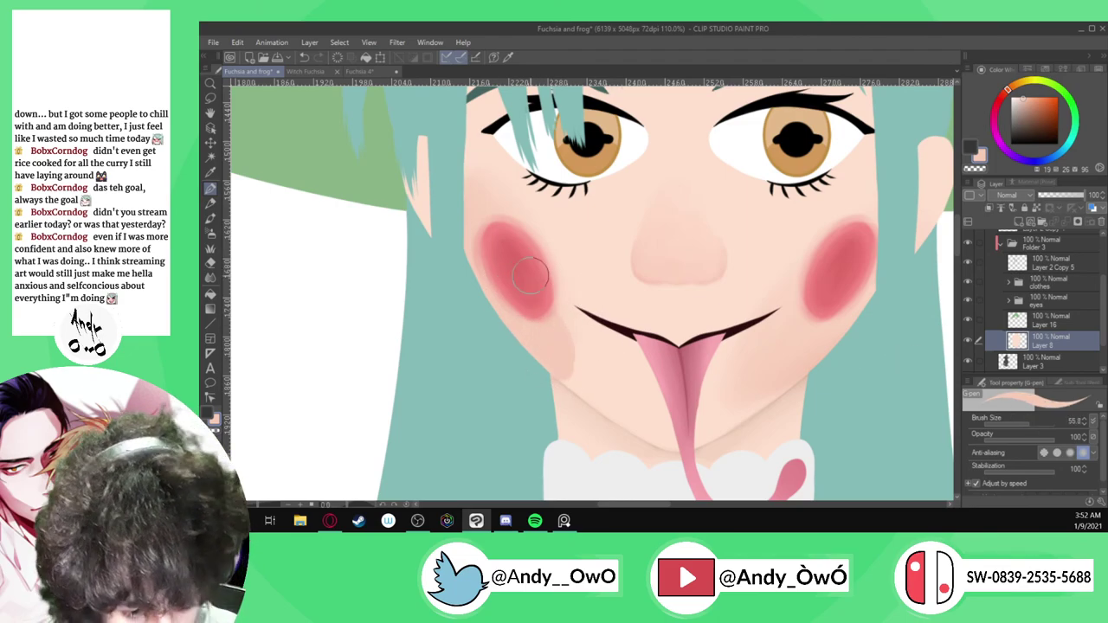
# Blend the left jaw shadow into the surrounding skin with the Blend tool at brush size 55.1
pyautogui.click(210, 277)
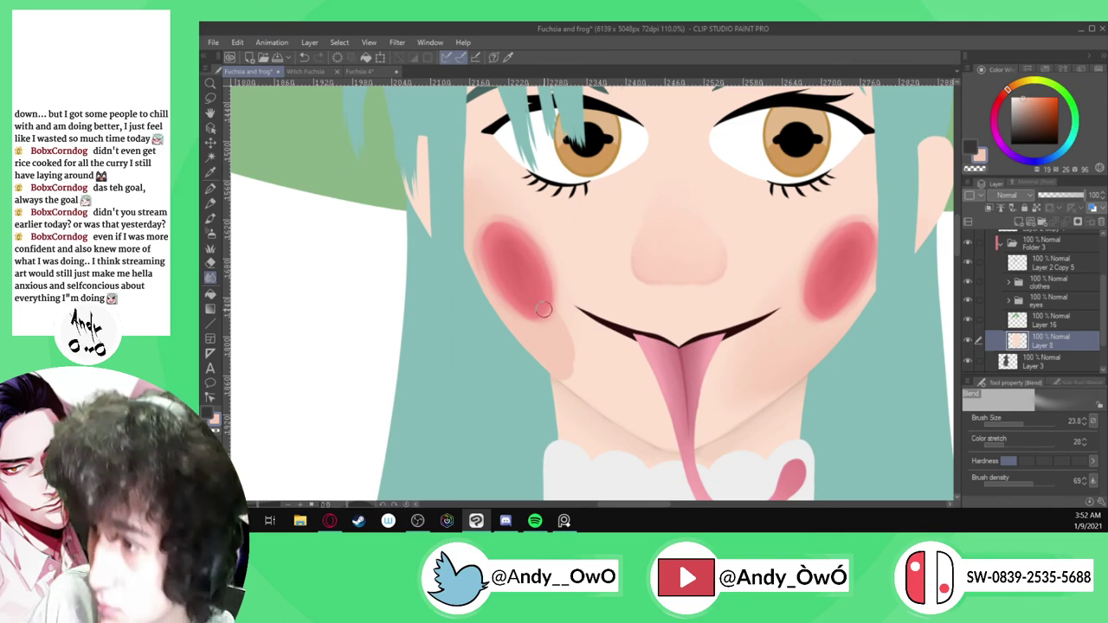
pyautogui.press(']')
pyautogui.moveTo(586, 351); pyautogui.dragTo(593, 370)
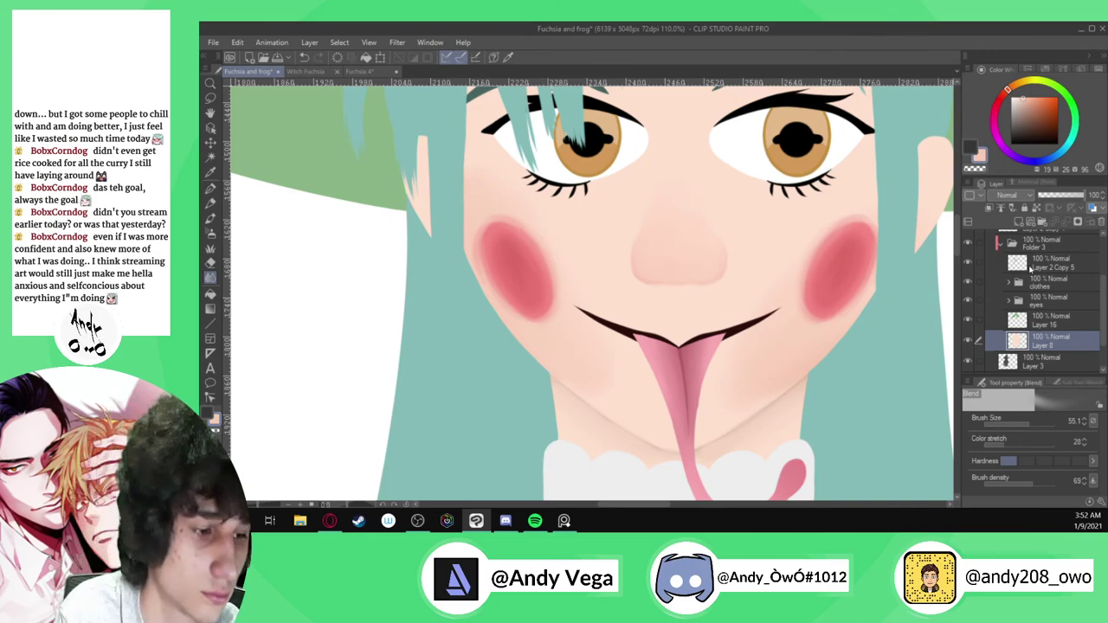
# Shade the frog-witch's ears on Layer 8 with the sampled skin tone using the G-pen and soften it with the Blend tool
pyautogui.press('p')
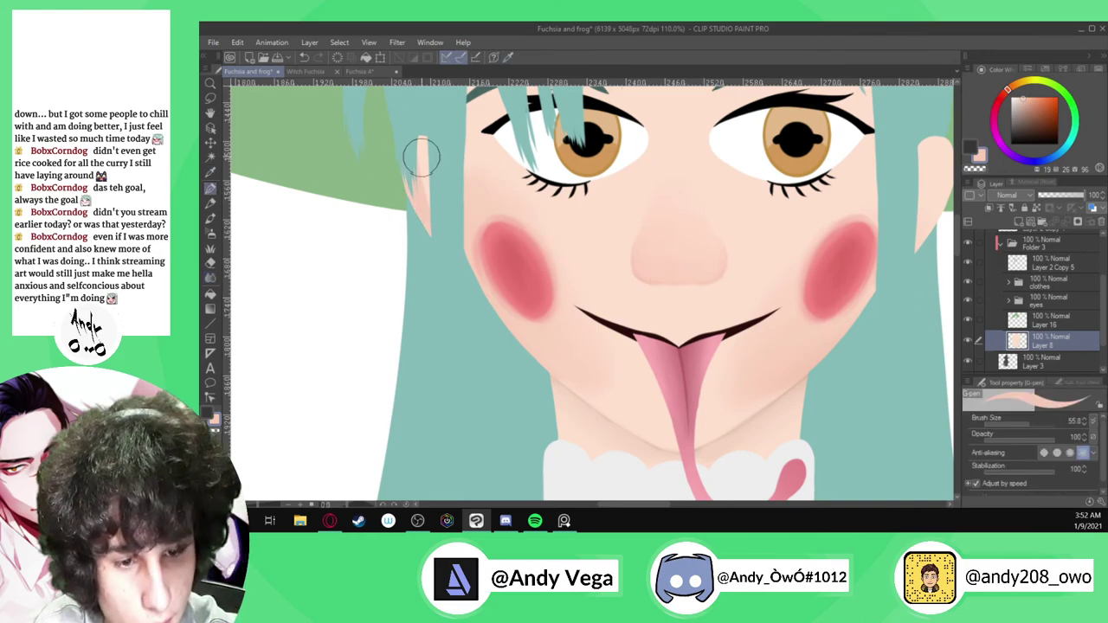
pyautogui.scroll(-3, 421, 157)
pyautogui.press('j')
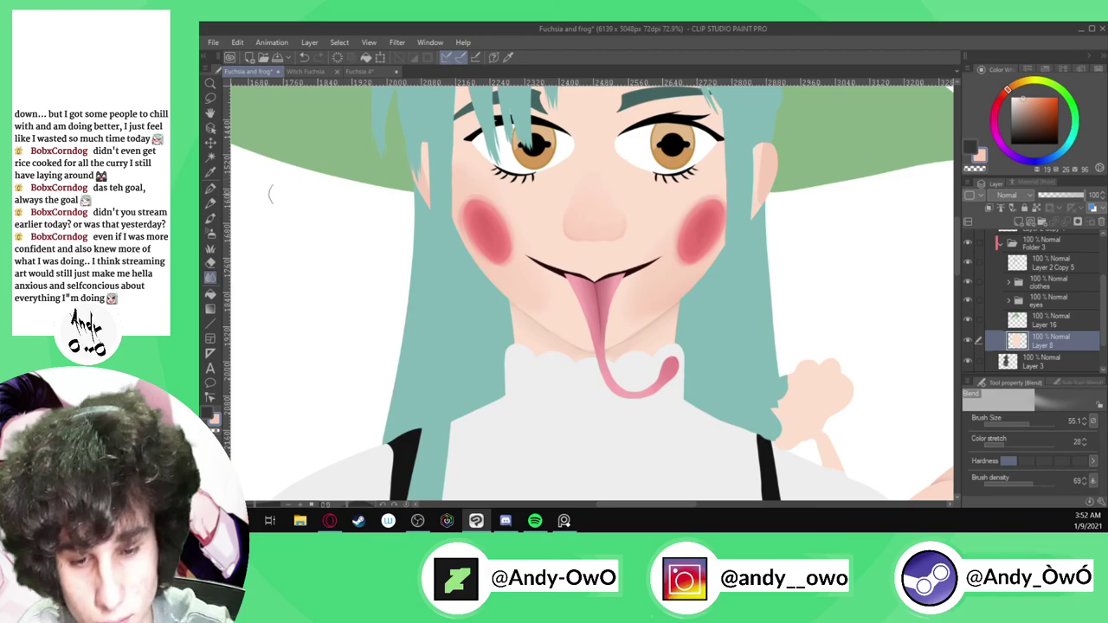
pyautogui.scroll(1, 421, 164)
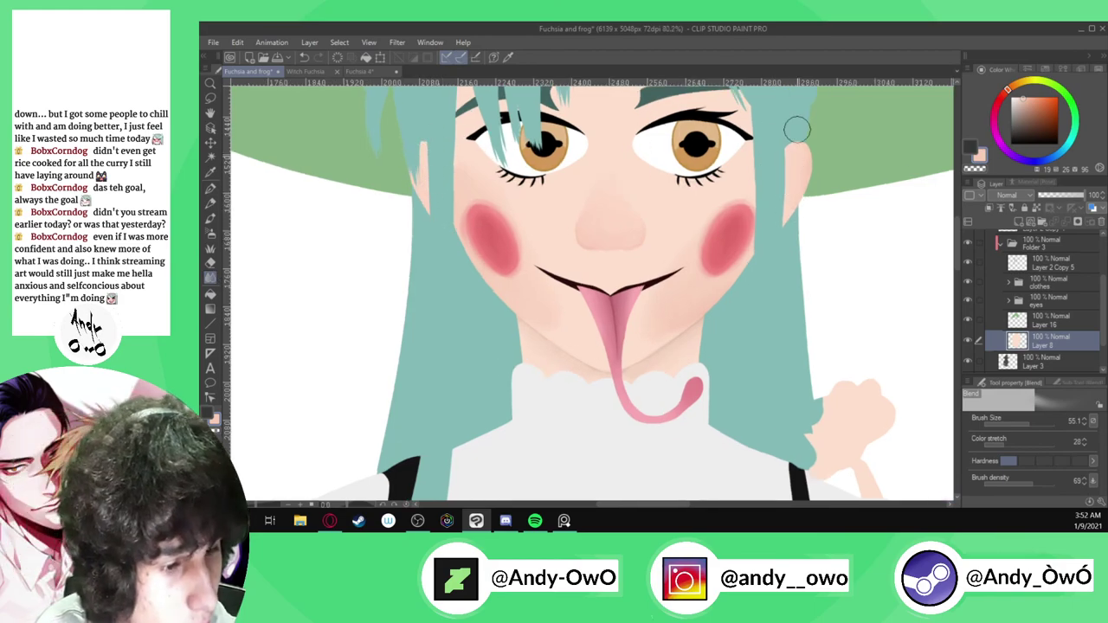
pyautogui.scroll(-8, 750, 222)
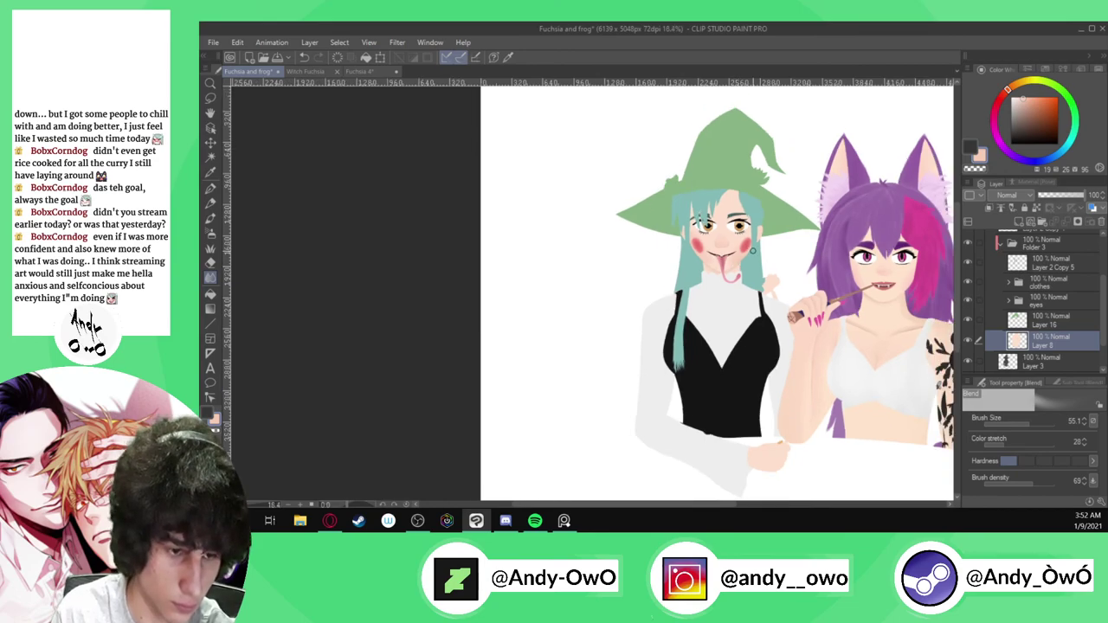
pyautogui.scroll(7, 752, 251)
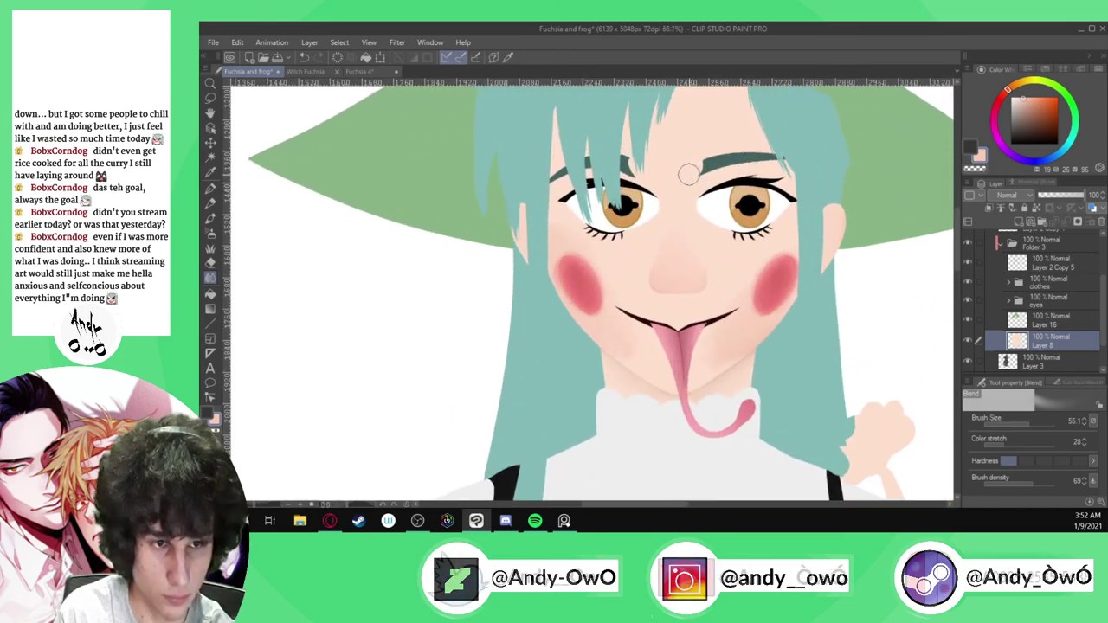
# Soften the edges of the left cheek's blush on Layer 2 Copy 5 with the Blend tool at brush size 13.6
pyautogui.scroll(3, 688, 175)
pyautogui.scroll(2, 532, 359)
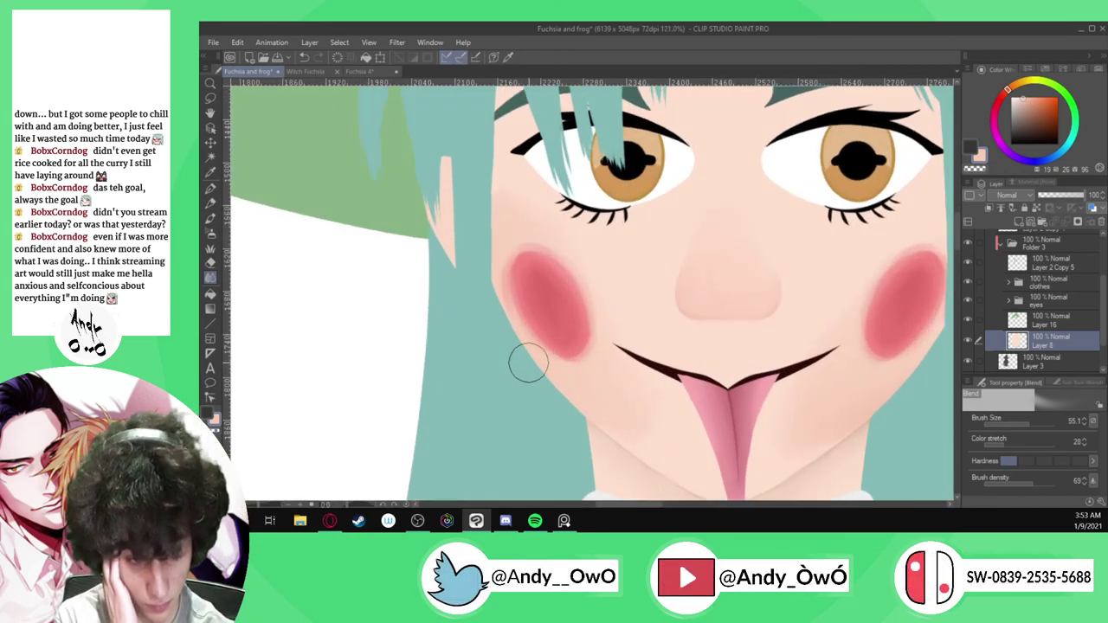
pyautogui.click(1051, 265)
pyautogui.moveTo(1028, 429); pyautogui.dragTo(1026, 429)
pyautogui.scroll(2, 520, 324)
pyautogui.click(1019, 425)
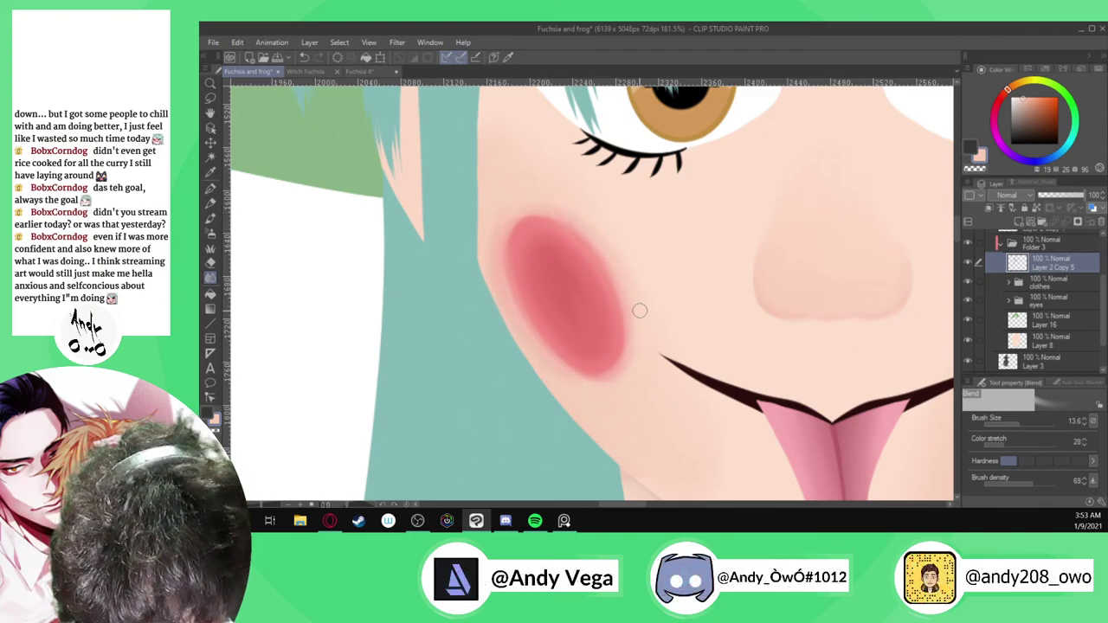
# Blend the right cheek's blush edges into the skin on Layer 2 Copy 5, including the outer edge by the hair
pyautogui.scroll(-3, 519, 295)
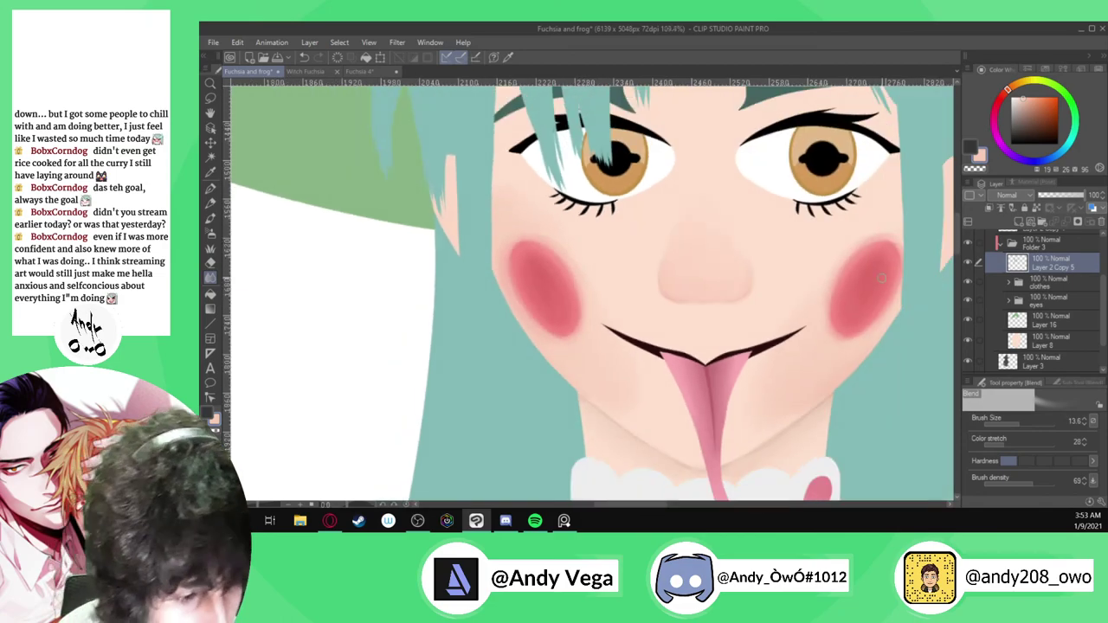
pyautogui.scroll(5, 881, 277)
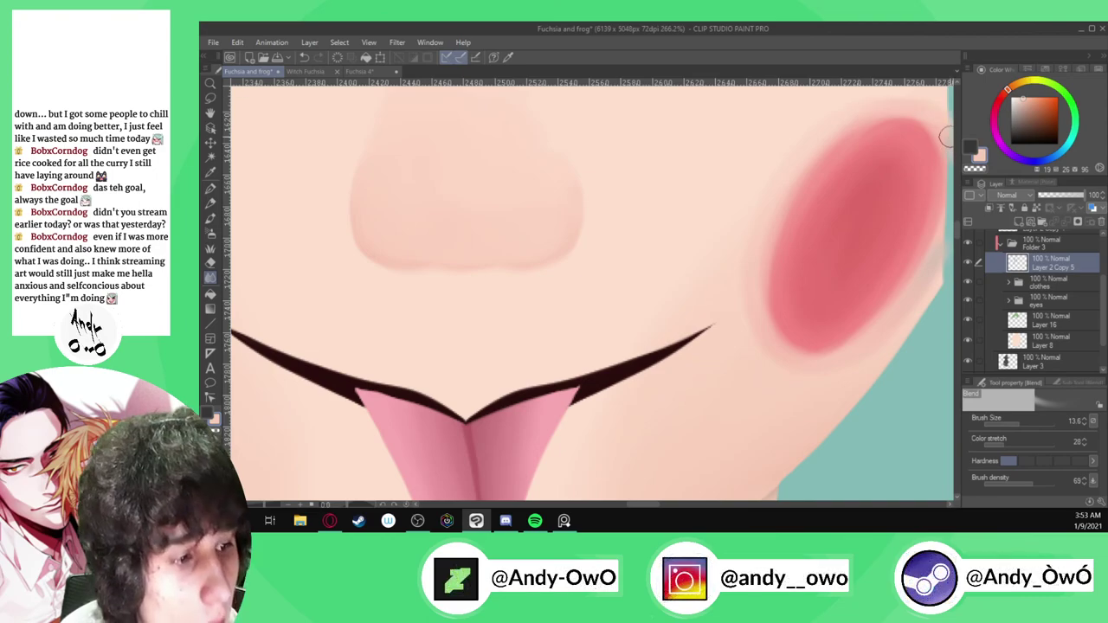
pyautogui.scroll(-2, 760, 248)
pyautogui.scroll(1, 866, 251)
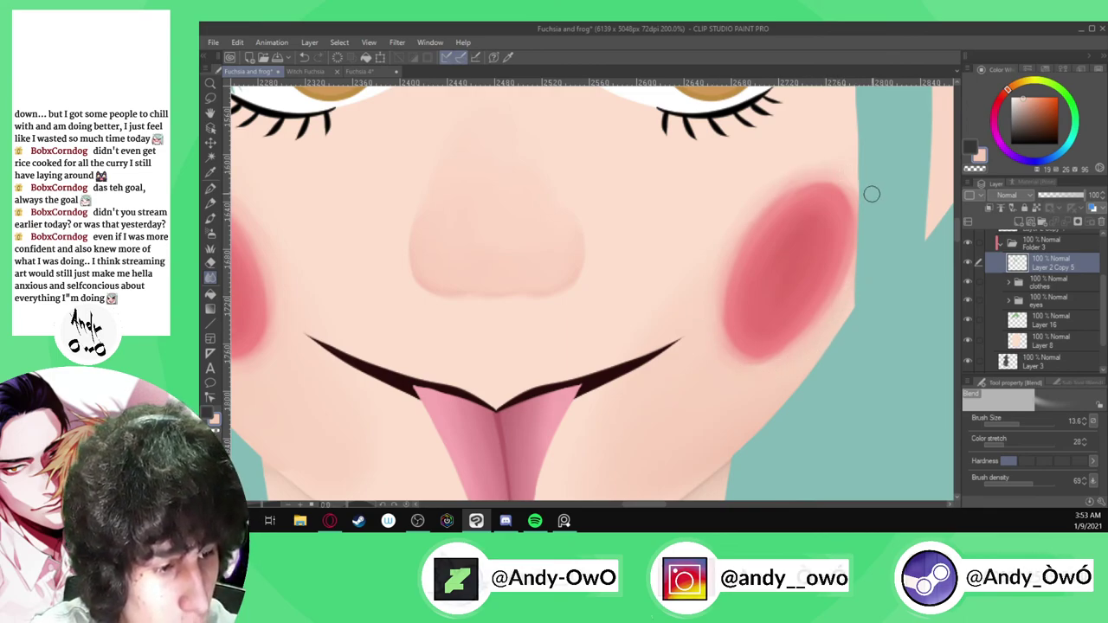
pyautogui.scroll(-1, 765, 206)
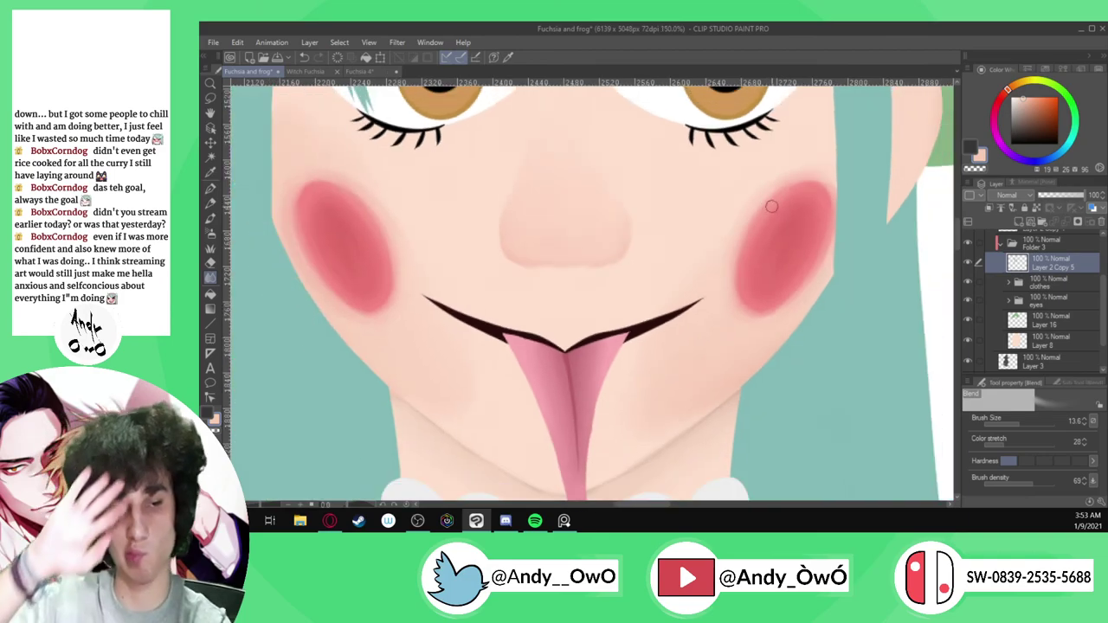
pyautogui.scroll(1, 755, 211)
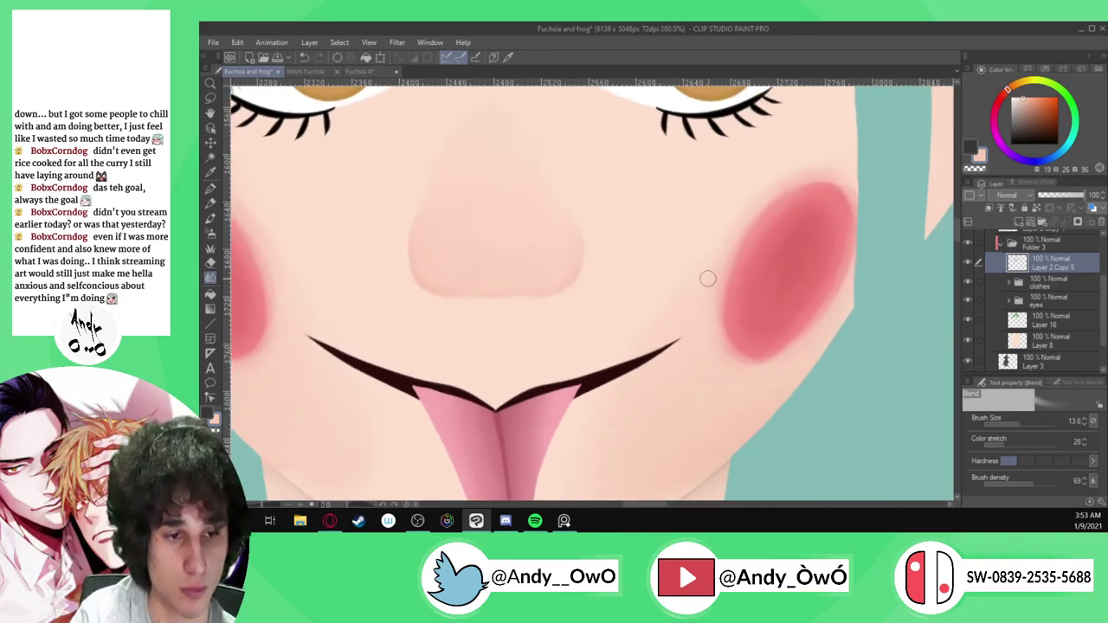
# Collapse the Frog folder and show the Layer 2 Copy line art over the whole illustration
pyautogui.scroll(-5, 756, 220)
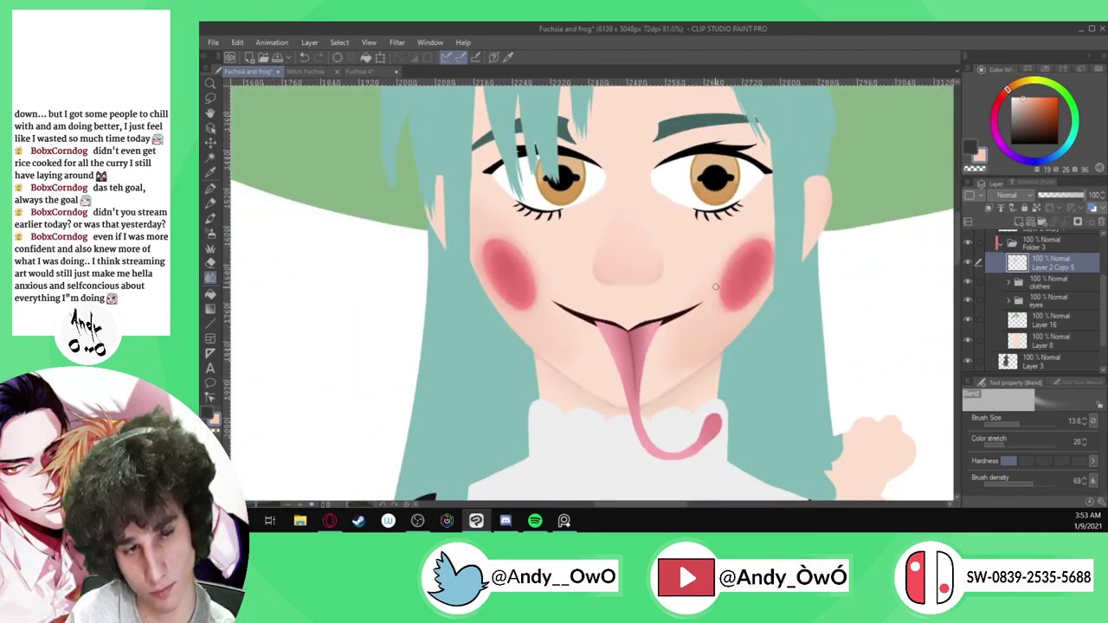
pyautogui.scroll(-4, 667, 286)
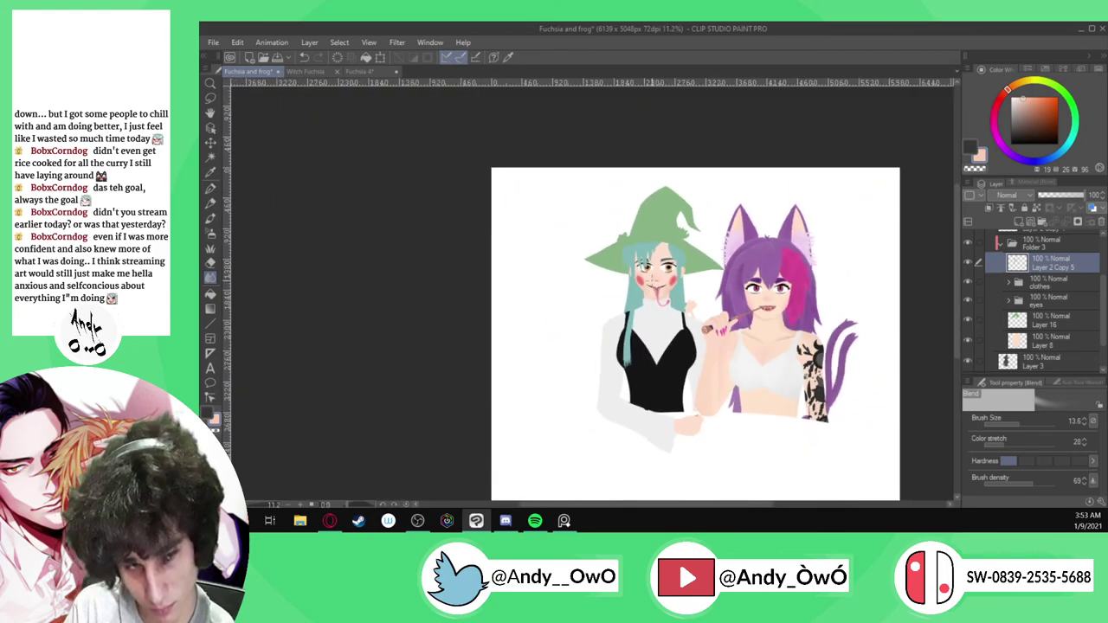
pyautogui.scroll(2, 857, 322)
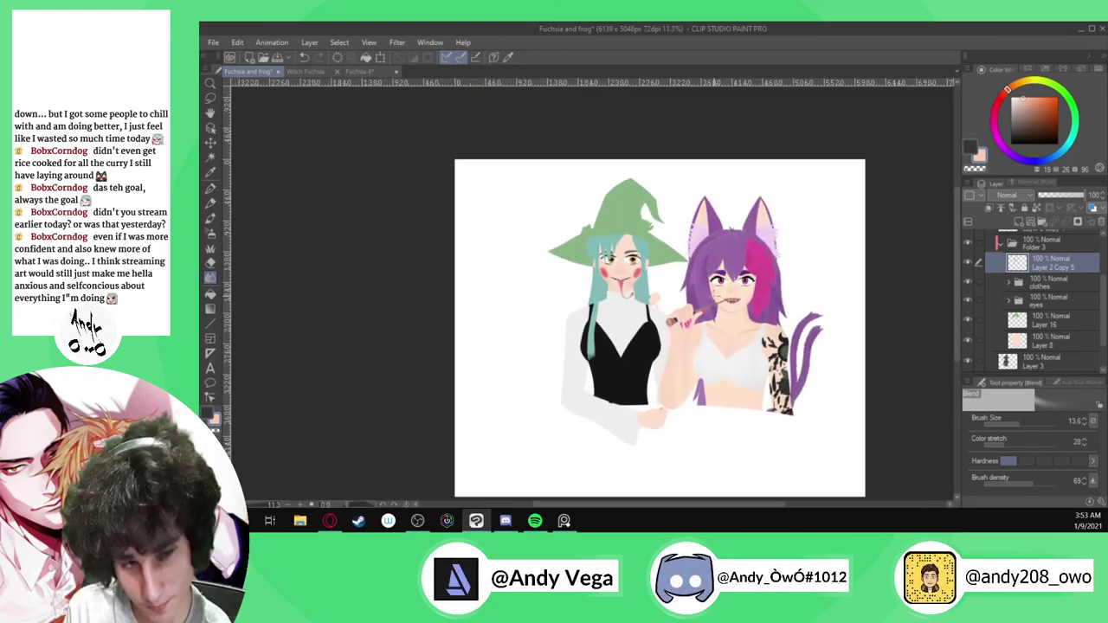
pyautogui.scroll(1, 1011, 249)
pyautogui.scroll(1, 1011, 250)
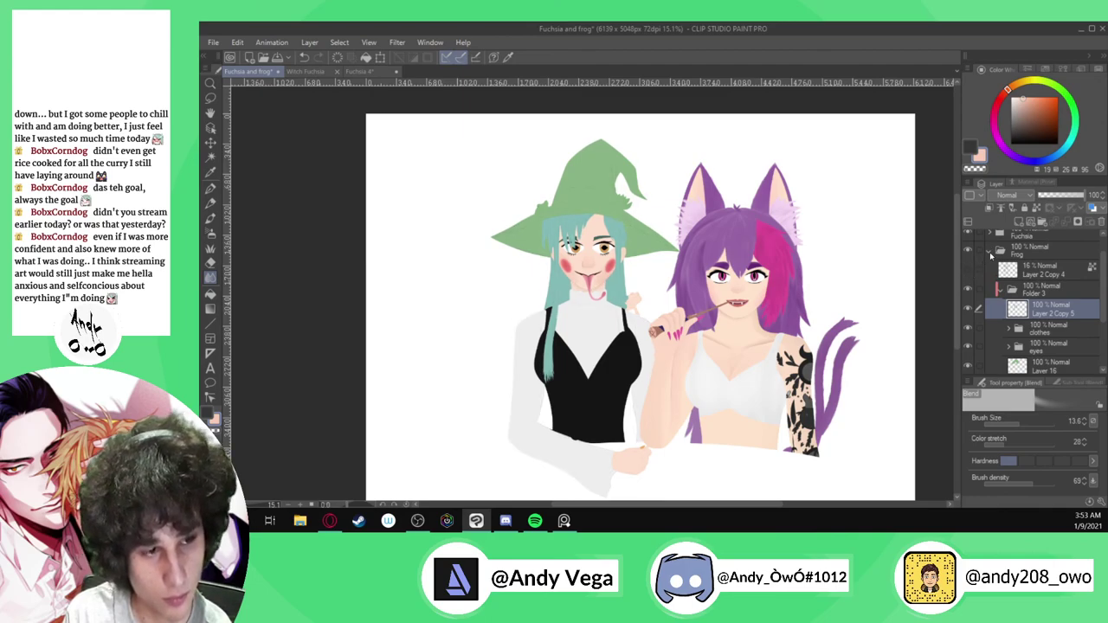
pyautogui.click(991, 254)
pyautogui.click(968, 242)
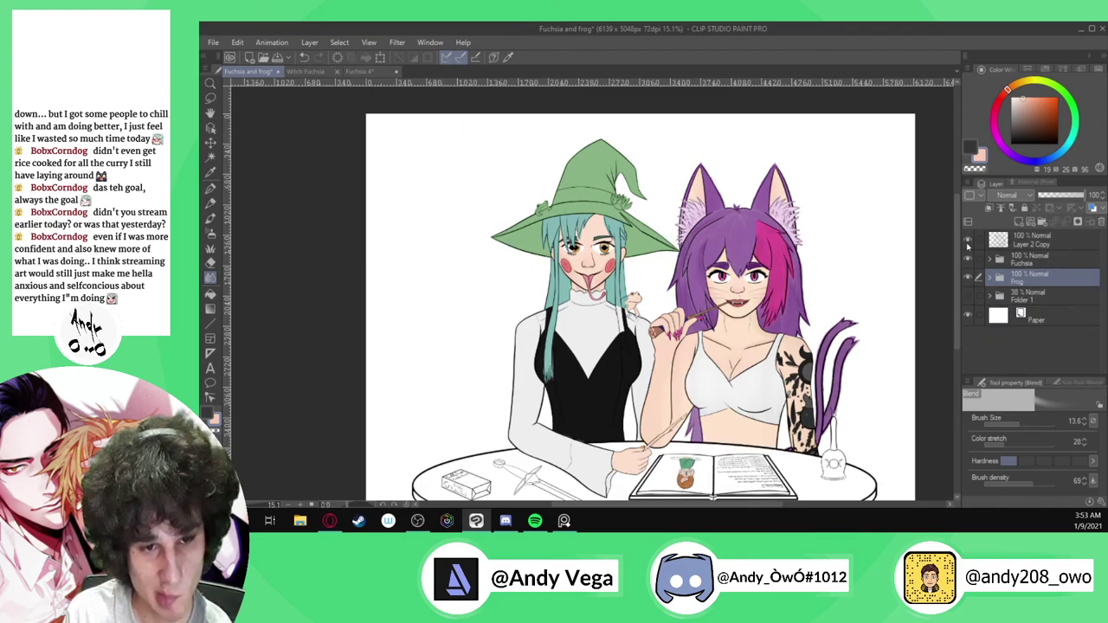
# Hide the Layer 2 Copy line art after inspecting the frog-witch's face up close, and check the whole illustration without it
pyautogui.scroll(8, 558, 225)
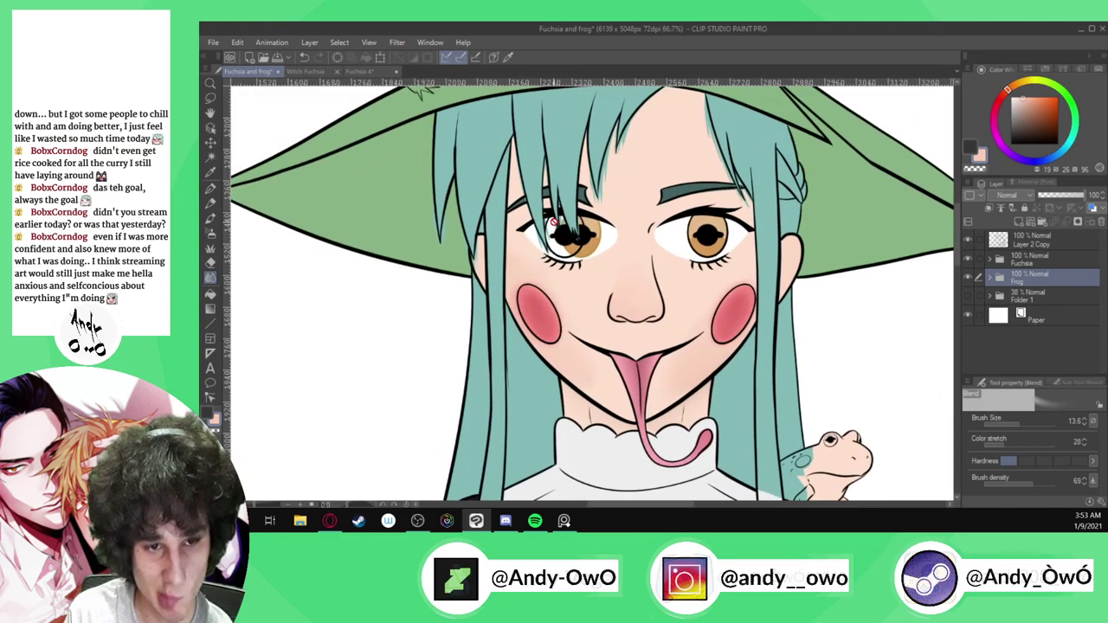
pyautogui.scroll(2, 552, 222)
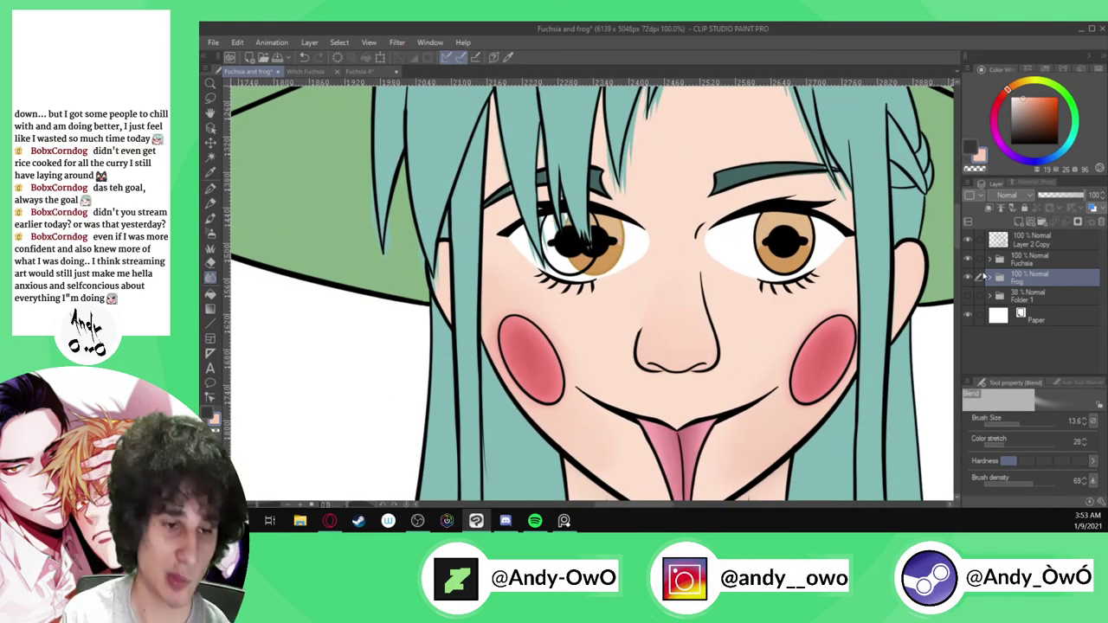
pyautogui.scroll(-6, 659, 230)
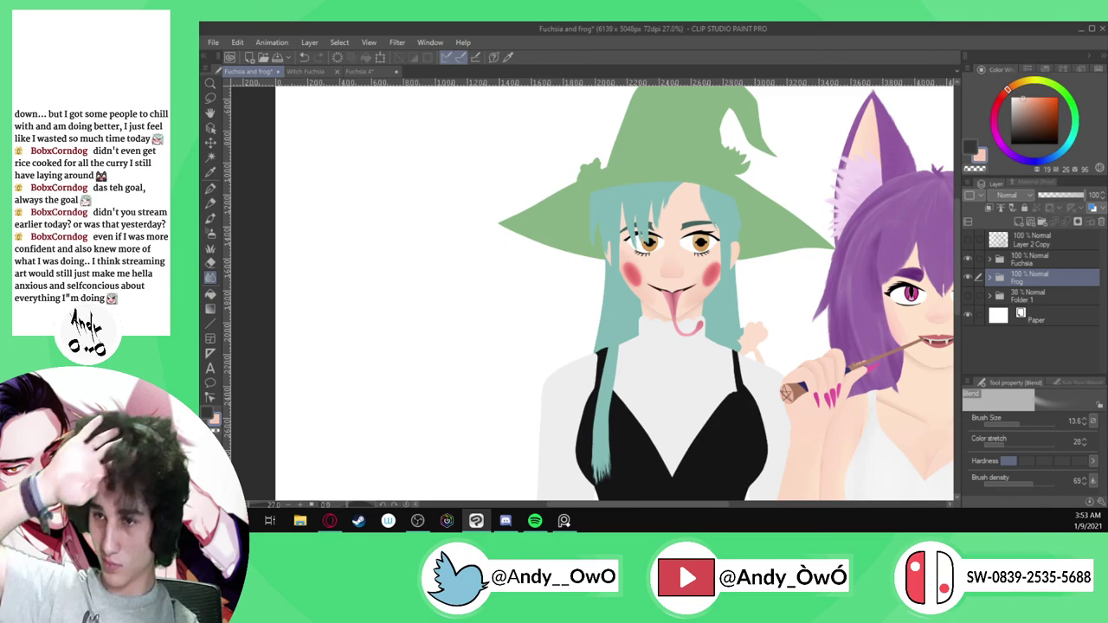
pyautogui.scroll(-3, 329, 304)
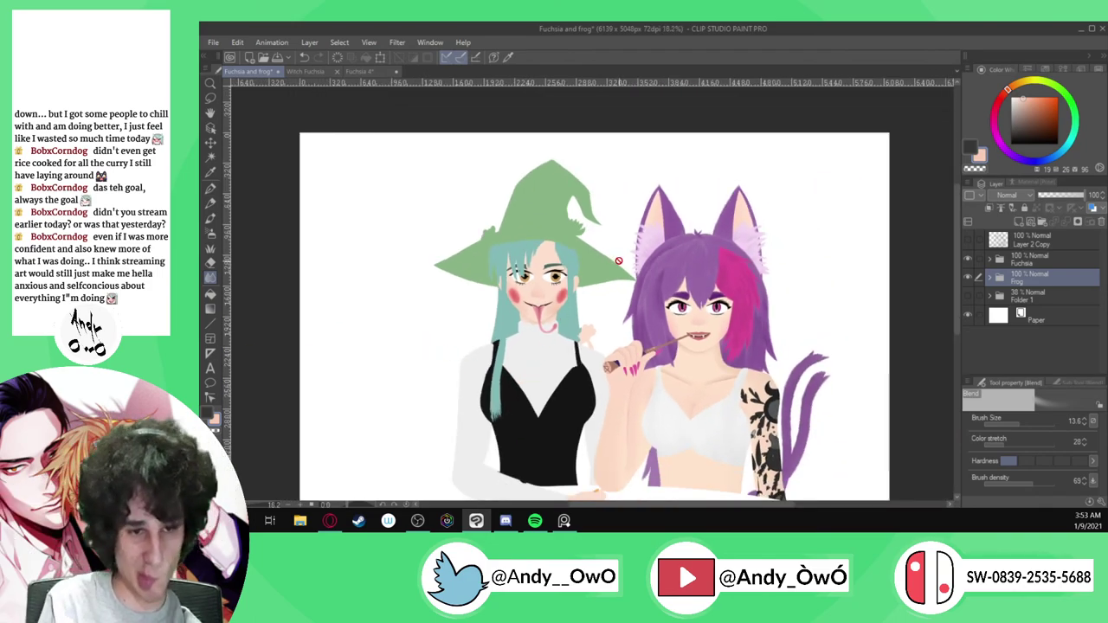
pyautogui.scroll(-1, 608, 198)
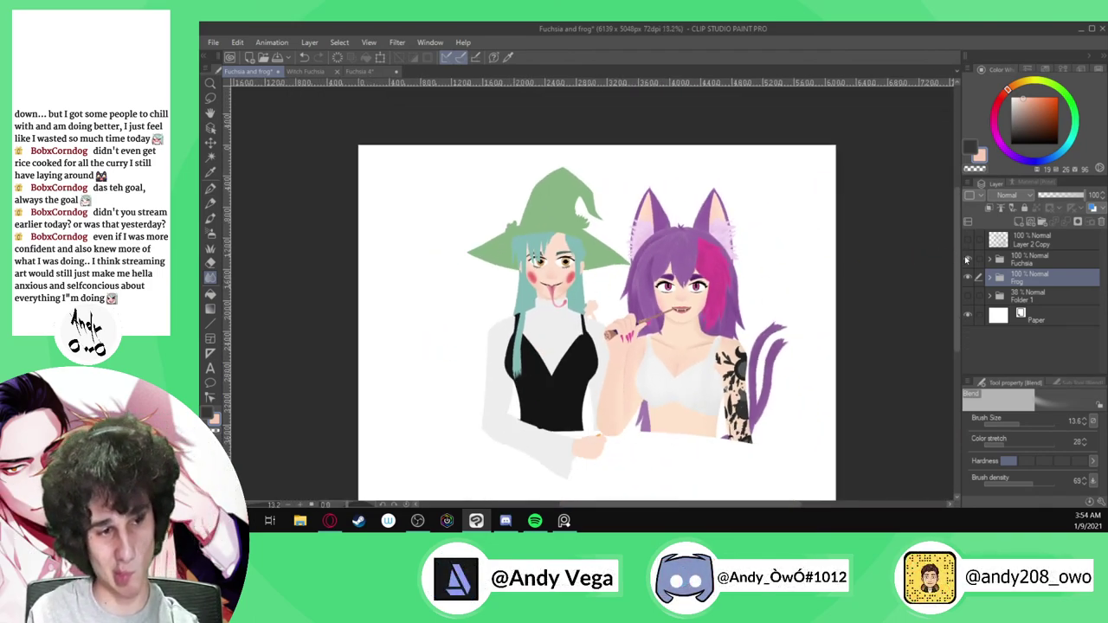
# Toggle the visibility of the Fuchsia and Frog folders off and on to compare the two characters' colouring
pyautogui.click(969, 258)
pyautogui.click(968, 258)
pyautogui.click(969, 258)
pyautogui.click(968, 258)
pyautogui.click(969, 276)
pyautogui.click(969, 276)
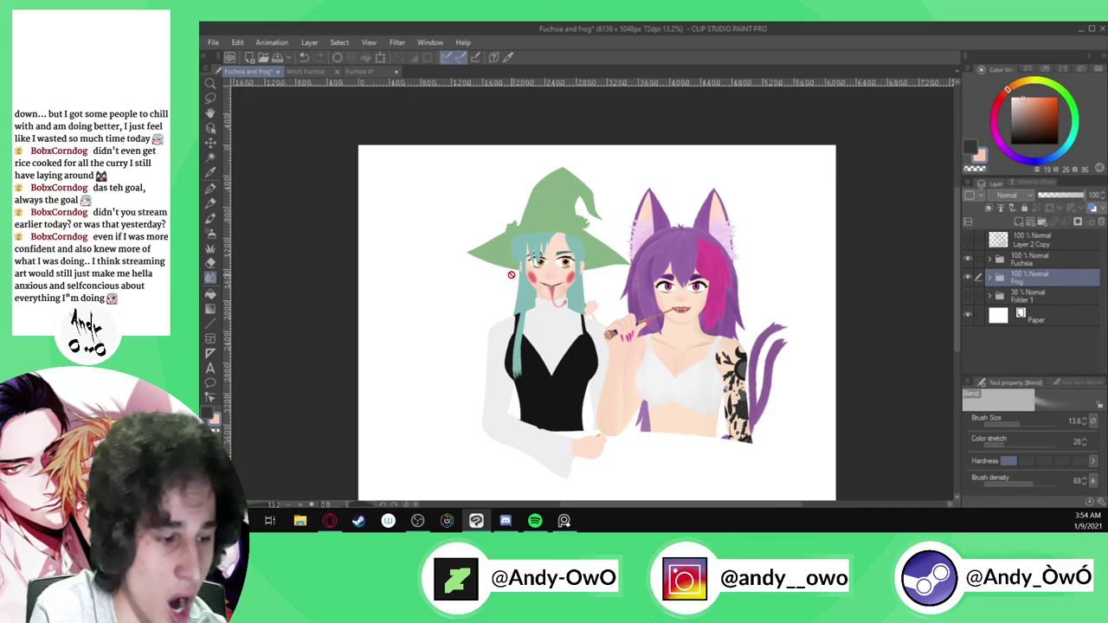
# Prepare Layer 8 in the Frog folder for hand shading, with a skin tone sampled from the face and the Layer 2 Copy 4 line art shown
pyautogui.click(1028, 260)
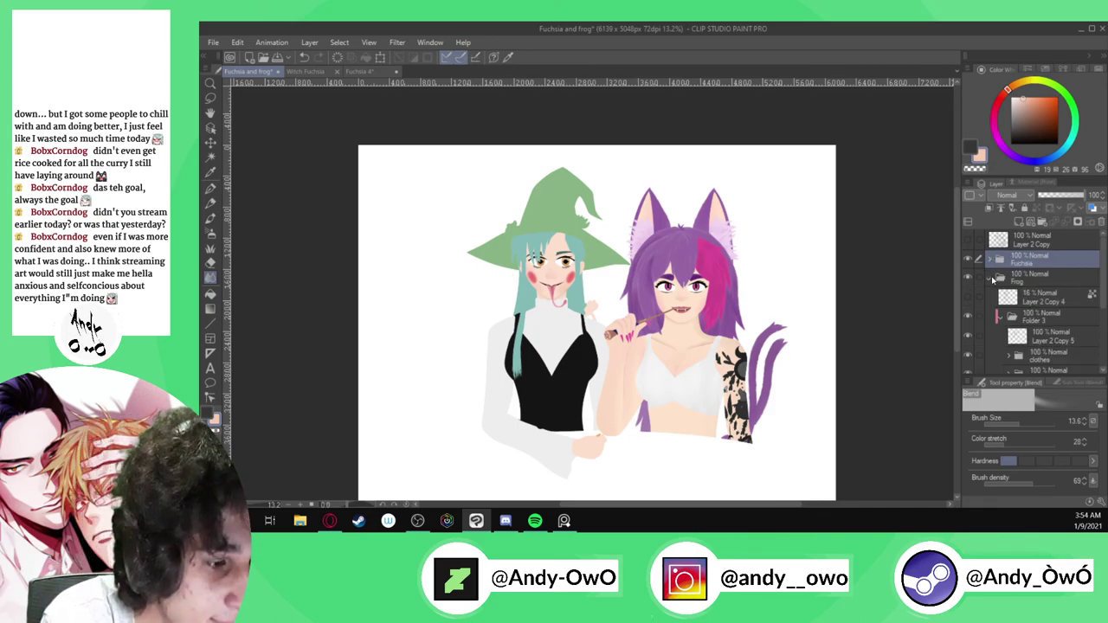
pyautogui.click(990, 277)
pyautogui.scroll(-3, 1051, 305)
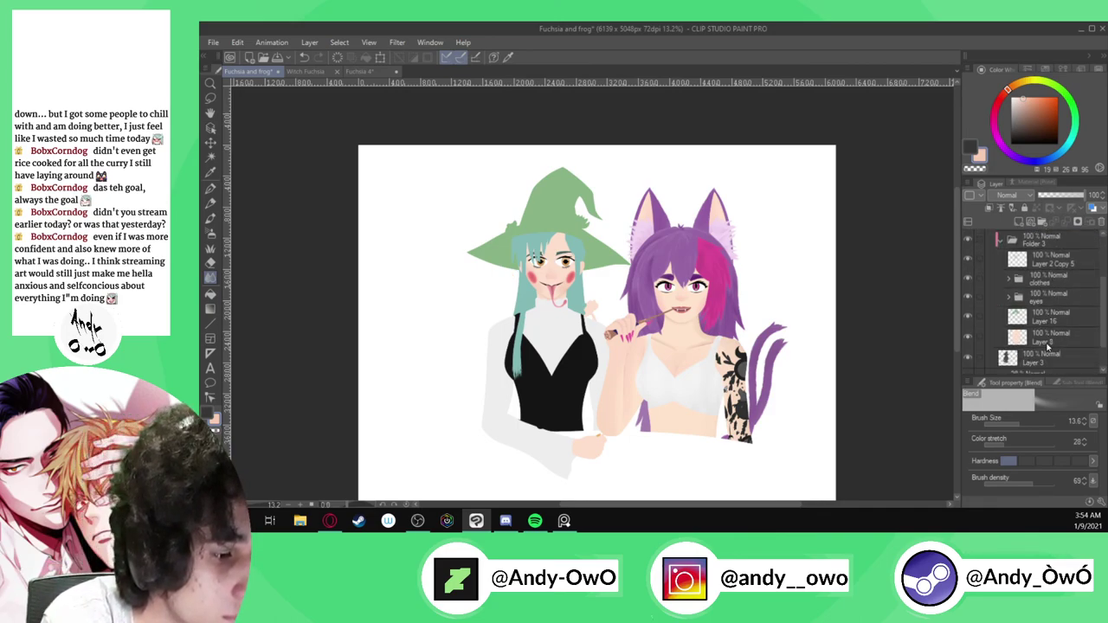
pyautogui.click(1047, 340)
pyautogui.scroll(8, 537, 264)
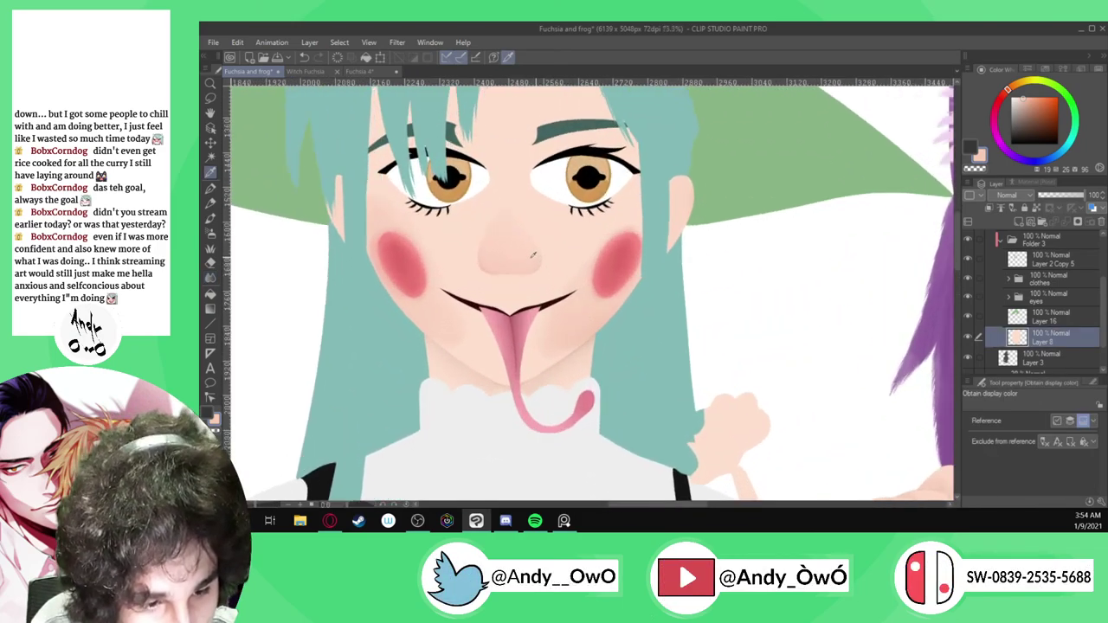
pyautogui.scroll(-8, 537, 267)
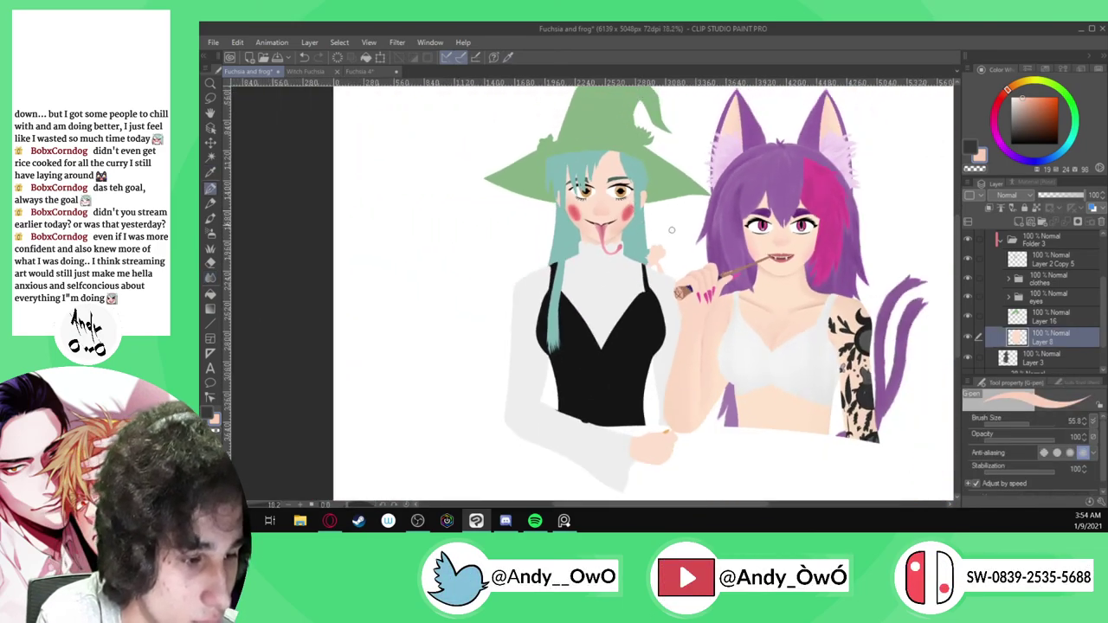
pyautogui.scroll(2, 995, 286)
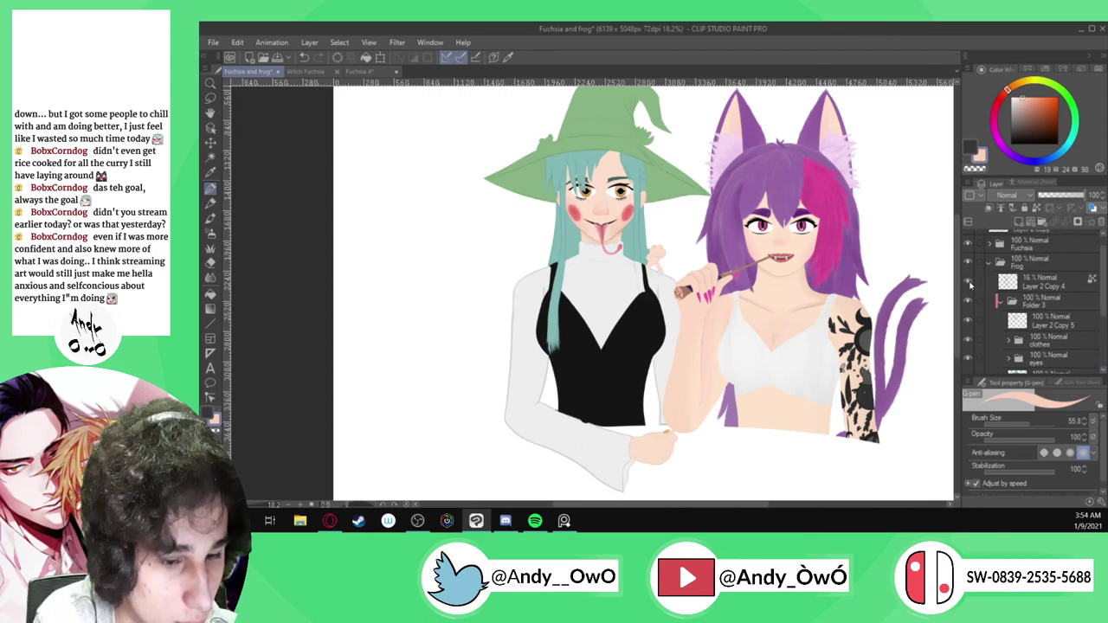
pyautogui.scroll(5, 671, 424)
pyautogui.scroll(8, 675, 409)
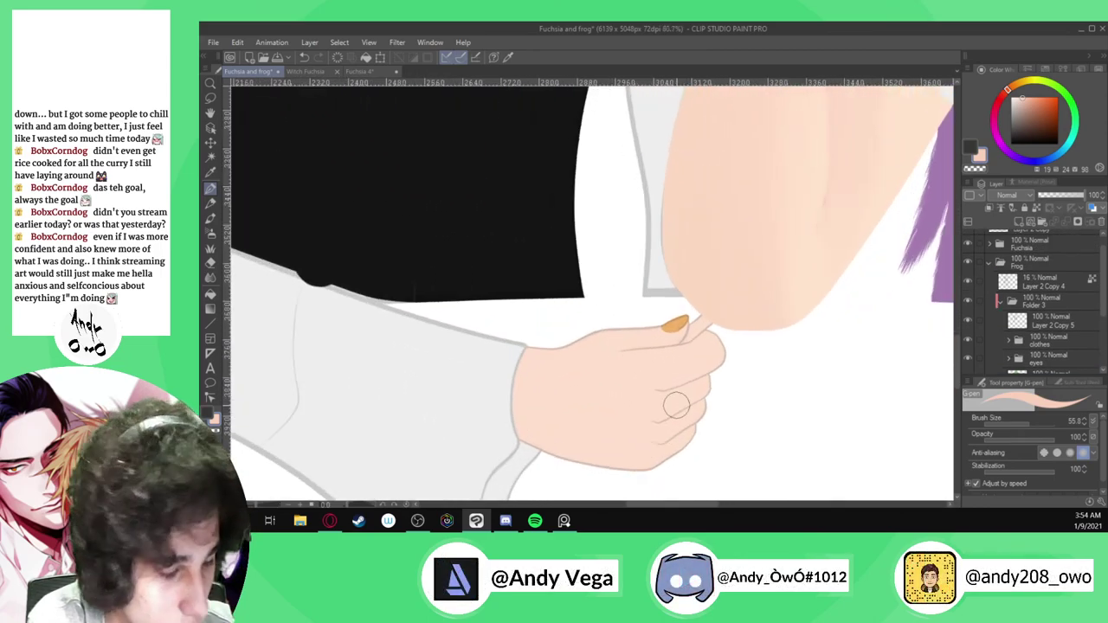
# Paint a shadow below the index finger's crease on Layer 8 with the G-pen at brush size 55.8
pyautogui.moveTo(592, 373); pyautogui.dragTo(717, 349)
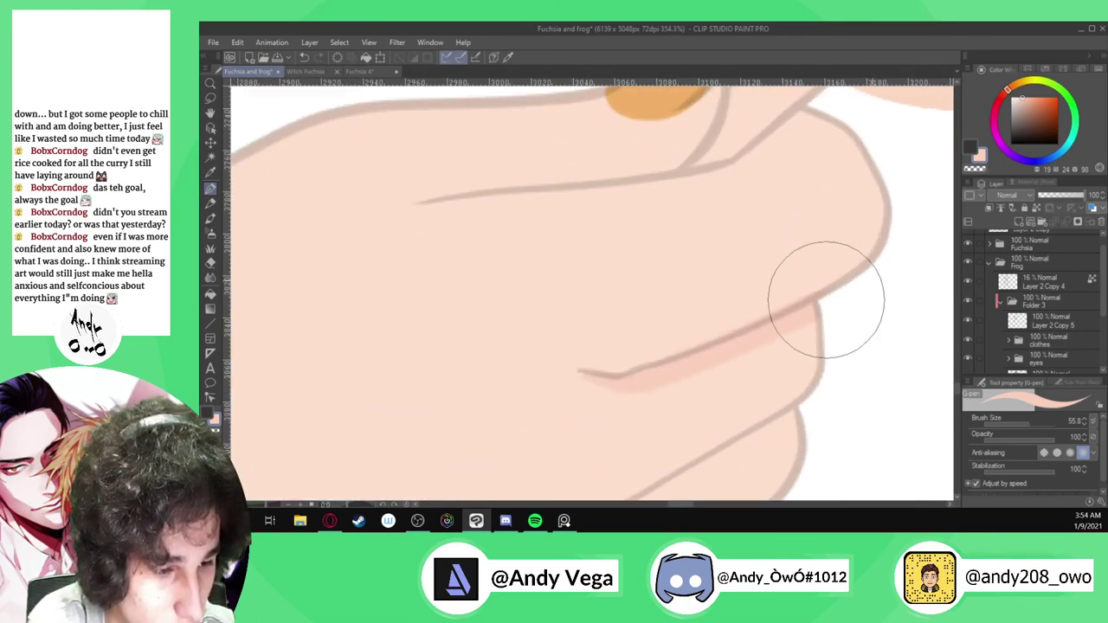
pyautogui.moveTo(581, 367)
pyautogui.mouseDown()
pyautogui.moveTo(632, 381)
pyautogui.moveTo(839, 307)
pyautogui.mouseUp()
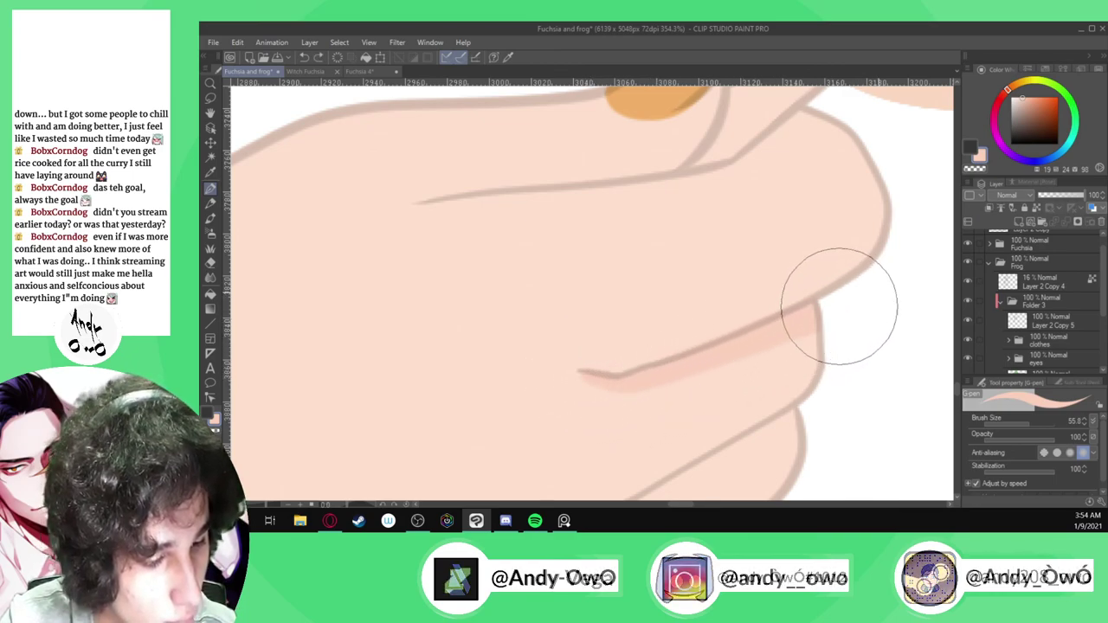
pyautogui.scroll(-3, 759, 161)
pyautogui.scroll(3, 686, 390)
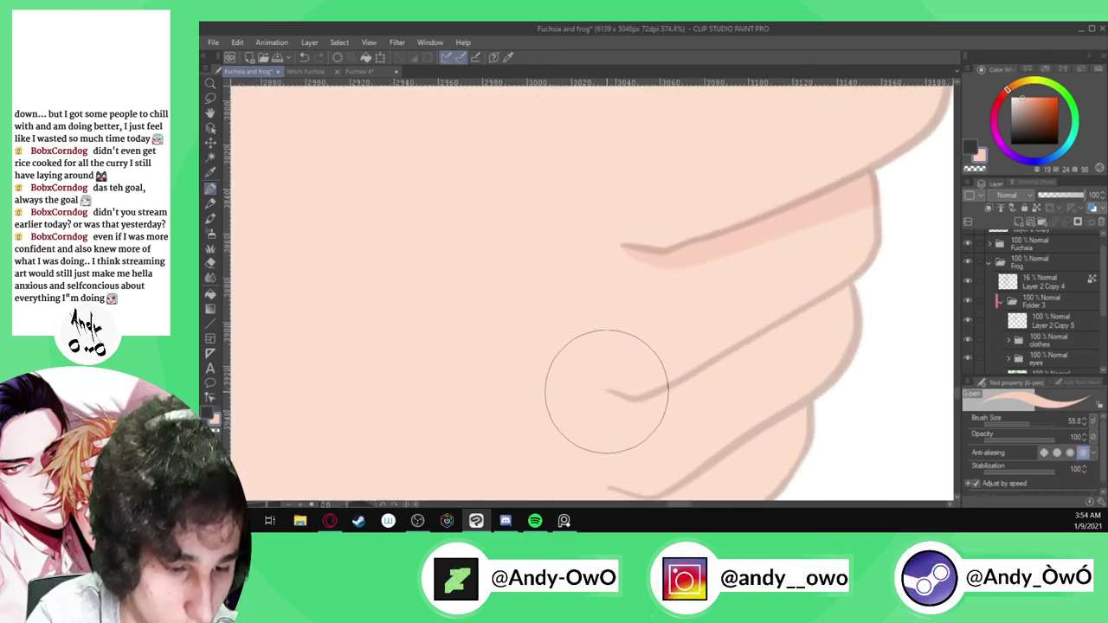
# Paint matching G-pen shadows below the remaining finger creases of the frog-witch's fist on Layer 8
pyautogui.moveTo(645, 399); pyautogui.dragTo(756, 349)
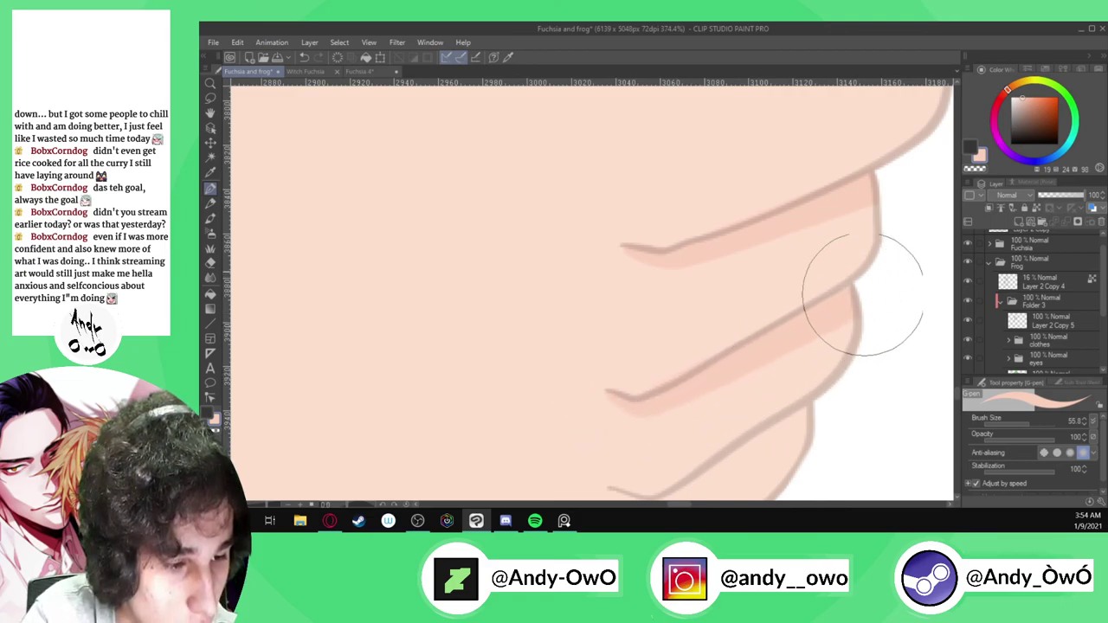
pyautogui.scroll(-3, 836, 223)
pyautogui.scroll(3, 774, 395)
pyautogui.moveTo(686, 381)
pyautogui.mouseDown()
pyautogui.moveTo(721, 393)
pyautogui.moveTo(755, 380)
pyautogui.moveTo(874, 305)
pyautogui.mouseUp()
pyautogui.scroll(-3, 767, 394)
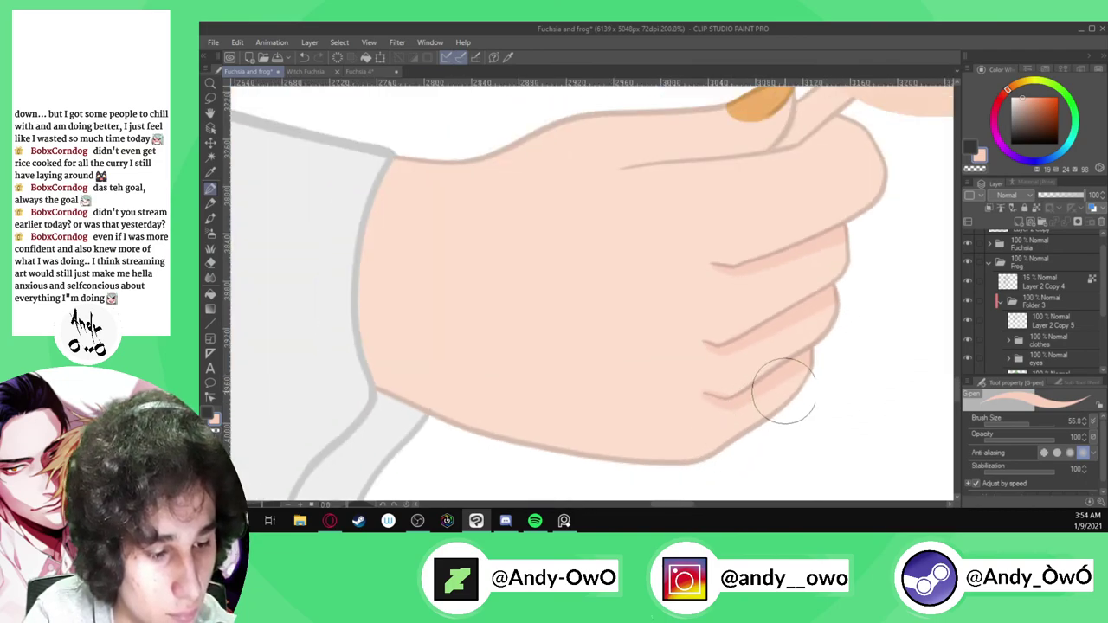
pyautogui.scroll(4, 767, 395)
pyautogui.moveTo(634, 391)
pyautogui.mouseDown()
pyautogui.moveTo(656, 384)
pyautogui.moveTo(672, 404)
pyautogui.moveTo(822, 324)
pyautogui.mouseUp()
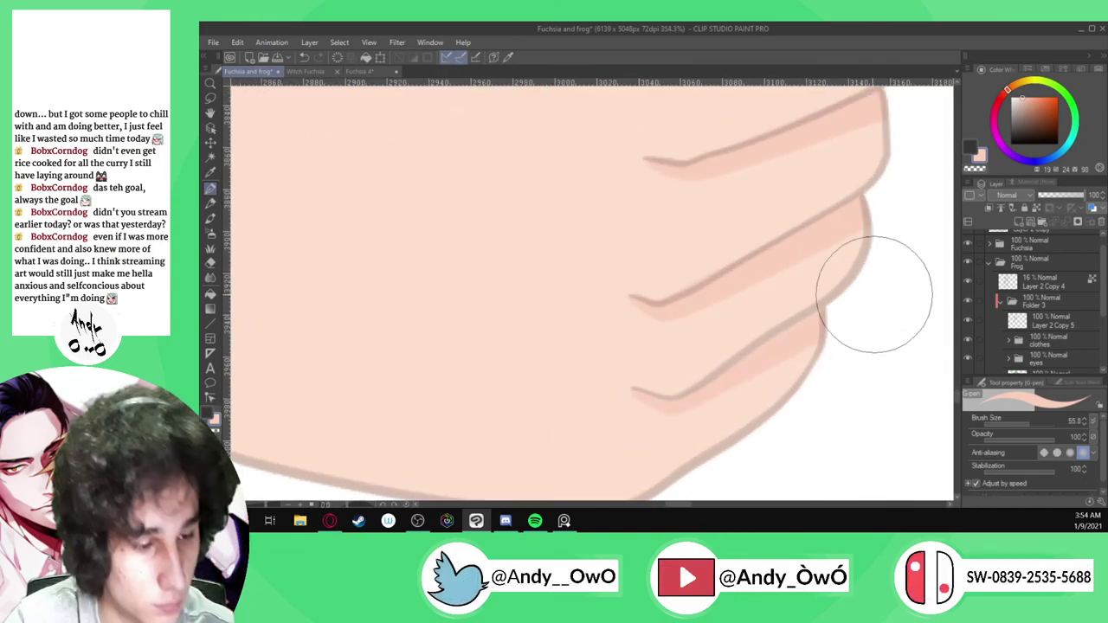
# Shade the underside of the thumb with the G-pen and soften it with the Blend tool at brush size 11.9
pyautogui.scroll(-3, 870, 290)
pyautogui.scroll(4, 731, 319)
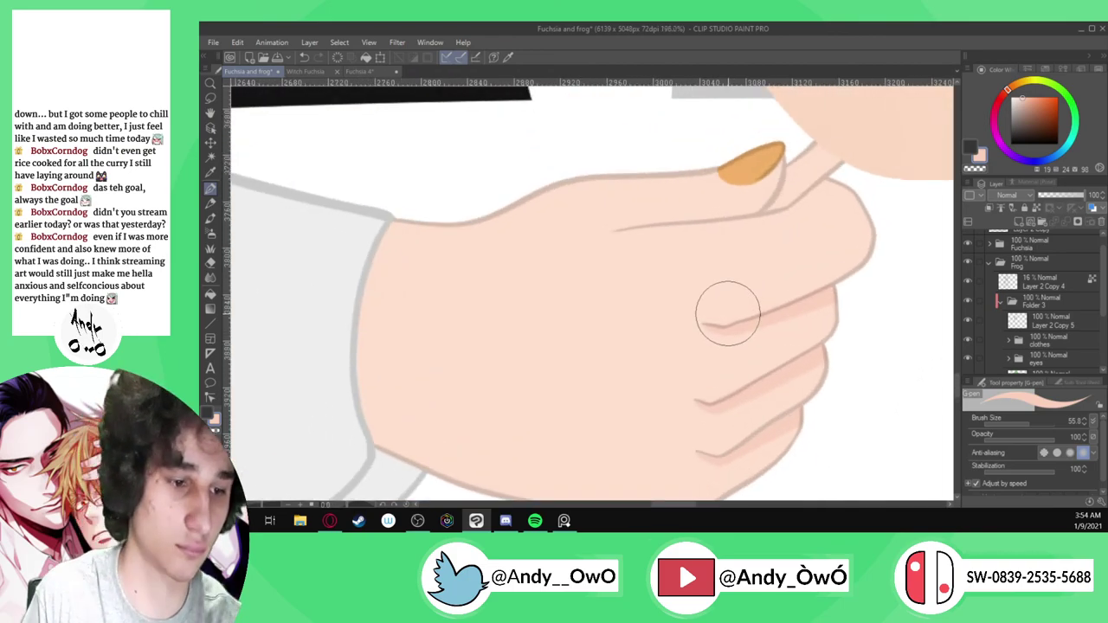
pyautogui.moveTo(650, 228)
pyautogui.mouseDown()
pyautogui.moveTo(796, 214)
pyautogui.moveTo(830, 193)
pyautogui.mouseUp()
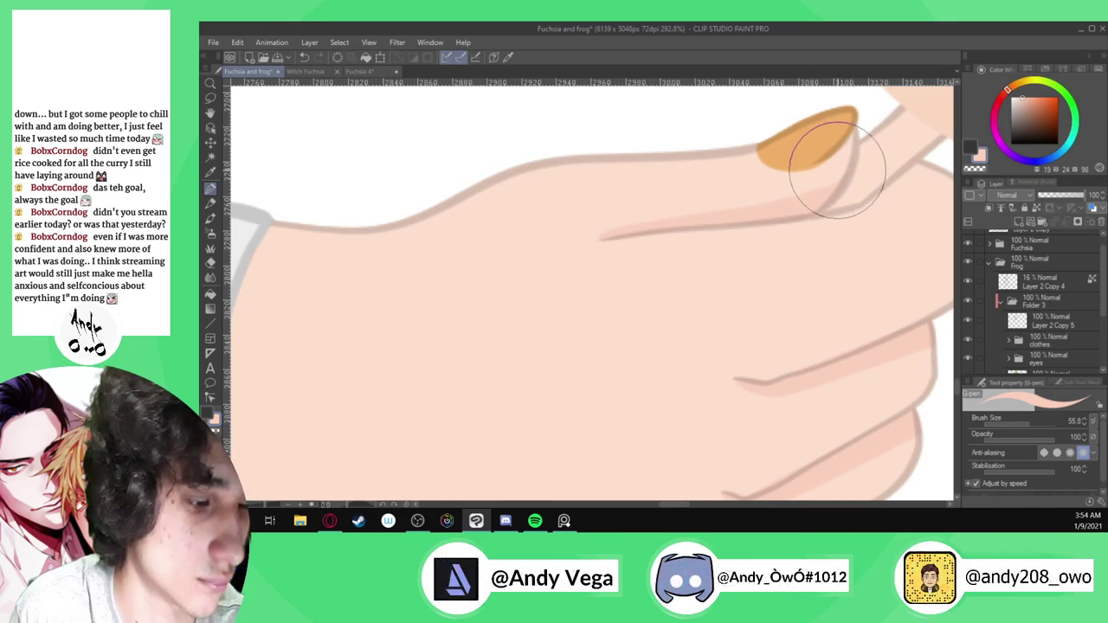
pyautogui.click(209, 277)
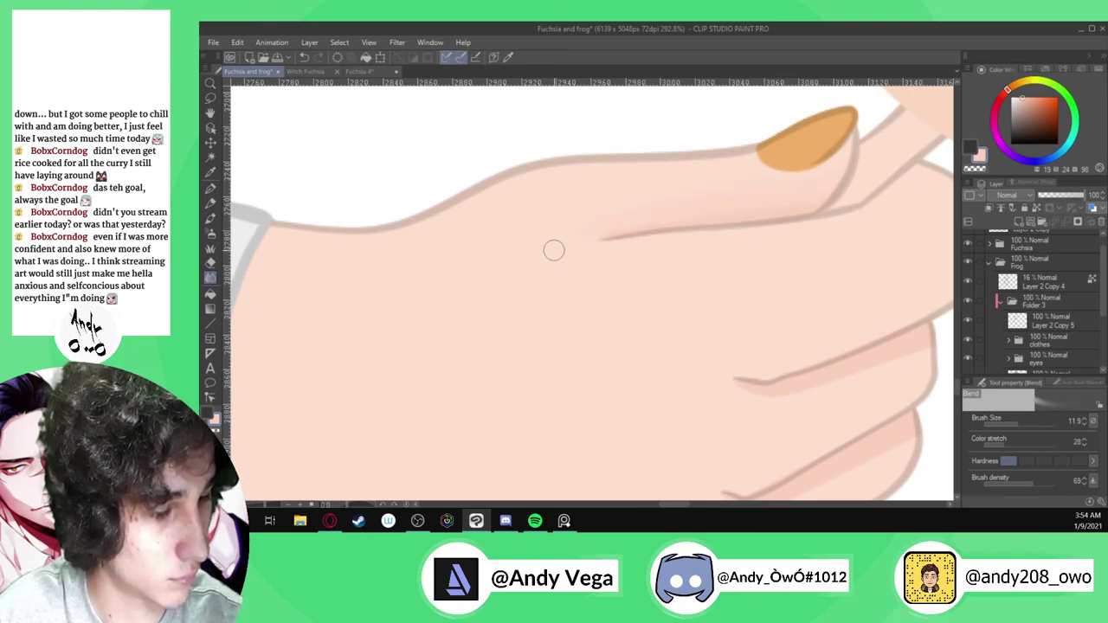
# Blend the shadows of all the curled fingers into the surrounding skin on Layer 8
pyautogui.hotkey('ctrl', '-')
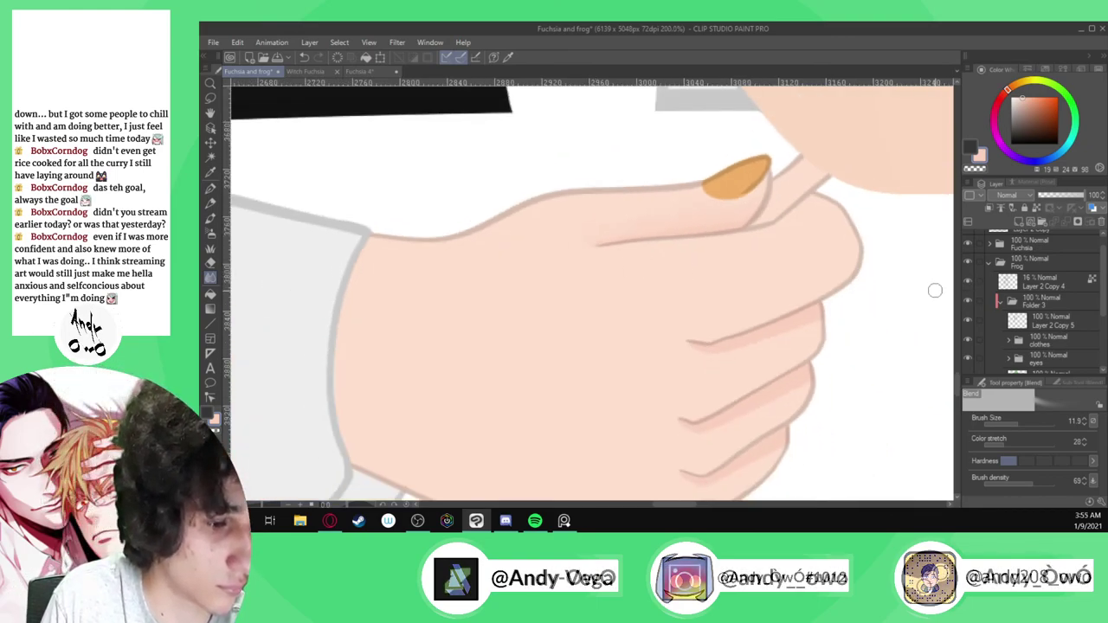
pyautogui.scroll(2, 802, 318)
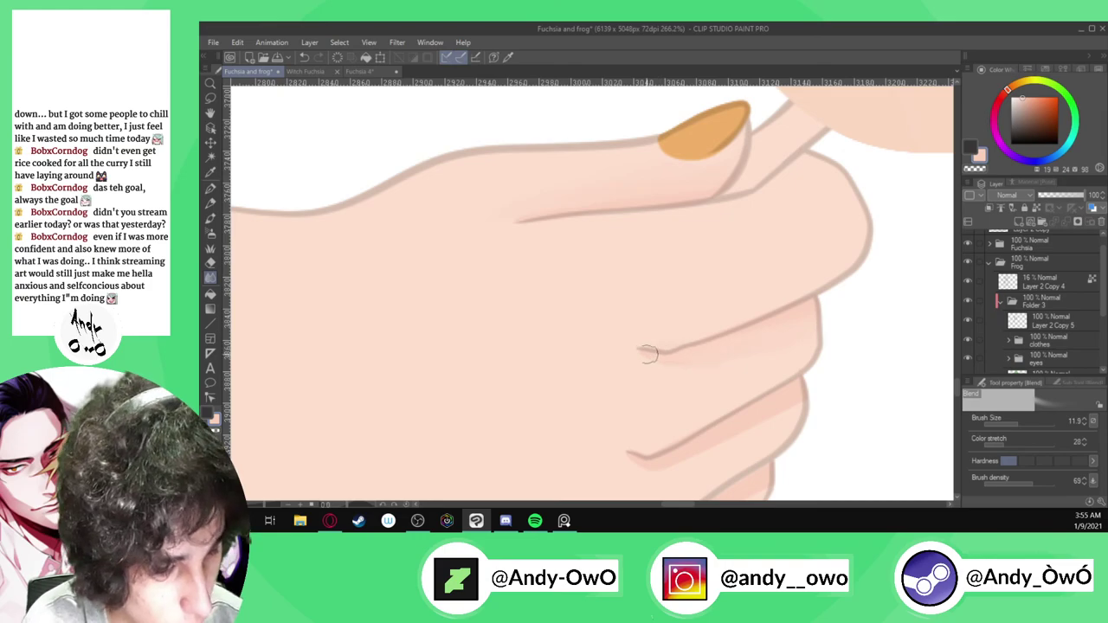
pyautogui.scroll(-2, 684, 349)
pyautogui.scroll(3, 730, 396)
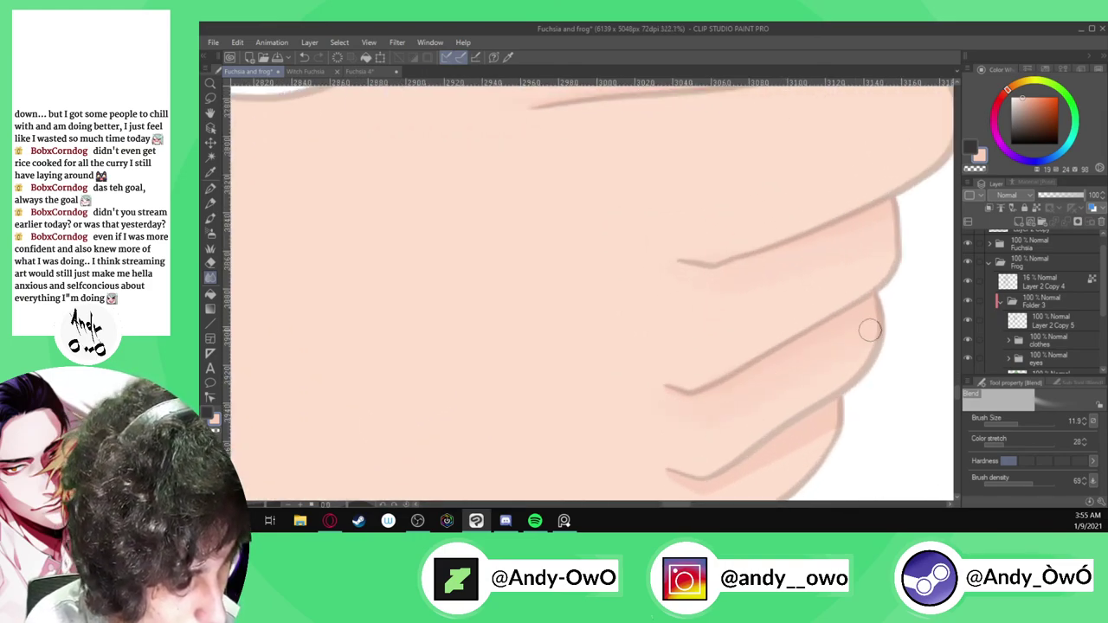
pyautogui.scroll(-3, 772, 322)
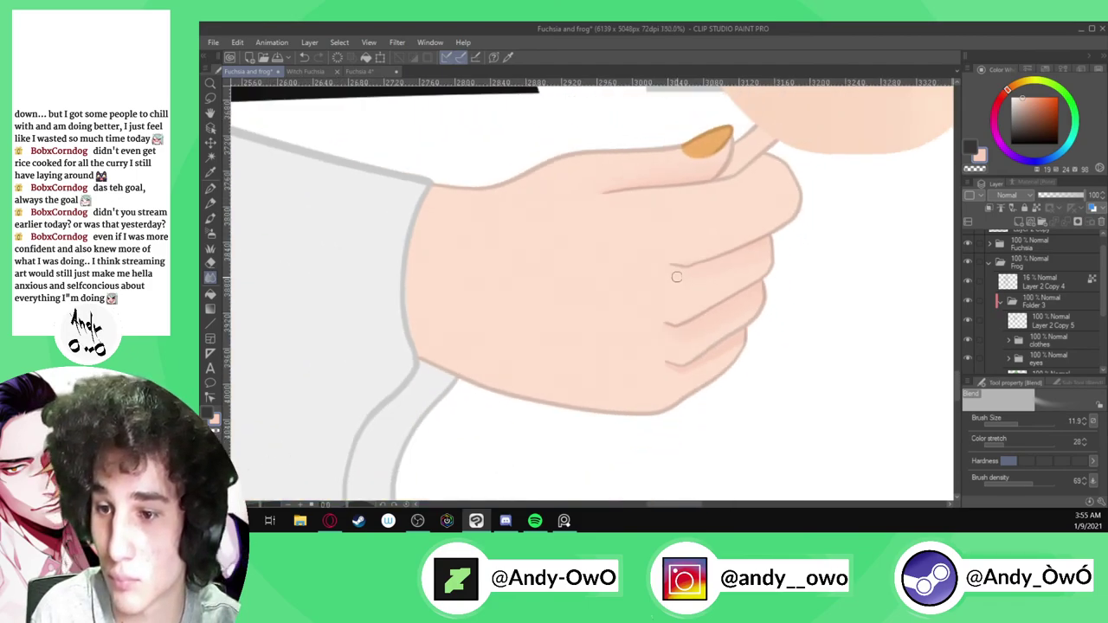
pyautogui.scroll(4, 710, 379)
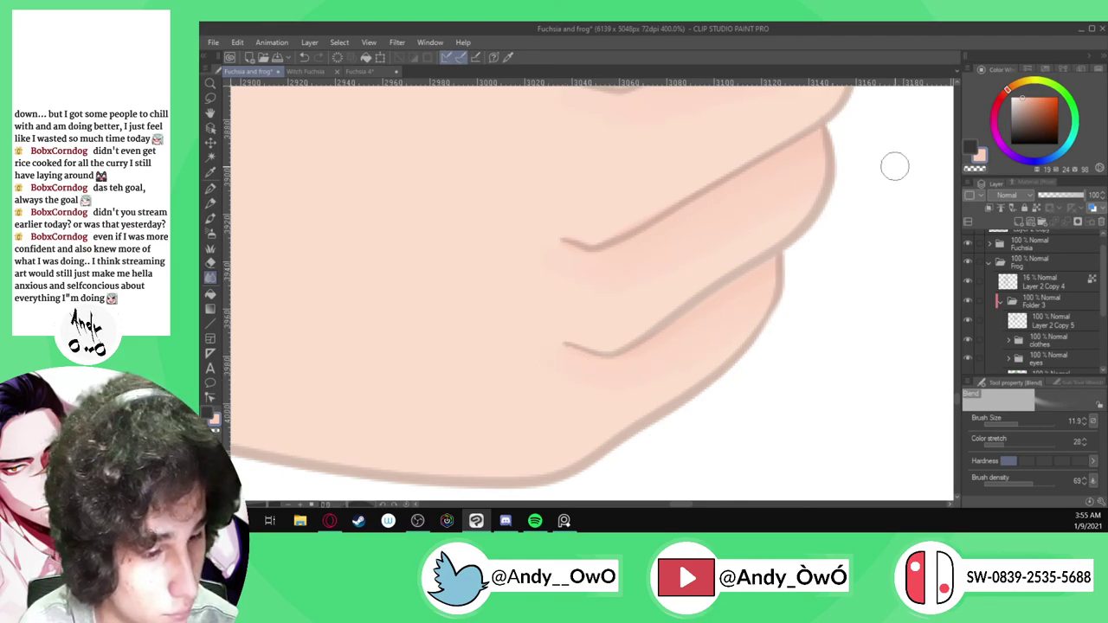
pyautogui.scroll(-8, 889, 187)
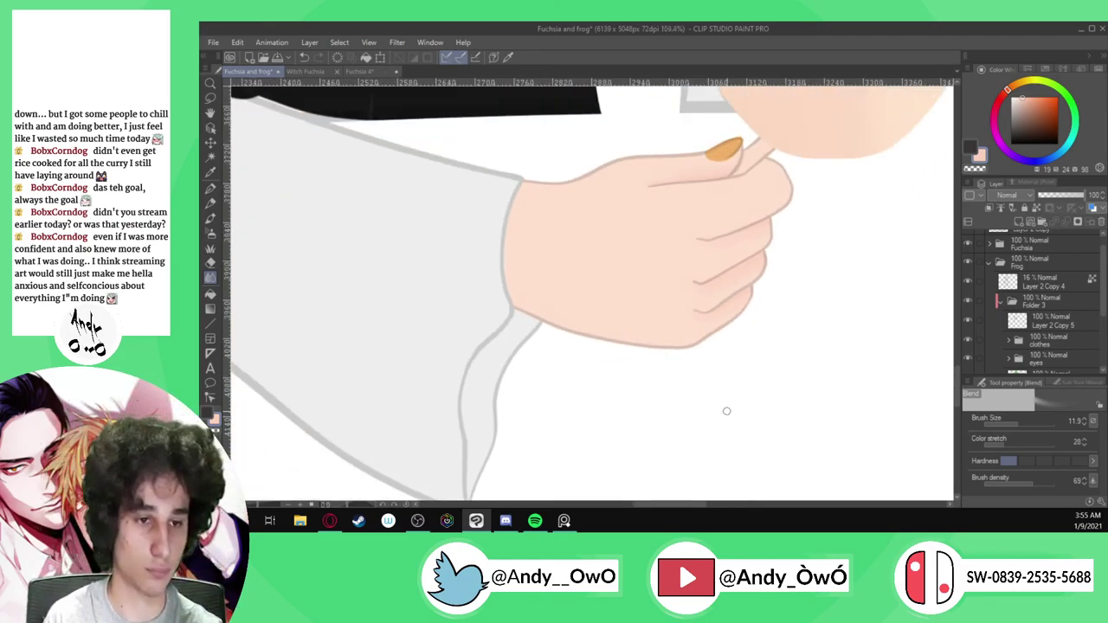
# Hide the Layer 2 Copy 4 line art, deepen the finger crease shadows with the G-pen and blend them smooth
pyautogui.scroll(-3, 732, 388)
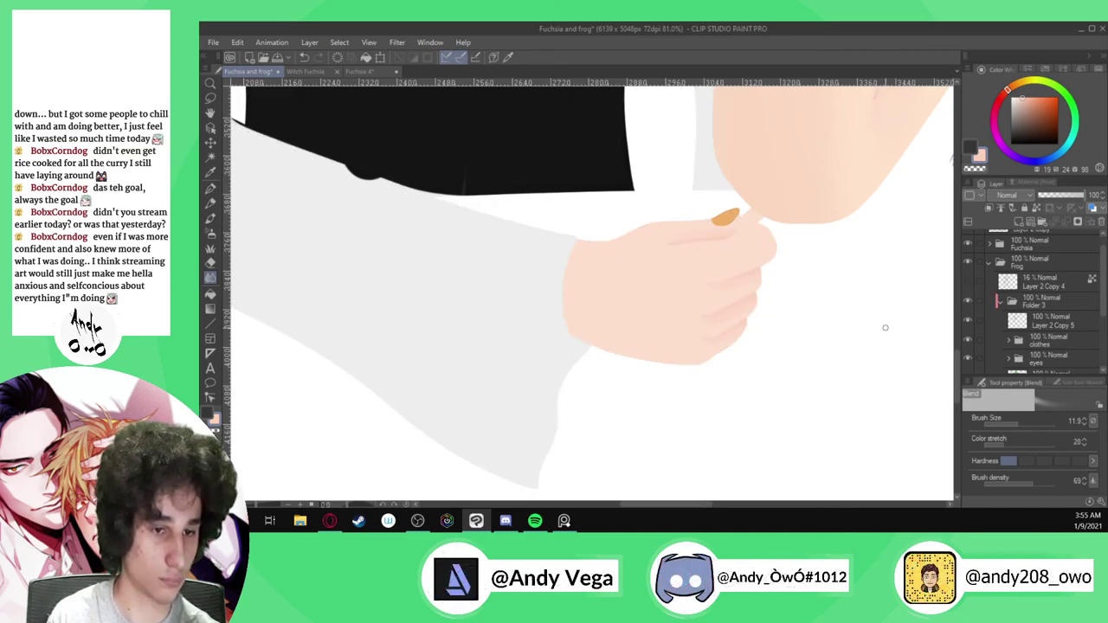
pyautogui.scroll(4, 732, 388)
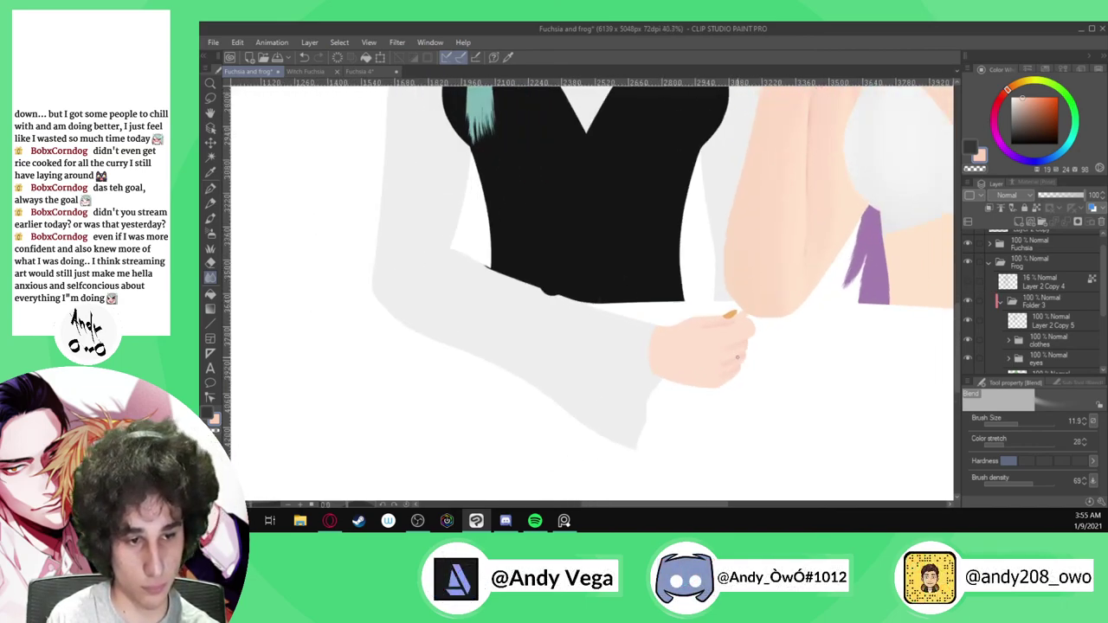
pyautogui.scroll(2, 734, 365)
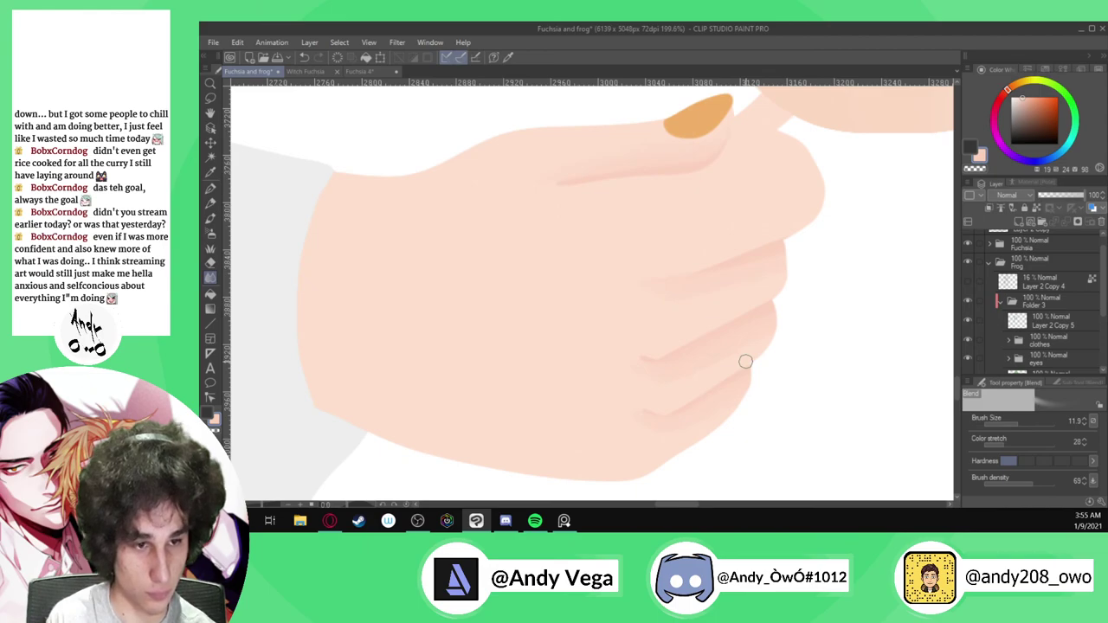
pyautogui.press('p')
pyautogui.scroll(1, 685, 295)
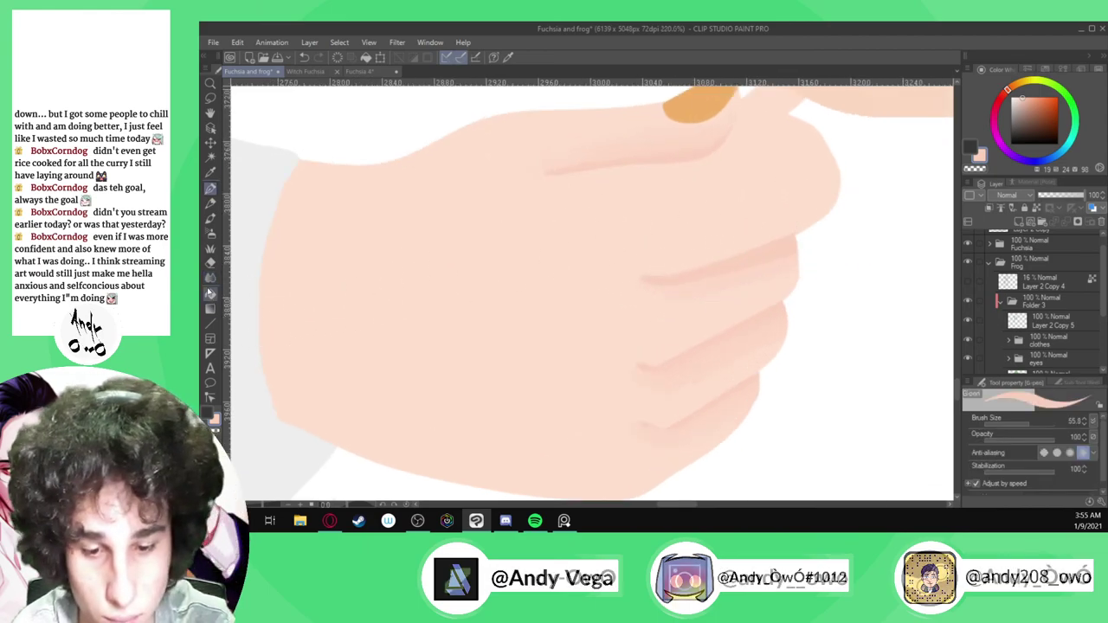
pyautogui.click(210, 277)
pyautogui.scroll(2, 601, 280)
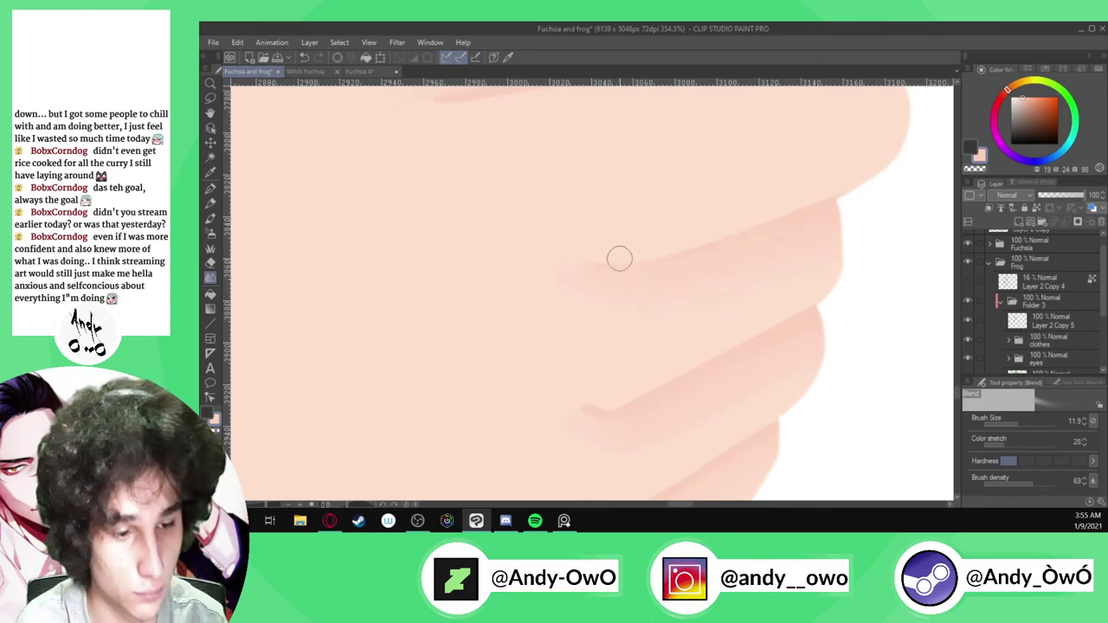
pyautogui.scroll(-9, 619, 258)
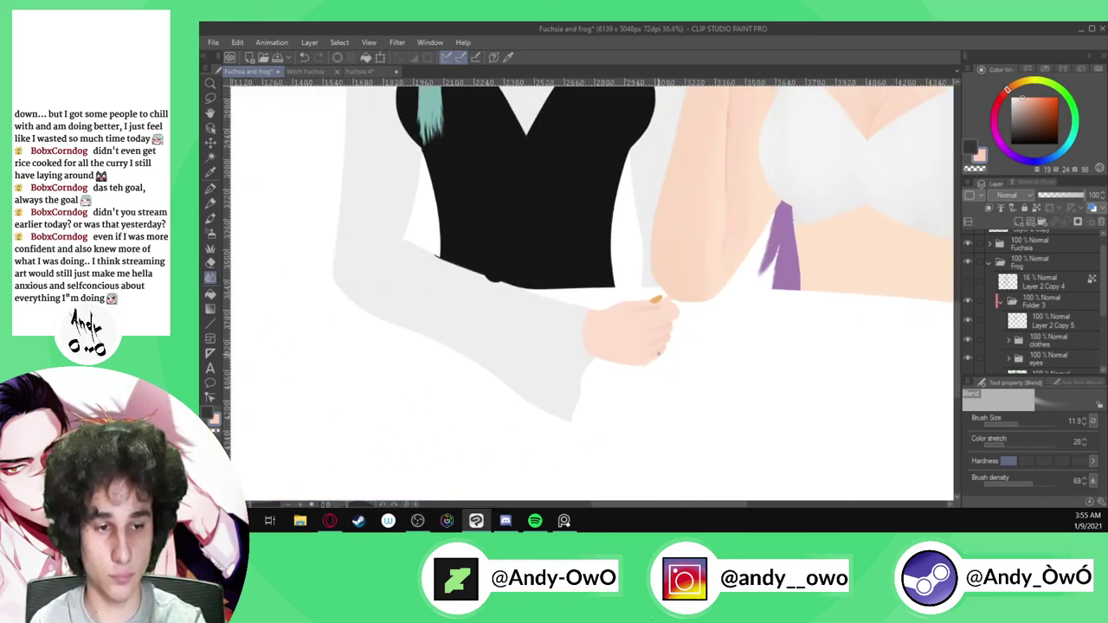
# Paint a G-pen shadow on the frog-witch's index finger just beneath the thumb tip and the object she holds
pyautogui.scroll(3, 655, 354)
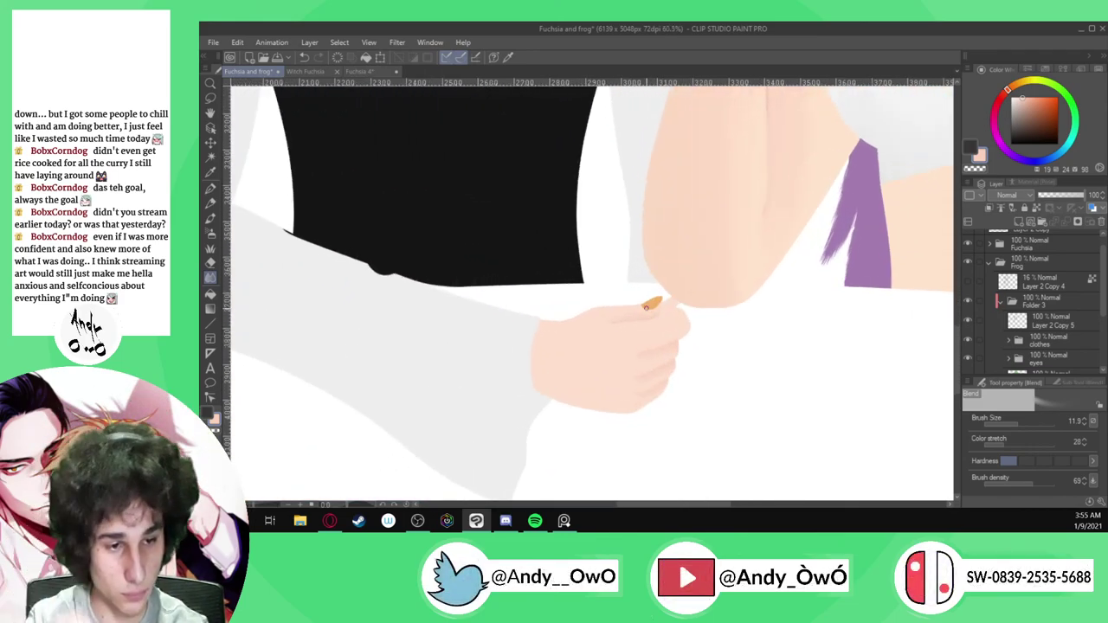
pyautogui.scroll(7, 650, 303)
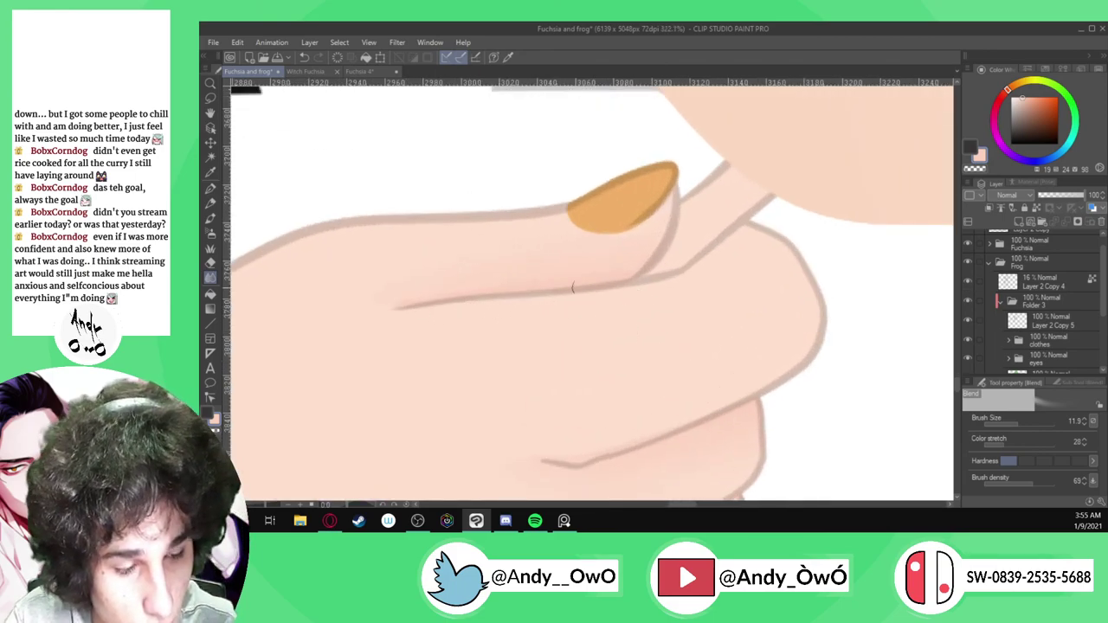
pyautogui.scroll(1, 684, 274)
pyautogui.press('p')
pyautogui.moveTo(625, 289)
pyautogui.mouseDown()
pyautogui.moveTo(701, 264)
pyautogui.moveTo(779, 208)
pyautogui.mouseUp()
pyautogui.moveTo(592, 295)
pyautogui.keyDown('ctrl'); pyautogui.keyDown('alt'); pyautogui.mouseDown()
pyautogui.moveTo(719, 256)
pyautogui.moveTo(788, 204)
pyautogui.mouseUp(); pyautogui.keyUp('alt'); pyautogui.keyUp('ctrl')
pyautogui.hotkey('ctrl', 'z')
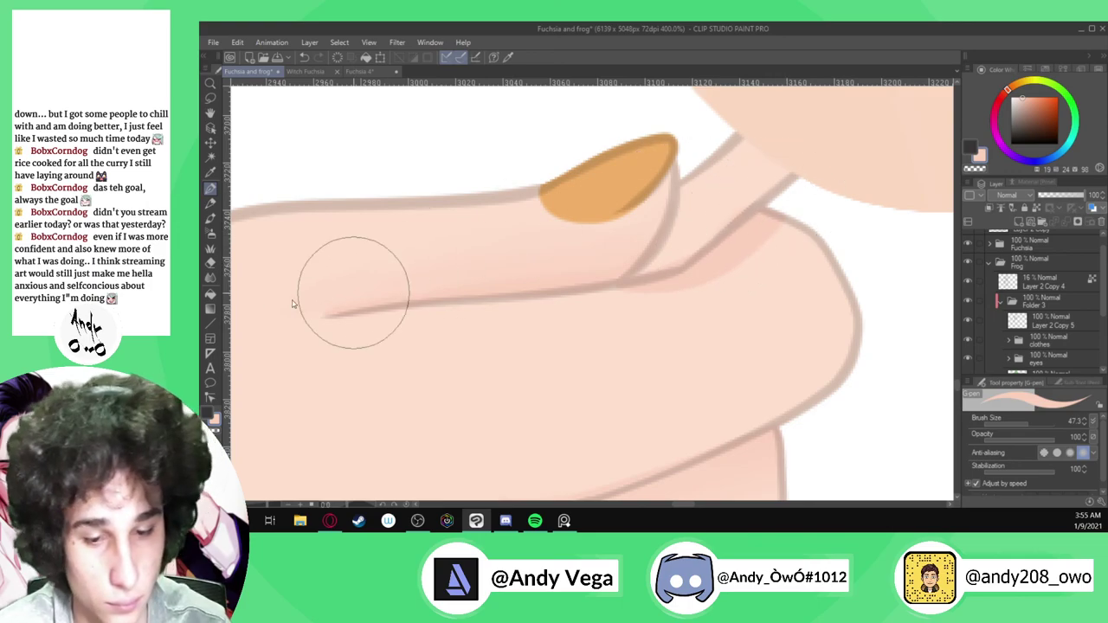
# Soften the new index finger shadow with the Blend tool at brush size 13.0 and hide the Layer 2 Copy 4 line art
pyautogui.press('j')
pyautogui.moveTo(768, 239)
pyautogui.keyDown('ctrl'); pyautogui.keyDown('alt'); pyautogui.mouseDown()
pyautogui.moveTo(792, 224)
pyautogui.moveTo(712, 282)
pyautogui.moveTo(644, 298)
pyautogui.moveTo(744, 267)
pyautogui.moveTo(759, 240)
pyautogui.moveTo(710, 277)
pyautogui.moveTo(674, 265)
pyautogui.mouseUp(); pyautogui.keyUp('alt'); pyautogui.keyUp('ctrl')
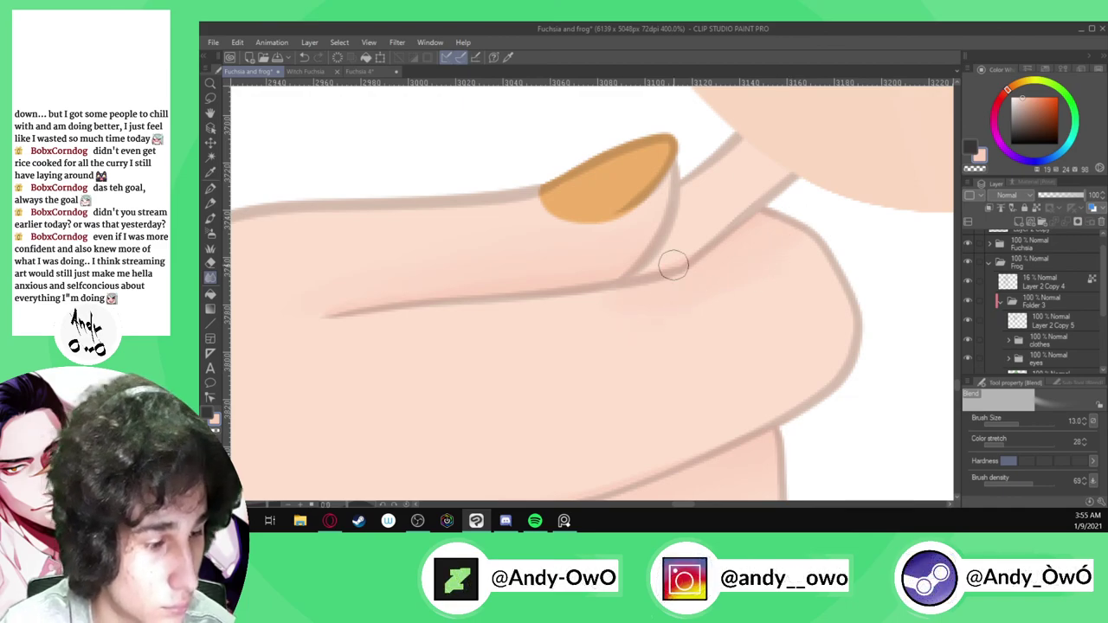
pyautogui.click(968, 286)
pyautogui.scroll(-8, 761, 344)
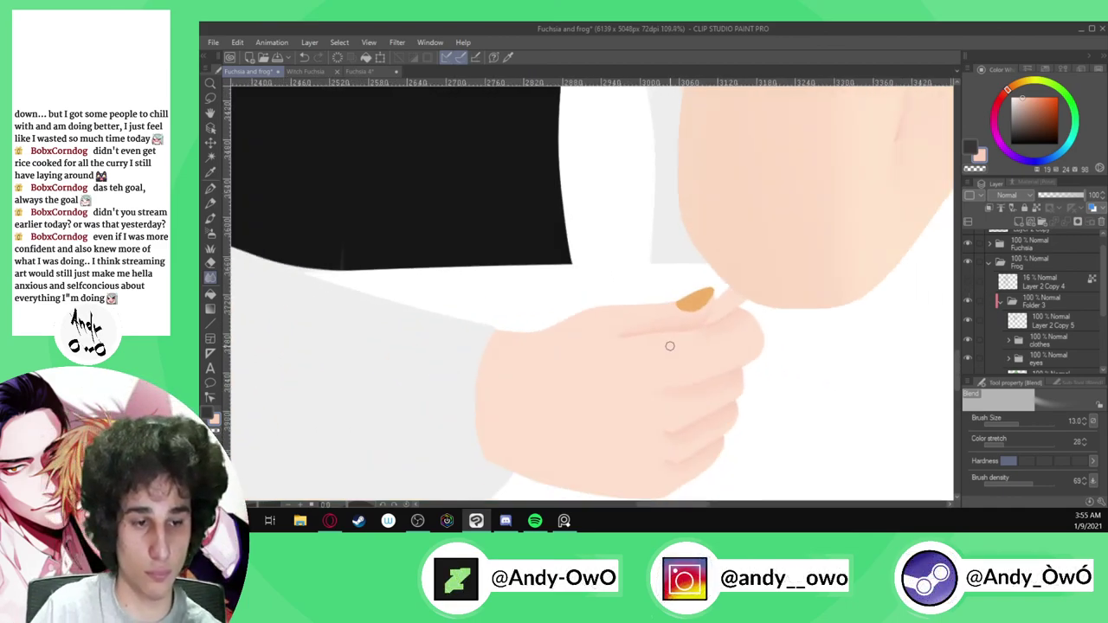
# Examine the shaded hand and both characters in the overall illustration with the line art hidden
pyautogui.scroll(-5, 674, 357)
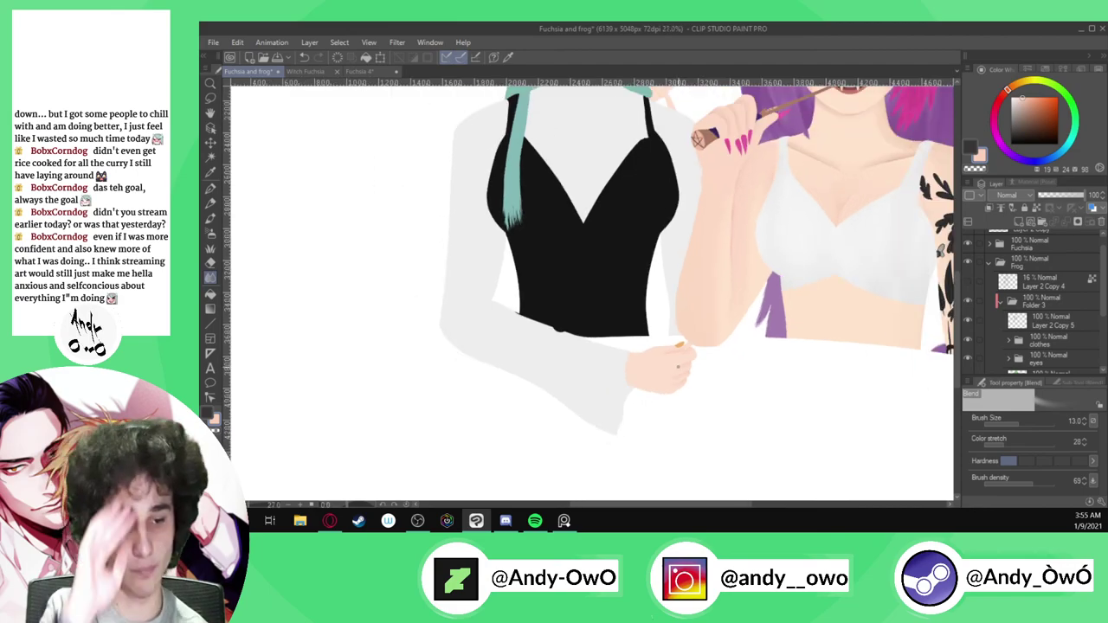
pyautogui.scroll(2, 656, 324)
pyautogui.scroll(-2, 658, 337)
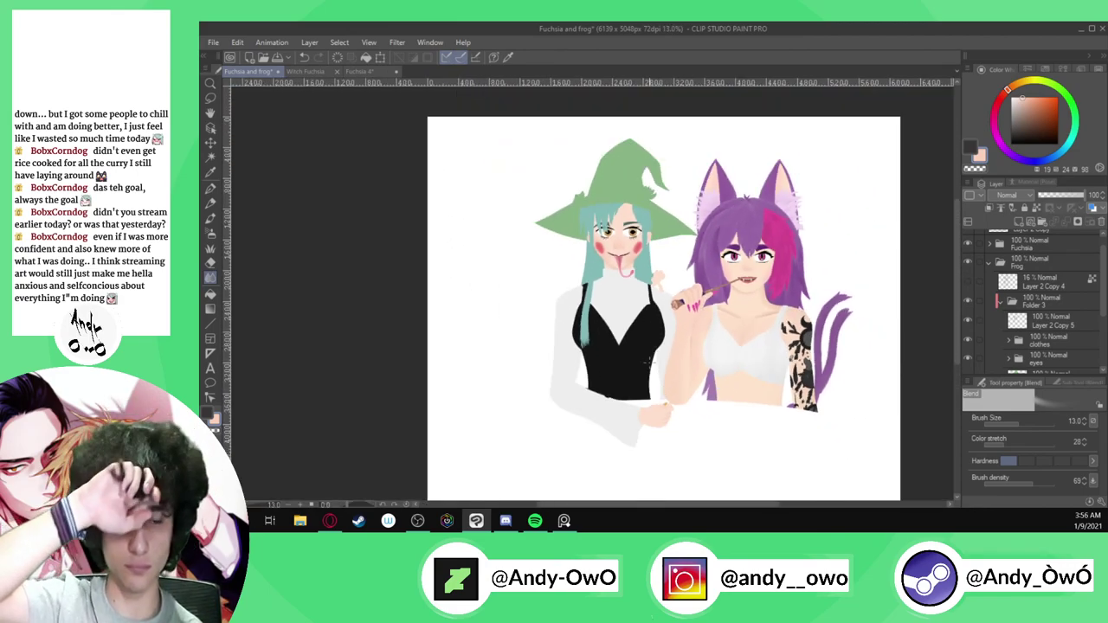
pyautogui.scroll(4, 675, 372)
pyautogui.scroll(-4, 655, 347)
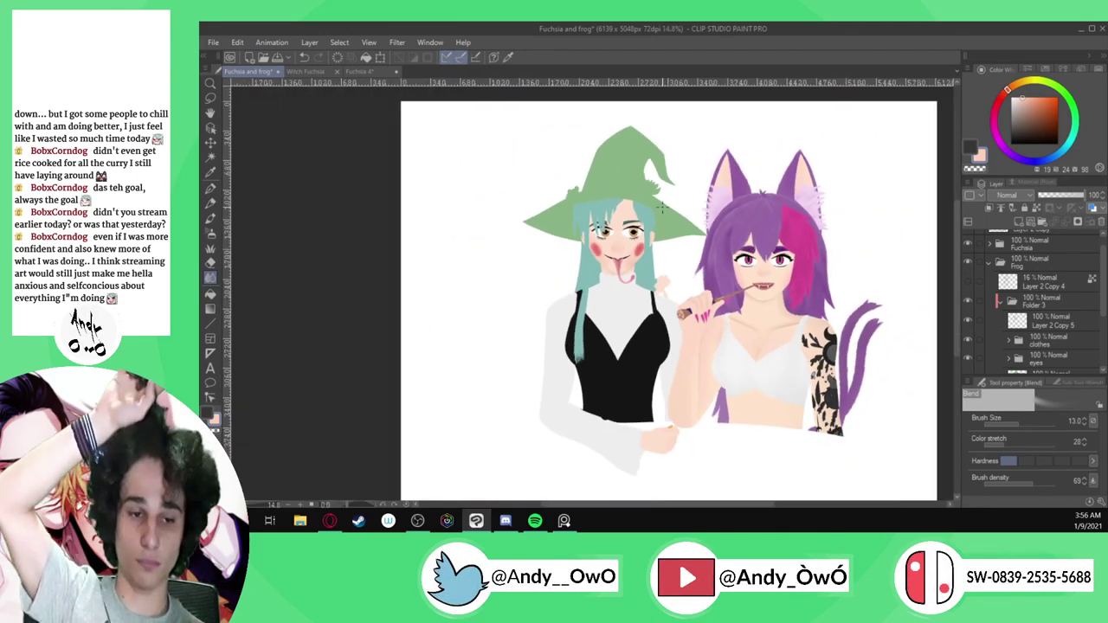
pyautogui.scroll(3, 655, 347)
pyautogui.scroll(2, 656, 347)
pyautogui.scroll(-3, 663, 350)
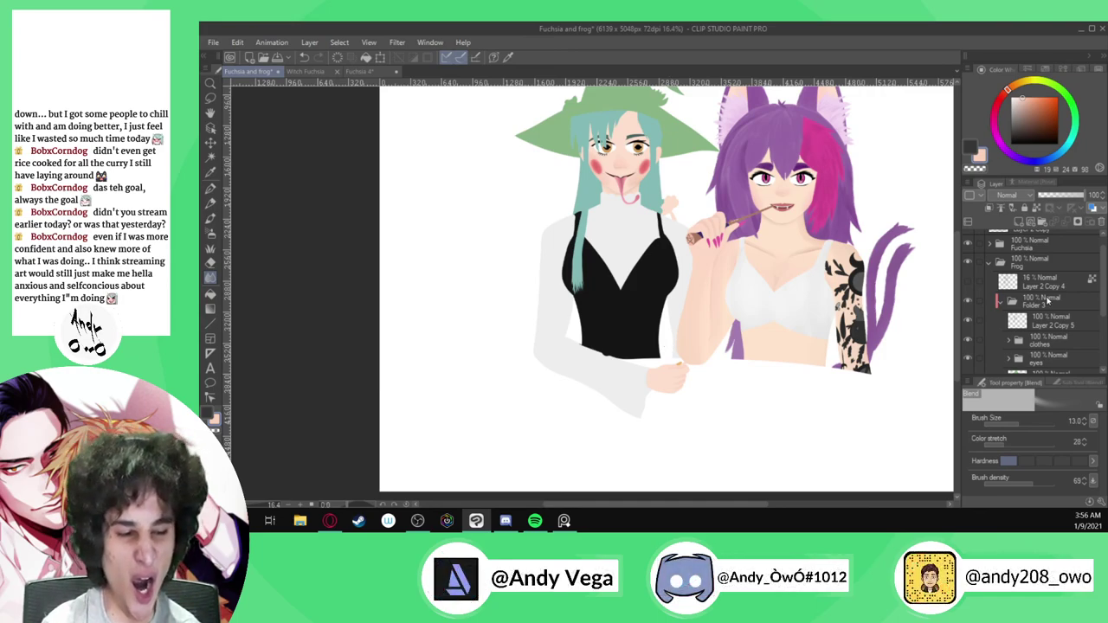
pyautogui.scroll(1, 1004, 284)
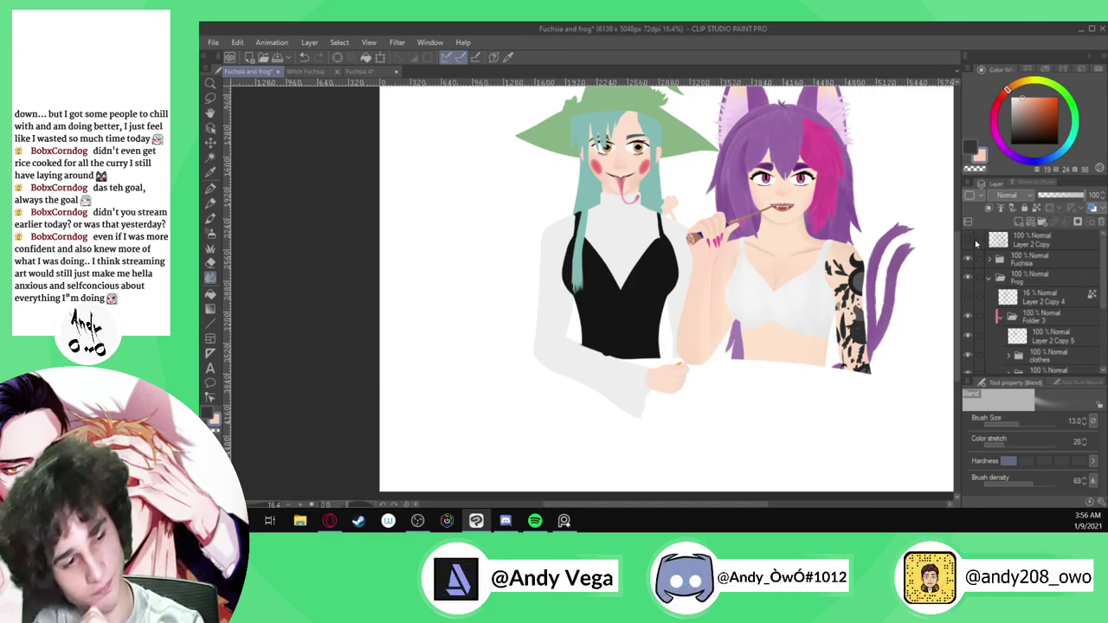
# Compare the frog-witch's face and eyes with the Layer 2 Copy line art shown, and hide that layer again
pyautogui.scroll(-3, 533, 291)
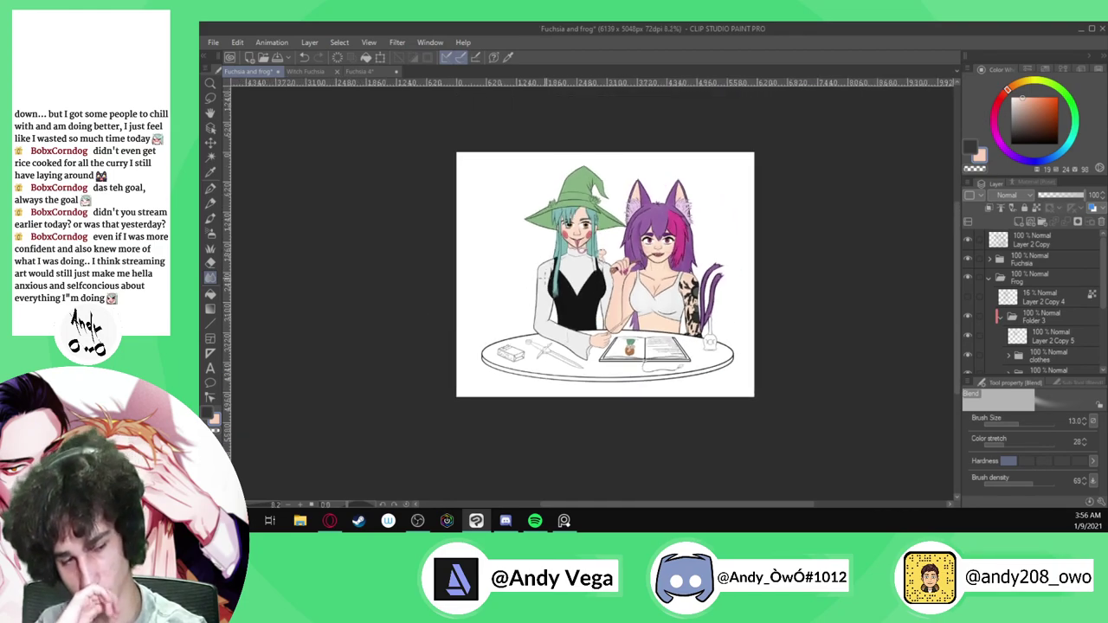
pyautogui.scroll(2, 575, 268)
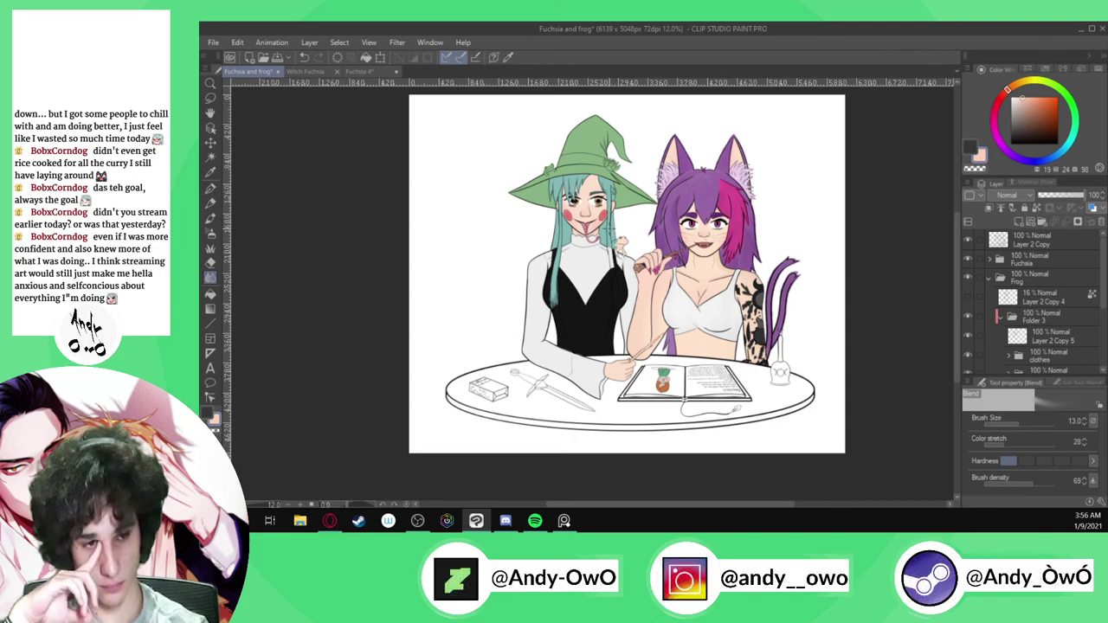
pyautogui.scroll(10, 606, 217)
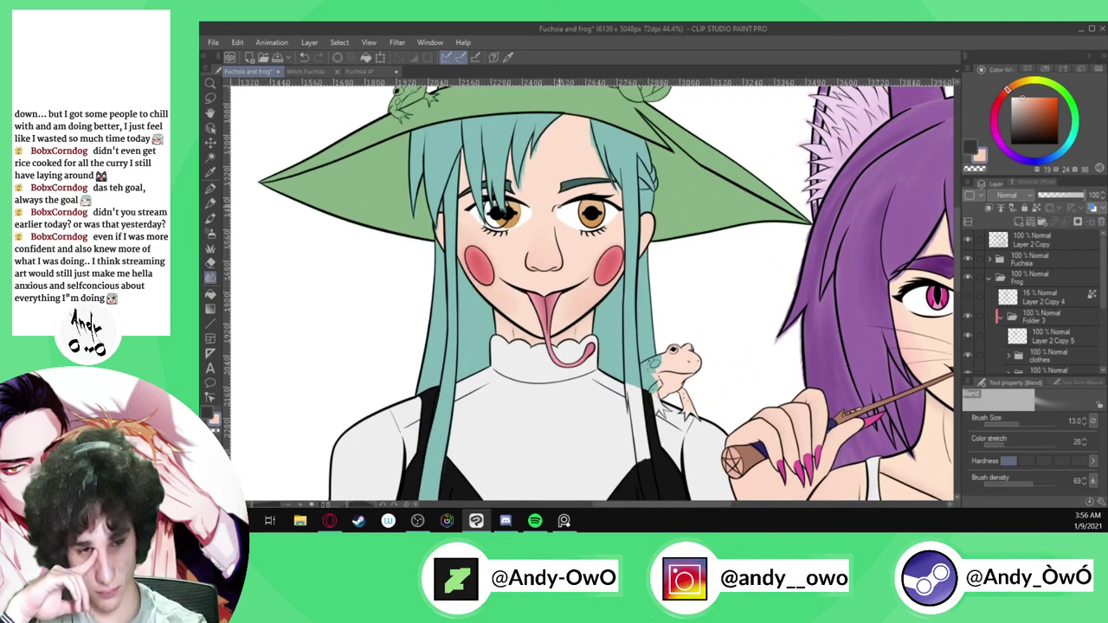
pyautogui.scroll(4, 497, 204)
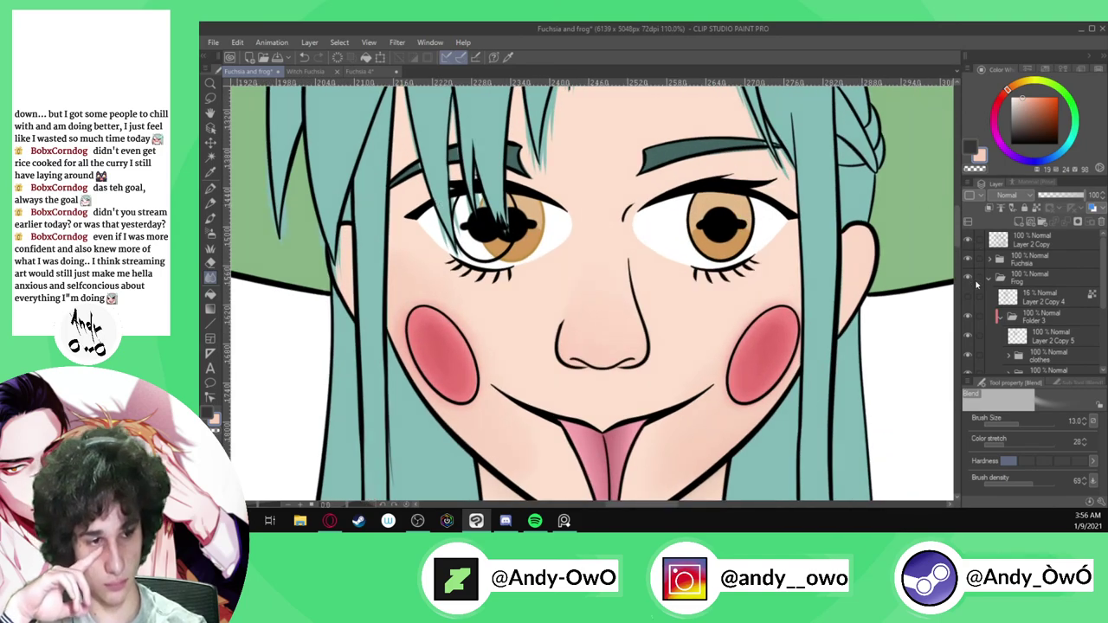
pyautogui.click(988, 279)
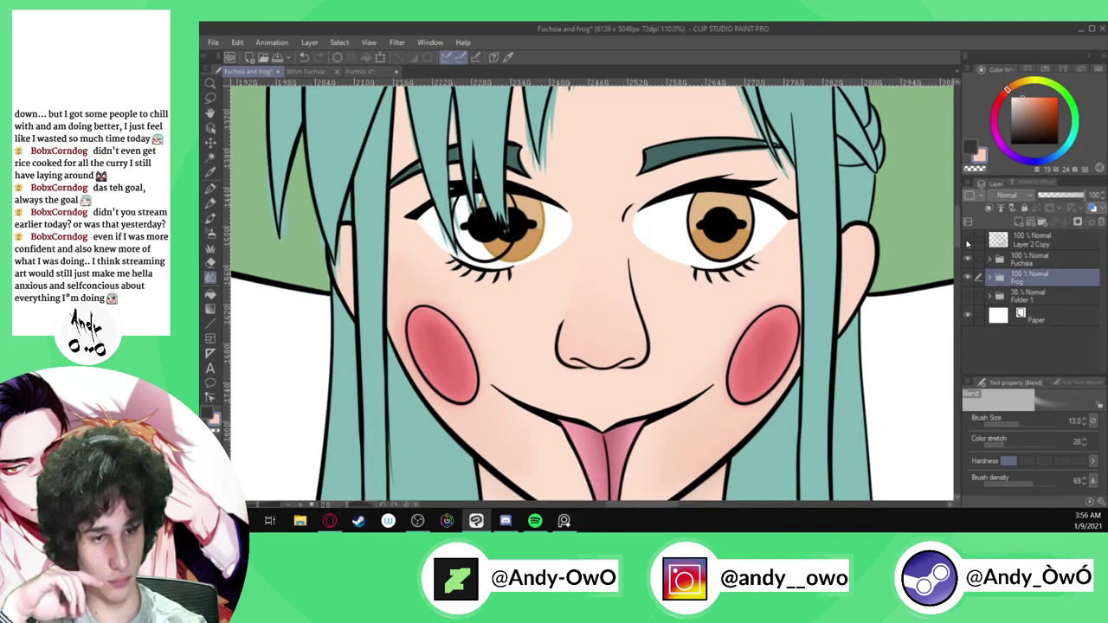
pyautogui.scroll(4, 444, 202)
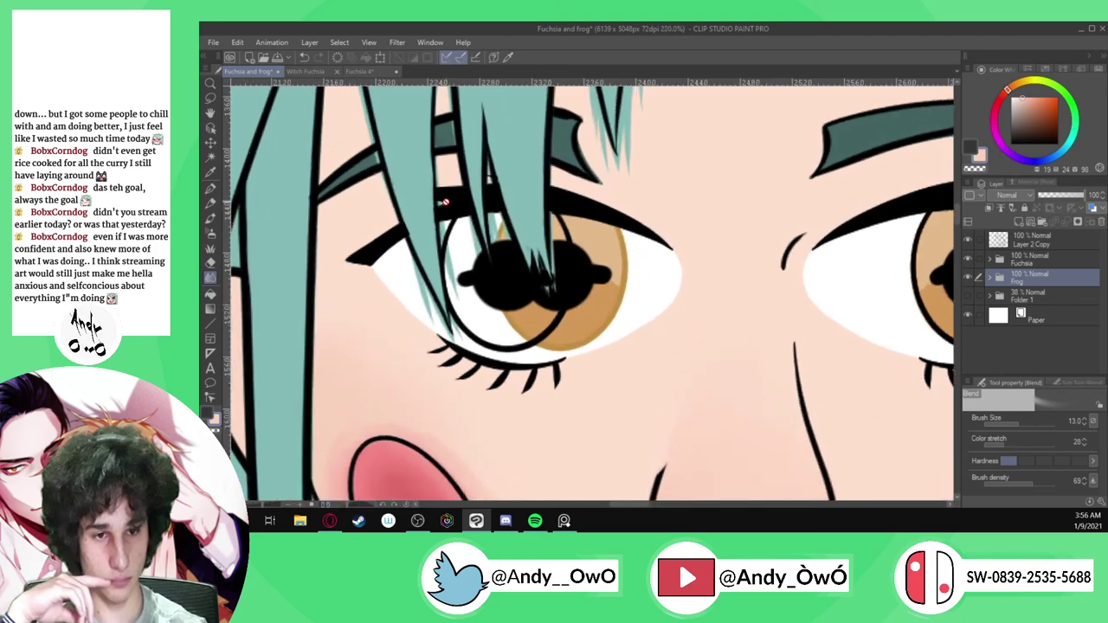
pyautogui.scroll(3, 443, 202)
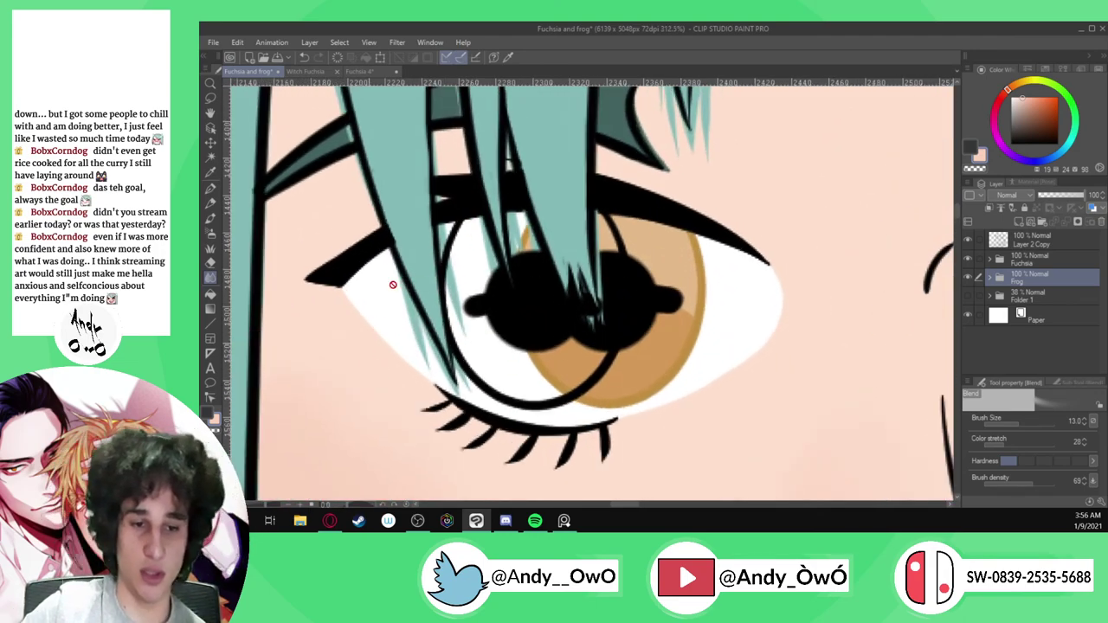
pyautogui.scroll(-3, 537, 215)
pyautogui.scroll(-1, 537, 215)
pyautogui.click(970, 238)
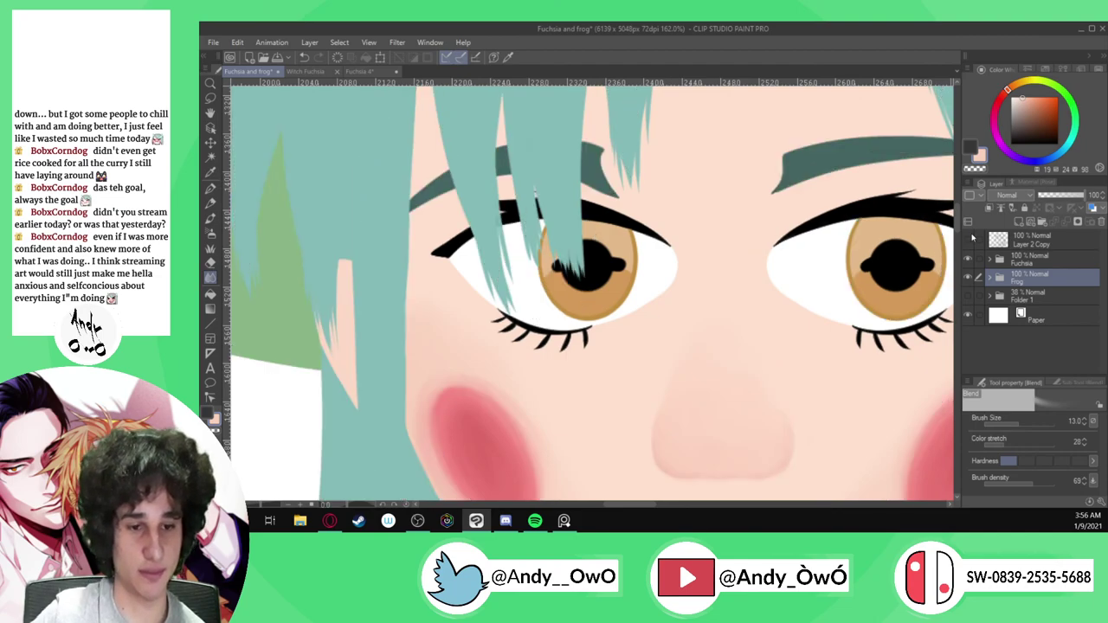
# Expand the Frog folder and show the Layer 2 Copy 4 line art over the frog-witch's sleeve and hand
pyautogui.scroll(-6, 365, 187)
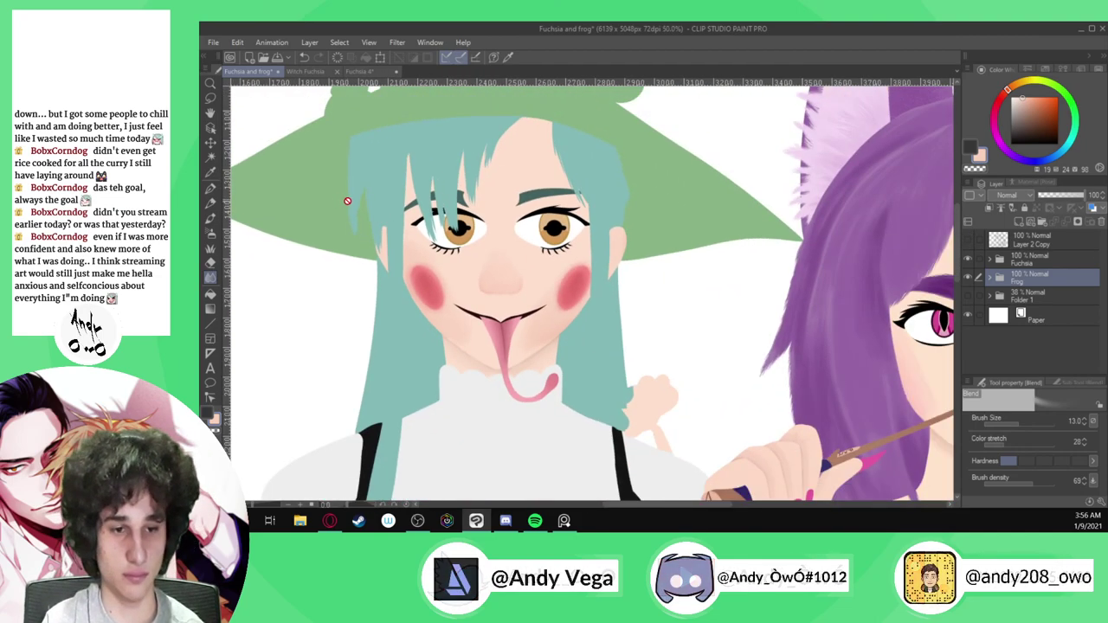
pyautogui.scroll(-3, 364, 187)
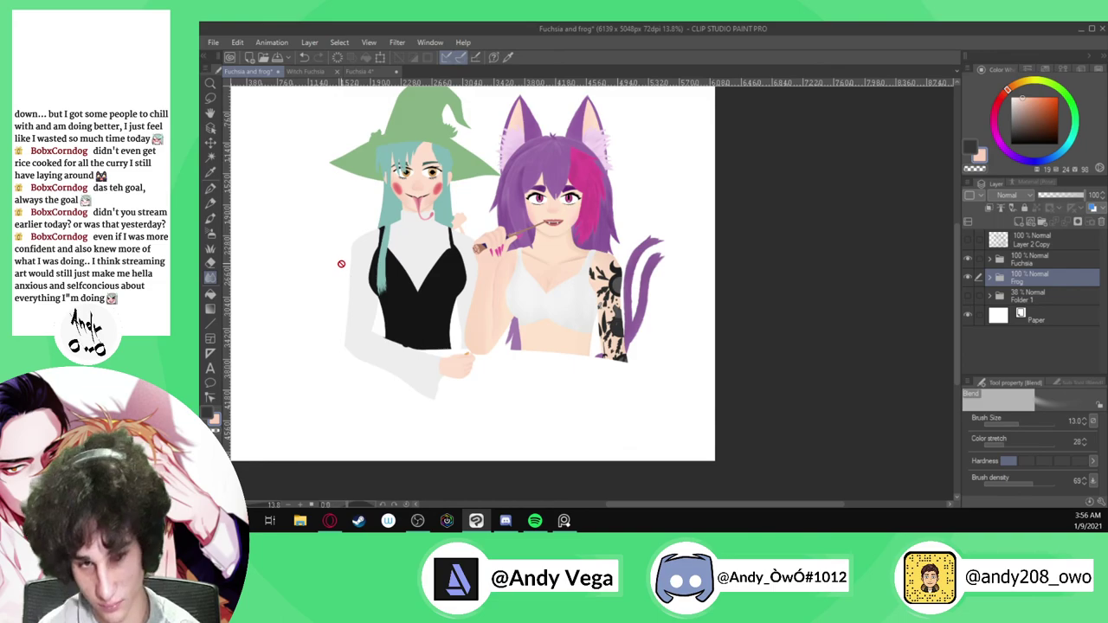
pyautogui.scroll(2, 353, 341)
pyautogui.scroll(5, 352, 341)
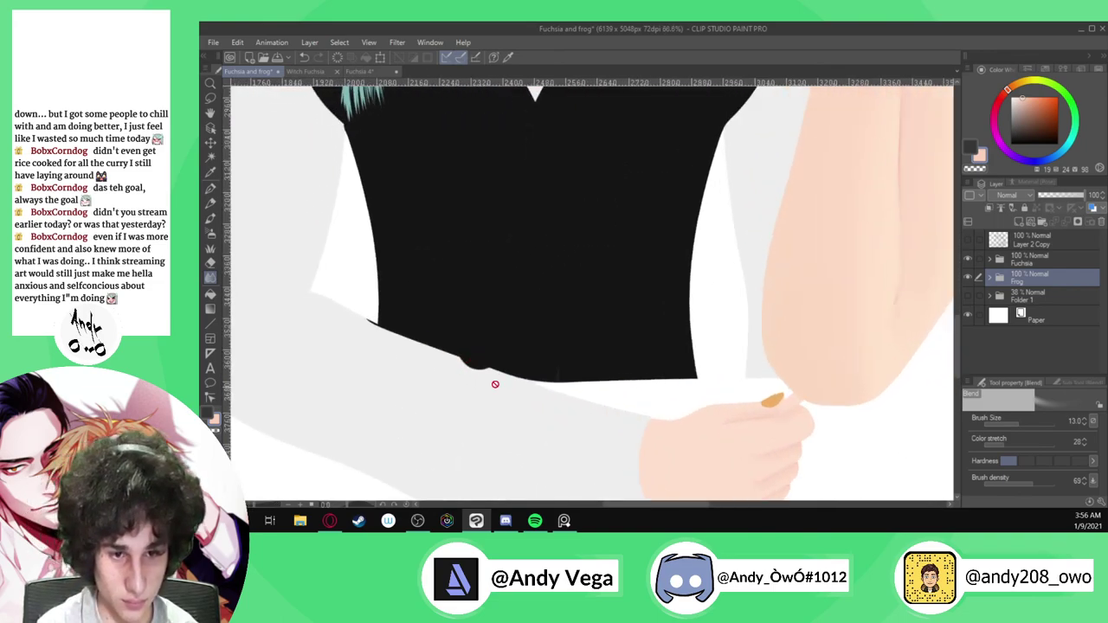
pyautogui.click(967, 245)
pyautogui.click(966, 245)
pyautogui.click(988, 260)
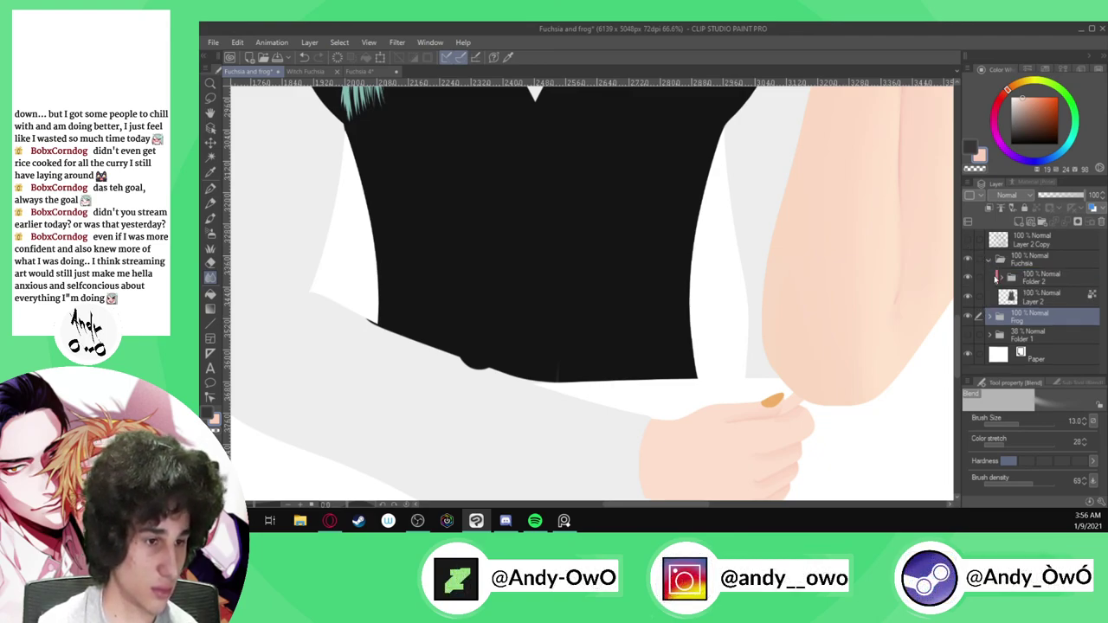
pyautogui.click(989, 258)
pyautogui.click(988, 278)
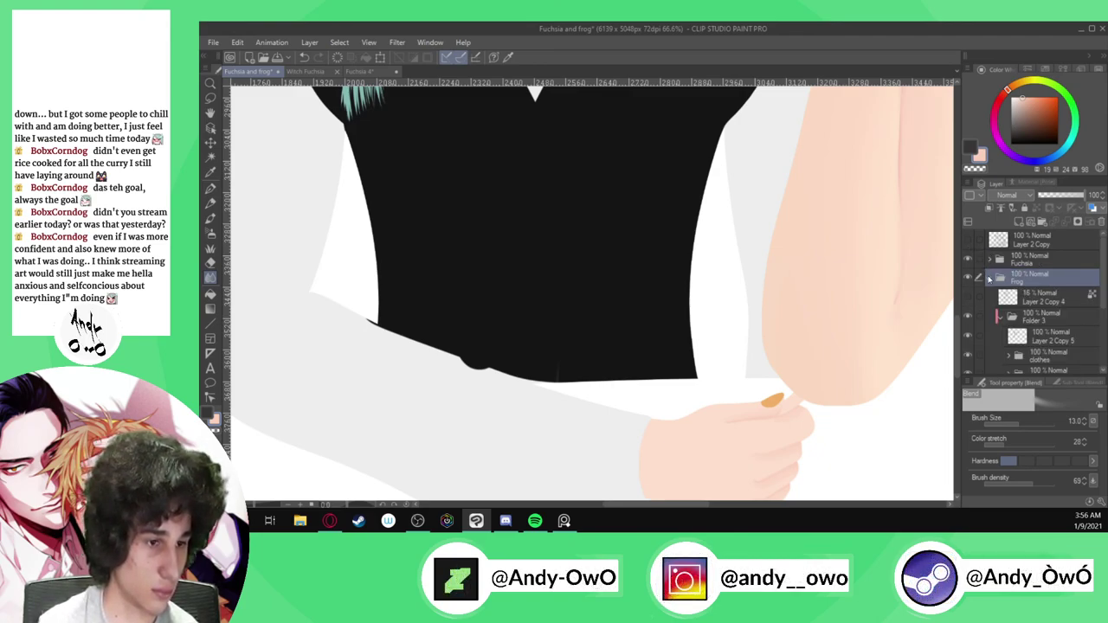
pyautogui.click(968, 298)
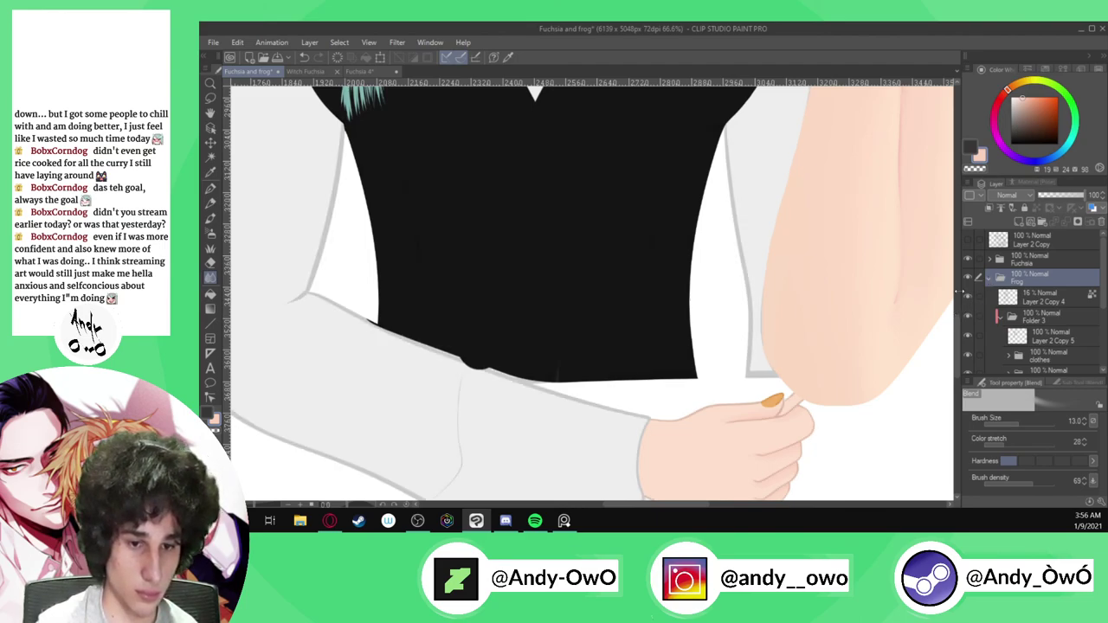
# On Layer 14 in the clothes folder, erase the black top's overflow along the sleeve's upper edge using the G-pen with transparent colour
pyautogui.scroll(-4, 458, 268)
pyautogui.scroll(5, 415, 334)
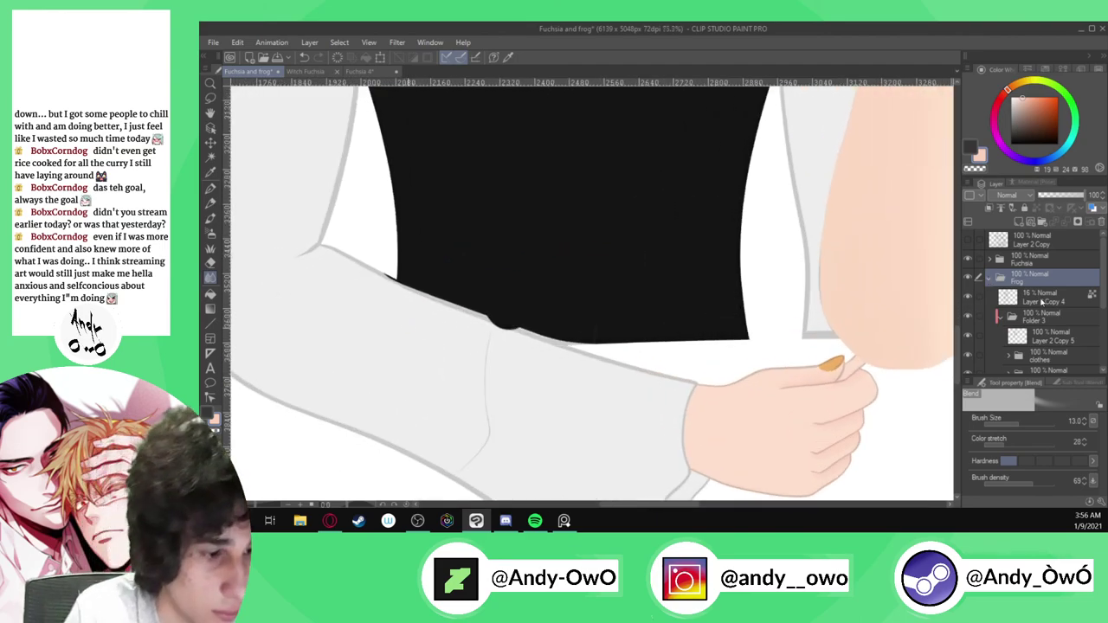
pyautogui.scroll(-2, 1042, 302)
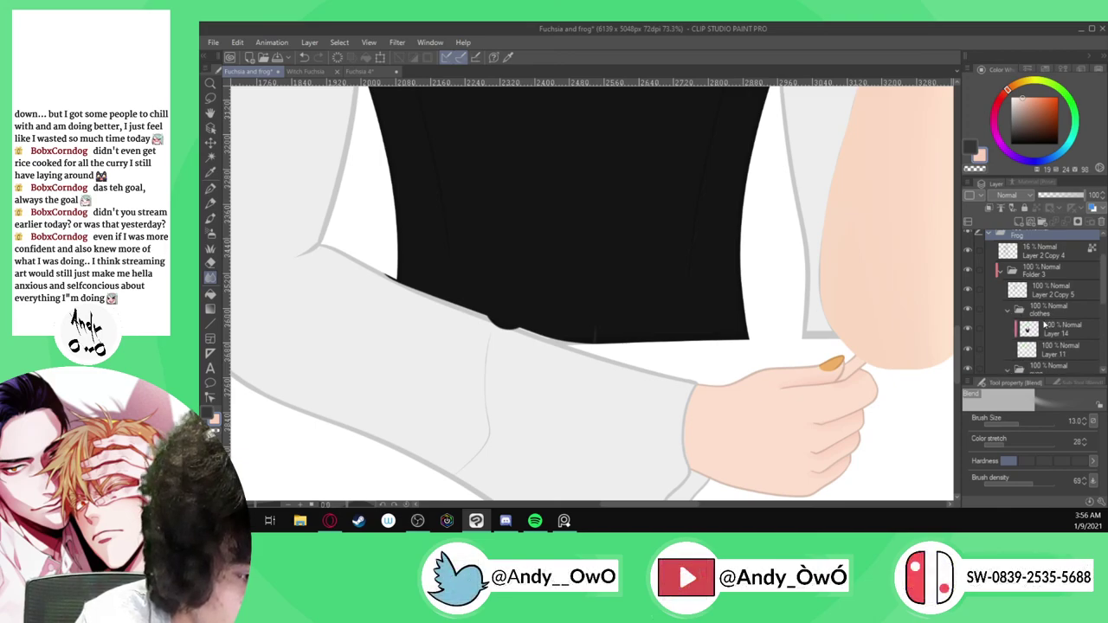
pyautogui.scroll(-2, 1011, 367)
pyautogui.scroll(-2, 1018, 335)
pyautogui.scroll(1, 1034, 301)
pyautogui.click(1056, 257)
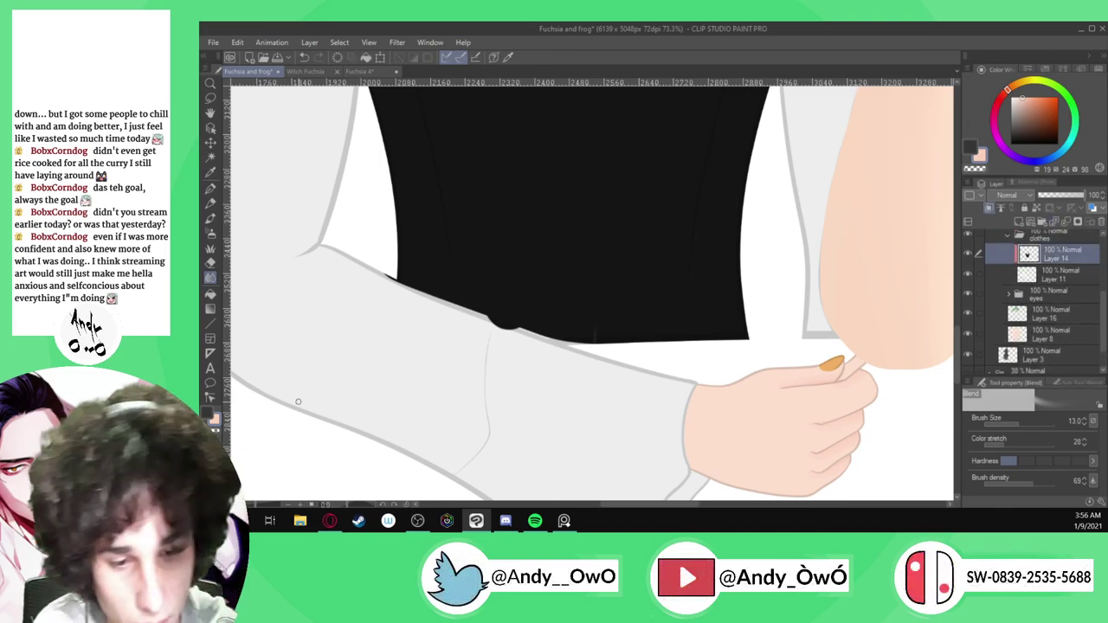
pyautogui.moveTo(409, 281)
pyautogui.mouseDown()
pyautogui.moveTo(443, 297)
pyautogui.moveTo(546, 297)
pyautogui.mouseUp()
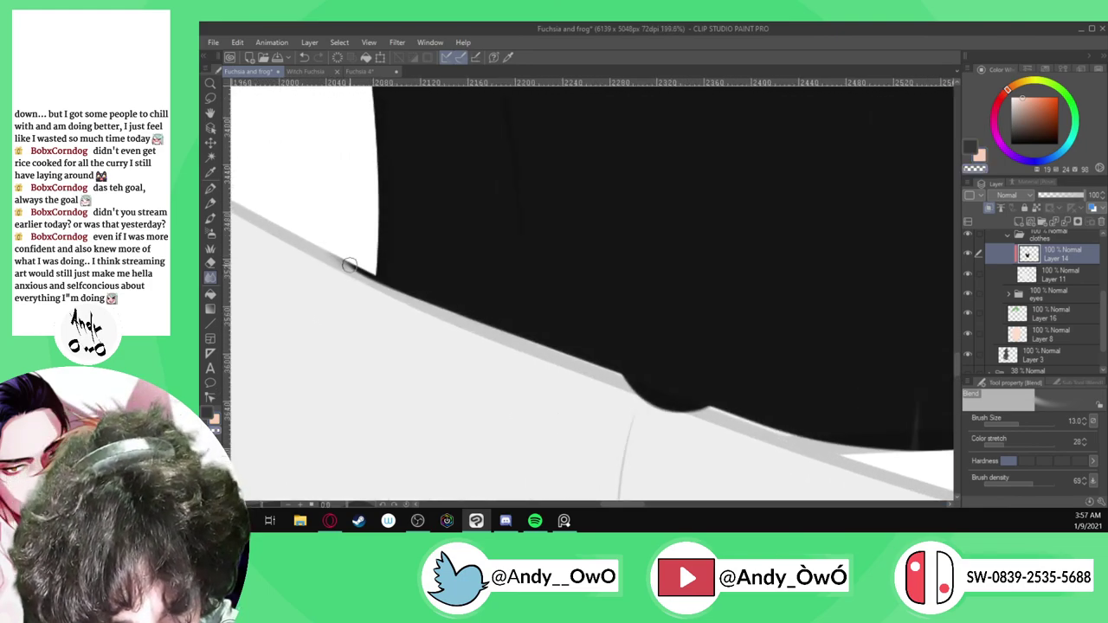
pyautogui.click(210, 186)
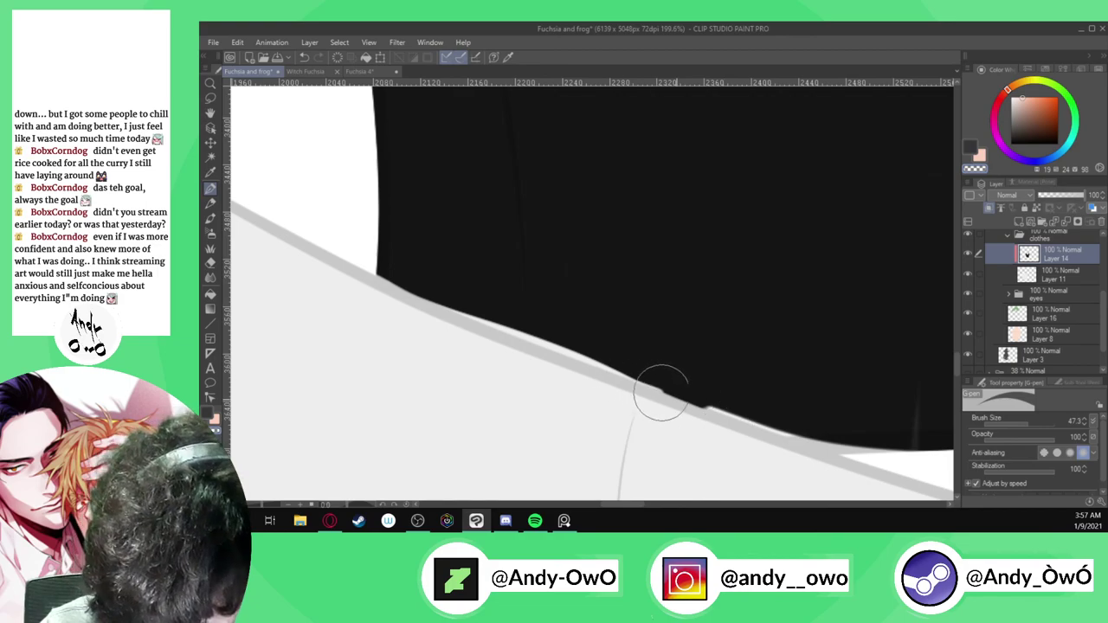
# Fill the white gaps between the black top and the sleeve outline with near-black G-pen strokes at size 47.3 on Layer 14
pyautogui.press('x')
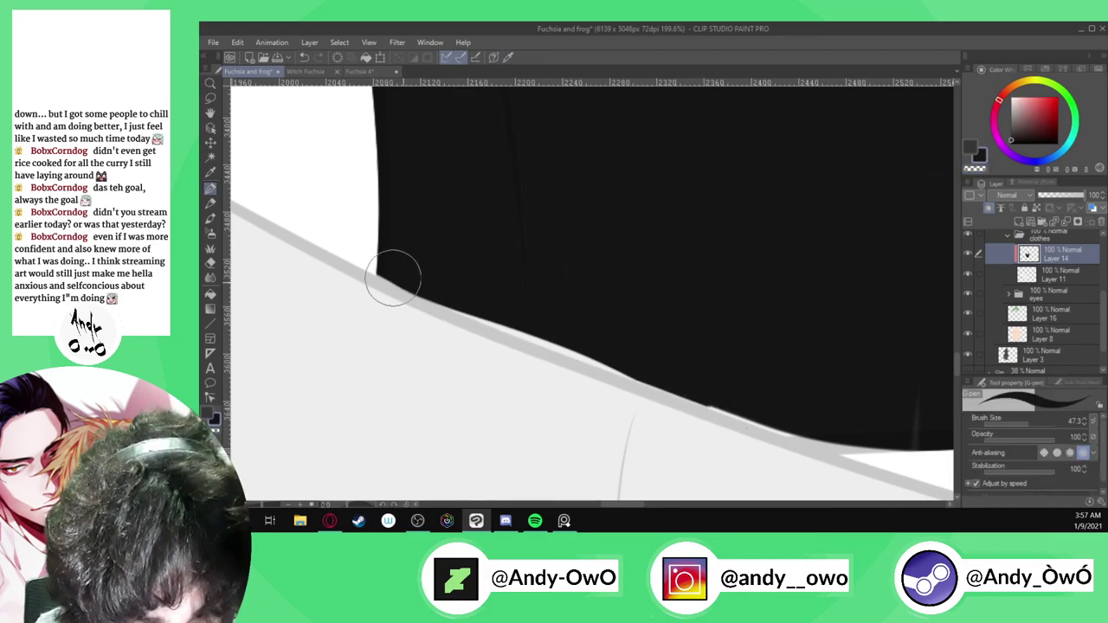
pyautogui.moveTo(417, 291)
pyautogui.mouseDown()
pyautogui.moveTo(649, 379)
pyautogui.moveTo(651, 364)
pyautogui.moveTo(432, 298)
pyautogui.moveTo(730, 390)
pyautogui.mouseUp()
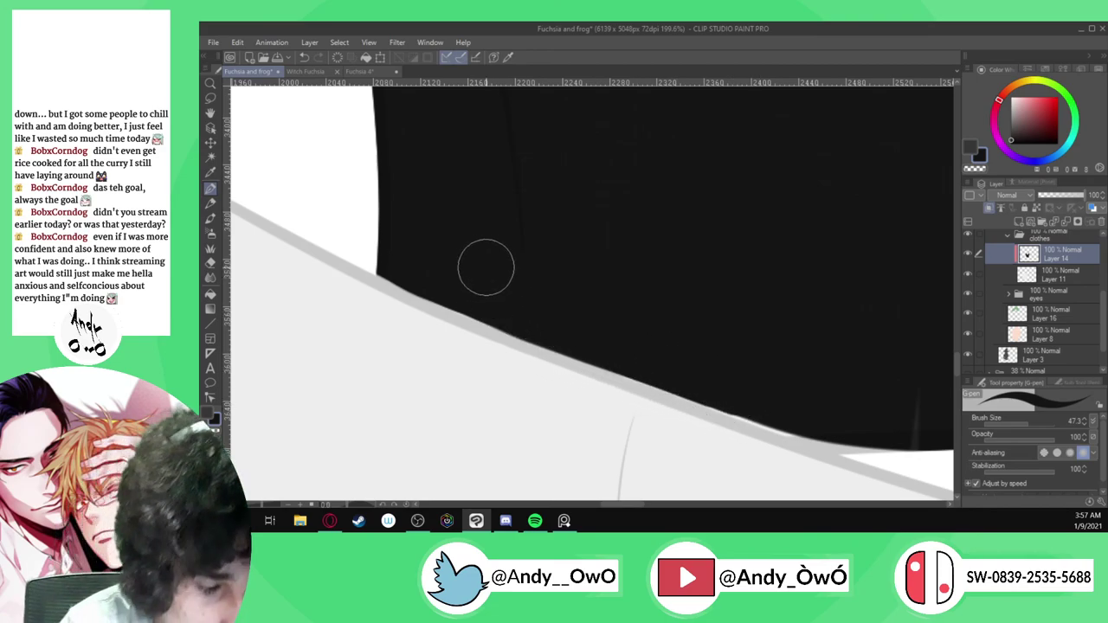
pyautogui.scroll(-2, 537, 277)
pyautogui.scroll(2, 606, 290)
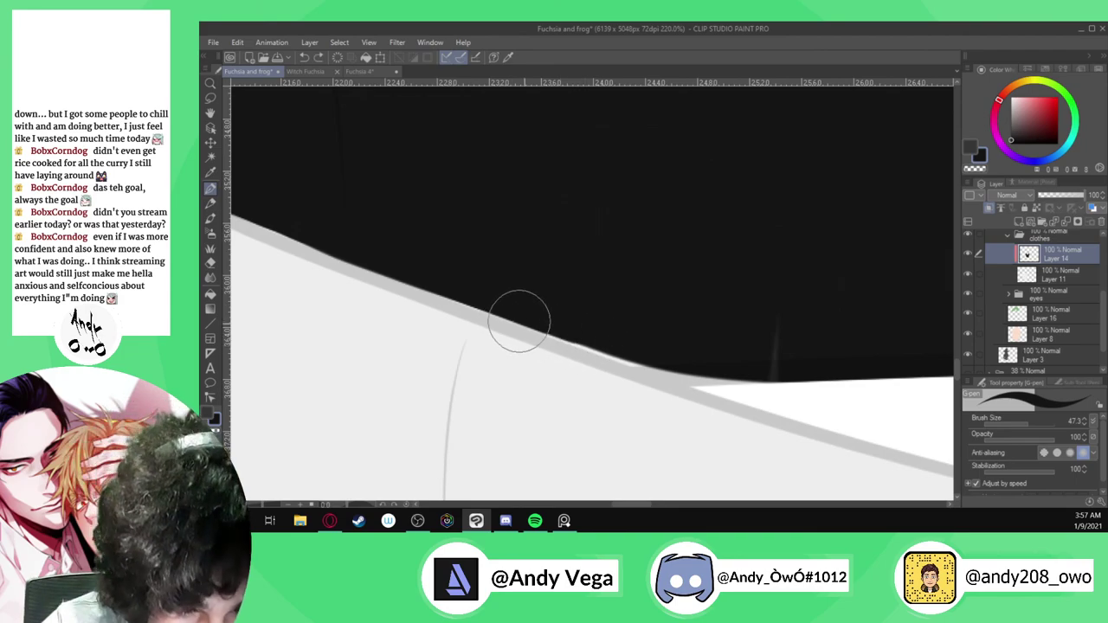
pyautogui.moveTo(558, 337)
pyautogui.mouseDown()
pyautogui.moveTo(698, 375)
pyautogui.moveTo(768, 380)
pyautogui.mouseUp()
pyautogui.moveTo(560, 337)
pyautogui.mouseDown()
pyautogui.moveTo(720, 391)
pyautogui.moveTo(733, 385)
pyautogui.moveTo(694, 379)
pyautogui.moveTo(782, 383)
pyautogui.mouseUp()
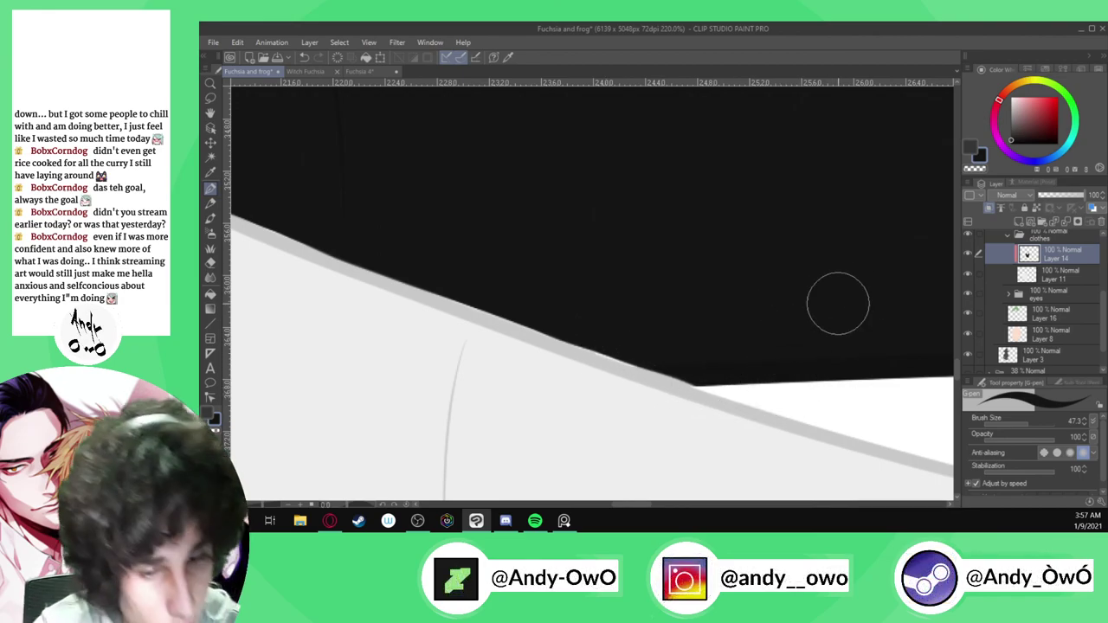
pyautogui.scroll(-6, 779, 277)
pyautogui.scroll(4, 487, 323)
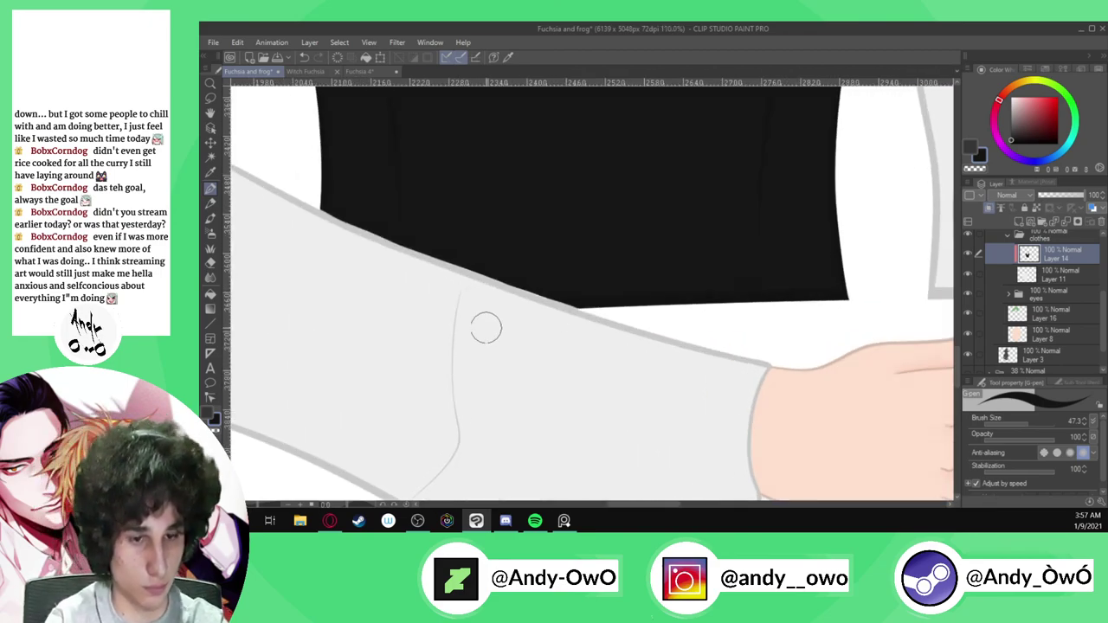
pyautogui.scroll(2, 445, 272)
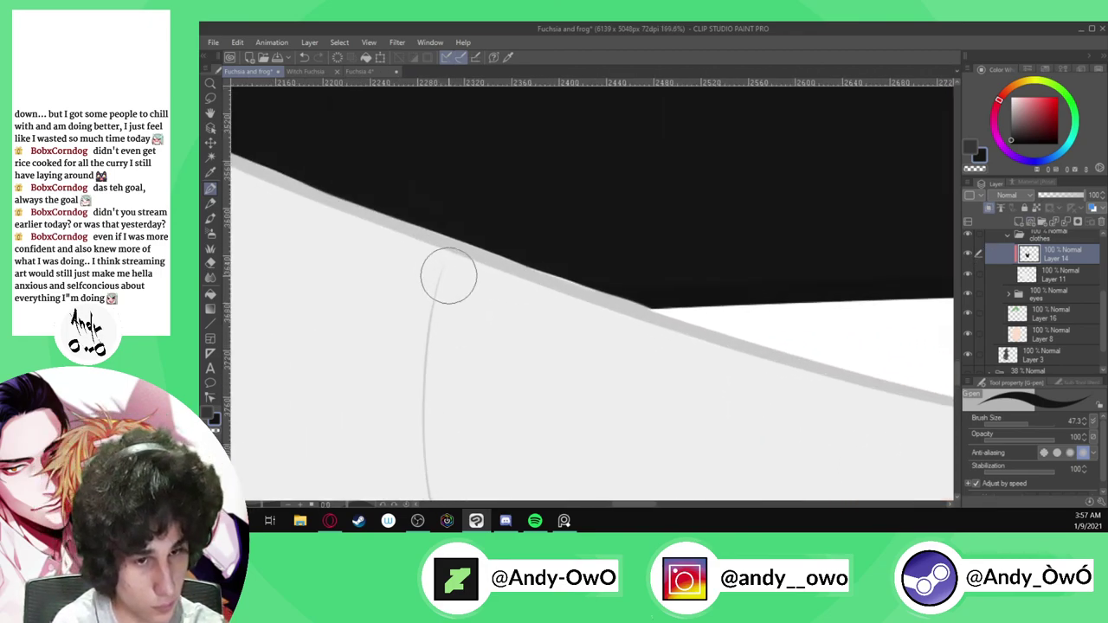
# Fill the thin white gap between the black top and the sleeve's upper outline with a near-black G-pen stroke on Layer 14
pyautogui.scroll(2, 668, 297)
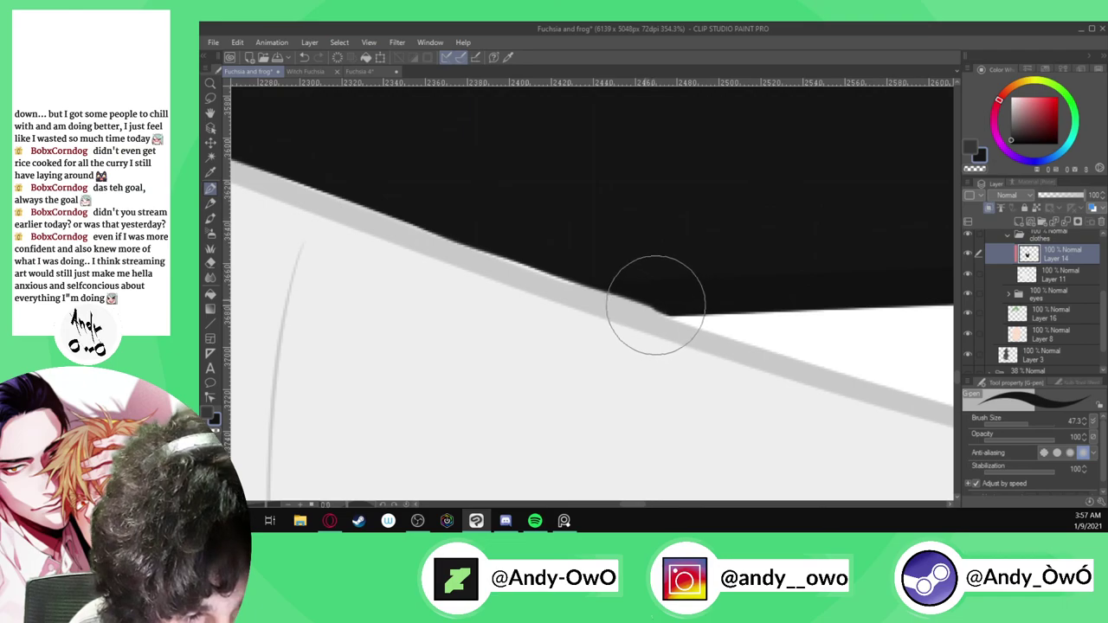
pyautogui.moveTo(608, 285); pyautogui.dragTo(354, 198)
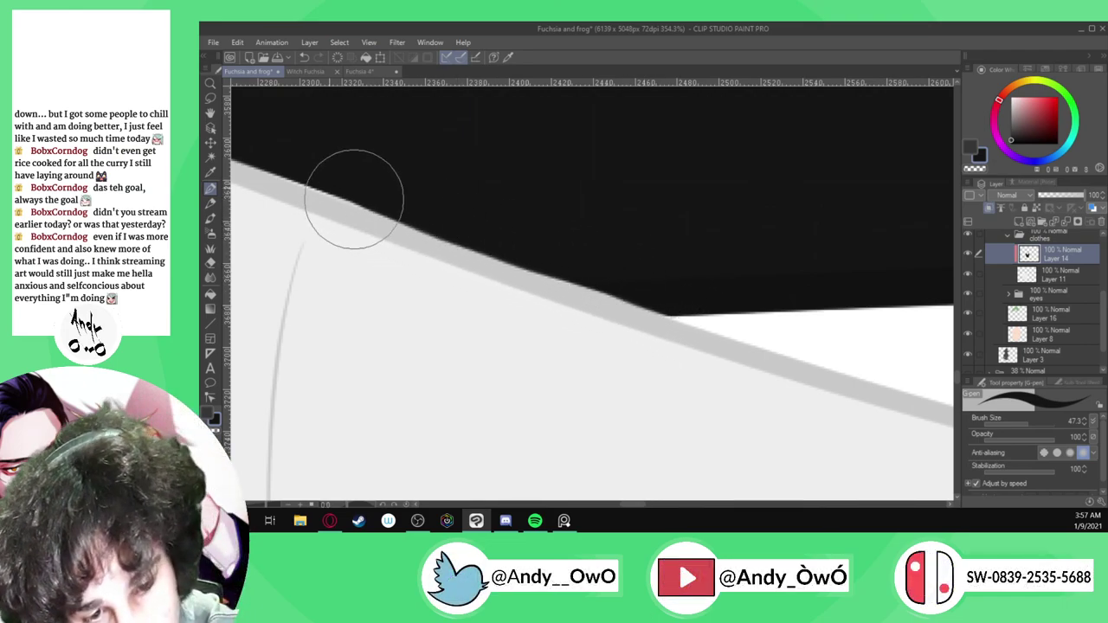
pyautogui.scroll(-4, 306, 191)
pyautogui.scroll(-3, 494, 392)
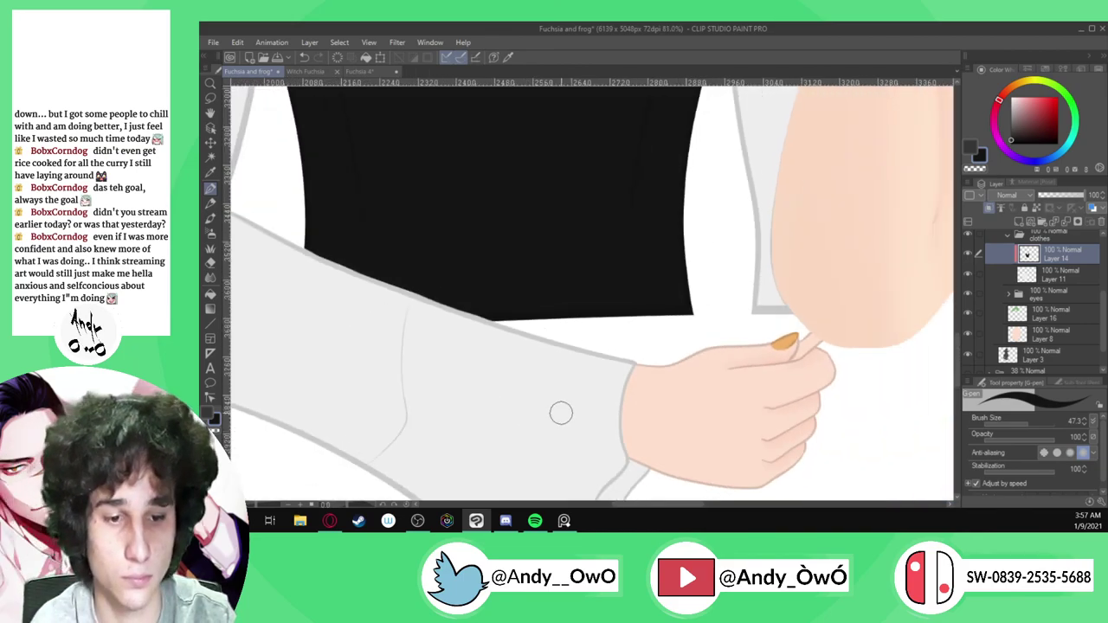
pyautogui.scroll(2, 998, 249)
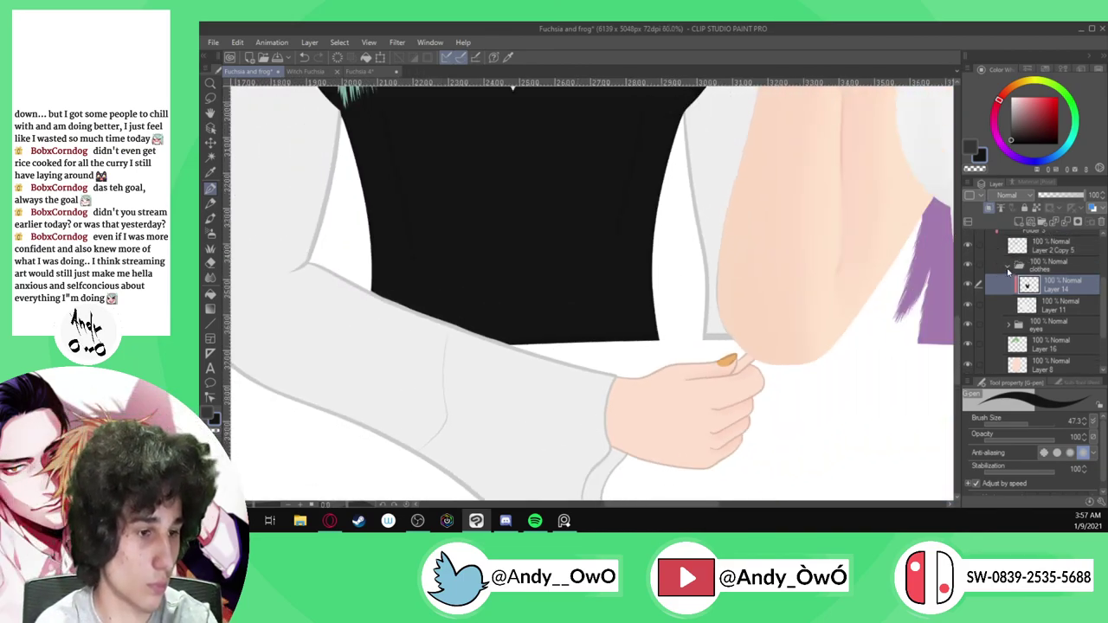
# Collapse the clothes and Frog folders, hide the Layer 2 Copy 4 line art and show the Layer 2 Copy line art instead
pyautogui.click(1007, 270)
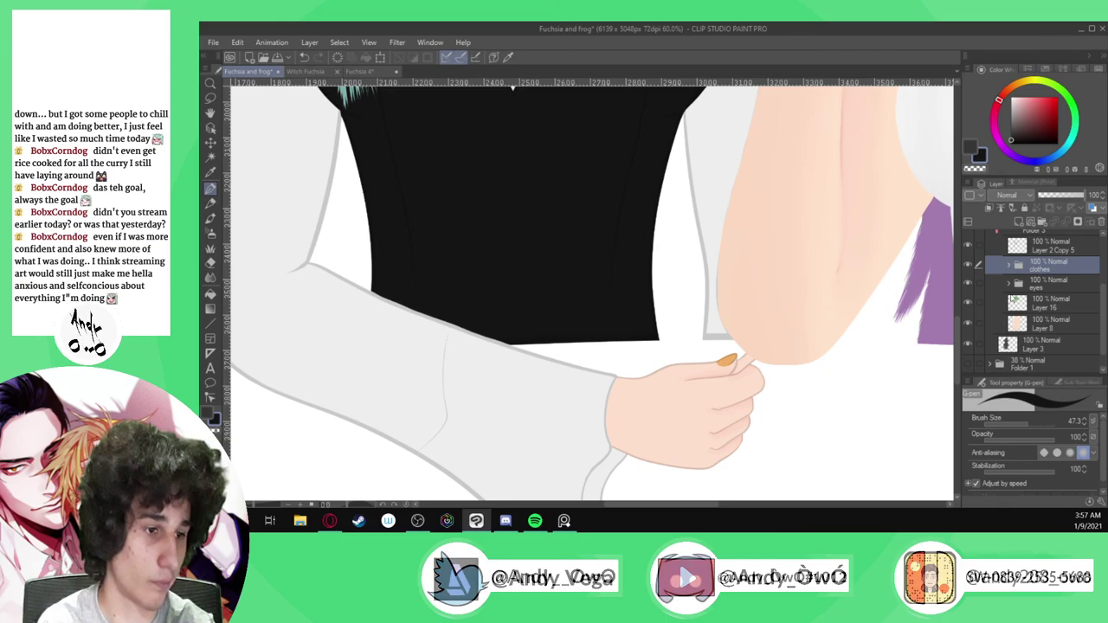
pyautogui.click(1006, 269)
pyautogui.scroll(2, 986, 273)
pyautogui.click(990, 268)
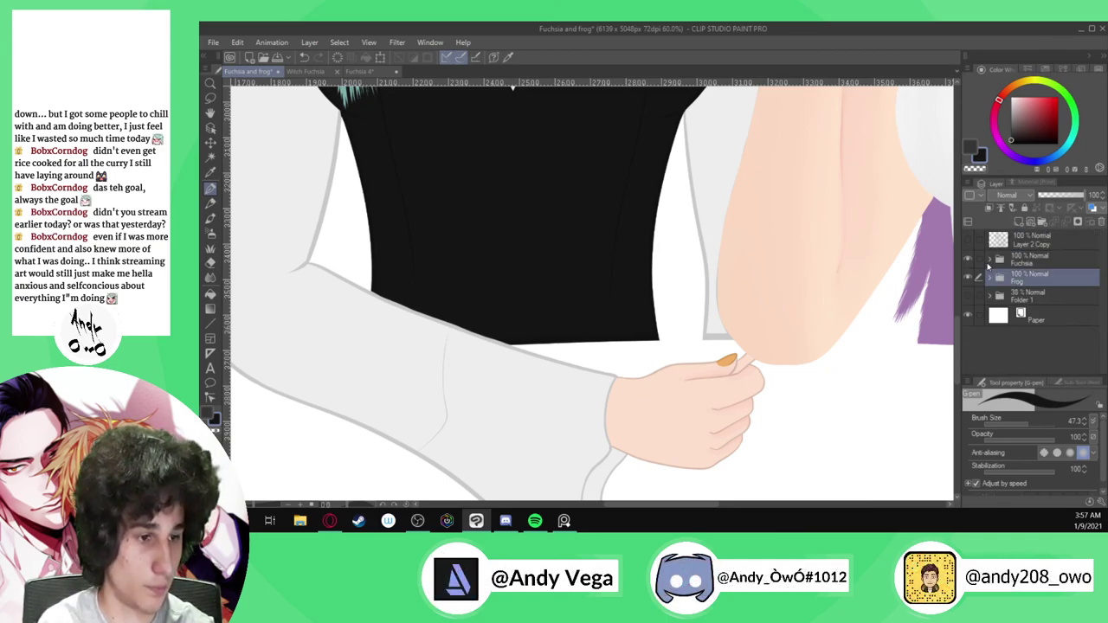
pyautogui.scroll(-1, 831, 353)
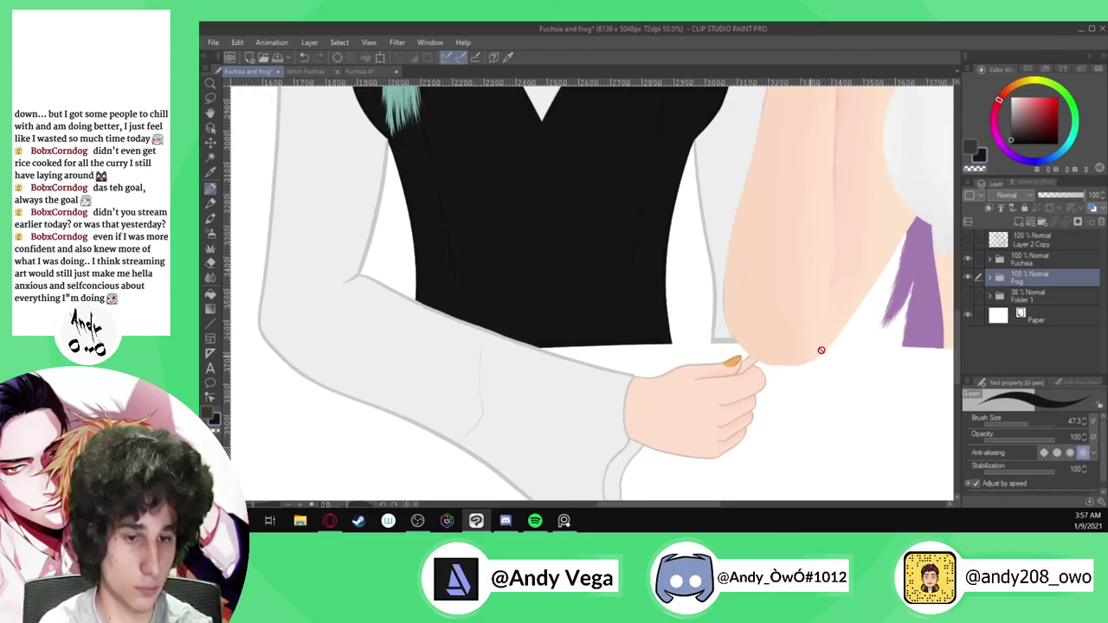
pyautogui.click(967, 296)
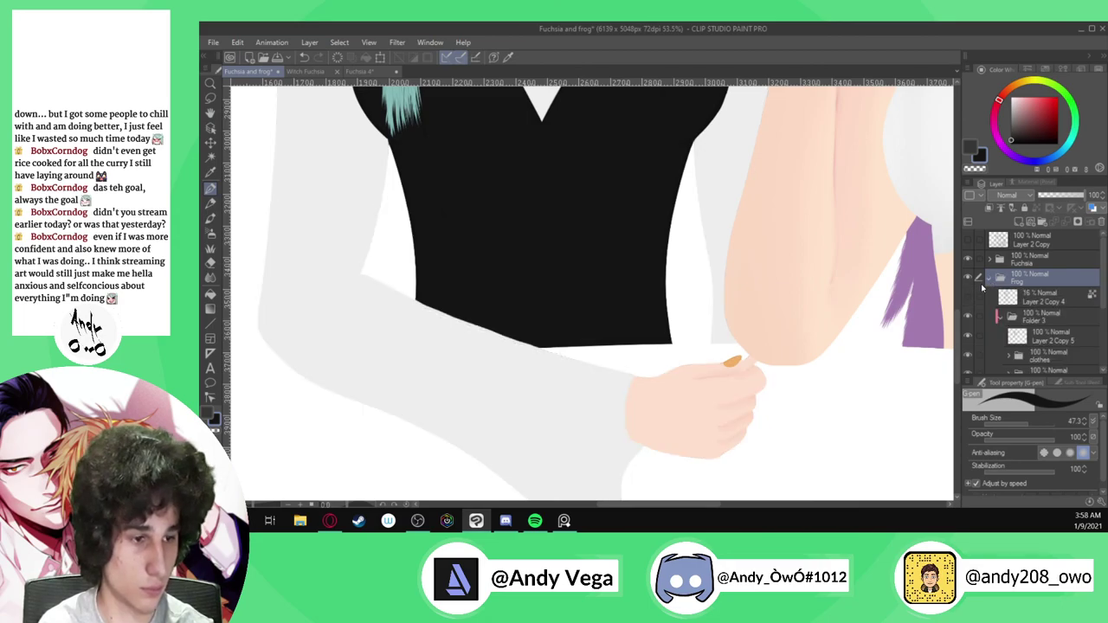
pyautogui.click(966, 242)
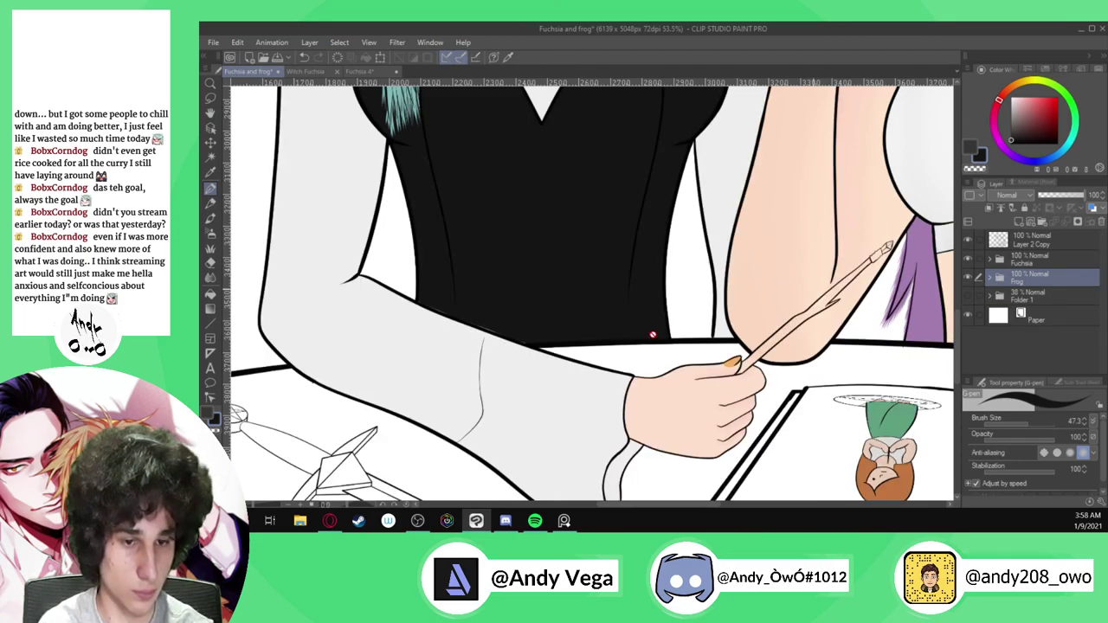
# Expand the Frog folder and lower the Layer 2 Copy line art's opacity to 19%
pyautogui.scroll(7, 497, 314)
pyautogui.scroll(3, 373, 295)
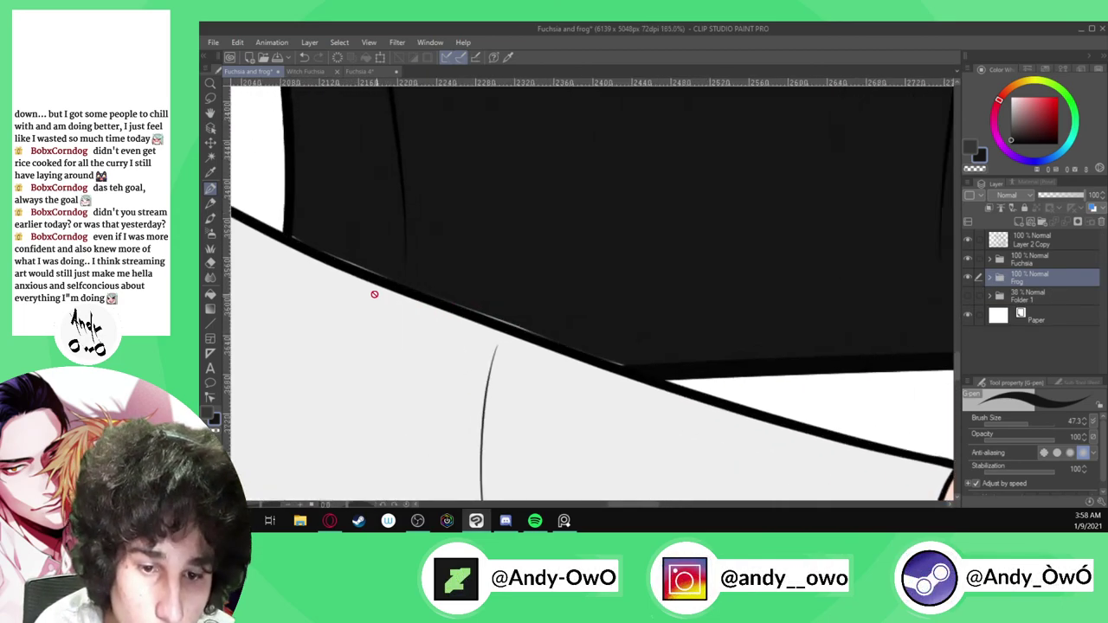
pyautogui.click(991, 283)
pyautogui.click(1038, 239)
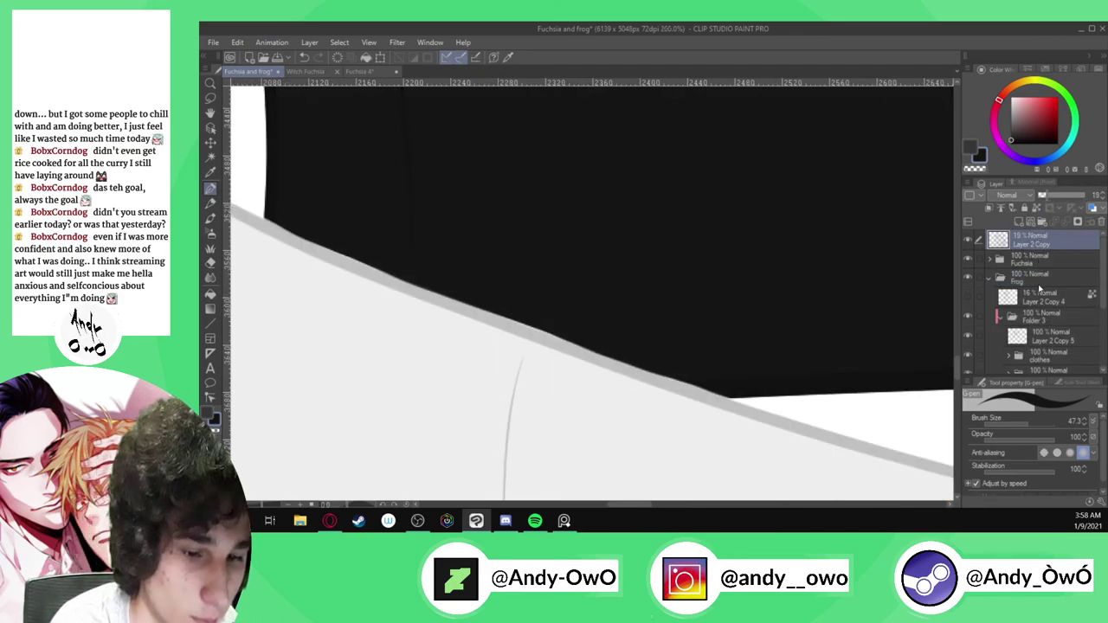
# On Layer 14 in the clothes folder, fill the remaining slivers along the sleeve's upper outline with near-black G-pen strokes at size 20.6
pyautogui.scroll(-4, 1052, 321)
pyautogui.click(1039, 342)
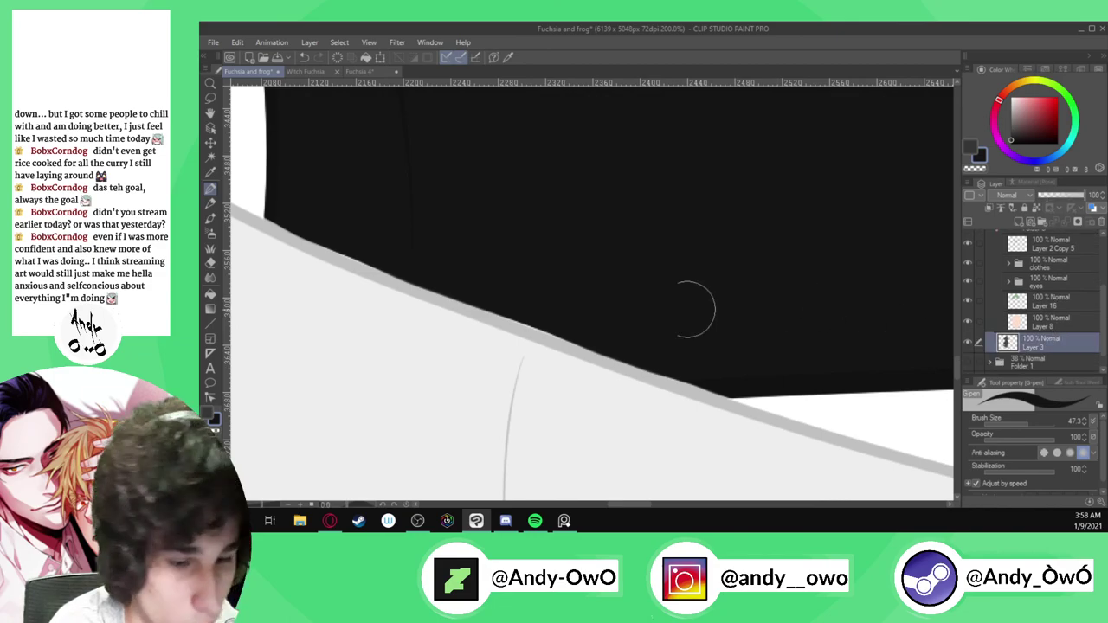
pyautogui.scroll(1, 282, 221)
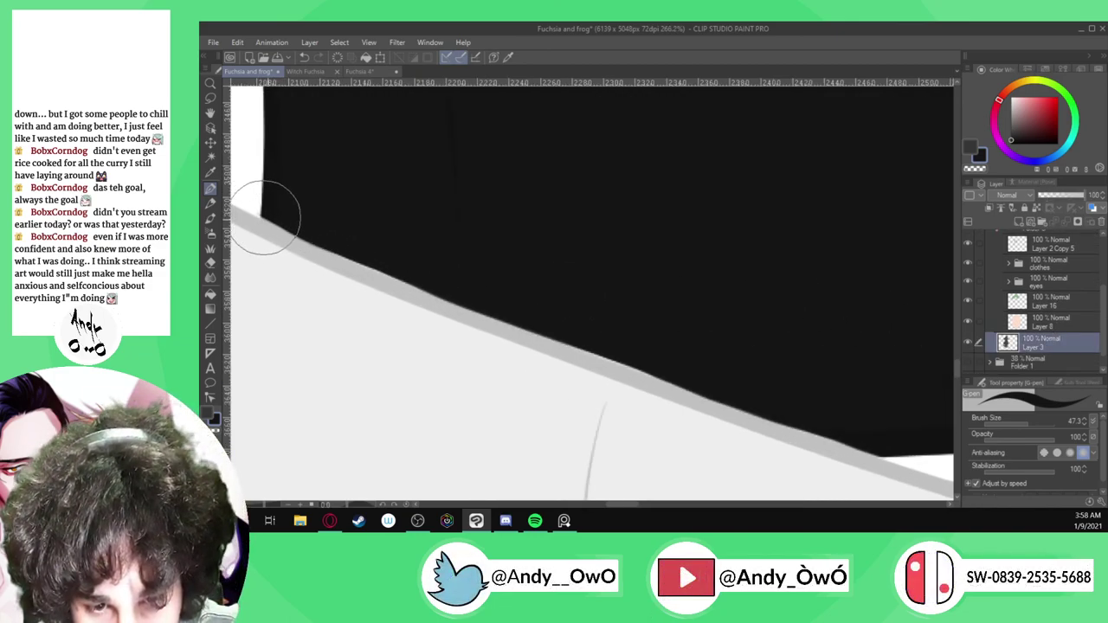
pyautogui.click(1018, 265)
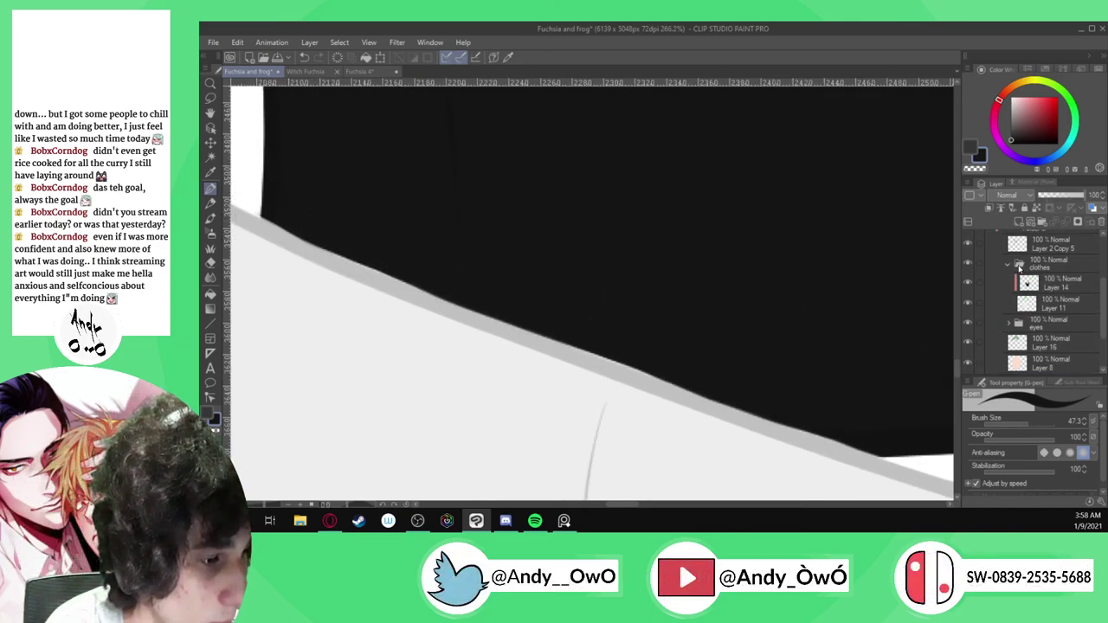
pyautogui.click(1063, 285)
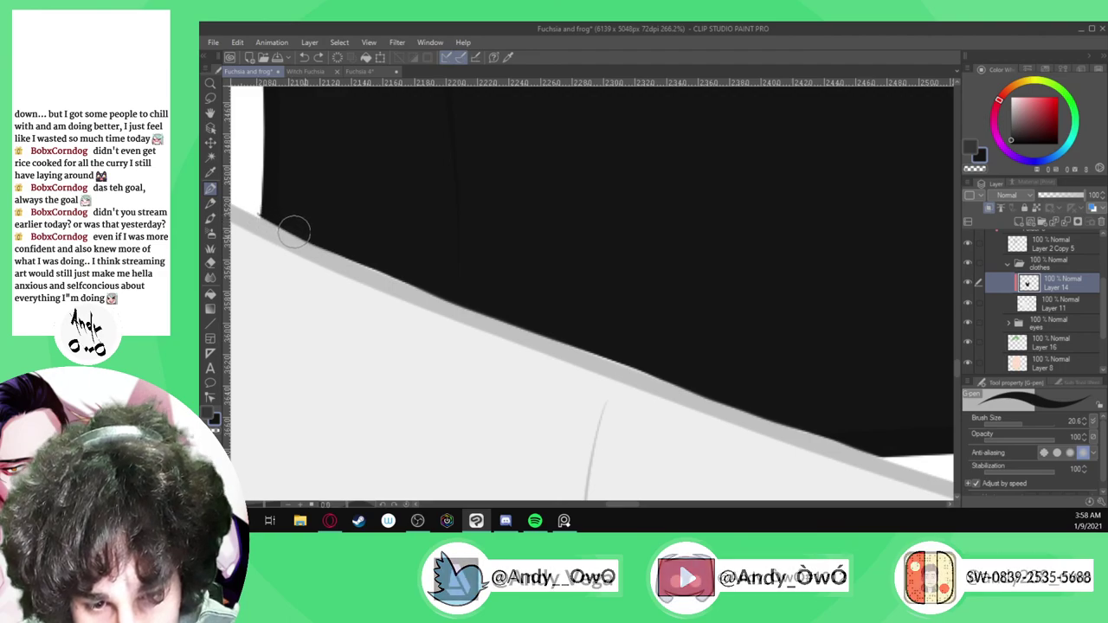
pyautogui.hotkey('ctrl', 'z')
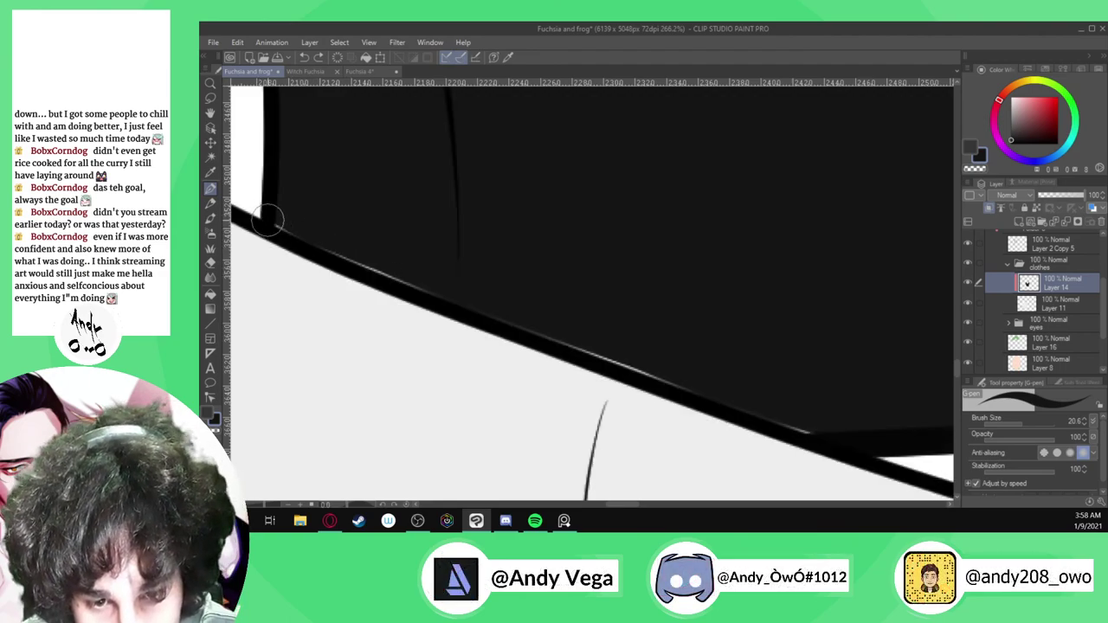
pyautogui.click(318, 57)
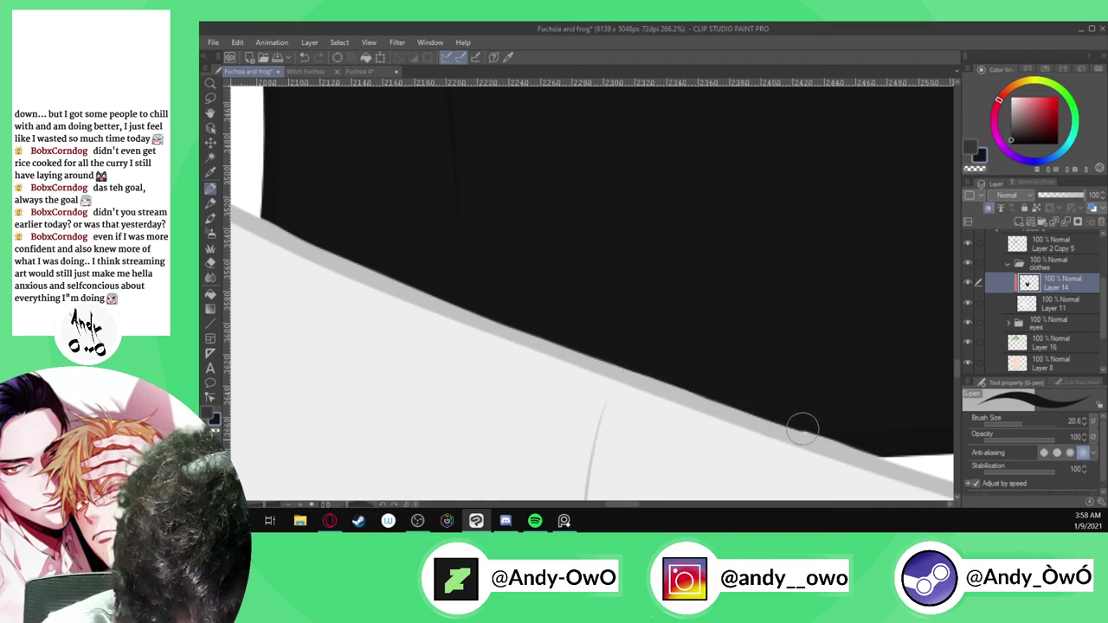
pyautogui.scroll(-2, 772, 386)
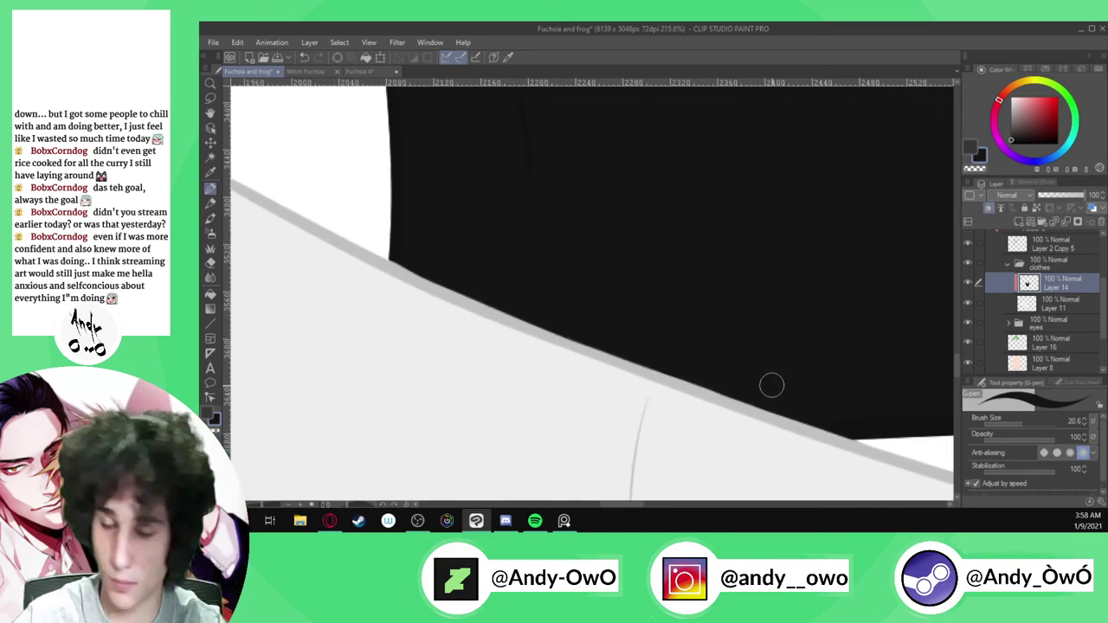
pyautogui.scroll(1, 816, 425)
# Clean up the black top's bottom corner where it meets the sleeve outline, using the G-pen with transparent colour
pyautogui.press('c')
pyautogui.scroll(5, 407, 289)
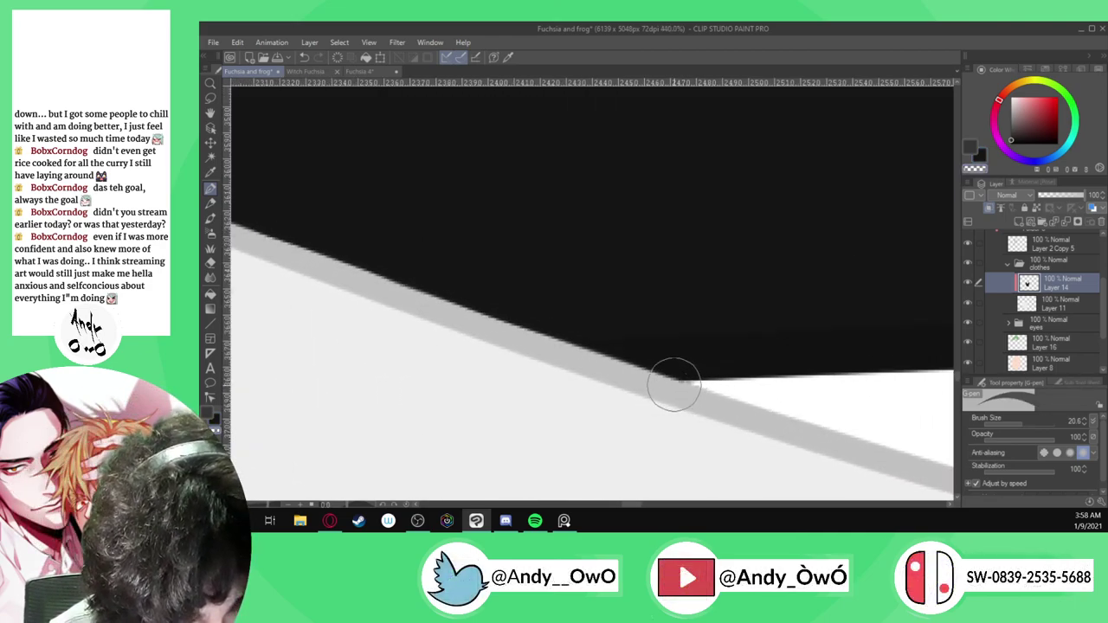
pyautogui.scroll(-5, 678, 392)
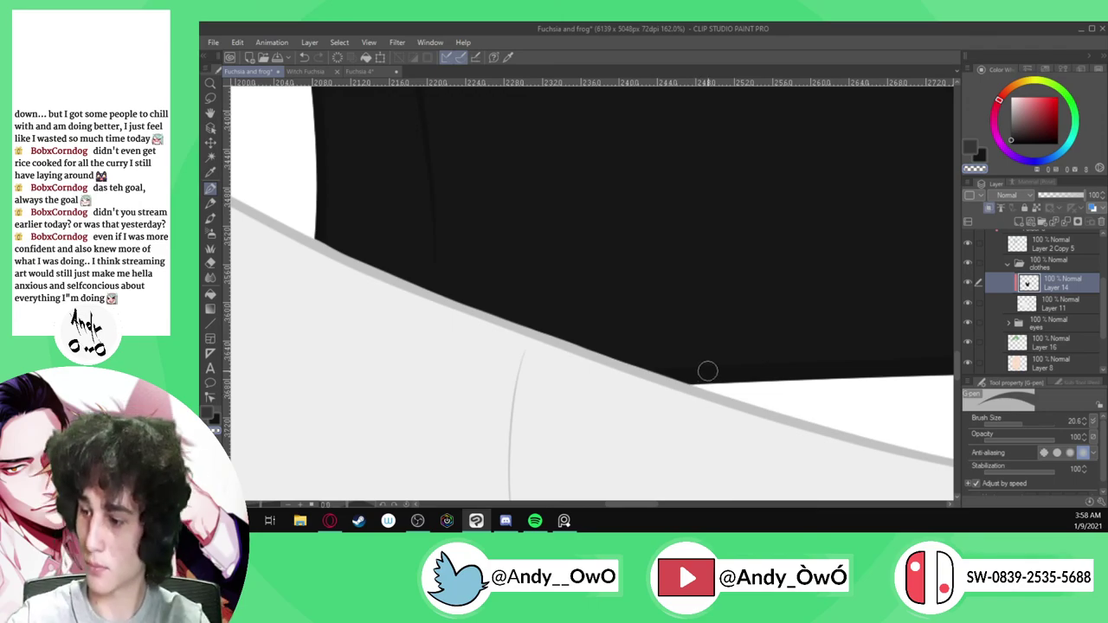
# Fit the whole illustration in view and collapse the clothes folder, Folder 3 and the Frog folder
pyautogui.hotkey('ctrl', '0')
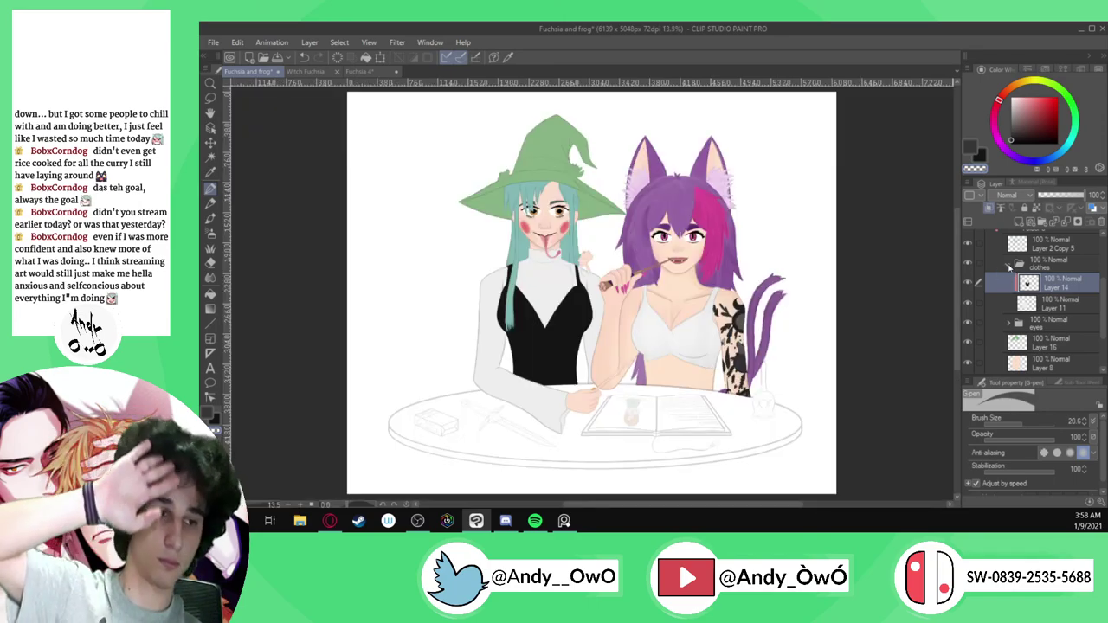
pyautogui.click(1008, 265)
pyautogui.click(1011, 270)
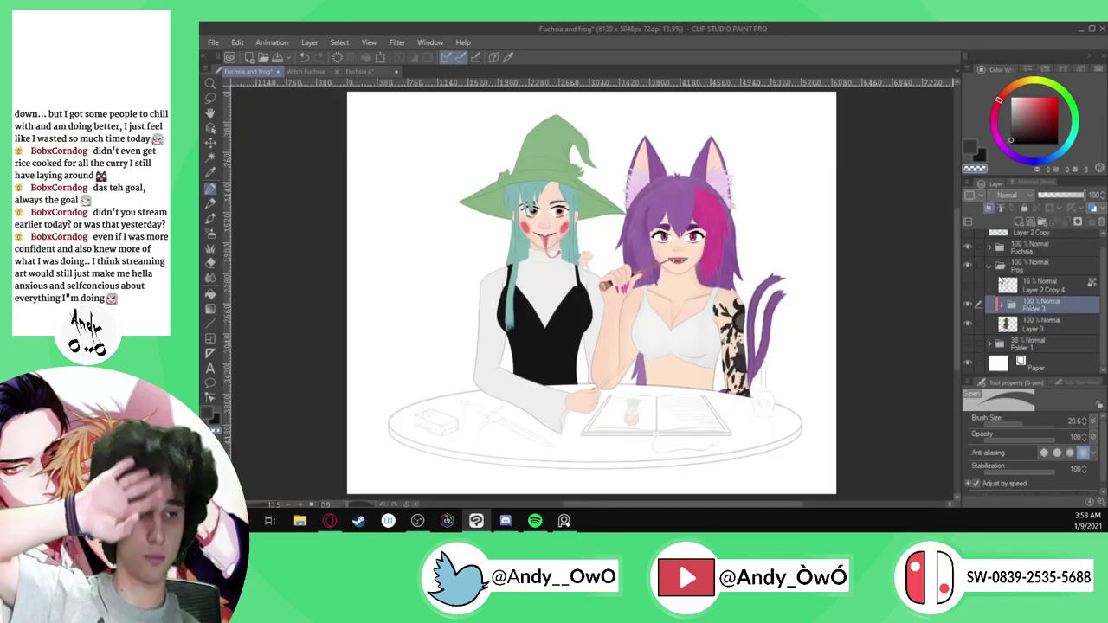
pyautogui.click(994, 268)
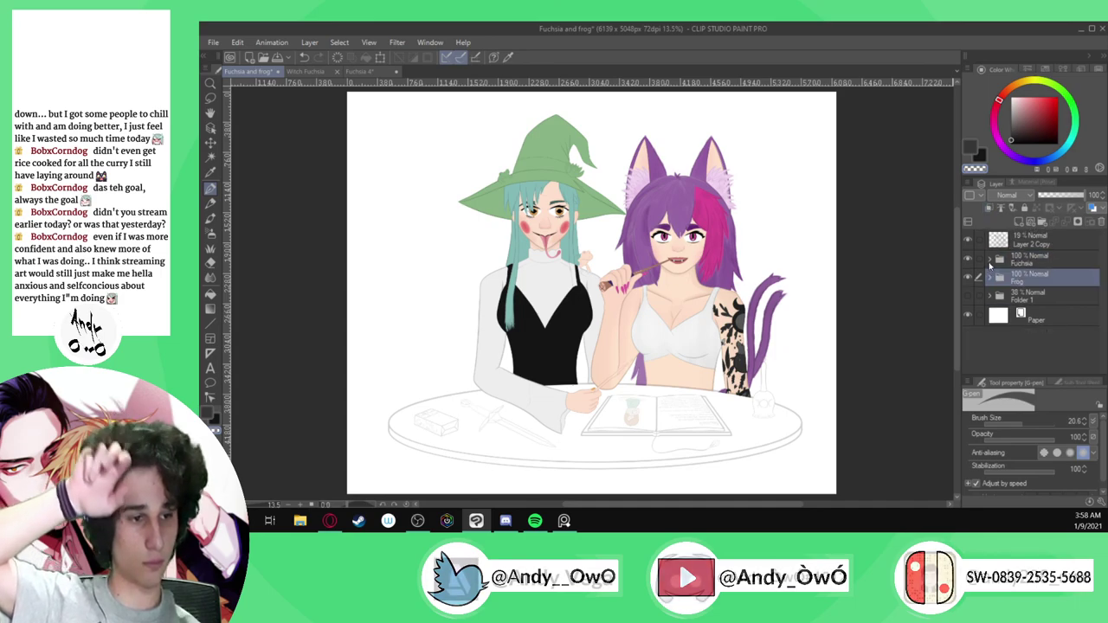
# Hide the Layer 2 Copy line art and examine the frog-witch's black top, sleeve and face beside the cat-eared character without outlines
pyautogui.scroll(4, 609, 408)
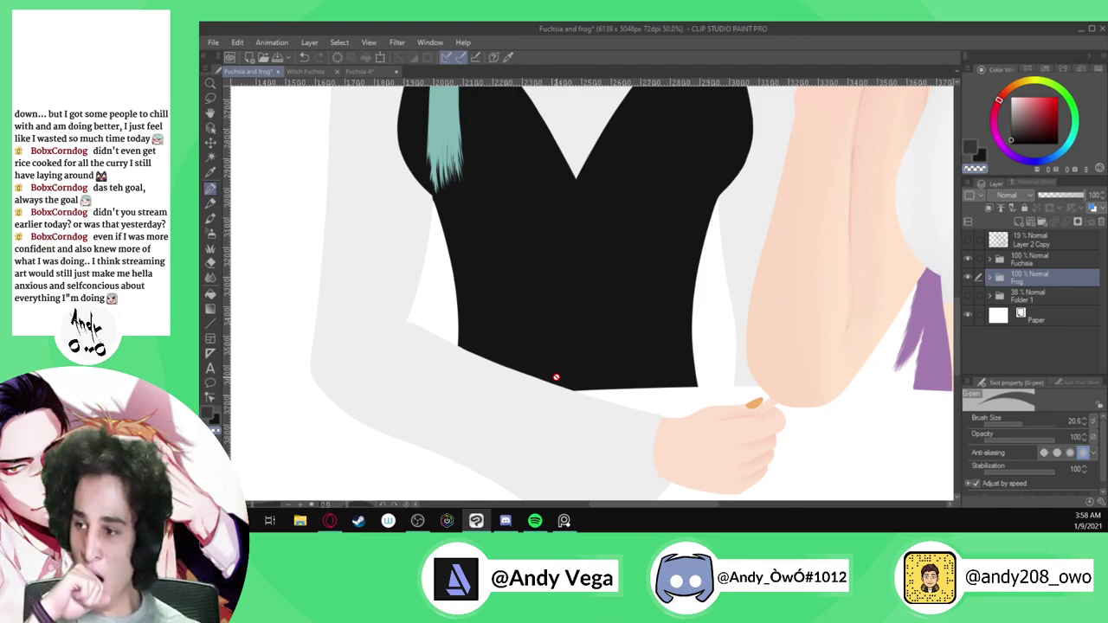
pyautogui.scroll(-2, 556, 377)
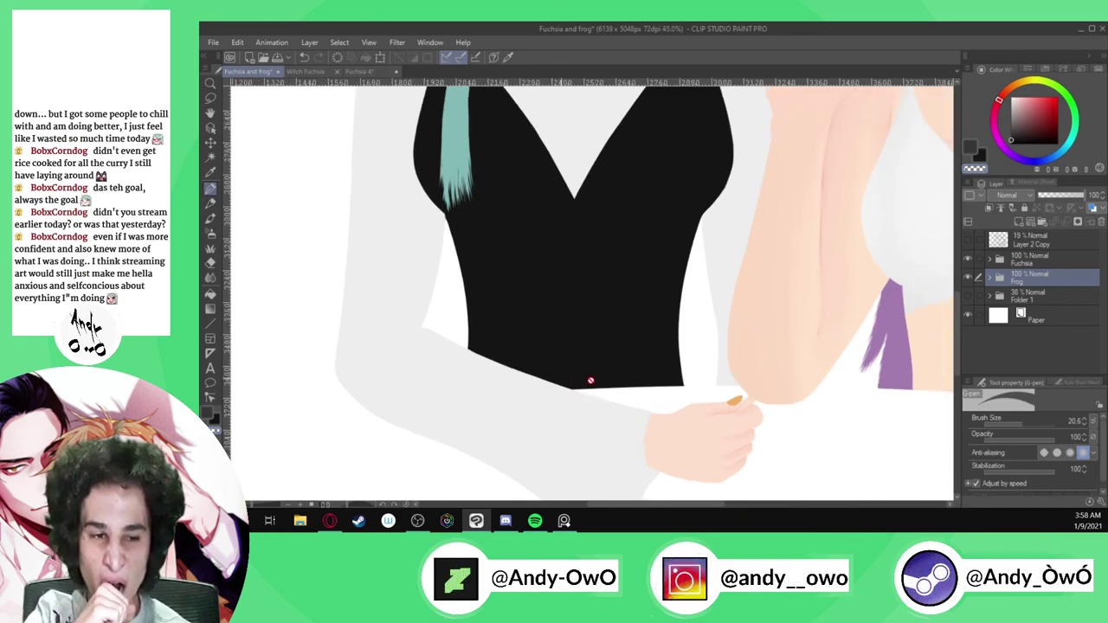
pyautogui.scroll(-2, 599, 381)
pyautogui.scroll(2, 611, 224)
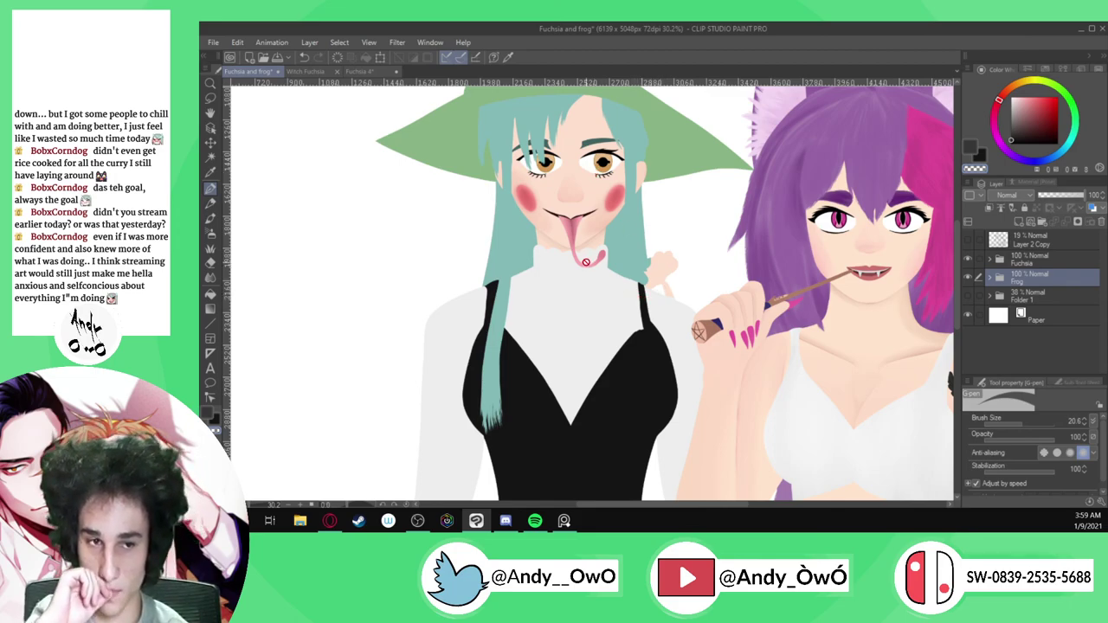
pyautogui.scroll(-5, 585, 261)
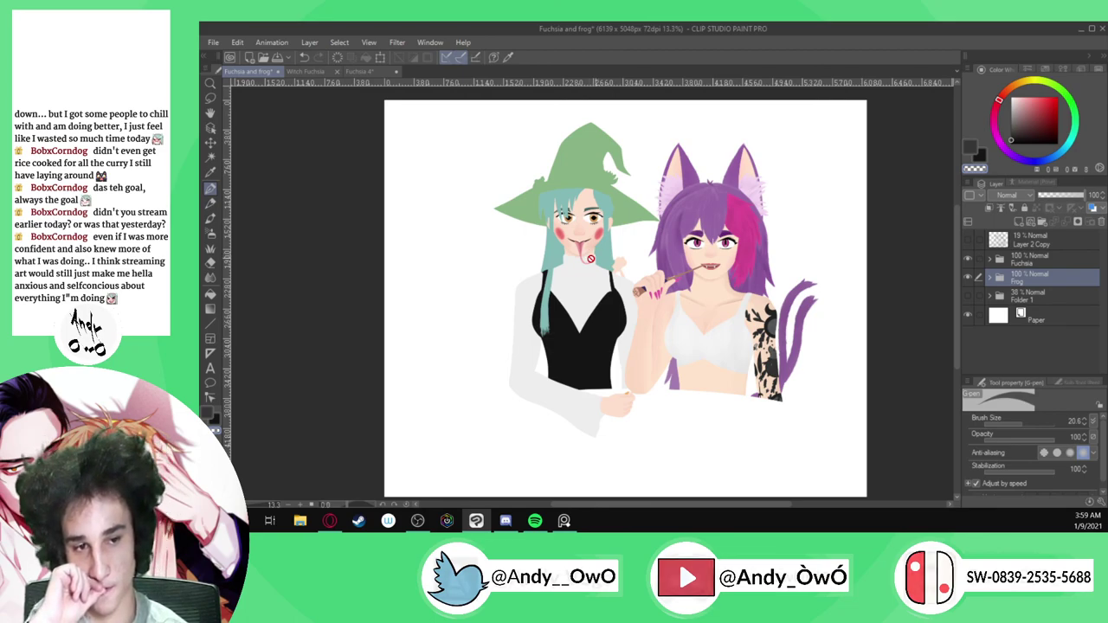
pyautogui.scroll(4, 600, 404)
pyautogui.scroll(1, 620, 403)
pyautogui.scroll(-2, 537, 392)
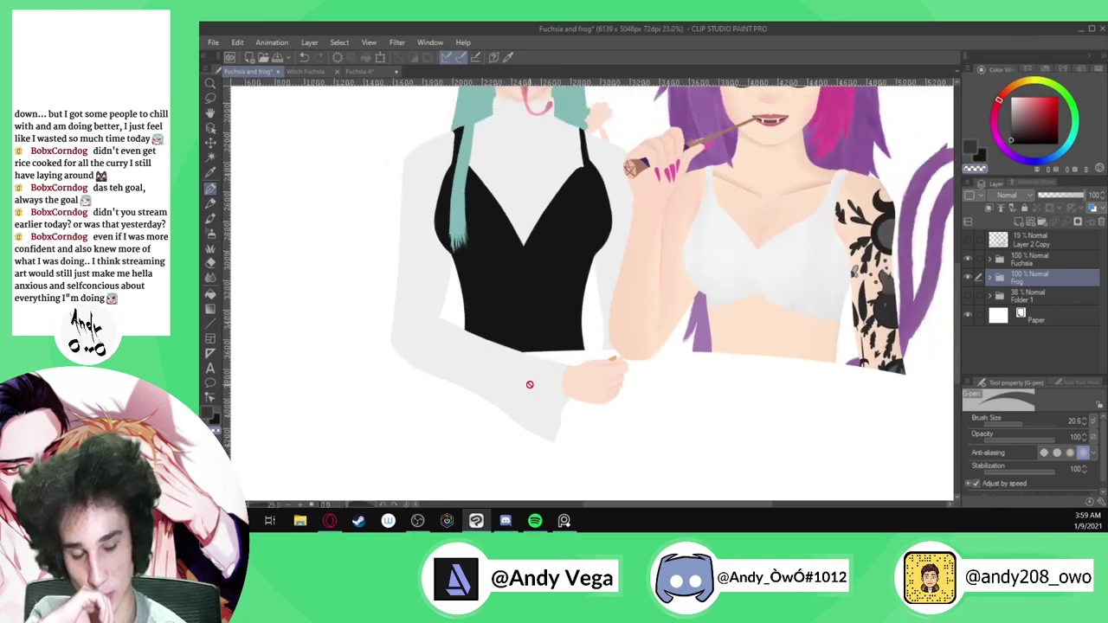
pyautogui.scroll(-1, 511, 372)
pyautogui.scroll(-3, 448, 337)
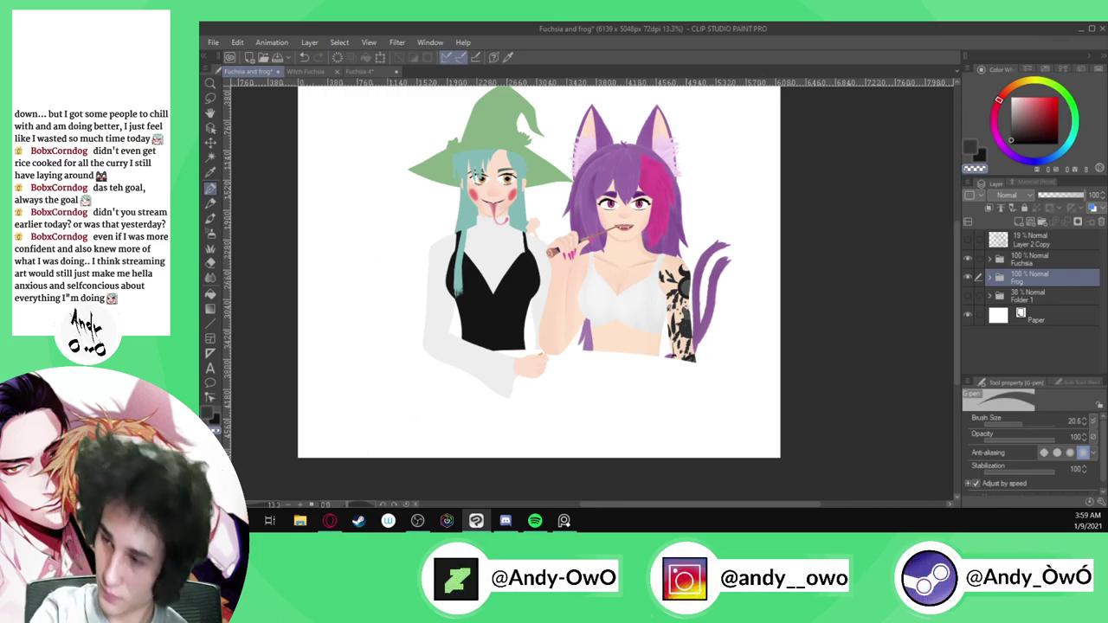
pyautogui.hotkey('alt', 'Tab')
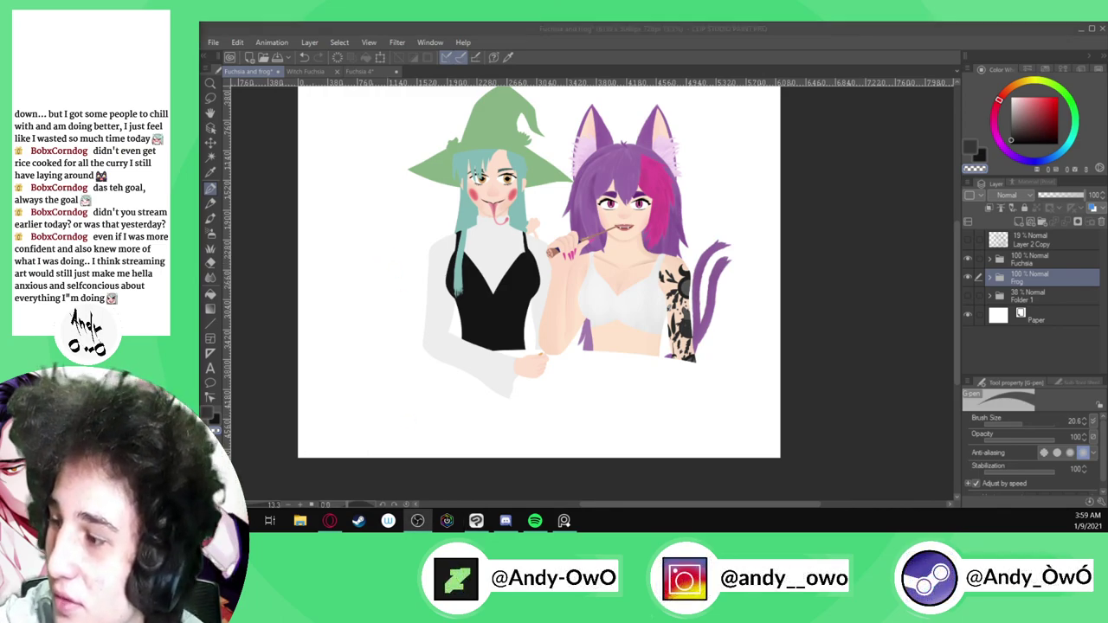